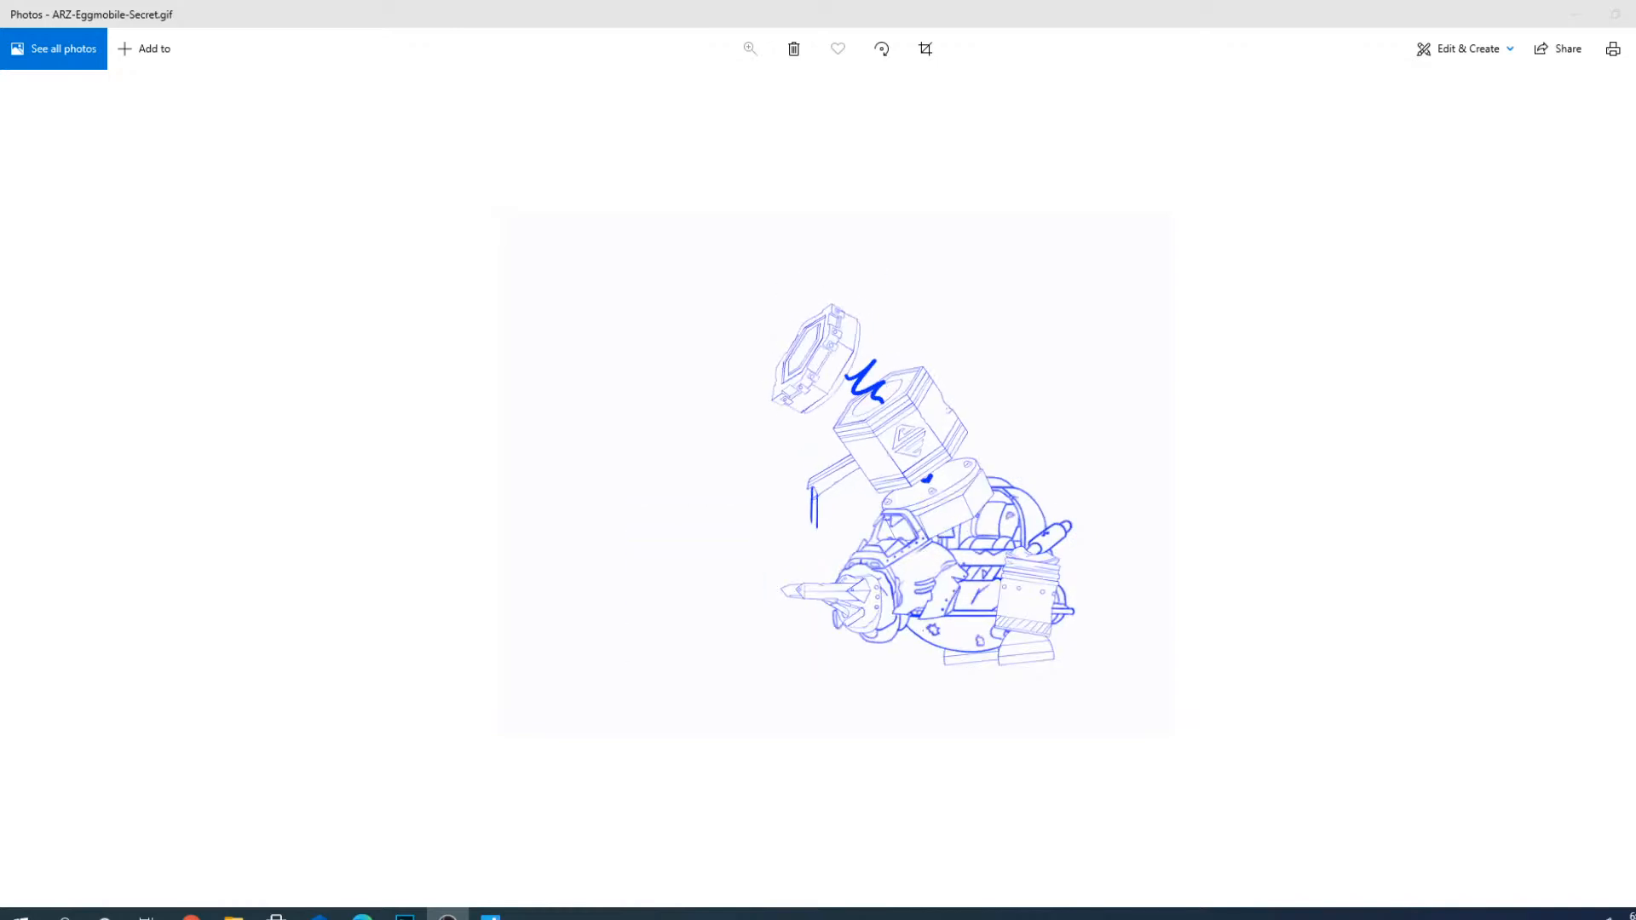
Close the ARZ-Eggmobile-Secret.gif reference and switch to Photoshop with ARZBossSecretDefeat_v1.psd in view.
{"action": "left_click", "coordinate": [1635, 14]}
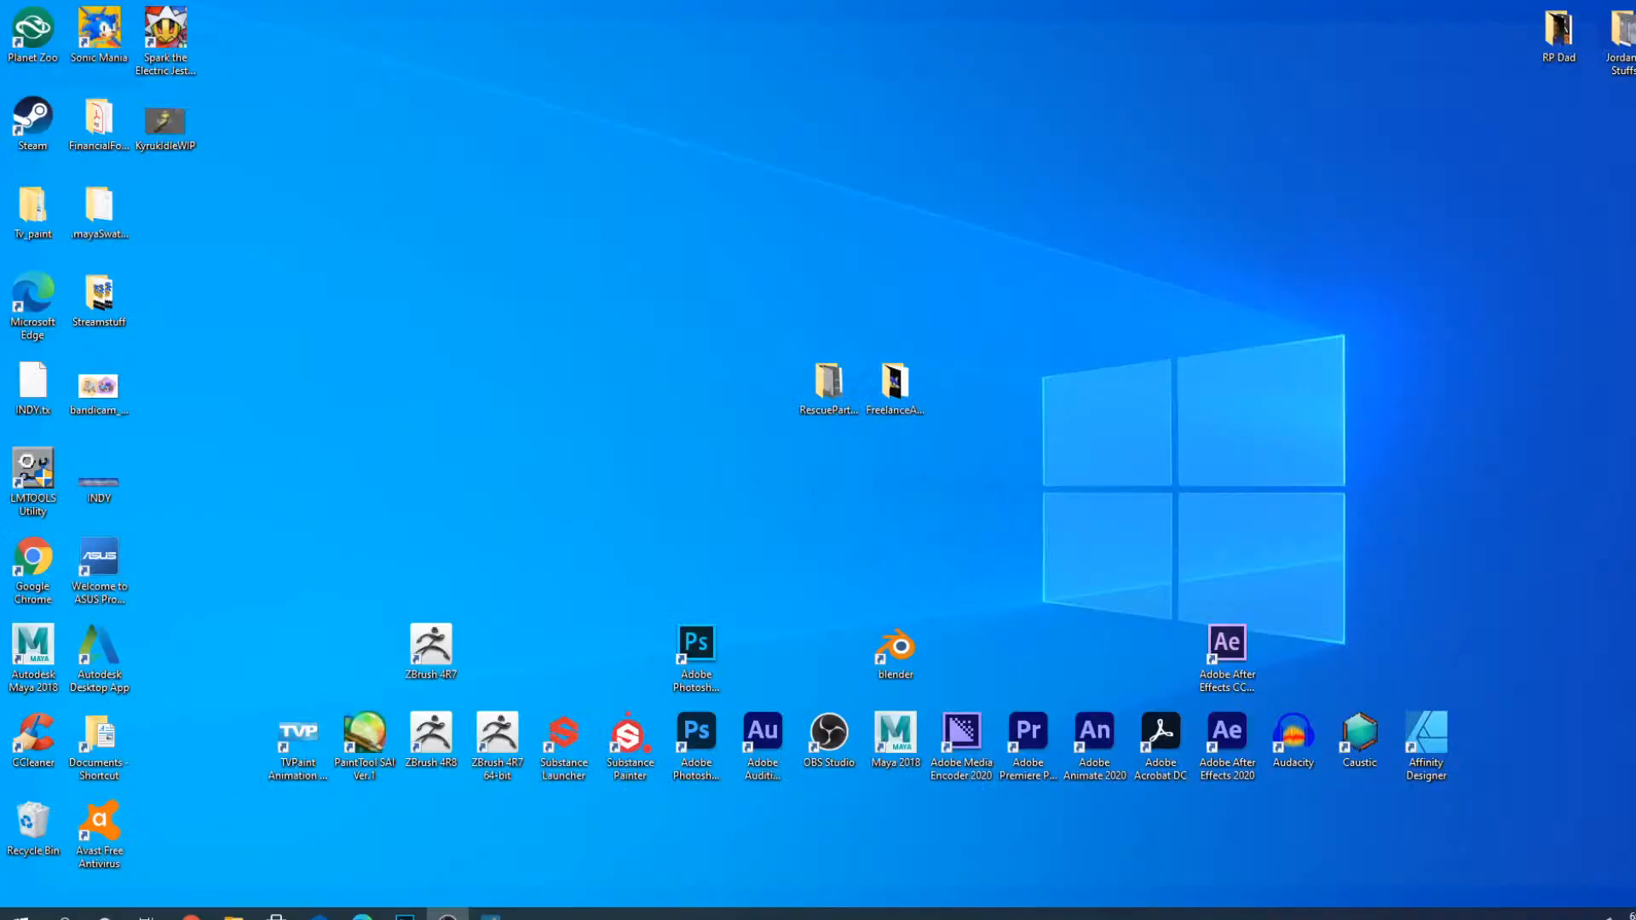
{"action": "left_click", "coordinate": [404, 914]}
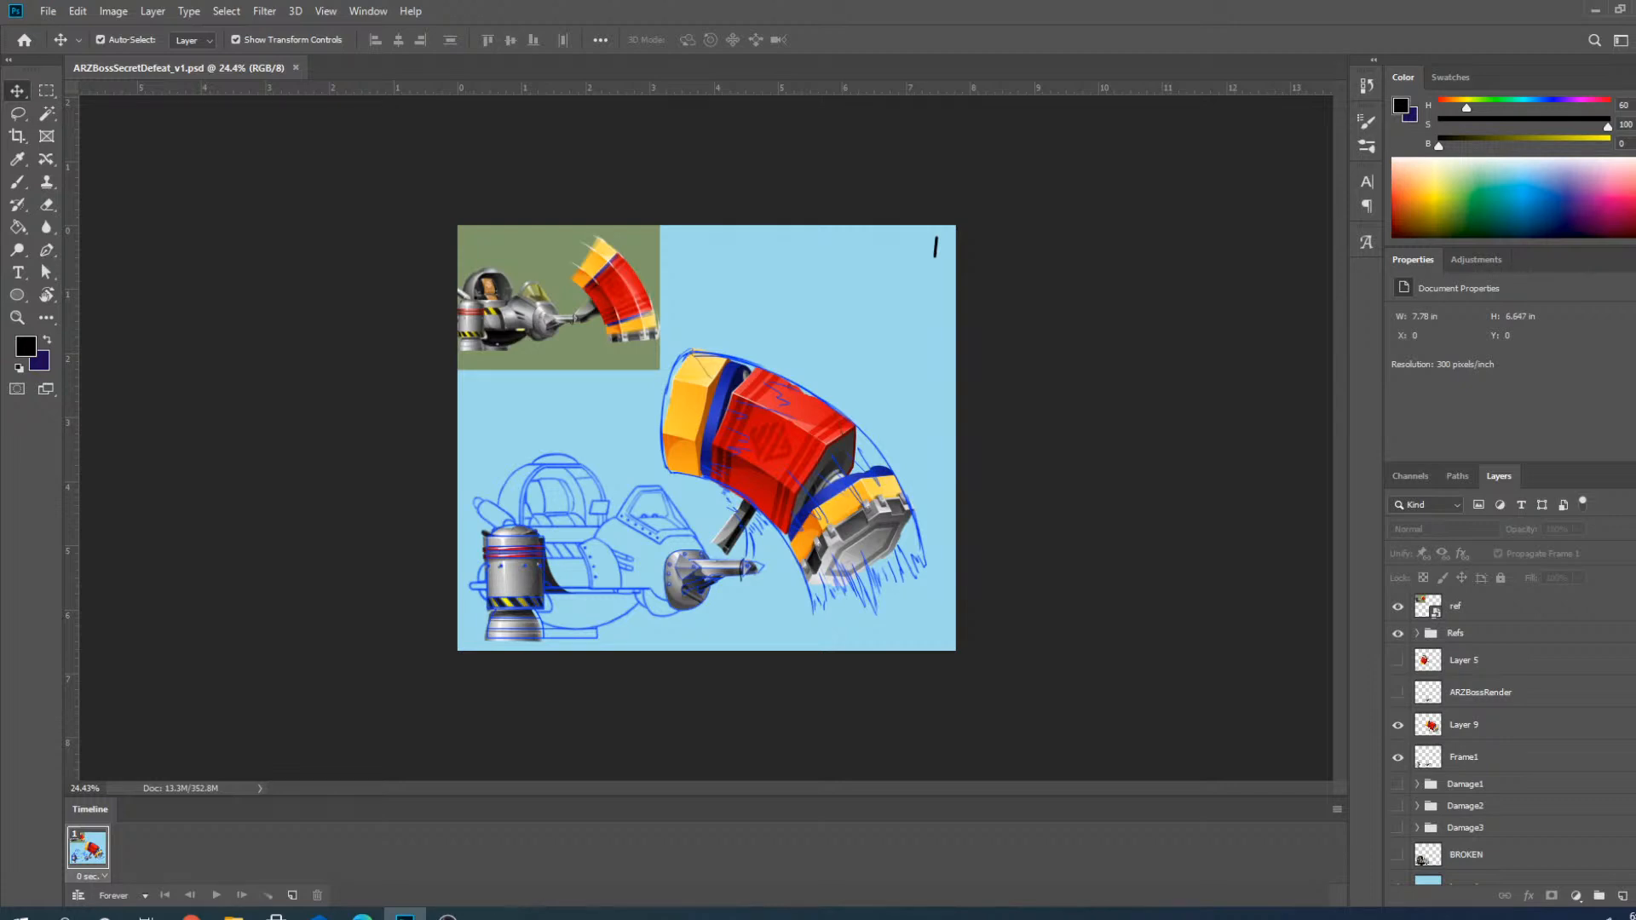
{"action": "scroll", "coordinate": [612, 517], "scroll_direction": "up", "scroll_amount": 1}
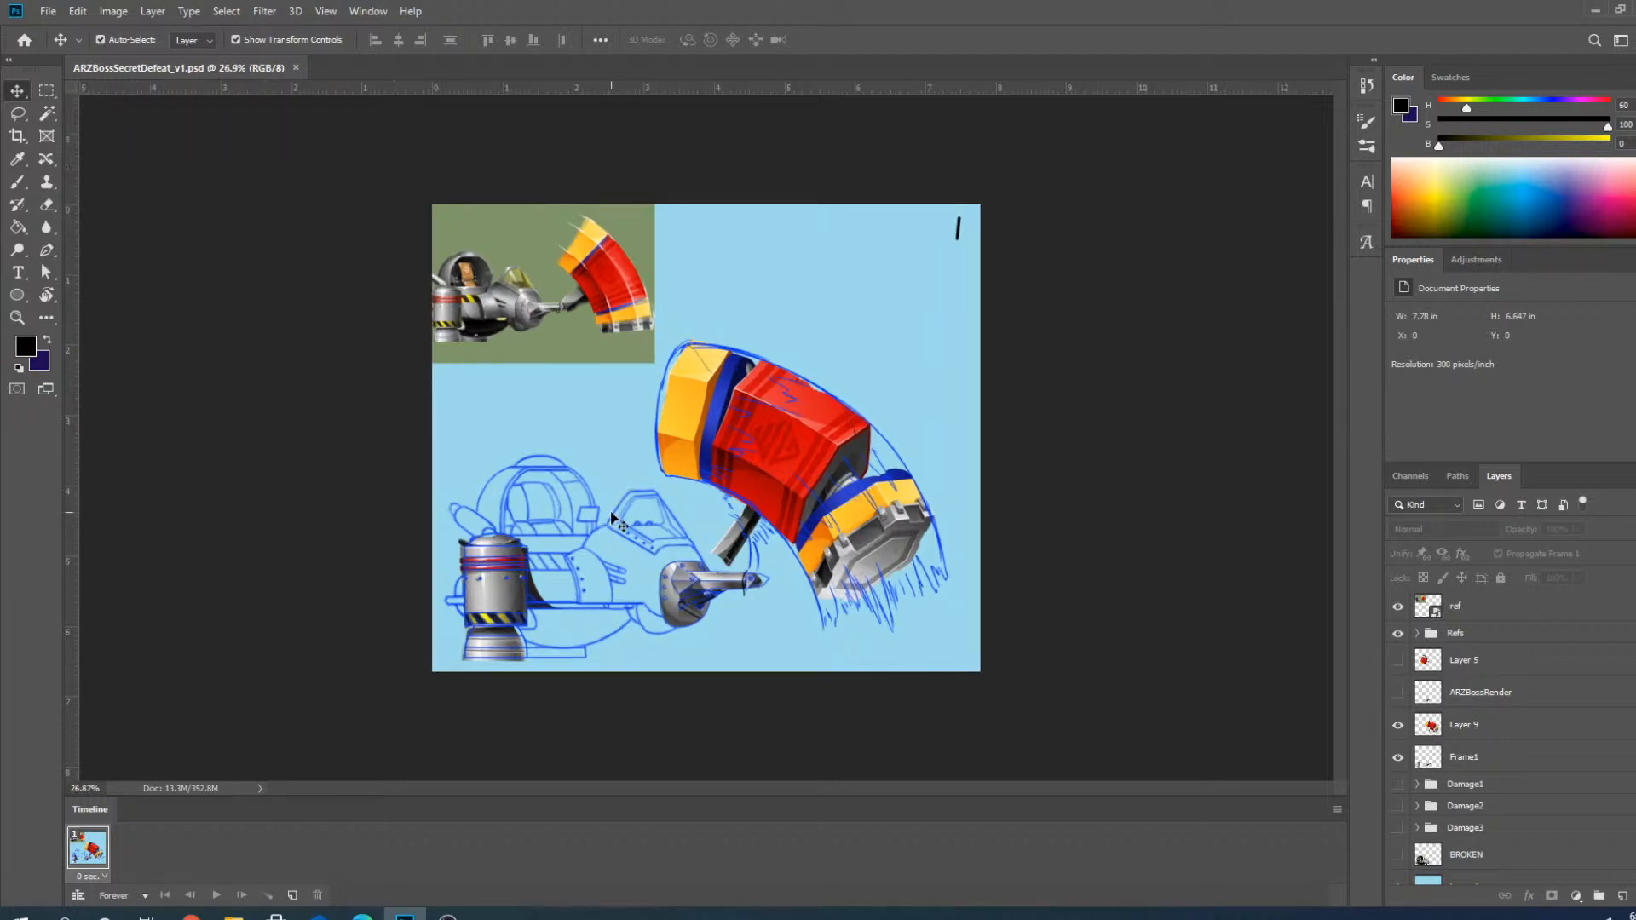
{"action": "scroll", "coordinate": [612, 517], "scroll_direction": "up", "scroll_amount": 3}
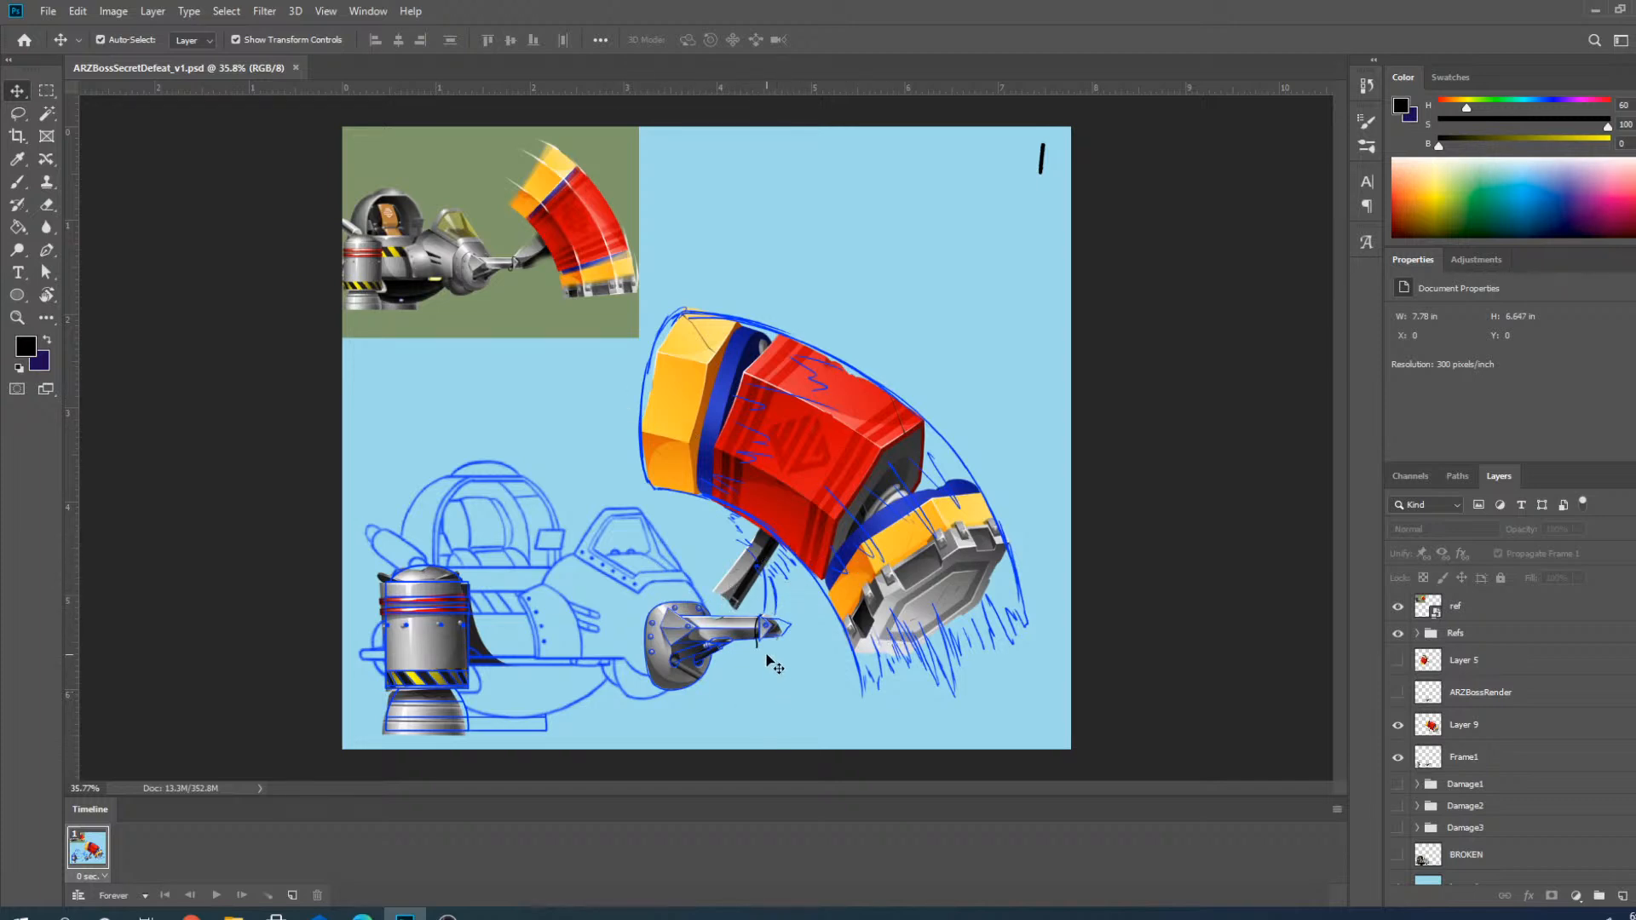
Look through the Refs group by showing all its Boss_ARZ_Secret sketches, then hide all but Boss_ARZ_Secret_02 and collapse the group.
{"action": "left_click", "coordinate": [1483, 609]}
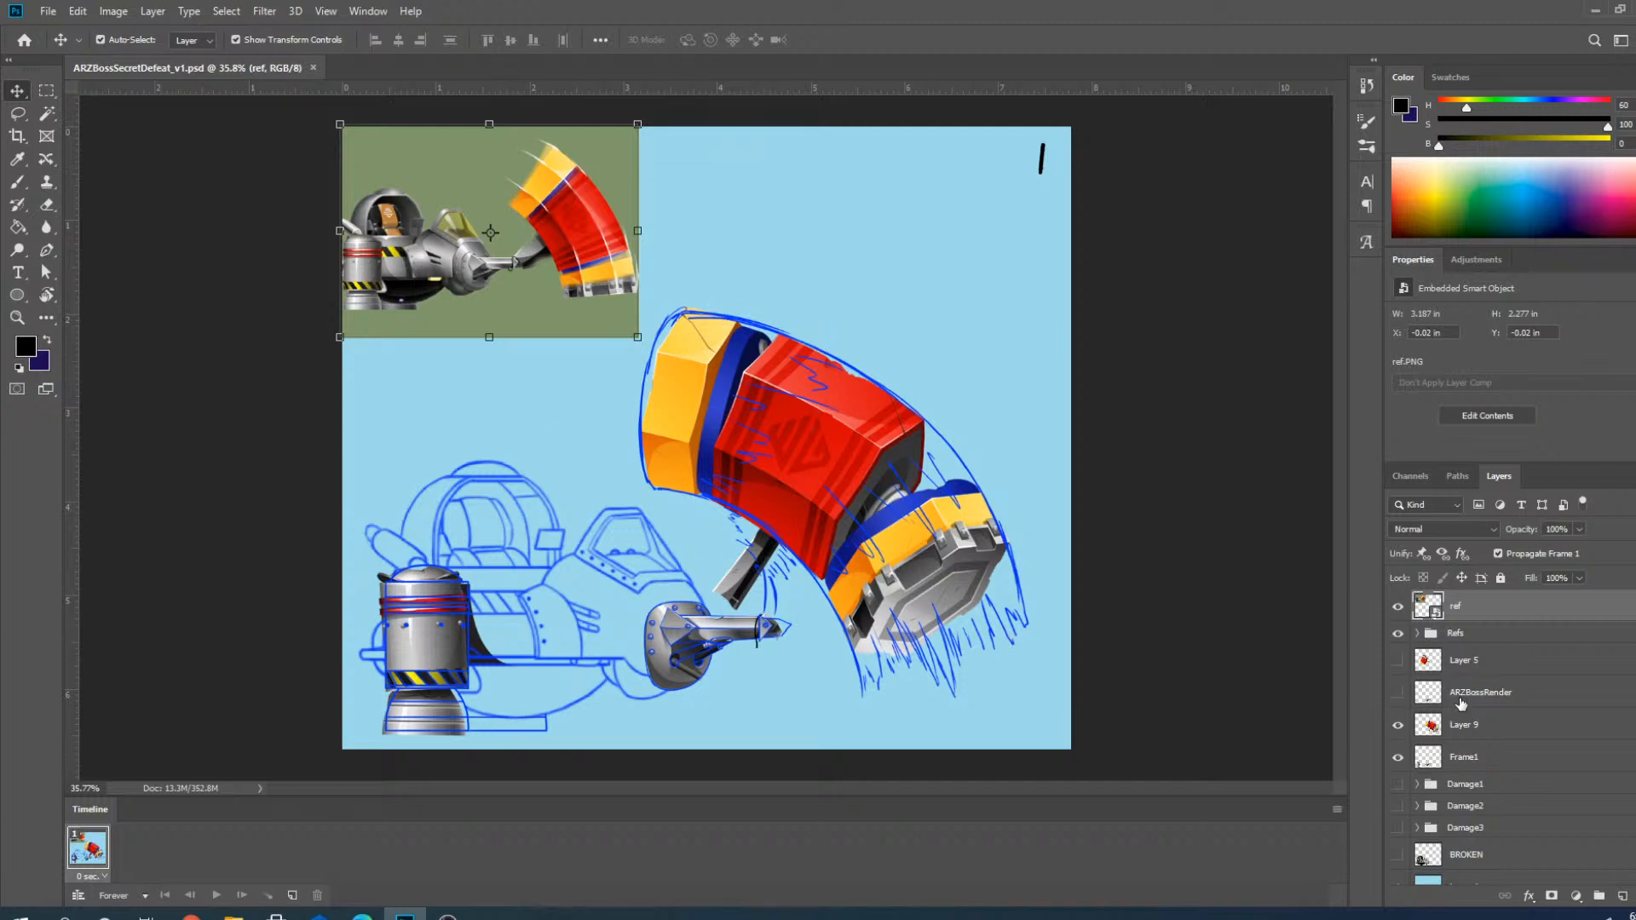
{"action": "left_click", "coordinate": [1418, 638]}
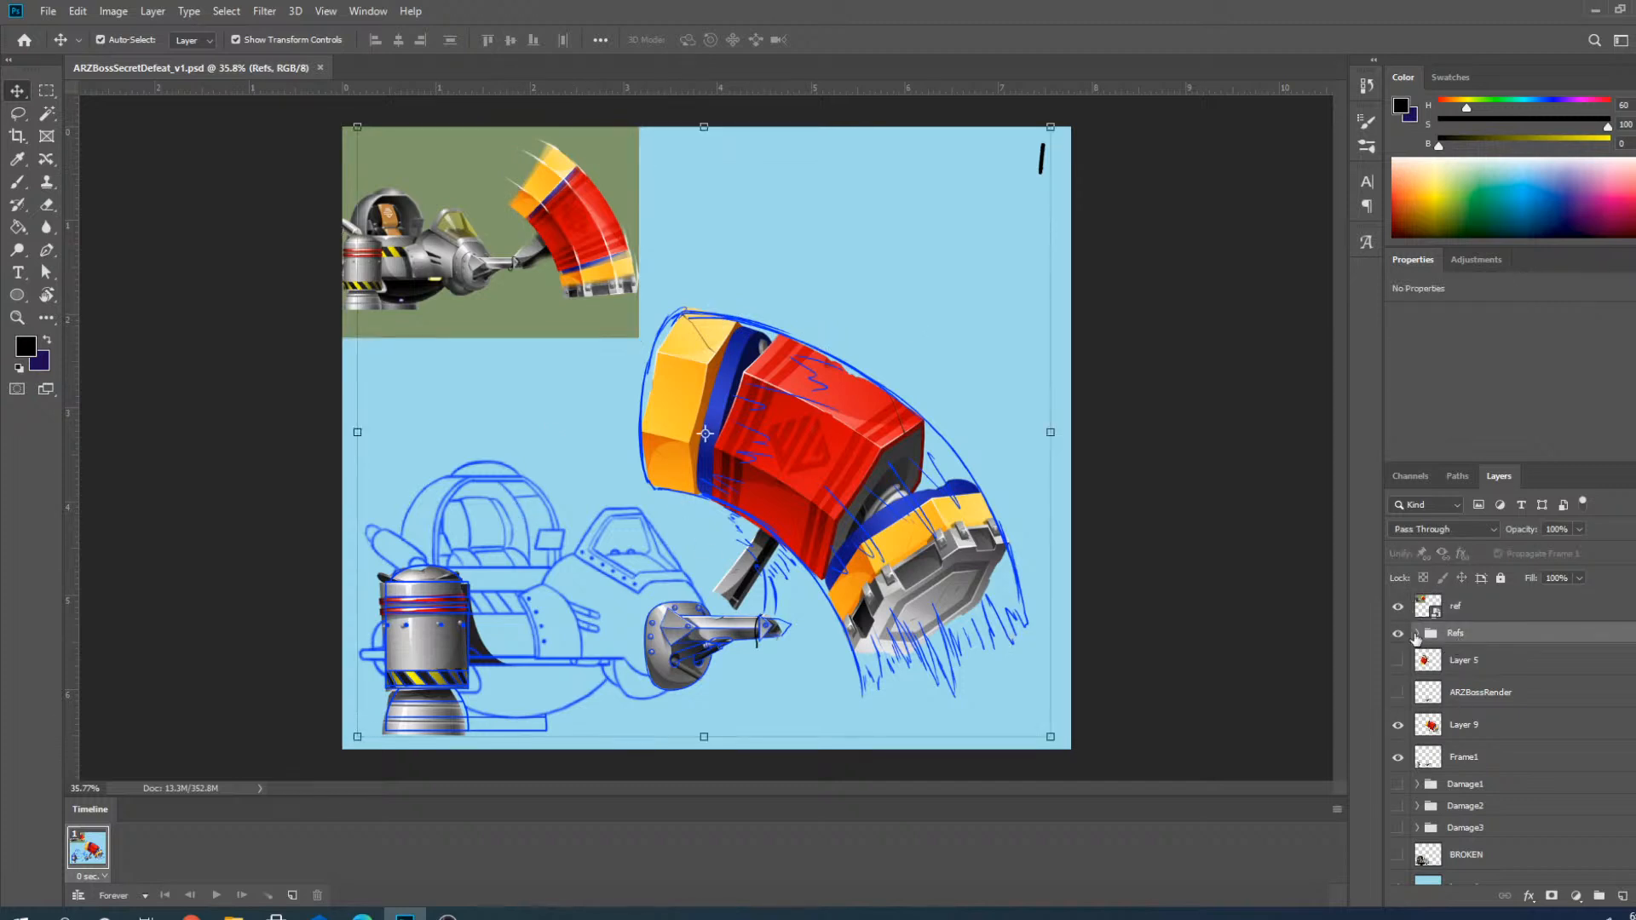
{"action": "left_click", "coordinate": [1418, 637]}
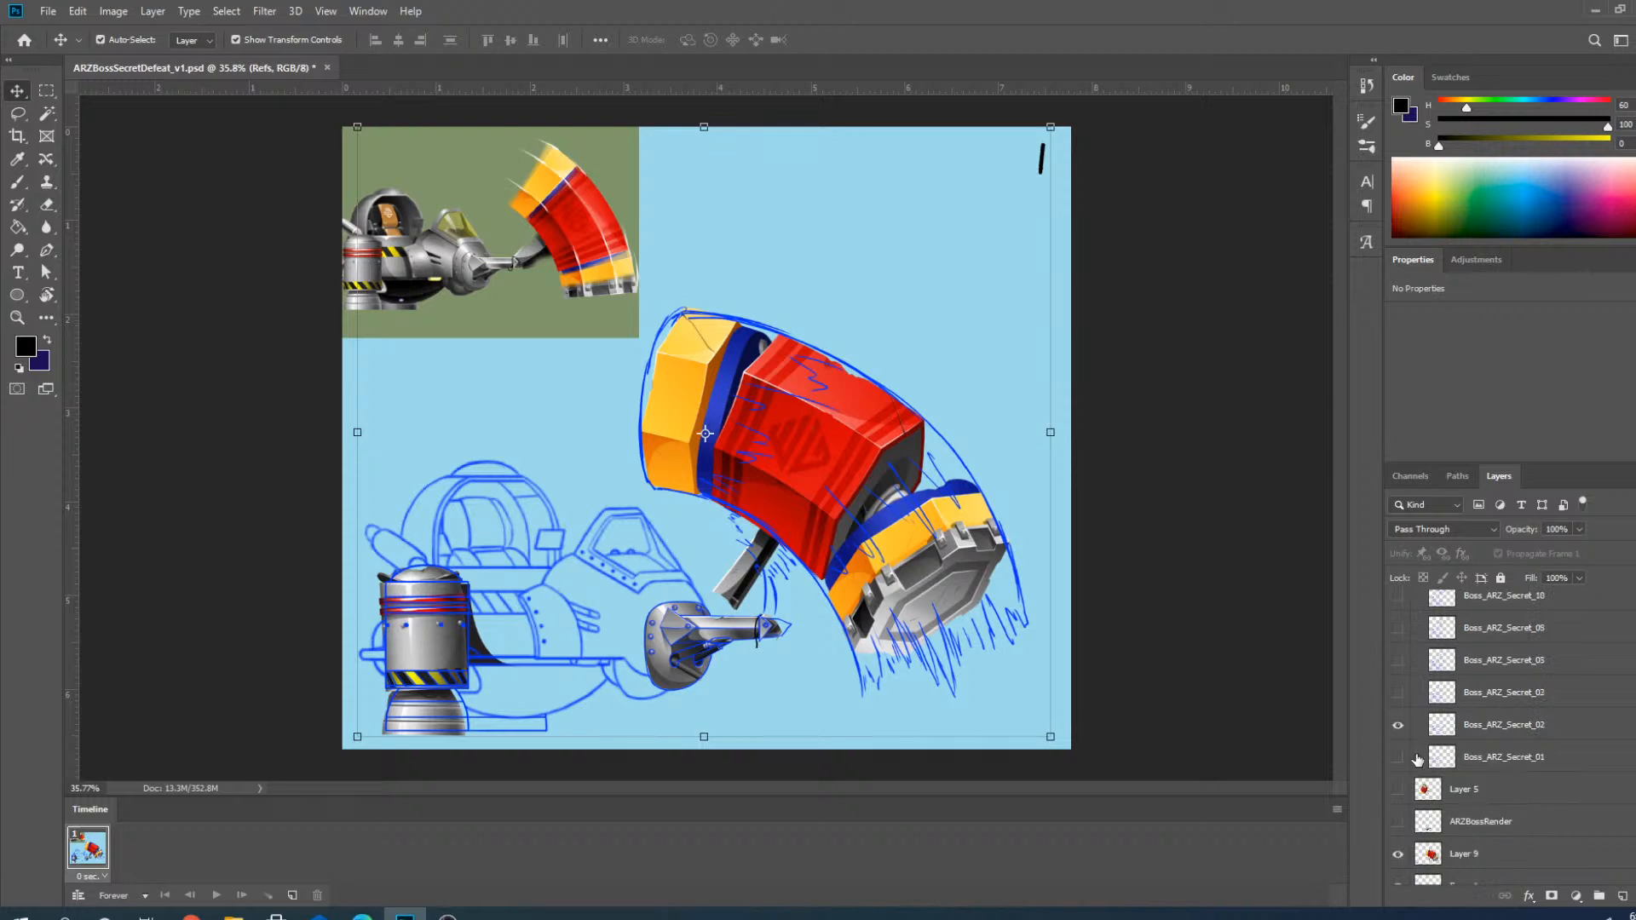
{"action": "scroll", "coordinate": [1417, 761], "scroll_direction": "down", "scroll_amount": 1}
{"action": "left_click_drag", "start_coordinate": [1397, 823], "coordinate": [1399, 629]}
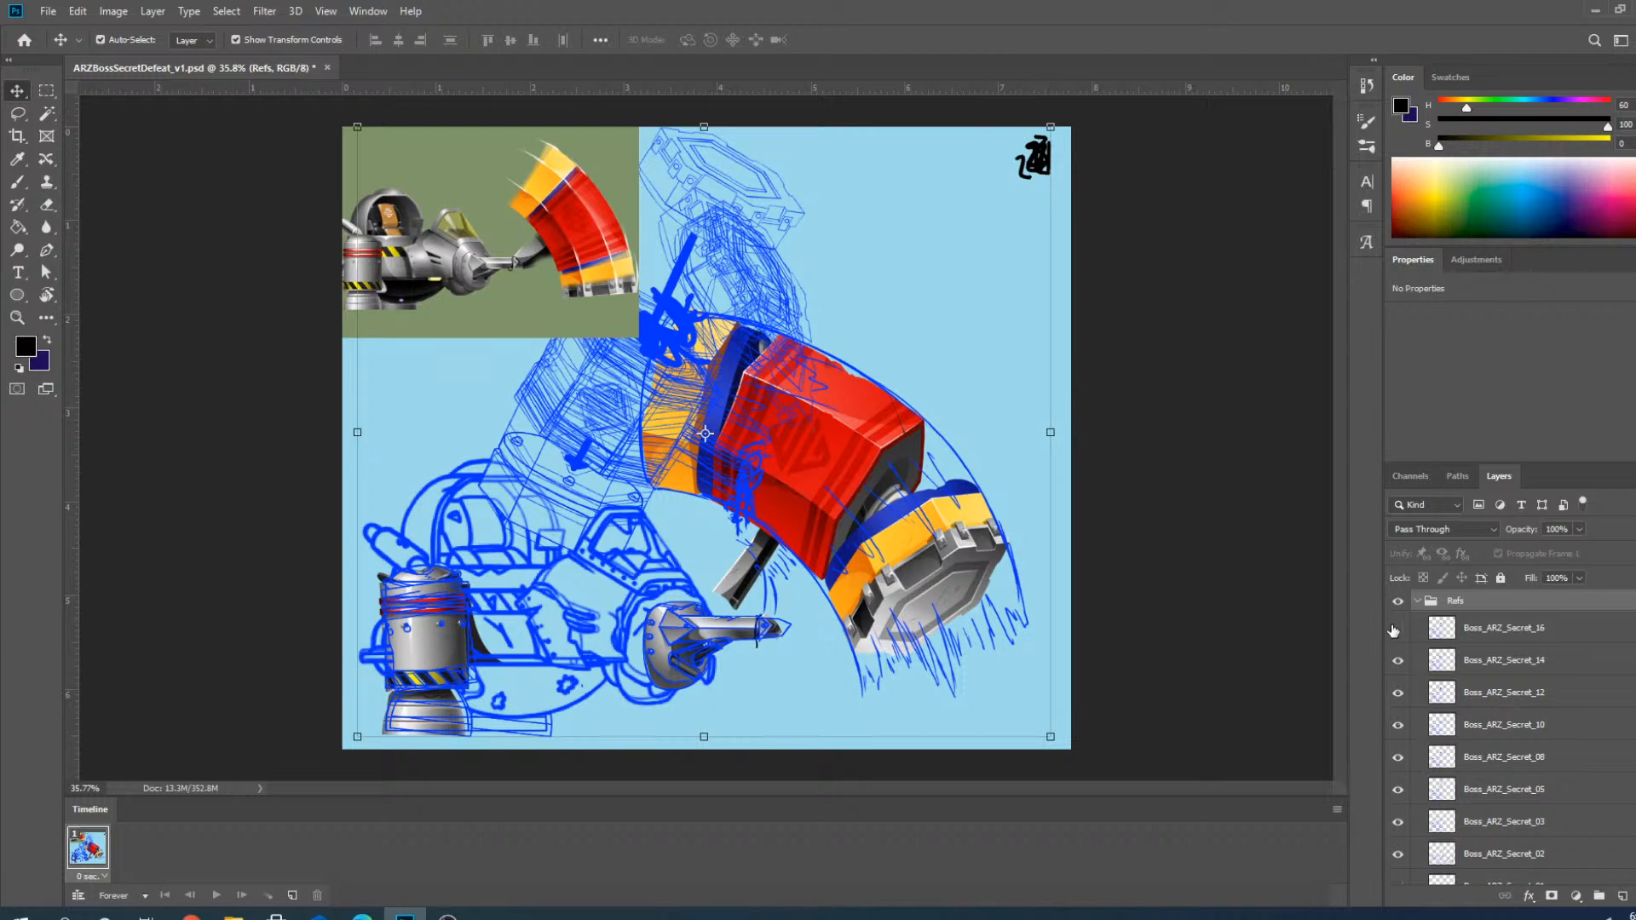
{"action": "left_click_drag", "start_coordinate": [1396, 632], "coordinate": [1396, 826]}
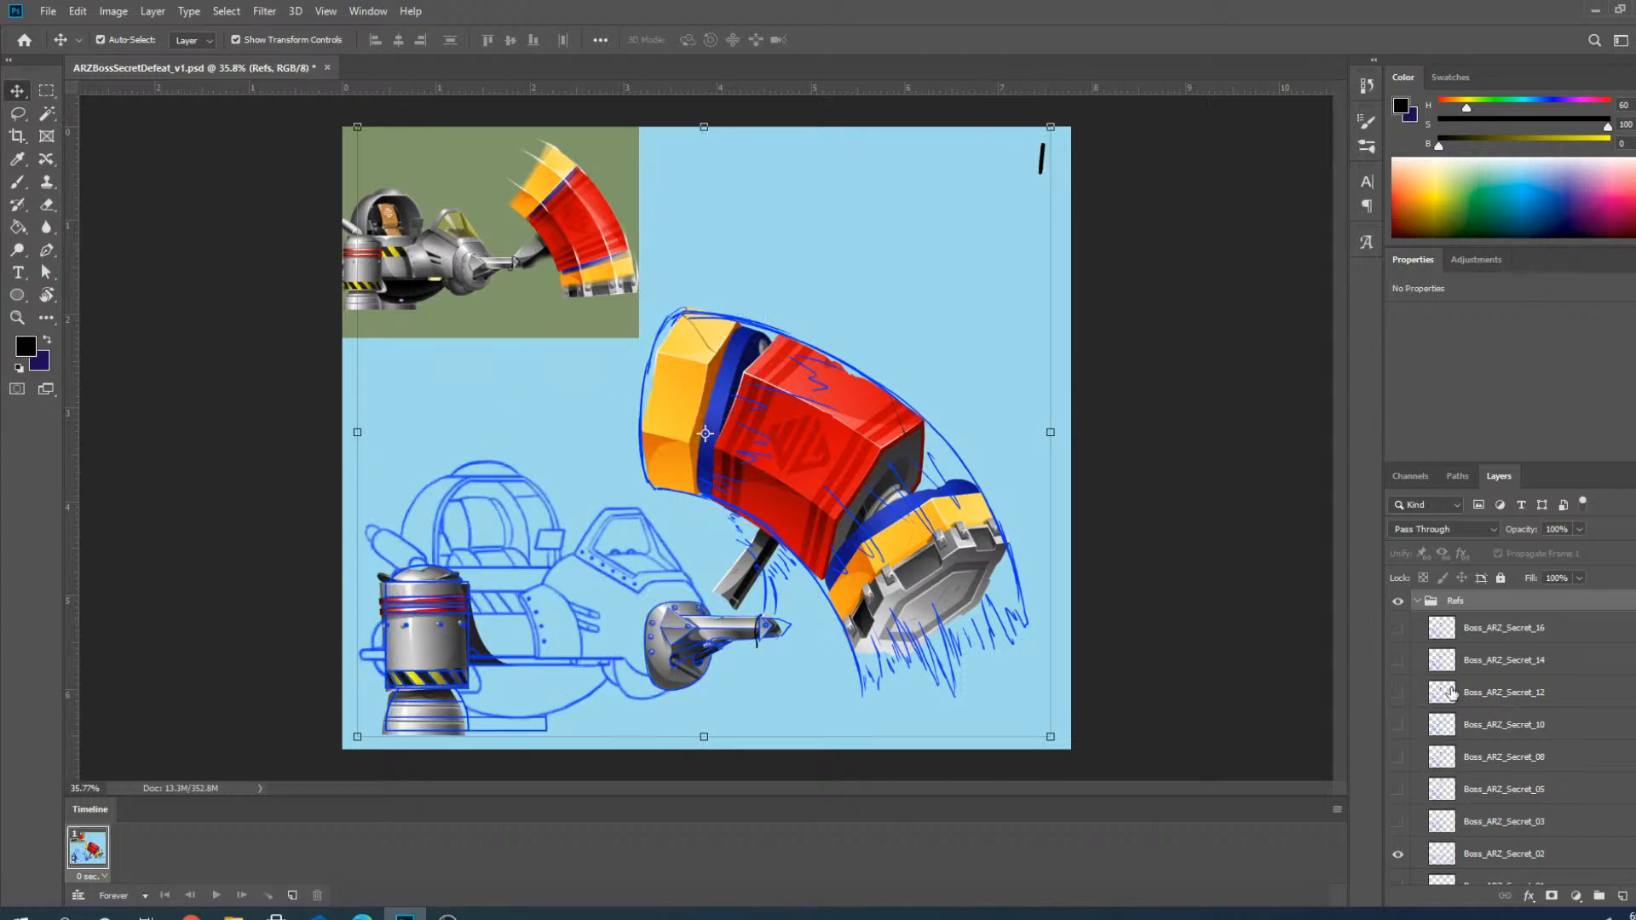
{"action": "scroll", "coordinate": [1409, 635], "scroll_direction": "up", "scroll_amount": 1}
{"action": "left_click", "coordinate": [1417, 633]}
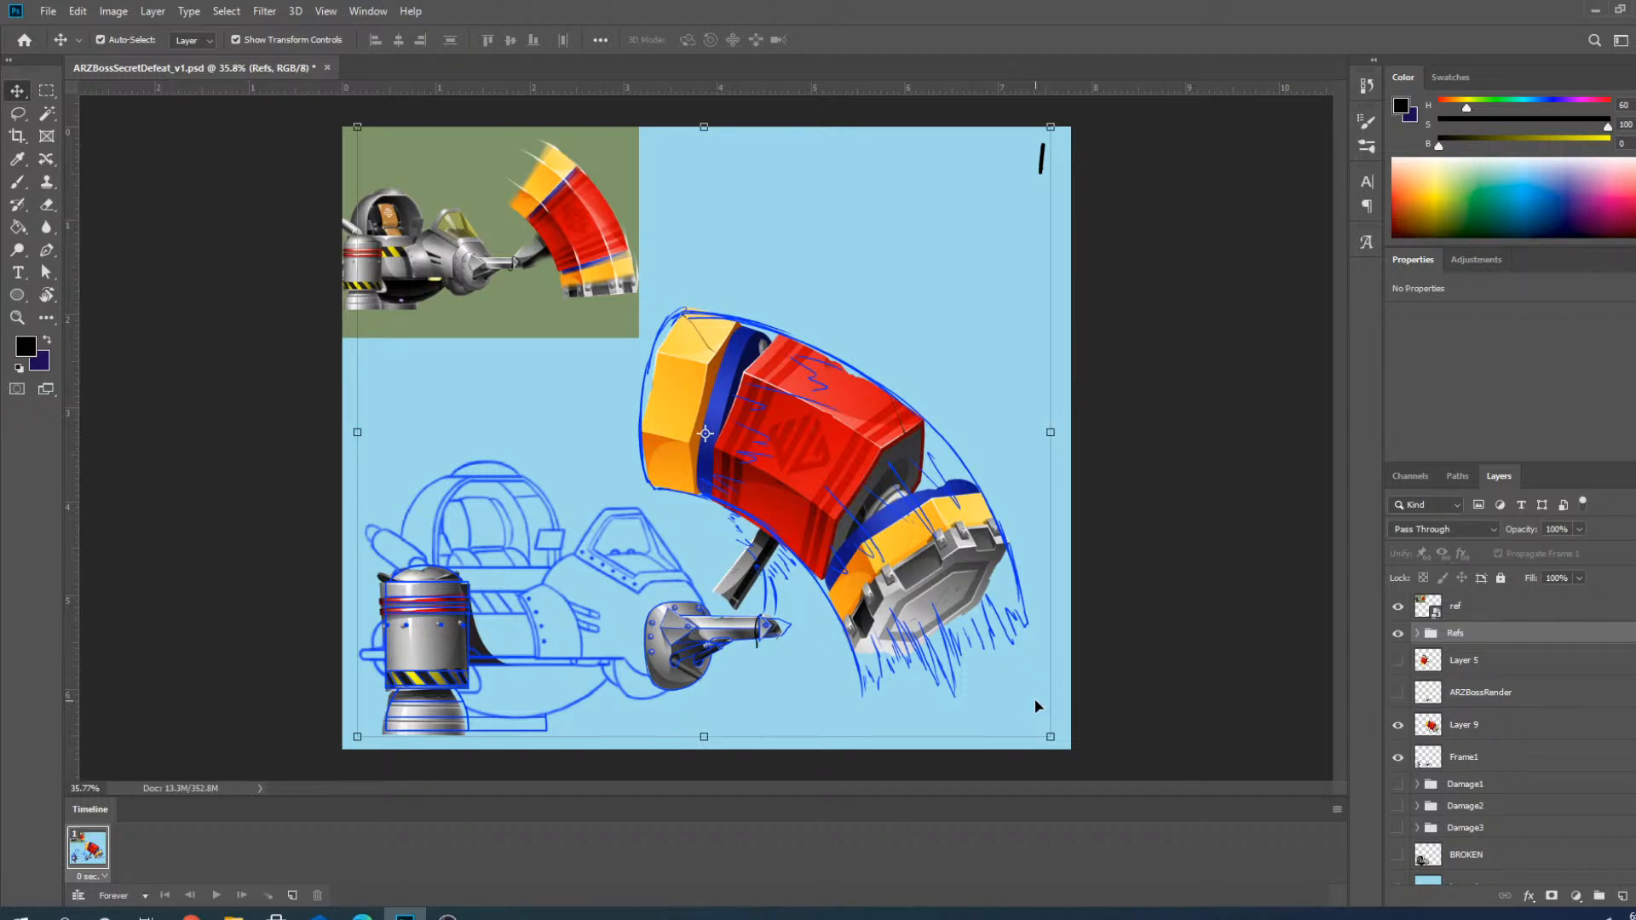
Select Layer 9 with the hammer artwork and toggle its visibility off and on to compare it with the sketch.
{"action": "left_click", "coordinate": [1484, 738]}
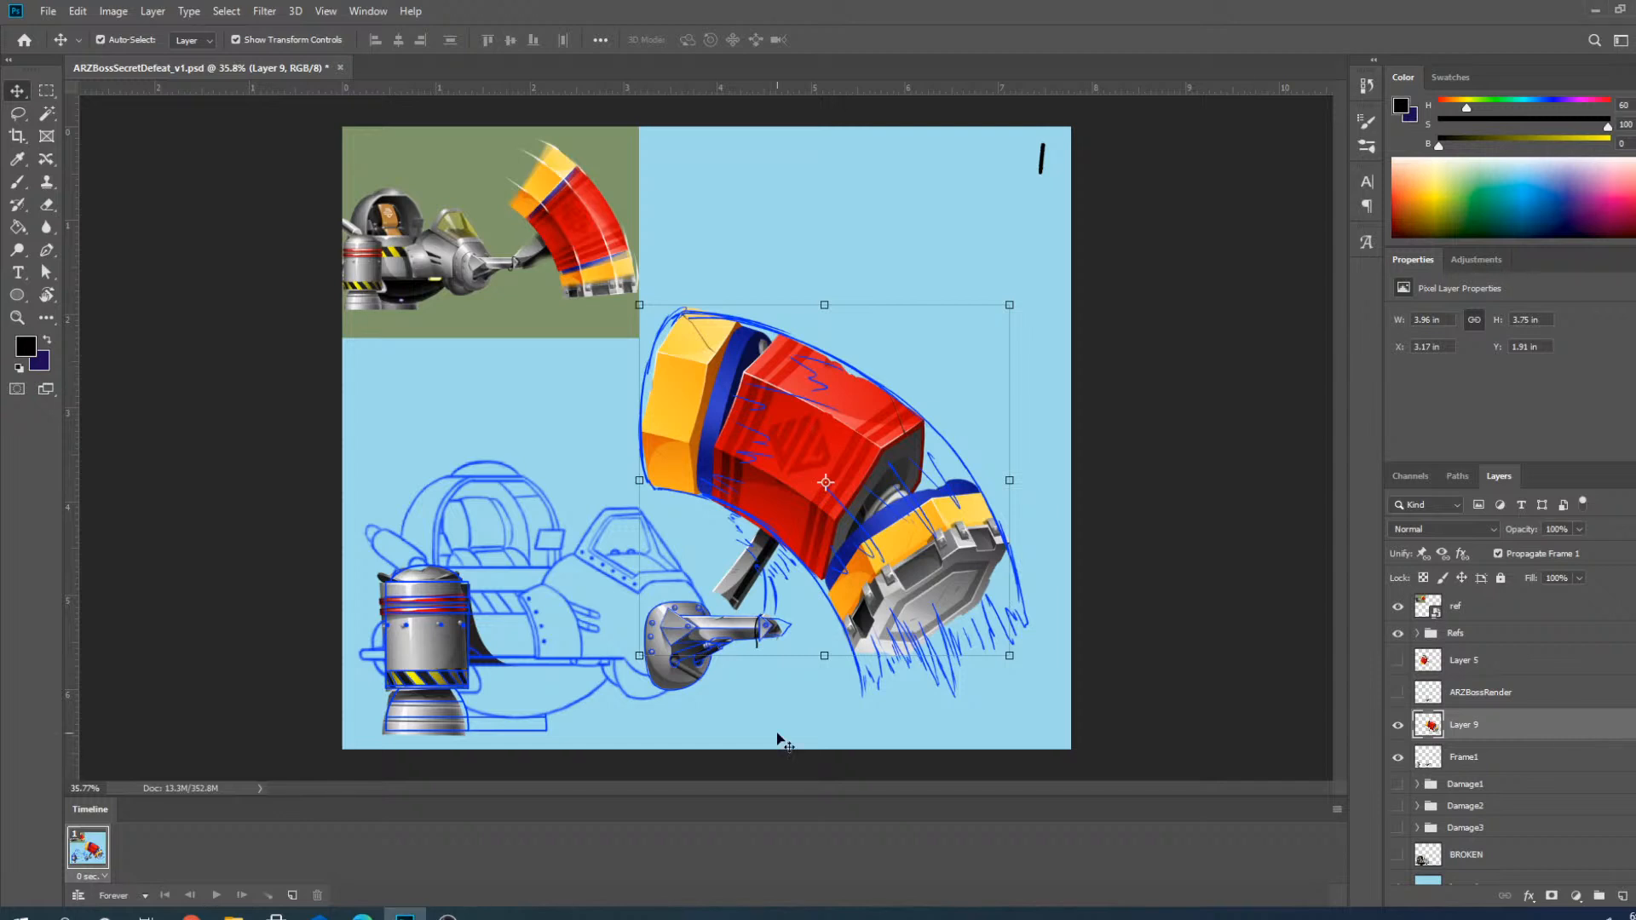
{"action": "scroll", "coordinate": [882, 562], "scroll_direction": "up", "scroll_amount": 2}
{"action": "scroll", "coordinate": [757, 351], "scroll_direction": "up", "scroll_amount": 4}
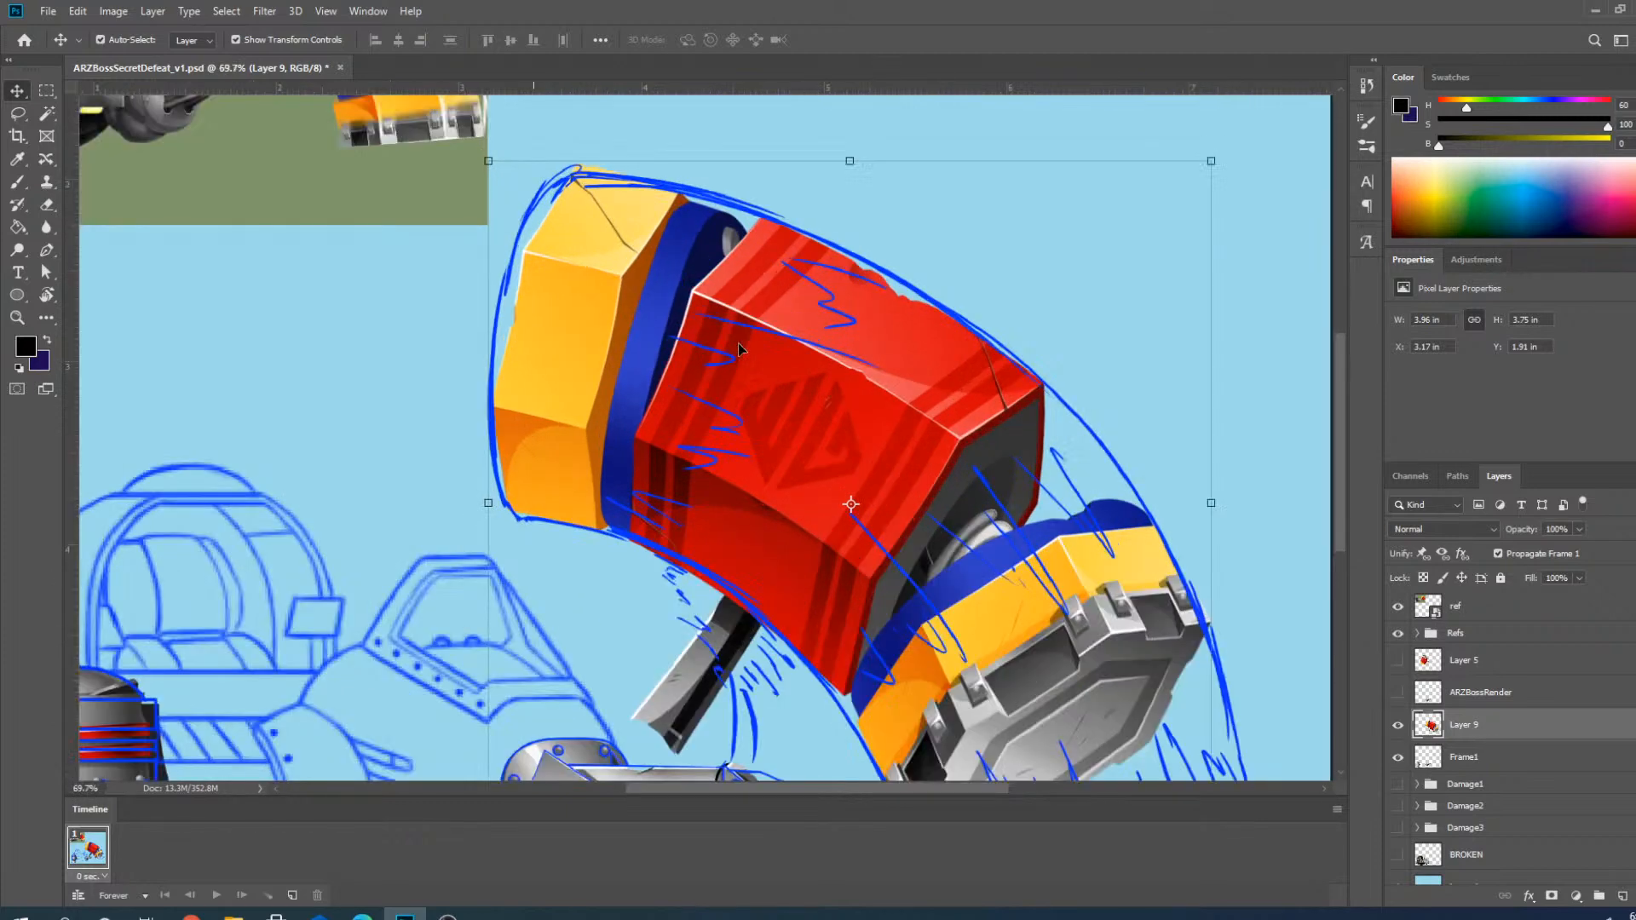
{"action": "scroll", "coordinate": [1035, 462], "scroll_direction": "down", "scroll_amount": 4}
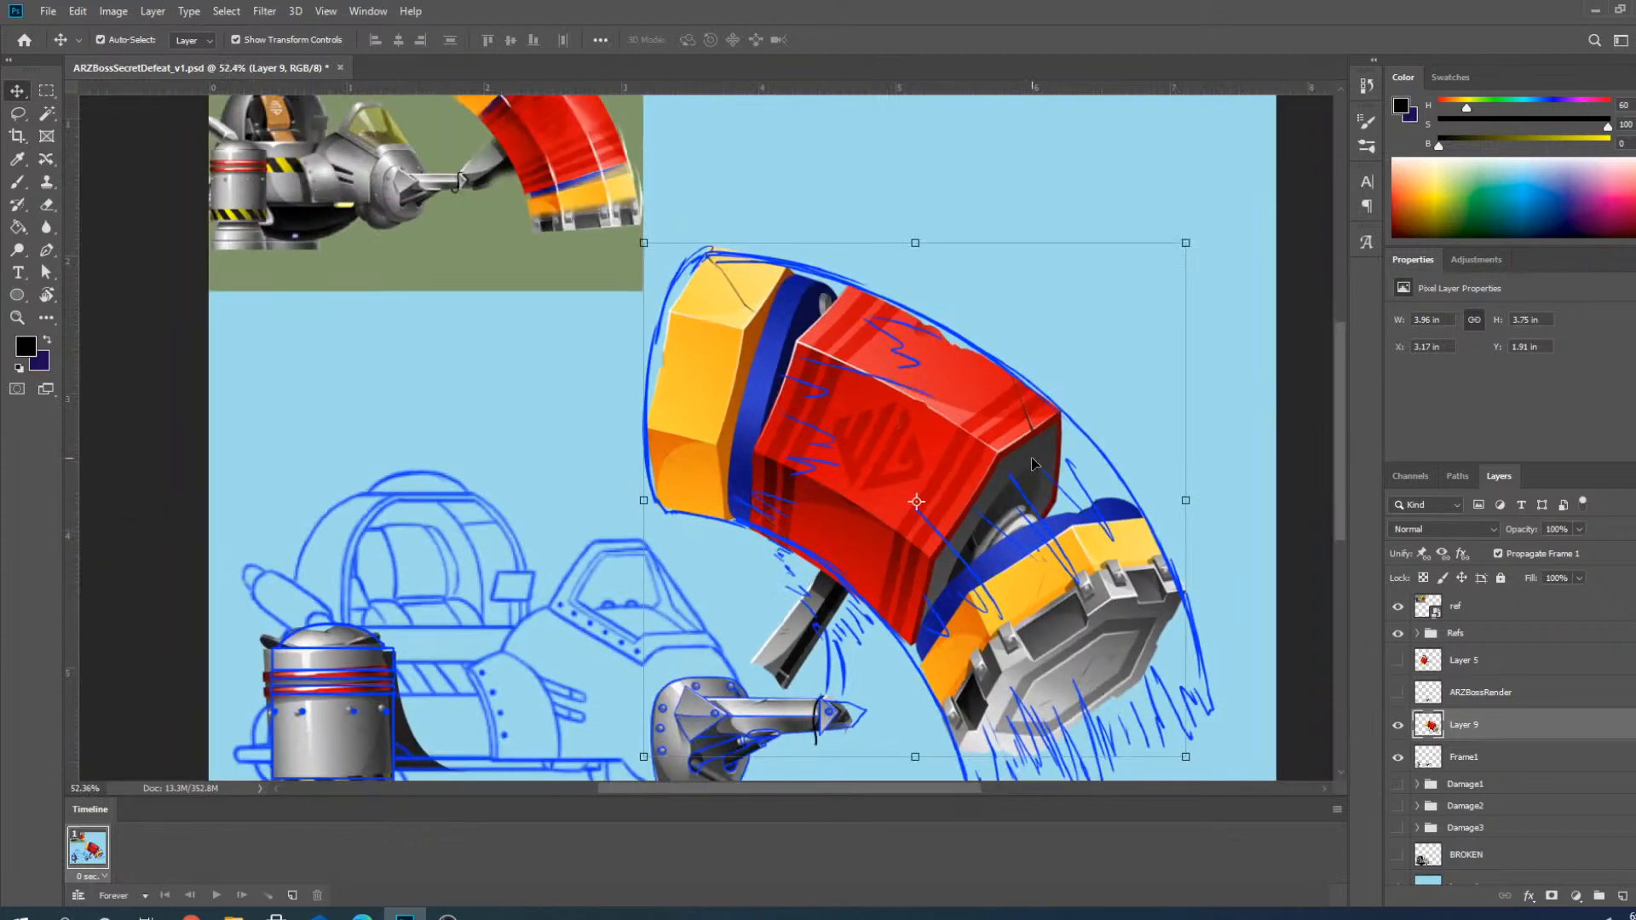
{"action": "left_click", "coordinate": [1399, 726]}
{"action": "left_click", "coordinate": [1398, 726]}
Start a Warp transform on Layer 9 and nudge the hammer's red section and the mesh's outer edge towards the sketch outline.
{"action": "left_click", "coordinate": [78, 11]}
{"action": "mouse_move", "coordinate": [124, 417]}
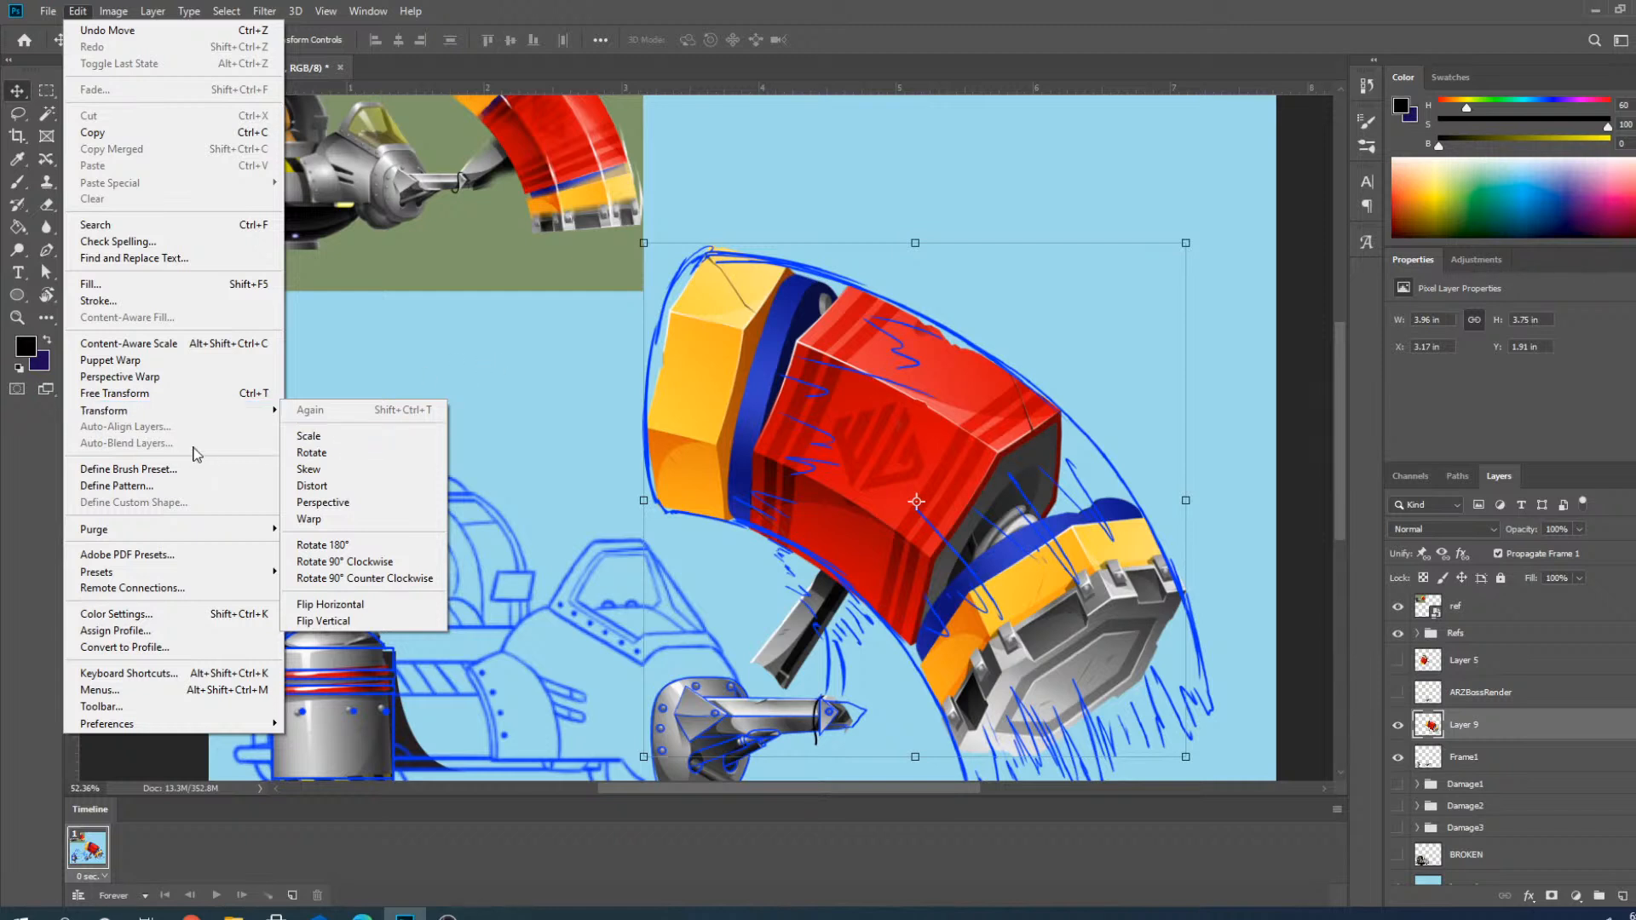
{"action": "left_click", "coordinate": [341, 518]}
{"action": "left_click_drag", "start_coordinate": [955, 376], "coordinate": [954, 367]}
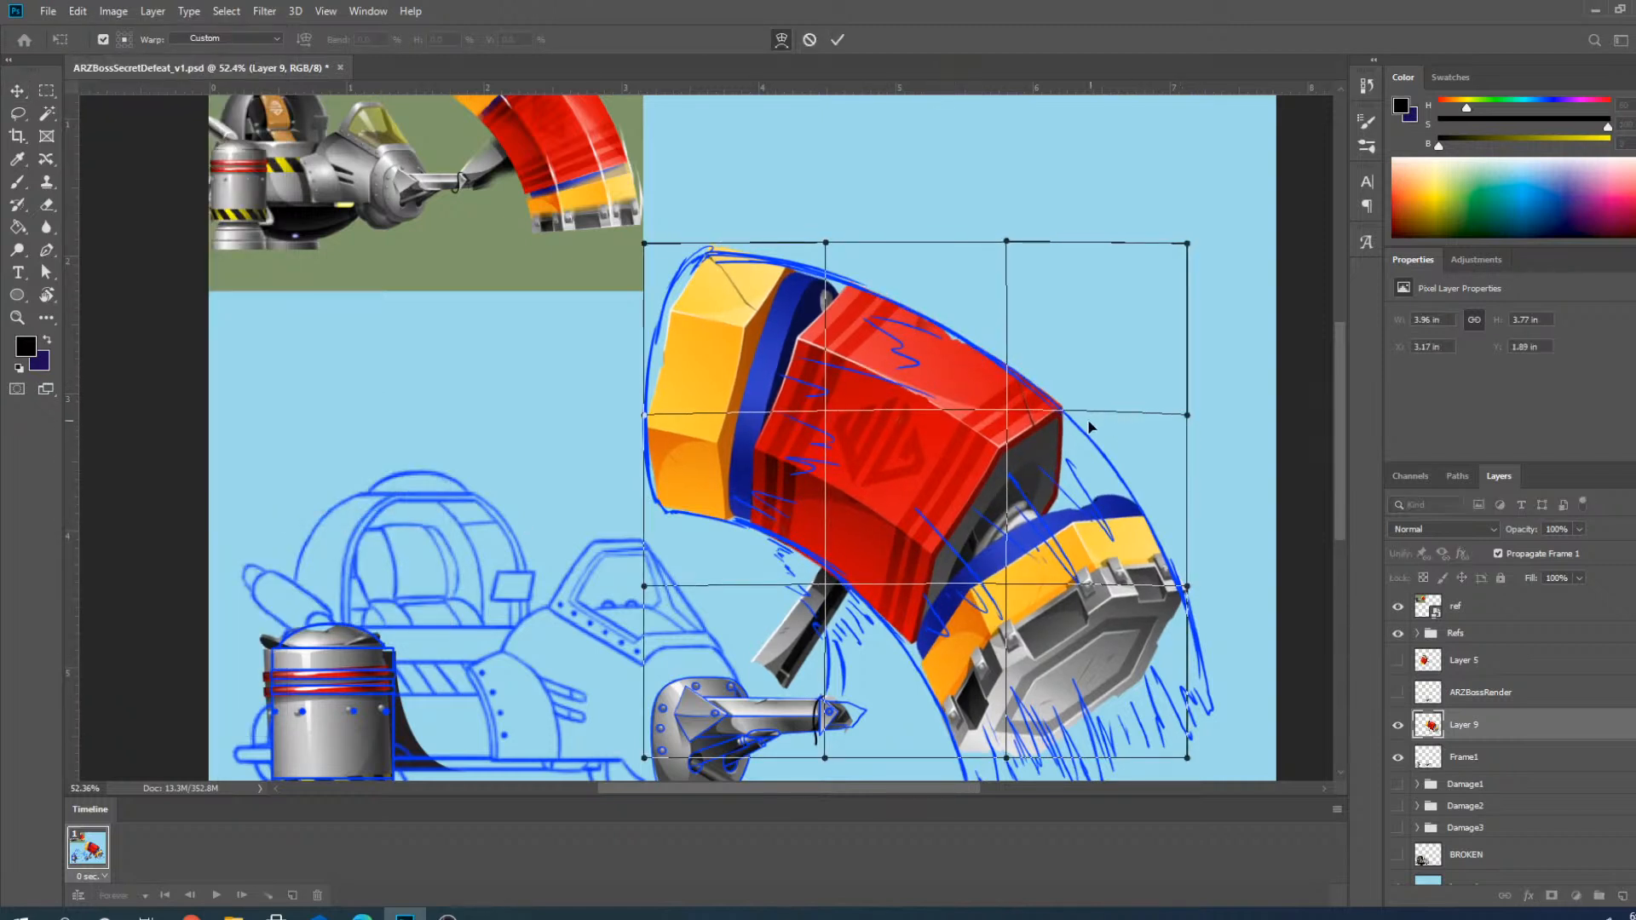
{"action": "left_click_drag", "start_coordinate": [1187, 416], "coordinate": [1185, 431]}
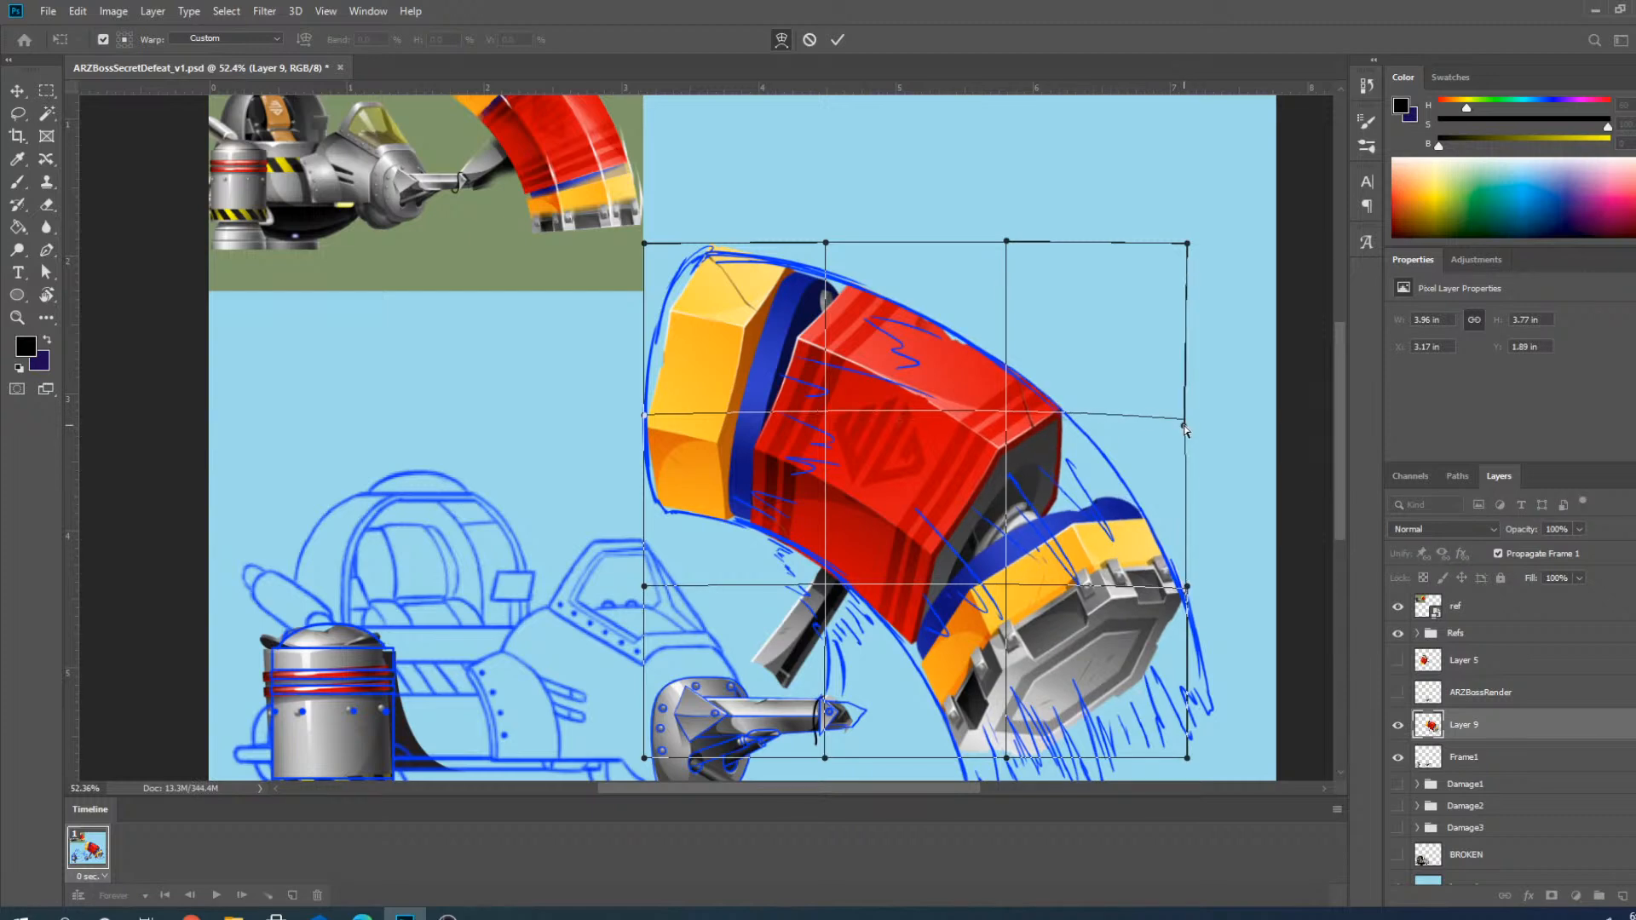
{"action": "scroll", "coordinate": [846, 507], "scroll_direction": "up", "scroll_amount": 5}
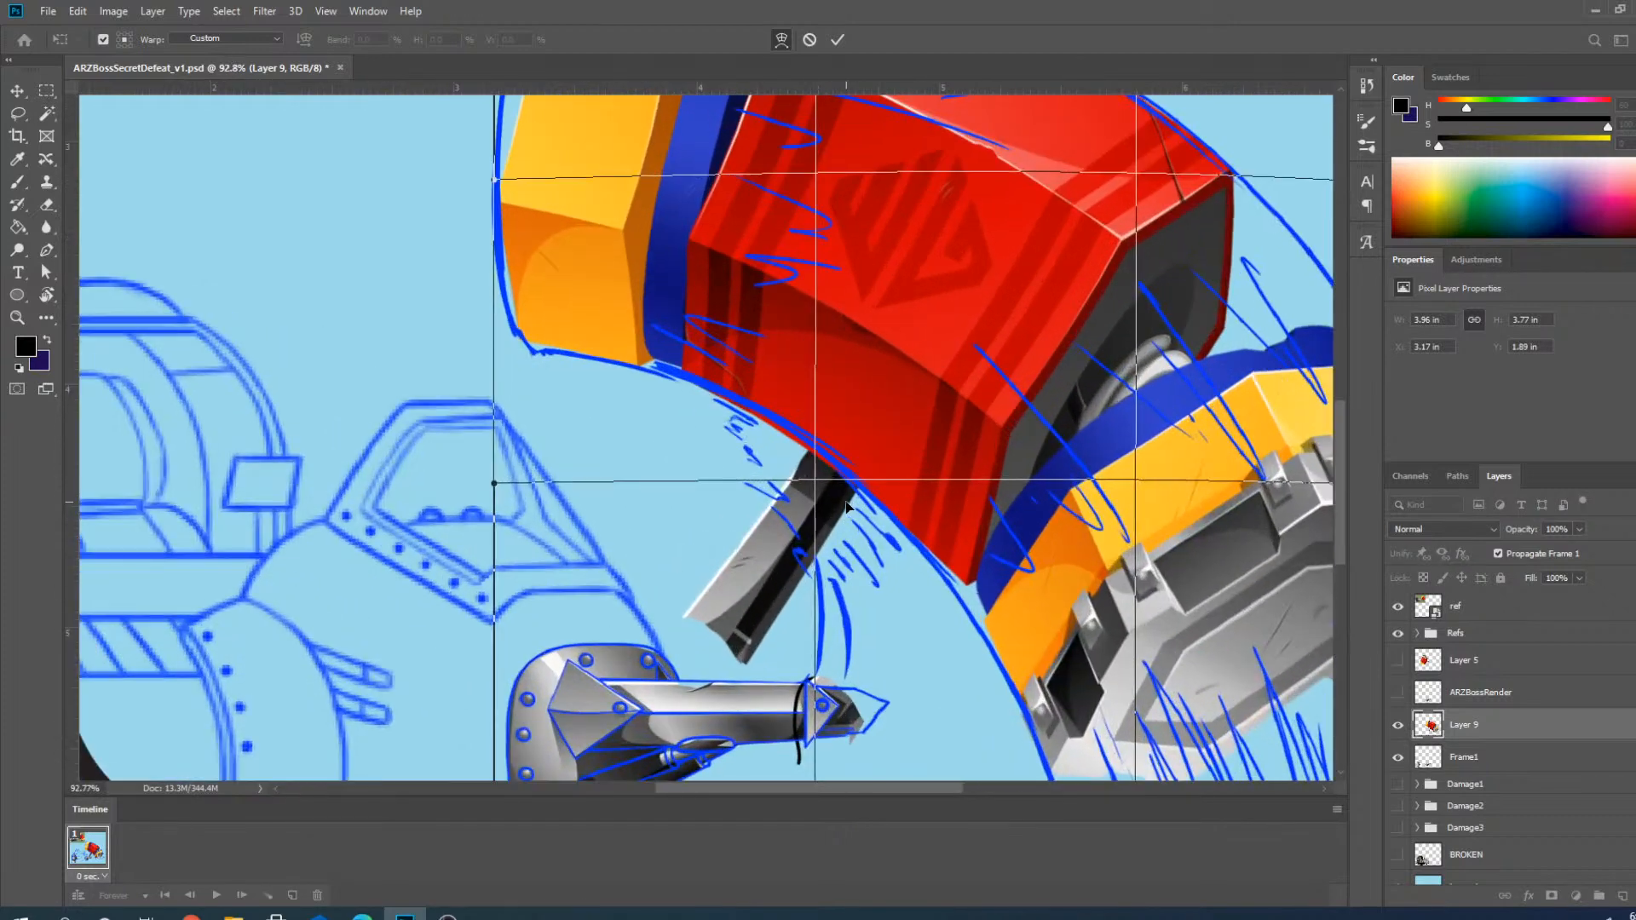
{"action": "left_click_drag", "start_coordinate": [815, 479], "coordinate": [816, 473]}
Adjust the warp mesh's lower handles and inner areas so the hammer's underside and front cap follow the sketched curve.
{"action": "scroll", "coordinate": [951, 596], "scroll_direction": "down", "scroll_amount": 3}
{"action": "scroll", "coordinate": [951, 596], "scroll_direction": "up", "scroll_amount": 2}
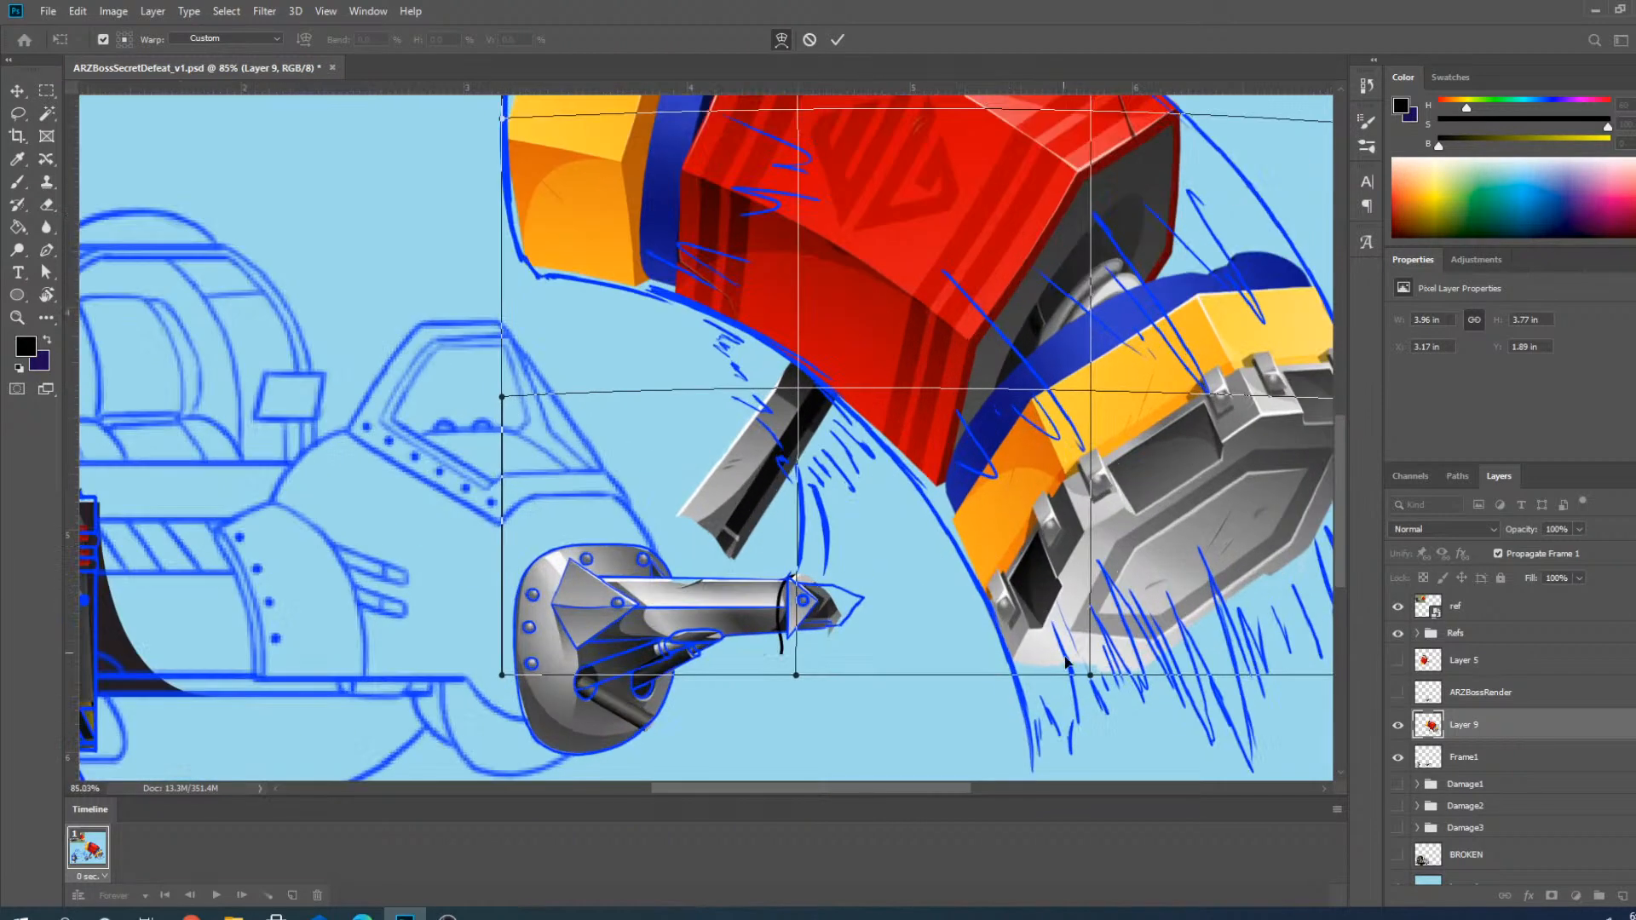
{"action": "left_click_drag", "start_coordinate": [1093, 677], "coordinate": [1093, 687]}
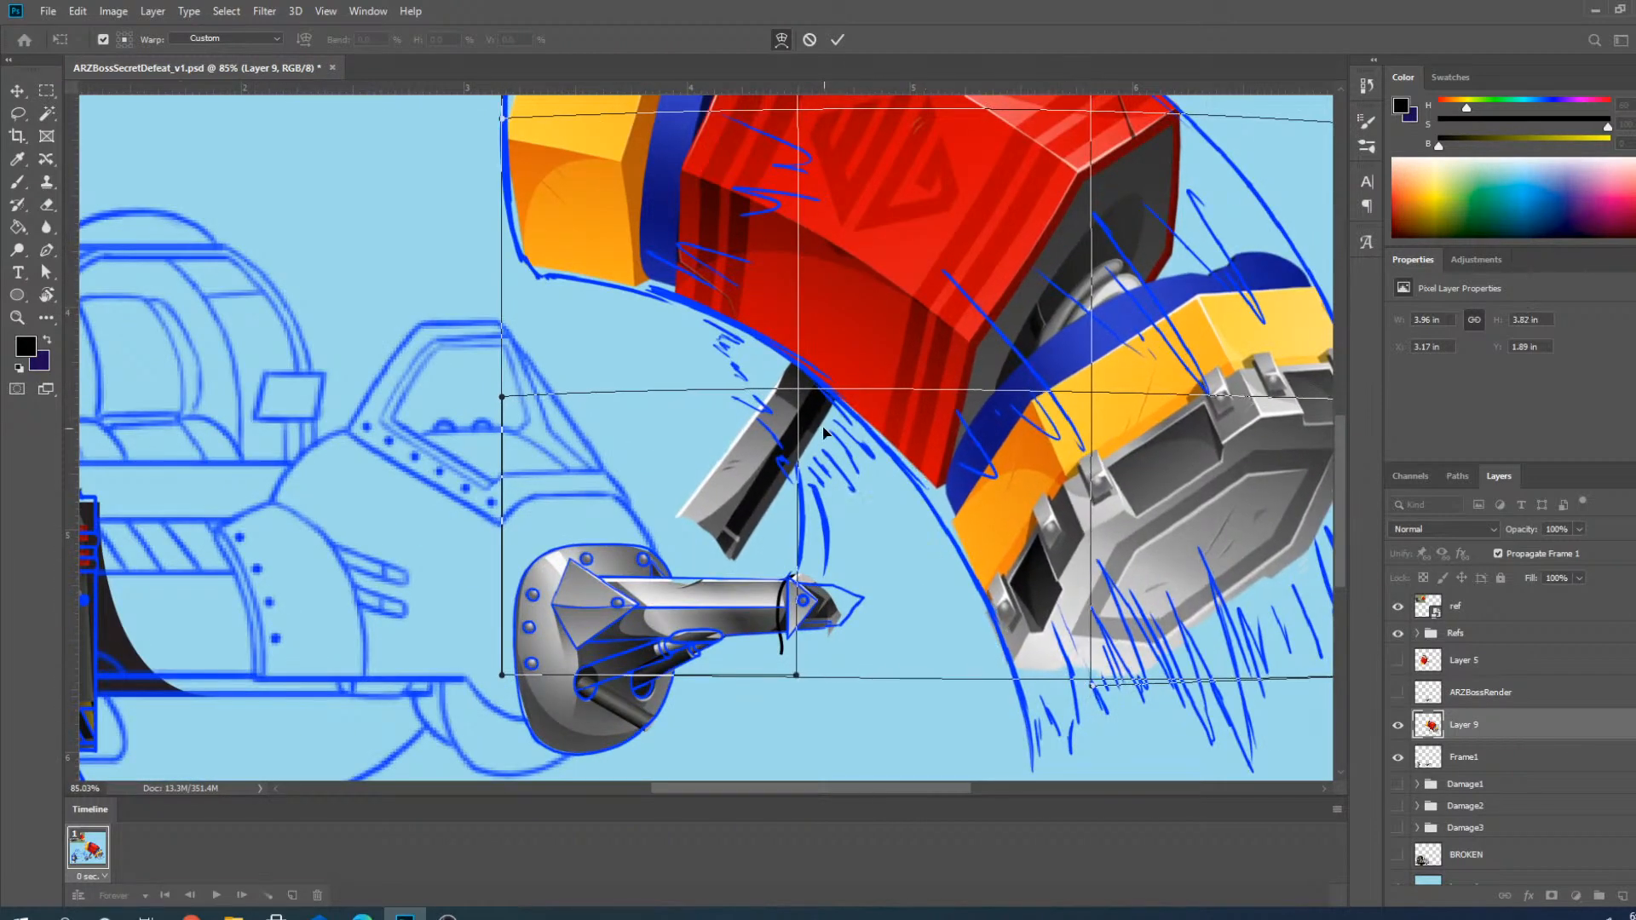
{"action": "left_click_drag", "start_coordinate": [914, 460], "coordinate": [915, 452]}
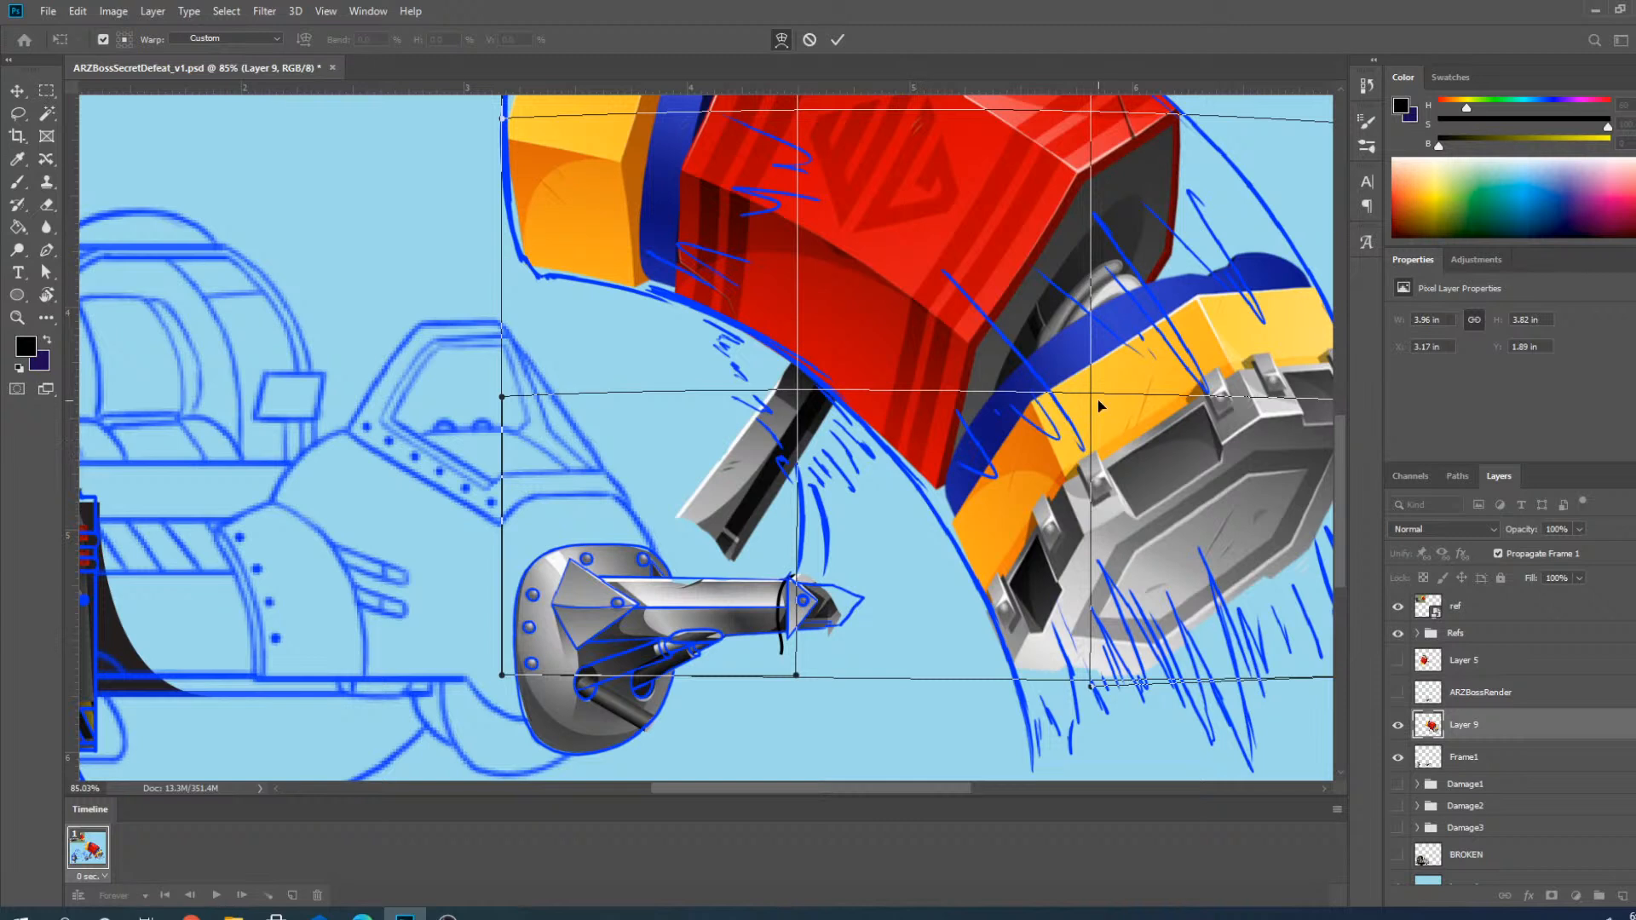
{"action": "left_click_drag", "start_coordinate": [1090, 402], "coordinate": [1089, 406]}
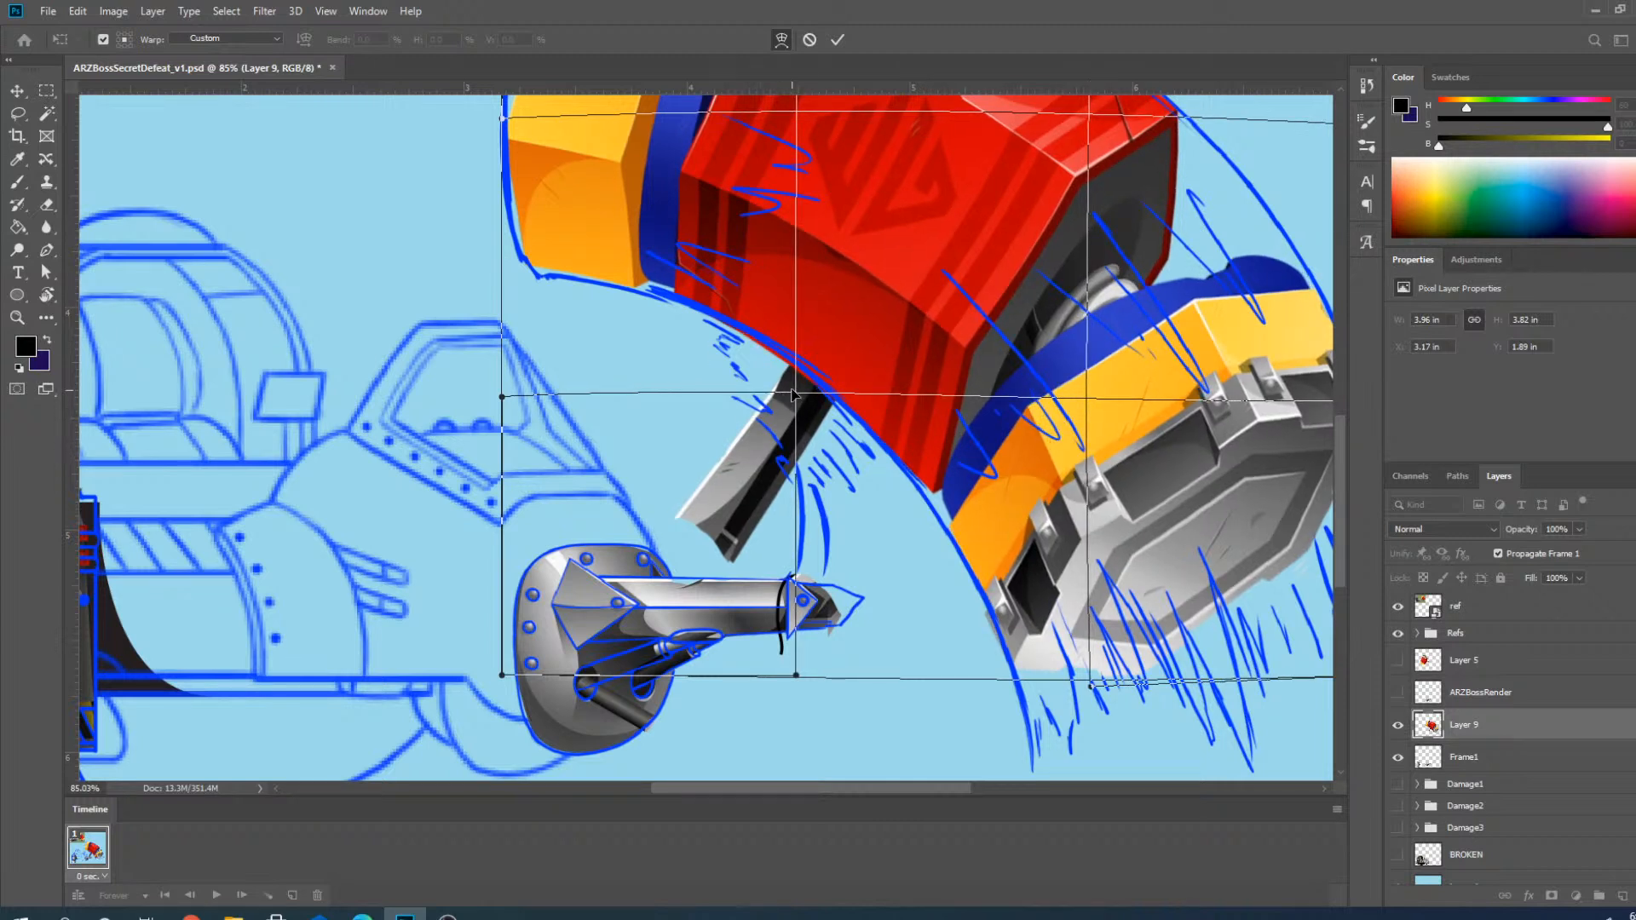
{"action": "left_click_drag", "start_coordinate": [793, 390], "coordinate": [791, 384]}
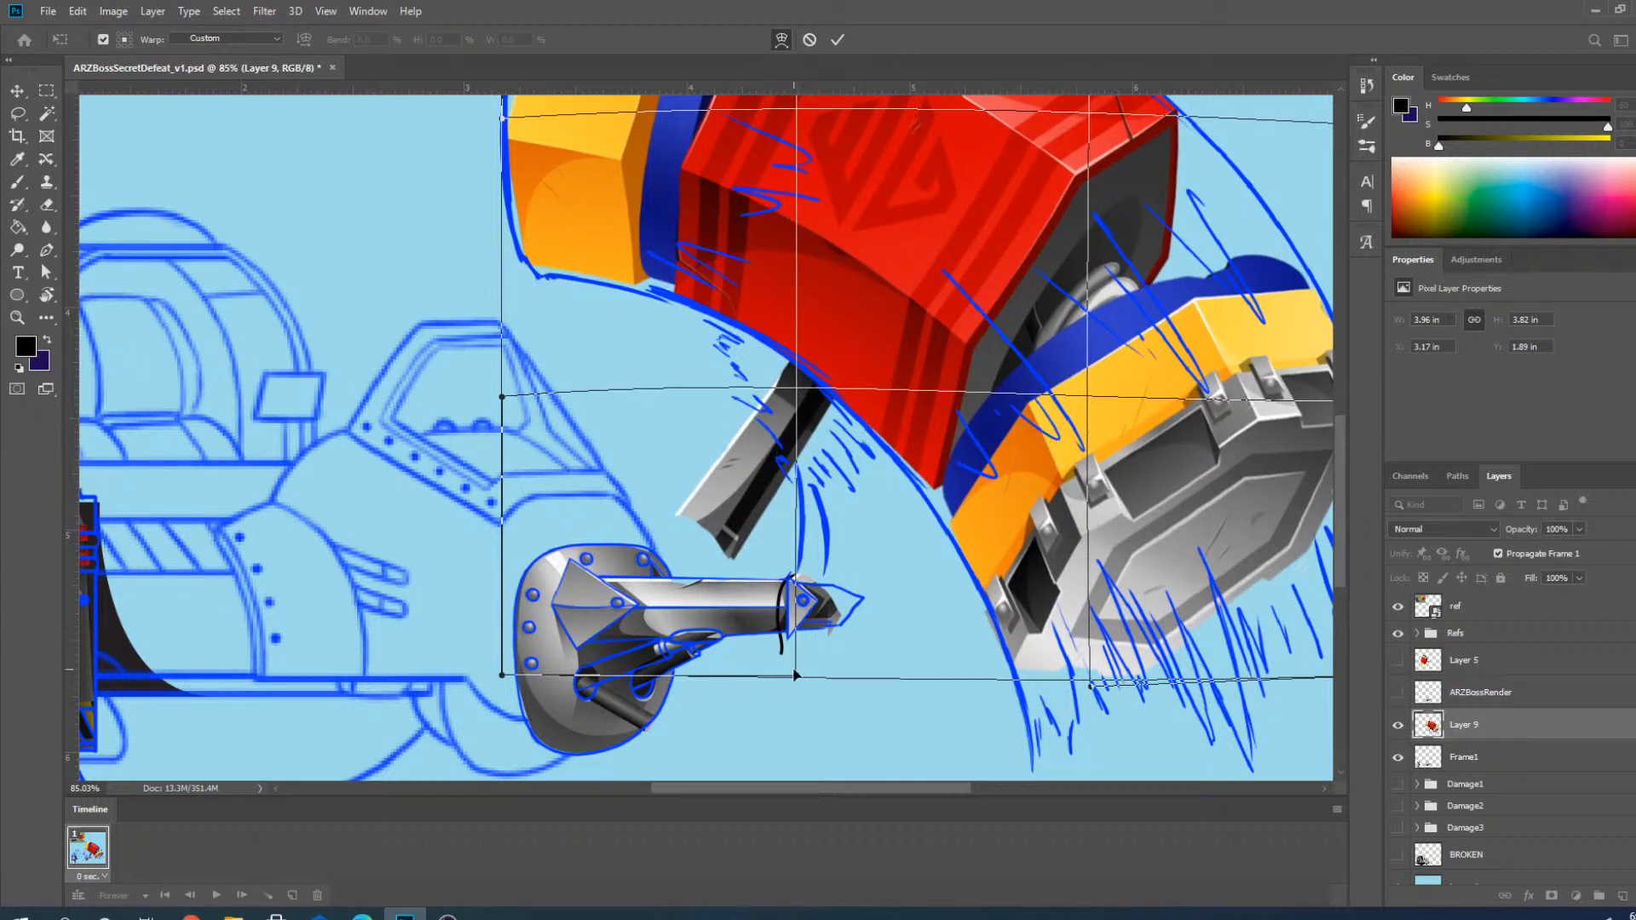
{"action": "left_click_drag", "start_coordinate": [794, 676], "coordinate": [771, 678]}
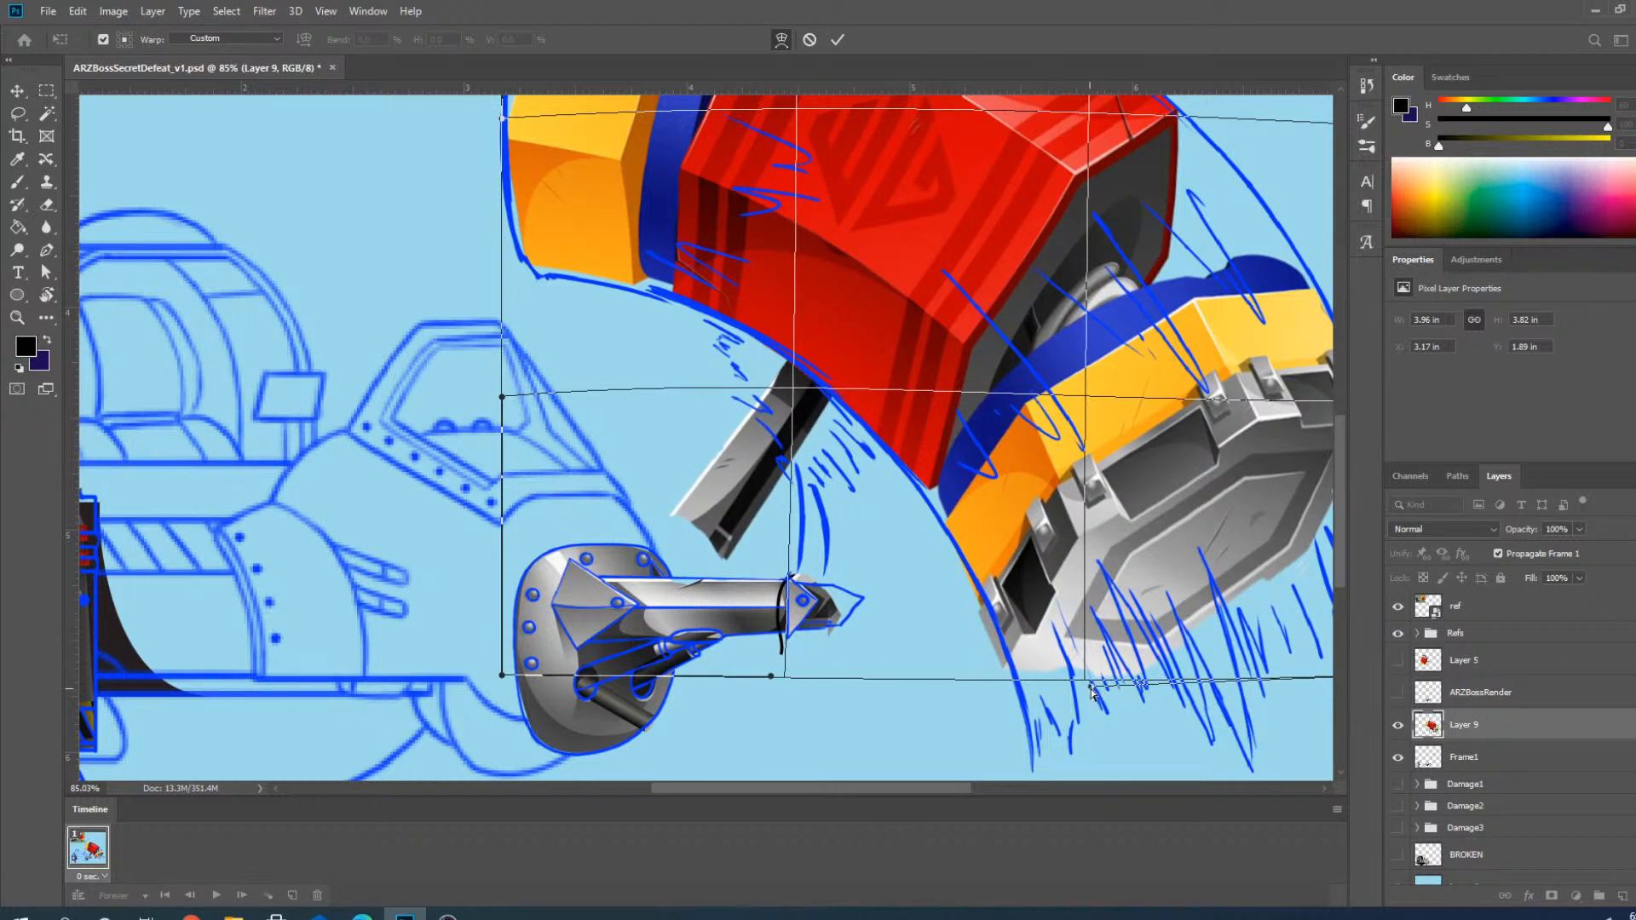
{"action": "left_click_drag", "start_coordinate": [1091, 686], "coordinate": [1112, 681]}
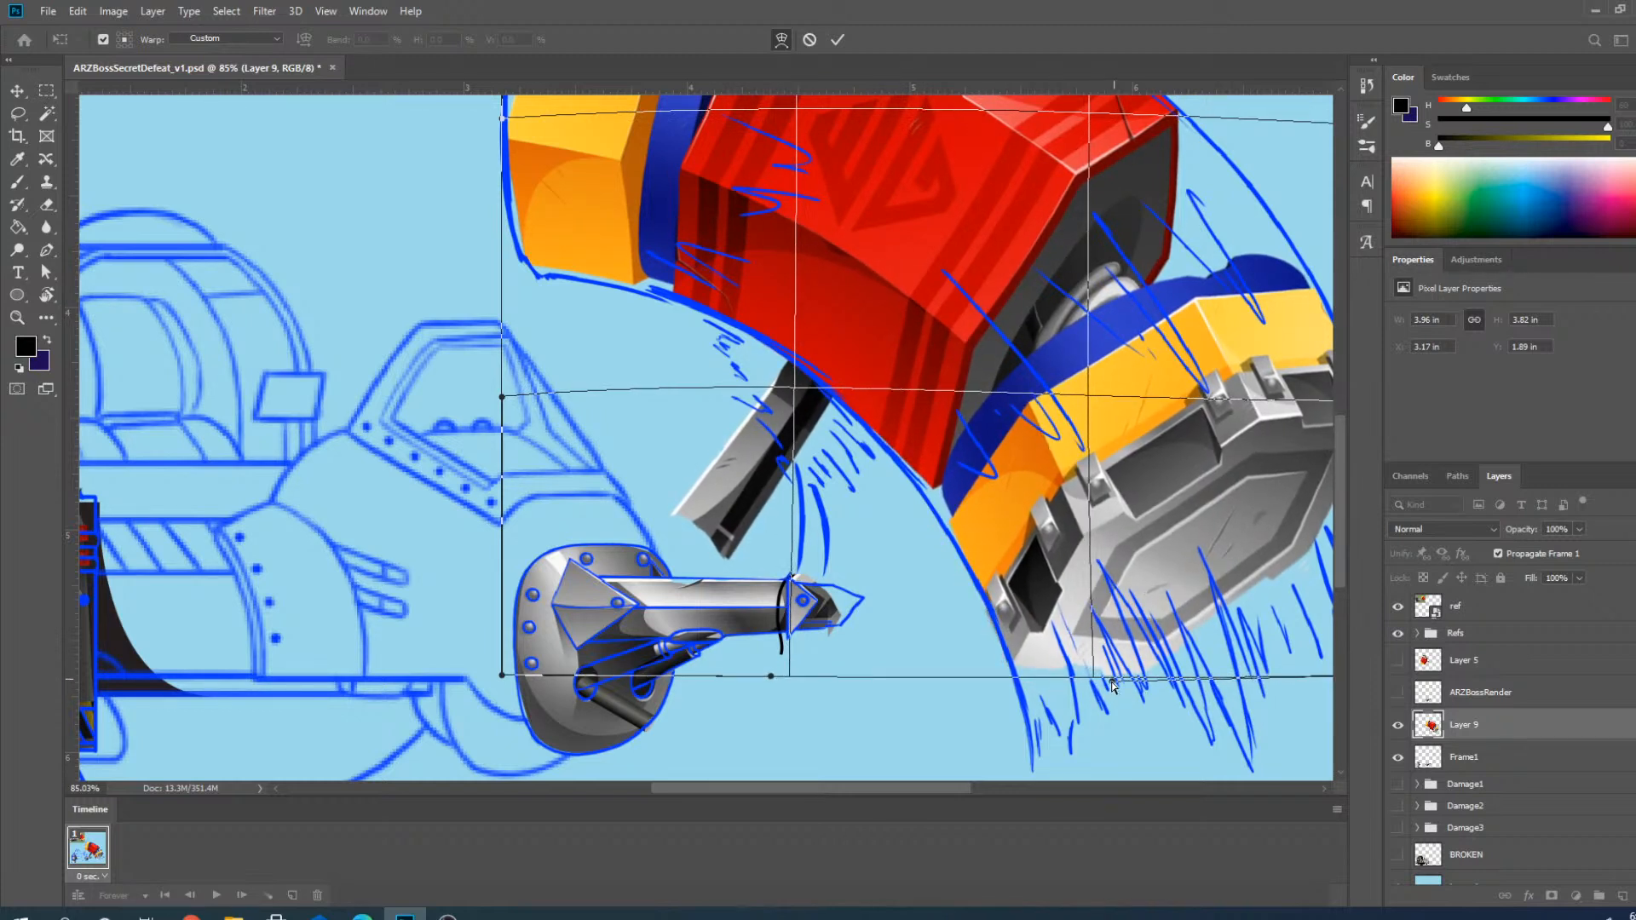
{"action": "left_click_drag", "start_coordinate": [506, 300], "coordinate": [506, 309]}
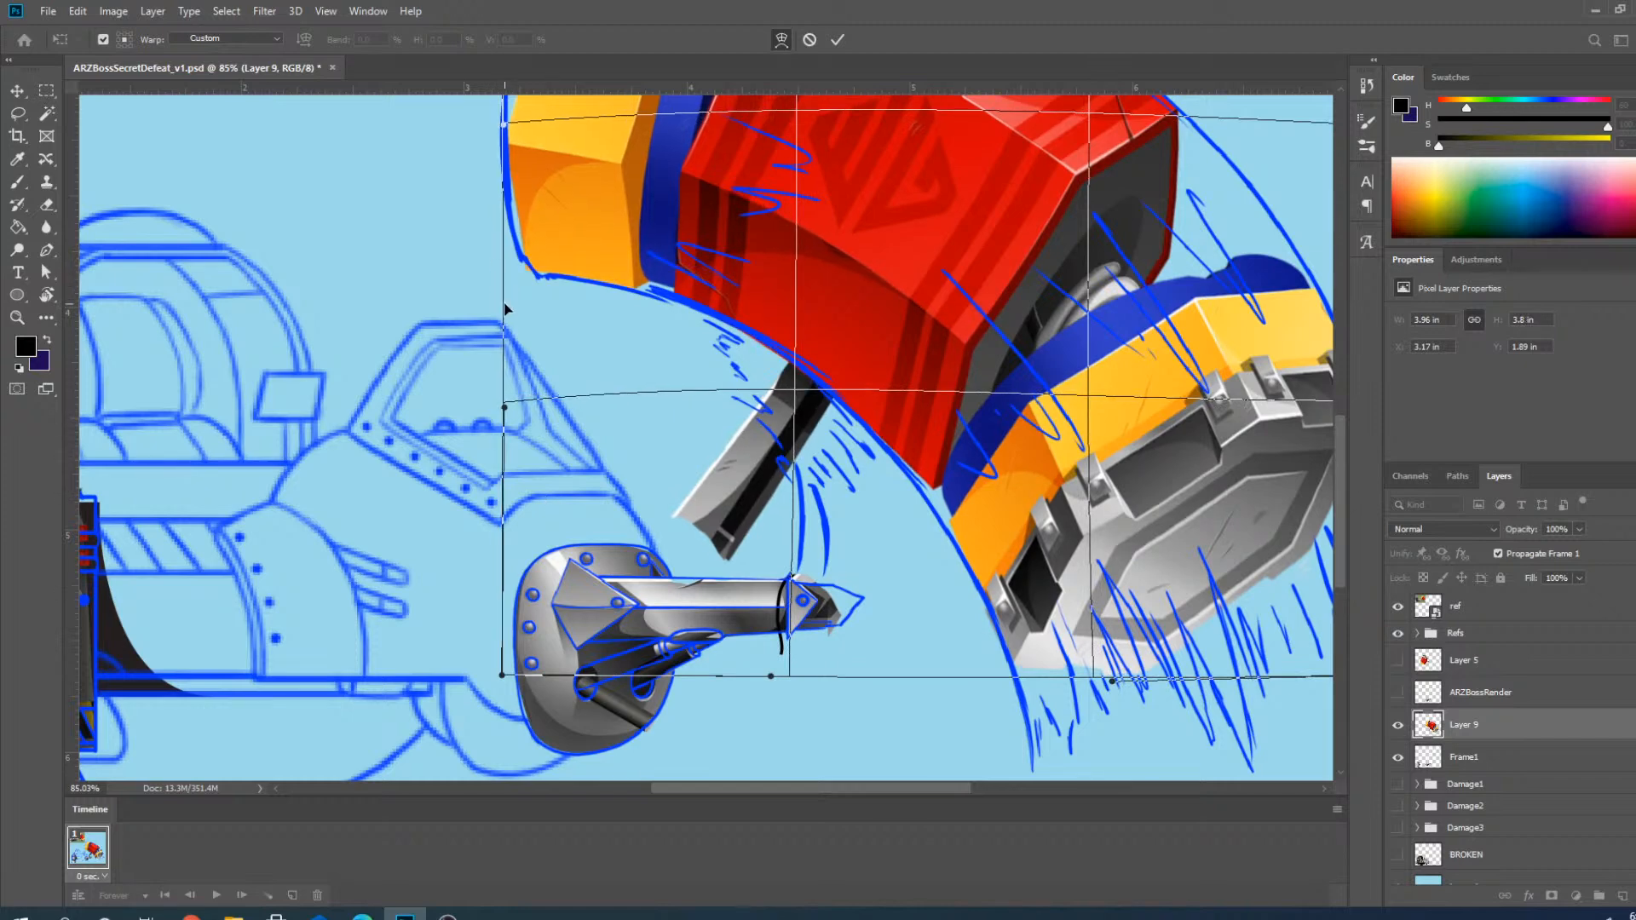
Fine-tune the warp at the yellow end's upper corner and beside the front cap, and apply it to Layer 9.
{"action": "scroll", "coordinate": [834, 506], "scroll_direction": "up", "scroll_amount": 2}
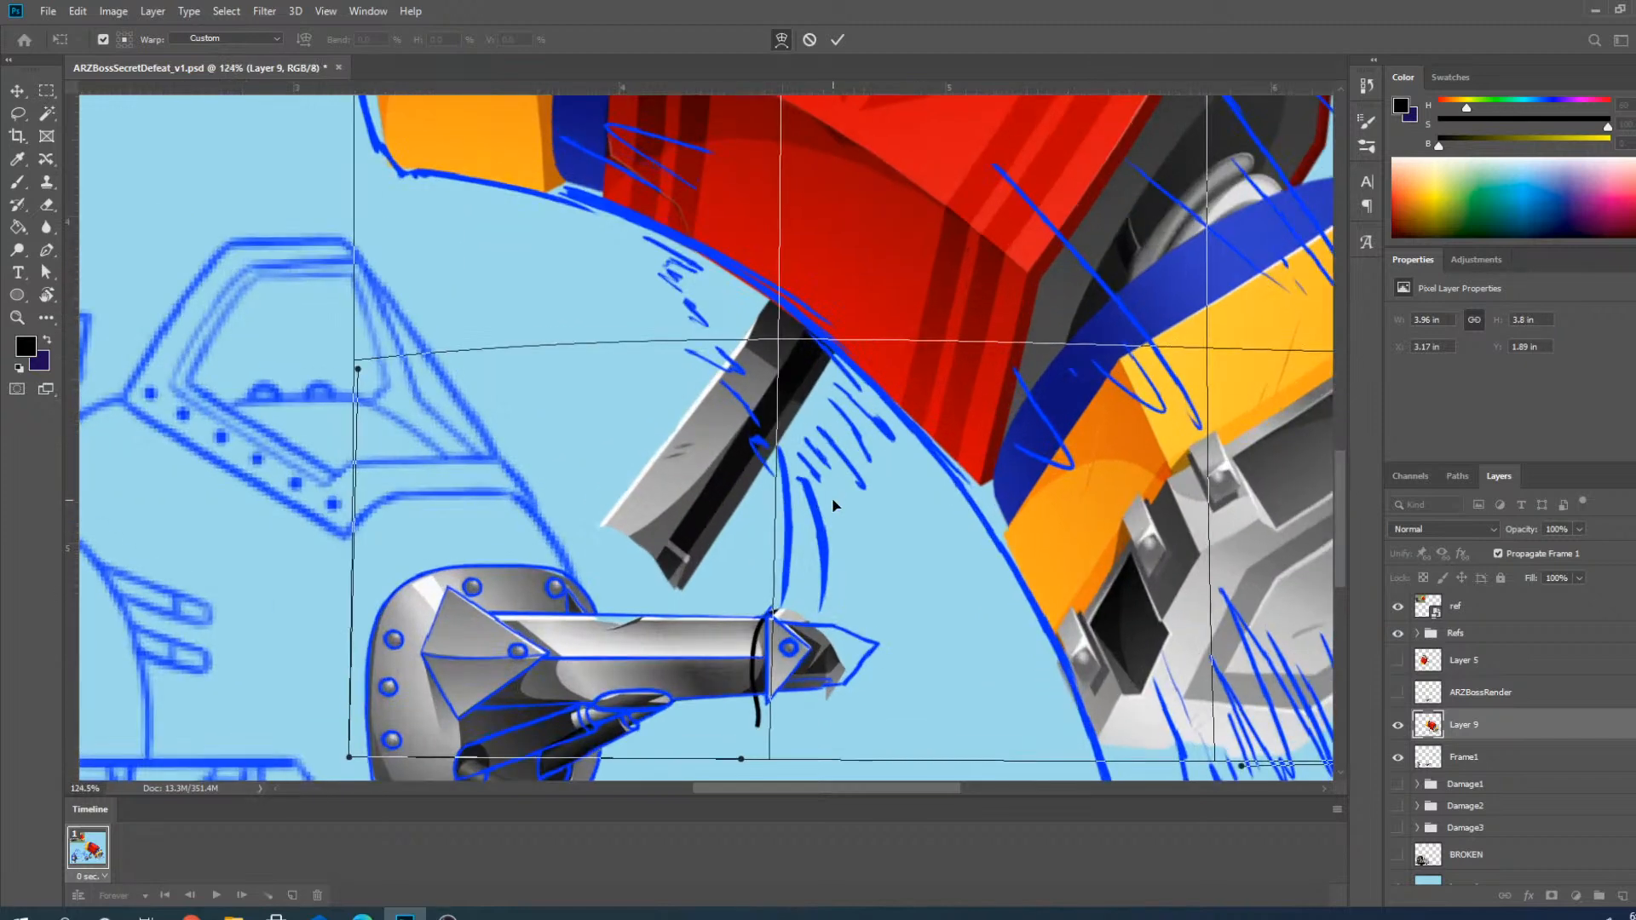
{"action": "scroll", "coordinate": [833, 506], "scroll_direction": "down", "scroll_amount": 4}
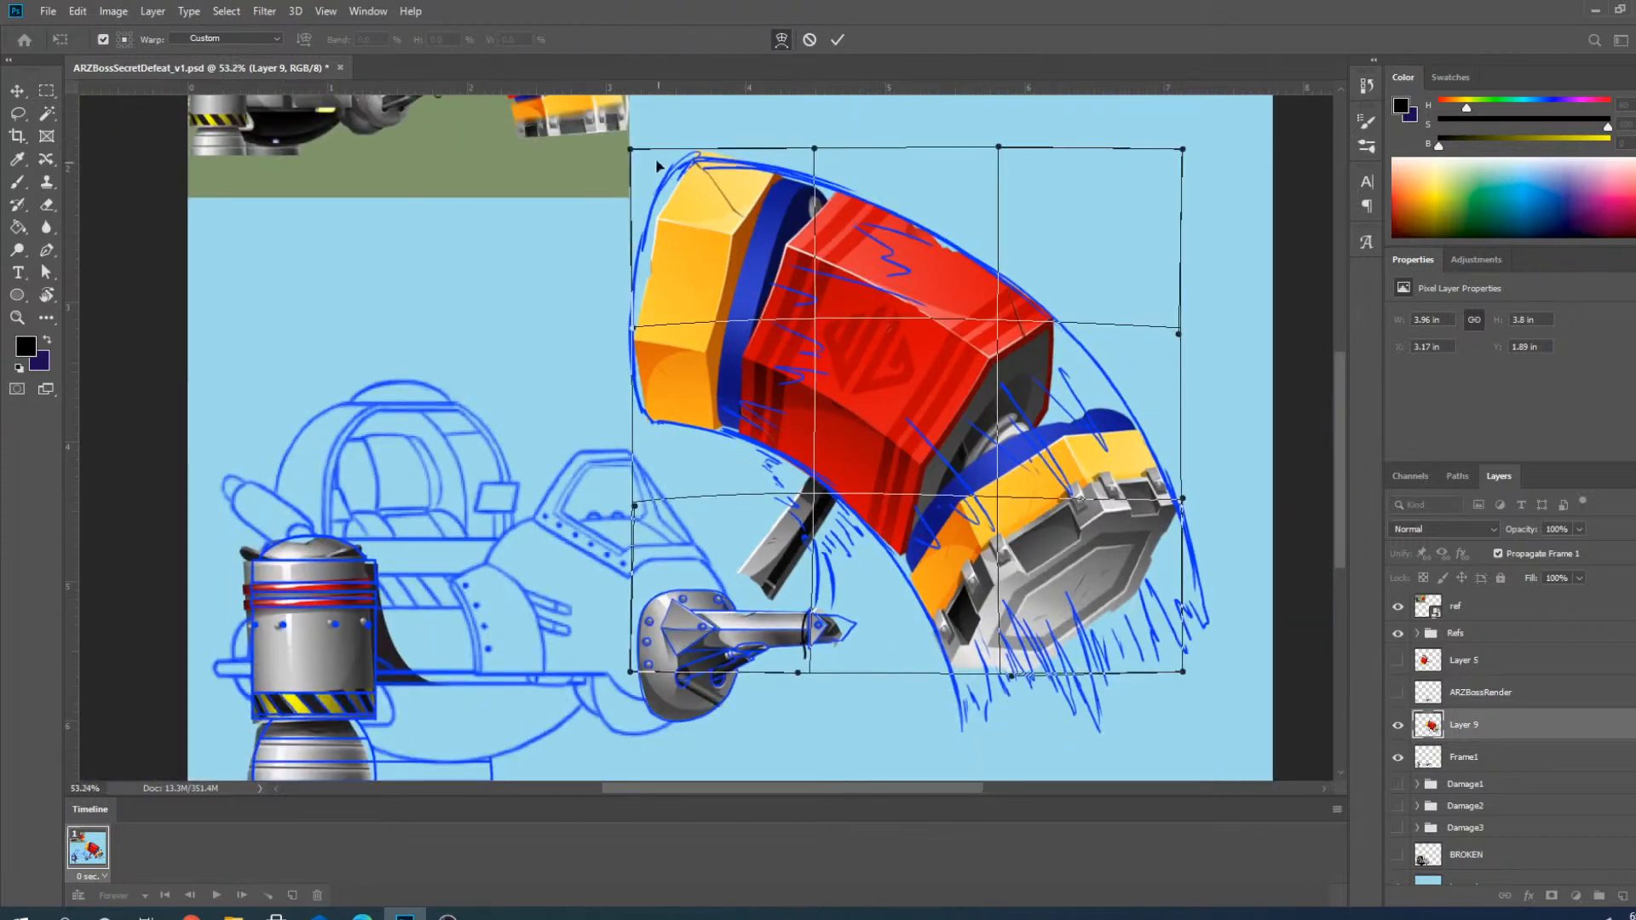
{"action": "scroll", "coordinate": [656, 165], "scroll_direction": "up", "scroll_amount": 2}
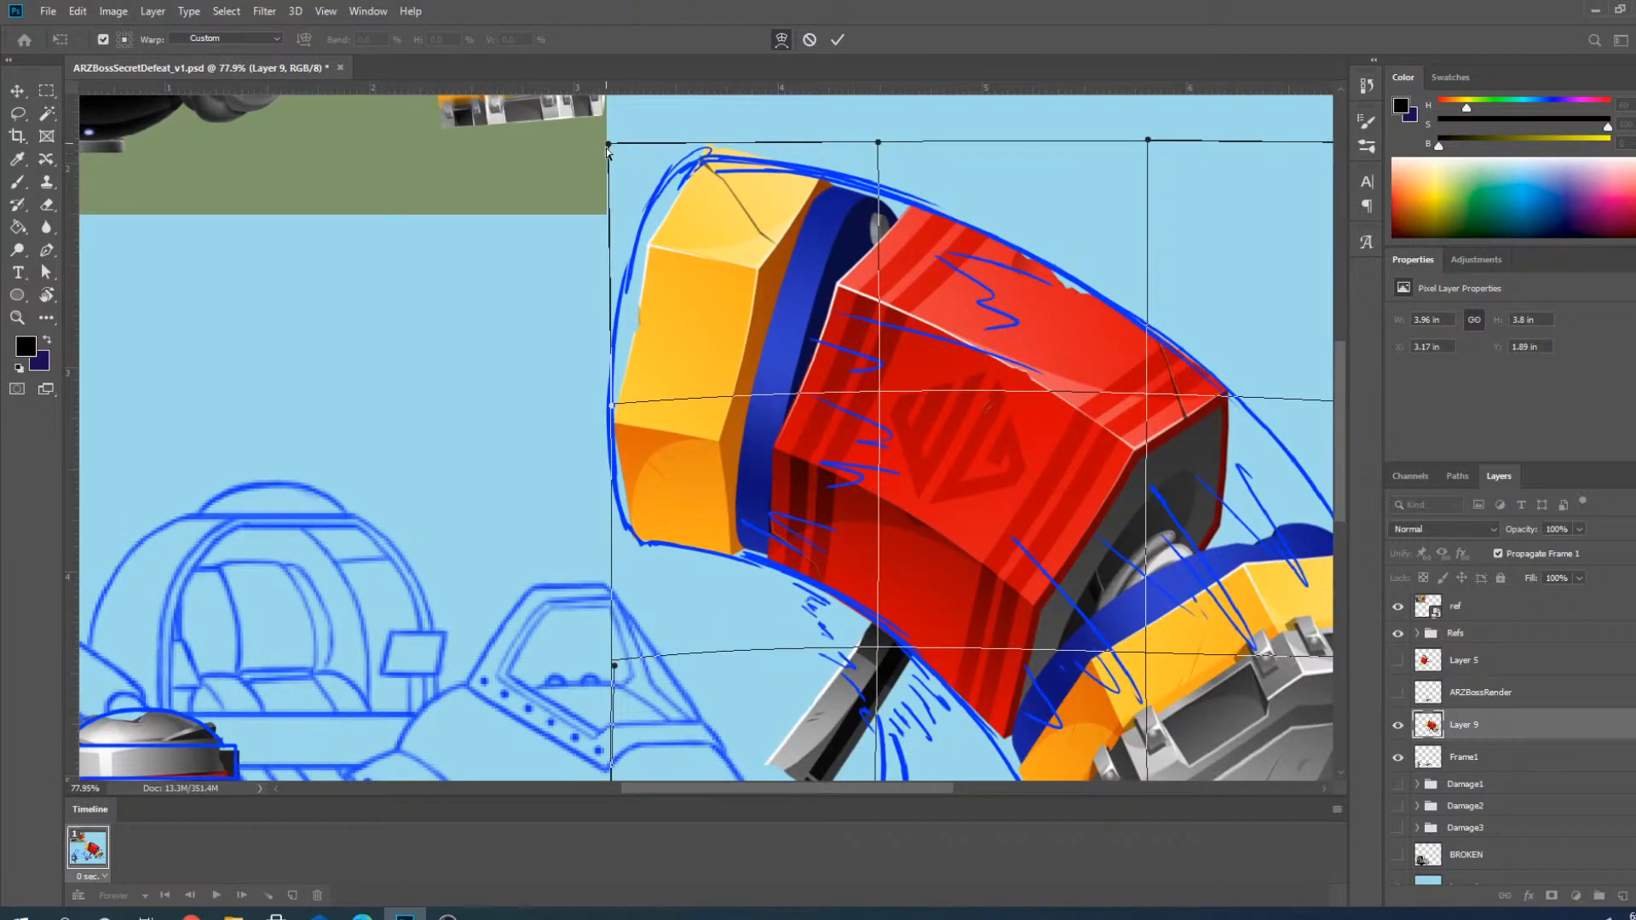
{"action": "left_click_drag", "start_coordinate": [607, 146], "coordinate": [613, 151]}
{"action": "scroll", "coordinate": [559, 157], "scroll_direction": "down", "scroll_amount": 3}
{"action": "scroll", "coordinate": [990, 440], "scroll_direction": "up", "scroll_amount": 2}
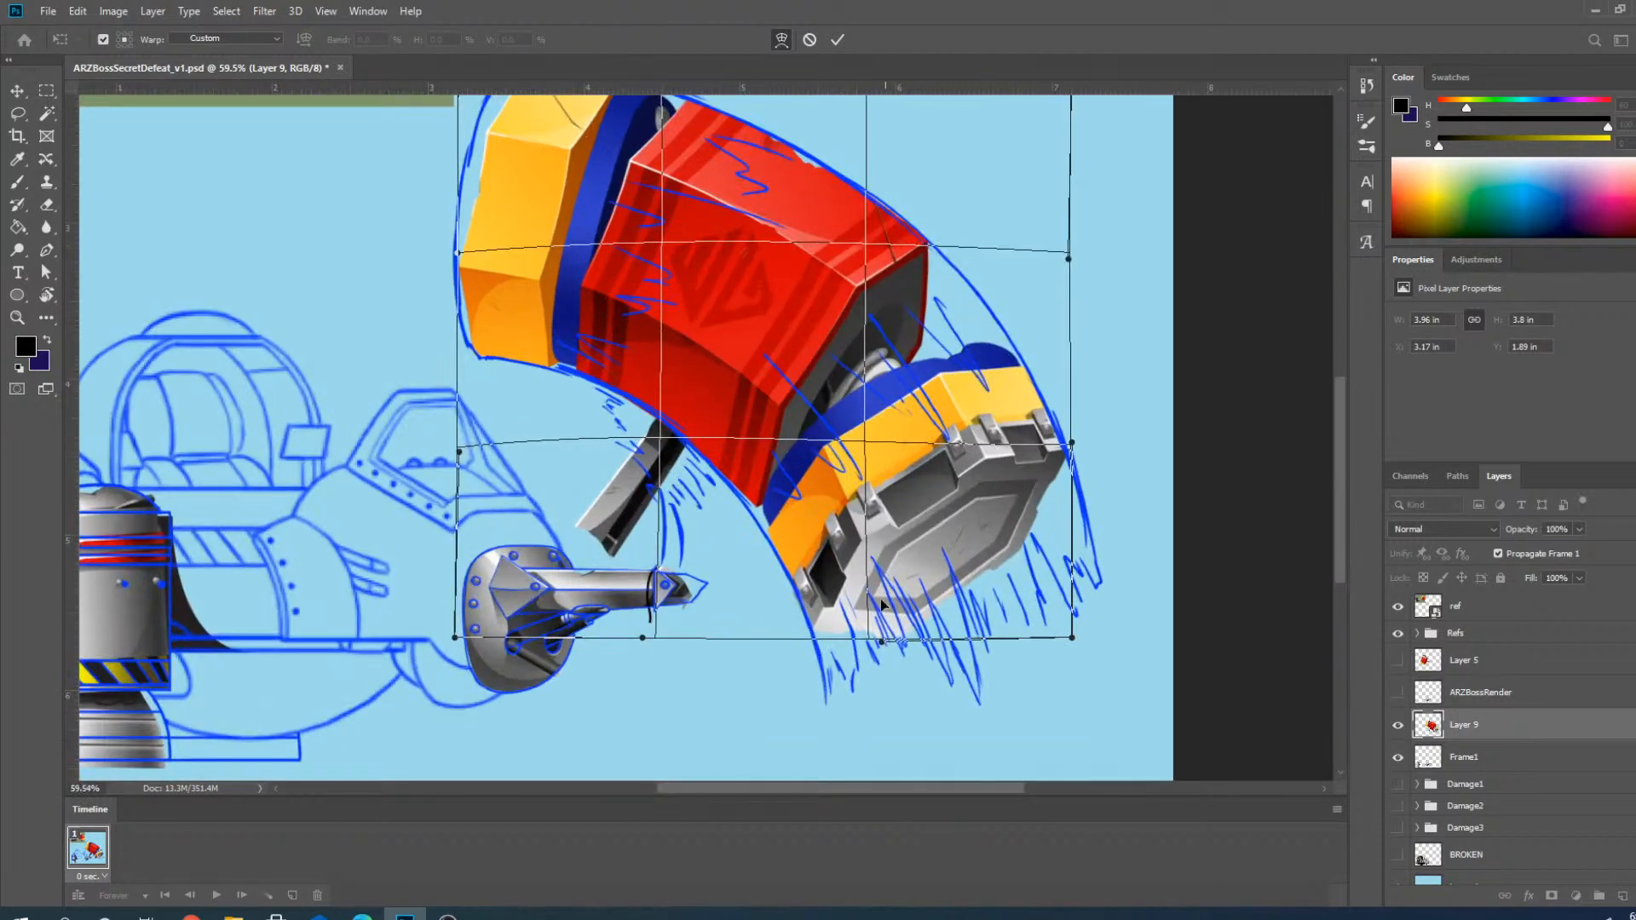
{"action": "scroll", "coordinate": [906, 607], "scroll_direction": "up", "scroll_amount": 2}
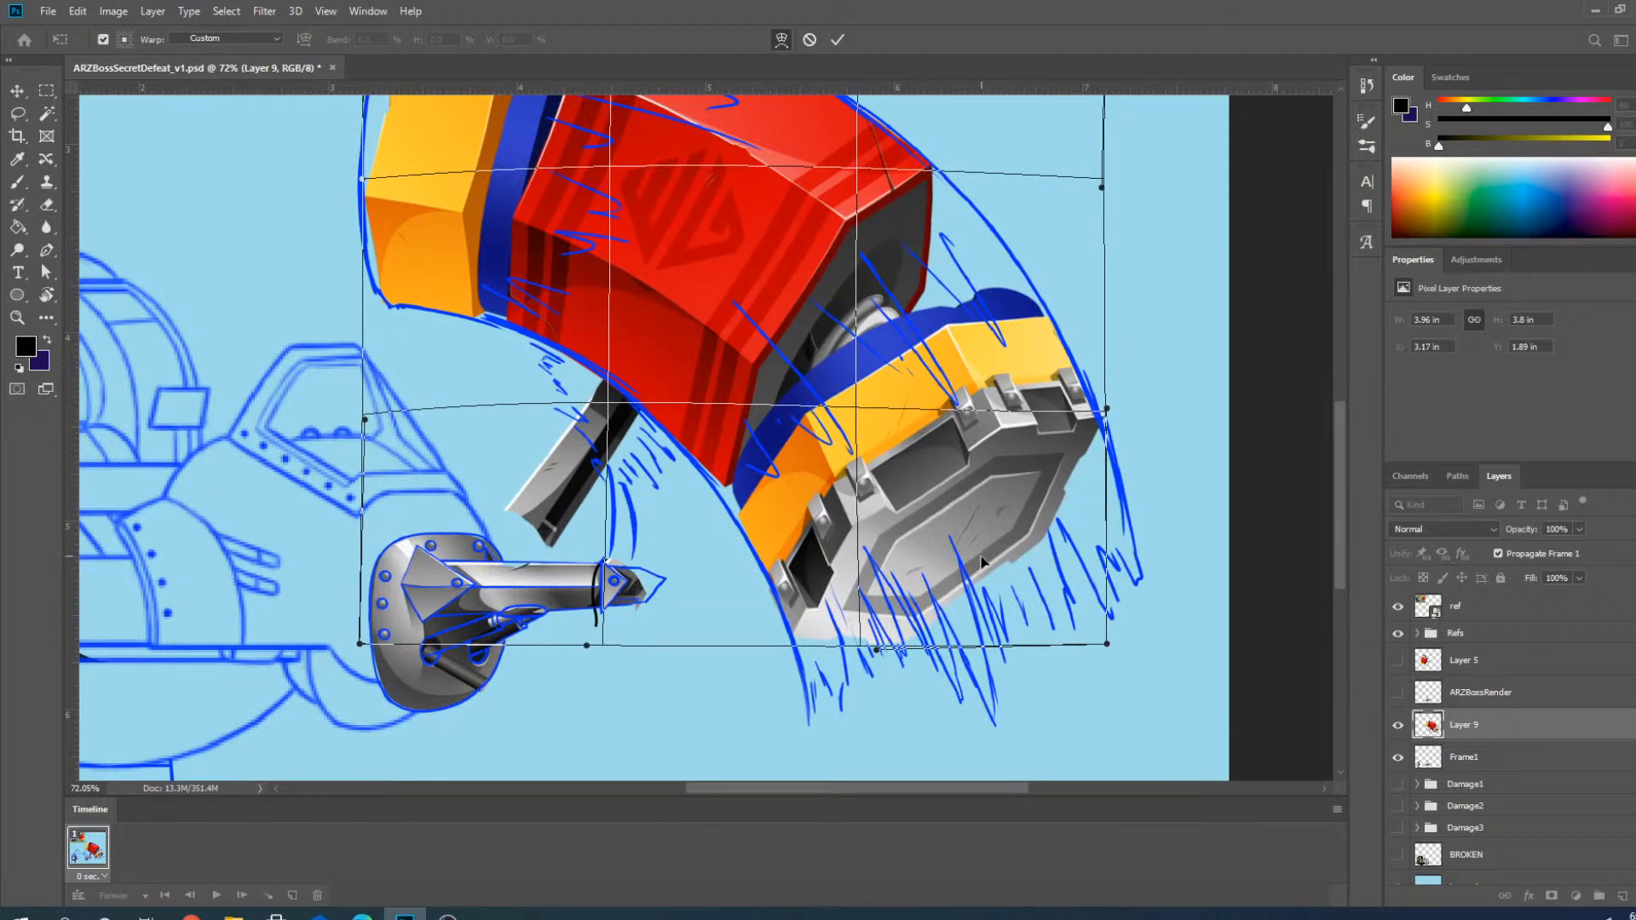
{"action": "left_click_drag", "start_coordinate": [1107, 410], "coordinate": [1104, 415]}
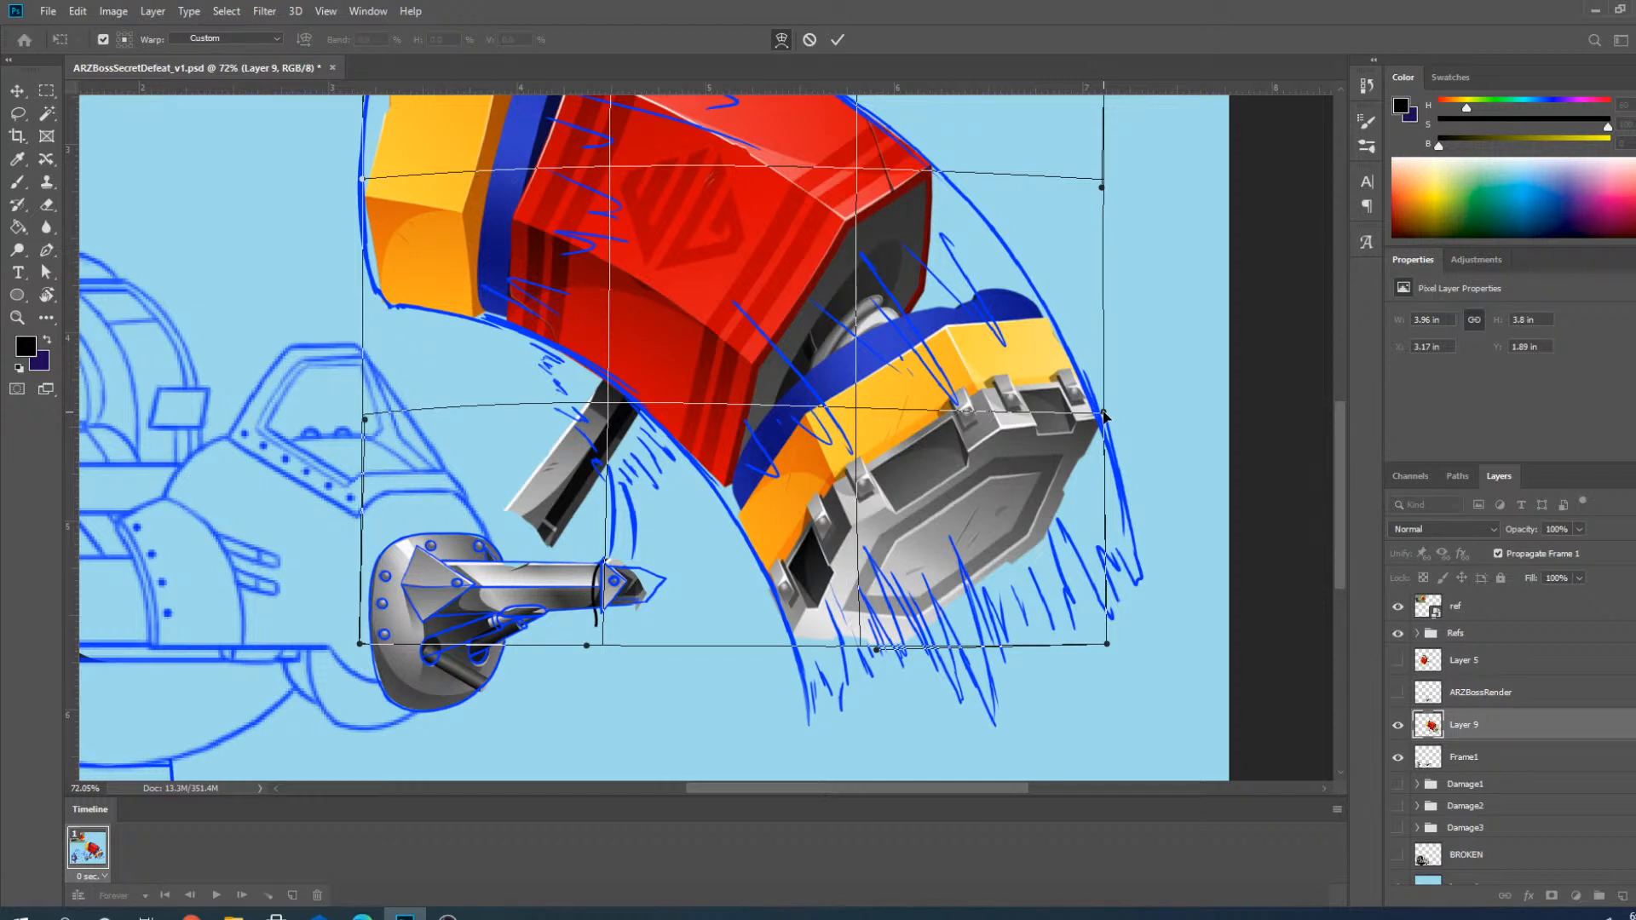
{"action": "left_click", "coordinate": [837, 40]}
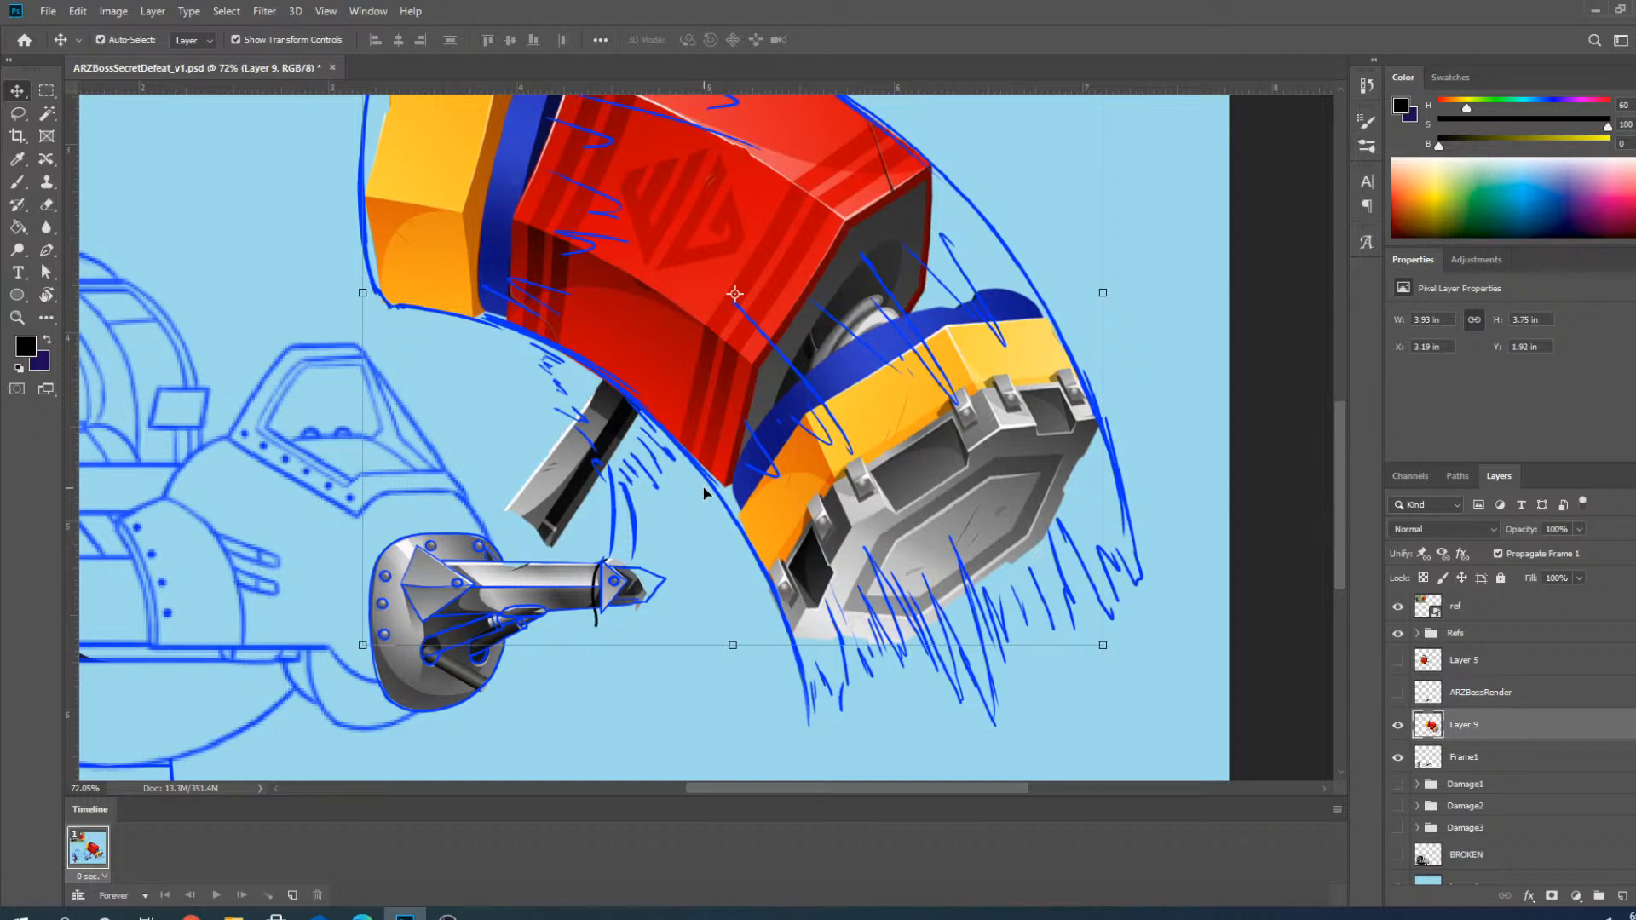
Hide the Refs group to view the warped hammer without the blue sketch lines.
{"action": "scroll", "coordinate": [1180, 550], "scroll_direction": "down", "scroll_amount": 3}
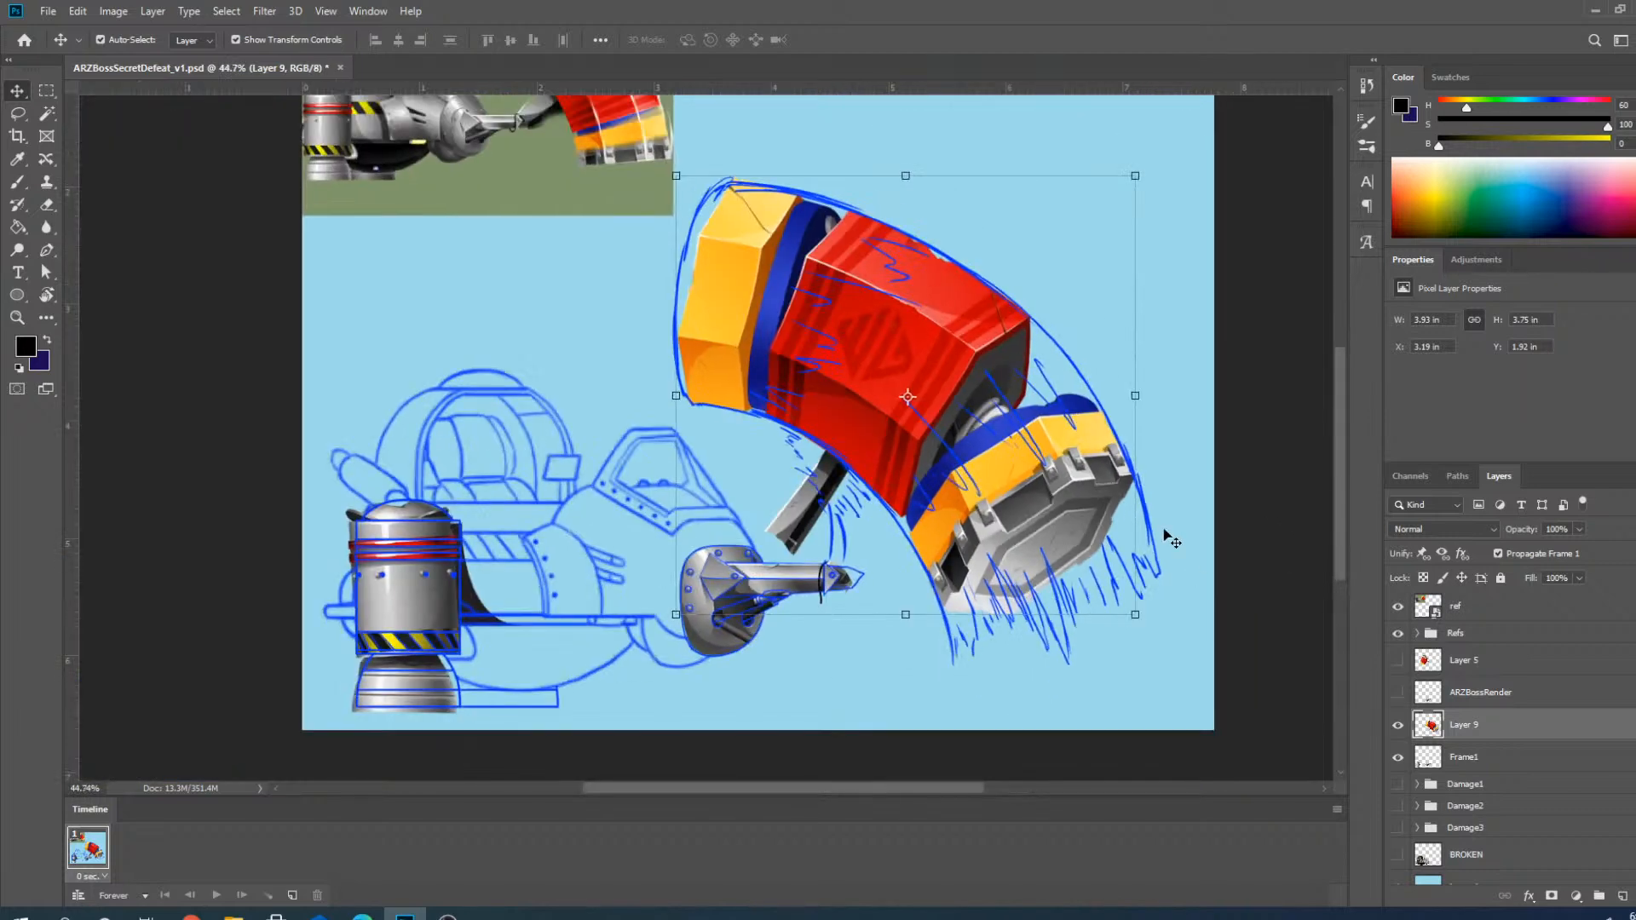
{"action": "scroll", "coordinate": [946, 315], "scroll_direction": "up", "scroll_amount": 1}
{"action": "scroll", "coordinate": [946, 315], "scroll_direction": "up", "scroll_amount": 1}
{"action": "scroll", "coordinate": [808, 238], "scroll_direction": "down", "scroll_amount": 2}
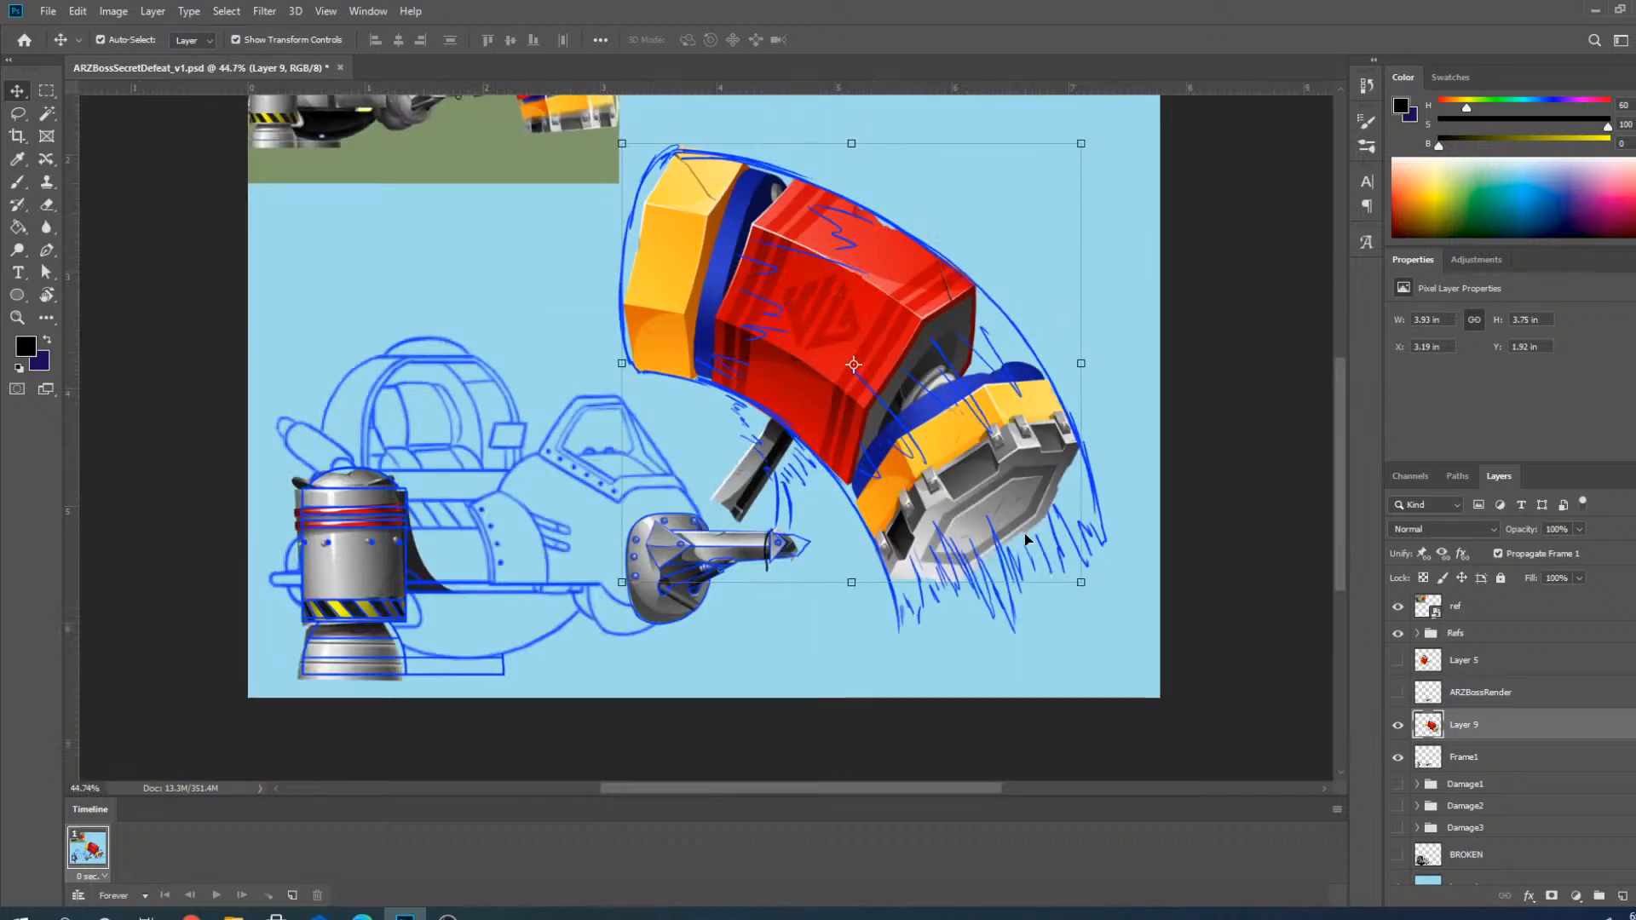
{"action": "left_click", "coordinate": [1399, 634]}
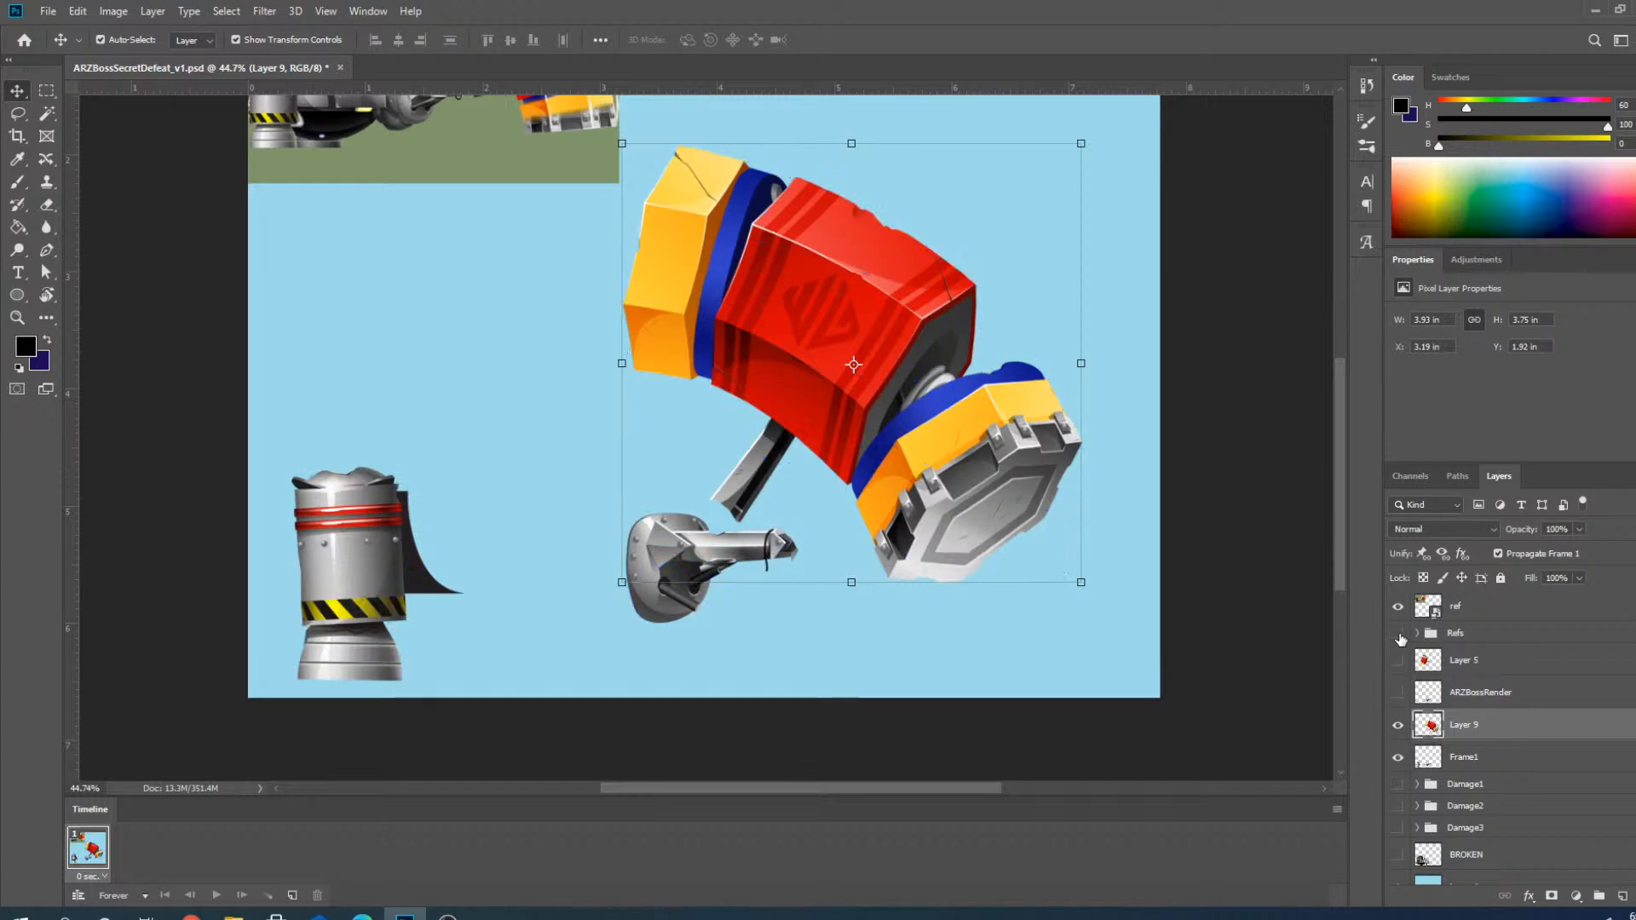
Show the Refs group again and compare the warped hammer with the sketch and the reference picture's motion streaks.
{"action": "left_click", "coordinate": [1399, 634]}
{"action": "scroll", "coordinate": [826, 443], "scroll_direction": "up", "scroll_amount": 2}
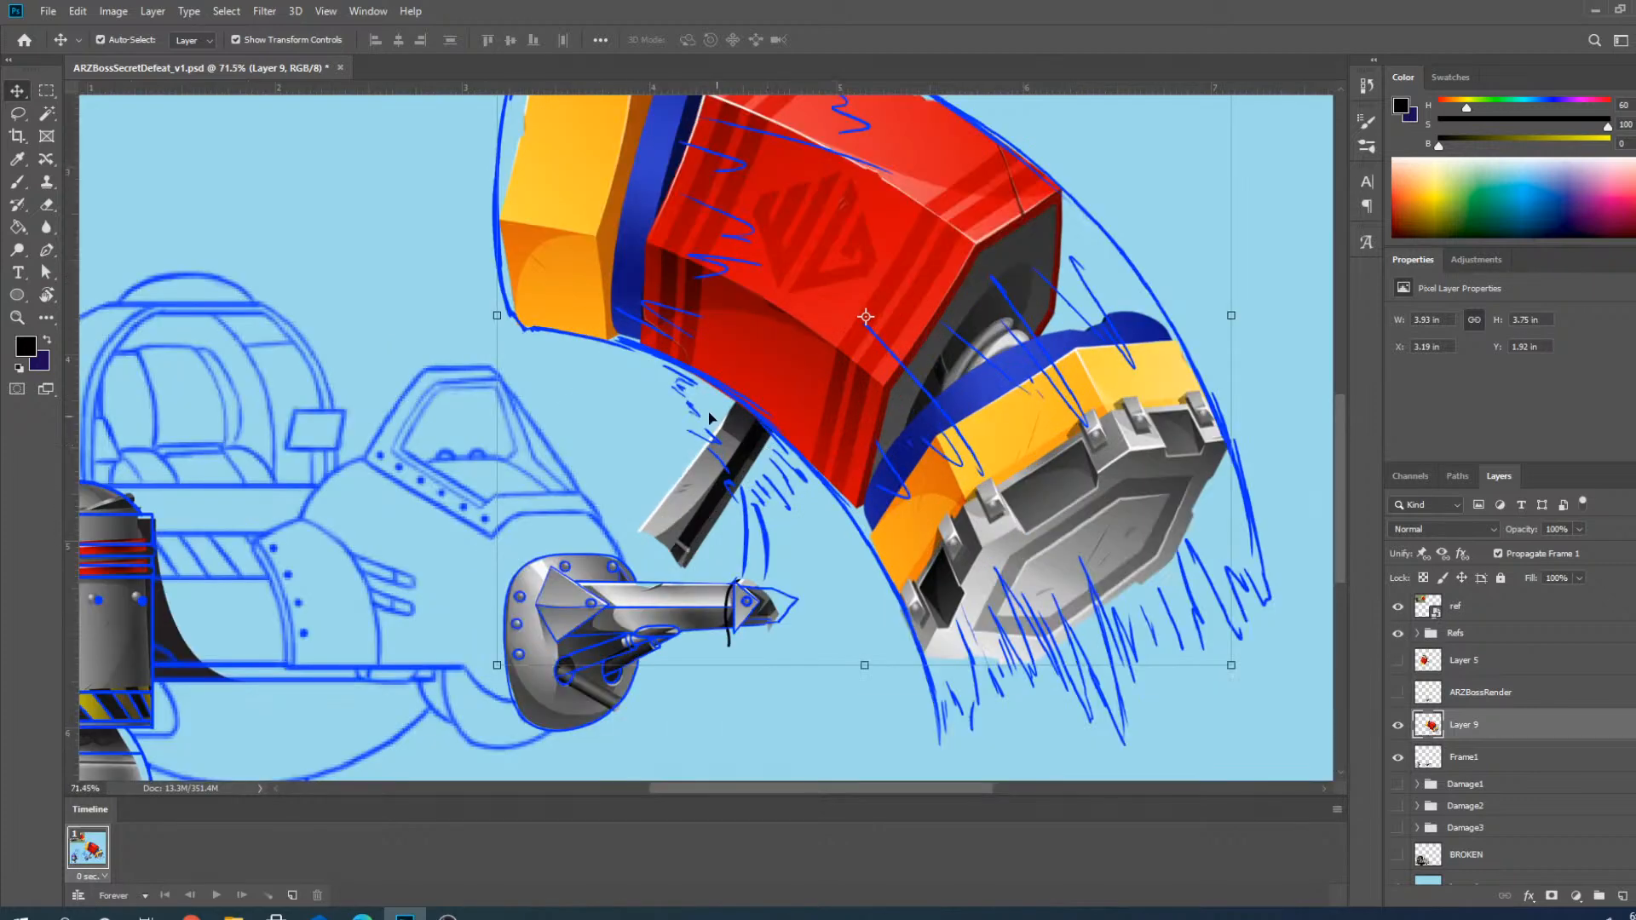
{"action": "scroll", "coordinate": [752, 571], "scroll_direction": "down", "scroll_amount": 1}
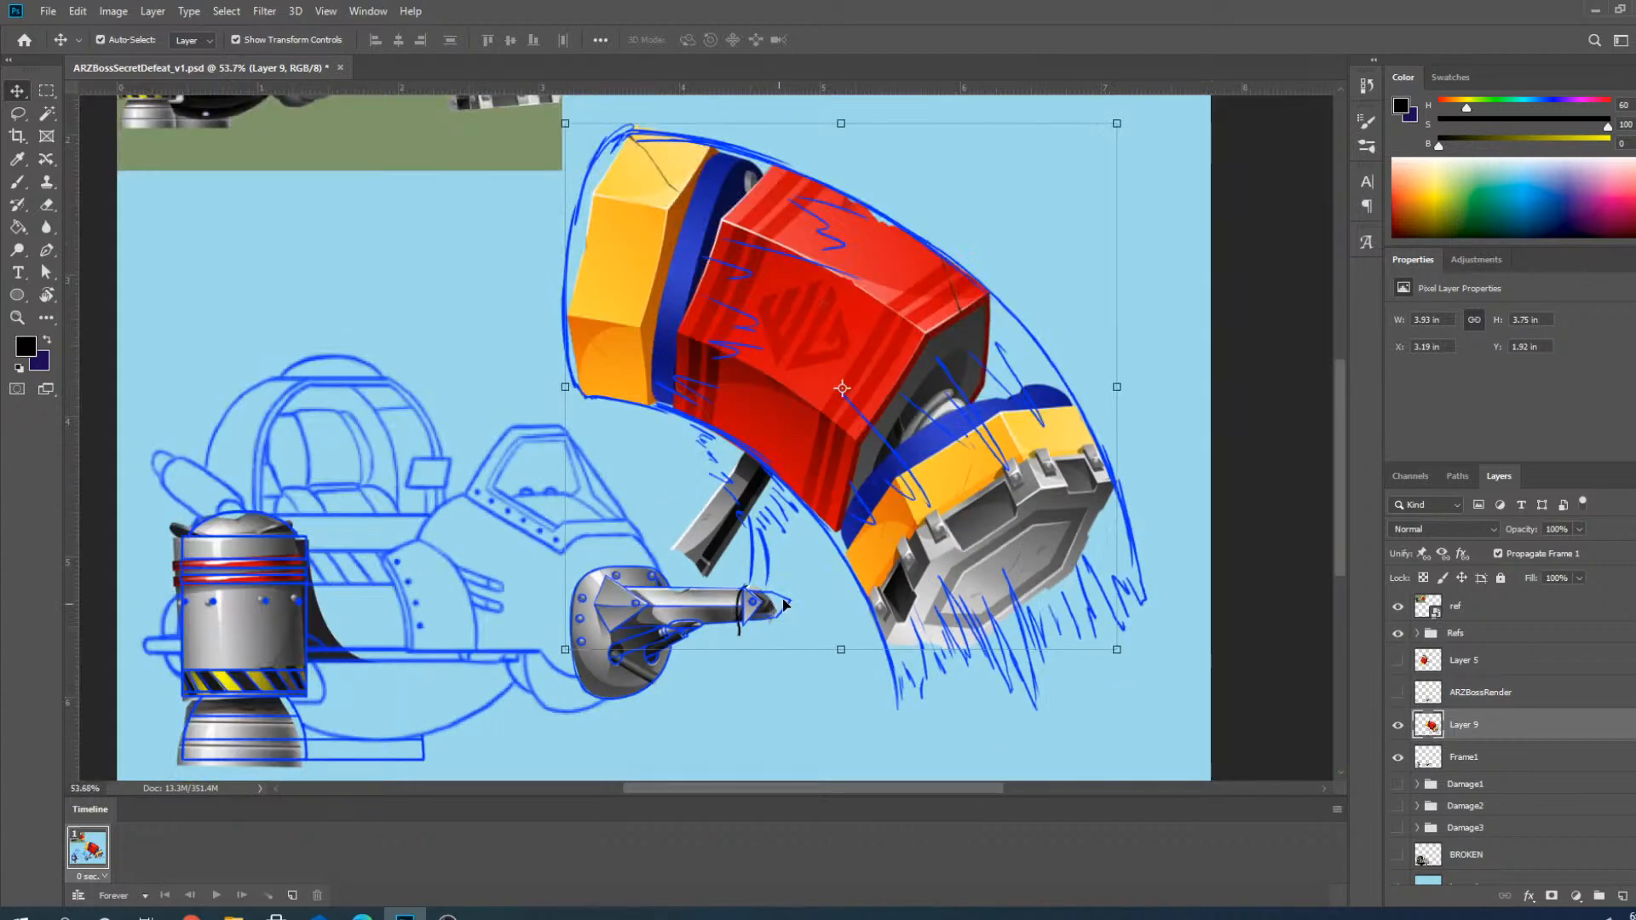
{"action": "scroll", "coordinate": [797, 580], "scroll_direction": "down", "scroll_amount": 1}
{"action": "scroll", "coordinate": [503, 136], "scroll_direction": "up", "scroll_amount": 5}
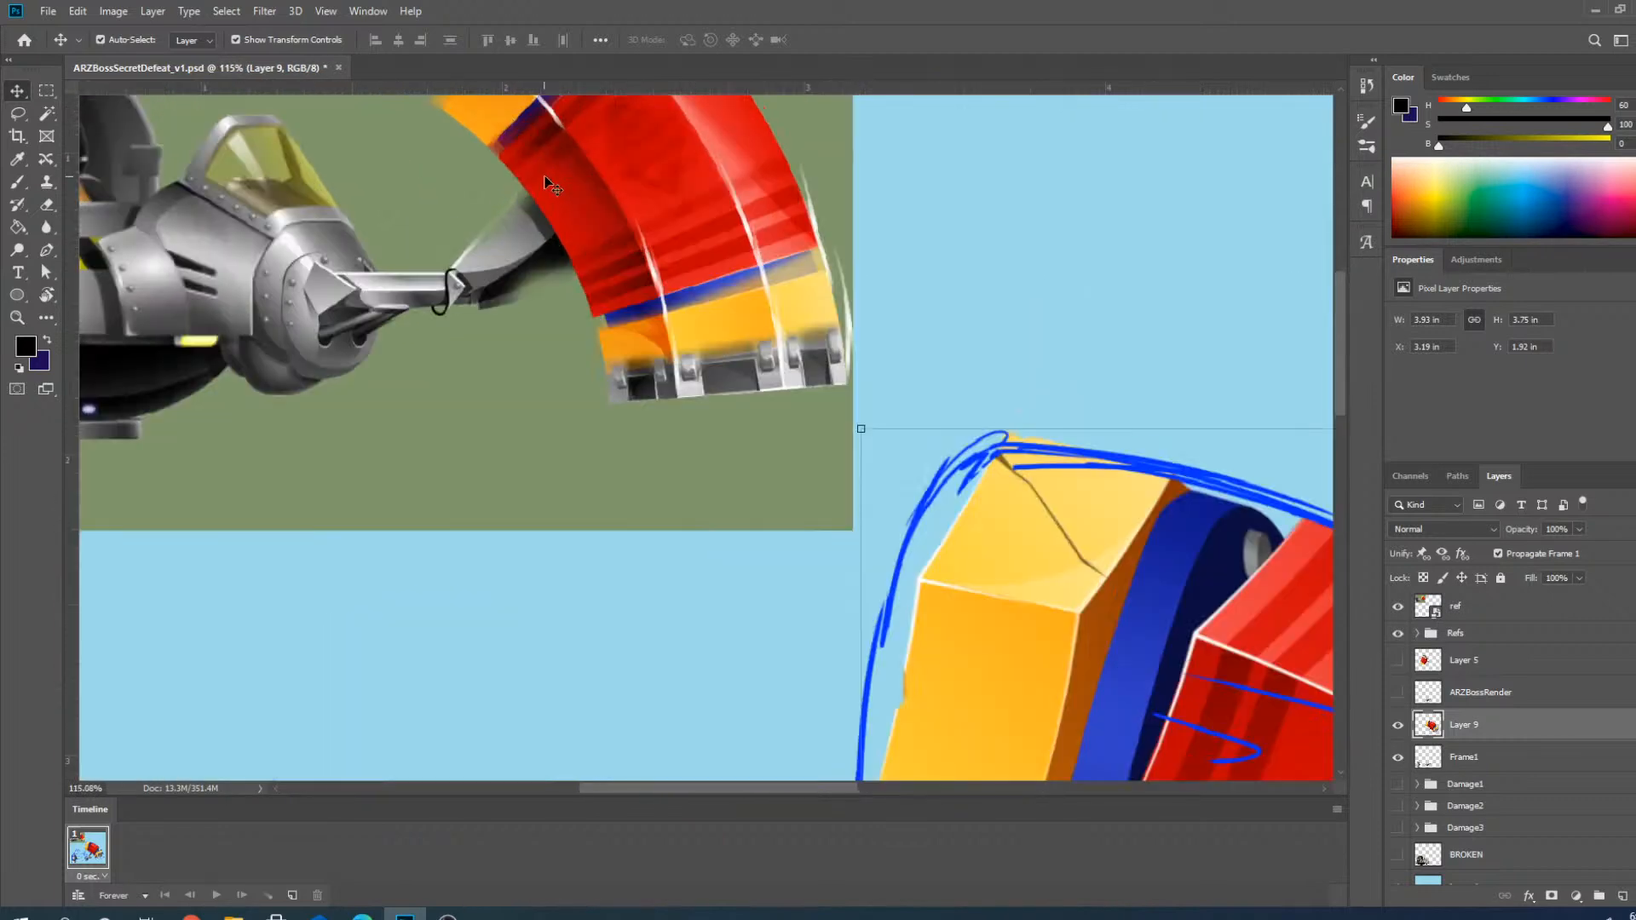
{"action": "scroll", "coordinate": [532, 179], "scroll_direction": "down", "scroll_amount": 2}
{"action": "scroll", "coordinate": [566, 230], "scroll_direction": "up", "scroll_amount": 2}
{"action": "scroll", "coordinate": [617, 471], "scroll_direction": "down", "scroll_amount": 1}
{"action": "scroll", "coordinate": [530, 158], "scroll_direction": "up", "scroll_amount": 2}
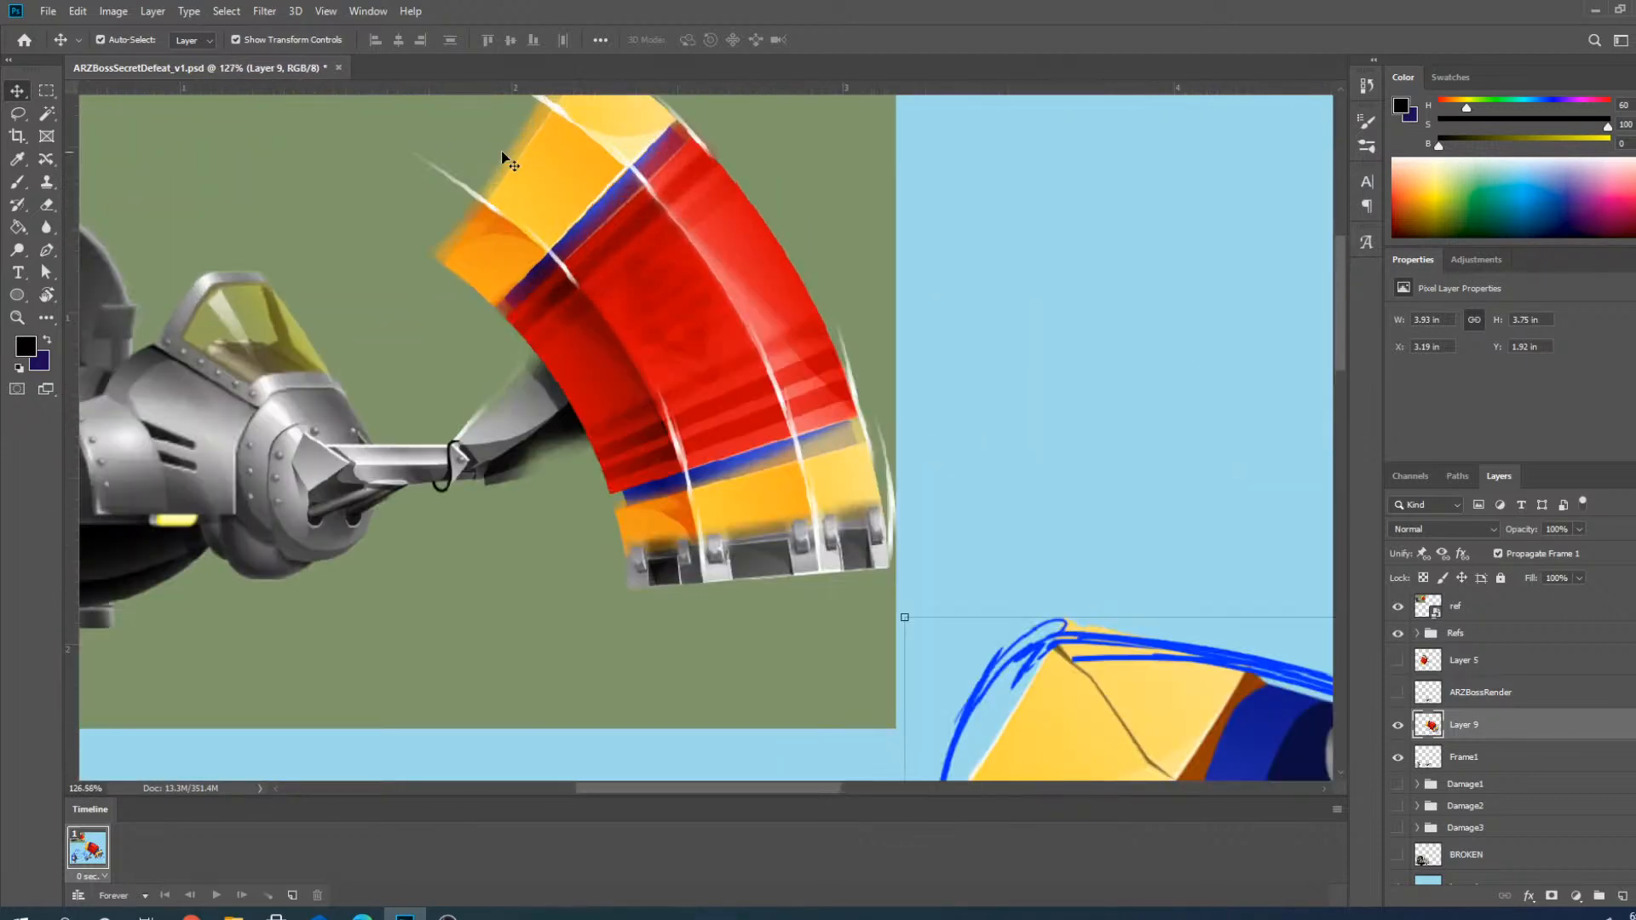
{"action": "scroll", "coordinate": [569, 362], "scroll_direction": "down", "scroll_amount": 2}
{"action": "scroll", "coordinate": [512, 120], "scroll_direction": "down", "scroll_amount": 2}
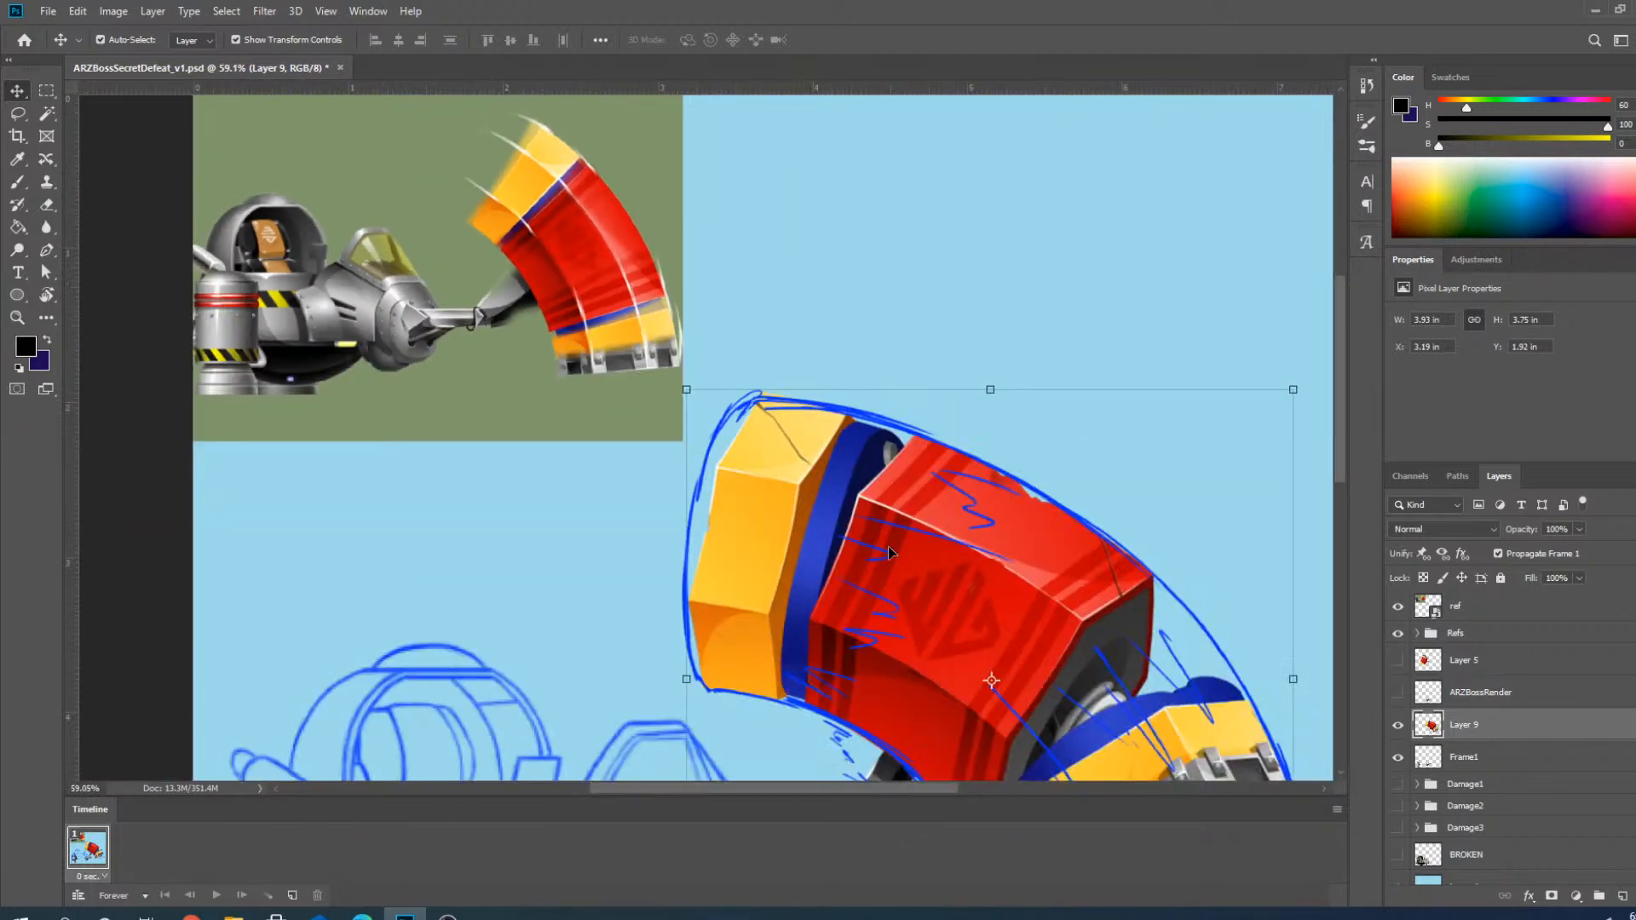
Switch to the Pen tool in Shape mode and add a new empty layer above Layer 9.
{"action": "left_click", "coordinate": [46, 251]}
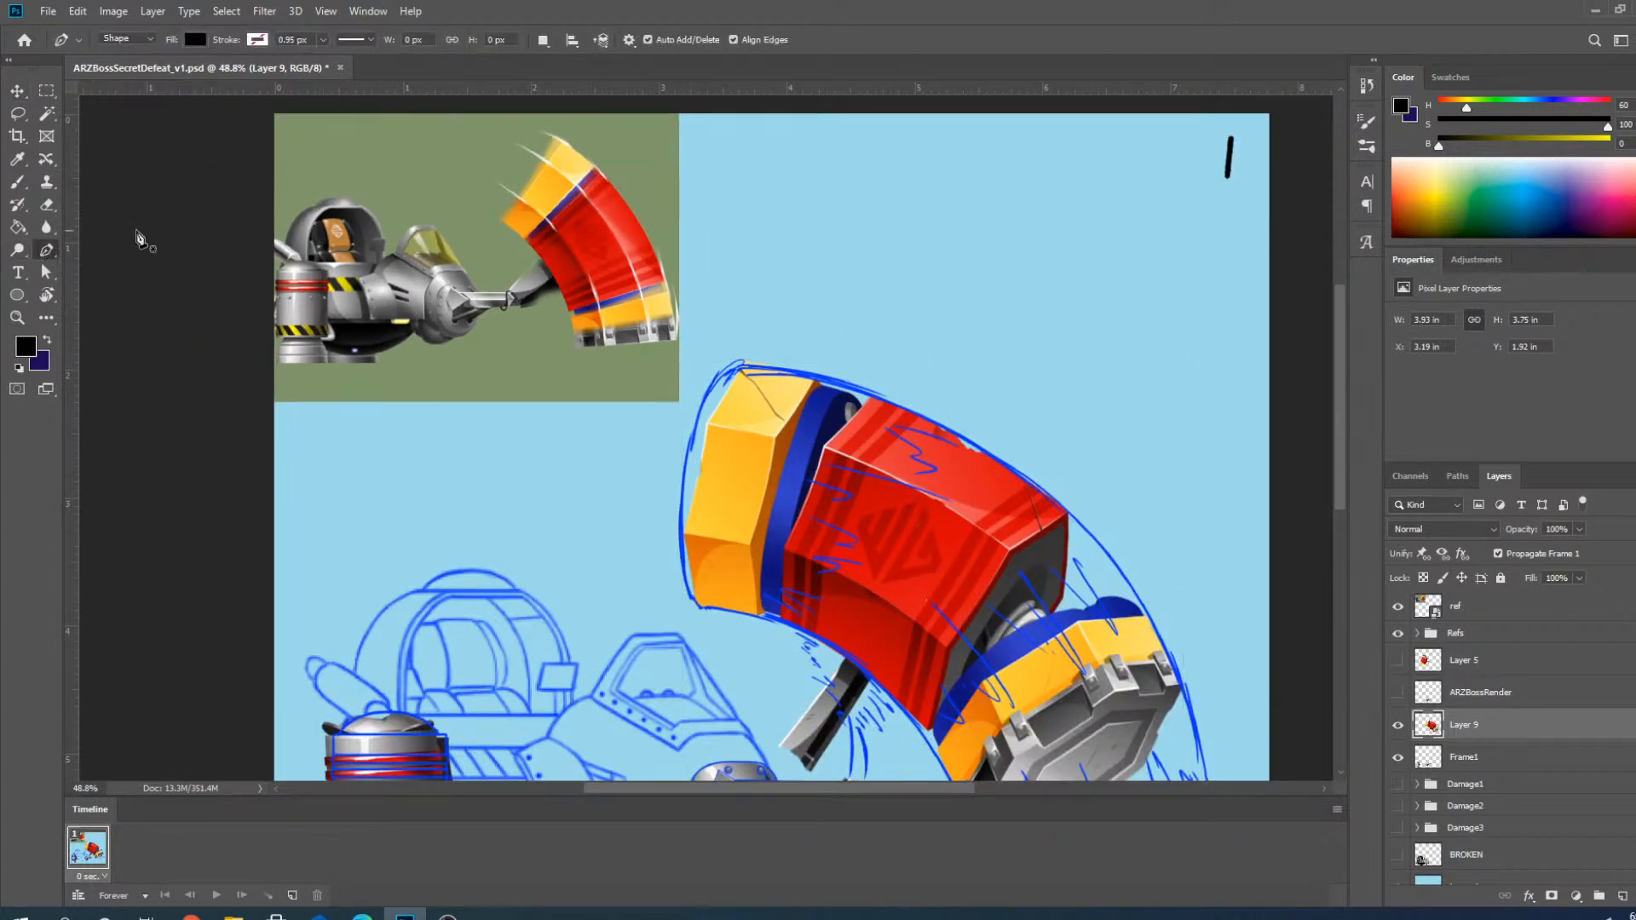
{"action": "left_click", "coordinate": [203, 40]}
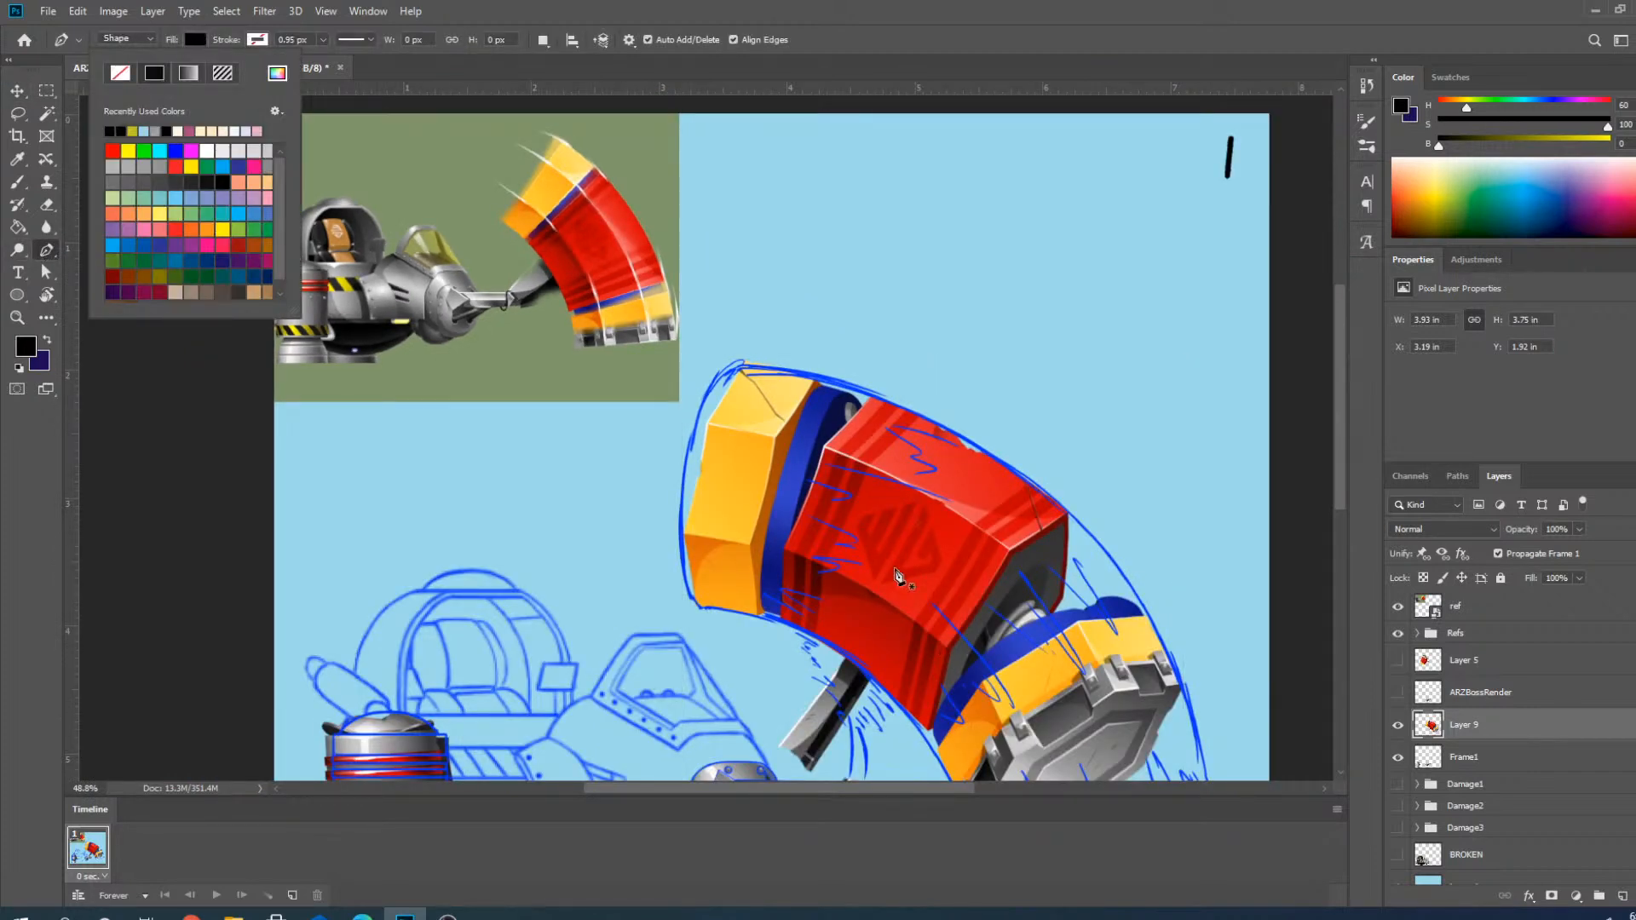
{"action": "left_click", "coordinate": [203, 44]}
{"action": "scroll", "coordinate": [546, 319], "scroll_direction": "down", "scroll_amount": 3}
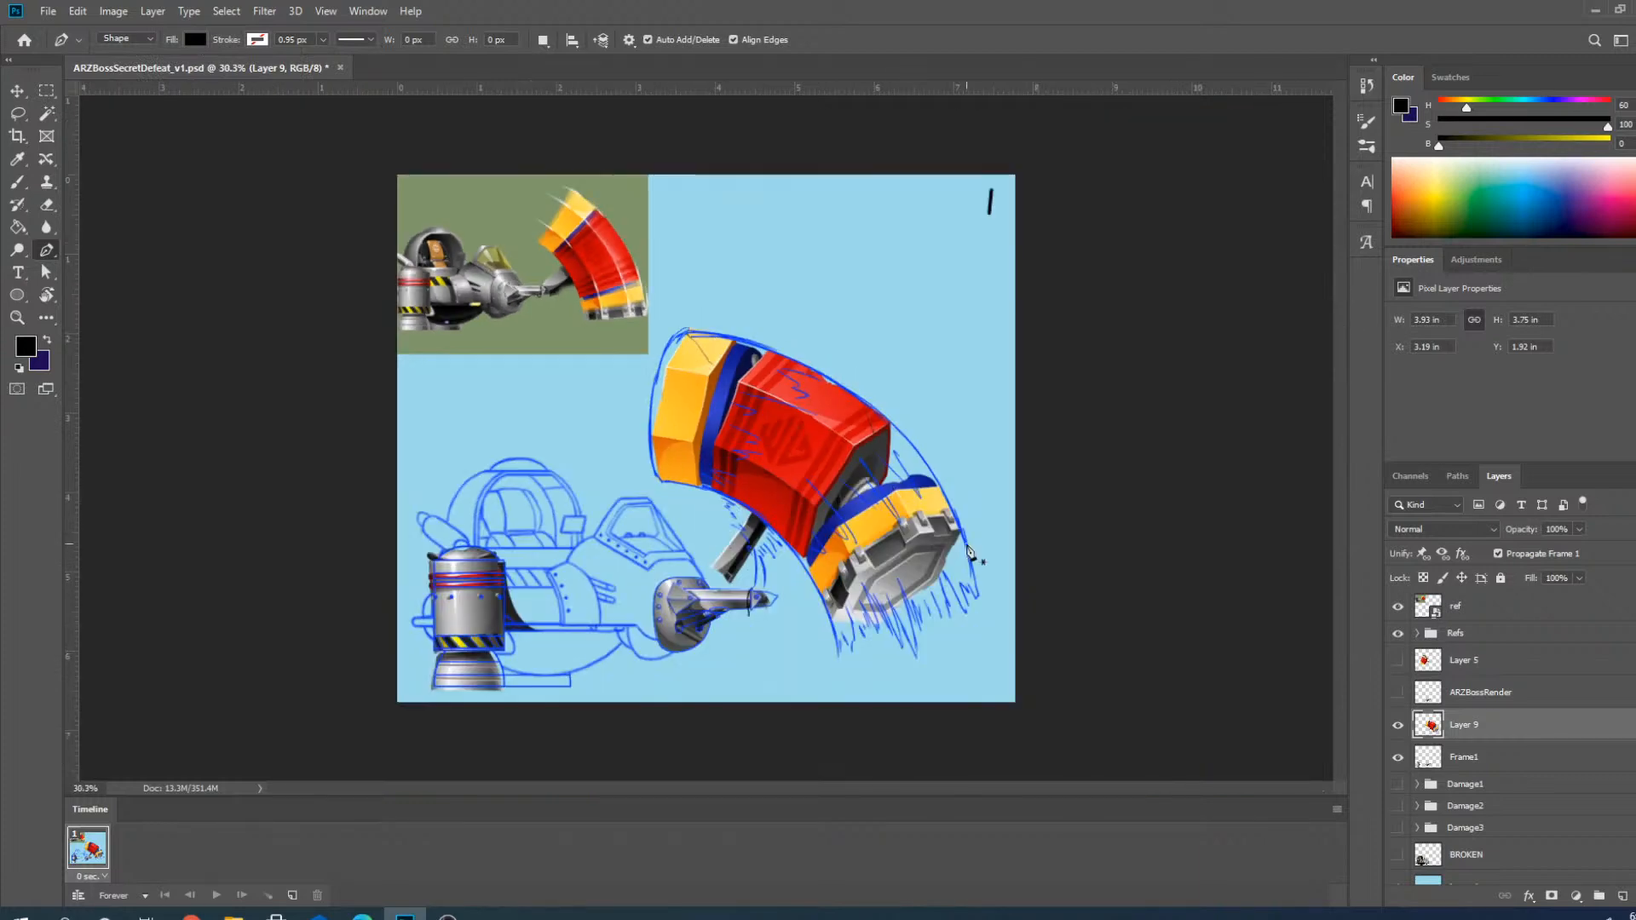
{"action": "scroll", "coordinate": [977, 556], "scroll_direction": "up", "scroll_amount": 7}
{"action": "scroll", "coordinate": [865, 239], "scroll_direction": "down", "scroll_amount": 4}
{"action": "scroll", "coordinate": [968, 468], "scroll_direction": "up", "scroll_amount": 5}
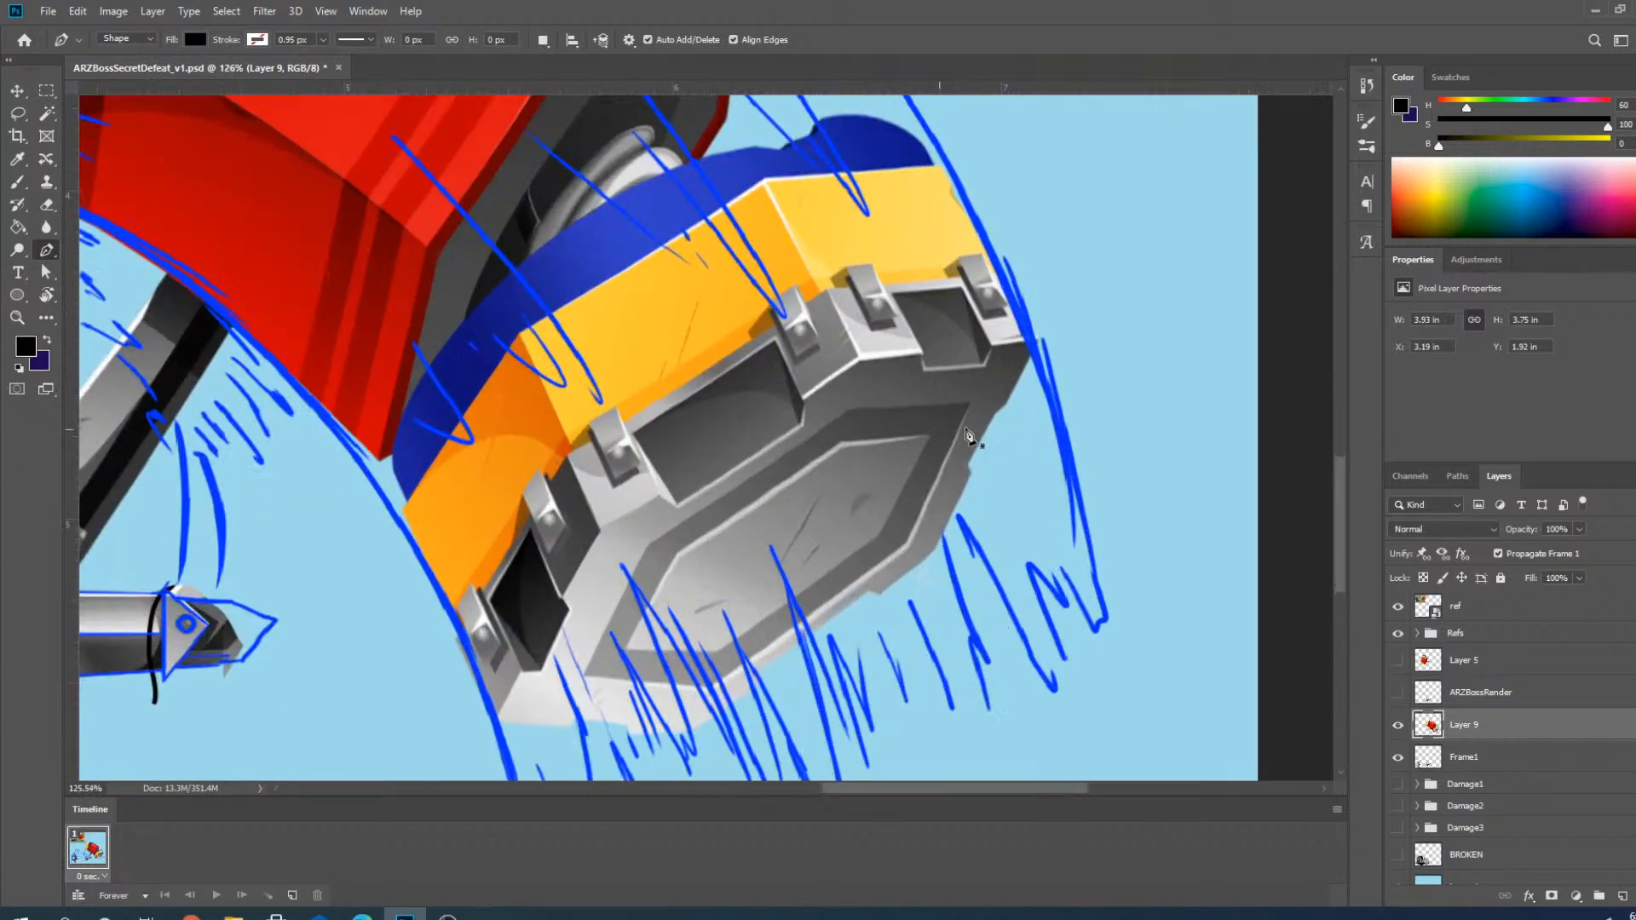
{"action": "left_click", "coordinate": [1621, 897]}
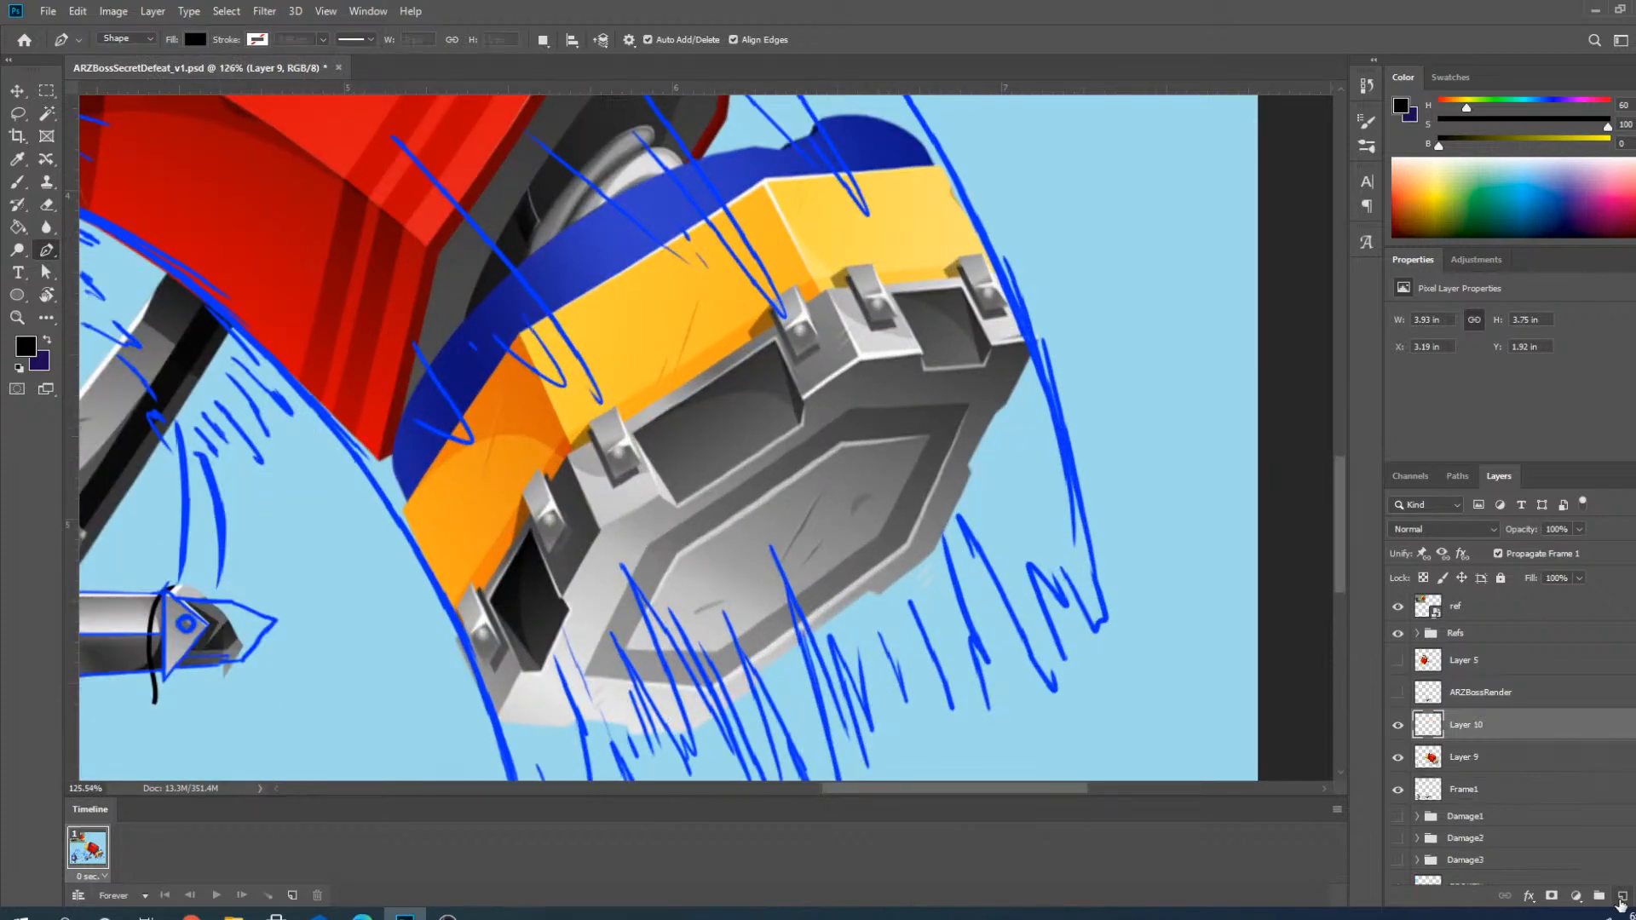
Set the Pen tool's shape fill to white.
{"action": "scroll", "coordinate": [928, 324], "scroll_direction": "up", "scroll_amount": 2}
{"action": "scroll", "coordinate": [818, 311], "scroll_direction": "down", "scroll_amount": 1}
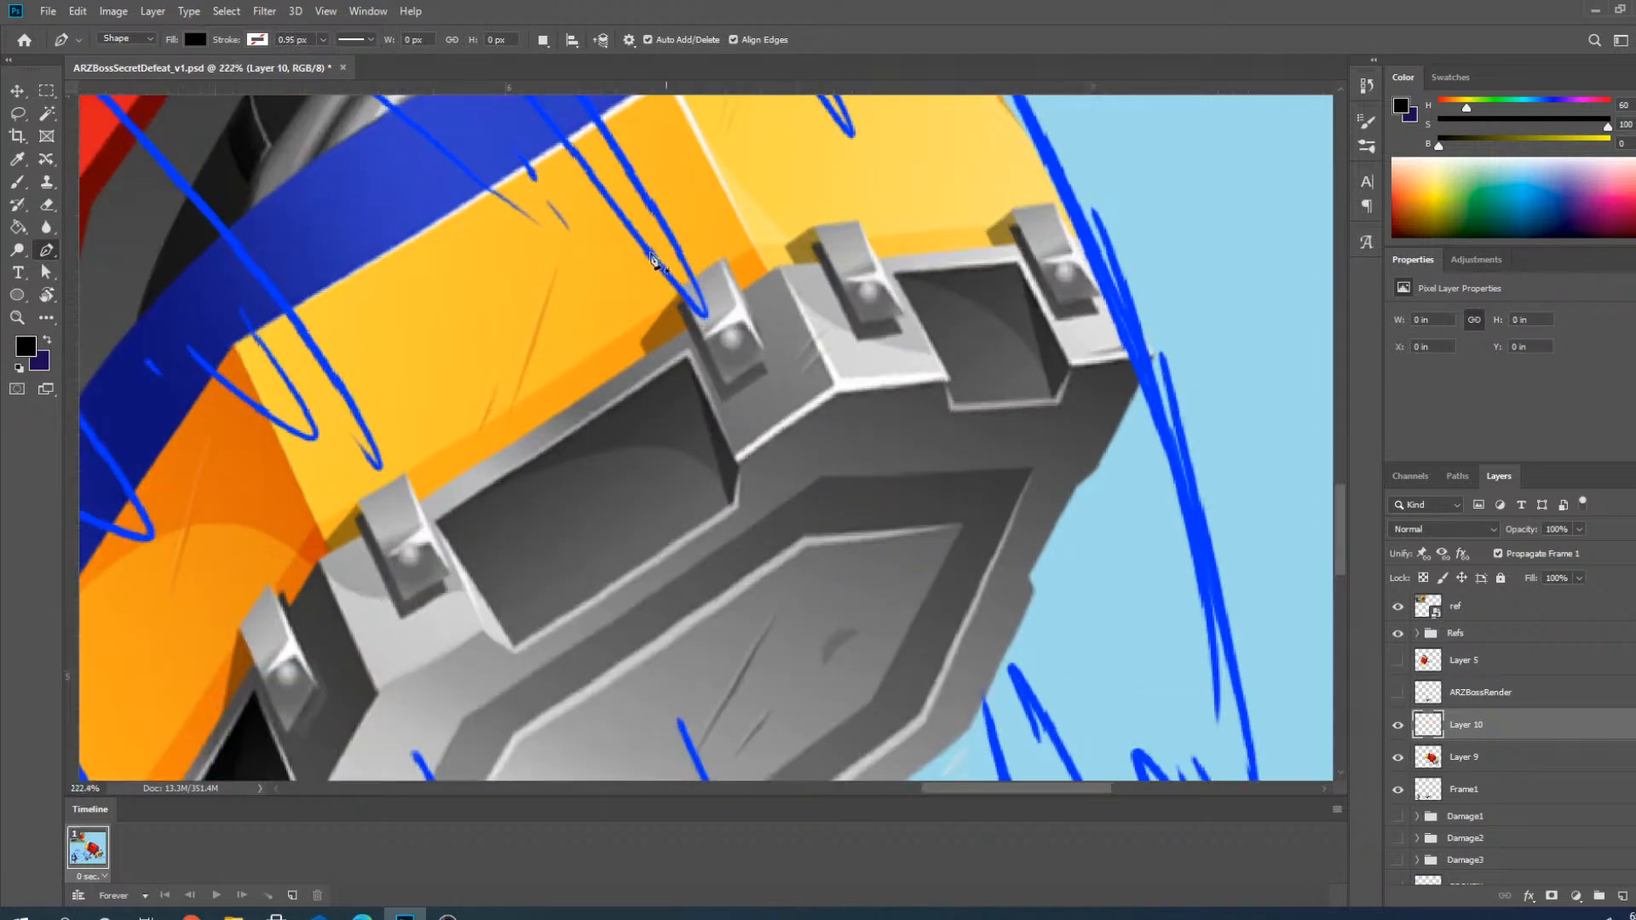
{"action": "scroll", "coordinate": [810, 308], "scroll_direction": "down", "scroll_amount": 1}
{"action": "left_click", "coordinate": [194, 39]}
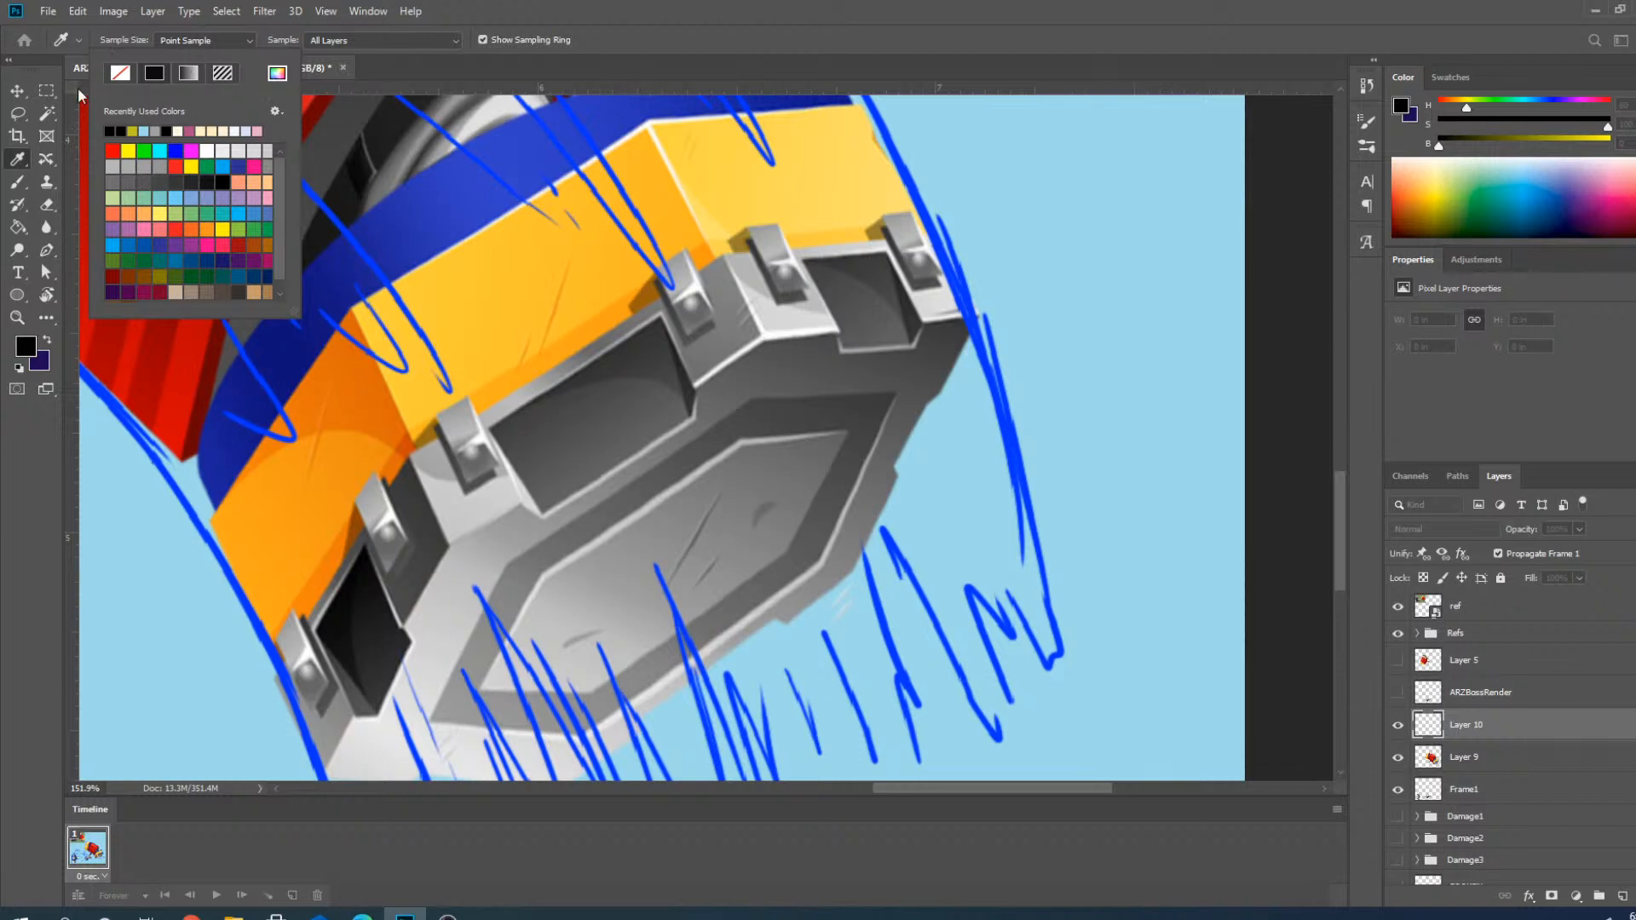
{"action": "left_click", "coordinate": [191, 41]}
{"action": "left_click", "coordinate": [149, 56]}
{"action": "left_click", "coordinate": [47, 250]}
{"action": "left_click", "coordinate": [455, 75]}
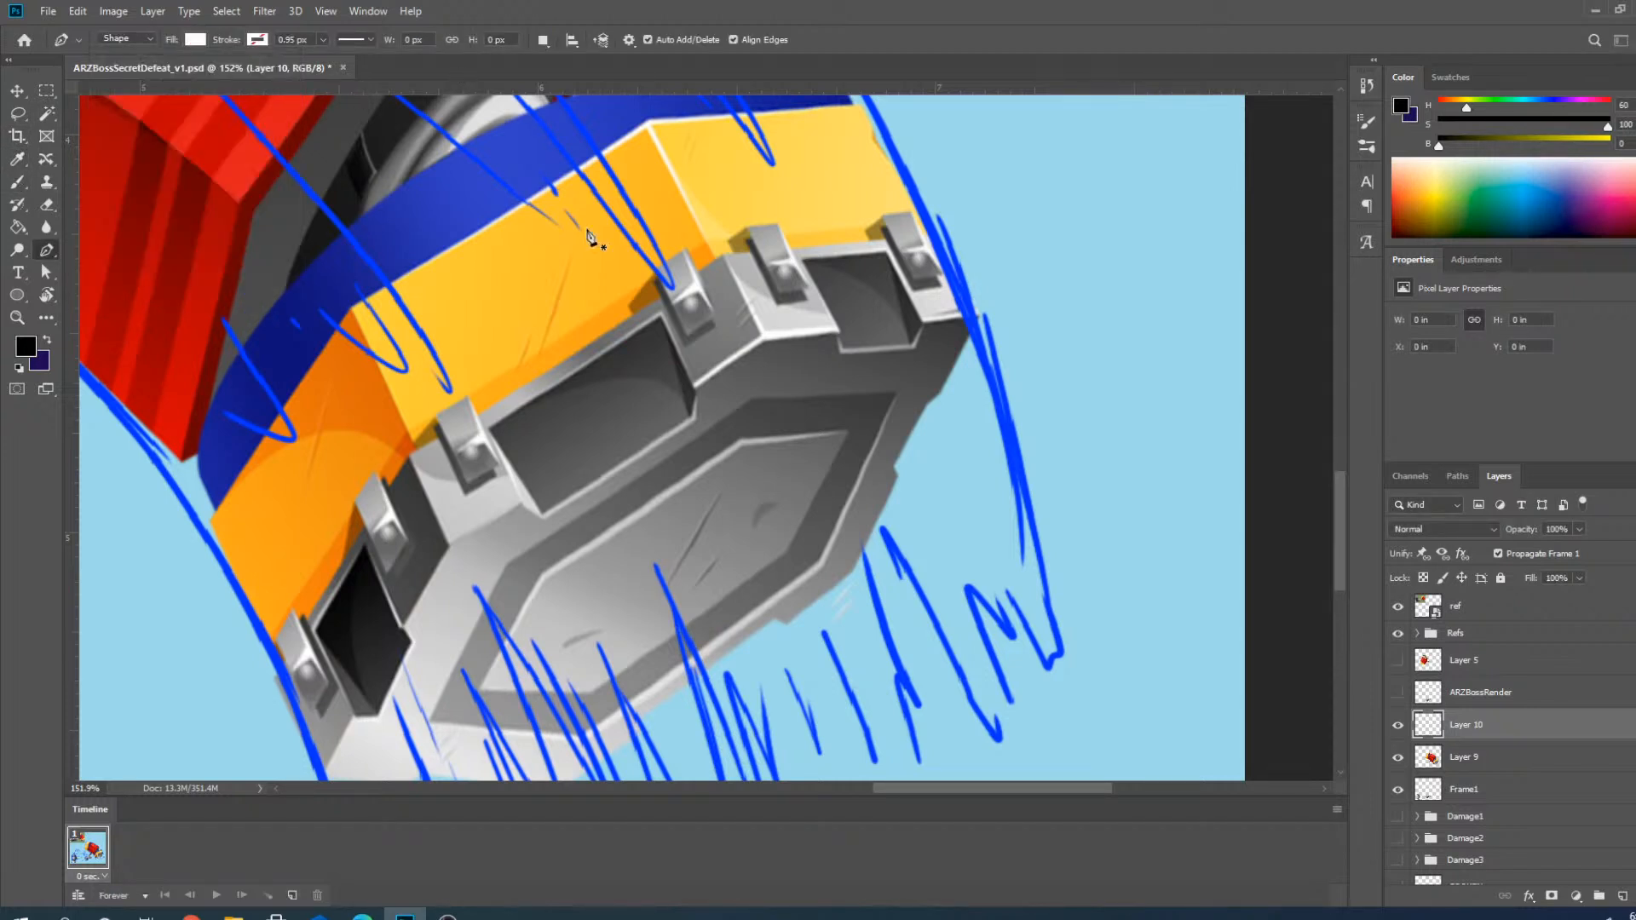
Draw the first curved edge of a motion streak from the front cap's upper bright corner down past its lower rim.
{"action": "scroll", "coordinate": [786, 364], "scroll_direction": "up", "scroll_amount": 3}
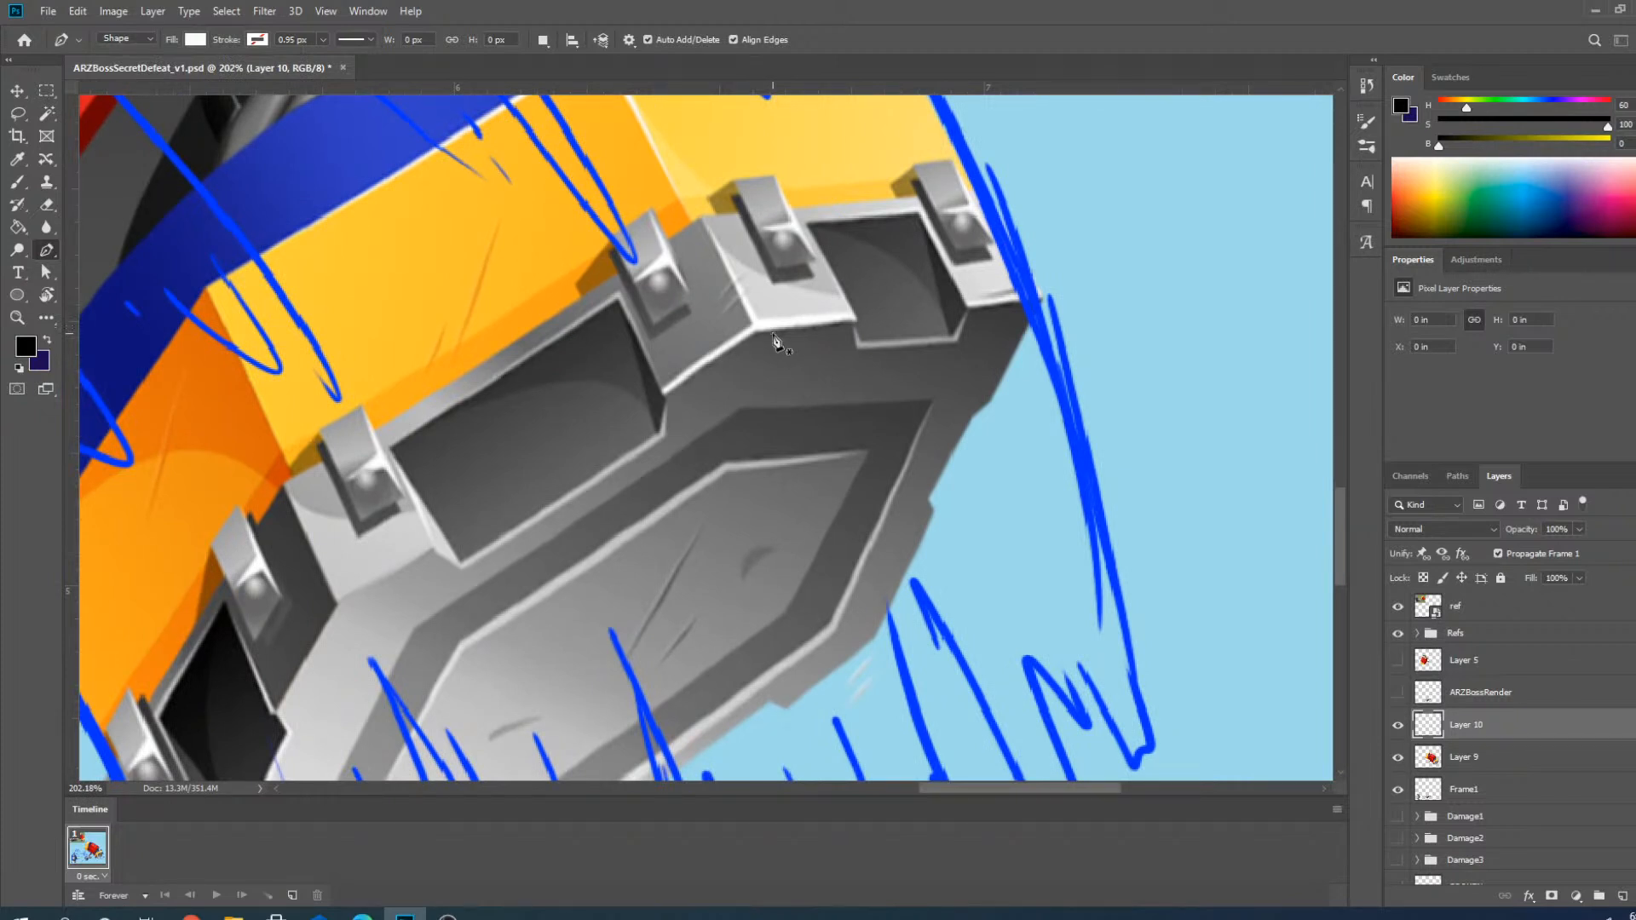
{"action": "scroll", "coordinate": [777, 341], "scroll_direction": "down", "scroll_amount": 1}
{"action": "scroll", "coordinate": [754, 315], "scroll_direction": "down", "scroll_amount": 2}
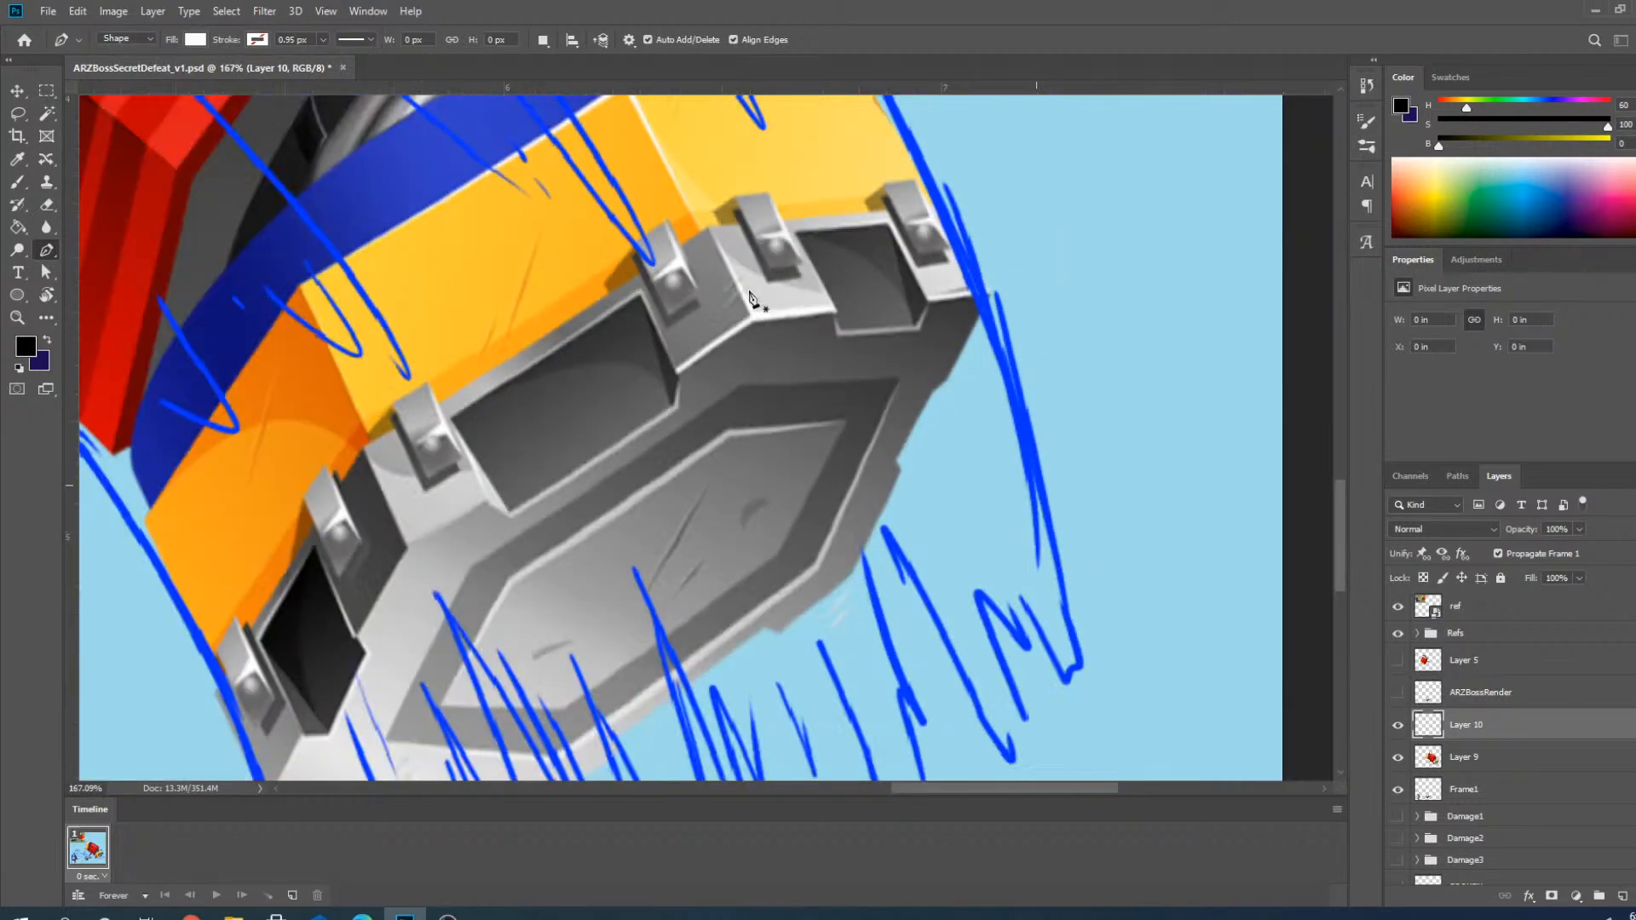
{"action": "left_click_drag", "start_coordinate": [755, 322], "coordinate": [784, 369]}
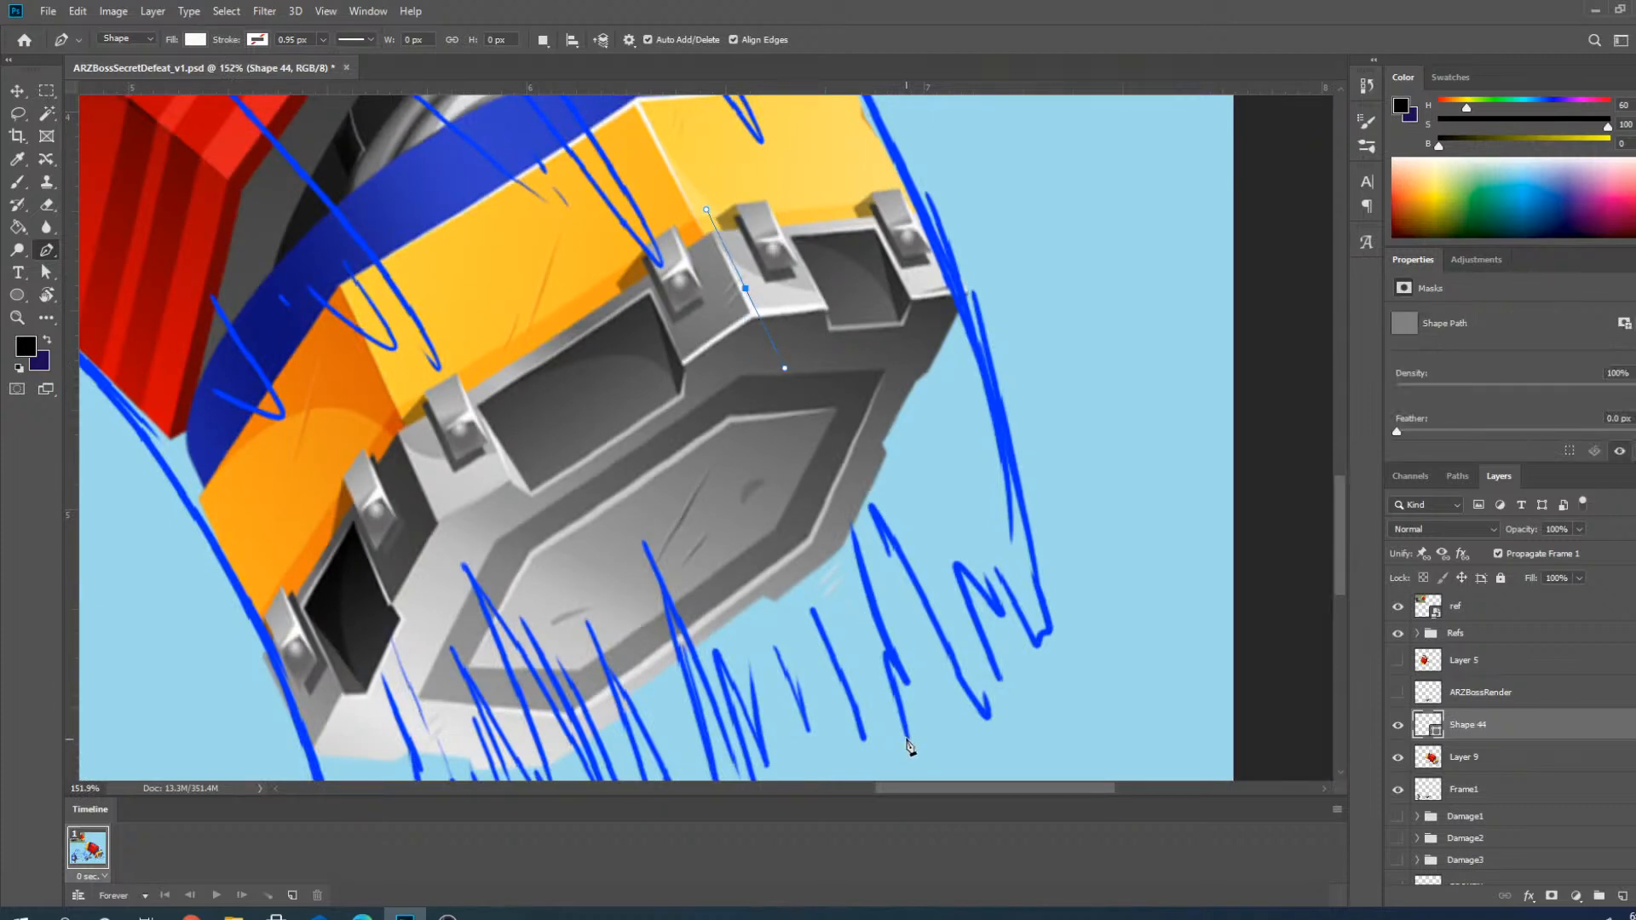
{"action": "scroll", "coordinate": [911, 746], "scroll_direction": "down", "scroll_amount": 5}
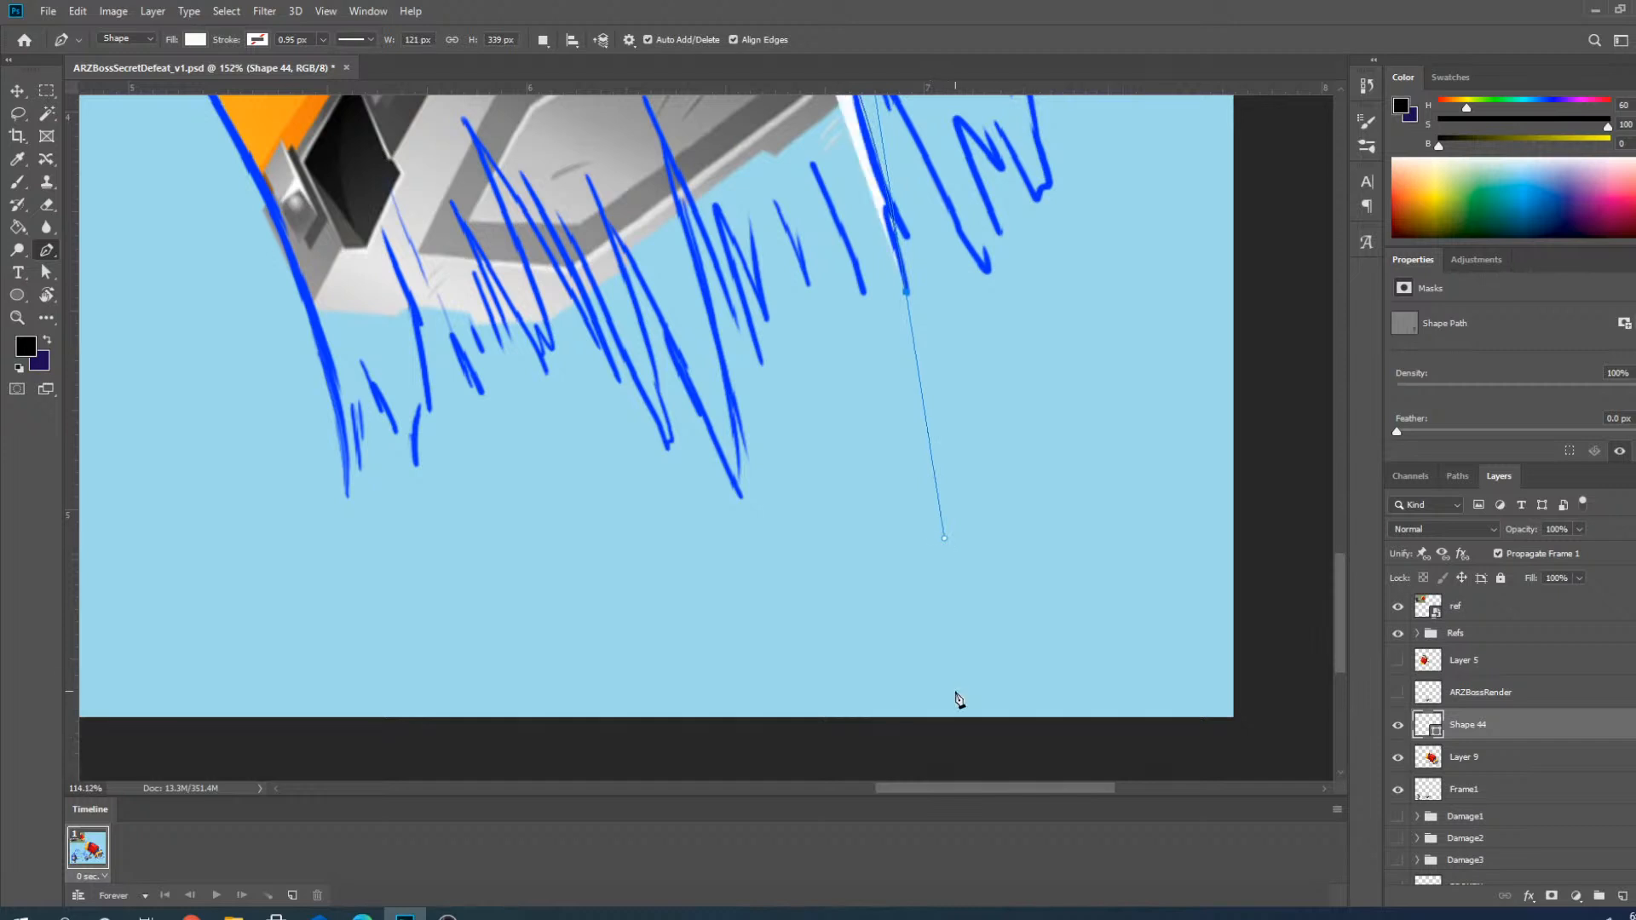
{"action": "scroll", "coordinate": [957, 701], "scroll_direction": "up", "scroll_amount": 3}
{"action": "scroll", "coordinate": [964, 785], "scroll_direction": "down", "scroll_amount": 2}
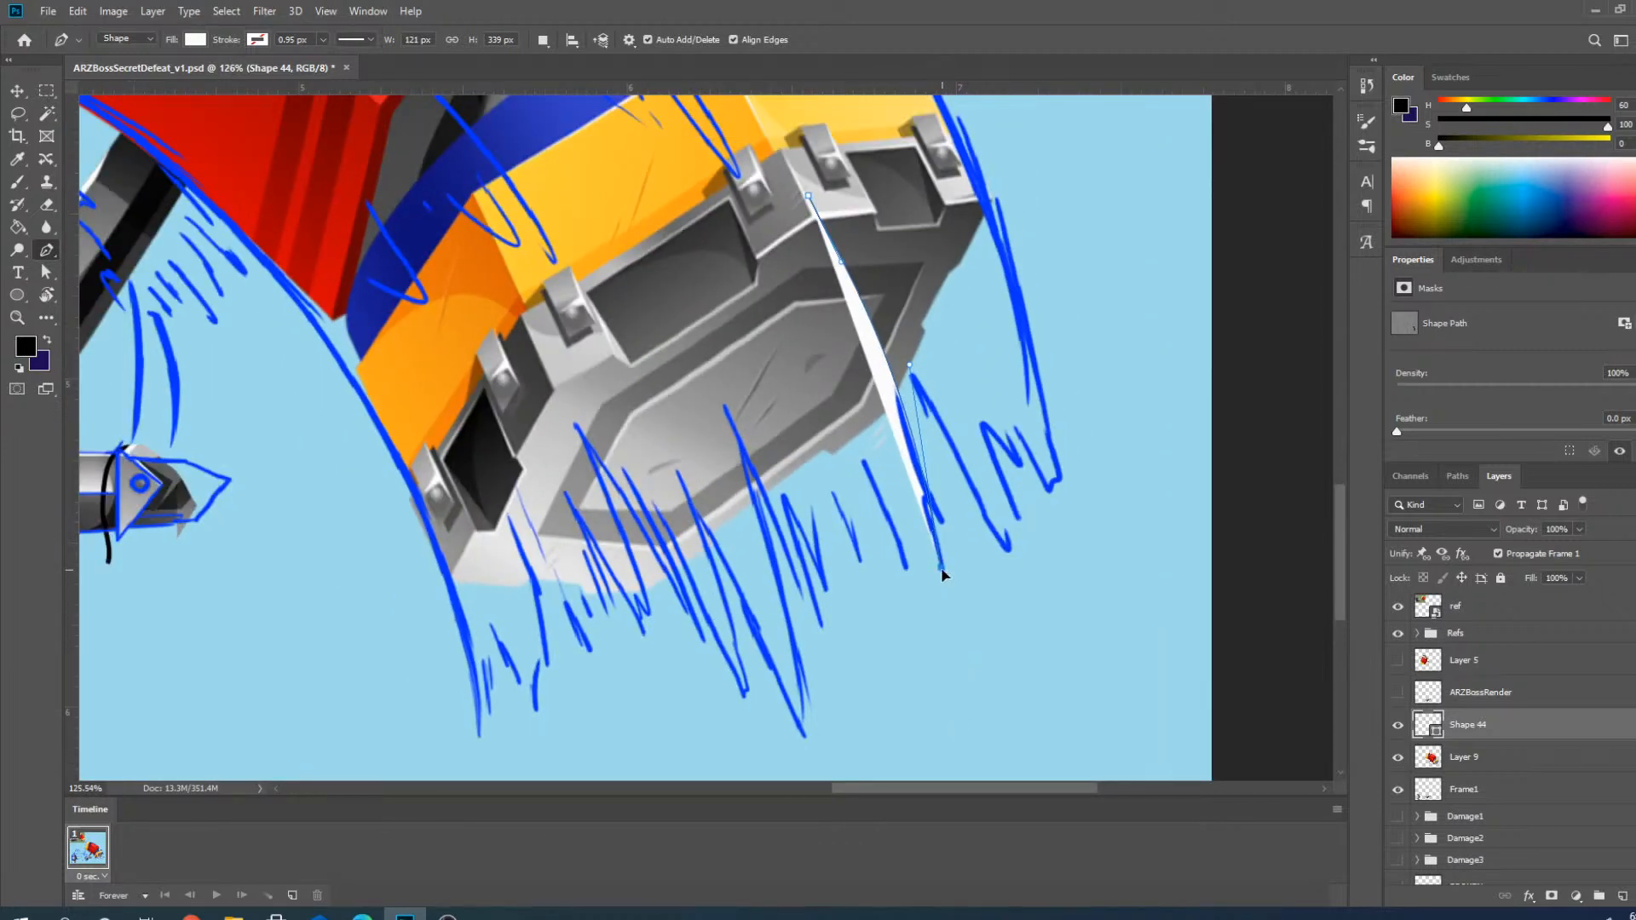
Draw the streak's return curve back up to the cap's bright corner, keeping the white shape thin and tapered.
{"action": "scroll", "coordinate": [804, 208], "scroll_direction": "up", "scroll_amount": 5}
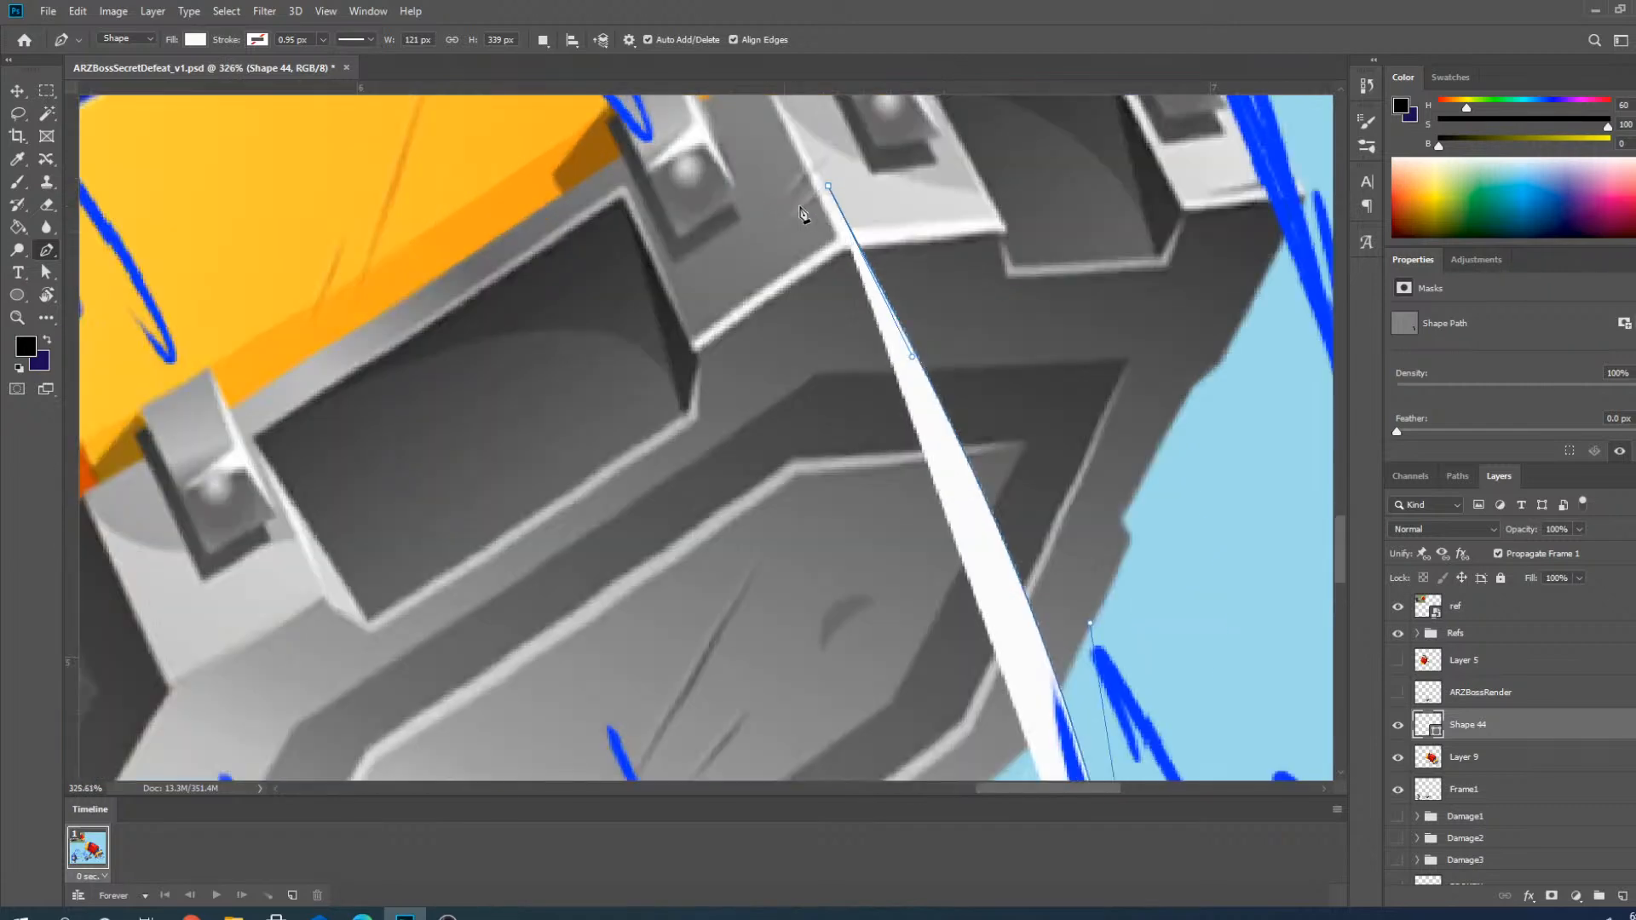
{"action": "left_click_drag", "start_coordinate": [832, 202], "coordinate": [774, 140]}
{"action": "scroll", "coordinate": [768, 362], "scroll_direction": "down", "scroll_amount": 3}
{"action": "scroll", "coordinate": [768, 368], "scroll_direction": "down", "scroll_amount": 2}
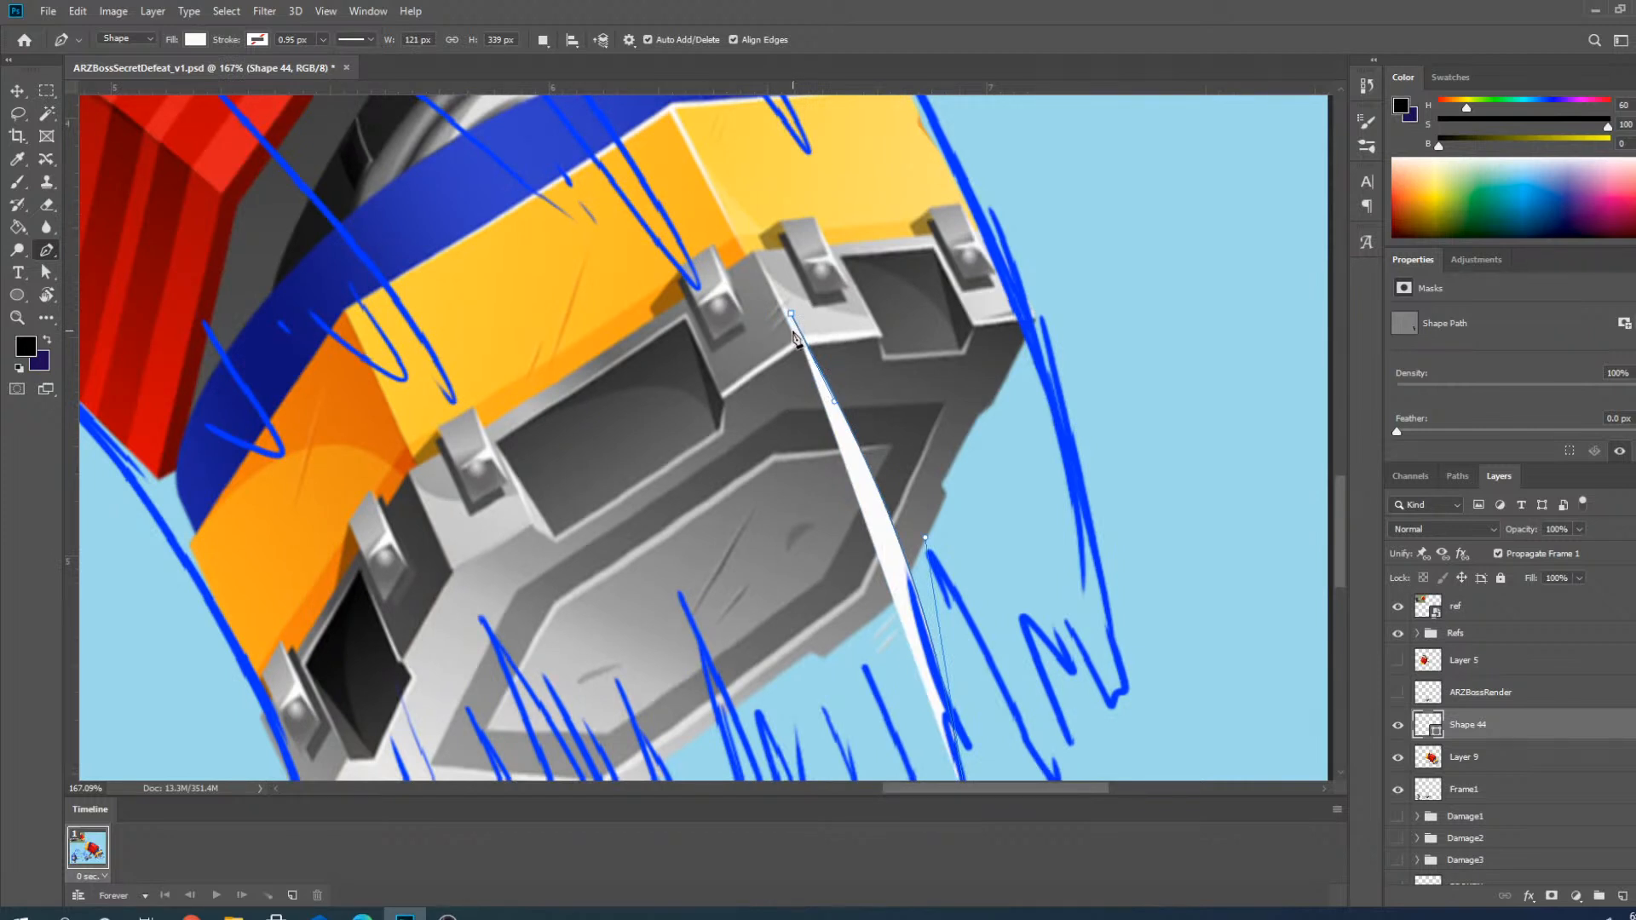
{"action": "left_click_drag", "start_coordinate": [793, 335], "coordinate": [768, 302]}
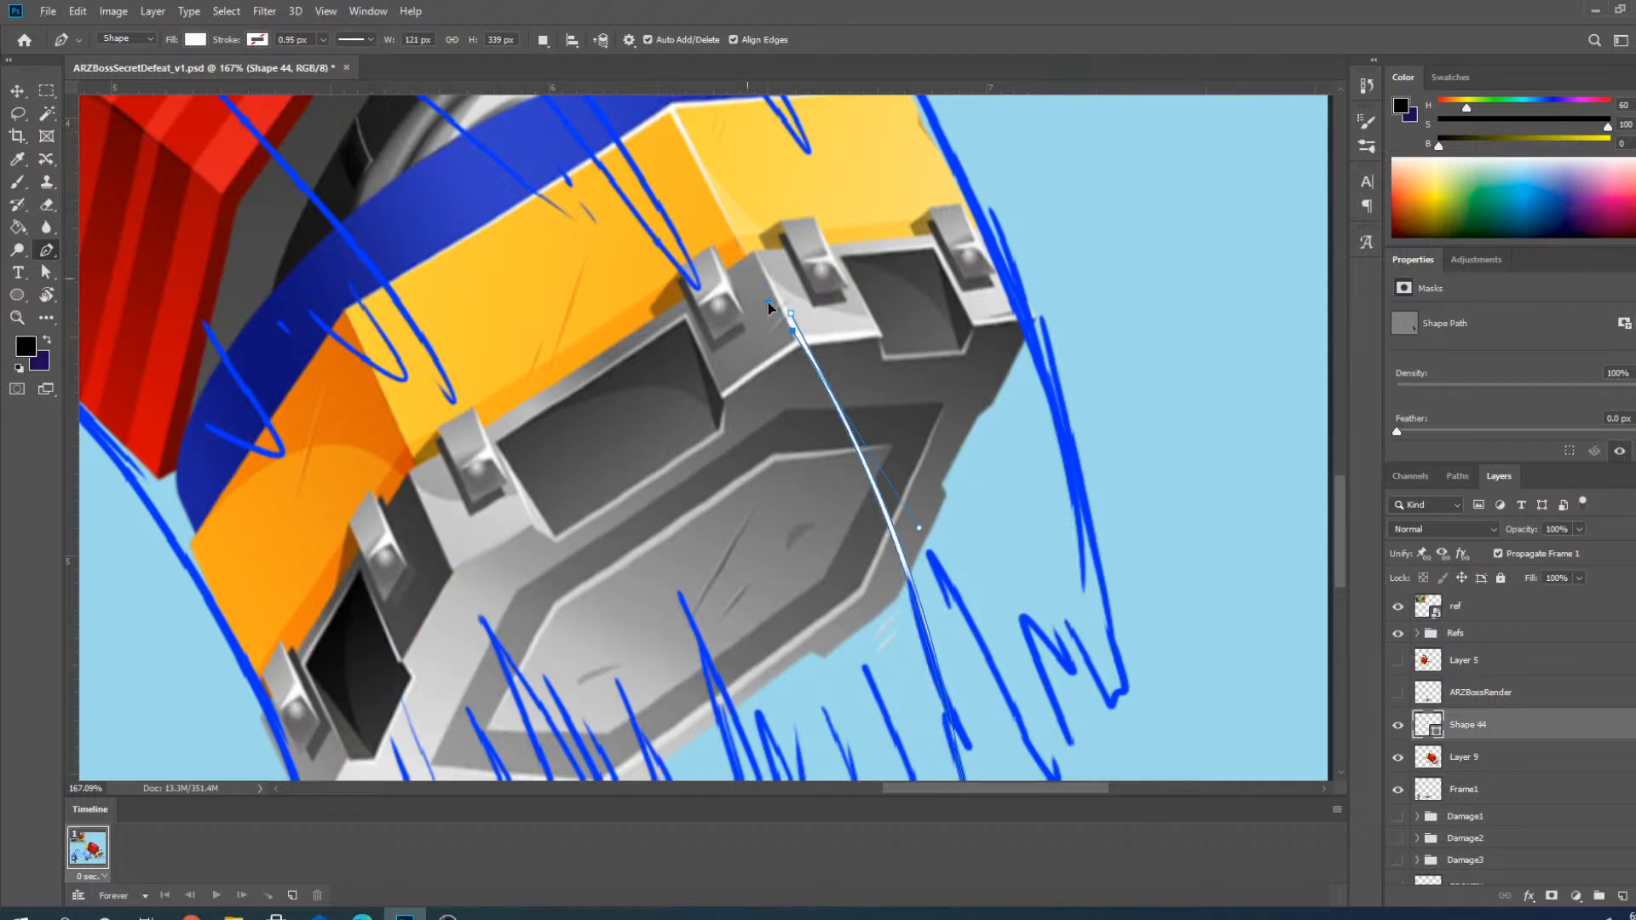
Close the streak's path at its starting anchor and retract the curve handle there to remove the overshooting tip.
{"action": "scroll", "coordinate": [792, 332], "scroll_direction": "up", "scroll_amount": 4}
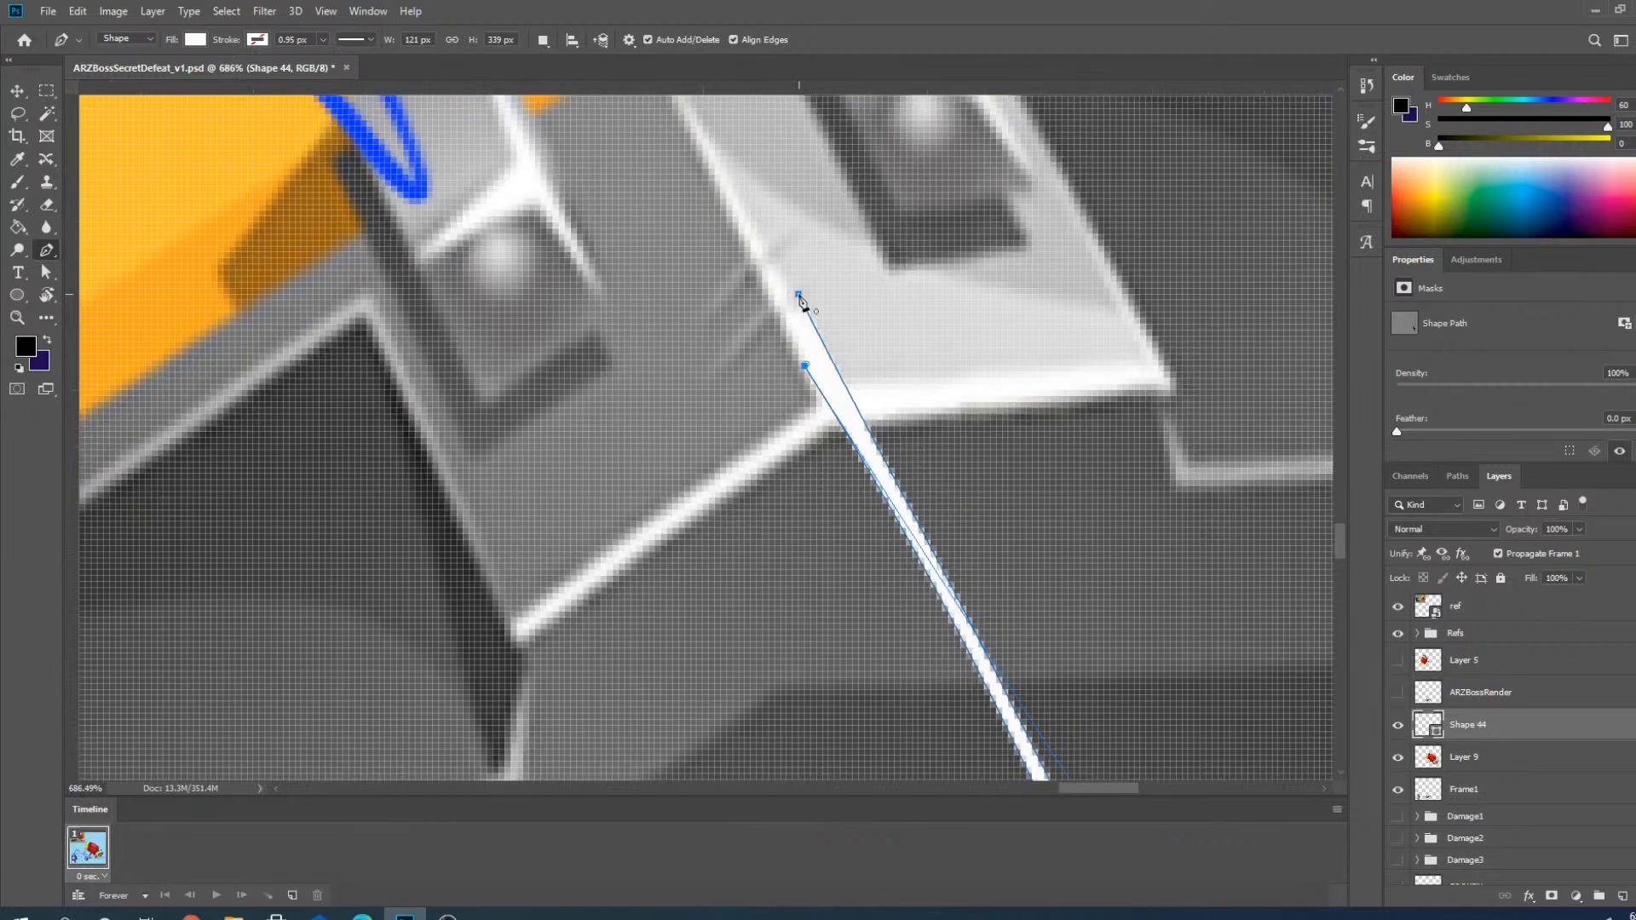
{"action": "left_click", "coordinate": [798, 295]}
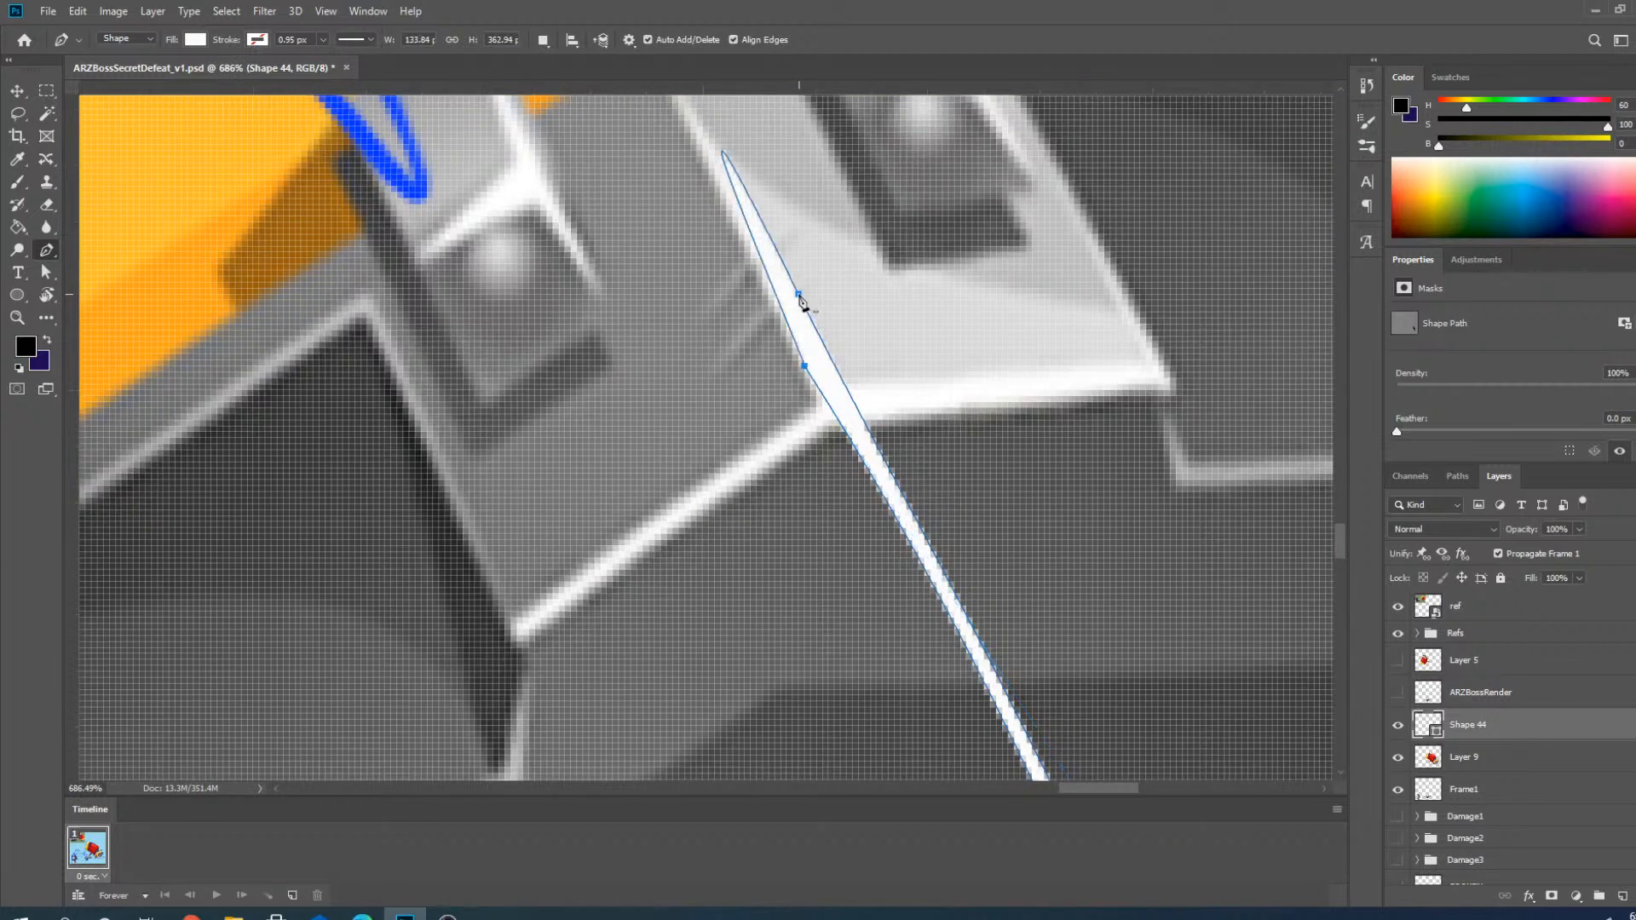
{"action": "scroll", "coordinate": [799, 298], "scroll_direction": "down", "scroll_amount": 4}
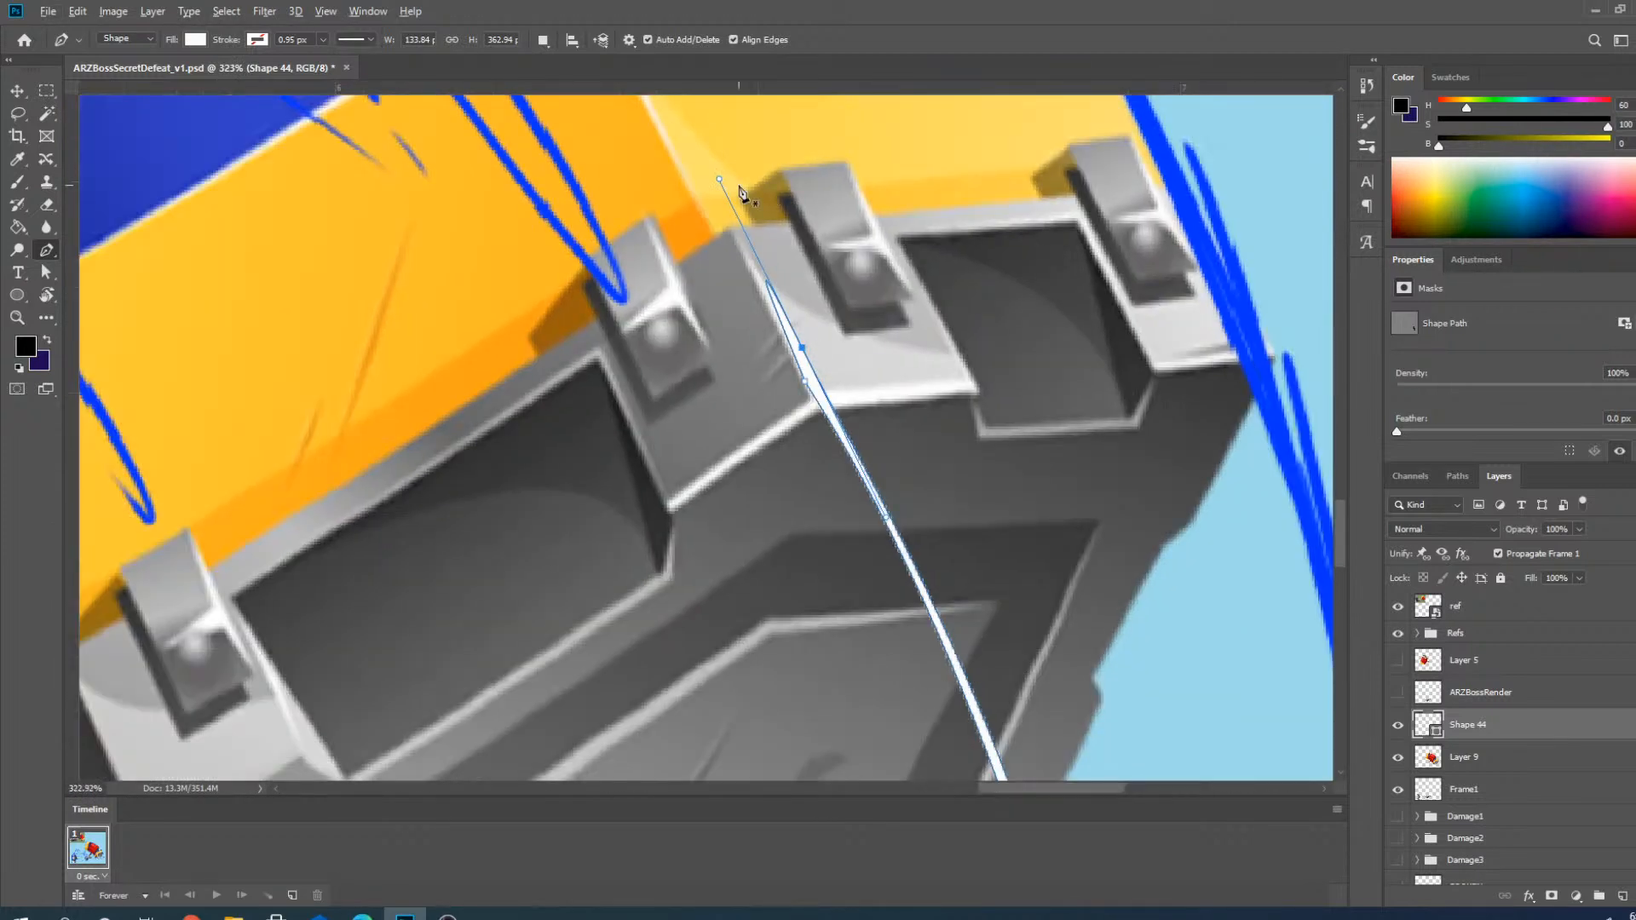
{"action": "left_click_drag", "start_coordinate": [720, 181], "coordinate": [800, 349]}
{"action": "scroll", "coordinate": [801, 350], "scroll_direction": "up", "scroll_amount": 3}
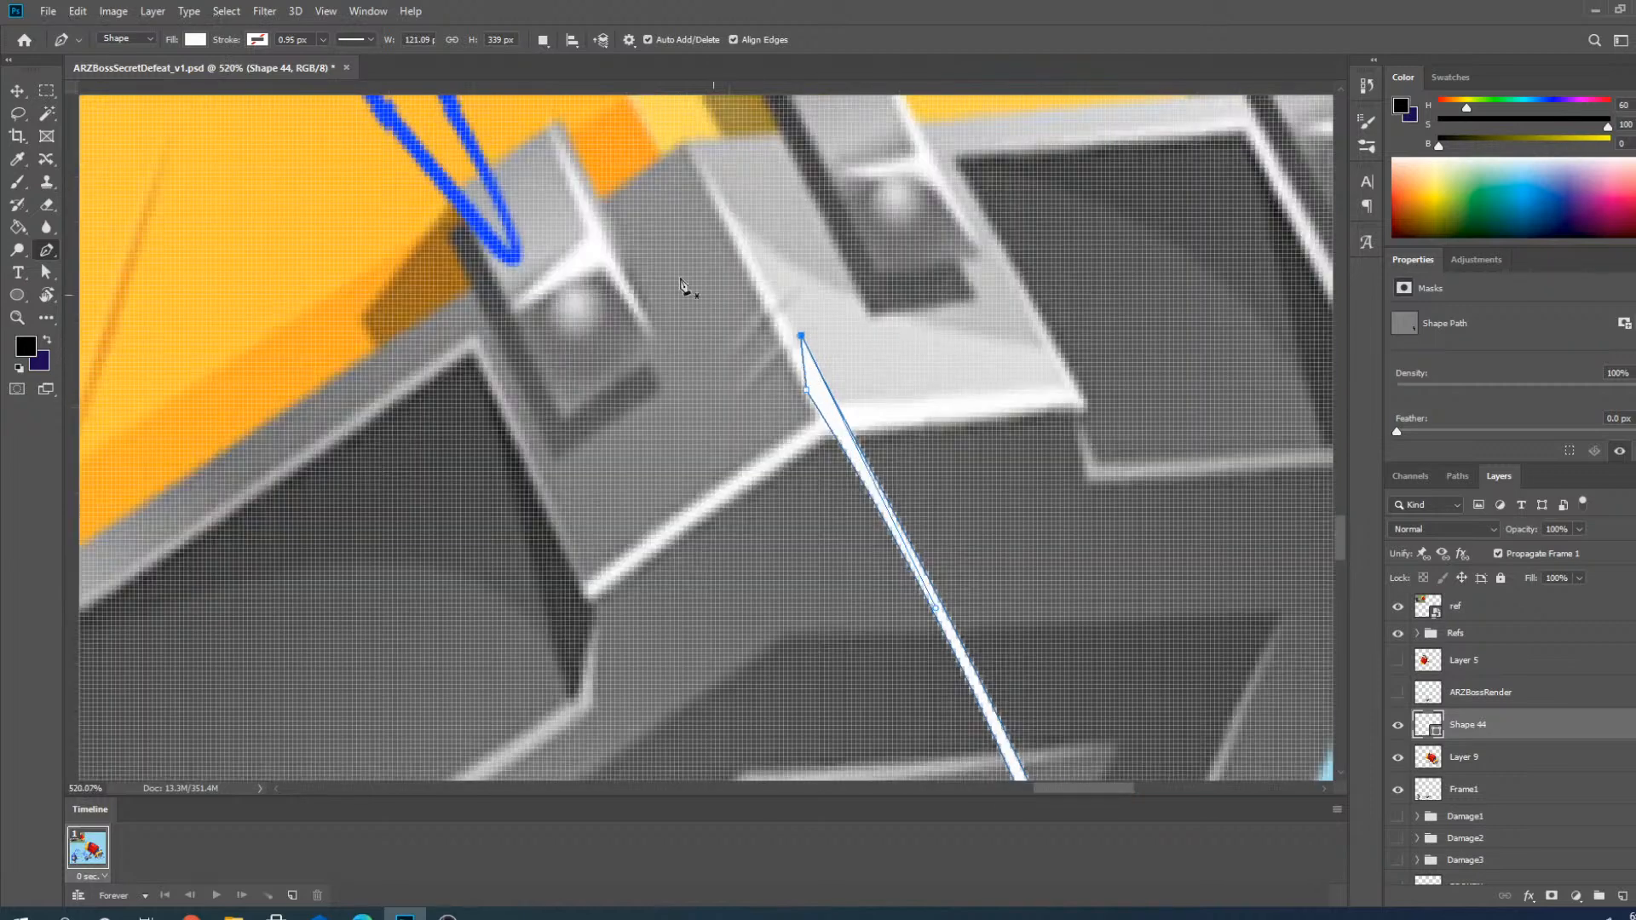
Adjust the streak's upper anchor points and lower curve so it narrows and lines up with the cap's bright edge.
{"action": "left_click", "coordinate": [17, 92]}
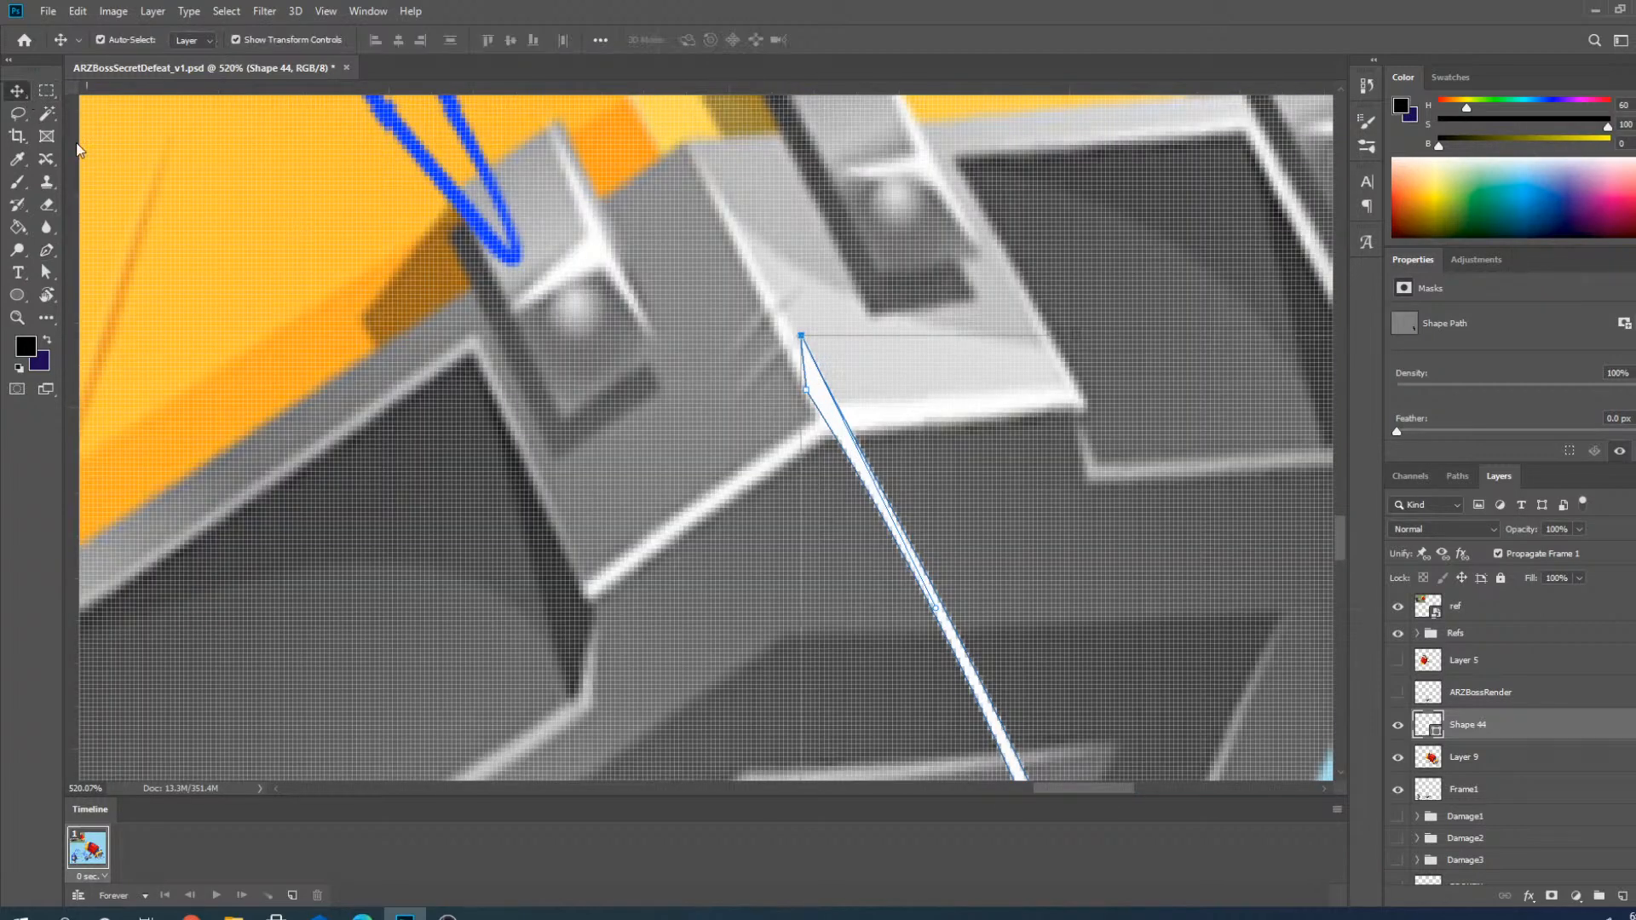
{"action": "left_click", "coordinate": [46, 249]}
{"action": "scroll", "coordinate": [737, 349], "scroll_direction": "up", "scroll_amount": 2}
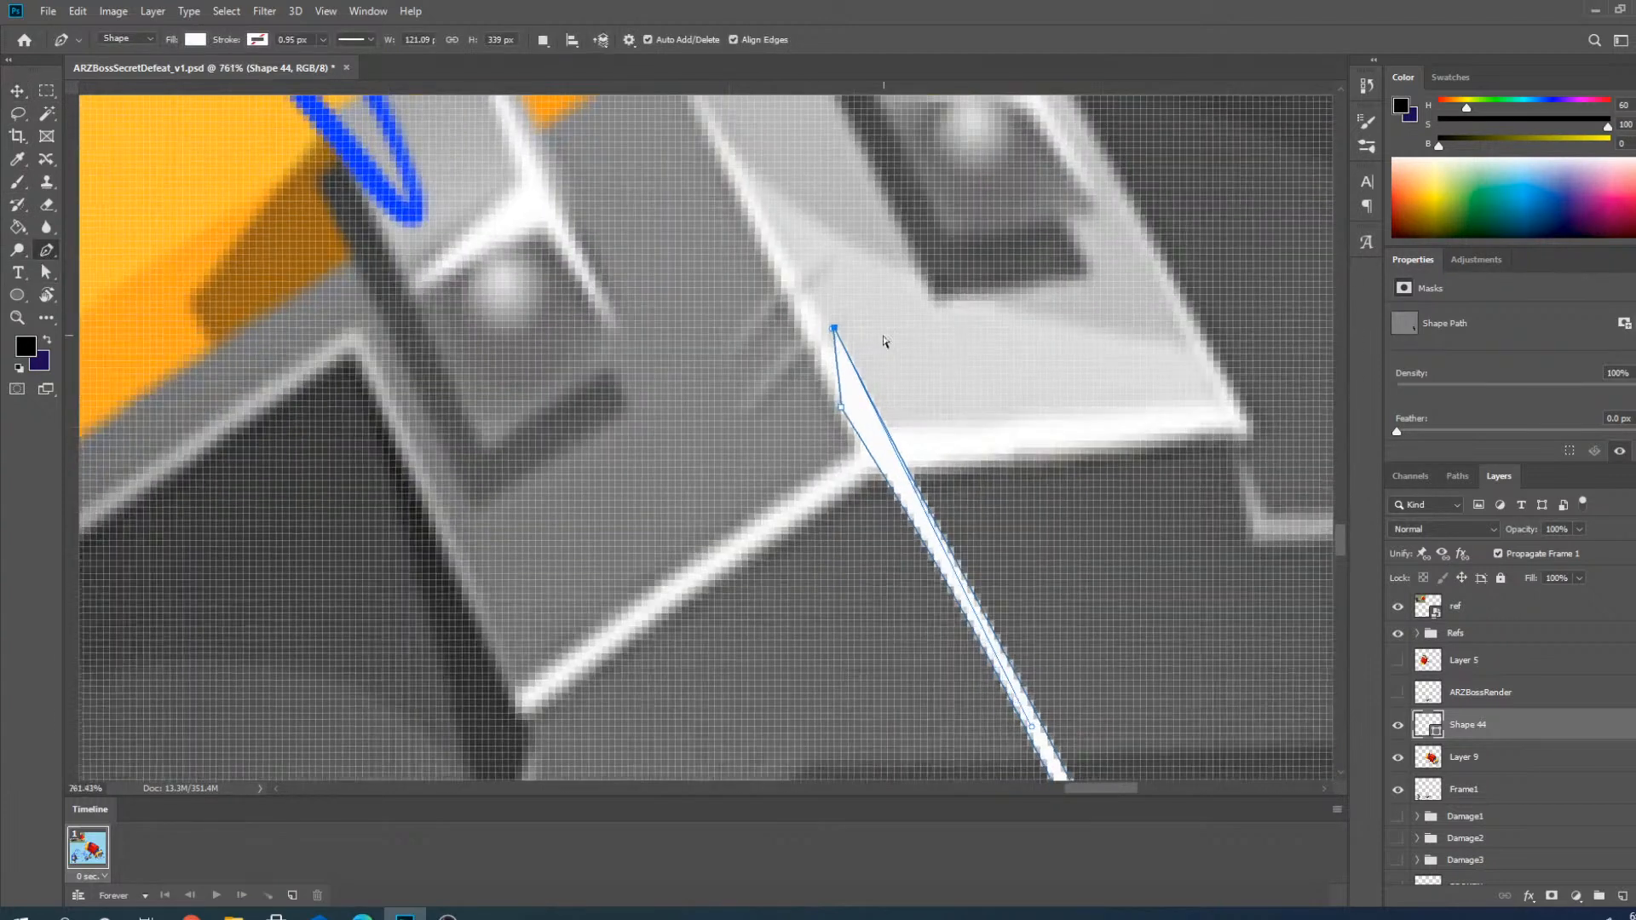
{"action": "left_click_drag", "start_coordinate": [838, 336], "coordinate": [826, 335]}
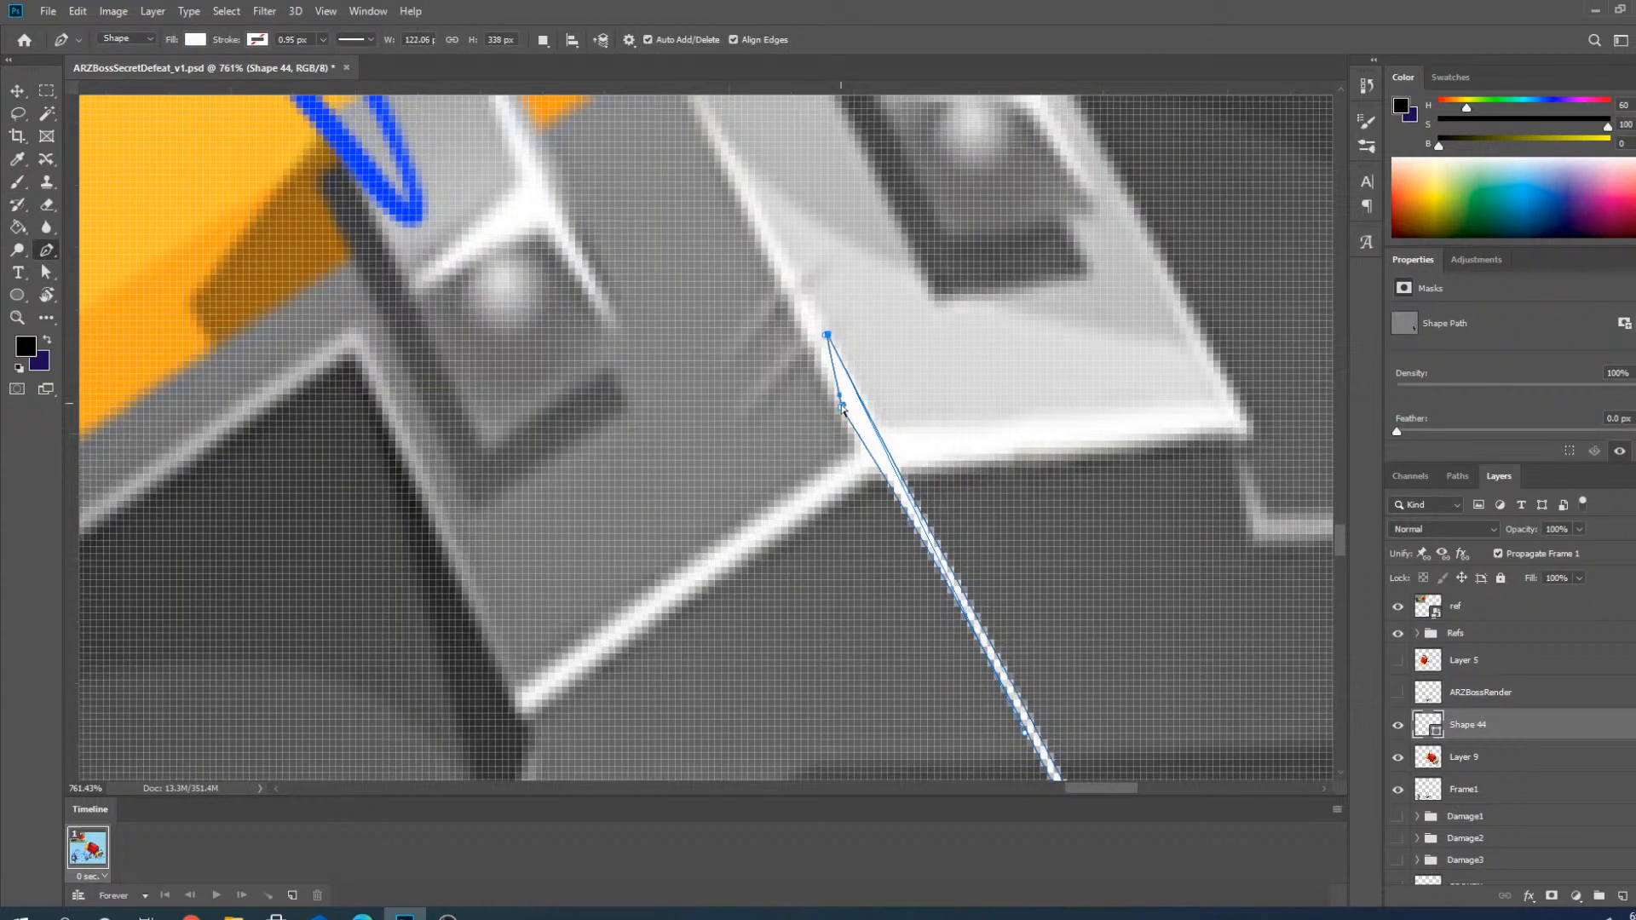
{"action": "scroll", "coordinate": [842, 417], "scroll_direction": "down", "scroll_amount": 5}
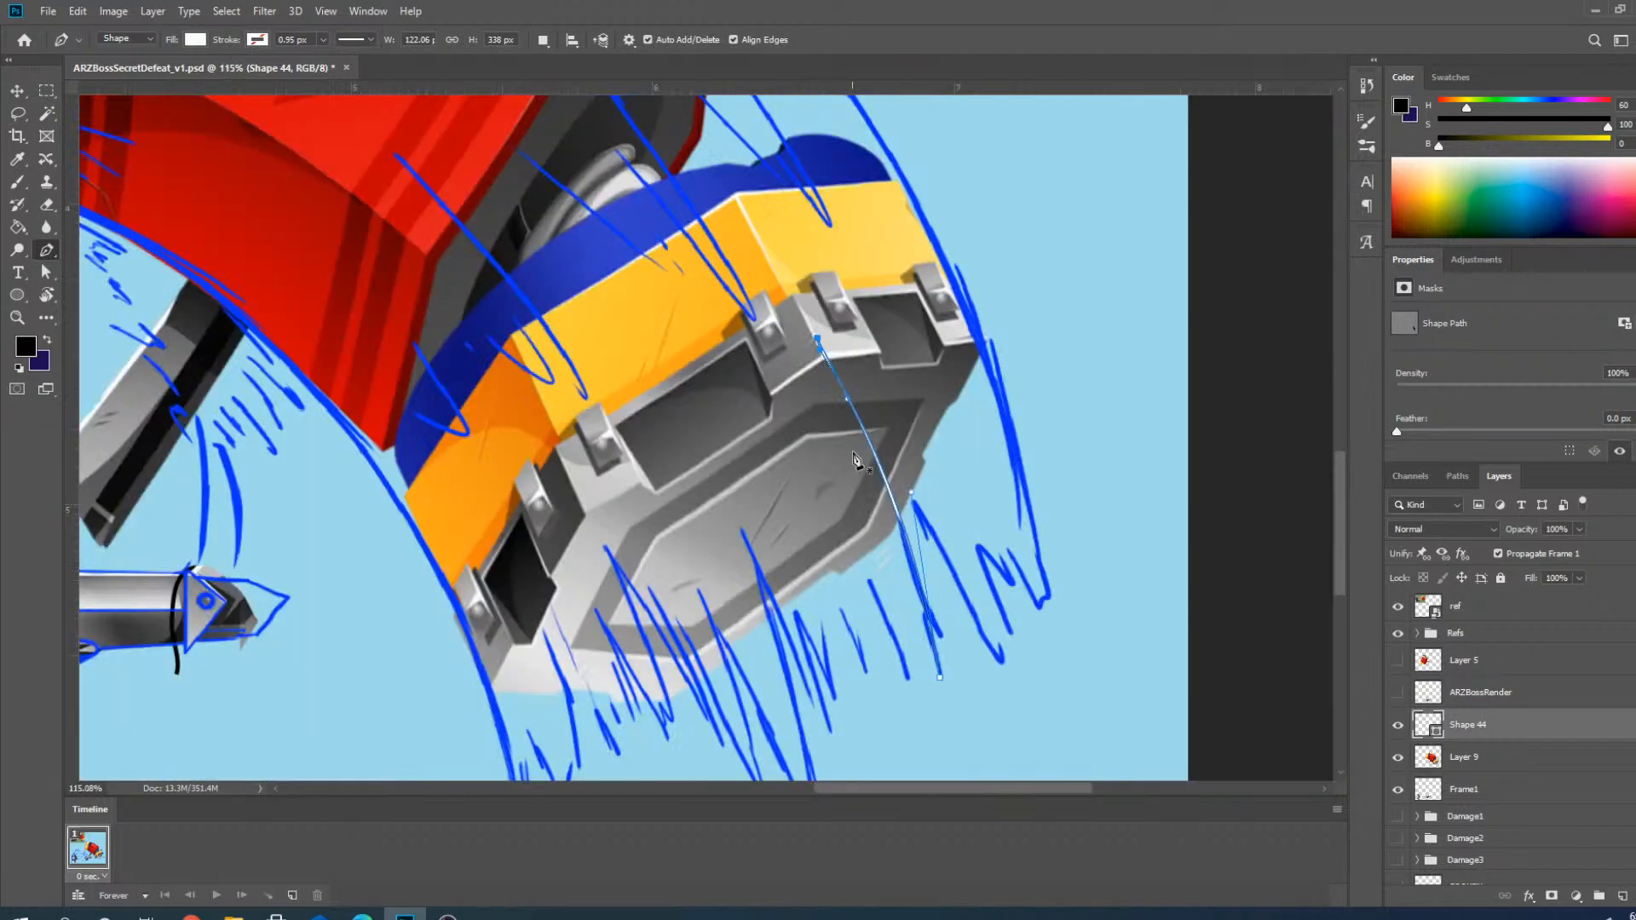
{"action": "scroll", "coordinate": [901, 488], "scroll_direction": "up", "scroll_amount": 2}
{"action": "scroll", "coordinate": [901, 488], "scroll_direction": "down", "scroll_amount": 1}
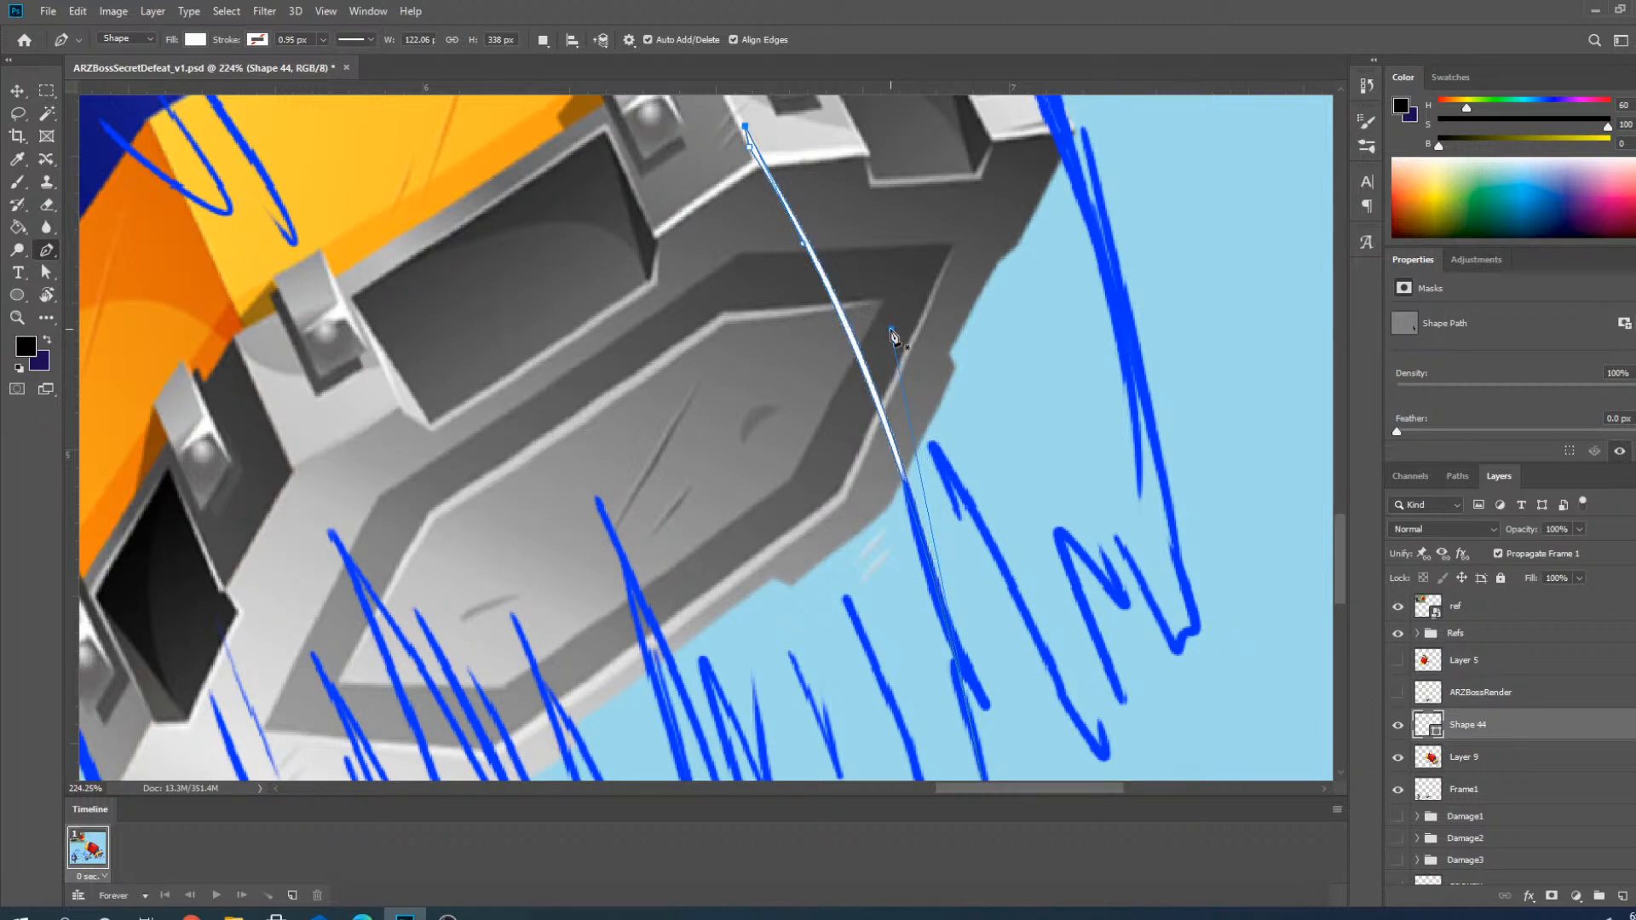
Hide the Refs group to inspect the white streak on the hammer, reselect the streak, and show the Refs group again.
{"action": "scroll", "coordinate": [869, 384], "scroll_direction": "down", "scroll_amount": 4}
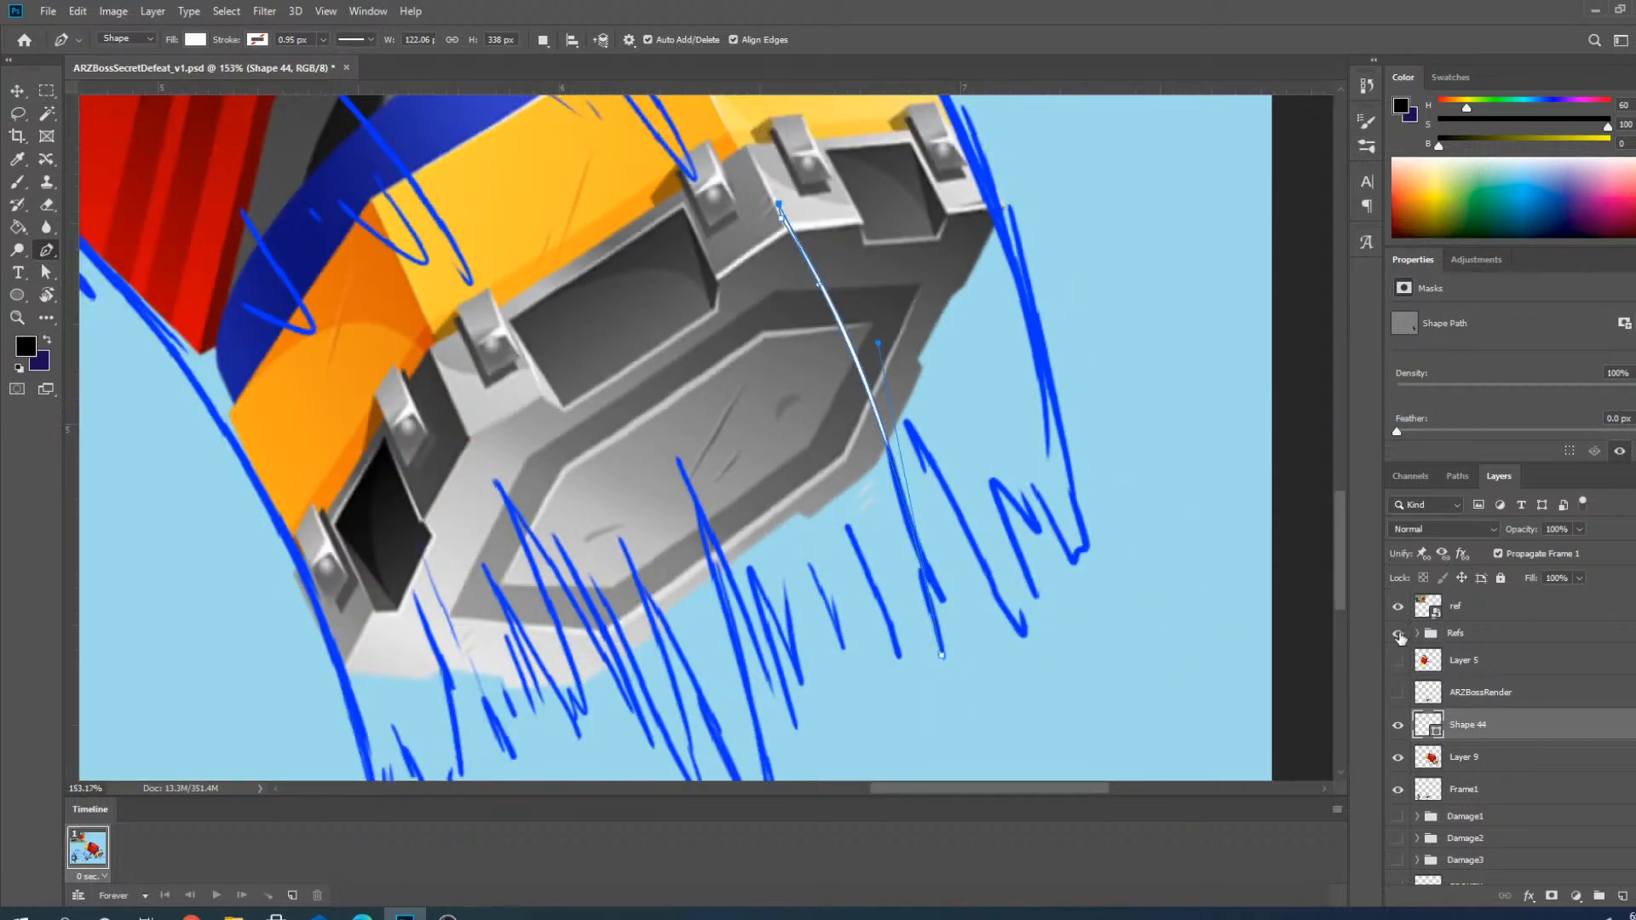
{"action": "left_click", "coordinate": [1398, 633]}
{"action": "scroll", "coordinate": [1026, 555], "scroll_direction": "down", "scroll_amount": 3}
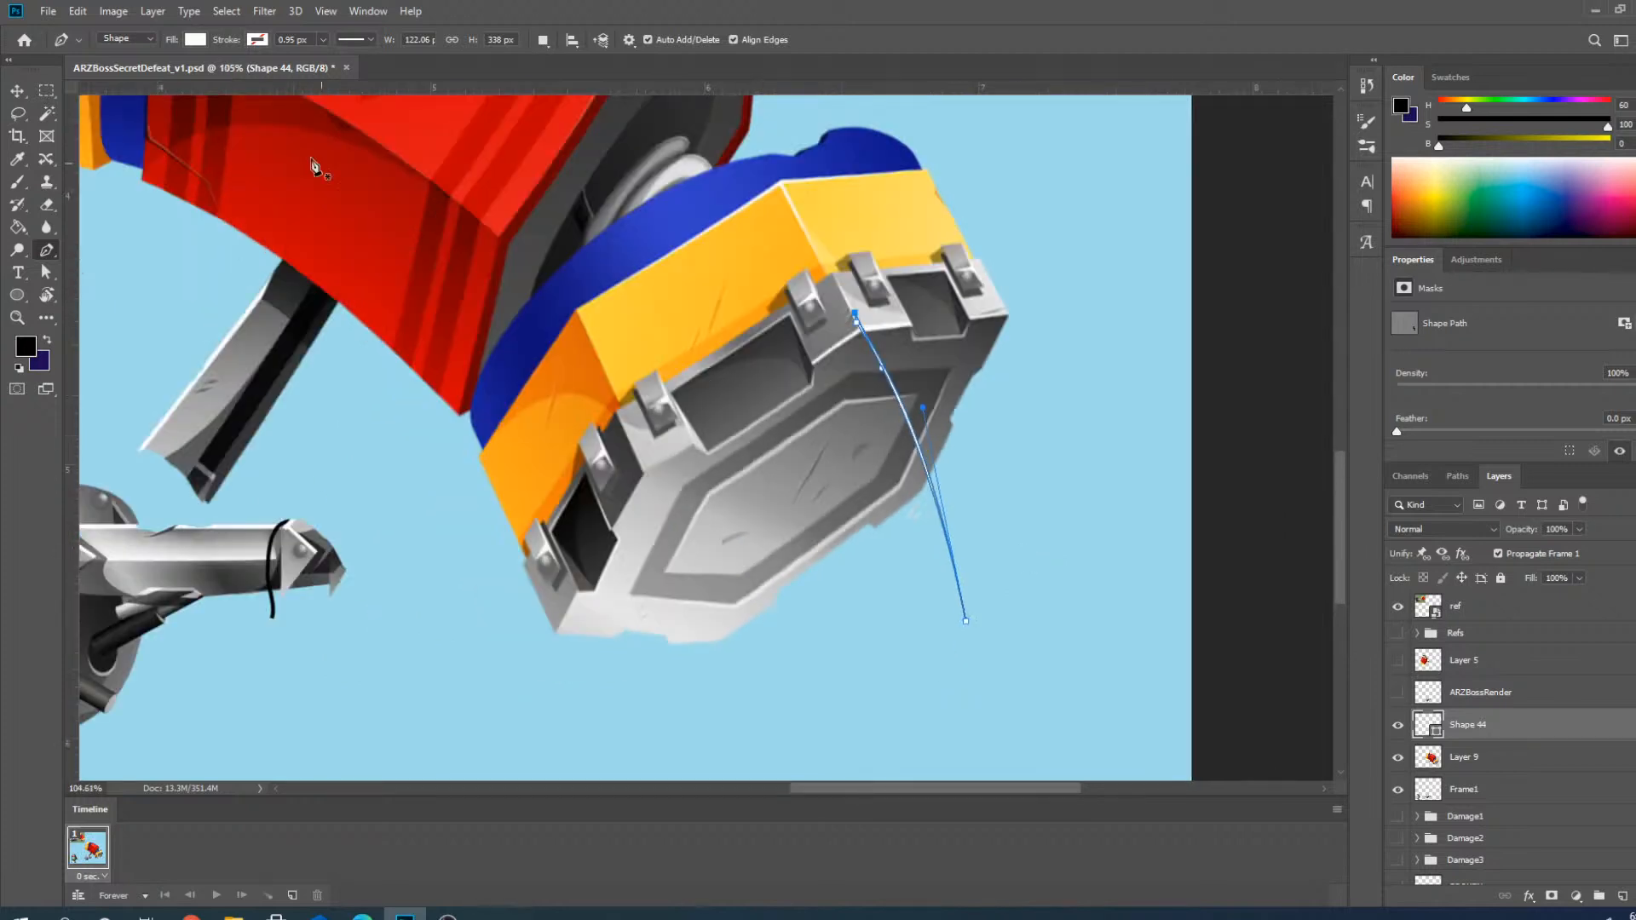
{"action": "left_click", "coordinate": [18, 91]}
{"action": "left_click", "coordinate": [1121, 453]}
{"action": "scroll", "coordinate": [1091, 447], "scroll_direction": "down", "scroll_amount": 3}
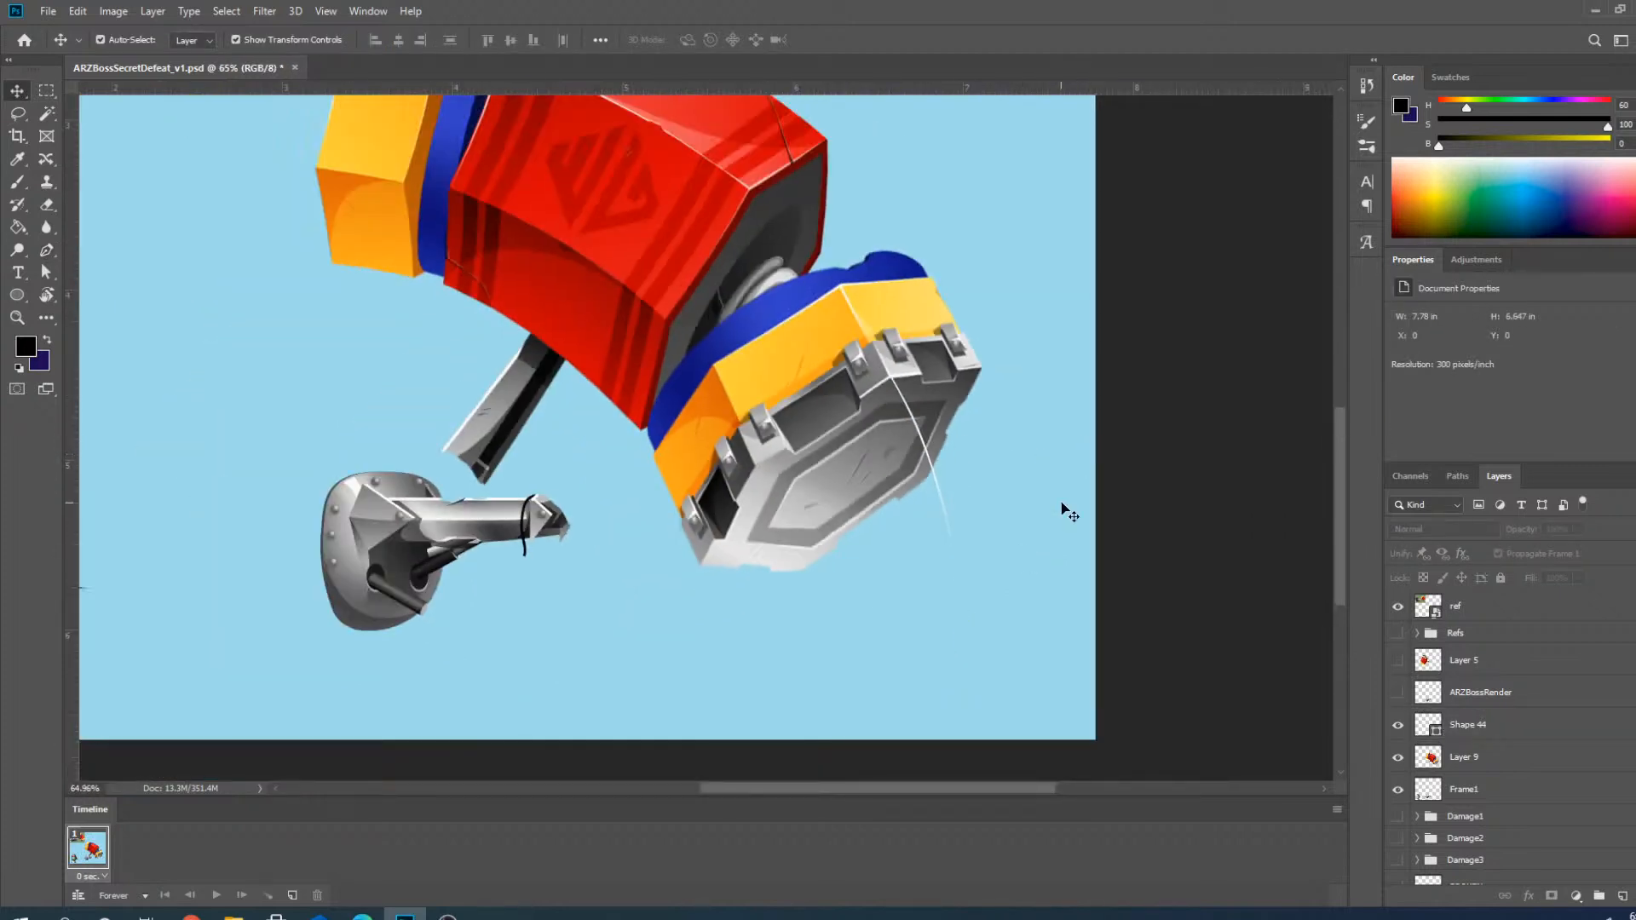
{"action": "scroll", "coordinate": [1065, 511], "scroll_direction": "up", "scroll_amount": 4}
{"action": "left_click", "coordinate": [923, 455]}
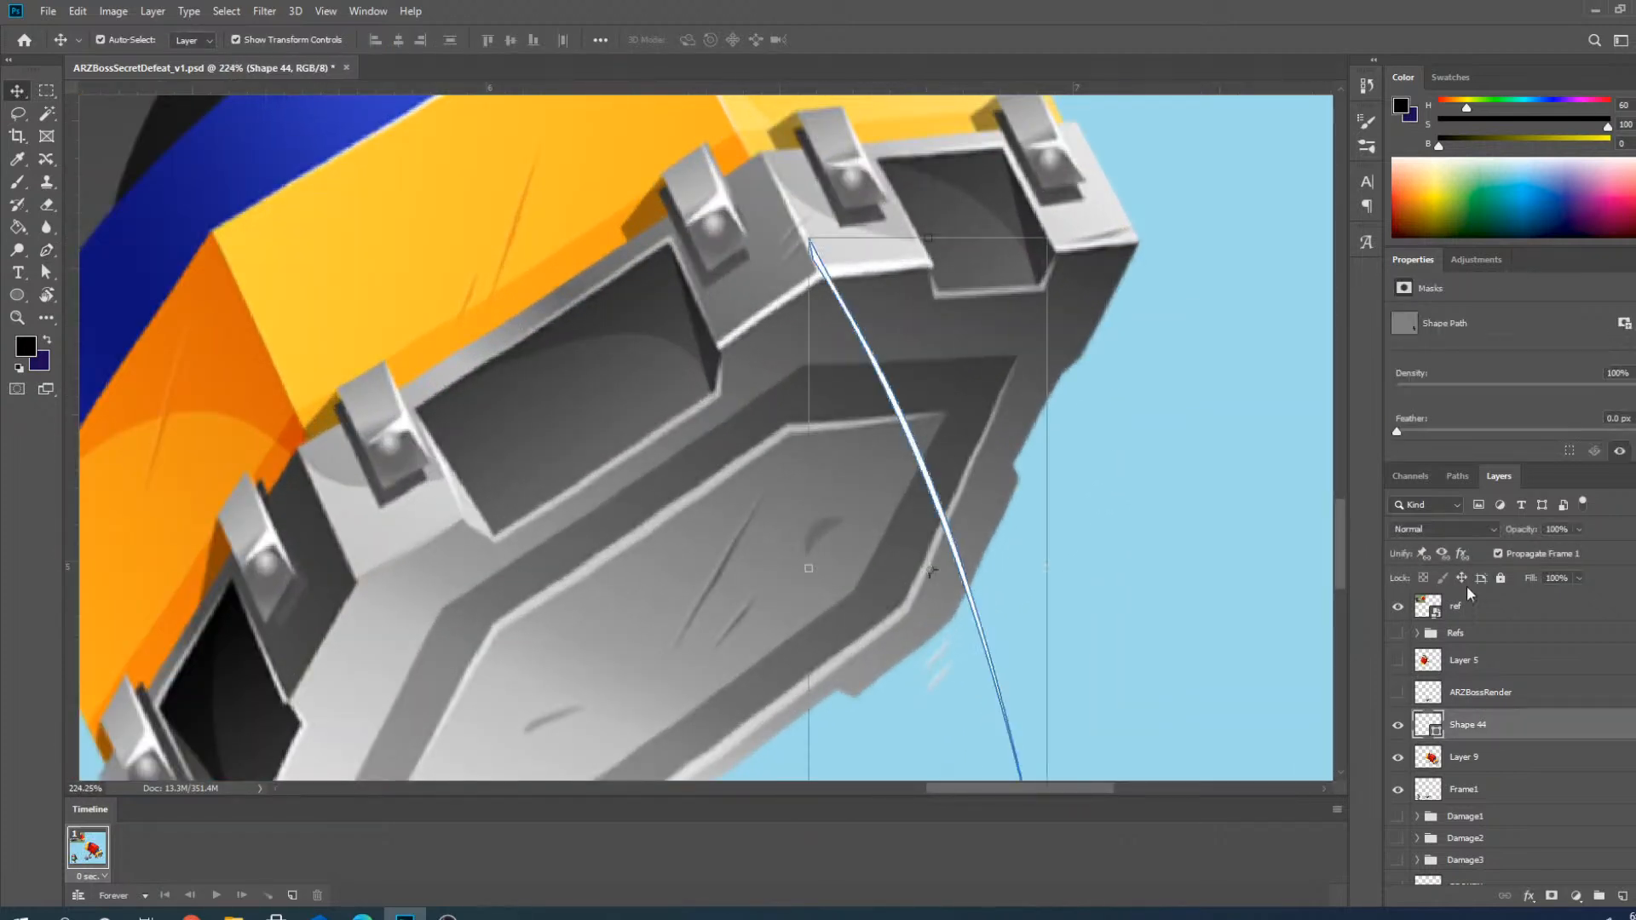
{"action": "left_click", "coordinate": [1398, 635]}
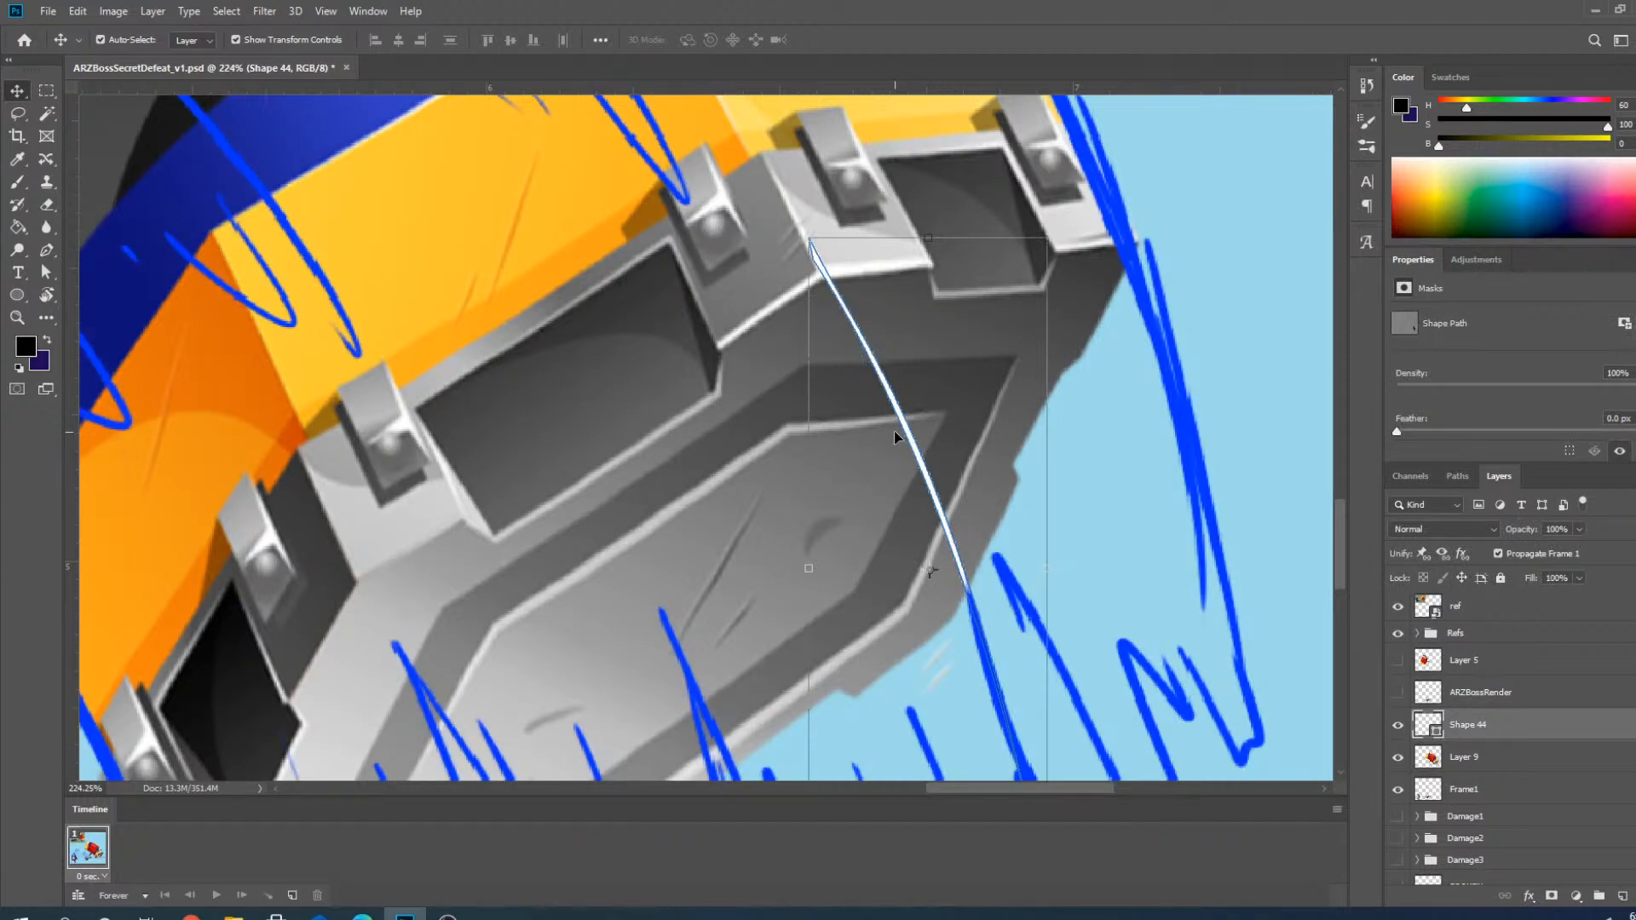
Duplicate the white streak shape on the hammer's cap.
{"action": "scroll", "coordinate": [836, 295], "scroll_direction": "down", "scroll_amount": 7}
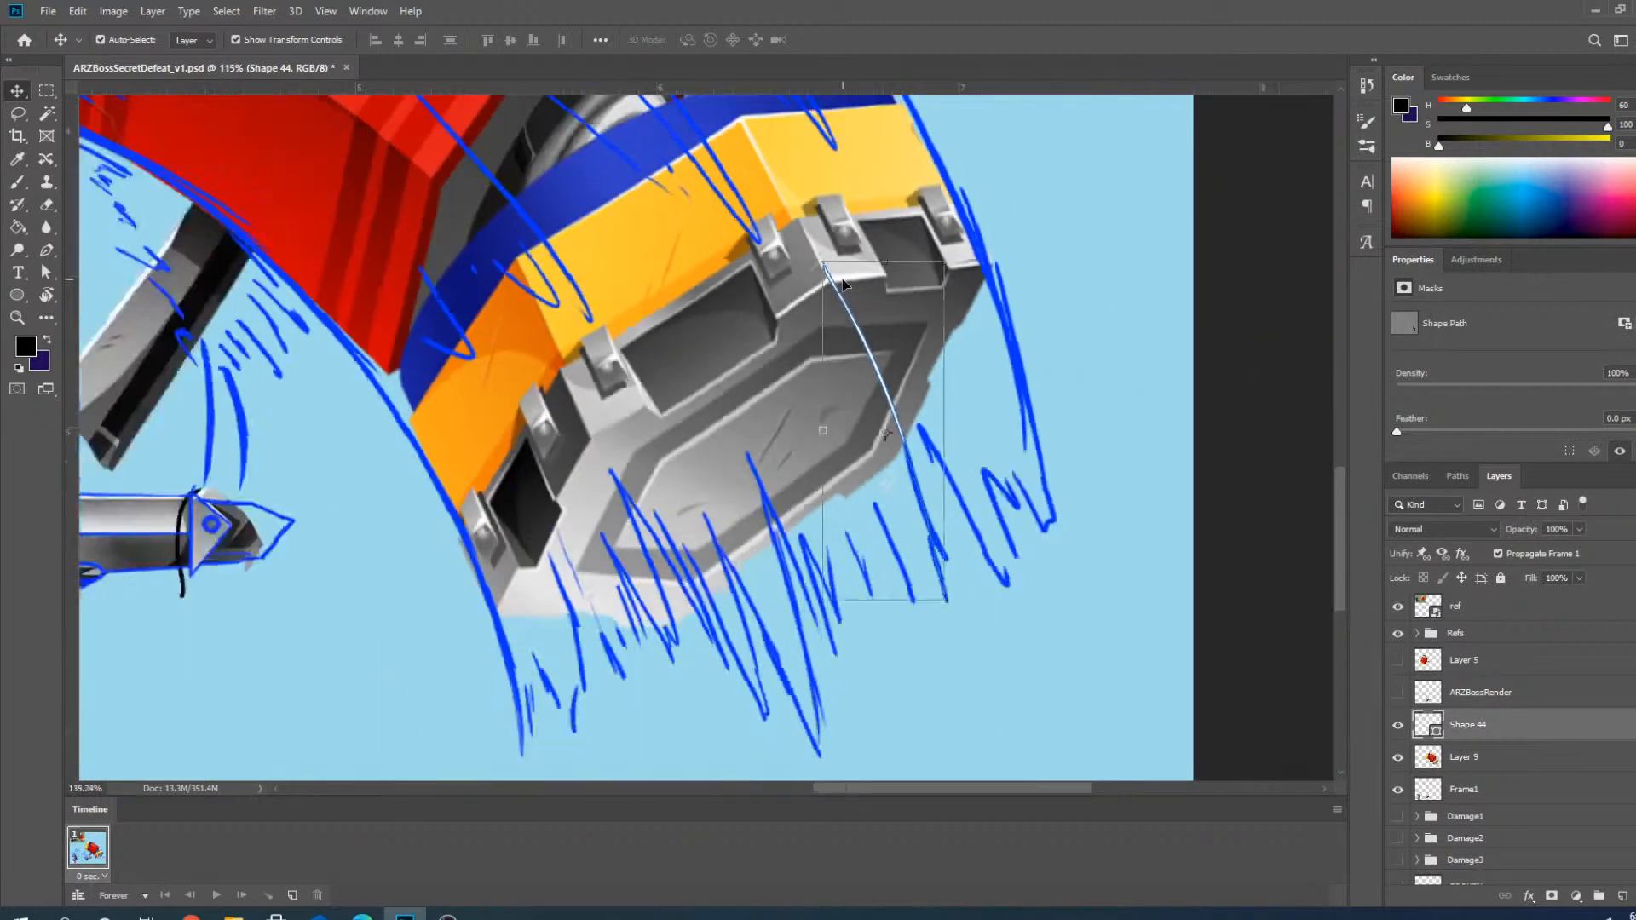
{"action": "scroll", "coordinate": [822, 294], "scroll_direction": "up", "scroll_amount": 3}
{"action": "key", "text": "ctrl+c"}
{"action": "key", "text": "ctrl+v"}
{"action": "scroll", "coordinate": [866, 267], "scroll_direction": "down", "scroll_amount": 3}
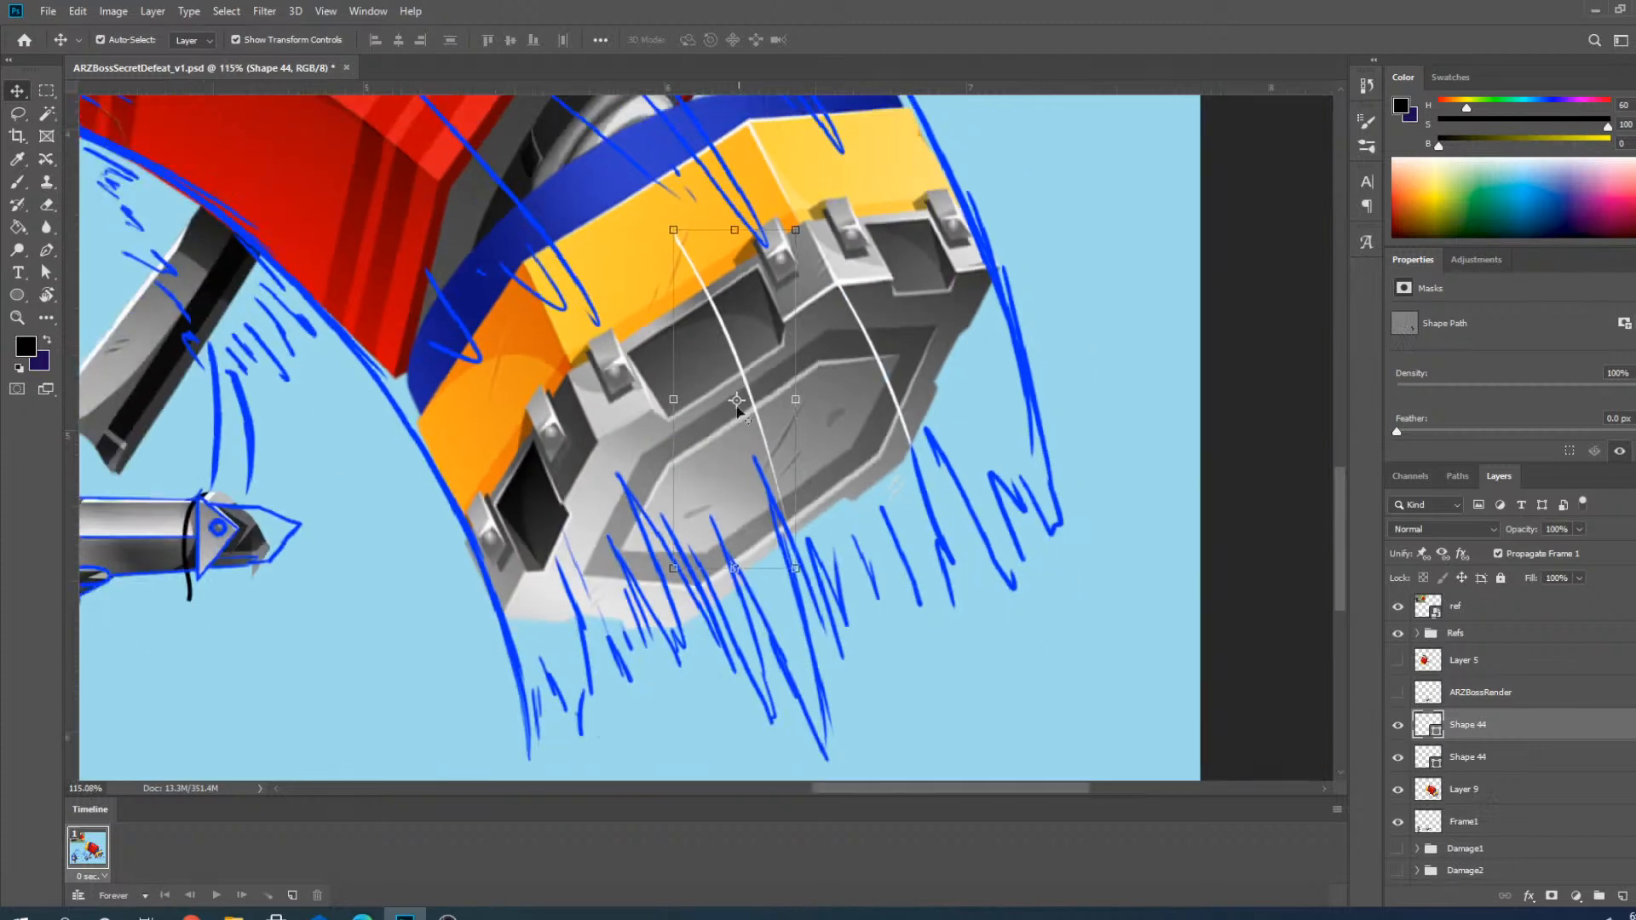
Move the duplicate streak so its upper end meets the bright edge beside the lower large recess of the cap.
{"action": "scroll", "coordinate": [707, 460], "scroll_direction": "up", "scroll_amount": 4}
{"action": "scroll", "coordinate": [778, 164], "scroll_direction": "down", "scroll_amount": 4}
{"action": "scroll", "coordinate": [692, 341], "scroll_direction": "up", "scroll_amount": 3}
{"action": "scroll", "coordinate": [692, 271], "scroll_direction": "down", "scroll_amount": 3}
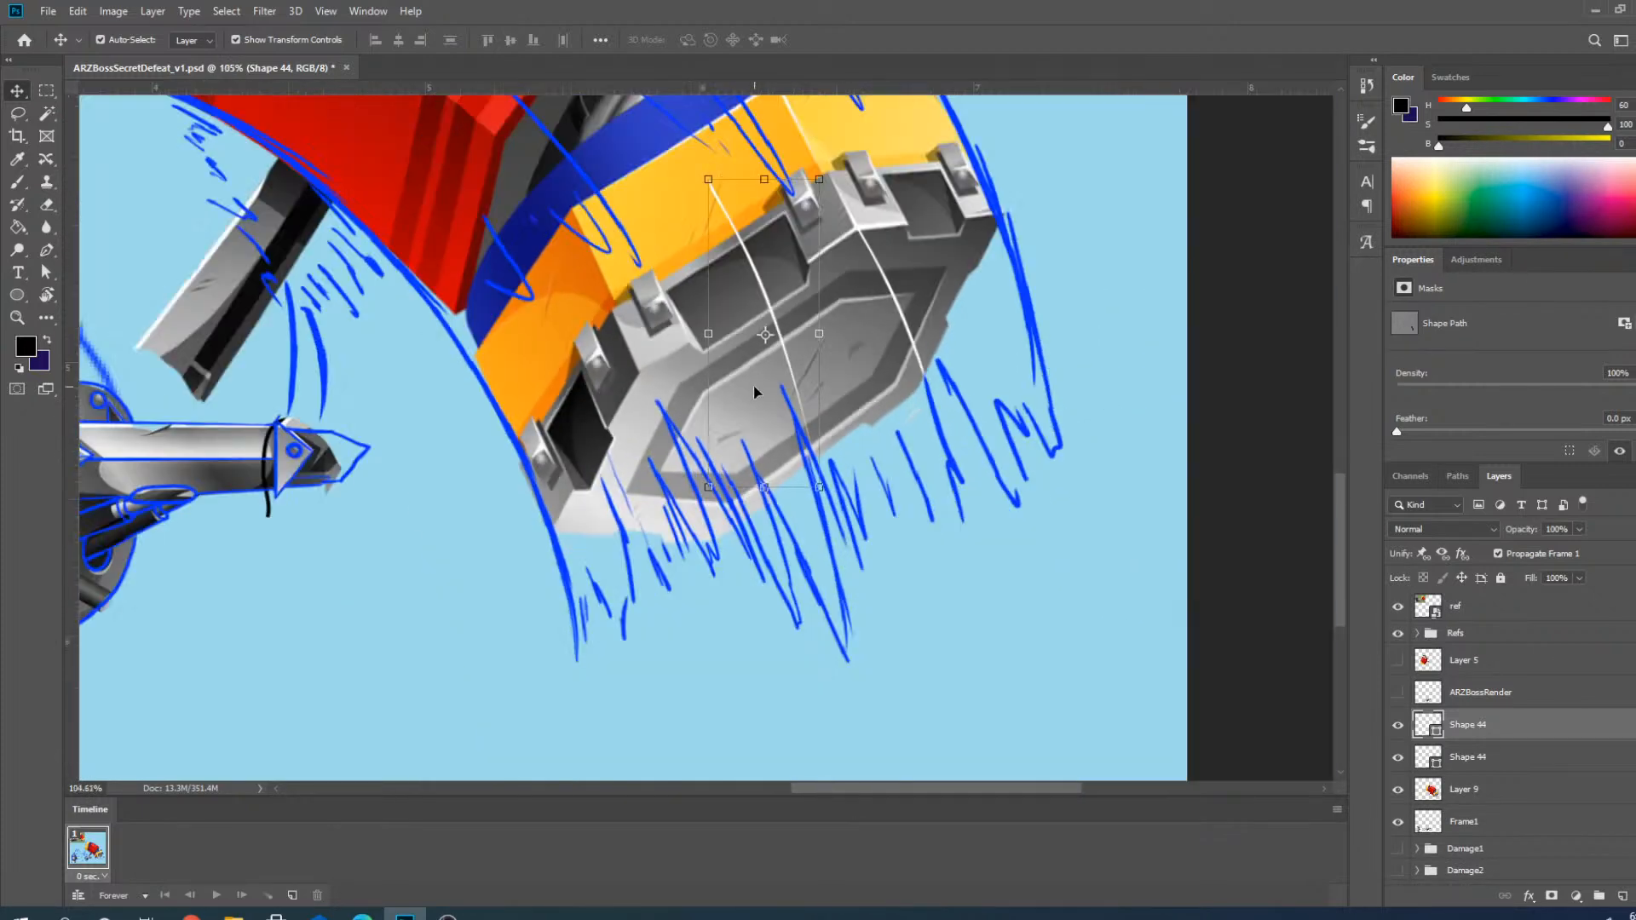
{"action": "scroll", "coordinate": [756, 258], "scroll_direction": "up", "scroll_amount": 3}
{"action": "scroll", "coordinate": [769, 364], "scroll_direction": "up", "scroll_amount": 2}
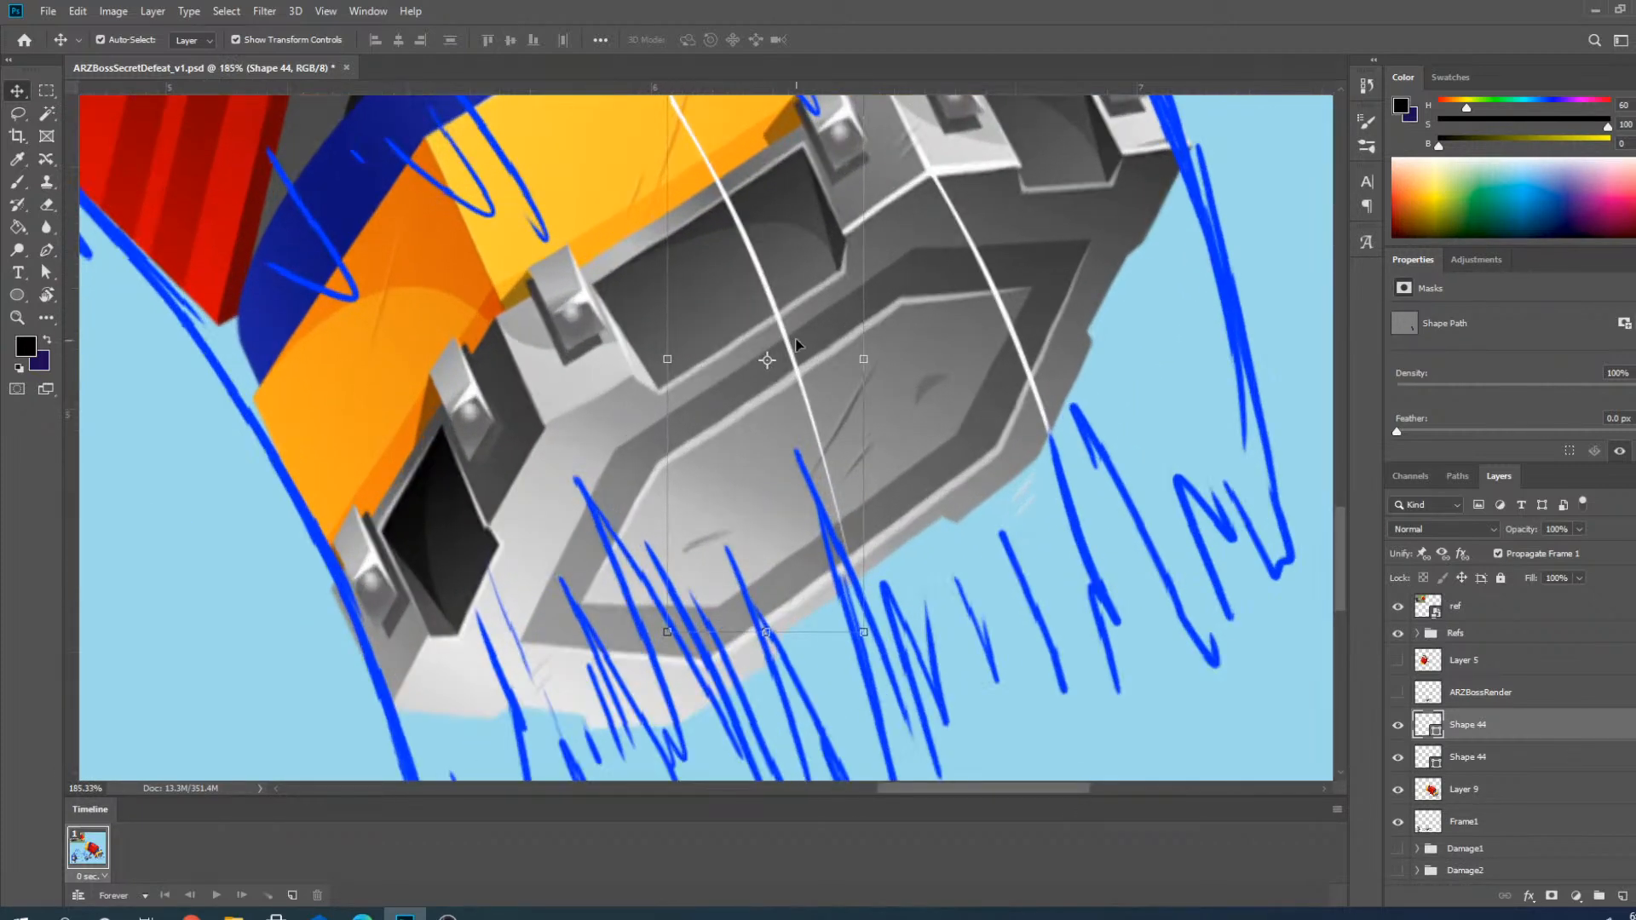
{"action": "left_click_drag", "start_coordinate": [781, 333], "coordinate": [732, 567]}
{"action": "scroll", "coordinate": [752, 627], "scroll_direction": "down", "scroll_amount": 3}
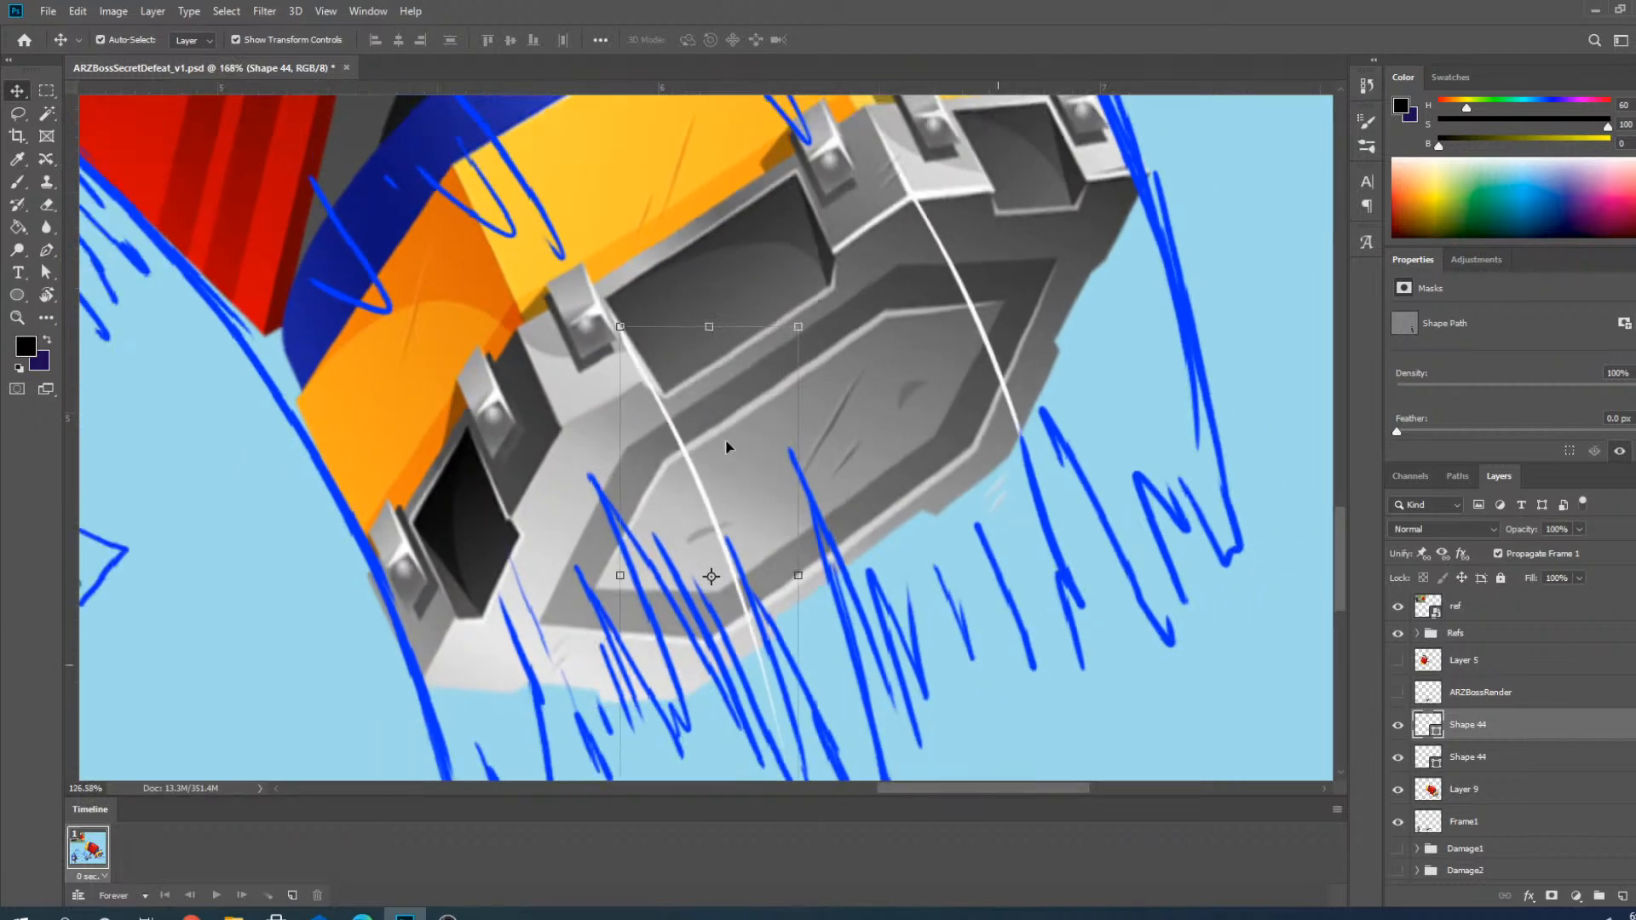
{"action": "scroll", "coordinate": [751, 627], "scroll_direction": "up", "scroll_amount": 5}
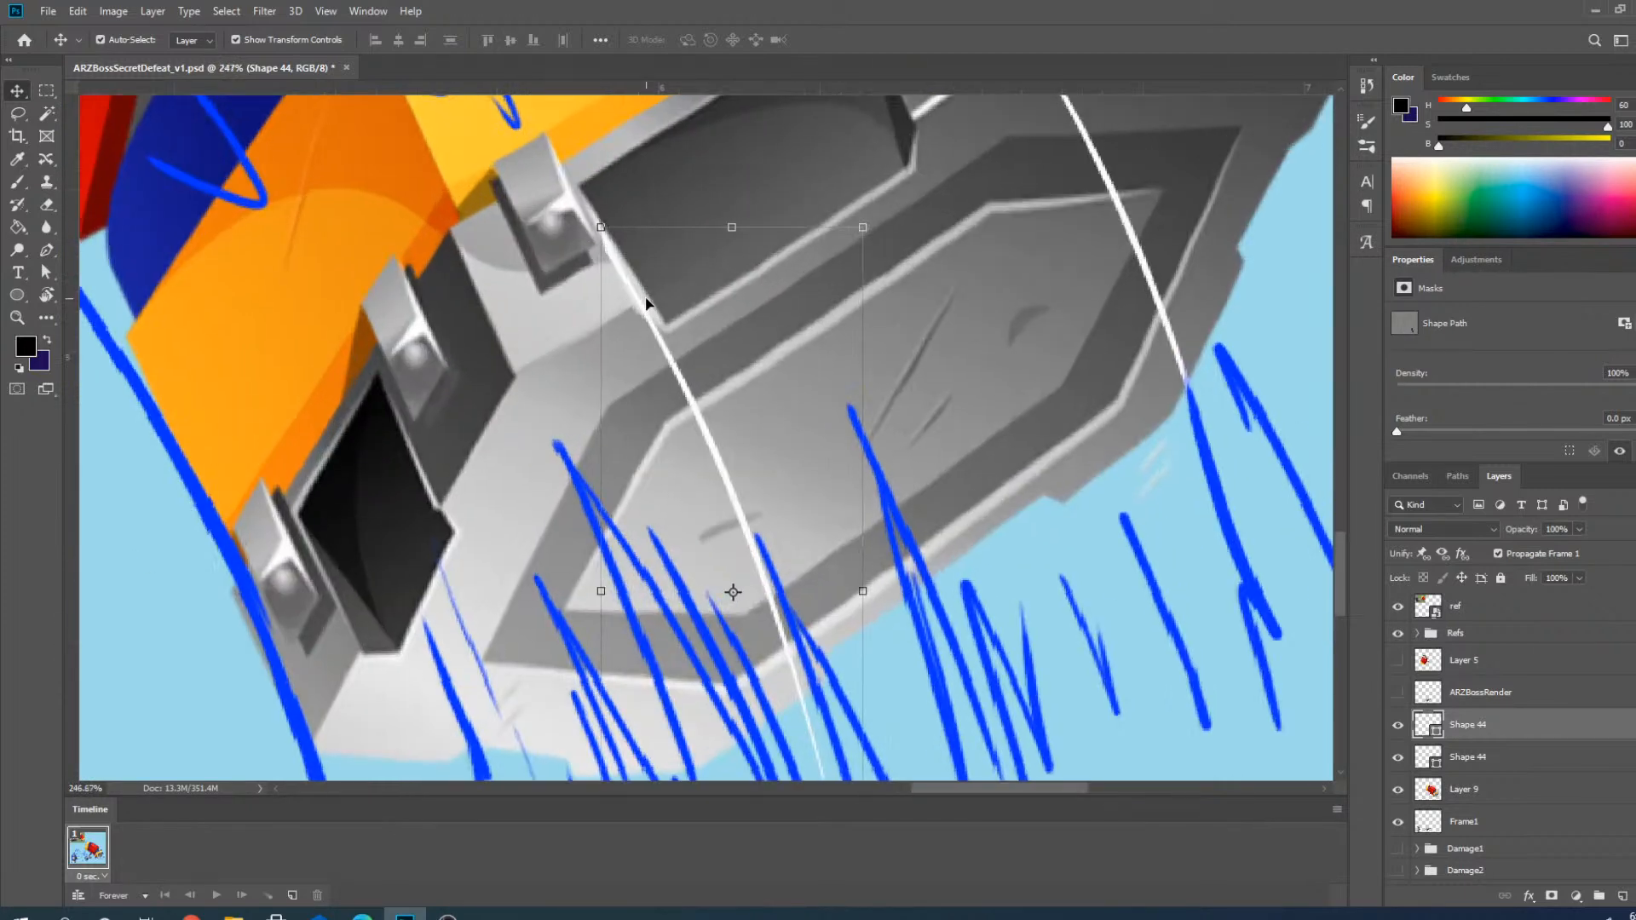
{"action": "scroll", "coordinate": [643, 358], "scroll_direction": "down", "scroll_amount": 2}
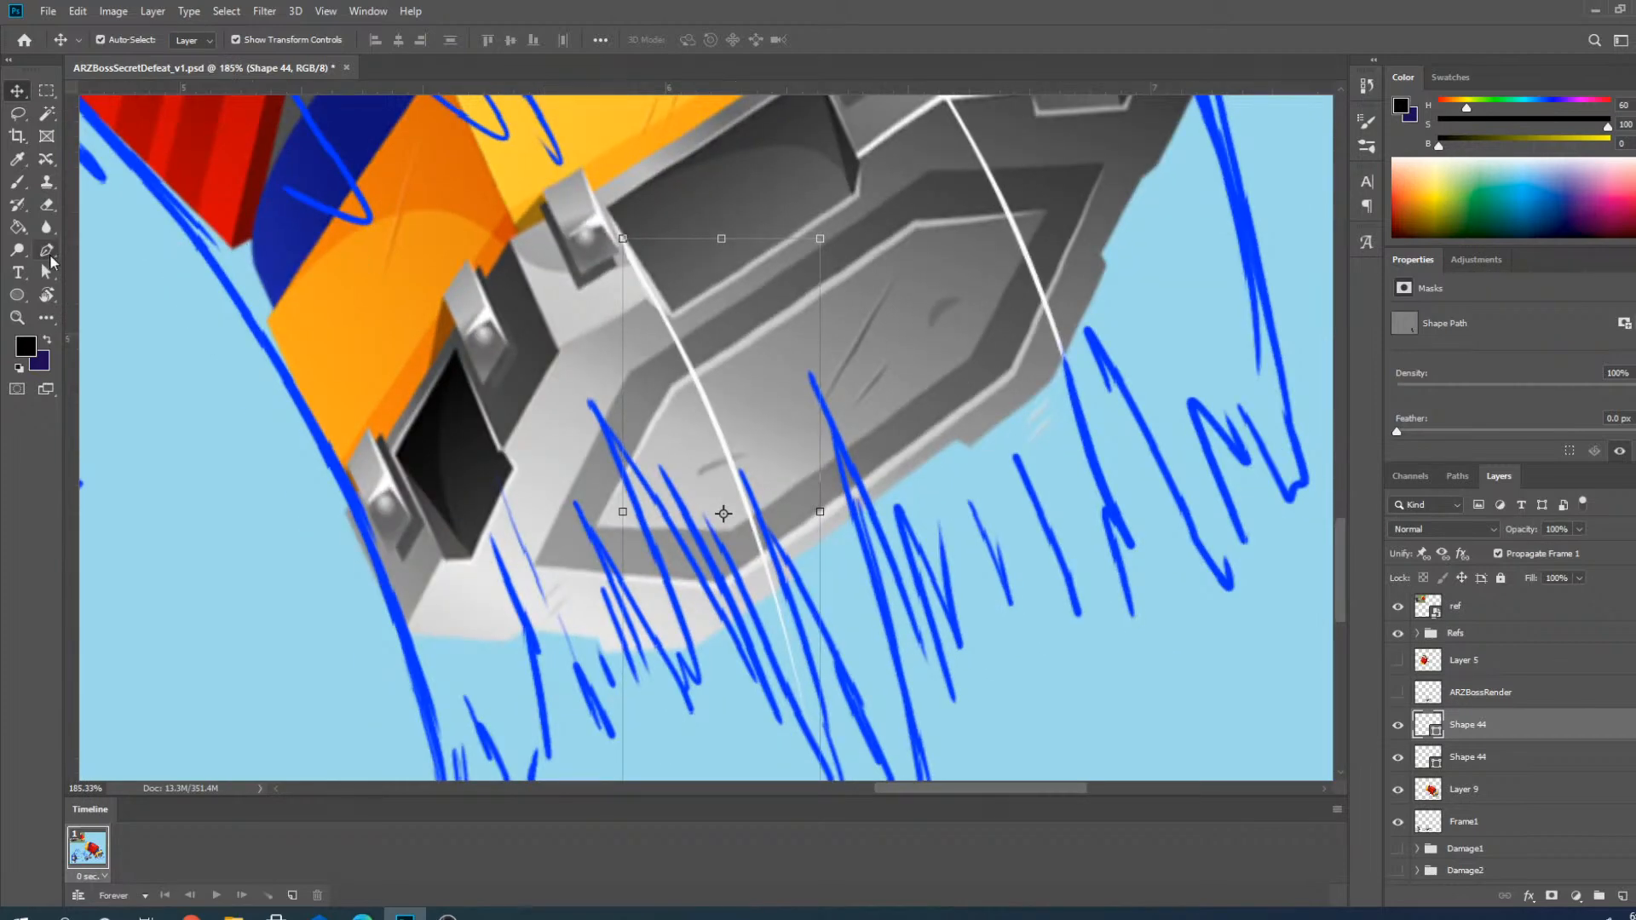
Reshape the duplicate streak with the Pen tool, extending its lower tip to the sketch line's point and its upper anchor to the bracket's edge.
{"action": "left_click", "coordinate": [47, 249]}
{"action": "scroll", "coordinate": [770, 596], "scroll_direction": "down", "scroll_amount": 2}
{"action": "scroll", "coordinate": [756, 657], "scroll_direction": "up", "scroll_amount": 2}
{"action": "left_click", "coordinate": [792, 598]}
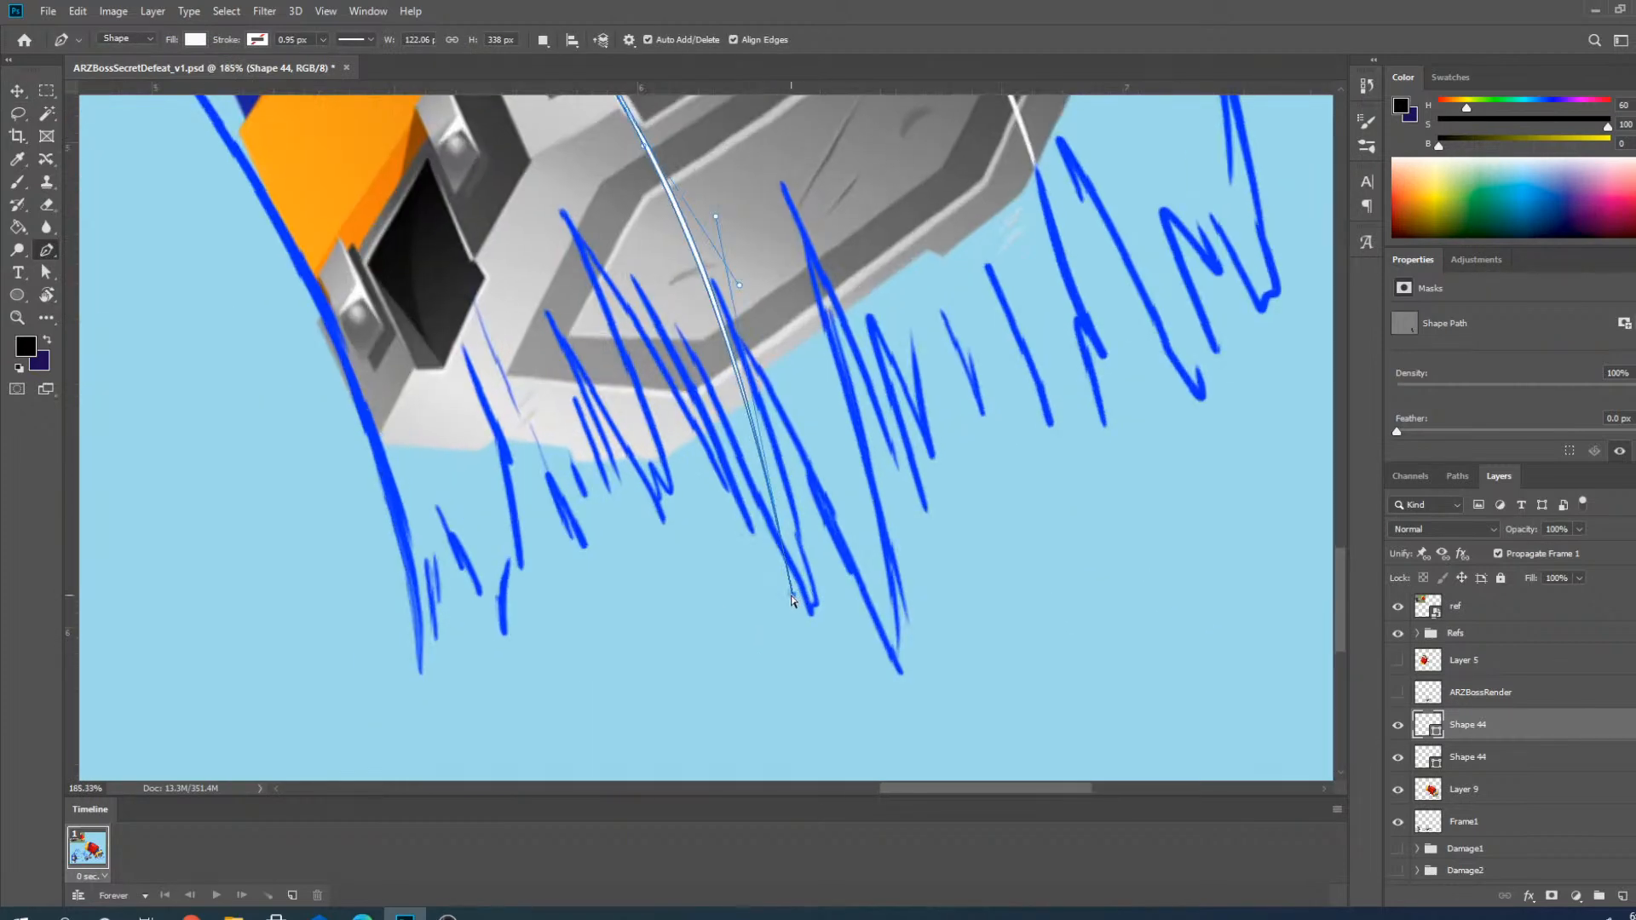
{"action": "left_click_drag", "start_coordinate": [796, 601], "coordinate": [812, 610]}
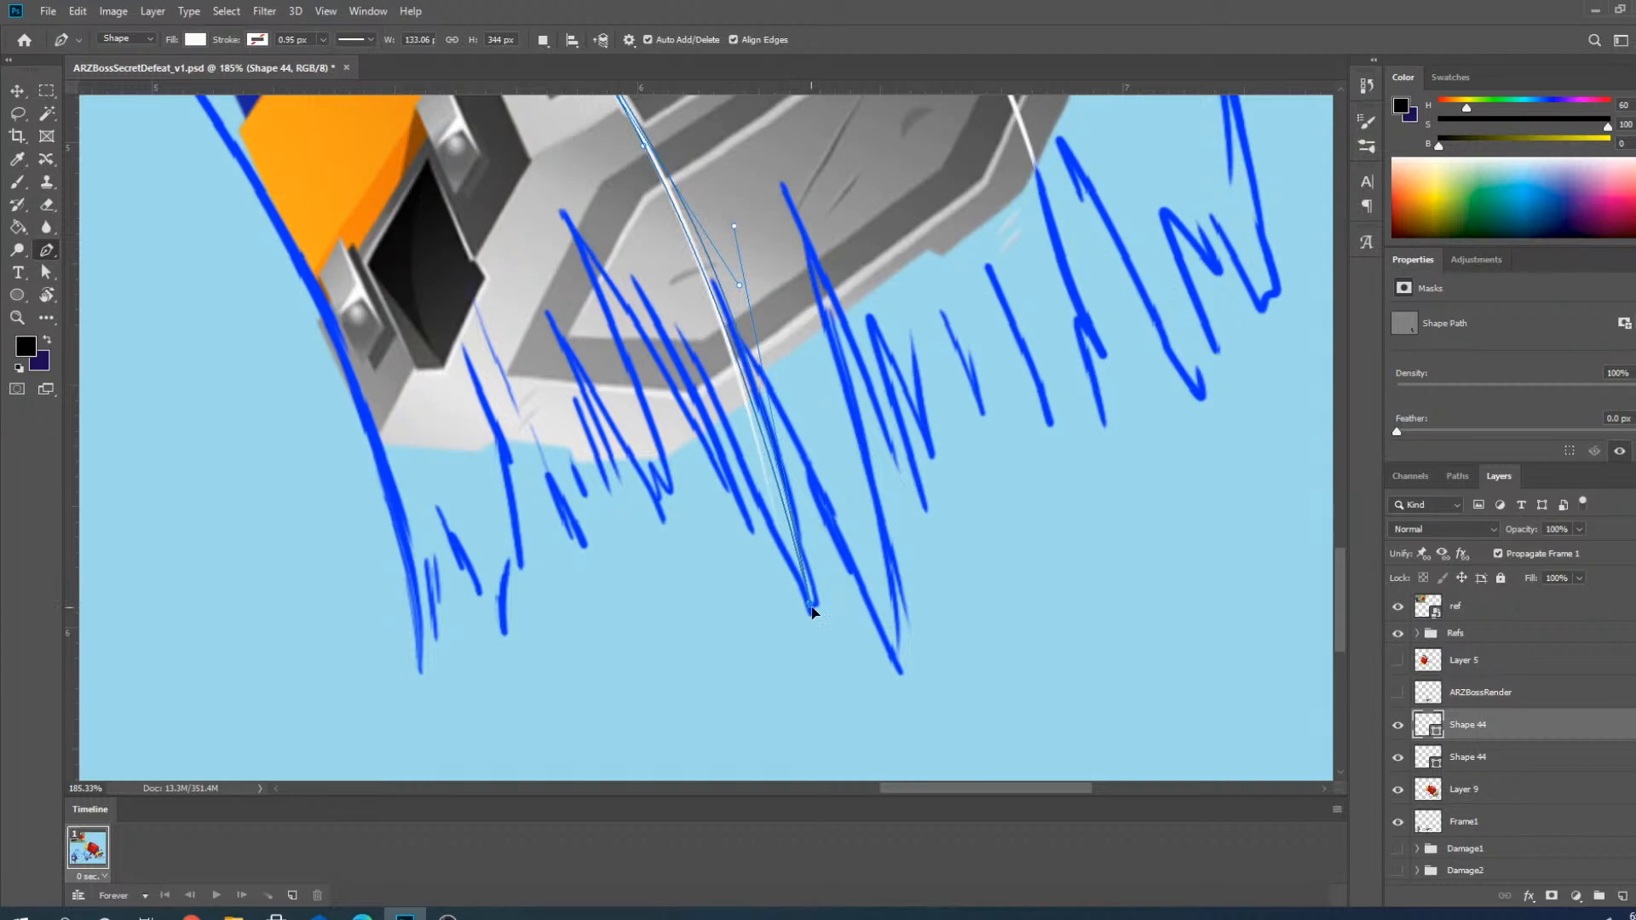
{"action": "scroll", "coordinate": [813, 612], "scroll_direction": "down", "scroll_amount": 2}
{"action": "scroll", "coordinate": [710, 374], "scroll_direction": "up", "scroll_amount": 4}
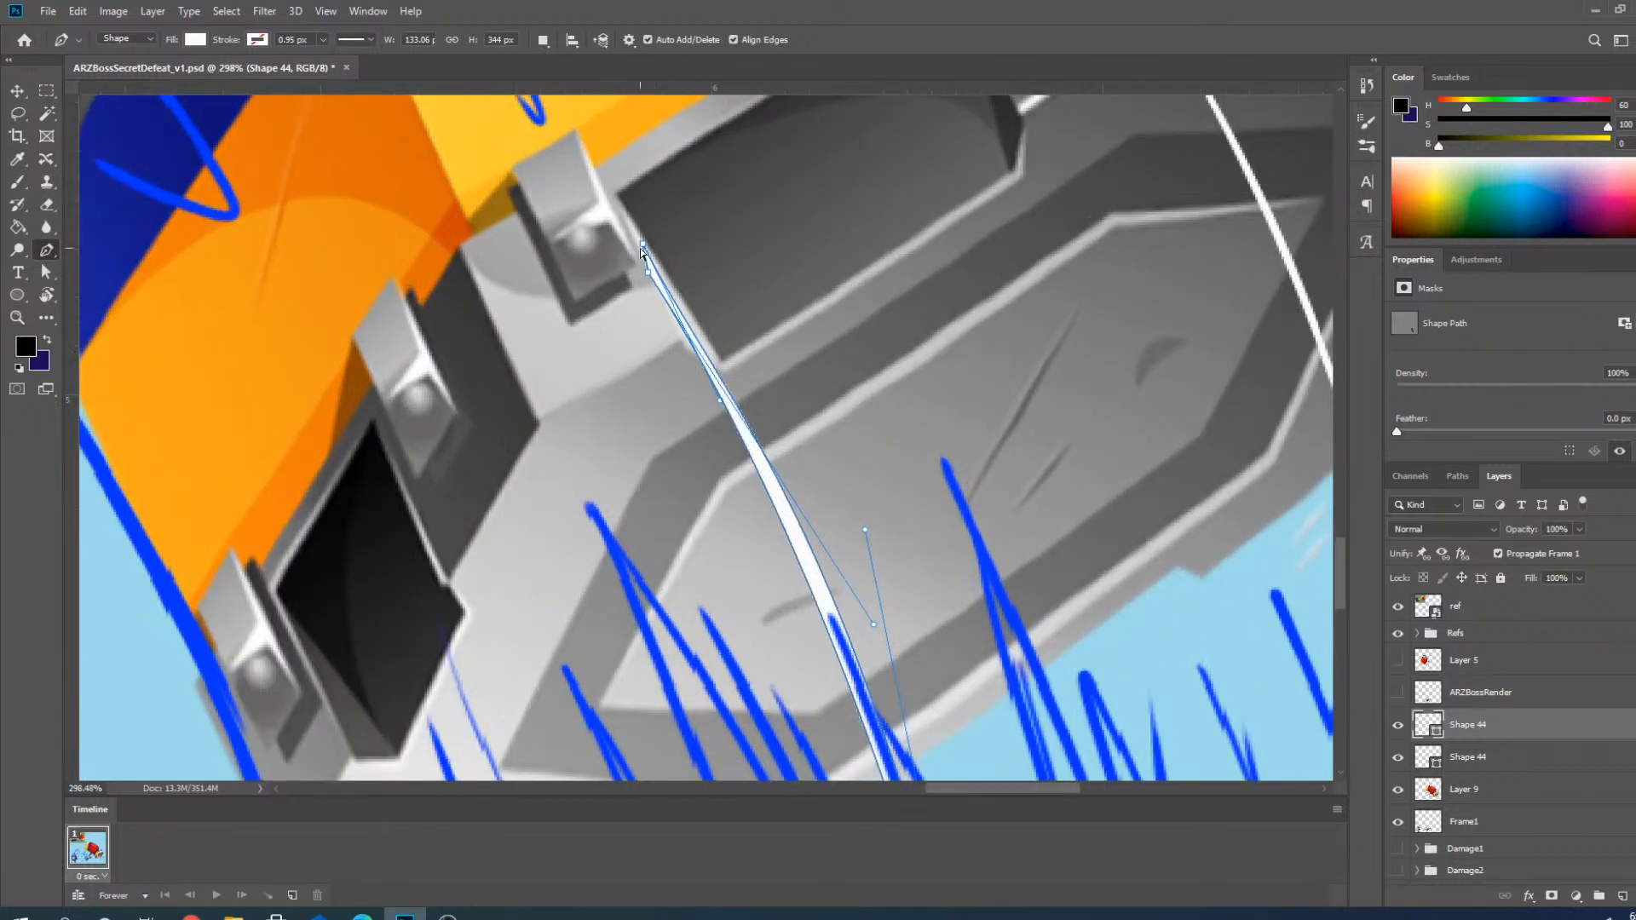
{"action": "mouse_move", "coordinate": [643, 244]}
{"action": "left_mouse_down"}
{"action": "mouse_move", "coordinate": [663, 273]}
{"action": "mouse_move", "coordinate": [632, 215]}
{"action": "left_mouse_up"}
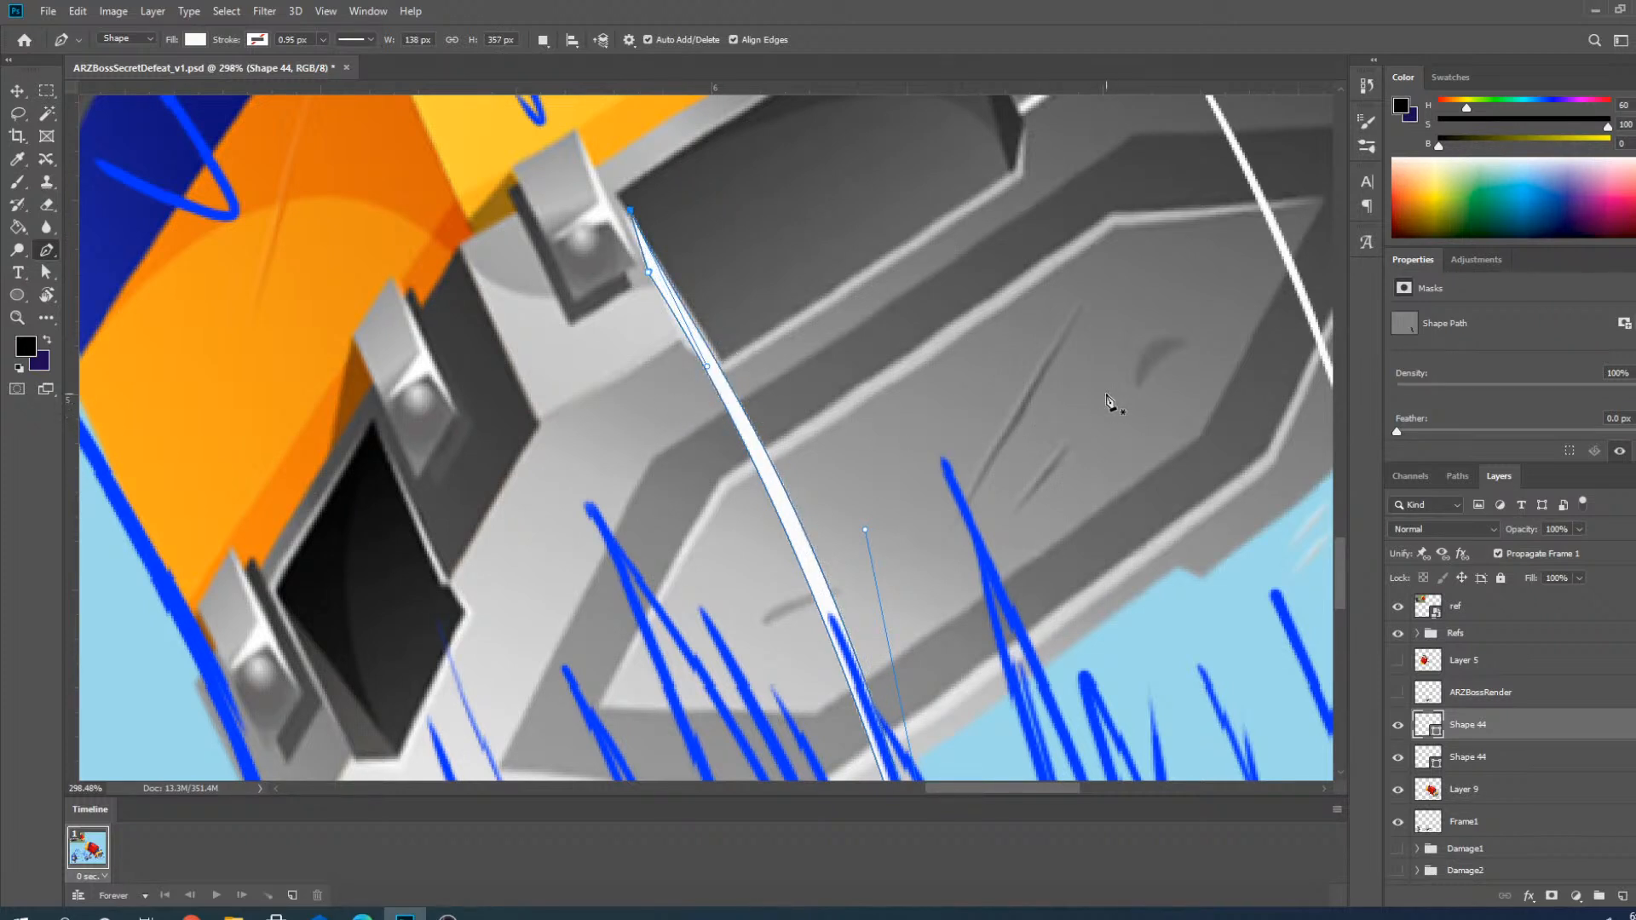
{"action": "scroll", "coordinate": [1110, 408], "scroll_direction": "down", "scroll_amount": 3}
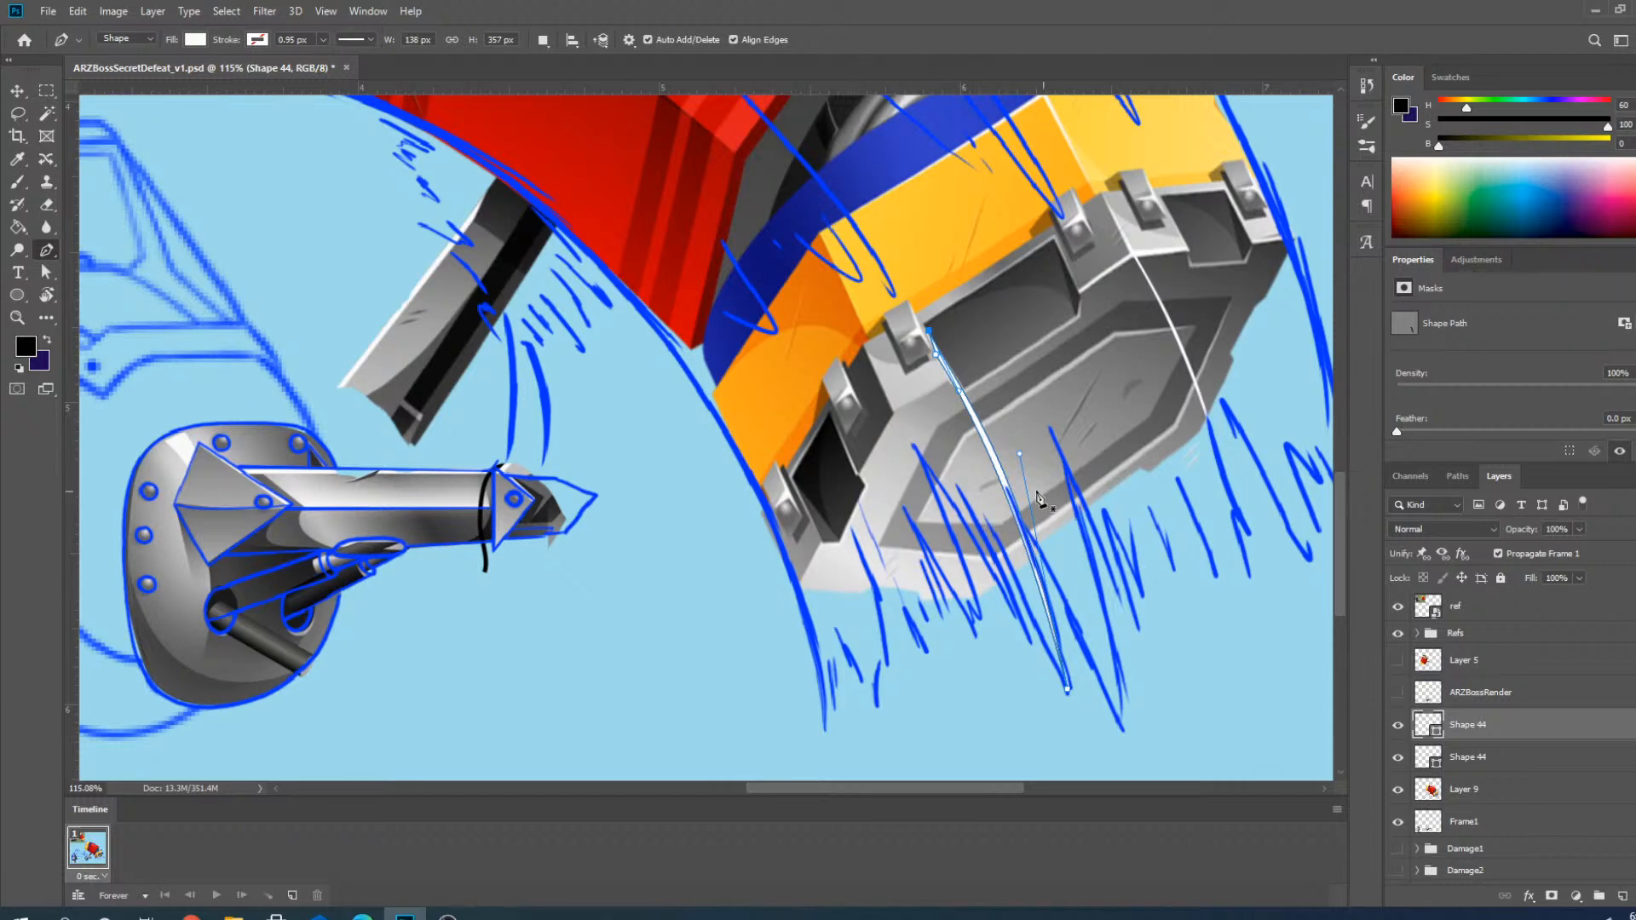
{"action": "scroll", "coordinate": [1035, 495], "scroll_direction": "up", "scroll_amount": 1}
{"action": "scroll", "coordinate": [1050, 454], "scroll_direction": "down", "scroll_amount": 1}
{"action": "scroll", "coordinate": [1088, 438], "scroll_direction": "up", "scroll_amount": 1}
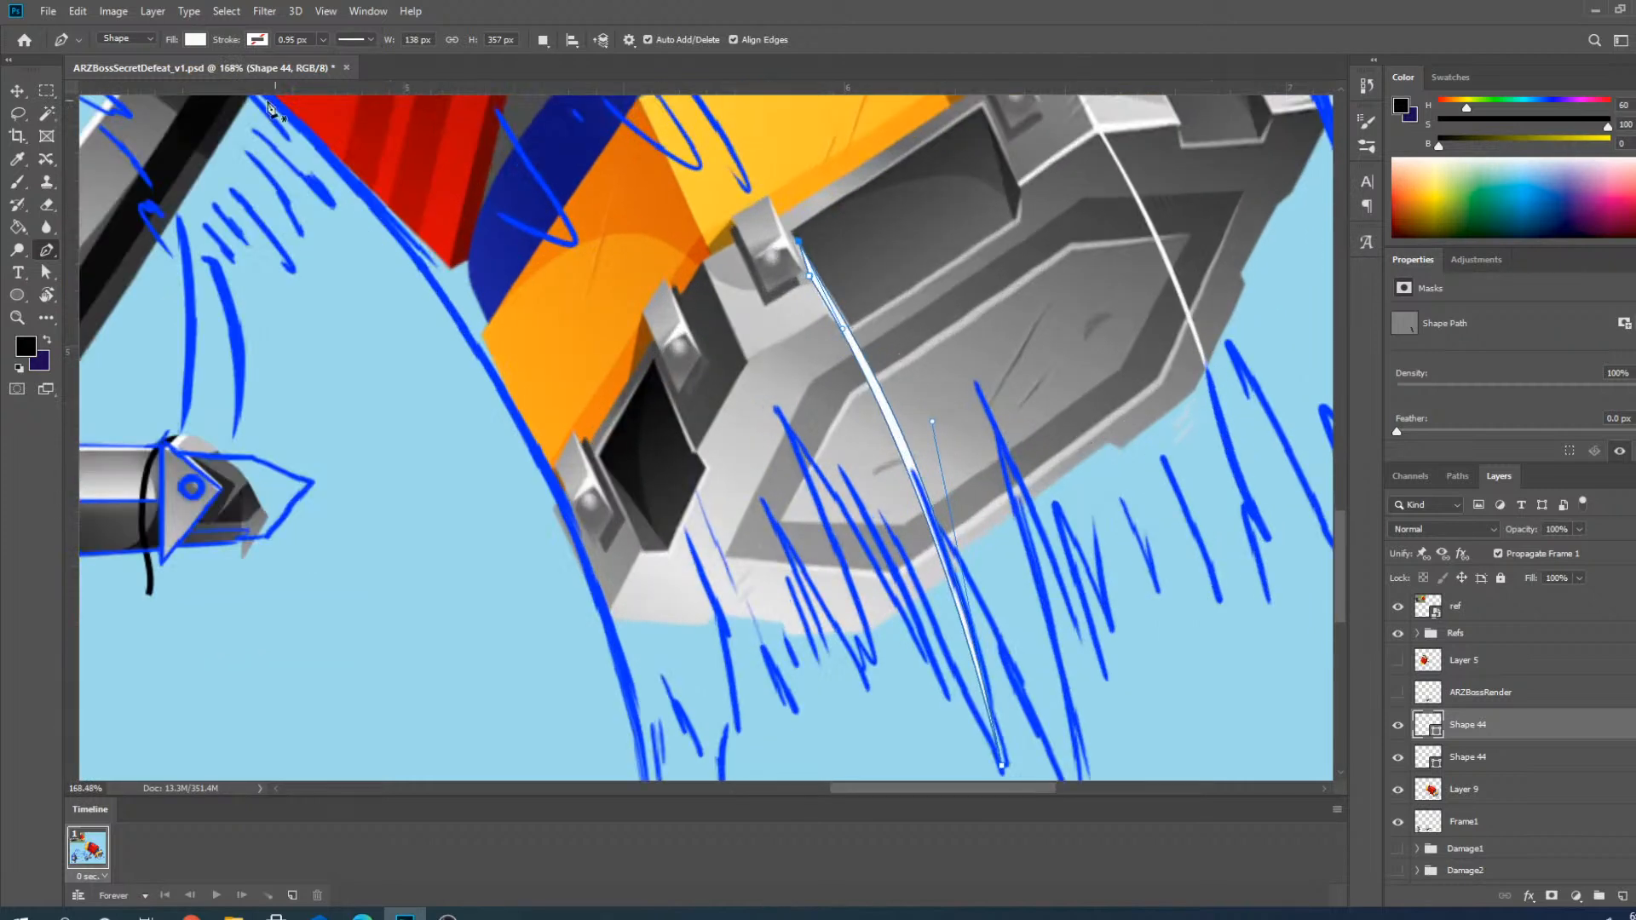
Deselect the streak and compare both streaks on the hammer with the colored reference image.
{"action": "left_click", "coordinate": [17, 93]}
{"action": "scroll", "coordinate": [777, 456], "scroll_direction": "down", "scroll_amount": 1}
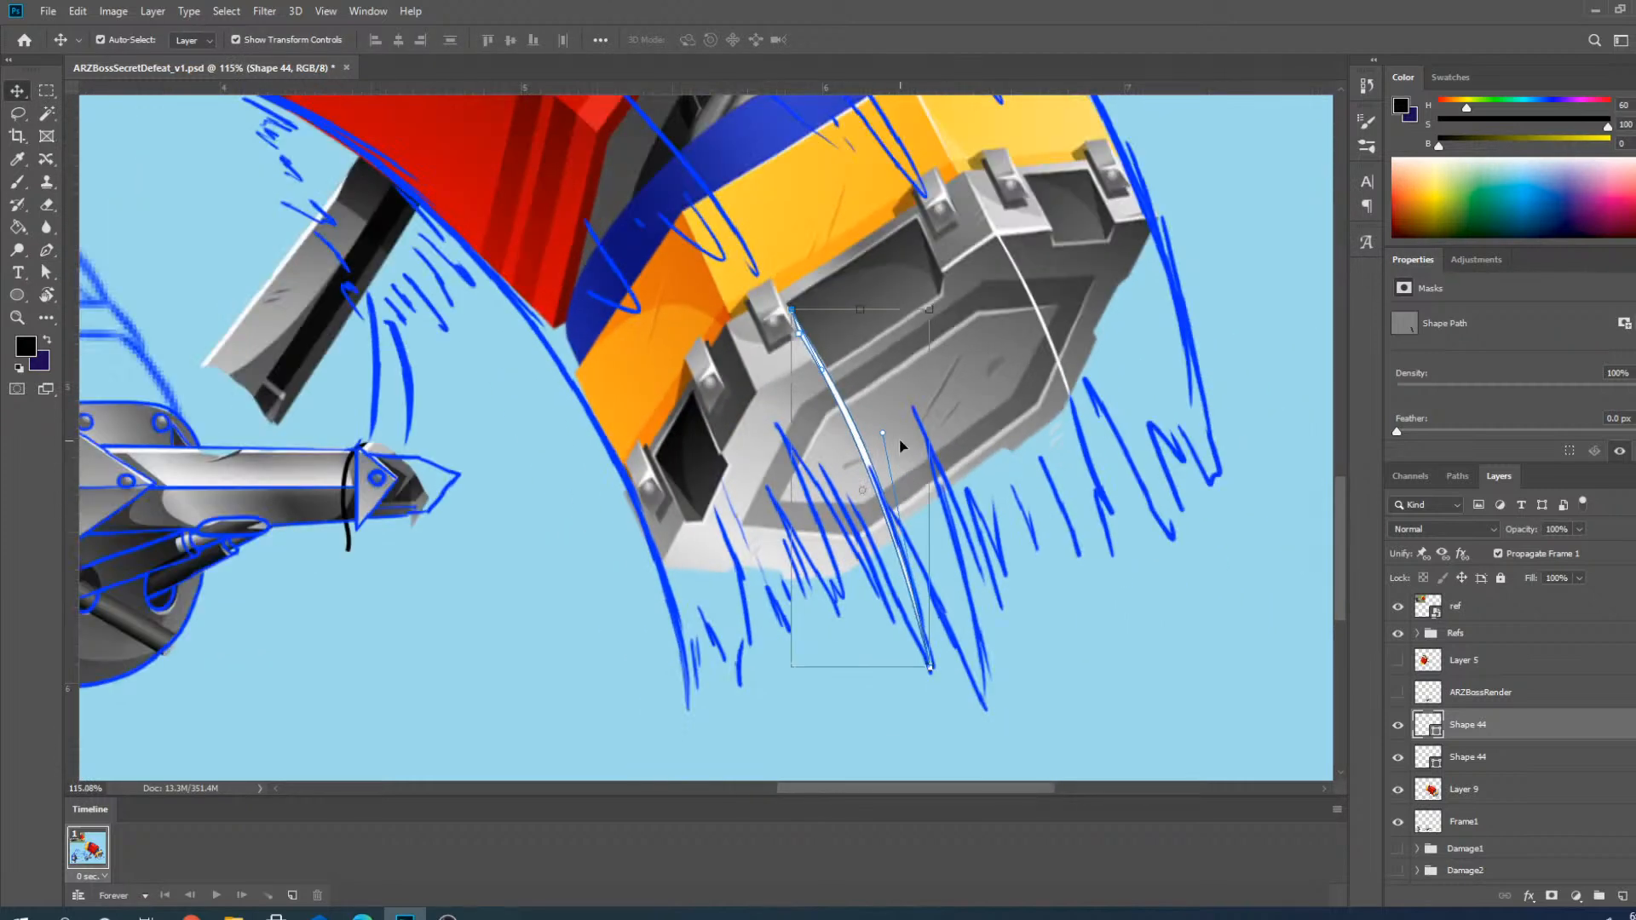
{"action": "scroll", "coordinate": [901, 445], "scroll_direction": "up", "scroll_amount": 1}
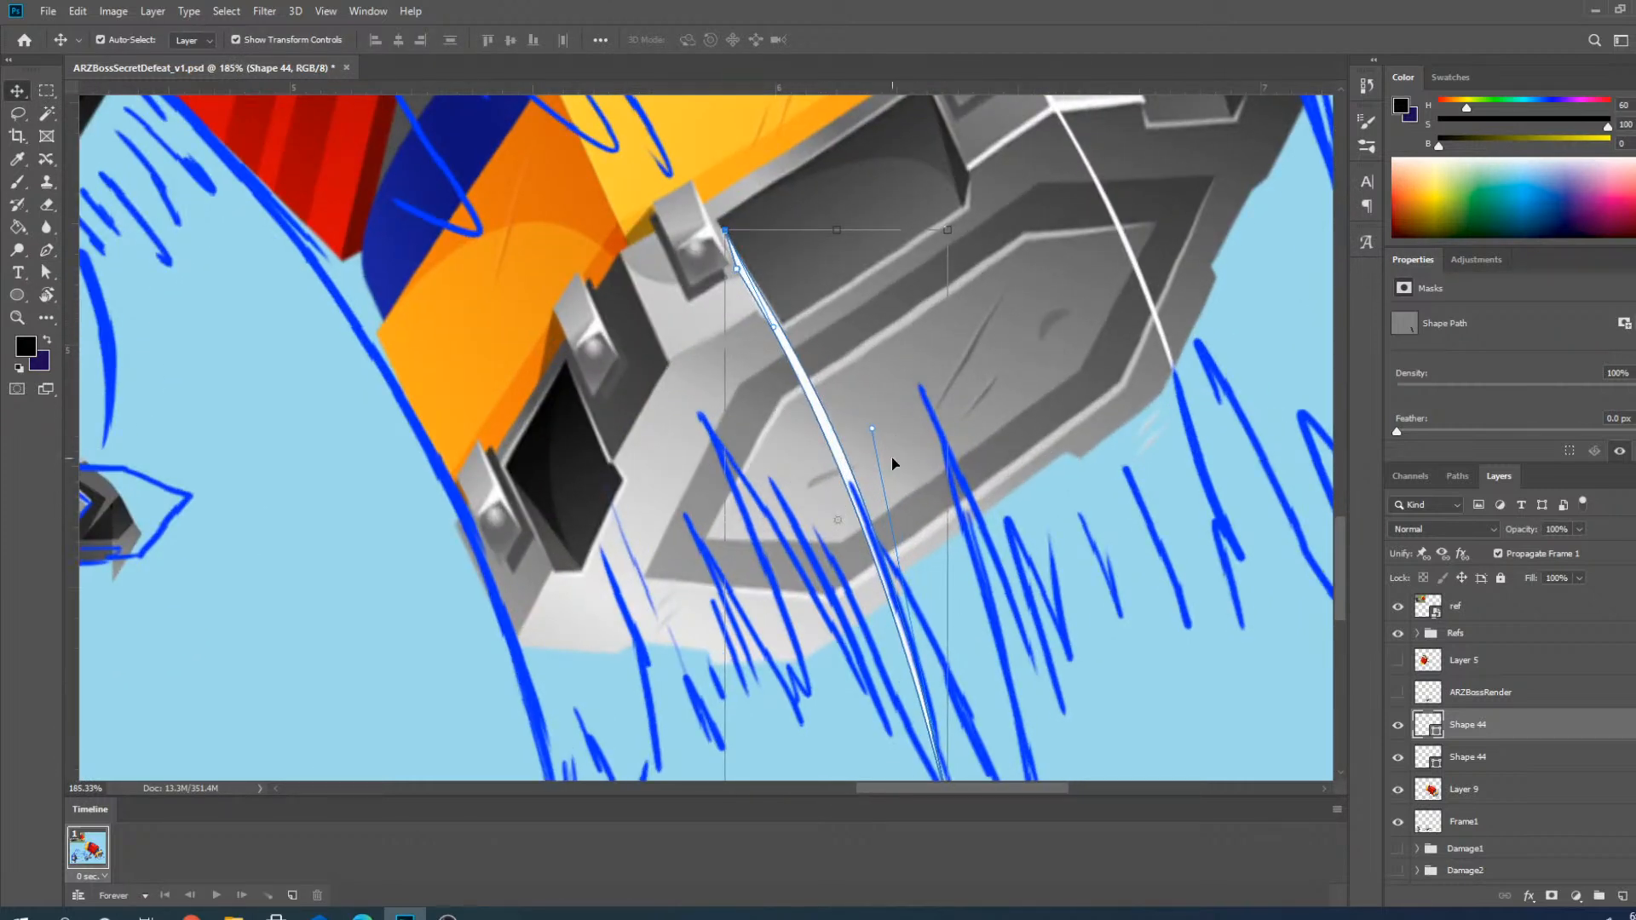
{"action": "scroll", "coordinate": [884, 511], "scroll_direction": "down", "scroll_amount": 1}
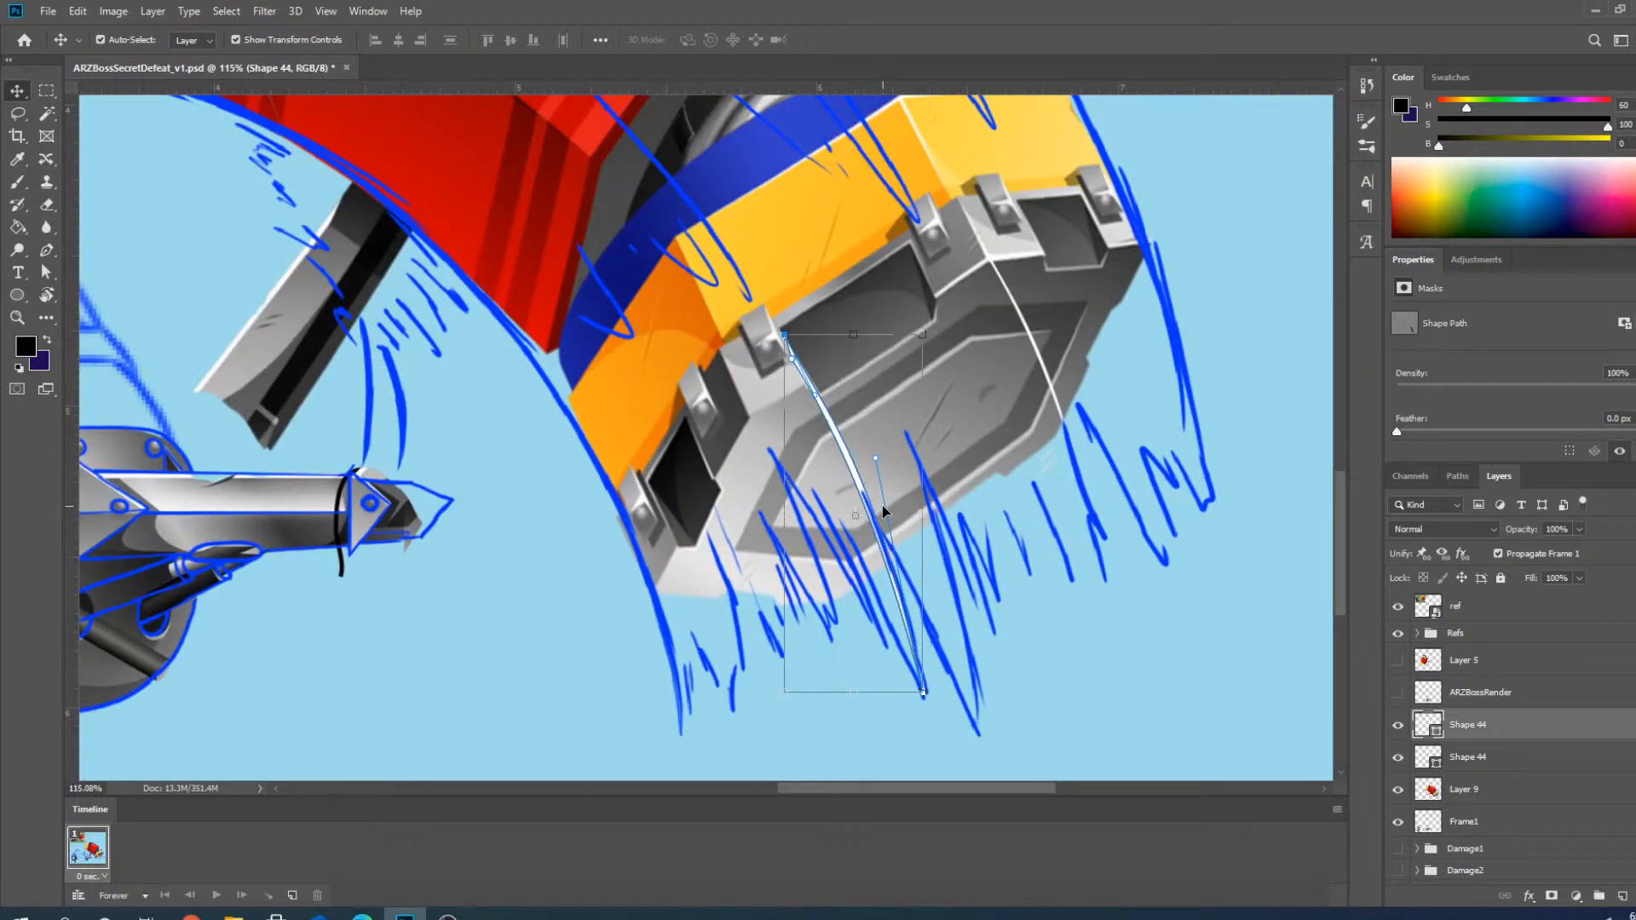
{"action": "scroll", "coordinate": [910, 456], "scroll_direction": "down", "scroll_amount": 1}
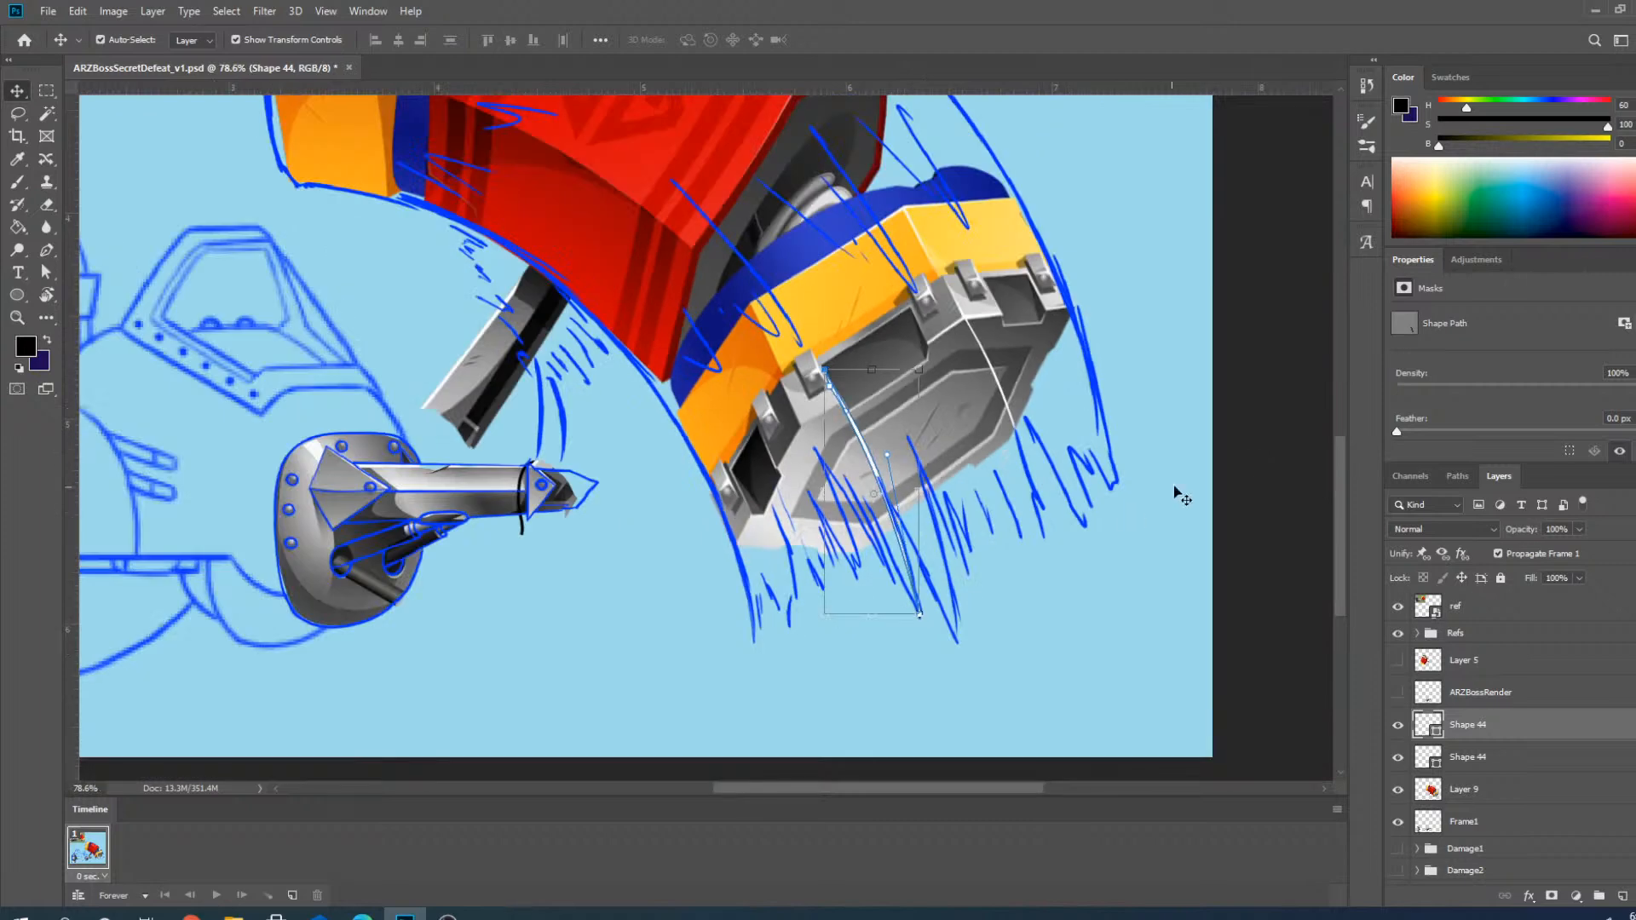
{"action": "left_click", "coordinate": [1264, 460]}
{"action": "scroll", "coordinate": [916, 438], "scroll_direction": "up", "scroll_amount": 1}
{"action": "scroll", "coordinate": [812, 558], "scroll_direction": "down", "scroll_amount": 1}
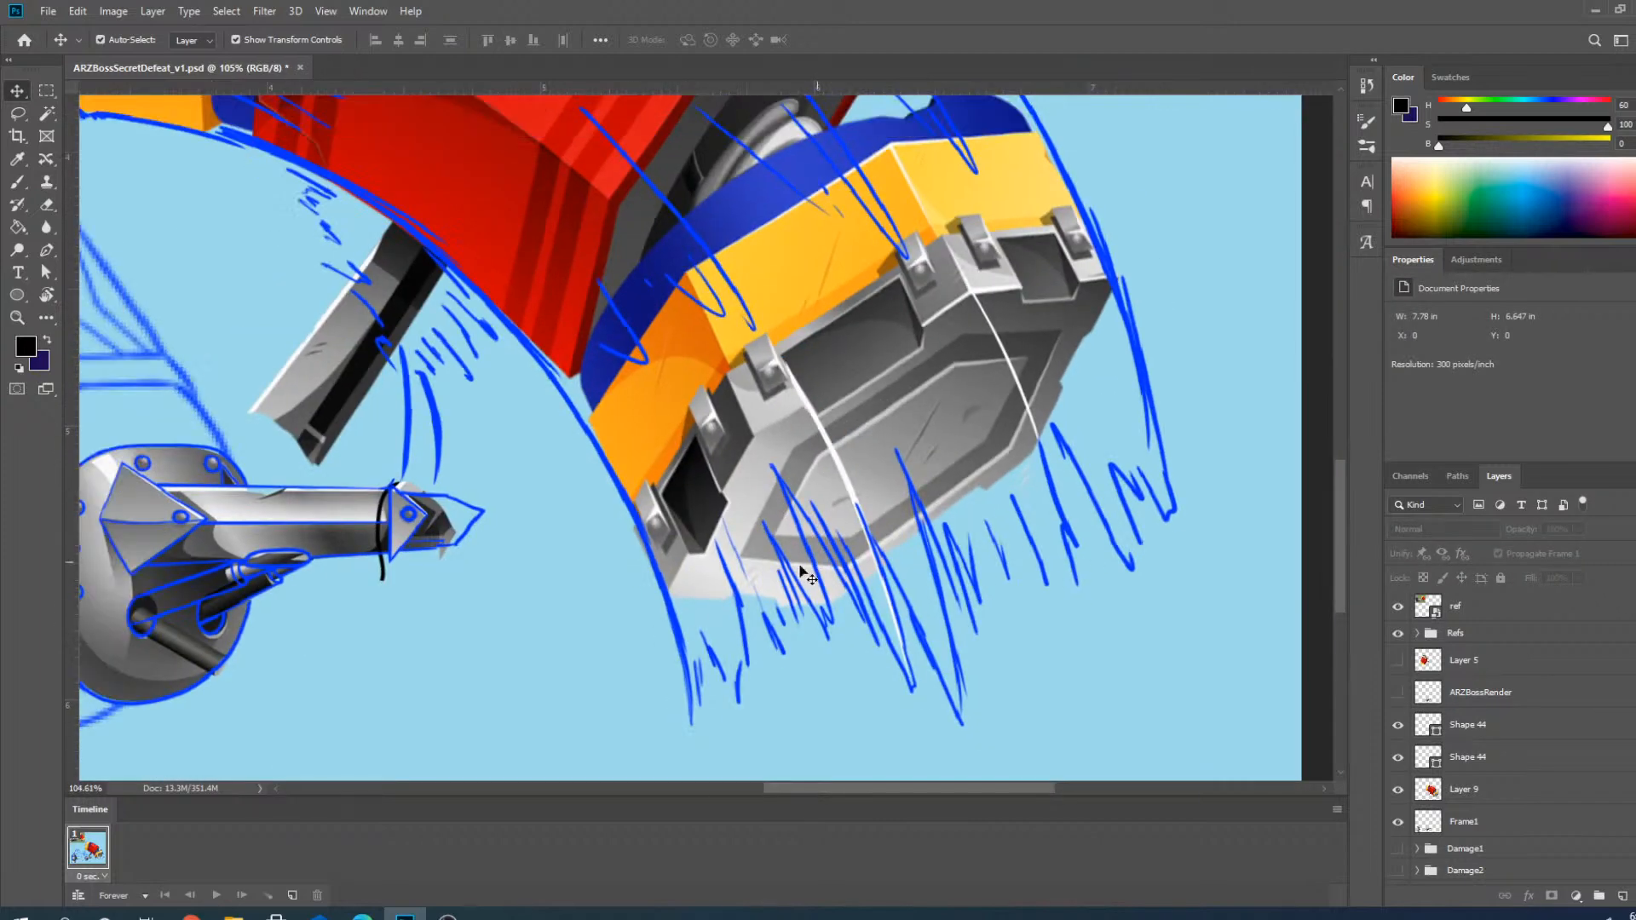
{"action": "scroll", "coordinate": [716, 593], "scroll_direction": "up", "scroll_amount": 2}
{"action": "scroll", "coordinate": [678, 564], "scroll_direction": "down", "scroll_amount": 2}
{"action": "scroll", "coordinate": [929, 569], "scroll_direction": "down", "scroll_amount": 5}
{"action": "scroll", "coordinate": [571, 264], "scroll_direction": "up", "scroll_amount": 4}
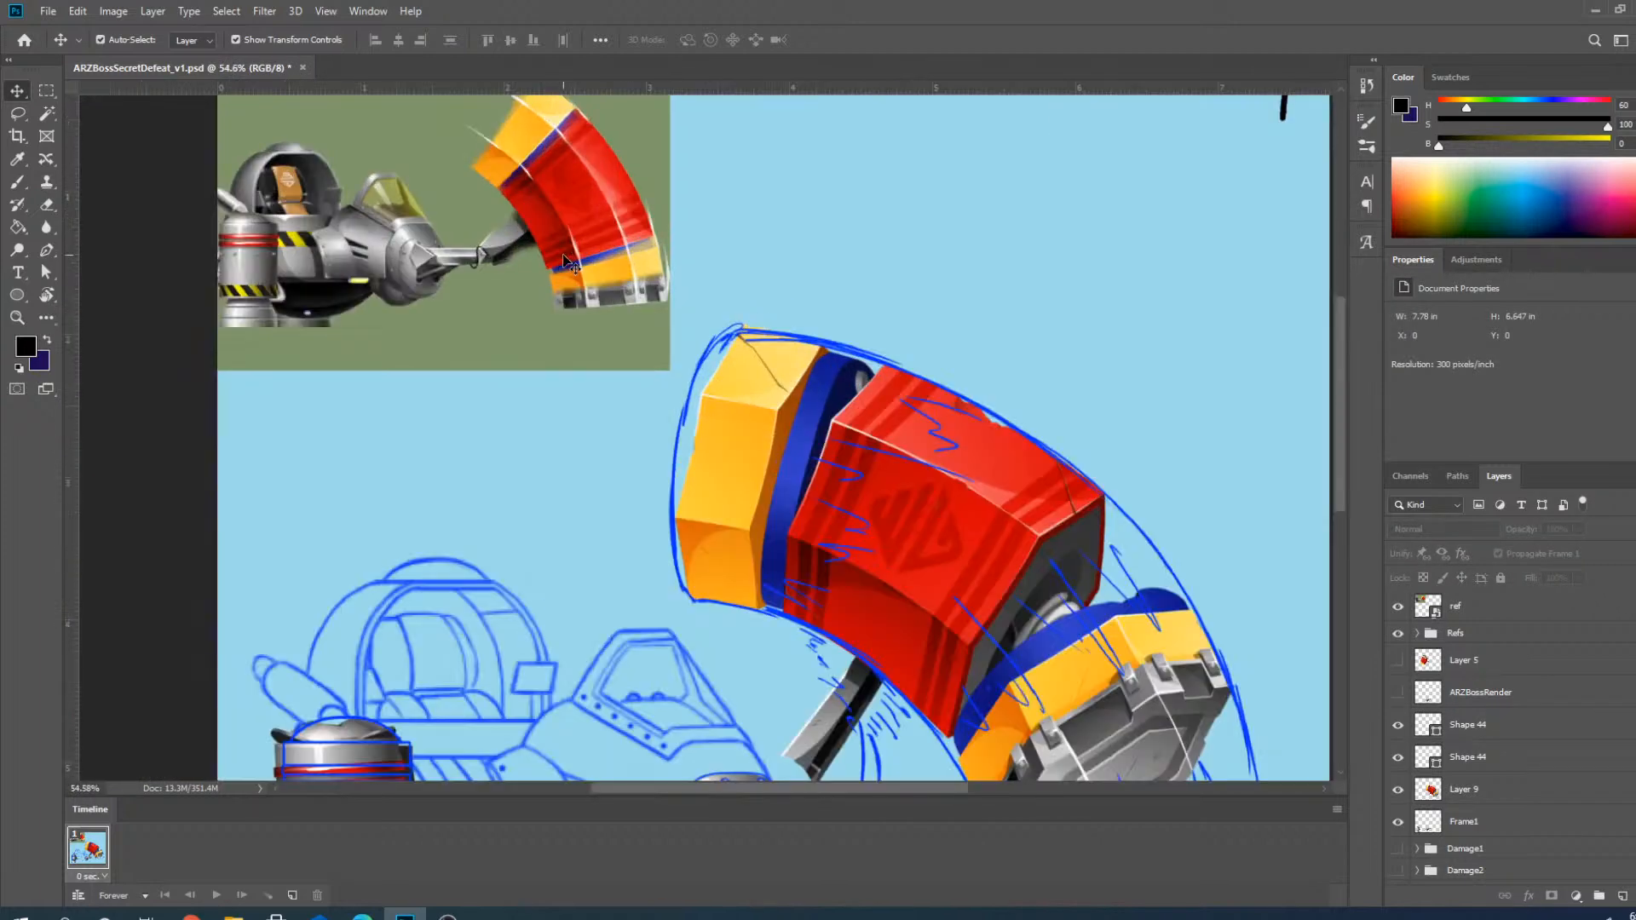
{"action": "scroll", "coordinate": [545, 247], "scroll_direction": "down", "scroll_amount": 2}
{"action": "scroll", "coordinate": [474, 204], "scroll_direction": "down", "scroll_amount": 2}
{"action": "scroll", "coordinate": [1048, 528], "scroll_direction": "up", "scroll_amount": 6}
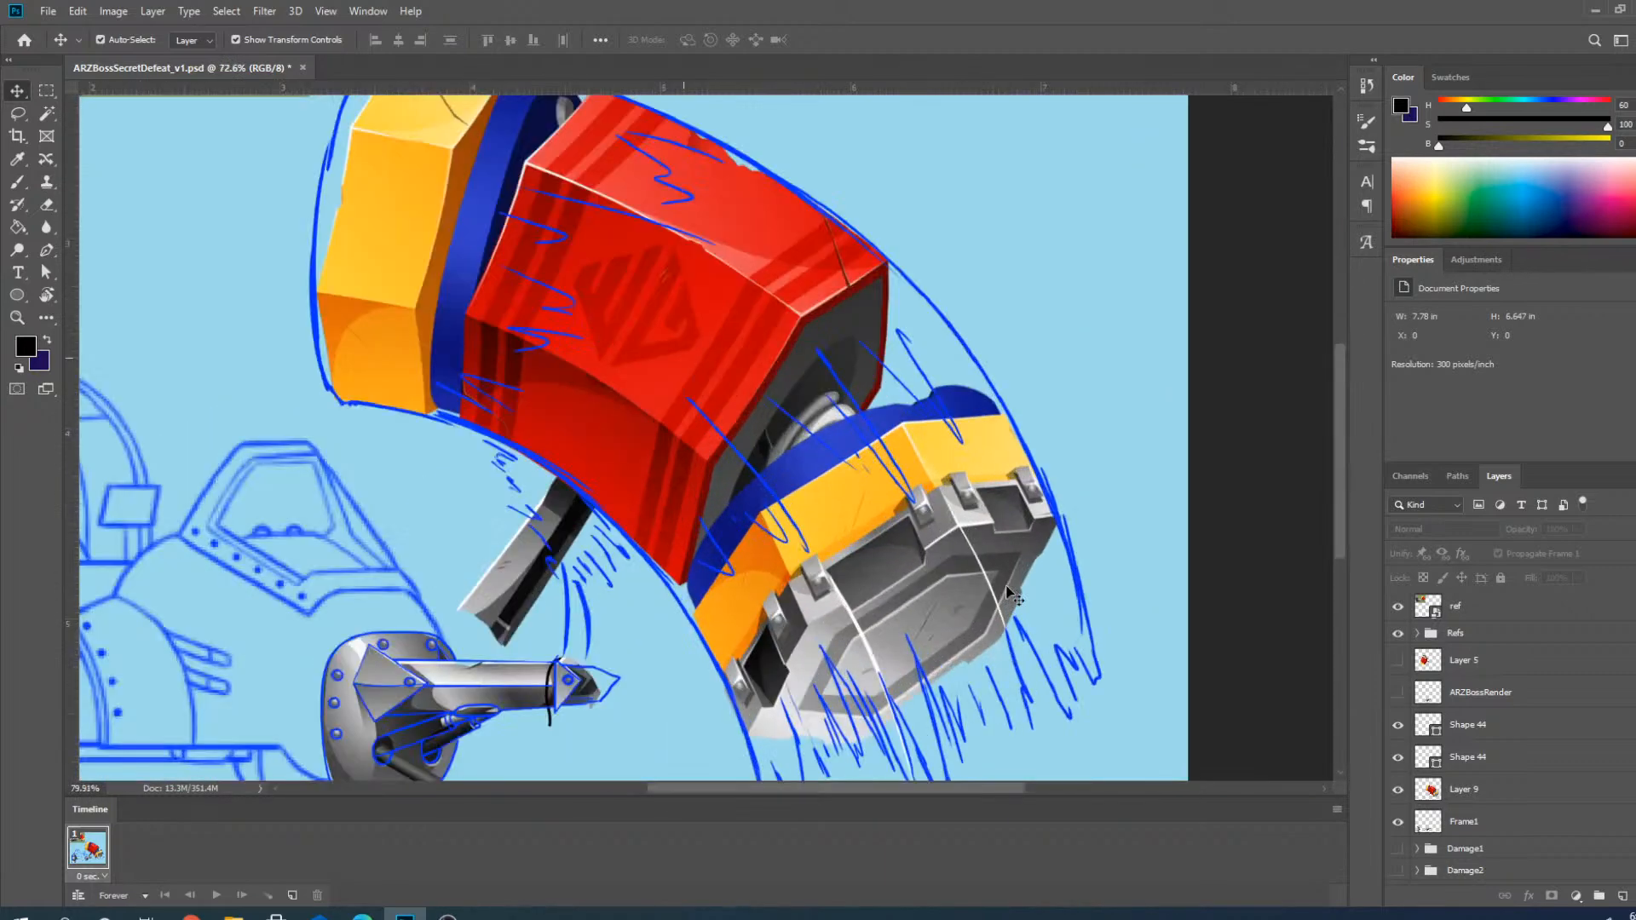
Hide the Refs group to check the two streaks without the sketch, and show it again.
{"action": "scroll", "coordinate": [1048, 533], "scroll_direction": "down", "scroll_amount": 2}
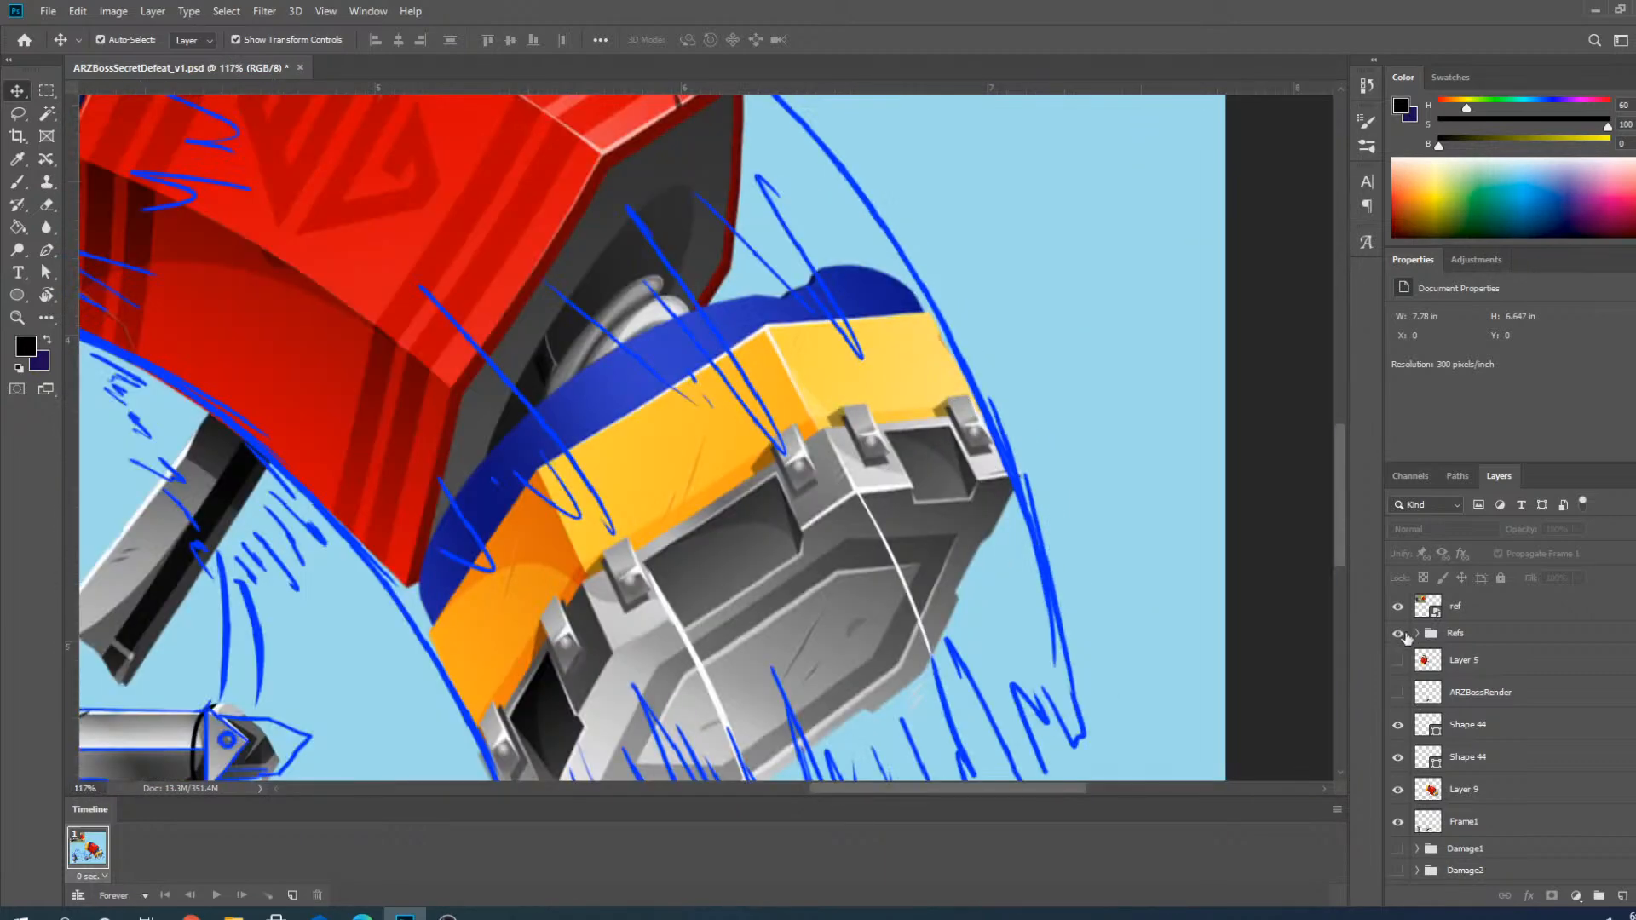
{"action": "left_click", "coordinate": [1398, 634]}
{"action": "left_click", "coordinate": [1399, 634]}
{"action": "scroll", "coordinate": [921, 554], "scroll_direction": "down", "scroll_amount": 3}
{"action": "scroll", "coordinate": [927, 558], "scroll_direction": "up", "scroll_amount": 3}
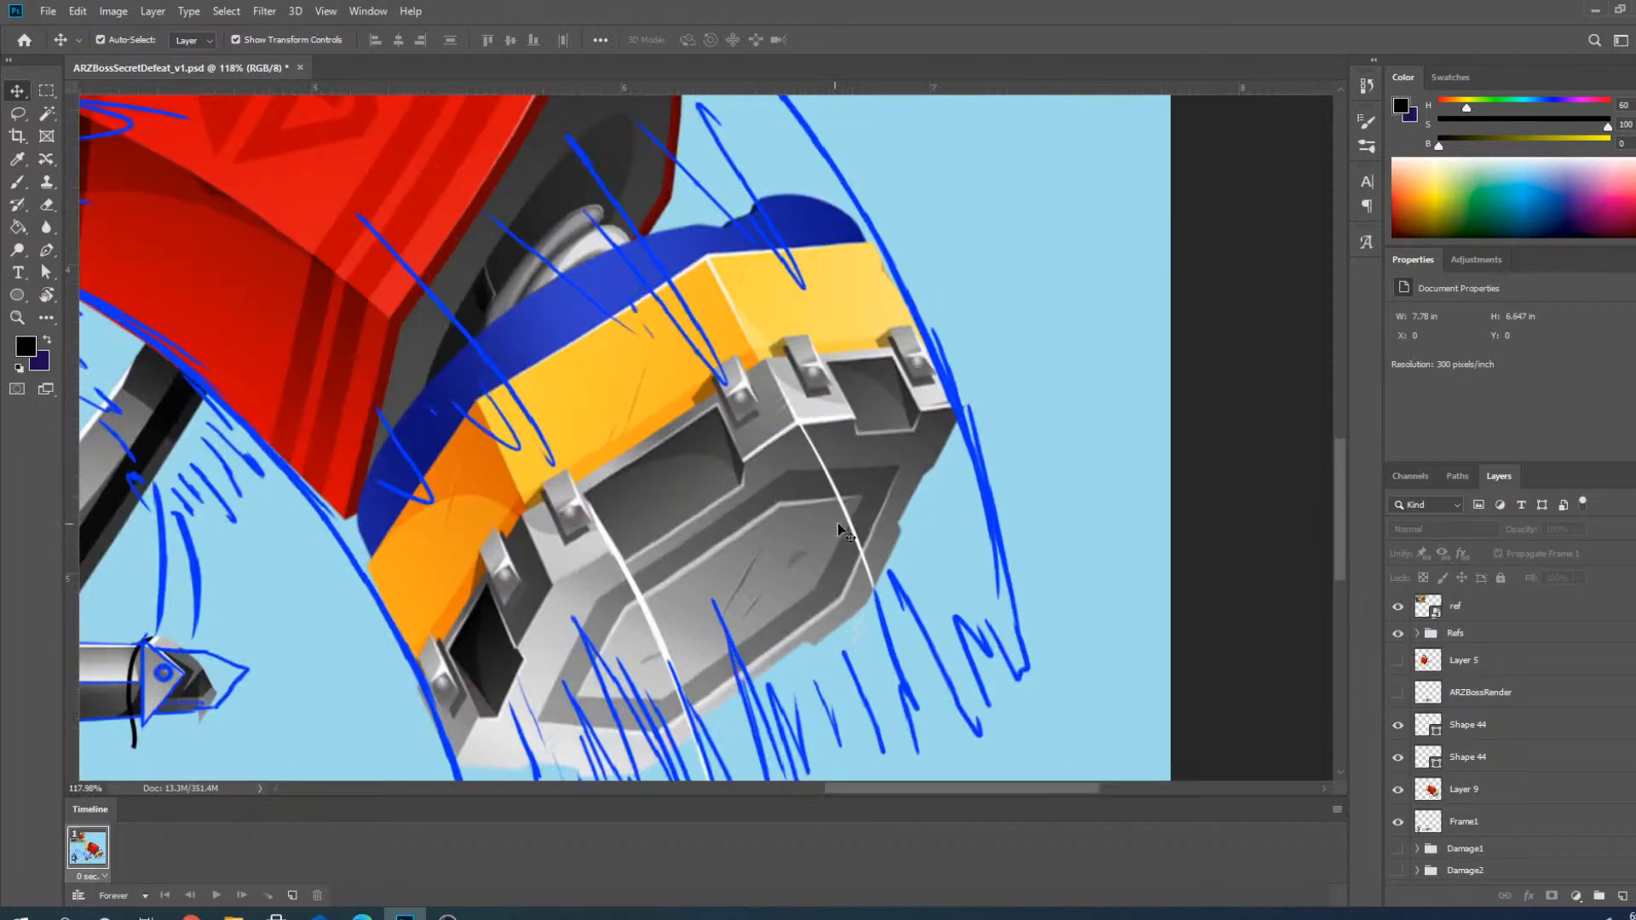
Make another copy of the first streak and place it just outside the cap's far outer edge.
{"action": "left_click", "coordinate": [848, 521]}
{"action": "left_click_drag", "start_coordinate": [849, 525], "coordinate": [619, 384]}
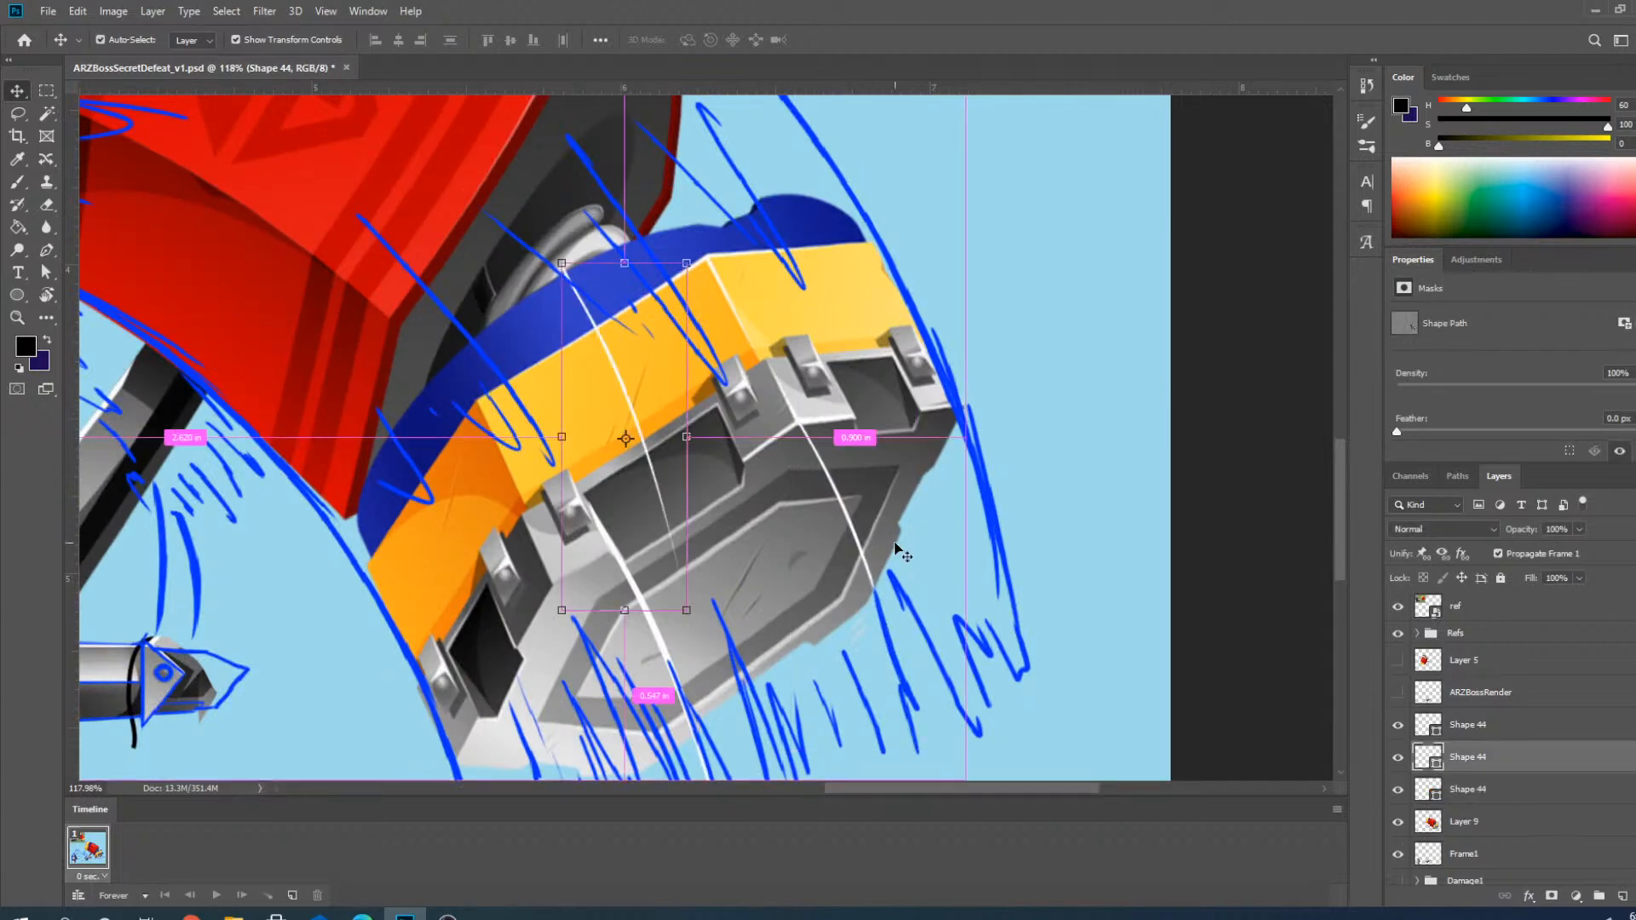
{"action": "scroll", "coordinate": [550, 398], "scroll_direction": "up", "scroll_amount": 2}
{"action": "left_click_drag", "start_coordinate": [475, 343], "coordinate": [1111, 541]}
{"action": "left_click_drag", "start_coordinate": [1108, 541], "coordinate": [1107, 541]}
{"action": "scroll", "coordinate": [1027, 430], "scroll_direction": "down", "scroll_amount": 5}
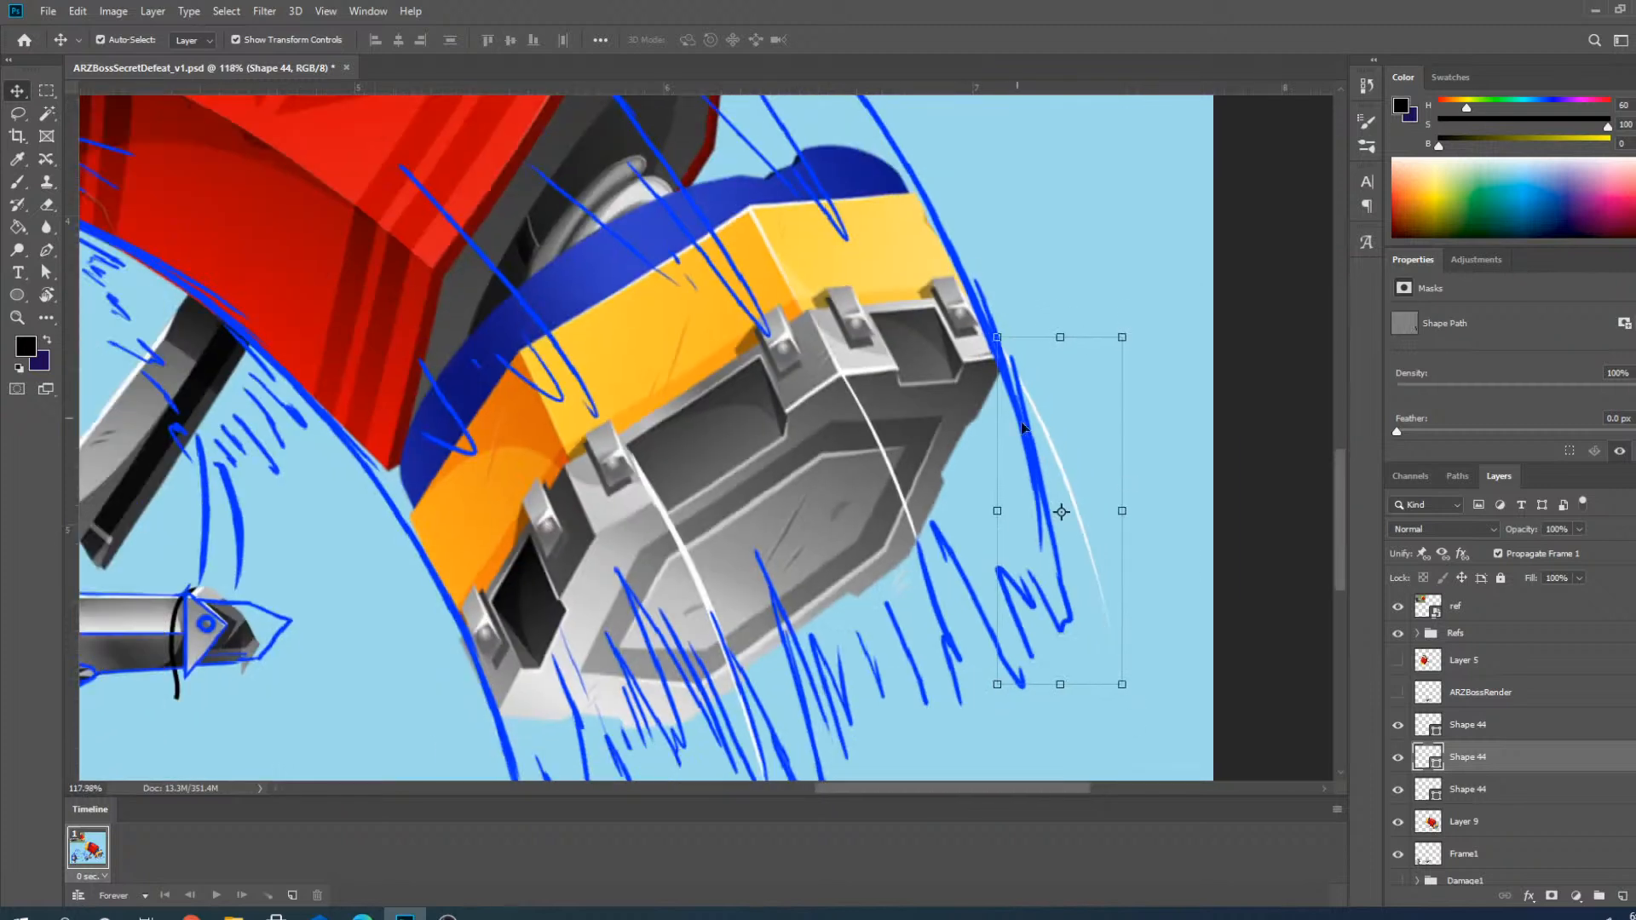
Rotate the new streak about 3.5° clockwise and move it onto the sketch's outer curve at the cap's corner.
{"action": "scroll", "coordinate": [1137, 489], "scroll_direction": "up", "scroll_amount": 3}
{"action": "left_click_drag", "start_coordinate": [1128, 280], "coordinate": [1153, 291]}
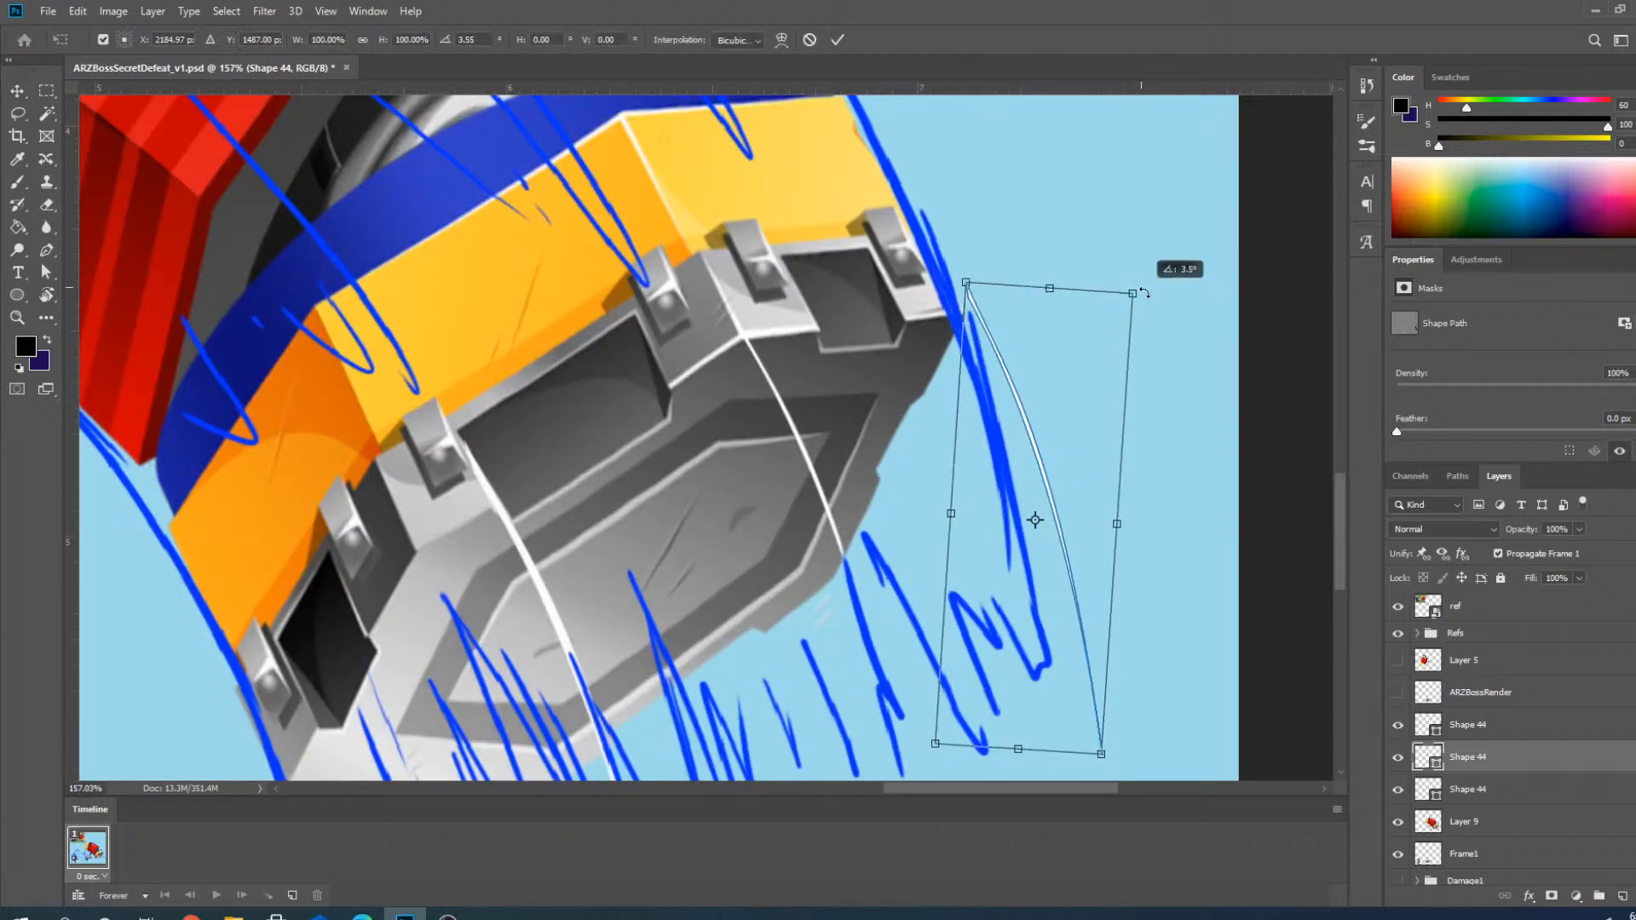
{"action": "left_click_drag", "start_coordinate": [1033, 433], "coordinate": [986, 377]}
{"action": "left_click", "coordinate": [837, 40]}
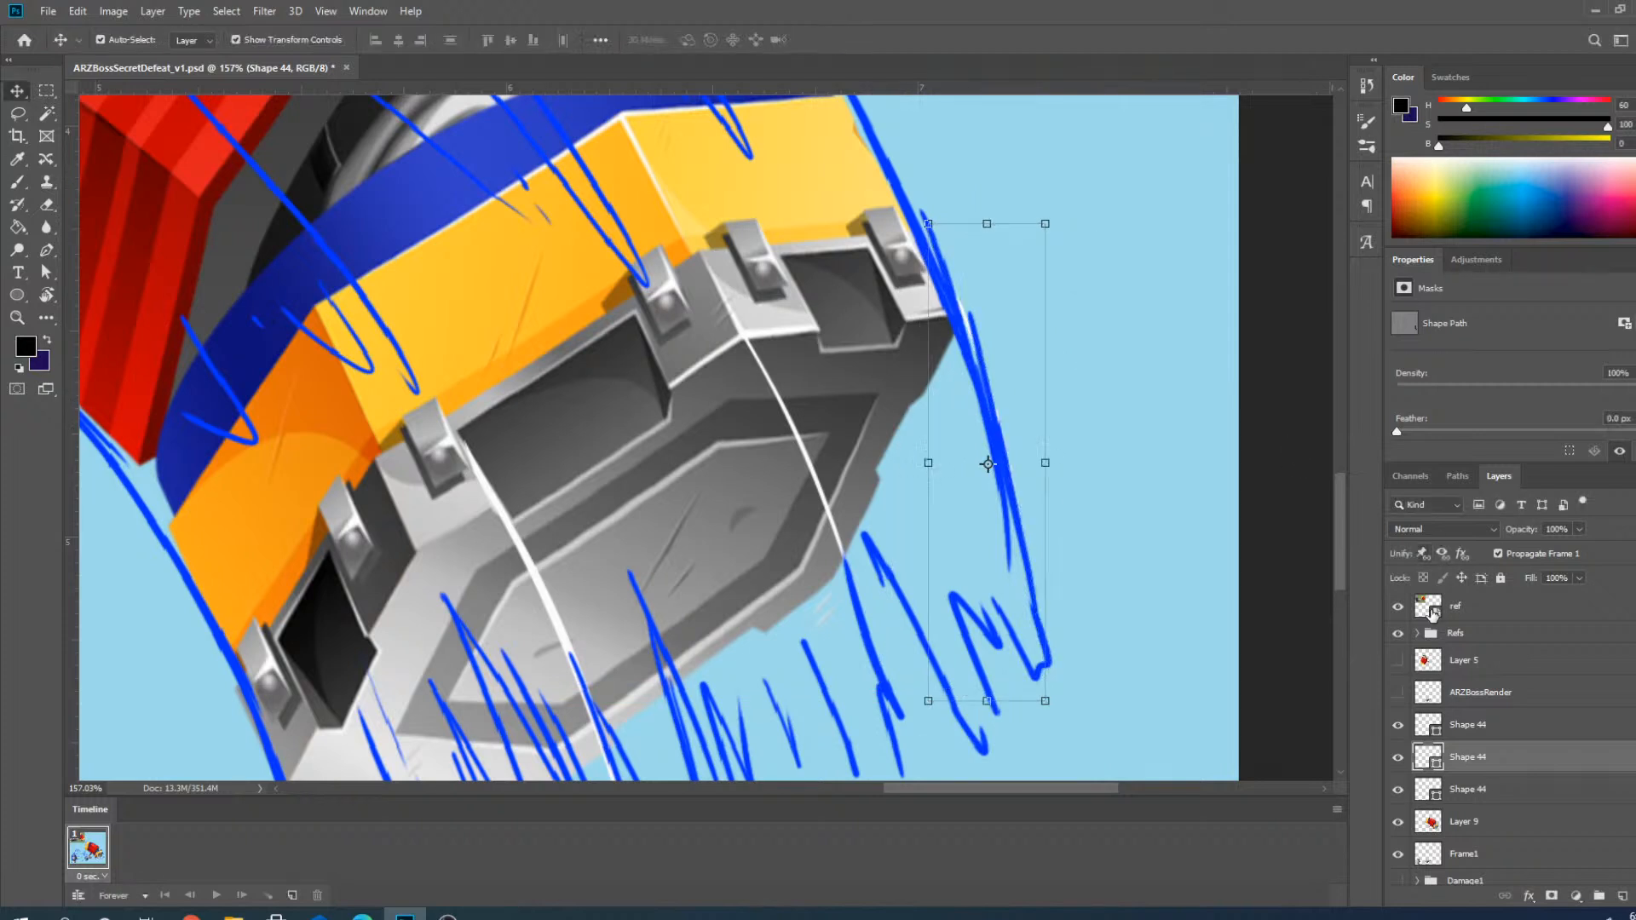
Check the artwork with the Refs group hidden and shown, and lower the Refs group's opacity to 32%.
{"action": "left_click", "coordinate": [1398, 607]}
{"action": "left_click", "coordinate": [1398, 634]}
{"action": "left_click", "coordinate": [1399, 635]}
{"action": "left_click", "coordinate": [1435, 634]}
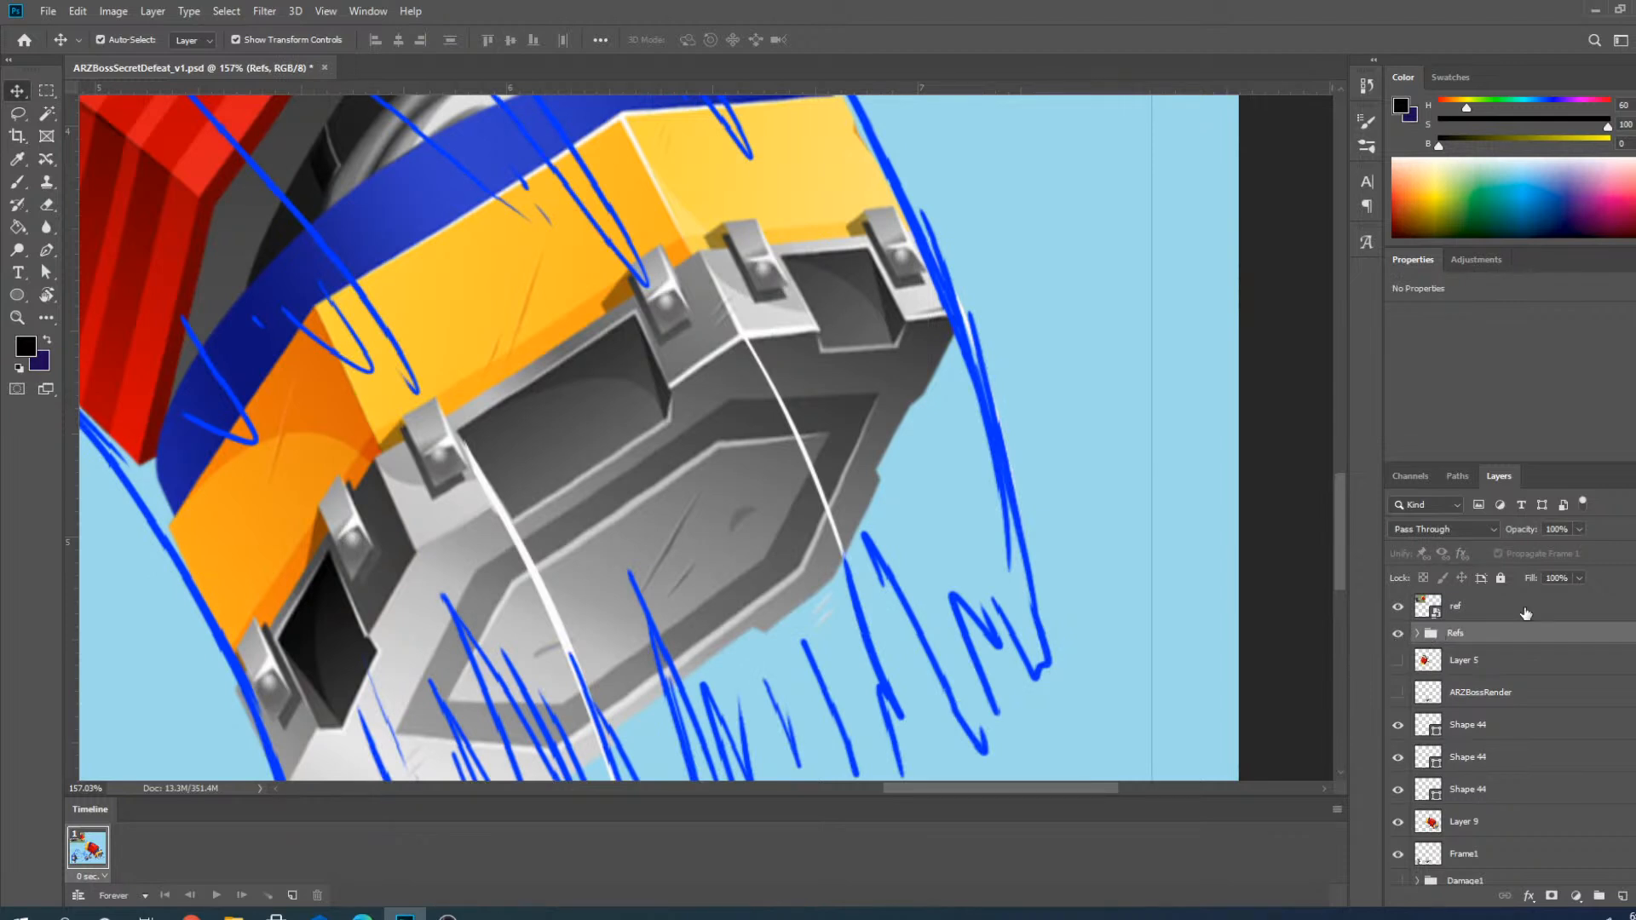
{"action": "left_click", "coordinate": [1578, 529]}
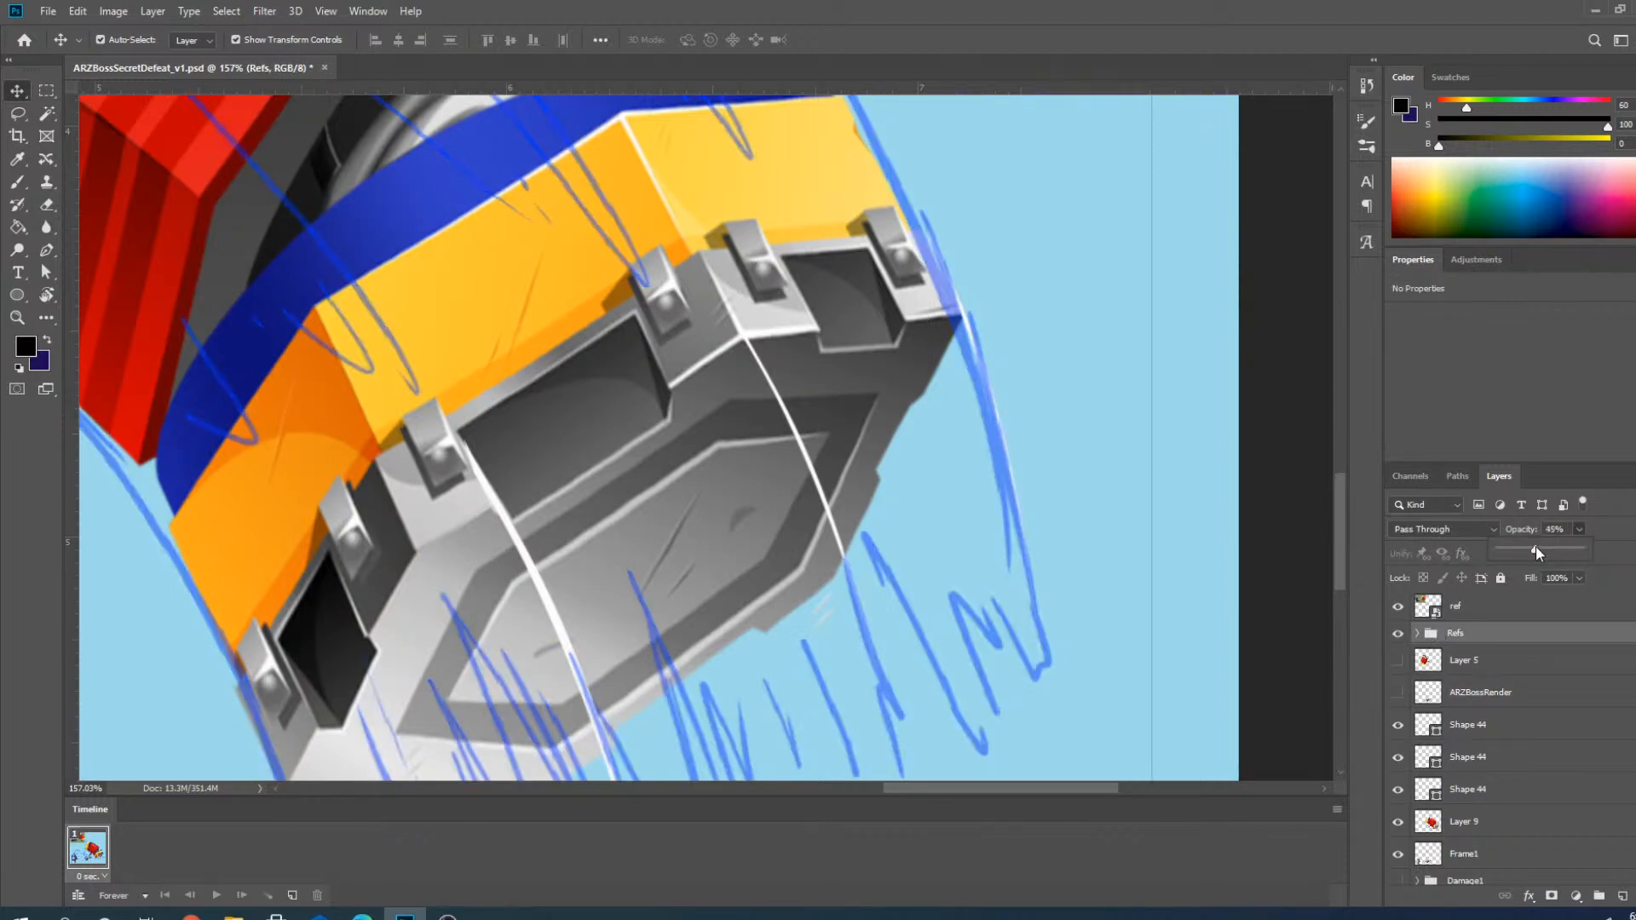
{"action": "left_click", "coordinate": [1526, 551]}
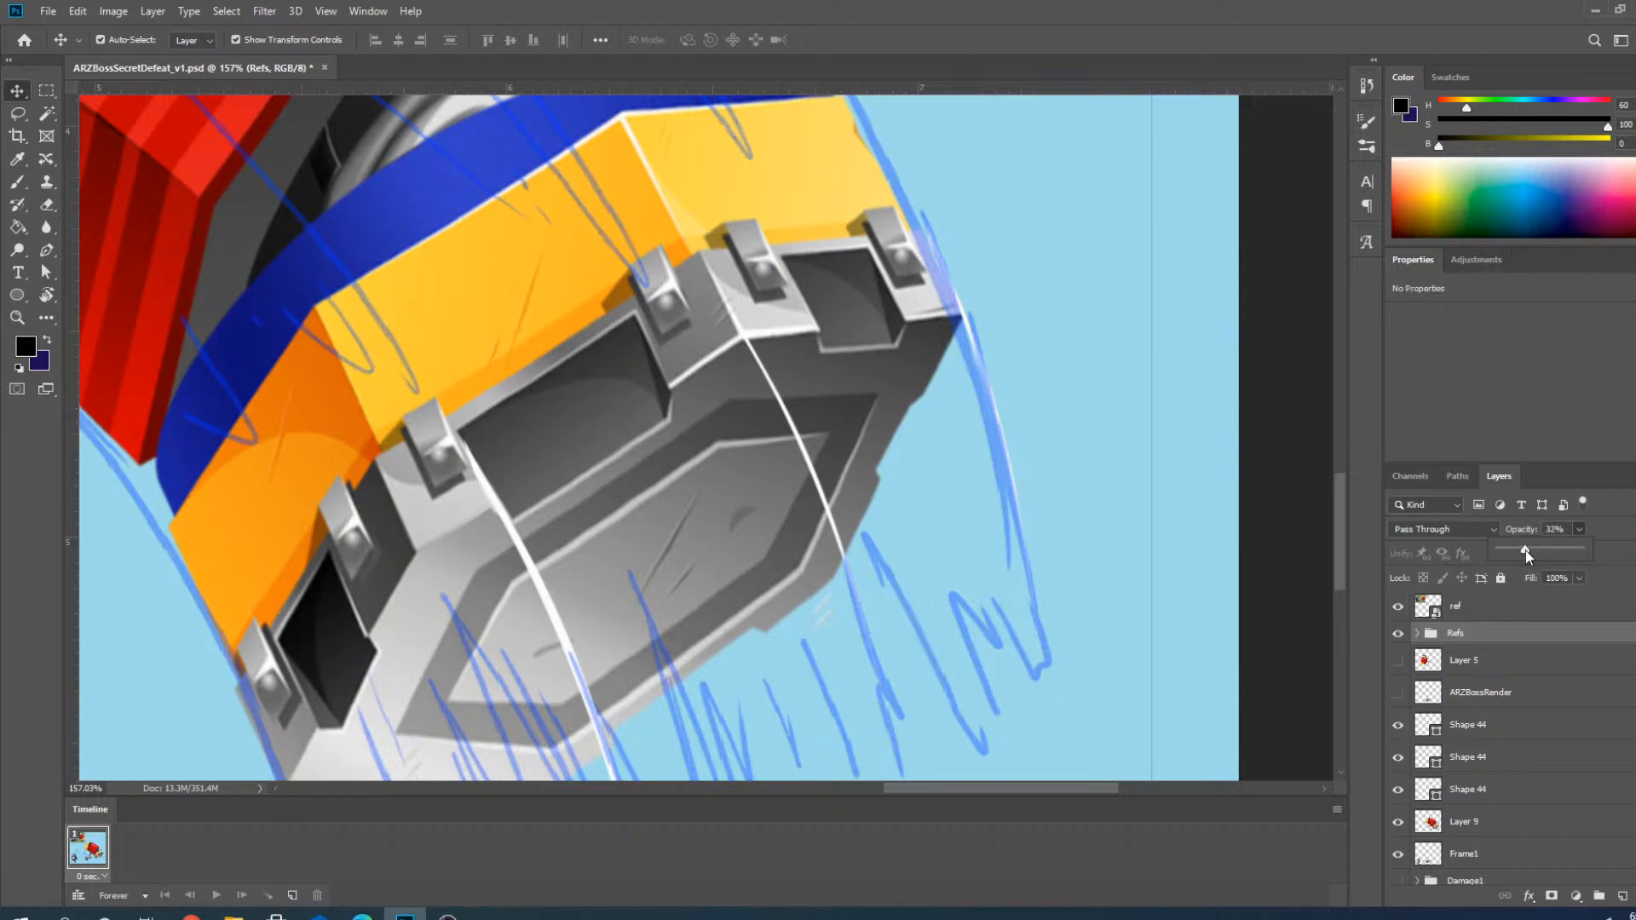
Select the outer streak and examine how it meets the cap's corner beneath the faded sketch.
{"action": "scroll", "coordinate": [960, 297], "scroll_direction": "up", "scroll_amount": 4}
{"action": "left_click", "coordinate": [956, 309]}
{"action": "left_click", "coordinate": [956, 314]}
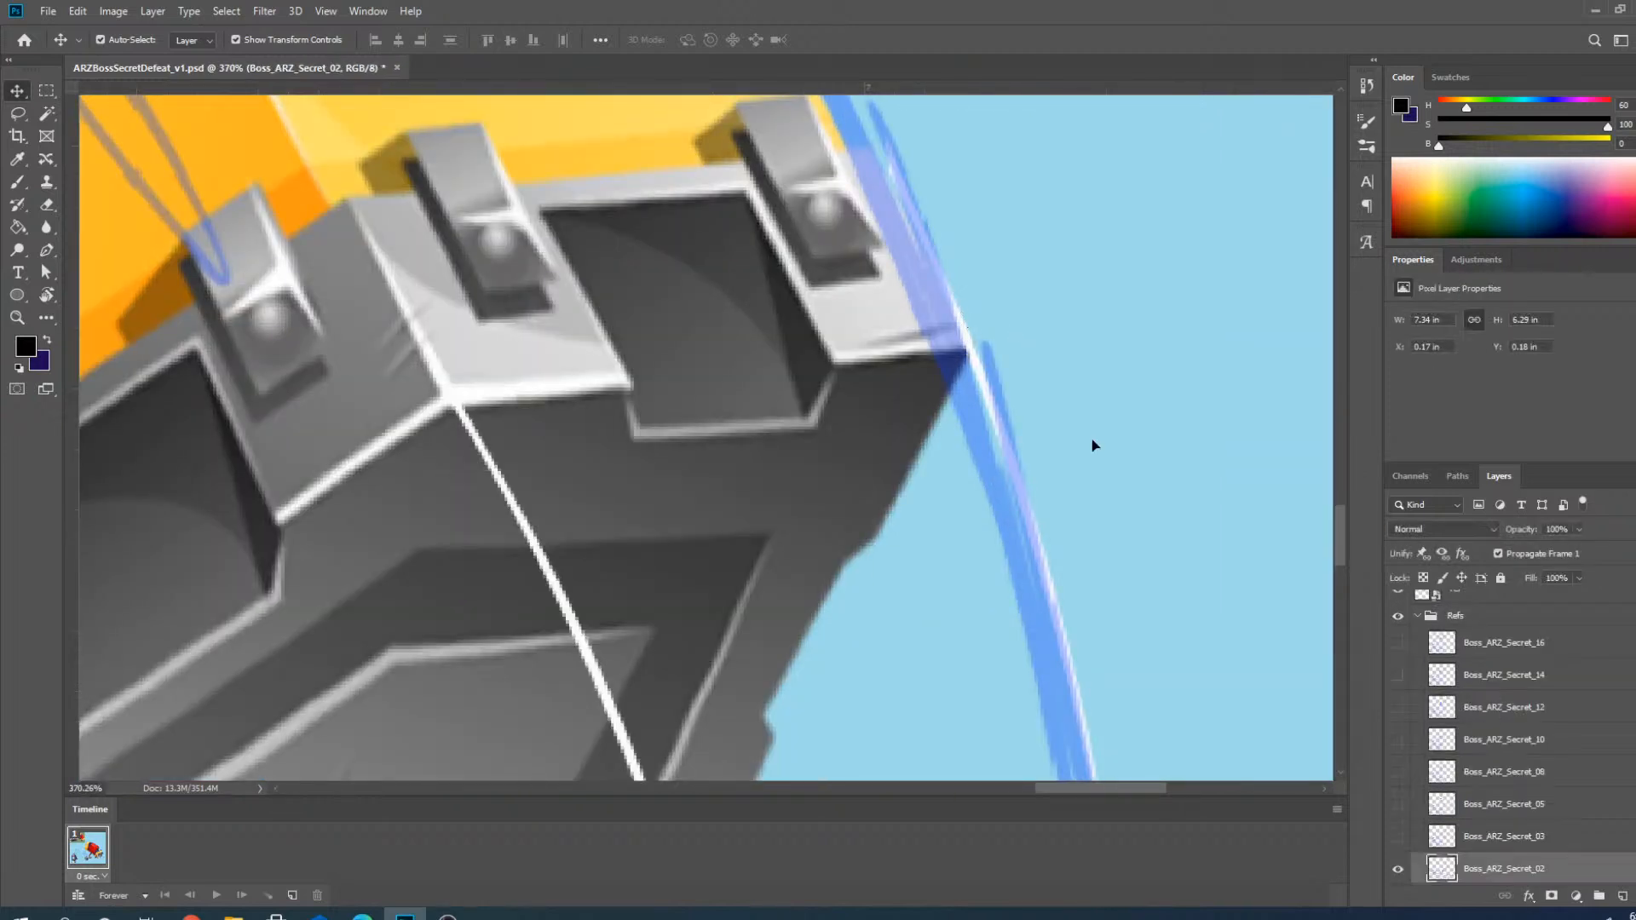
{"action": "scroll", "coordinate": [1052, 478], "scroll_direction": "down", "scroll_amount": 4}
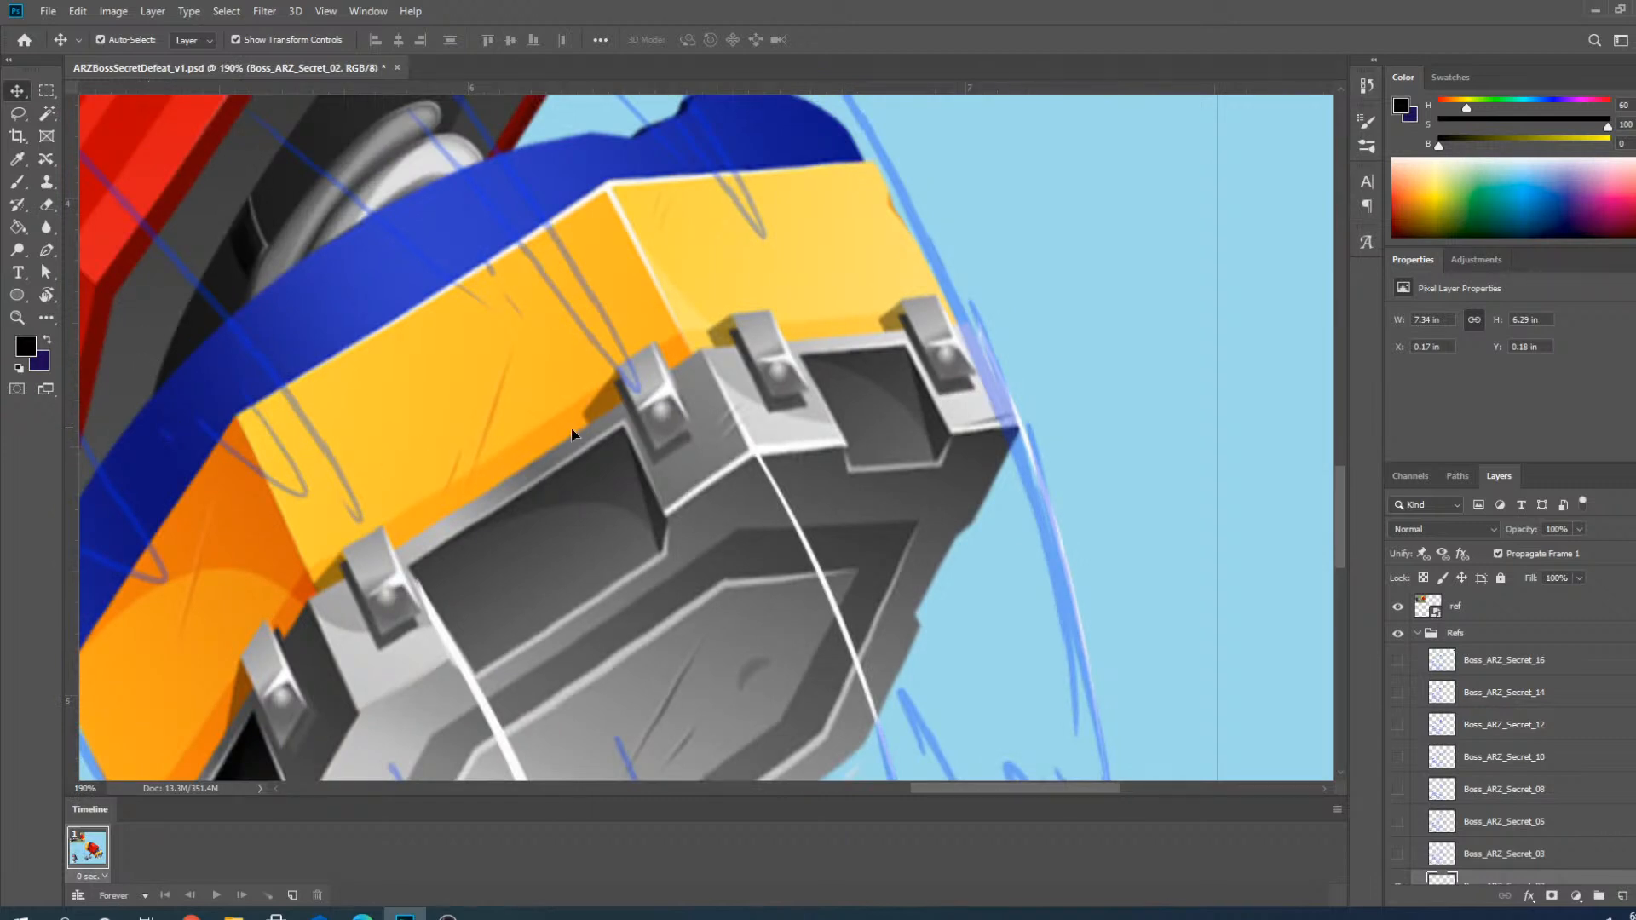
{"action": "scroll", "coordinate": [1053, 469], "scroll_direction": "down", "scroll_amount": 3}
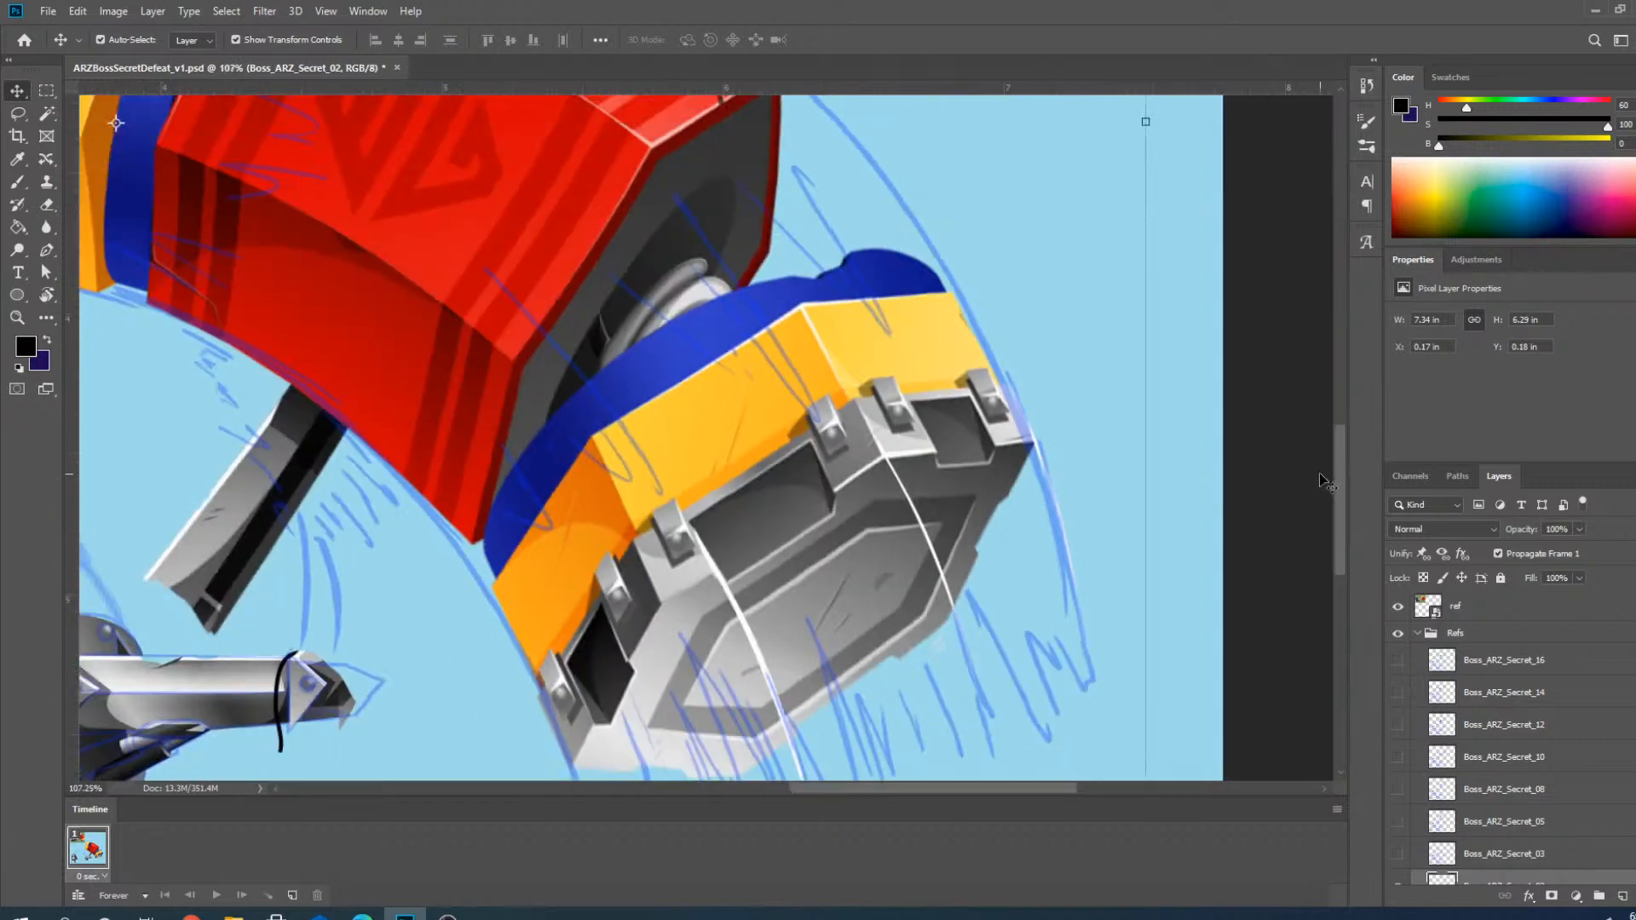
{"action": "scroll", "coordinate": [1099, 444], "scroll_direction": "up", "scroll_amount": 5}
{"action": "left_click", "coordinate": [1117, 375]}
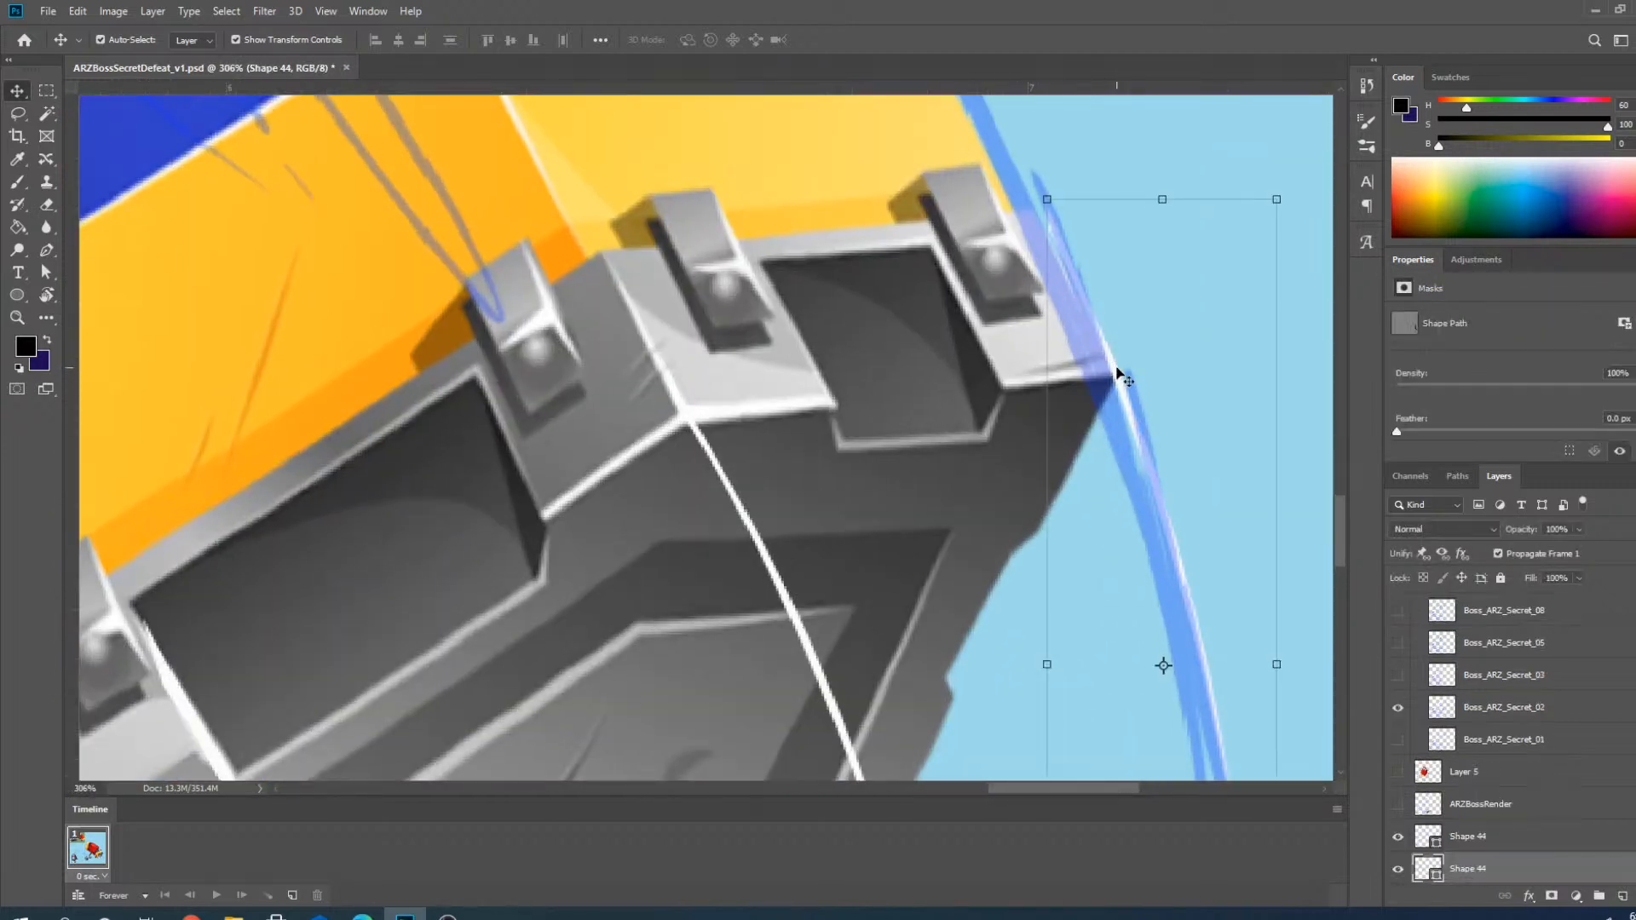
Collapse the Refs group and select the shape layer of the streak at the cap's outer corner.
{"action": "scroll", "coordinate": [1606, 737], "scroll_direction": "up", "scroll_amount": 5}
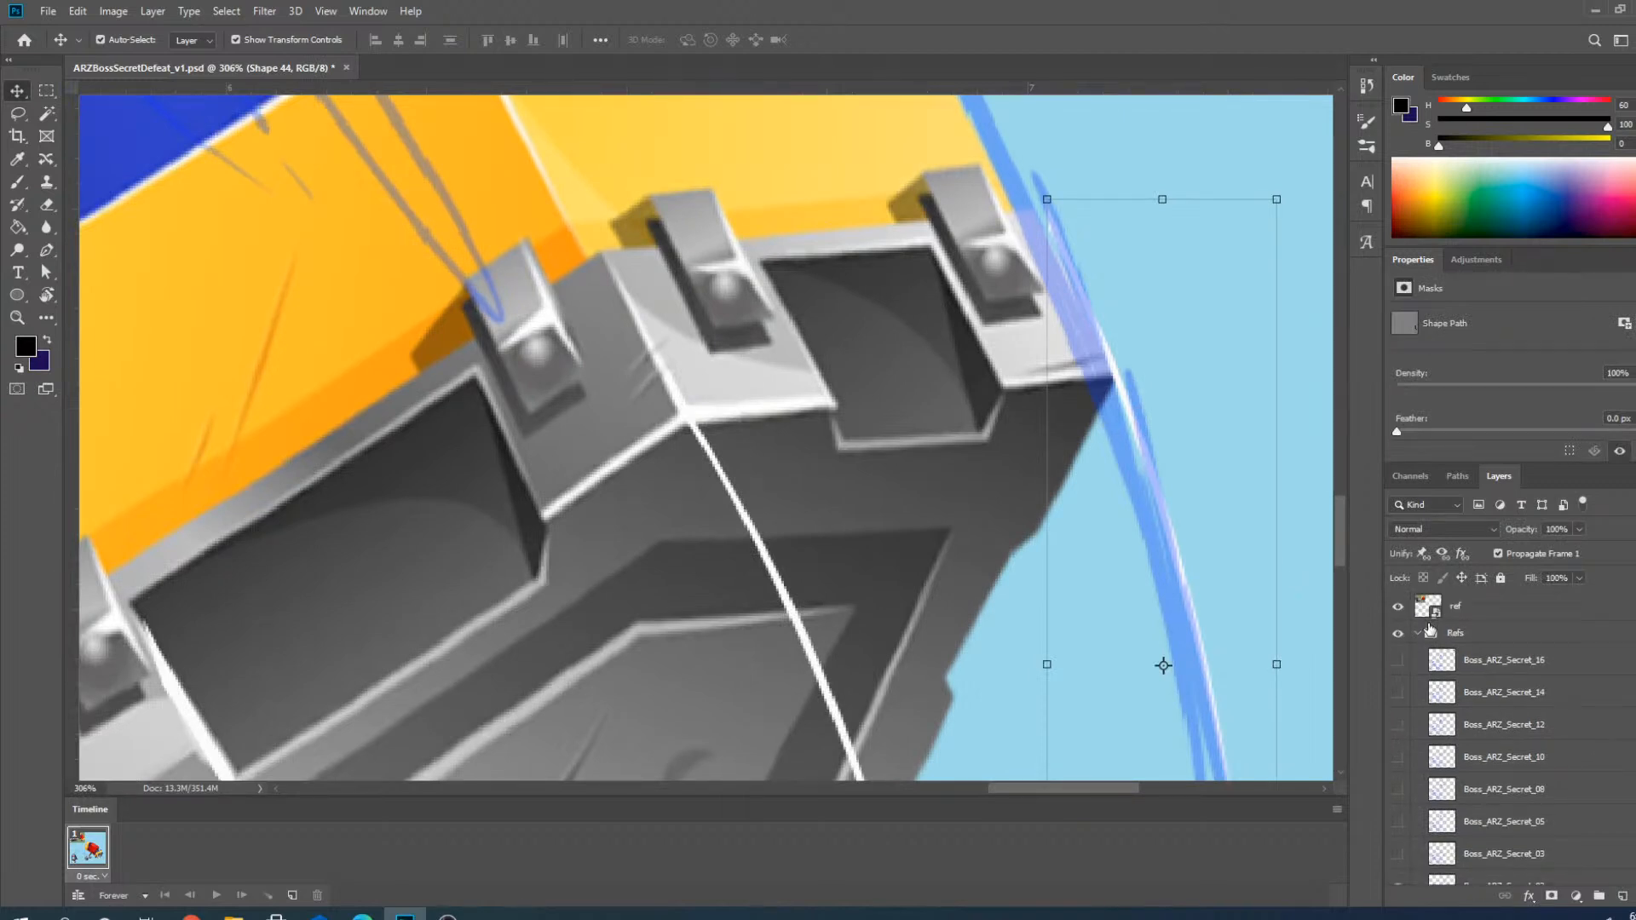
{"action": "left_click", "coordinate": [1418, 634]}
{"action": "left_click", "coordinate": [1496, 641]}
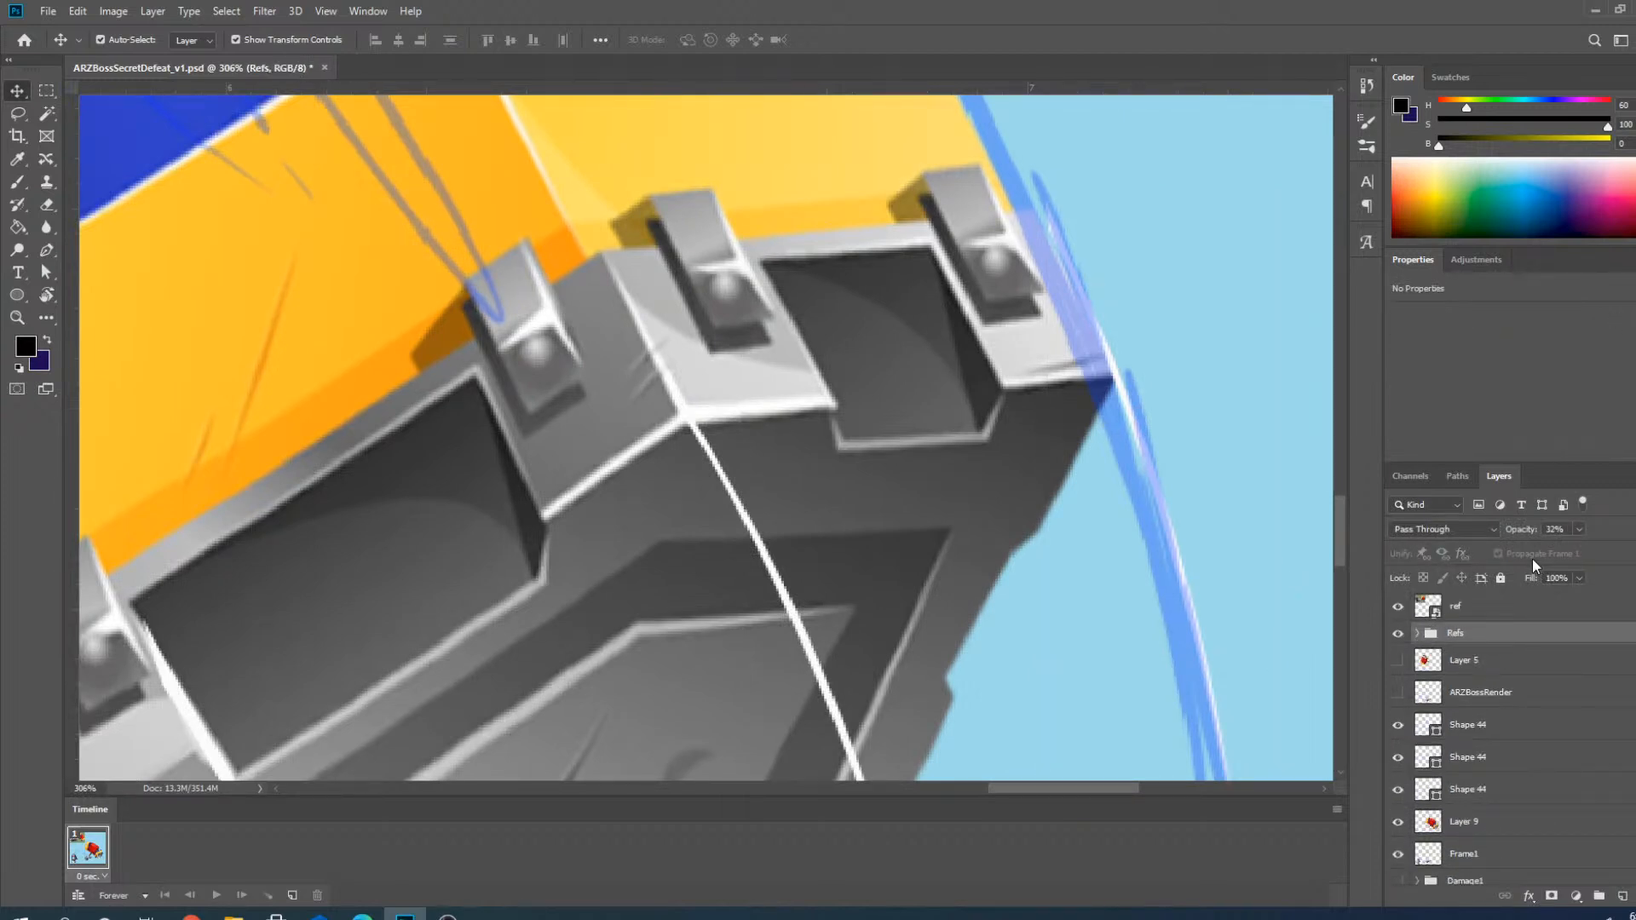
{"action": "left_click", "coordinate": [1501, 578]}
{"action": "left_click", "coordinate": [1133, 422]}
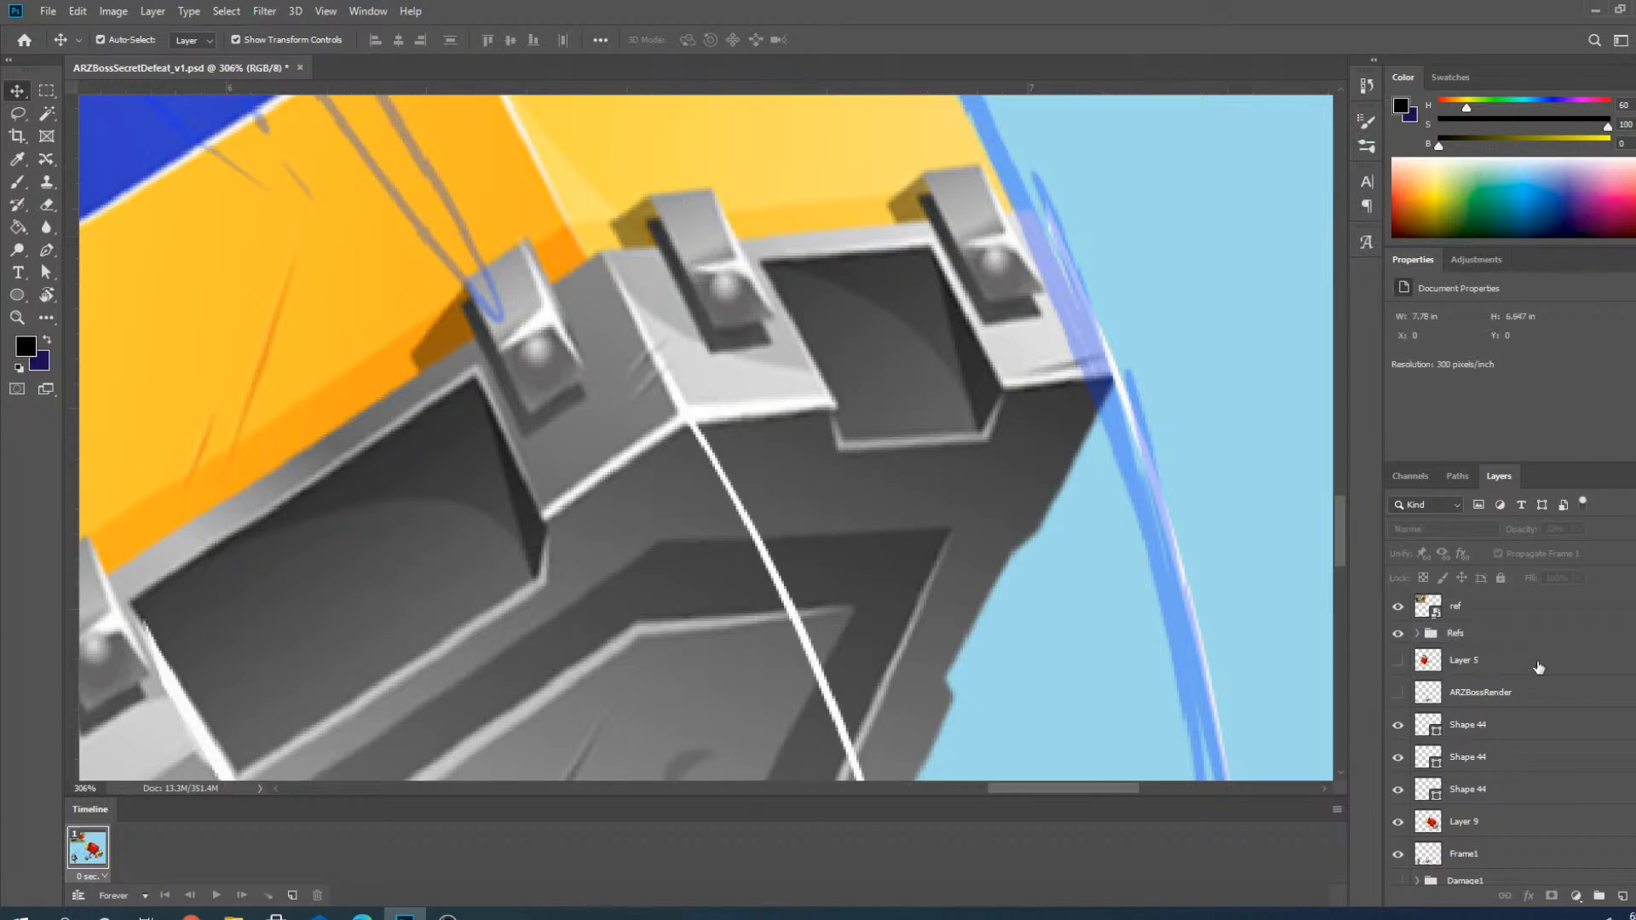
{"action": "scroll", "coordinate": [1467, 767], "scroll_direction": "down", "scroll_amount": 3}
{"action": "scroll", "coordinate": [1467, 767], "scroll_direction": "up", "scroll_amount": 3}
{"action": "left_click", "coordinate": [1464, 726]}
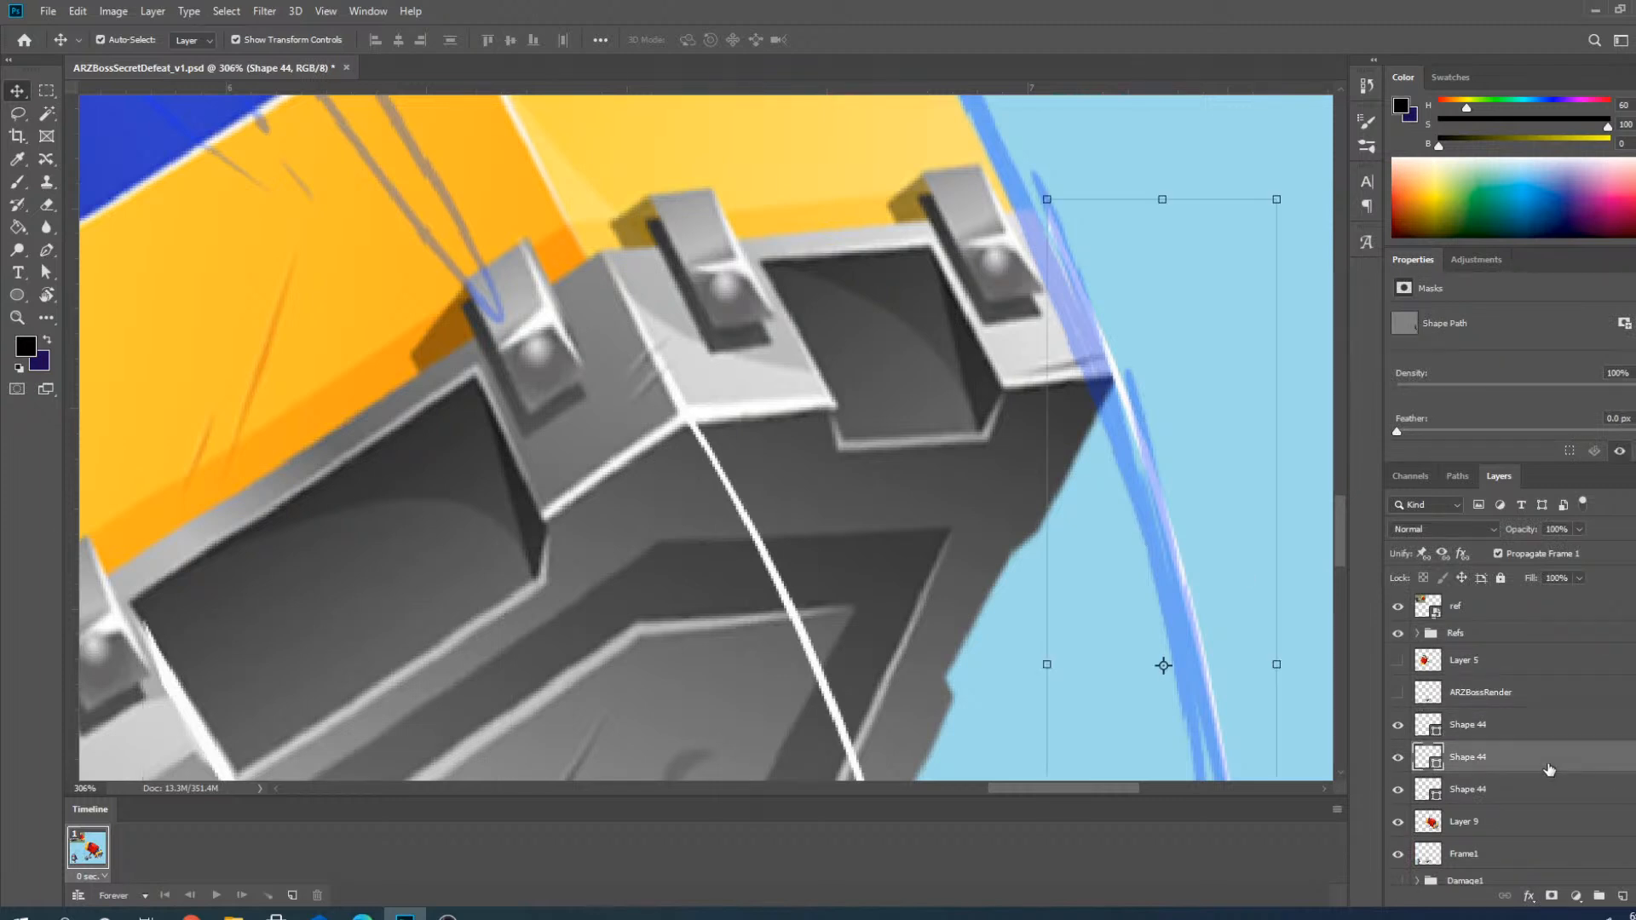
{"action": "left_click", "coordinate": [1465, 756]}
Reshape the outer streak's upper end with the Pen tool, moving its tip anchors down along the sketch line beside the cap.
{"action": "key", "text": "p"}
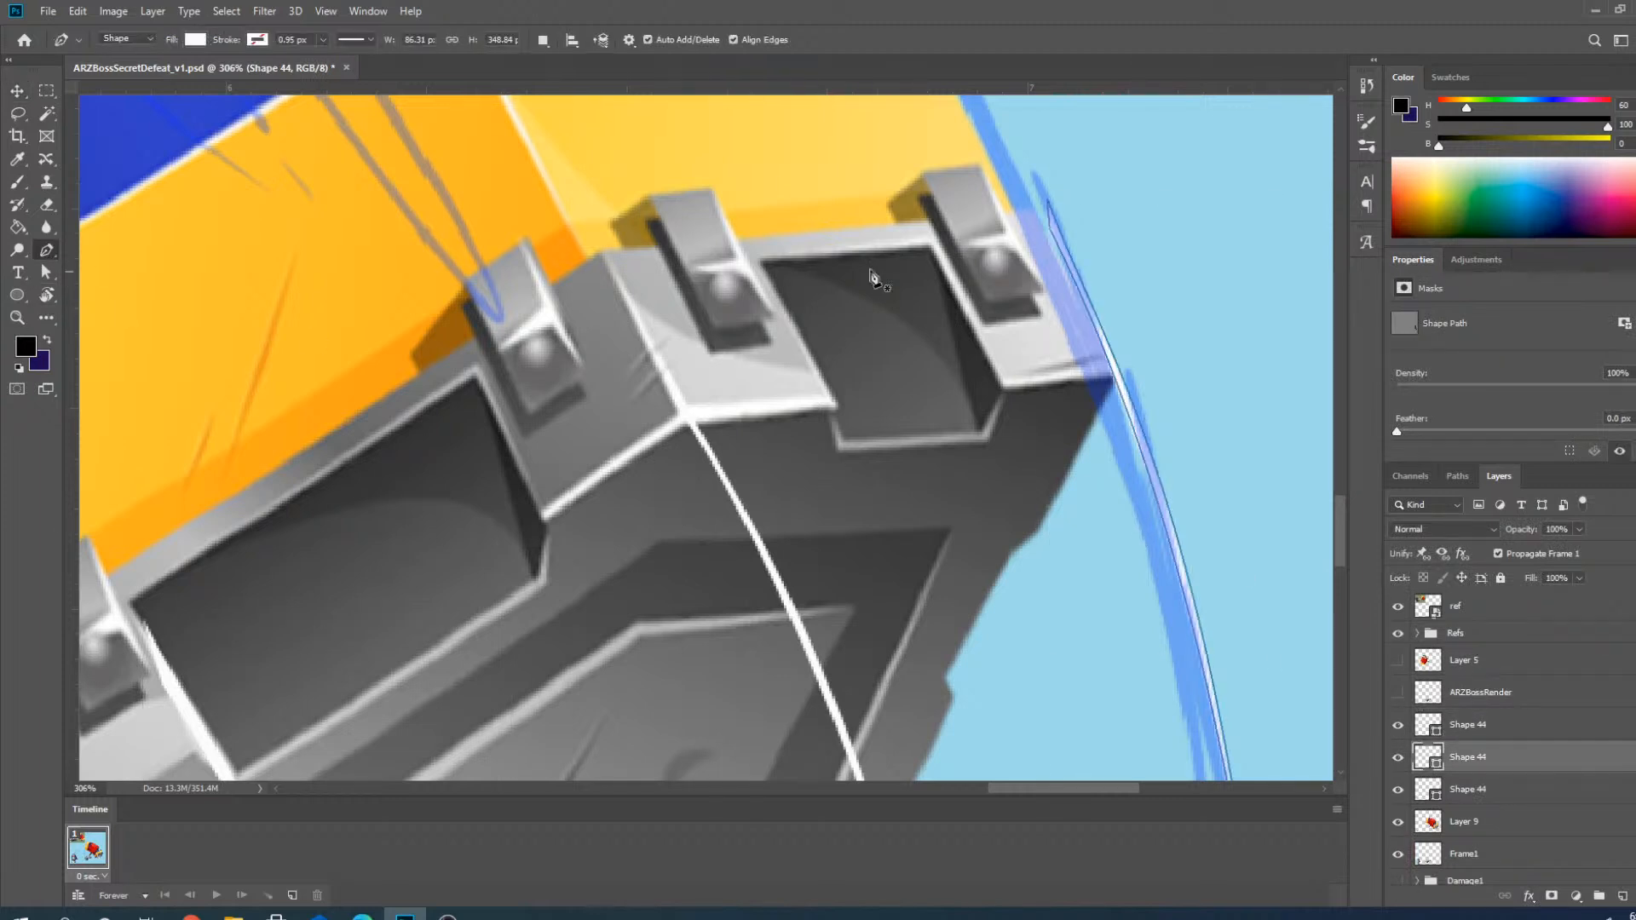
{"action": "scroll", "coordinate": [1057, 247], "scroll_direction": "up", "scroll_amount": 4}
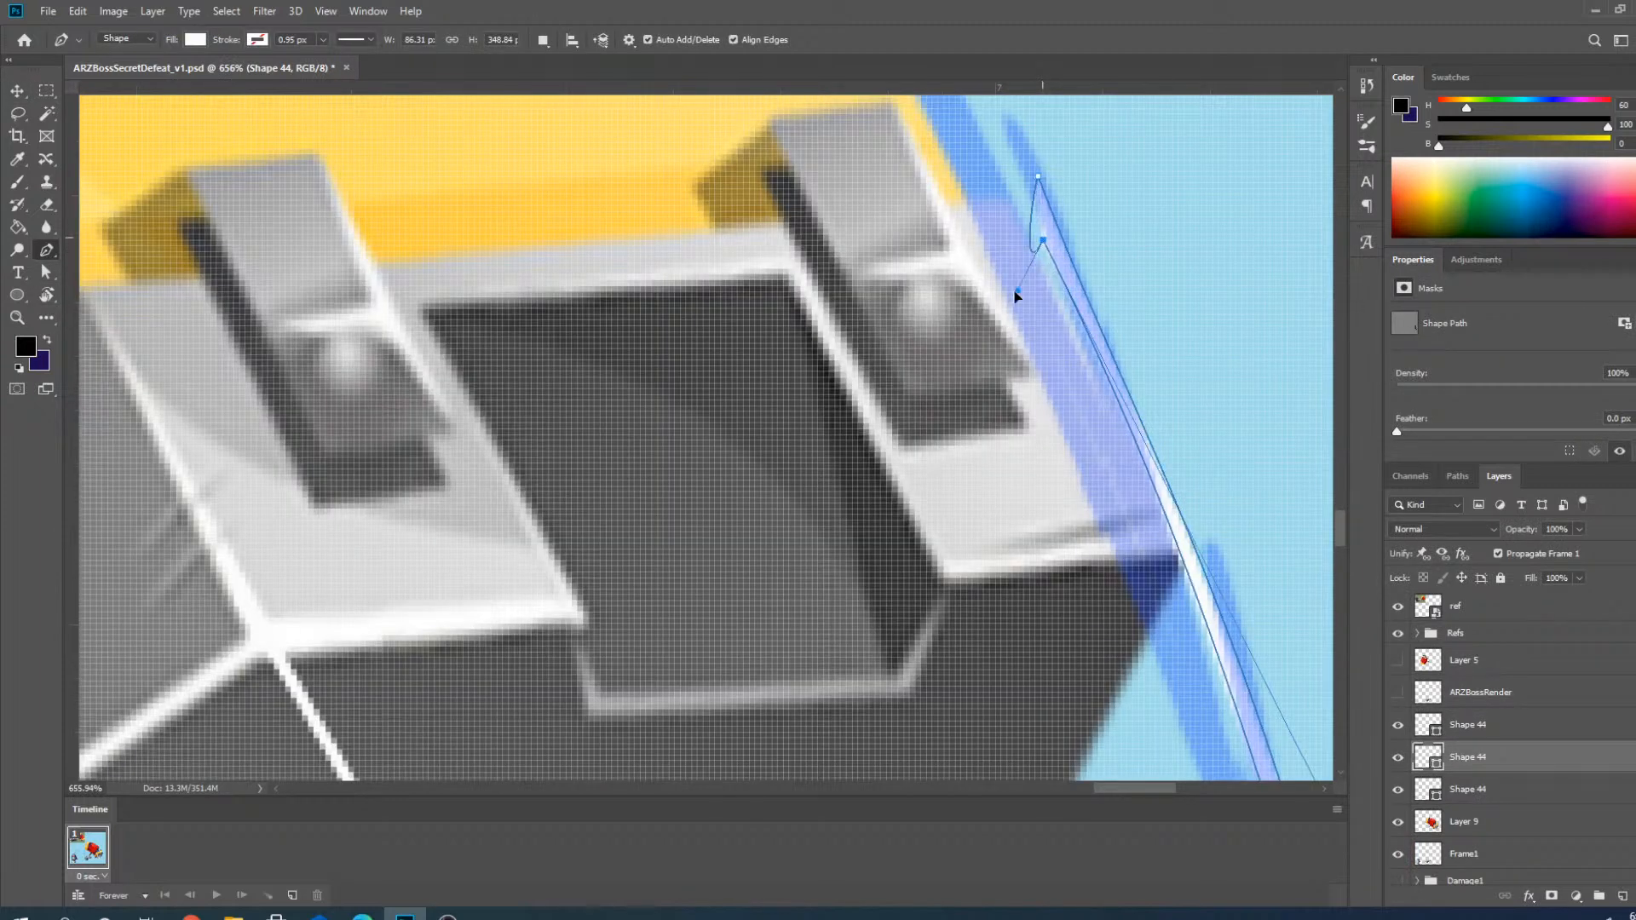
{"action": "left_click", "coordinate": [1043, 241]}
{"action": "left_click_drag", "start_coordinate": [1043, 240], "coordinate": [1079, 358]}
{"action": "key", "text": "ctrl+z"}
{"action": "left_click_drag", "start_coordinate": [1044, 240], "coordinate": [1086, 390]}
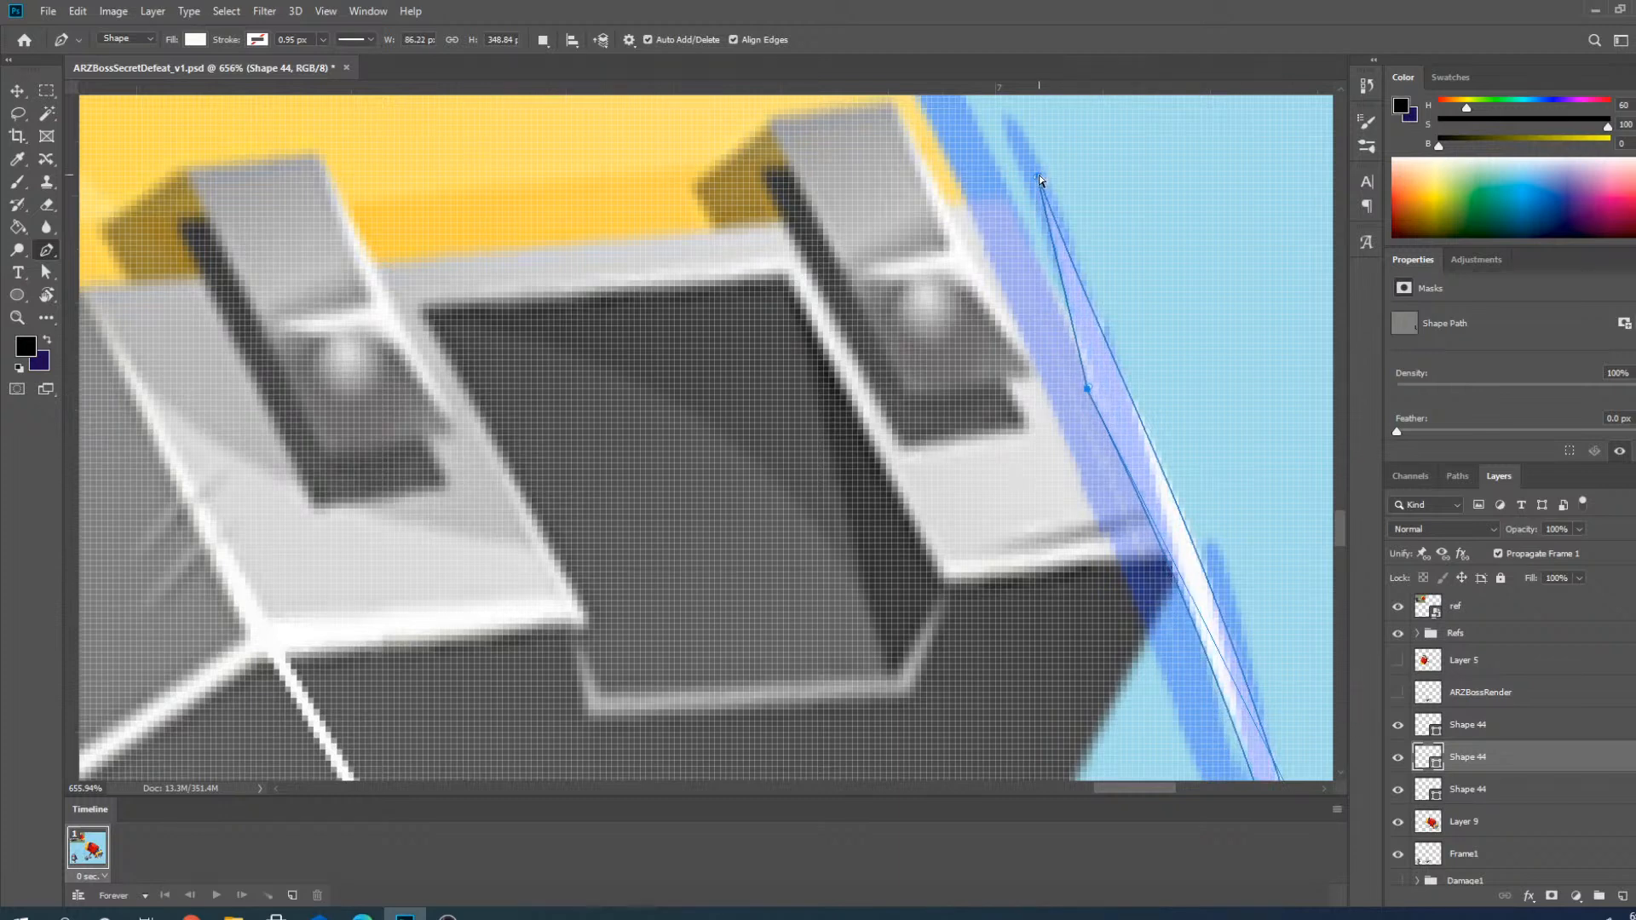
{"action": "left_click_drag", "start_coordinate": [1038, 176], "coordinate": [1021, 243]}
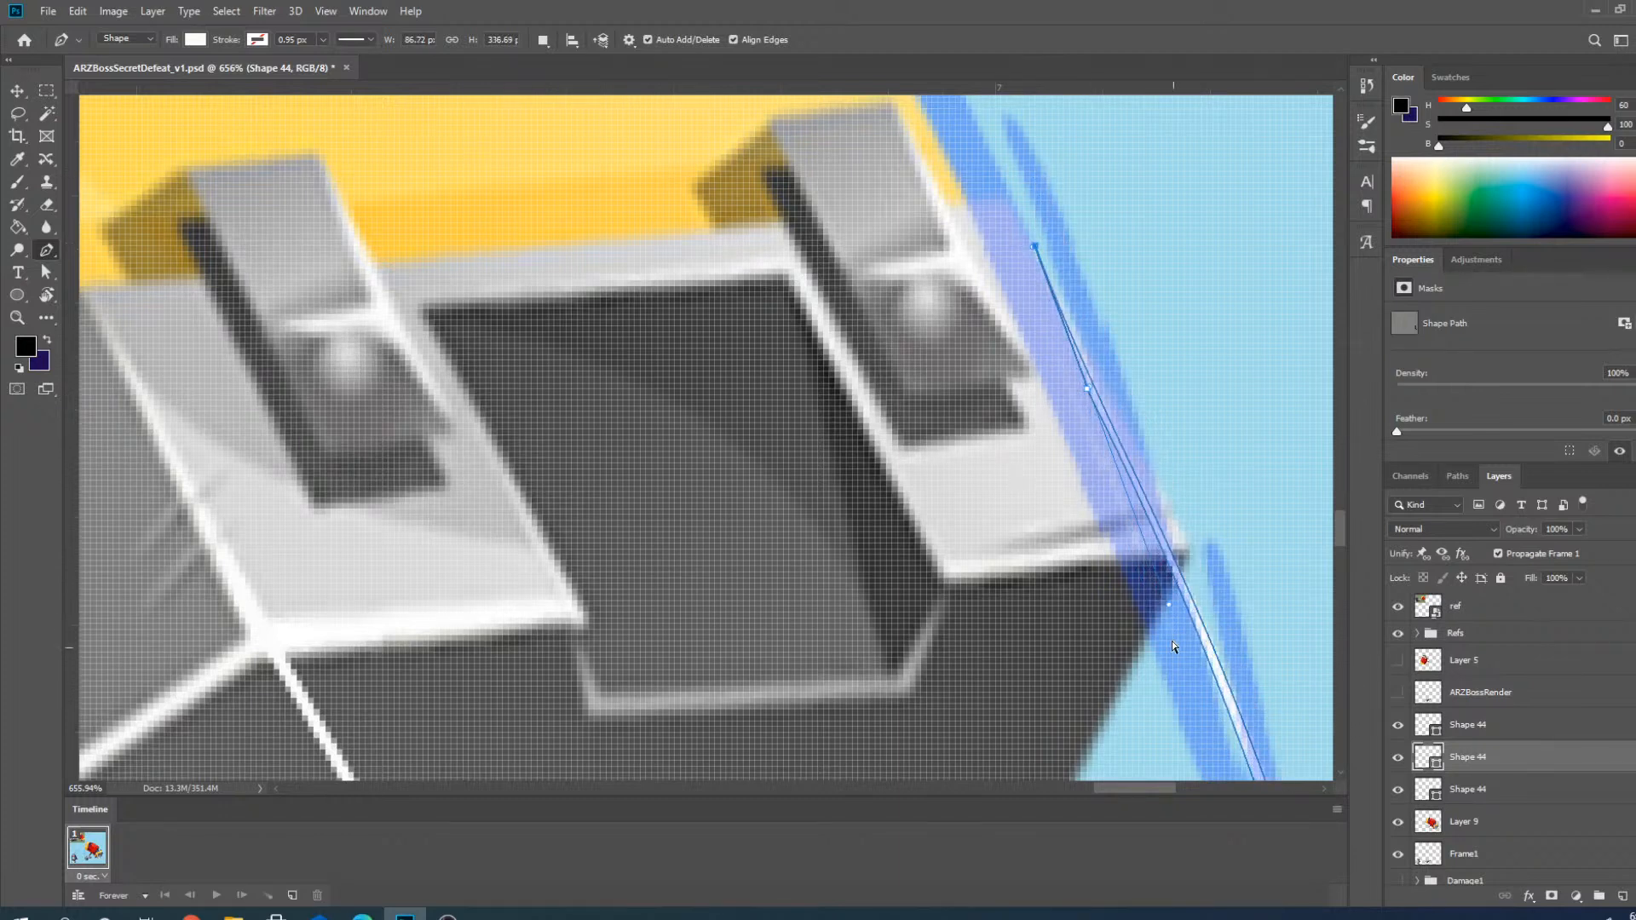
Shorten the outer streak by moving its lower tip up to the end of the sketch's outer curve.
{"action": "scroll", "coordinate": [929, 396], "scroll_direction": "down", "scroll_amount": 4}
{"action": "scroll", "coordinate": [909, 382], "scroll_direction": "down", "scroll_amount": 9}
{"action": "scroll", "coordinate": [989, 486], "scroll_direction": "up", "scroll_amount": 6}
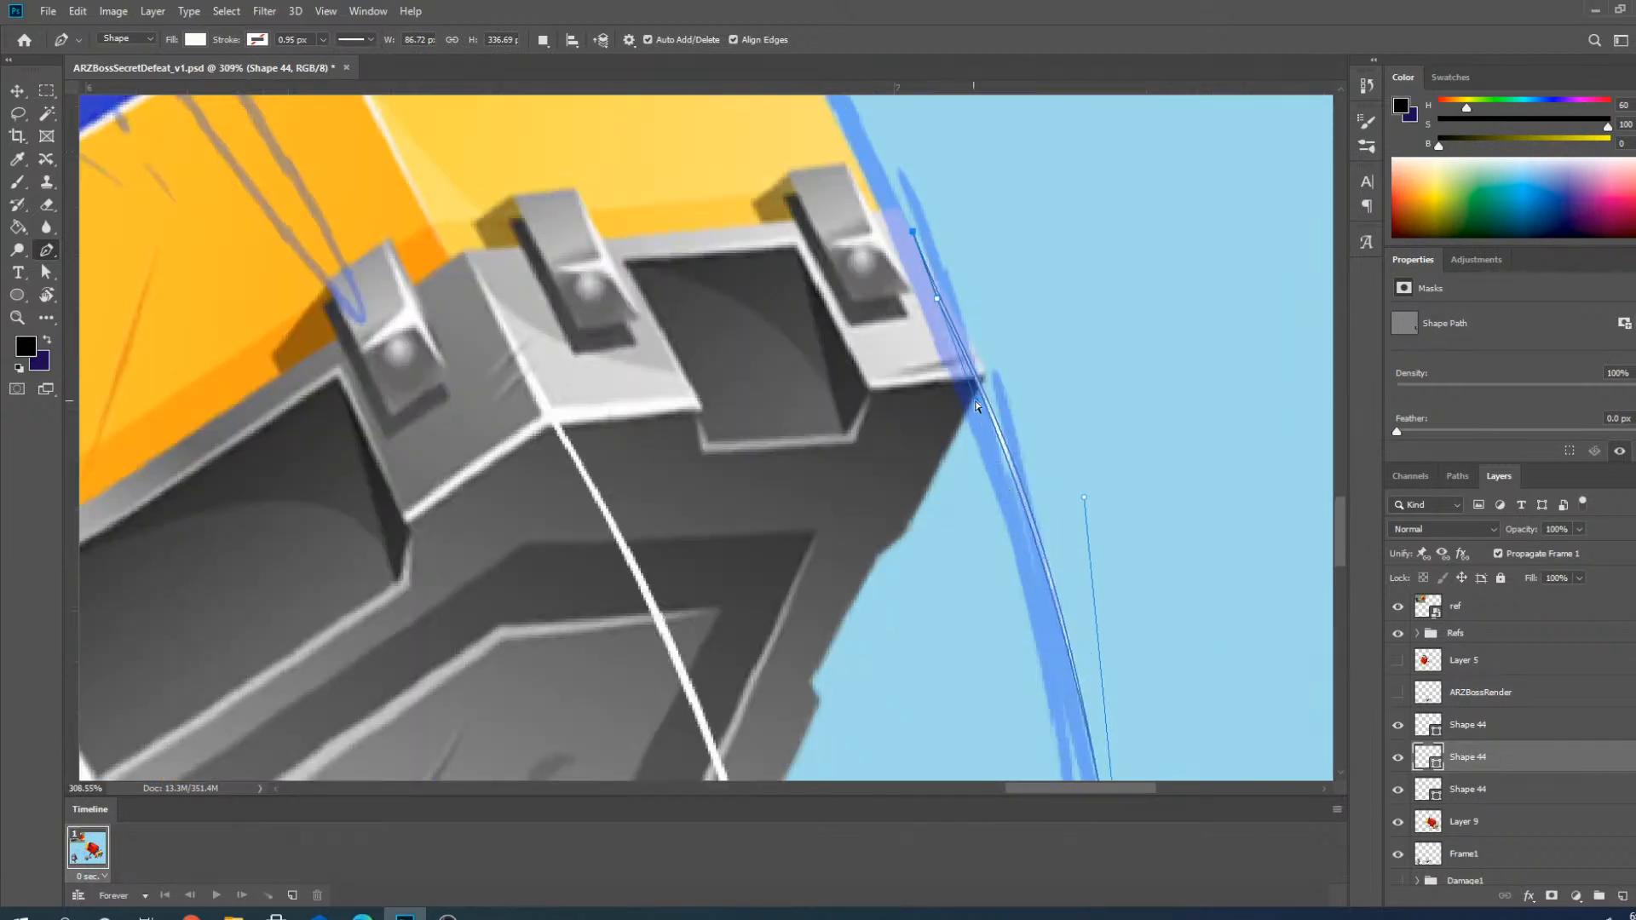
{"action": "left_click_drag", "start_coordinate": [977, 406], "coordinate": [989, 396]}
{"action": "scroll", "coordinate": [980, 367], "scroll_direction": "down", "scroll_amount": 5}
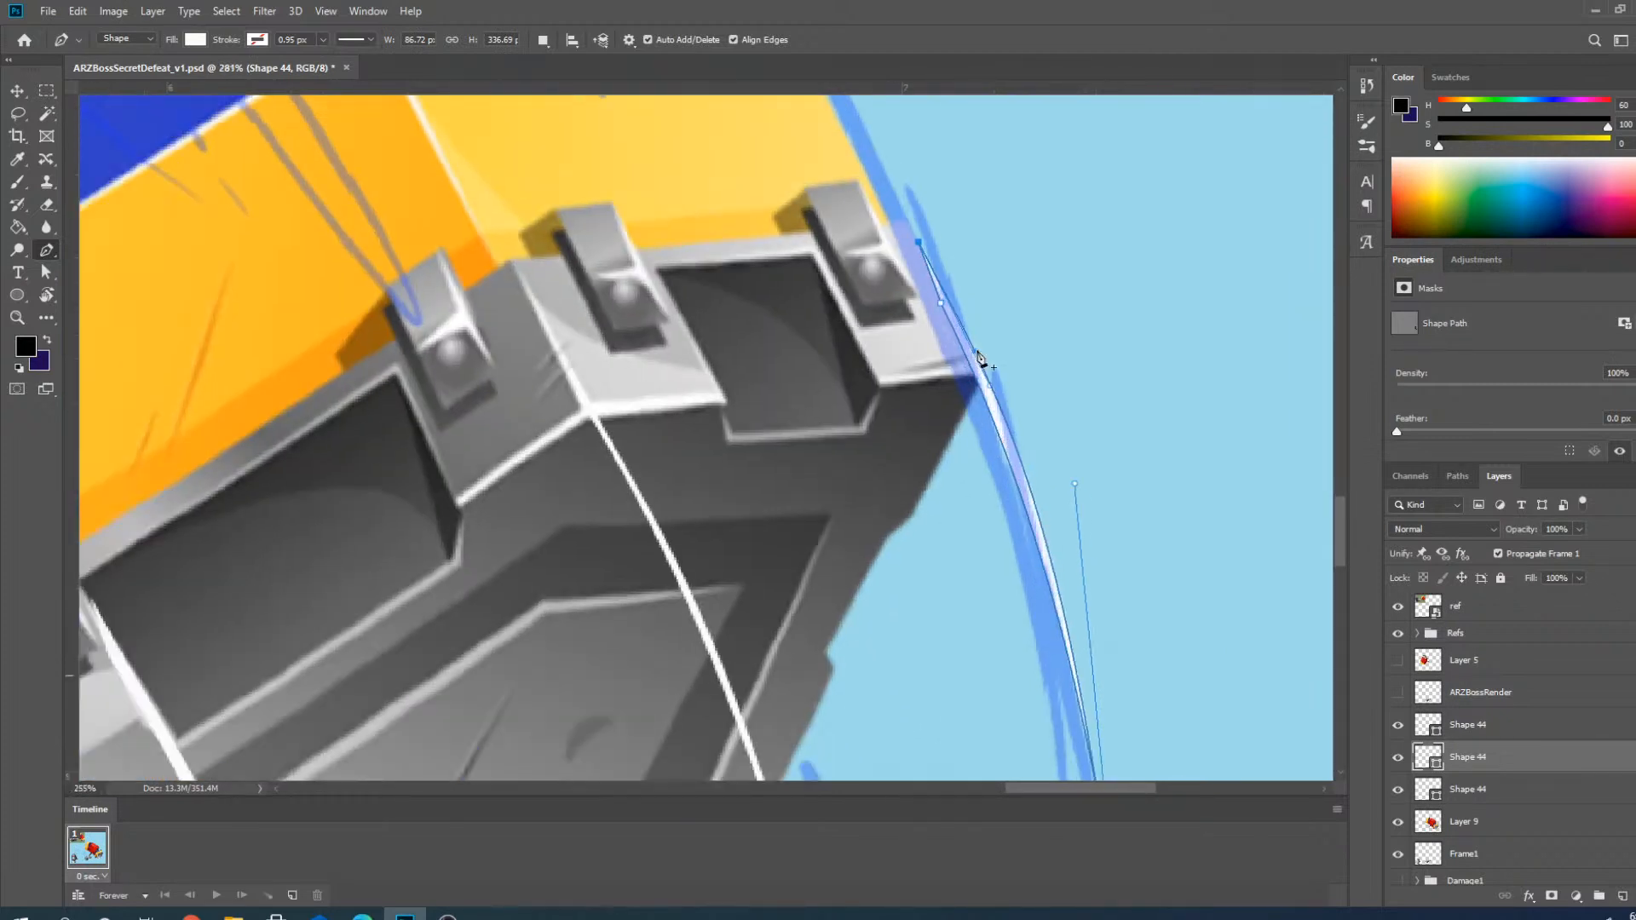
{"action": "scroll", "coordinate": [1016, 475], "scroll_direction": "up", "scroll_amount": 2}
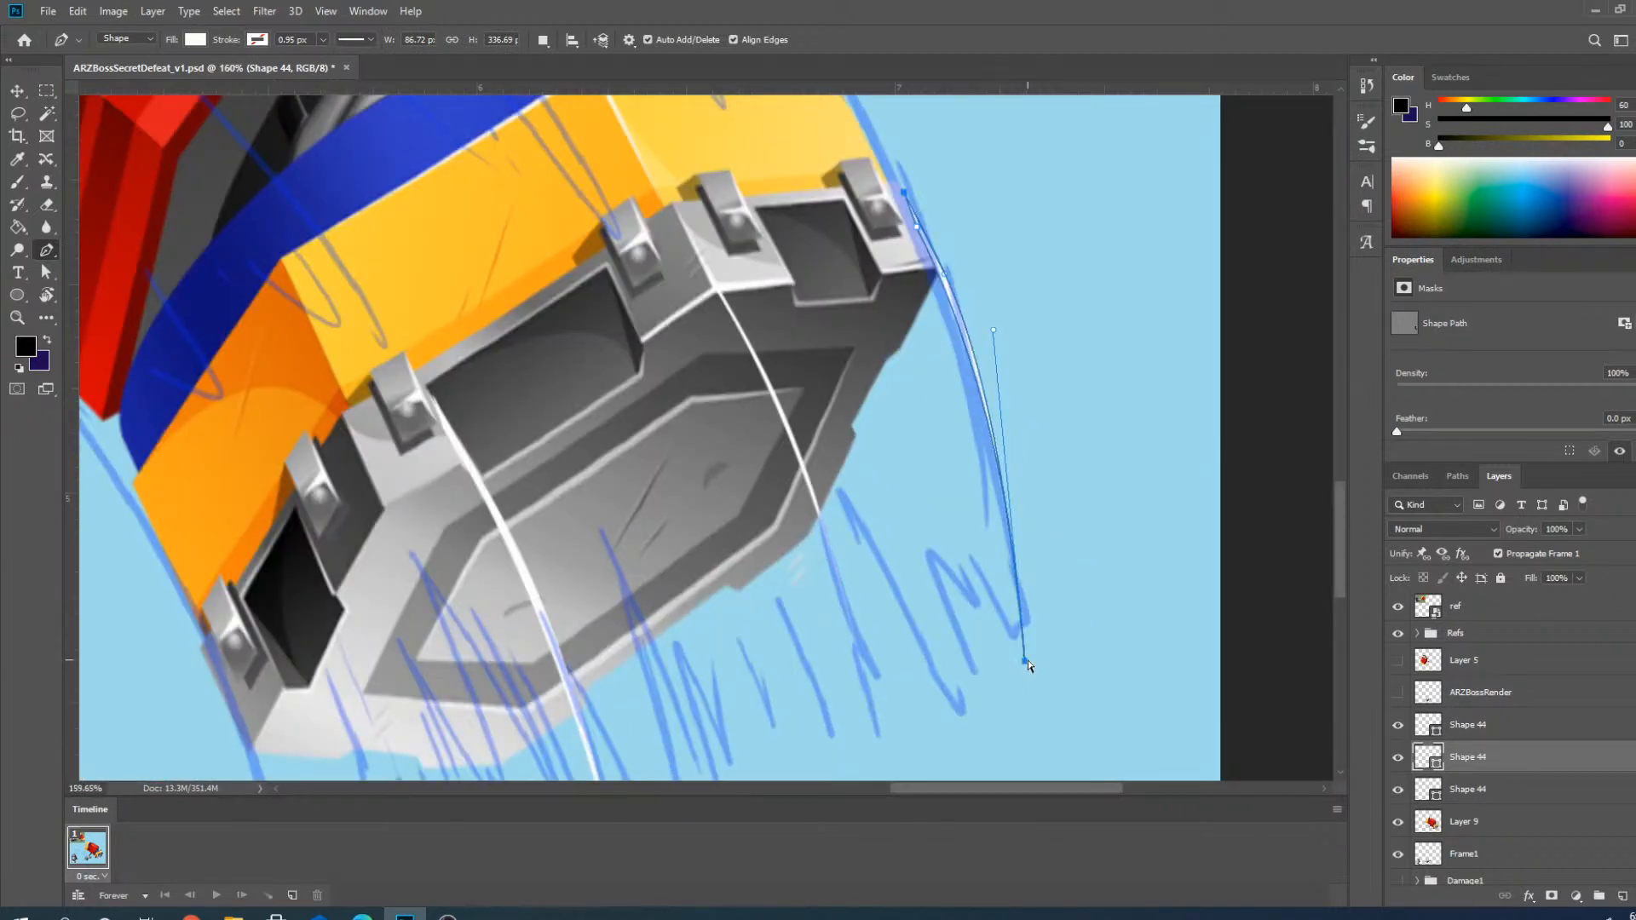
{"action": "left_click_drag", "start_coordinate": [1027, 661], "coordinate": [1027, 625]}
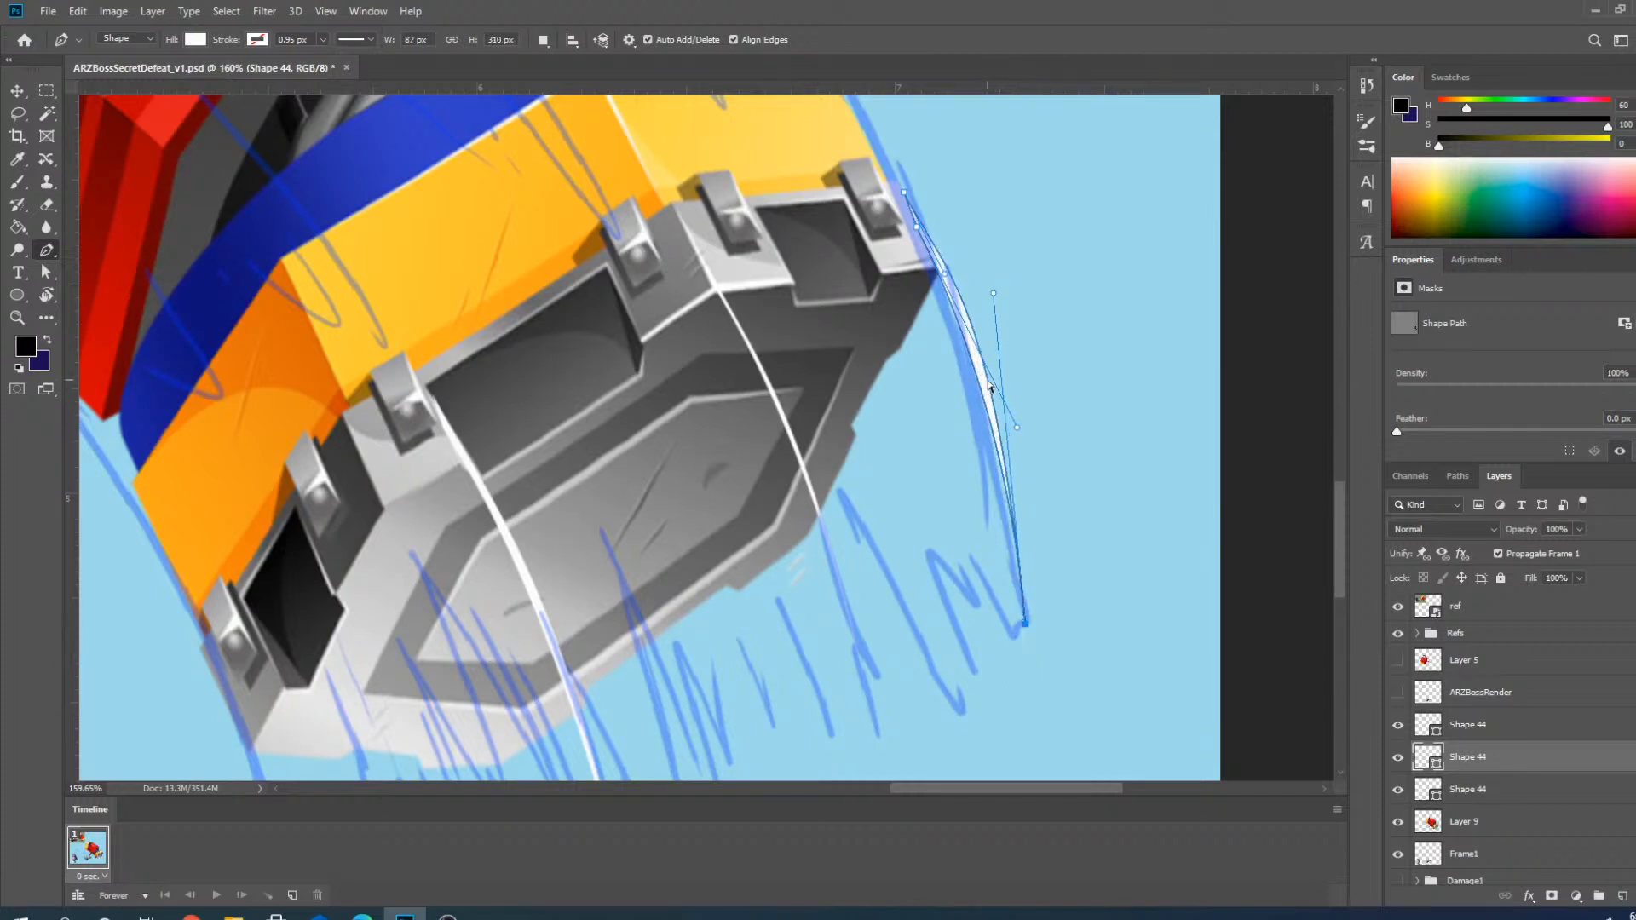
Pull the outer streak's curve handles inward so it follows the sketch line, and deselect the shape.
{"action": "scroll", "coordinate": [984, 375], "scroll_direction": "up", "scroll_amount": 2}
{"action": "left_click_drag", "start_coordinate": [997, 252], "coordinate": [972, 278]}
{"action": "mouse_move", "coordinate": [1031, 449]}
{"action": "left_mouse_down"}
{"action": "mouse_move", "coordinate": [998, 442]}
{"action": "mouse_move", "coordinate": [994, 365]}
{"action": "mouse_move", "coordinate": [1009, 452]}
{"action": "mouse_move", "coordinate": [1005, 438]}
{"action": "left_mouse_up"}
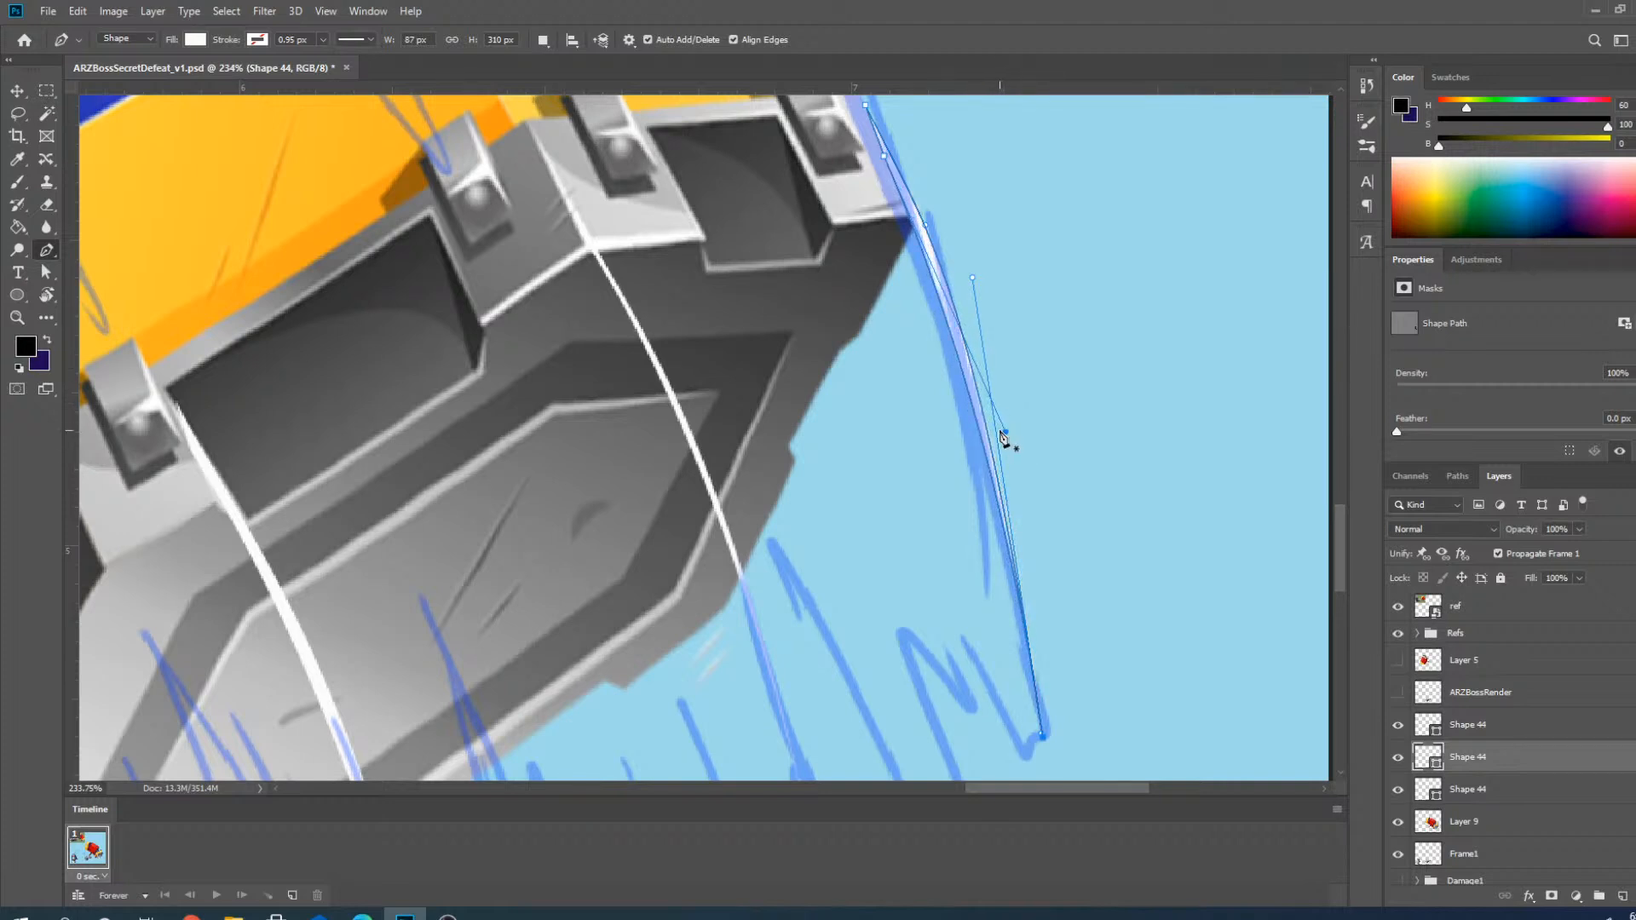
{"action": "scroll", "coordinate": [999, 438], "scroll_direction": "down", "scroll_amount": 3}
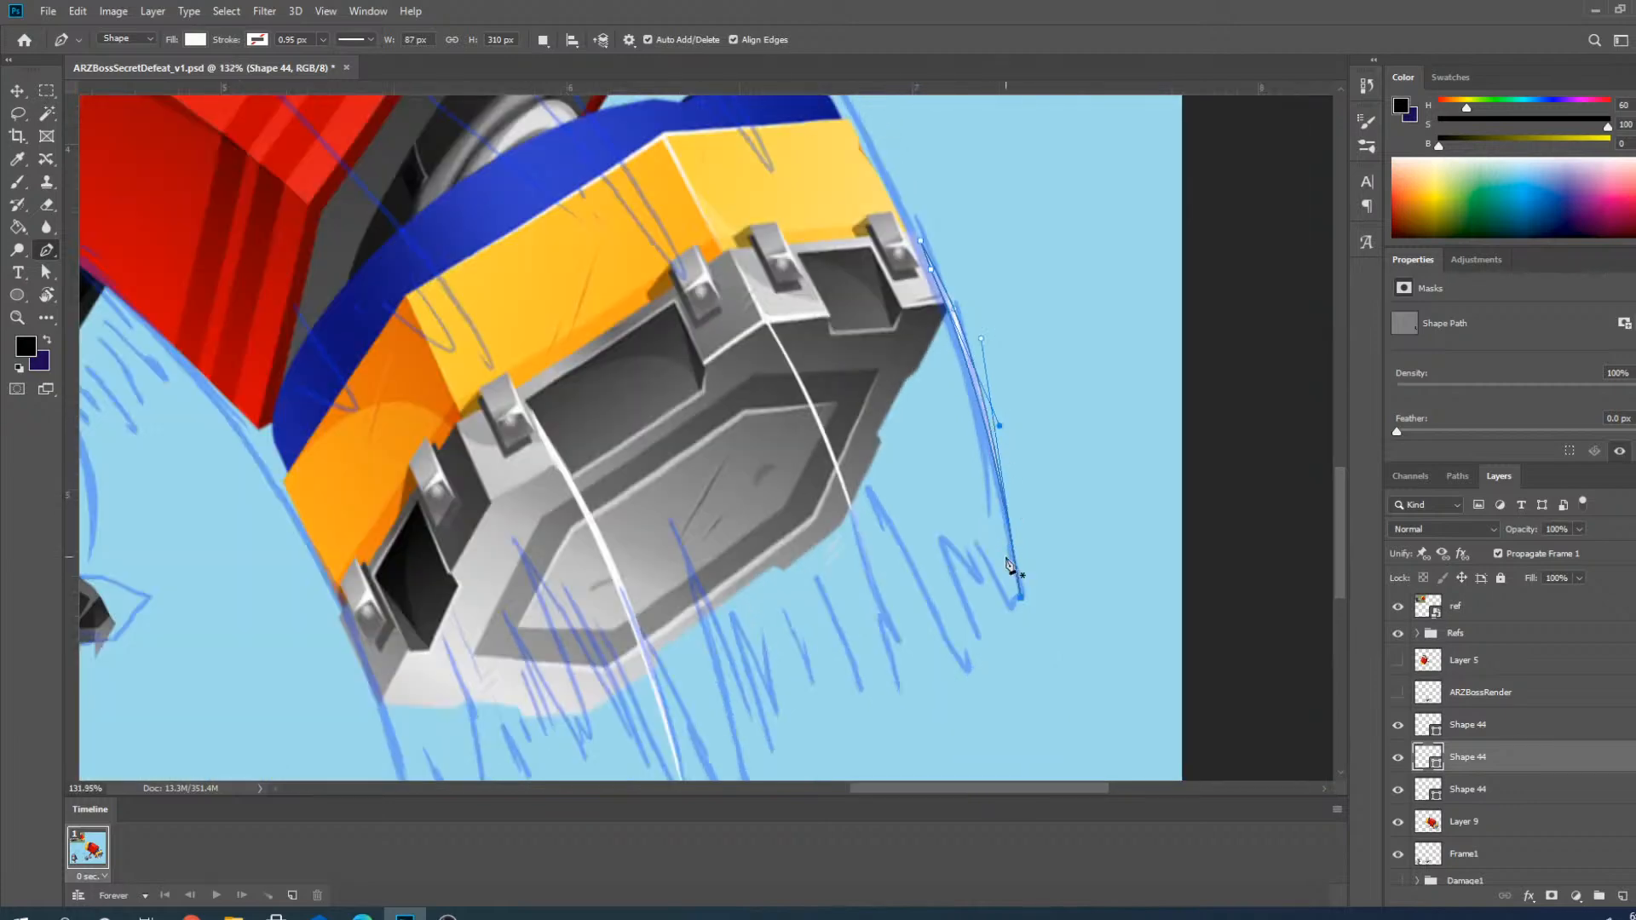
{"action": "left_click", "coordinate": [17, 92]}
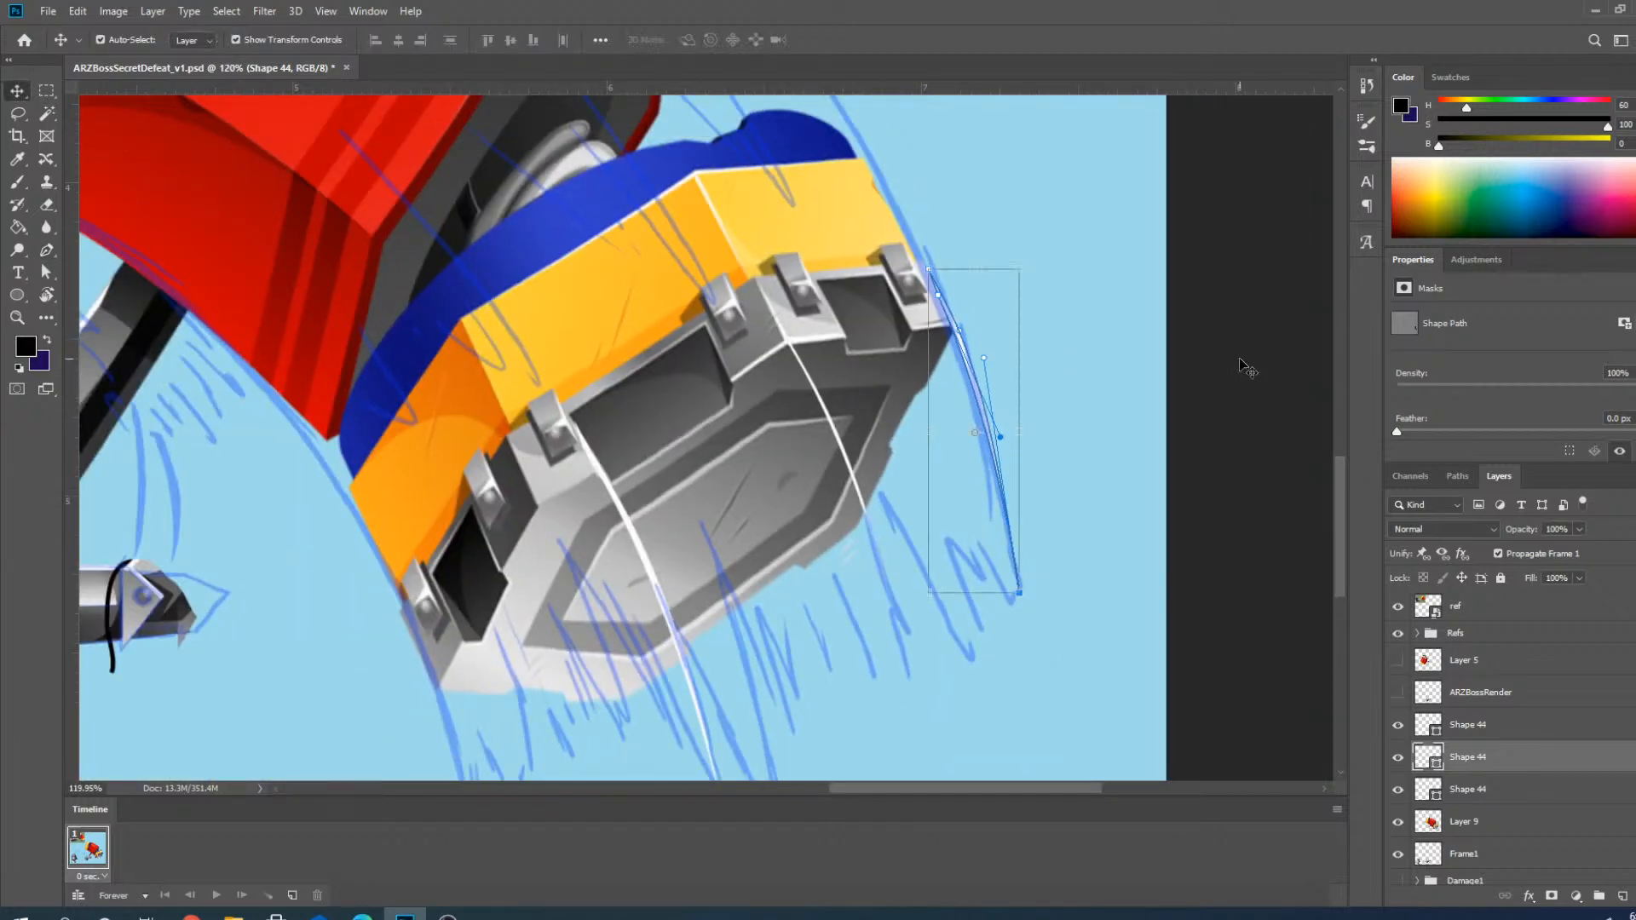
{"action": "left_click", "coordinate": [1242, 365]}
Examine the whole hammer and its streaks against the sketch and the reference image.
{"action": "scroll", "coordinate": [1141, 498], "scroll_direction": "down", "scroll_amount": 3}
{"action": "scroll", "coordinate": [758, 622], "scroll_direction": "up", "scroll_amount": 3}
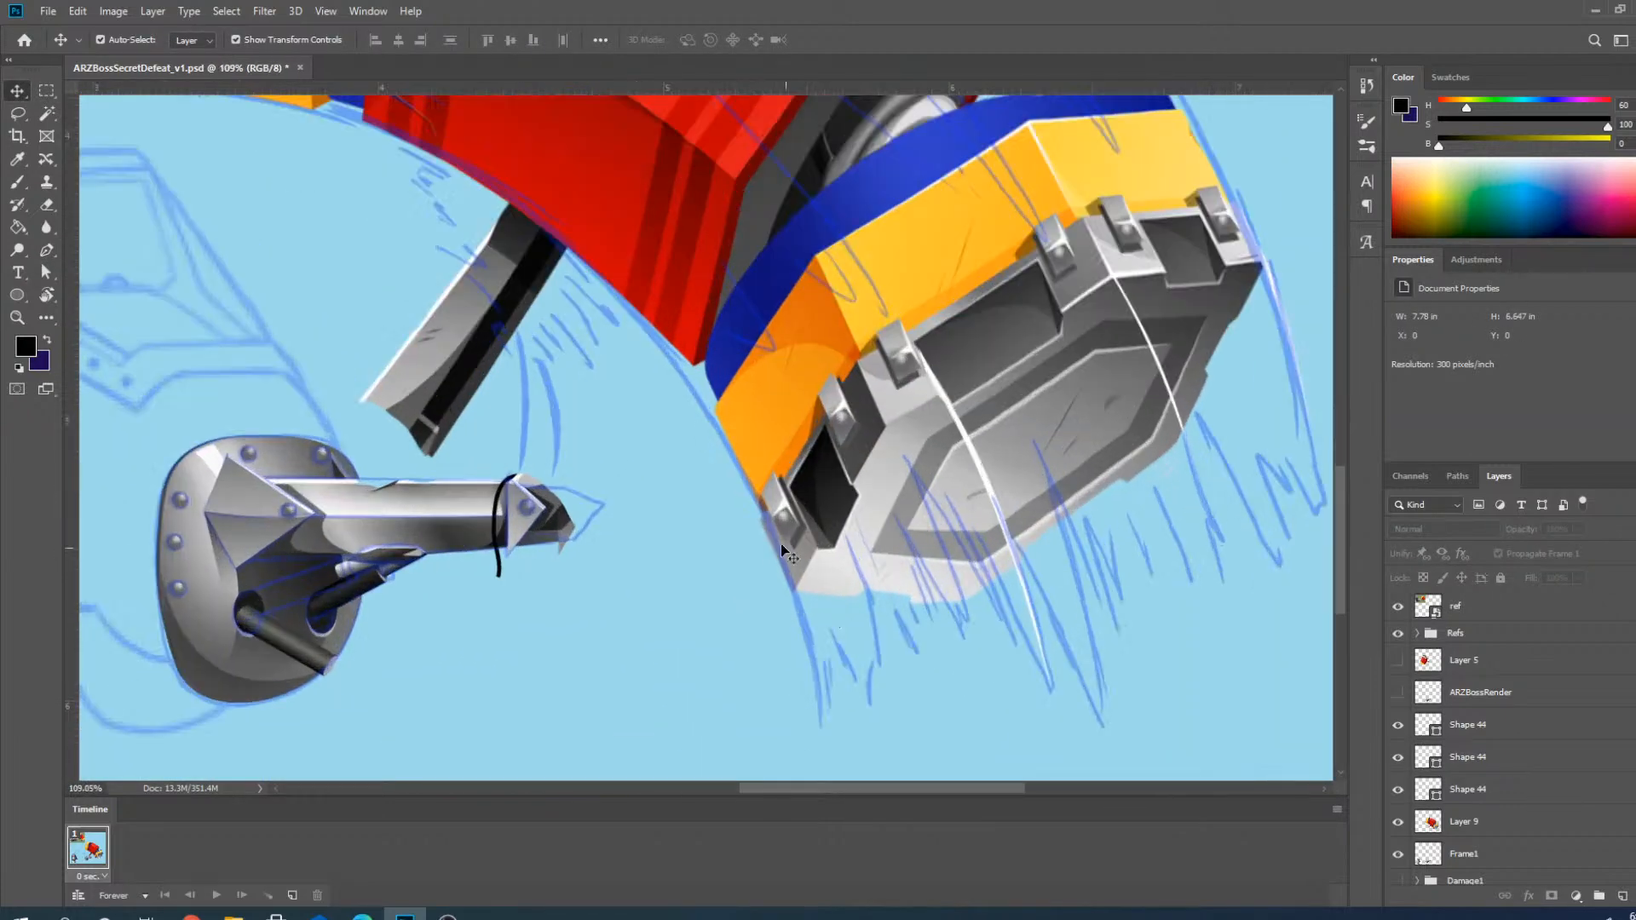
{"action": "scroll", "coordinate": [835, 562], "scroll_direction": "down", "scroll_amount": 5}
{"action": "scroll", "coordinate": [844, 562], "scroll_direction": "down", "scroll_amount": 1}
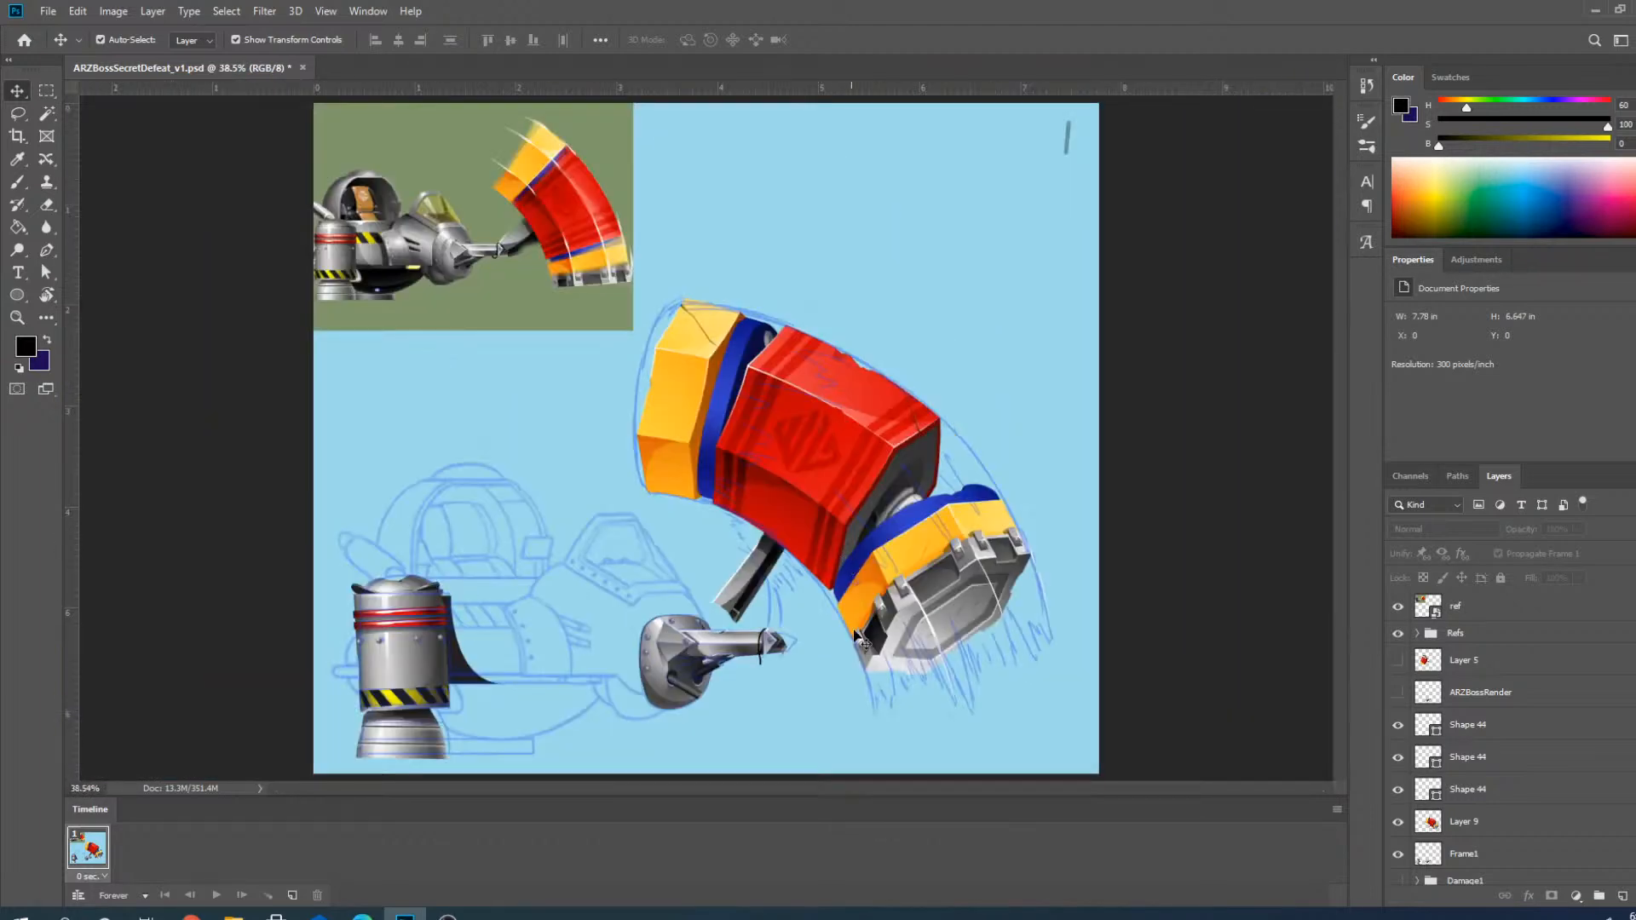
{"action": "scroll", "coordinate": [902, 702], "scroll_direction": "up", "scroll_amount": 2}
{"action": "scroll", "coordinate": [901, 497], "scroll_direction": "down", "scroll_amount": 2}
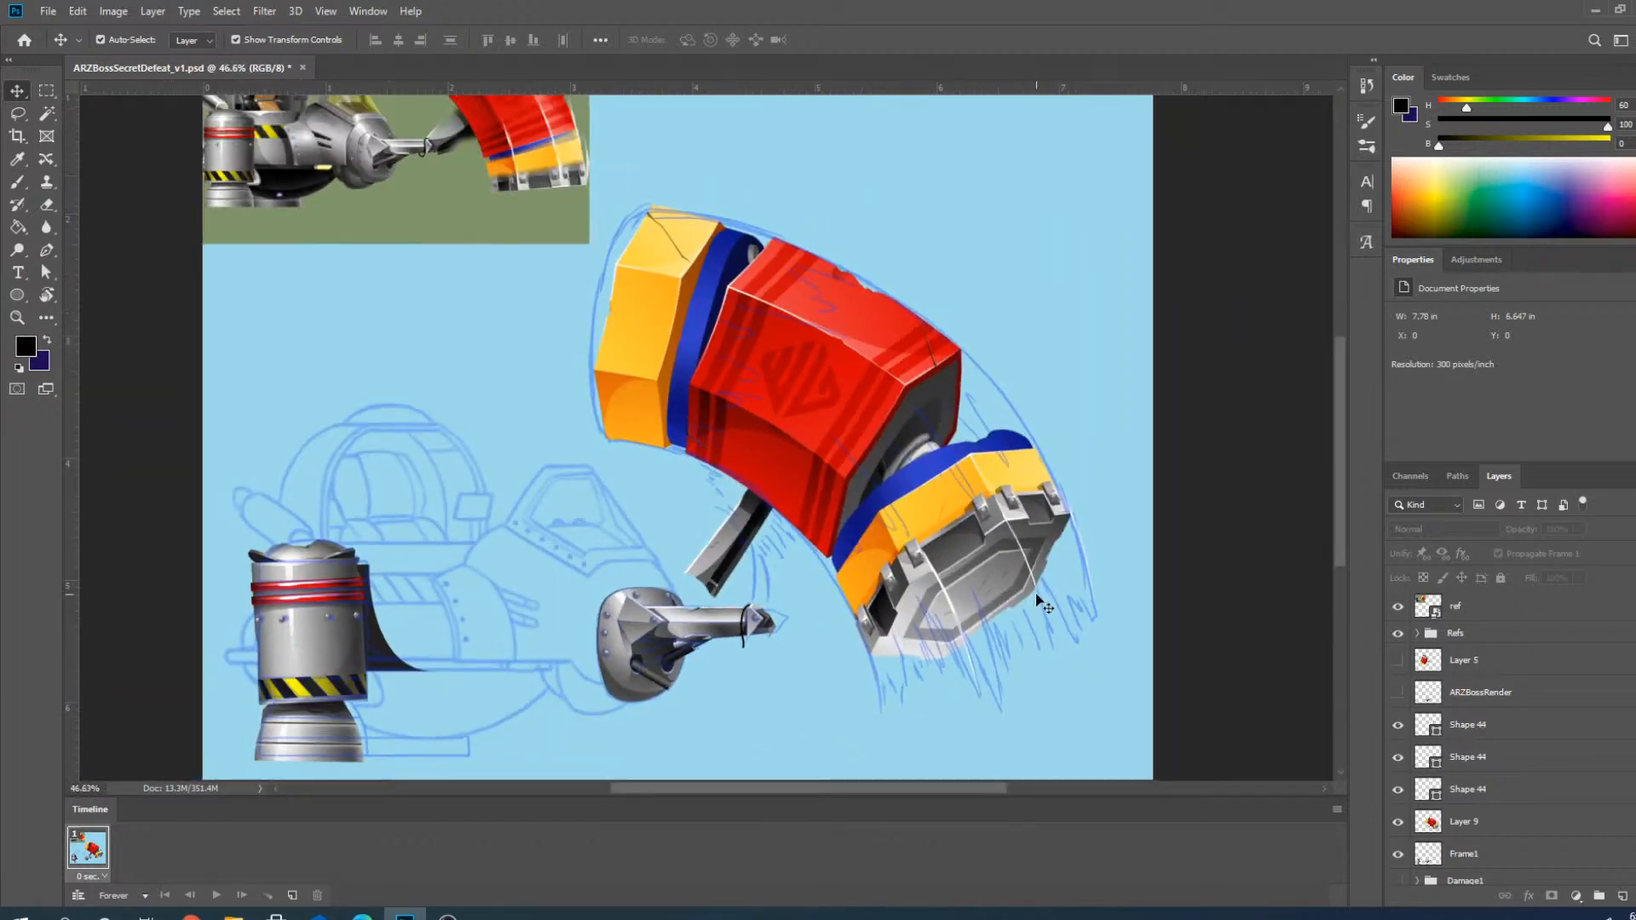
{"action": "scroll", "coordinate": [844, 383], "scroll_direction": "up", "scroll_amount": 4}
{"action": "scroll", "coordinate": [810, 358], "scroll_direction": "down", "scroll_amount": 1}
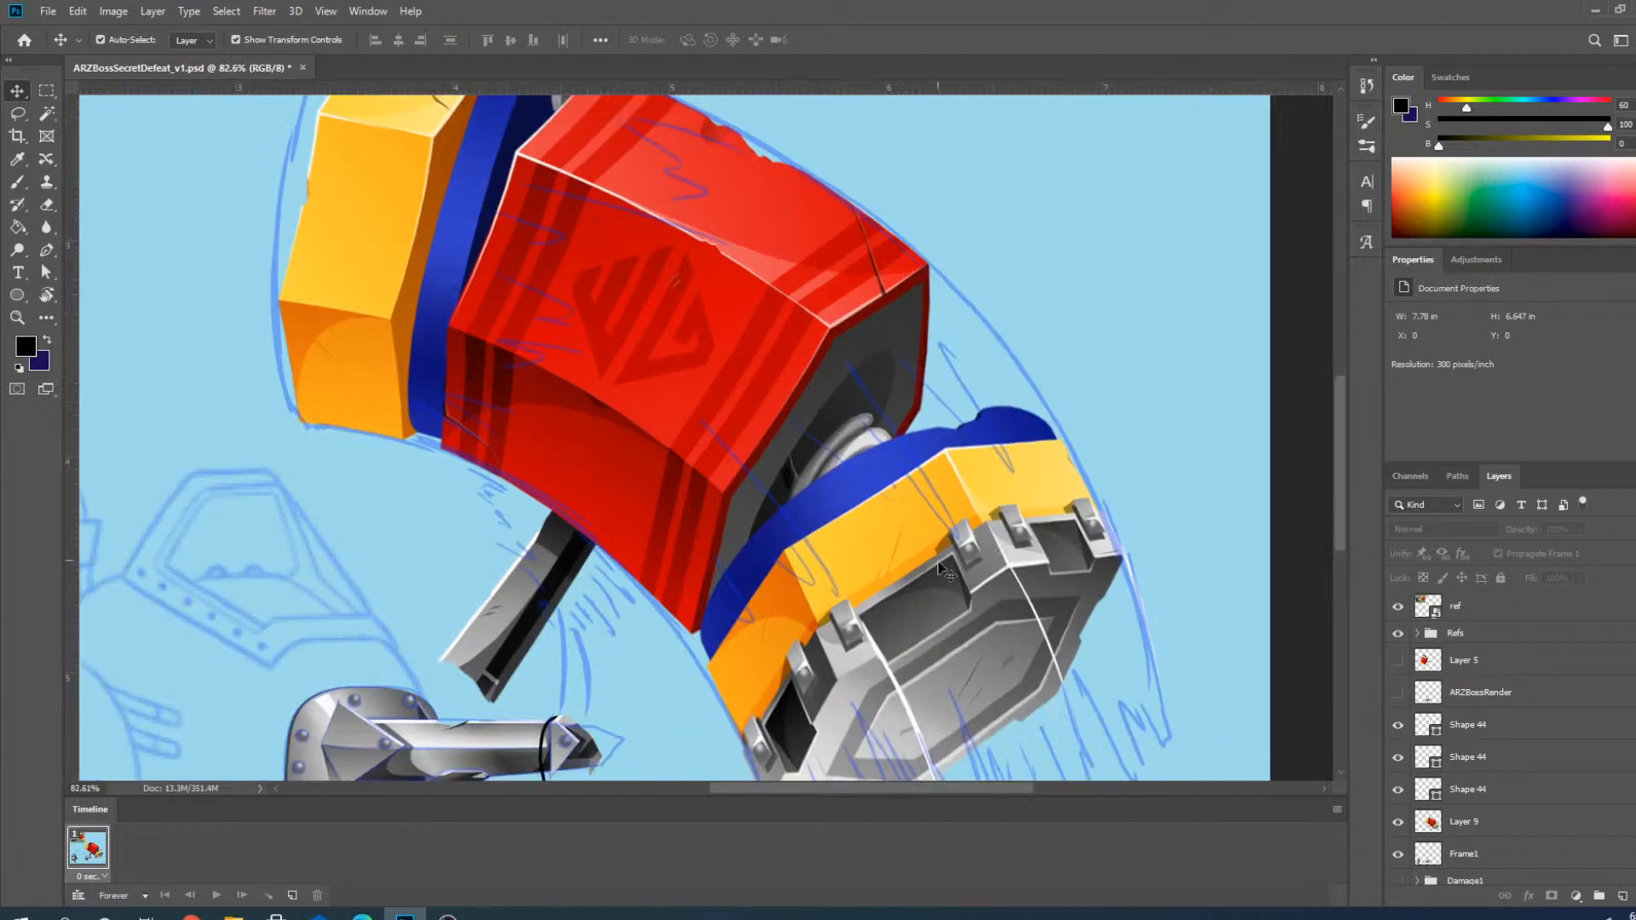
Duplicate the middle streak on the cap's face and place the copy over the near edge of the red block's end.
{"action": "scroll", "coordinate": [1006, 605], "scroll_direction": "up", "scroll_amount": 2}
{"action": "left_click", "coordinate": [1067, 644]}
{"action": "left_click", "coordinate": [1068, 643]}
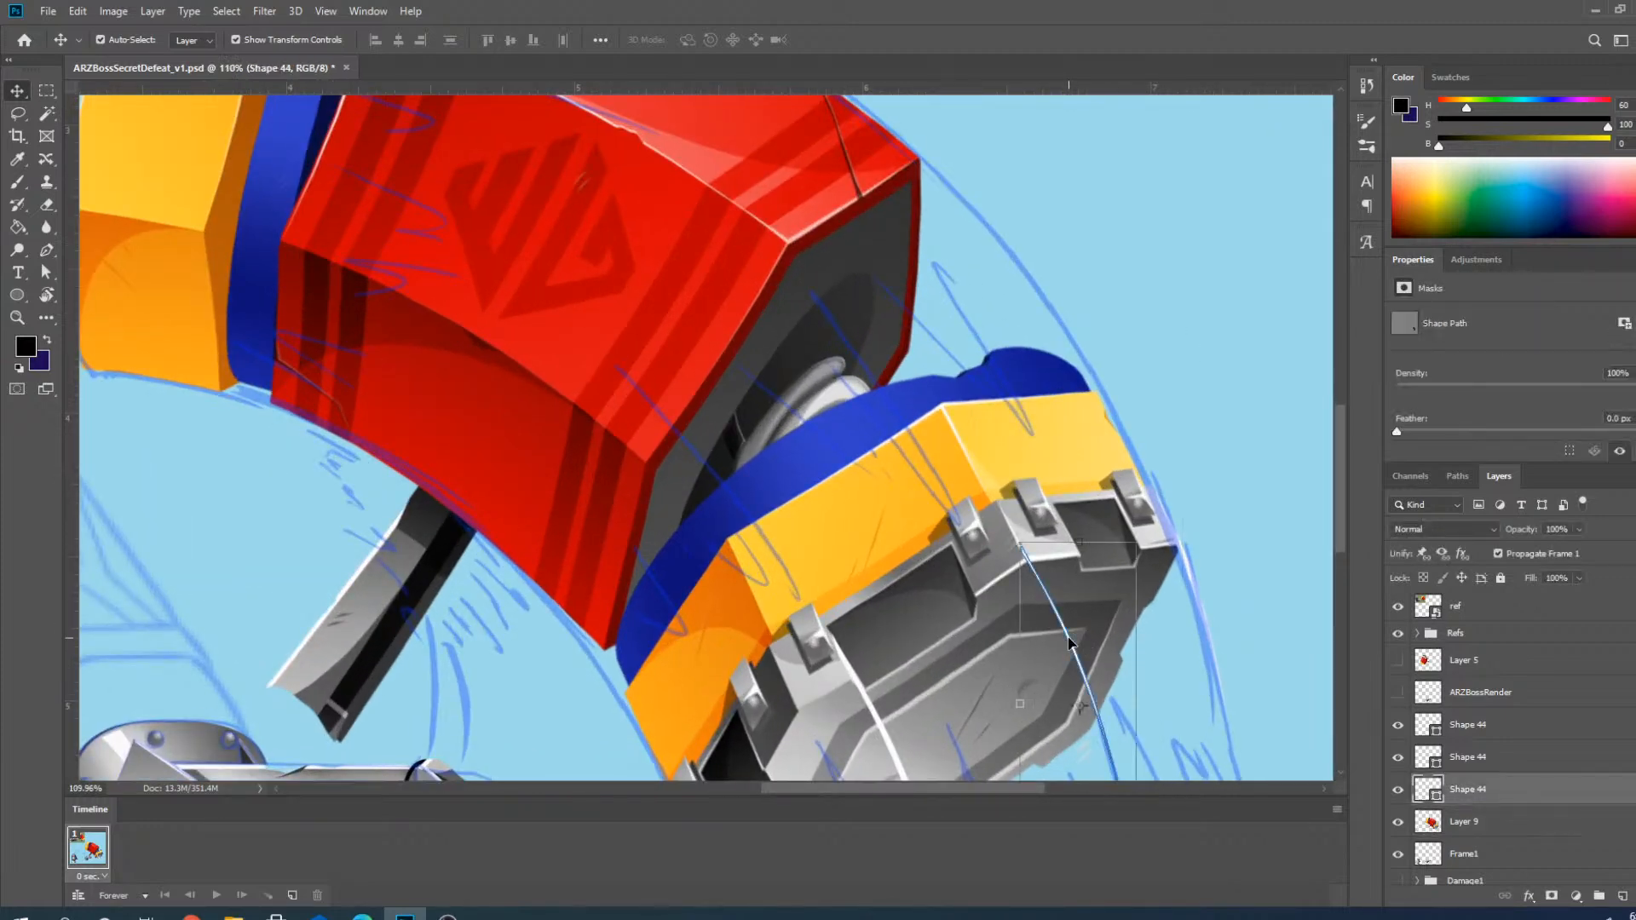
{"action": "left_click_drag", "start_coordinate": [1070, 644], "coordinate": [701, 380]}
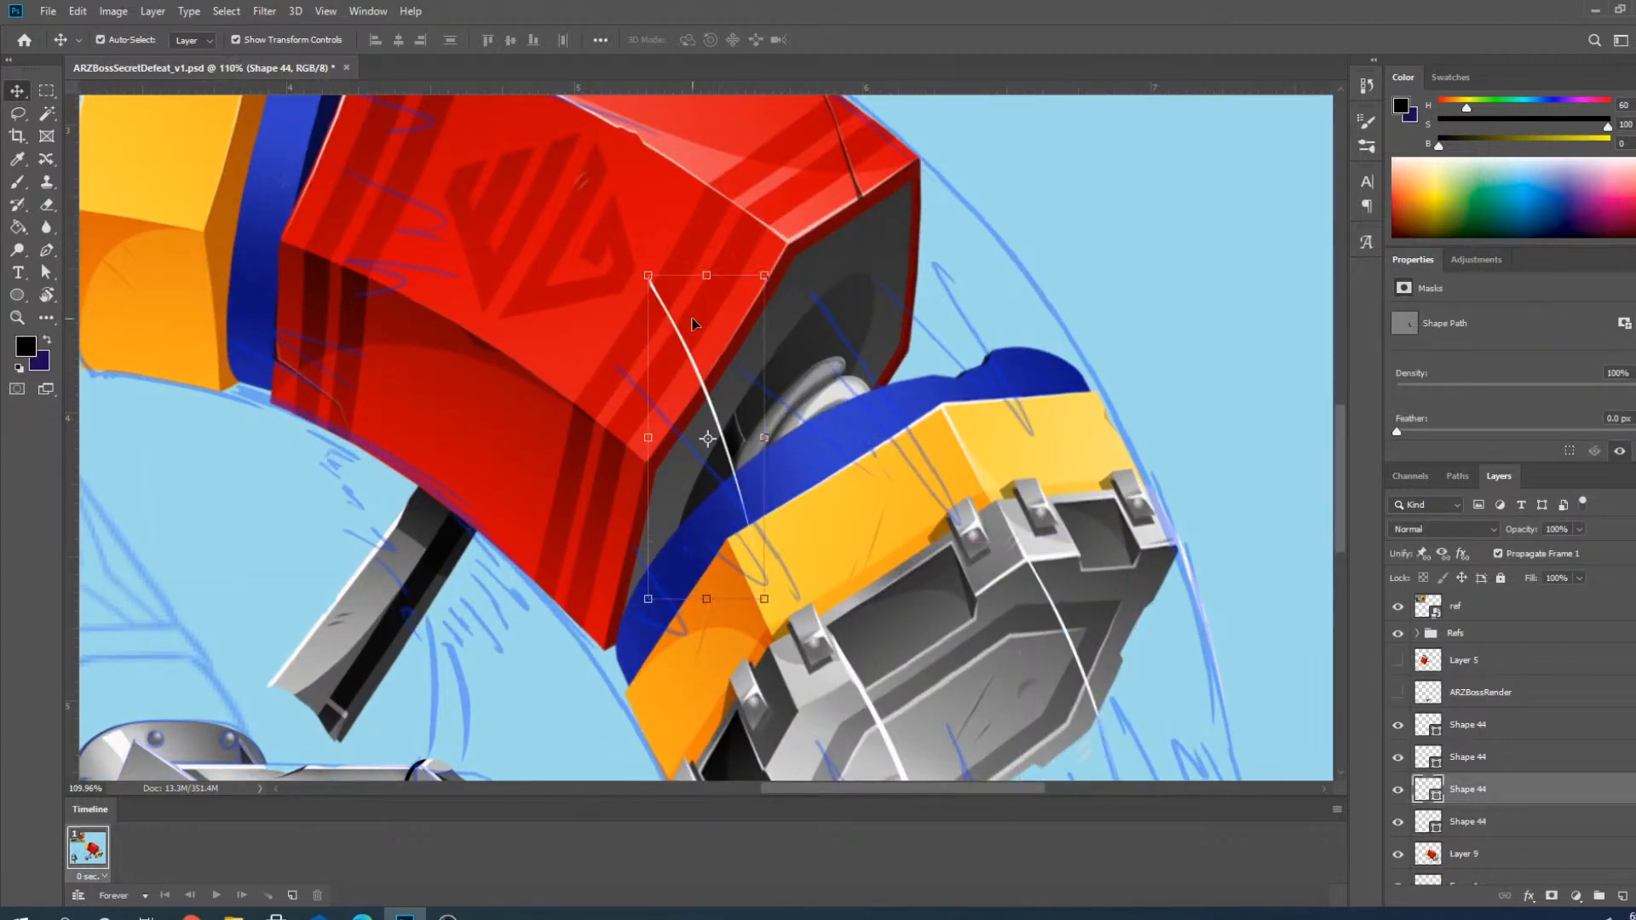
Rotate the copied streak about 19° counterclockwise and move its upper tip to the red block's upper front corner.
{"action": "scroll", "coordinate": [701, 380], "scroll_direction": "up", "scroll_amount": 3}
{"action": "left_click_drag", "start_coordinate": [829, 245], "coordinate": [735, 223]}
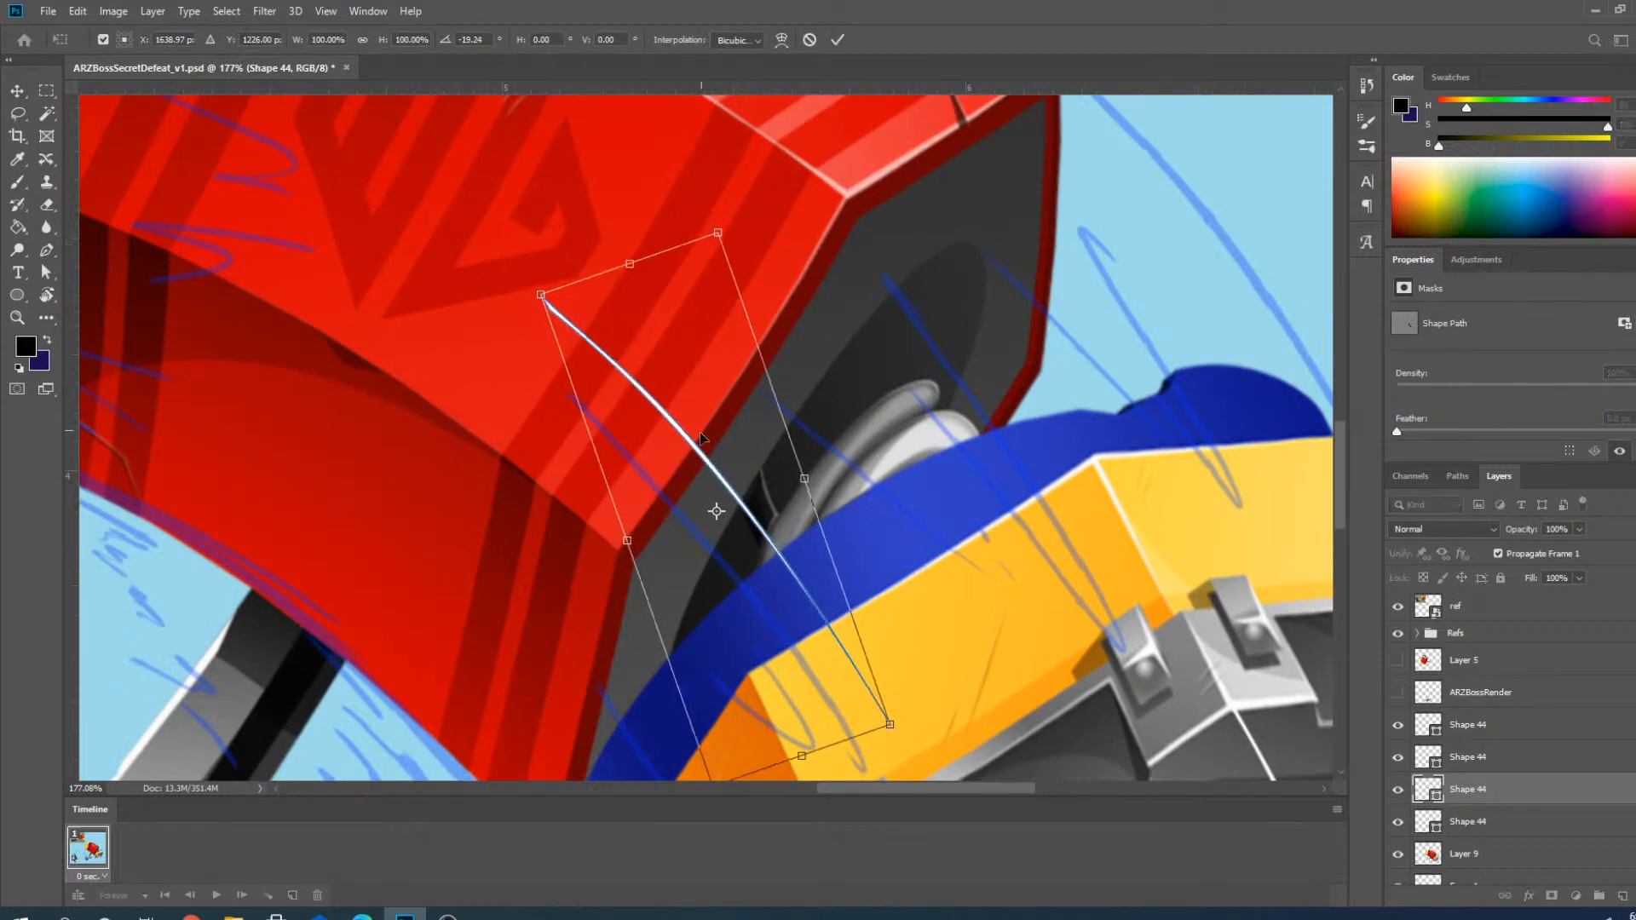
{"action": "left_click_drag", "start_coordinate": [692, 451], "coordinate": [974, 324]}
{"action": "scroll", "coordinate": [941, 525], "scroll_direction": "down", "scroll_amount": 3}
{"action": "scroll", "coordinate": [971, 443], "scroll_direction": "up", "scroll_amount": 3}
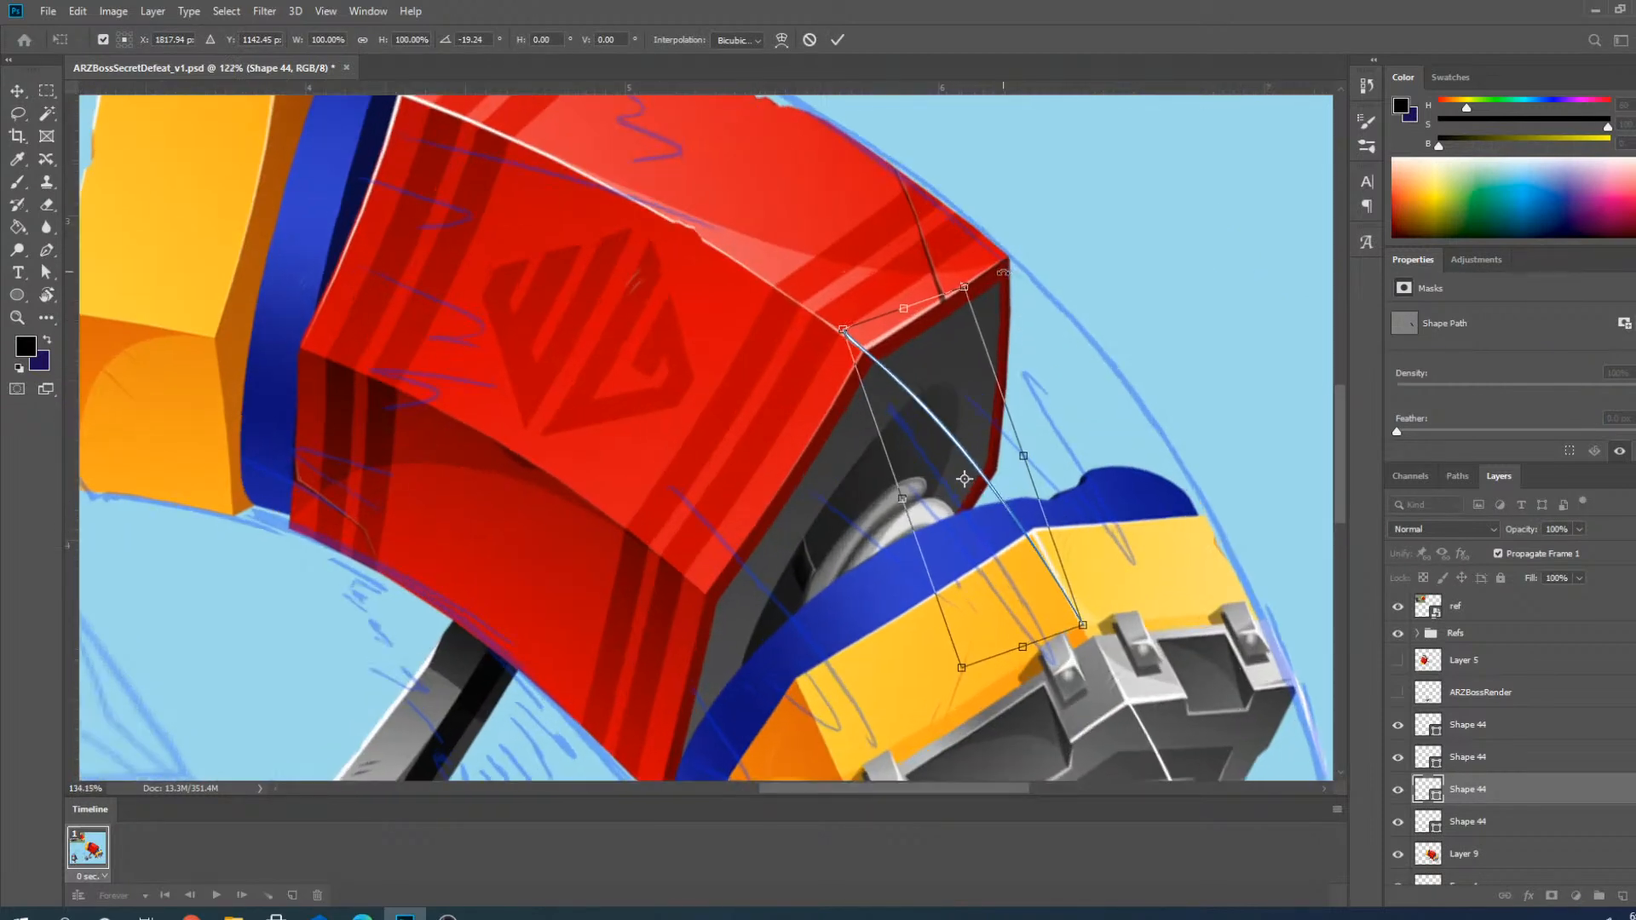
Fine-tune the copied streak's rotation to -21.34°, nudge it onto the red block's corner and apply the transform.
{"action": "left_click_drag", "start_coordinate": [967, 281], "coordinate": [960, 282]}
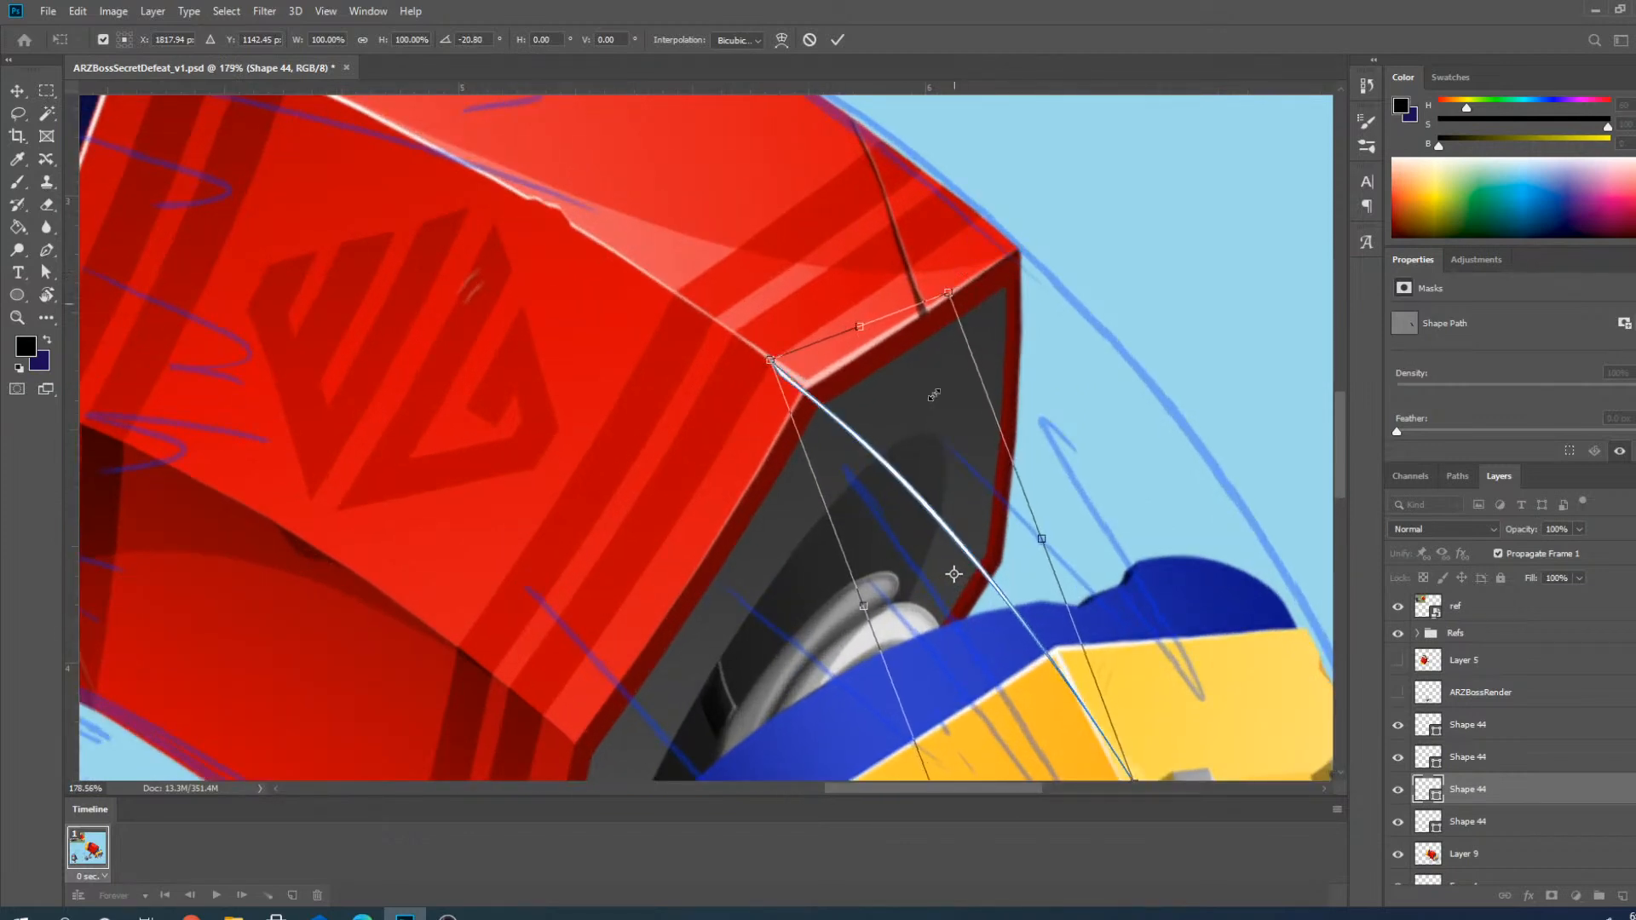
{"action": "scroll", "coordinate": [882, 481], "scroll_direction": "up", "scroll_amount": 1}
{"action": "left_click_drag", "start_coordinate": [899, 466], "coordinate": [909, 462]}
{"action": "scroll", "coordinate": [972, 241], "scroll_direction": "up", "scroll_amount": 2}
{"action": "left_click_drag", "start_coordinate": [995, 190], "coordinate": [990, 190]}
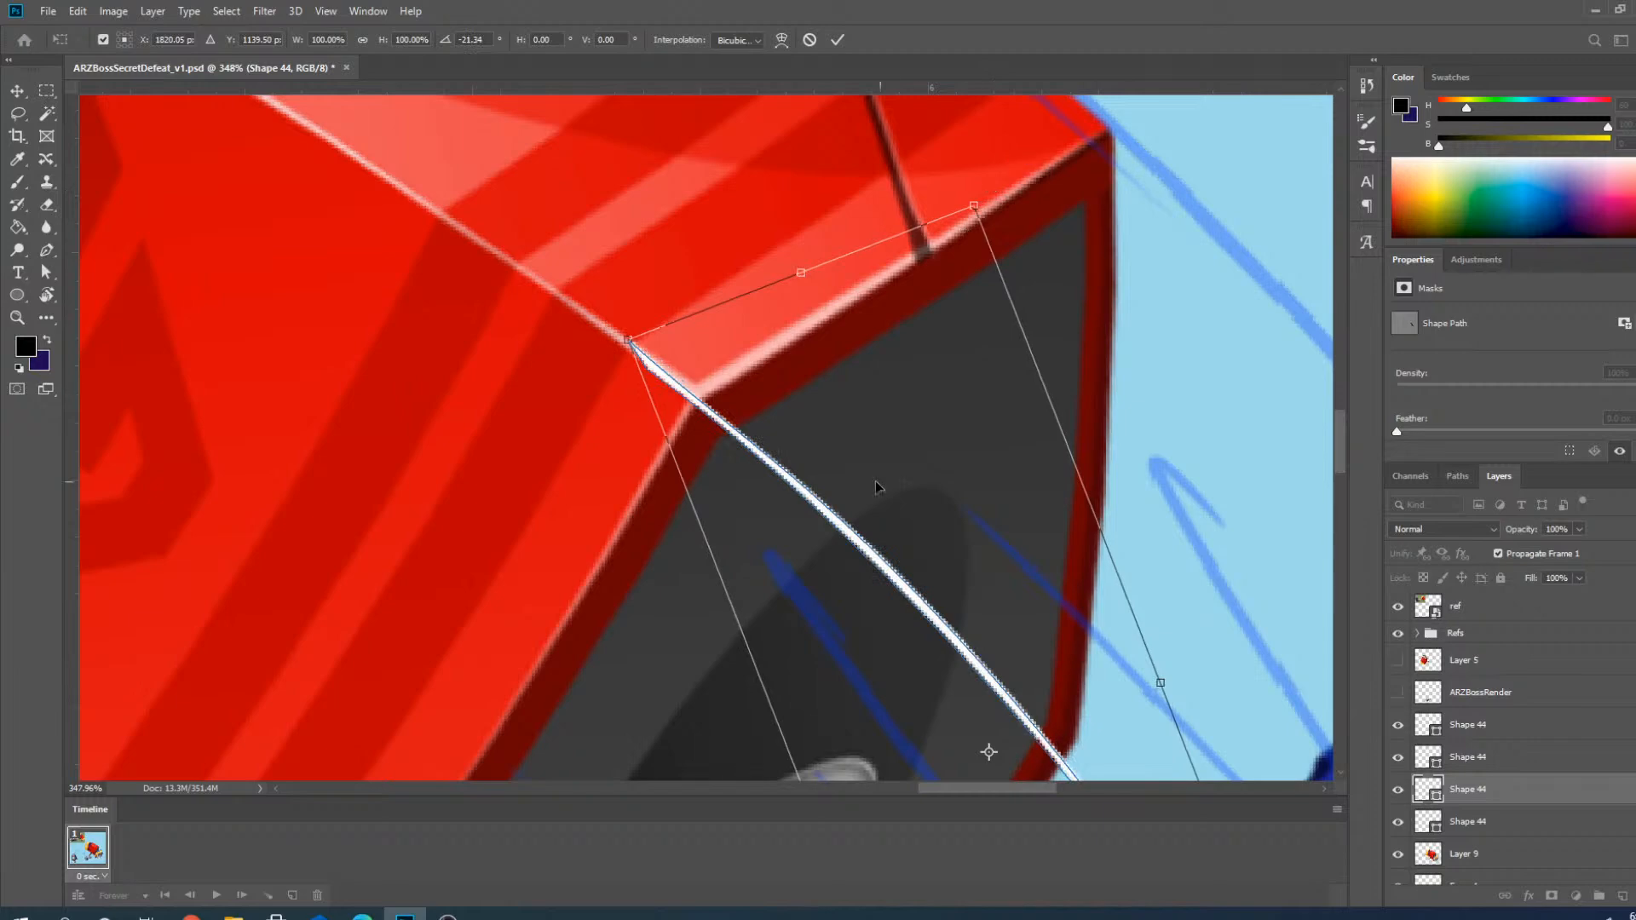
{"action": "left_click_drag", "start_coordinate": [835, 522], "coordinate": [849, 523]}
{"action": "scroll", "coordinate": [805, 436], "scroll_direction": "down", "scroll_amount": 4}
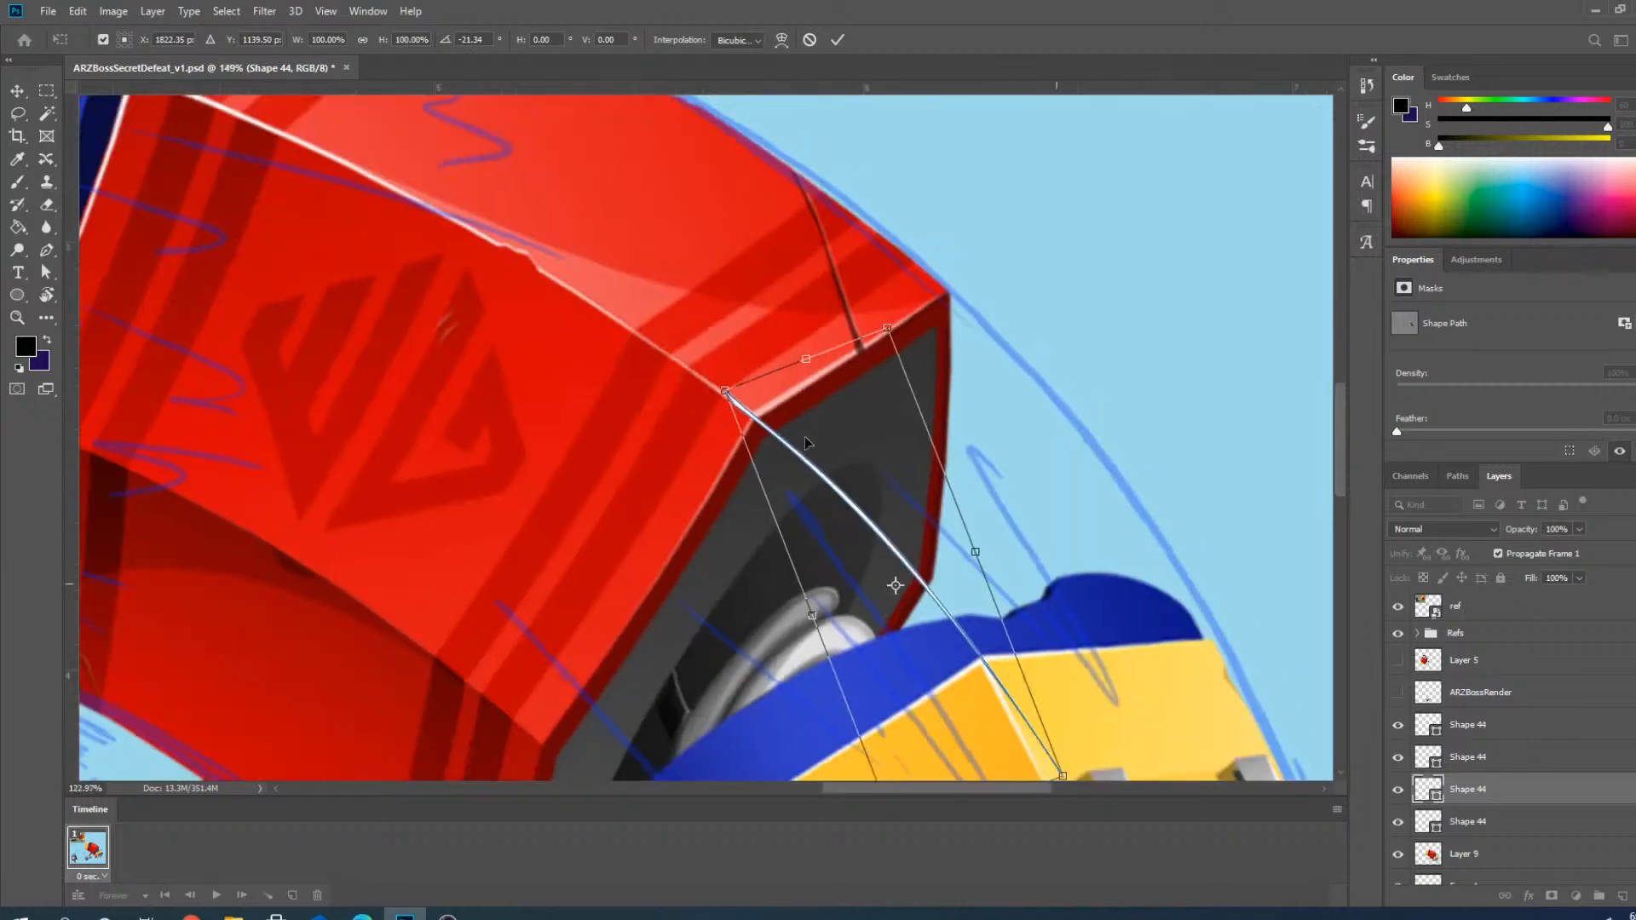
{"action": "scroll", "coordinate": [887, 617], "scroll_direction": "up", "scroll_amount": 2}
{"action": "scroll", "coordinate": [852, 482], "scroll_direction": "down", "scroll_amount": 3}
{"action": "scroll", "coordinate": [905, 548], "scroll_direction": "up", "scroll_amount": 2}
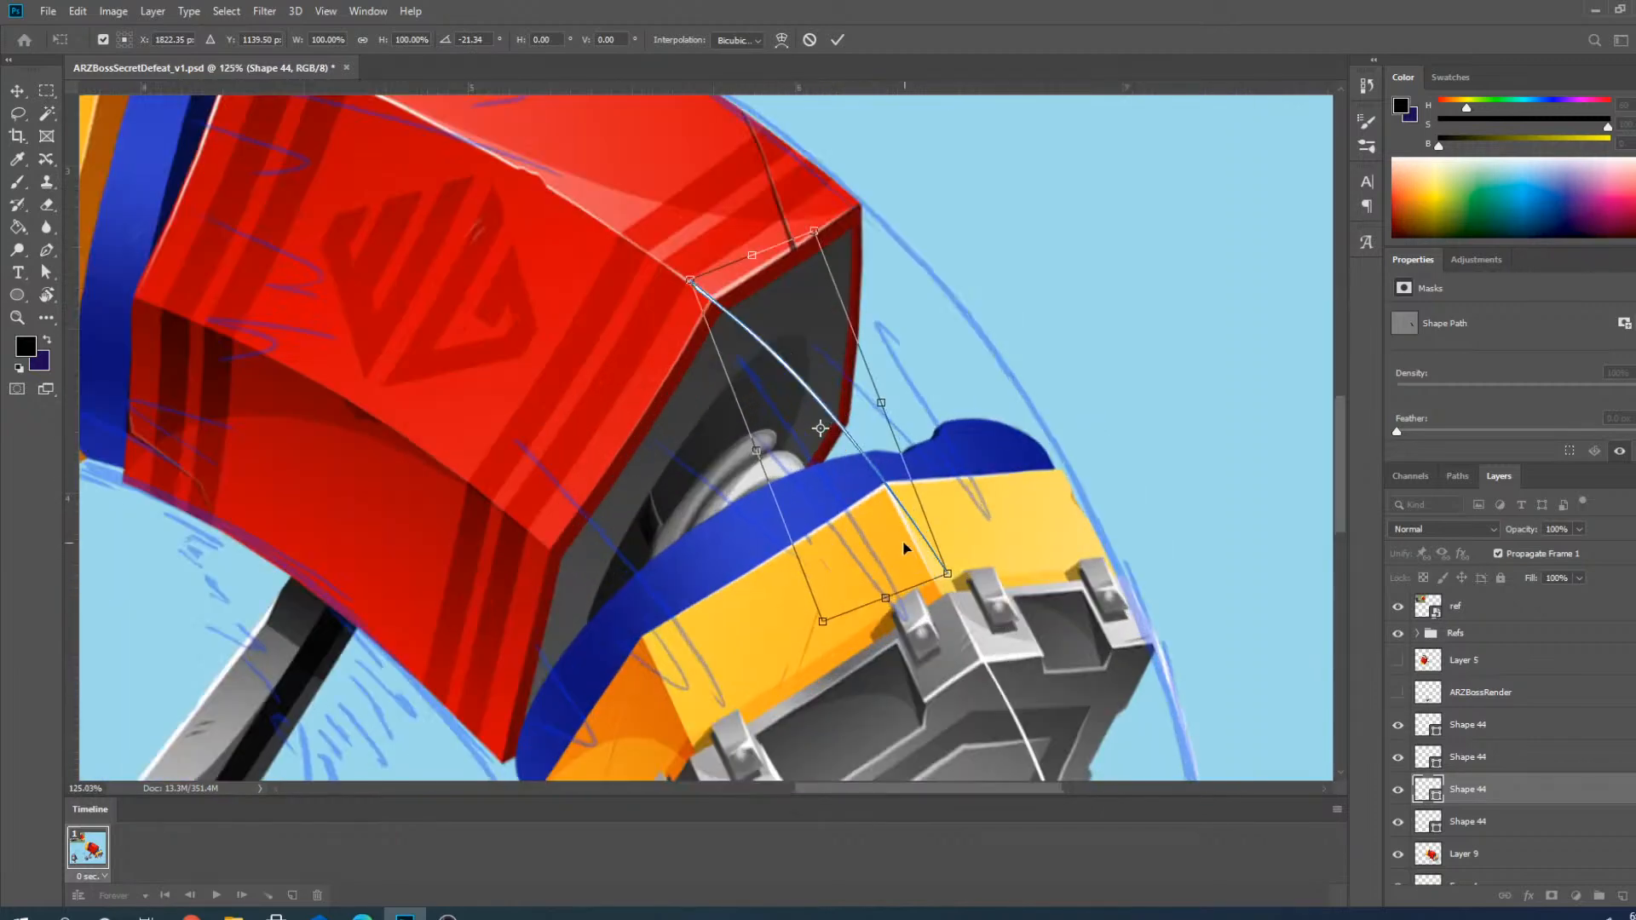
{"action": "left_click", "coordinate": [838, 39]}
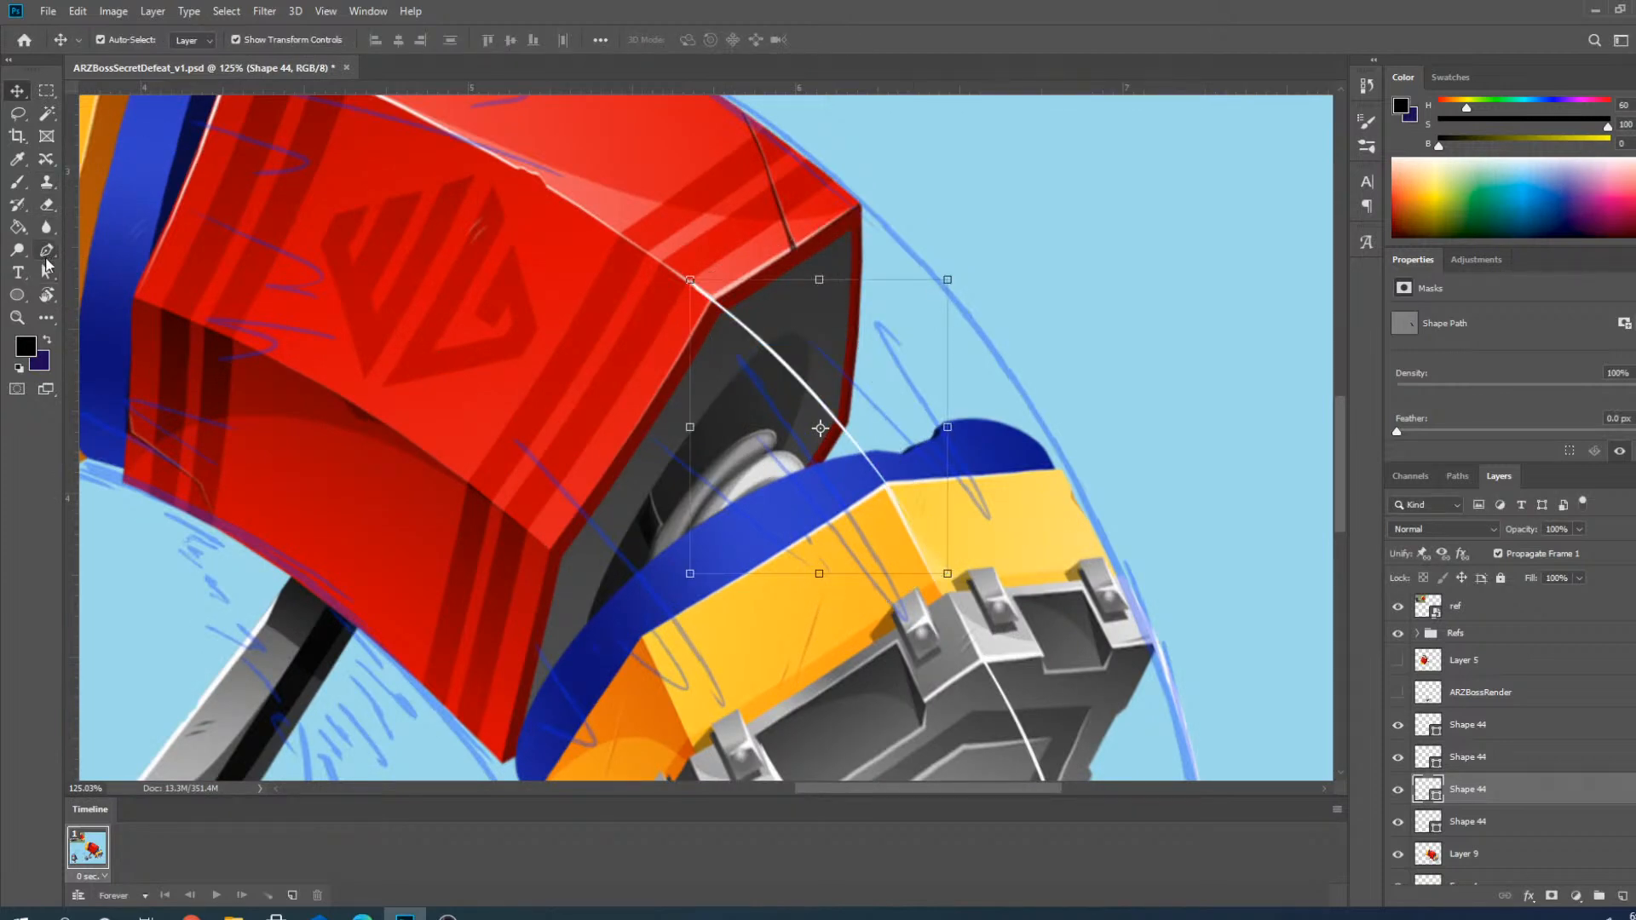
Move the new streak's lower tip to just above the cap's bolt bracket with the Pen tool and adjust its handles into a thin curve.
{"action": "left_click", "coordinate": [46, 249]}
{"action": "scroll", "coordinate": [828, 533], "scroll_direction": "up", "scroll_amount": 3}
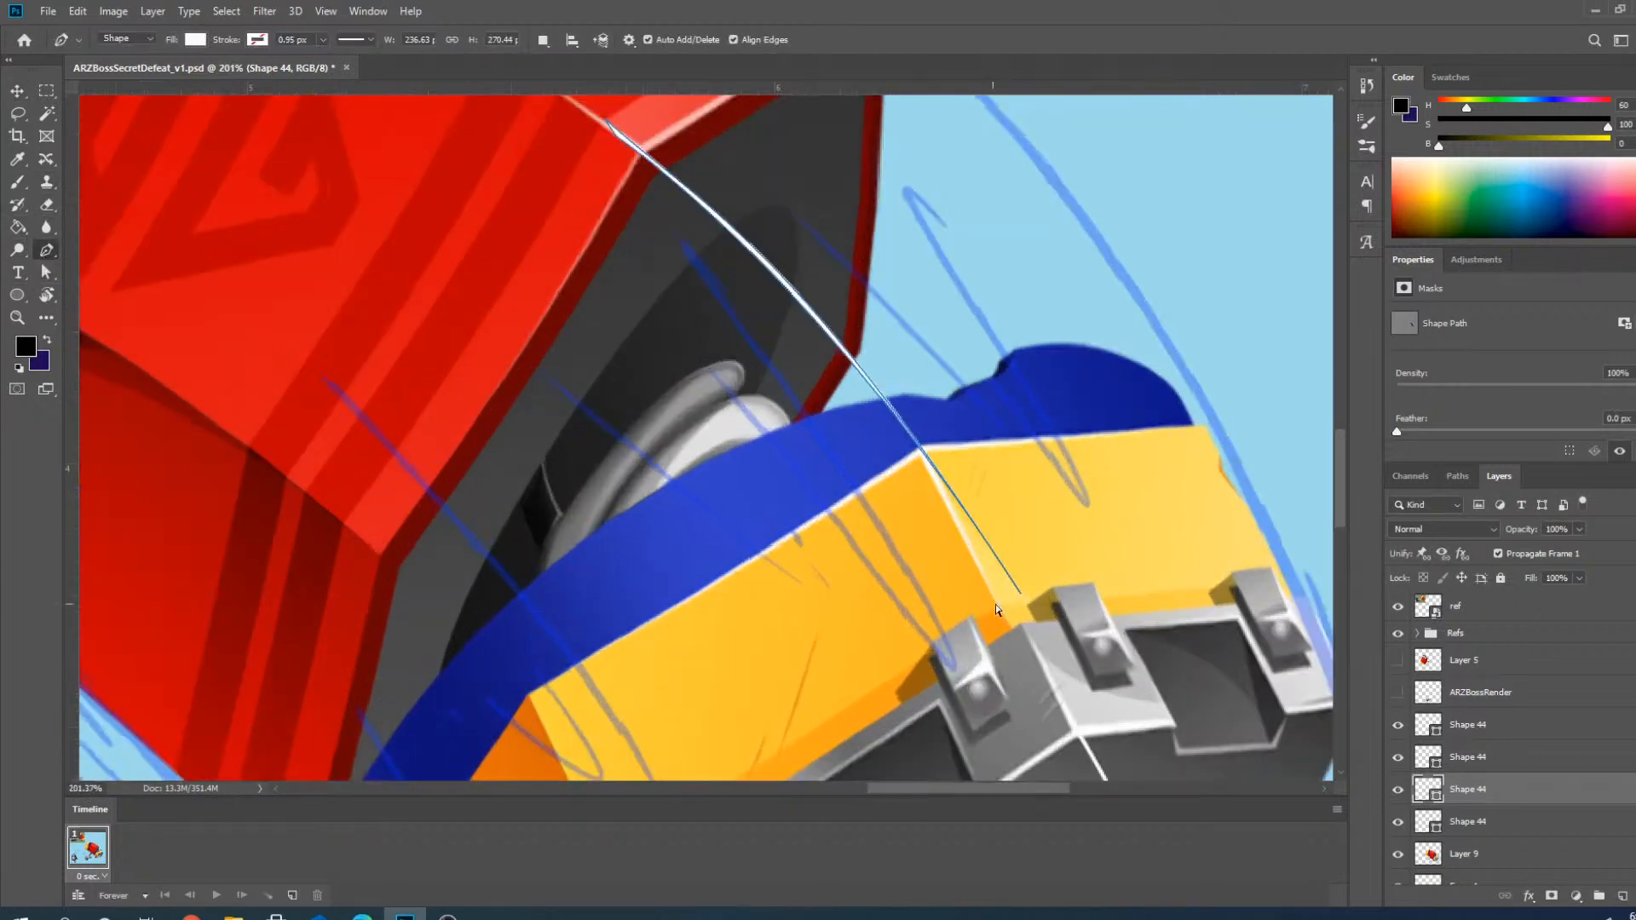
{"action": "left_click_drag", "start_coordinate": [1021, 594], "coordinate": [940, 619]}
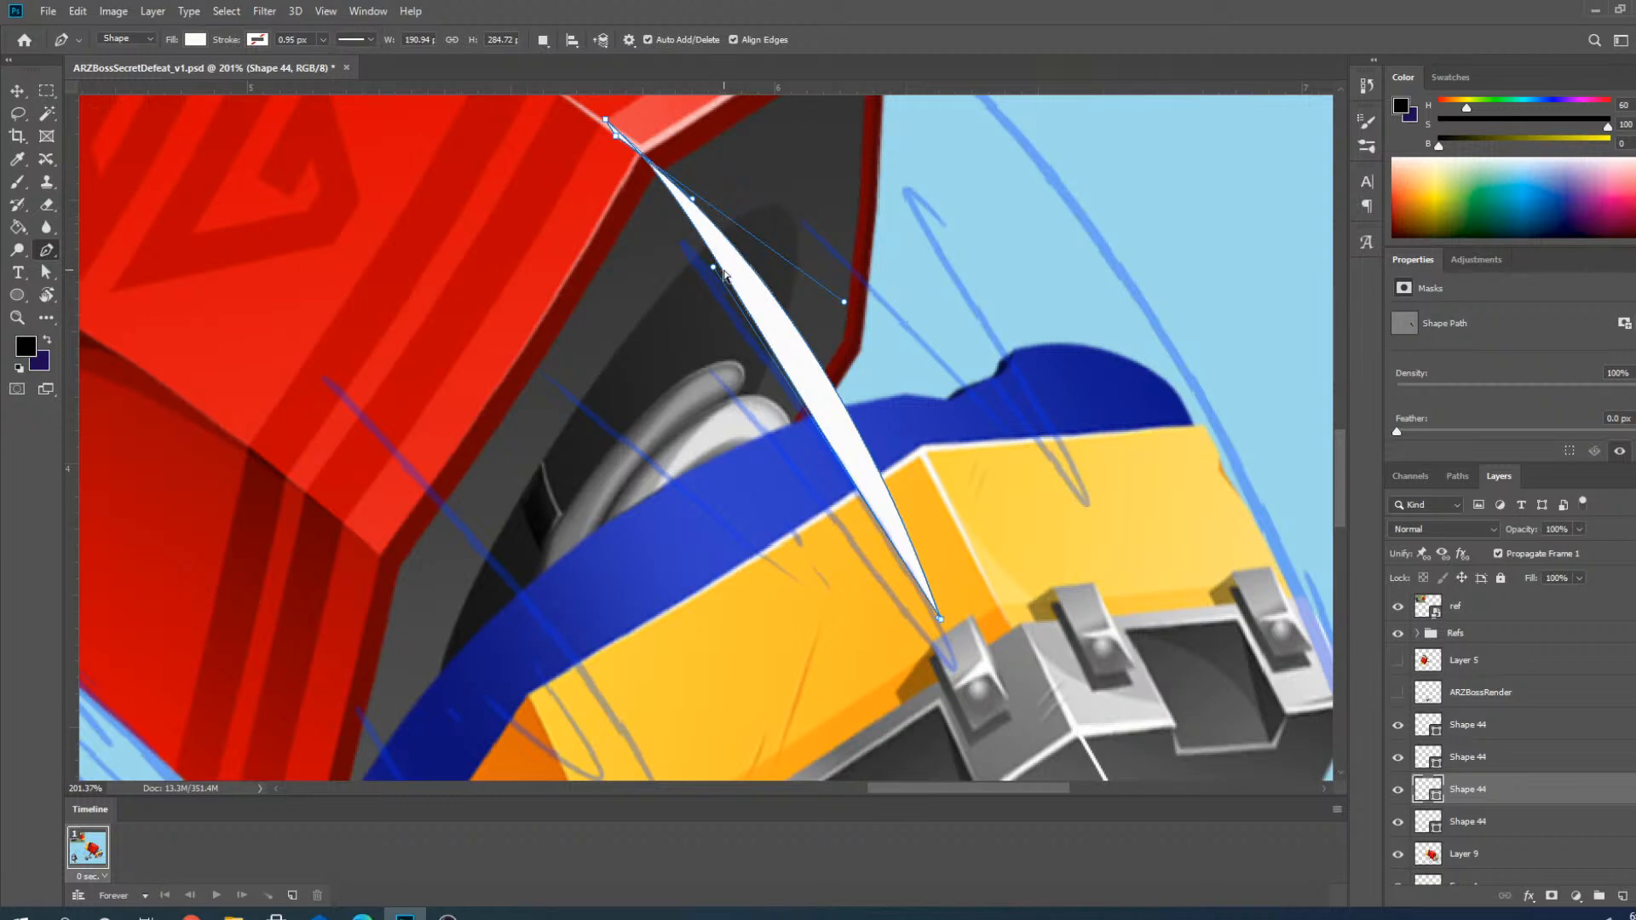
{"action": "left_click_drag", "start_coordinate": [723, 273], "coordinate": [758, 245]}
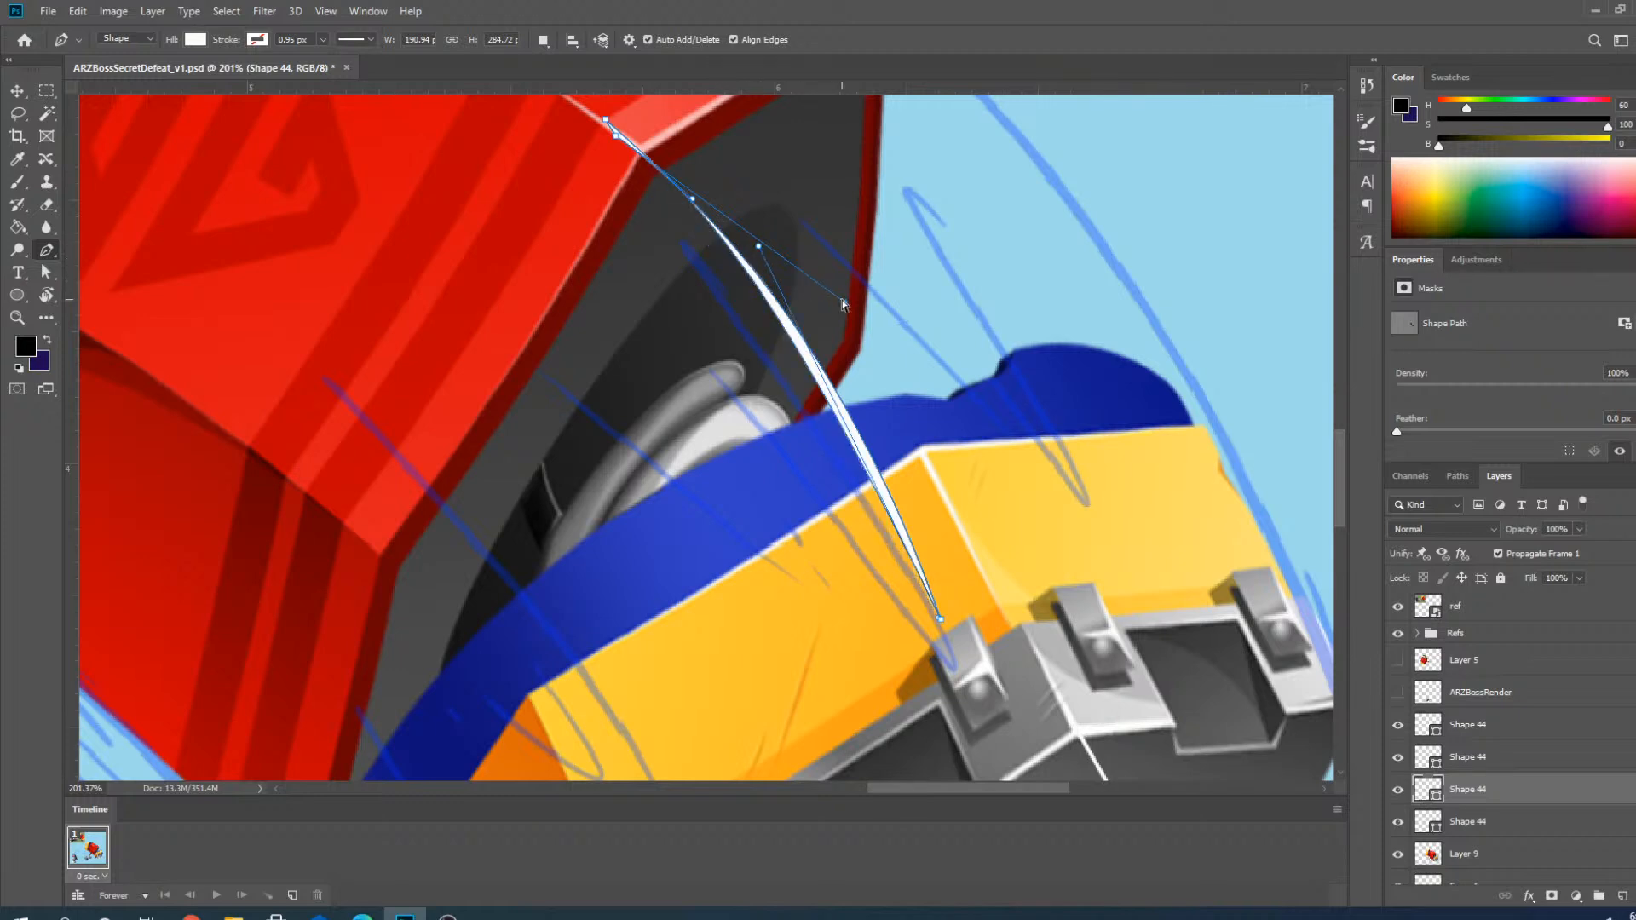
{"action": "mouse_move", "coordinate": [842, 305]}
{"action": "left_mouse_down"}
{"action": "mouse_move", "coordinate": [757, 245]}
{"action": "mouse_move", "coordinate": [796, 283]}
{"action": "left_mouse_up"}
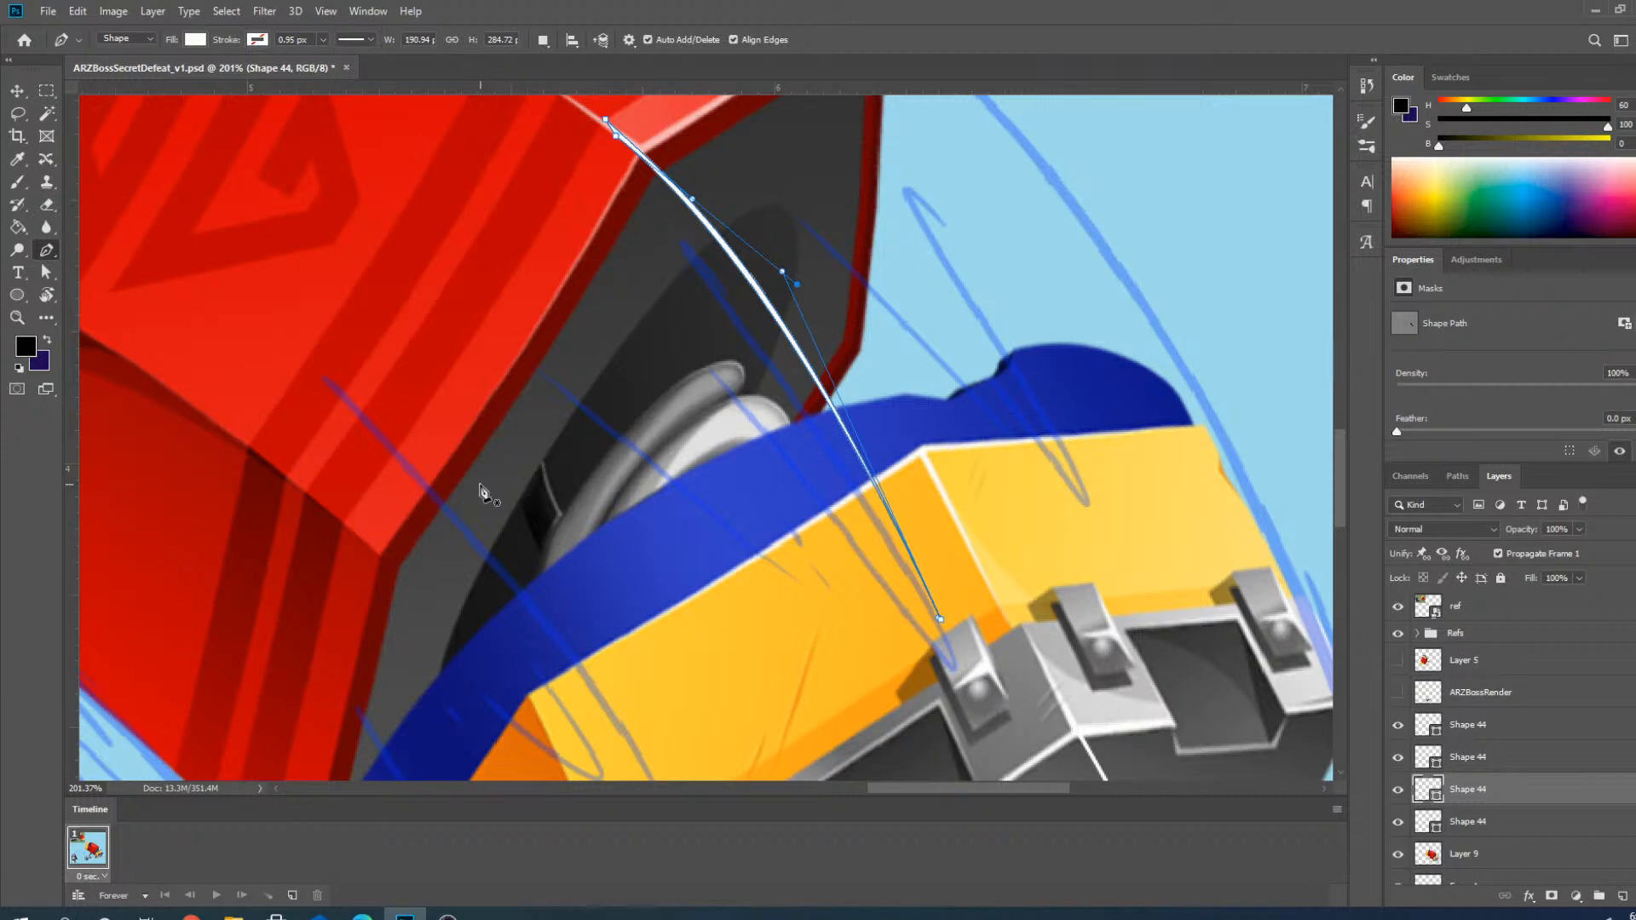
{"action": "scroll", "coordinate": [862, 505], "scroll_direction": "down", "scroll_amount": 3}
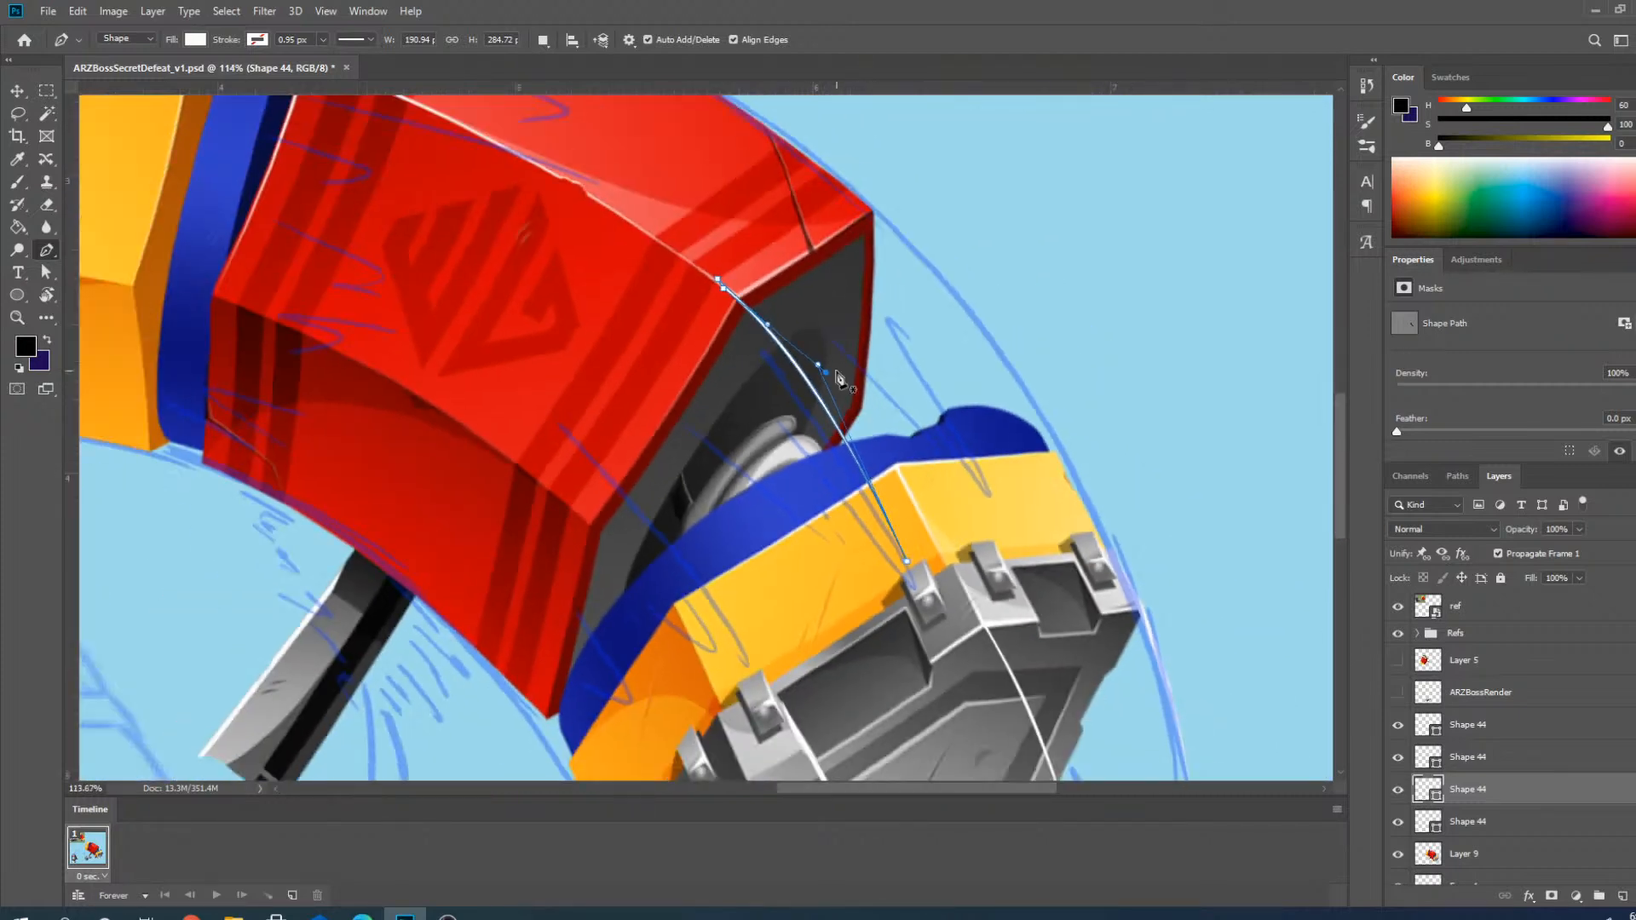
{"action": "scroll", "coordinate": [859, 396], "scroll_direction": "up", "scroll_amount": 4}
{"action": "scroll", "coordinate": [464, 158], "scroll_direction": "down", "scroll_amount": 2}
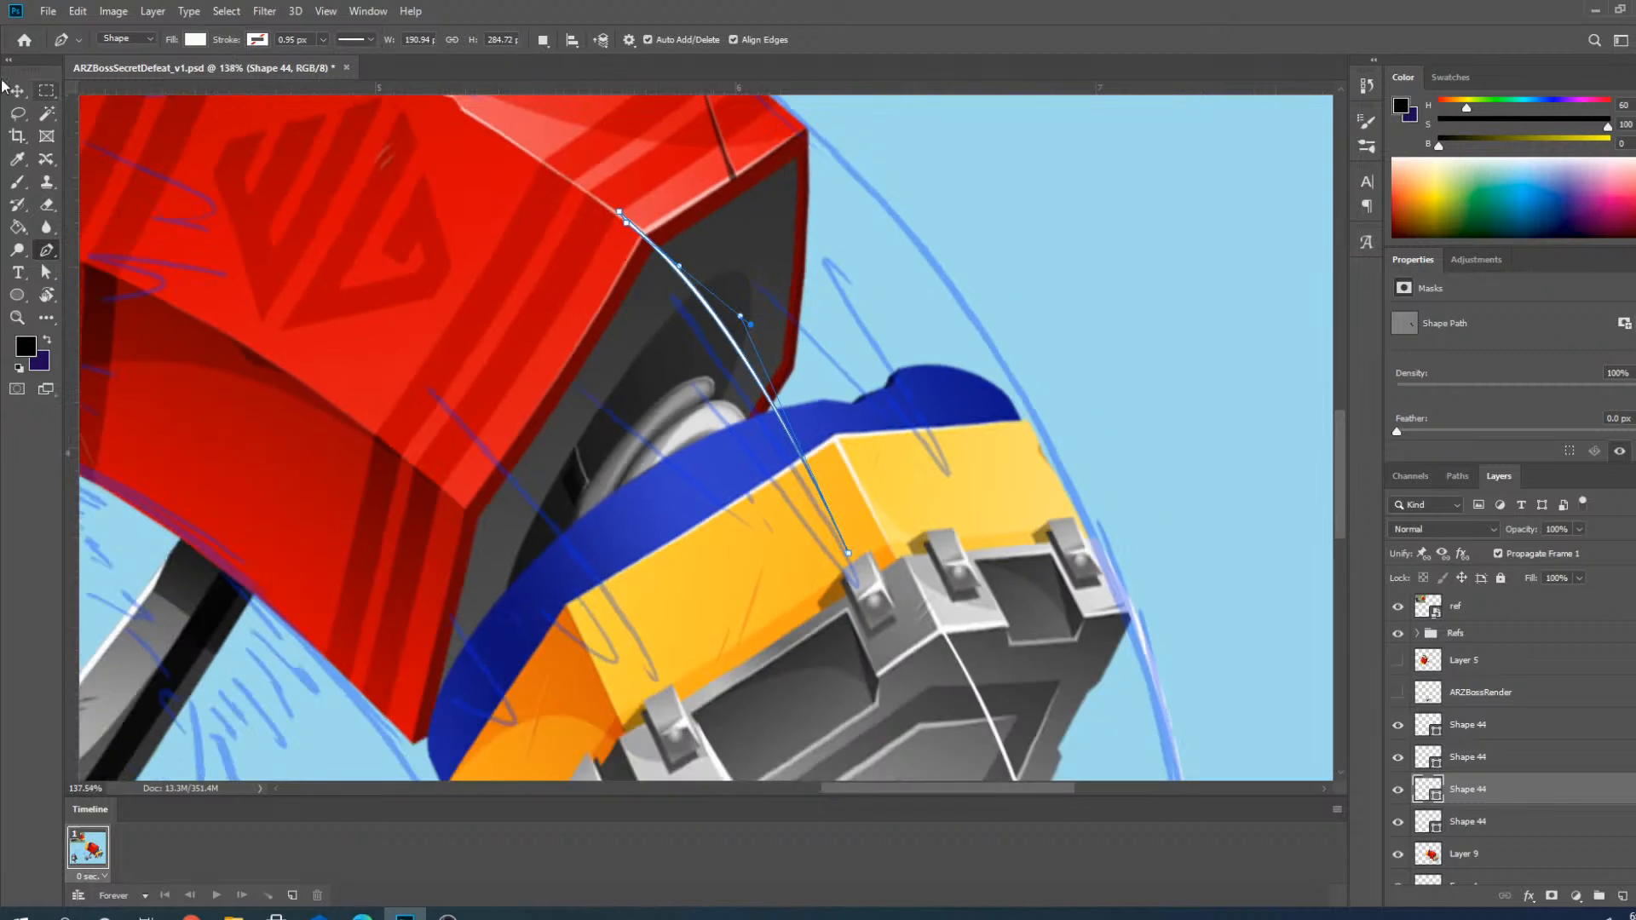
{"action": "left_click", "coordinate": [15, 89]}
{"action": "scroll", "coordinate": [728, 284], "scroll_direction": "up", "scroll_amount": 3}
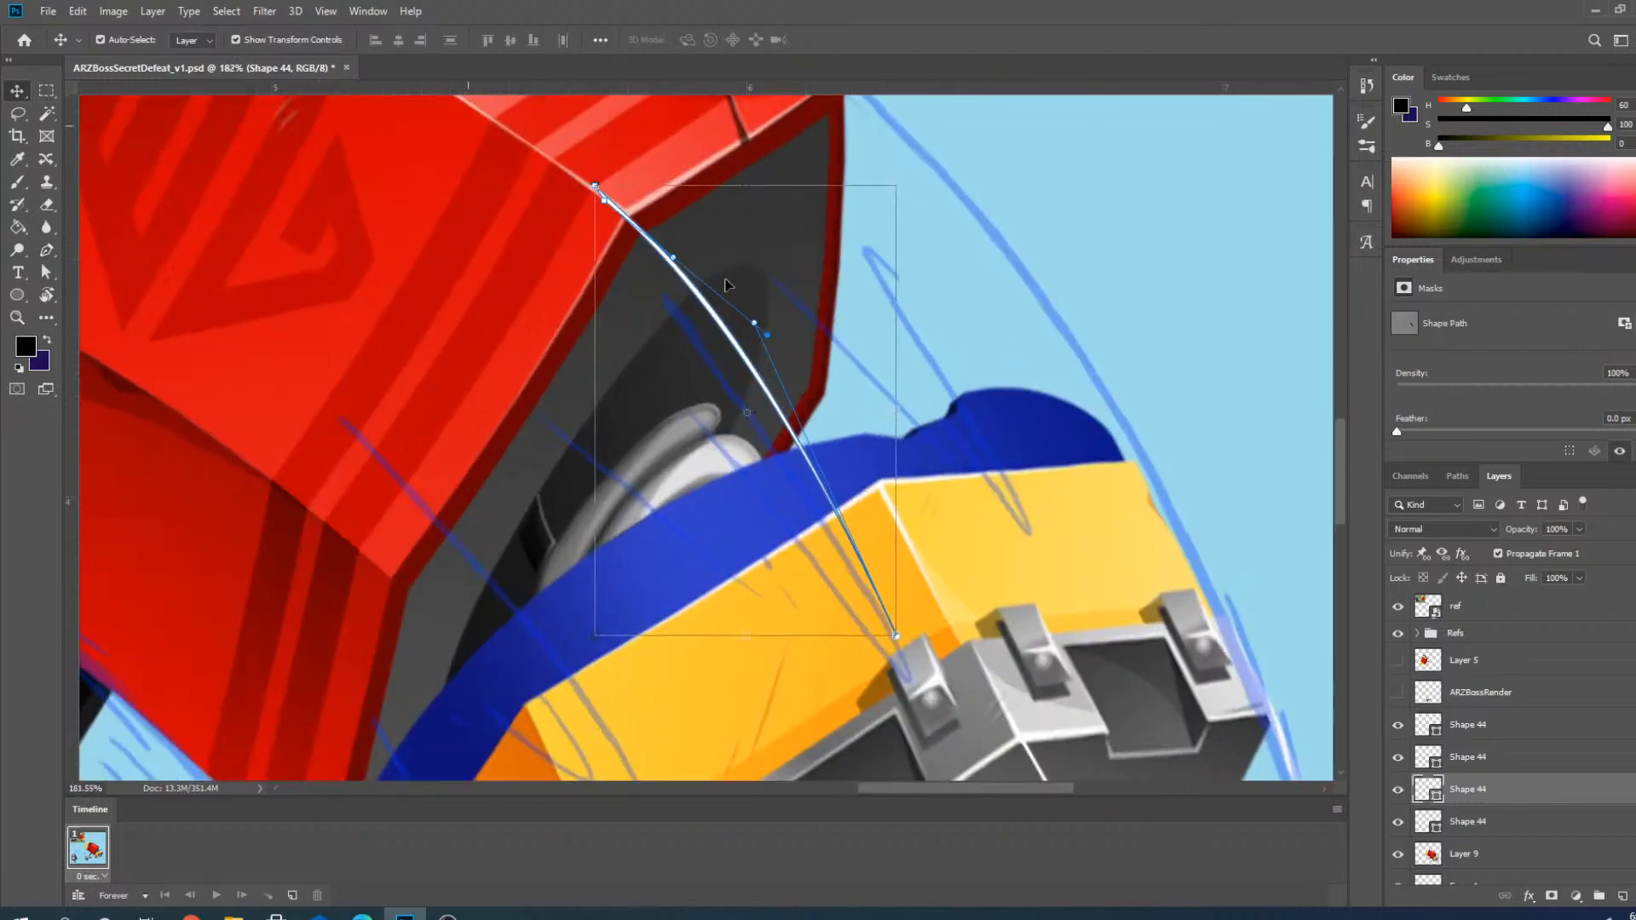
Adjust the upper tip and curve handle of the red block's corner streak with the Pen tool so it continues the block's edge highlight.
{"action": "scroll", "coordinate": [727, 284], "scroll_direction": "up", "scroll_amount": 3}
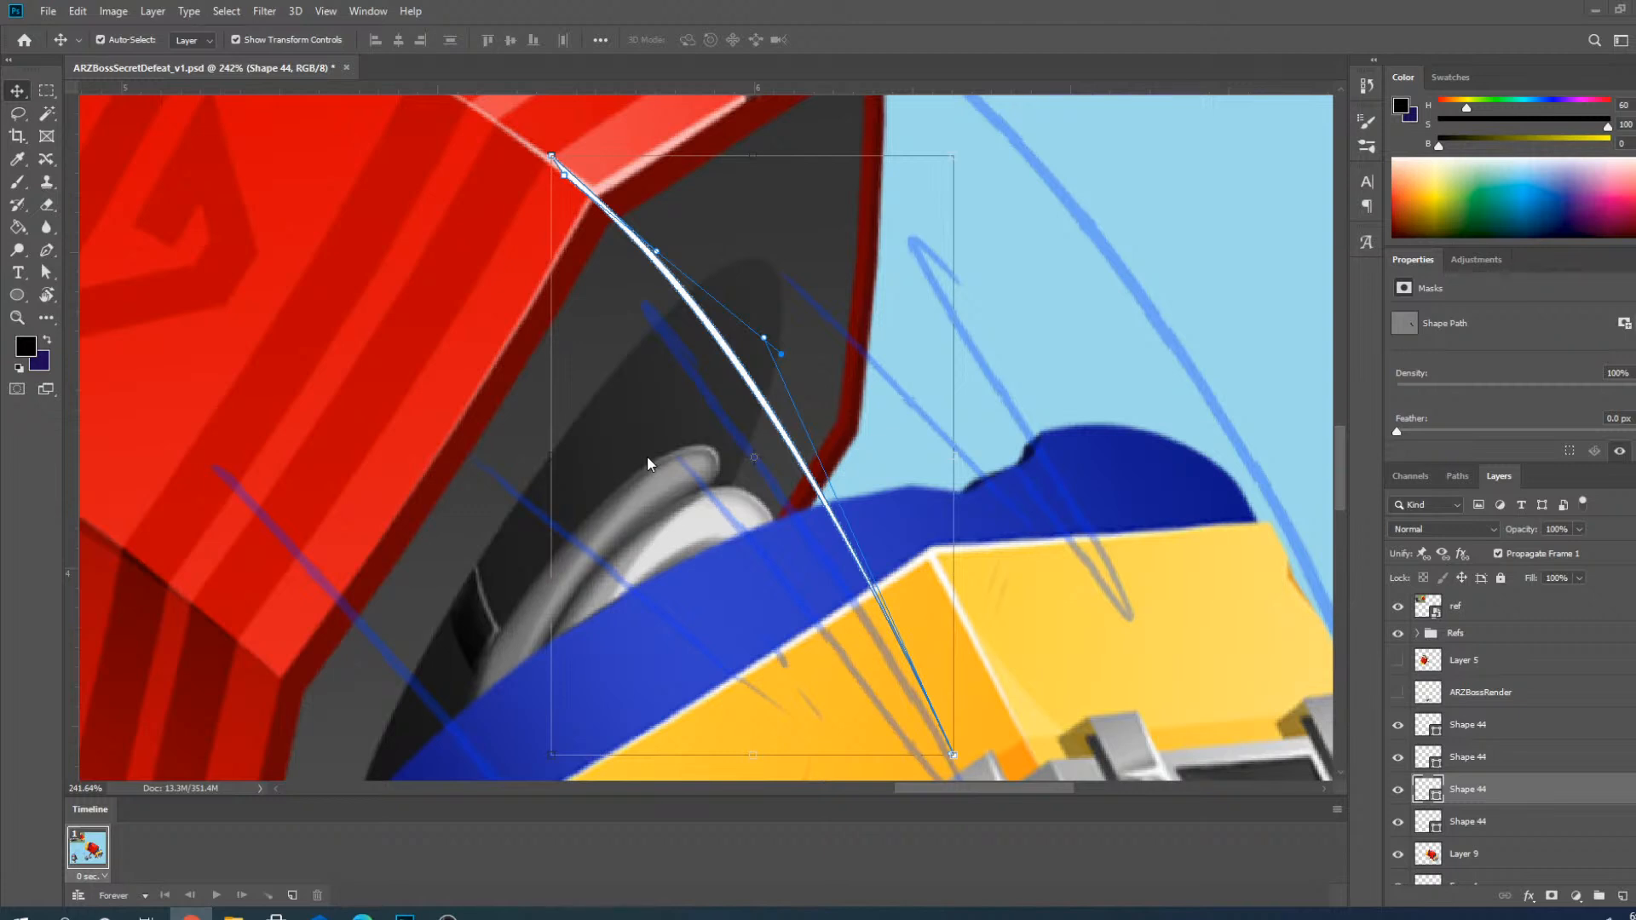
{"action": "scroll", "coordinate": [648, 499], "scroll_direction": "down", "scroll_amount": 5}
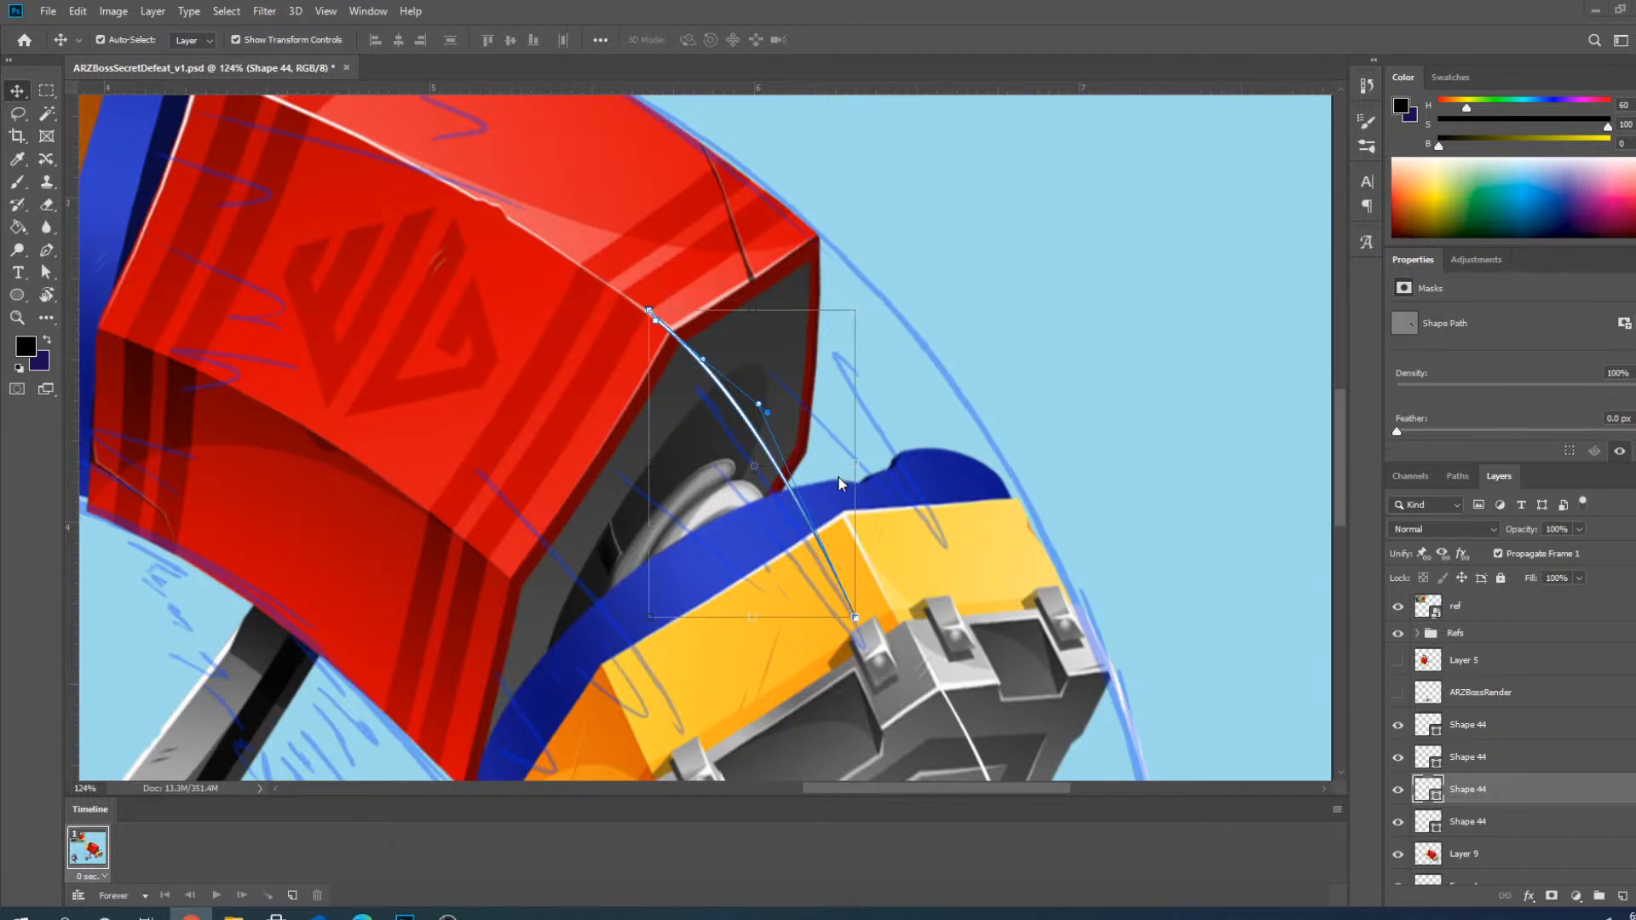
{"action": "scroll", "coordinate": [750, 396], "scroll_direction": "up", "scroll_amount": 3}
{"action": "scroll", "coordinate": [496, 227], "scroll_direction": "up", "scroll_amount": 2}
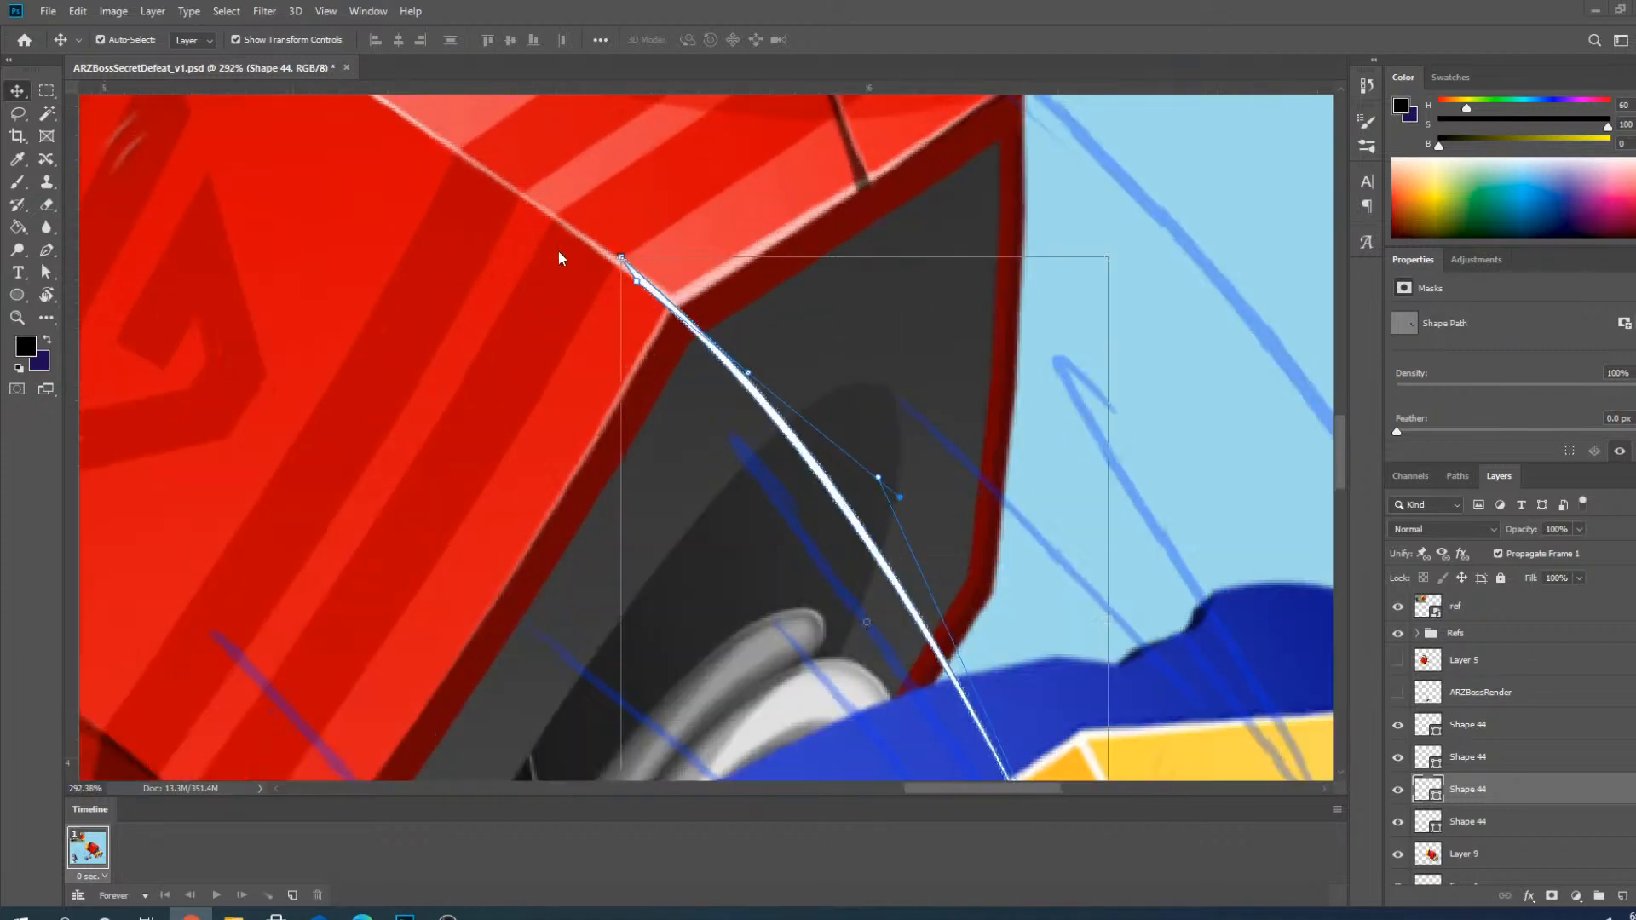
{"action": "scroll", "coordinate": [881, 473], "scroll_direction": "up", "scroll_amount": 1}
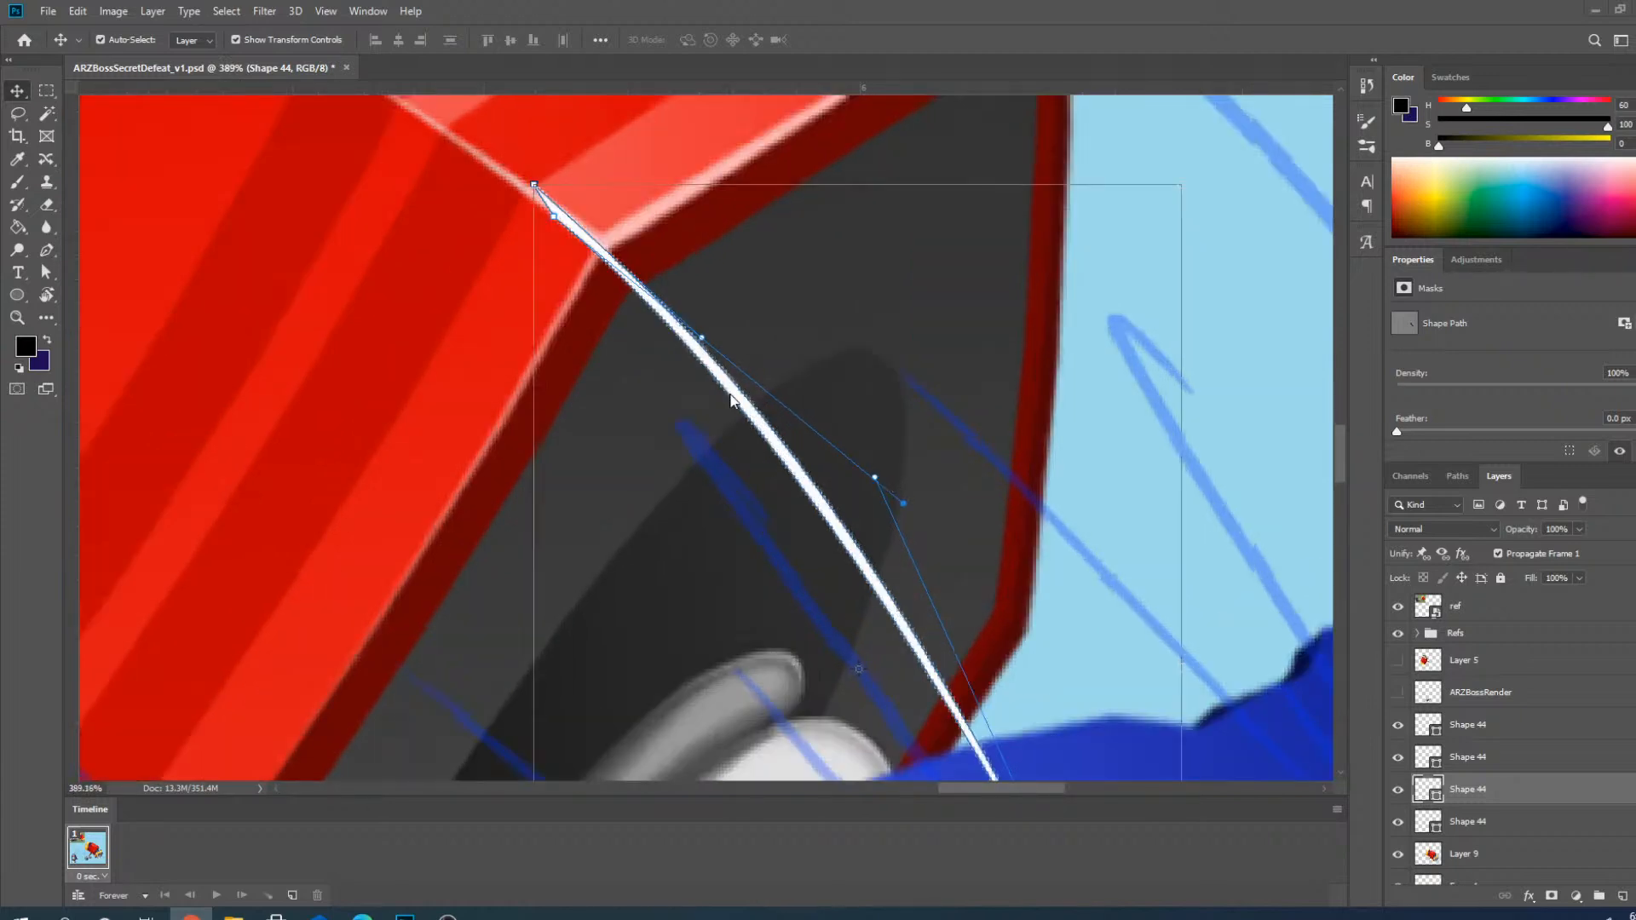
{"action": "left_click", "coordinate": [706, 341]}
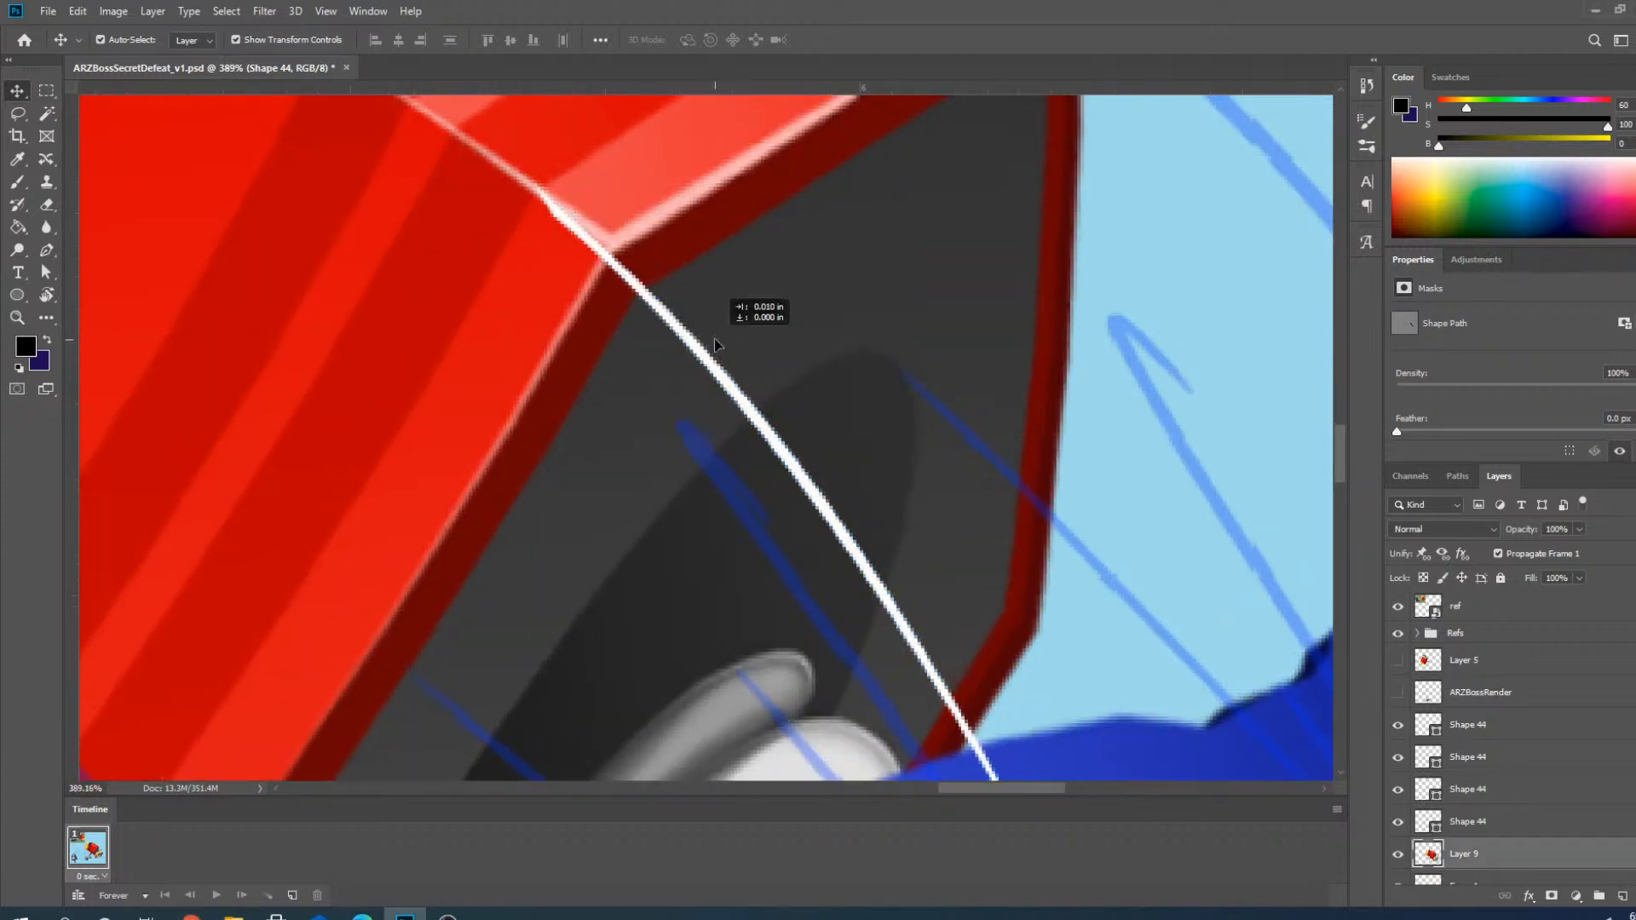
{"action": "left_click", "coordinate": [730, 401]}
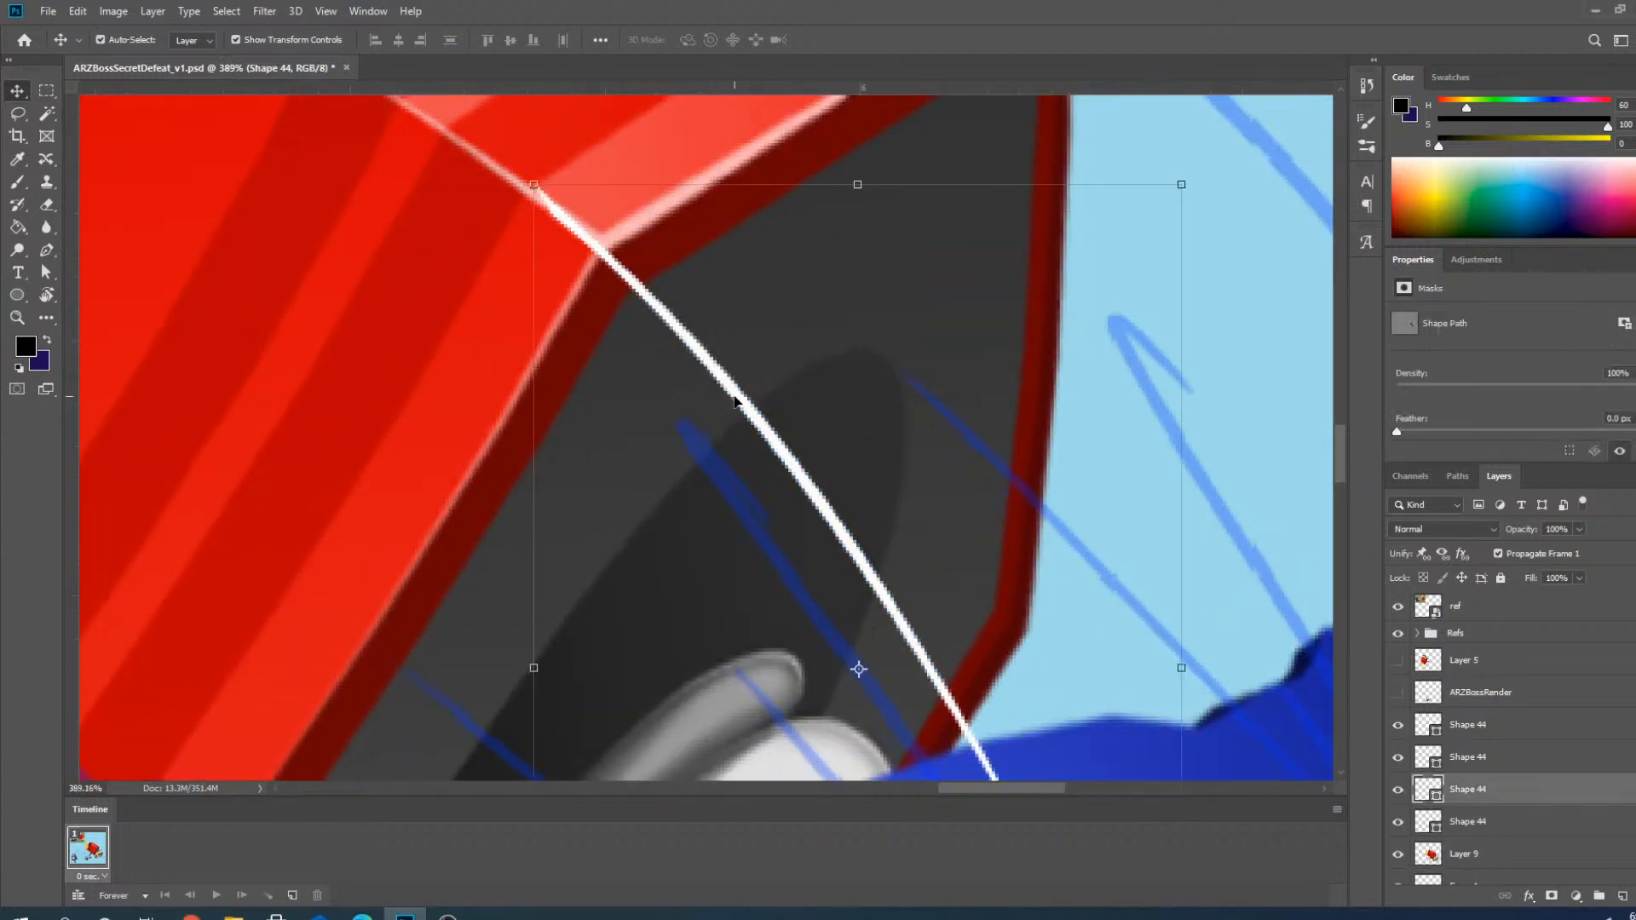
{"action": "key", "text": "p"}
{"action": "scroll", "coordinate": [474, 220], "scroll_direction": "down", "scroll_amount": 3}
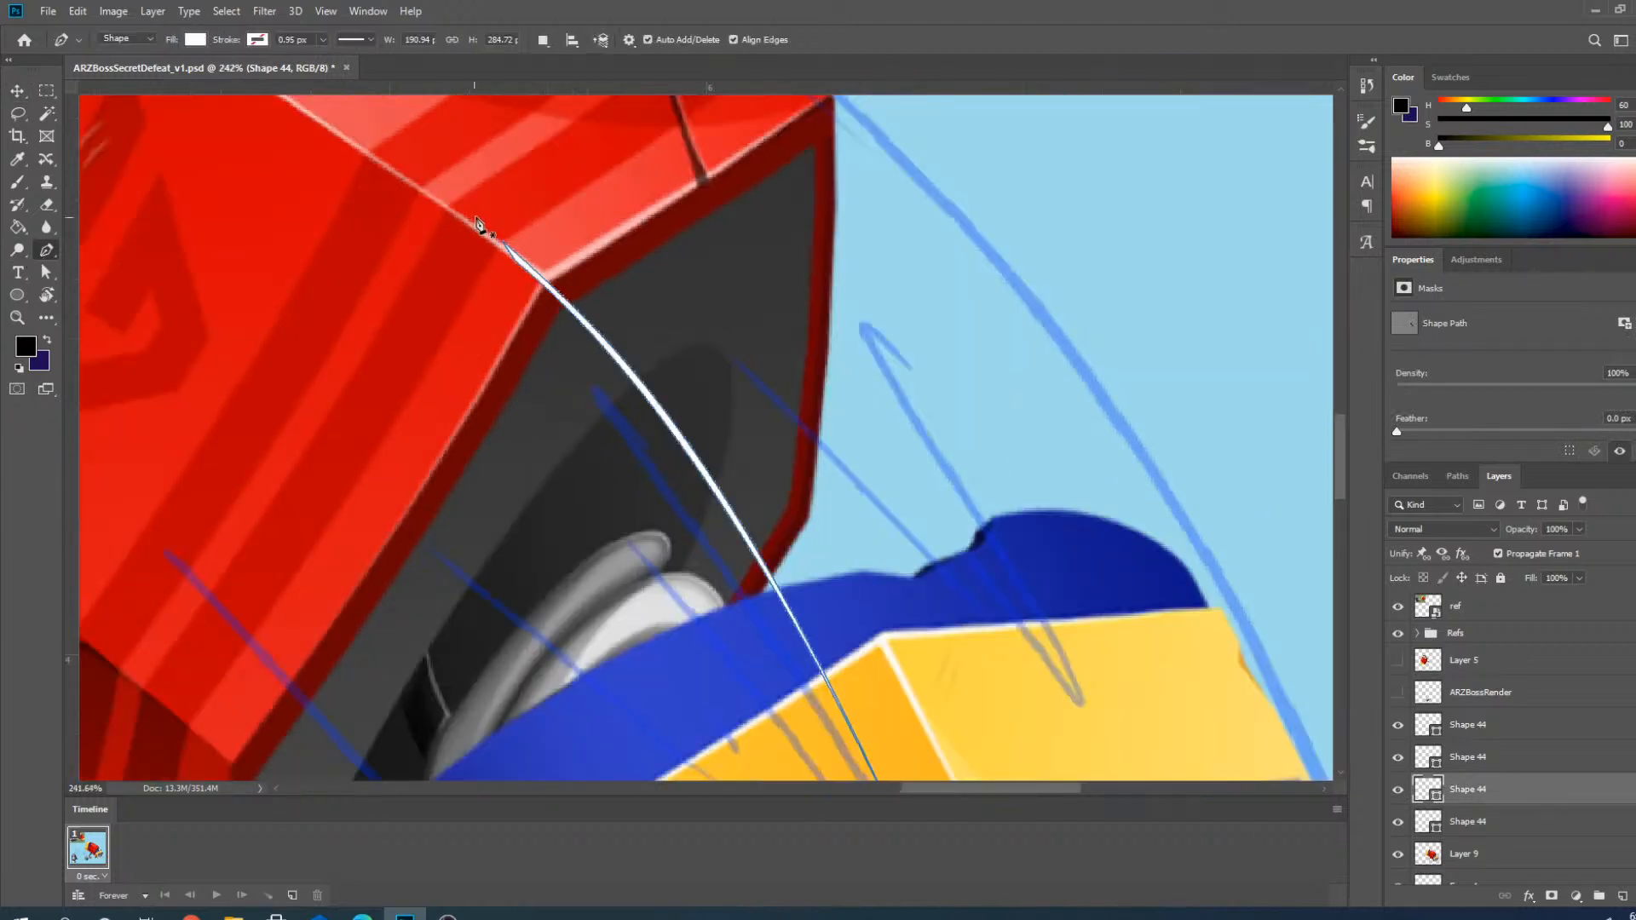
{"action": "scroll", "coordinate": [516, 266], "scroll_direction": "up", "scroll_amount": 4}
{"action": "left_click_drag", "start_coordinate": [515, 253], "coordinate": [512, 259]}
{"action": "left_click_drag", "start_coordinate": [716, 444], "coordinate": [731, 413]}
{"action": "scroll", "coordinate": [714, 396], "scroll_direction": "down", "scroll_amount": 4}
{"action": "scroll", "coordinate": [720, 401], "scroll_direction": "up", "scroll_amount": 2}
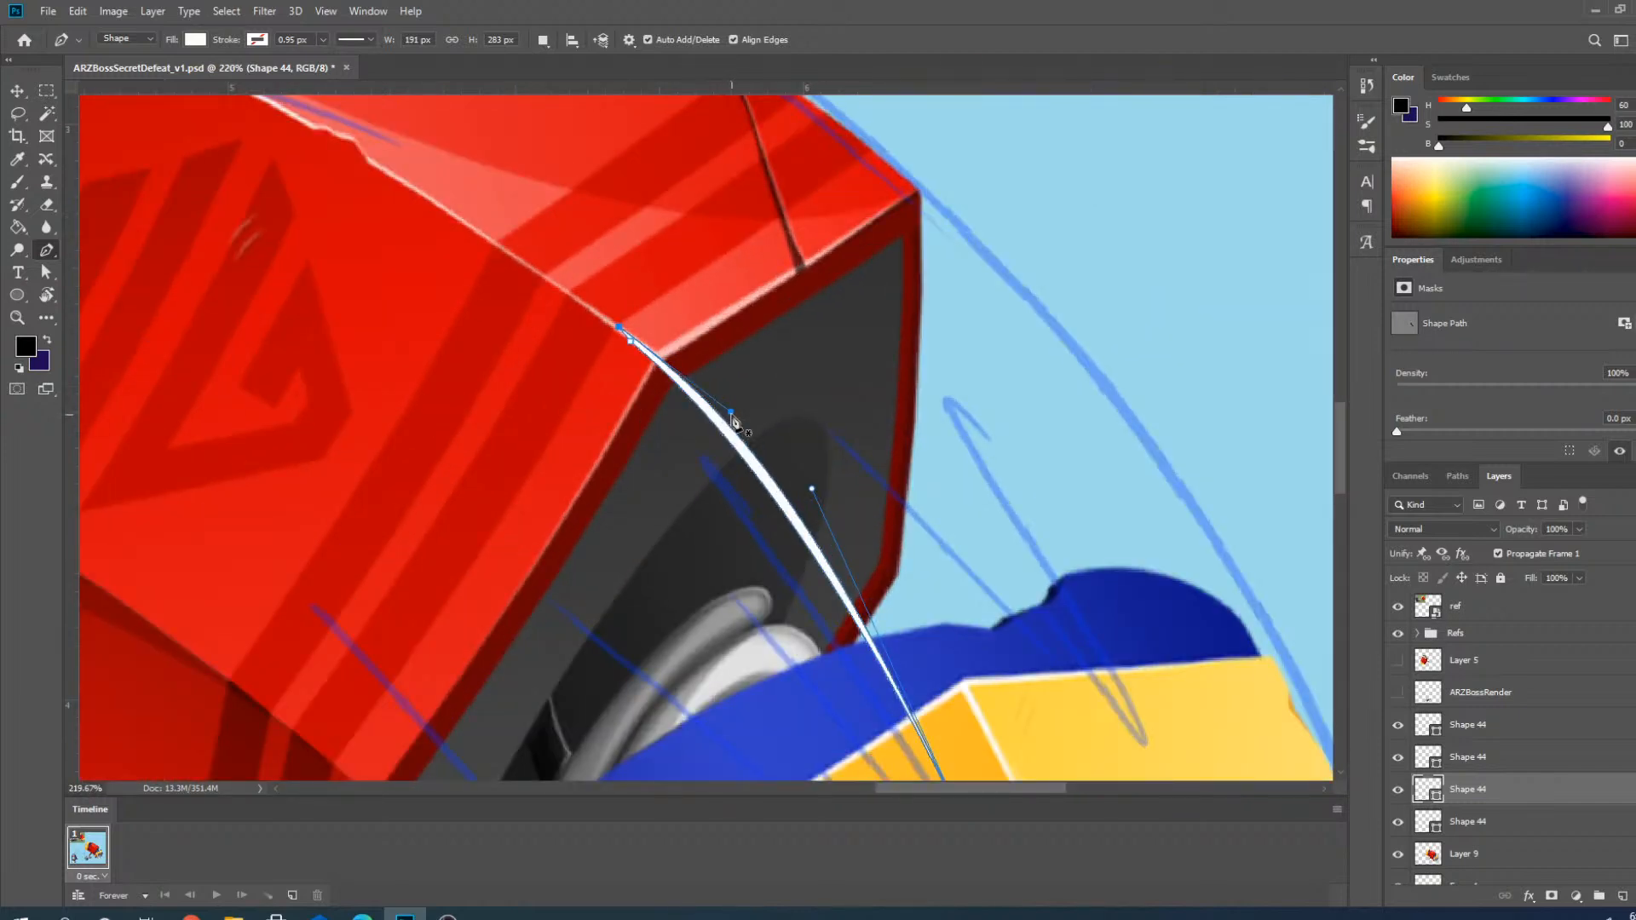
Fill the streak at the red block's corner with a pale pink matching the block's edge highlight.
{"action": "left_click", "coordinate": [195, 41]}
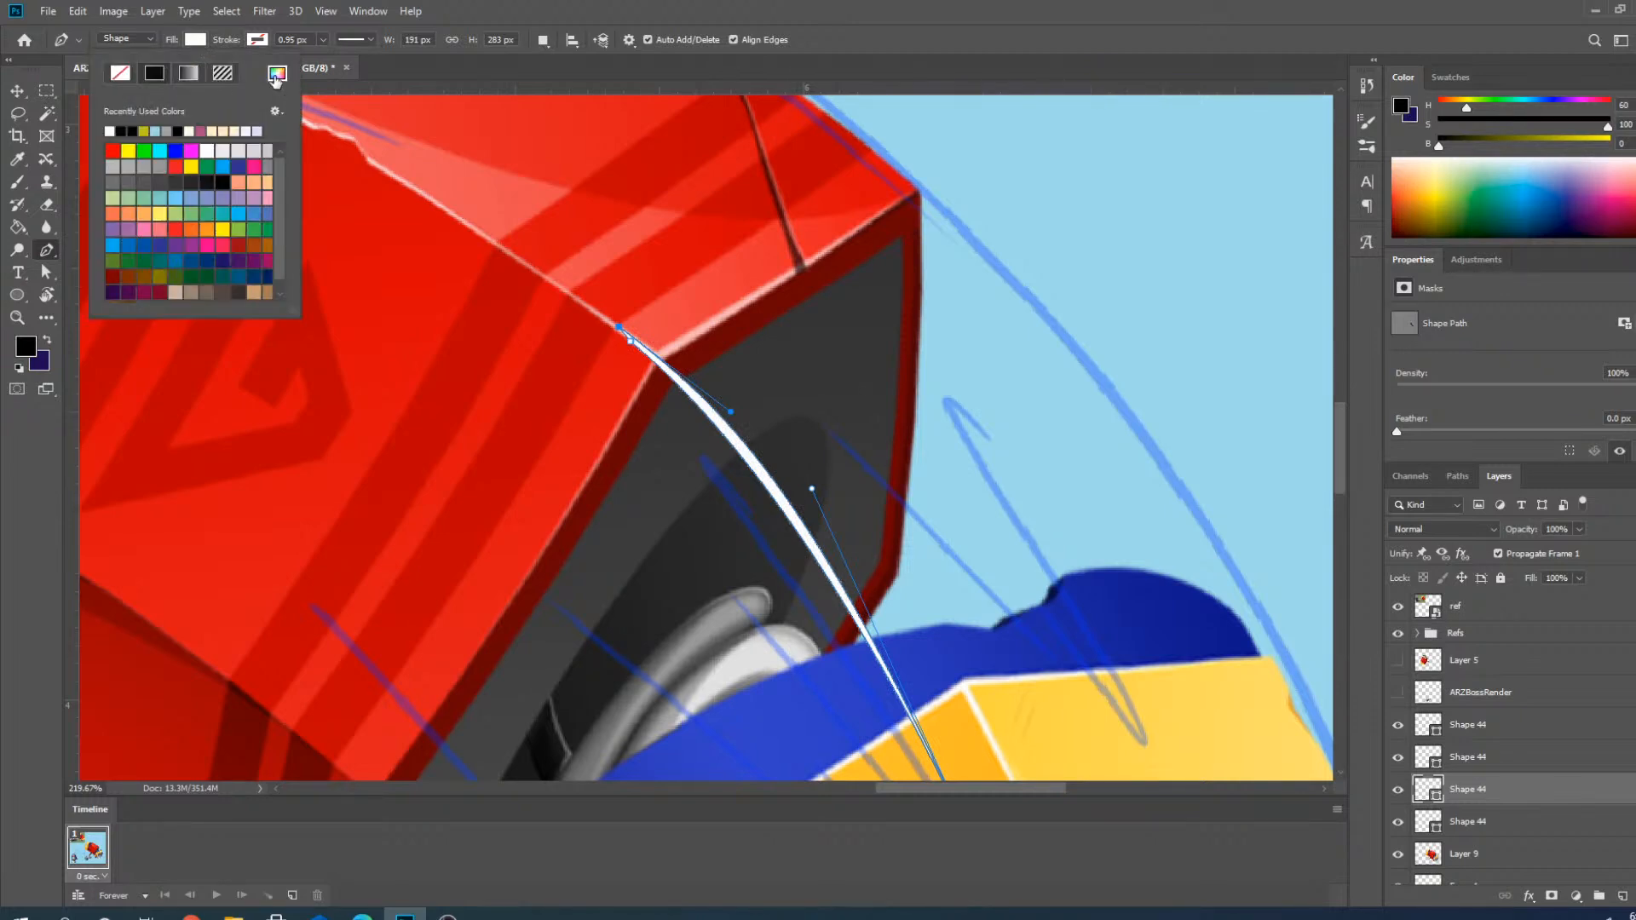
{"action": "left_click", "coordinate": [276, 75]}
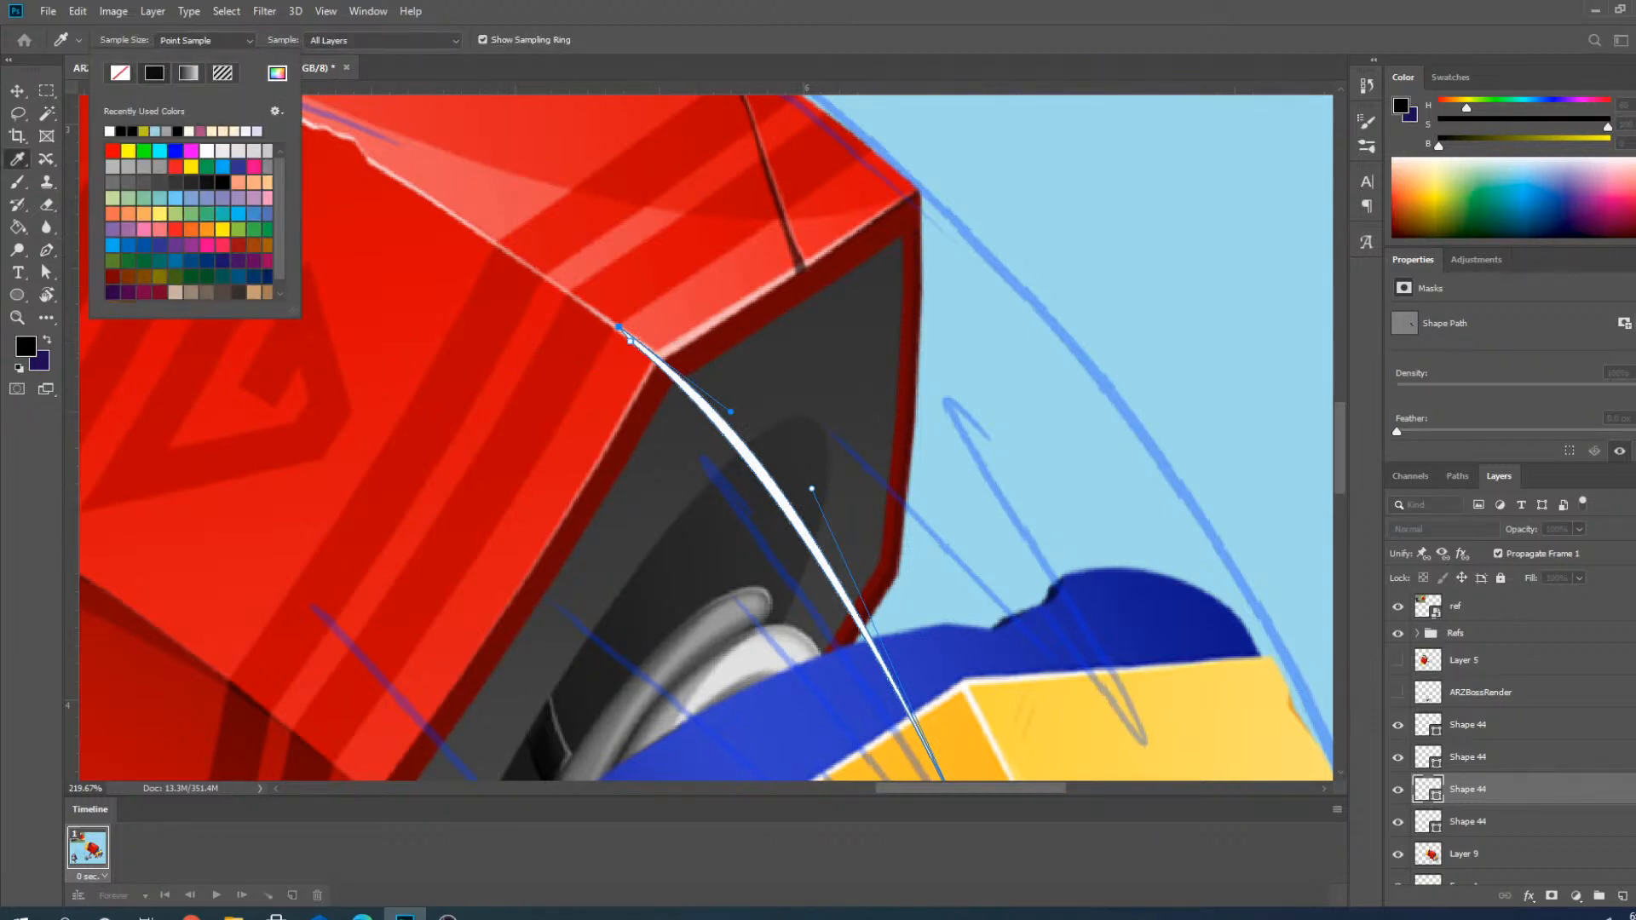
{"action": "key", "text": "Return"}
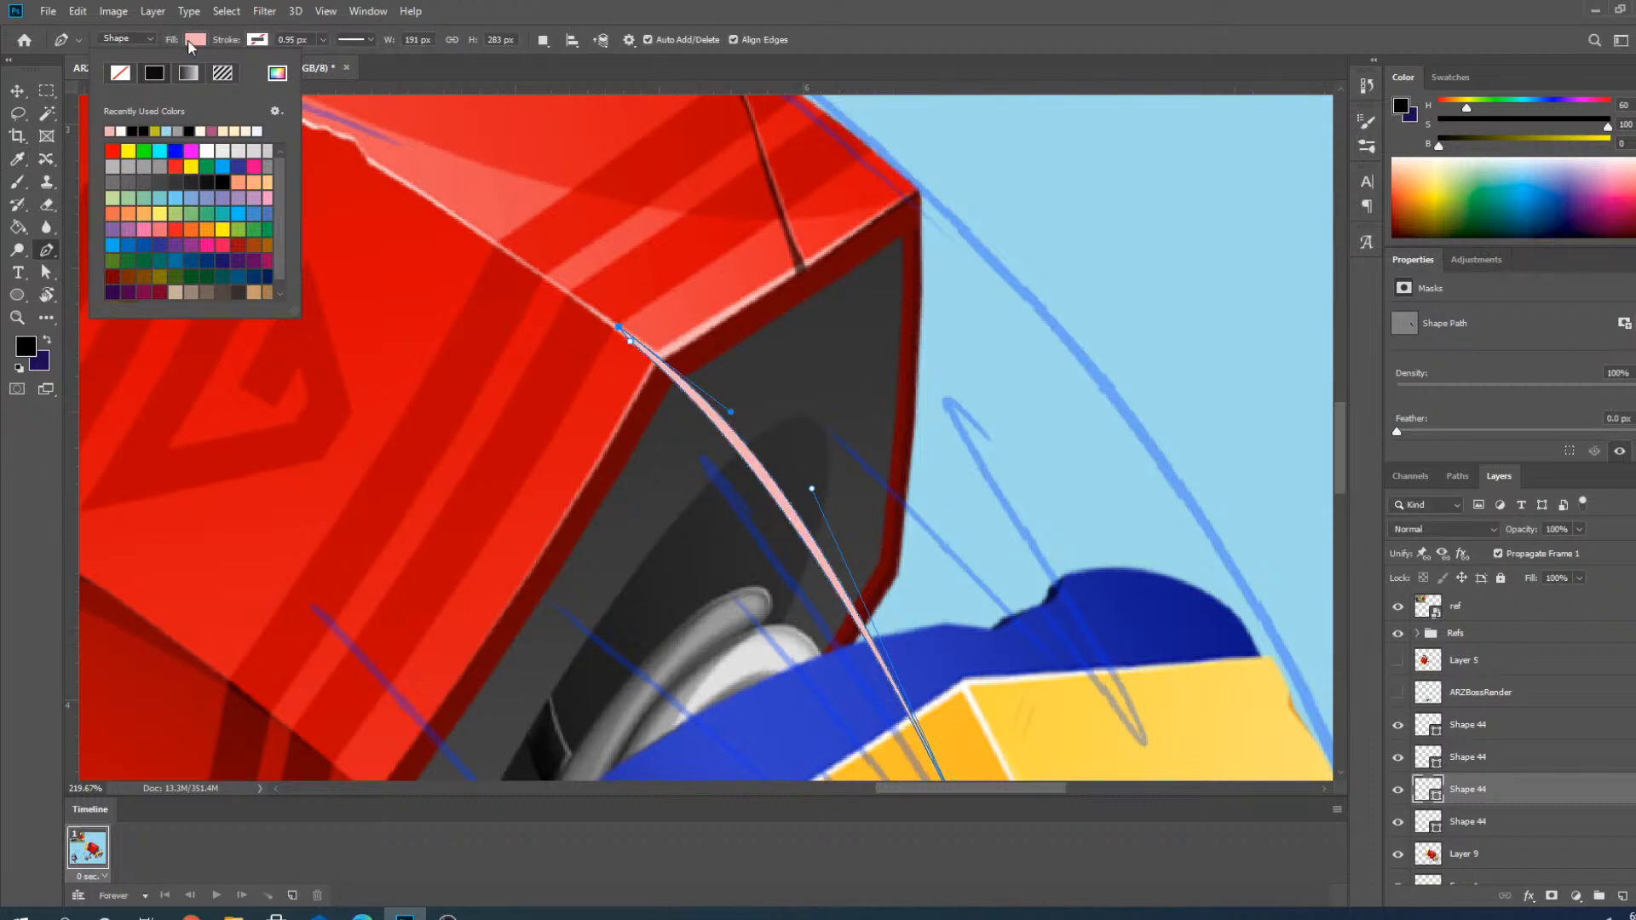
{"action": "left_click", "coordinate": [24, 95]}
Examine the hammer's streaks with the sketch references hidden and shown, and compare them with the Layer 5 render.
{"action": "scroll", "coordinate": [554, 366], "scroll_direction": "down", "scroll_amount": 6}
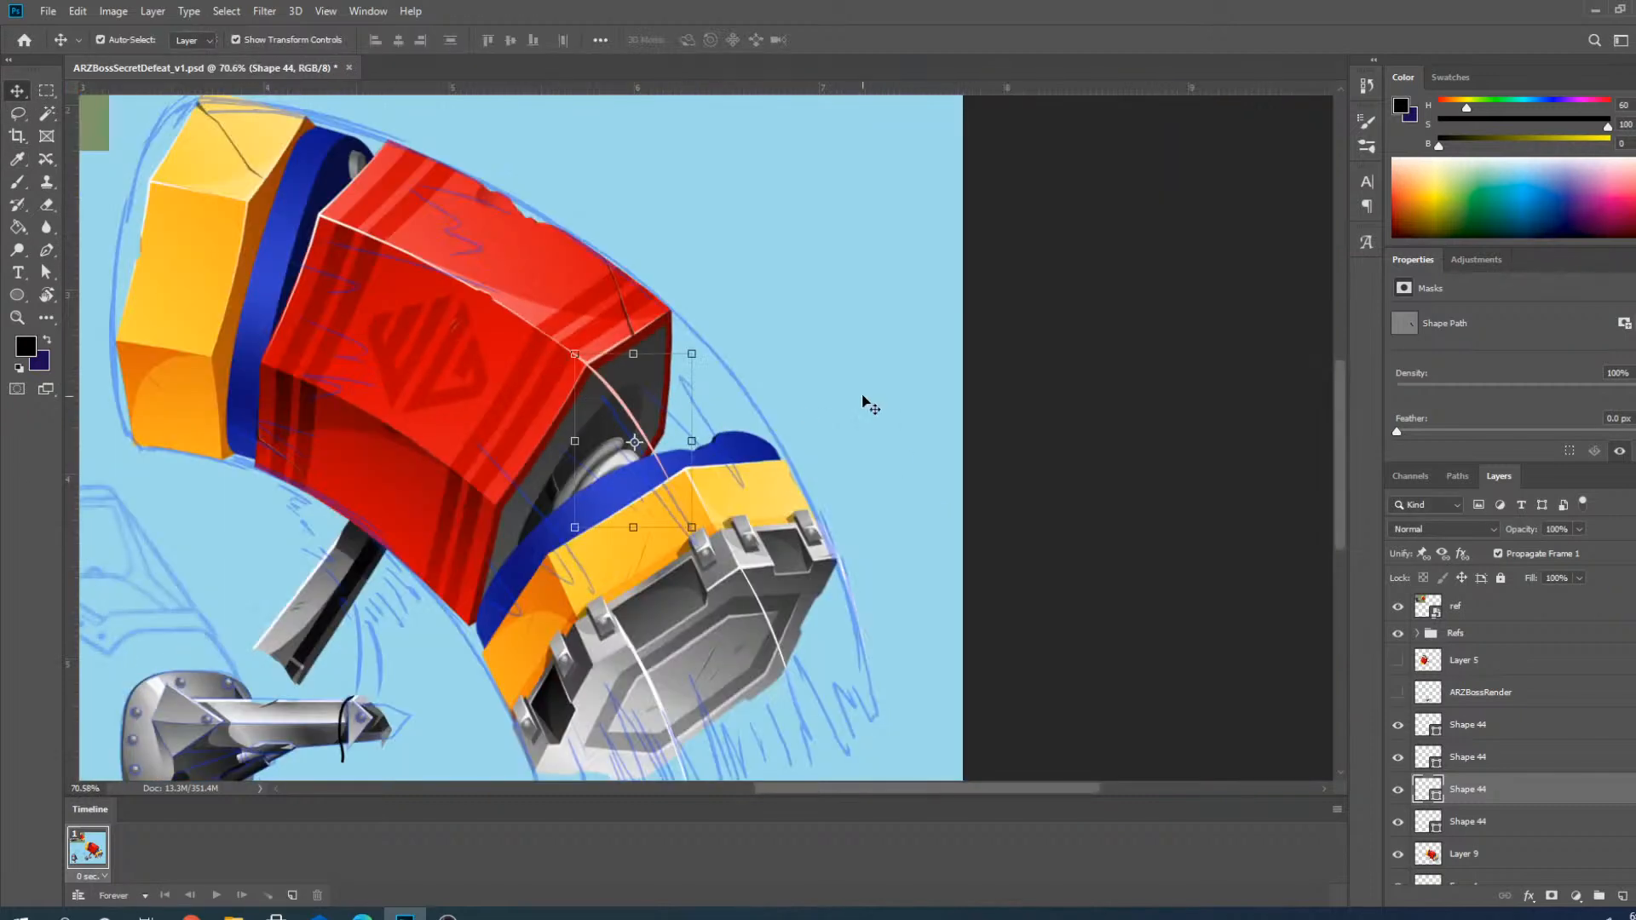
{"action": "scroll", "coordinate": [706, 510], "scroll_direction": "up", "scroll_amount": 3}
{"action": "scroll", "coordinate": [636, 295], "scroll_direction": "down", "scroll_amount": 5}
{"action": "scroll", "coordinate": [547, 392], "scroll_direction": "up", "scroll_amount": 2}
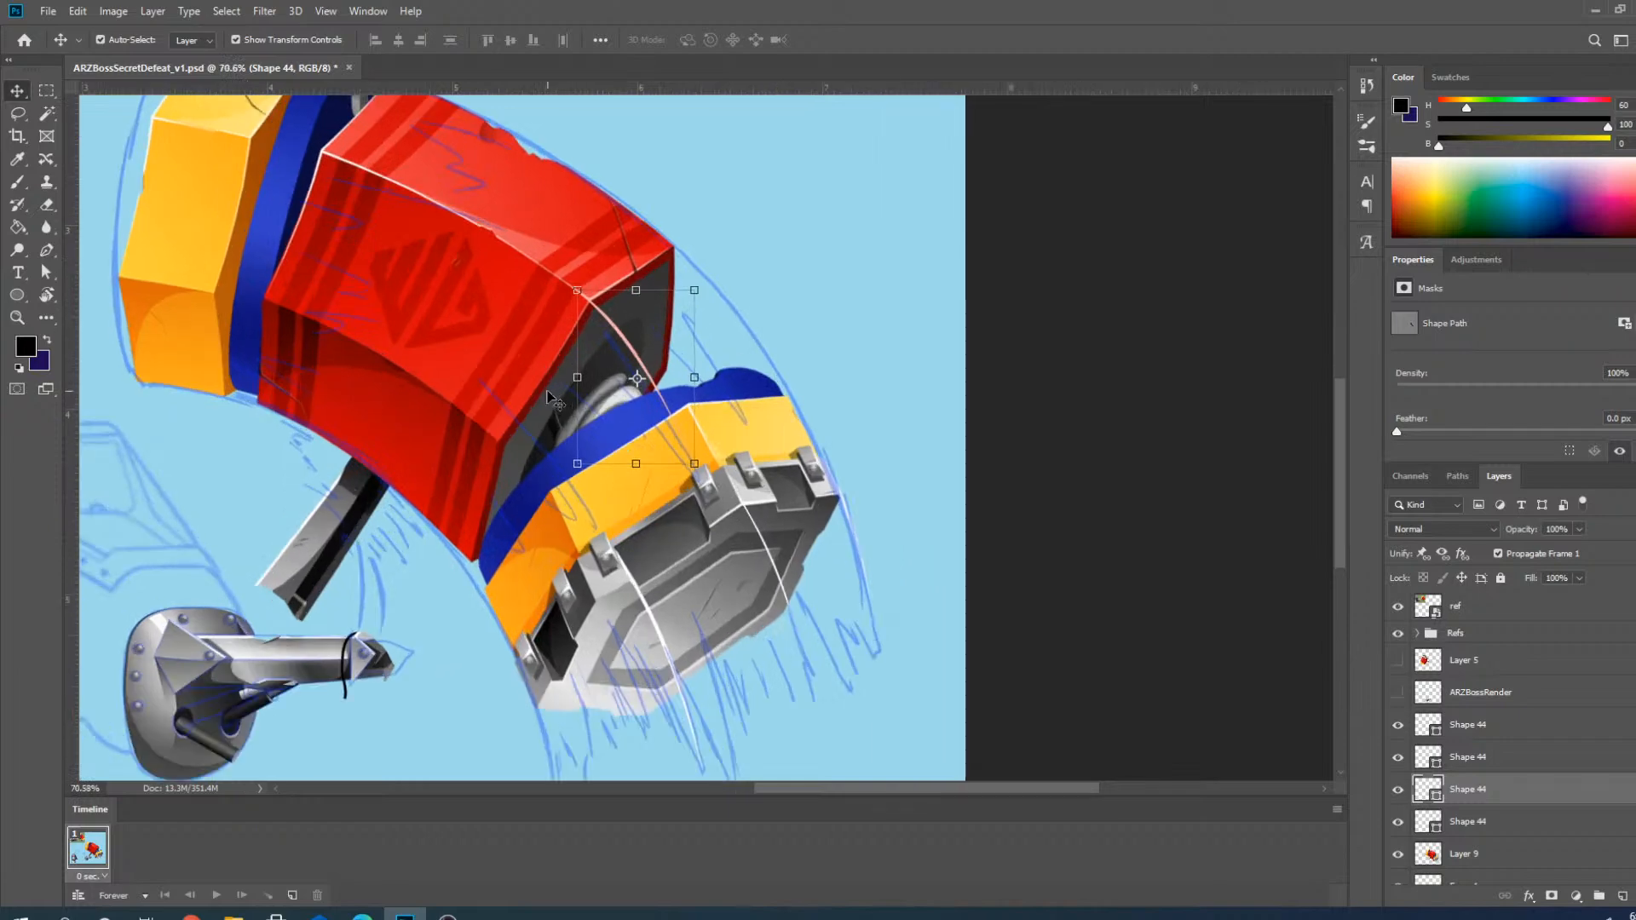
{"action": "left_click", "coordinate": [1398, 634]}
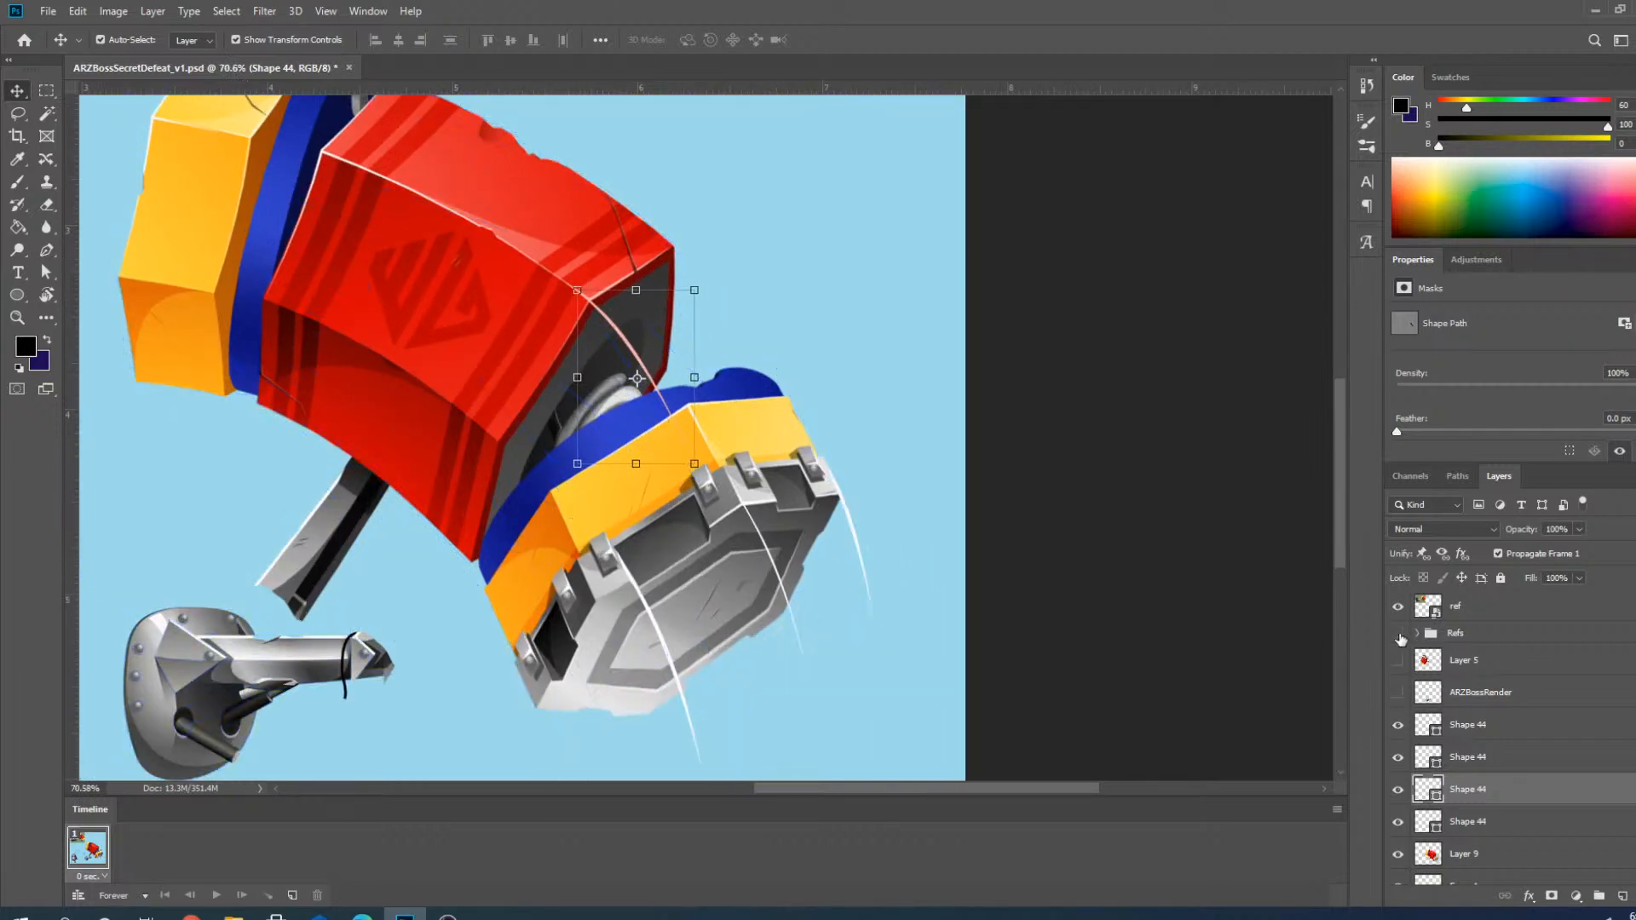
{"action": "scroll", "coordinate": [872, 434], "scroll_direction": "down", "scroll_amount": 2}
{"action": "left_click", "coordinate": [1066, 413]}
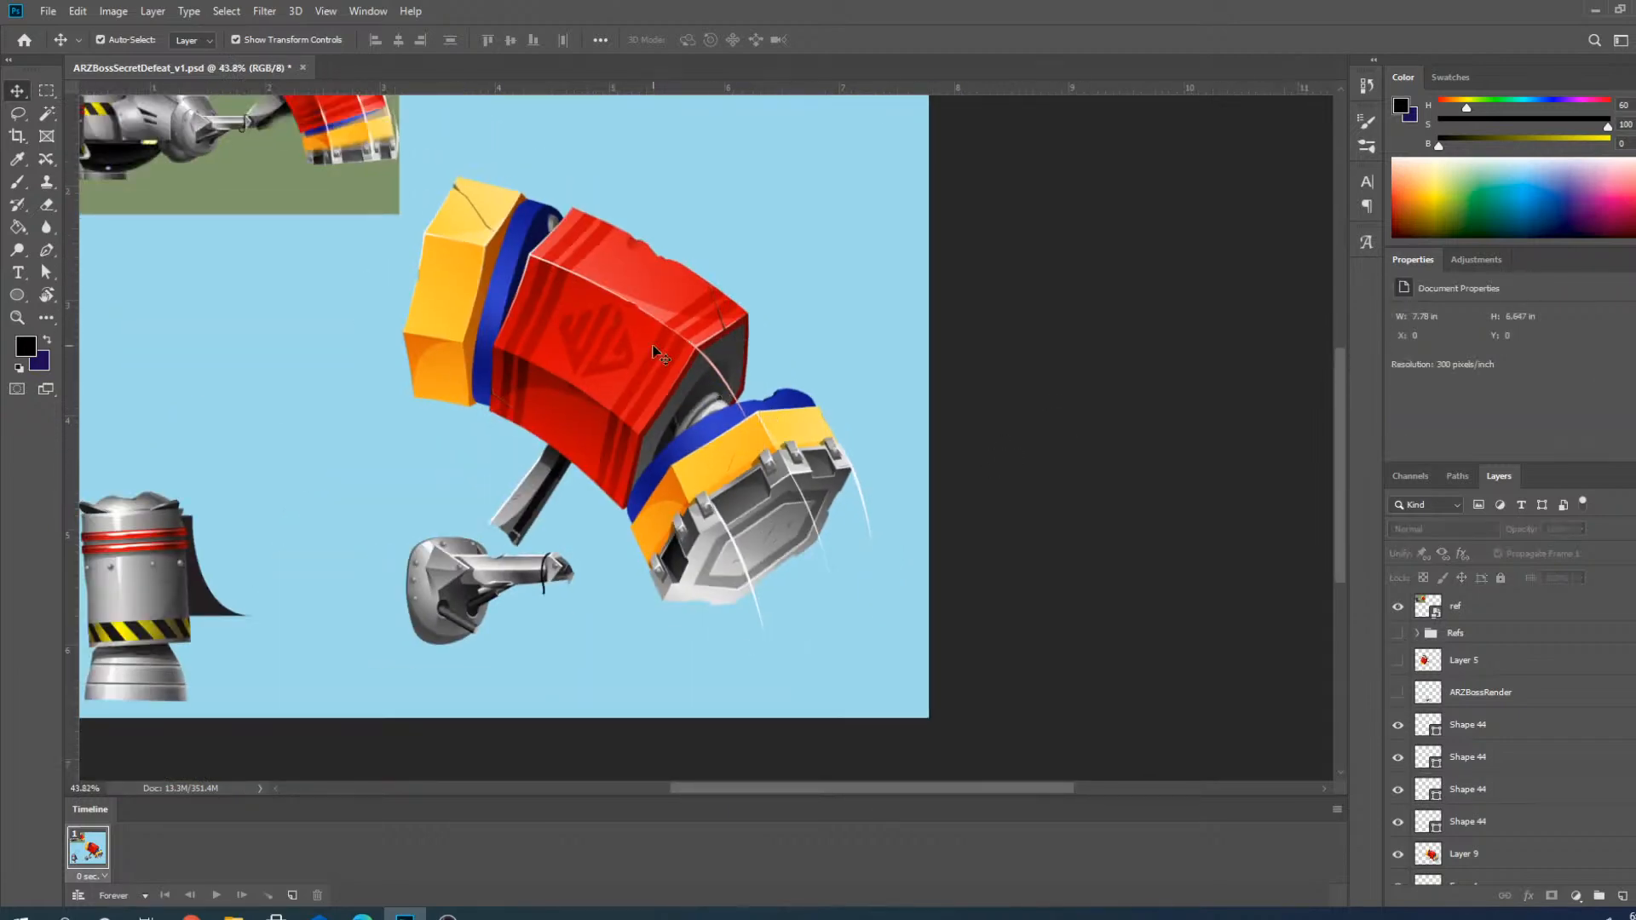
{"action": "scroll", "coordinate": [833, 412], "scroll_direction": "up", "scroll_amount": 3}
{"action": "left_click", "coordinate": [1398, 660]}
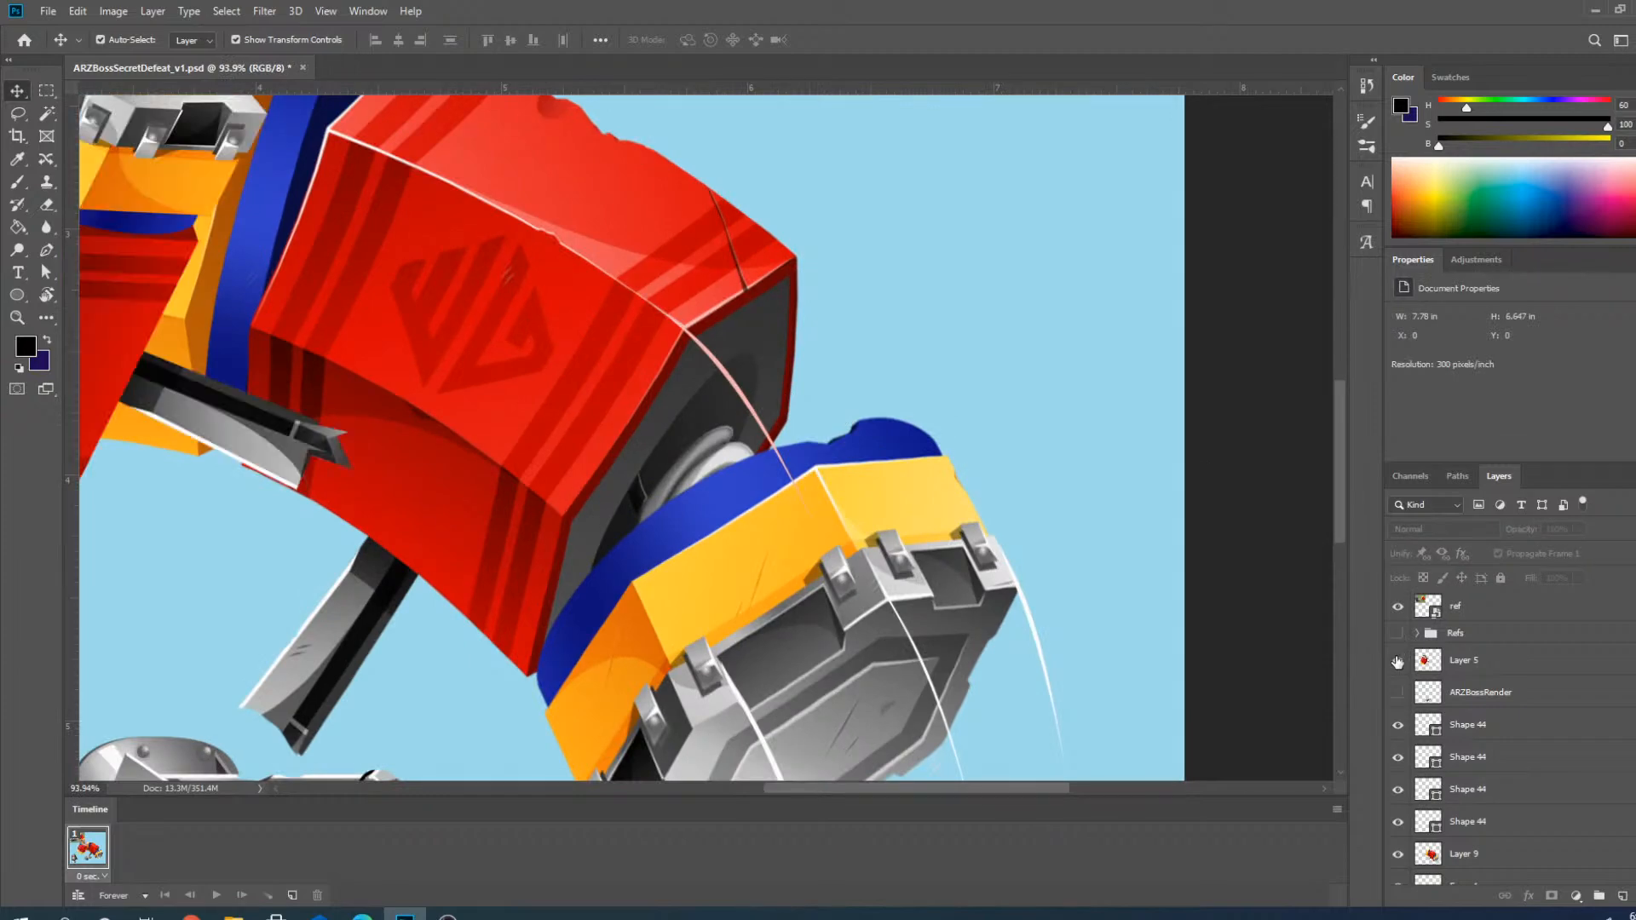
{"action": "left_click", "coordinate": [1397, 660]}
{"action": "scroll", "coordinate": [520, 304], "scroll_direction": "up", "scroll_amount": 4}
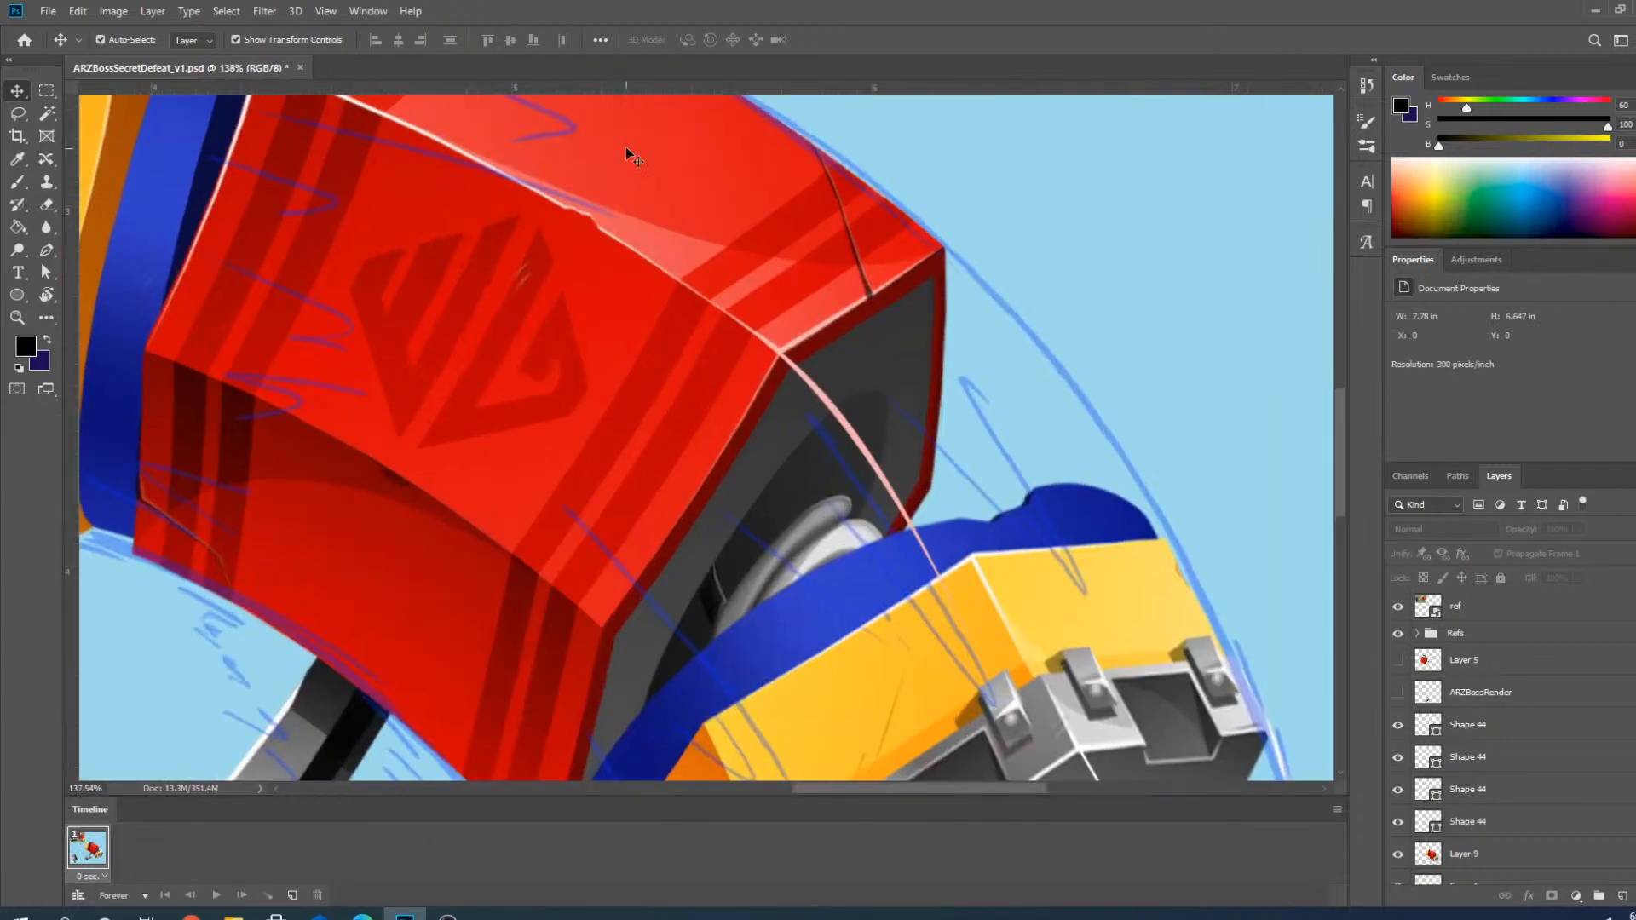
{"action": "scroll", "coordinate": [628, 153], "scroll_direction": "down", "scroll_amount": 4}
{"action": "scroll", "coordinate": [705, 537], "scroll_direction": "up", "scroll_amount": 5}
{"action": "scroll", "coordinate": [781, 456], "scroll_direction": "down", "scroll_amount": 6}
{"action": "scroll", "coordinate": [782, 456], "scroll_direction": "down", "scroll_amount": 3}
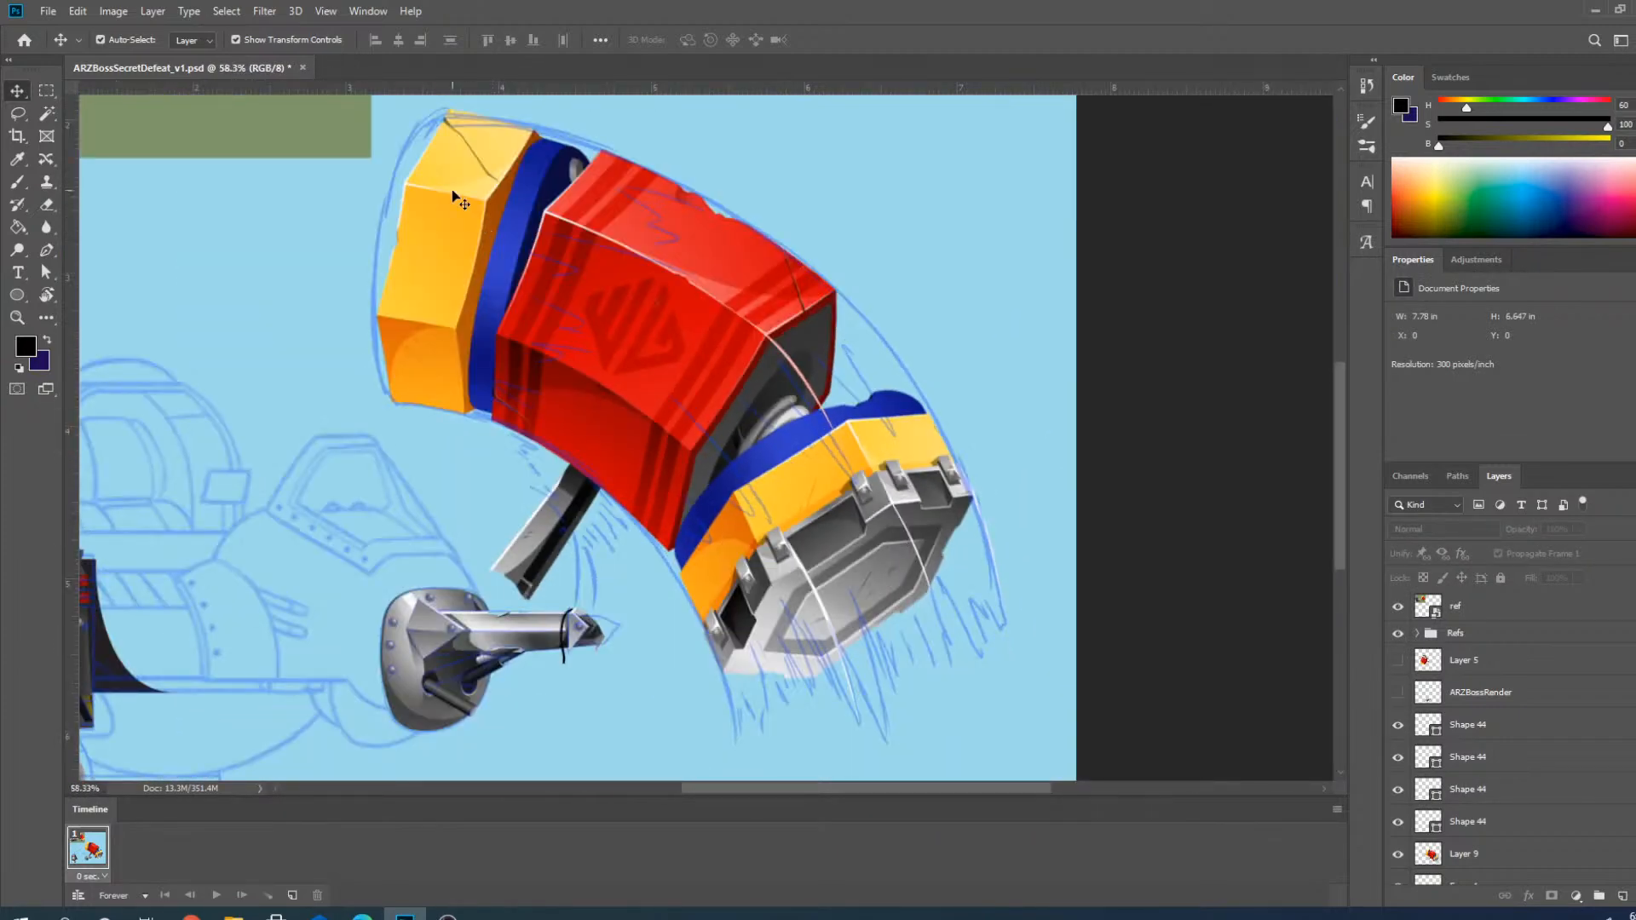
{"action": "scroll", "coordinate": [646, 267], "scroll_direction": "up", "scroll_amount": 3}
{"action": "scroll", "coordinate": [749, 334], "scroll_direction": "up", "scroll_amount": 2}
{"action": "scroll", "coordinate": [945, 481], "scroll_direction": "down", "scroll_amount": 1}
{"action": "scroll", "coordinate": [937, 486], "scroll_direction": "down", "scroll_amount": 3}
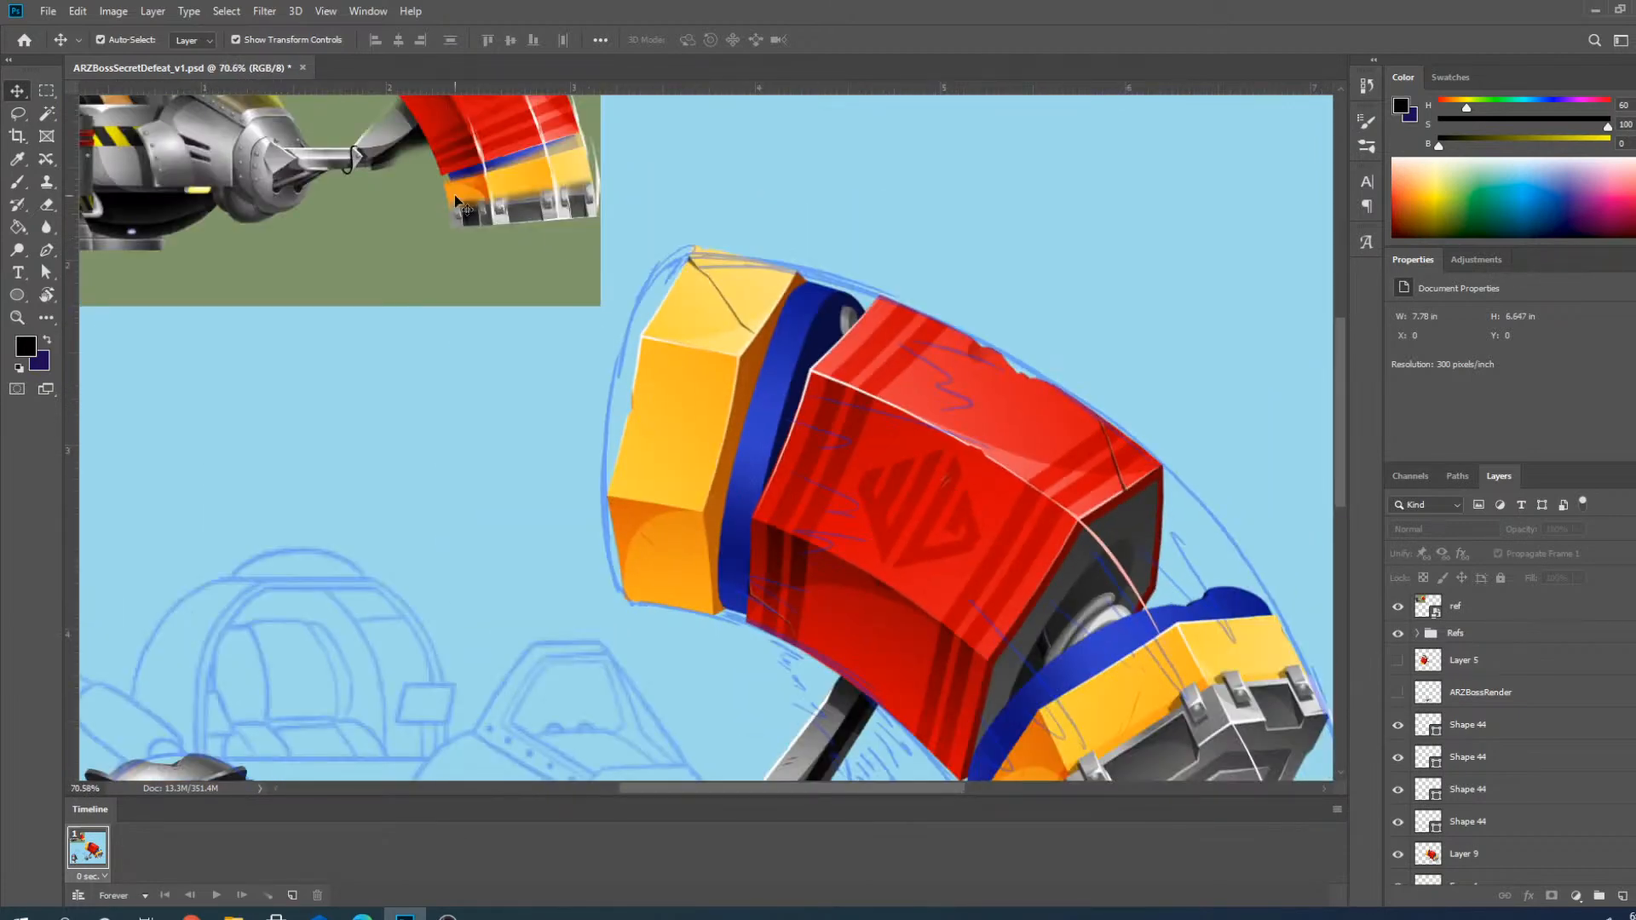
{"action": "scroll", "coordinate": [694, 355], "scroll_direction": "up", "scroll_amount": 4}
{"action": "scroll", "coordinate": [774, 375], "scroll_direction": "up", "scroll_amount": 2}
{"action": "scroll", "coordinate": [645, 287], "scroll_direction": "down", "scroll_amount": 3}
{"action": "scroll", "coordinate": [645, 287], "scroll_direction": "down", "scroll_amount": 4}
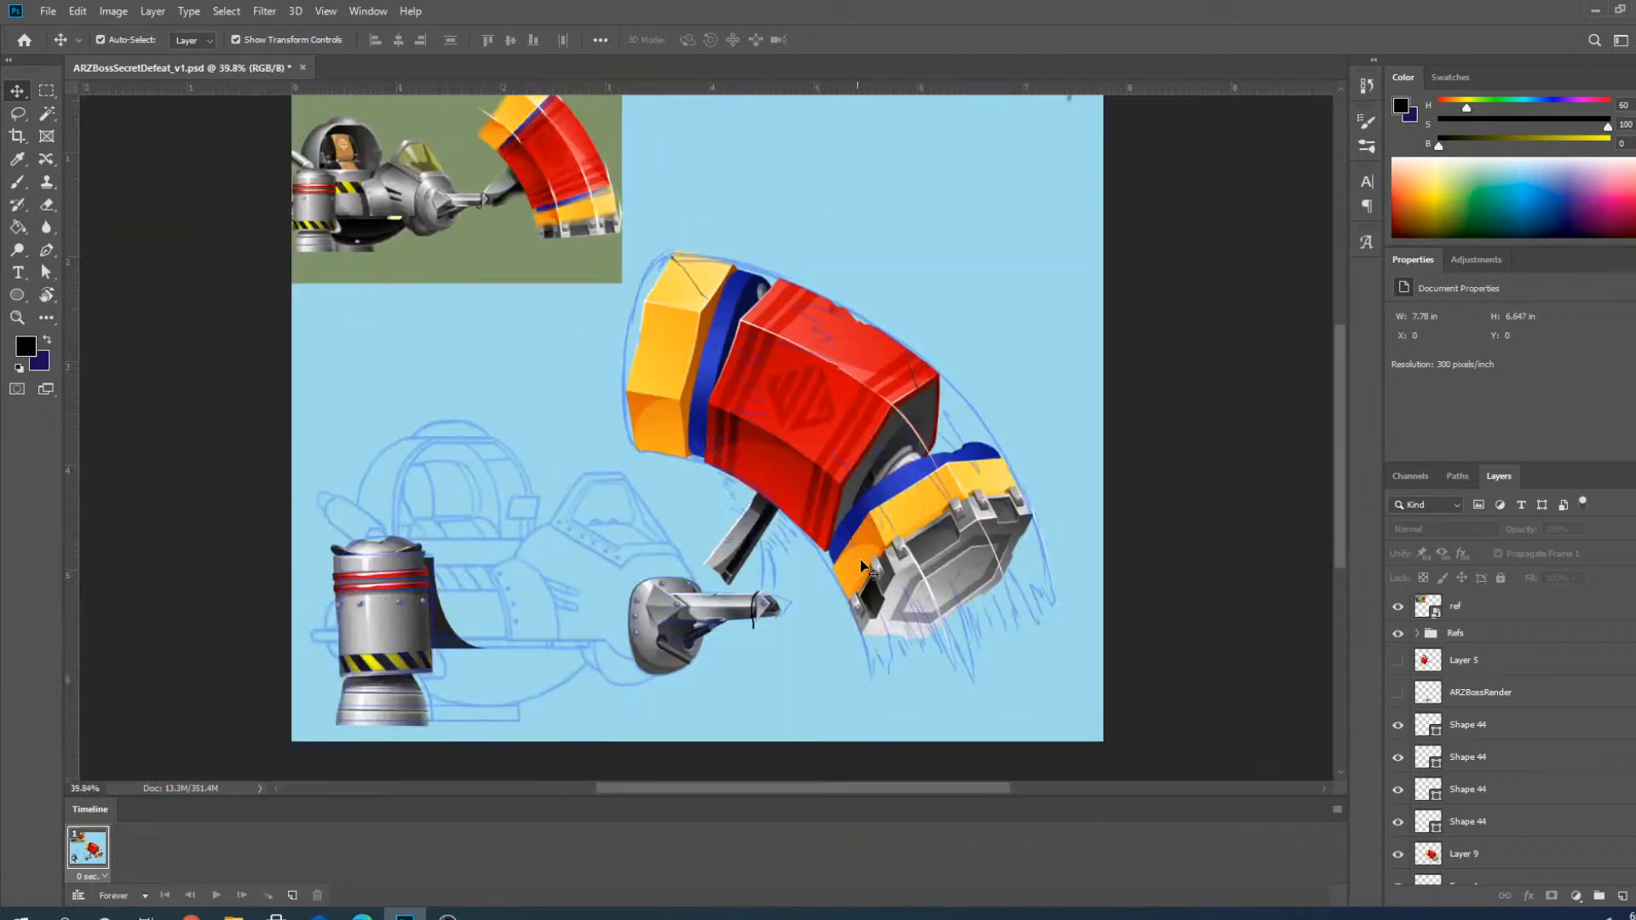
Duplicate the middle streak on the cap's face, stretch the copy to 106.80% height and move it onto the red block's emblem face.
{"action": "scroll", "coordinate": [980, 573], "scroll_direction": "up", "scroll_amount": 4}
{"action": "left_click", "coordinate": [1063, 499]}
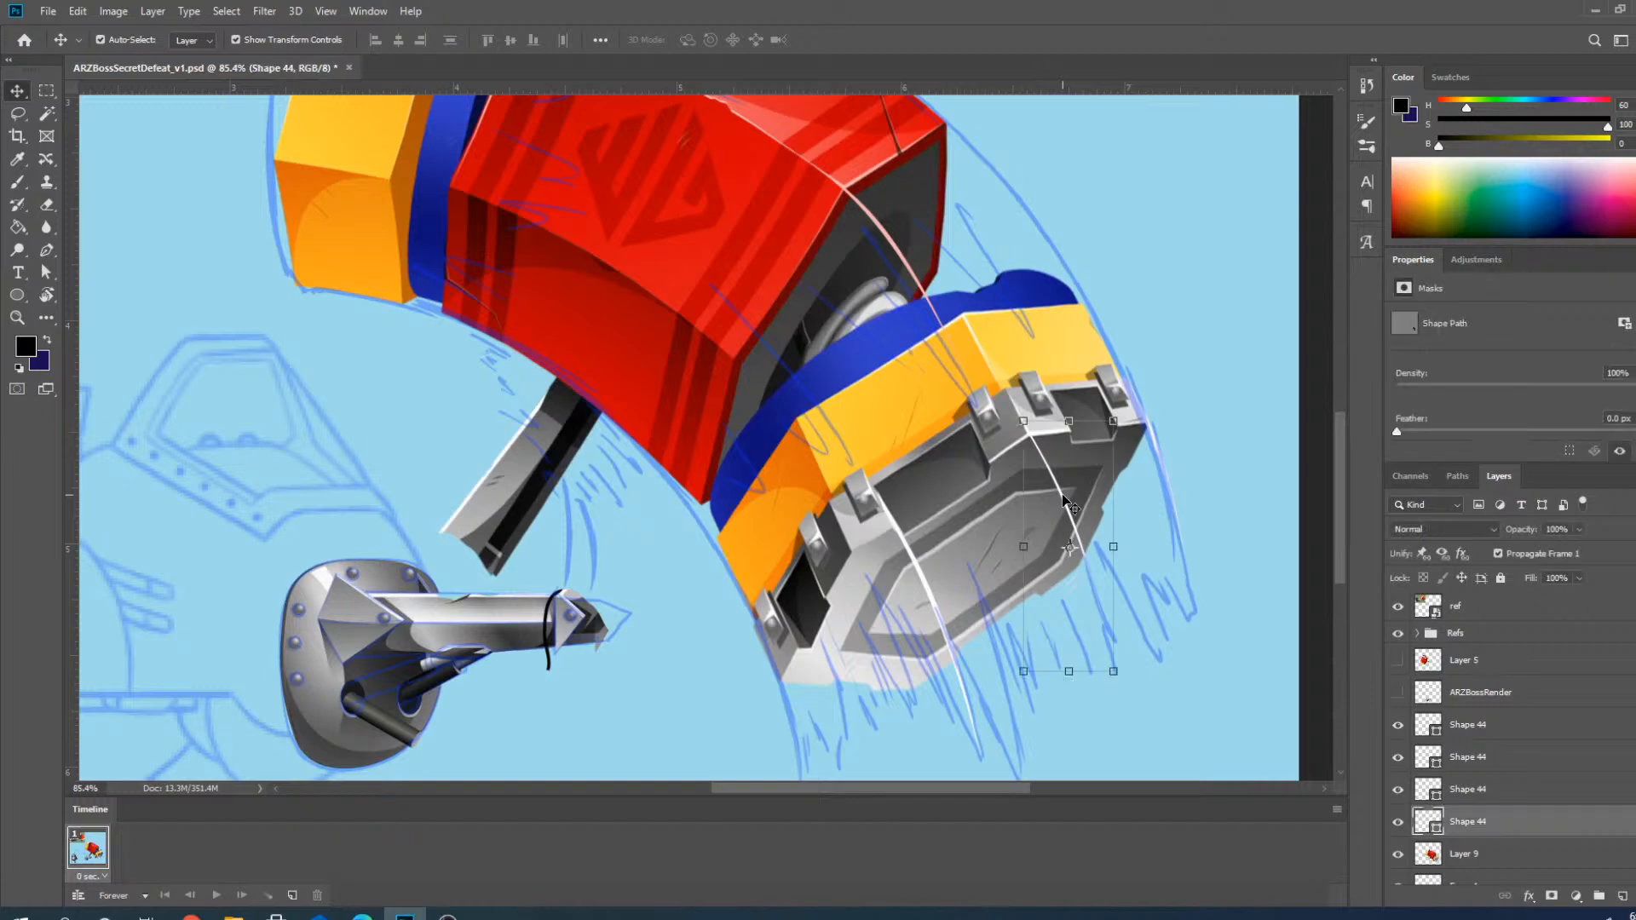
{"action": "left_click_drag", "start_coordinate": [1063, 498], "coordinate": [680, 386]}
{"action": "scroll", "coordinate": [736, 358], "scroll_direction": "up", "scroll_amount": 5}
{"action": "scroll", "coordinate": [735, 358], "scroll_direction": "down", "scroll_amount": 2}
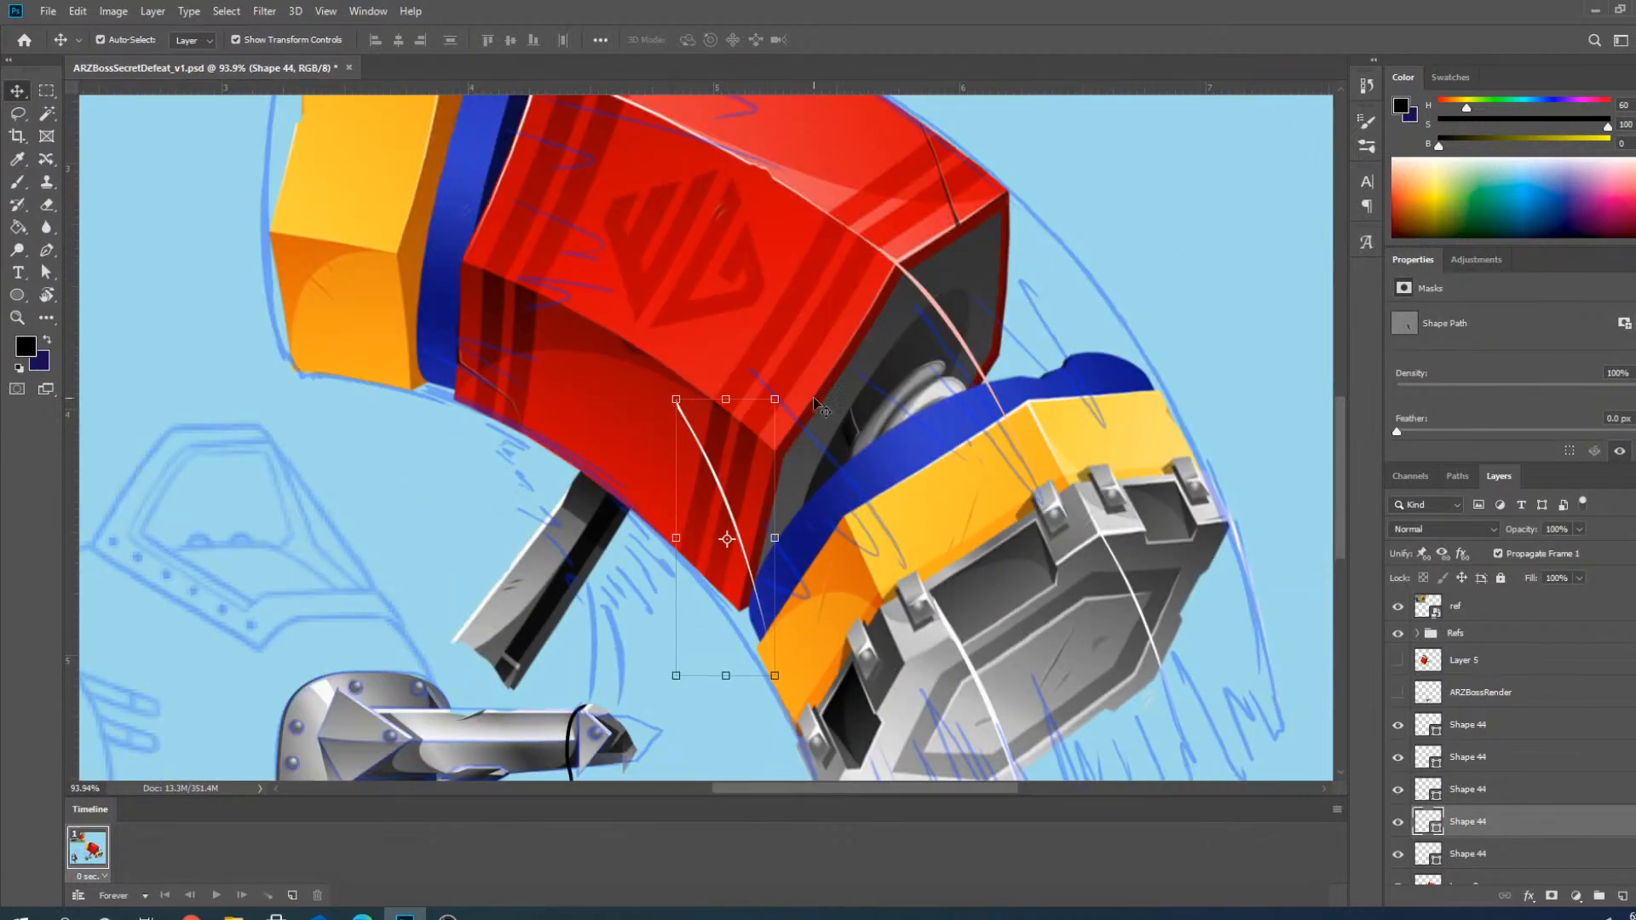
{"action": "left_click_drag", "start_coordinate": [781, 387], "coordinate": [713, 369]}
{"action": "key", "text": "ctrl+z"}
{"action": "left_click", "coordinate": [722, 487]}
{"action": "key", "text": "ctrl+t"}
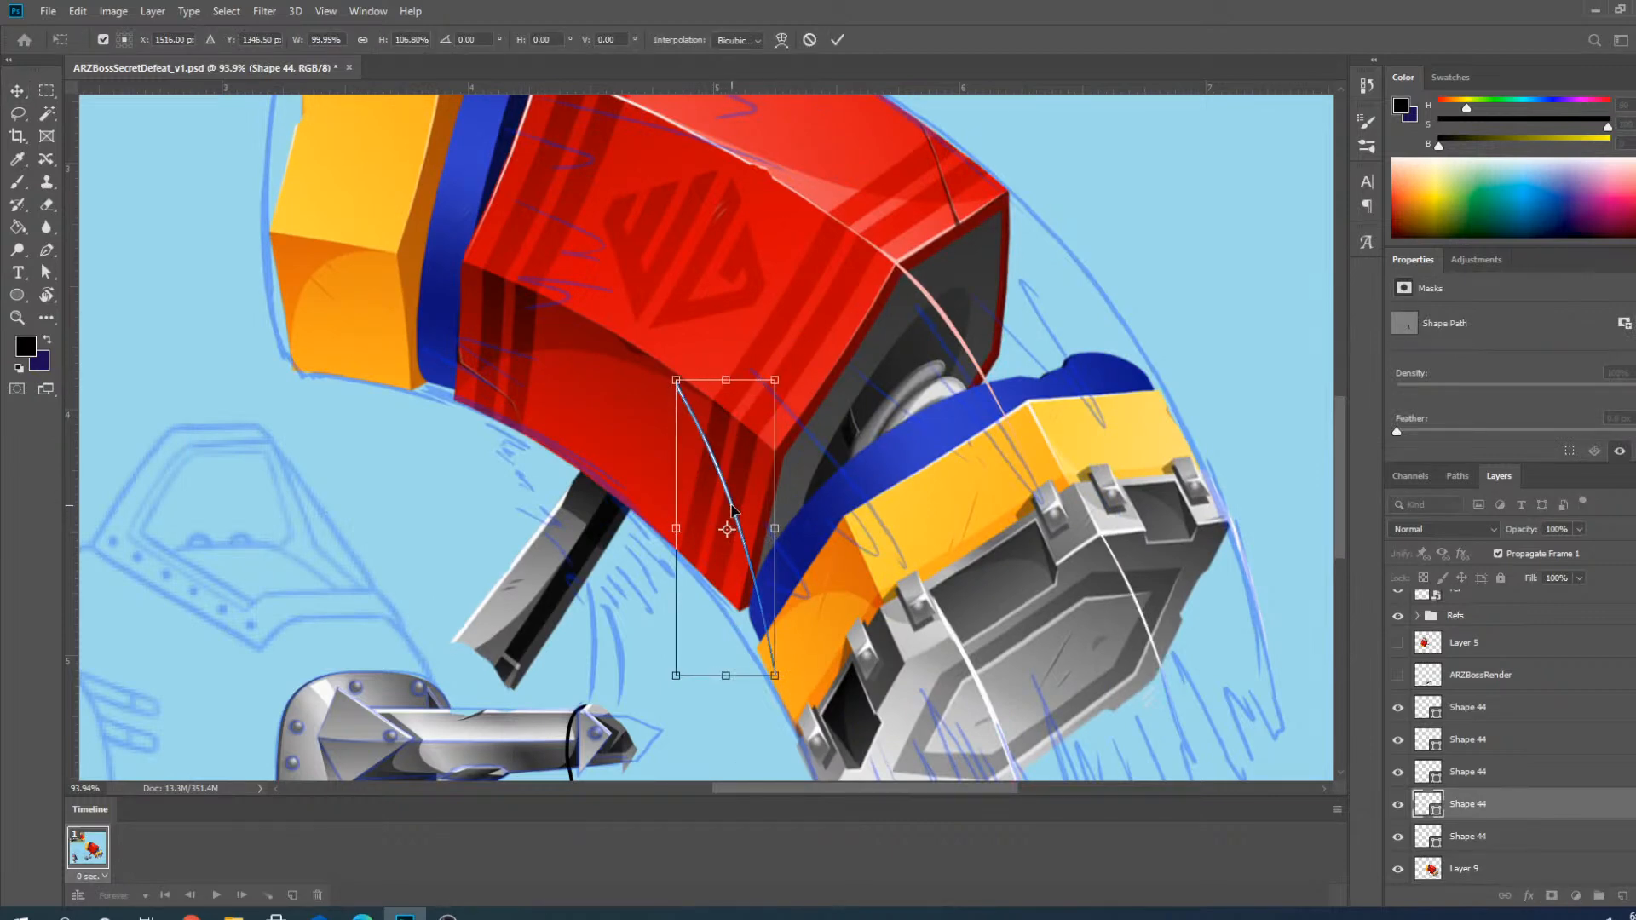
{"action": "left_click_drag", "start_coordinate": [731, 506], "coordinate": [646, 238]}
Rotate the copied streak to -58.89° and move it across the blue band between the yellow and red blocks' upper edges.
{"action": "scroll", "coordinate": [801, 584], "scroll_direction": "down", "scroll_amount": 5}
{"action": "scroll", "coordinate": [663, 216], "scroll_direction": "up", "scroll_amount": 10}
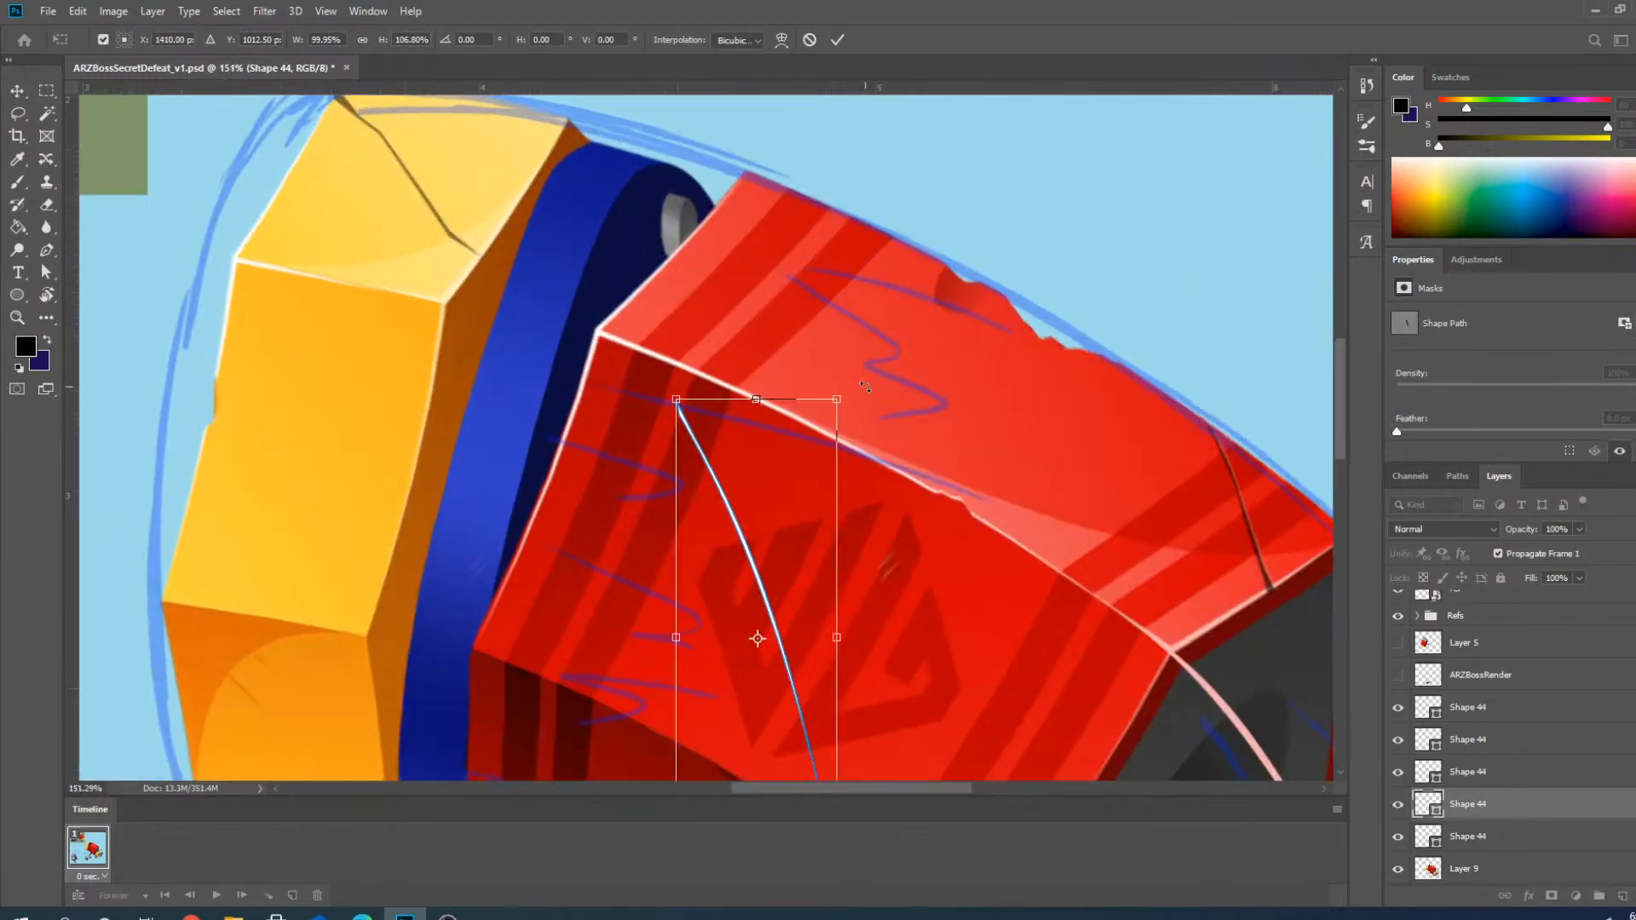
{"action": "left_click_drag", "start_coordinate": [853, 391], "coordinate": [599, 429]}
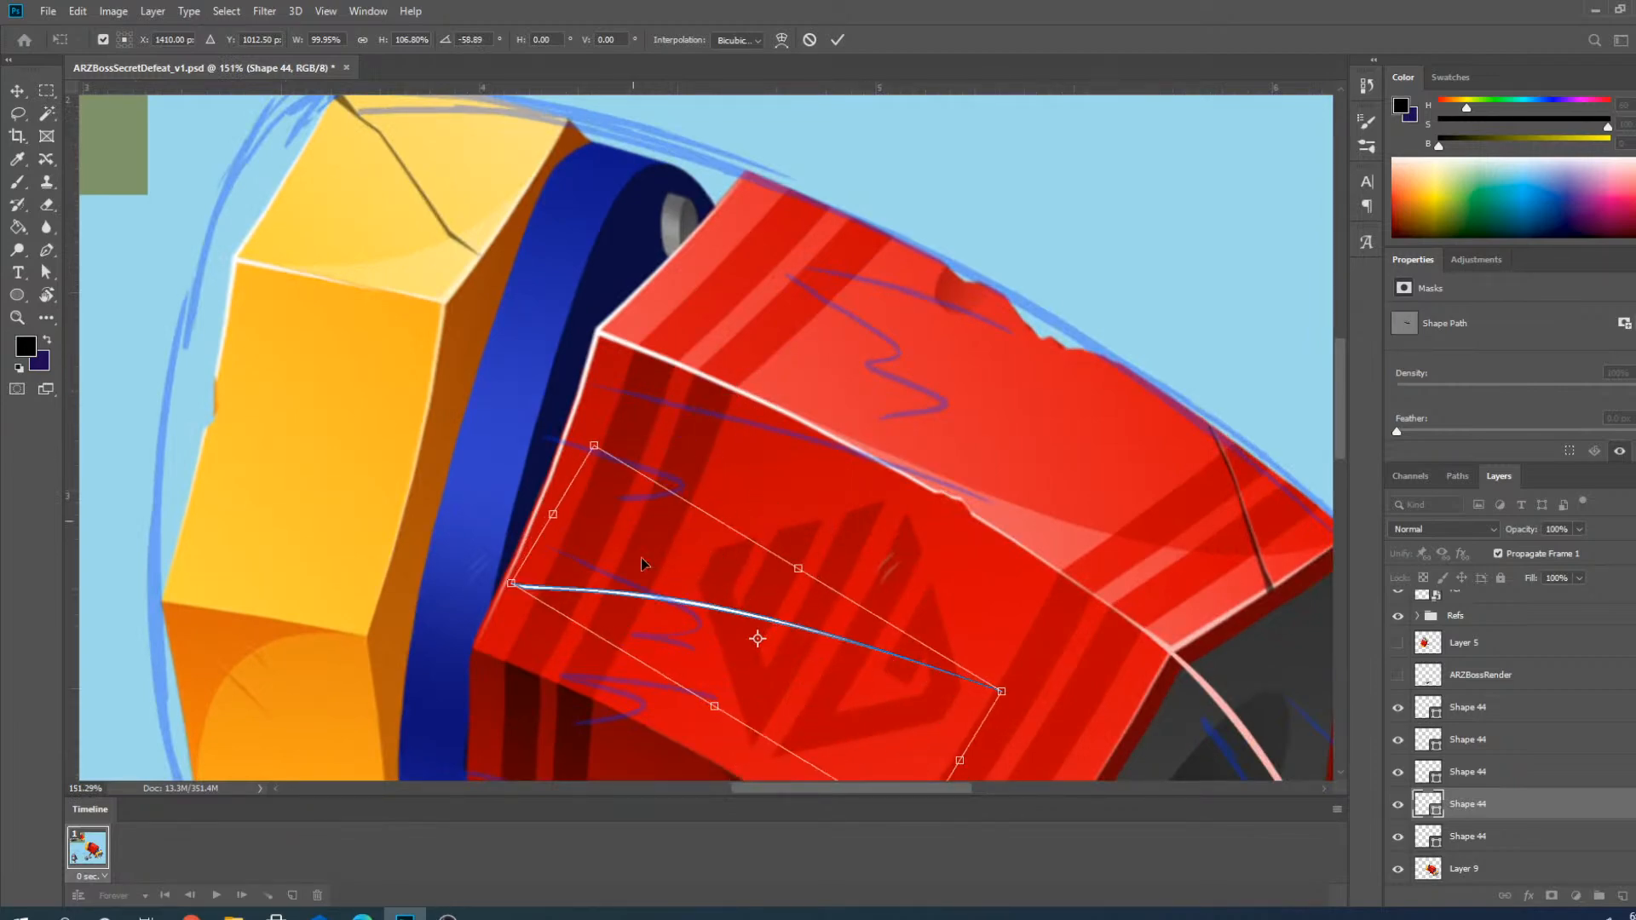
{"action": "left_click_drag", "start_coordinate": [704, 608], "coordinate": [576, 337]}
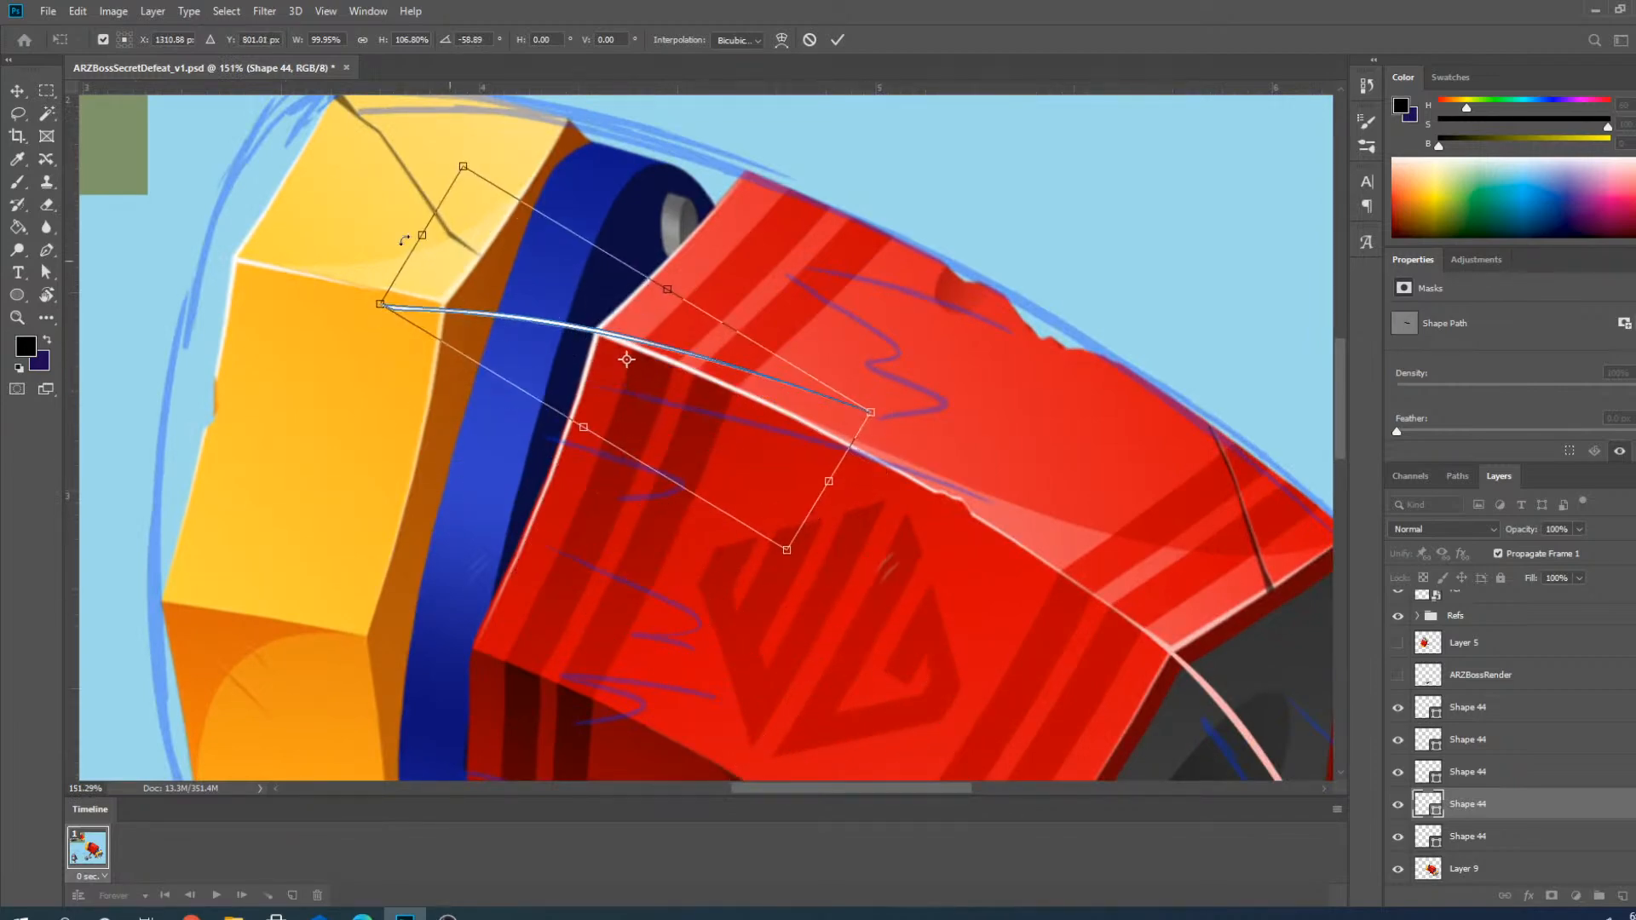
Fine-tune the streak's rotation to -51.22°, nudge it to join the yellow and red blocks' corners and apply the transform.
{"action": "scroll", "coordinate": [576, 337], "scroll_direction": "up", "scroll_amount": 4}
{"action": "scroll", "coordinate": [569, 374], "scroll_direction": "down", "scroll_amount": 3}
{"action": "scroll", "coordinate": [556, 324], "scroll_direction": "up", "scroll_amount": 2}
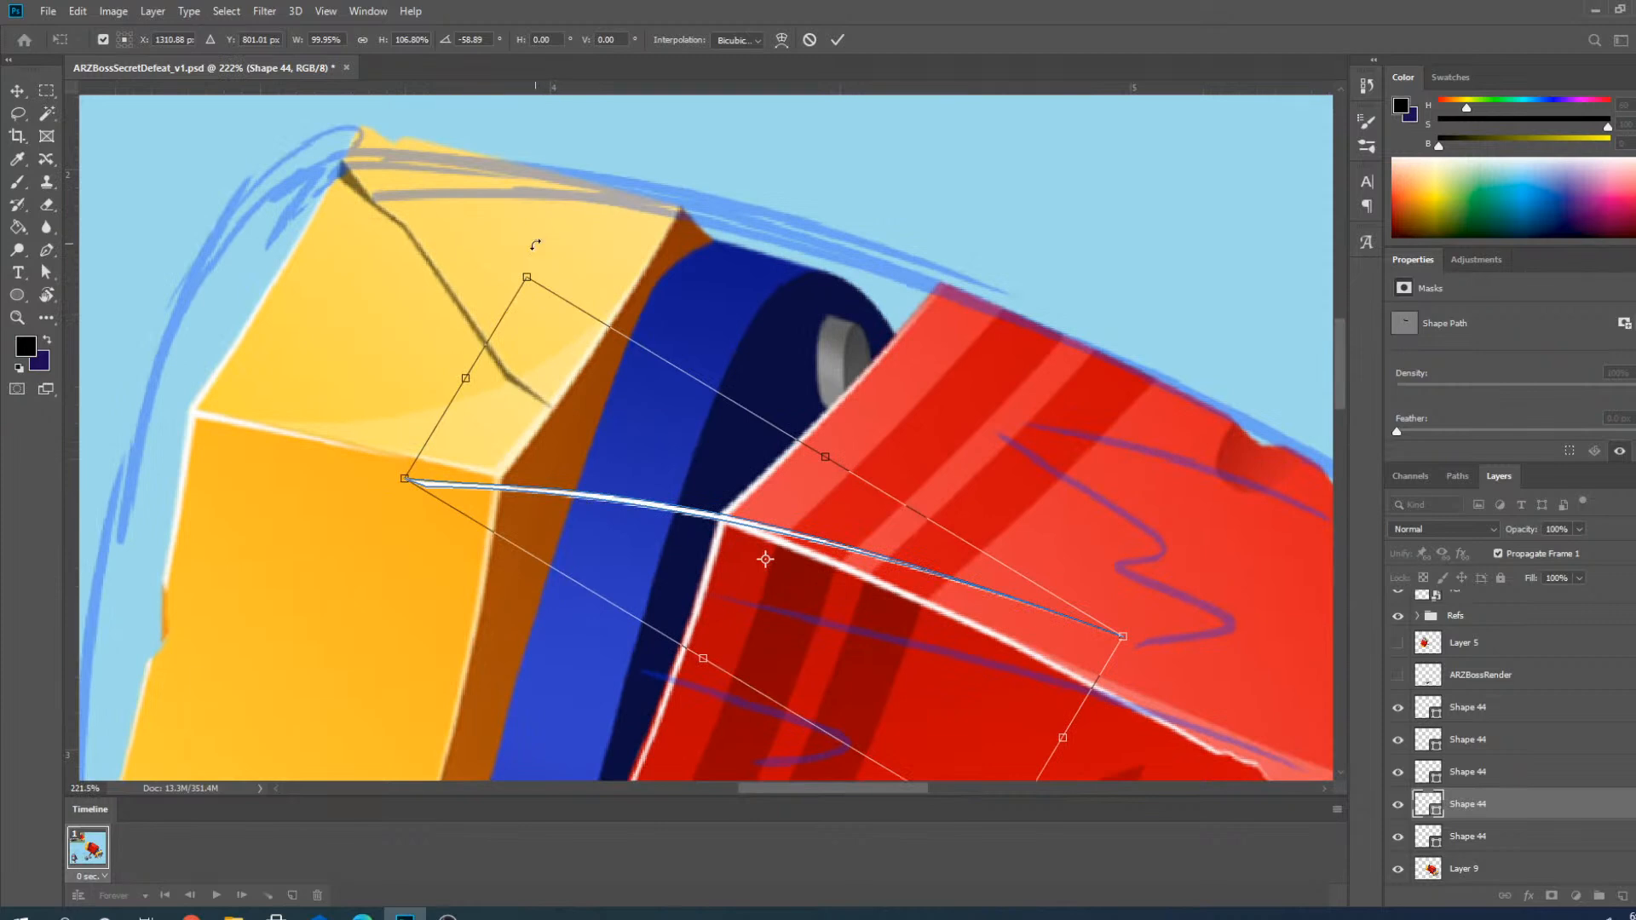
{"action": "left_click_drag", "start_coordinate": [529, 255], "coordinate": [607, 257]}
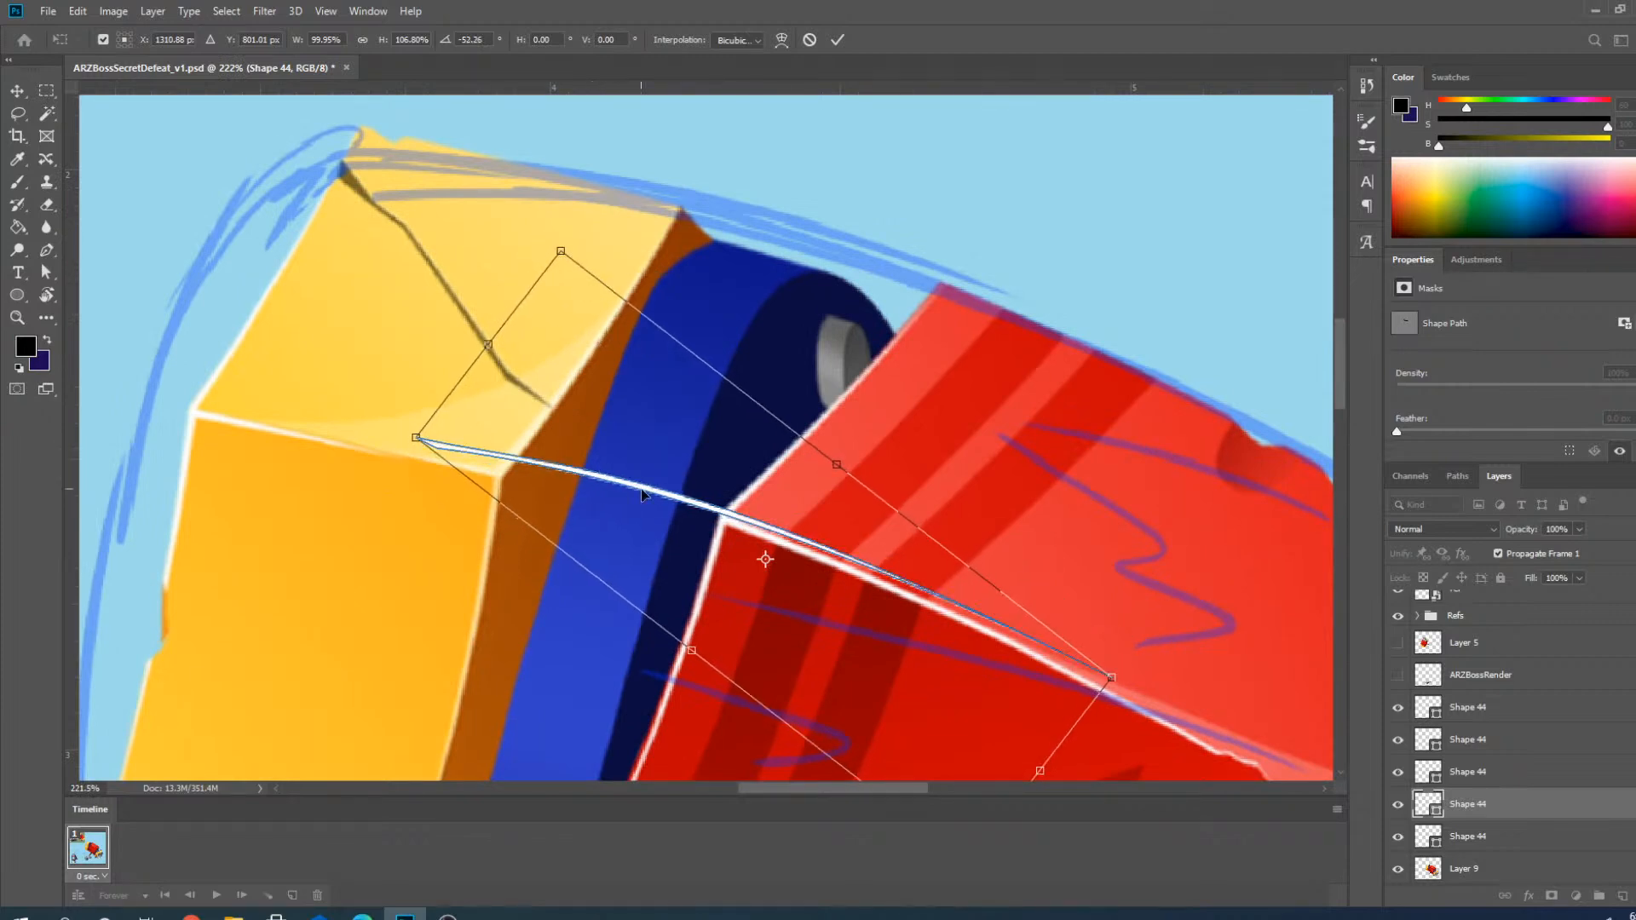
{"action": "left_click_drag", "start_coordinate": [658, 500], "coordinate": [651, 517]}
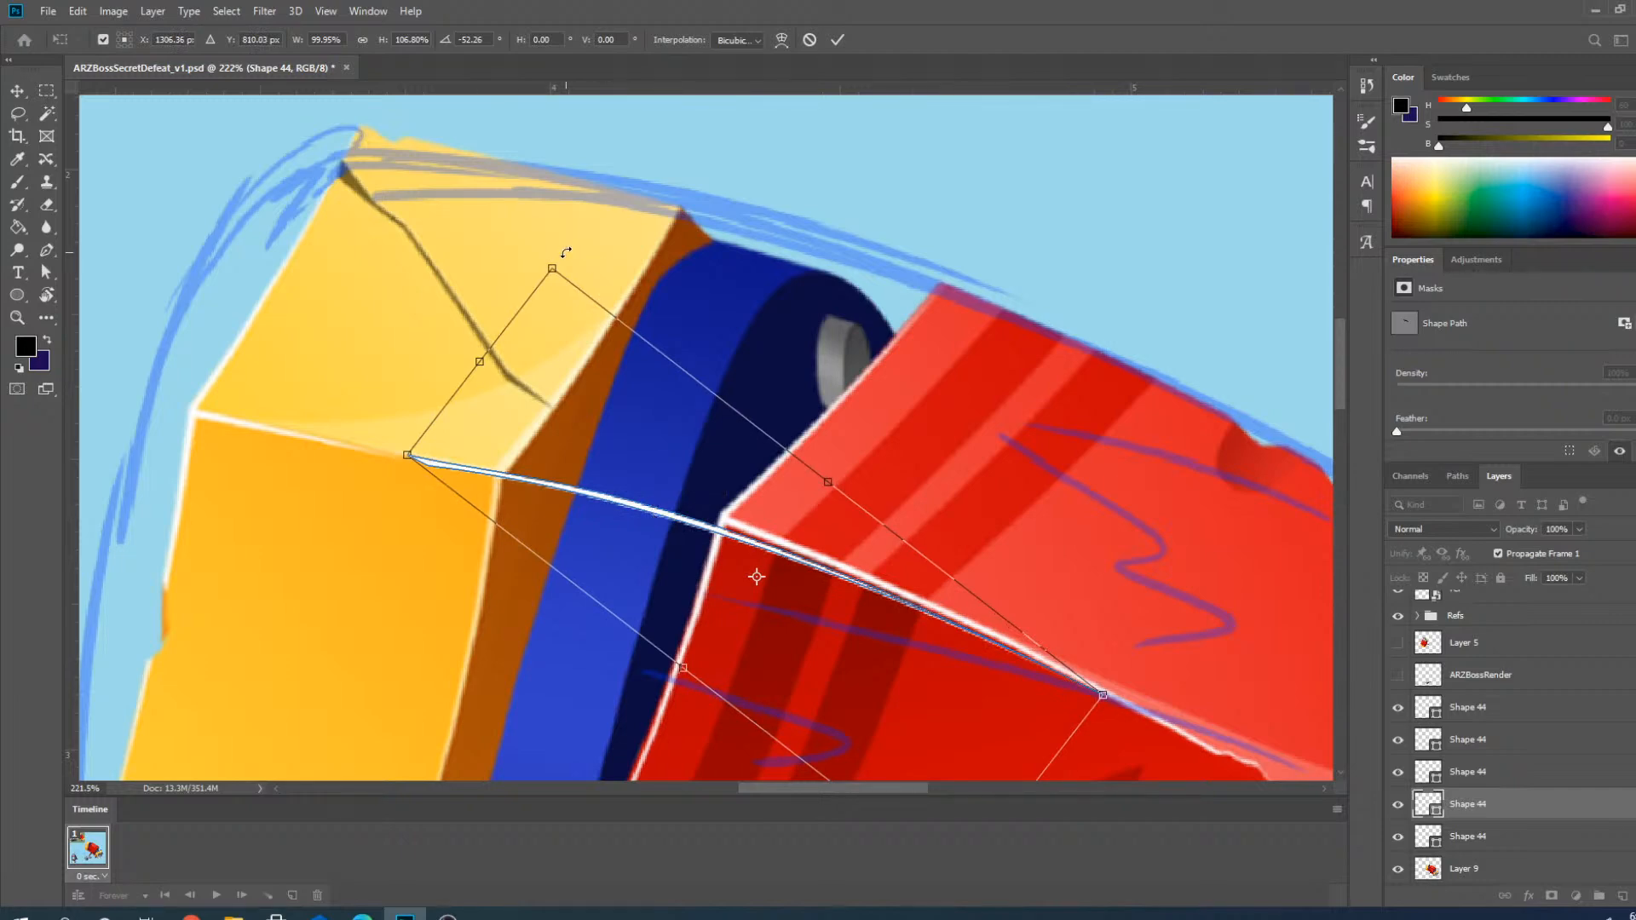
{"action": "left_click_drag", "start_coordinate": [566, 252], "coordinate": [573, 250]}
{"action": "left_click_drag", "start_coordinate": [494, 478], "coordinate": [422, 495]}
{"action": "left_click_drag", "start_coordinate": [567, 538], "coordinate": [657, 537]}
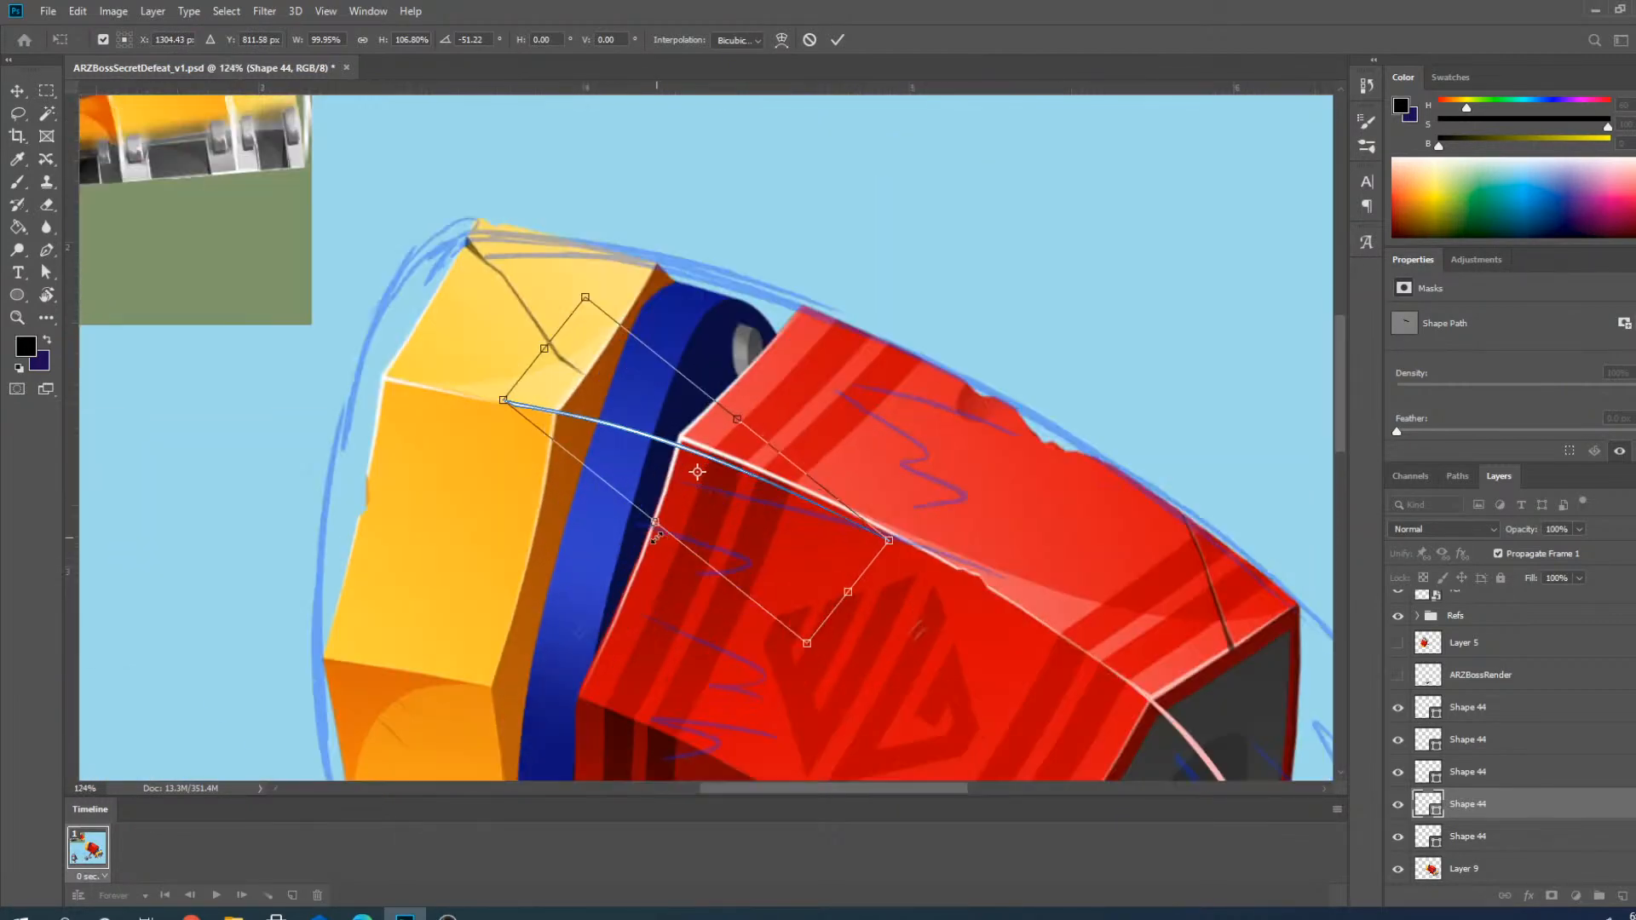
{"action": "left_click", "coordinate": [838, 40]}
Duplicate the streak across the blue band and place the copy lower, spanning the front faces of the yellow and red blocks.
{"action": "scroll", "coordinate": [699, 337], "scroll_direction": "down", "scroll_amount": 5}
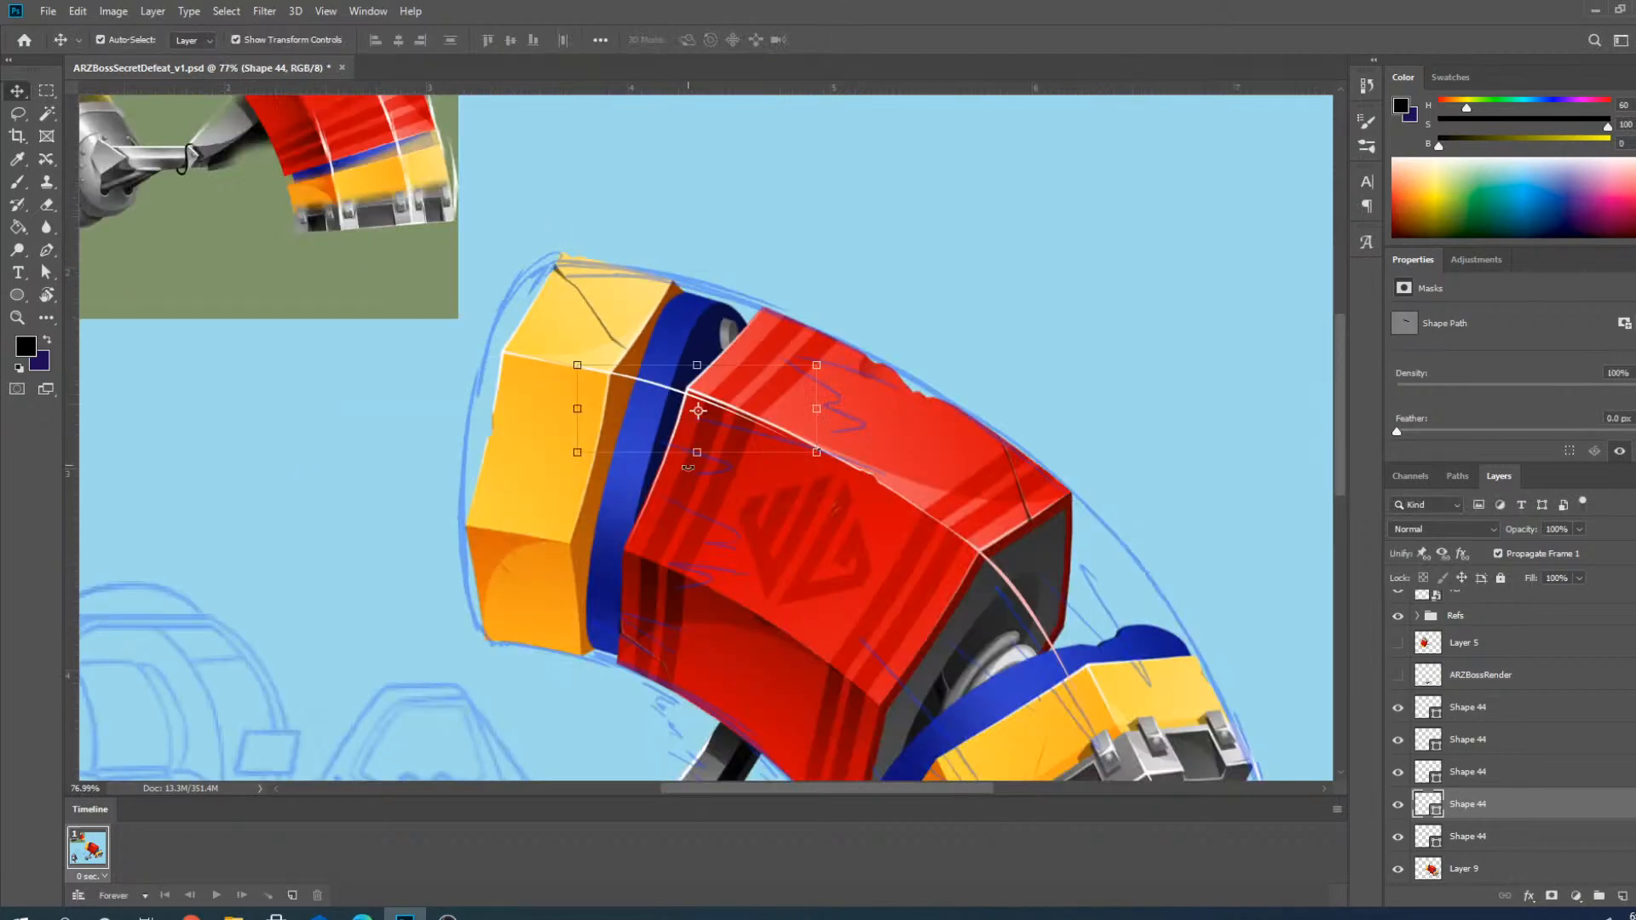
{"action": "scroll", "coordinate": [557, 396], "scroll_direction": "up", "scroll_amount": 5}
{"action": "scroll", "coordinate": [647, 273], "scroll_direction": "down", "scroll_amount": 3}
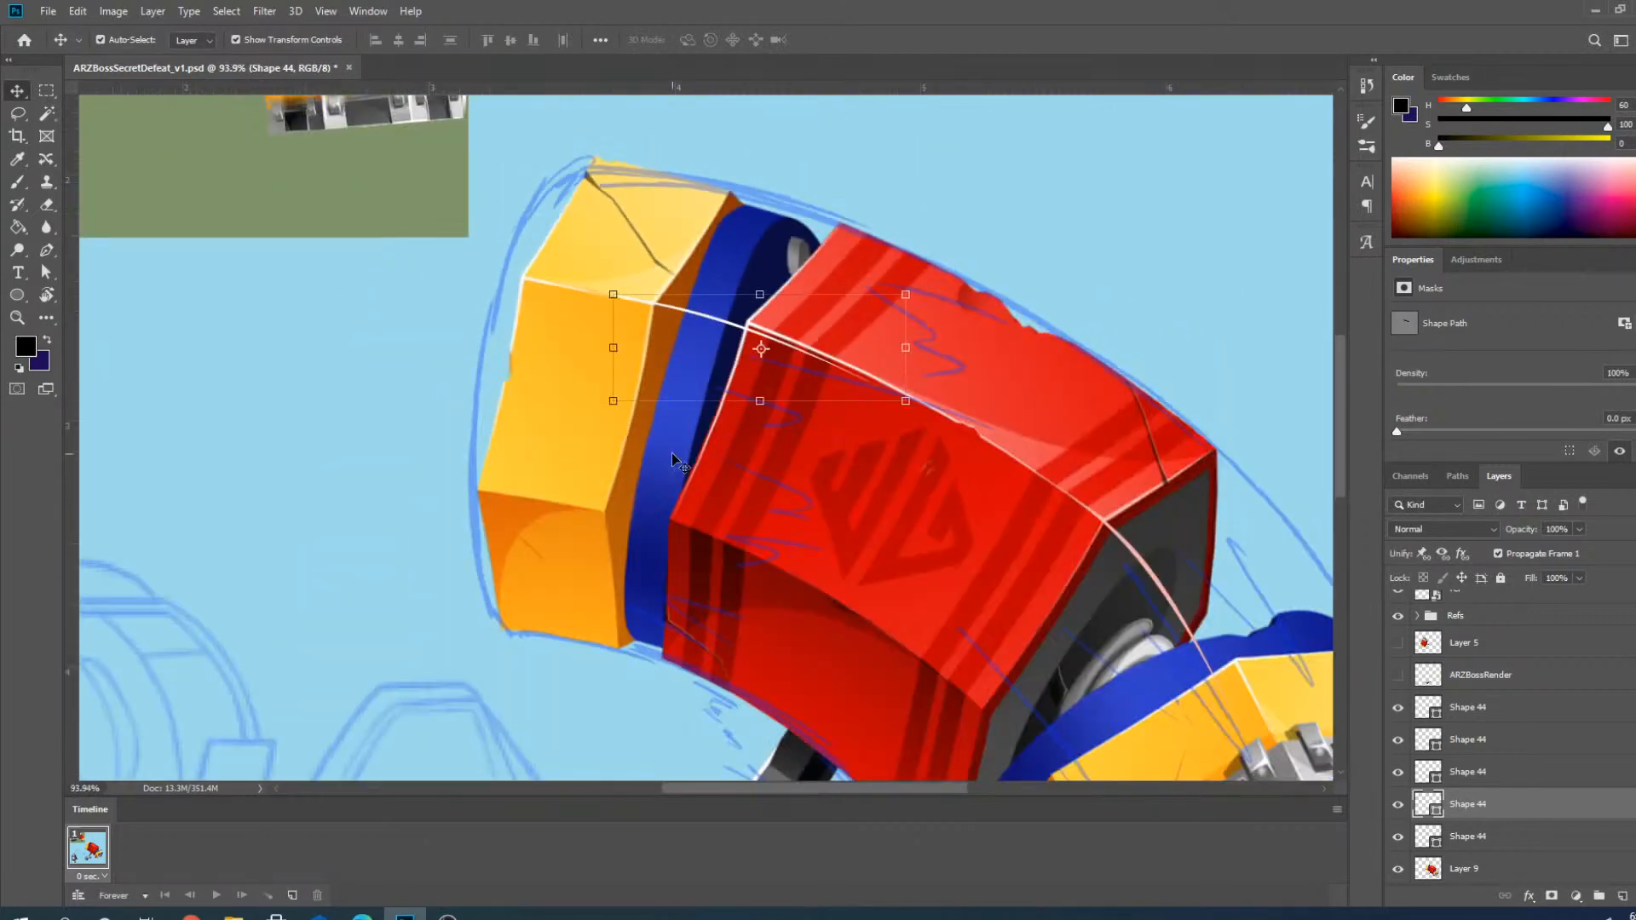
{"action": "scroll", "coordinate": [671, 585], "scroll_direction": "down", "scroll_amount": 2}
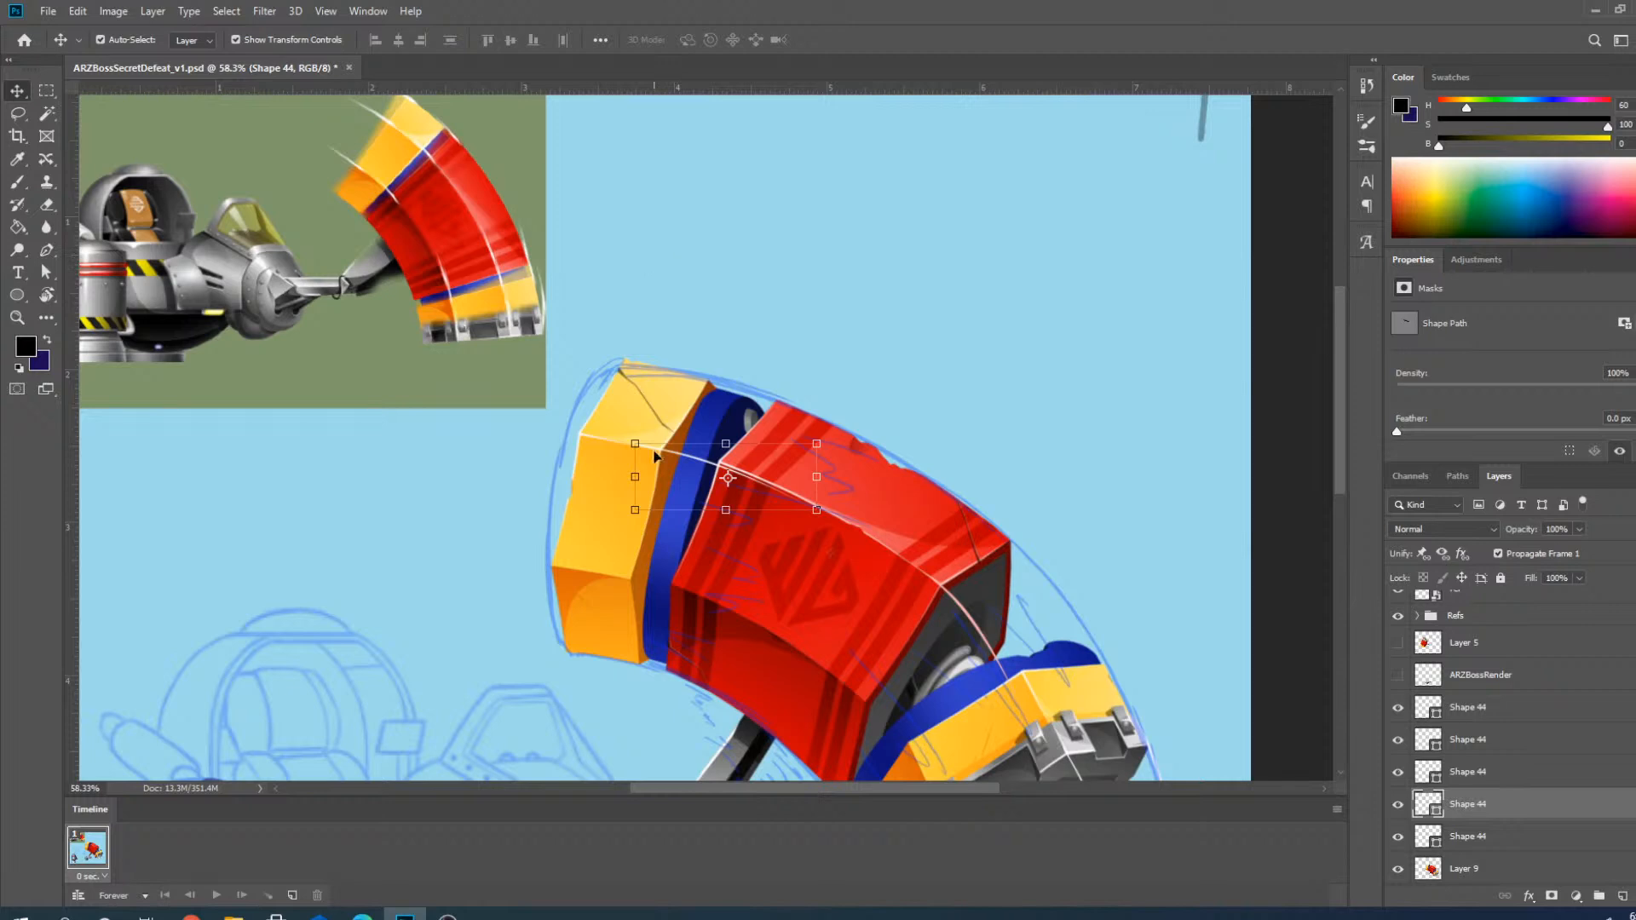
{"action": "scroll", "coordinate": [682, 409], "scroll_direction": "up", "scroll_amount": 3}
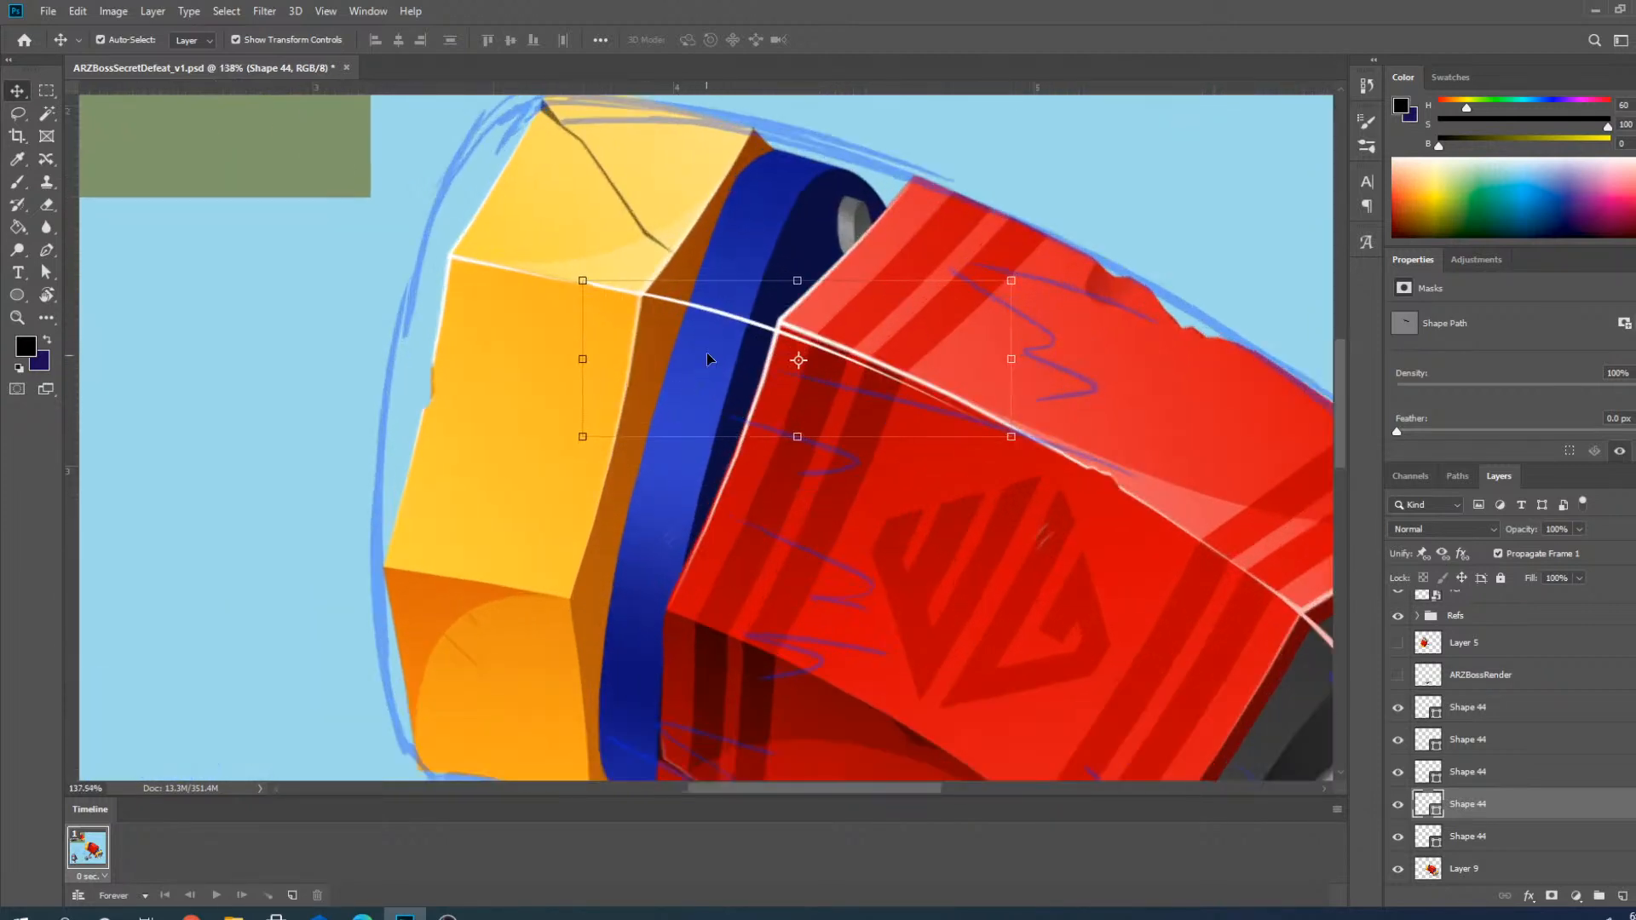
{"action": "scroll", "coordinate": [707, 358], "scroll_direction": "down", "scroll_amount": 1}
{"action": "left_click_drag", "start_coordinate": [714, 371], "coordinate": [682, 465]}
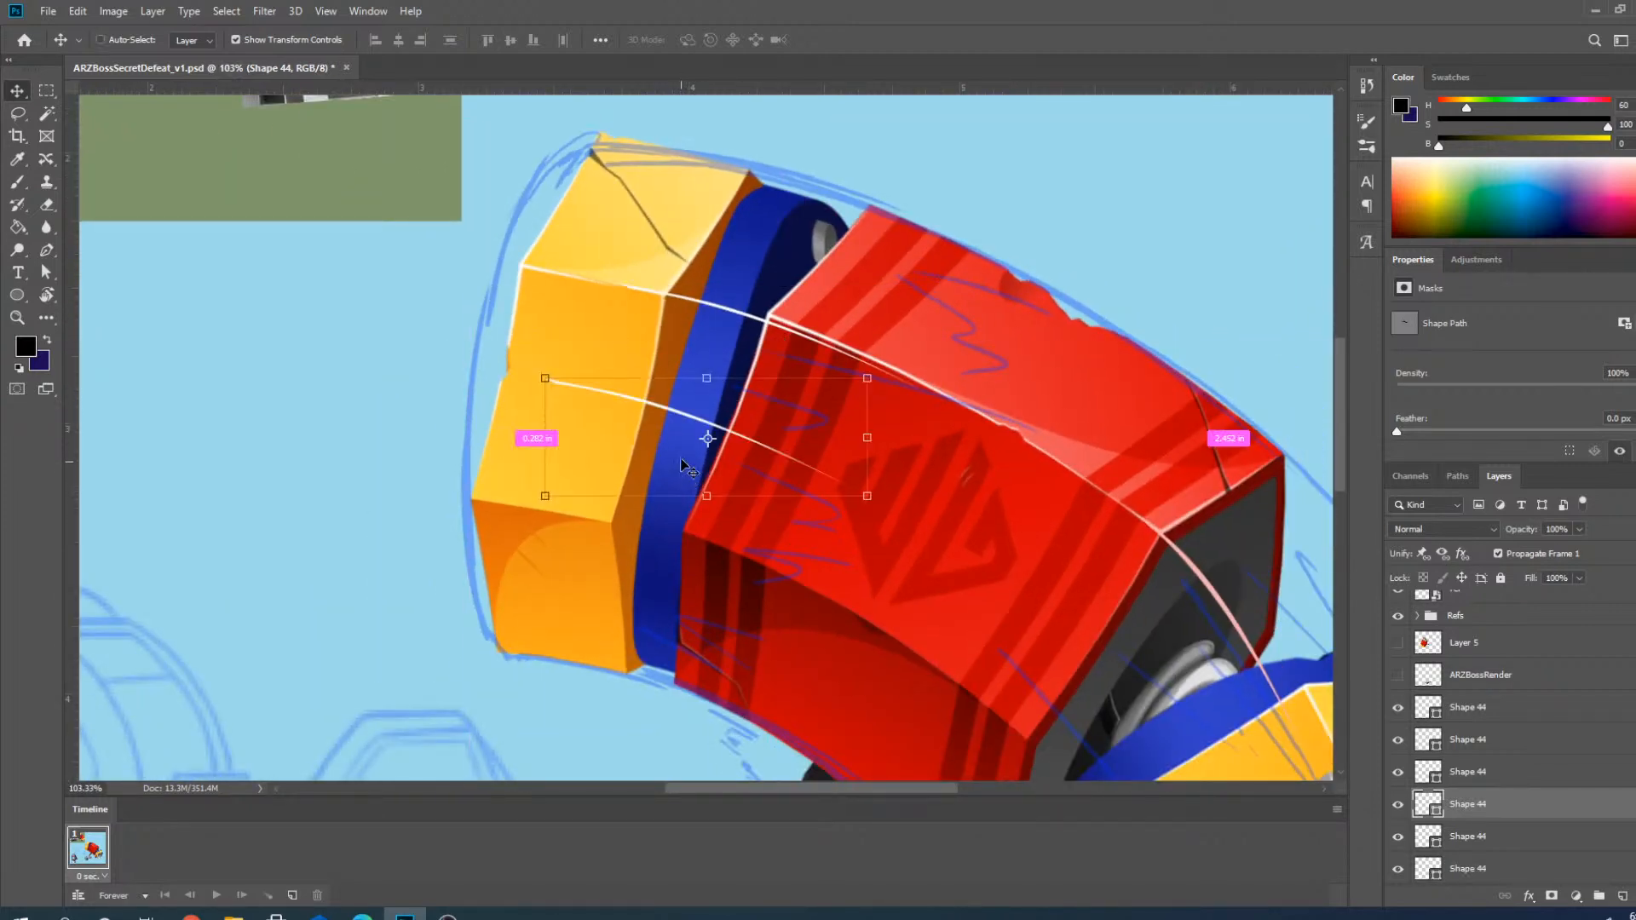
Move the copied streak down so it crosses the blue band along the lower front edges of the yellow and red blocks.
{"action": "scroll", "coordinate": [682, 464], "scroll_direction": "up", "scroll_amount": 2}
{"action": "left_click_drag", "start_coordinate": [628, 373], "coordinate": [660, 589]}
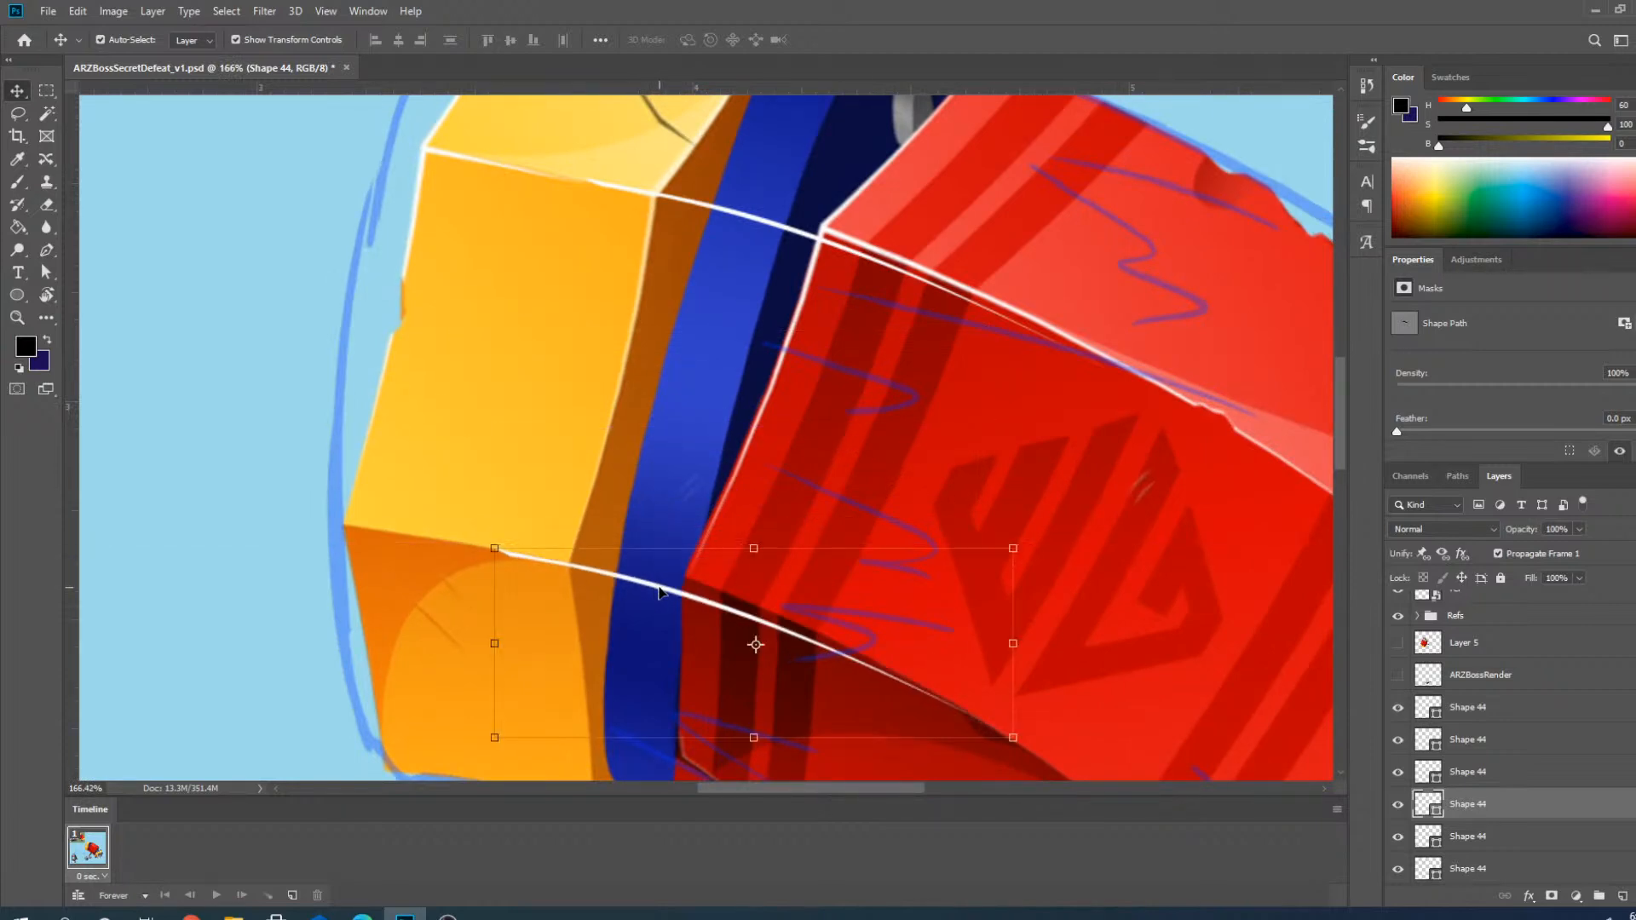
{"action": "scroll", "coordinate": [630, 546], "scroll_direction": "down", "scroll_amount": 3}
{"action": "scroll", "coordinate": [774, 588], "scroll_direction": "up", "scroll_amount": 2}
{"action": "scroll", "coordinate": [775, 587], "scroll_direction": "up", "scroll_amount": 1}
{"action": "scroll", "coordinate": [912, 461], "scroll_direction": "down", "scroll_amount": 1}
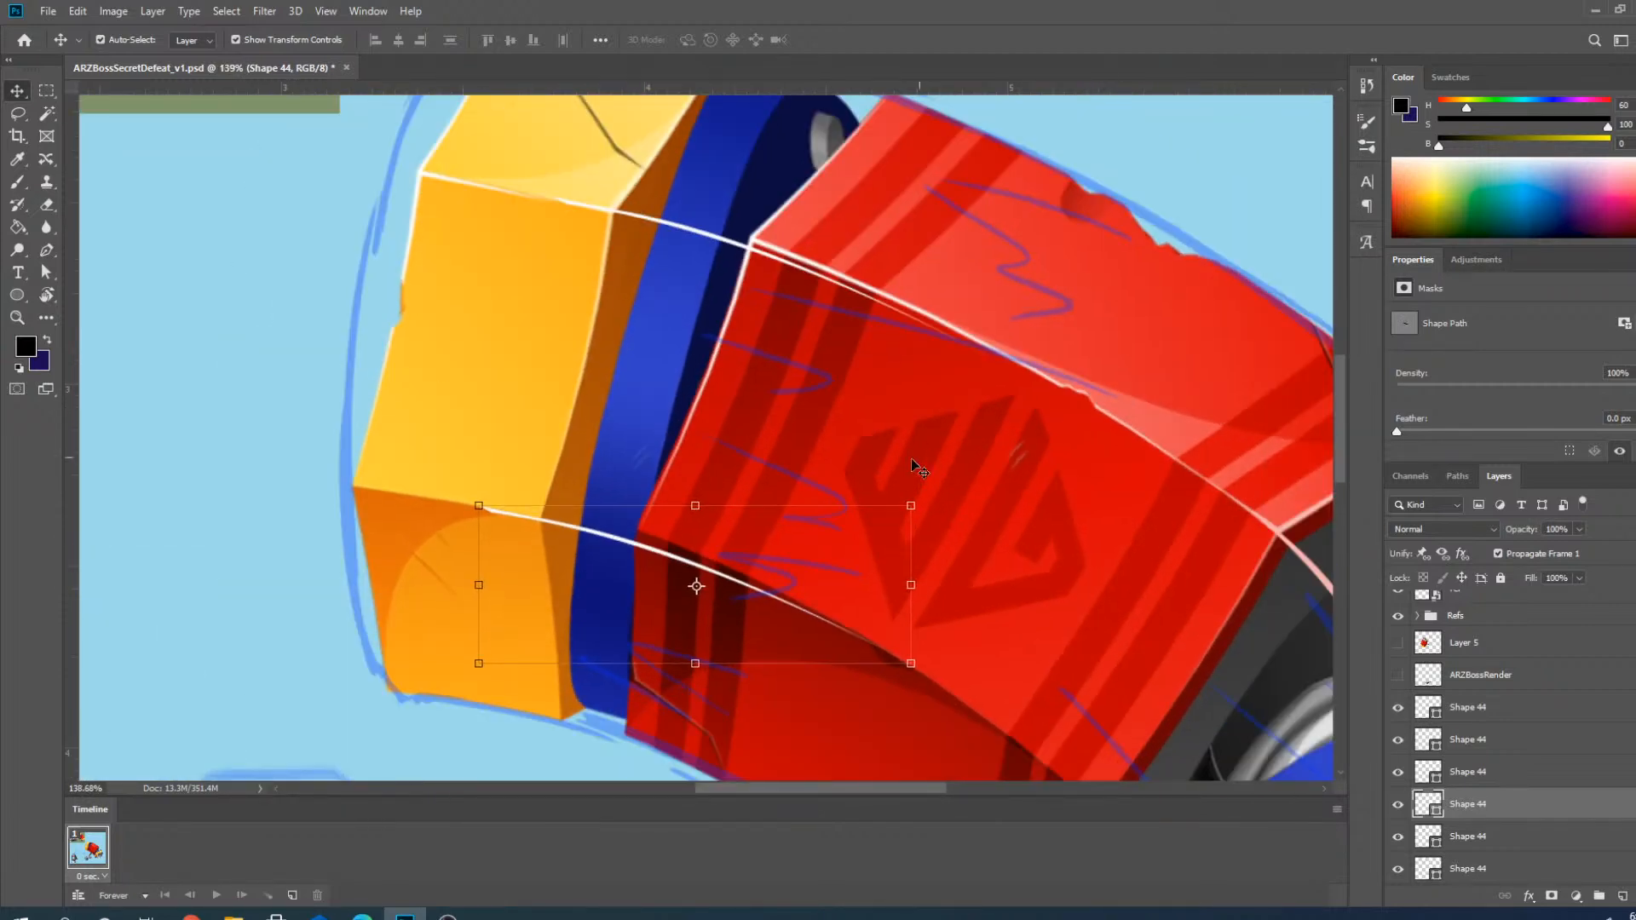
Shorten the streak with the Pen tool by pulling its end anchor back onto the red block's lower front edge, and deselect it.
{"action": "key", "text": "p"}
{"action": "scroll", "coordinate": [836, 626], "scroll_direction": "up", "scroll_amount": 2}
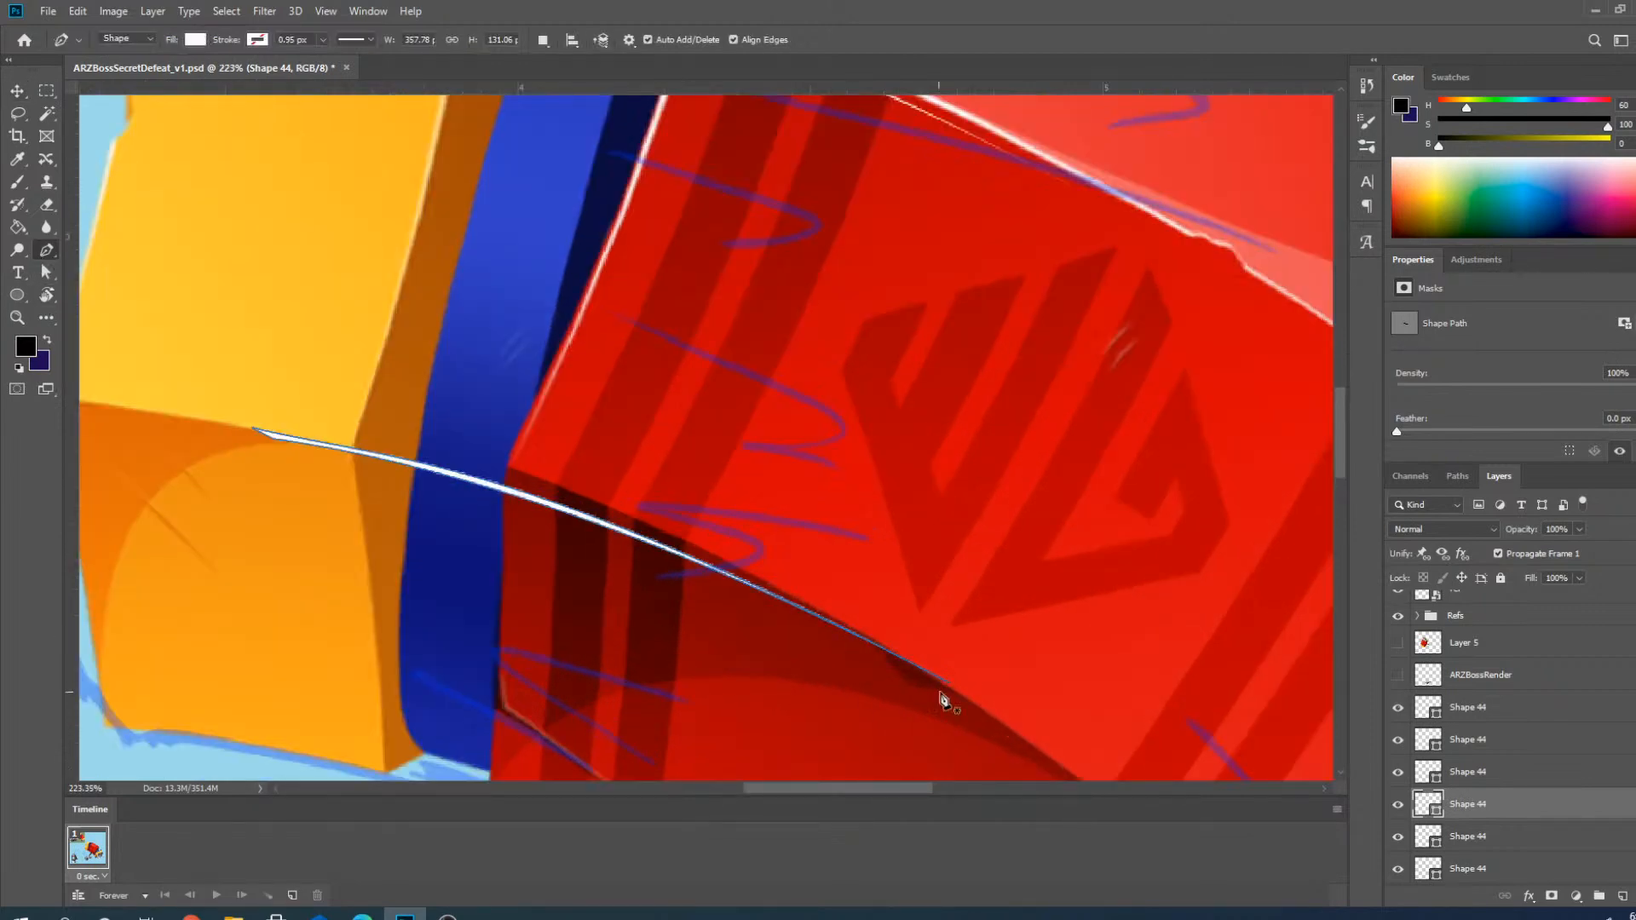
{"action": "left_click_drag", "start_coordinate": [952, 686], "coordinate": [895, 665]}
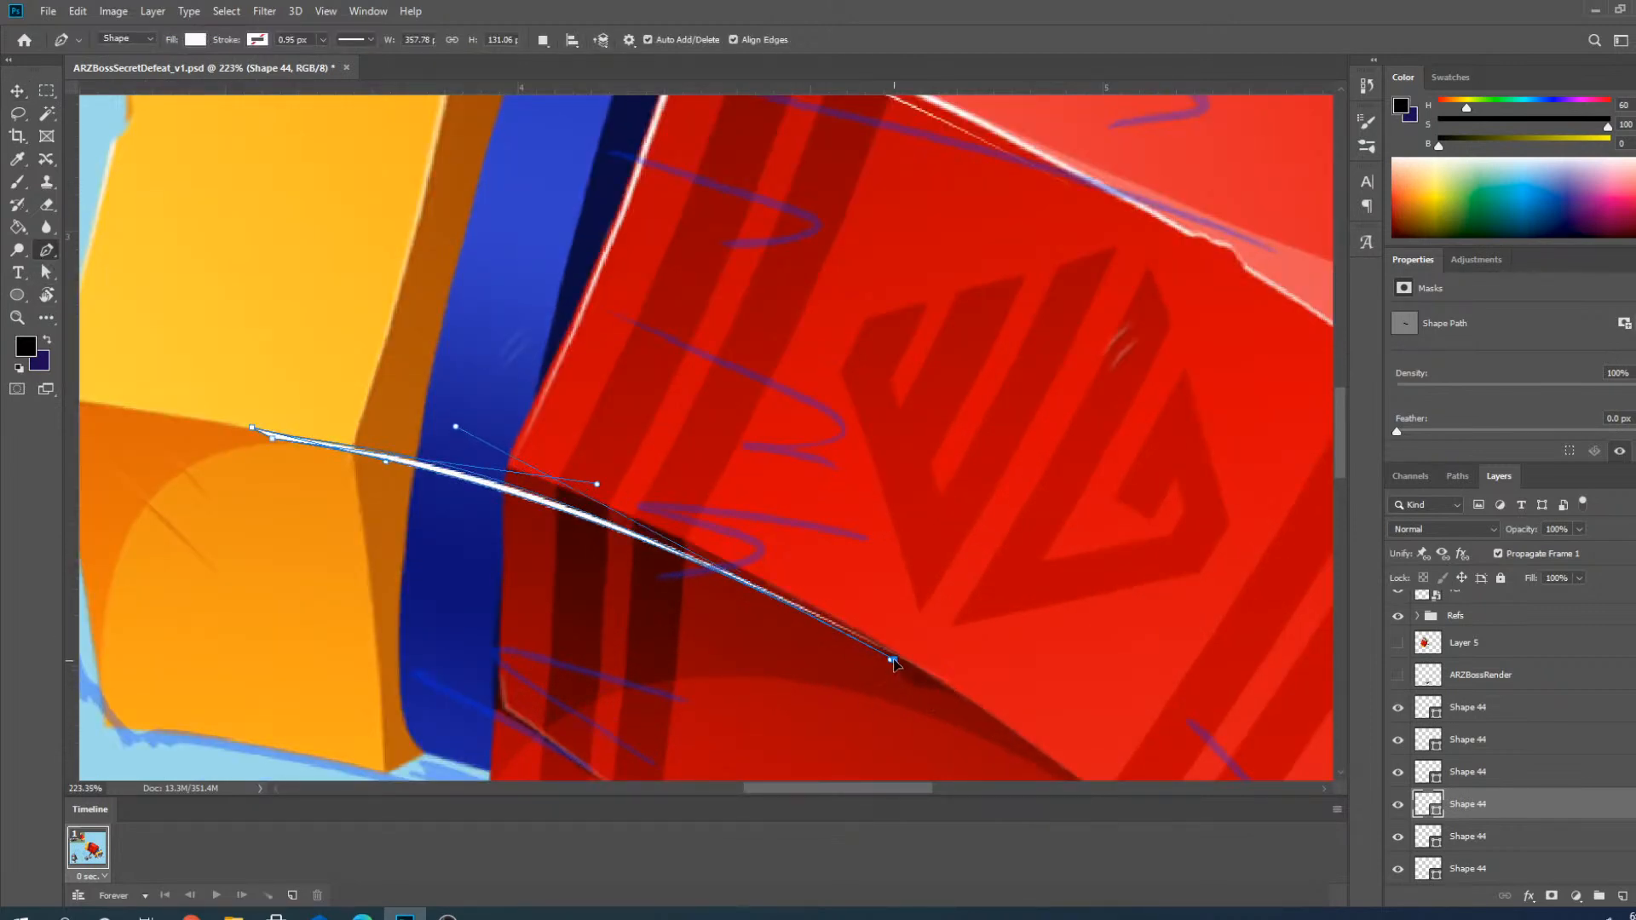
{"action": "scroll", "coordinate": [893, 660], "scroll_direction": "down", "scroll_amount": 5}
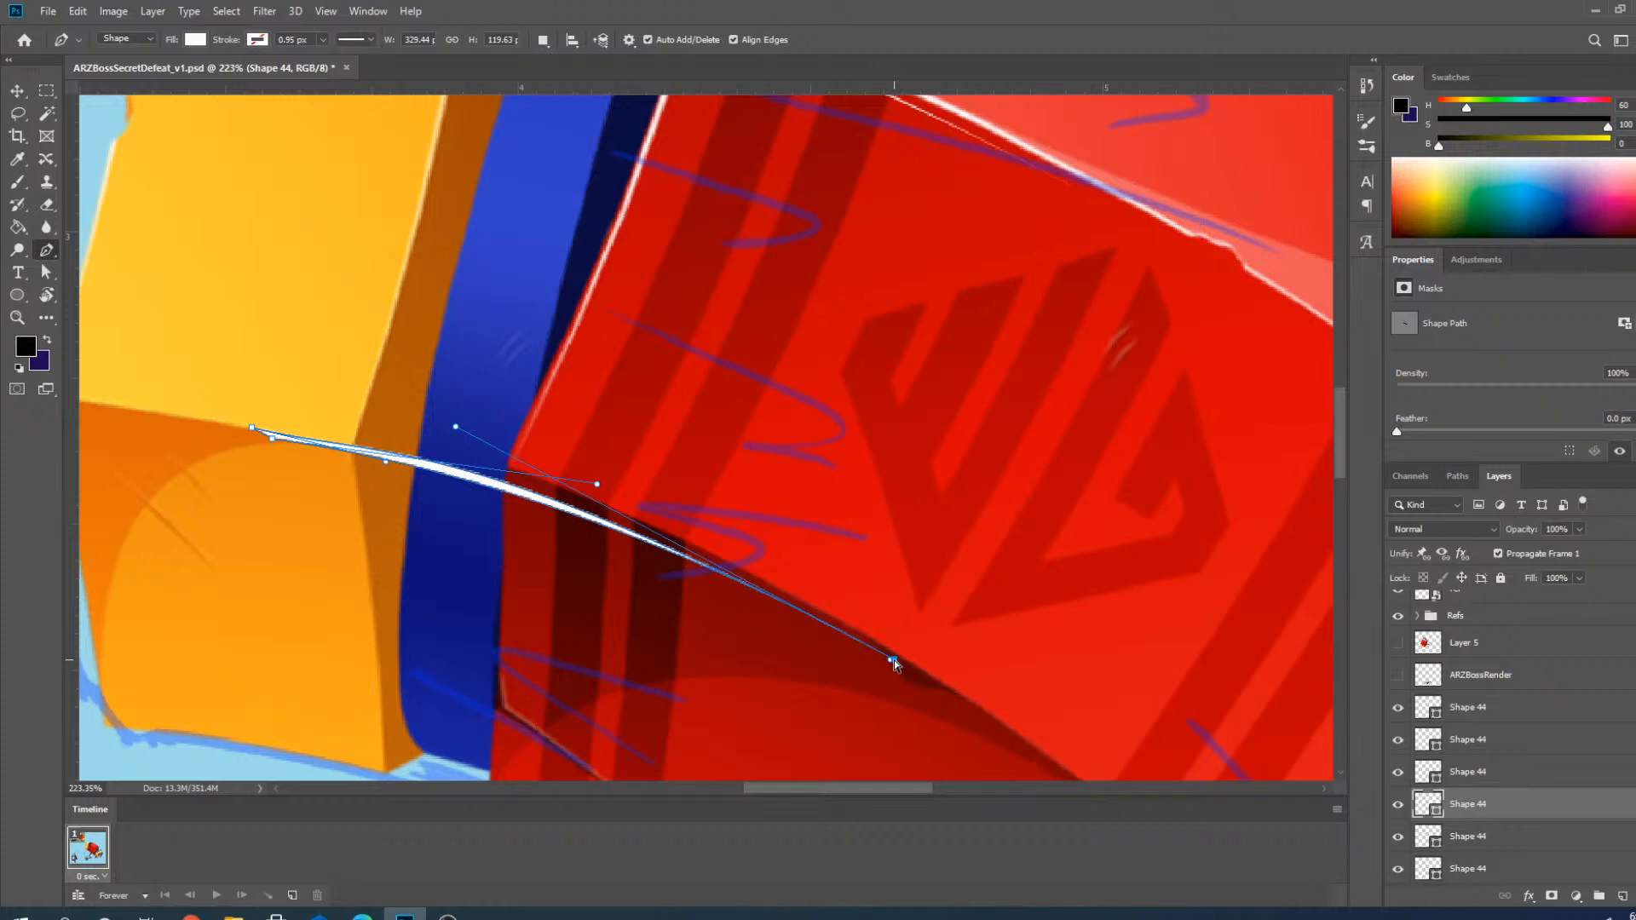
{"action": "scroll", "coordinate": [887, 338], "scroll_direction": "up", "scroll_amount": 3}
{"action": "scroll", "coordinate": [886, 400], "scroll_direction": "down", "scroll_amount": 2}
{"action": "scroll", "coordinate": [882, 399], "scroll_direction": "down", "scroll_amount": 2}
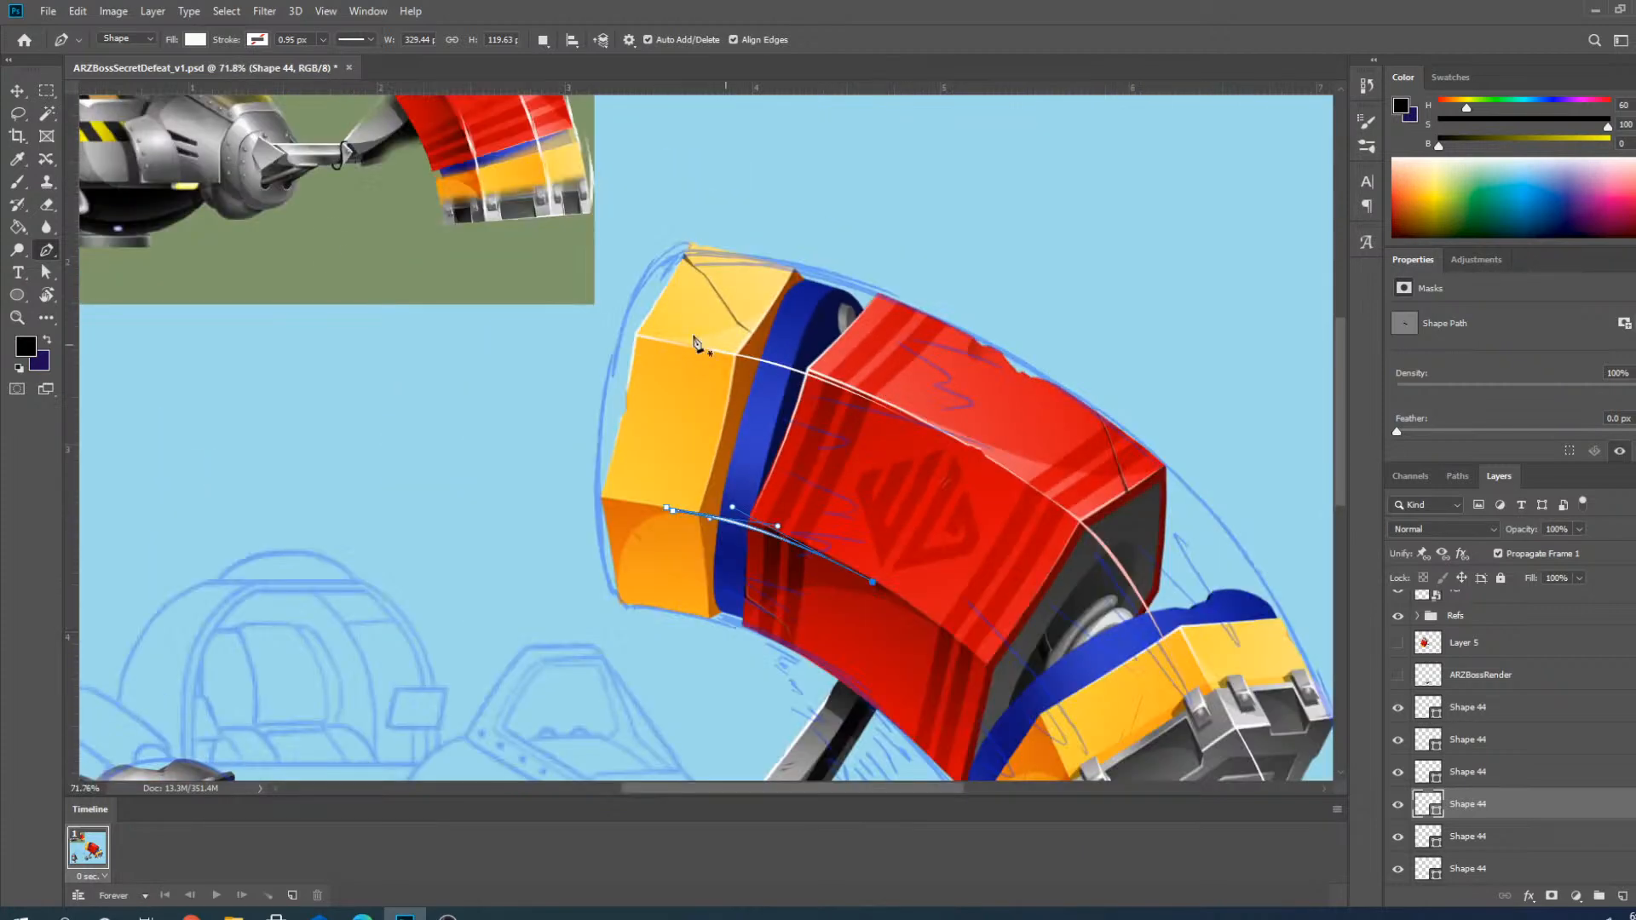
{"action": "left_click", "coordinate": [19, 97]}
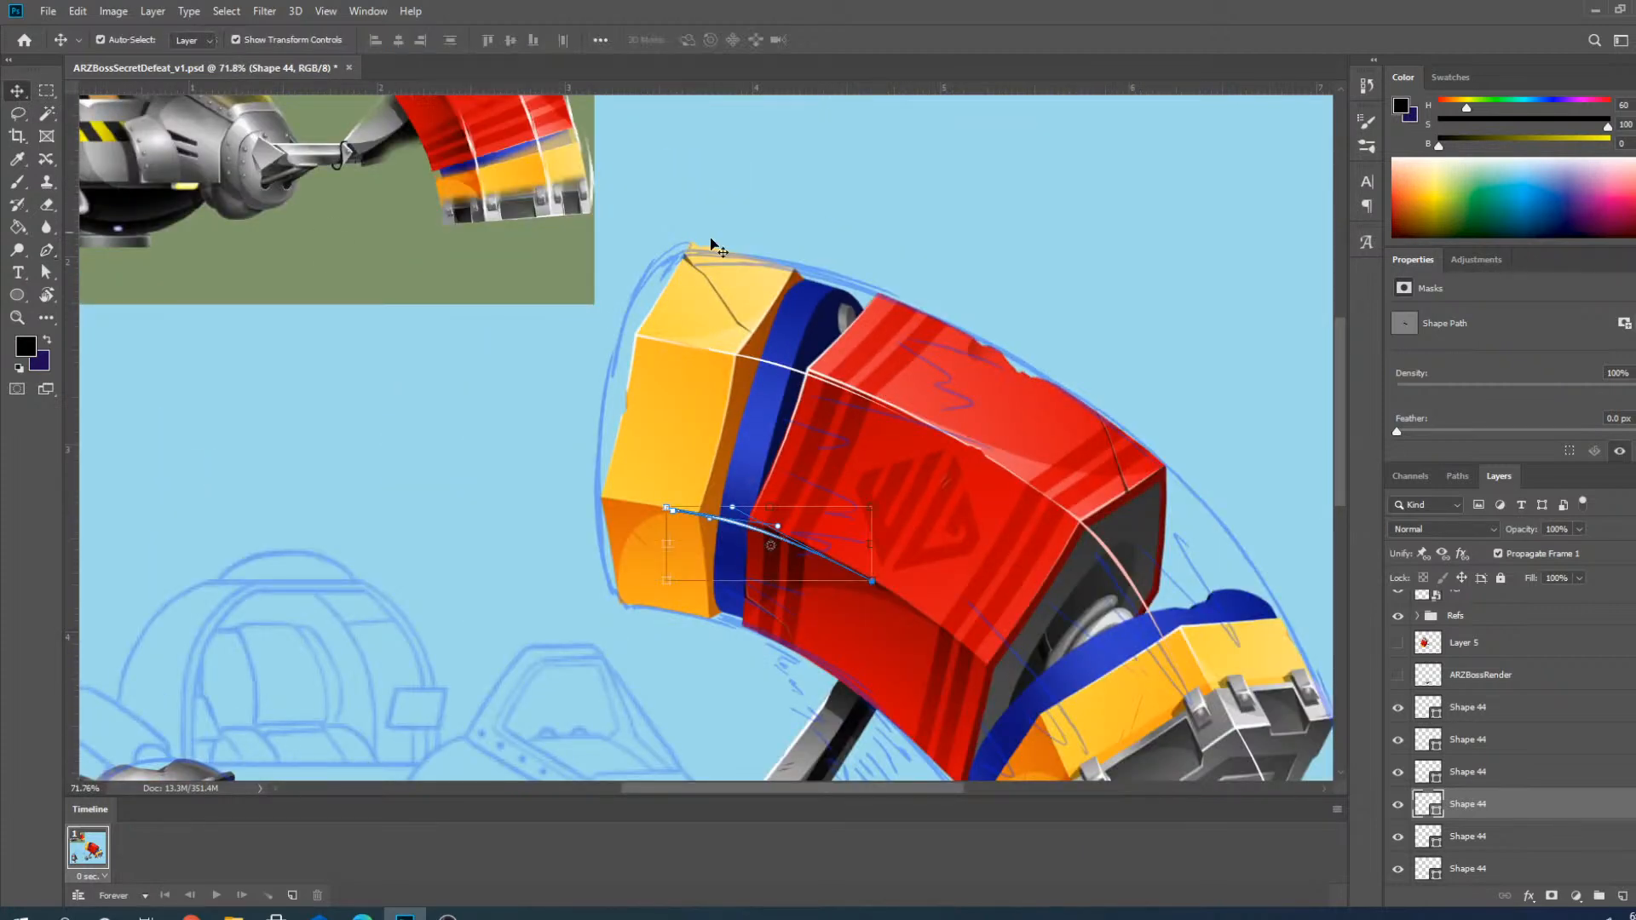
{"action": "left_click", "coordinate": [1198, 235]}
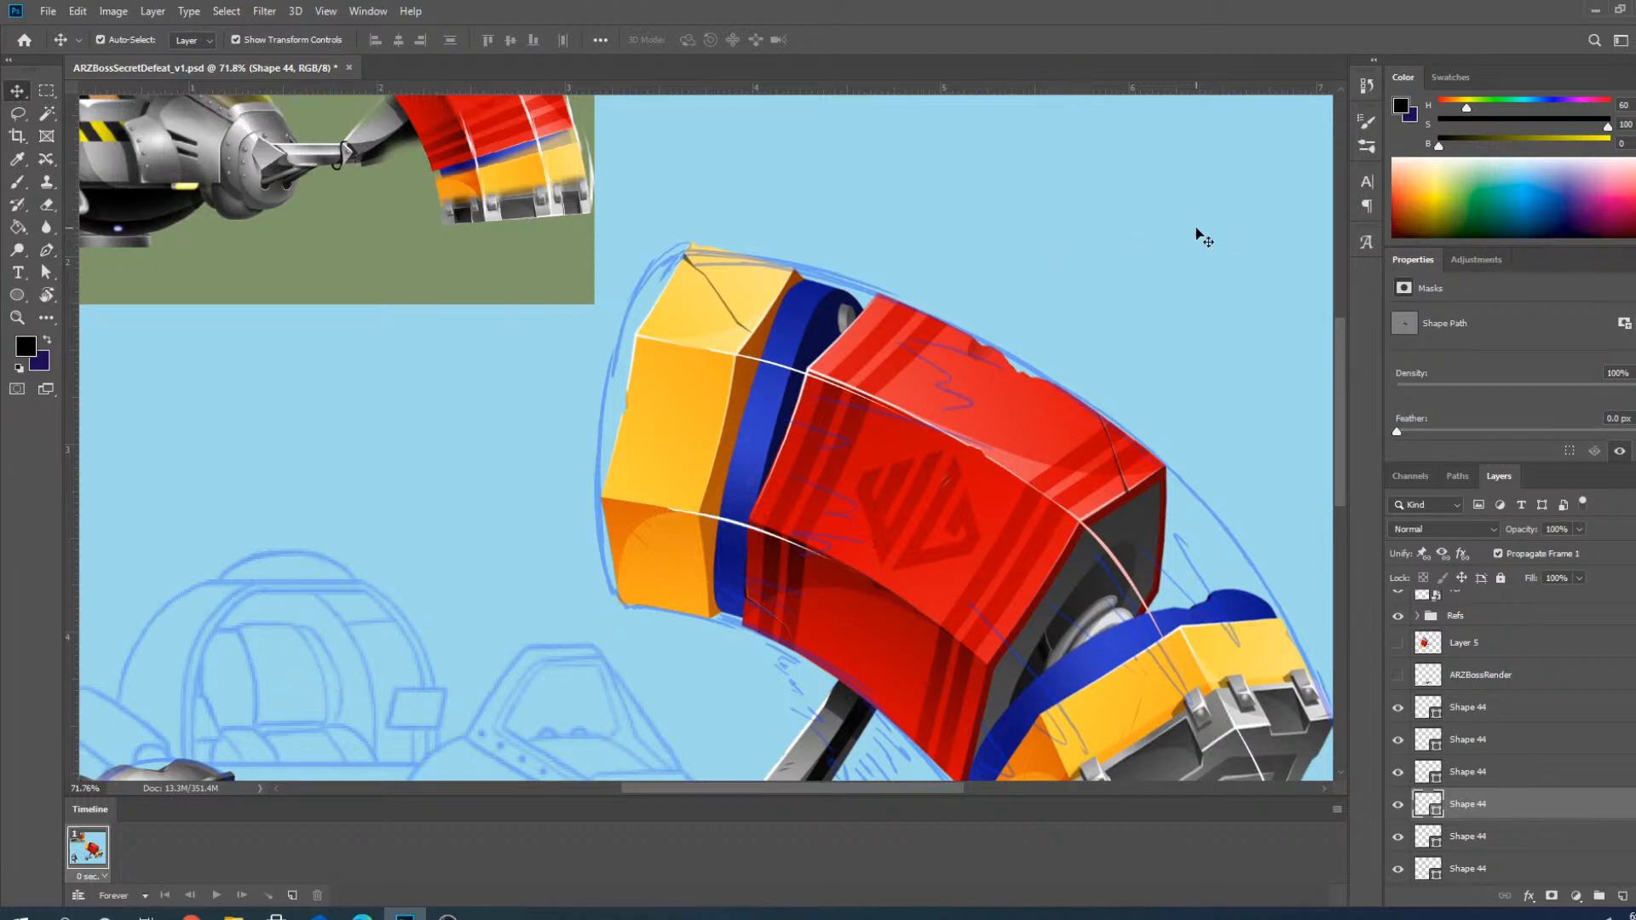
Duplicate the pink streak at the red block's front corner and place the copy at the block's outer corner.
{"action": "scroll", "coordinate": [609, 424], "scroll_direction": "down", "scroll_amount": 2}
{"action": "scroll", "coordinate": [696, 593], "scroll_direction": "down", "scroll_amount": 2}
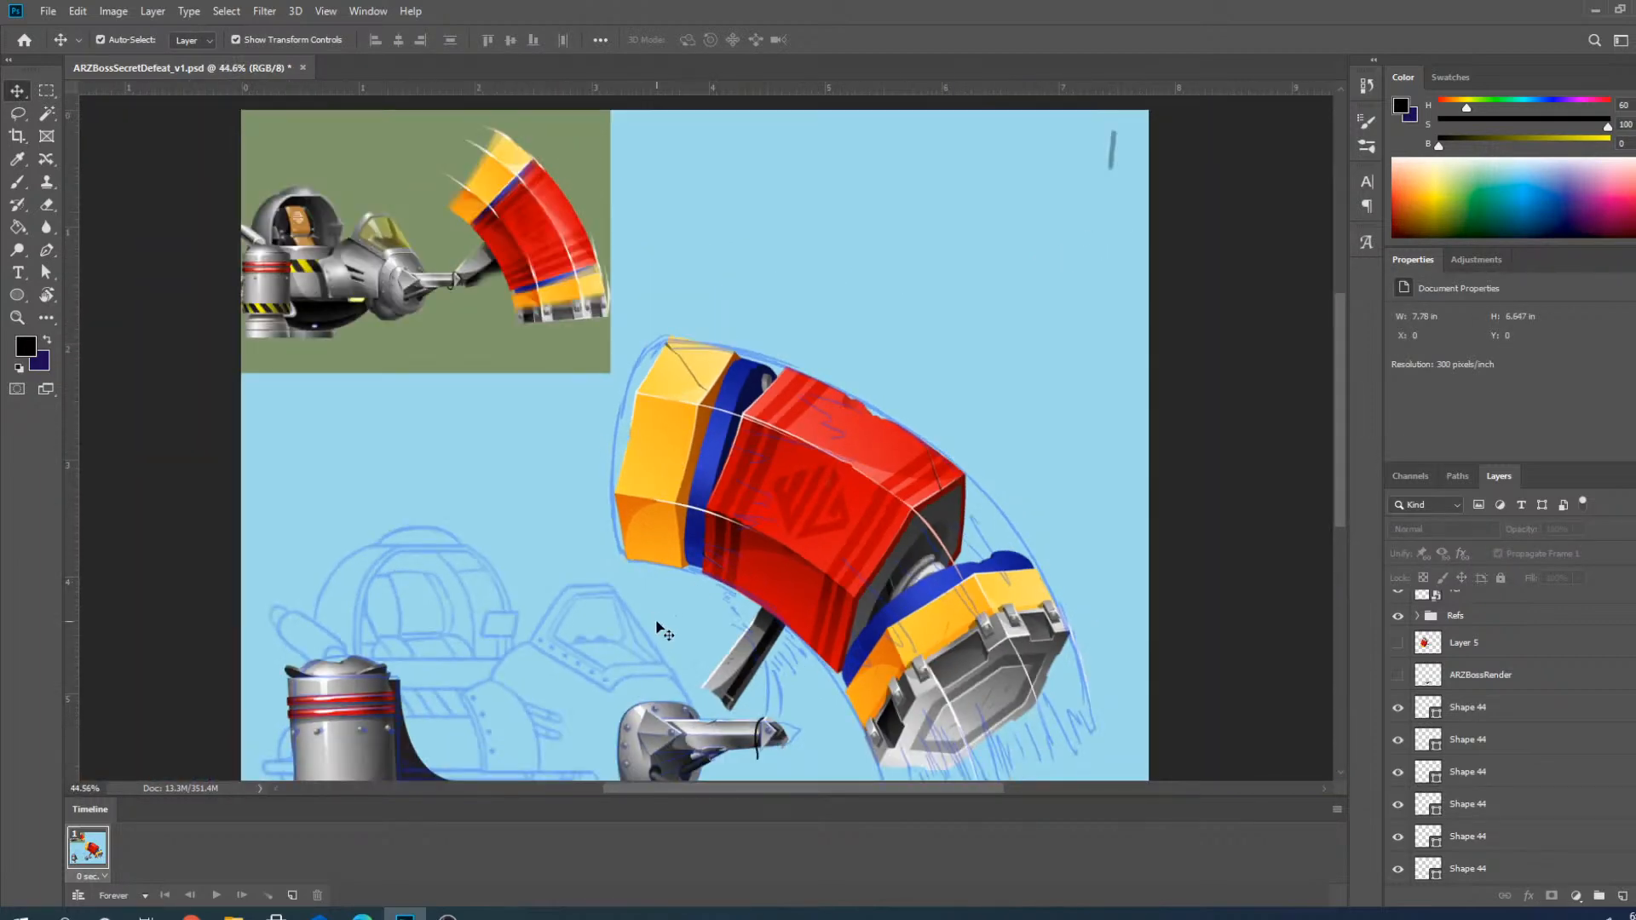
{"action": "scroll", "coordinate": [658, 629], "scroll_direction": "up", "scroll_amount": 3}
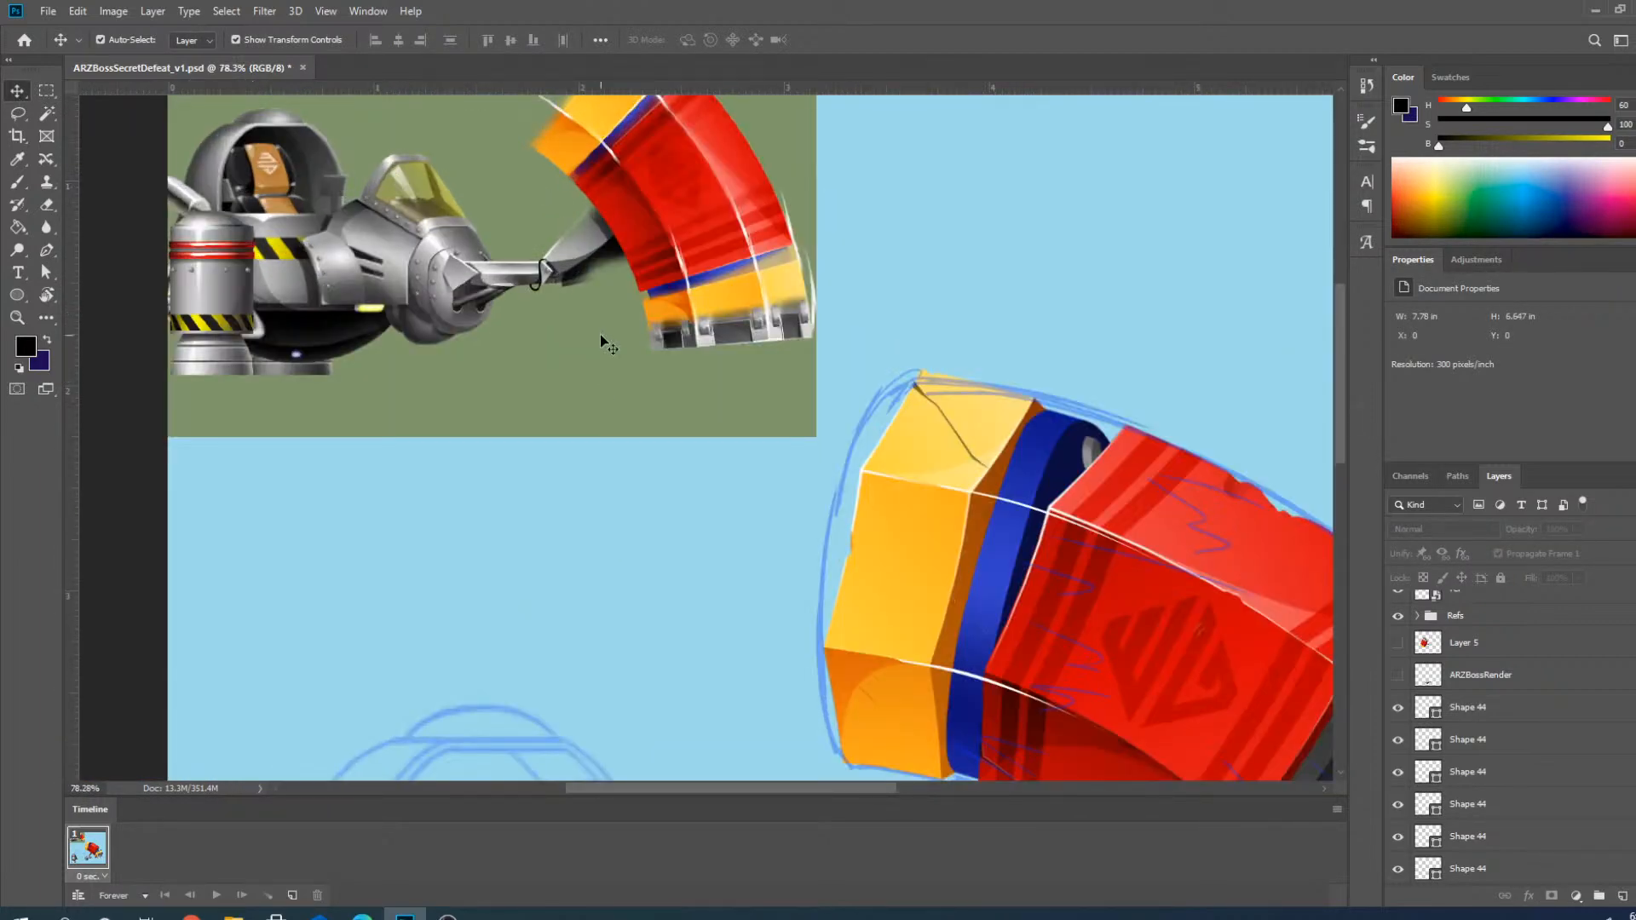
{"action": "scroll", "coordinate": [579, 320], "scroll_direction": "down", "scroll_amount": 3}
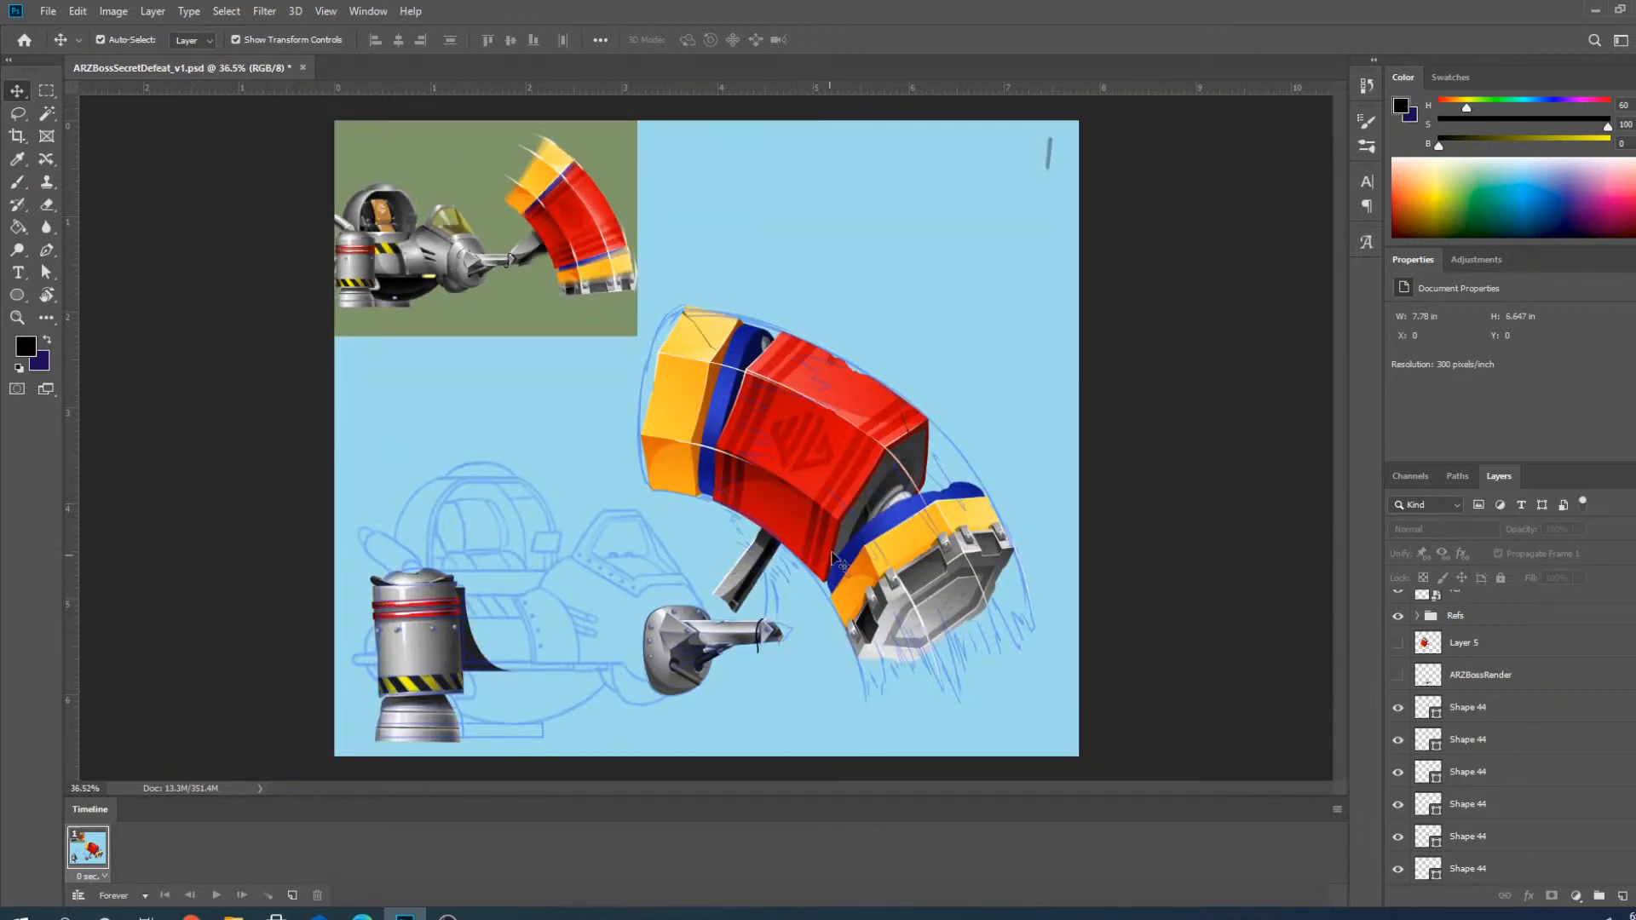
{"action": "scroll", "coordinate": [940, 470], "scroll_direction": "up", "scroll_amount": 2}
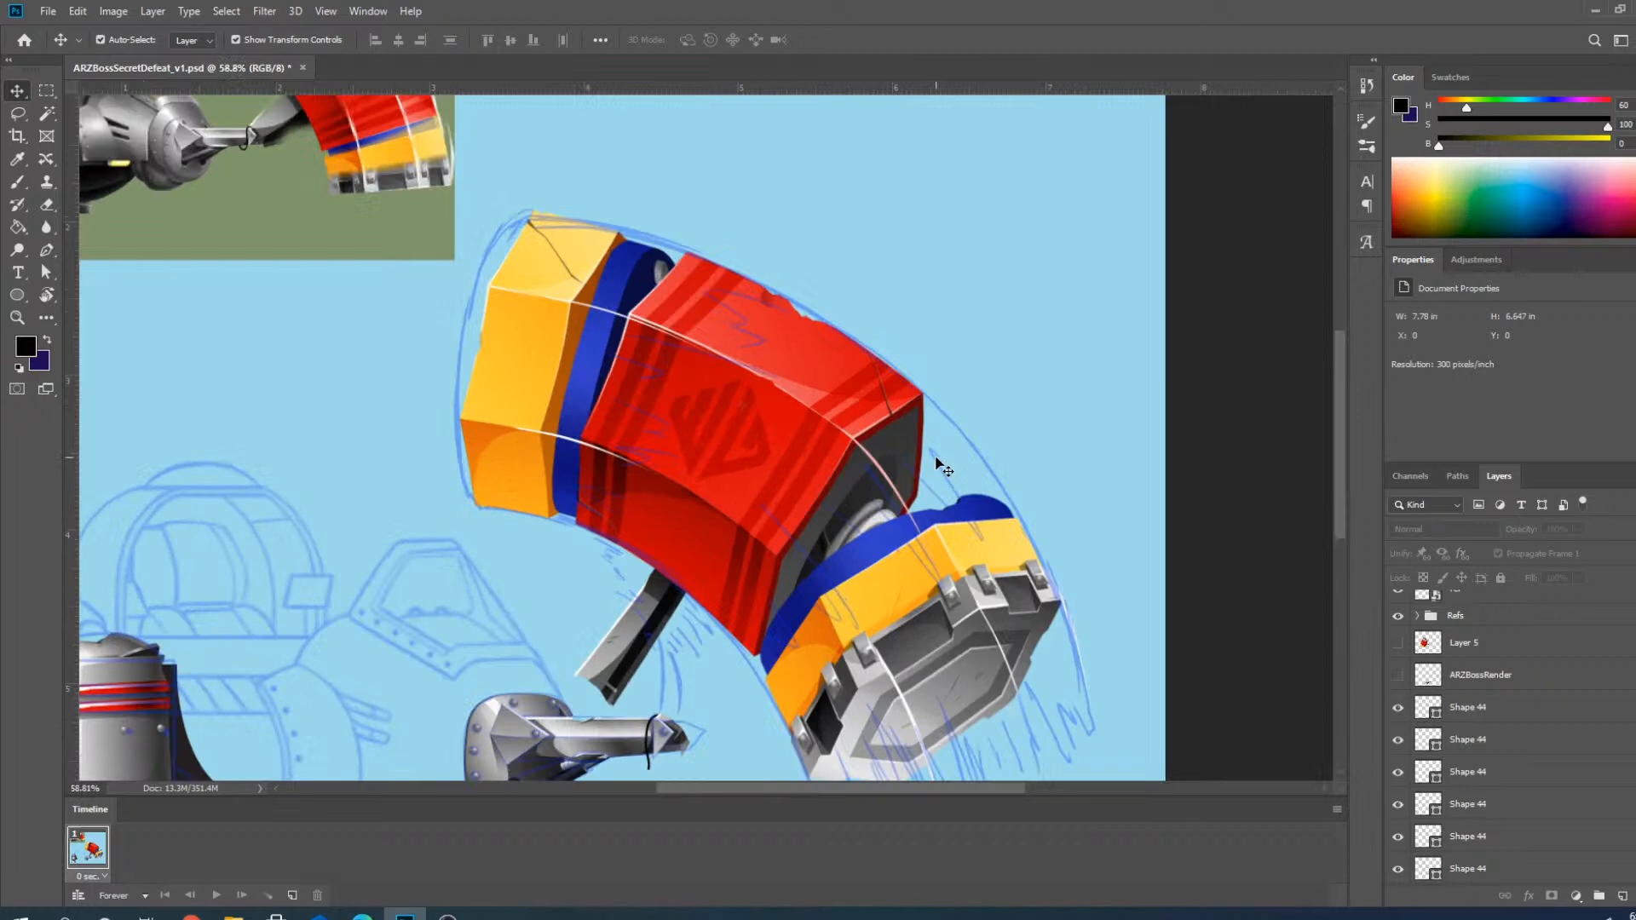
{"action": "scroll", "coordinate": [1002, 511], "scroll_direction": "up", "scroll_amount": 4}
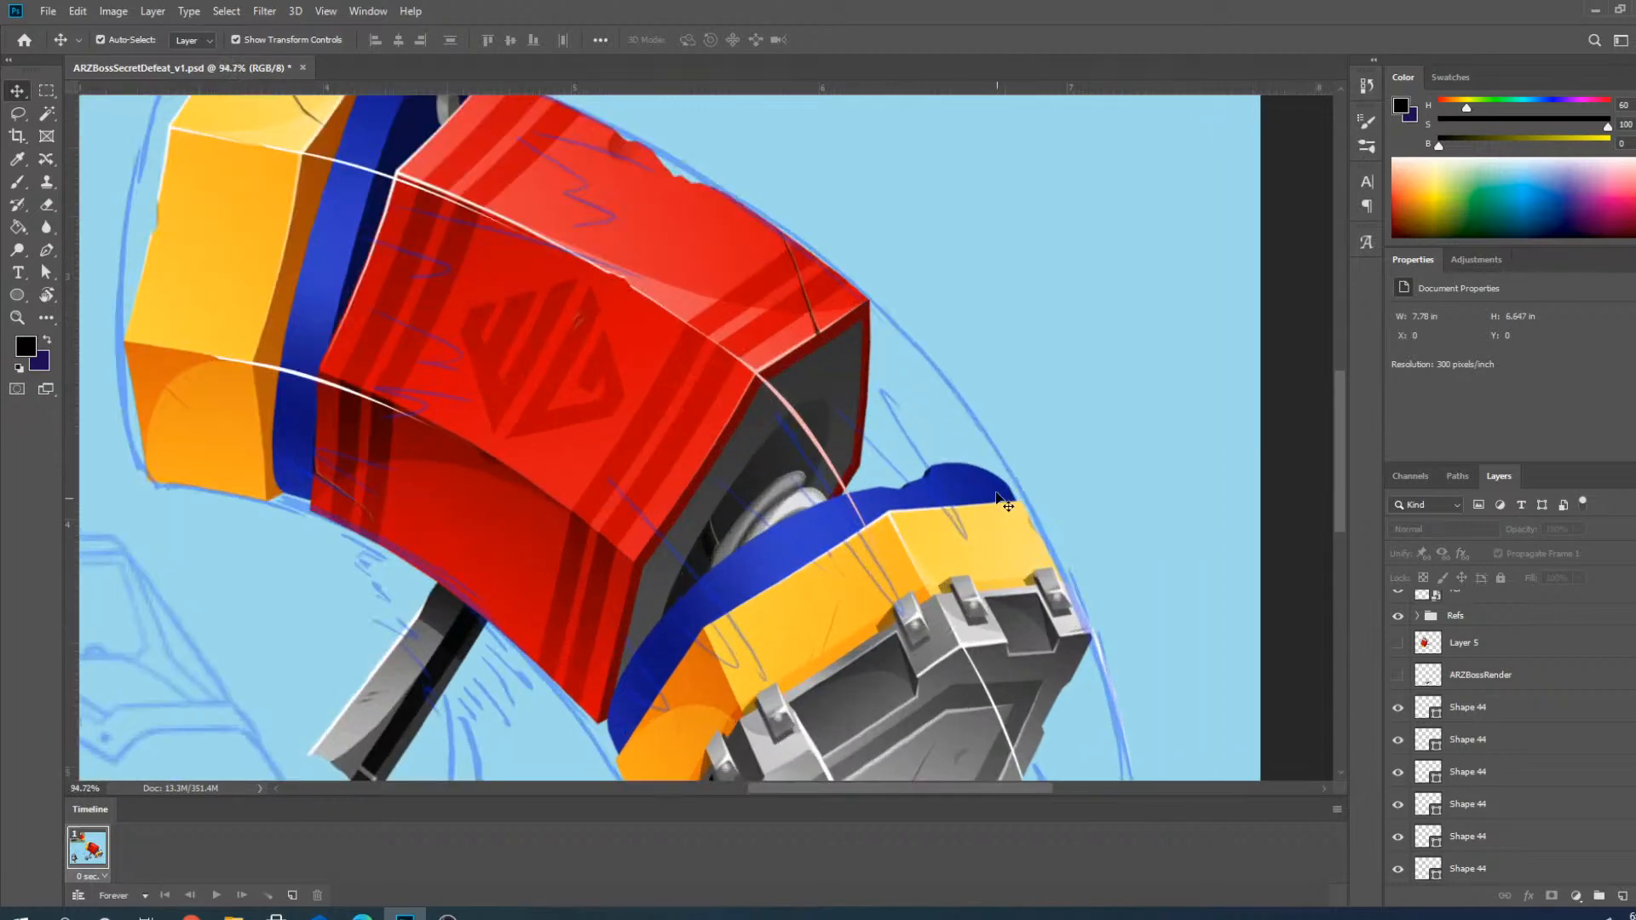
{"action": "scroll", "coordinate": [762, 465], "scroll_direction": "up", "scroll_amount": 1}
{"action": "left_click", "coordinate": [773, 472]}
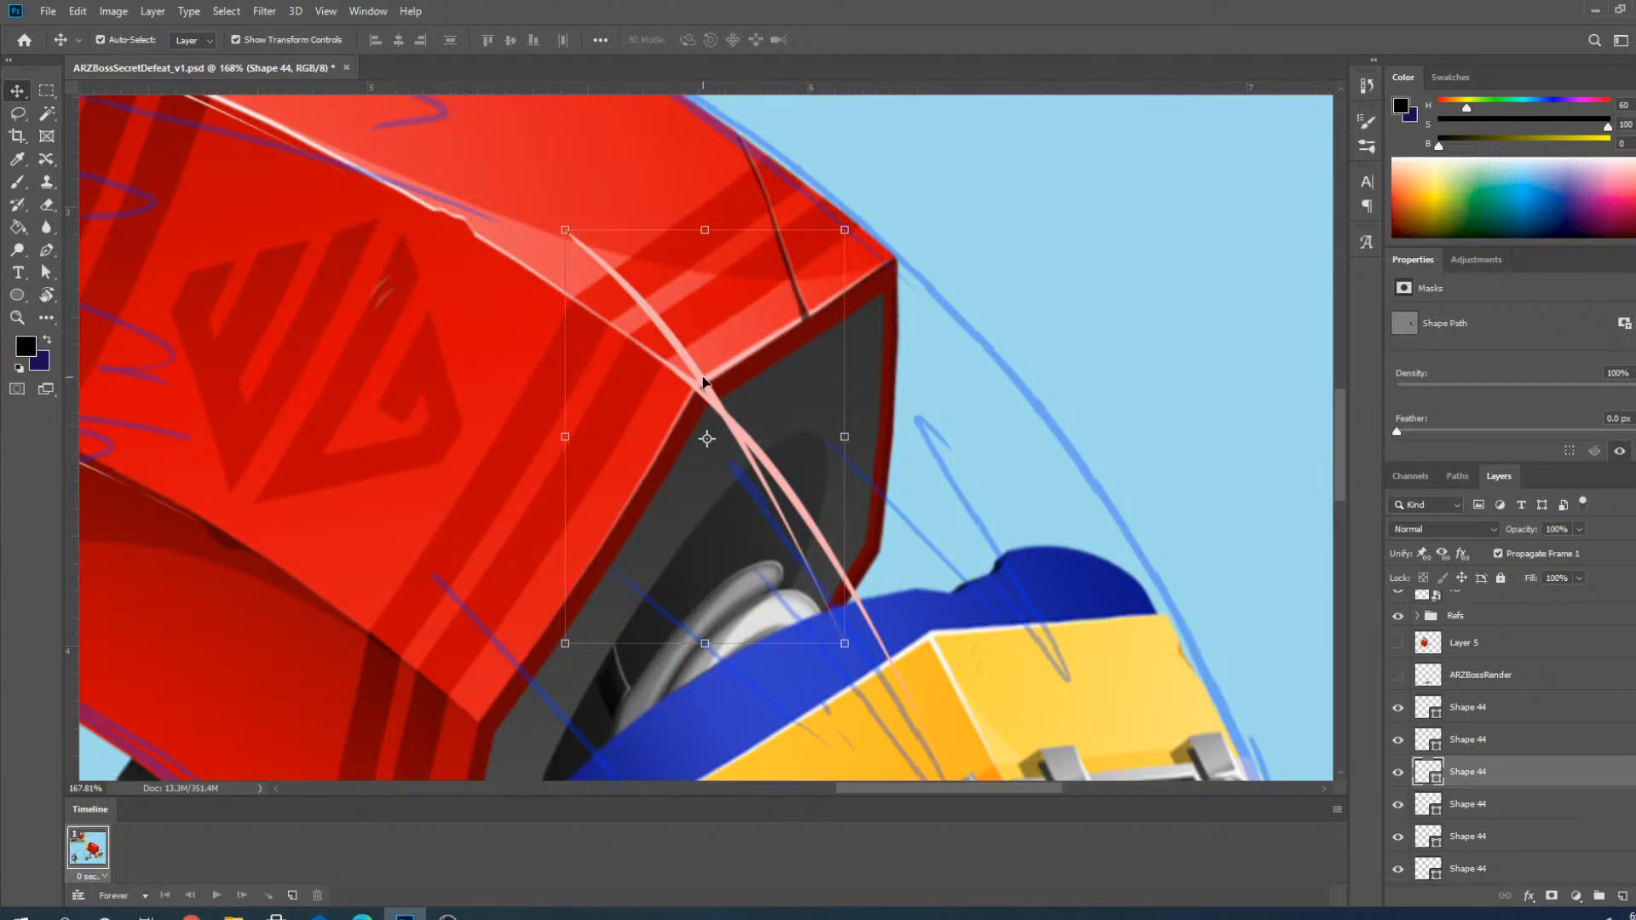
{"action": "mouse_move", "coordinate": [701, 394]}
{"action": "left_mouse_down"}
{"action": "mouse_move", "coordinate": [971, 366]}
{"action": "mouse_move", "coordinate": [1005, 378]}
{"action": "left_mouse_up"}
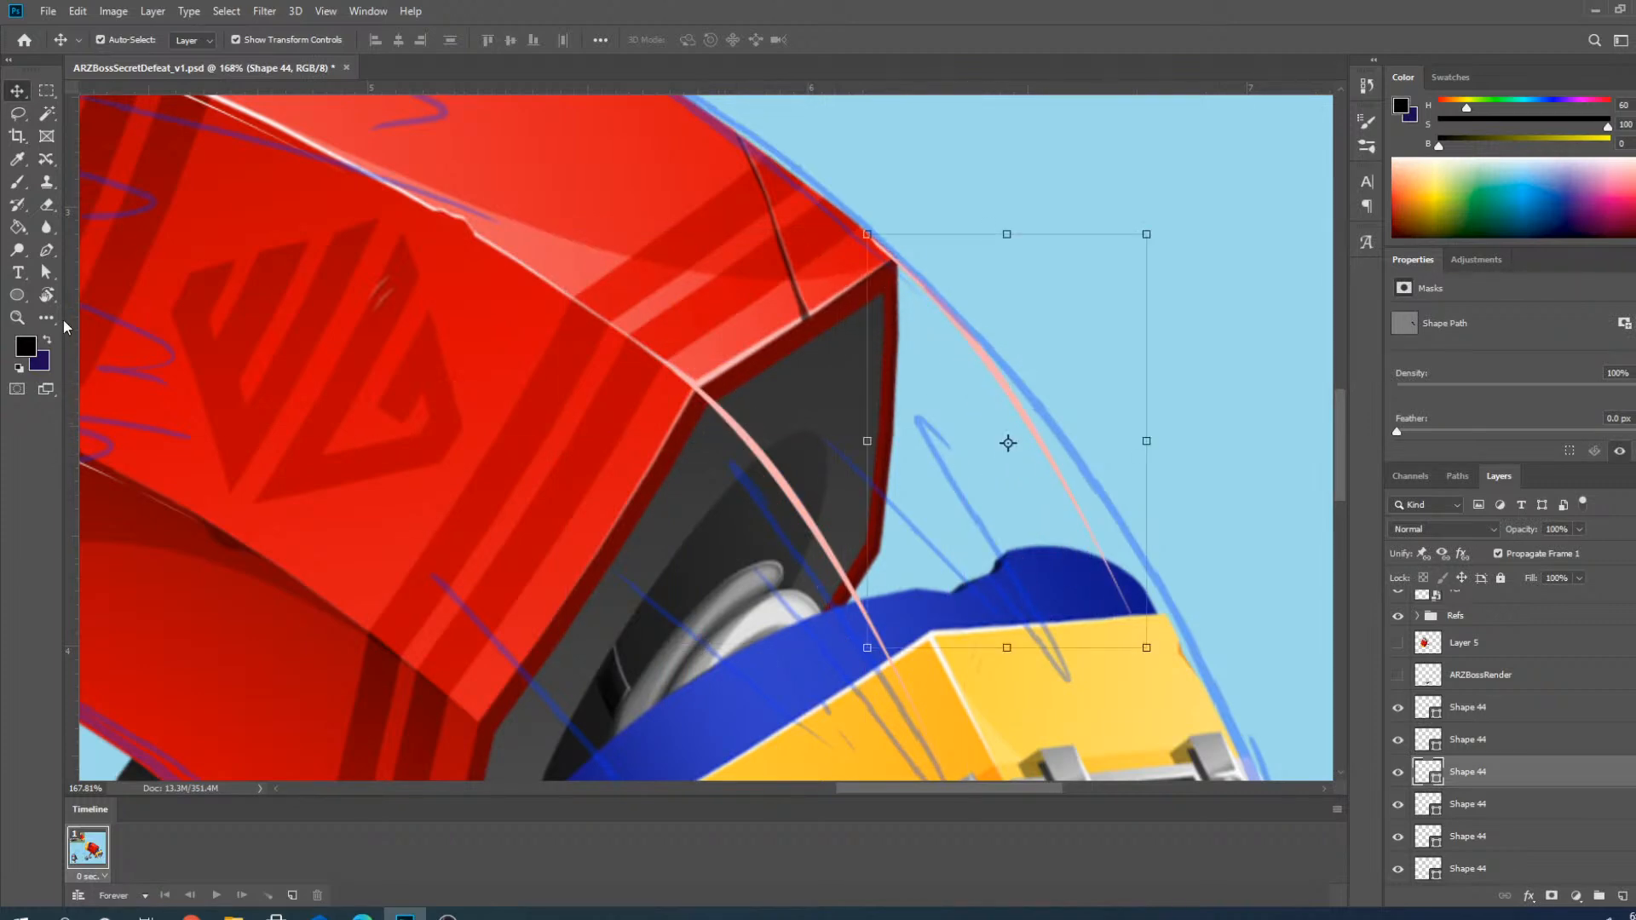
Move the copied pink streak's lower end anchor onto the sketched outer arc beside the yellow block with the Pen tool.
{"action": "left_click", "coordinate": [47, 250]}
{"action": "left_click", "coordinate": [1146, 648], "text": "ctrl"}
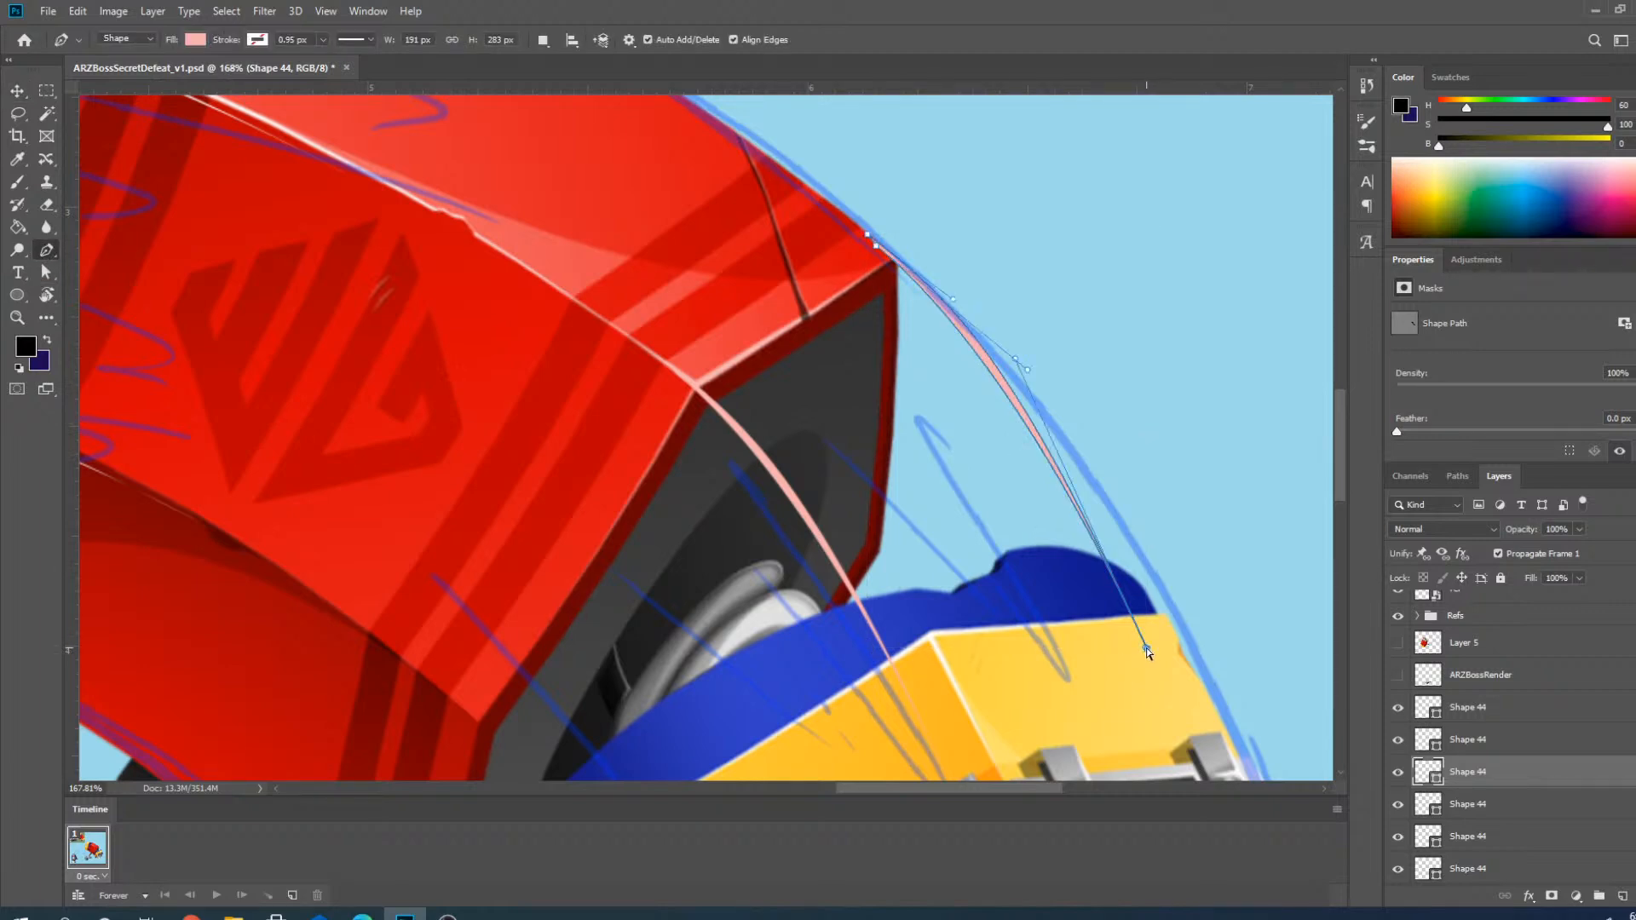
{"action": "left_click_drag", "start_coordinate": [1147, 650], "coordinate": [1161, 594]}
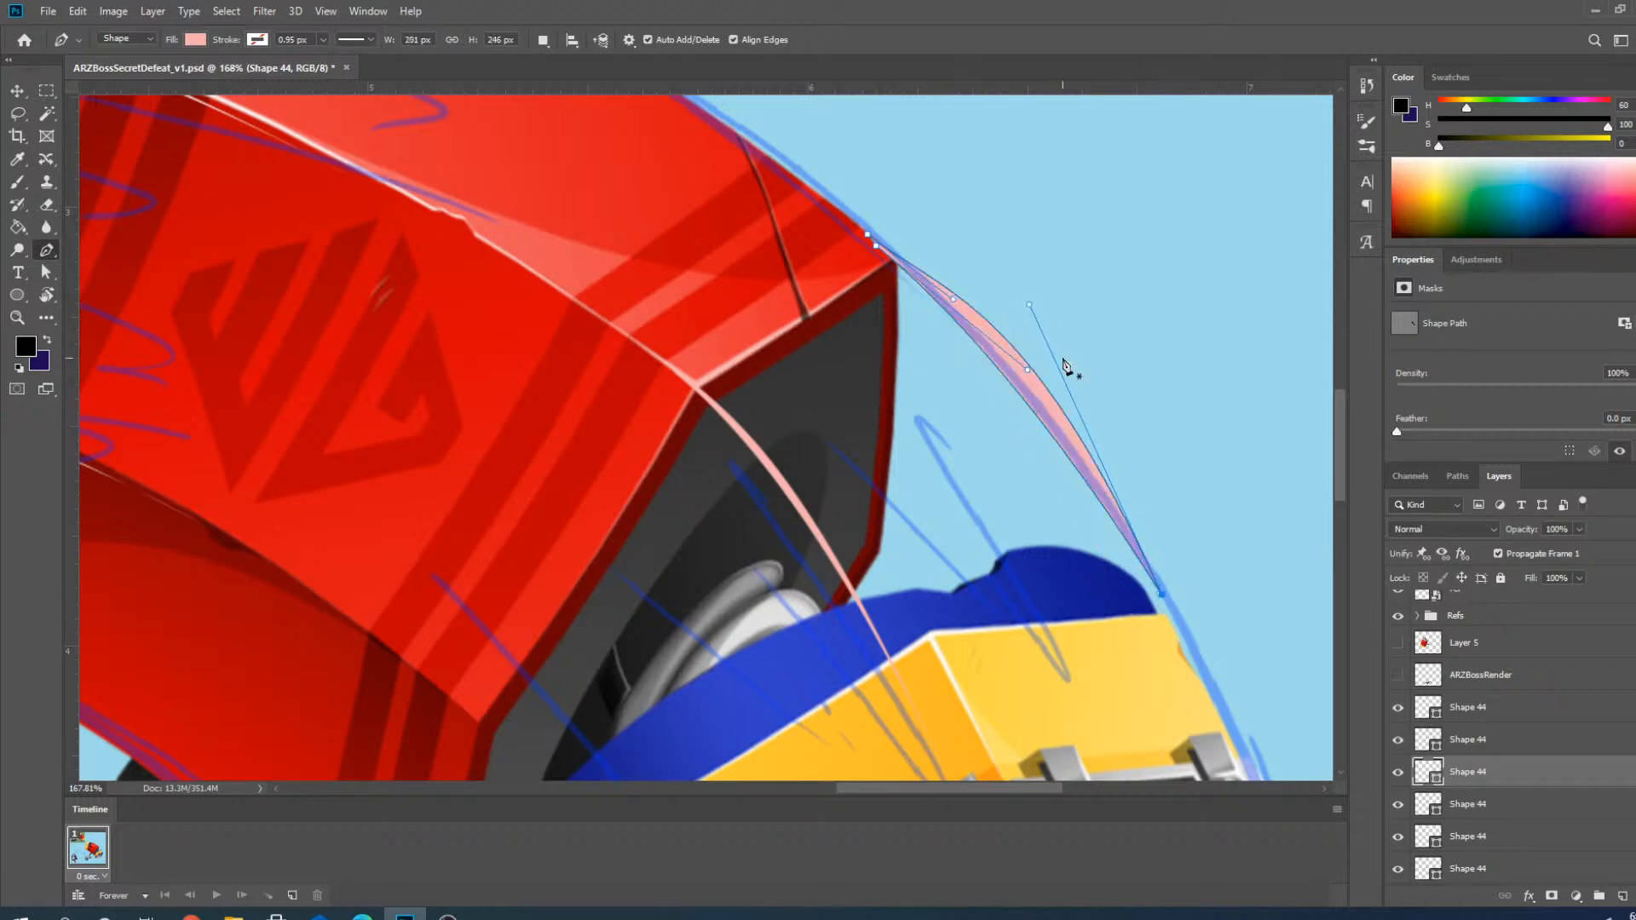
Adjust the pink streak's curve handles so it becomes a thin sliver following the sketched outer arc, and deselect it.
{"action": "scroll", "coordinate": [1065, 366], "scroll_direction": "up", "scroll_amount": 3}
{"action": "left_click_drag", "start_coordinate": [1008, 265], "coordinate": [963, 333]}
{"action": "left_click", "coordinate": [711, 151], "text": "ctrl"}
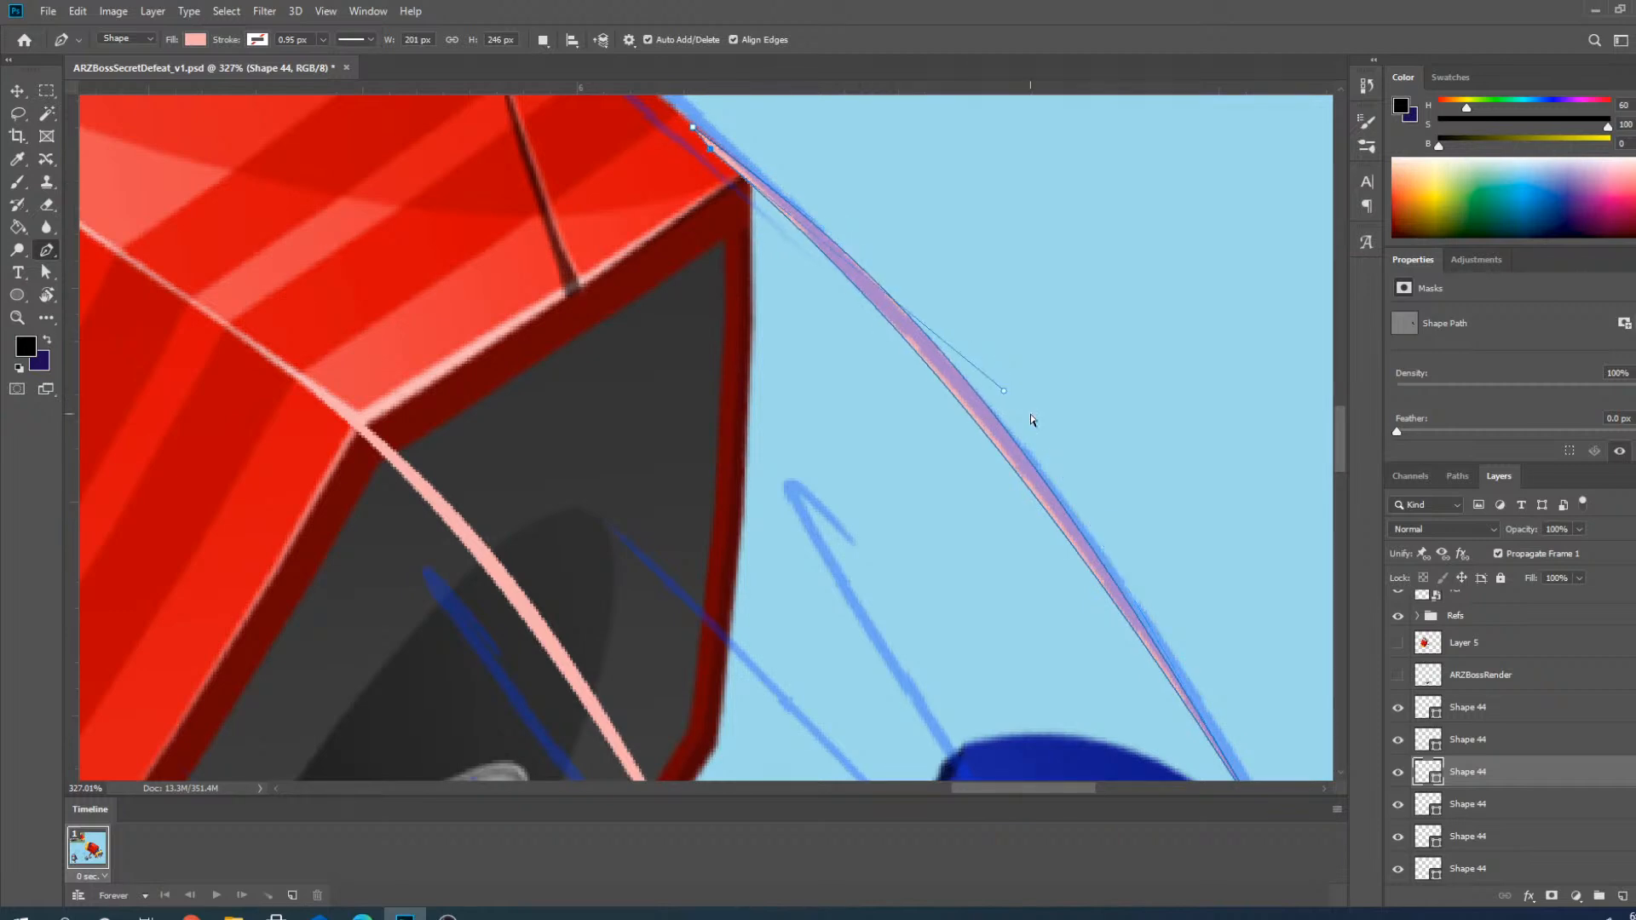
{"action": "left_click_drag", "start_coordinate": [1003, 392], "coordinate": [1072, 445]}
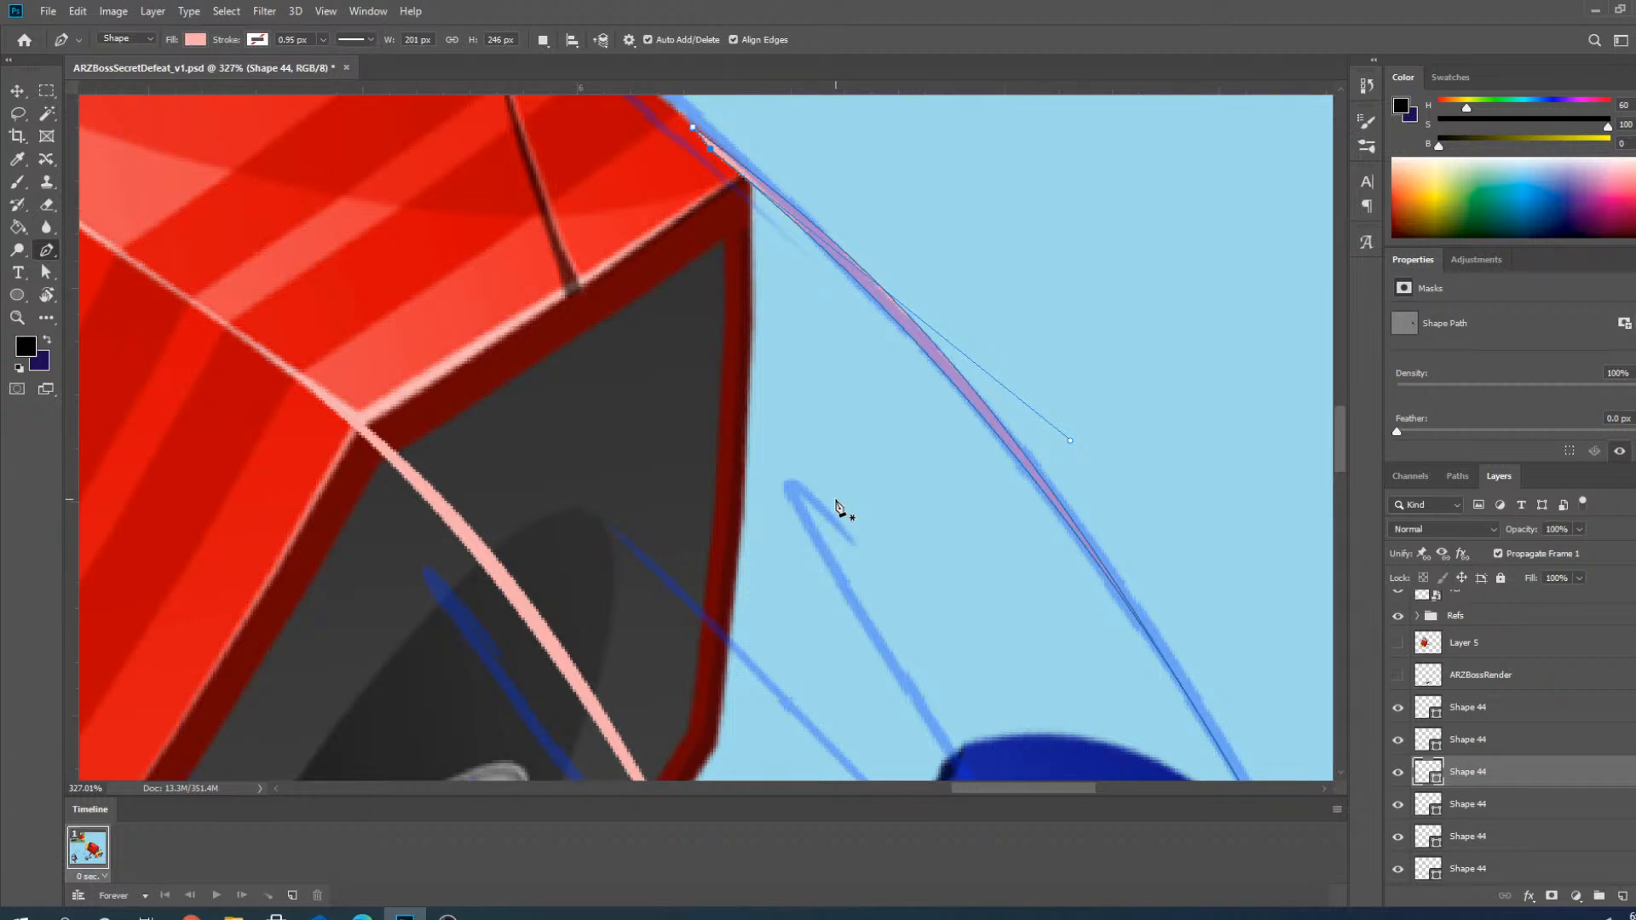
{"action": "scroll", "coordinate": [892, 460], "scroll_direction": "down", "scroll_amount": 3}
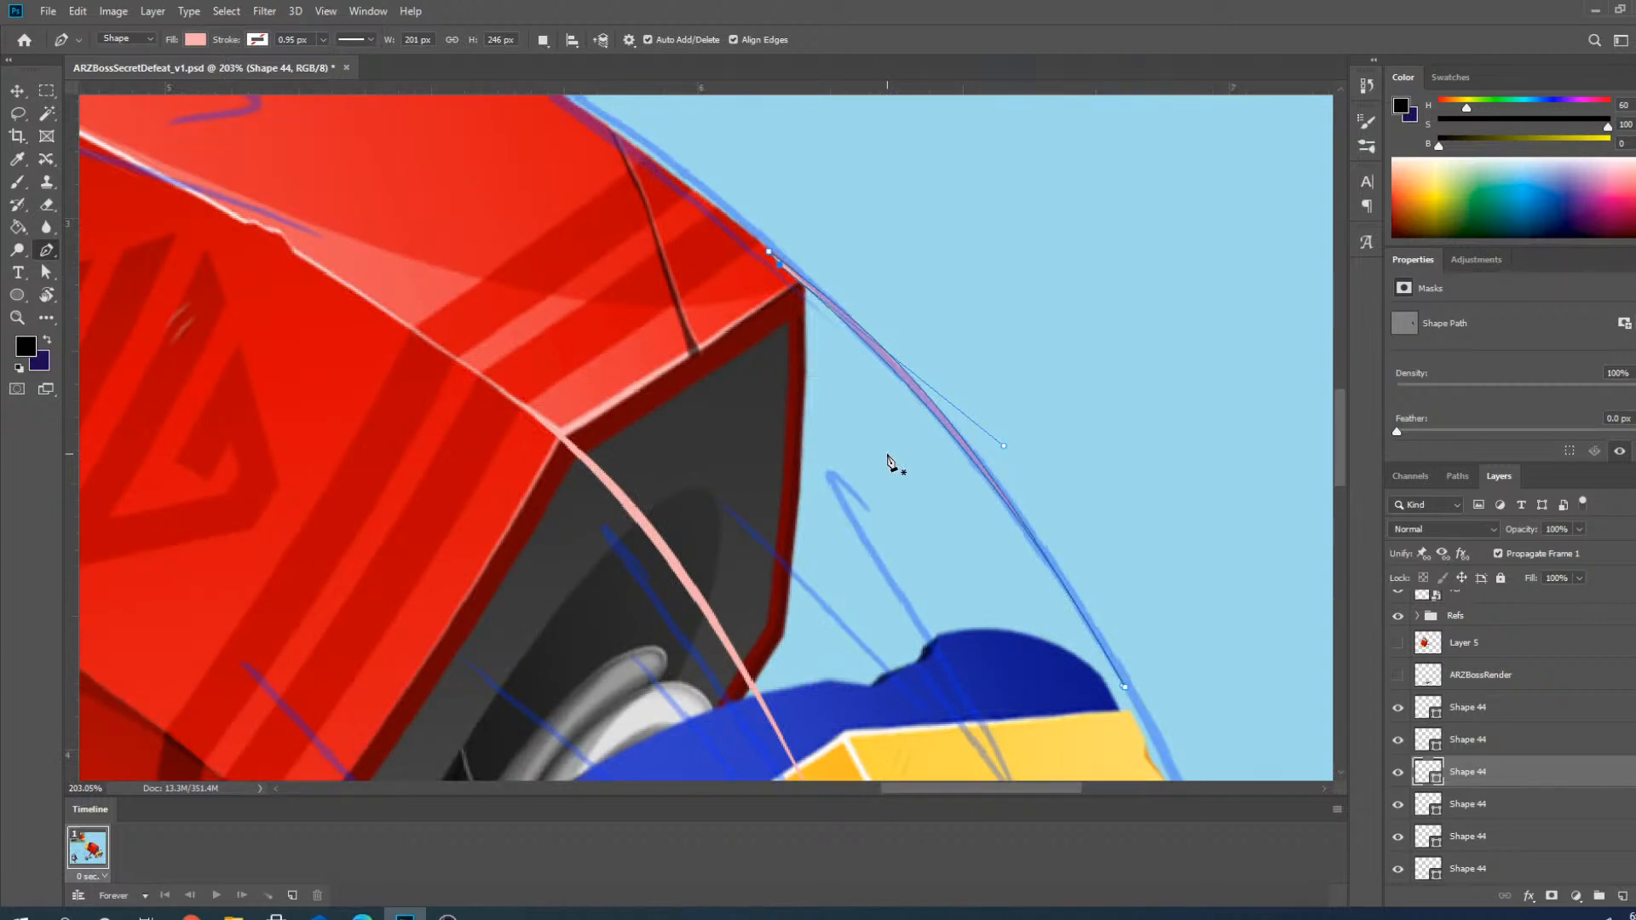
{"action": "scroll", "coordinate": [899, 385], "scroll_direction": "down", "scroll_amount": 4}
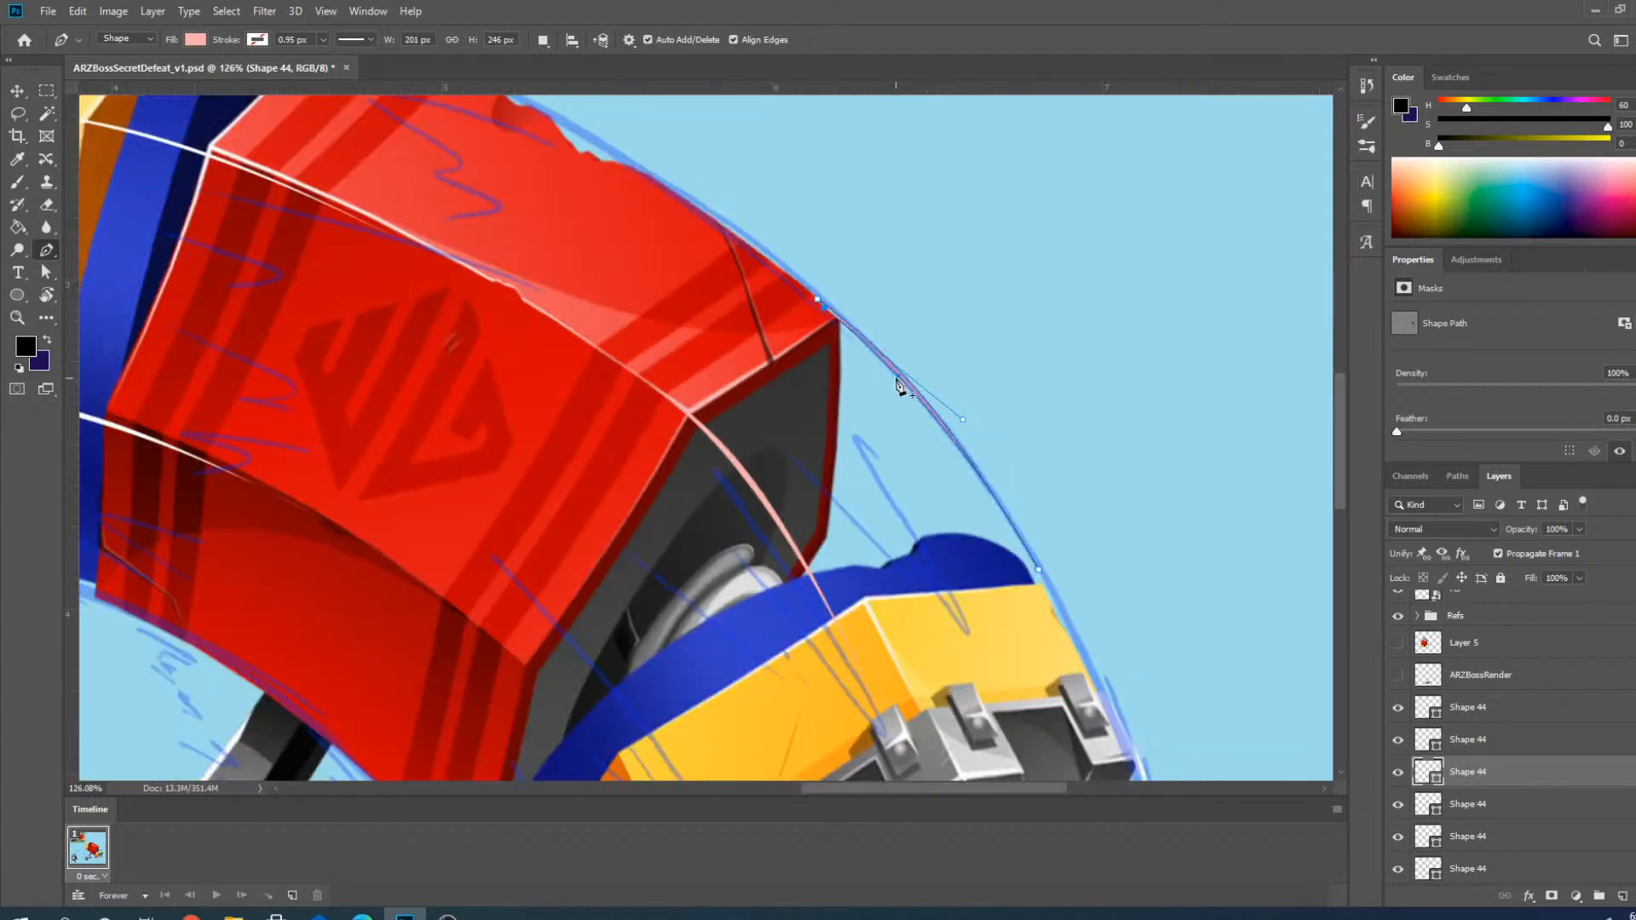
{"action": "left_click", "coordinate": [16, 91]}
{"action": "left_click", "coordinate": [1098, 357]}
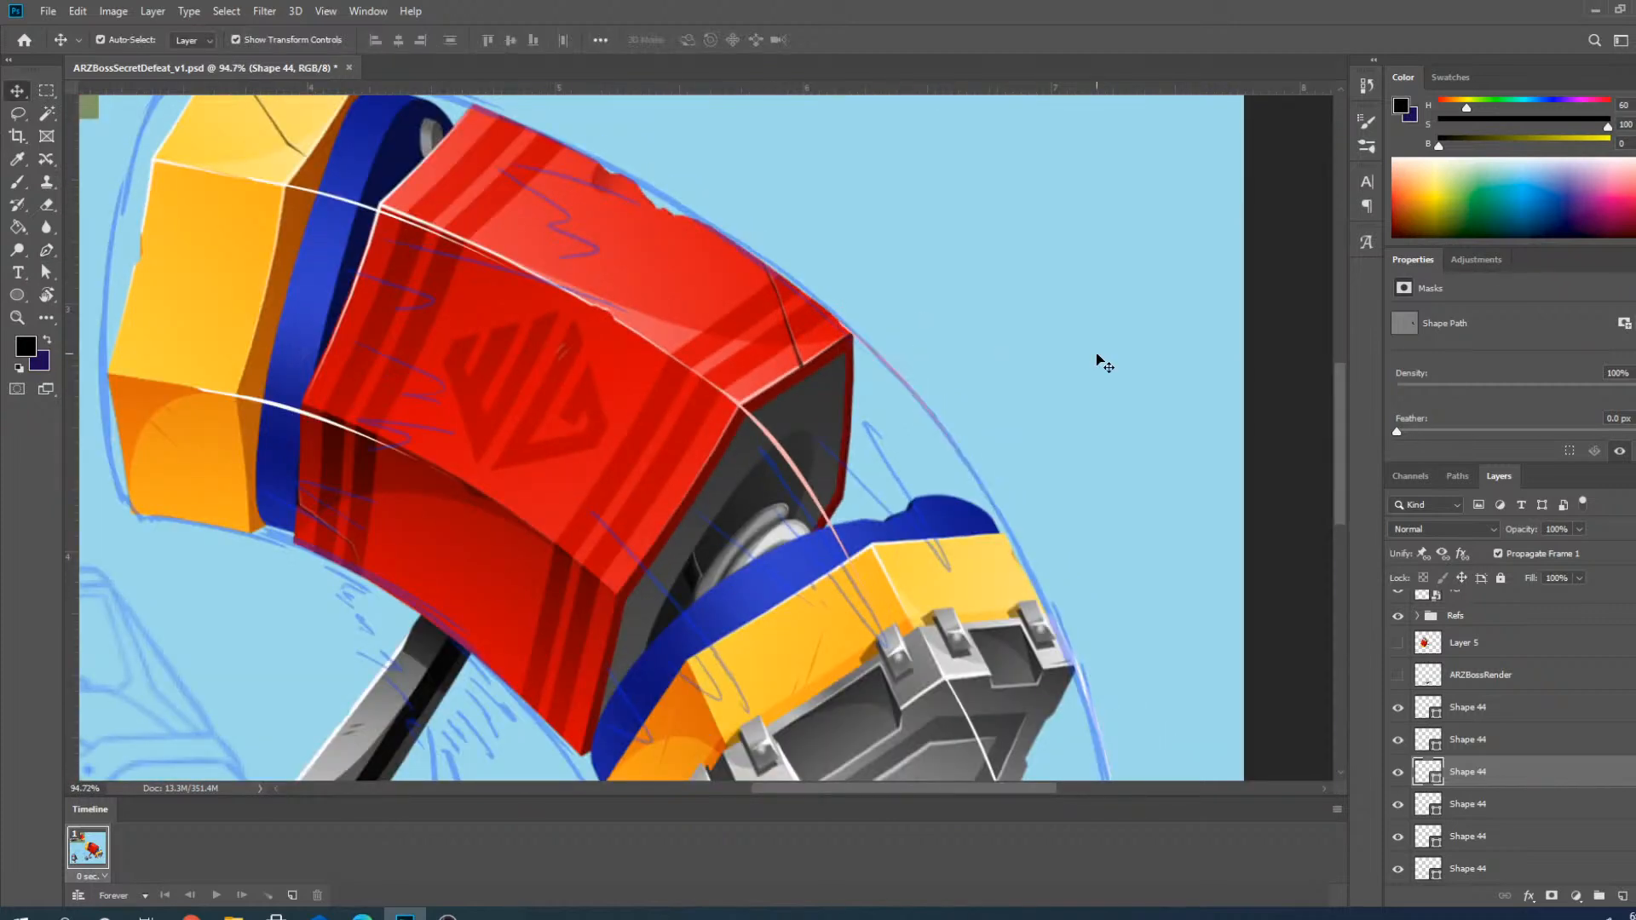
Hide the Refs group, inspect the pink outer streak and the whole hammer without the sketch, and show the group again.
{"action": "left_click", "coordinate": [1396, 623]}
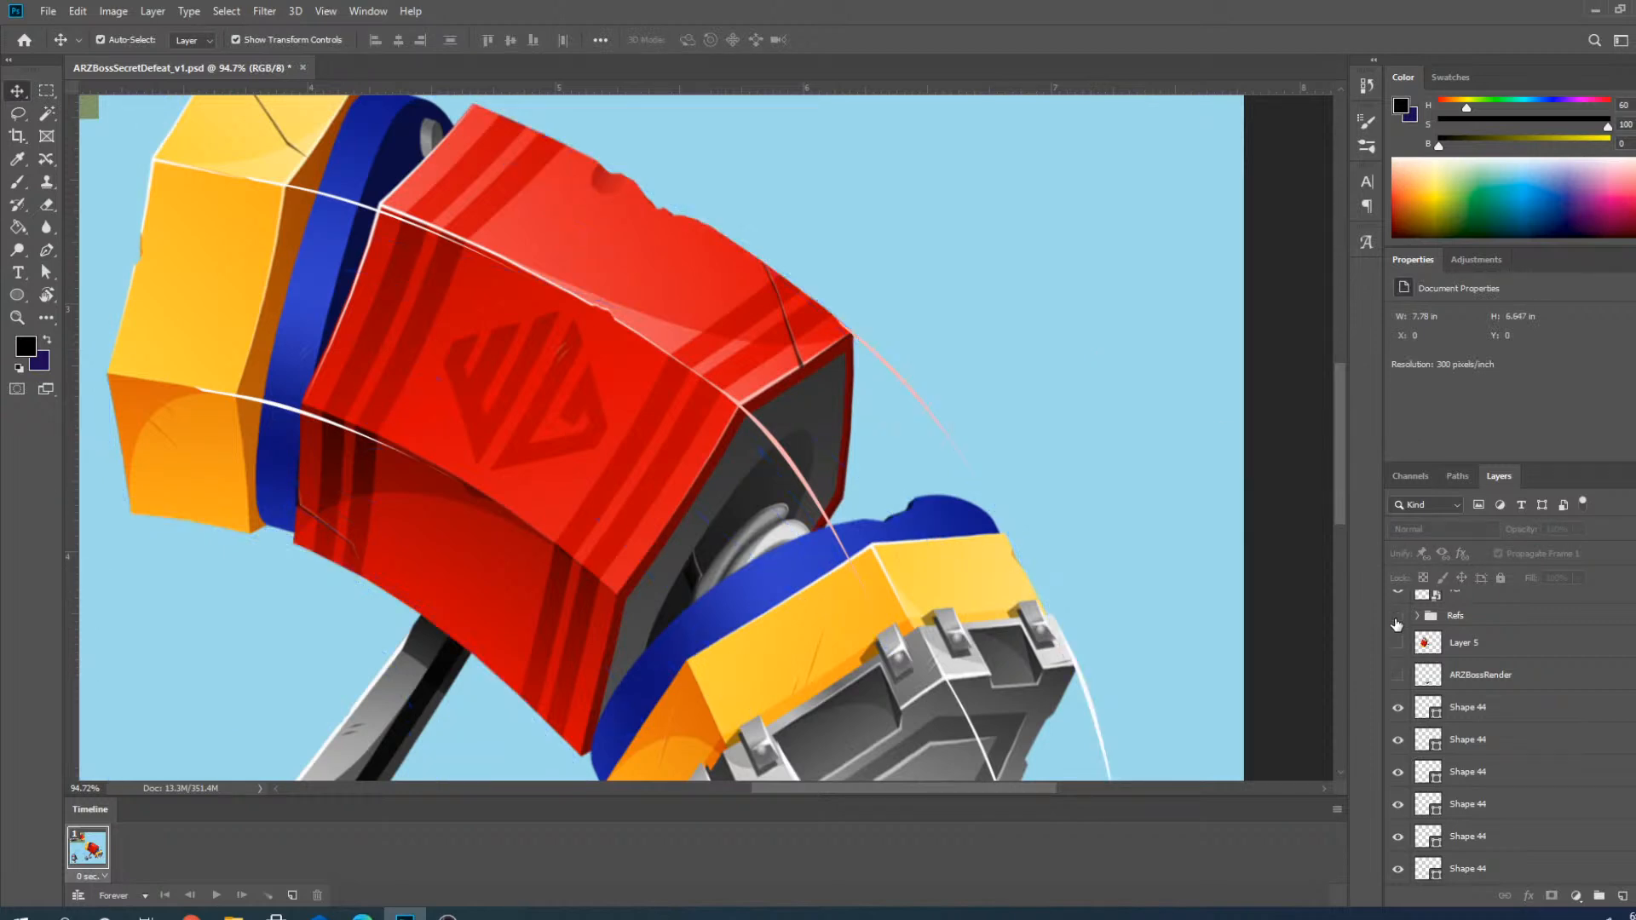
{"action": "scroll", "coordinate": [895, 358], "scroll_direction": "up", "scroll_amount": 6}
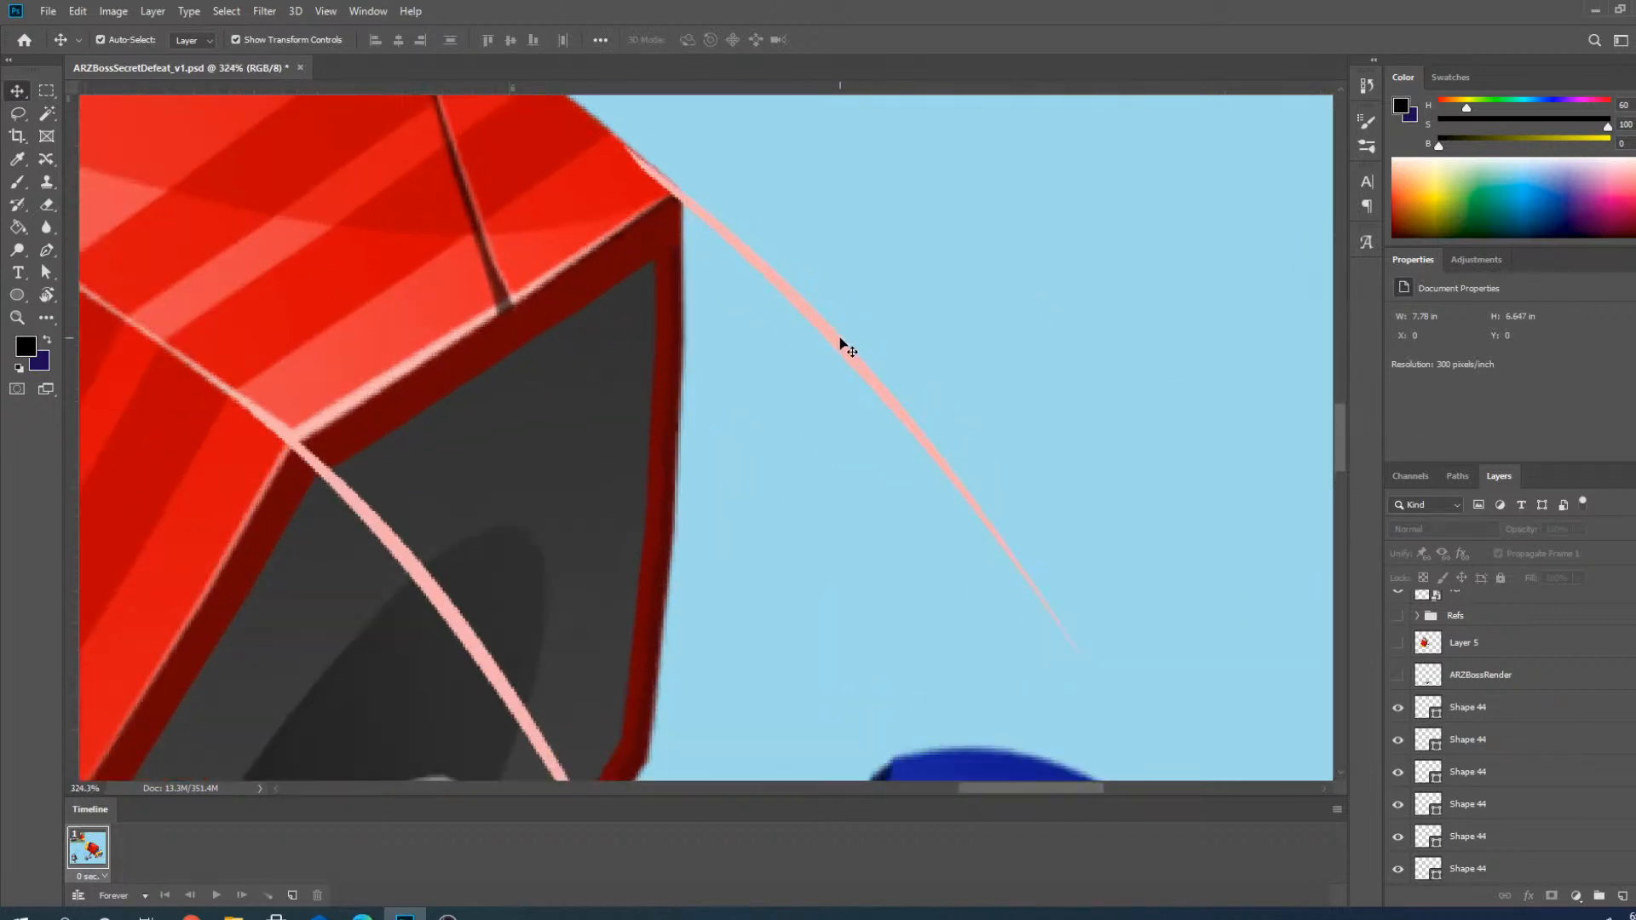
{"action": "left_click", "coordinate": [839, 345]}
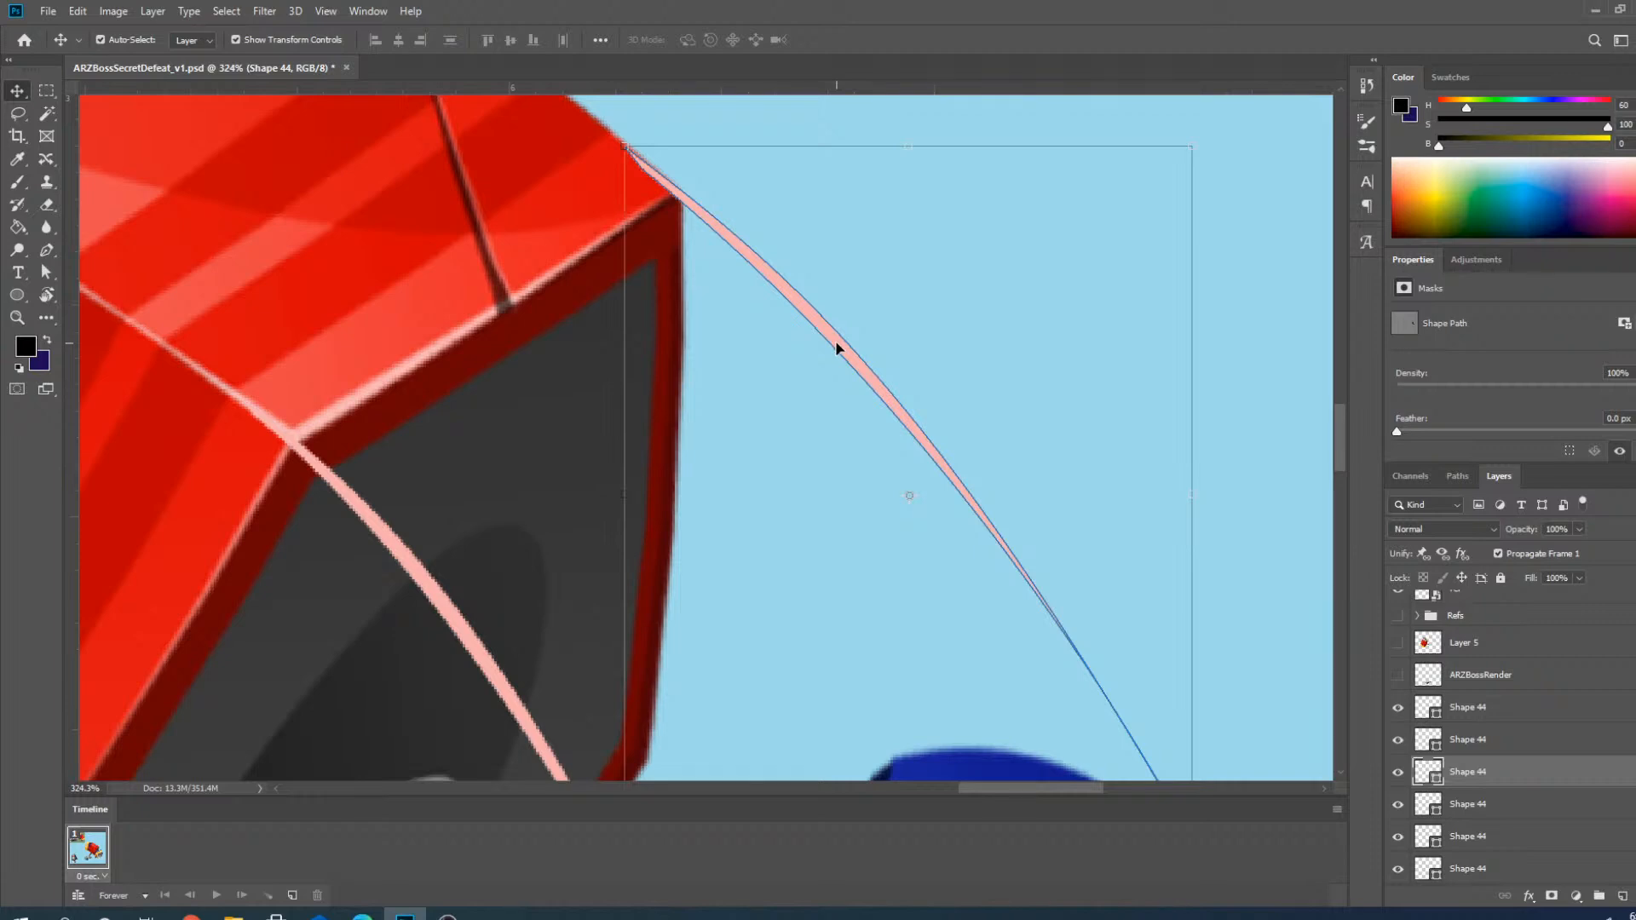
{"action": "scroll", "coordinate": [836, 350], "scroll_direction": "down", "scroll_amount": 3}
{"action": "scroll", "coordinate": [841, 361], "scroll_direction": "up", "scroll_amount": 2}
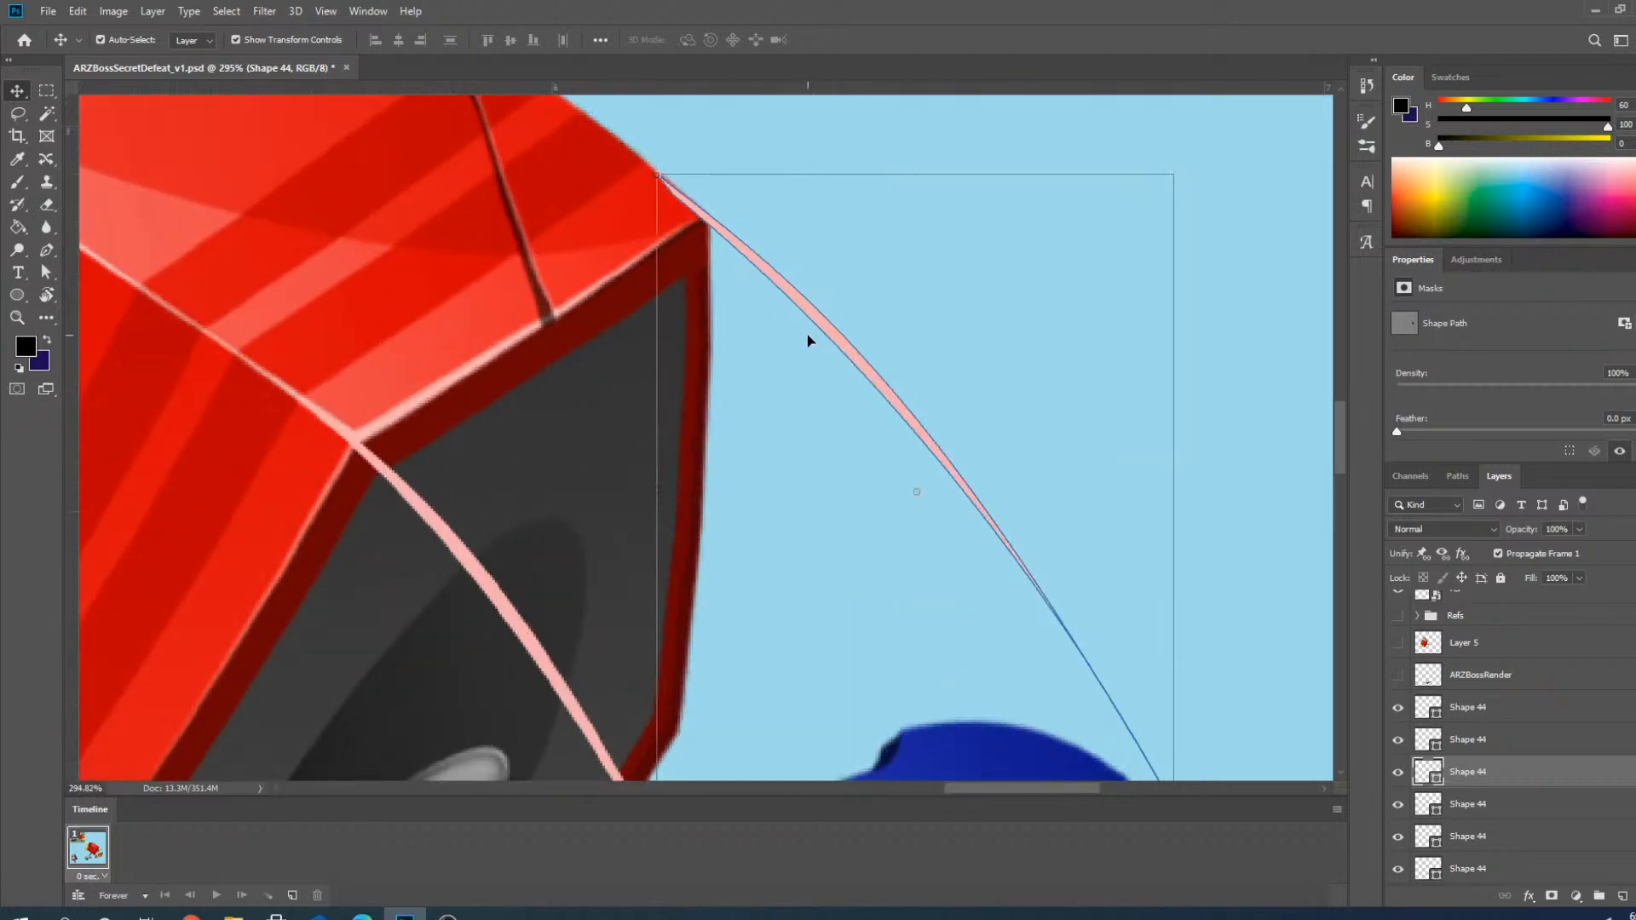
{"action": "scroll", "coordinate": [807, 339], "scroll_direction": "down", "scroll_amount": 1}
{"action": "scroll", "coordinate": [784, 335], "scroll_direction": "down", "scroll_amount": 3}
{"action": "left_click", "coordinate": [1213, 443]}
{"action": "scroll", "coordinate": [886, 375], "scroll_direction": "down", "scroll_amount": 3}
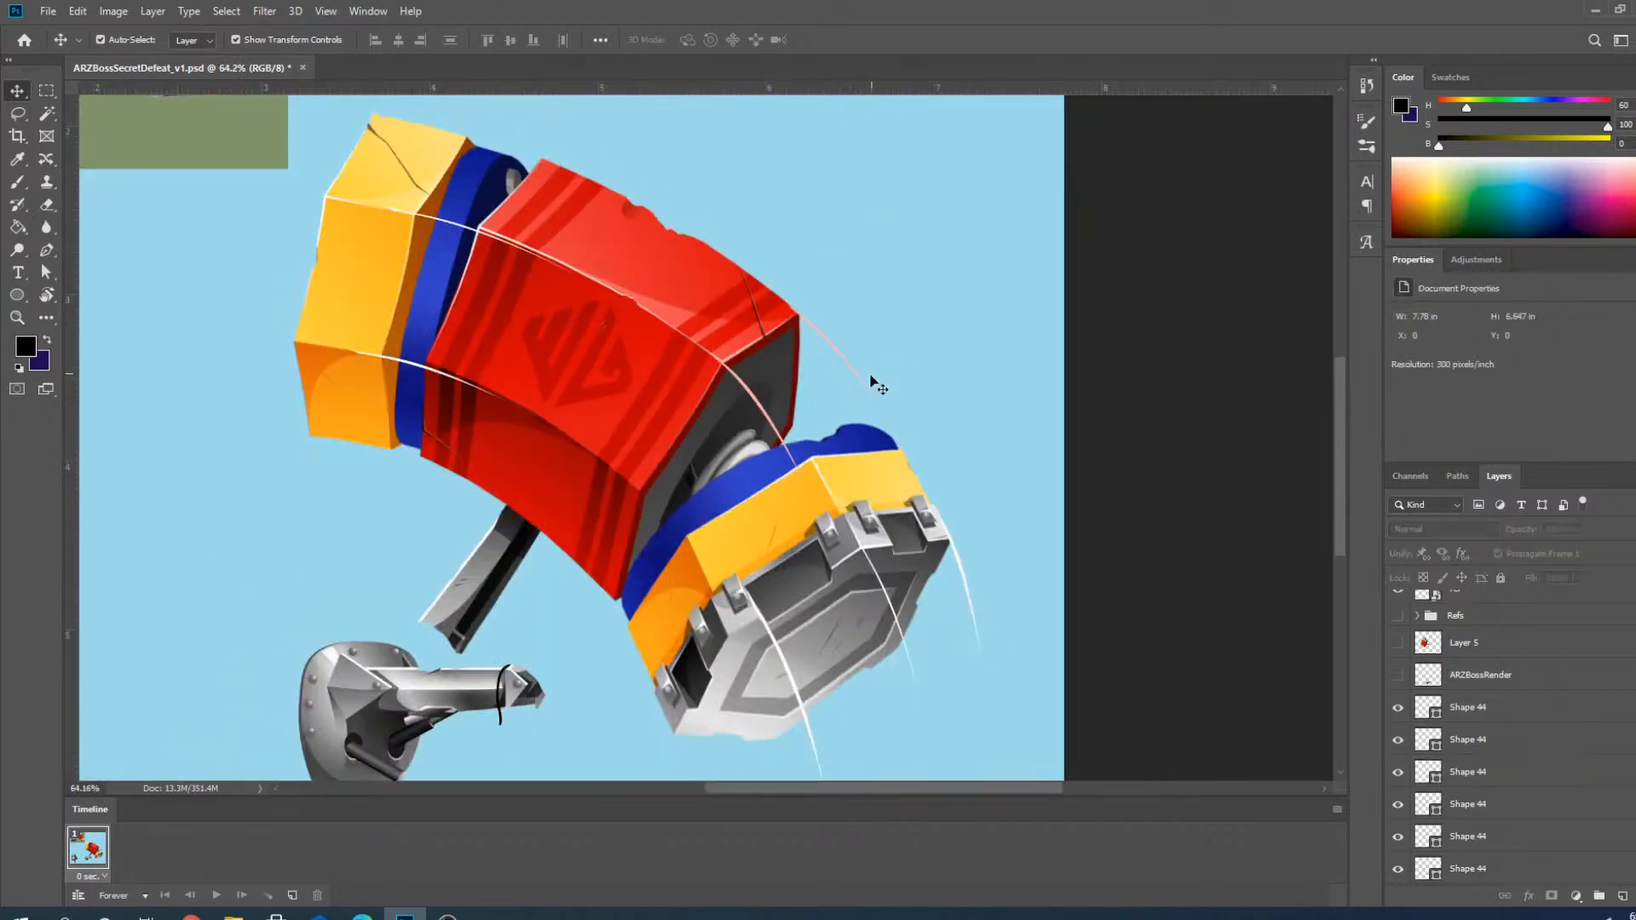
{"action": "scroll", "coordinate": [839, 426], "scroll_direction": "down", "scroll_amount": 2}
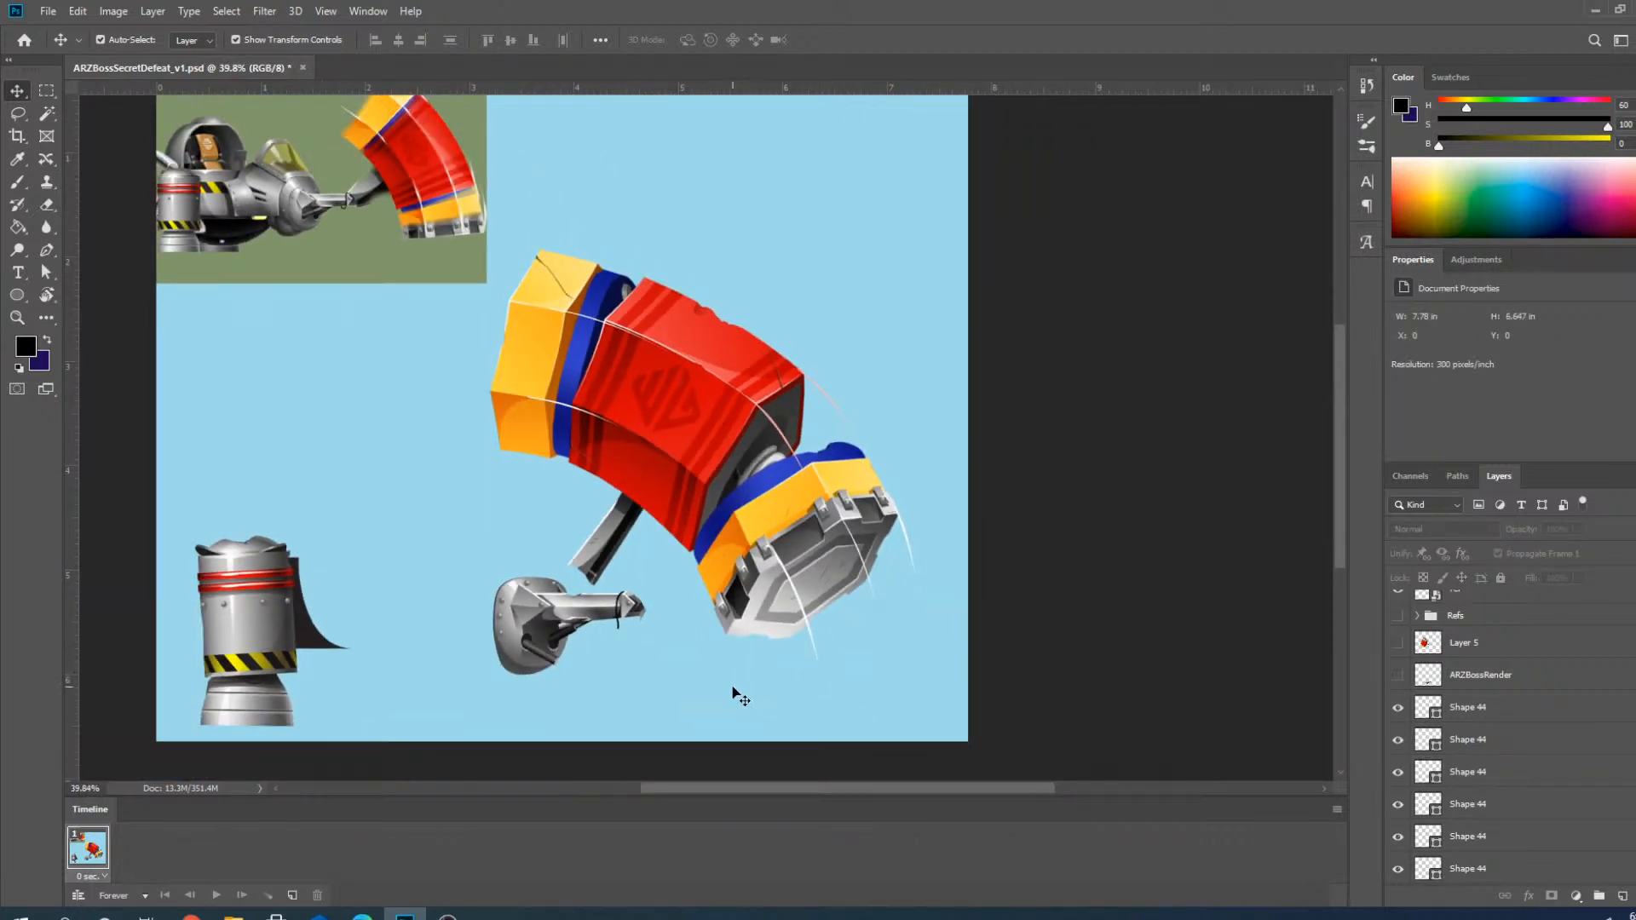
{"action": "left_click", "coordinate": [1398, 615]}
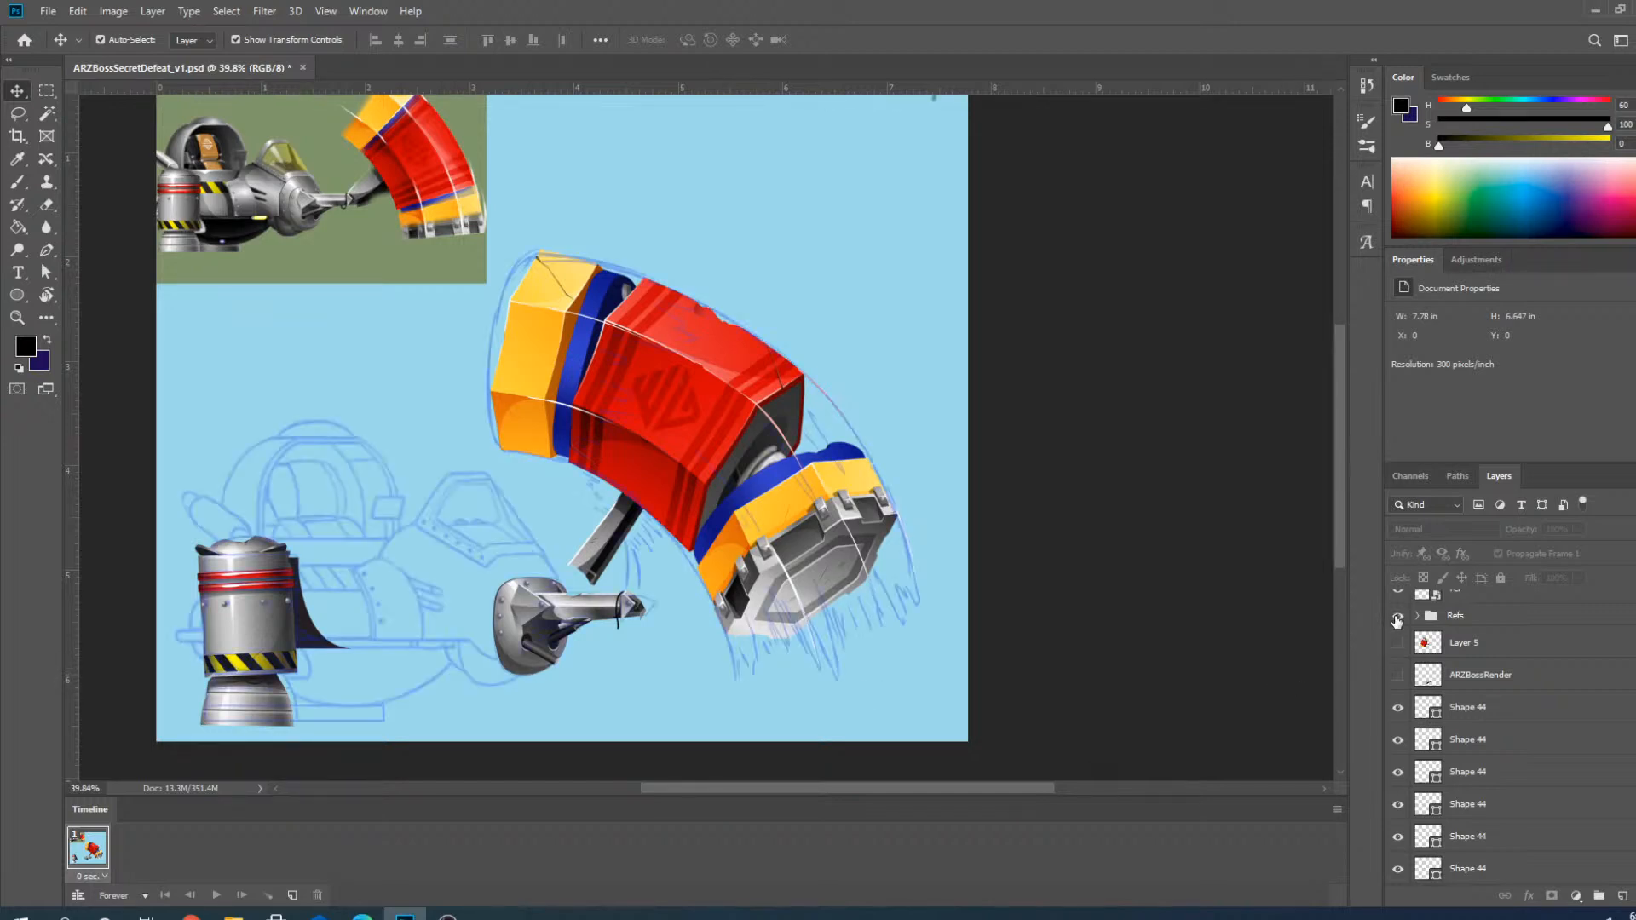
Duplicate the middle white streak on the cap's face and align the copy with the sketched line at the cap's lower inner corner.
{"action": "scroll", "coordinate": [946, 646], "scroll_direction": "up", "scroll_amount": 5}
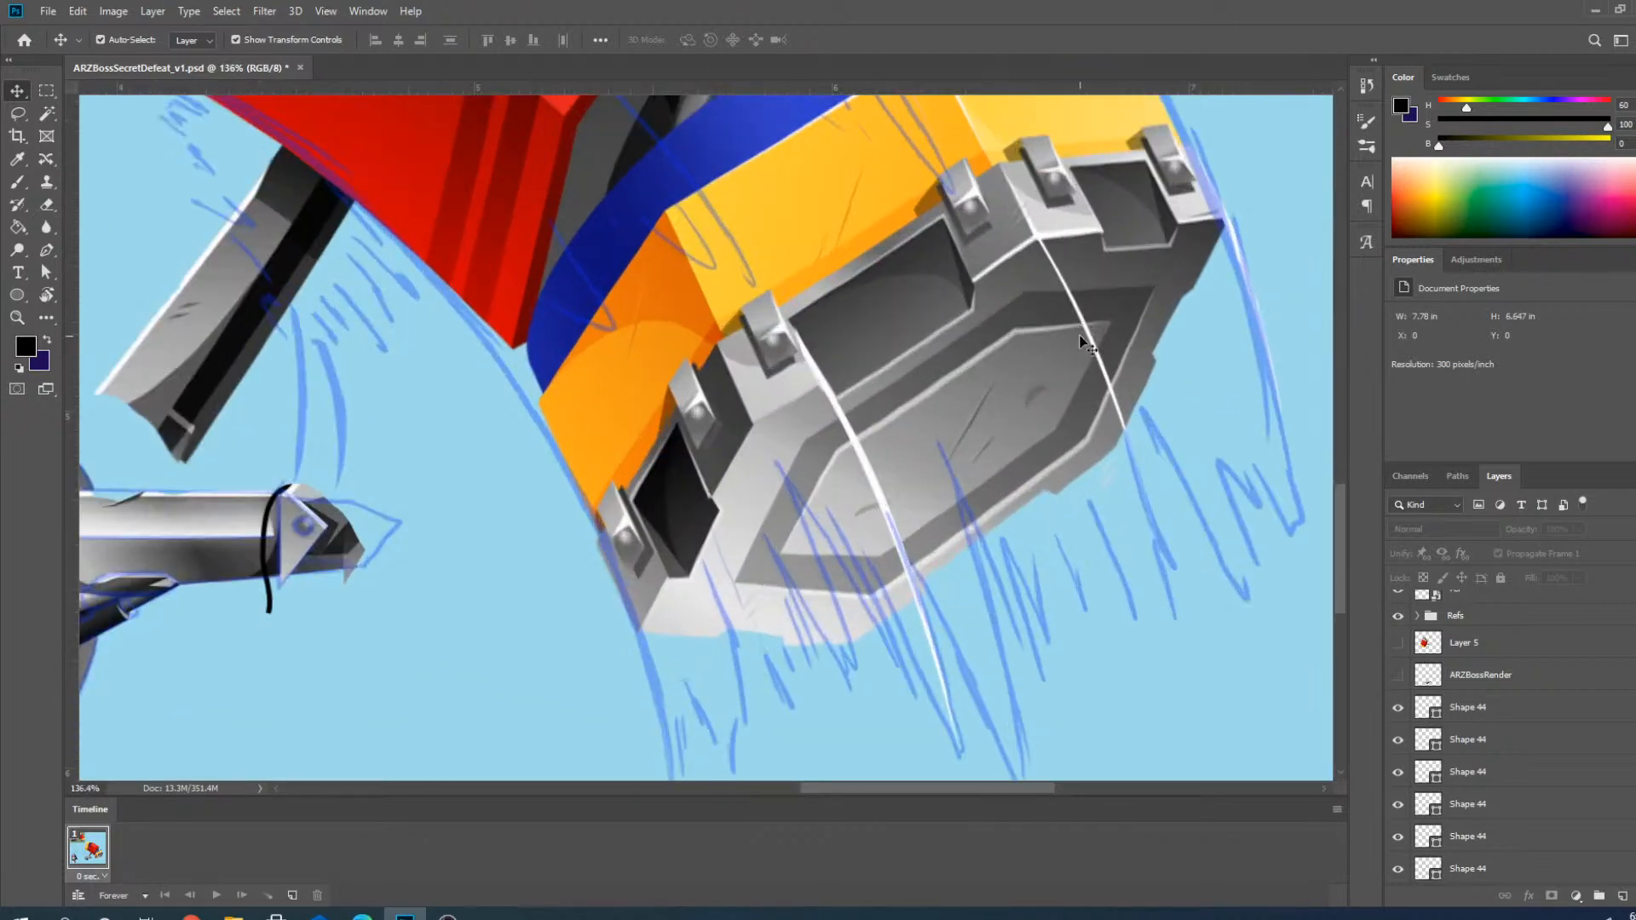
{"action": "left_click", "coordinate": [1091, 344]}
{"action": "key", "text": "ctrl+c"}
{"action": "key", "text": "ctrl+v"}
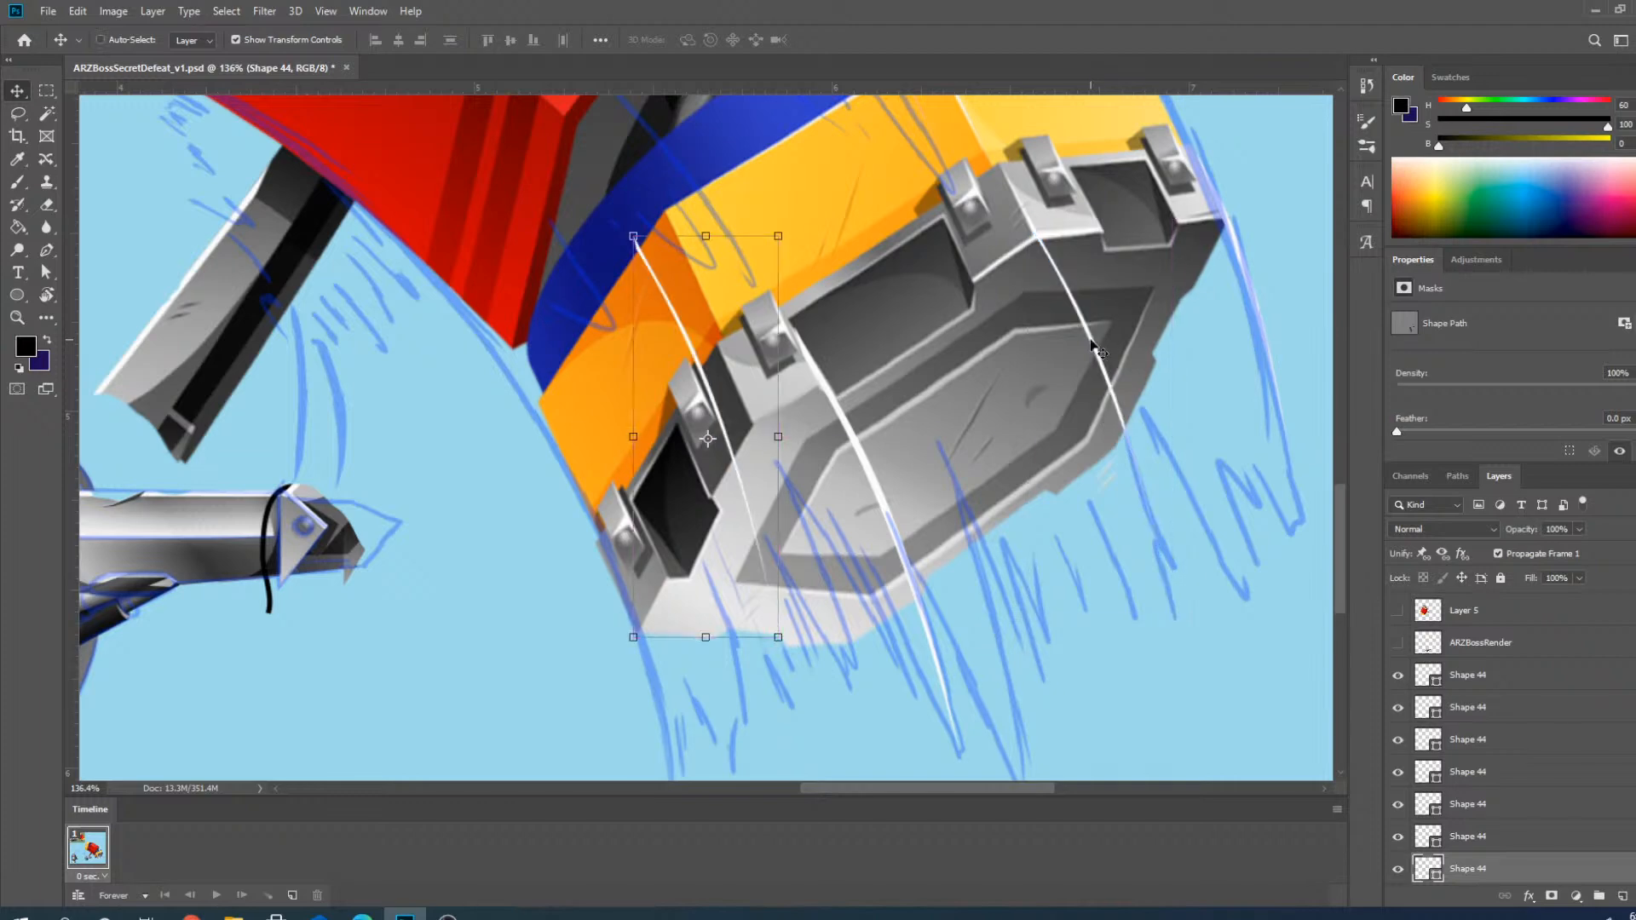
{"action": "left_click_drag", "start_coordinate": [714, 402], "coordinate": [677, 708]}
{"action": "scroll", "coordinate": [657, 572], "scroll_direction": "down", "scroll_amount": 3}
{"action": "scroll", "coordinate": [657, 572], "scroll_direction": "up", "scroll_amount": 5}
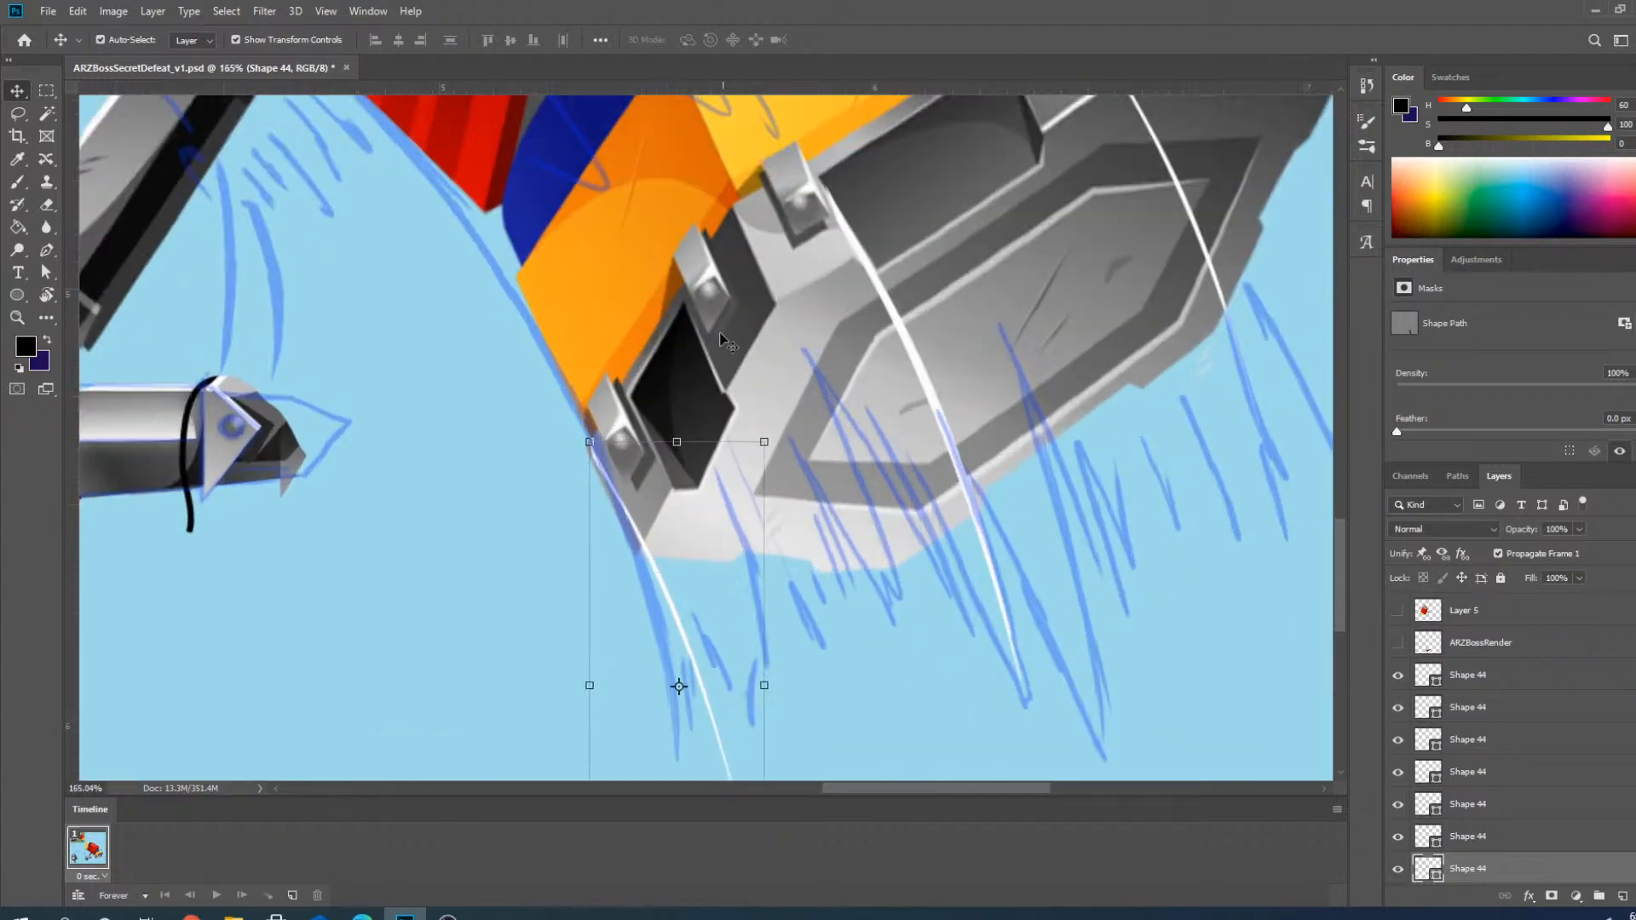
{"action": "scroll", "coordinate": [695, 566], "scroll_direction": "down", "scroll_amount": 2}
{"action": "scroll", "coordinate": [683, 556], "scroll_direction": "up", "scroll_amount": 4}
{"action": "scroll", "coordinate": [676, 456], "scroll_direction": "down", "scroll_amount": 2}
{"action": "scroll", "coordinate": [668, 460], "scroll_direction": "up", "scroll_amount": 3}
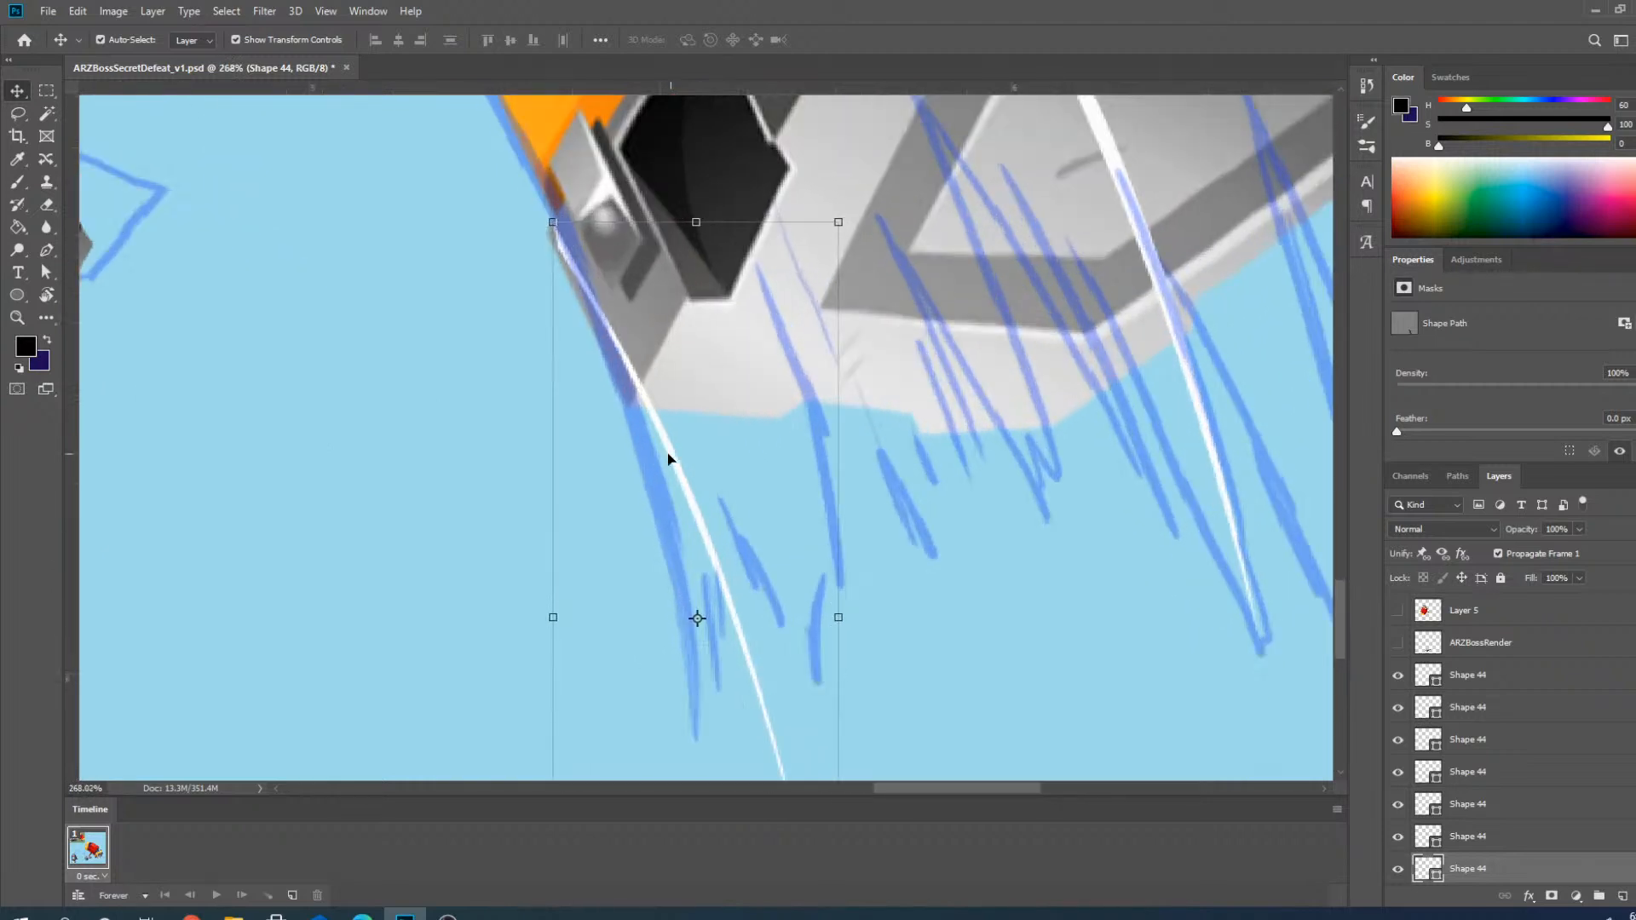
{"action": "mouse_move", "coordinate": [668, 460]}
{"action": "left_mouse_down"}
{"action": "mouse_move", "coordinate": [650, 468]}
{"action": "mouse_move", "coordinate": [673, 486]}
{"action": "mouse_move", "coordinate": [673, 471]}
{"action": "left_mouse_up"}
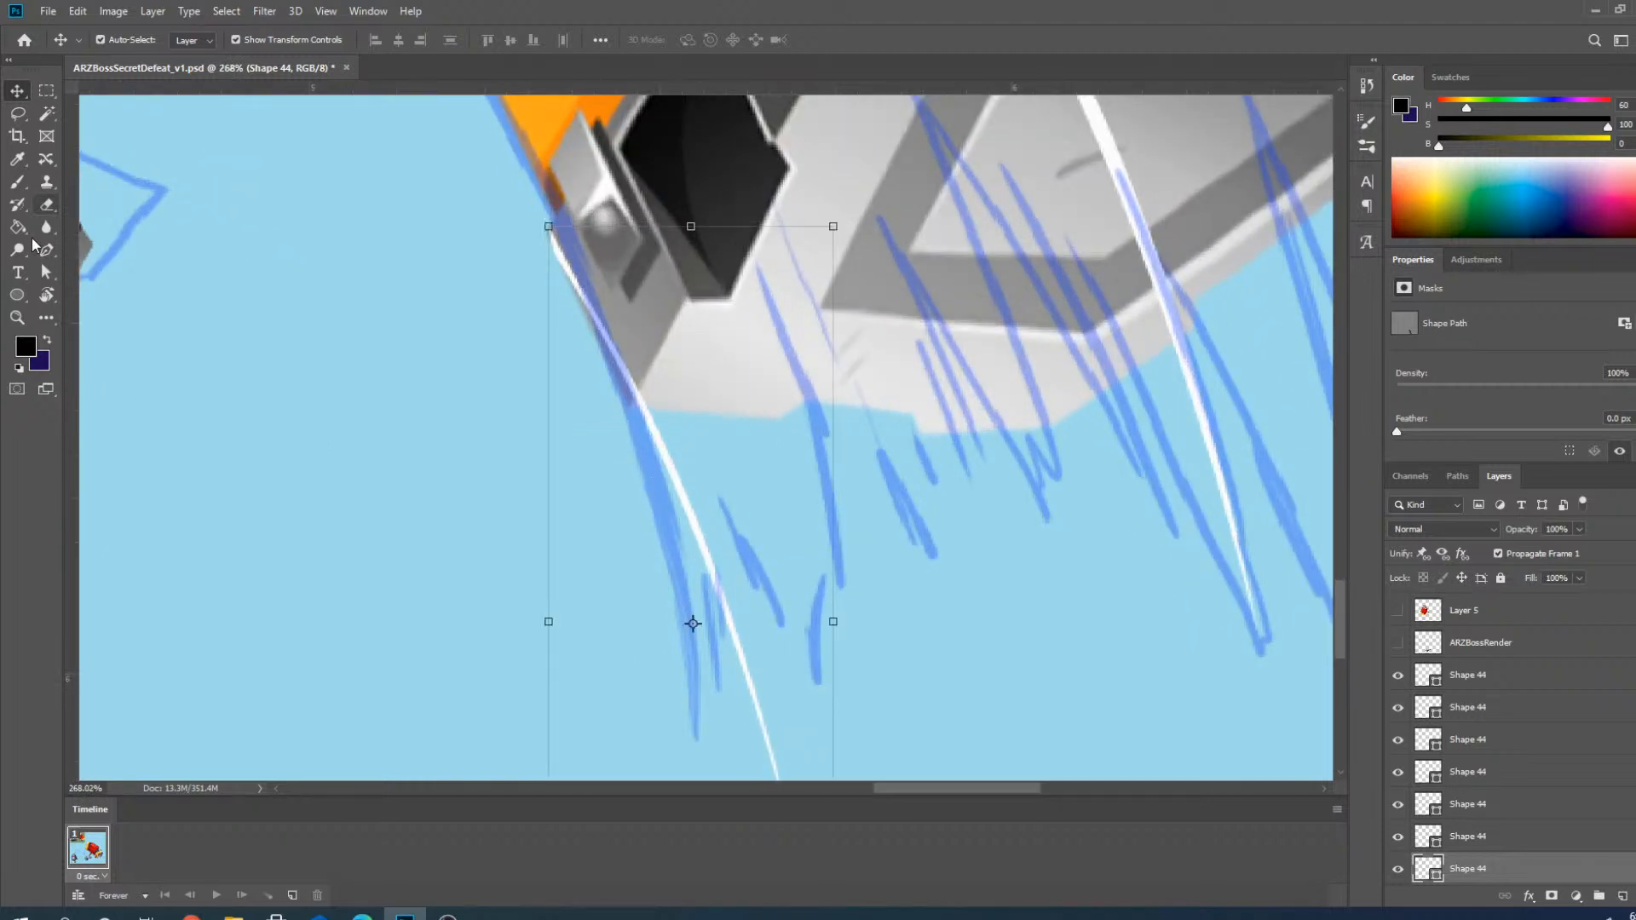
Move the copied white streak's lower anchor to the sketched tip below the cap's inner corner and adjust its curve handles into a thin sliver.
{"action": "left_click", "coordinate": [45, 248]}
{"action": "scroll", "coordinate": [690, 621], "scroll_direction": "down", "scroll_amount": 4}
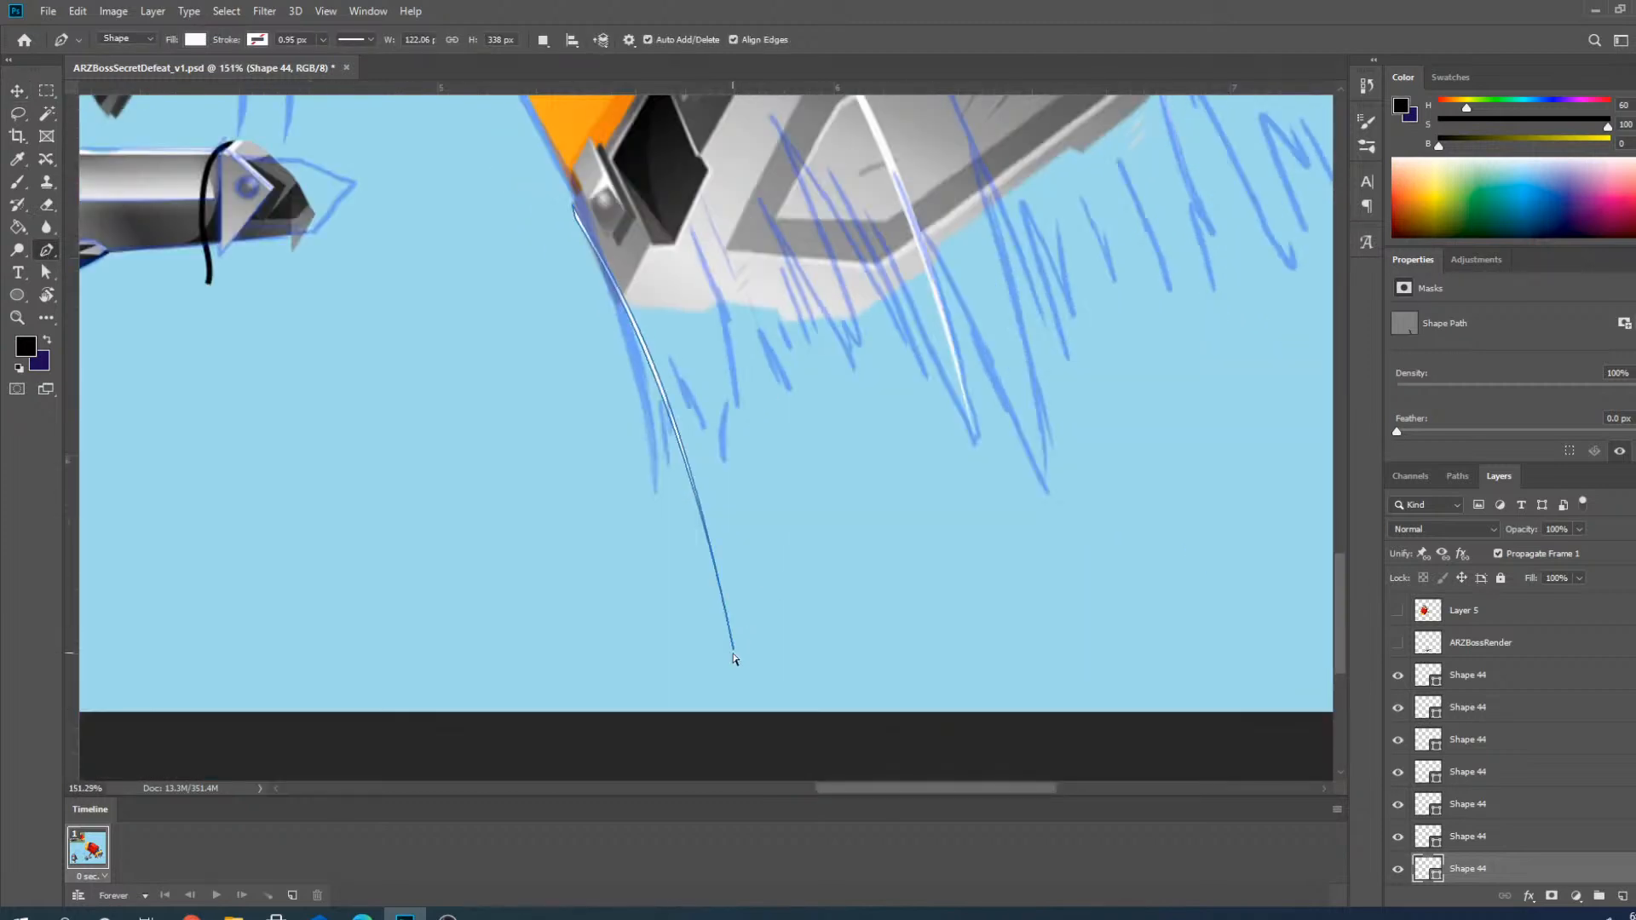
{"action": "left_click_drag", "start_coordinate": [734, 654], "coordinate": [656, 492]}
{"action": "scroll", "coordinate": [599, 333], "scroll_direction": "up", "scroll_amount": 5}
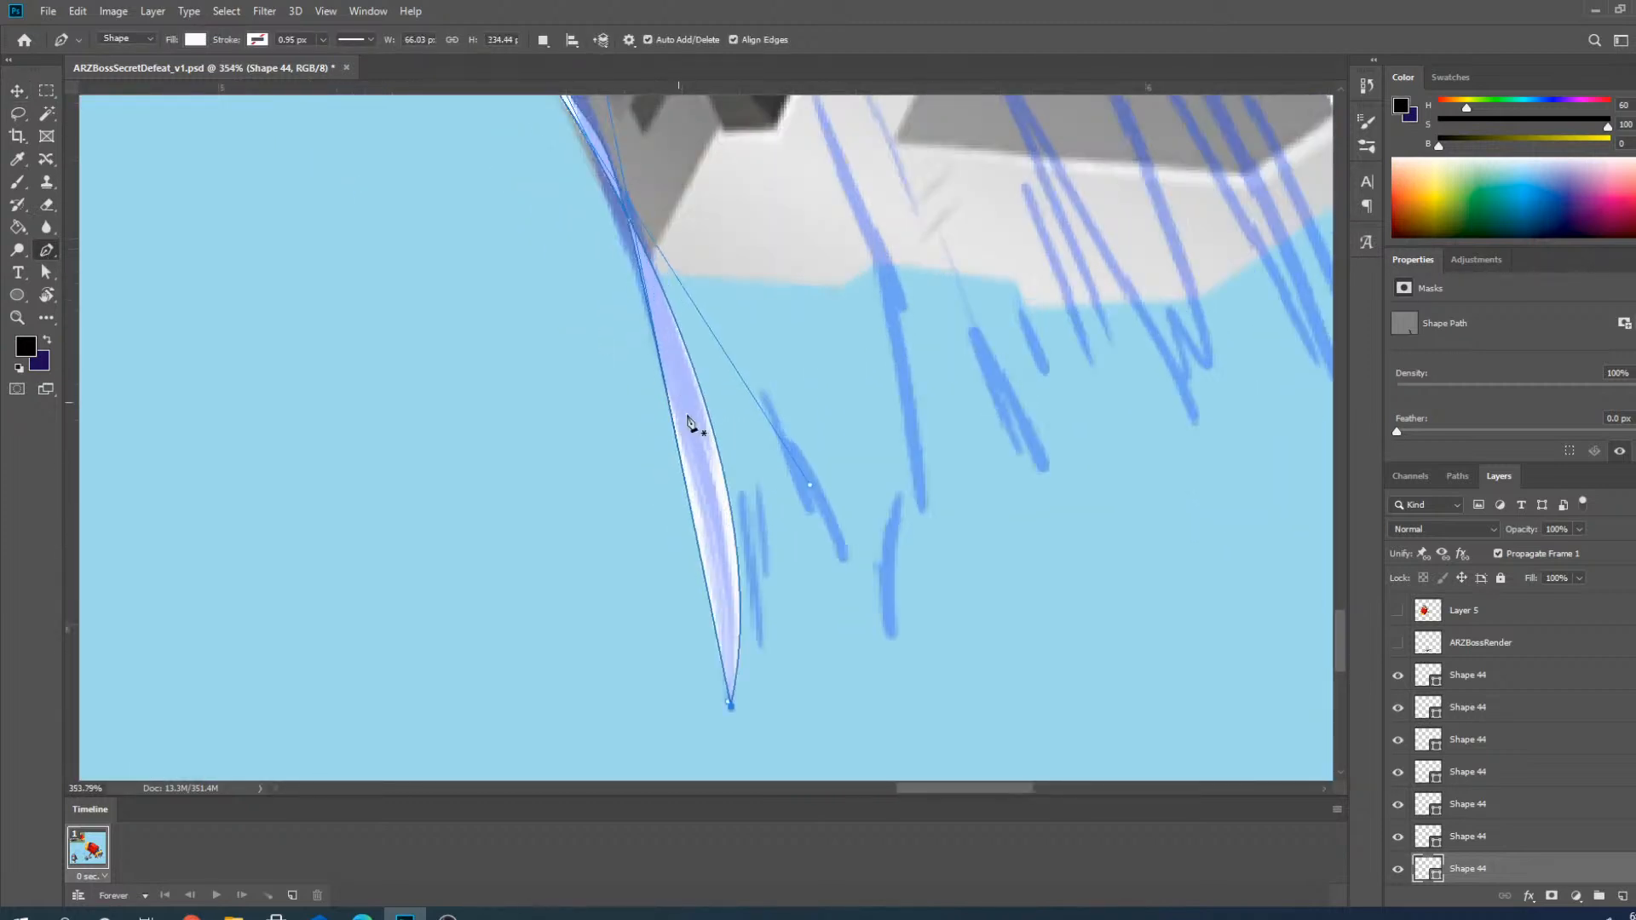
{"action": "scroll", "coordinate": [690, 422], "scroll_direction": "down", "scroll_amount": 3}
{"action": "left_click_drag", "start_coordinate": [804, 499], "coordinate": [707, 330]}
{"action": "left_click", "coordinate": [649, 154], "text": "ctrl"}
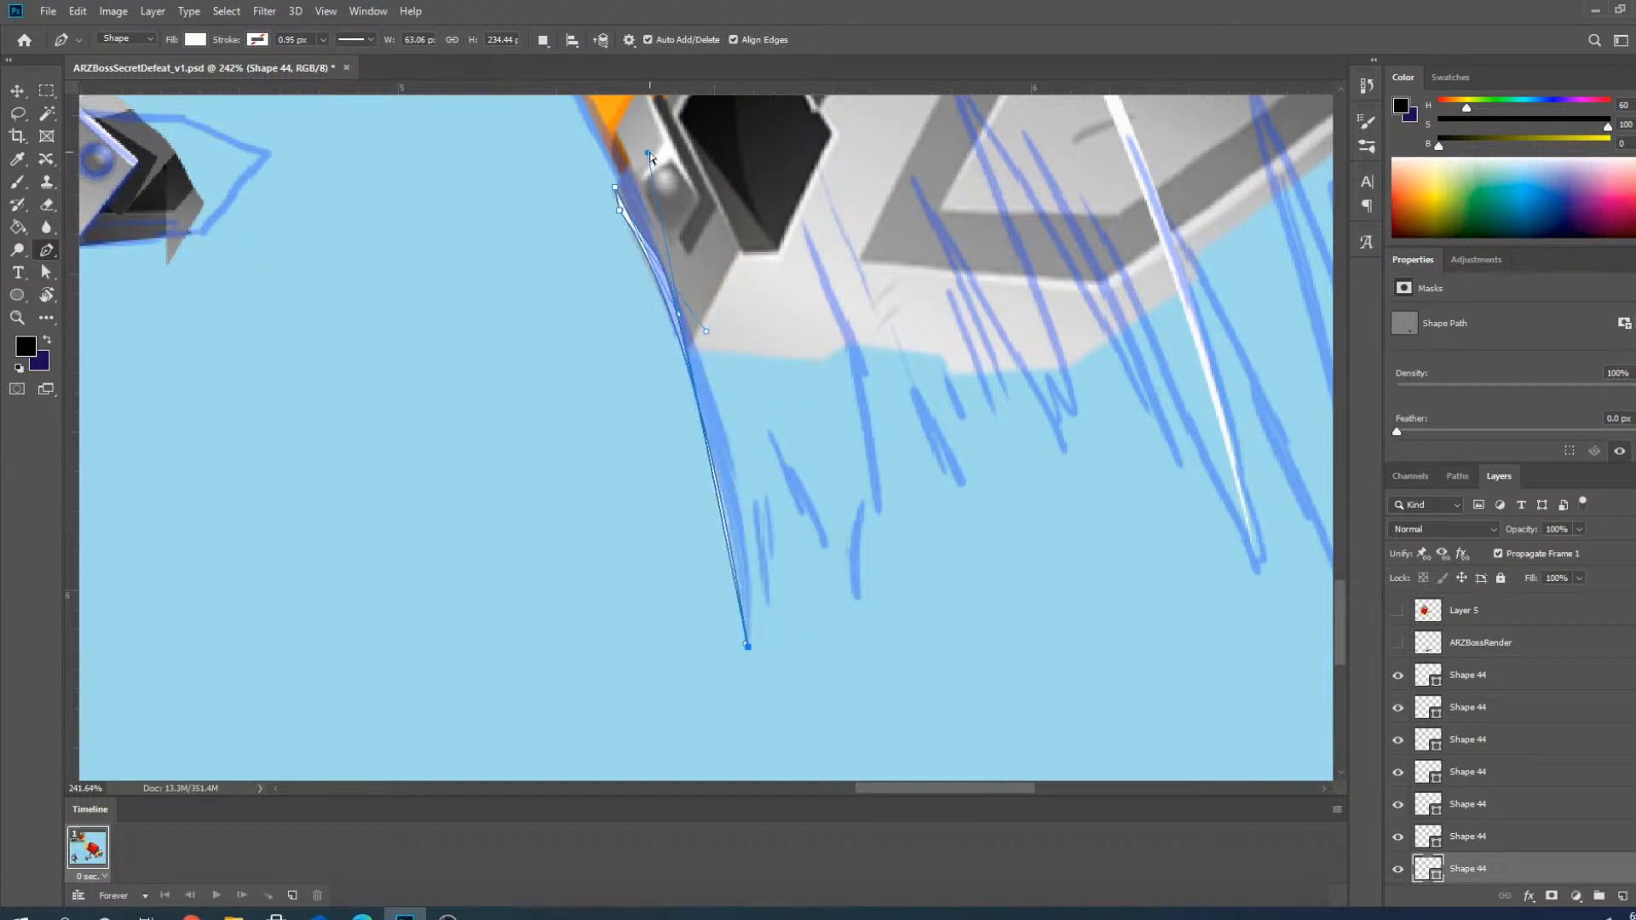
{"action": "left_click_drag", "start_coordinate": [648, 154], "coordinate": [696, 277]}
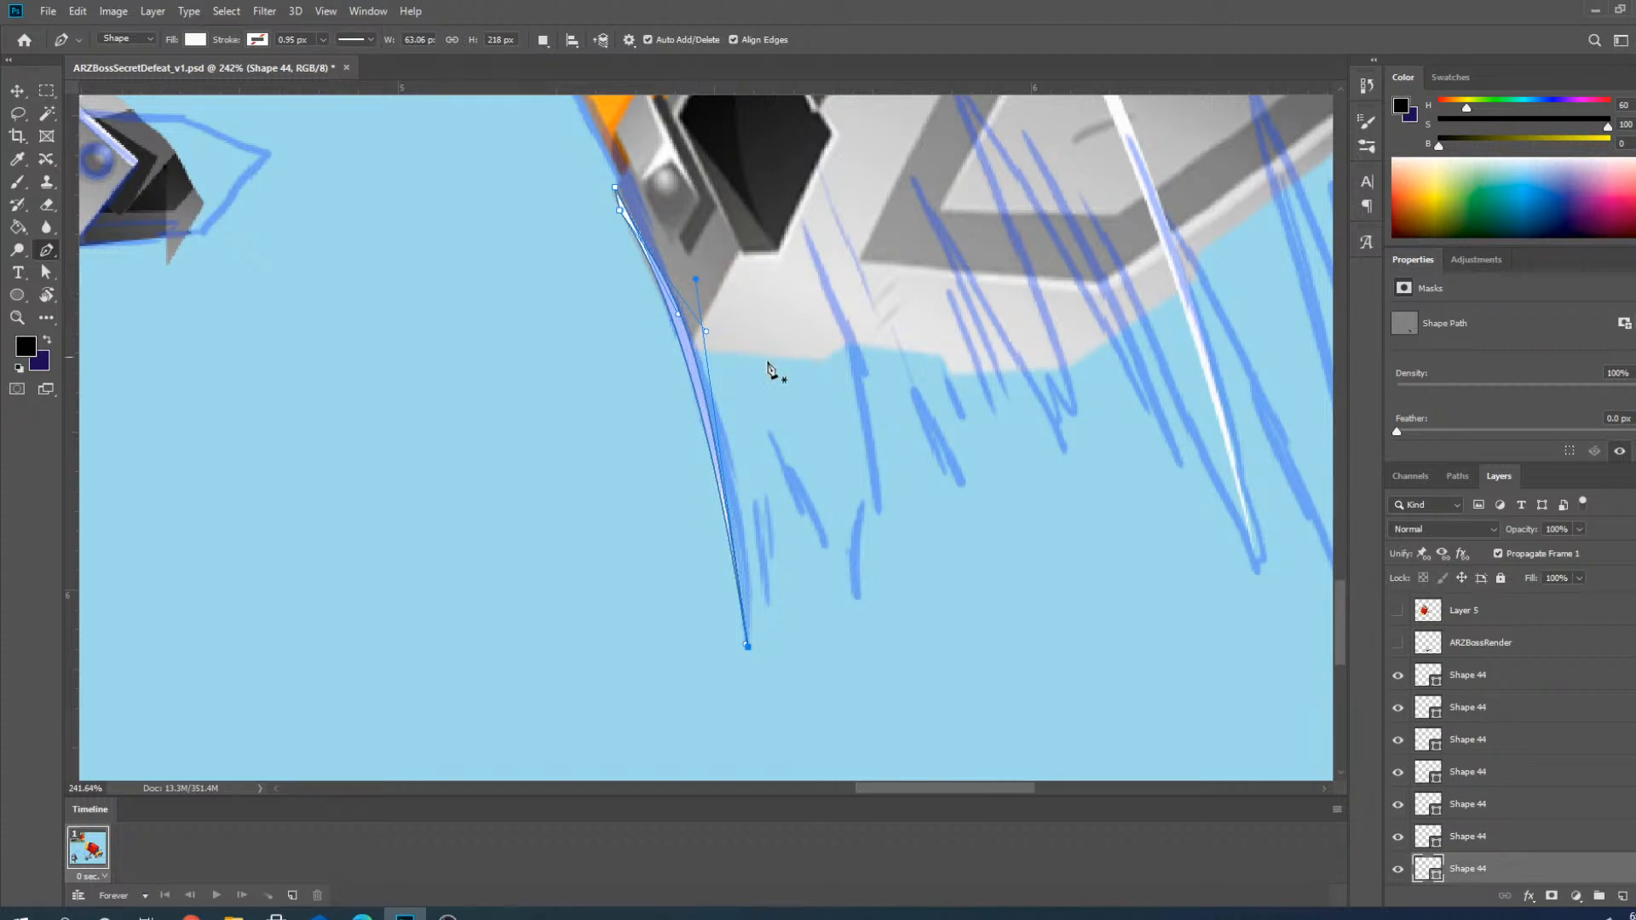
Deselect the inner corner streak and hide the Refs group to view the hammer without the sketch.
{"action": "scroll", "coordinate": [921, 451], "scroll_direction": "down", "scroll_amount": 8}
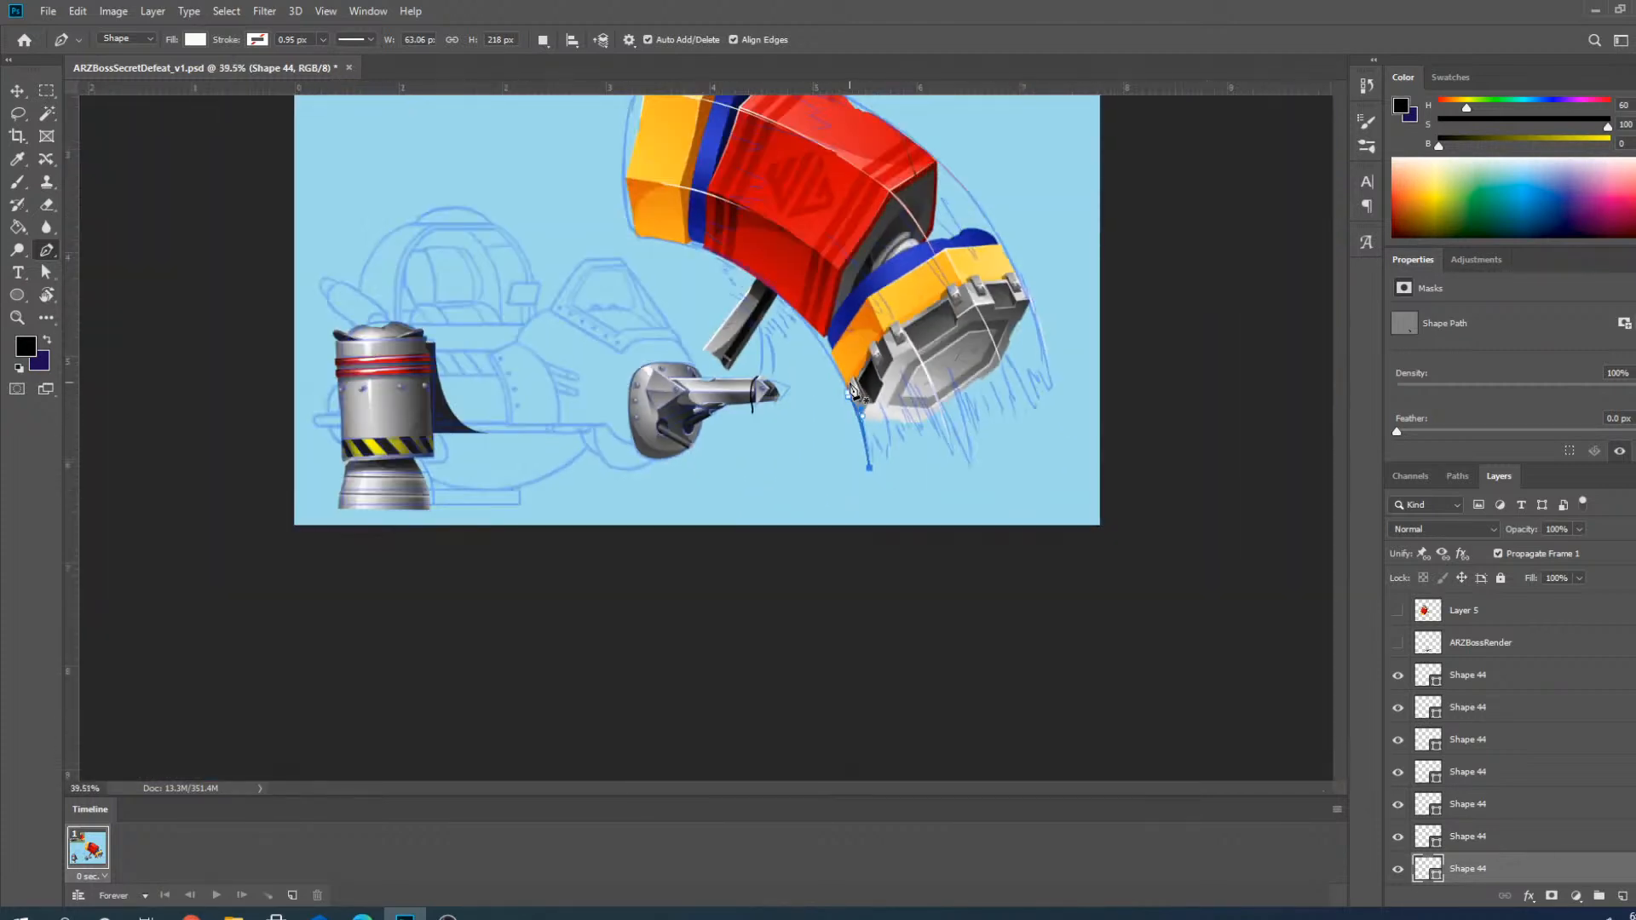
{"action": "scroll", "coordinate": [896, 443], "scroll_direction": "up", "scroll_amount": 5}
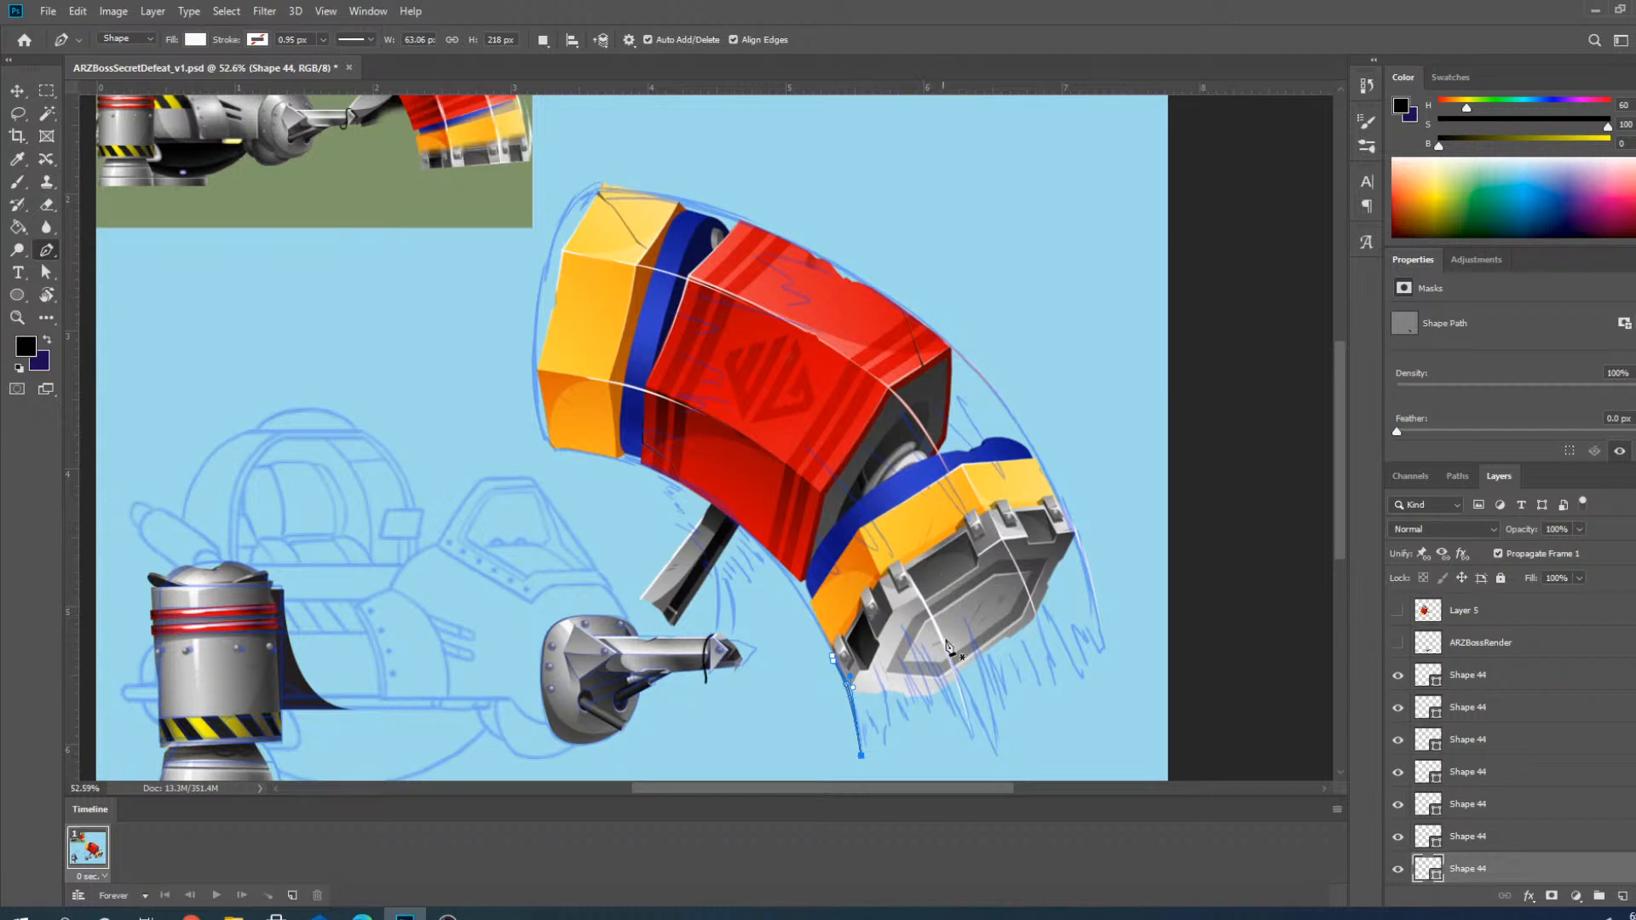
{"action": "left_click", "coordinate": [19, 92]}
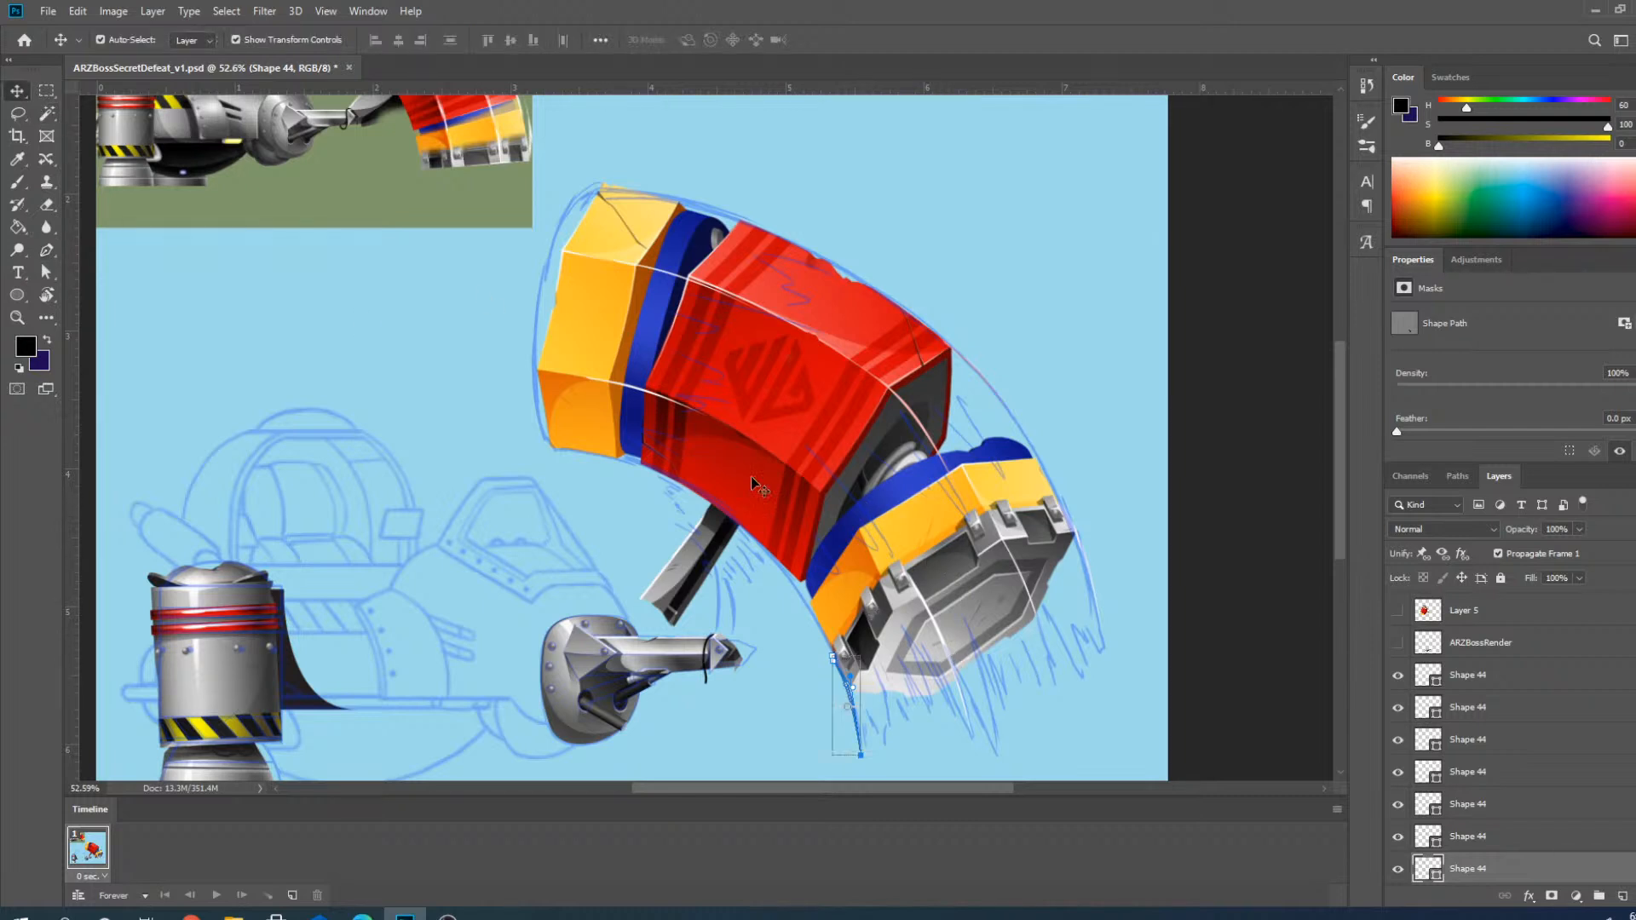
{"action": "left_click", "coordinate": [1148, 381]}
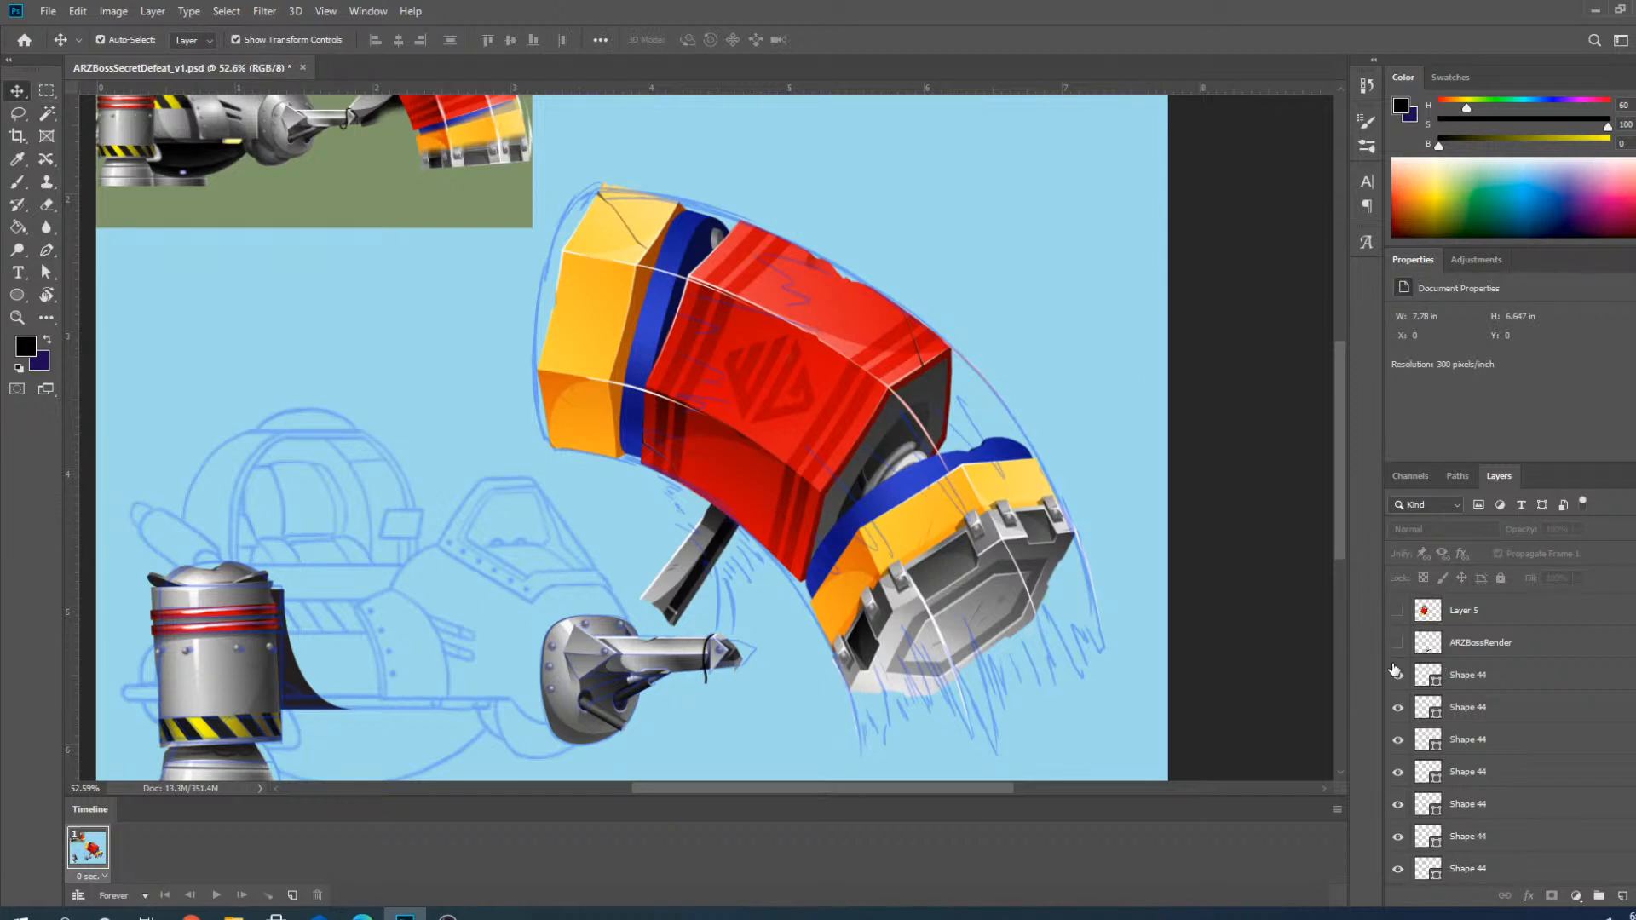
{"action": "scroll", "coordinate": [1395, 671], "scroll_direction": "up", "scroll_amount": 1}
{"action": "left_click", "coordinate": [1397, 634]}
{"action": "scroll", "coordinate": [772, 440], "scroll_direction": "down", "scroll_amount": 3}
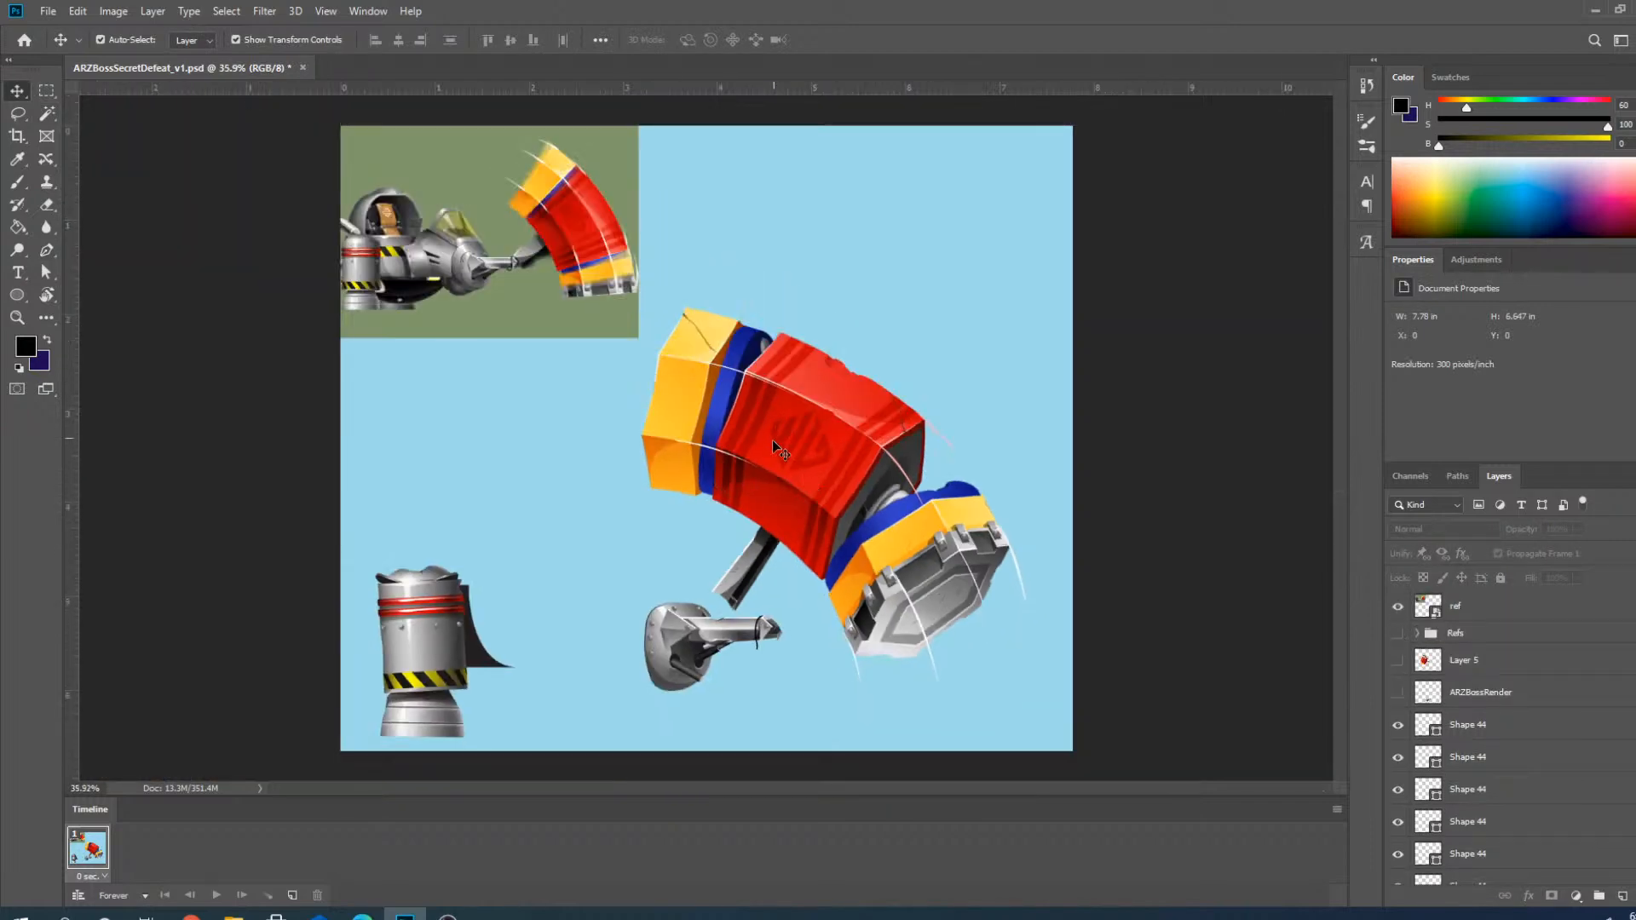
{"action": "scroll", "coordinate": [913, 712], "scroll_direction": "up", "scroll_amount": 10}
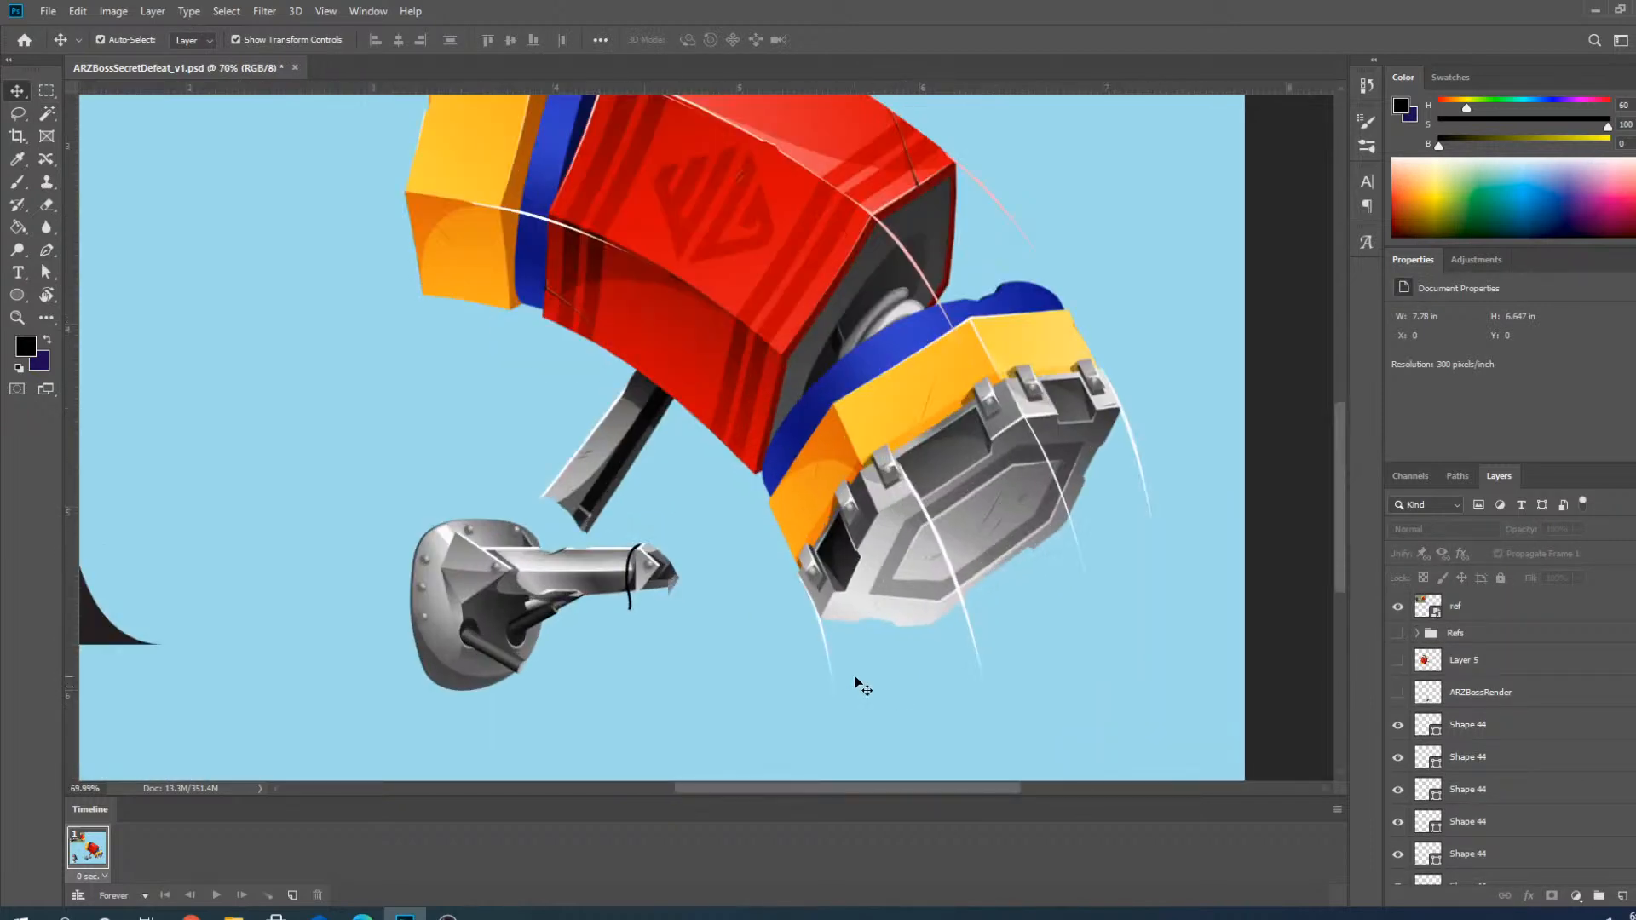
{"action": "scroll", "coordinate": [797, 586], "scroll_direction": "up", "scroll_amount": 2}
Reshape the upper part of the white inner corner streak with the Pen tool, sliding its top anchors down along the cap's edge.
{"action": "left_click", "coordinate": [816, 569]}
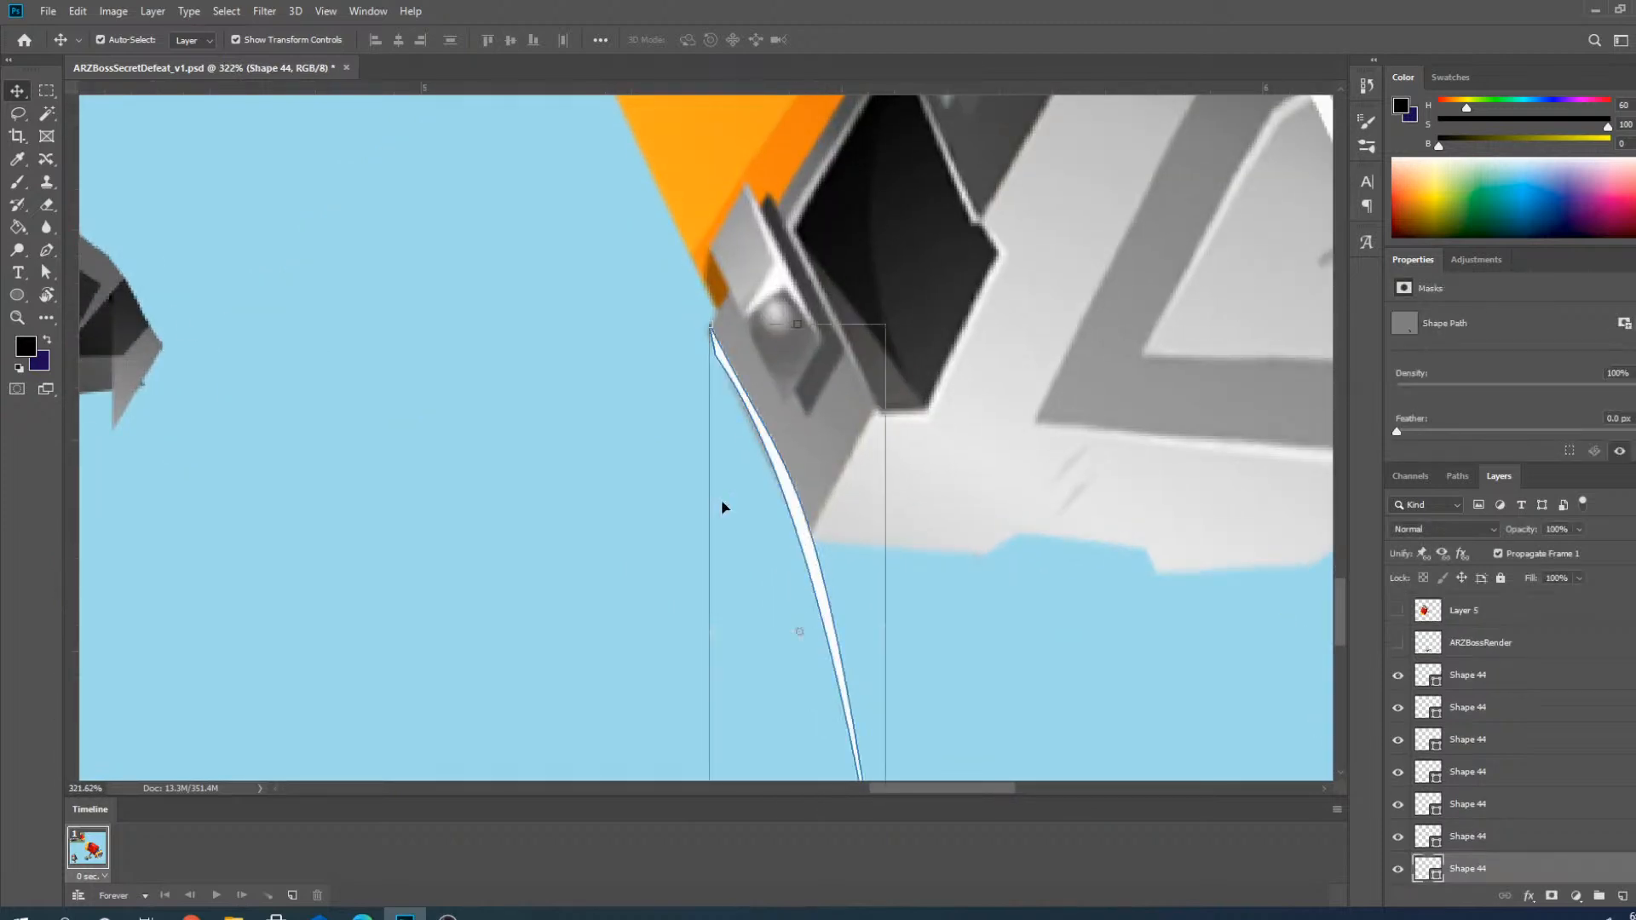
{"action": "key", "text": "p"}
{"action": "scroll", "coordinate": [796, 424], "scroll_direction": "up", "scroll_amount": 2}
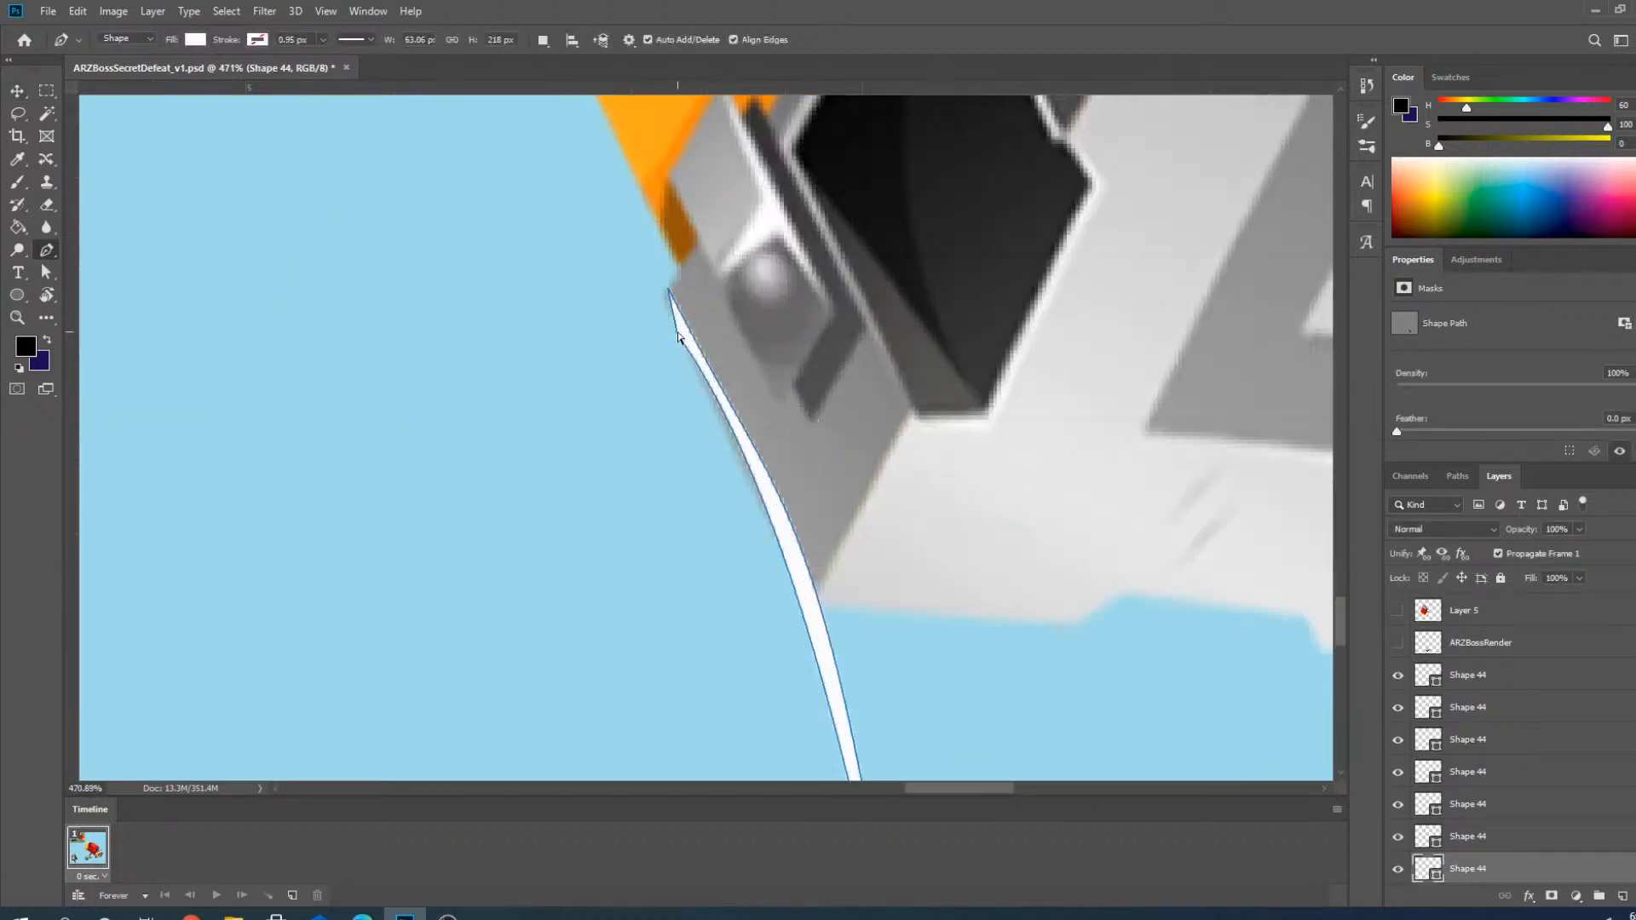
{"action": "left_click", "coordinate": [677, 333]}
{"action": "left_click_drag", "start_coordinate": [679, 338], "coordinate": [730, 443]}
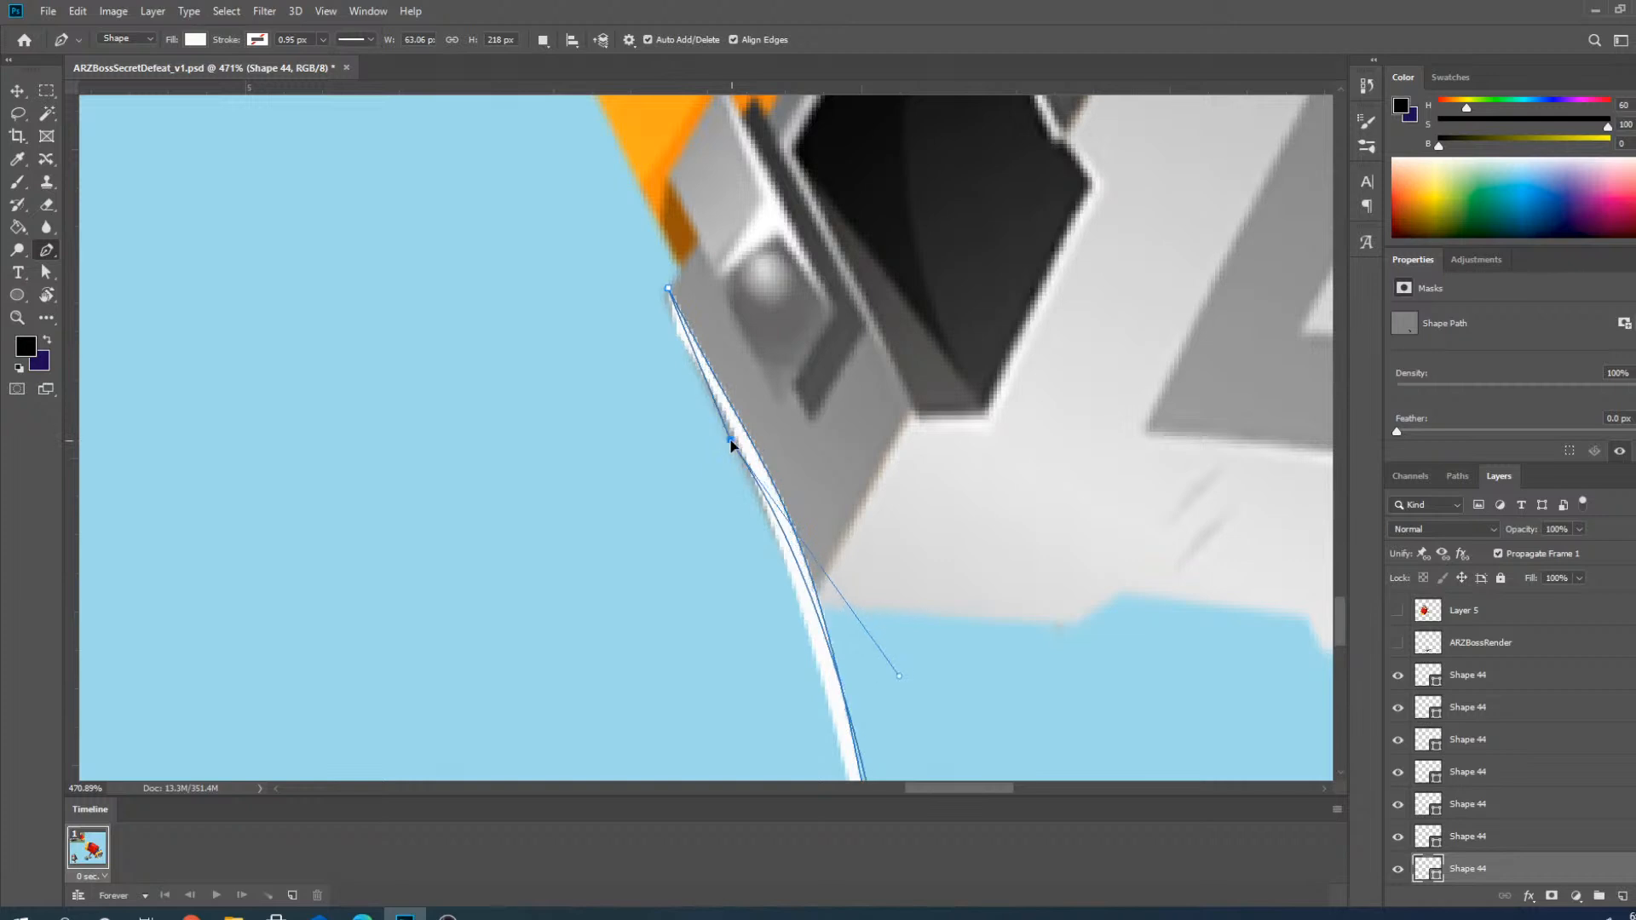
{"action": "left_click_drag", "start_coordinate": [900, 680], "coordinate": [863, 640]}
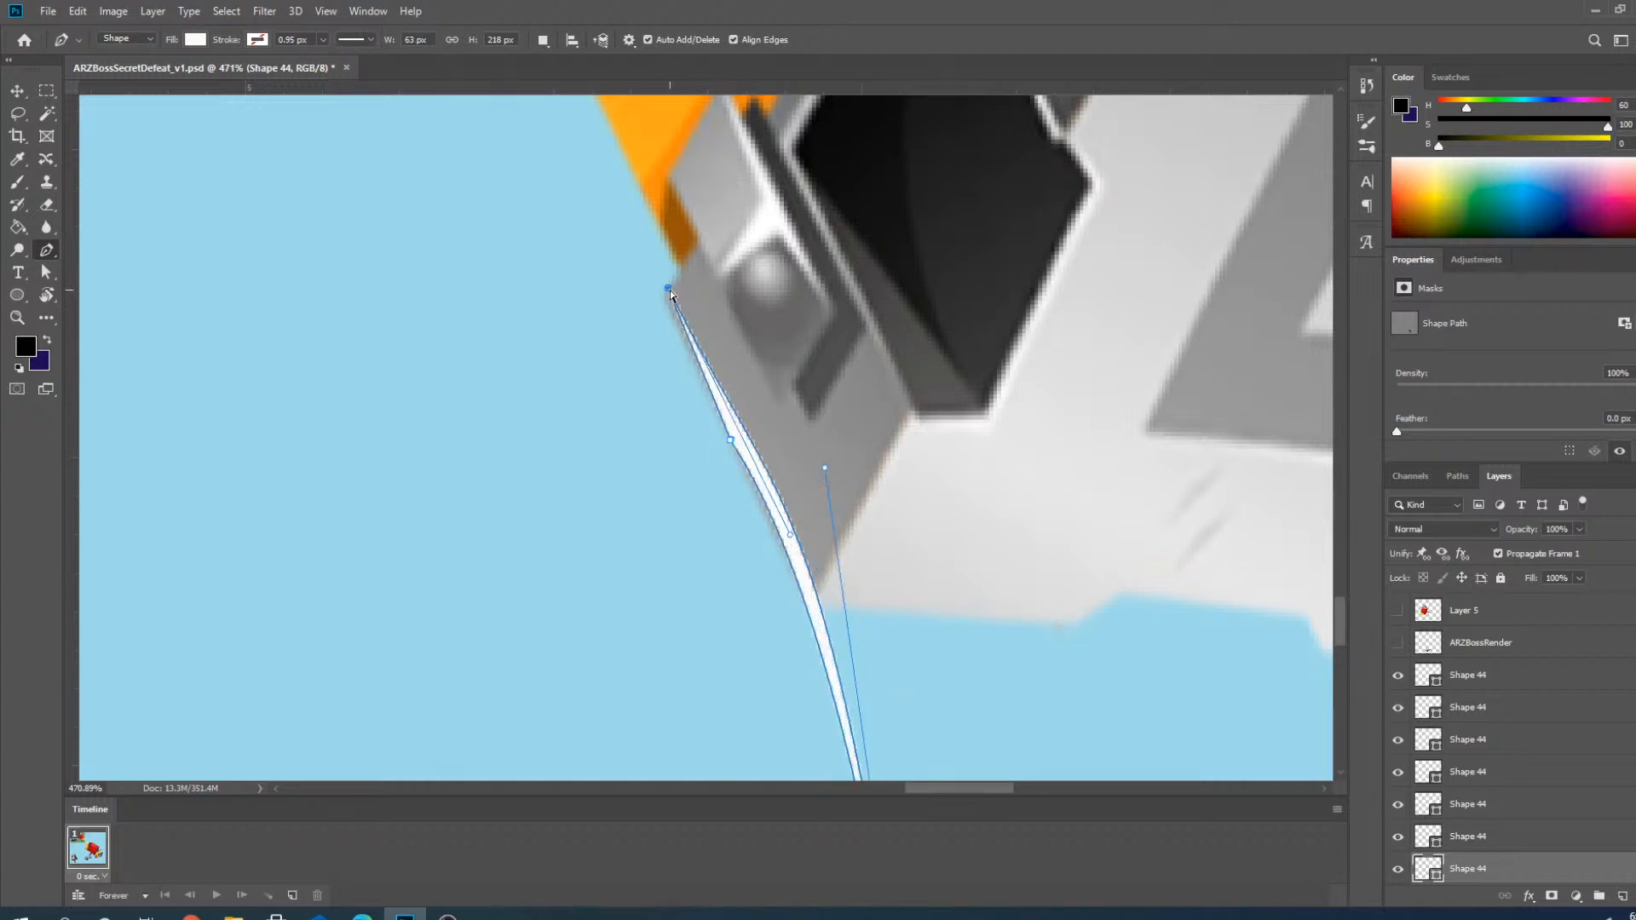
{"action": "left_click_drag", "start_coordinate": [670, 290], "coordinate": [700, 352]}
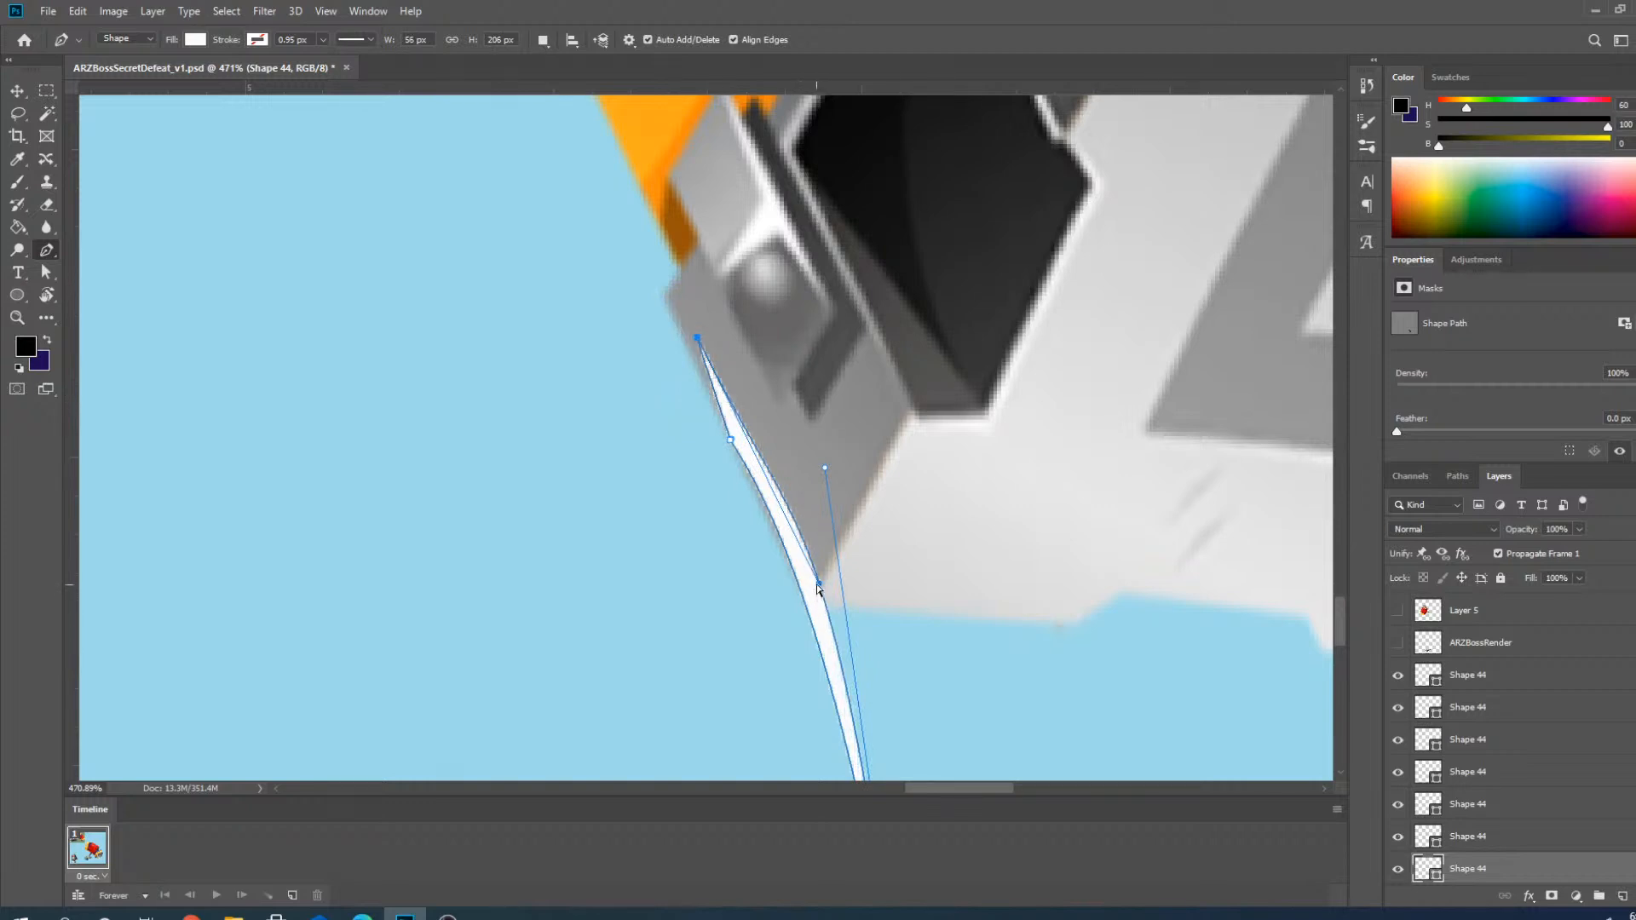
{"action": "mouse_move", "coordinate": [818, 586]}
{"action": "left_mouse_down"}
{"action": "mouse_move", "coordinate": [796, 468]}
{"action": "mouse_move", "coordinate": [749, 415]}
{"action": "mouse_move", "coordinate": [828, 600]}
{"action": "left_mouse_up"}
{"action": "scroll", "coordinate": [766, 444], "scroll_direction": "down", "scroll_amount": 5}
{"action": "scroll", "coordinate": [775, 512], "scroll_direction": "up", "scroll_amount": 5}
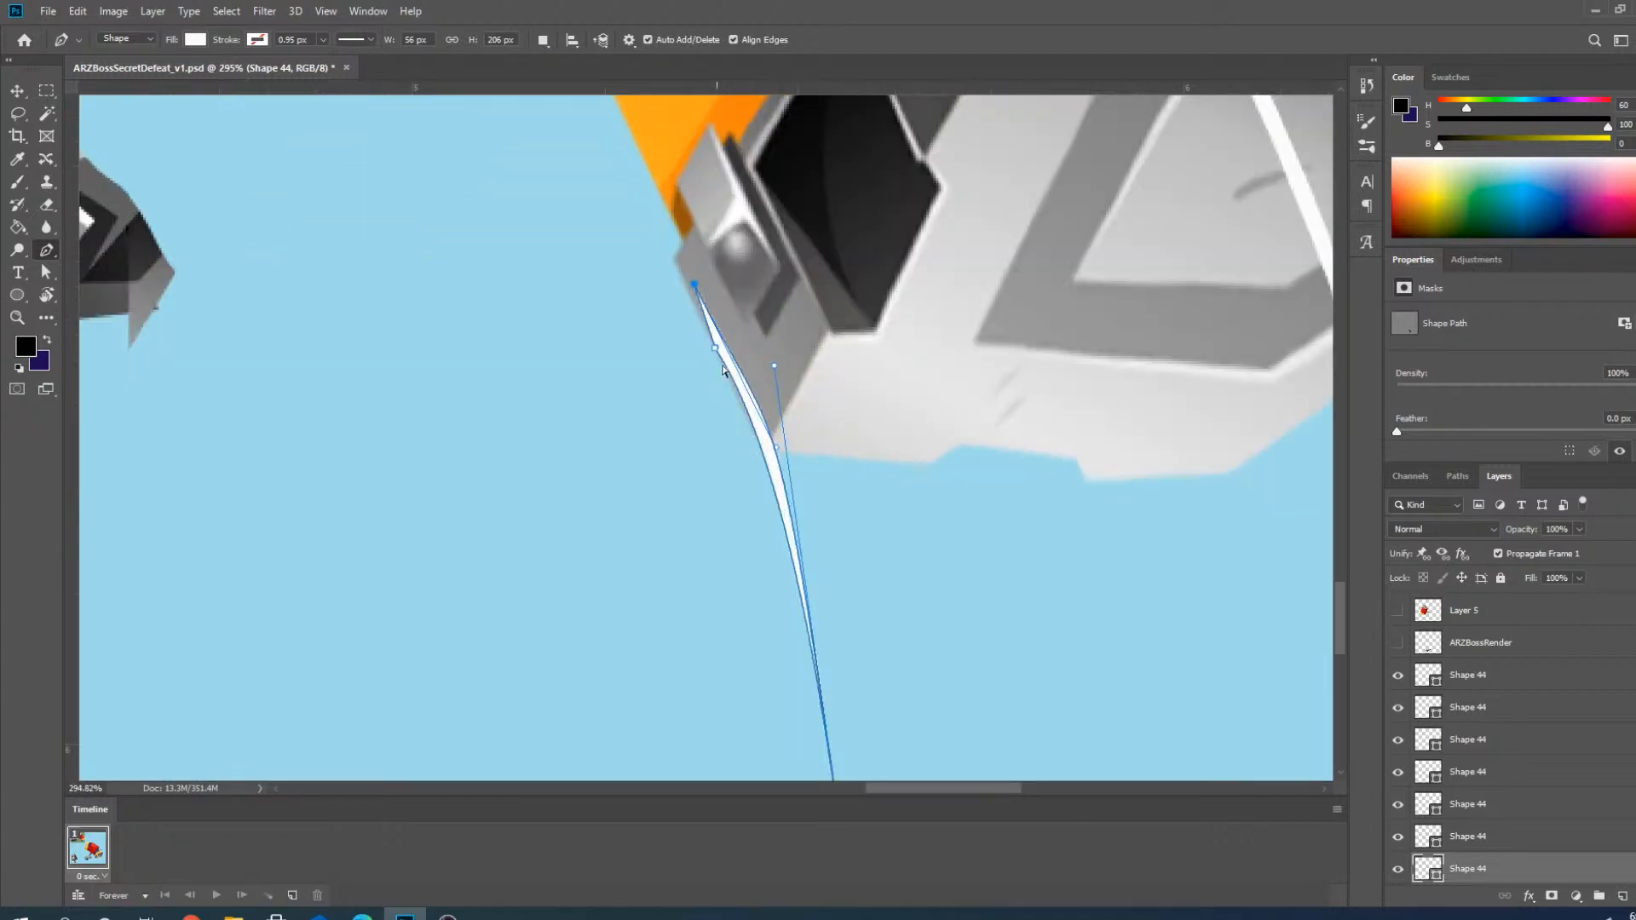
Refine the inner corner streak's curve handles so it bends smoothly and tapers toward its lower tip, and deselect it.
{"action": "left_click_drag", "start_coordinate": [775, 364], "coordinate": [815, 508]}
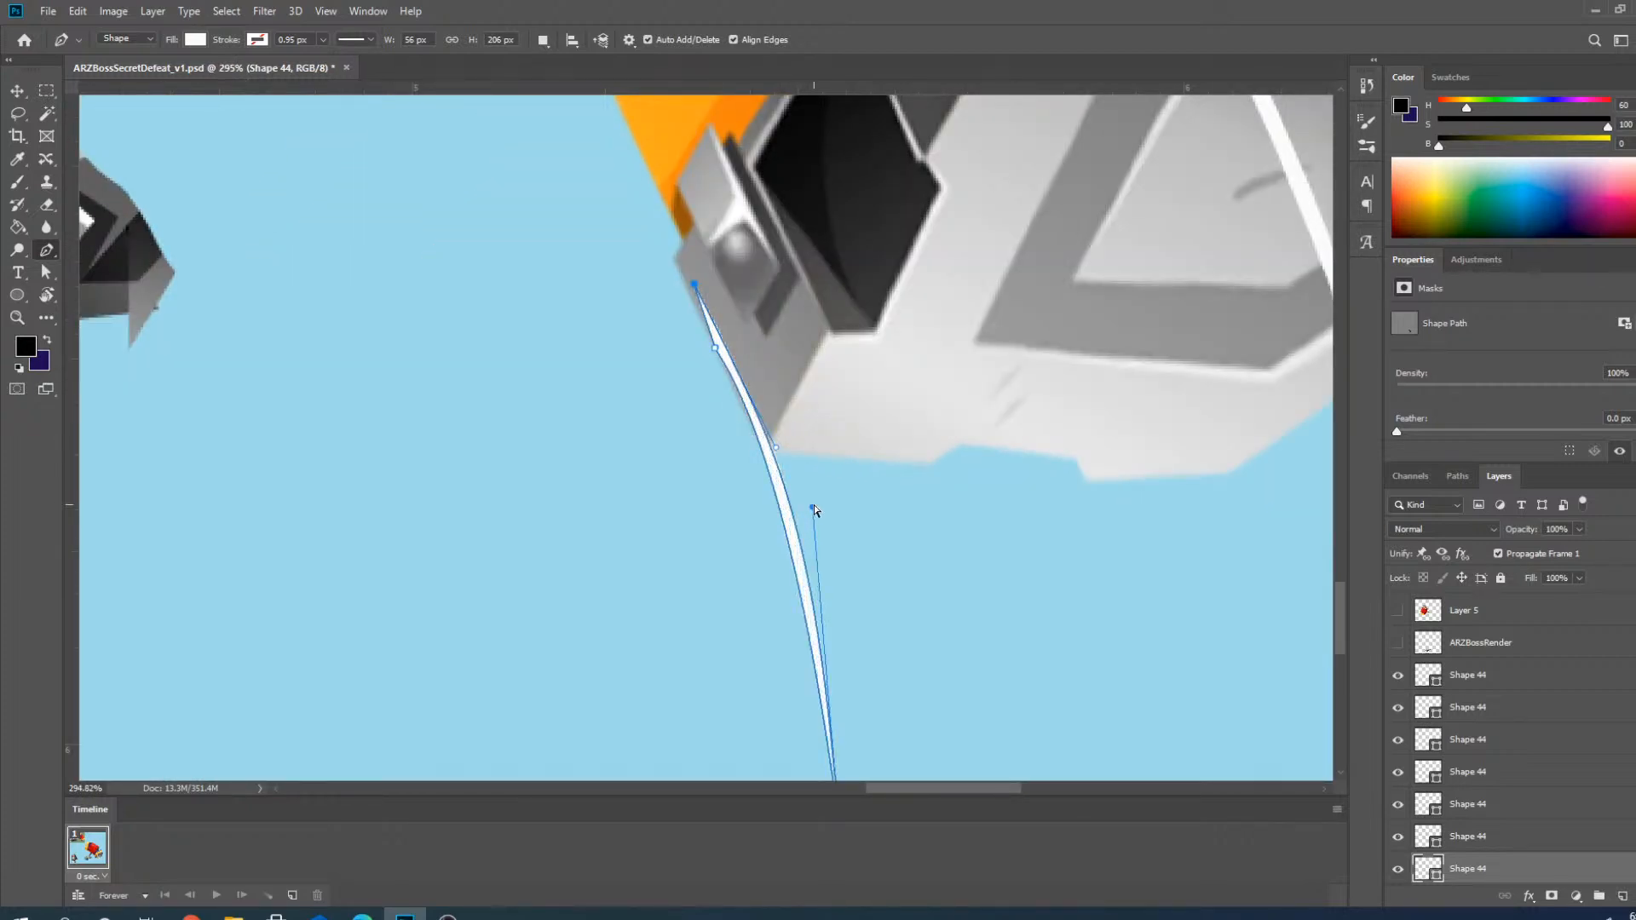
{"action": "left_click", "coordinate": [715, 349], "text": "ctrl"}
{"action": "scroll", "coordinate": [724, 333], "scroll_direction": "down", "scroll_amount": 6}
{"action": "scroll", "coordinate": [789, 596], "scroll_direction": "up", "scroll_amount": 5}
{"action": "left_click", "coordinate": [790, 582], "text": "ctrl"}
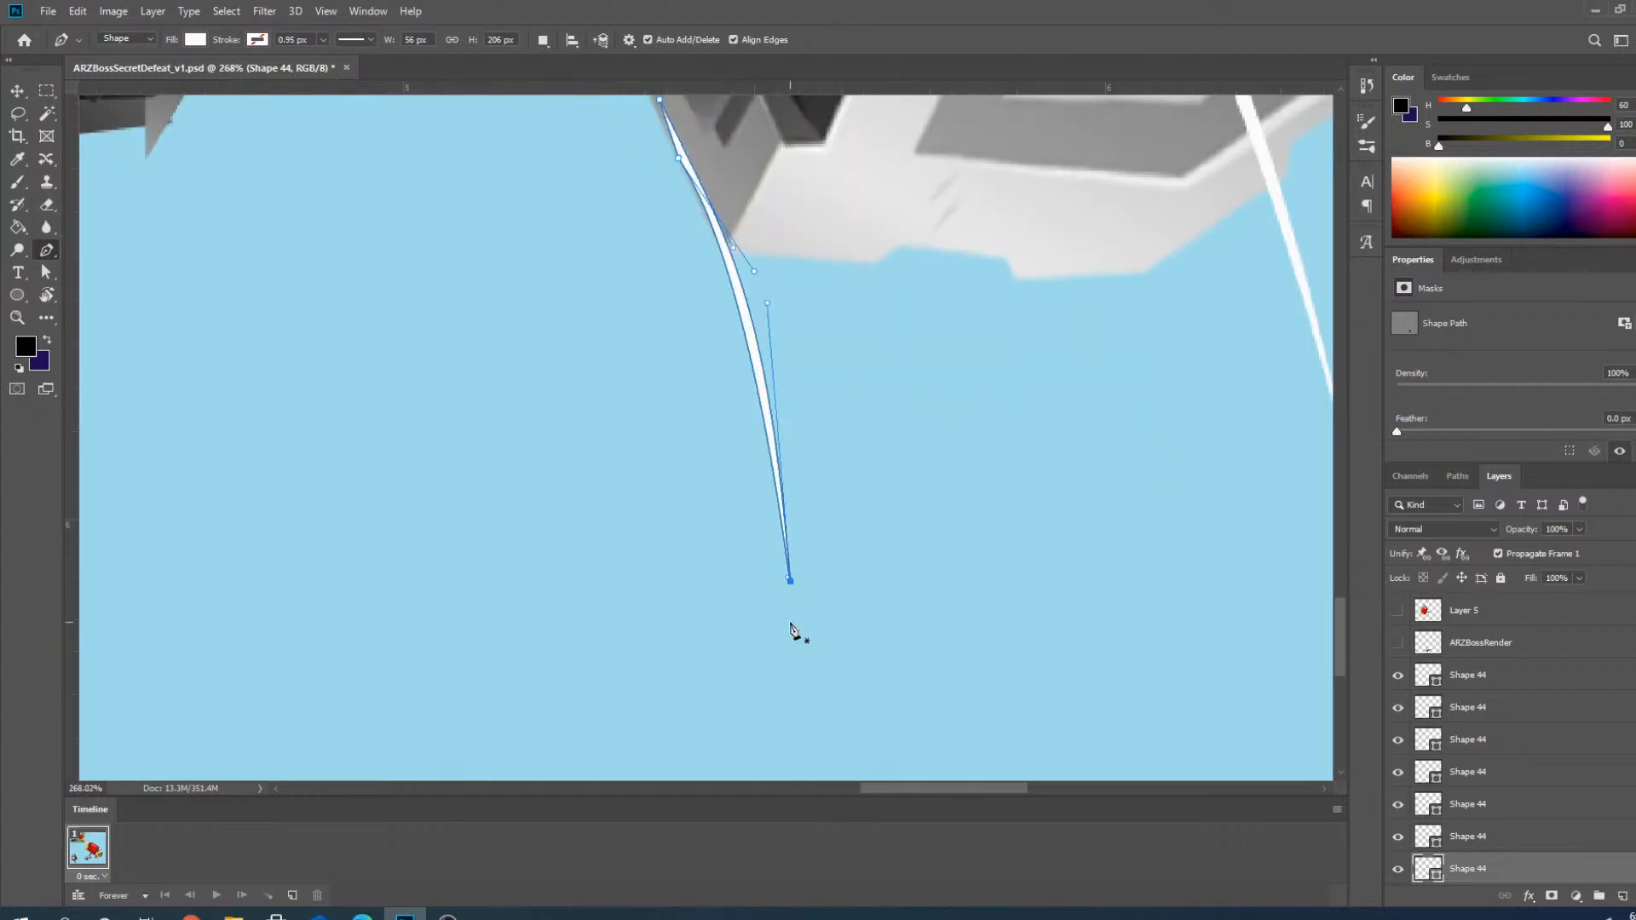
{"action": "scroll", "coordinate": [796, 632], "scroll_direction": "down", "scroll_amount": 3}
{"action": "scroll", "coordinate": [771, 411], "scroll_direction": "up", "scroll_amount": 4}
{"action": "mouse_move", "coordinate": [778, 368]}
{"action": "left_mouse_down"}
{"action": "mouse_move", "coordinate": [778, 387]}
{"action": "mouse_move", "coordinate": [764, 357]}
{"action": "left_mouse_up"}
{"action": "left_click", "coordinate": [680, 208], "text": "ctrl"}
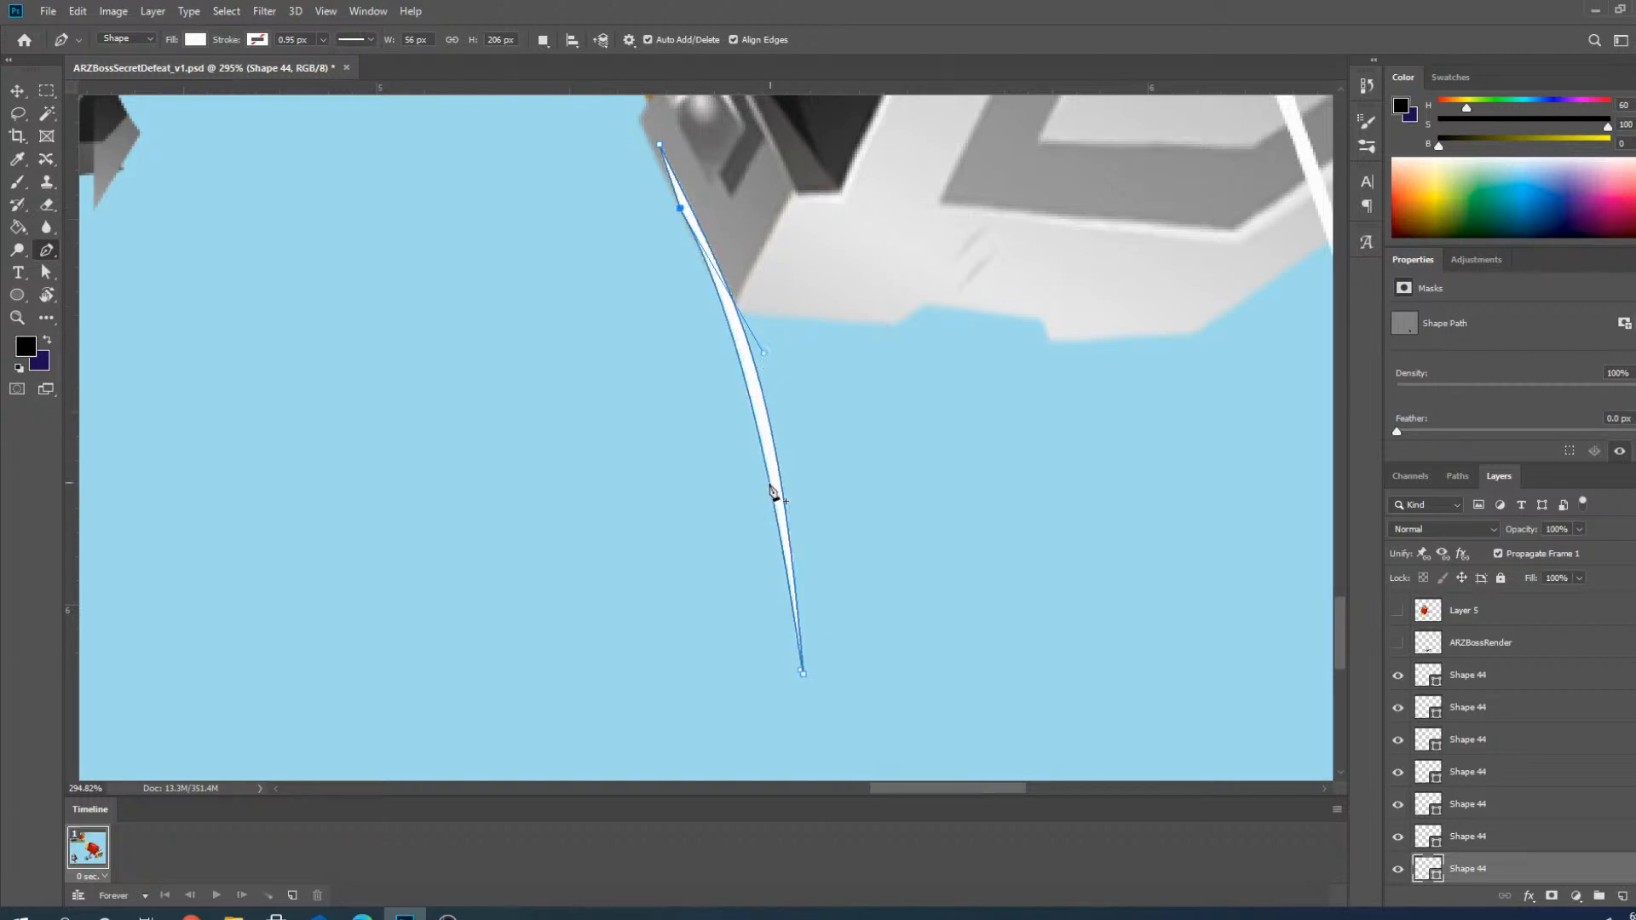
{"action": "scroll", "coordinate": [773, 491], "scroll_direction": "down", "scroll_amount": 5}
{"action": "scroll", "coordinate": [709, 298], "scroll_direction": "up", "scroll_amount": 3}
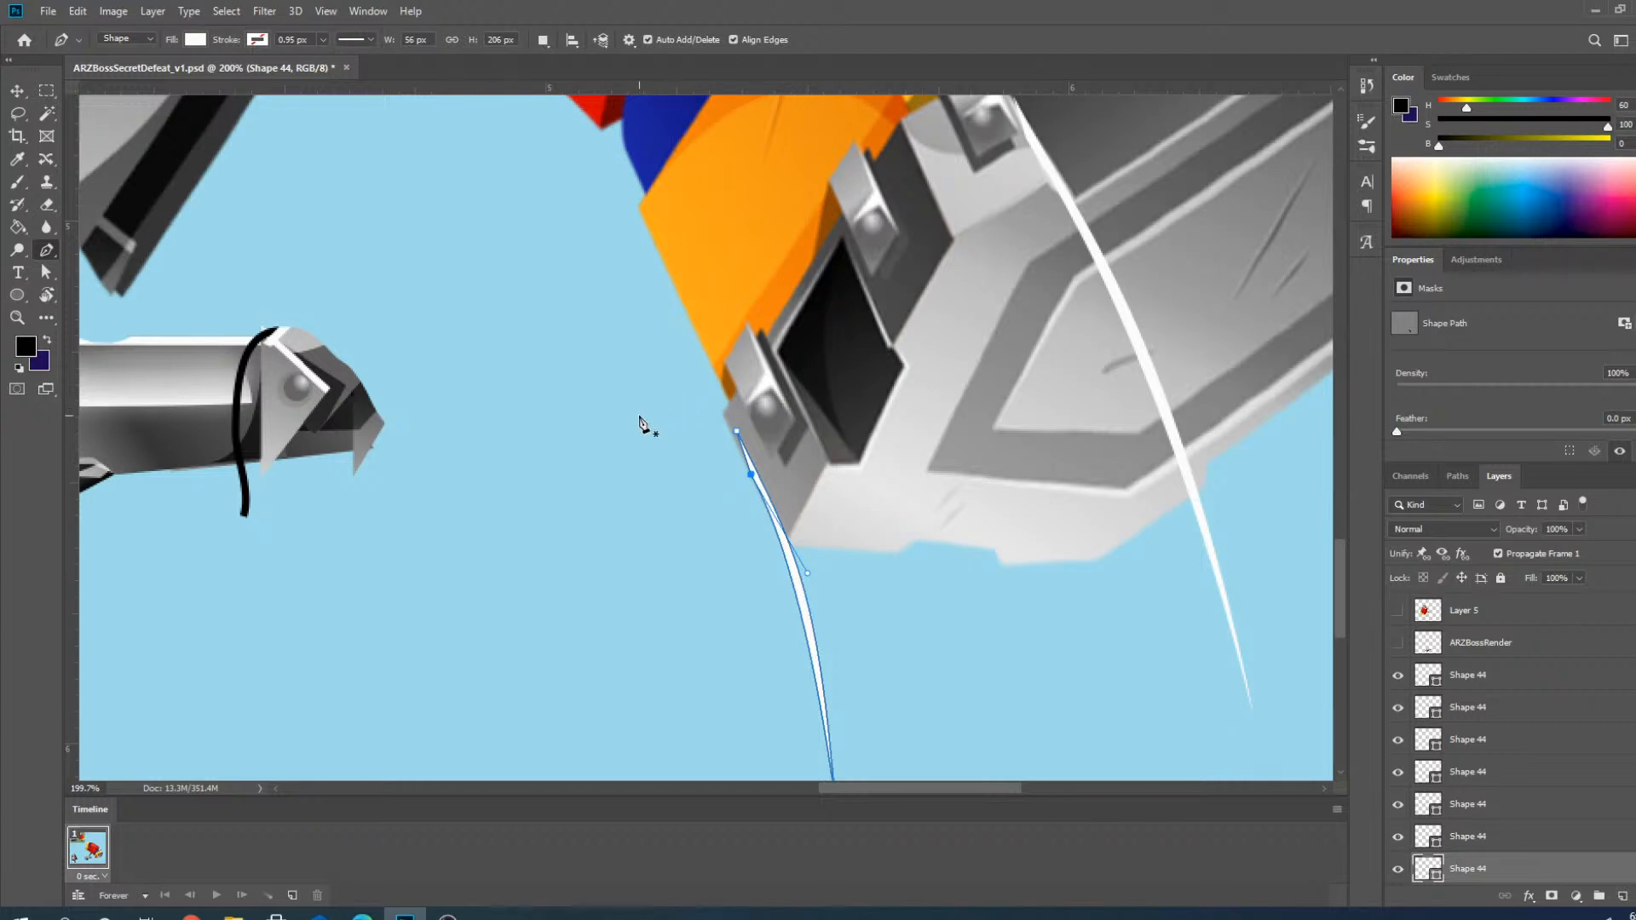
{"action": "scroll", "coordinate": [529, 412], "scroll_direction": "down", "scroll_amount": 4}
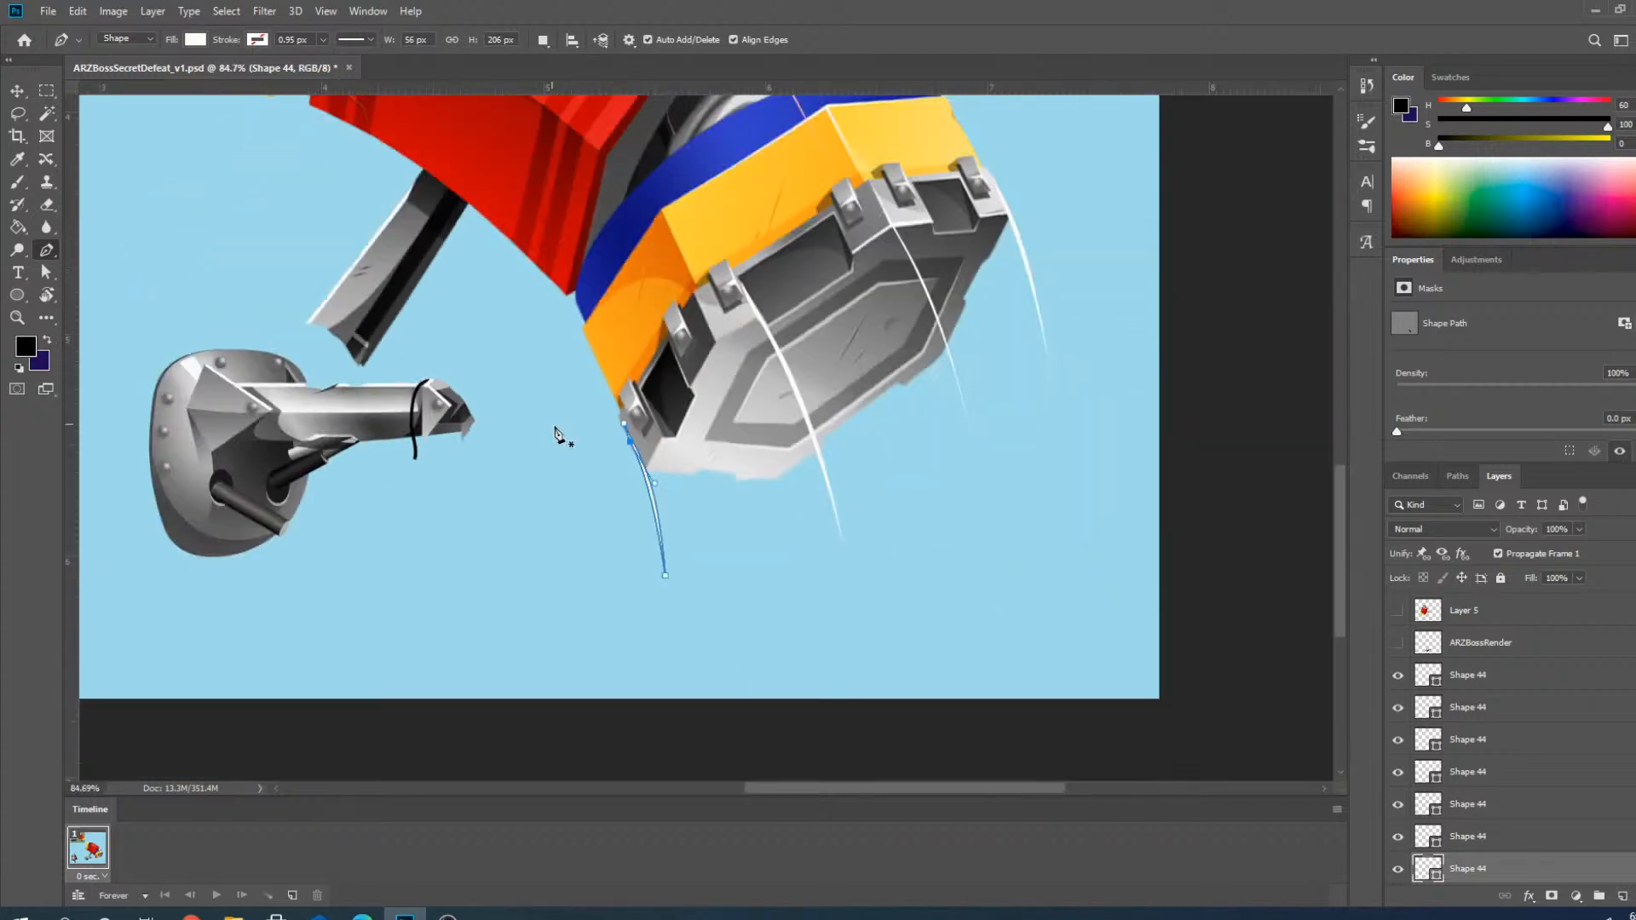
{"action": "key", "text": "v"}
{"action": "left_click", "coordinate": [1117, 492]}
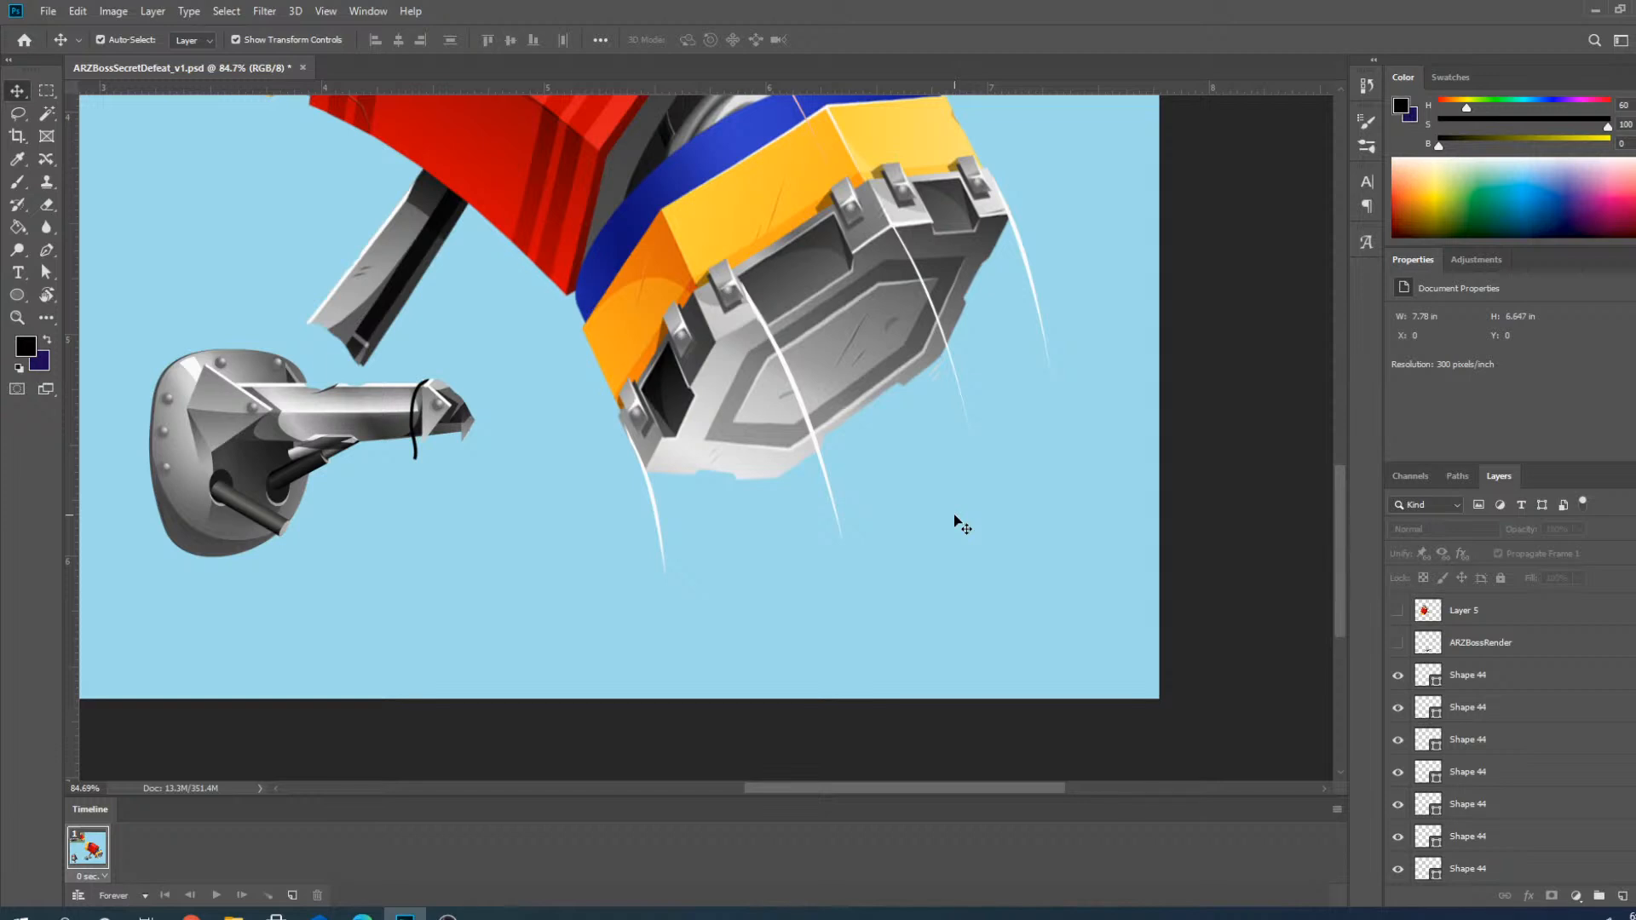
Lasso the stray light scratch marks outside the cap's lower edge on Layer 9, delete them and clear the selection.
{"action": "scroll", "coordinate": [913, 390], "scroll_direction": "up", "scroll_amount": 5}
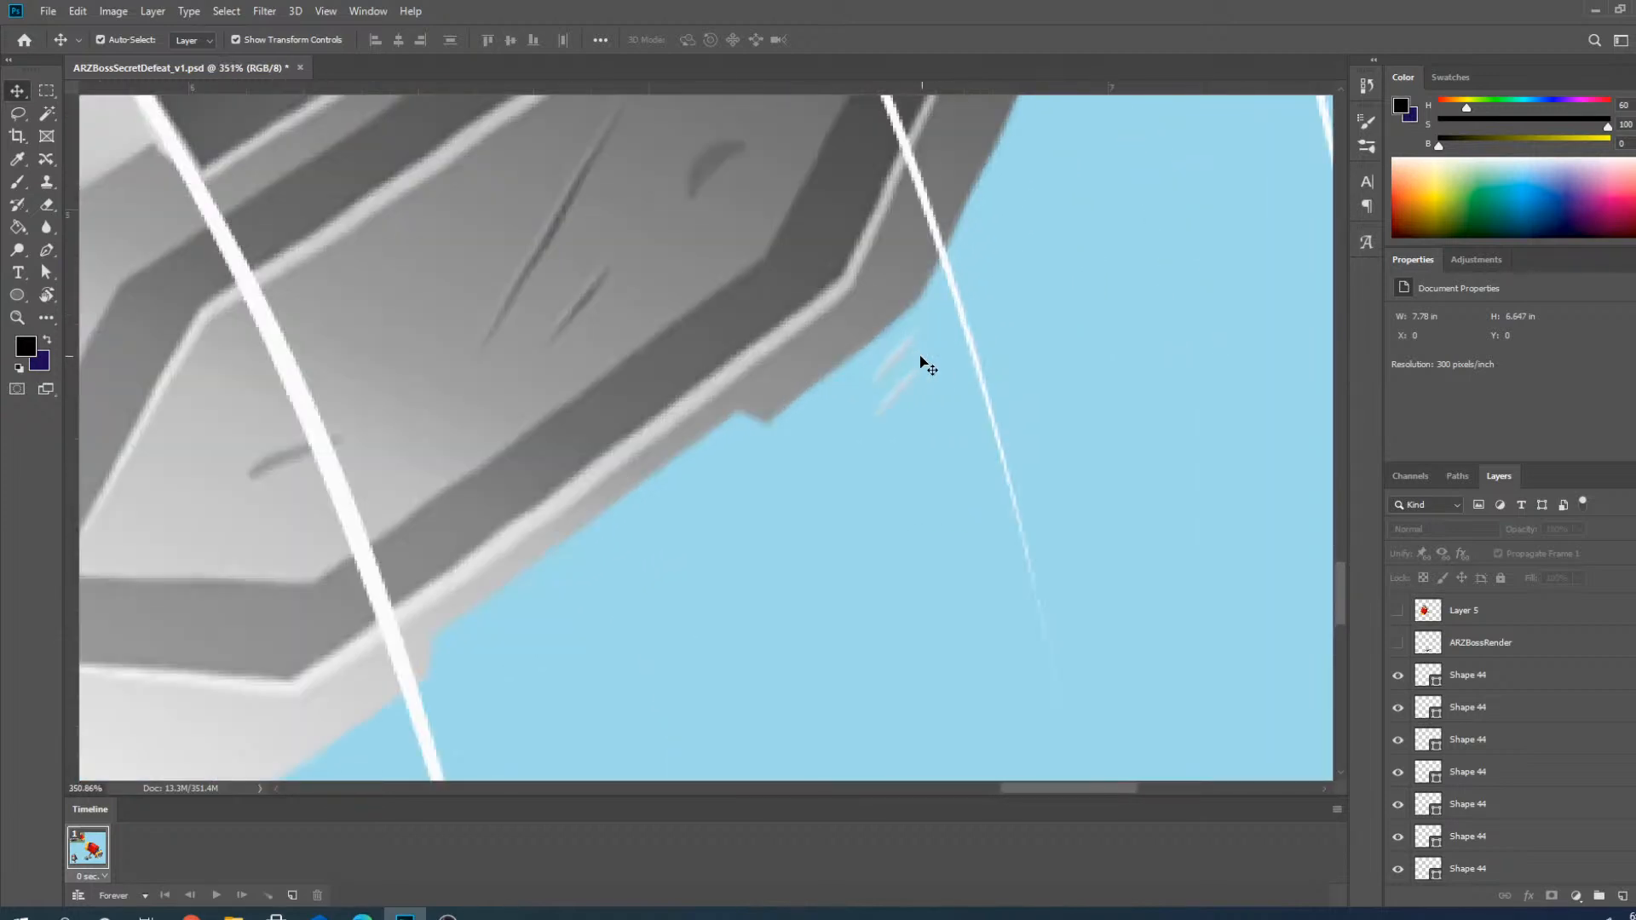
{"action": "left_click", "coordinate": [895, 362]}
{"action": "scroll", "coordinate": [908, 507], "scroll_direction": "down", "scroll_amount": 2}
{"action": "scroll", "coordinate": [934, 418], "scroll_direction": "up", "scroll_amount": 3}
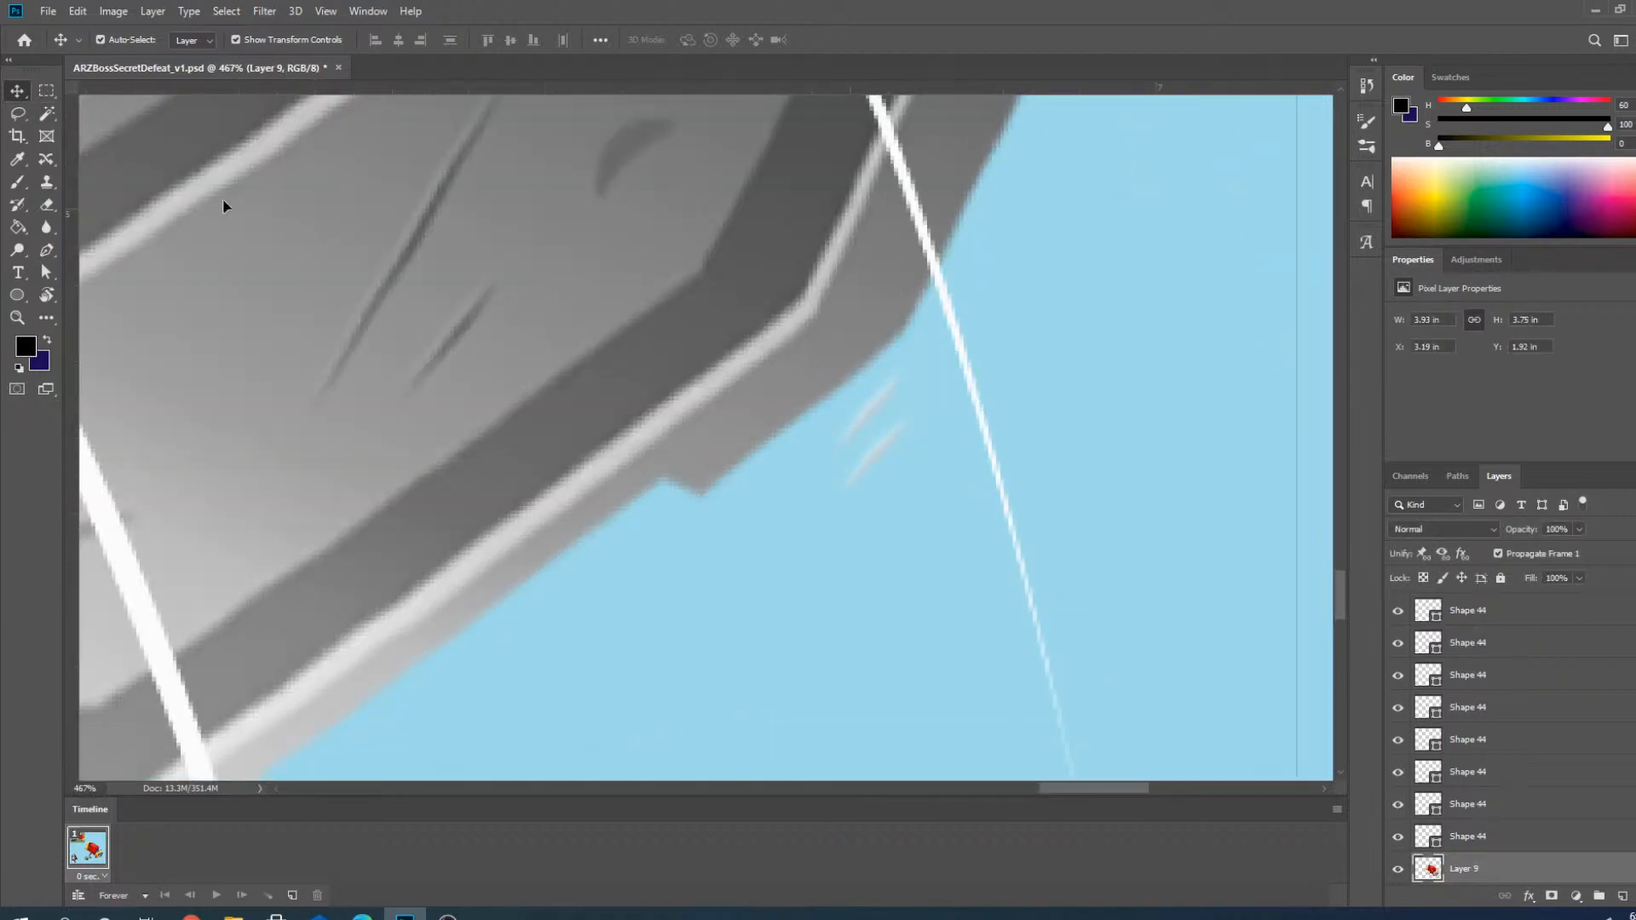
{"action": "left_click", "coordinate": [15, 115]}
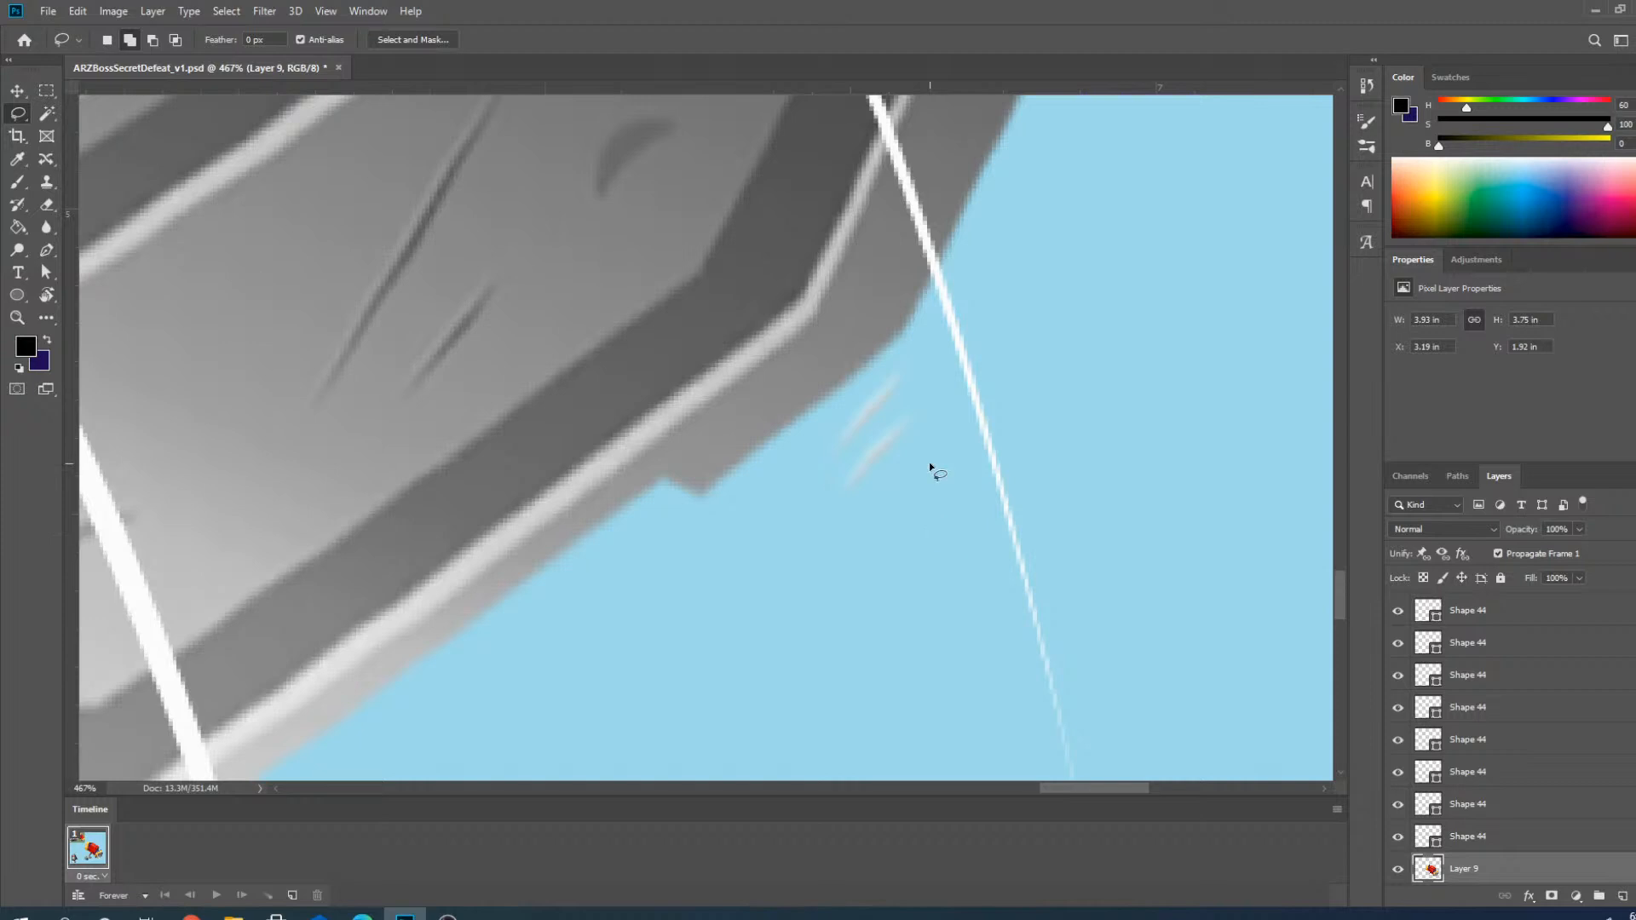
{"action": "mouse_move", "coordinate": [913, 361]}
{"action": "left_mouse_down"}
{"action": "mouse_move", "coordinate": [834, 410]}
{"action": "mouse_move", "coordinate": [886, 492]}
{"action": "mouse_move", "coordinate": [914, 363]}
{"action": "left_mouse_up"}
{"action": "key", "text": "Delete"}
{"action": "key", "text": "ctrl+d"}
Inspect the hammer's motion streaks and the cleaned cap edge up close and as a whole, with the hammer layer deselected.
{"action": "scroll", "coordinate": [840, 523], "scroll_direction": "down", "scroll_amount": 3}
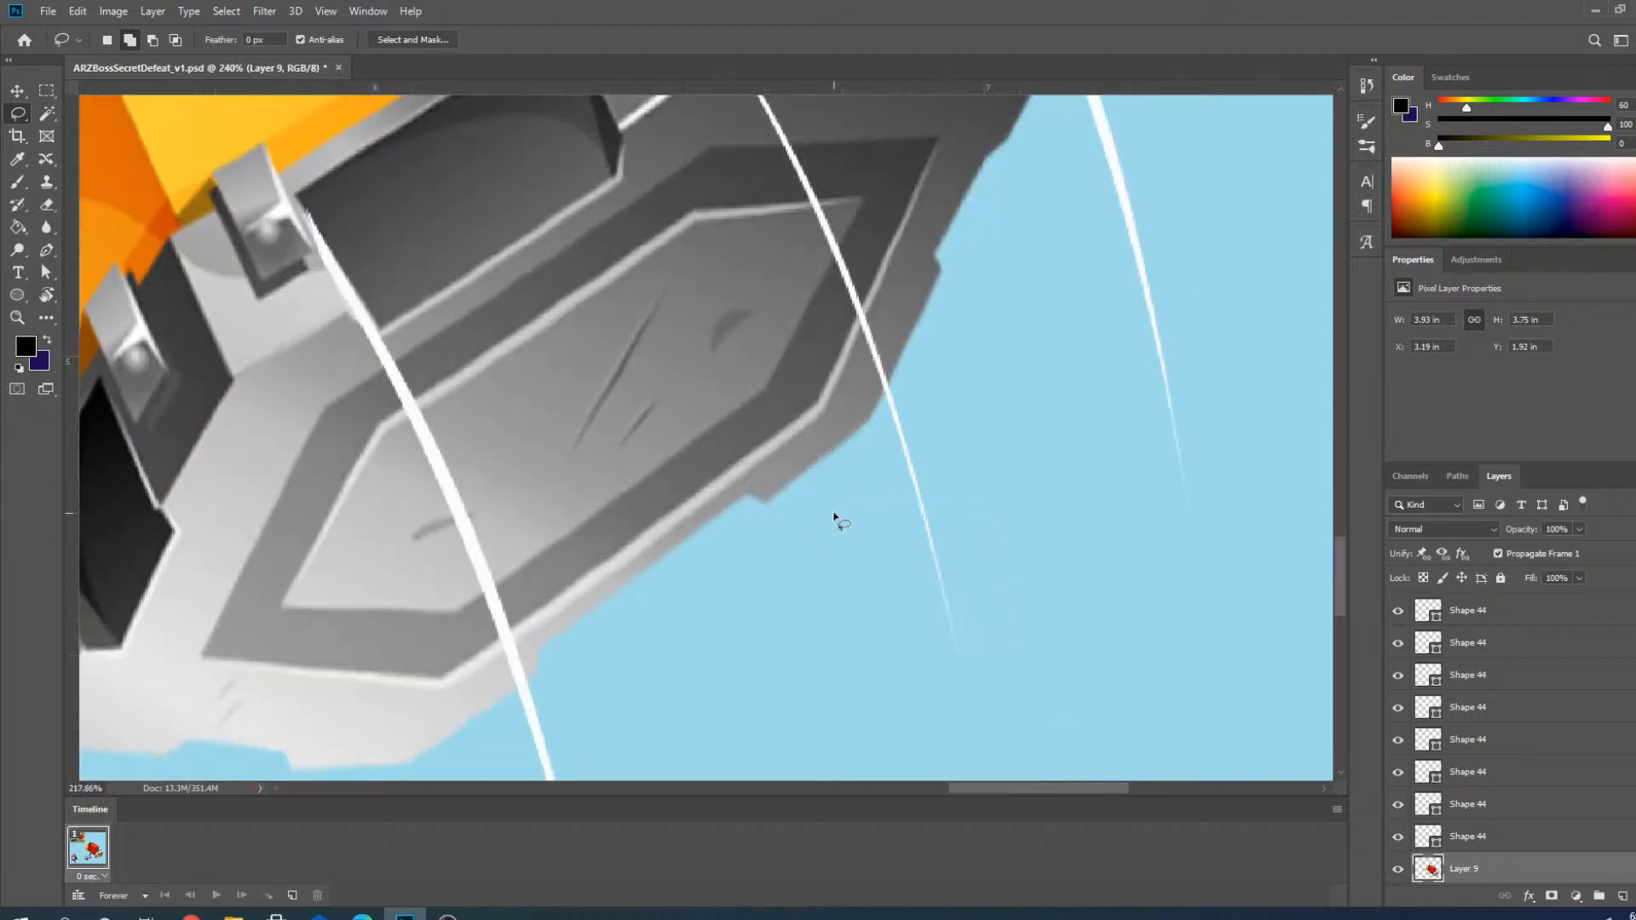
{"action": "scroll", "coordinate": [834, 517], "scroll_direction": "down", "scroll_amount": 3}
{"action": "scroll", "coordinate": [834, 517], "scroll_direction": "down", "scroll_amount": 2}
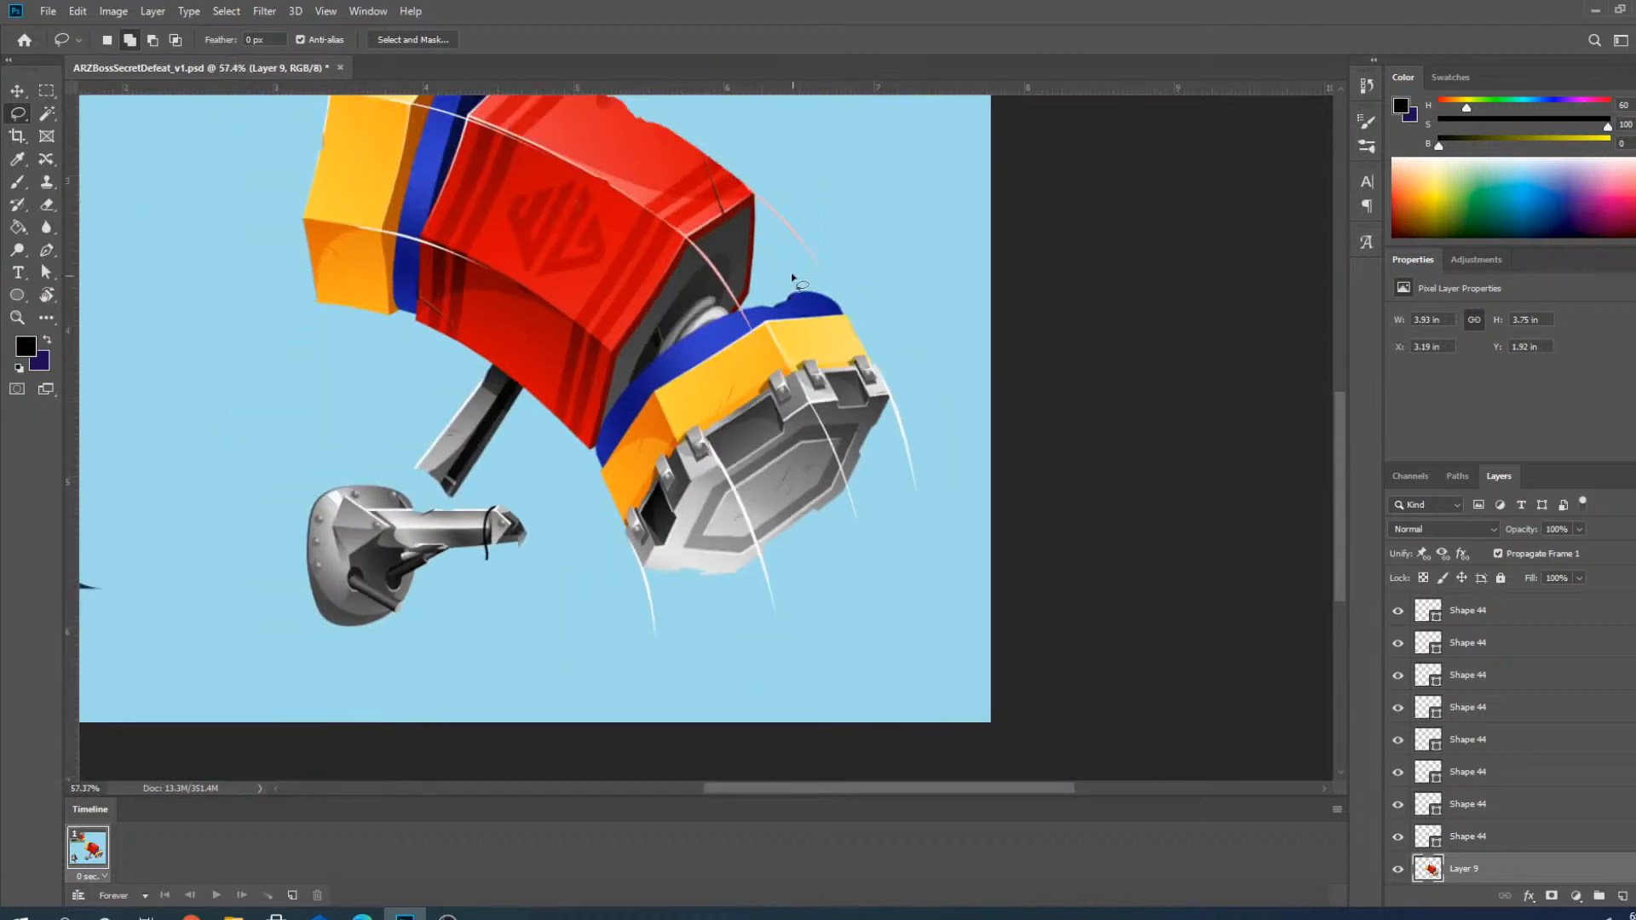
{"action": "scroll", "coordinate": [780, 272], "scroll_direction": "up", "scroll_amount": 2}
{"action": "scroll", "coordinate": [612, 275], "scroll_direction": "up", "scroll_amount": 2}
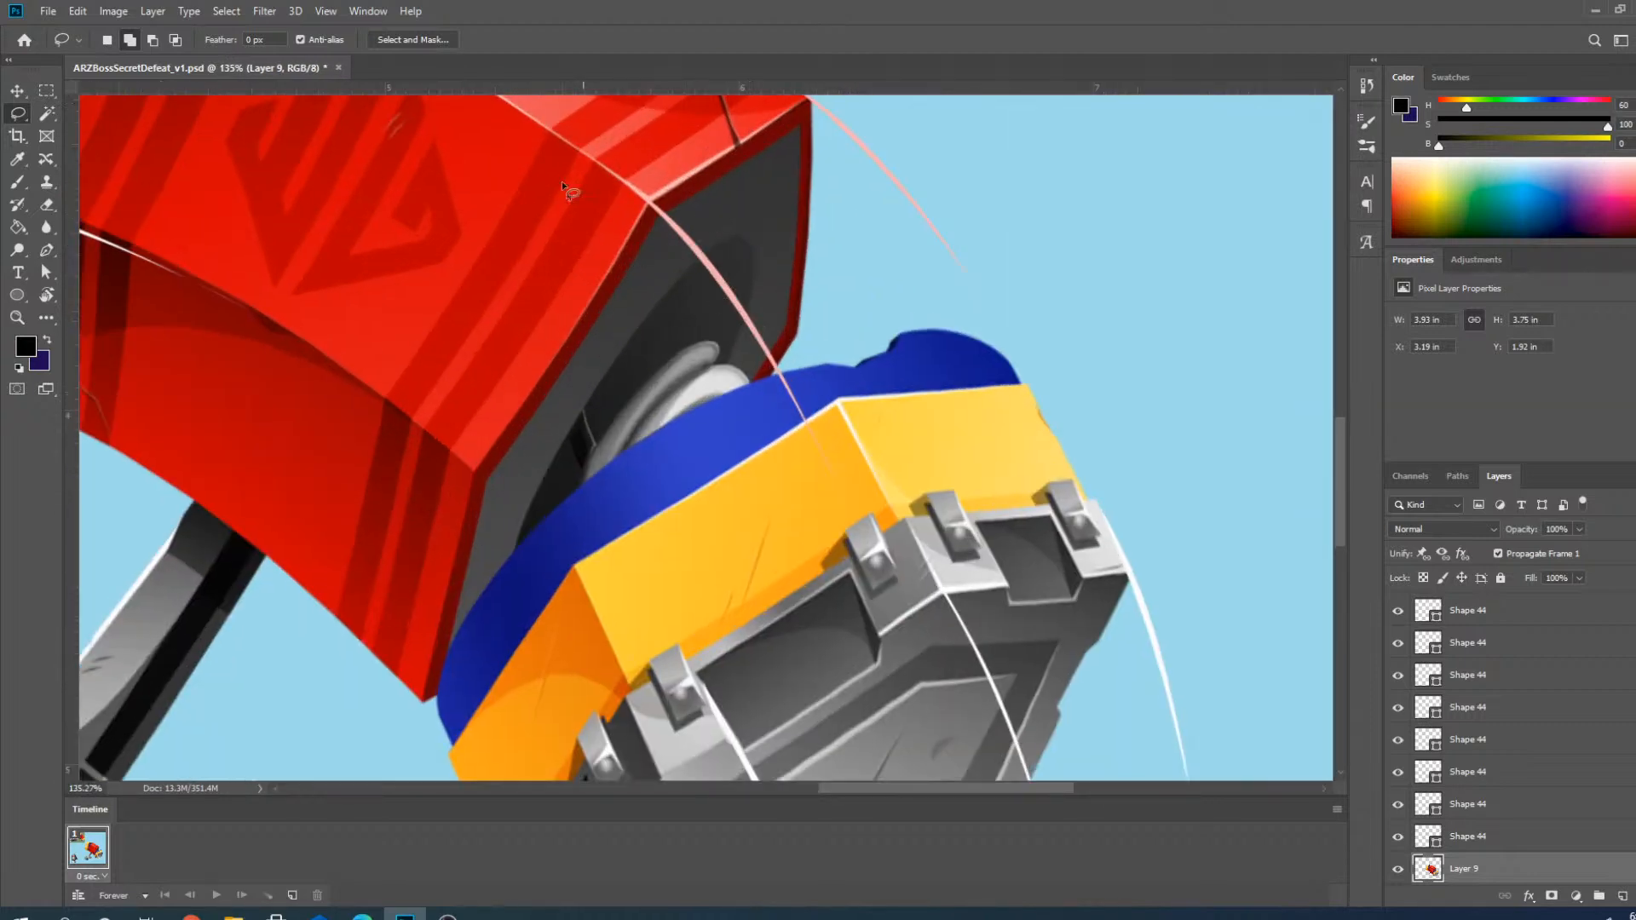
{"action": "left_click", "coordinate": [17, 91]}
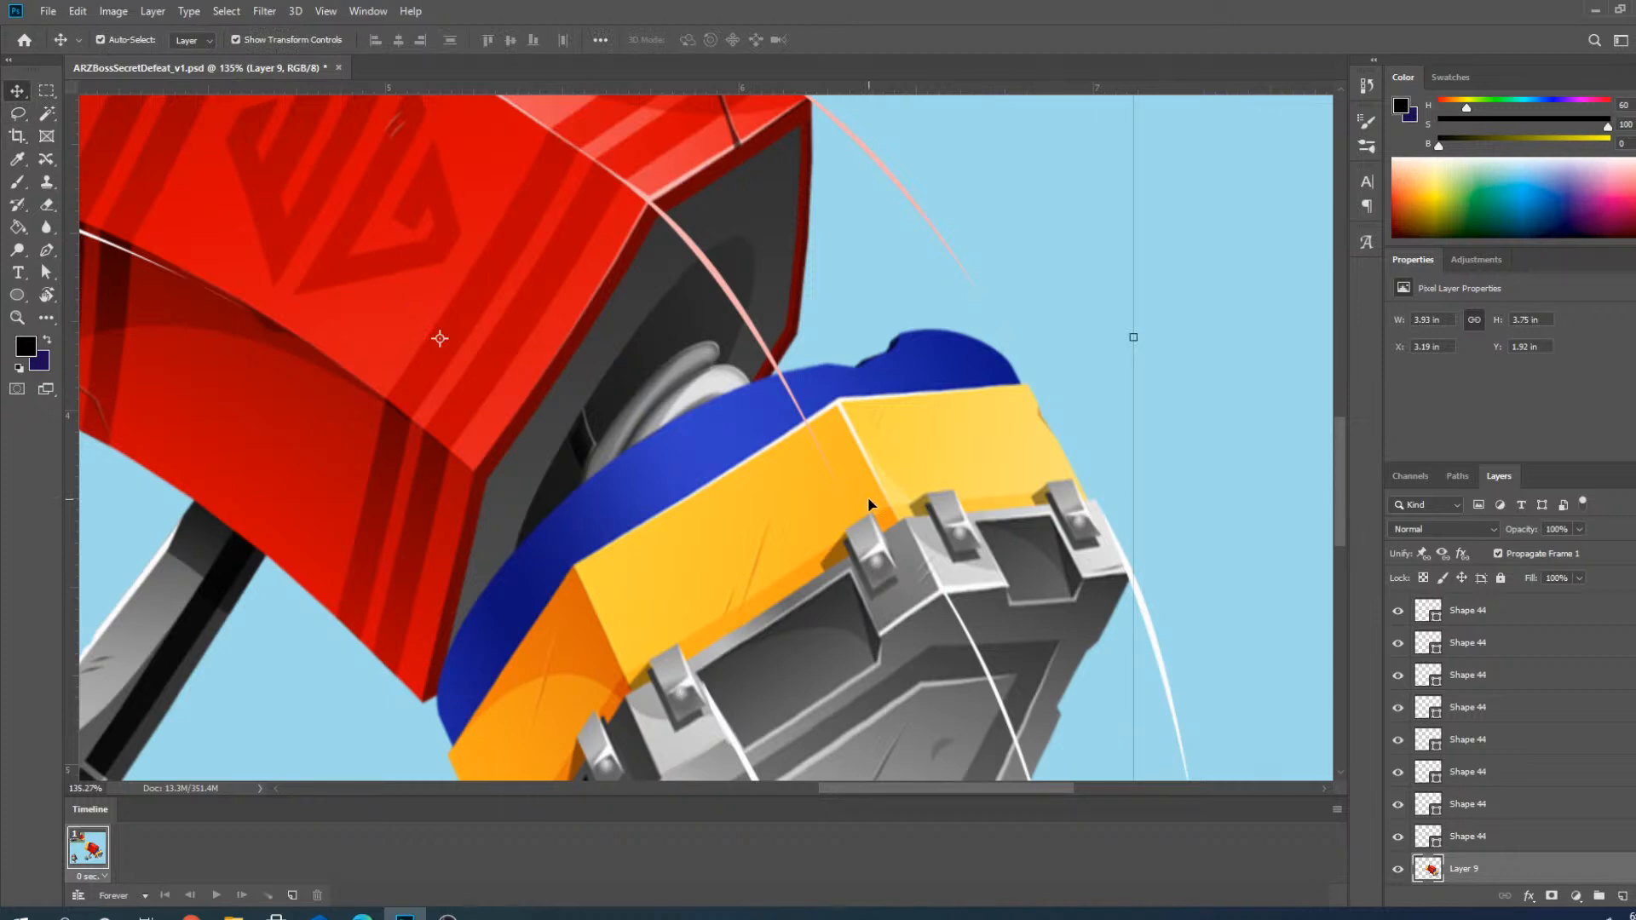
{"action": "scroll", "coordinate": [872, 502], "scroll_direction": "down", "scroll_amount": 4}
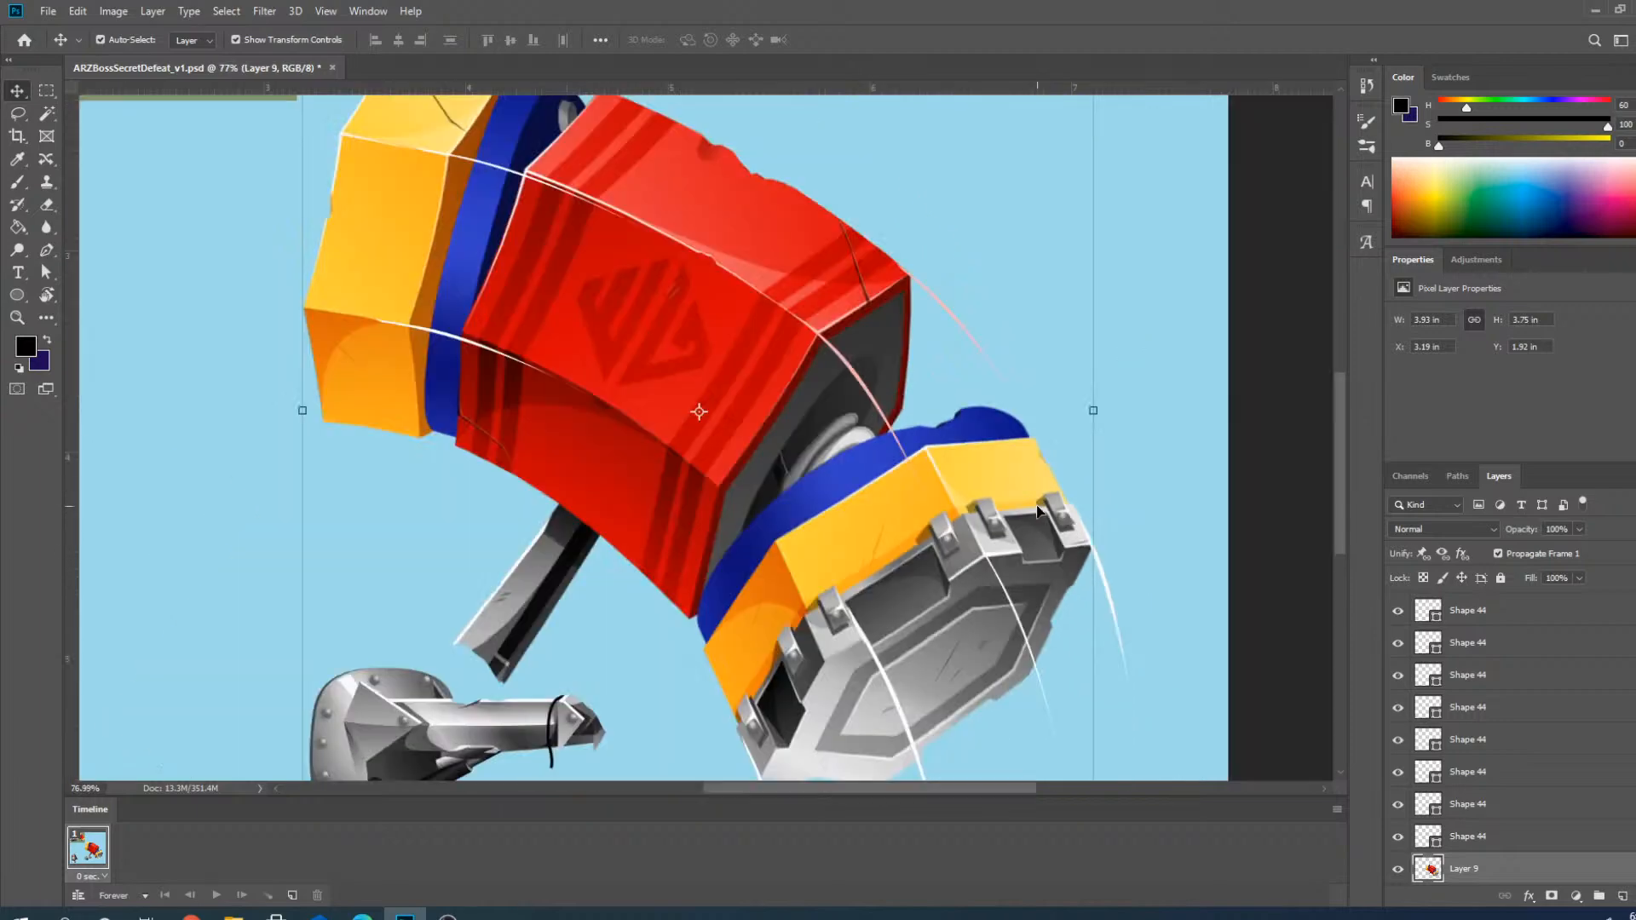
{"action": "scroll", "coordinate": [976, 556], "scroll_direction": "up", "scroll_amount": 5}
{"action": "scroll", "coordinate": [975, 556], "scroll_direction": "down", "scroll_amount": 5}
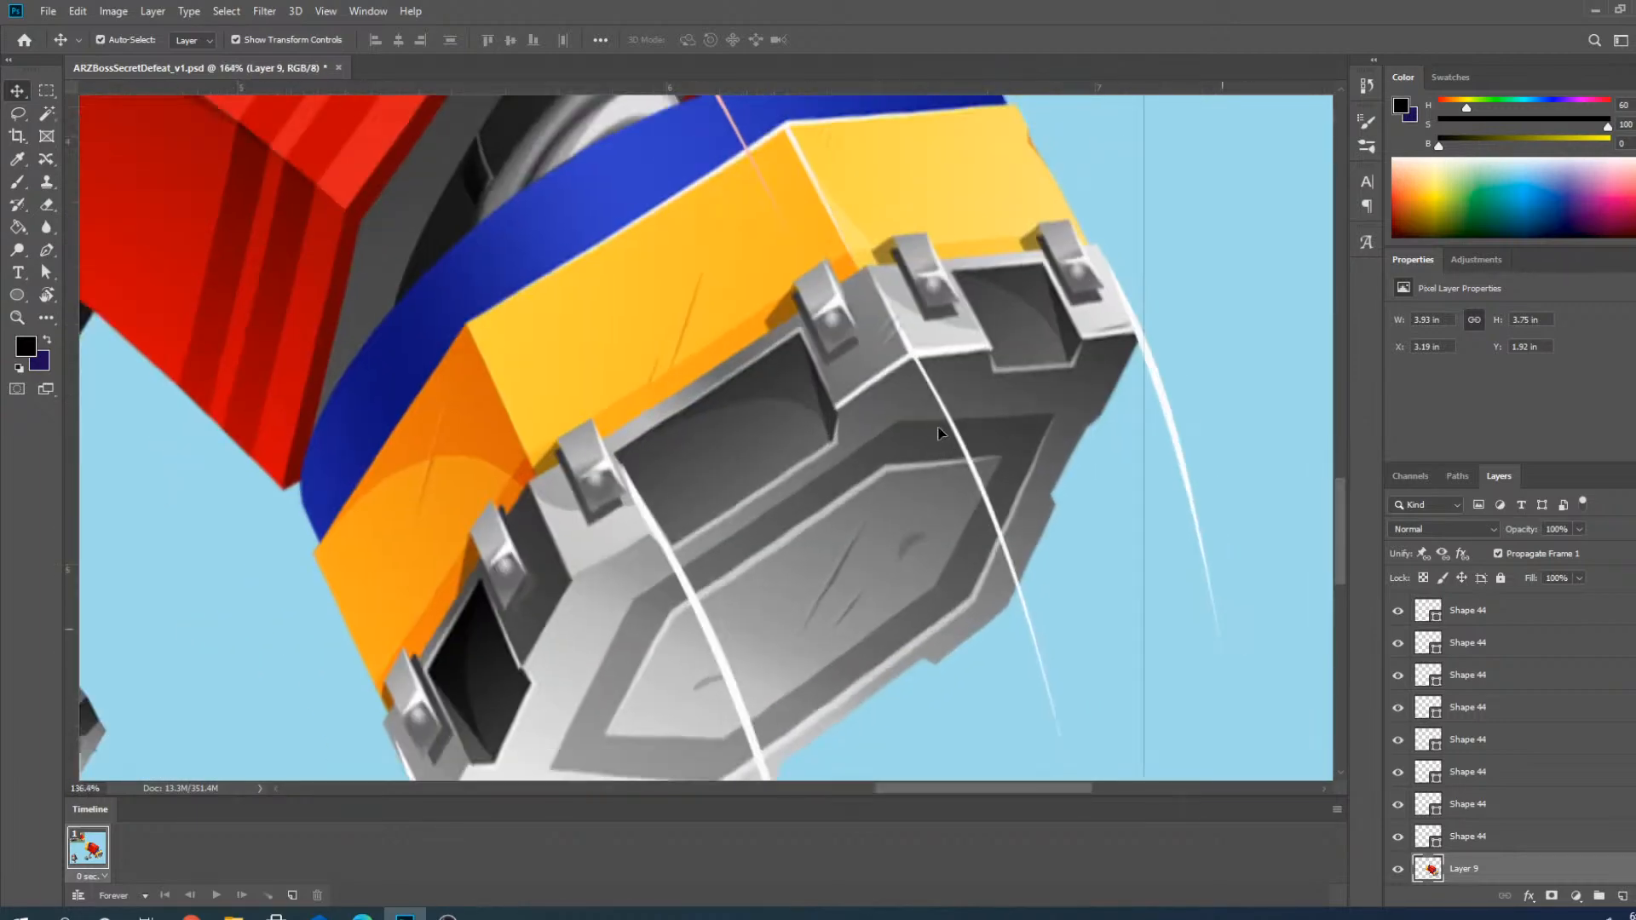
{"action": "left_click", "coordinate": [1185, 385]}
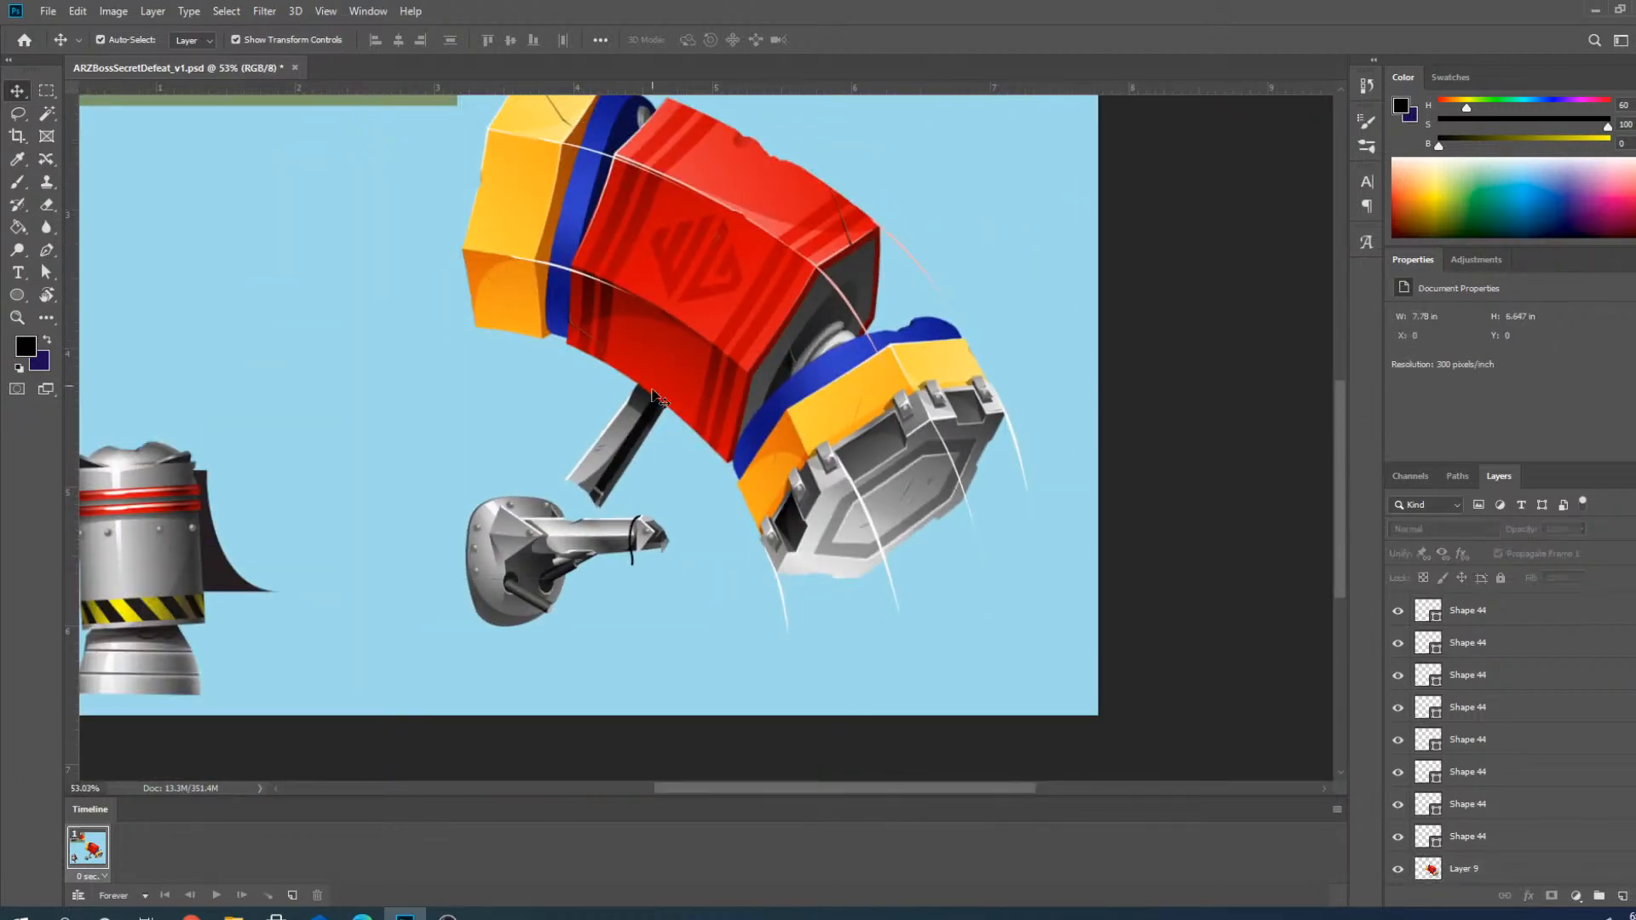
{"action": "scroll", "coordinate": [657, 399], "scroll_direction": "down", "scroll_amount": 1}
Select the white streak crossing the rear cap and blue band, and slide its lower-edge anchor inward with the Pen tool to thin its tip.
{"action": "scroll", "coordinate": [660, 383], "scroll_direction": "up", "scroll_amount": 4}
{"action": "scroll", "coordinate": [635, 402], "scroll_direction": "up", "scroll_amount": 2}
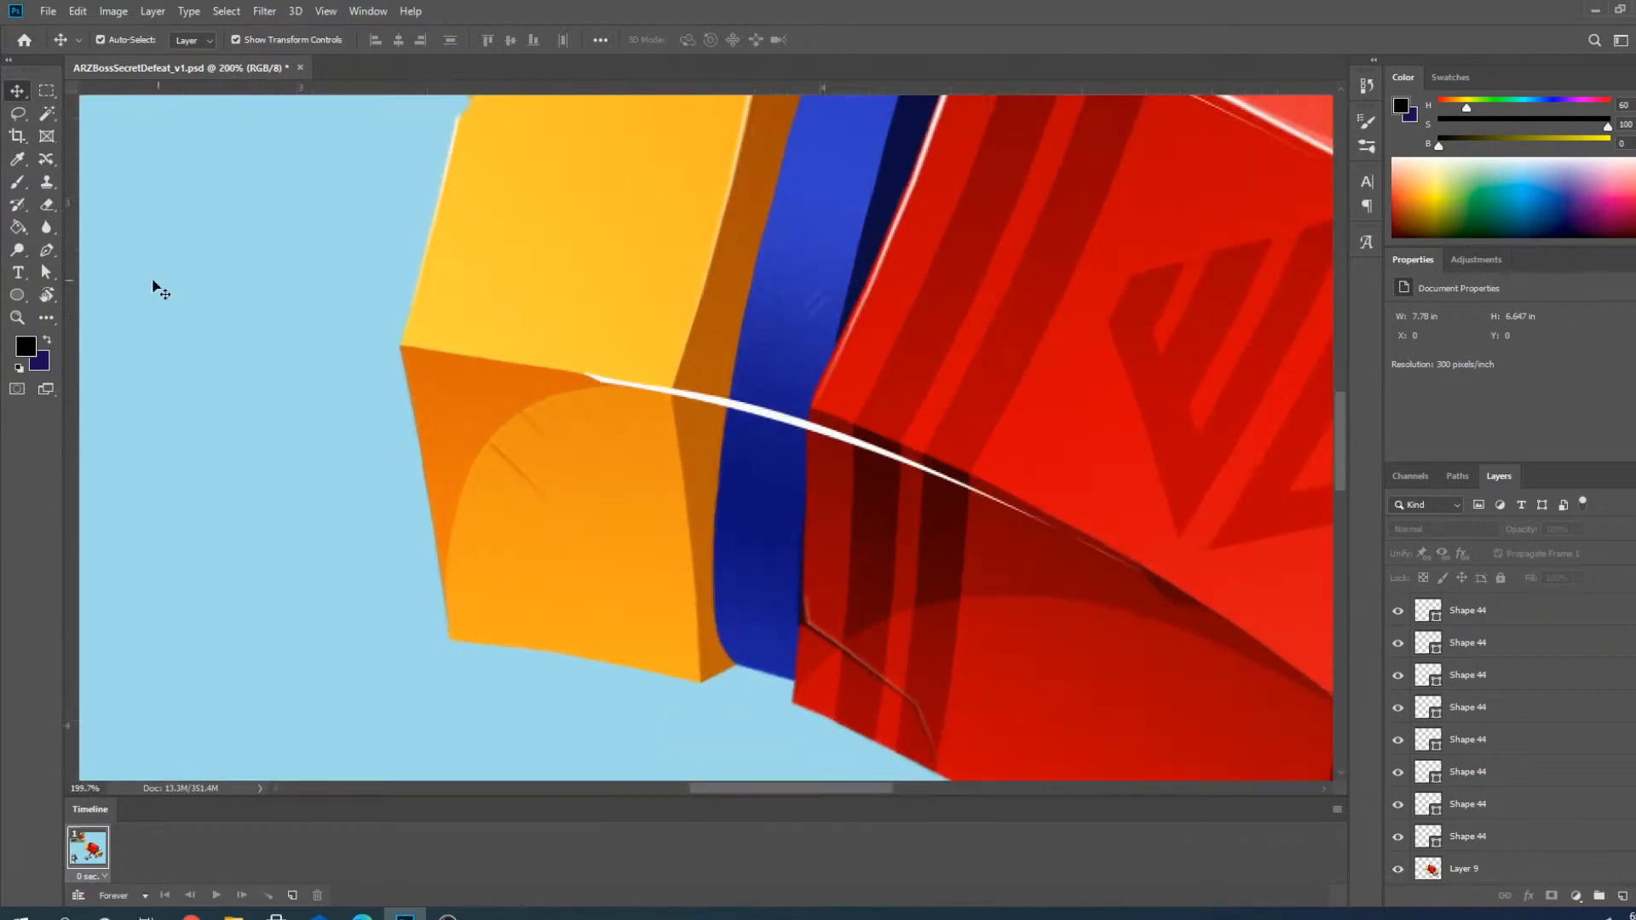
{"action": "key", "text": "p"}
{"action": "scroll", "coordinate": [621, 391], "scroll_direction": "up", "scroll_amount": 2}
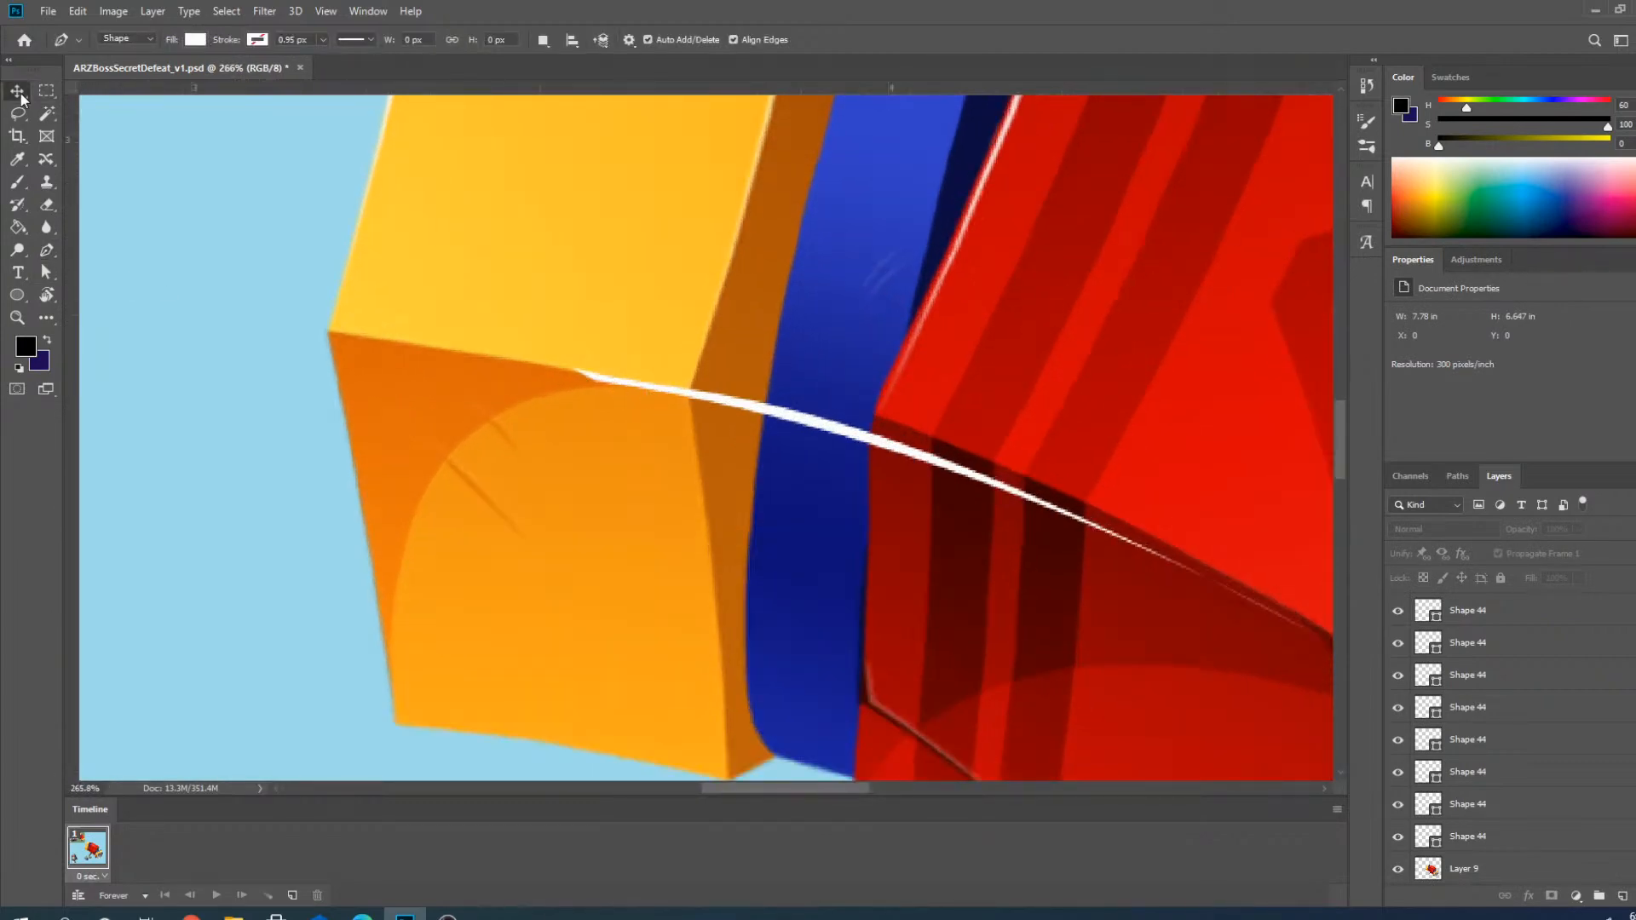
{"action": "key", "text": "v"}
{"action": "left_click", "coordinate": [775, 412]}
{"action": "left_click", "coordinate": [47, 250]}
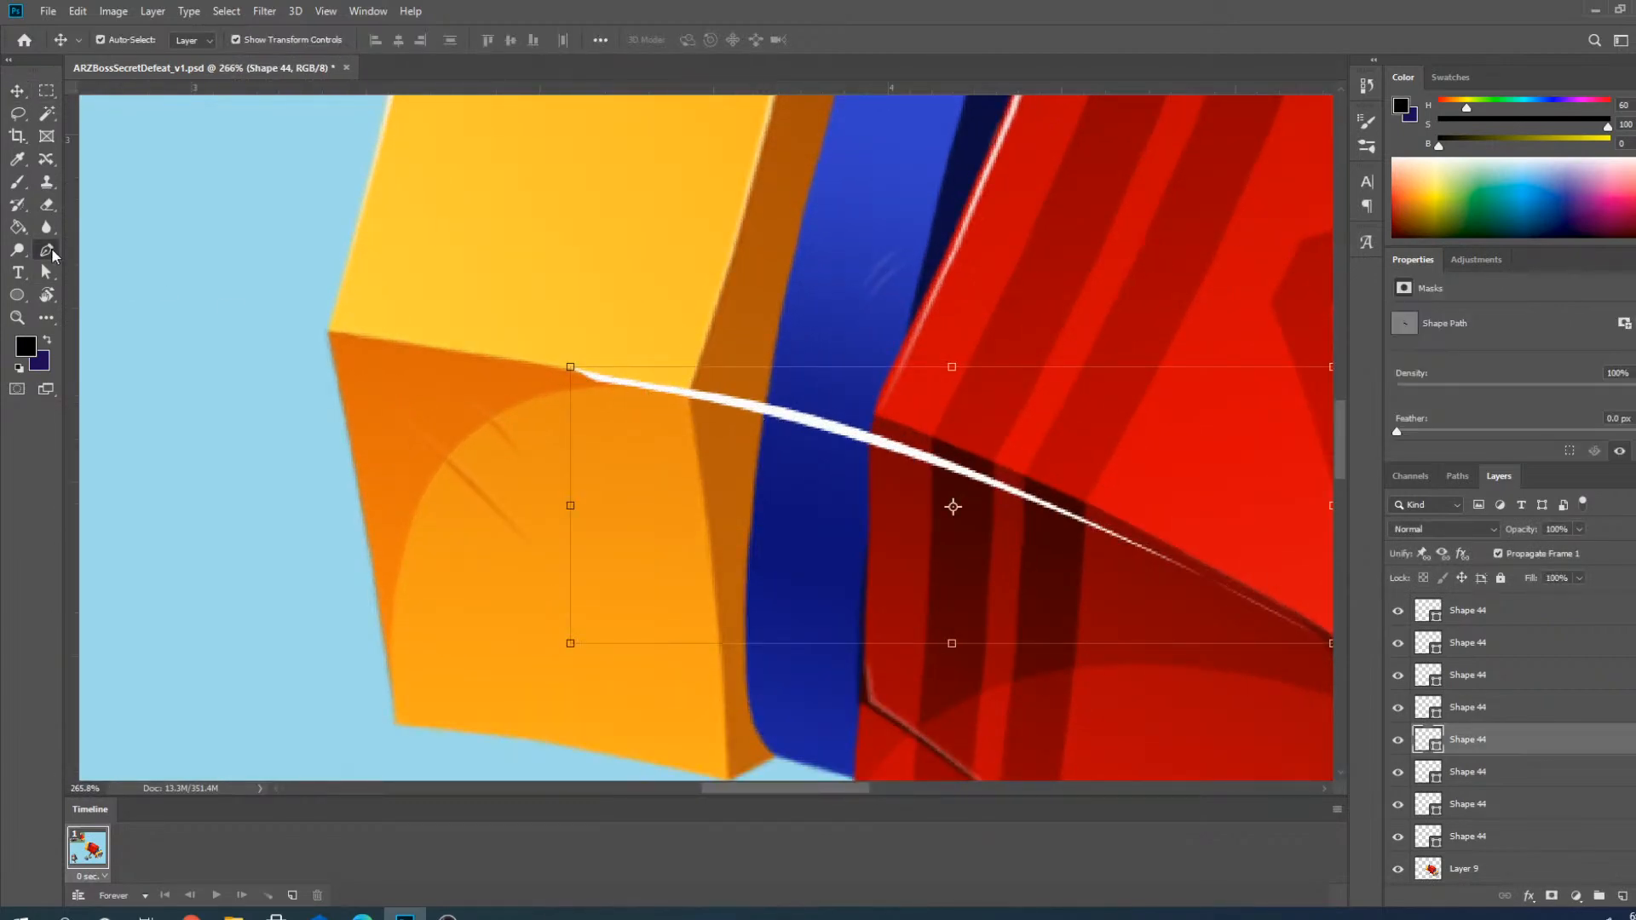
{"action": "scroll", "coordinate": [476, 384], "scroll_direction": "up", "scroll_amount": 5}
{"action": "left_click", "coordinate": [667, 381], "text": "ctrl"}
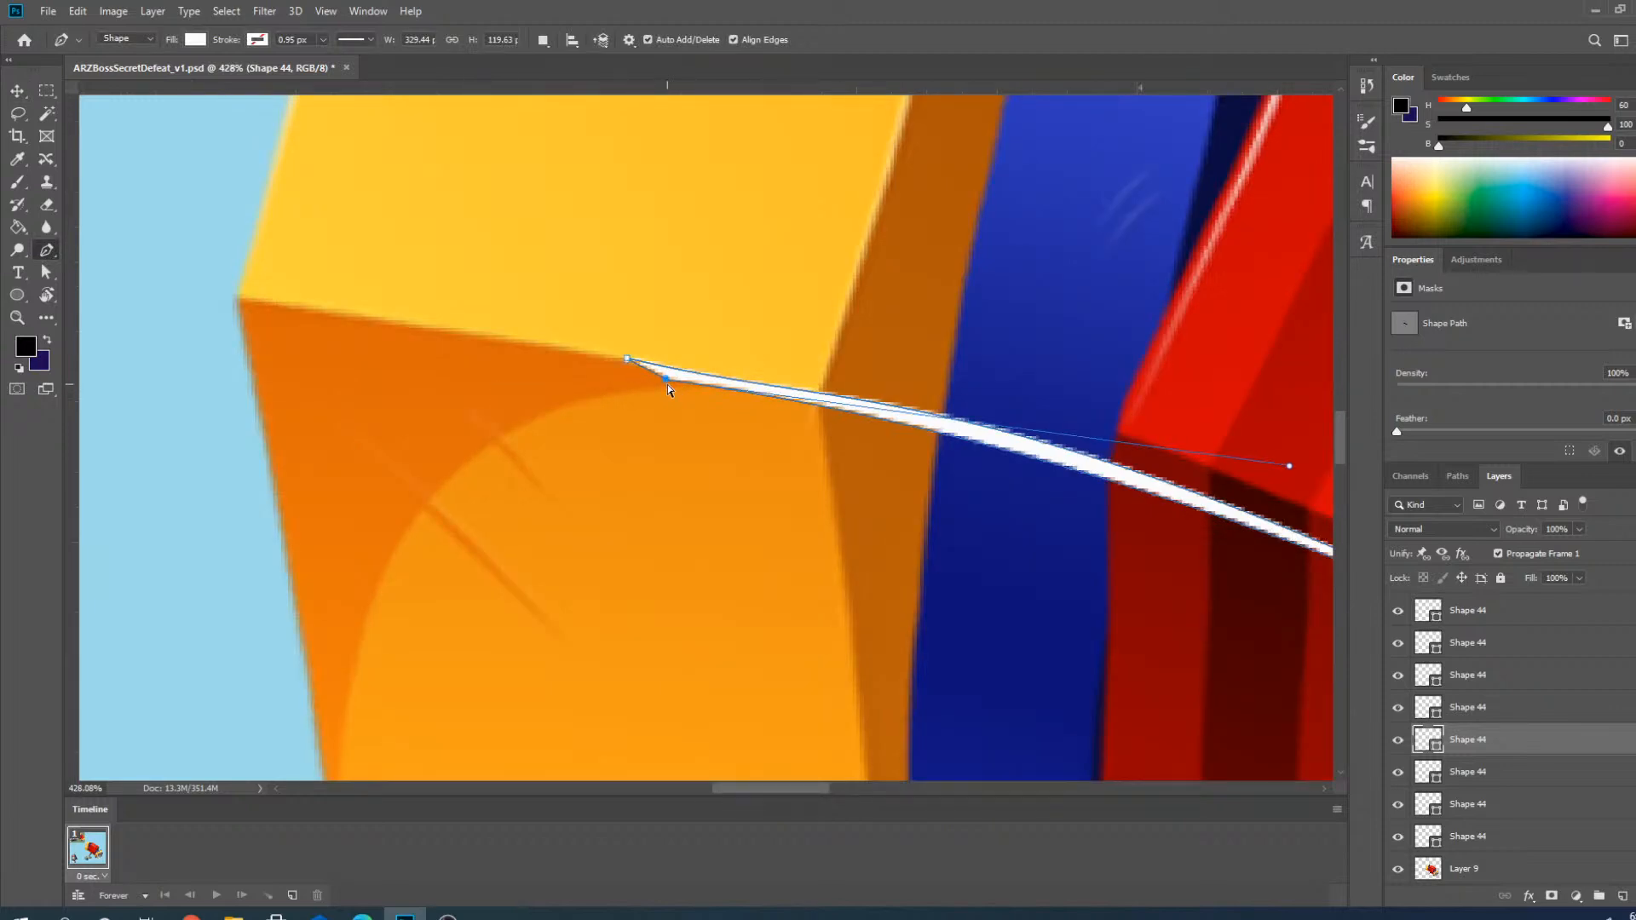
{"action": "left_click_drag", "start_coordinate": [667, 381], "coordinate": [758, 394]}
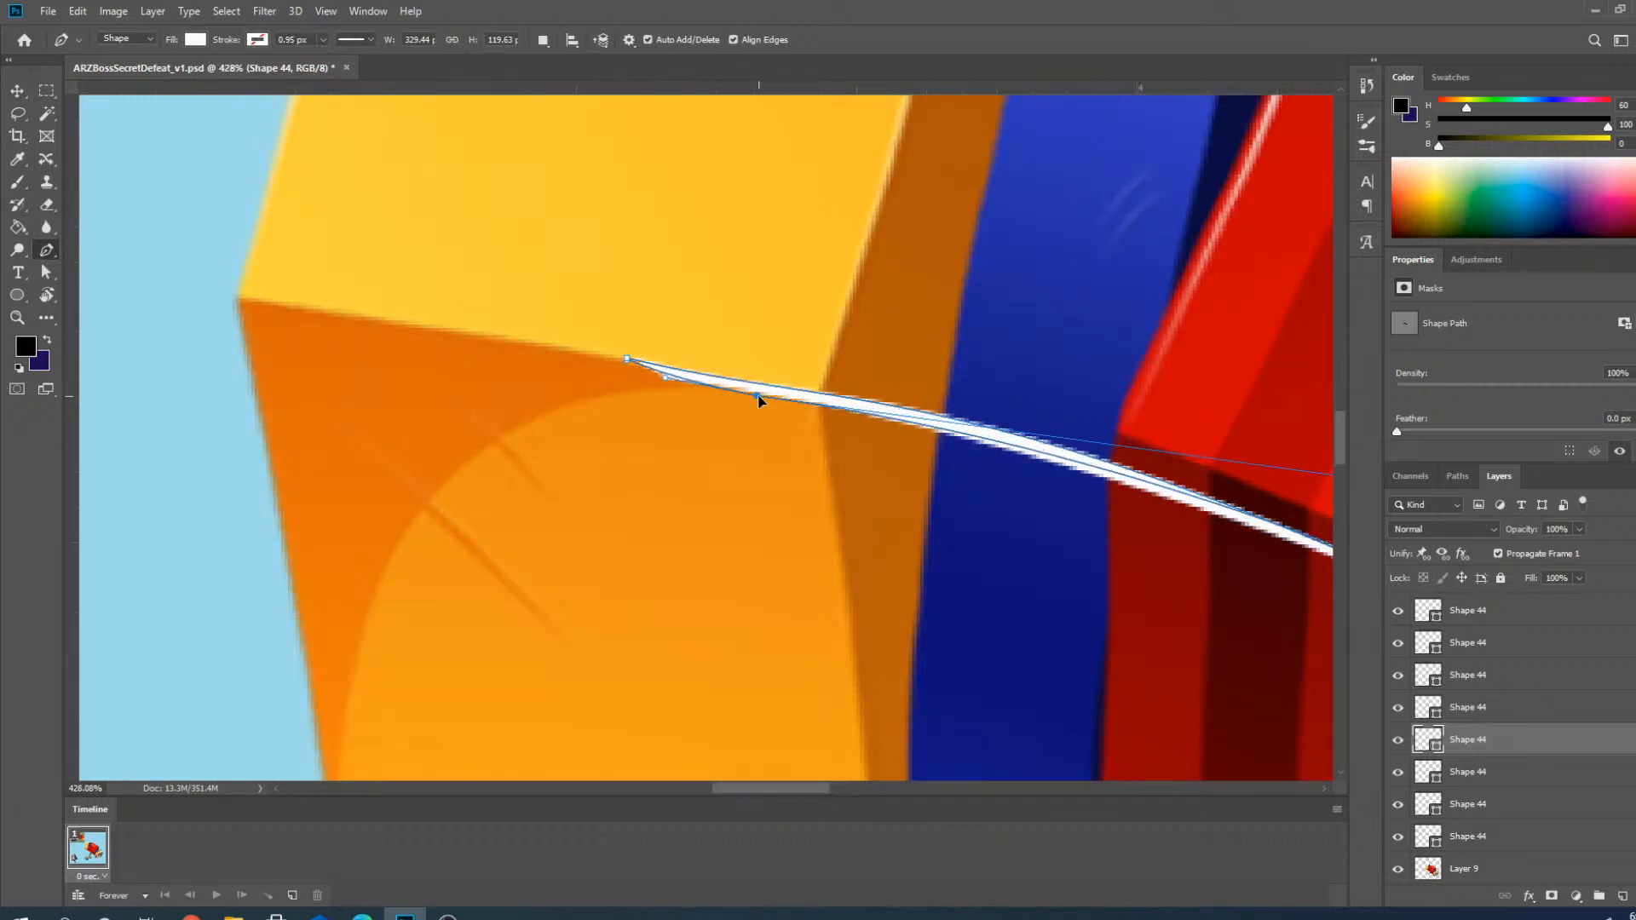
Shorten the curve handle on the white streak across the rear cap and red body to smooth its taper, and deselect it.
{"action": "scroll", "coordinate": [602, 420], "scroll_direction": "down", "scroll_amount": 4}
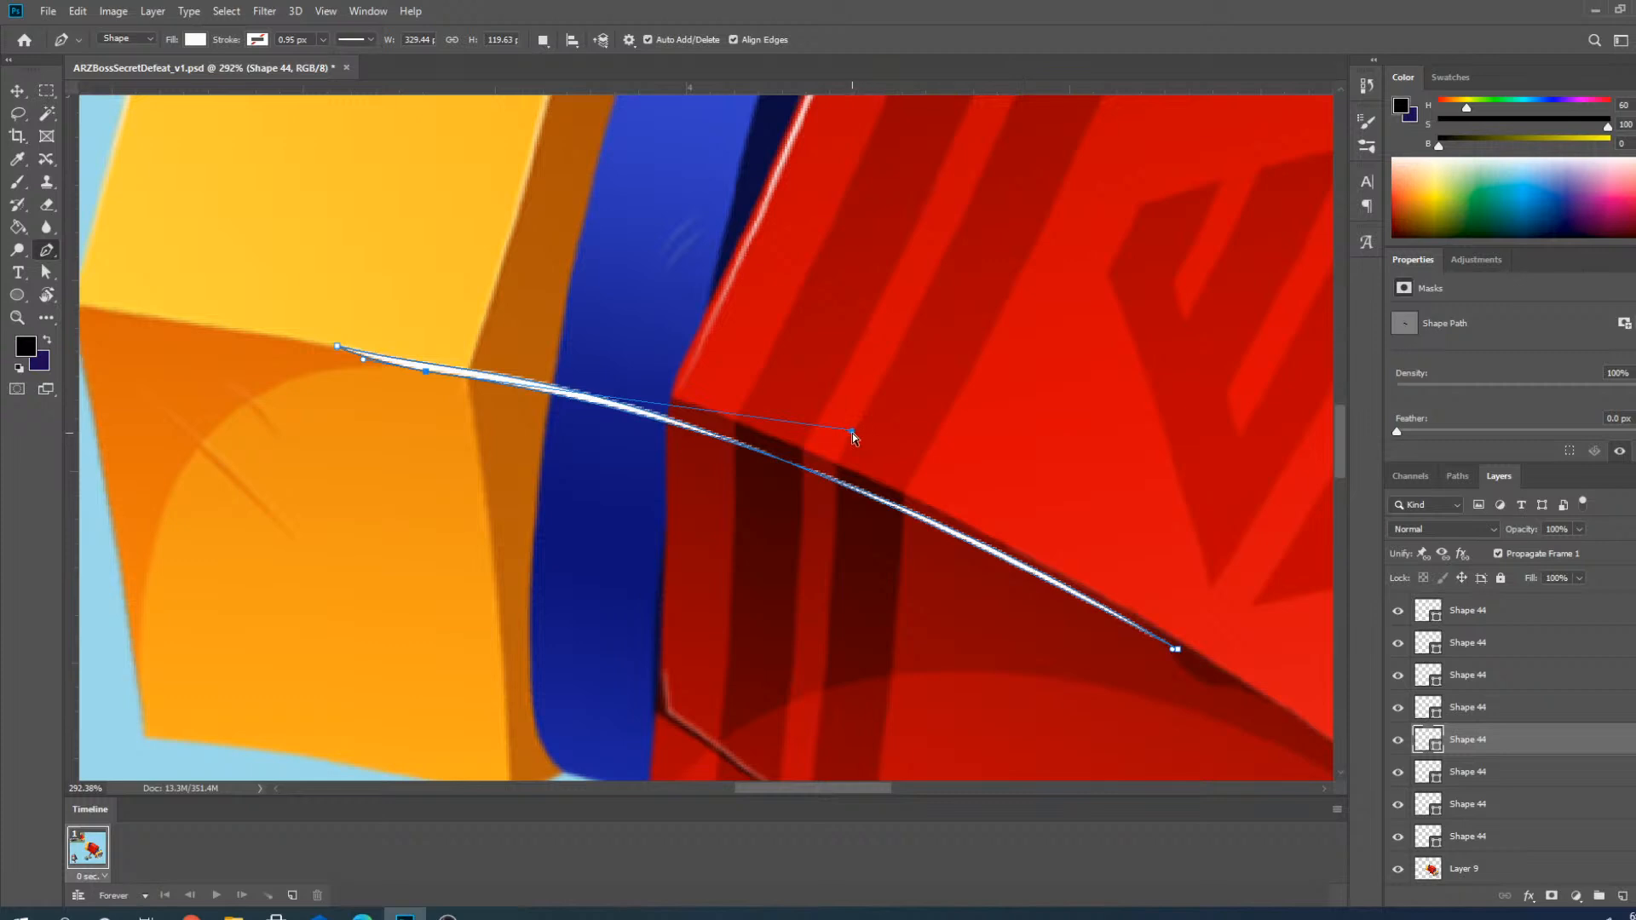
{"action": "left_click_drag", "start_coordinate": [852, 432], "coordinate": [788, 423]}
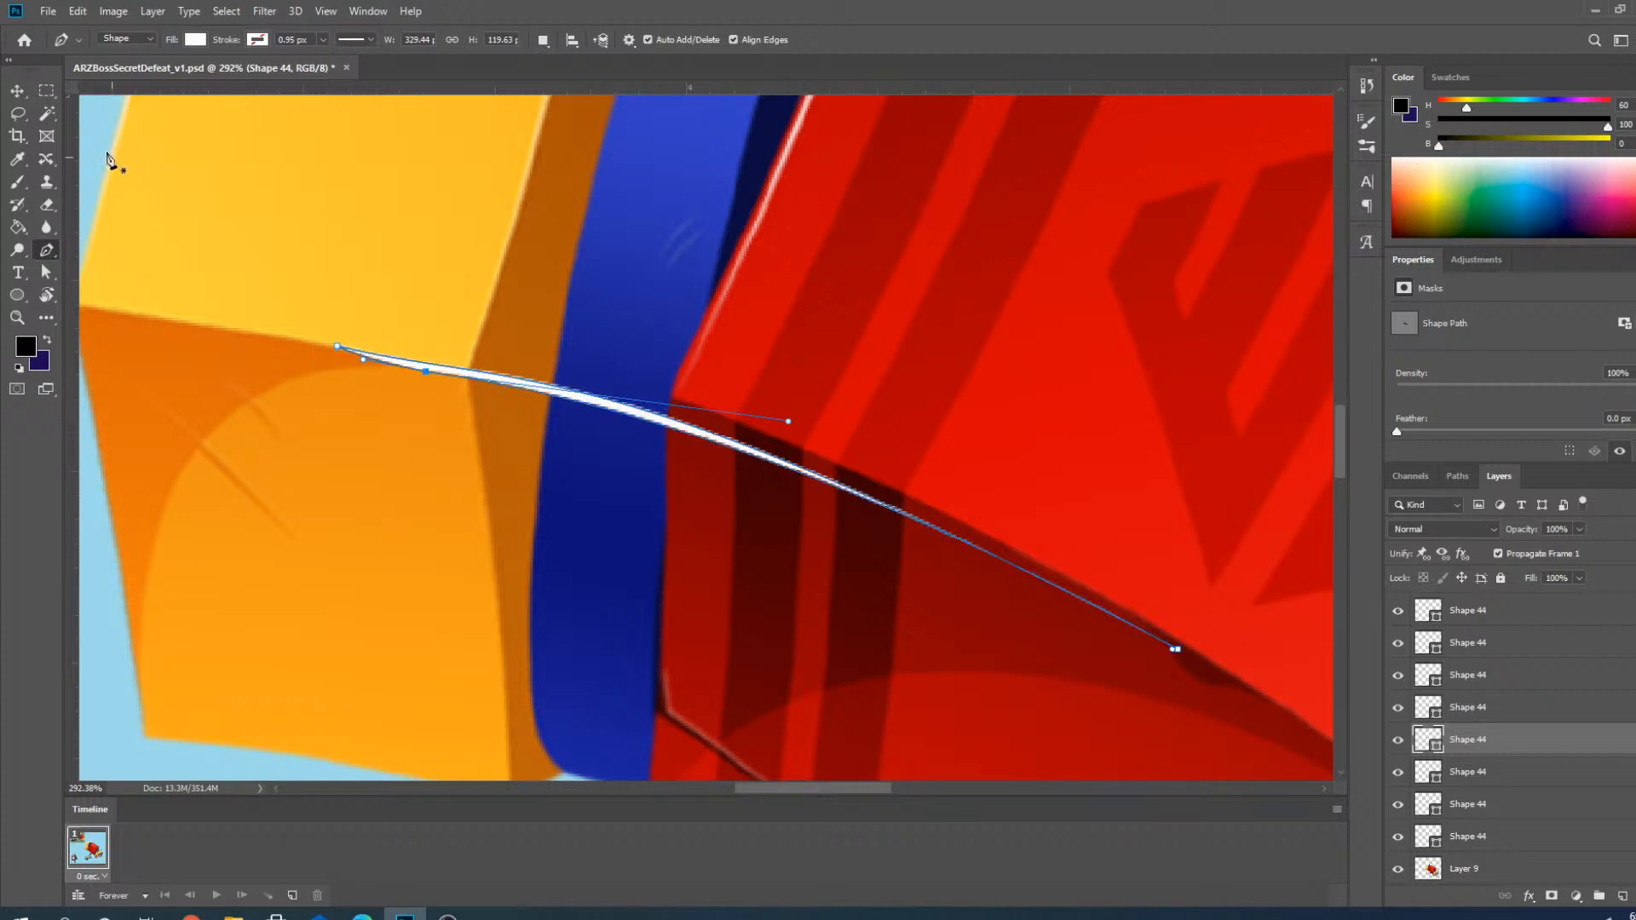
{"action": "left_click", "coordinate": [15, 95]}
{"action": "scroll", "coordinate": [682, 417], "scroll_direction": "down", "scroll_amount": 10}
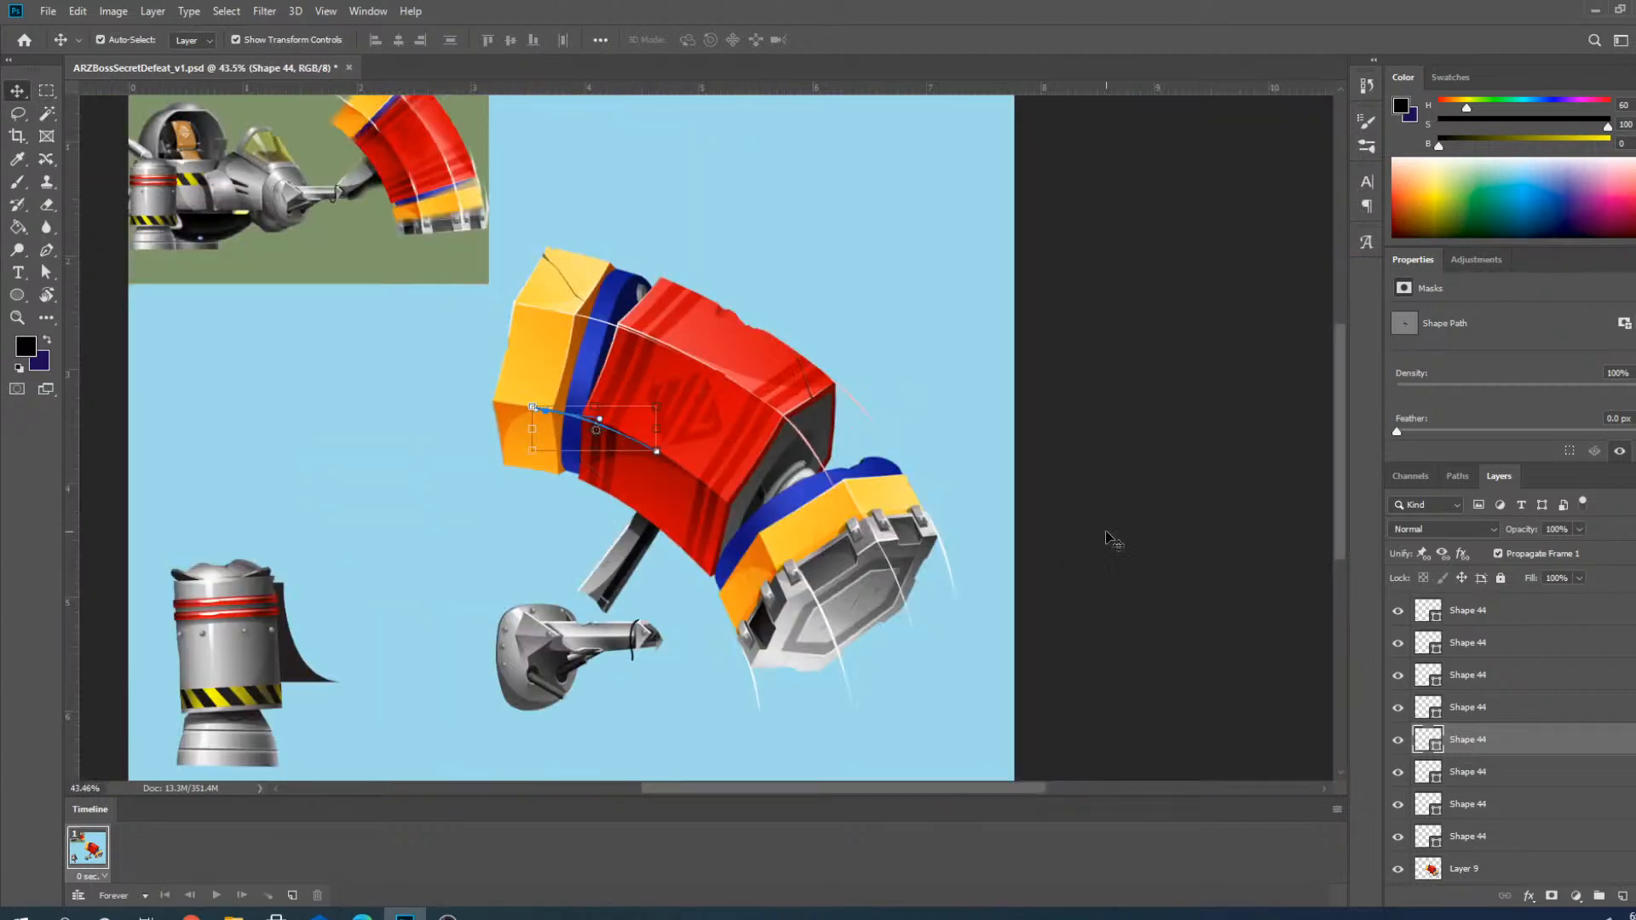
{"action": "left_click", "coordinate": [1108, 535]}
Examine the hammer's streaks and both yellow caps against the reference sketch, up close and as a whole.
{"action": "scroll", "coordinate": [486, 273], "scroll_direction": "up", "scroll_amount": 5}
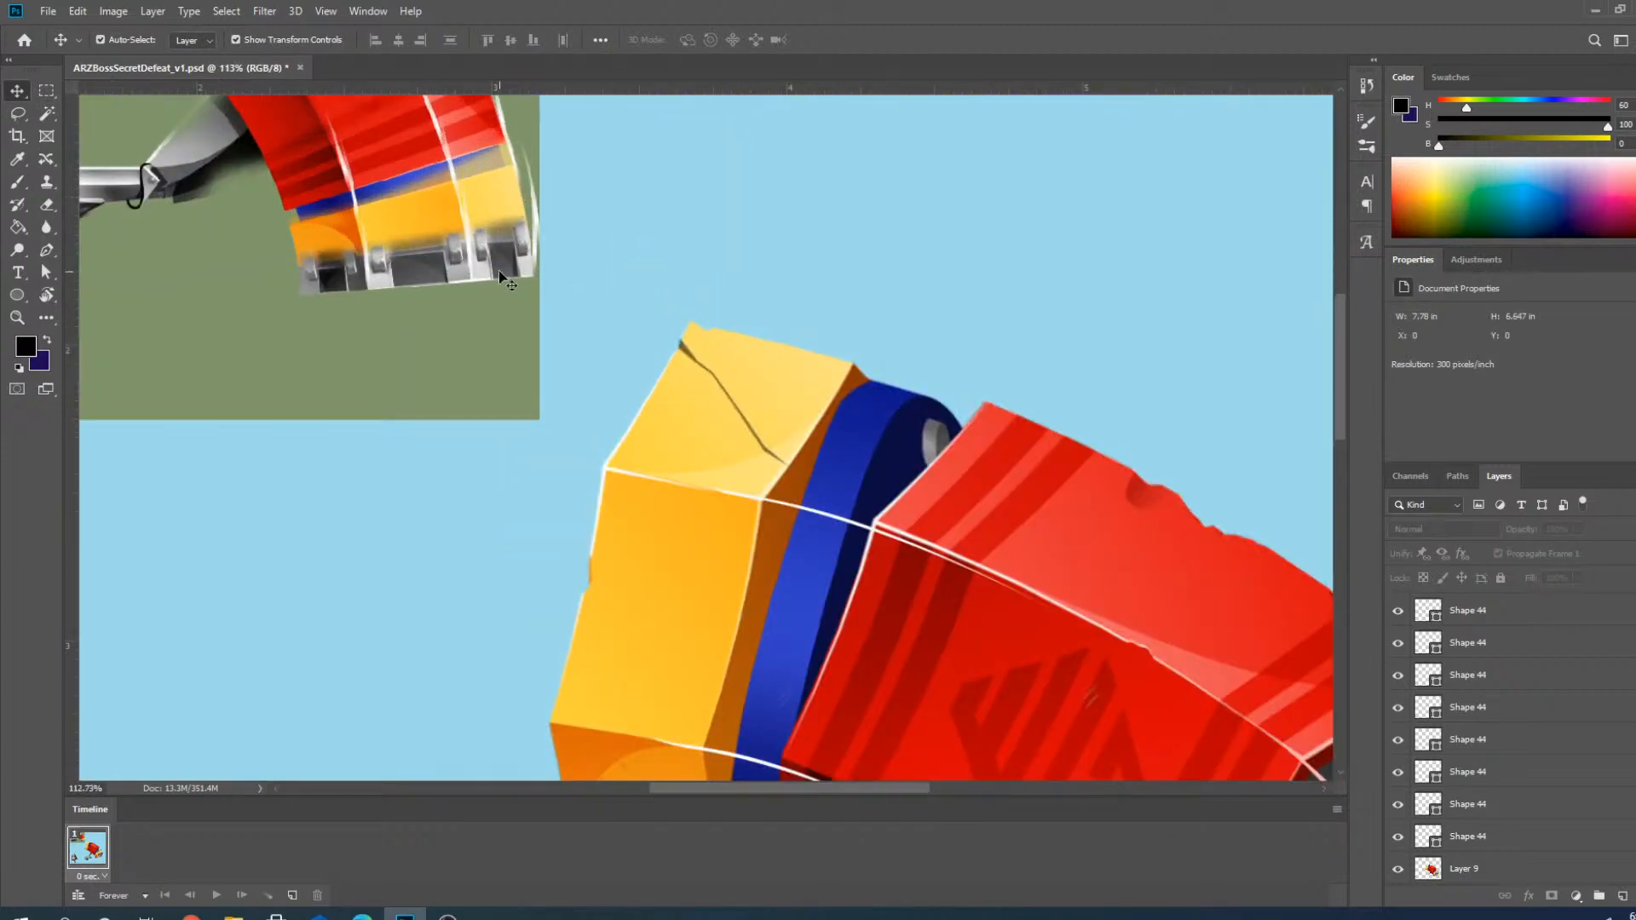
{"action": "scroll", "coordinate": [473, 213], "scroll_direction": "down", "scroll_amount": 6}
{"action": "scroll", "coordinate": [943, 548], "scroll_direction": "up", "scroll_amount": 5}
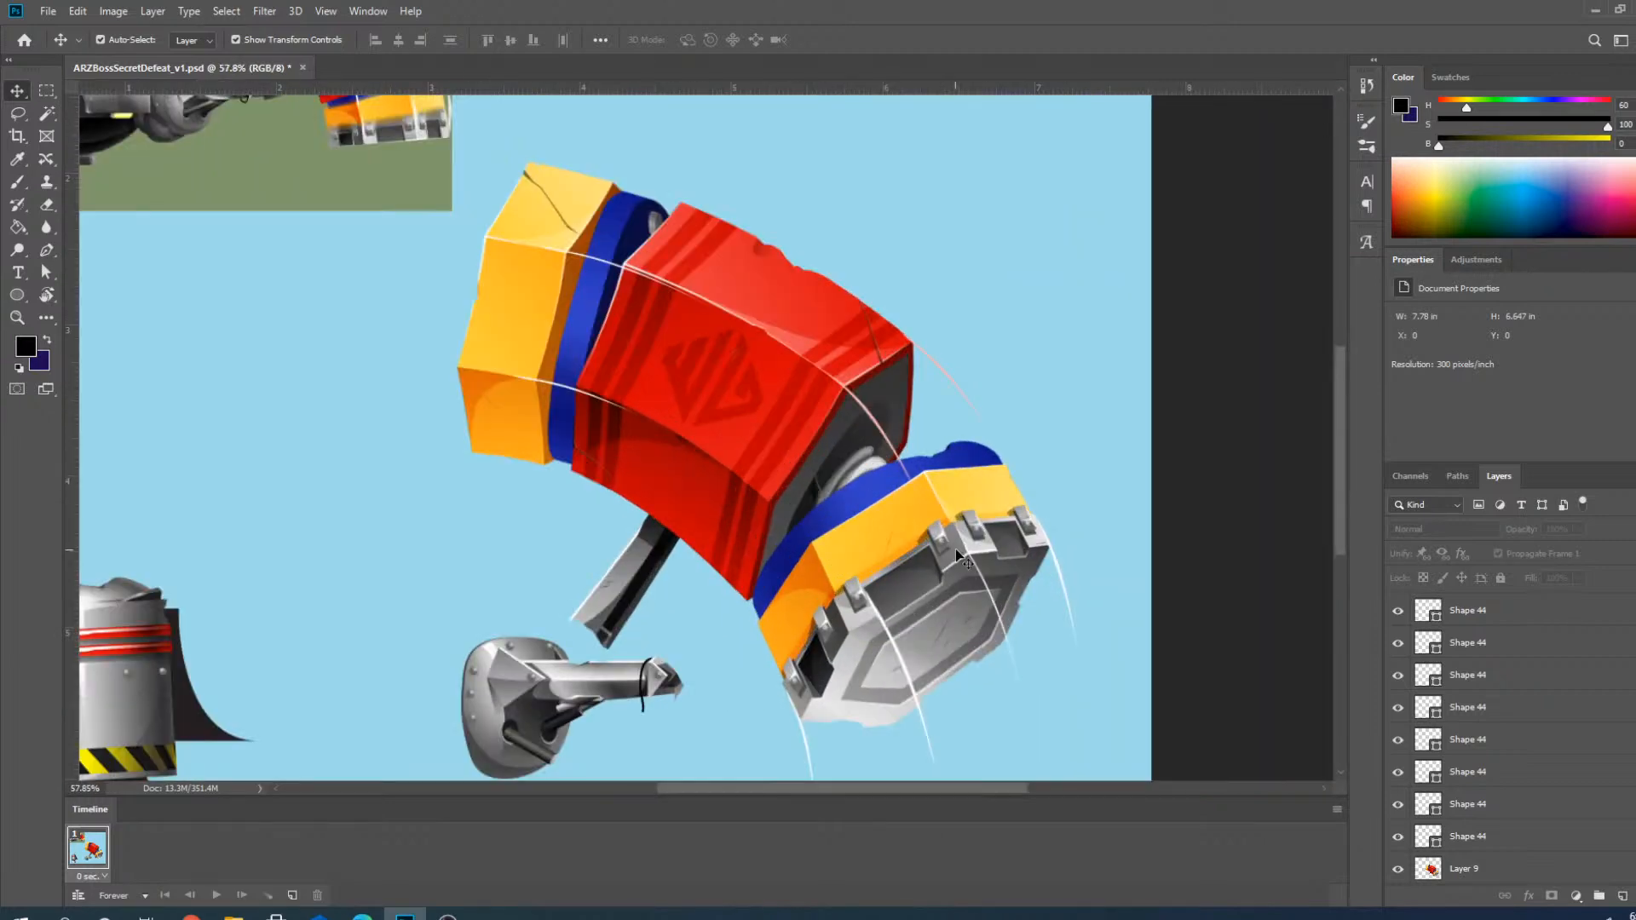
{"action": "scroll", "coordinate": [944, 497], "scroll_direction": "down", "scroll_amount": 2}
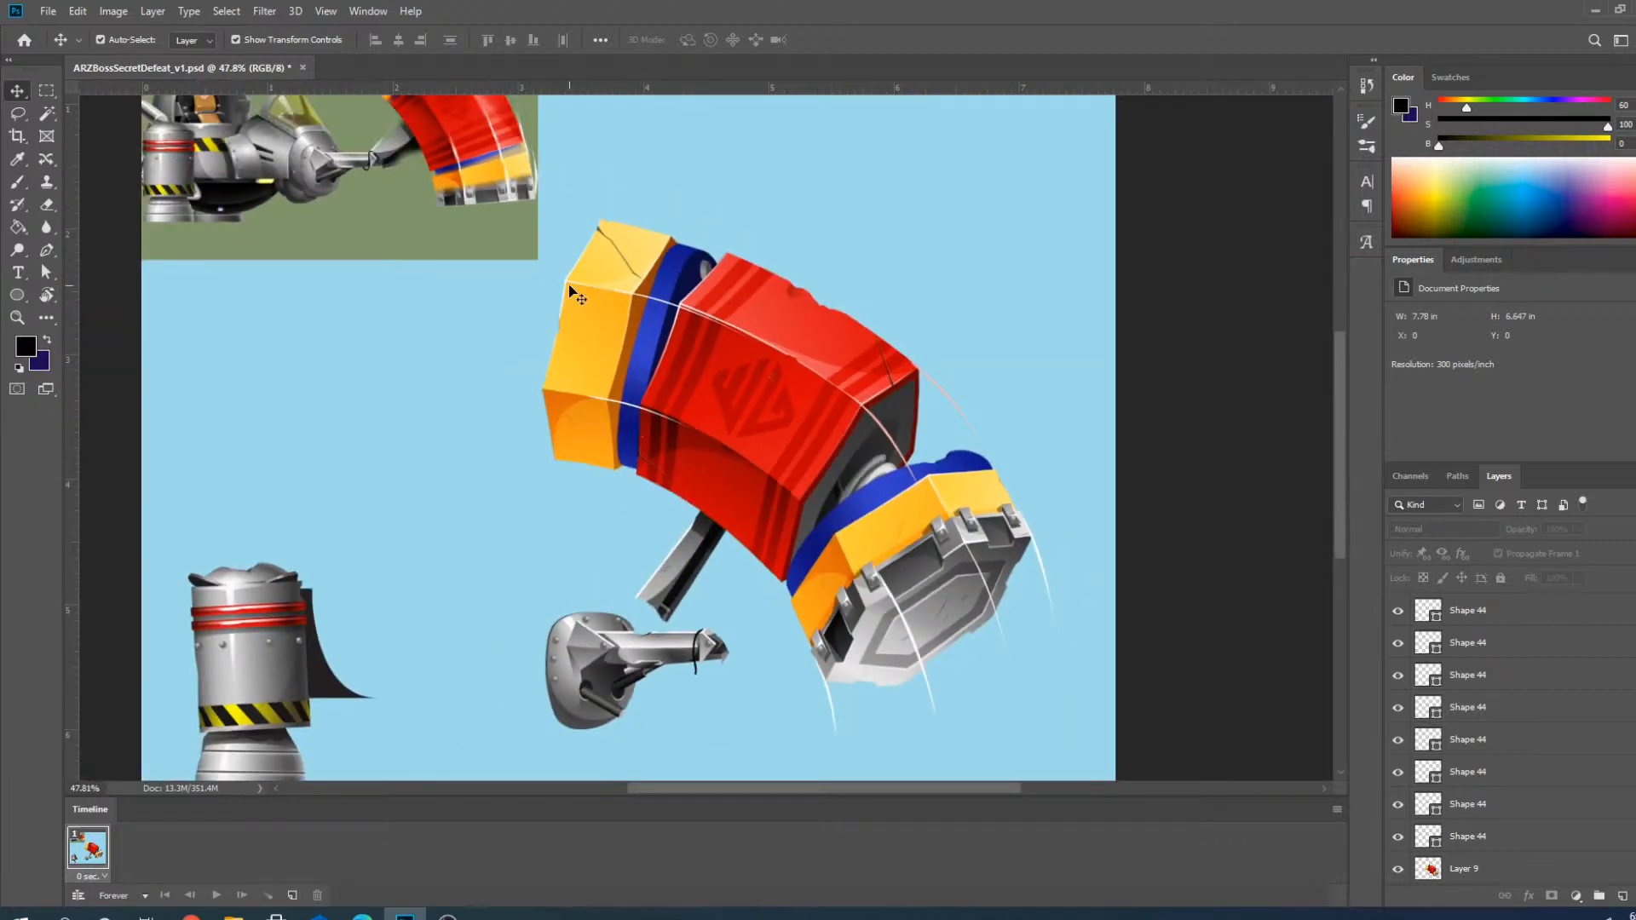
{"action": "scroll", "coordinate": [779, 523], "scroll_direction": "down", "scroll_amount": 1}
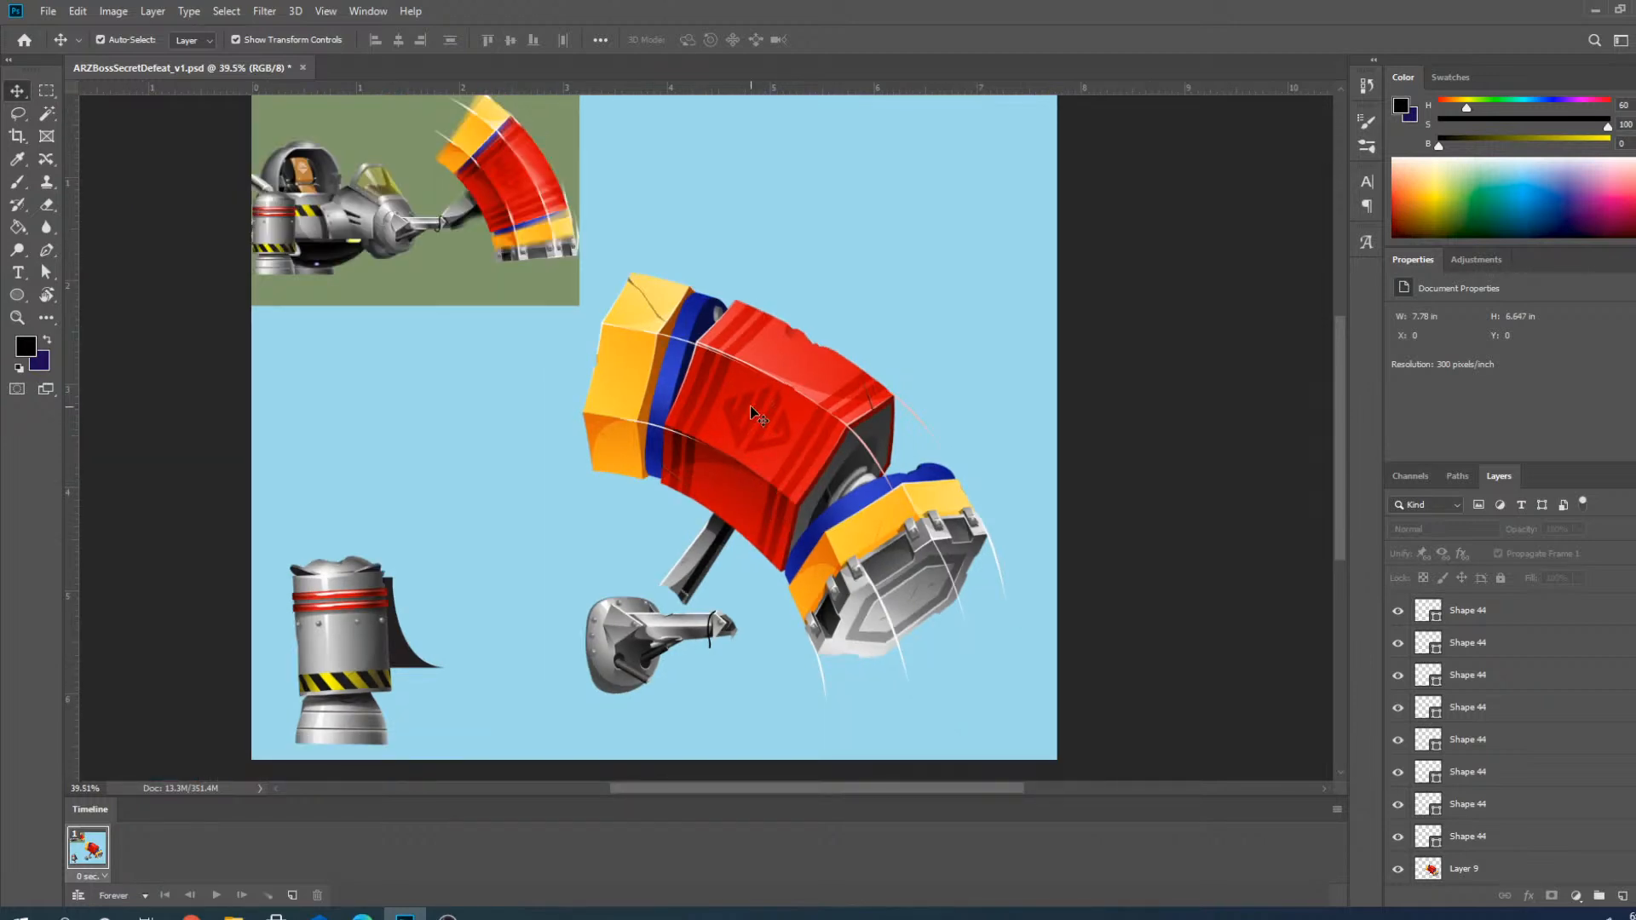
{"action": "scroll", "coordinate": [660, 354], "scroll_direction": "up", "scroll_amount": 2}
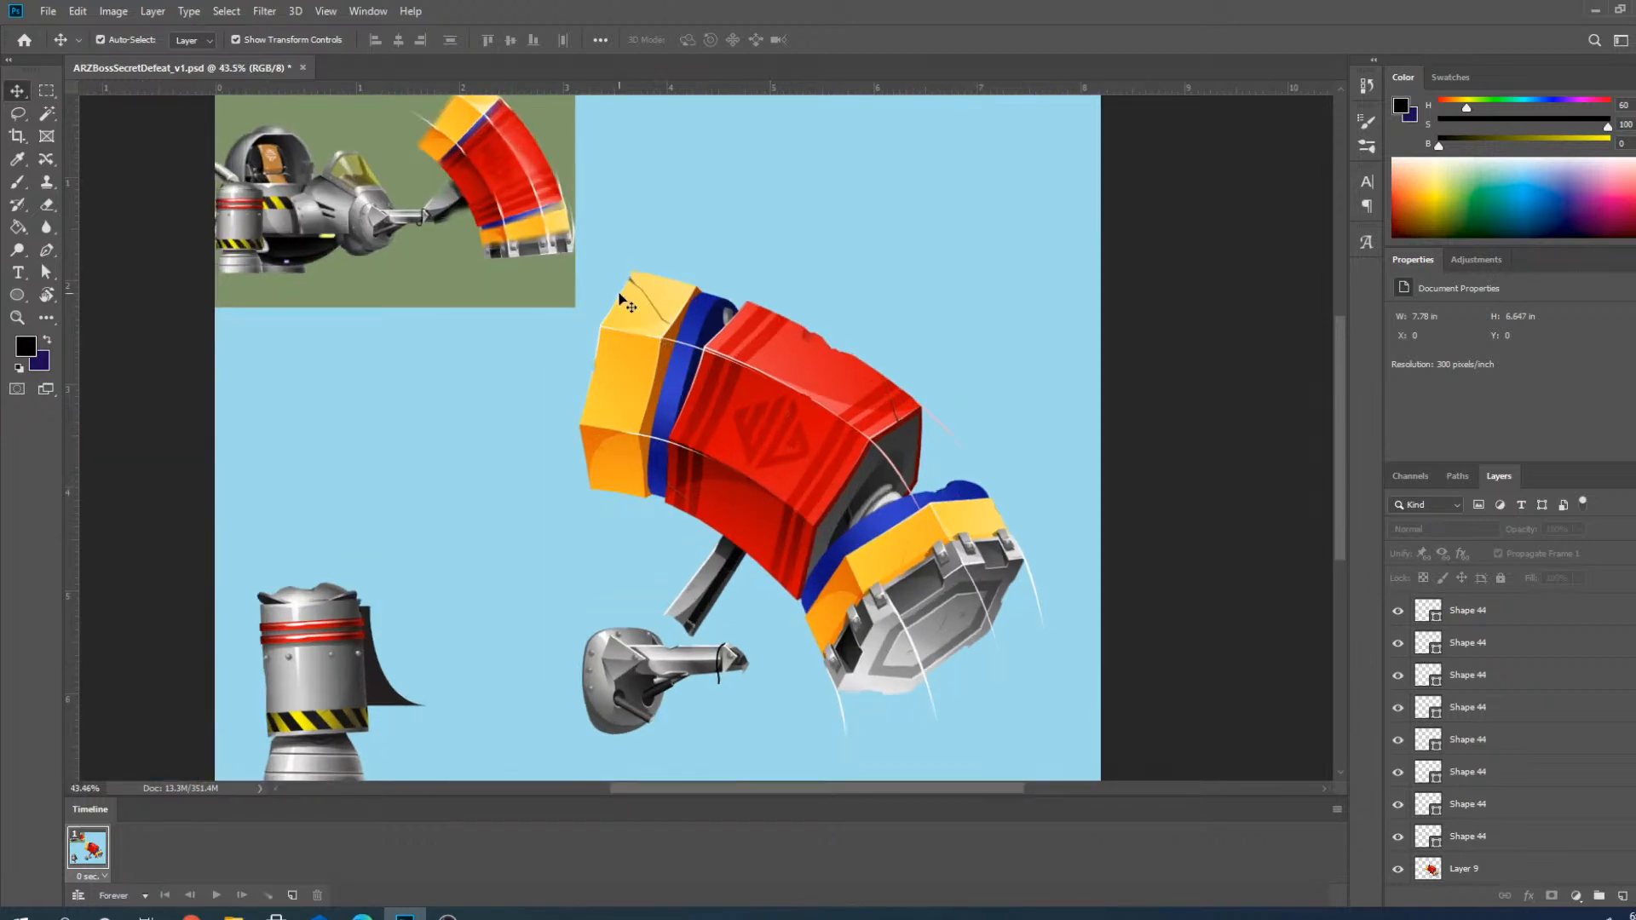
{"action": "scroll", "coordinate": [1039, 624], "scroll_direction": "down", "scroll_amount": 1}
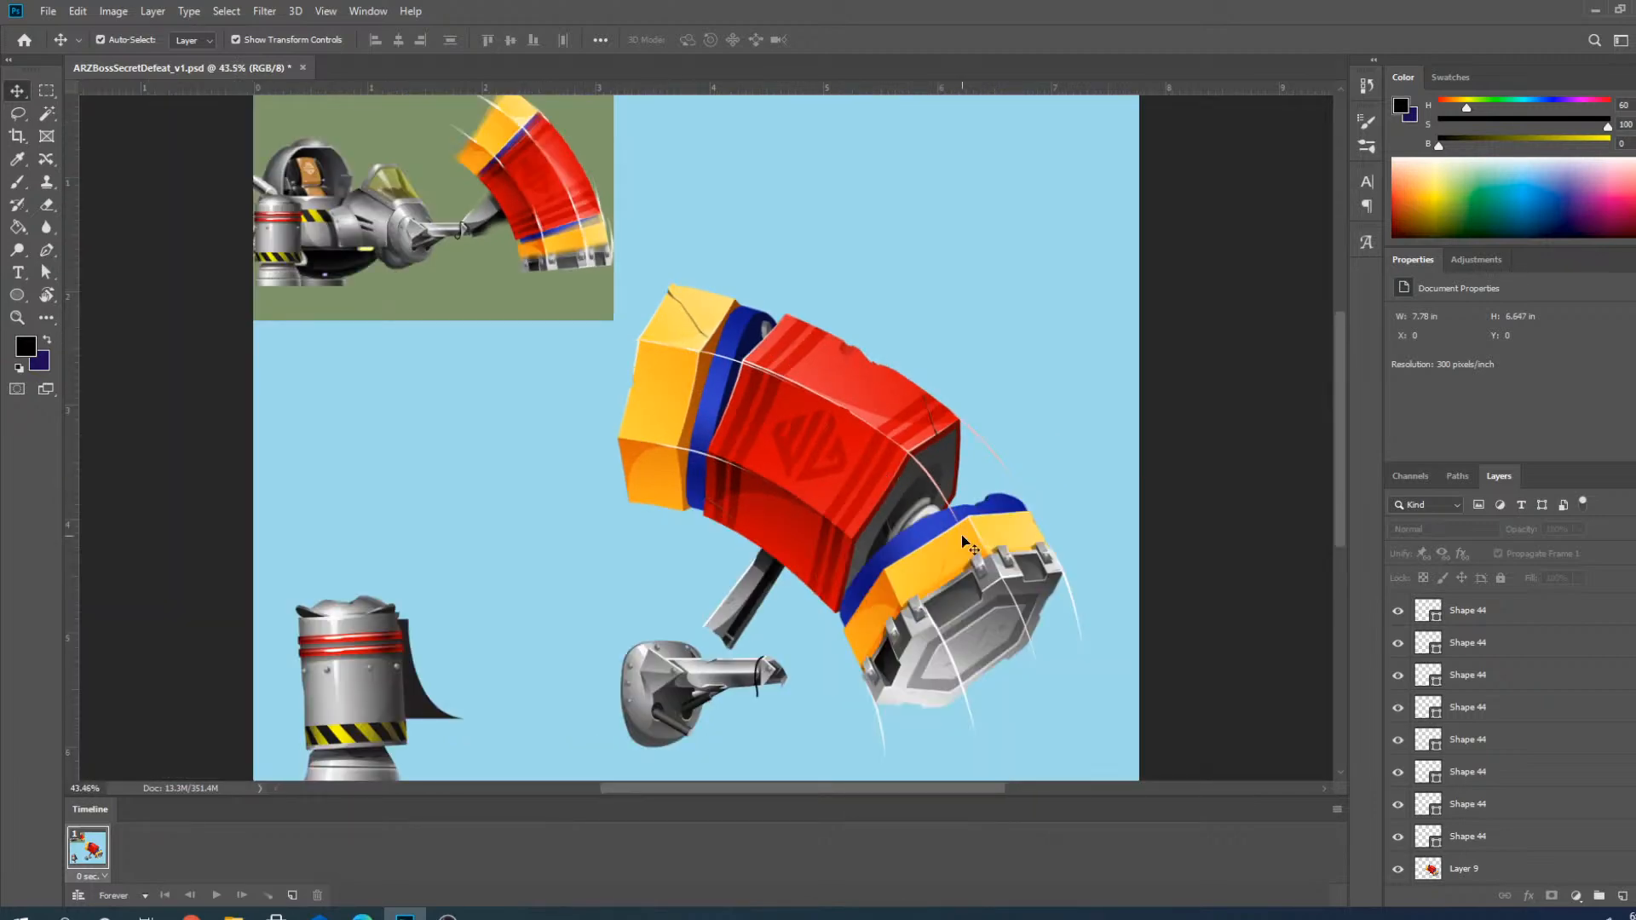
{"action": "scroll", "coordinate": [1022, 541], "scroll_direction": "up", "scroll_amount": 3}
{"action": "scroll", "coordinate": [882, 346], "scroll_direction": "down", "scroll_amount": 1}
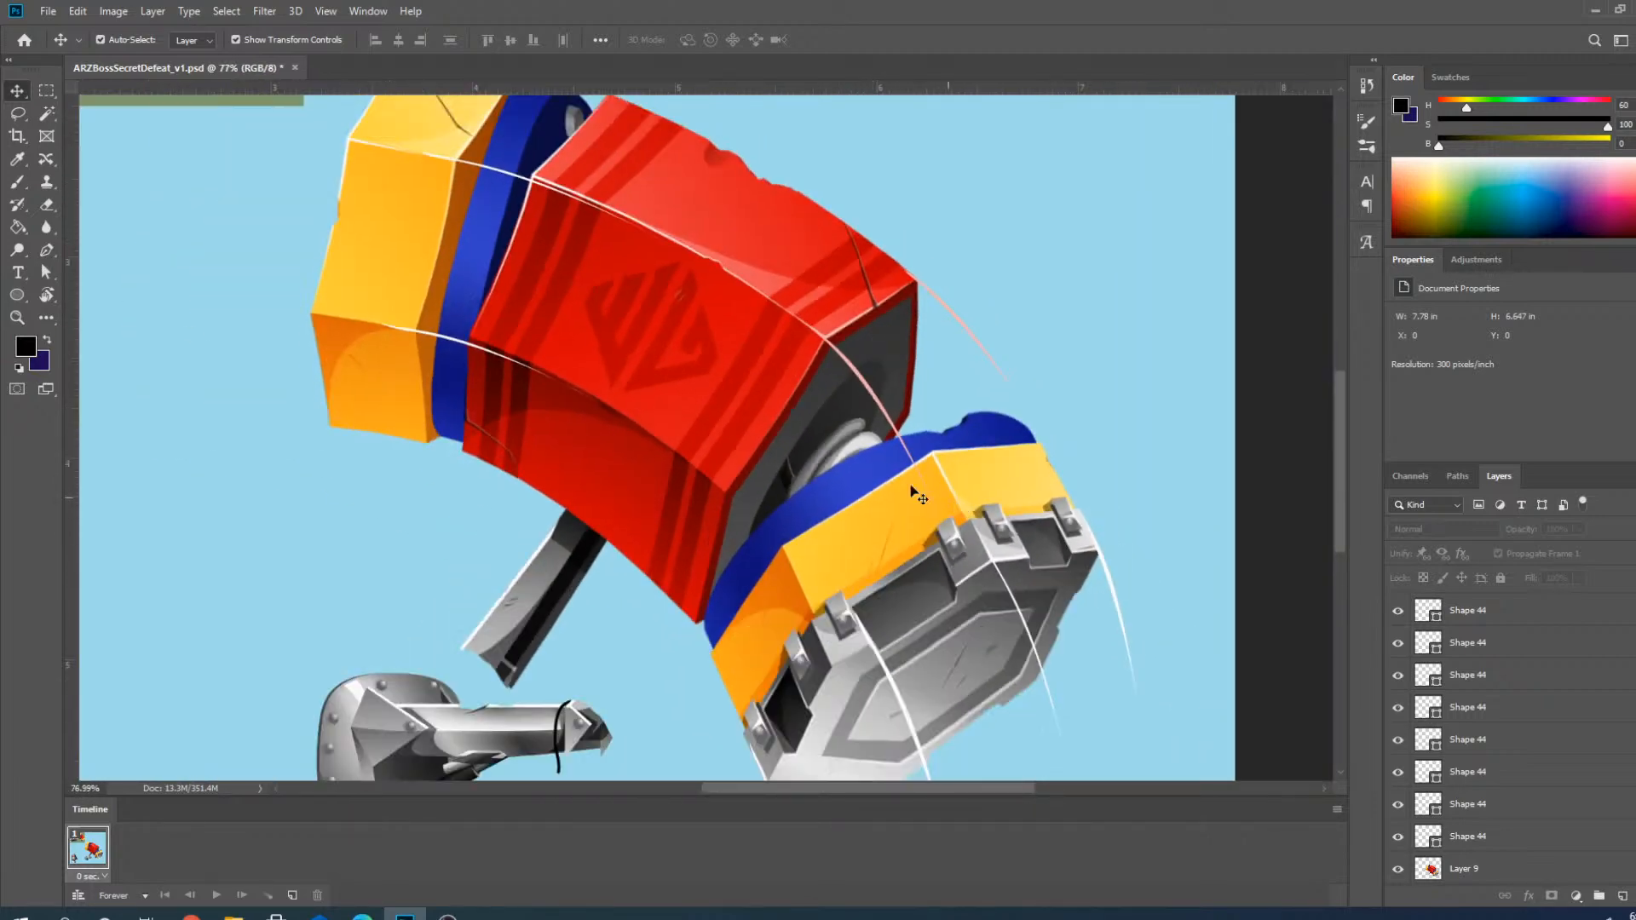
Outline the upper part of the hammer's front yellow-orange band on Layer 9 with the Polygonal Lasso.
{"action": "left_click", "coordinate": [19, 117]}
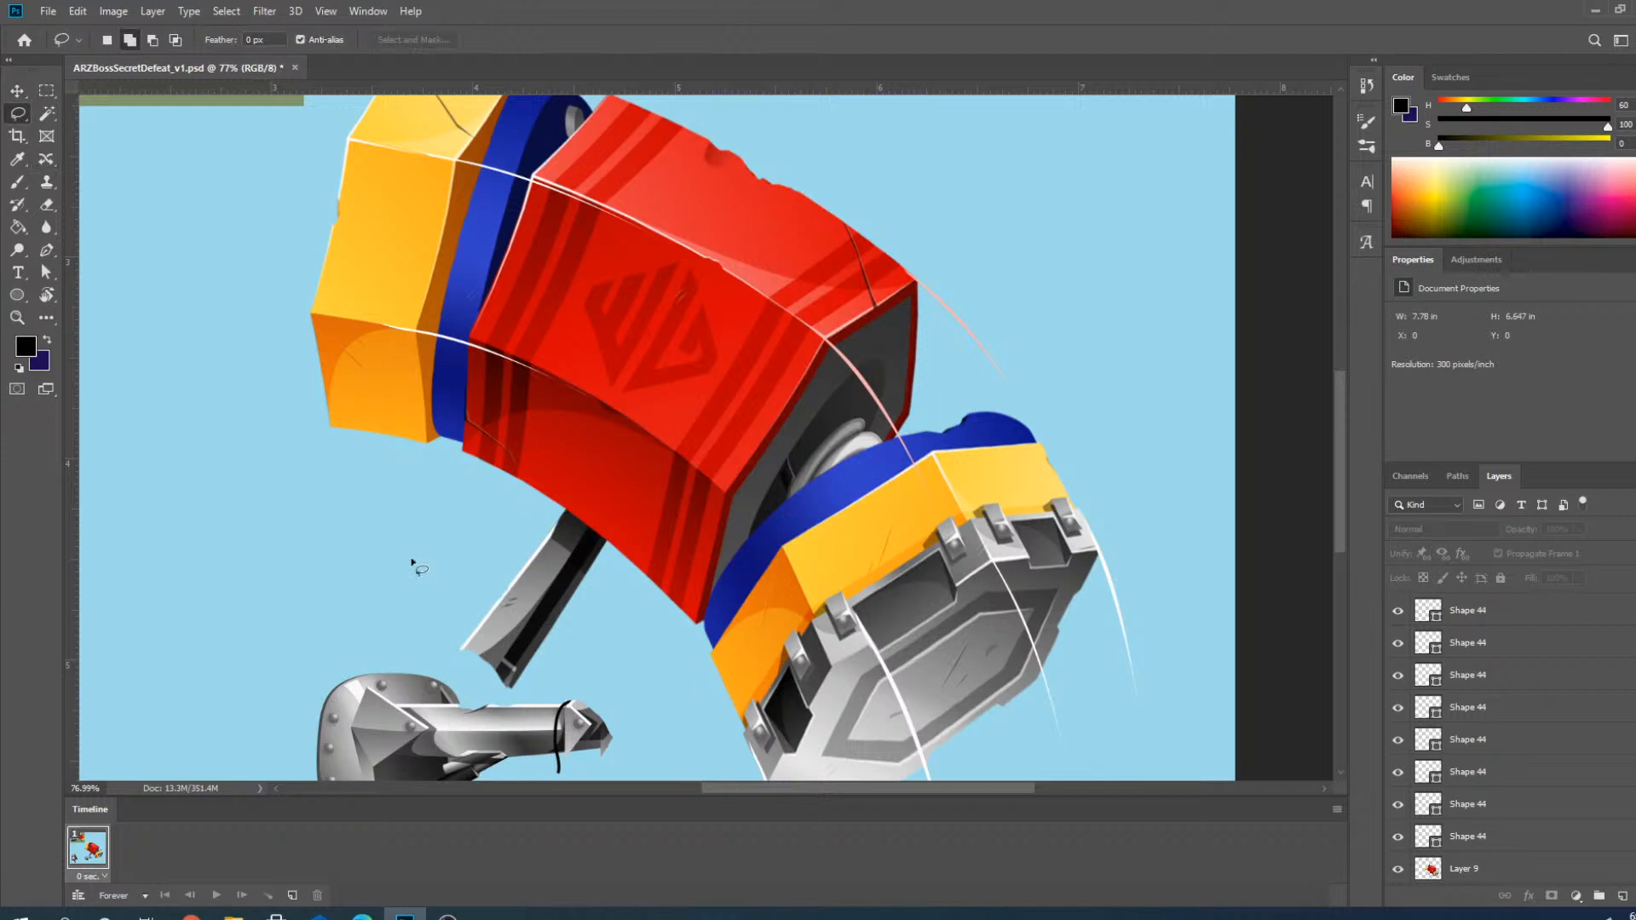
{"action": "right_click", "coordinate": [17, 115]}
{"action": "left_click", "coordinate": [78, 130]}
{"action": "left_click", "coordinate": [1464, 868]}
{"action": "scroll", "coordinate": [1121, 668], "scroll_direction": "up", "scroll_amount": 4}
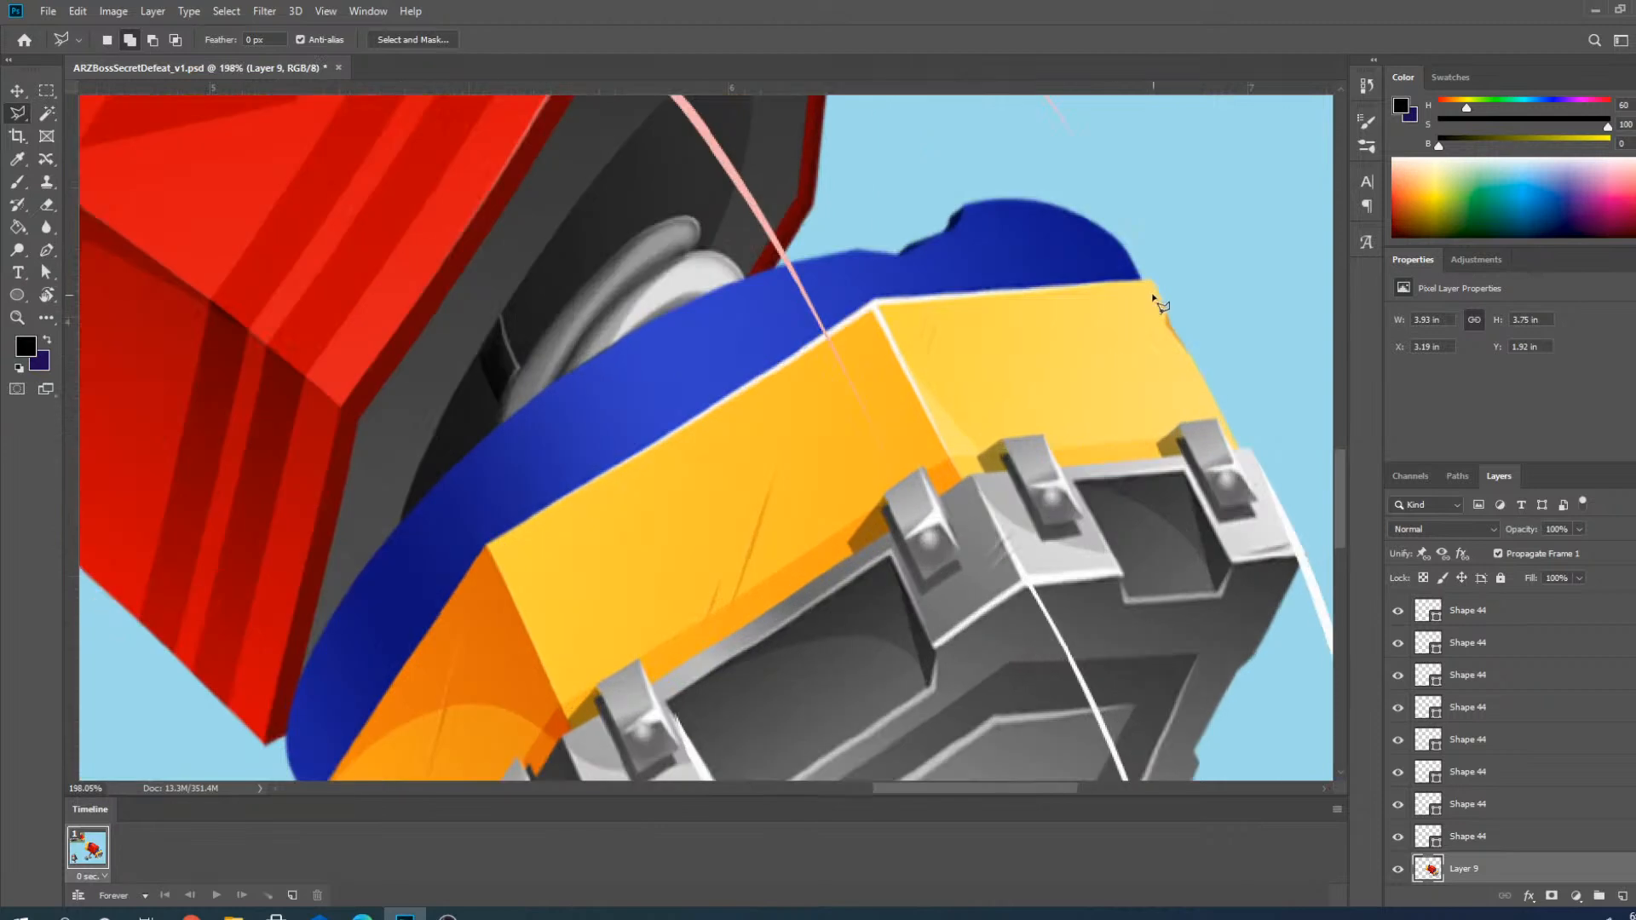
{"action": "scroll", "coordinate": [1179, 282], "scroll_direction": "down", "scroll_amount": 2}
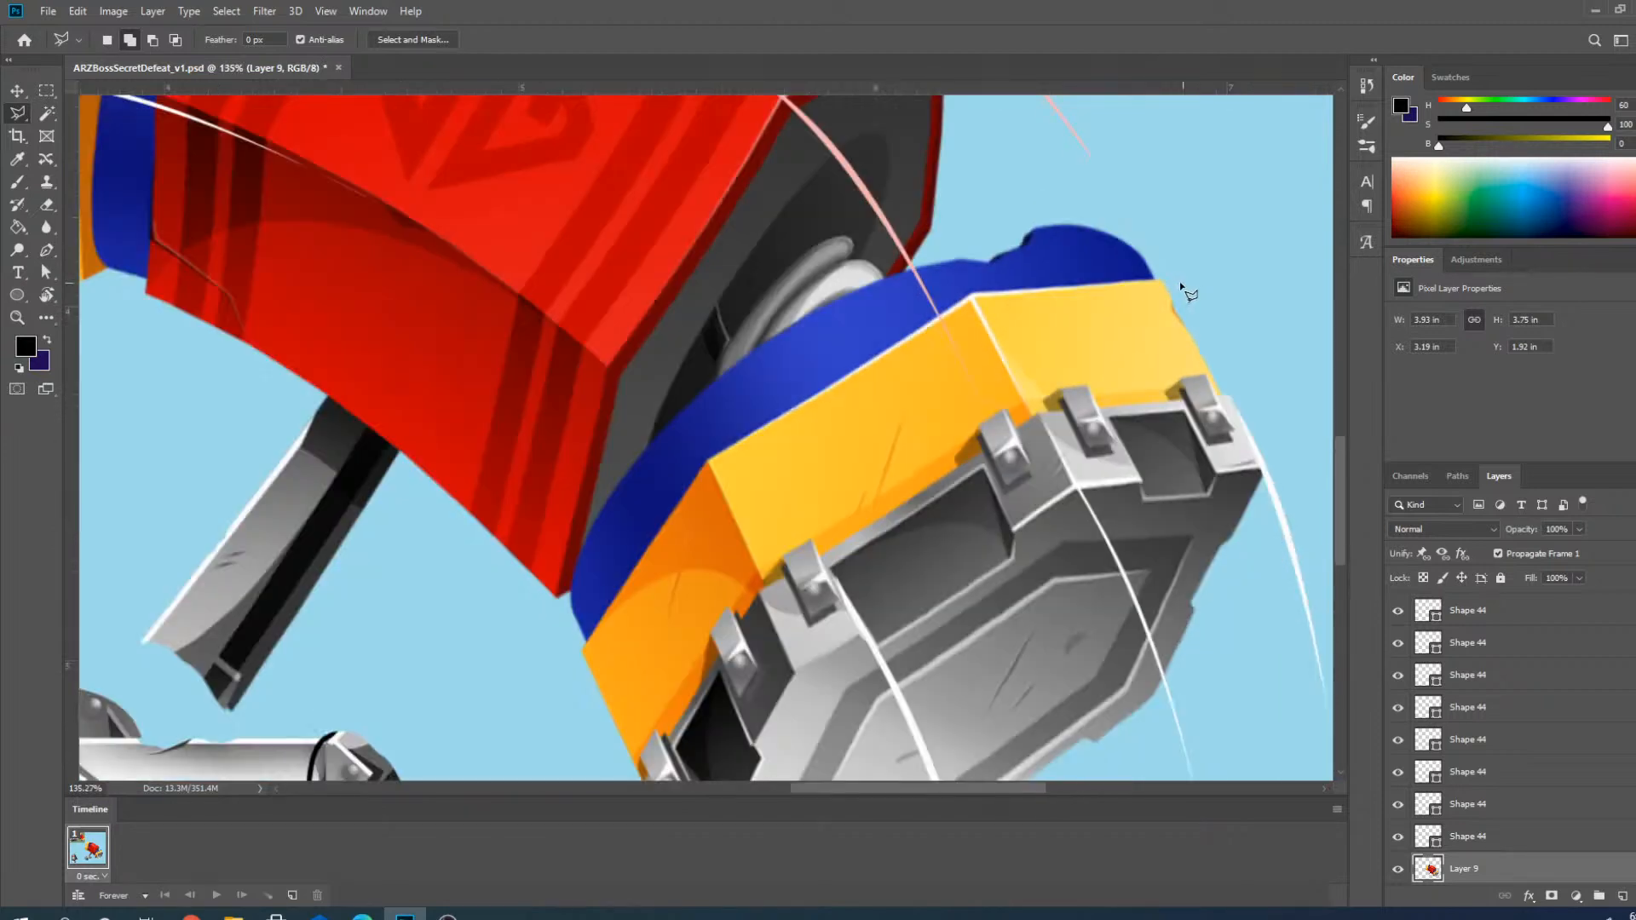
{"action": "left_click", "coordinate": [1176, 281]}
{"action": "left_click", "coordinate": [973, 296]}
{"action": "left_click", "coordinate": [709, 464]}
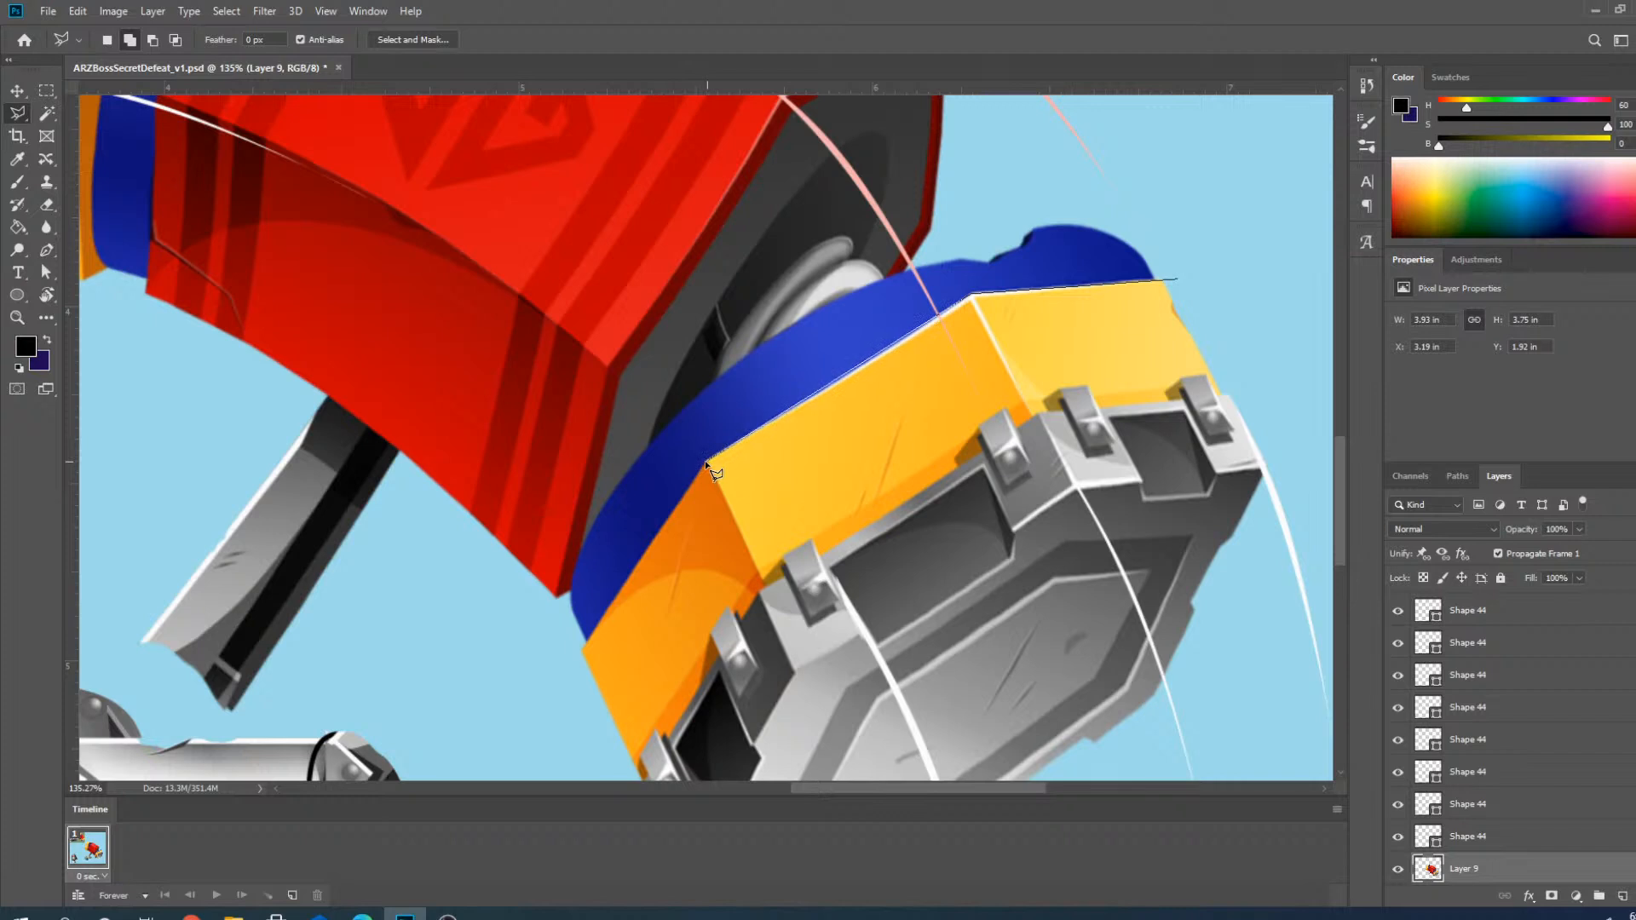
{"action": "left_click", "coordinate": [581, 650]}
{"action": "left_click", "coordinate": [604, 744]}
{"action": "left_click", "coordinate": [1019, 388]}
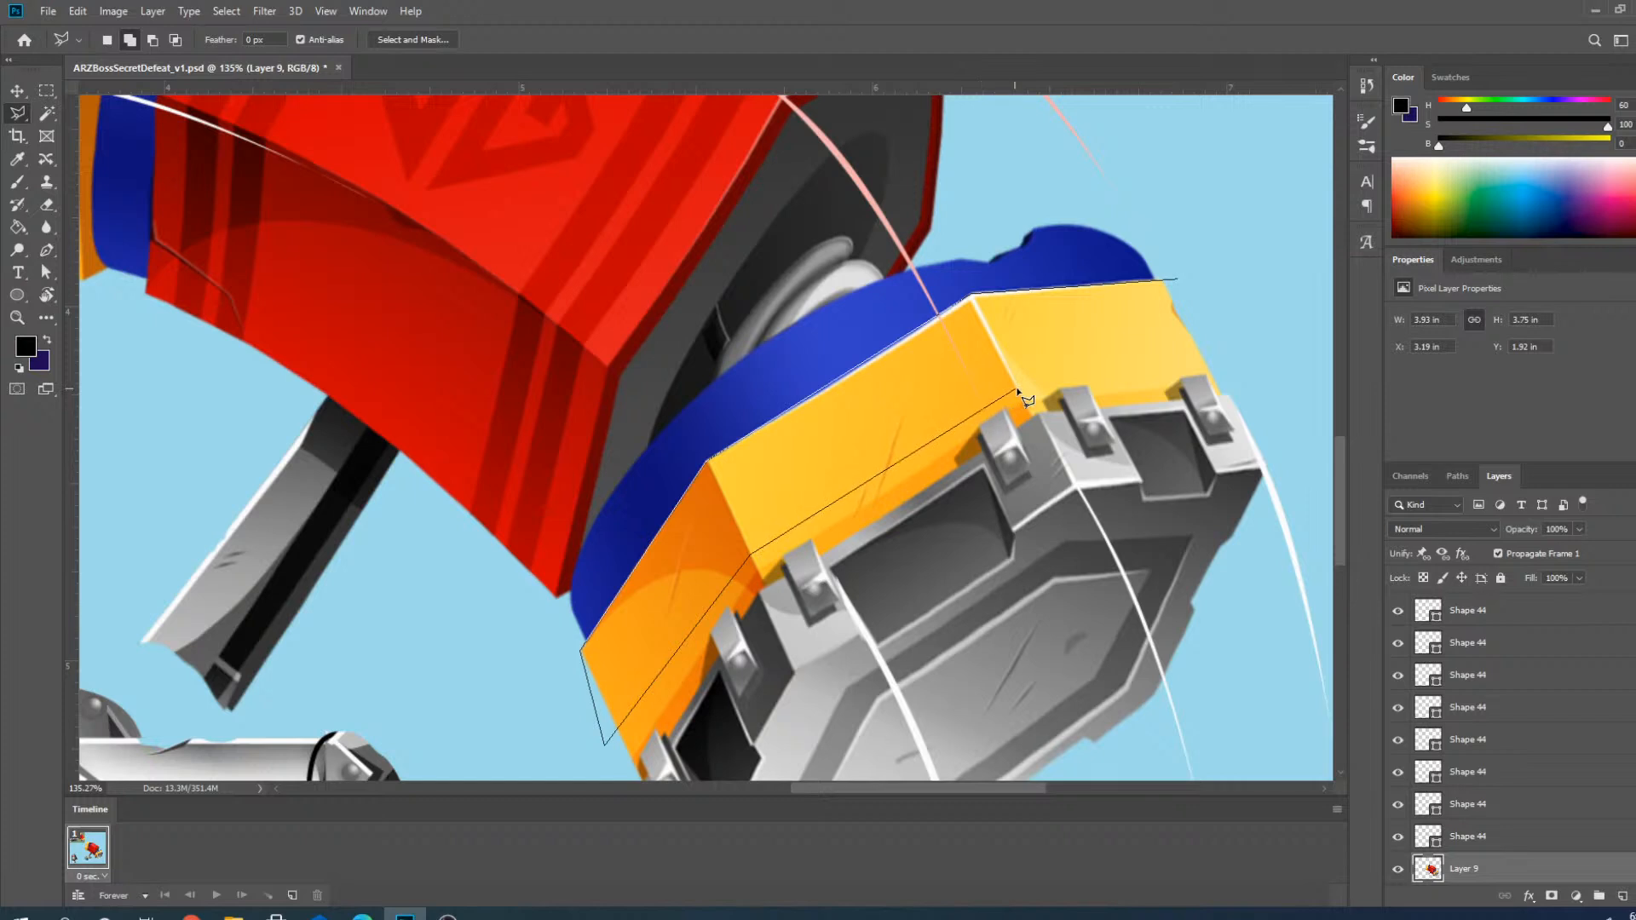
{"action": "left_click", "coordinate": [1242, 363]}
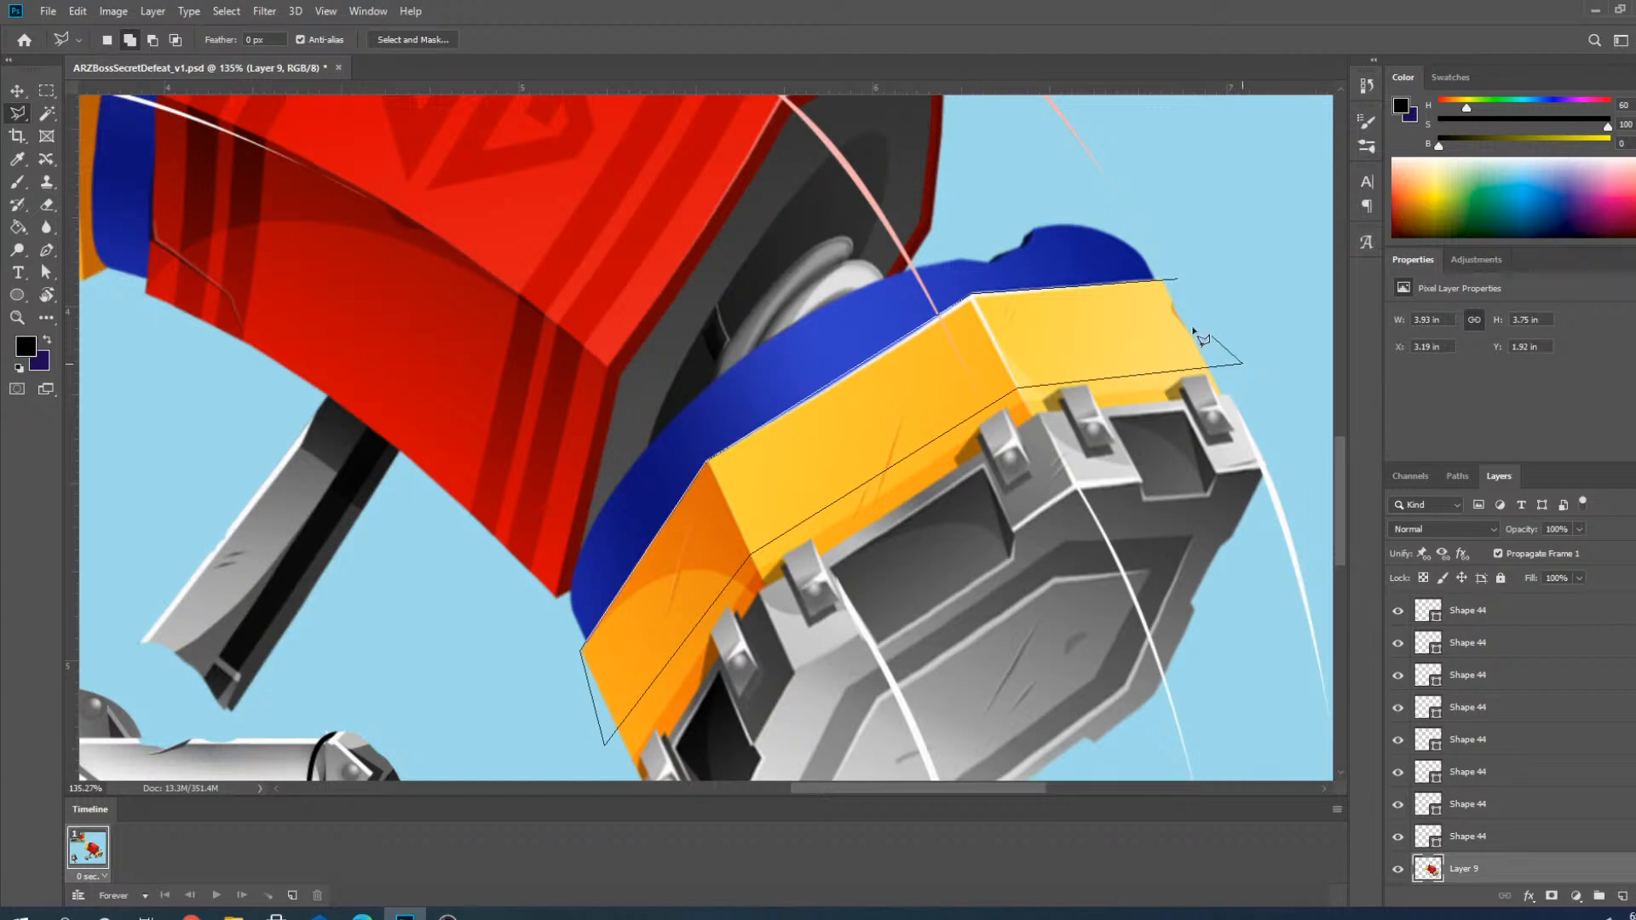
{"action": "left_click", "coordinate": [1178, 283]}
Copy the selected yellow-orange band to a new layer and move the copy below the hammer's metal face.
{"action": "left_click", "coordinate": [18, 90]}
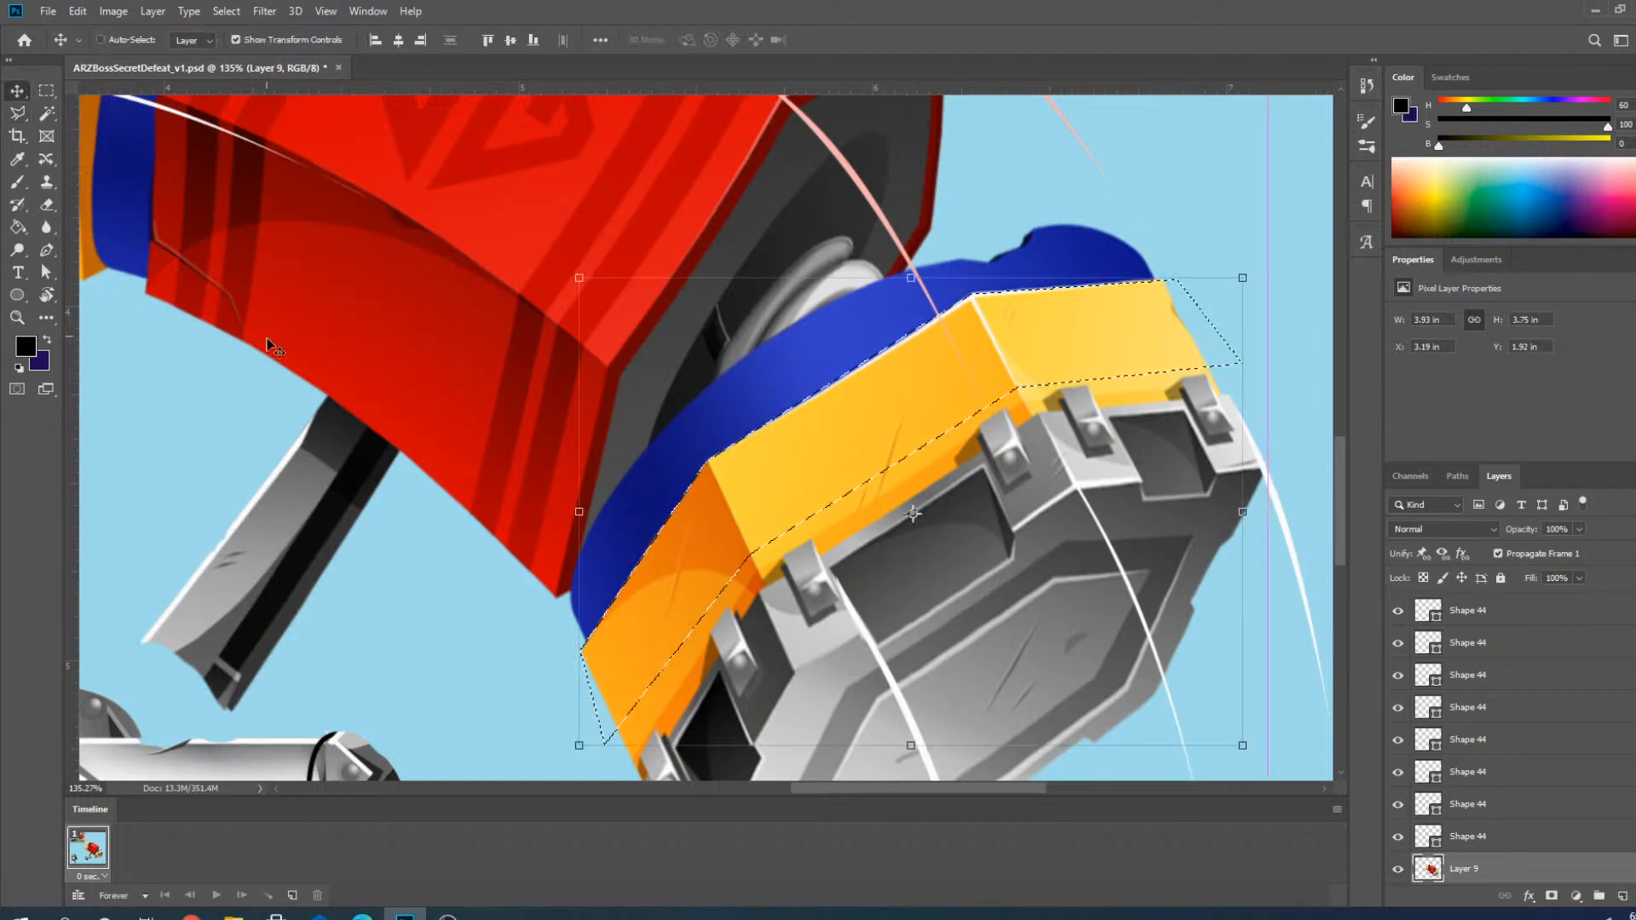
{"action": "key", "text": "ctrl+j"}
{"action": "scroll", "coordinate": [859, 469], "scroll_direction": "down", "scroll_amount": 5}
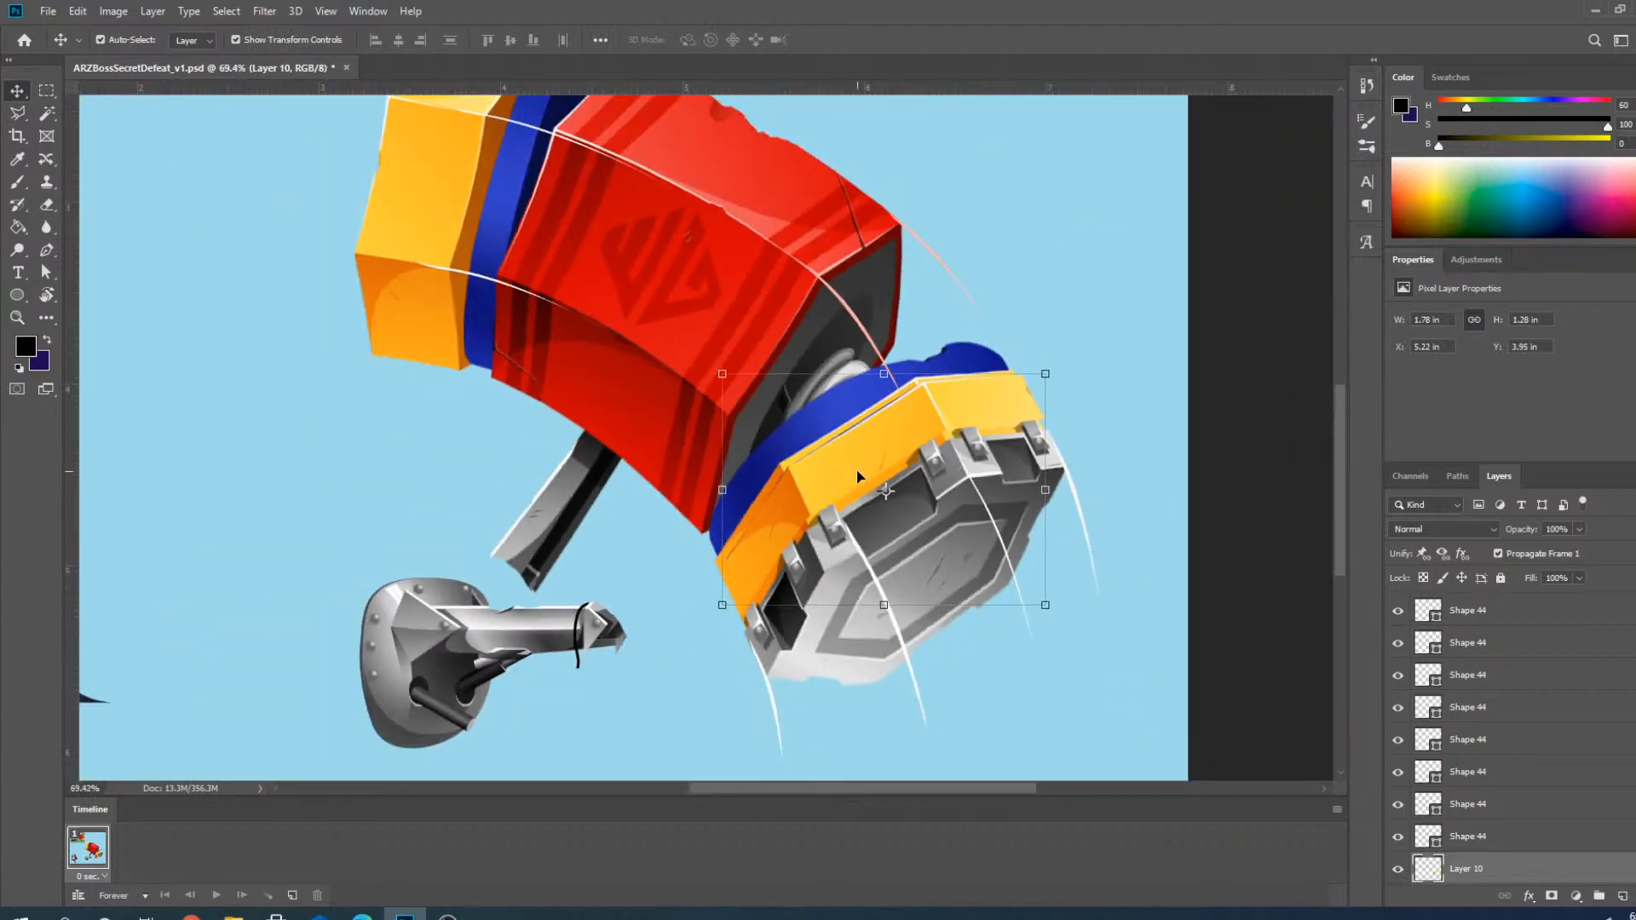
{"action": "left_click_drag", "start_coordinate": [859, 476], "coordinate": [953, 697]}
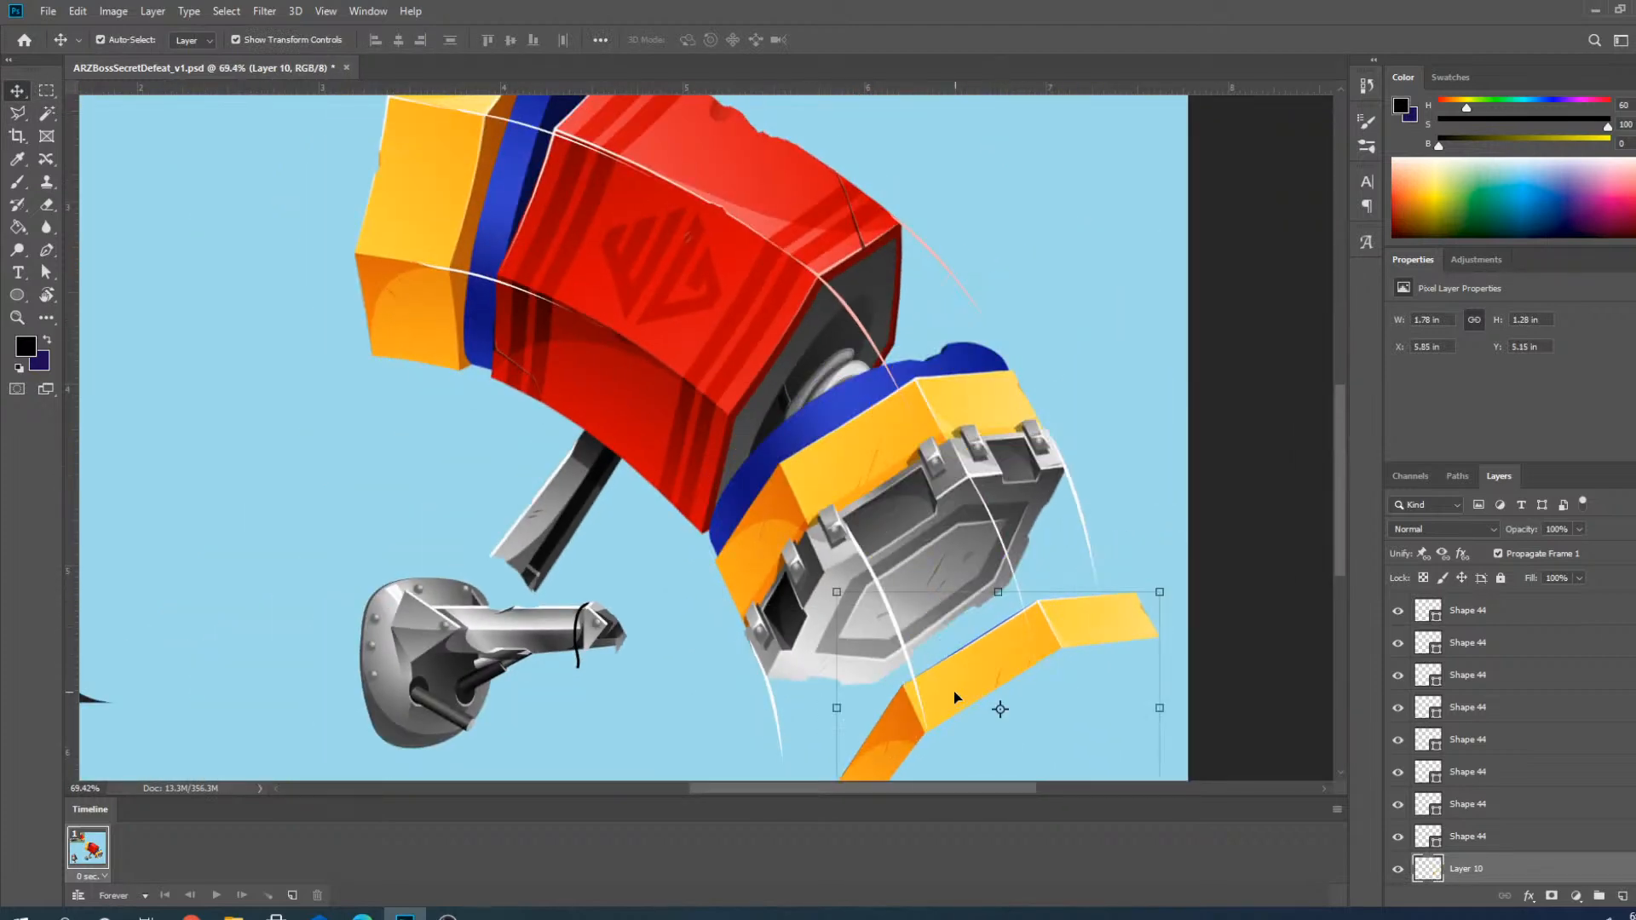
Lasso the blue fringe along the upper edge of the copied band's middle yellow segment and delete it.
{"action": "key", "text": "l"}
{"action": "scroll", "coordinate": [999, 642], "scroll_direction": "up", "scroll_amount": 5}
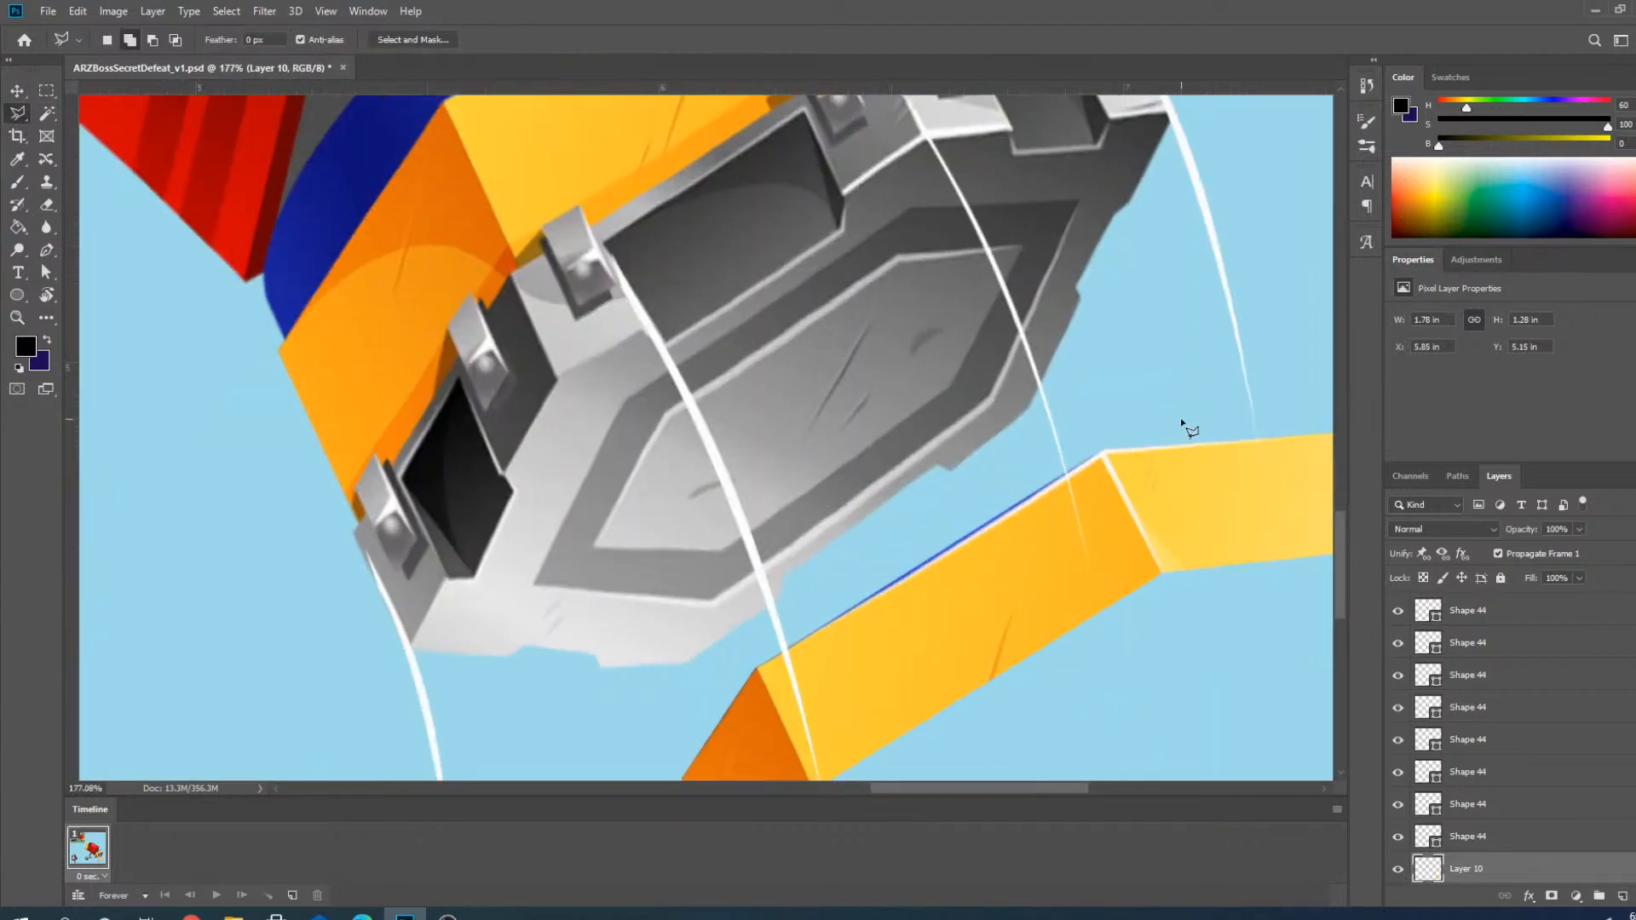
{"action": "left_click", "coordinate": [1181, 420]}
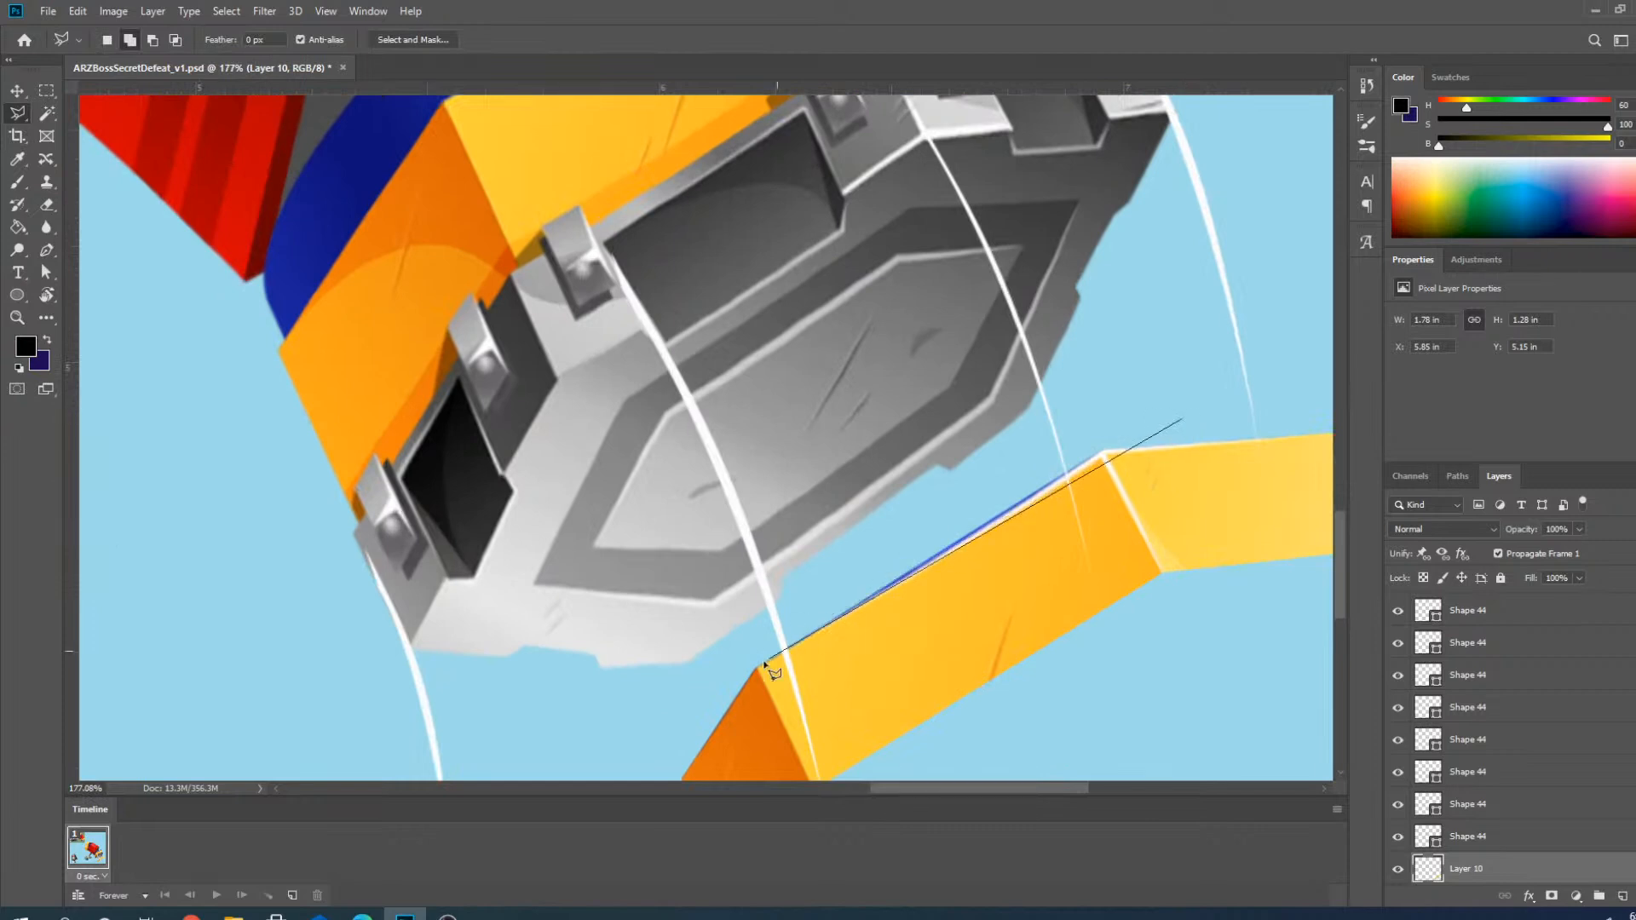
{"action": "left_click", "coordinate": [1112, 451]}
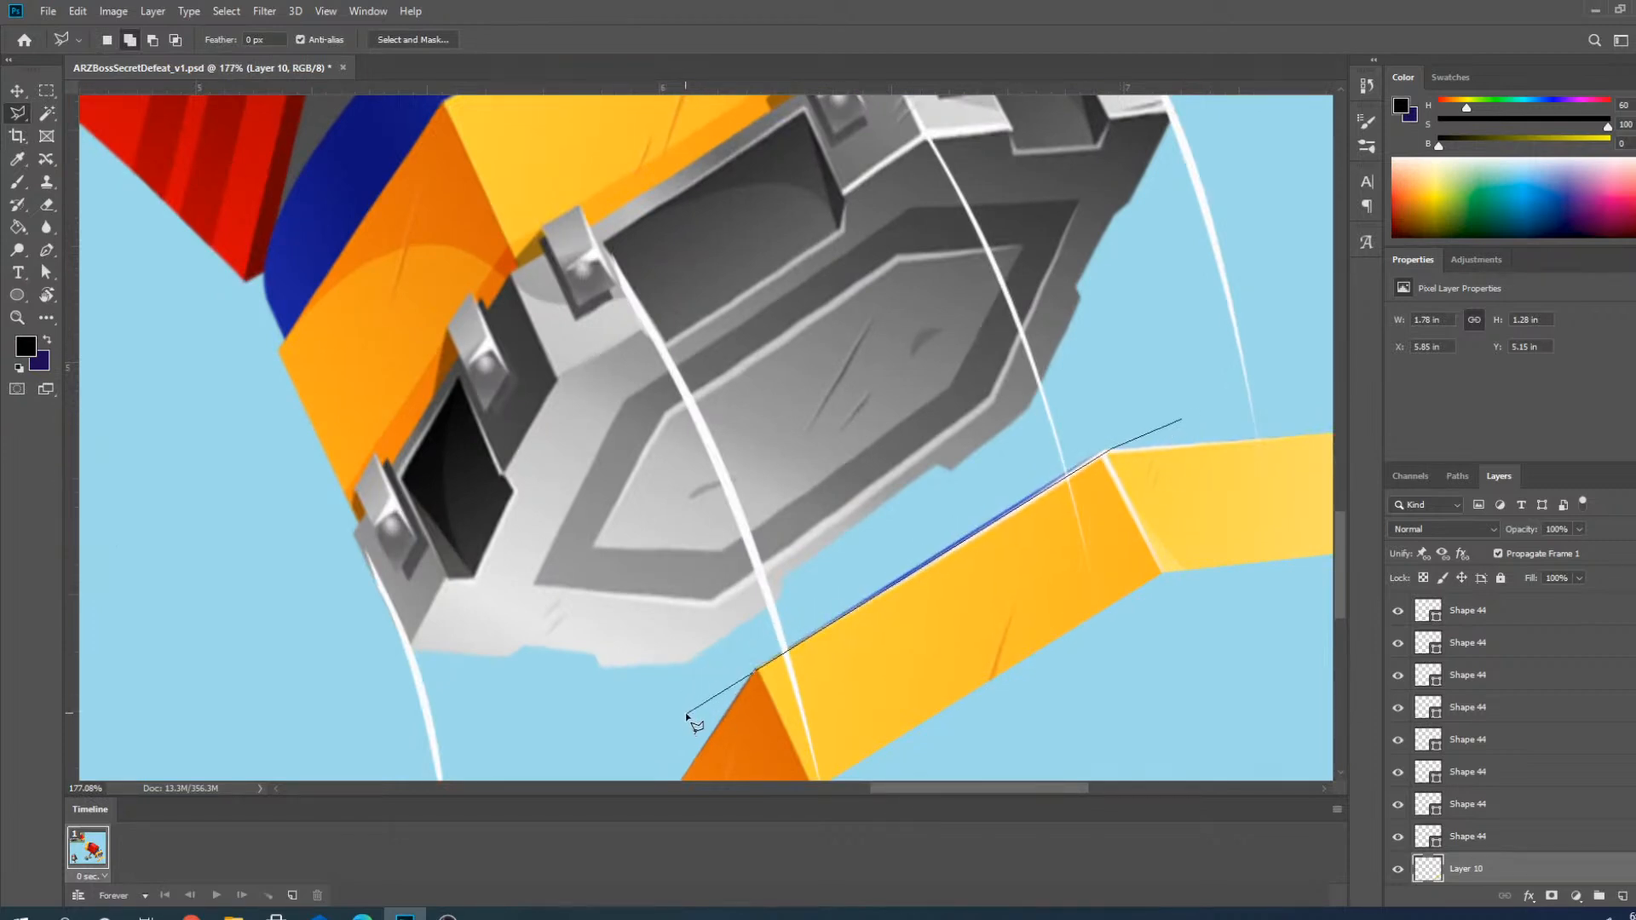
{"action": "left_click", "coordinate": [686, 714]}
{"action": "left_click", "coordinate": [1150, 406]}
{"action": "left_click", "coordinate": [1182, 421]}
{"action": "scroll", "coordinate": [963, 349], "scroll_direction": "down", "scroll_amount": 3}
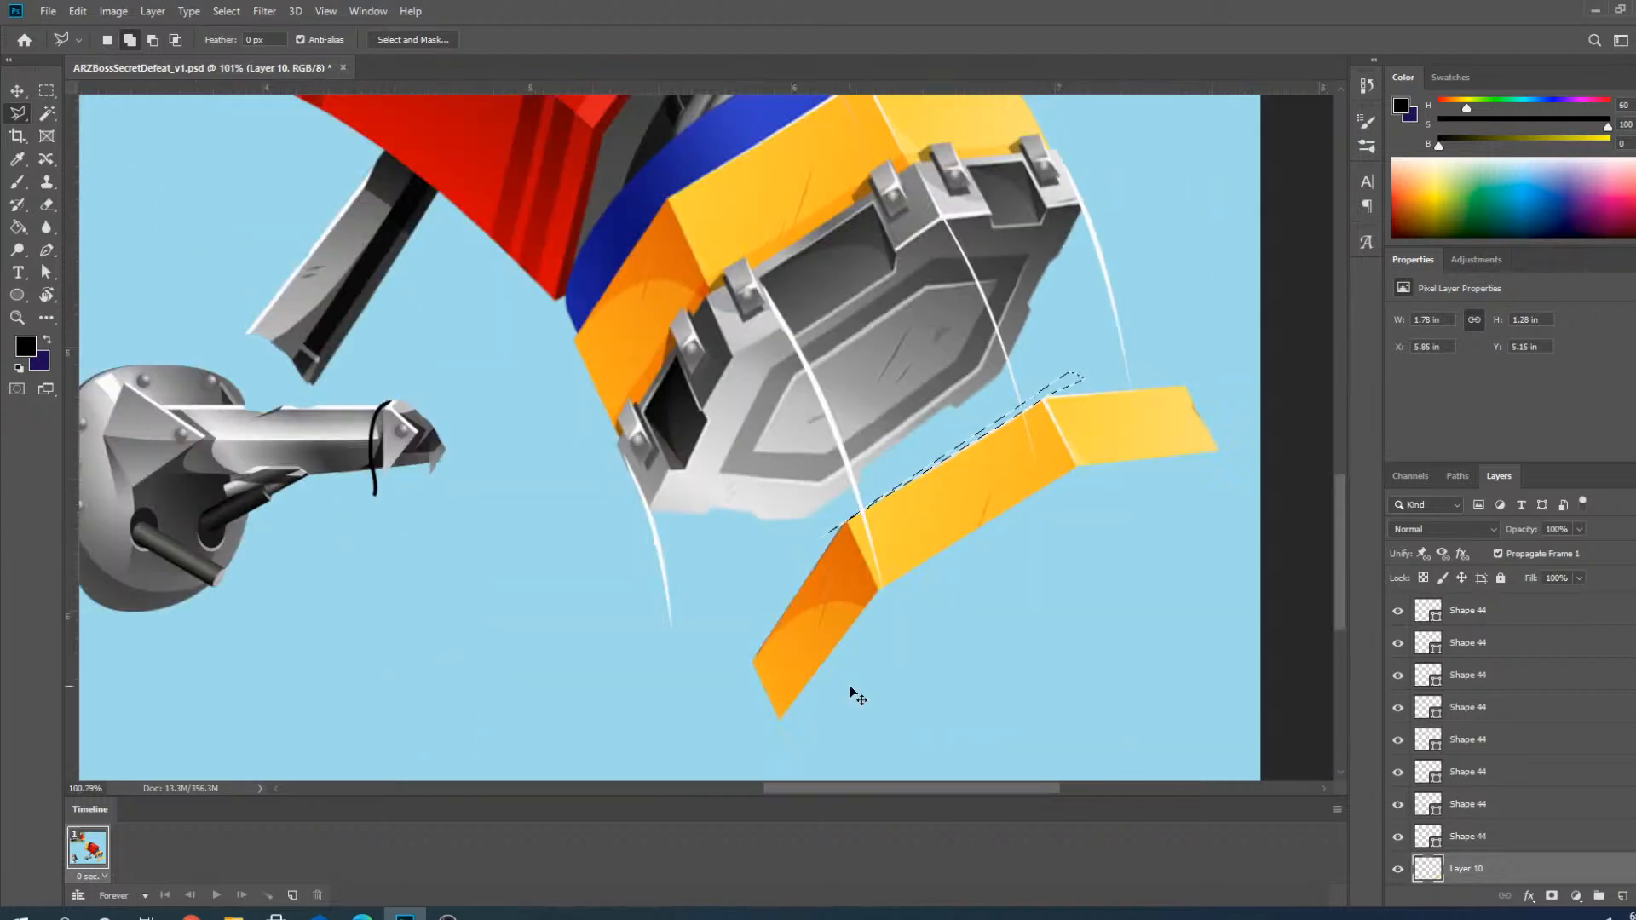
Lasso the dark fringe along the outer edge of the copied band's orange segment, delete it and clear the selection.
{"action": "scroll", "coordinate": [856, 574], "scroll_direction": "up", "scroll_amount": 3}
{"action": "scroll", "coordinate": [856, 570], "scroll_direction": "up", "scroll_amount": 3}
{"action": "left_click", "coordinate": [905, 348]}
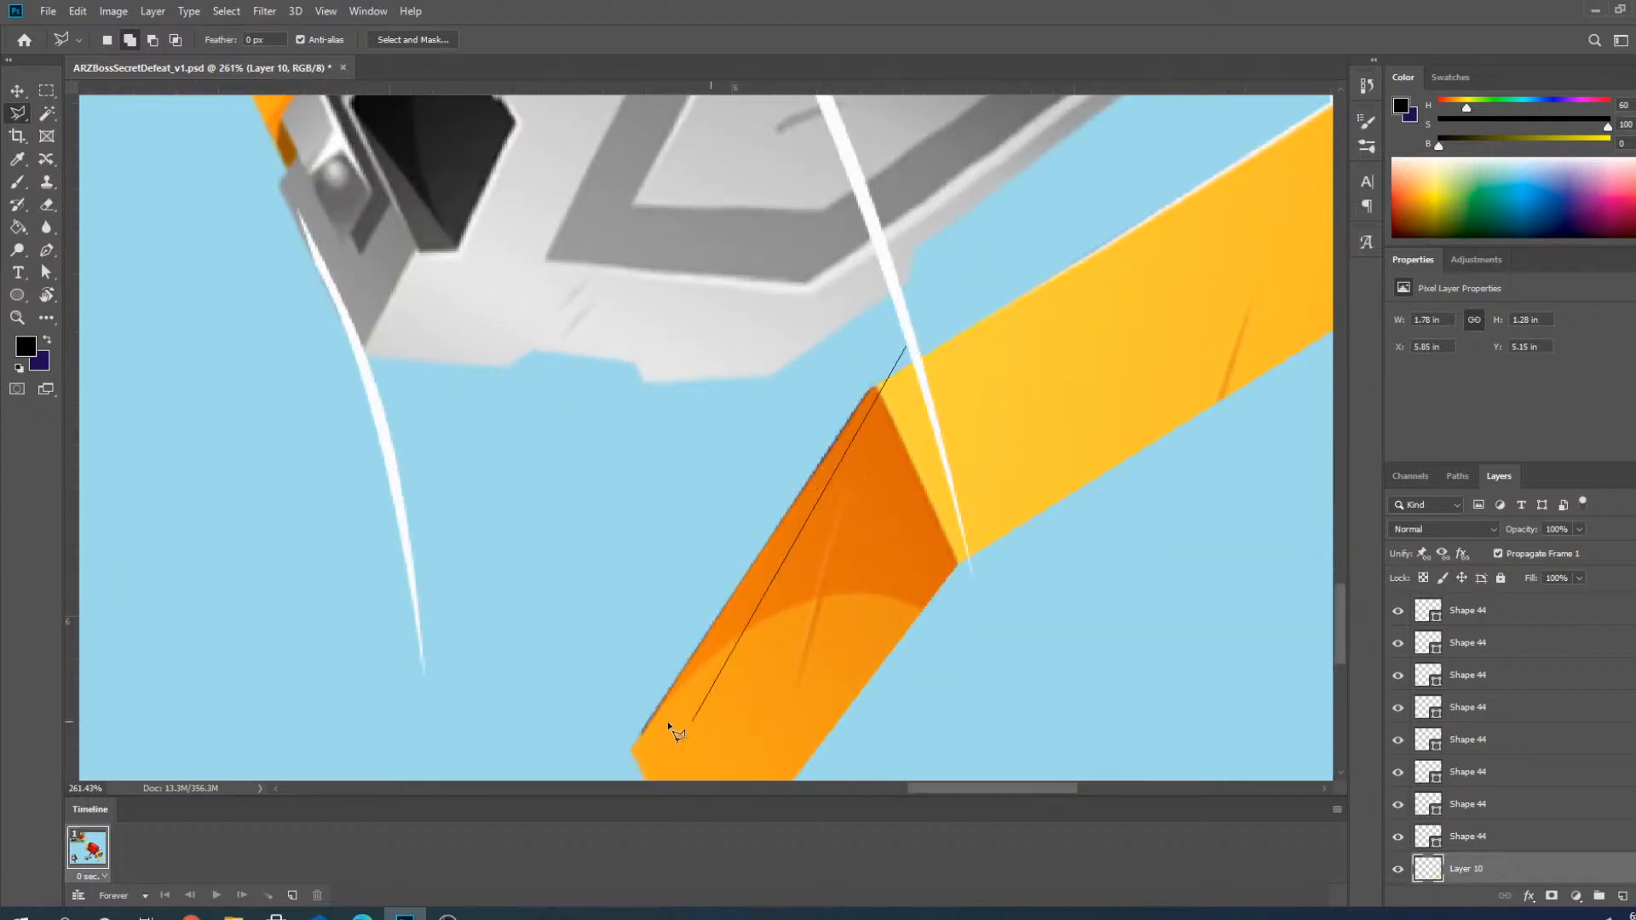
{"action": "left_click", "coordinate": [622, 765]}
{"action": "left_click", "coordinate": [638, 579]}
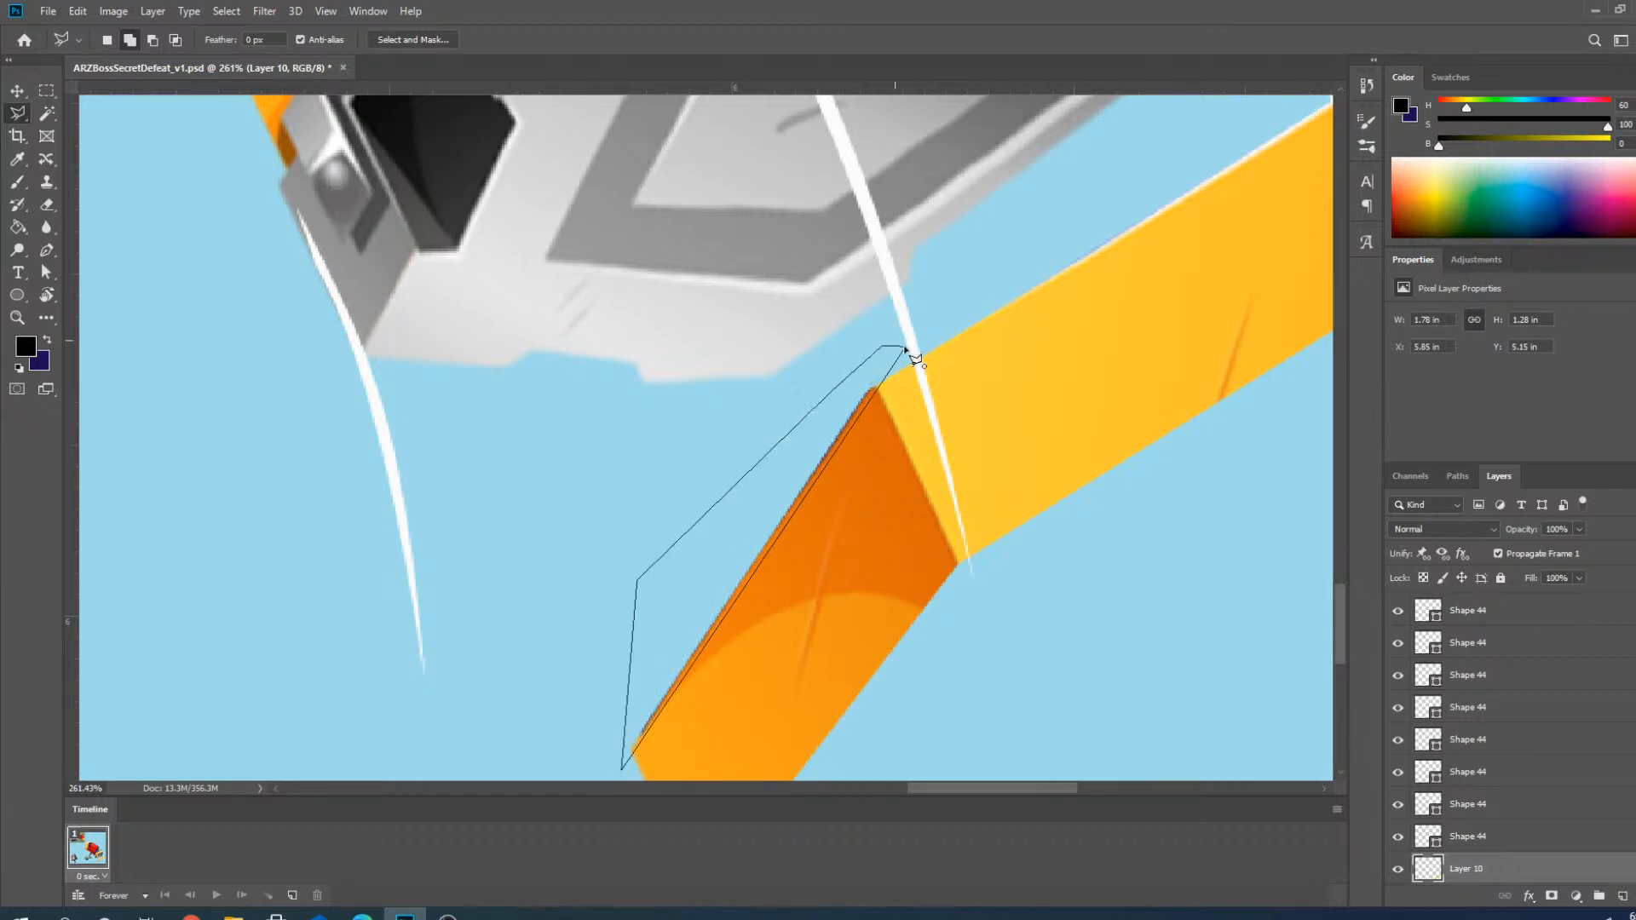
{"action": "left_click", "coordinate": [903, 348]}
{"action": "scroll", "coordinate": [775, 511], "scroll_direction": "down", "scroll_amount": 5}
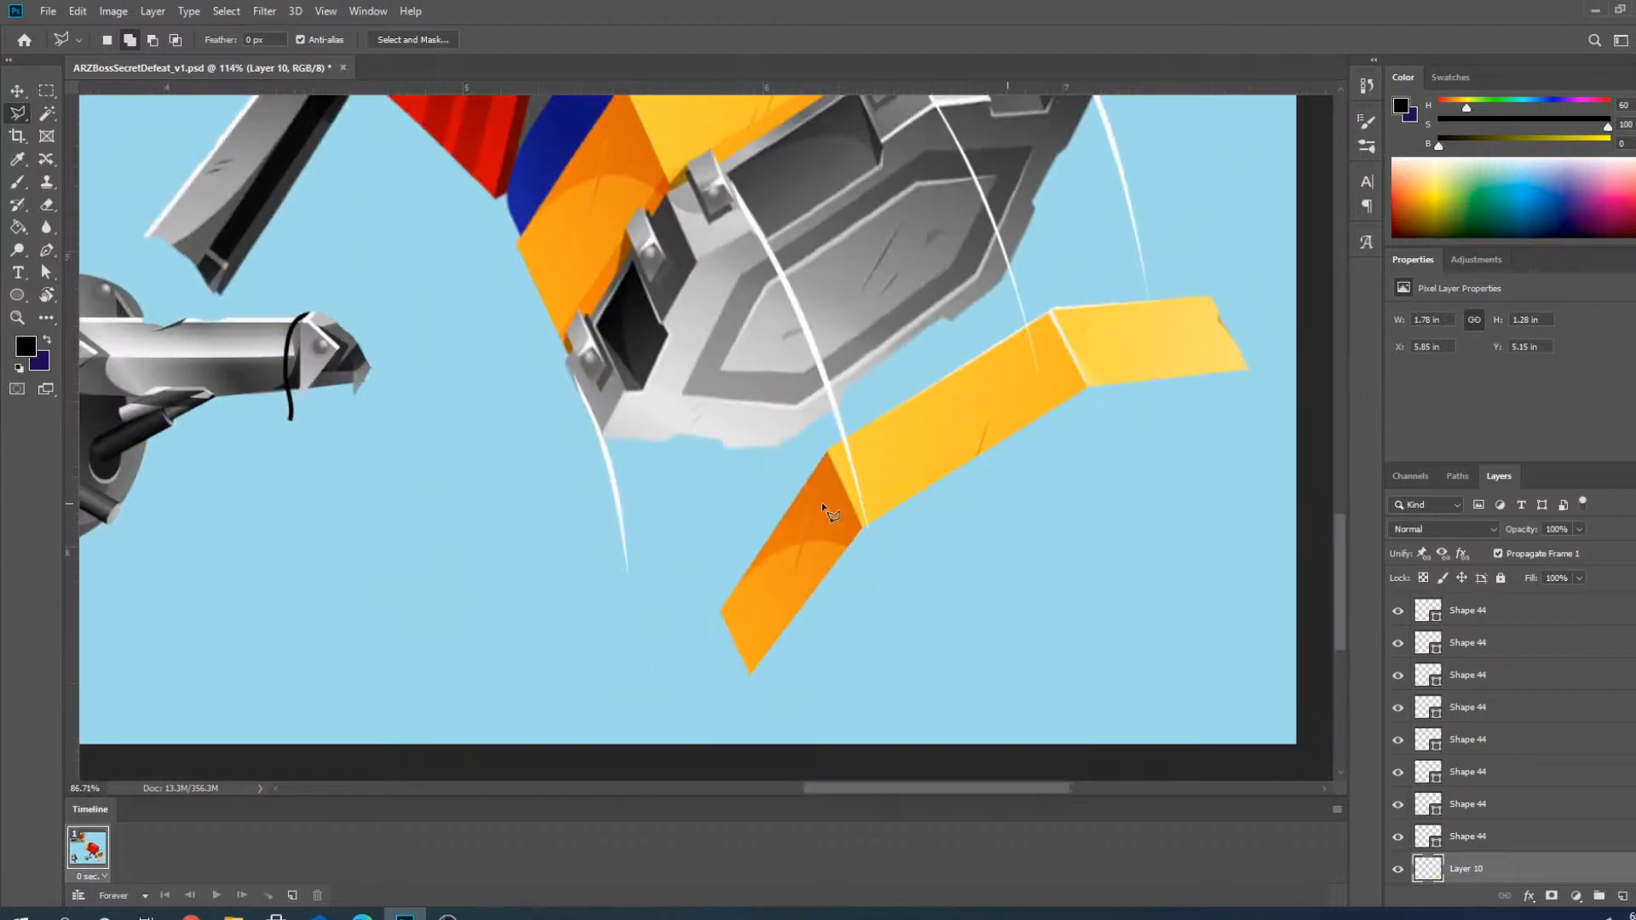
Apply a Motion Blur to the copied yellow-orange band with an angle of -66° and a distance of 75 pixels.
{"action": "left_click", "coordinate": [17, 90]}
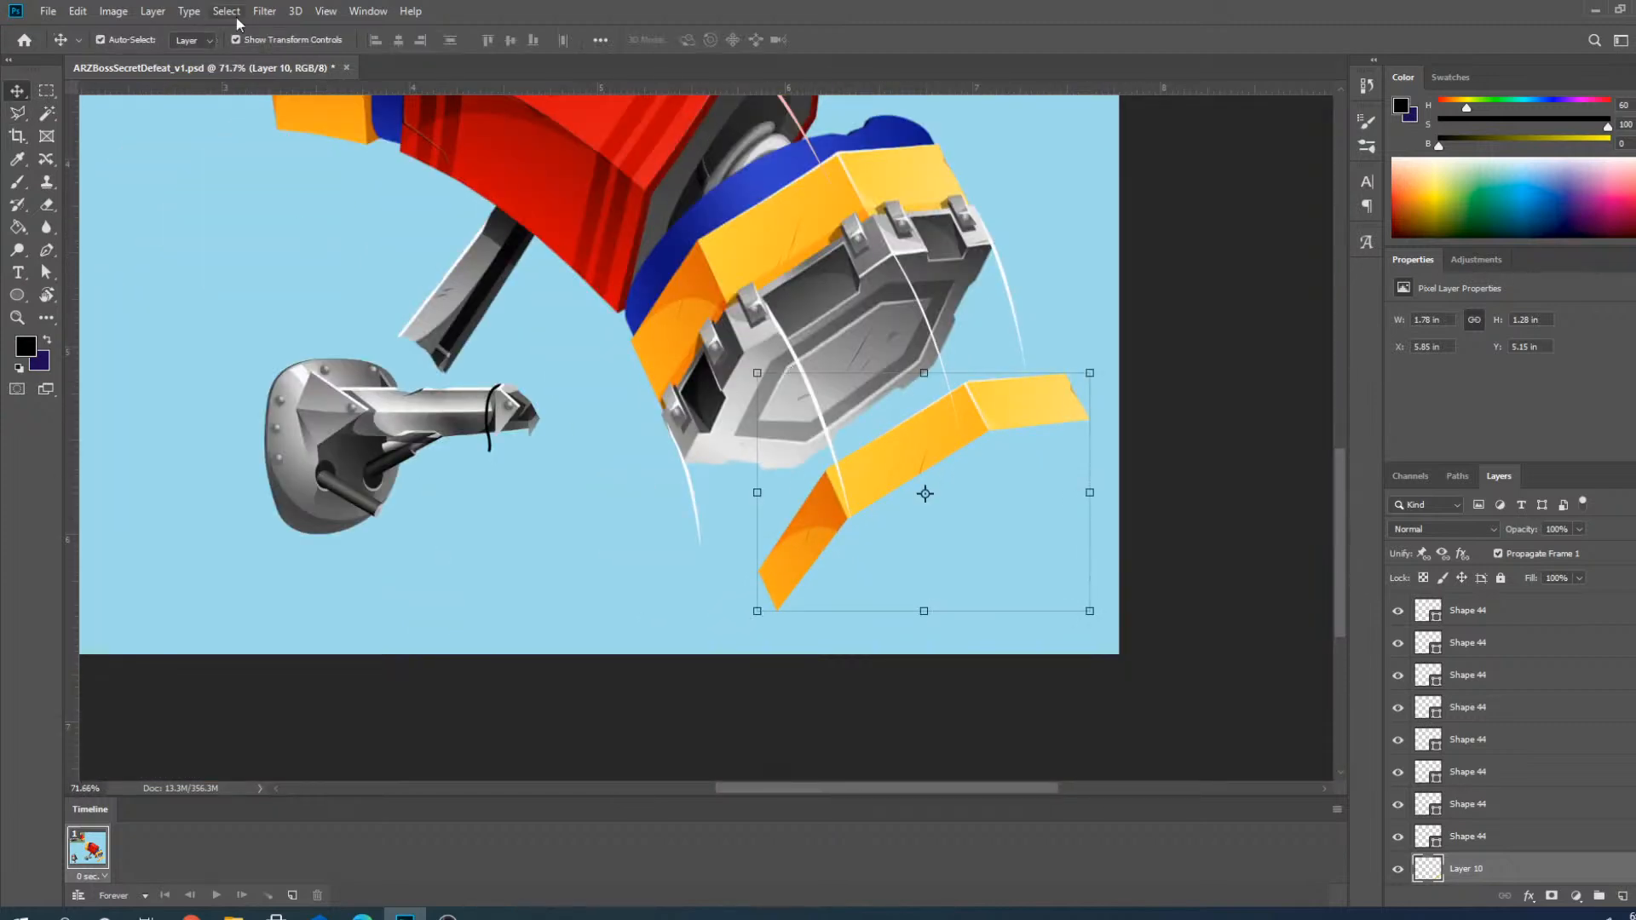
{"action": "left_click", "coordinate": [264, 11]}
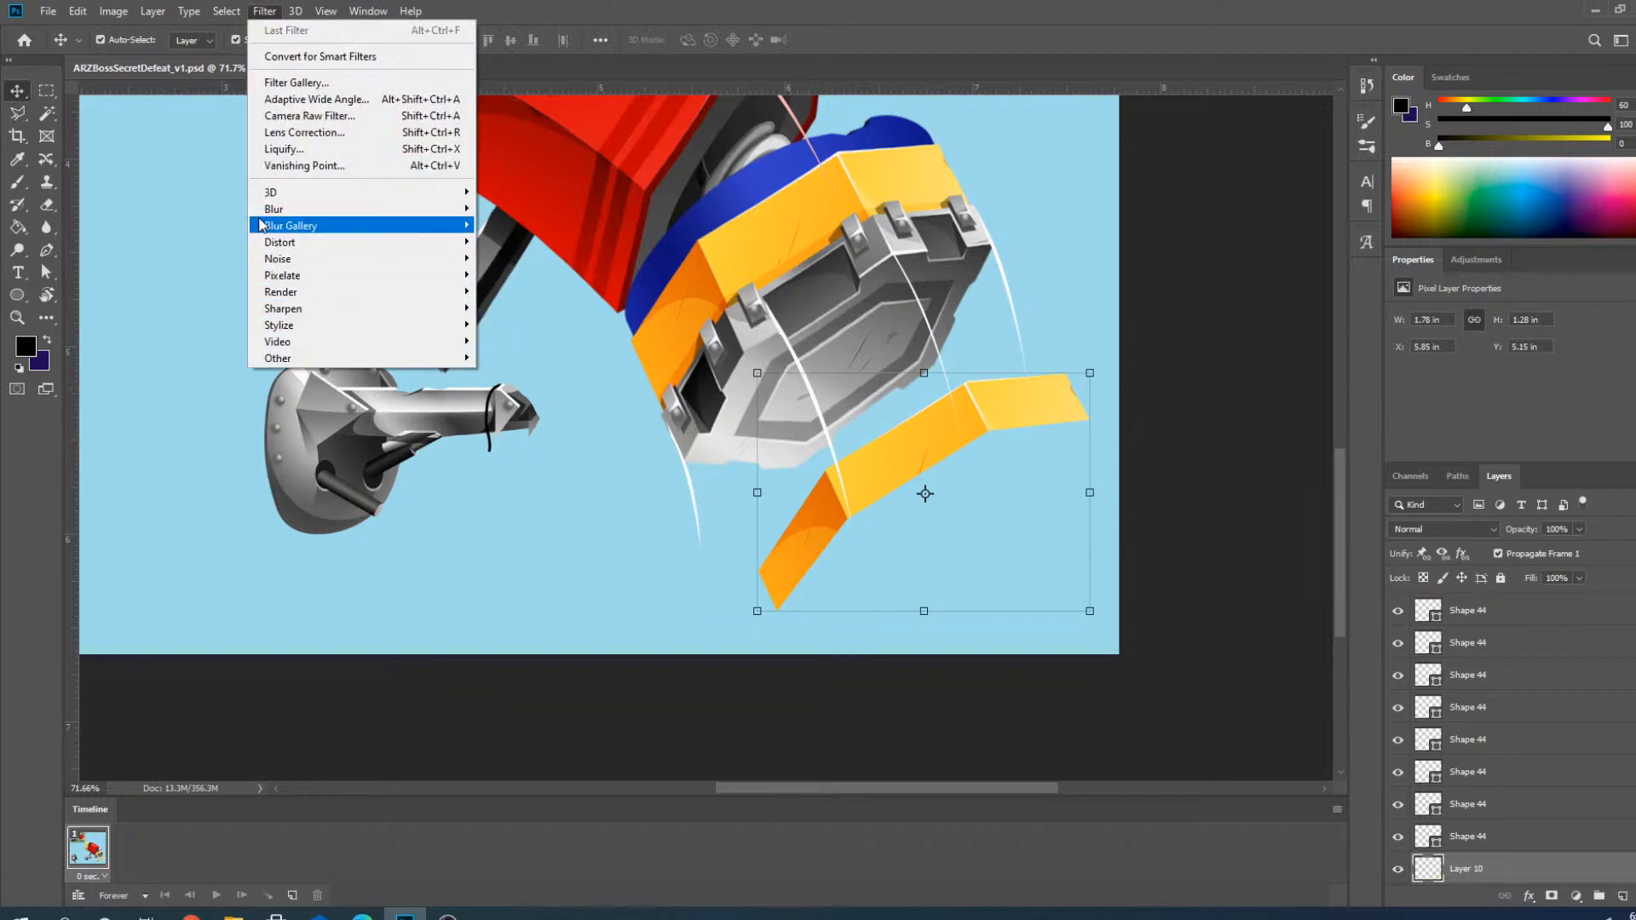
{"action": "mouse_move", "coordinate": [296, 217]}
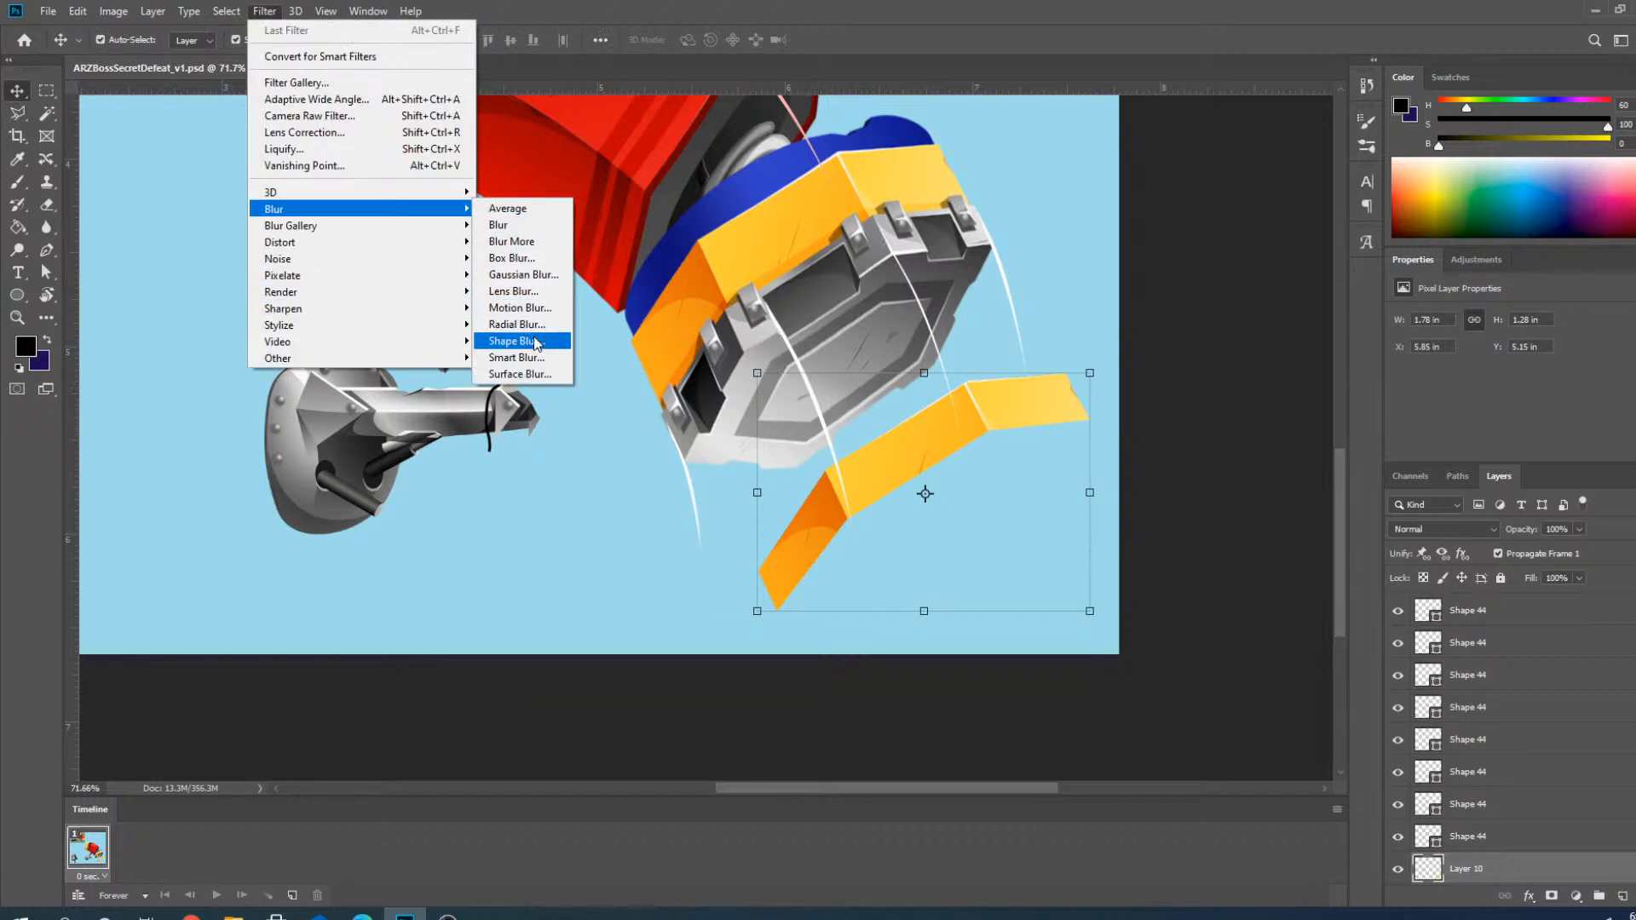
{"action": "left_click", "coordinate": [529, 309]}
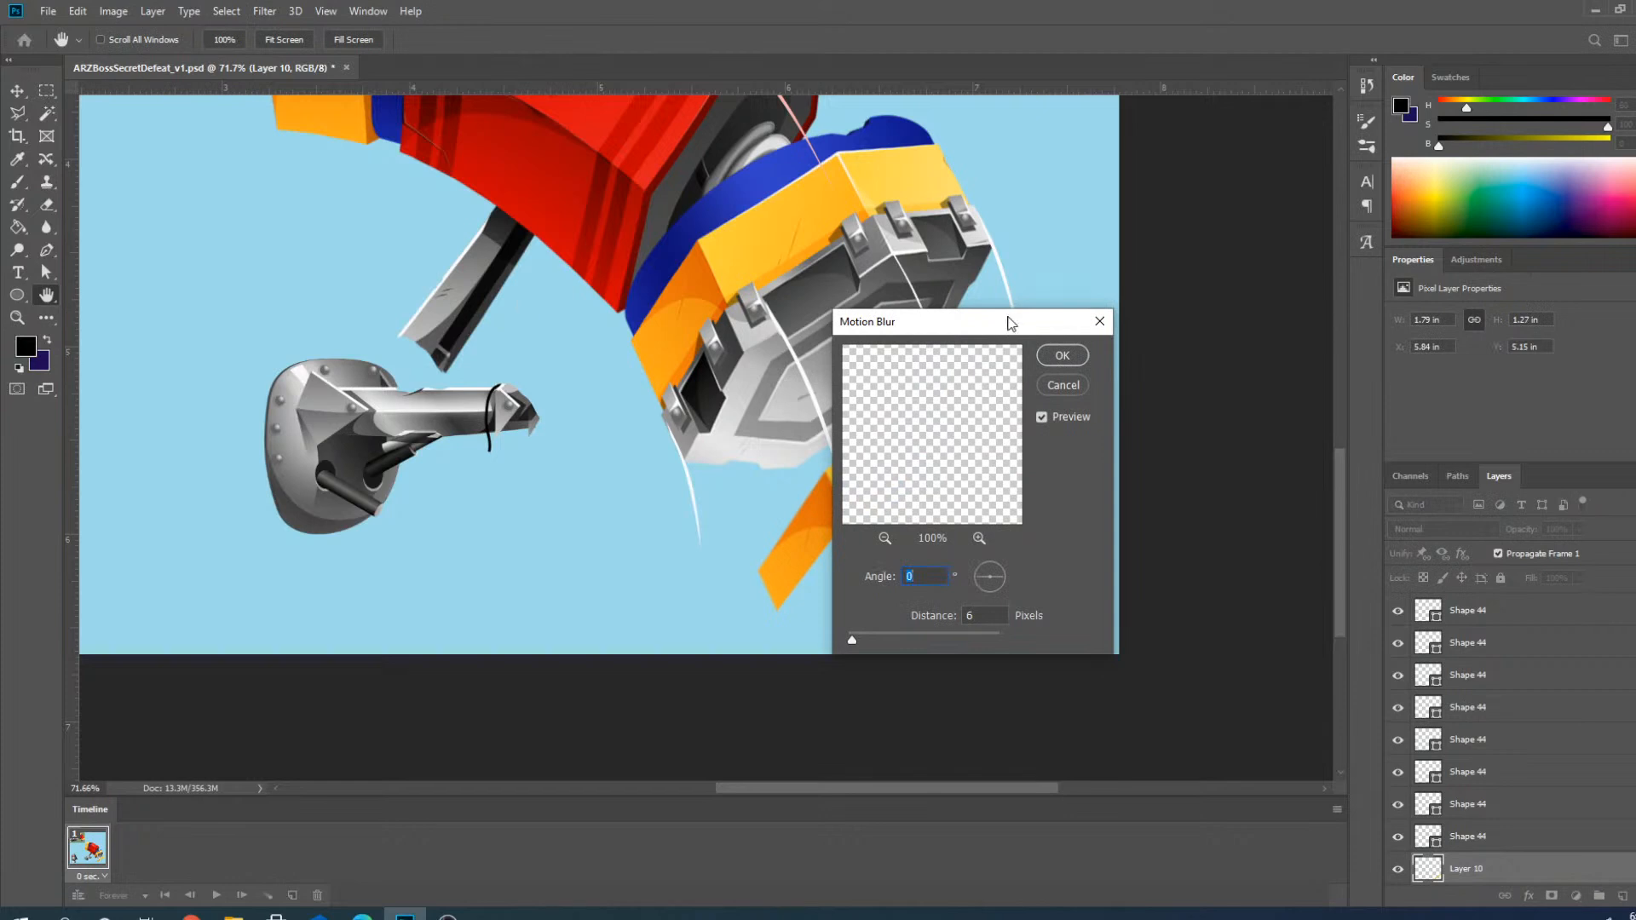
{"action": "left_click_drag", "start_coordinate": [1013, 330], "coordinate": [642, 285]}
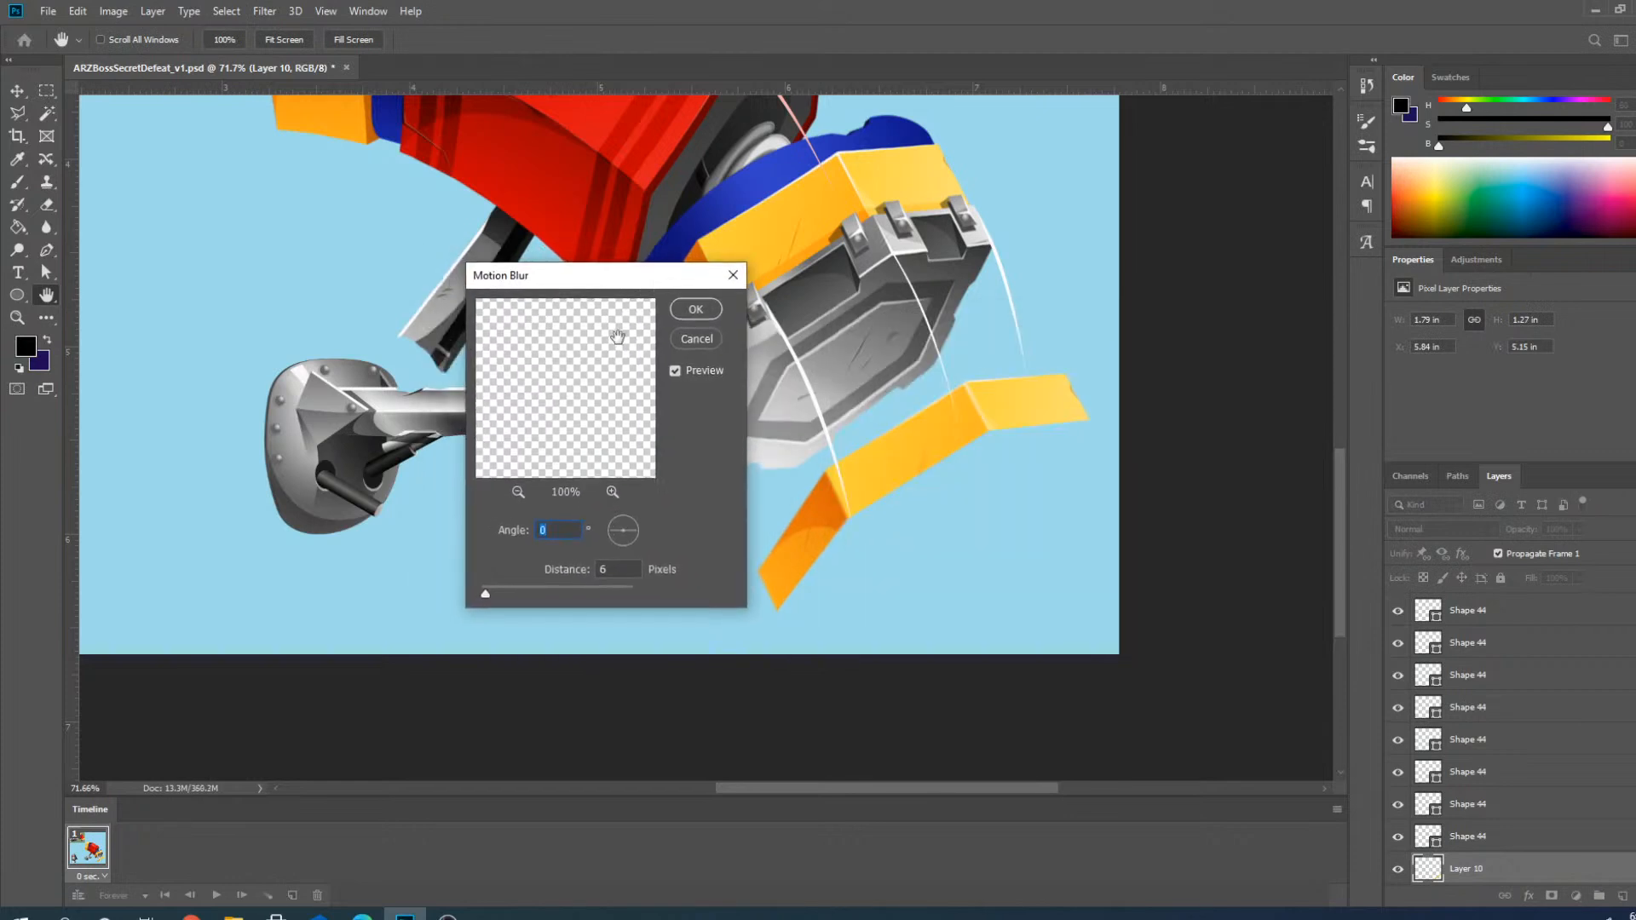
{"action": "left_click", "coordinate": [610, 515]}
{"action": "left_click_drag", "start_coordinate": [485, 594], "coordinate": [529, 595]}
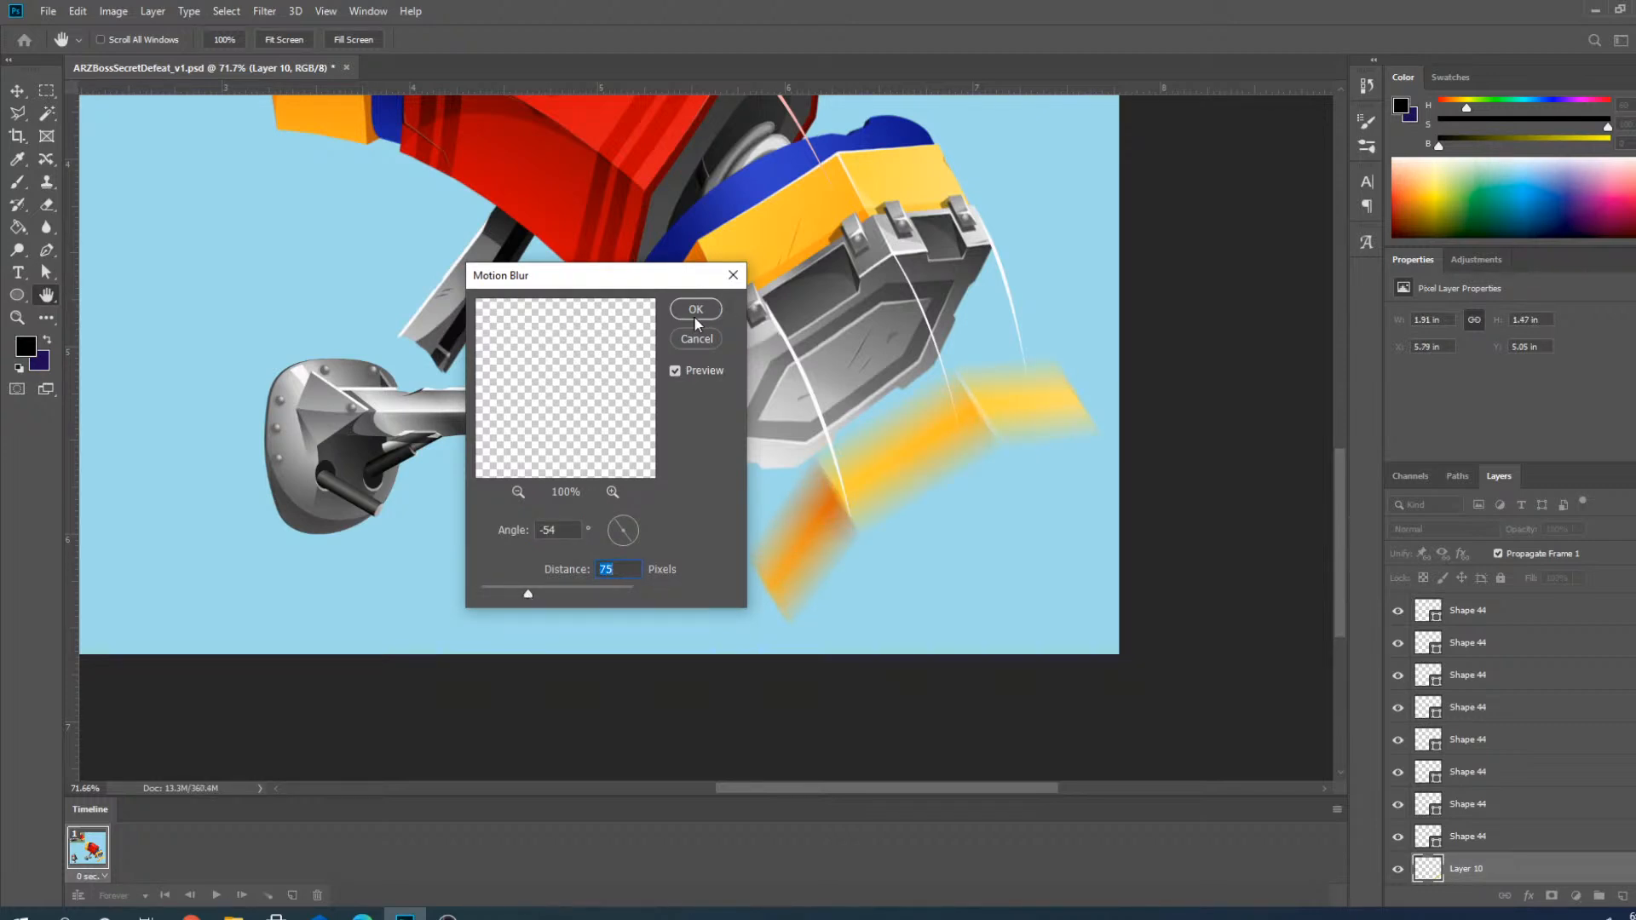
{"action": "left_click_drag", "start_coordinate": [617, 521], "coordinate": [617, 518]}
{"action": "left_click", "coordinate": [696, 308]}
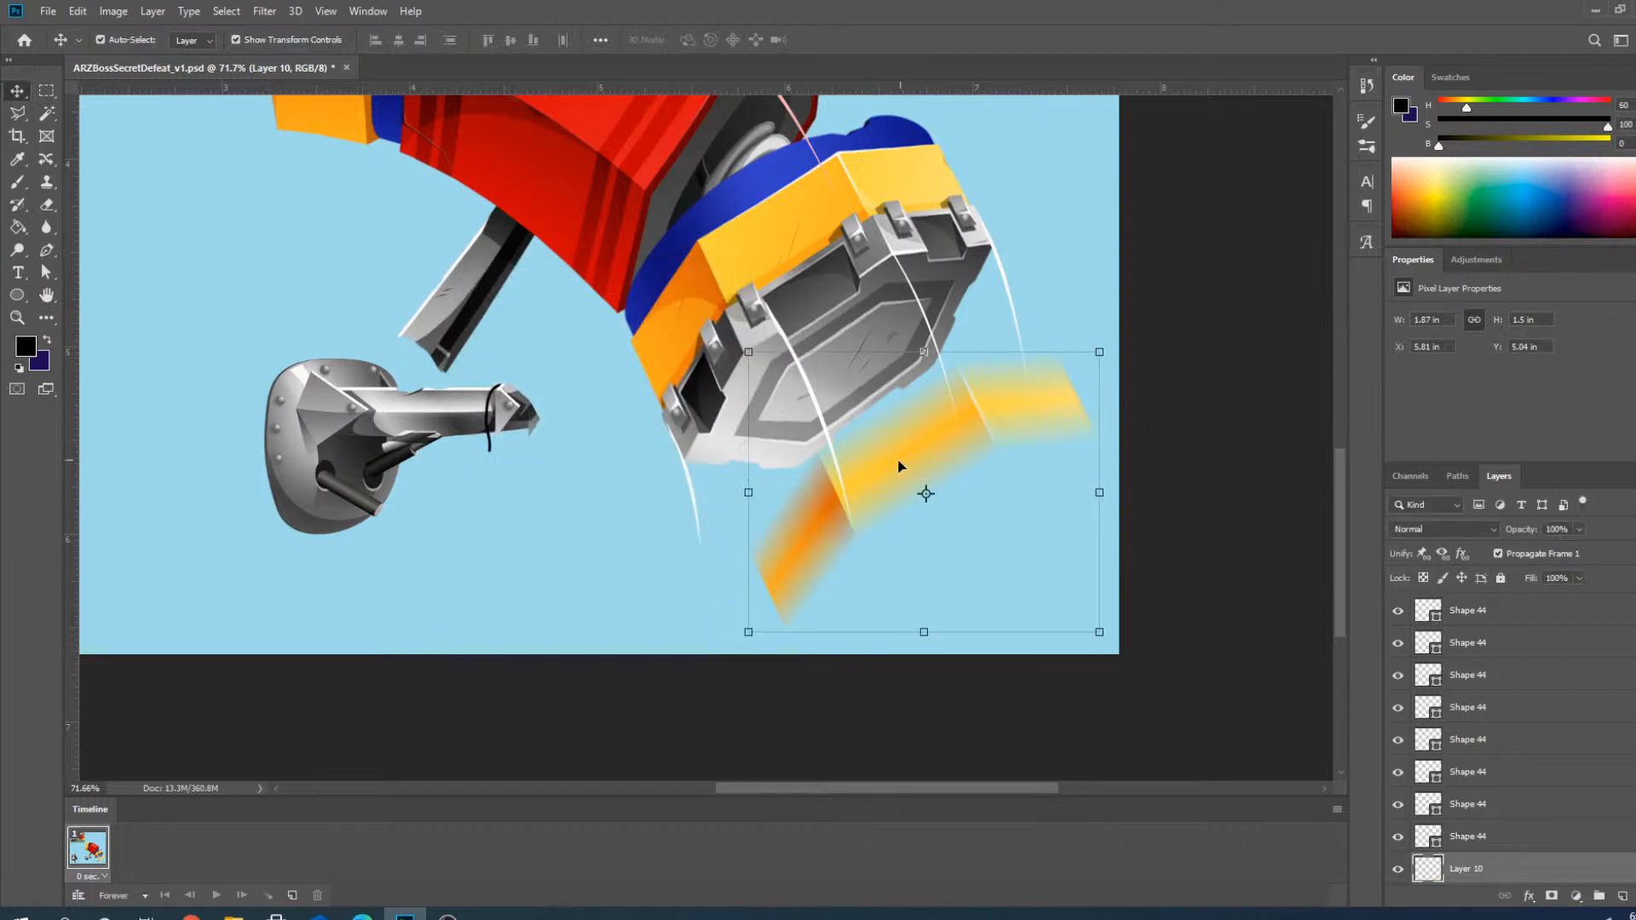
Move the blurred band copy up over the hammer's front yellow band, just behind the metal face.
{"action": "mouse_move", "coordinate": [923, 485]}
{"action": "left_mouse_down"}
{"action": "mouse_move", "coordinate": [812, 227]}
{"action": "mouse_move", "coordinate": [750, 228]}
{"action": "mouse_move", "coordinate": [761, 218]}
{"action": "left_mouse_up"}
{"action": "scroll", "coordinate": [782, 279], "scroll_direction": "up", "scroll_amount": 4}
{"action": "scroll", "coordinate": [810, 385], "scroll_direction": "up", "scroll_amount": 3}
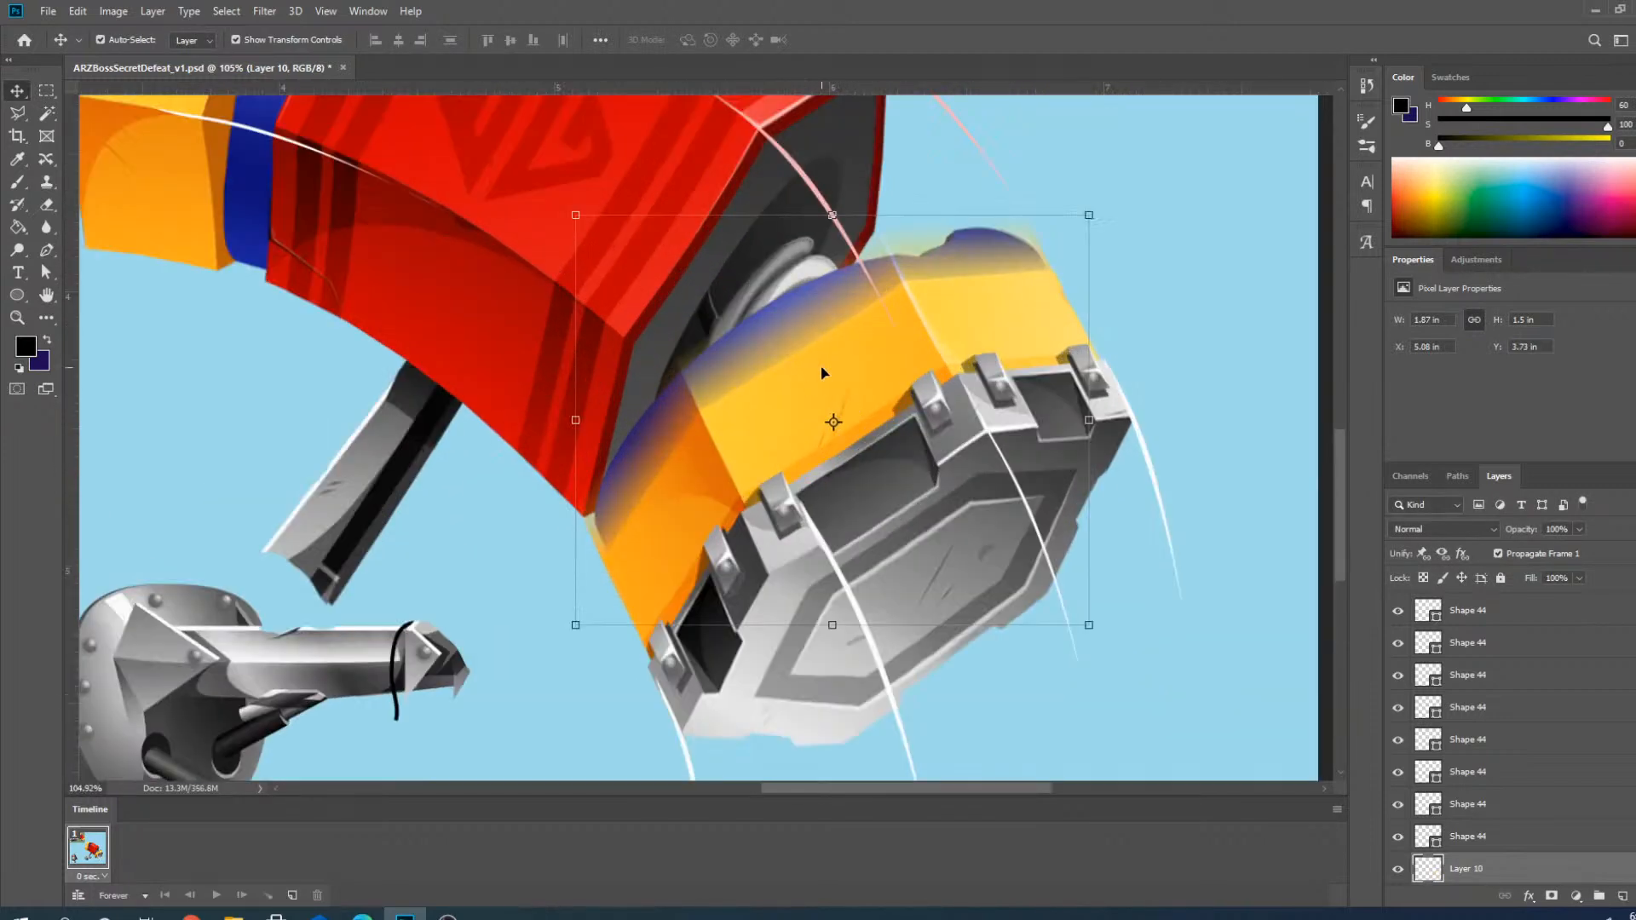
{"action": "scroll", "coordinate": [791, 436], "scroll_direction": "down", "scroll_amount": 4}
{"action": "scroll", "coordinate": [808, 380], "scroll_direction": "up", "scroll_amount": 2}
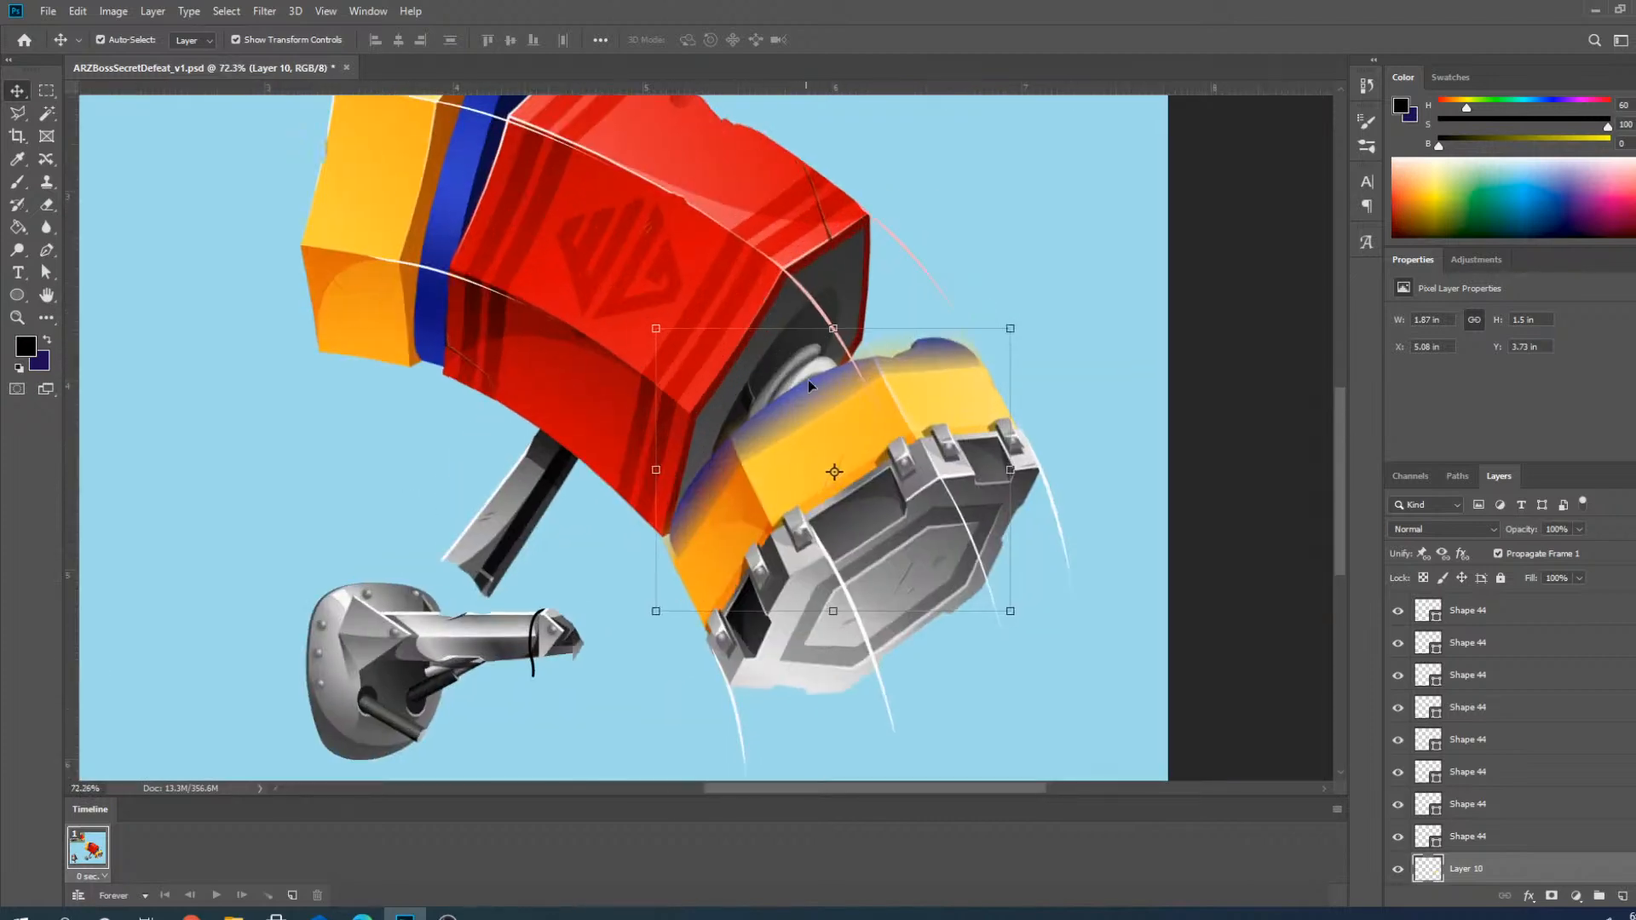
{"action": "scroll", "coordinate": [859, 546], "scroll_direction": "down", "scroll_amount": 1}
{"action": "scroll", "coordinate": [913, 646], "scroll_direction": "up", "scroll_amount": 2}
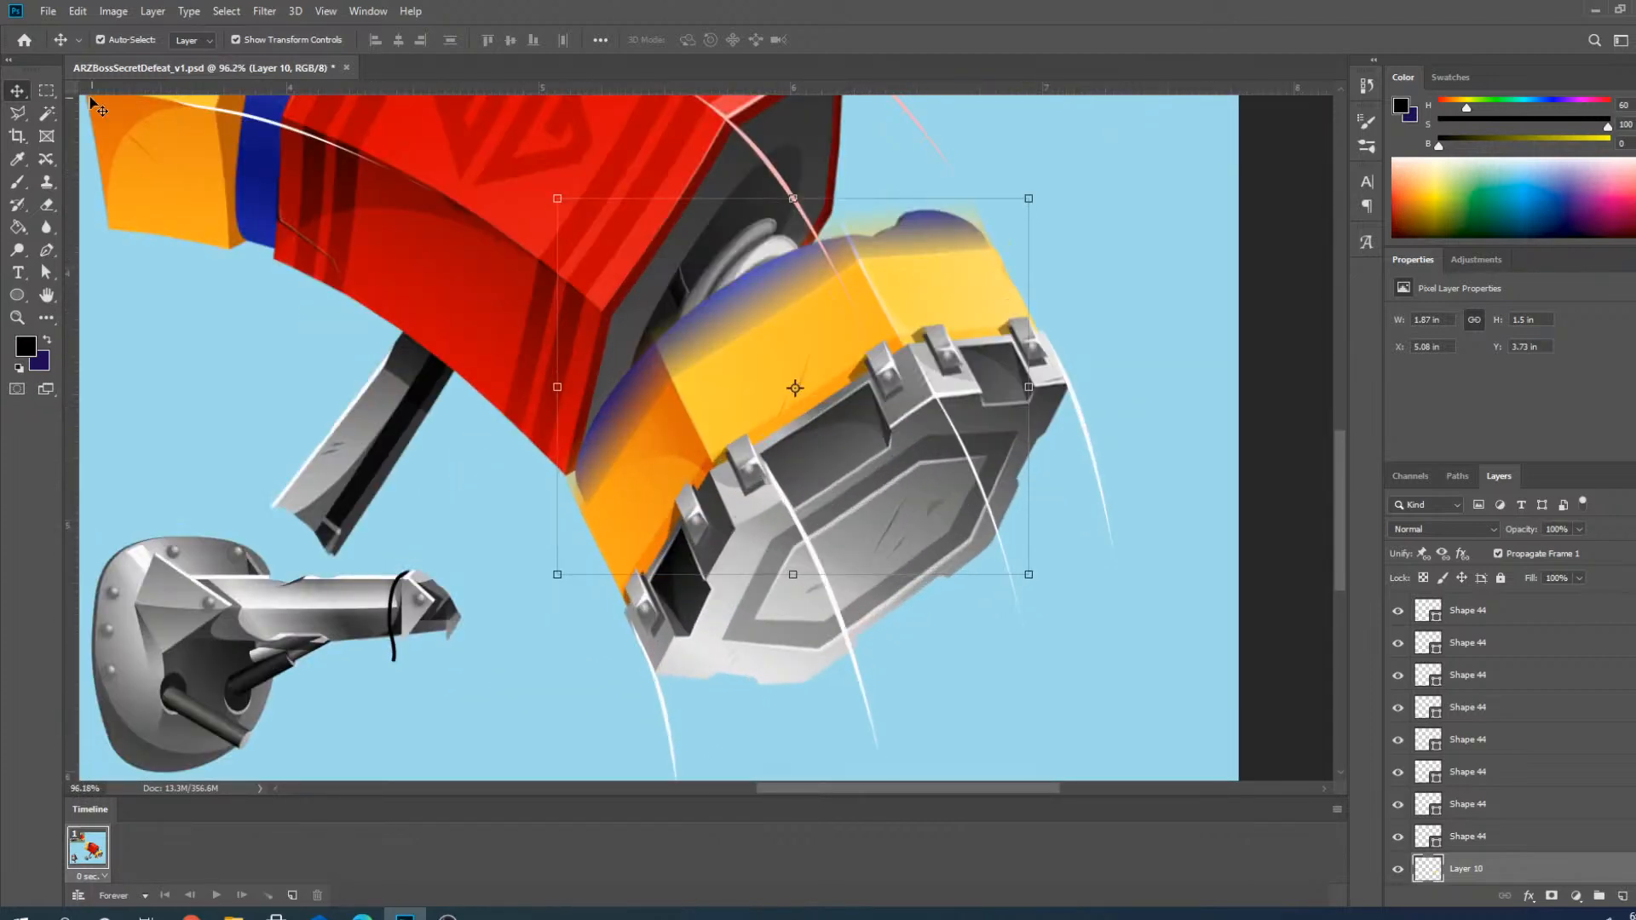
Outline the hammer's metal face with the Polygonal Lasso, following its edge along the yellow band and looping loosely around the rest.
{"action": "right_click", "coordinate": [13, 126]}
{"action": "left_click", "coordinate": [77, 129]}
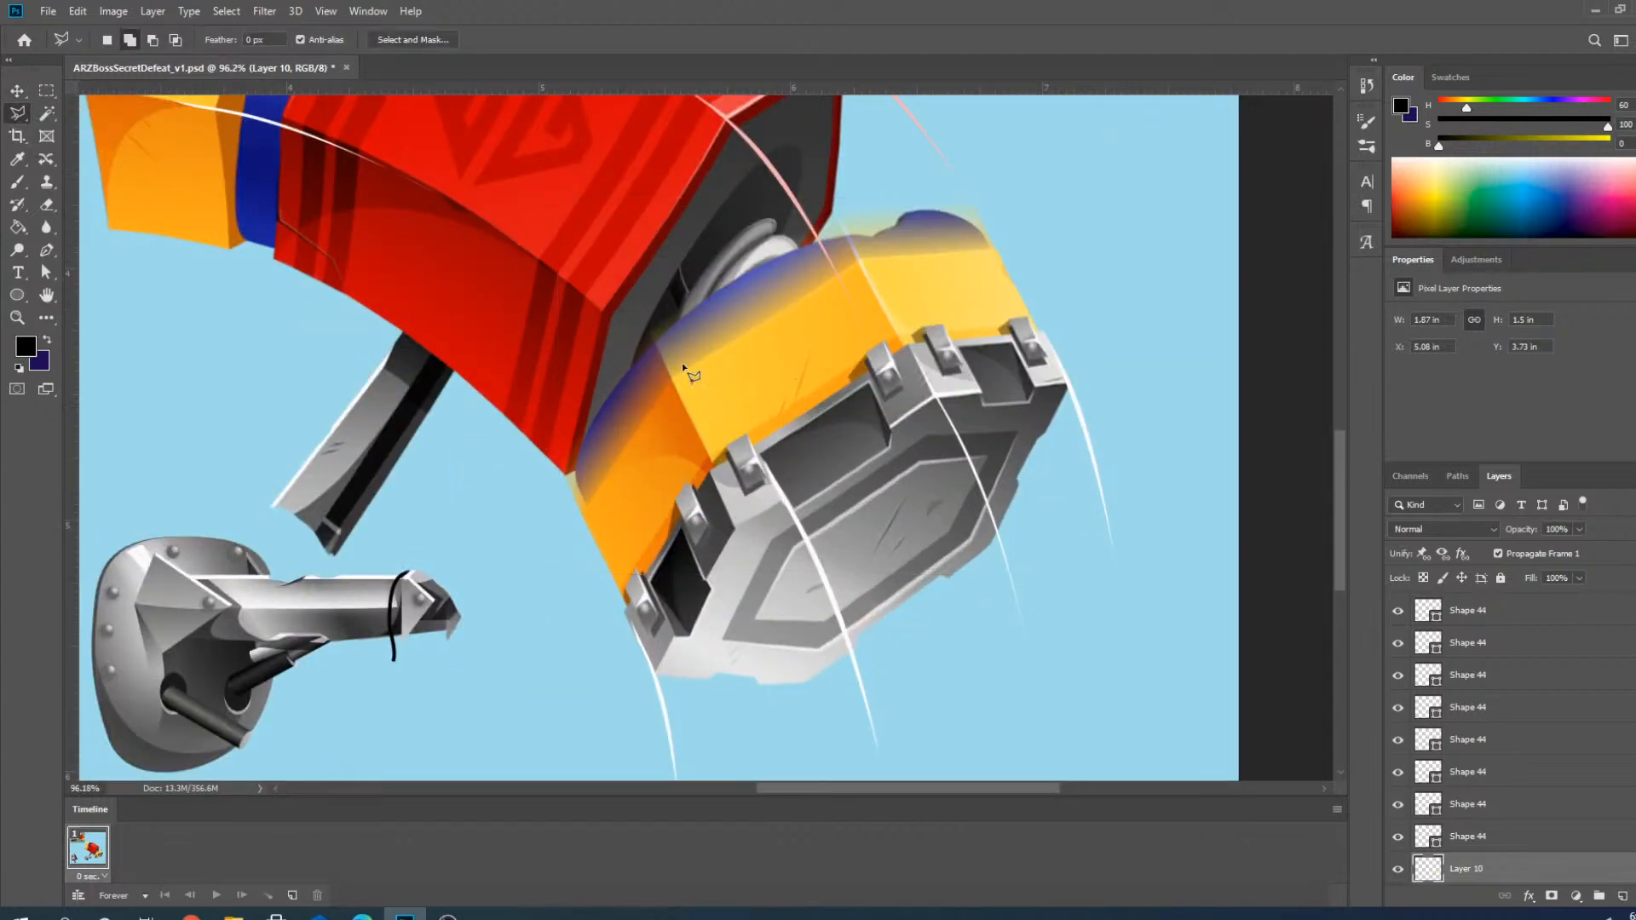
{"action": "scroll", "coordinate": [682, 361], "scroll_direction": "down", "scroll_amount": 2}
{"action": "scroll", "coordinate": [1048, 529], "scroll_direction": "up", "scroll_amount": 3}
{"action": "scroll", "coordinate": [997, 221], "scroll_direction": "down", "scroll_amount": 2}
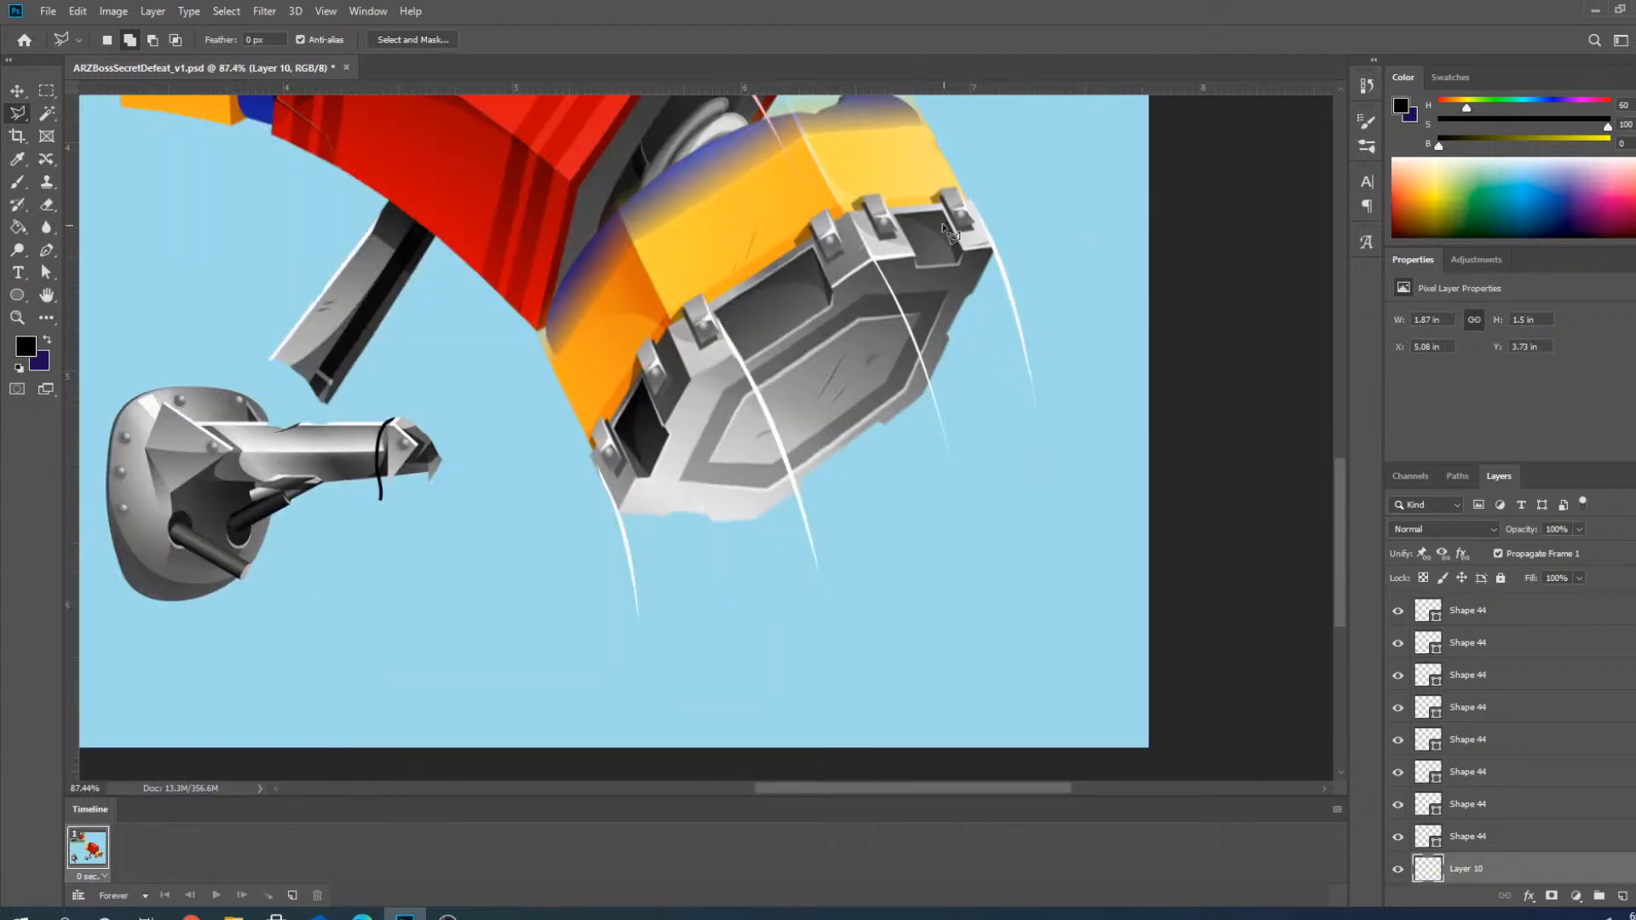
{"action": "scroll", "coordinate": [997, 209], "scroll_direction": "up", "scroll_amount": 2}
{"action": "left_click", "coordinate": [998, 192]}
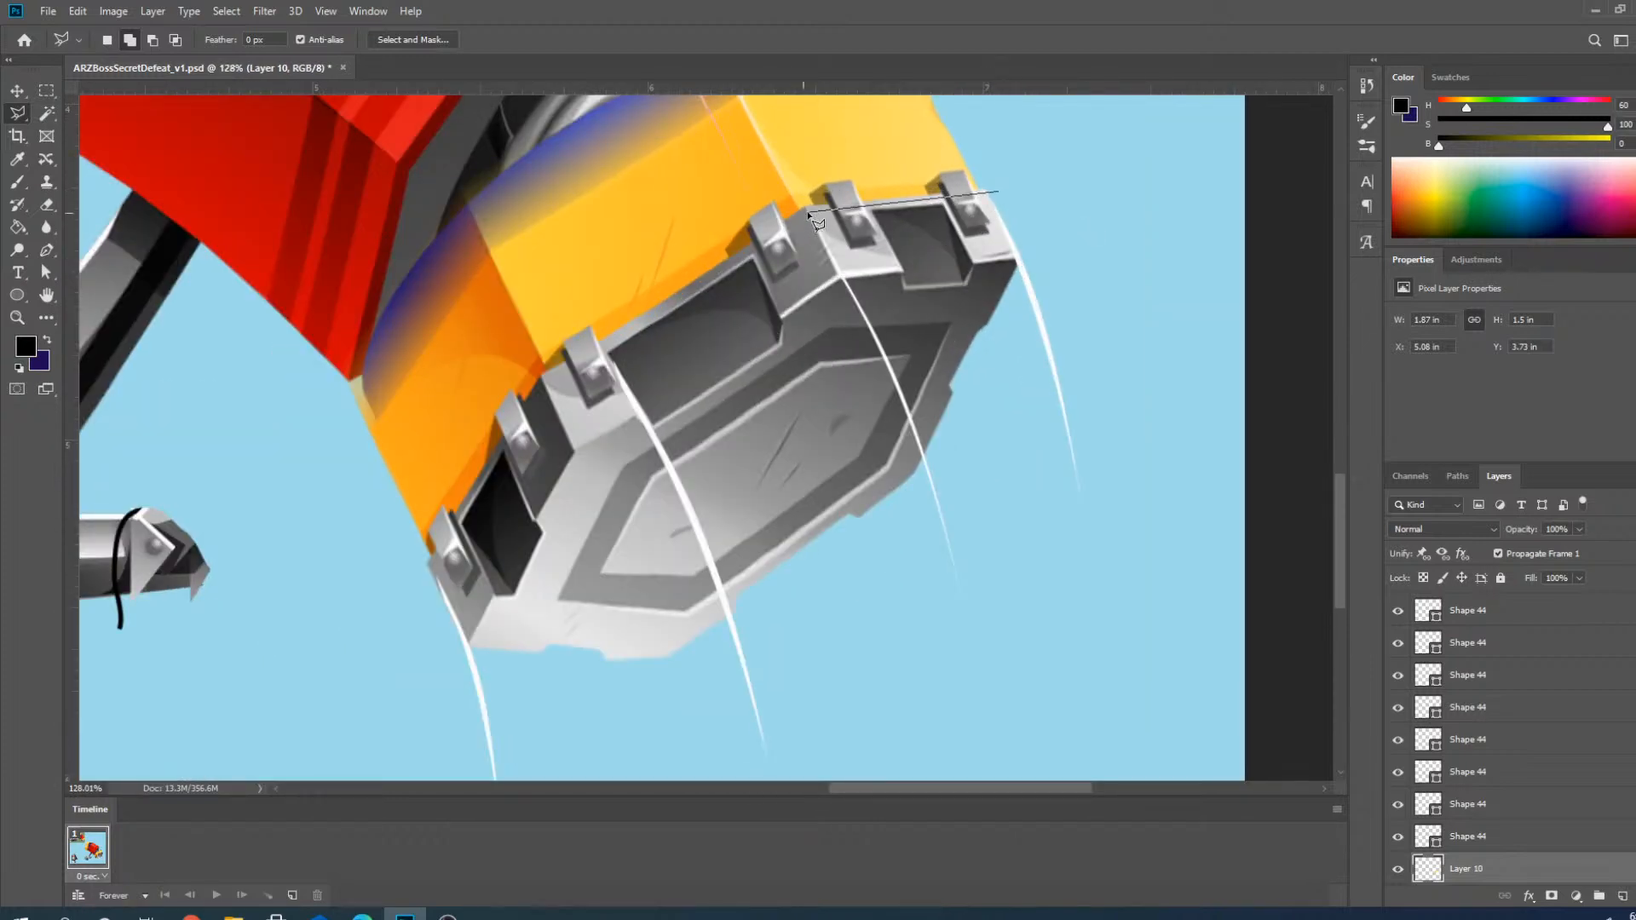
{"action": "left_click", "coordinate": [809, 213]}
{"action": "left_click", "coordinate": [546, 379]}
{"action": "left_click", "coordinate": [422, 594]}
{"action": "left_click", "coordinate": [486, 733]}
{"action": "left_click", "coordinate": [714, 717]}
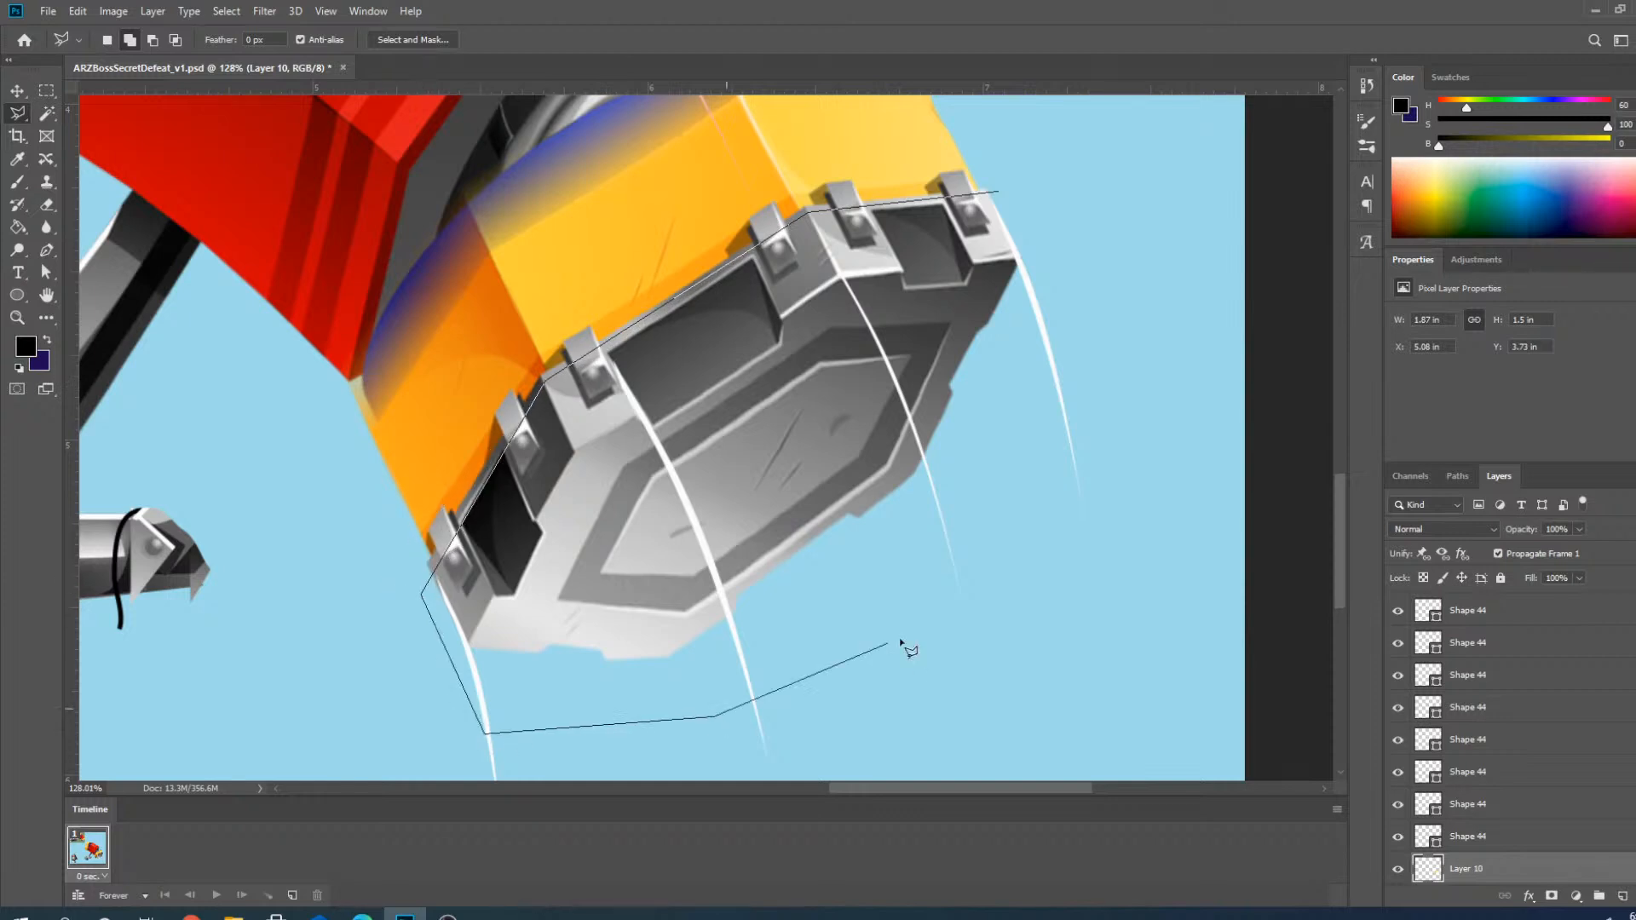
{"action": "left_click", "coordinate": [925, 628]}
{"action": "left_click", "coordinate": [1040, 537]}
{"action": "left_click", "coordinate": [1084, 312]}
{"action": "left_click", "coordinate": [1048, 227]}
{"action": "left_click", "coordinate": [997, 193]}
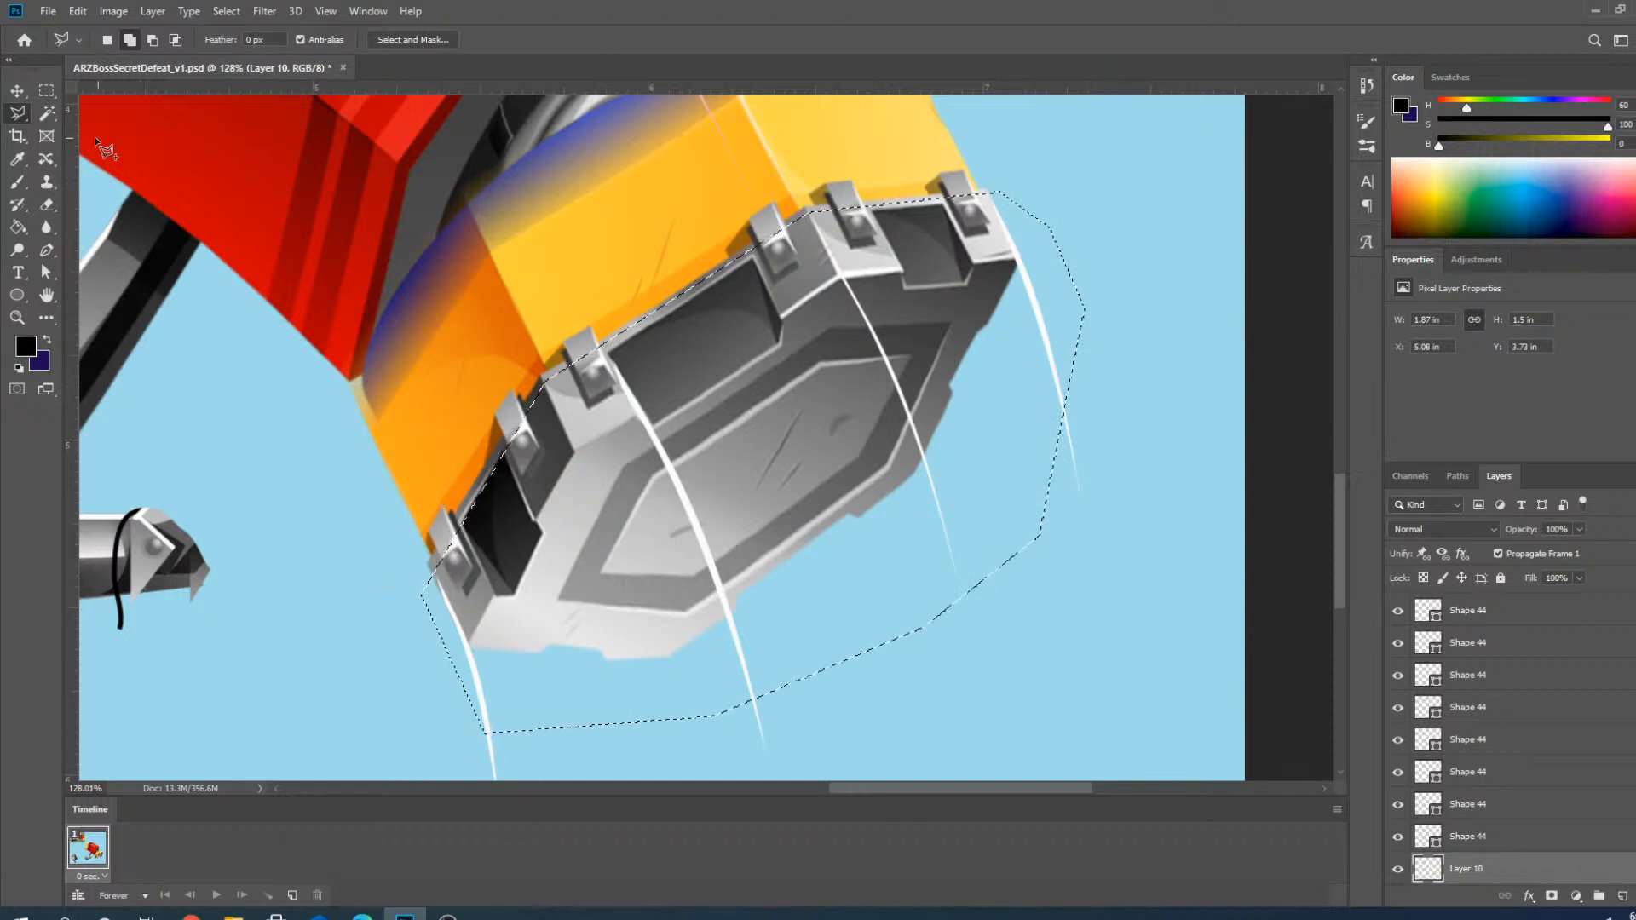
Try to copy the selected metal face area from Layer 10.
{"action": "left_click", "coordinate": [25, 94]}
{"action": "scroll", "coordinate": [851, 469], "scroll_direction": "down", "scroll_amount": 3}
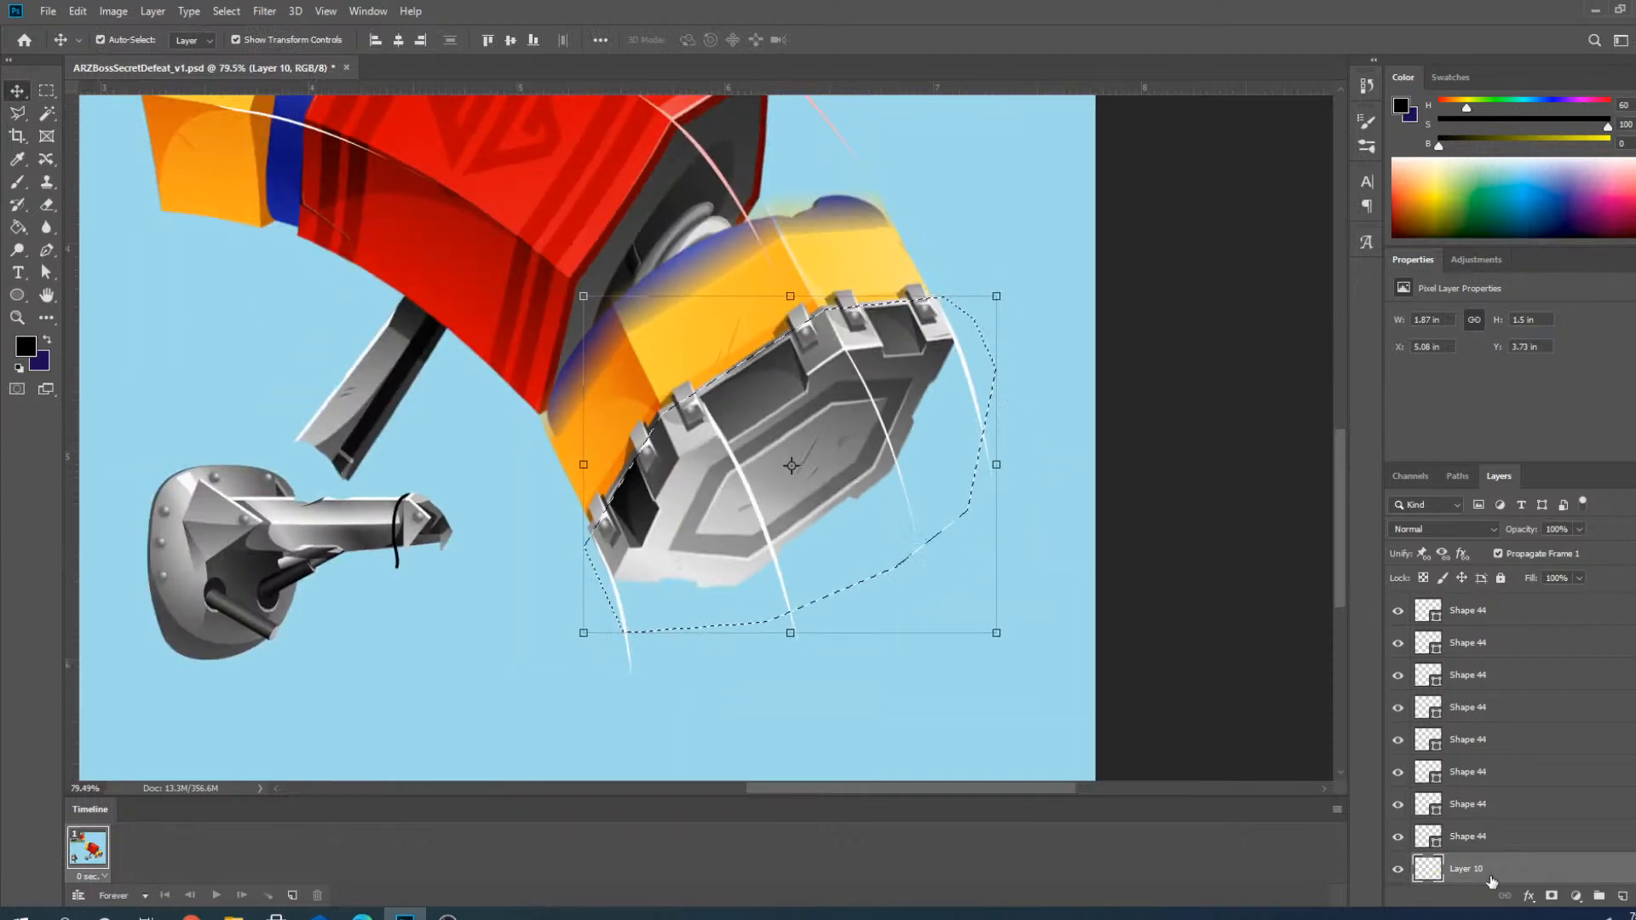
{"action": "key", "text": "ctrl+c"}
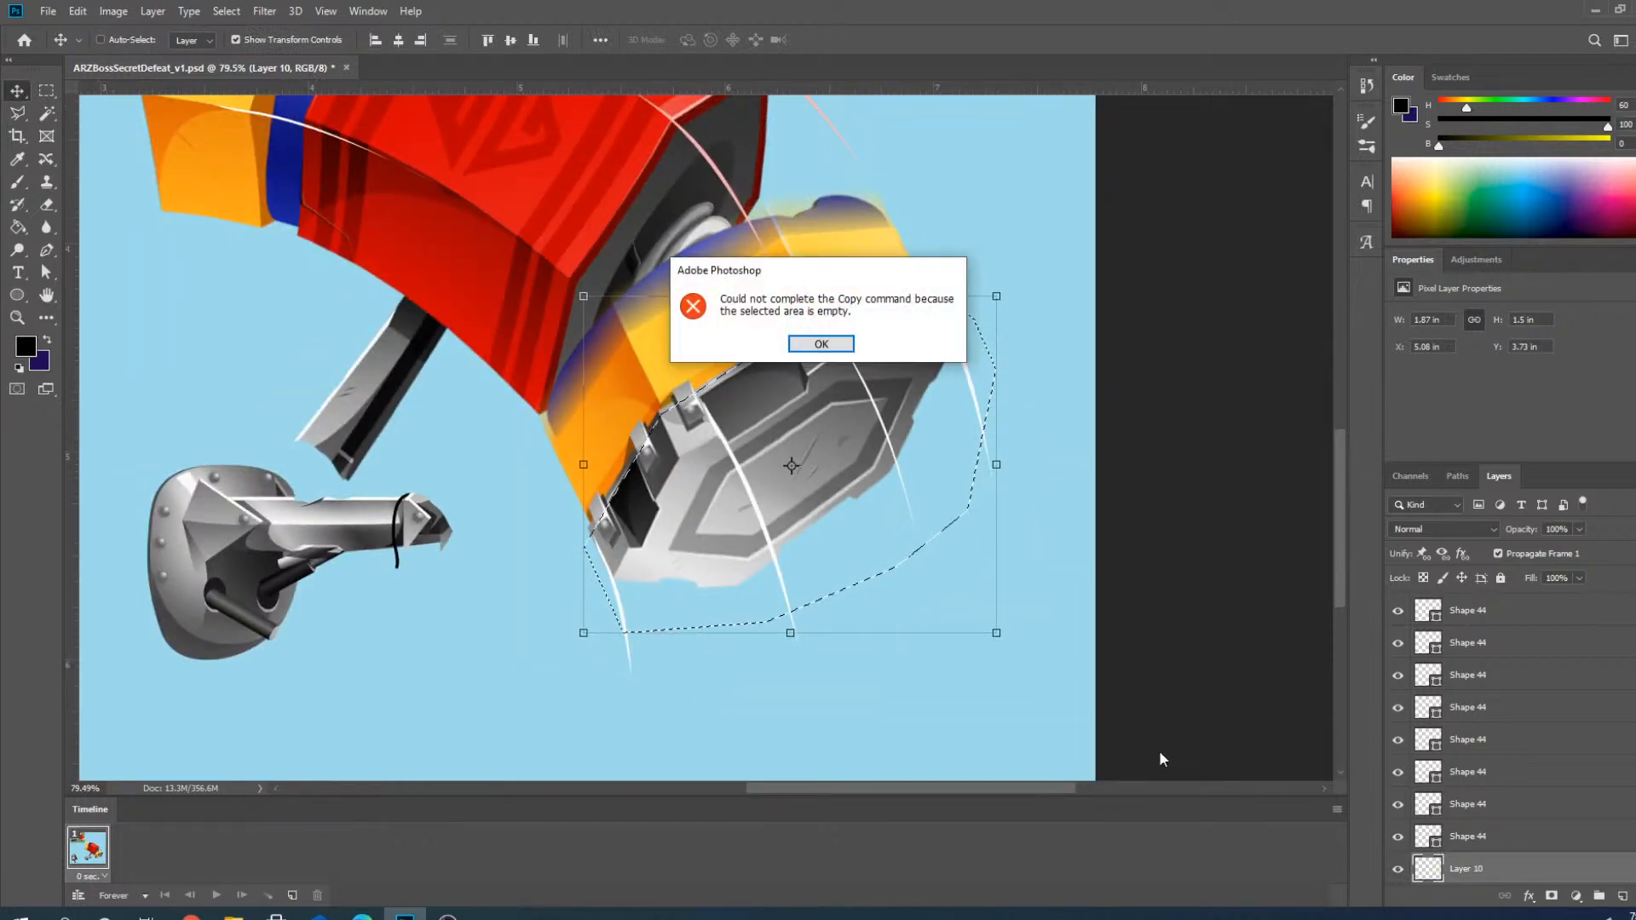
{"action": "left_click", "coordinate": [833, 346]}
Copy the selected metal face from Layer 9 to a new layer and offset the copy slightly down and to the right.
{"action": "scroll", "coordinate": [1538, 840], "scroll_direction": "down", "scroll_amount": 5}
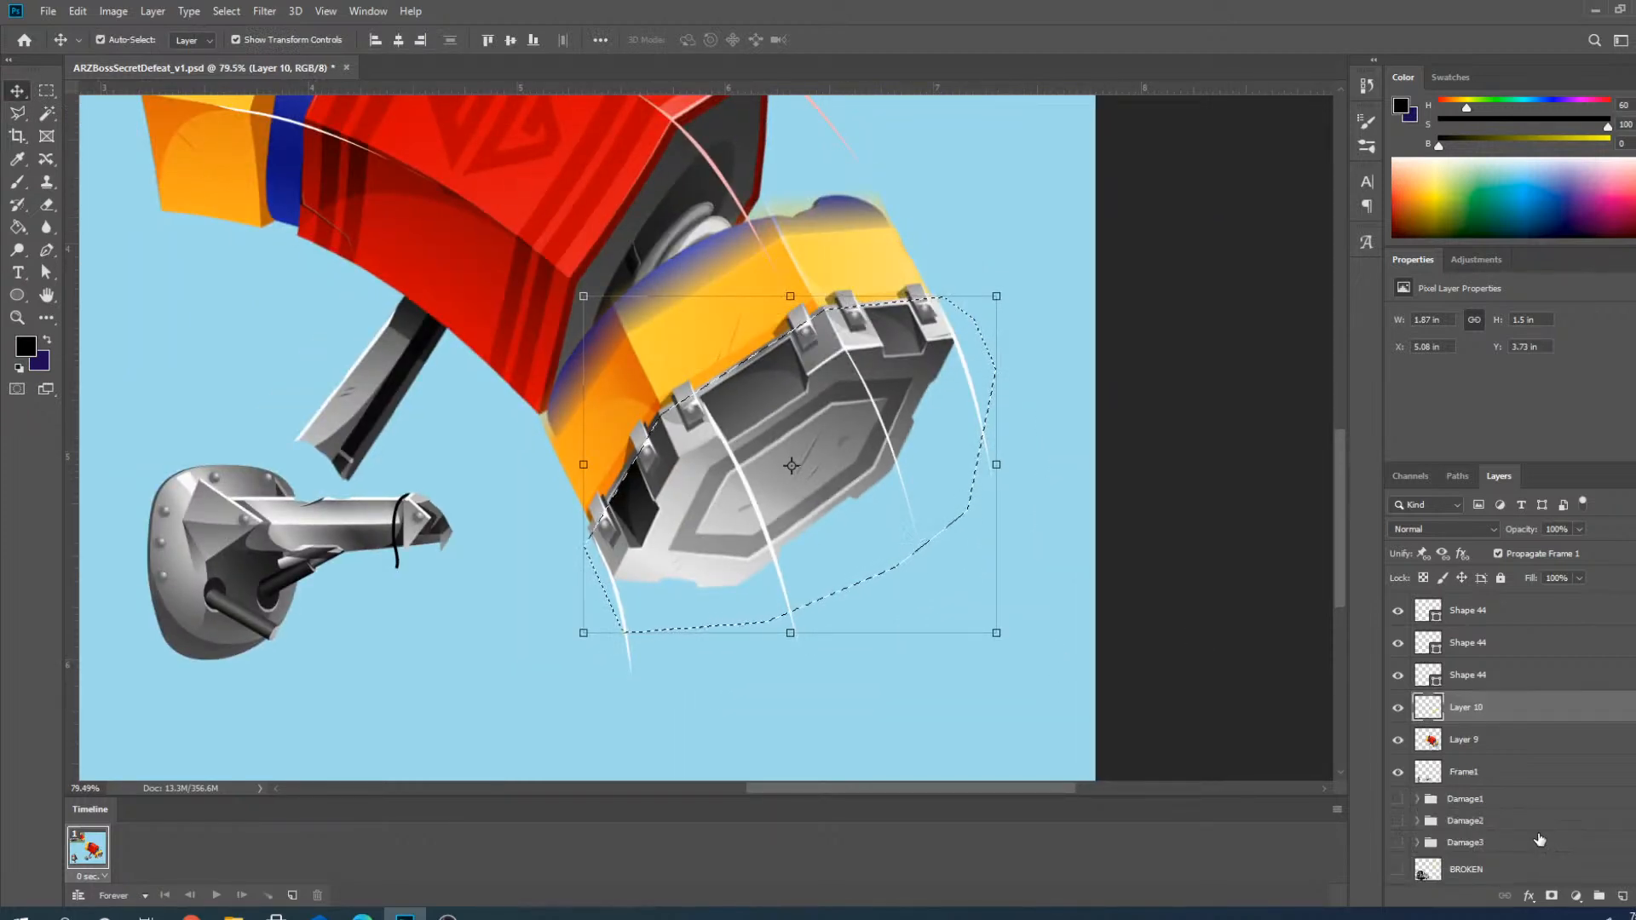
{"action": "left_click", "coordinate": [1477, 739]}
{"action": "key", "text": "ctrl+j"}
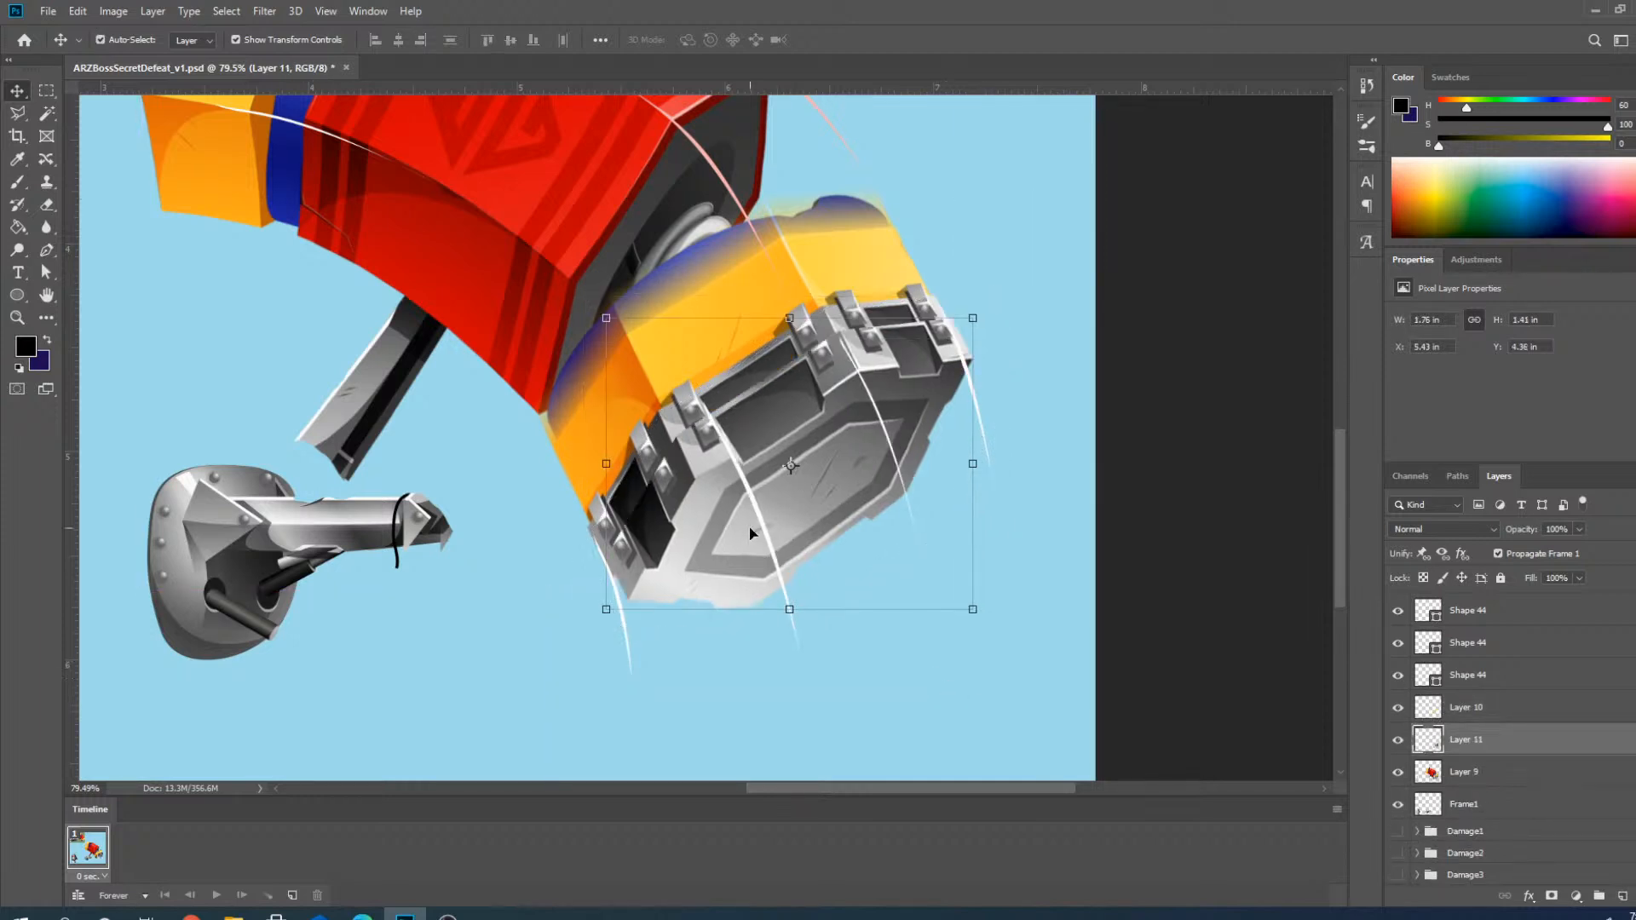
{"action": "scroll", "coordinate": [754, 521], "scroll_direction": "up", "scroll_amount": 2}
{"action": "scroll", "coordinate": [692, 483], "scroll_direction": "down", "scroll_amount": 2}
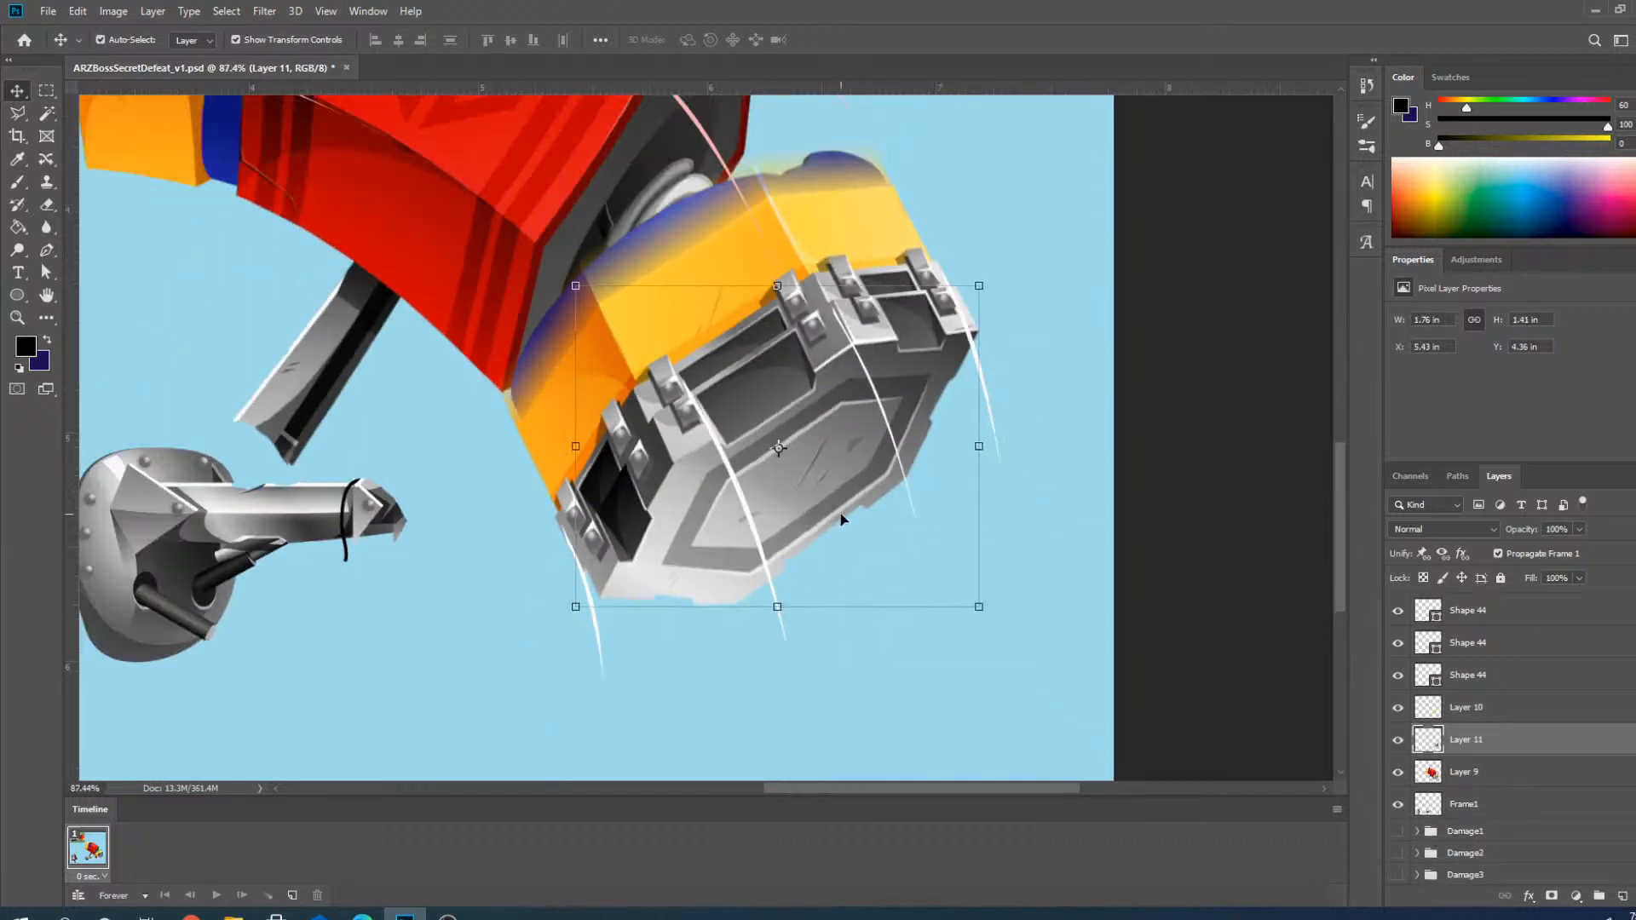
Show the Refs sketch group and fit the metal face copy to it, rotated about 4.45° and scaled to 97.57%.
{"action": "scroll", "coordinate": [1441, 746], "scroll_direction": "up", "scroll_amount": 3}
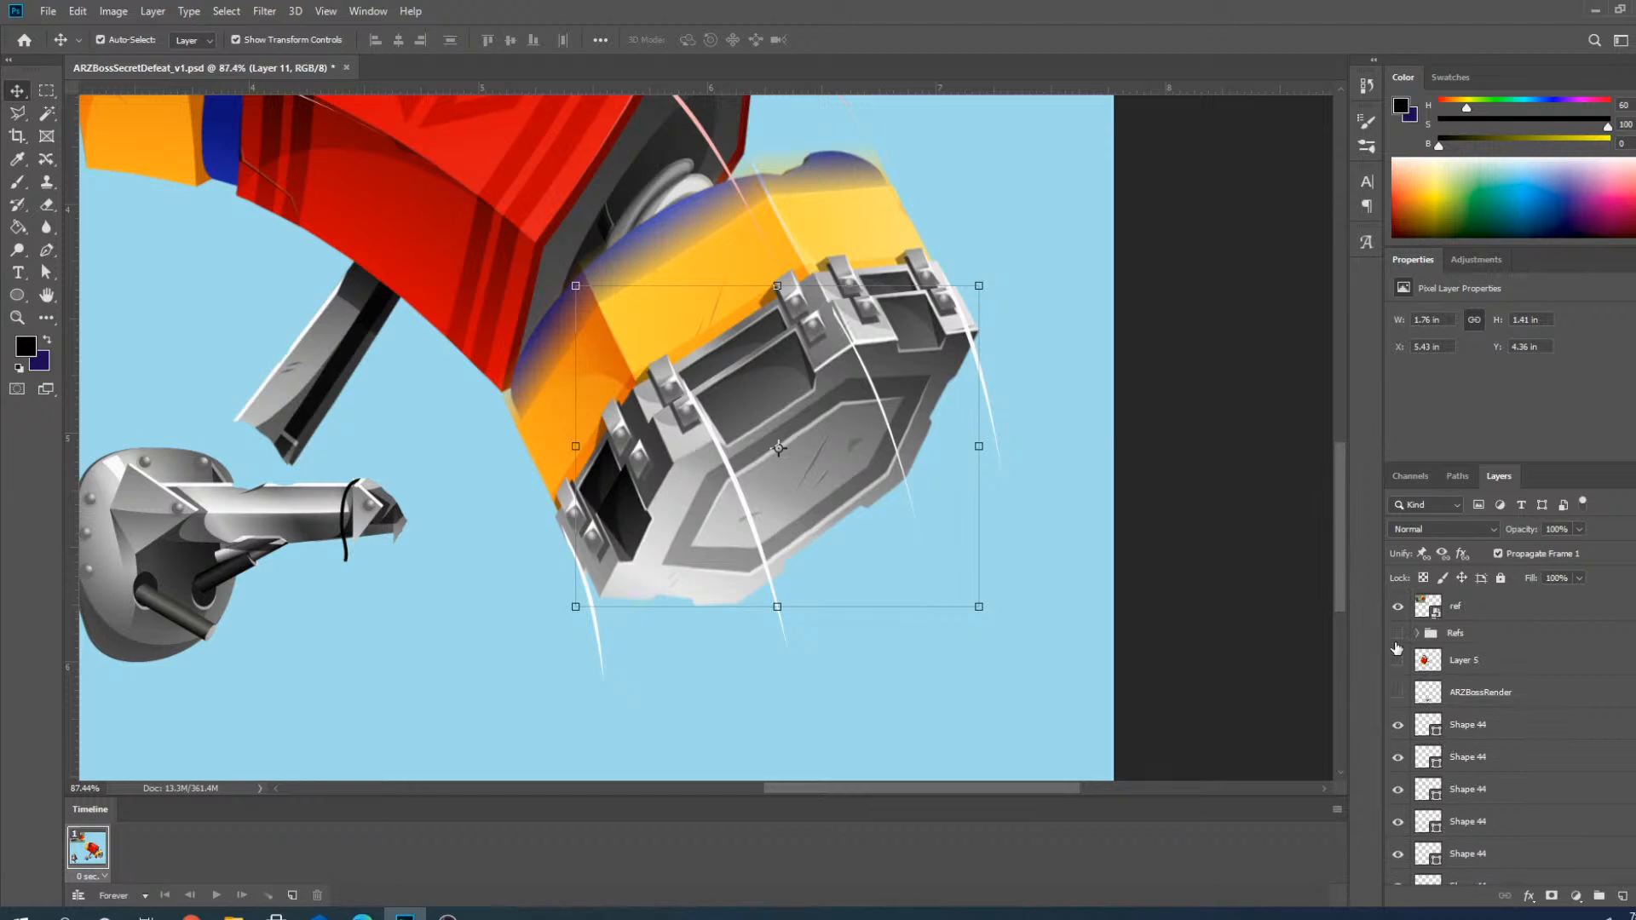
{"action": "left_click", "coordinate": [1398, 635]}
{"action": "left_click_drag", "start_coordinate": [989, 278], "coordinate": [1004, 290]}
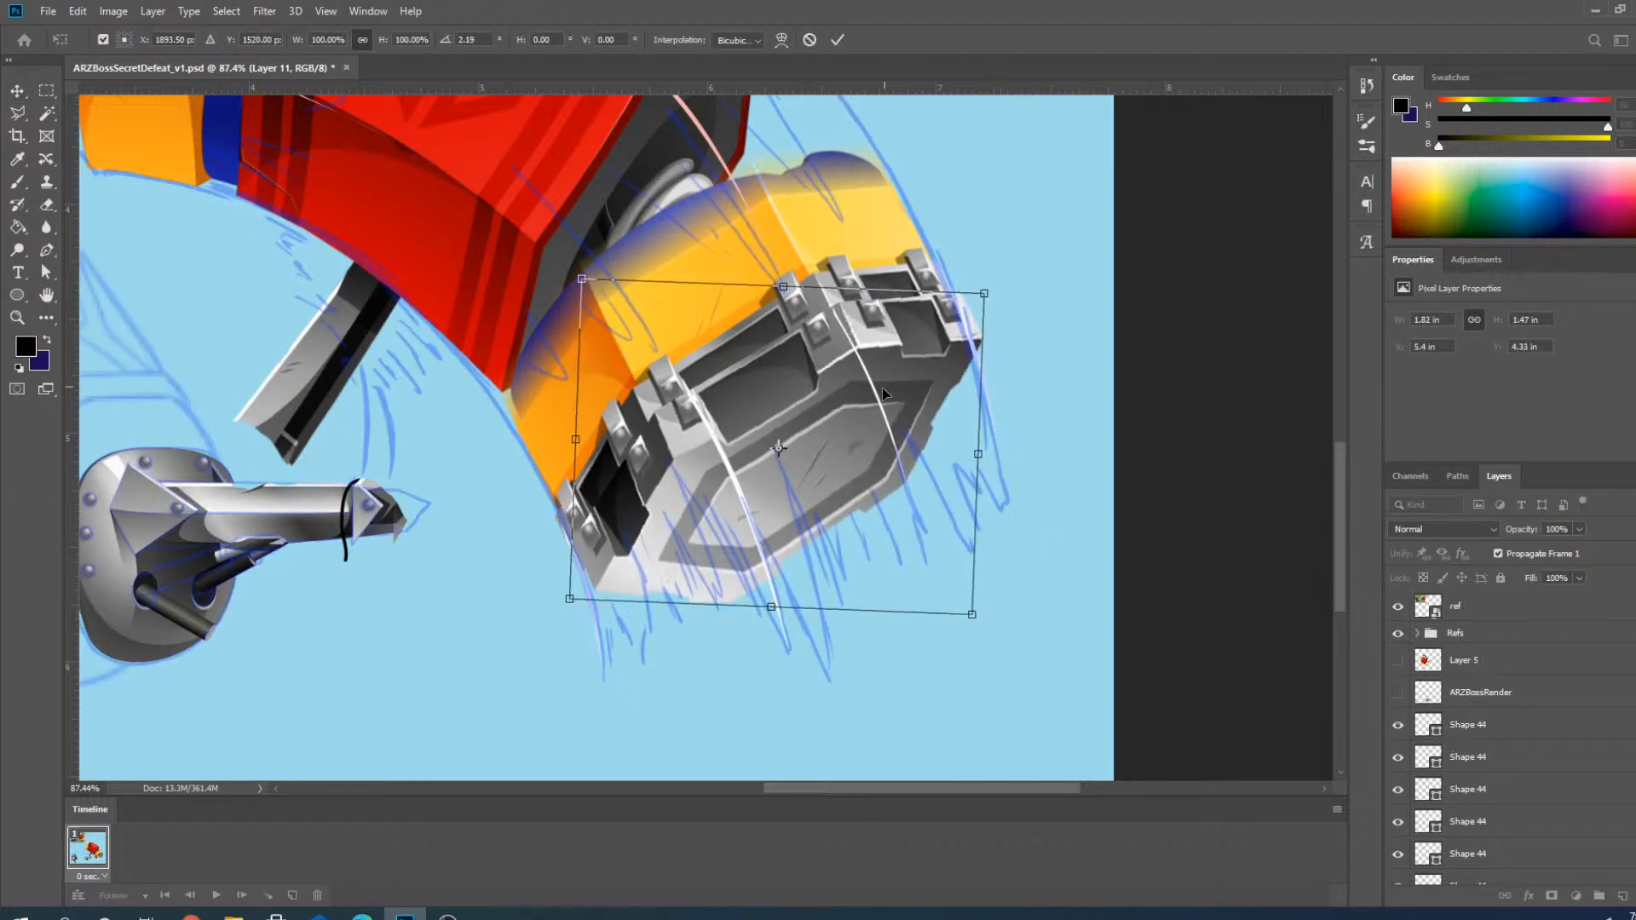
{"action": "left_click_drag", "start_coordinate": [856, 415], "coordinate": [853, 419]}
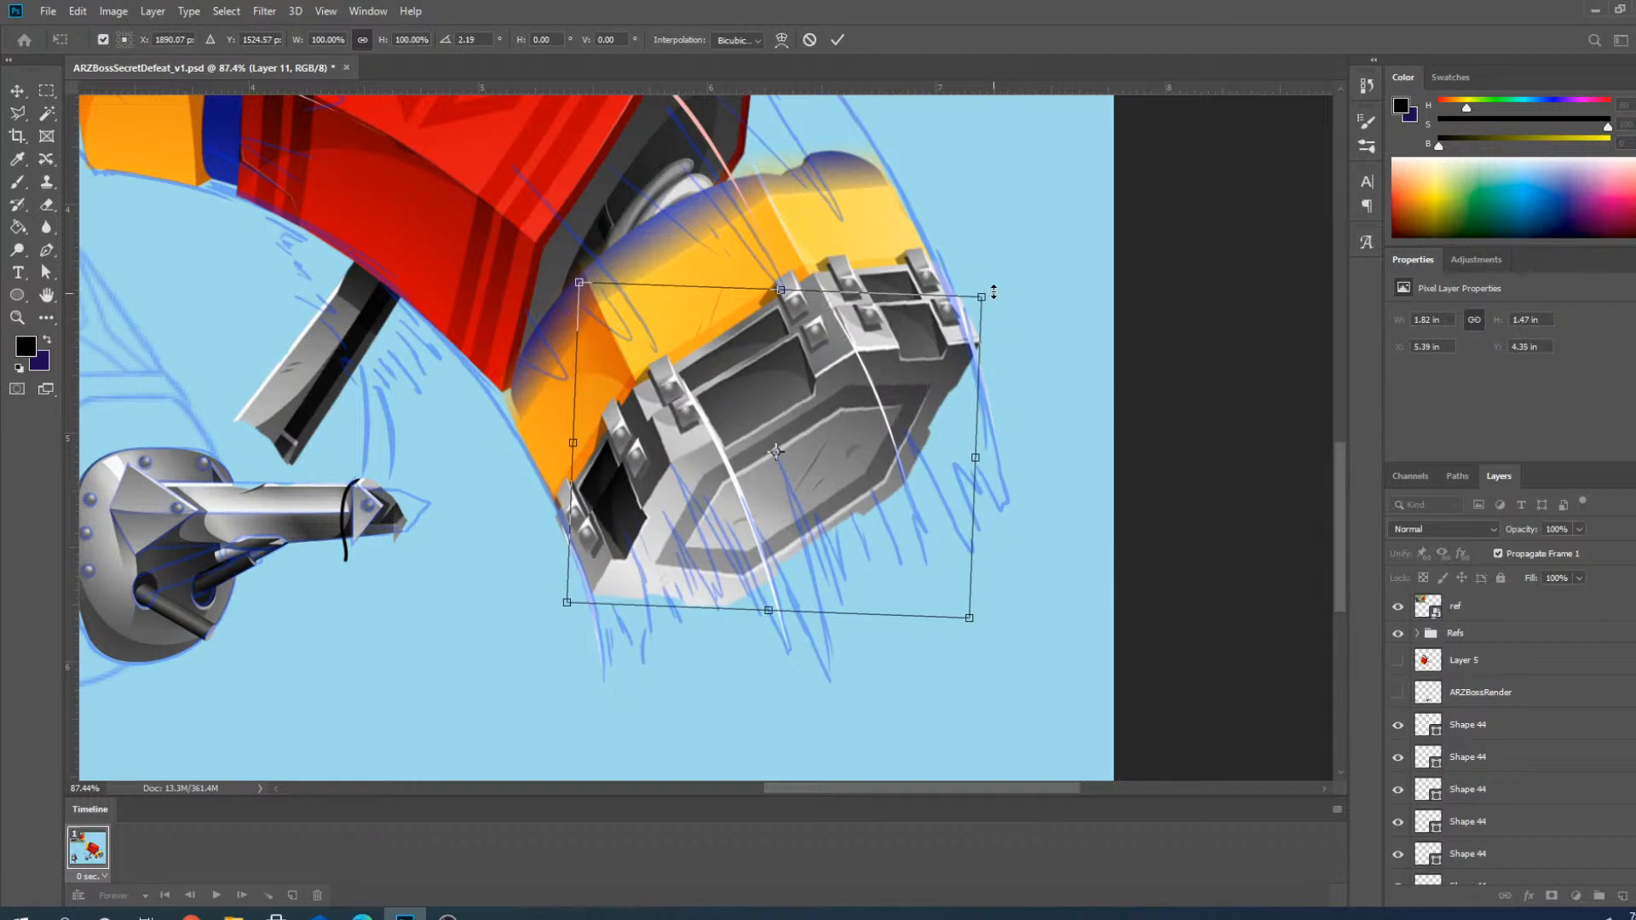
{"action": "left_click_drag", "start_coordinate": [989, 292], "coordinate": [1002, 311]}
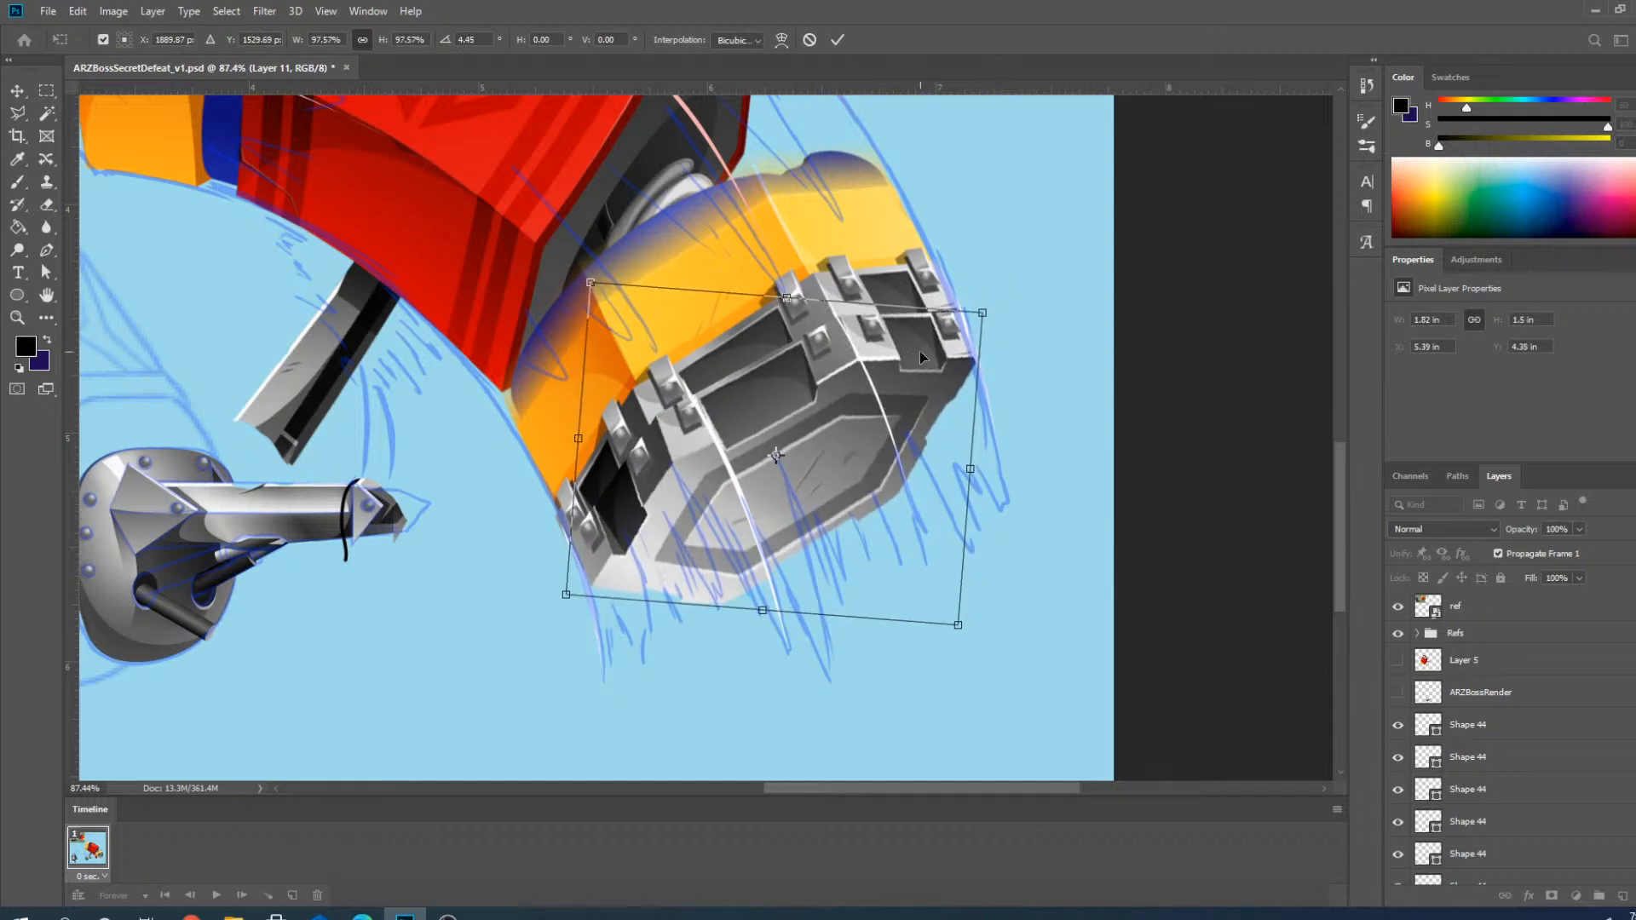
{"action": "left_click", "coordinate": [834, 38]}
Apply a Motion Blur to the metal face copy with an angle of -66° and a distance of 35 pixels.
{"action": "left_click", "coordinate": [264, 11]}
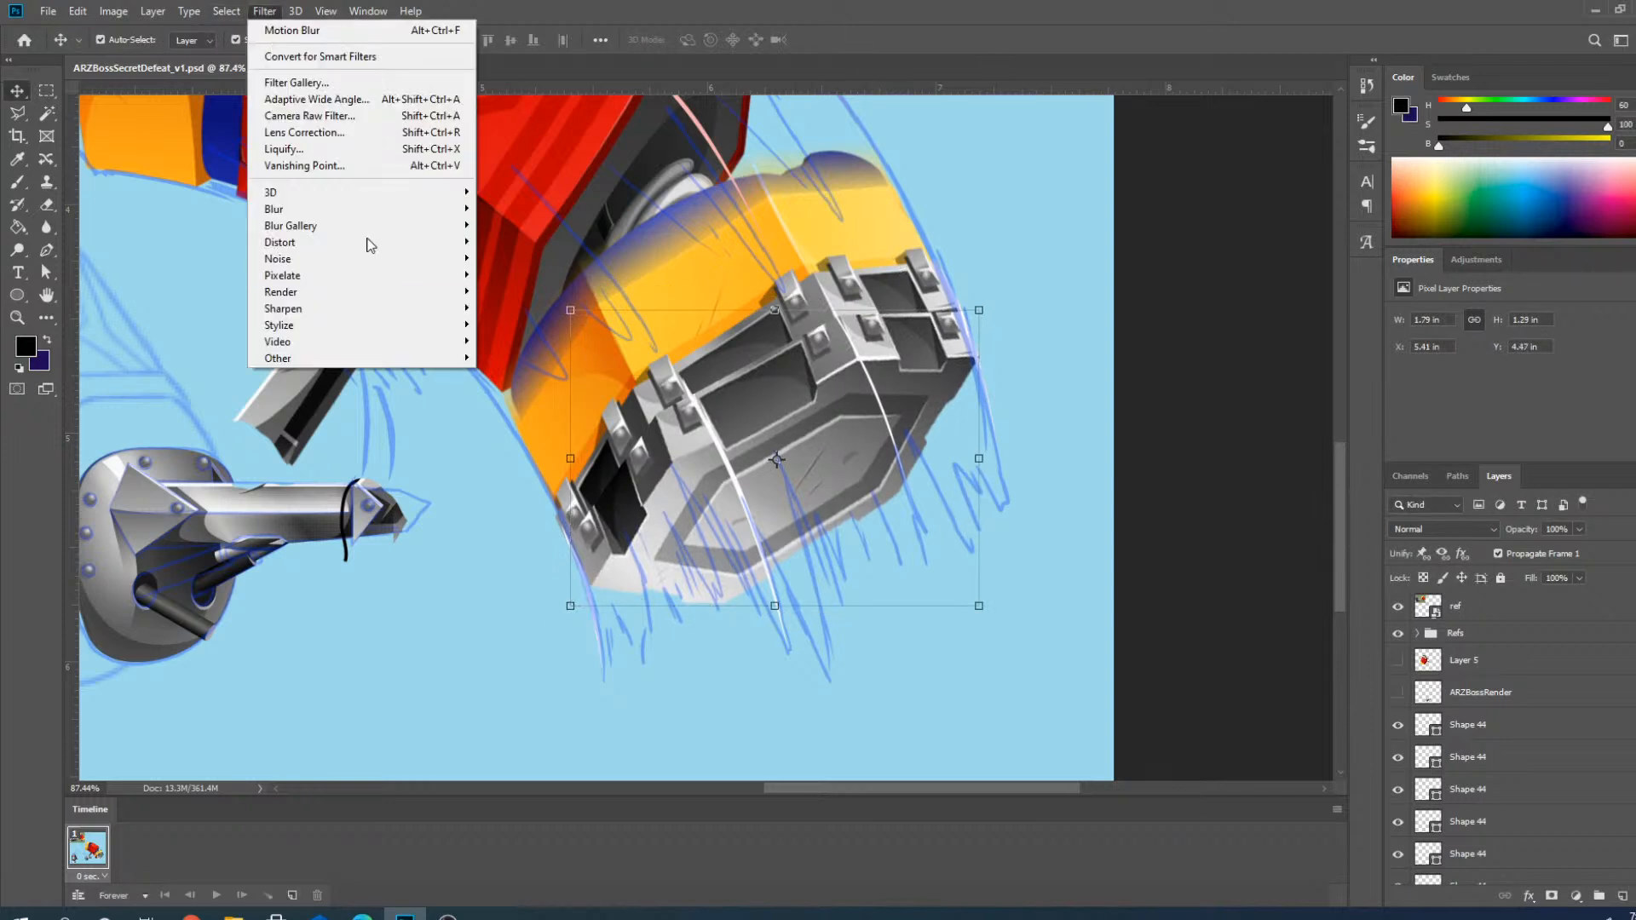
{"action": "mouse_move", "coordinate": [353, 211]}
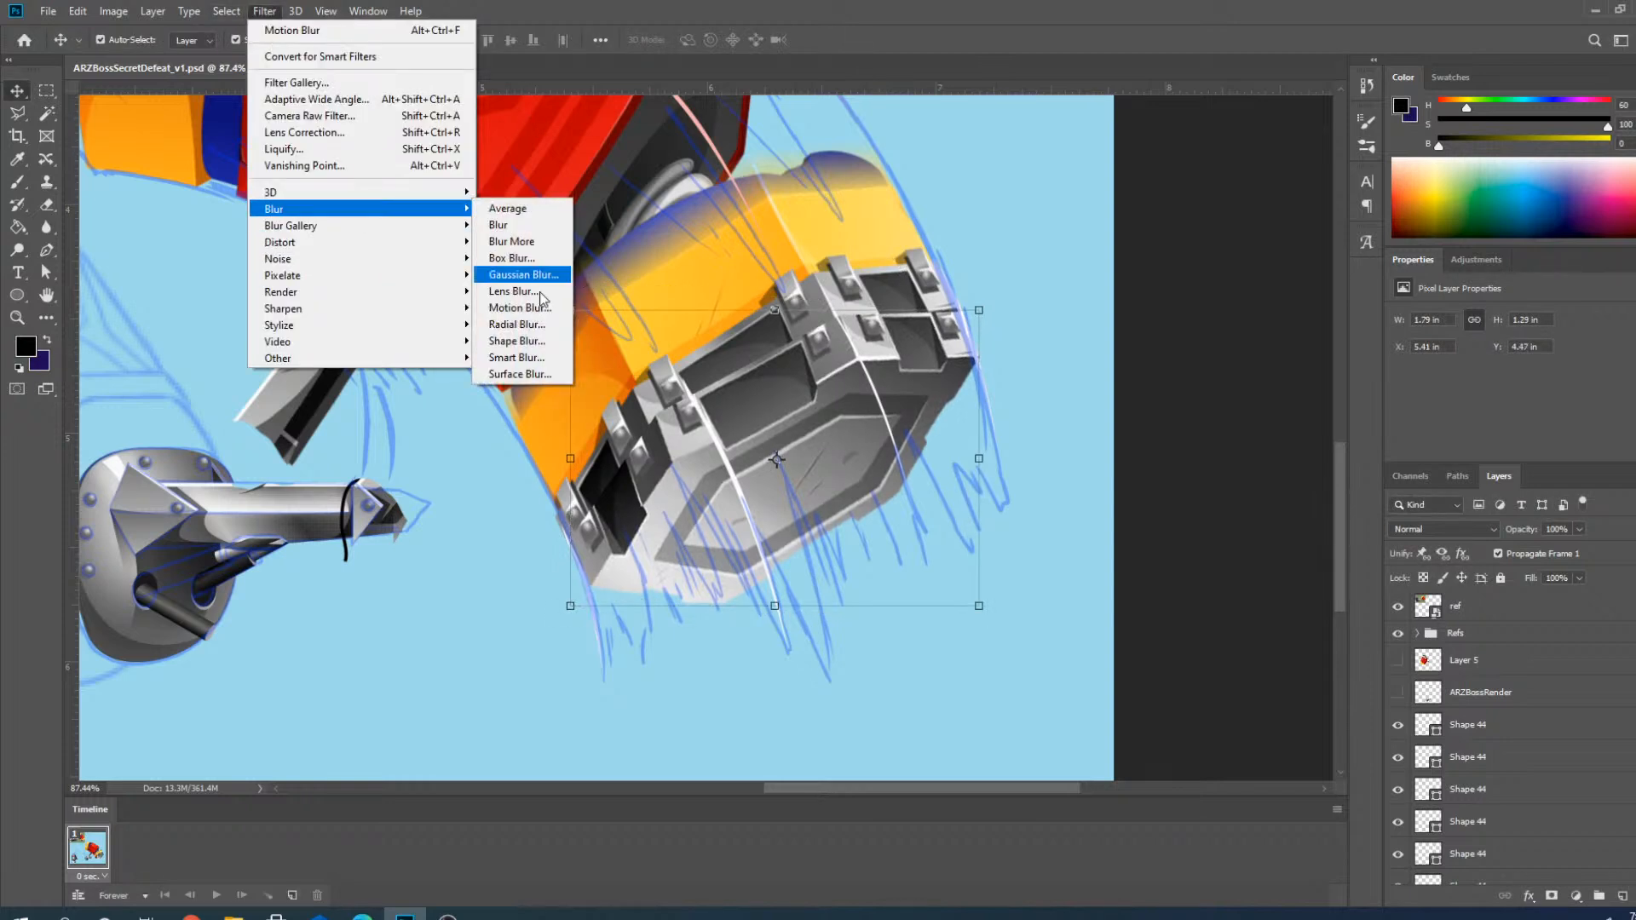
{"action": "left_click", "coordinate": [535, 308]}
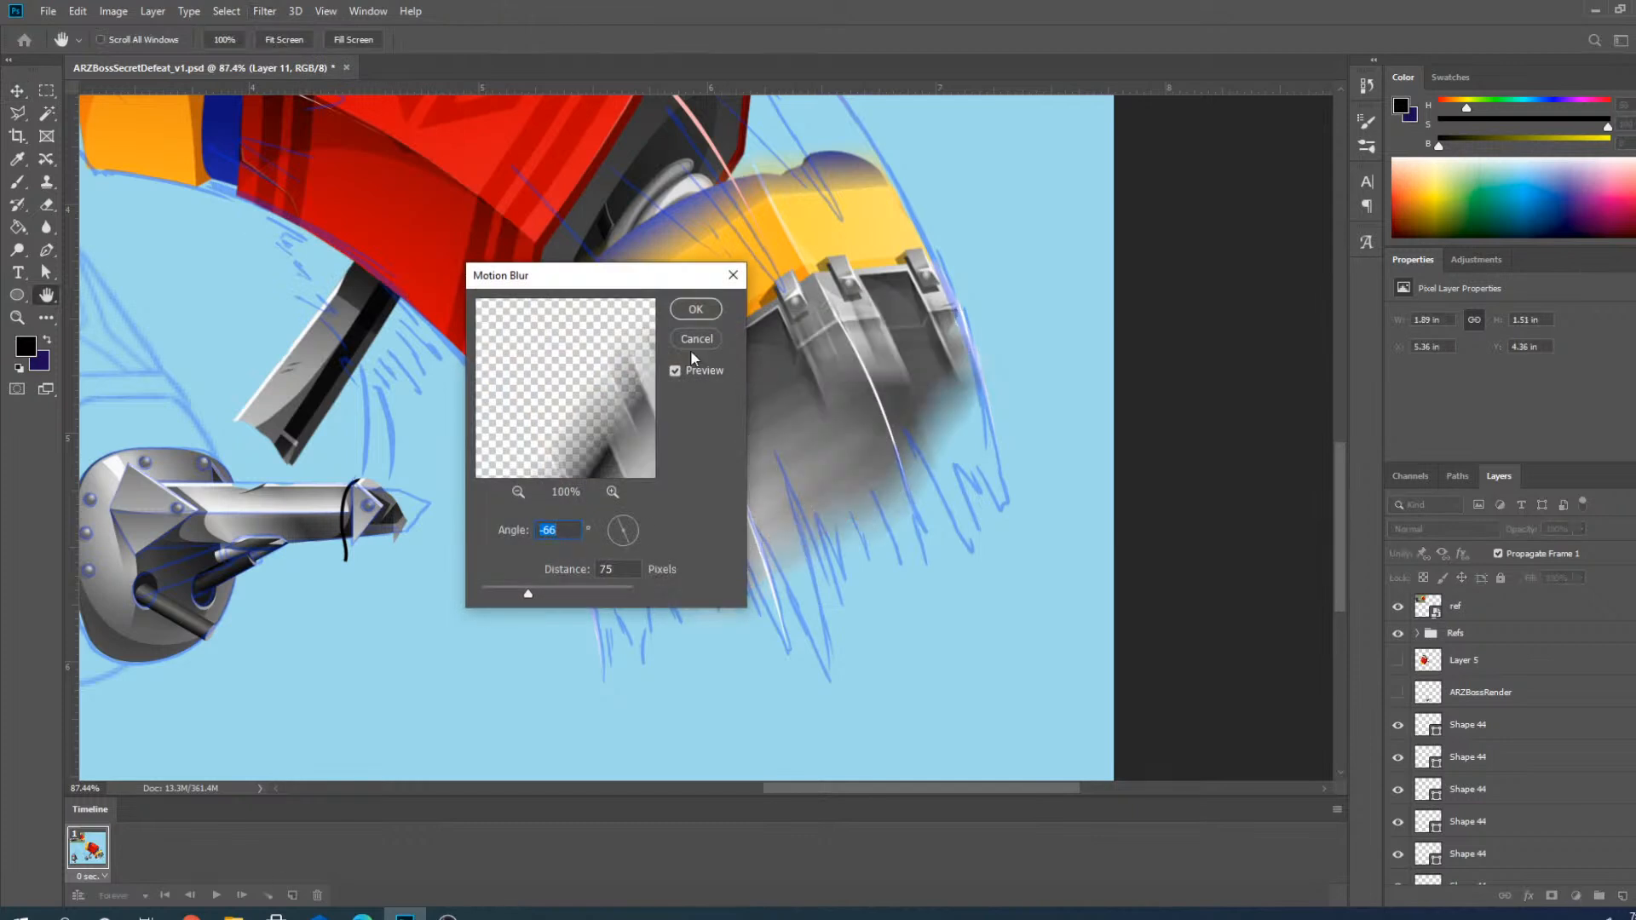
{"action": "left_click_drag", "start_coordinate": [653, 288], "coordinate": [477, 315]}
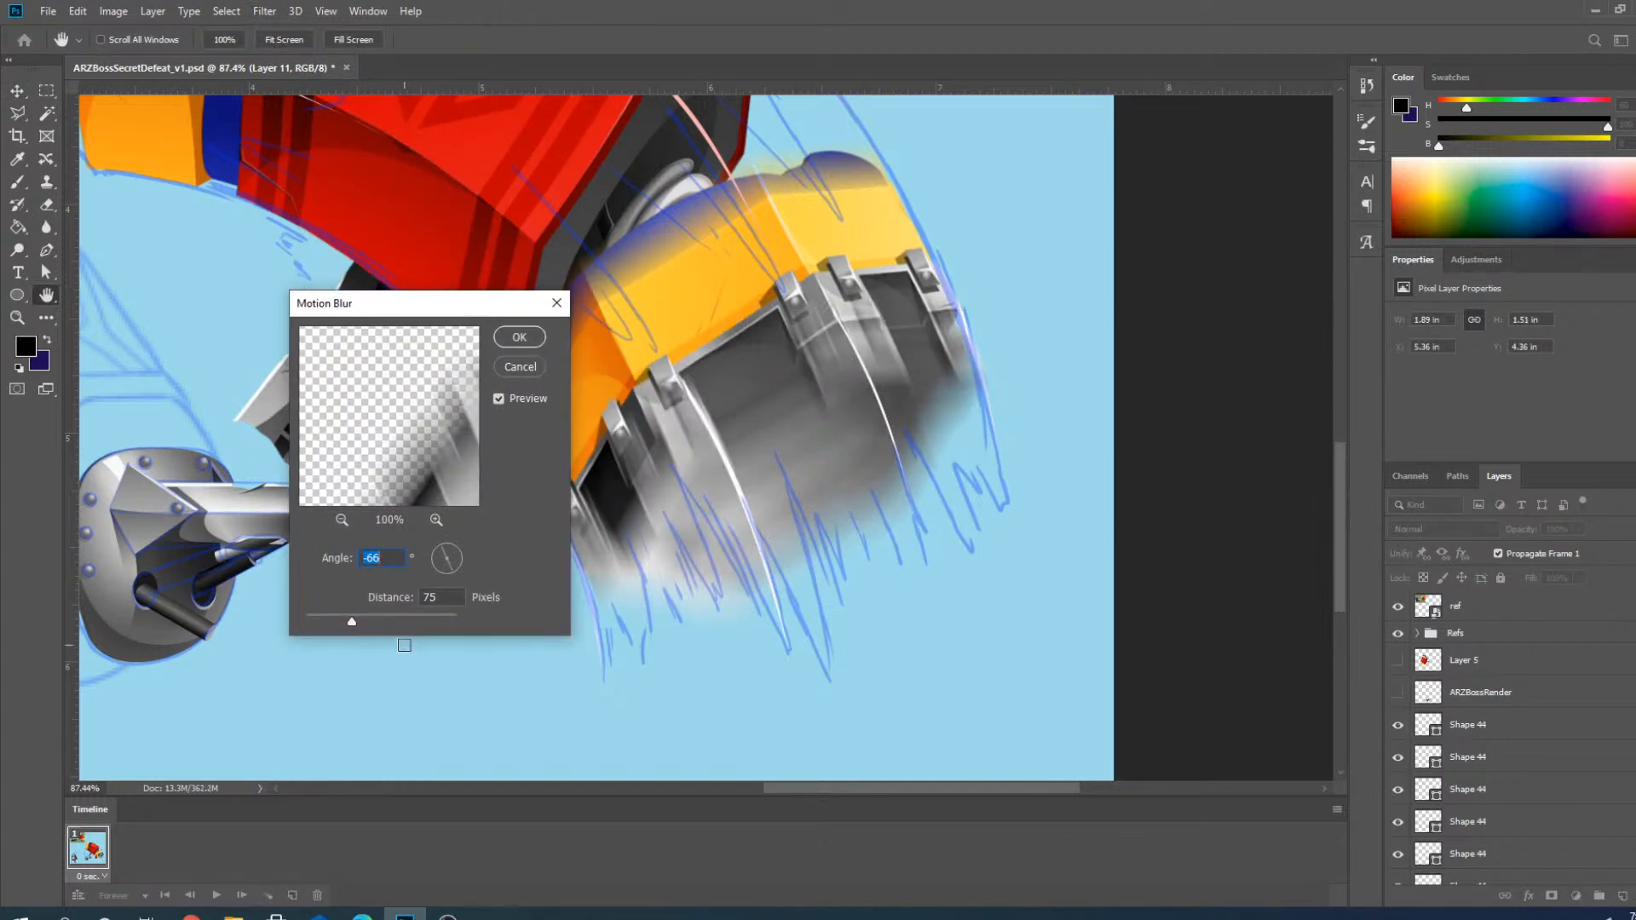
{"action": "left_click_drag", "start_coordinate": [352, 623], "coordinate": [333, 621]}
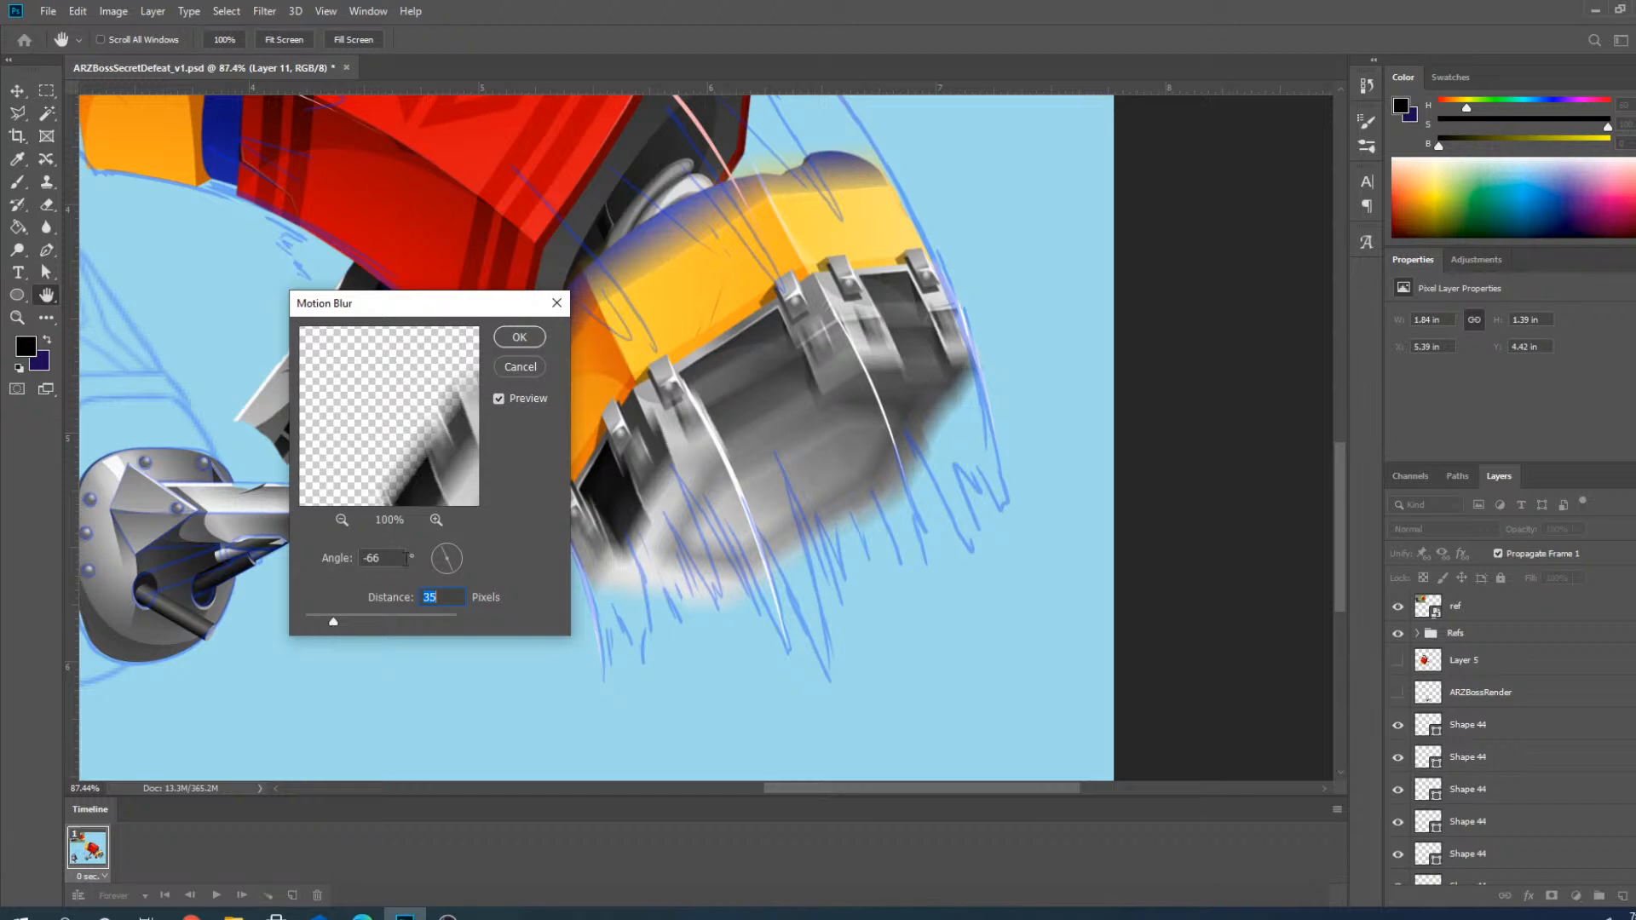
{"action": "left_click", "coordinate": [519, 337]}
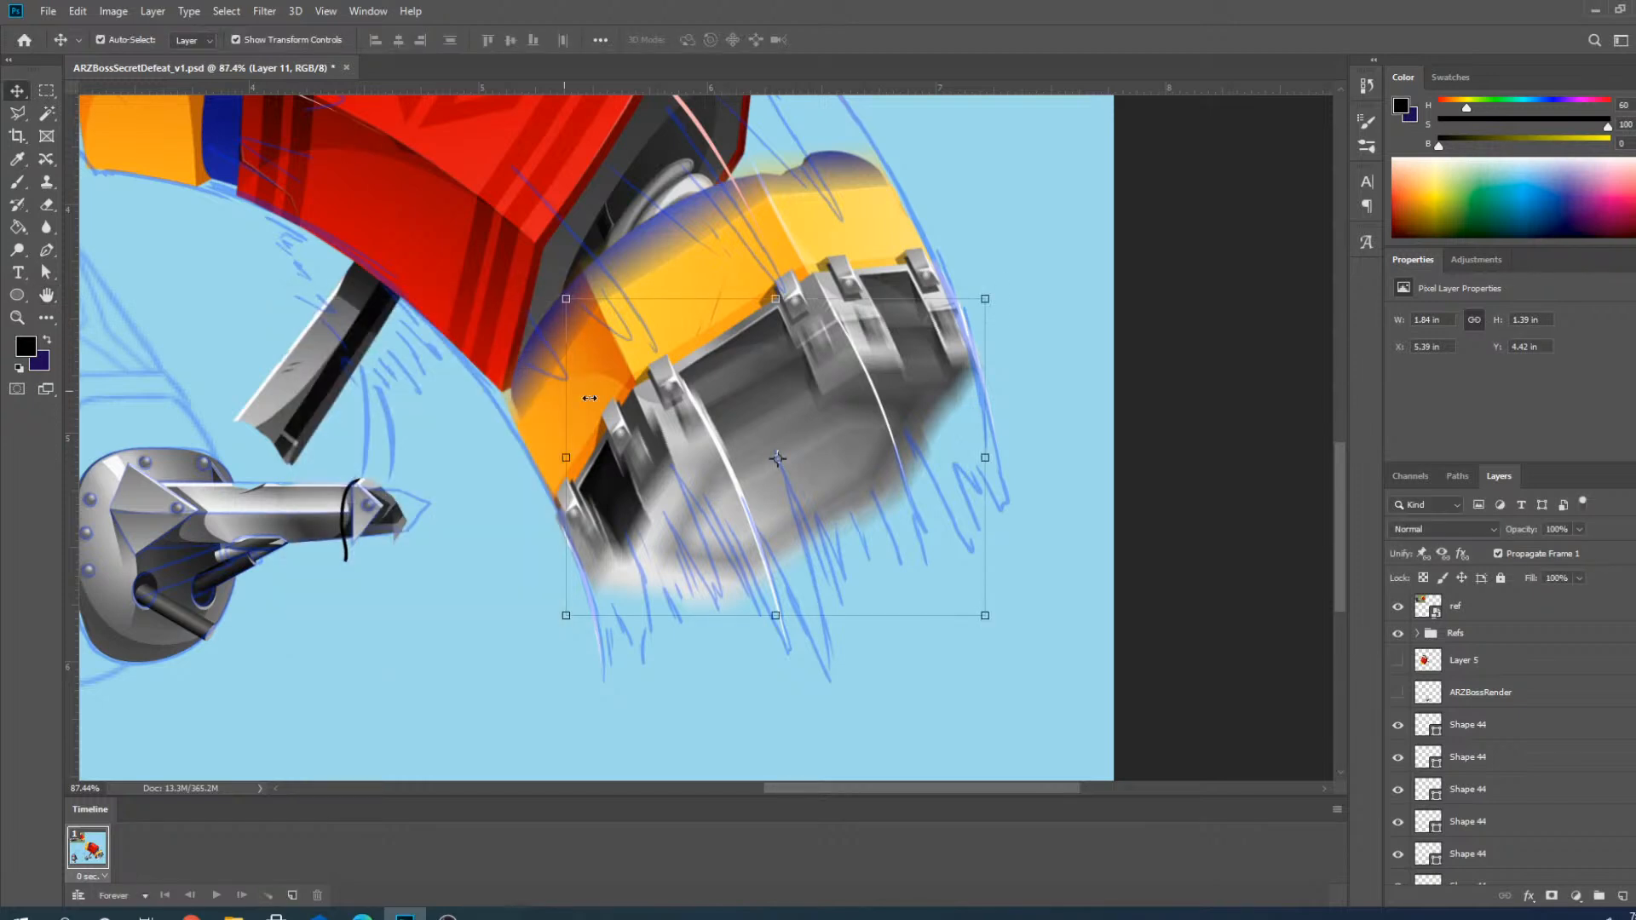
Soften the blurred metal face along its upper edge using the Eraser with a 250 px brush at 51% opacity.
{"action": "left_click", "coordinate": [52, 202]}
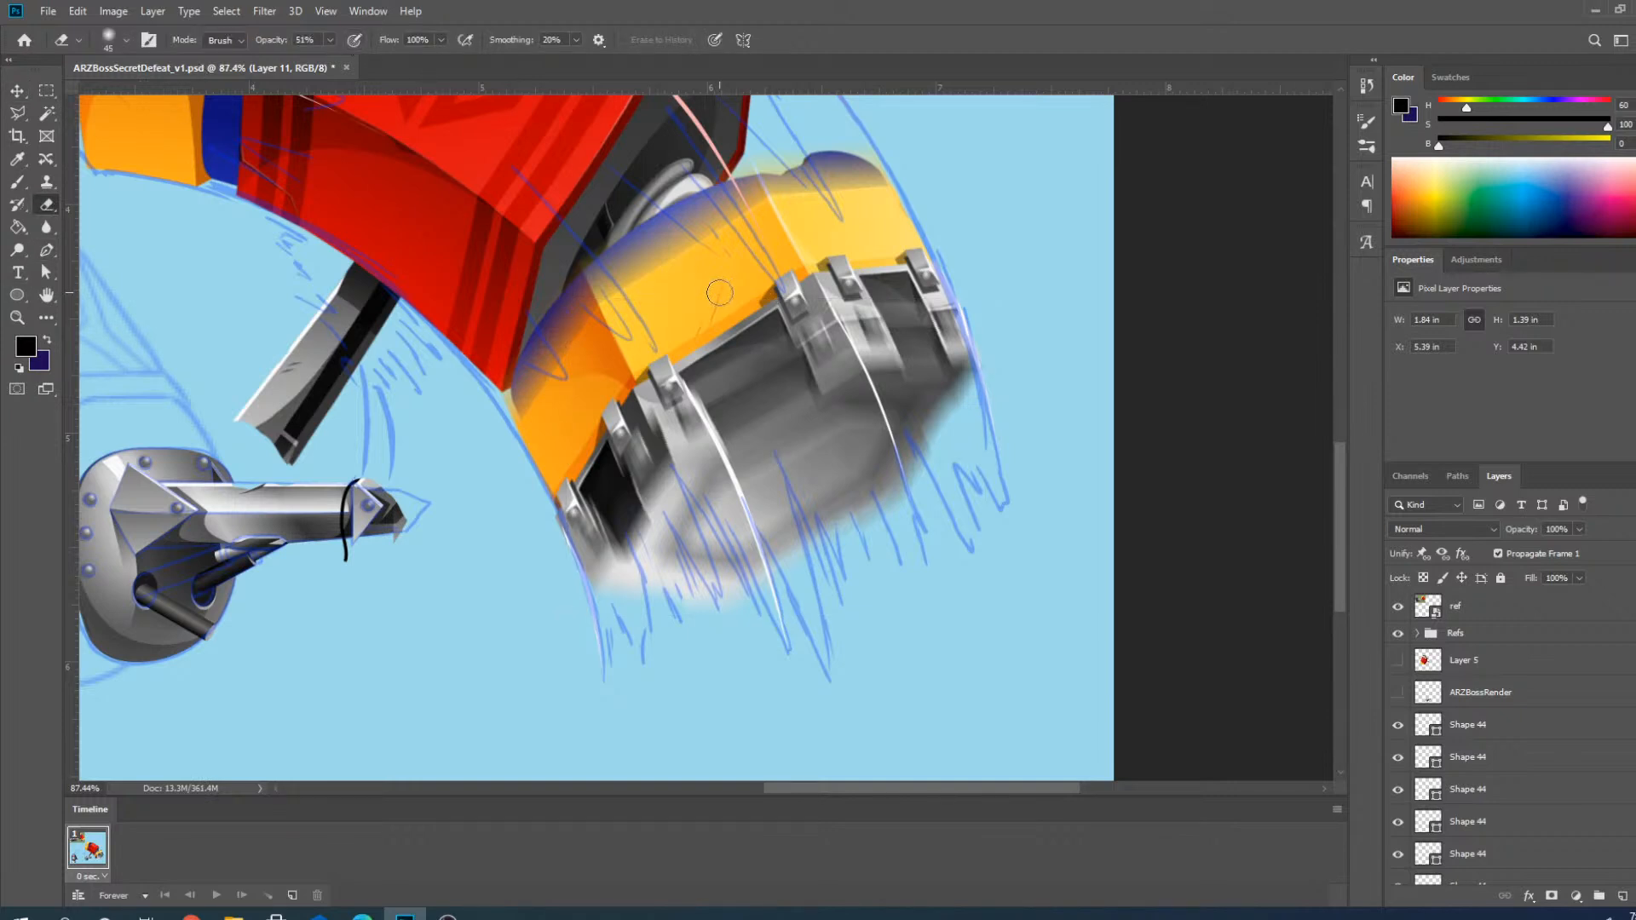
{"action": "key", "text": "bracketright"}
{"action": "key", "text": "bracketright"}
{"action": "key", "text": "bracketright"}
{"action": "key", "text": "bracketright"}
{"action": "key", "text": "bracketright"}
{"action": "key", "text": "bracketright"}
{"action": "key", "text": "bracketright"}
{"action": "key", "text": "bracketright"}
{"action": "key", "text": "bracketright"}
{"action": "key", "text": "bracketright"}
{"action": "key", "text": "bracketright"}
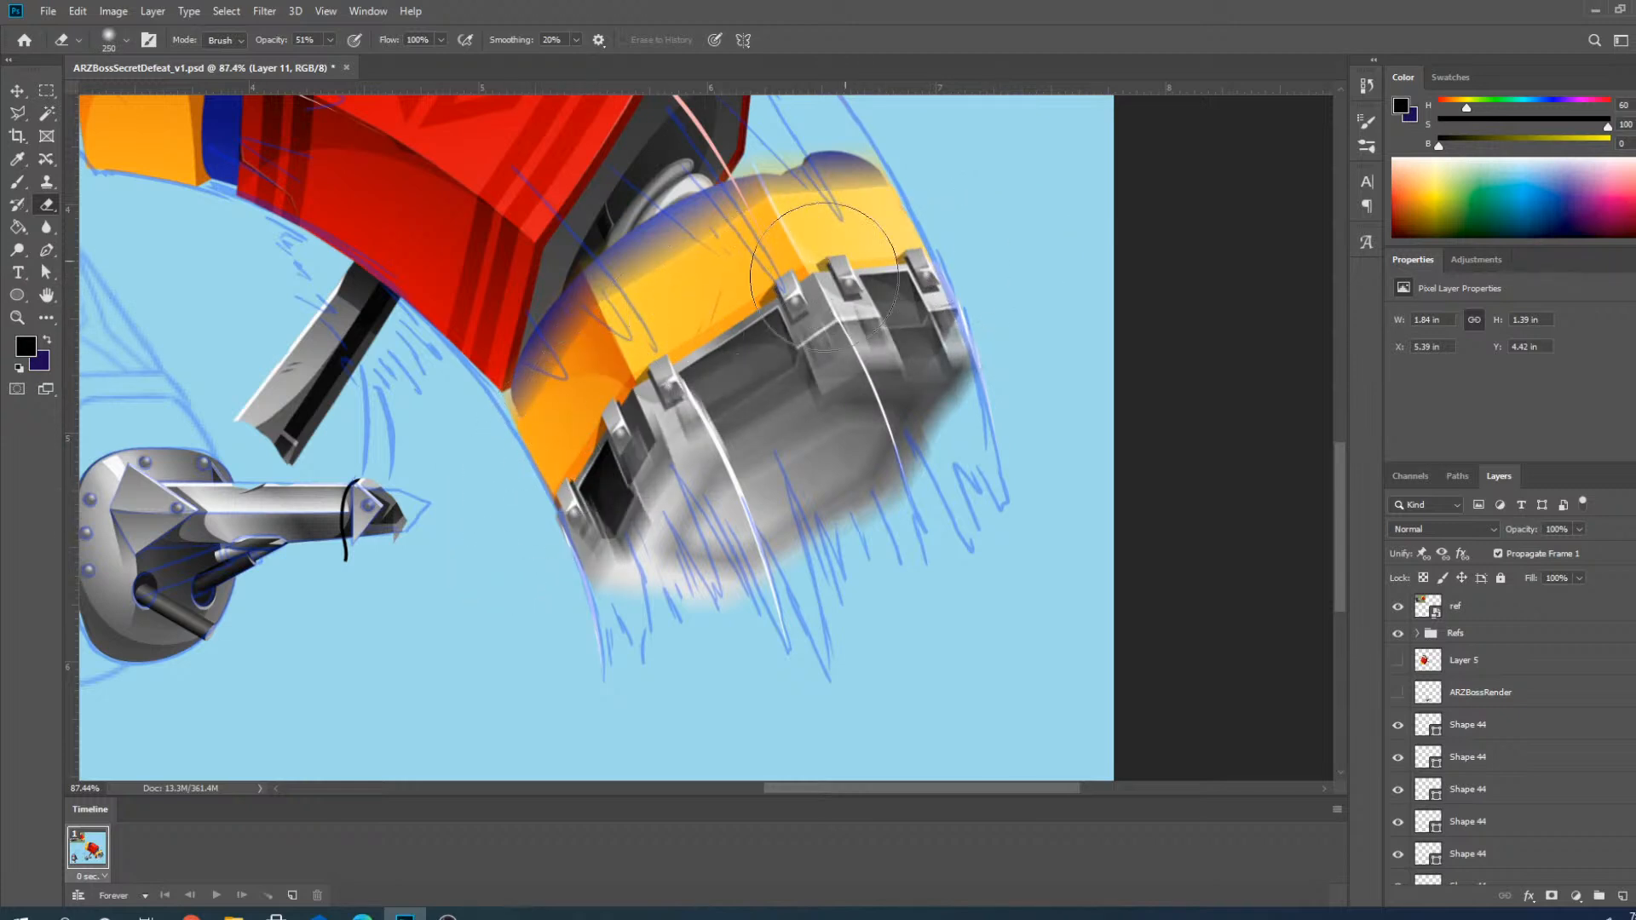
Shift the blurred metal face slightly up and to the left, and deselect its layer.
{"action": "left_click", "coordinate": [17, 91]}
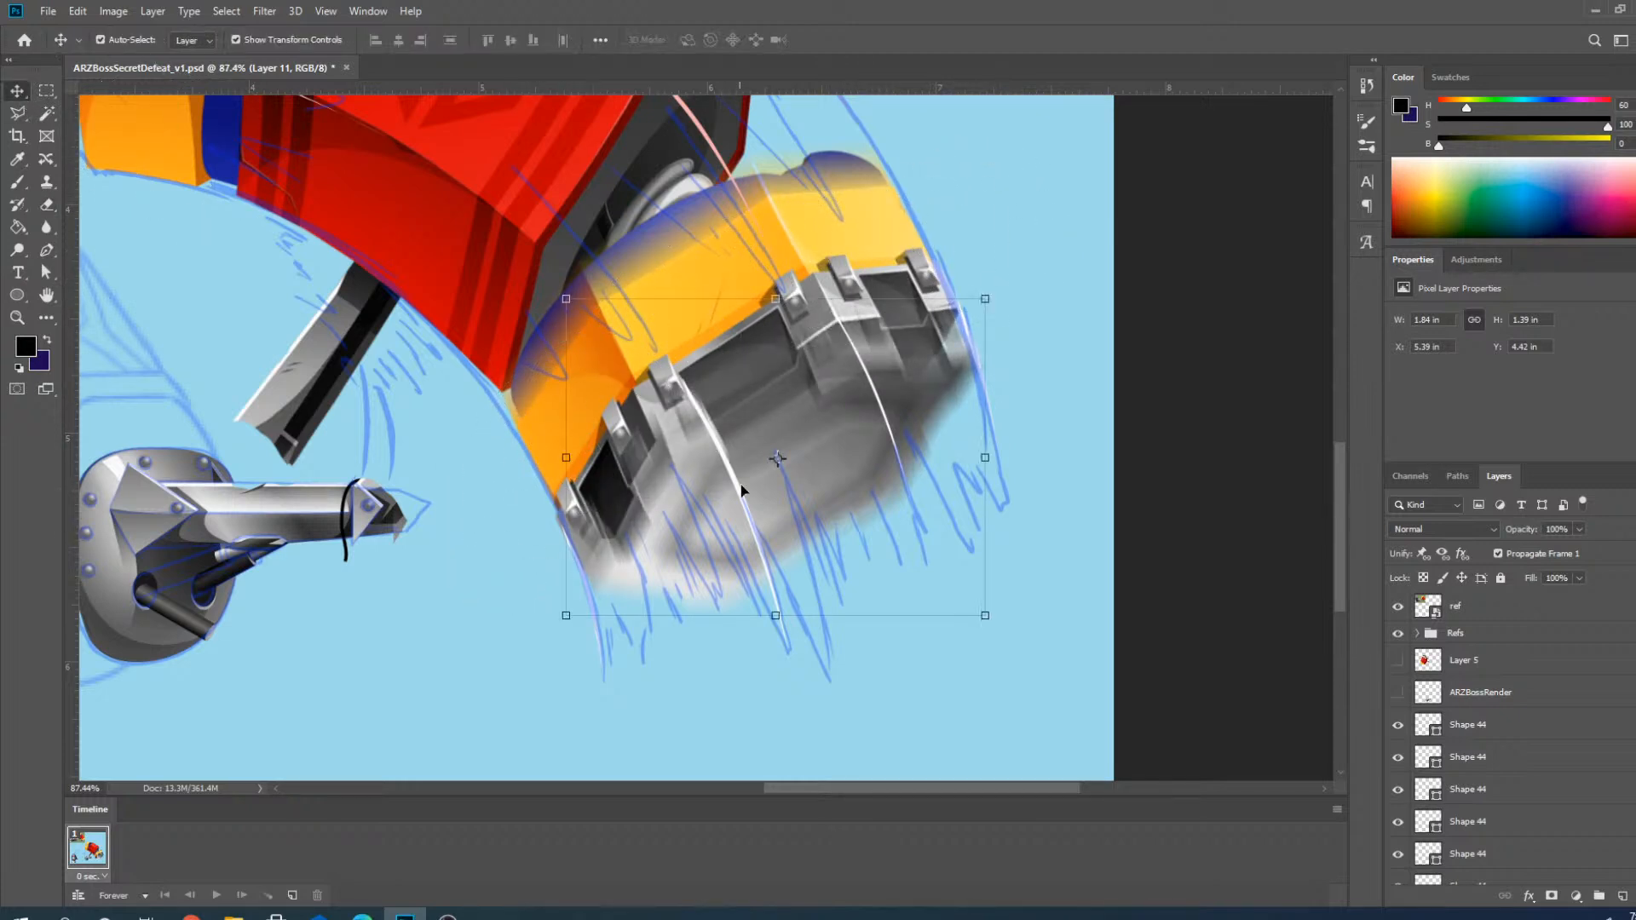
{"action": "left_click_drag", "start_coordinate": [820, 468], "coordinate": [808, 460]}
{"action": "left_click", "coordinate": [1033, 661]}
{"action": "scroll", "coordinate": [1033, 663], "scroll_direction": "down", "scroll_amount": 3}
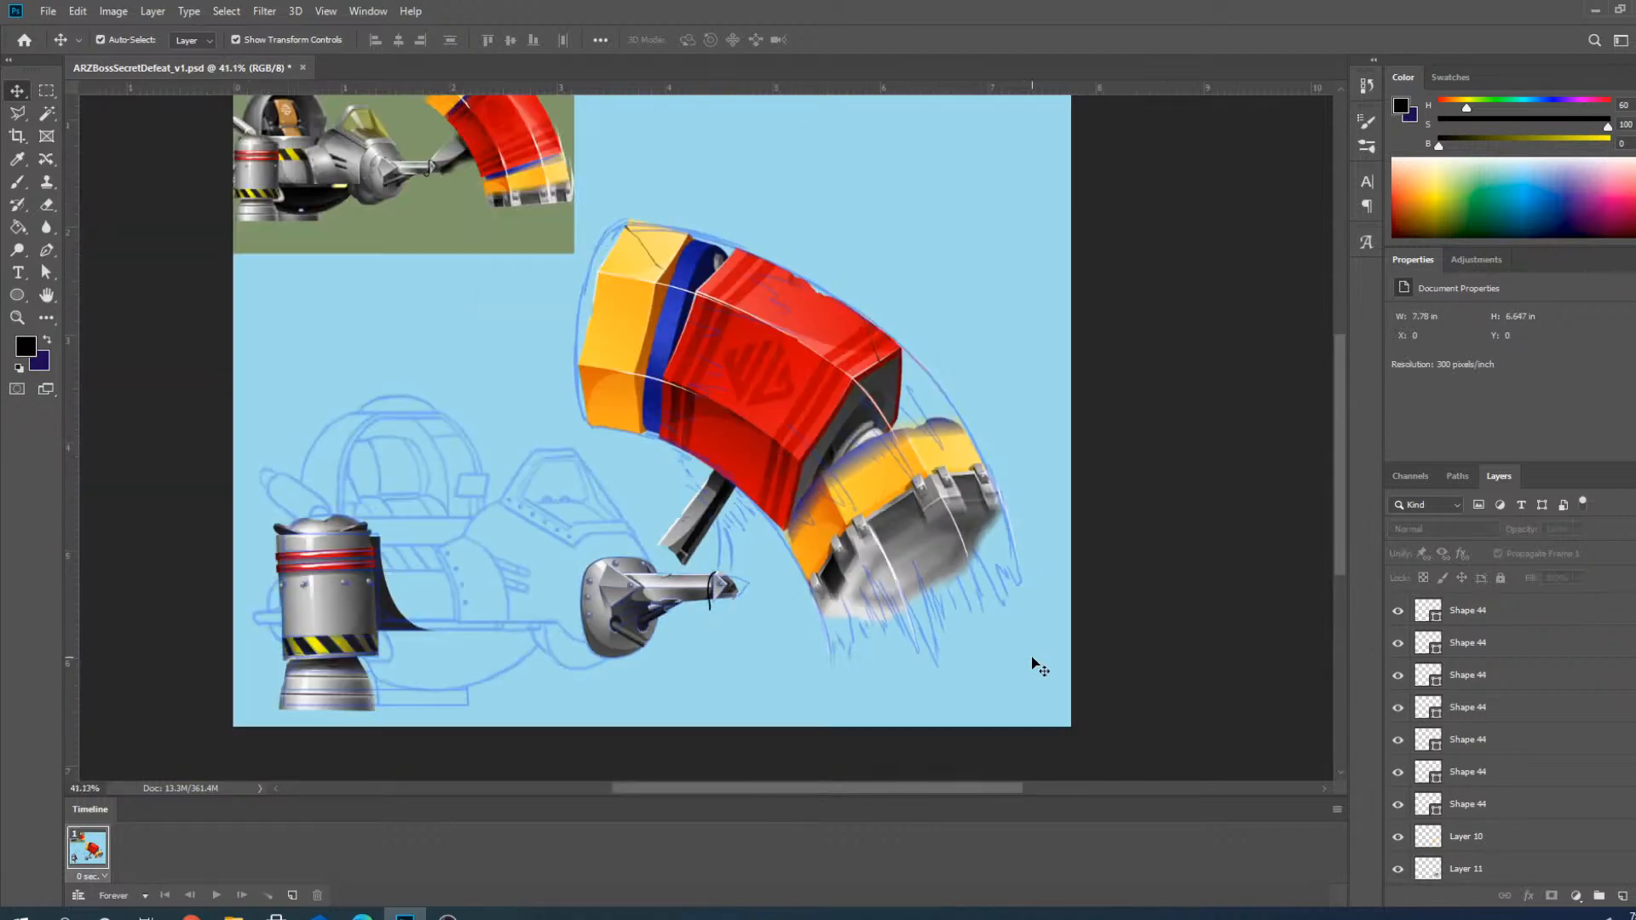
{"action": "scroll", "coordinate": [782, 422], "scroll_direction": "up", "scroll_amount": 2}
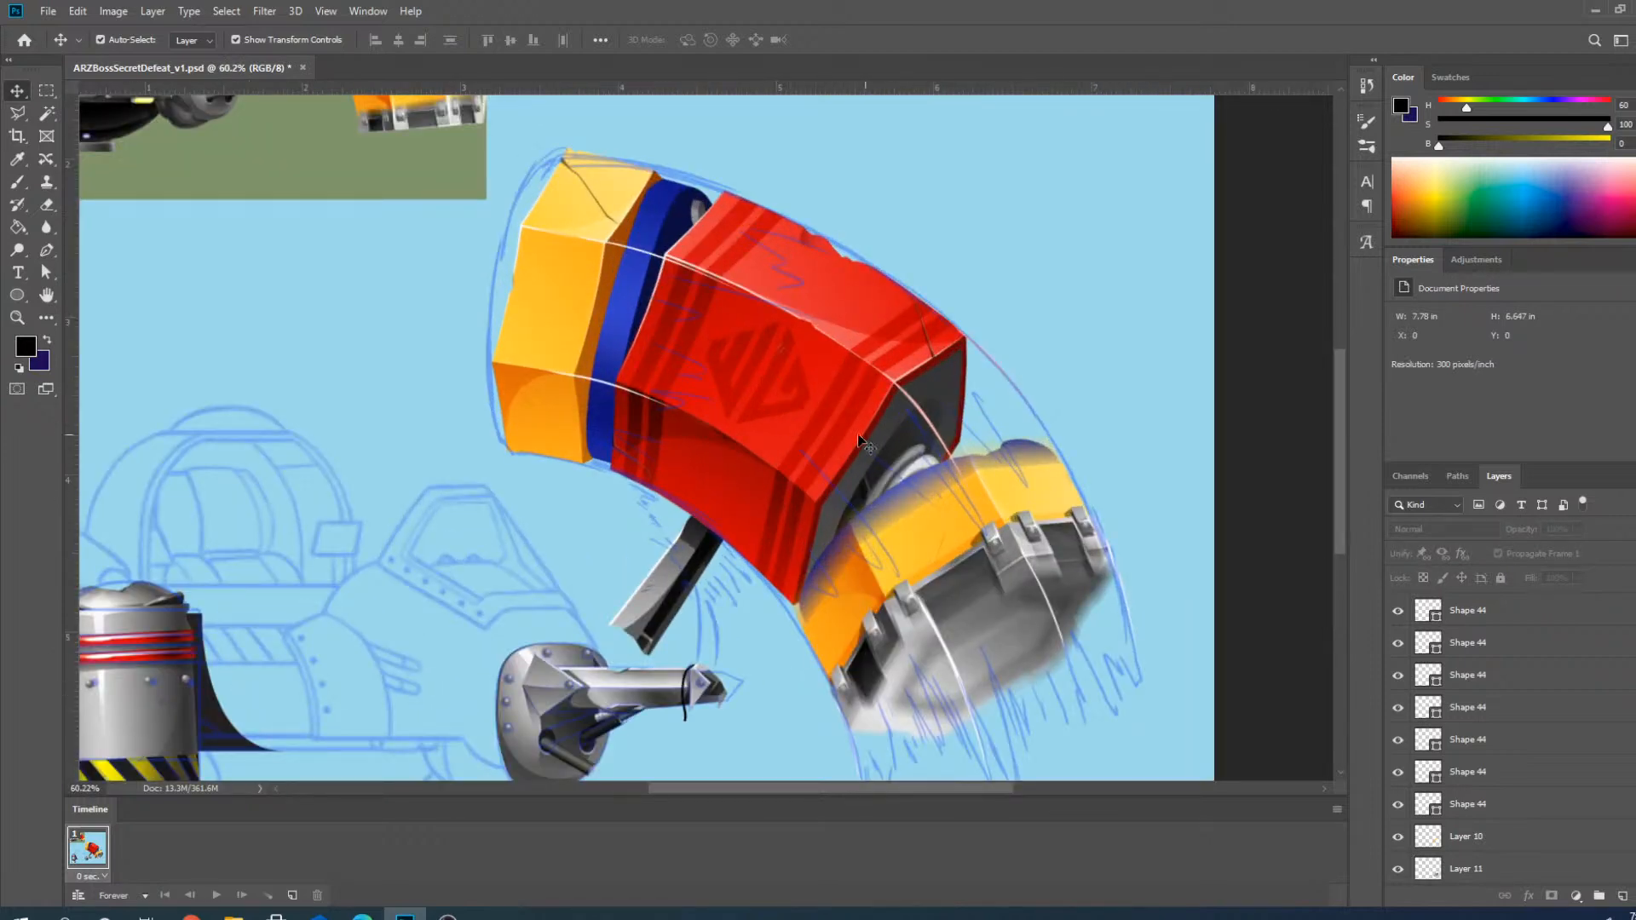
Outline the hammer's red middle section on Layer 9 with the Polygonal Lasso and copy it to a new layer.
{"action": "left_click", "coordinate": [21, 113]}
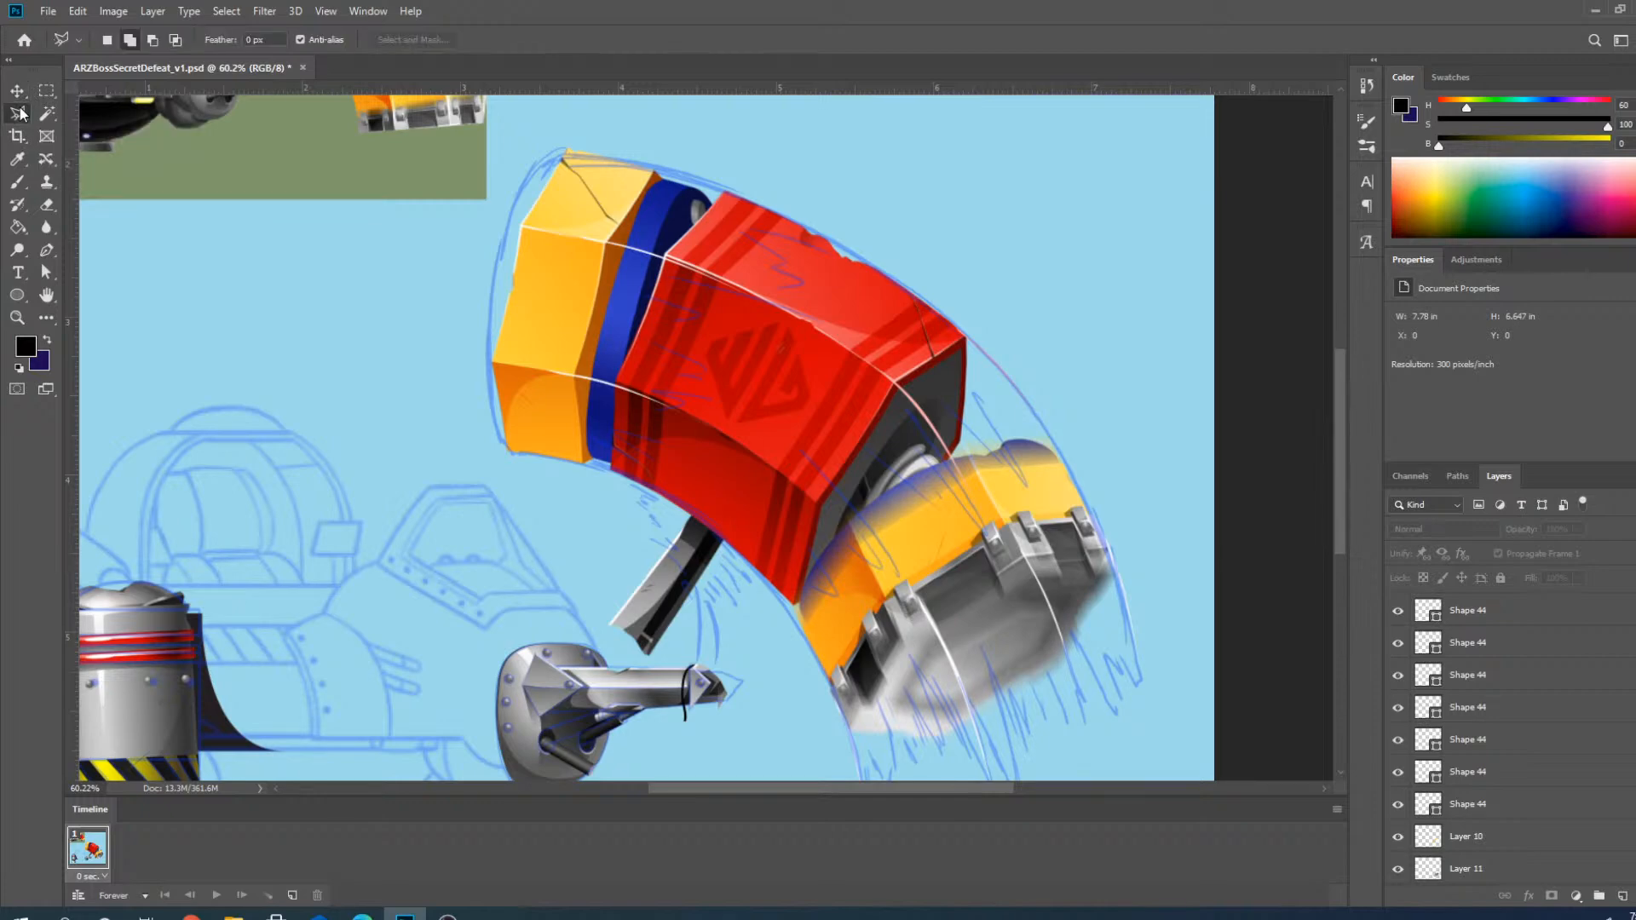
{"action": "scroll", "coordinate": [842, 319], "scroll_direction": "up", "scroll_amount": 2}
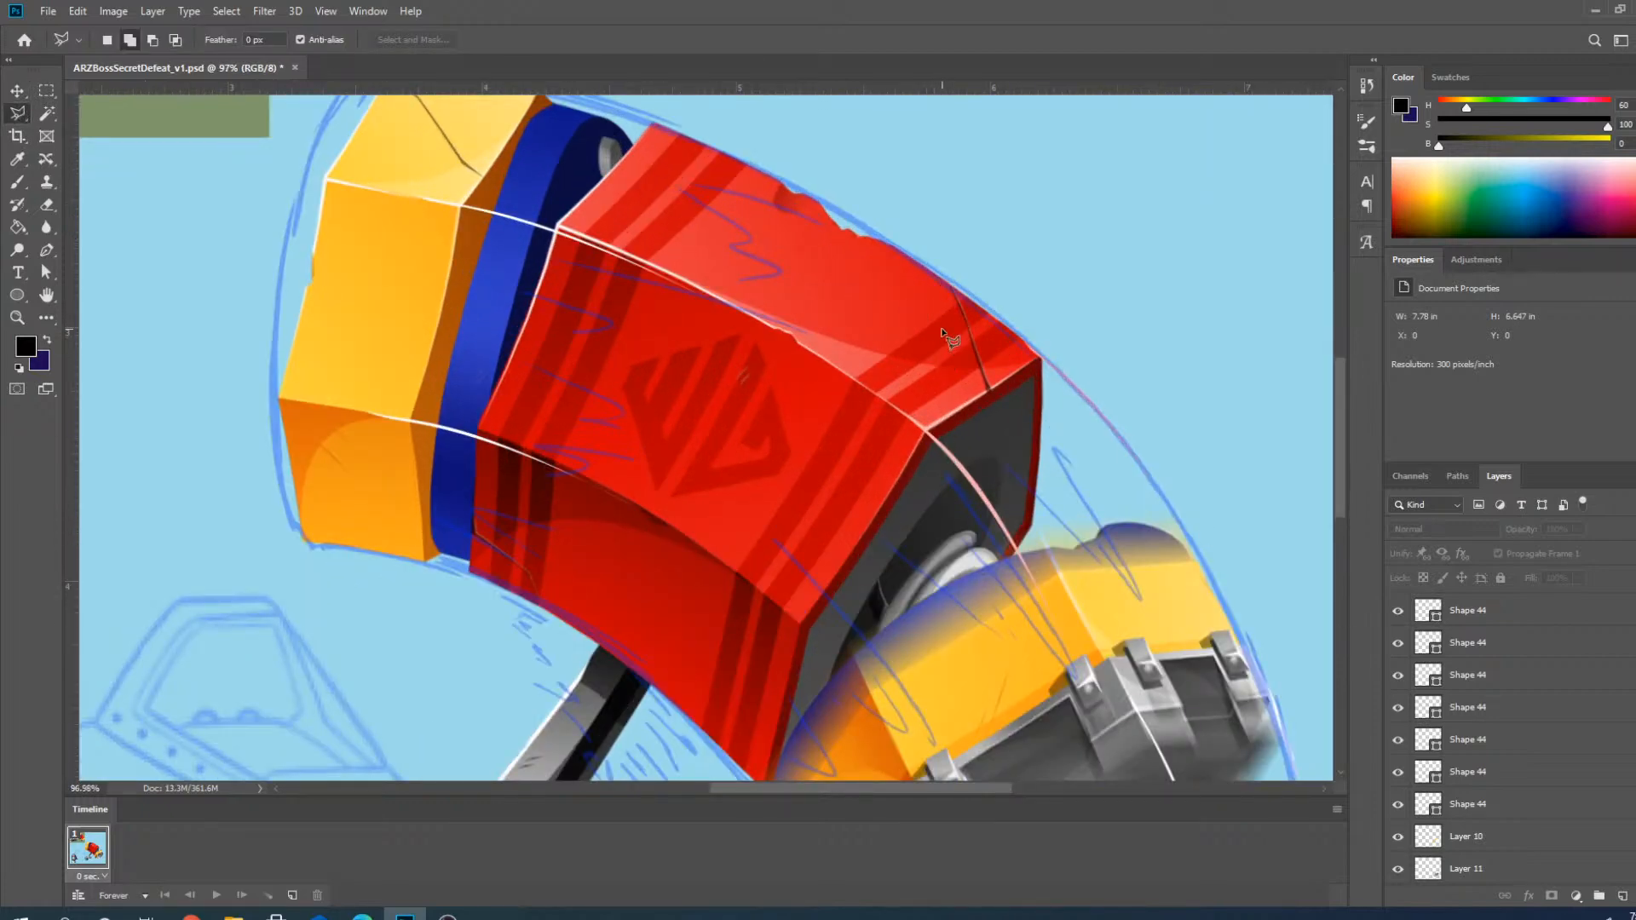
{"action": "scroll", "coordinate": [940, 328], "scroll_direction": "down", "scroll_amount": 4}
{"action": "scroll", "coordinate": [1466, 740], "scroll_direction": "down", "scroll_amount": 4}
{"action": "left_click", "coordinate": [1465, 740]}
{"action": "scroll", "coordinate": [886, 349], "scroll_direction": "up", "scroll_amount": 4}
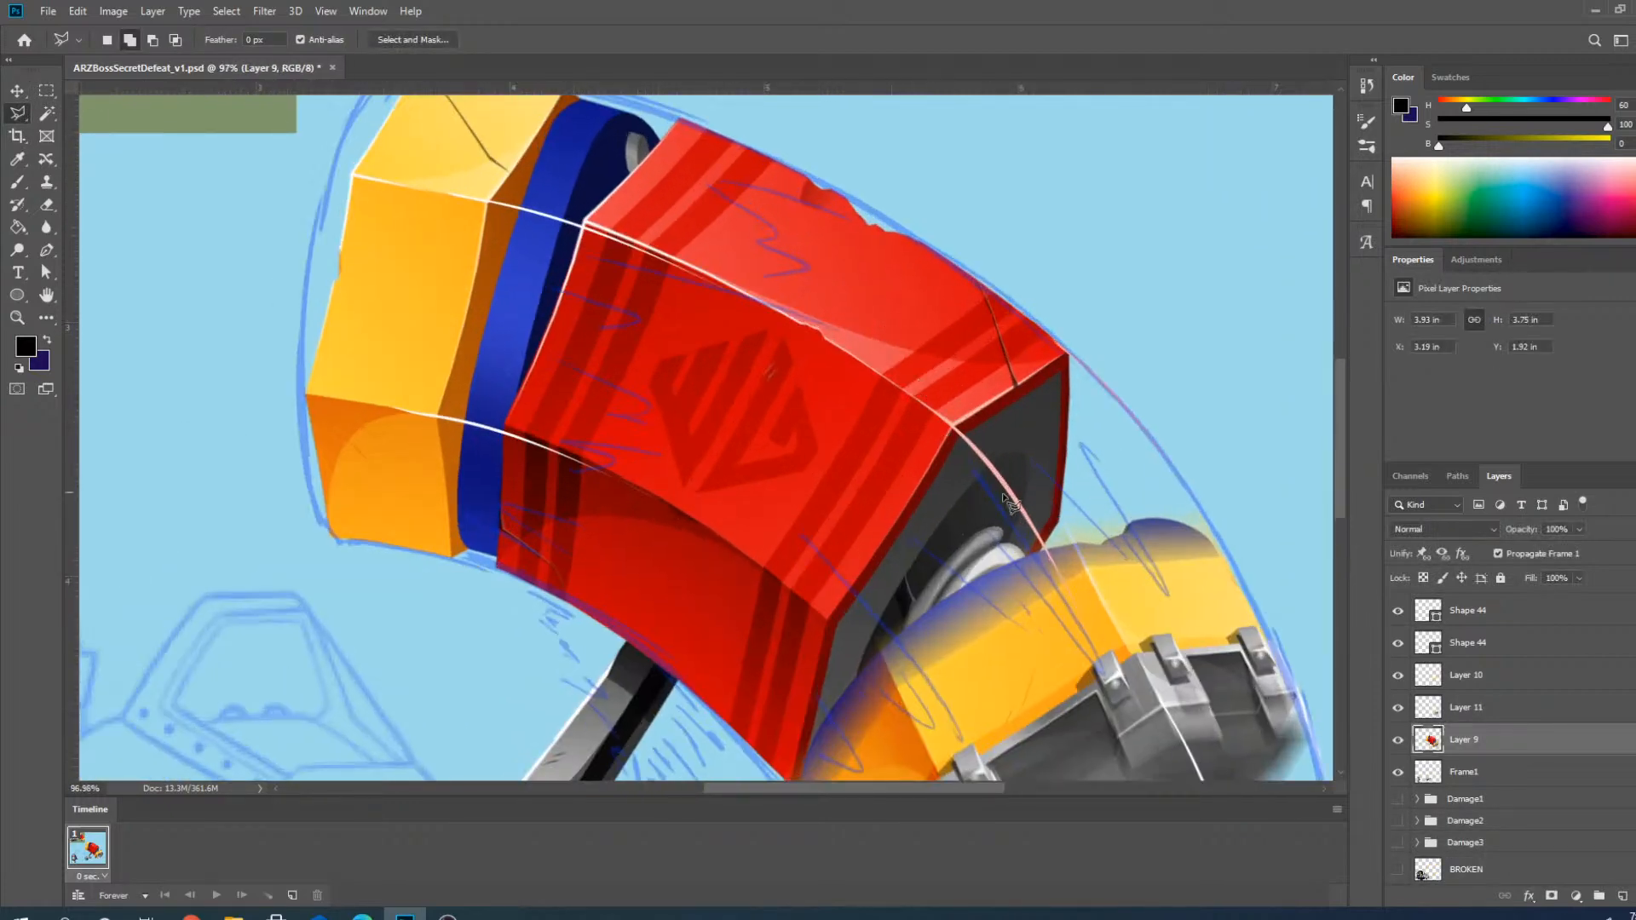
{"action": "scroll", "coordinate": [1014, 447], "scroll_direction": "down", "scroll_amount": 3}
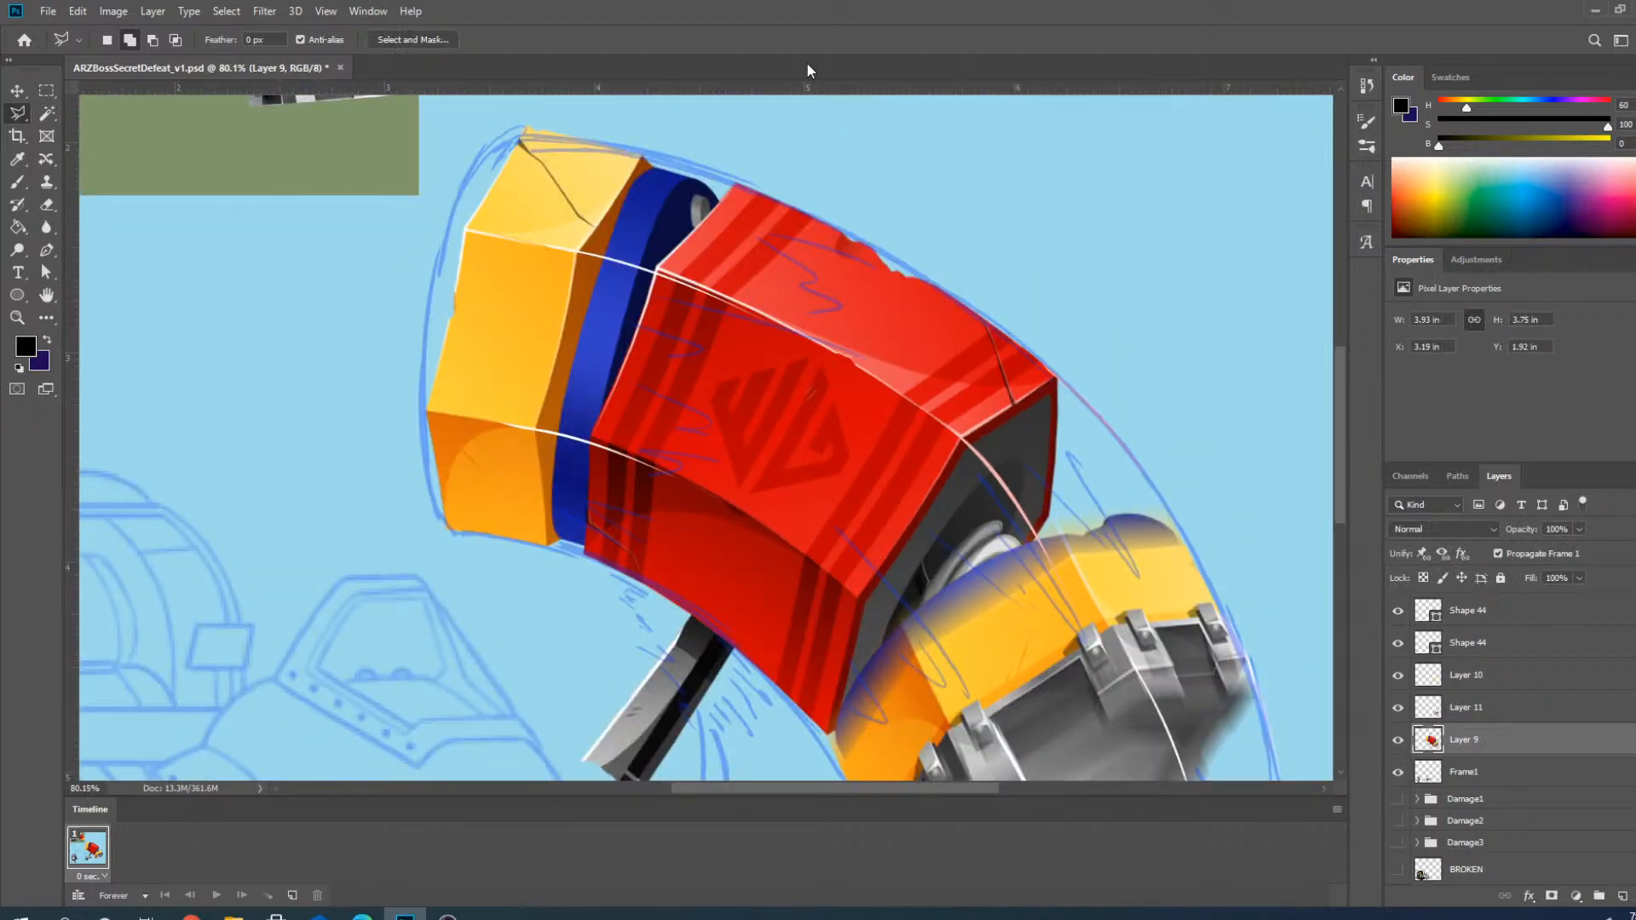
{"action": "left_click", "coordinate": [756, 167]}
{"action": "left_click", "coordinate": [658, 270]}
{"action": "left_click", "coordinate": [591, 438]}
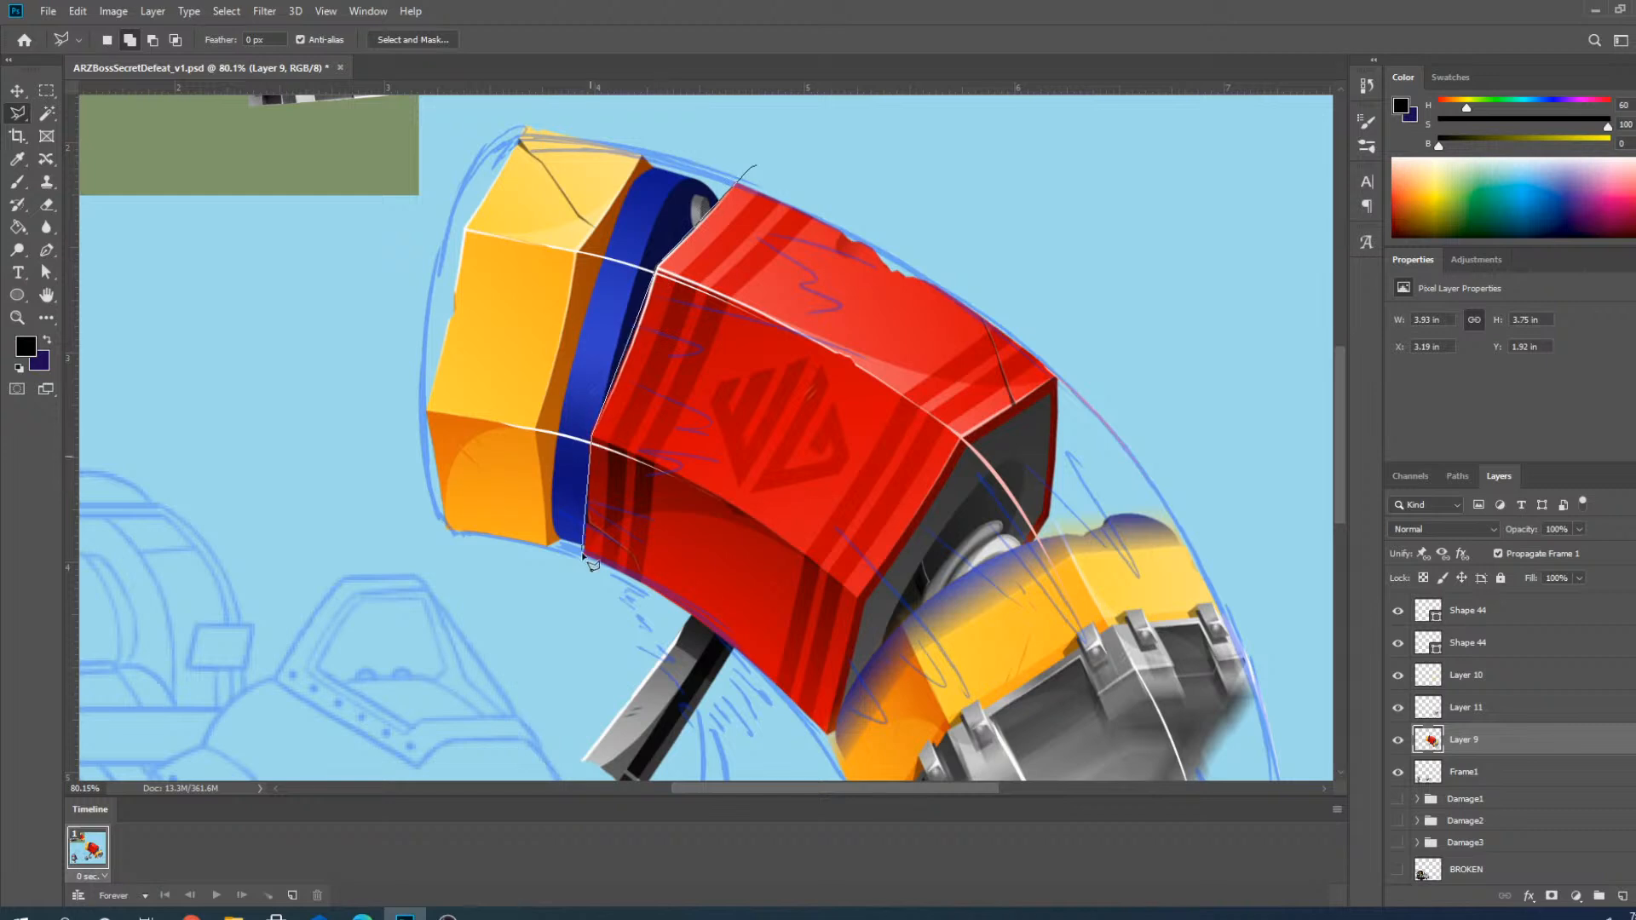
{"action": "left_click", "coordinate": [688, 612]}
{"action": "left_click", "coordinate": [826, 735]}
{"action": "left_click", "coordinate": [857, 597]}
{"action": "left_click", "coordinate": [961, 439]}
{"action": "left_click", "coordinate": [1066, 369]}
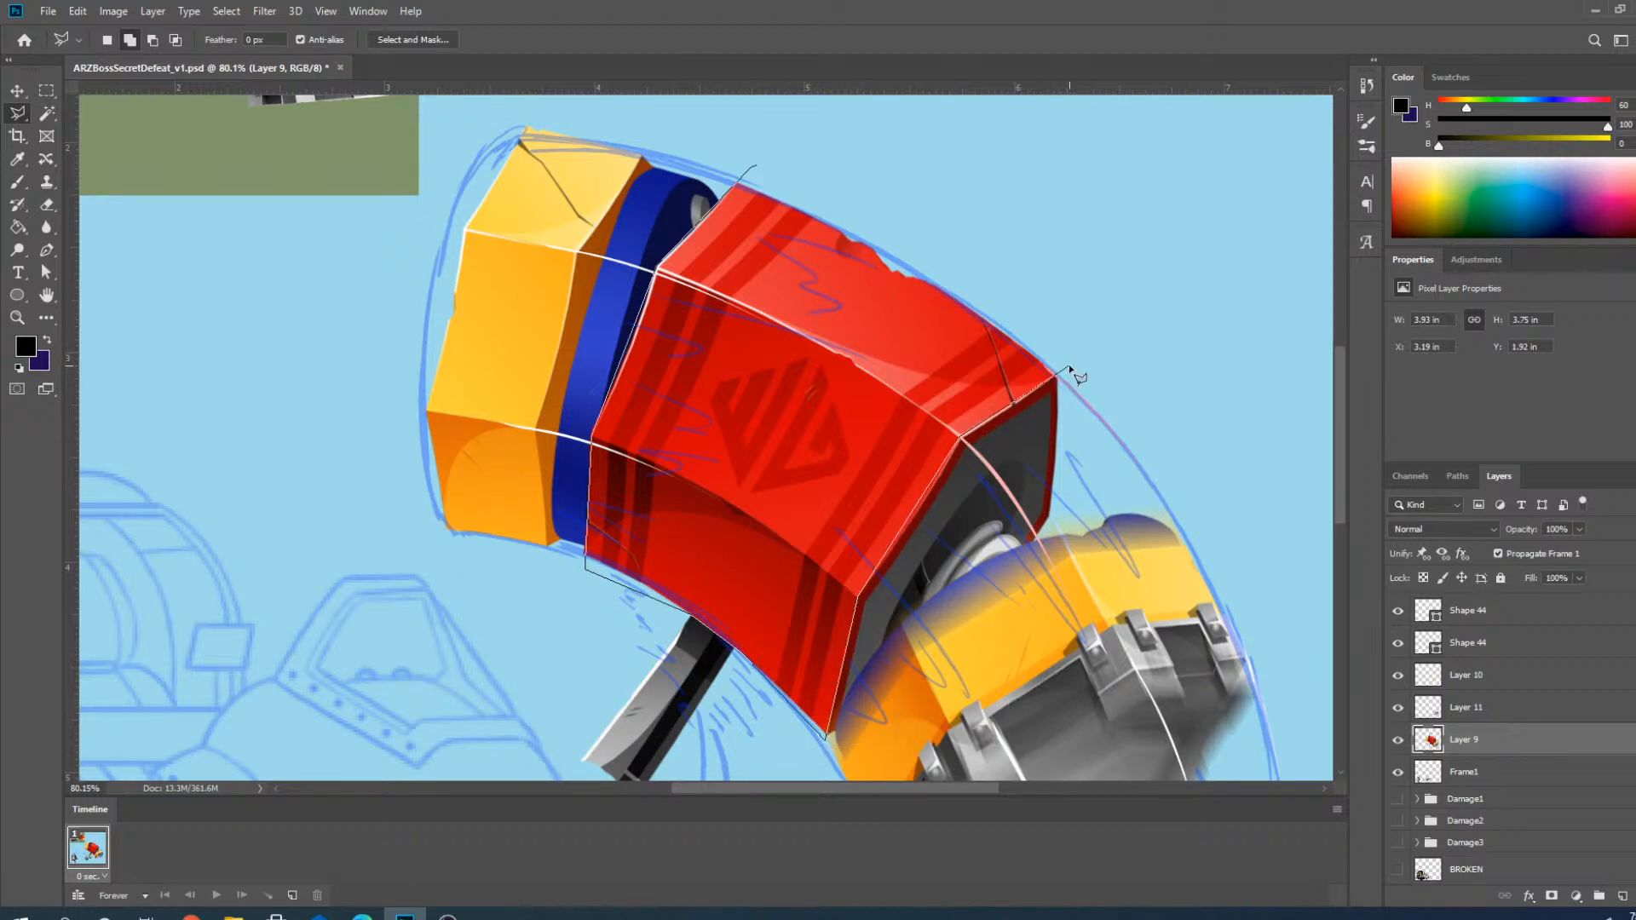
{"action": "left_click", "coordinate": [865, 171]}
{"action": "left_click", "coordinate": [784, 152]}
{"action": "left_click", "coordinate": [756, 165]}
{"action": "key", "text": "ctrl+j"}
{"action": "key", "text": "v"}
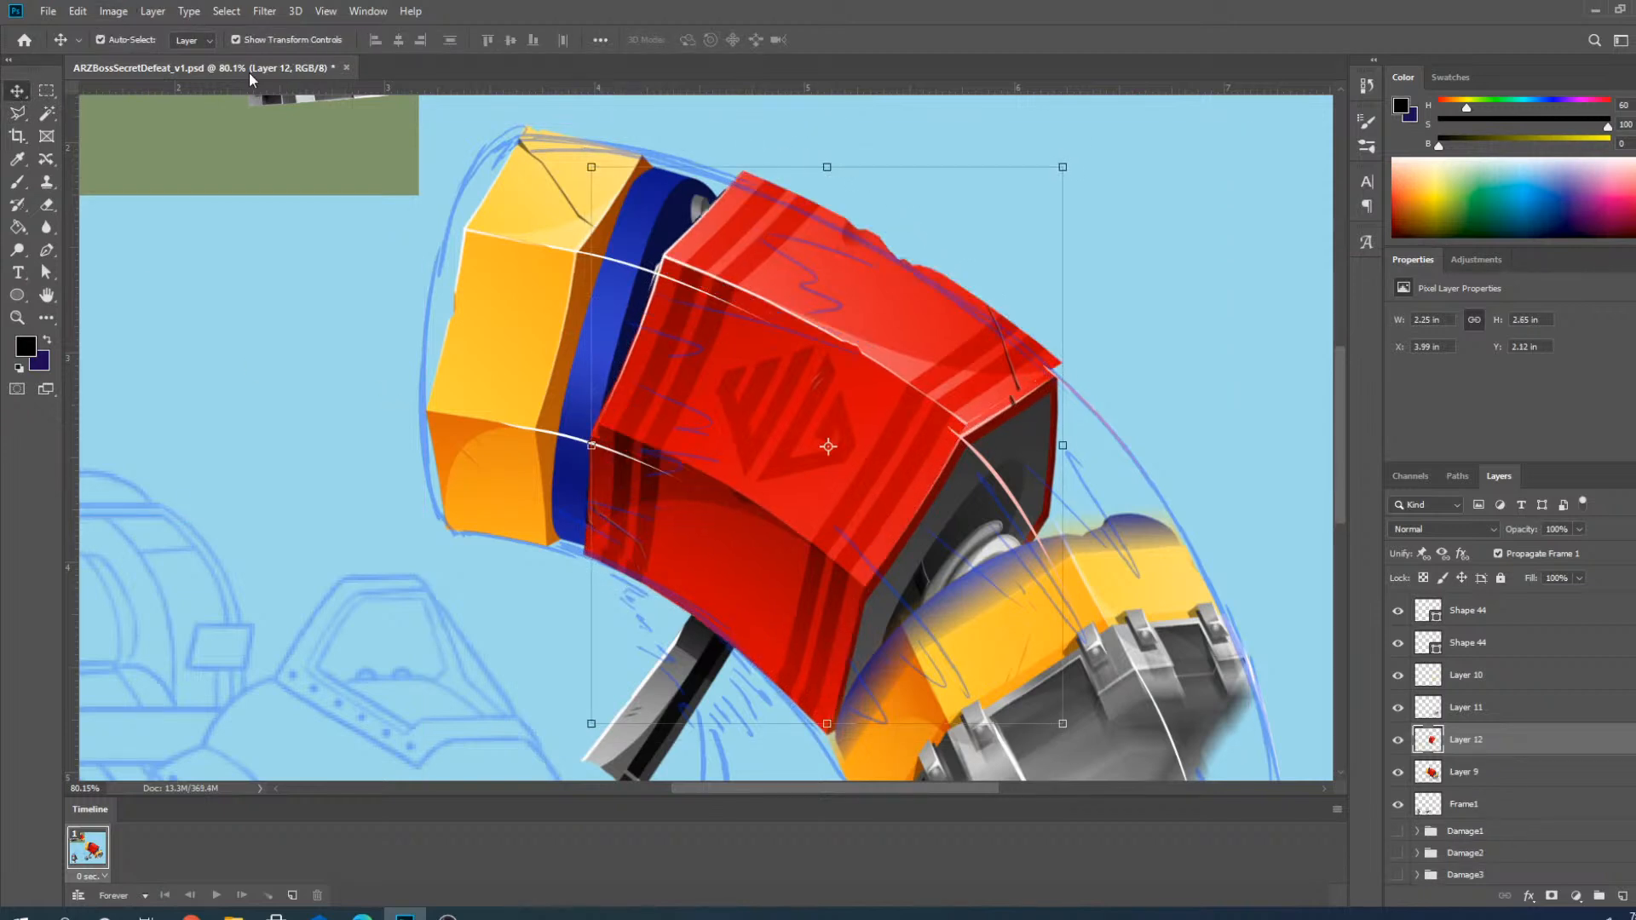
Apply a Motion Blur to the red section copy with an angle of -13° and a distance of 54 pixels.
{"action": "left_click", "coordinate": [290, 12]}
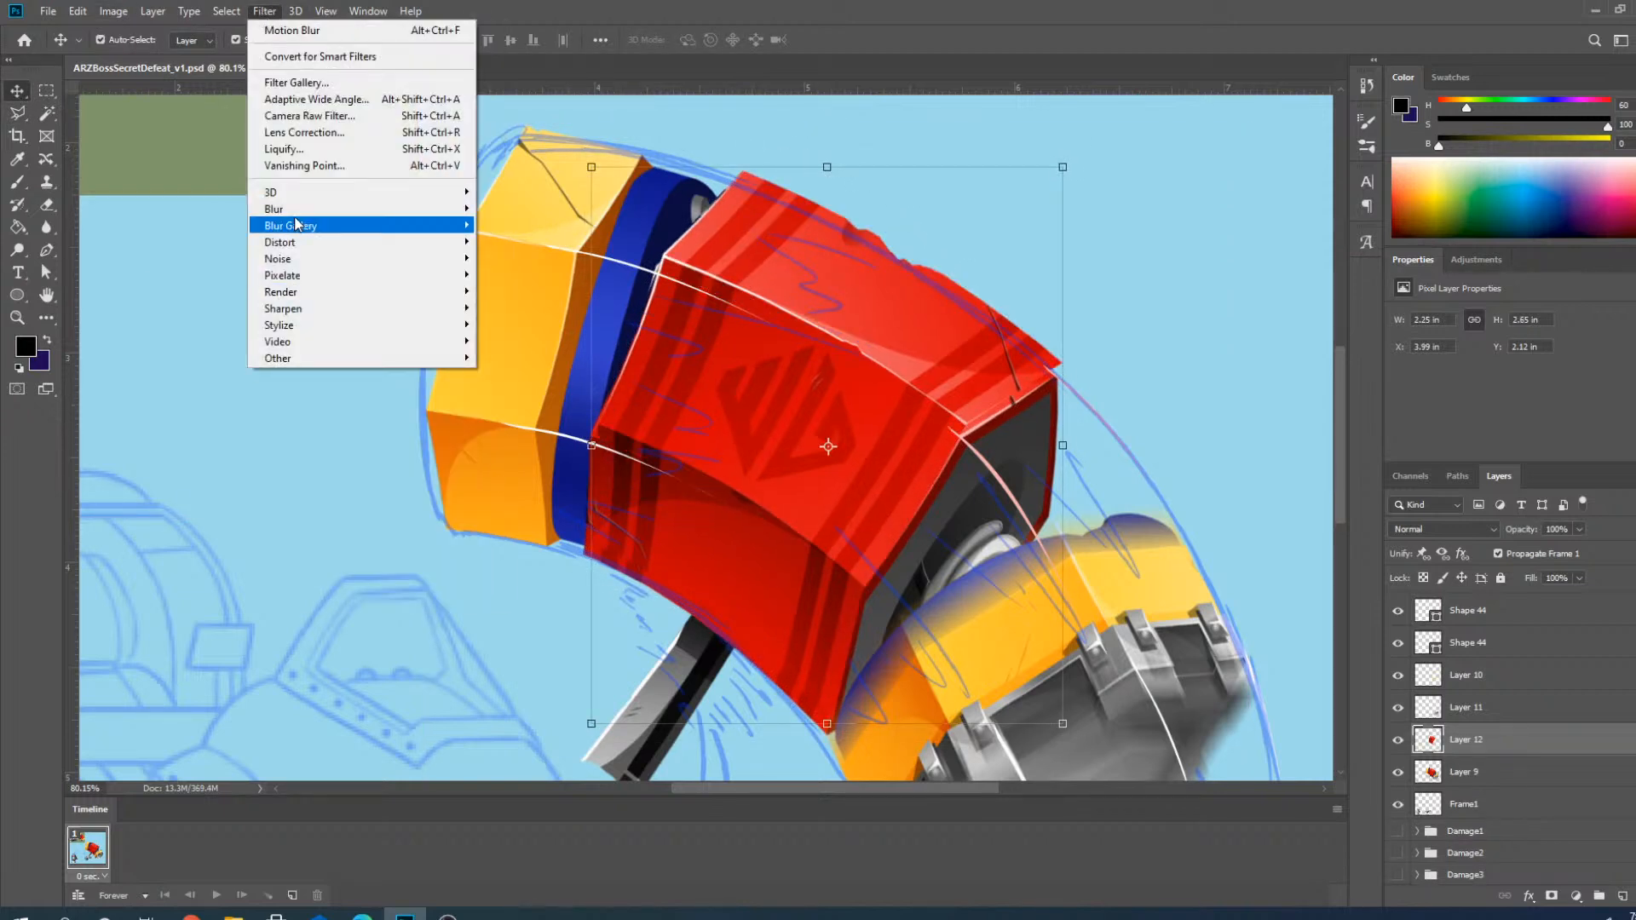
{"action": "mouse_move", "coordinate": [281, 209]}
{"action": "left_click", "coordinate": [520, 309]}
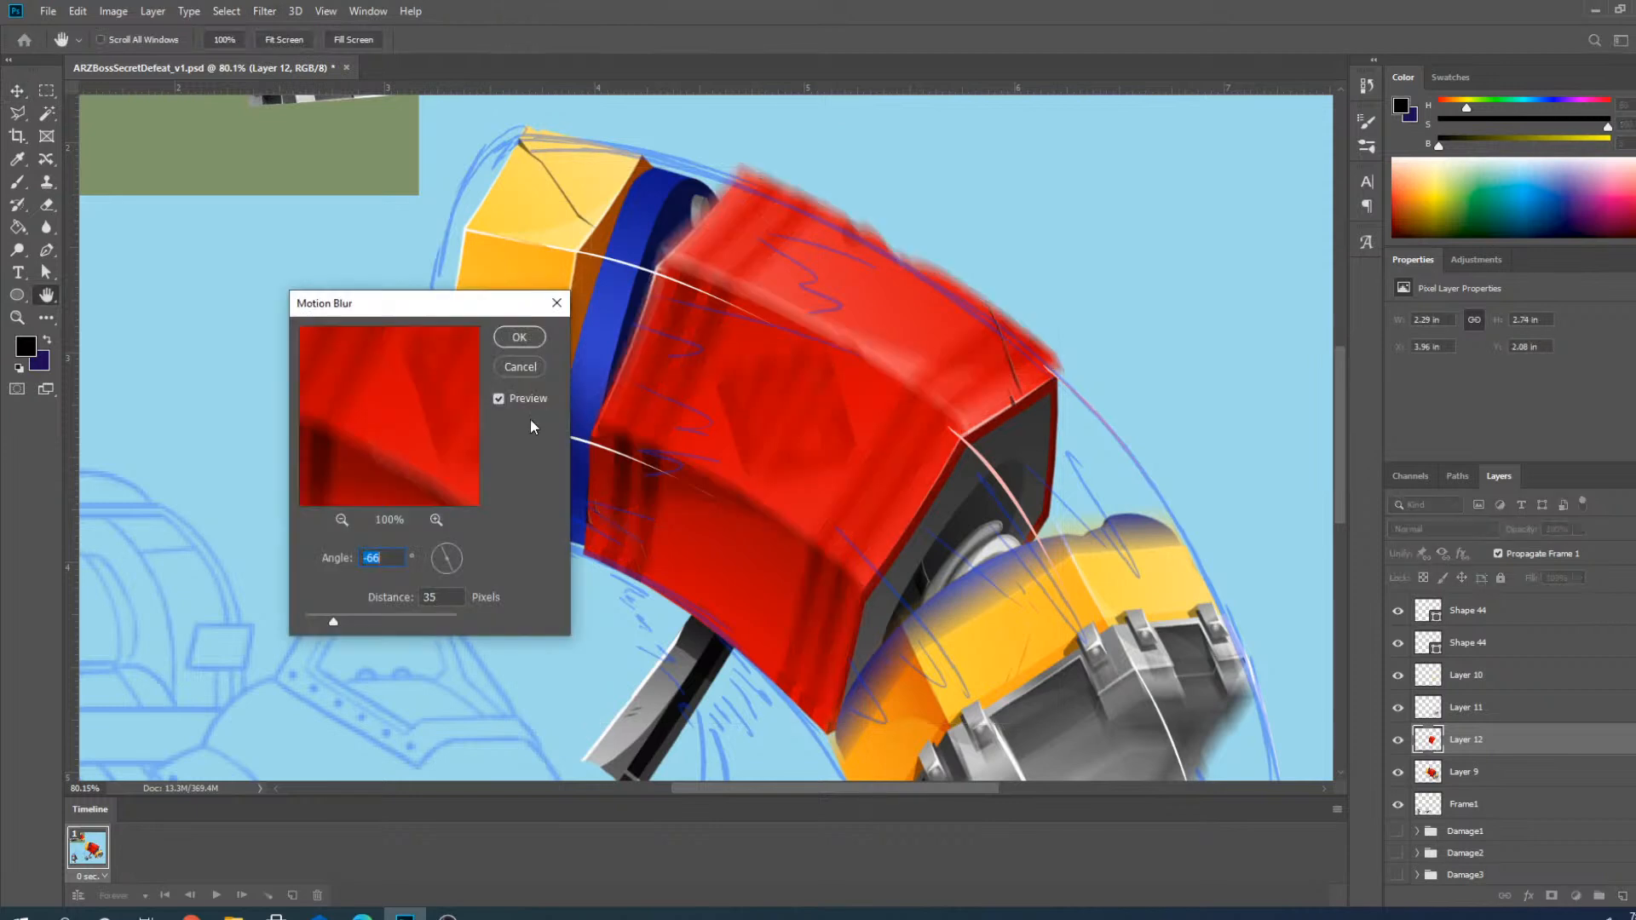
{"action": "left_click_drag", "start_coordinate": [443, 559], "coordinate": [435, 555]}
{"action": "key", "text": "Up"}
{"action": "key", "text": "Up"}
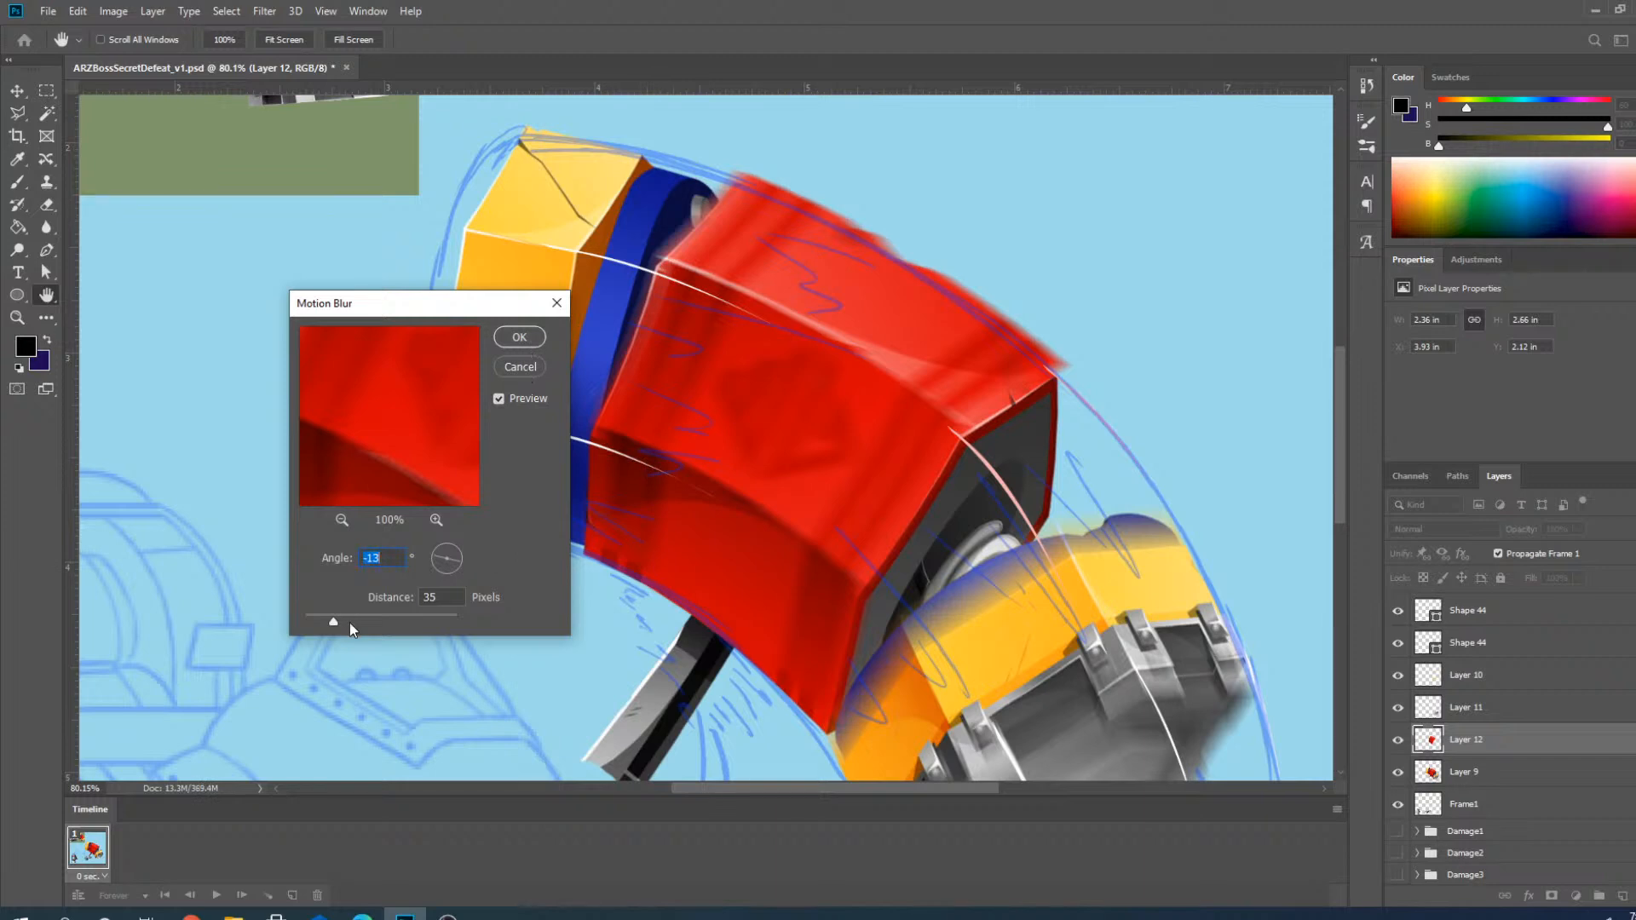
{"action": "left_click_drag", "start_coordinate": [349, 623], "coordinate": [346, 621]}
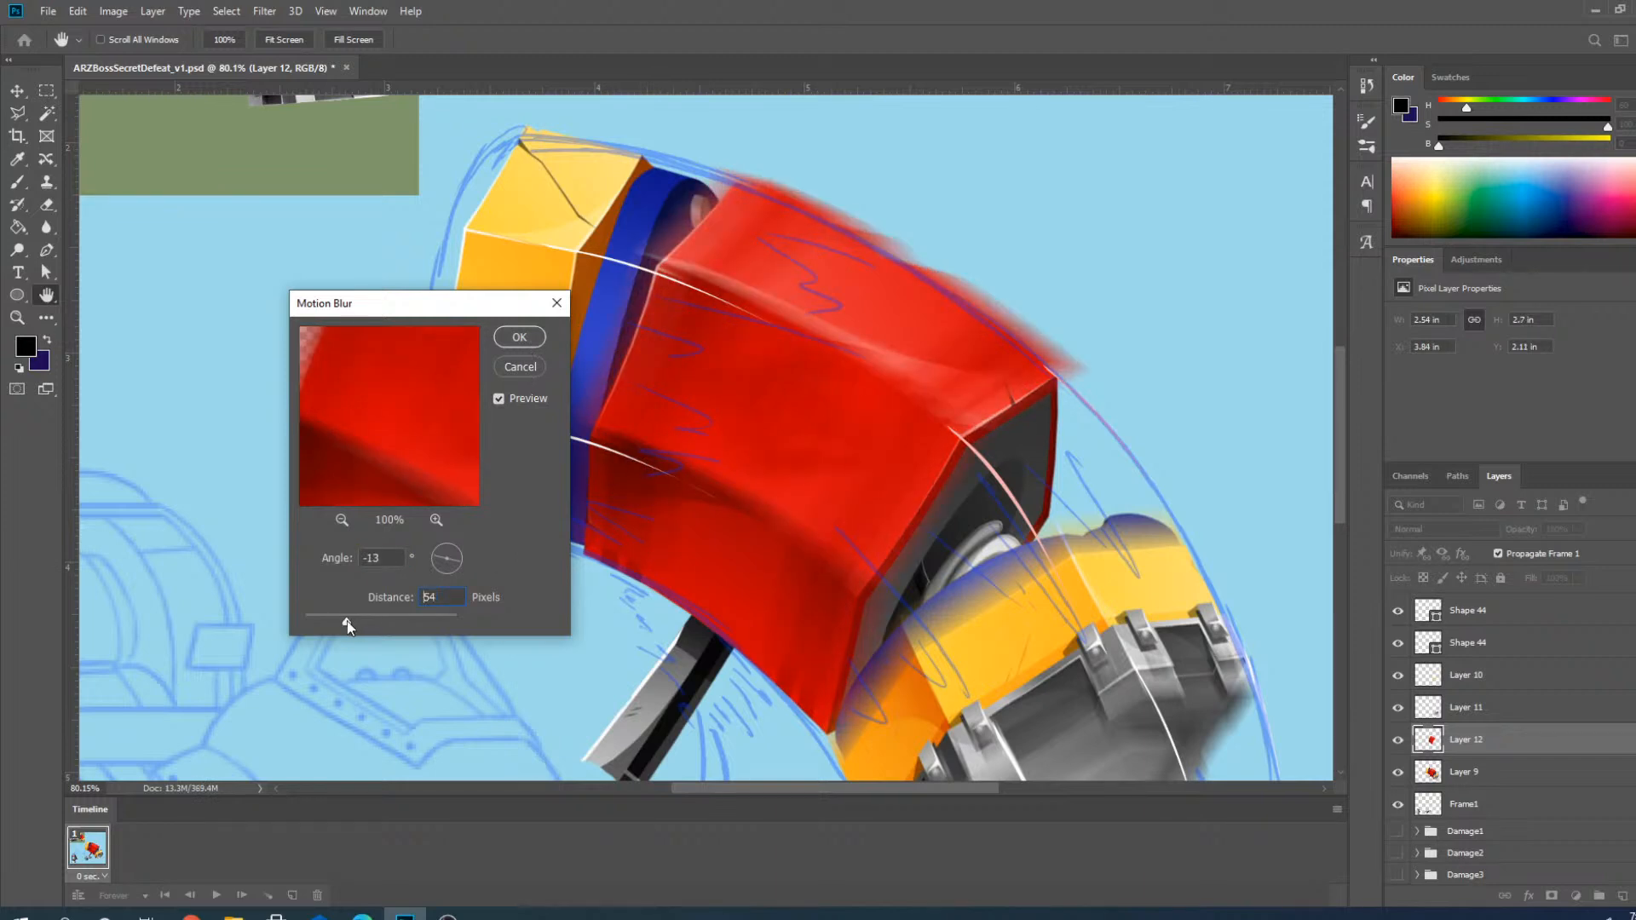
{"action": "left_click", "coordinate": [519, 338]}
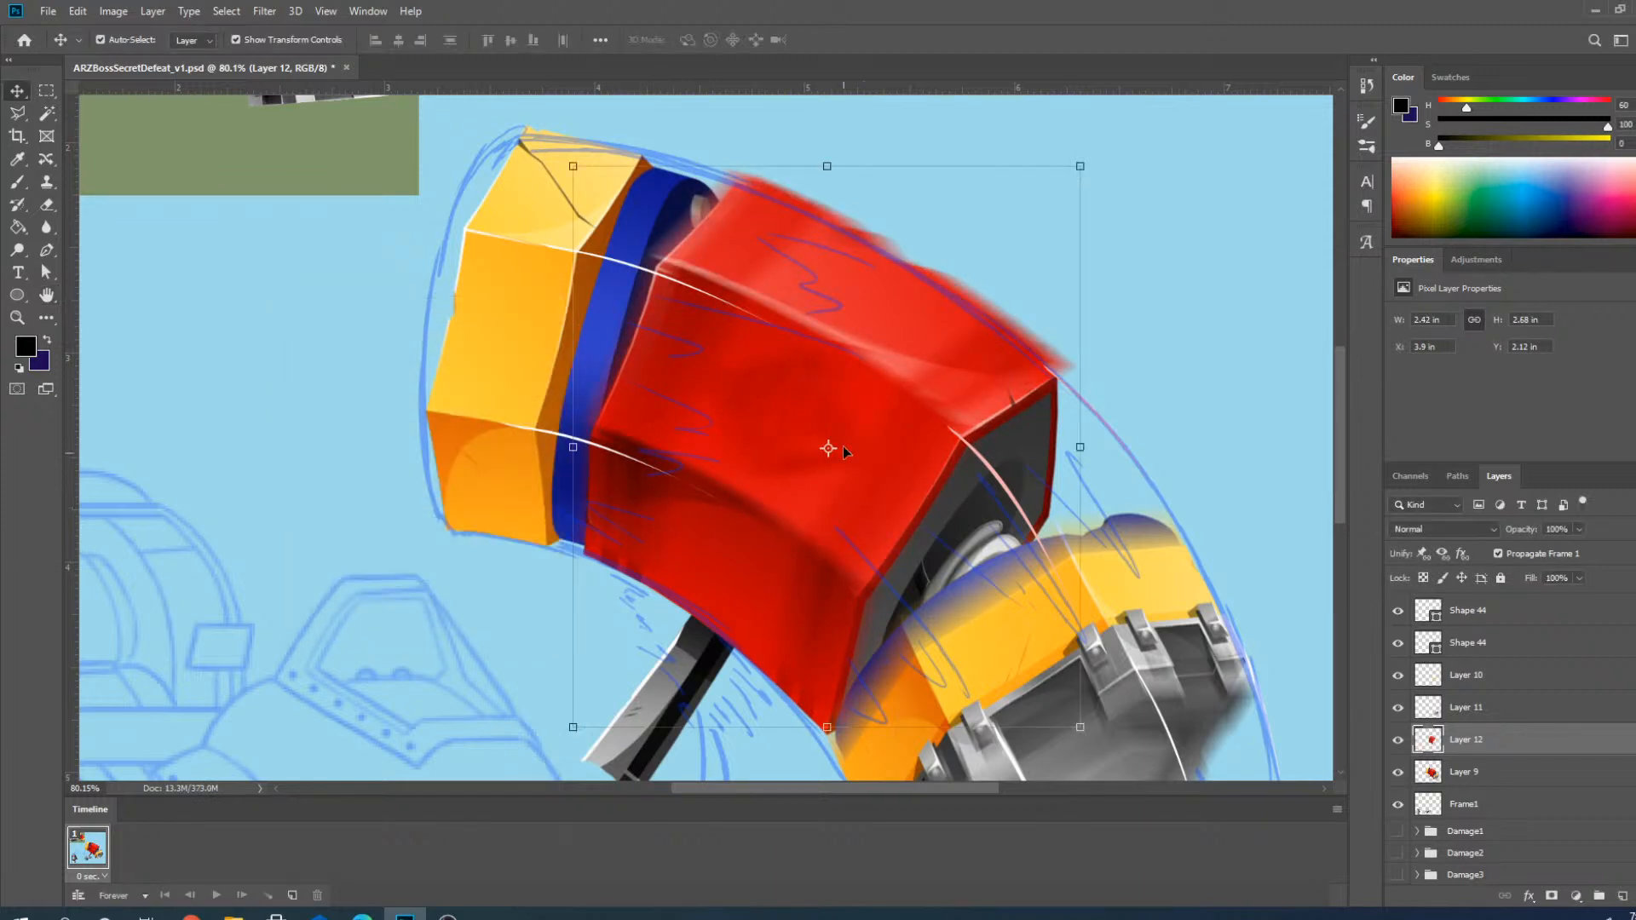
Rotate the blurred red section 2.78°, move it down and to the right, and set its layer opacity to 71%.
{"action": "left_click_drag", "start_coordinate": [1092, 155], "coordinate": [1102, 179]}
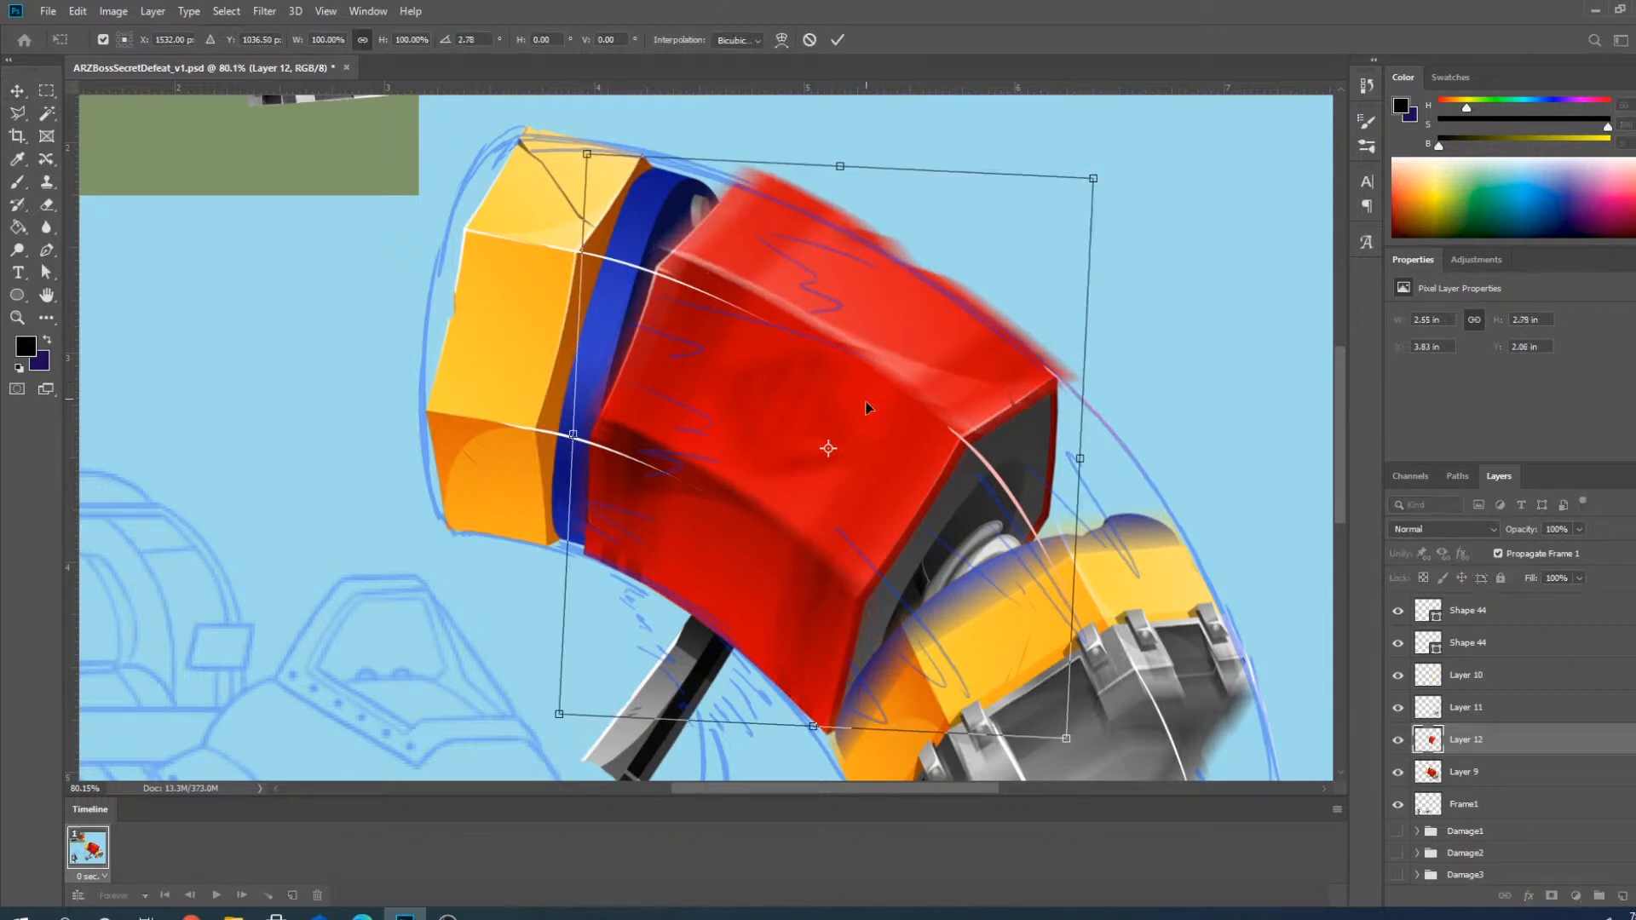
{"action": "left_click_drag", "start_coordinate": [869, 409], "coordinate": [886, 428]}
{"action": "scroll", "coordinate": [852, 429], "scroll_direction": "down", "scroll_amount": 1}
{"action": "scroll", "coordinate": [871, 546], "scroll_direction": "up", "scroll_amount": 1}
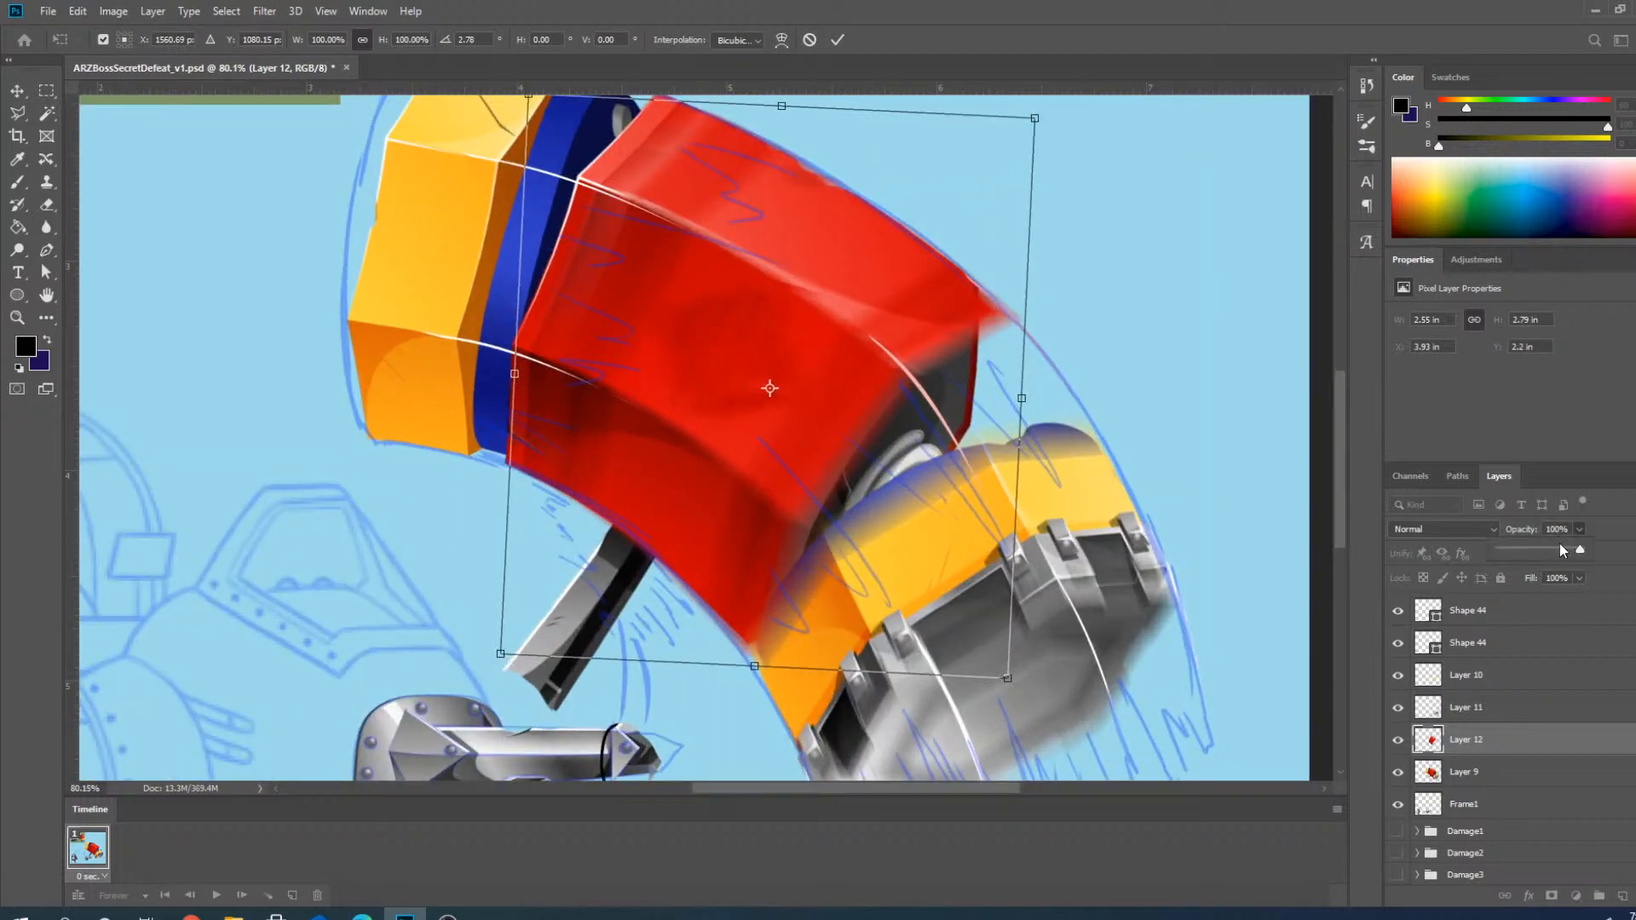
{"action": "left_click_drag", "start_coordinate": [1553, 552], "coordinate": [1547, 552]}
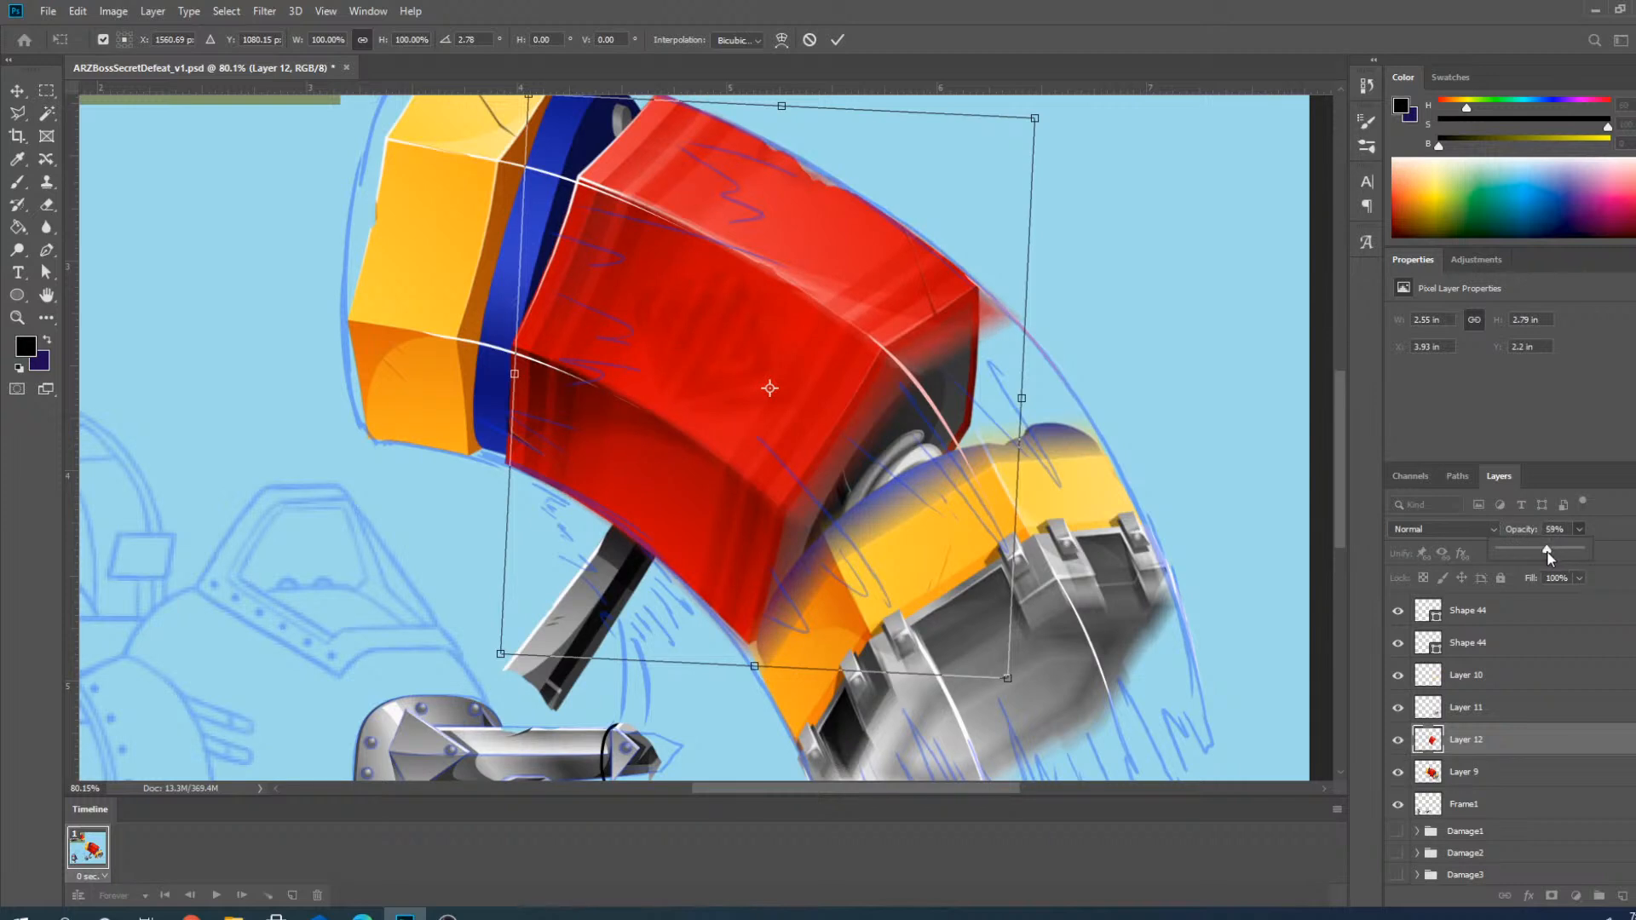
{"action": "left_click", "coordinate": [1564, 551]}
Move the blurred red section slightly further down and right, set its rotation to 4.13°, apply the transform, and deselect the layer.
{"action": "scroll", "coordinate": [783, 389], "scroll_direction": "down", "scroll_amount": 2}
{"action": "left_click_drag", "start_coordinate": [779, 376], "coordinate": [784, 385]}
{"action": "scroll", "coordinate": [840, 284], "scroll_direction": "up", "scroll_amount": 2}
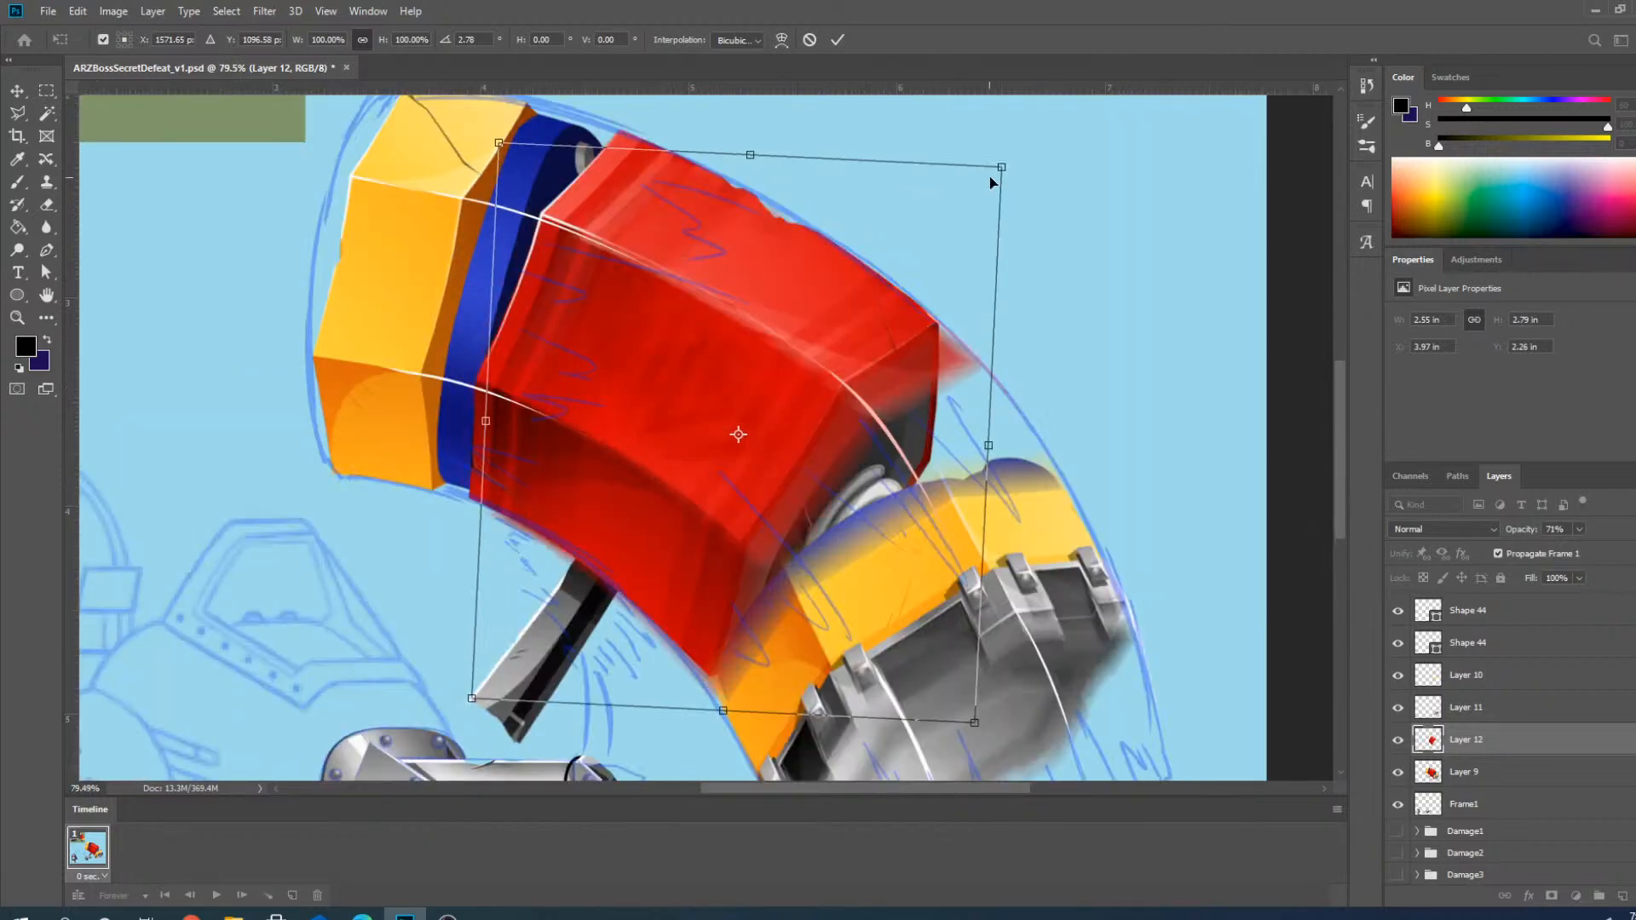
{"action": "left_click_drag", "start_coordinate": [1020, 159], "coordinate": [1027, 166]}
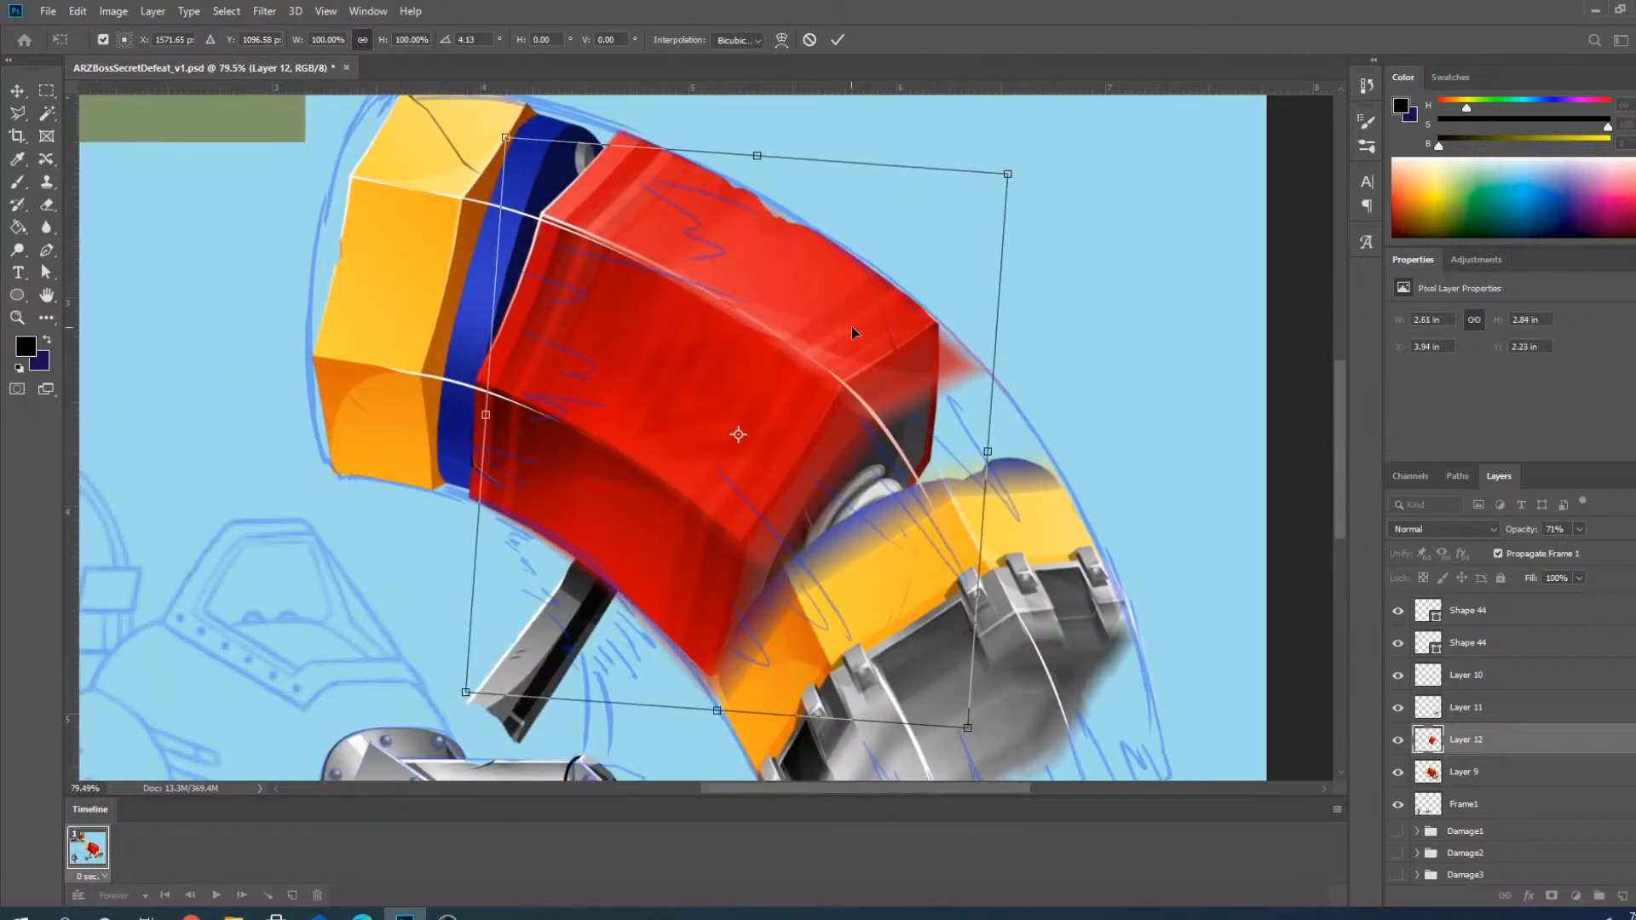
{"action": "left_click_drag", "start_coordinate": [851, 326], "coordinate": [858, 326]}
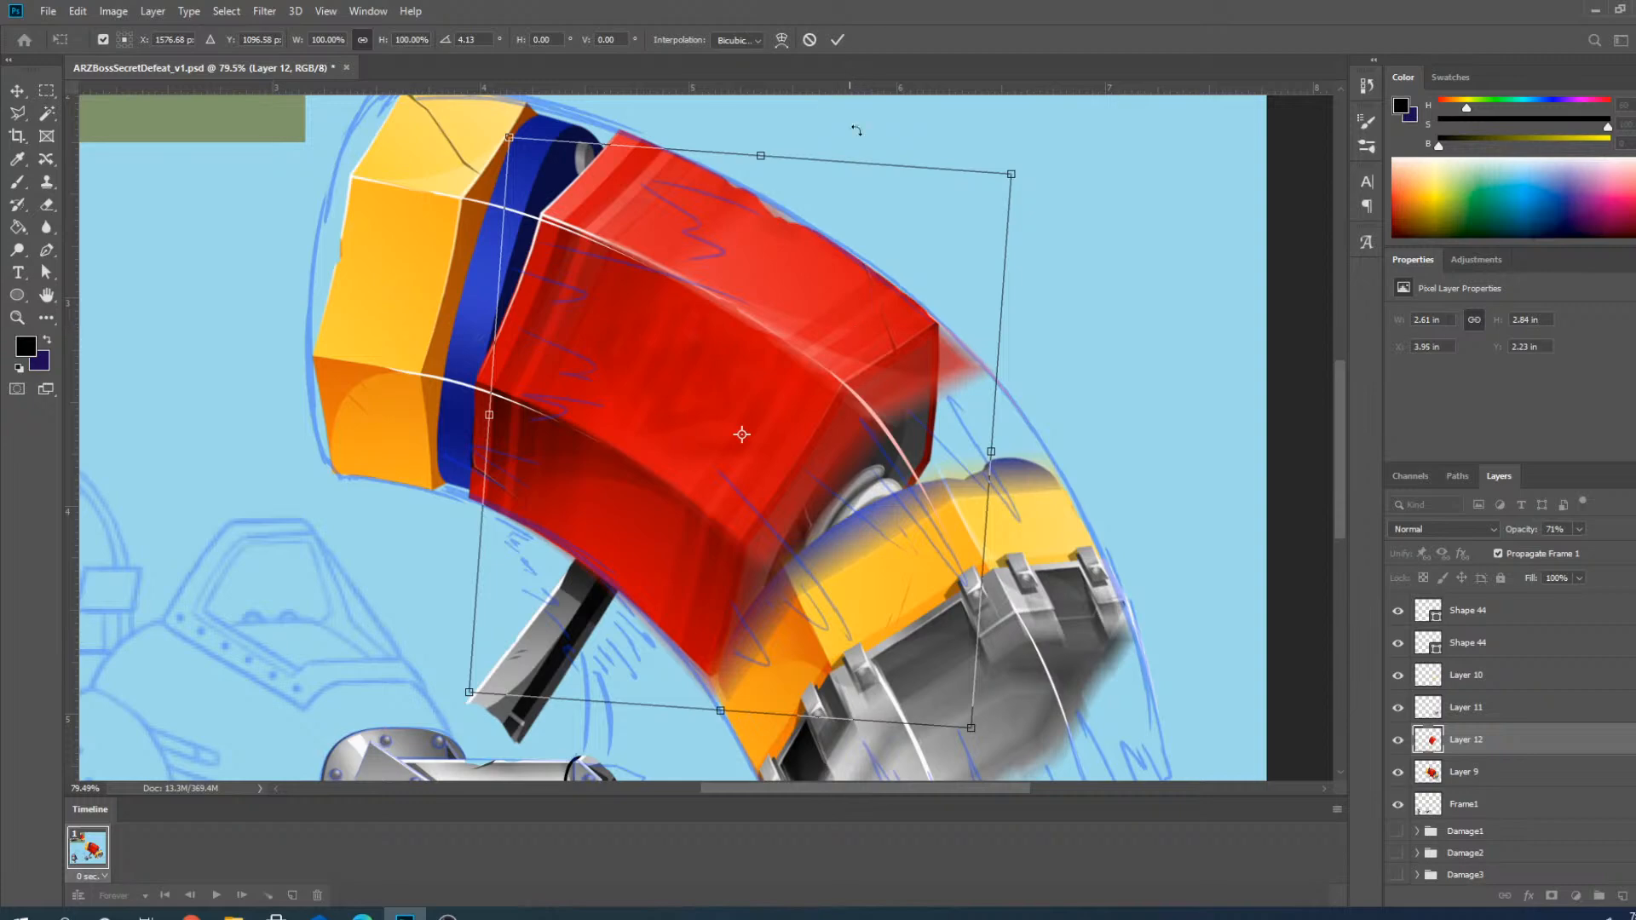
{"action": "left_click", "coordinate": [838, 39]}
{"action": "scroll", "coordinate": [890, 689], "scroll_direction": "down", "scroll_amount": 2}
{"action": "scroll", "coordinate": [890, 689], "scroll_direction": "down", "scroll_amount": 2}
{"action": "left_click", "coordinate": [967, 345]}
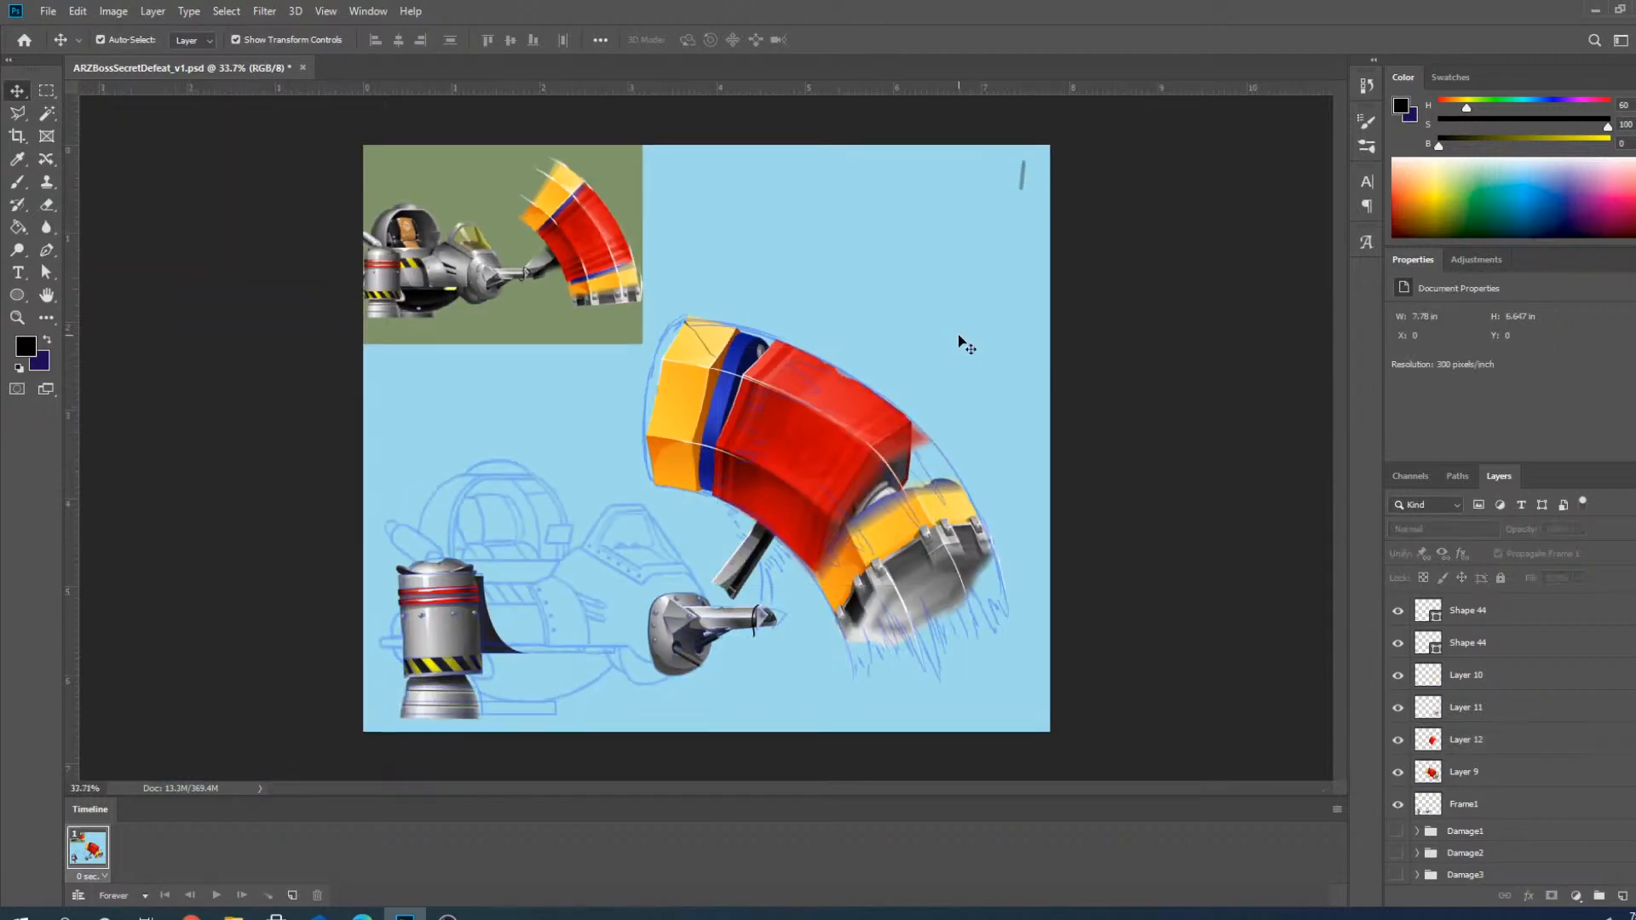
{"action": "scroll", "coordinate": [744, 401], "scroll_direction": "up", "scroll_amount": 4}
{"action": "scroll", "coordinate": [794, 474], "scroll_direction": "down", "scroll_amount": 3}
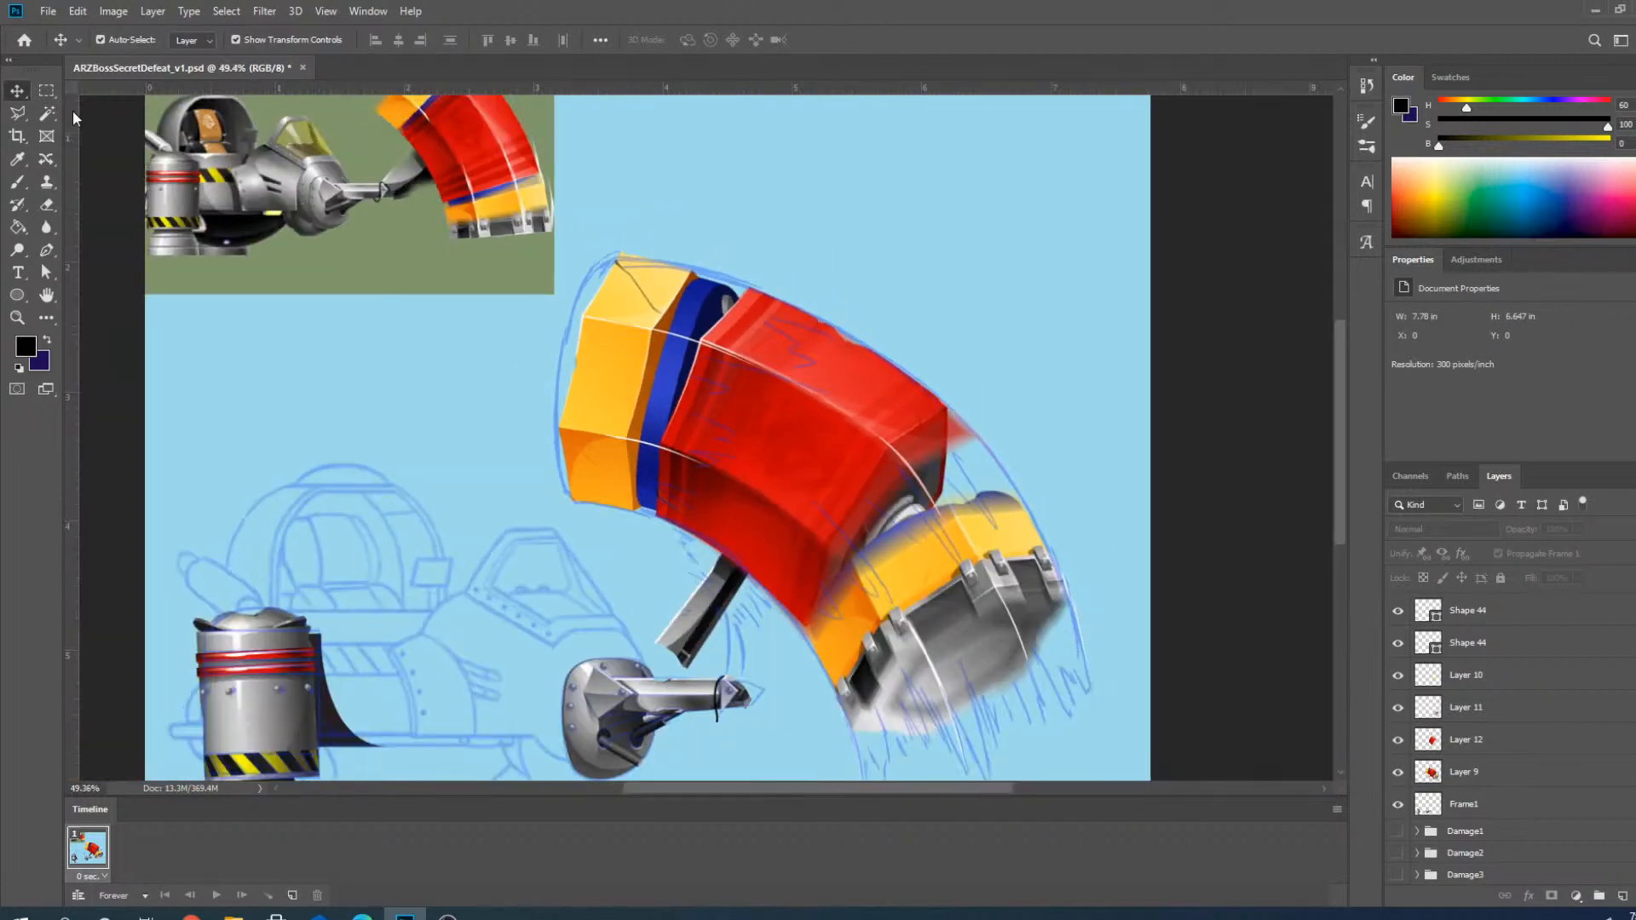
{"action": "scroll", "coordinate": [760, 479], "scroll_direction": "up", "scroll_amount": 3}
{"action": "scroll", "coordinate": [814, 501], "scroll_direction": "down", "scroll_amount": 3}
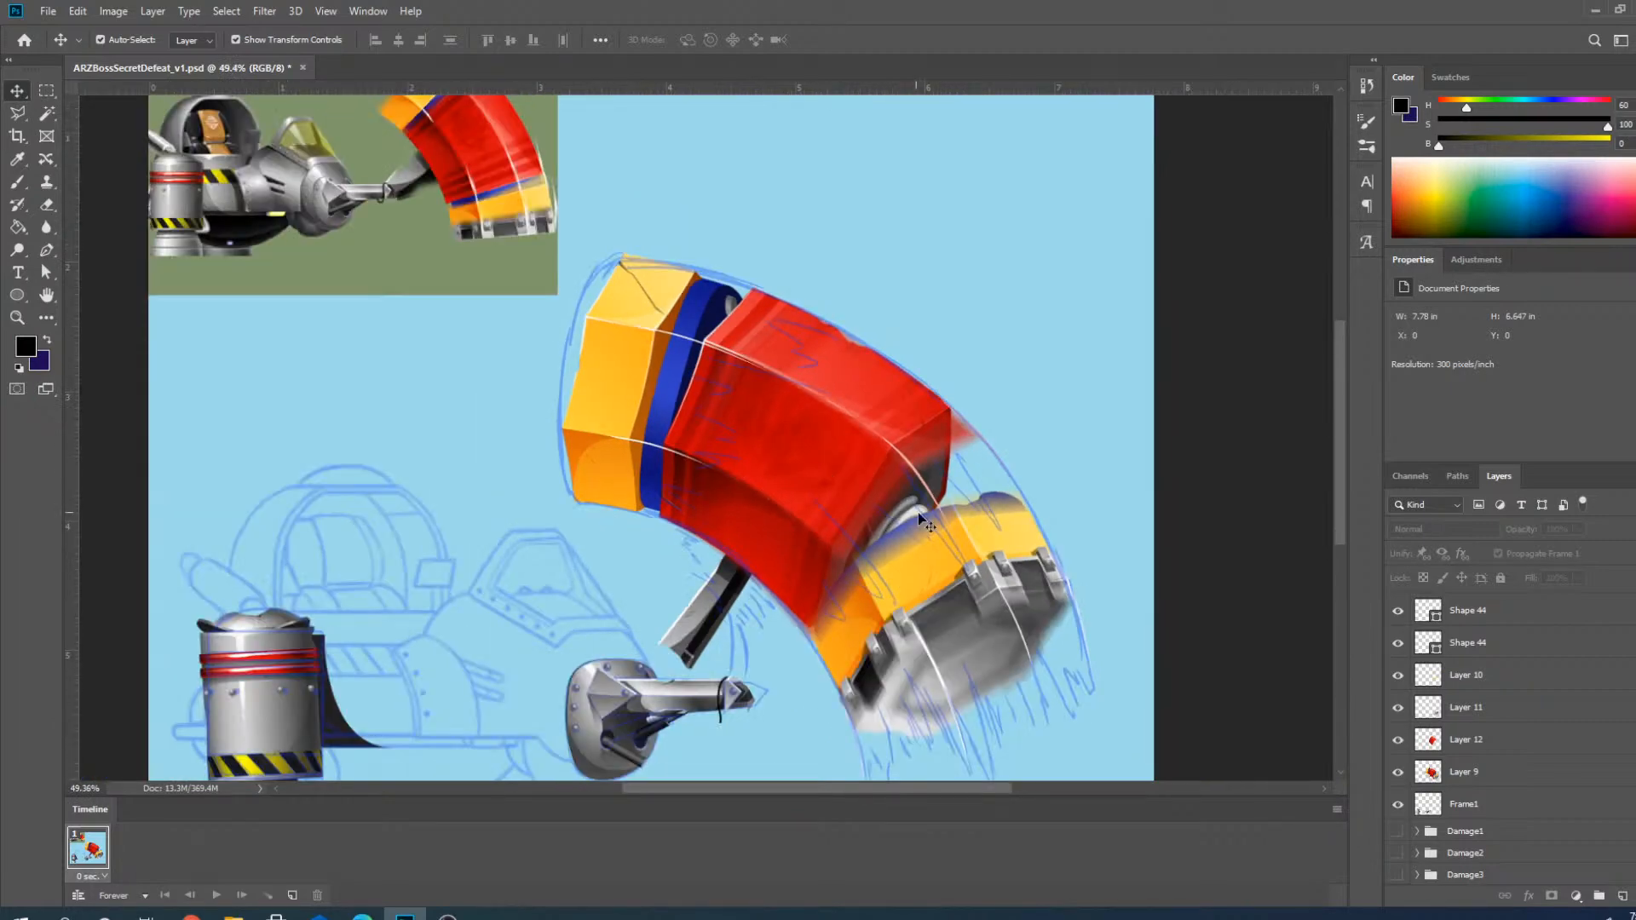
{"action": "scroll", "coordinate": [946, 411], "scroll_direction": "up", "scroll_amount": 4}
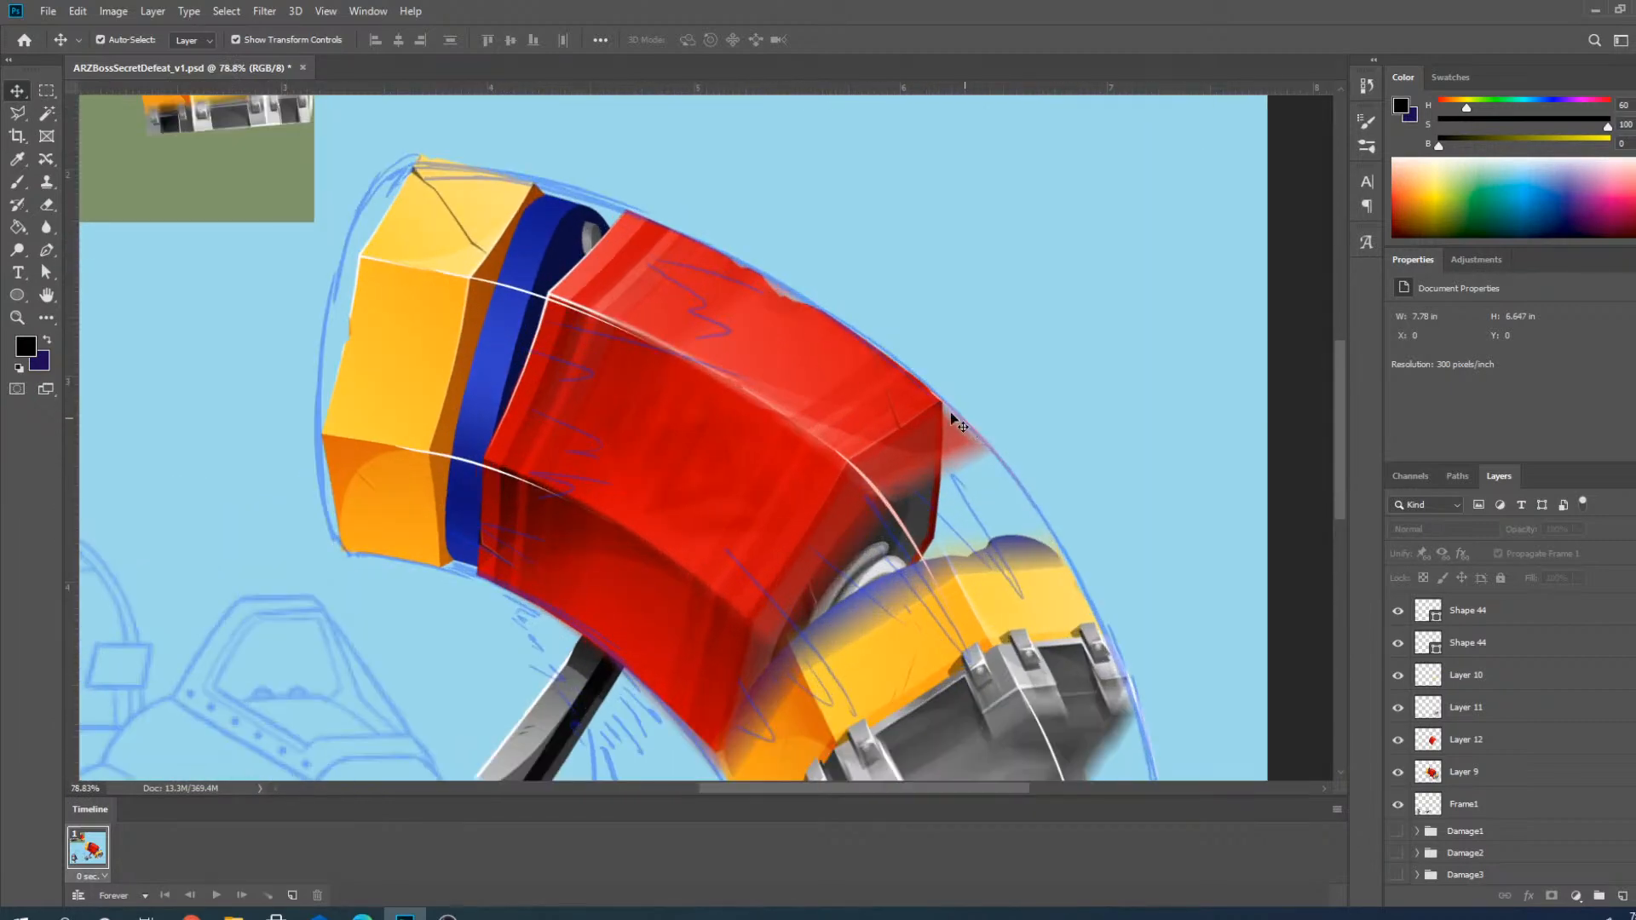
Outline the yellow band at the rear end of the hammer with the Polygonal Lasso, leaving out its shaded inner side.
{"action": "left_click", "coordinate": [18, 114]}
{"action": "scroll", "coordinate": [477, 358], "scroll_direction": "down", "scroll_amount": 4}
{"action": "scroll", "coordinate": [596, 413], "scroll_direction": "up", "scroll_amount": 4}
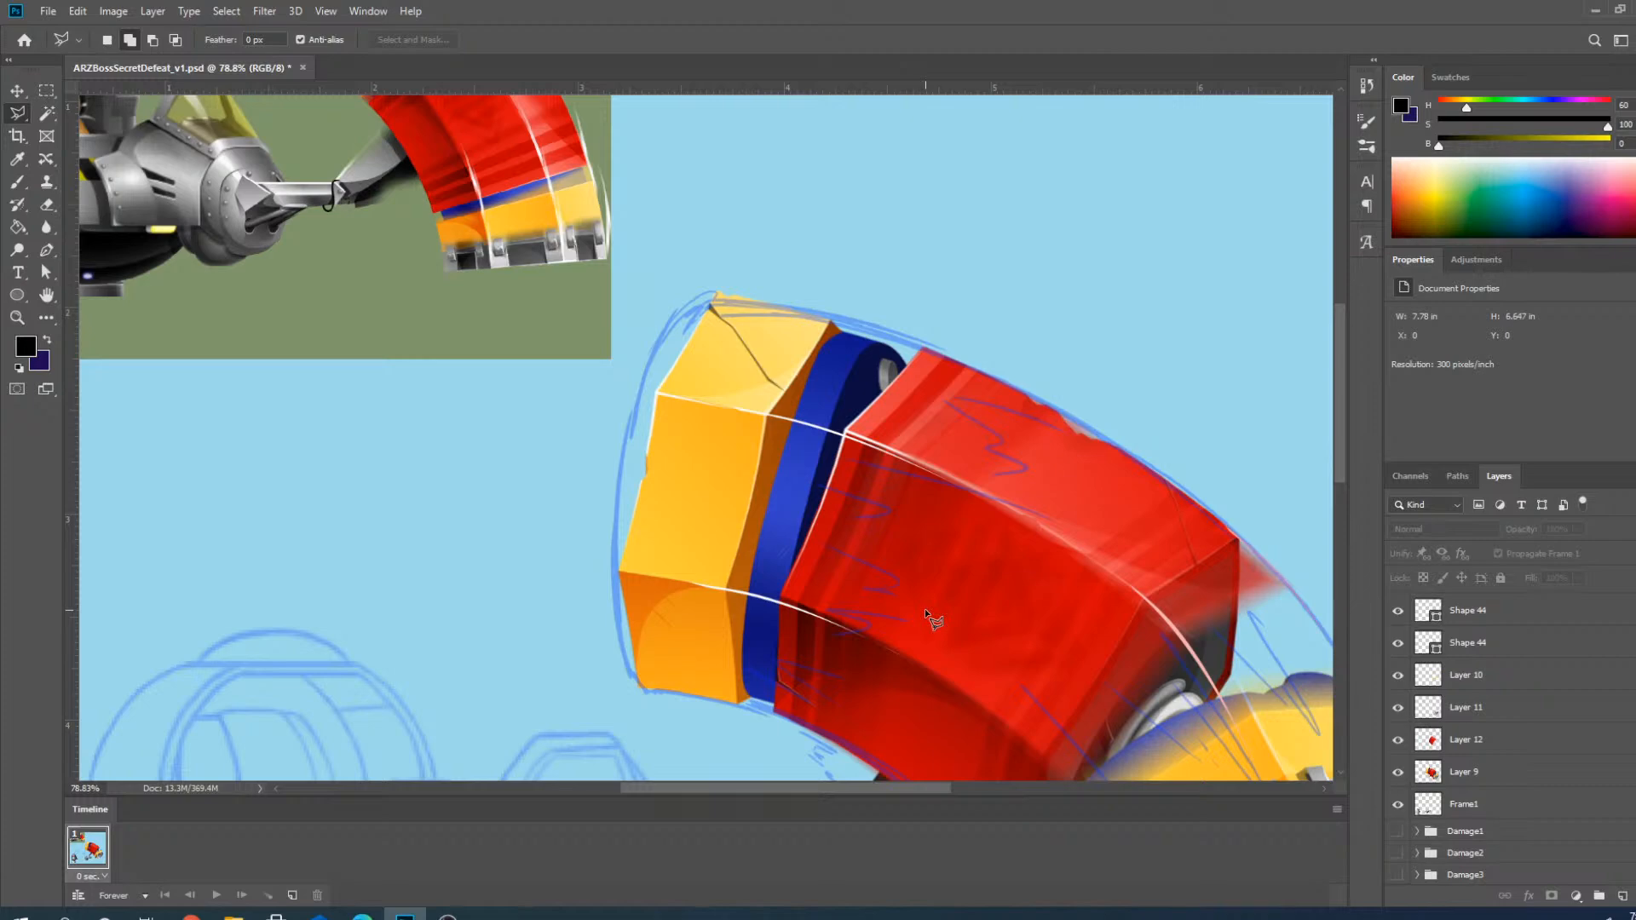
{"action": "scroll", "coordinate": [749, 283], "scroll_direction": "down", "scroll_amount": 4}
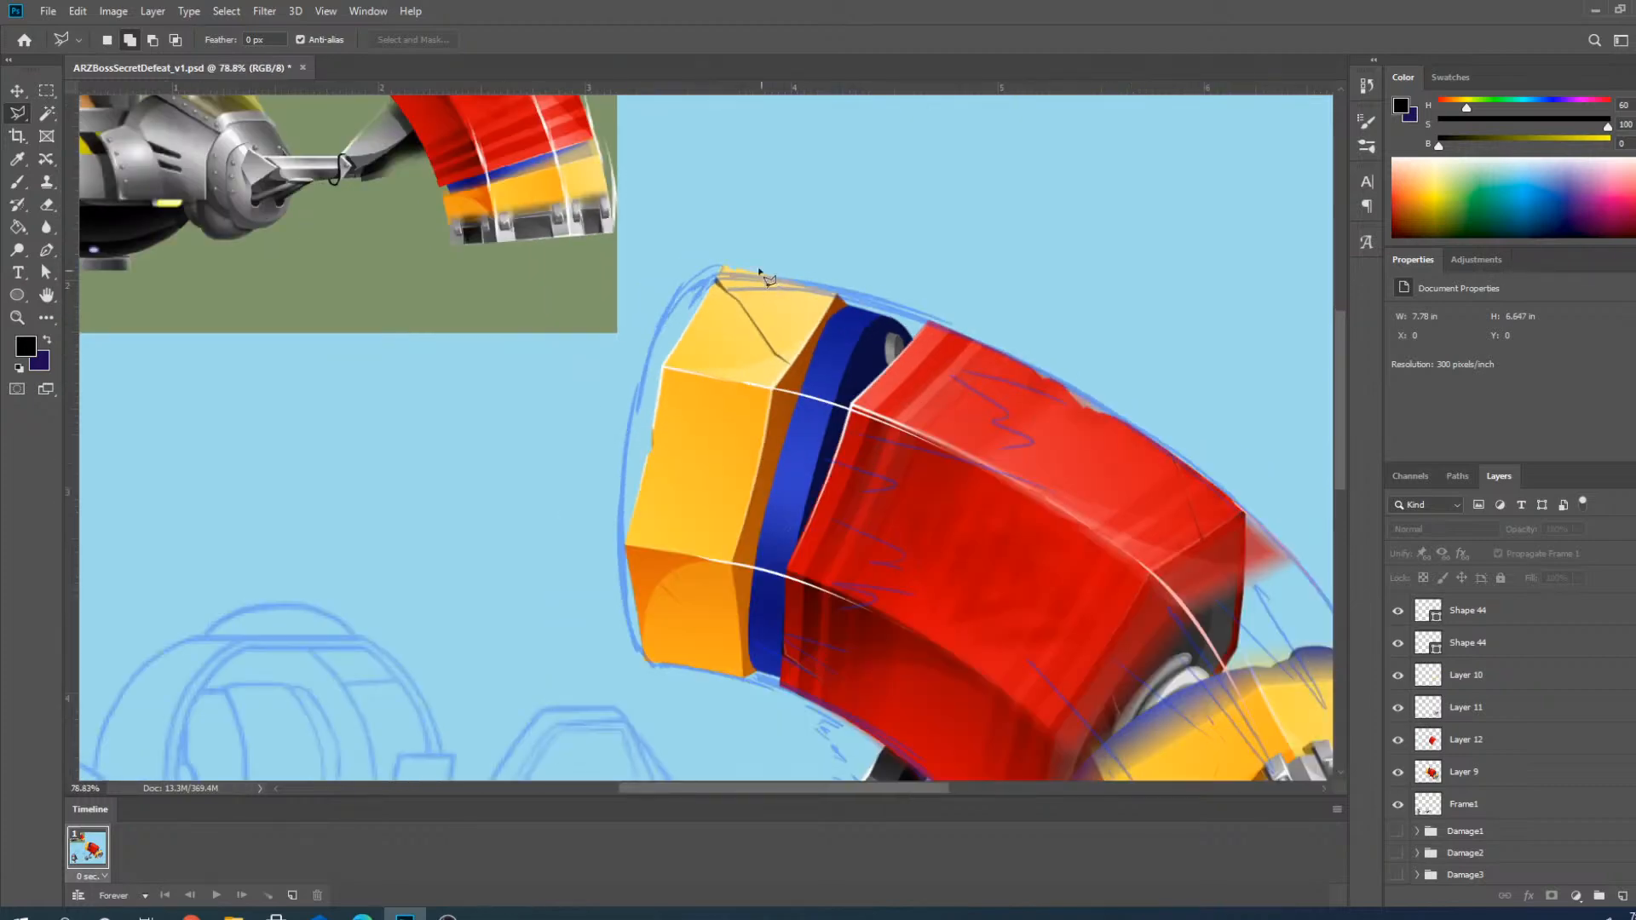
{"action": "scroll", "coordinate": [699, 460], "scroll_direction": "up", "scroll_amount": 4}
{"action": "scroll", "coordinate": [704, 467], "scroll_direction": "up", "scroll_amount": 3}
{"action": "scroll", "coordinate": [731, 412], "scroll_direction": "down", "scroll_amount": 1}
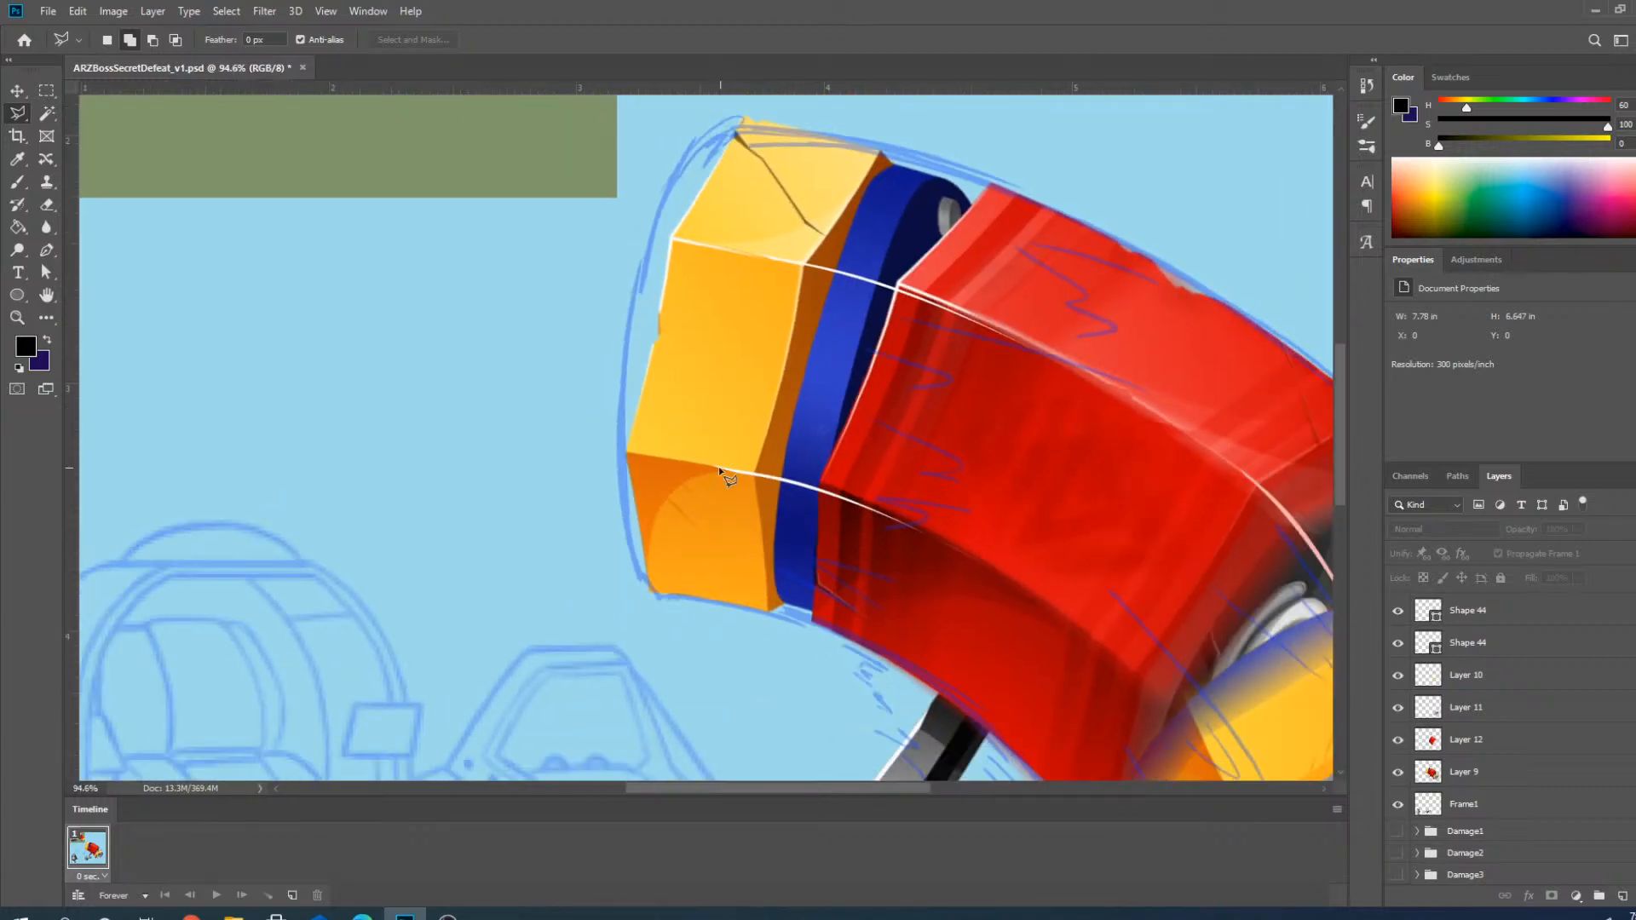
{"action": "left_click", "coordinate": [750, 105]}
{"action": "left_click", "coordinate": [671, 240]}
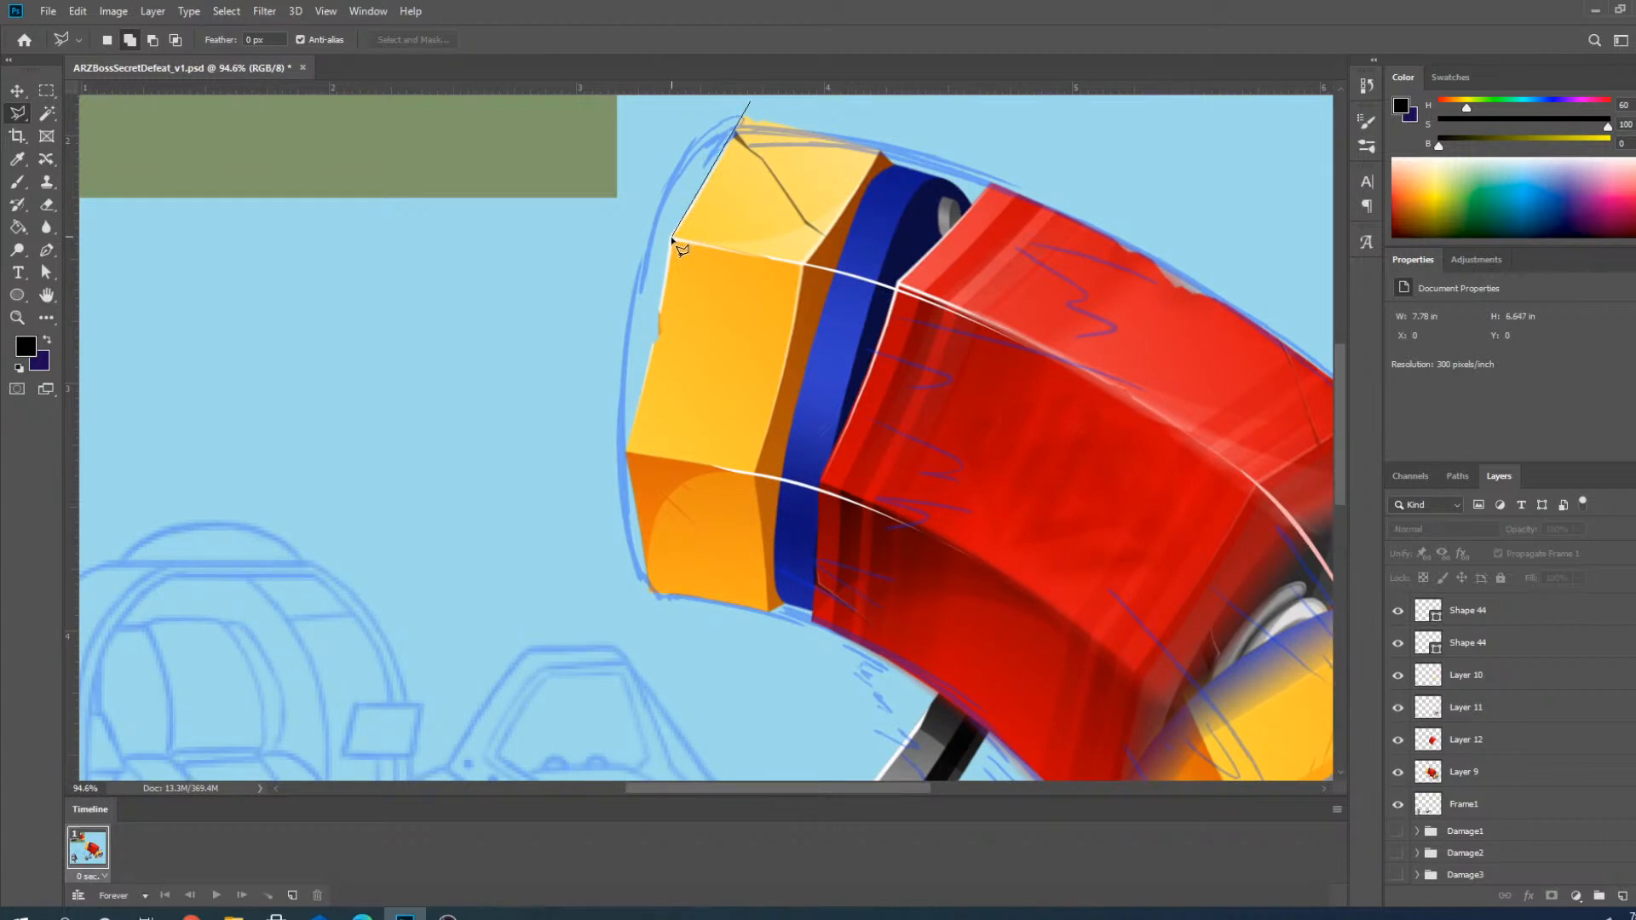
{"action": "left_click", "coordinate": [628, 456]}
{"action": "left_click", "coordinate": [650, 603]}
{"action": "left_click", "coordinate": [770, 629]}
{"action": "left_click", "coordinate": [754, 473]}
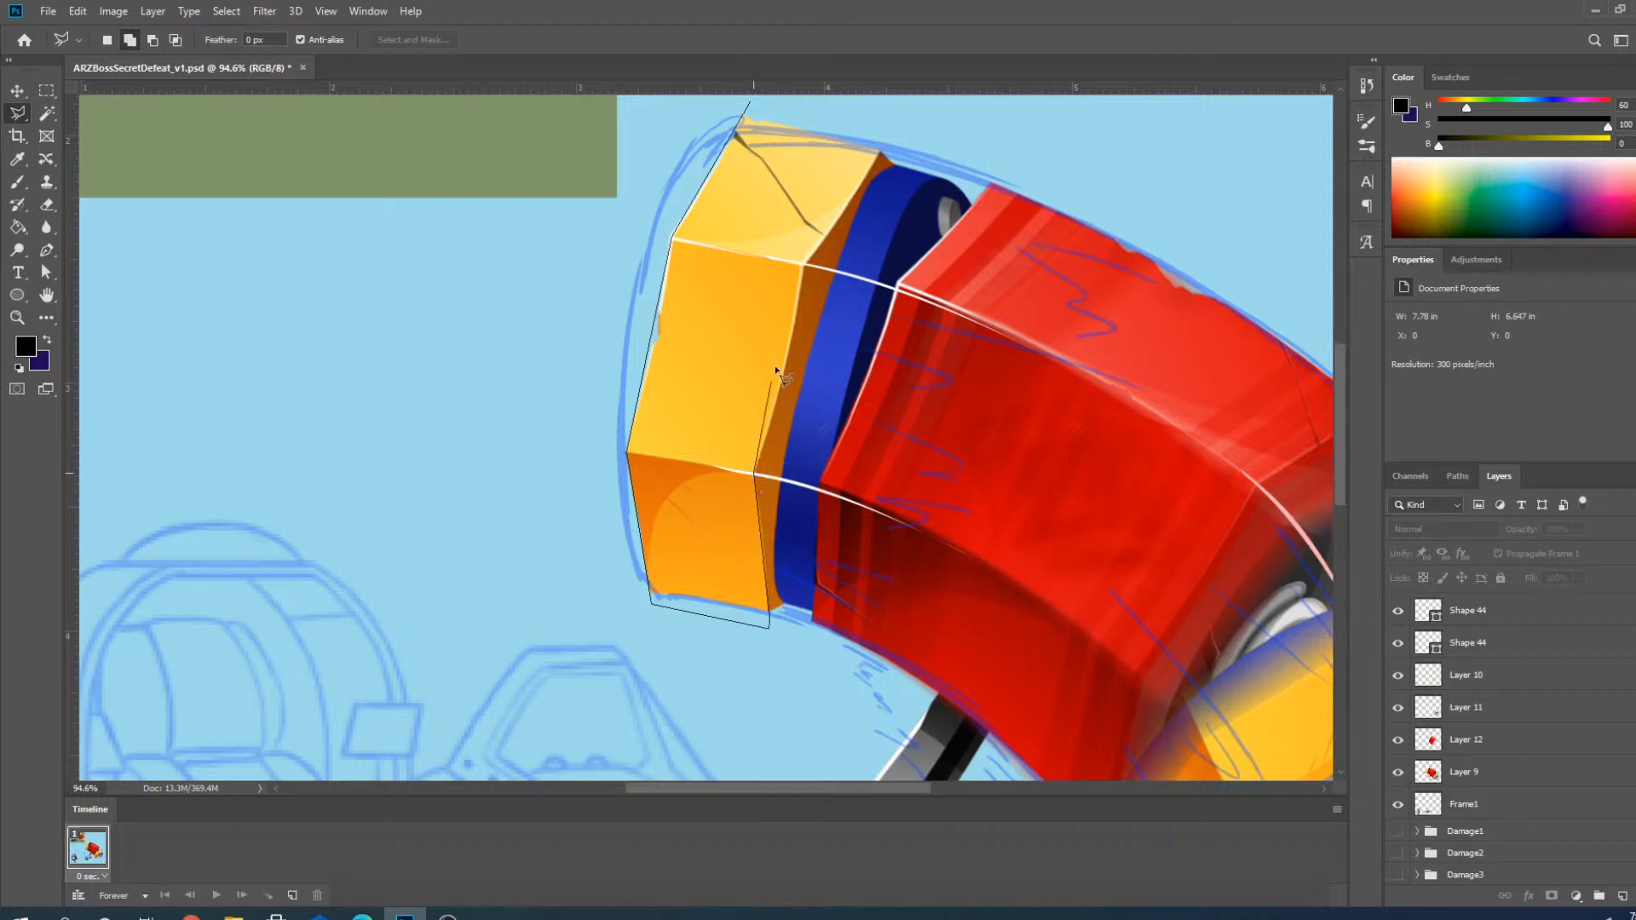
{"action": "left_click", "coordinate": [803, 265]}
{"action": "left_click", "coordinate": [890, 136]}
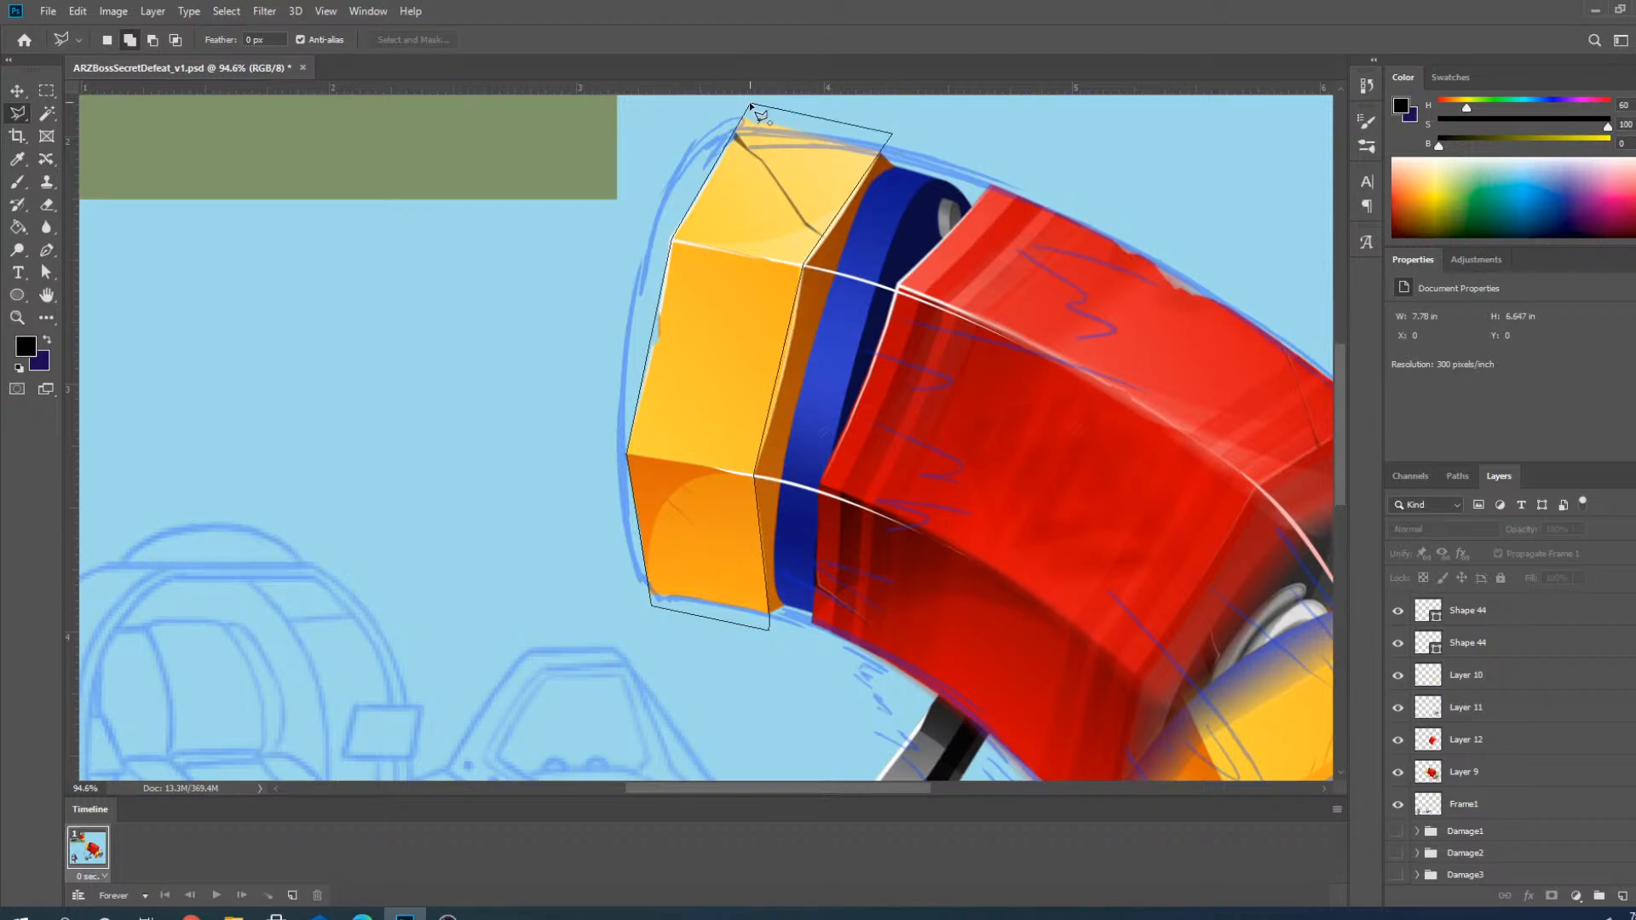
{"action": "left_click", "coordinate": [748, 104]}
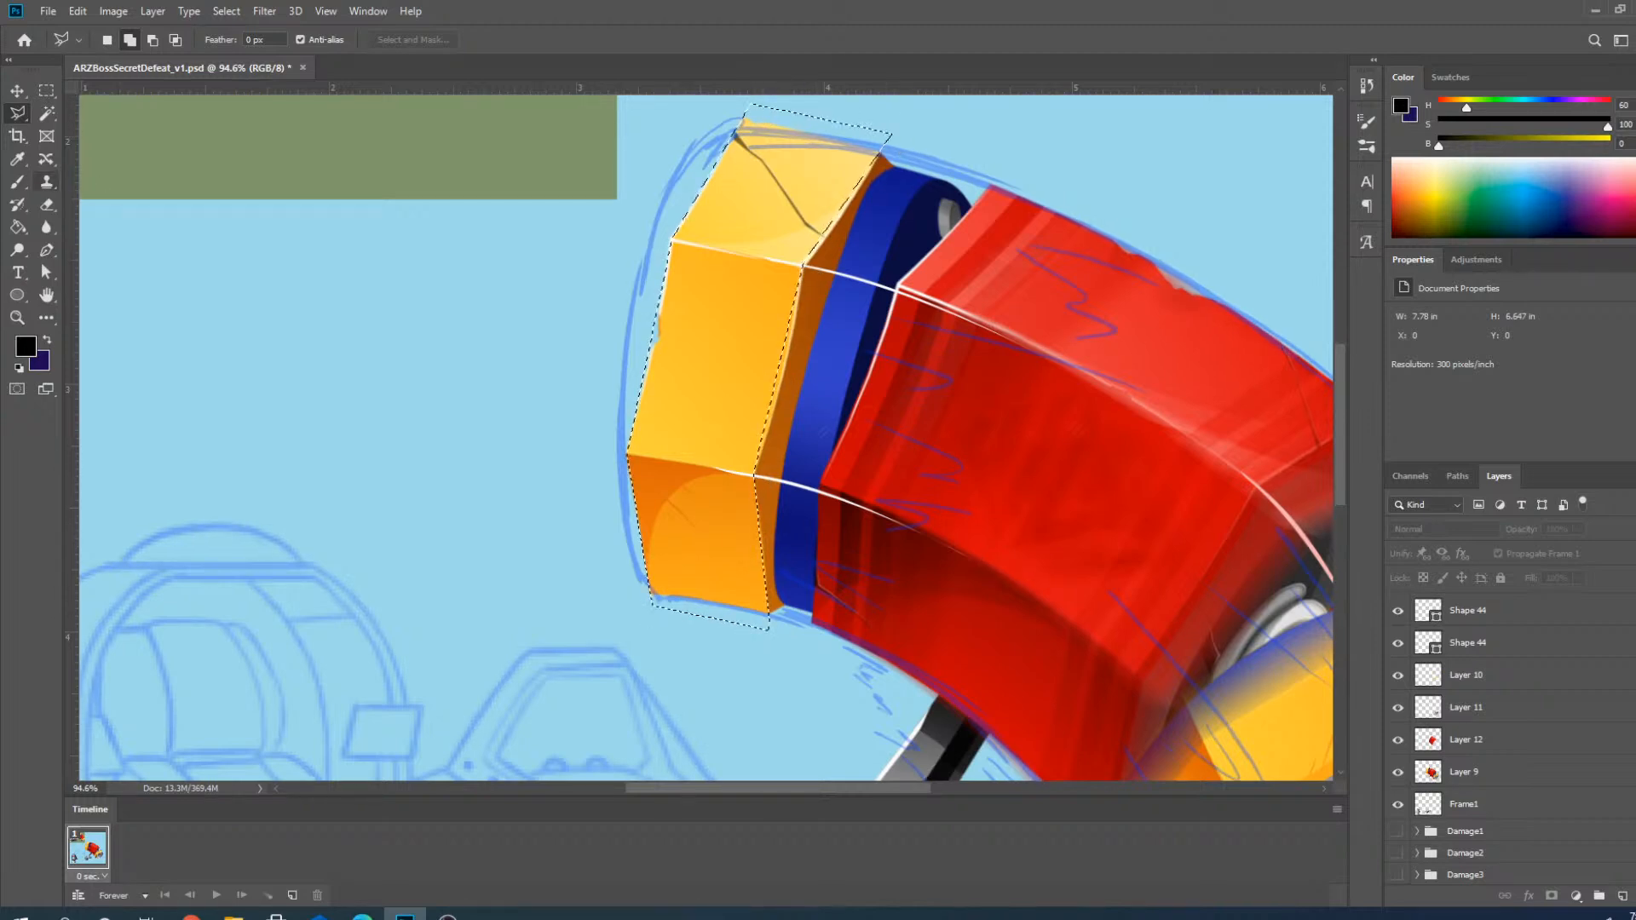
{"action": "left_click", "coordinate": [17, 90]}
{"action": "key", "text": "ctrl+v"}
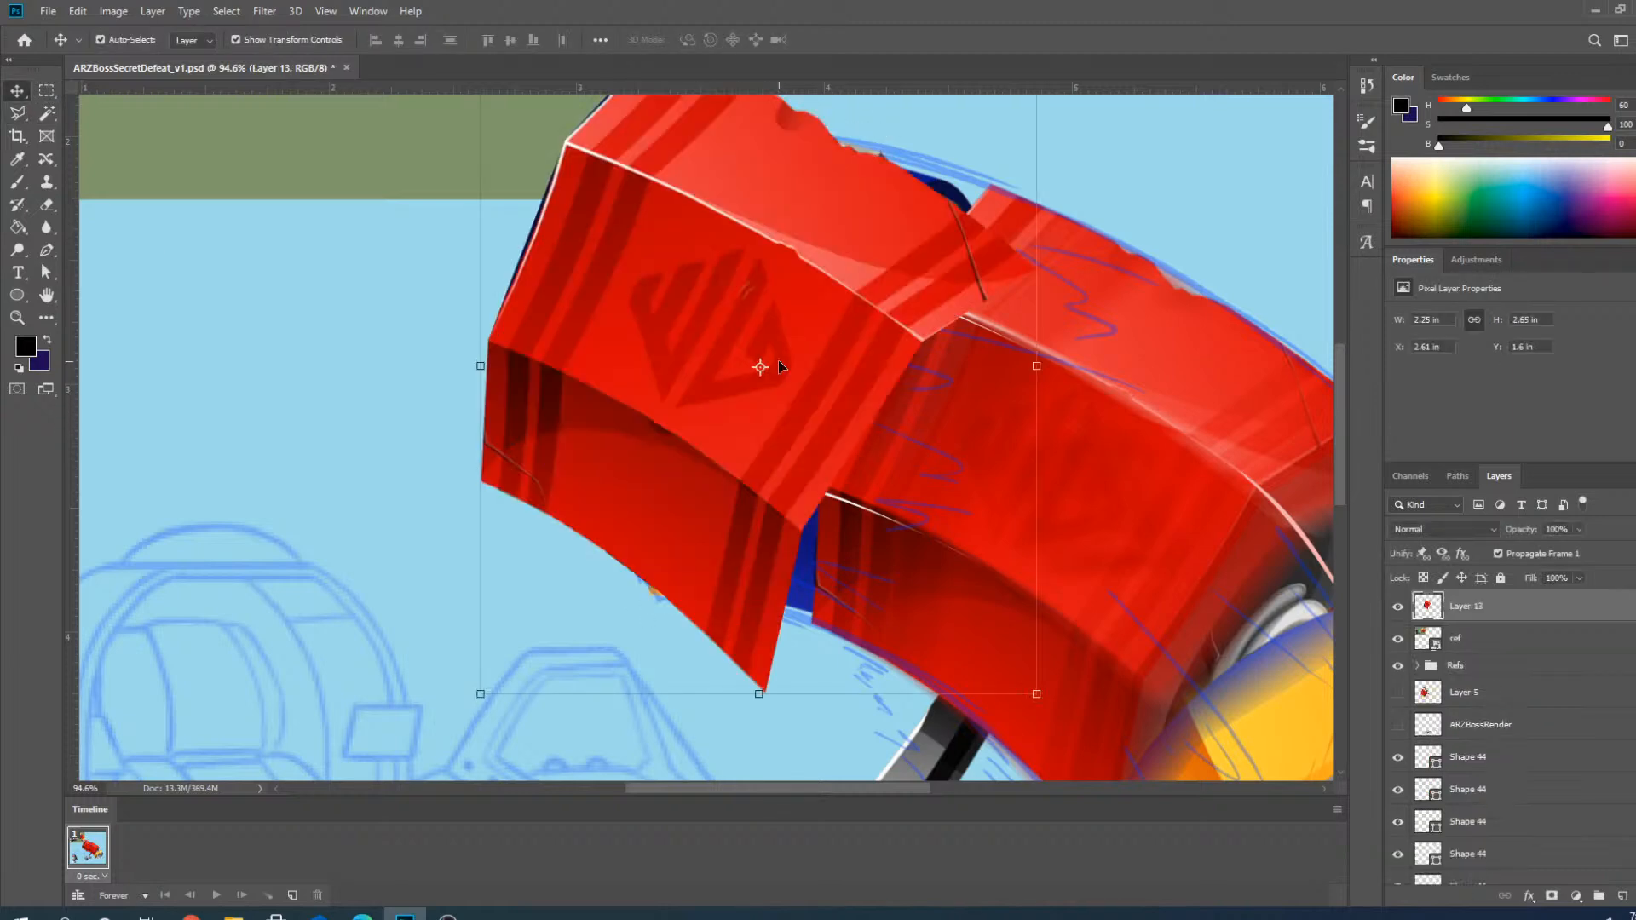
{"action": "key", "text": "ctrl+z"}
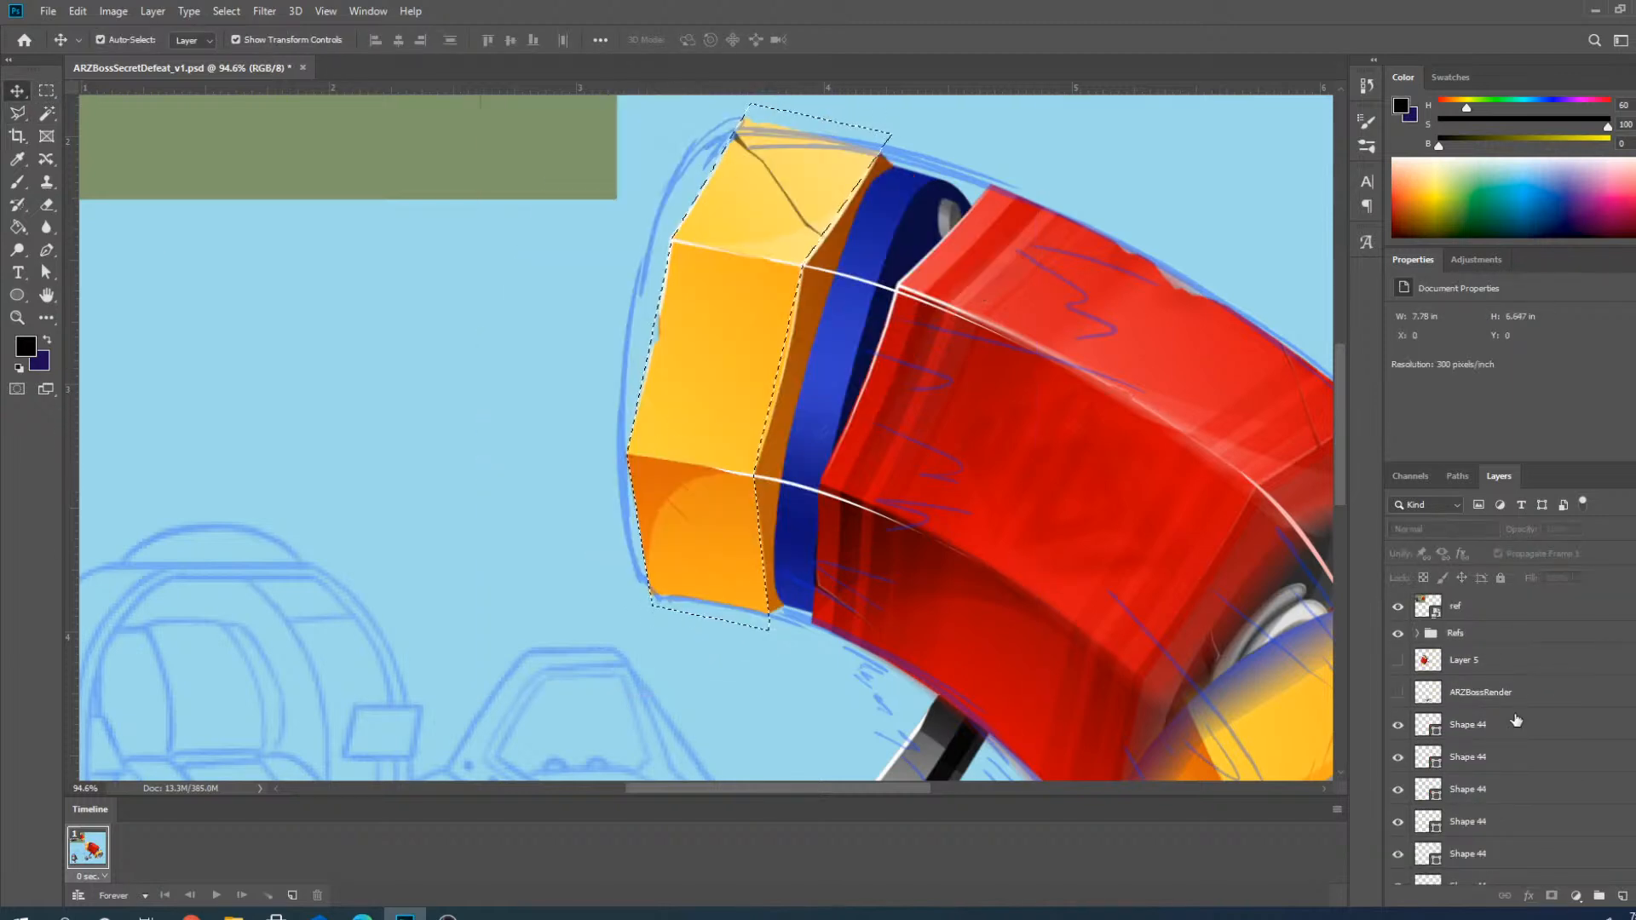
Copy the selected rear yellow band from Layer 9 to a new layer.
{"action": "scroll", "coordinate": [1521, 733], "scroll_direction": "down", "scroll_amount": 5}
{"action": "scroll", "coordinate": [1511, 733], "scroll_direction": "up", "scroll_amount": 2}
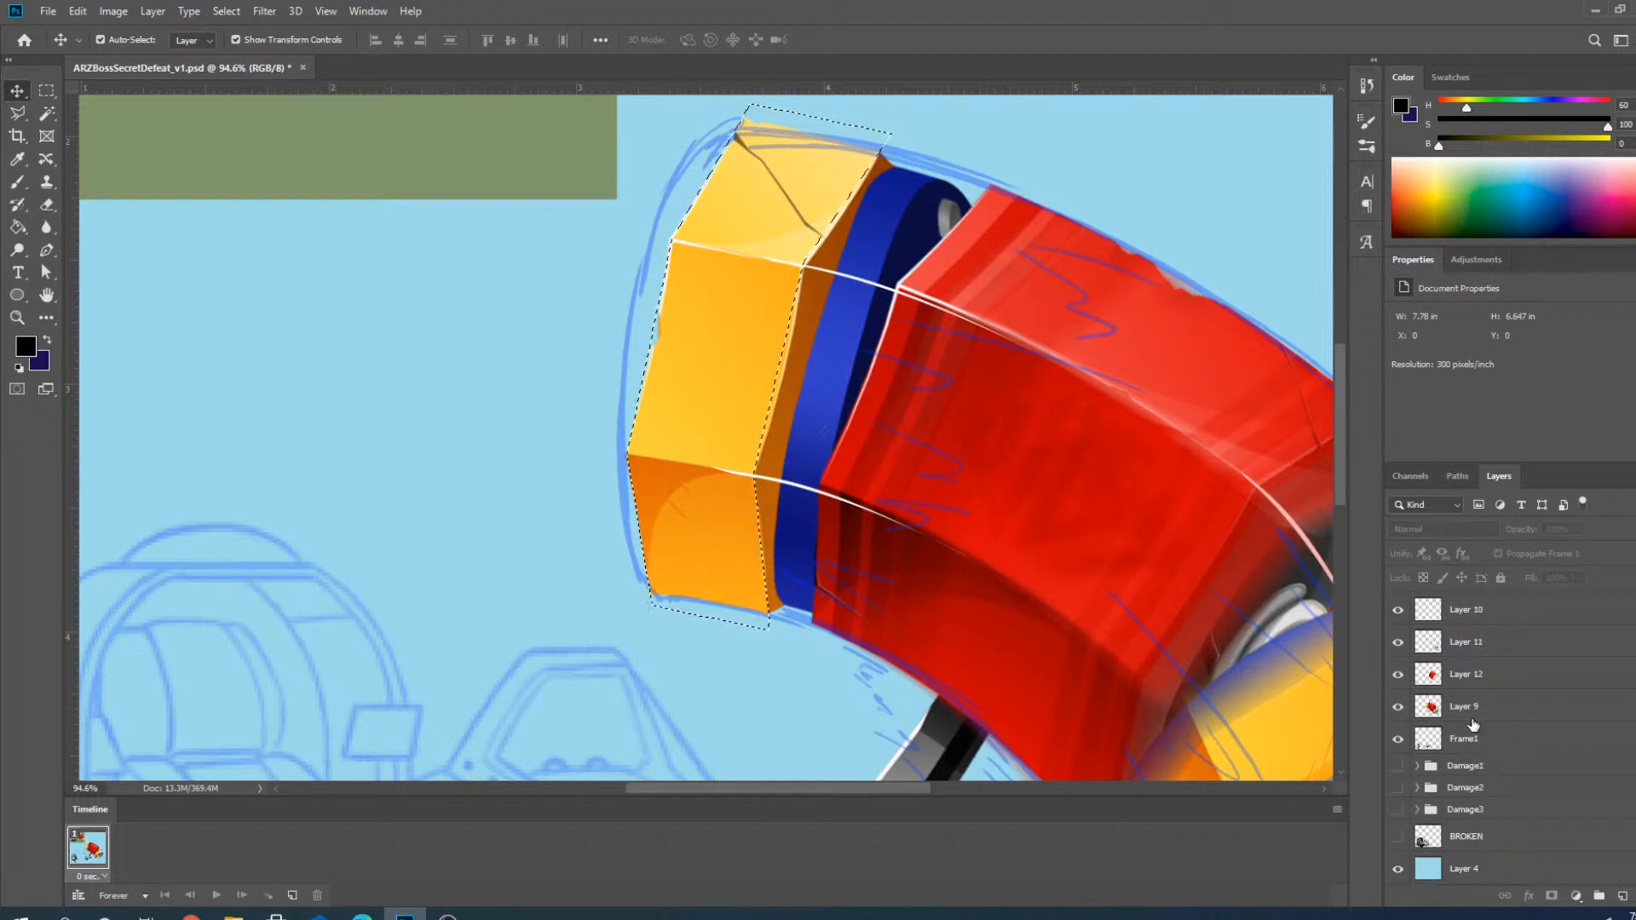
{"action": "scroll", "coordinate": [1511, 733], "scroll_direction": "up", "scroll_amount": 1}
{"action": "left_click", "coordinate": [1449, 771]}
{"action": "key", "text": "ctrl+j"}
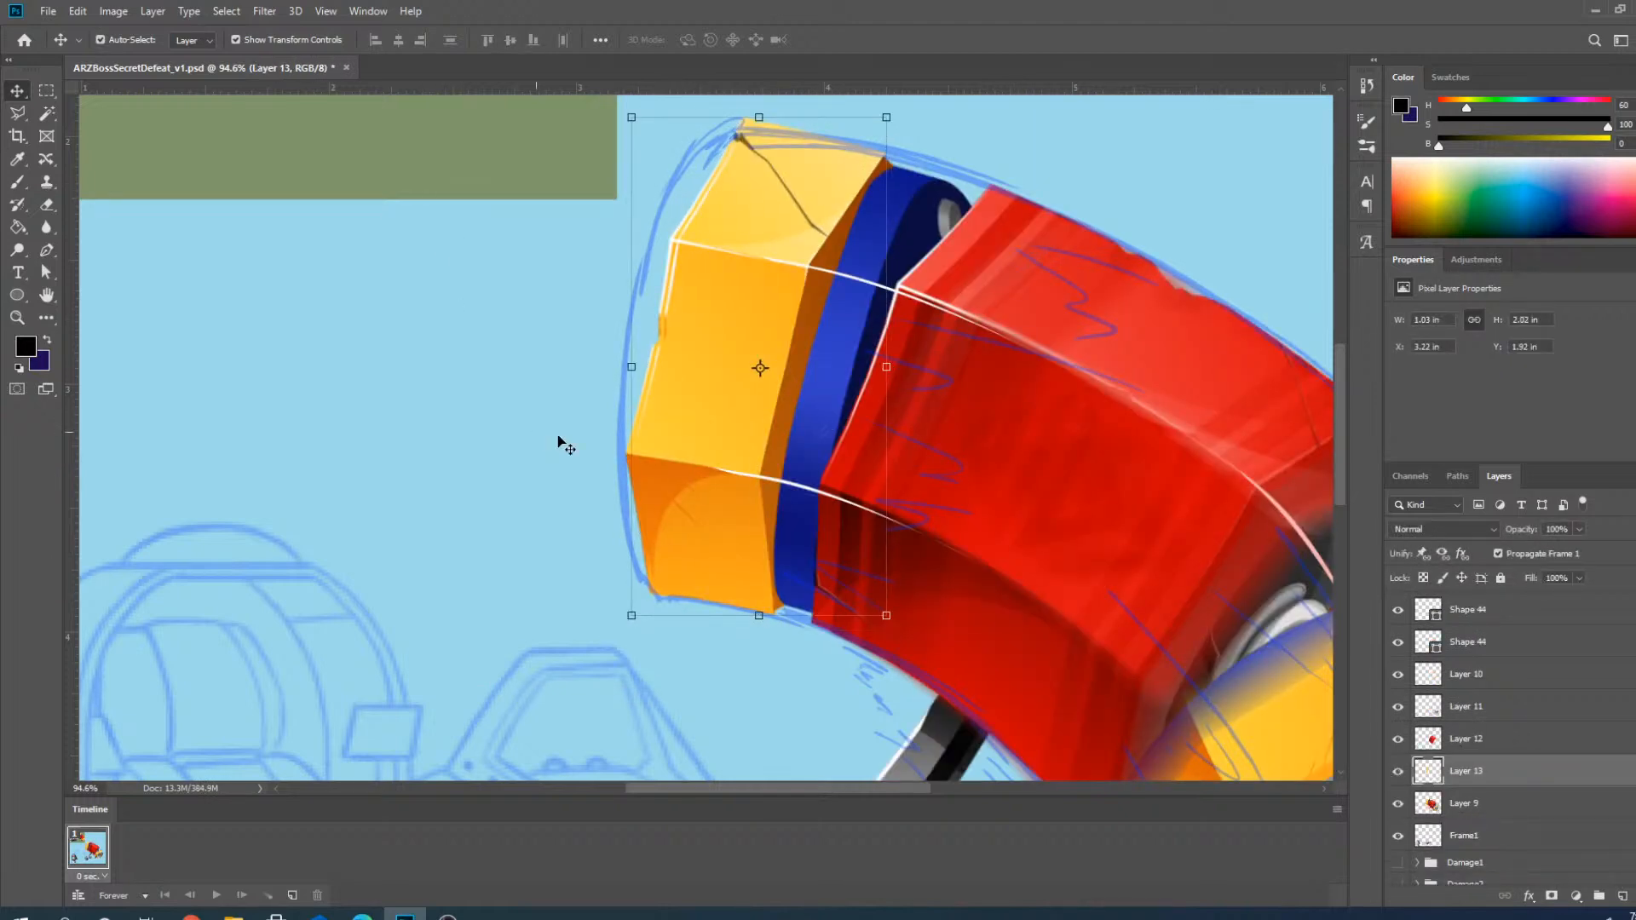
Apply a Motion Blur with an adjusted angle and 54-pixel distance to the copied rear yellow band, reposition it and deselect the layer.
{"action": "left_click", "coordinate": [264, 11]}
{"action": "mouse_move", "coordinate": [322, 210]}
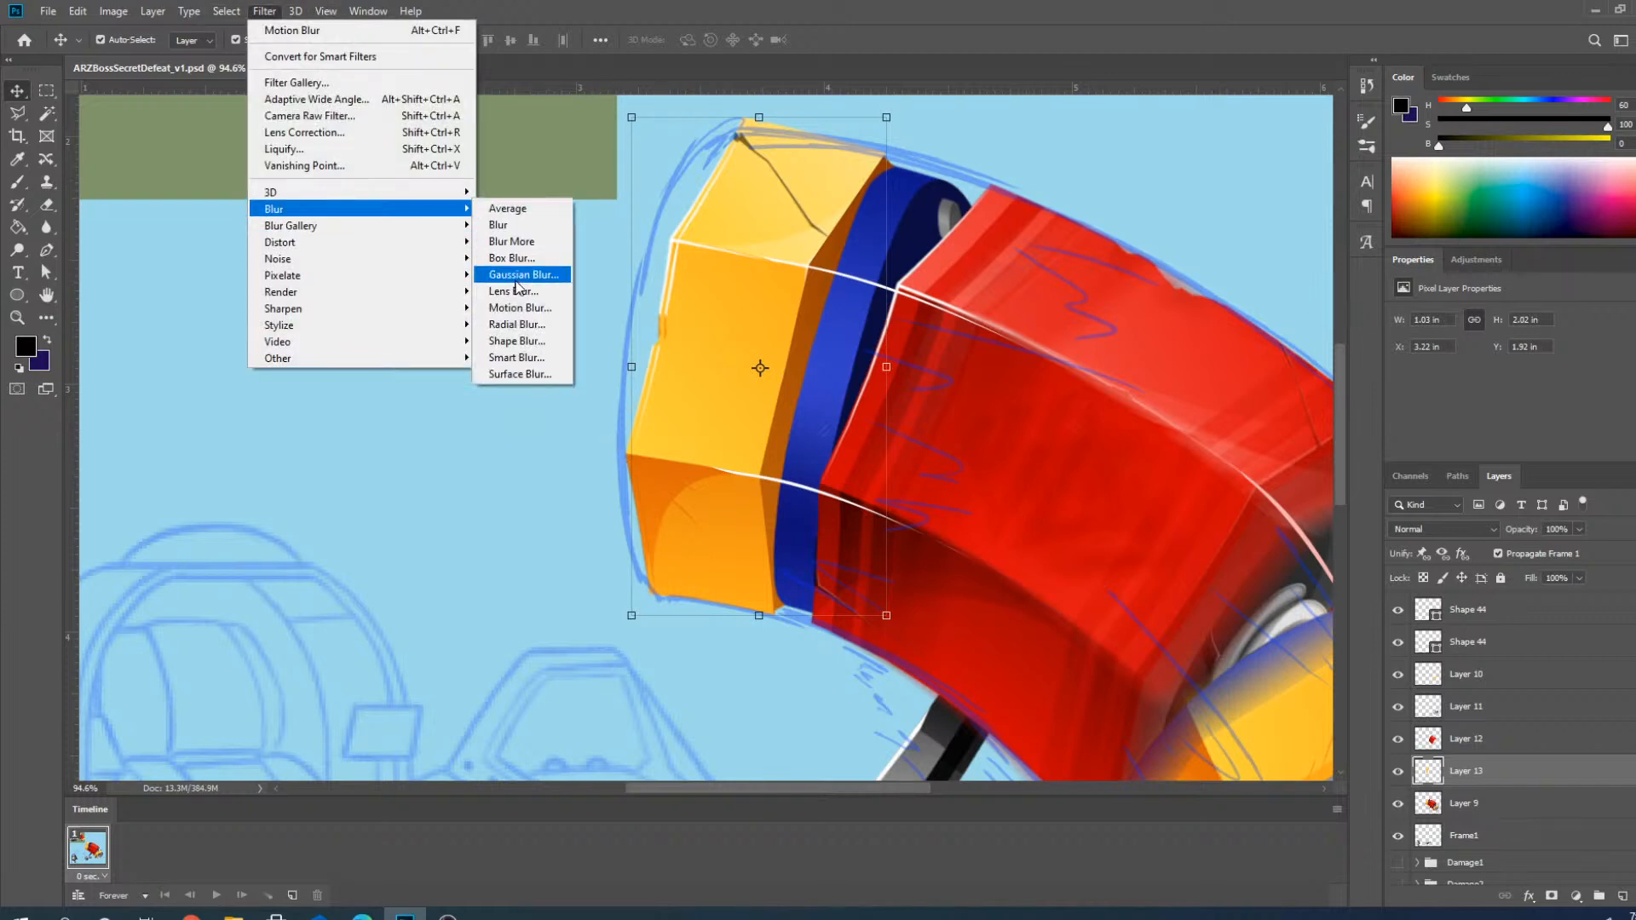
{"action": "left_click", "coordinate": [522, 308]}
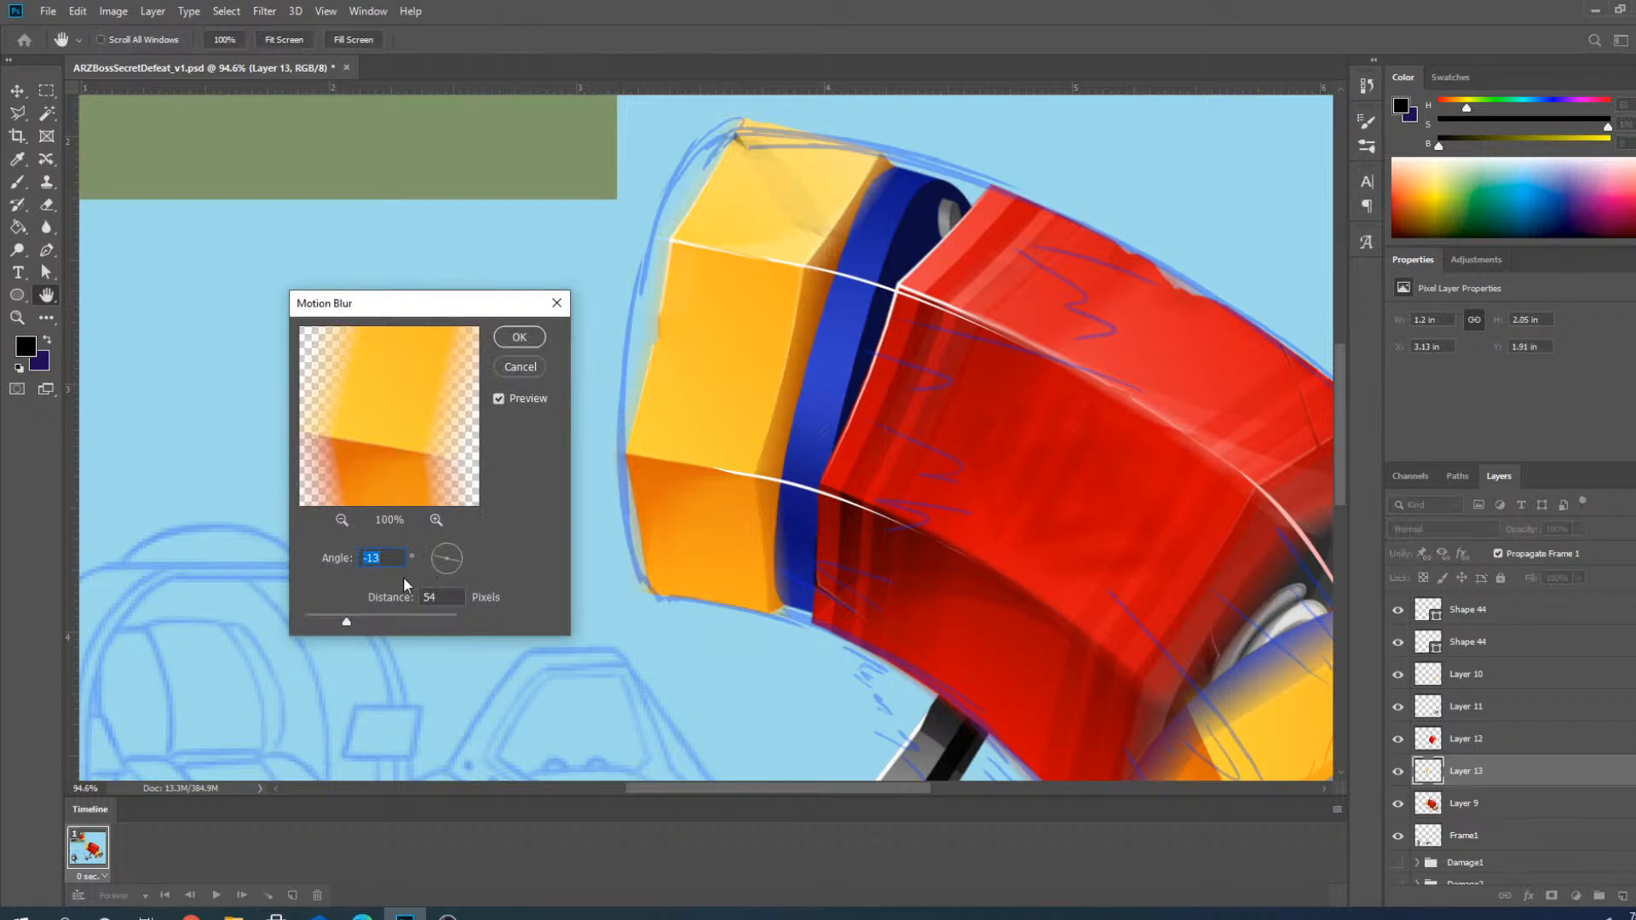
{"action": "left_click_drag", "start_coordinate": [433, 567], "coordinate": [431, 555]}
{"action": "left_click", "coordinate": [519, 337]}
{"action": "left_click_drag", "start_coordinate": [680, 301], "coordinate": [622, 348]}
{"action": "left_click", "coordinate": [848, 250]}
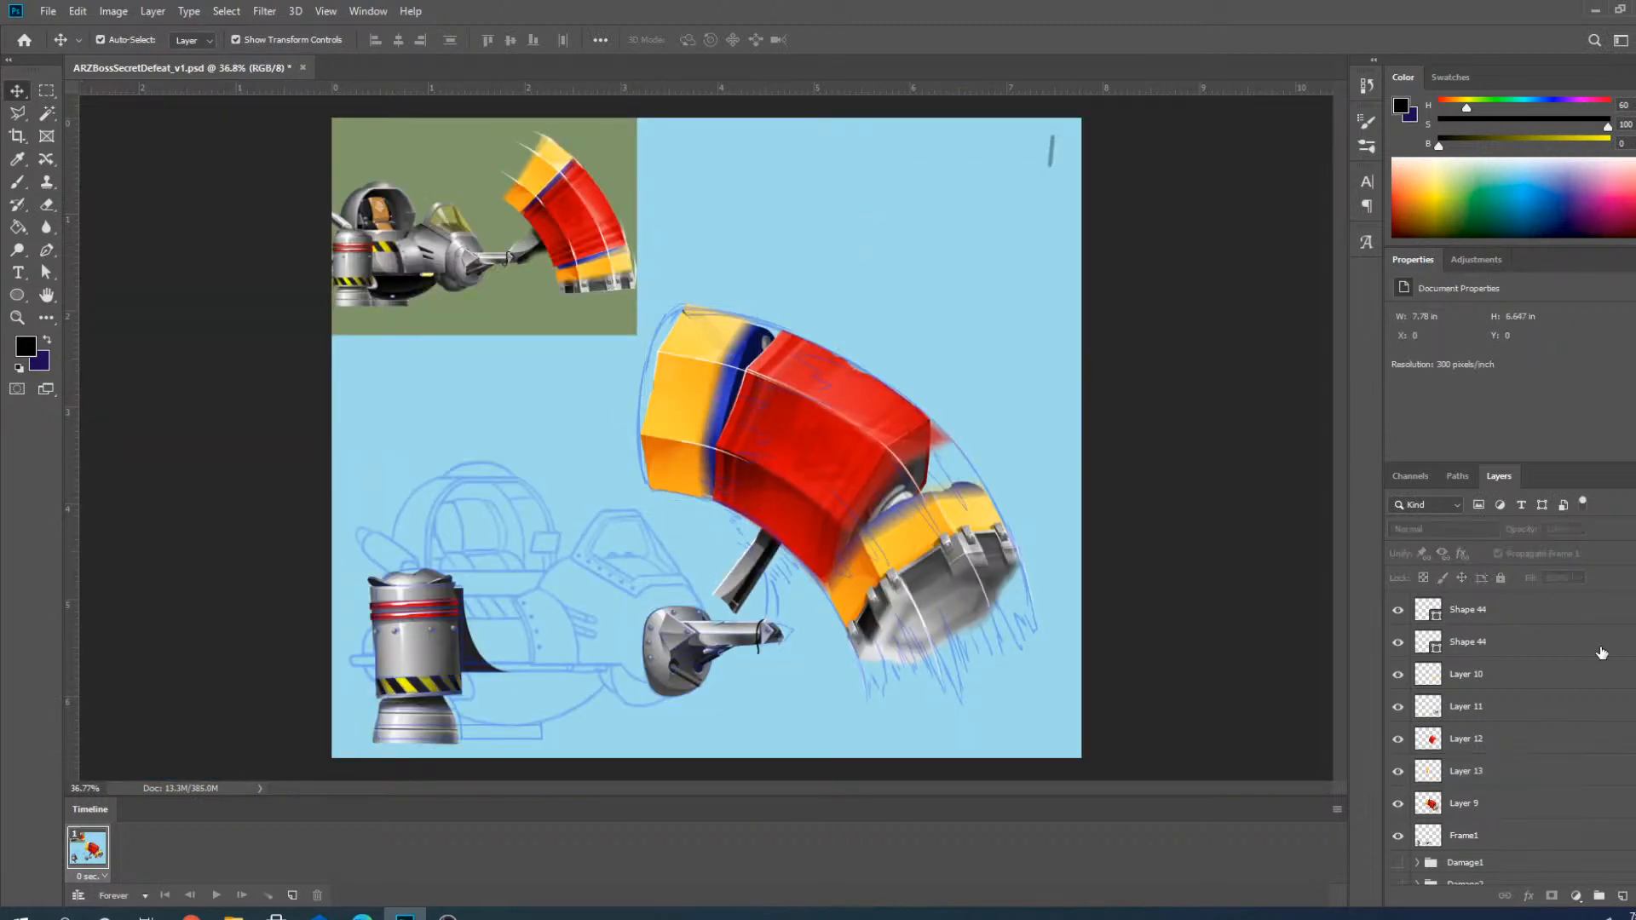
Hide the layer holding the blue sketch lines so only the painted hammer and boss parts show.
{"action": "scroll", "coordinate": [1553, 682], "scroll_direction": "up", "scroll_amount": 5}
{"action": "left_click", "coordinate": [1397, 634]}
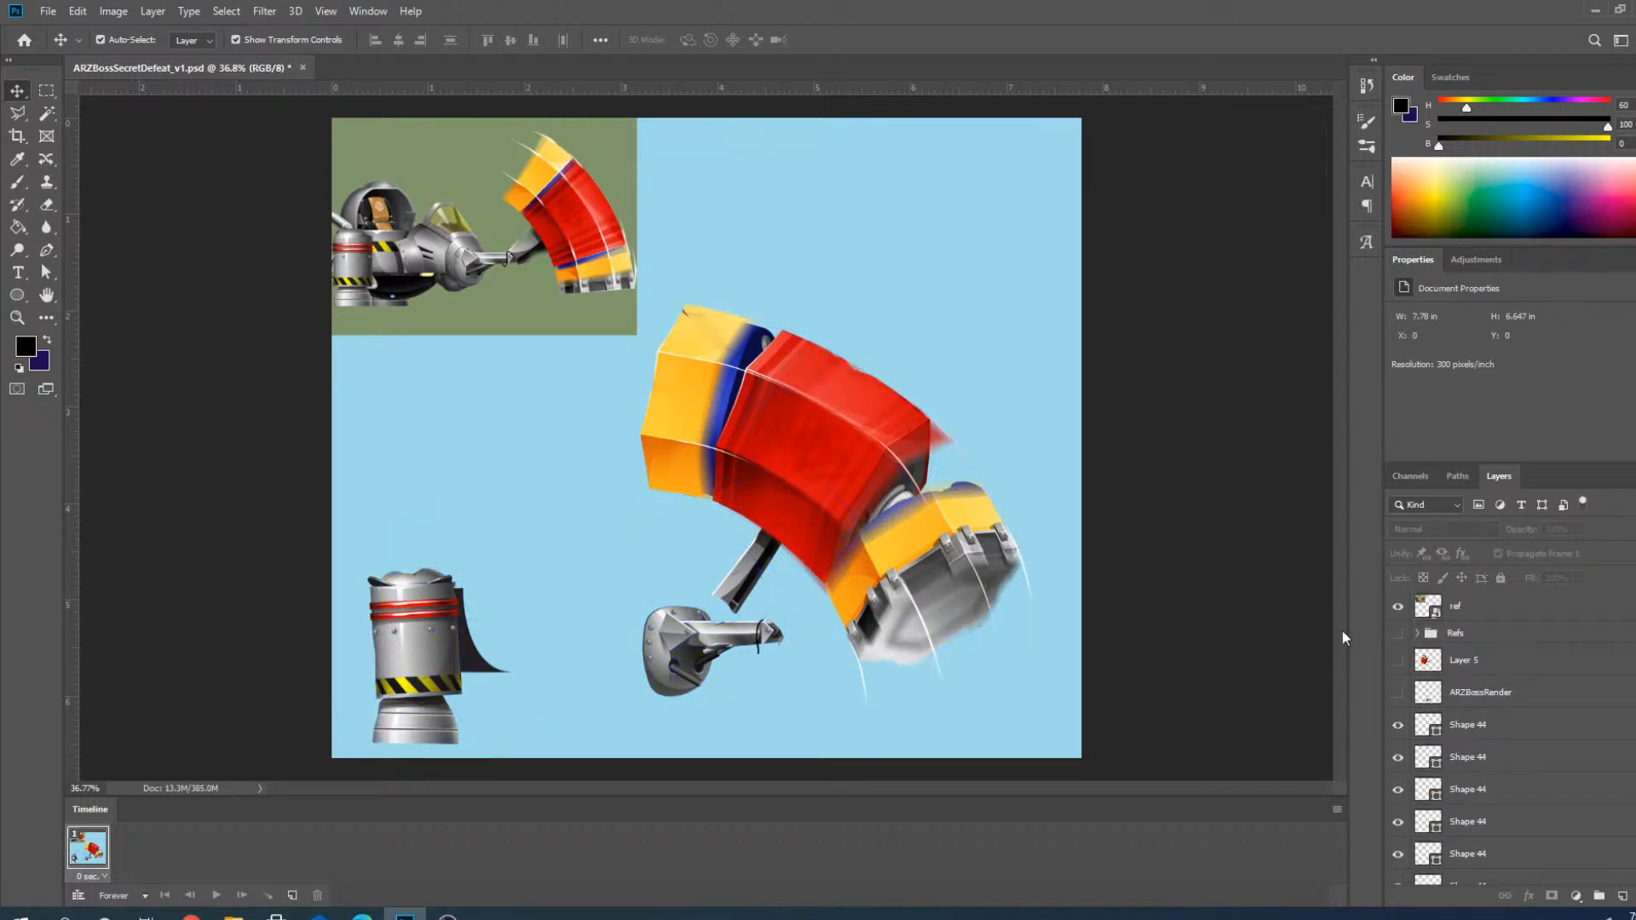
{"action": "scroll", "coordinate": [807, 286], "scroll_direction": "down", "scroll_amount": 2}
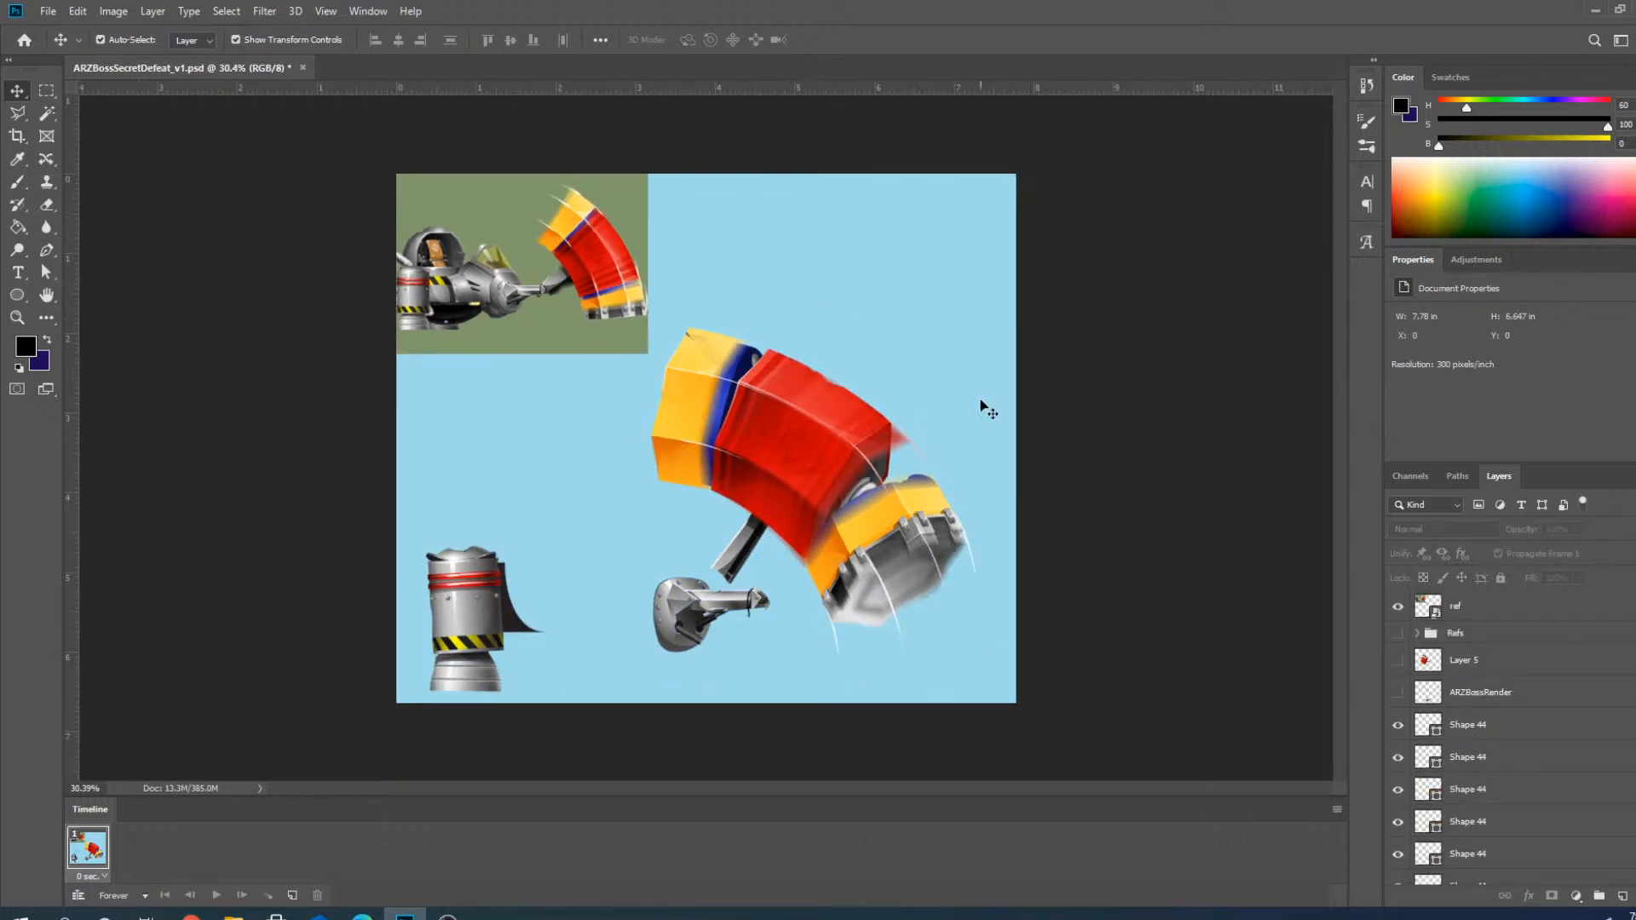
{"action": "scroll", "coordinate": [938, 392], "scroll_direction": "down", "scroll_amount": 2}
{"action": "scroll", "coordinate": [774, 480], "scroll_direction": "up", "scroll_amount": 2}
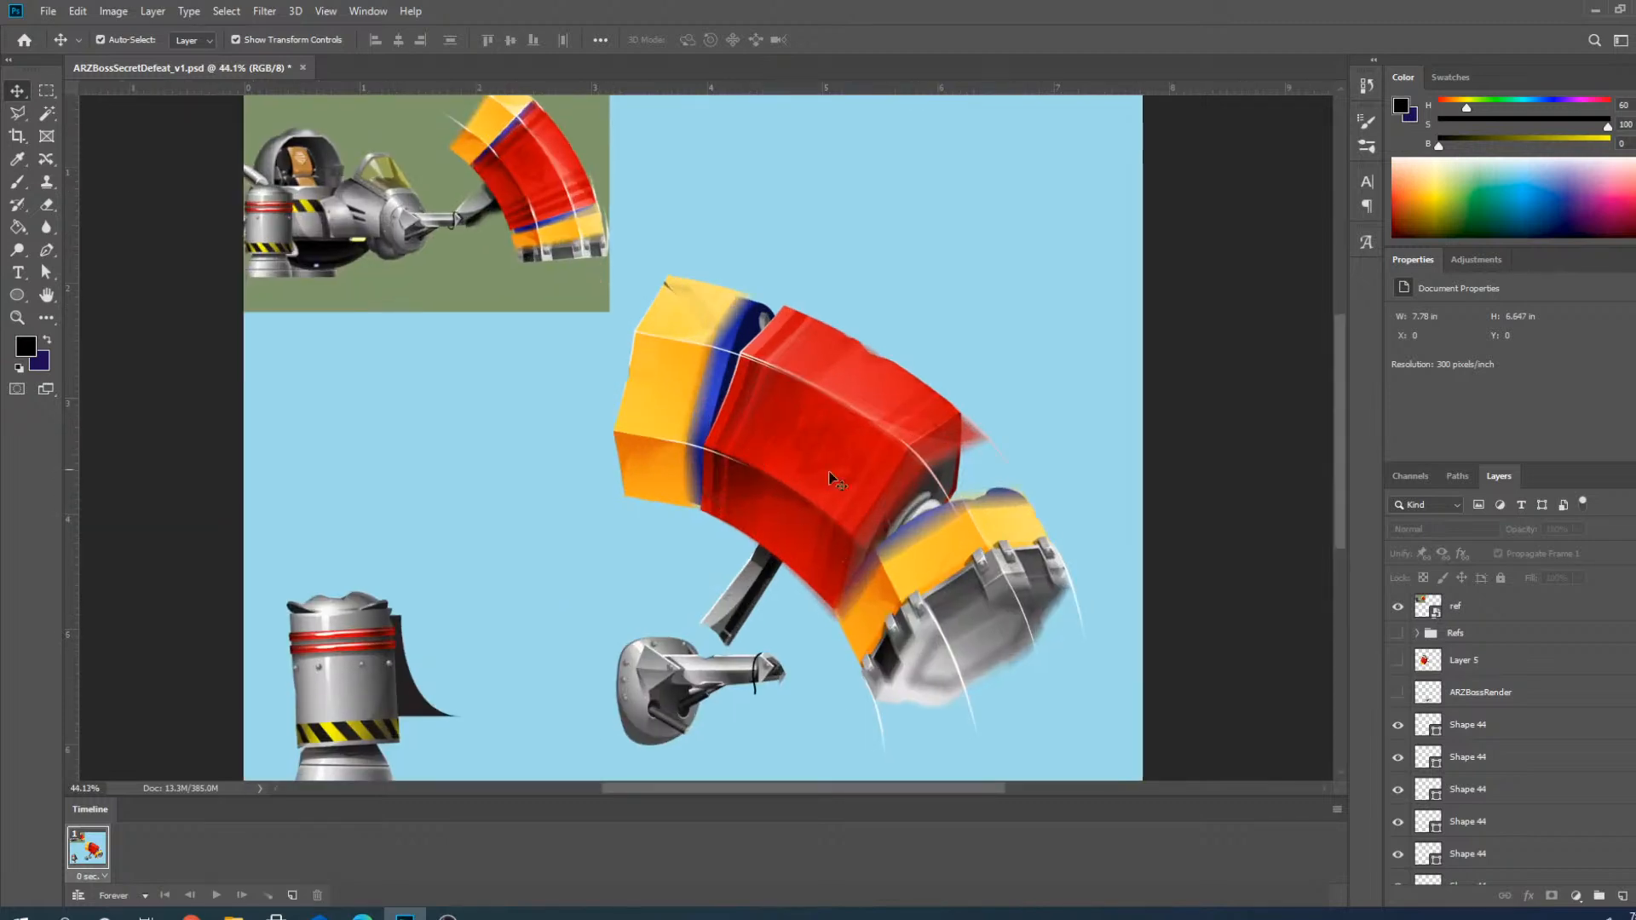
Set the opacity of the blurred red section's layer to 57% and deselect it.
{"action": "left_click", "coordinate": [836, 474]}
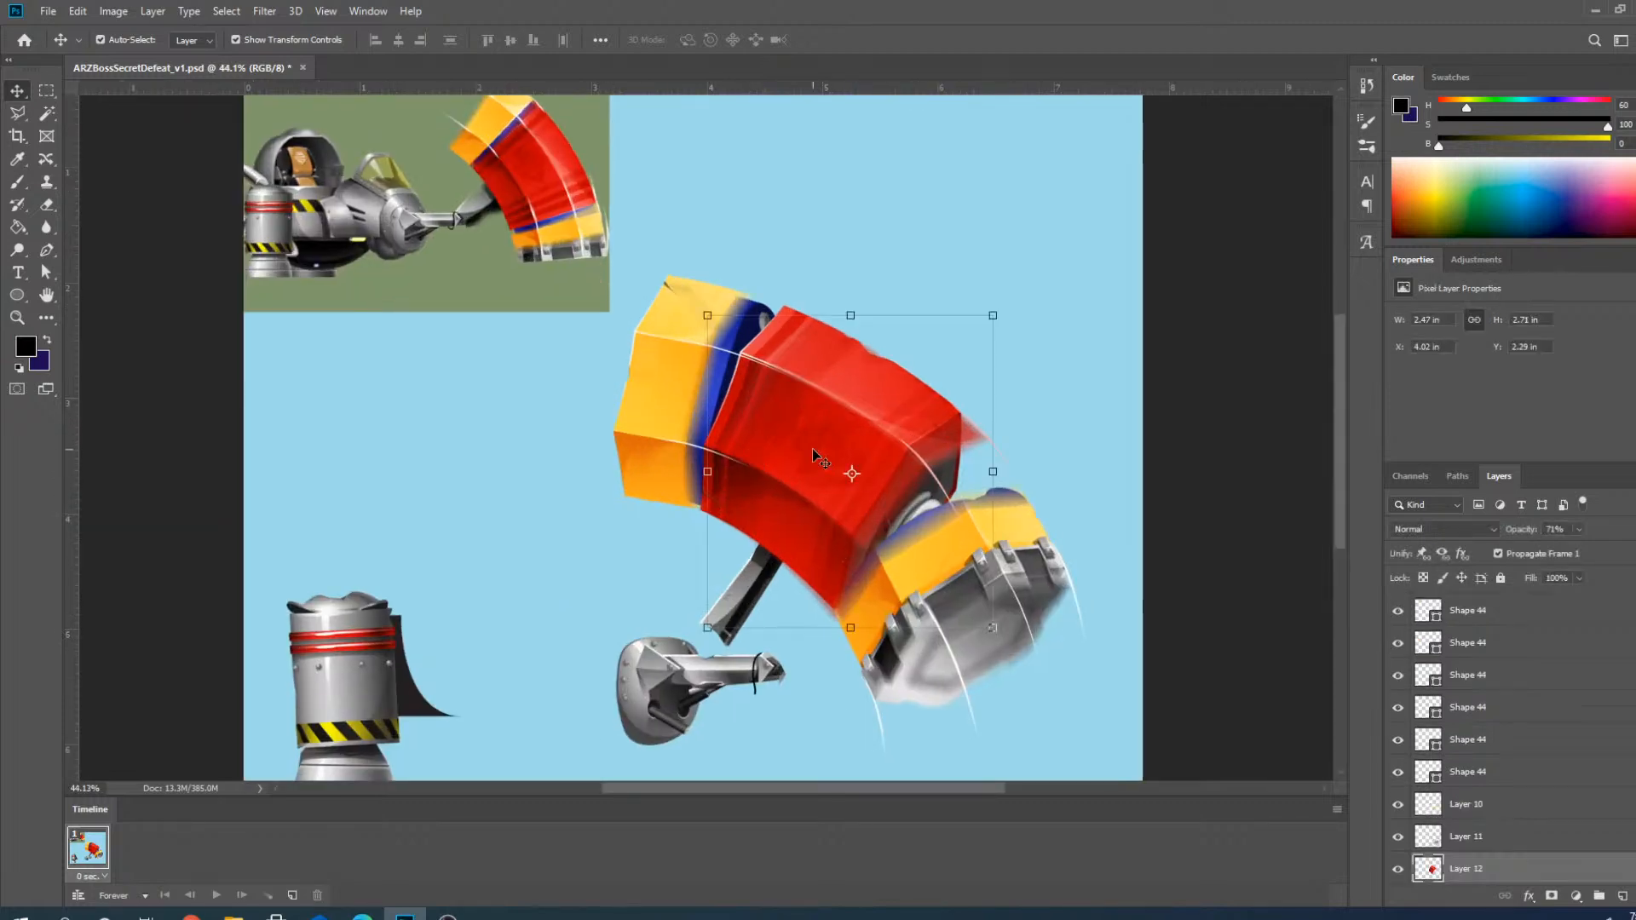
{"action": "left_click", "coordinate": [1579, 529]}
{"action": "left_click", "coordinate": [1566, 550]}
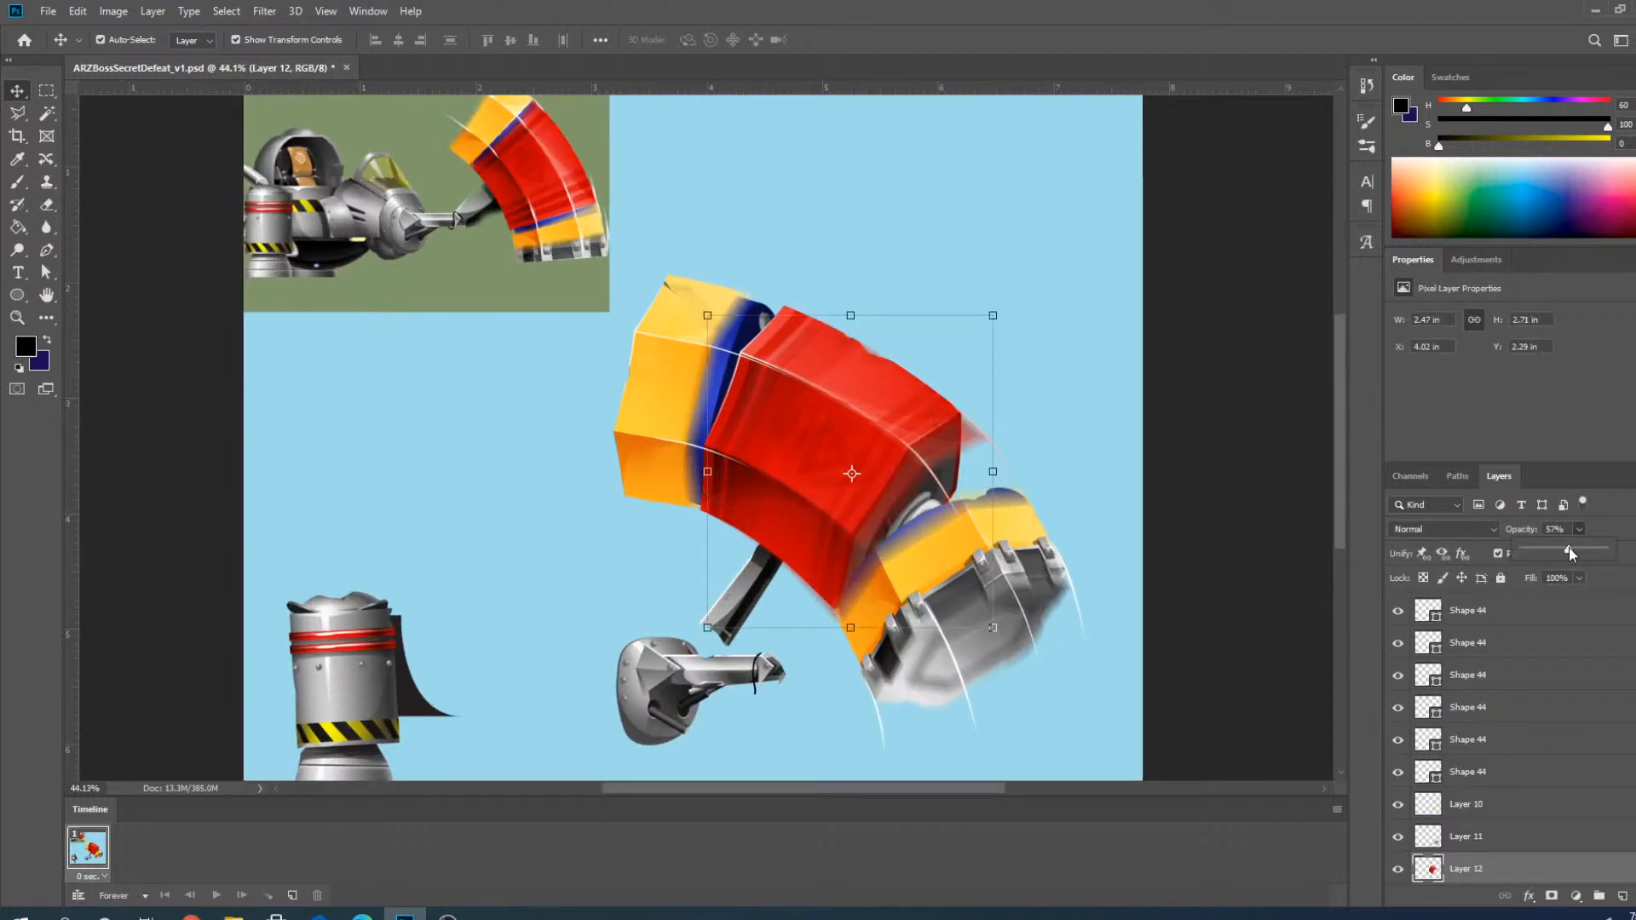
{"action": "left_click", "coordinate": [1003, 256]}
Compare the blurred hammer with the reference image and examine its edges for stray blur.
{"action": "scroll", "coordinate": [1003, 466], "scroll_direction": "down", "scroll_amount": 4}
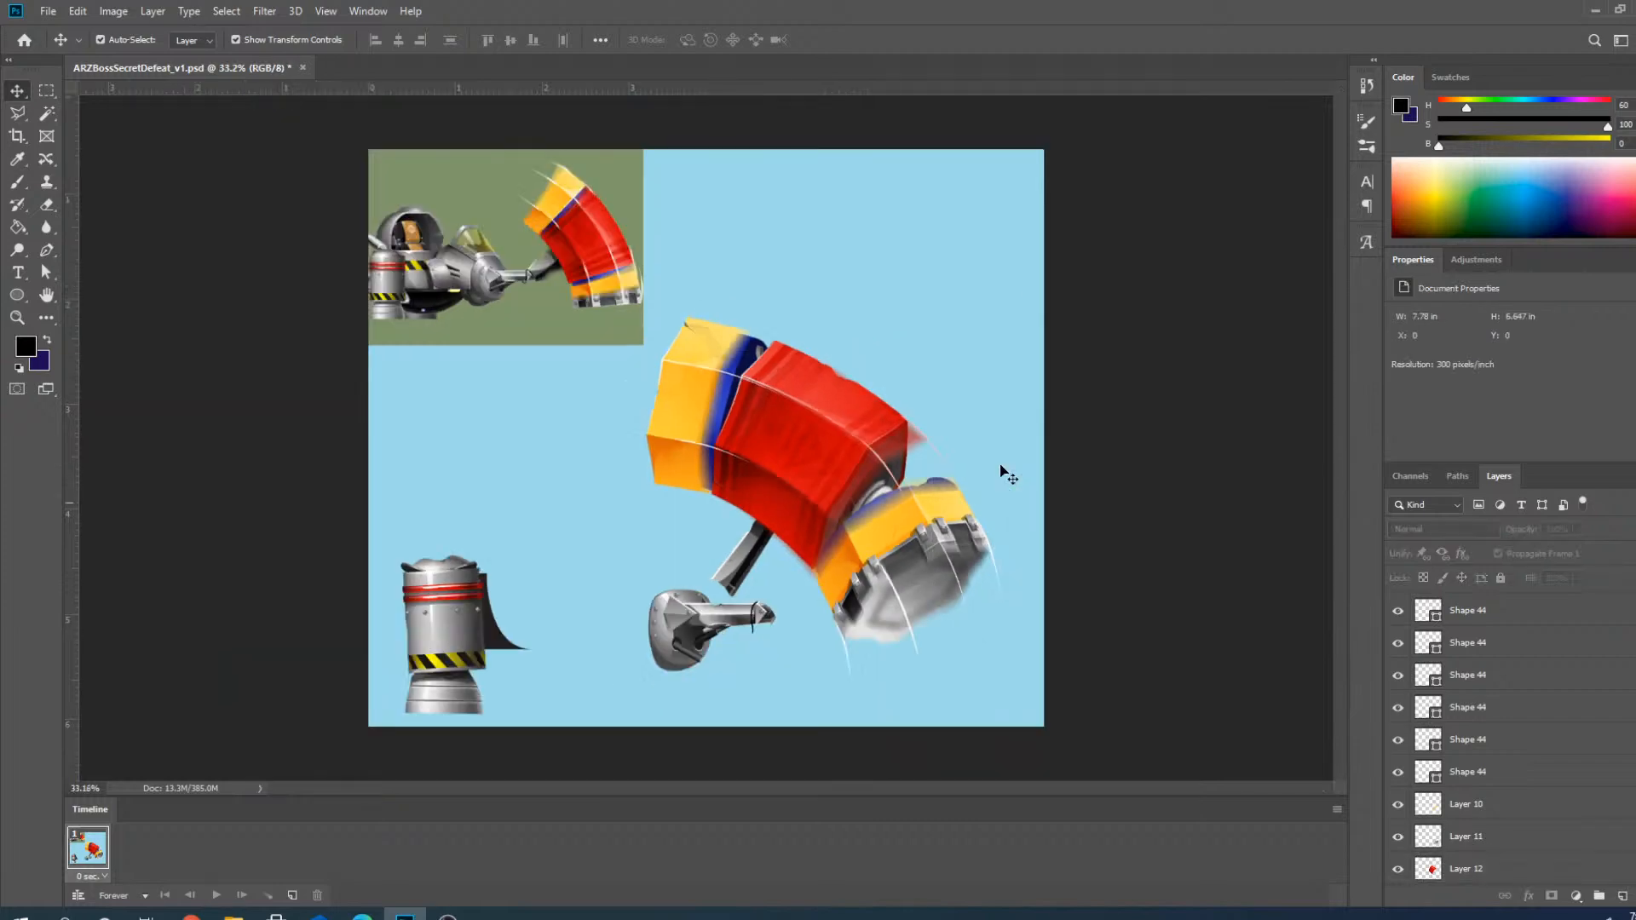
{"action": "scroll", "coordinate": [704, 347], "scroll_direction": "up", "scroll_amount": 5}
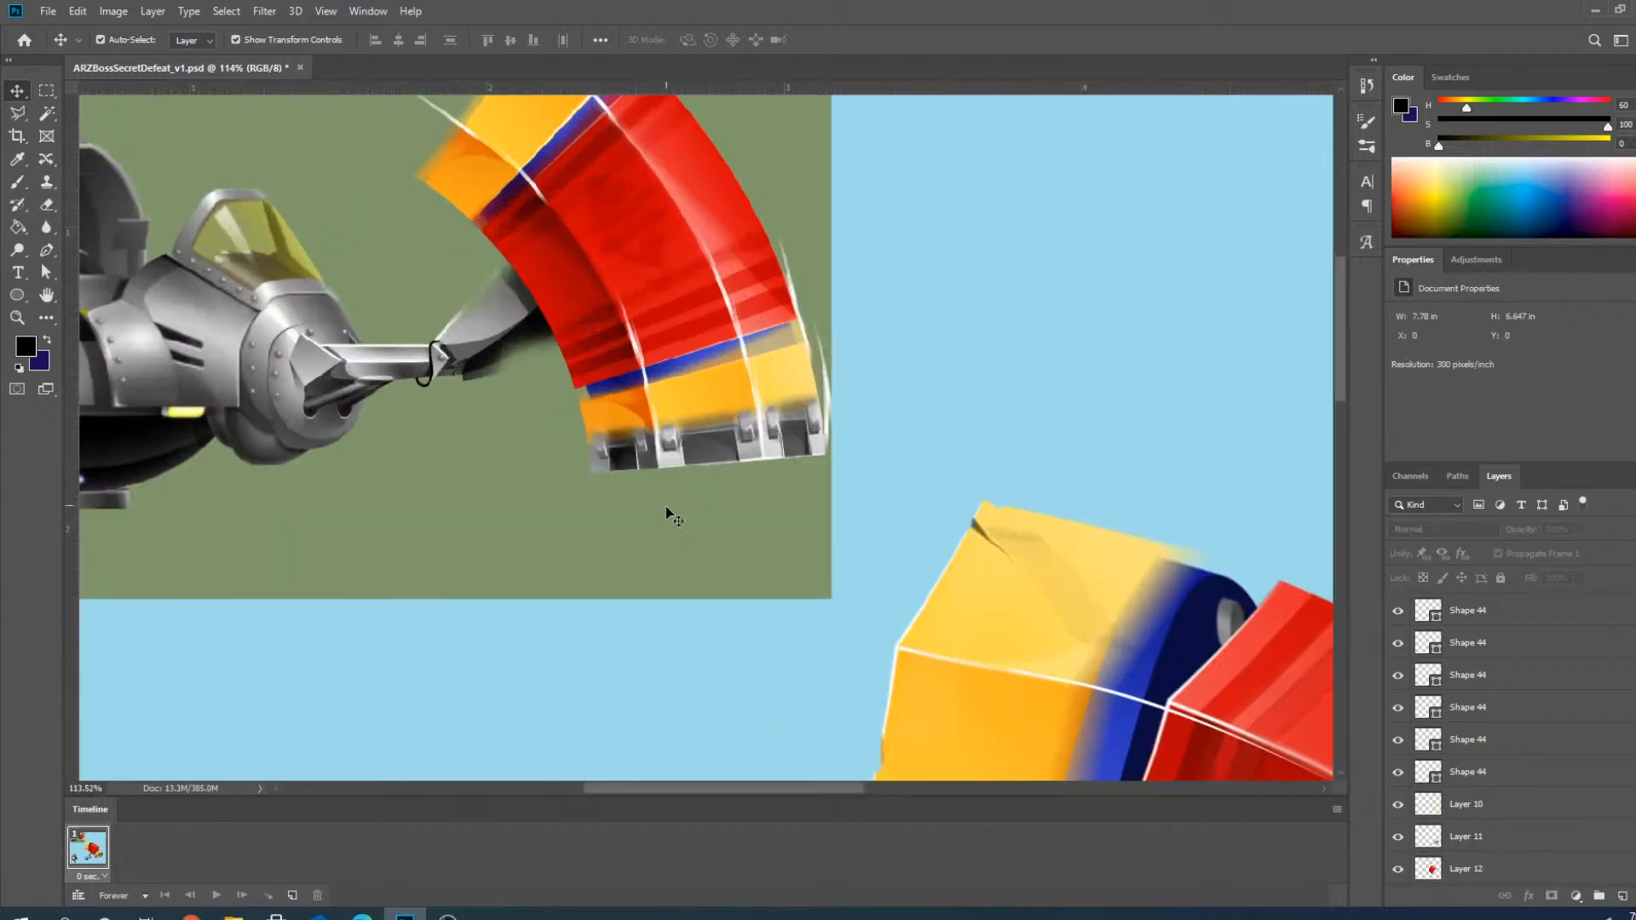
{"action": "scroll", "coordinate": [581, 320], "scroll_direction": "down", "scroll_amount": 7}
{"action": "scroll", "coordinate": [1066, 738], "scroll_direction": "up", "scroll_amount": 5}
{"action": "scroll", "coordinate": [968, 367], "scroll_direction": "down", "scroll_amount": 3}
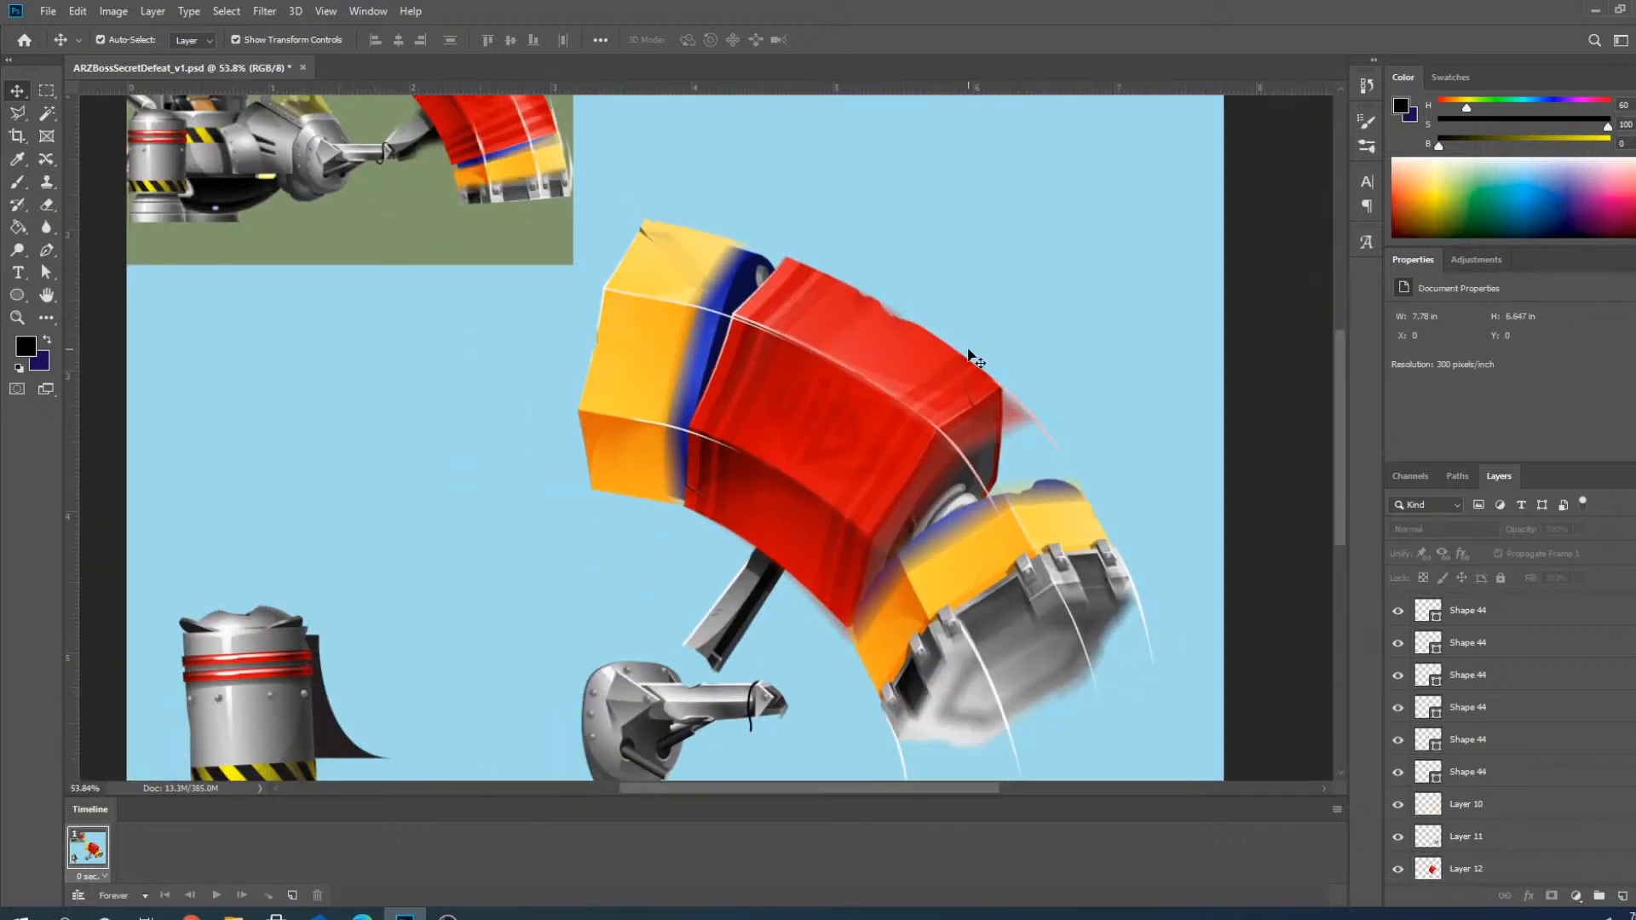
{"action": "scroll", "coordinate": [877, 268], "scroll_direction": "down", "scroll_amount": 1}
{"action": "scroll", "coordinate": [878, 271], "scroll_direction": "down", "scroll_amount": 1}
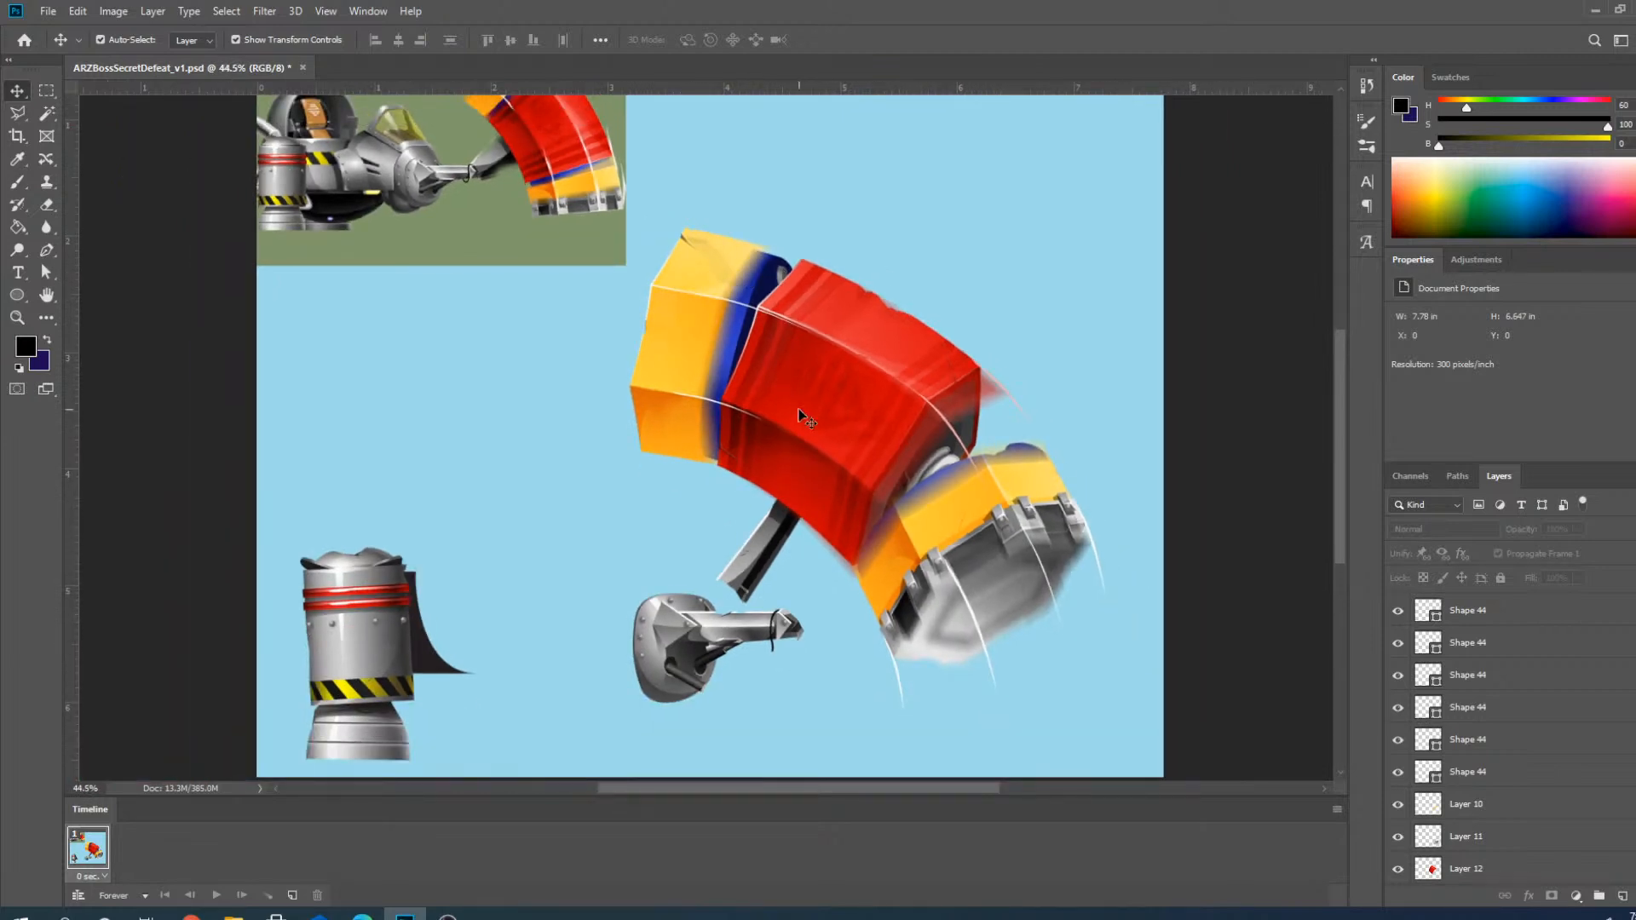
{"action": "scroll", "coordinate": [803, 416], "scroll_direction": "down", "scroll_amount": 1}
{"action": "scroll", "coordinate": [803, 416], "scroll_direction": "down", "scroll_amount": 1}
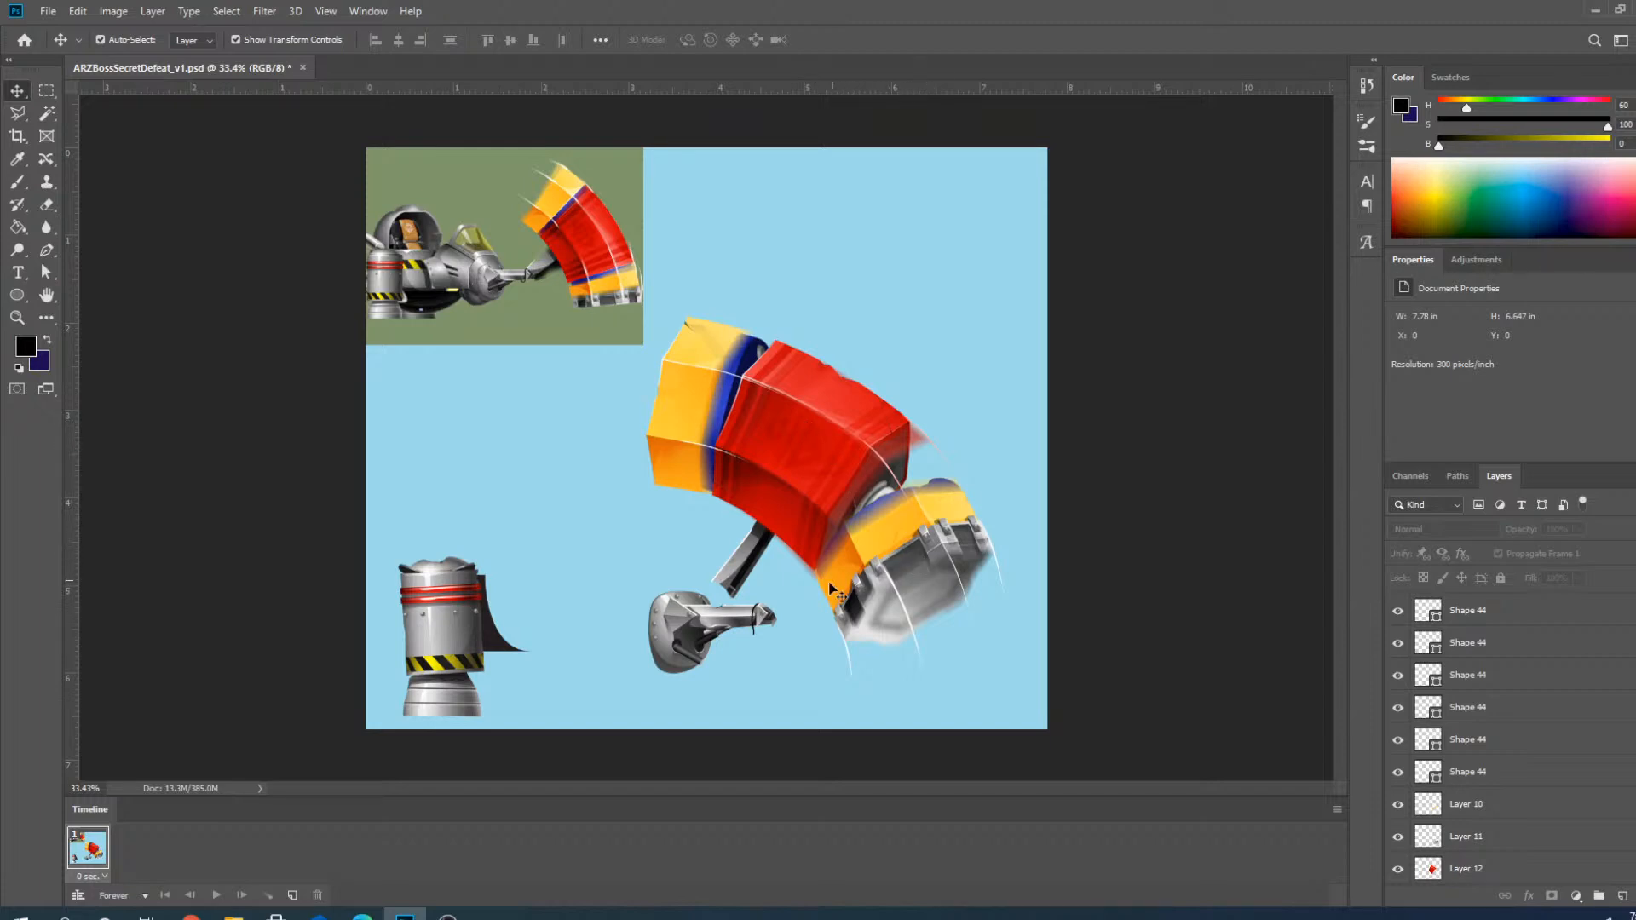
Outline the stray red blur beneath the hammer's lower edge with the Lasso on Layer 12, delete it and clear the selection.
{"action": "scroll", "coordinate": [813, 571], "scroll_direction": "up", "scroll_amount": 6}
{"action": "left_click", "coordinate": [814, 563]}
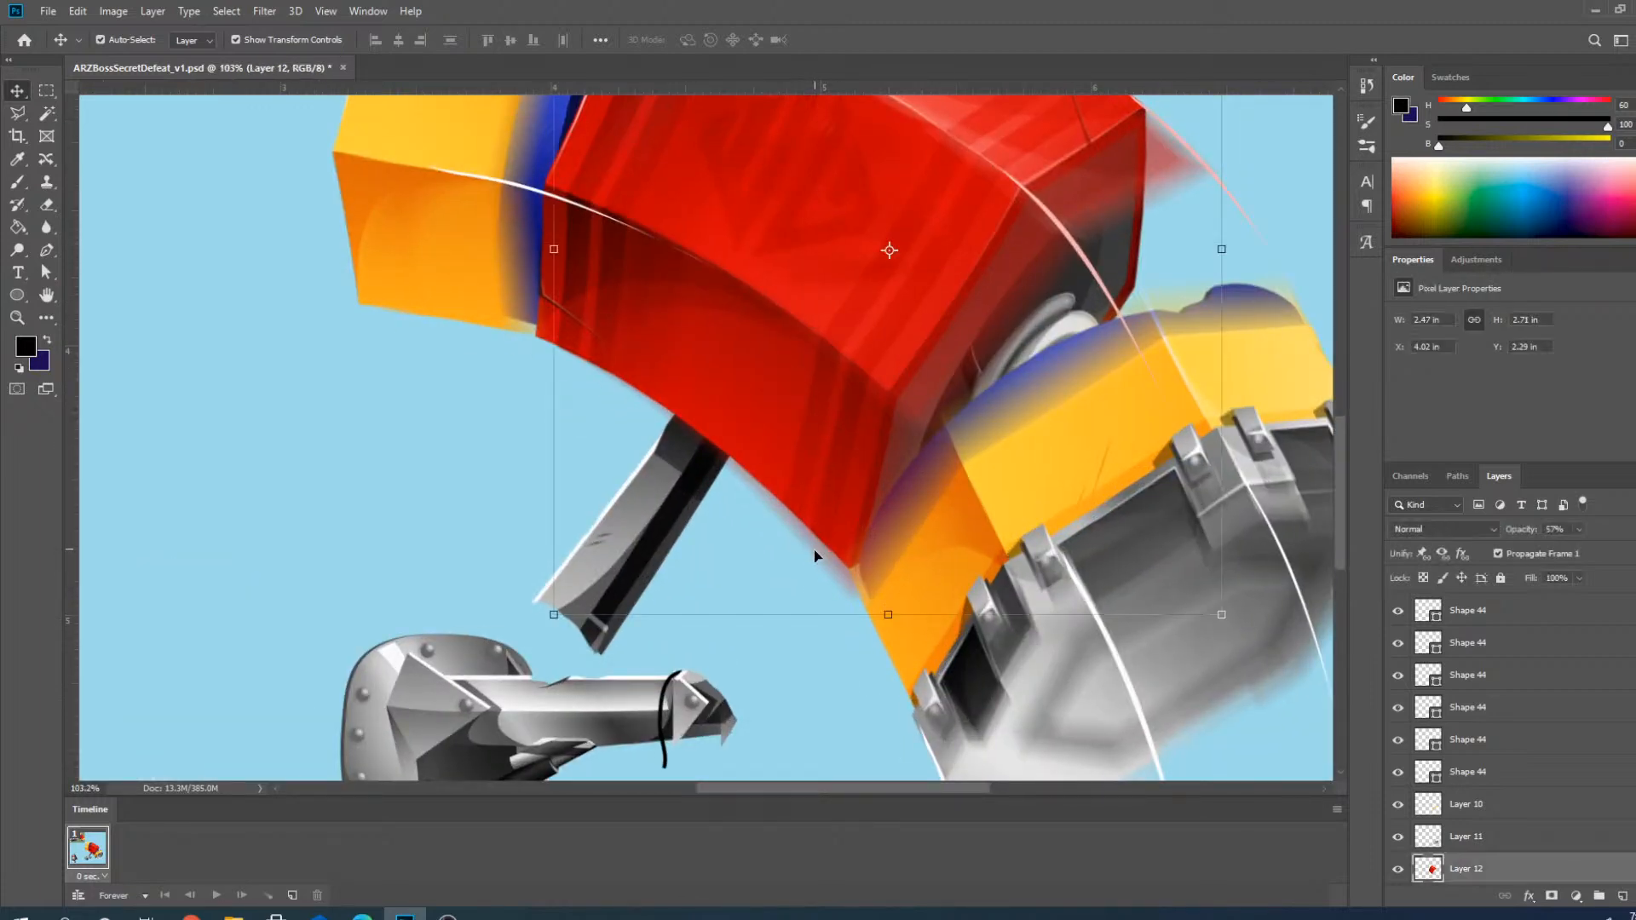
{"action": "right_click", "coordinate": [18, 112]}
{"action": "left_click", "coordinate": [77, 115]}
{"action": "scroll", "coordinate": [783, 501], "scroll_direction": "up", "scroll_amount": 3}
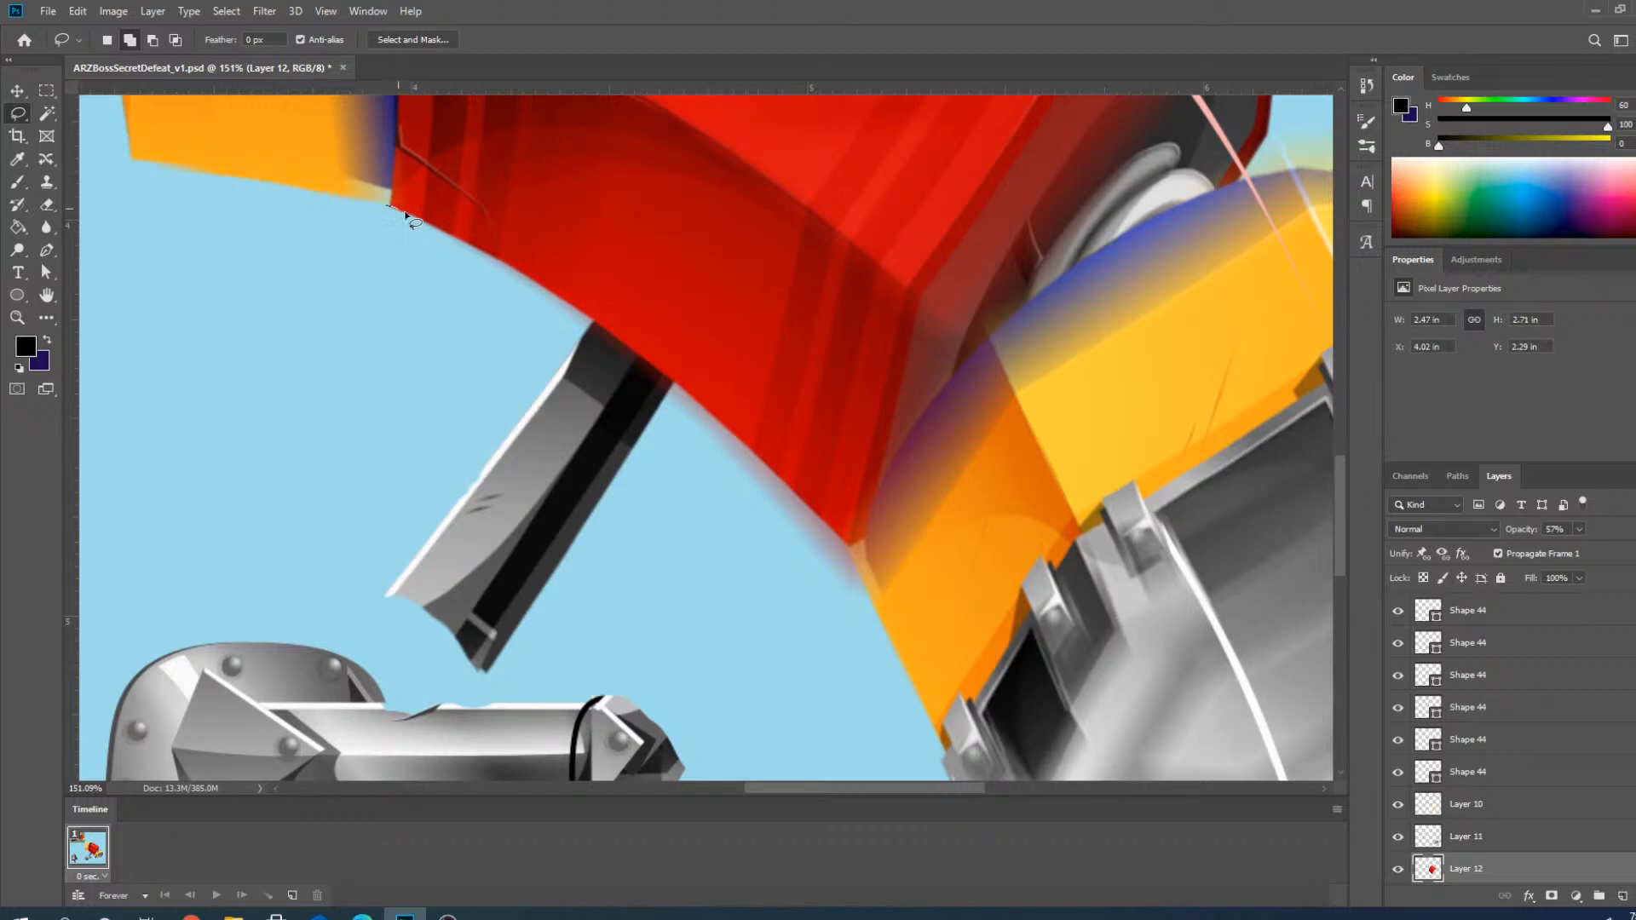
{"action": "left_click_drag", "start_coordinate": [405, 213], "coordinate": [594, 318]}
{"action": "mouse_move", "coordinate": [667, 378]}
{"action": "left_mouse_down"}
{"action": "mouse_move", "coordinate": [824, 523]}
{"action": "mouse_move", "coordinate": [876, 609]}
{"action": "mouse_move", "coordinate": [641, 591]}
{"action": "mouse_move", "coordinate": [376, 224]}
{"action": "left_mouse_up"}
{"action": "key", "text": "Delete"}
{"action": "key", "text": "ctrl+d"}
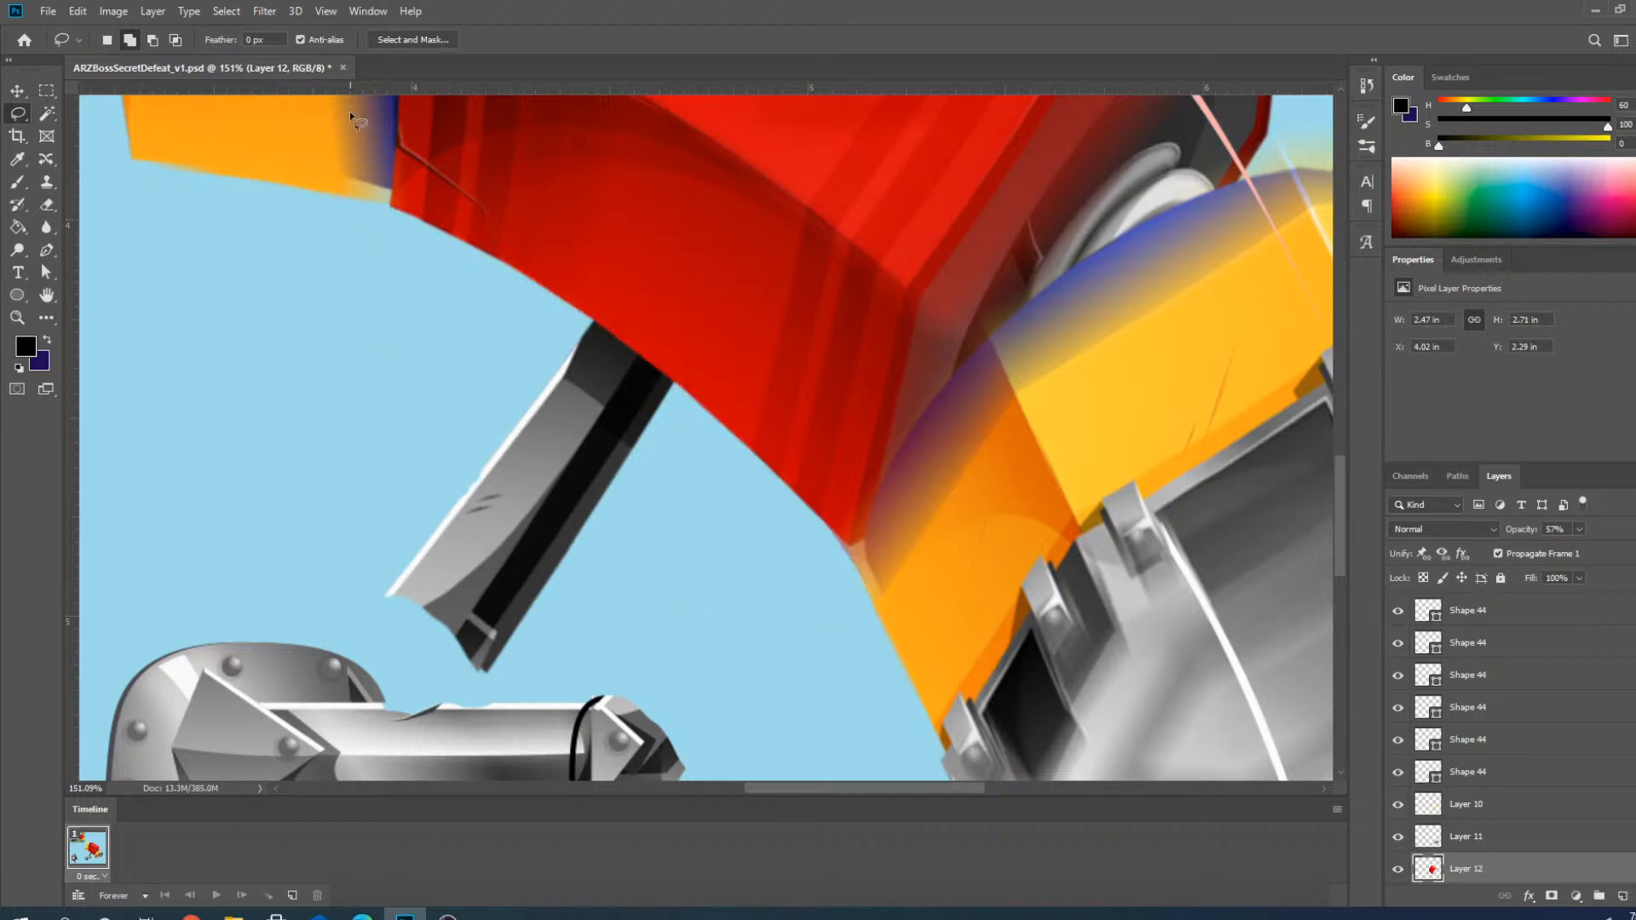
Examine the trimmed lower edge, the yellow bands and the blurred metal face of the hammer.
{"action": "scroll", "coordinate": [350, 111], "scroll_direction": "down", "scroll_amount": 5}
{"action": "scroll", "coordinate": [720, 264], "scroll_direction": "down", "scroll_amount": 4}
{"action": "scroll", "coordinate": [639, 322], "scroll_direction": "up", "scroll_amount": 8}
{"action": "scroll", "coordinate": [678, 319], "scroll_direction": "down", "scroll_amount": 4}
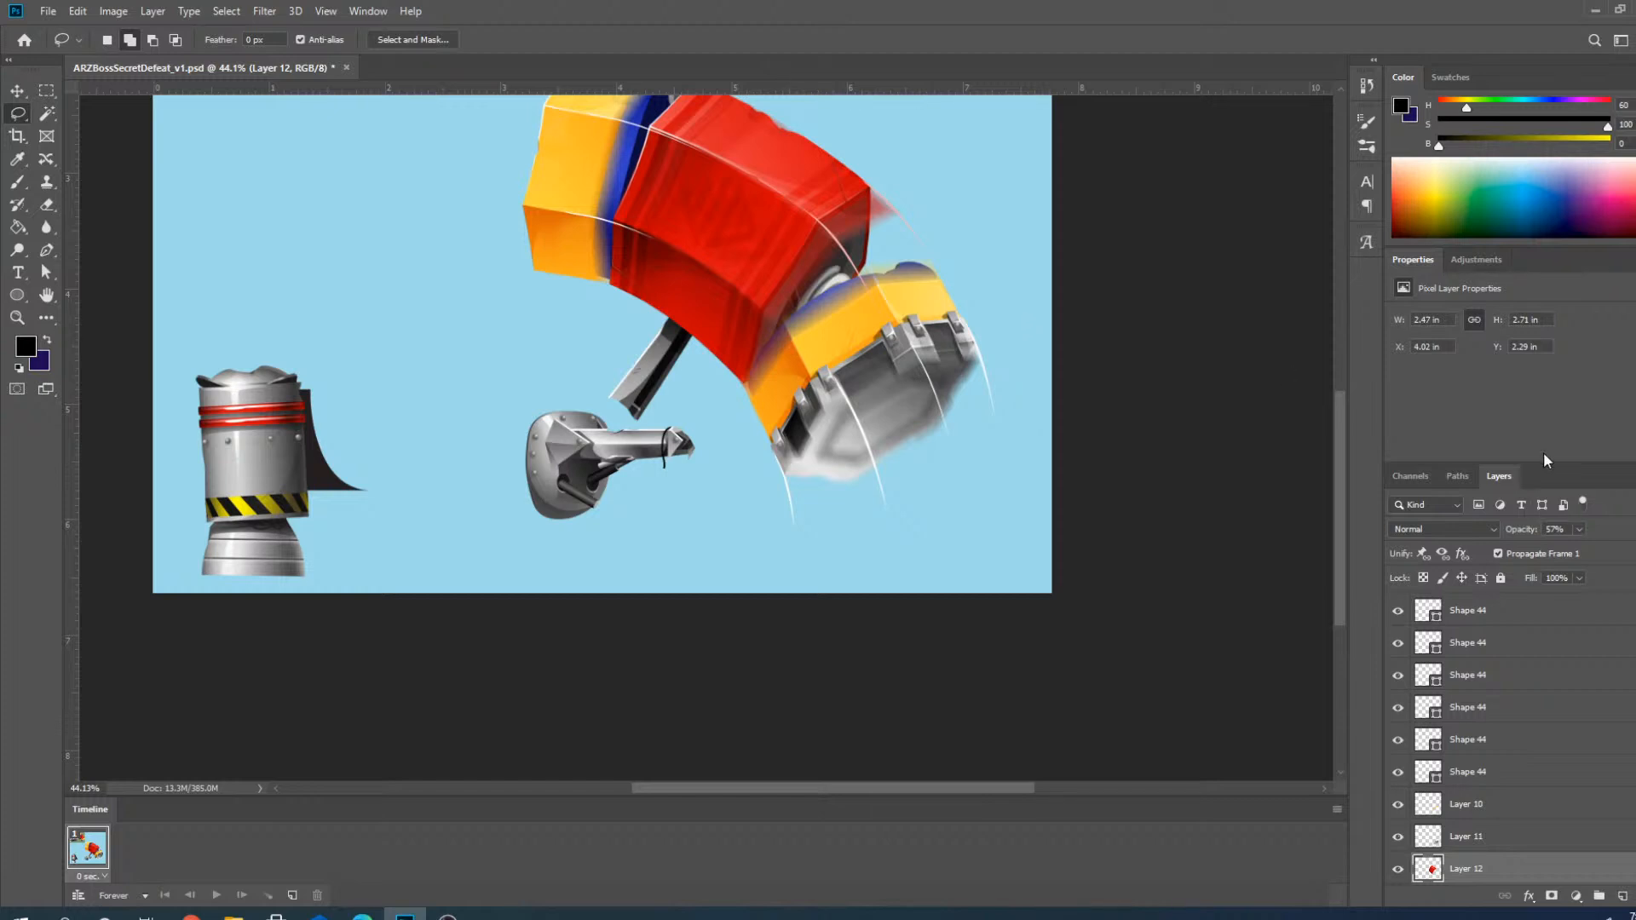
{"action": "scroll", "coordinate": [1251, 330], "scroll_direction": "up", "scroll_amount": 4}
{"action": "scroll", "coordinate": [641, 372], "scroll_direction": "up", "scroll_amount": 3}
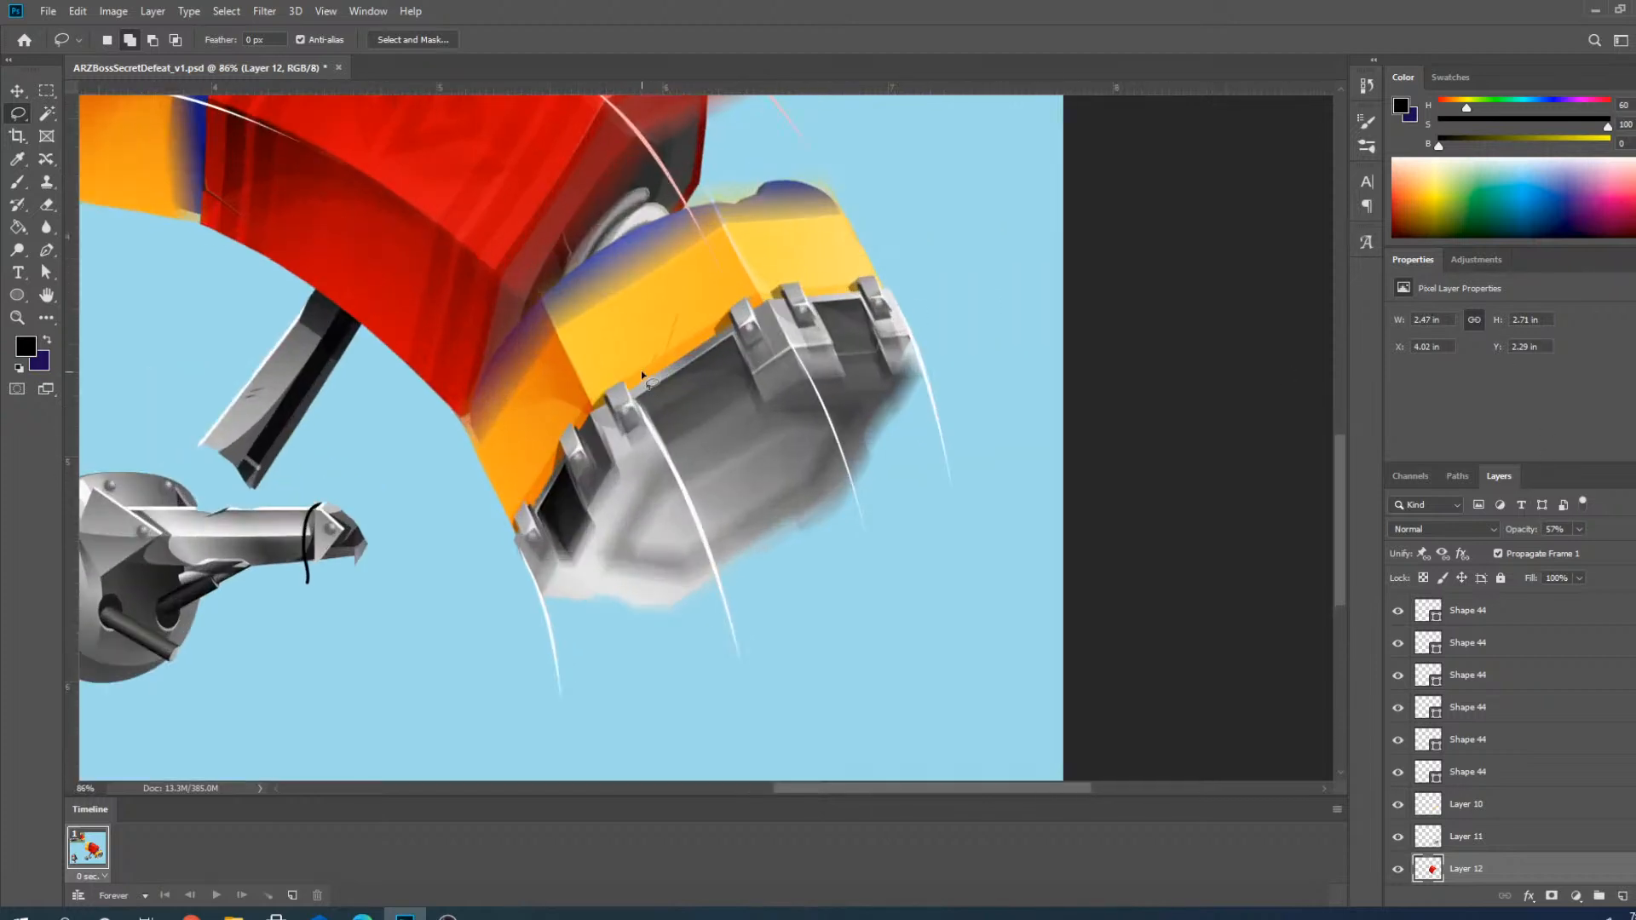
{"action": "scroll", "coordinate": [642, 372], "scroll_direction": "down", "scroll_amount": 4}
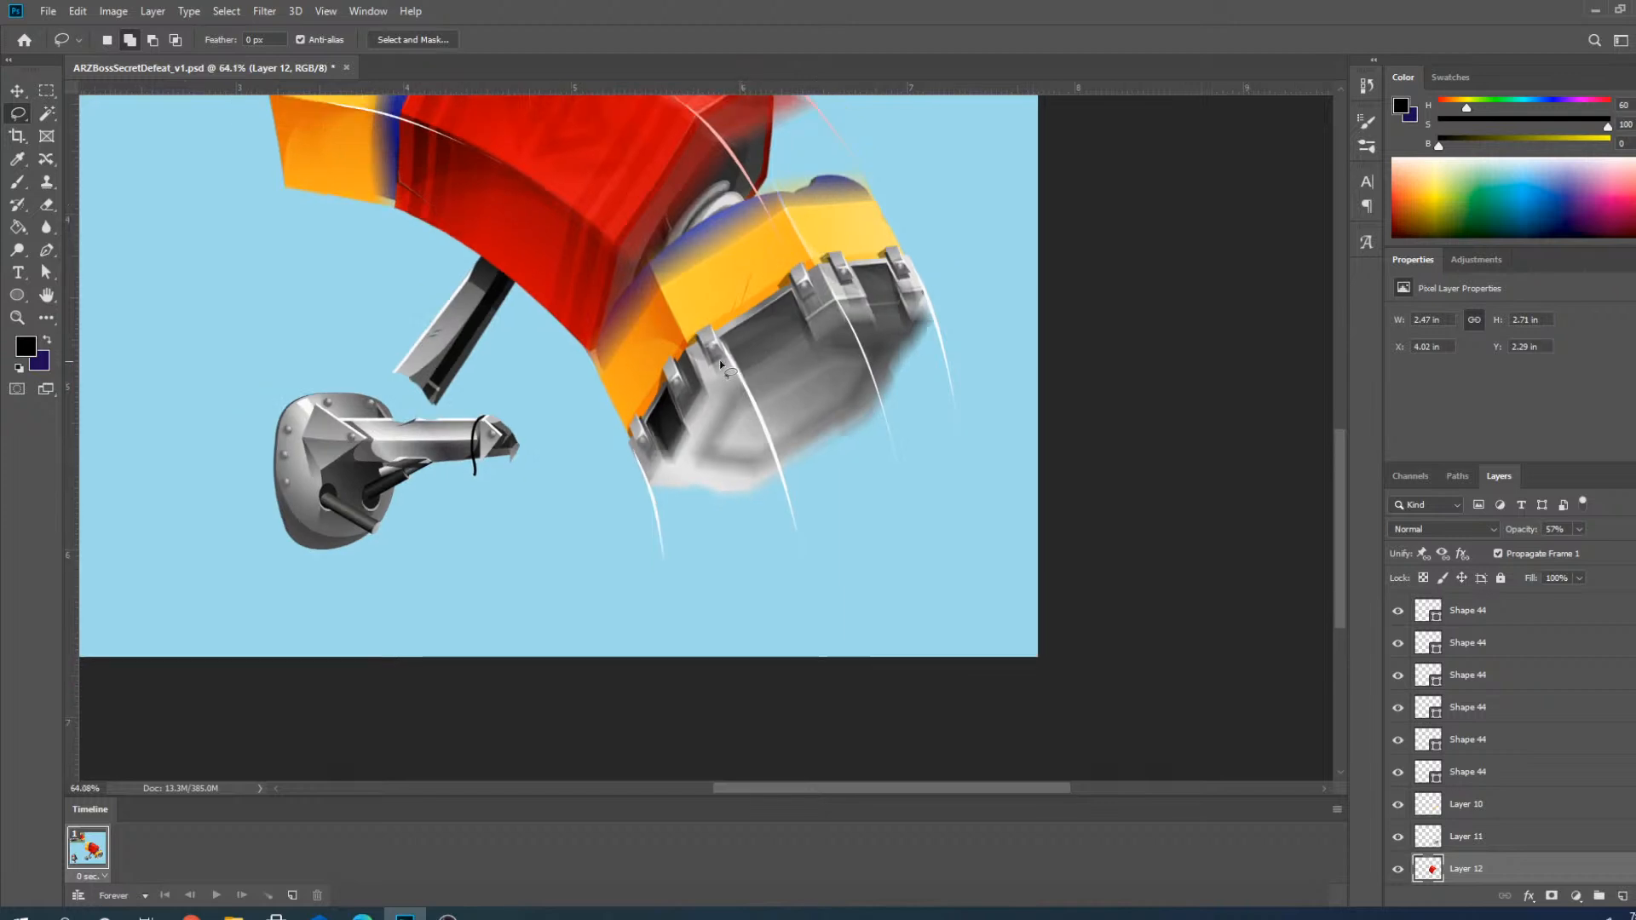
{"action": "scroll", "coordinate": [720, 360], "scroll_direction": "down", "scroll_amount": 1}
{"action": "scroll", "coordinate": [668, 310], "scroll_direction": "up", "scroll_amount": 3}
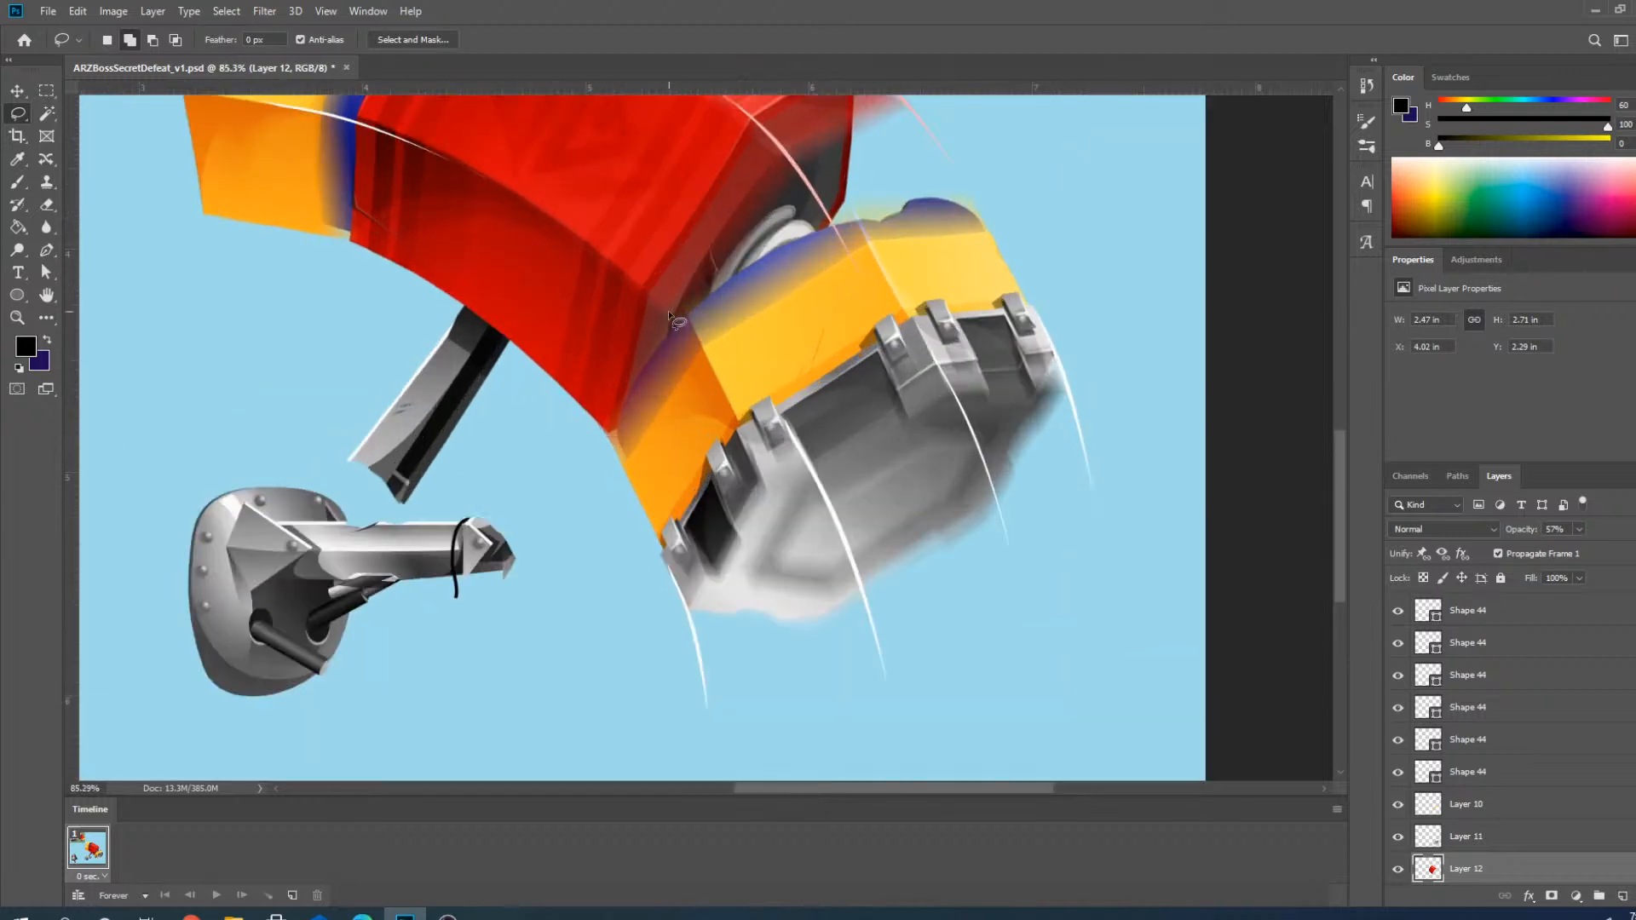
Select the four white speed lines trailing from the hammer's metal face and duplicate their shape layers.
{"action": "left_click", "coordinate": [14, 94]}
{"action": "scroll", "coordinate": [720, 639], "scroll_direction": "up", "scroll_amount": 4}
{"action": "left_click", "coordinate": [716, 655]}
{"action": "scroll", "coordinate": [725, 392], "scroll_direction": "down", "scroll_amount": 3}
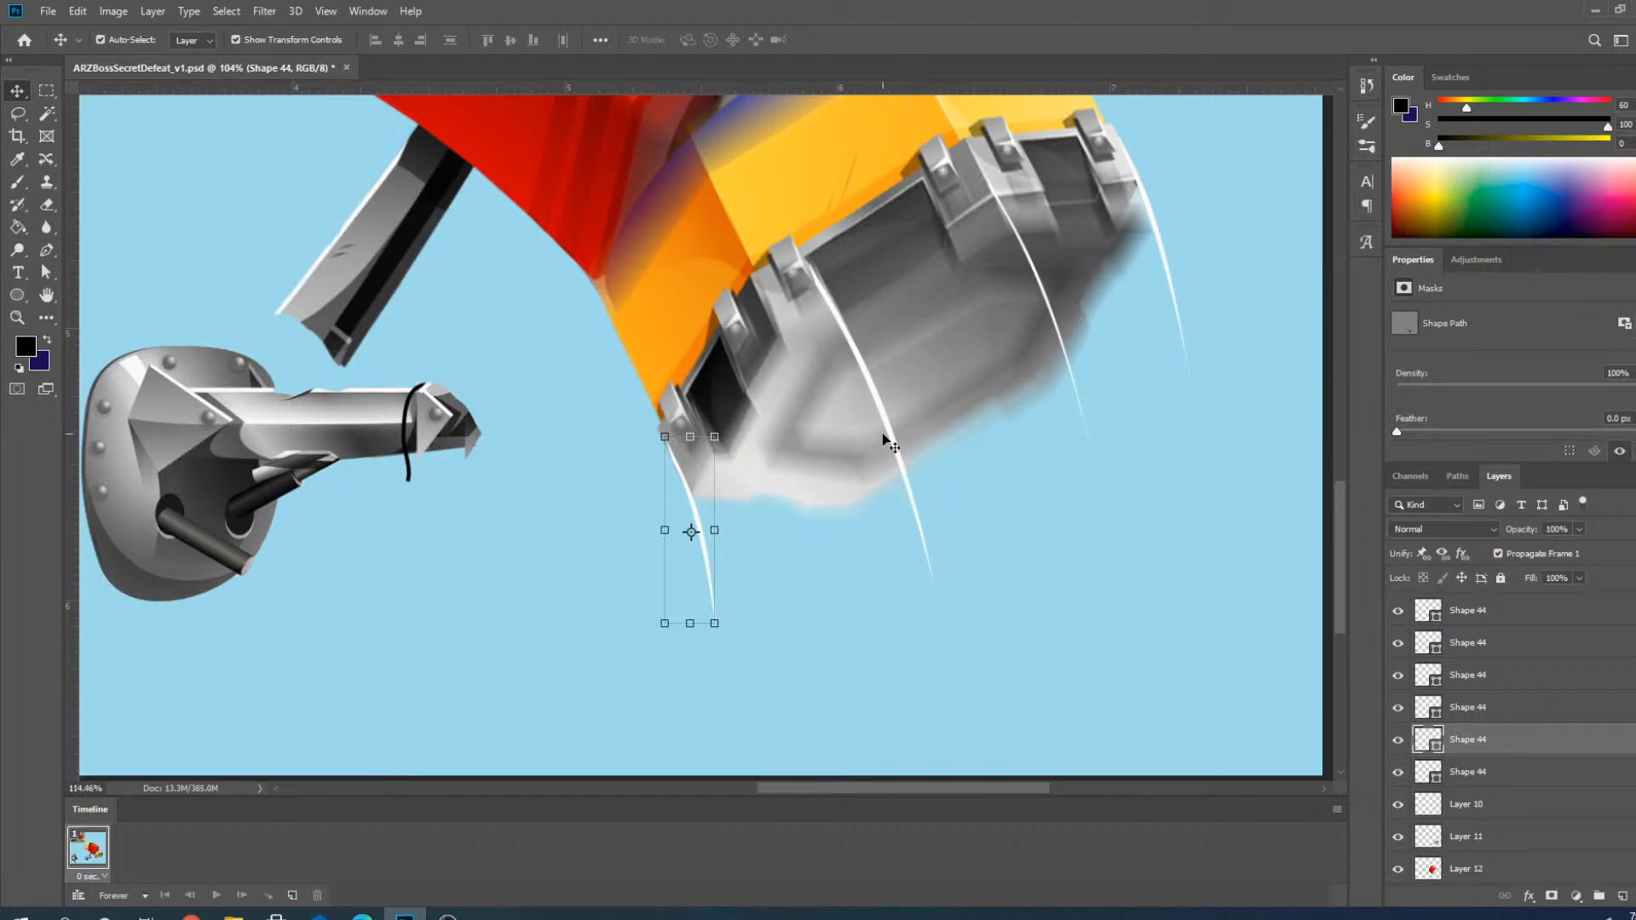
{"action": "scroll", "coordinate": [887, 441], "scroll_direction": "up", "scroll_amount": 1}
{"action": "scroll", "coordinate": [815, 365], "scroll_direction": "up", "scroll_amount": 1}
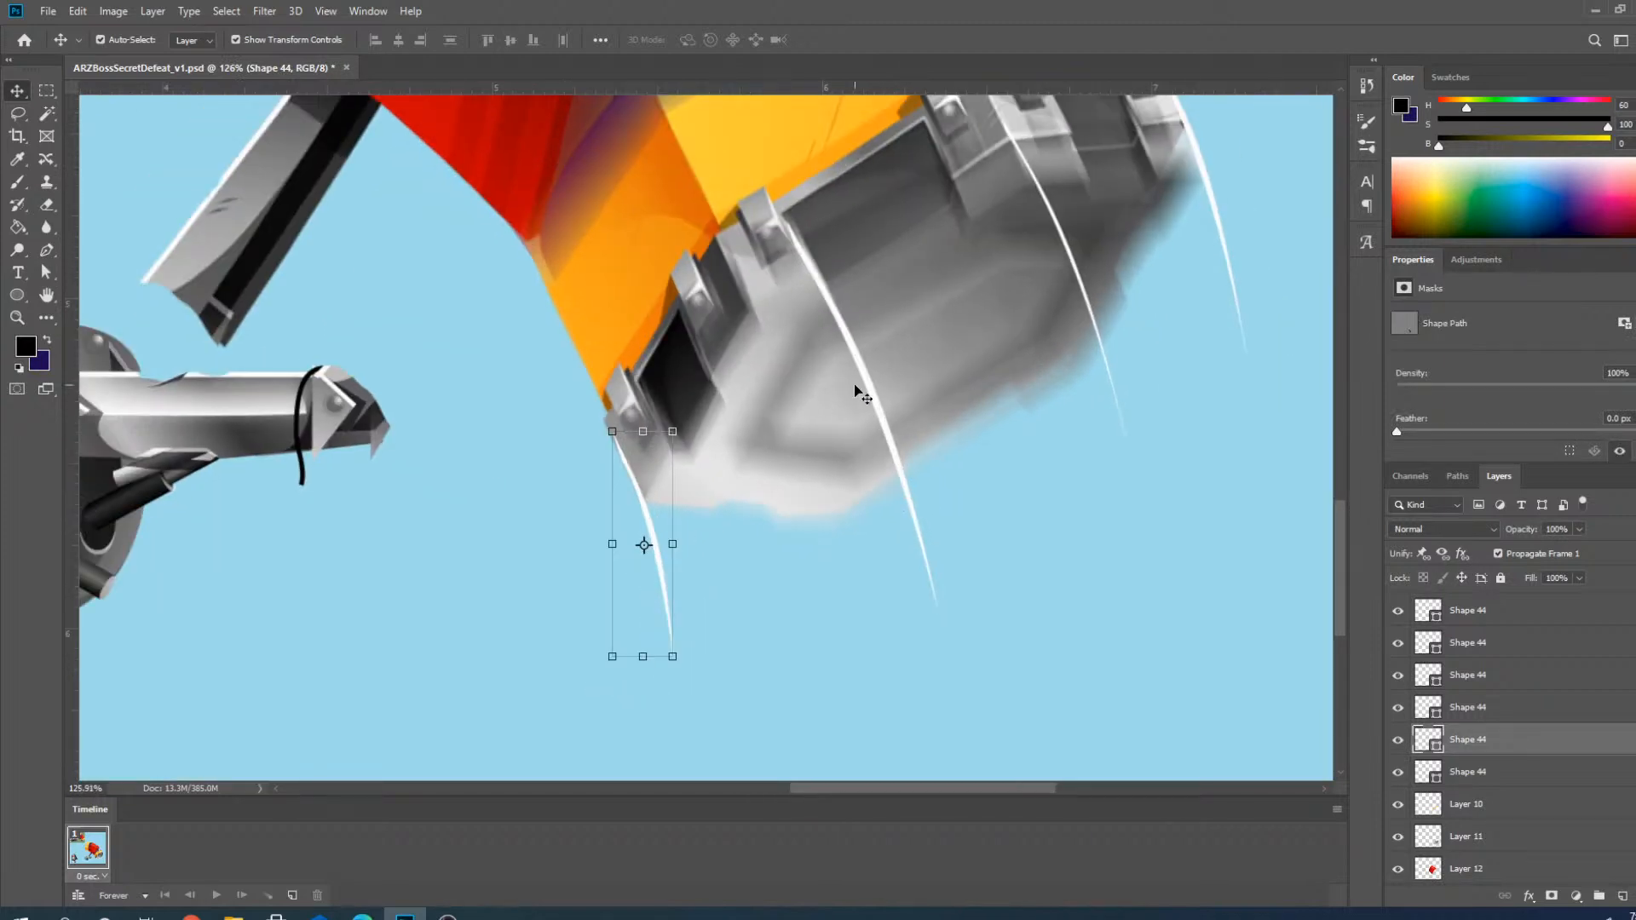
{"action": "left_click", "coordinate": [896, 463]}
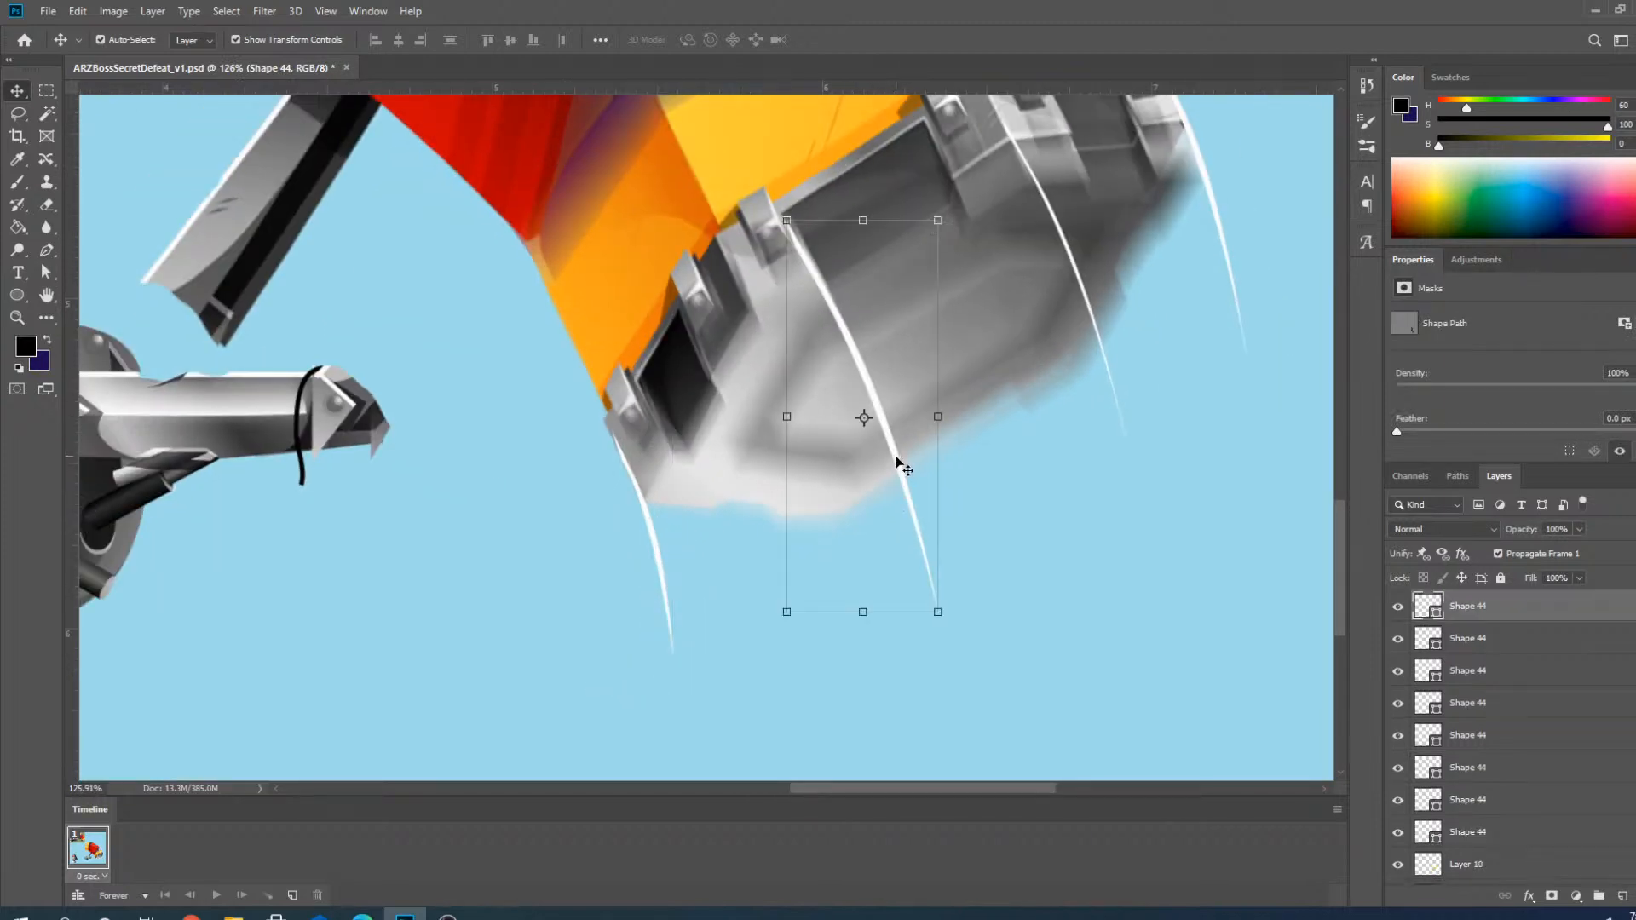
{"action": "left_click", "coordinate": [657, 545], "text": "shift"}
{"action": "left_click", "coordinate": [1099, 329], "text": "shift"}
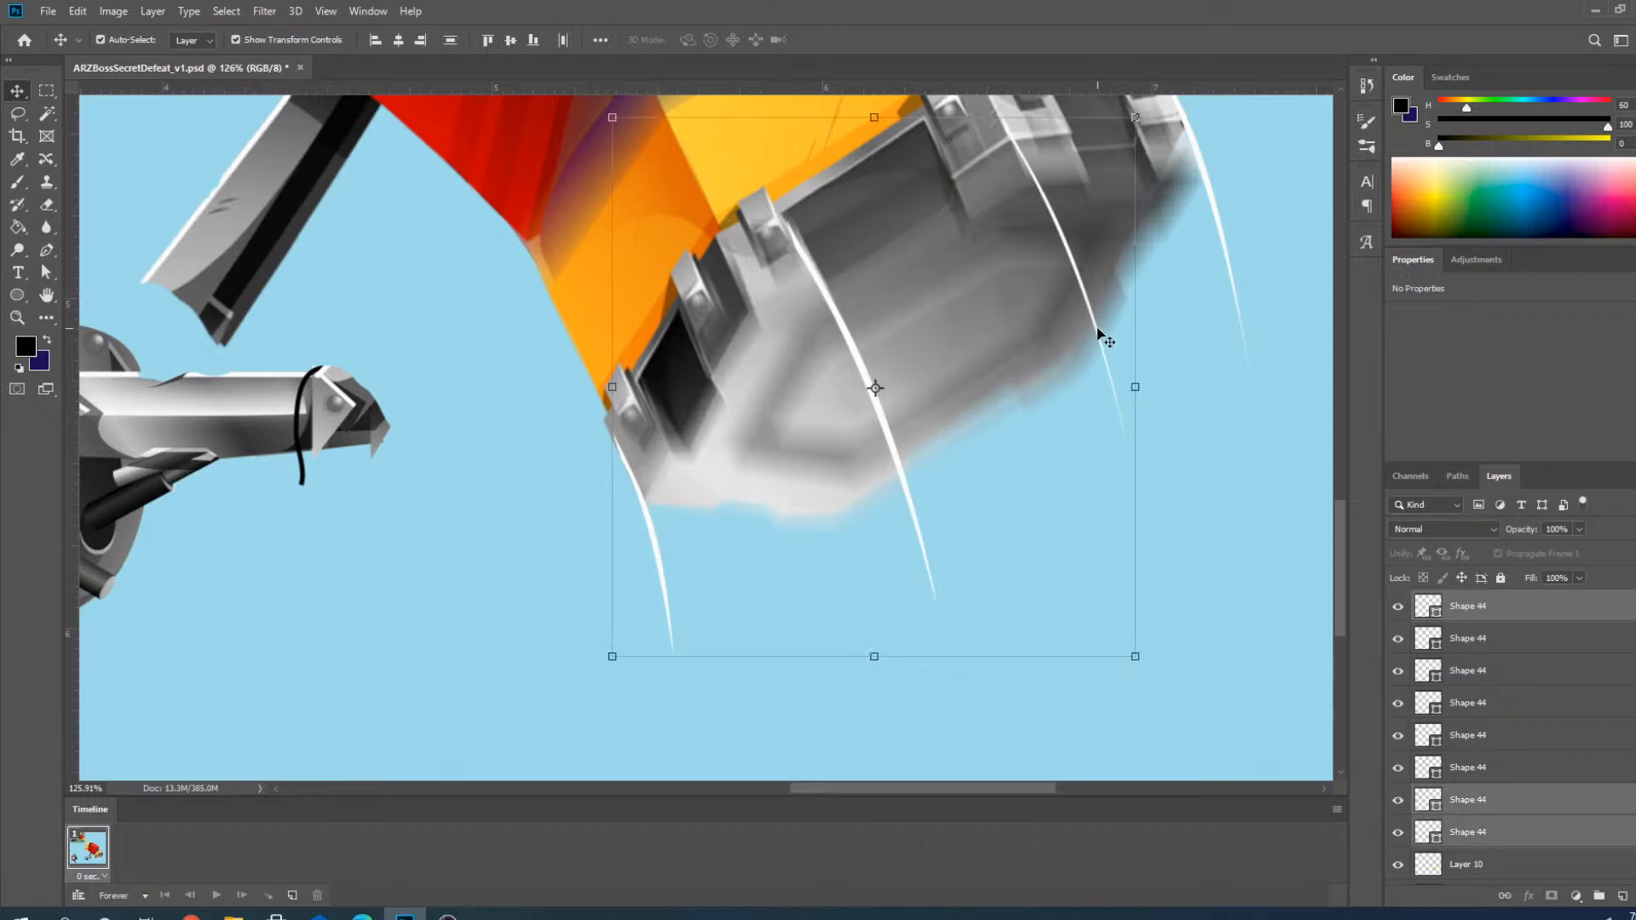
{"action": "left_click", "coordinate": [1224, 246], "text": "shift"}
{"action": "scroll", "coordinate": [999, 613], "scroll_direction": "down", "scroll_amount": 3}
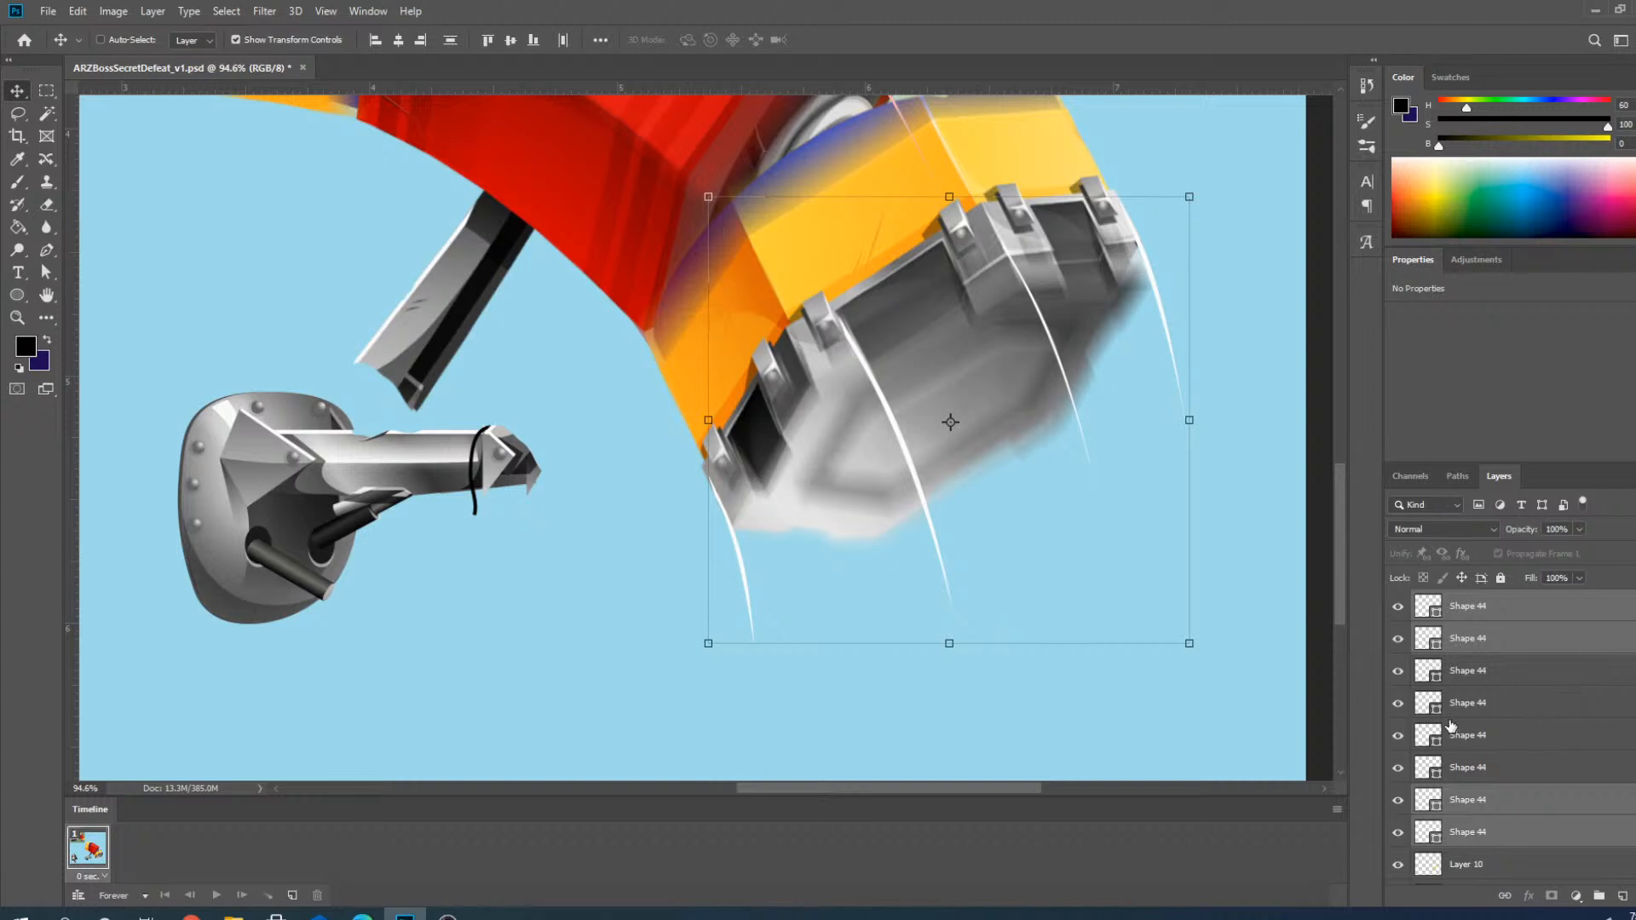
{"action": "key", "text": "ctrl+v"}
{"action": "scroll", "coordinate": [836, 534], "scroll_direction": "up", "scroll_amount": 5}
{"action": "mouse_move", "coordinate": [548, 443]}
{"action": "left_mouse_down"}
{"action": "mouse_move", "coordinate": [973, 551]}
{"action": "mouse_move", "coordinate": [972, 431]}
{"action": "mouse_move", "coordinate": [955, 427]}
{"action": "left_mouse_up"}
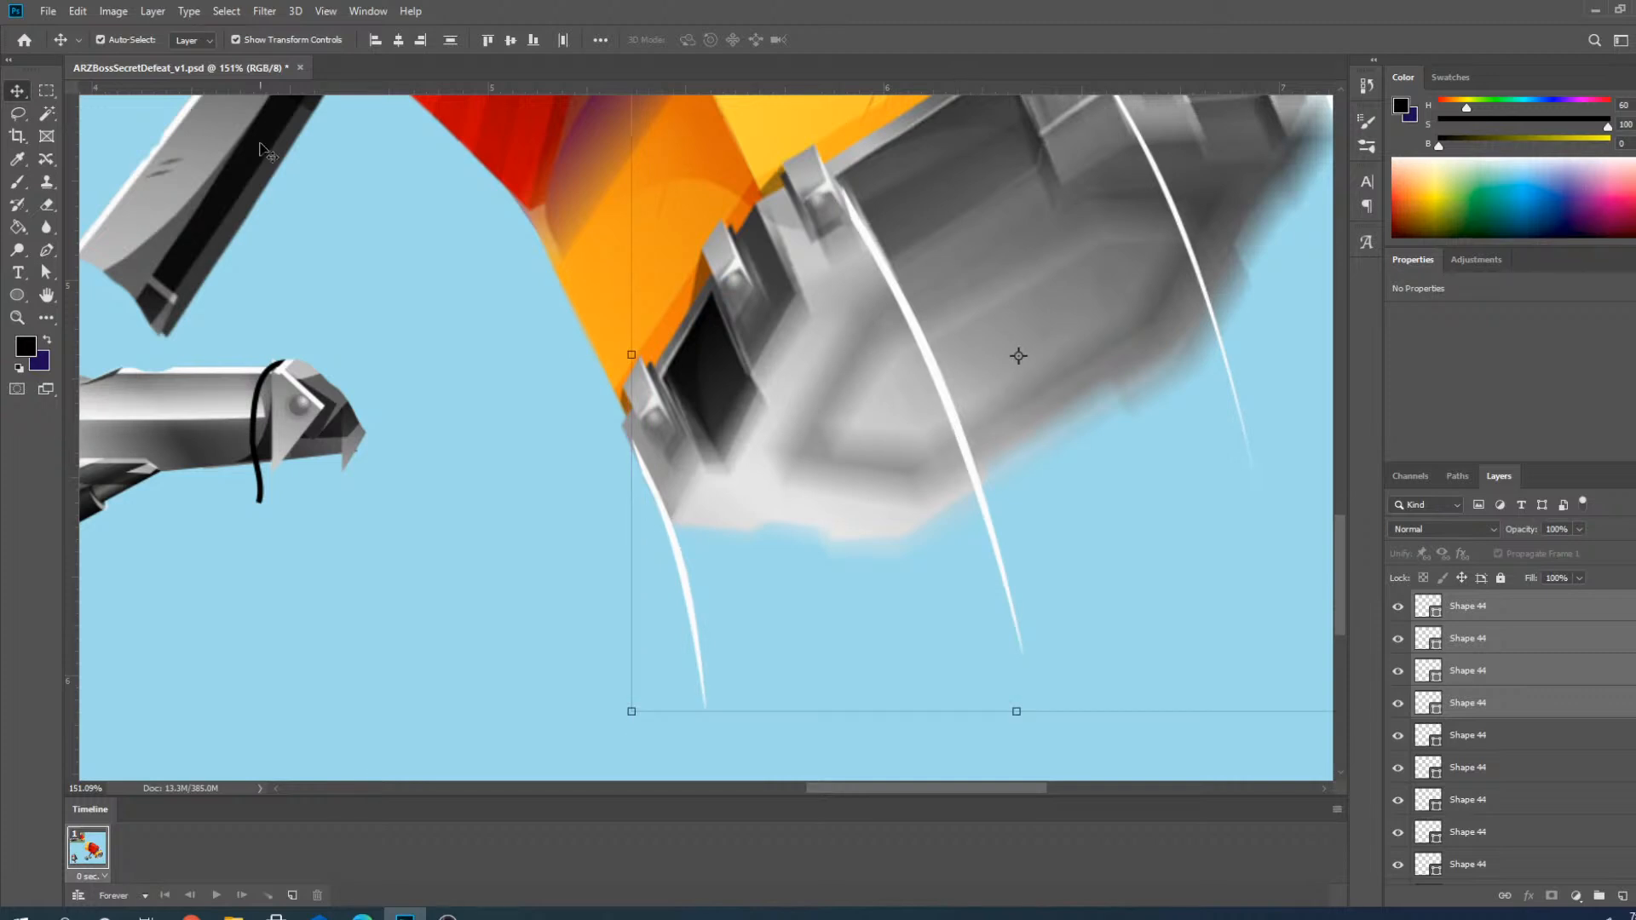
Merge the four duplicated speed lines into a single shape layer and rasterize it.
{"action": "left_click", "coordinate": [264, 11]}
{"action": "left_click", "coordinate": [271, 13]}
{"action": "right_click", "coordinate": [1502, 601]}
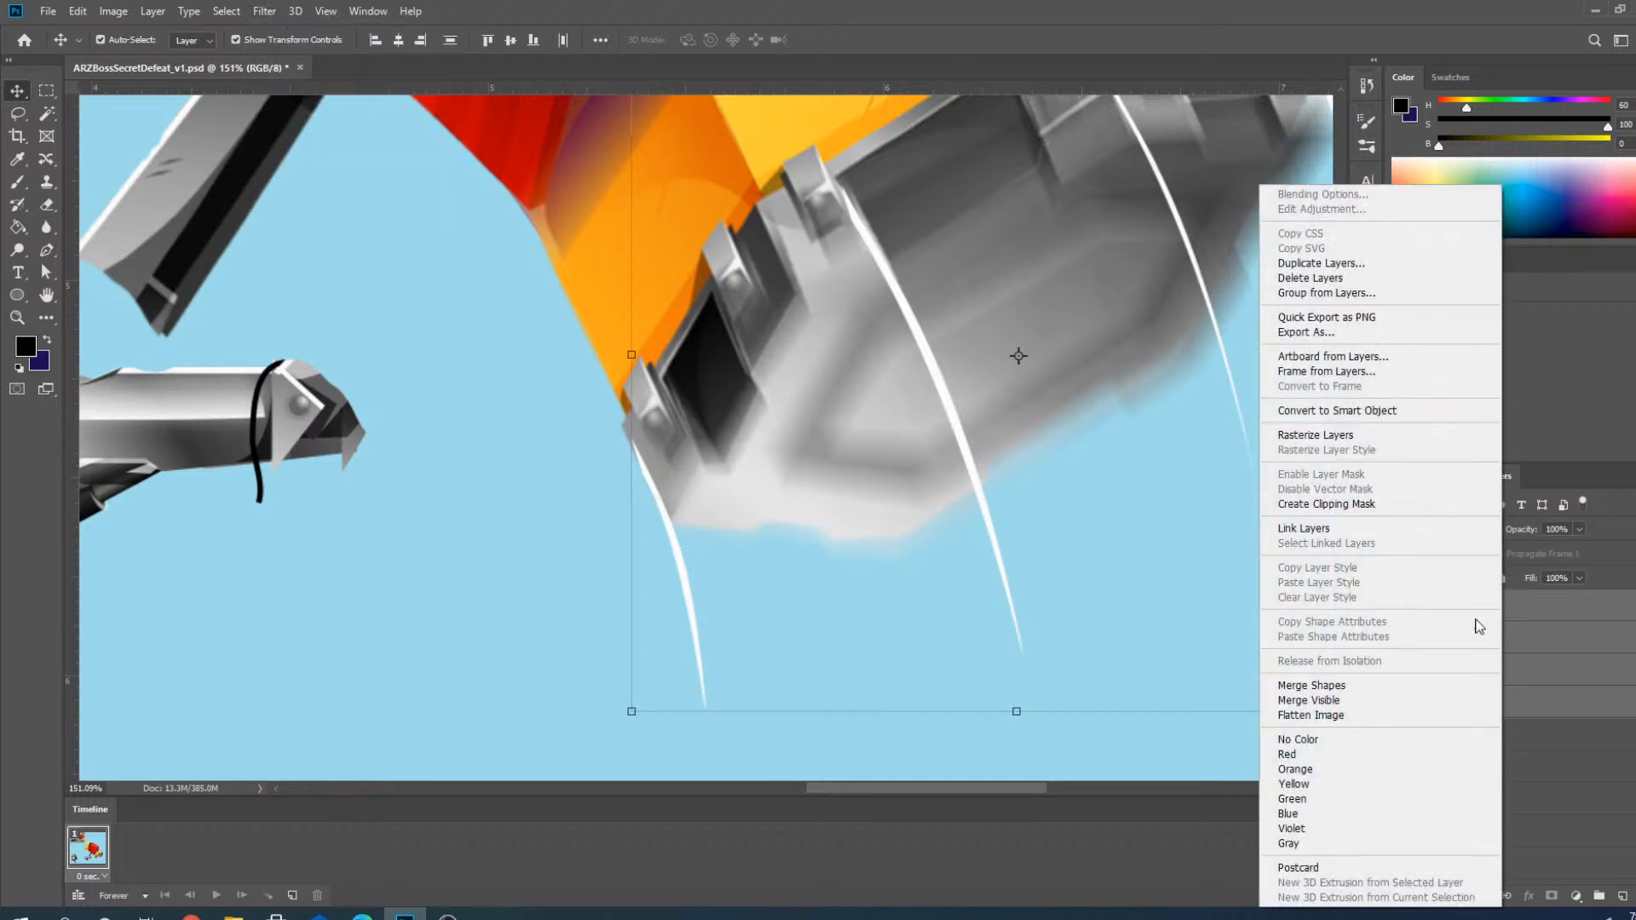
{"action": "left_click", "coordinate": [1352, 680]}
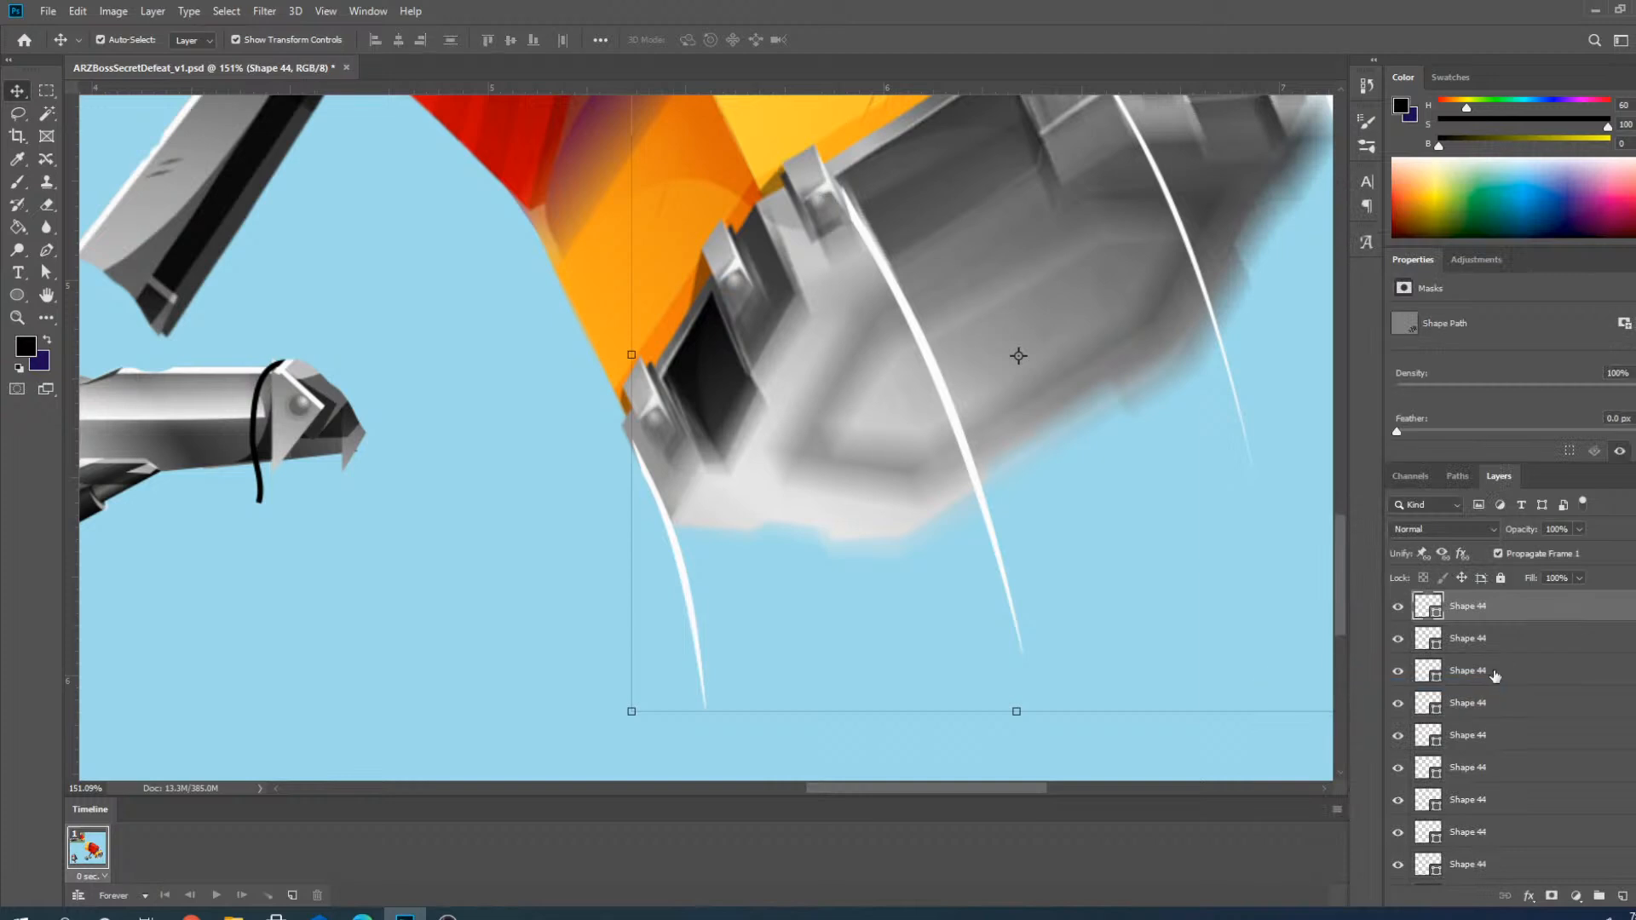
{"action": "right_click", "coordinate": [1461, 606]}
{"action": "left_click", "coordinate": [1307, 435]}
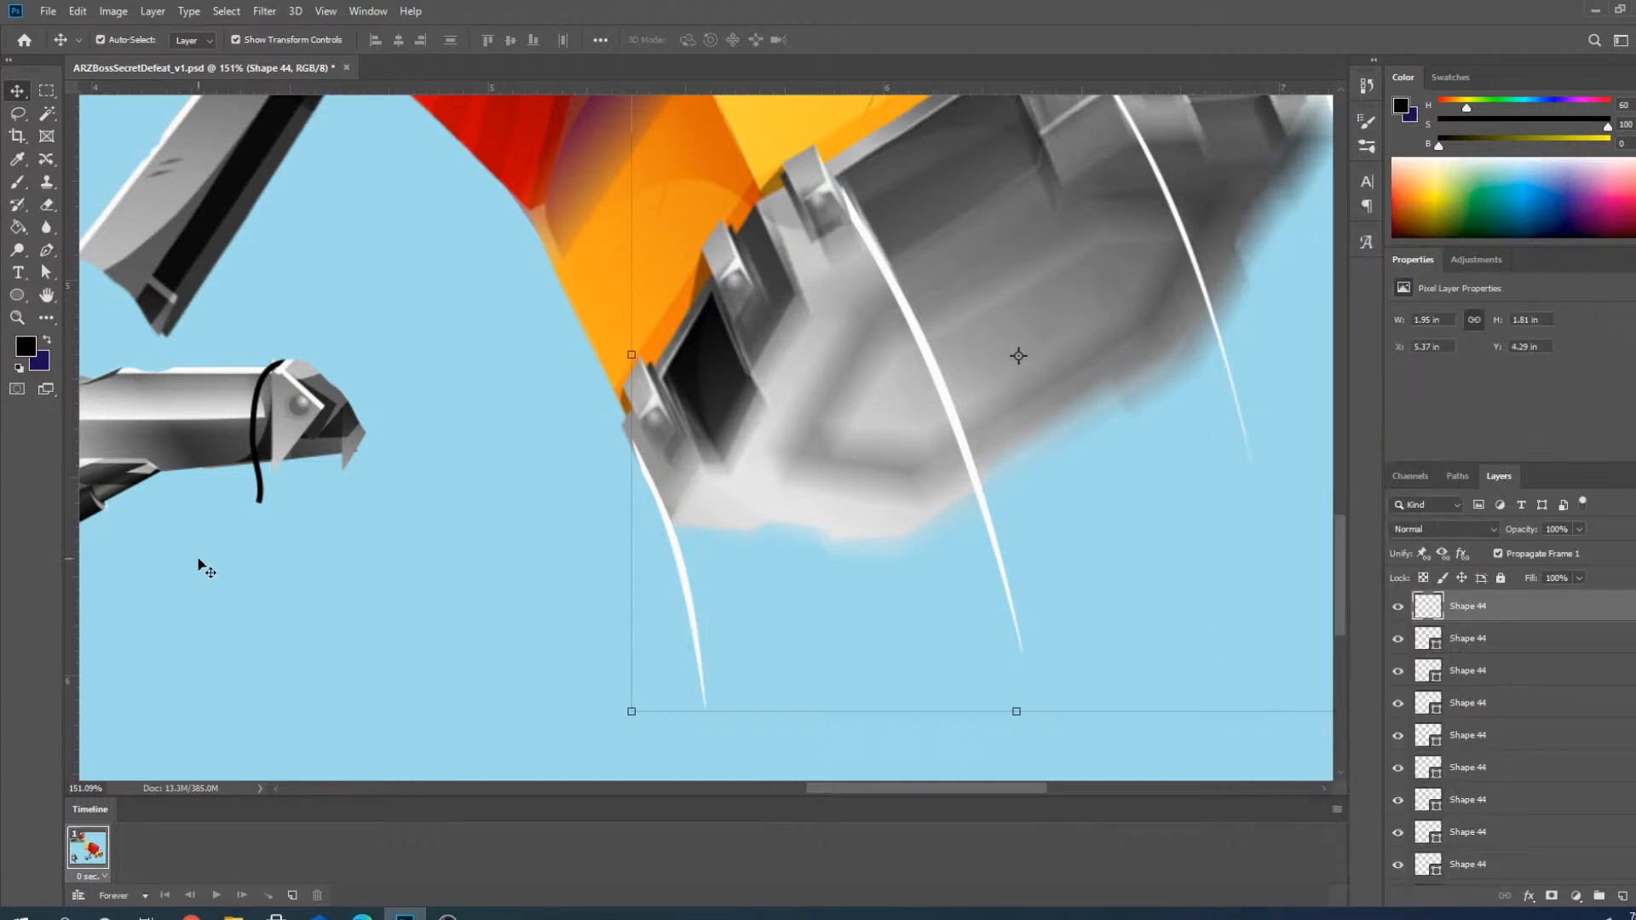
Start a Path Blur on the rasterized speed lines and draw a straight blur path from the metal face to below the hammer.
{"action": "left_click", "coordinate": [191, 918]}
{"action": "scroll", "coordinate": [391, 449], "scroll_direction": "down", "scroll_amount": 5}
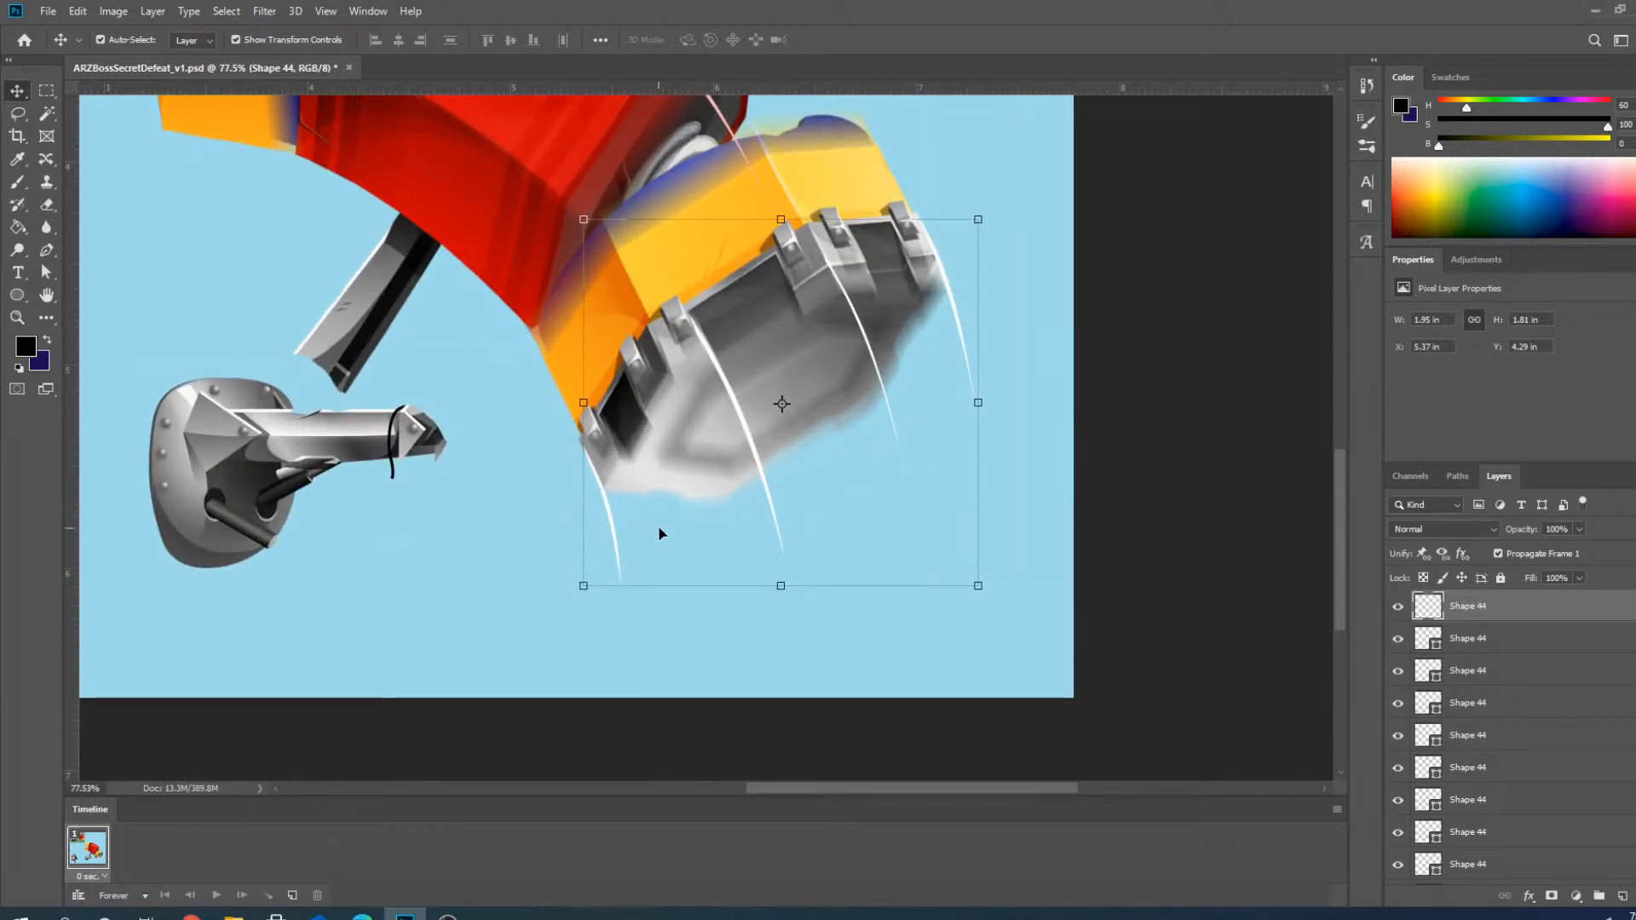
{"action": "left_click", "coordinate": [262, 13]}
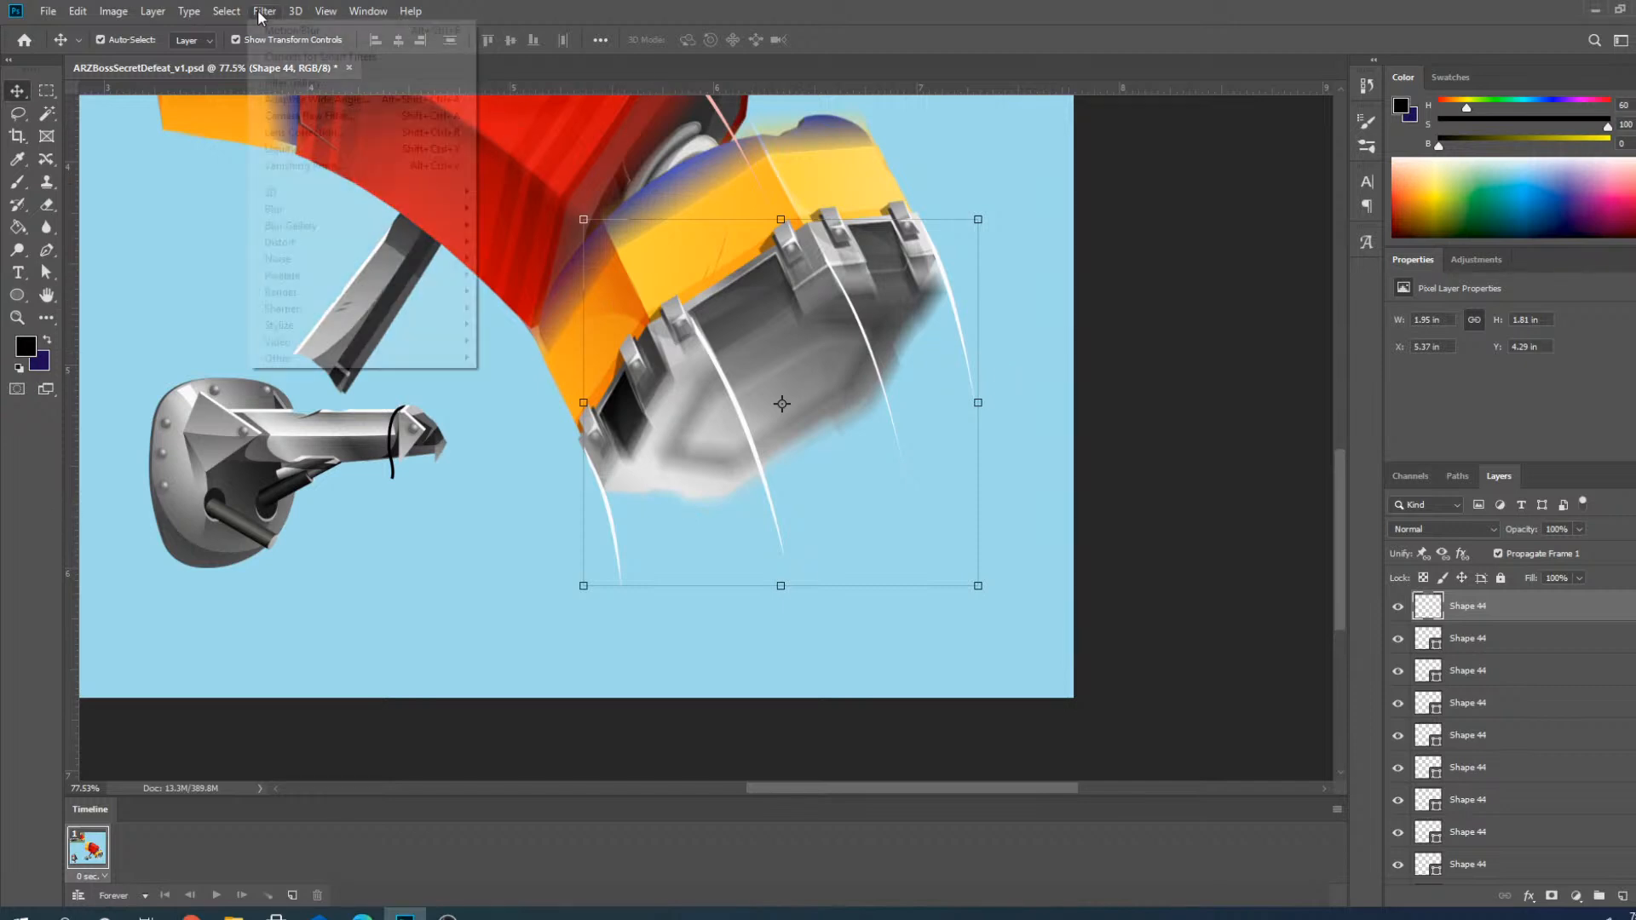
{"action": "mouse_move", "coordinate": [443, 210]}
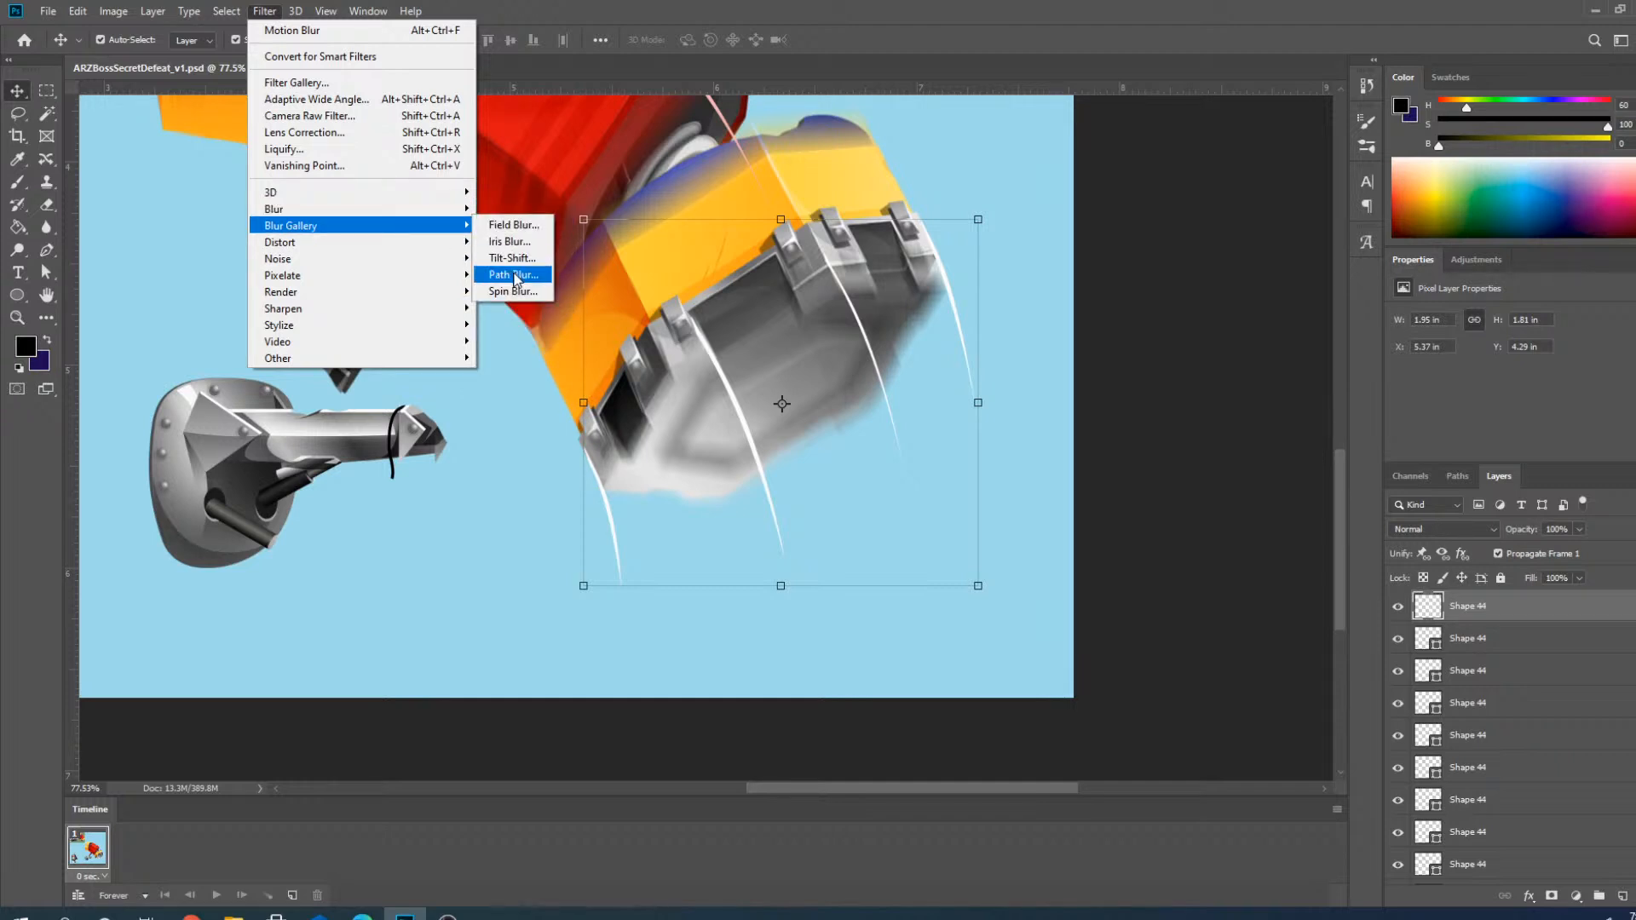
{"action": "left_click", "coordinate": [514, 274]}
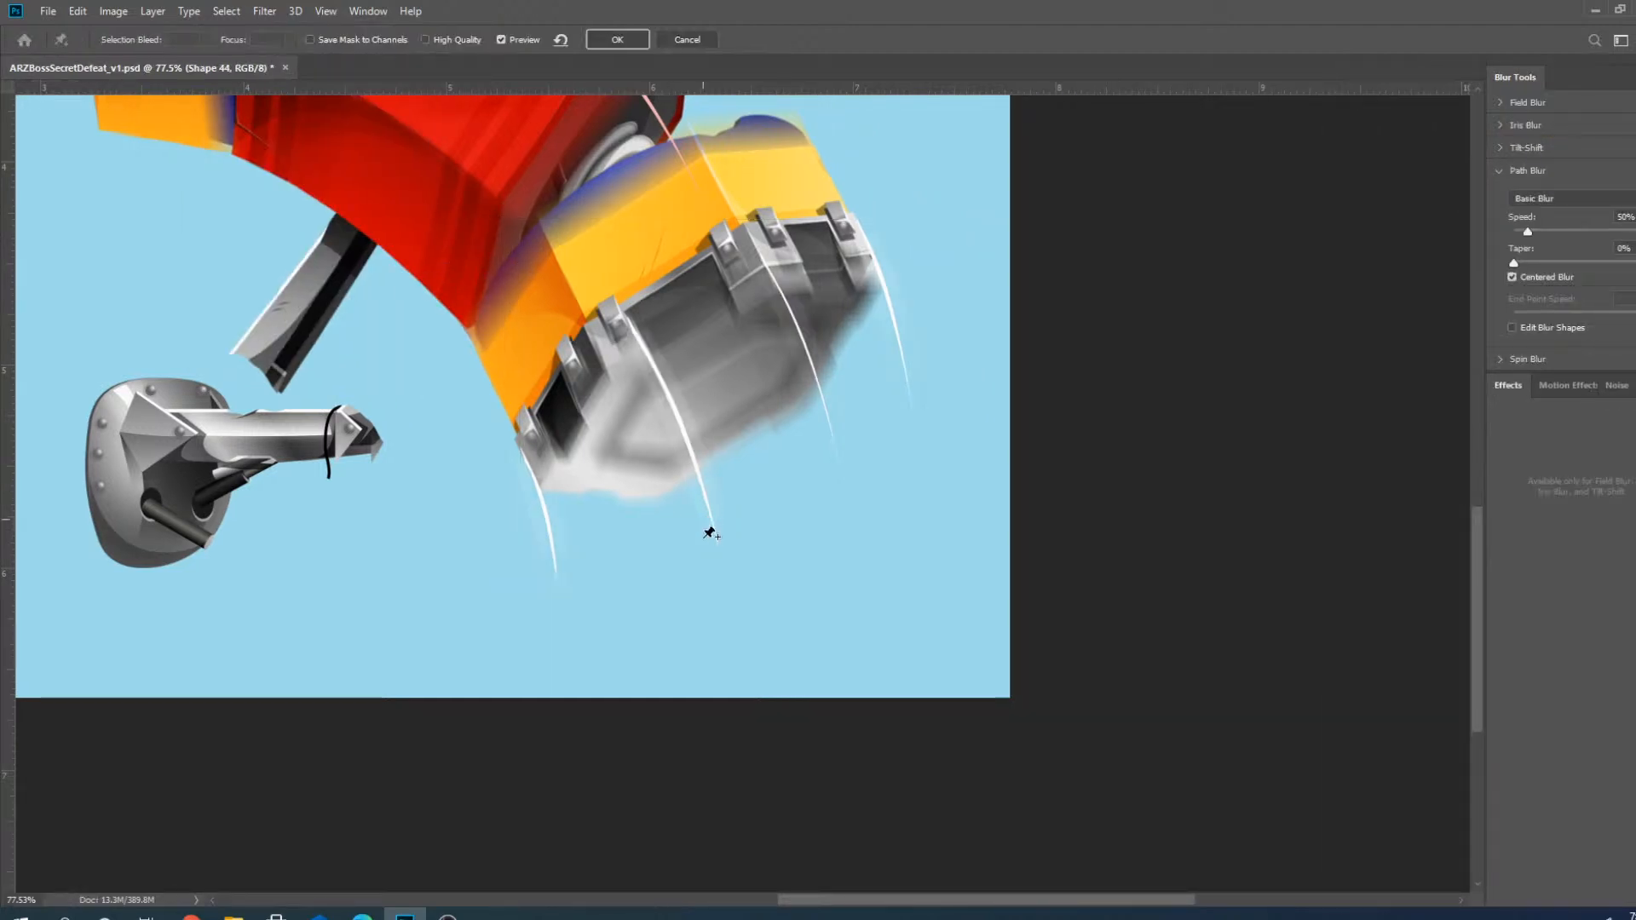
{"action": "left_click", "coordinate": [682, 416]}
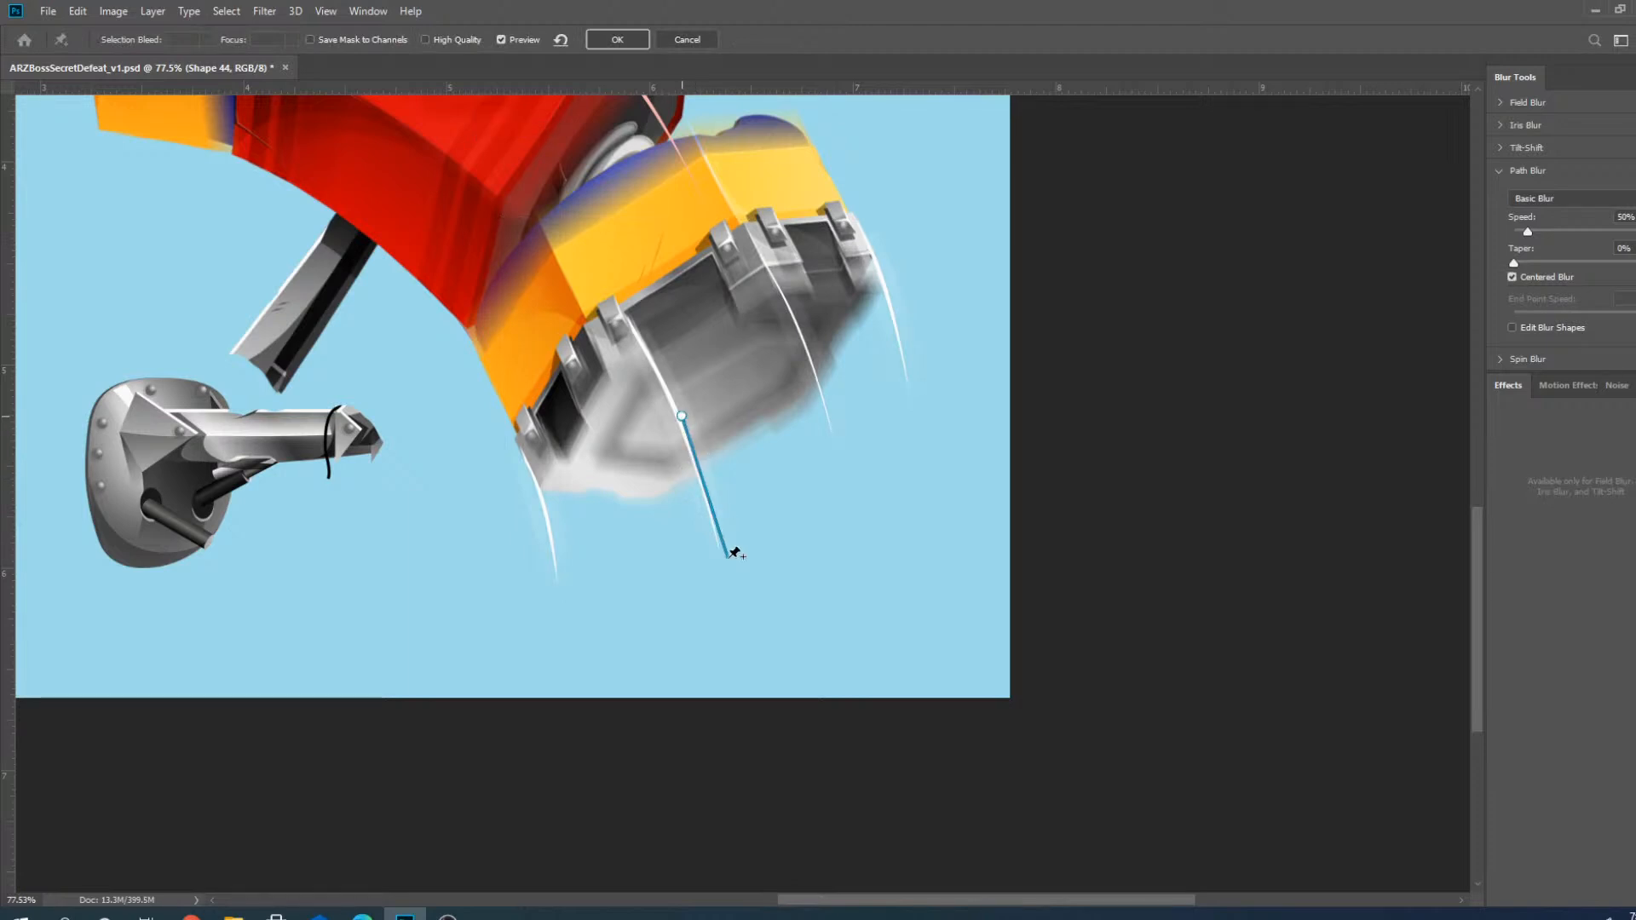
{"action": "double_click", "coordinate": [772, 612]}
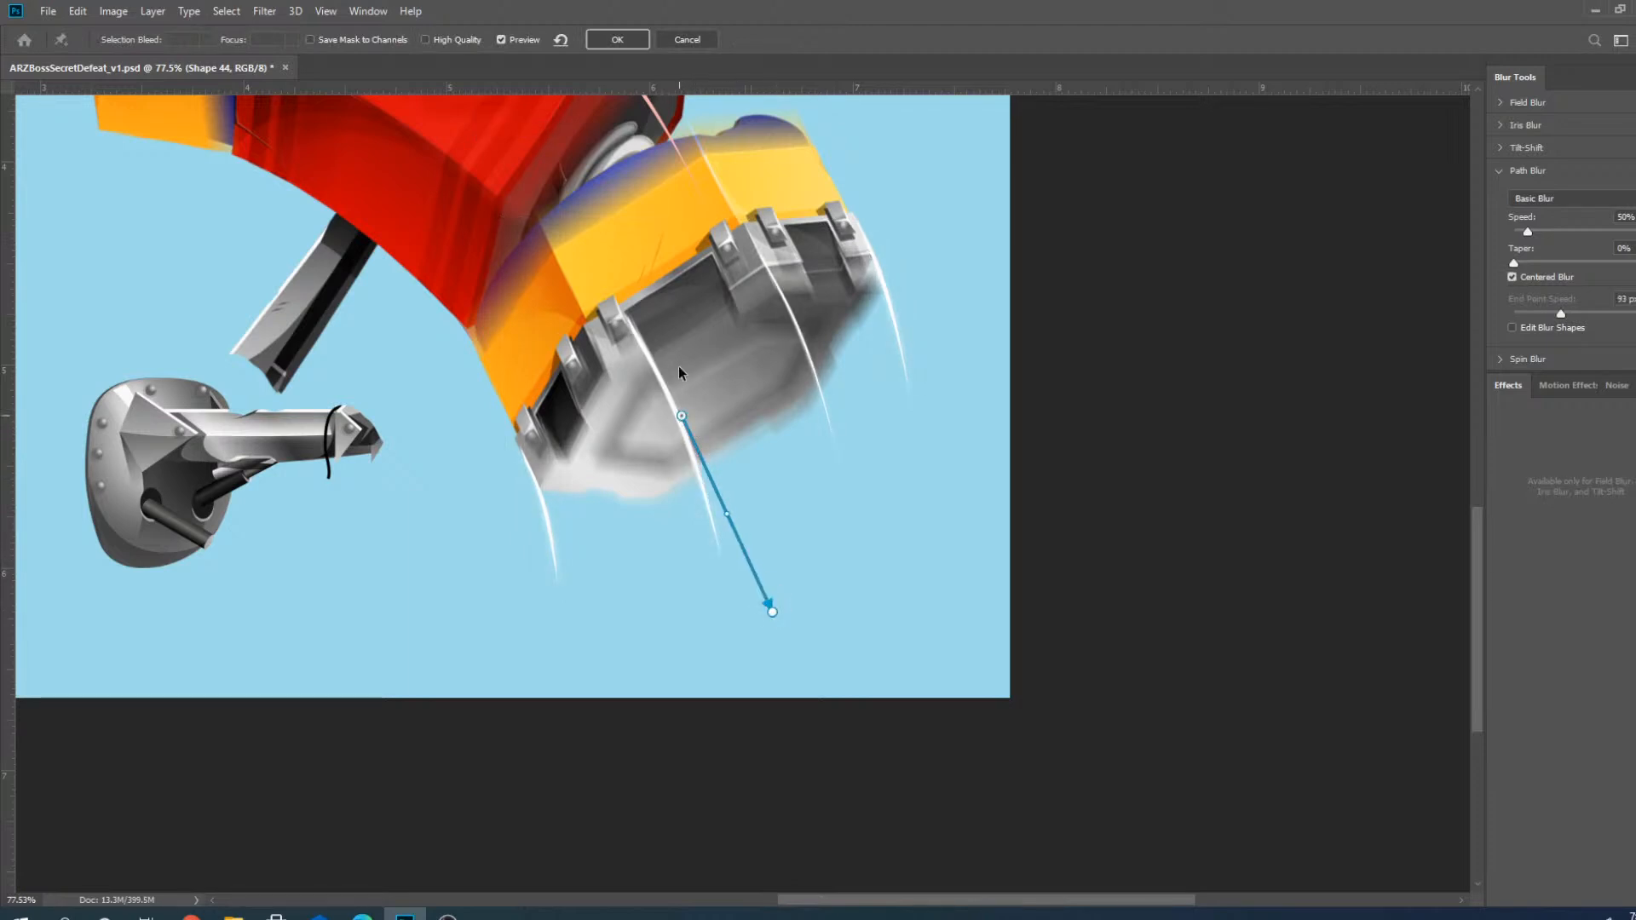
Stretch the blur path from the yellow band to well below the speed lines and apply the Path Blur with High Quality enabled.
{"action": "left_click_drag", "start_coordinate": [682, 416], "coordinate": [637, 248]}
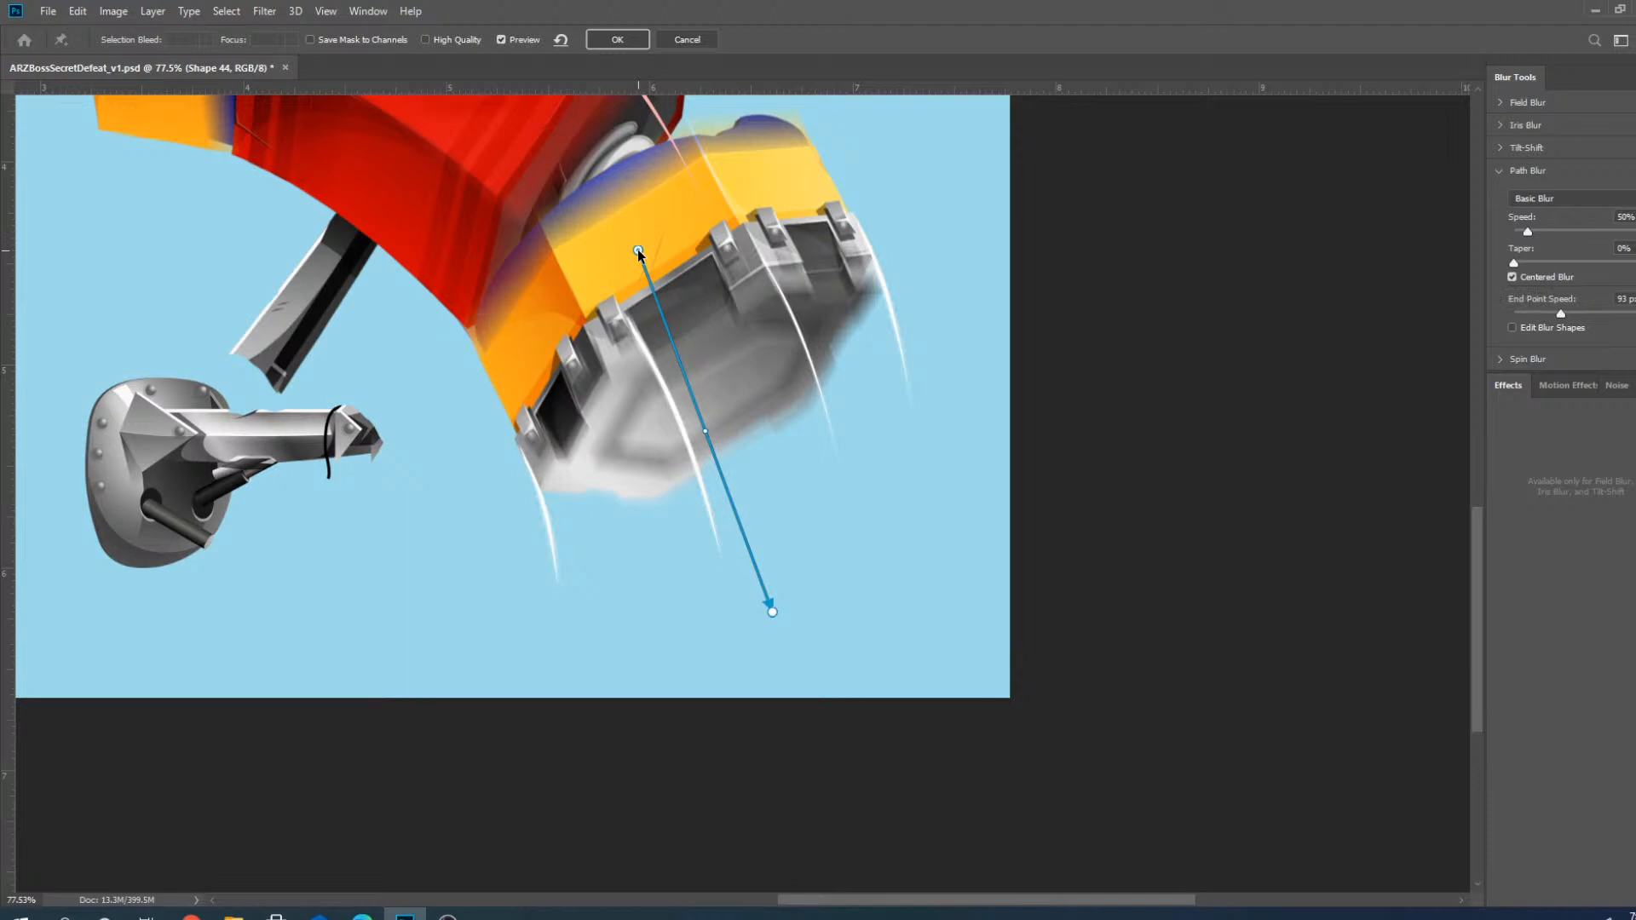
{"action": "left_click_drag", "start_coordinate": [773, 612], "coordinate": [808, 628]}
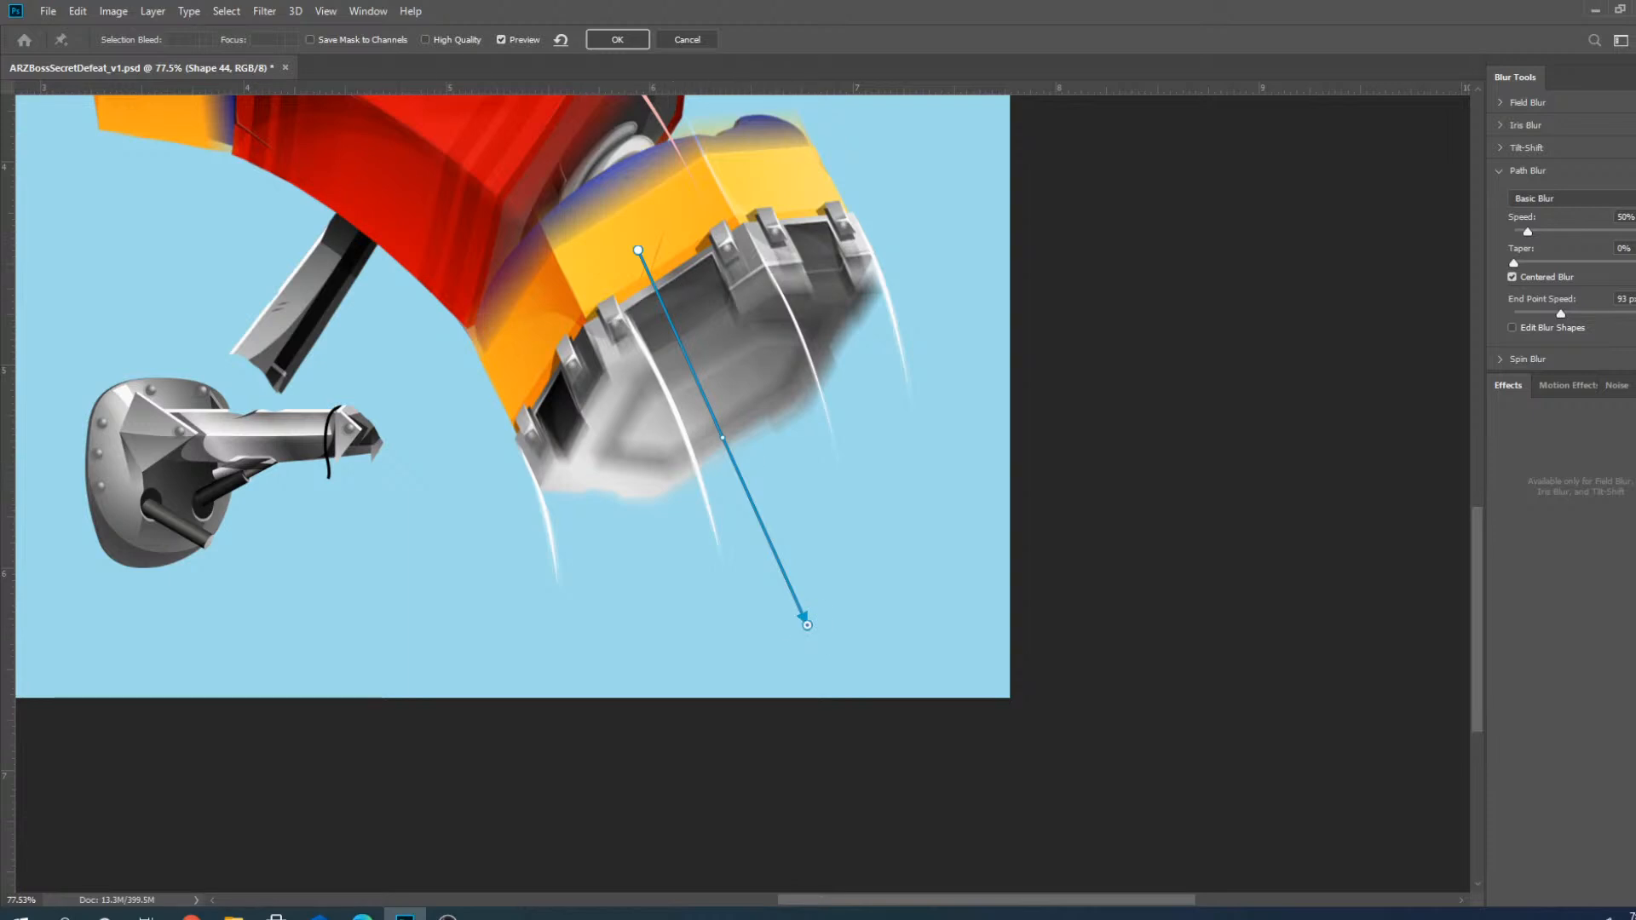
{"action": "key", "text": "alt+Tab"}
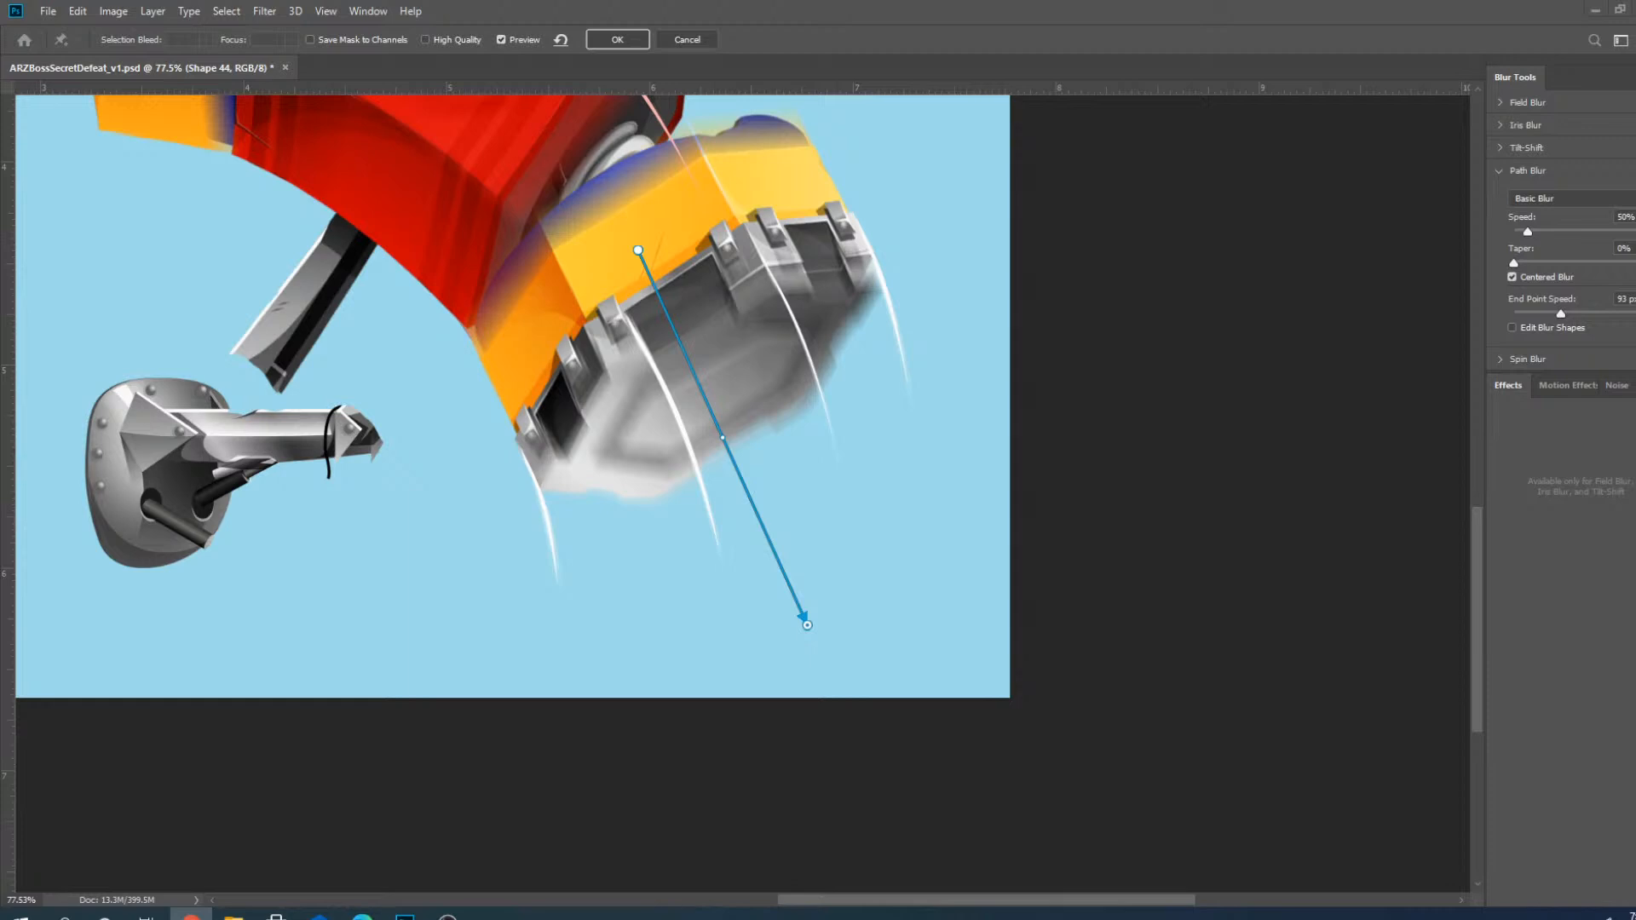
{"action": "scroll", "coordinate": [585, 266], "scroll_direction": "up", "scroll_amount": 2}
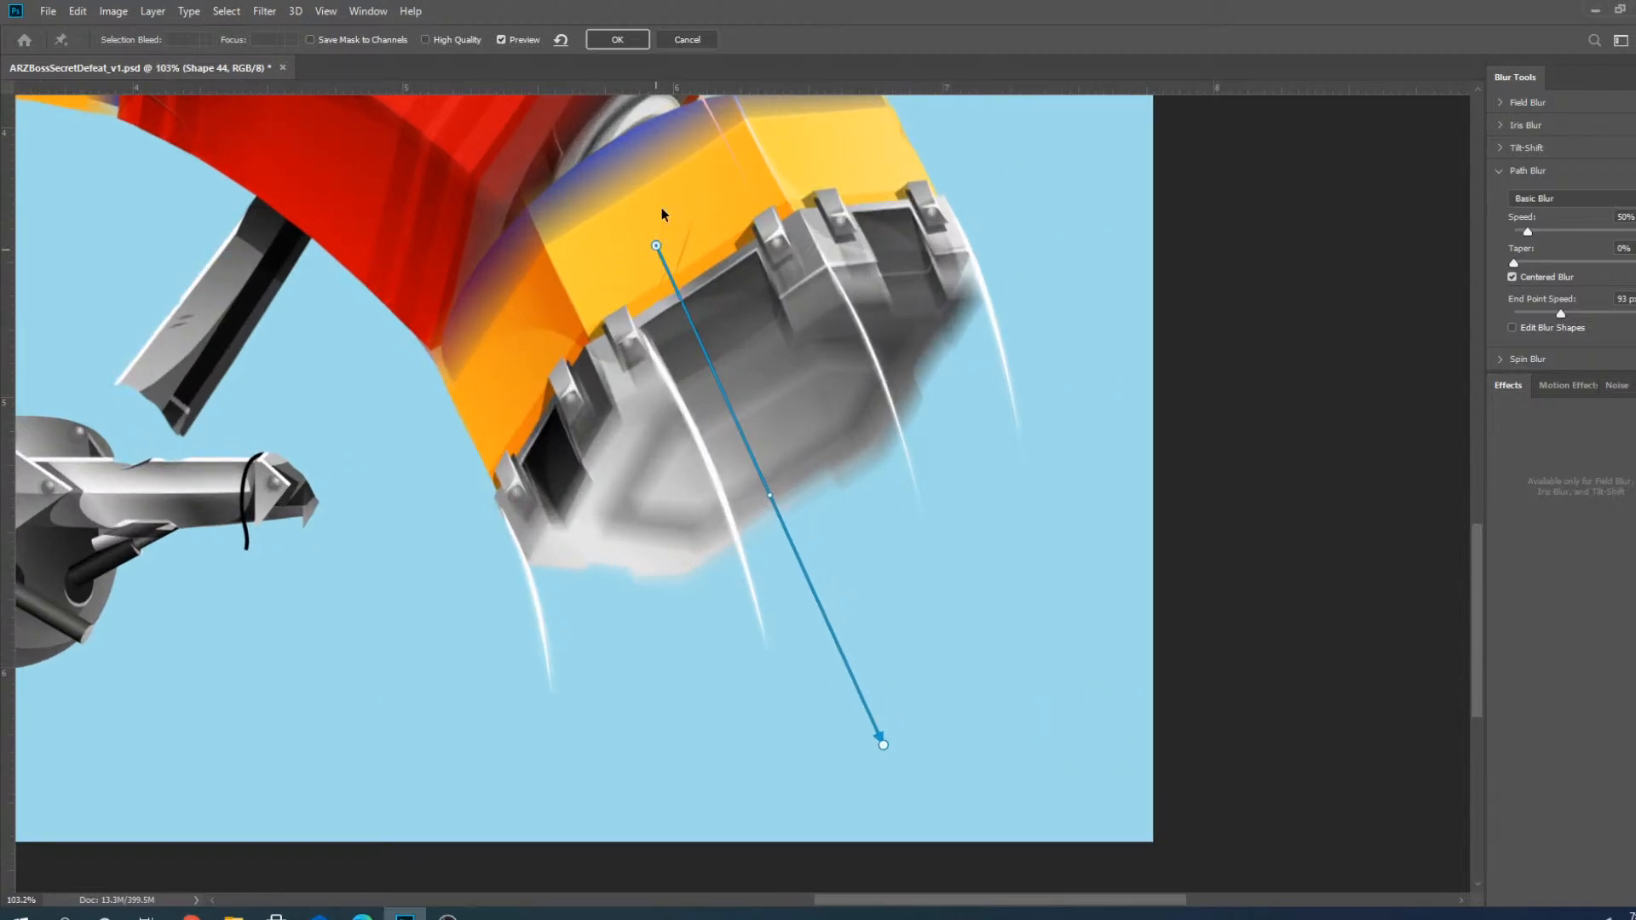
{"action": "left_click_drag", "start_coordinate": [656, 246], "coordinate": [661, 214]}
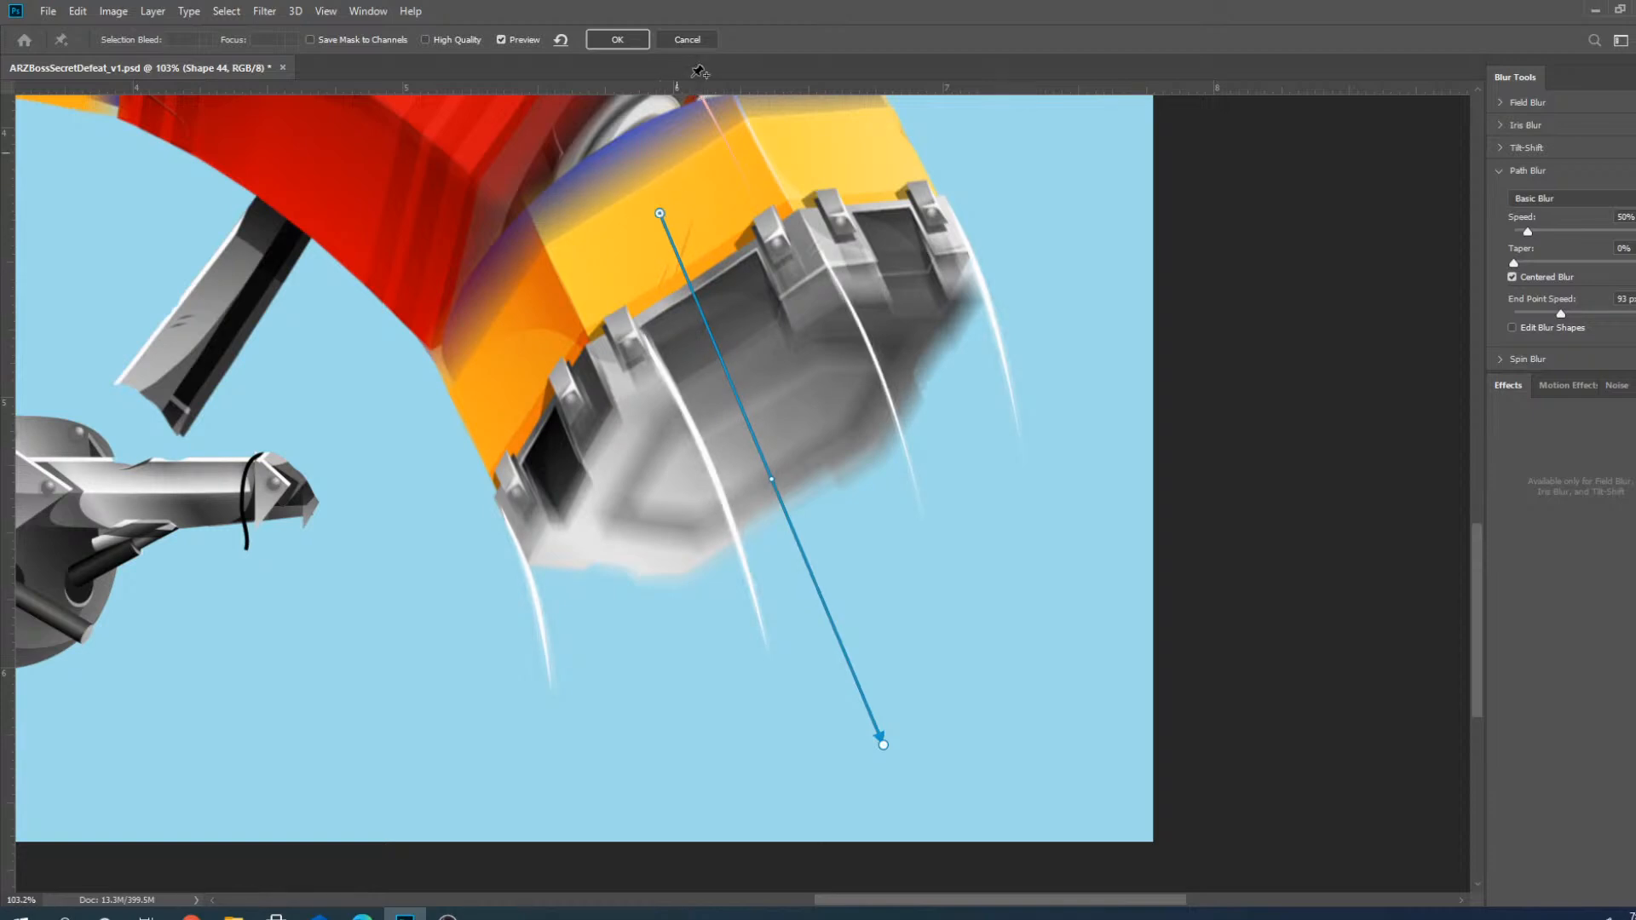
{"action": "left_click", "coordinate": [425, 39]}
{"action": "key", "text": "alt+Tab"}
{"action": "left_click", "coordinate": [595, 45]}
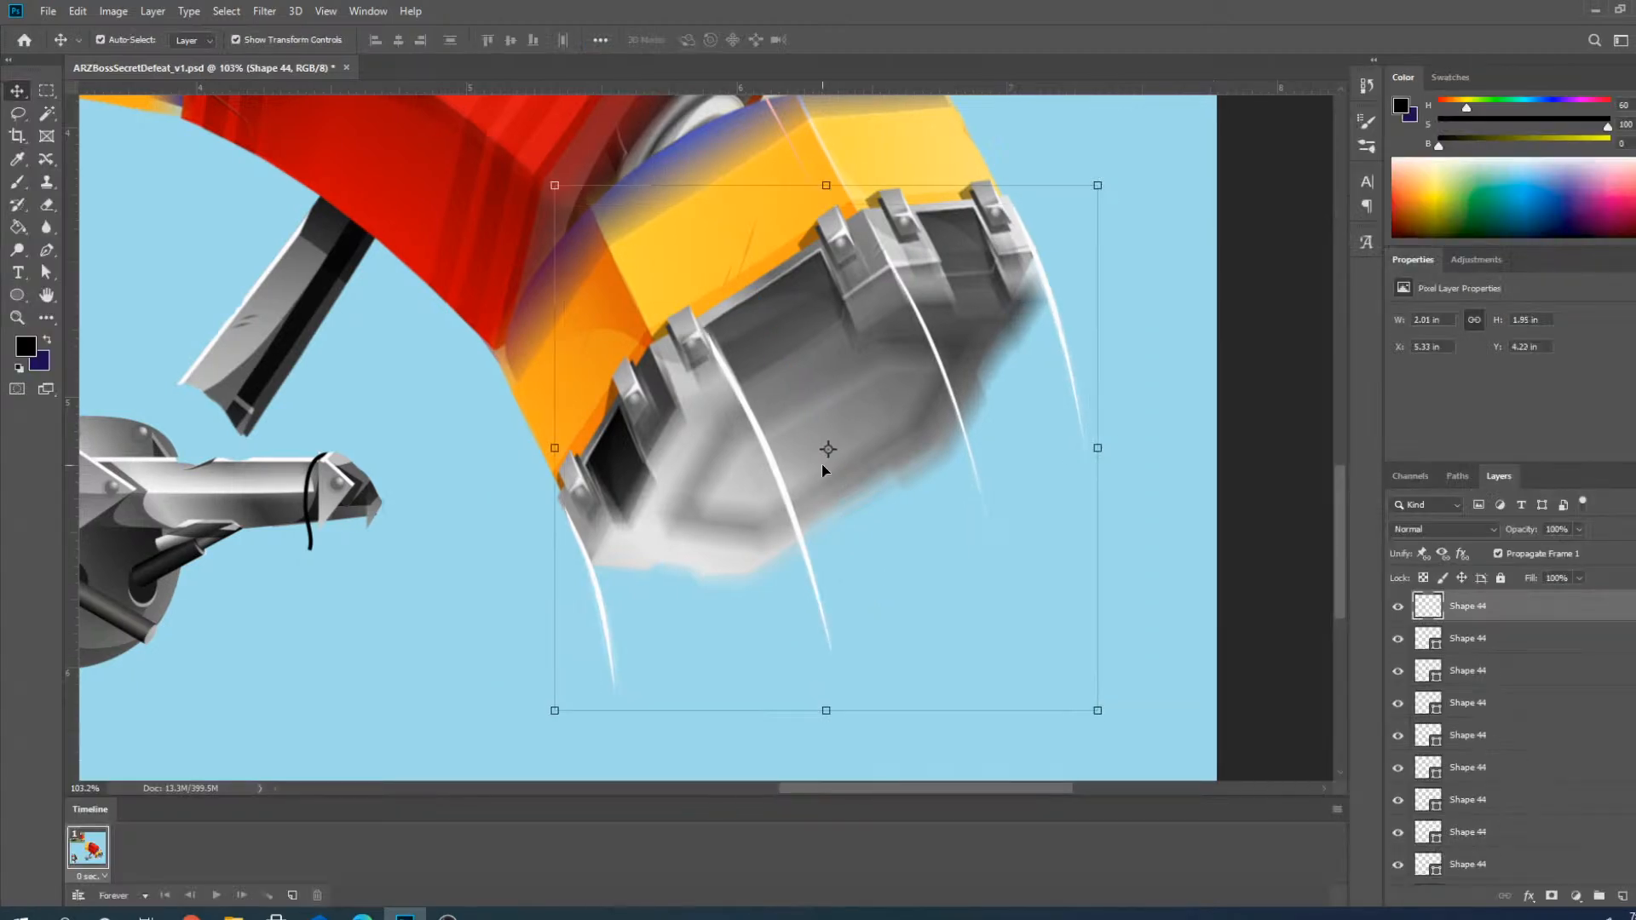
{"action": "scroll", "coordinate": [862, 543], "scroll_direction": "down", "scroll_amount": 4}
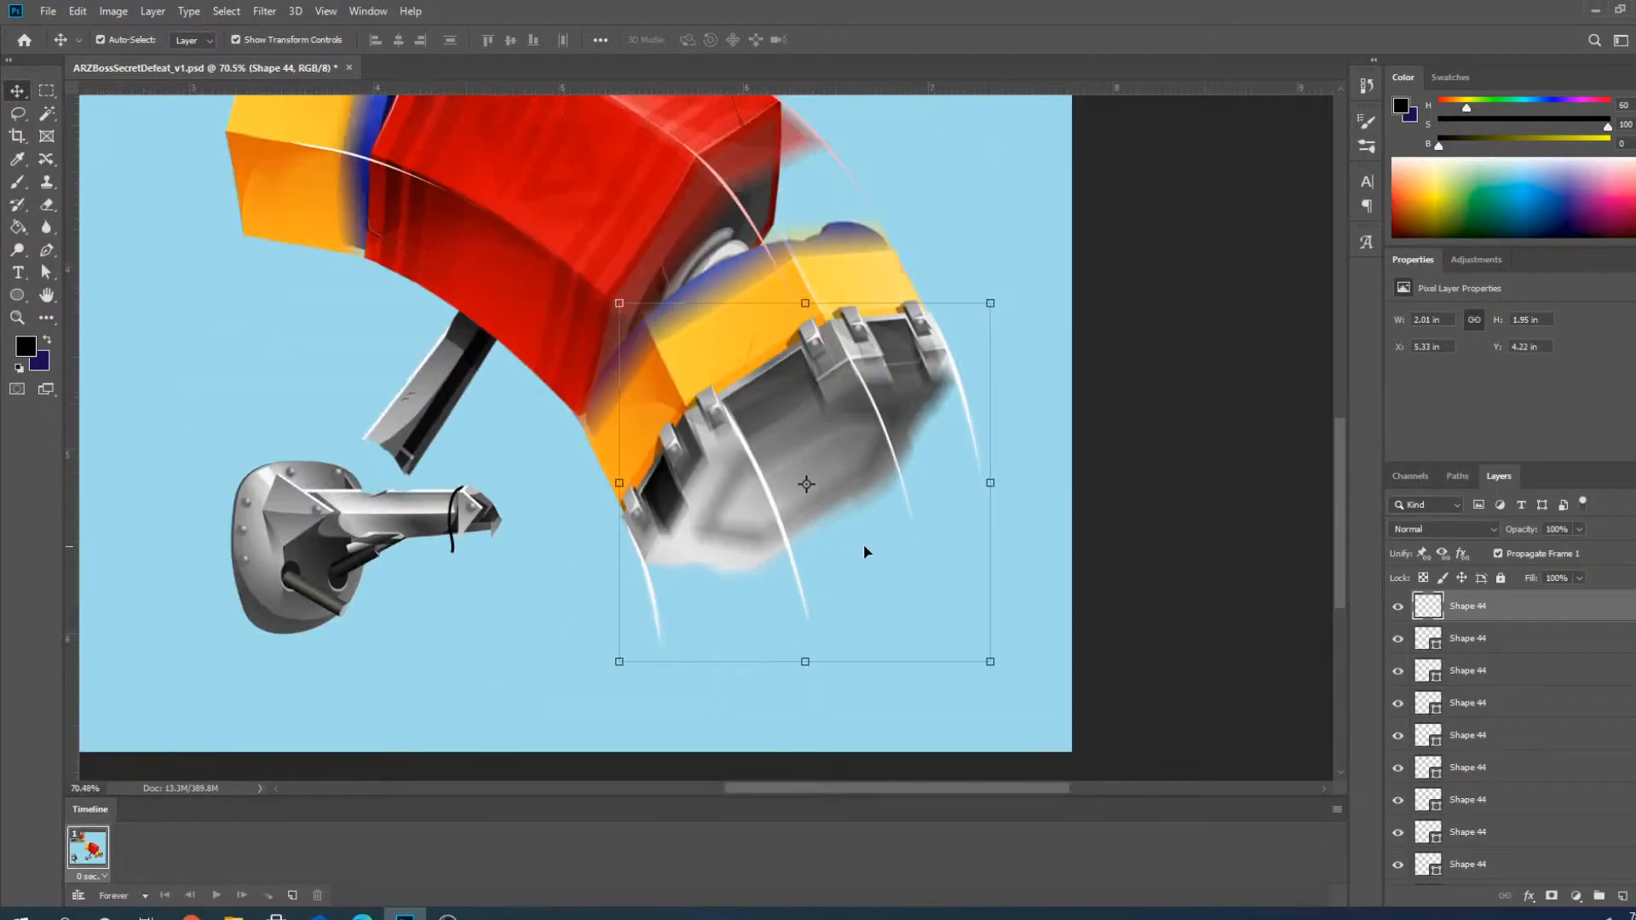
{"action": "scroll", "coordinate": [788, 389], "scroll_direction": "up", "scroll_amount": 2}
{"action": "scroll", "coordinate": [701, 300], "scroll_direction": "down", "scroll_amount": 4}
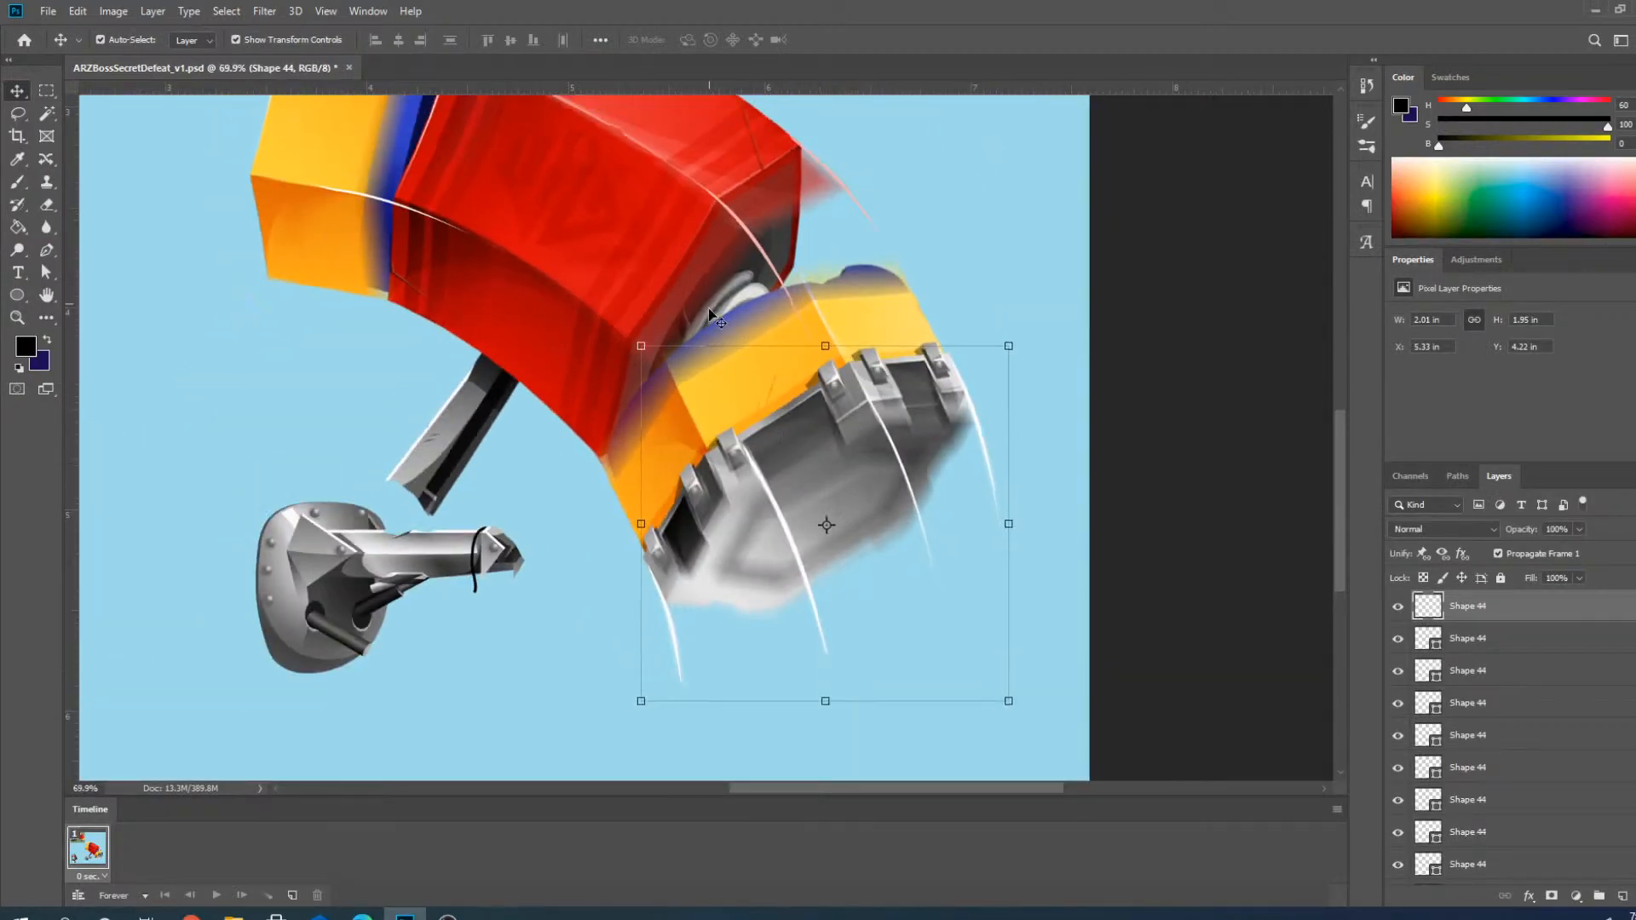
{"action": "scroll", "coordinate": [654, 239], "scroll_direction": "up", "scroll_amount": 5}
{"action": "left_click", "coordinate": [671, 262]}
{"action": "scroll", "coordinate": [712, 490], "scroll_direction": "down", "scroll_amount": 1}
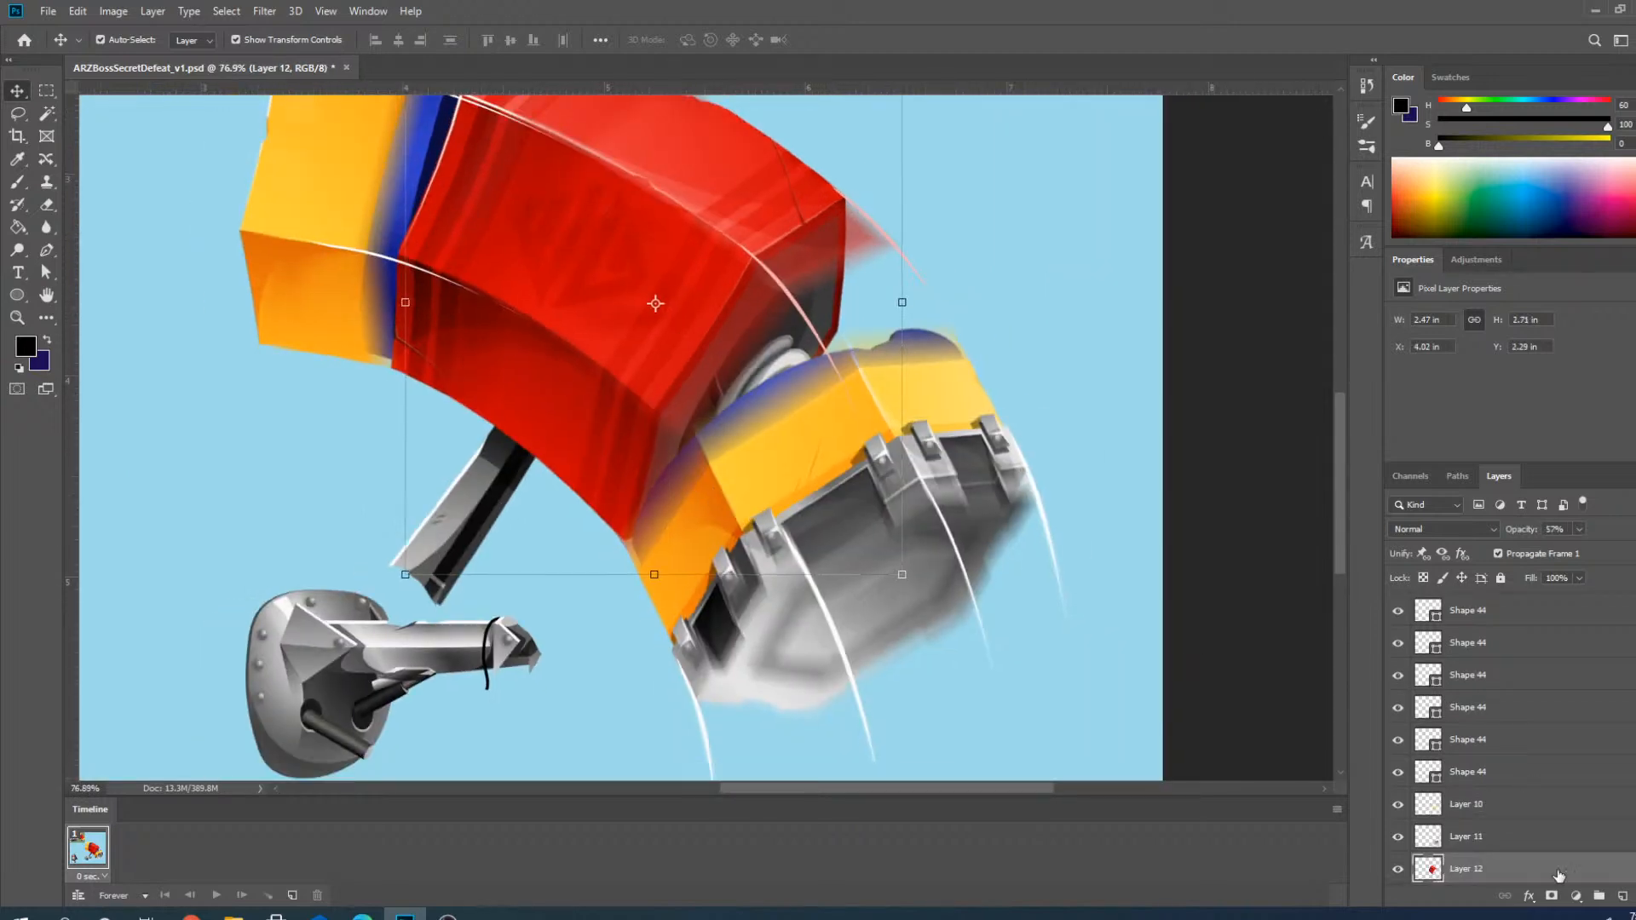
{"action": "scroll", "coordinate": [714, 358], "scroll_direction": "down", "scroll_amount": 2}
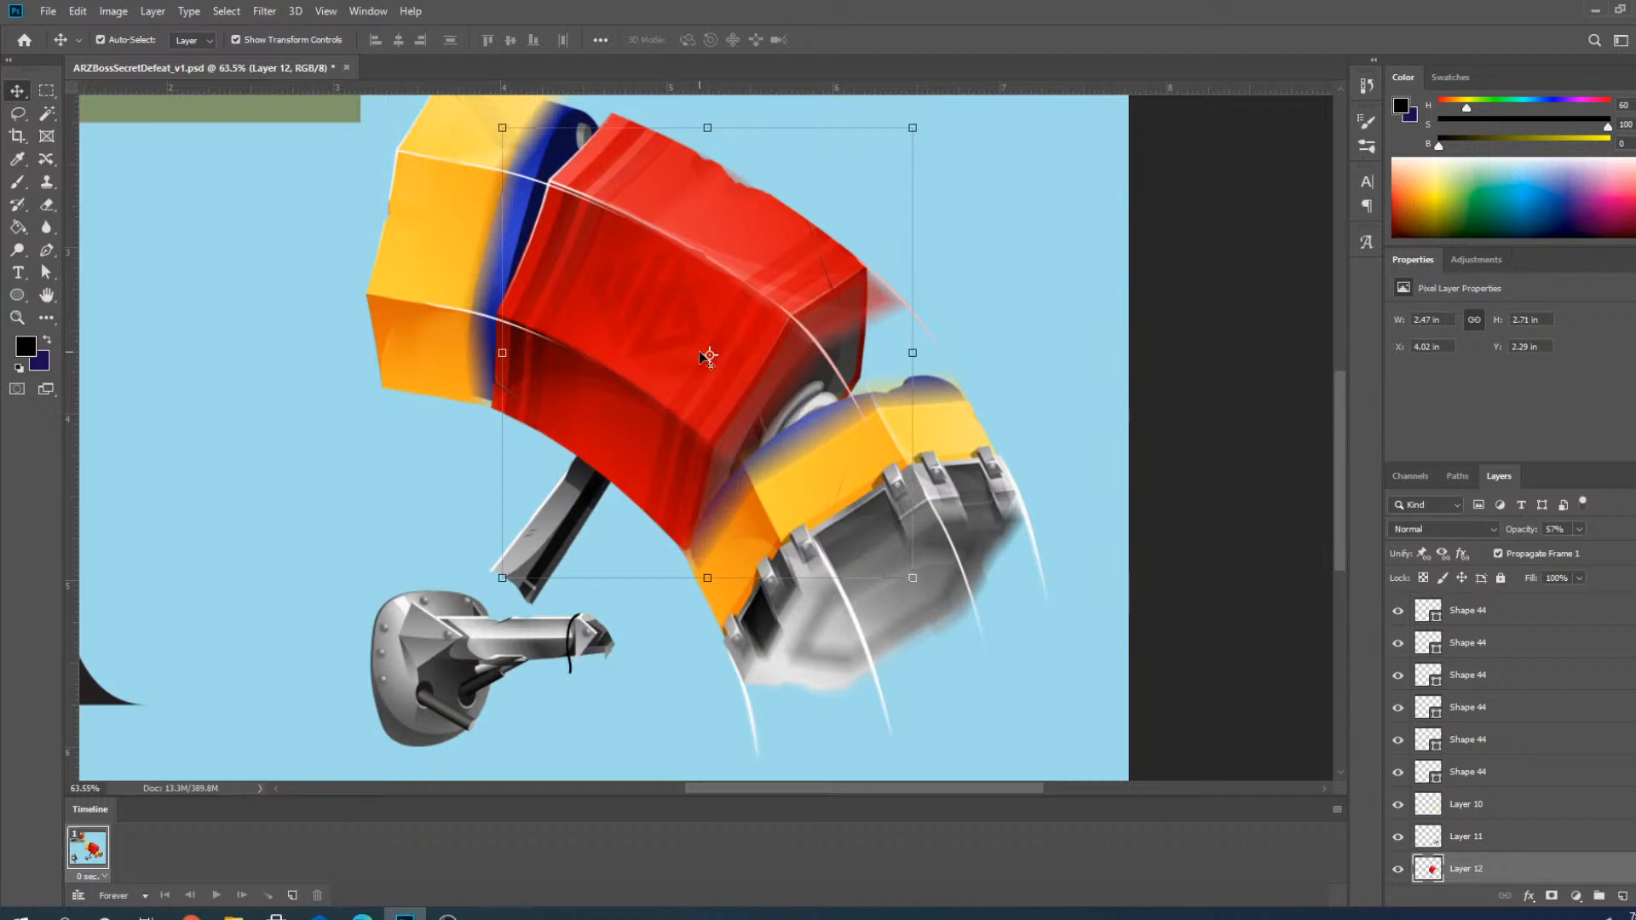
{"action": "scroll", "coordinate": [677, 294], "scroll_direction": "up", "scroll_amount": 3}
{"action": "left_click", "coordinate": [932, 422]}
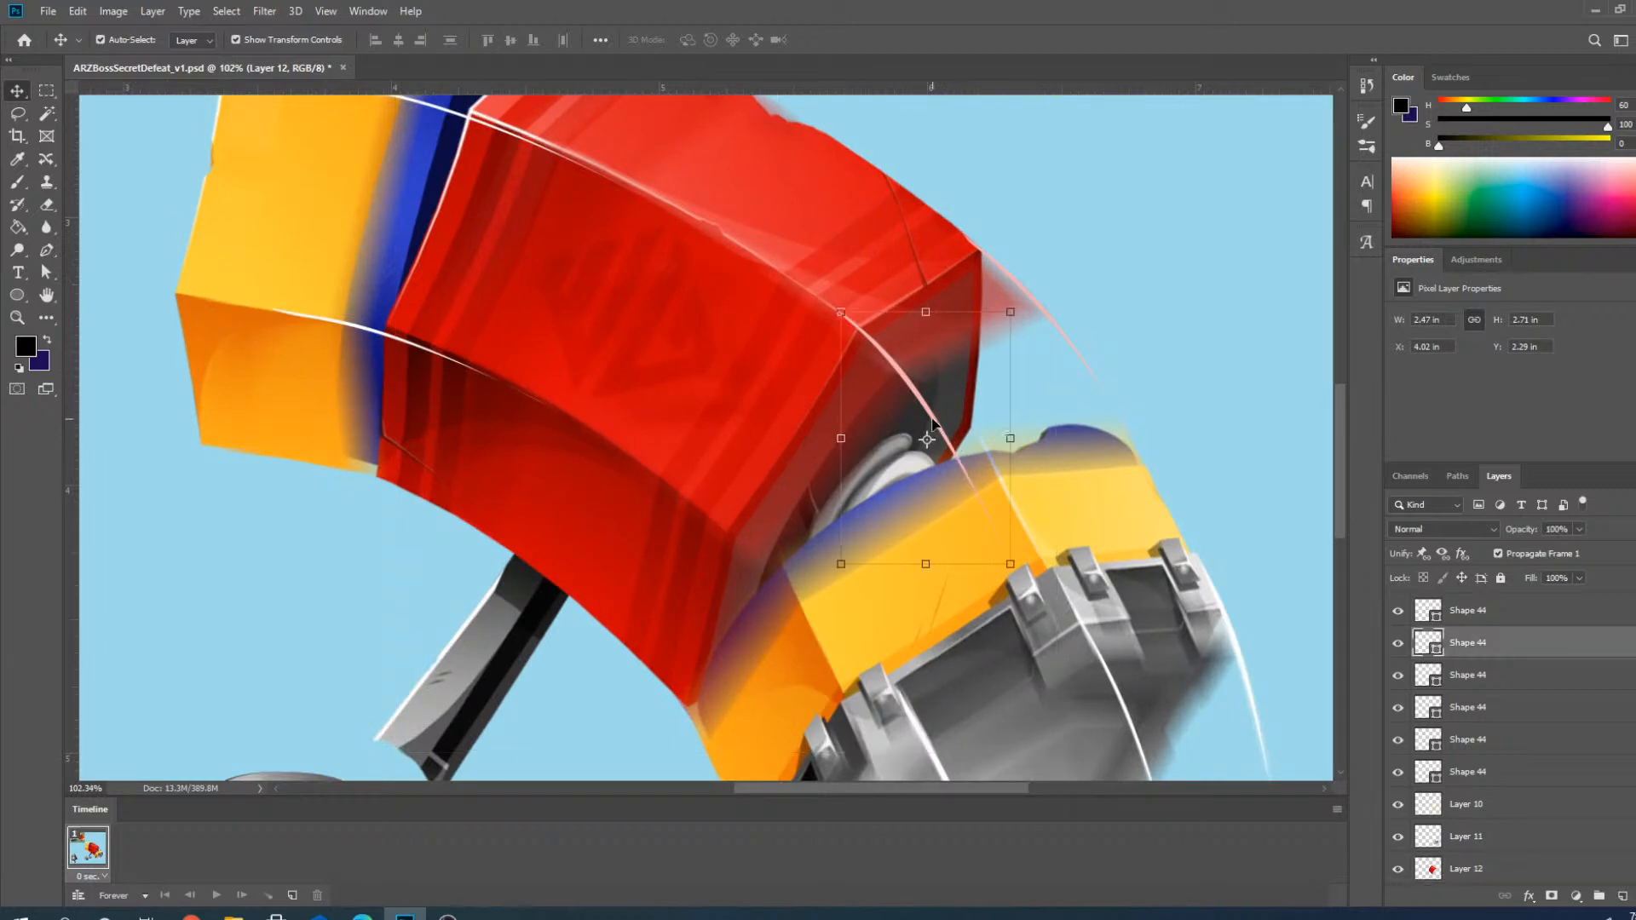
{"action": "left_click", "coordinate": [971, 283]}
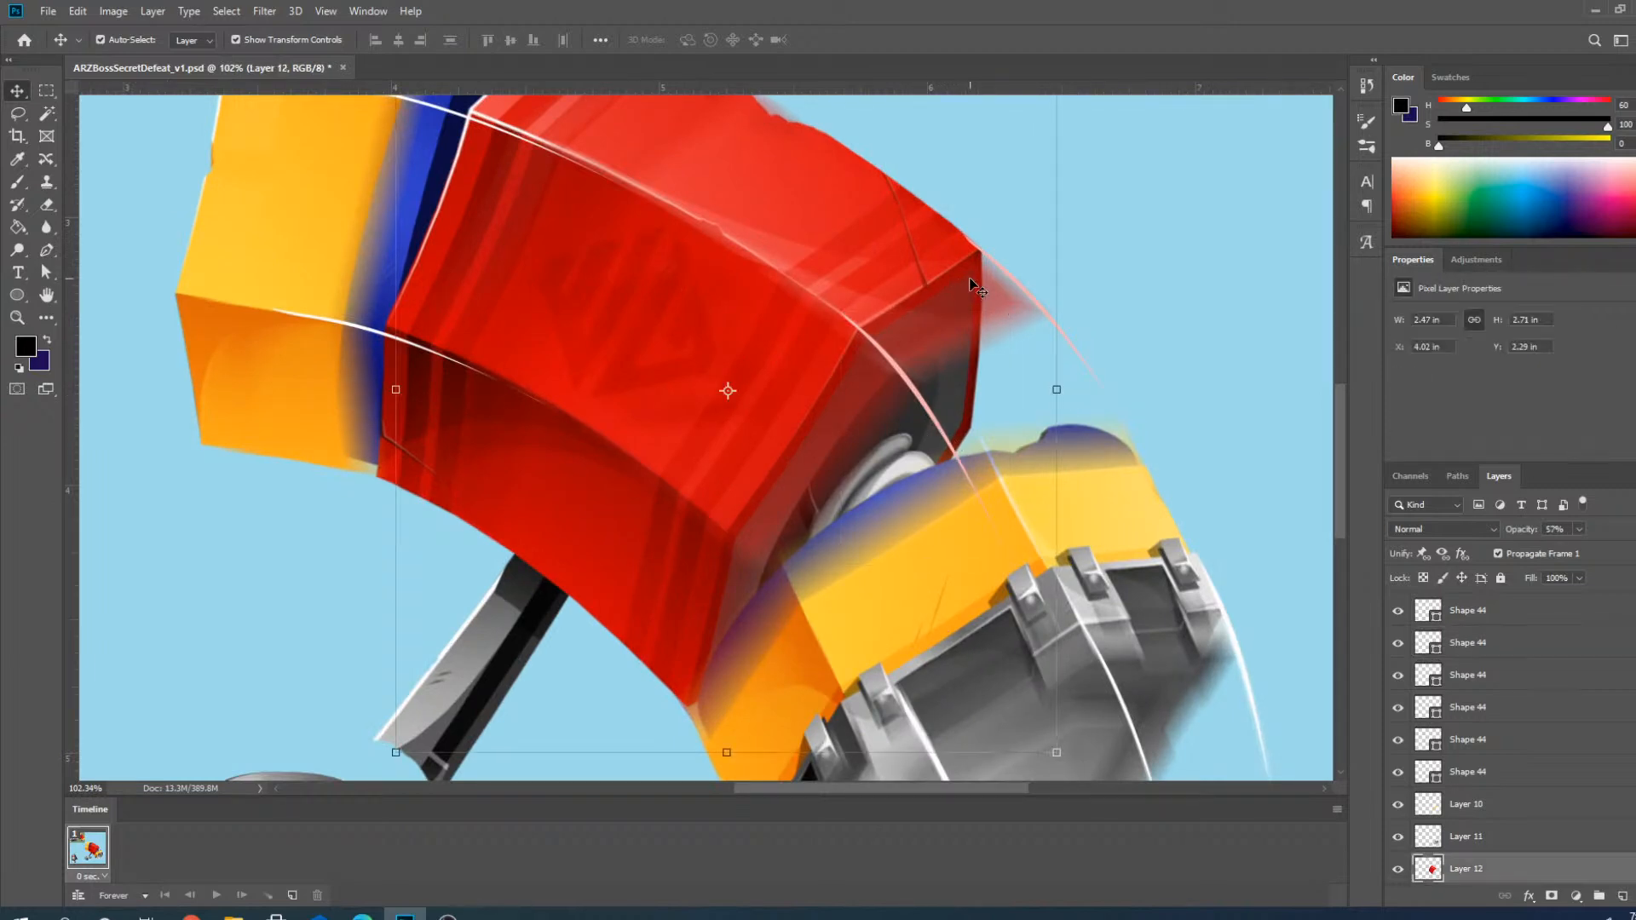
Select the four curved highlight lines running across the yellow and red segments and try to move them aside.
{"action": "left_click", "coordinate": [1065, 341]}
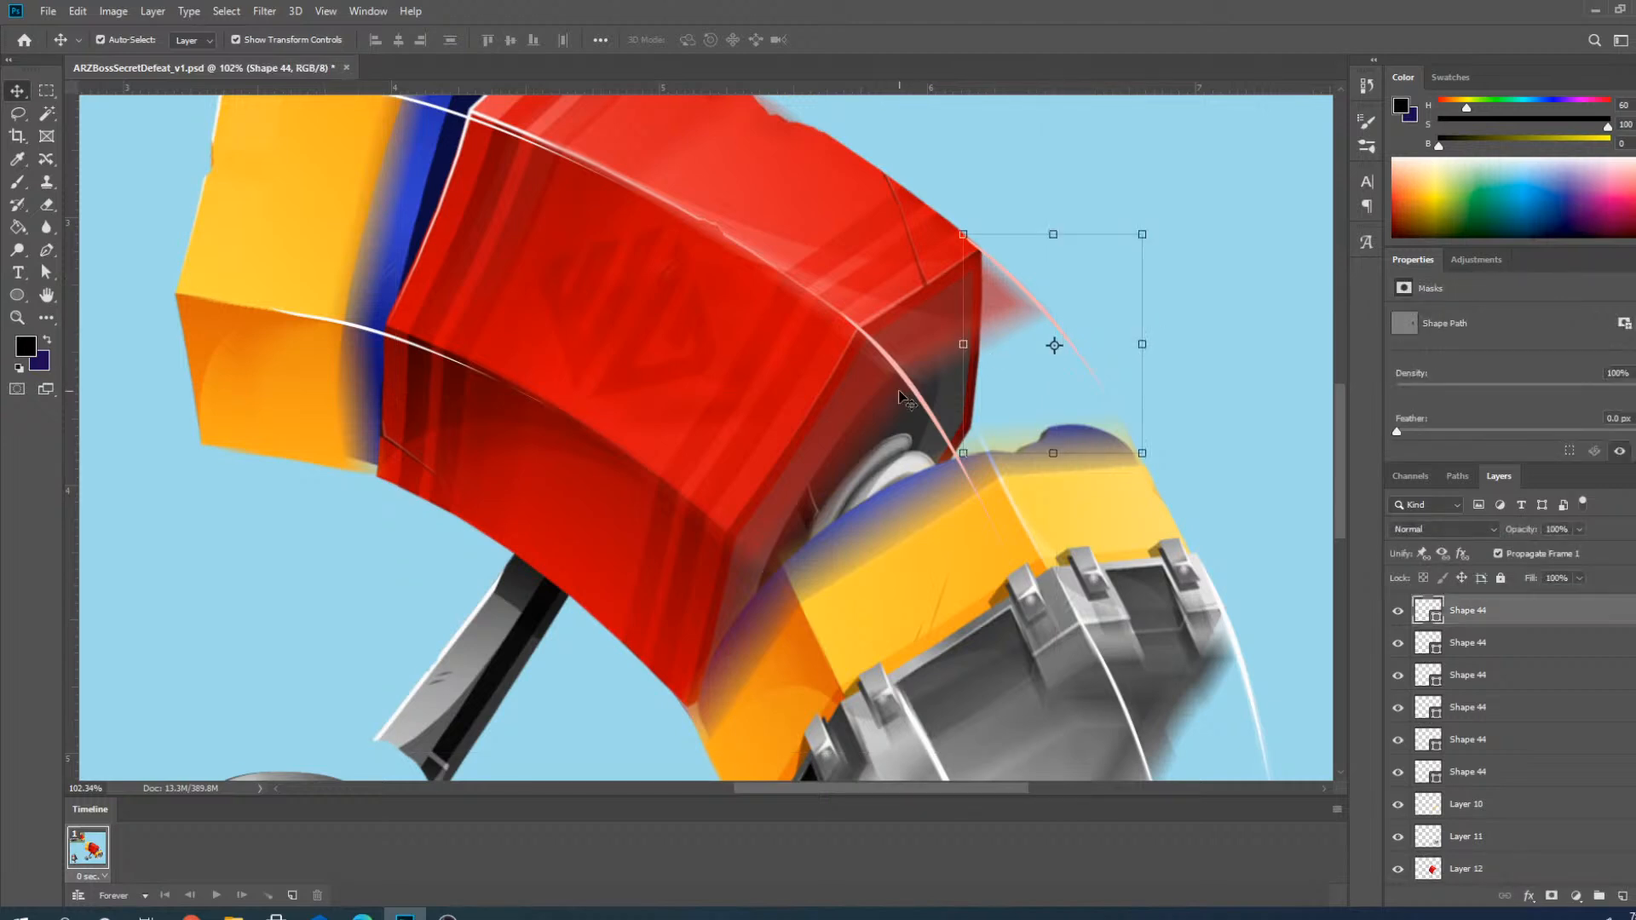
{"action": "left_click", "coordinate": [916, 396], "text": "shift"}
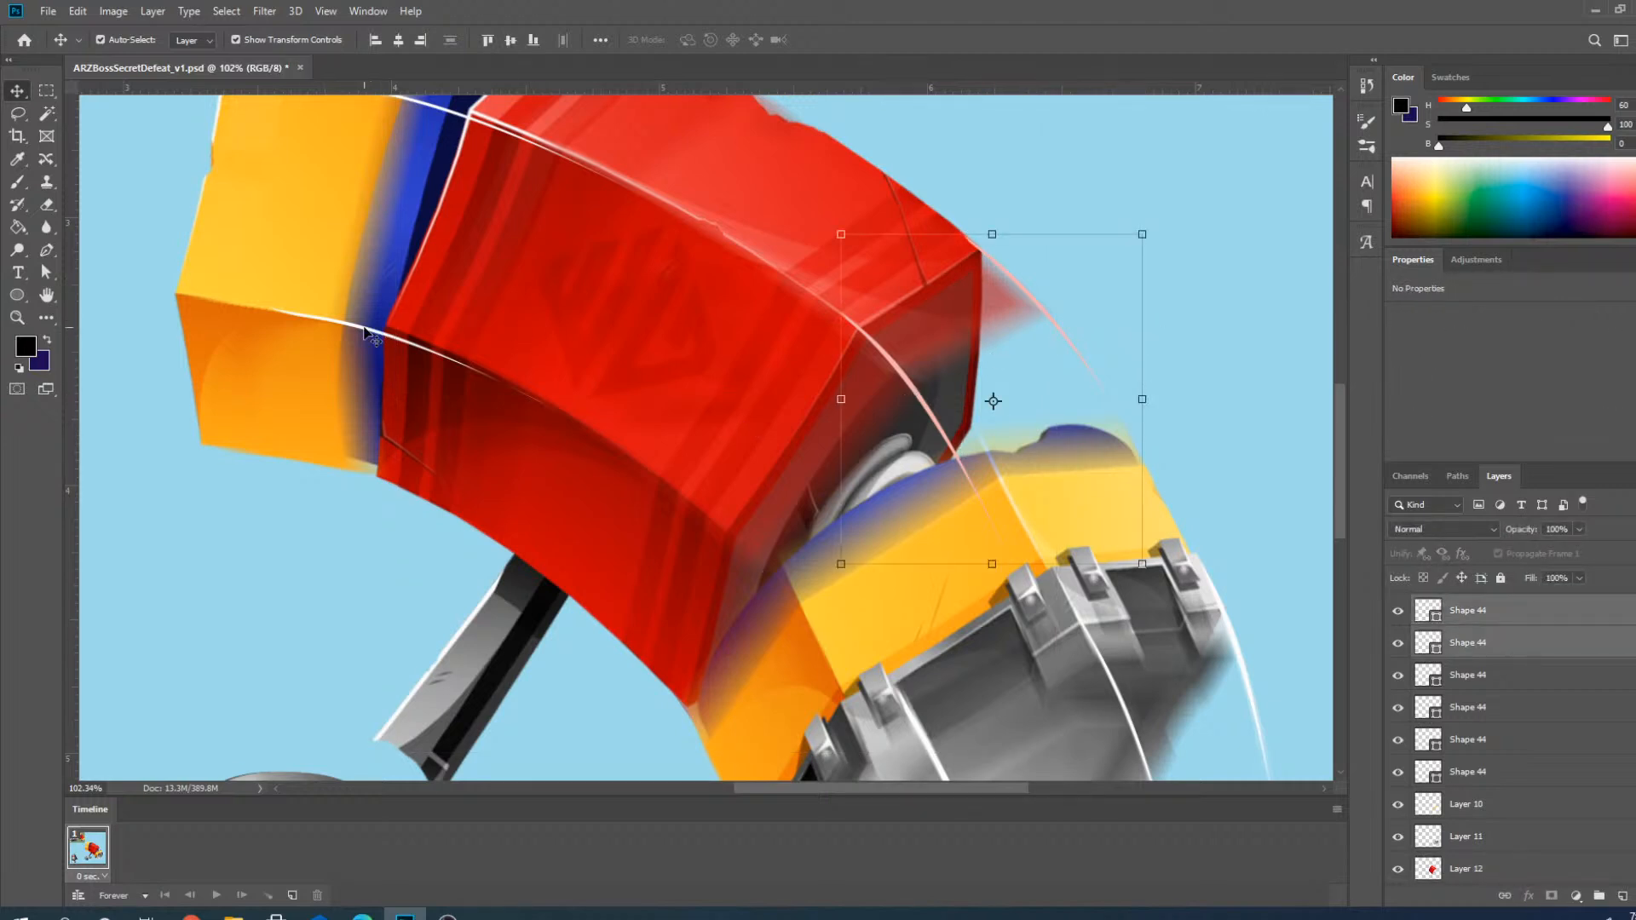
{"action": "left_click", "coordinate": [445, 301], "text": "shift"}
{"action": "scroll", "coordinate": [451, 300], "scroll_direction": "up", "scroll_amount": 5}
{"action": "scroll", "coordinate": [476, 524], "scroll_direction": "down", "scroll_amount": 7}
{"action": "scroll", "coordinate": [451, 257], "scroll_direction": "up", "scroll_amount": 7}
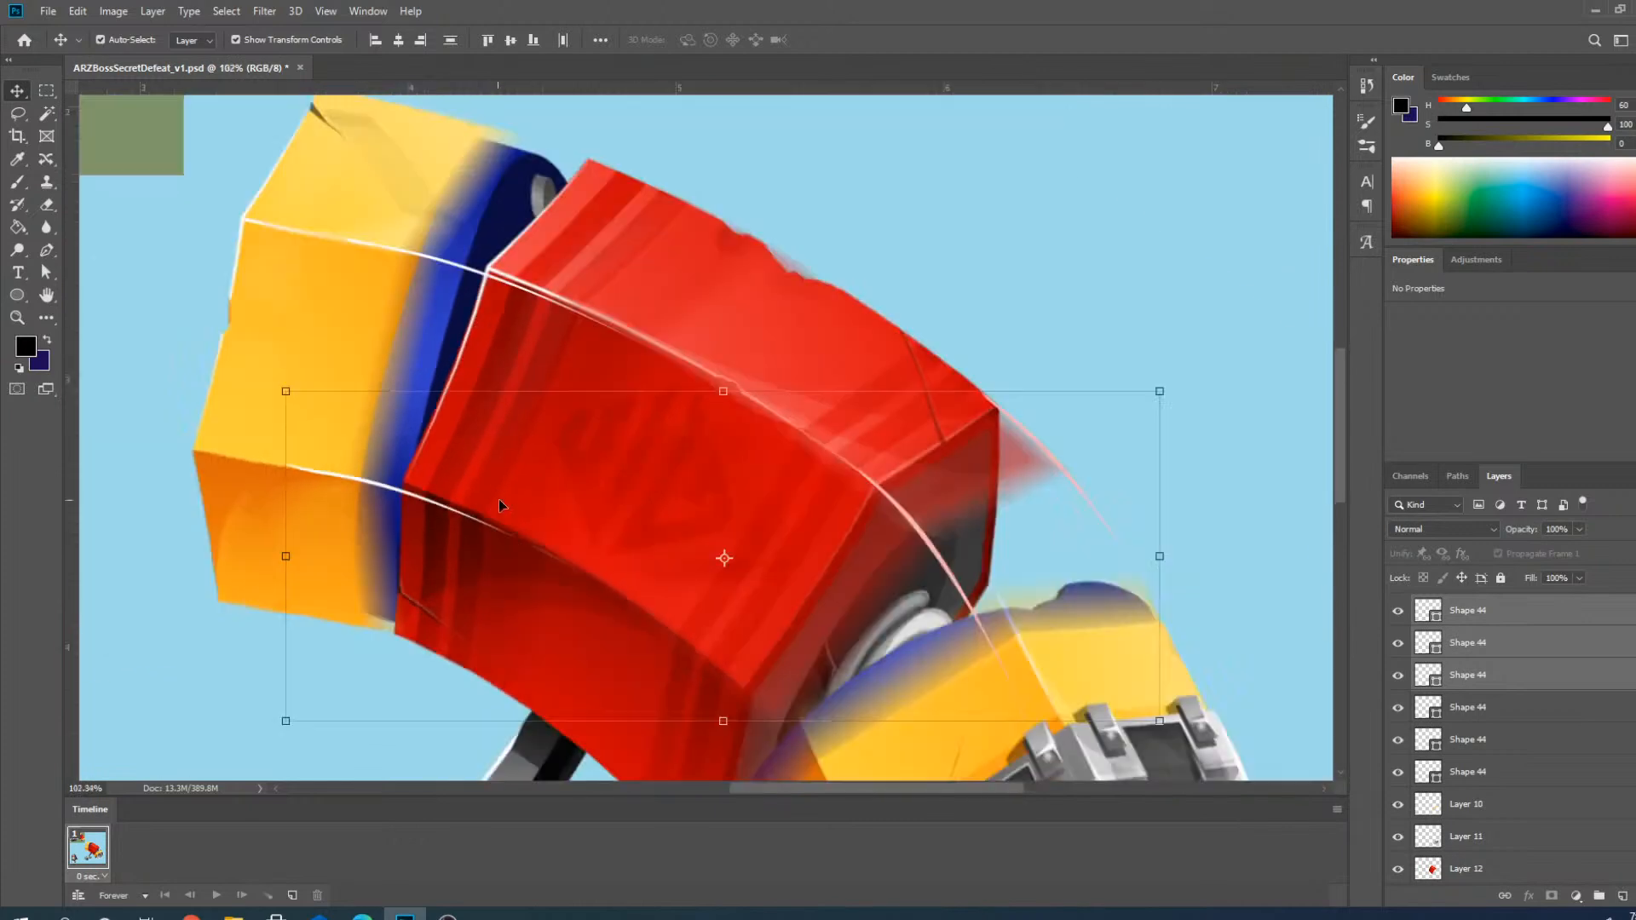
{"action": "left_click", "coordinate": [451, 260], "text": "shift"}
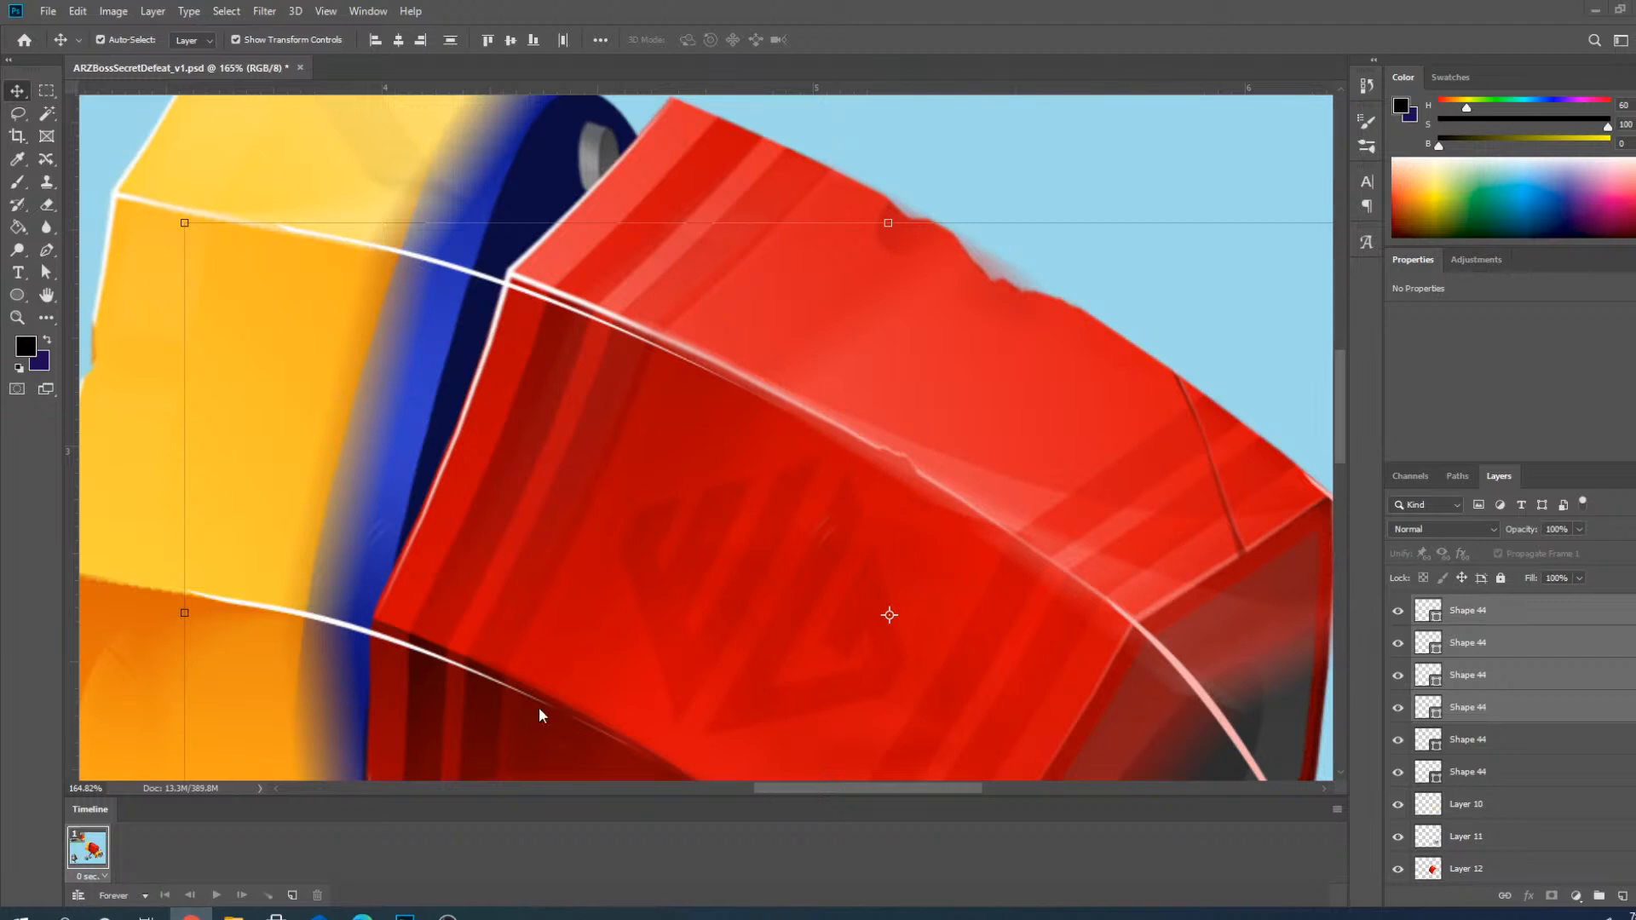
{"action": "scroll", "coordinate": [691, 444], "scroll_direction": "down", "scroll_amount": 3}
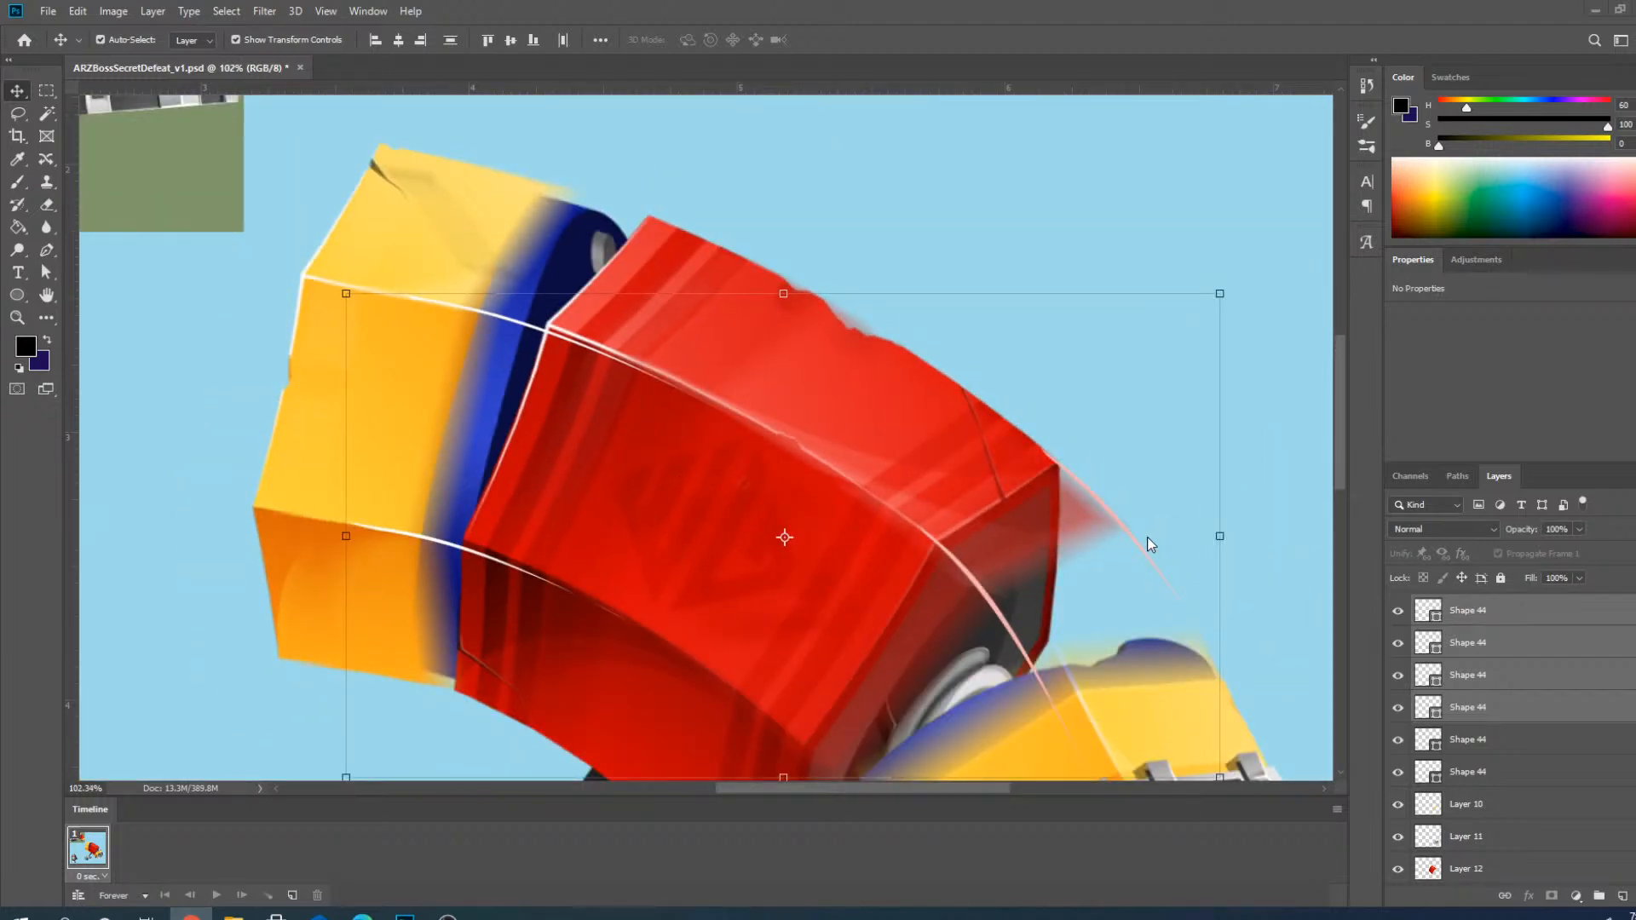
{"action": "scroll", "coordinate": [602, 327], "scroll_direction": "down", "scroll_amount": 2}
{"action": "scroll", "coordinate": [752, 354], "scroll_direction": "down", "scroll_amount": 2}
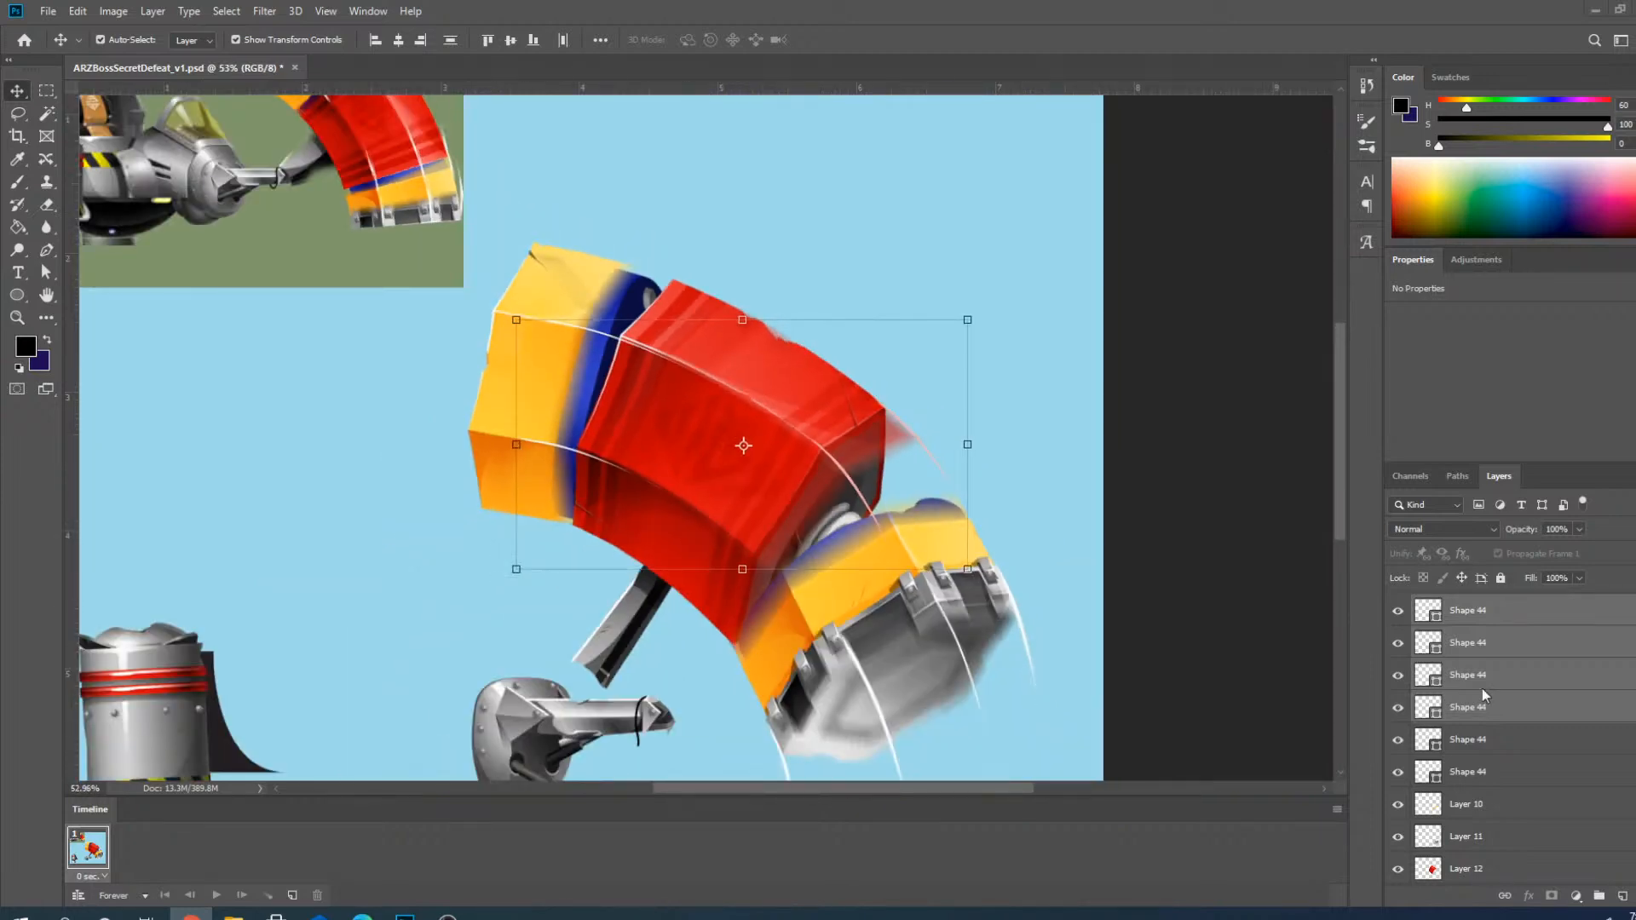
{"action": "scroll", "coordinate": [1483, 694], "scroll_direction": "up", "scroll_amount": 2}
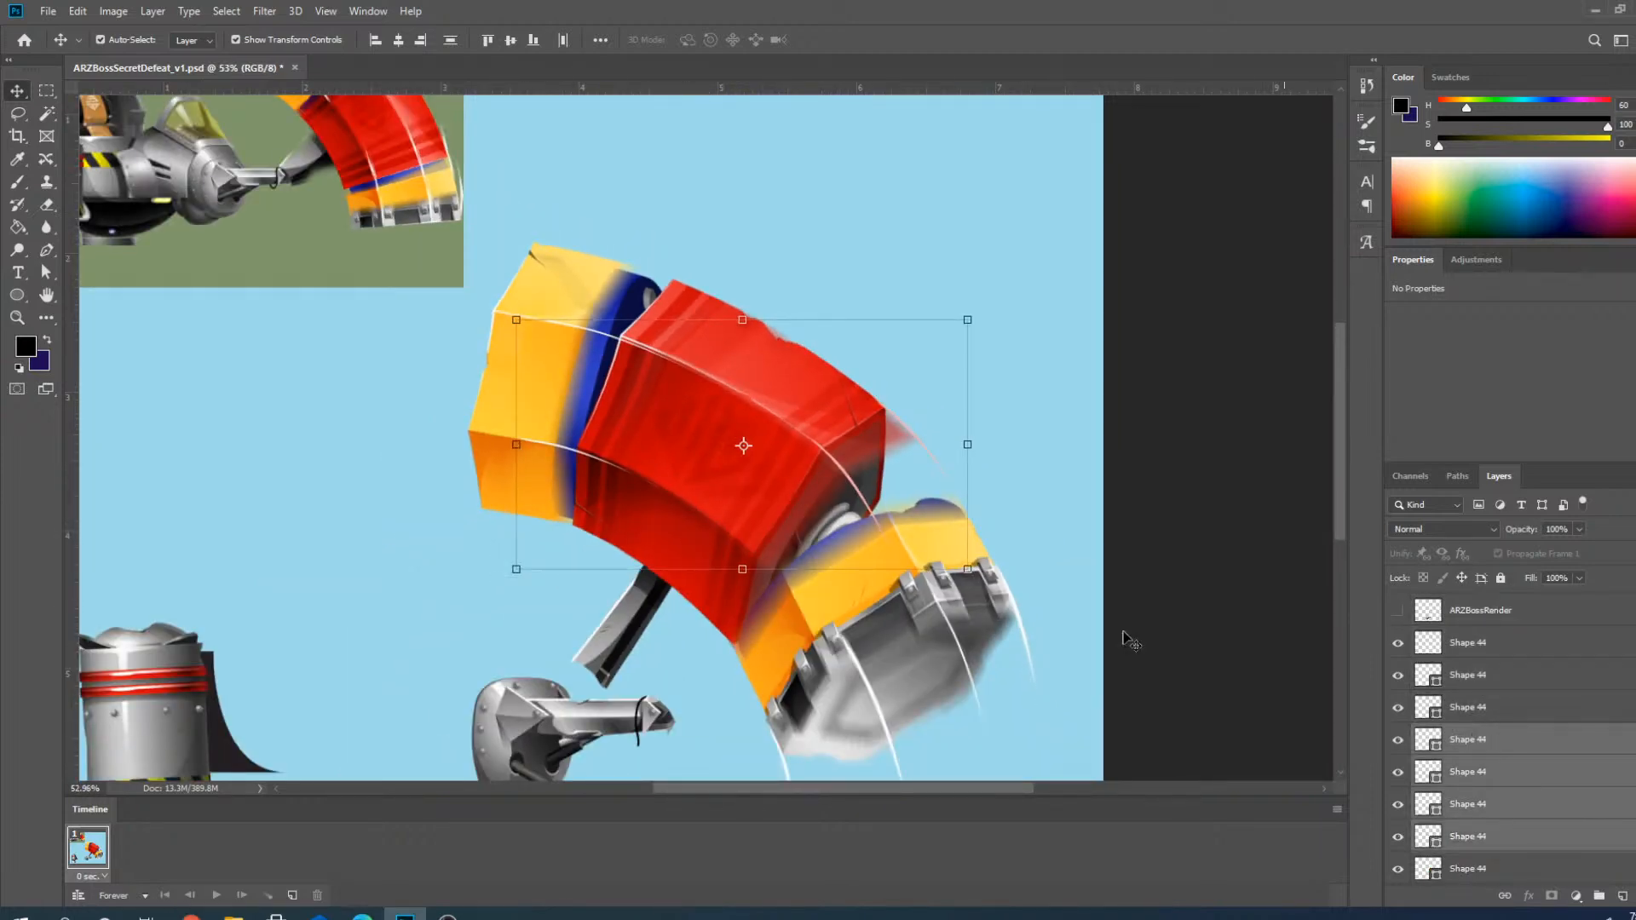
{"action": "scroll", "coordinate": [511, 444], "scroll_direction": "up", "scroll_amount": 1}
{"action": "left_click_drag", "start_coordinate": [594, 455], "coordinate": [492, 504]}
{"action": "key", "text": "ctrl+z"}
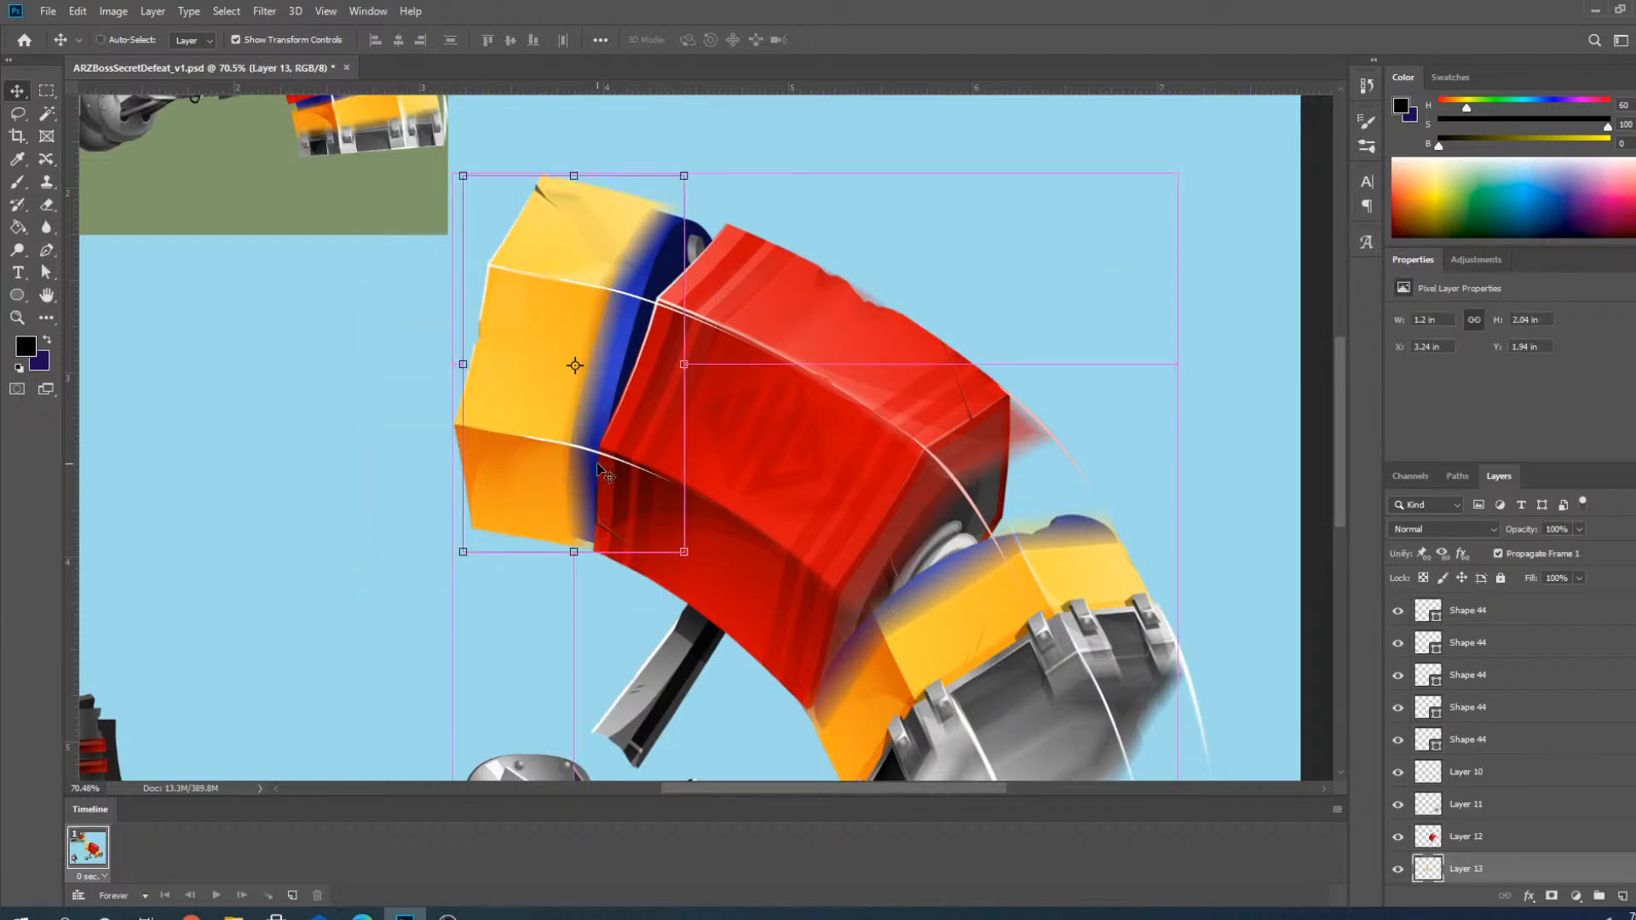
{"action": "scroll", "coordinate": [847, 442], "scroll_direction": "down", "scroll_amount": 1}
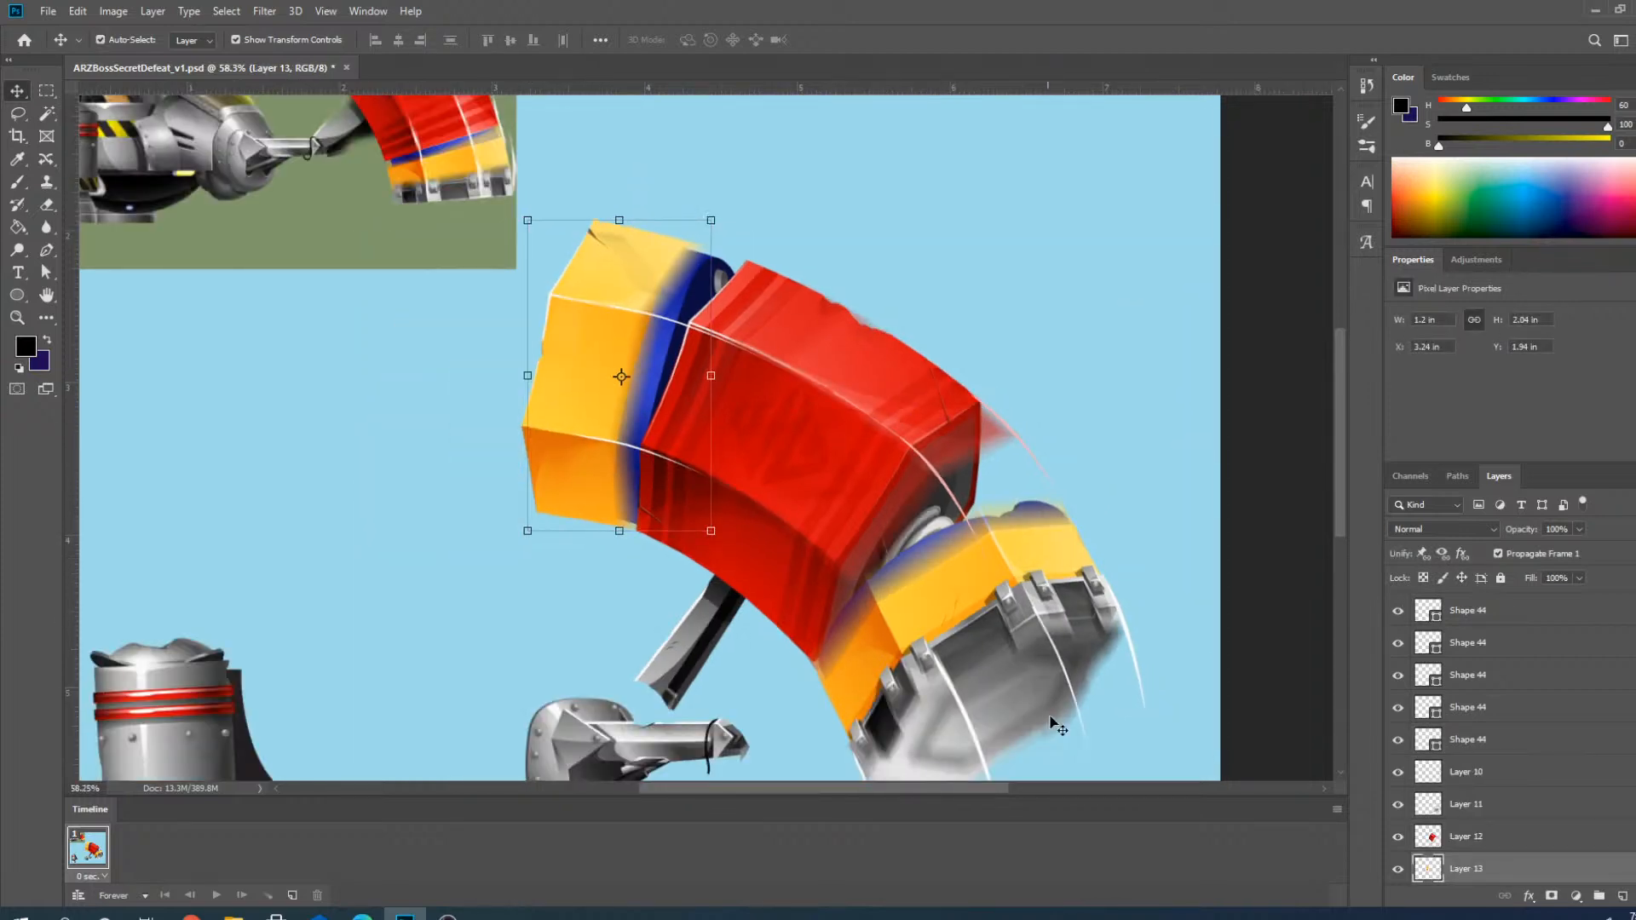
{"action": "scroll", "coordinate": [974, 758], "scroll_direction": "up", "scroll_amount": 13}
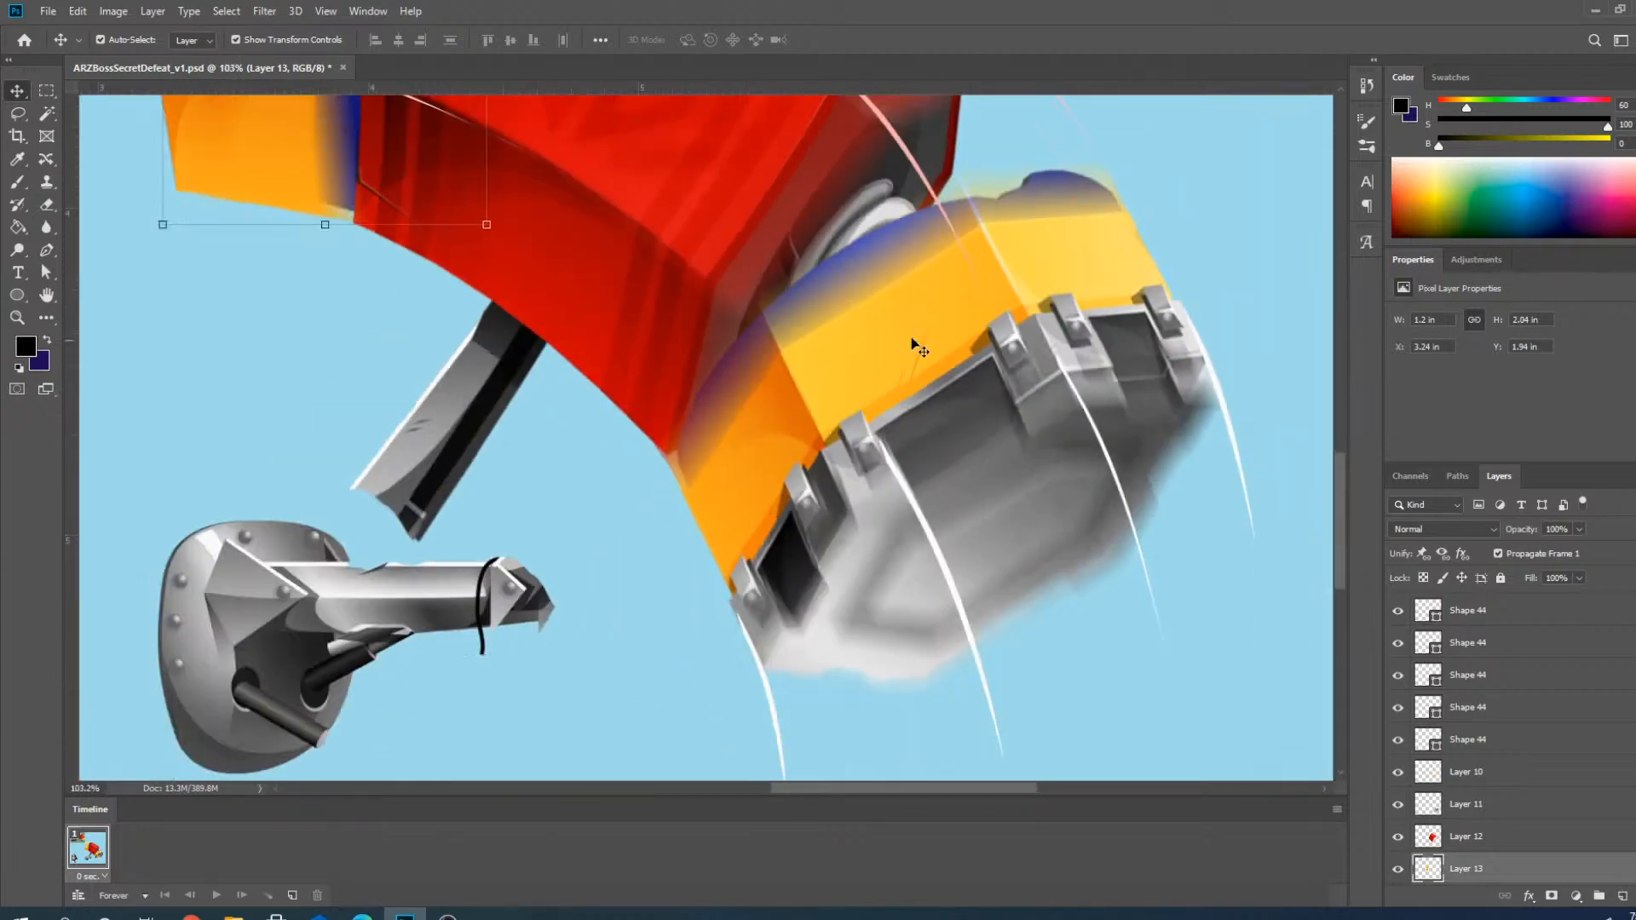
{"action": "scroll", "coordinate": [986, 555], "scroll_direction": "down", "scroll_amount": 8}
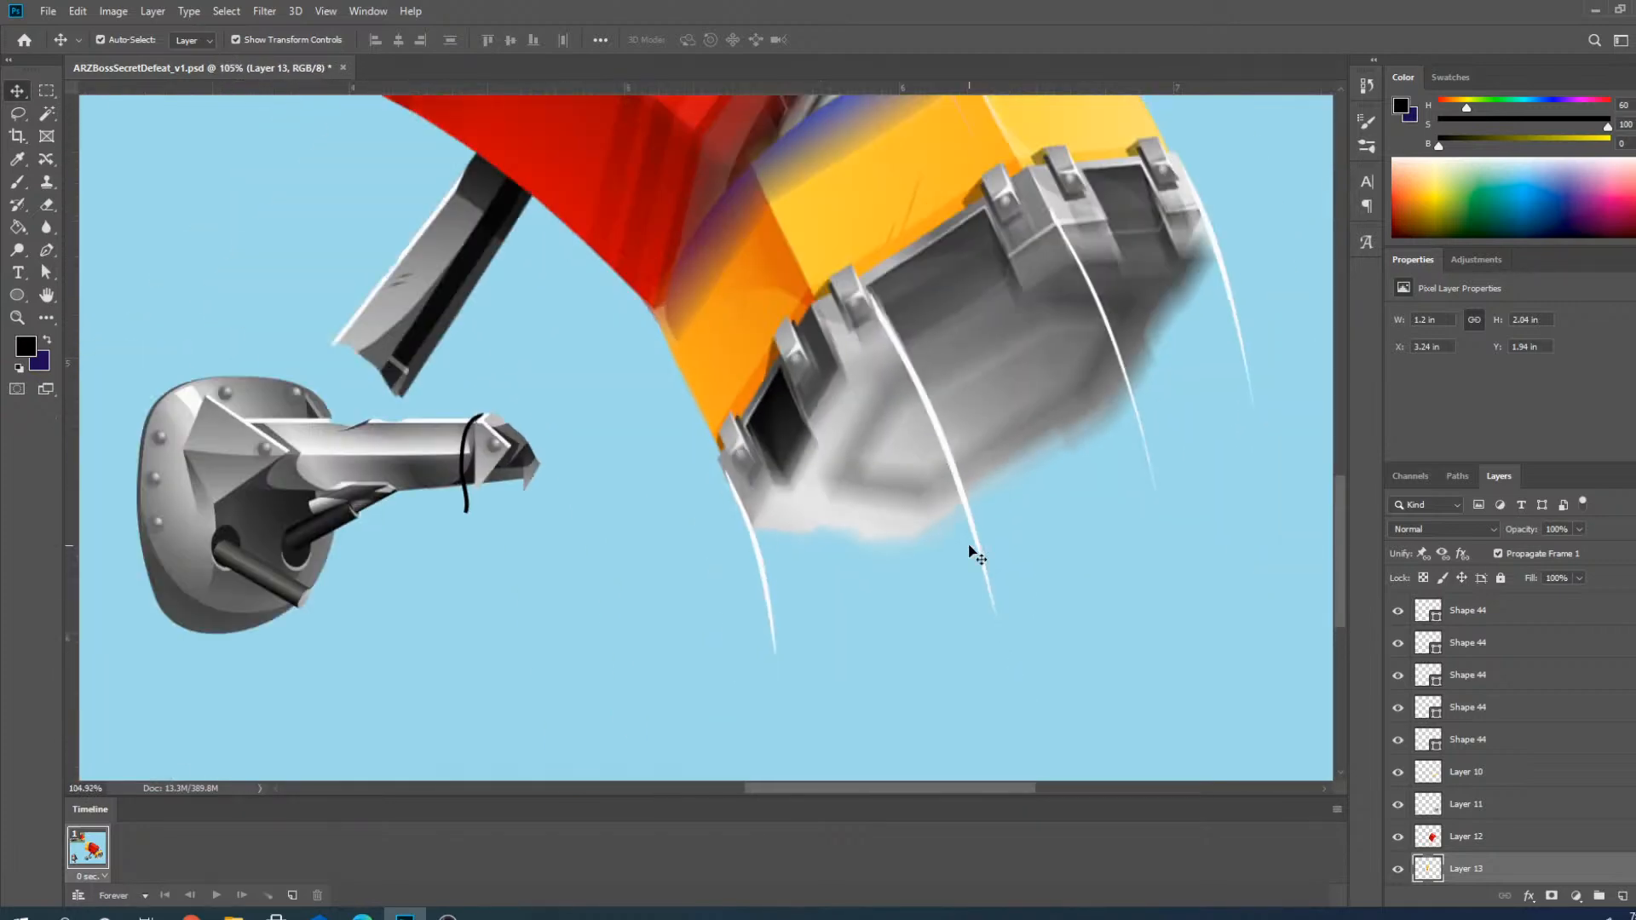
{"action": "left_click", "coordinate": [78, 11]}
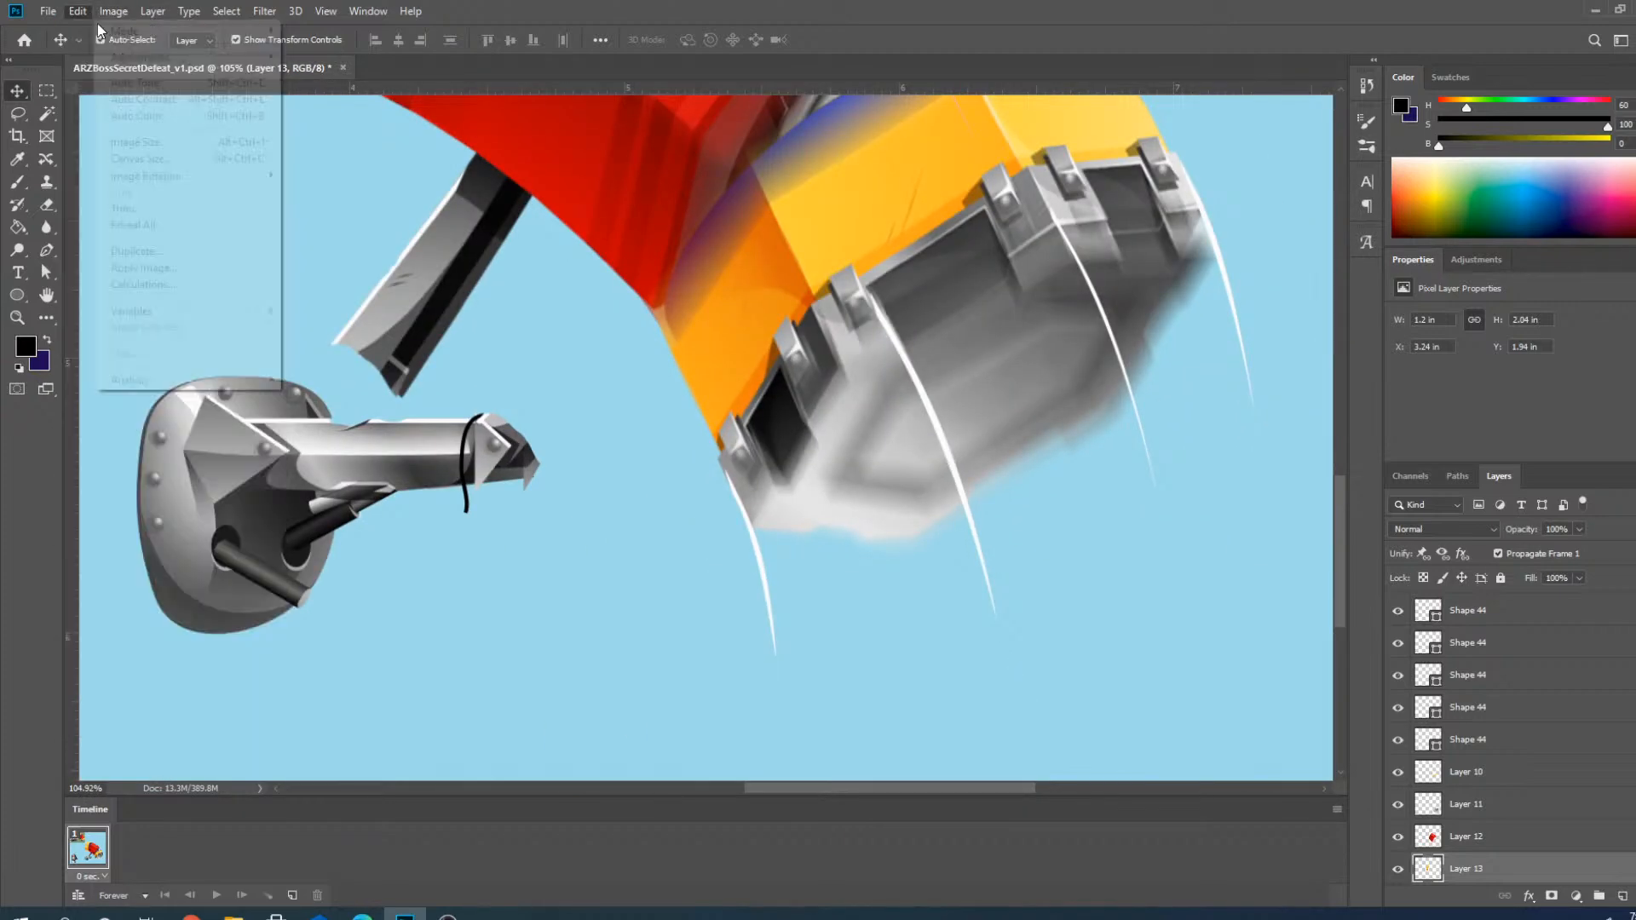
{"action": "left_click", "coordinate": [98, 50]}
{"action": "scroll", "coordinate": [733, 648], "scroll_direction": "down", "scroll_amount": 8}
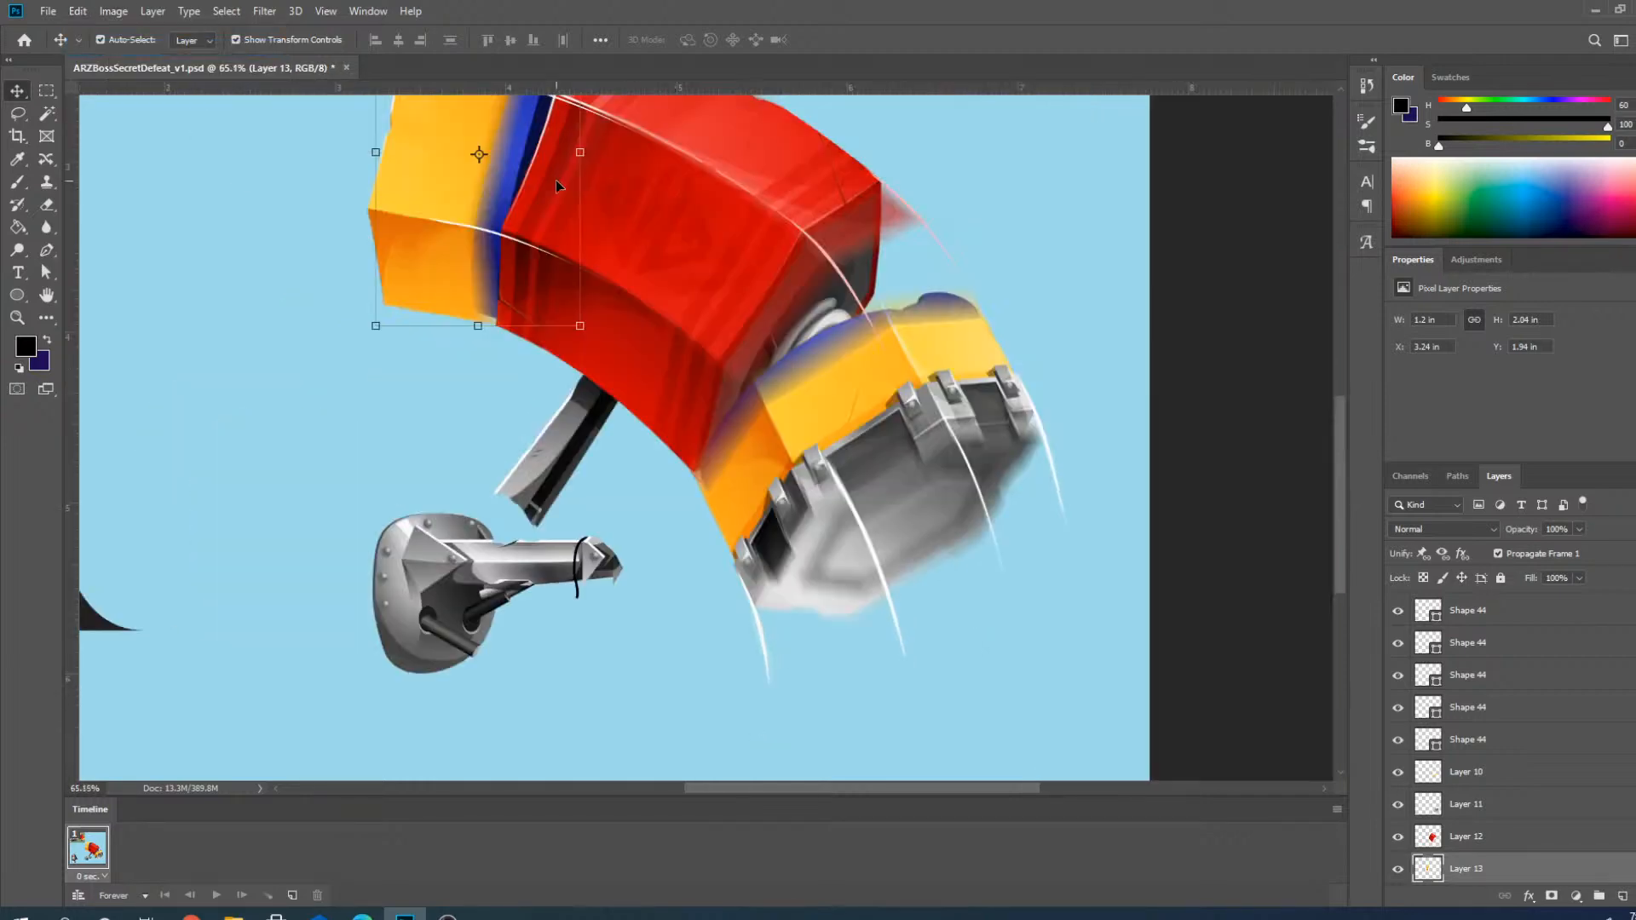
{"action": "scroll", "coordinate": [939, 430], "scroll_direction": "up", "scroll_amount": 9}
Duplicate the four curved highlight lines across the yellow and red segments, placing the copies offset up and to the left of the originals.
{"action": "left_click", "coordinate": [936, 409]}
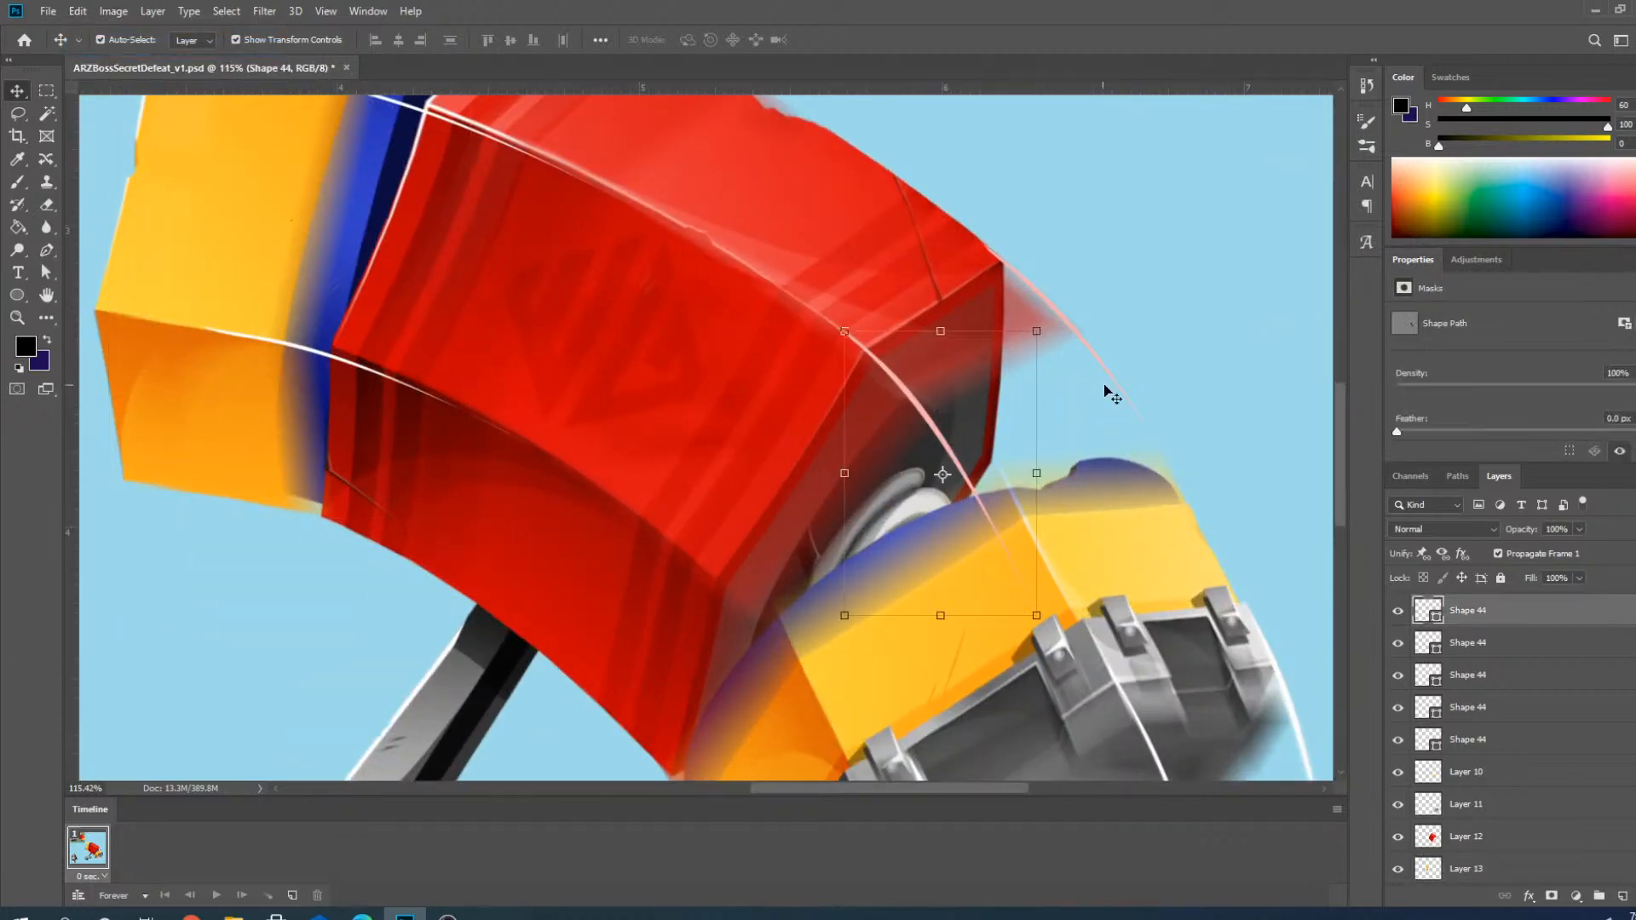
{"action": "left_click", "coordinate": [1107, 375], "text": "shift"}
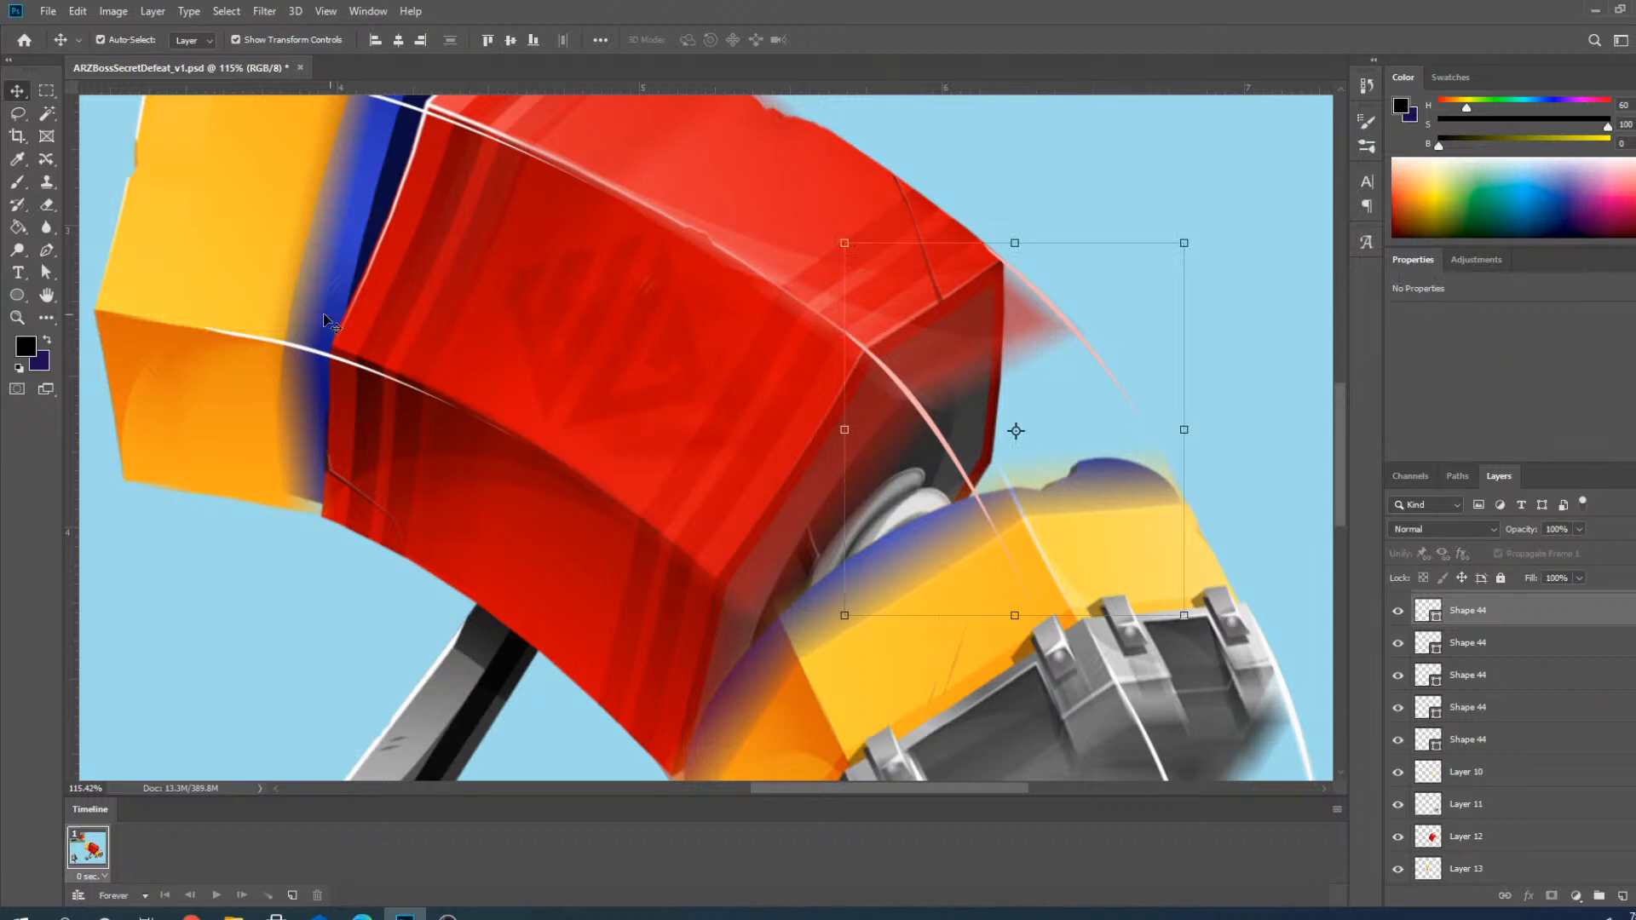
{"action": "scroll", "coordinate": [595, 423], "scroll_direction": "down", "scroll_amount": 6}
{"action": "scroll", "coordinate": [495, 393], "scroll_direction": "up", "scroll_amount": 5}
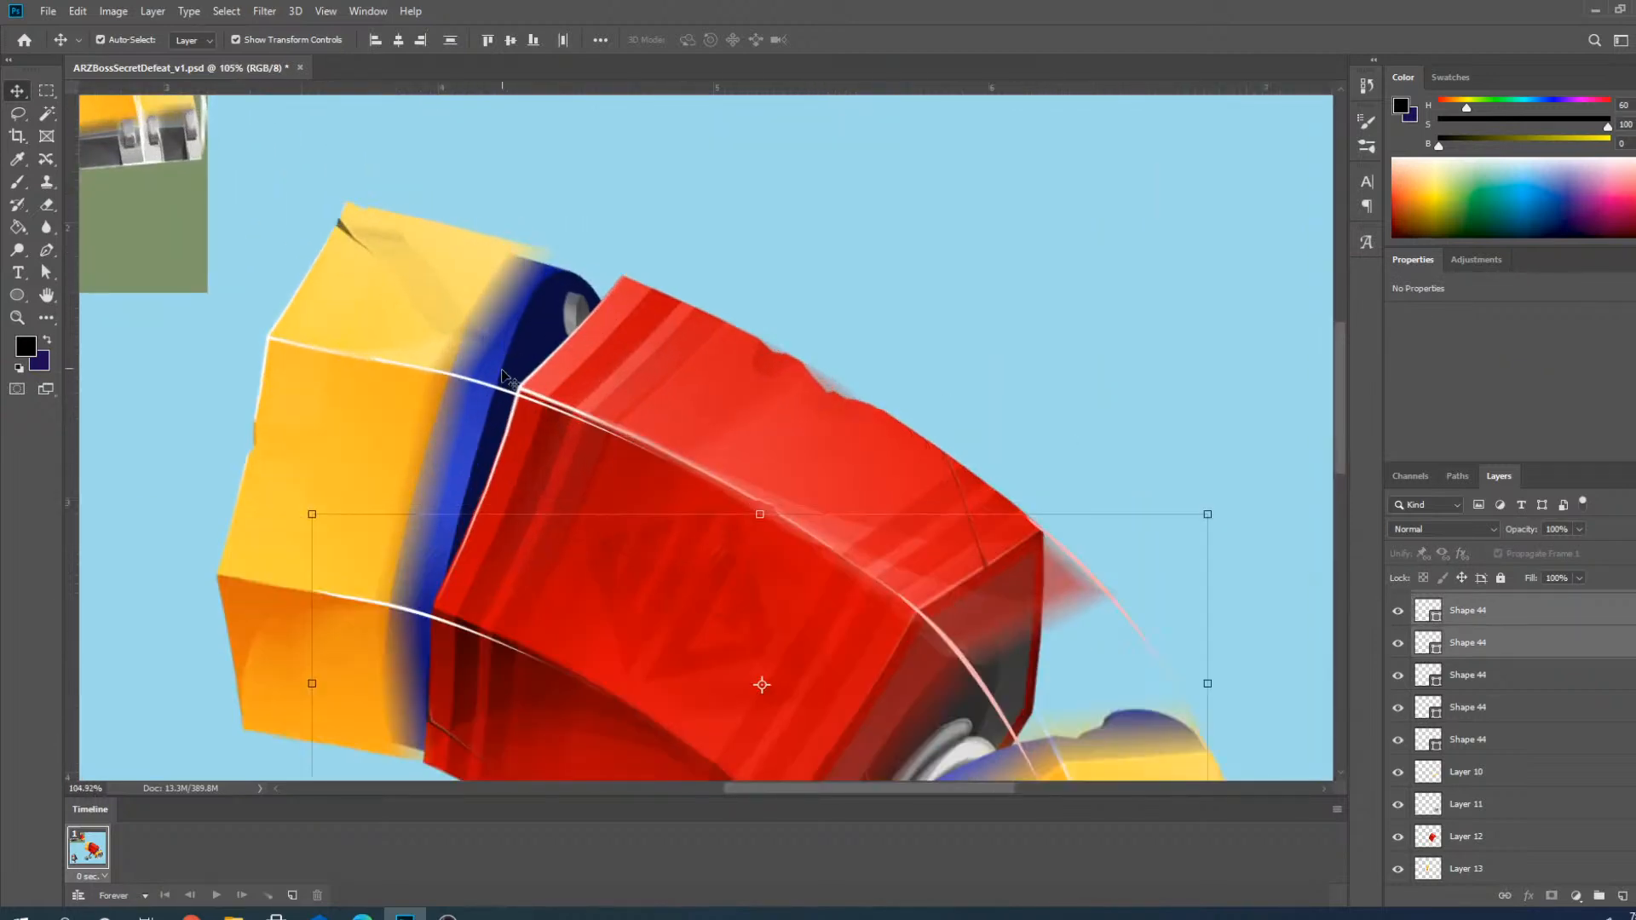
{"action": "left_click", "coordinate": [494, 394], "text": "shift"}
{"action": "left_click_drag", "start_coordinate": [487, 385], "coordinate": [434, 218]}
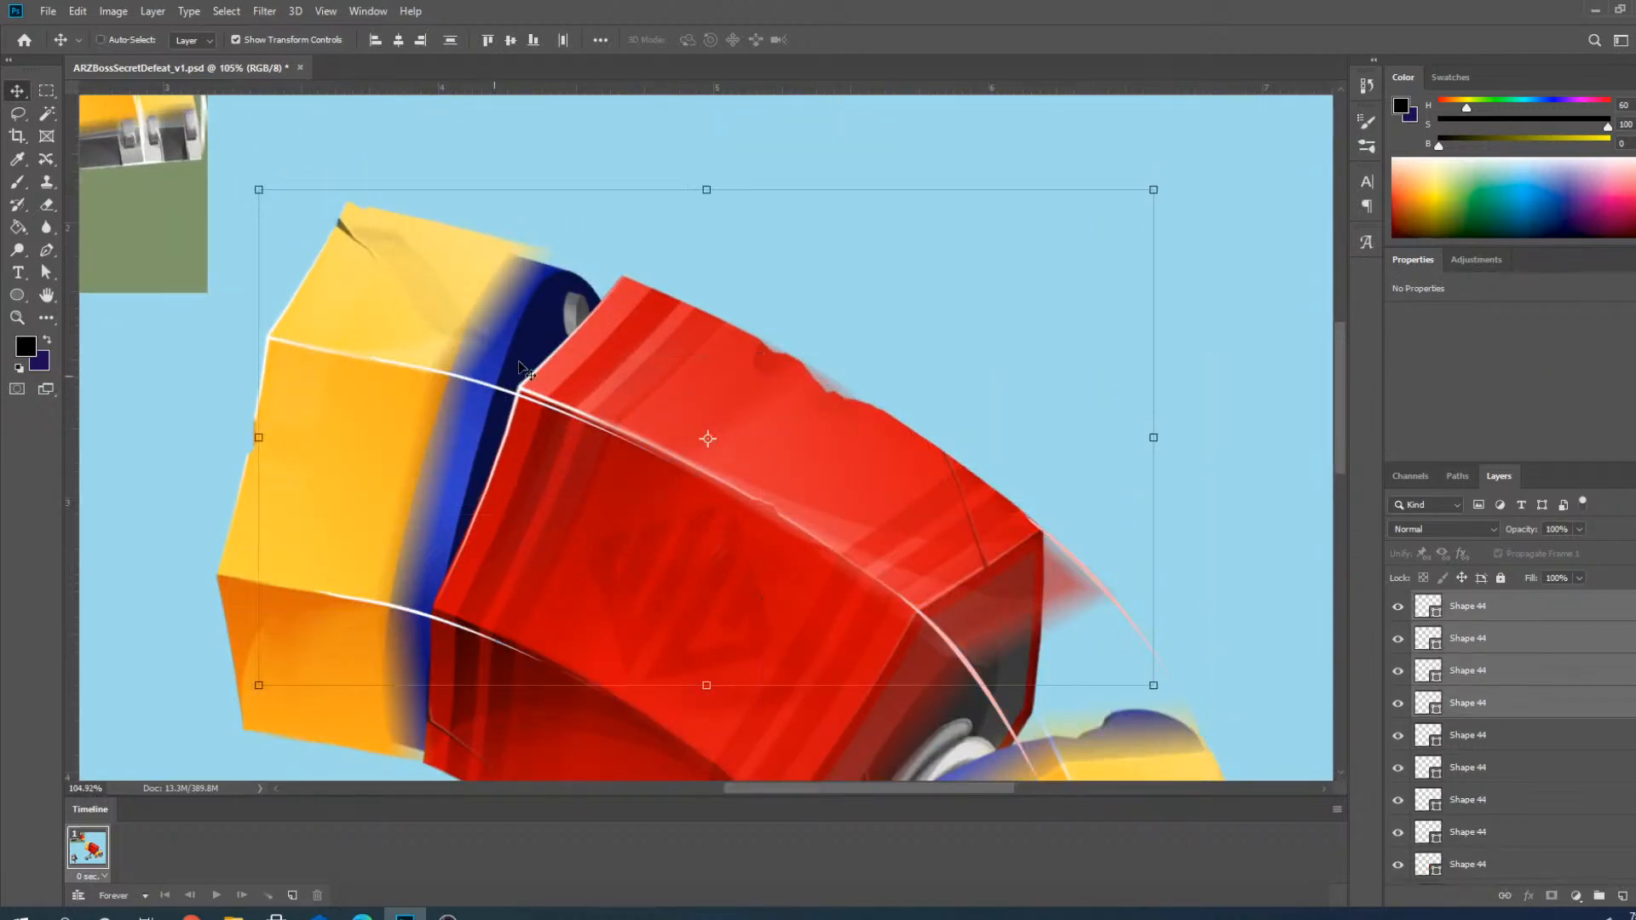
Rasterize the four duplicated highlight line layers and merge them into one layer.
{"action": "right_click", "coordinate": [1481, 626]}
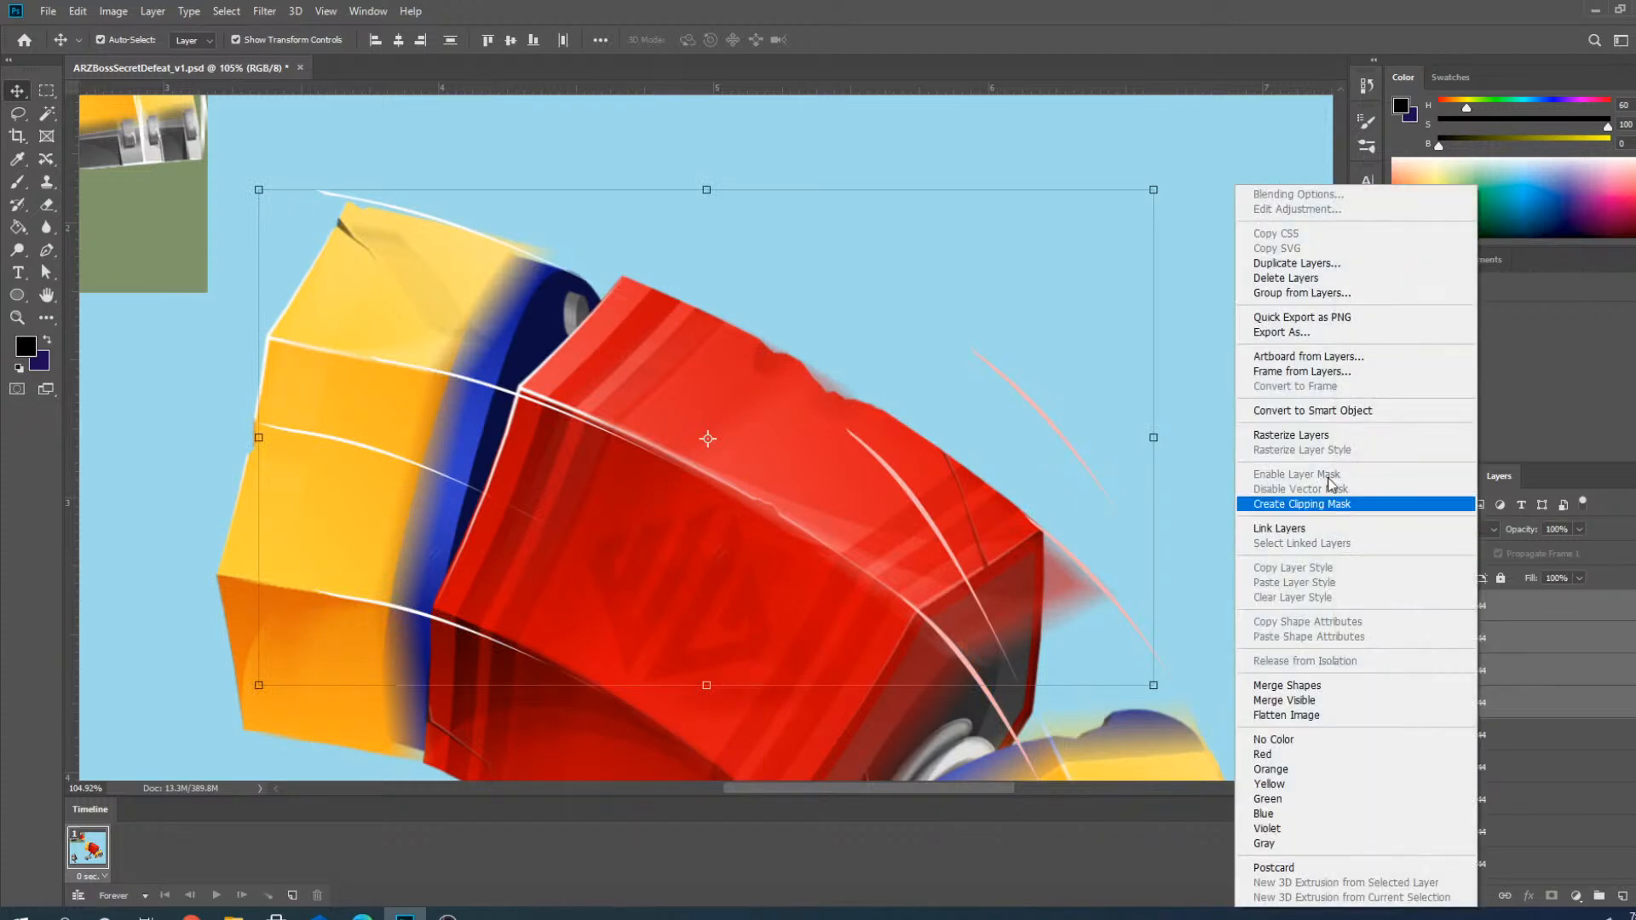
{"action": "left_click", "coordinate": [1323, 437]}
{"action": "right_click", "coordinate": [1454, 646]}
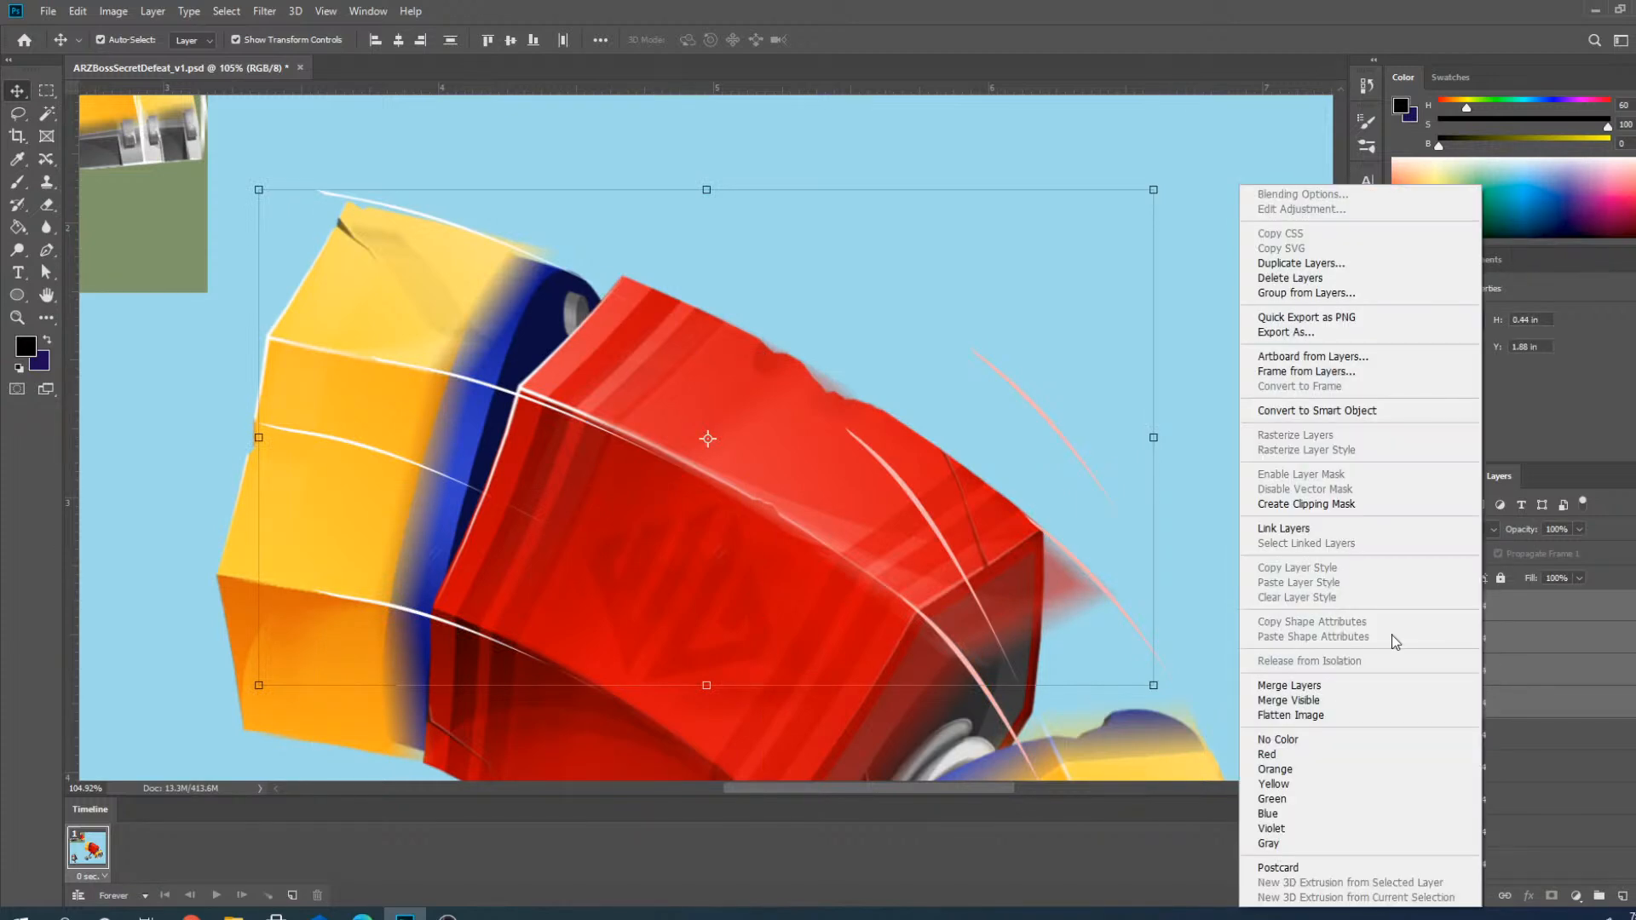
{"action": "left_click", "coordinate": [1300, 689]}
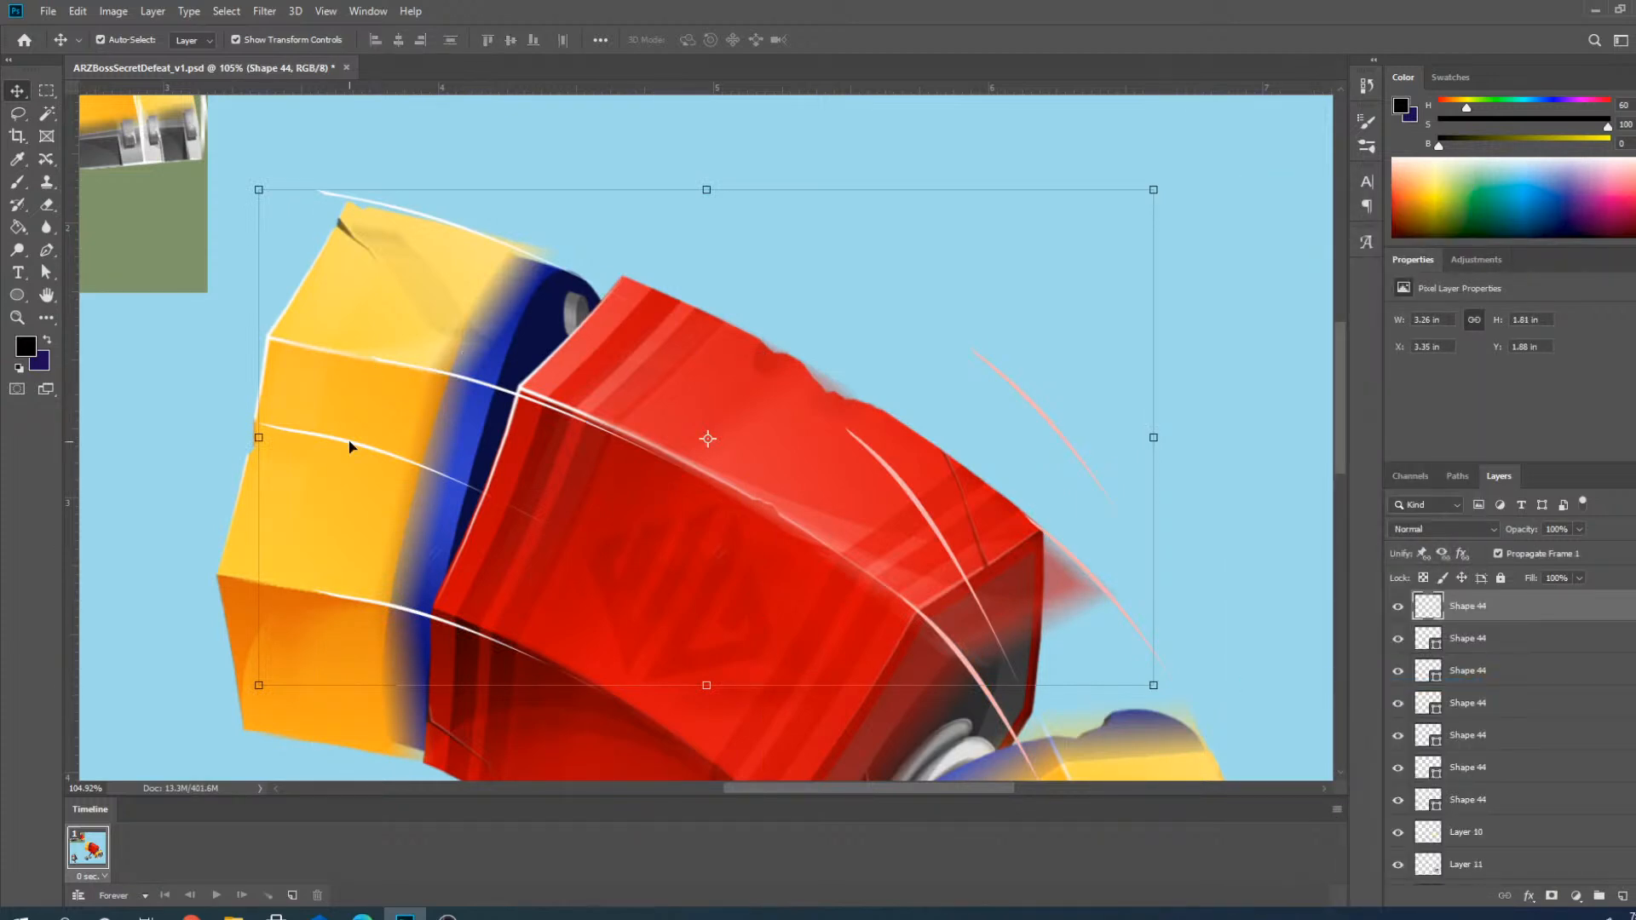
Move the merged highlight lines back onto the original lines and leave the merged layer selected.
{"action": "left_click_drag", "start_coordinate": [334, 442], "coordinate": [395, 610]}
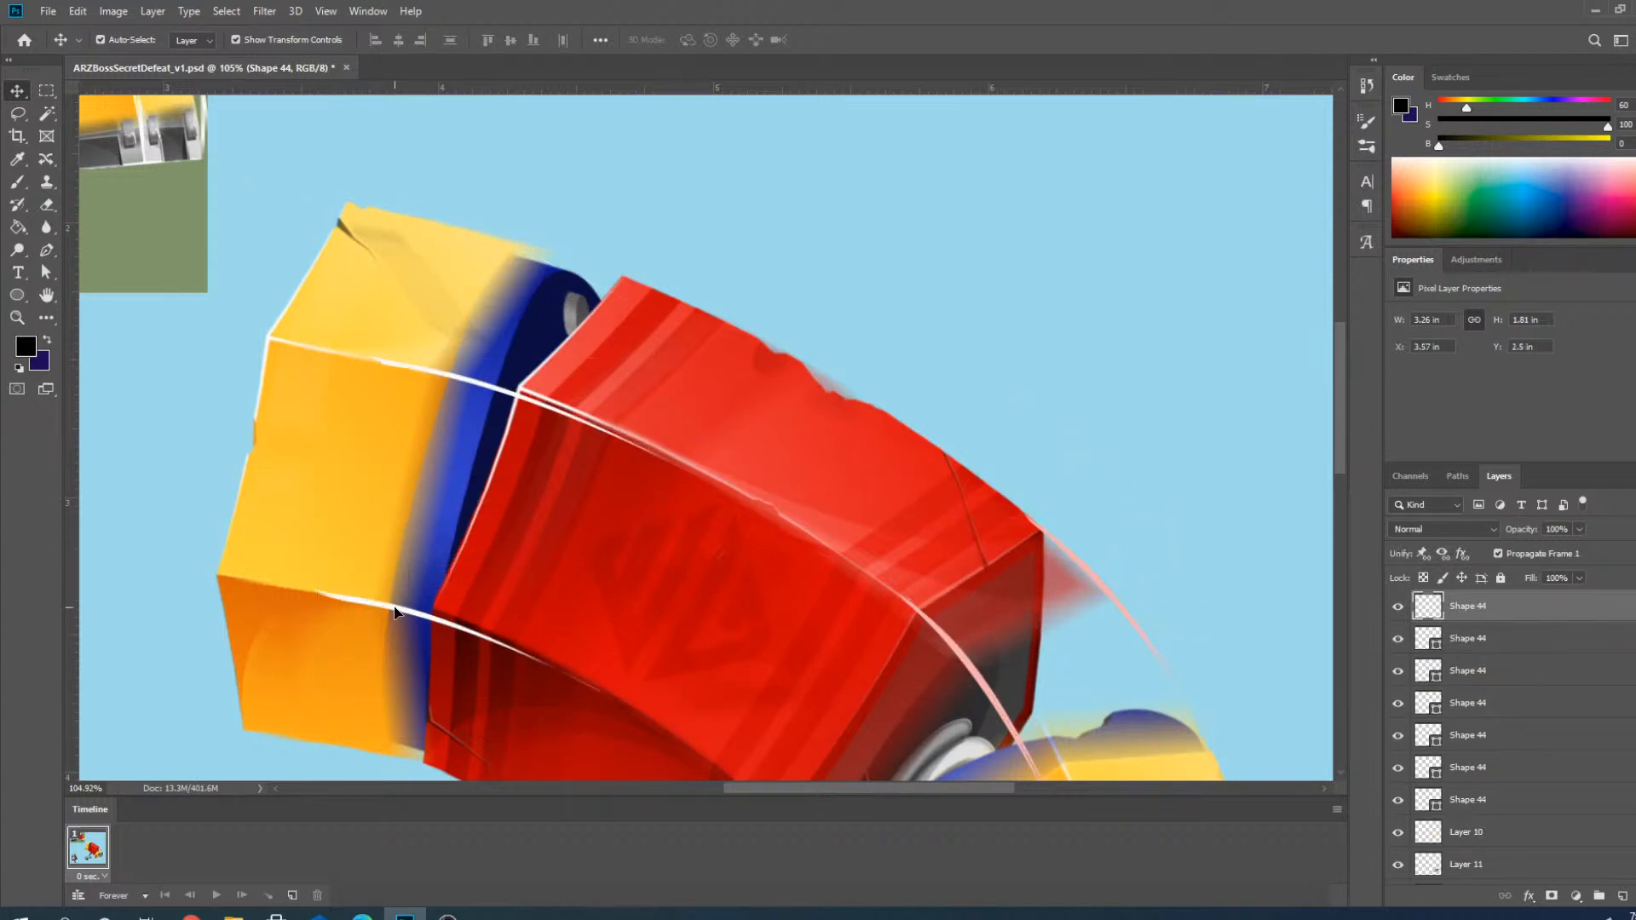
{"action": "left_click", "coordinate": [395, 611]}
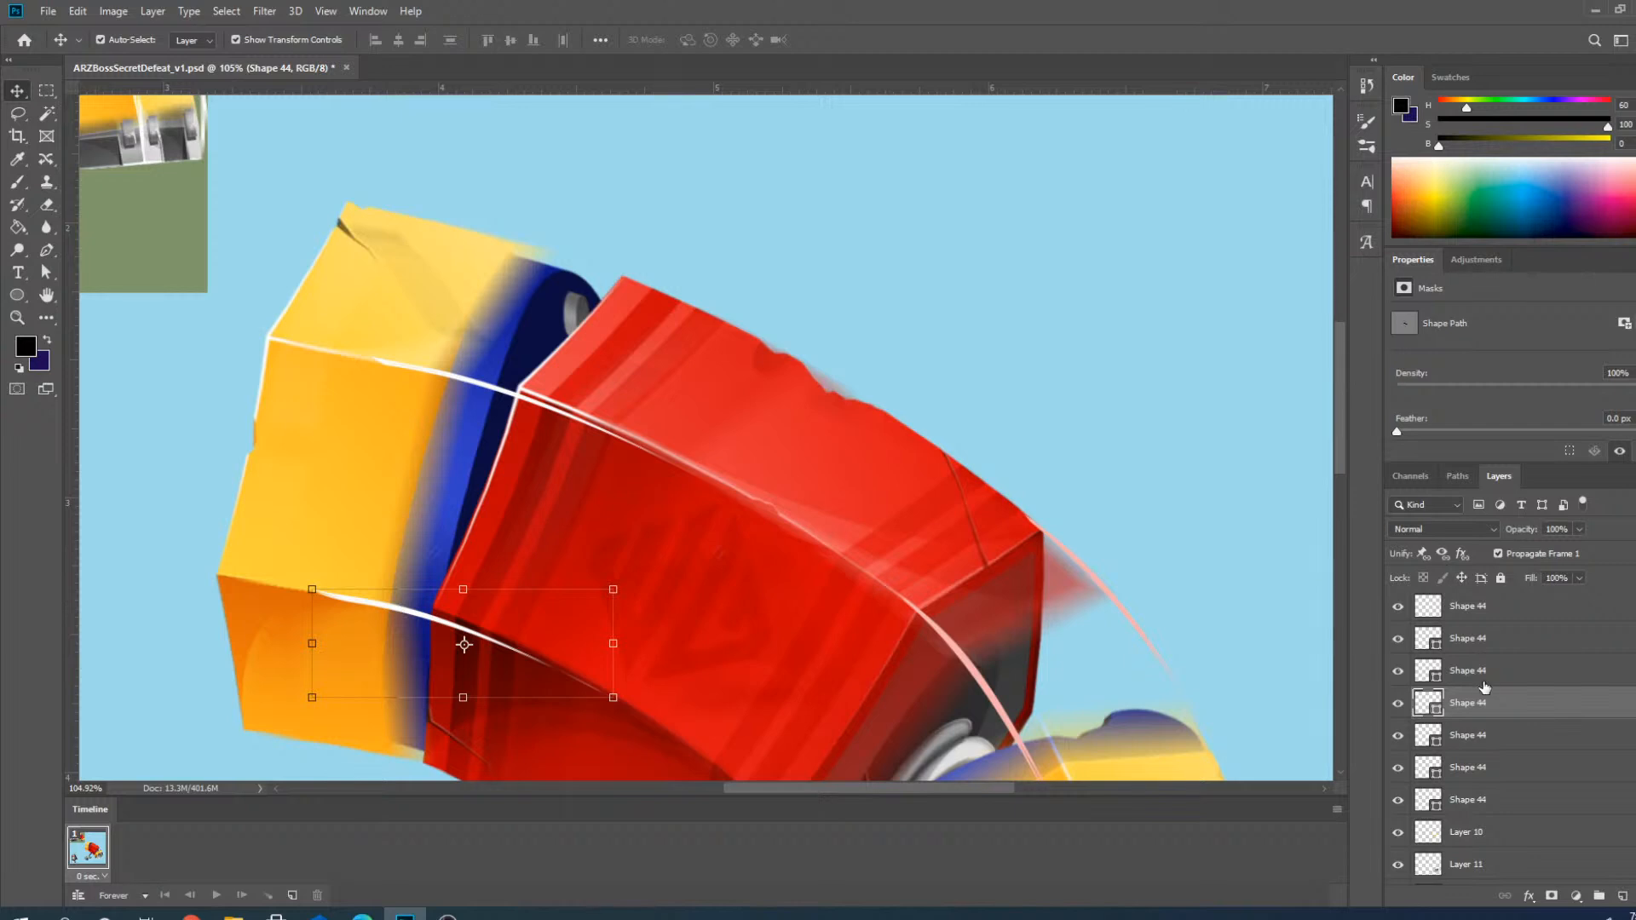
{"action": "left_click", "coordinate": [1482, 611]}
Apply a Path Blur to the merged highlight lines, with its path running diagonally from the upper yellow segment to the lower yellow segment.
{"action": "scroll", "coordinate": [735, 392], "scroll_direction": "down", "scroll_amount": 1}
{"action": "scroll", "coordinate": [743, 568], "scroll_direction": "down", "scroll_amount": 2}
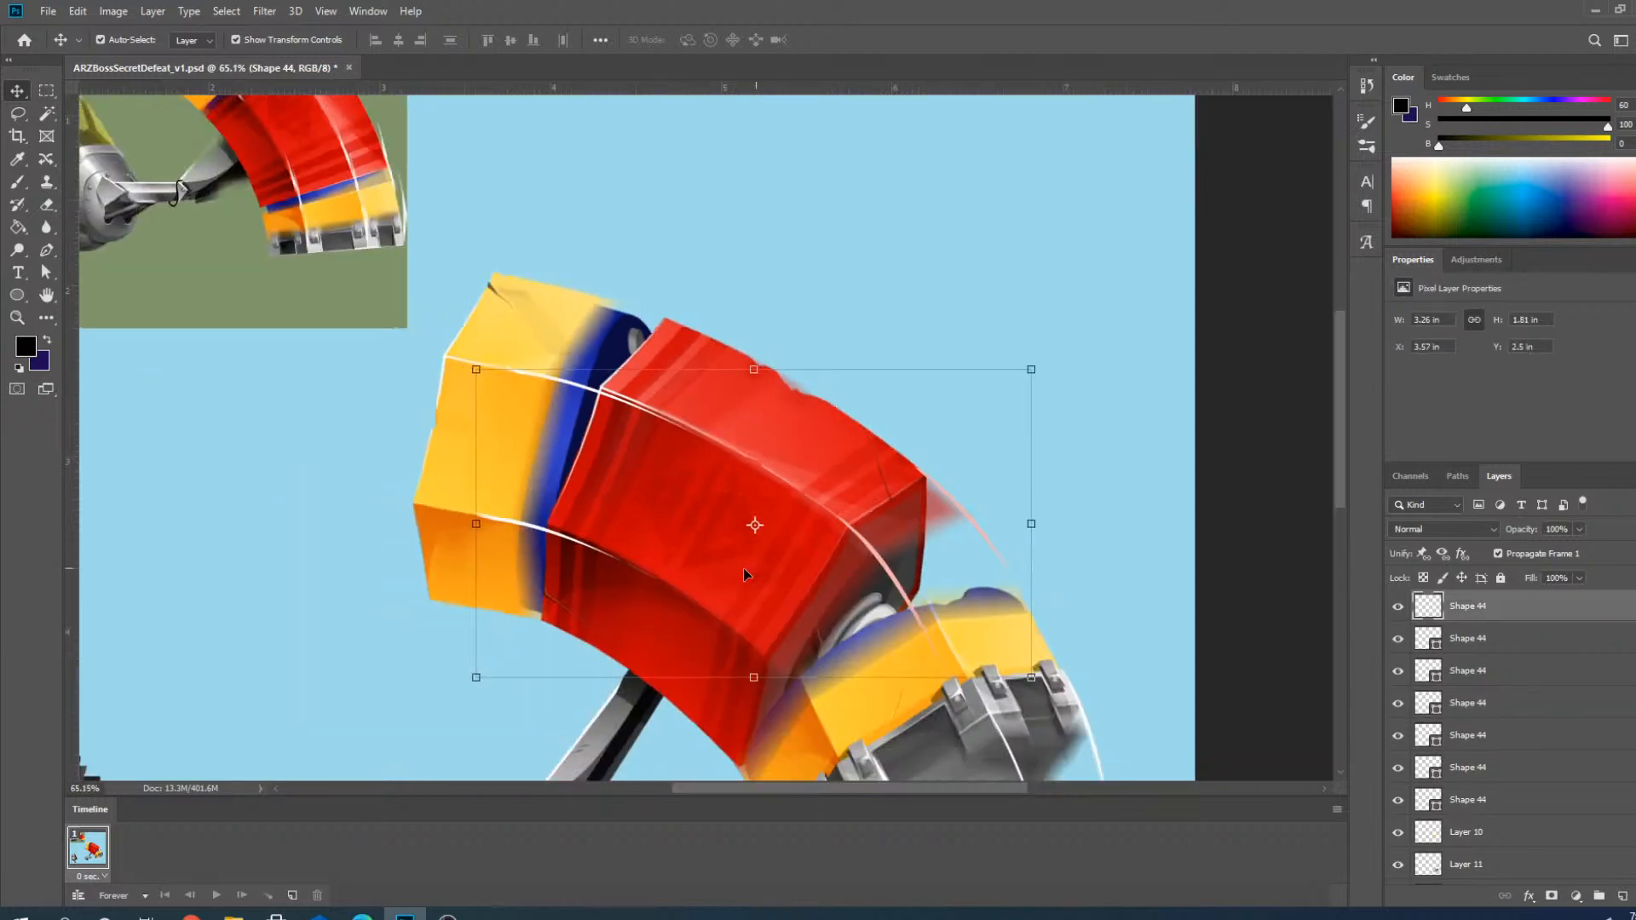
{"action": "scroll", "coordinate": [608, 452], "scroll_direction": "up", "scroll_amount": 1}
{"action": "left_click", "coordinate": [264, 11]}
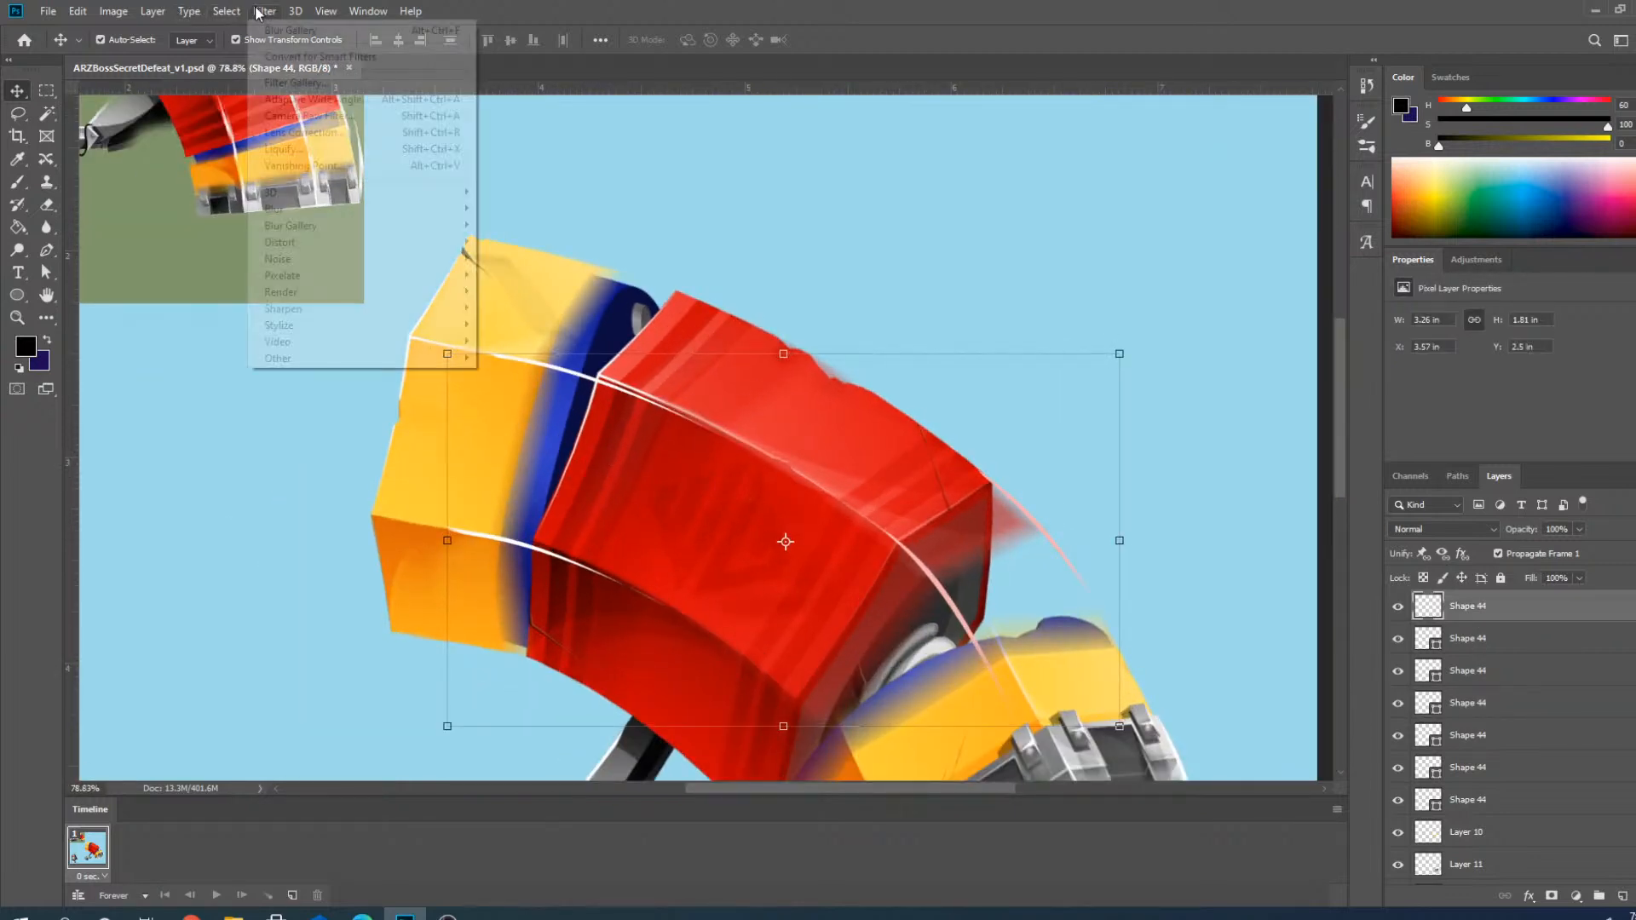
{"action": "mouse_move", "coordinate": [426, 225]}
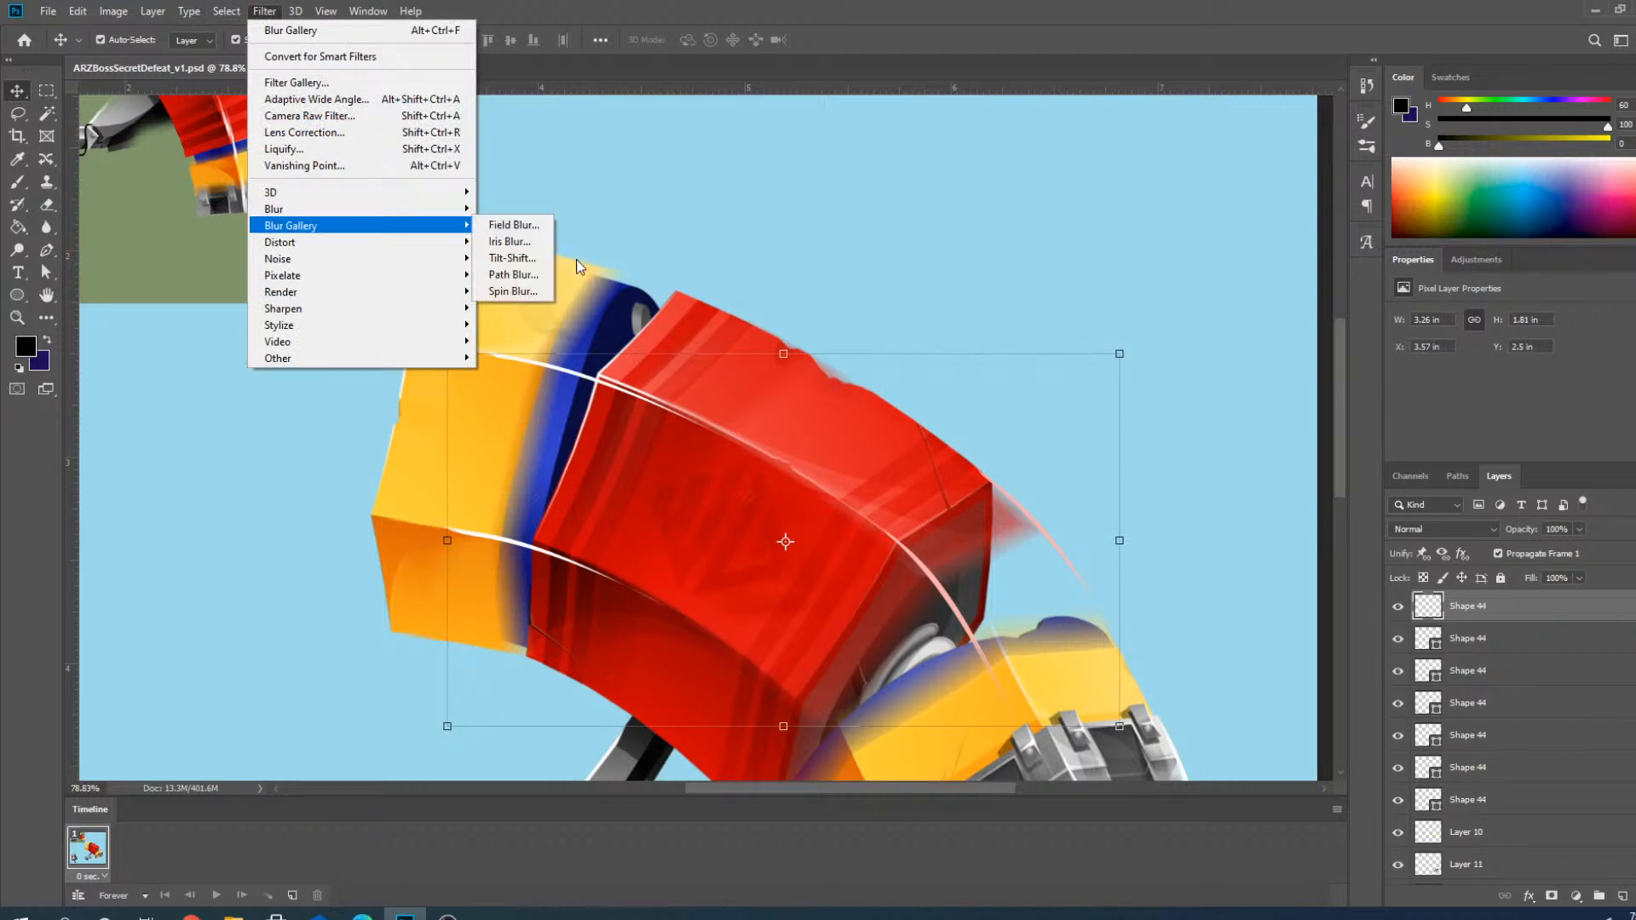
{"action": "left_click", "coordinate": [513, 275]}
{"action": "scroll", "coordinate": [604, 535], "scroll_direction": "up", "scroll_amount": 1}
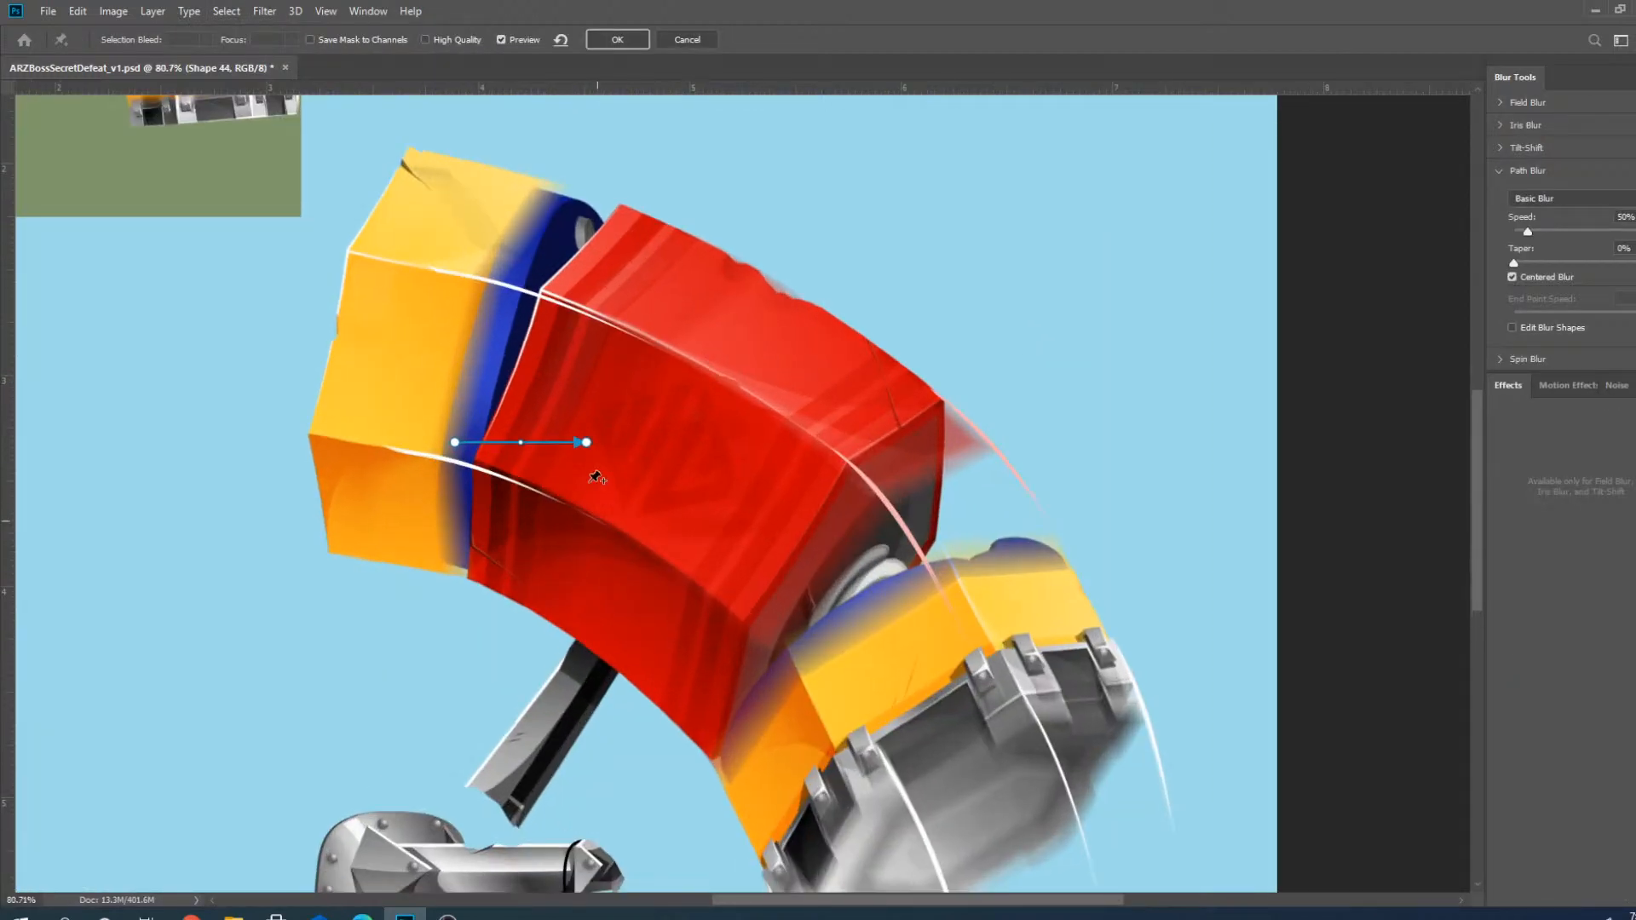
{"action": "left_click_drag", "start_coordinate": [588, 447], "coordinate": [938, 644]}
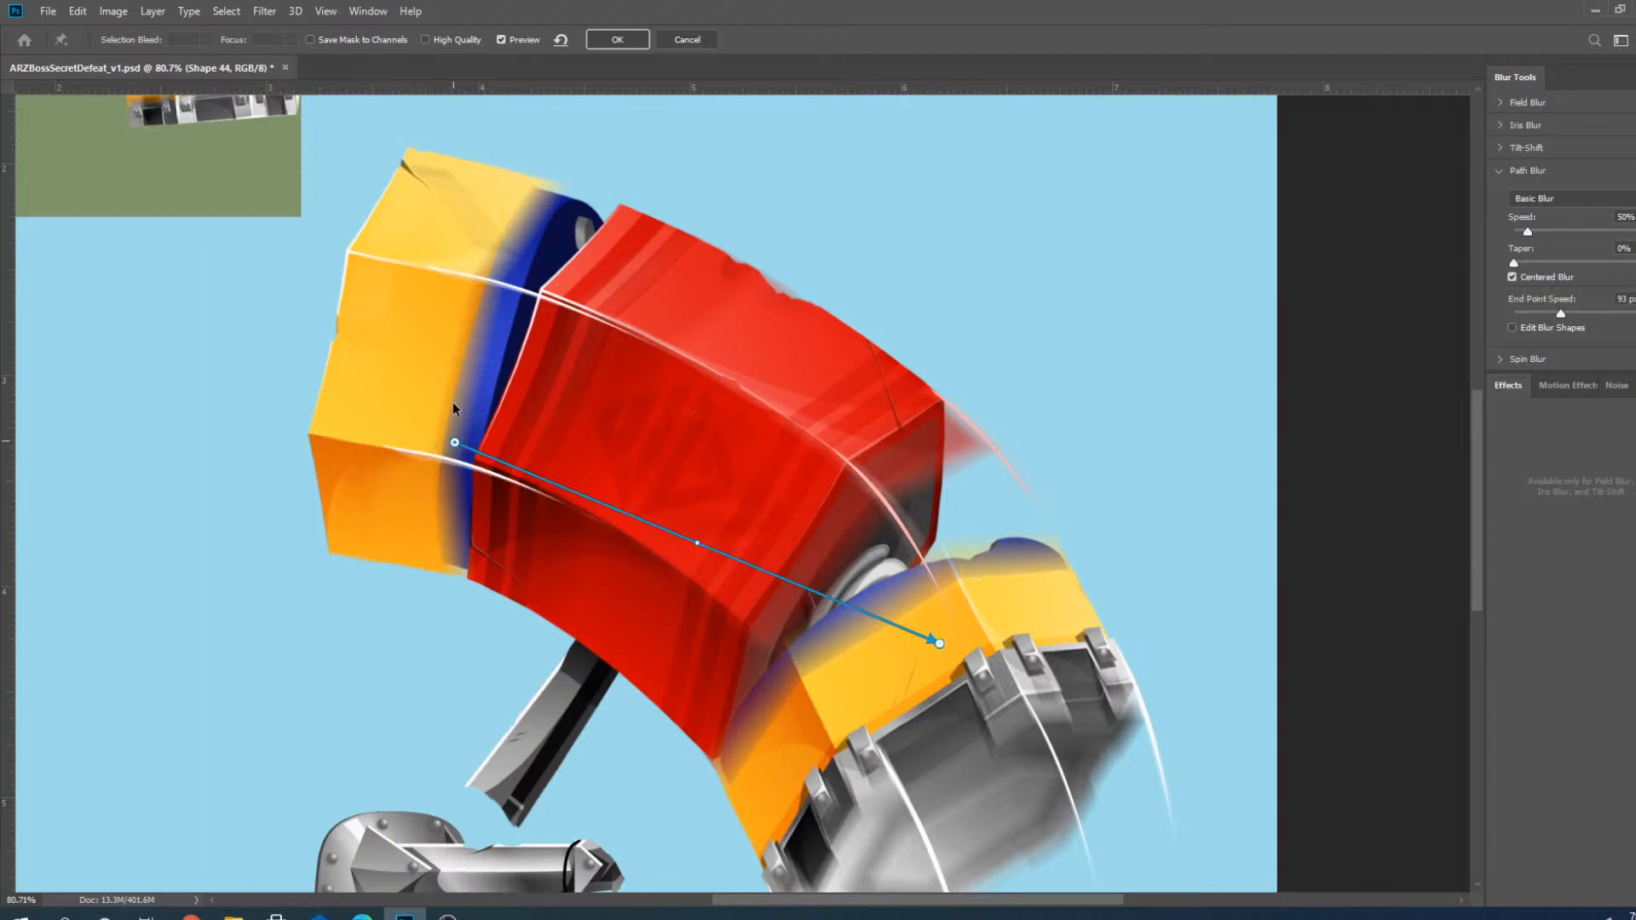
{"action": "left_click_drag", "start_coordinate": [454, 443], "coordinate": [441, 296]}
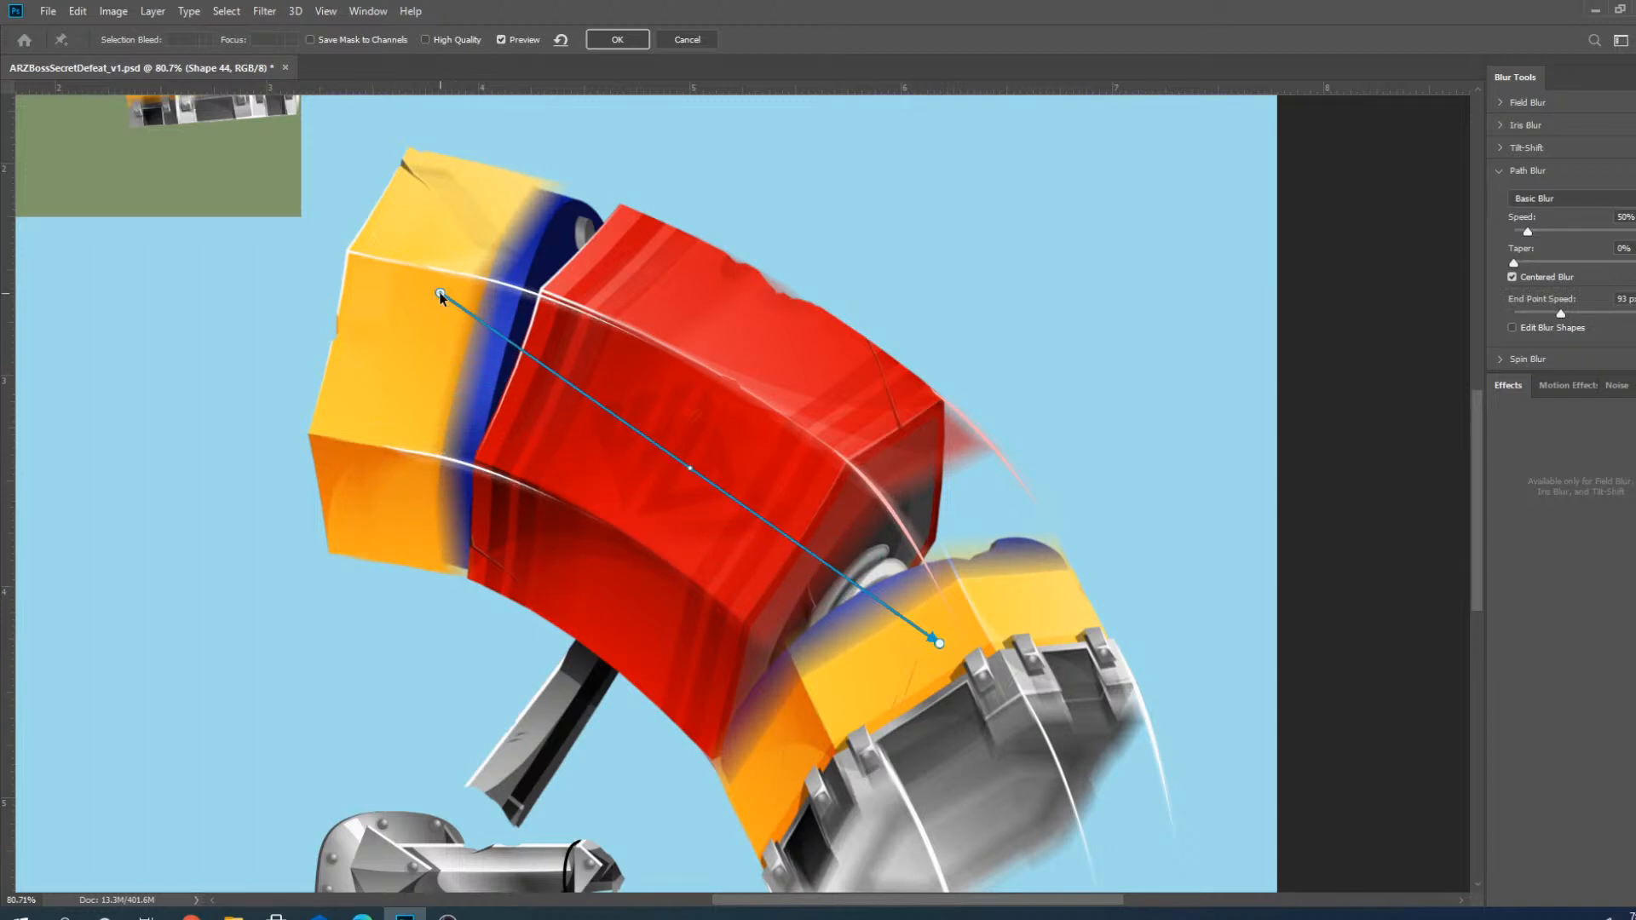
{"action": "left_click_drag", "start_coordinate": [939, 643], "coordinate": [925, 690]}
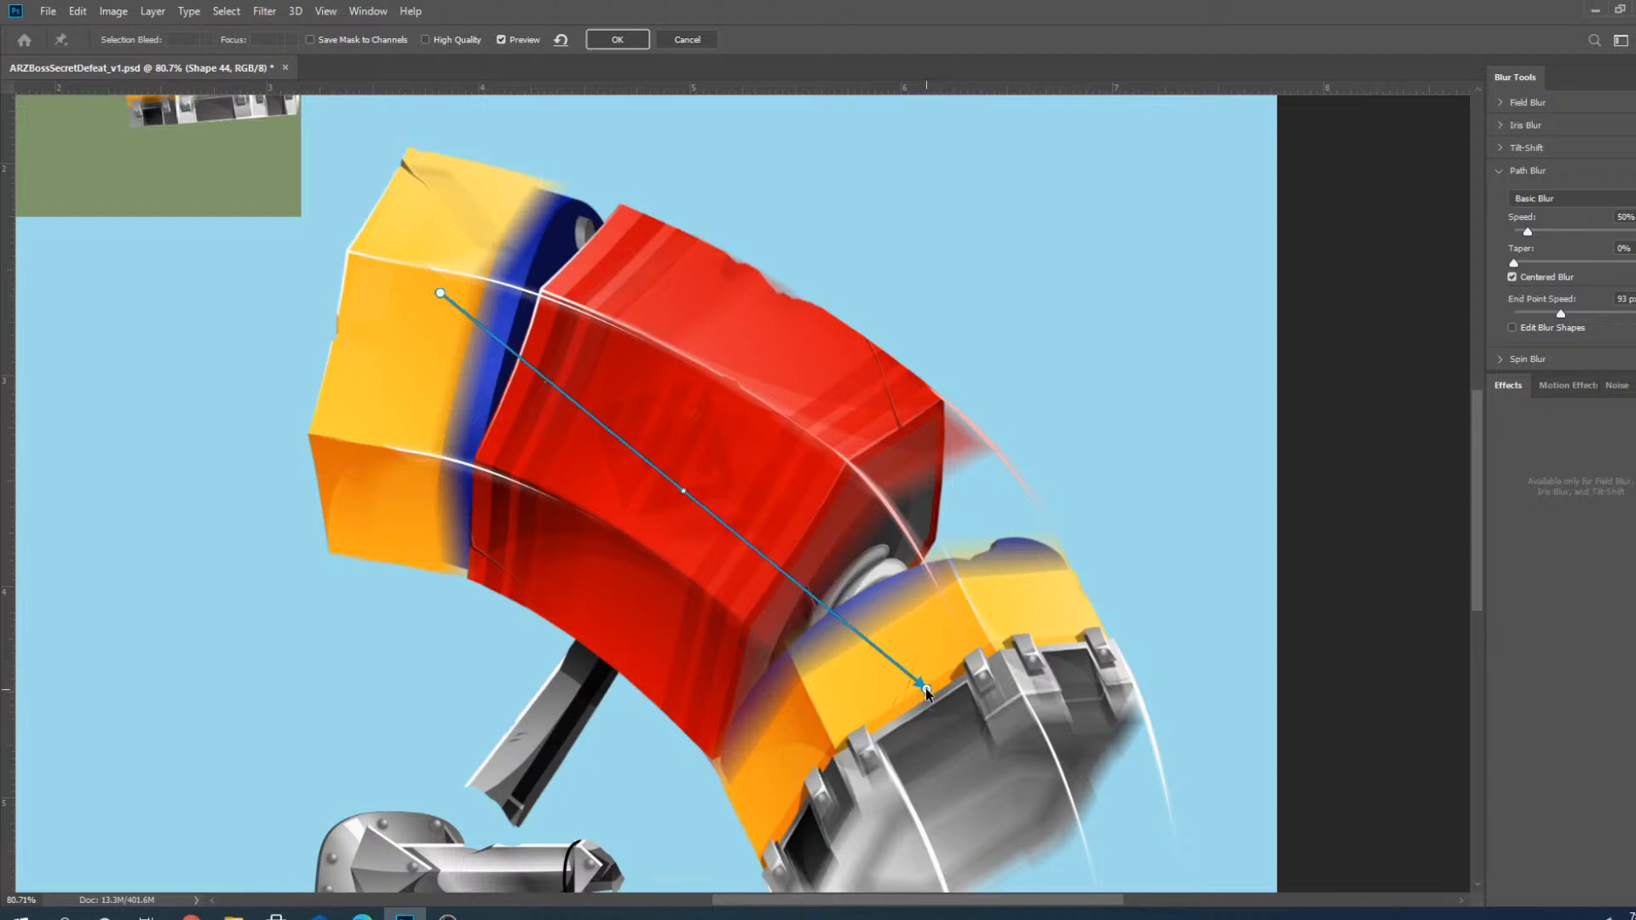
{"action": "left_click", "coordinate": [615, 40]}
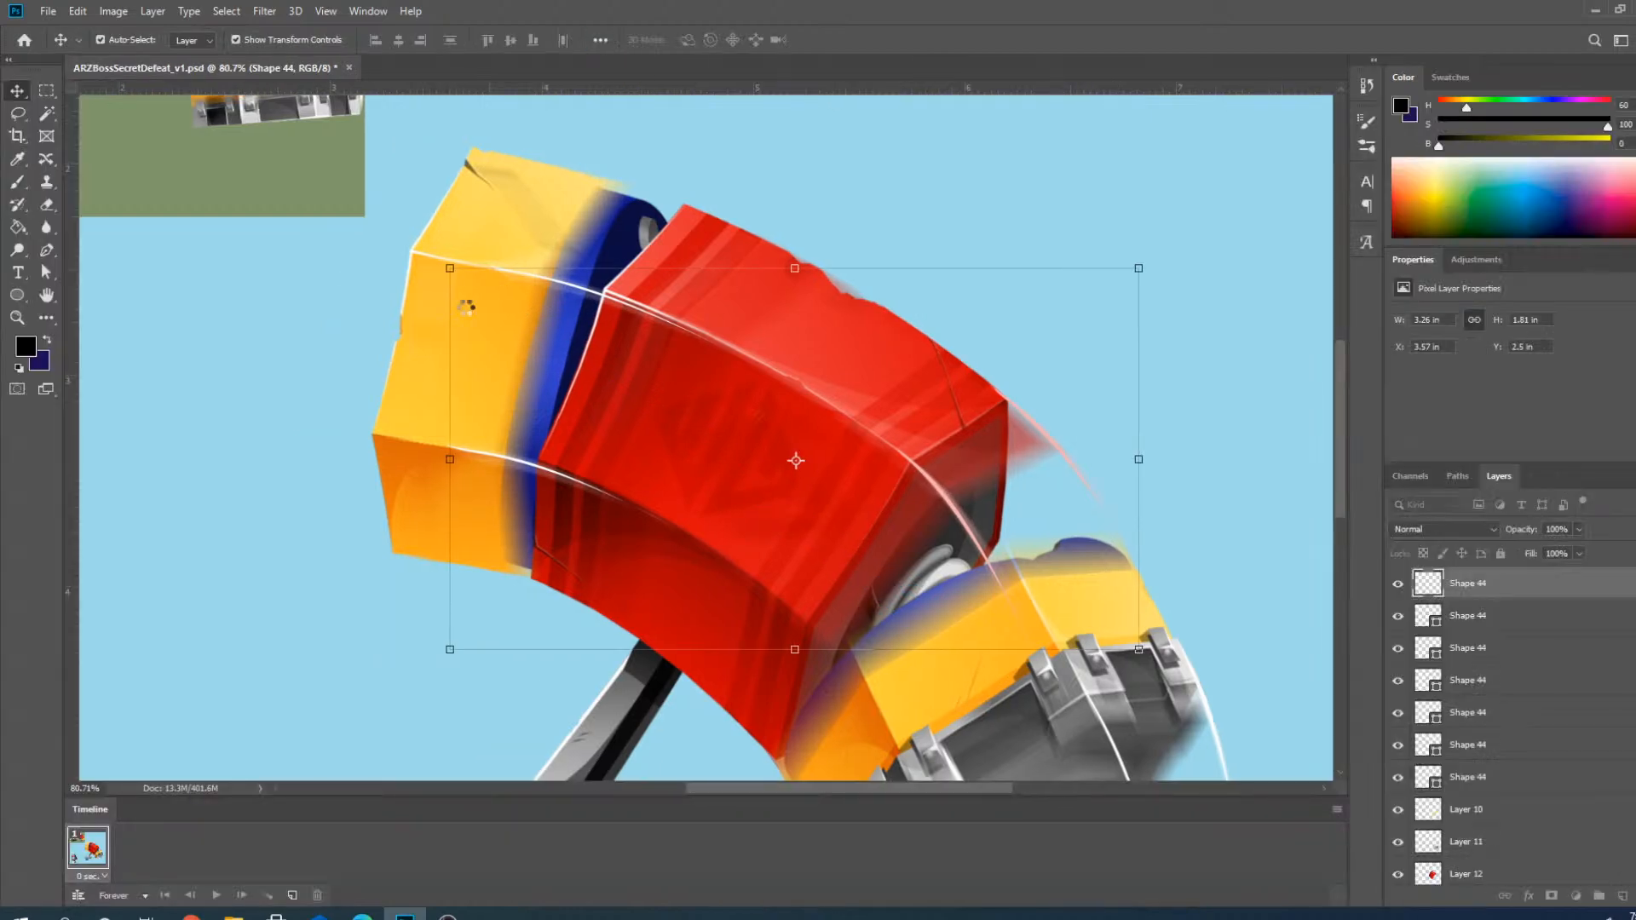
Find the base arm layer, Layer 9, duplicate it, and leave the copy selected.
{"action": "scroll", "coordinate": [698, 444], "scroll_direction": "down", "scroll_amount": 3}
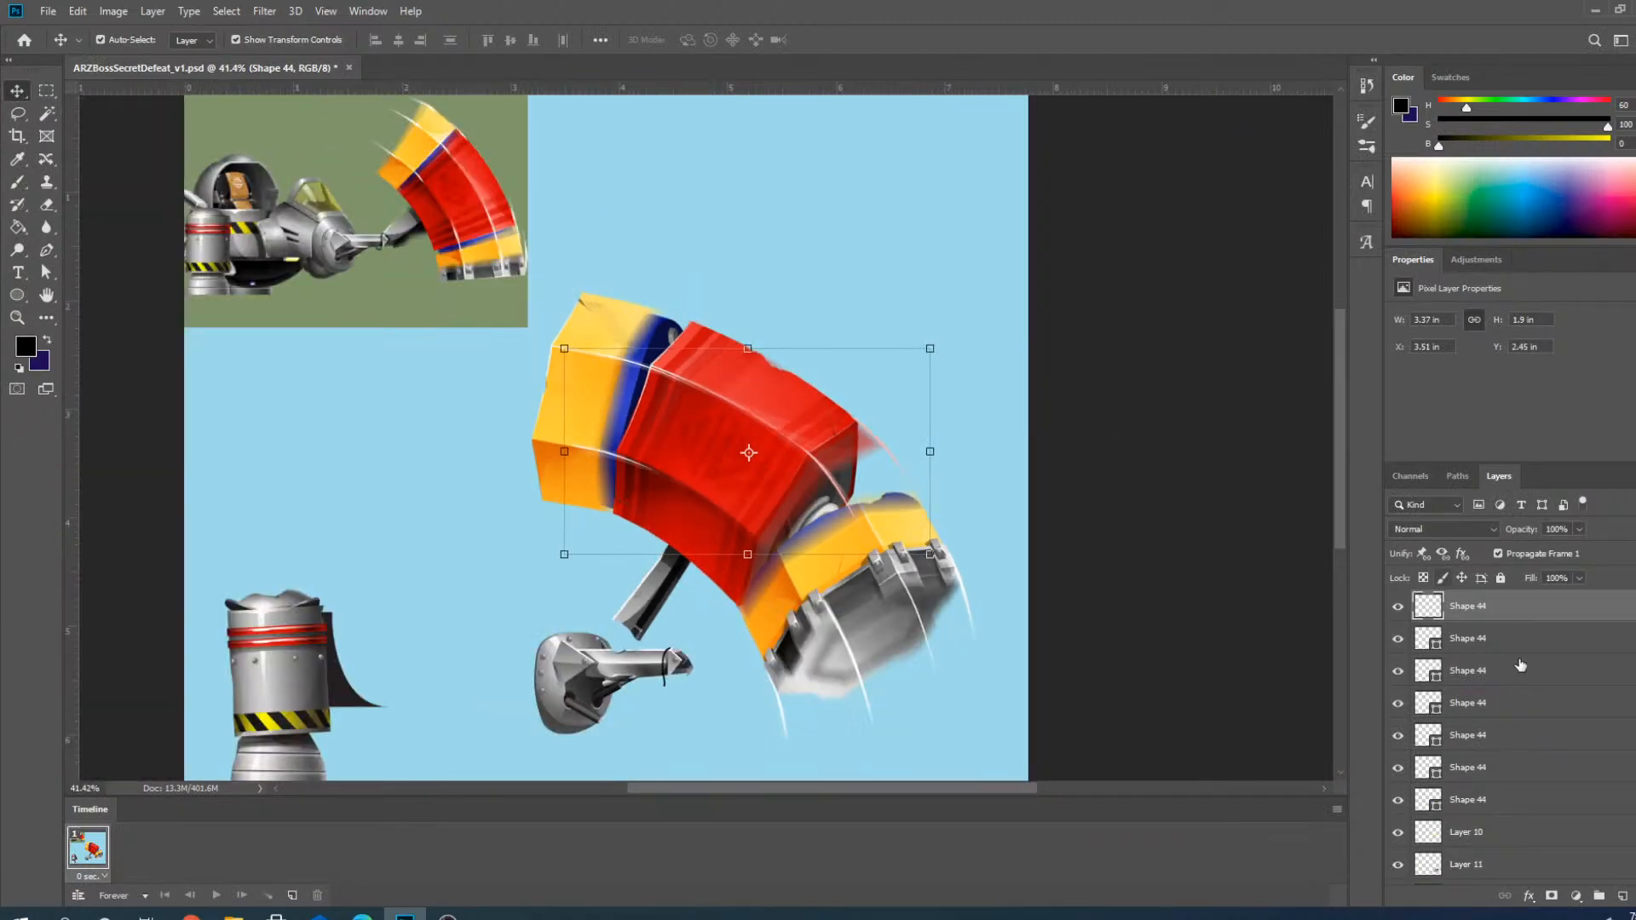
{"action": "scroll", "coordinate": [1520, 664], "scroll_direction": "down", "scroll_amount": 5}
{"action": "left_click", "coordinate": [1453, 703]}
{"action": "left_click", "coordinate": [1398, 704]}
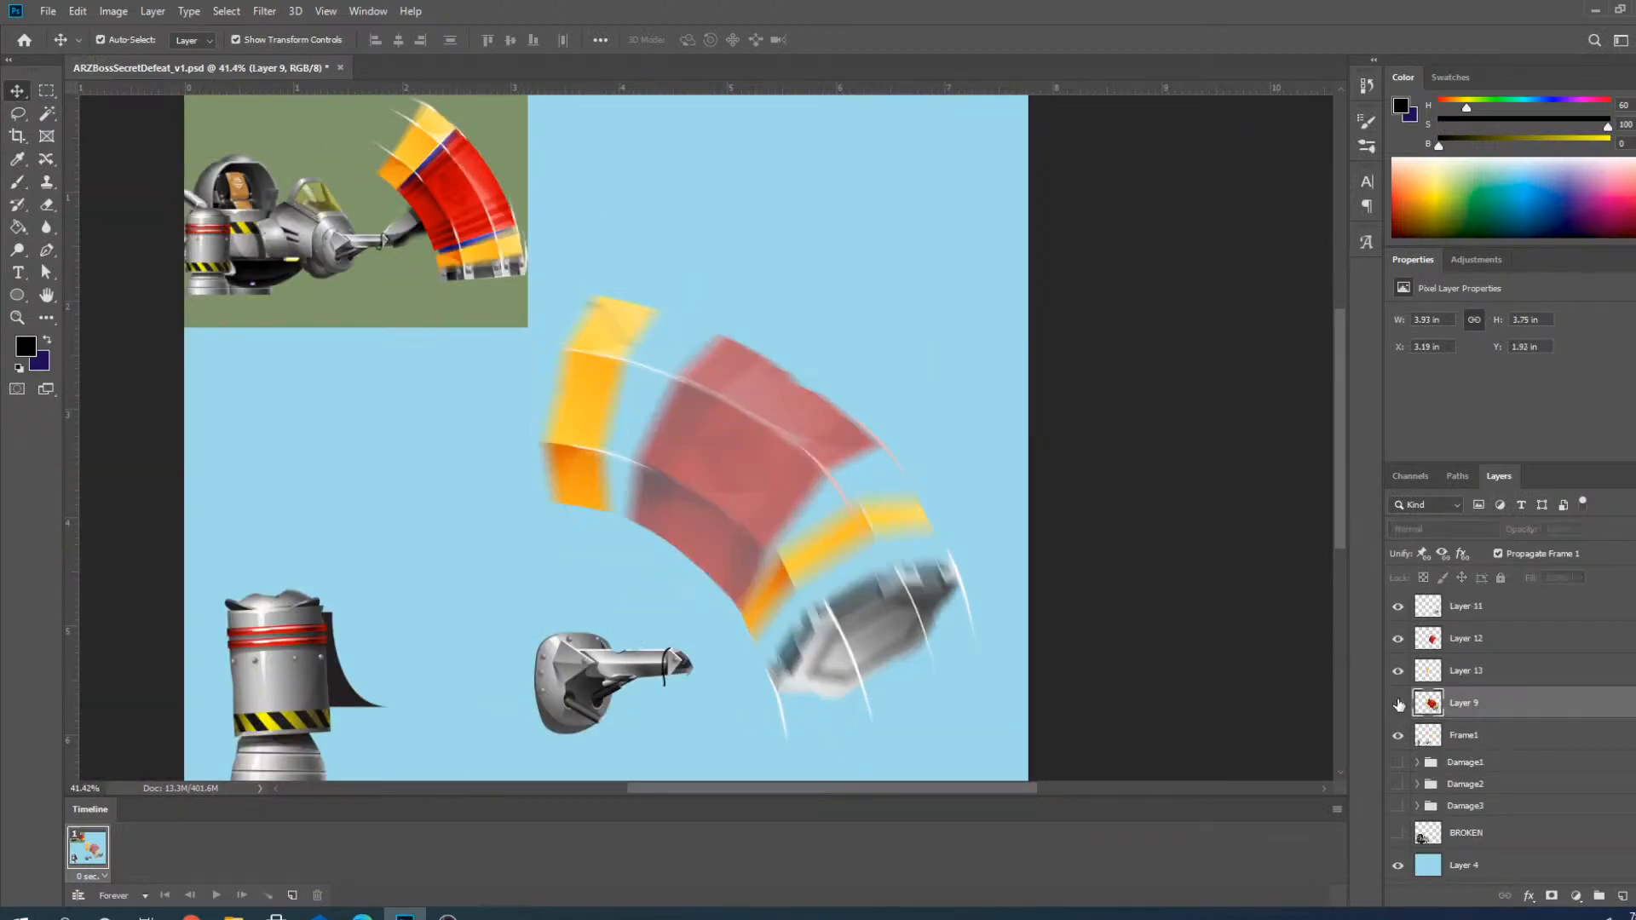
{"action": "left_click", "coordinate": [1398, 704]}
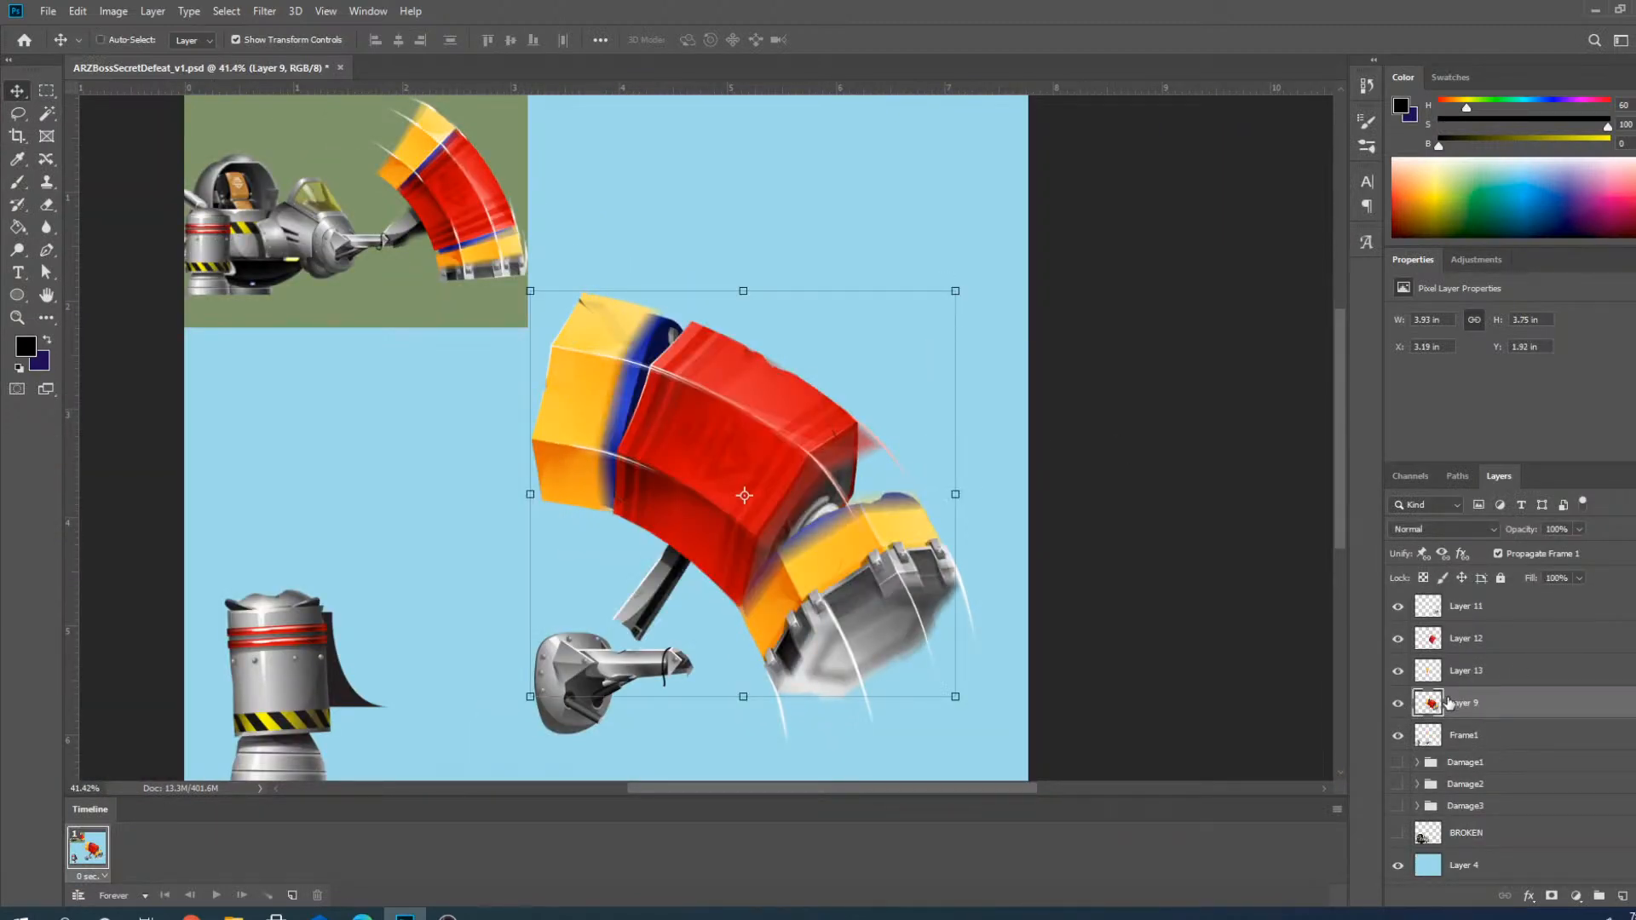
{"action": "right_click", "coordinate": [1447, 707]}
{"action": "left_click", "coordinate": [1244, 259]}
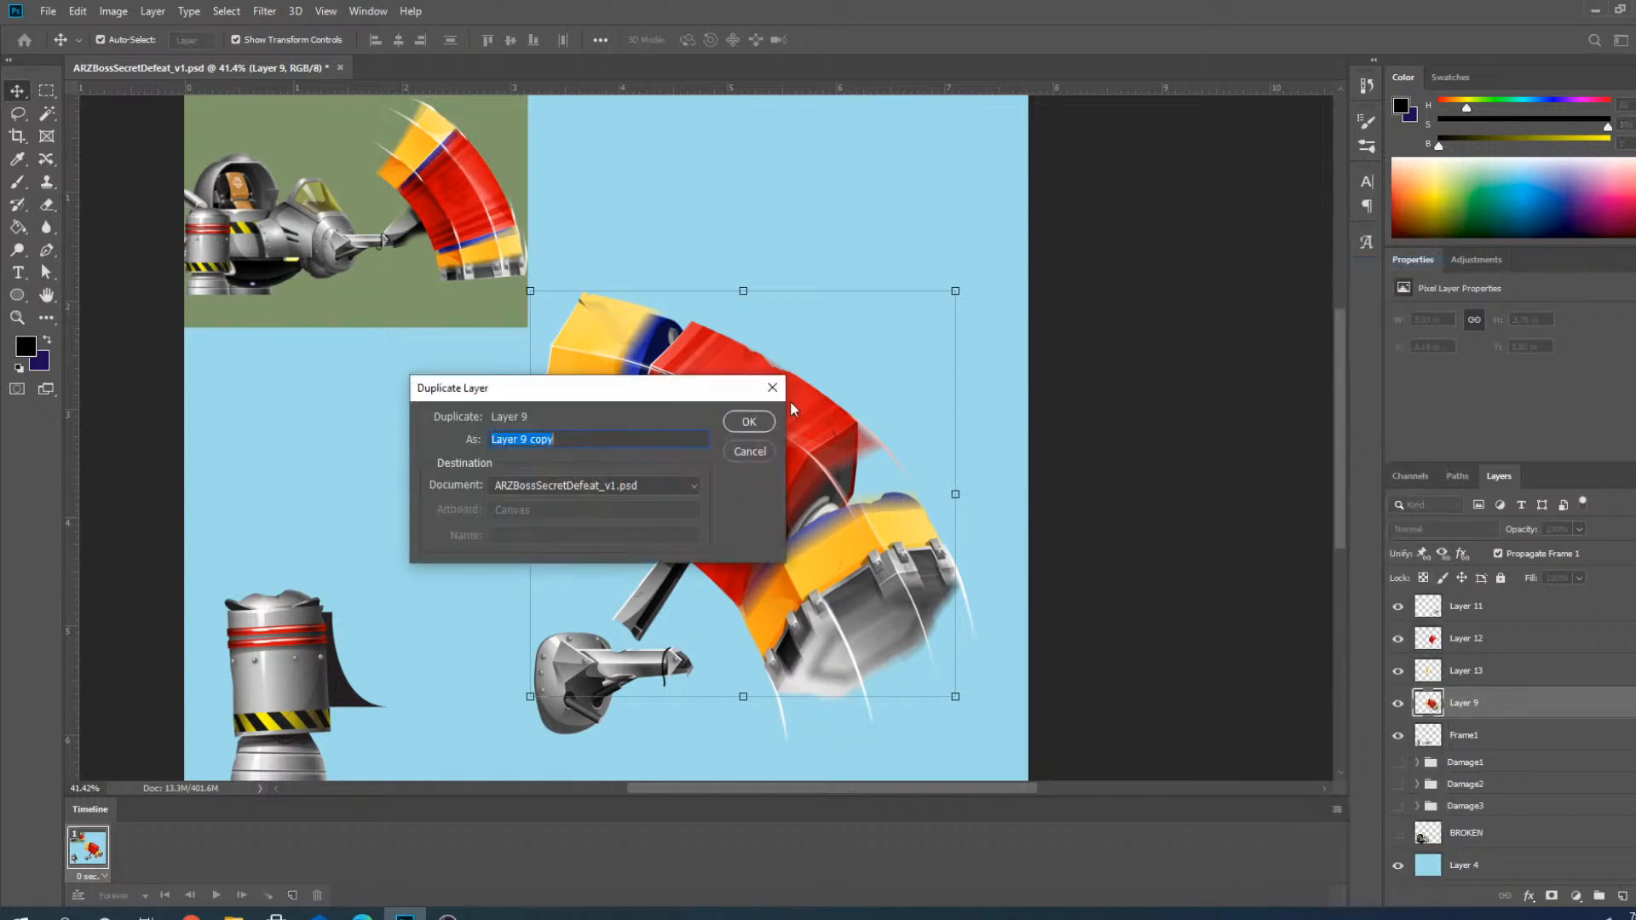
{"action": "left_click", "coordinate": [749, 422]}
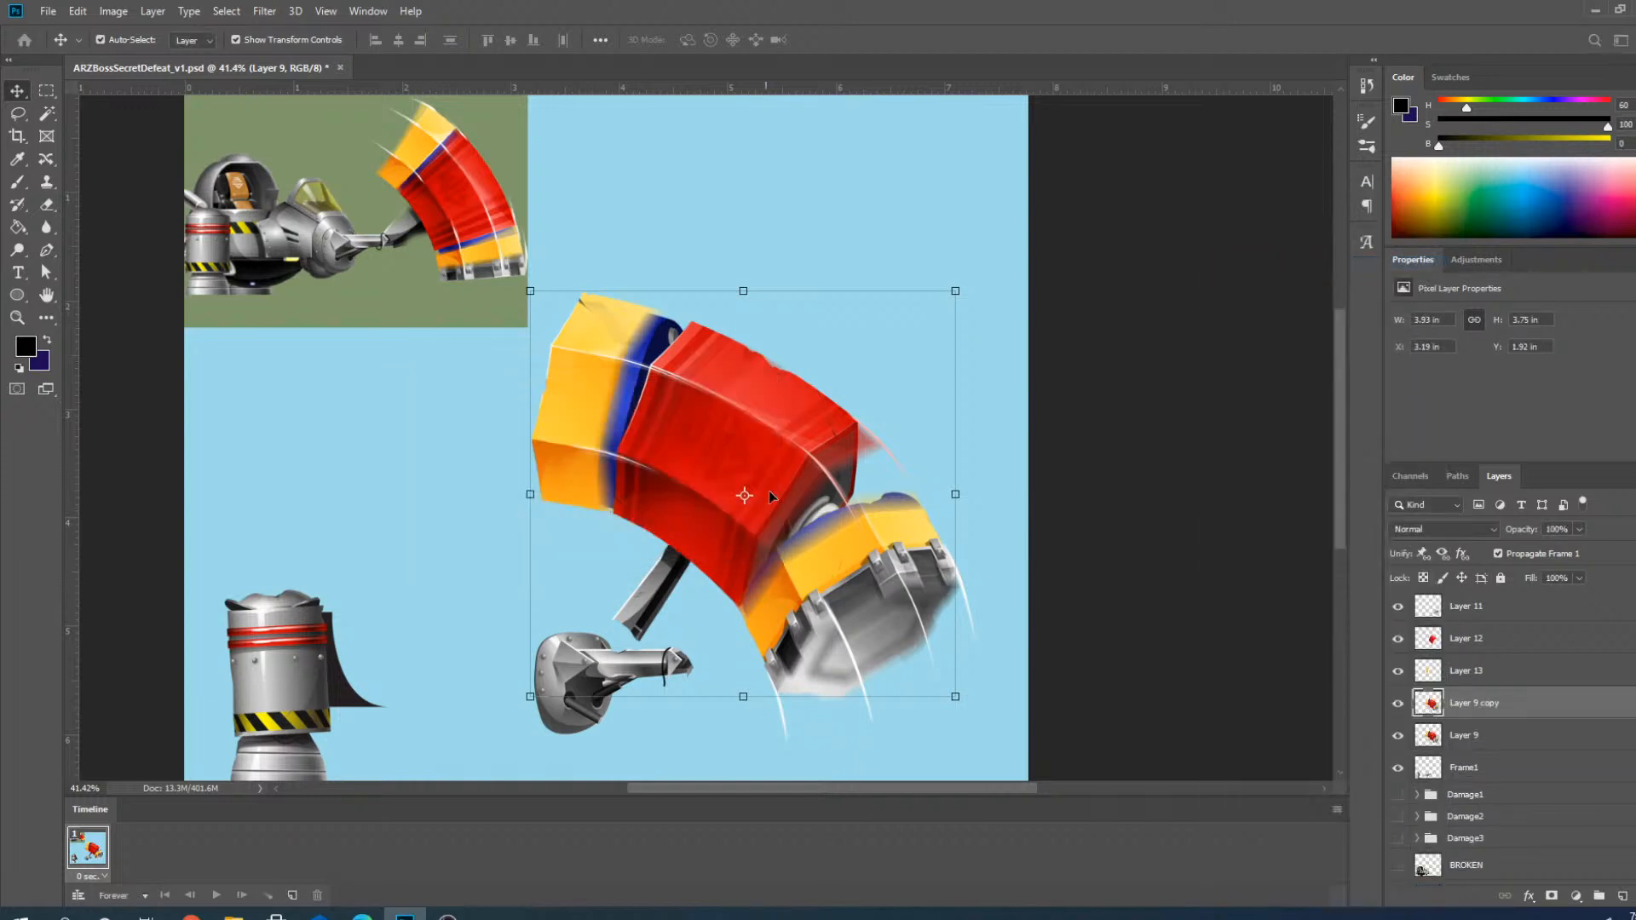
{"action": "left_click", "coordinate": [1446, 738]}
{"action": "left_click", "coordinate": [1457, 707]}
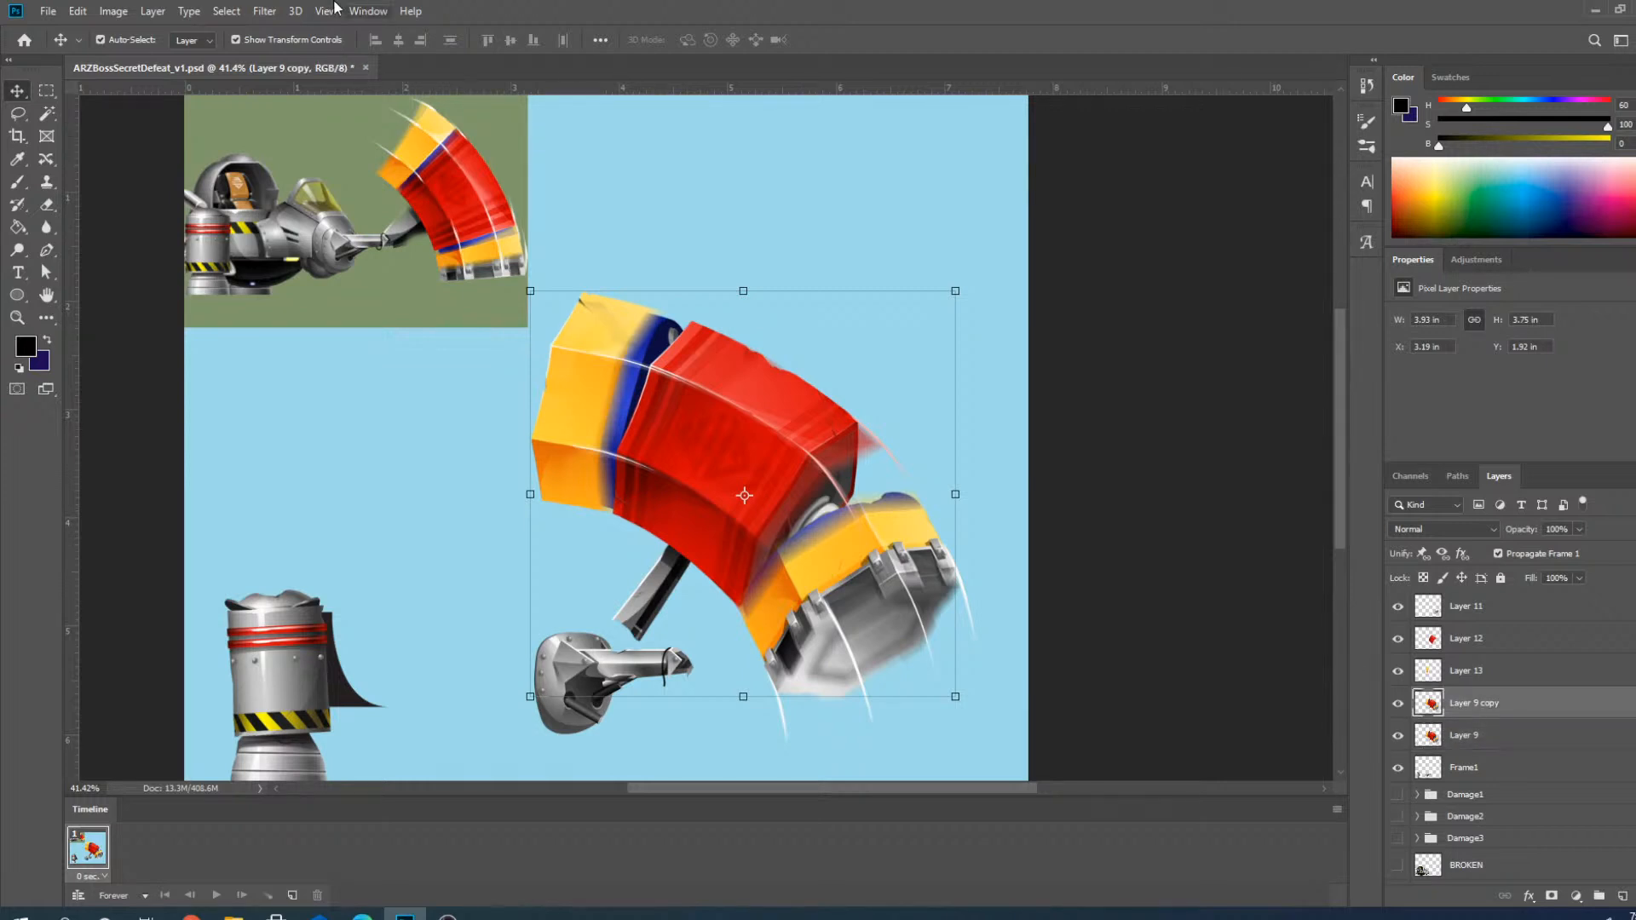
Try a High Quality Path Blur on Layer 9 copy along a straight diagonal from the upper yellow segment to the gray end.
{"action": "left_click", "coordinate": [266, 12]}
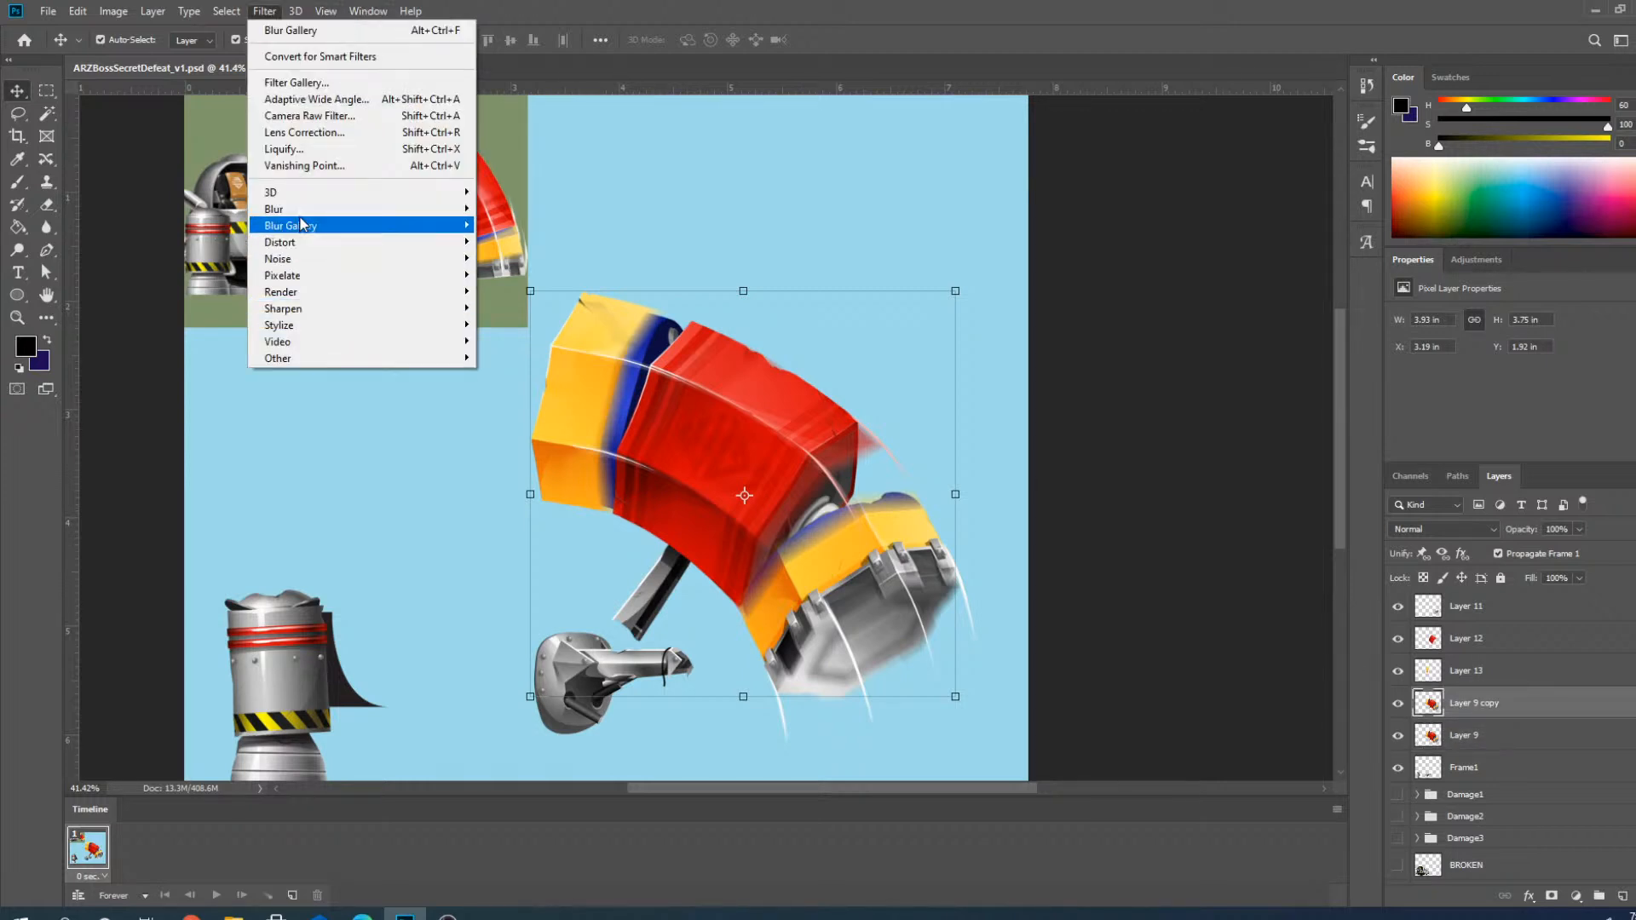
{"action": "mouse_move", "coordinate": [302, 225]}
{"action": "left_click", "coordinate": [512, 275]}
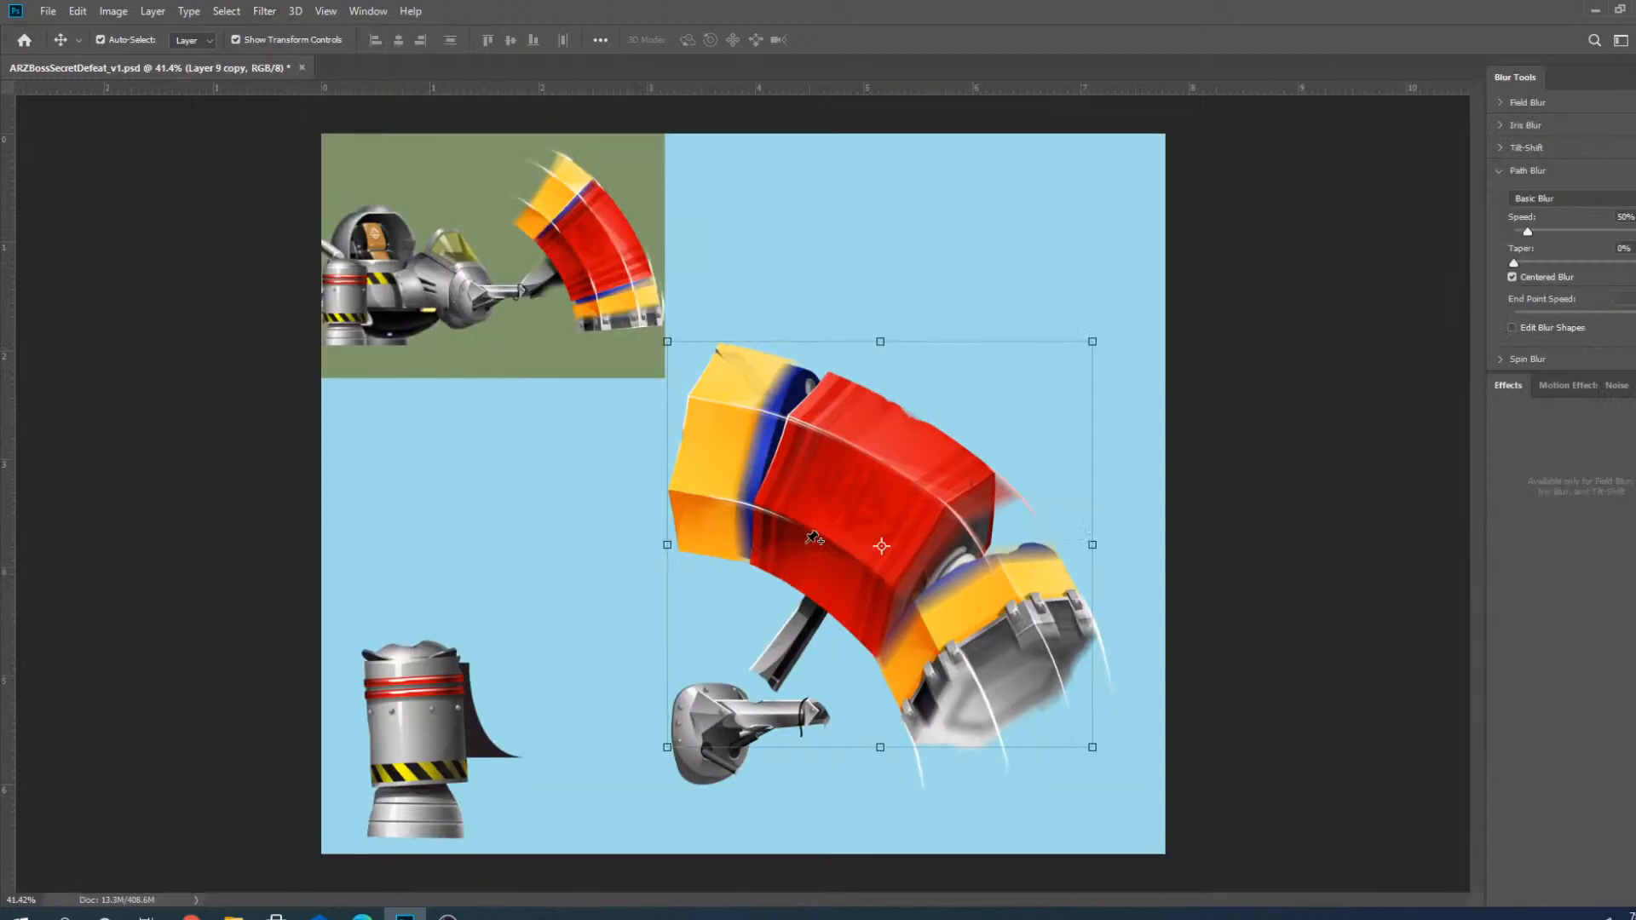
{"action": "left_click_drag", "start_coordinate": [810, 494], "coordinate": [1021, 702]}
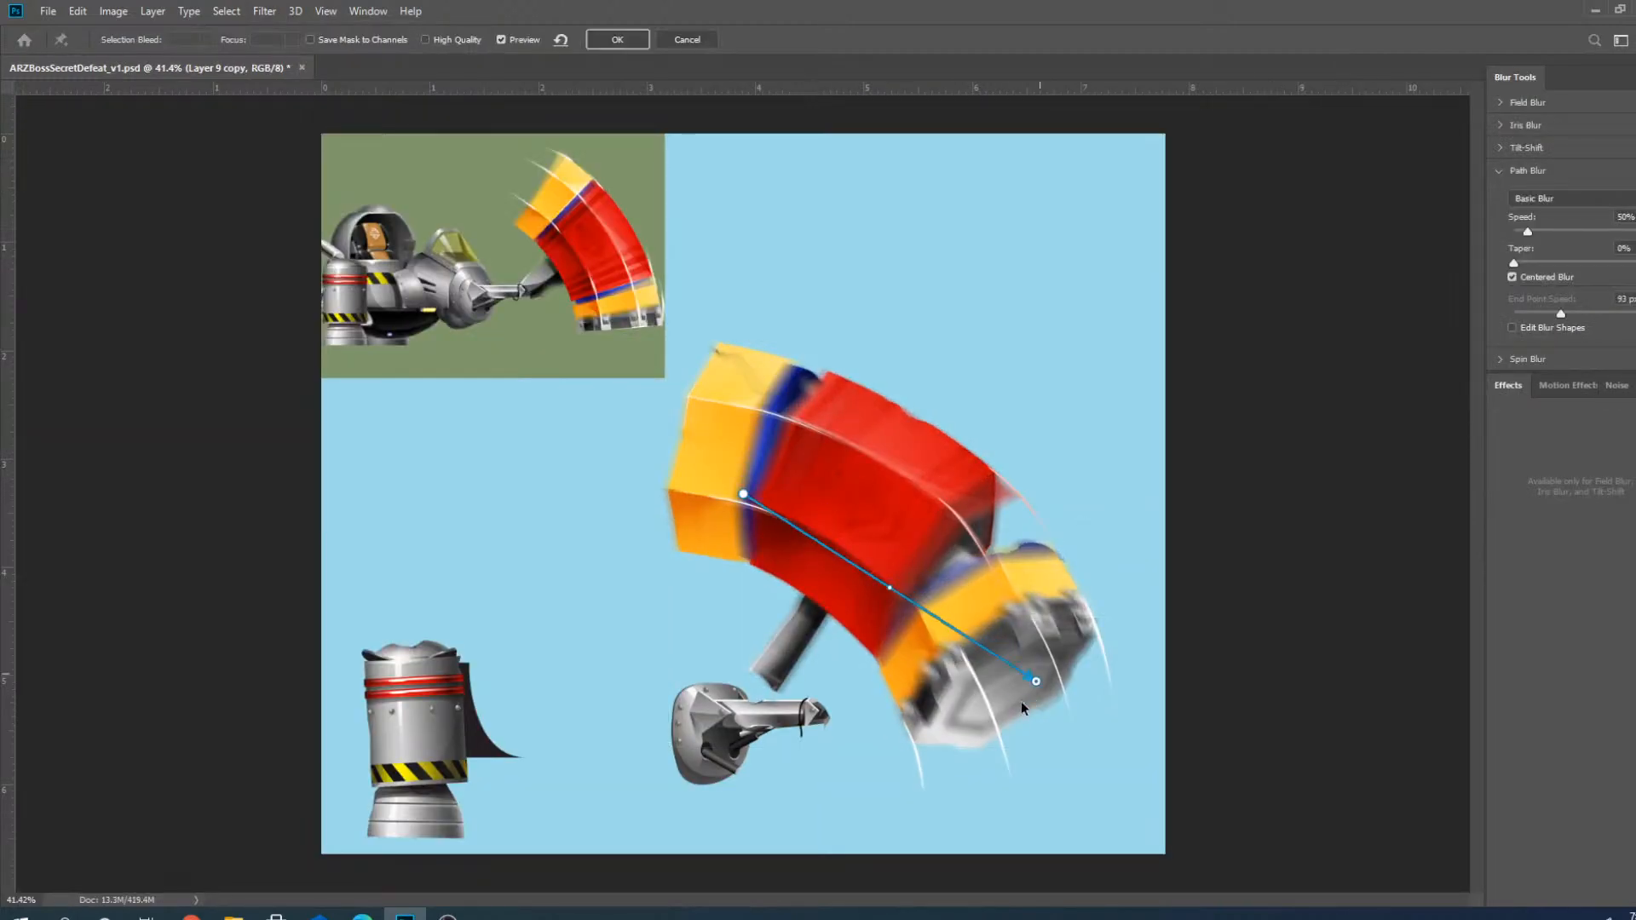
{"action": "left_click_drag", "start_coordinate": [743, 493], "coordinate": [716, 426]}
{"action": "left_click_drag", "start_coordinate": [1020, 704], "coordinate": [1040, 733]}
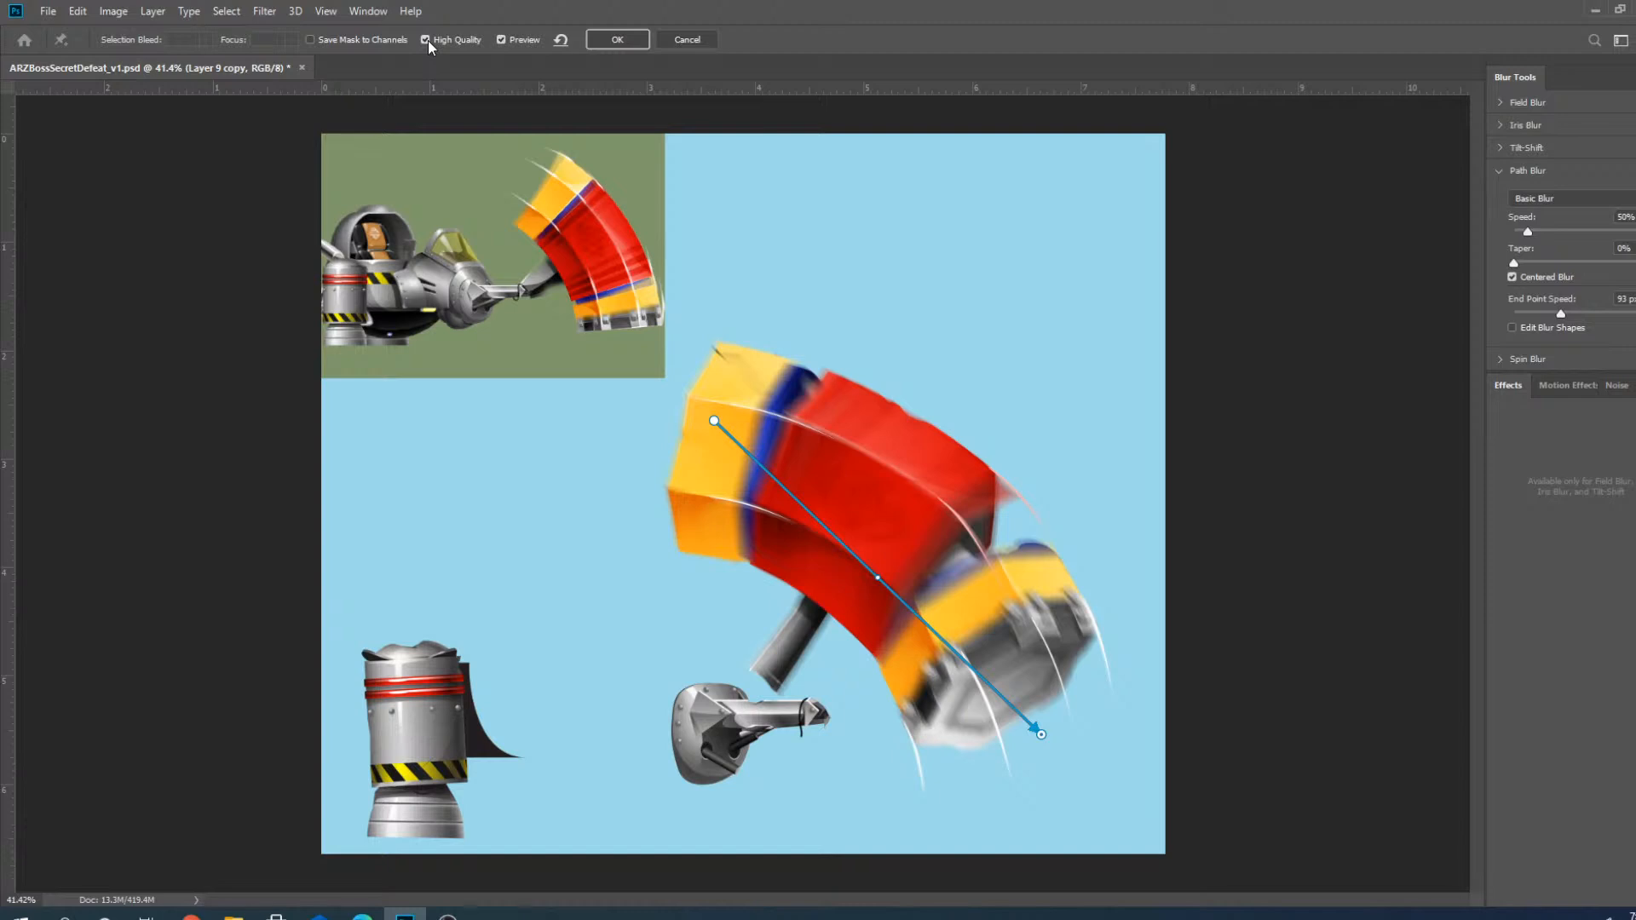
{"action": "left_click", "coordinate": [617, 40]}
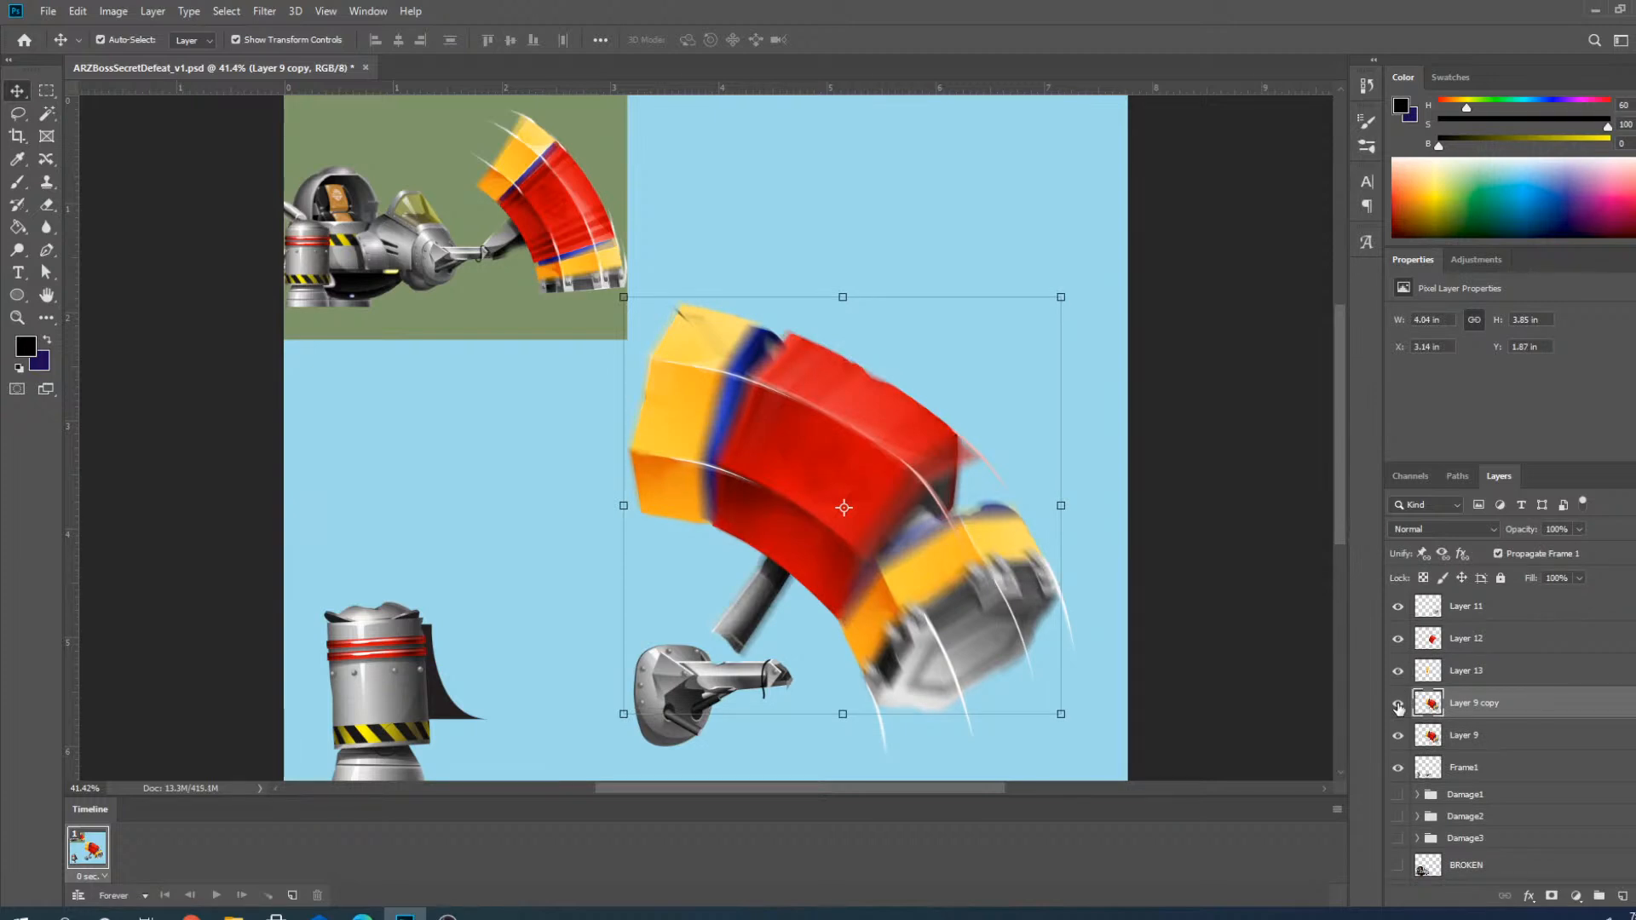
Compare the arm with the blurred copy shown and hidden beneath Layer 9, and undo both the reordering and the Path Blur.
{"action": "left_click", "coordinate": [1398, 704]}
{"action": "left_click", "coordinate": [1398, 704]}
{"action": "left_click_drag", "start_coordinate": [1417, 705], "coordinate": [1414, 738]}
{"action": "left_click", "coordinate": [1398, 735]}
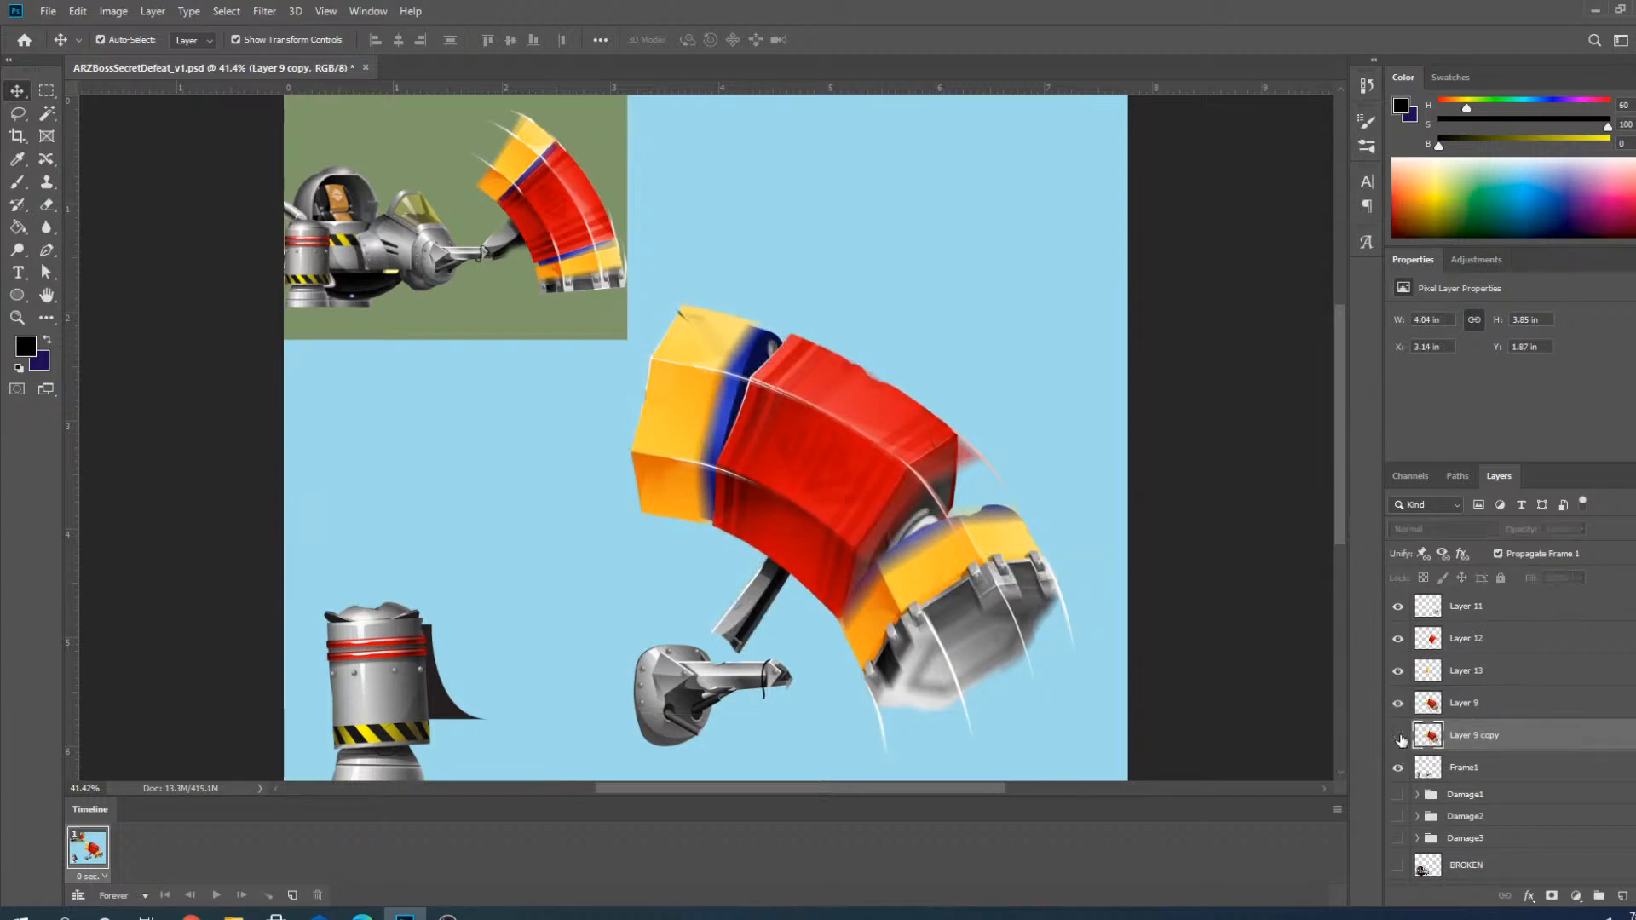
{"action": "left_click", "coordinate": [1399, 736]}
{"action": "left_click", "coordinate": [1398, 736]}
{"action": "left_click", "coordinate": [1398, 736]}
{"action": "left_click", "coordinate": [1398, 735]}
{"action": "left_click", "coordinate": [1398, 735]}
{"action": "left_click", "coordinate": [1399, 736]}
{"action": "left_click", "coordinate": [1398, 735]}
{"action": "left_click", "coordinate": [1398, 735]}
{"action": "left_click", "coordinate": [1398, 736]}
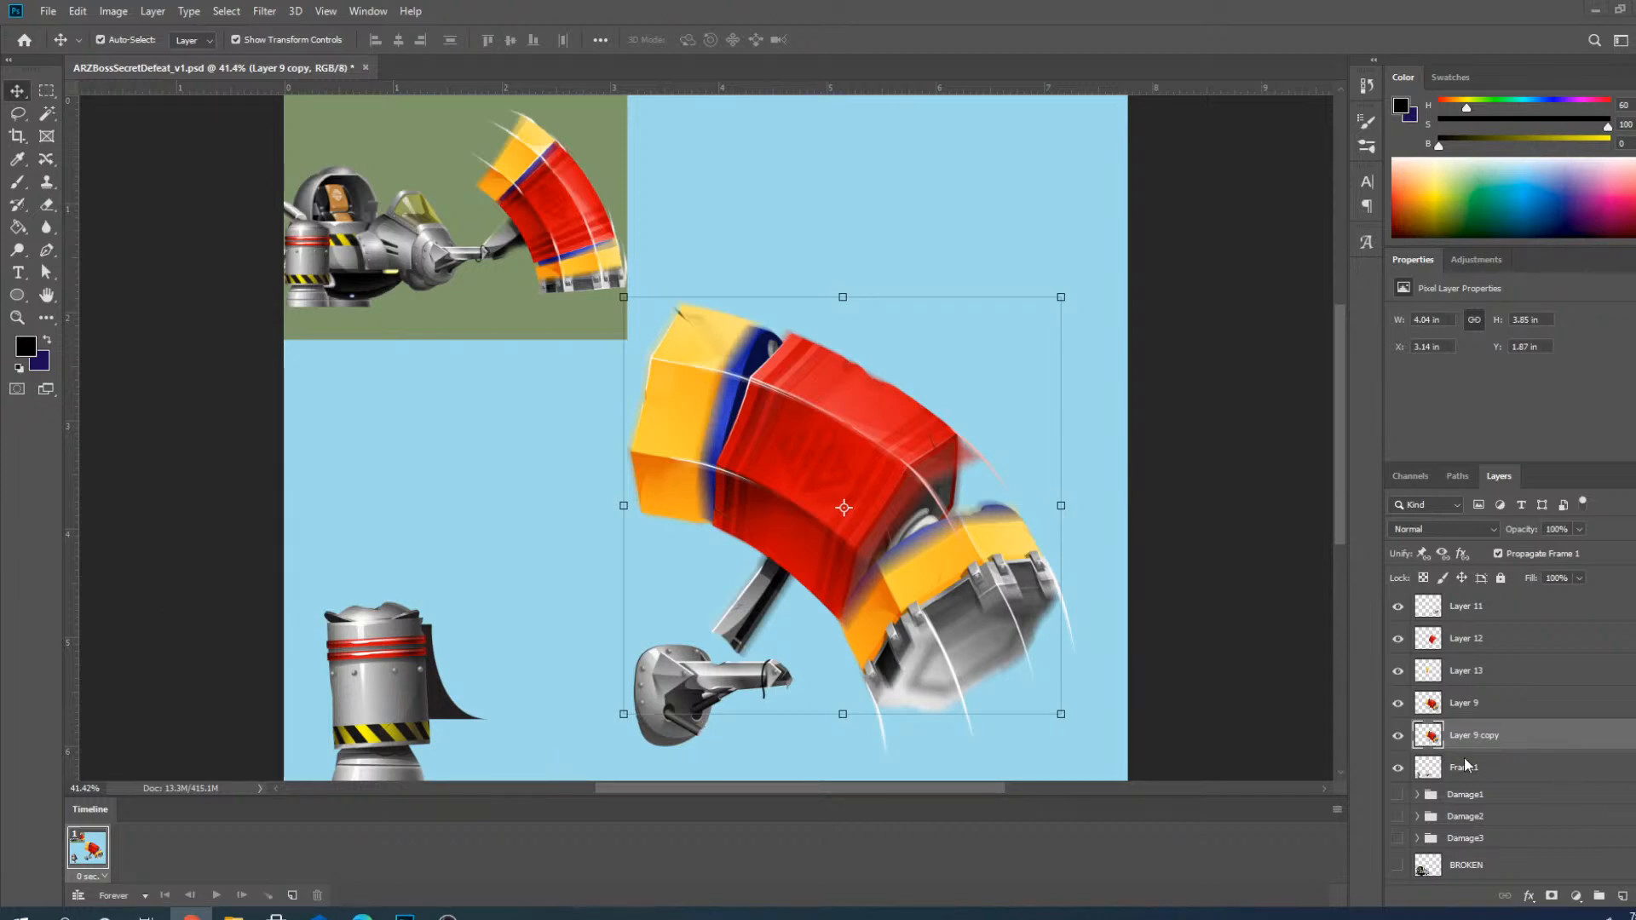
{"action": "key", "text": "ctrl+z"}
{"action": "key", "text": "ctrl+z"}
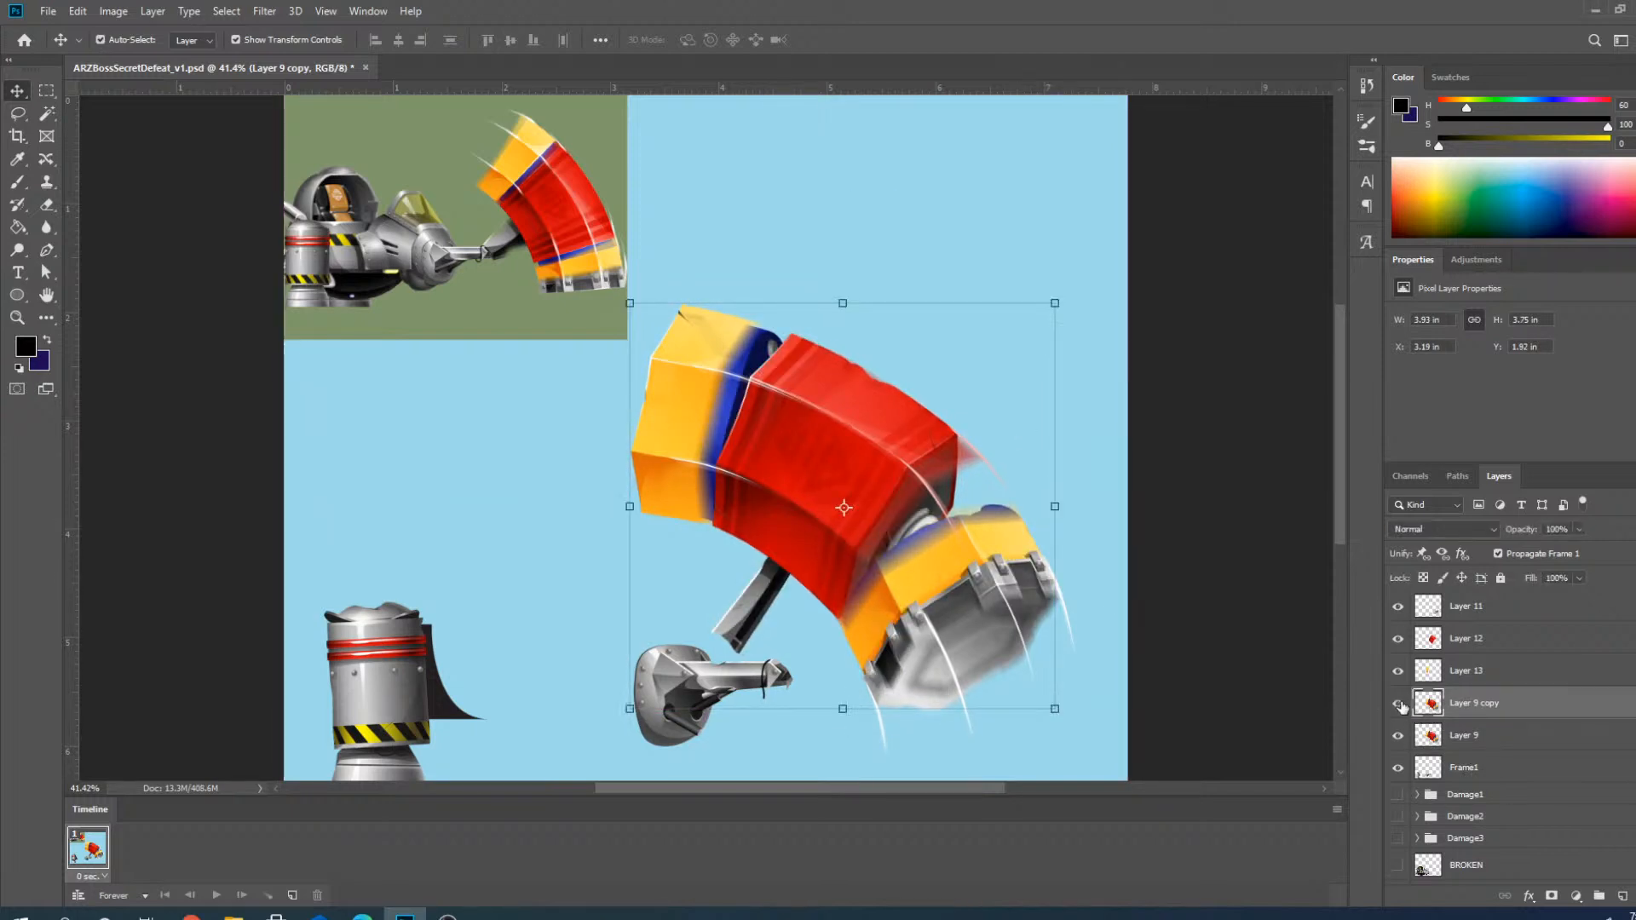
Start a Path Blur on Layer 9 copy with a path curving along the arm from the upper yellow segment to the gray end.
{"action": "left_click", "coordinate": [278, 13]}
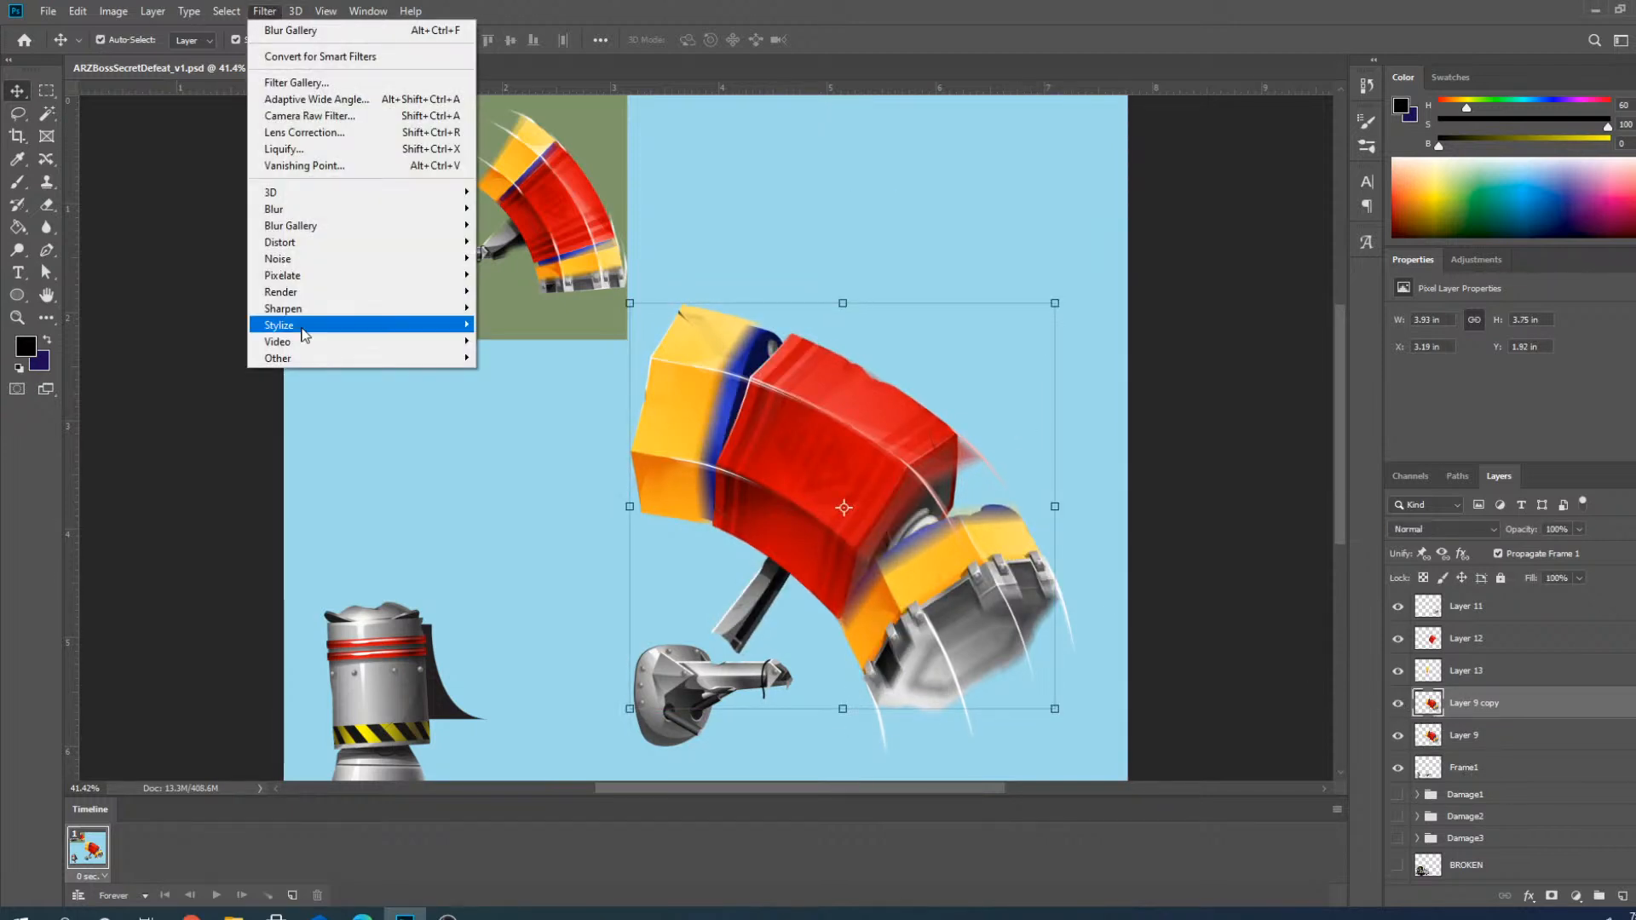
{"action": "mouse_move", "coordinate": [367, 225]}
{"action": "left_click", "coordinate": [504, 275]}
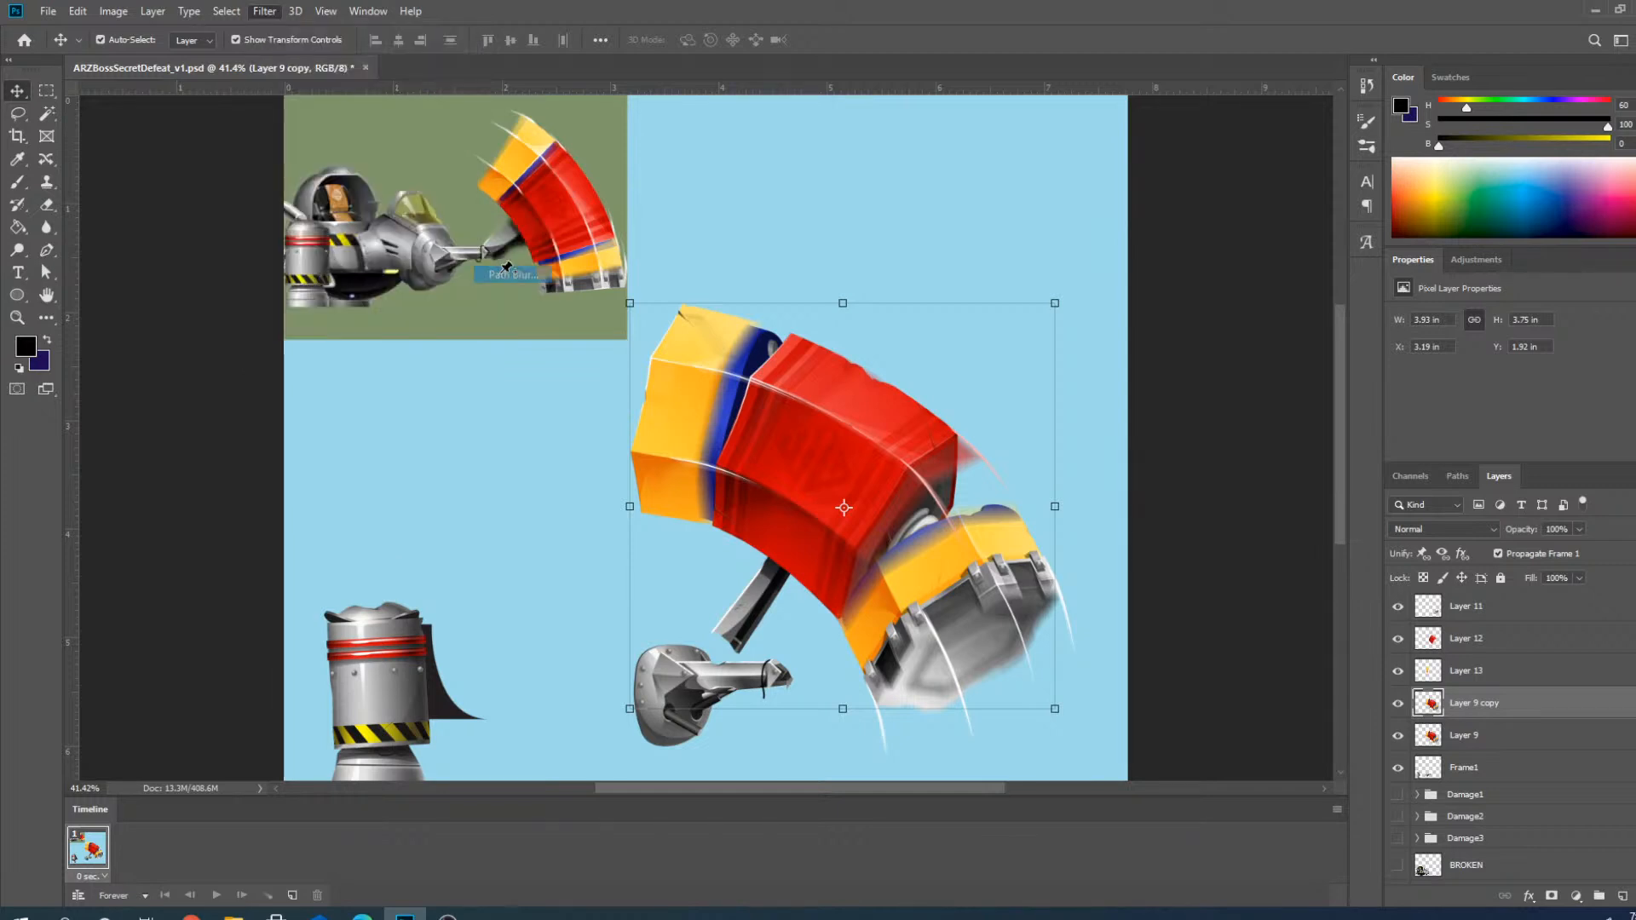
{"action": "left_click_drag", "start_coordinate": [810, 497], "coordinate": [1061, 728]}
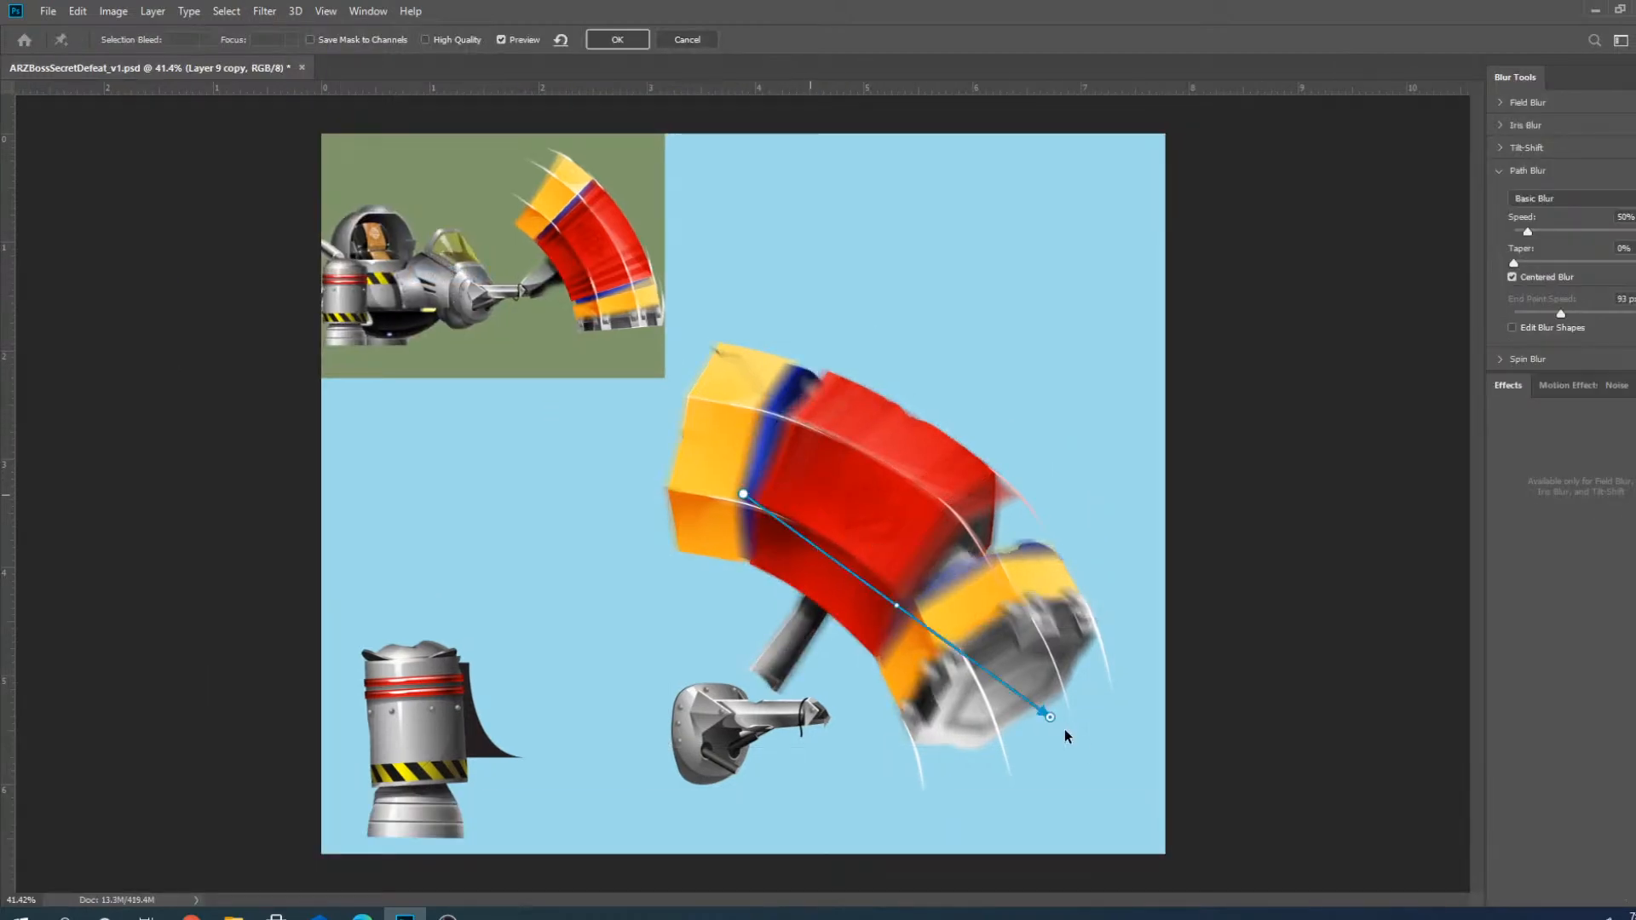
{"action": "left_click_drag", "start_coordinate": [903, 610], "coordinate": [919, 564]}
{"action": "left_click_drag", "start_coordinate": [743, 494], "coordinate": [722, 453]}
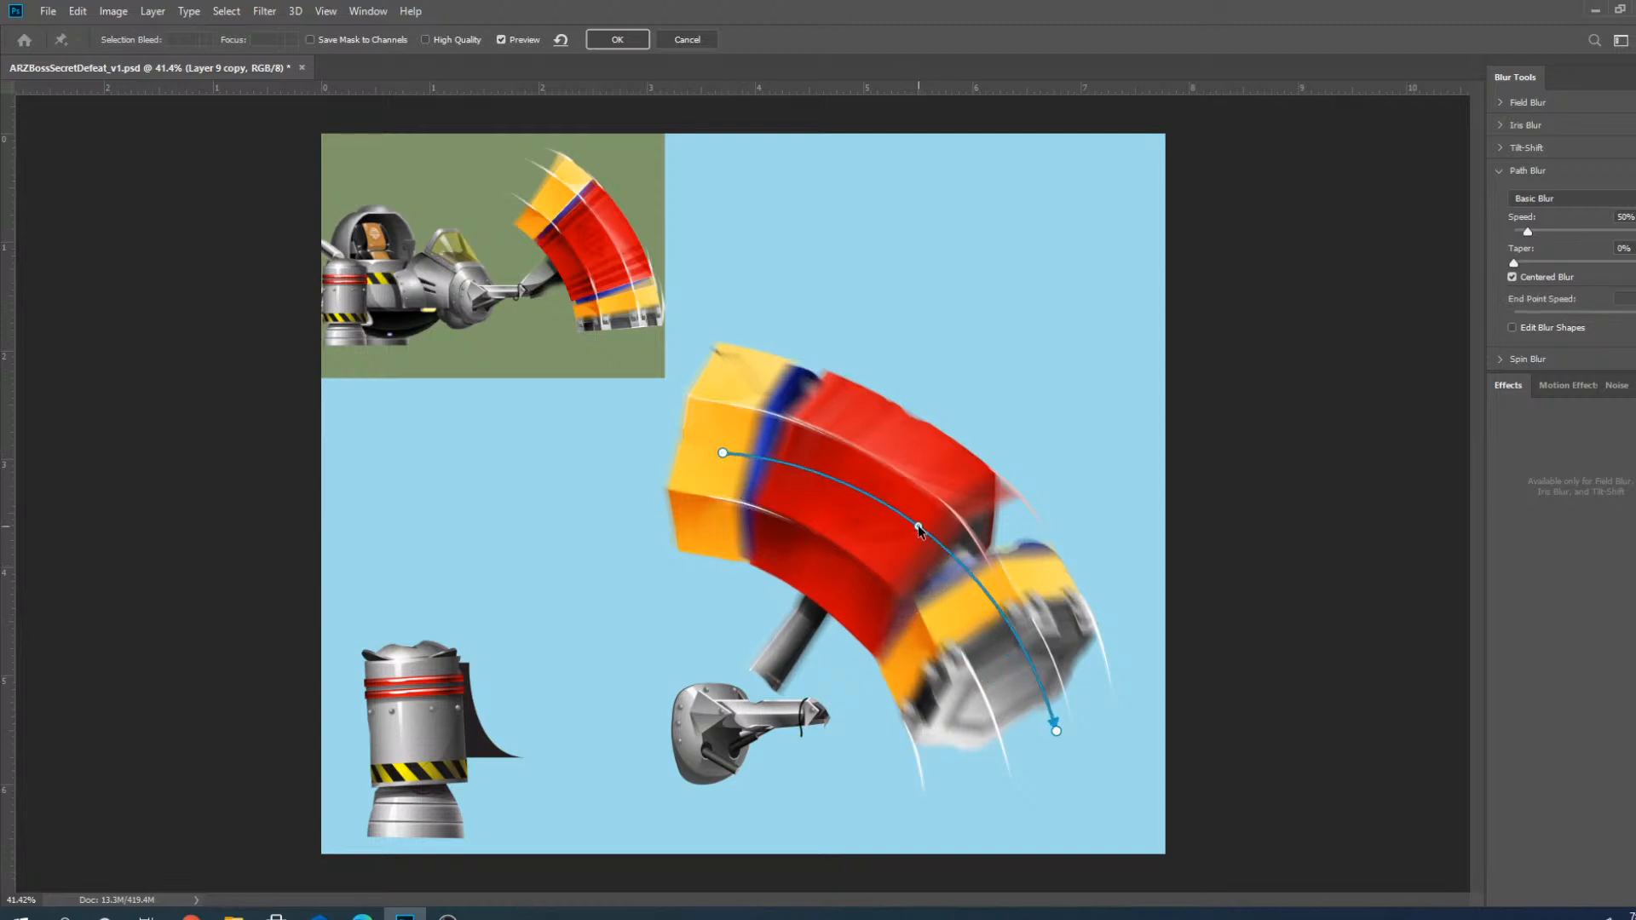
{"action": "left_click_drag", "start_coordinate": [918, 558], "coordinate": [916, 530]}
{"action": "left_click_drag", "start_coordinate": [1056, 733], "coordinate": [1029, 739]}
{"action": "left_click", "coordinate": [913, 538]}
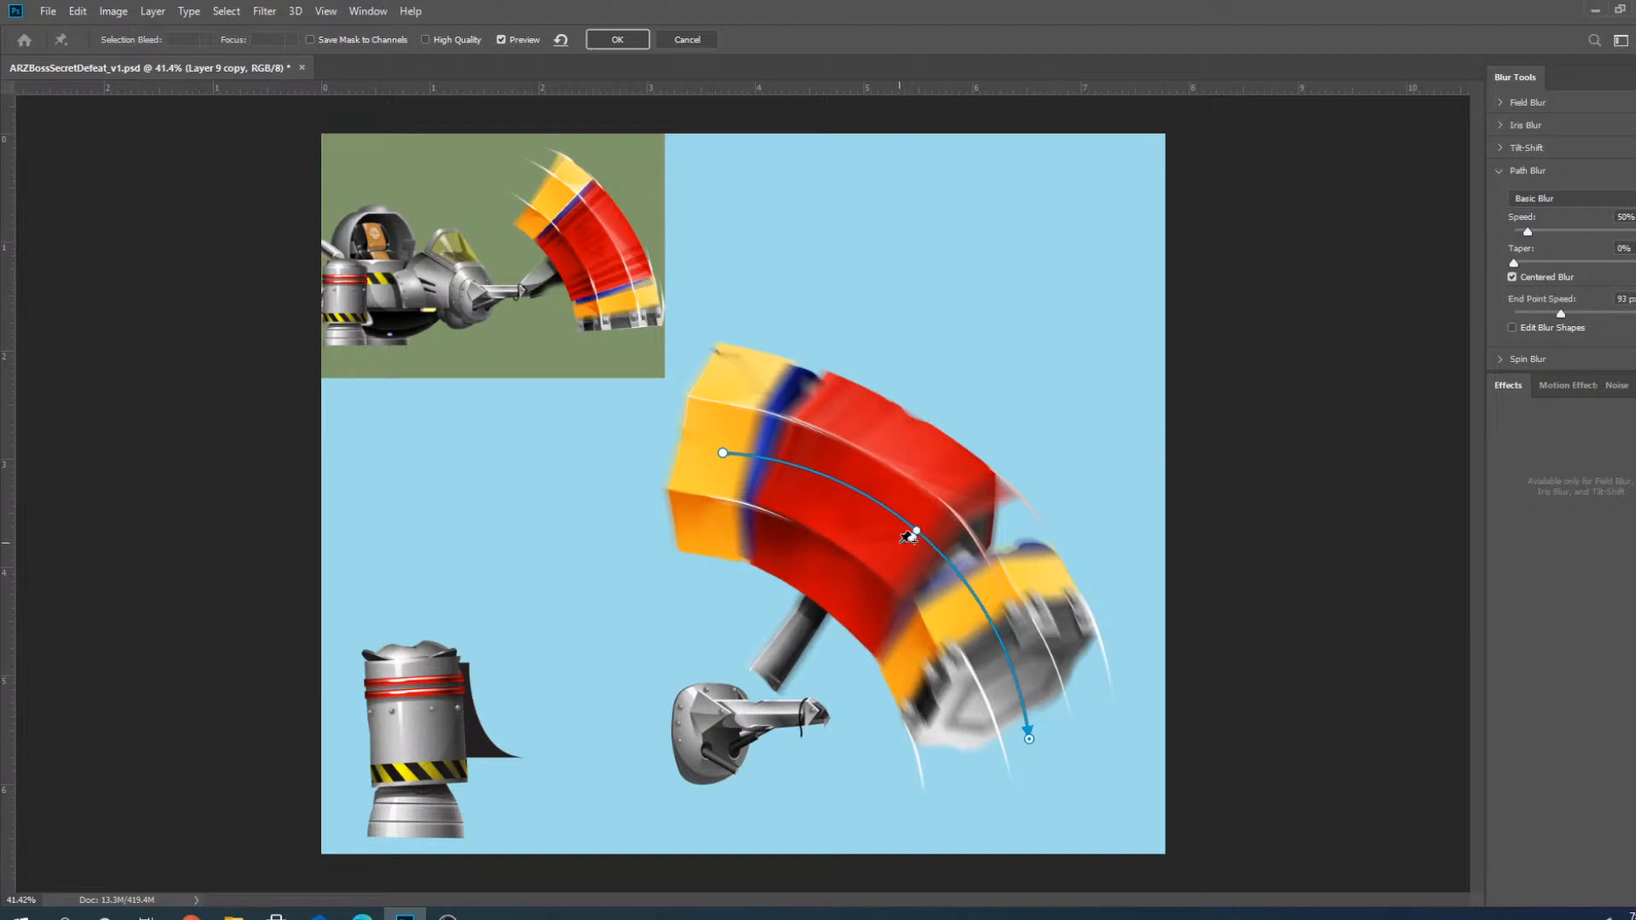
{"action": "left_click", "coordinate": [893, 548]}
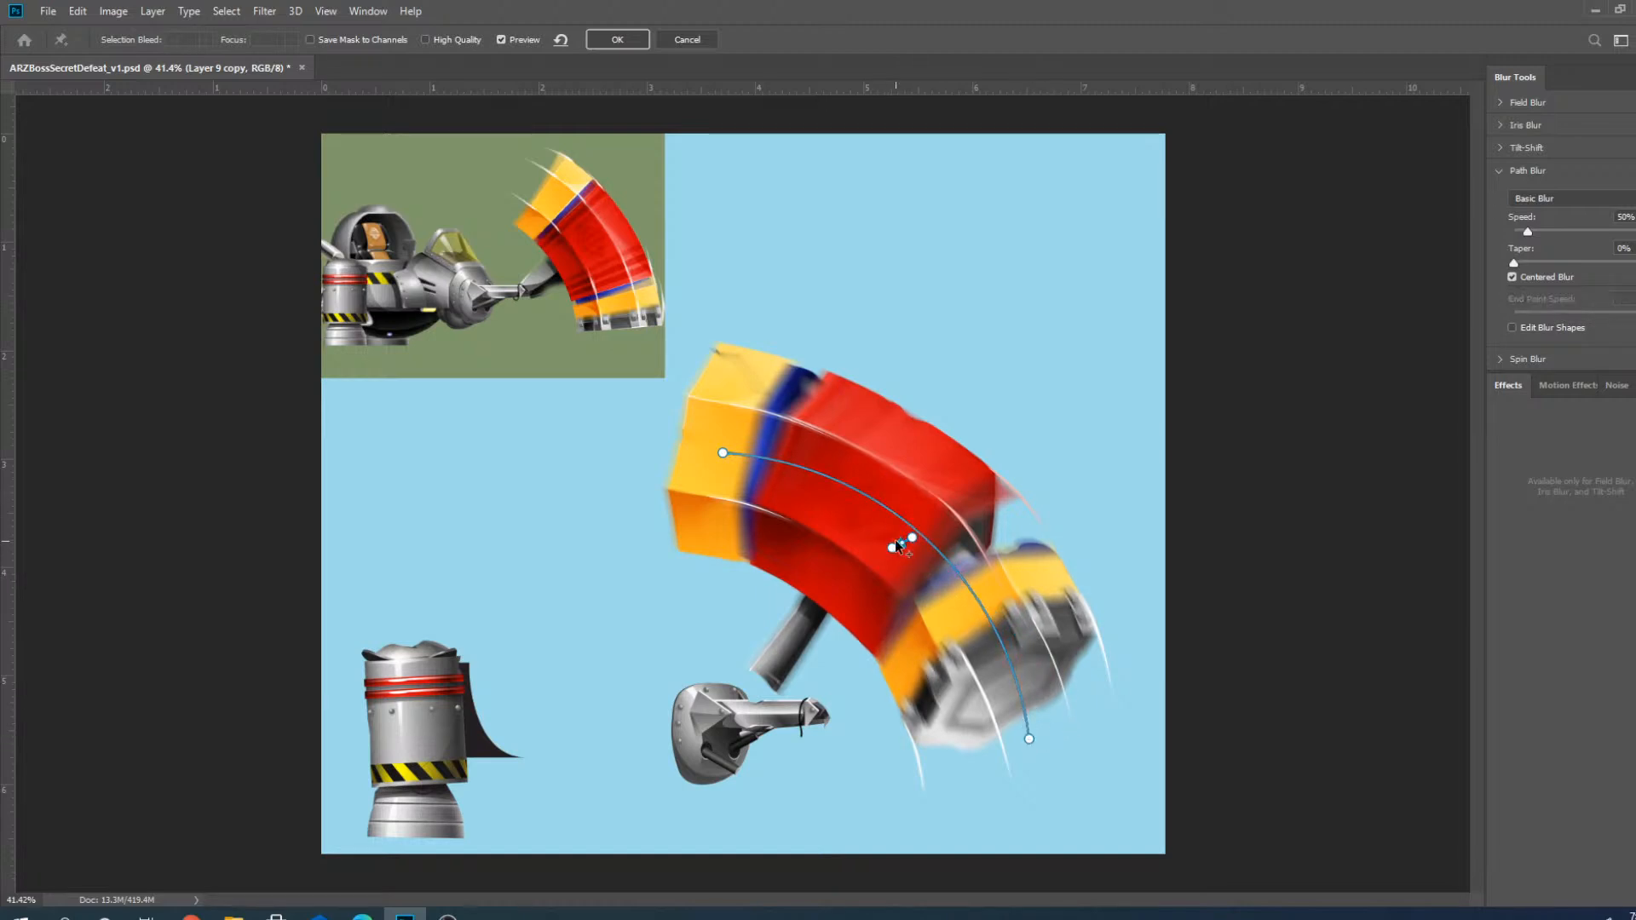
{"action": "left_click_drag", "start_coordinate": [896, 548], "coordinate": [911, 541]}
{"action": "key", "text": "Delete"}
Fine-tune both ends of the curved blur path and apply the Path Blur to Layer 9 copy.
{"action": "left_click_drag", "start_coordinate": [722, 453], "coordinate": [723, 442]}
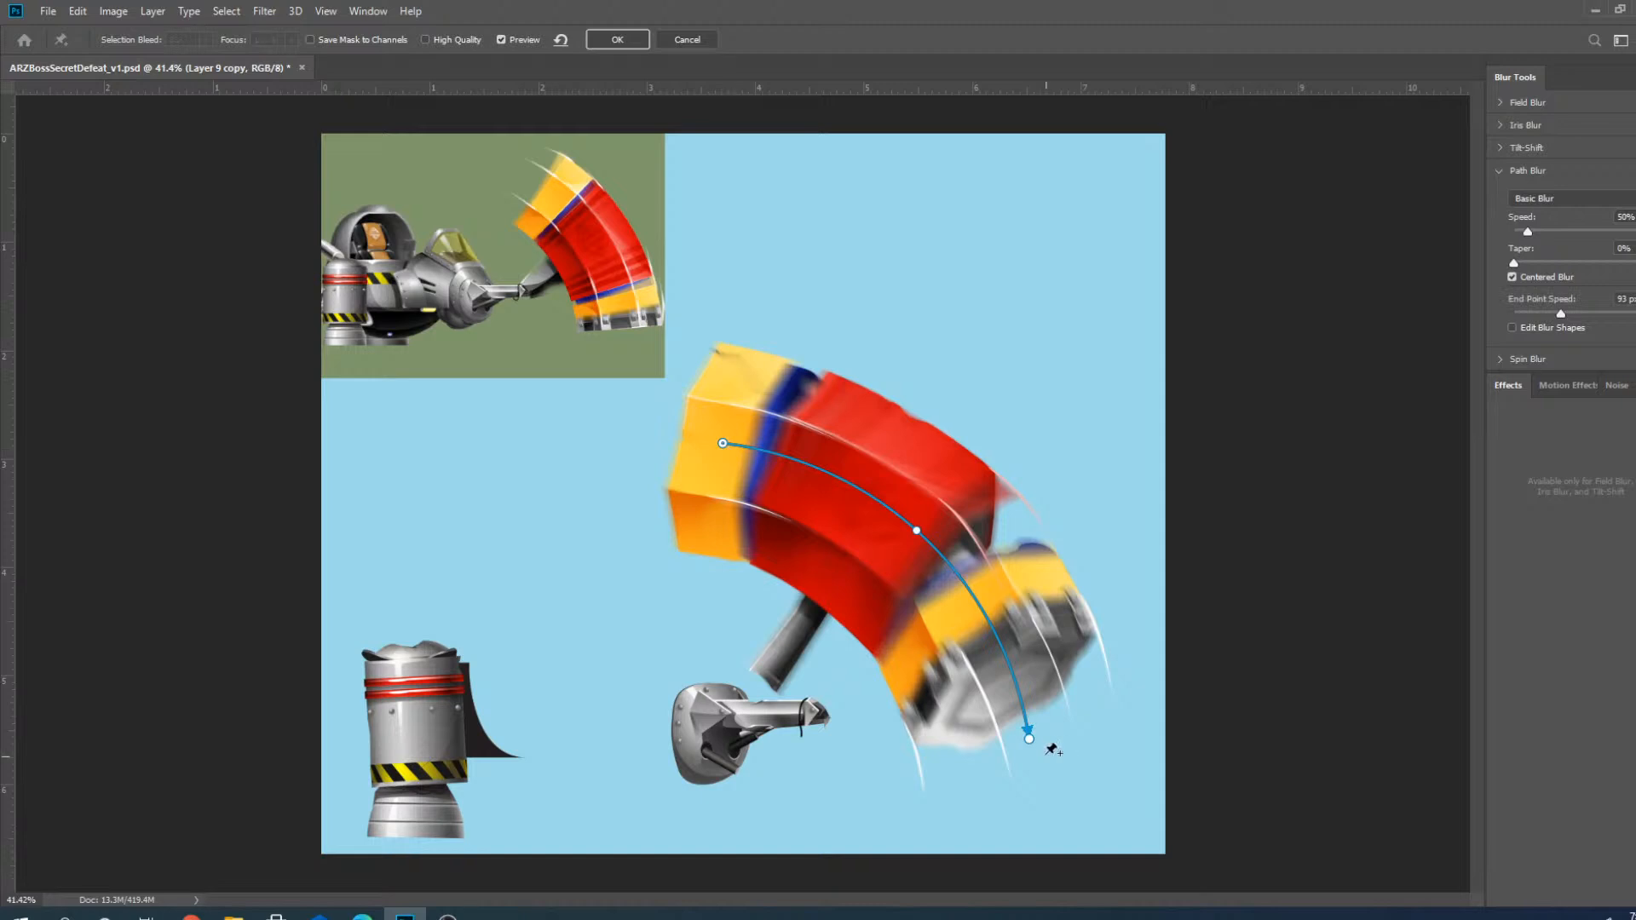
{"action": "mouse_move", "coordinate": [1029, 739]}
{"action": "left_mouse_down"}
{"action": "mouse_move", "coordinate": [1036, 765]}
{"action": "mouse_move", "coordinate": [967, 617]}
{"action": "mouse_move", "coordinate": [1036, 740]}
{"action": "left_mouse_up"}
{"action": "left_click", "coordinate": [633, 39]}
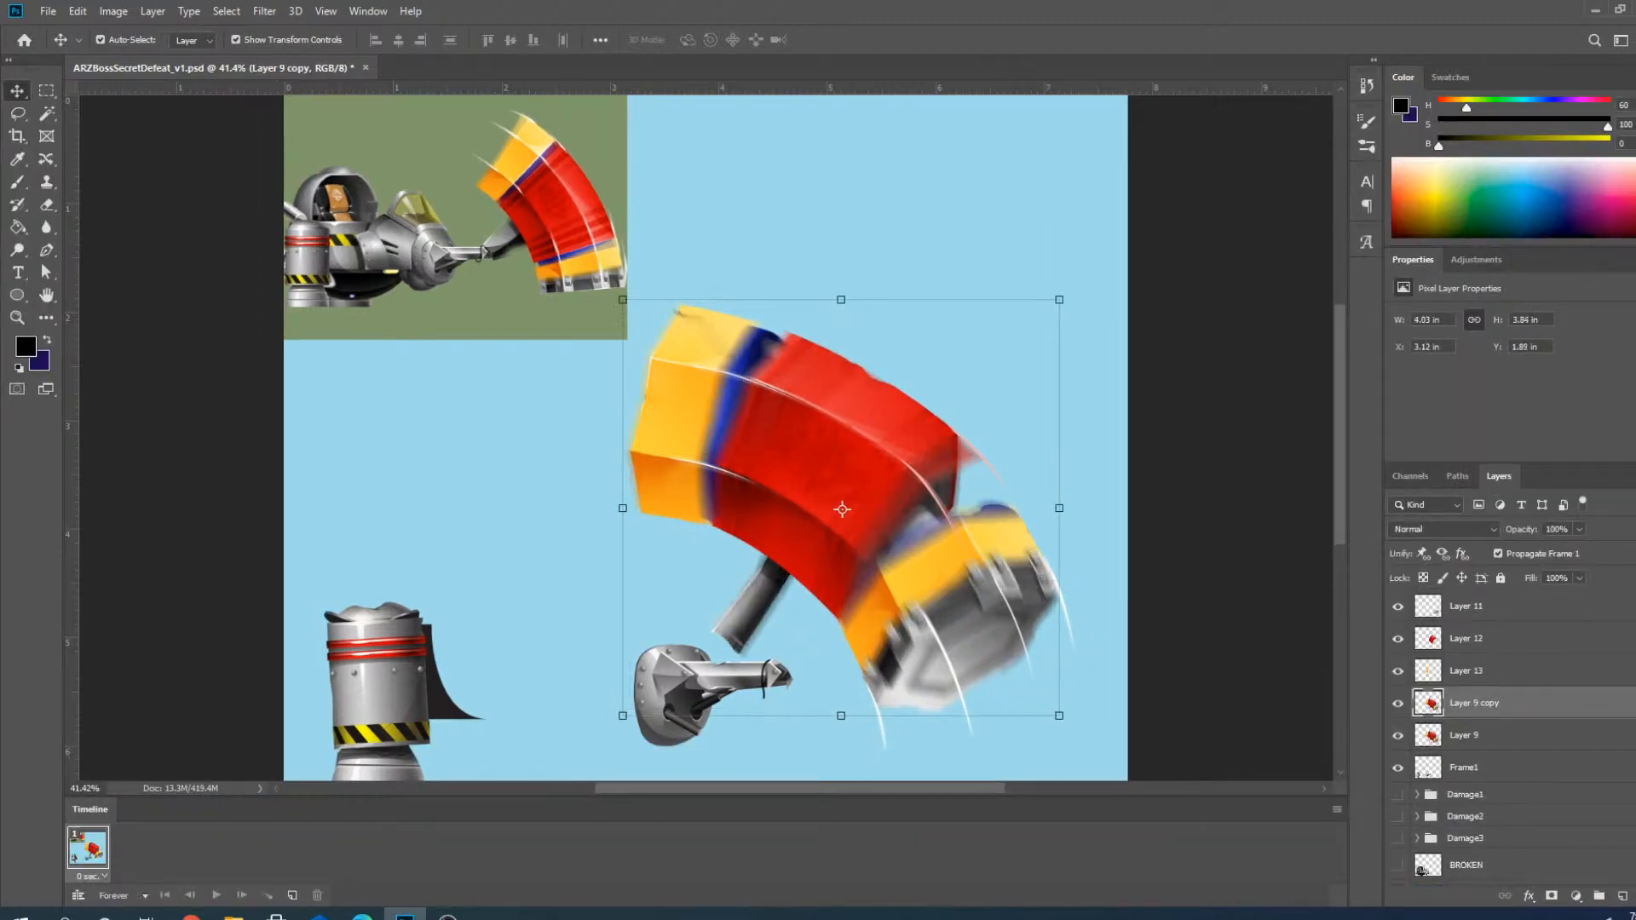
Check the arm with and without the blurred copy, and set Layer 9 copy's opacity to 50%.
{"action": "key", "text": "alt+Tab"}
{"action": "left_click", "coordinate": [1398, 703]}
{"action": "left_click", "coordinate": [1399, 704]}
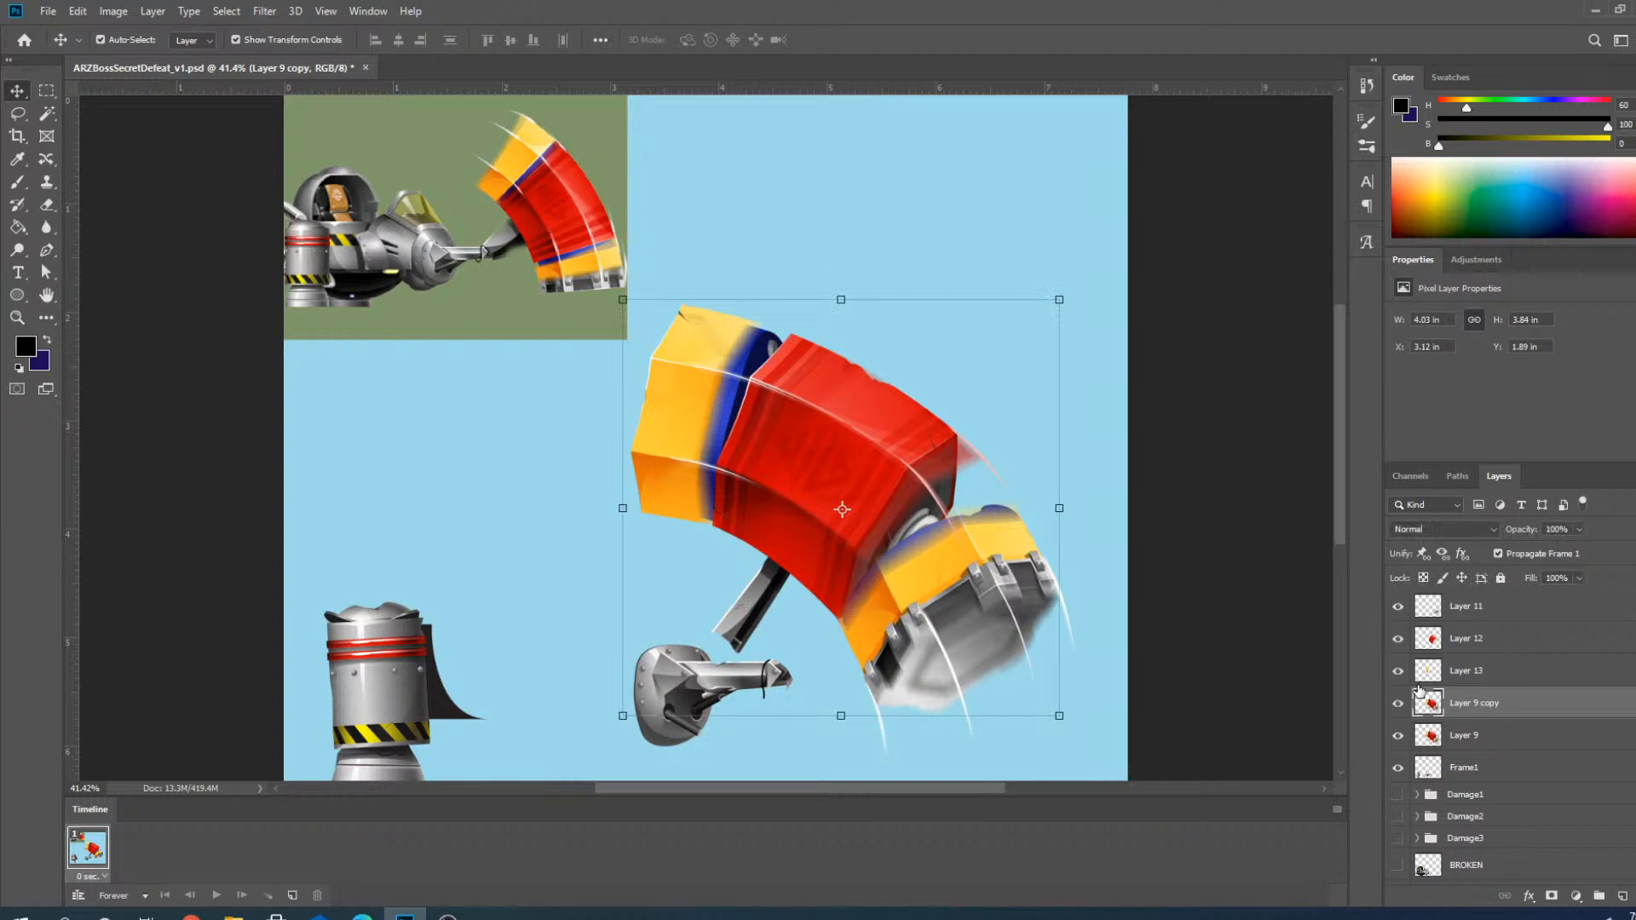
{"action": "left_click", "coordinate": [1581, 530]}
{"action": "left_click", "coordinate": [1541, 550]}
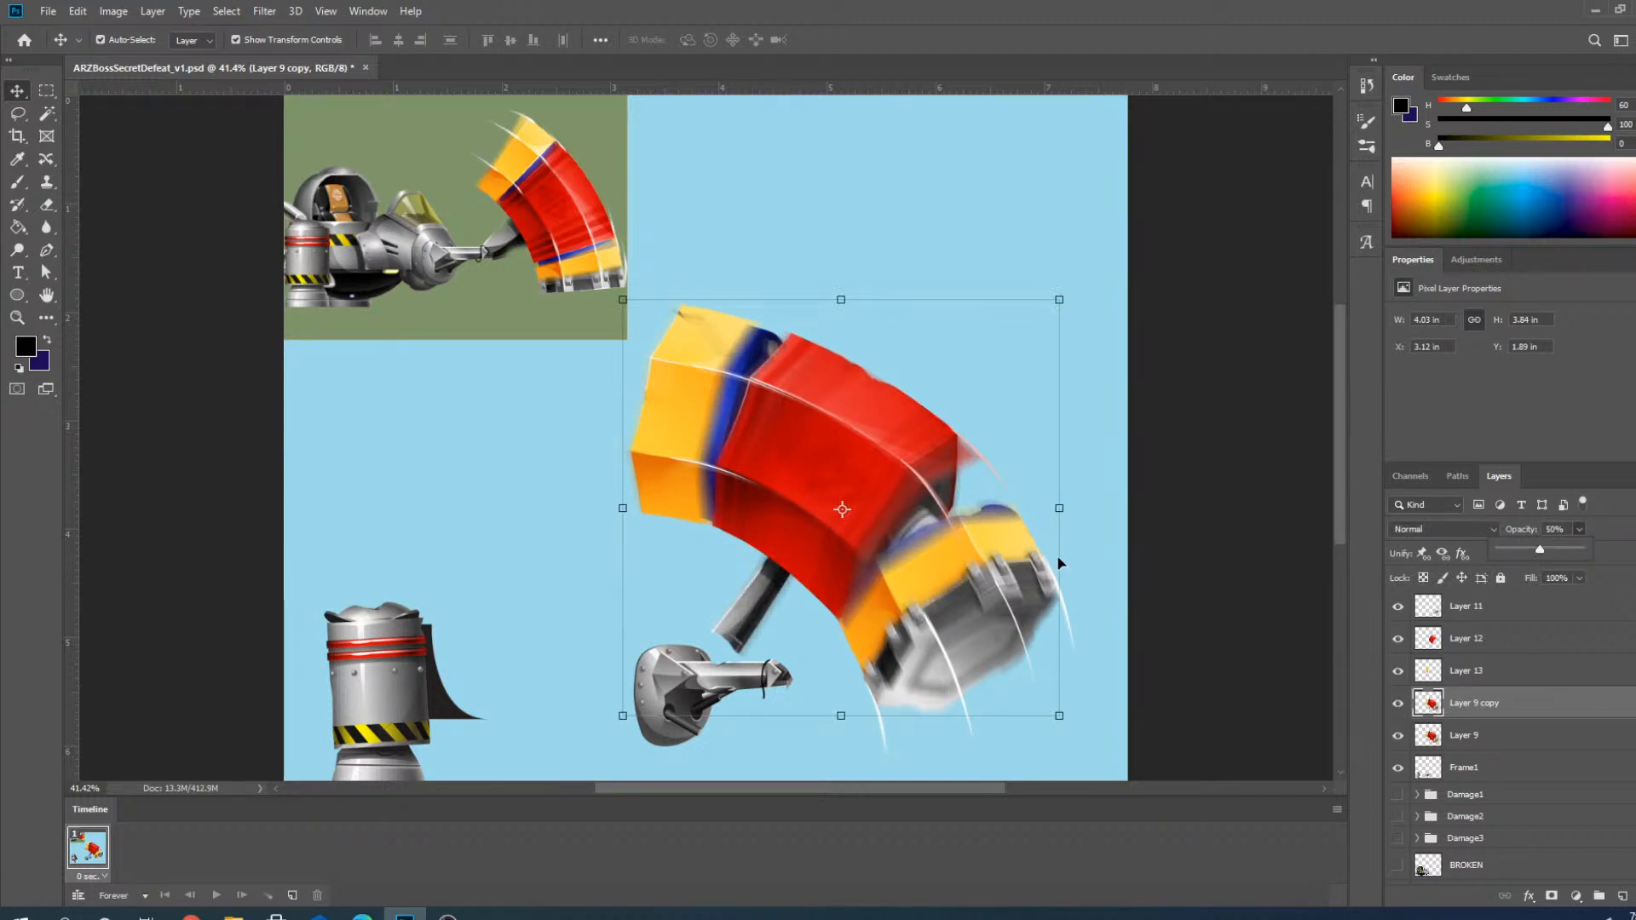
Compare the whole arm with the half-transparent blurred copy shown and hidden.
{"action": "scroll", "coordinate": [764, 424], "scroll_direction": "down", "scroll_amount": 2}
{"action": "left_click", "coordinate": [805, 247]}
{"action": "scroll", "coordinate": [968, 627], "scroll_direction": "down", "scroll_amount": 4}
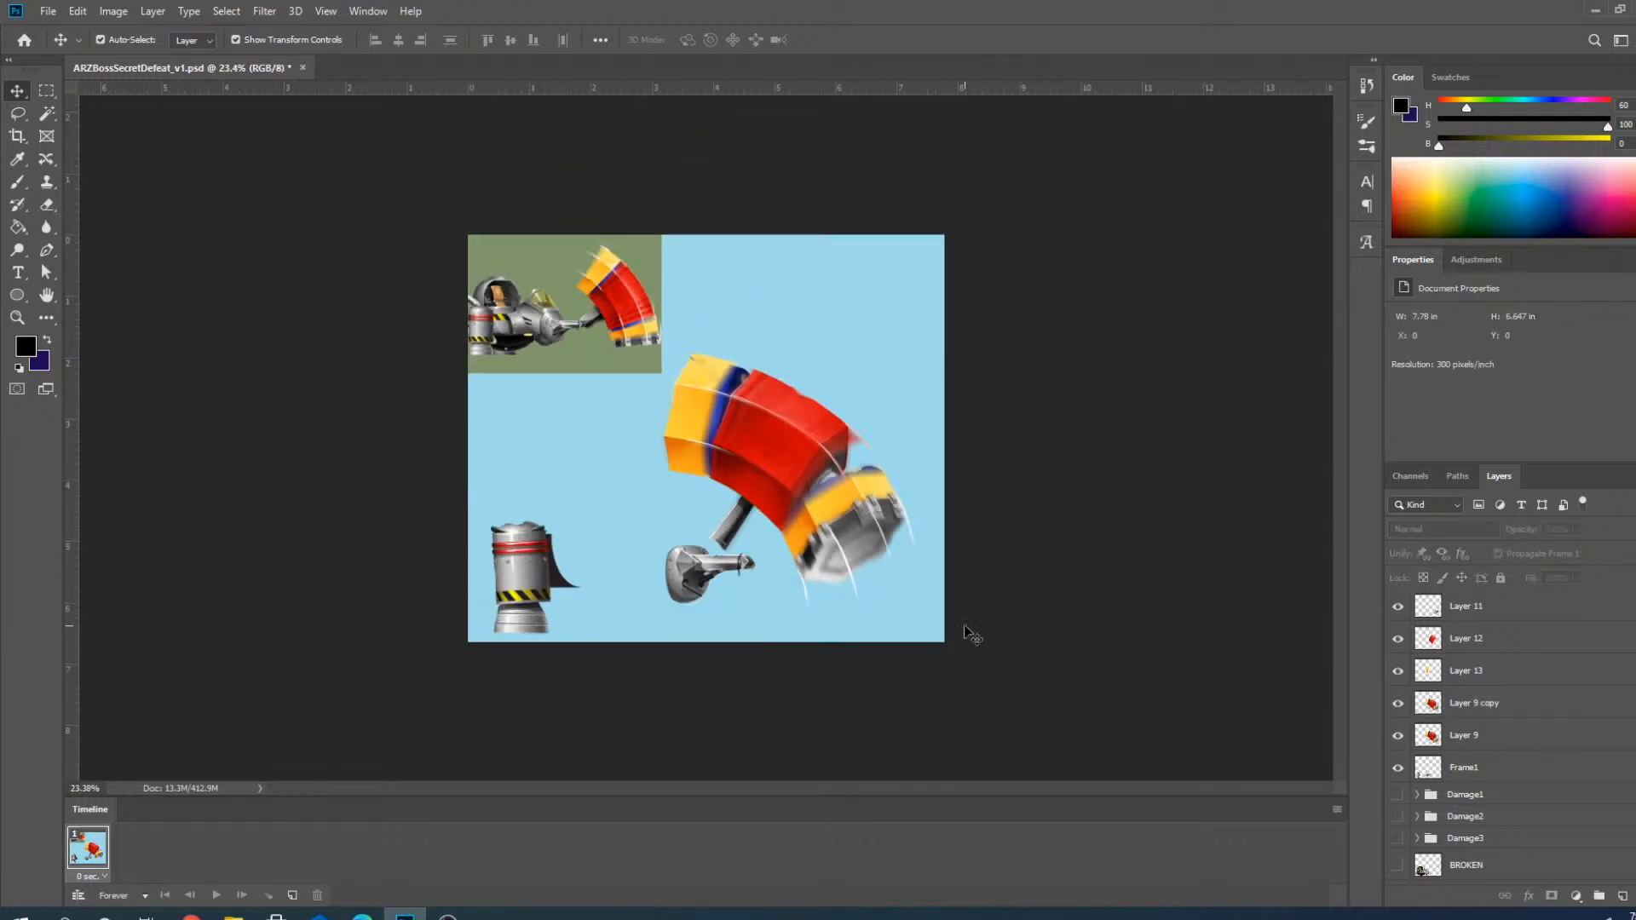
{"action": "scroll", "coordinate": [735, 471], "scroll_direction": "up", "scroll_amount": 3}
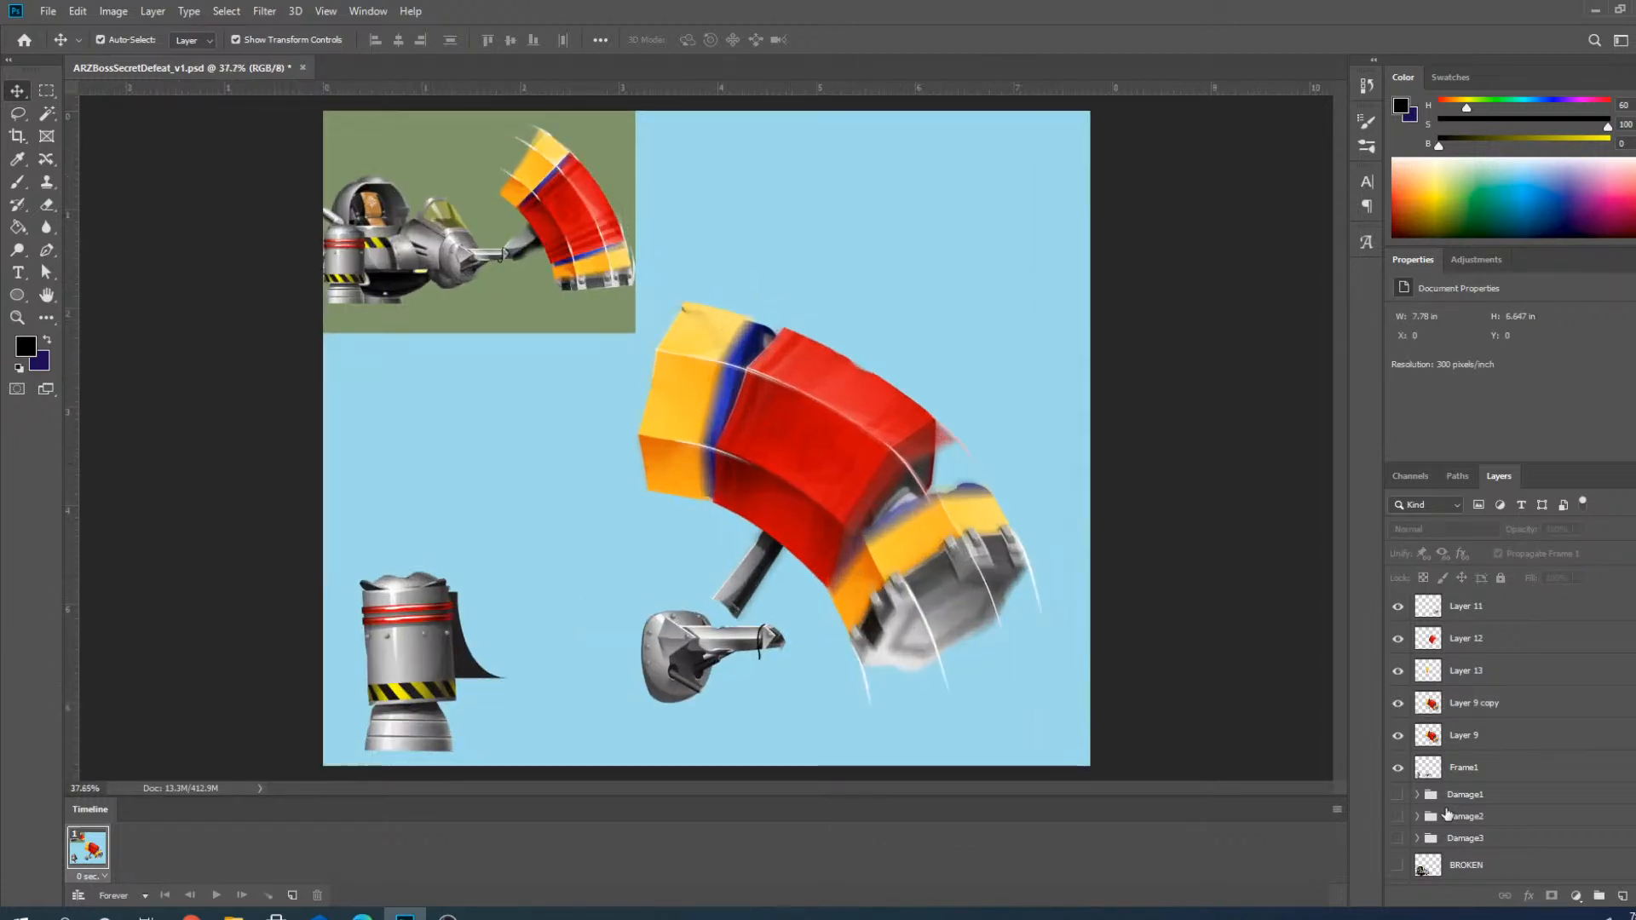
{"action": "left_click", "coordinate": [1401, 705]}
{"action": "left_click", "coordinate": [1399, 704]}
{"action": "left_click", "coordinate": [1399, 705]}
{"action": "left_click", "coordinate": [1399, 705]}
{"action": "left_click", "coordinate": [1400, 704]}
{"action": "left_click", "coordinate": [1399, 705]}
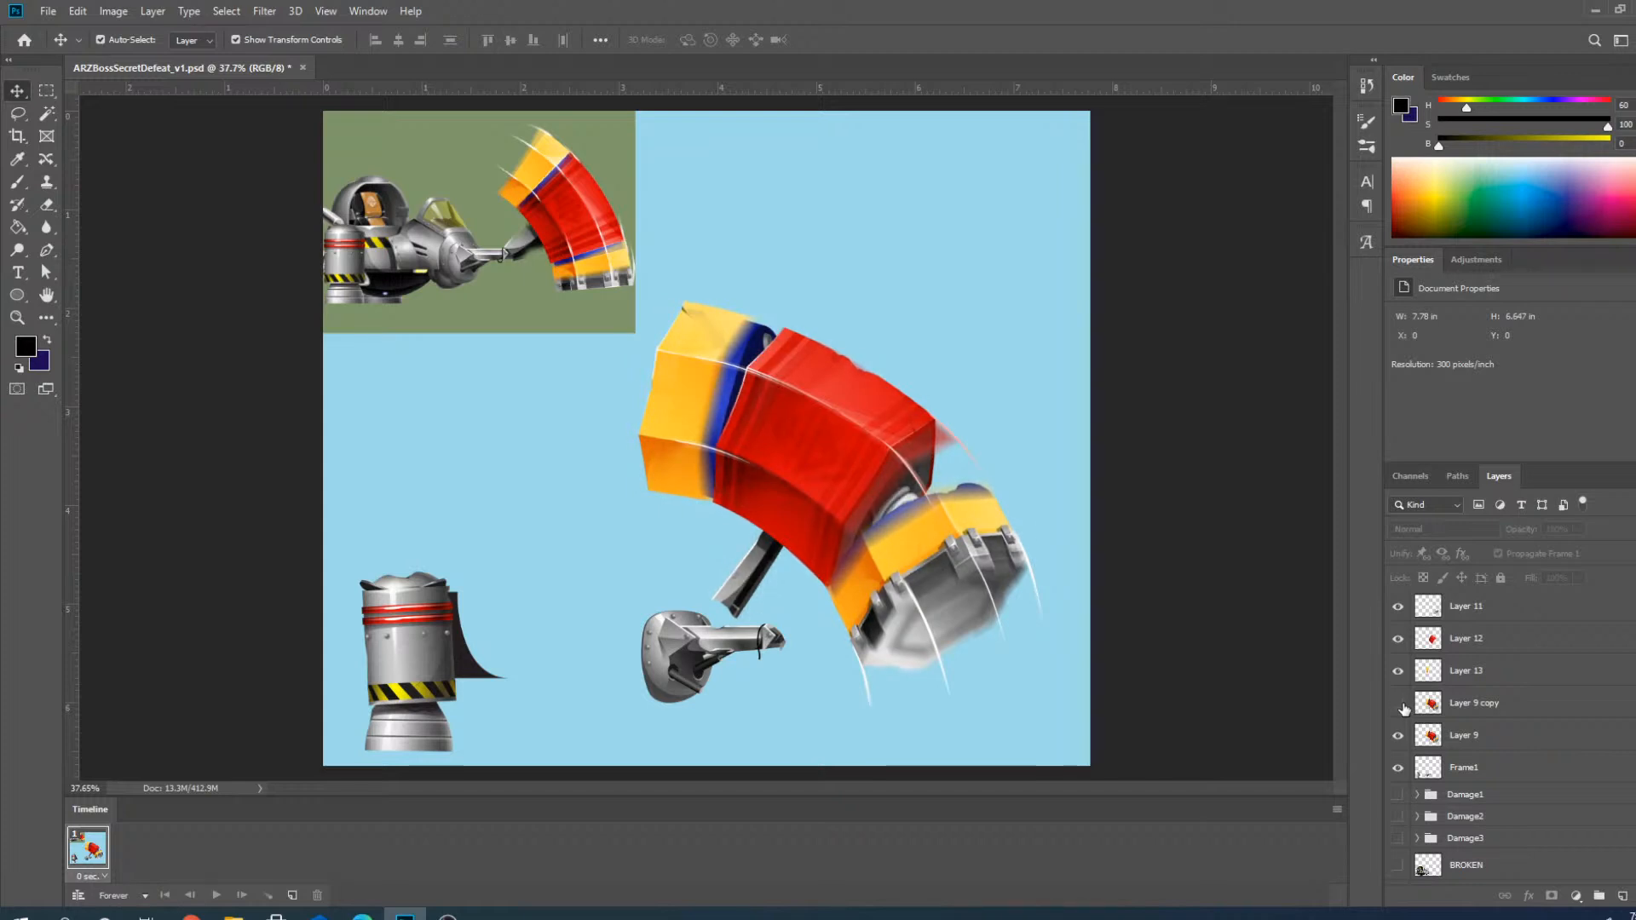
{"action": "left_click", "coordinate": [1399, 705]}
{"action": "left_click", "coordinate": [1400, 705]}
{"action": "left_click", "coordinate": [1401, 705]}
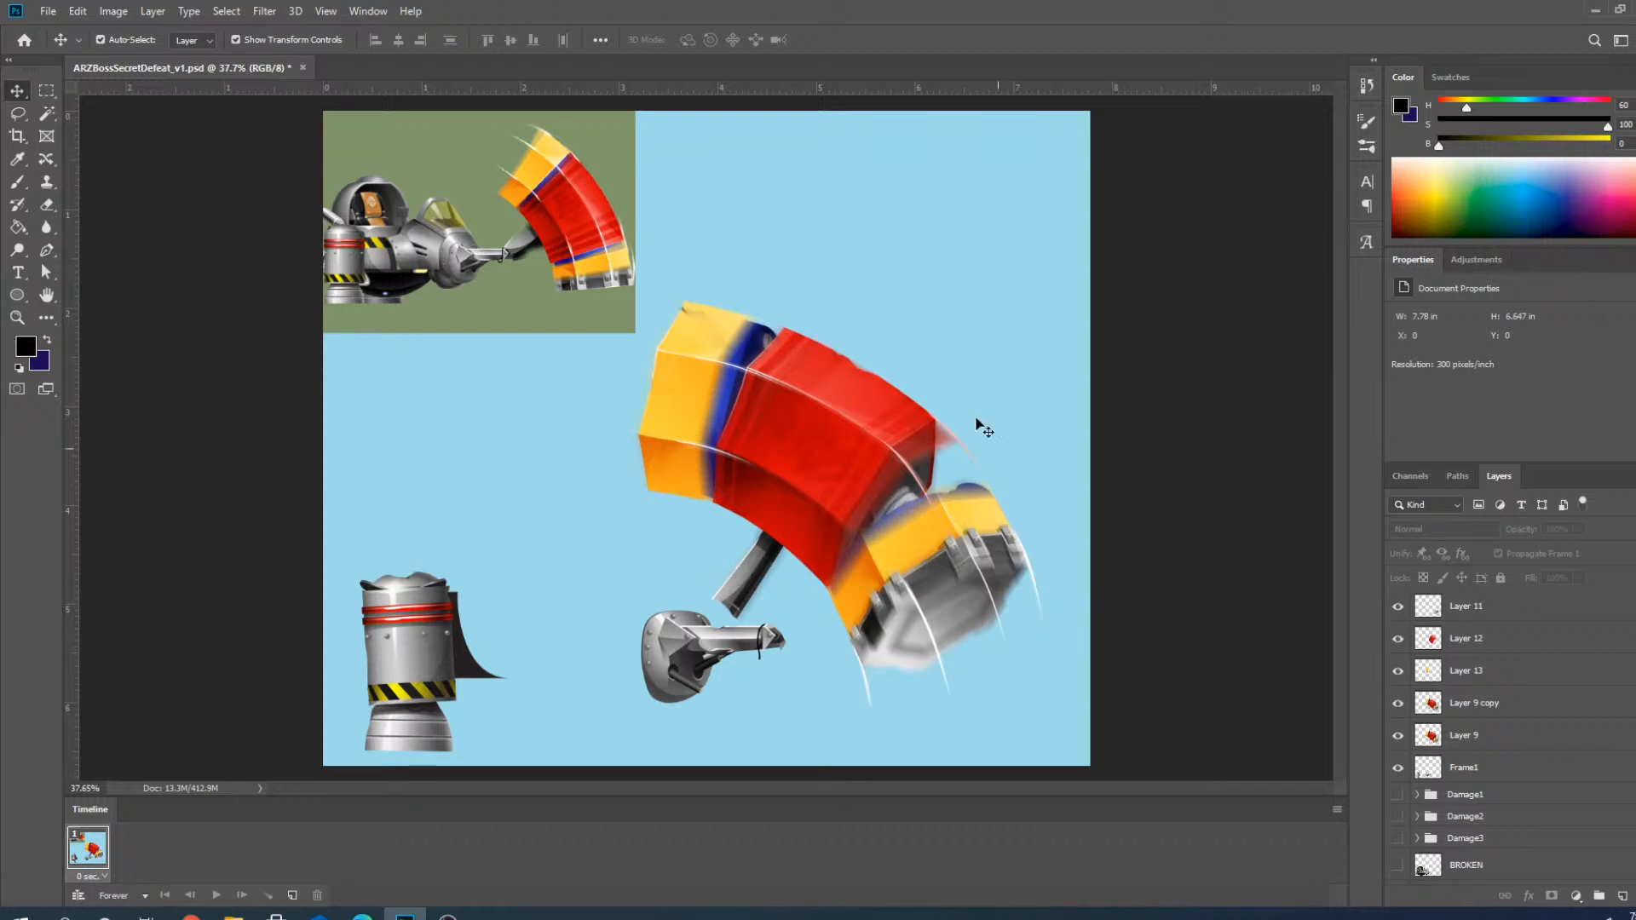
Examine the outer edge of the upper yellow segment up close with the blurred copy shown and hidden.
{"action": "scroll", "coordinate": [851, 431], "scroll_direction": "down", "scroll_amount": 3}
{"action": "scroll", "coordinate": [648, 415], "scroll_direction": "up", "scroll_amount": 1}
{"action": "scroll", "coordinate": [647, 415], "scroll_direction": "up", "scroll_amount": 5}
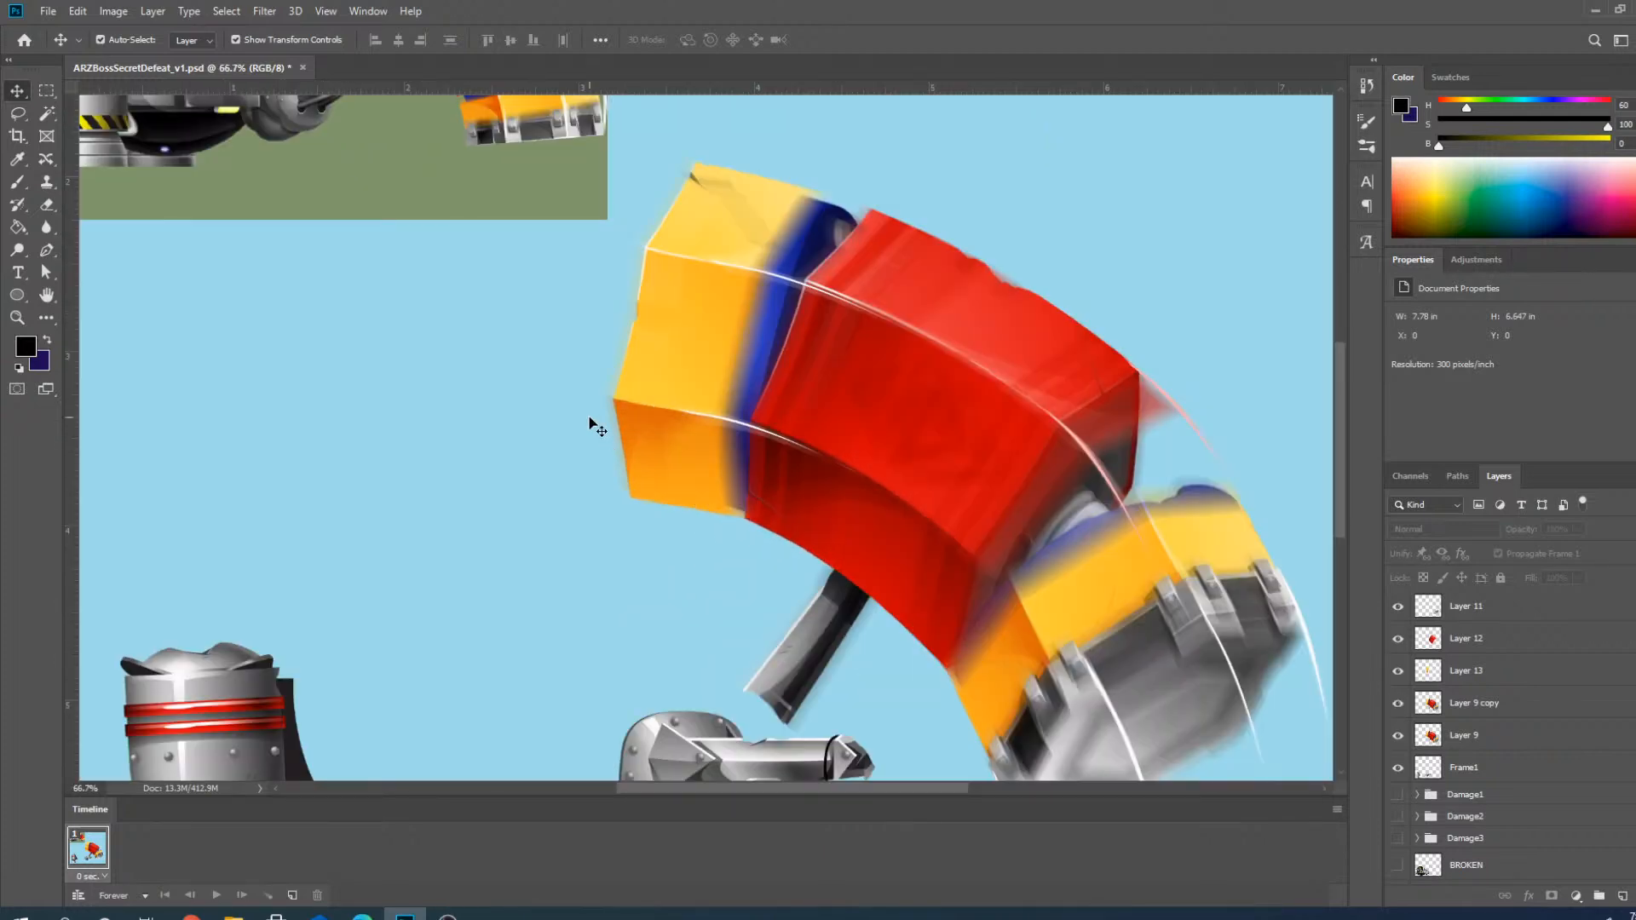
{"action": "scroll", "coordinate": [637, 420], "scroll_direction": "down", "scroll_amount": 1}
{"action": "scroll", "coordinate": [635, 422], "scroll_direction": "up", "scroll_amount": 1}
{"action": "scroll", "coordinate": [635, 424], "scroll_direction": "up", "scroll_amount": 1}
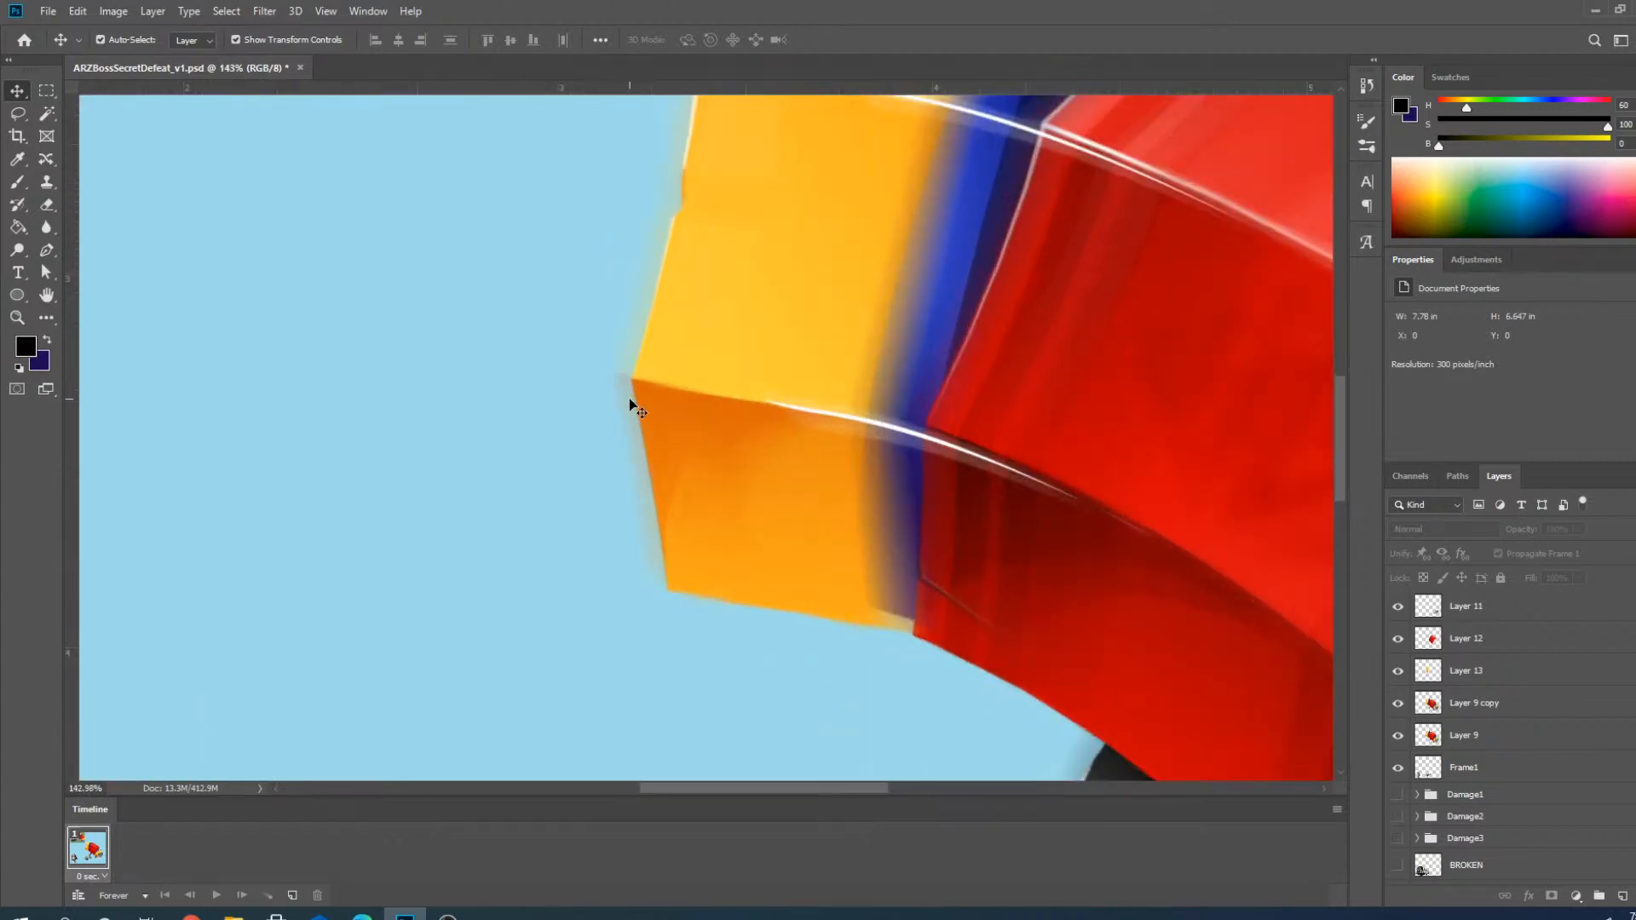
{"action": "left_click", "coordinate": [1400, 708]}
{"action": "left_click", "coordinate": [1400, 708]}
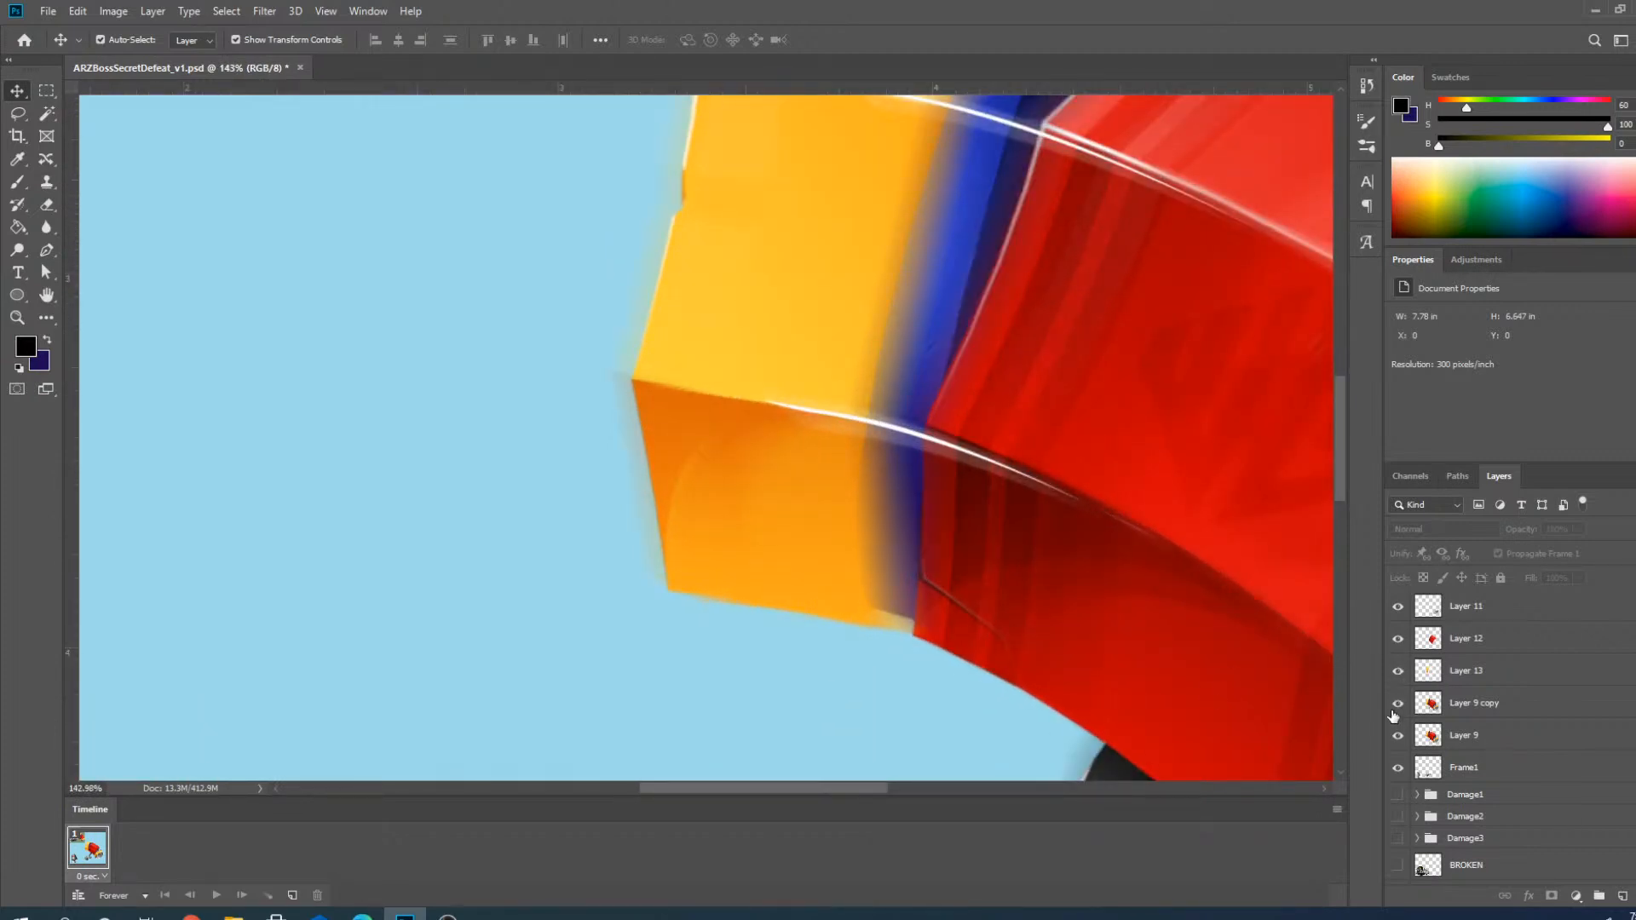
Erase the soft blur fringe on Layer 9 copy along the outer edge of the upper yellow segment.
{"action": "left_click", "coordinate": [22, 112]}
{"action": "left_click", "coordinate": [1514, 701]}
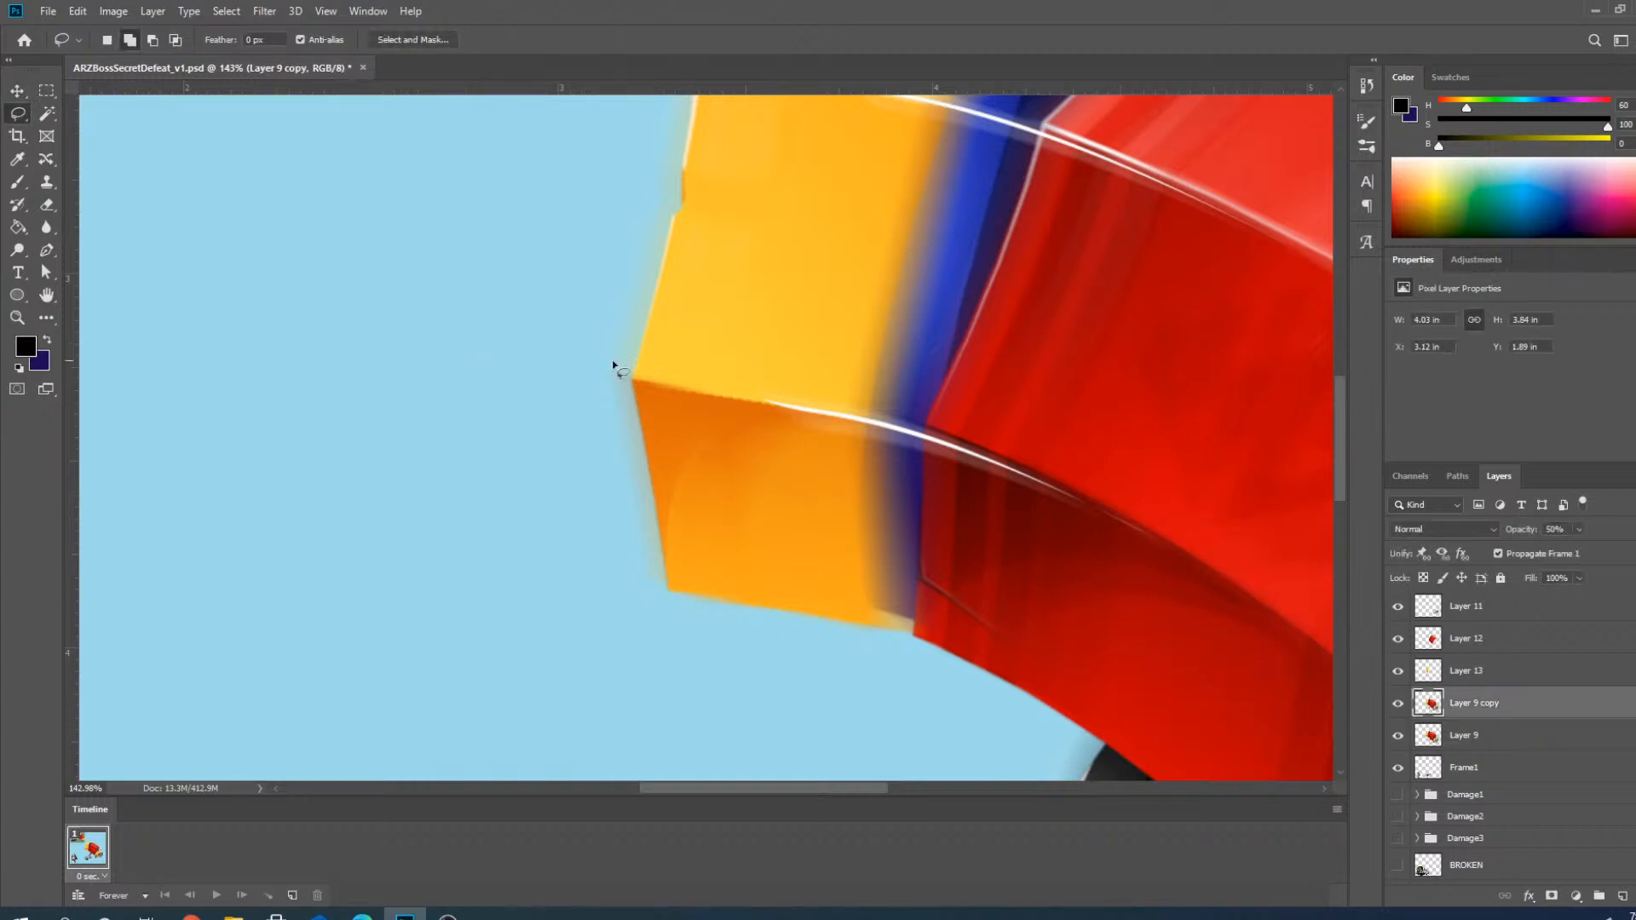
{"action": "scroll", "coordinate": [612, 359], "scroll_direction": "up", "scroll_amount": 2}
{"action": "left_click", "coordinate": [46, 205]}
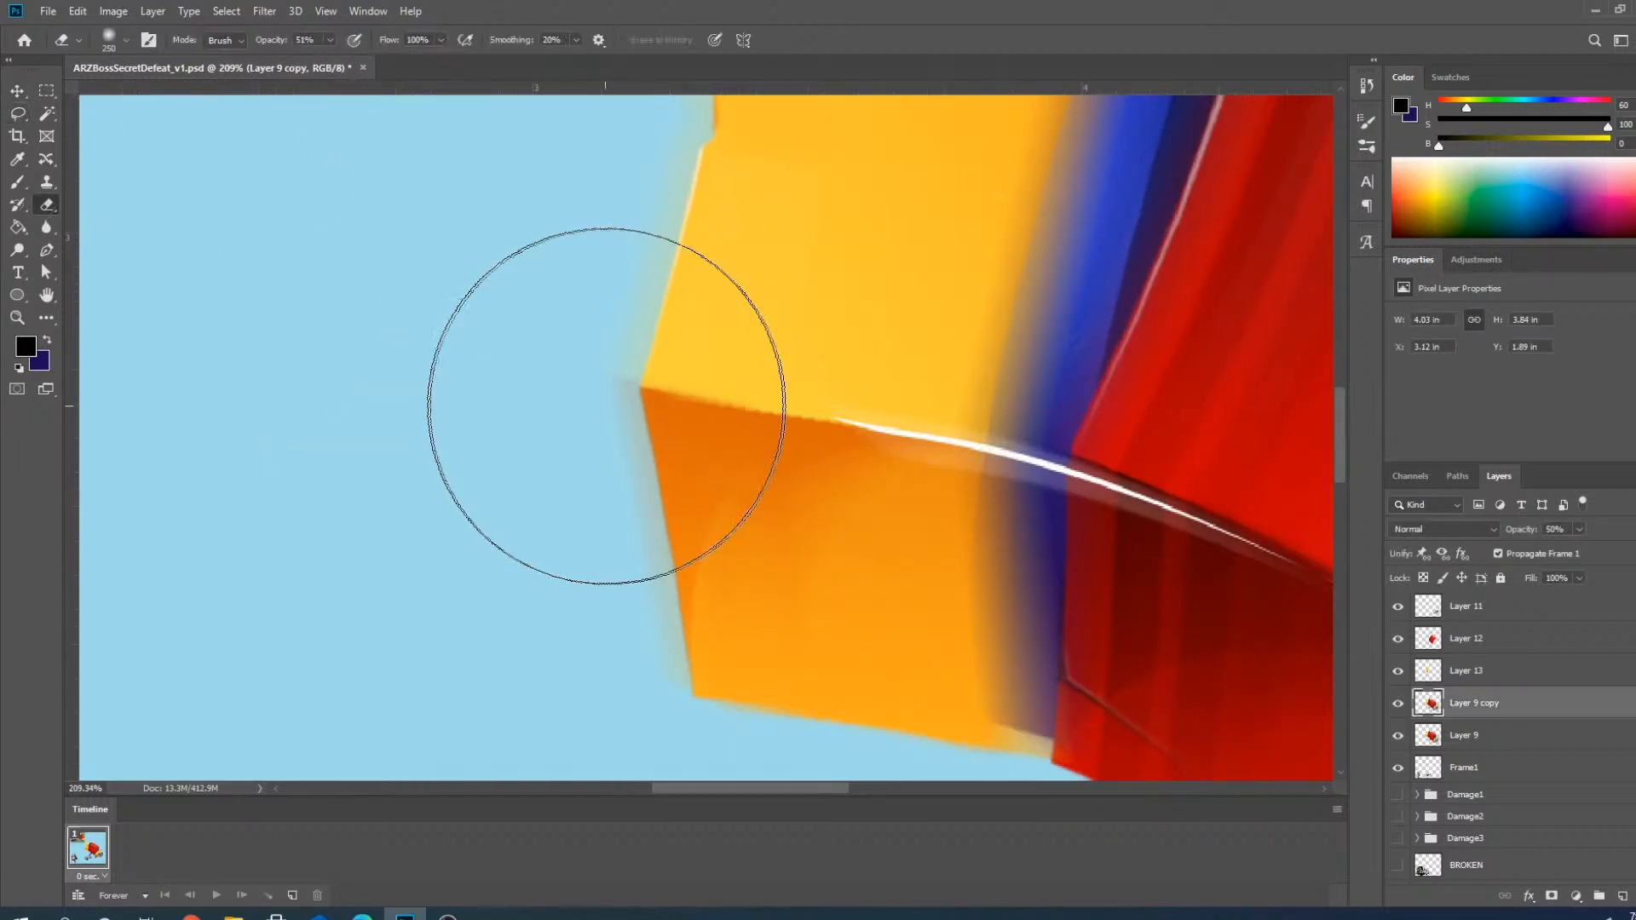
{"action": "left_click_drag", "start_coordinate": [568, 370], "coordinate": [603, 679]}
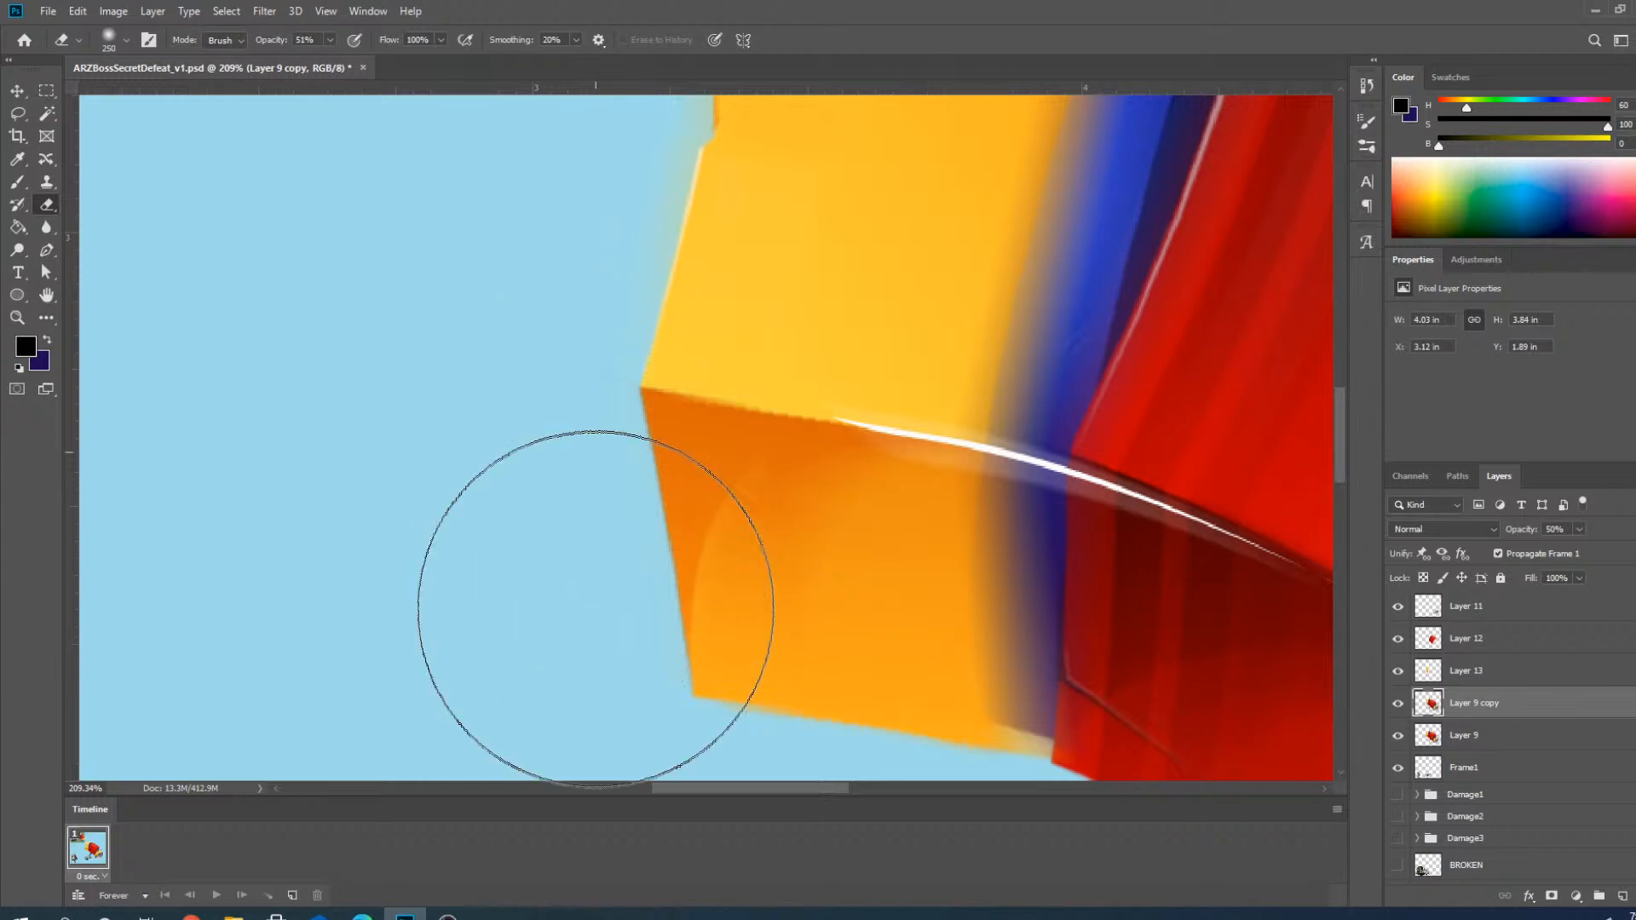
{"action": "scroll", "coordinate": [580, 520], "scroll_direction": "down", "scroll_amount": 3}
{"action": "scroll", "coordinate": [573, 650], "scroll_direction": "down", "scroll_amount": 2}
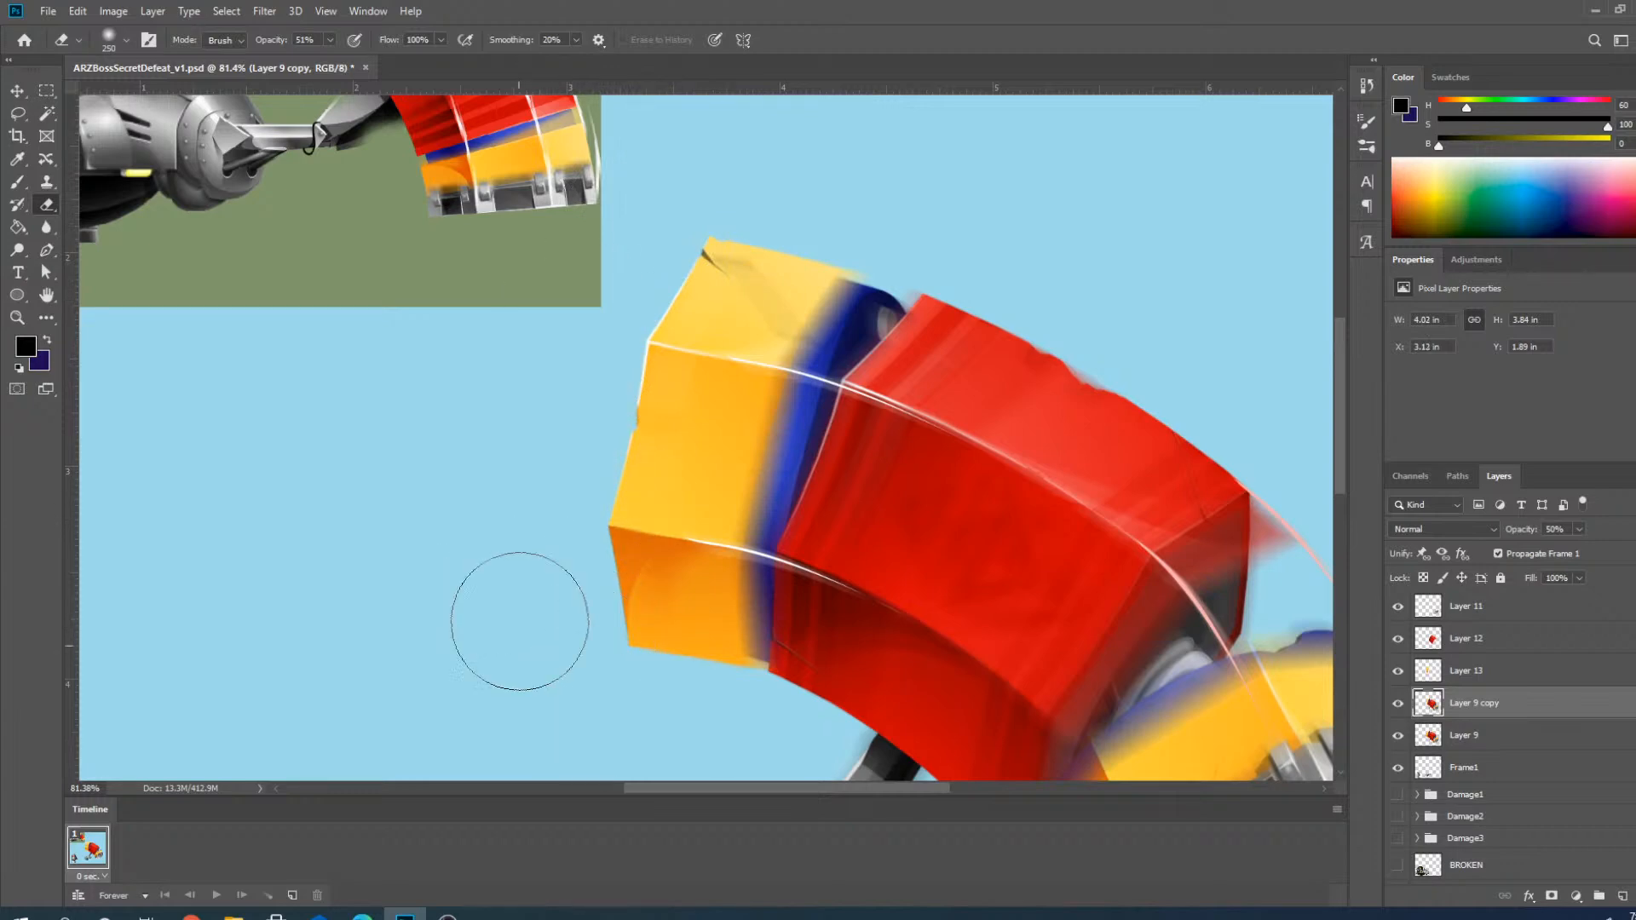
Examine the whole arm with its half-transparent blurred copy, from the yellow upper segment to the gray tip.
{"action": "scroll", "coordinate": [602, 332], "scroll_direction": "down", "scroll_amount": 3}
{"action": "scroll", "coordinate": [878, 658], "scroll_direction": "up", "scroll_amount": 3}
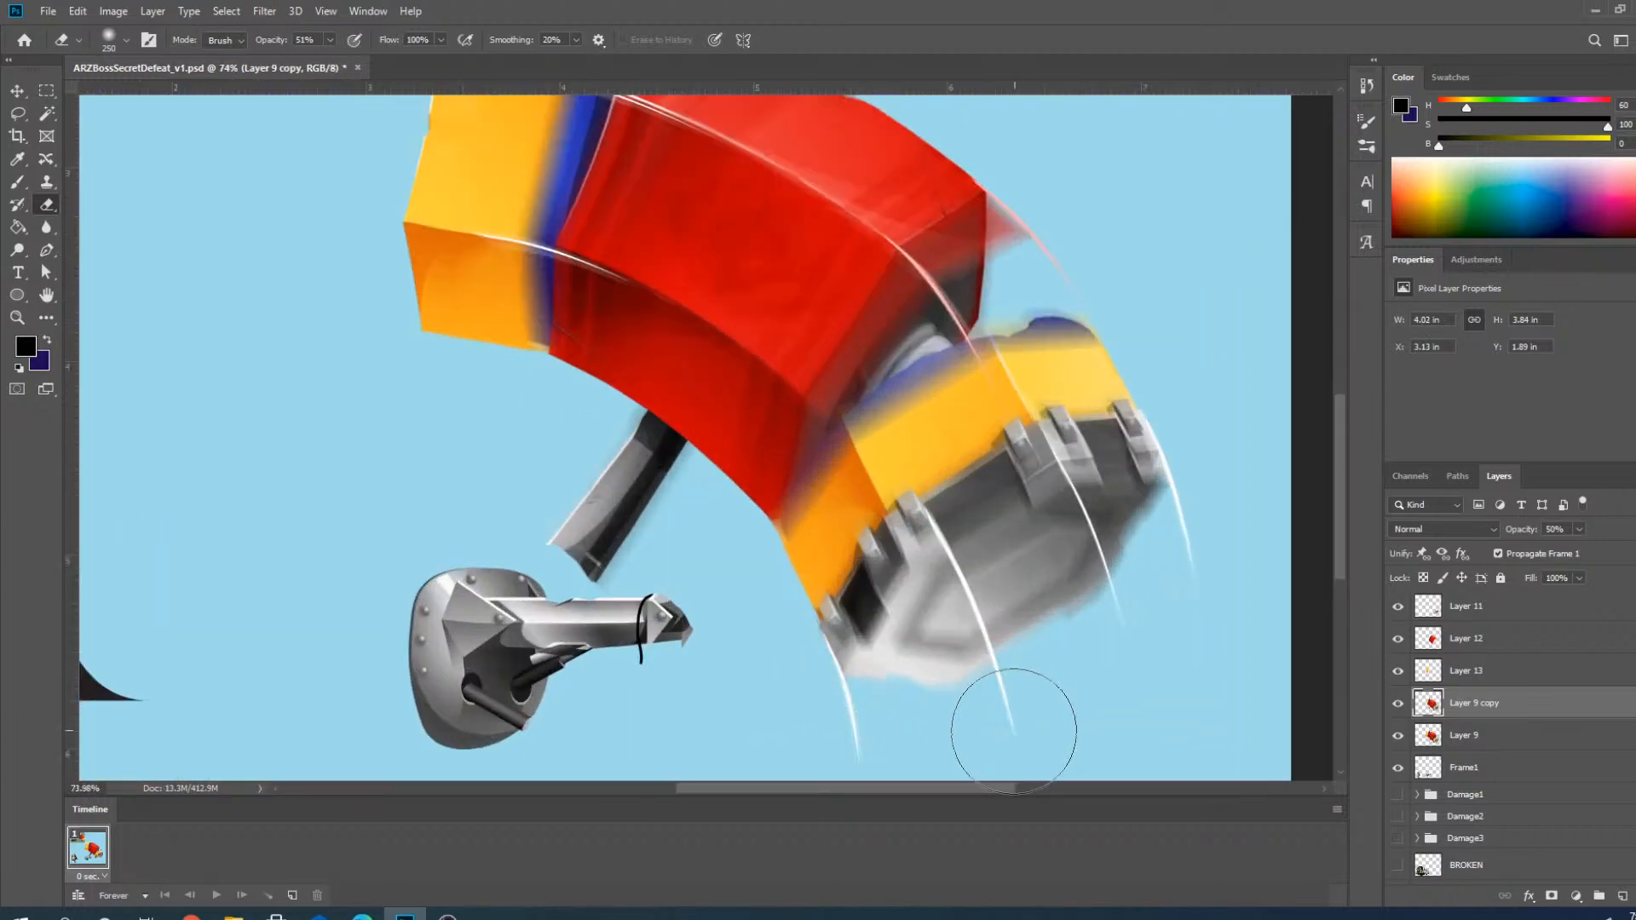
{"action": "scroll", "coordinate": [1005, 713], "scroll_direction": "up", "scroll_amount": 3}
{"action": "scroll", "coordinate": [493, 467], "scroll_direction": "down", "scroll_amount": 4}
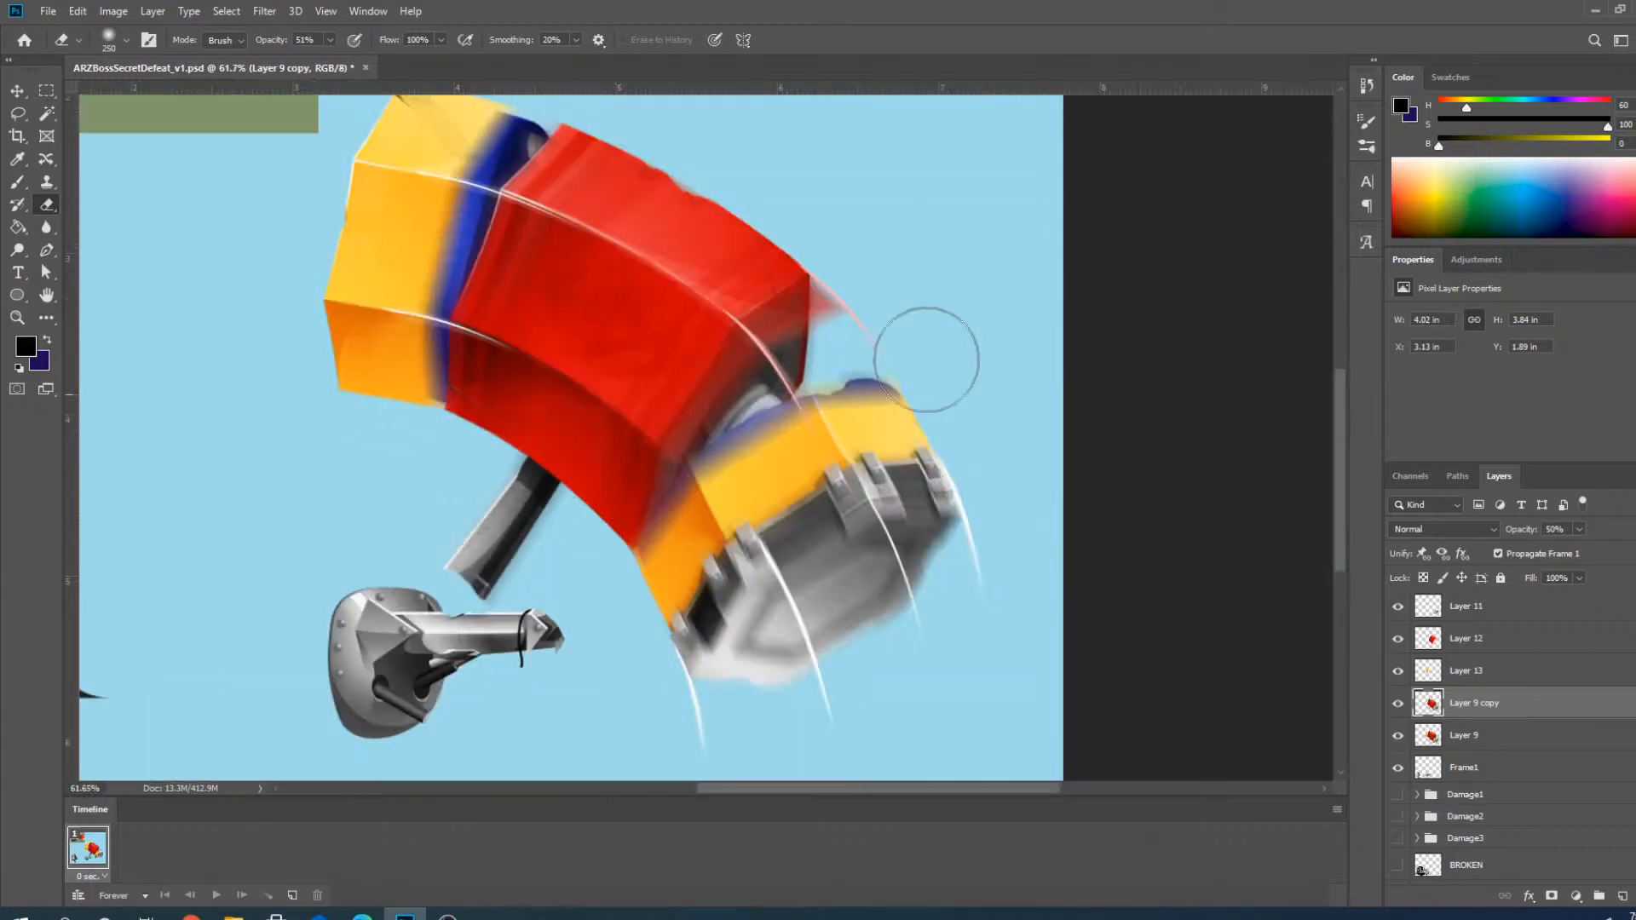
{"action": "scroll", "coordinate": [921, 307], "scroll_direction": "up", "scroll_amount": 2}
{"action": "scroll", "coordinate": [882, 507], "scroll_direction": "down", "scroll_amount": 2}
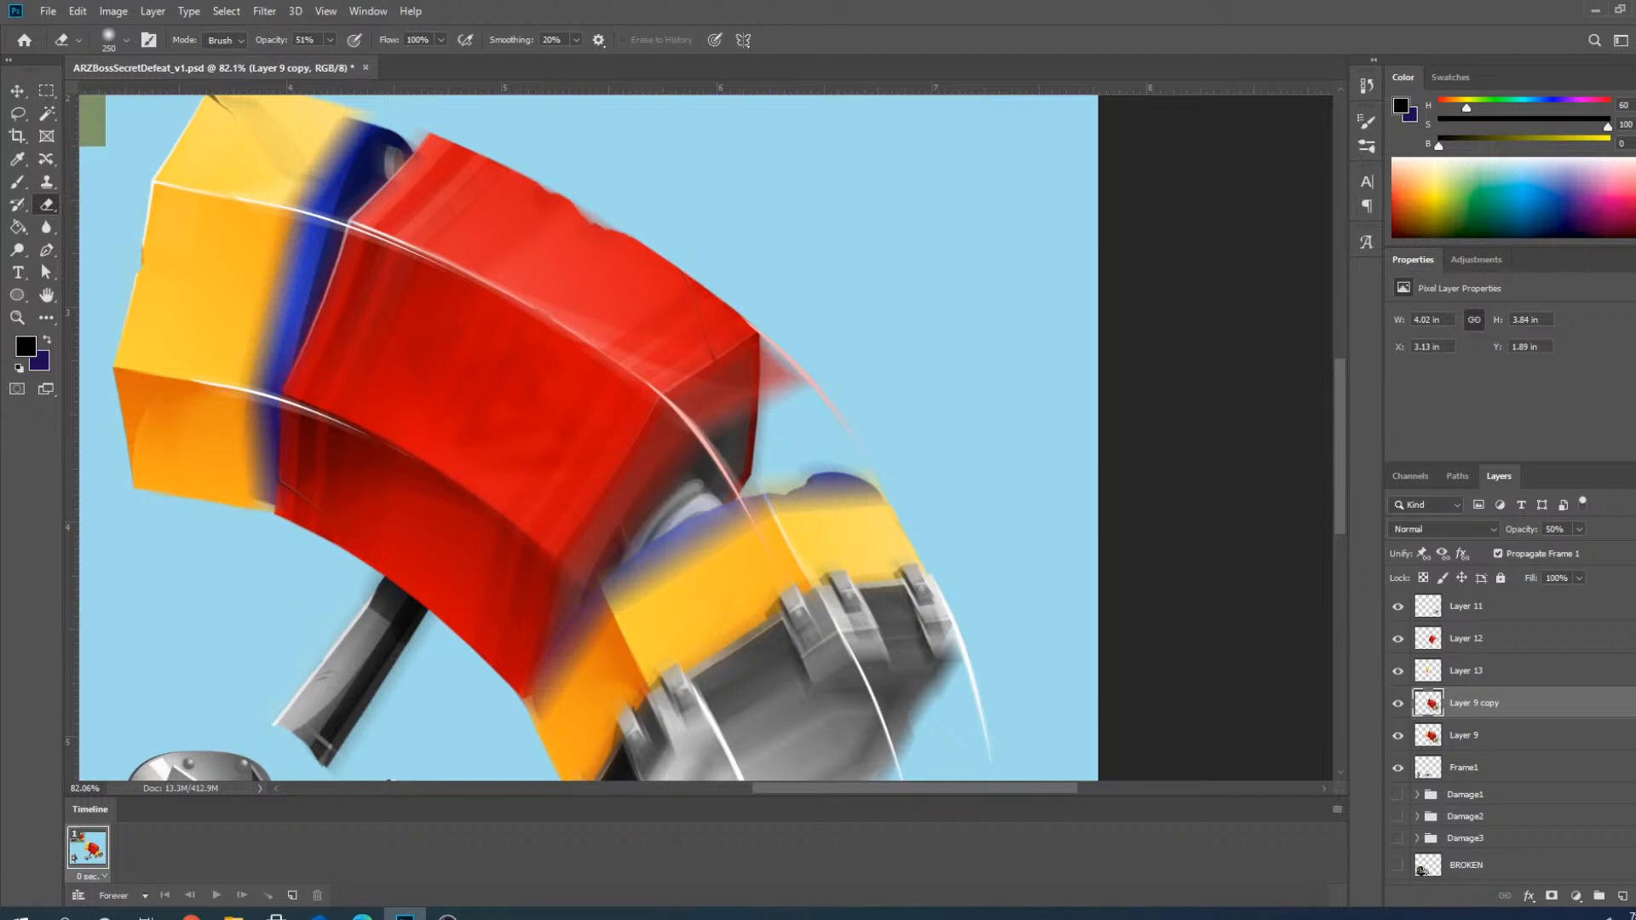
{"action": "scroll", "coordinate": [694, 730], "scroll_direction": "down", "scroll_amount": 3}
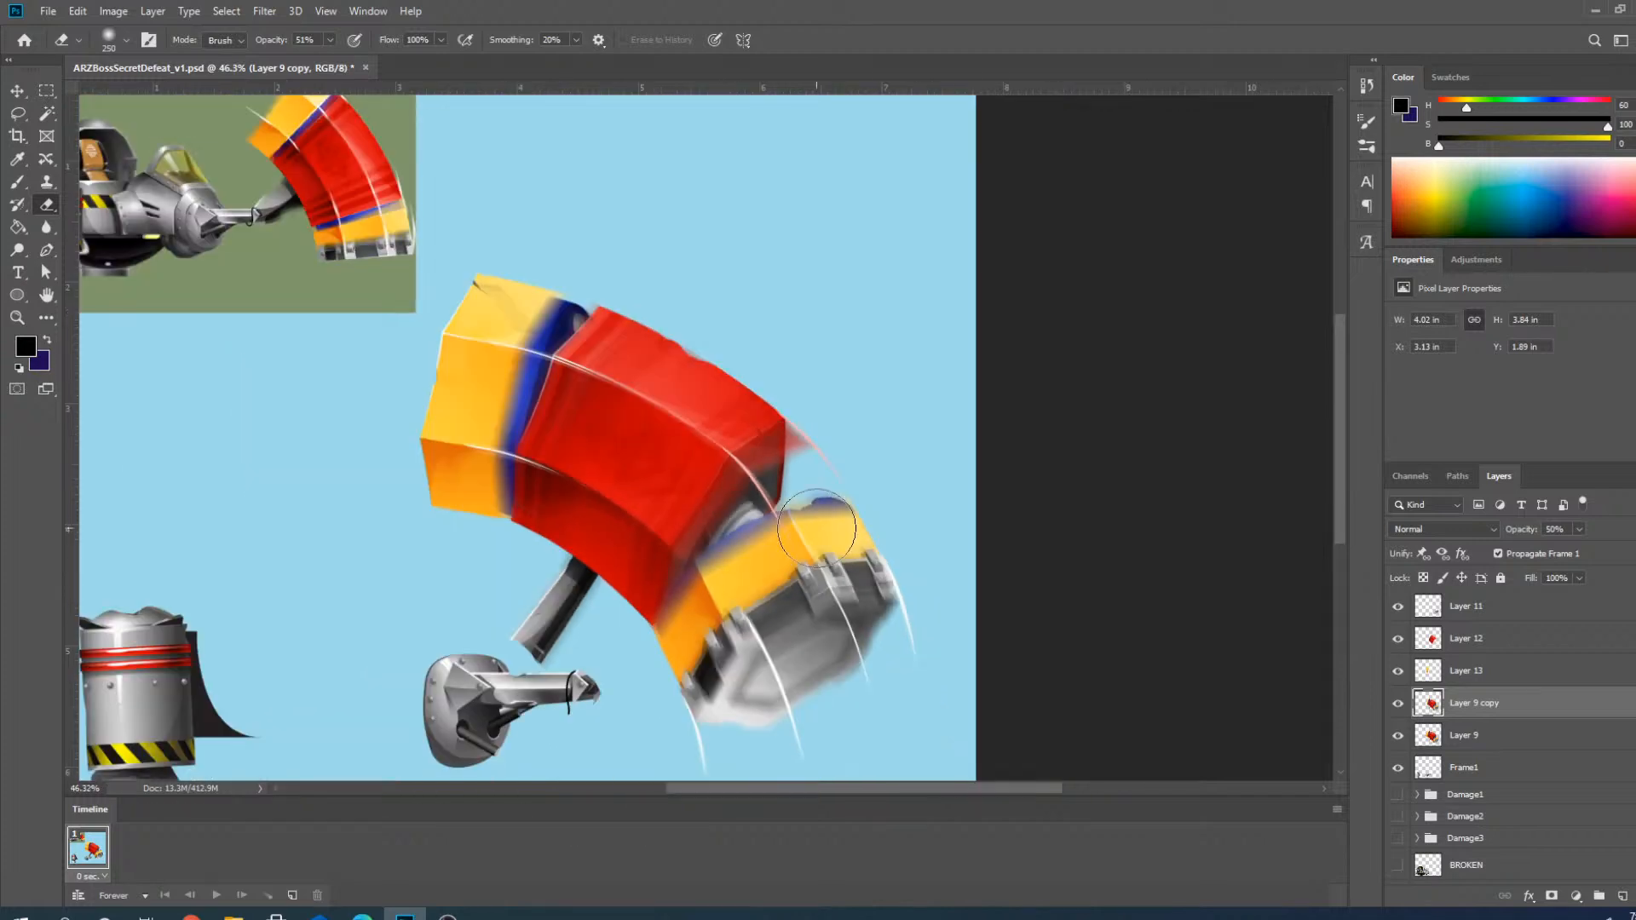
{"action": "left_click", "coordinate": [17, 91]}
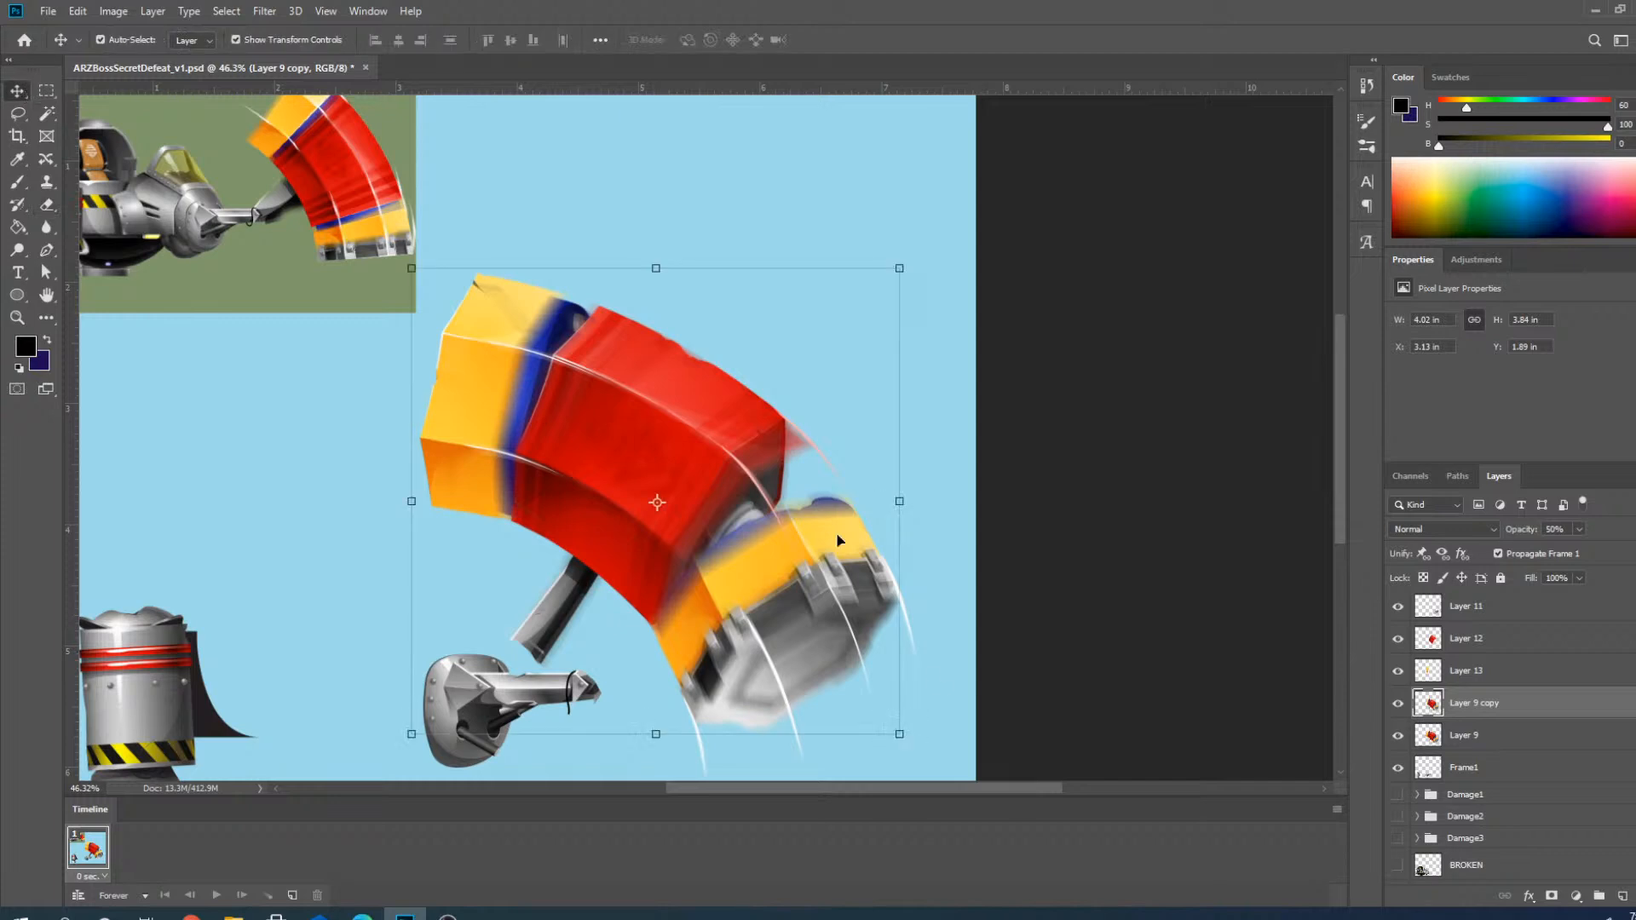
{"action": "scroll", "coordinate": [806, 479], "scroll_direction": "down", "scroll_amount": 1}
{"action": "scroll", "coordinate": [728, 599], "scroll_direction": "up", "scroll_amount": 2}
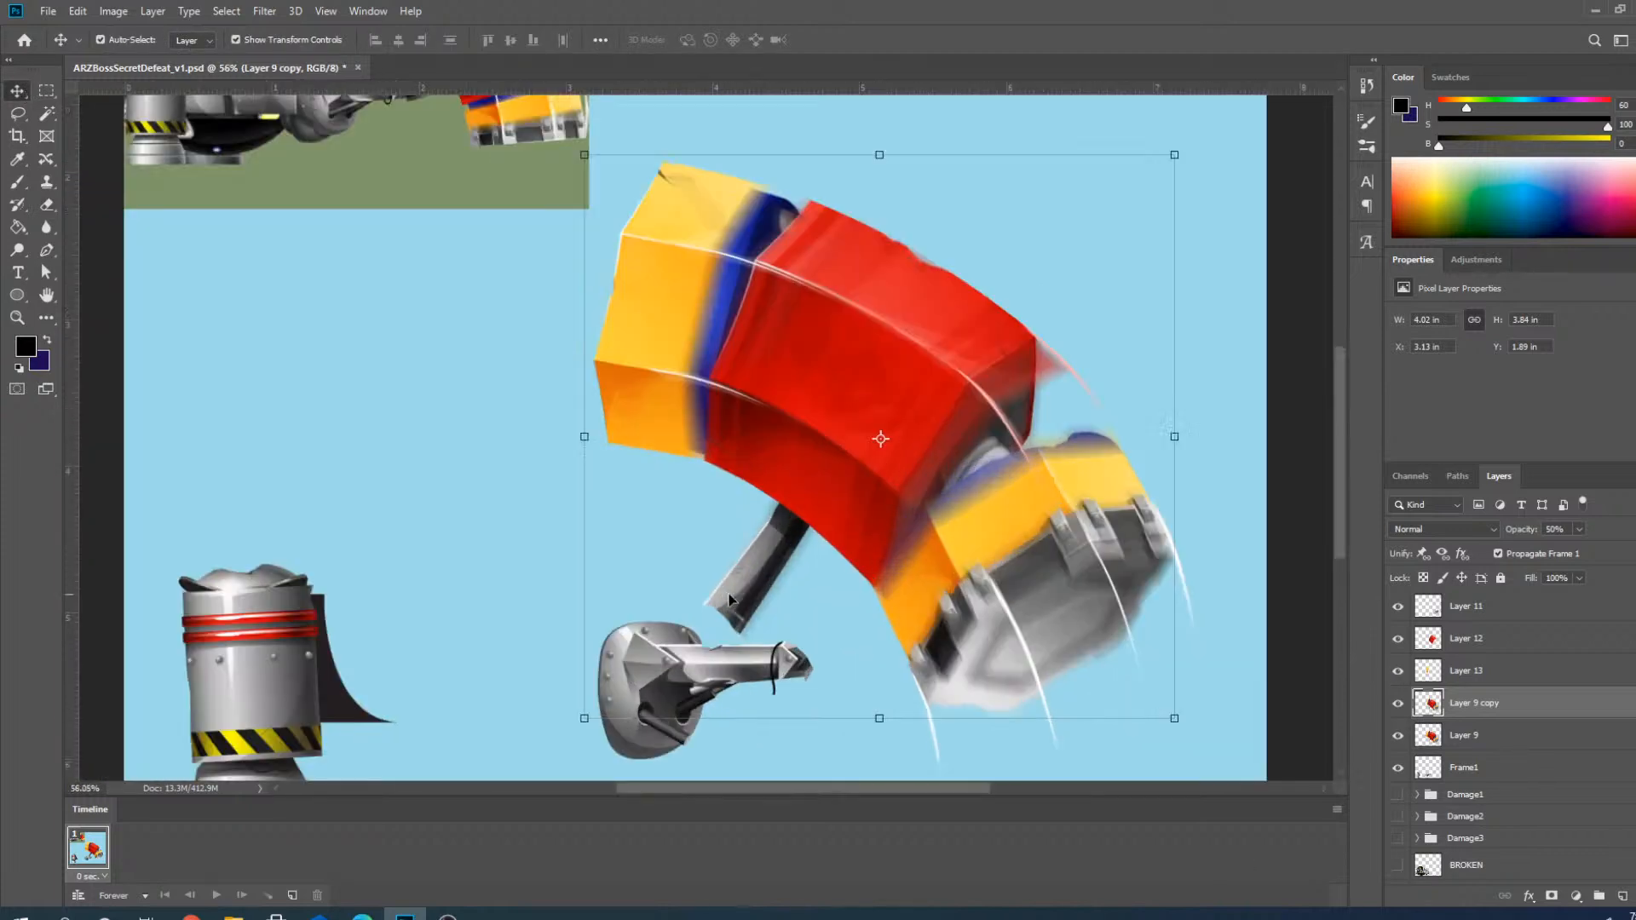
{"action": "scroll", "coordinate": [761, 641], "scroll_direction": "down", "scroll_amount": 1}
Show the Refs sketch group over the artwork, leaving the ARZBossRender layer hidden.
{"action": "scroll", "coordinate": [1453, 737], "scroll_direction": "down", "scroll_amount": 10}
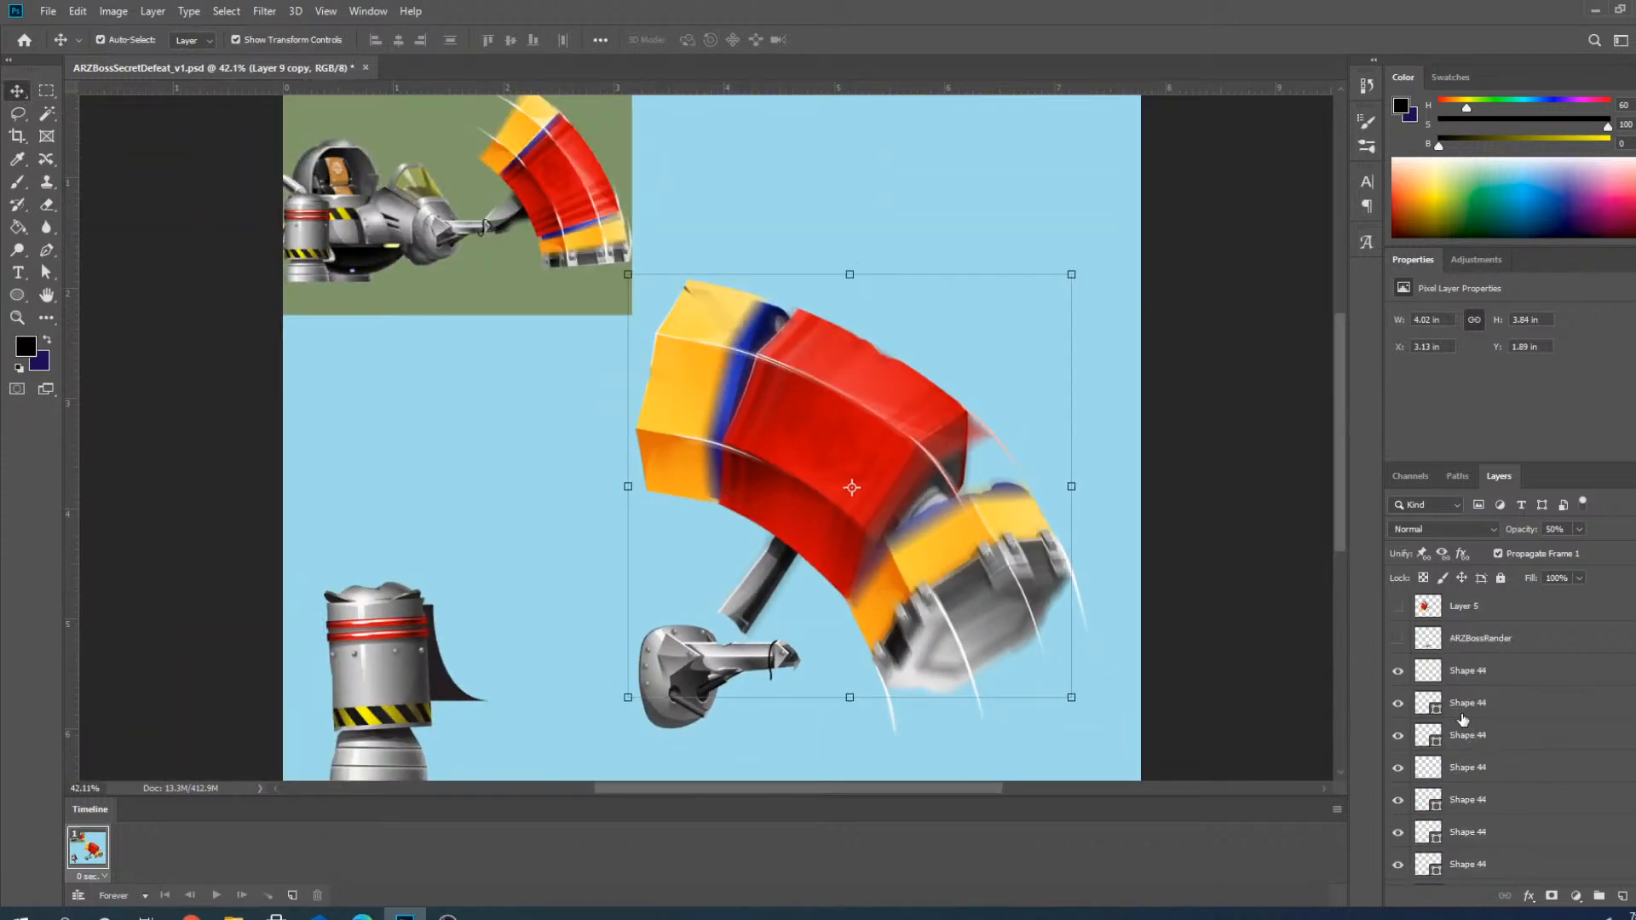
{"action": "left_click", "coordinate": [1395, 692]}
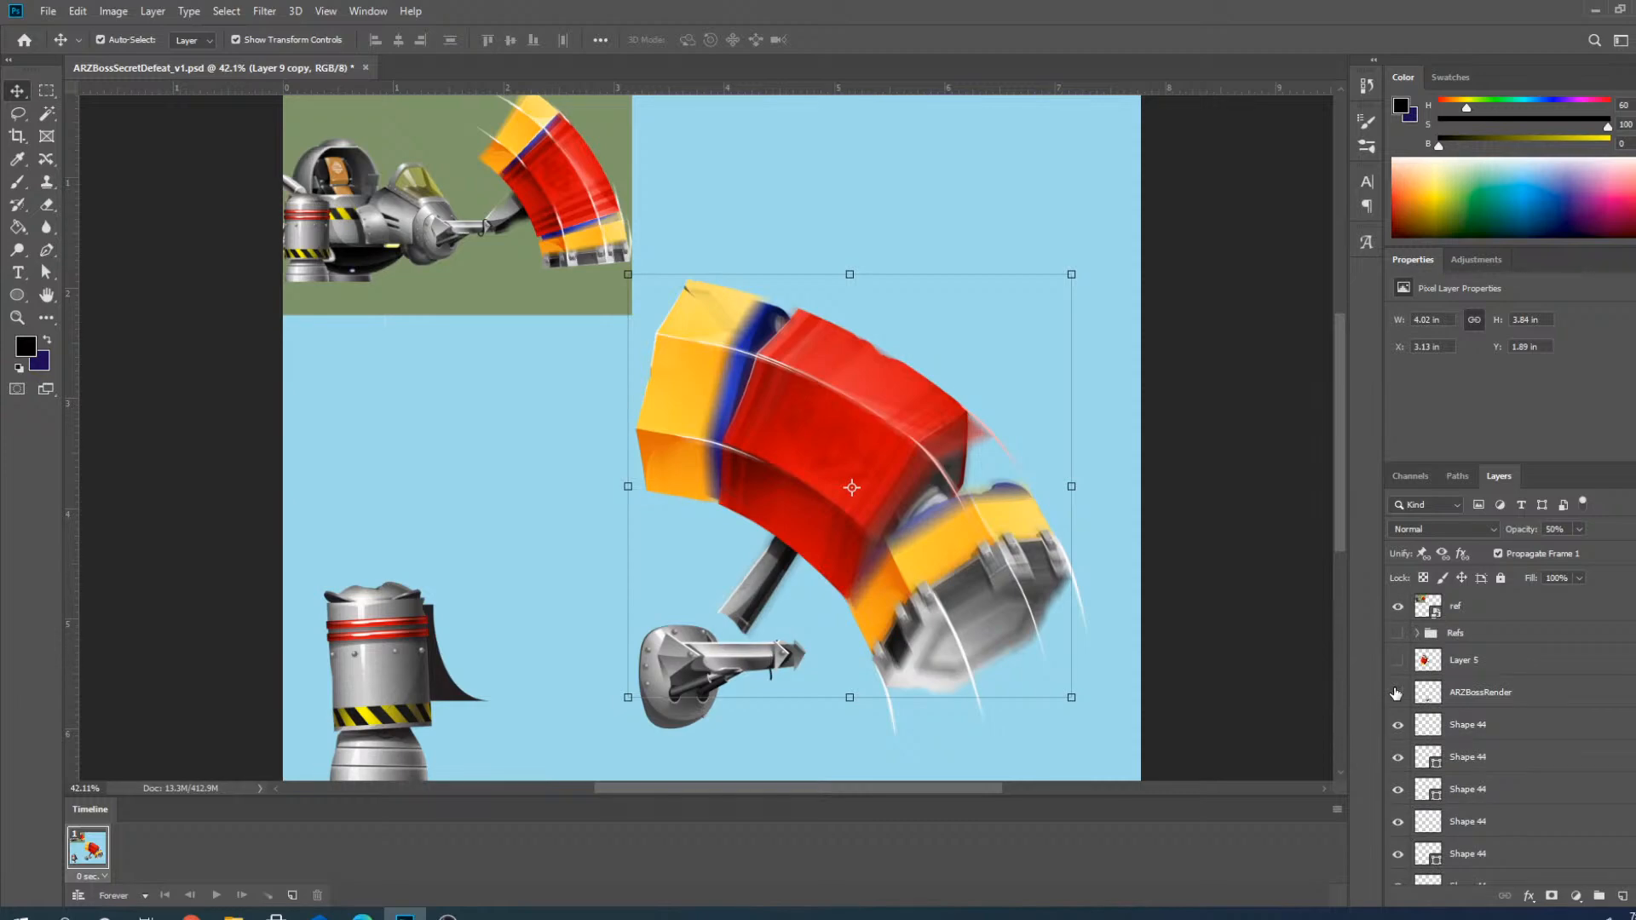
{"action": "left_click", "coordinate": [1396, 693]}
{"action": "left_click", "coordinate": [1397, 633]}
{"action": "scroll", "coordinate": [750, 606], "scroll_direction": "up", "scroll_amount": 3}
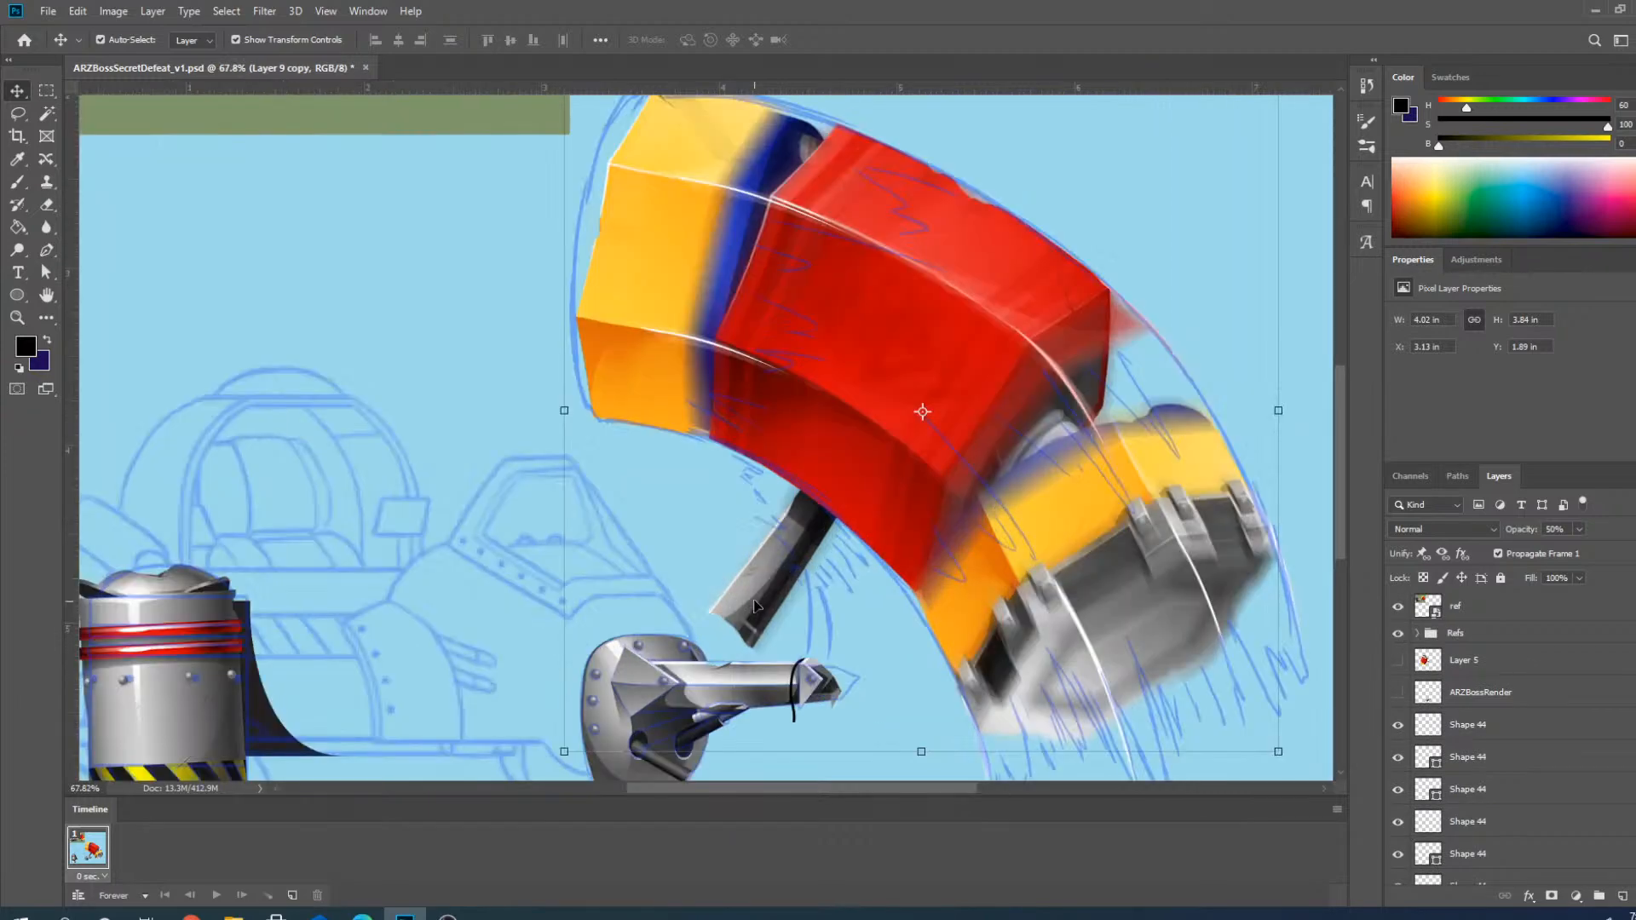
Lasso the metal shoulder plate with its short arm on the Frame1 layer, delete it and clear the selection.
{"action": "left_click_drag", "start_coordinate": [754, 606], "coordinate": [777, 567]}
{"action": "scroll", "coordinate": [1507, 724], "scroll_direction": "down", "scroll_amount": 8}
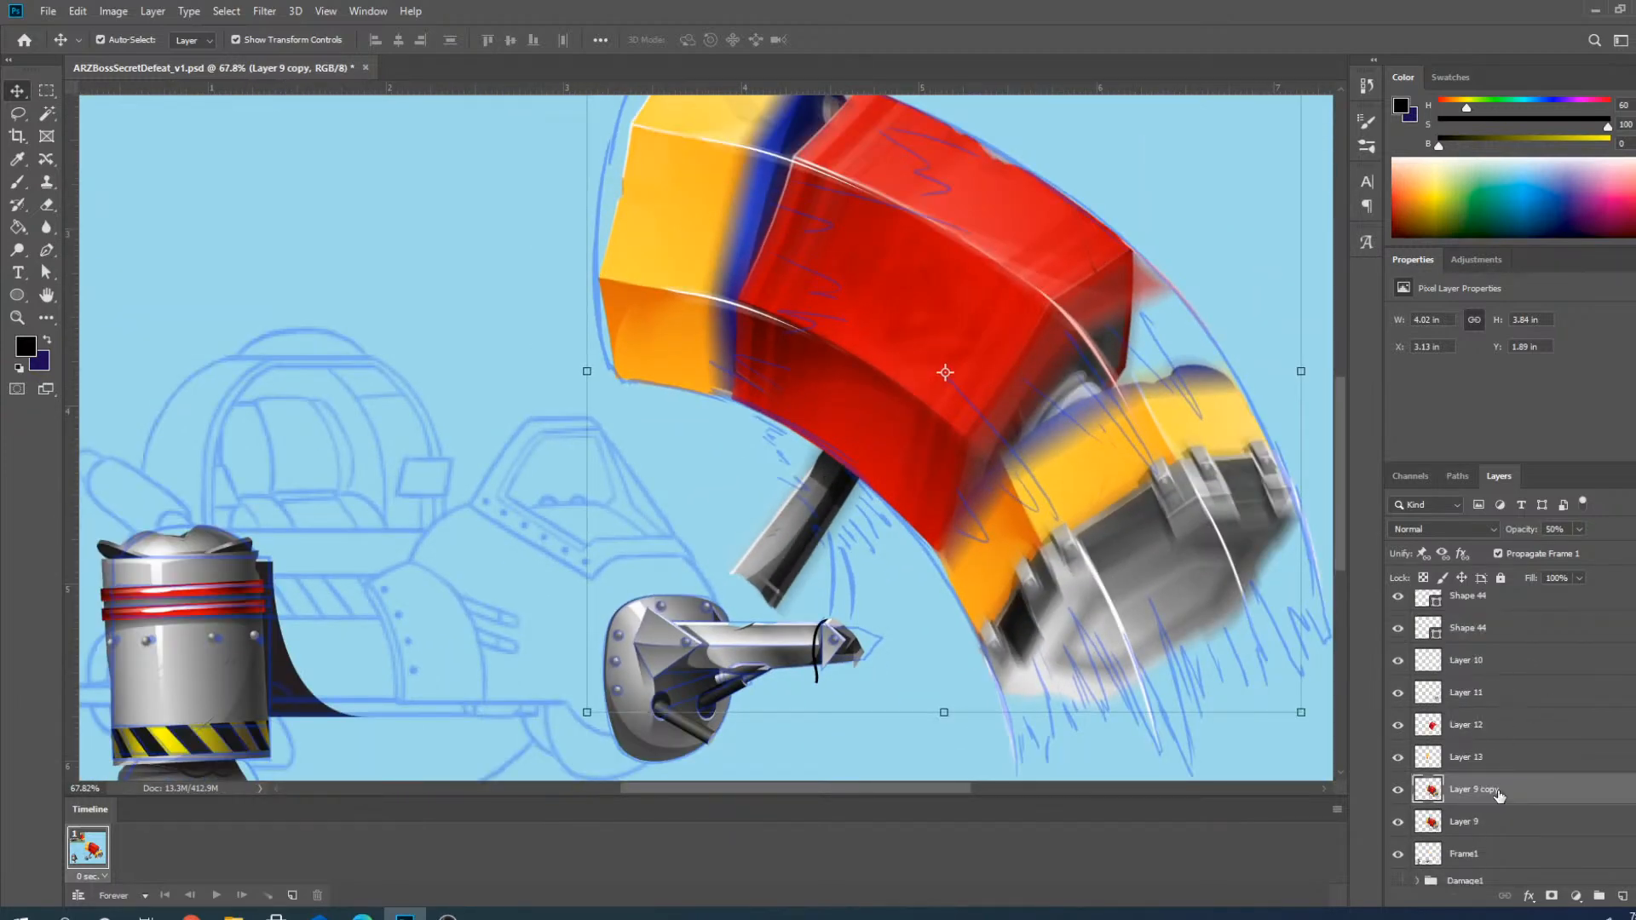
{"action": "left_click", "coordinate": [1398, 790]}
{"action": "left_click", "coordinate": [1398, 790]}
{"action": "left_click", "coordinate": [1398, 854]}
{"action": "left_click", "coordinate": [1398, 854]}
{"action": "left_click", "coordinate": [1446, 862]}
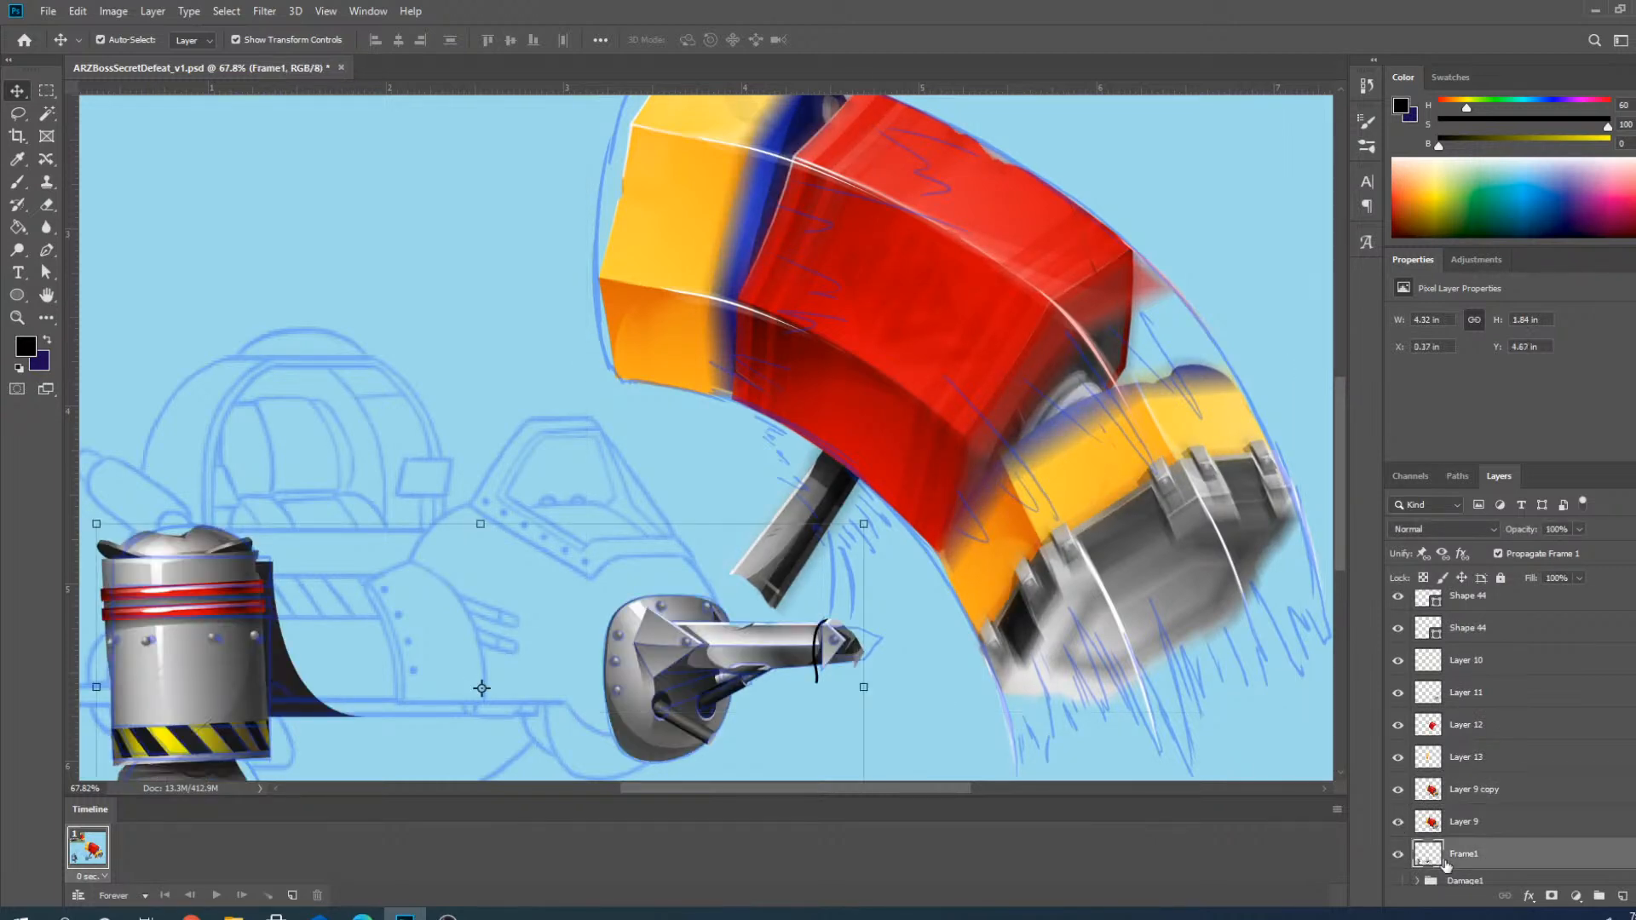
{"action": "left_click", "coordinate": [18, 113]}
{"action": "scroll", "coordinate": [841, 669], "scroll_direction": "up", "scroll_amount": 3}
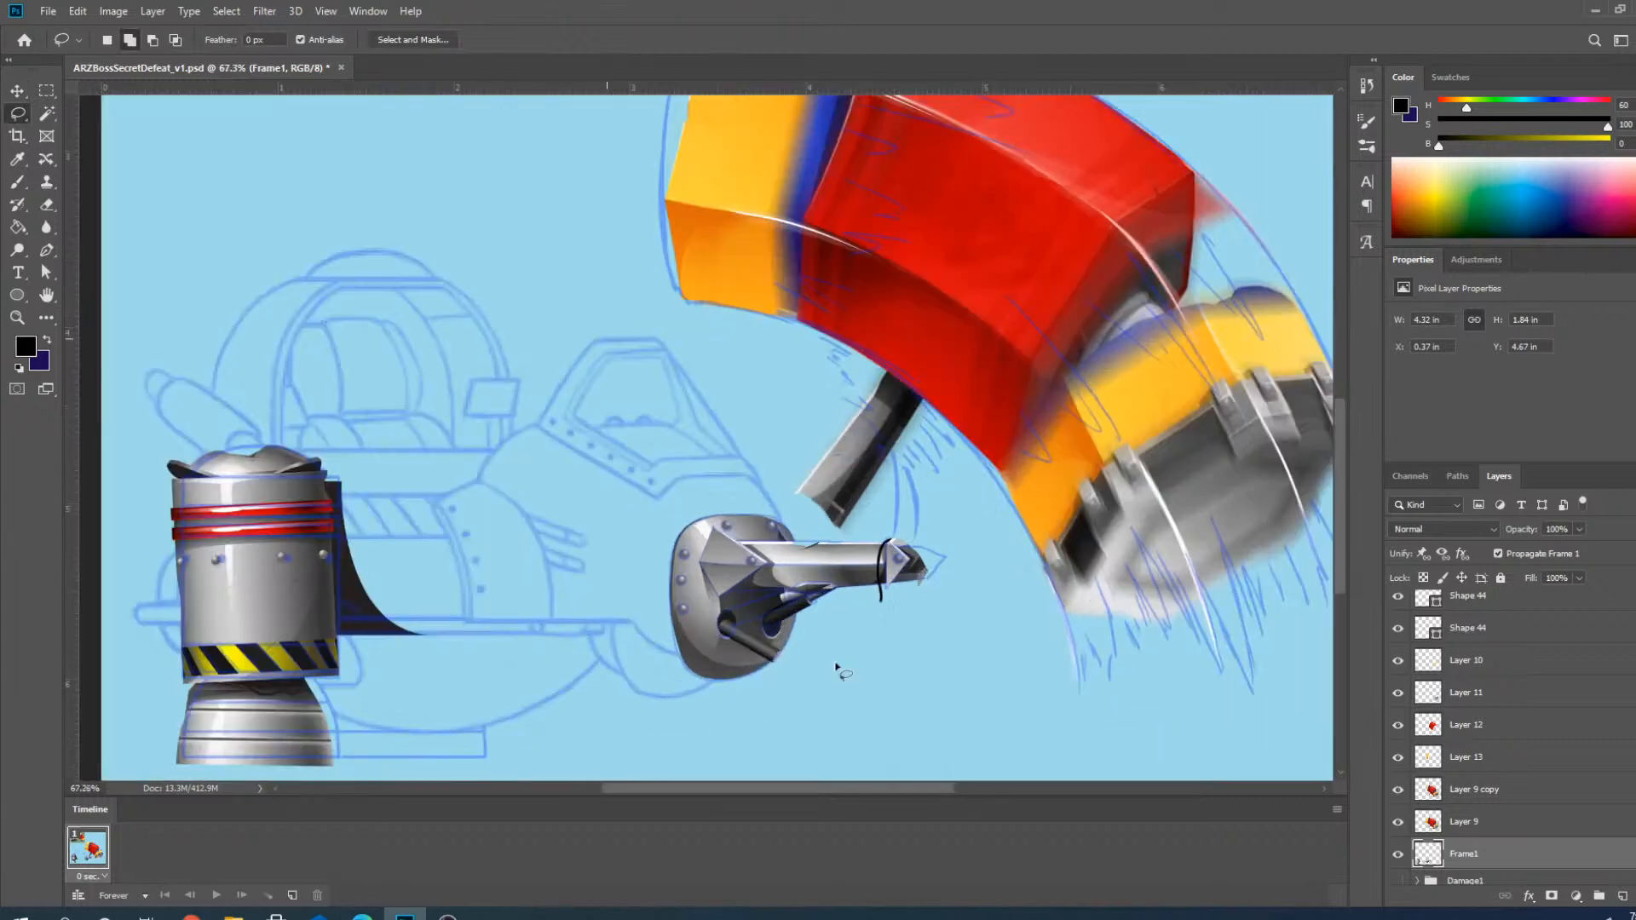
{"action": "mouse_move", "coordinate": [978, 457]}
{"action": "left_mouse_down"}
{"action": "mouse_move", "coordinate": [890, 472]}
{"action": "mouse_move", "coordinate": [571, 452]}
{"action": "mouse_move", "coordinate": [1024, 575]}
{"action": "mouse_move", "coordinate": [955, 460]}
{"action": "left_mouse_up"}
{"action": "key", "text": "Delete"}
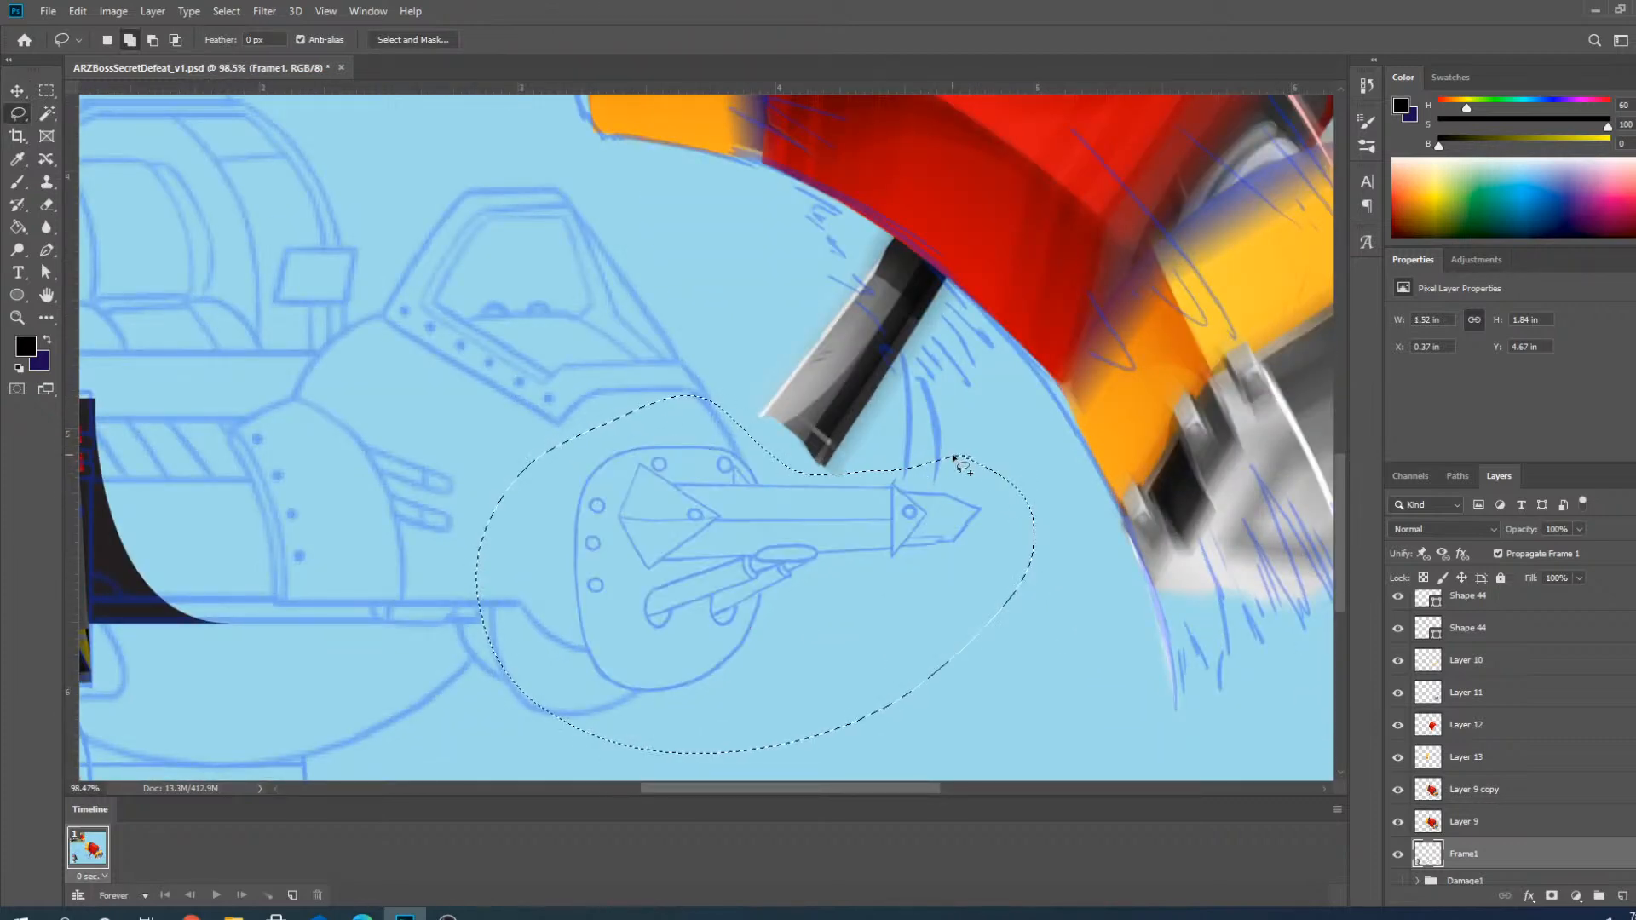
{"action": "key", "text": "ctrl+d"}
{"action": "scroll", "coordinate": [909, 526], "scroll_direction": "down", "scroll_amount": 3}
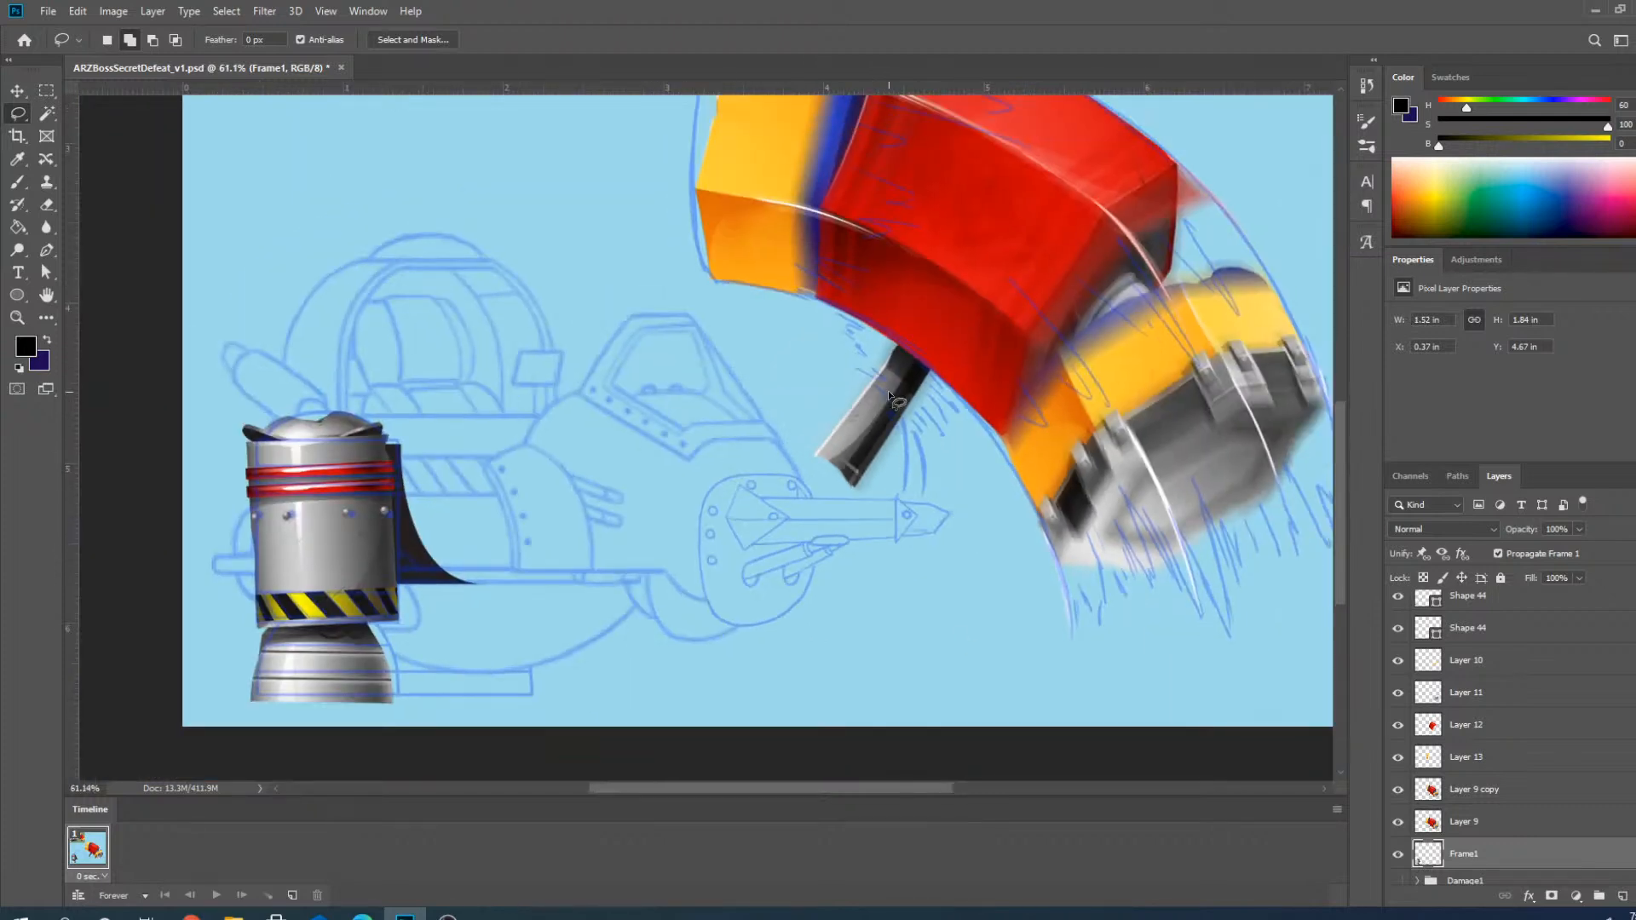
Outline the gray connecting rod below the red segment with a Polygonal Lasso selection that follows the red segment's lower edge.
{"action": "scroll", "coordinate": [891, 590], "scroll_direction": "up", "scroll_amount": 4}
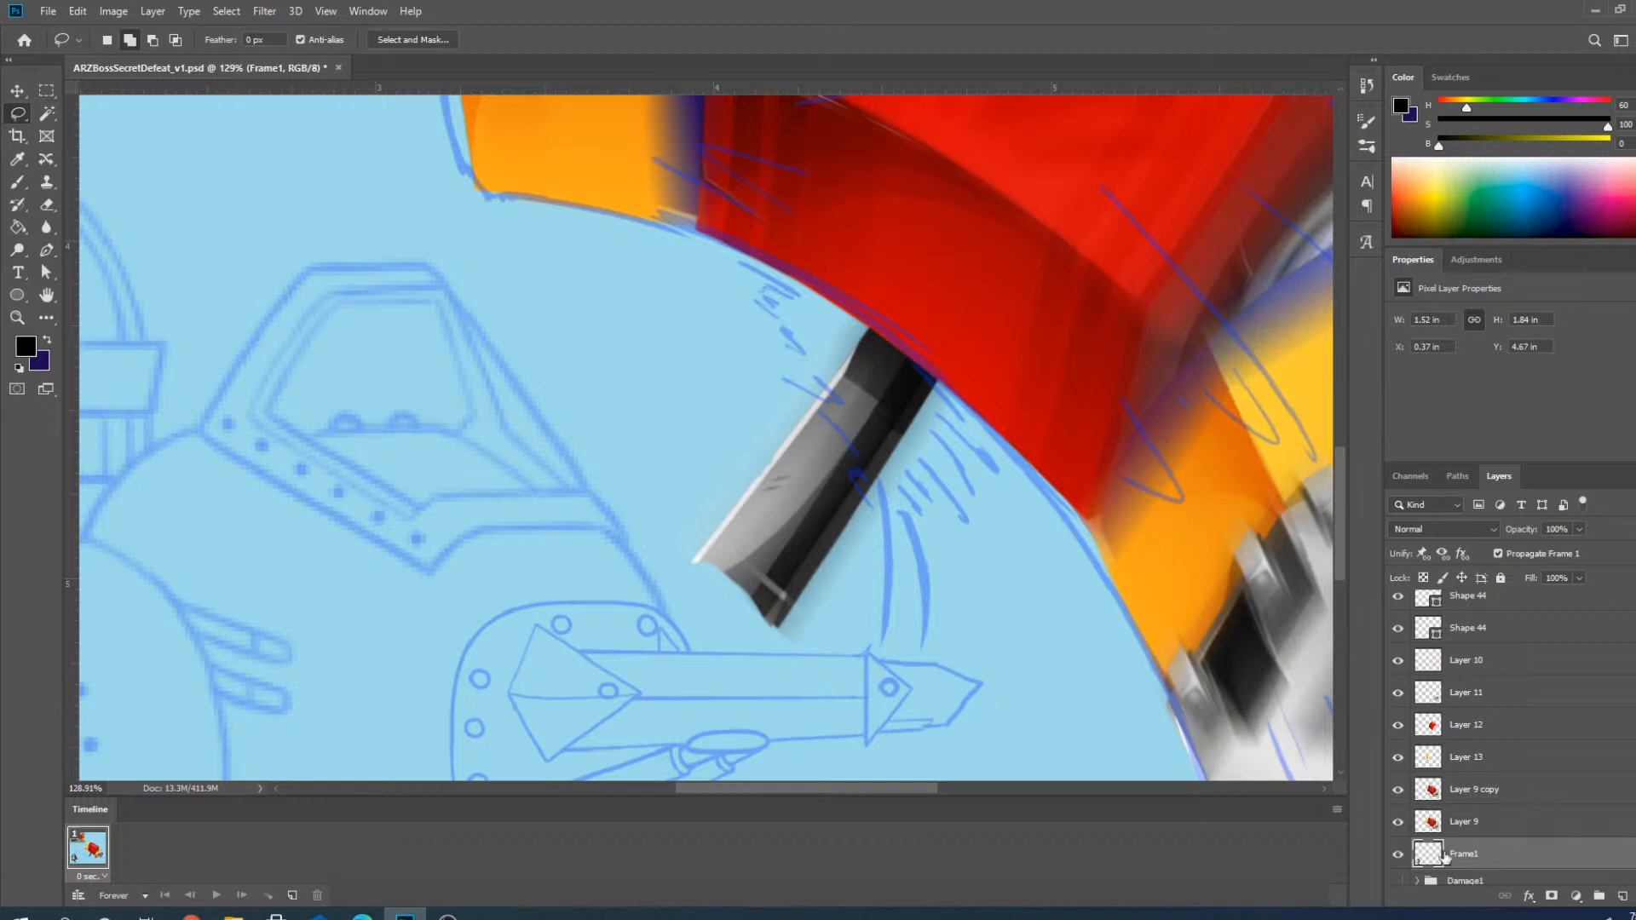
{"action": "left_click", "coordinate": [1399, 854]}
{"action": "left_click", "coordinate": [1398, 855]}
{"action": "scroll", "coordinate": [888, 304], "scroll_direction": "up", "scroll_amount": 2}
{"action": "scroll", "coordinate": [888, 305], "scroll_direction": "down", "scroll_amount": 2}
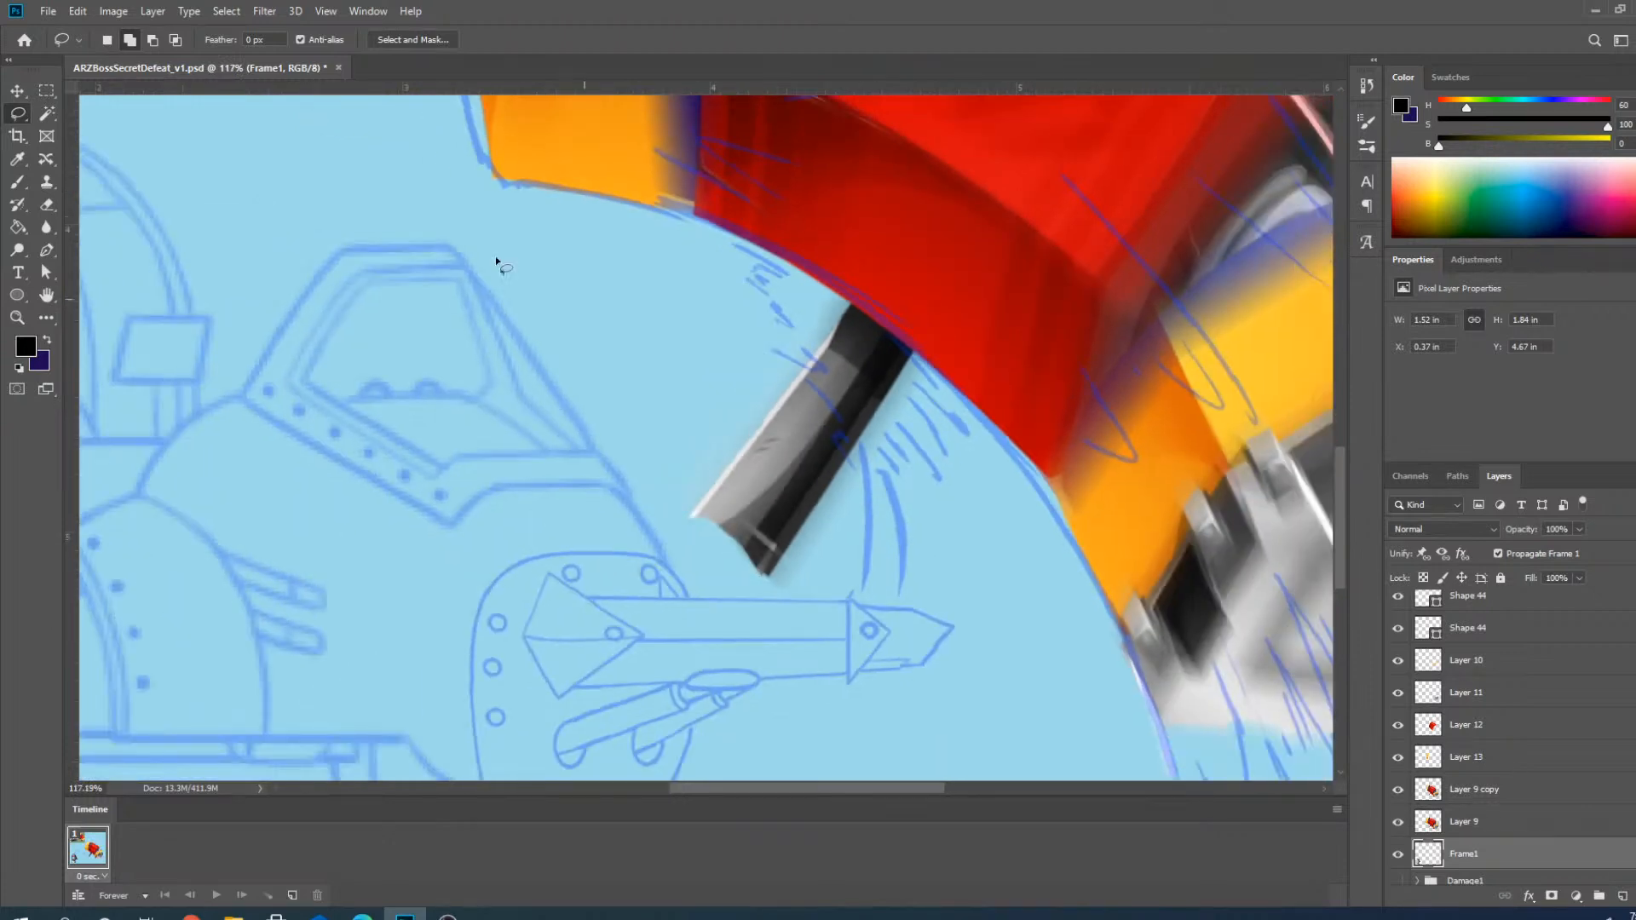
{"action": "right_click", "coordinate": [17, 111]}
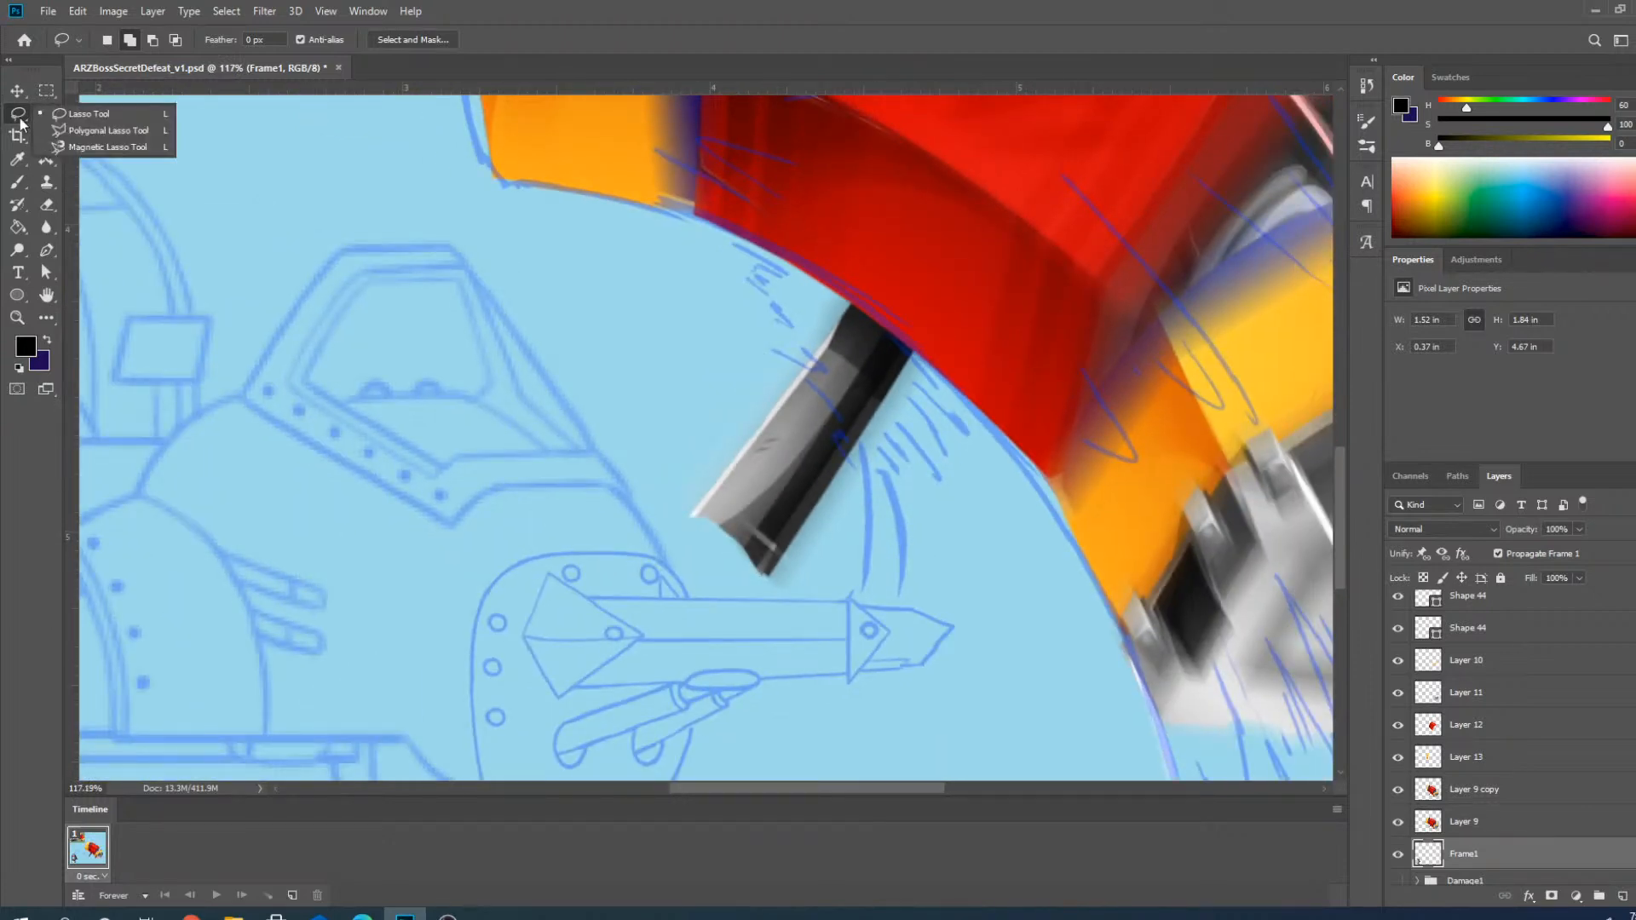
{"action": "left_click", "coordinate": [83, 130]}
{"action": "scroll", "coordinate": [925, 375], "scroll_direction": "up", "scroll_amount": 3}
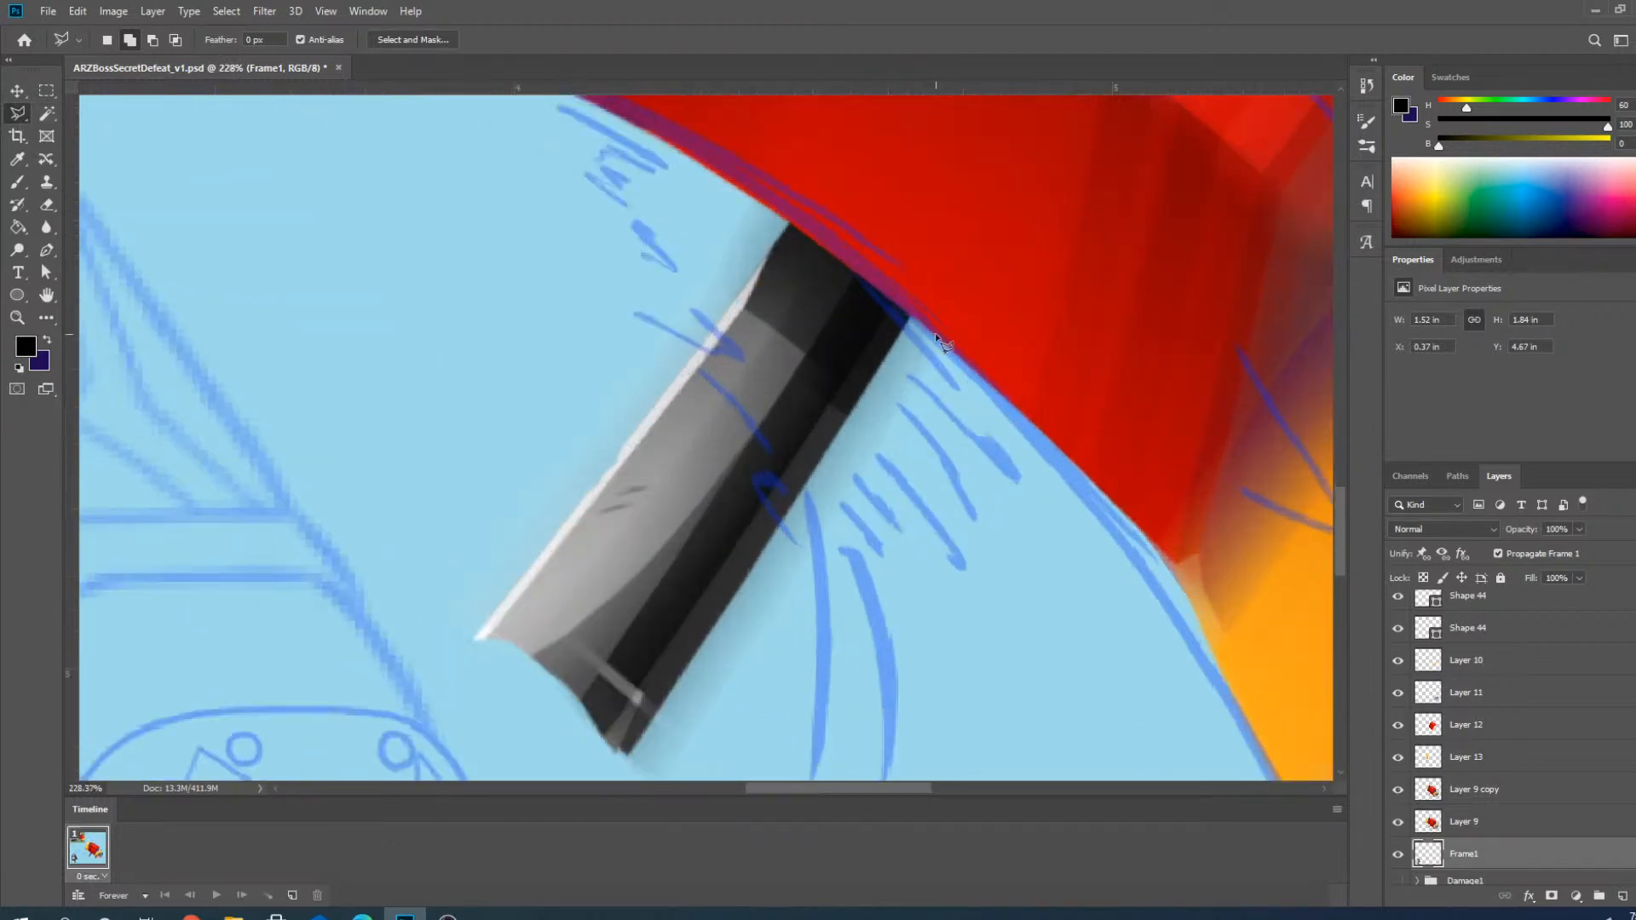
{"action": "left_click", "coordinate": [940, 340]}
{"action": "left_click", "coordinate": [841, 260]}
{"action": "left_click", "coordinate": [757, 204]}
{"action": "left_click", "coordinate": [283, 628]}
{"action": "left_click", "coordinate": [570, 763]}
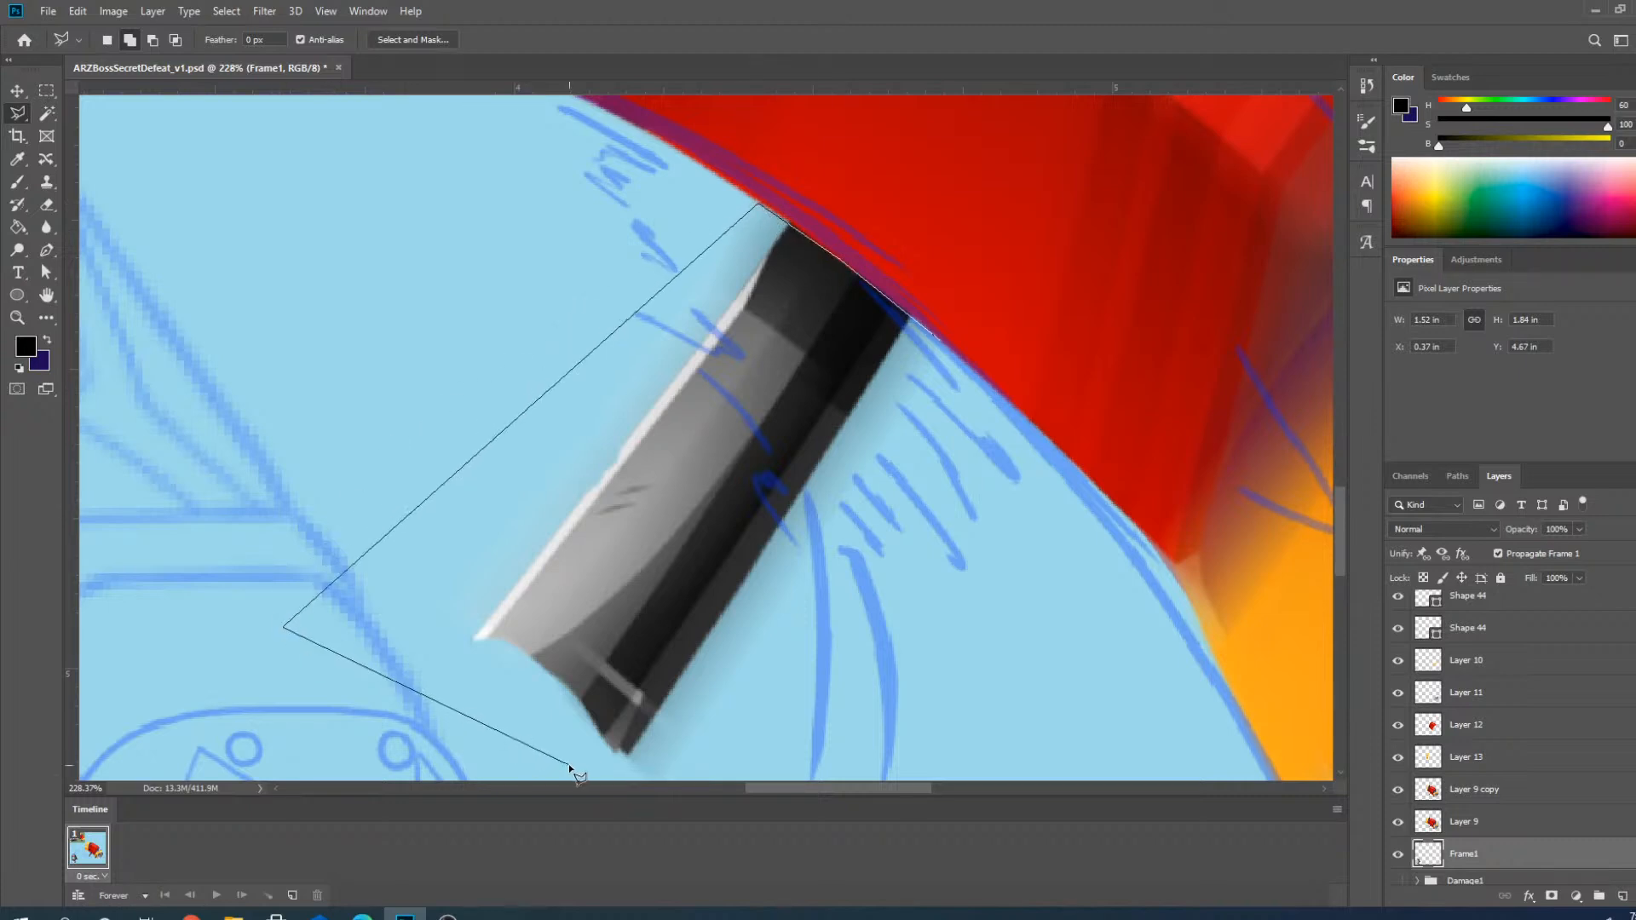
{"action": "left_click", "coordinate": [821, 730]}
{"action": "left_click", "coordinate": [942, 342]}
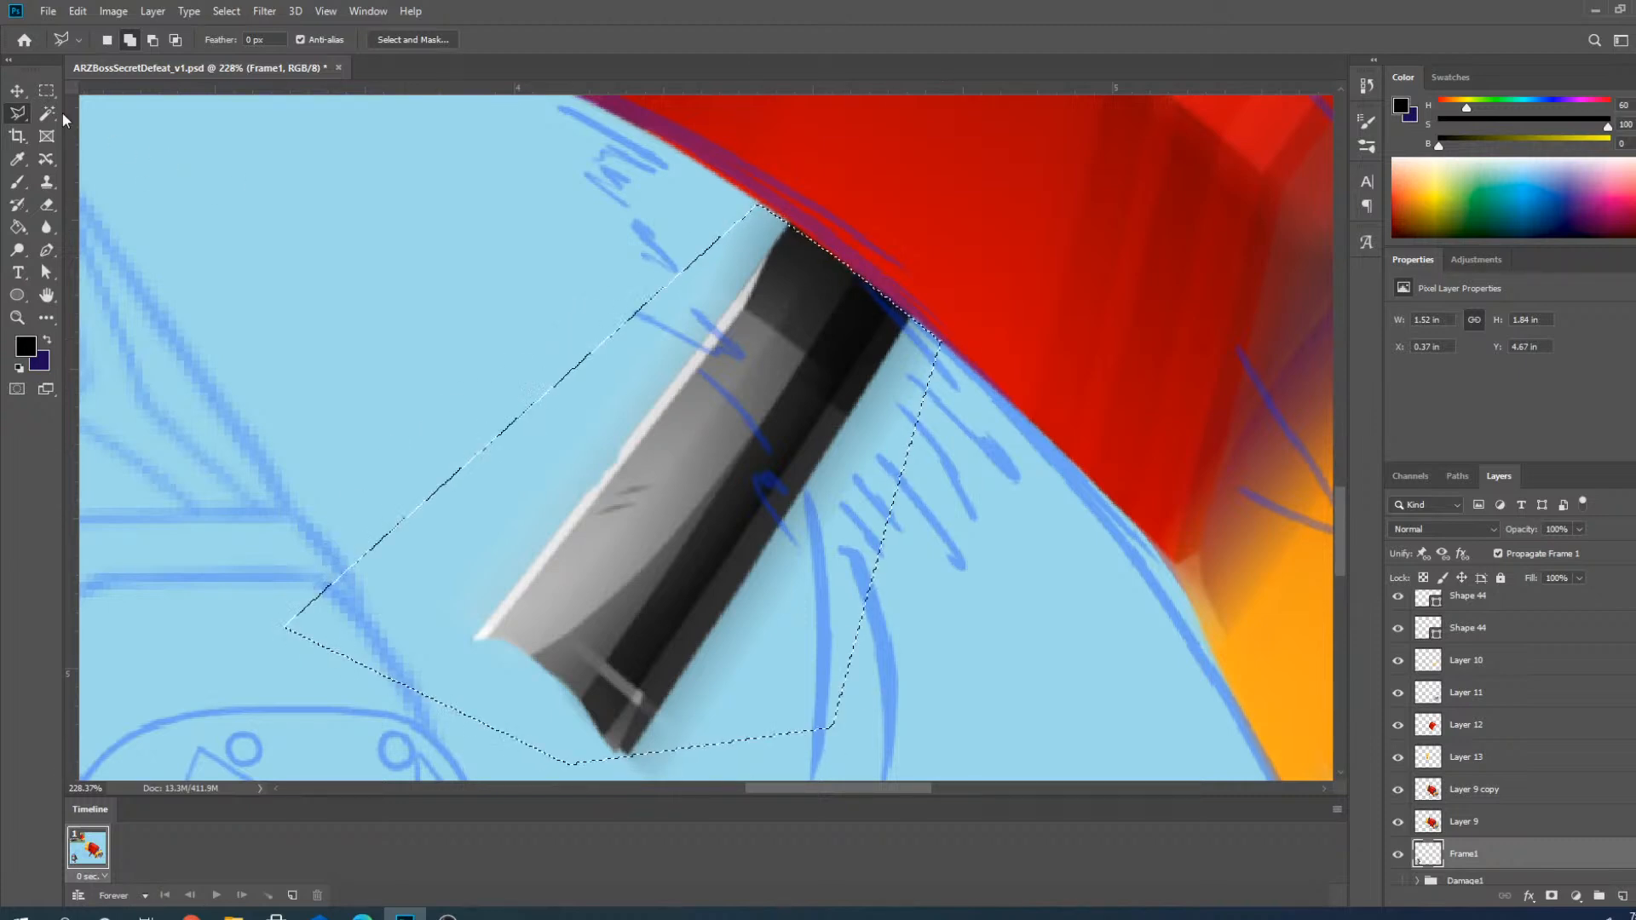
Separate the selected gray connecting rod from Layer 9 onto its own new layer.
{"action": "left_click", "coordinate": [17, 90]}
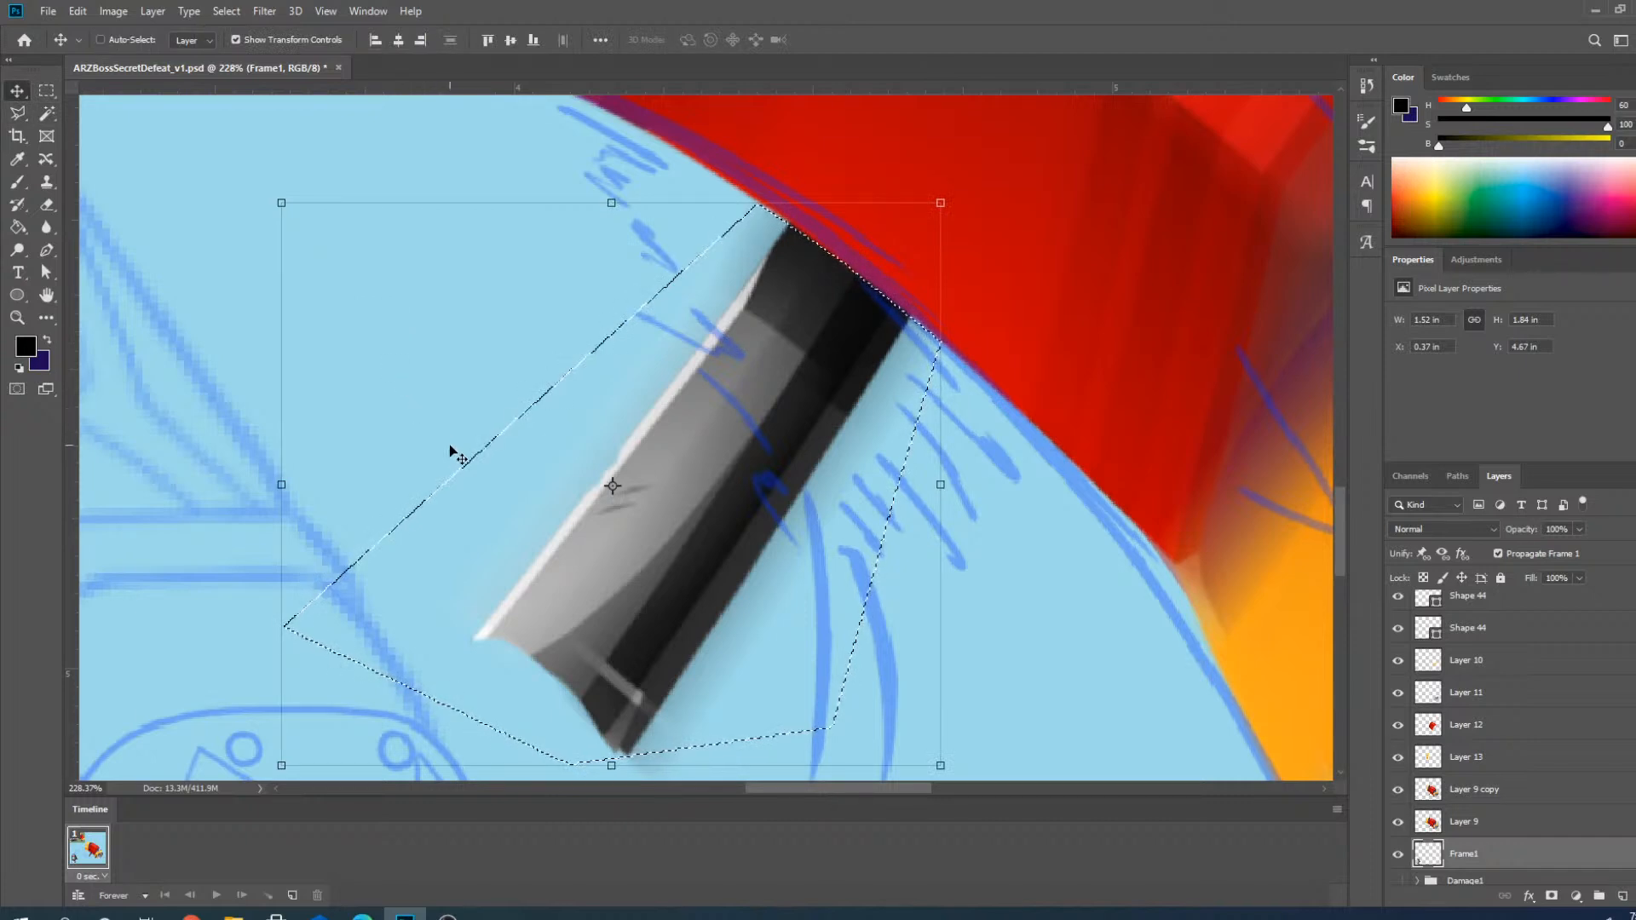
{"action": "key", "text": "ctrl+x"}
{"action": "left_click", "coordinate": [814, 349]}
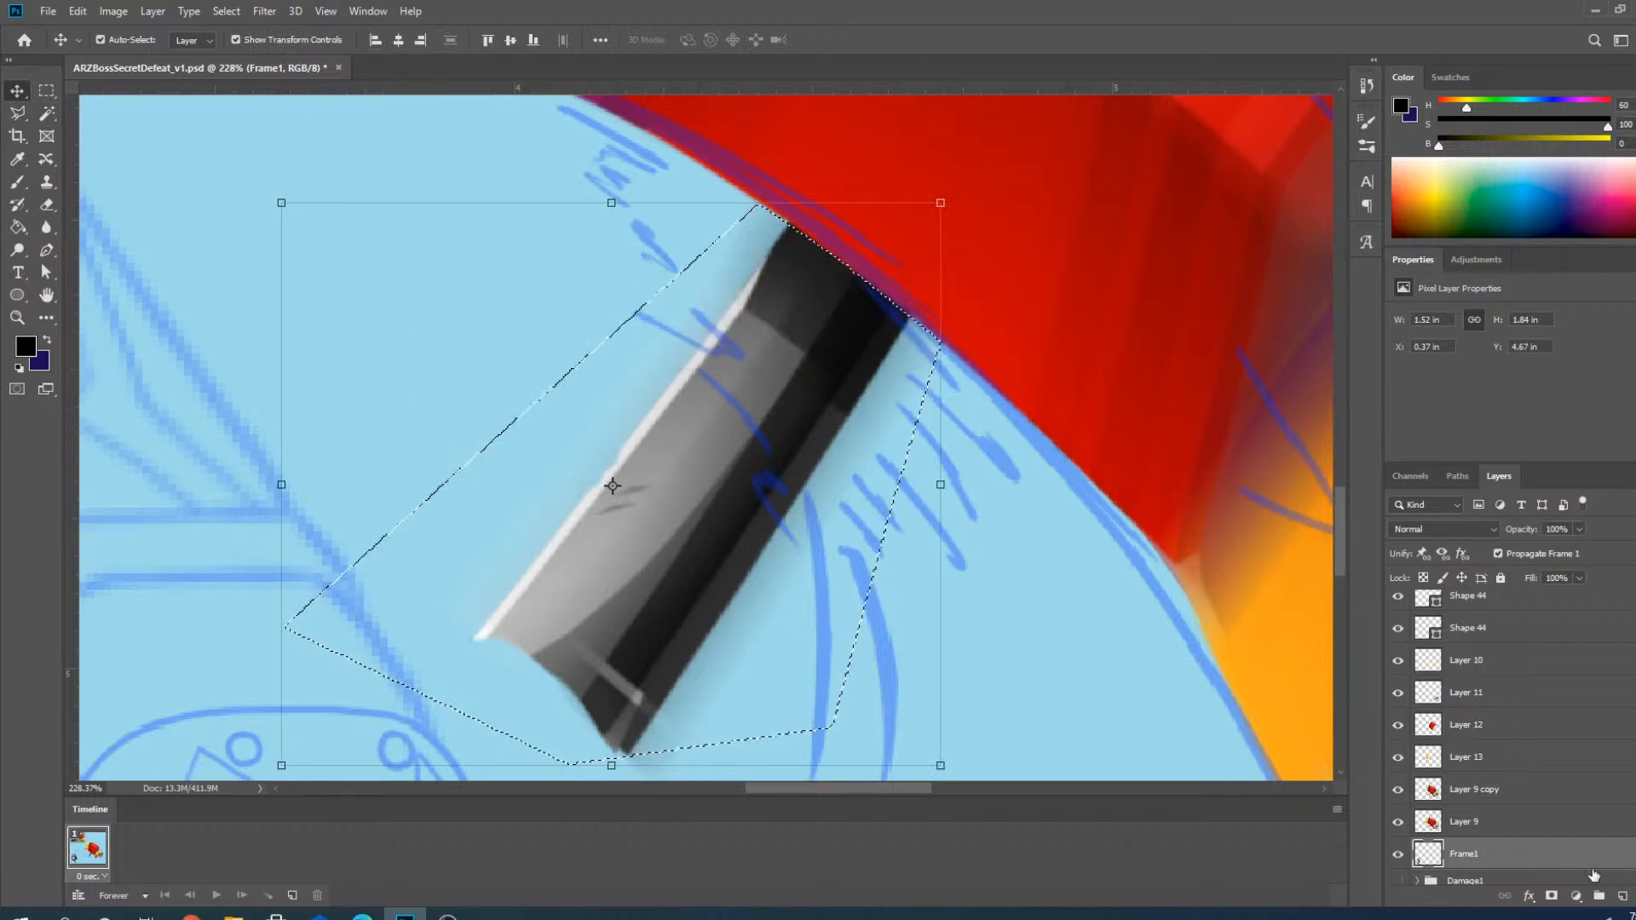
{"action": "left_click", "coordinate": [1466, 821]}
{"action": "key", "text": "ctrl+j"}
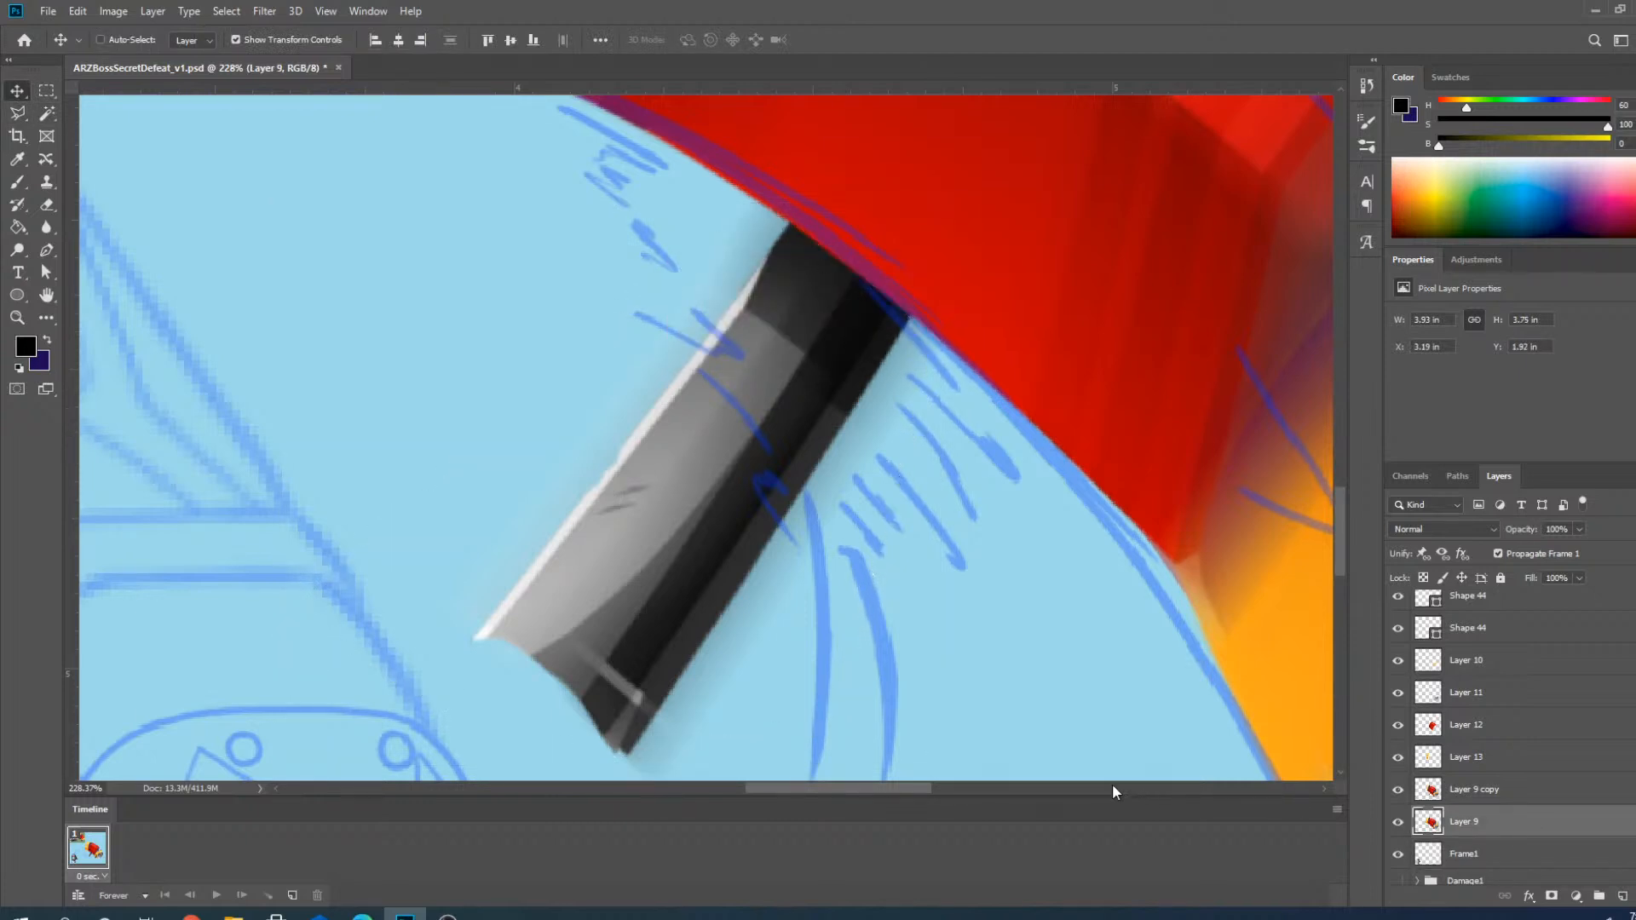
Try shifting the separated connecting rod and Layer 9 copy to check how the two overlap.
{"action": "left_click_drag", "start_coordinate": [712, 392], "coordinate": [704, 487]}
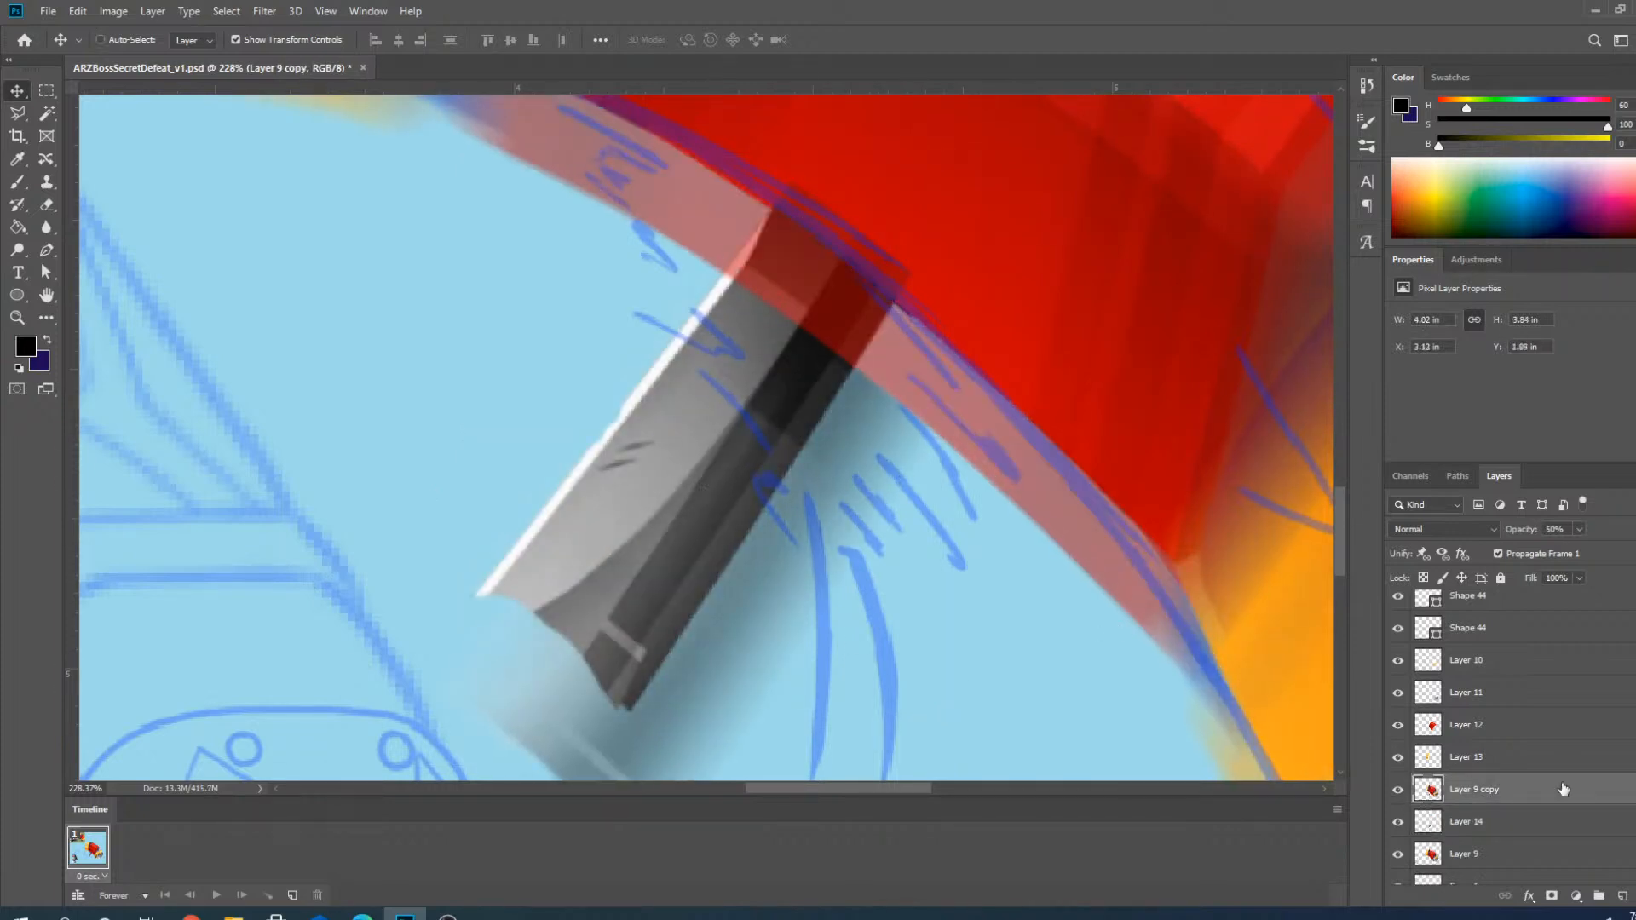
{"action": "key", "text": "ctrl+z"}
{"action": "left_click", "coordinate": [1505, 828]}
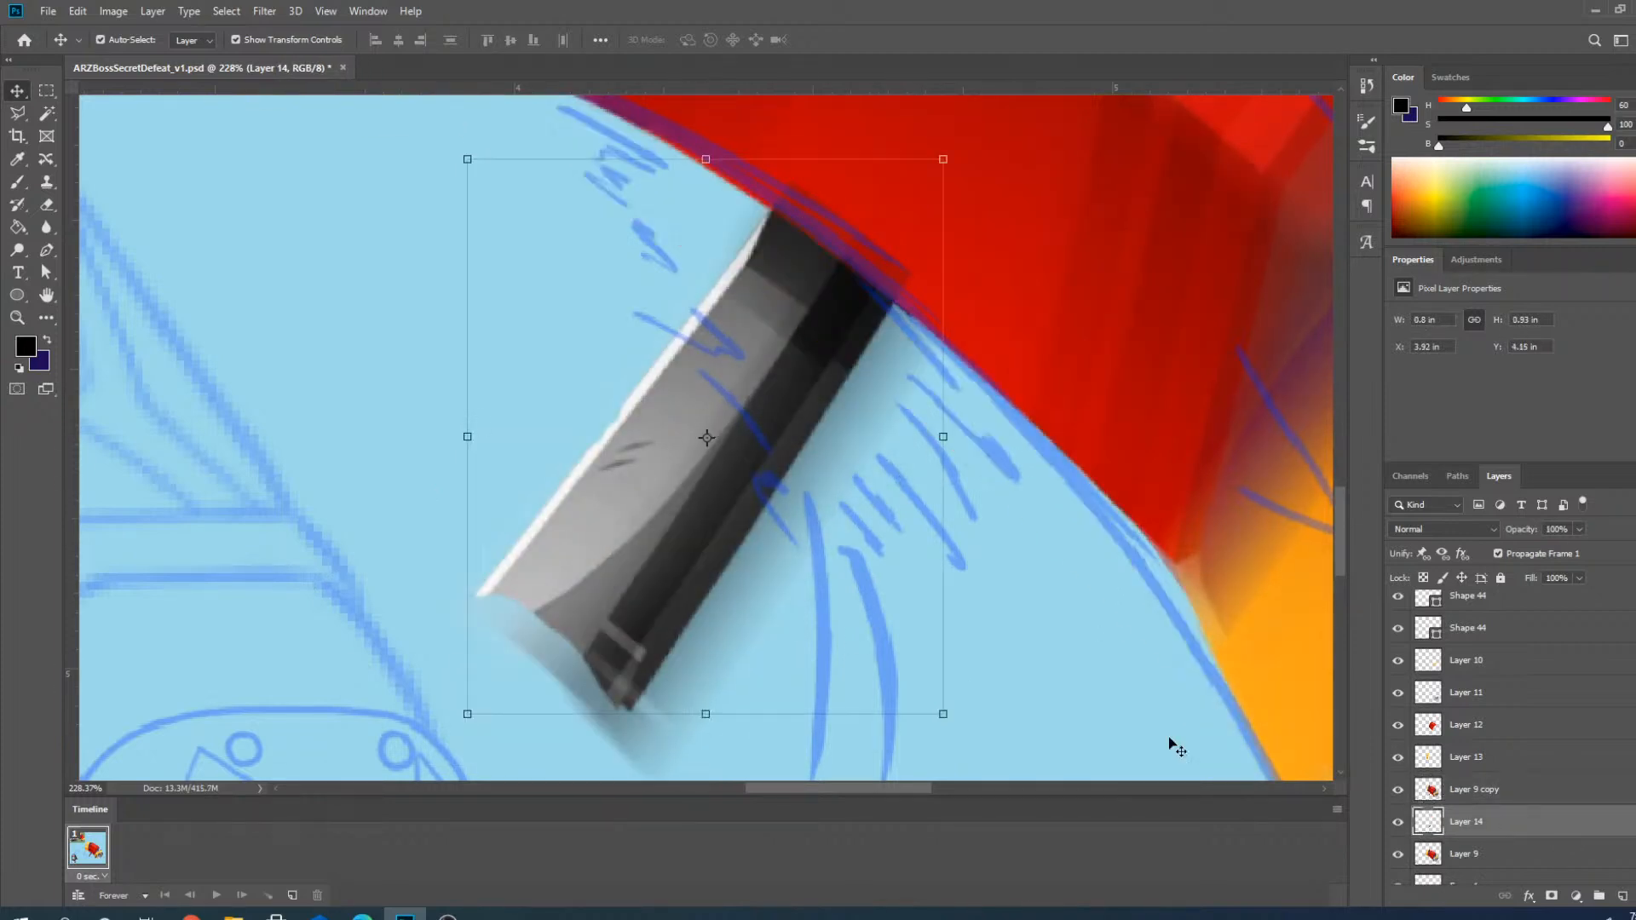
{"action": "left_click", "coordinate": [1526, 792]}
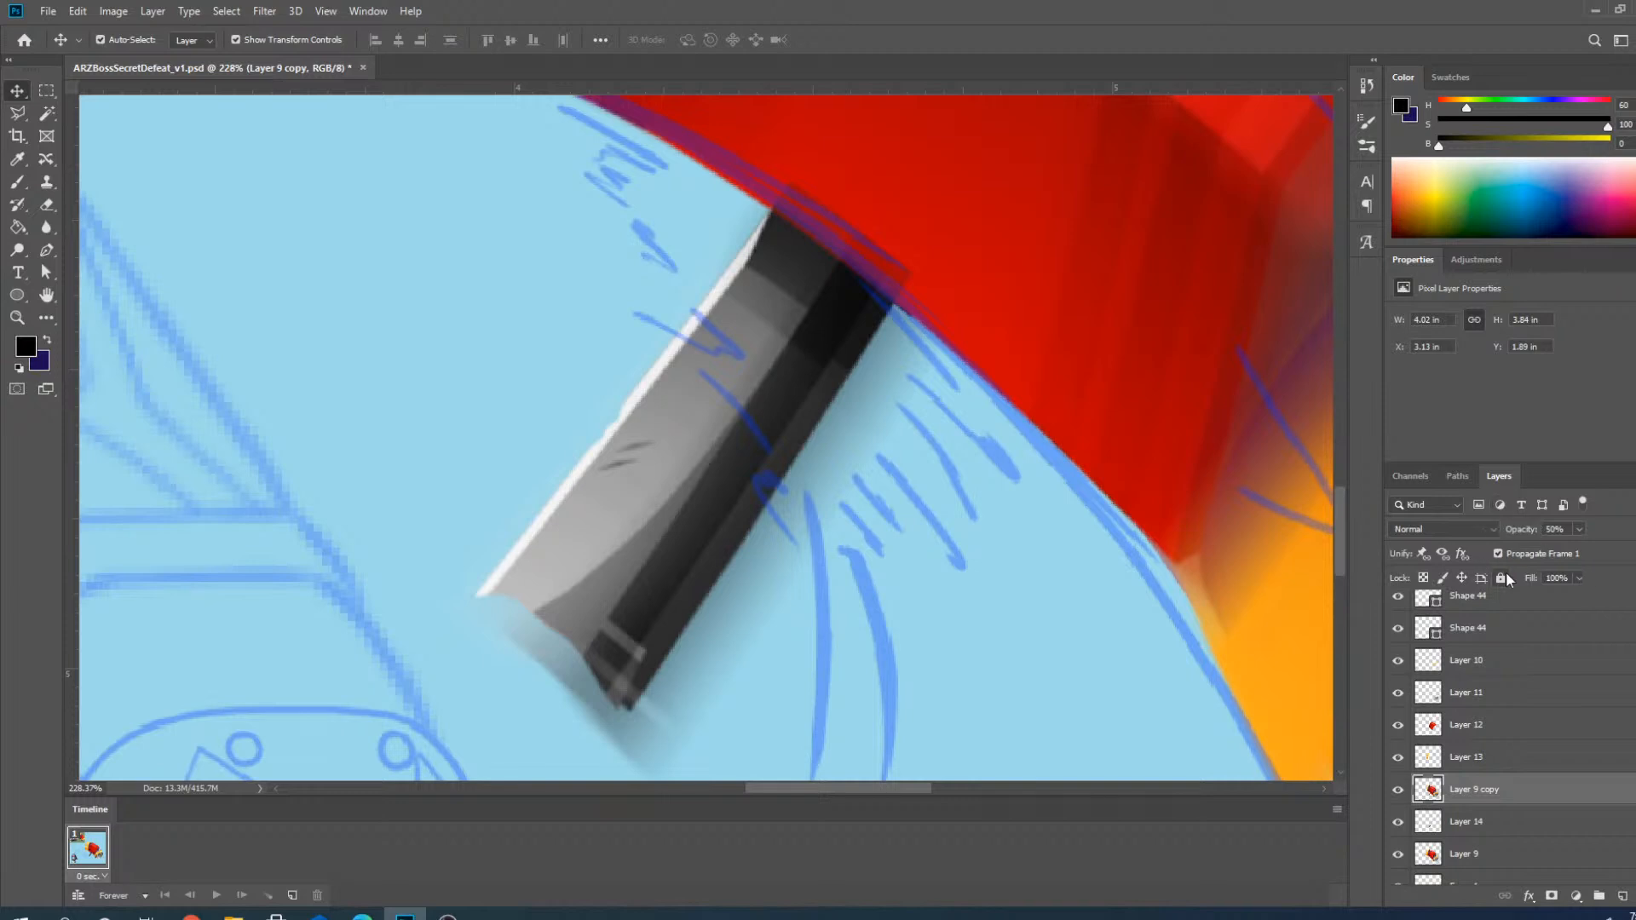
{"action": "mouse_move", "coordinate": [605, 507]}
{"action": "left_mouse_down"}
{"action": "mouse_move", "coordinate": [596, 555]}
{"action": "mouse_move", "coordinate": [628, 548]}
{"action": "mouse_move", "coordinate": [601, 536]}
{"action": "left_mouse_up"}
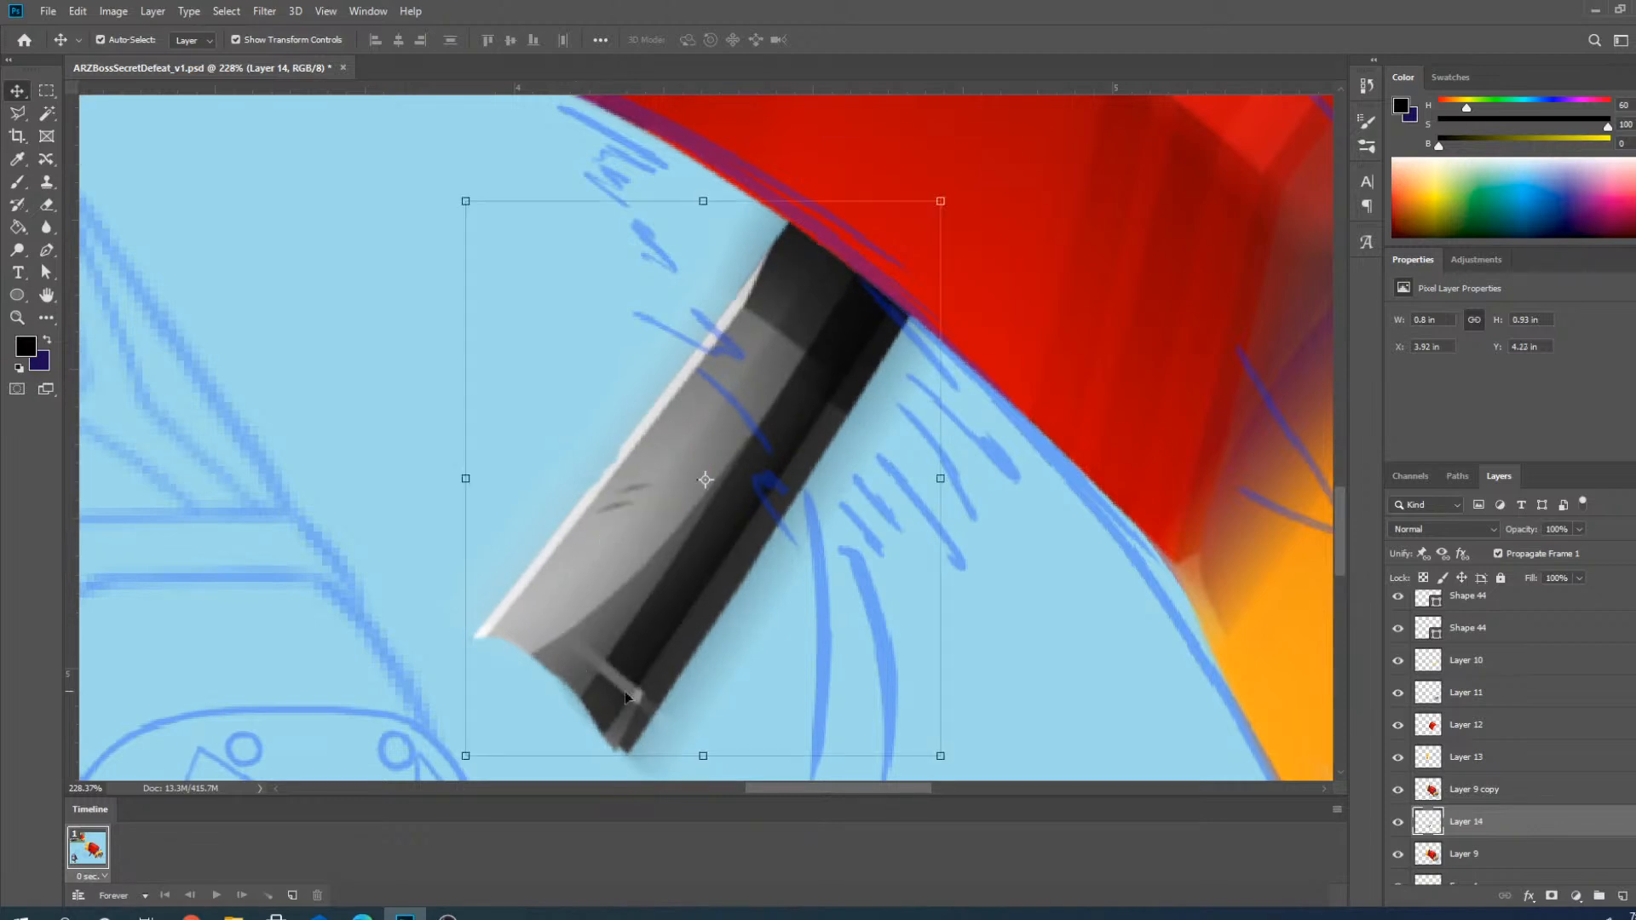
{"action": "scroll", "coordinate": [692, 575], "scroll_direction": "down", "scroll_amount": 2}
{"action": "scroll", "coordinate": [713, 608], "scroll_direction": "up", "scroll_amount": 2}
{"action": "scroll", "coordinate": [752, 615], "scroll_direction": "down", "scroll_amount": 2}
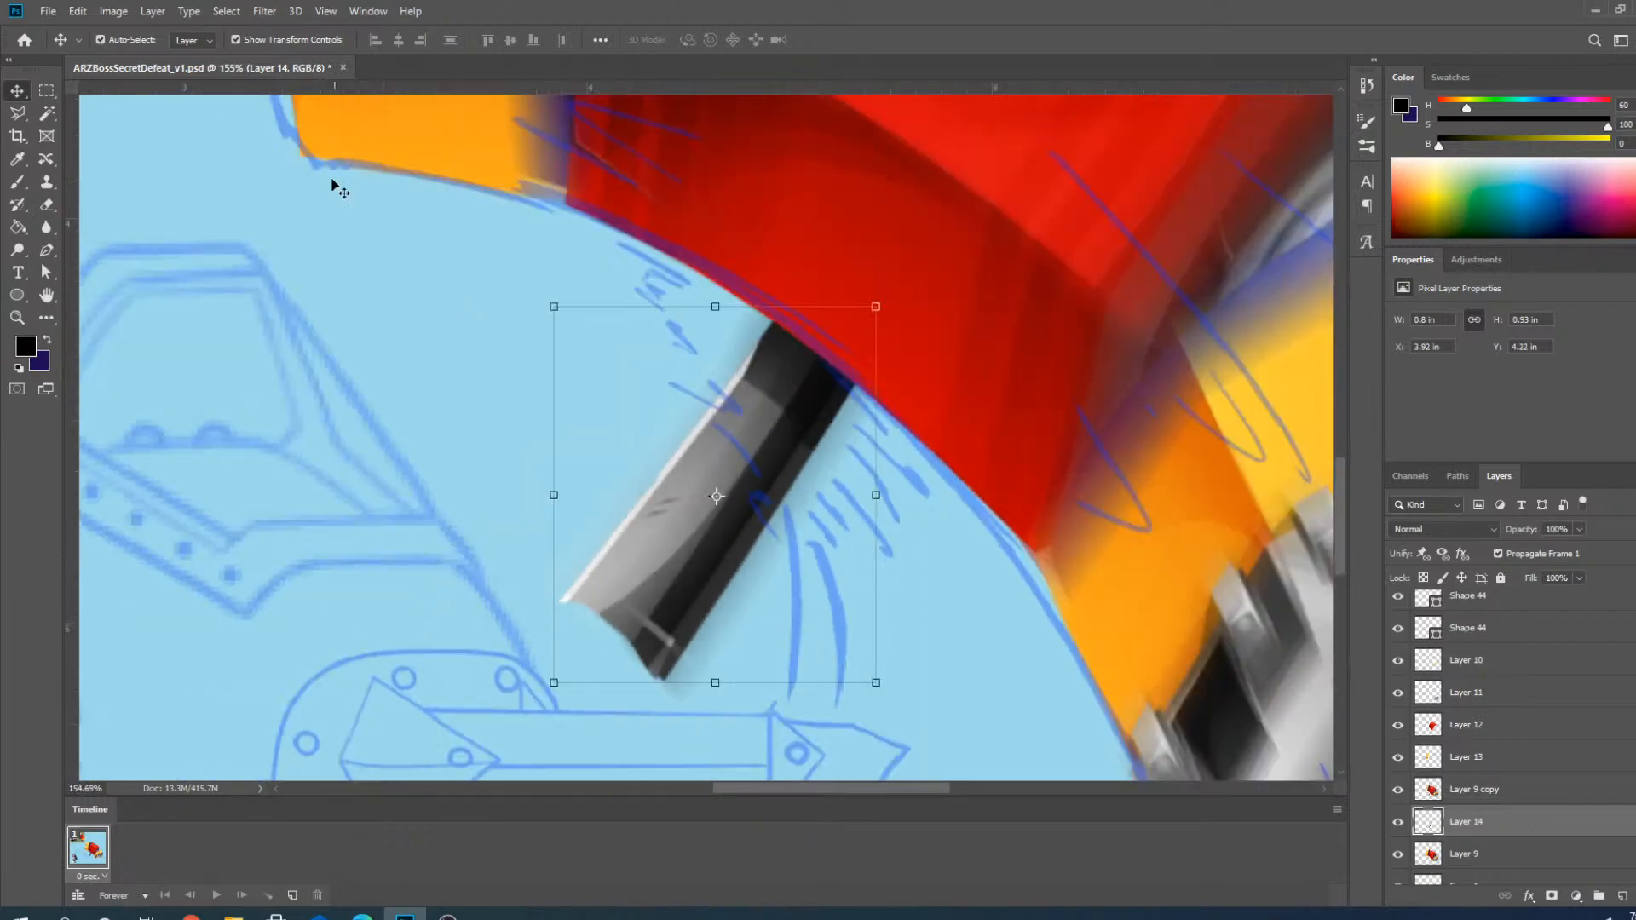
{"action": "left_click", "coordinate": [83, 12]}
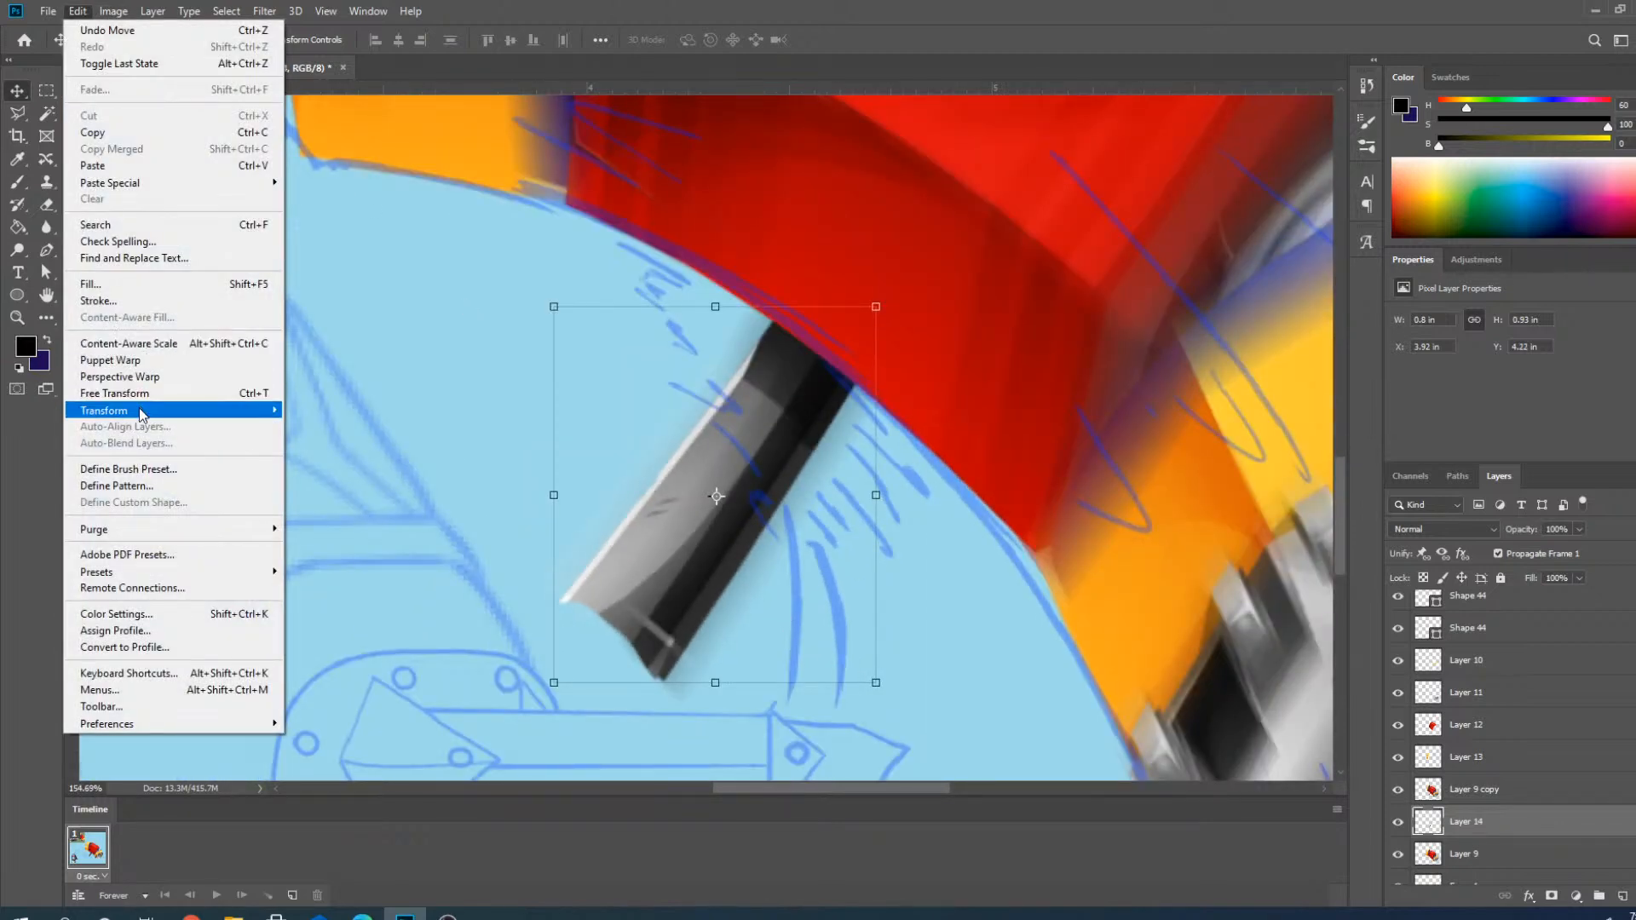
{"action": "mouse_move", "coordinate": [142, 414]}
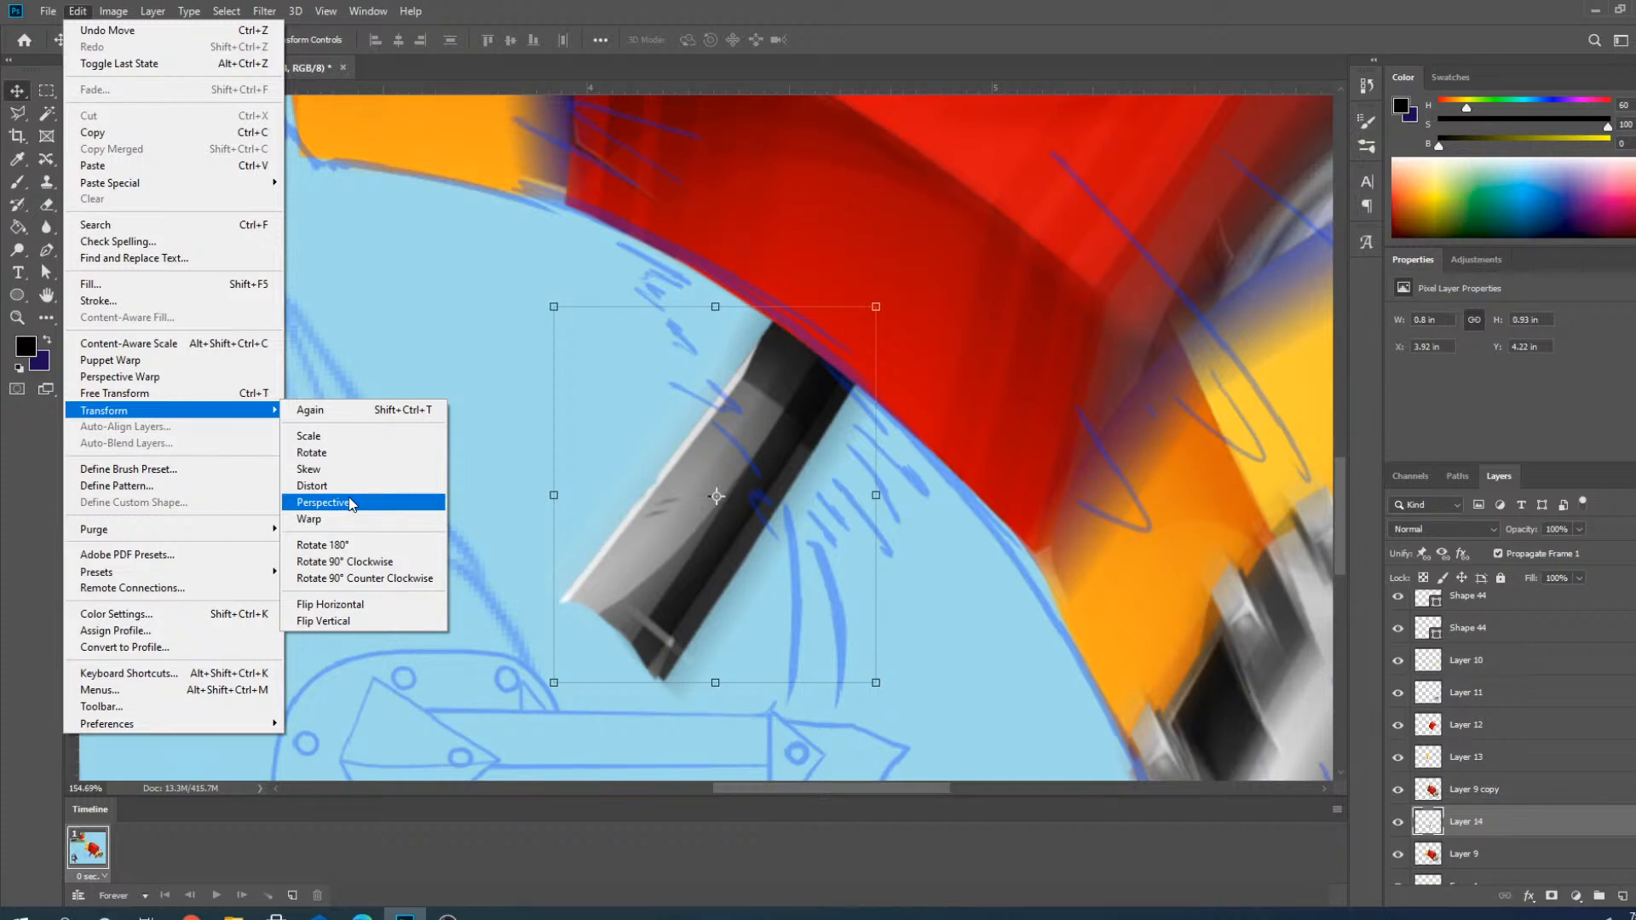
{"action": "left_click", "coordinate": [323, 520]}
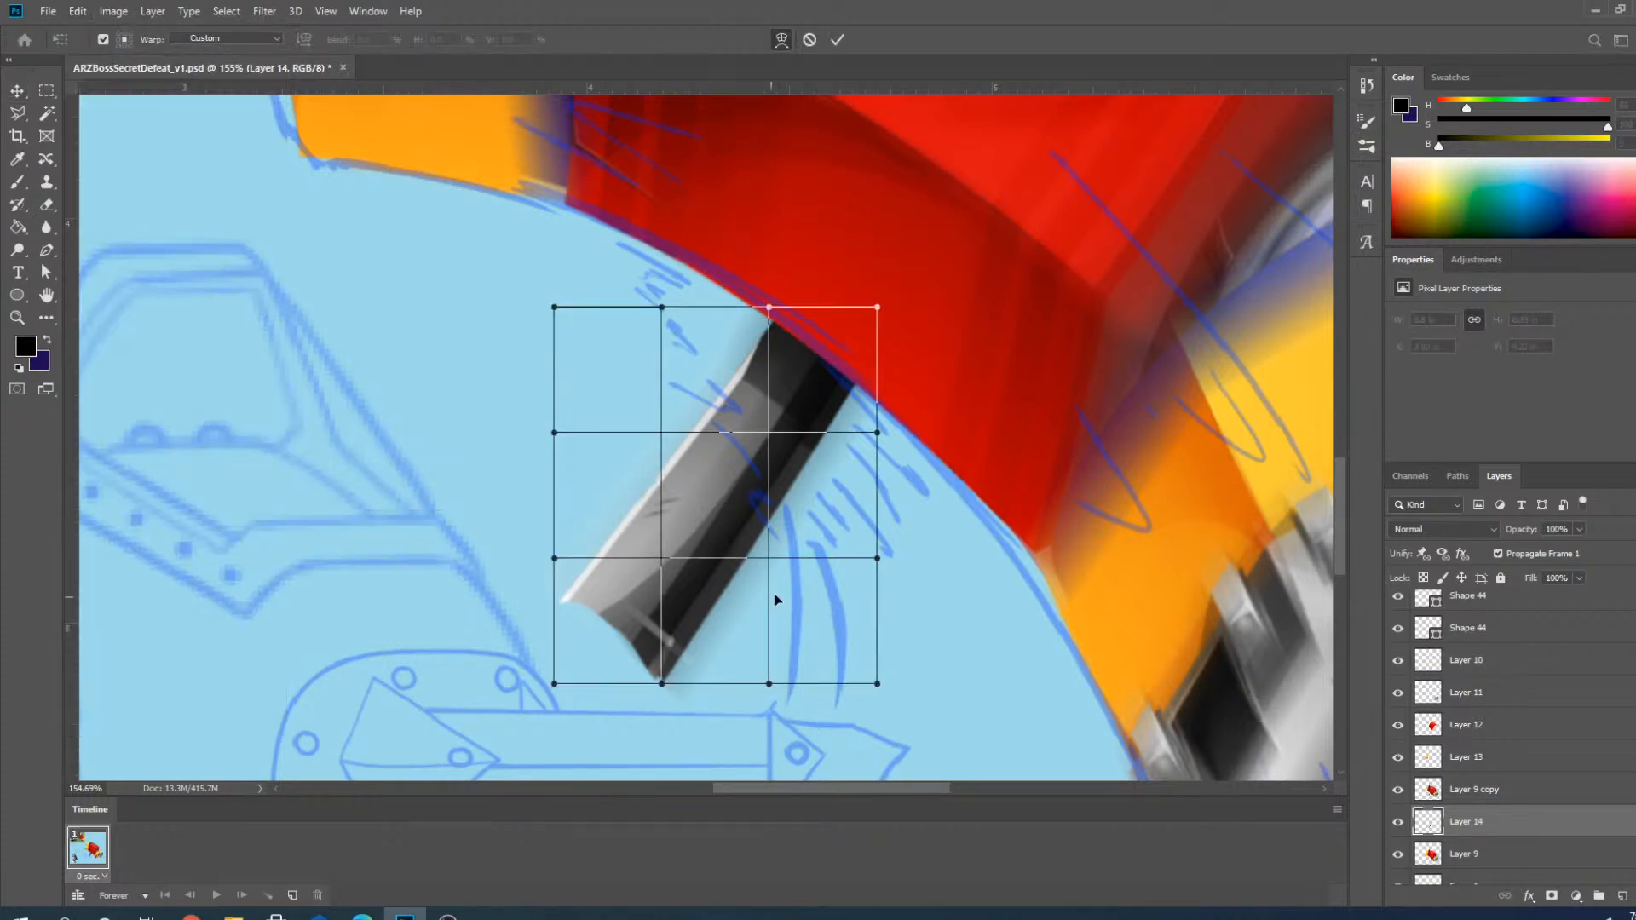
{"action": "scroll", "coordinate": [763, 452], "scroll_direction": "up", "scroll_amount": 2}
{"action": "scroll", "coordinate": [662, 624], "scroll_direction": "down", "scroll_amount": 2}
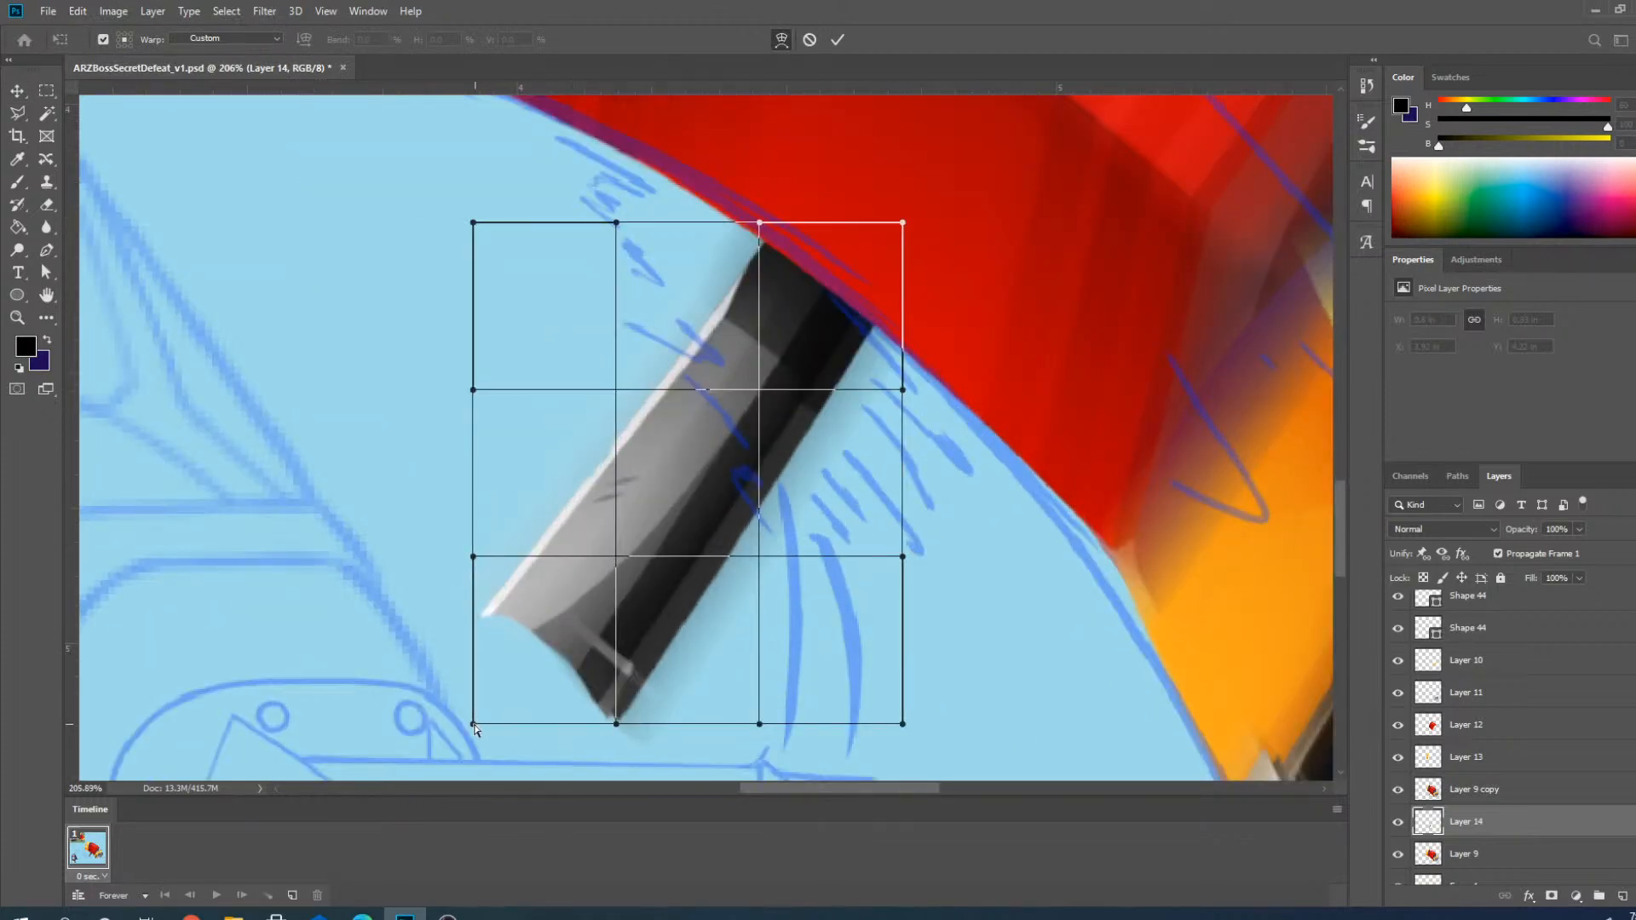
{"action": "left_click_drag", "start_coordinate": [475, 725], "coordinate": [465, 647]}
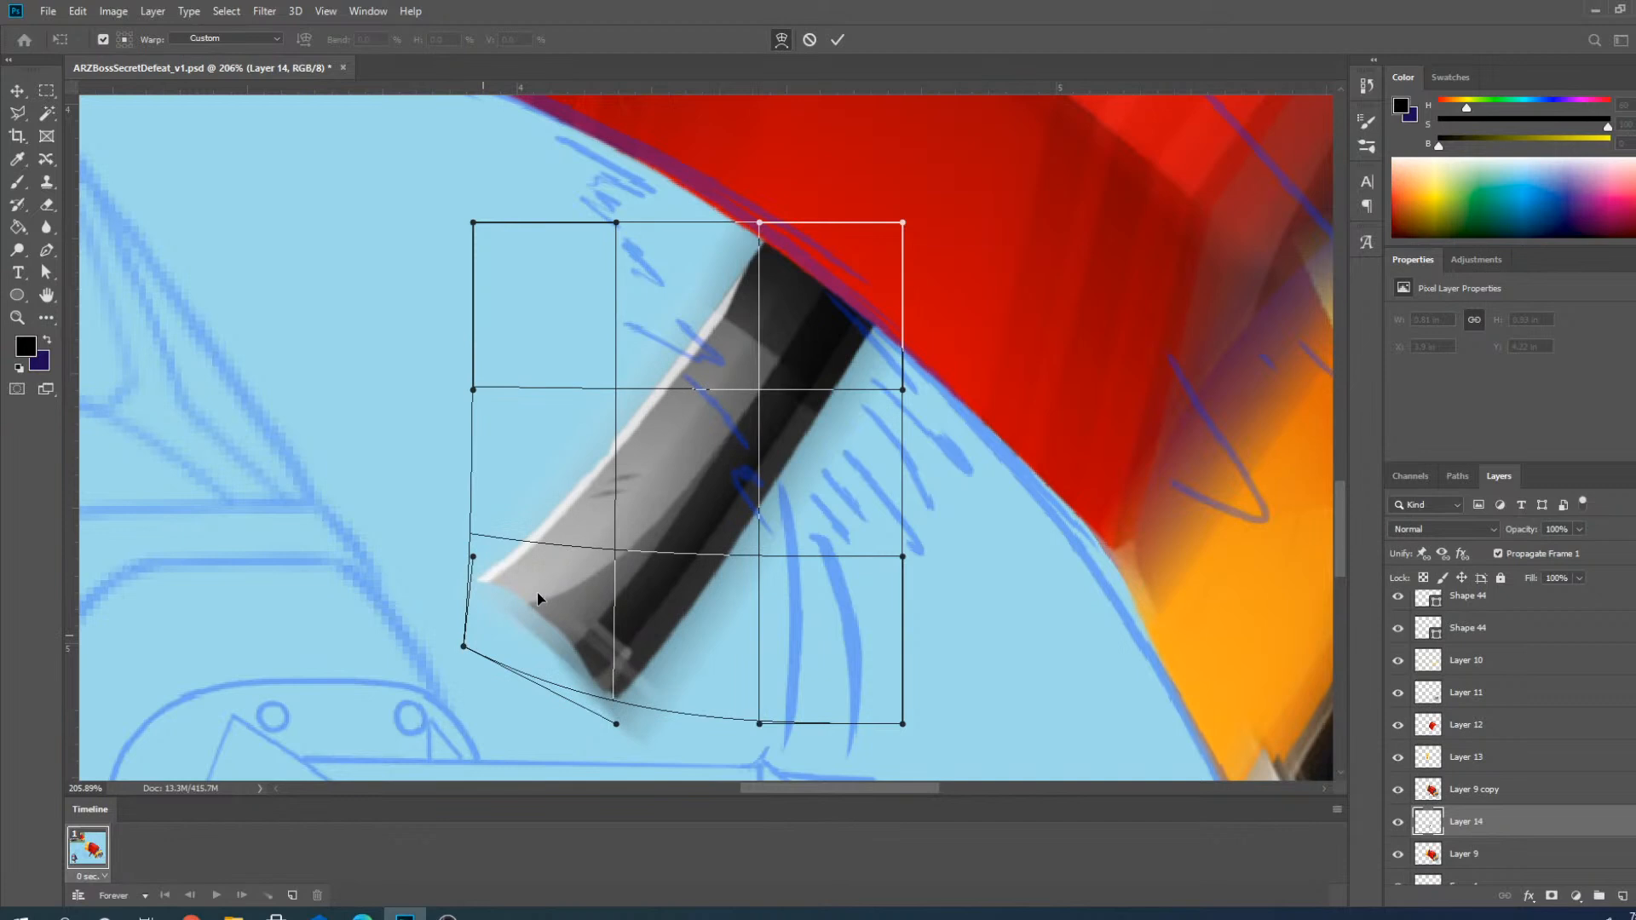
{"action": "left_click", "coordinate": [809, 39]}
{"action": "scroll", "coordinate": [605, 523], "scroll_direction": "down", "scroll_amount": 2}
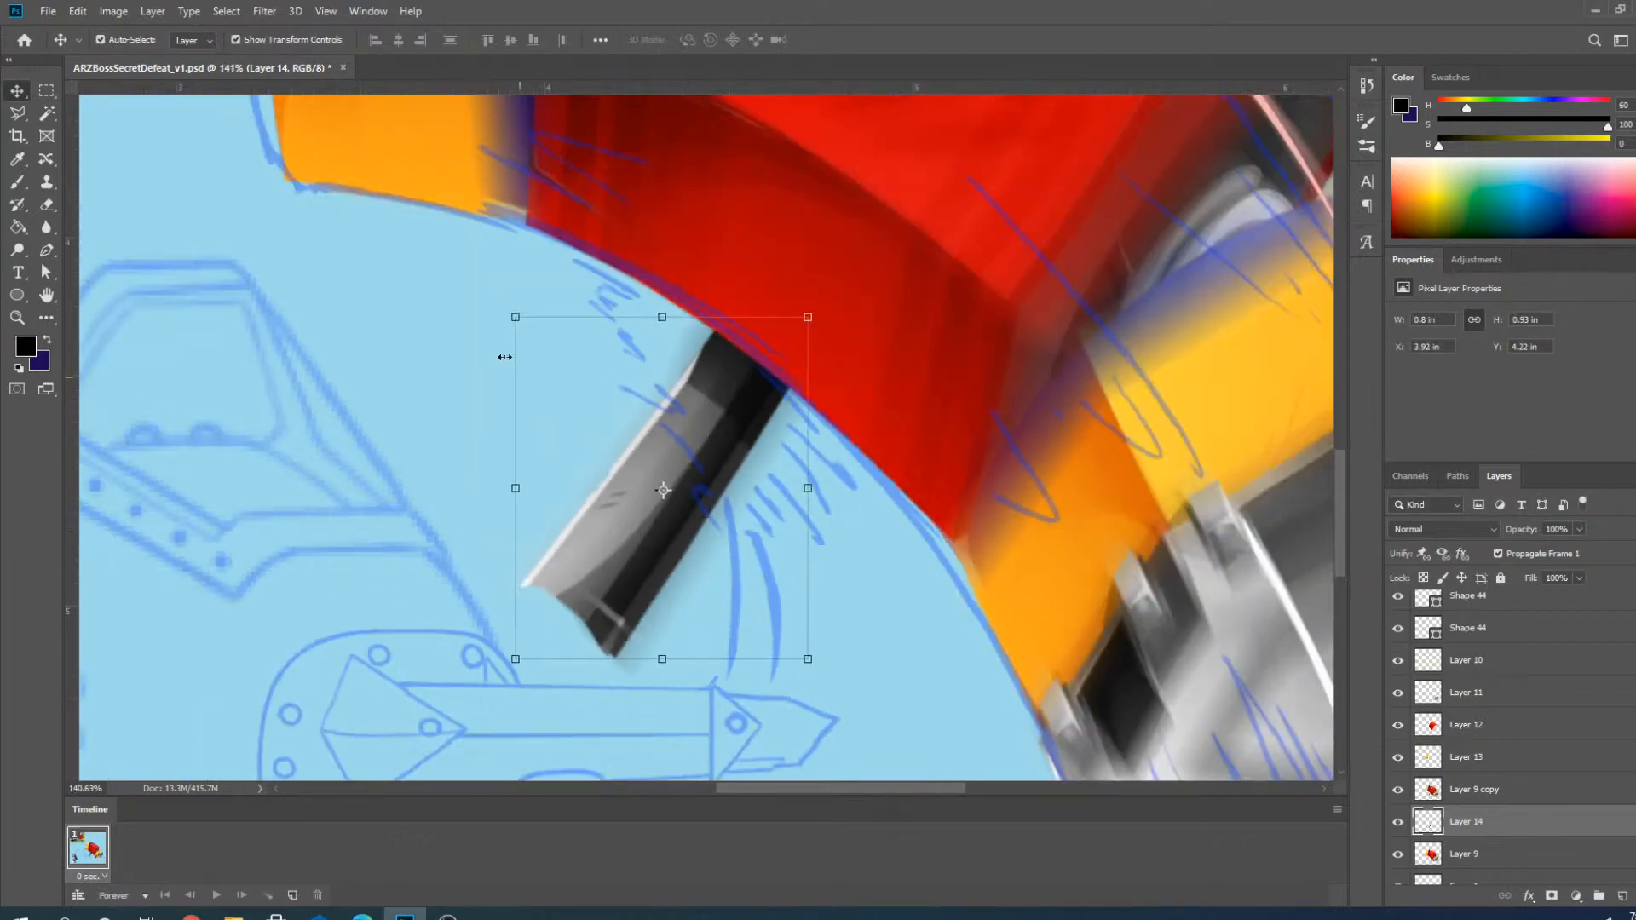
{"action": "left_click", "coordinate": [78, 11]}
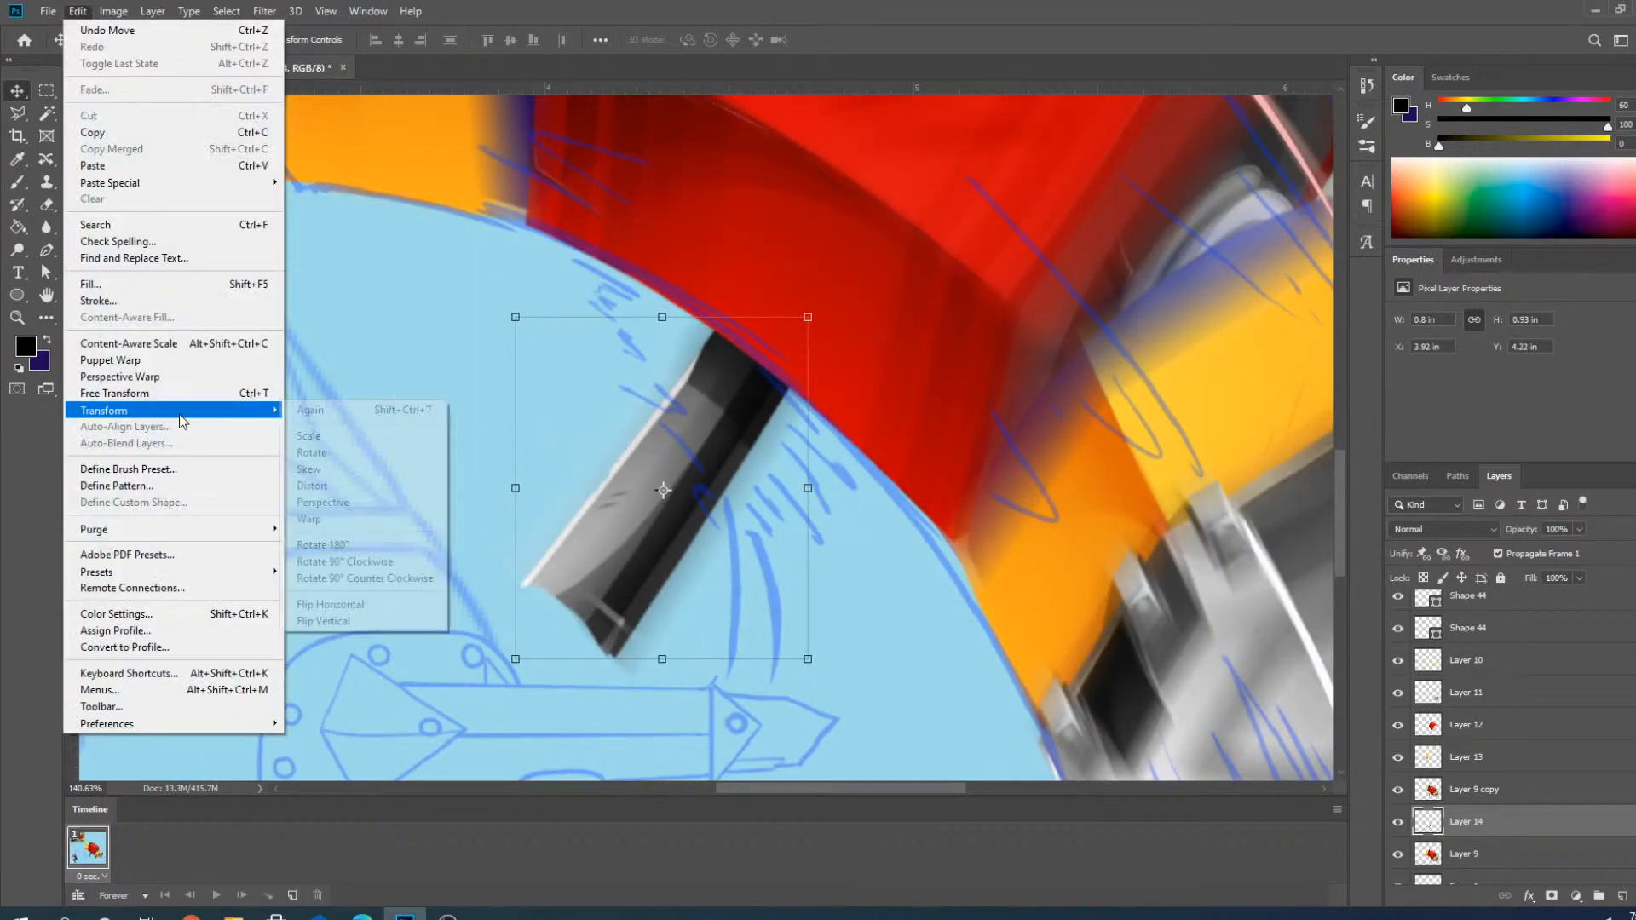
{"action": "left_click", "coordinate": [336, 502]}
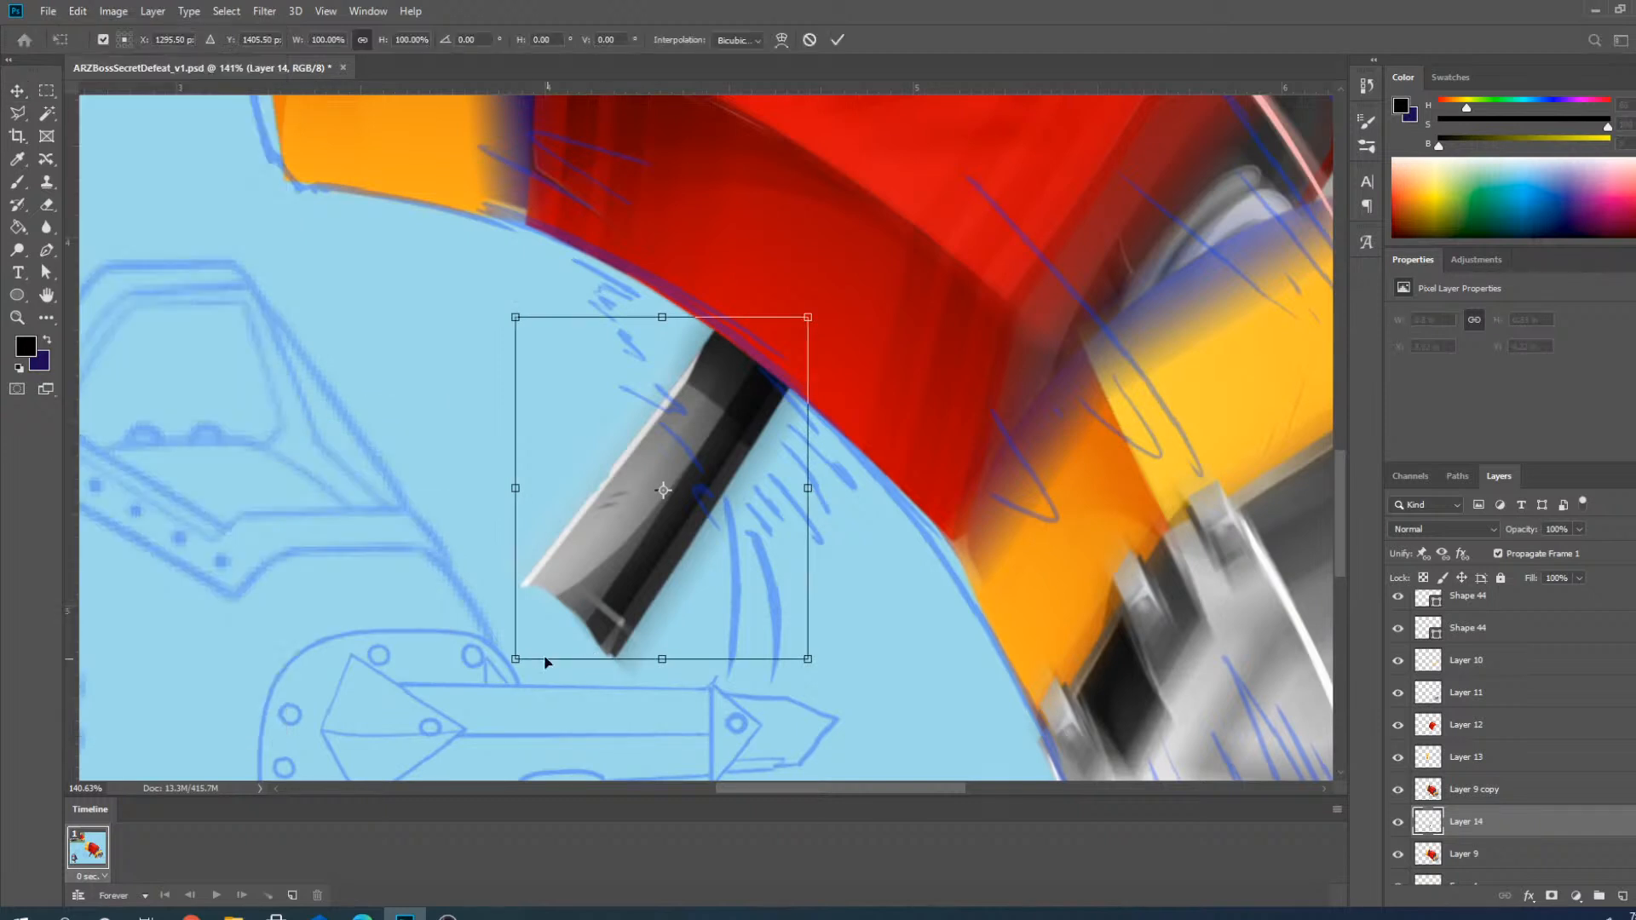
{"action": "left_click_drag", "start_coordinate": [515, 661], "coordinate": [681, 596]}
{"action": "left_click", "coordinate": [810, 39]}
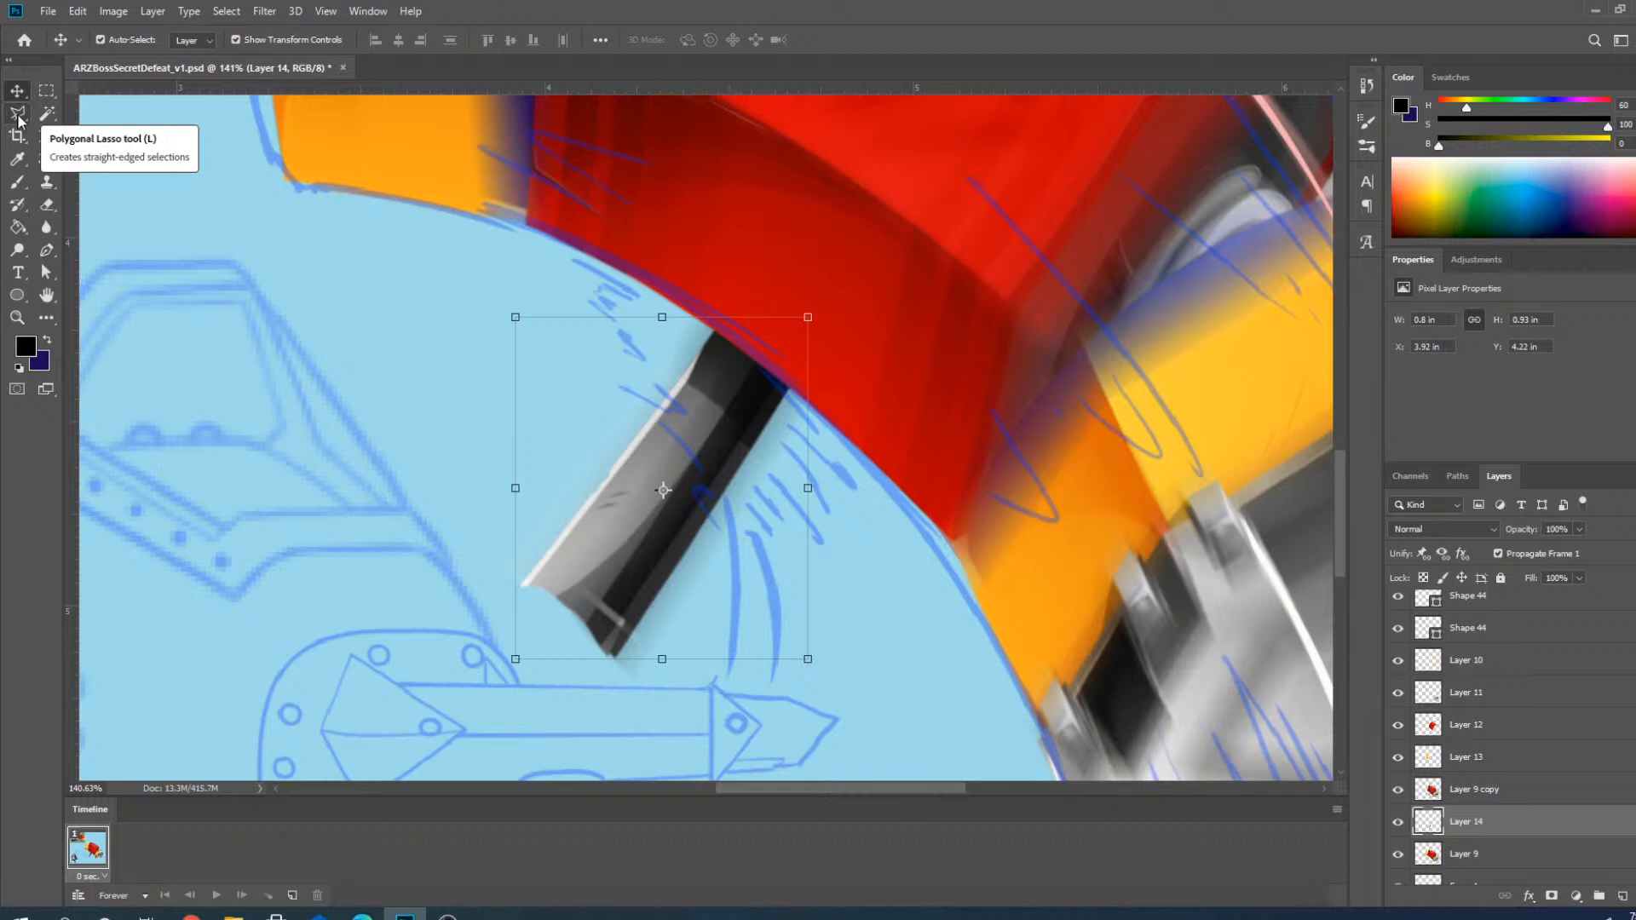
{"action": "left_click_drag", "start_coordinate": [18, 119], "coordinate": [18, 117]}
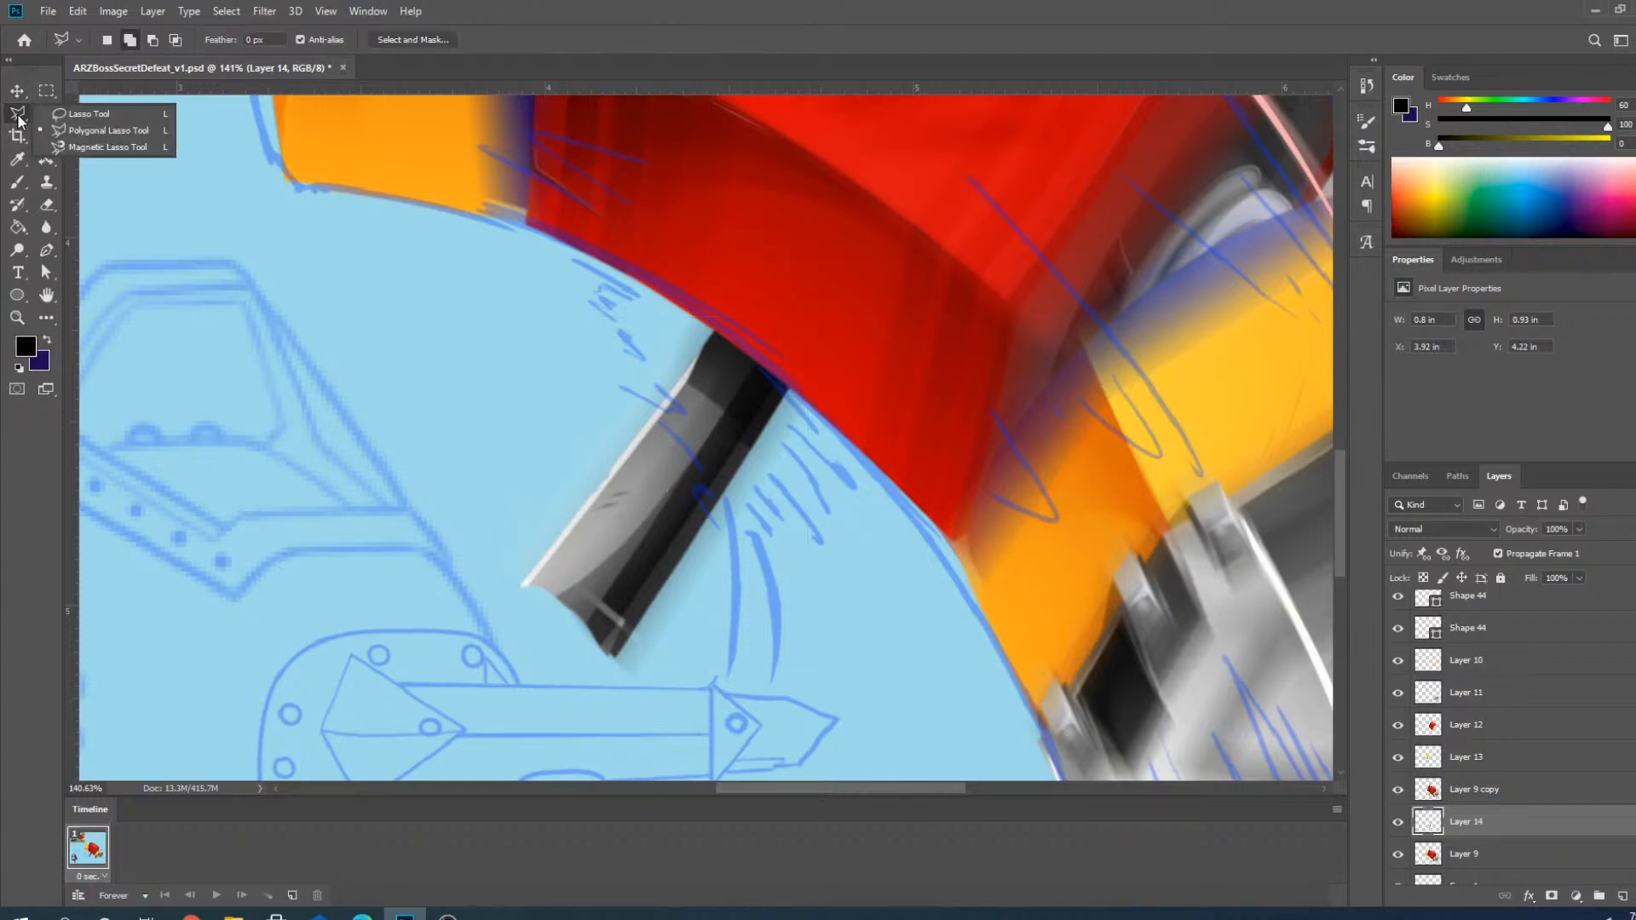
{"action": "left_click", "coordinate": [87, 113]}
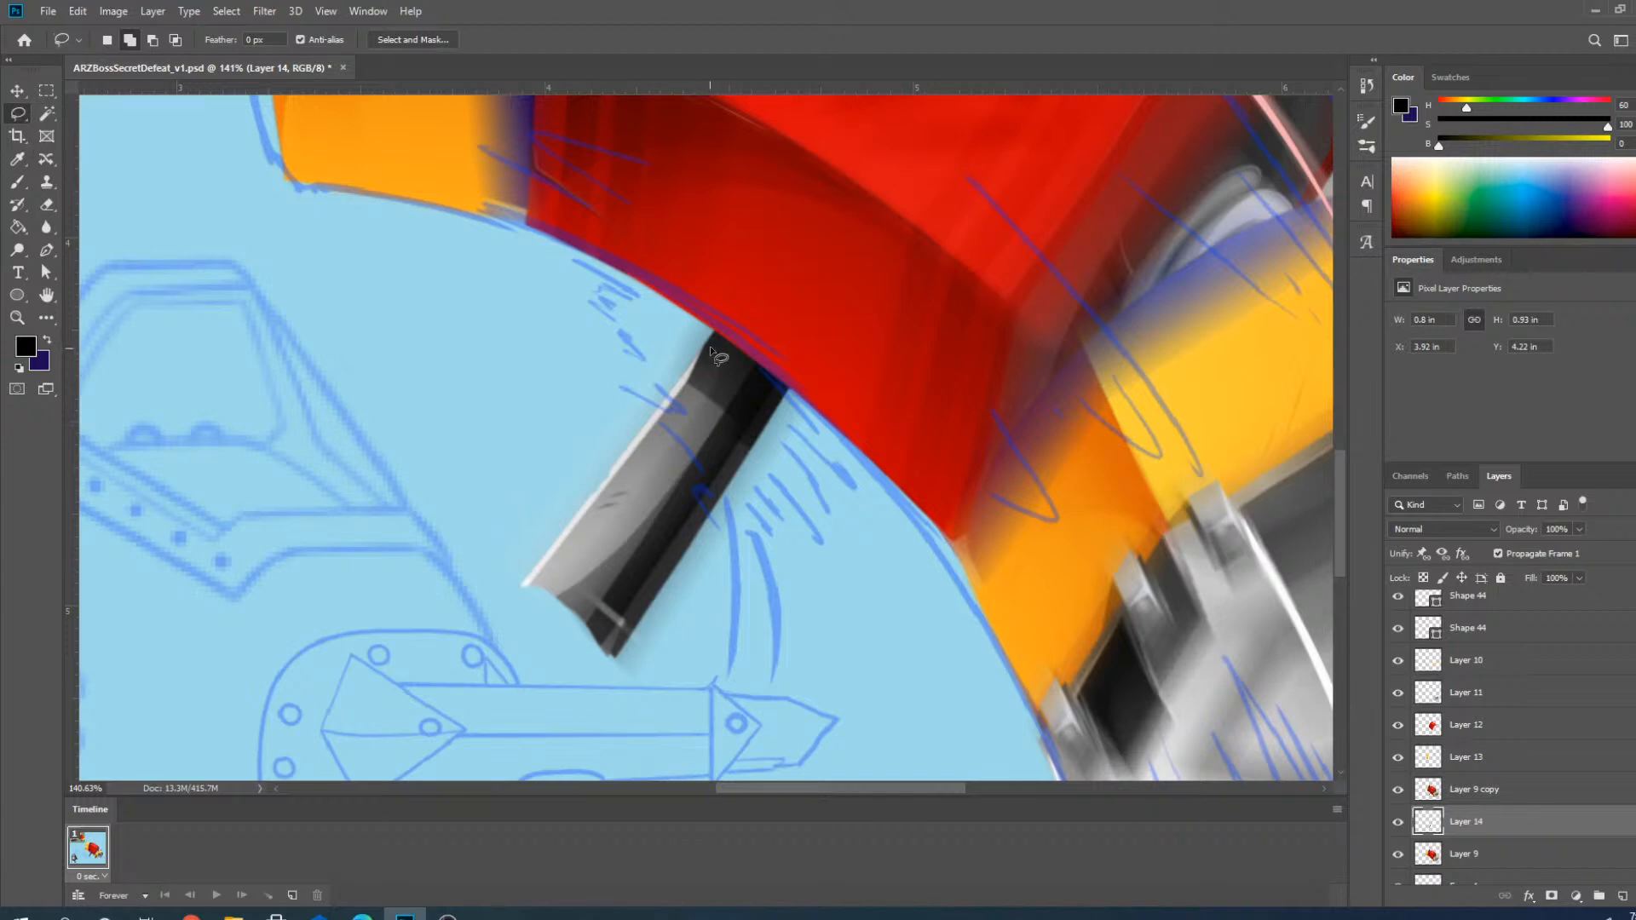
{"action": "scroll", "coordinate": [761, 443], "scroll_direction": "down", "scroll_amount": 2}
{"action": "scroll", "coordinate": [761, 444], "scroll_direction": "up", "scroll_amount": 2}
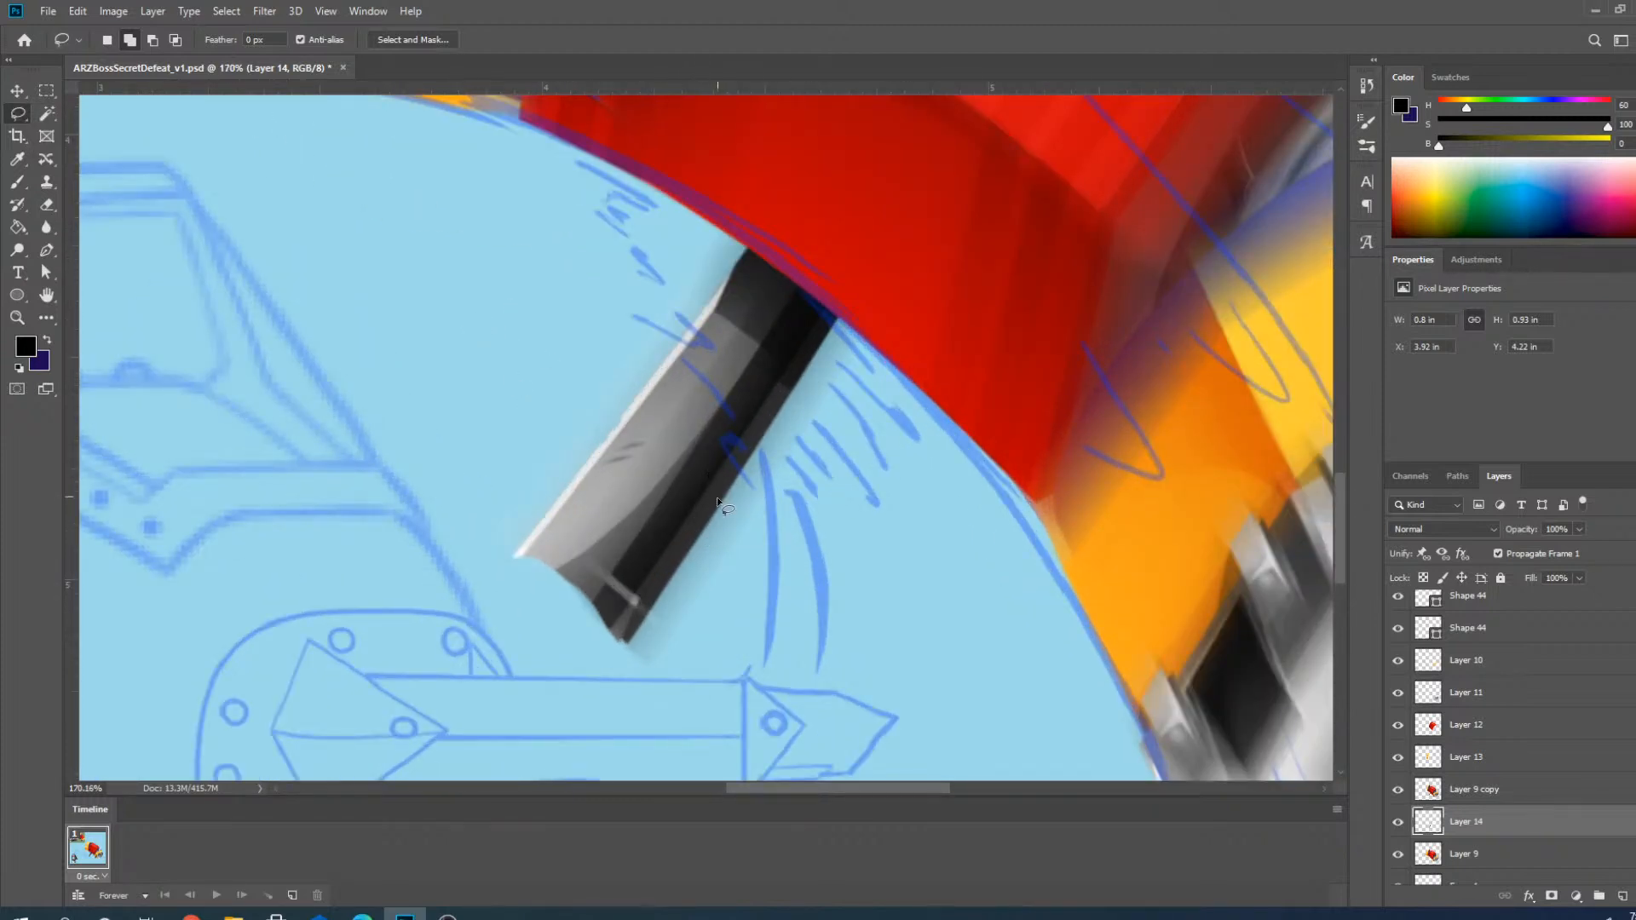
Rotate the gray connecting rod on Layer 14 by -30° so it stands nearly upright, and apply the rotation.
{"action": "left_click", "coordinate": [21, 93]}
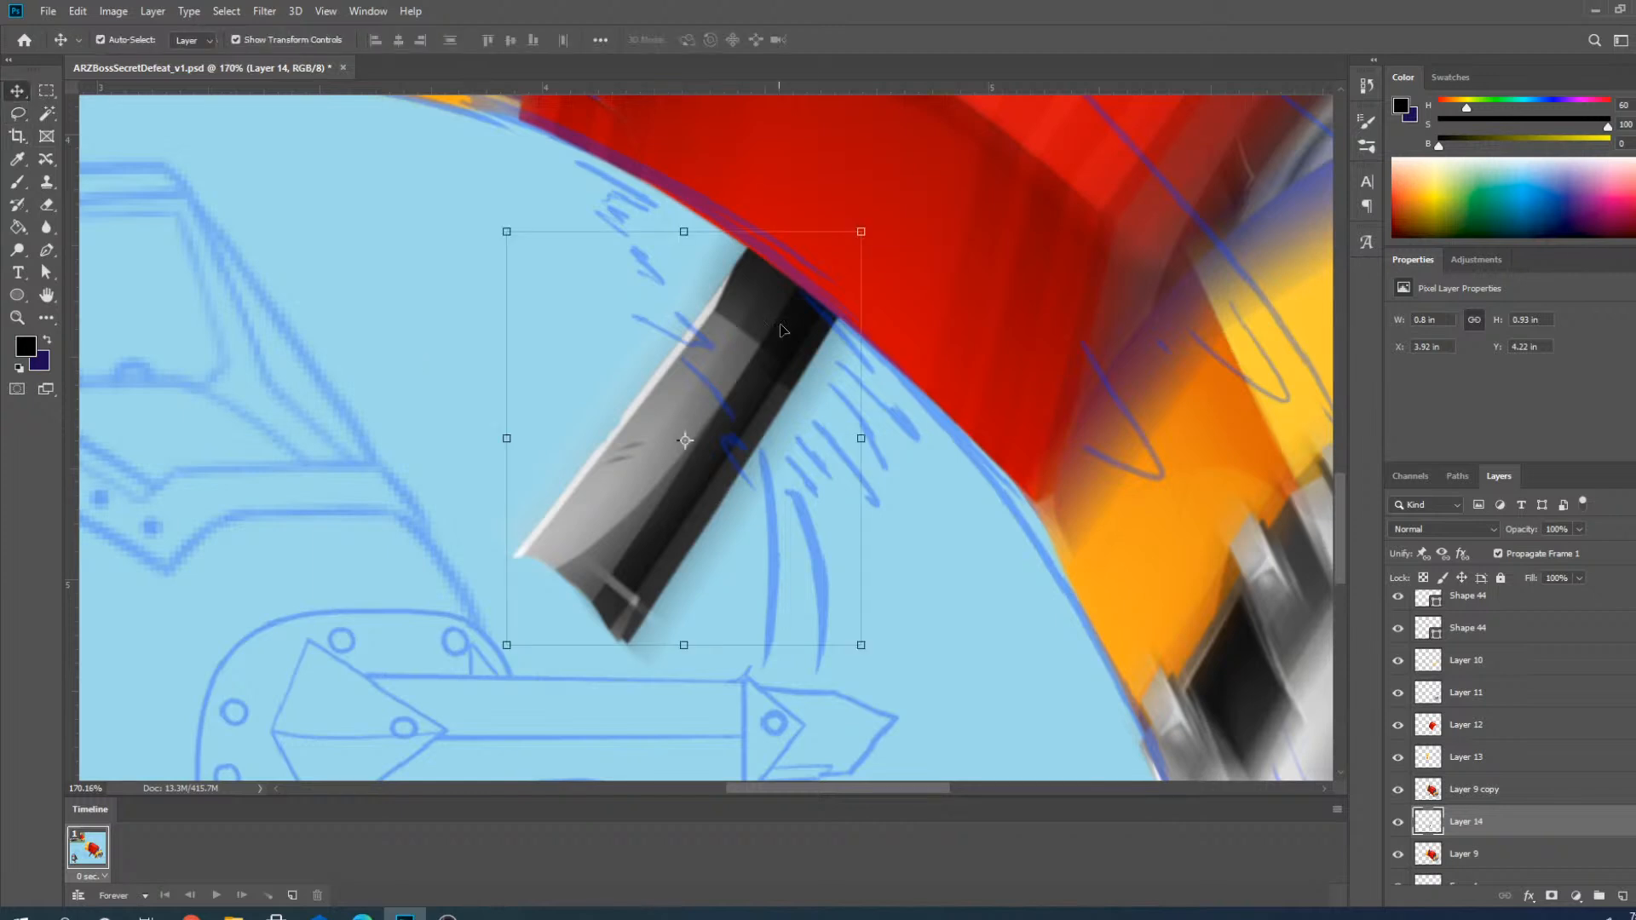
{"action": "left_click_drag", "start_coordinate": [878, 223], "coordinate": [746, 169]}
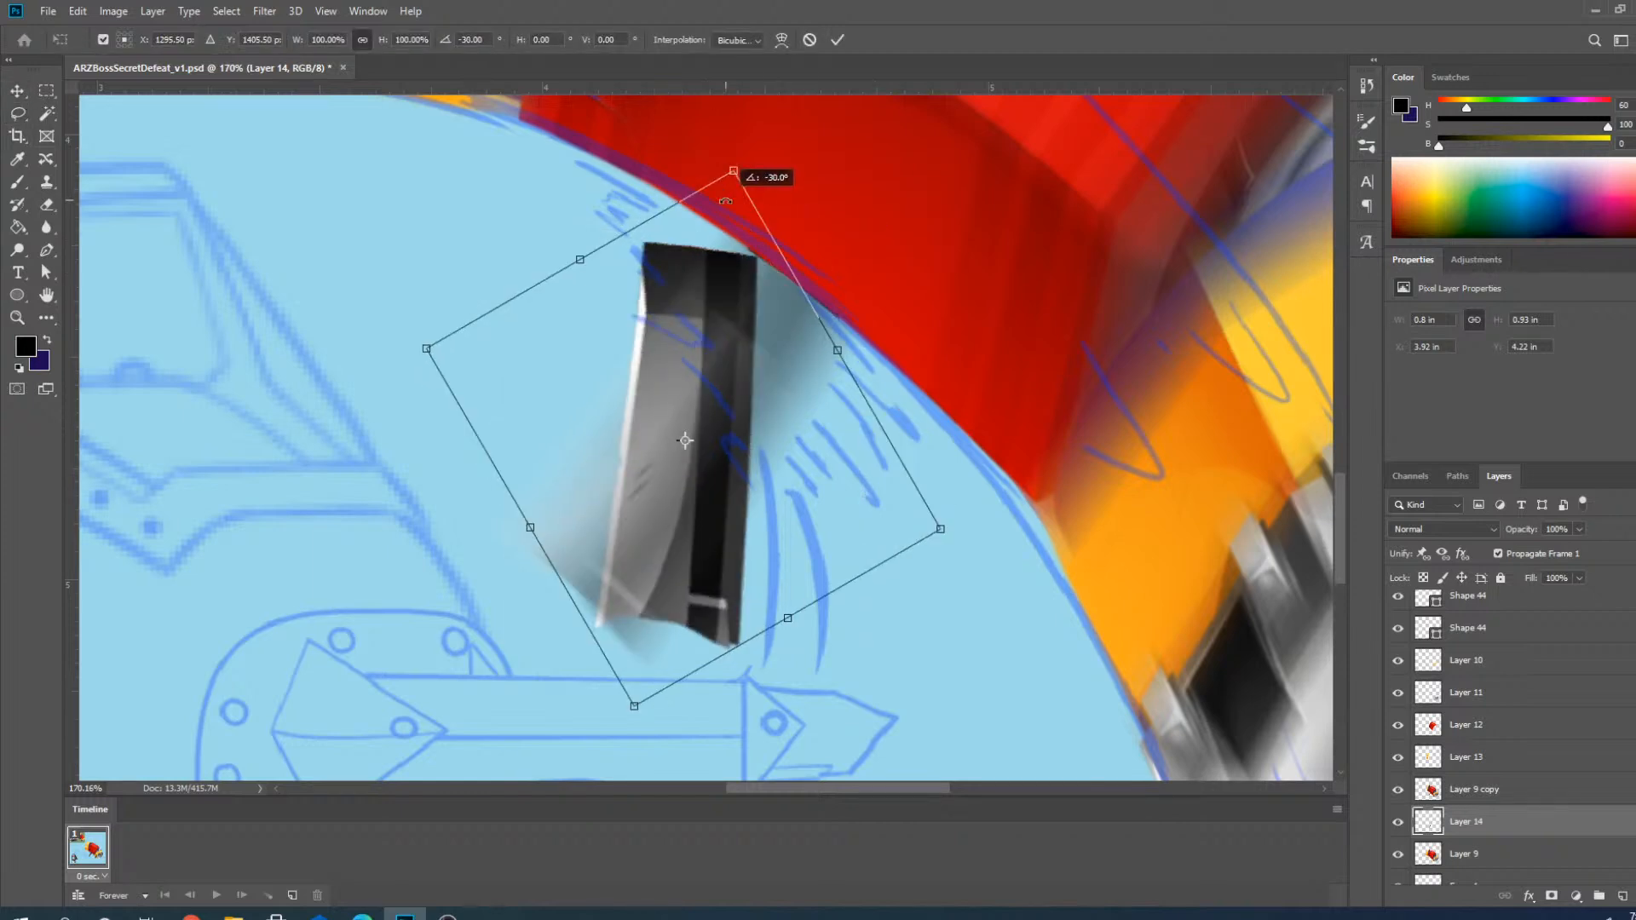
{"action": "left_click", "coordinate": [839, 40]}
Move the upright rod clear of its blurred remnant and shorten it from its lower end to about 0.59 in high.
{"action": "left_click_drag", "start_coordinate": [662, 406], "coordinate": [541, 417]}
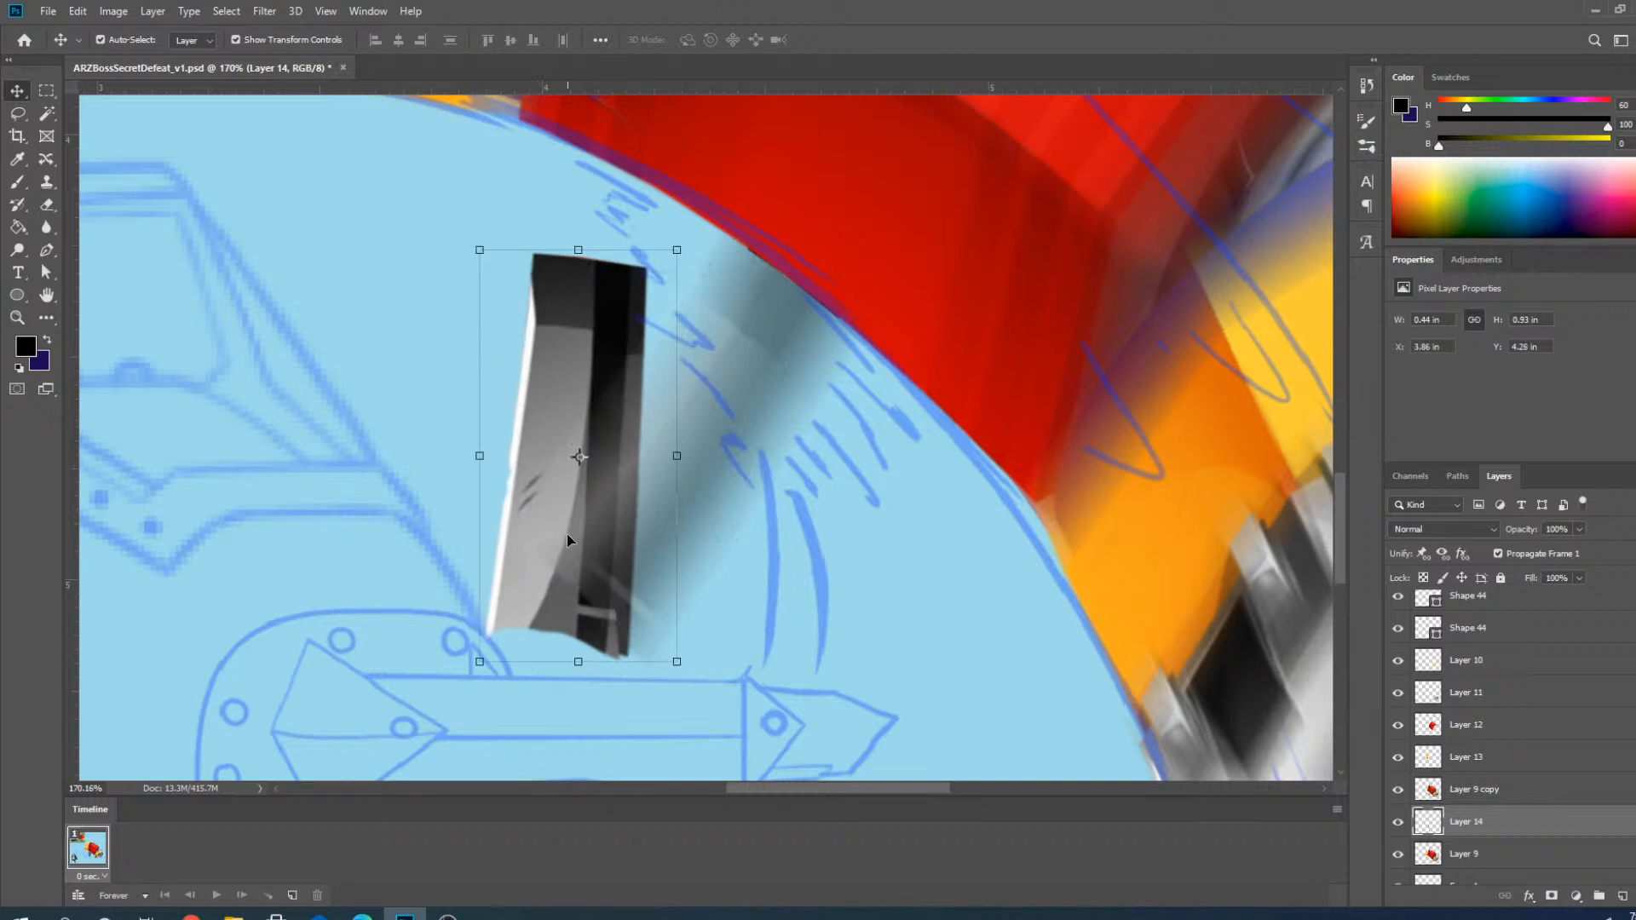
{"action": "left_click_drag", "start_coordinate": [568, 674], "coordinate": [579, 511]}
{"action": "left_click", "coordinate": [839, 40]}
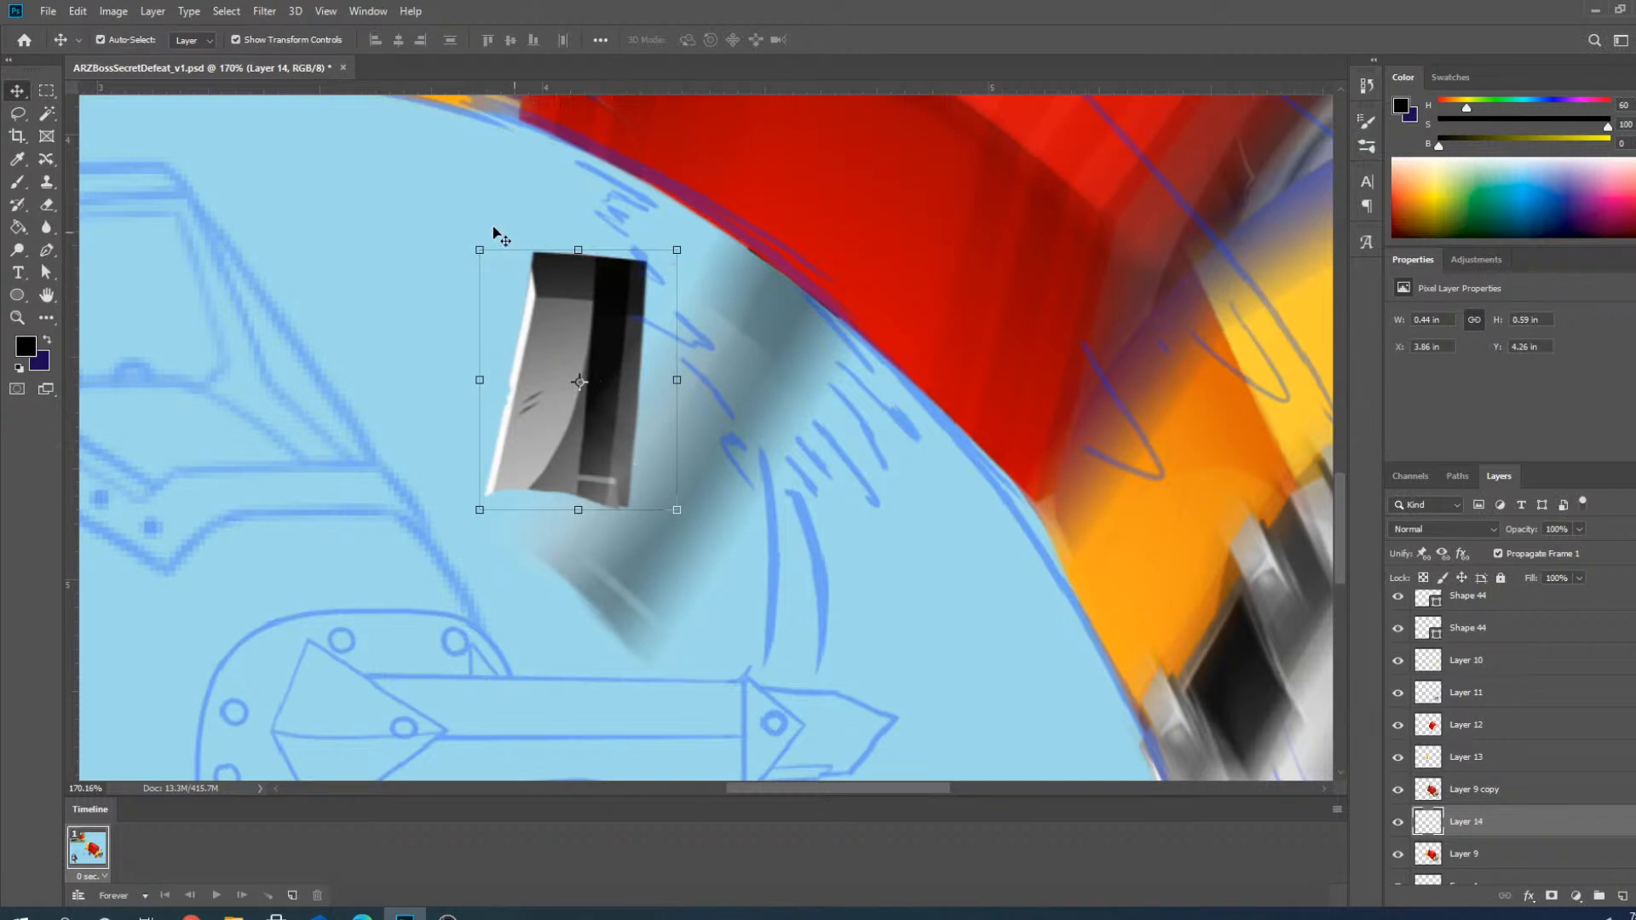
Warp the shortened rod, pulling its lower corners and side handles inward so it tapers toward the lower end.
{"action": "left_click", "coordinate": [77, 11]}
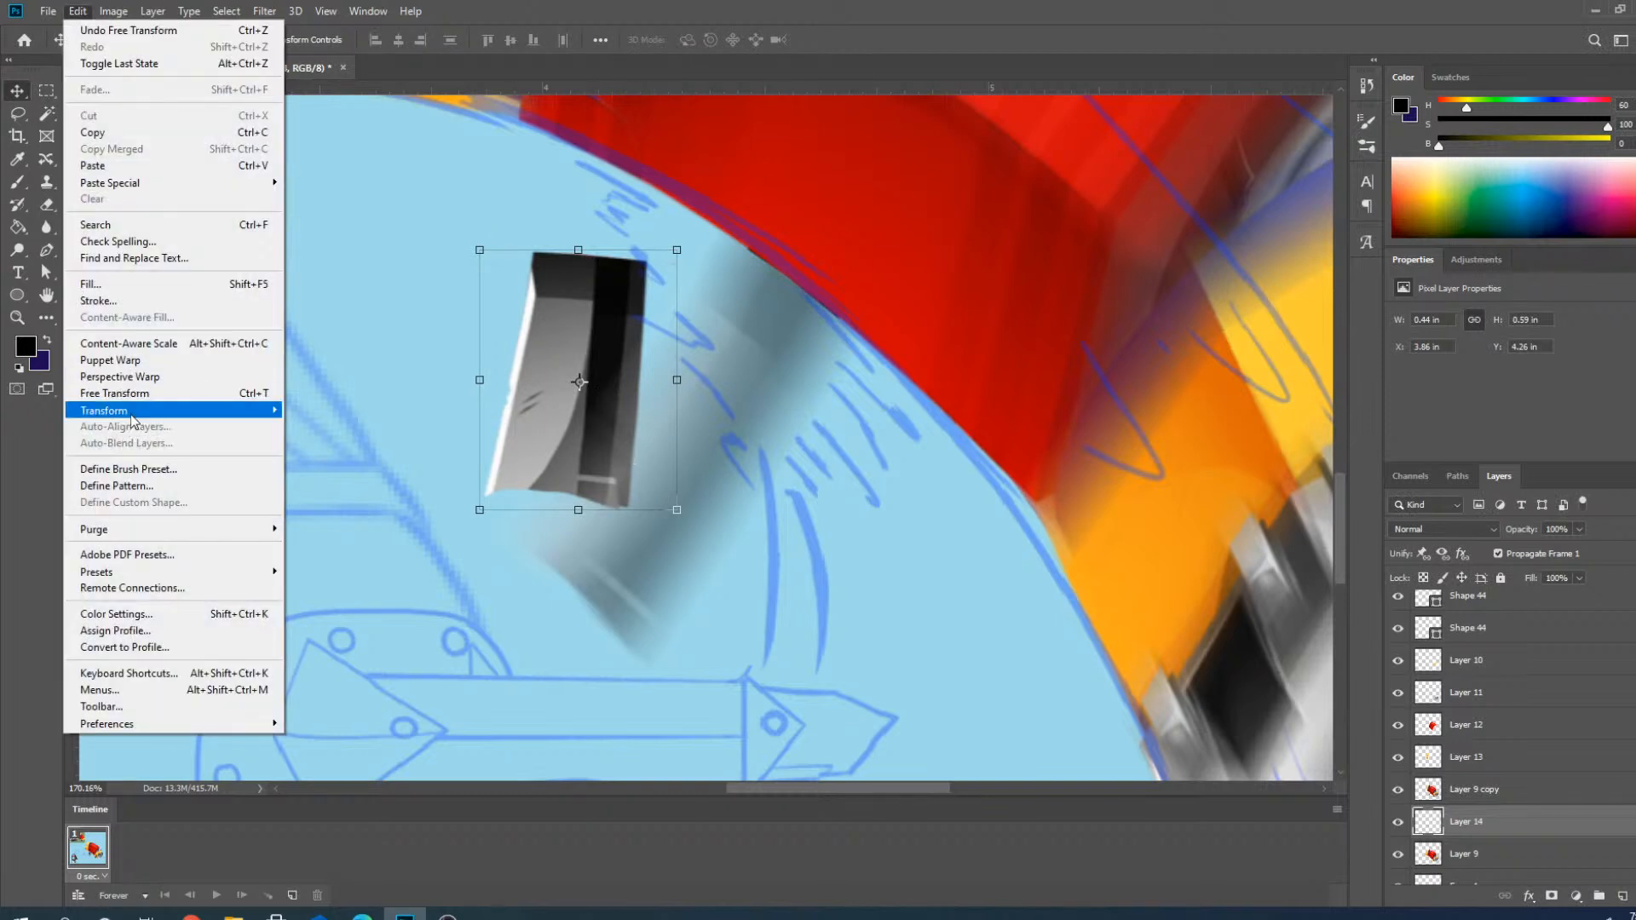
{"action": "mouse_move", "coordinate": [120, 410]}
{"action": "left_click", "coordinate": [340, 520]}
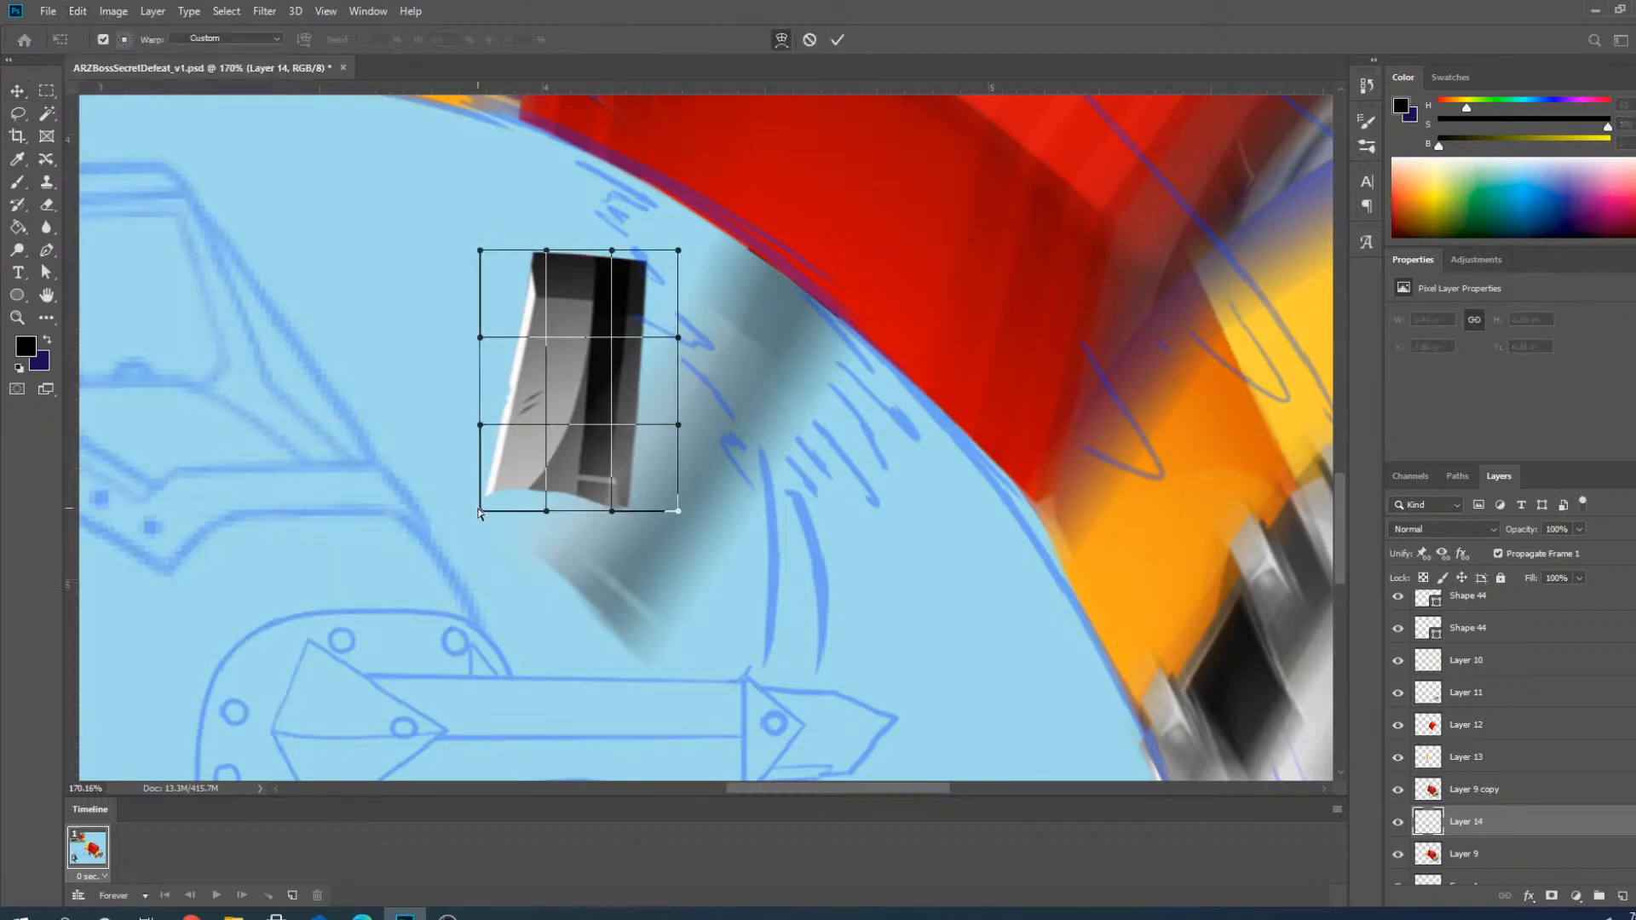
{"action": "left_click_drag", "start_coordinate": [480, 511], "coordinate": [532, 509]}
{"action": "left_click_drag", "start_coordinate": [481, 424], "coordinate": [511, 425]}
{"action": "left_click_drag", "start_coordinate": [478, 337], "coordinate": [498, 340]}
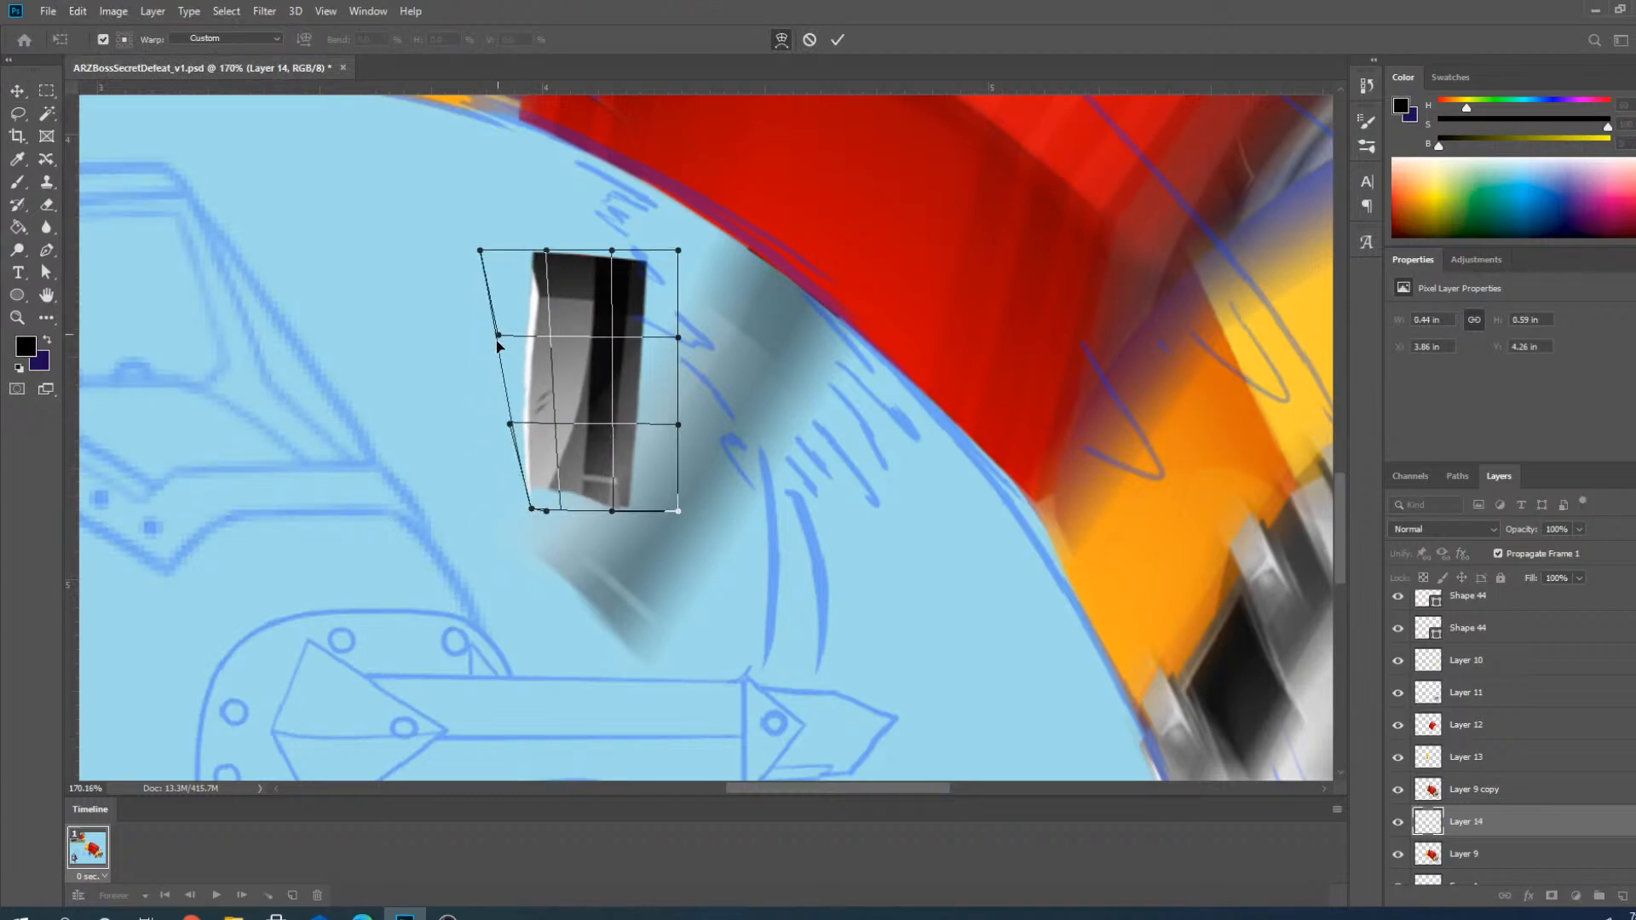
{"action": "left_click_drag", "start_coordinate": [679, 511], "coordinate": [560, 512]}
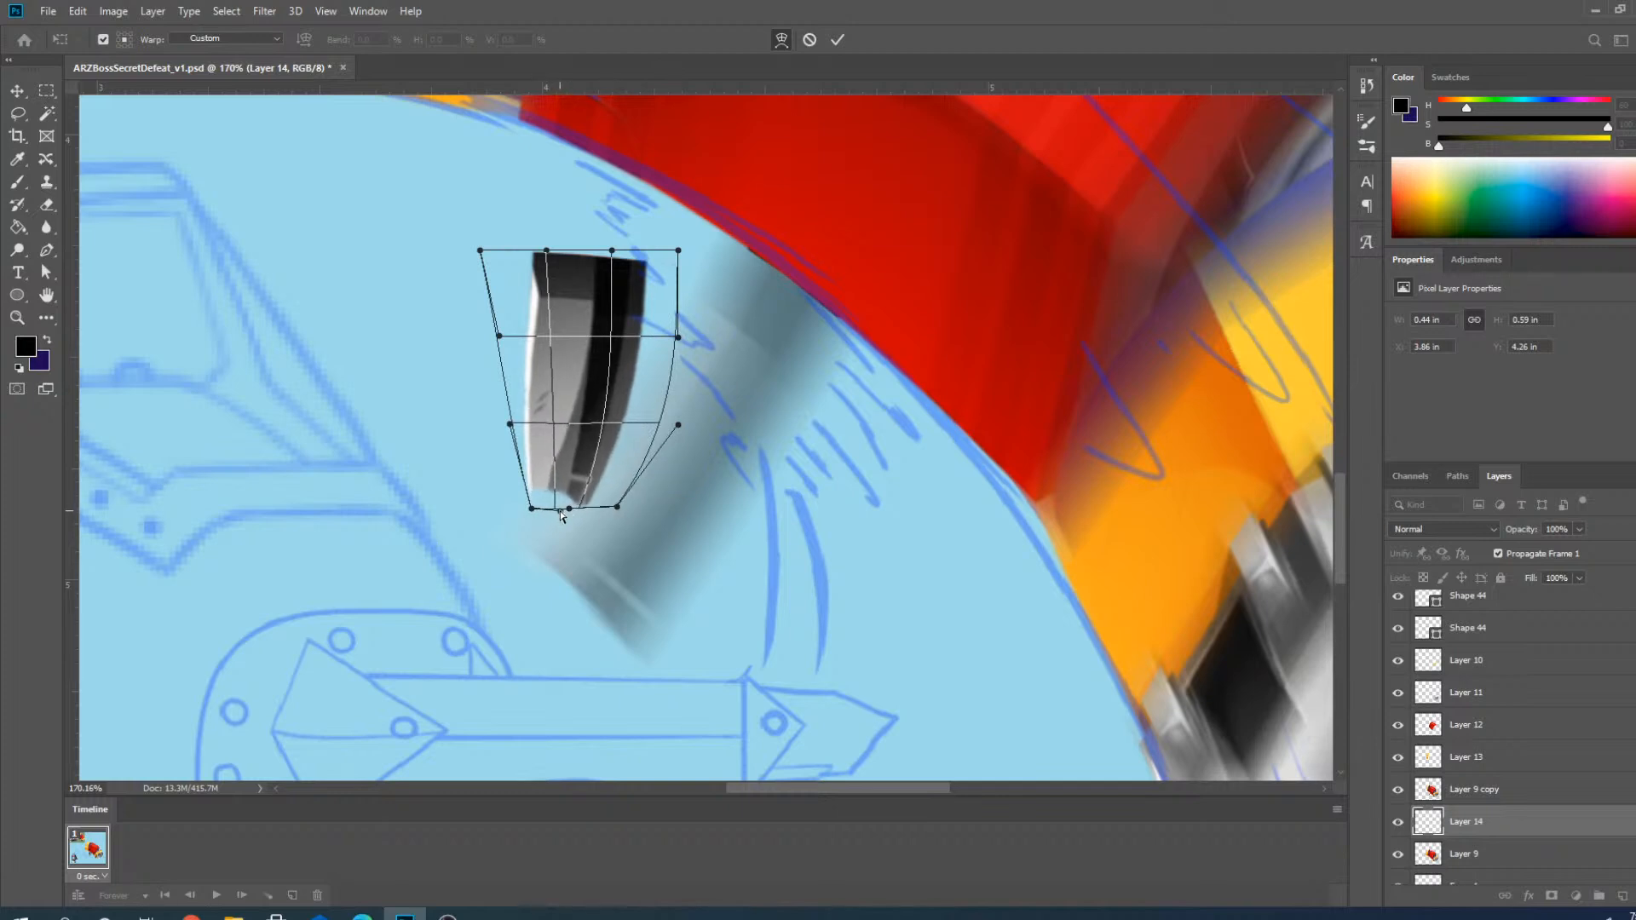
Refine the taper against the reference by adjusting the lower edge and pulling both lower side handles of the warp inward.
{"action": "key", "text": "alt+Tab"}
{"action": "scroll", "coordinate": [571, 443], "scroll_direction": "up", "scroll_amount": 3}
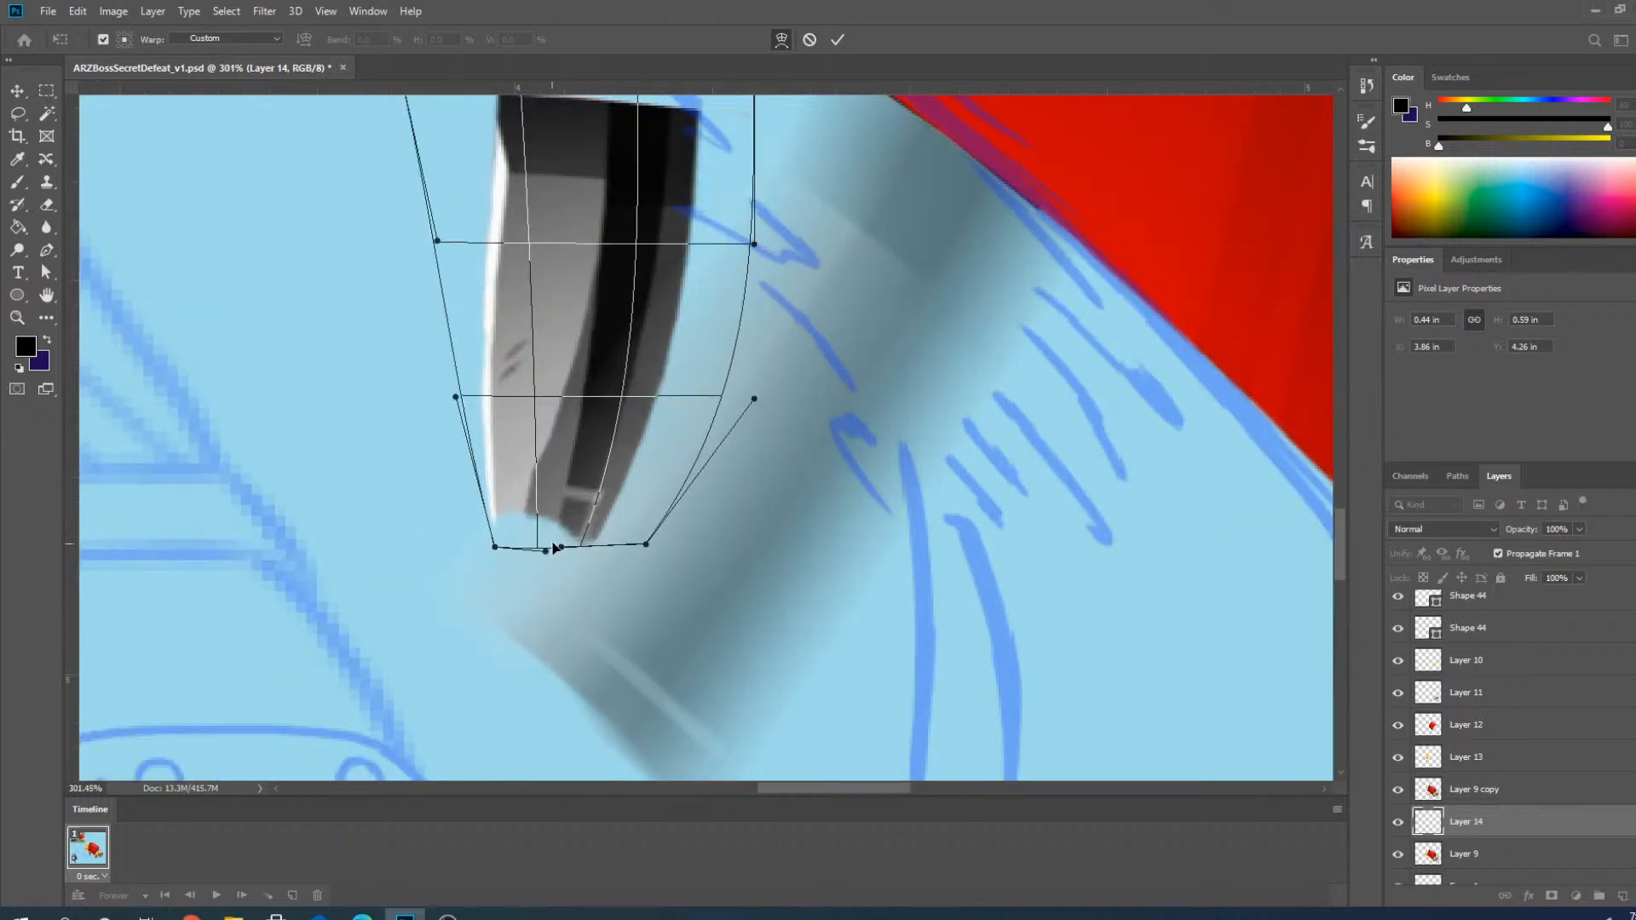
{"action": "mouse_move", "coordinate": [546, 554]}
{"action": "left_mouse_down"}
{"action": "mouse_move", "coordinate": [577, 548]}
{"action": "mouse_move", "coordinate": [534, 556]}
{"action": "left_mouse_up"}
{"action": "scroll", "coordinate": [524, 472], "scroll_direction": "down", "scroll_amount": 2}
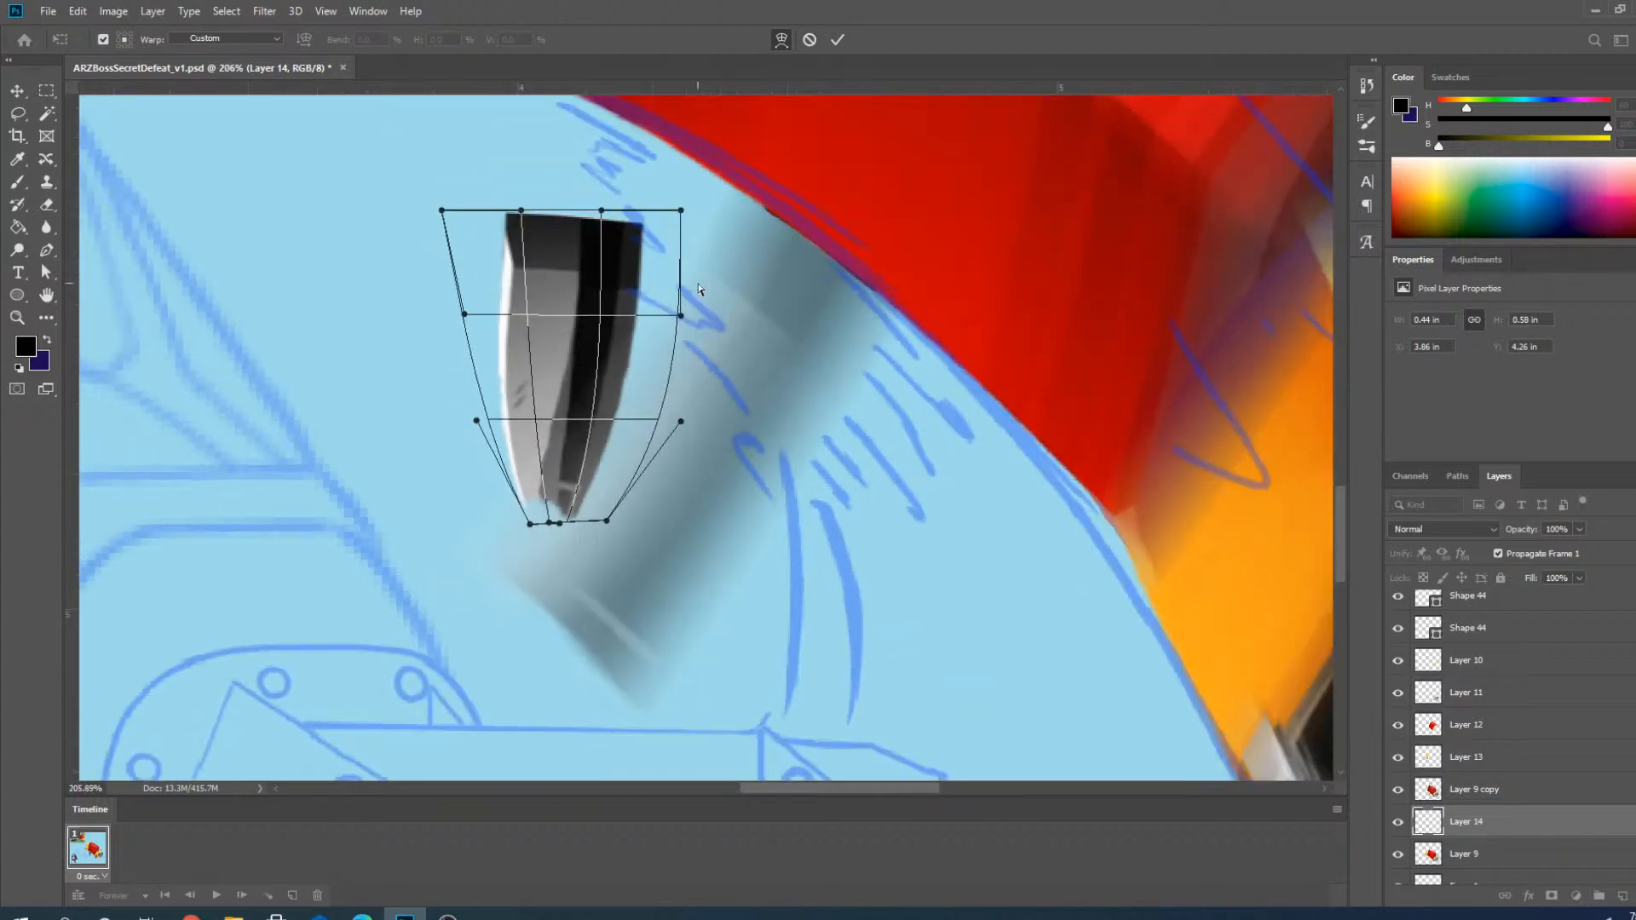
{"action": "scroll", "coordinate": [701, 291], "scroll_direction": "up", "scroll_amount": 2}
{"action": "left_click_drag", "start_coordinate": [673, 488], "coordinate": [614, 481]}
{"action": "left_click_drag", "start_coordinate": [369, 485], "coordinate": [391, 488]}
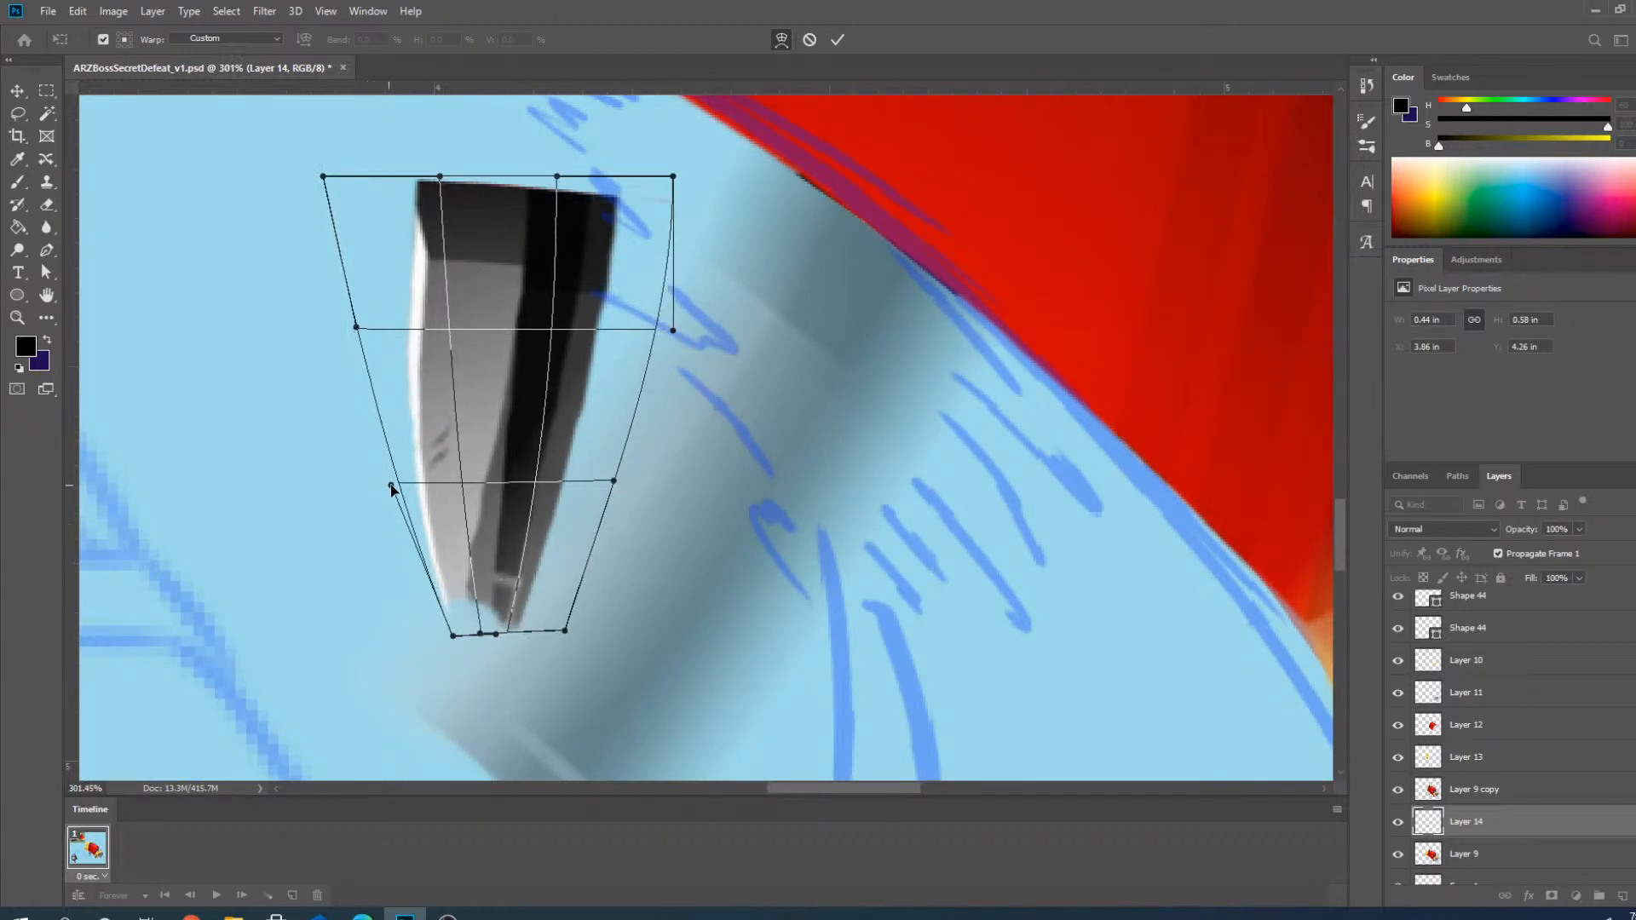
Spread the rod's upper warp corners outward and adjust the side and upper edge handles to straighten its outline.
{"action": "left_click_drag", "start_coordinate": [673, 177], "coordinate": [728, 184]}
{"action": "left_click_drag", "start_coordinate": [324, 178], "coordinate": [290, 183]}
{"action": "left_click_drag", "start_coordinate": [357, 328], "coordinate": [345, 329]}
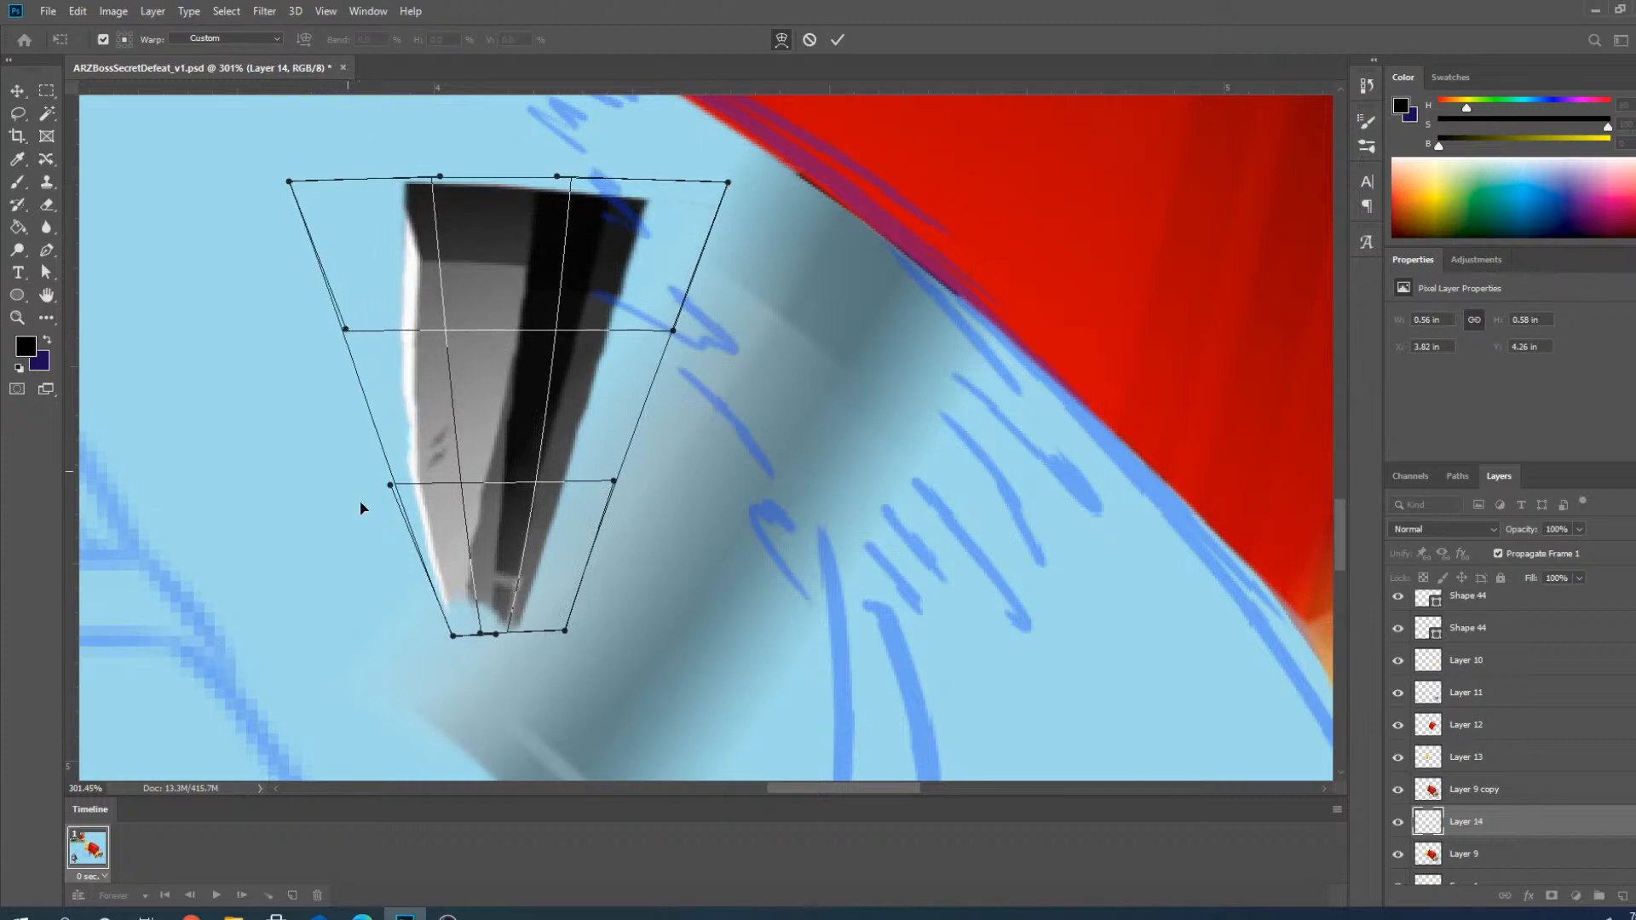
{"action": "left_click_drag", "start_coordinate": [389, 486], "coordinate": [401, 481]}
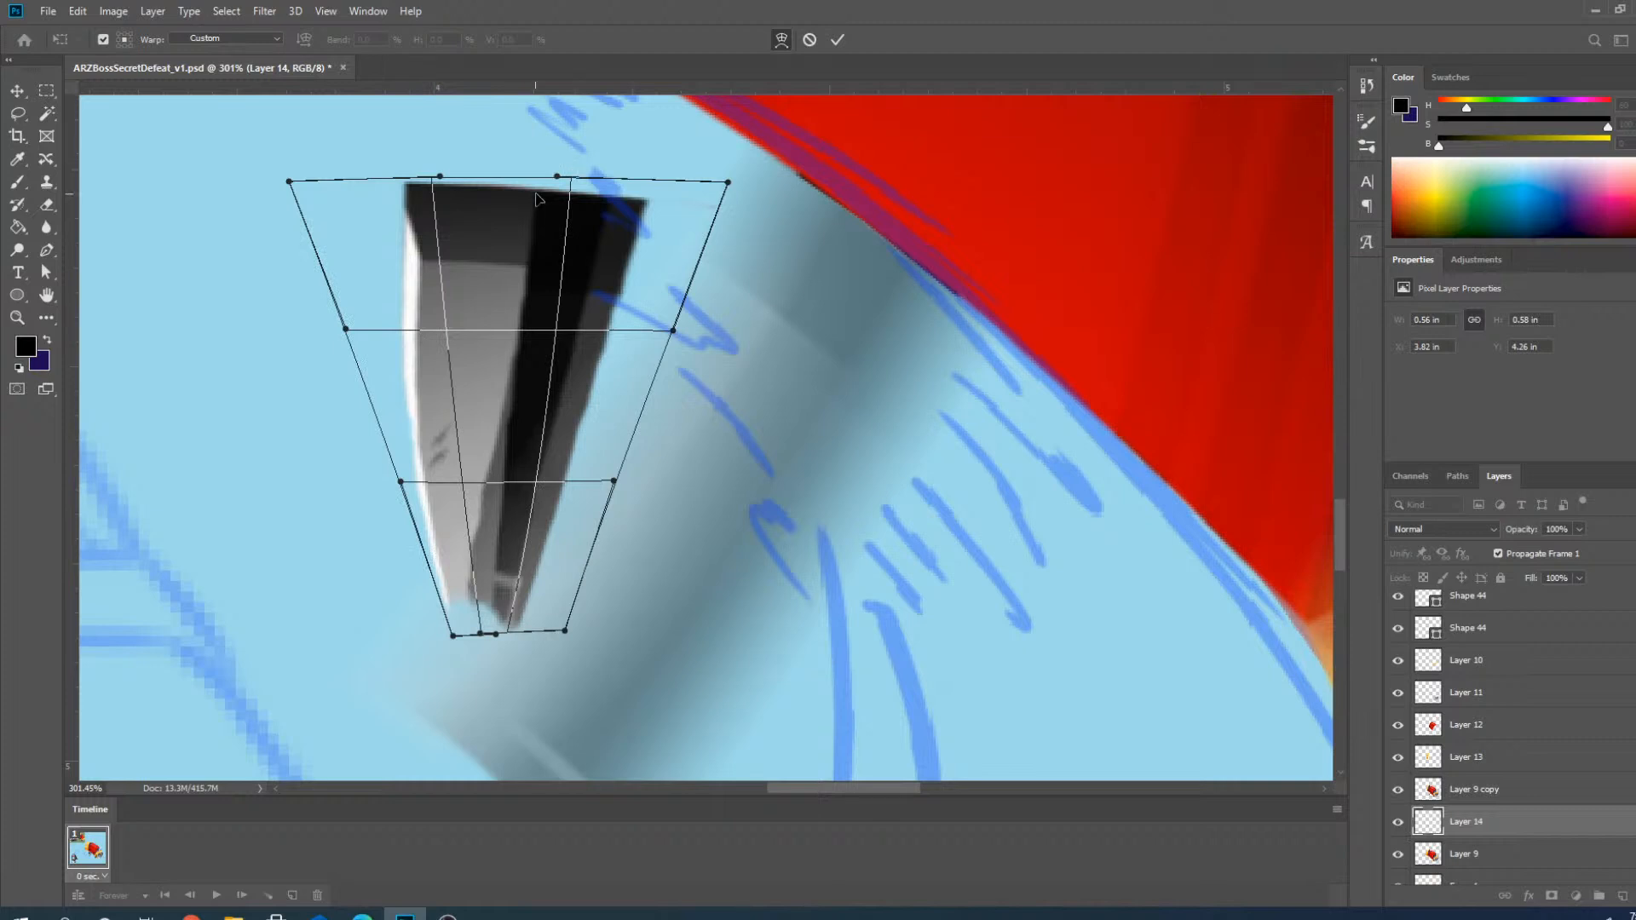
{"action": "left_click_drag", "start_coordinate": [439, 176], "coordinate": [434, 182]}
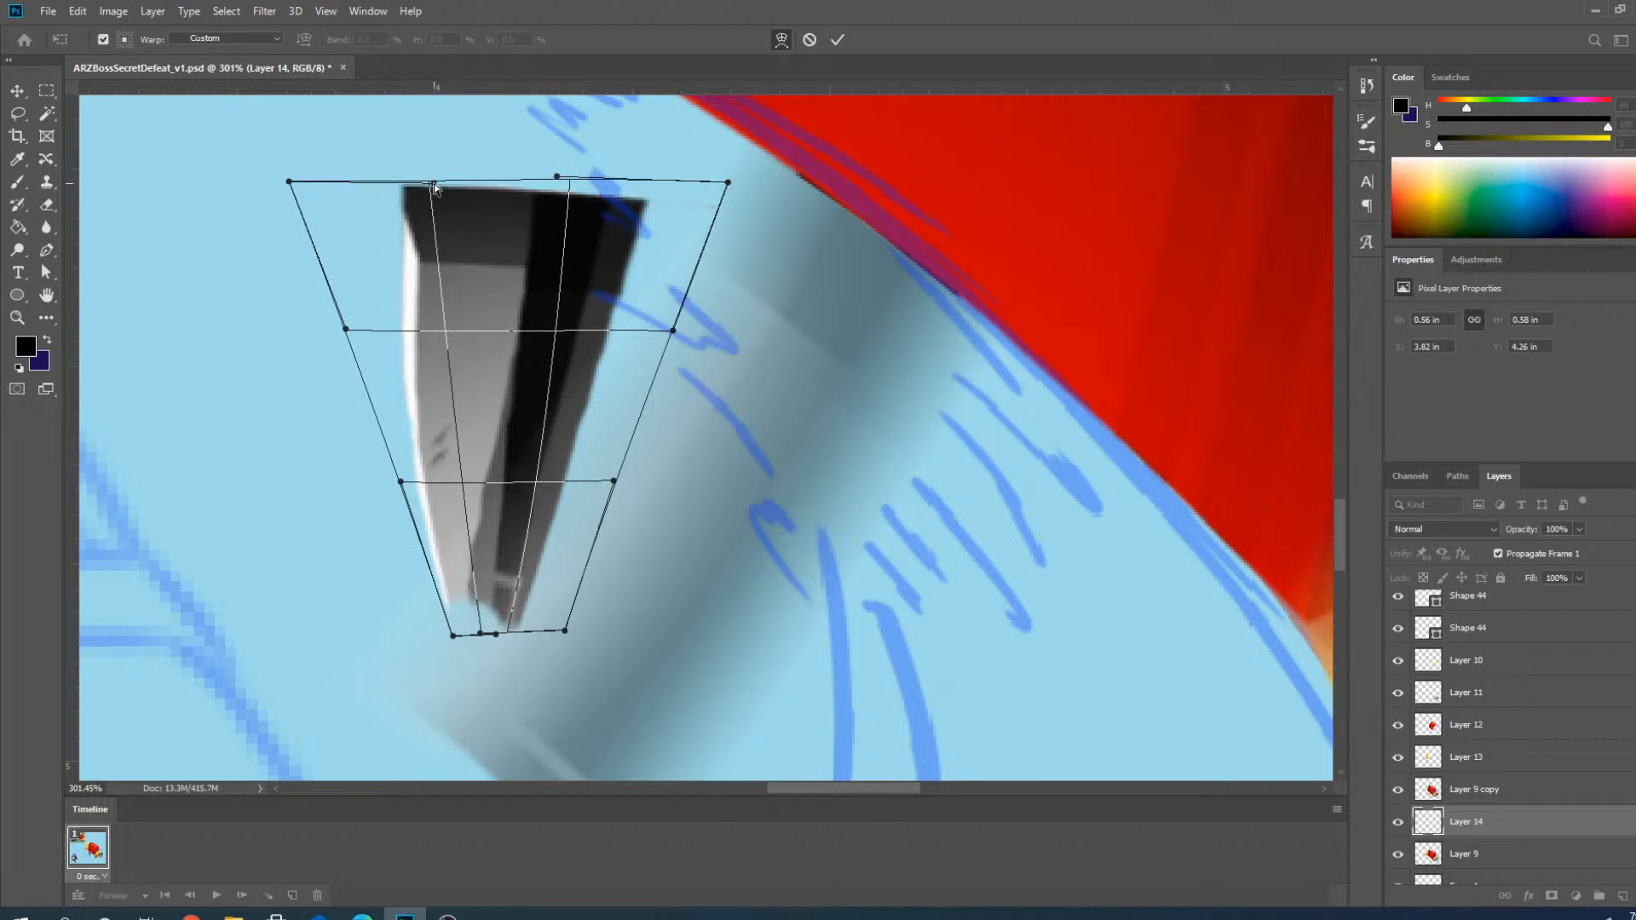
{"action": "left_click_drag", "start_coordinate": [557, 177], "coordinate": [558, 171]}
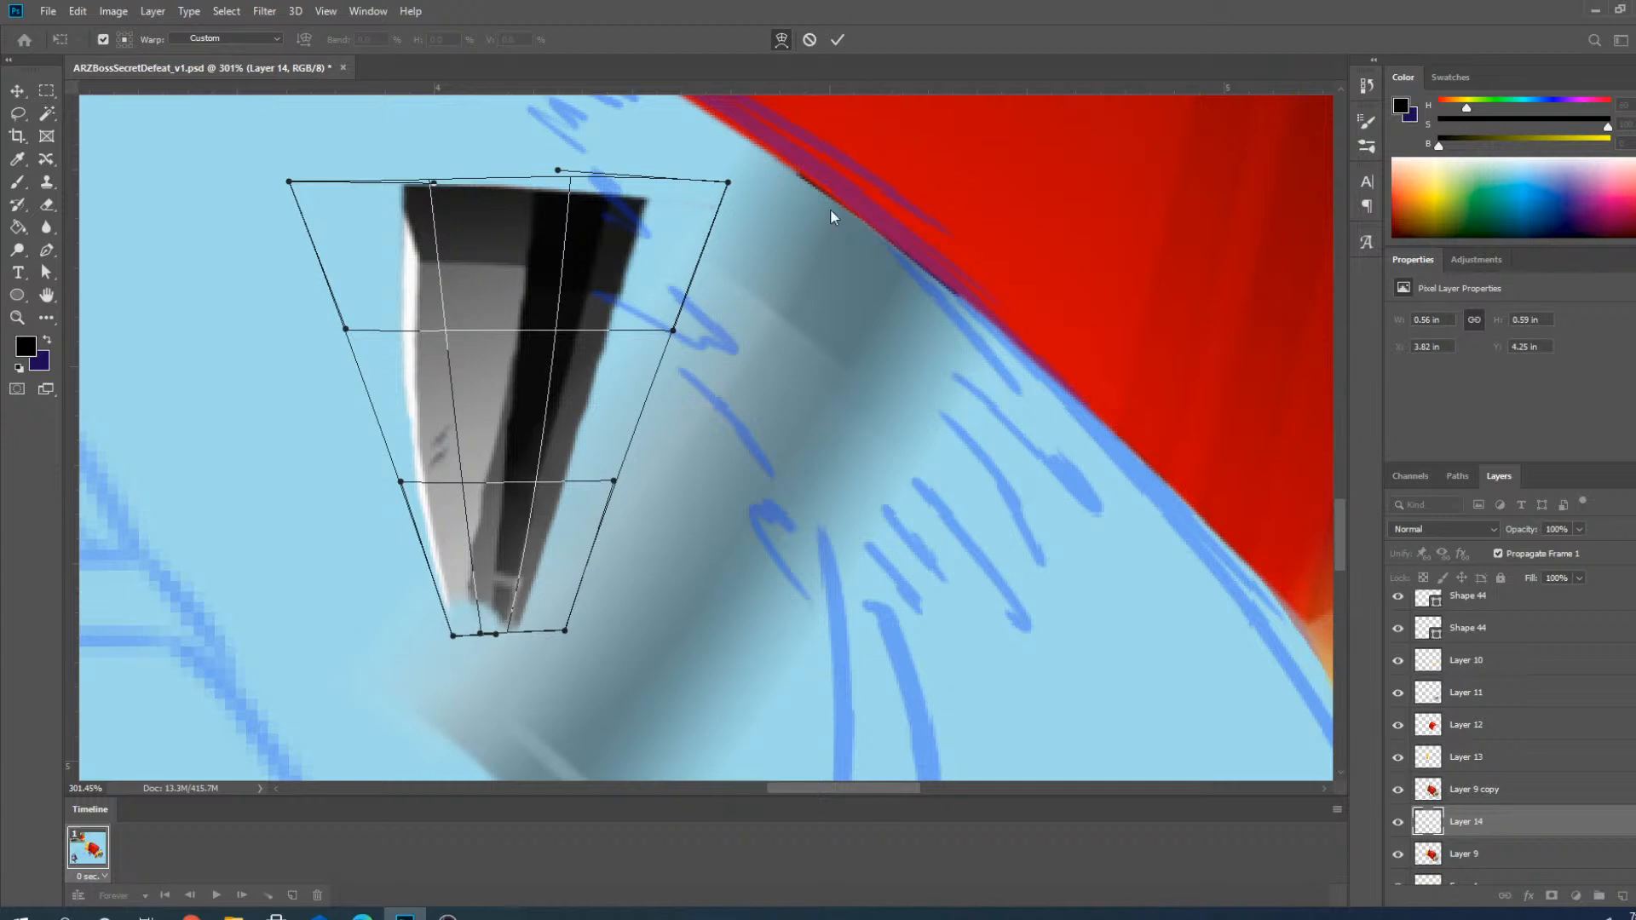
Flare both upper corners of the warped rod further outward and apply the warp.
{"action": "scroll", "coordinate": [643, 479], "scroll_direction": "down", "scroll_amount": 4}
{"action": "scroll", "coordinate": [578, 430], "scroll_direction": "up", "scroll_amount": 2}
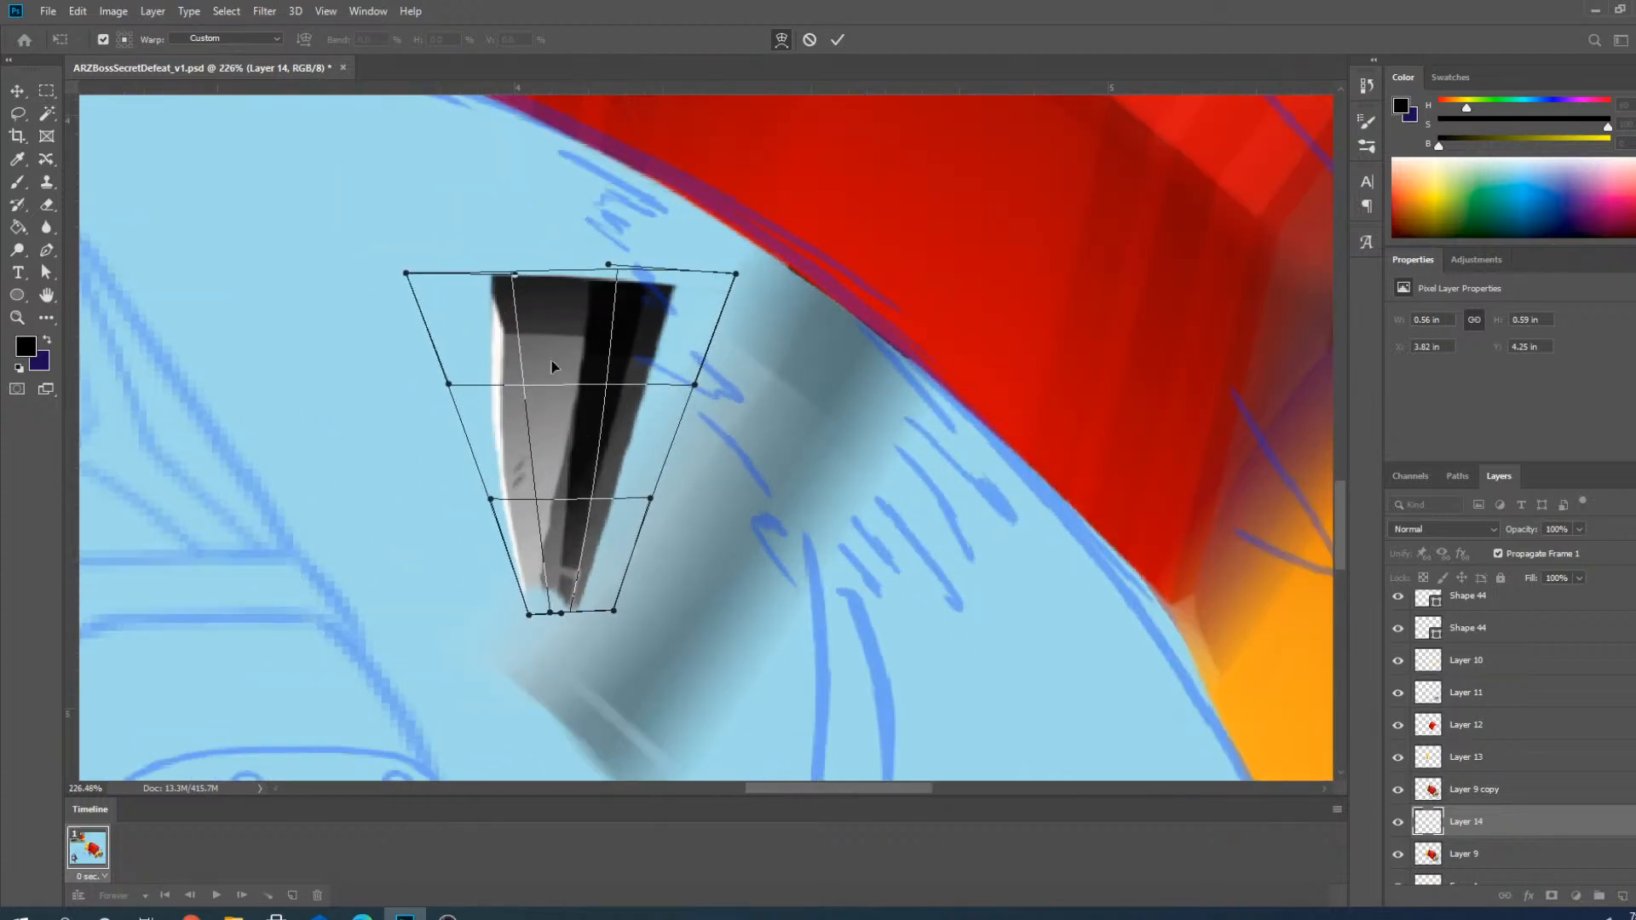
{"action": "scroll", "coordinate": [407, 280], "scroll_direction": "up", "scroll_amount": 1}
{"action": "left_click_drag", "start_coordinate": [407, 277], "coordinate": [318, 274]}
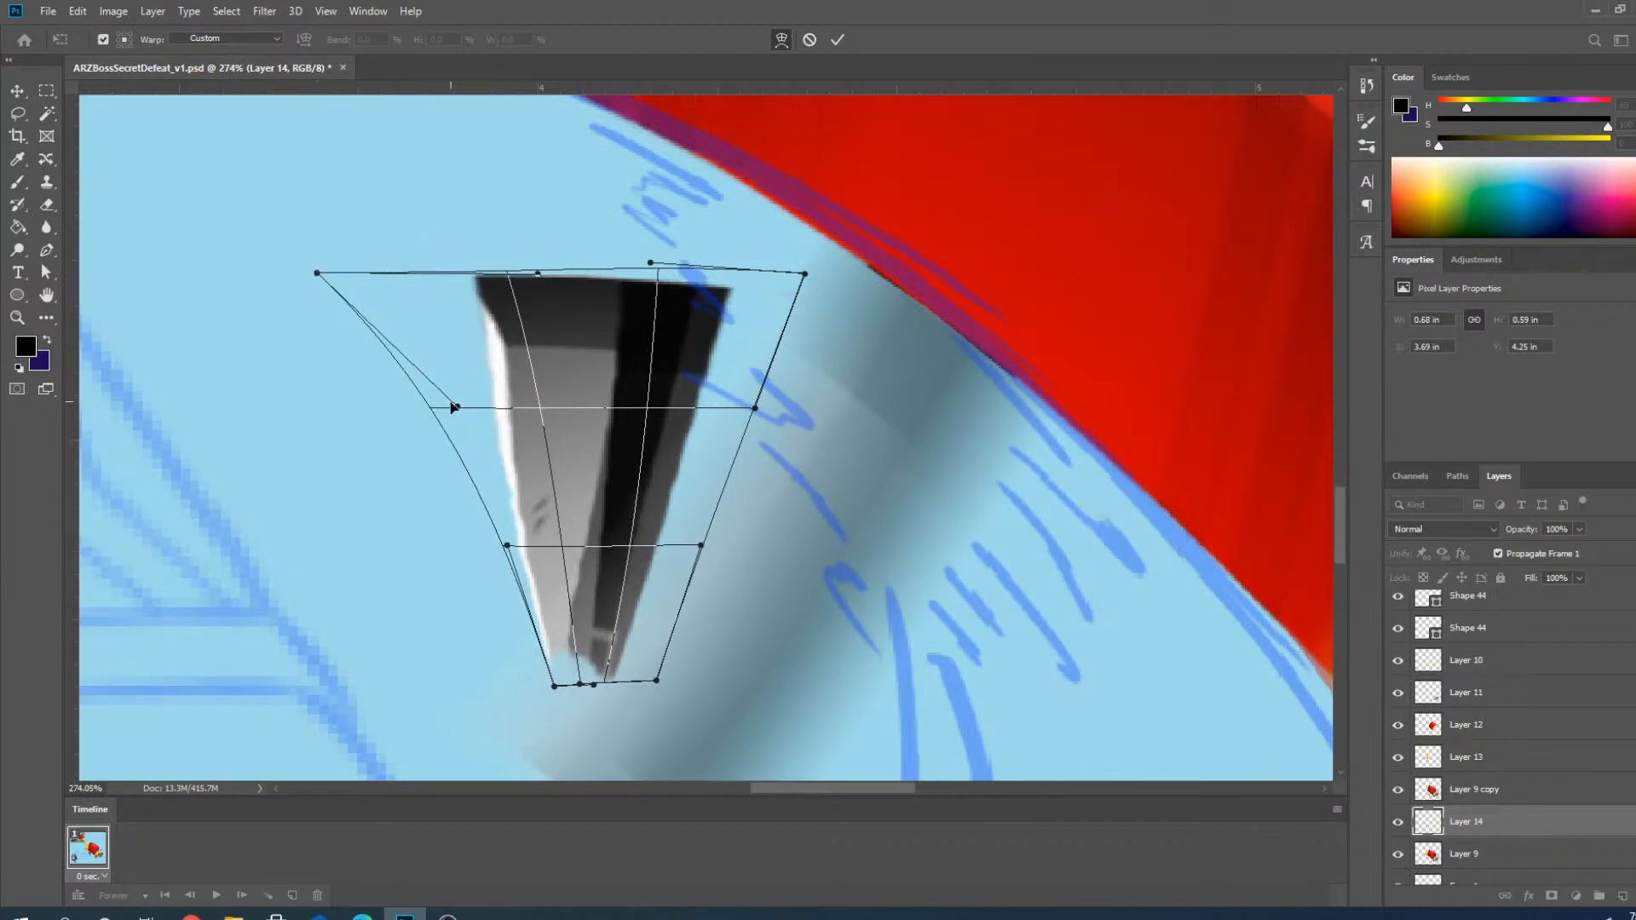
{"action": "mouse_move", "coordinate": [458, 406]}
{"action": "left_mouse_down"}
{"action": "mouse_move", "coordinate": [411, 408]}
{"action": "mouse_move", "coordinate": [452, 406]}
{"action": "left_mouse_up"}
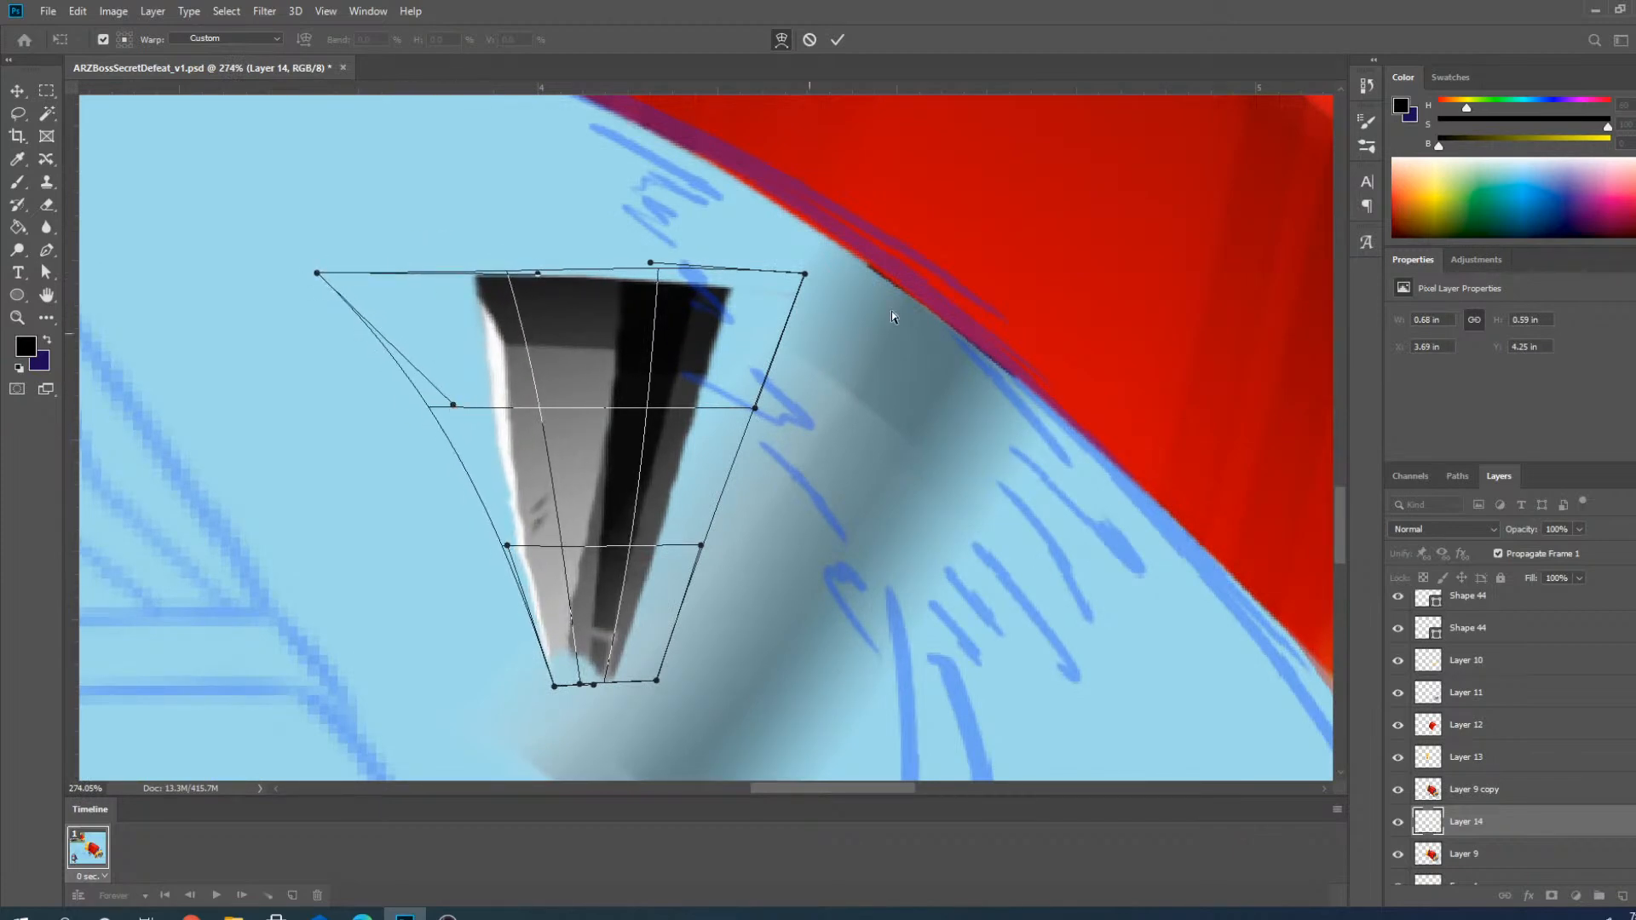
{"action": "left_click_drag", "start_coordinate": [804, 276], "coordinate": [851, 279]}
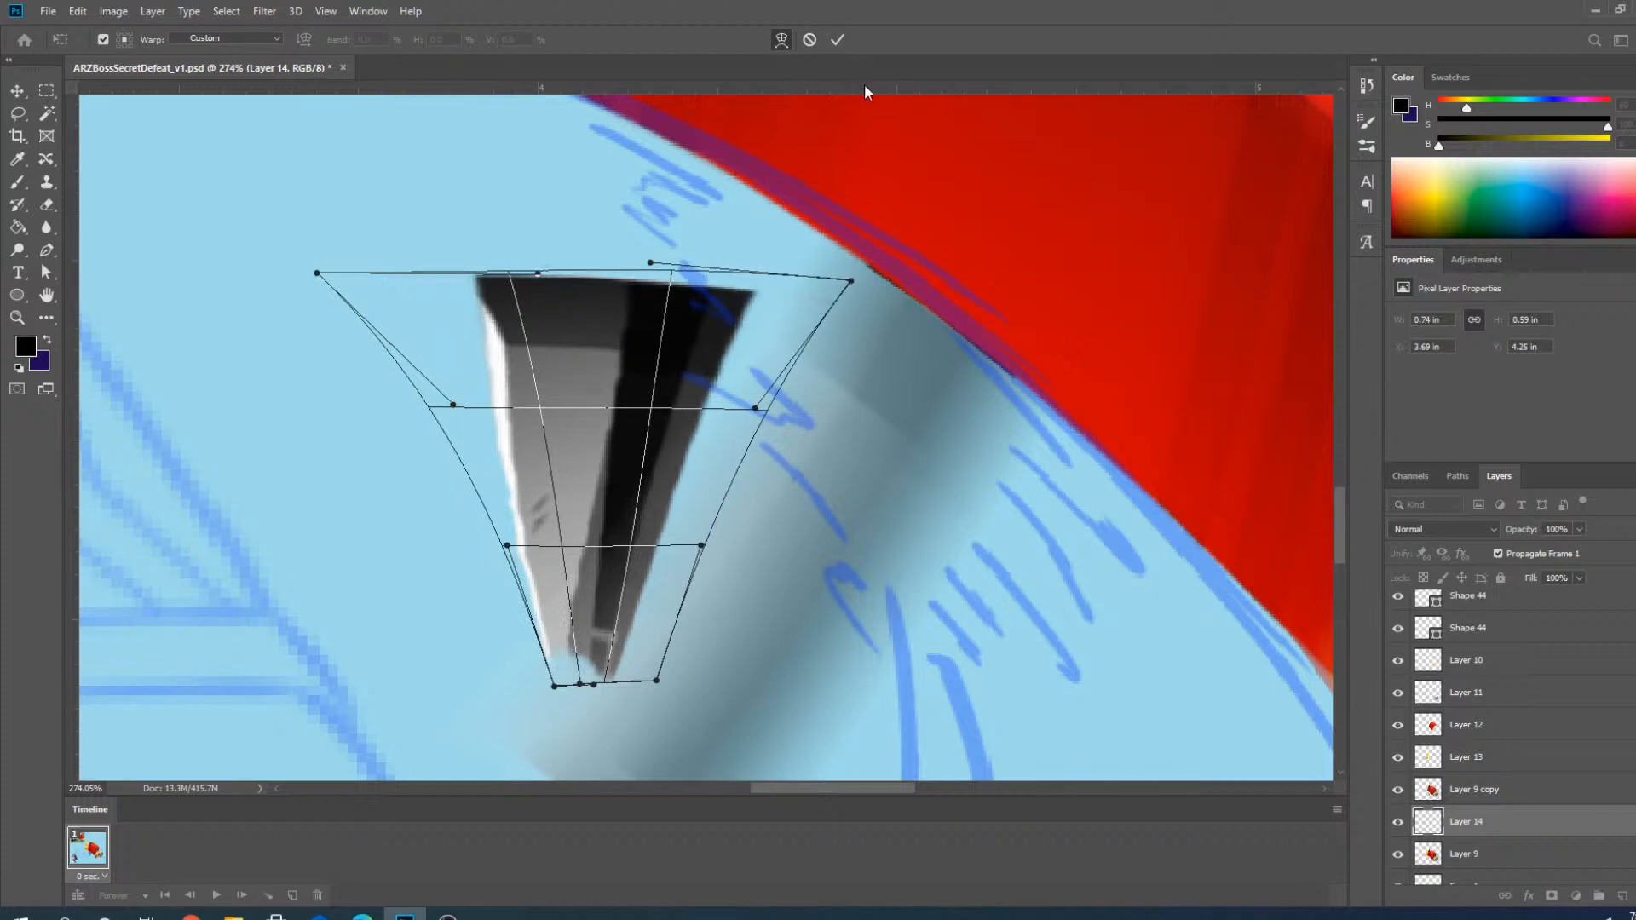
{"action": "left_click", "coordinate": [836, 39]}
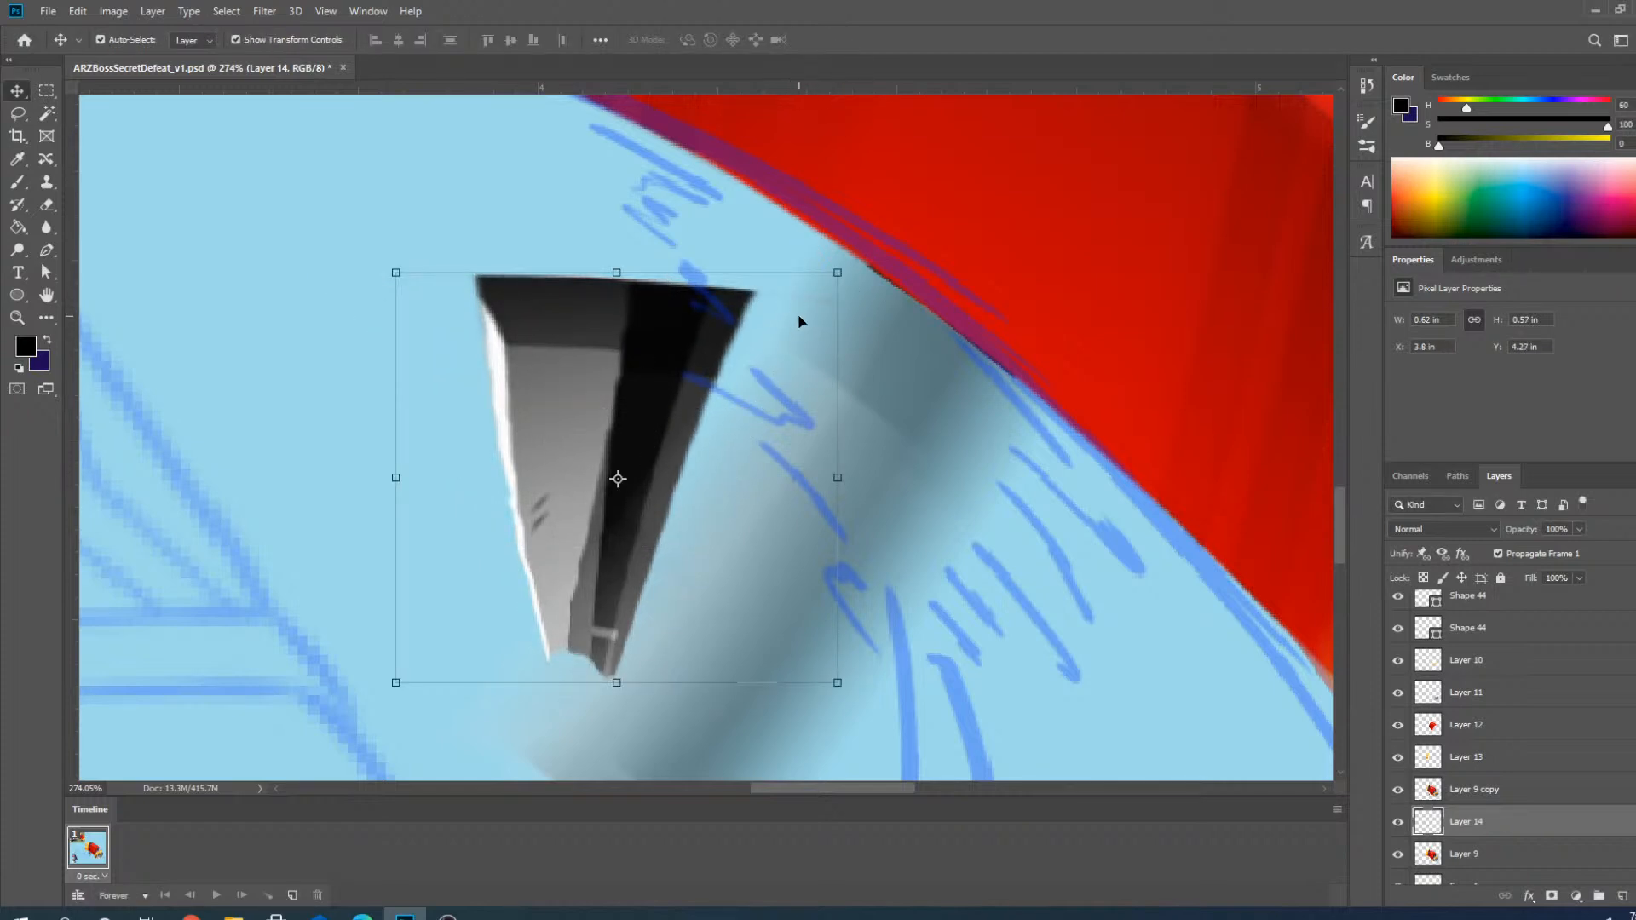
Rotate the tapered rod by about 32.6° and fit its wide end against the red segment's lower edge.
{"action": "left_click", "coordinate": [865, 271]}
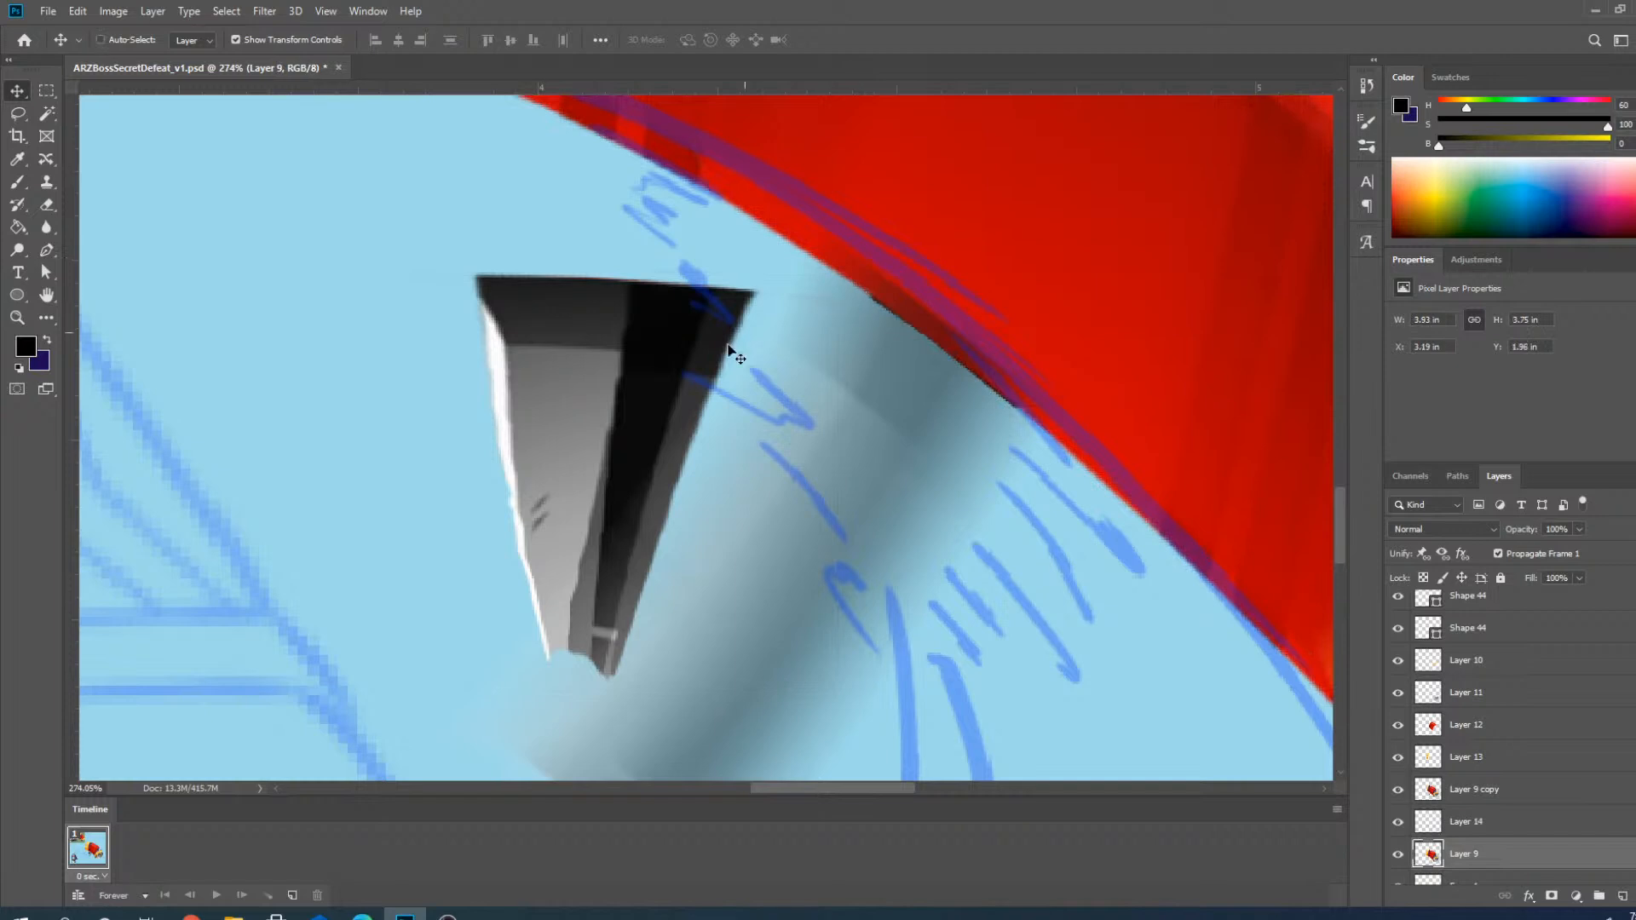
{"action": "left_click", "coordinate": [541, 466]}
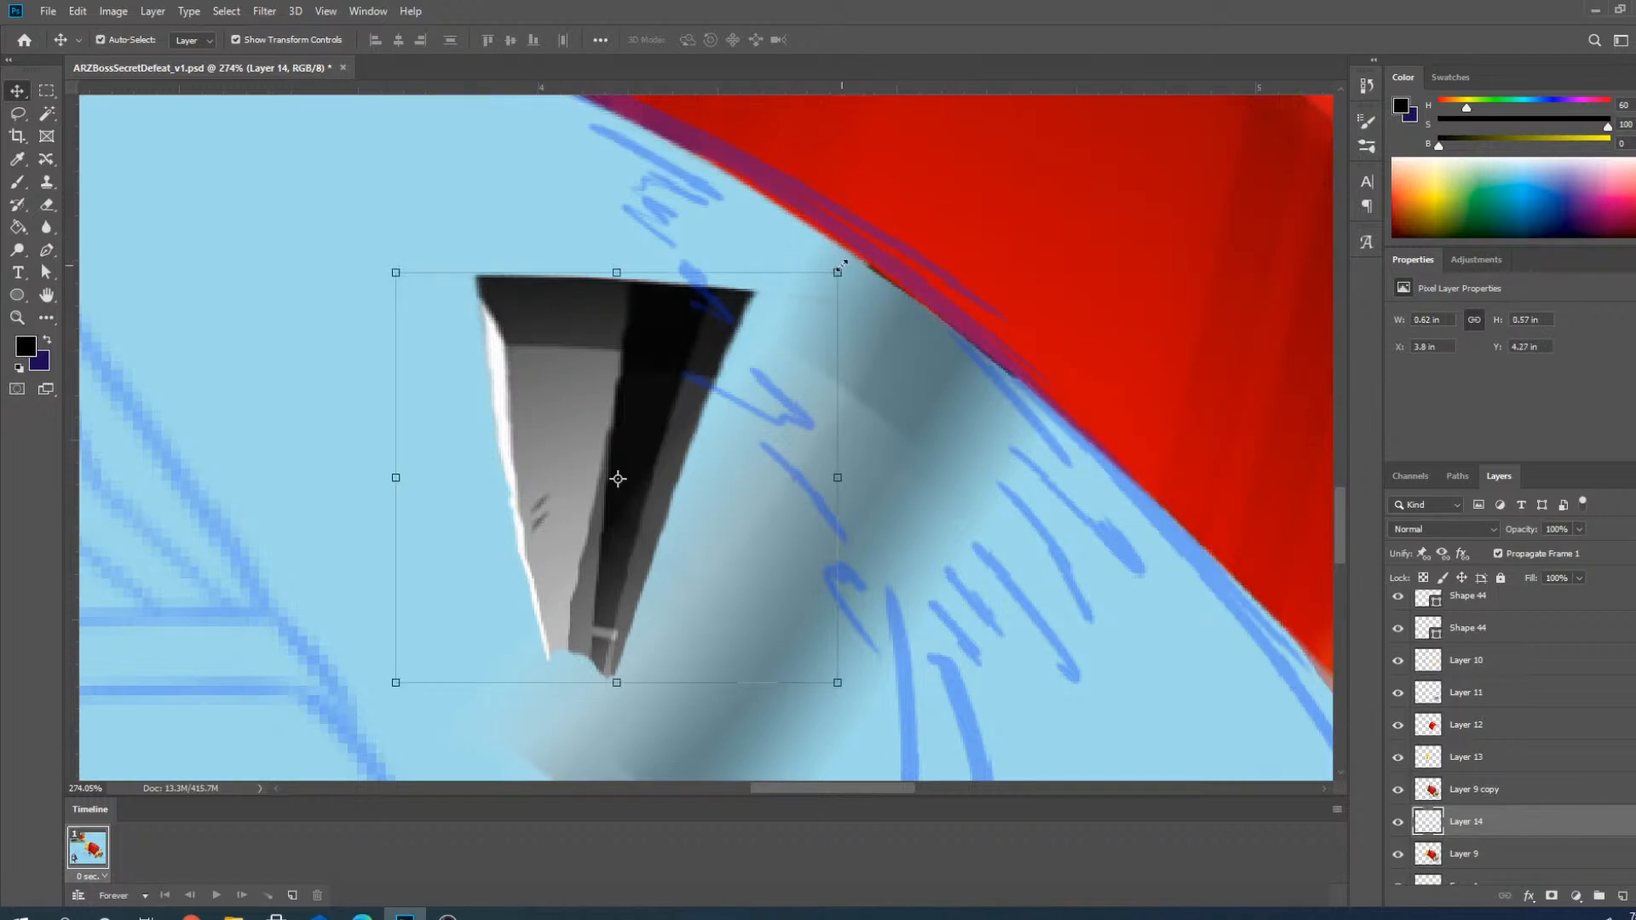
{"action": "left_click_drag", "start_coordinate": [853, 267], "coordinate": [930, 413]}
{"action": "left_click_drag", "start_coordinate": [627, 397], "coordinate": [862, 417]}
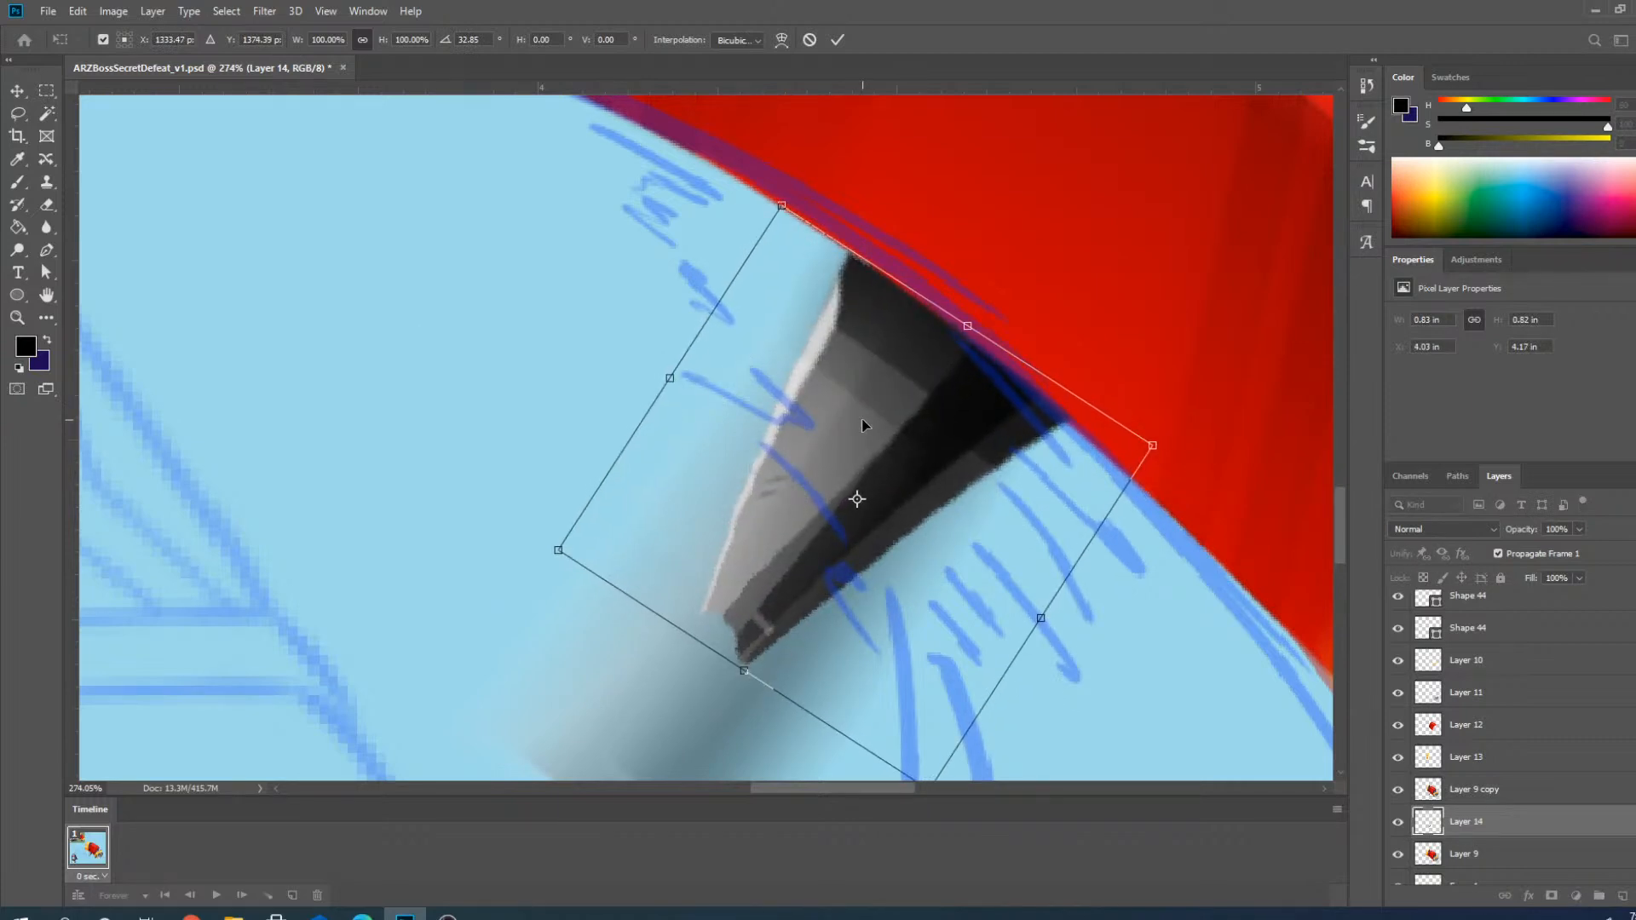
{"action": "scroll", "coordinate": [878, 202], "scroll_direction": "down", "scroll_amount": 3}
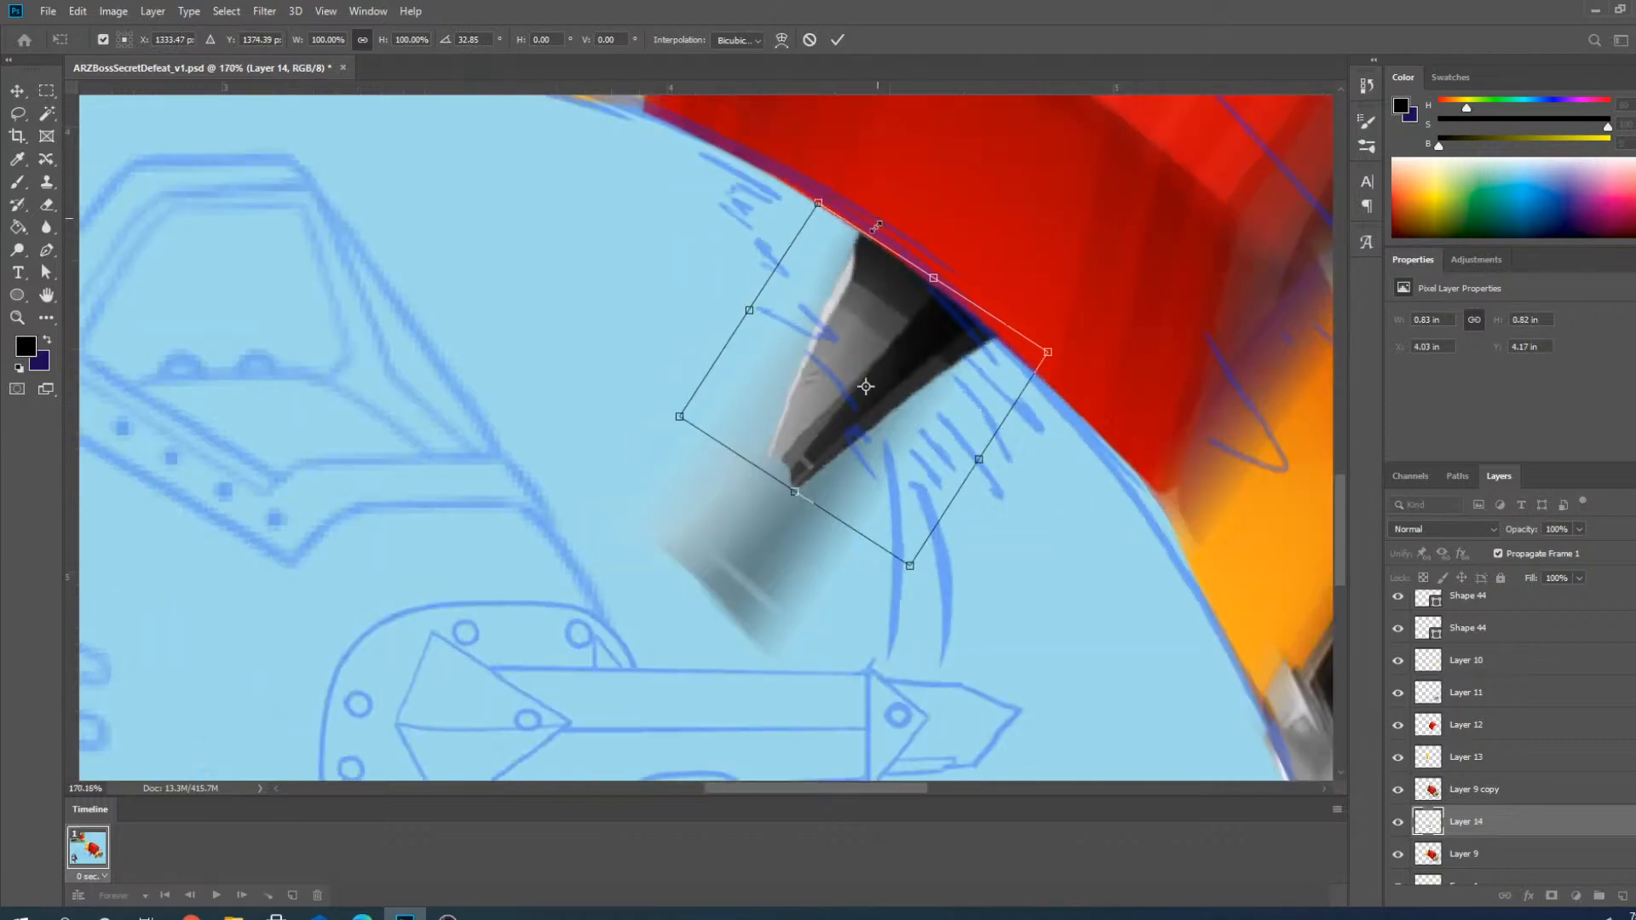
{"action": "mouse_move", "coordinate": [1077, 332]}
{"action": "left_mouse_down"}
{"action": "mouse_move", "coordinate": [1070, 285]}
{"action": "mouse_move", "coordinate": [1080, 339]}
{"action": "left_mouse_up"}
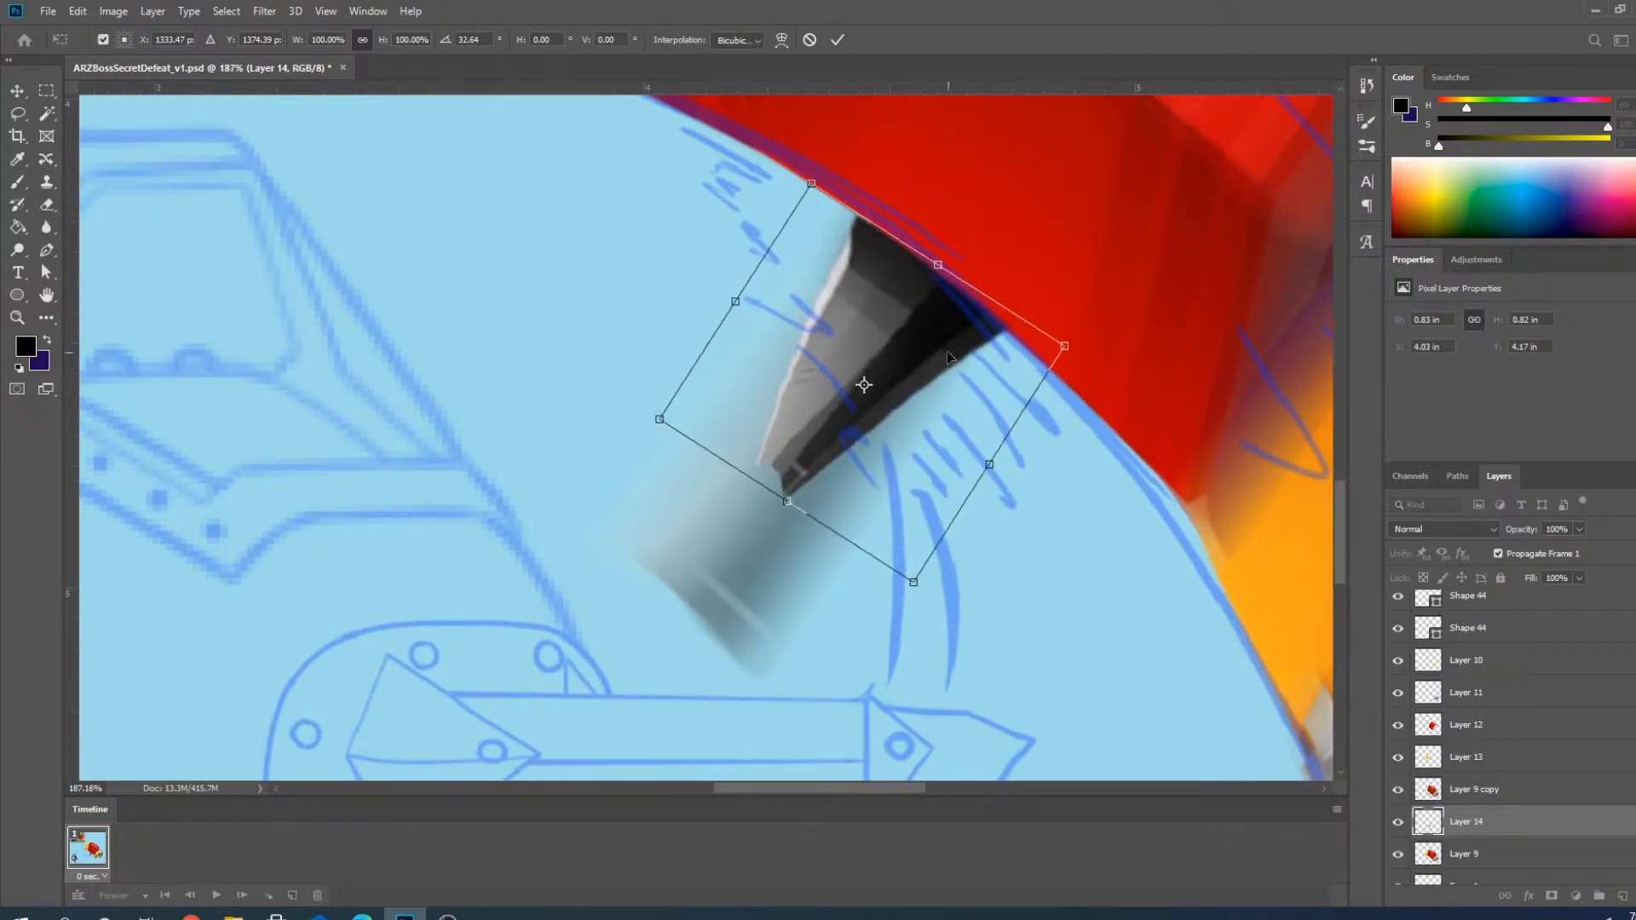
{"action": "left_click_drag", "start_coordinate": [931, 355], "coordinate": [940, 357]}
Shorten the tapered rod from its narrow end to 81.31% height and apply the transform.
{"action": "left_click_drag", "start_coordinate": [798, 506], "coordinate": [834, 472]}
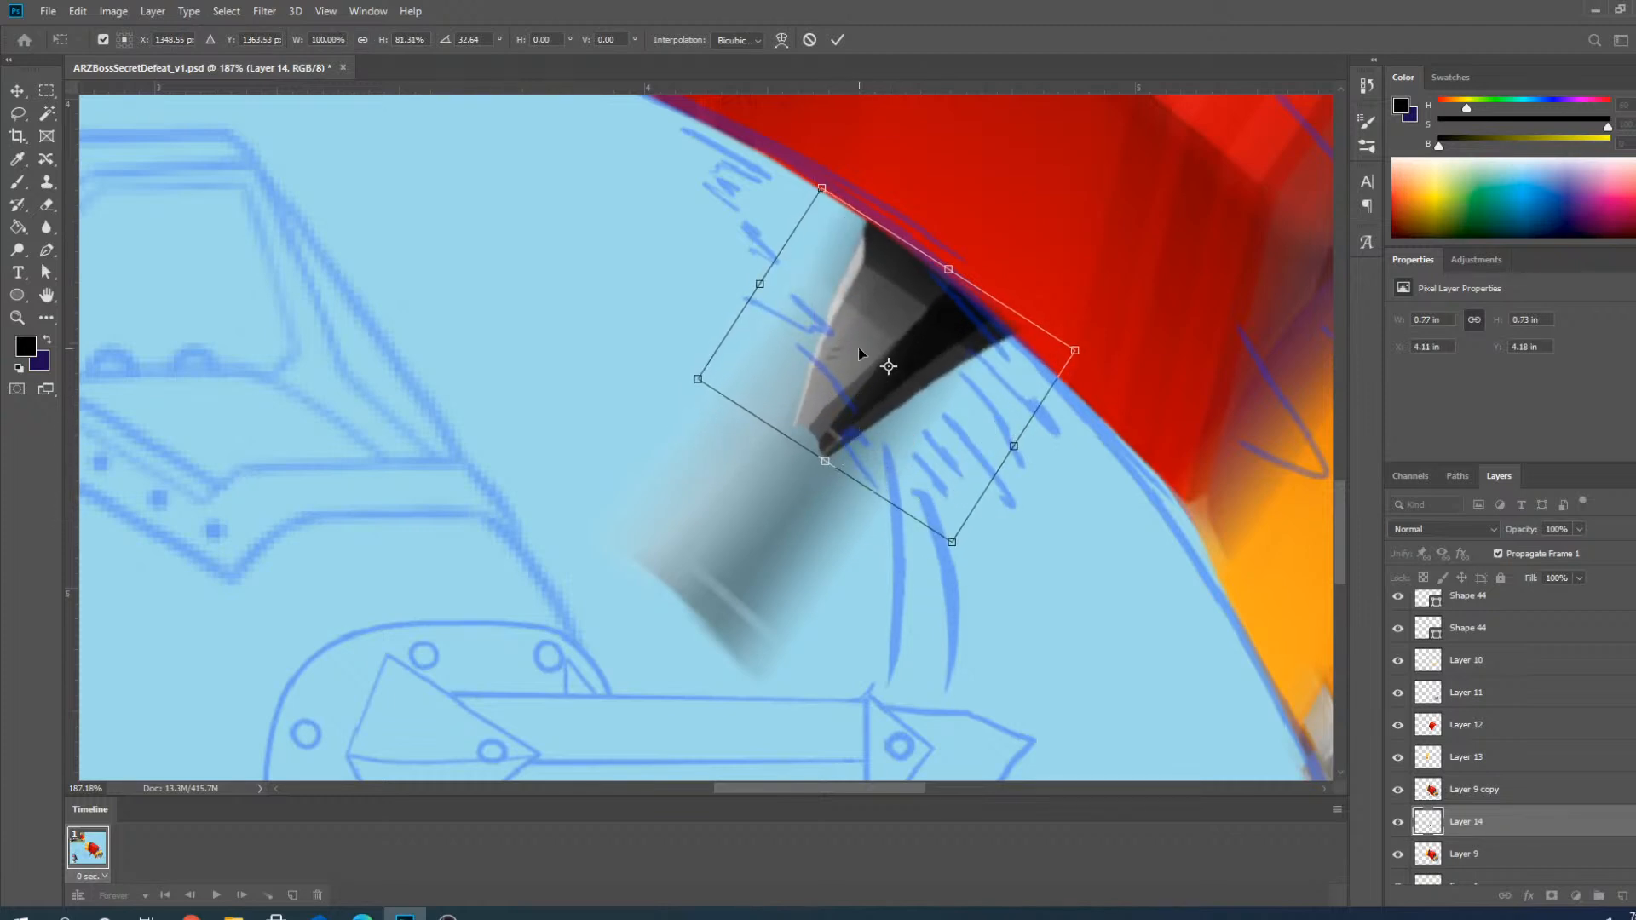
{"action": "scroll", "coordinate": [859, 462], "scroll_direction": "down", "scroll_amount": 6}
{"action": "scroll", "coordinate": [845, 97], "scroll_direction": "up", "scroll_amount": 2}
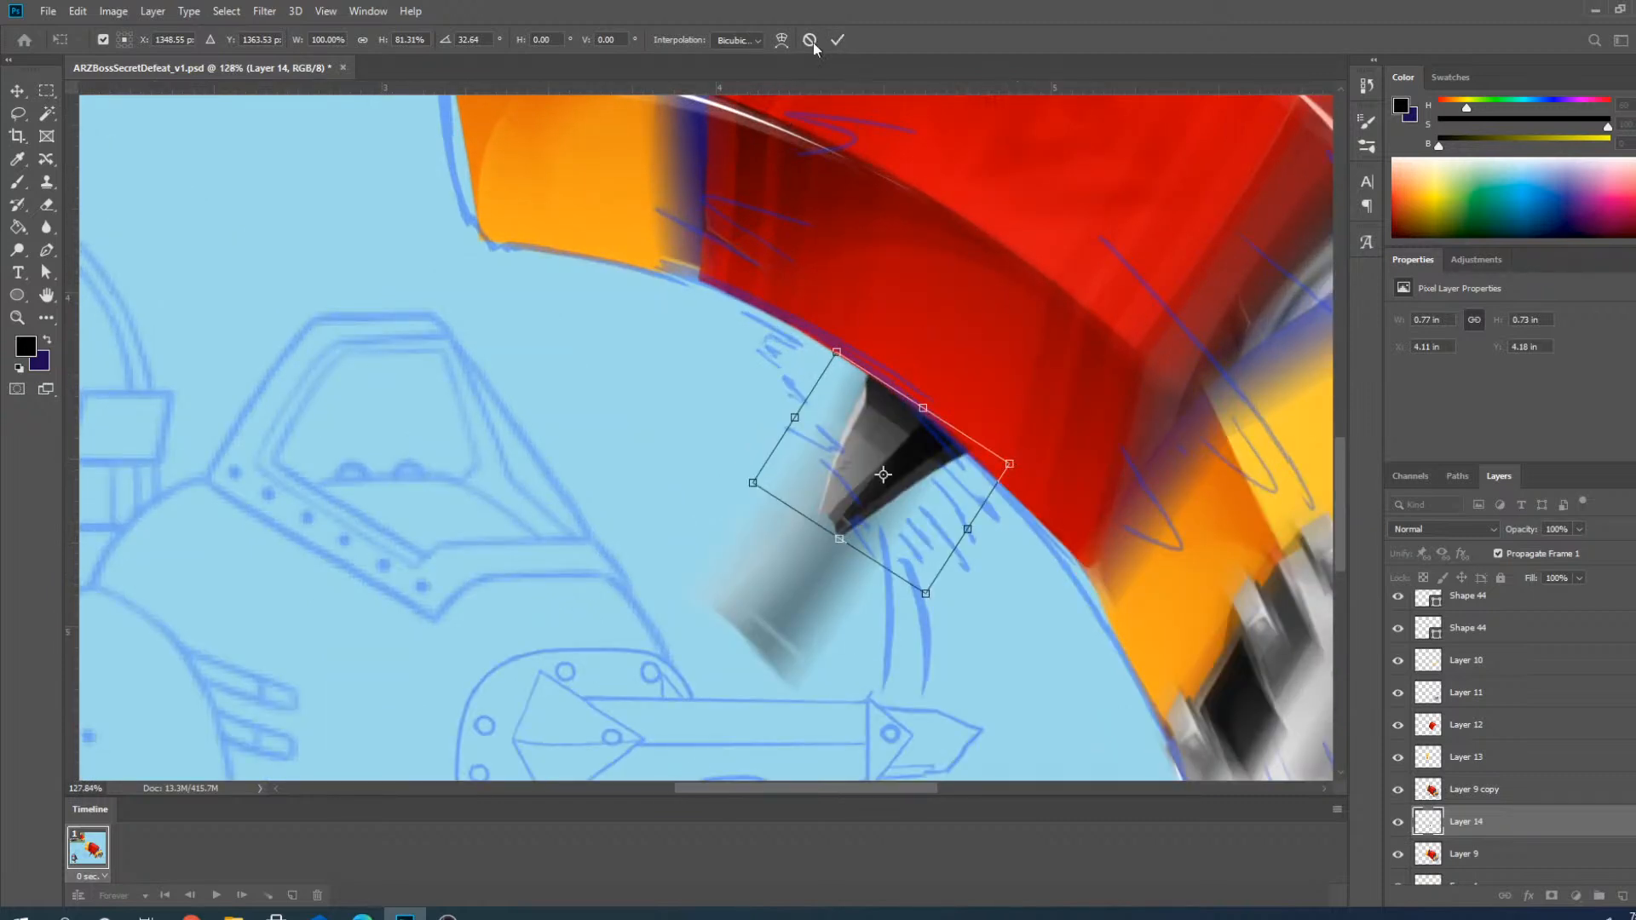
{"action": "left_click", "coordinate": [838, 40]}
{"action": "left_click", "coordinate": [78, 11]}
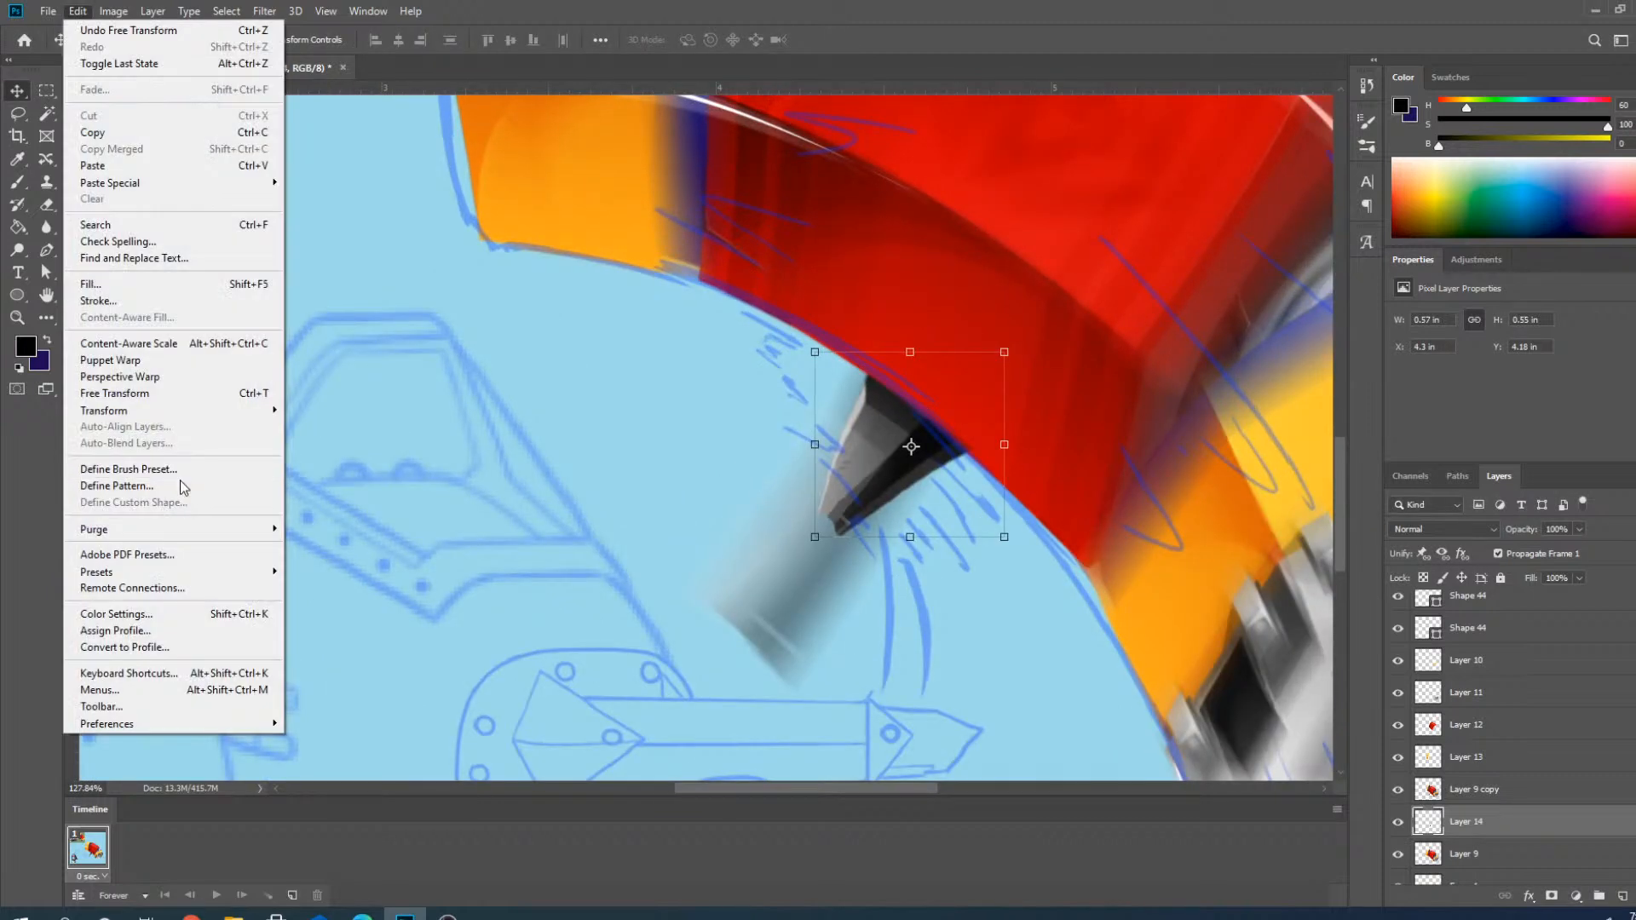
{"action": "mouse_move", "coordinate": [176, 426]}
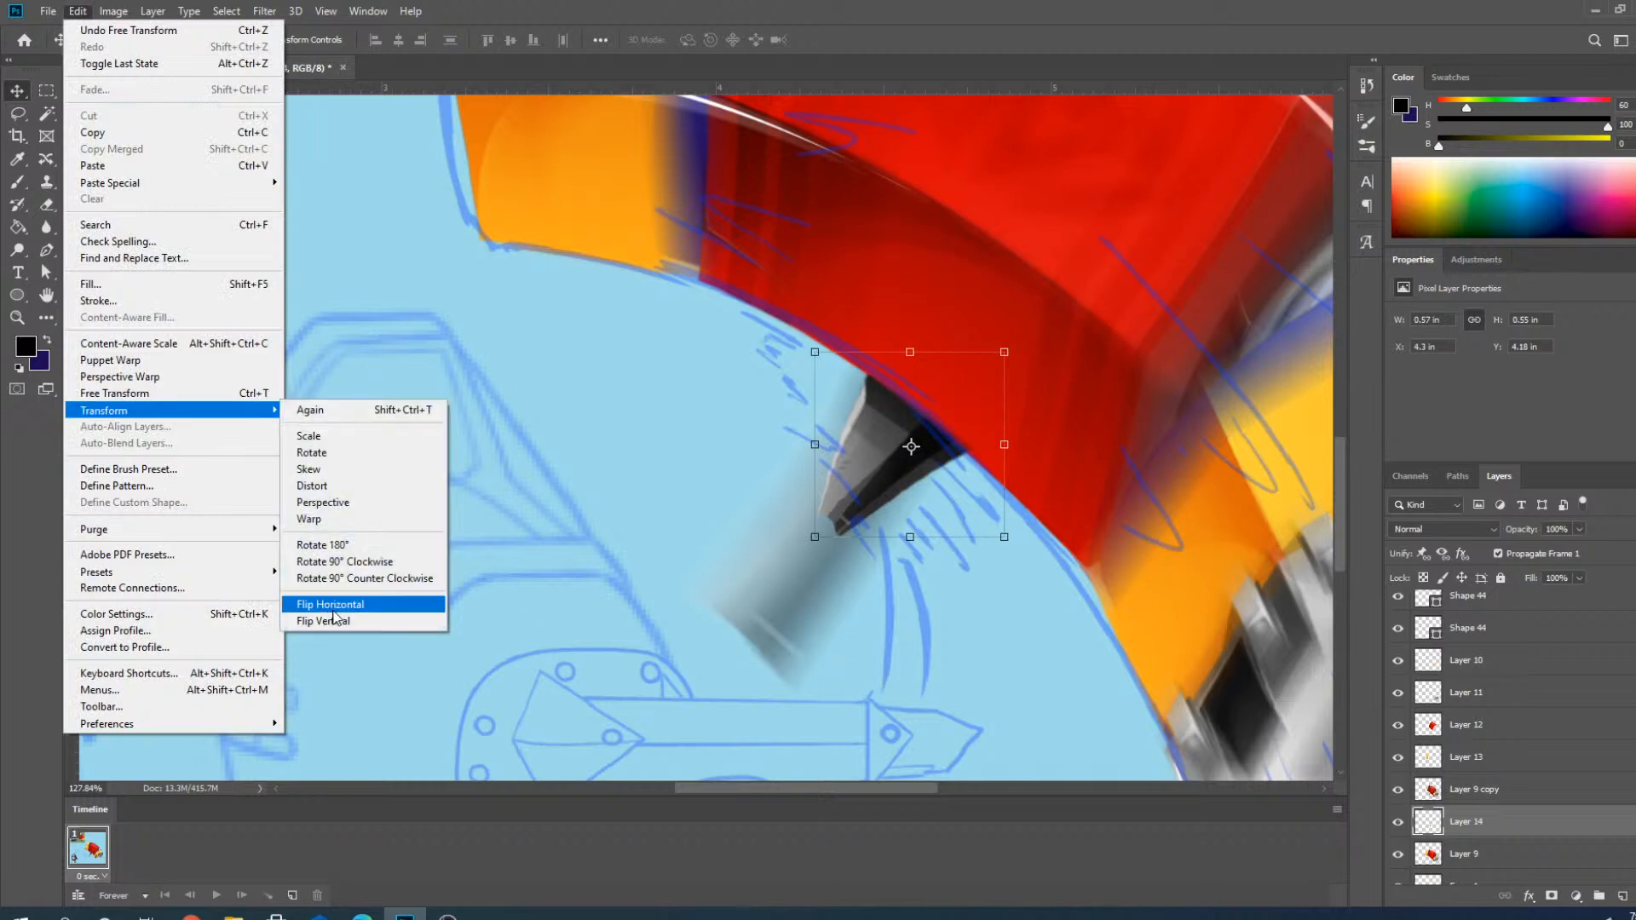
{"action": "left_click", "coordinate": [324, 467]}
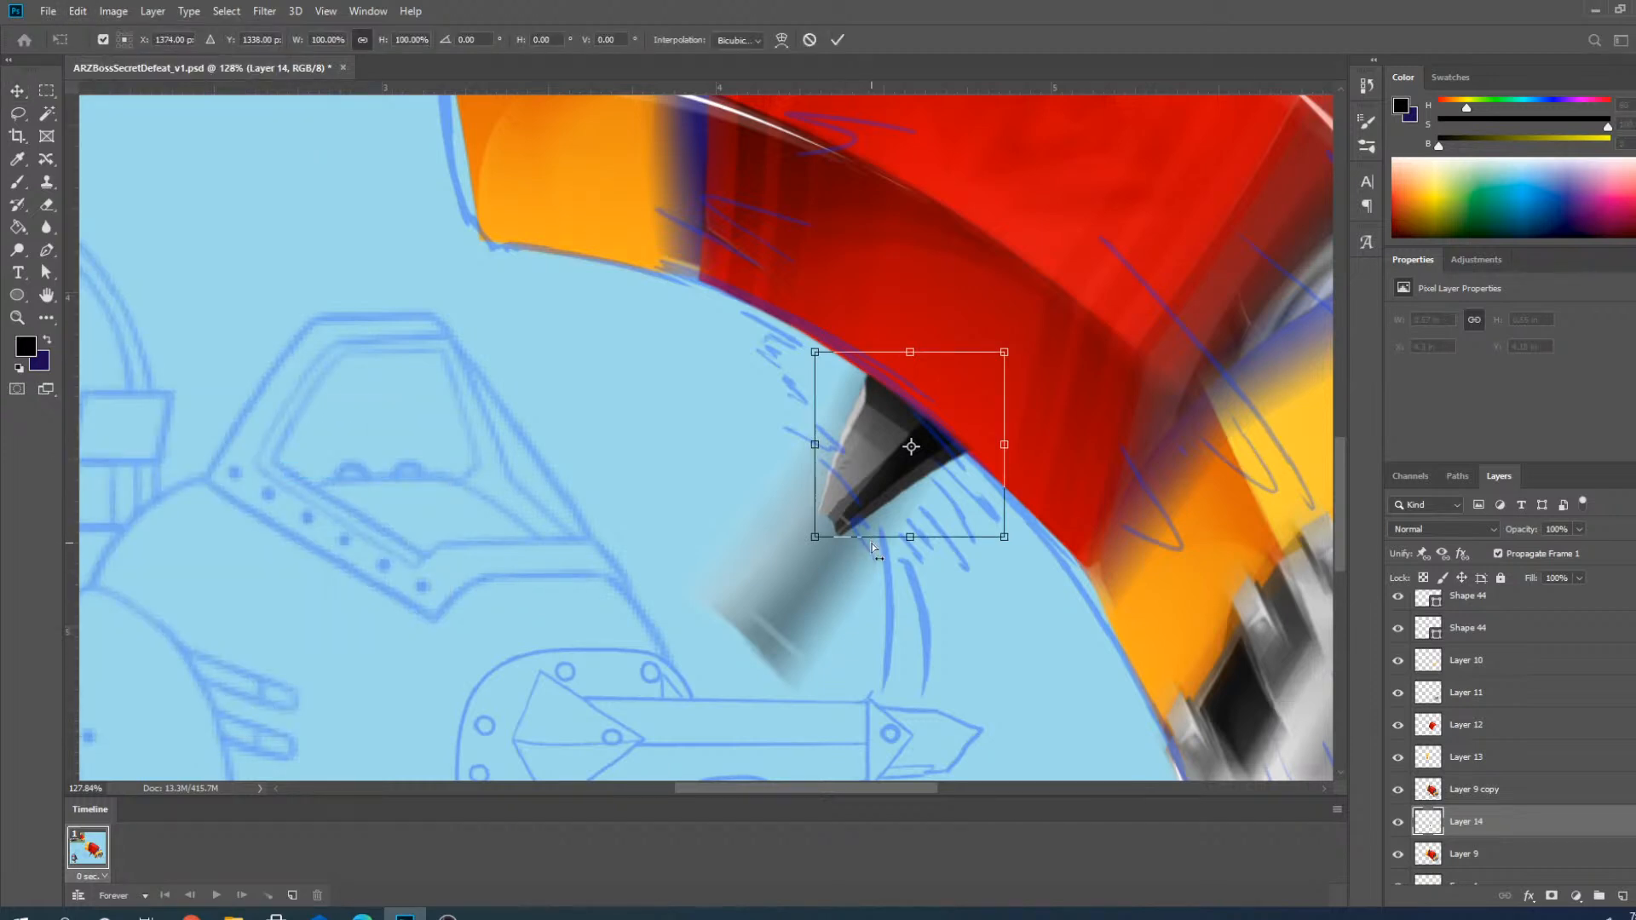
{"action": "left_click_drag", "start_coordinate": [865, 542], "coordinate": [959, 558]}
{"action": "scroll", "coordinate": [954, 498], "scroll_direction": "up", "scroll_amount": 3}
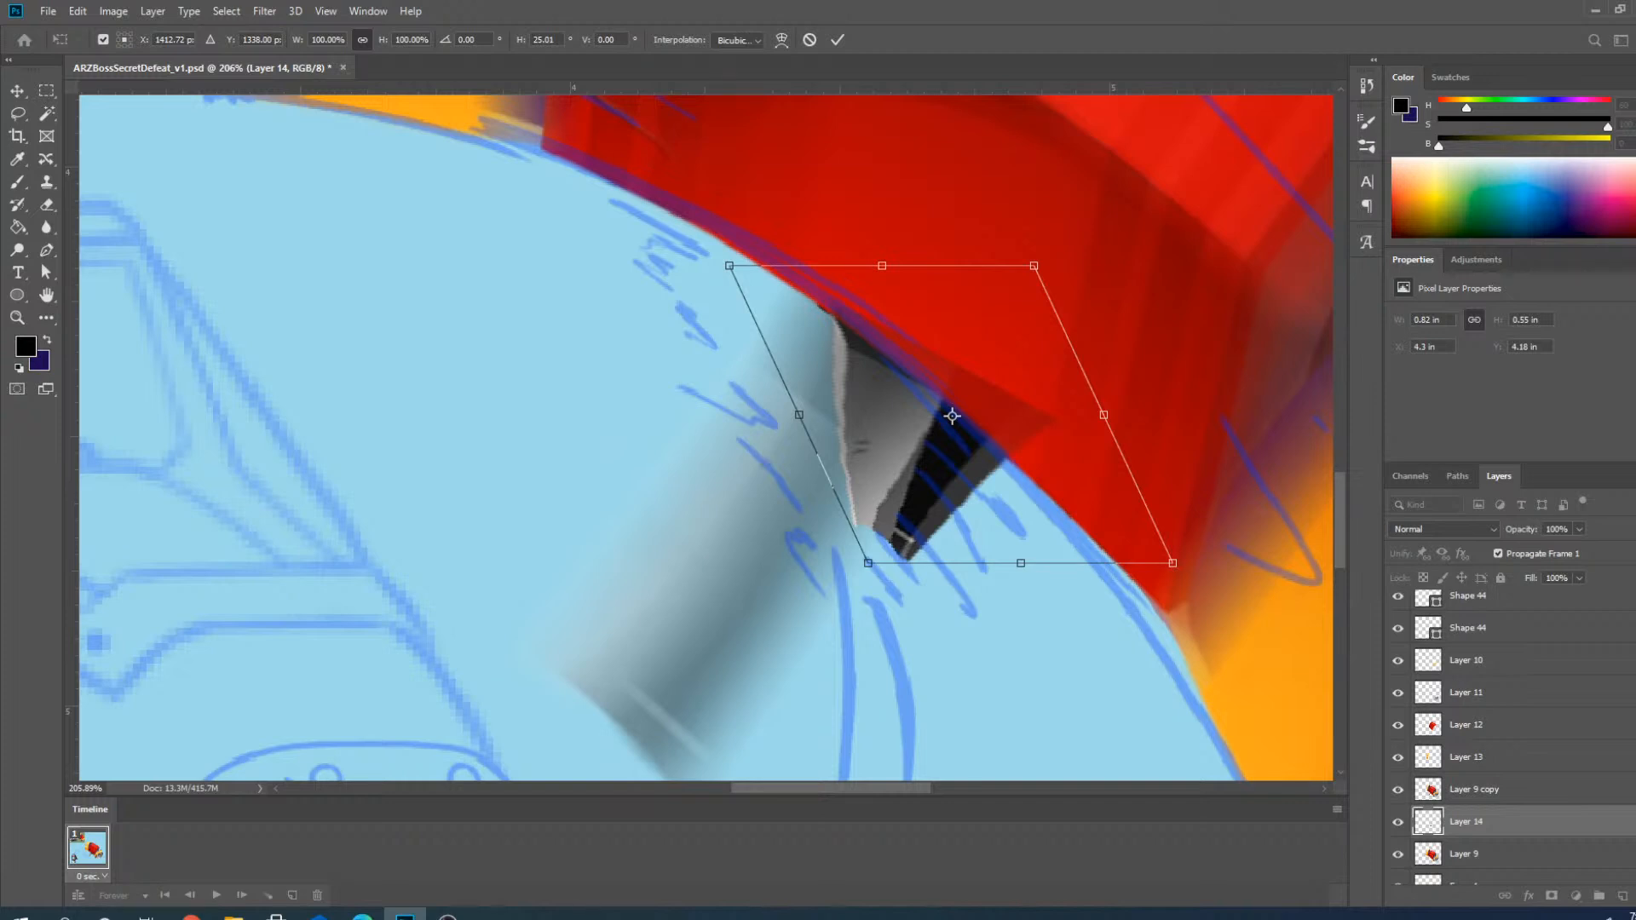
{"action": "scroll", "coordinate": [858, 470], "scroll_direction": "down", "scroll_amount": 4}
{"action": "scroll", "coordinate": [858, 471], "scroll_direction": "up", "scroll_amount": 5}
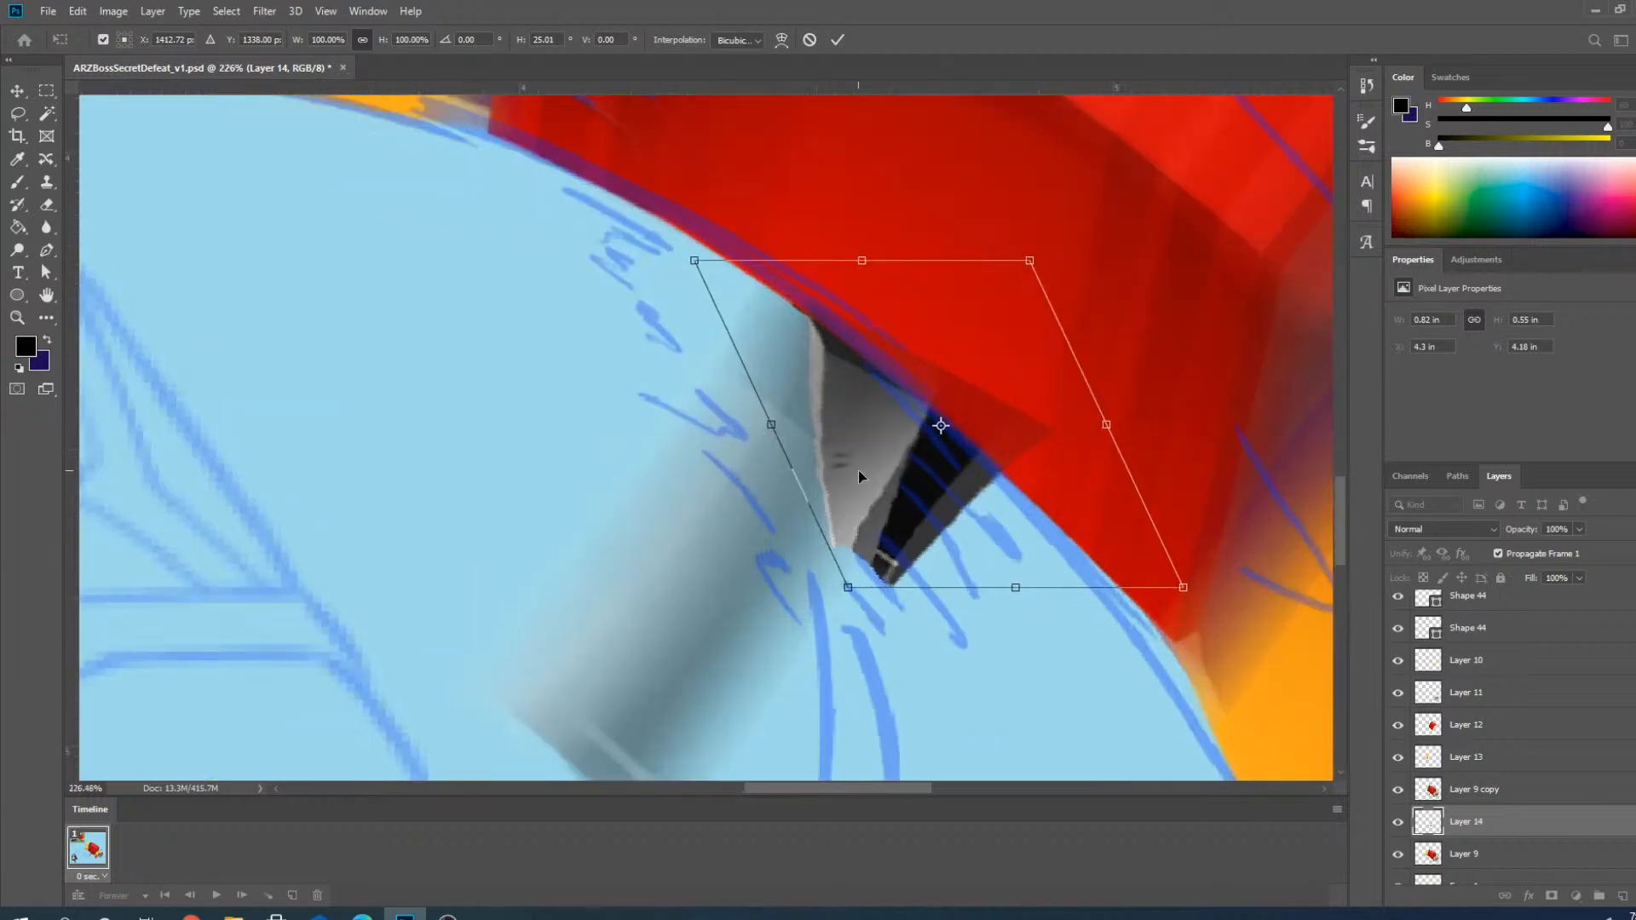
{"action": "left_click_drag", "start_coordinate": [883, 472], "coordinate": [864, 474]}
{"action": "left_click", "coordinate": [838, 40]}
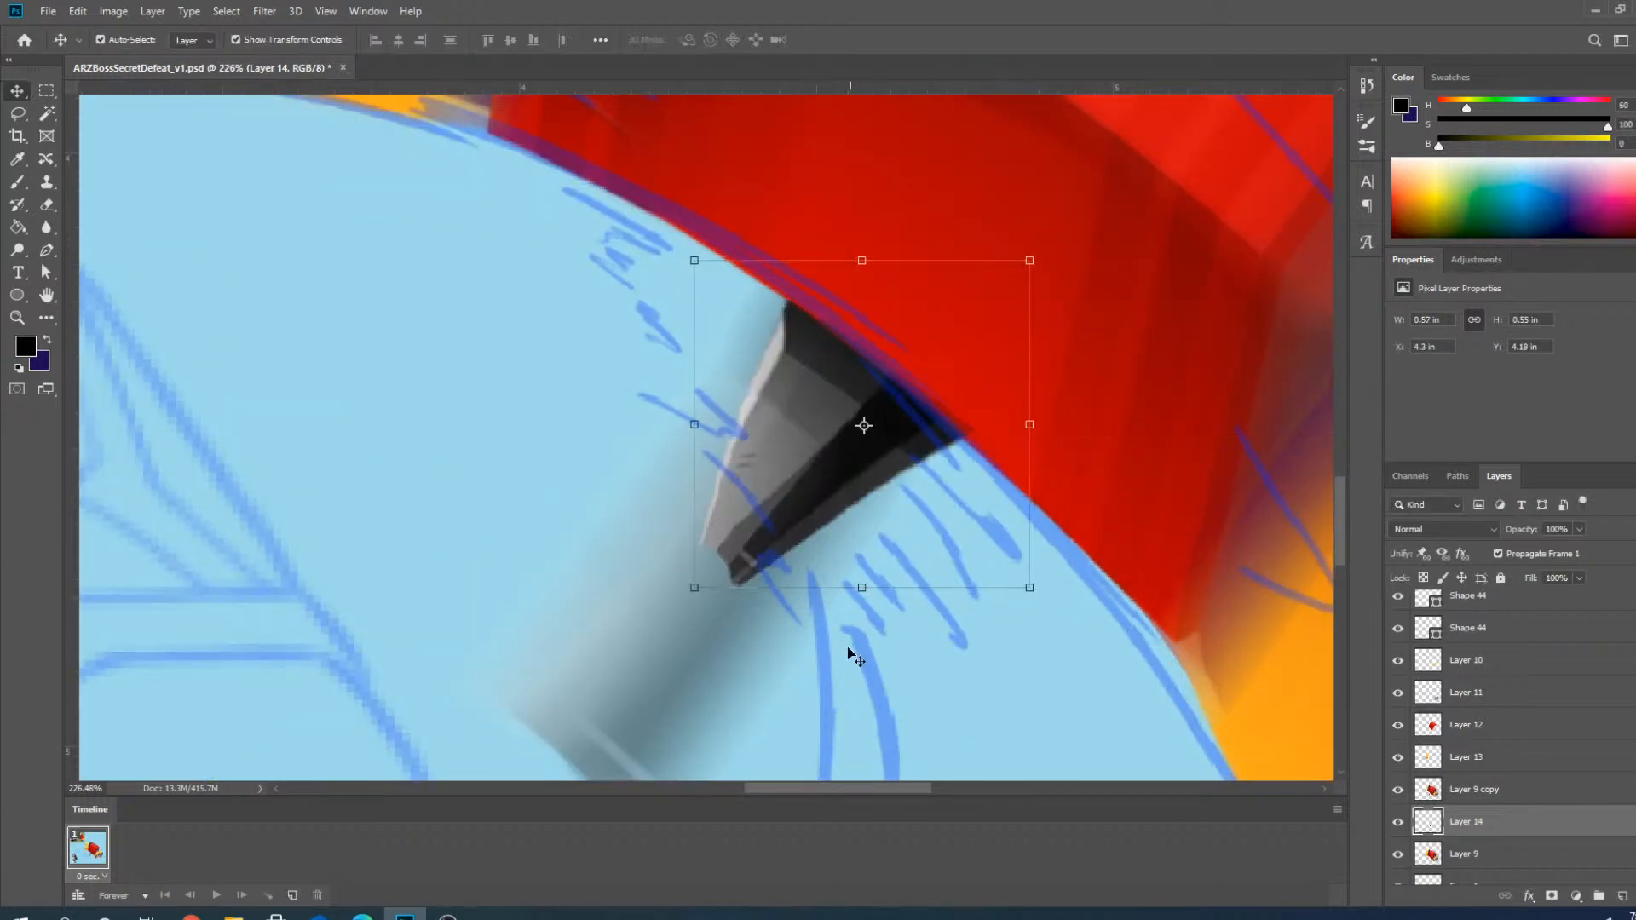
Erase the blurred gray rod remnant below the red segment on Layer 9 copy with a 175 px Eraser at 51% opacity.
{"action": "scroll", "coordinate": [814, 569], "scroll_direction": "down", "scroll_amount": 3}
{"action": "scroll", "coordinate": [813, 570], "scroll_direction": "down", "scroll_amount": 3}
{"action": "scroll", "coordinate": [877, 652], "scroll_direction": "up", "scroll_amount": 2}
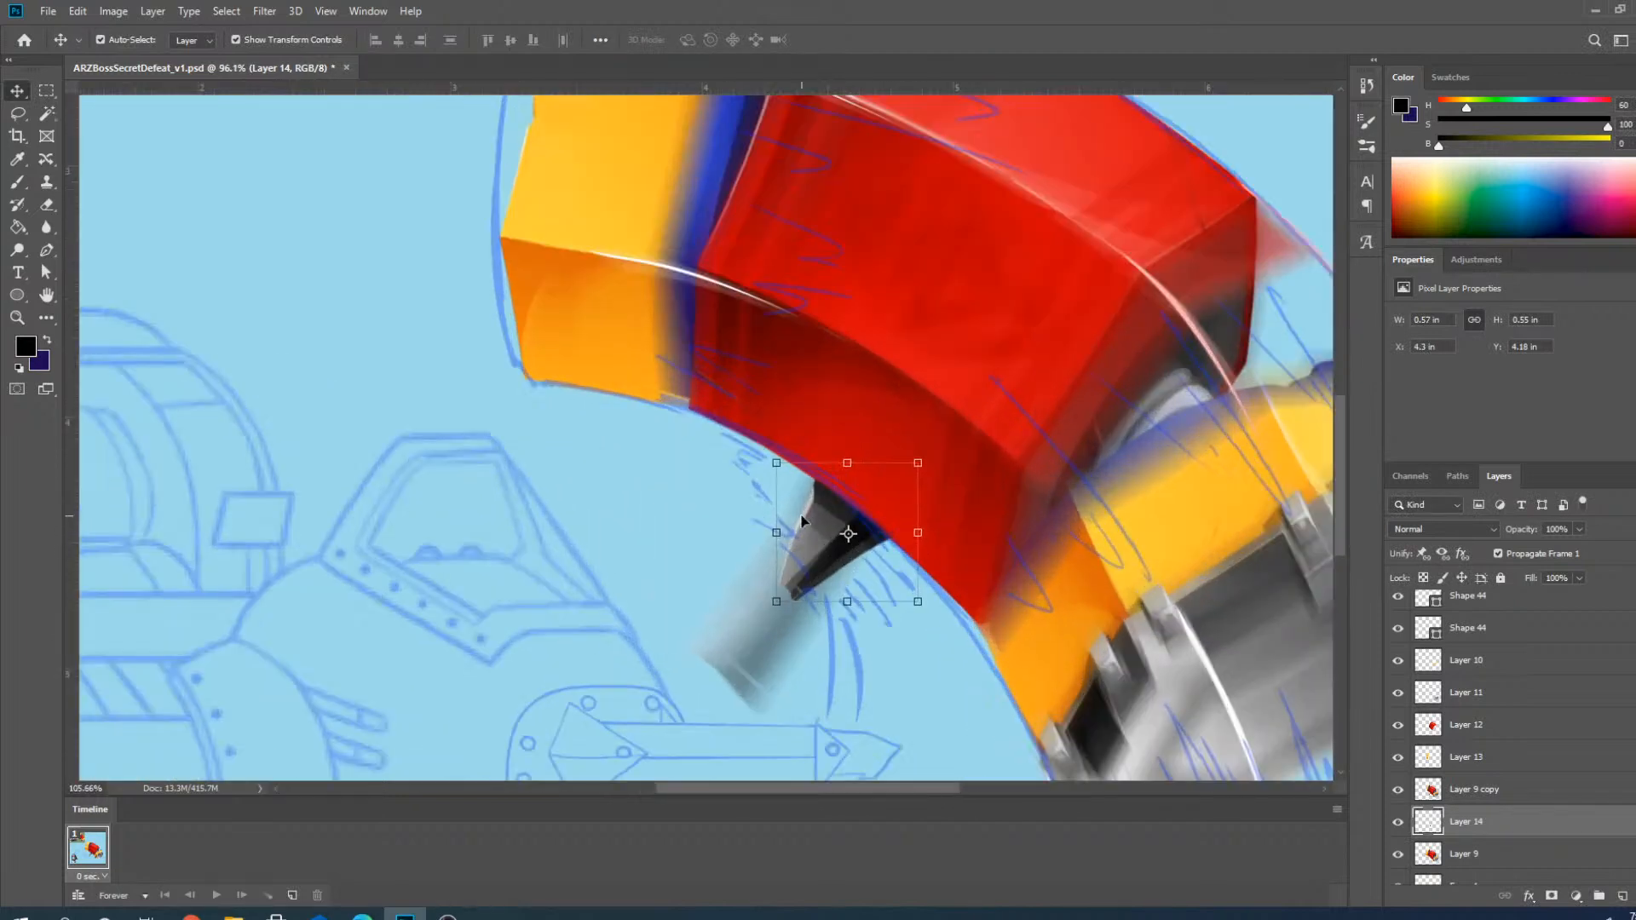
{"action": "left_click", "coordinate": [1491, 790]}
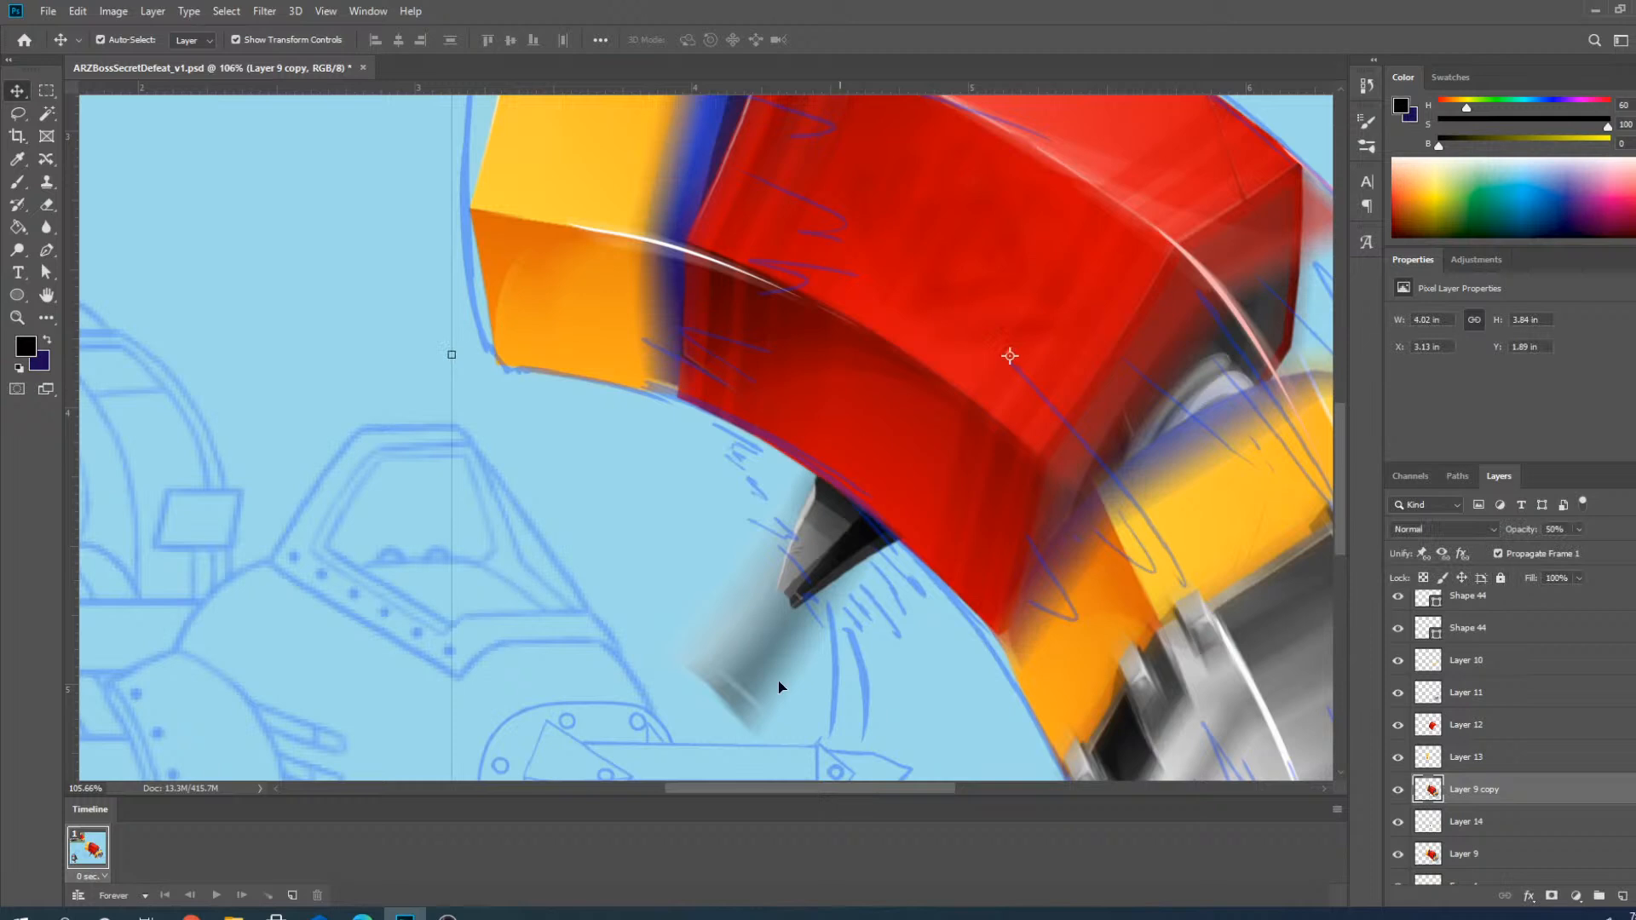
{"action": "scroll", "coordinate": [709, 520], "scroll_direction": "down", "scroll_amount": 2}
{"action": "scroll", "coordinate": [708, 519], "scroll_direction": "up", "scroll_amount": 2}
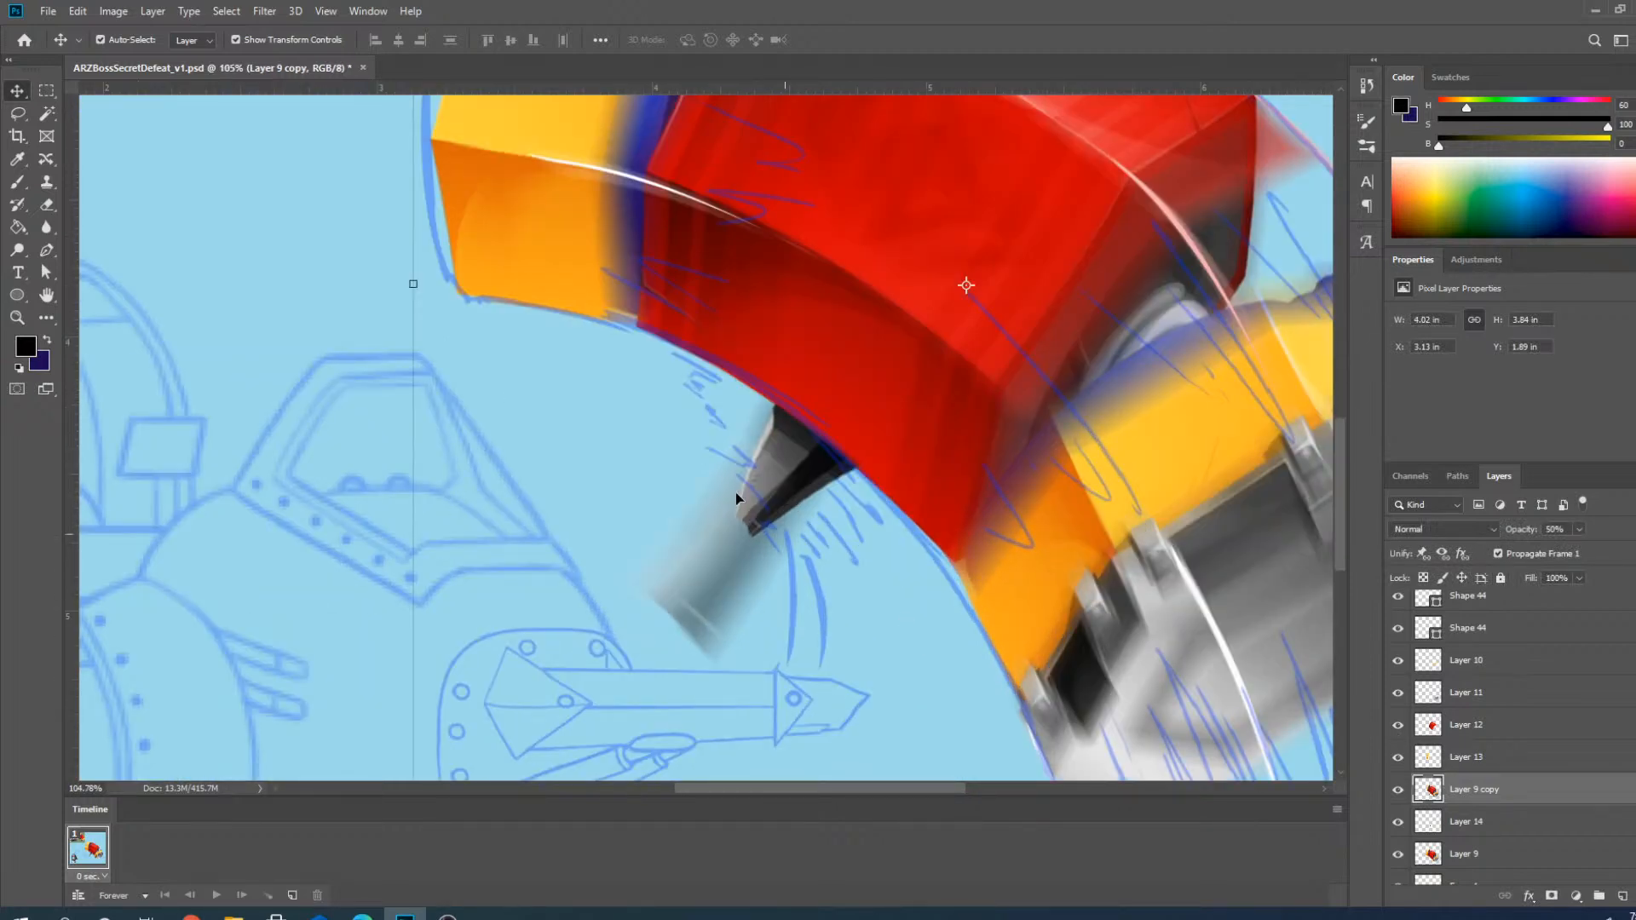
{"action": "left_click", "coordinate": [47, 205]}
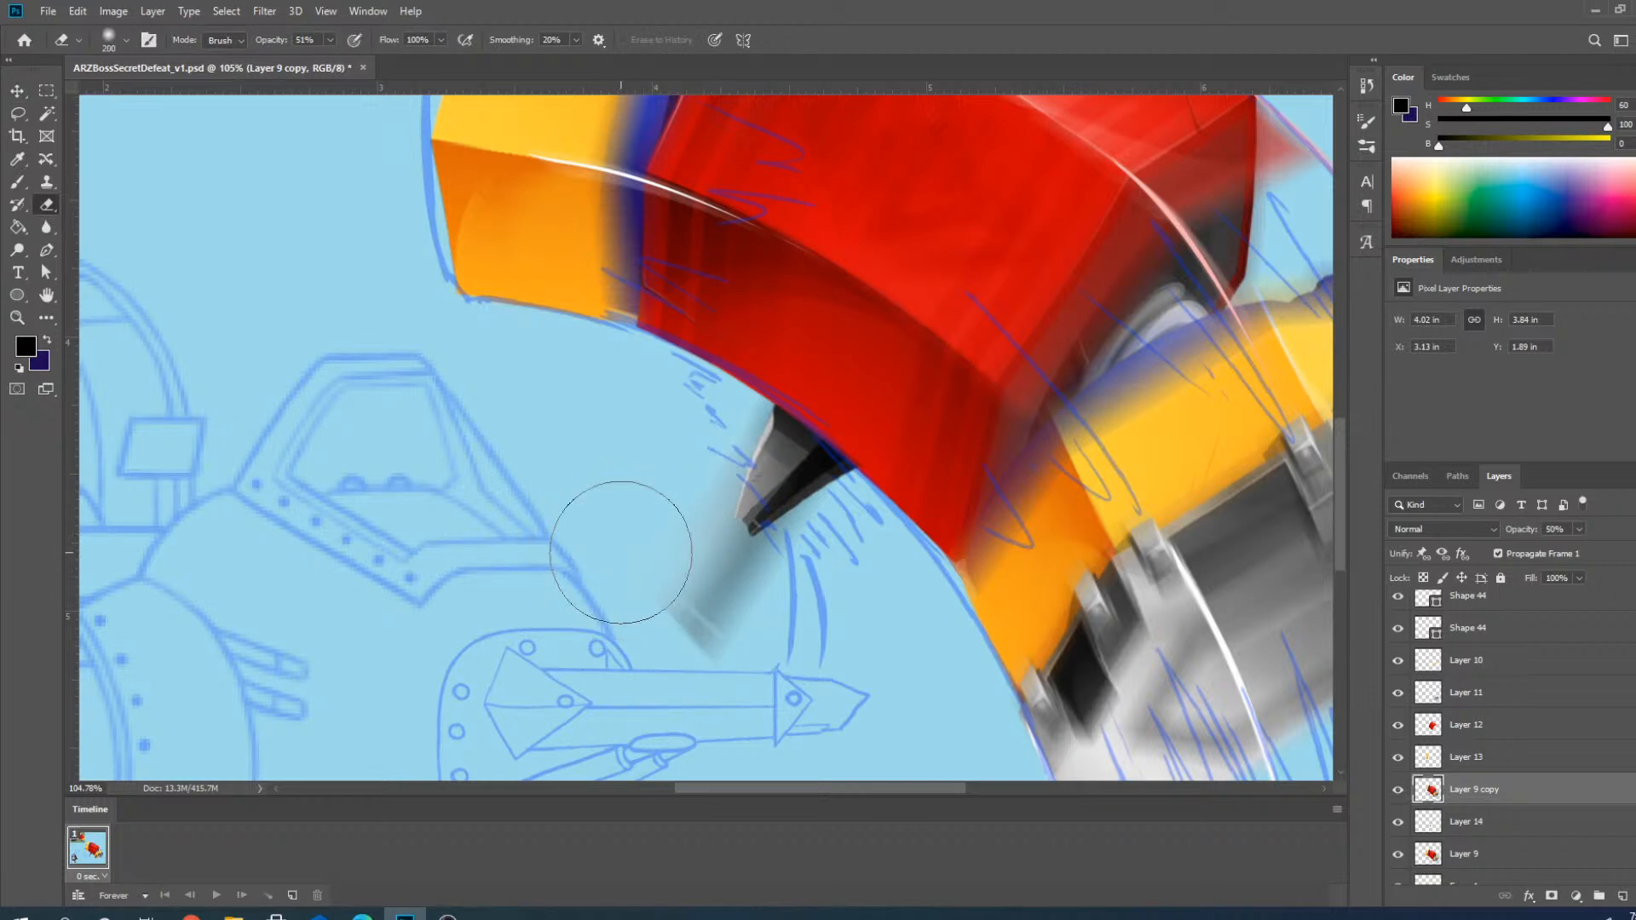
{"action": "key", "text": "bracketleft"}
{"action": "key", "text": "bracketleft"}
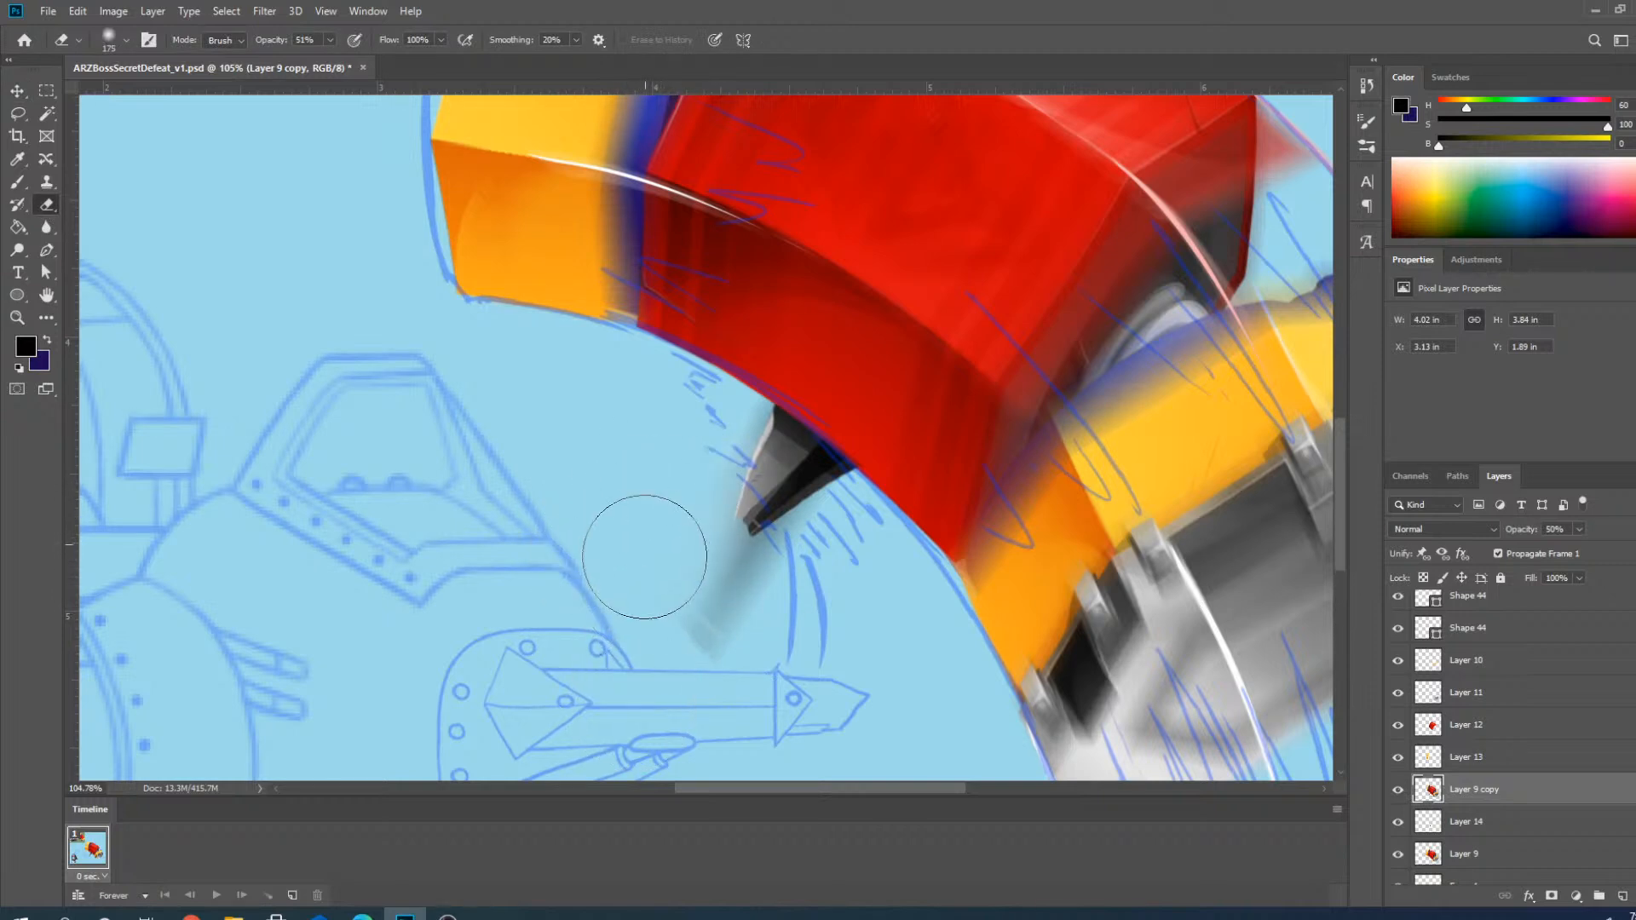
{"action": "left_click_drag", "start_coordinate": [779, 675], "coordinate": [864, 654]}
{"action": "left_click_drag", "start_coordinate": [722, 668], "coordinate": [772, 645]}
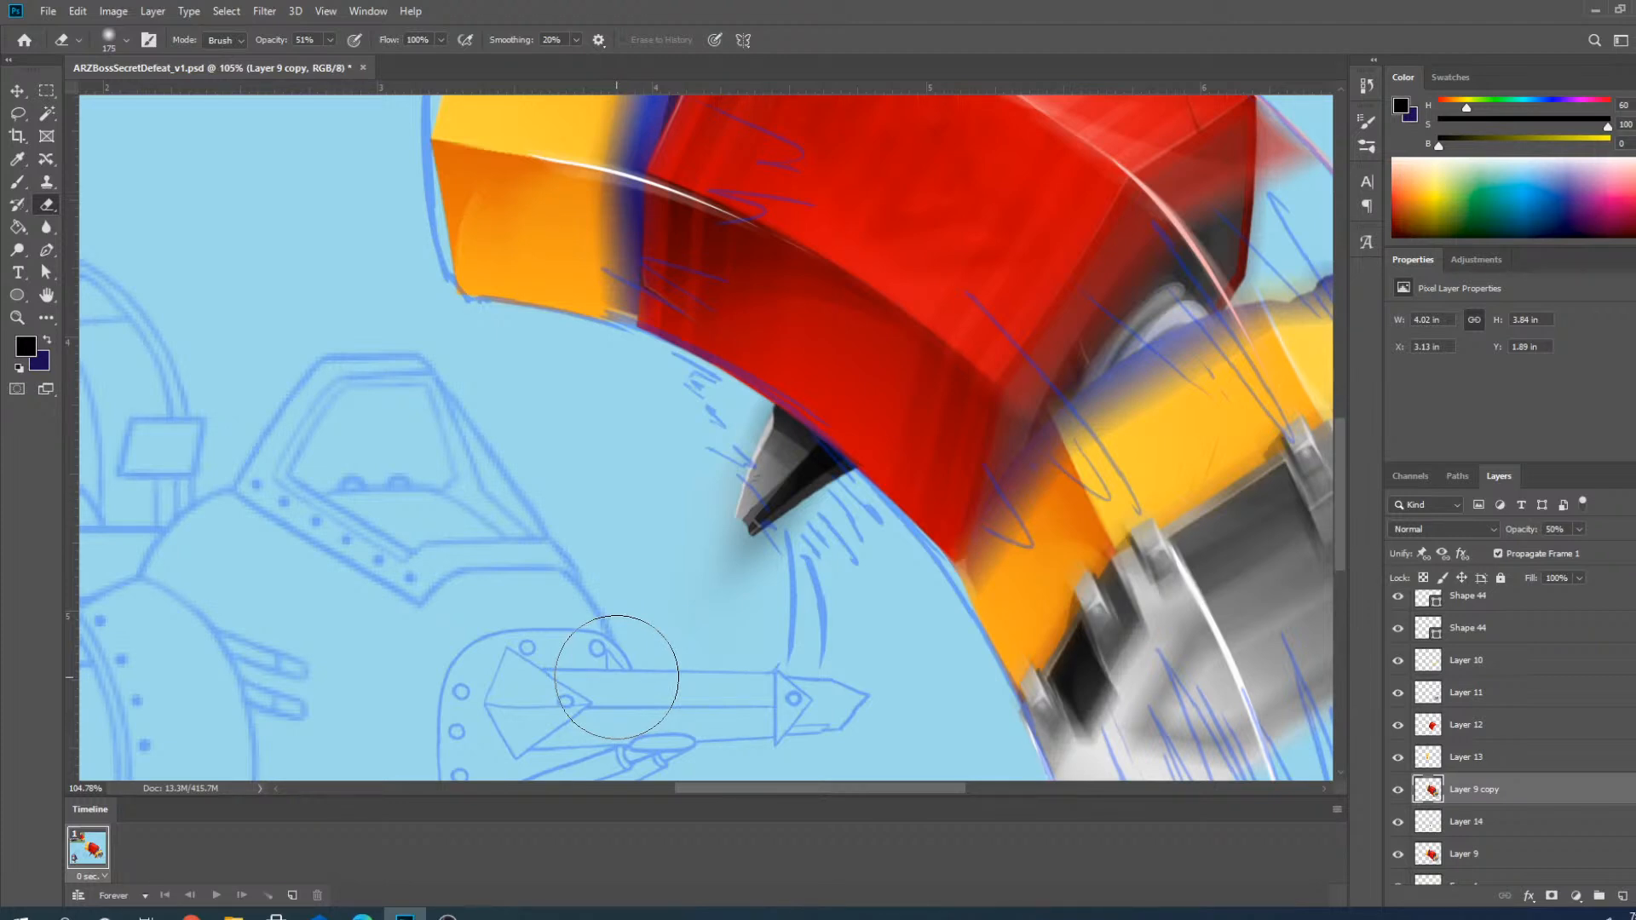
Duplicate the tapered rod on Layer 14 to a new layer and align the copy over the original.
{"action": "left_click", "coordinate": [18, 99]}
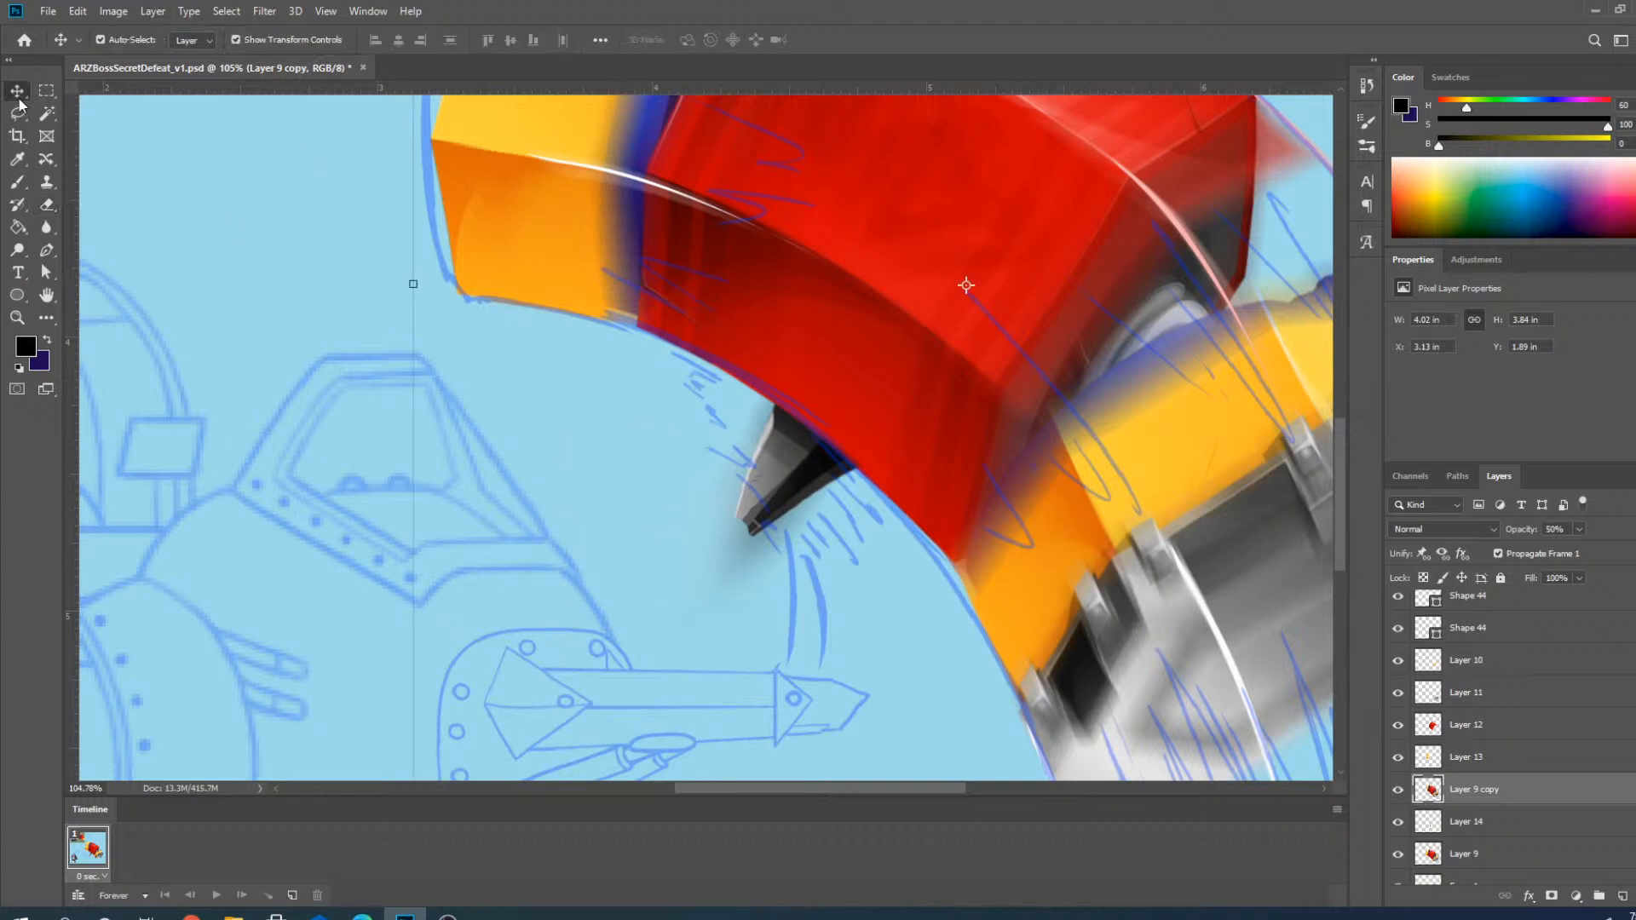
{"action": "left_click", "coordinate": [1489, 833]}
{"action": "scroll", "coordinate": [682, 504], "scroll_direction": "up", "scroll_amount": 4}
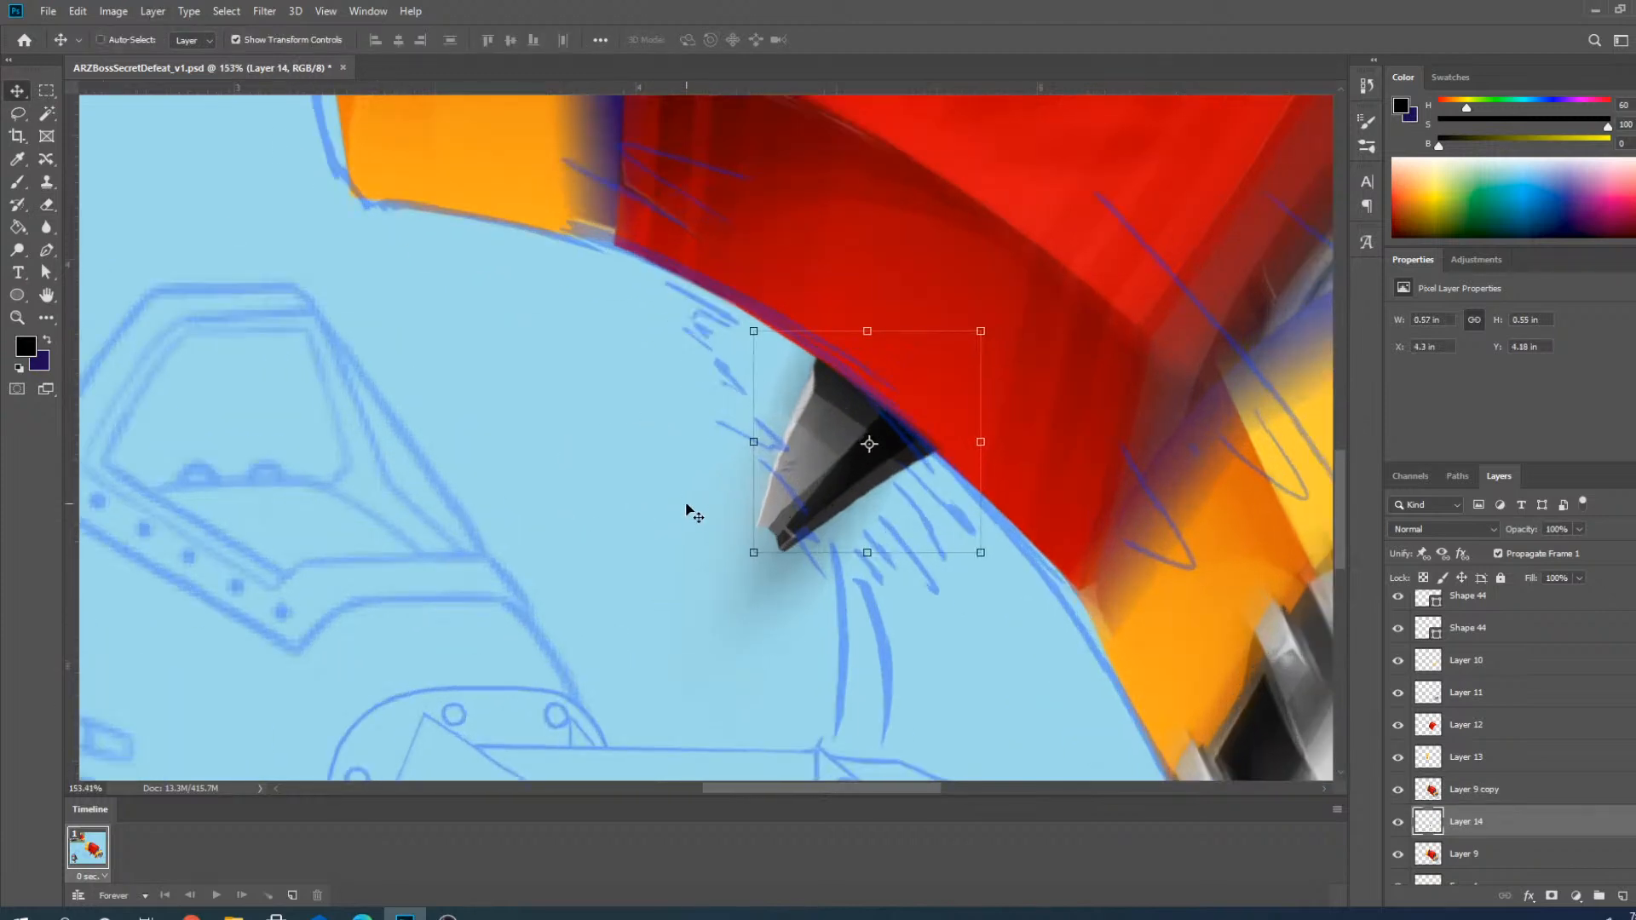
{"action": "key", "text": "ctrl+c"}
{"action": "key", "text": "ctrl+v"}
{"action": "left_click_drag", "start_coordinate": [678, 472], "coordinate": [837, 478]}
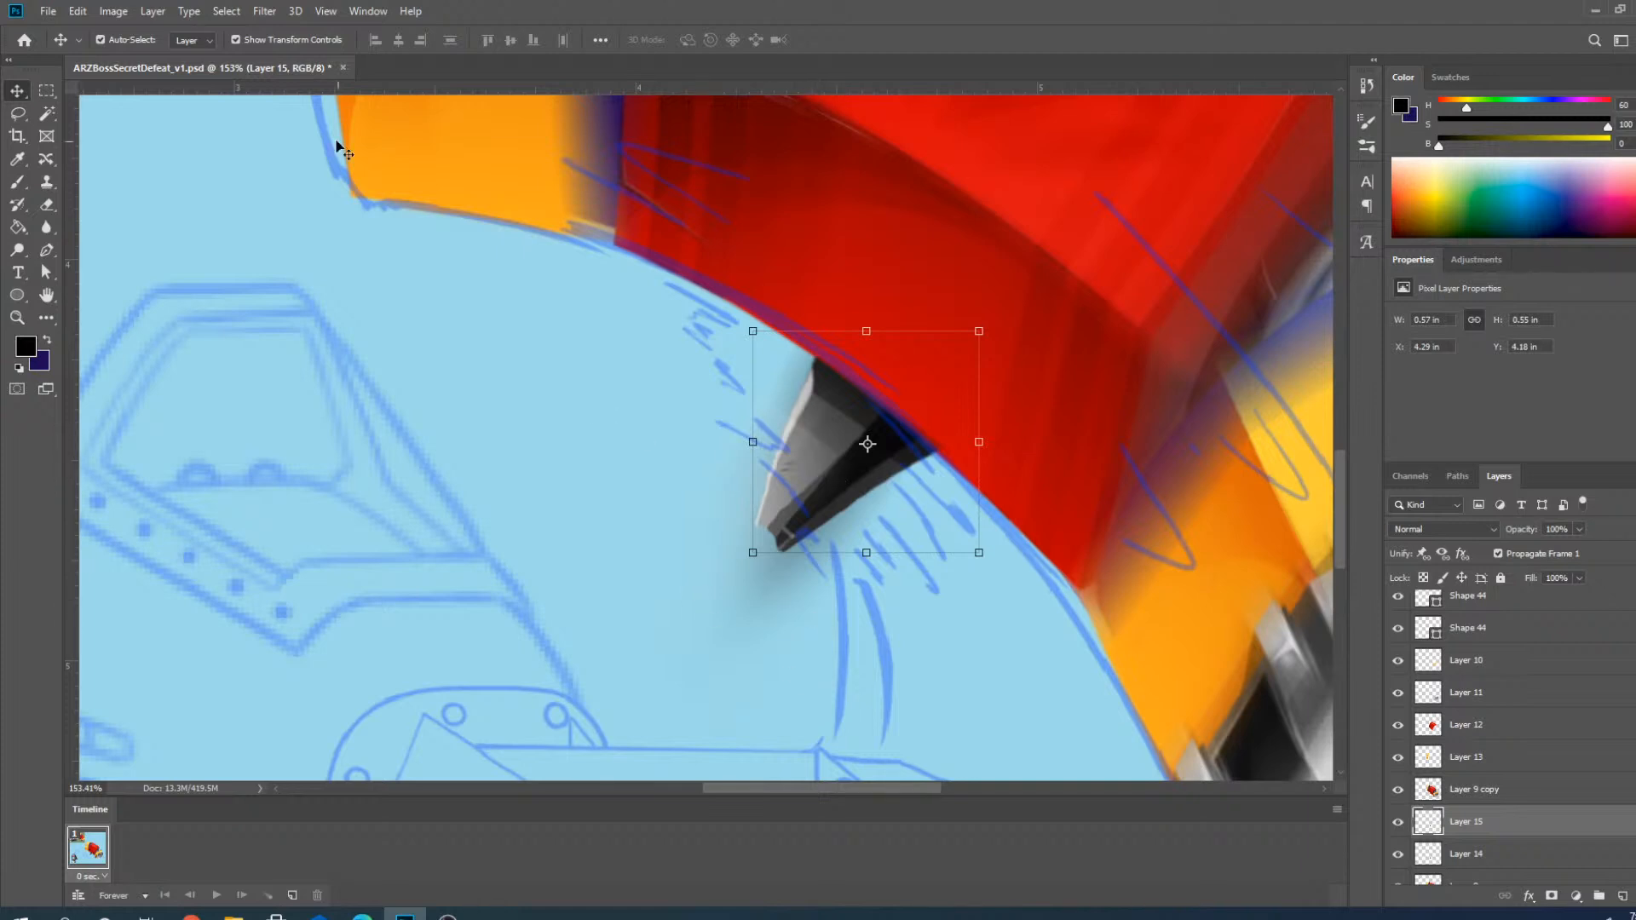
Start a Path Blur on the rod copy and draw a slightly curved blur path diagonally across it at 50% speed.
{"action": "left_click", "coordinate": [261, 12]}
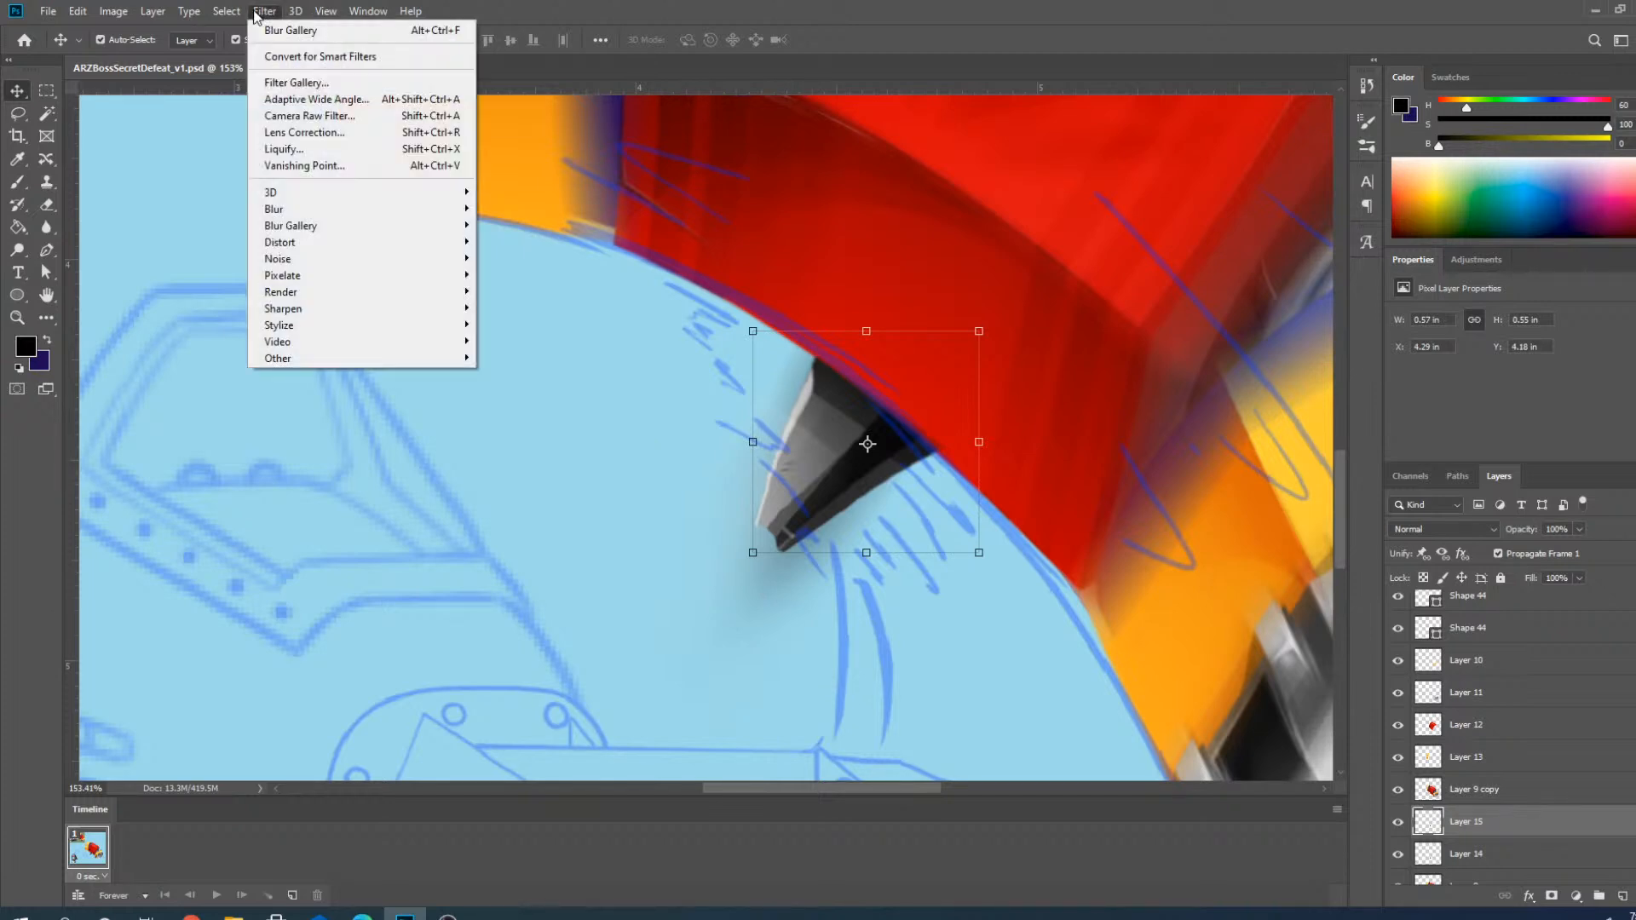
{"action": "mouse_move", "coordinate": [309, 209]}
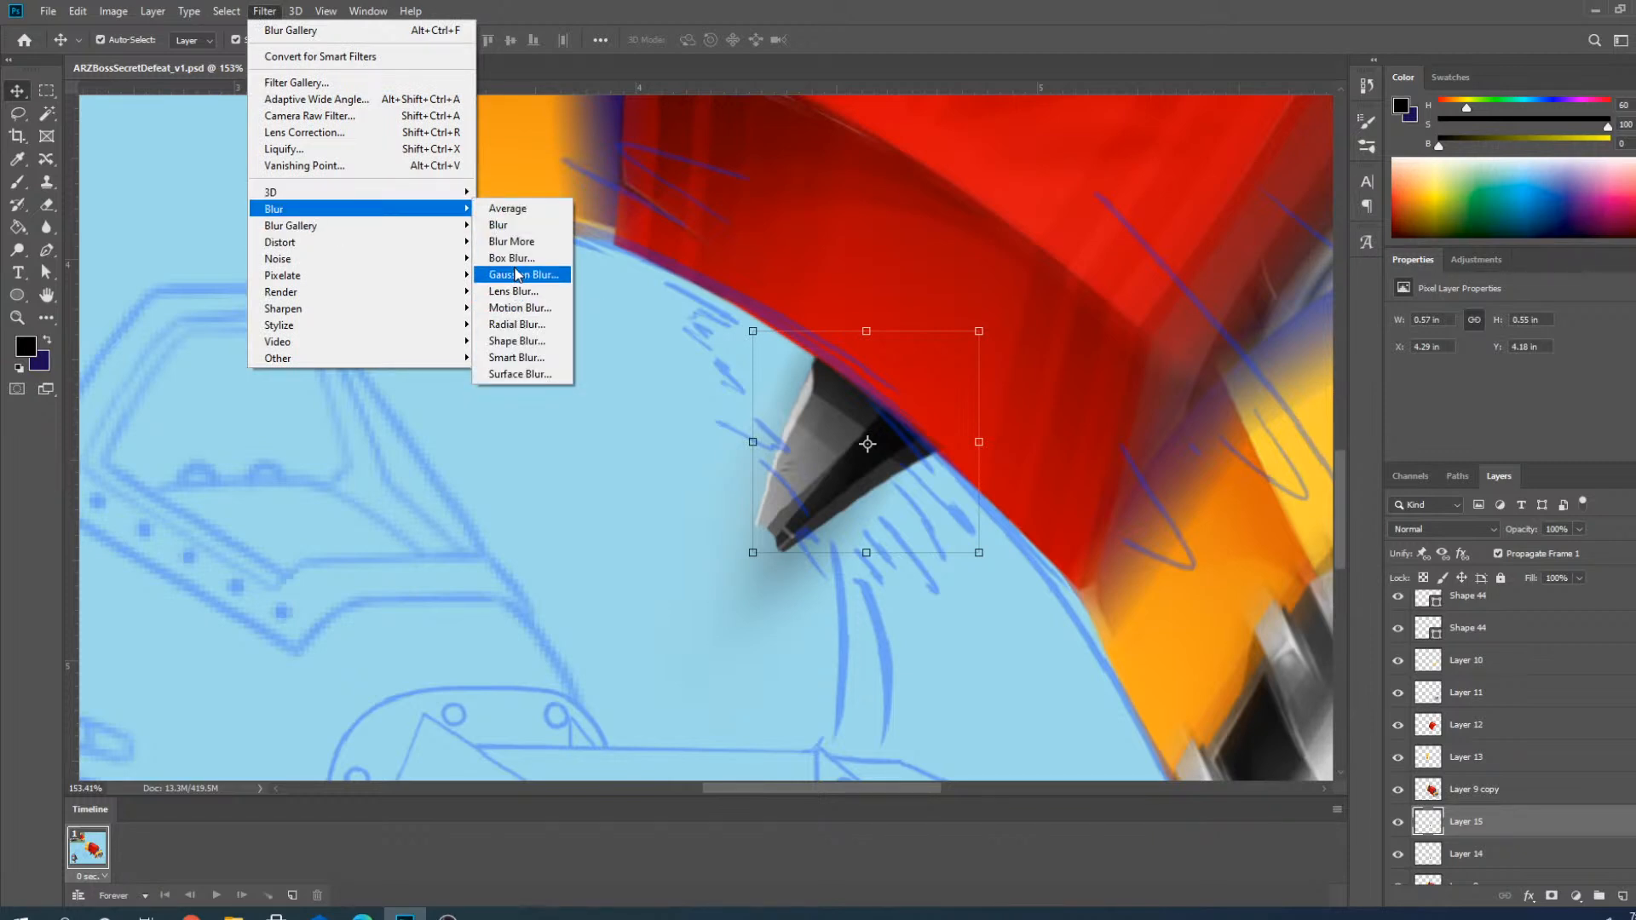
{"action": "mouse_move", "coordinate": [370, 228]}
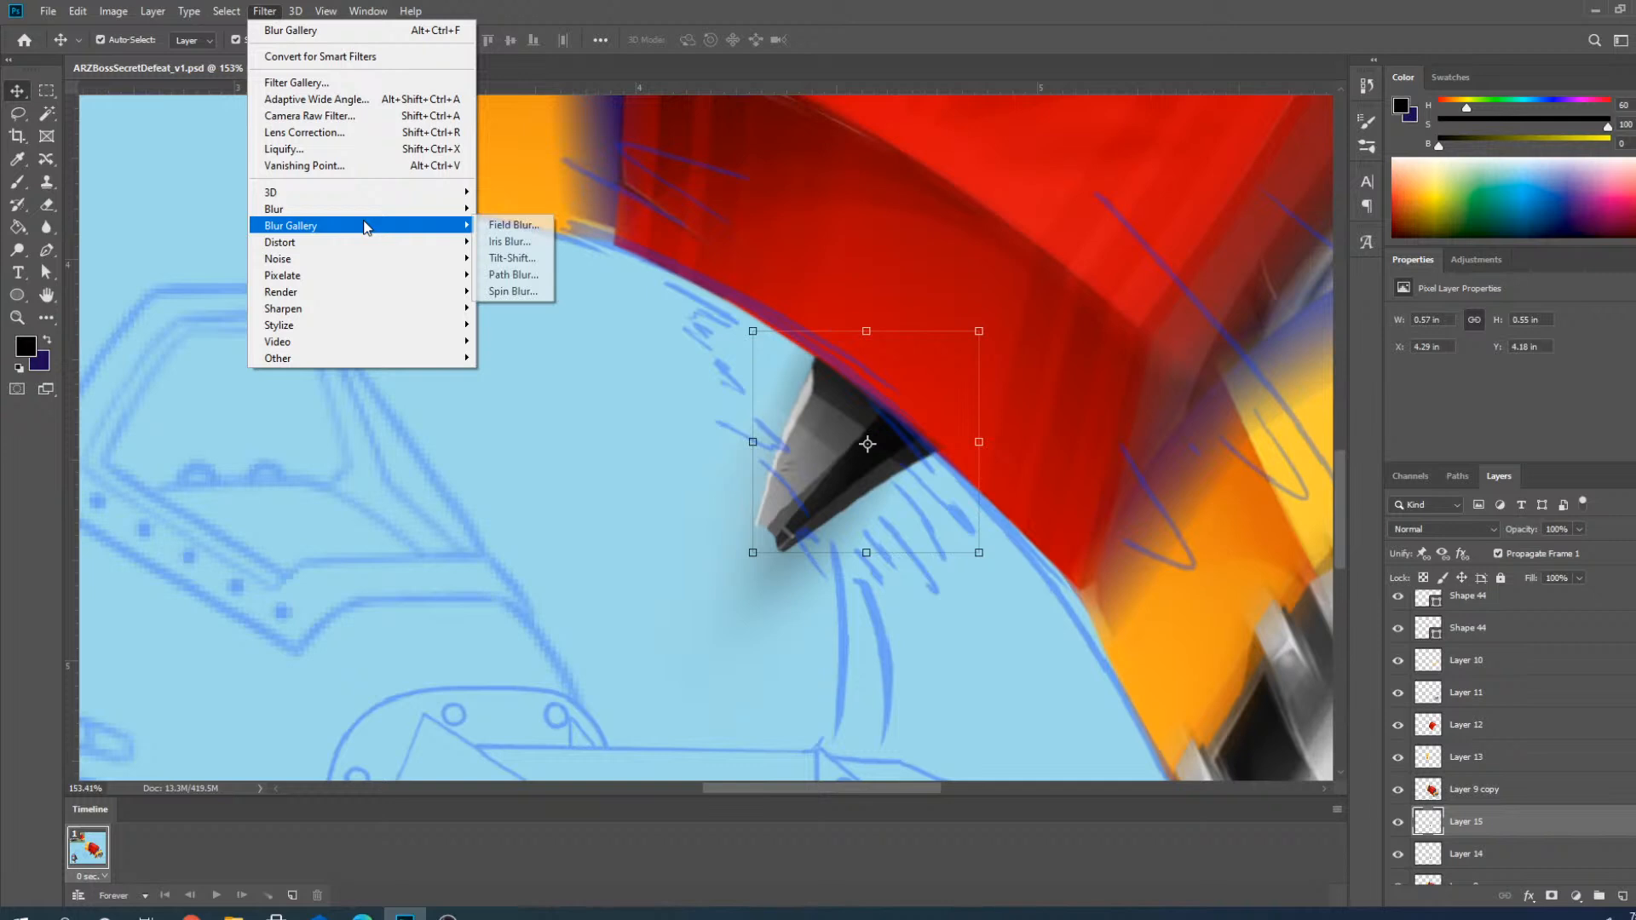
{"action": "left_click", "coordinate": [511, 274]}
{"action": "left_click", "coordinate": [696, 401]}
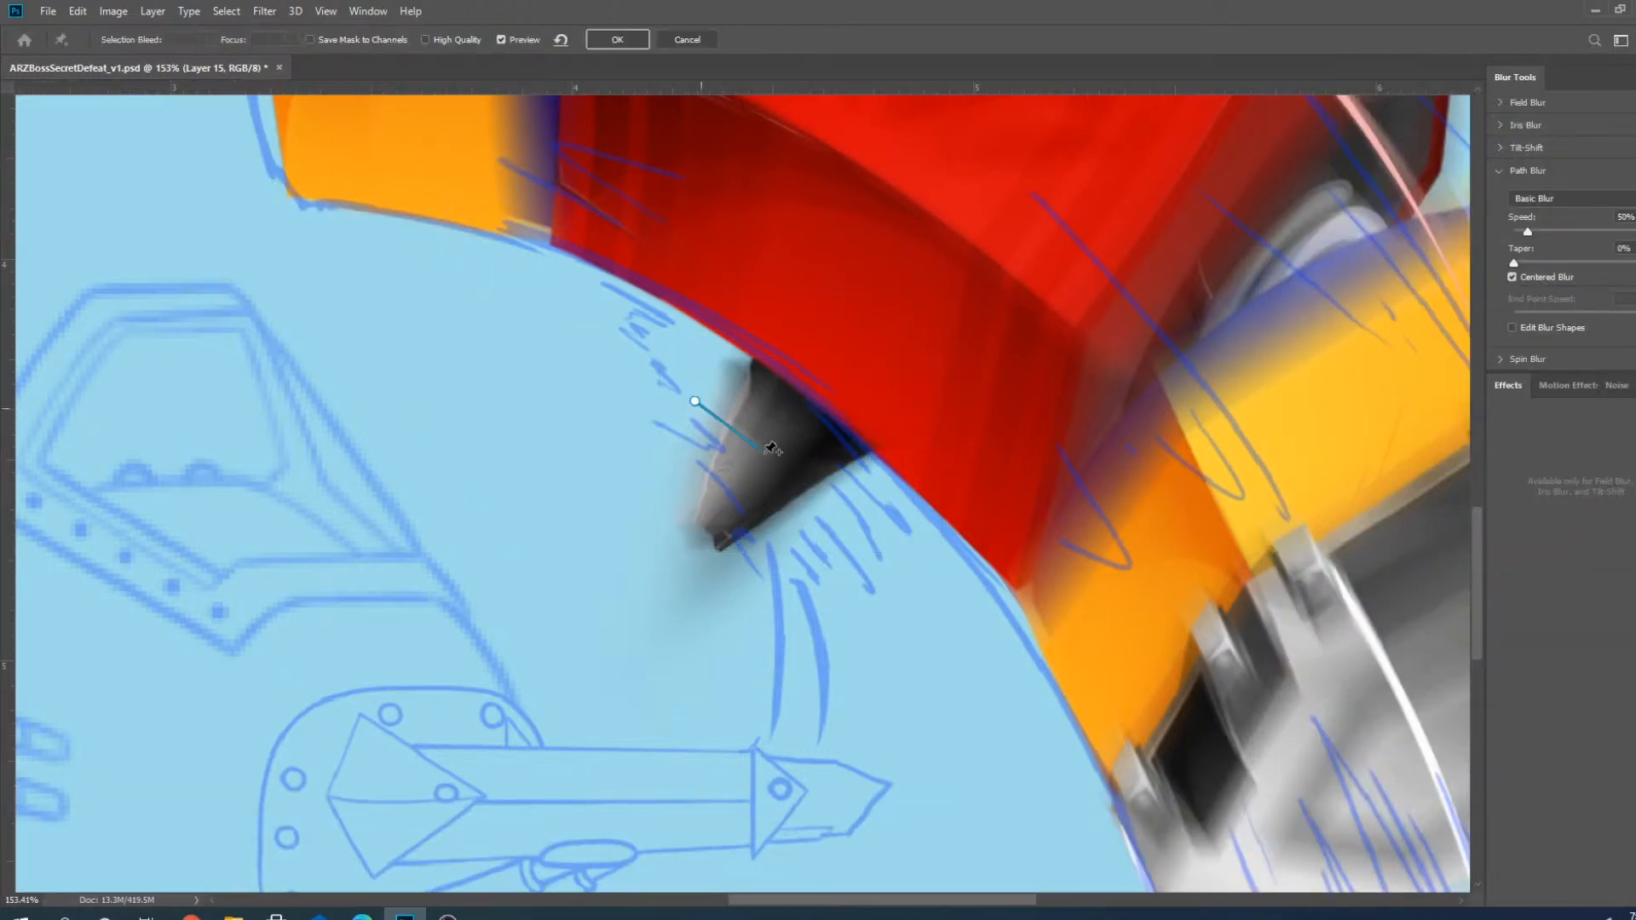
{"action": "double_click", "coordinate": [844, 521]}
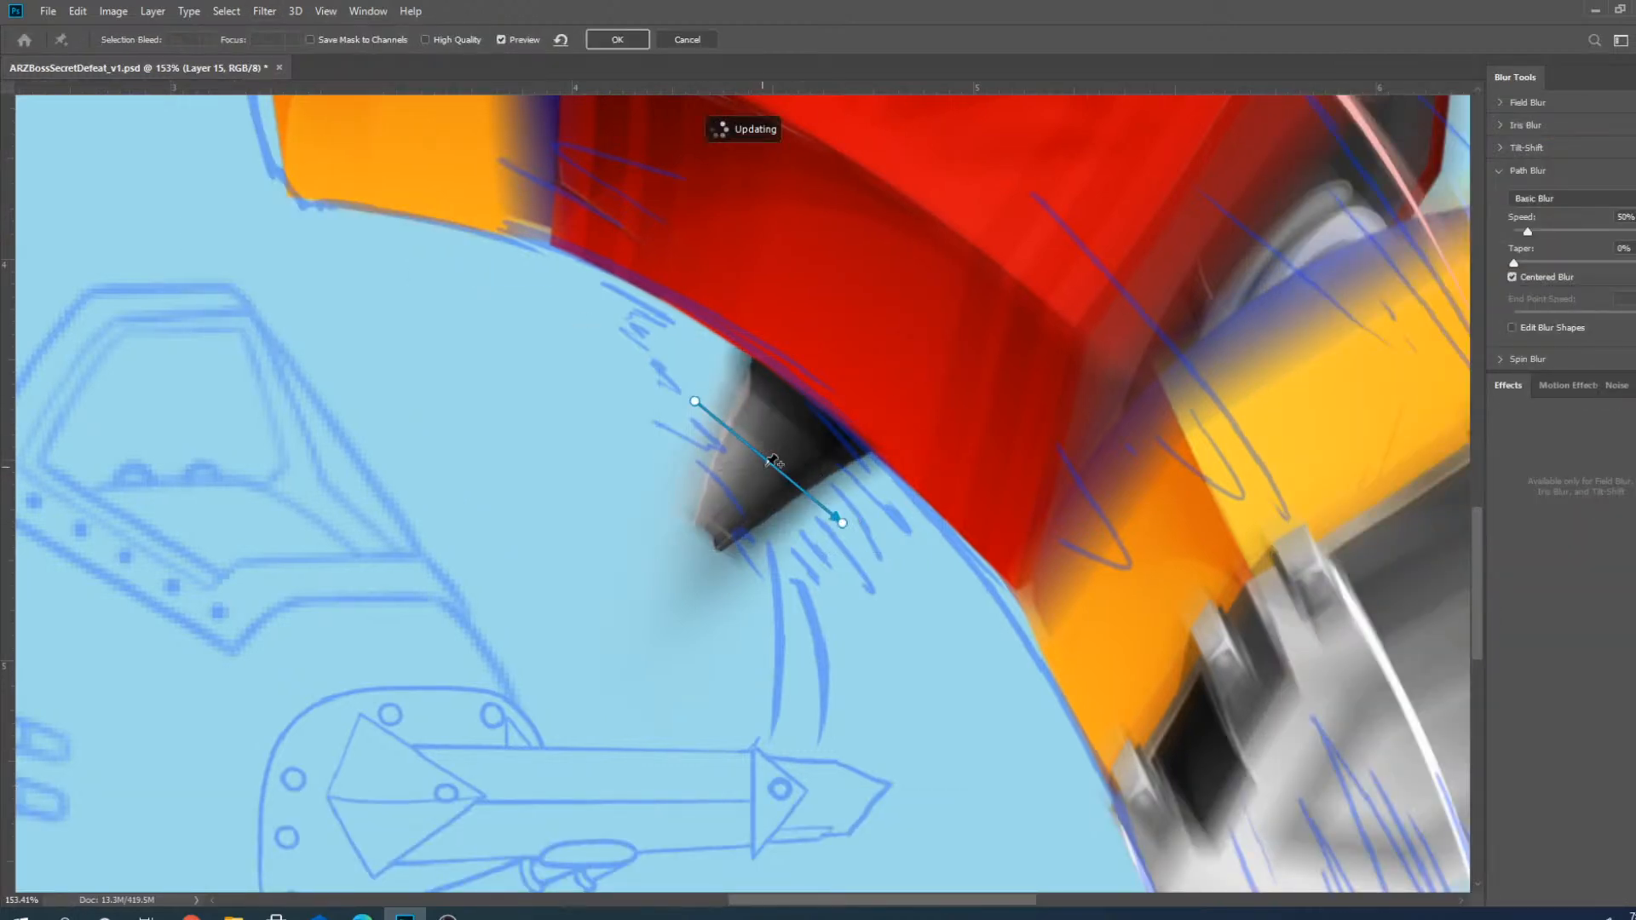
{"action": "left_click_drag", "start_coordinate": [770, 461], "coordinate": [773, 454]}
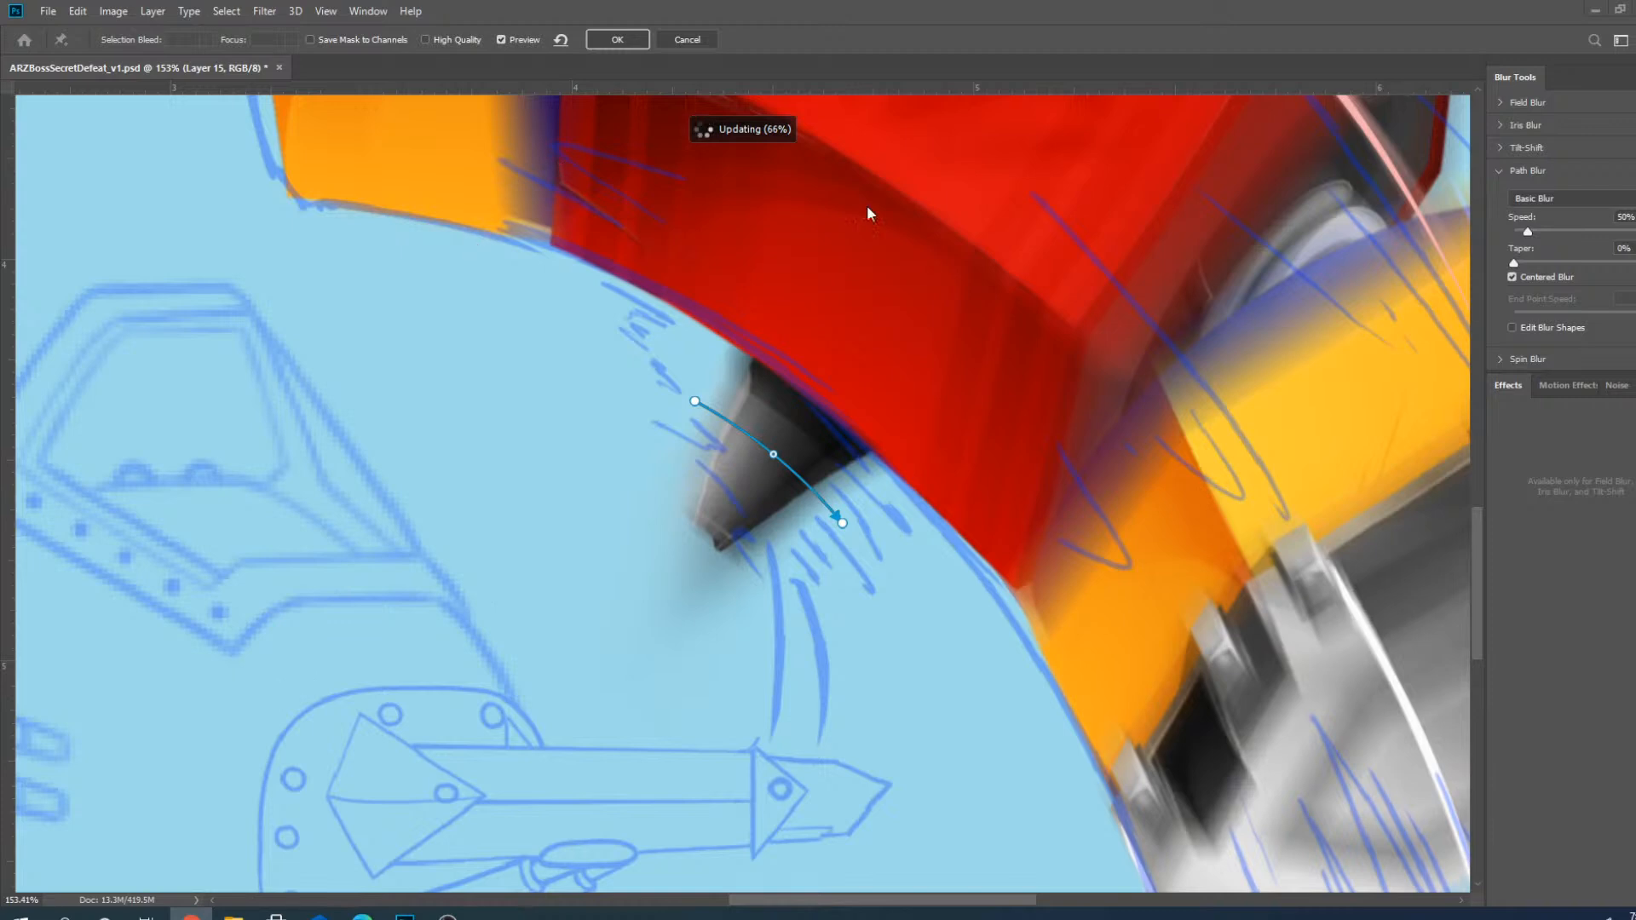
Enable High Quality, extend the end of the blur path further downward, and apply the Path Blur.
{"action": "left_click", "coordinate": [565, 74]}
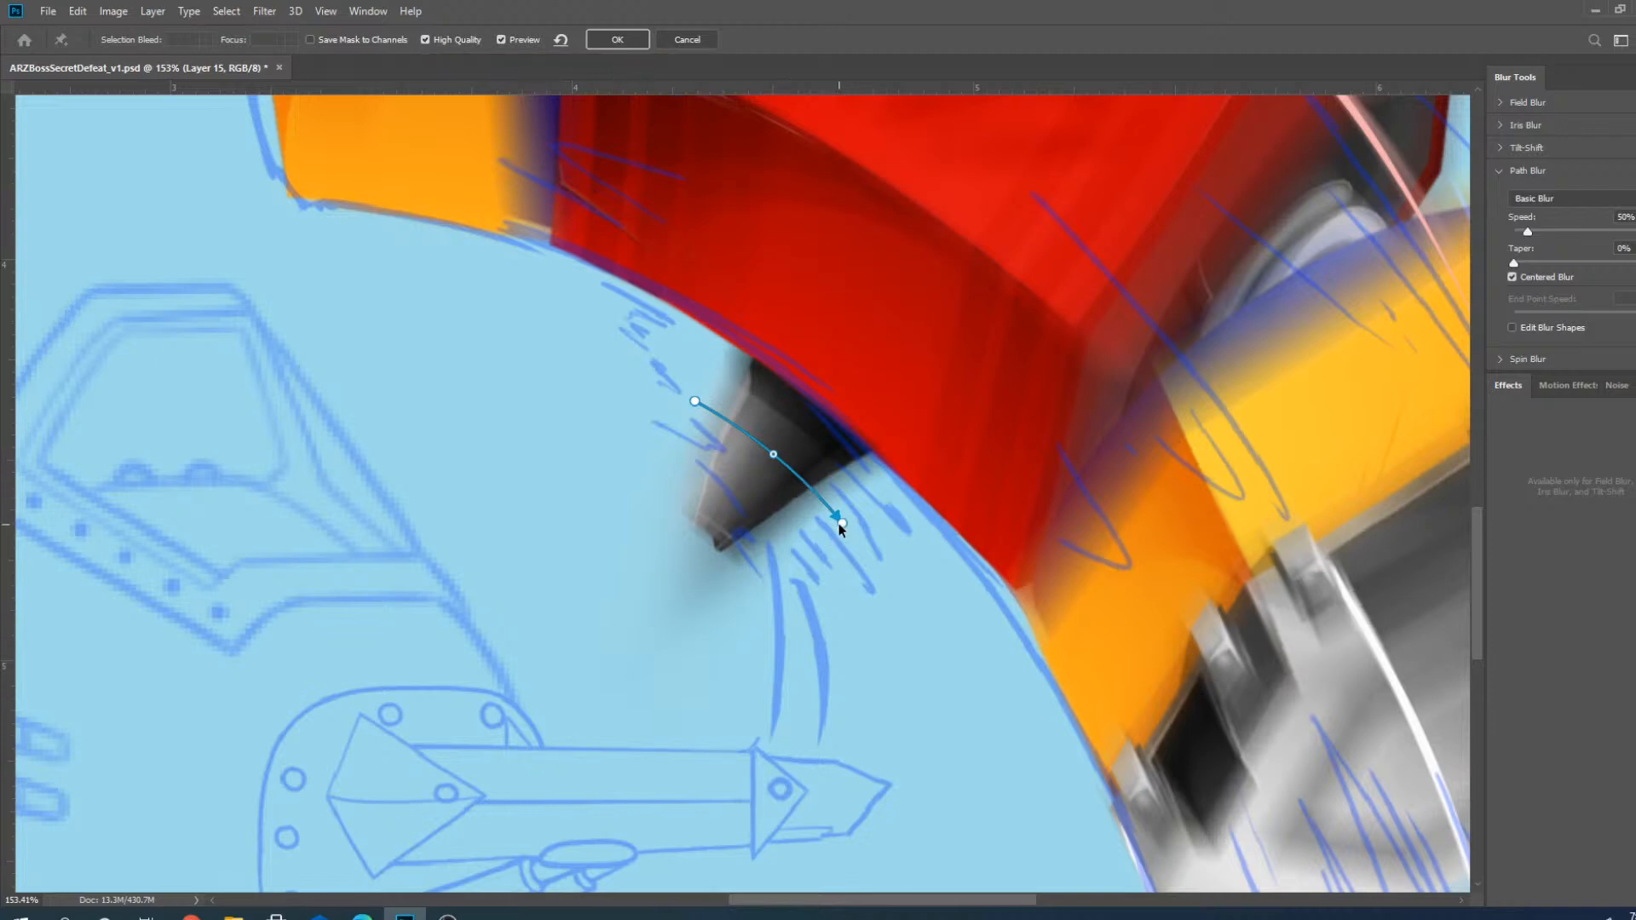
{"action": "left_click_drag", "start_coordinate": [842, 524], "coordinate": [859, 557]}
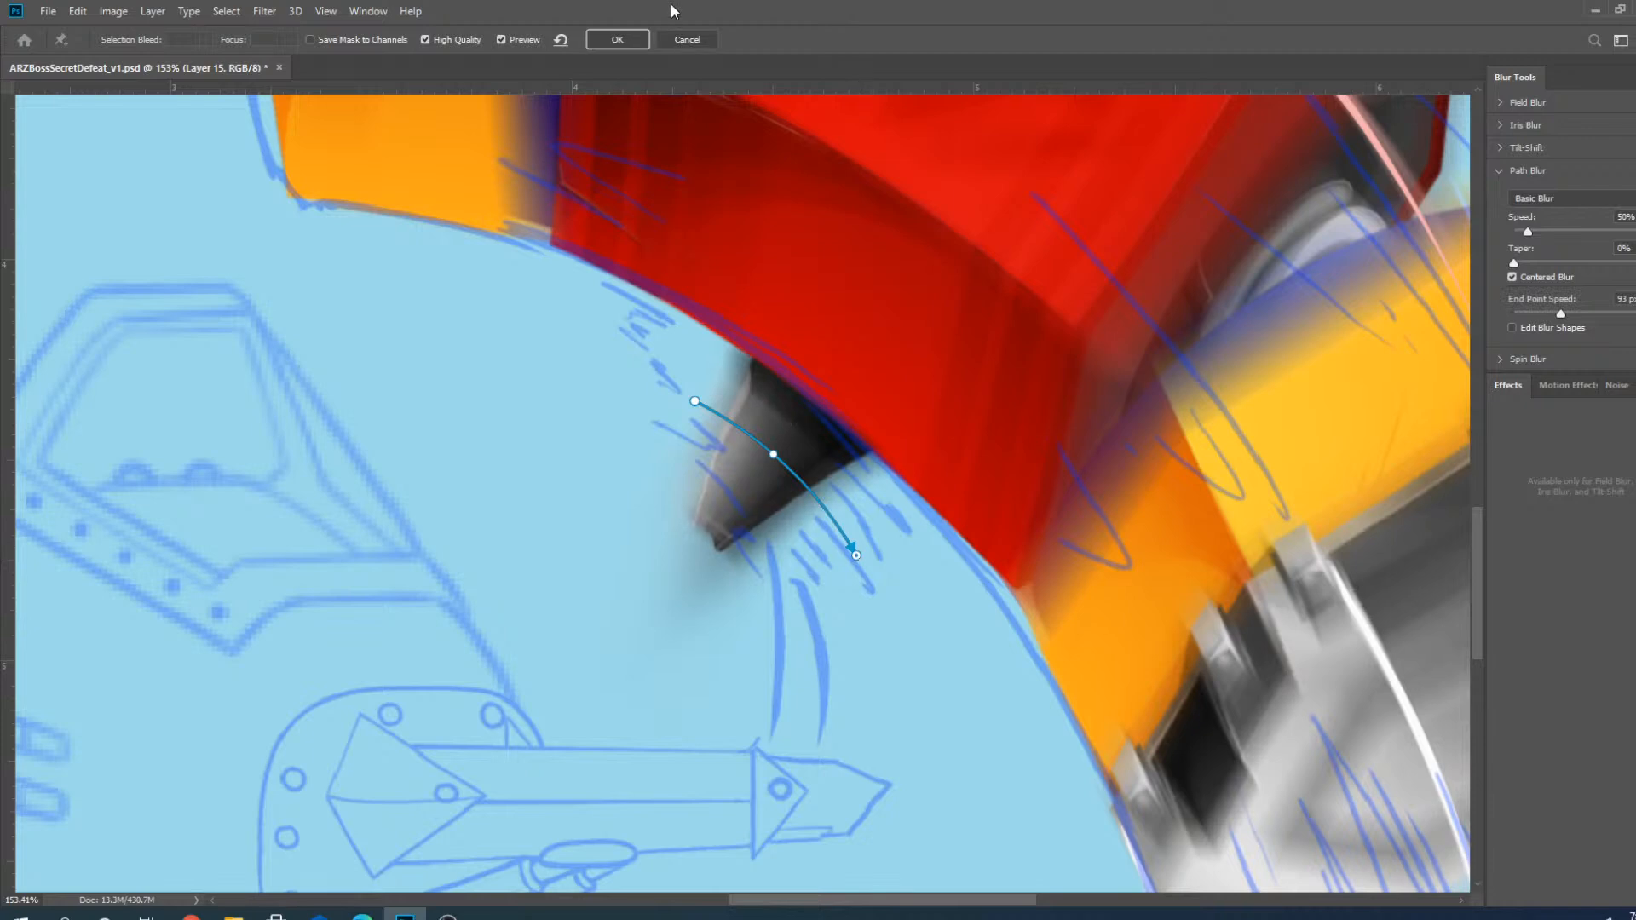
{"action": "left_click", "coordinate": [617, 39]}
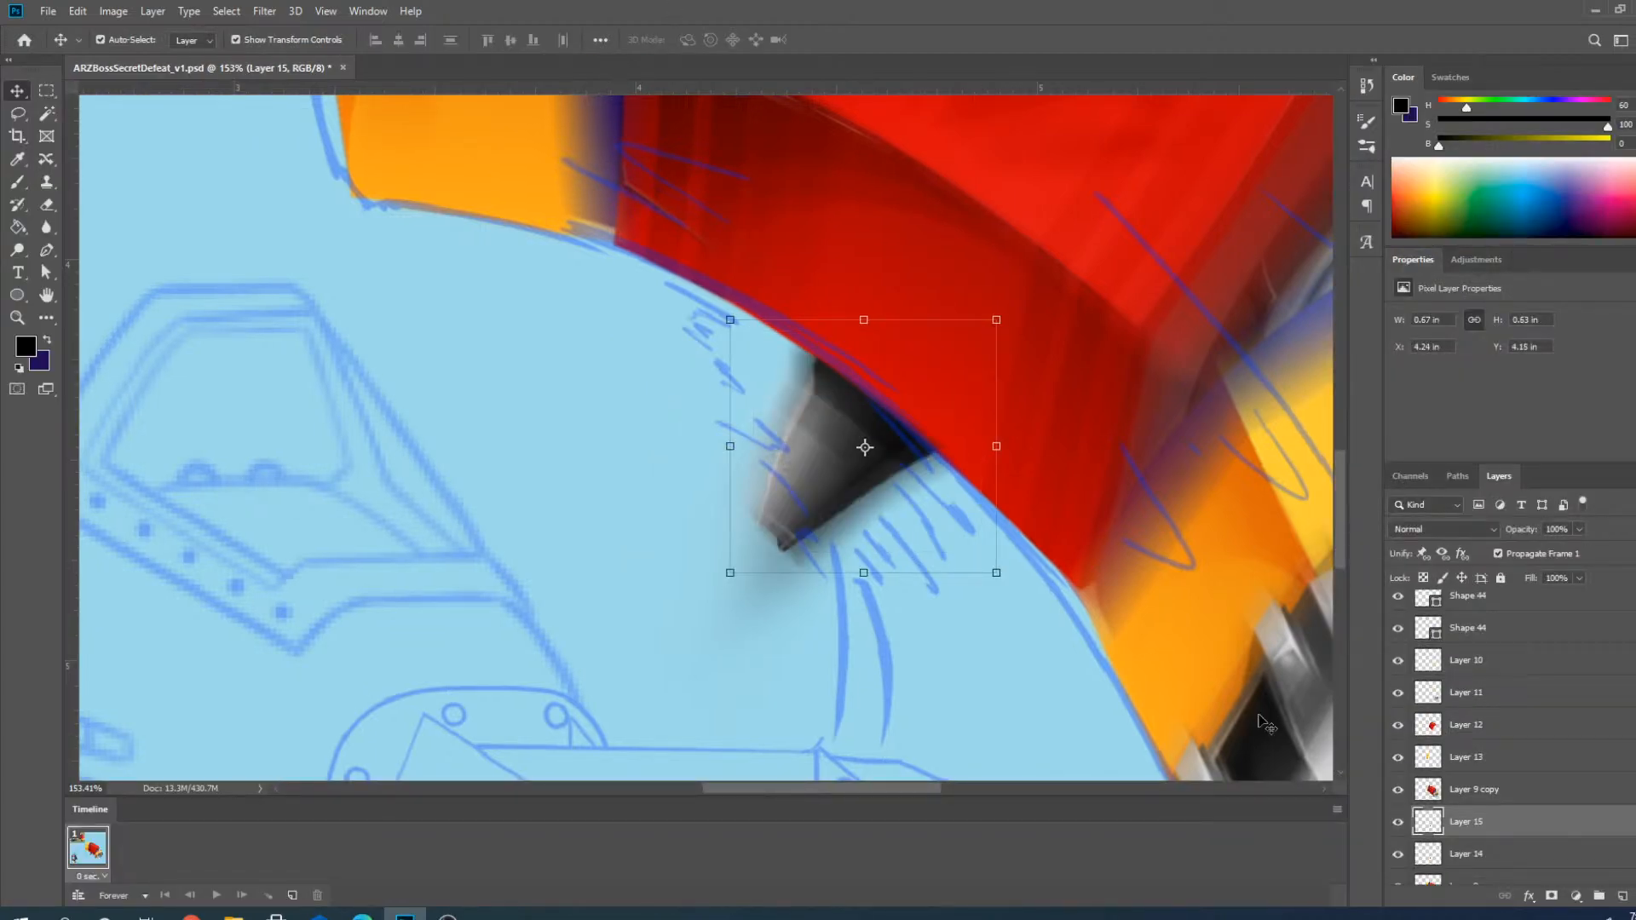
Reduce the blurred rod copy's layer opacity to 80% and deselect the layer.
{"action": "mouse_move", "coordinate": [1581, 529]}
{"action": "left_mouse_down"}
{"action": "mouse_move", "coordinate": [1552, 543]}
{"action": "mouse_move", "coordinate": [1567, 547]}
{"action": "left_mouse_up"}
{"action": "scroll", "coordinate": [748, 475], "scroll_direction": "down", "scroll_amount": 5}
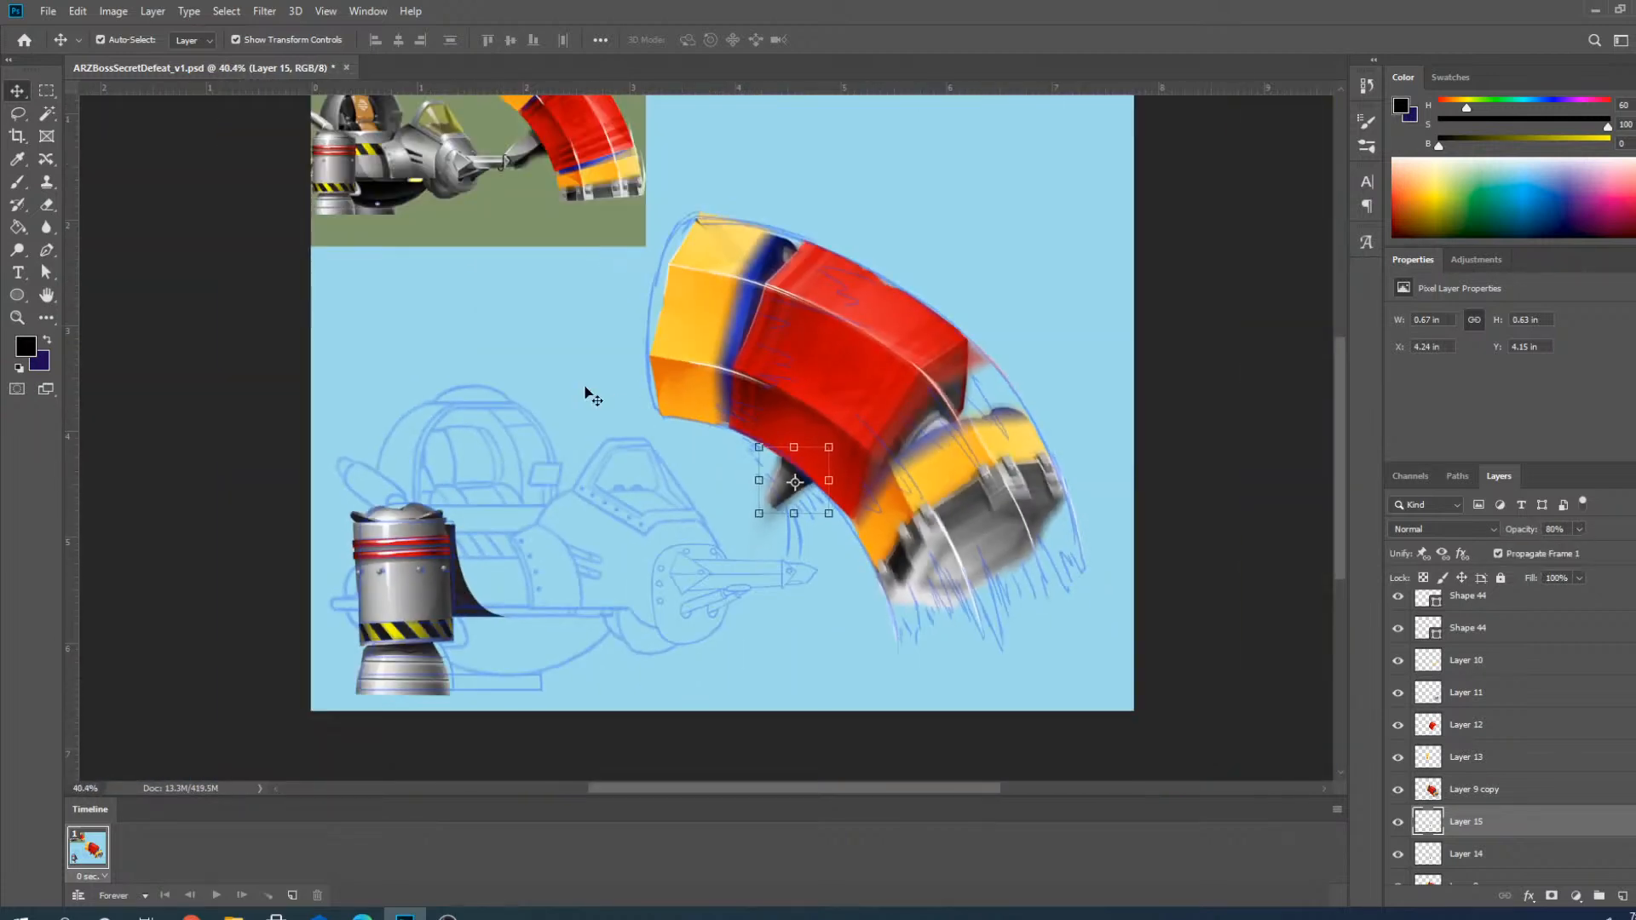
{"action": "left_click", "coordinate": [593, 397]}
Switch to the Pen tool in Shape mode with no layer selected.
{"action": "scroll", "coordinate": [783, 591], "scroll_direction": "up", "scroll_amount": 2}
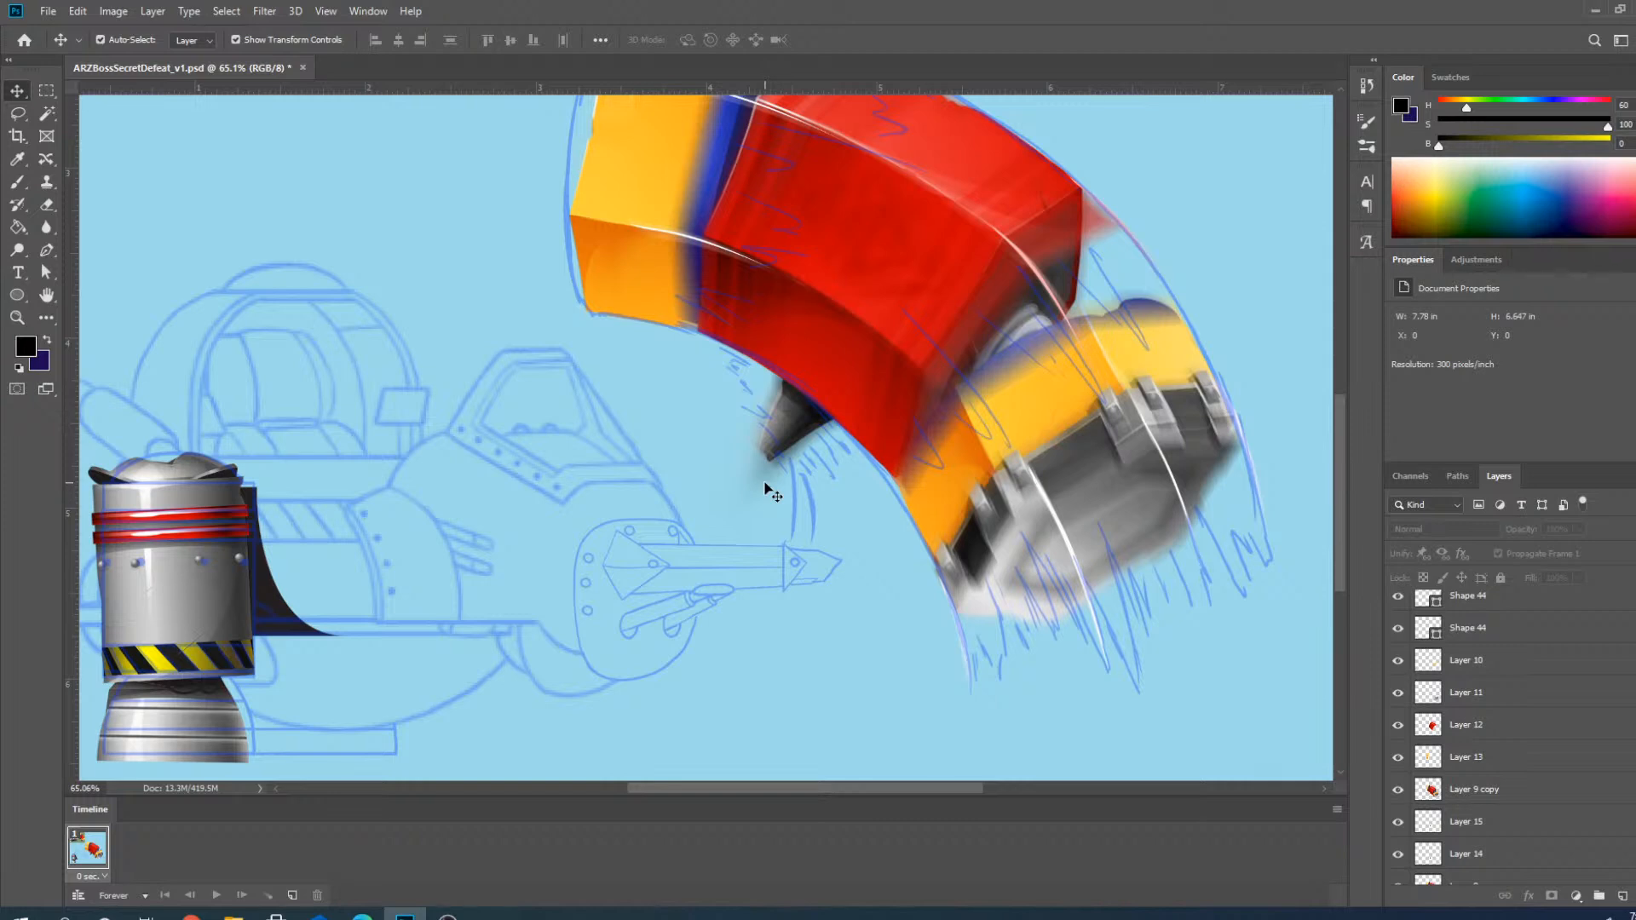
{"action": "scroll", "coordinate": [848, 541], "scroll_direction": "up", "scroll_amount": 2}
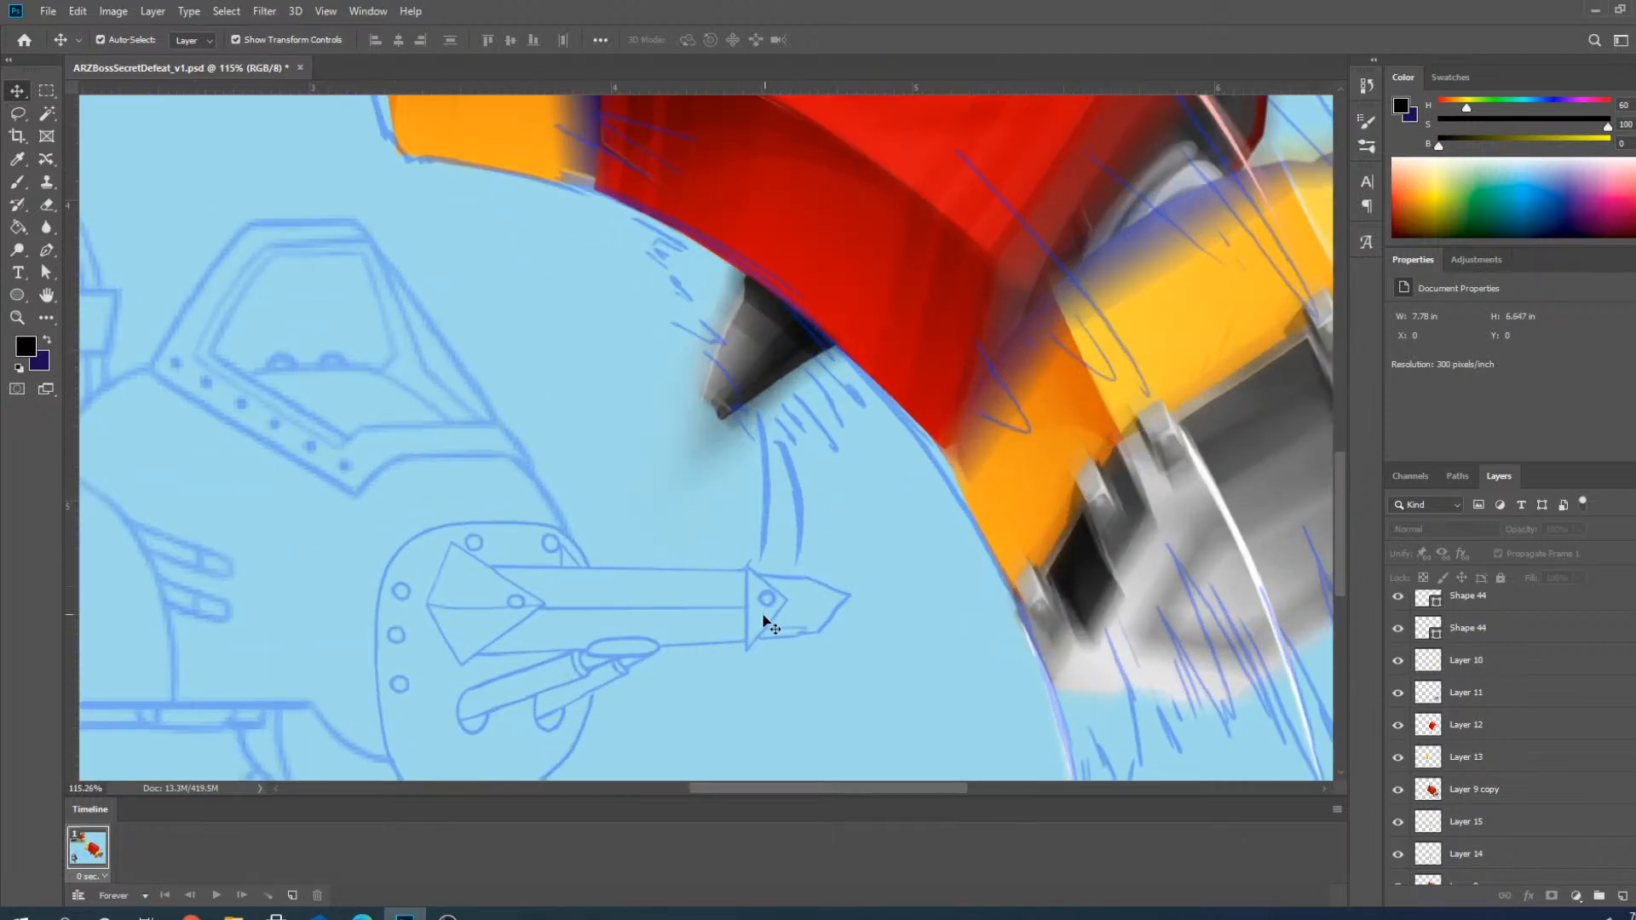
{"action": "scroll", "coordinate": [1513, 769], "scroll_direction": "up", "scroll_amount": 1}
{"action": "scroll", "coordinate": [1513, 770], "scroll_direction": "up", "scroll_amount": 5}
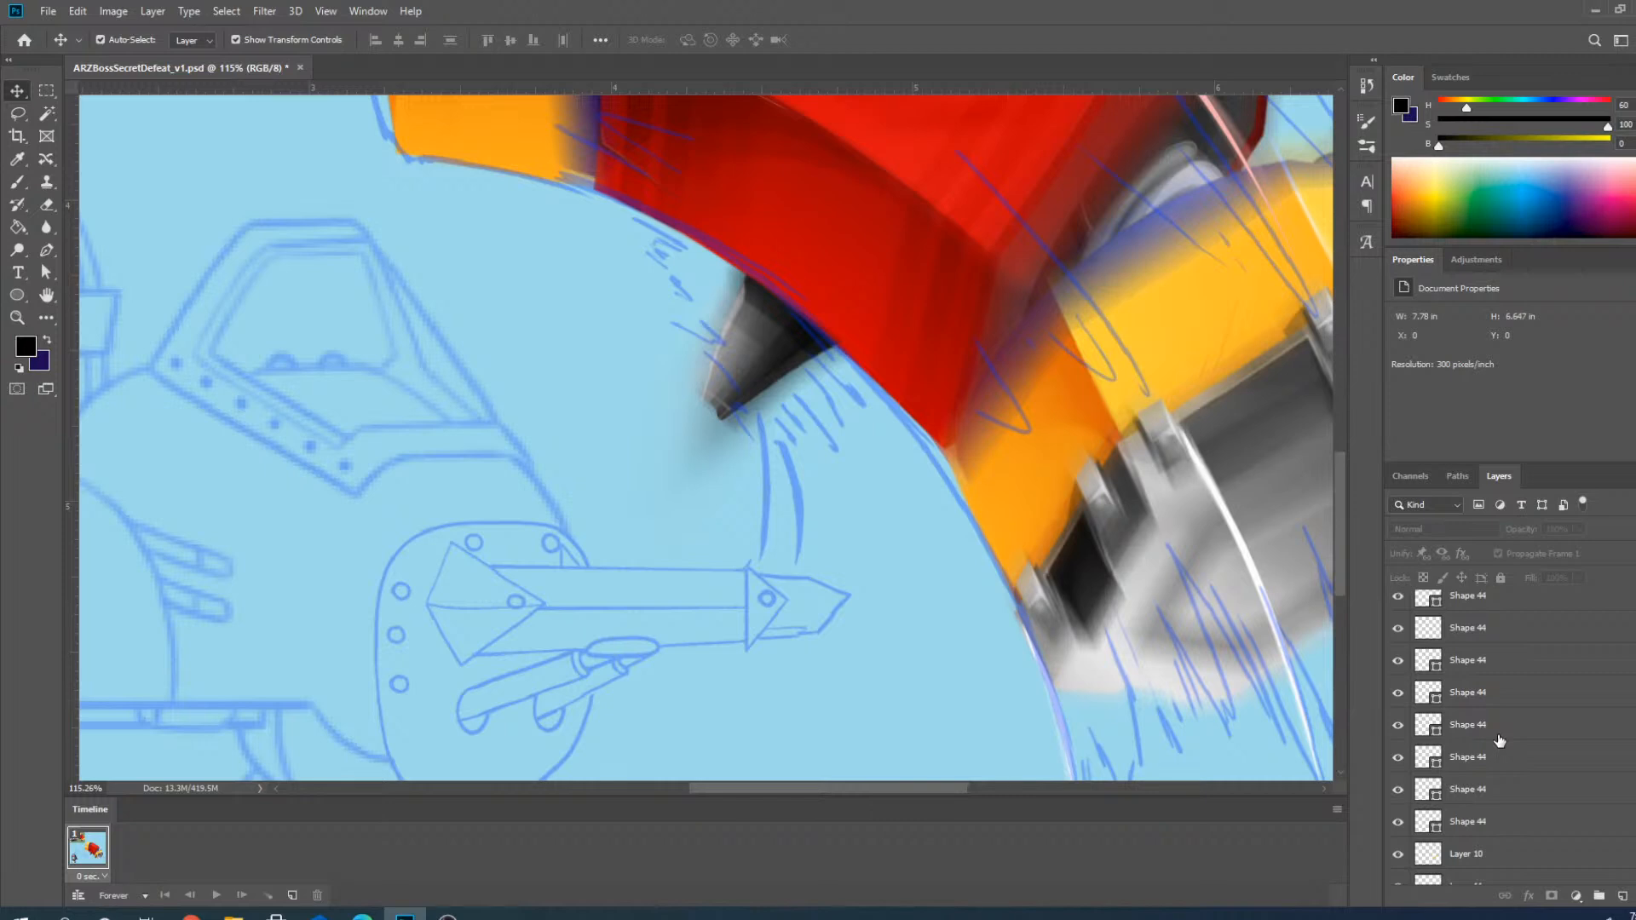
{"action": "scroll", "coordinate": [1481, 708], "scroll_direction": "up", "scroll_amount": 3}
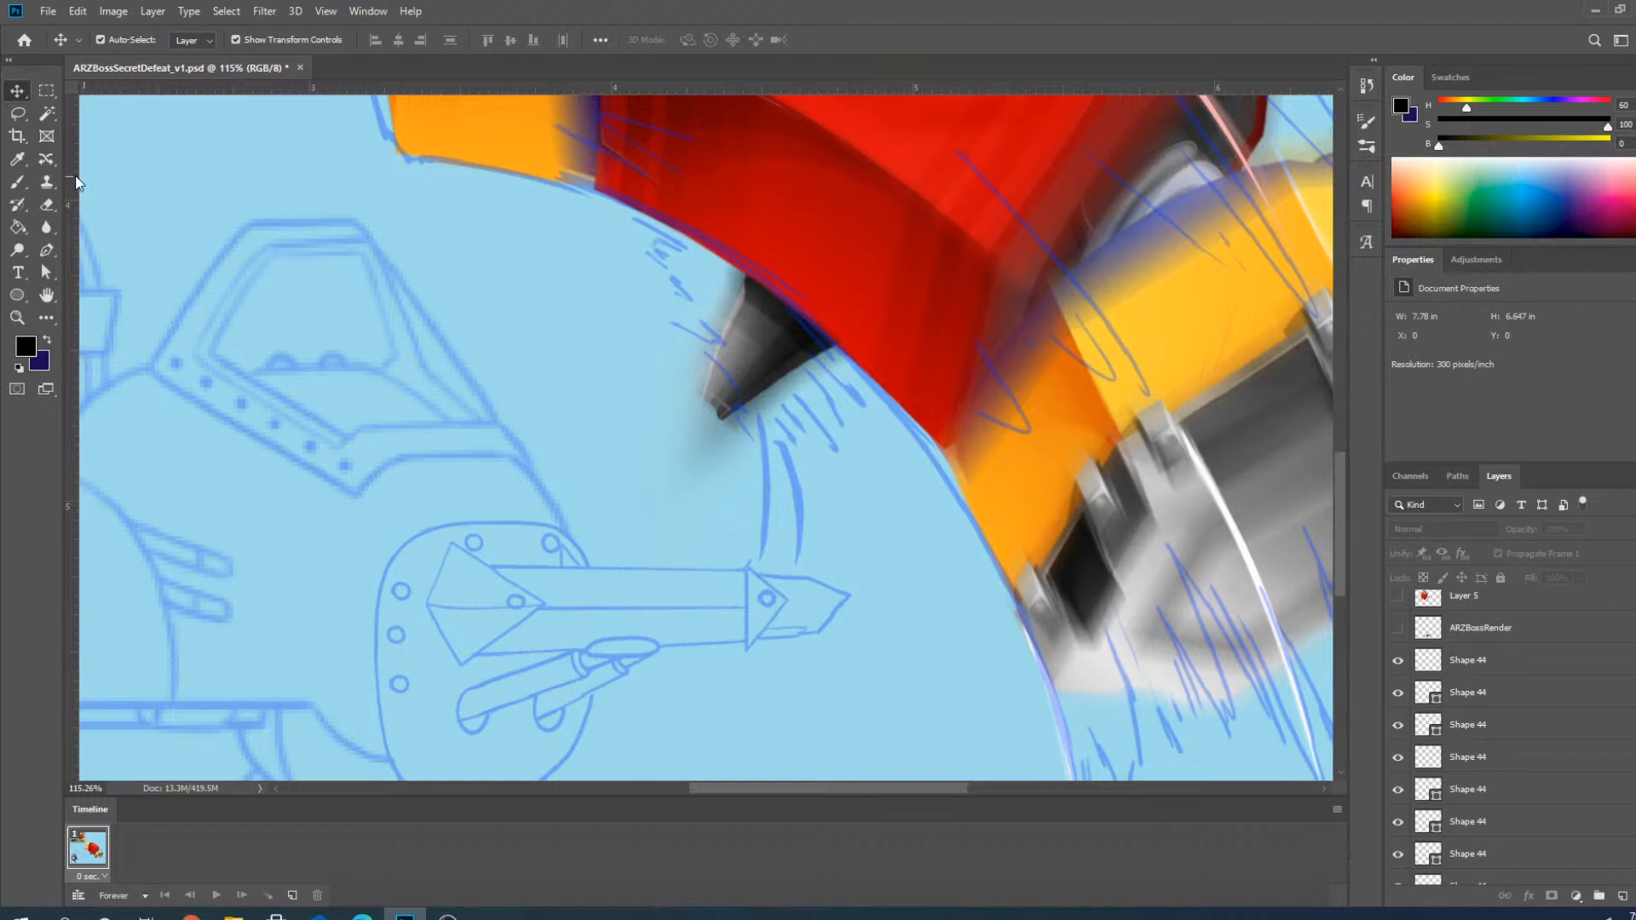
{"action": "left_click", "coordinate": [13, 184]}
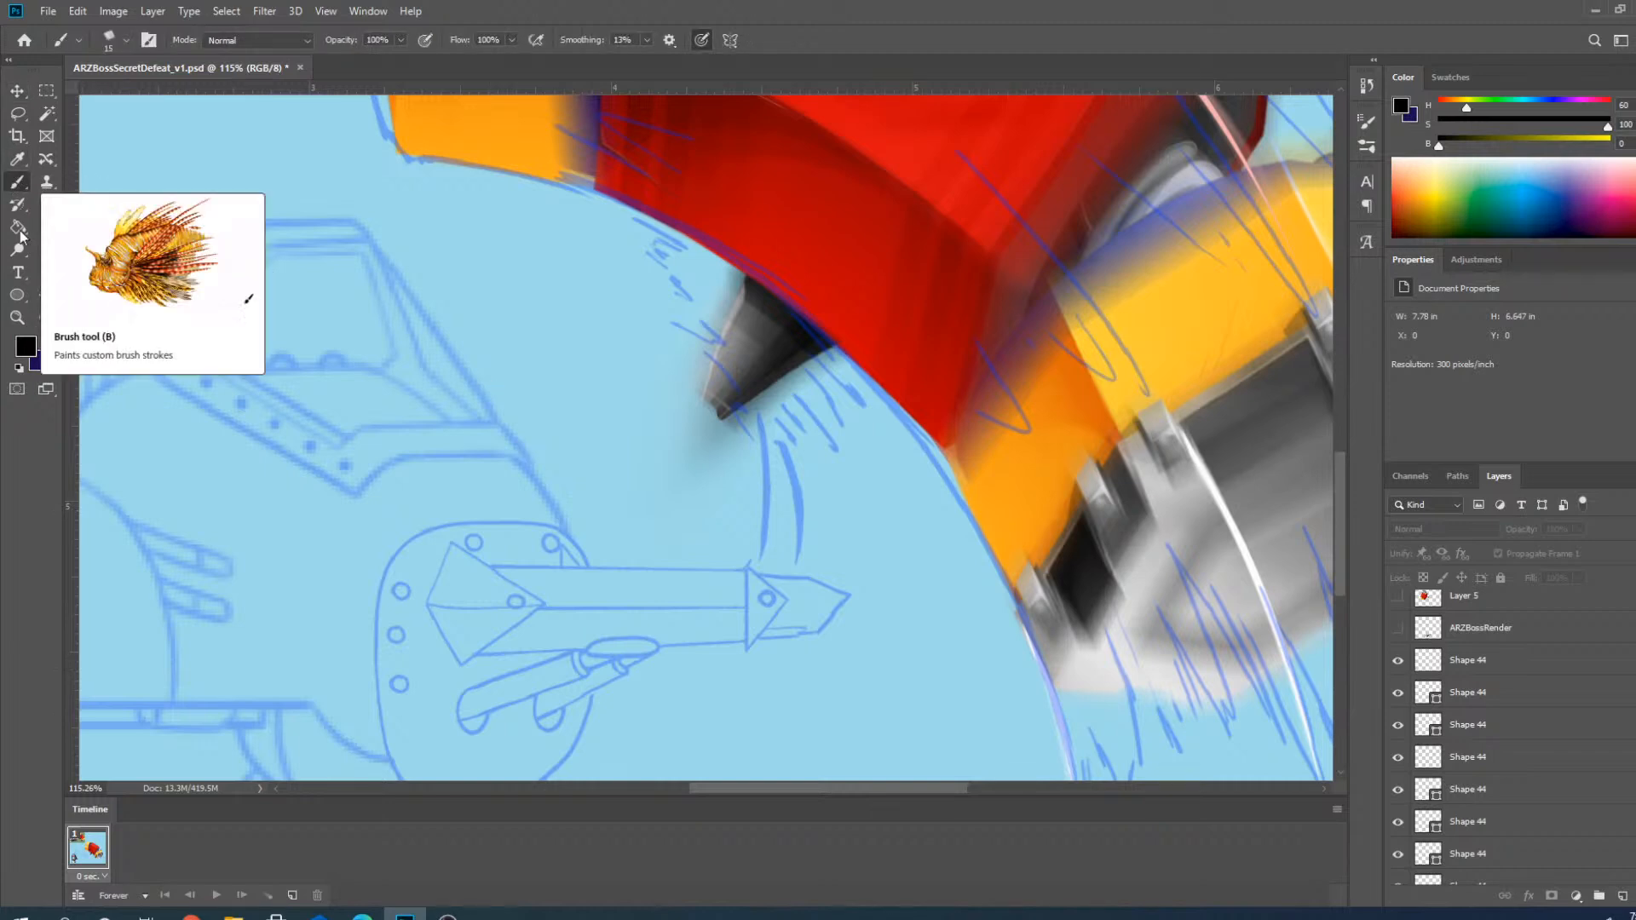
{"action": "left_click", "coordinate": [47, 250]}
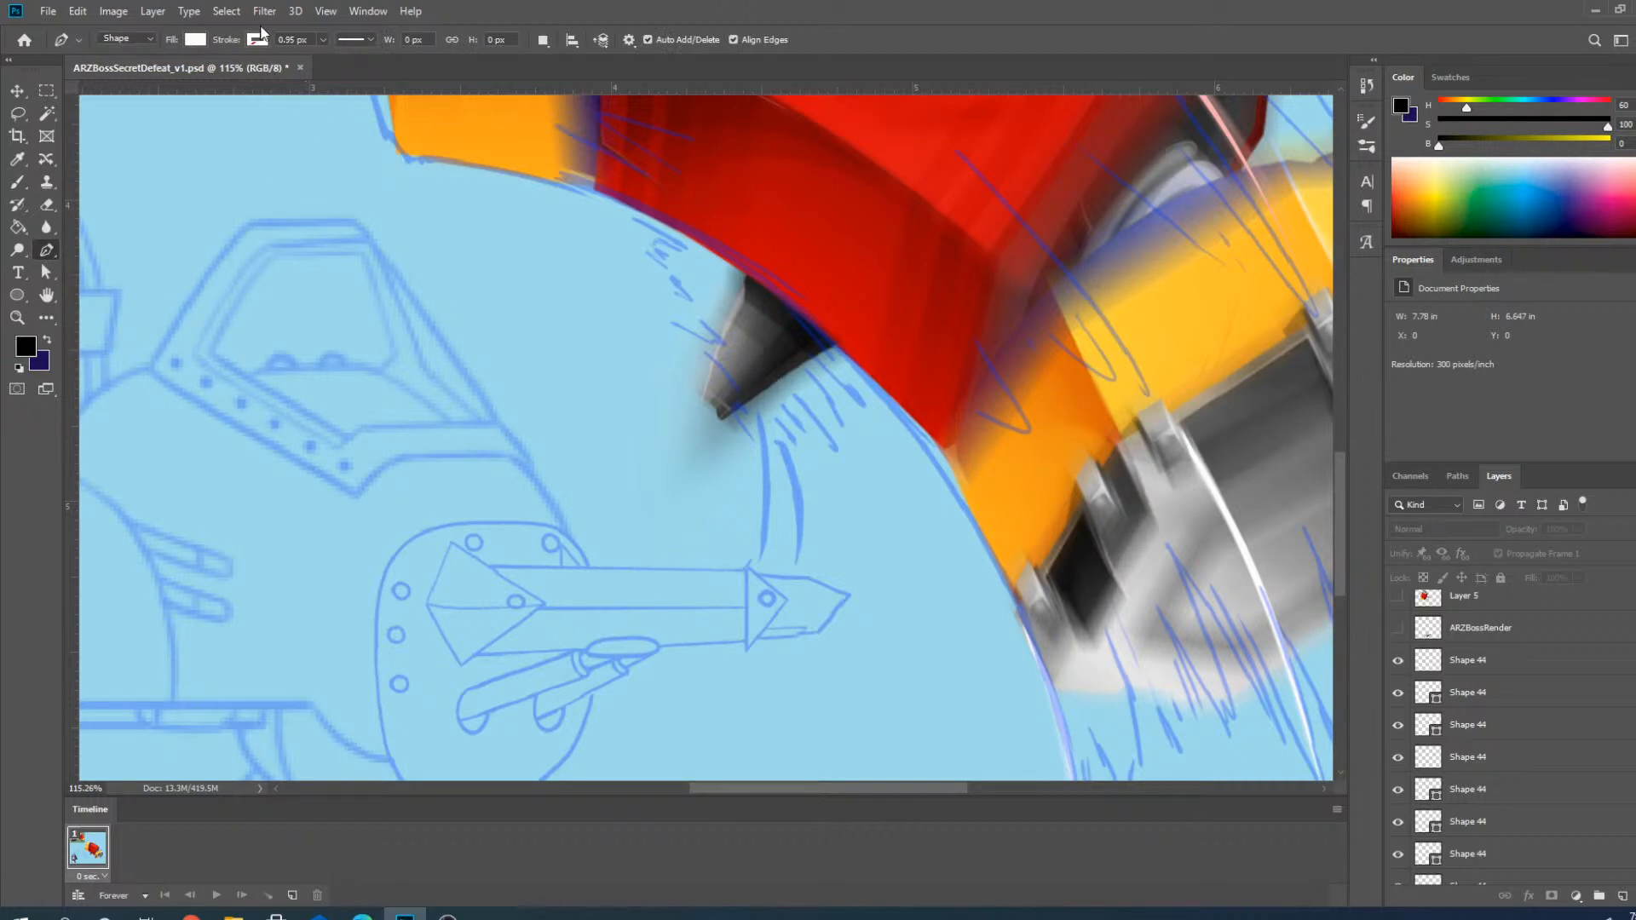
Set the Pen tool's shape fill to black.
{"action": "left_click", "coordinate": [197, 39]}
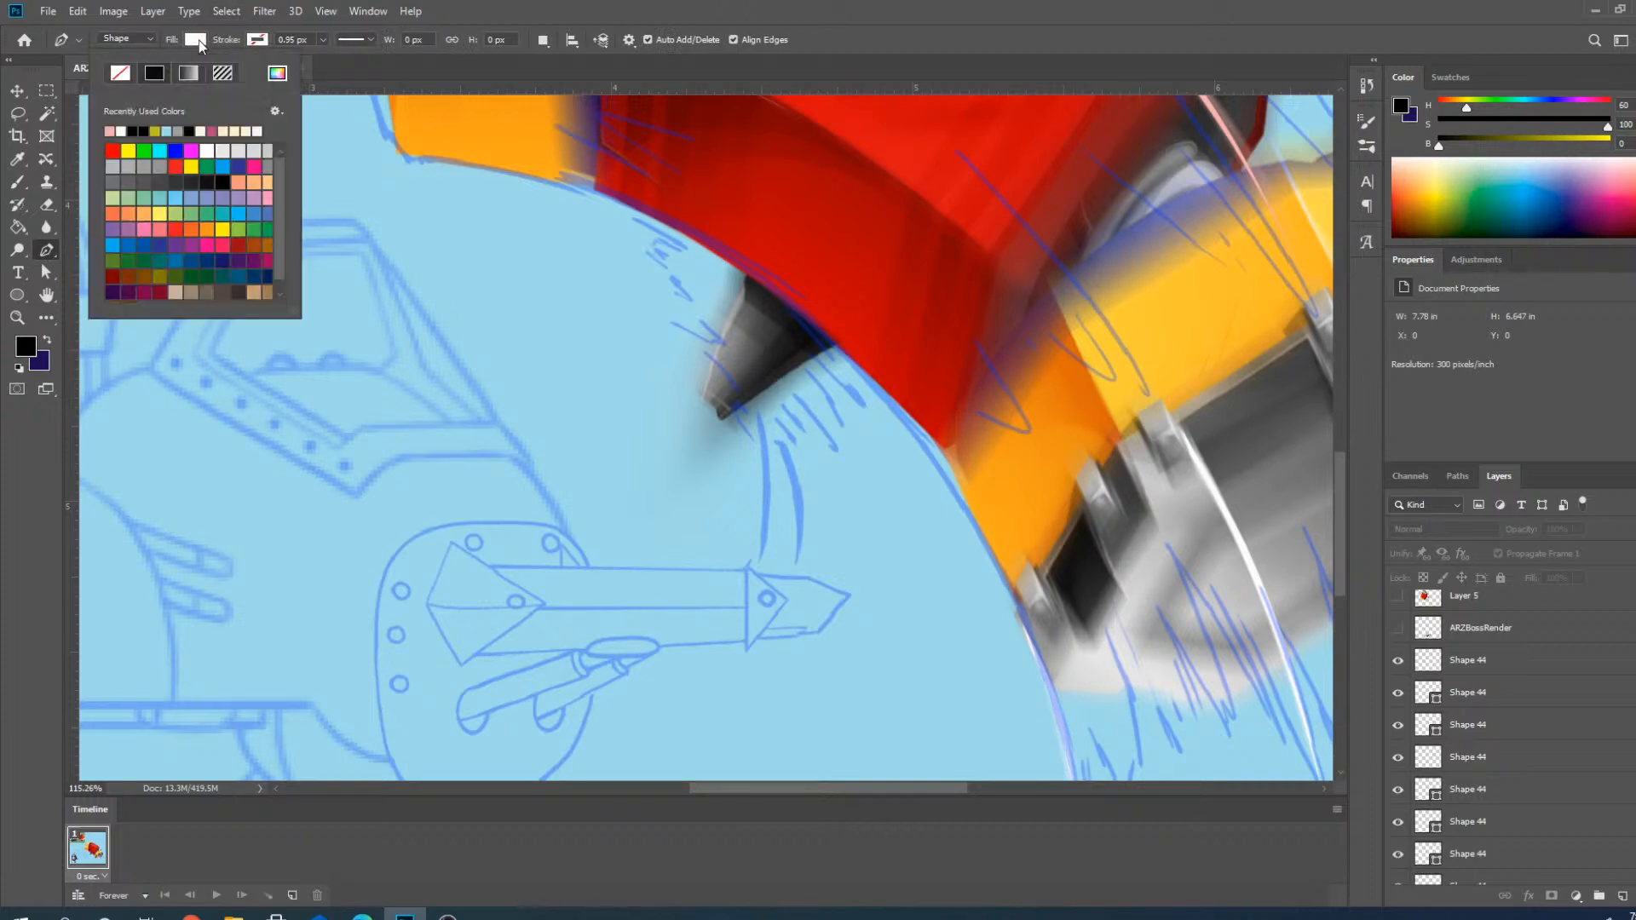
{"action": "left_click", "coordinate": [135, 129]}
{"action": "left_click", "coordinate": [144, 130]}
{"action": "left_click", "coordinate": [209, 39]}
{"action": "scroll", "coordinate": [796, 506], "scroll_direction": "up", "scroll_amount": 4}
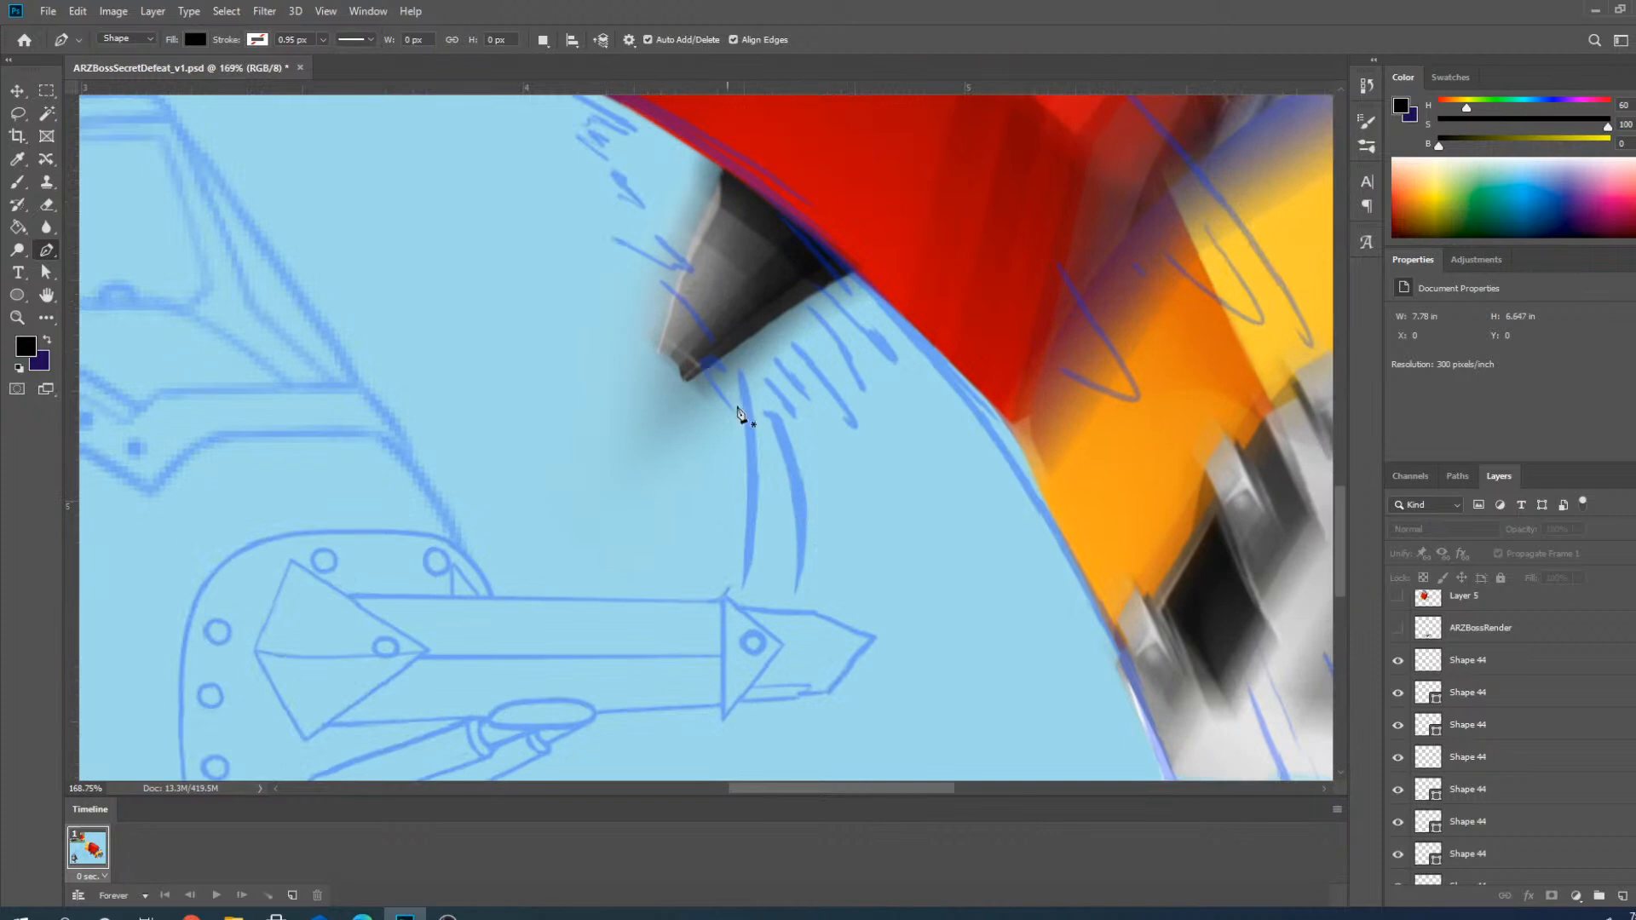
Set the Pen tool's shape fill to none and its stroke color to black.
{"action": "left_click", "coordinate": [203, 40]}
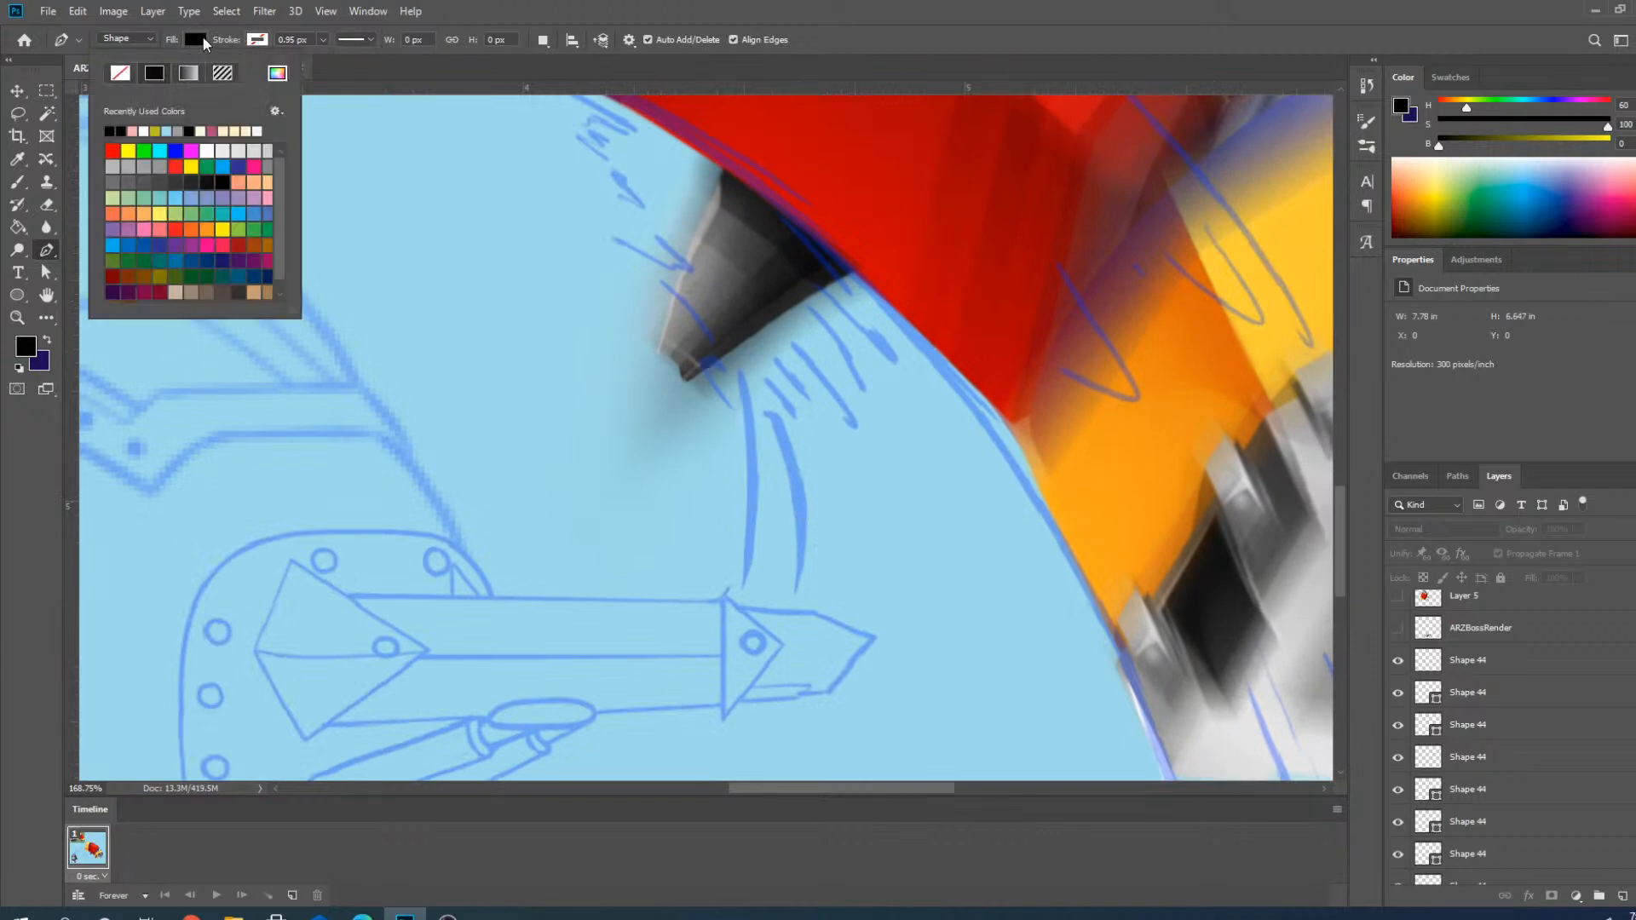
{"action": "left_click", "coordinate": [120, 74]}
{"action": "left_click", "coordinate": [256, 39]}
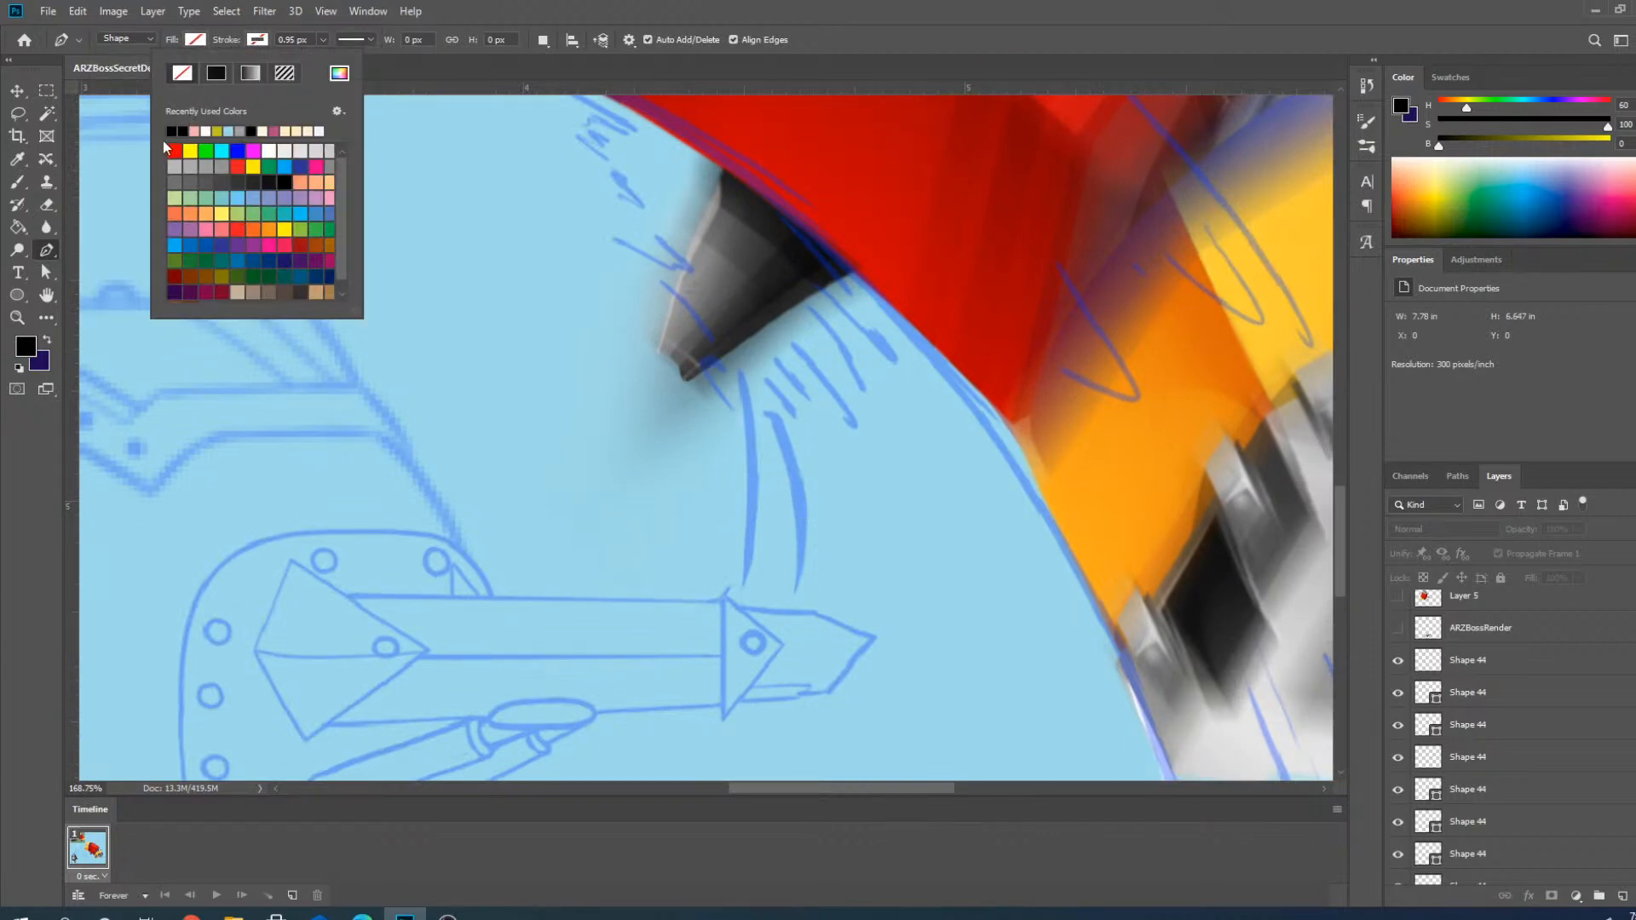
{"action": "left_click", "coordinate": [252, 132]}
{"action": "left_click", "coordinate": [30, 343]}
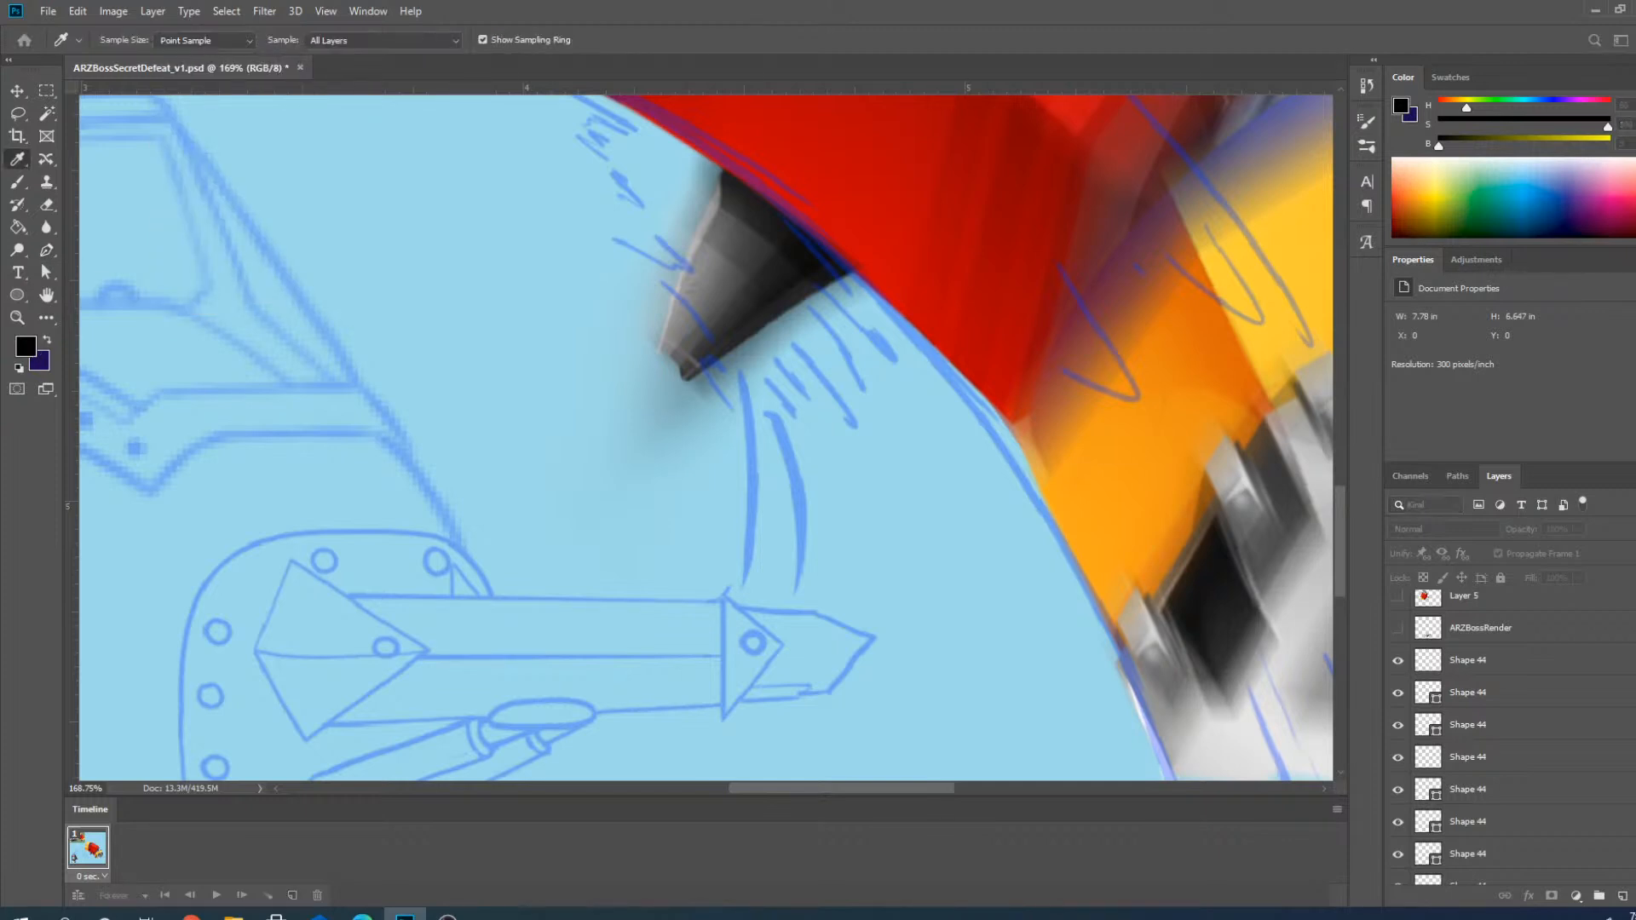
{"action": "key", "text": "Return"}
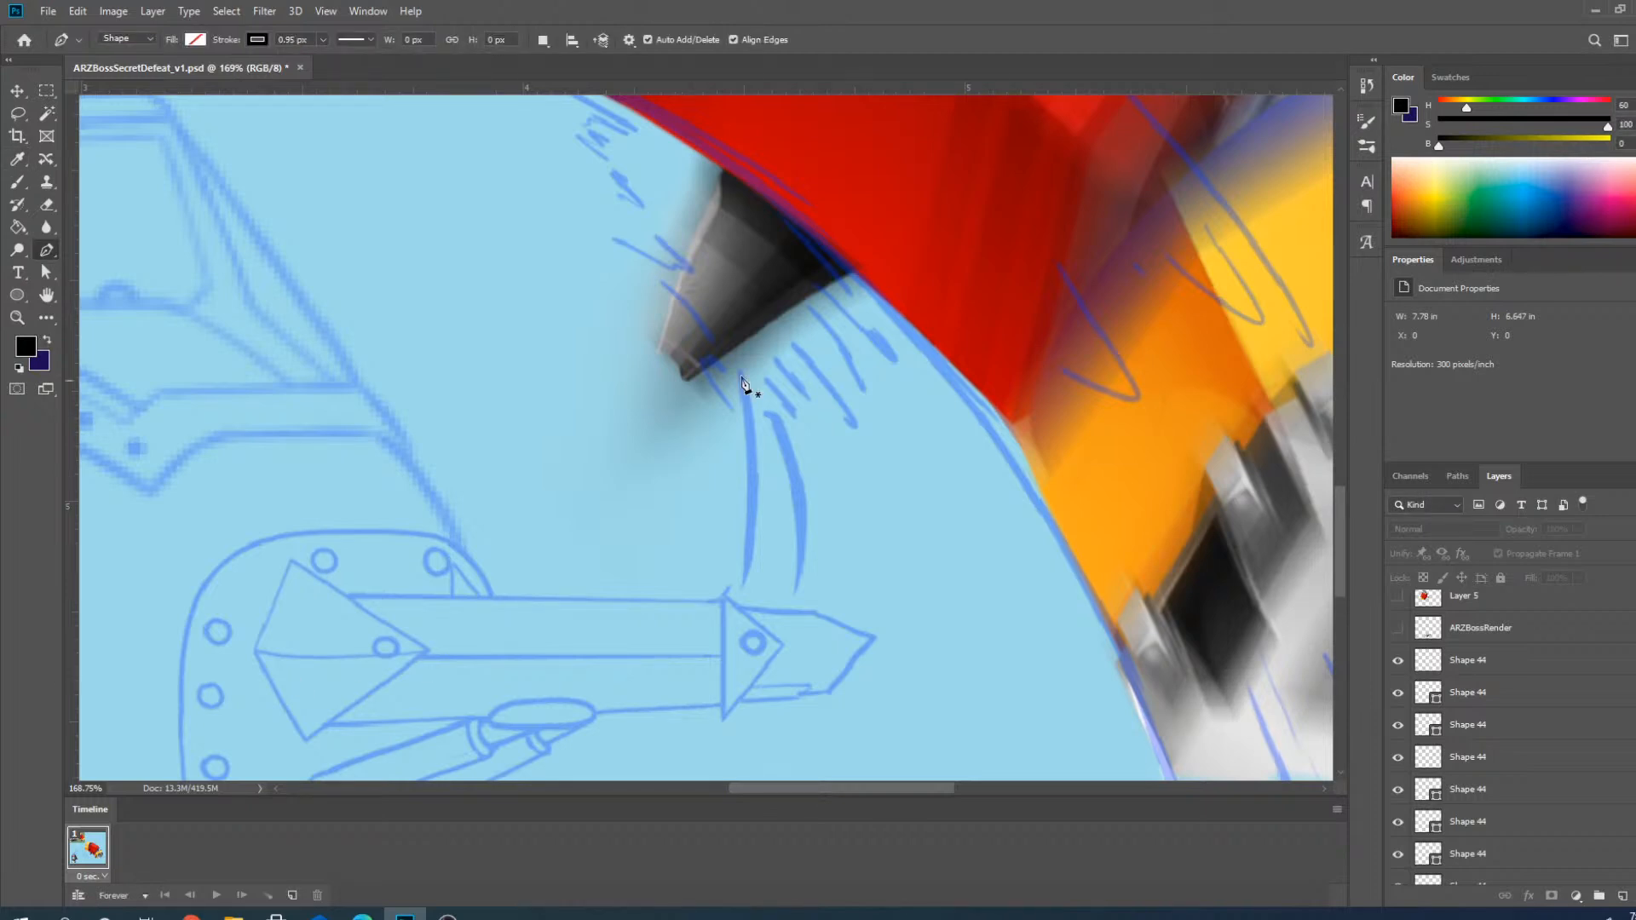
Draw a curved stroke along the left sketch line, from the gray rod's lower tip down to the sketched arm joint.
{"action": "scroll", "coordinate": [761, 393], "scroll_direction": "down", "scroll_amount": 1}
{"action": "scroll", "coordinate": [761, 393], "scroll_direction": "up", "scroll_amount": 3}
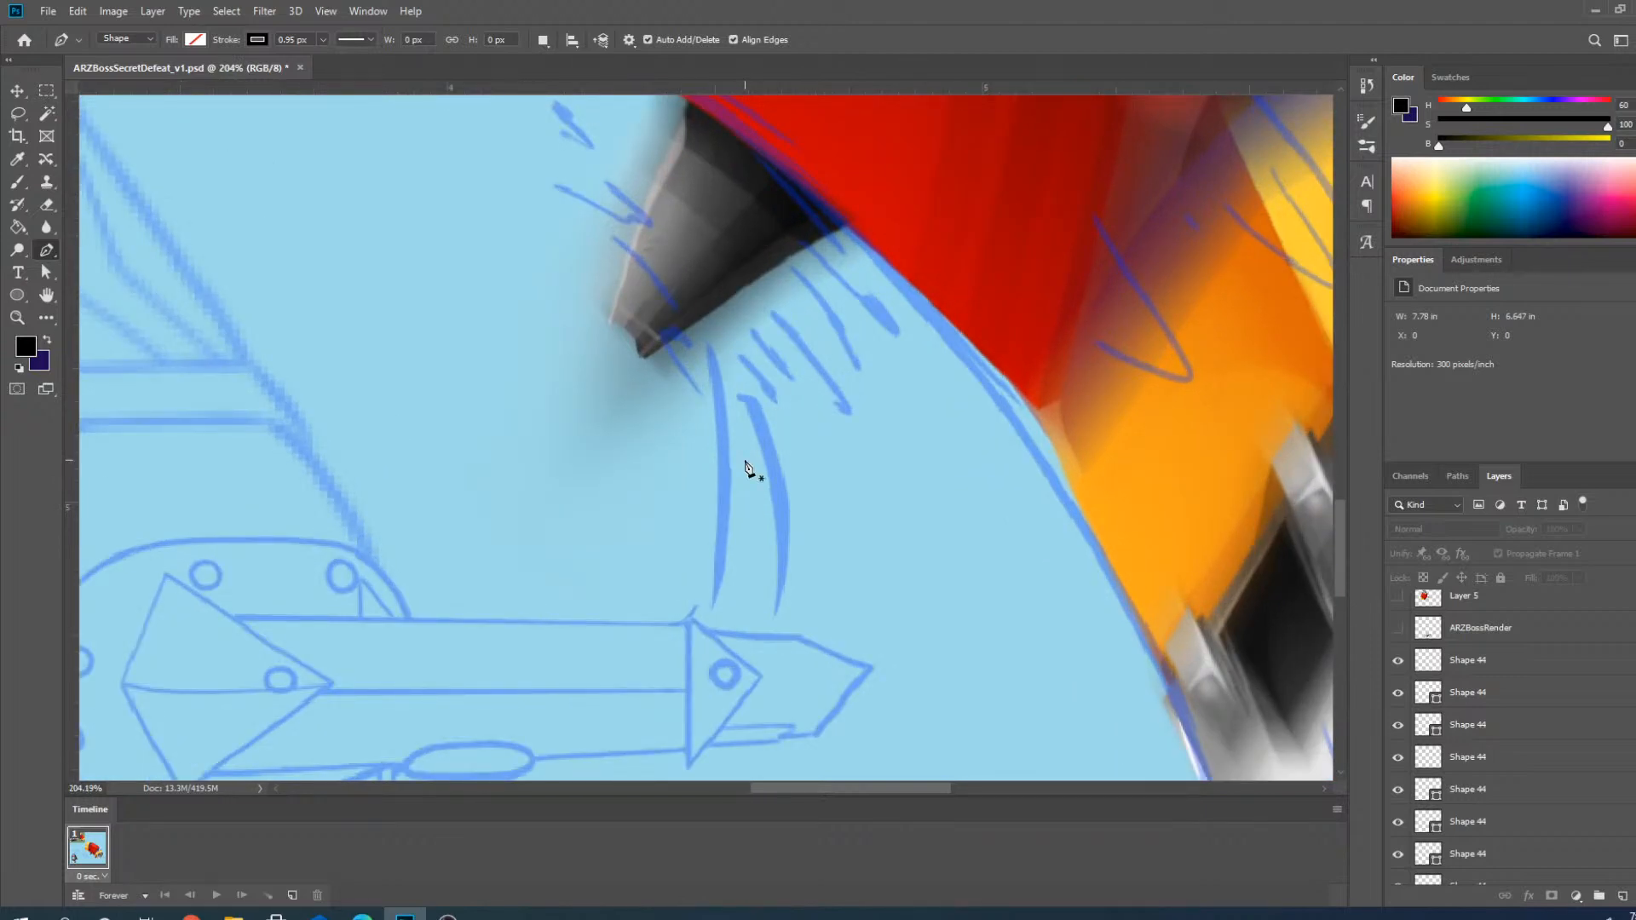
{"action": "scroll", "coordinate": [710, 343], "scroll_direction": "up", "scroll_amount": 3}
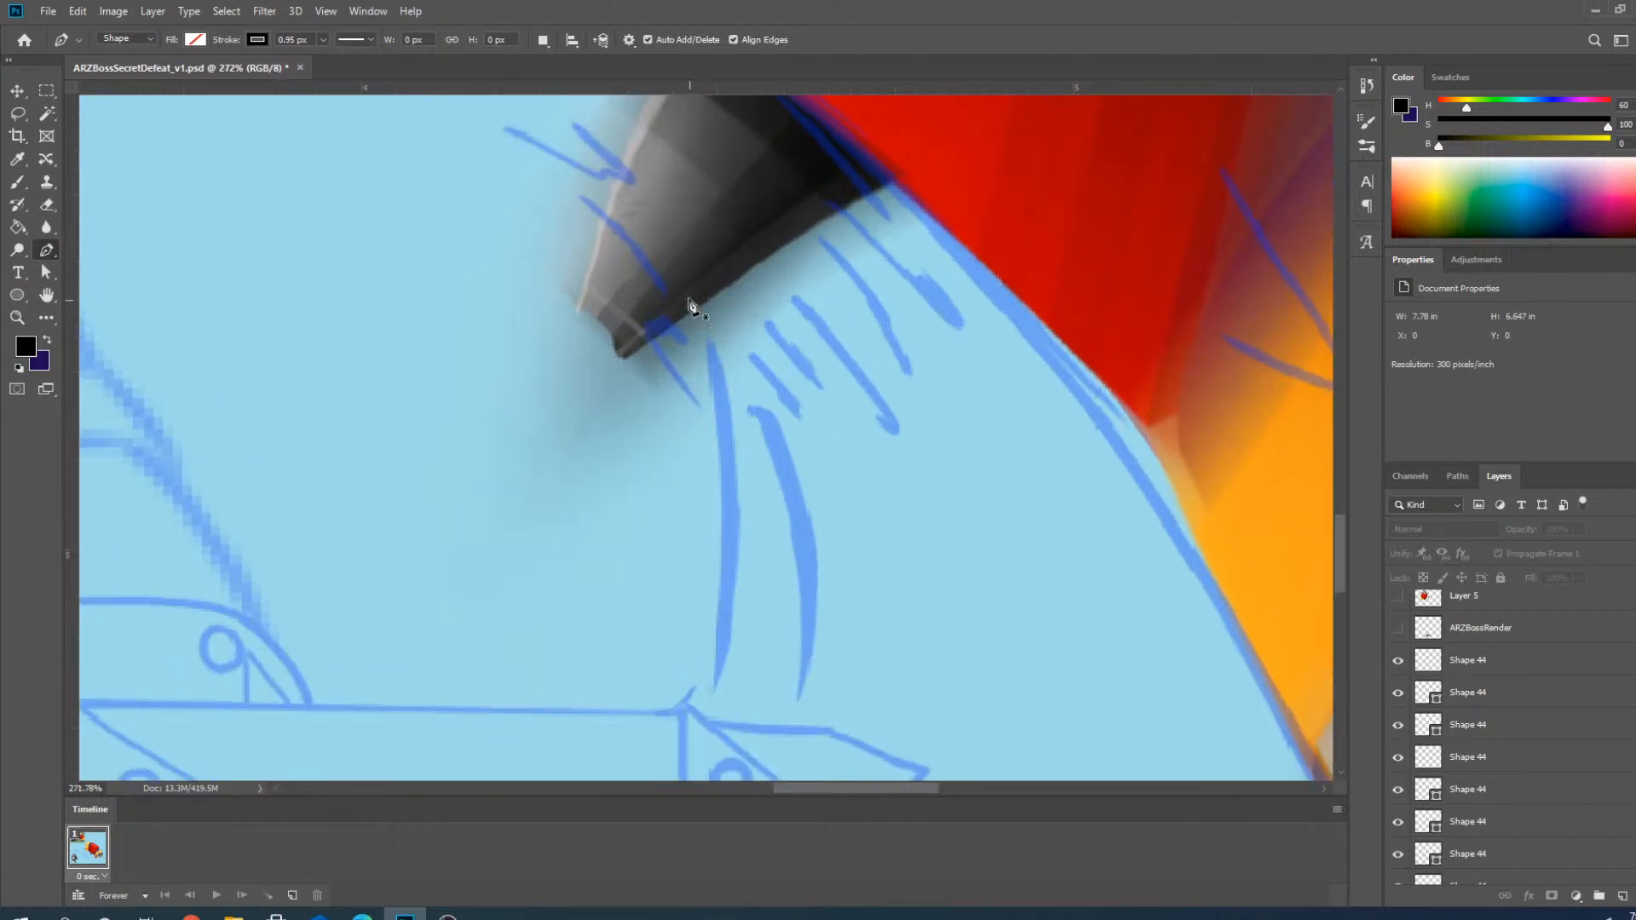
{"action": "left_click_drag", "start_coordinate": [685, 294], "coordinate": [709, 339]}
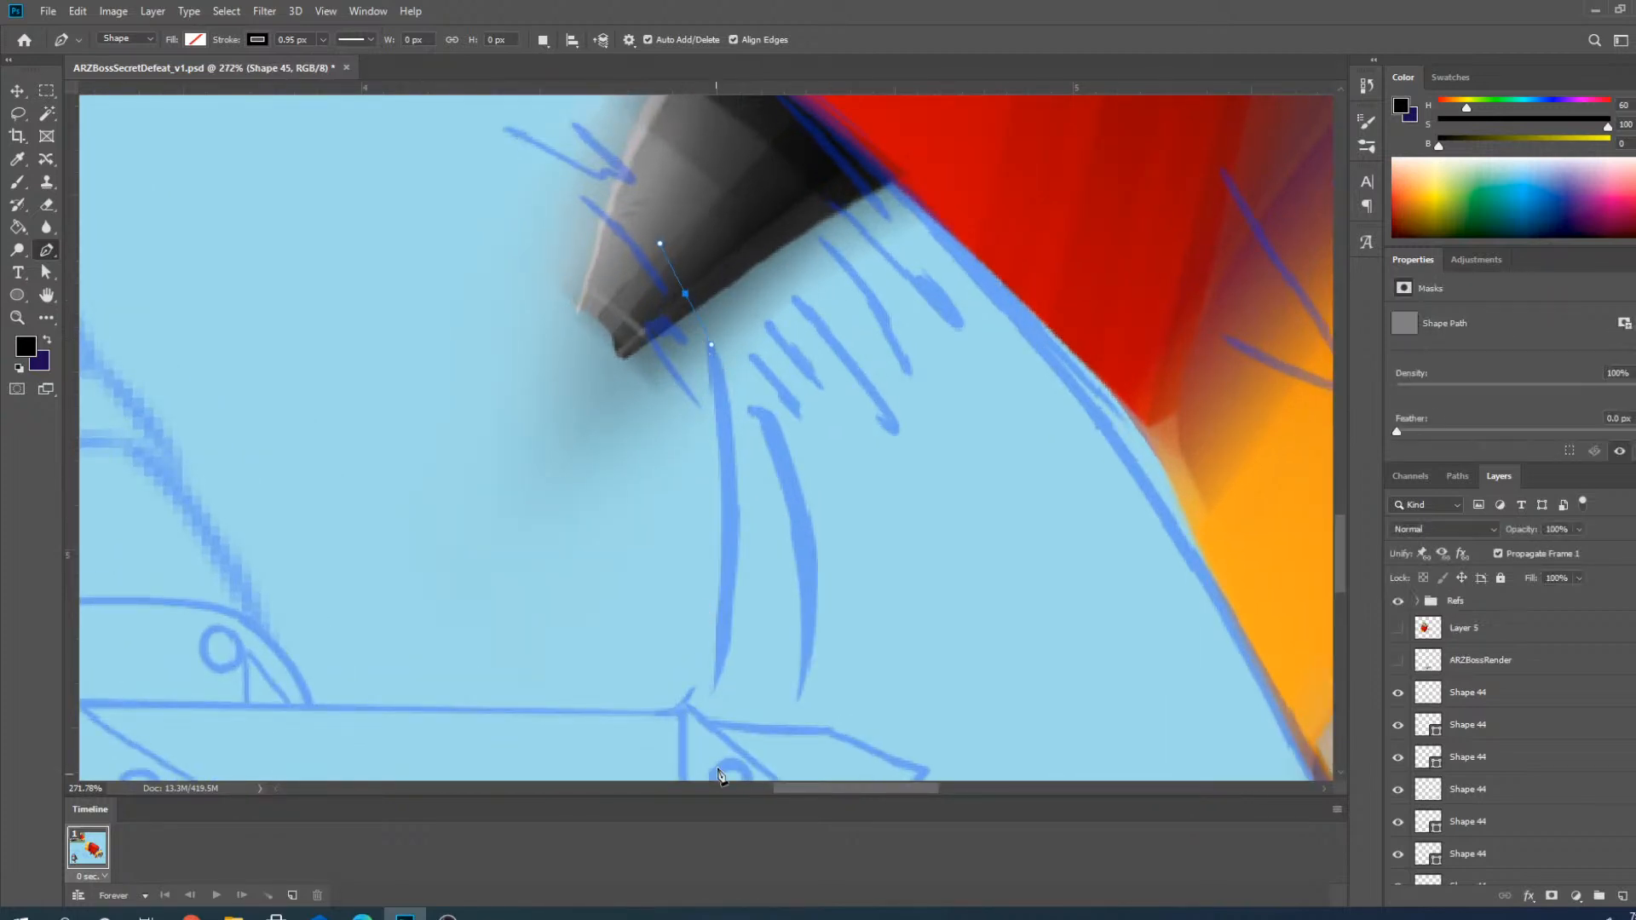
{"action": "mouse_move", "coordinate": [716, 686]}
{"action": "left_mouse_down"}
{"action": "mouse_move", "coordinate": [694, 791]}
{"action": "mouse_move", "coordinate": [713, 720]}
{"action": "mouse_move", "coordinate": [676, 639]}
{"action": "mouse_move", "coordinate": [683, 661]}
{"action": "left_mouse_up"}
{"action": "scroll", "coordinate": [722, 692], "scroll_direction": "down", "scroll_amount": 5}
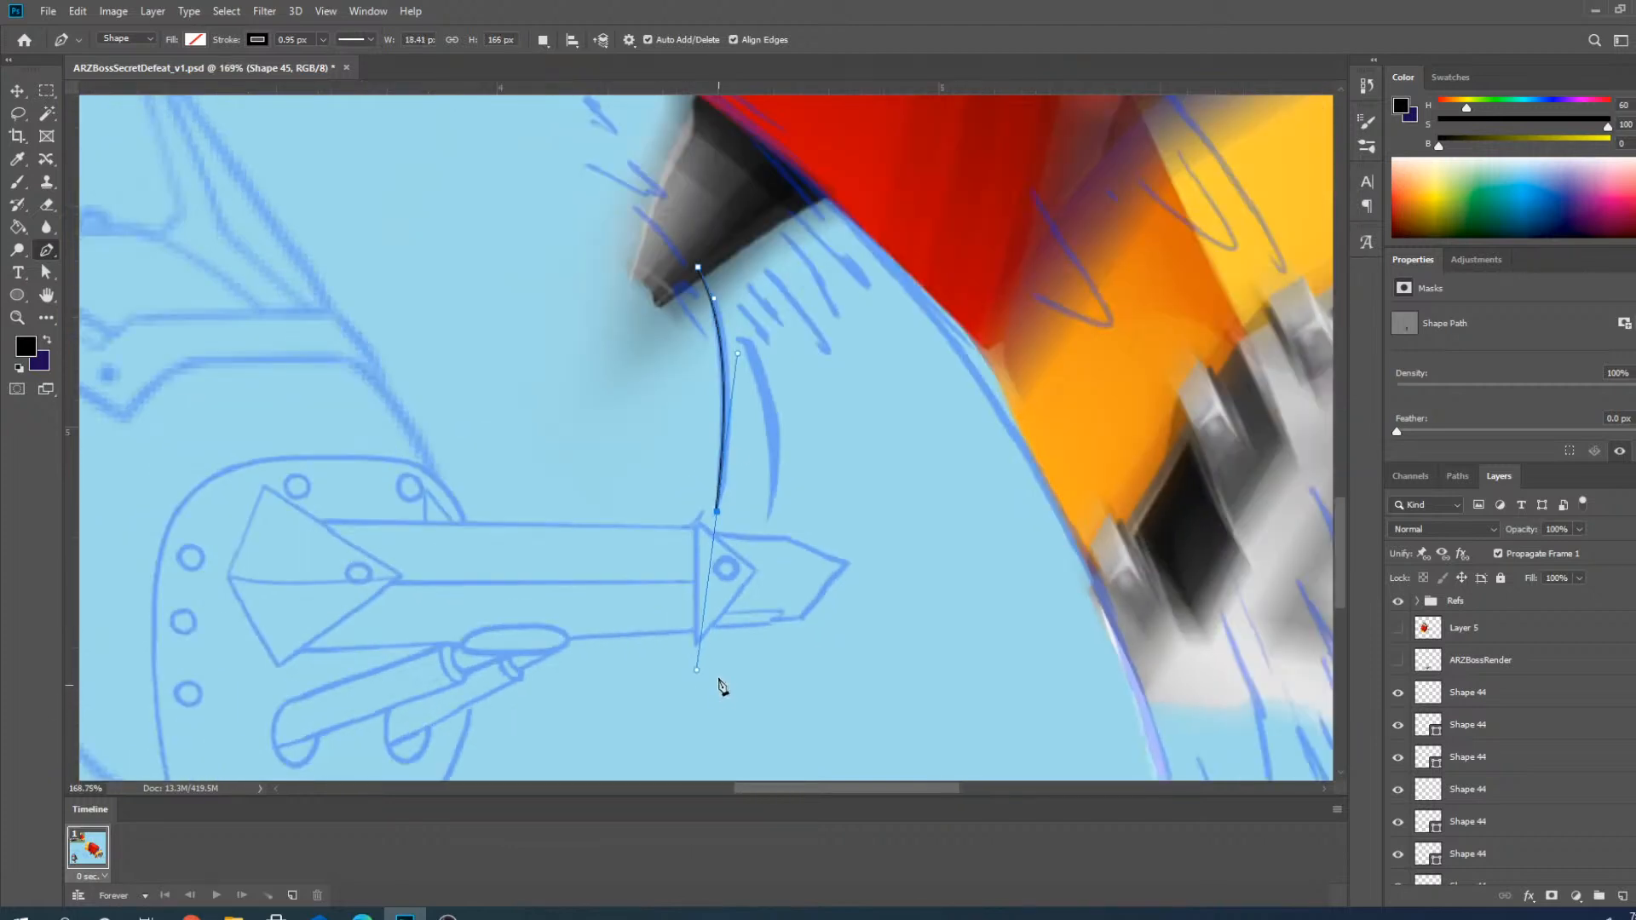
{"action": "scroll", "coordinate": [730, 406], "scroll_direction": "up", "scroll_amount": 6}
{"action": "scroll", "coordinate": [731, 414], "scroll_direction": "down", "scroll_amount": 3}
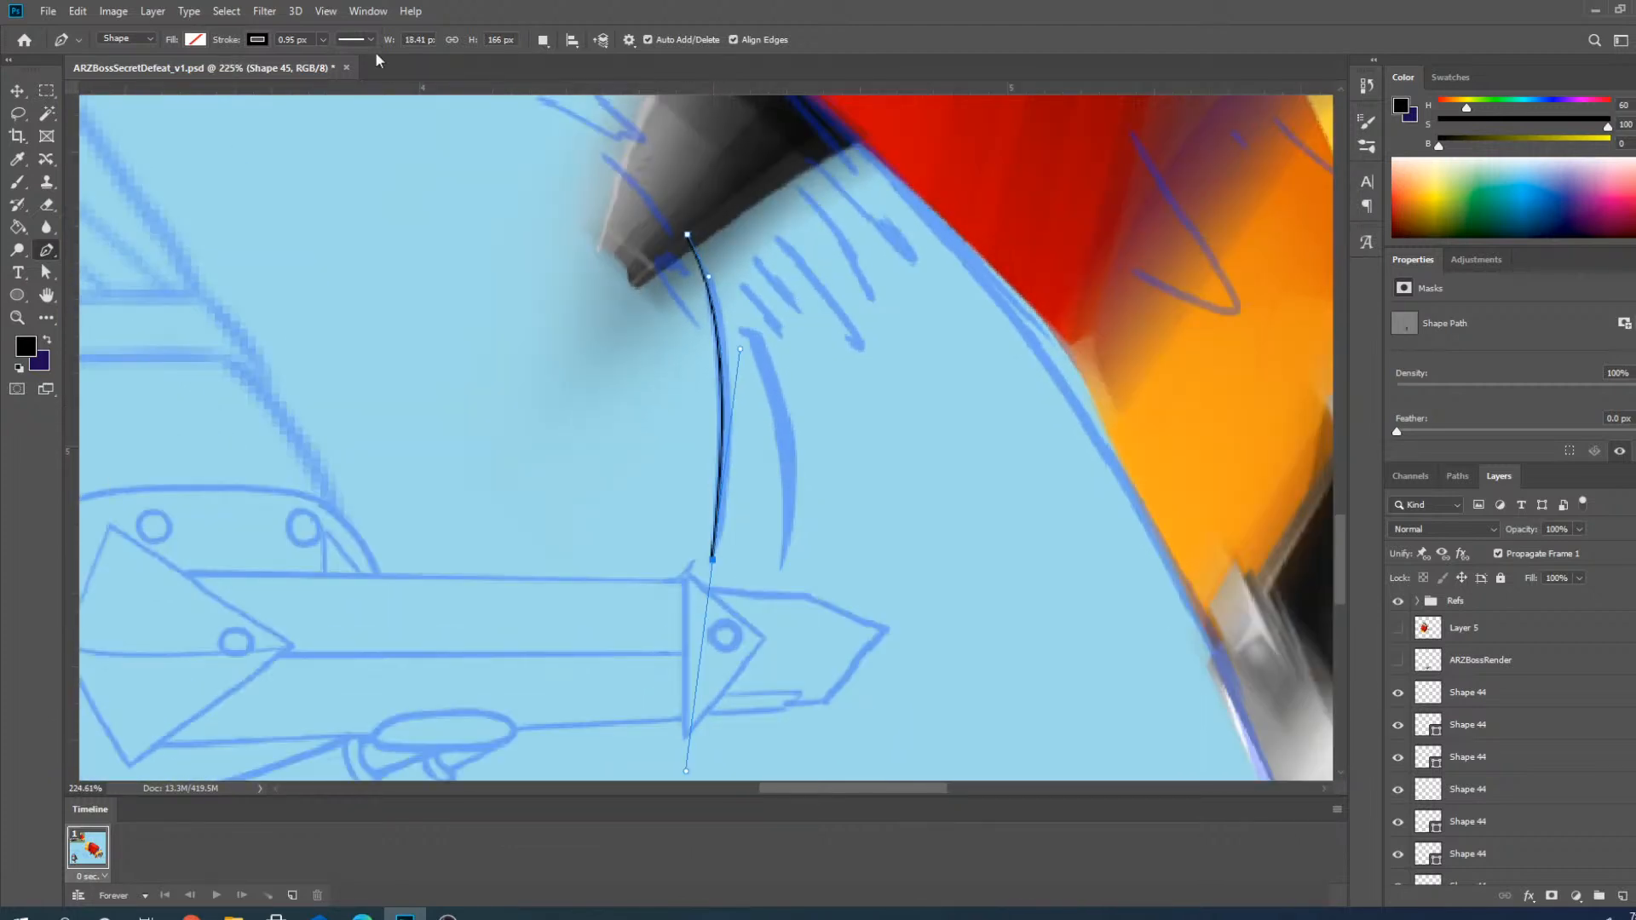
Show the Damage1 layer group to compare the new line's thickness with the wire on the rendered arm.
{"action": "left_click", "coordinate": [17, 90]}
{"action": "scroll", "coordinate": [1475, 709], "scroll_direction": "down", "scroll_amount": 10}
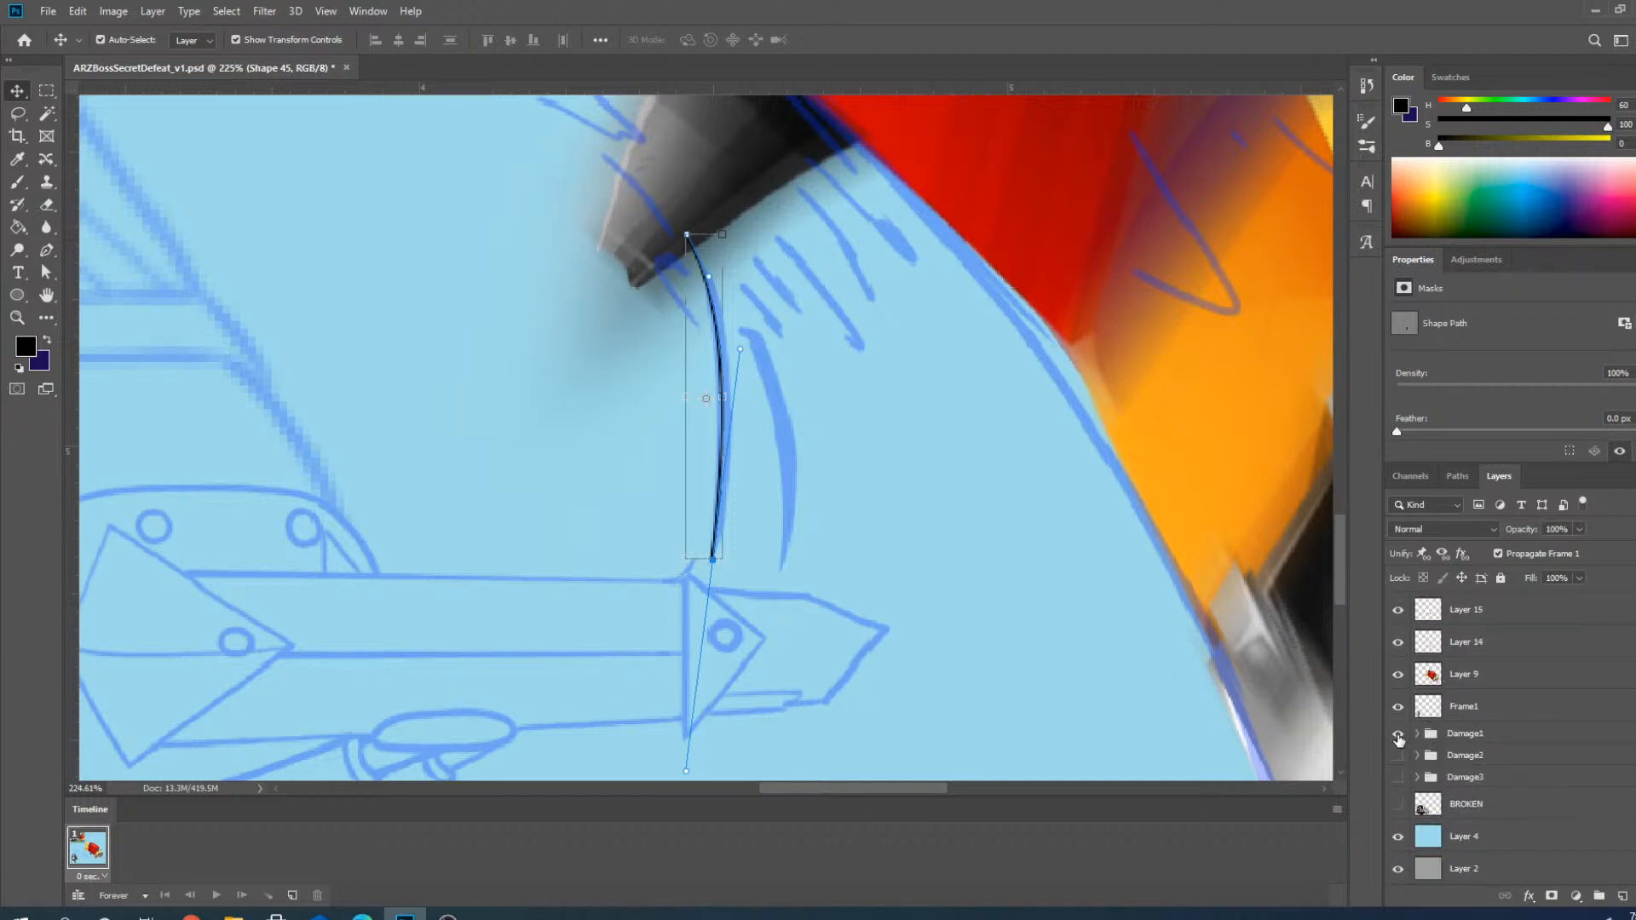
{"action": "left_click", "coordinate": [1398, 734]}
{"action": "scroll", "coordinate": [647, 438], "scroll_direction": "up", "scroll_amount": 2}
{"action": "scroll", "coordinate": [730, 336], "scroll_direction": "down", "scroll_amount": 2}
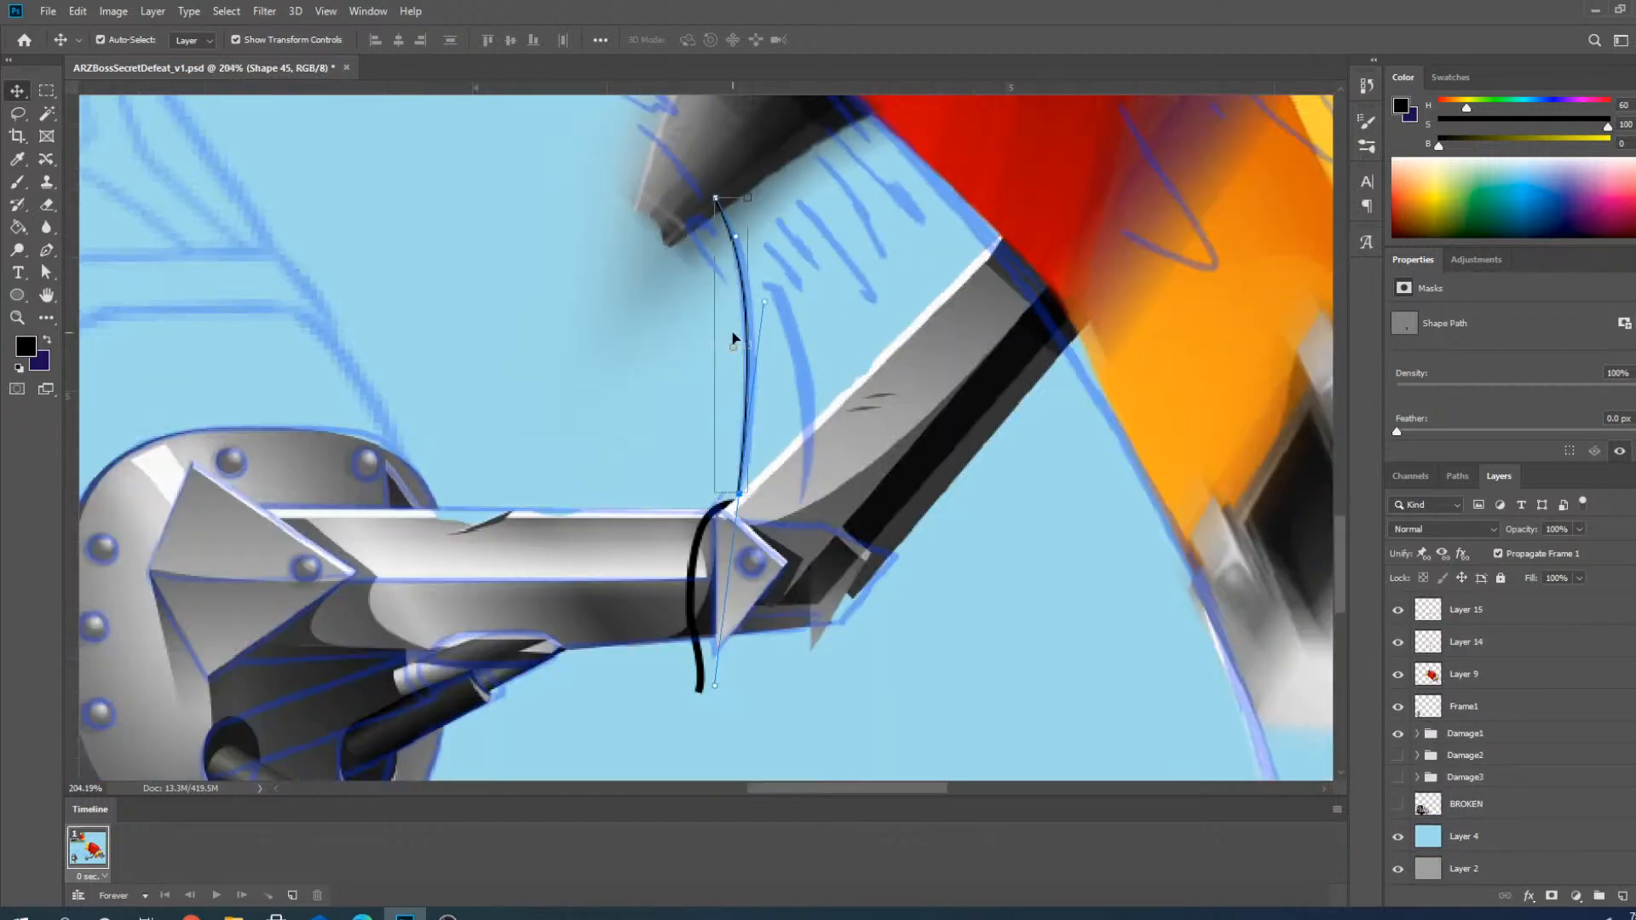
{"action": "scroll", "coordinate": [730, 331], "scroll_direction": "up", "scroll_amount": 2}
Set the curved line's stroke width to 4.68 px.
{"action": "left_click", "coordinate": [51, 251]}
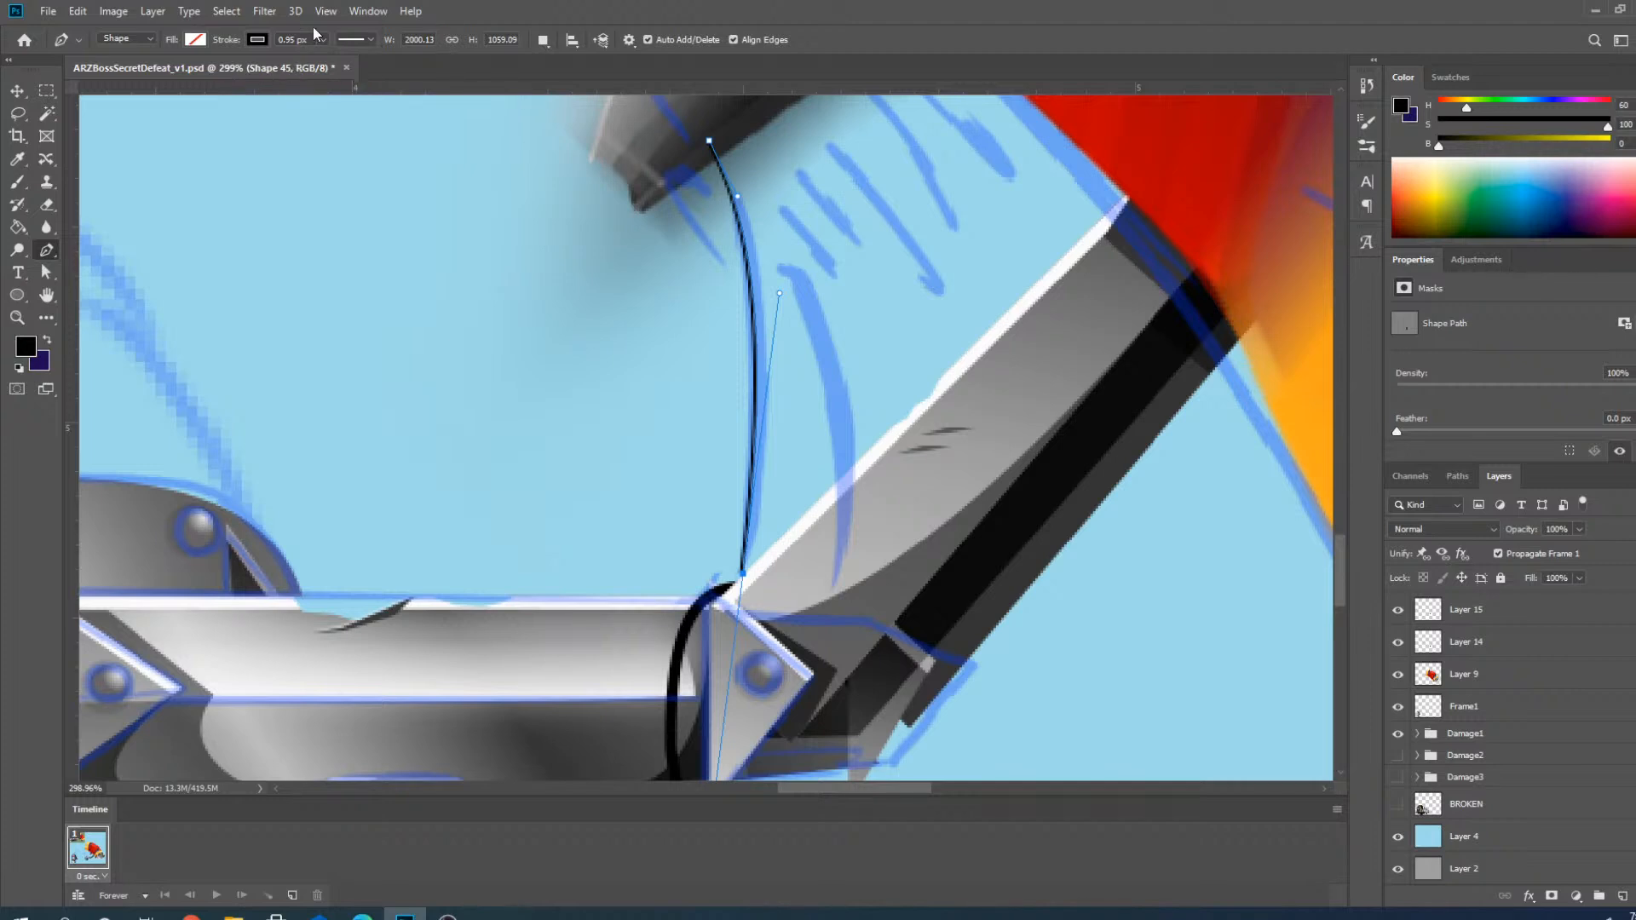
{"action": "left_click", "coordinate": [256, 40]}
{"action": "left_click", "coordinate": [253, 38]}
{"action": "left_click", "coordinate": [345, 40]}
{"action": "left_click", "coordinate": [345, 40]}
{"action": "left_click", "coordinate": [323, 39]}
{"action": "left_click_drag", "start_coordinate": [325, 65], "coordinate": [326, 68]}
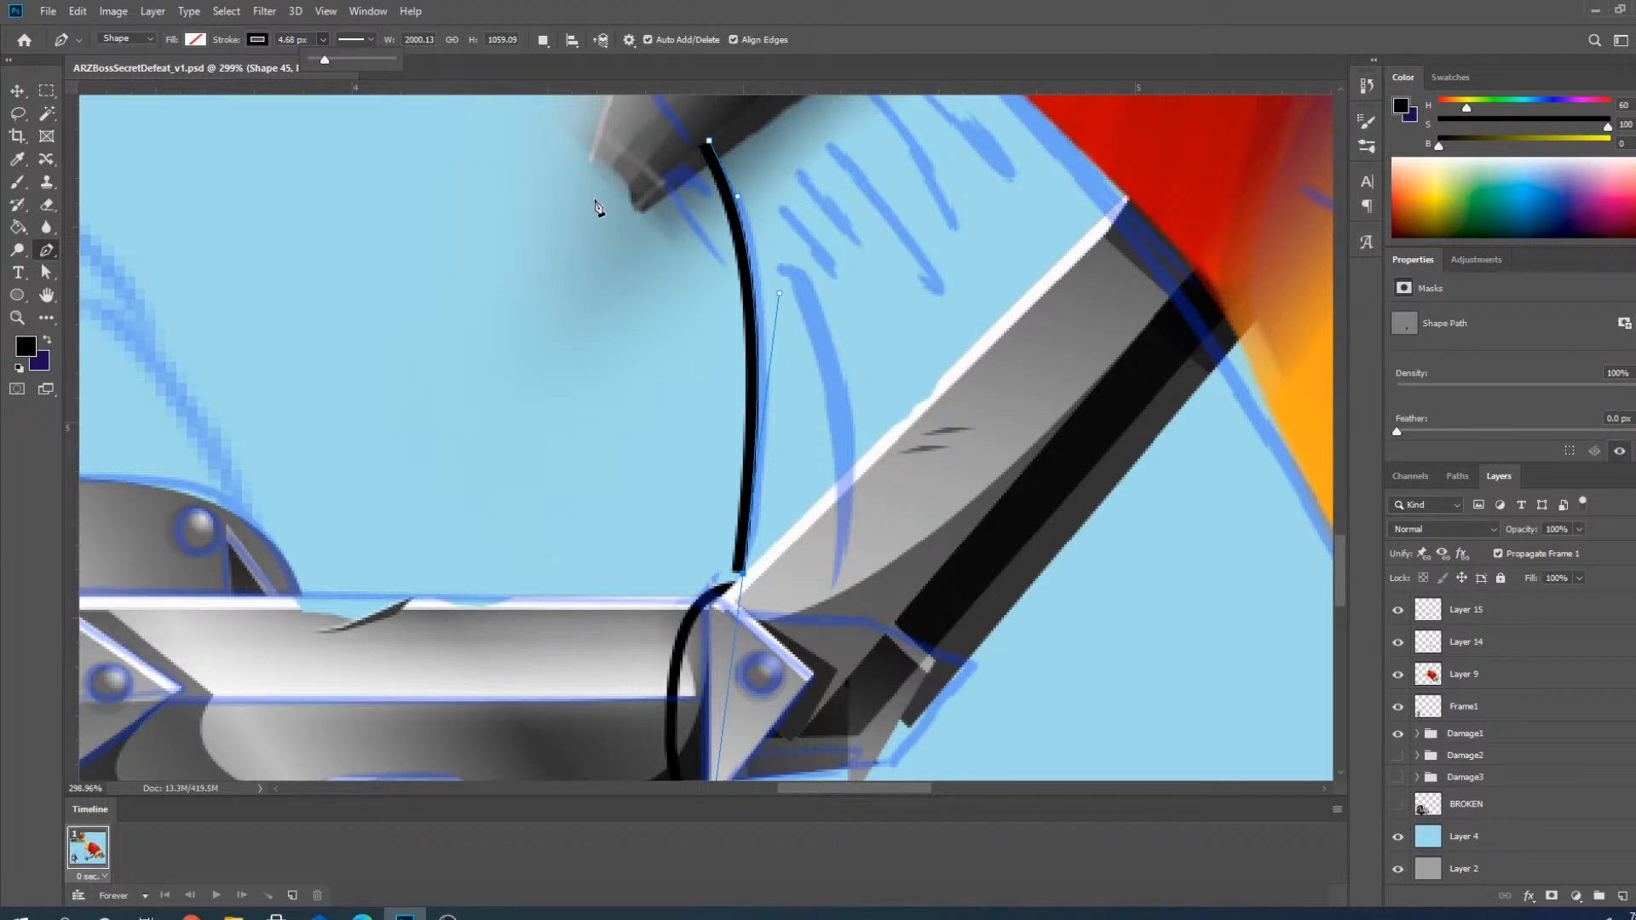
Duplicate the curved black line and place the copy to the right, over the second sketch line.
{"action": "left_click", "coordinate": [17, 90]}
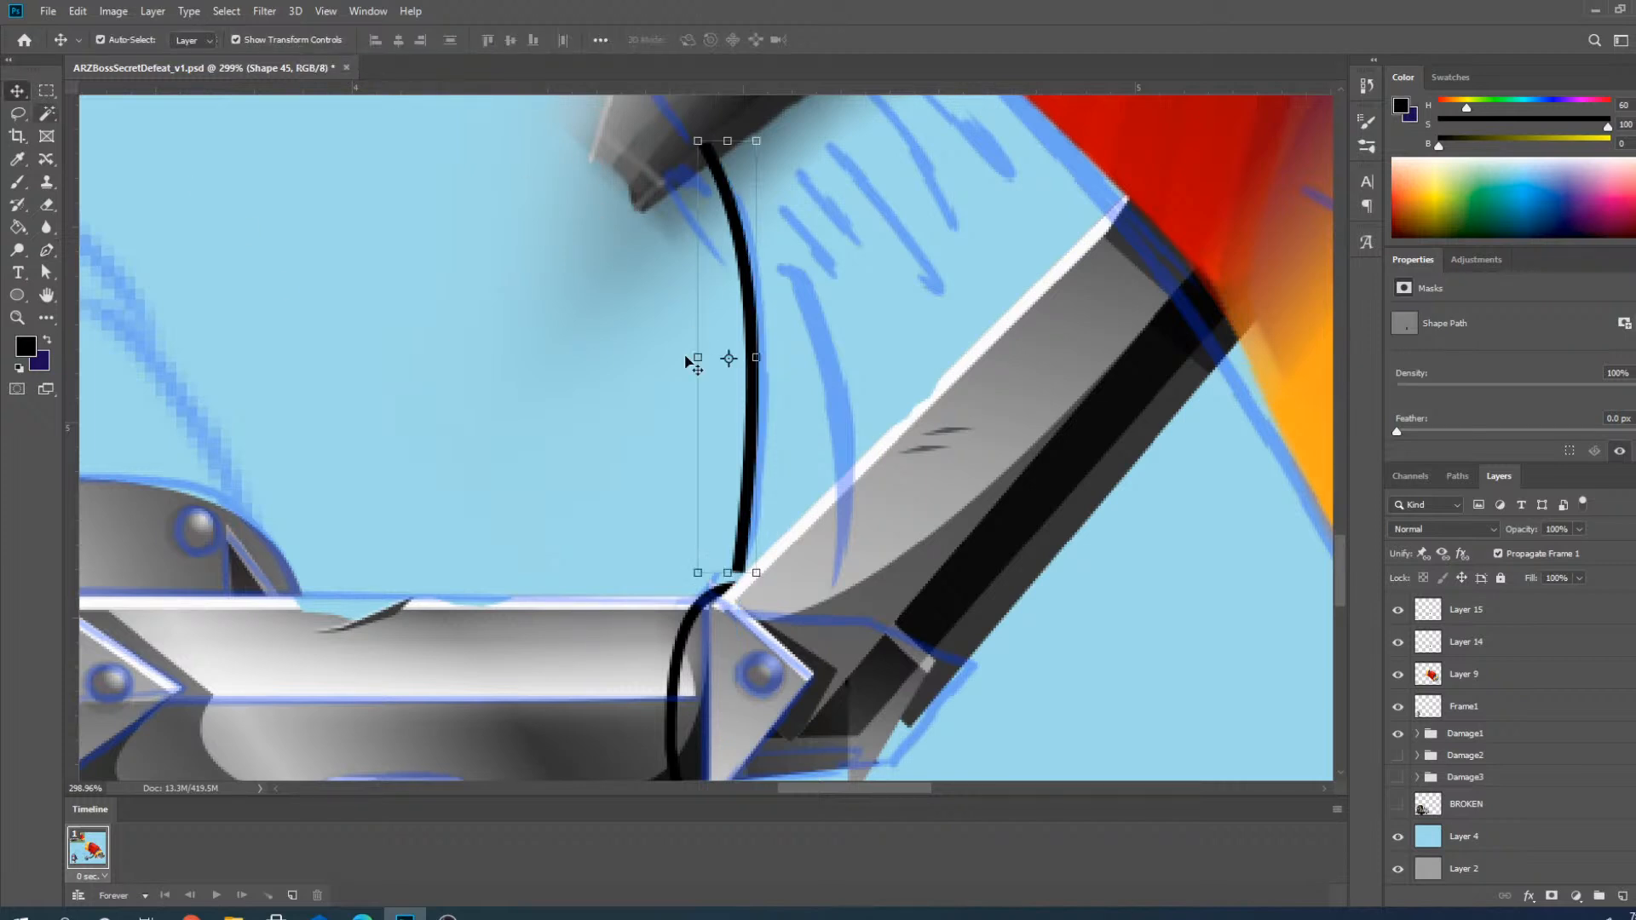
{"action": "scroll", "coordinate": [716, 430], "scroll_direction": "down", "scroll_amount": 5}
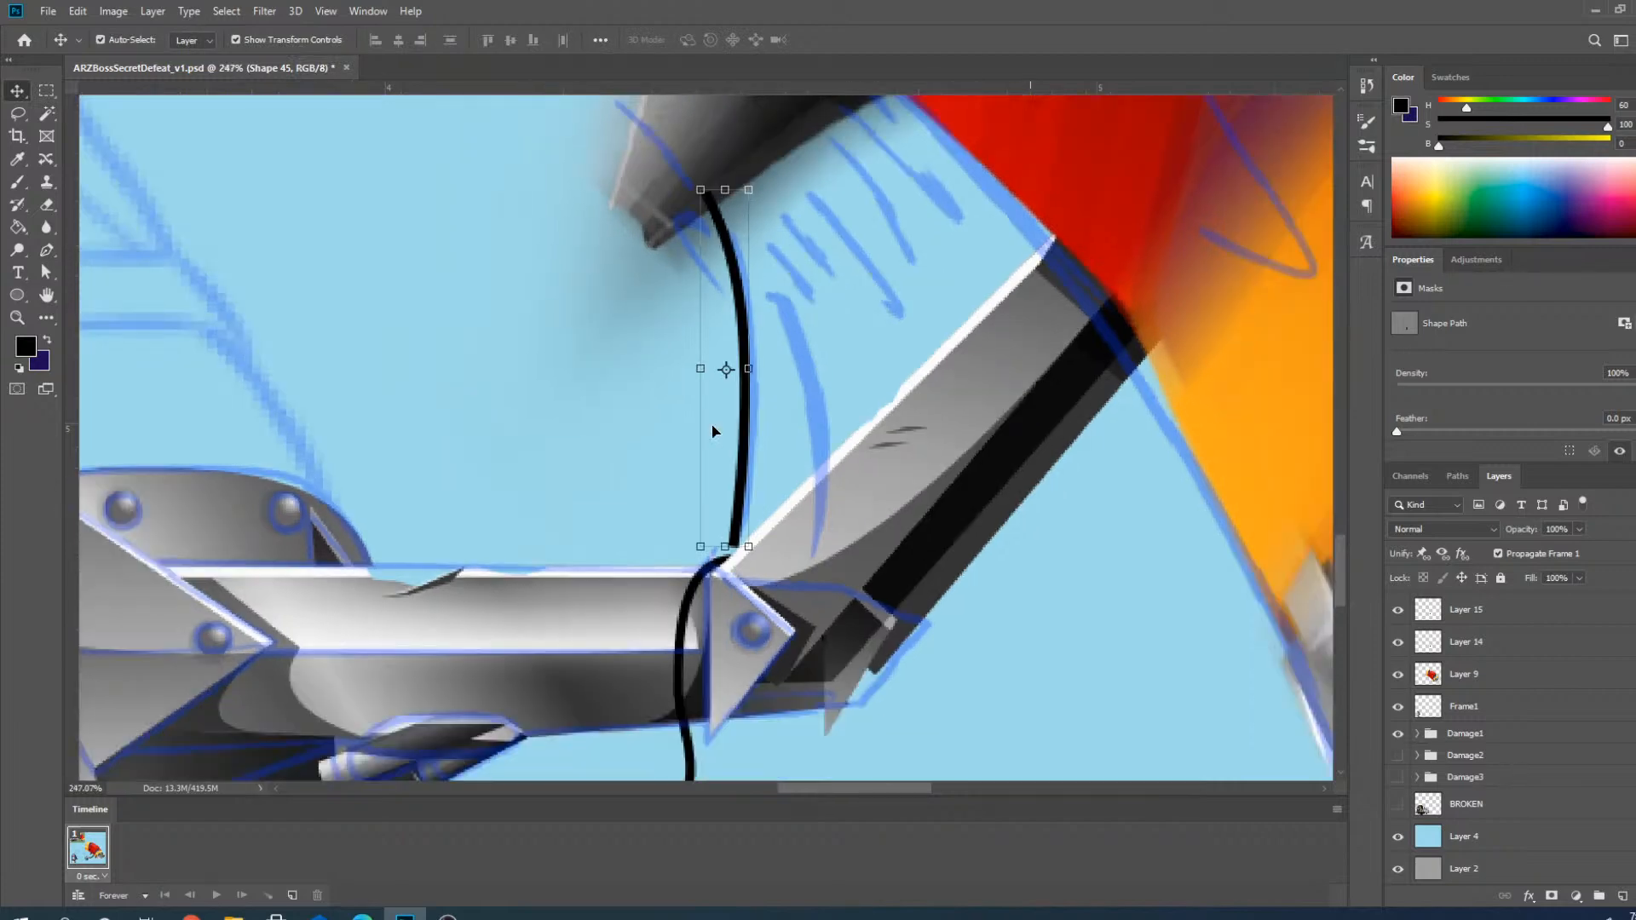
{"action": "scroll", "coordinate": [734, 381], "scroll_direction": "up", "scroll_amount": 6}
{"action": "scroll", "coordinate": [698, 339], "scroll_direction": "down", "scroll_amount": 3}
{"action": "scroll", "coordinate": [683, 365], "scroll_direction": "up", "scroll_amount": 3}
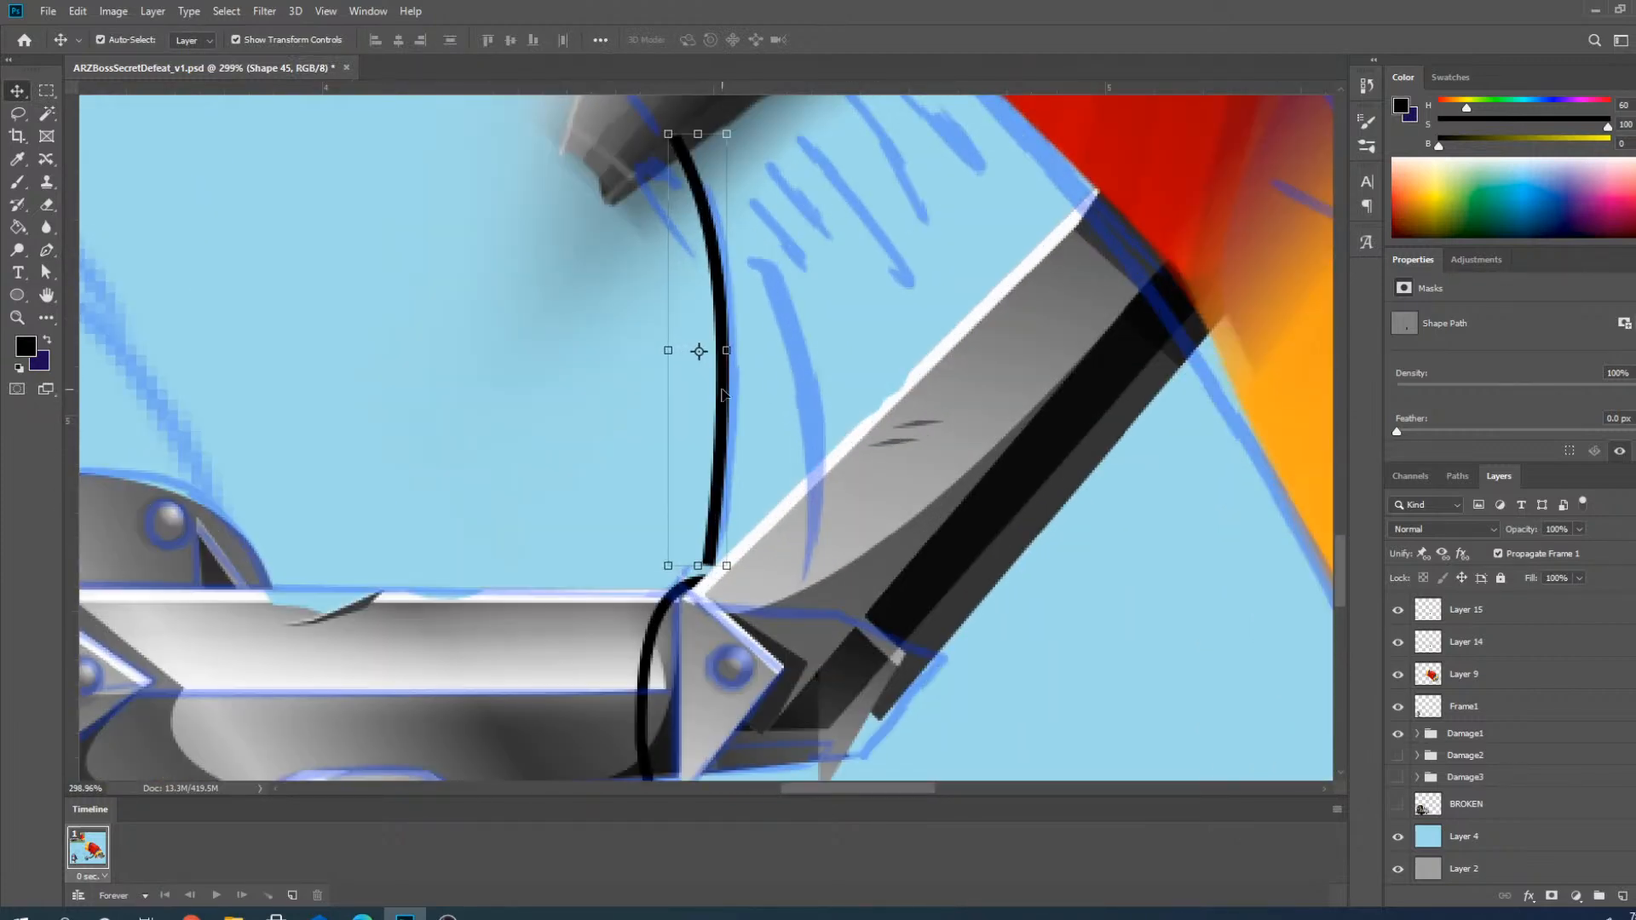
{"action": "left_click_drag", "start_coordinate": [728, 394], "coordinate": [809, 393]}
{"action": "scroll", "coordinate": [704, 349], "scroll_direction": "down", "scroll_amount": 2}
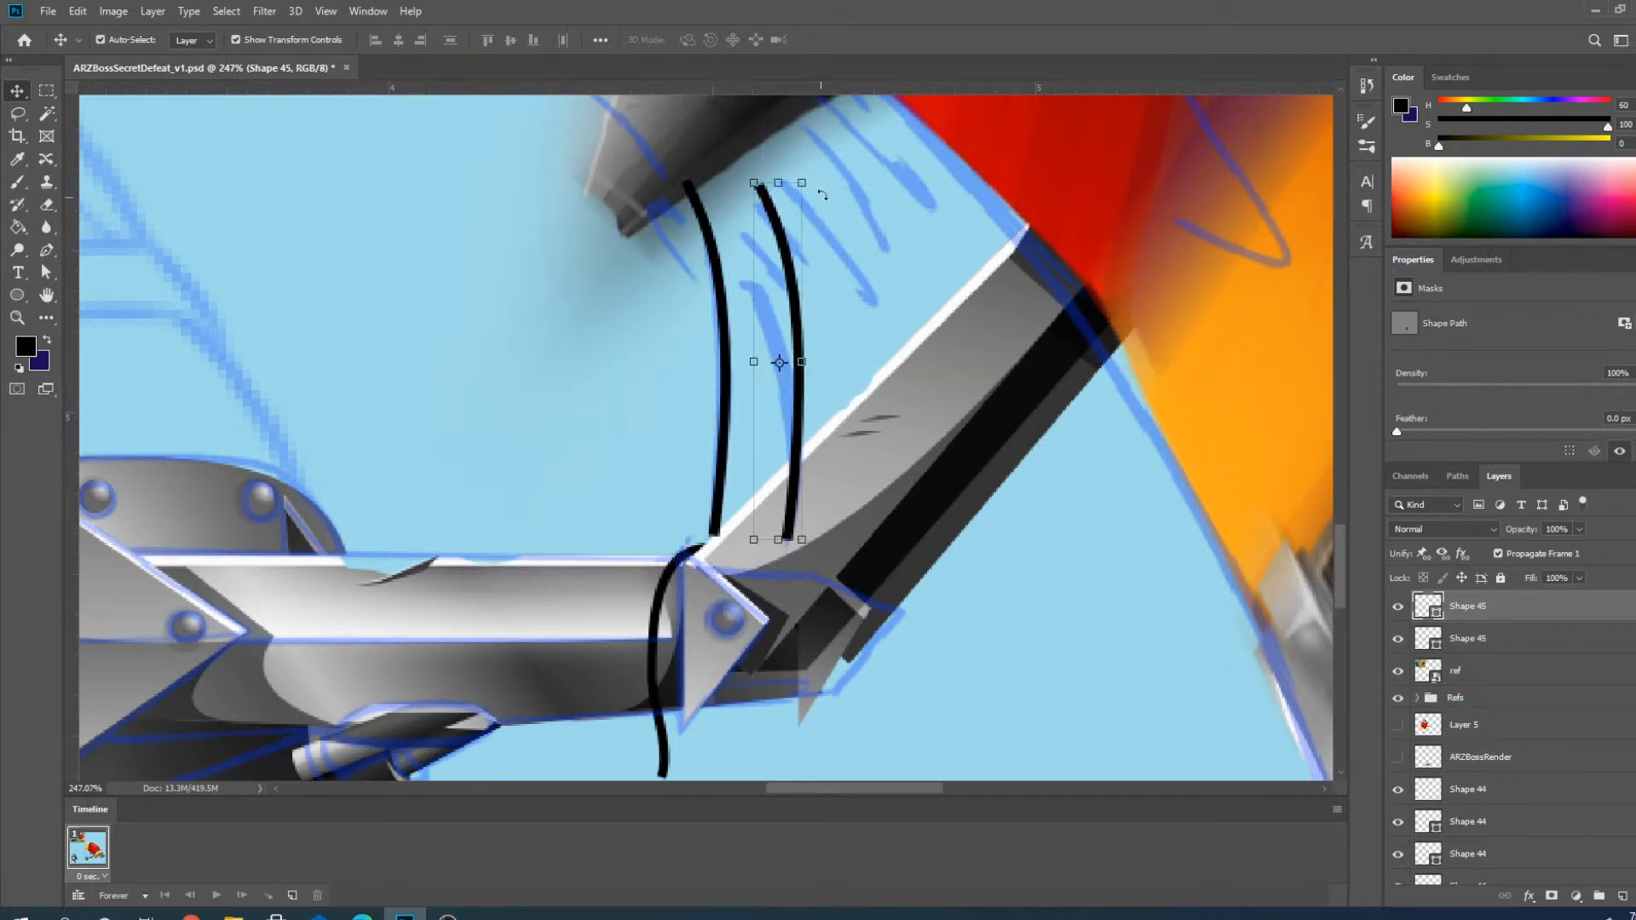
Rotate the copied line to -9.89° and shift it so its upper end meets the first line beneath the rod.
{"action": "key", "text": "ctrl+t"}
{"action": "left_click_drag", "start_coordinate": [814, 173], "coordinate": [785, 168]}
{"action": "mouse_move", "coordinate": [773, 275]}
{"action": "left_mouse_down"}
{"action": "mouse_move", "coordinate": [748, 262]}
{"action": "mouse_move", "coordinate": [757, 273]}
{"action": "left_mouse_up"}
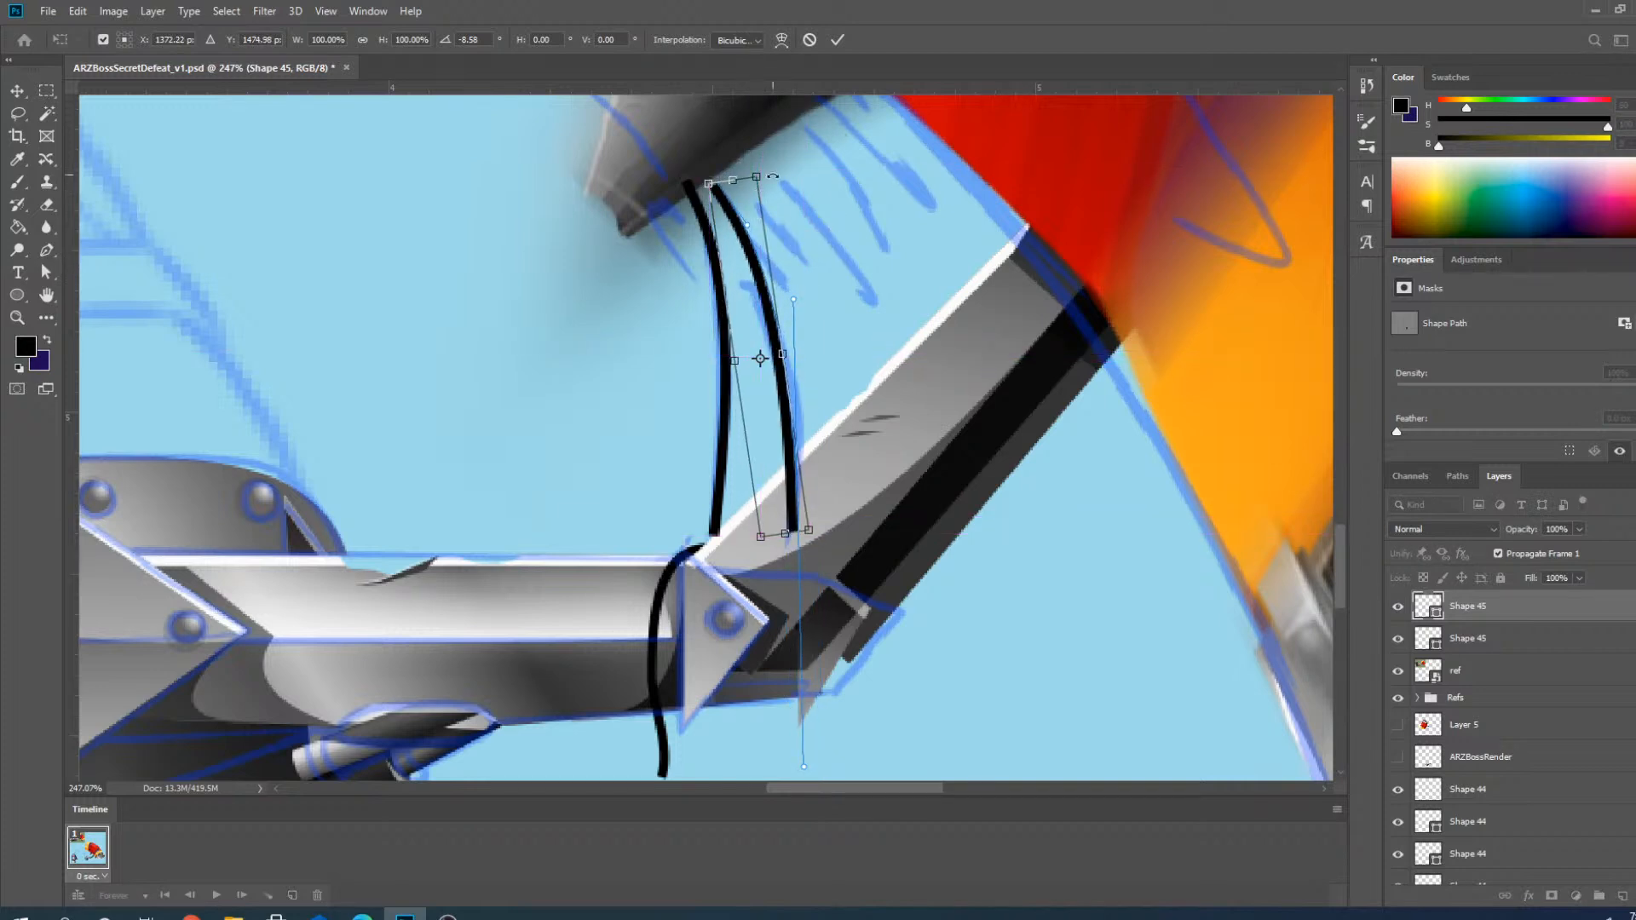
{"action": "left_click_drag", "start_coordinate": [771, 183], "coordinate": [766, 181]}
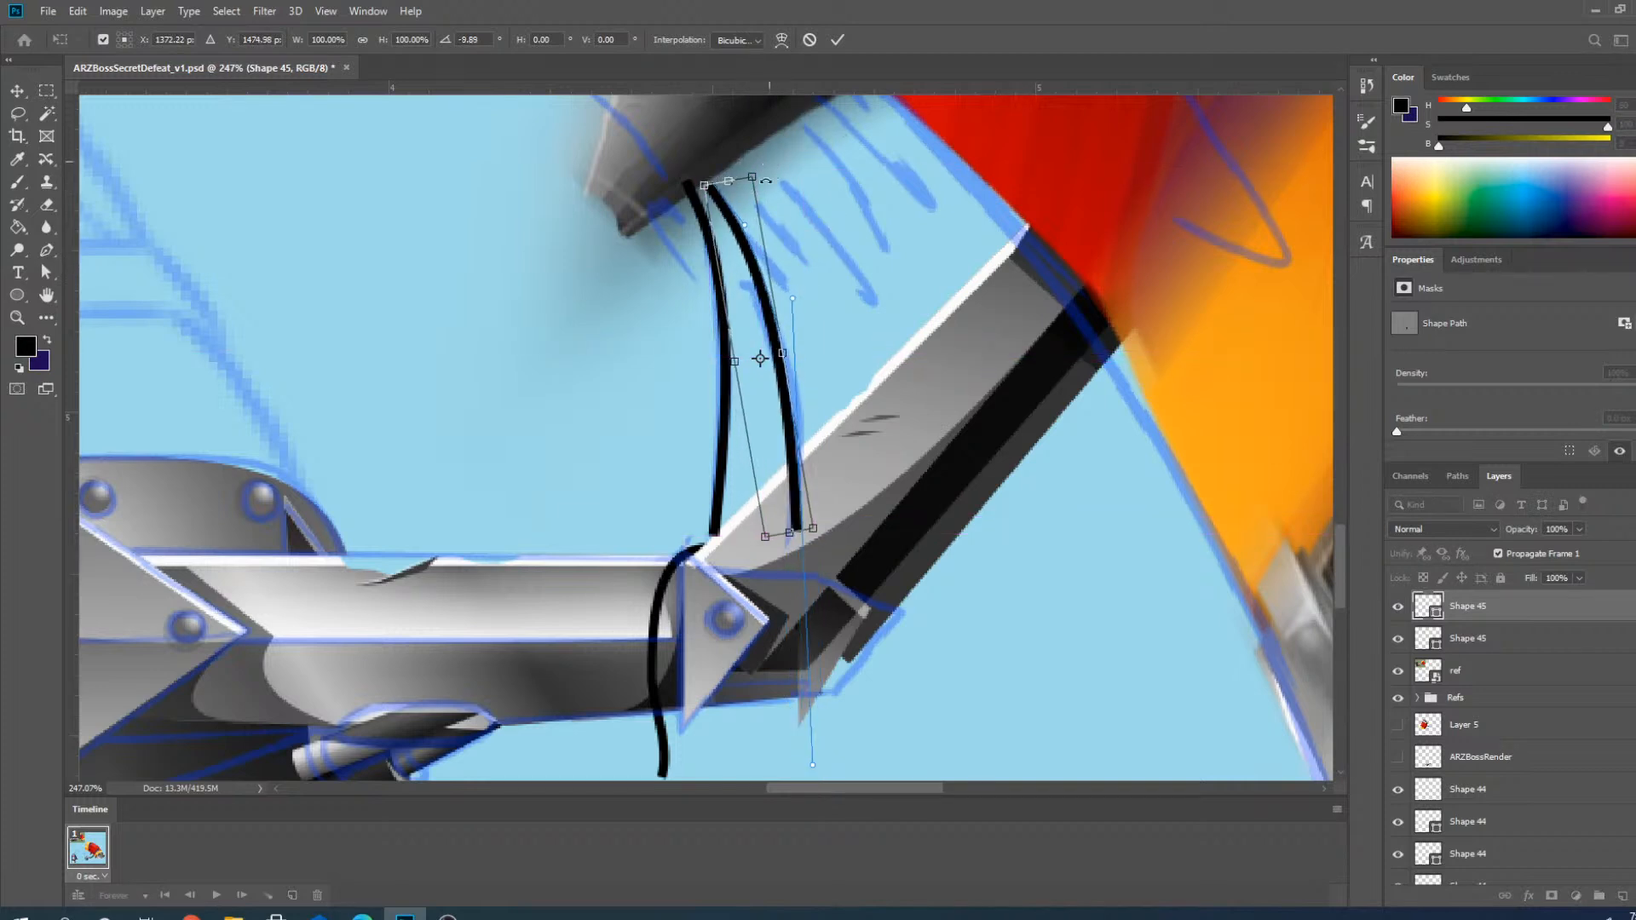
{"action": "left_click", "coordinate": [838, 40]}
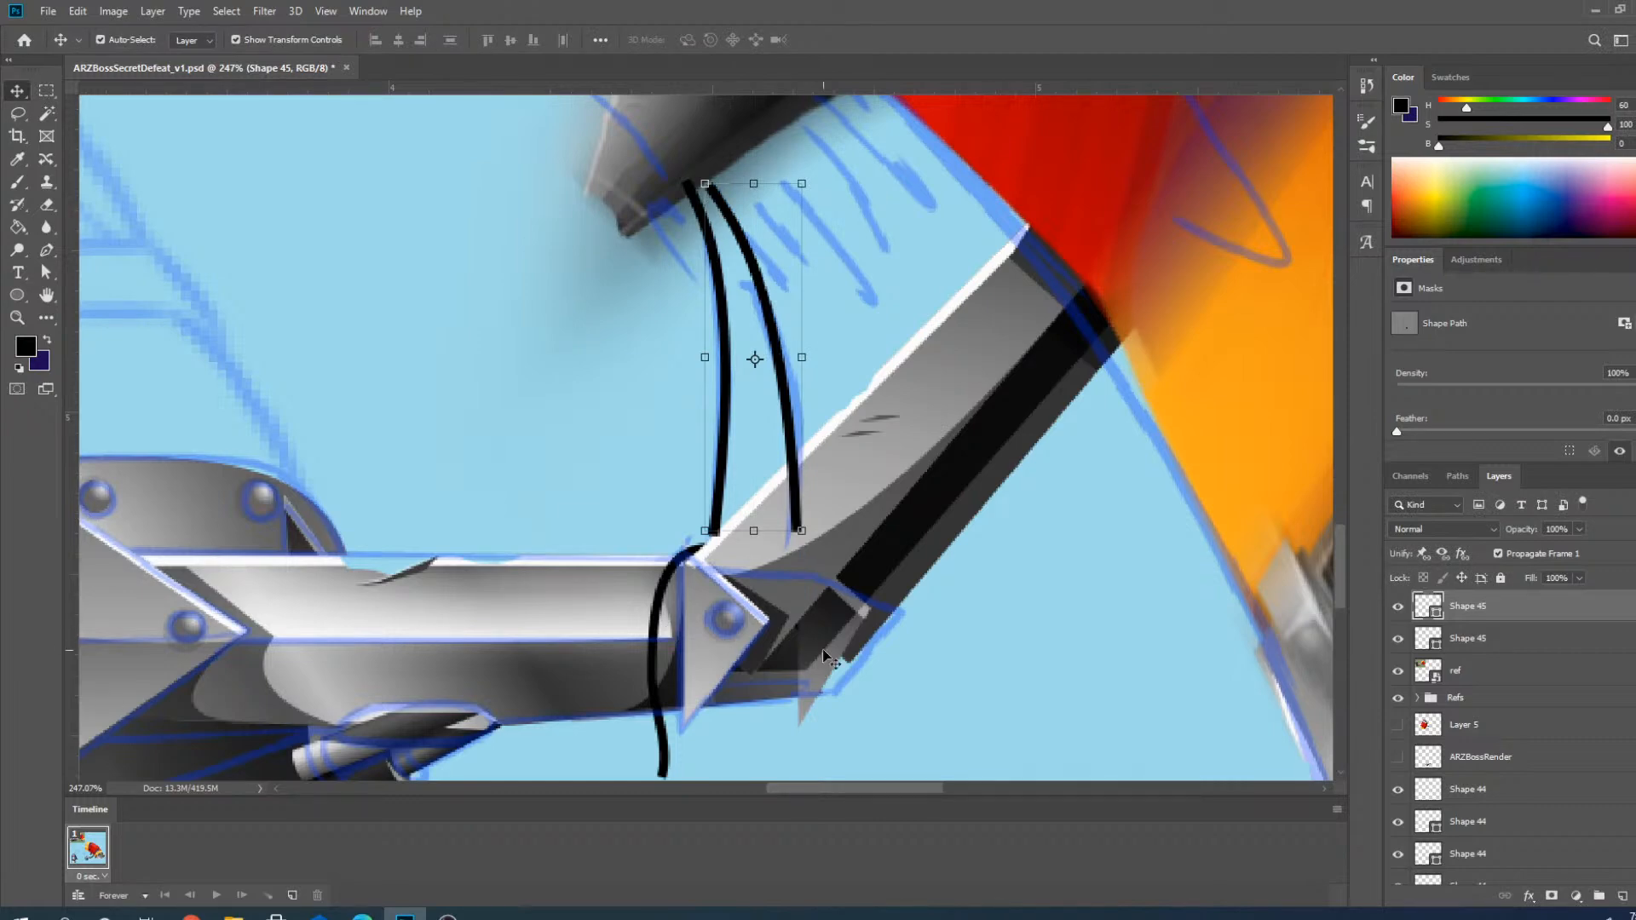
Hide the Damage1 layer group.
{"action": "scroll", "coordinate": [823, 652], "scroll_direction": "down", "scroll_amount": 13}
{"action": "scroll", "coordinate": [823, 652], "scroll_direction": "down", "scroll_amount": 2}
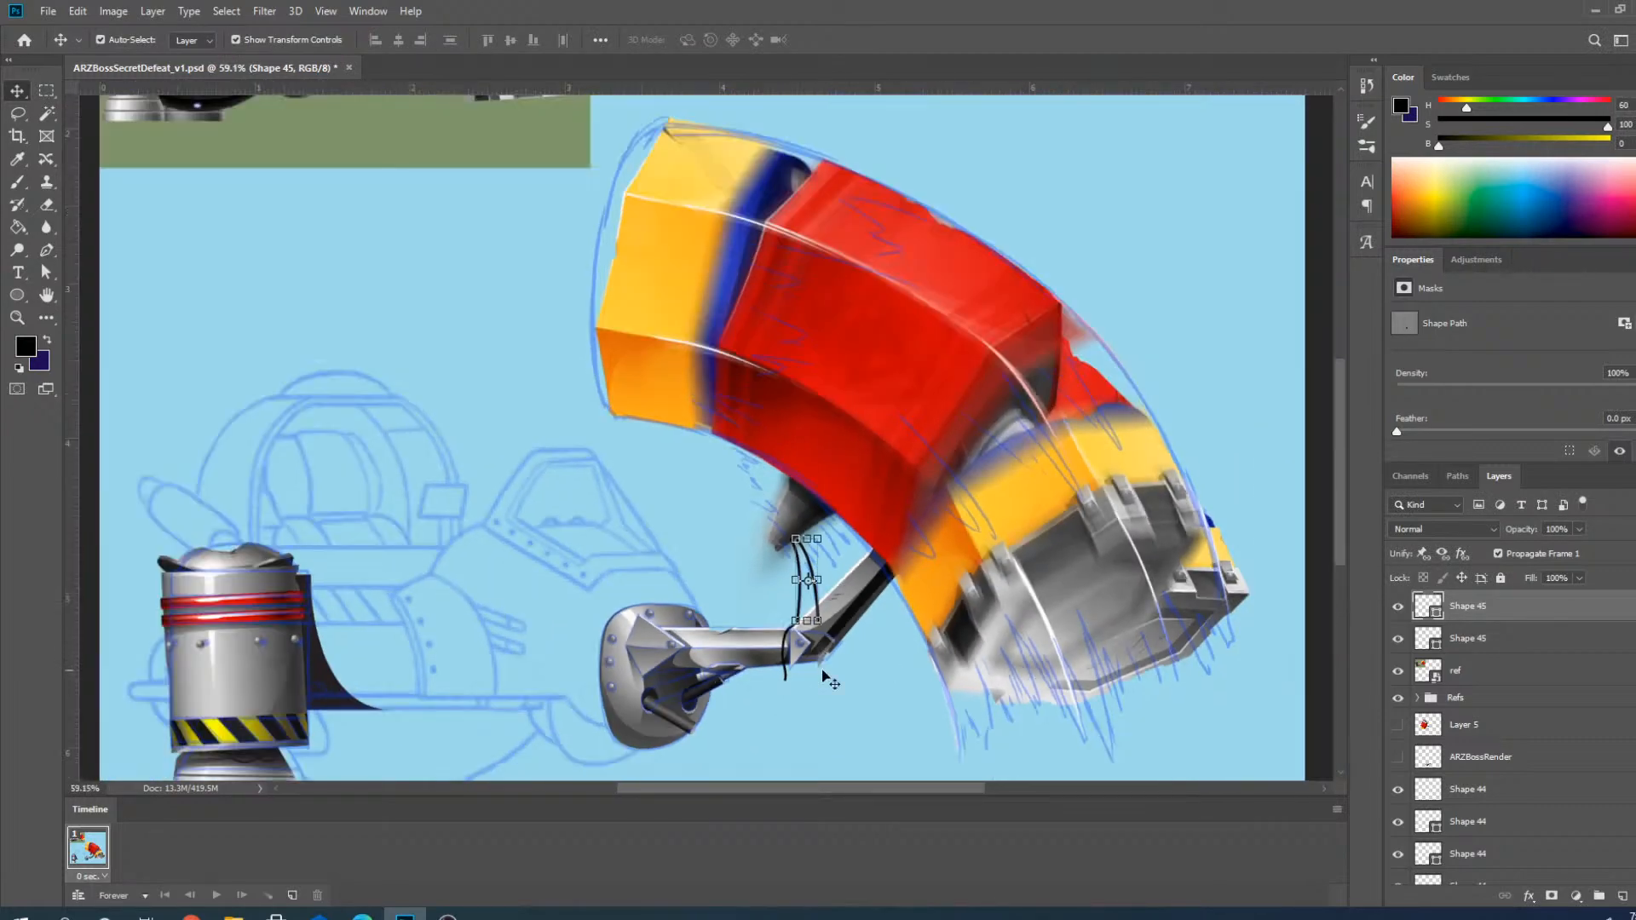
{"action": "scroll", "coordinate": [1446, 744], "scroll_direction": "down", "scroll_amount": 3}
{"action": "scroll", "coordinate": [1446, 744], "scroll_direction": "down", "scroll_amount": 6}
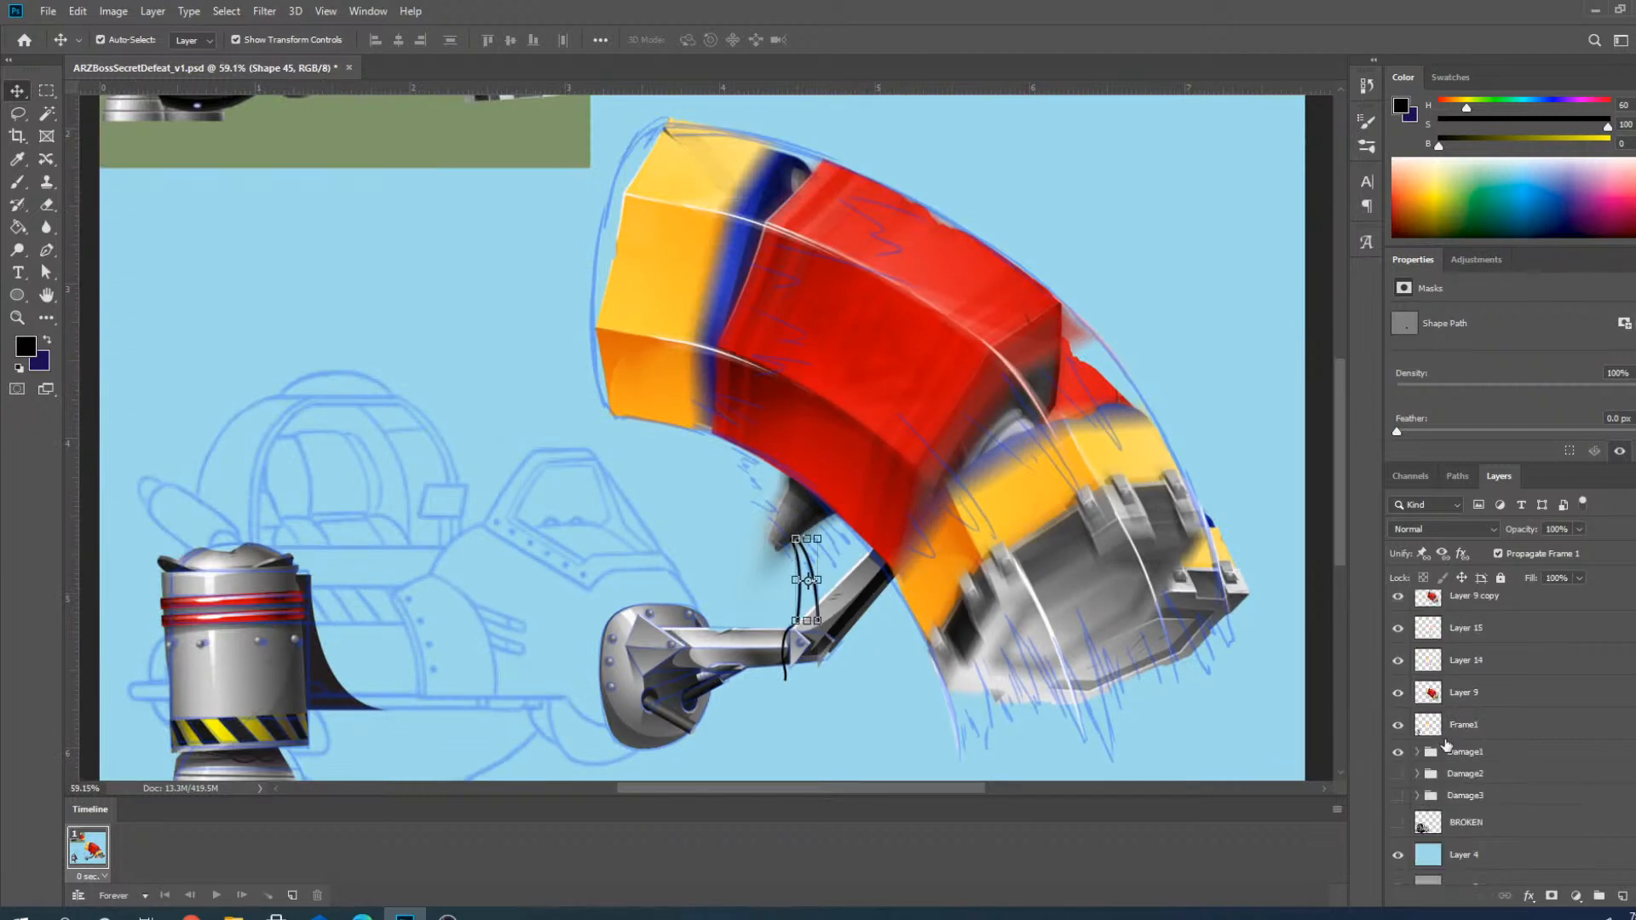
{"action": "left_click", "coordinate": [1398, 734]}
{"action": "scroll", "coordinate": [752, 456], "scroll_direction": "down", "scroll_amount": 3}
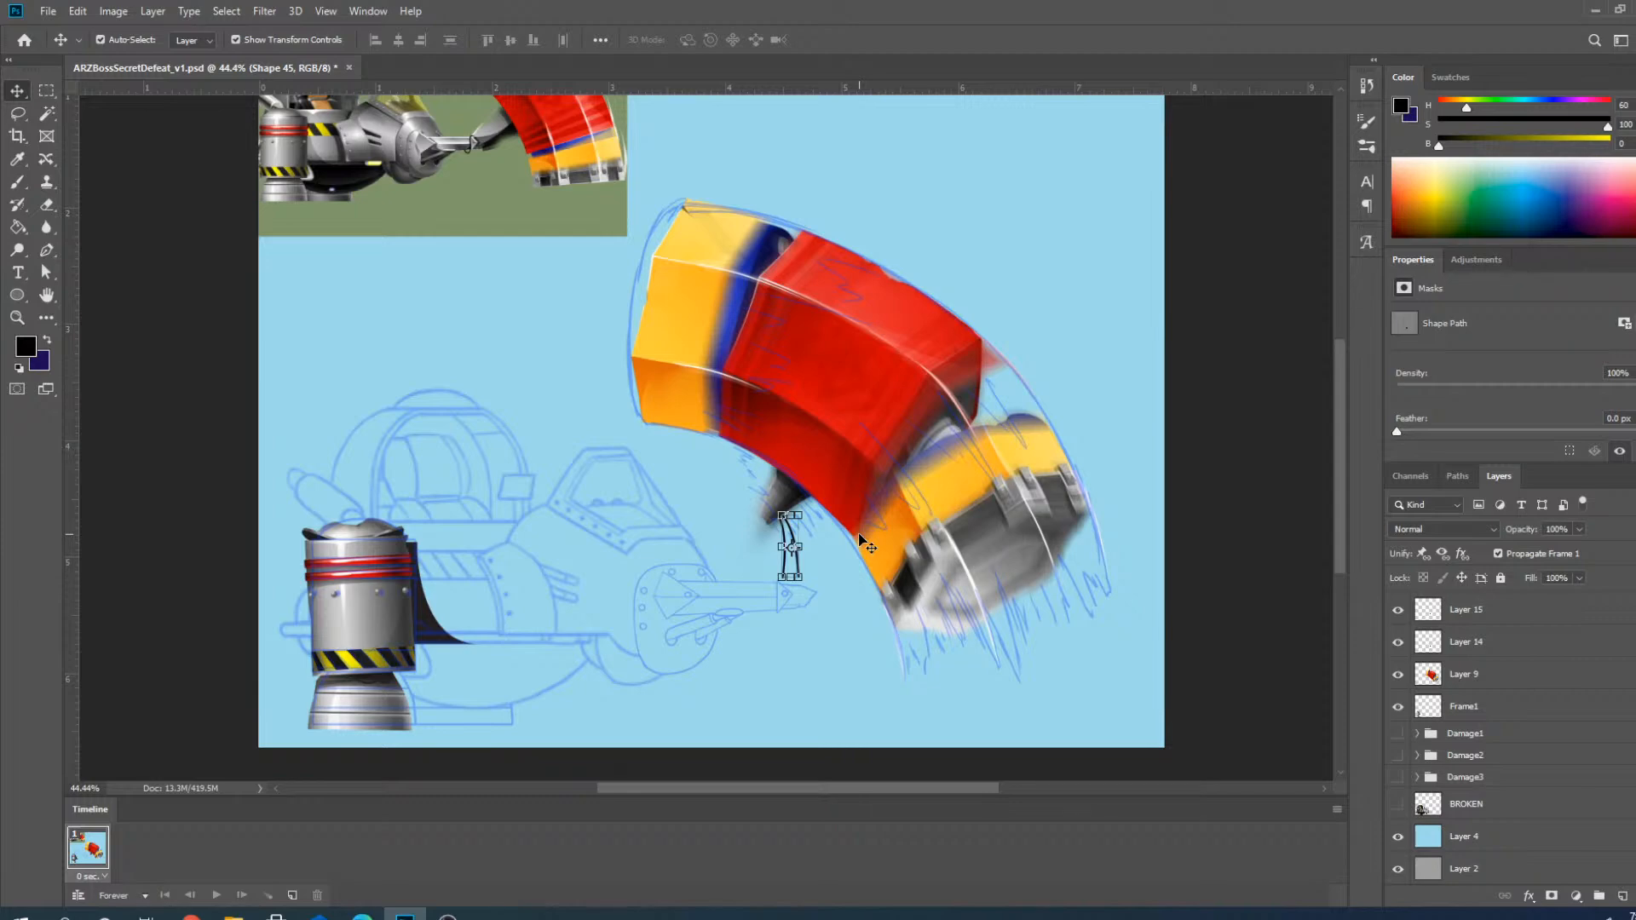
Nudge the left black line beneath the rod tip and deselect it.
{"action": "scroll", "coordinate": [793, 528], "scroll_direction": "up", "scroll_amount": 5}
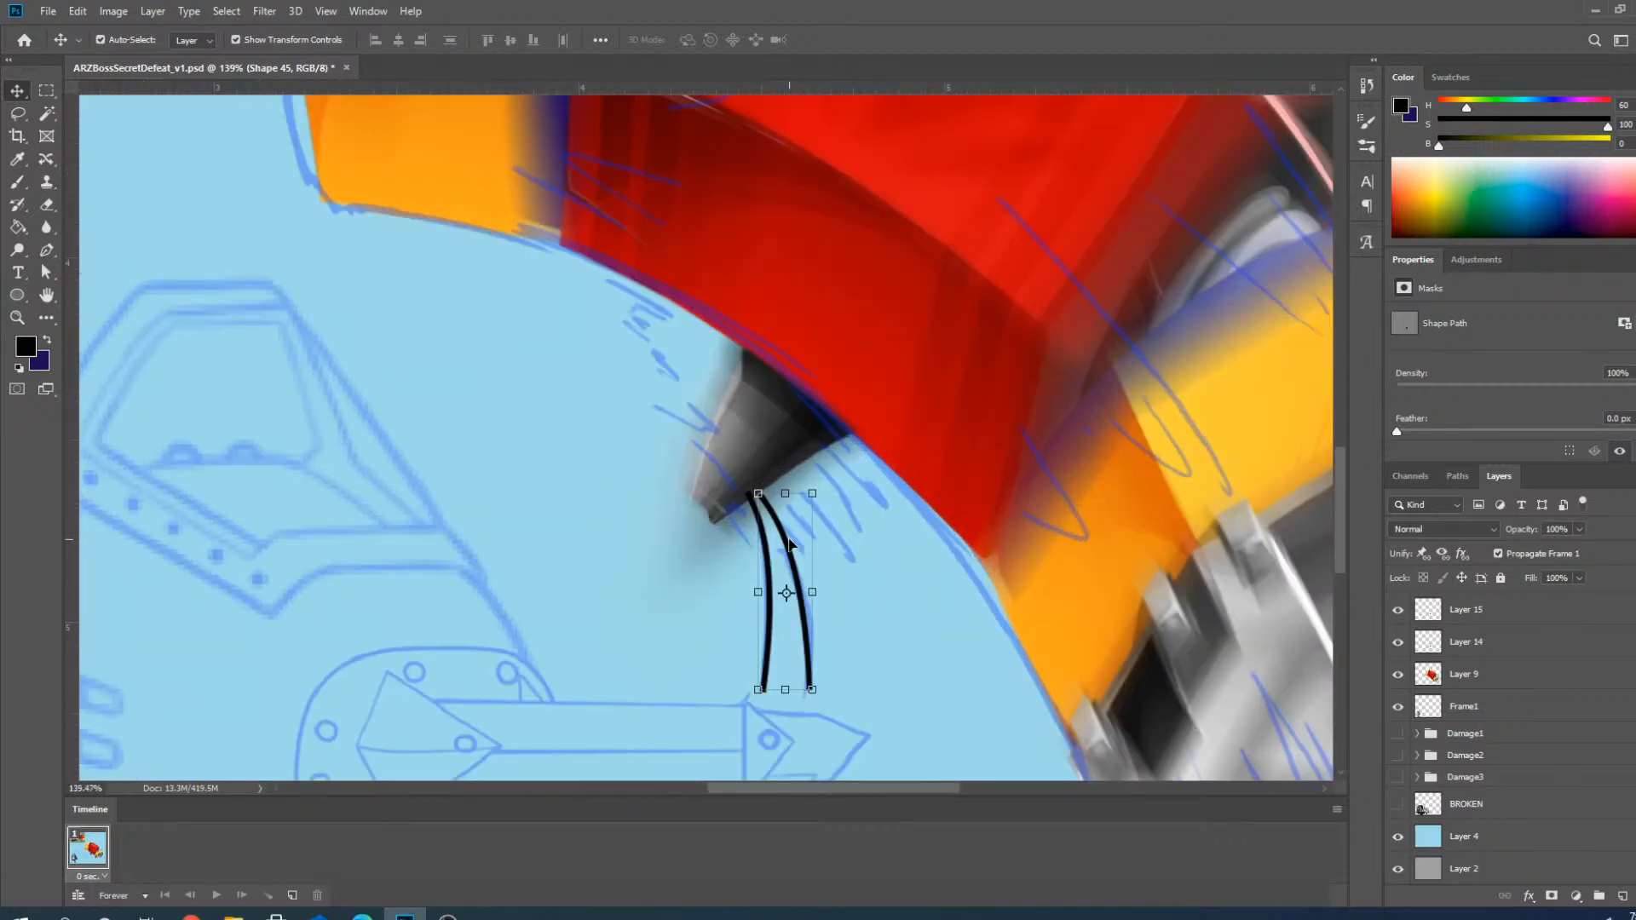
{"action": "scroll", "coordinate": [788, 544], "scroll_direction": "up", "scroll_amount": 3}
{"action": "left_click_drag", "start_coordinate": [784, 527], "coordinate": [742, 536]}
{"action": "scroll", "coordinate": [741, 537], "scroll_direction": "down", "scroll_amount": 5}
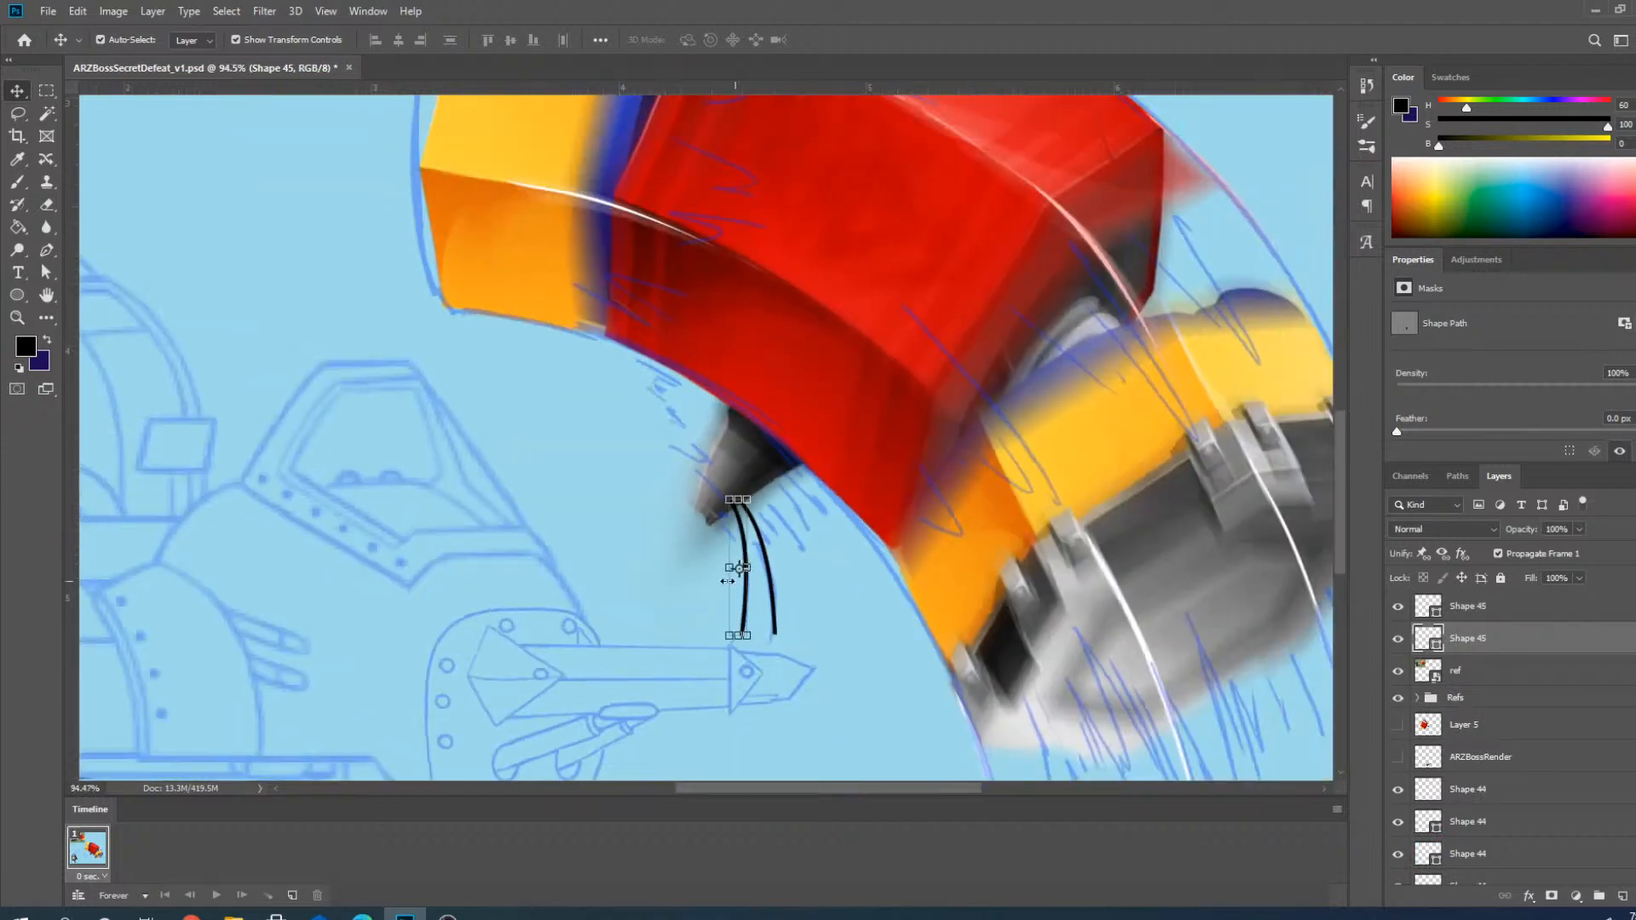
{"action": "left_click", "coordinate": [635, 593]}
{"action": "scroll", "coordinate": [644, 642], "scroll_direction": "down", "scroll_amount": 4}
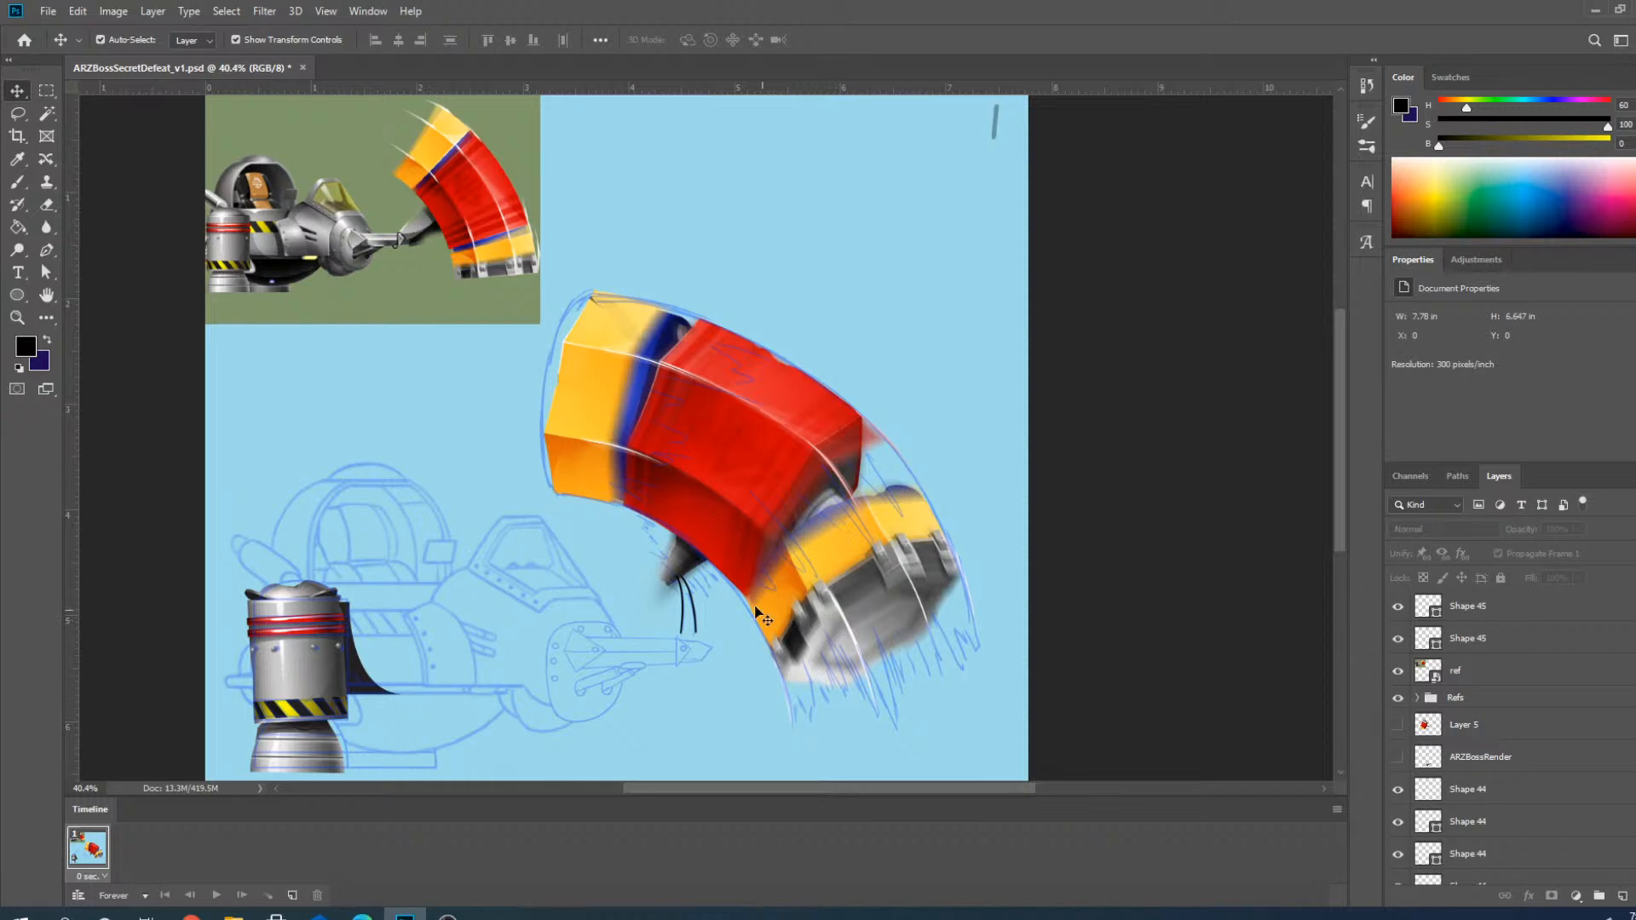
{"action": "scroll", "coordinate": [764, 616], "scroll_direction": "up", "scroll_amount": 2}
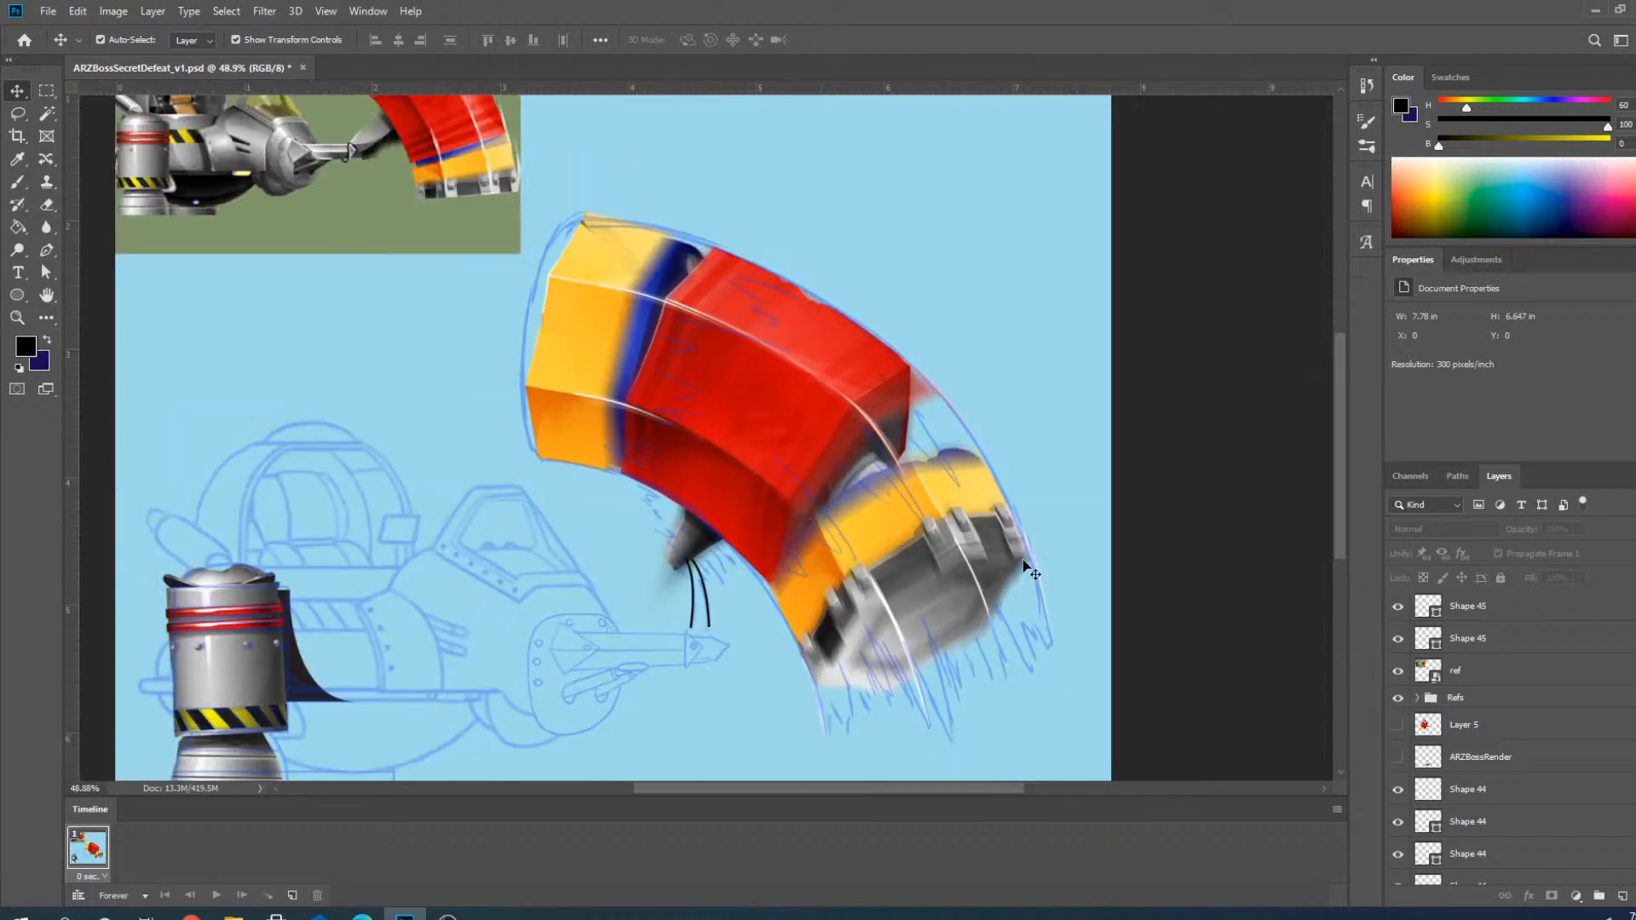
Hide the Refs sketch group and check the blurred arm and black lines without it.
{"action": "left_click", "coordinate": [1398, 698]}
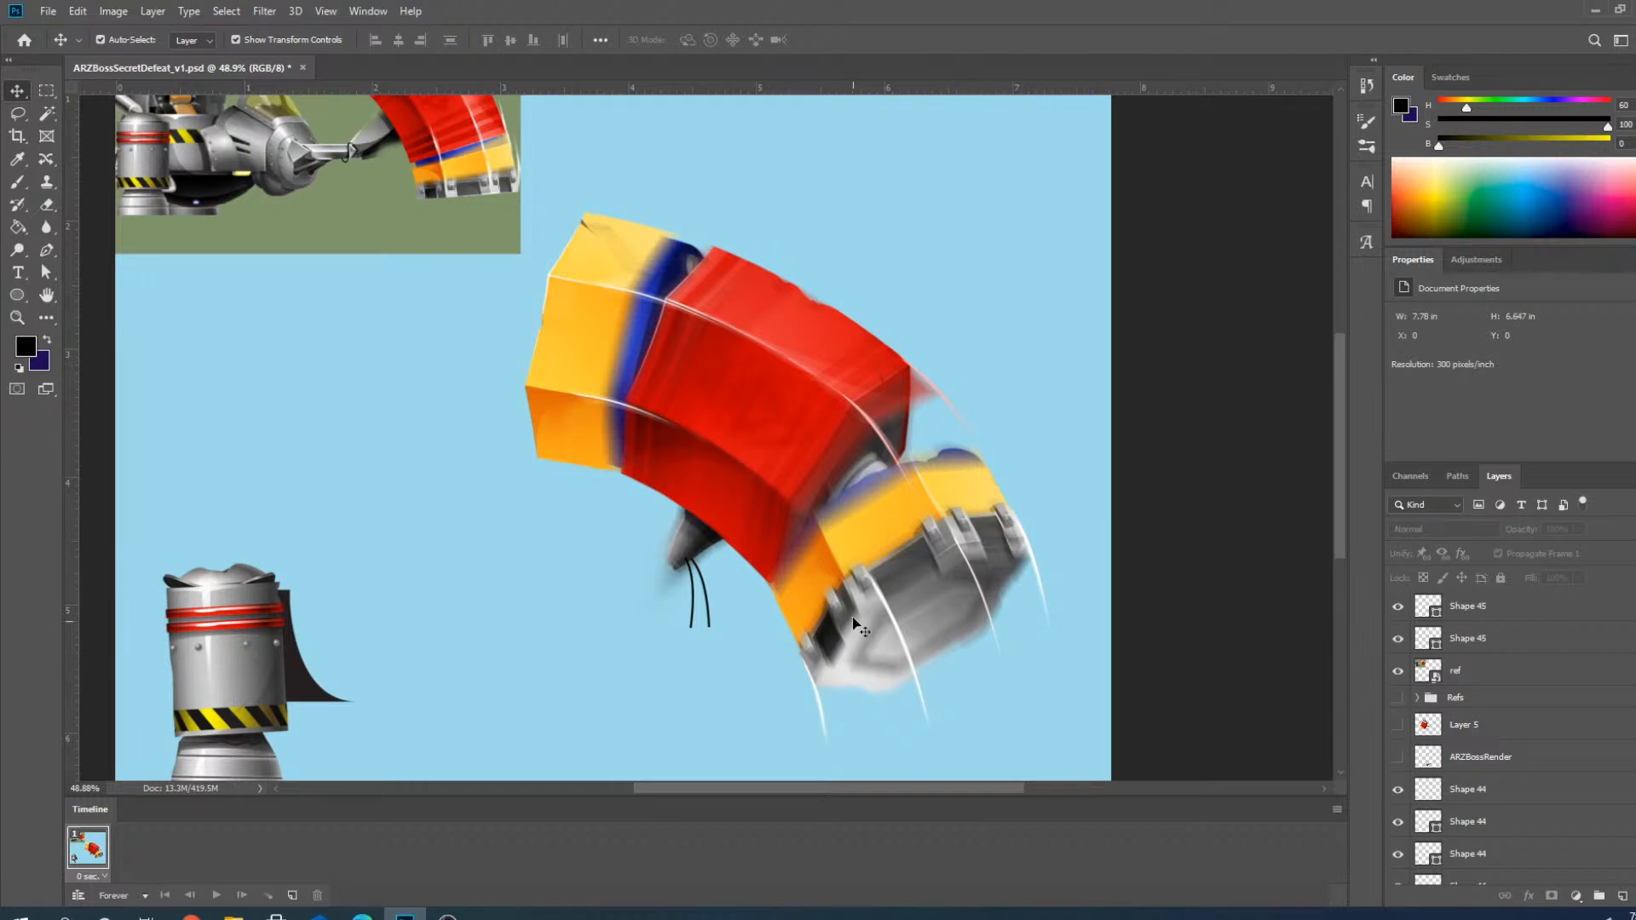
{"action": "scroll", "coordinate": [869, 592], "scroll_direction": "up", "scroll_amount": 3}
{"action": "scroll", "coordinate": [771, 545], "scroll_direction": "down", "scroll_amount": 3}
{"action": "scroll", "coordinate": [755, 562], "scroll_direction": "up", "scroll_amount": 4}
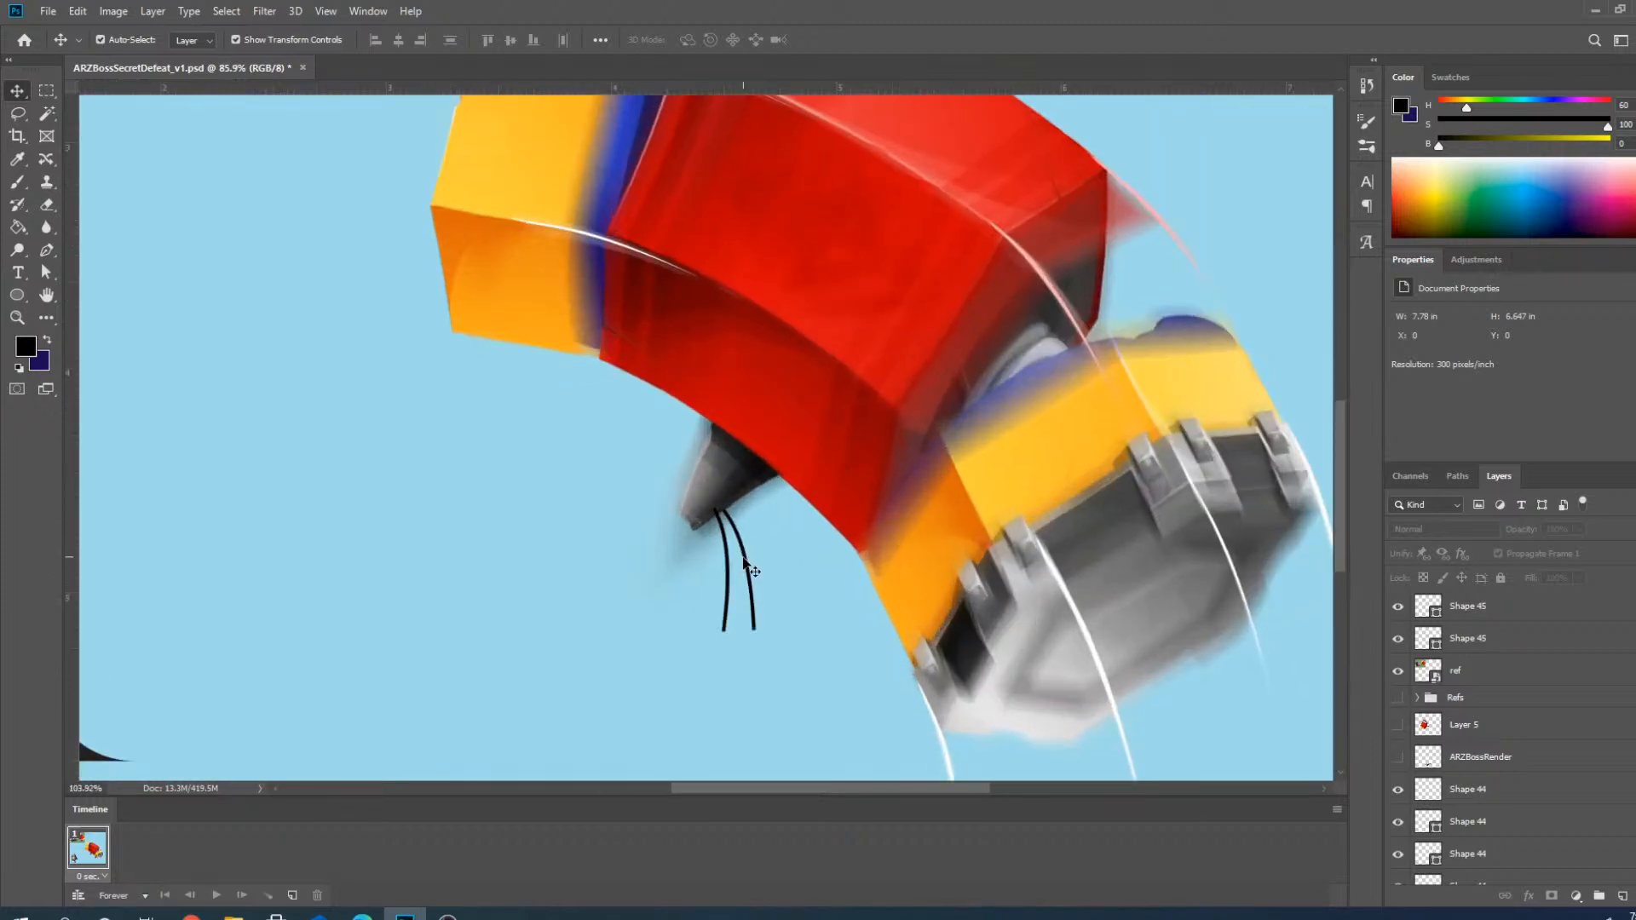
{"action": "scroll", "coordinate": [767, 537], "scroll_direction": "down", "scroll_amount": 3}
{"action": "scroll", "coordinate": [774, 505], "scroll_direction": "down", "scroll_amount": 3}
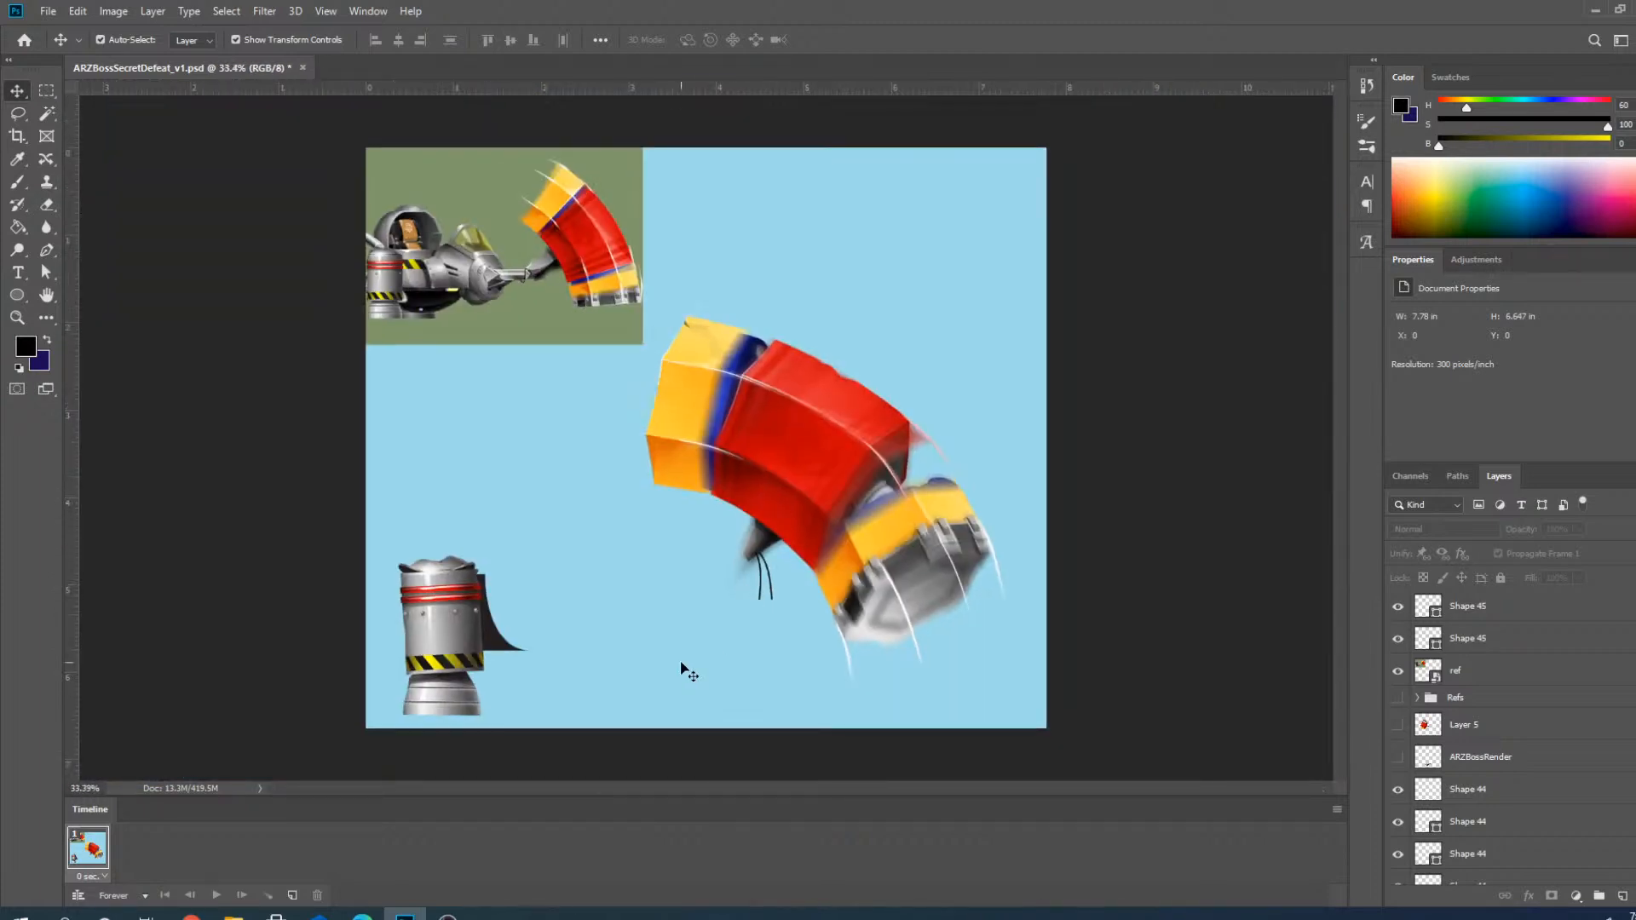
Show the ARZBossRender layer containing the rendered arm joint.
{"action": "left_click", "coordinate": [1398, 756]}
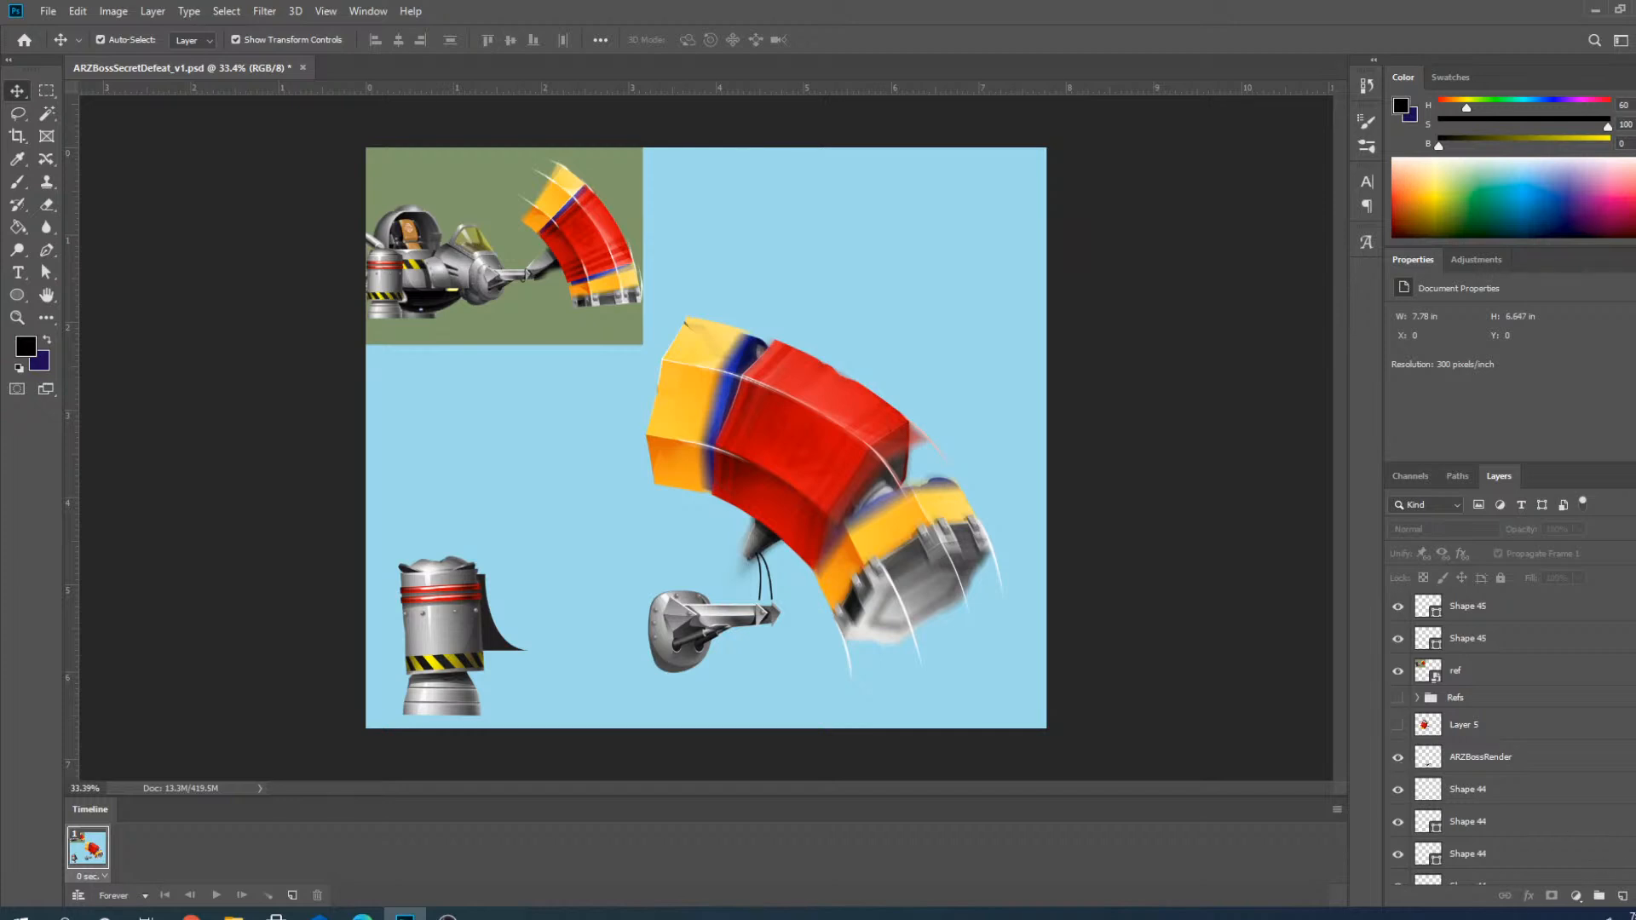
{"action": "scroll", "coordinate": [816, 605], "scroll_direction": "up", "scroll_amount": 3}
{"action": "scroll", "coordinate": [816, 605], "scroll_direction": "down", "scroll_amount": 2}
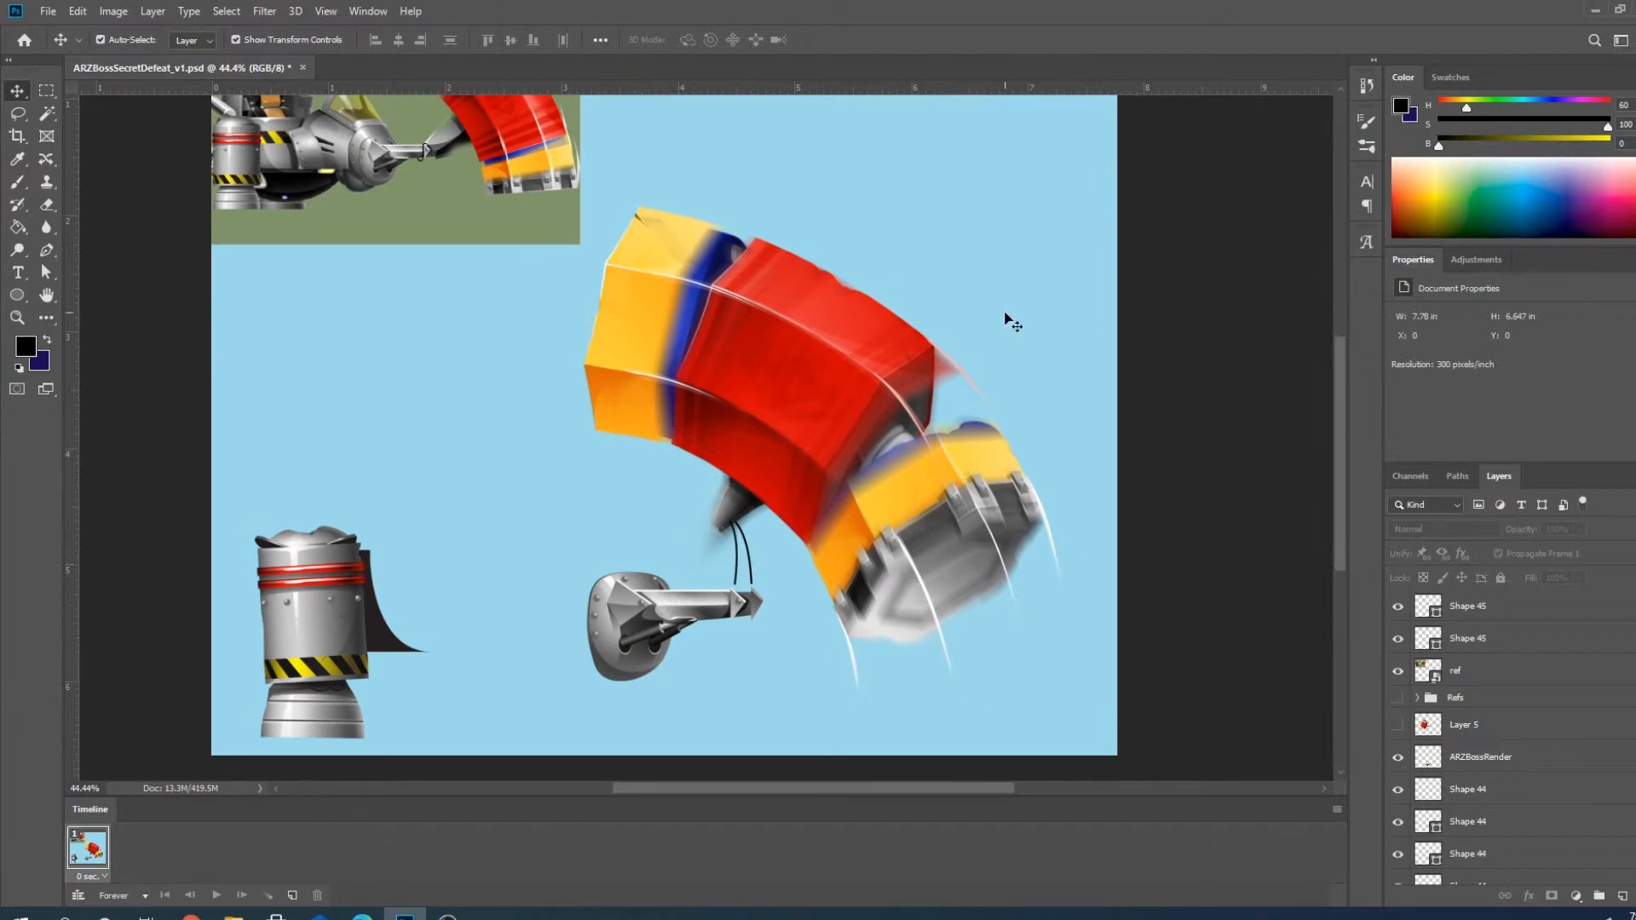
{"action": "scroll", "coordinate": [998, 378], "scroll_direction": "down", "scroll_amount": 1}
{"action": "scroll", "coordinate": [987, 445], "scroll_direction": "down", "scroll_amount": 1}
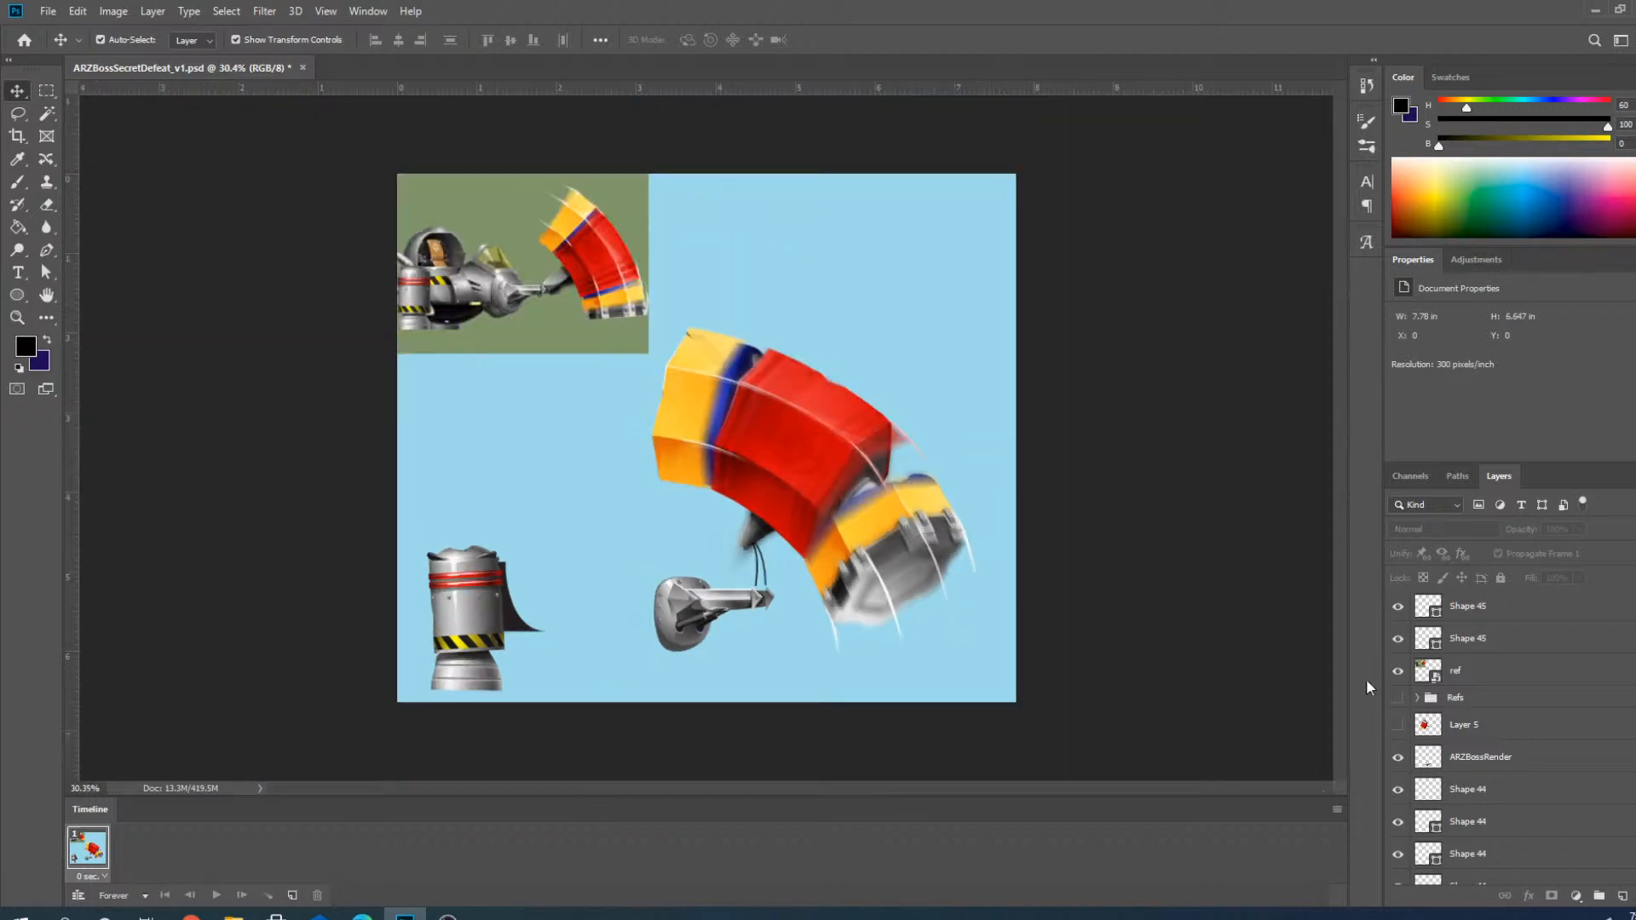
Move the two black Shape 45 line layers directly above the ARZBossRender layer, beneath Layer 5.
{"action": "left_click", "coordinate": [1483, 758]}
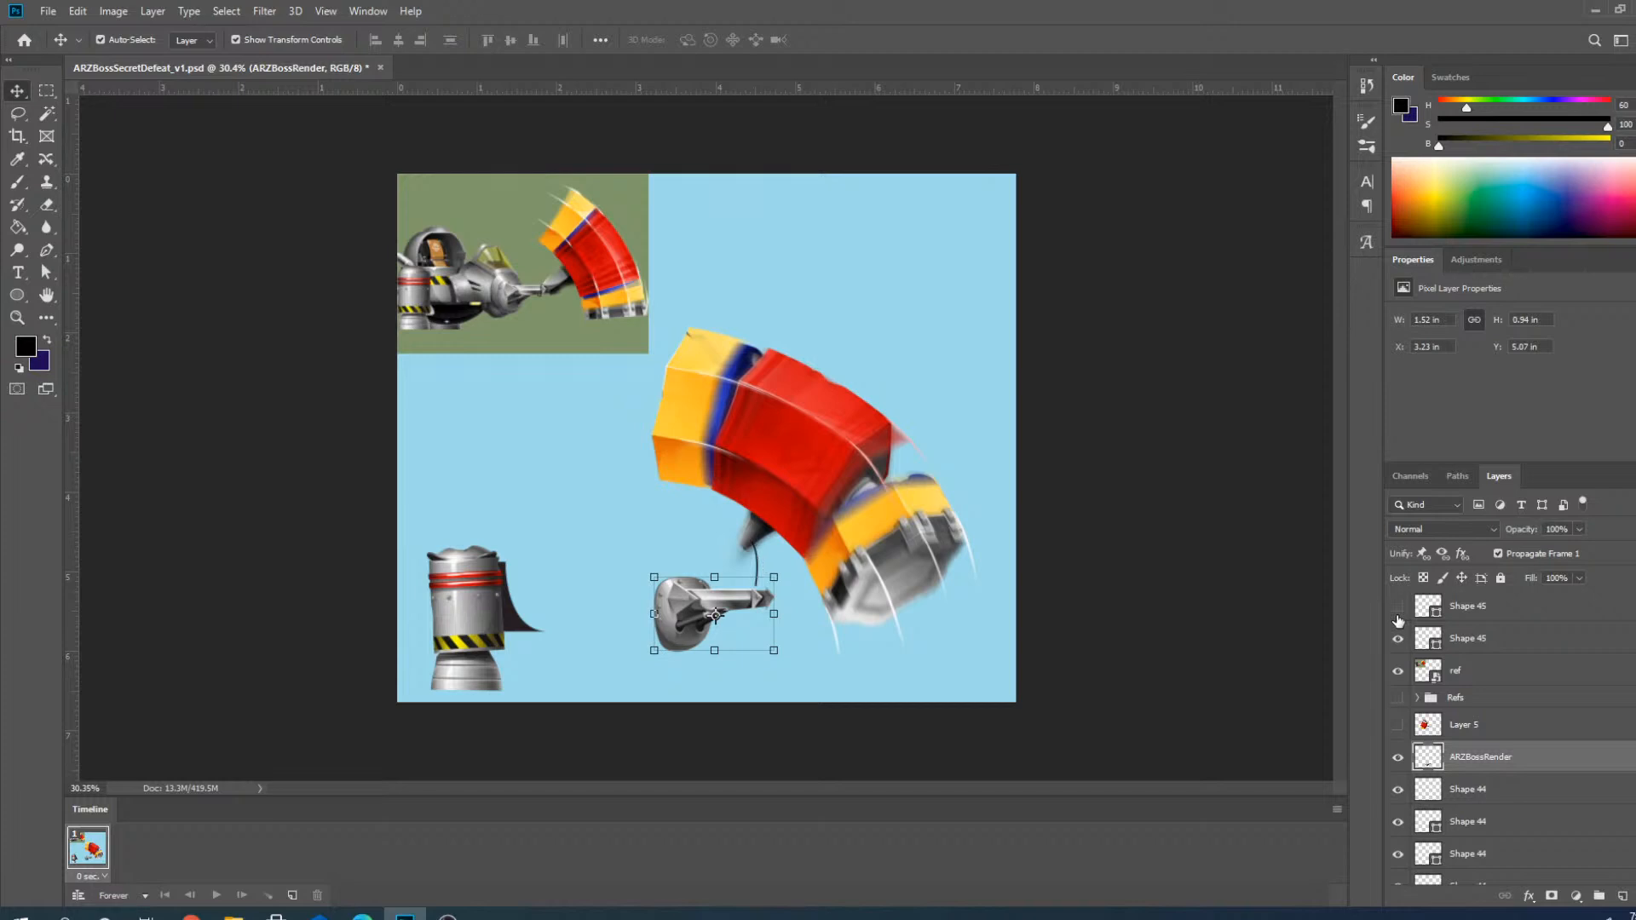
{"action": "left_click", "coordinate": [1417, 699]}
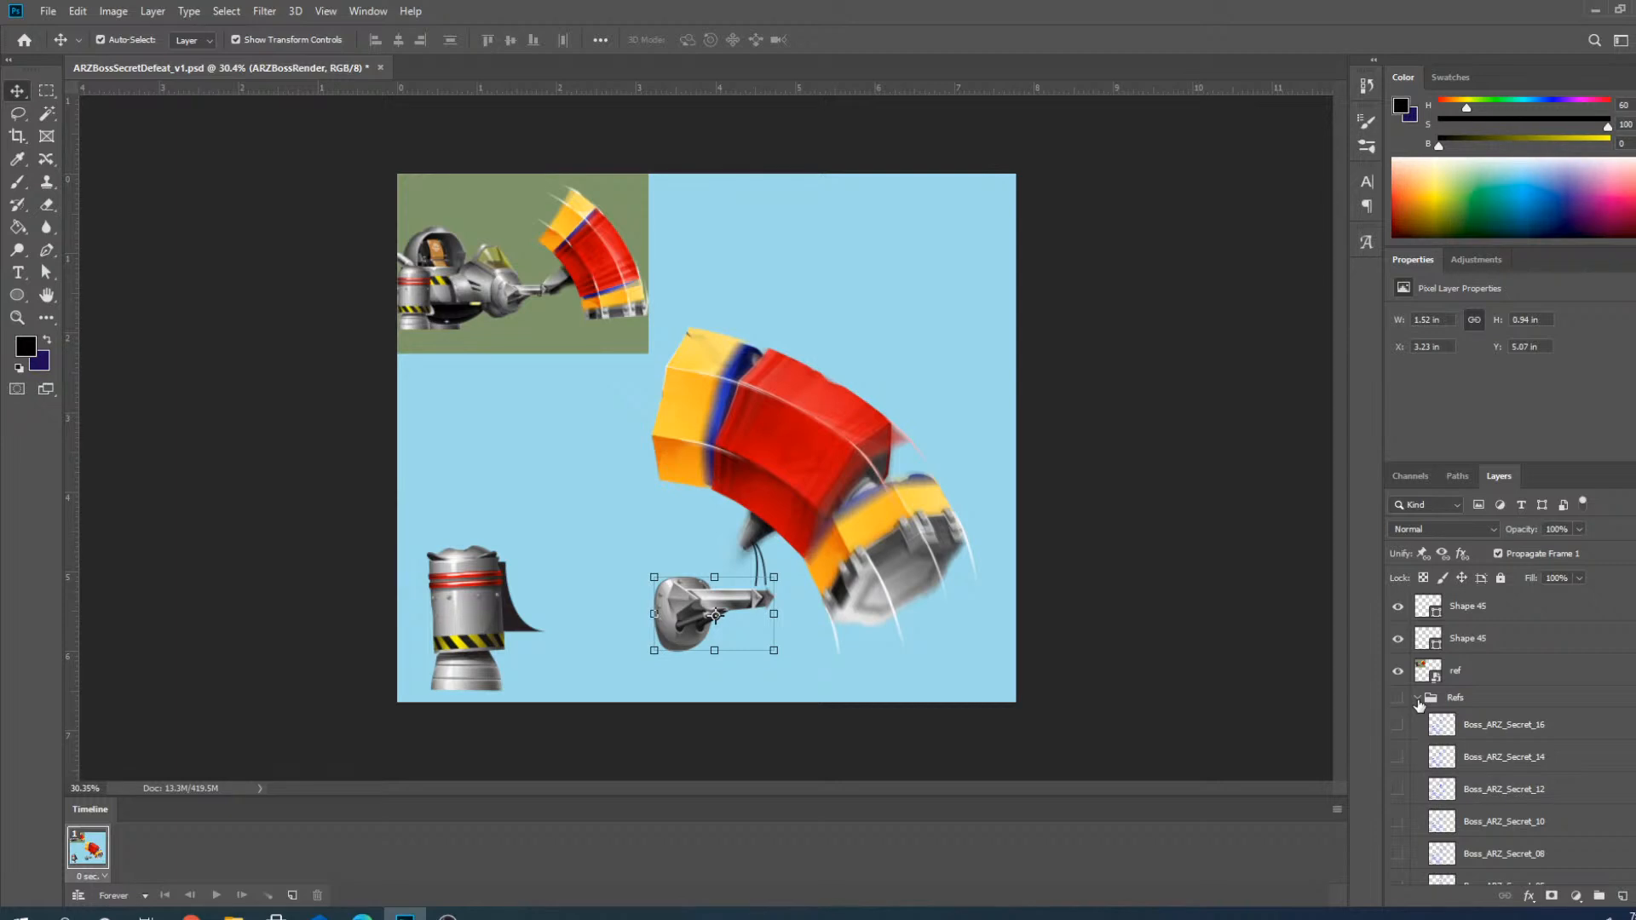
{"action": "left_click", "coordinate": [1417, 699]}
{"action": "left_click", "coordinate": [1466, 612]}
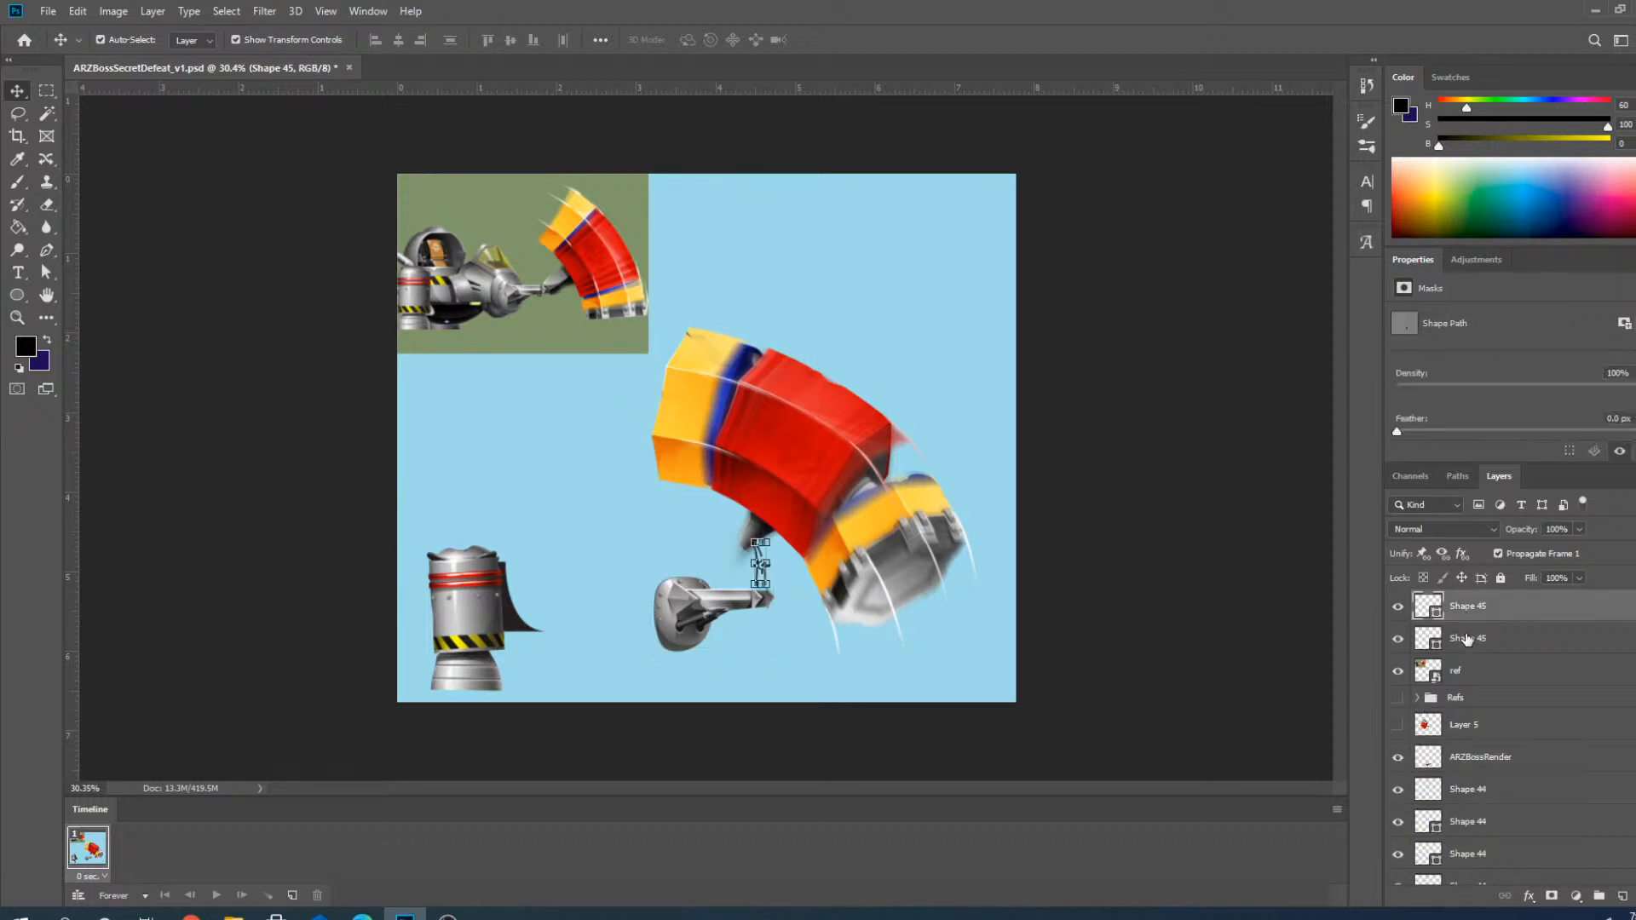
{"action": "left_click", "coordinate": [1466, 638], "text": "shift"}
{"action": "left_click_drag", "start_coordinate": [1466, 638], "coordinate": [1465, 721]}
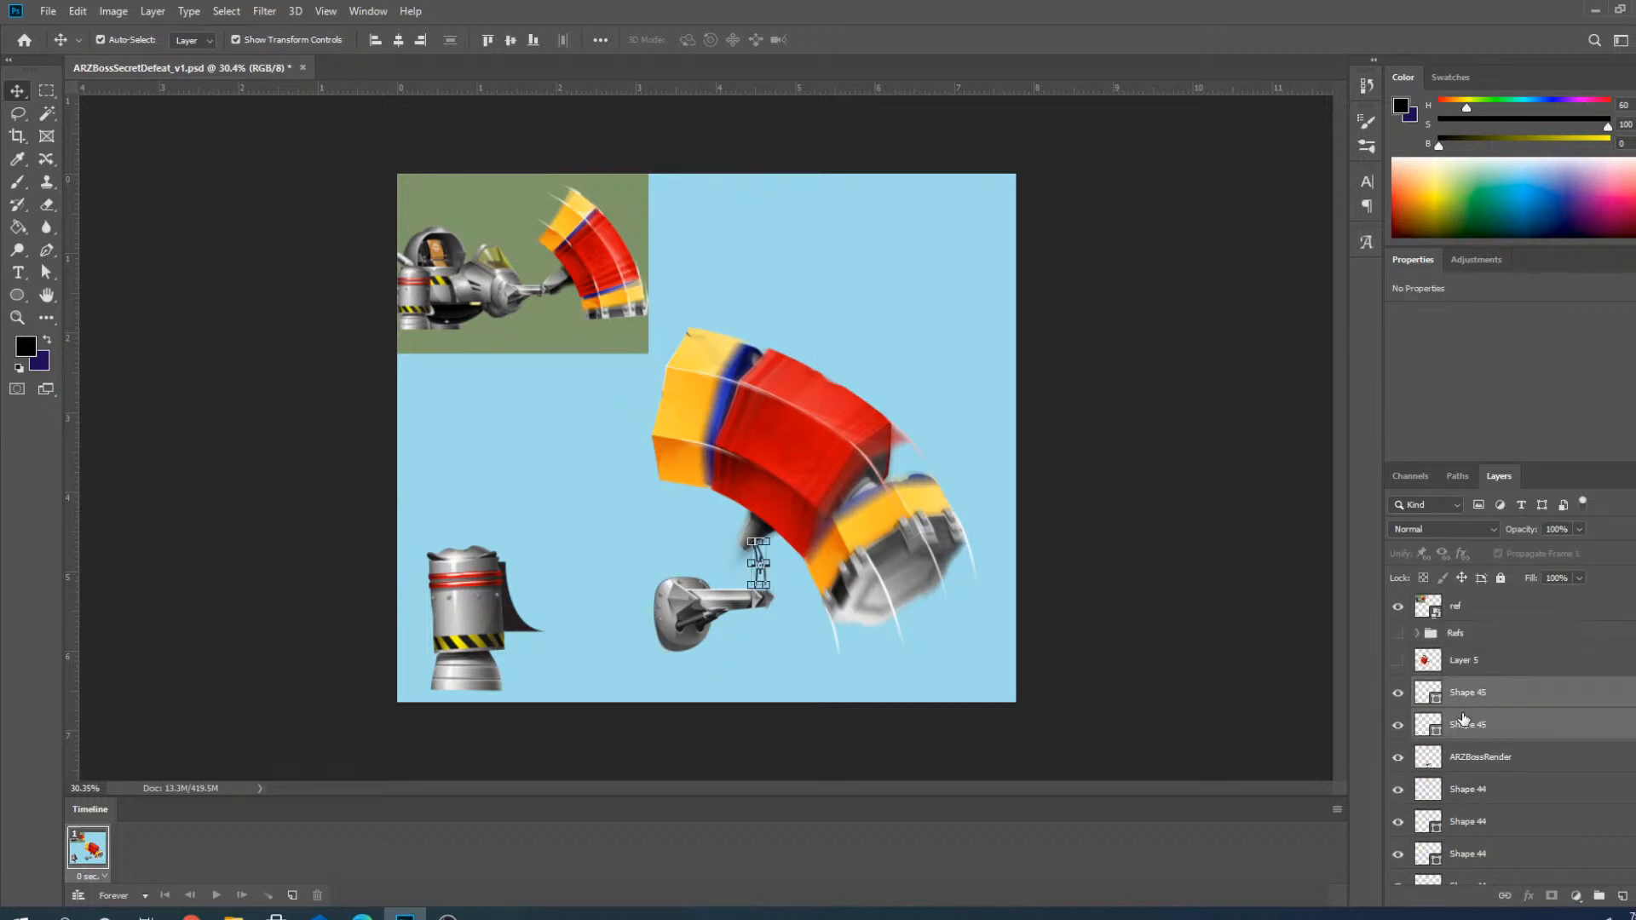
Group all layers from the two Shape 45 lines down through the Frame1 layer.
{"action": "scroll", "coordinate": [1441, 730], "scroll_direction": "down", "scroll_amount": 5}
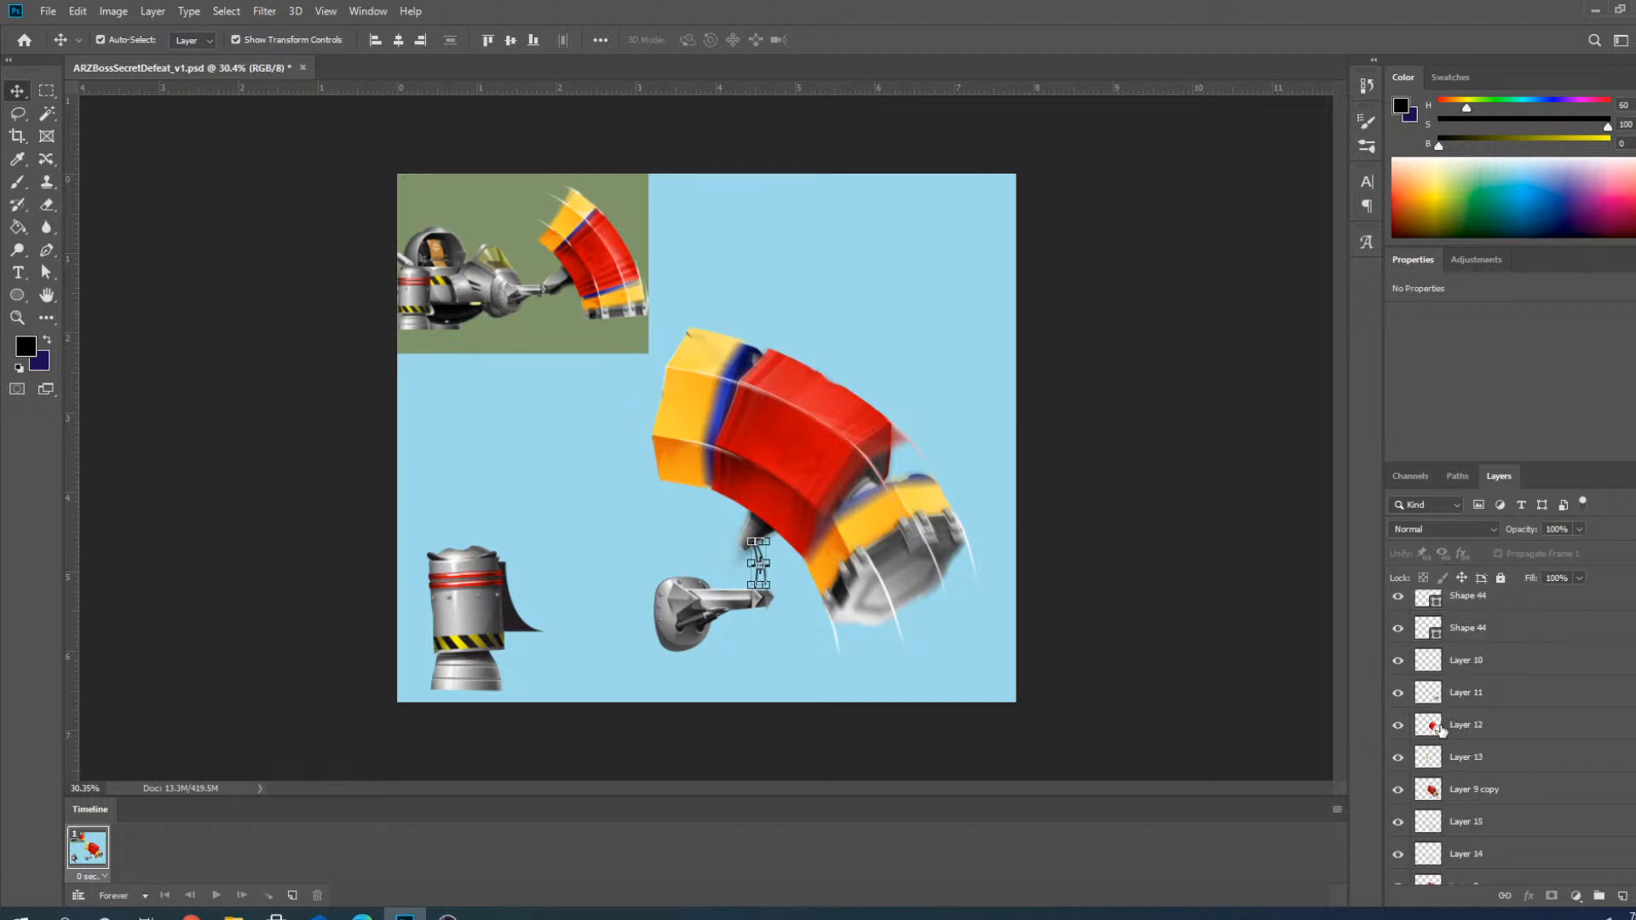
{"action": "scroll", "coordinate": [1441, 730], "scroll_direction": "down", "scroll_amount": 3}
{"action": "left_click", "coordinate": [1475, 791], "text": "shift"}
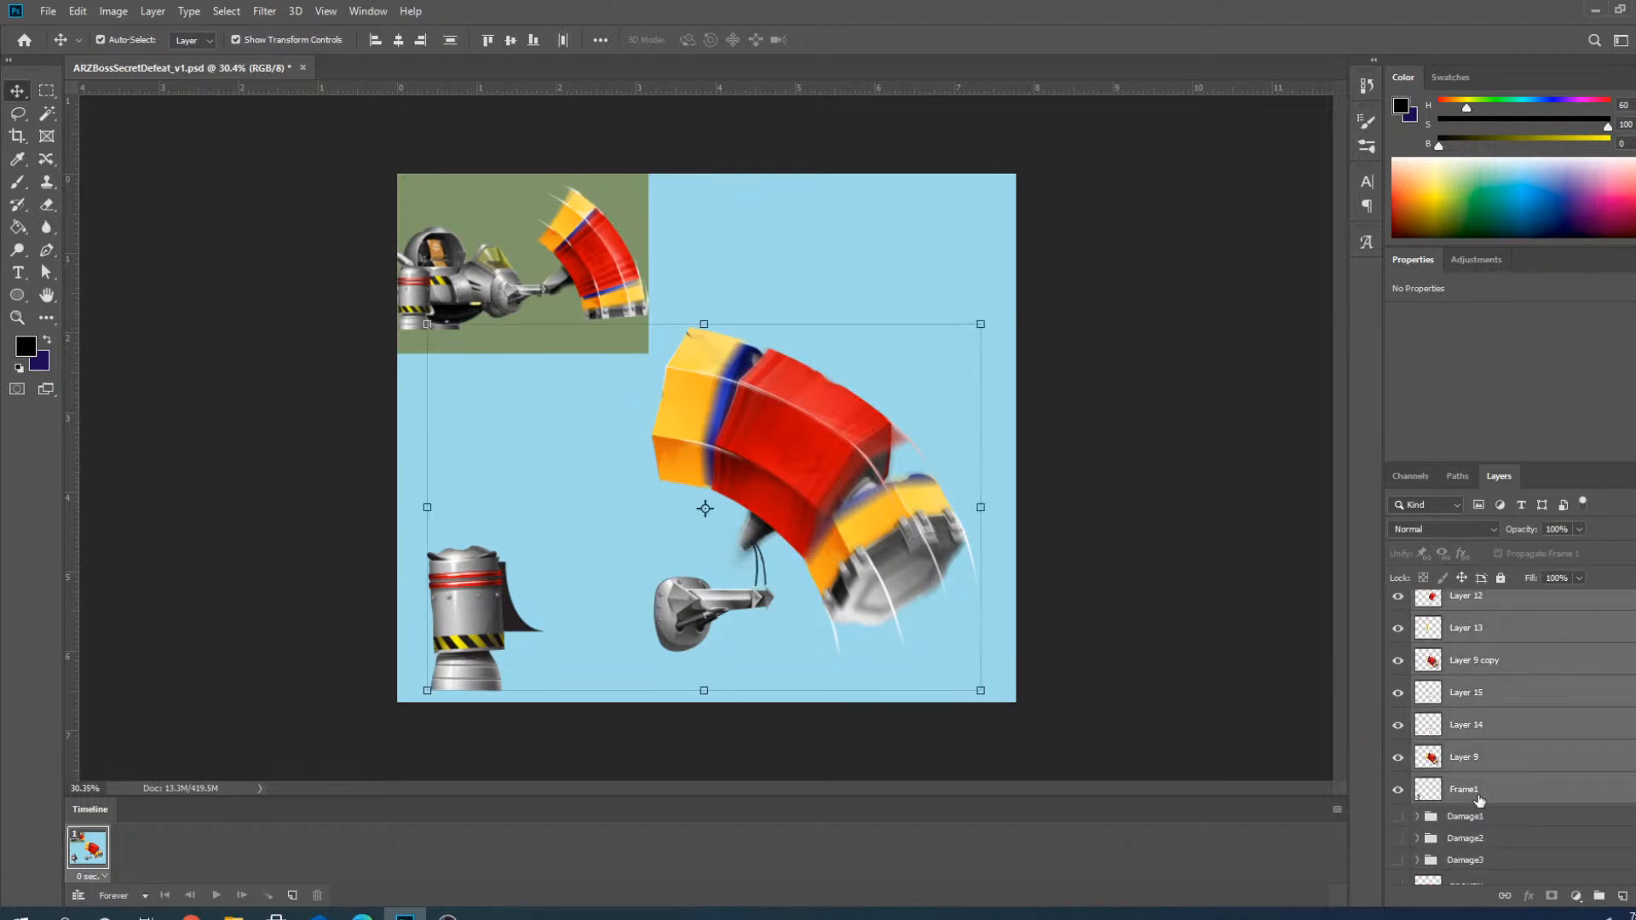
{"action": "key", "text": "ctrl"}
{"action": "key", "text": "ctrl+g"}
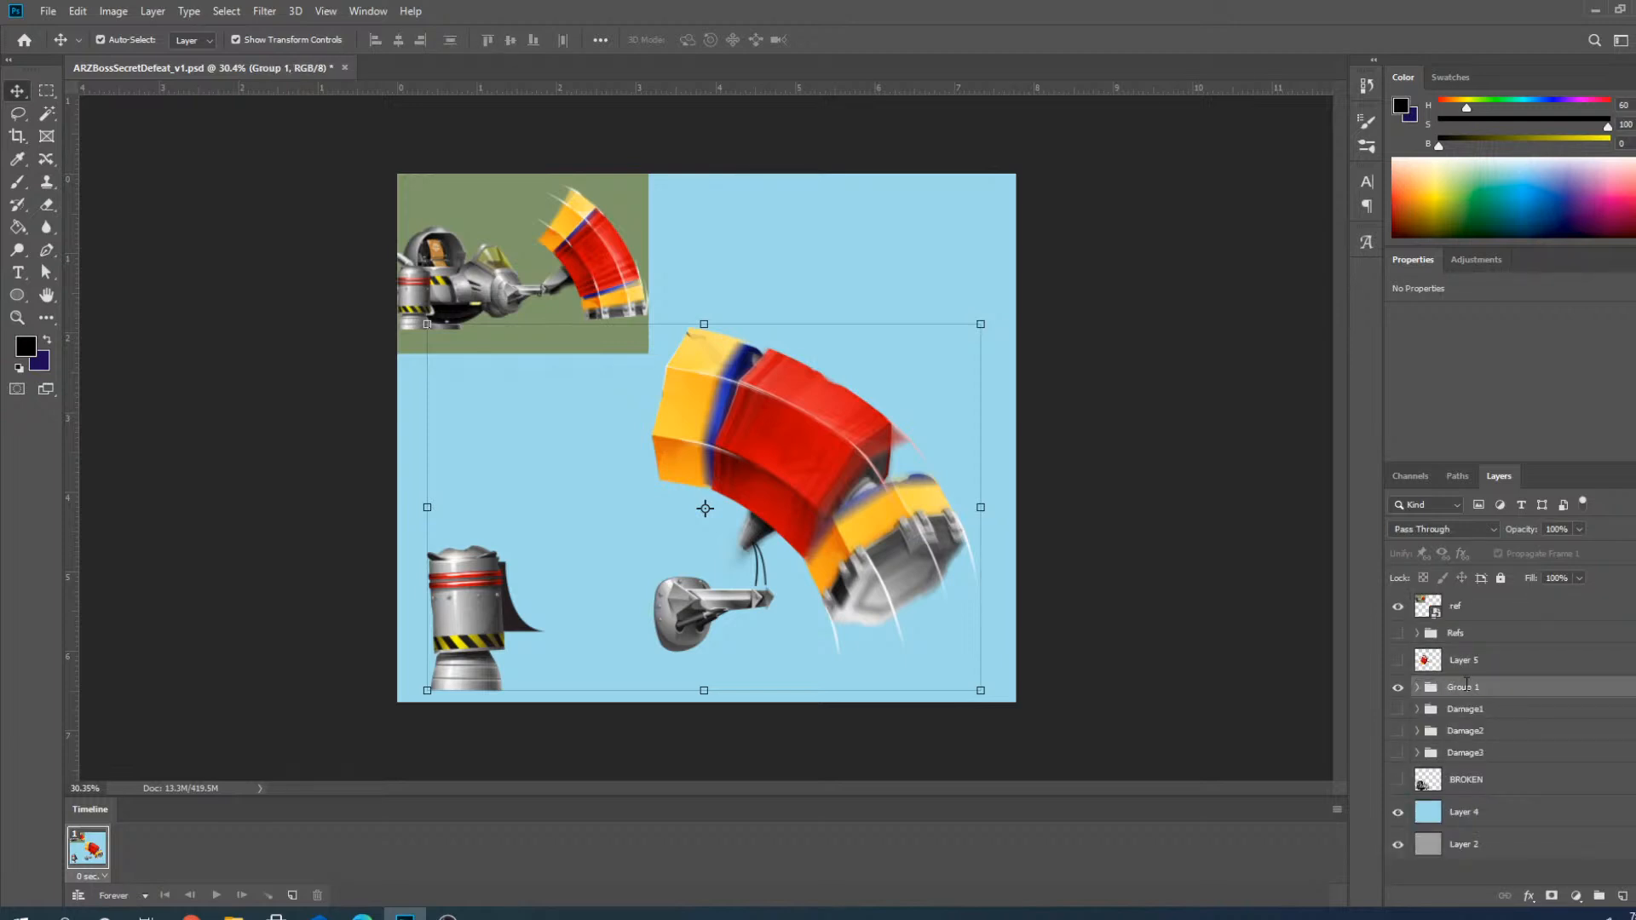
Rename the new layer group as Frame1.
{"action": "double_click", "coordinate": [1464, 687]}
{"action": "type", "text": "FRAME"}
{"action": "key", "text": "BackSpace"}
{"action": "key", "text": "BackSpace"}
{"action": "key", "text": "BackSpace"}
{"action": "key", "text": "BackSpace"}
{"action": "key", "text": "BackSpace"}
{"action": "type", "text": "Frame"}
{"action": "key", "text": "Return"}
Hide the Frame1 group and show the Layer 5 hammer artwork.
{"action": "scroll", "coordinate": [961, 539], "scroll_direction": "up", "scroll_amount": 2}
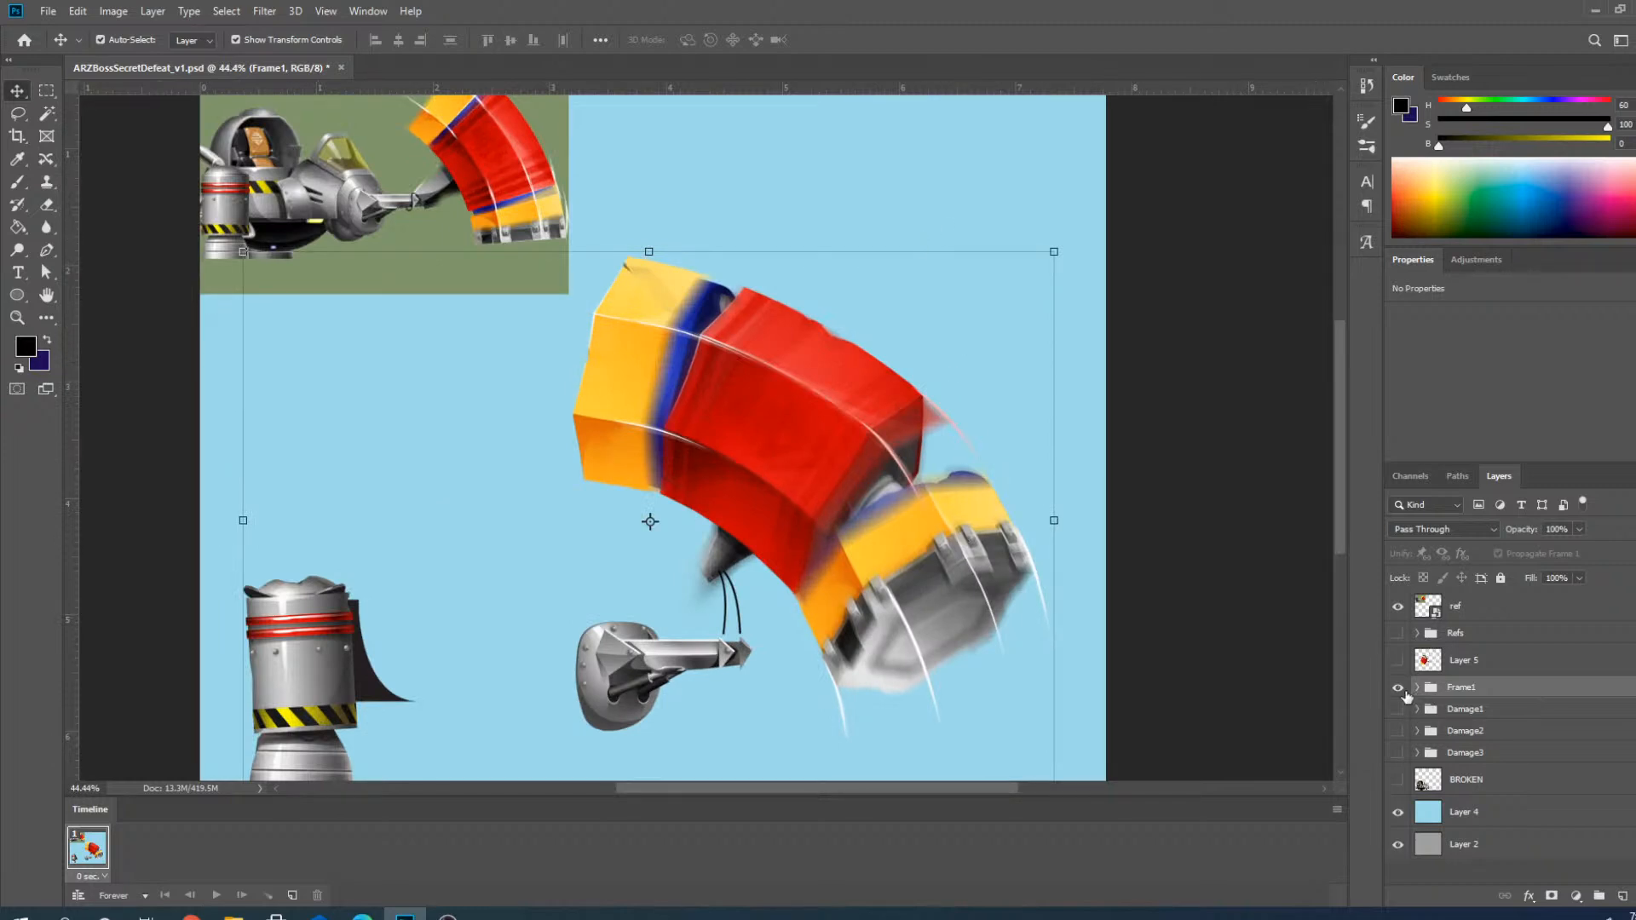
{"action": "left_click", "coordinate": [1398, 687]}
{"action": "left_click", "coordinate": [1398, 660]}
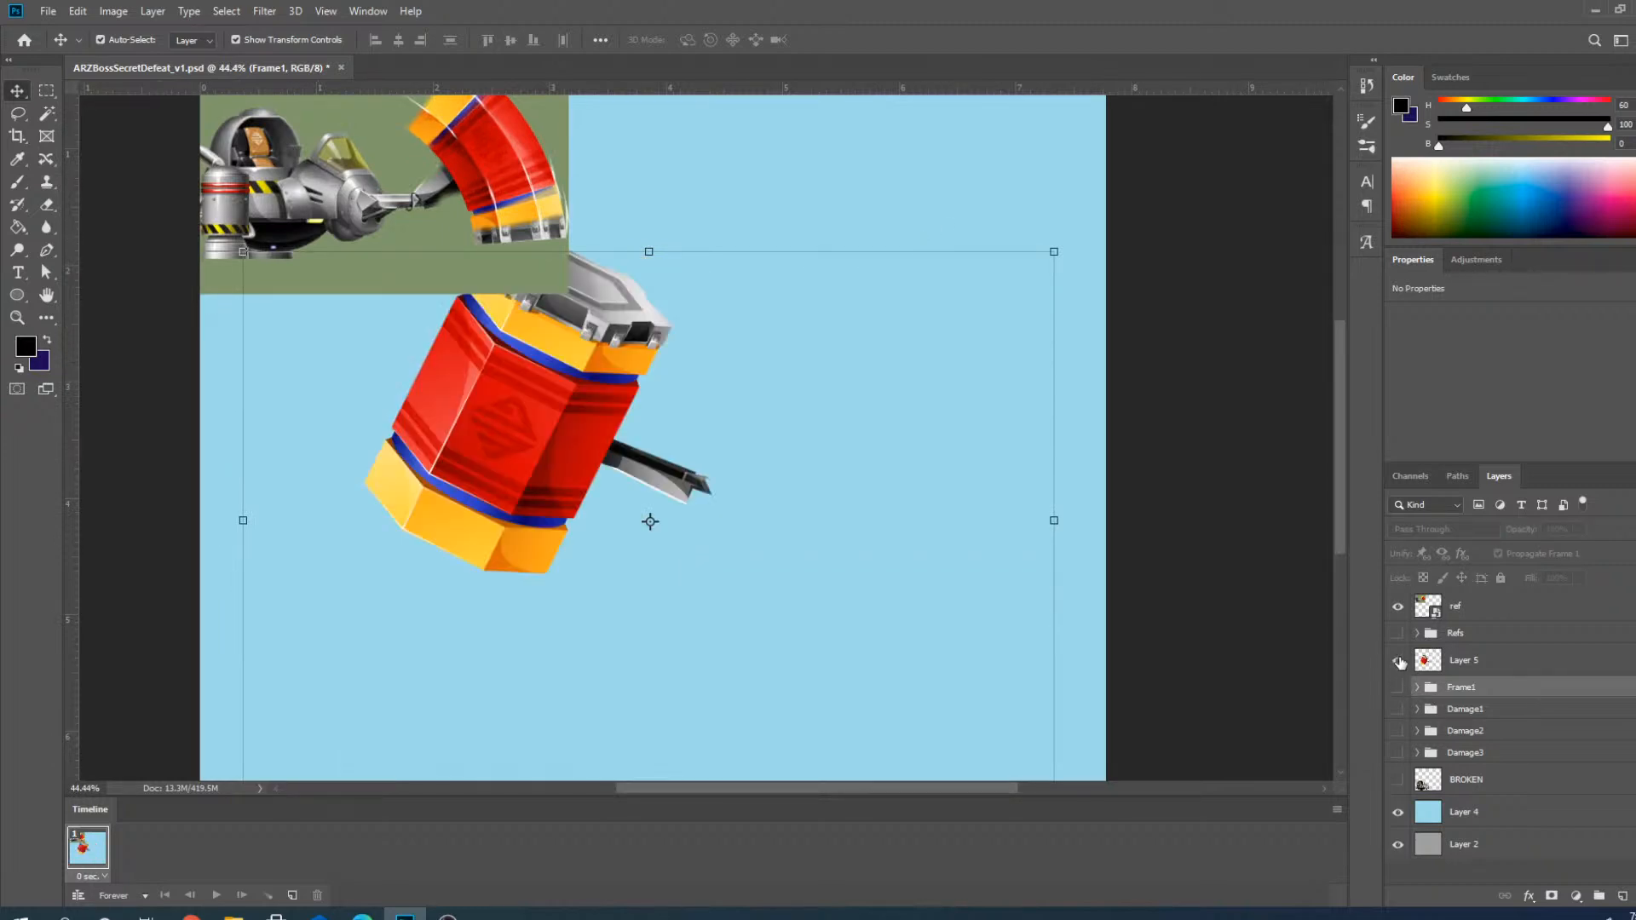
Show only the Boss_ARZ_Secret_03 sketch within the Refs group as the reference for the next frame.
{"action": "left_click", "coordinate": [1418, 633]}
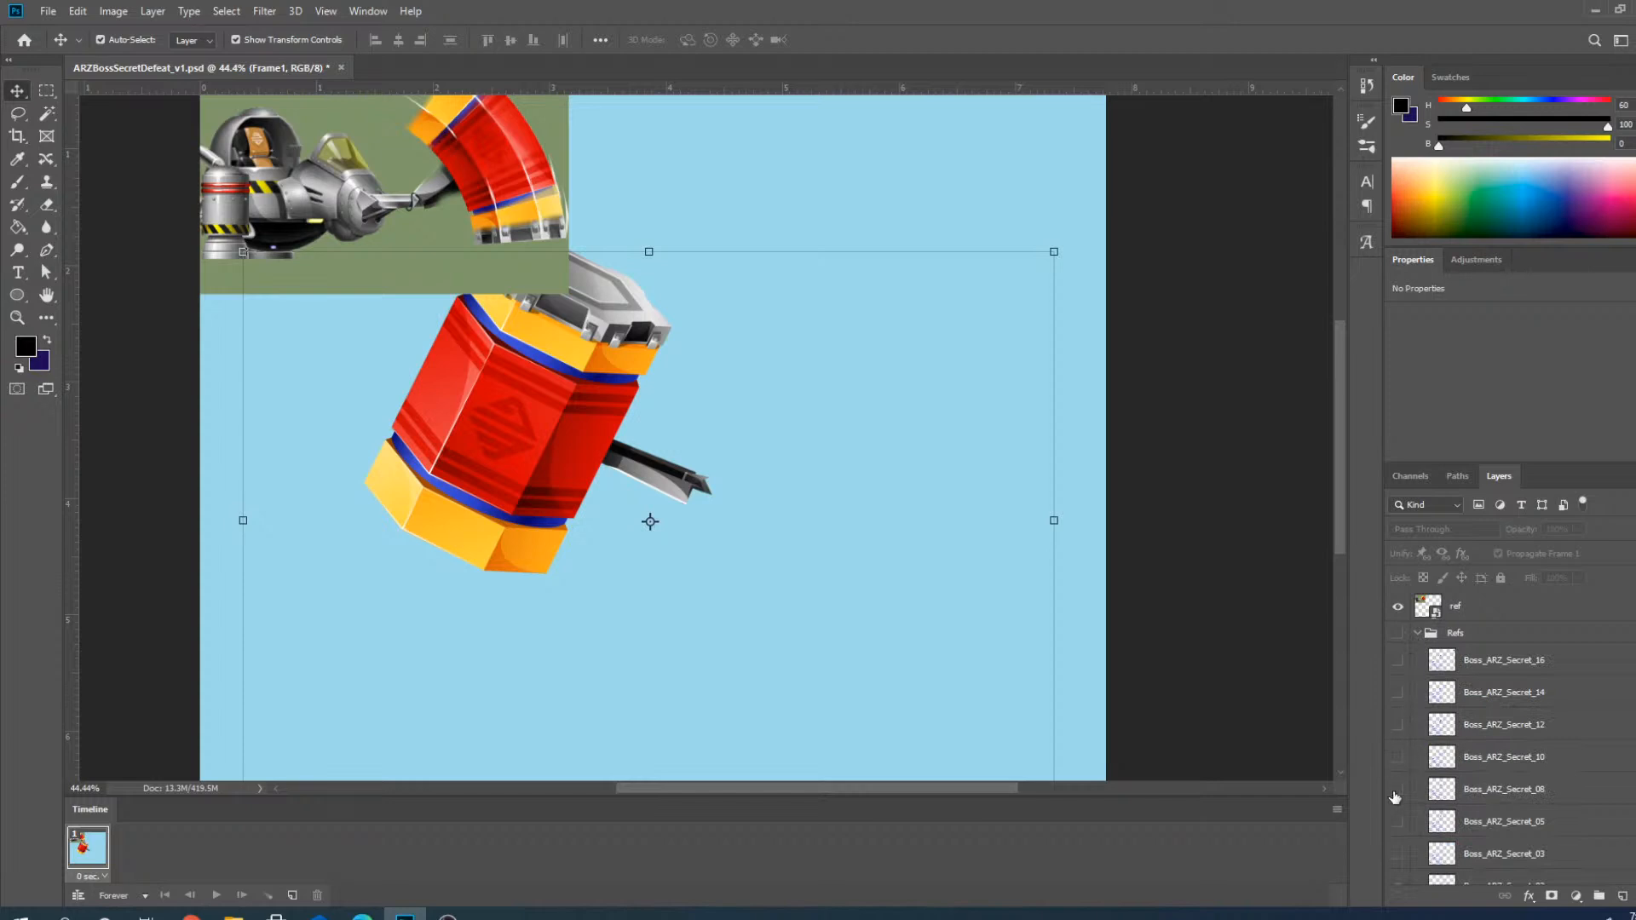
{"action": "scroll", "coordinate": [1395, 797], "scroll_direction": "down", "scroll_amount": 3}
{"action": "left_click", "coordinate": [1398, 757]}
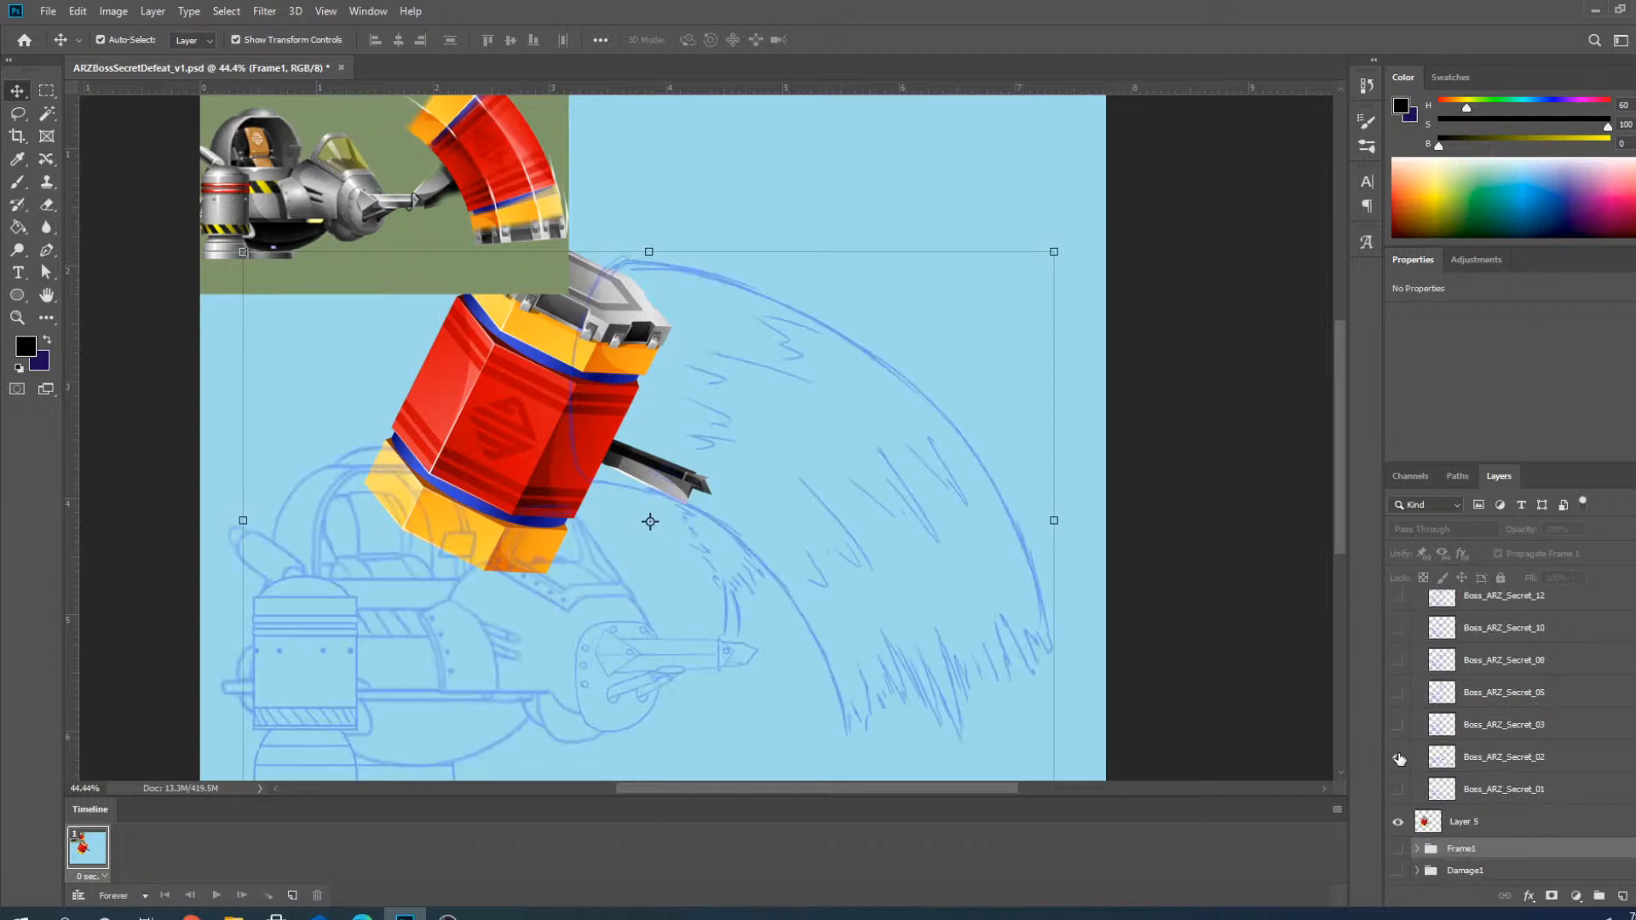
{"action": "left_click", "coordinate": [1398, 757]}
{"action": "left_click", "coordinate": [1398, 725]}
{"action": "scroll", "coordinate": [1421, 728], "scroll_direction": "up", "scroll_amount": 3}
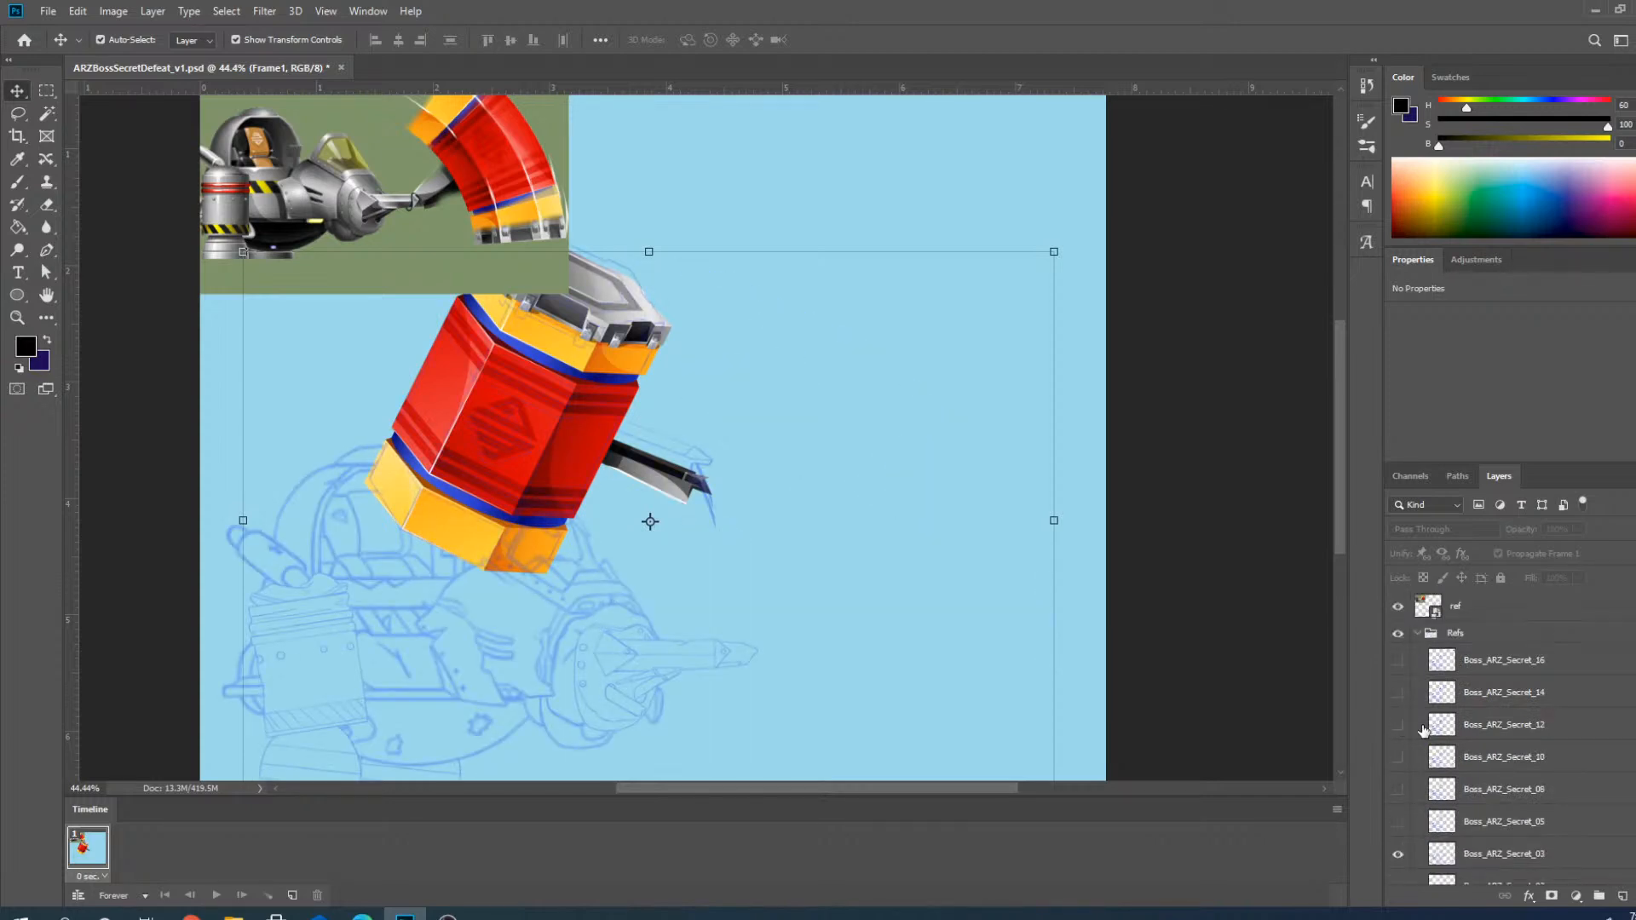
{"action": "left_click", "coordinate": [1418, 635]}
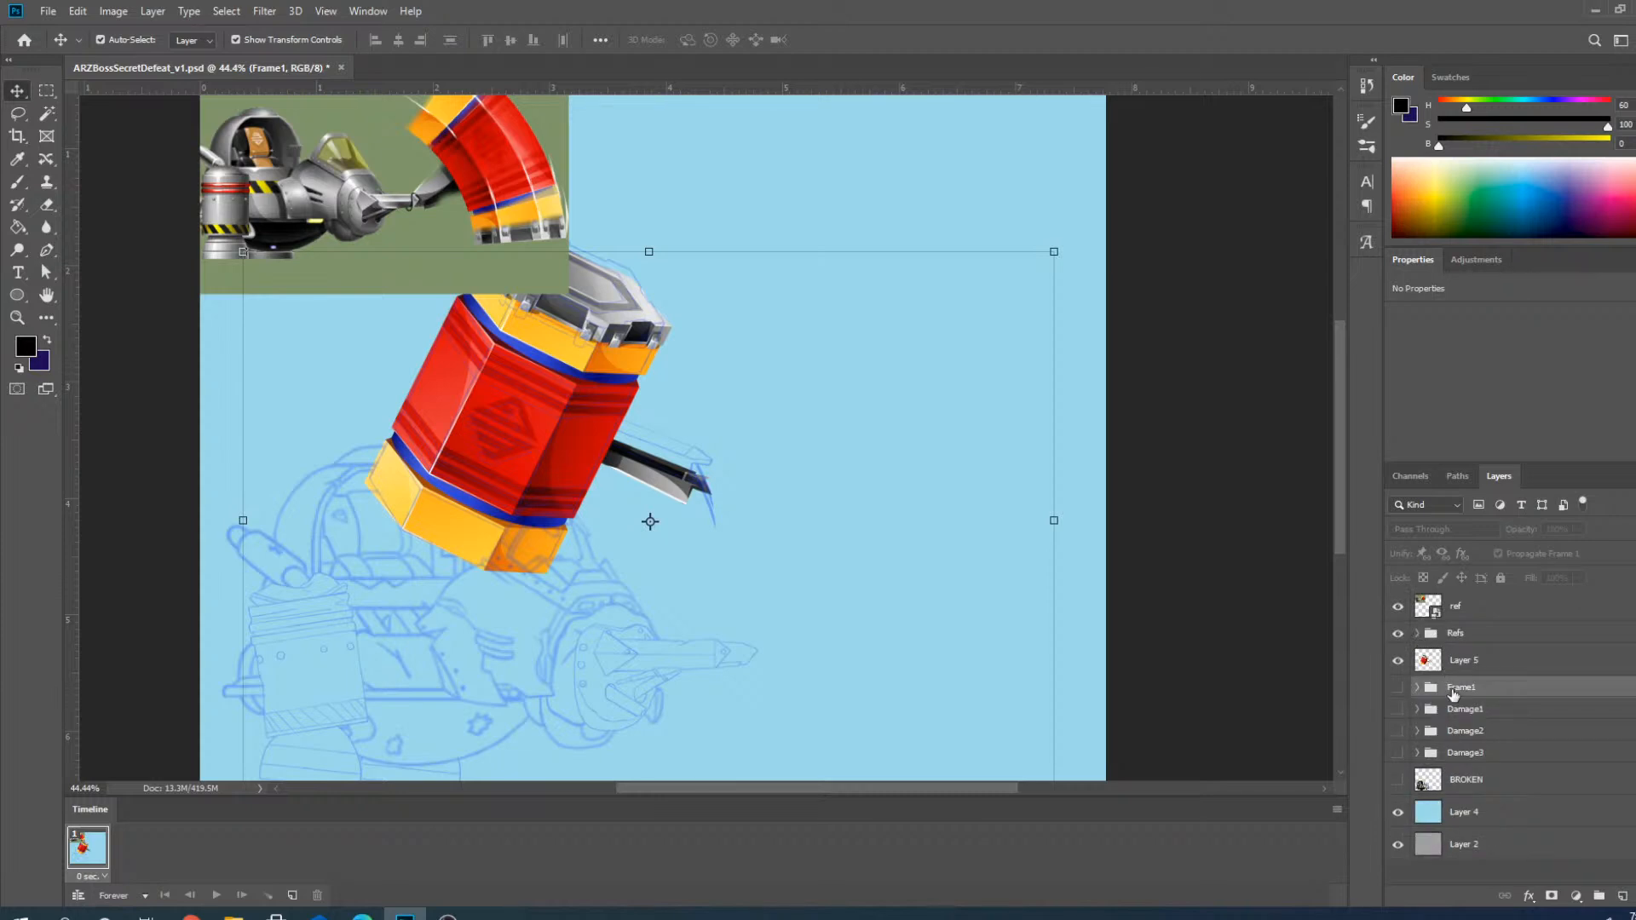
Show the Damage2 layer group over the sketch and select it.
{"action": "scroll", "coordinate": [765, 457], "scroll_direction": "down", "scroll_amount": 2}
{"action": "scroll", "coordinate": [637, 454], "scroll_direction": "up", "scroll_amount": 3}
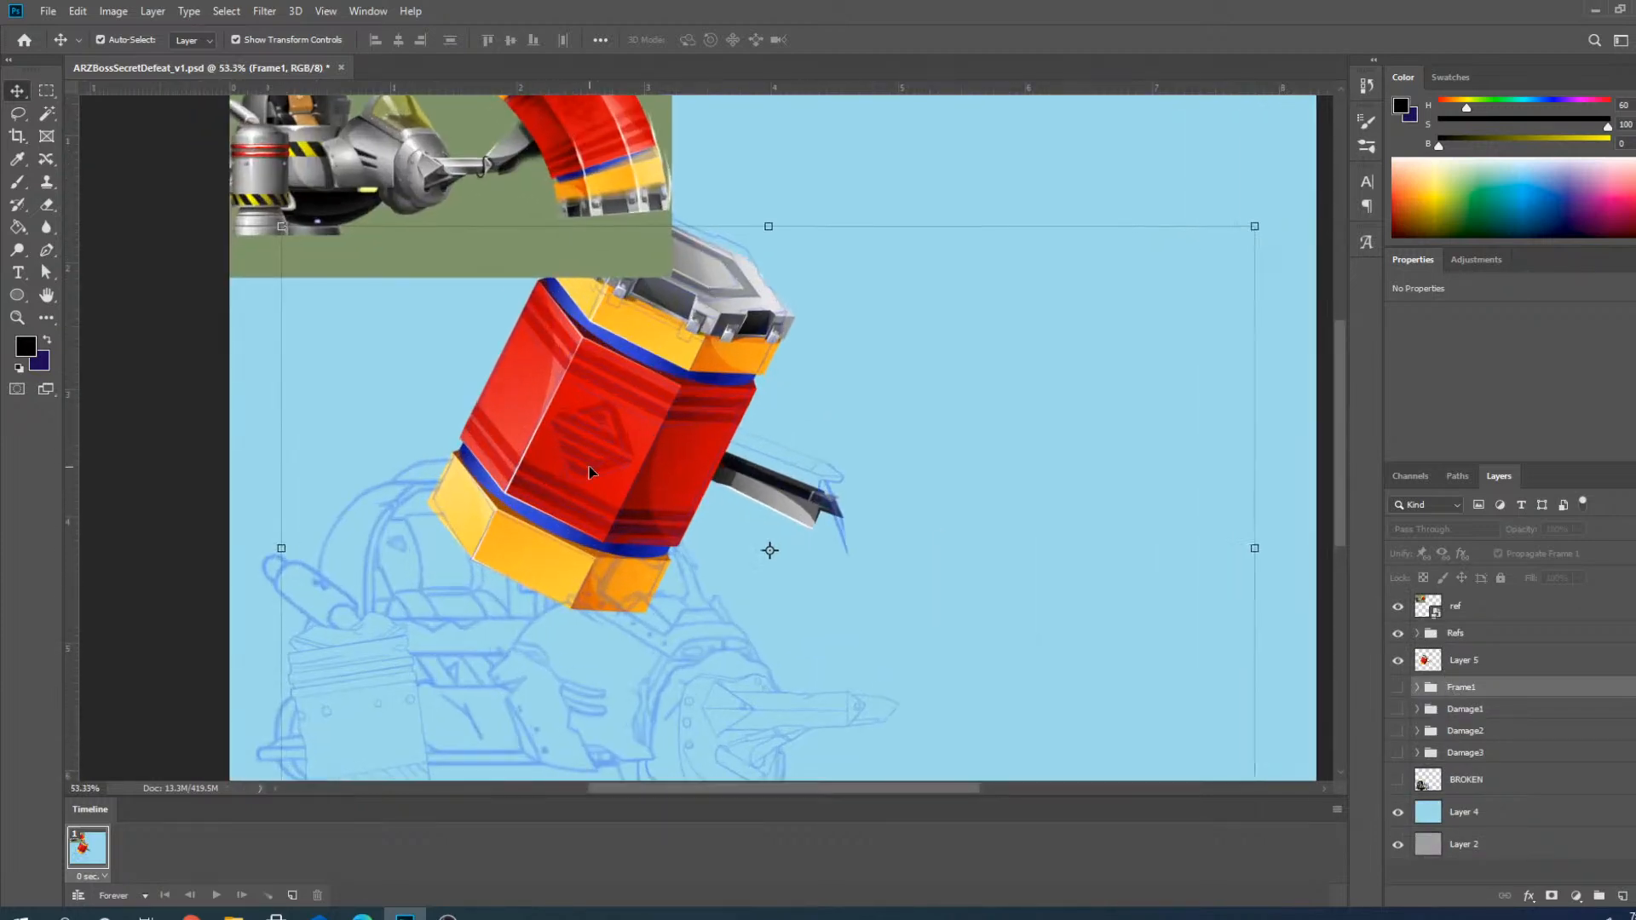
{"action": "scroll", "coordinate": [589, 472], "scroll_direction": "down", "scroll_amount": 1}
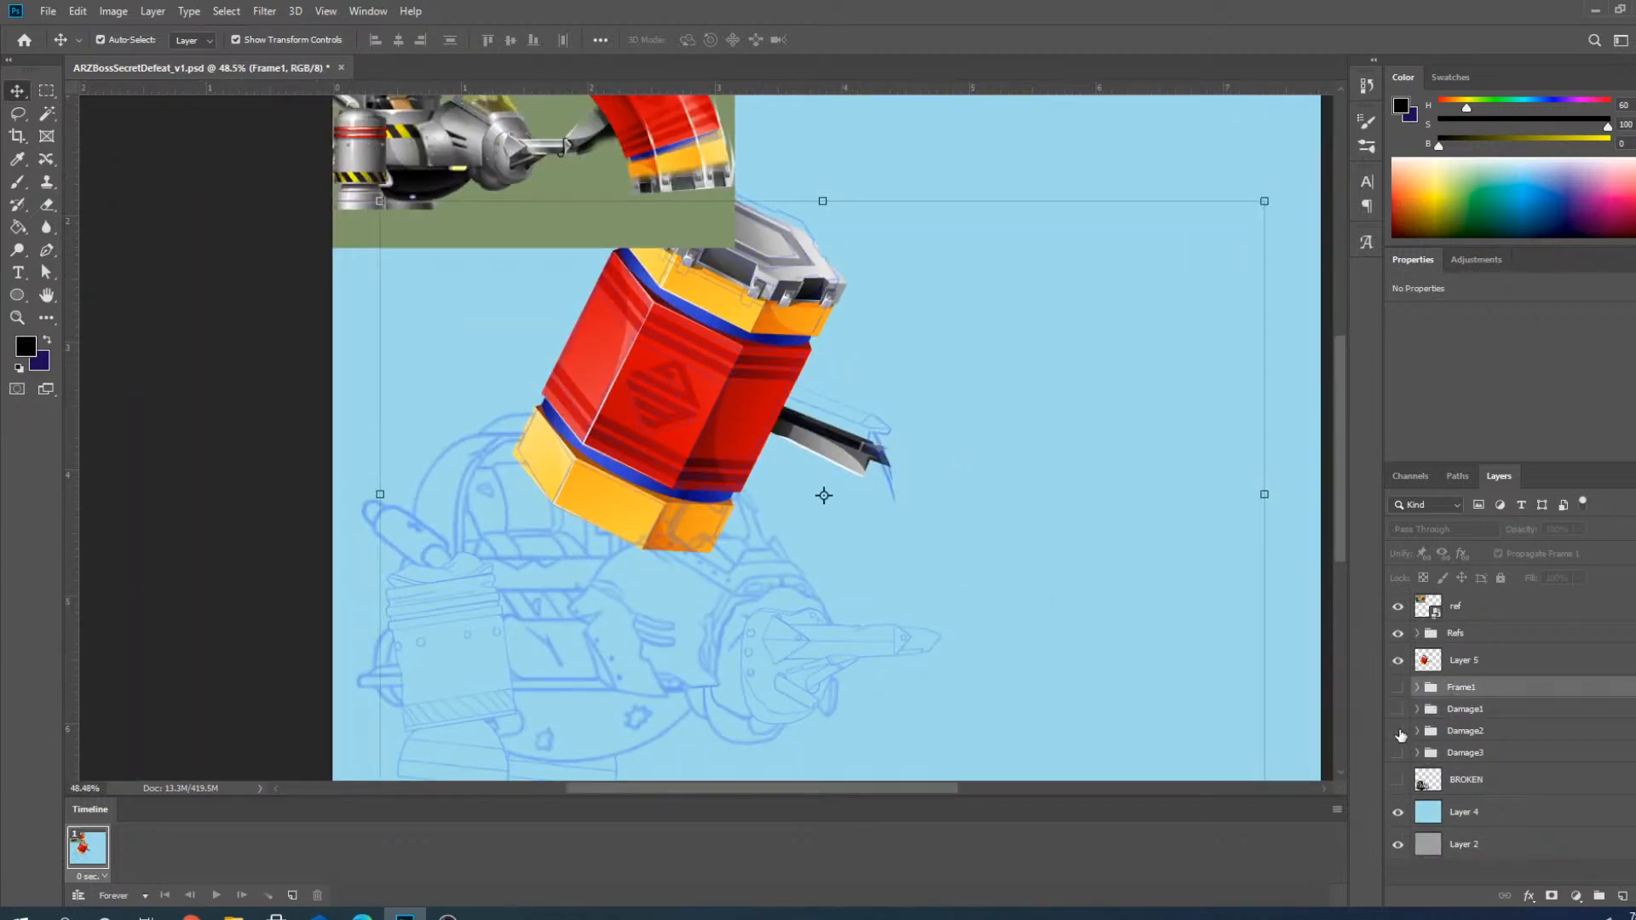
{"action": "left_click", "coordinate": [1398, 732]}
{"action": "scroll", "coordinate": [1134, 407], "scroll_direction": "down", "scroll_amount": 1}
{"action": "scroll", "coordinate": [1055, 470], "scroll_direction": "up", "scroll_amount": 2}
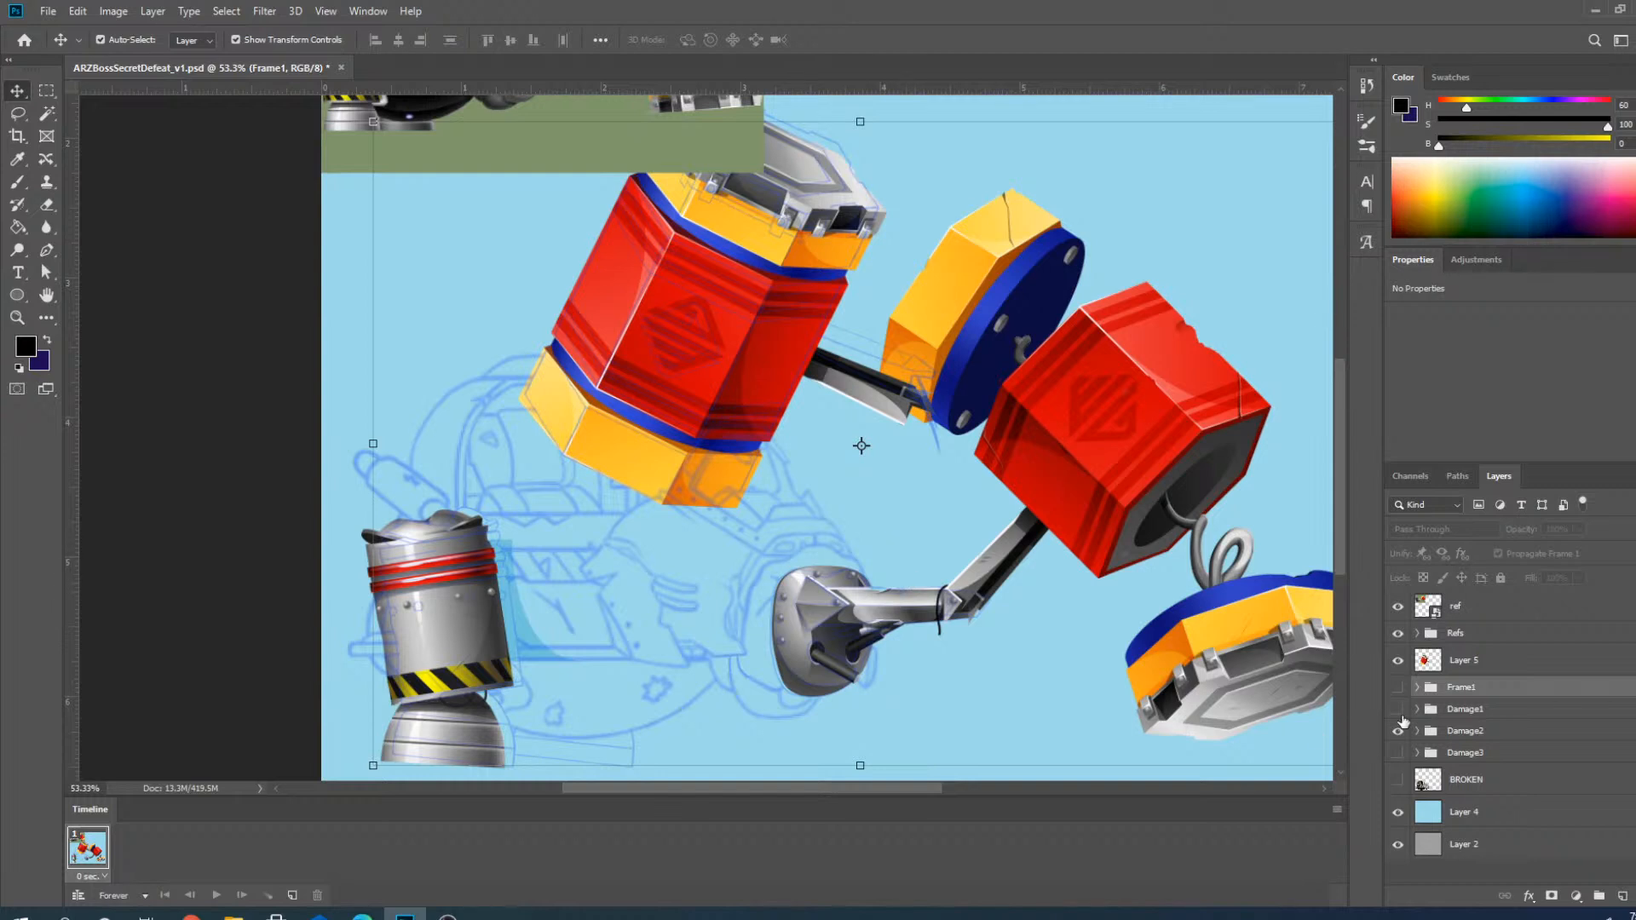
{"action": "left_click", "coordinate": [848, 571]}
{"action": "scroll", "coordinate": [725, 537], "scroll_direction": "down", "scroll_amount": 3}
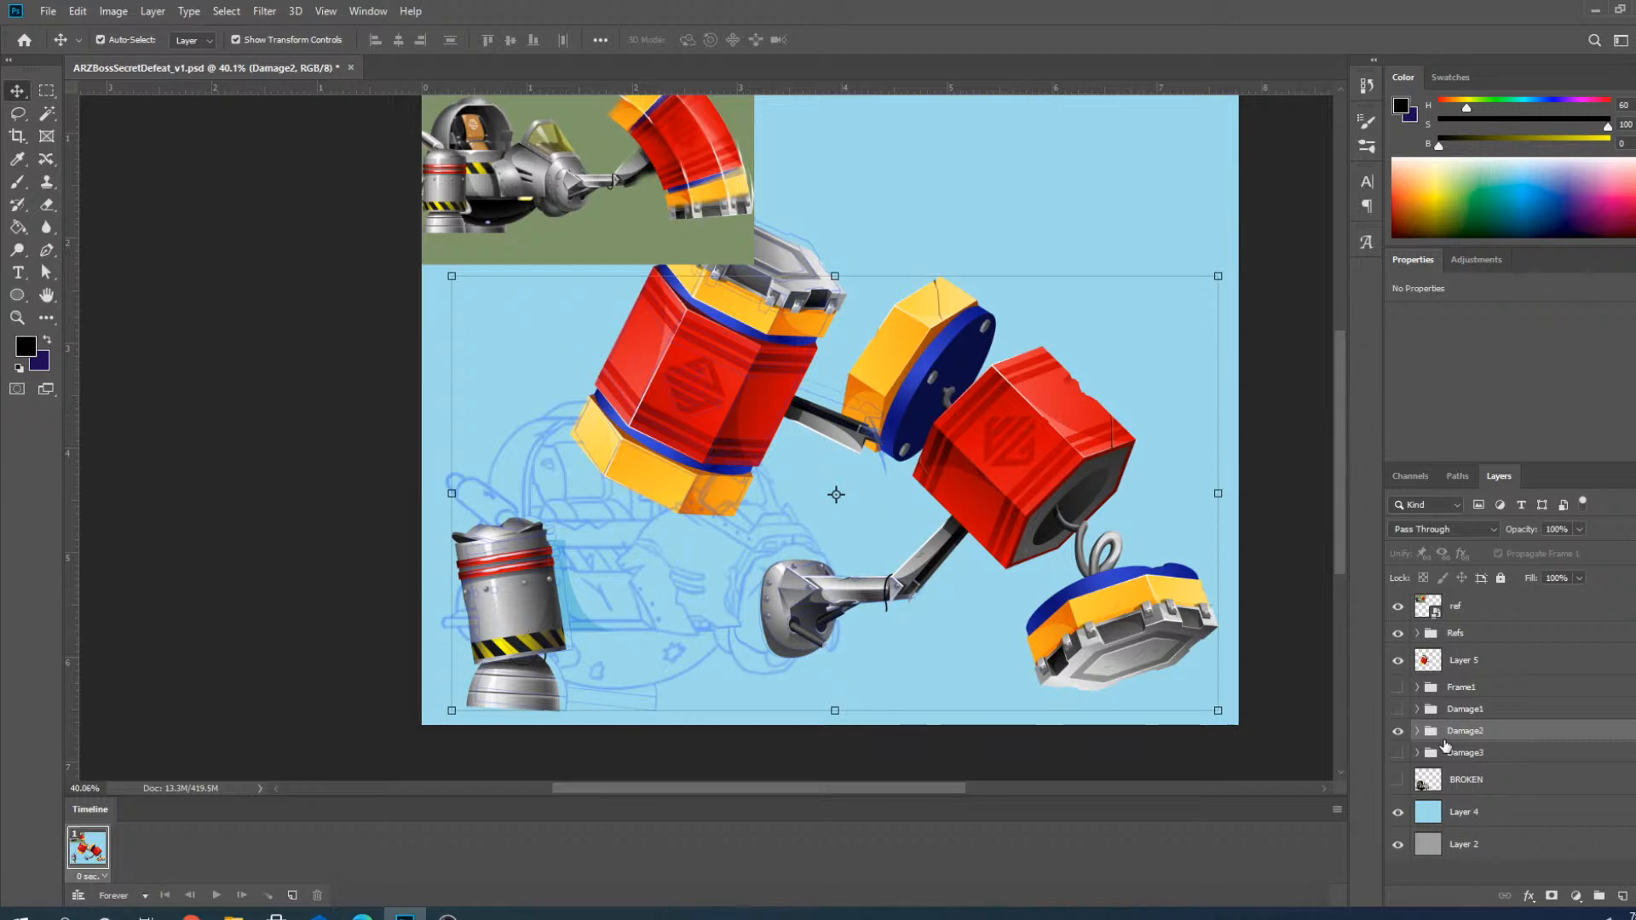
Duplicate the Damage2 group as Damage2 copy and hide the original group.
{"action": "right_click", "coordinate": [1457, 735]}
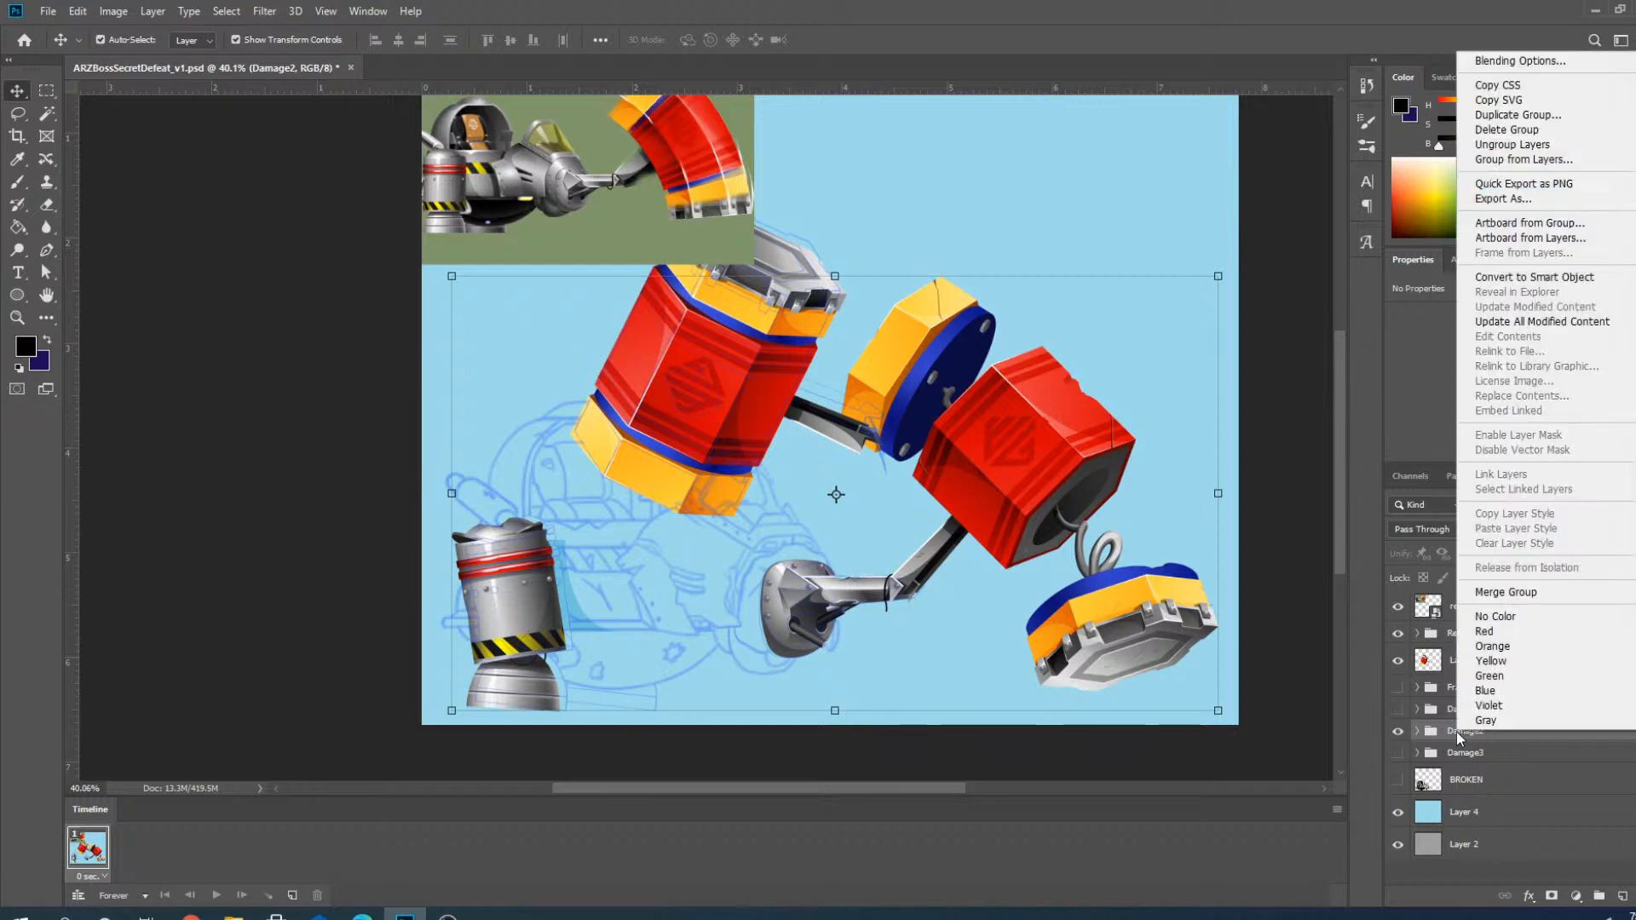
{"action": "left_click", "coordinate": [1502, 111]}
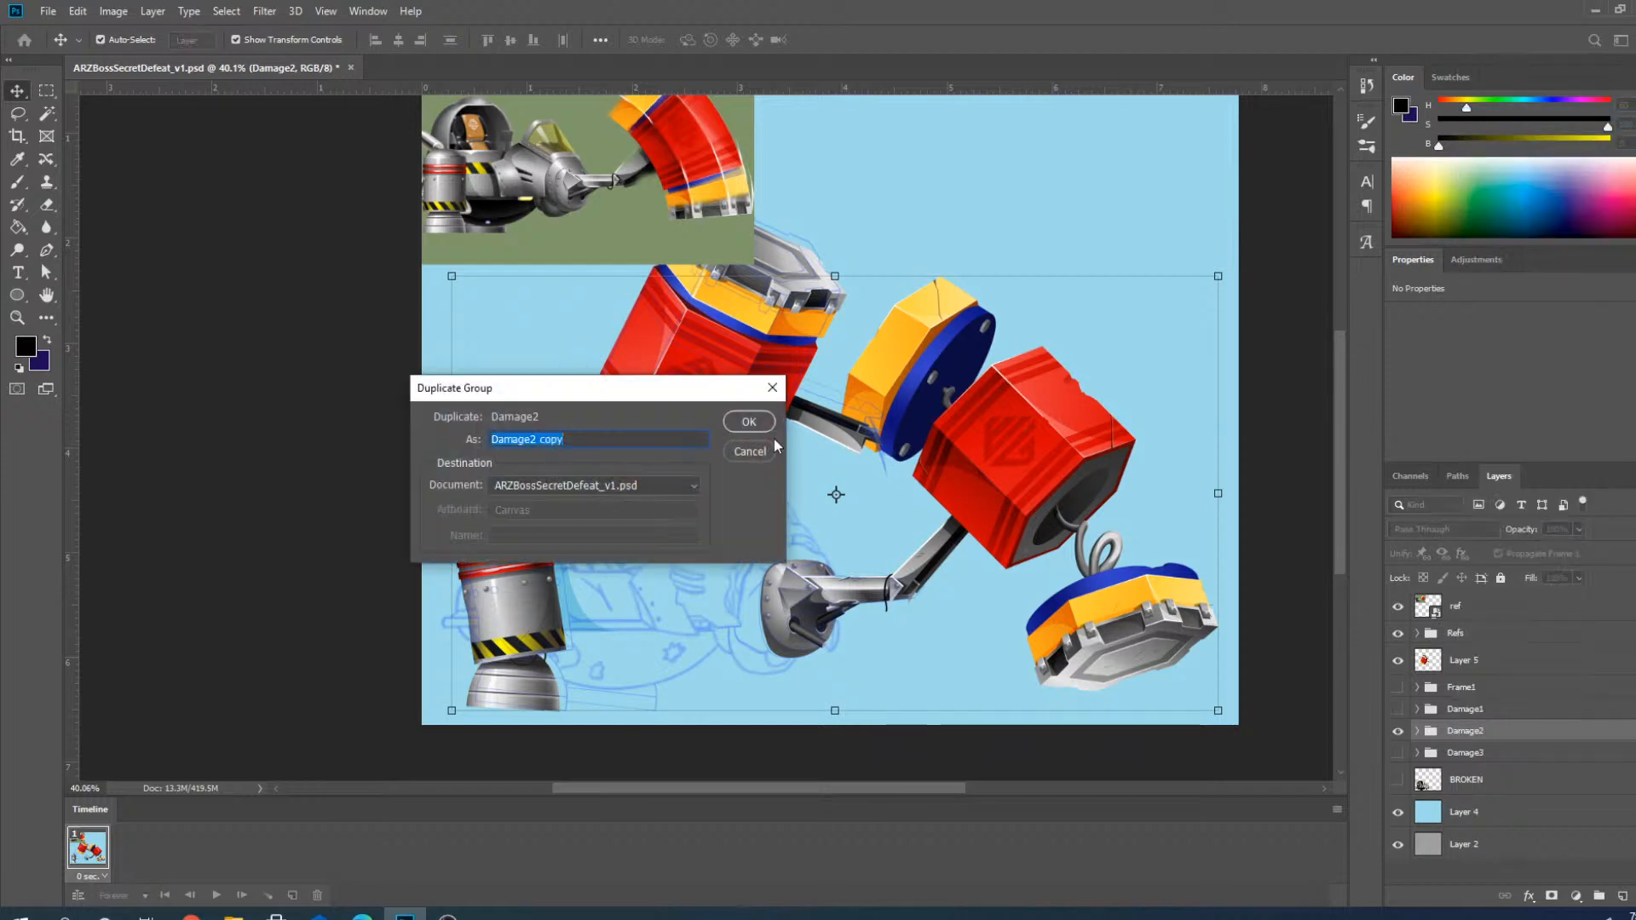
{"action": "left_click", "coordinate": [749, 422]}
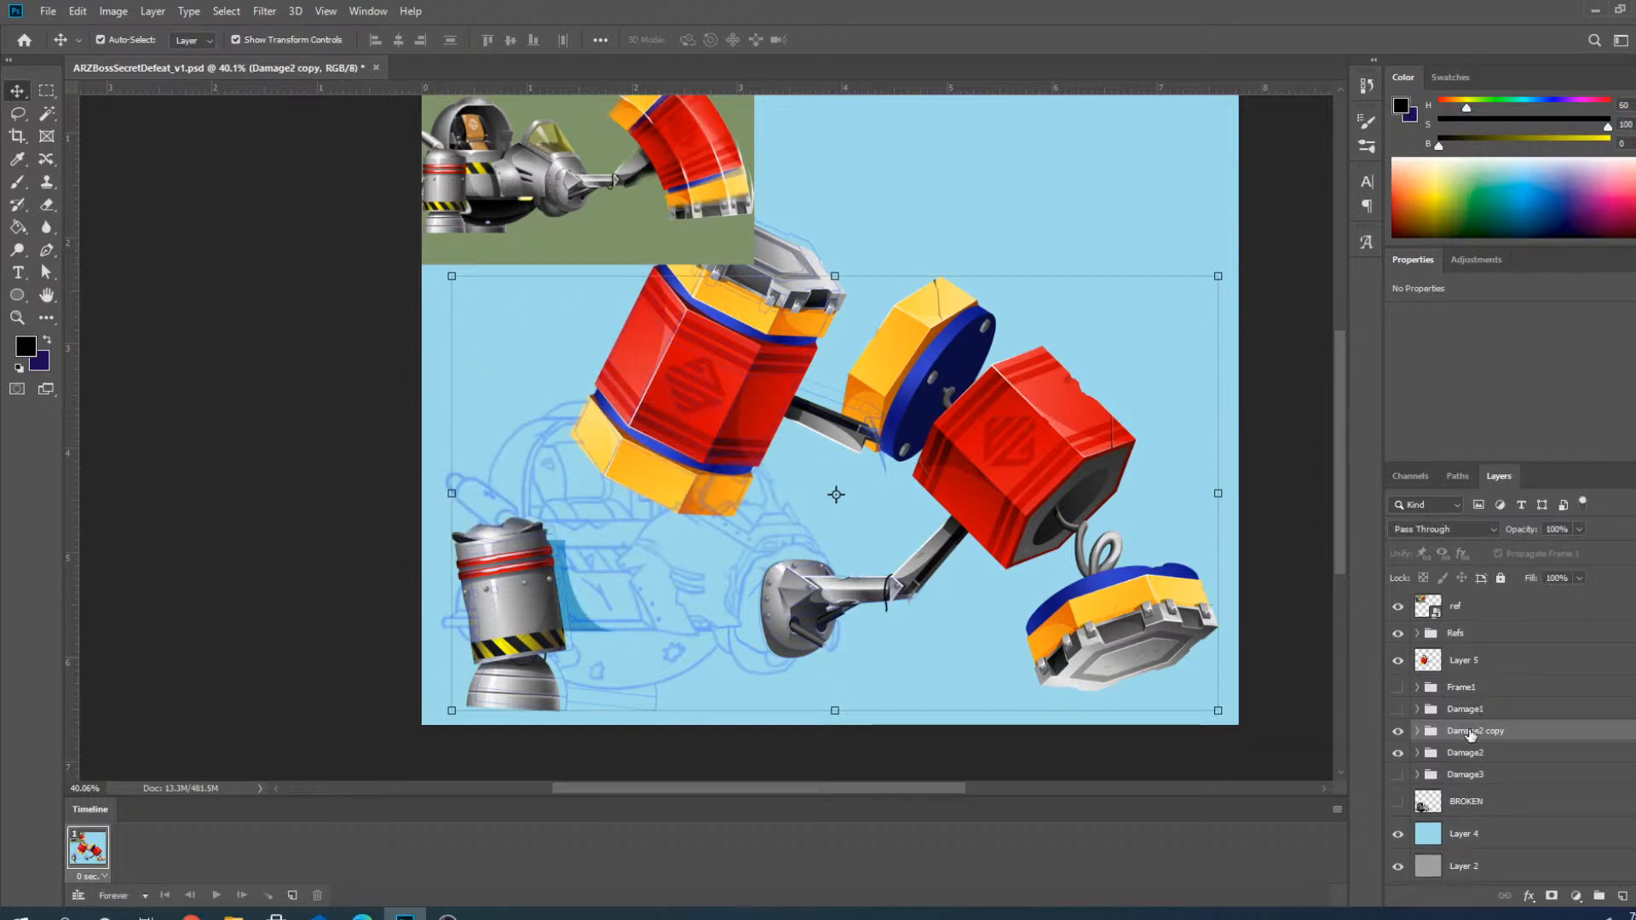
{"action": "left_click", "coordinate": [1397, 753]}
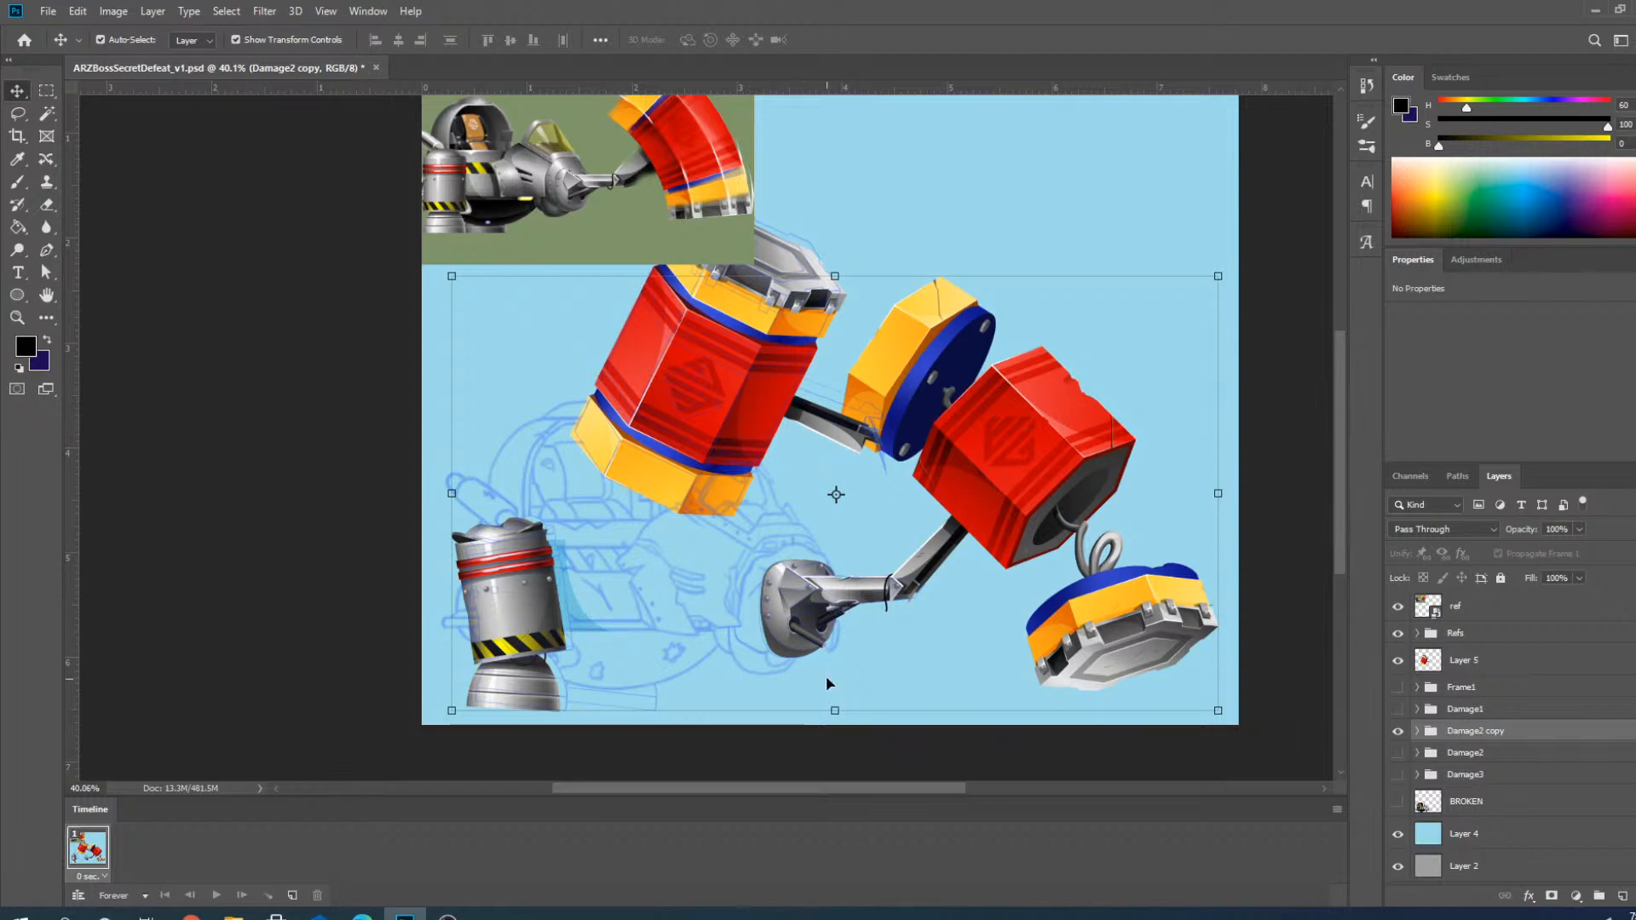
Merge the Damage2 copy group into a single layer.
{"action": "scroll", "coordinate": [848, 627], "scroll_direction": "up", "scroll_amount": 5}
{"action": "scroll", "coordinate": [849, 622], "scroll_direction": "down", "scroll_amount": 4}
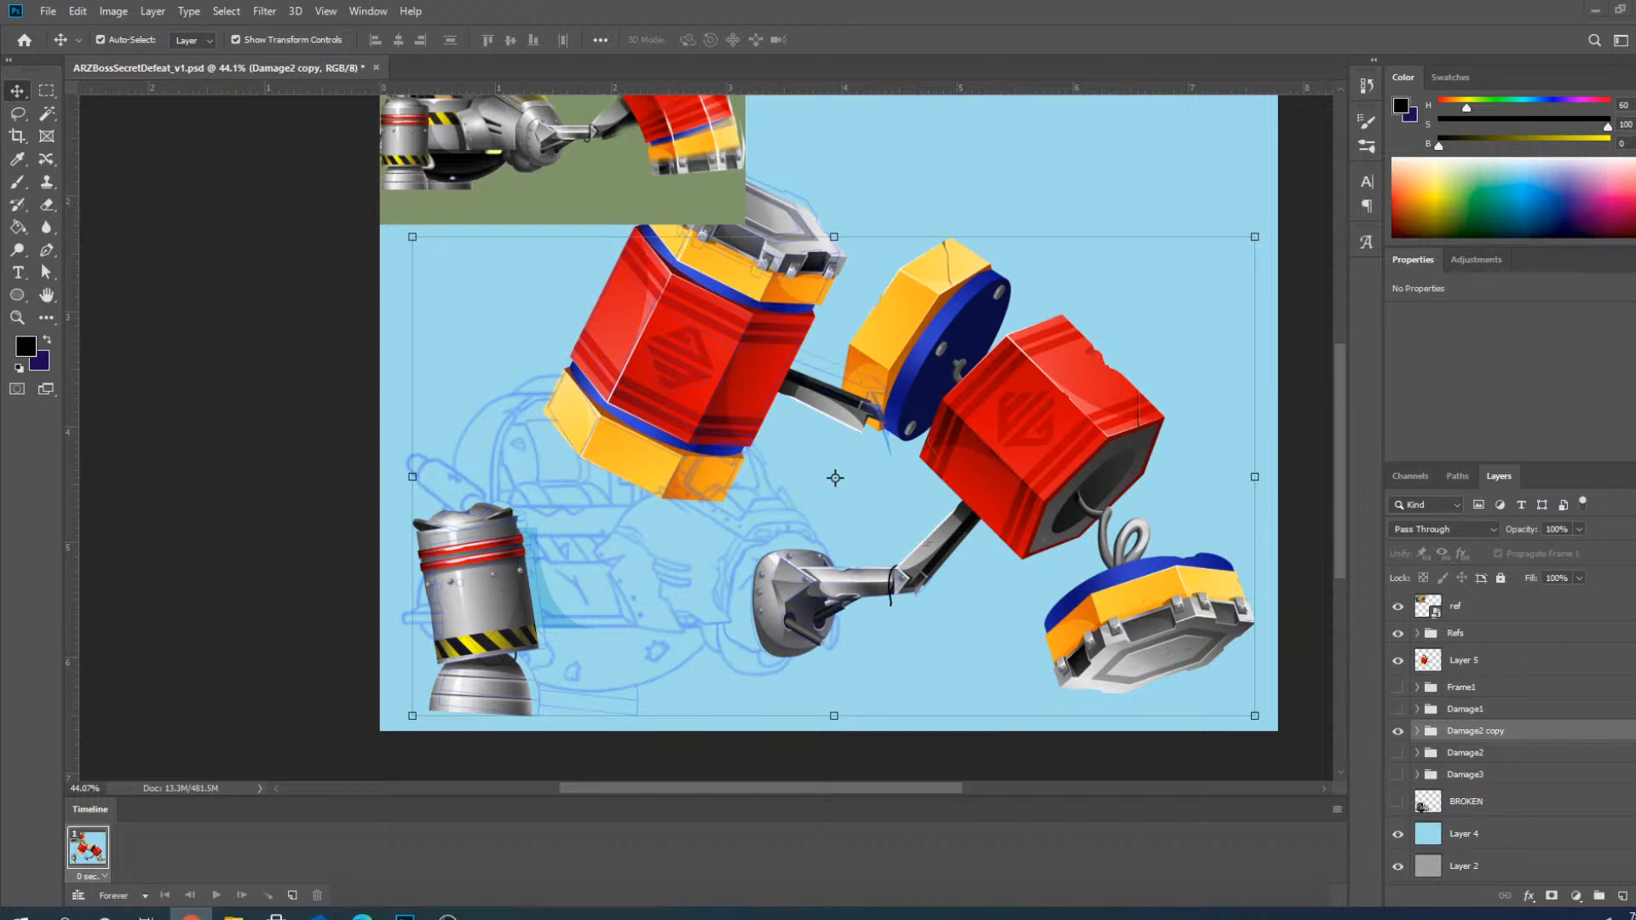
{"action": "left_click", "coordinate": [1463, 734]}
{"action": "right_click", "coordinate": [1462, 734]}
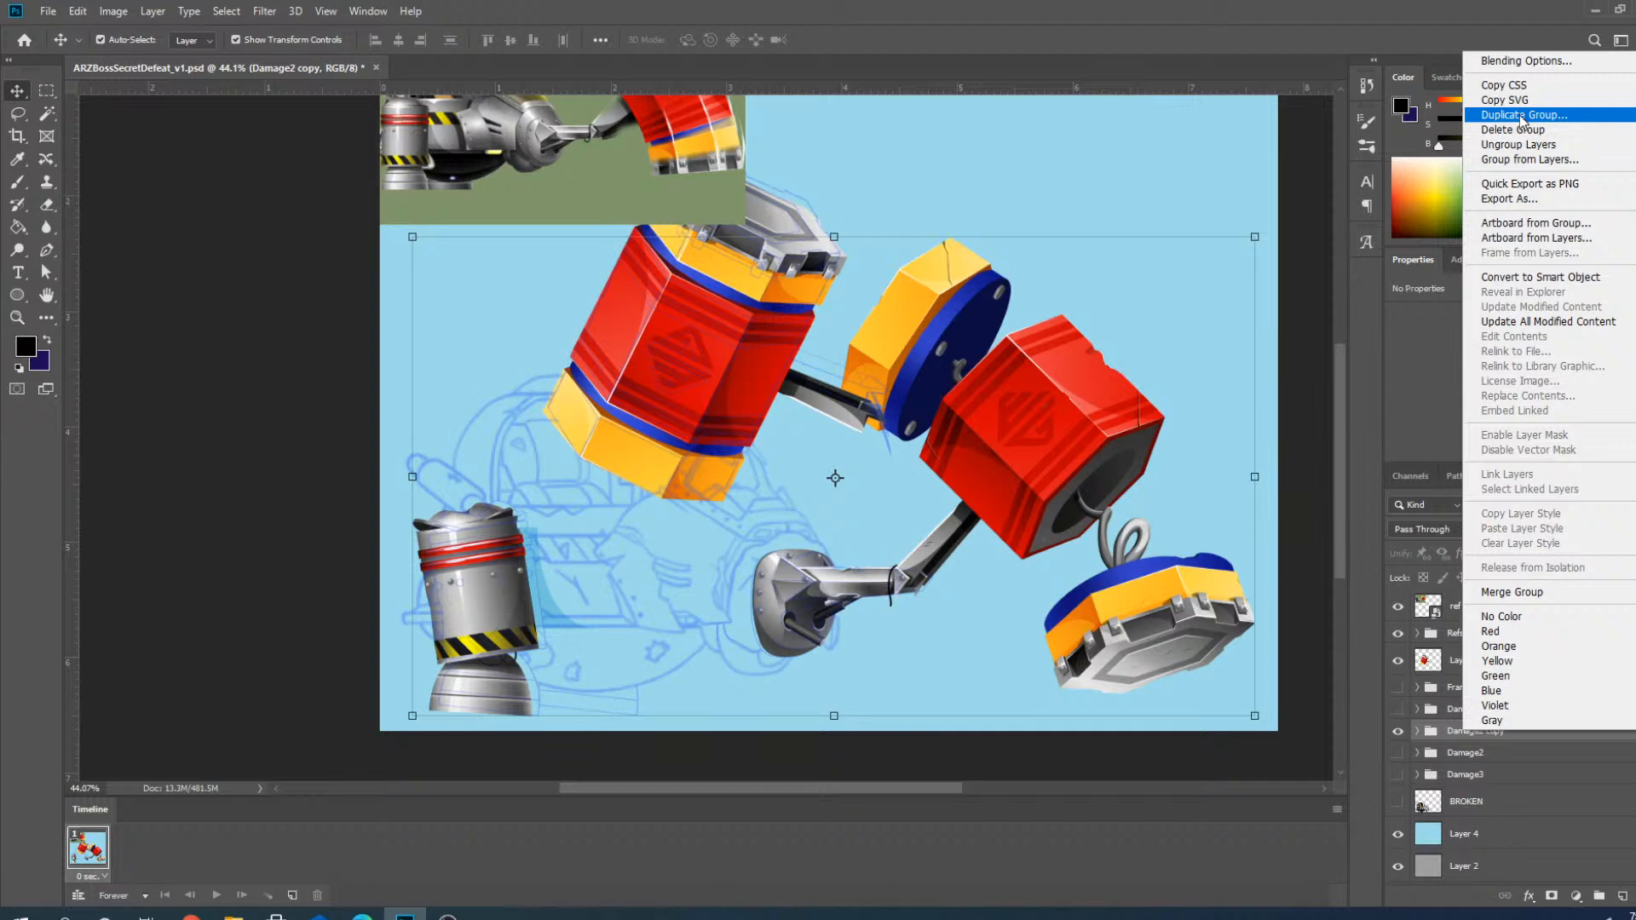
{"action": "left_click", "coordinate": [1522, 592]}
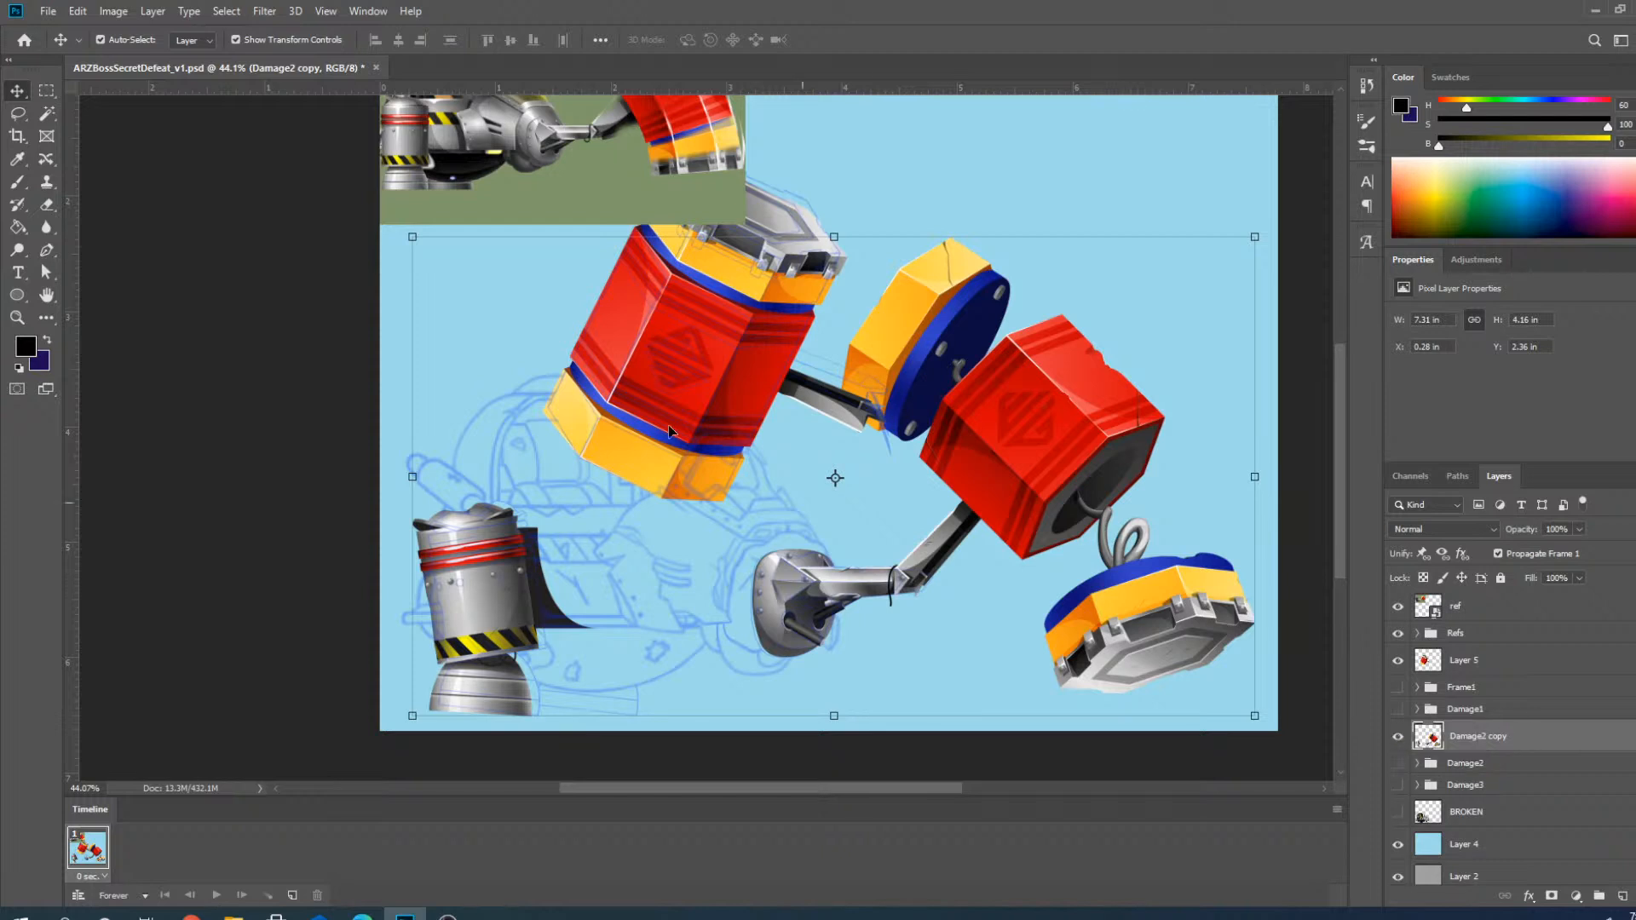
Lasso the arm joint and broken hammer pieces on the Damage2 copy layer, delete them and deselect.
{"action": "left_click", "coordinate": [15, 116]}
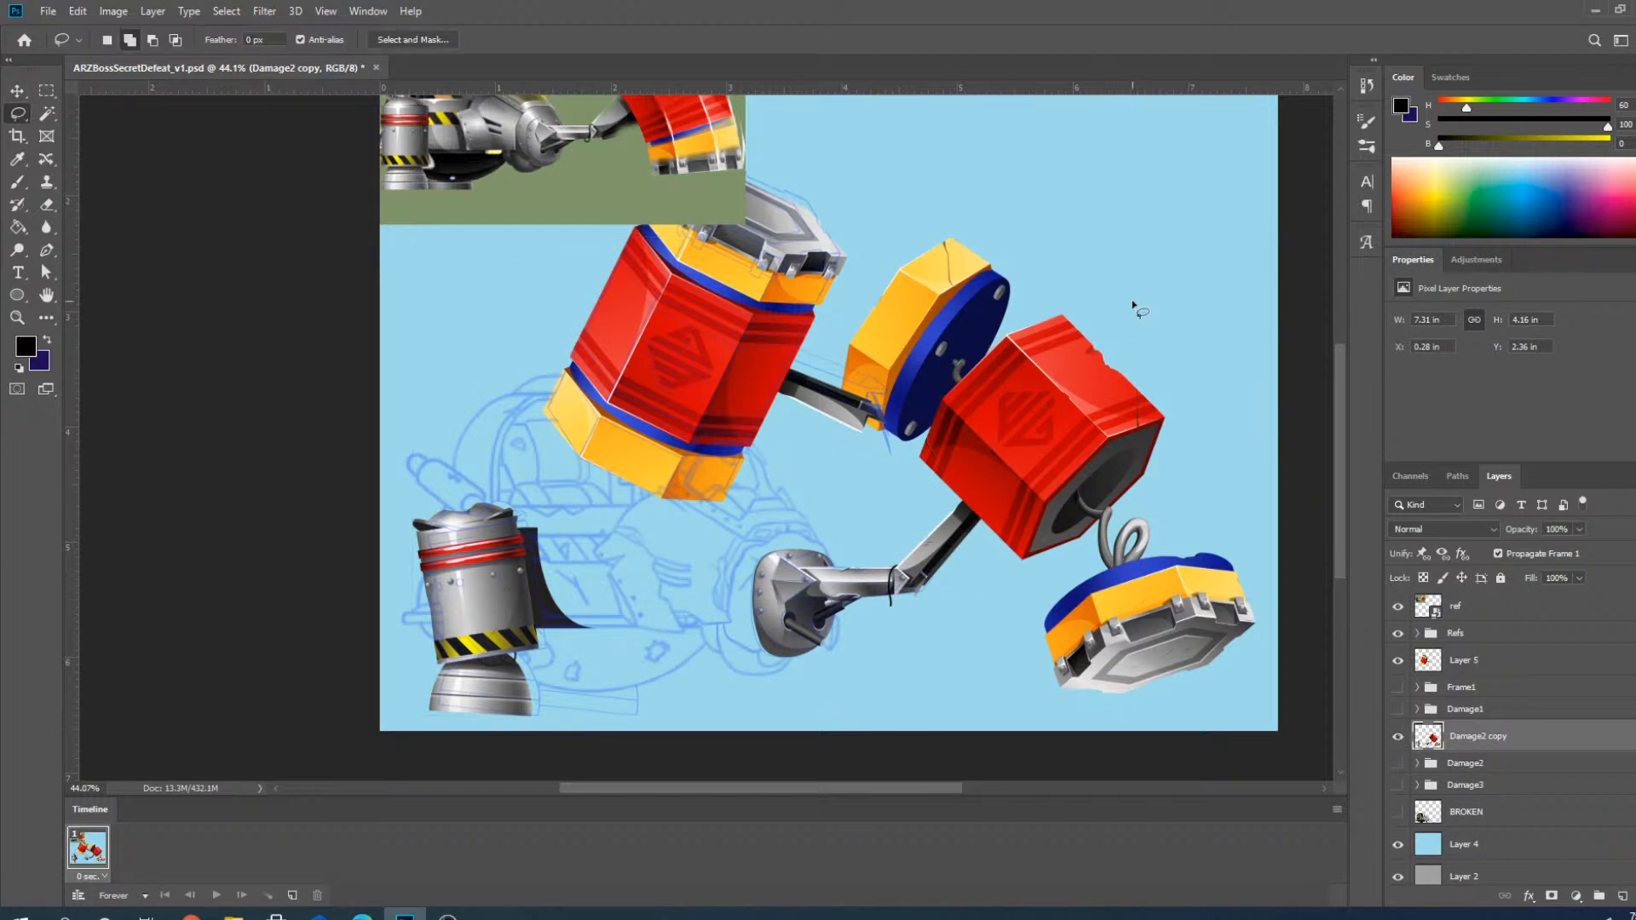
{"action": "left_click_drag", "start_coordinate": [1026, 227], "coordinate": [932, 214]}
{"action": "mouse_move", "coordinate": [836, 349]}
{"action": "left_mouse_down"}
{"action": "mouse_move", "coordinate": [719, 645]}
{"action": "mouse_move", "coordinate": [847, 730]}
{"action": "mouse_move", "coordinate": [1245, 722]}
{"action": "mouse_move", "coordinate": [1275, 578]}
{"action": "mouse_move", "coordinate": [1198, 368]}
{"action": "mouse_move", "coordinate": [1020, 169]}
{"action": "mouse_move", "coordinate": [964, 185]}
{"action": "left_mouse_up"}
{"action": "key", "text": "Delete"}
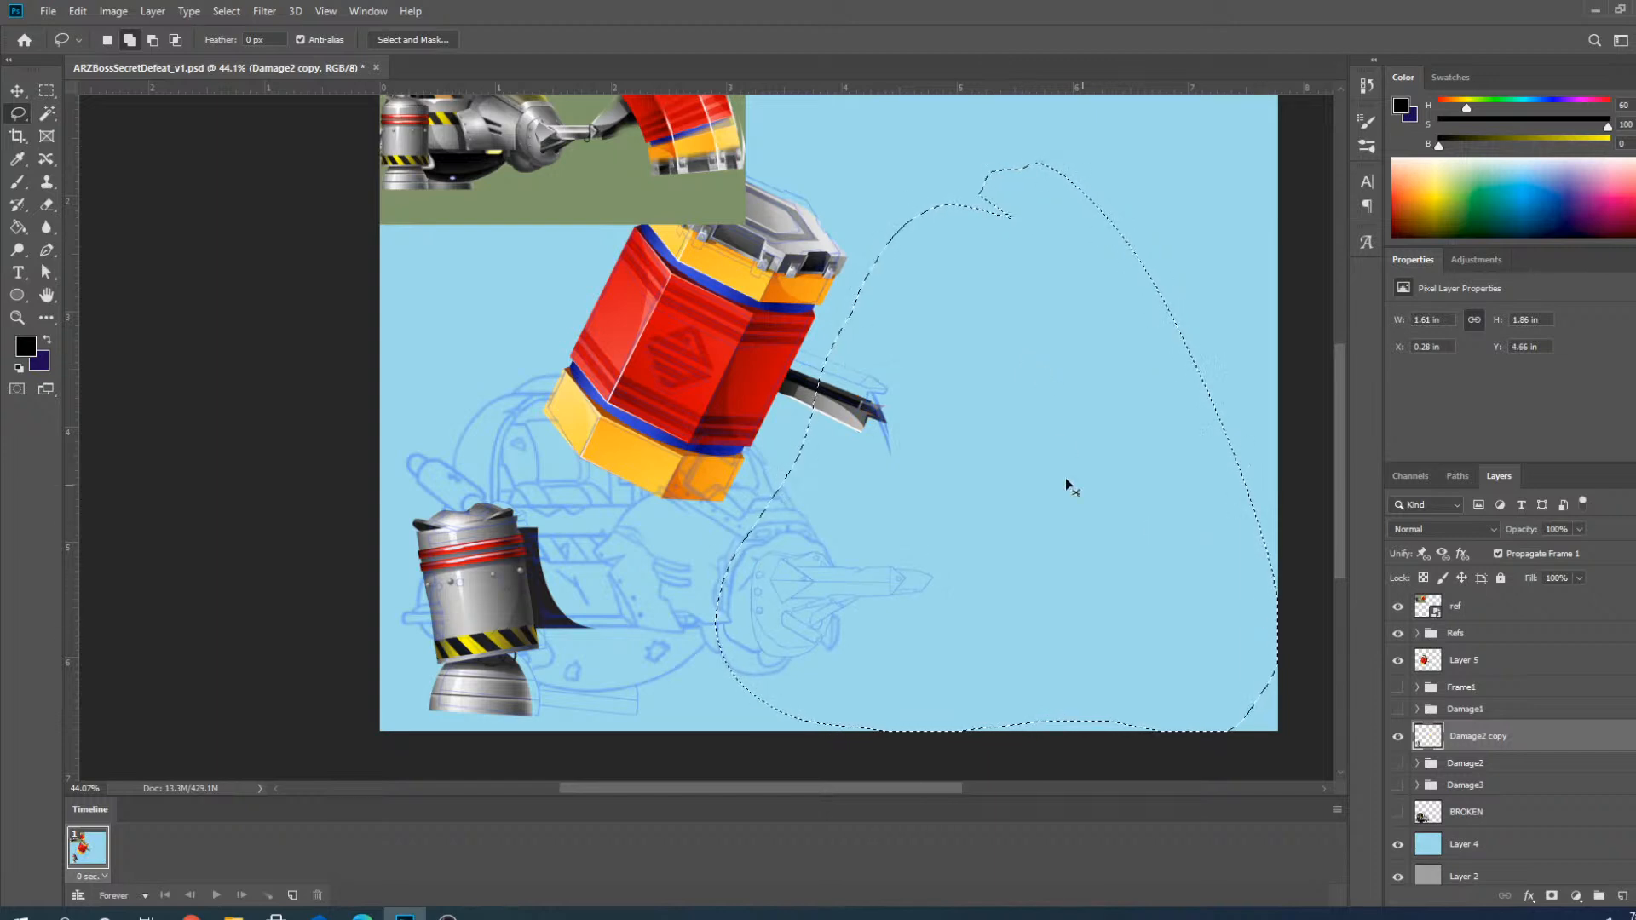
{"action": "key", "text": "ctrl+d"}
Check the Damage1 group briefly, then show the Frame1 group to reach its arm joint.
{"action": "scroll", "coordinate": [767, 632], "scroll_direction": "up", "scroll_amount": 2}
{"action": "scroll", "coordinate": [852, 503], "scroll_direction": "up", "scroll_amount": 2}
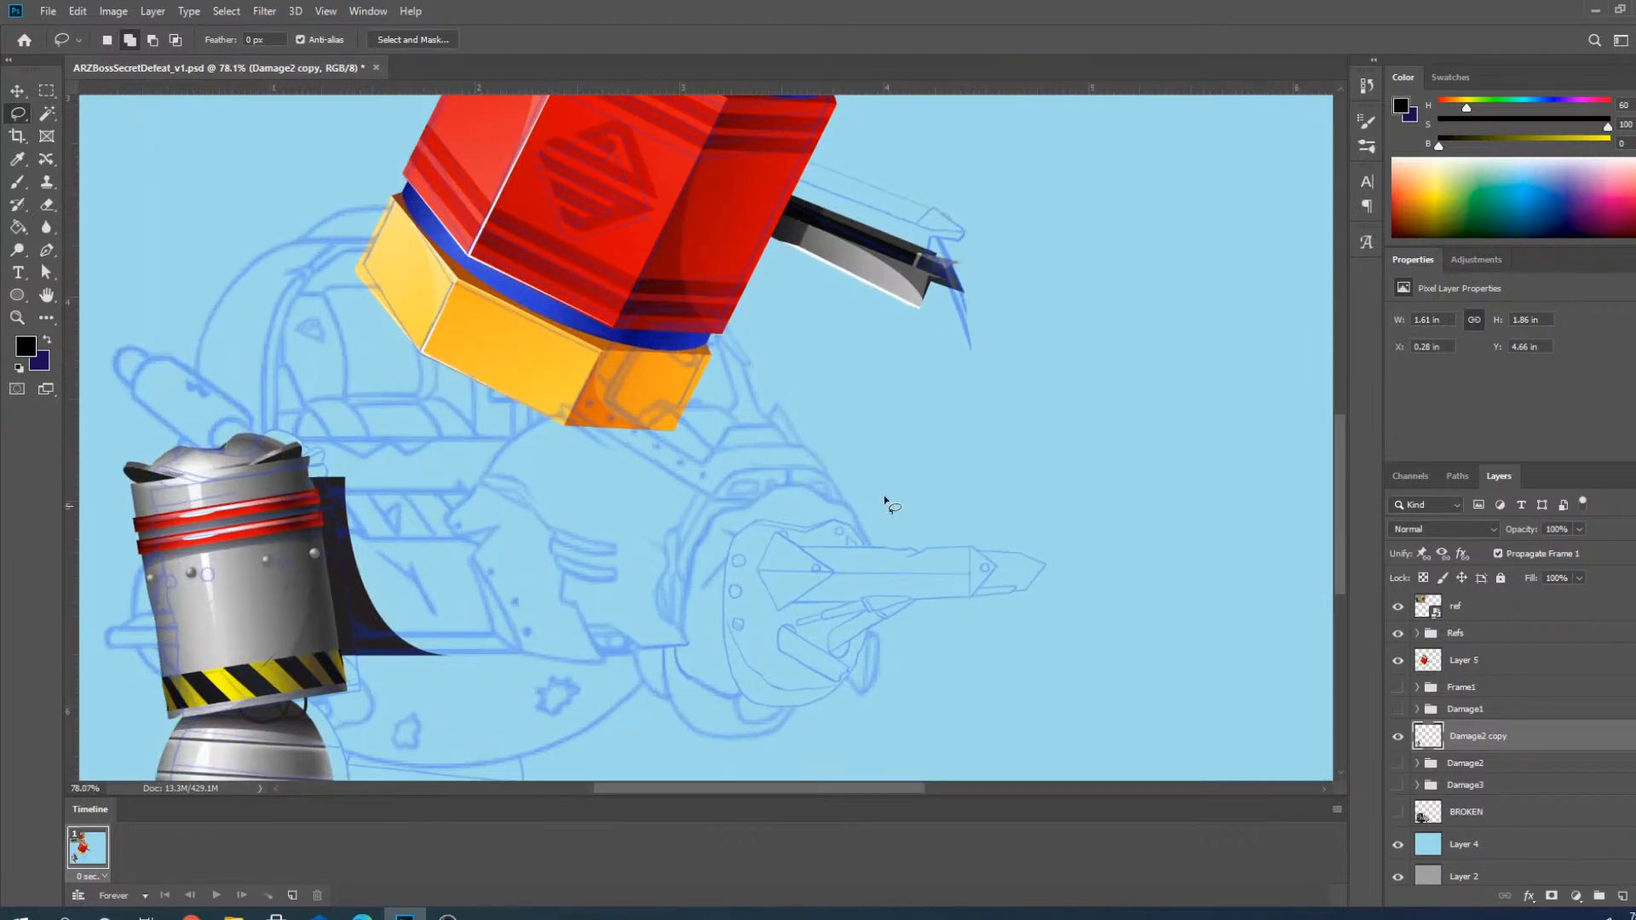
{"action": "scroll", "coordinate": [885, 501], "scroll_direction": "down", "scroll_amount": 1}
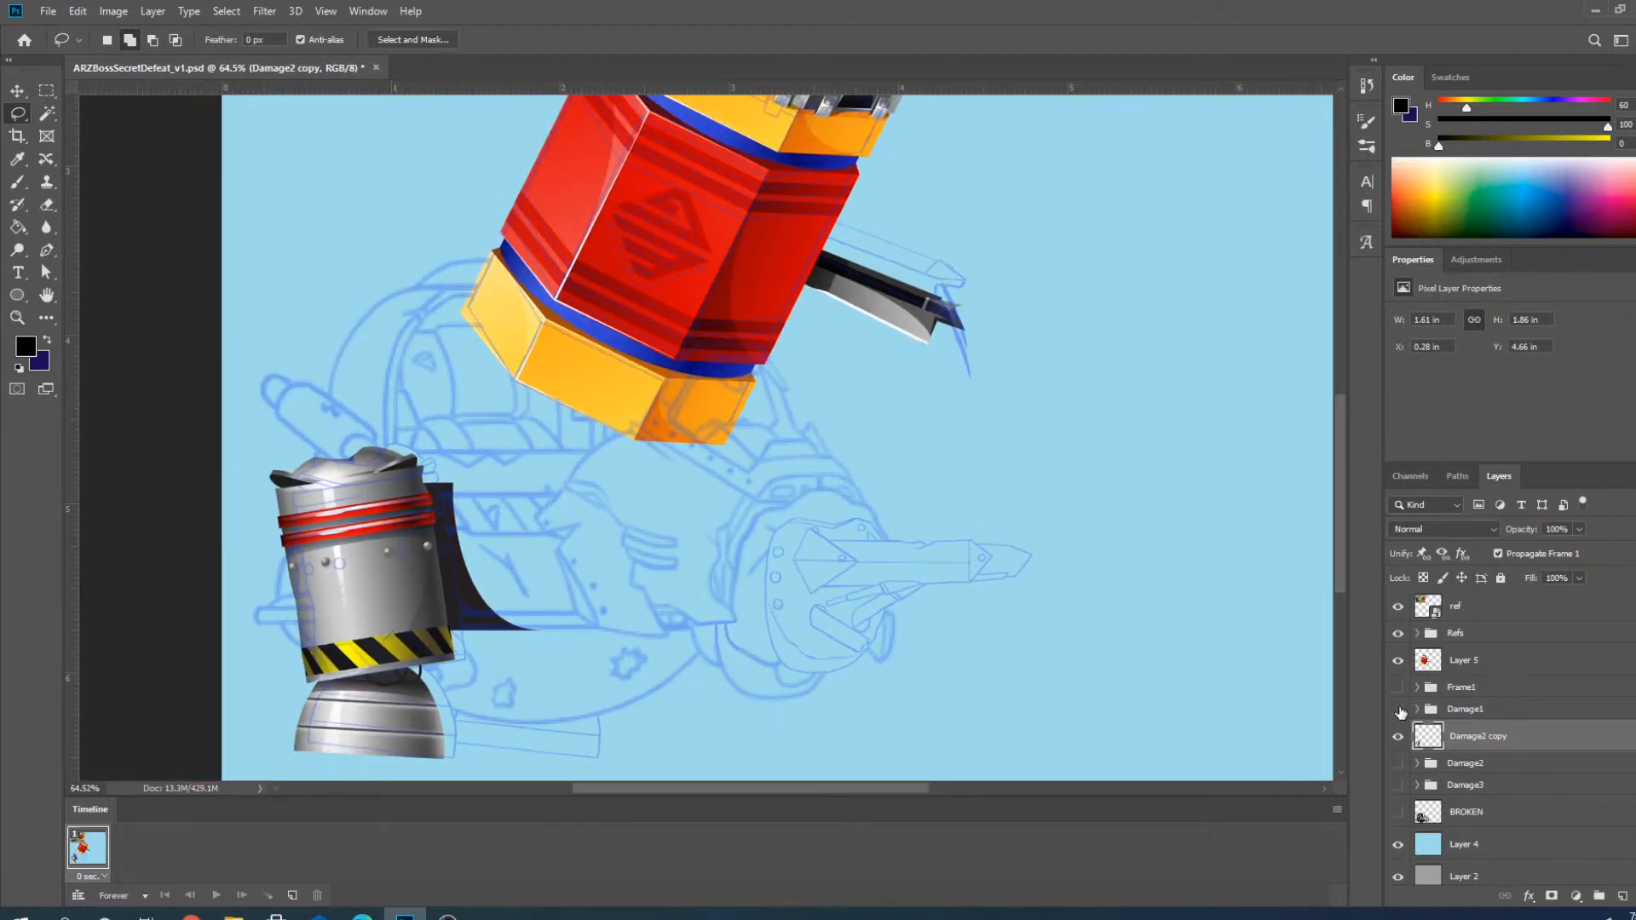
{"action": "left_click", "coordinate": [1399, 710]}
{"action": "left_click", "coordinate": [1398, 709]}
{"action": "left_click", "coordinate": [1397, 687]}
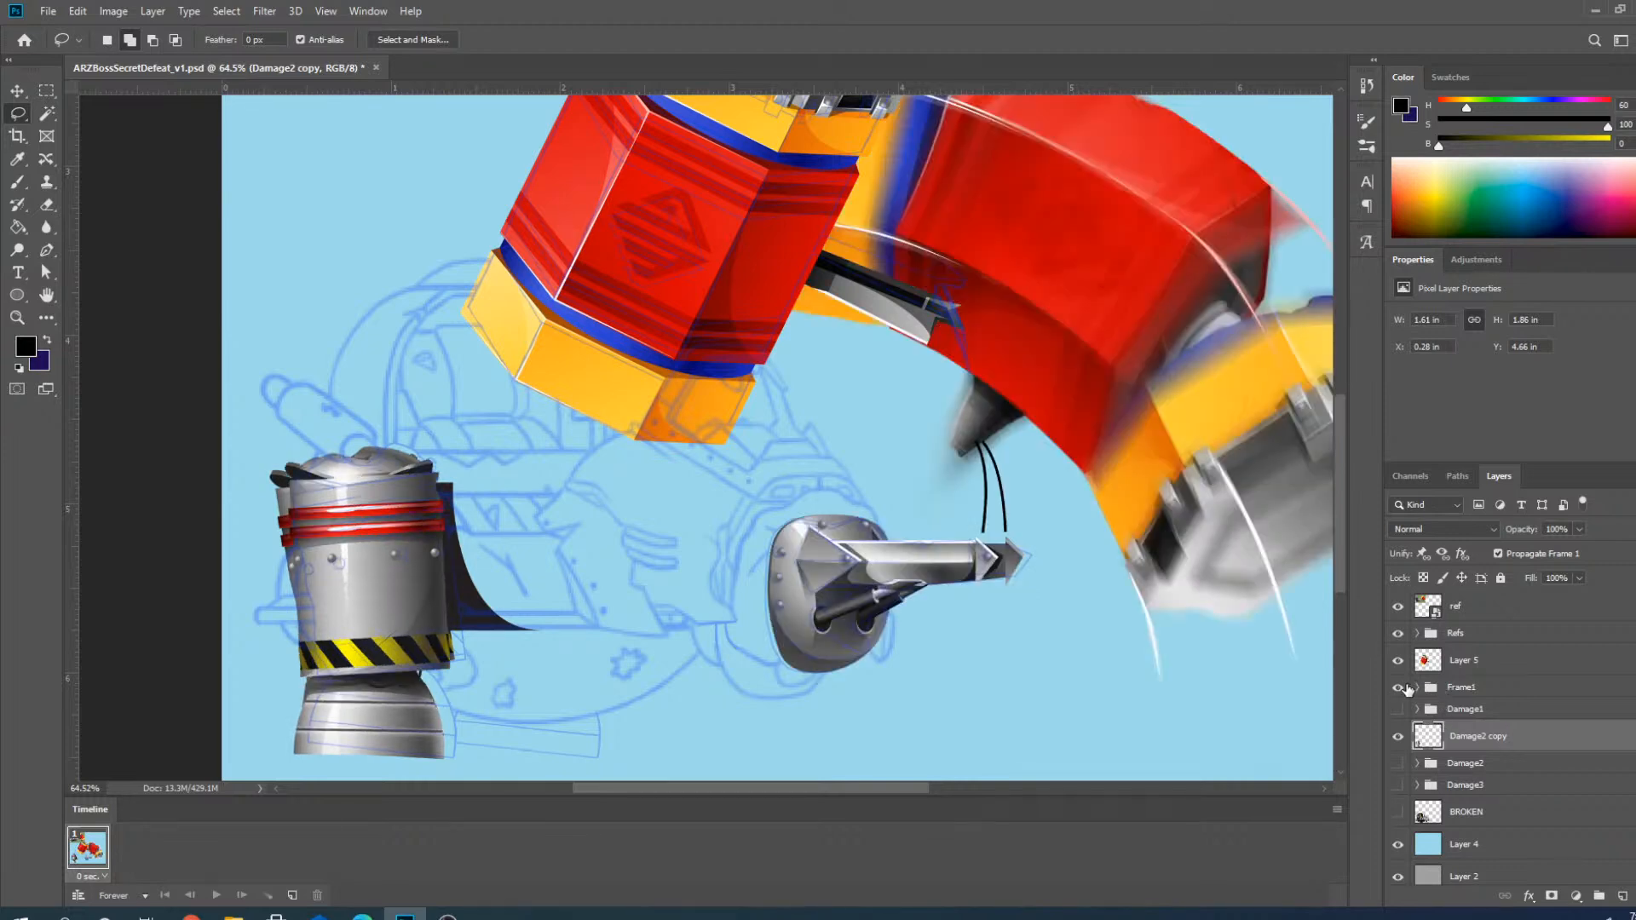
{"action": "left_click", "coordinate": [1417, 687]}
{"action": "left_click", "coordinate": [1417, 688]}
Duplicate the ARZBossRender arm joint layer as ARZBossRender copy.
{"action": "key", "text": "v"}
{"action": "left_click", "coordinate": [878, 622]}
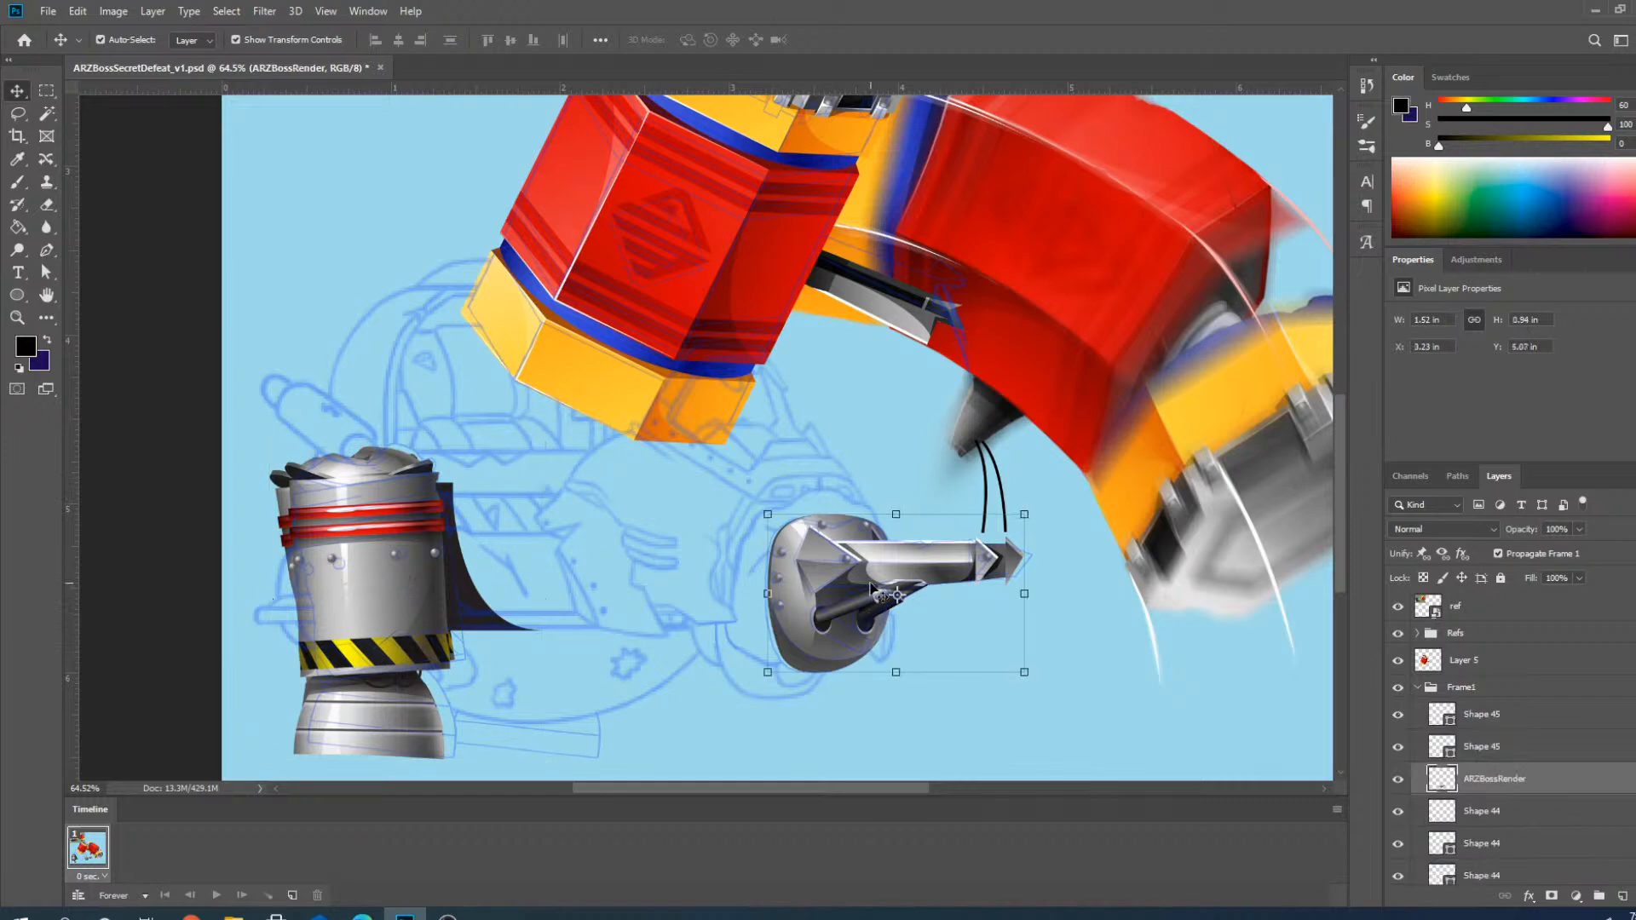
{"action": "right_click", "coordinate": [1521, 788]}
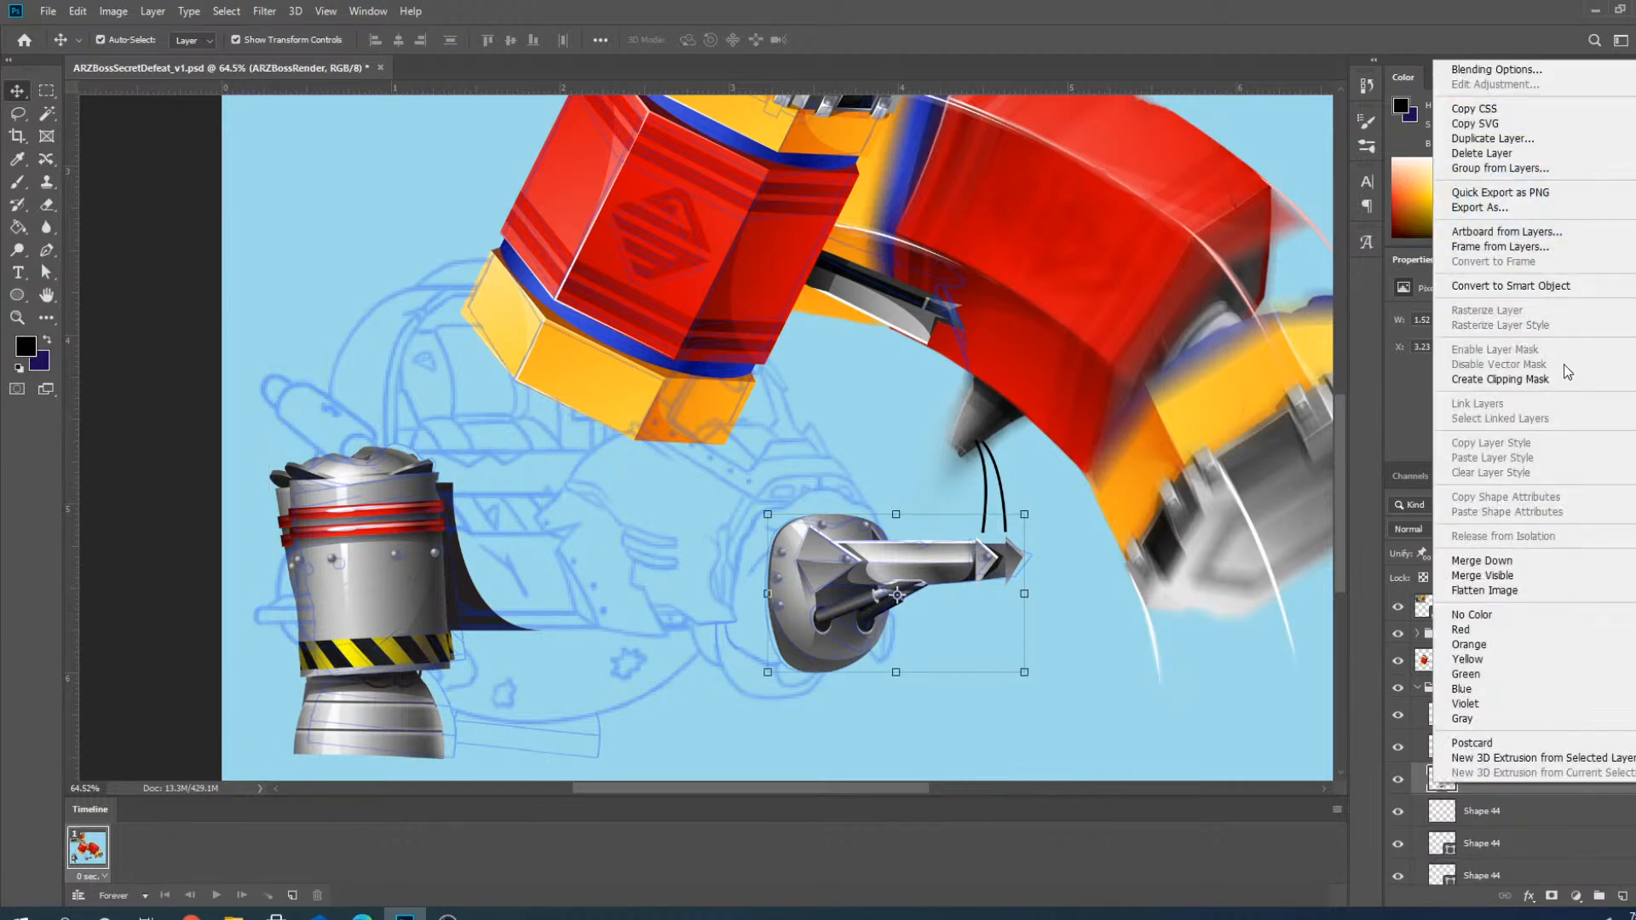
{"action": "left_click", "coordinate": [1500, 138]}
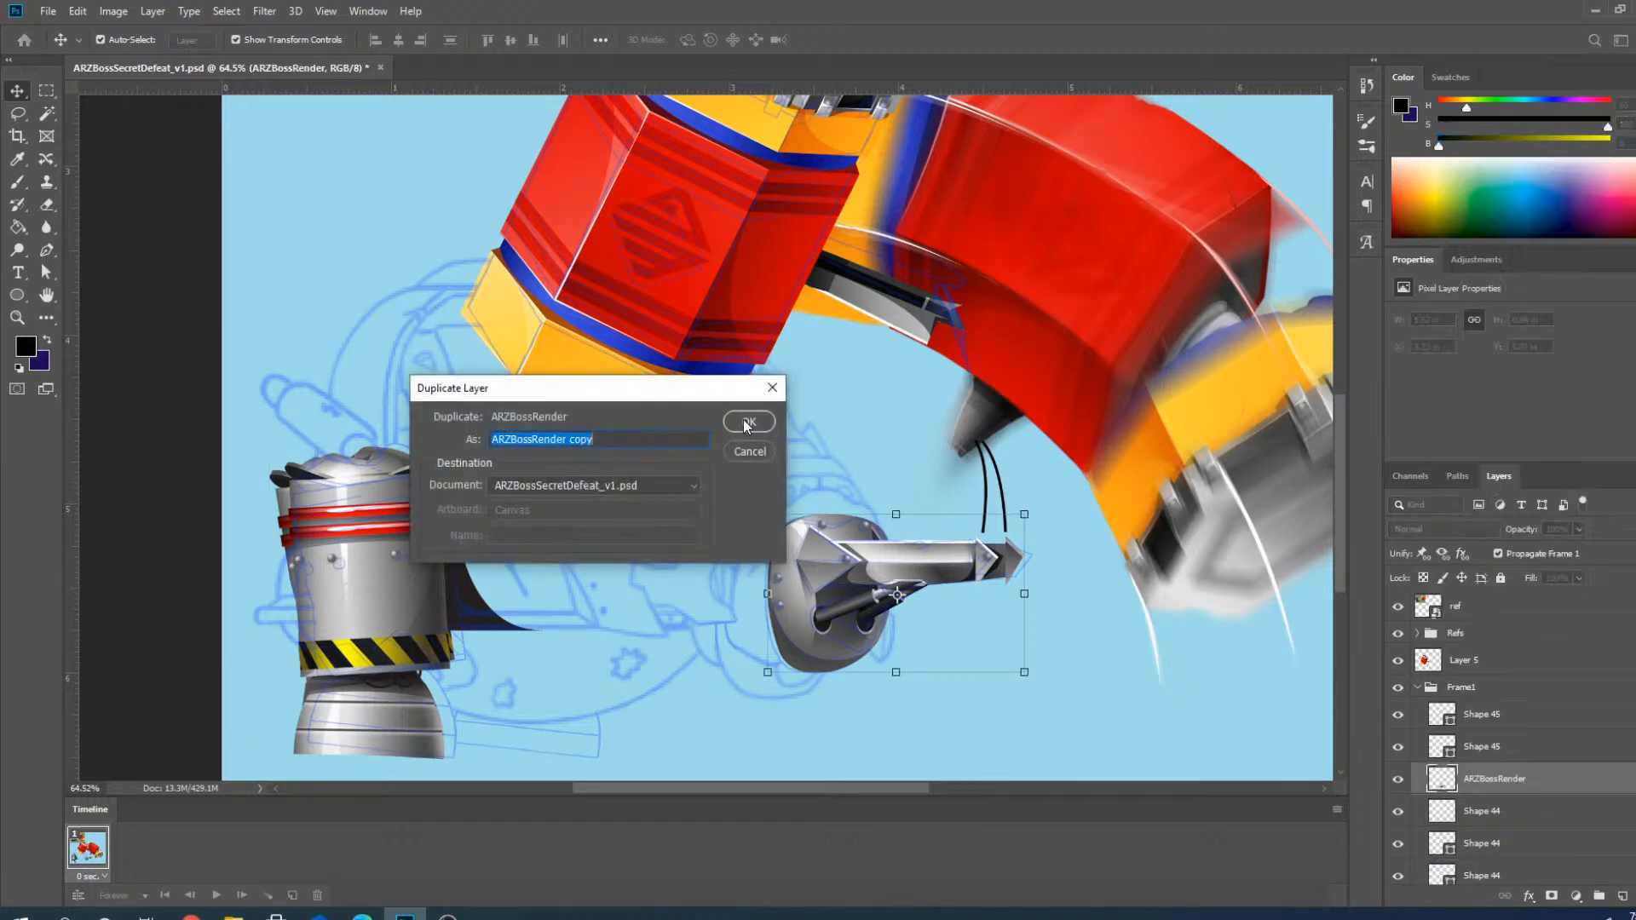
{"action": "left_click", "coordinate": [748, 422]}
Move the ARZBossRender copy layer out of and above the Frame1 group, and collapse and hide that group.
{"action": "left_click_drag", "start_coordinate": [1464, 781], "coordinate": [1436, 676]}
{"action": "left_click", "coordinate": [1418, 721]}
{"action": "left_click", "coordinate": [1398, 720]}
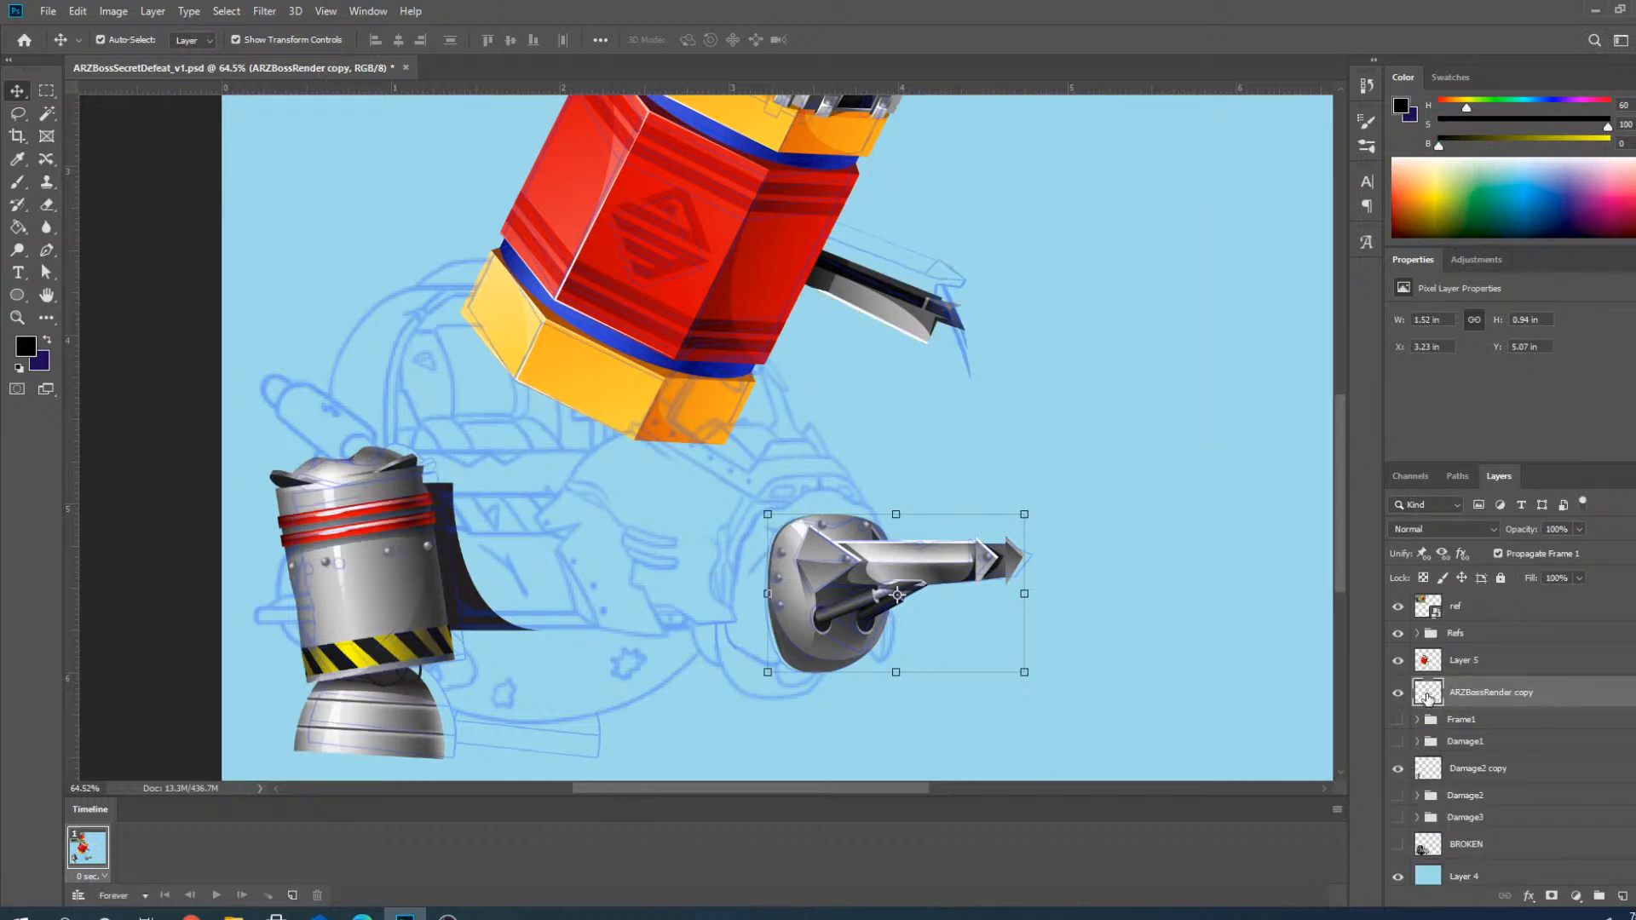
Toggle Layer 5 and the ARZBossRender copy off and on to compare them with the sketch beneath.
{"action": "left_click", "coordinate": [1397, 660]}
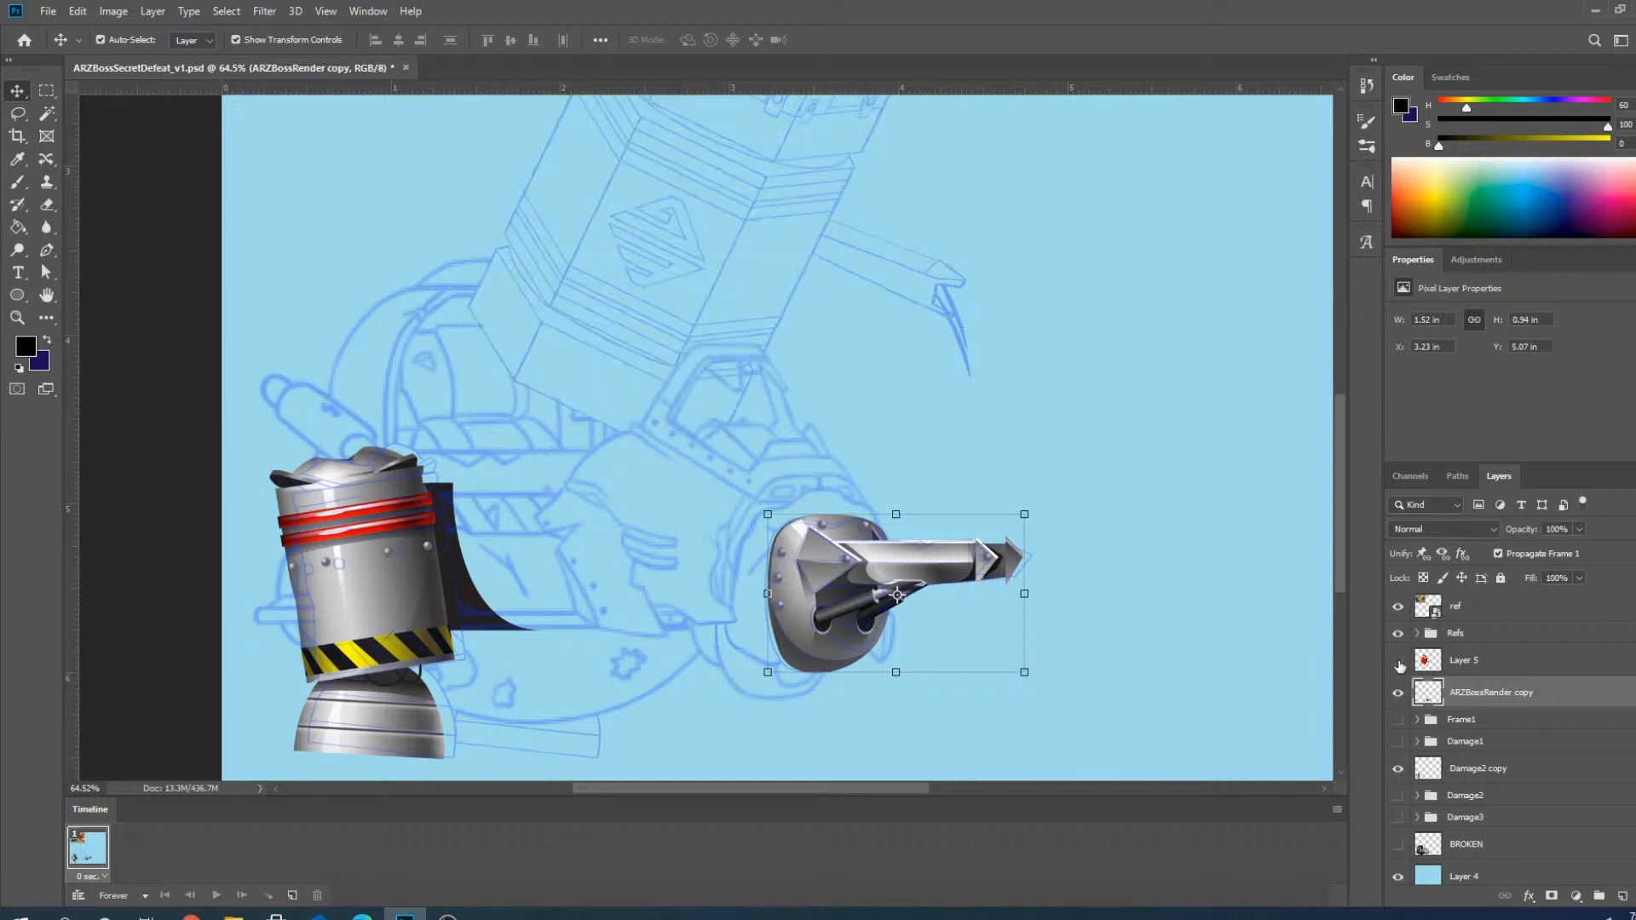
{"action": "left_click", "coordinate": [1397, 660]}
{"action": "left_click", "coordinate": [1397, 693]}
{"action": "left_click", "coordinate": [1398, 693]}
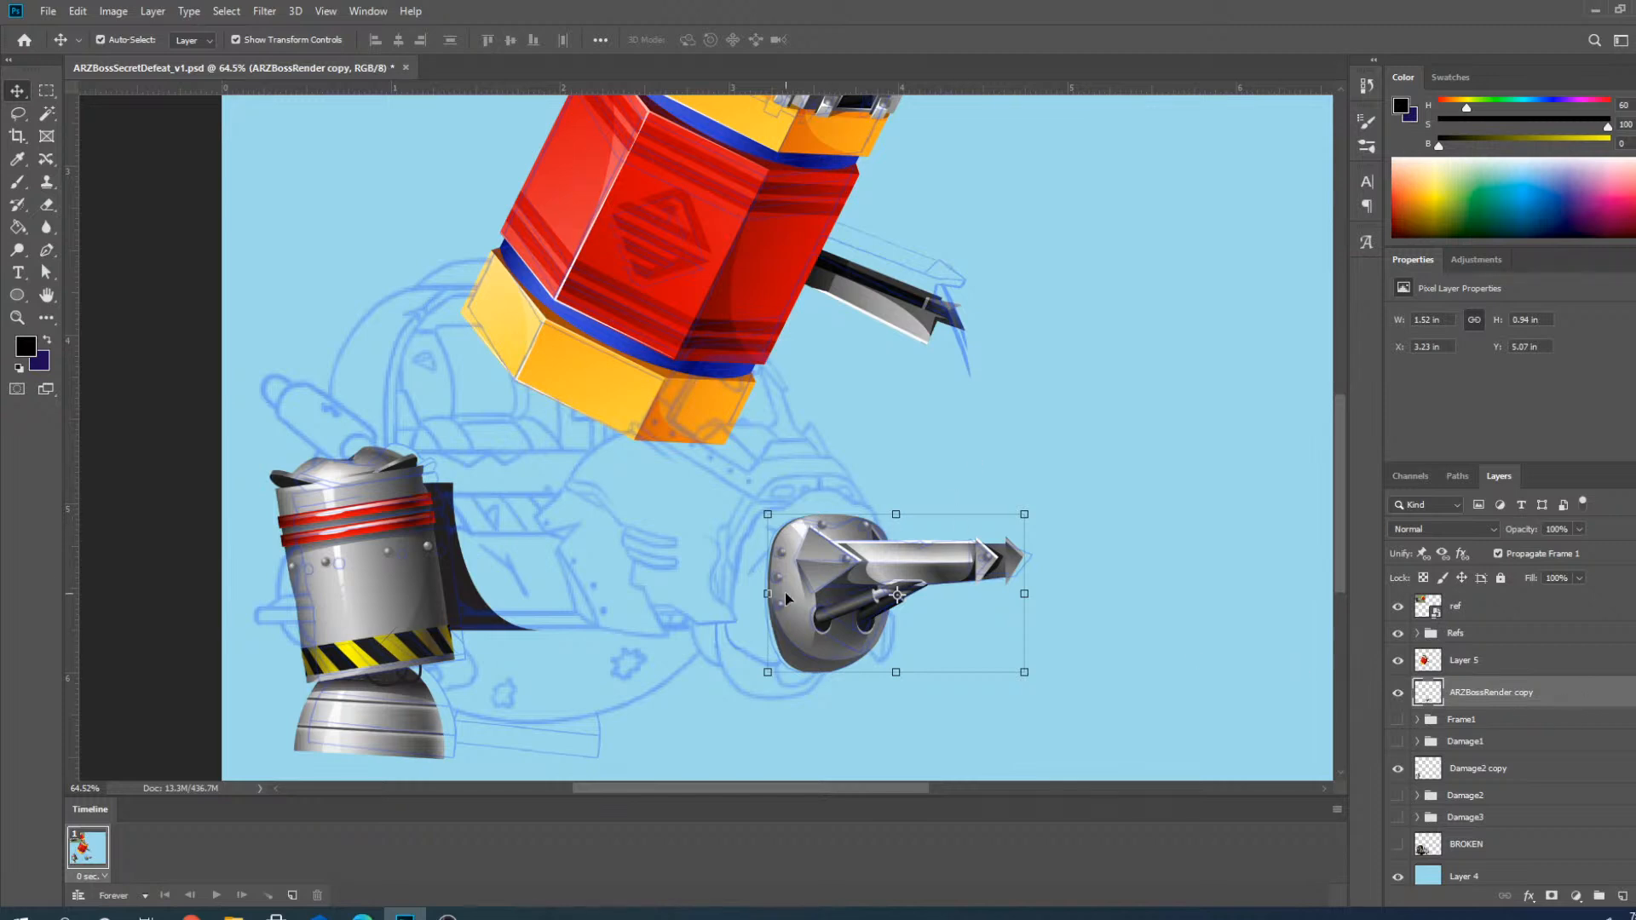
Check the ARZBossRender copy and Layer 5 by toggling them, then show the Frame1 group and duplicate its two Shape 45 wire layers.
{"action": "scroll", "coordinate": [762, 570], "scroll_direction": "up", "scroll_amount": 1}
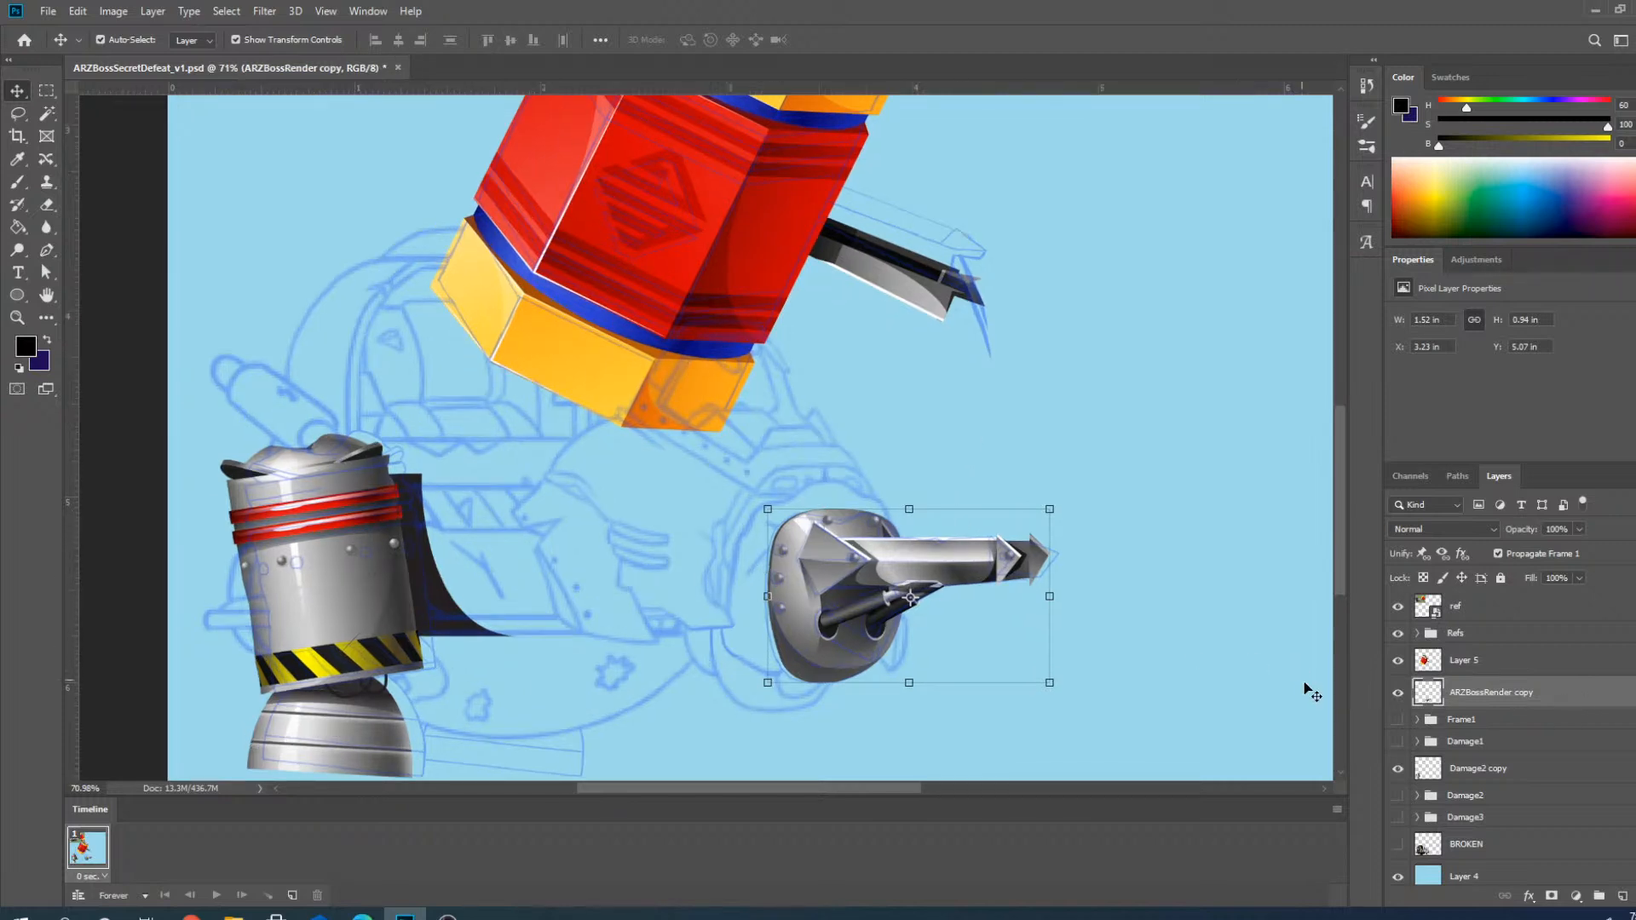
{"action": "left_click", "coordinate": [1398, 692]}
{"action": "left_click", "coordinate": [1399, 692]}
{"action": "left_click", "coordinate": [1398, 661]}
{"action": "left_click", "coordinate": [1397, 661]}
{"action": "left_click", "coordinate": [1399, 720]}
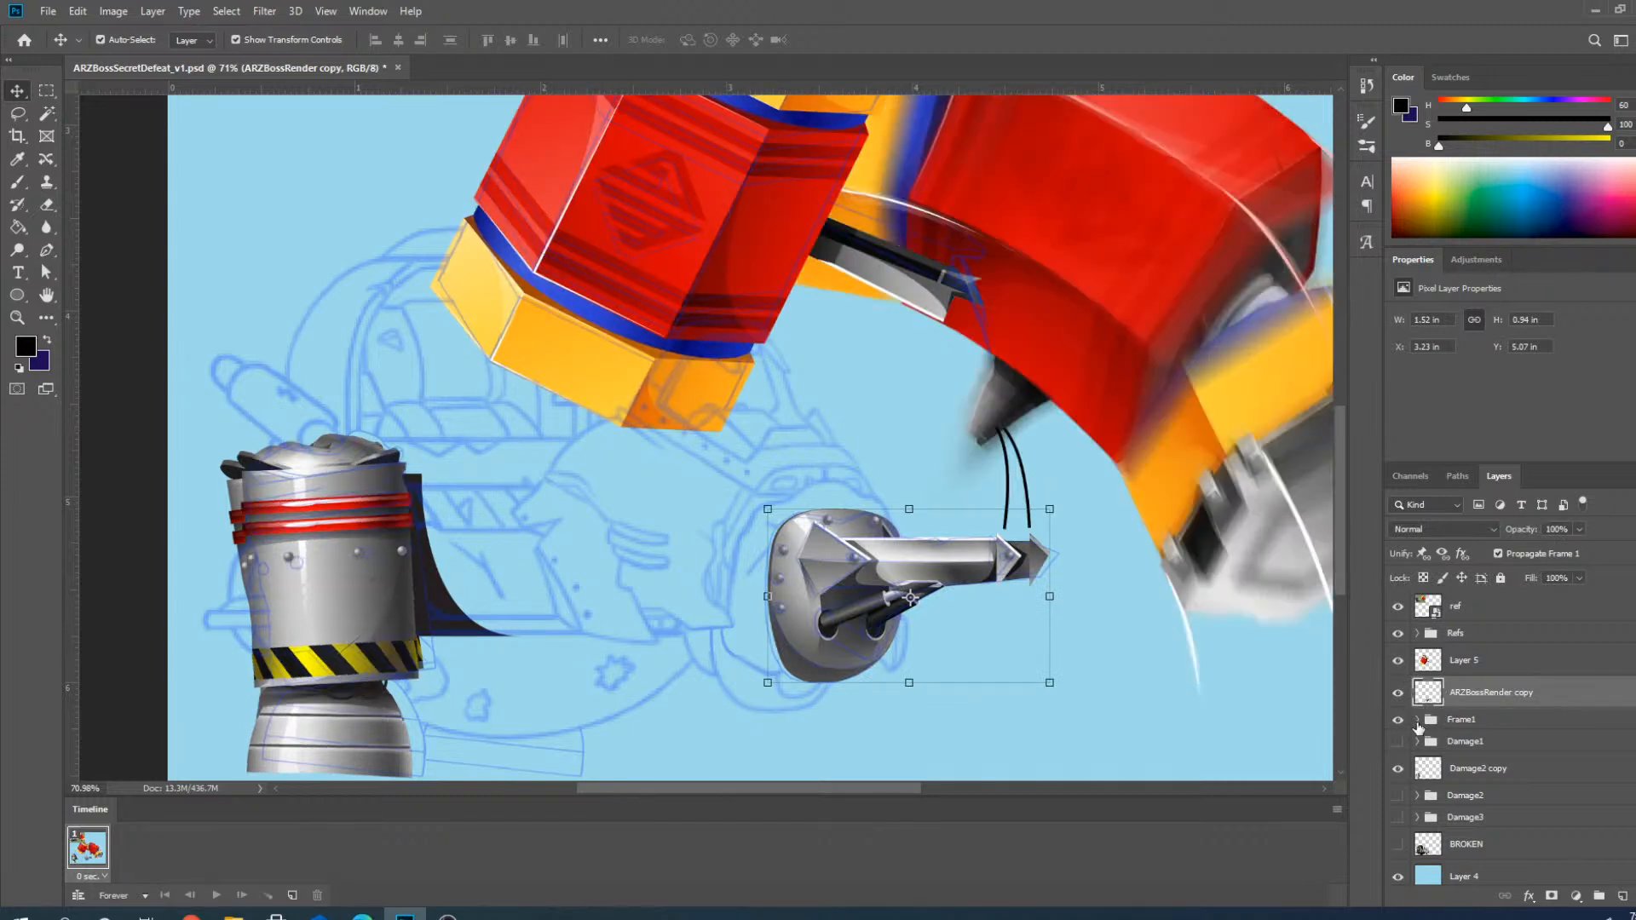
{"action": "left_click", "coordinate": [1418, 720]}
{"action": "left_click", "coordinate": [1472, 729]}
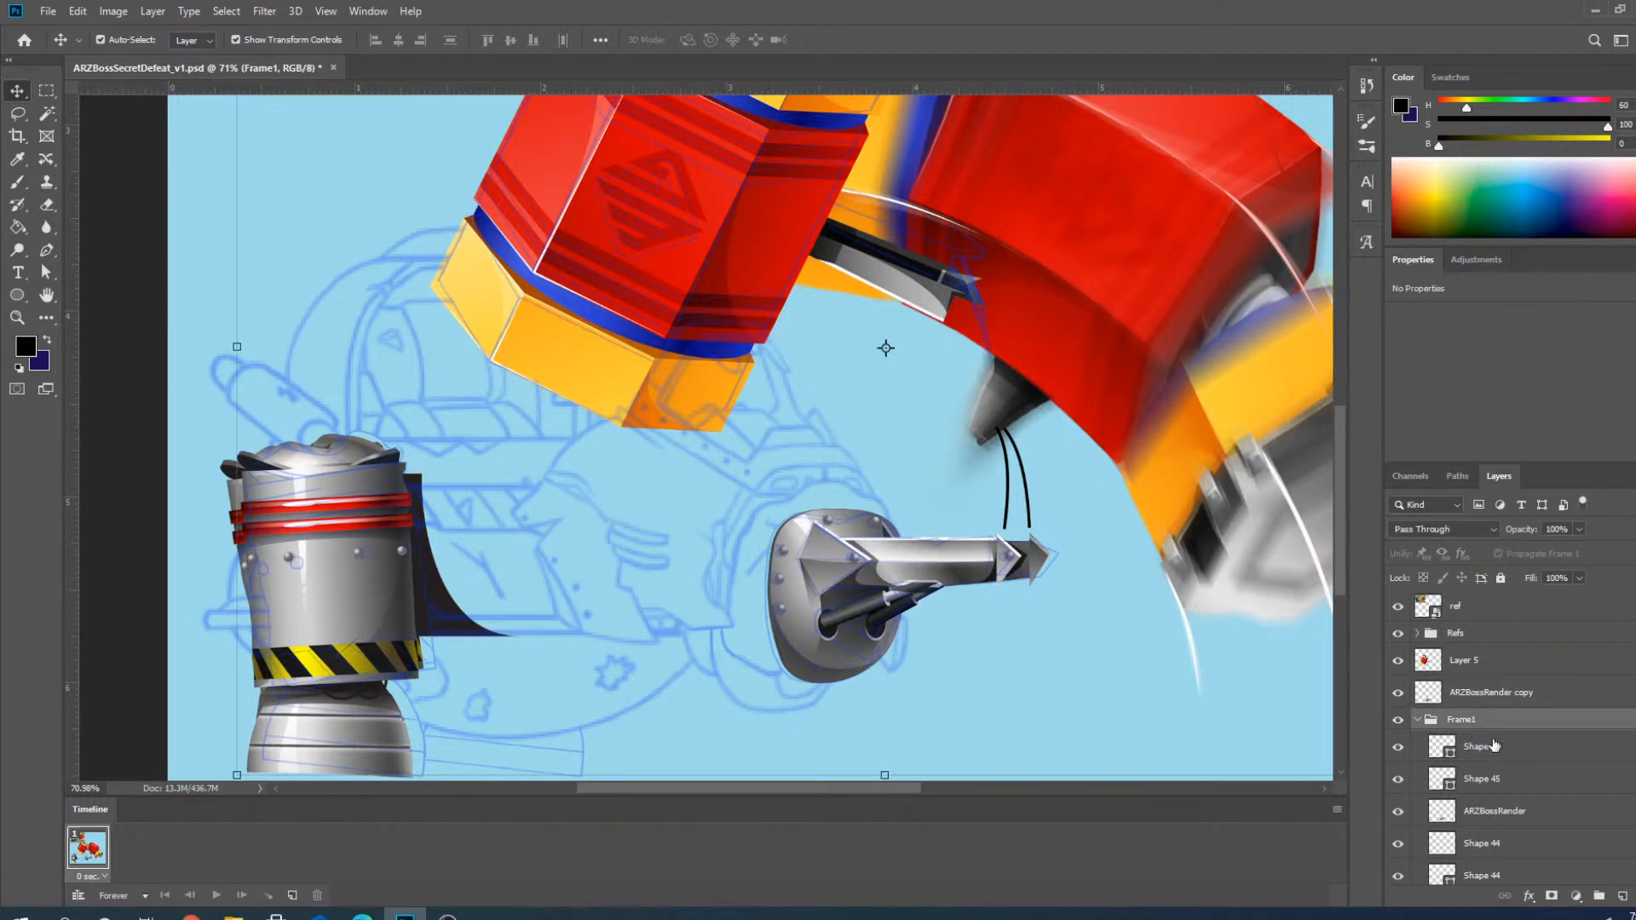
{"action": "left_click", "coordinate": [1493, 745]}
{"action": "left_click", "coordinate": [1498, 779], "text": "shift"}
{"action": "key", "text": "ctrl+v"}
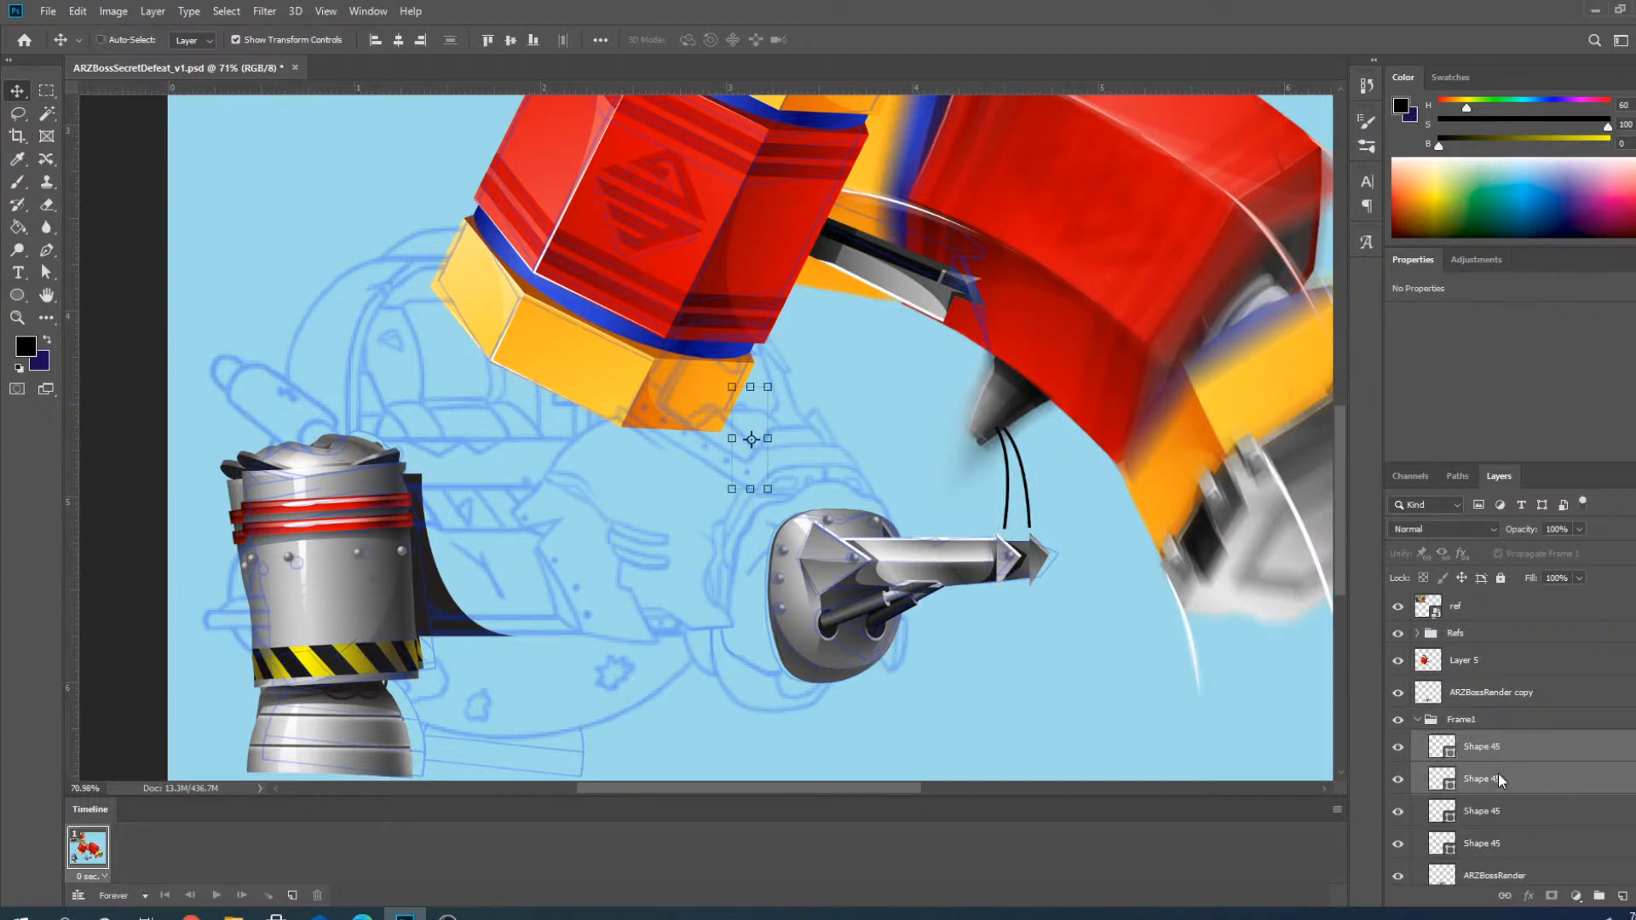
Move the two duplicated Shape 45 layers out of Frame1 to above the ARZBossRender copy, and collapse and hide the group.
{"action": "left_click_drag", "start_coordinate": [1498, 774], "coordinate": [1483, 718]}
{"action": "left_click", "coordinate": [1417, 785]}
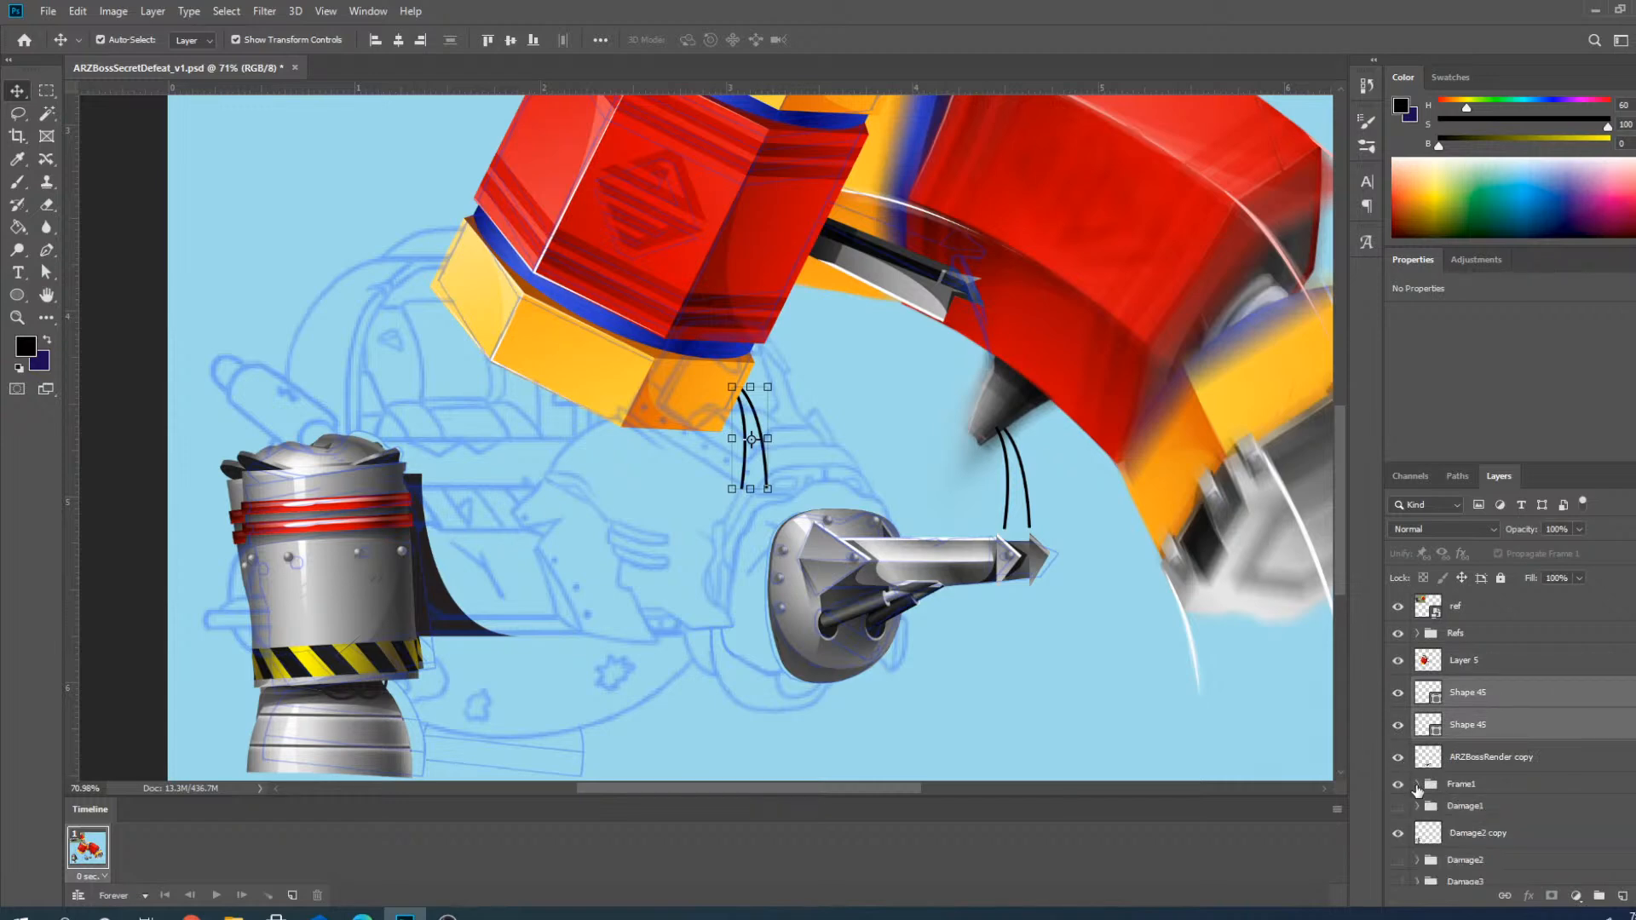
{"action": "left_click", "coordinate": [1398, 784]}
Move the two copied wire shapes together beside the sketched wires at the end of the hammer's handle.
{"action": "scroll", "coordinate": [772, 271], "scroll_direction": "up", "scroll_amount": 3}
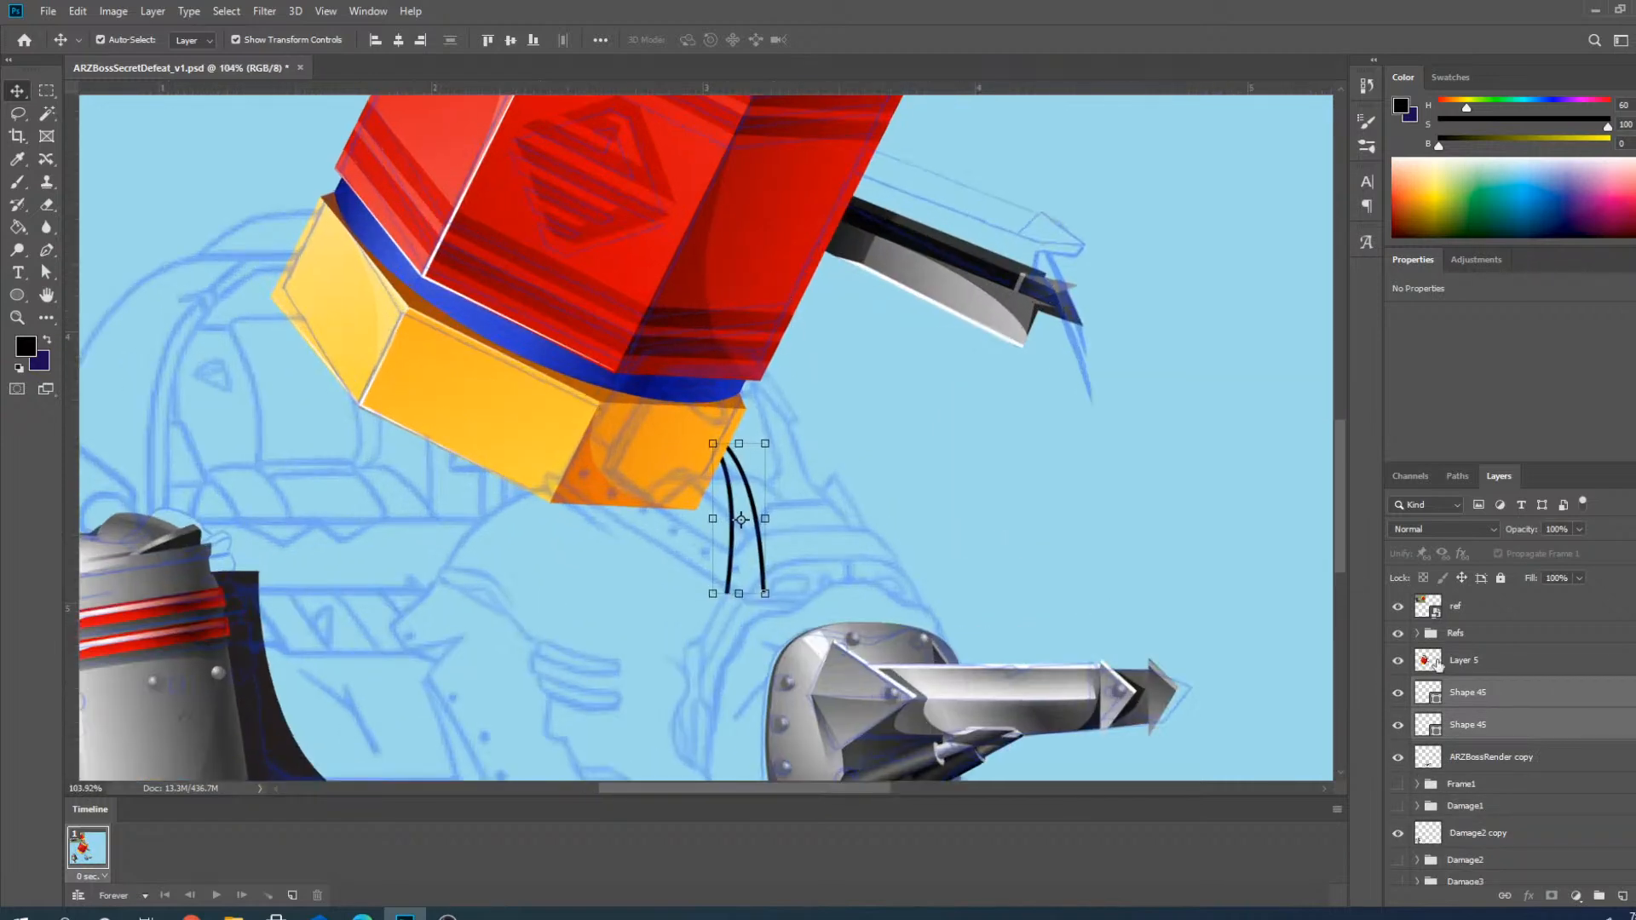
{"action": "scroll", "coordinate": [757, 488], "scroll_direction": "up", "scroll_amount": 7}
{"action": "left_click_drag", "start_coordinate": [749, 488], "coordinate": [1245, 361]}
{"action": "scroll", "coordinate": [657, 625], "scroll_direction": "down", "scroll_amount": 6}
{"action": "scroll", "coordinate": [1082, 412], "scroll_direction": "up", "scroll_amount": 8}
{"action": "scroll", "coordinate": [789, 476], "scroll_direction": "down", "scroll_amount": 4}
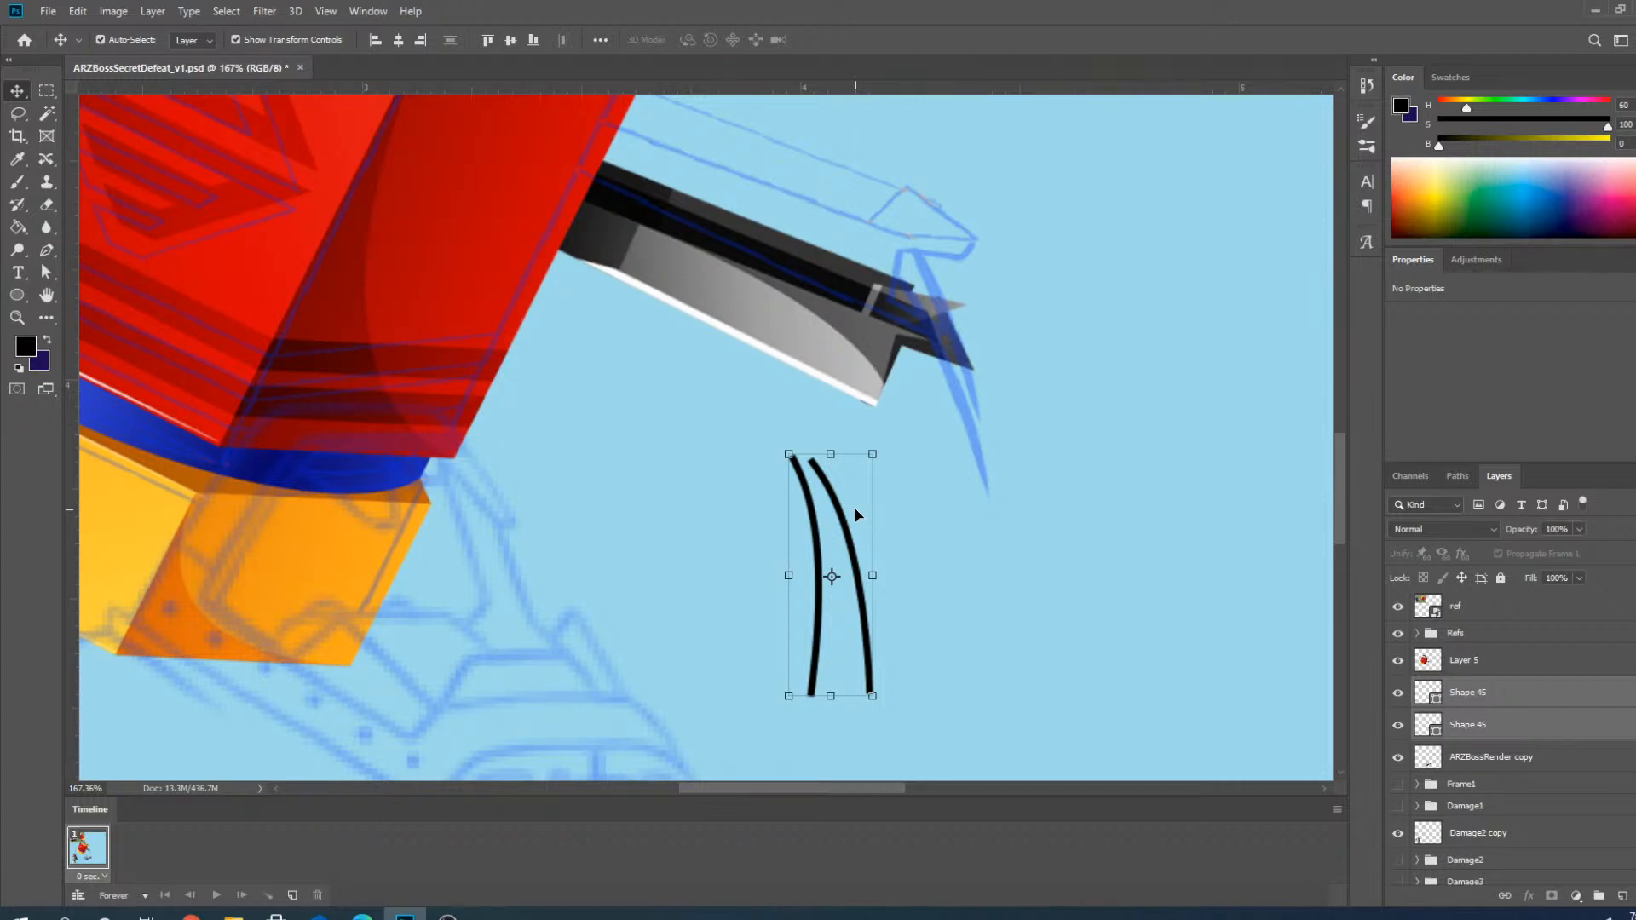
{"action": "scroll", "coordinate": [837, 479], "scroll_direction": "up", "scroll_amount": 2}
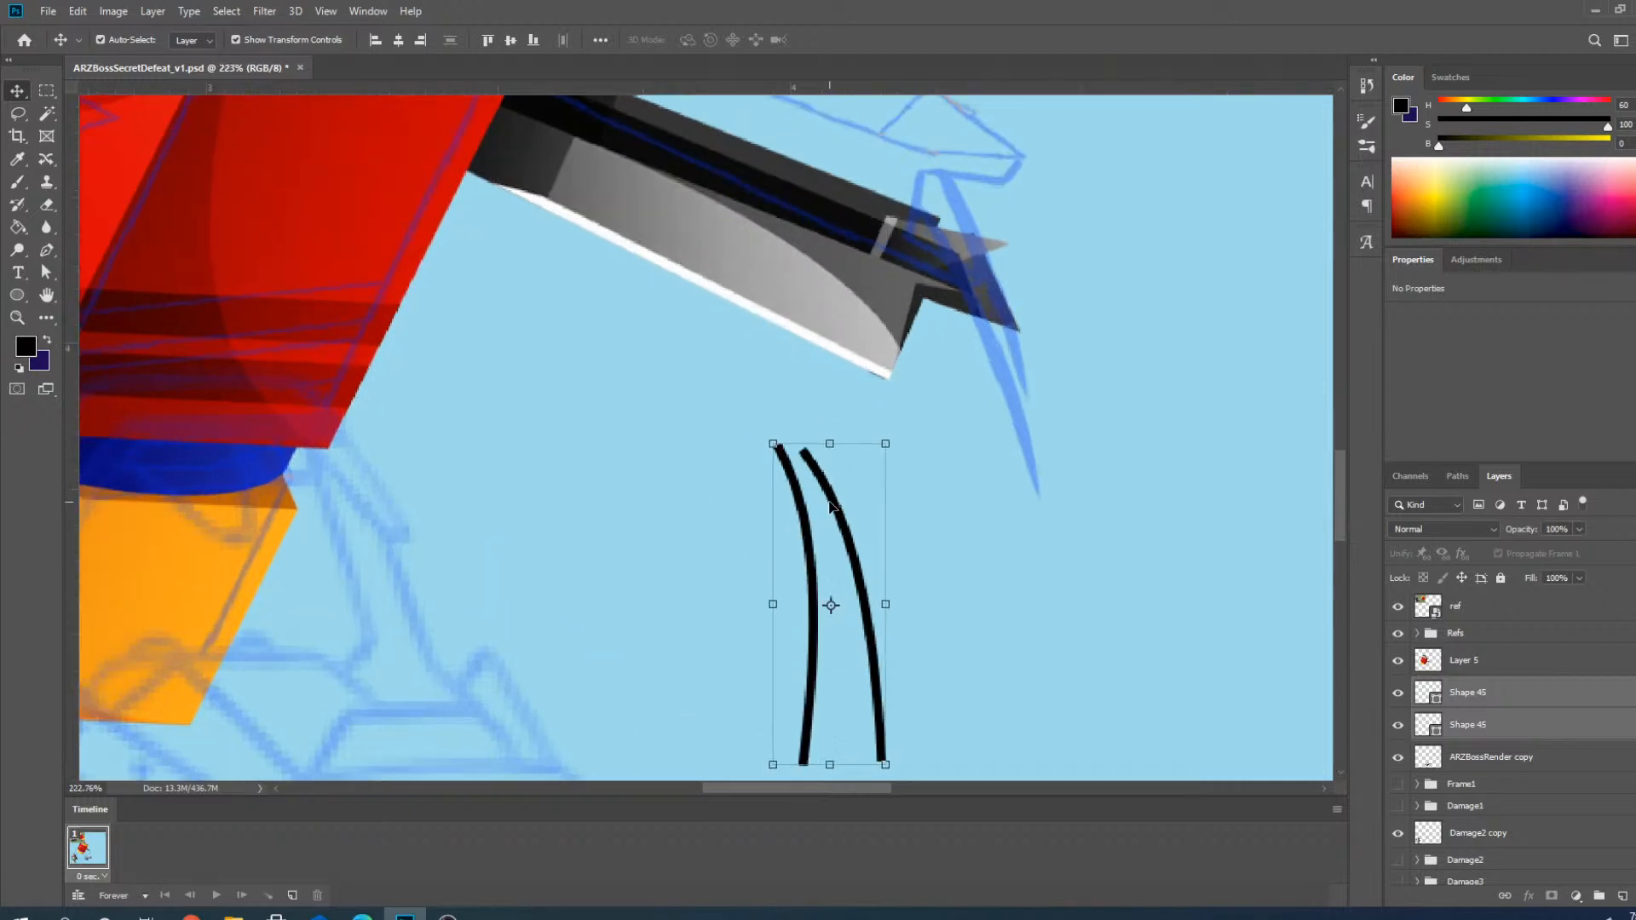
{"action": "mouse_move", "coordinate": [831, 507]}
{"action": "left_mouse_down"}
{"action": "mouse_move", "coordinate": [994, 208]}
{"action": "mouse_move", "coordinate": [983, 240]}
{"action": "mouse_move", "coordinate": [1074, 220]}
{"action": "mouse_move", "coordinate": [1084, 237]}
{"action": "left_mouse_up"}
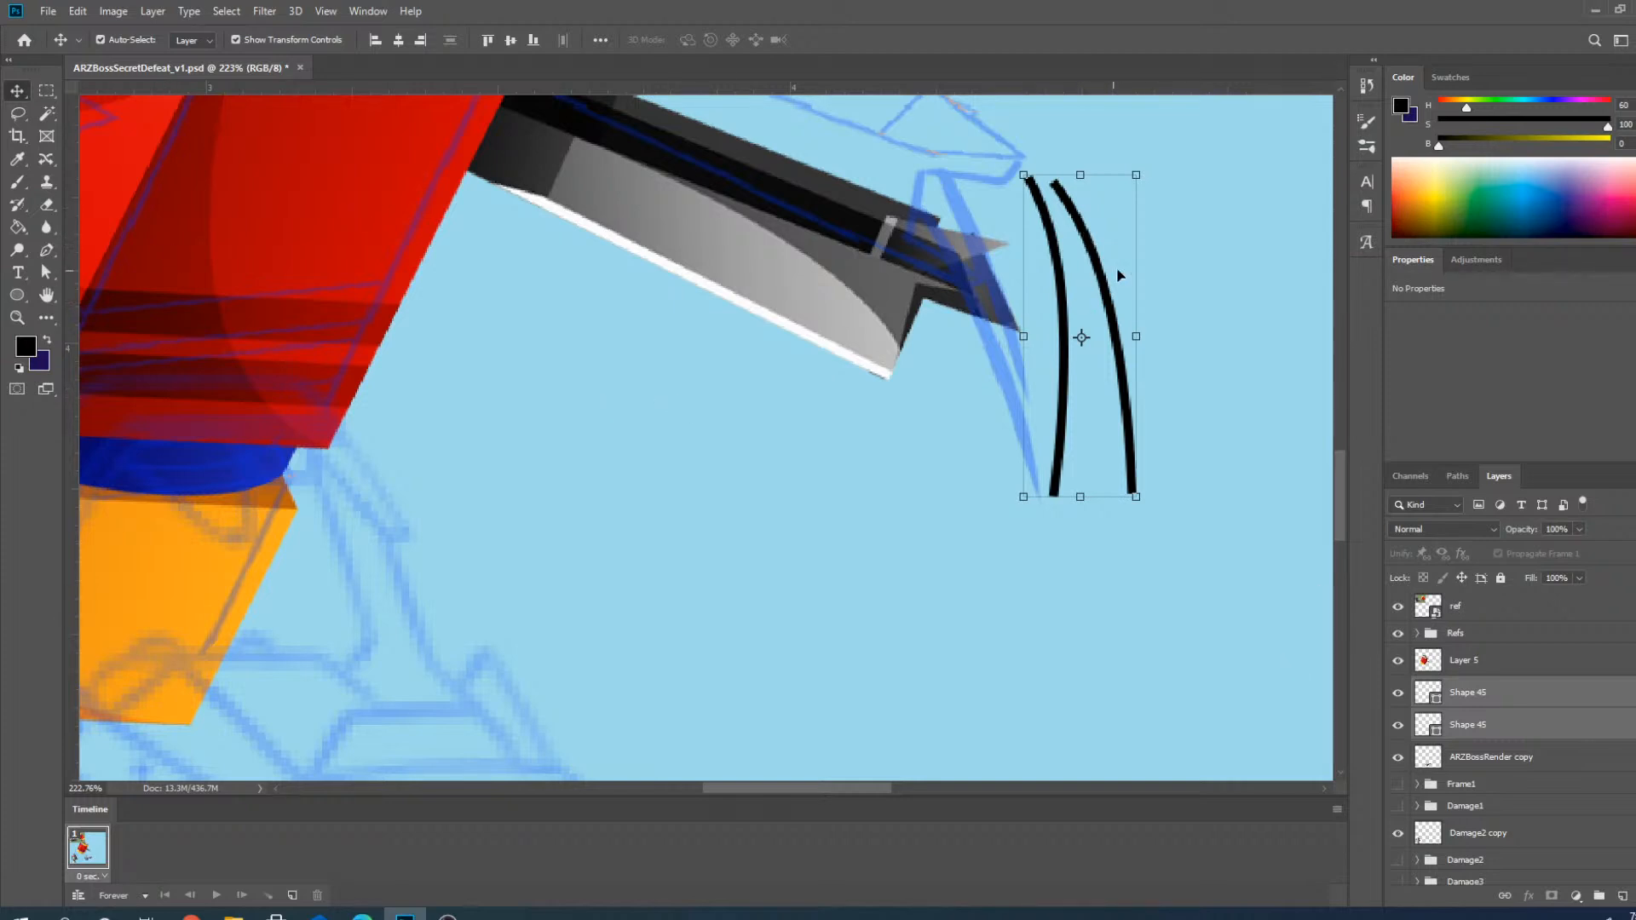
{"action": "scroll", "coordinate": [1119, 275], "scroll_direction": "up", "scroll_amount": 3}
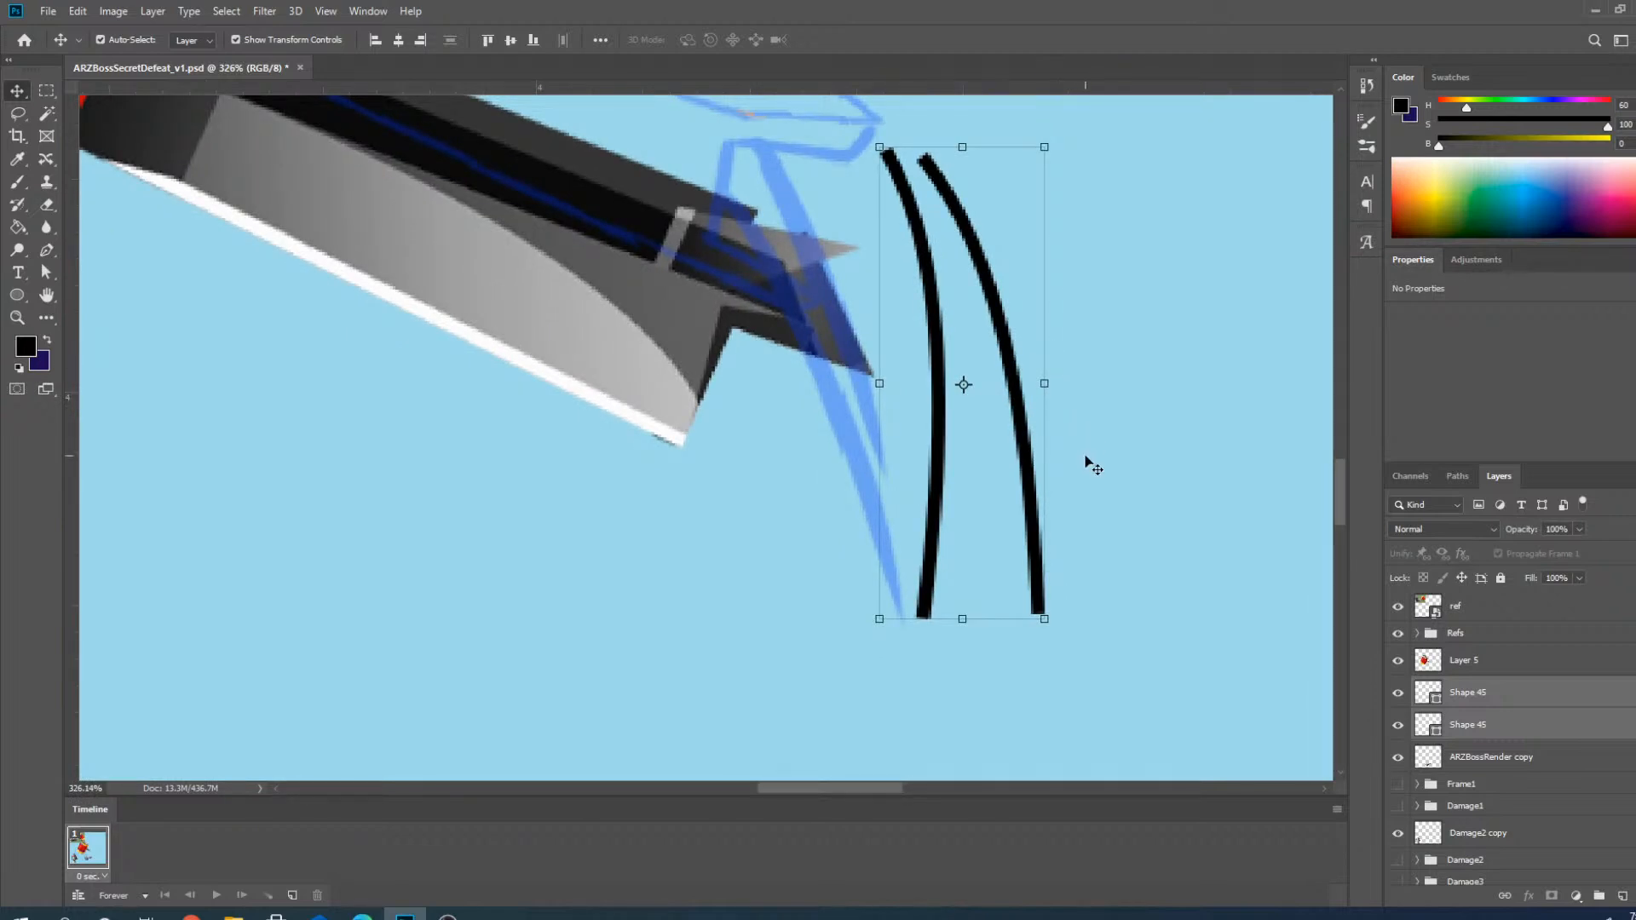
{"action": "scroll", "coordinate": [990, 609], "scroll_direction": "down", "scroll_amount": 4}
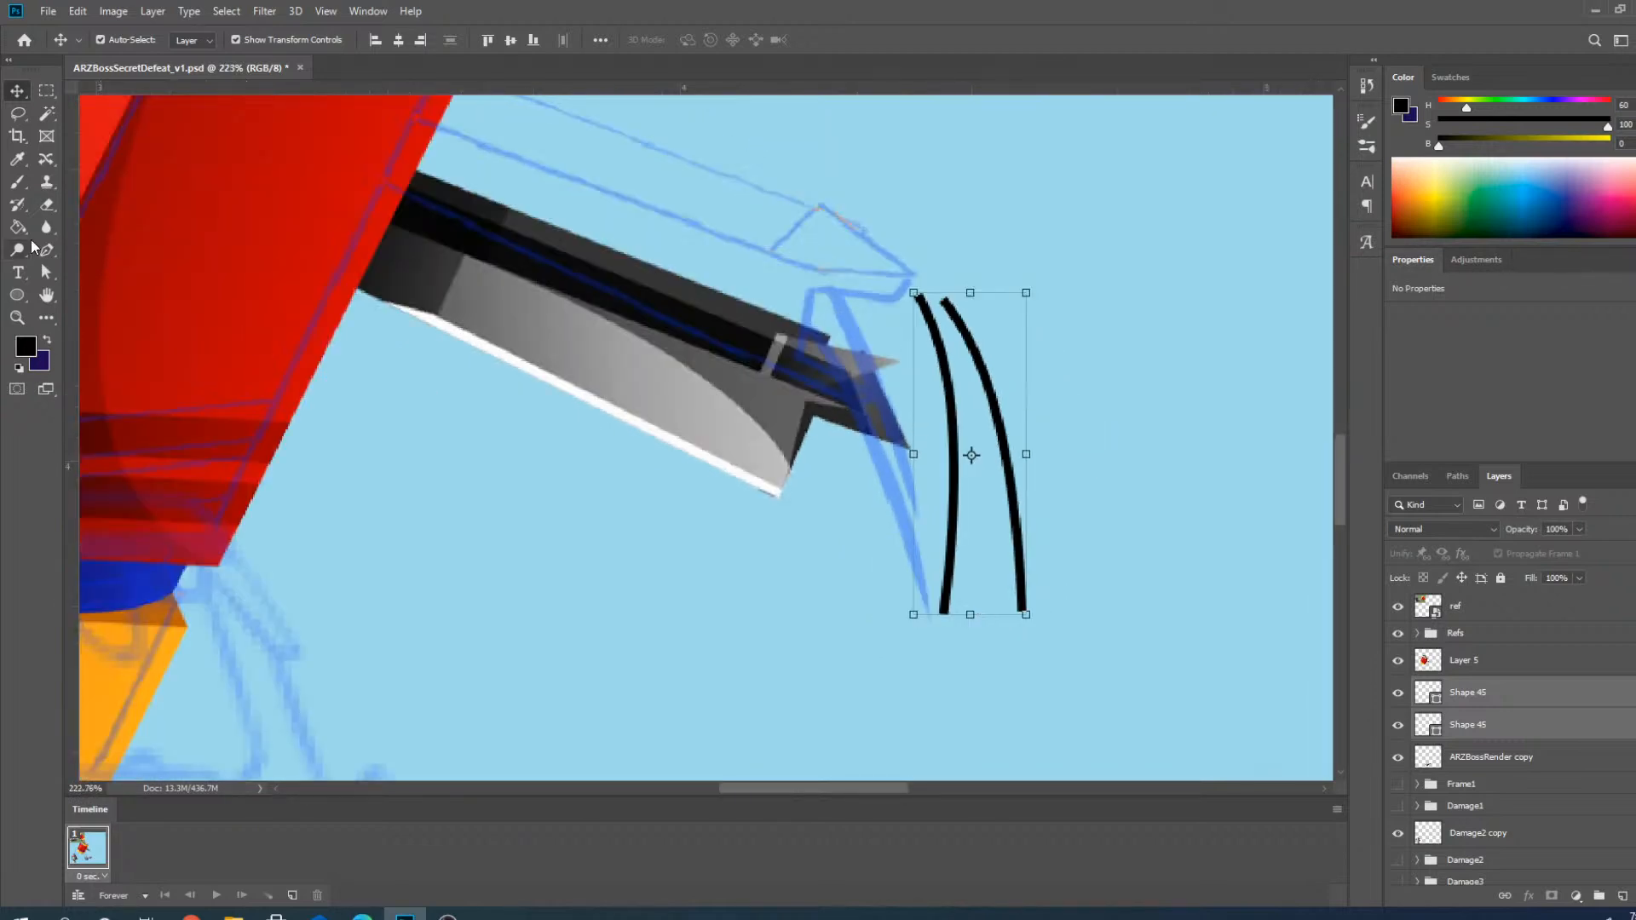
Reshape the upper Shape 45 wire with the Pen tool, moving its end points and curve handles to follow the shorter sketched wire.
{"action": "left_click", "coordinate": [46, 251]}
{"action": "scroll", "coordinate": [911, 560], "scroll_direction": "up", "scroll_amount": 4}
{"action": "left_click", "coordinate": [1474, 695]}
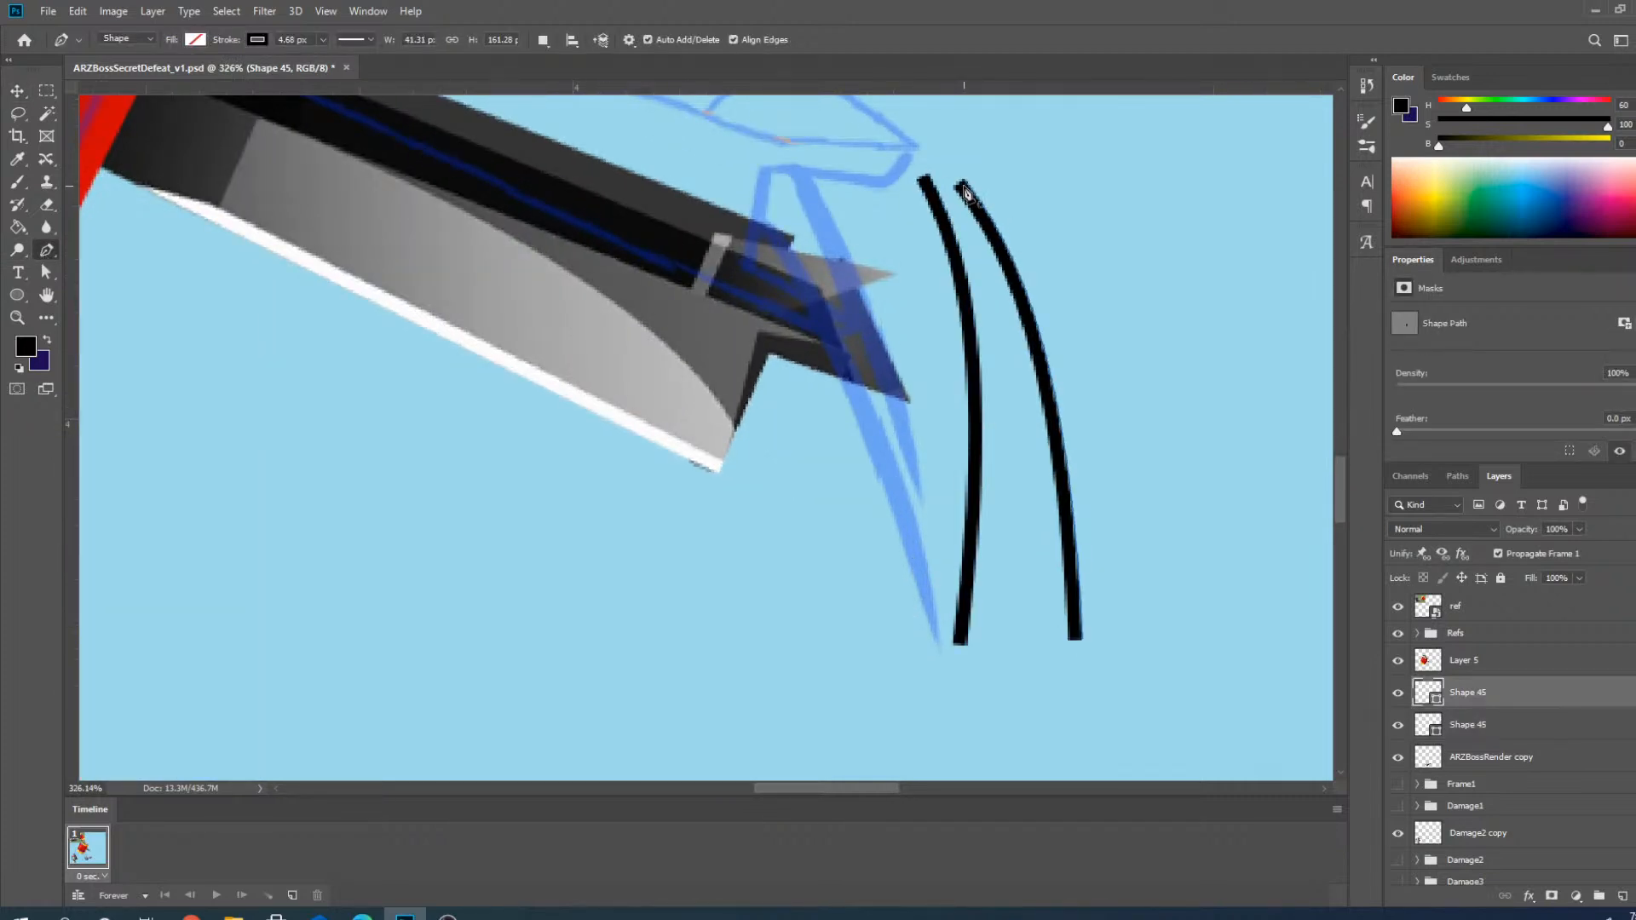
{"action": "left_click_drag", "start_coordinate": [965, 181], "coordinate": [810, 184]}
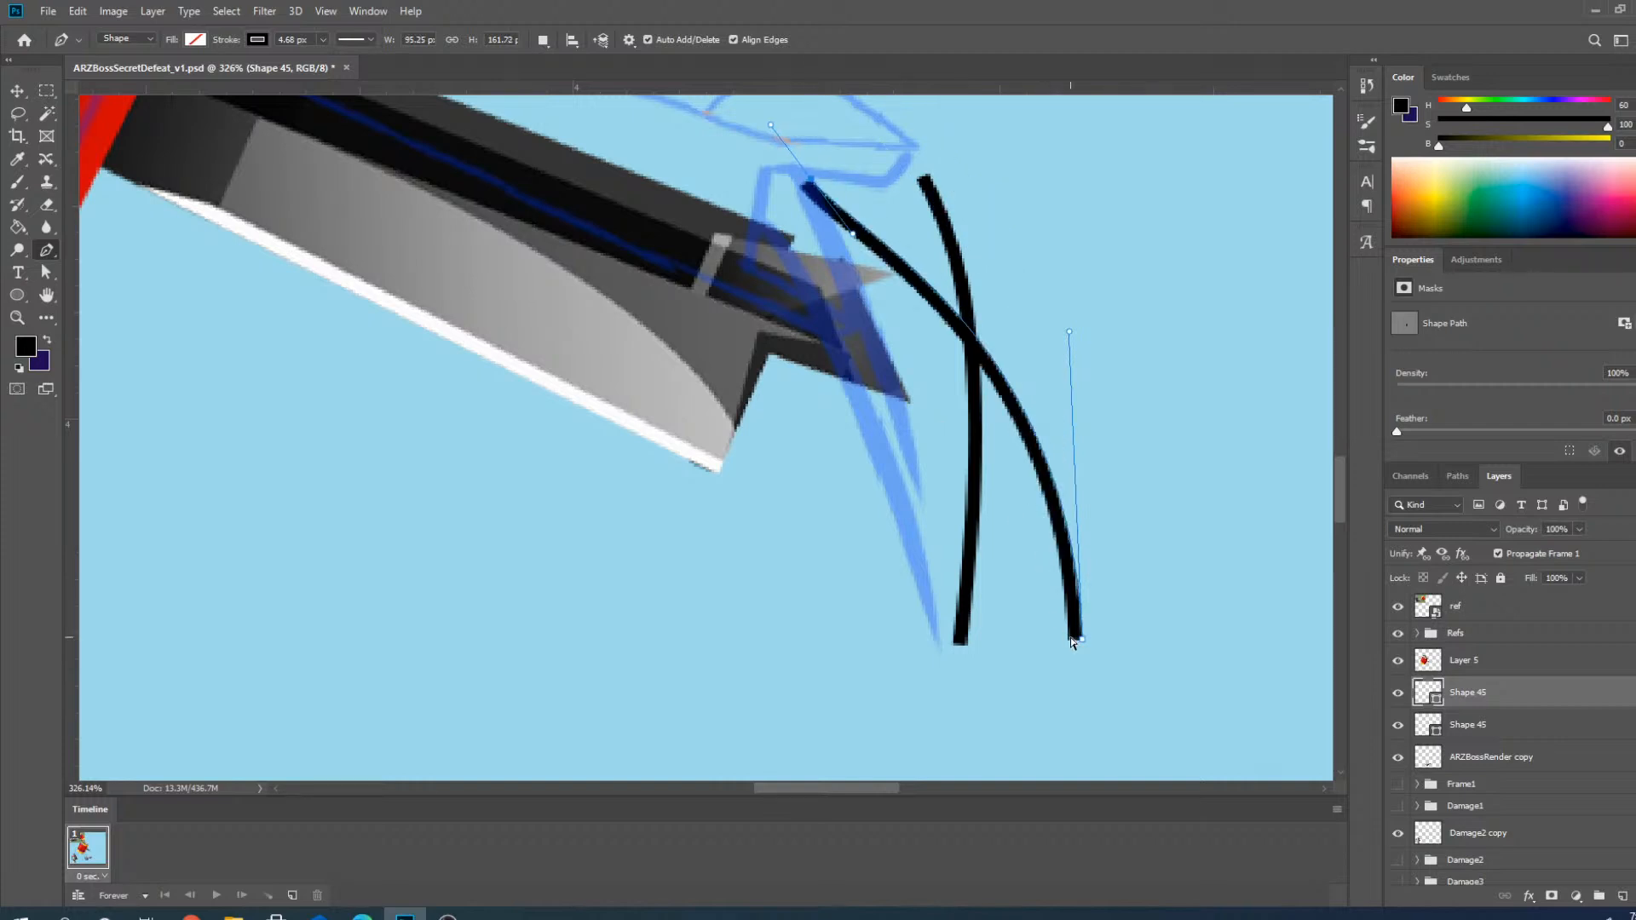
{"action": "mouse_move", "coordinate": [1073, 643]}
{"action": "left_mouse_down"}
{"action": "mouse_move", "coordinate": [938, 475]}
{"action": "mouse_move", "coordinate": [925, 502]}
{"action": "left_mouse_up"}
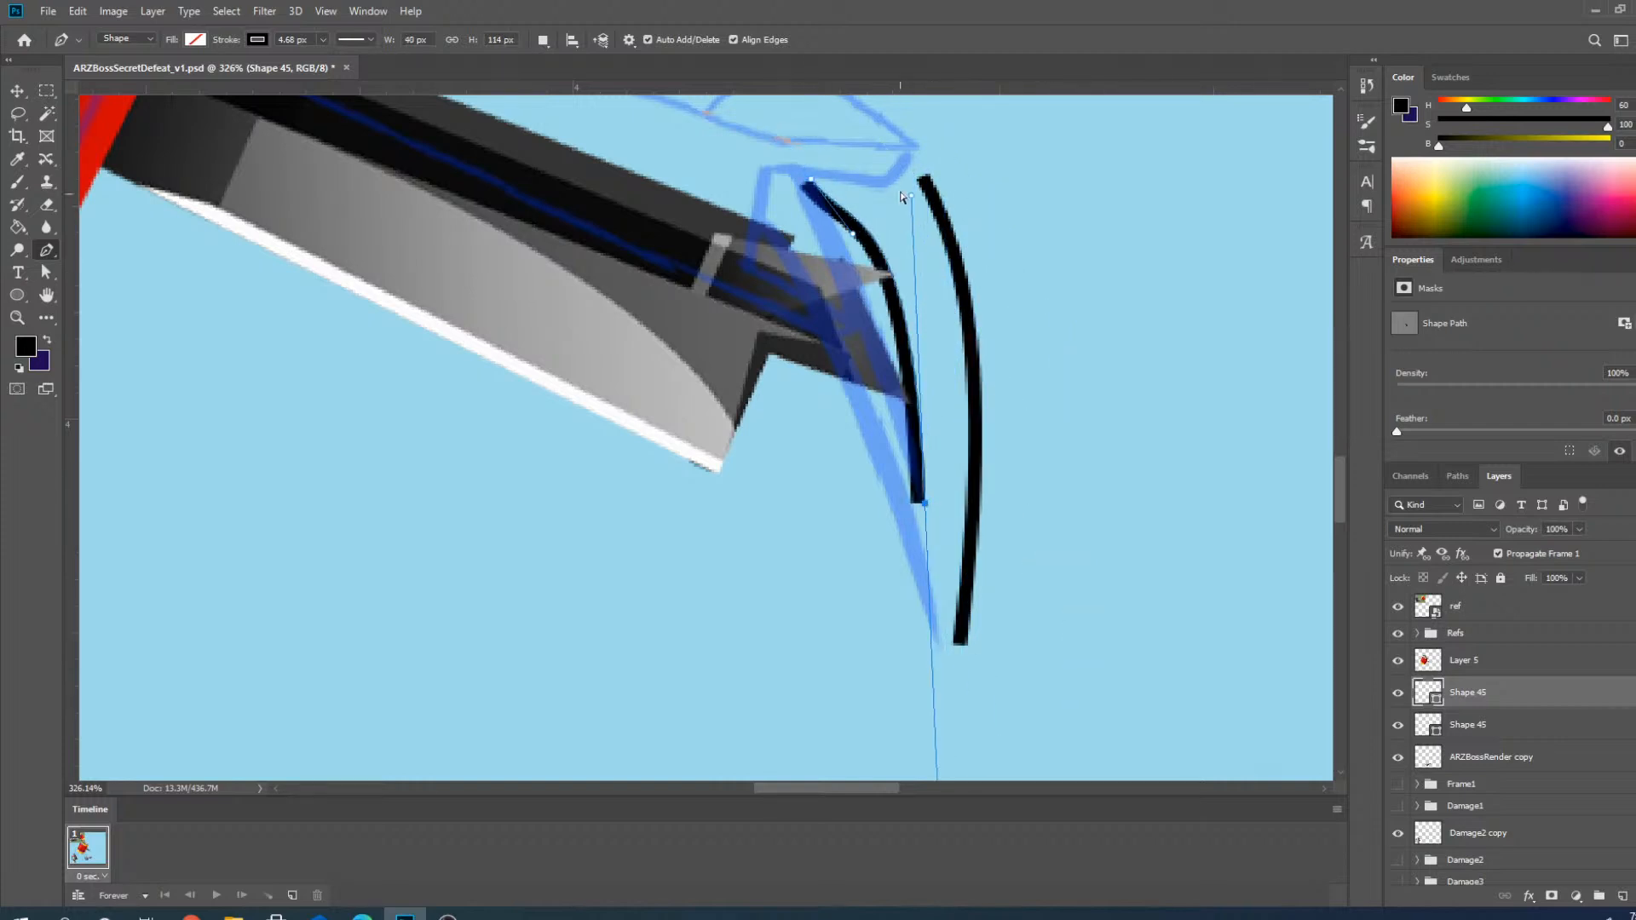
{"action": "mouse_move", "coordinate": [911, 198]}
{"action": "left_mouse_down"}
{"action": "mouse_move", "coordinate": [886, 281]}
{"action": "mouse_move", "coordinate": [902, 361]}
{"action": "left_mouse_up"}
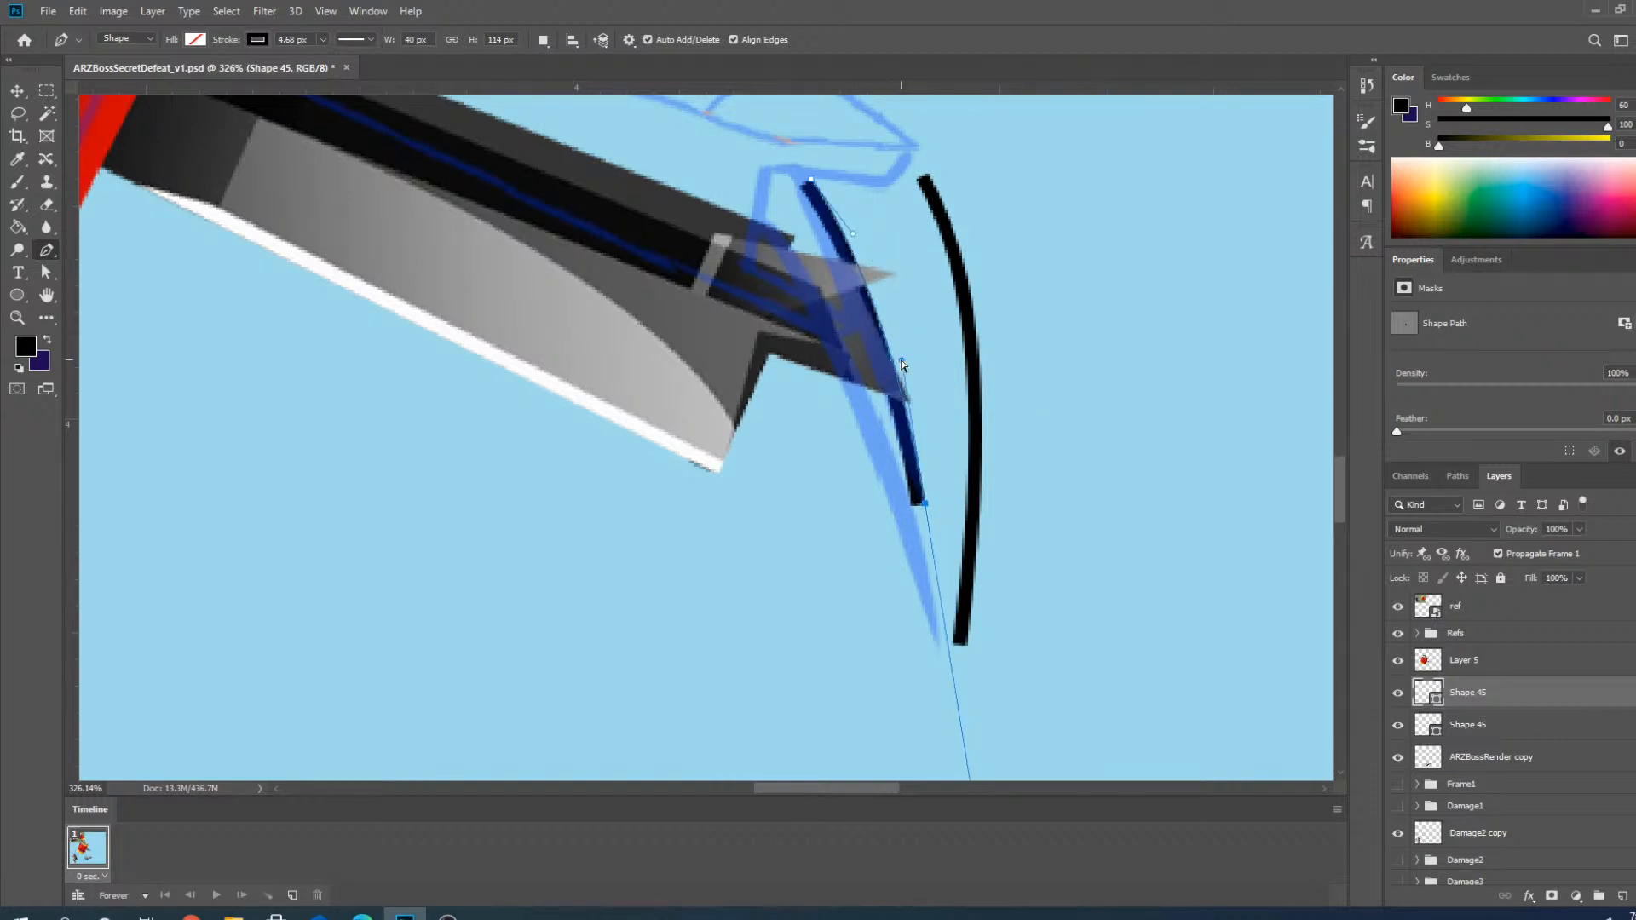
{"action": "left_click_drag", "start_coordinate": [926, 503], "coordinate": [929, 493]}
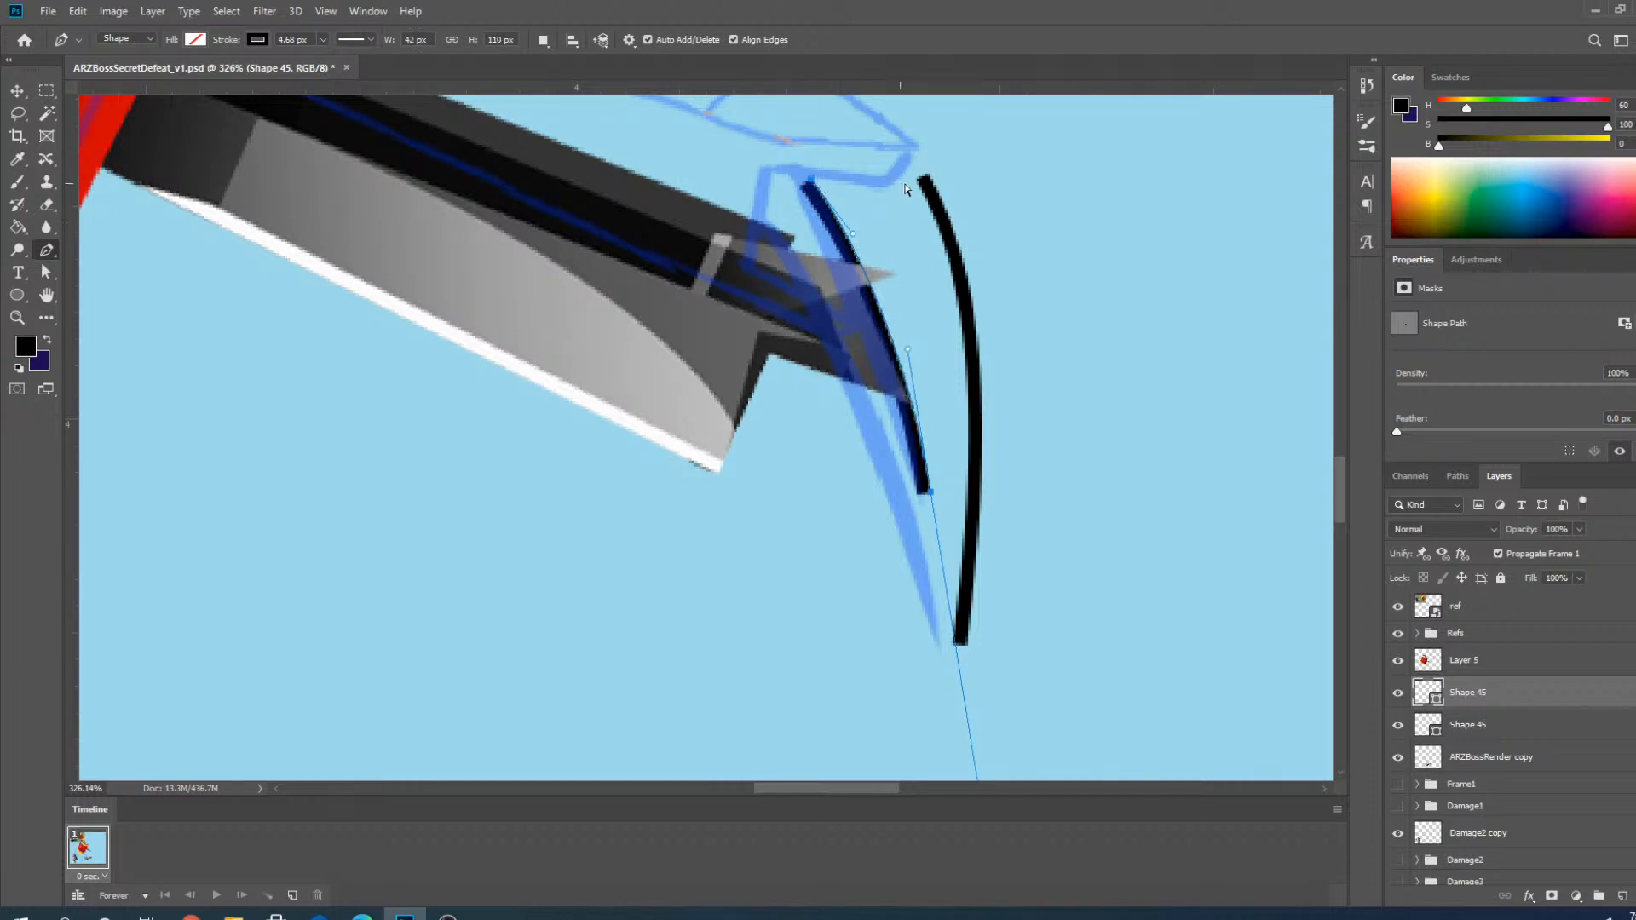
{"action": "left_click_drag", "start_coordinate": [820, 175], "coordinate": [808, 168]}
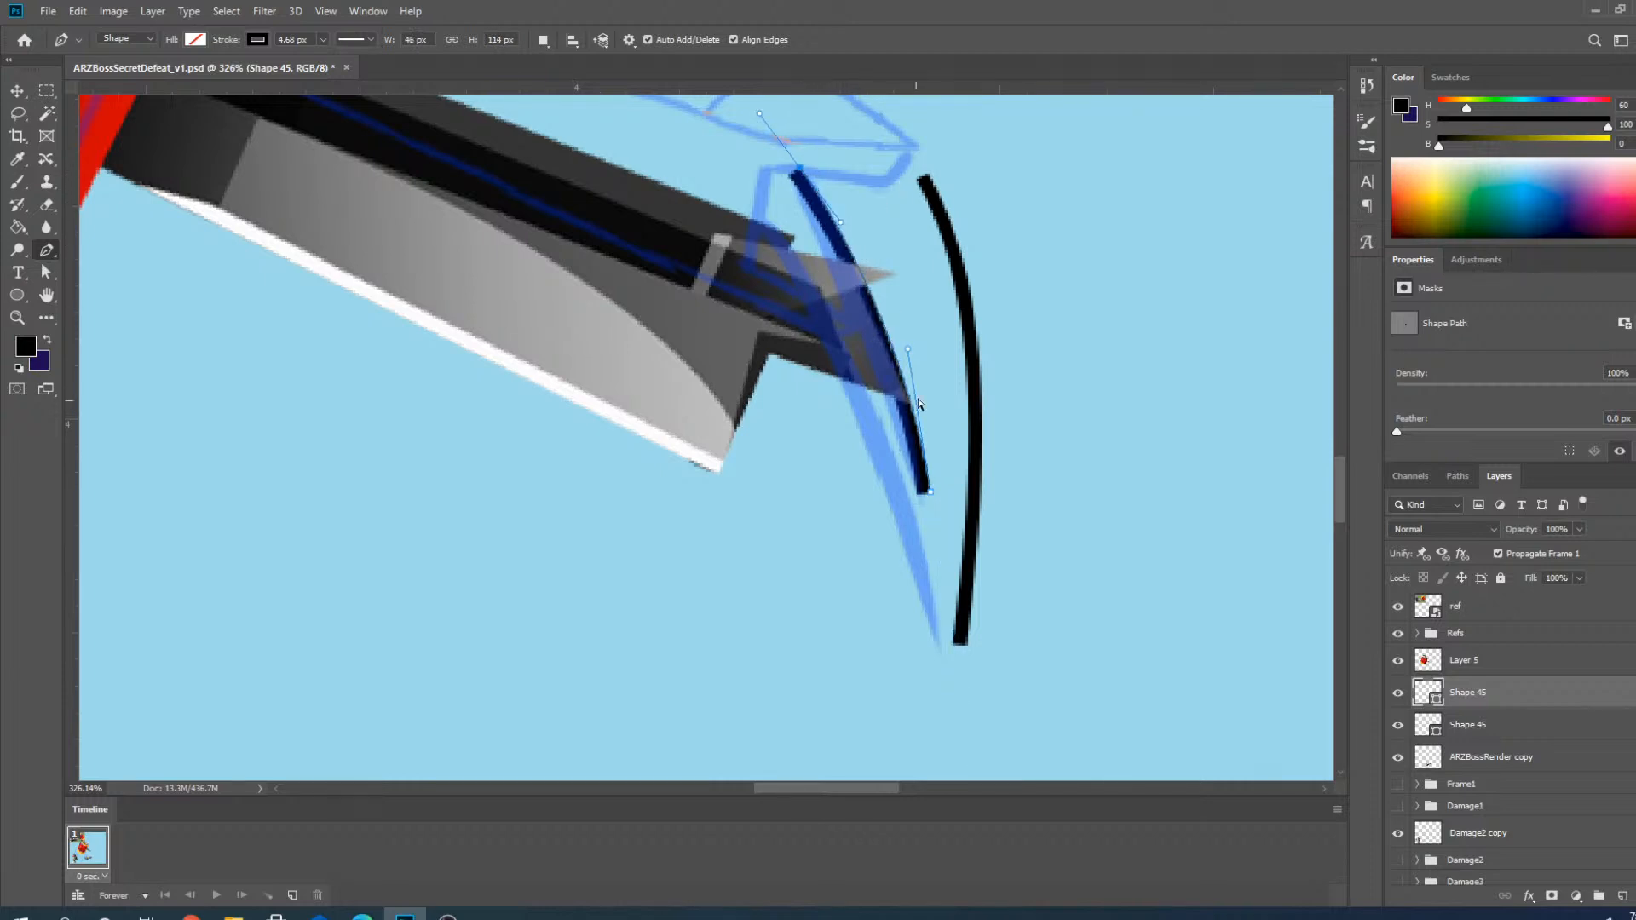
{"action": "left_click_drag", "start_coordinate": [908, 350], "coordinate": [900, 356]}
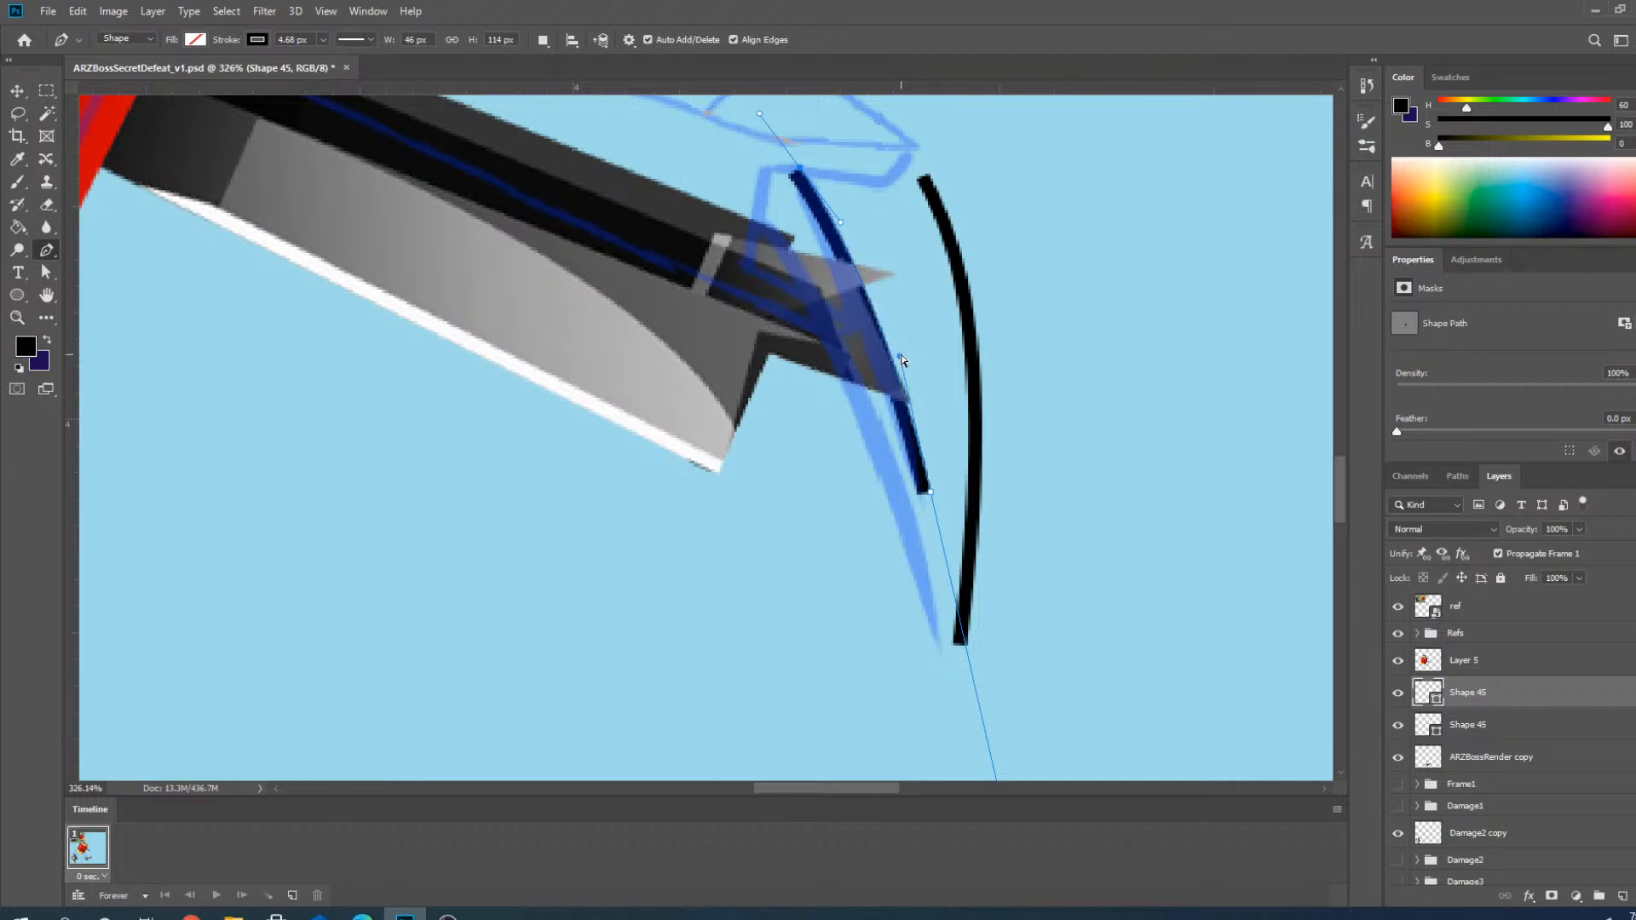
Move the other Shape 45 wire onto the handle's end and bend its path to follow the longer sketched wire.
{"action": "left_click", "coordinate": [17, 90]}
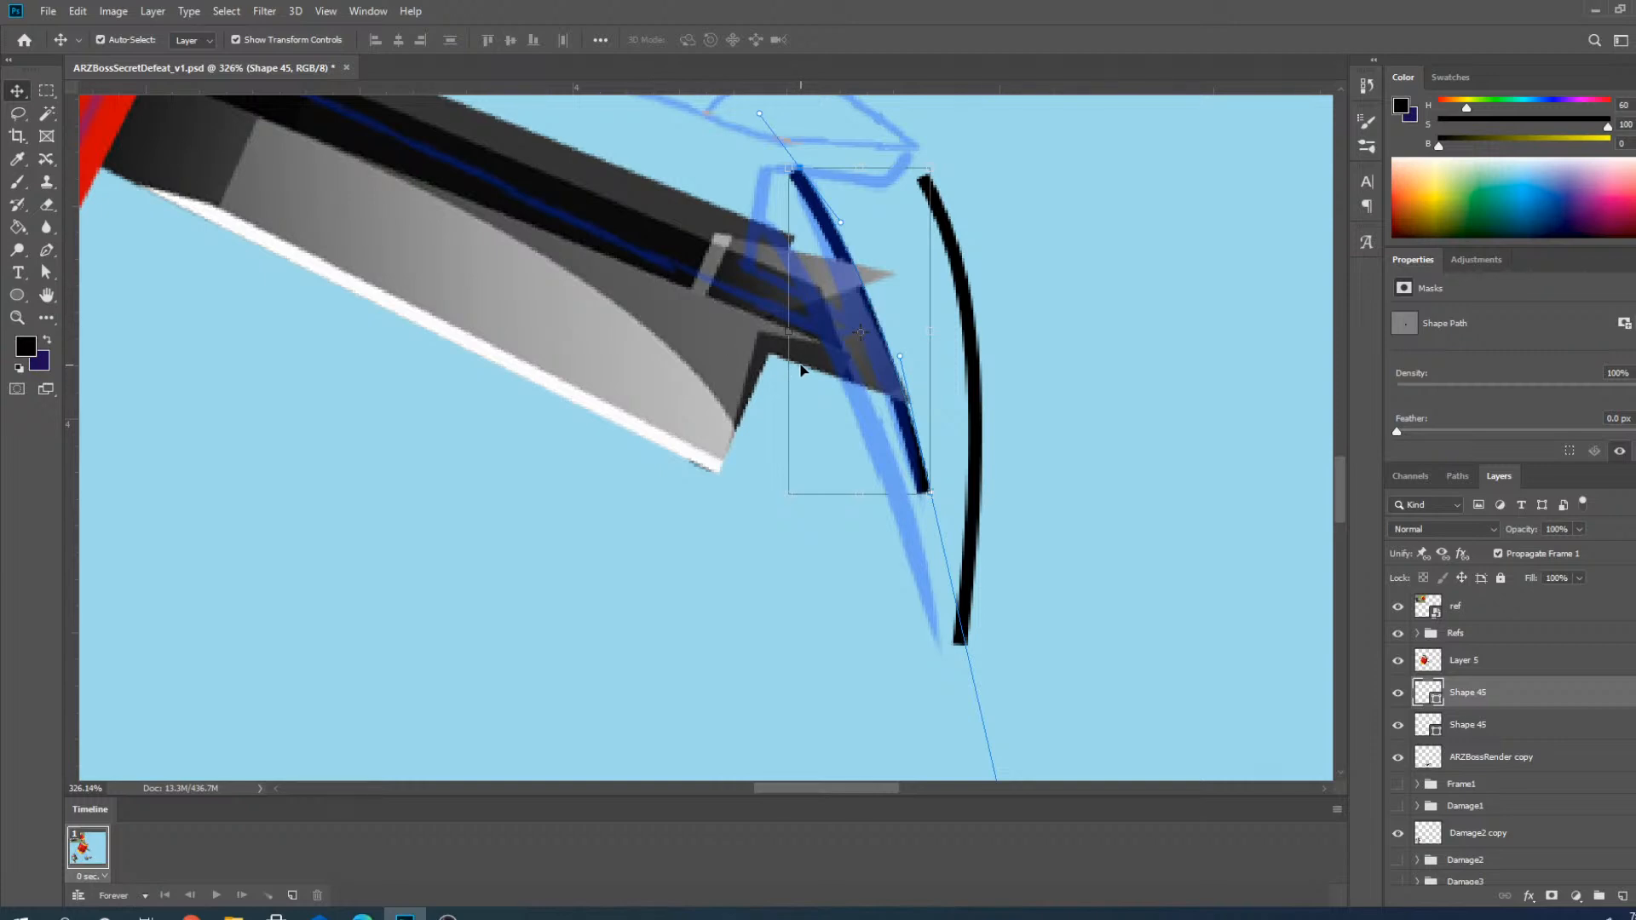
{"action": "left_click", "coordinate": [972, 321]}
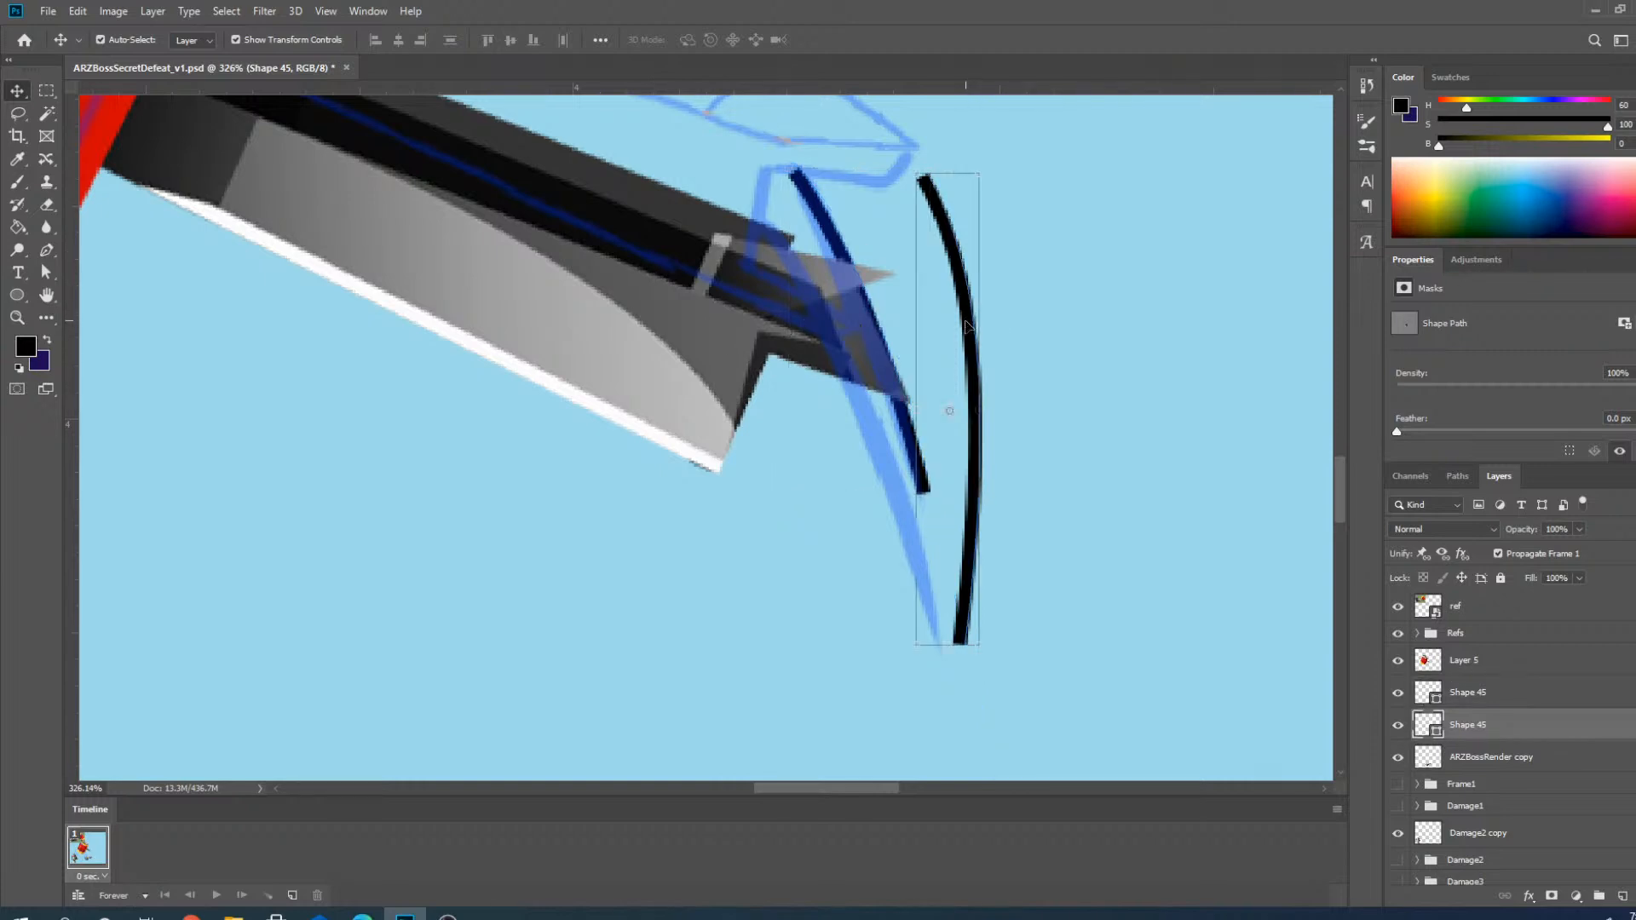
{"action": "left_click_drag", "start_coordinate": [957, 269], "coordinate": [795, 312]}
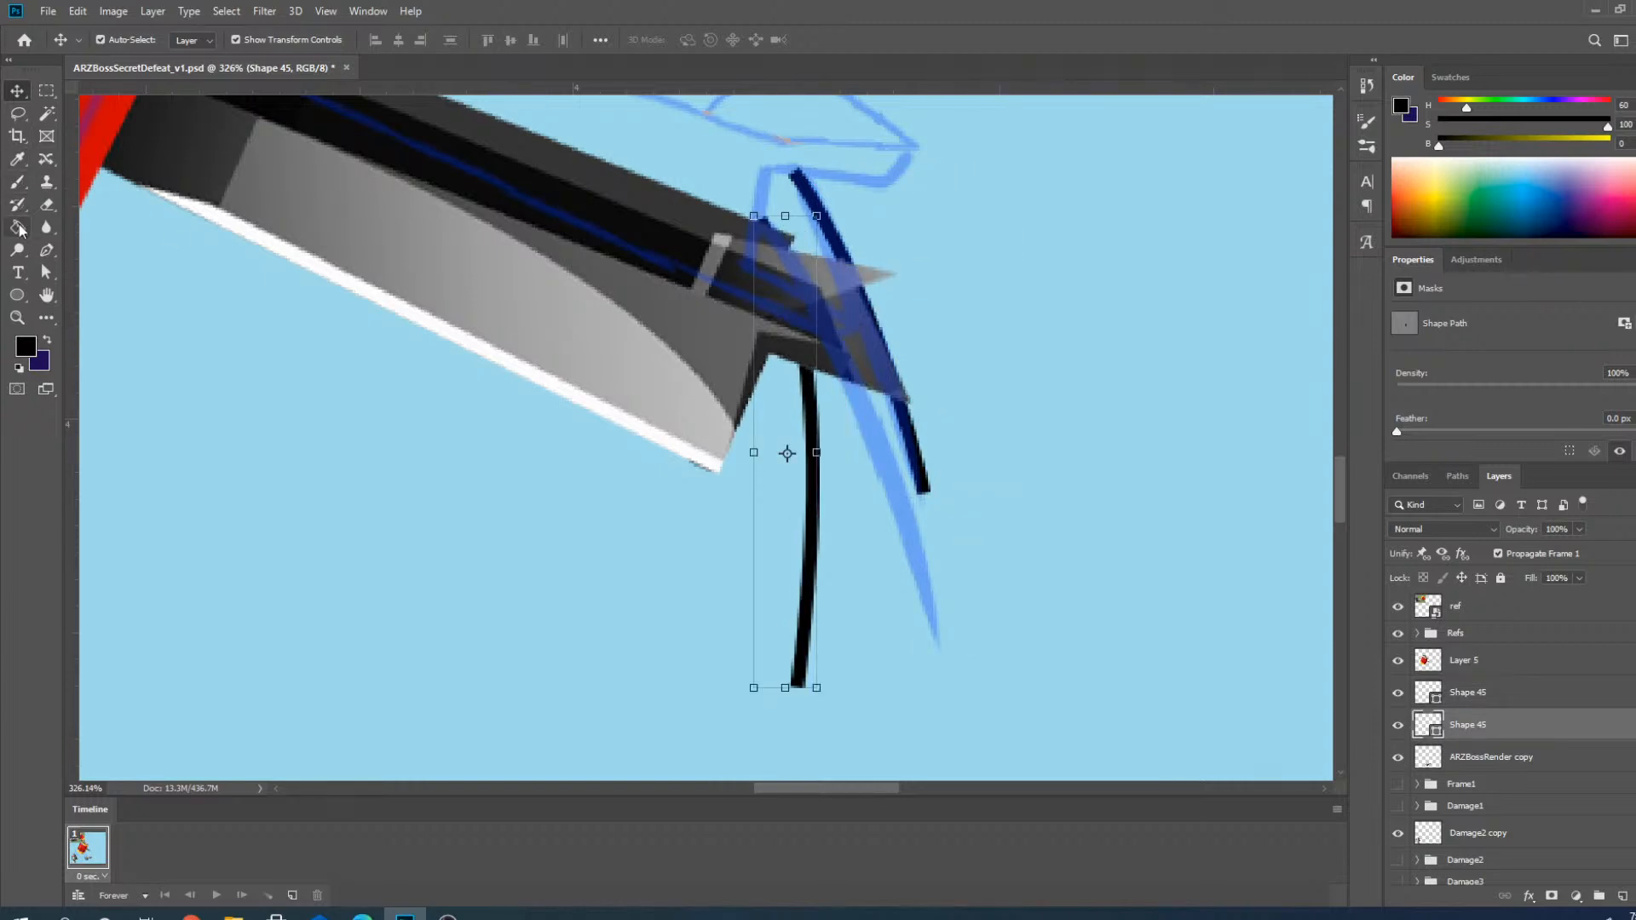
{"action": "left_click", "coordinate": [43, 249]}
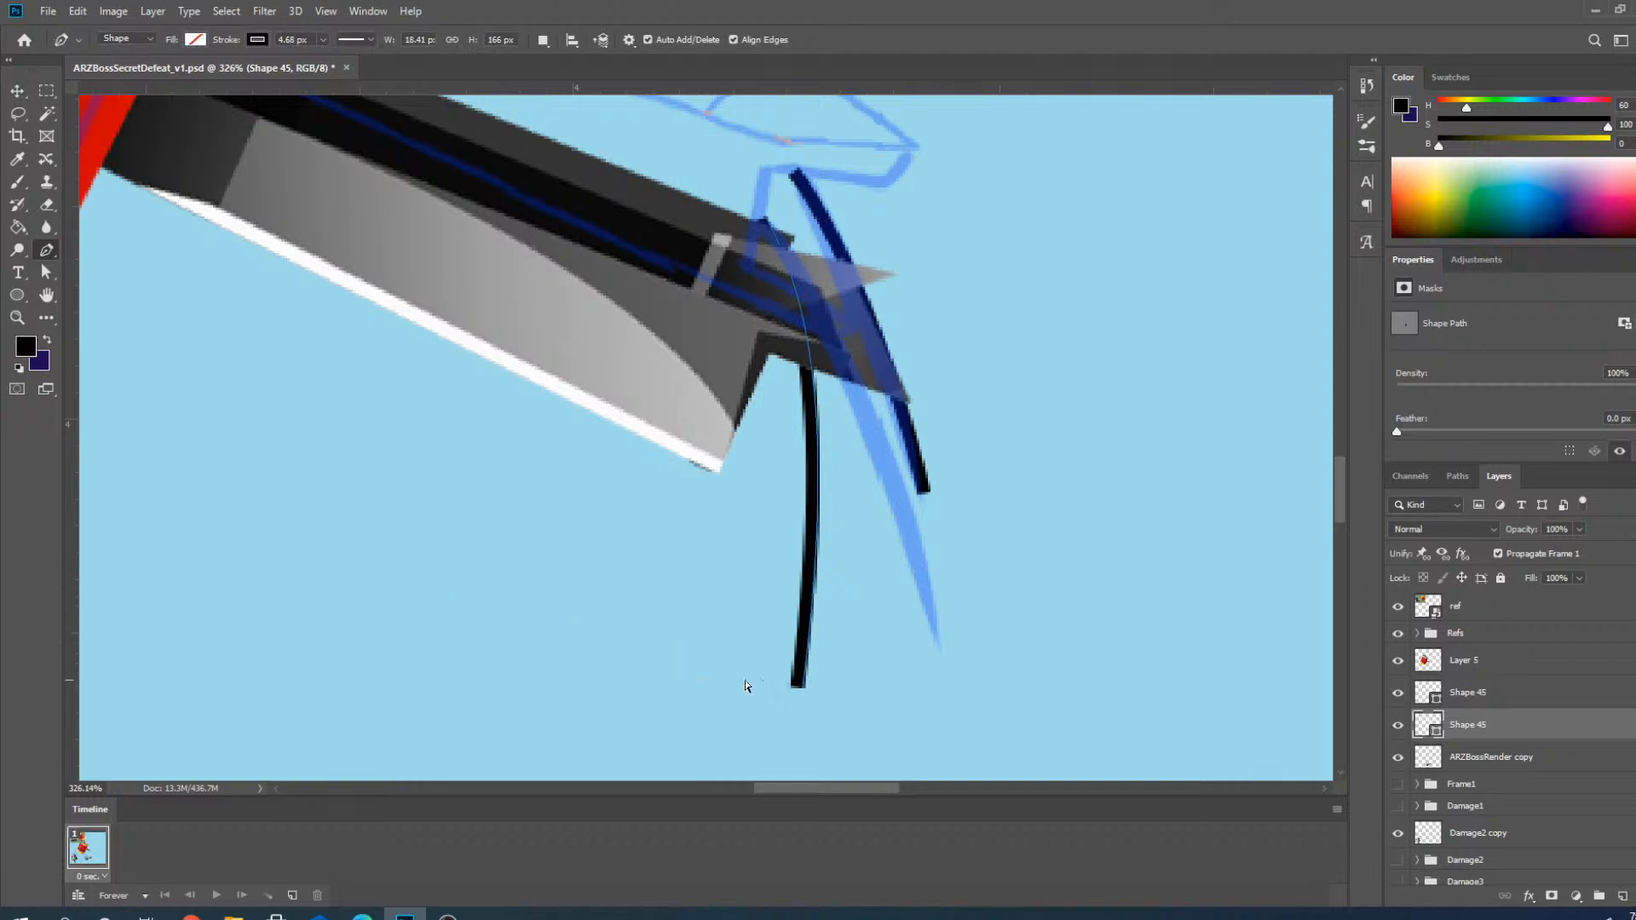
{"action": "mouse_move", "coordinate": [801, 692]}
{"action": "left_mouse_down"}
{"action": "mouse_move", "coordinate": [957, 661]}
{"action": "mouse_move", "coordinate": [941, 658]}
{"action": "left_mouse_up"}
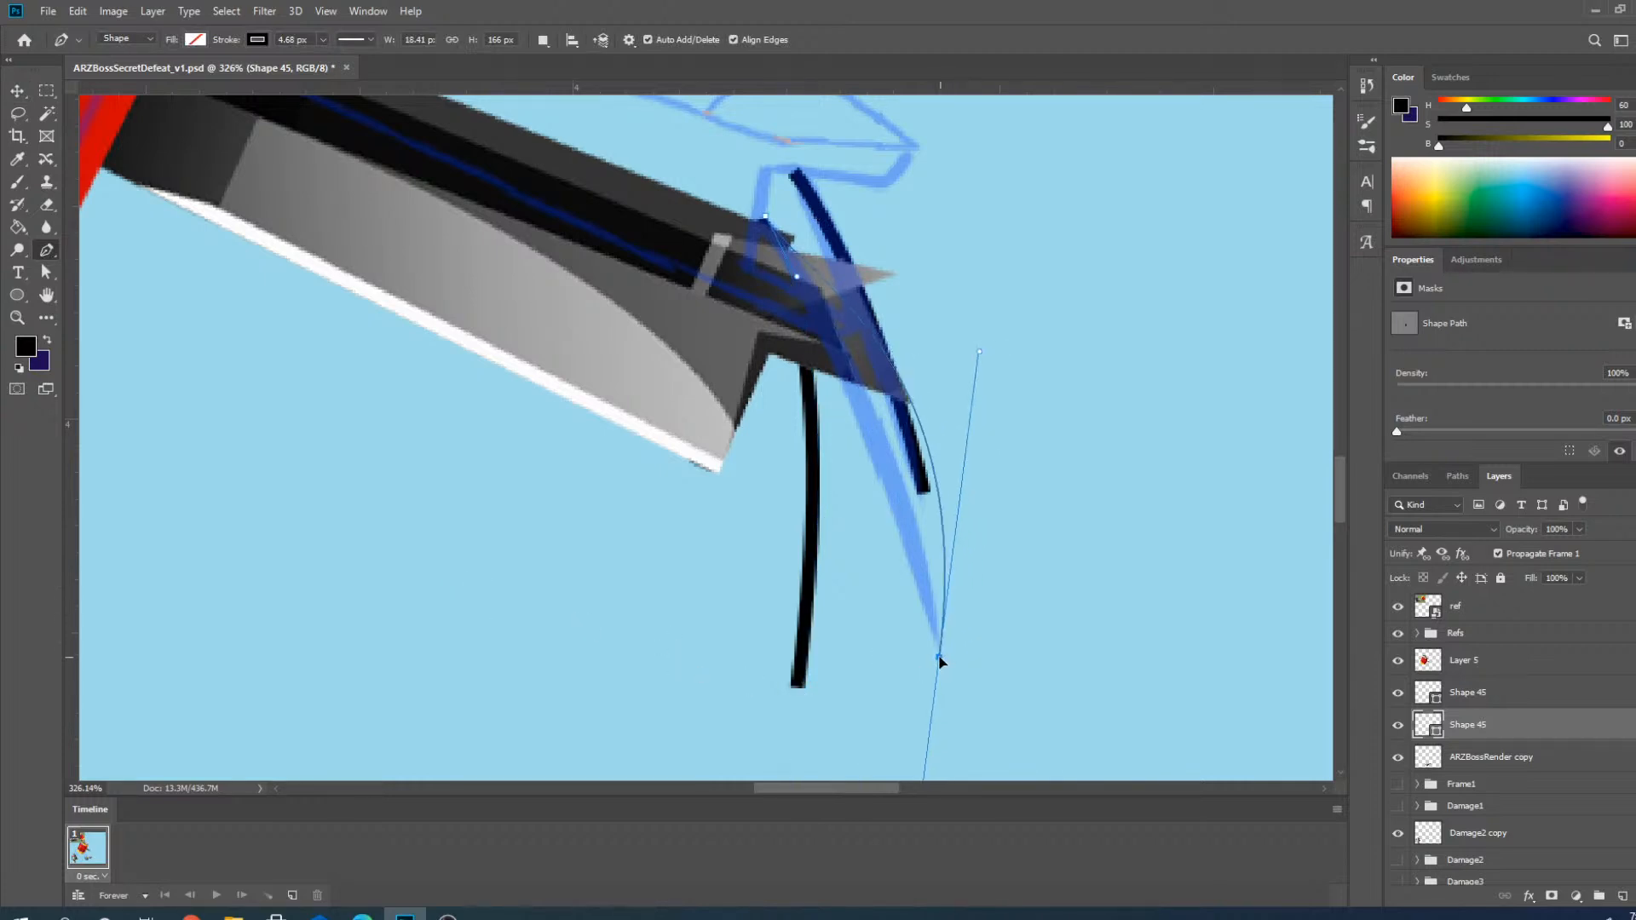
{"action": "left_click_drag", "start_coordinate": [978, 354], "coordinate": [903, 369]}
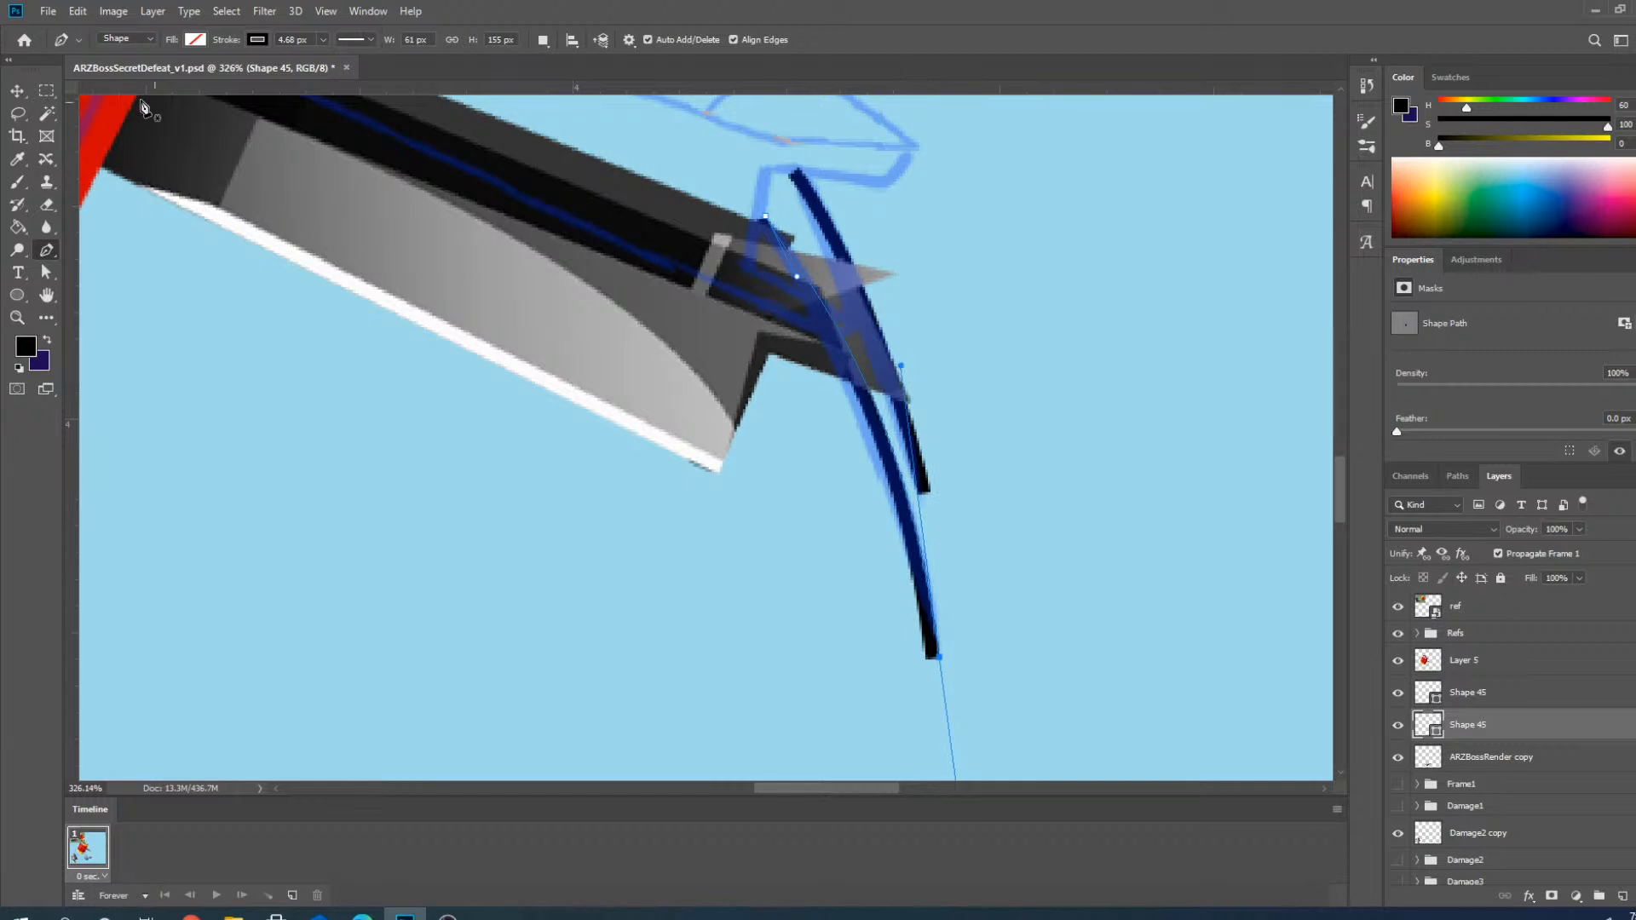
Select both wire shapes and move them down together so they hang from the notch in the handle's broken end.
{"action": "left_click", "coordinate": [17, 90]}
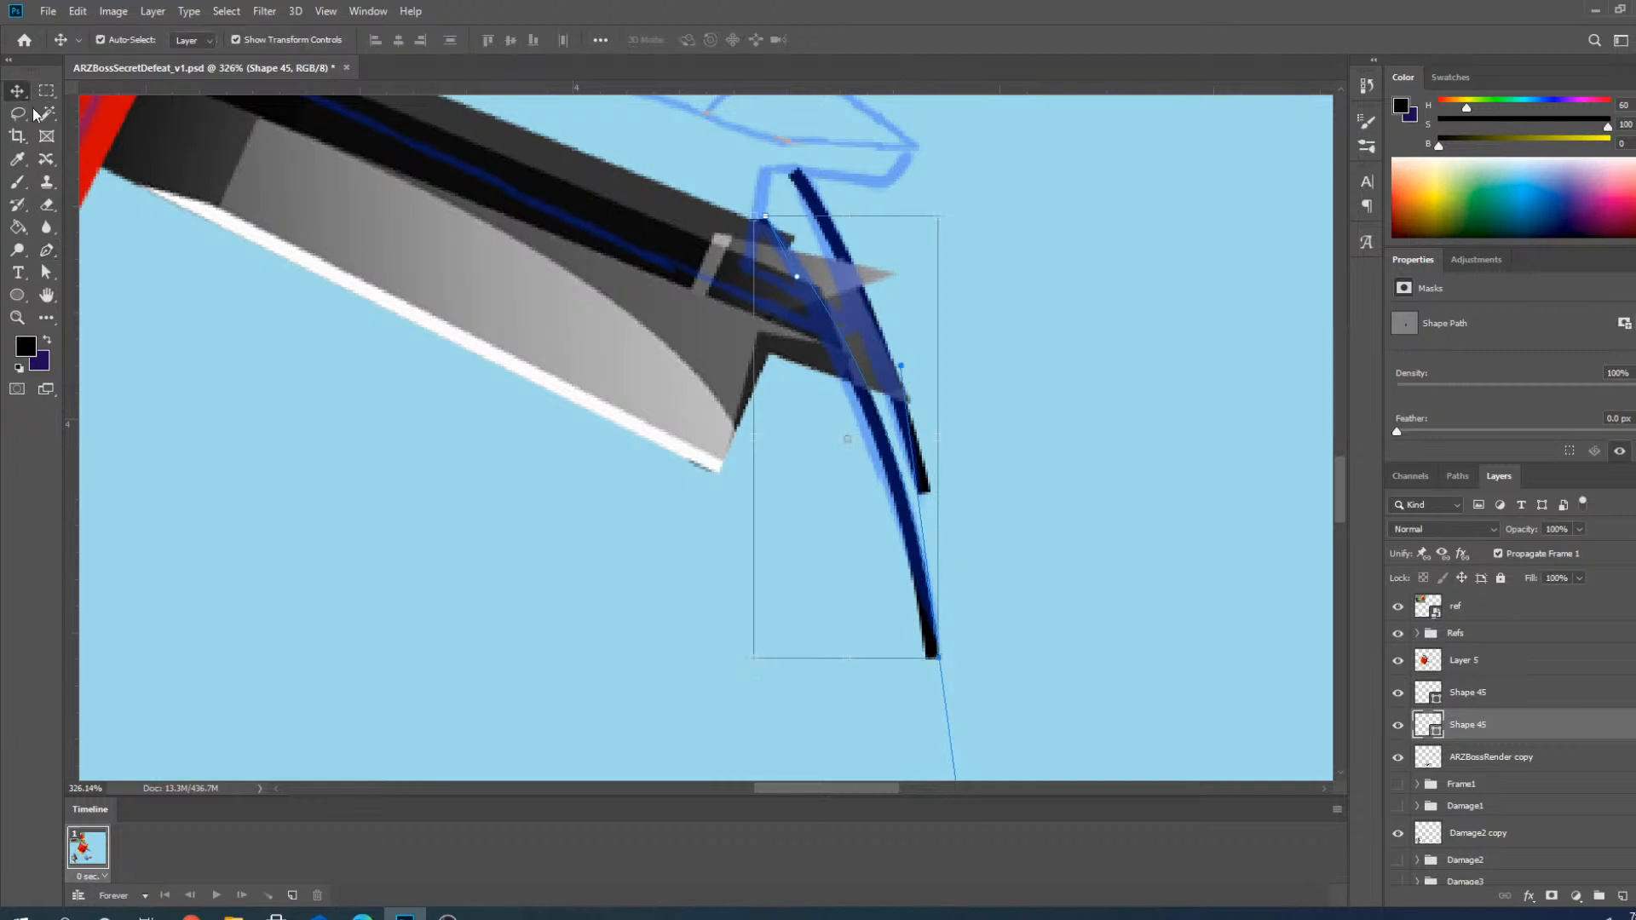
{"action": "left_click", "coordinate": [804, 209], "text": "shift"}
{"action": "mouse_move", "coordinate": [814, 200]}
{"action": "left_mouse_down"}
{"action": "mouse_move", "coordinate": [820, 303]}
{"action": "mouse_move", "coordinate": [821, 226]}
{"action": "mouse_move", "coordinate": [792, 369]}
{"action": "left_mouse_up"}
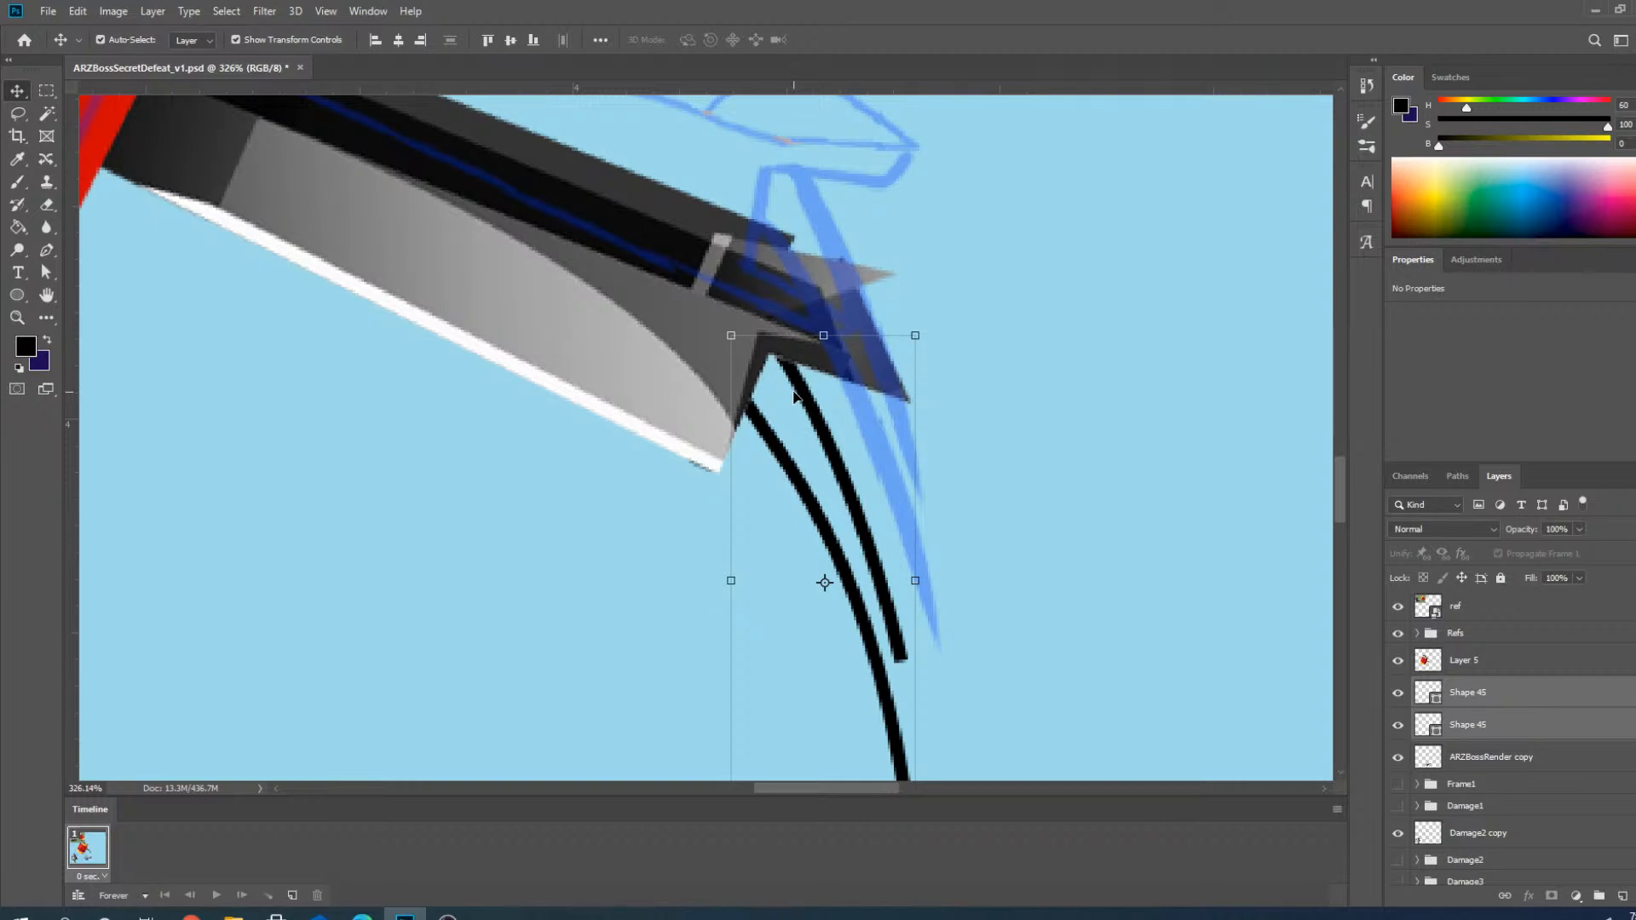
{"action": "scroll", "coordinate": [793, 396], "scroll_direction": "down", "scroll_amount": 2}
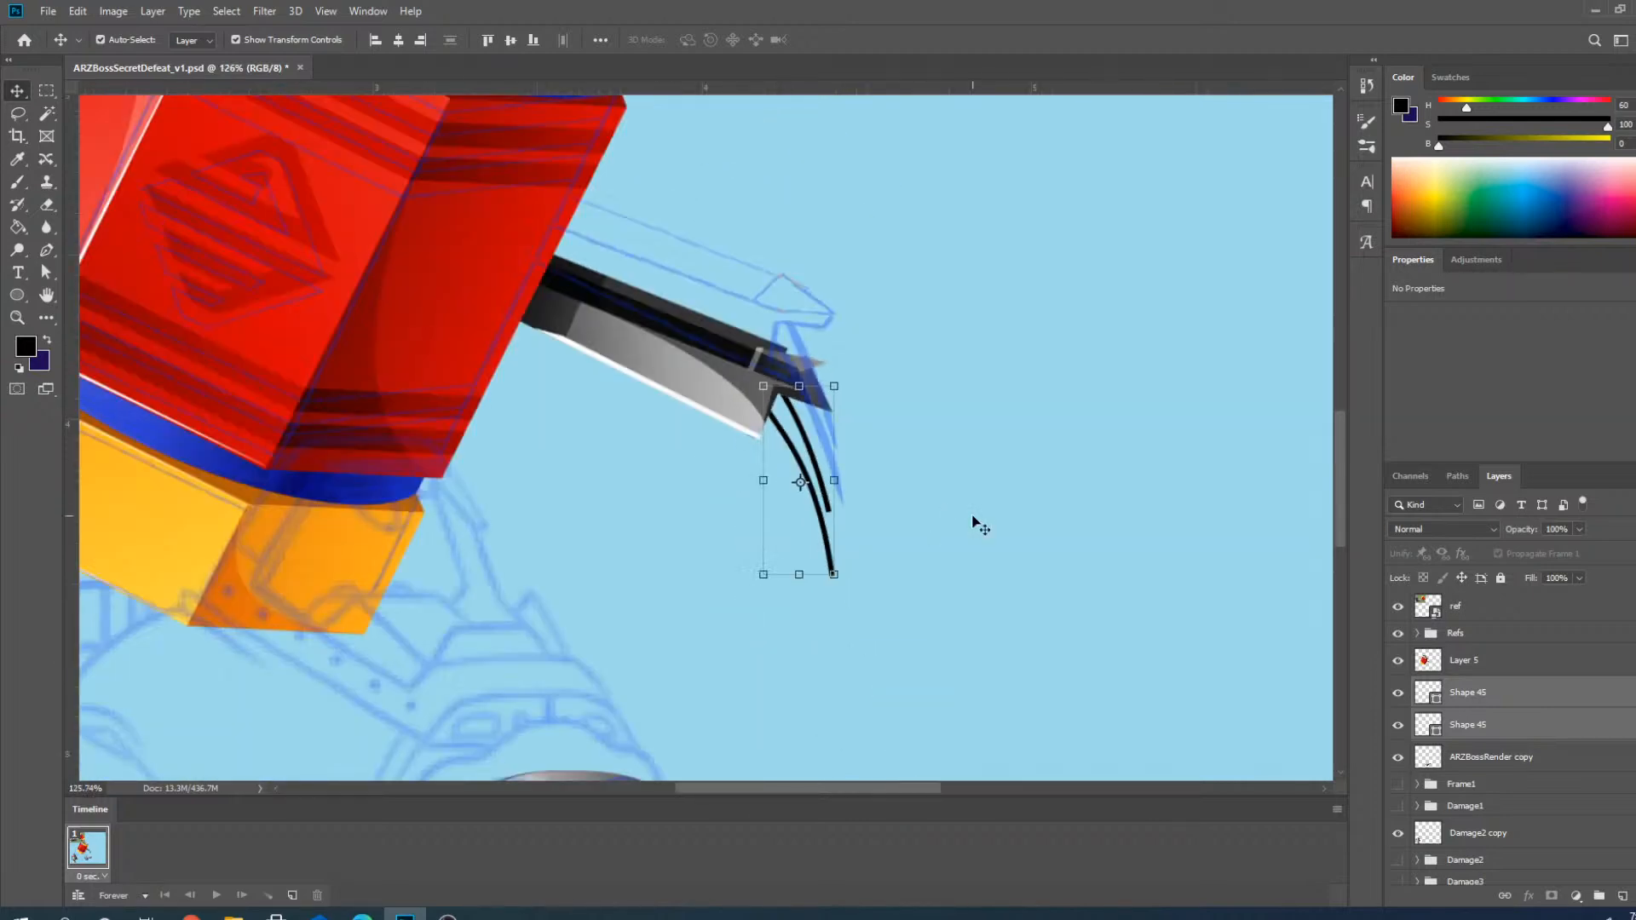
{"action": "scroll", "coordinate": [844, 413], "scroll_direction": "up", "scroll_amount": 2}
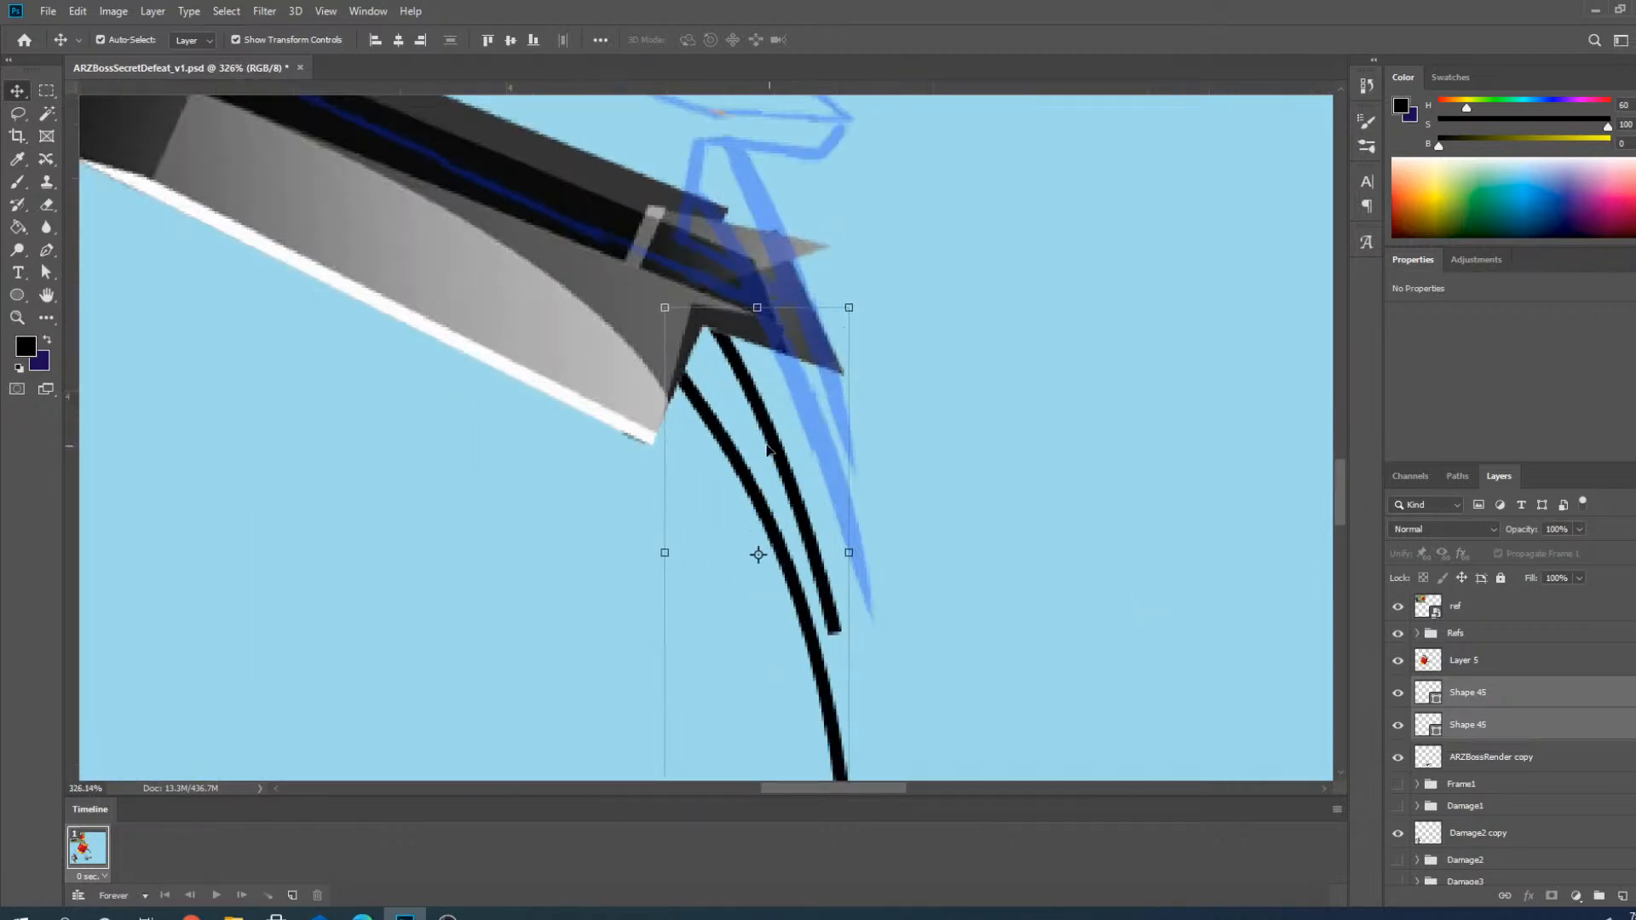
Adjust the upper curve handle of the longer wire where it meets the handle's end, then deselect the shape.
{"action": "left_click", "coordinate": [714, 473]}
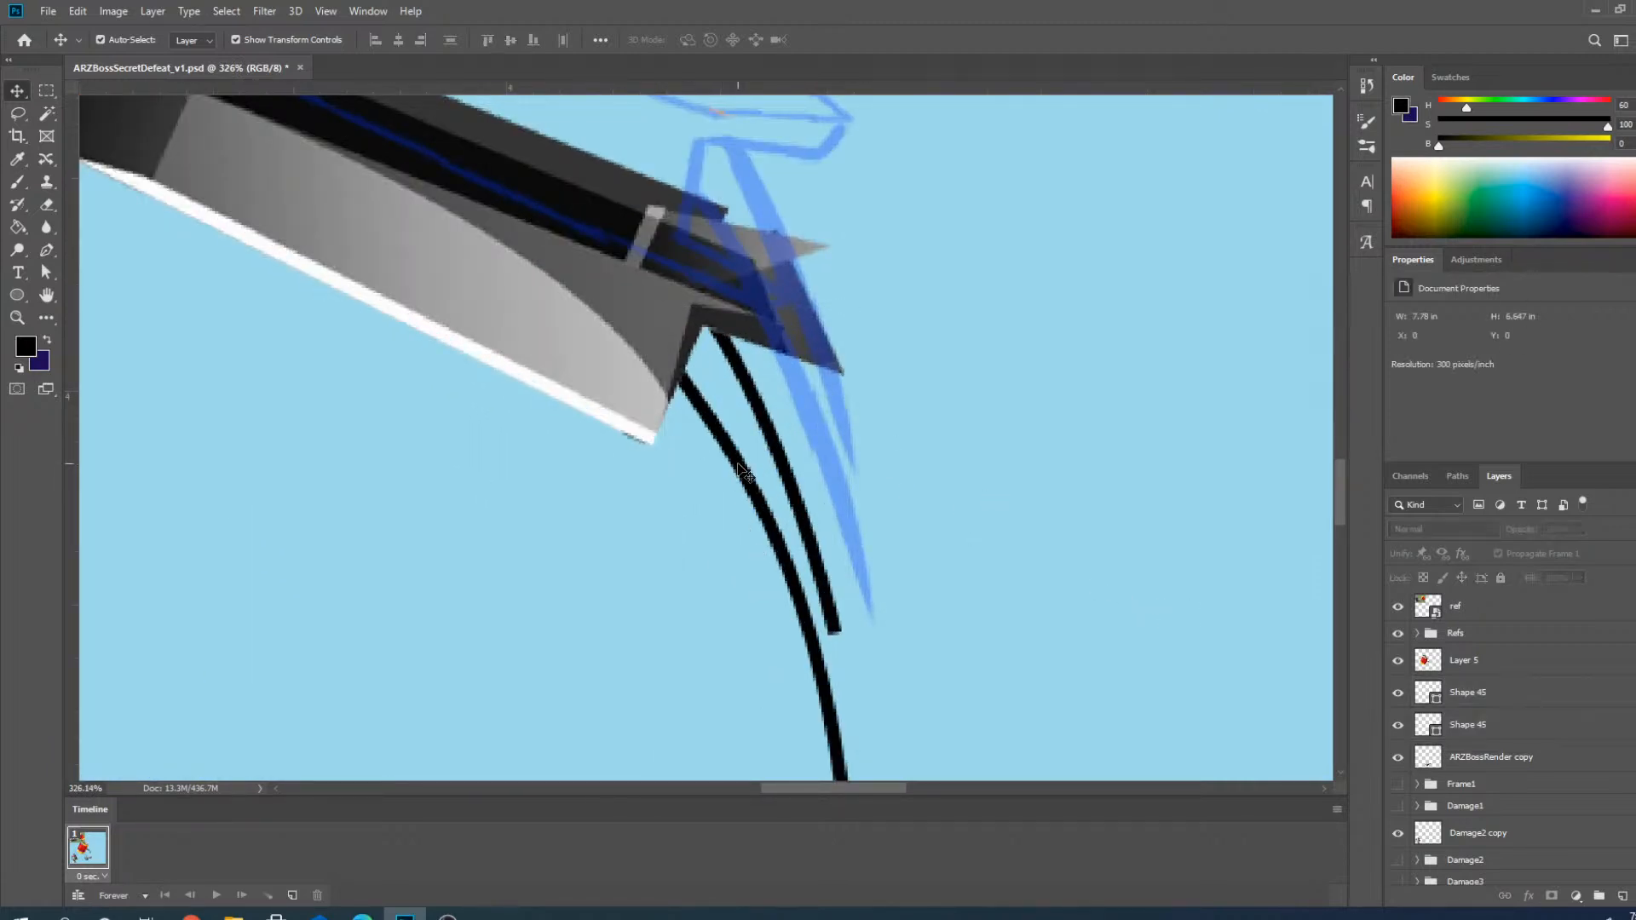
{"action": "left_click", "coordinate": [47, 250]}
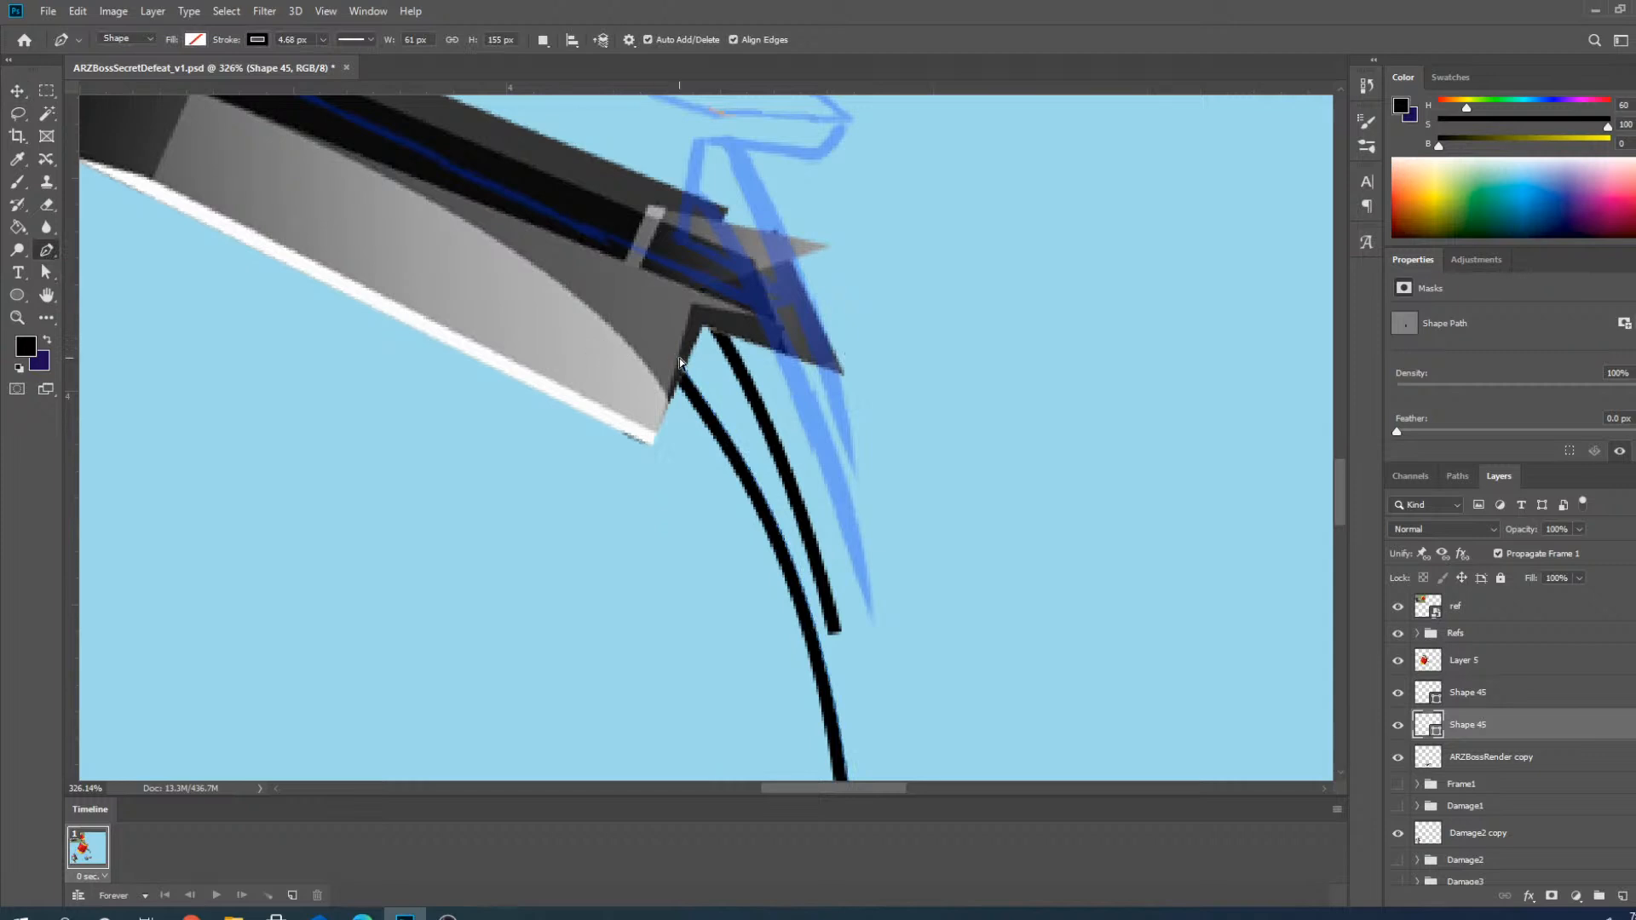
{"action": "left_click_drag", "start_coordinate": [708, 417], "coordinate": [713, 410]}
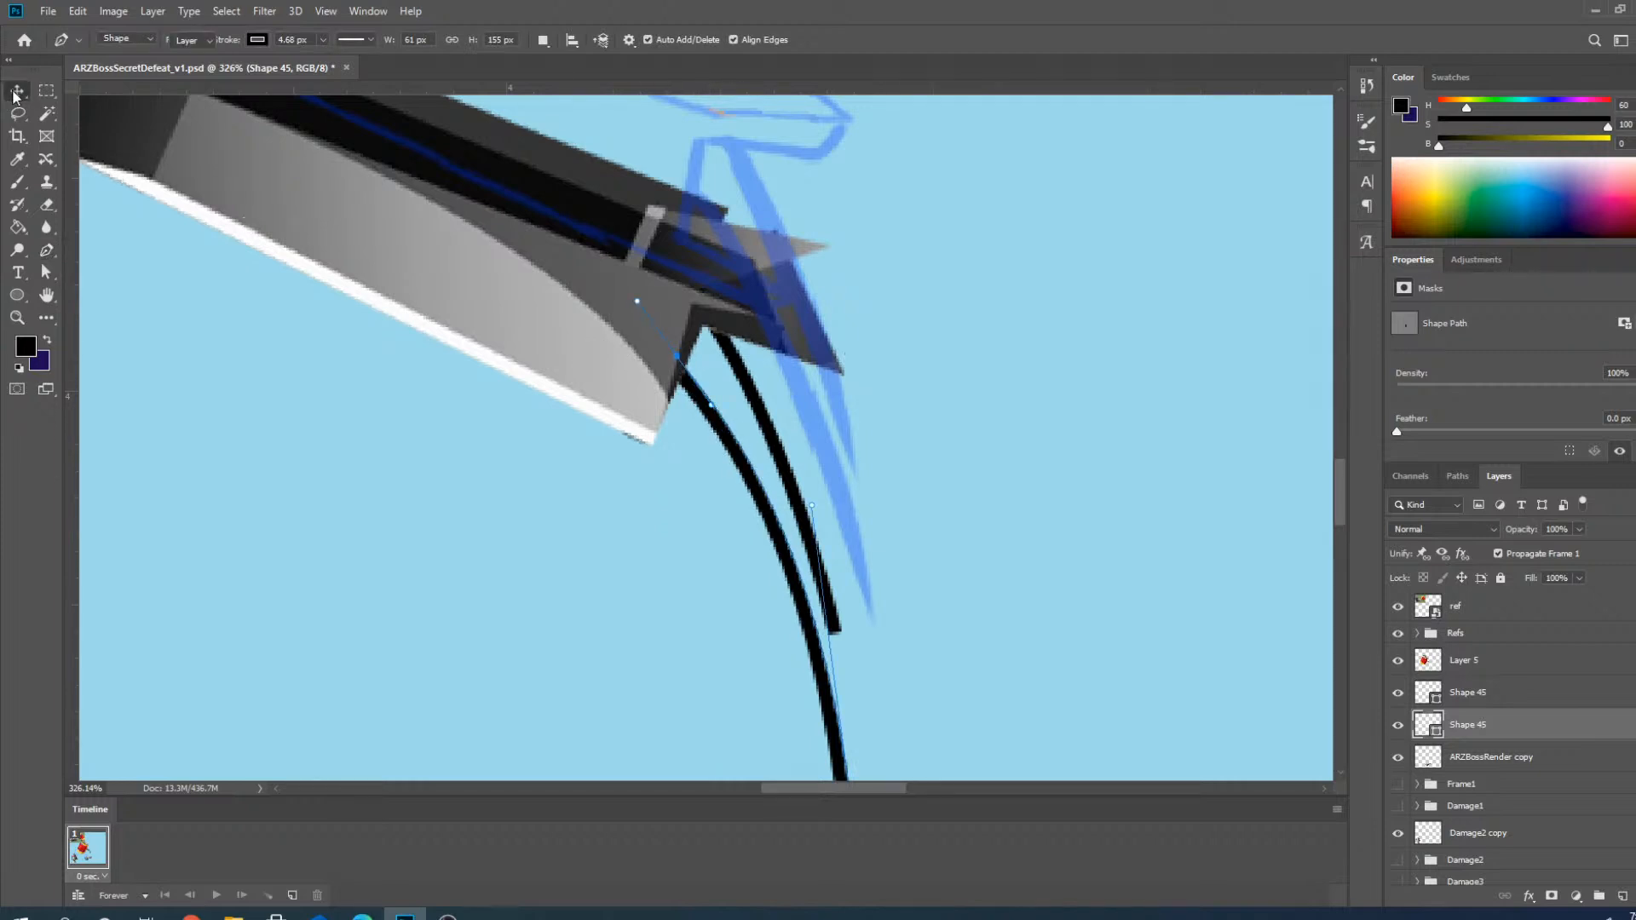
{"action": "key", "text": "v"}
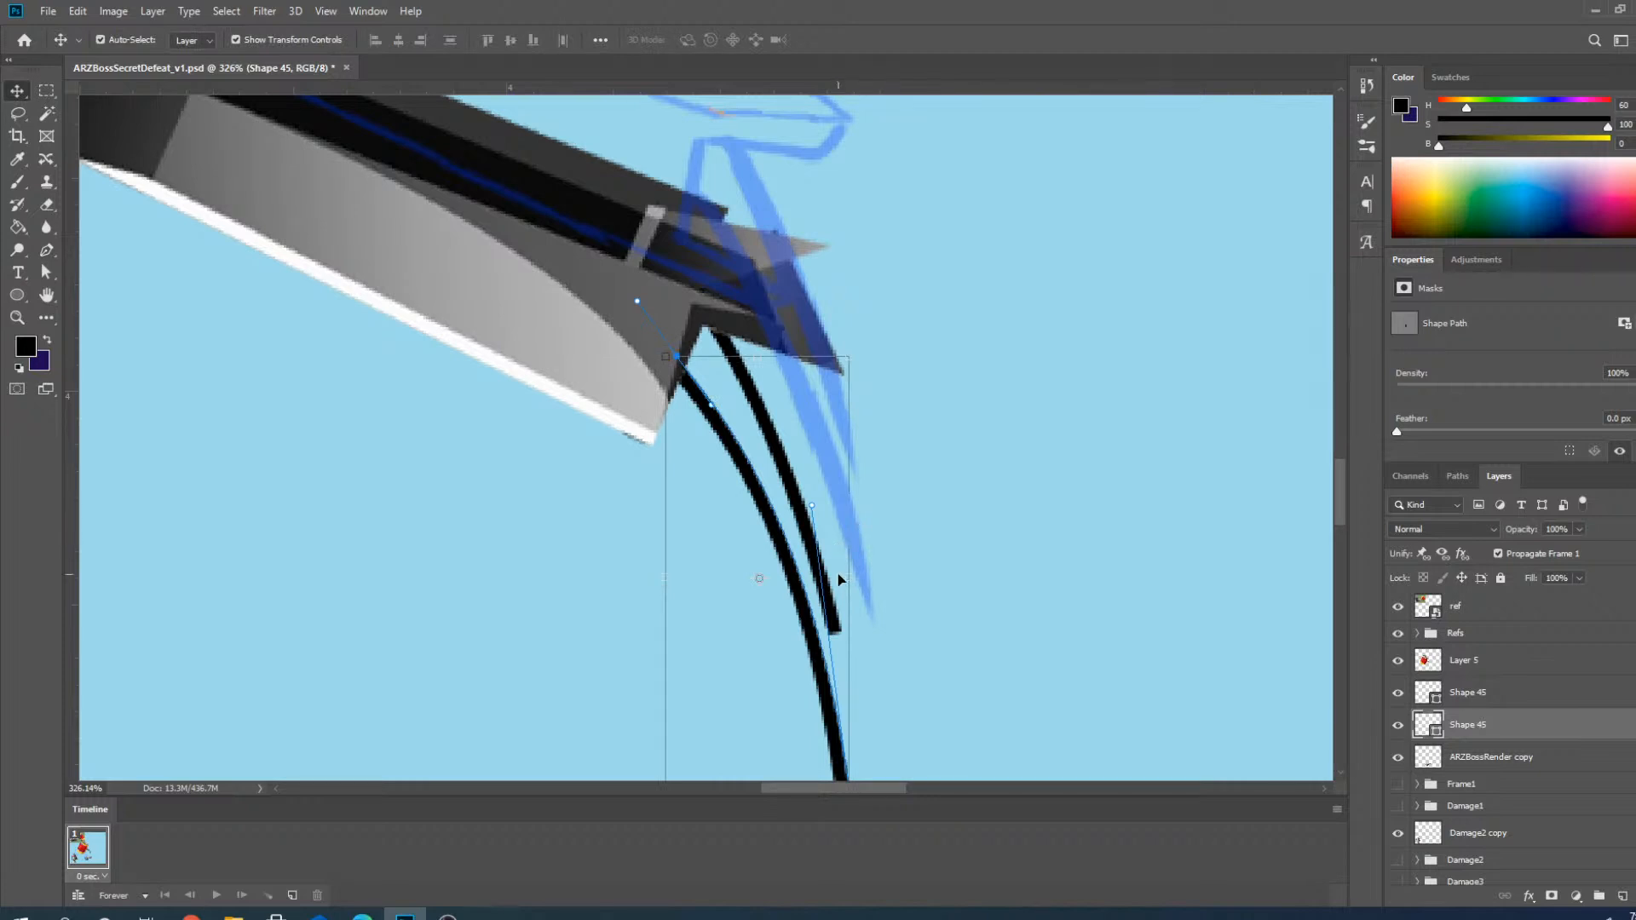
{"action": "scroll", "coordinate": [899, 513], "scroll_direction": "down", "scroll_amount": 3}
{"action": "left_click", "coordinate": [987, 511]}
Toggle the visibility of the ARZBossRender copy, Shape 45, Layer 5 and Damage2 copy layers to identify their parts, and select Damage2 copy.
{"action": "scroll", "coordinate": [918, 428], "scroll_direction": "down", "scroll_amount": 9}
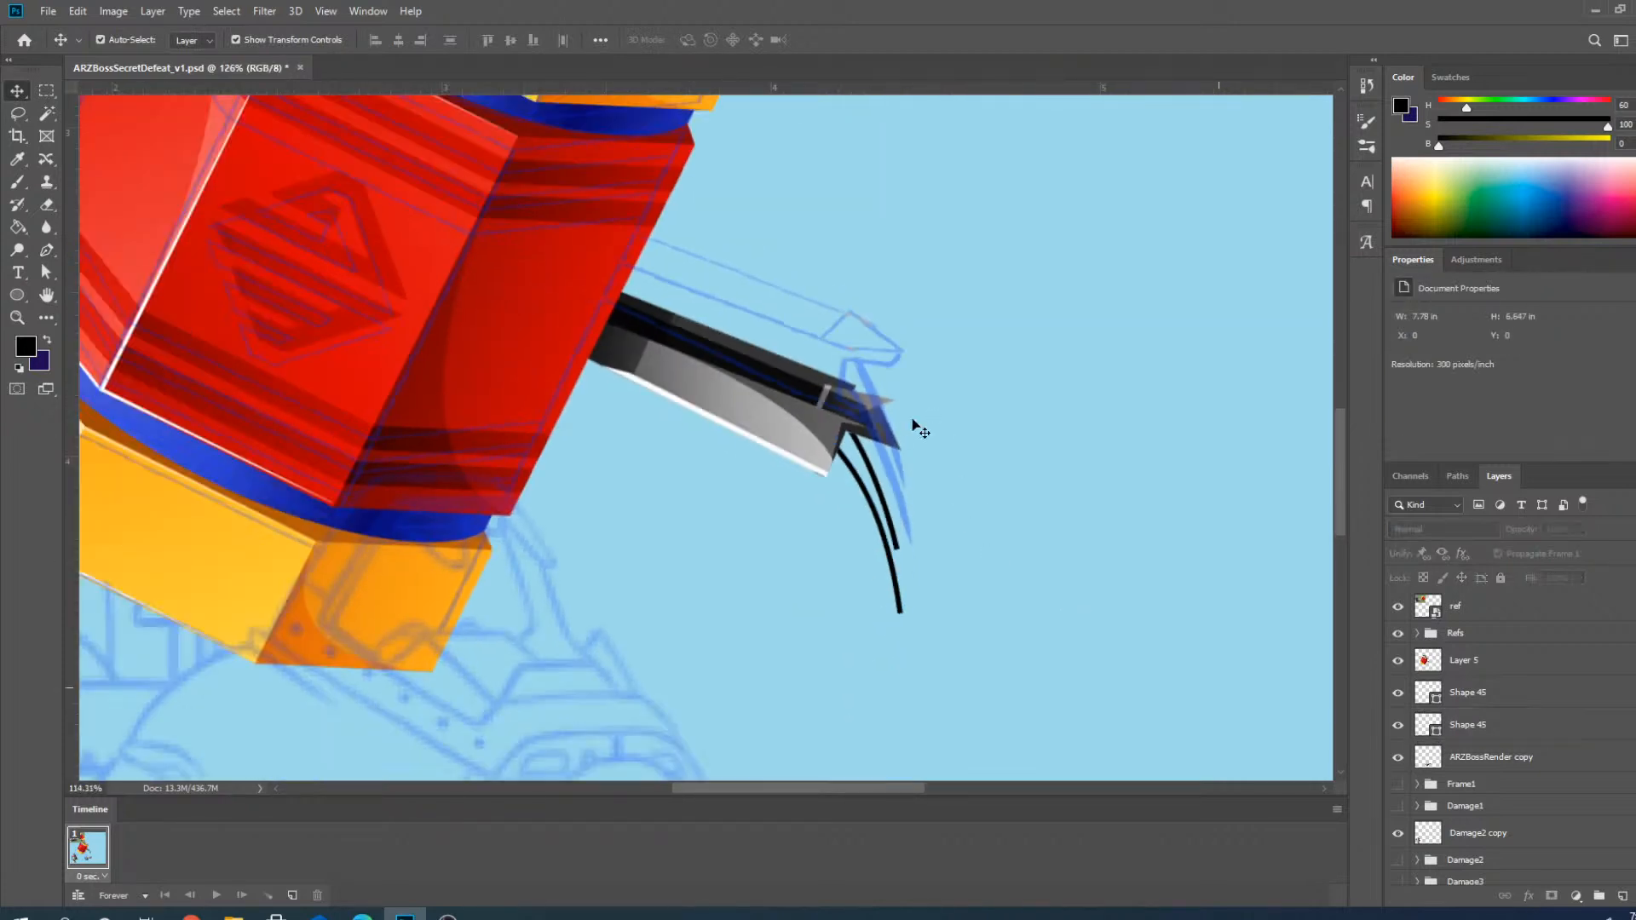
{"action": "scroll", "coordinate": [785, 579], "scroll_direction": "down", "scroll_amount": 3}
{"action": "scroll", "coordinate": [750, 672], "scroll_direction": "up", "scroll_amount": 2}
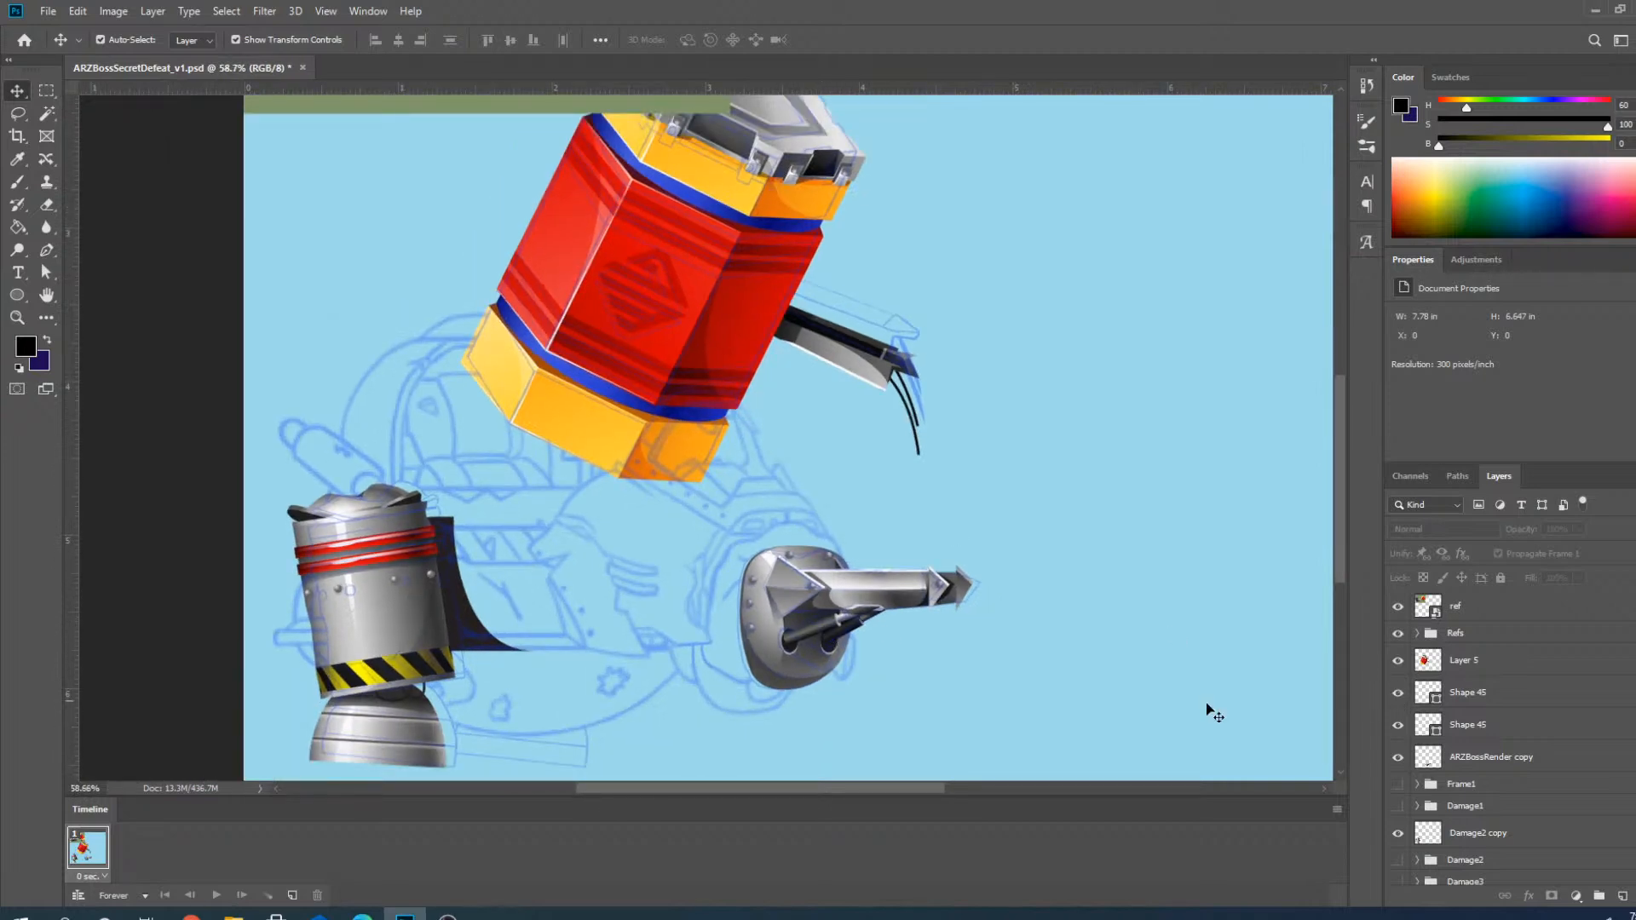
{"action": "left_click", "coordinate": [1463, 669]}
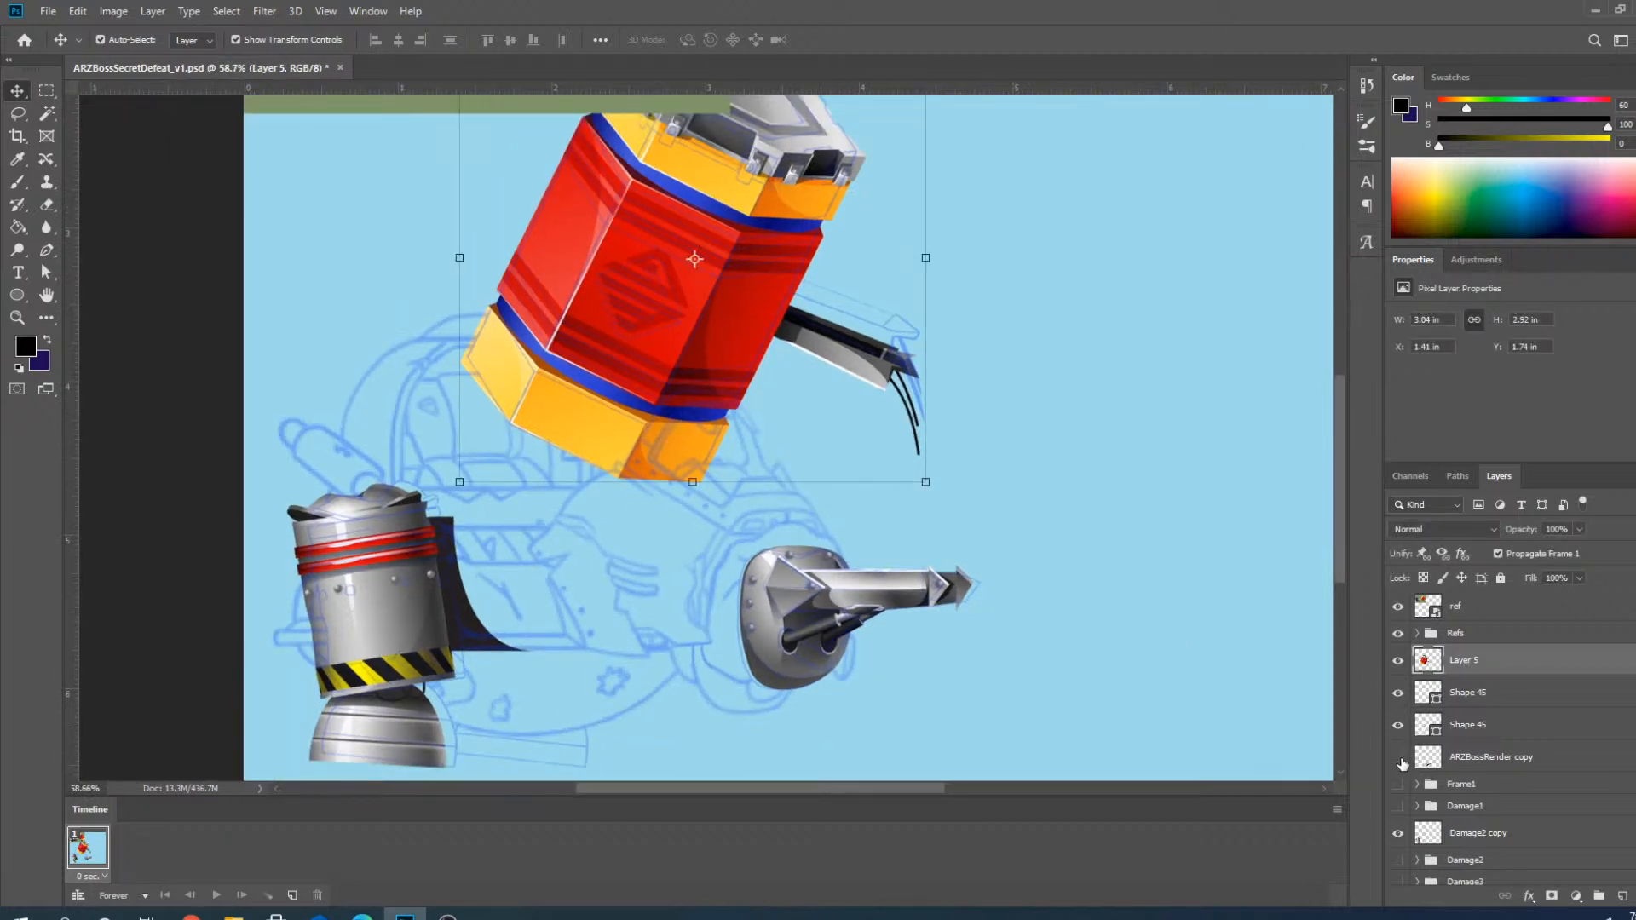
{"action": "left_click", "coordinate": [1398, 758]}
{"action": "left_click", "coordinate": [1397, 692]}
{"action": "left_click", "coordinate": [1398, 694]}
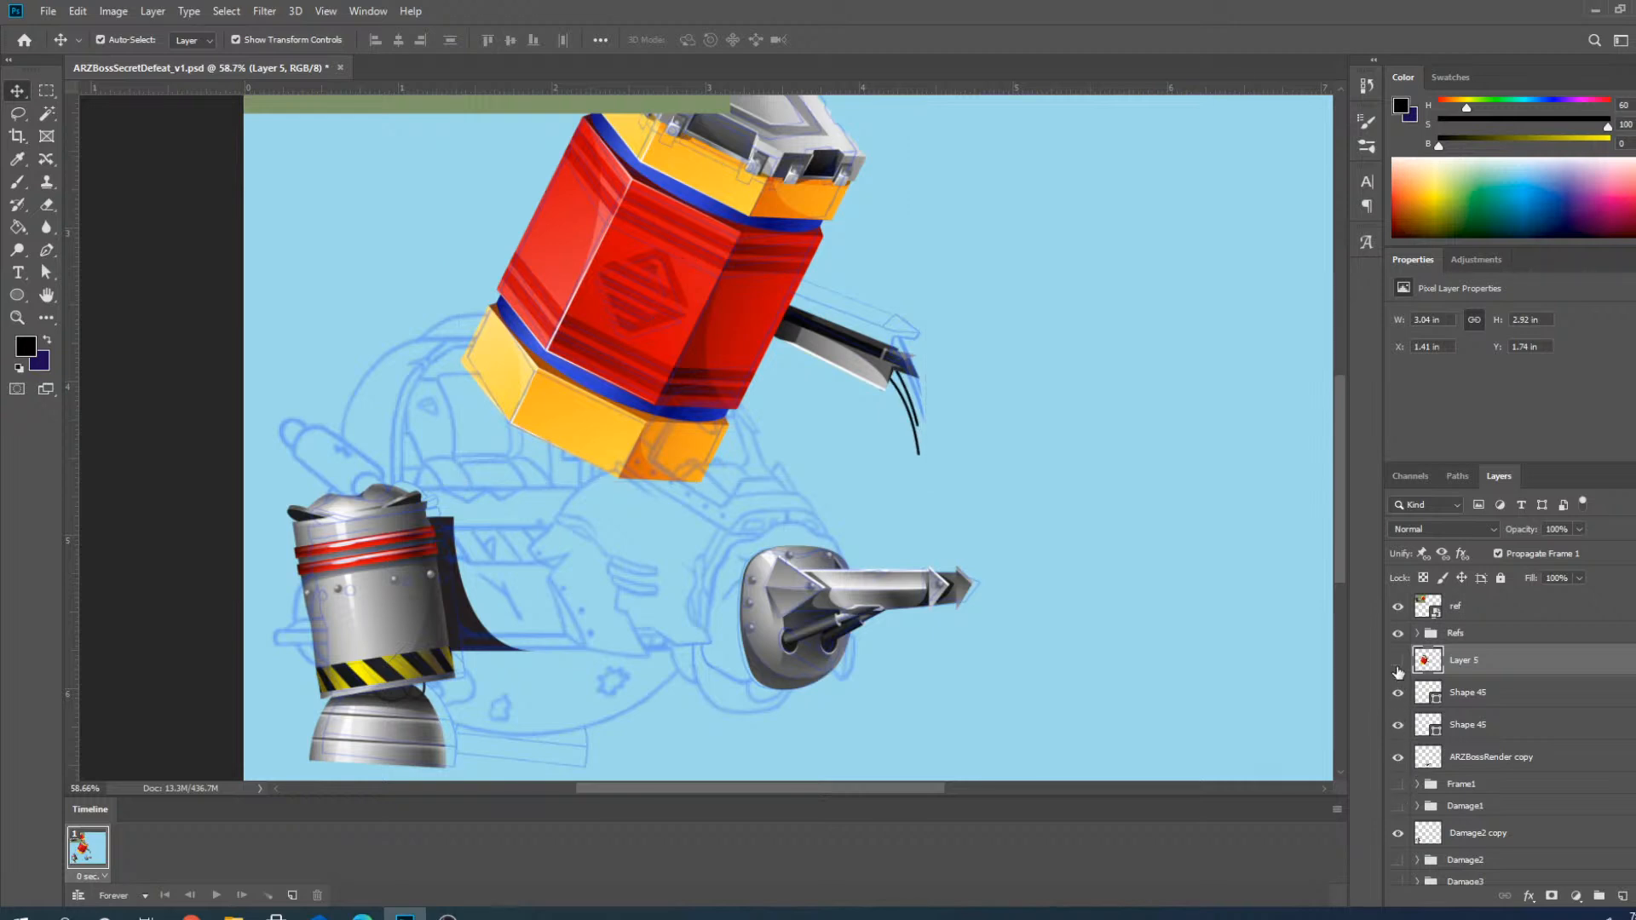
{"action": "left_click", "coordinate": [1398, 669]}
{"action": "left_click", "coordinate": [1398, 670]}
{"action": "scroll", "coordinate": [1440, 735], "scroll_direction": "down", "scroll_amount": 2}
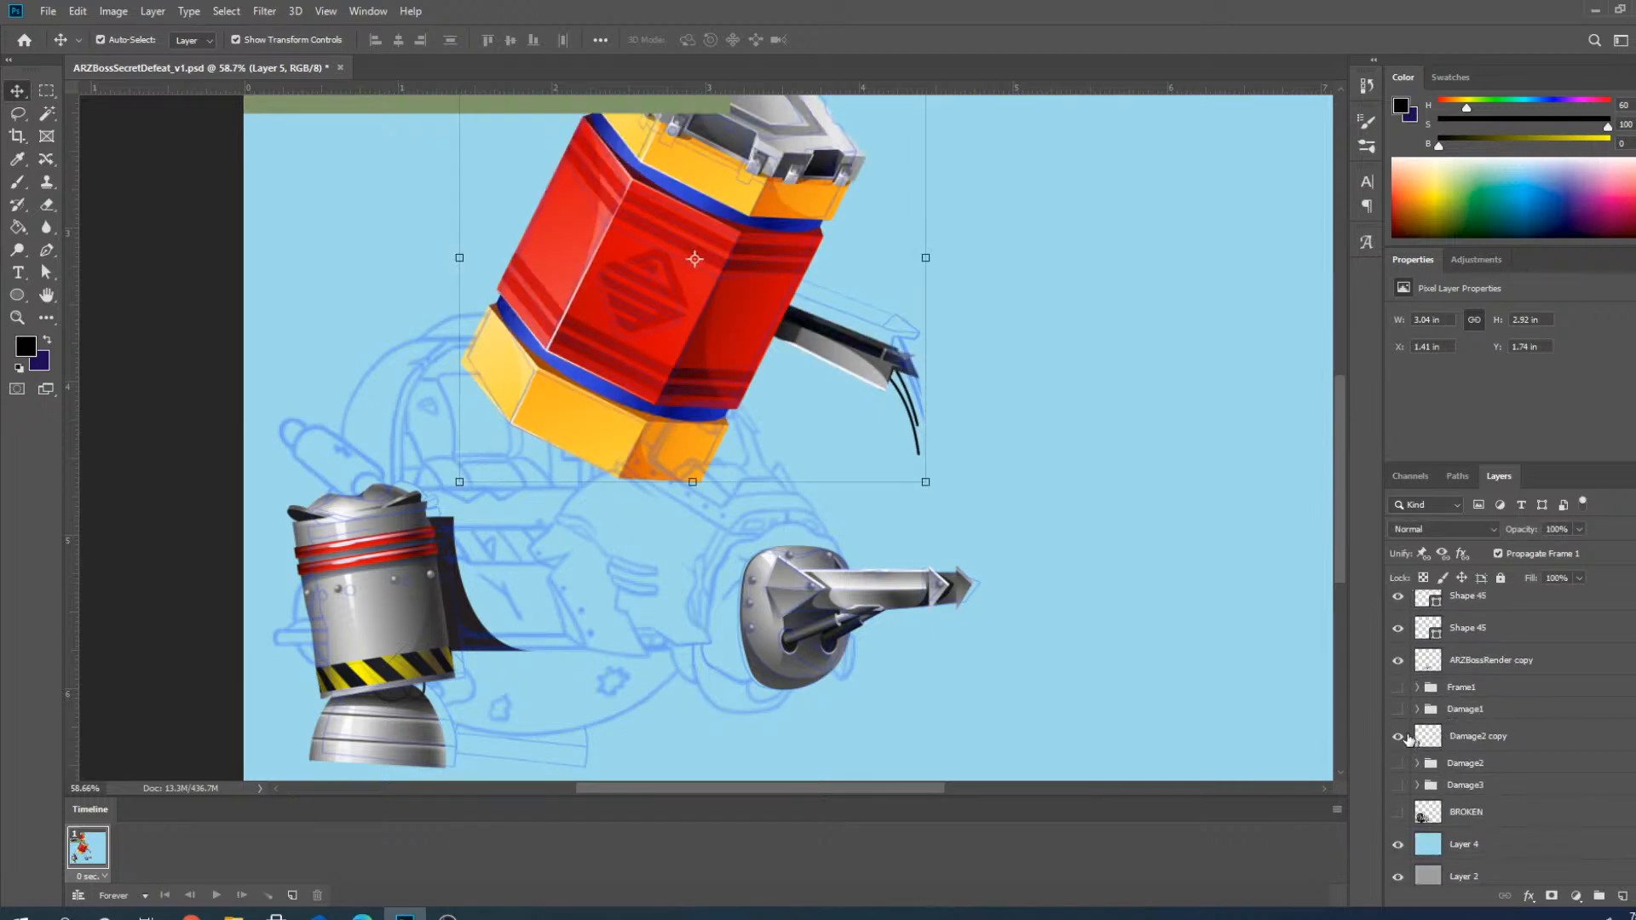
{"action": "left_click", "coordinate": [1440, 741]}
{"action": "left_click", "coordinate": [1398, 736]}
{"action": "left_click", "coordinate": [1398, 736]}
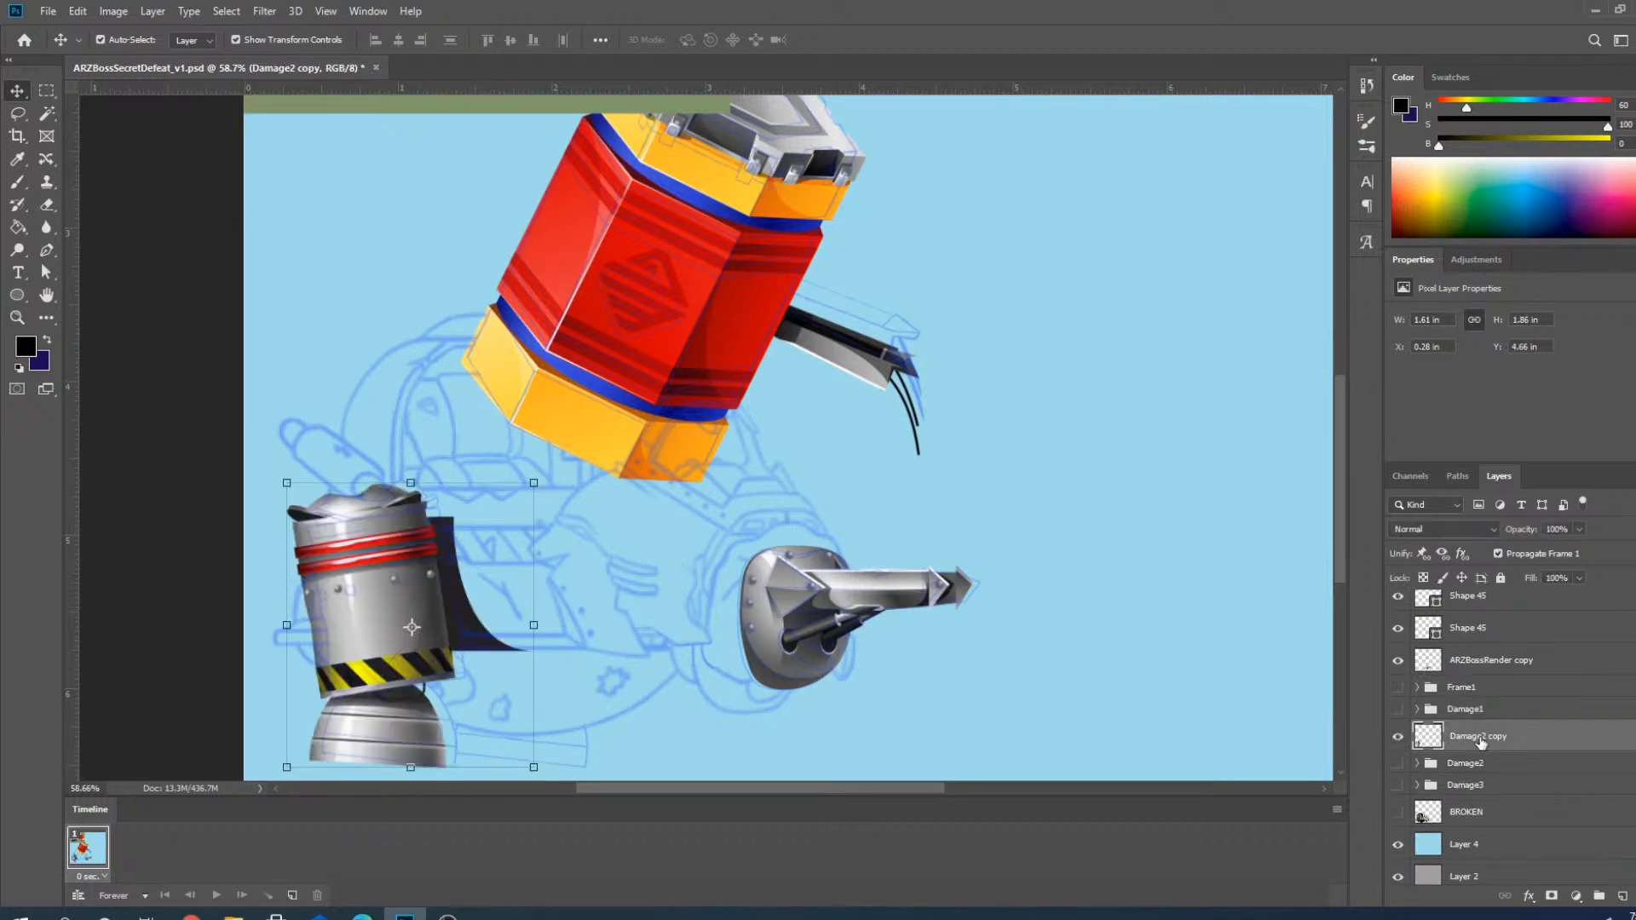
Start a Polygonal Lasso selection on Damage2 copy, tracing the metal cylinder's edge beside the dark shadow down to the hazard stripes.
{"action": "scroll", "coordinate": [473, 552], "scroll_direction": "up", "scroll_amount": 5}
{"action": "left_click", "coordinate": [17, 114]}
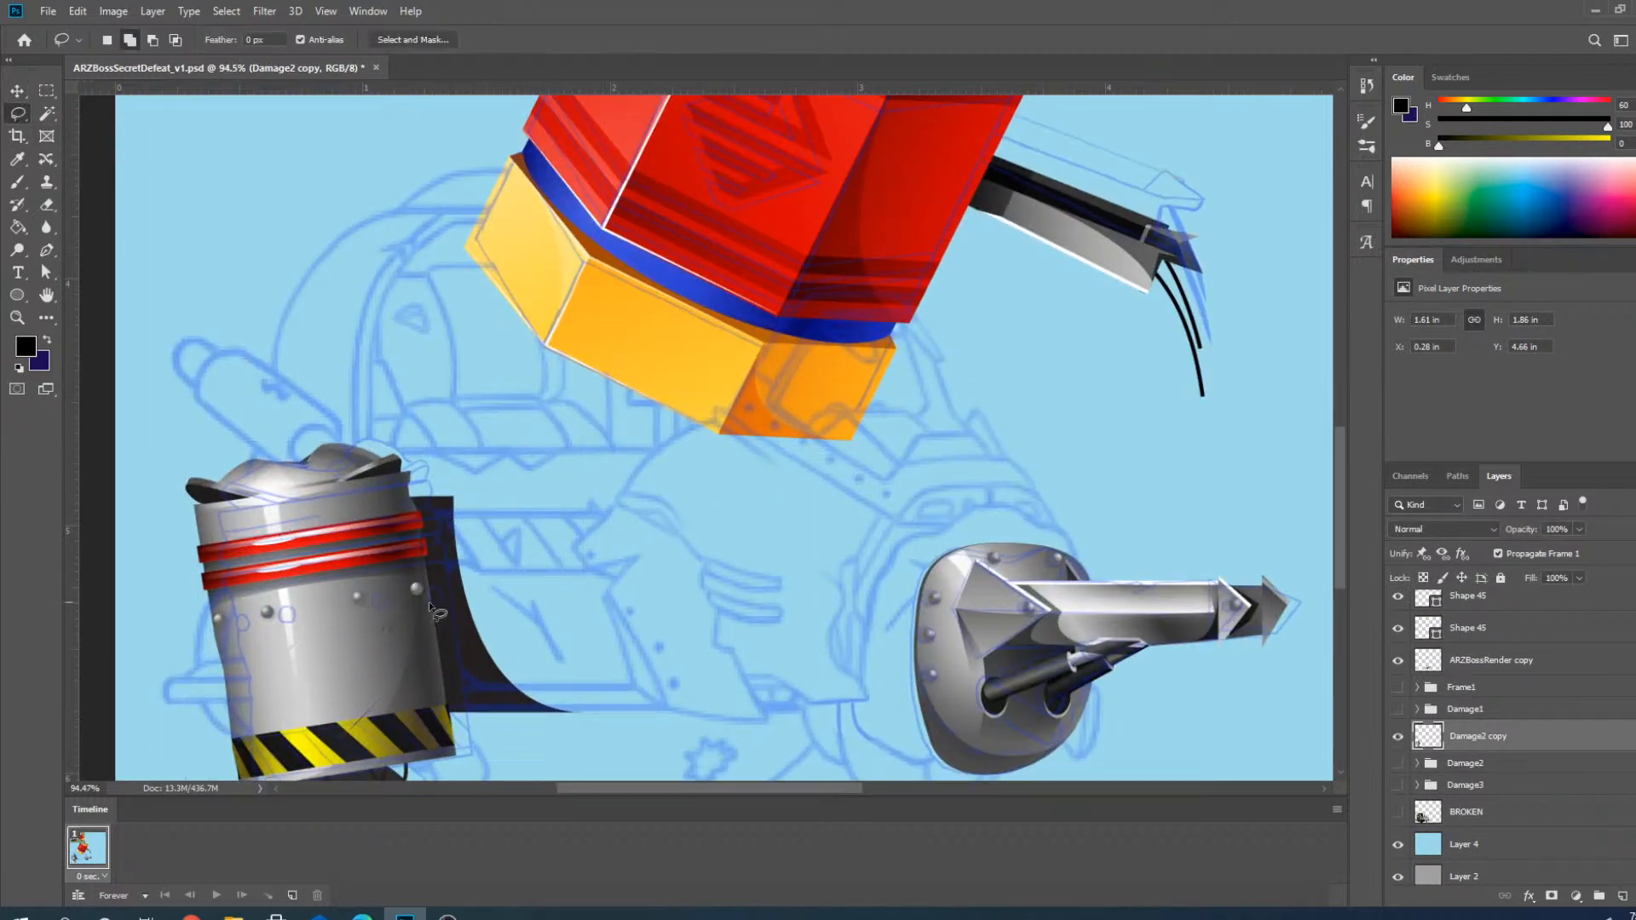
{"action": "right_click", "coordinate": [23, 124]}
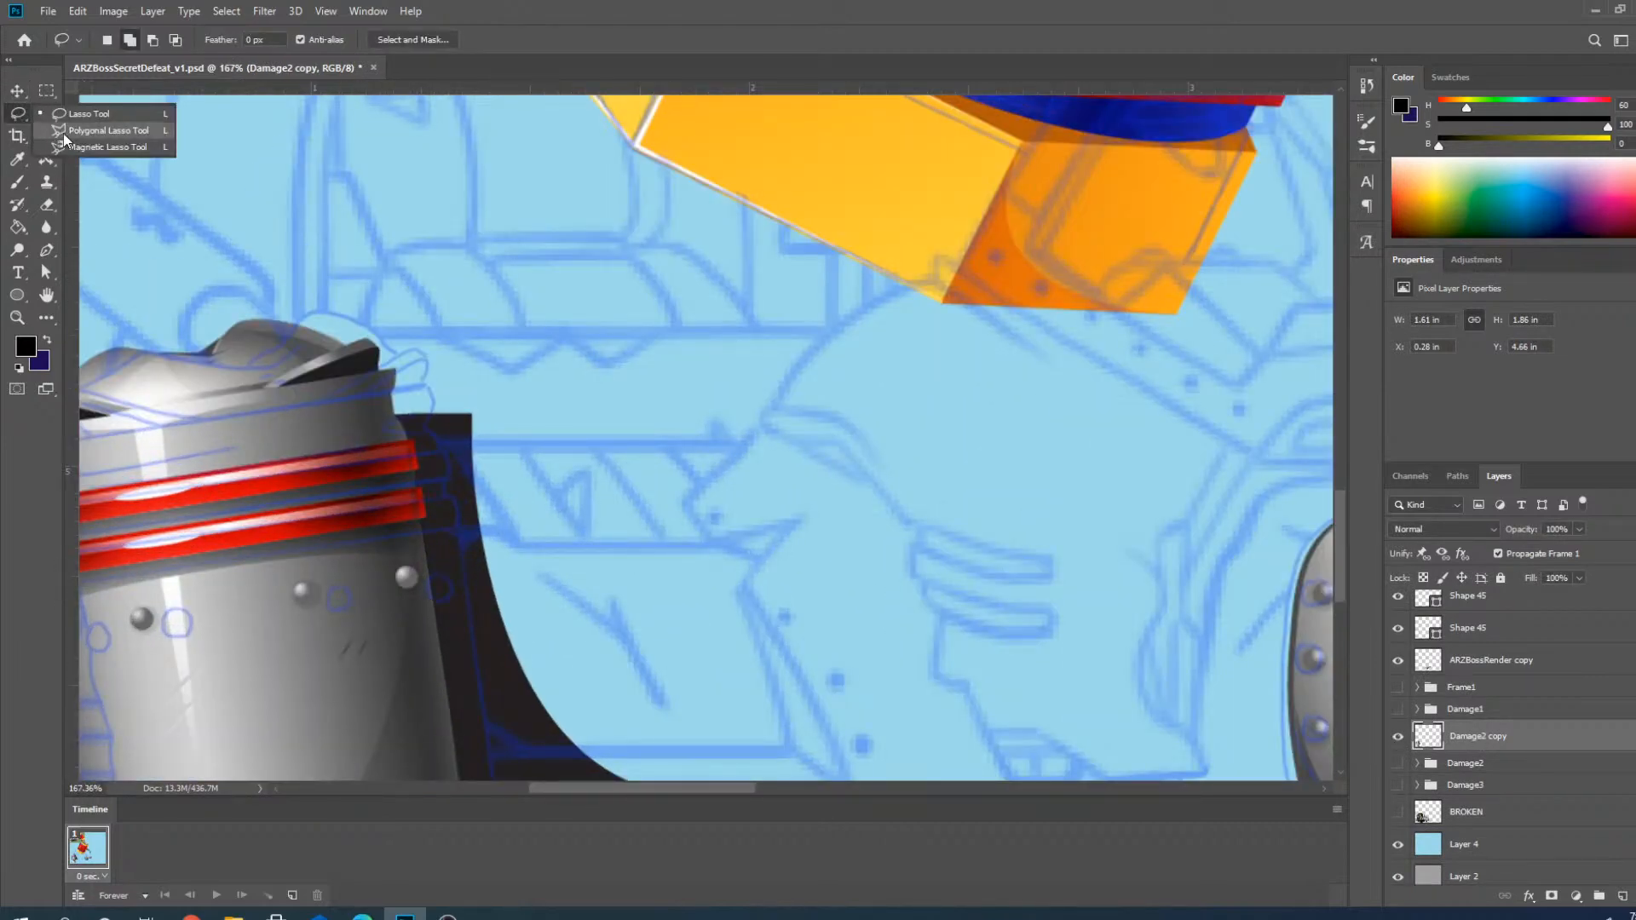
{"action": "left_click", "coordinate": [63, 133]}
{"action": "scroll", "coordinate": [436, 418], "scroll_direction": "up", "scroll_amount": 3}
{"action": "scroll", "coordinate": [511, 307], "scroll_direction": "down", "scroll_amount": 2}
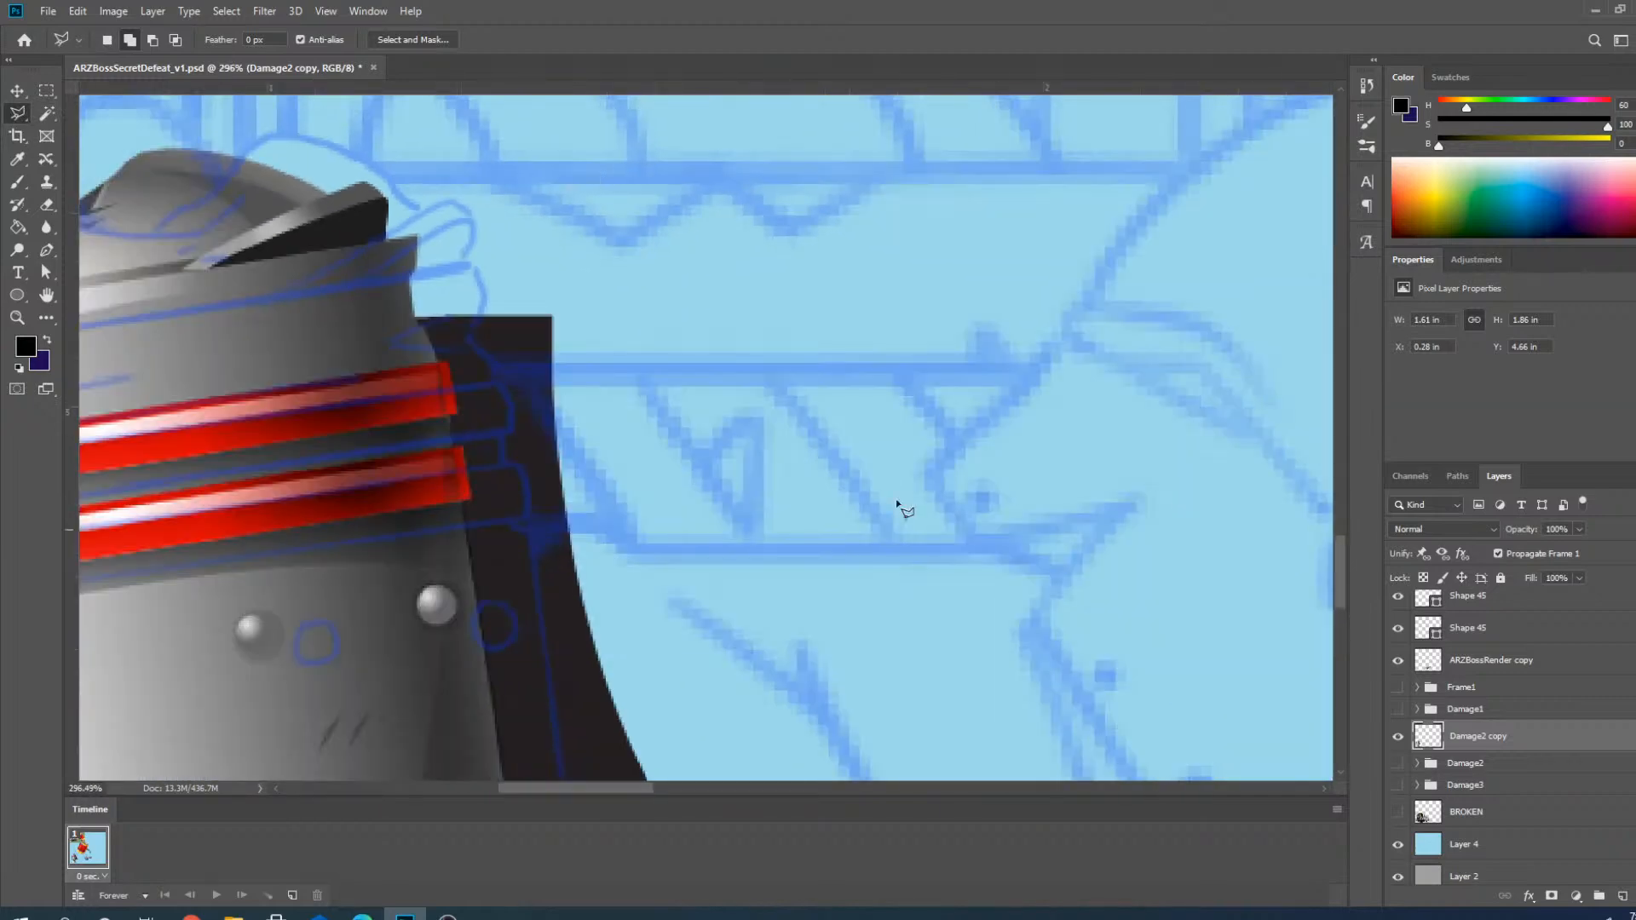
{"action": "scroll", "coordinate": [431, 336], "scroll_direction": "up", "scroll_amount": 2}
{"action": "scroll", "coordinate": [497, 283], "scroll_direction": "up", "scroll_amount": 2}
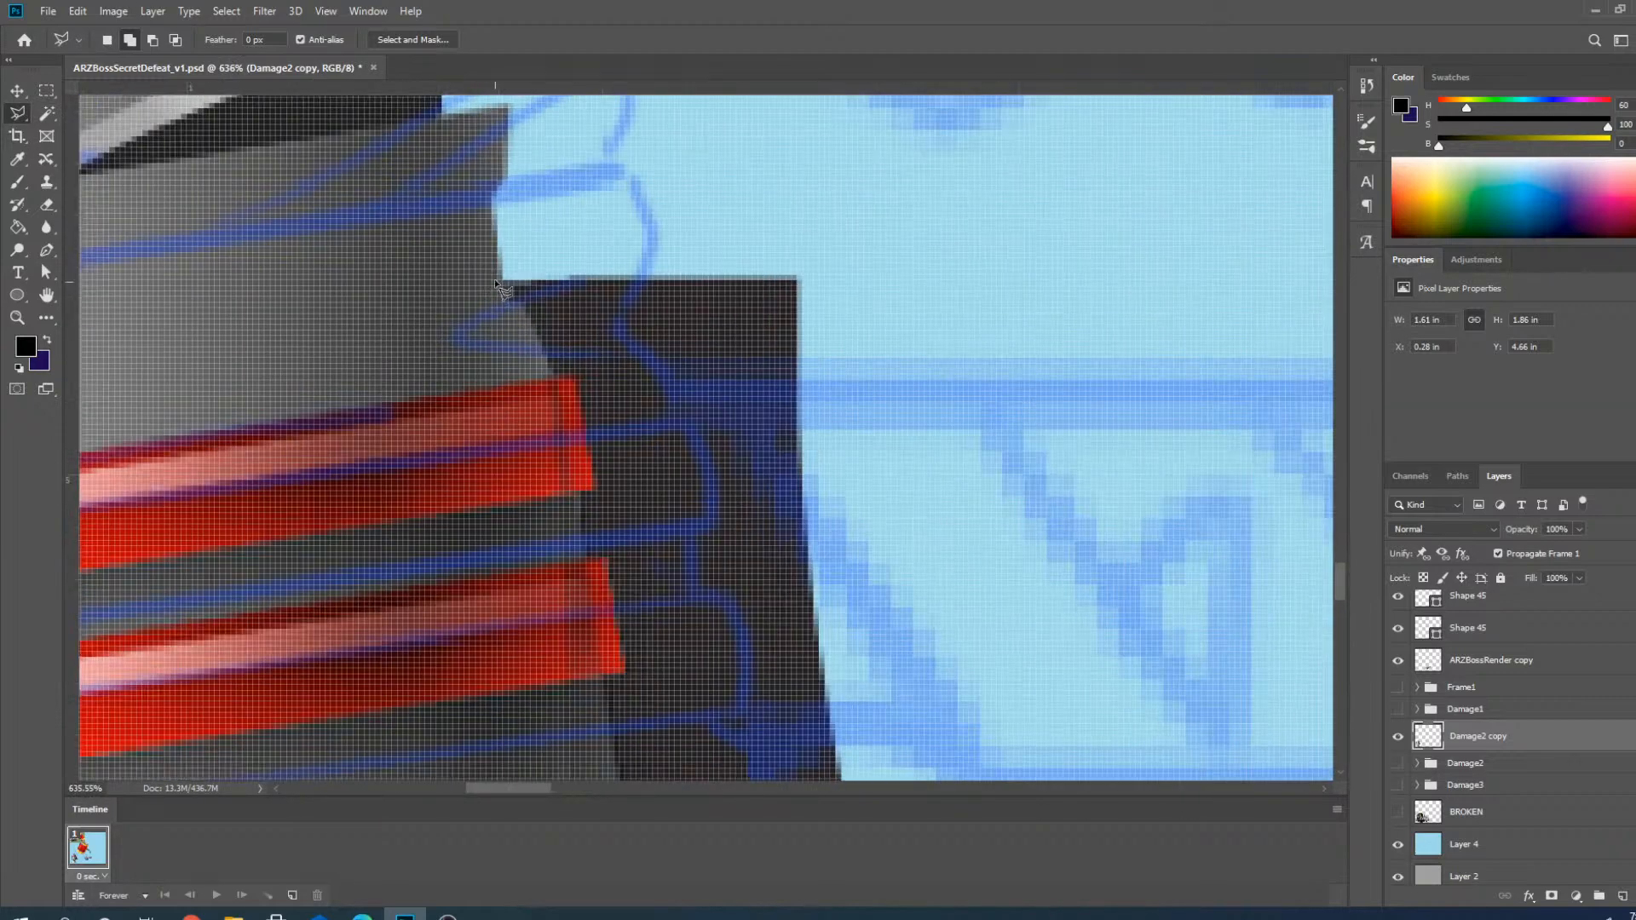
{"action": "left_click", "coordinate": [498, 202]}
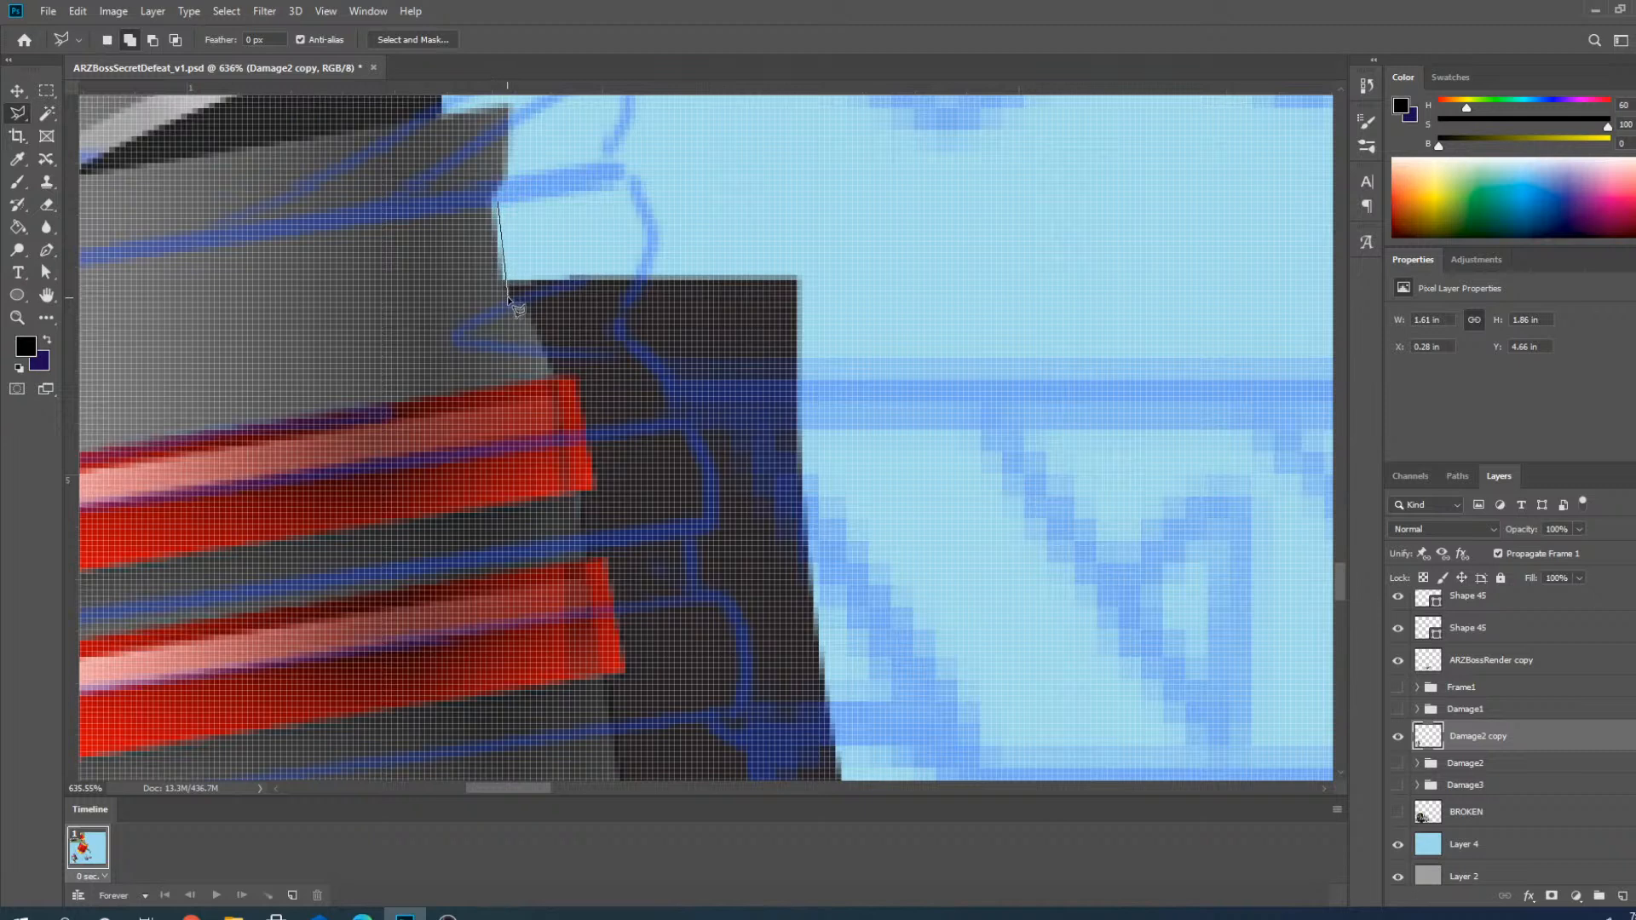
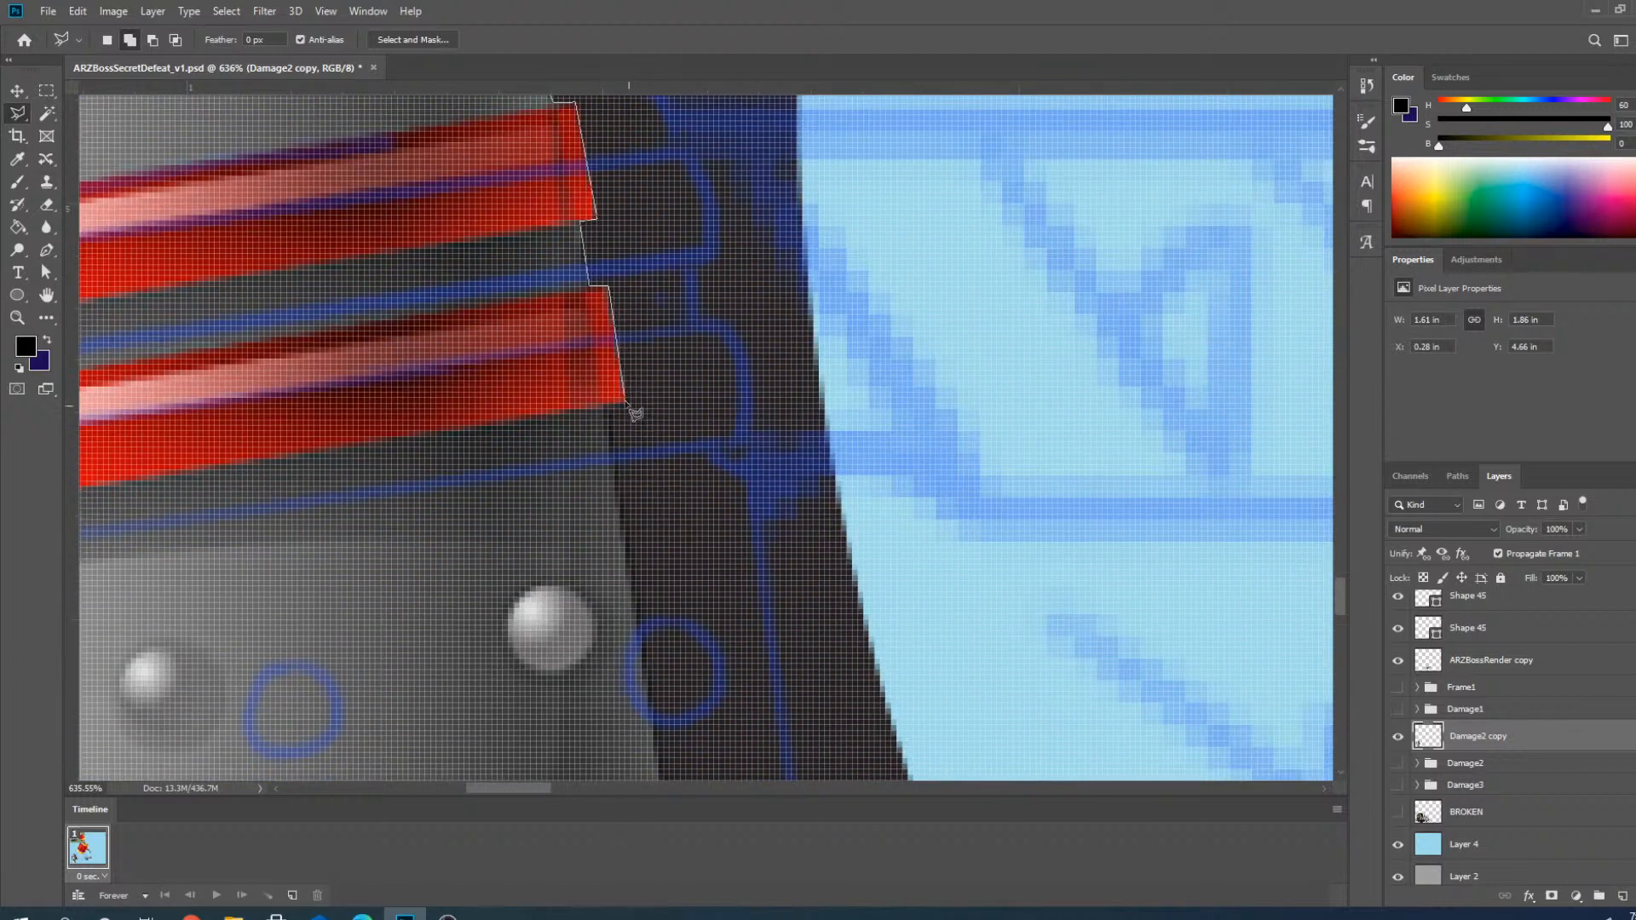
{"action": "left_click", "coordinate": [604, 405]}
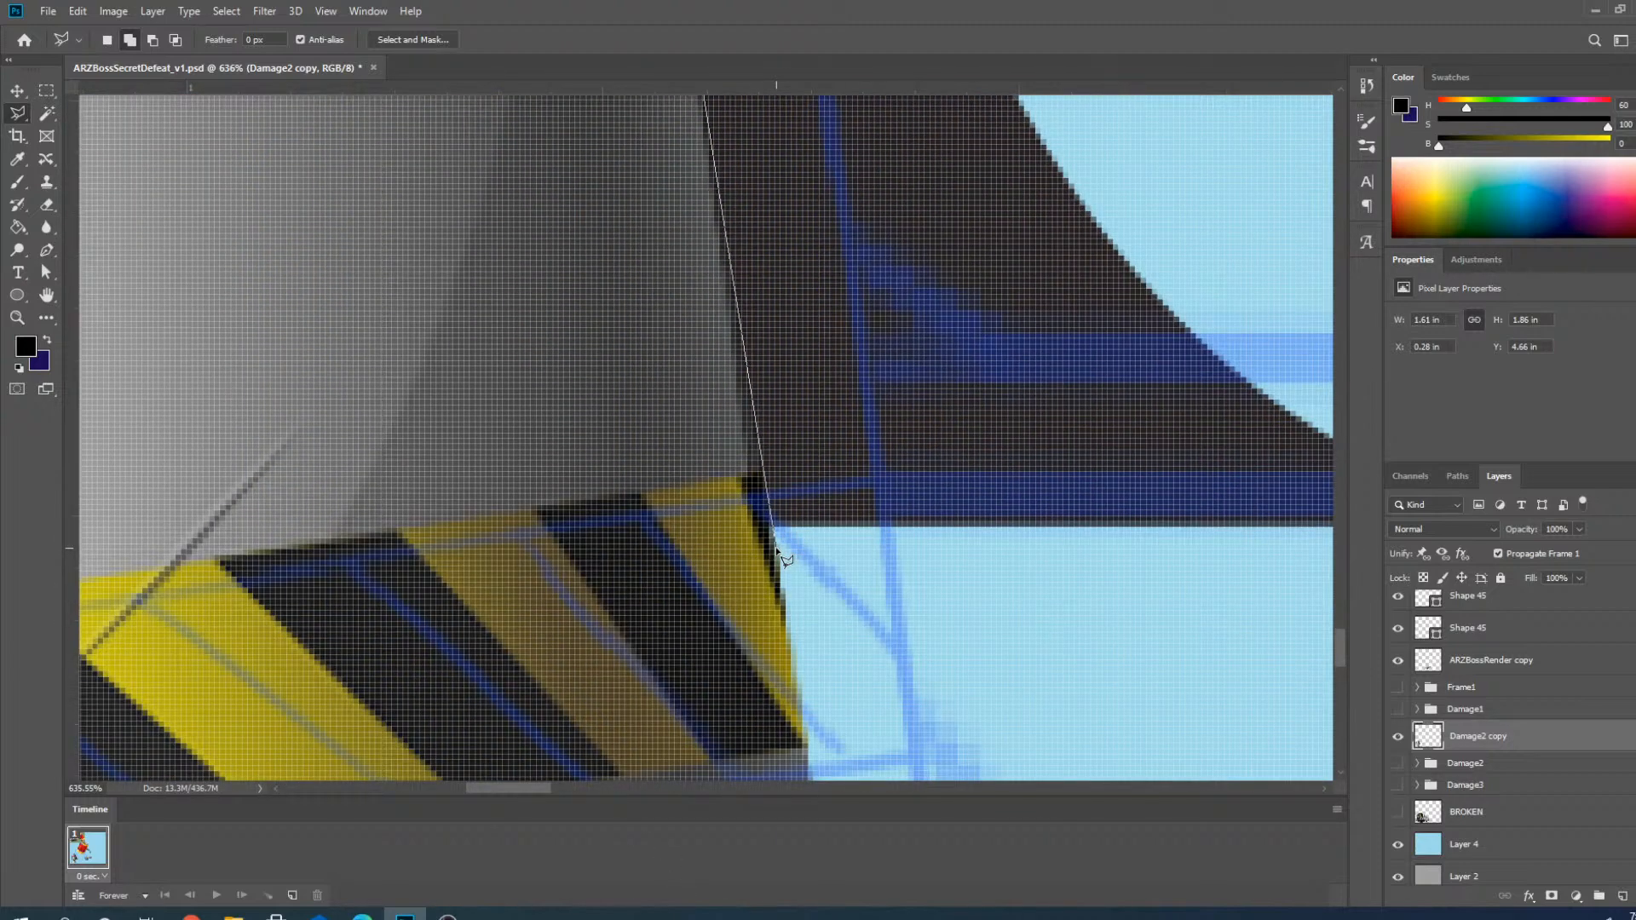
{"action": "left_click", "coordinate": [774, 548]}
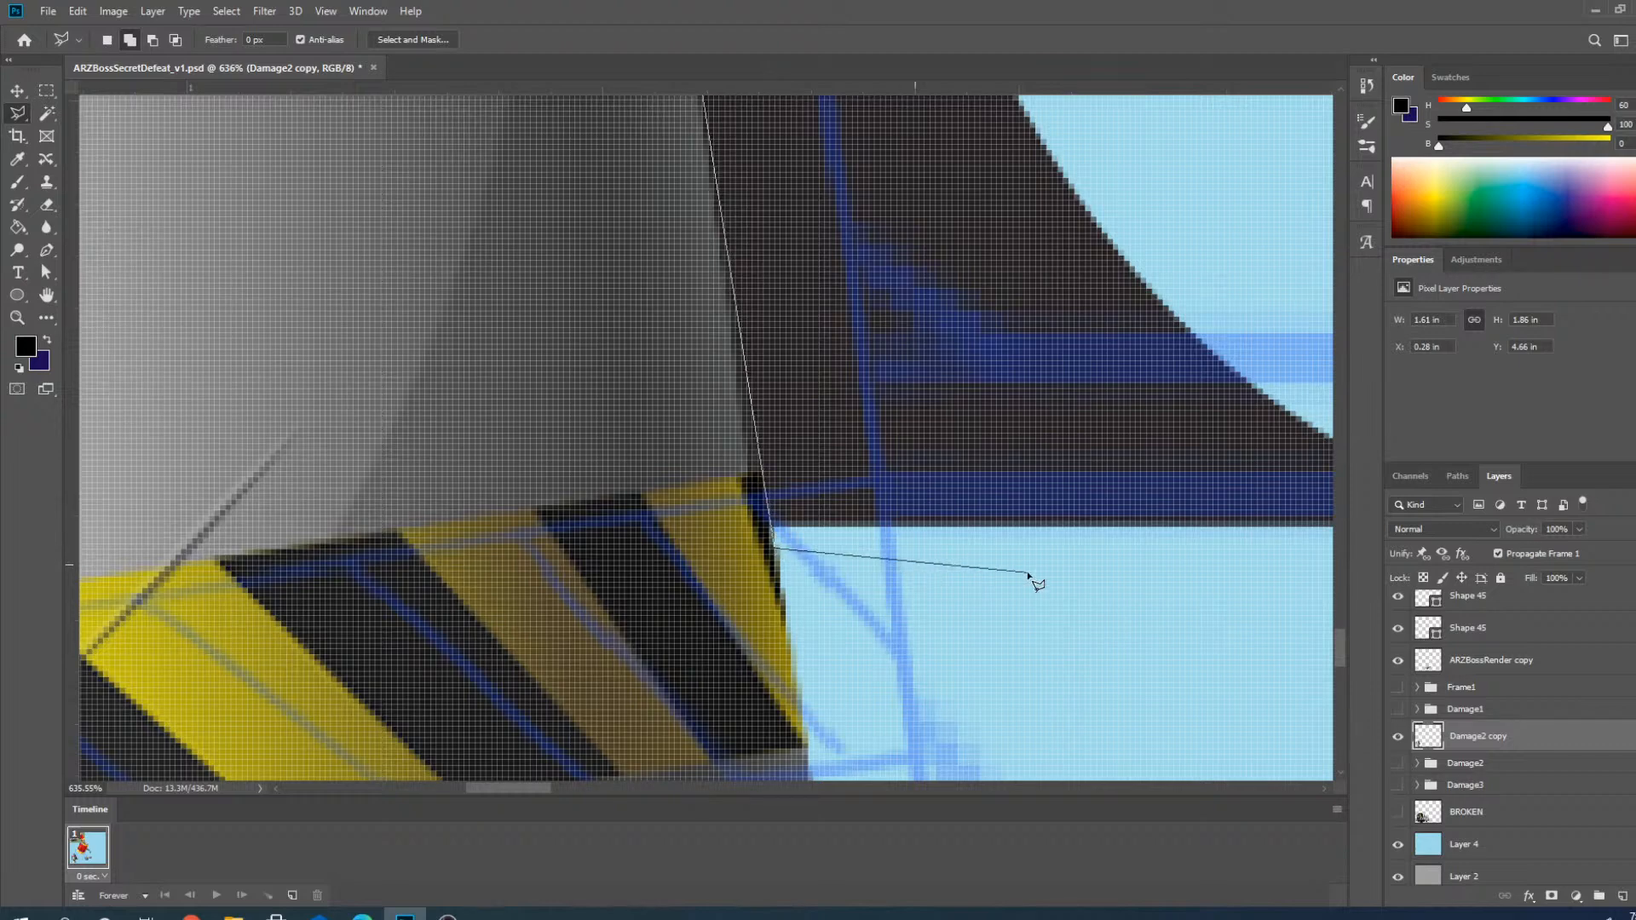
Carry the lasso outline around the outside of the dark shadow and close the selection at its starting point.
{"action": "left_click", "coordinate": [1032, 573]}
{"action": "left_click", "coordinate": [1270, 550]}
{"action": "left_click", "coordinate": [1278, 431]}
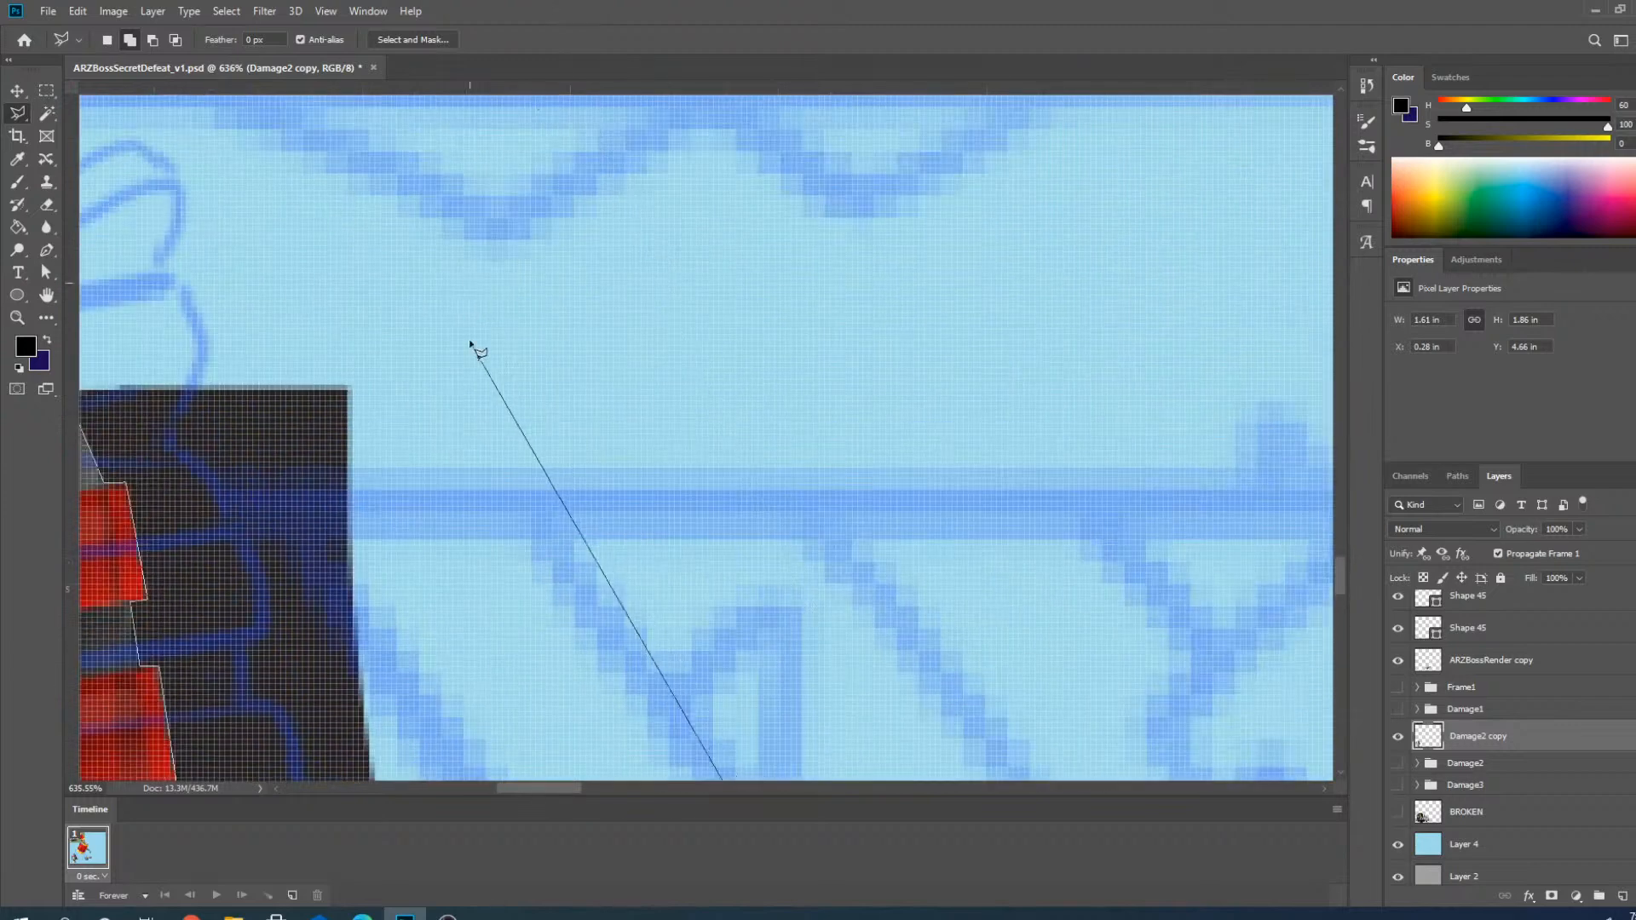
{"action": "left_click", "coordinate": [475, 309]}
{"action": "left_click", "coordinate": [457, 345]}
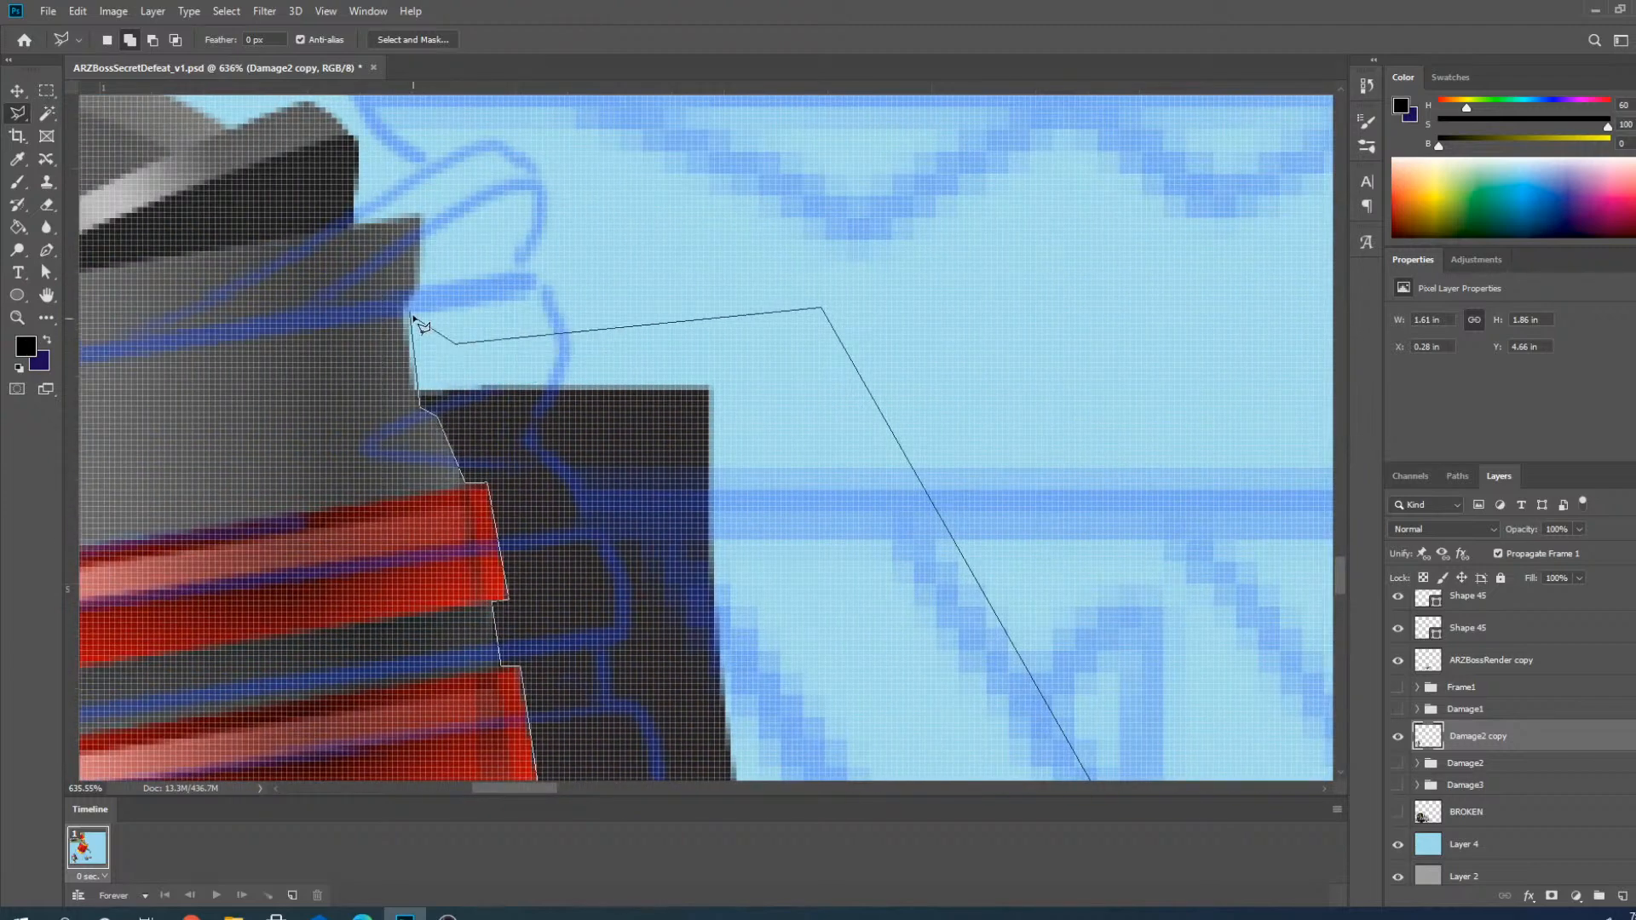
{"action": "left_click", "coordinate": [412, 317]}
{"action": "left_click", "coordinate": [17, 91]}
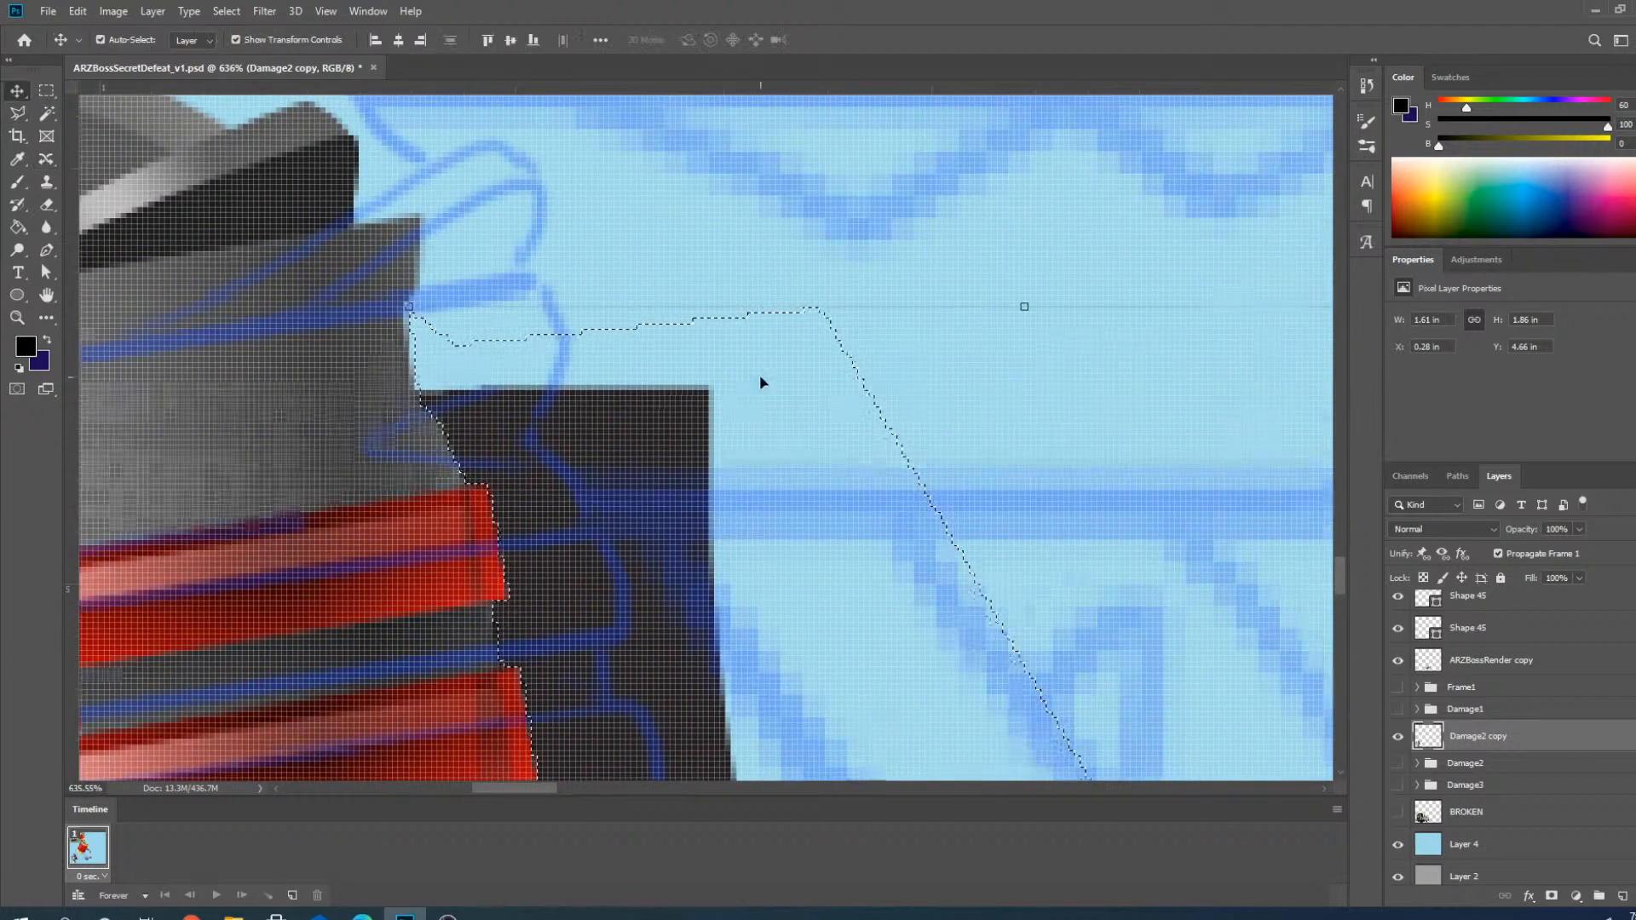
Cut the selected dark shadow out of Damage2 copy, paste it as its own layer and align it against the cylinder's edge.
{"action": "scroll", "coordinate": [759, 371], "scroll_direction": "down", "scroll_amount": 5}
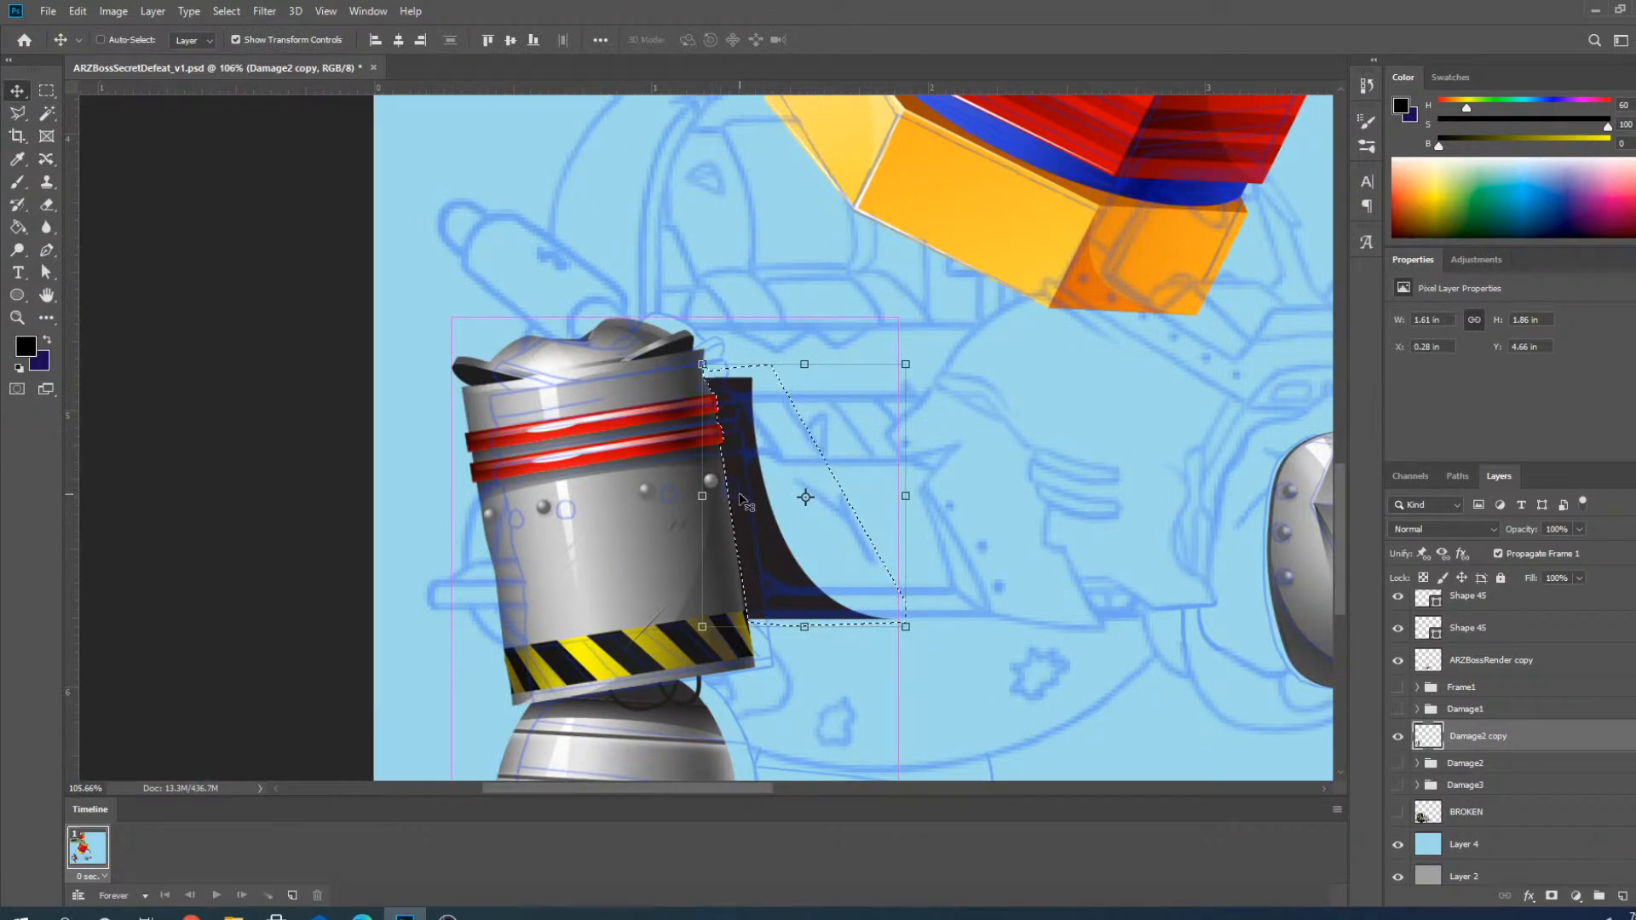
{"action": "key", "text": "ctrl+x"}
{"action": "key", "text": "ctrl+v"}
{"action": "scroll", "coordinate": [811, 439], "scroll_direction": "up", "scroll_amount": 2}
{"action": "scroll", "coordinate": [811, 439], "scroll_direction": "up", "scroll_amount": 1}
{"action": "left_click_drag", "start_coordinate": [830, 378], "coordinate": [716, 452]}
{"action": "scroll", "coordinate": [714, 460], "scroll_direction": "up", "scroll_amount": 2}
{"action": "scroll", "coordinate": [645, 352], "scroll_direction": "down", "scroll_amount": 13}
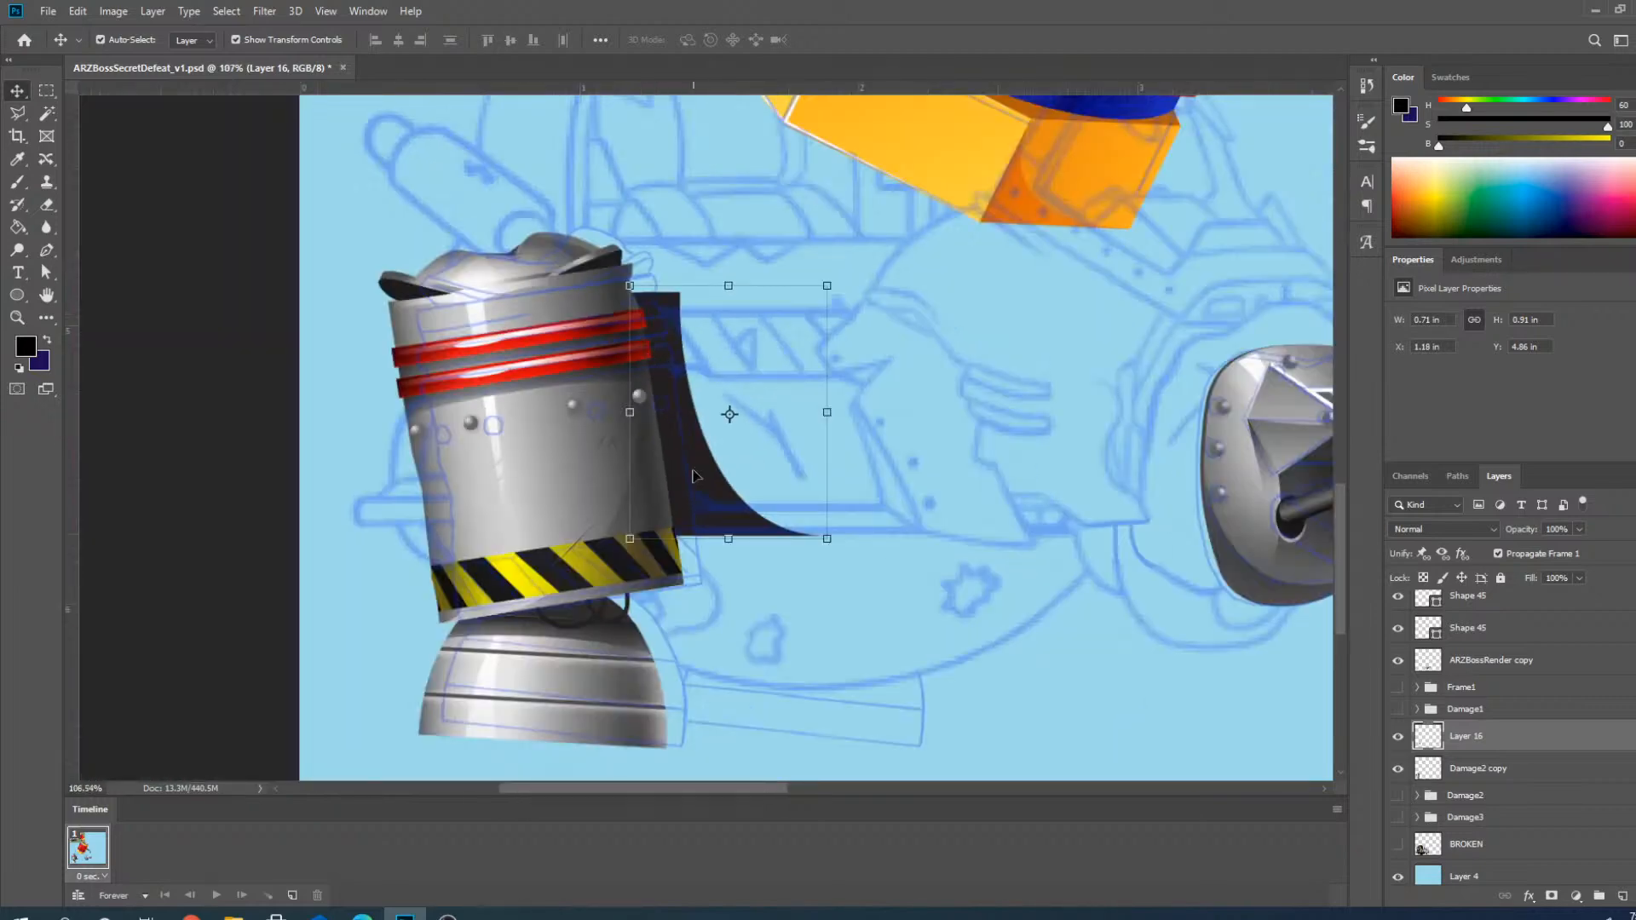
{"action": "scroll", "coordinate": [672, 538], "scroll_direction": "up", "scroll_amount": 11}
{"action": "scroll", "coordinate": [730, 683], "scroll_direction": "down", "scroll_amount": 6}
{"action": "scroll", "coordinate": [647, 281], "scroll_direction": "up", "scroll_amount": 4}
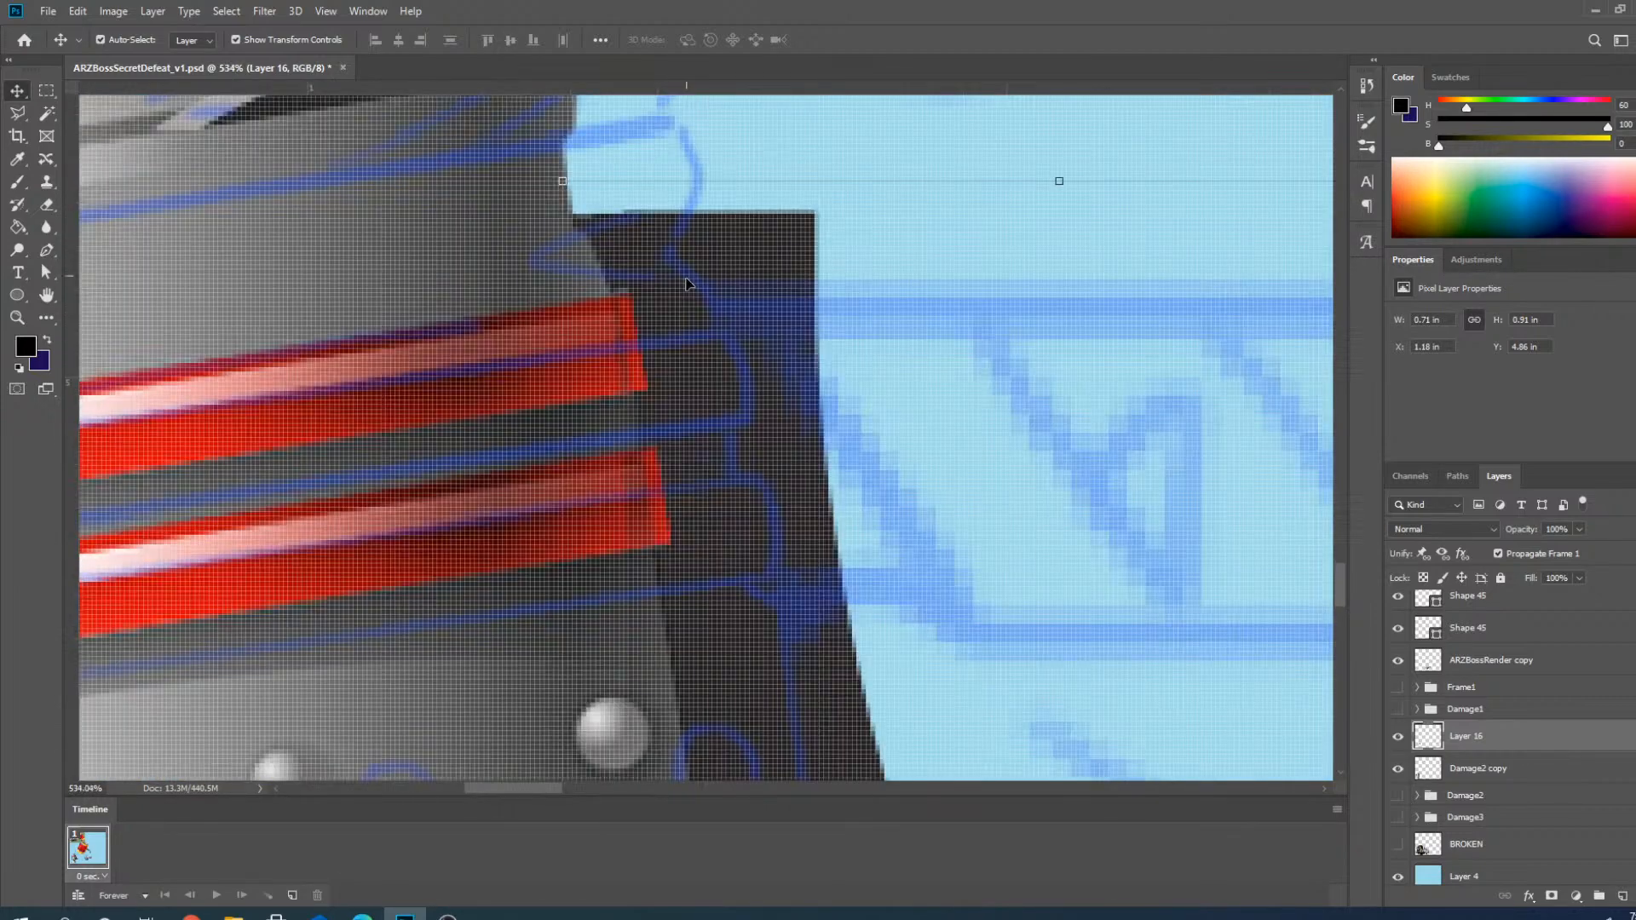
Show the original Damage2 group and hide Damage2 copy, the pasted shadow layer and the Refs group.
{"action": "scroll", "coordinate": [667, 293], "scroll_direction": "down", "scroll_amount": 8}
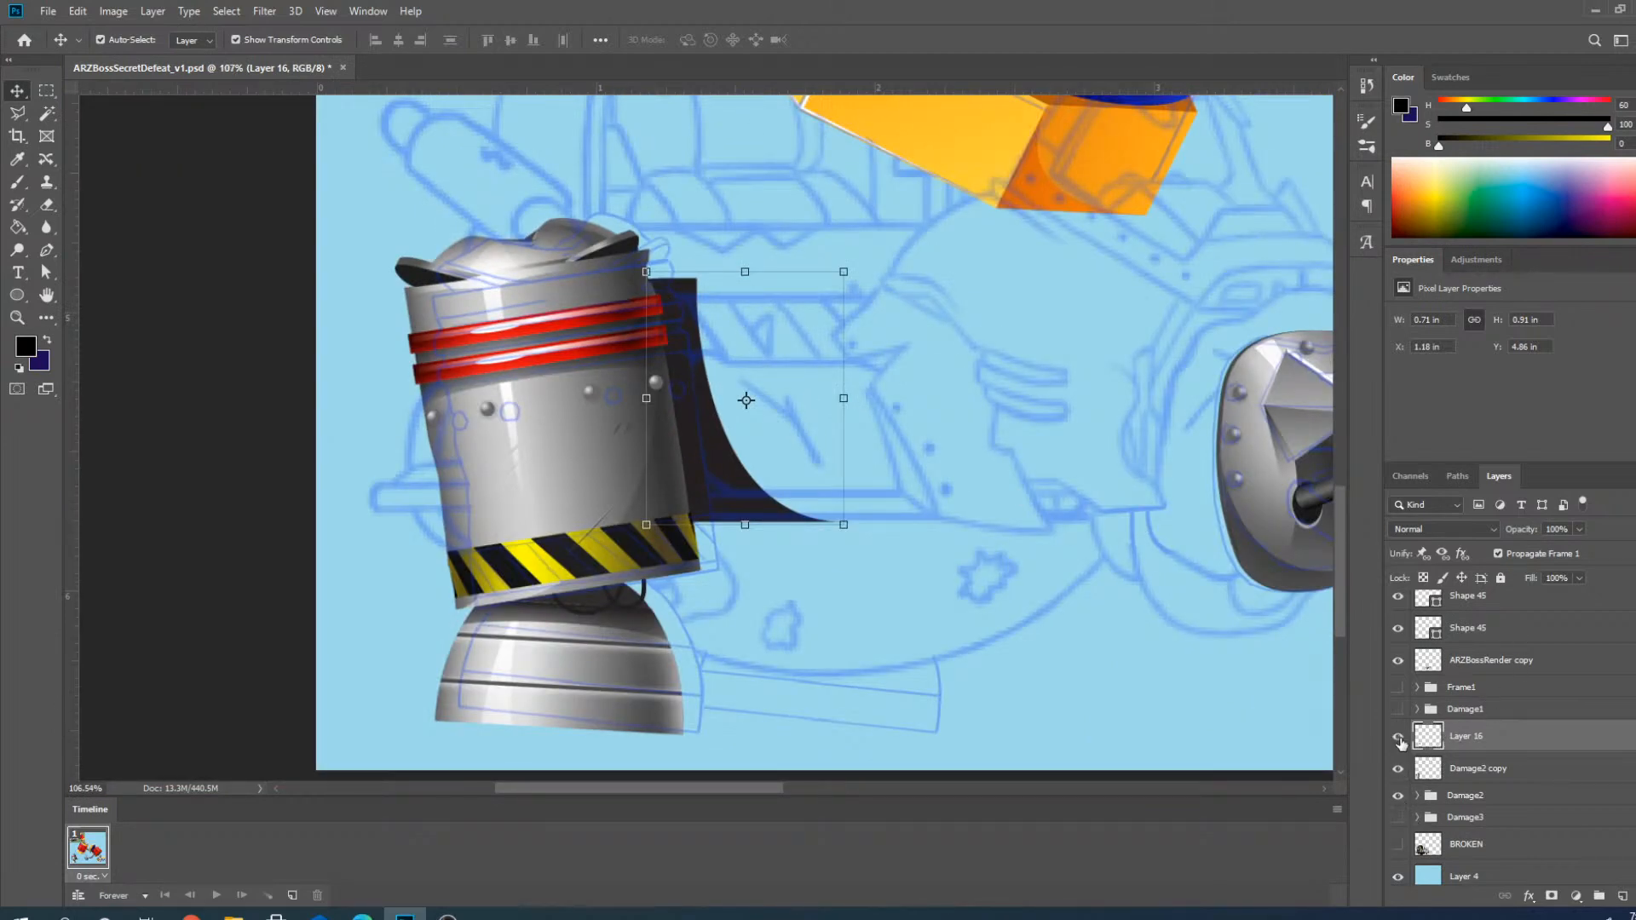
{"action": "left_click", "coordinate": [1399, 769]}
{"action": "left_click", "coordinate": [1402, 738]}
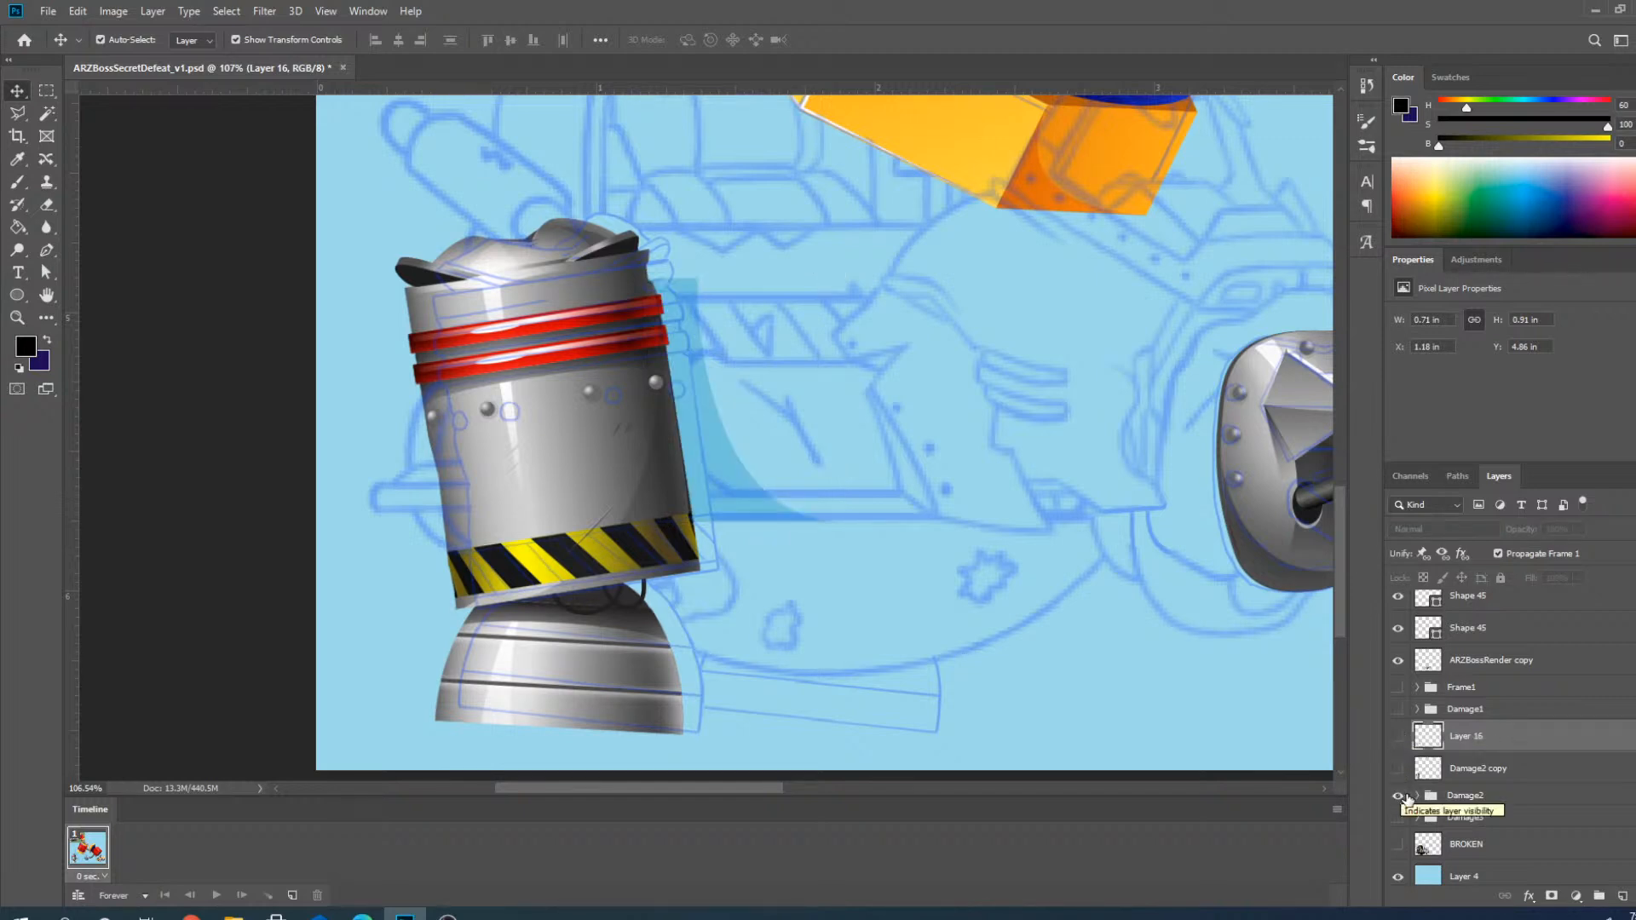
{"action": "scroll", "coordinate": [869, 606], "scroll_direction": "down", "scroll_amount": 5}
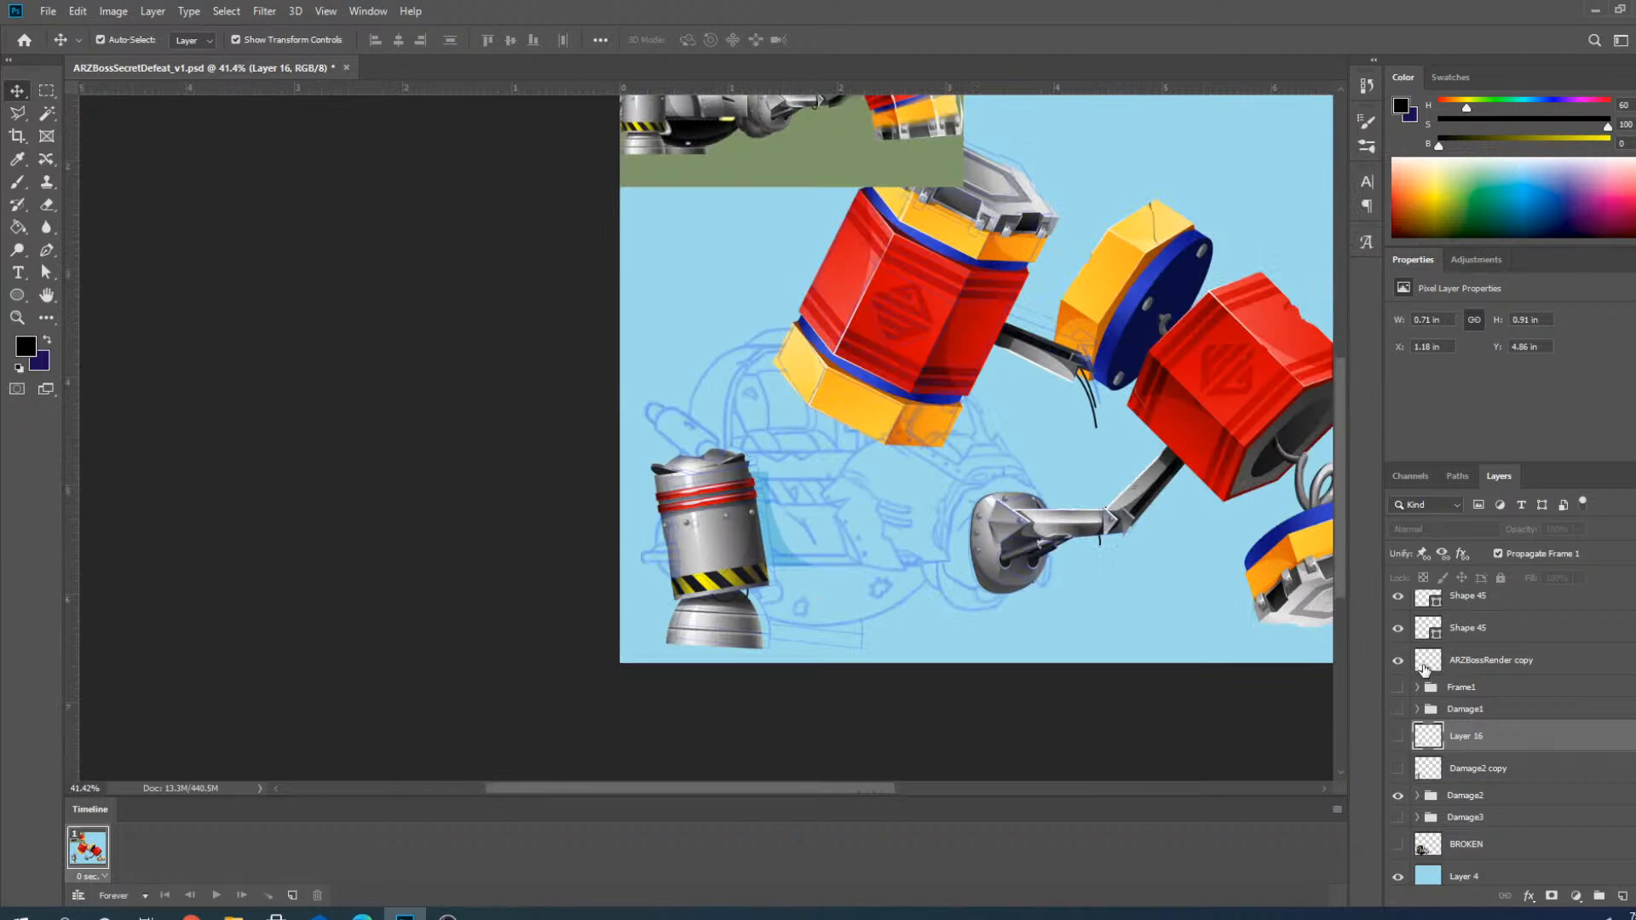
{"action": "scroll", "coordinate": [1407, 660], "scroll_direction": "up", "scroll_amount": 3}
{"action": "left_click", "coordinate": [1399, 634]}
{"action": "scroll", "coordinate": [756, 566], "scroll_direction": "up", "scroll_amount": 4}
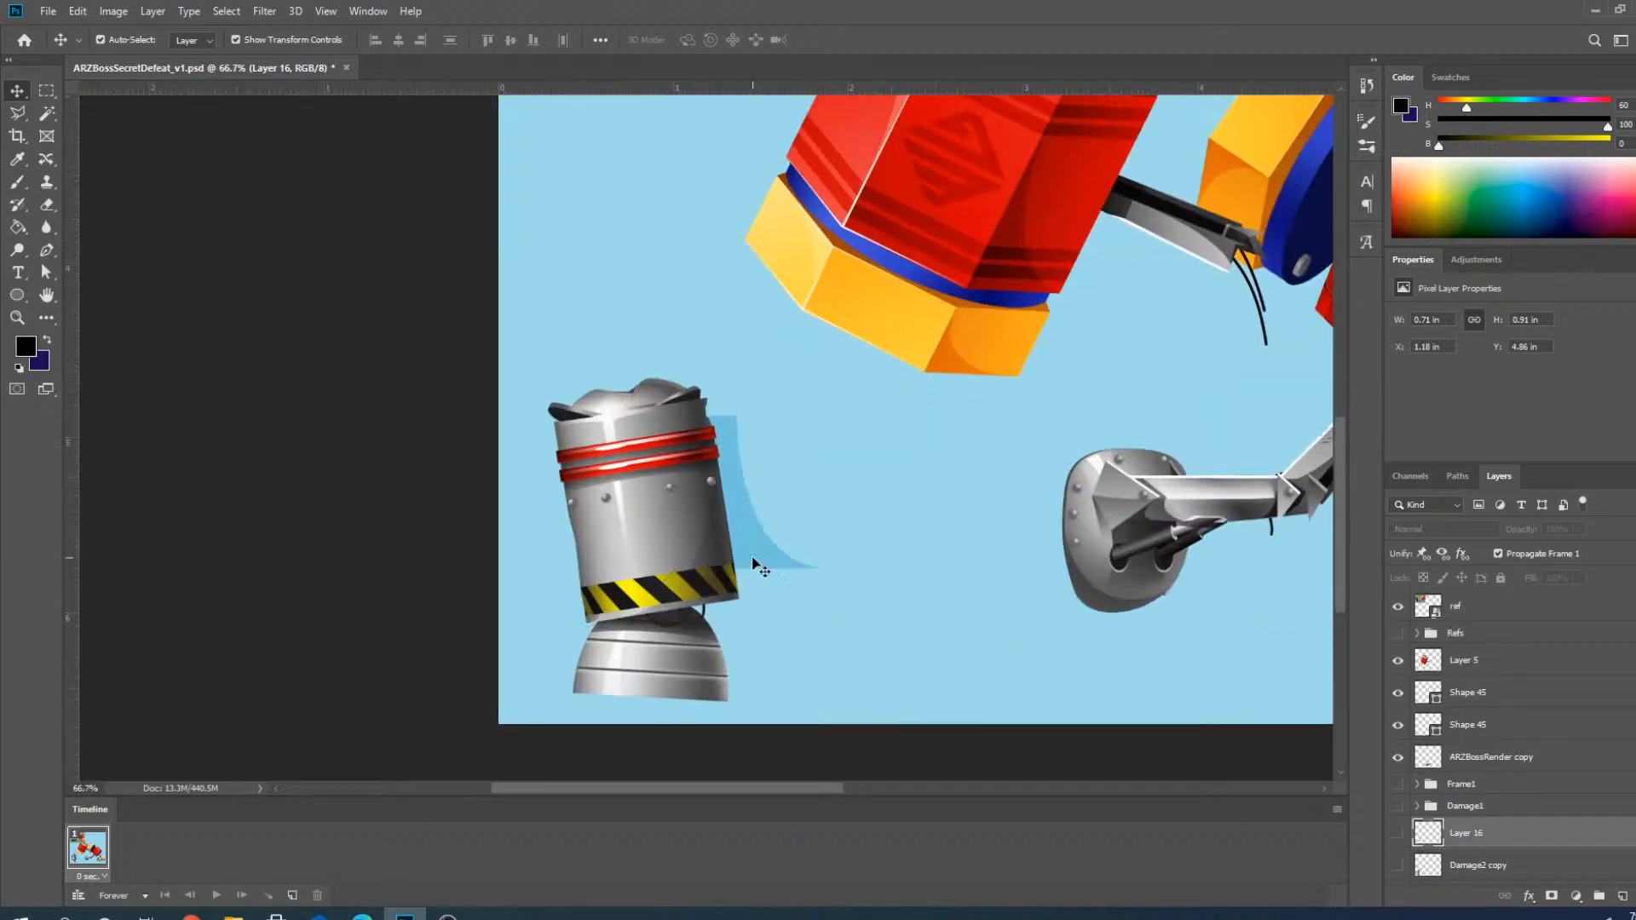
Select the original shadow beside the cylinder and examine its blend mode and place among the Damage2 layers.
{"action": "left_click", "coordinate": [753, 522]}
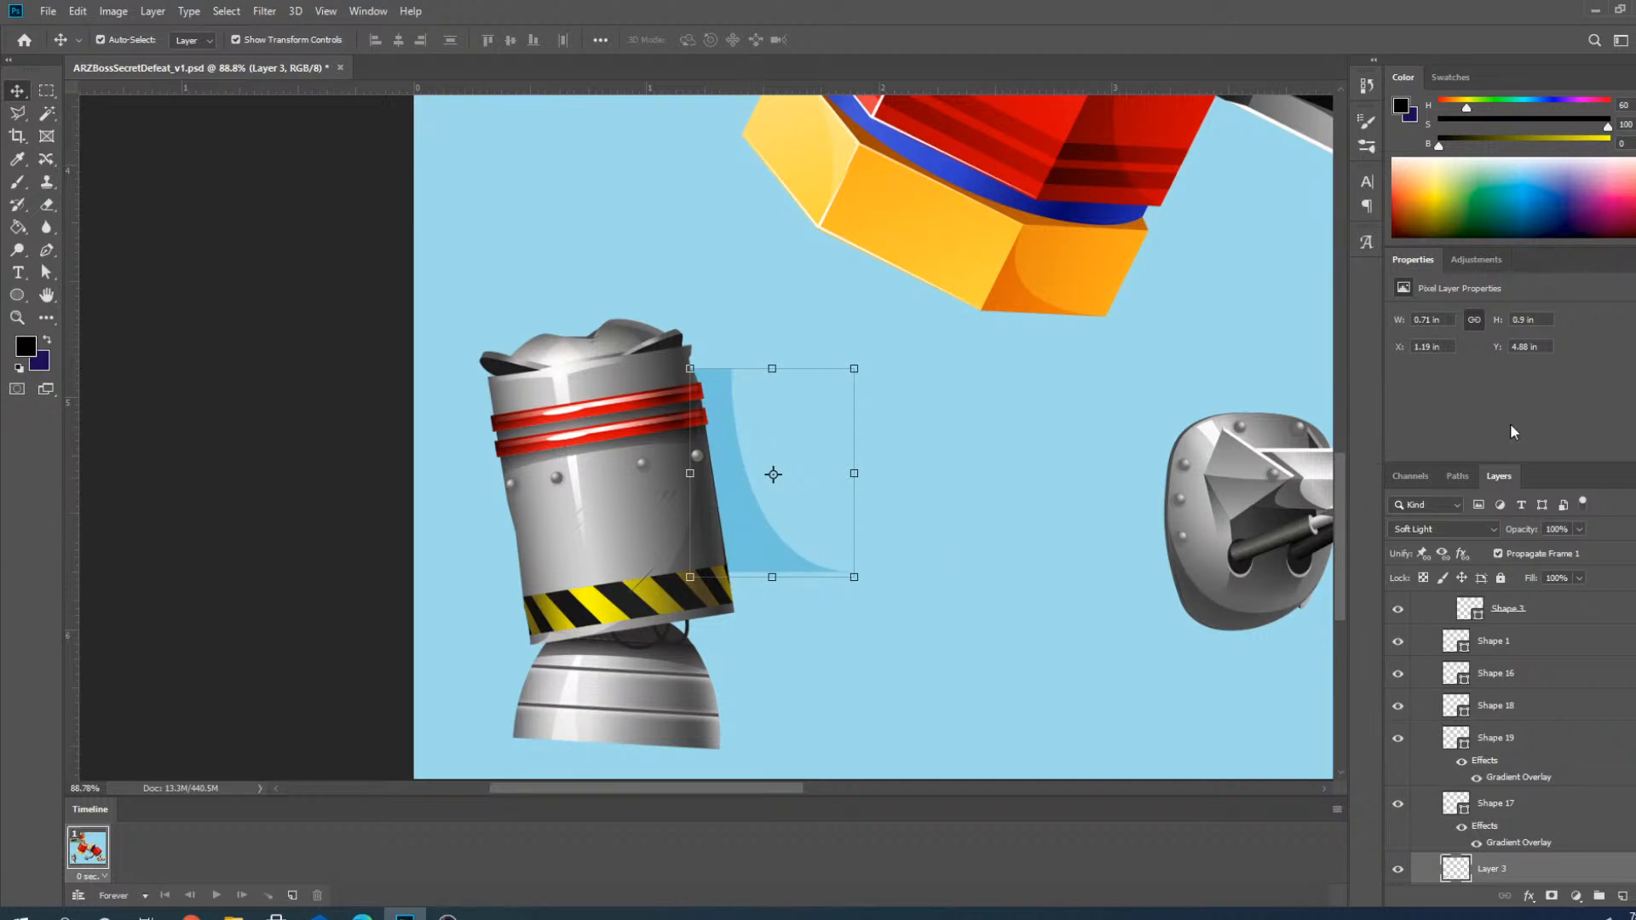
{"action": "scroll", "coordinate": [712, 485], "scroll_direction": "down", "scroll_amount": 4}
{"action": "scroll", "coordinate": [699, 429], "scroll_direction": "up", "scroll_amount": 5}
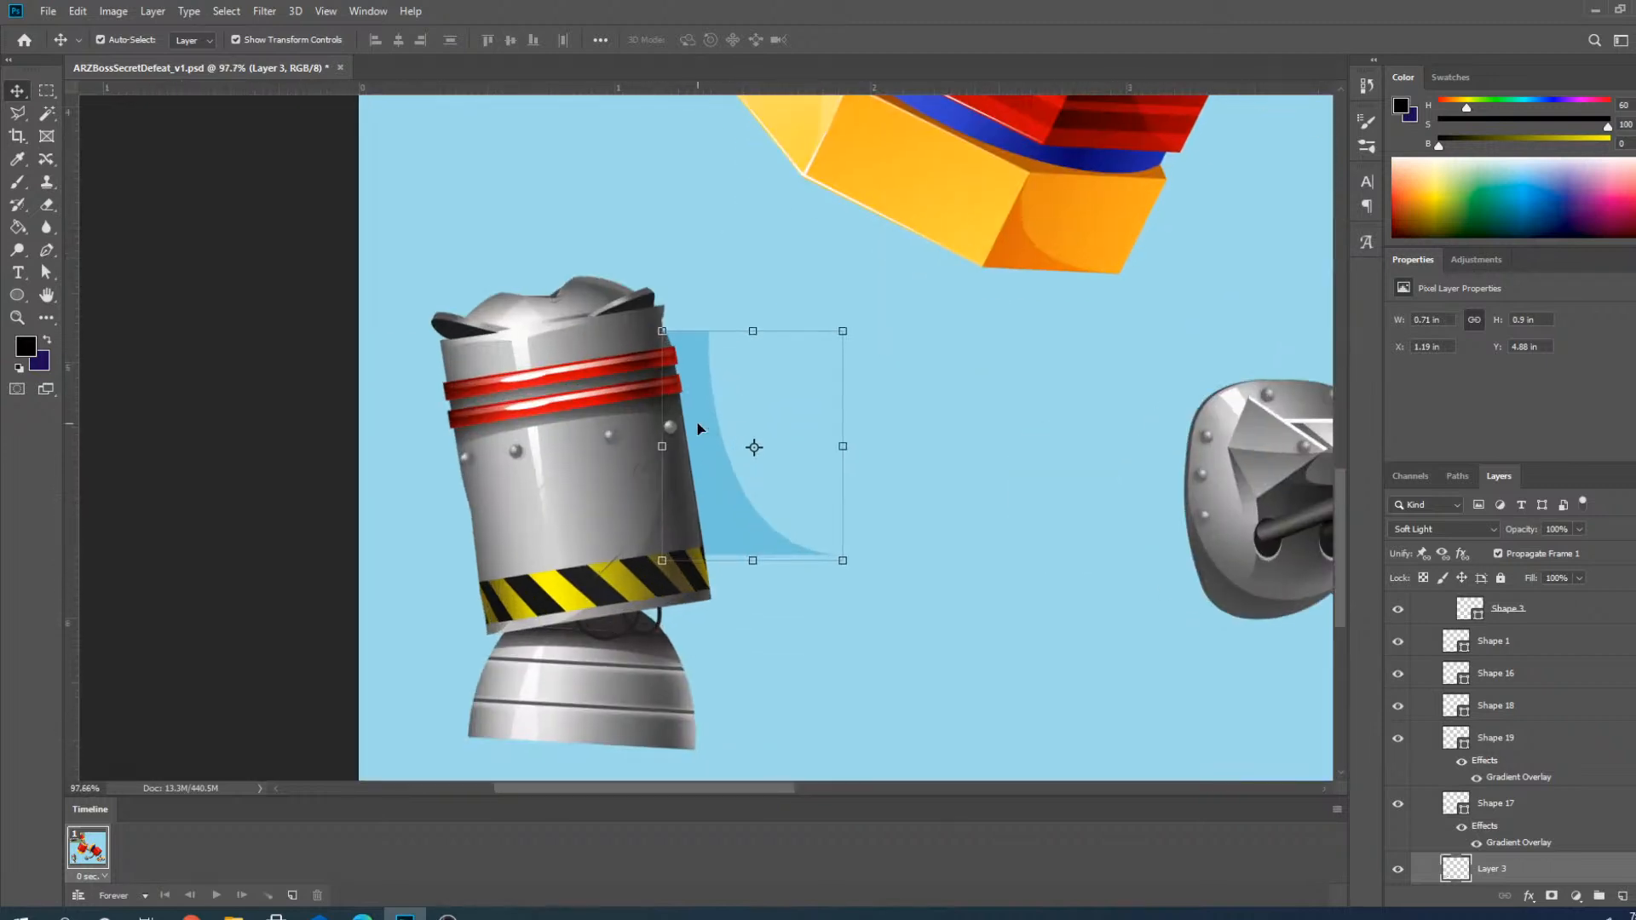
{"action": "scroll", "coordinate": [1453, 756], "scroll_direction": "down", "scroll_amount": 3}
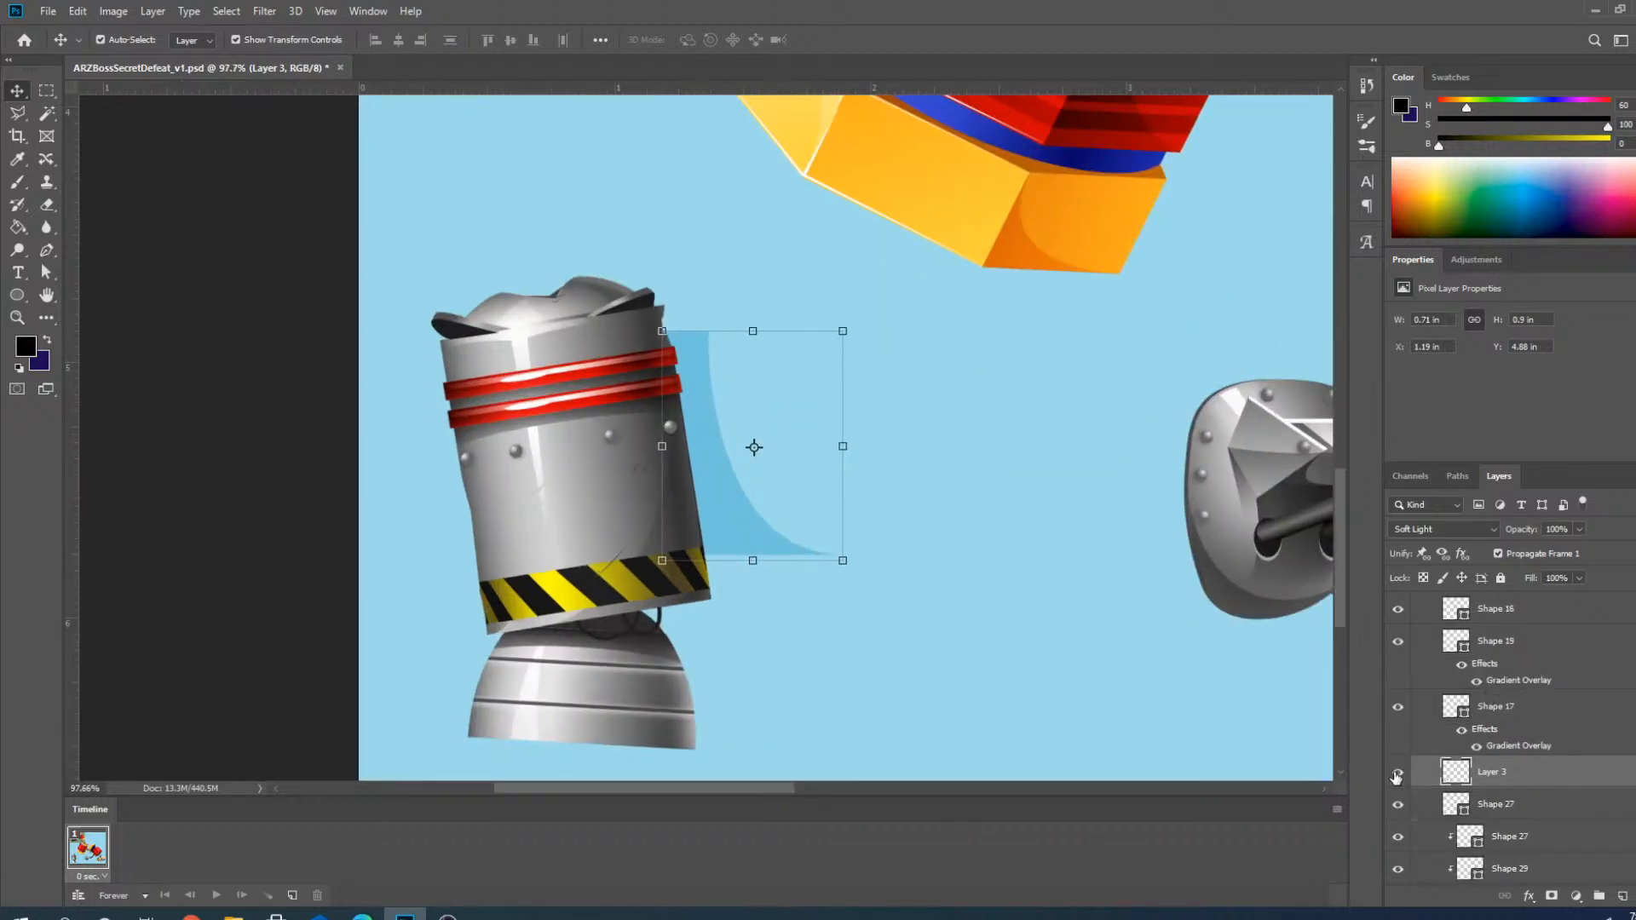
{"action": "scroll", "coordinate": [1471, 750], "scroll_direction": "down", "scroll_amount": 10}
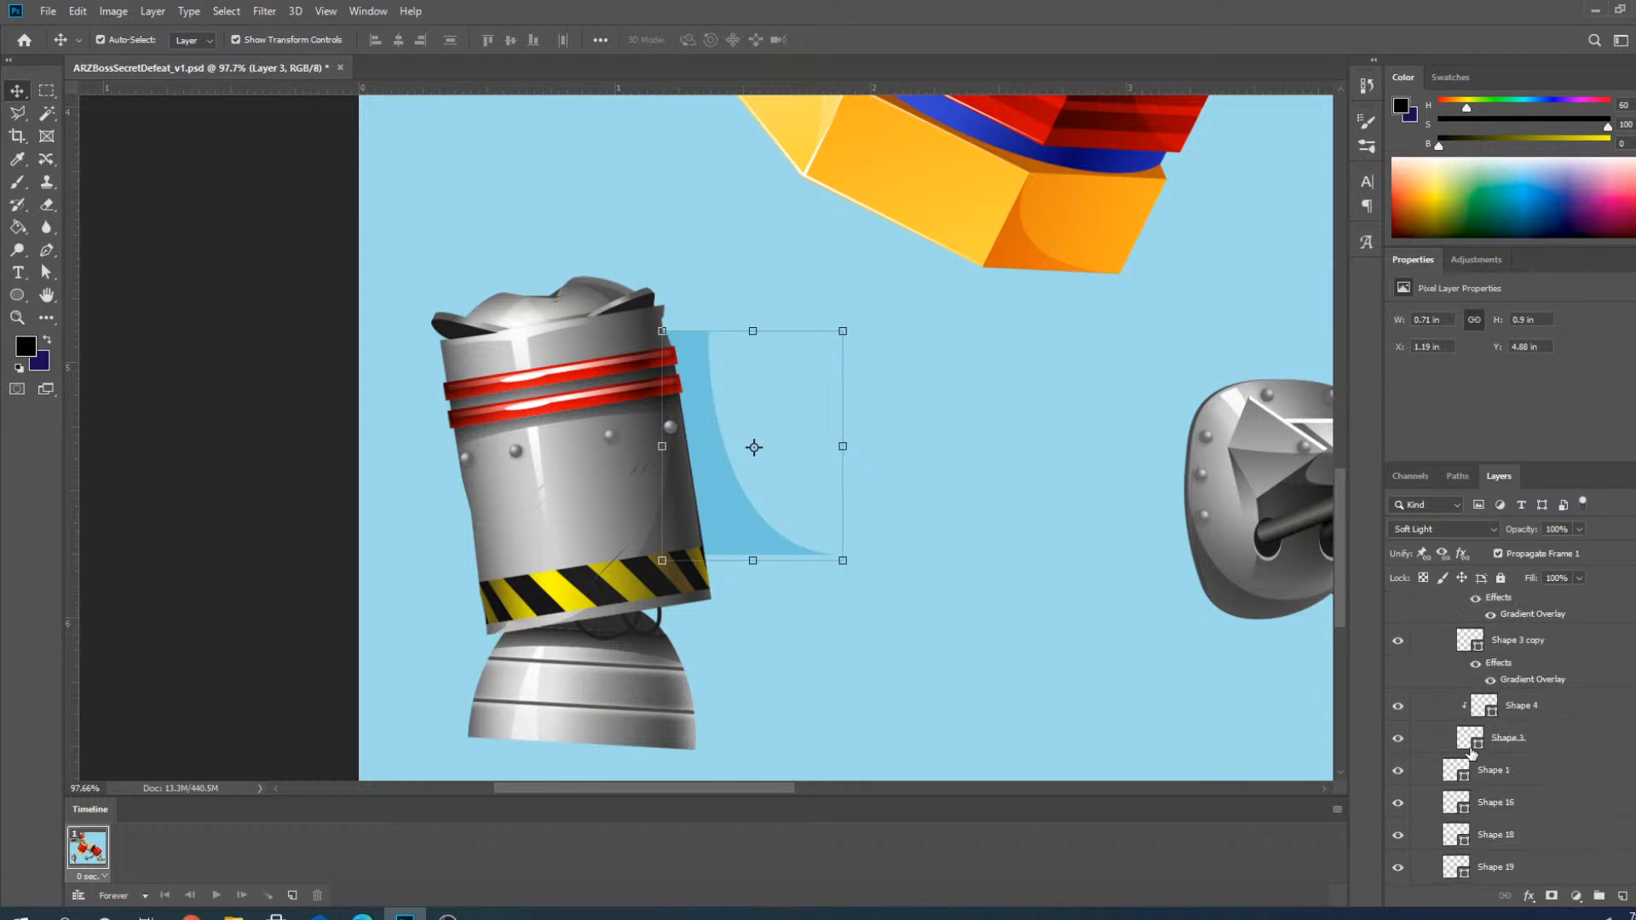
{"action": "scroll", "coordinate": [1472, 750], "scroll_direction": "up", "scroll_amount": 3}
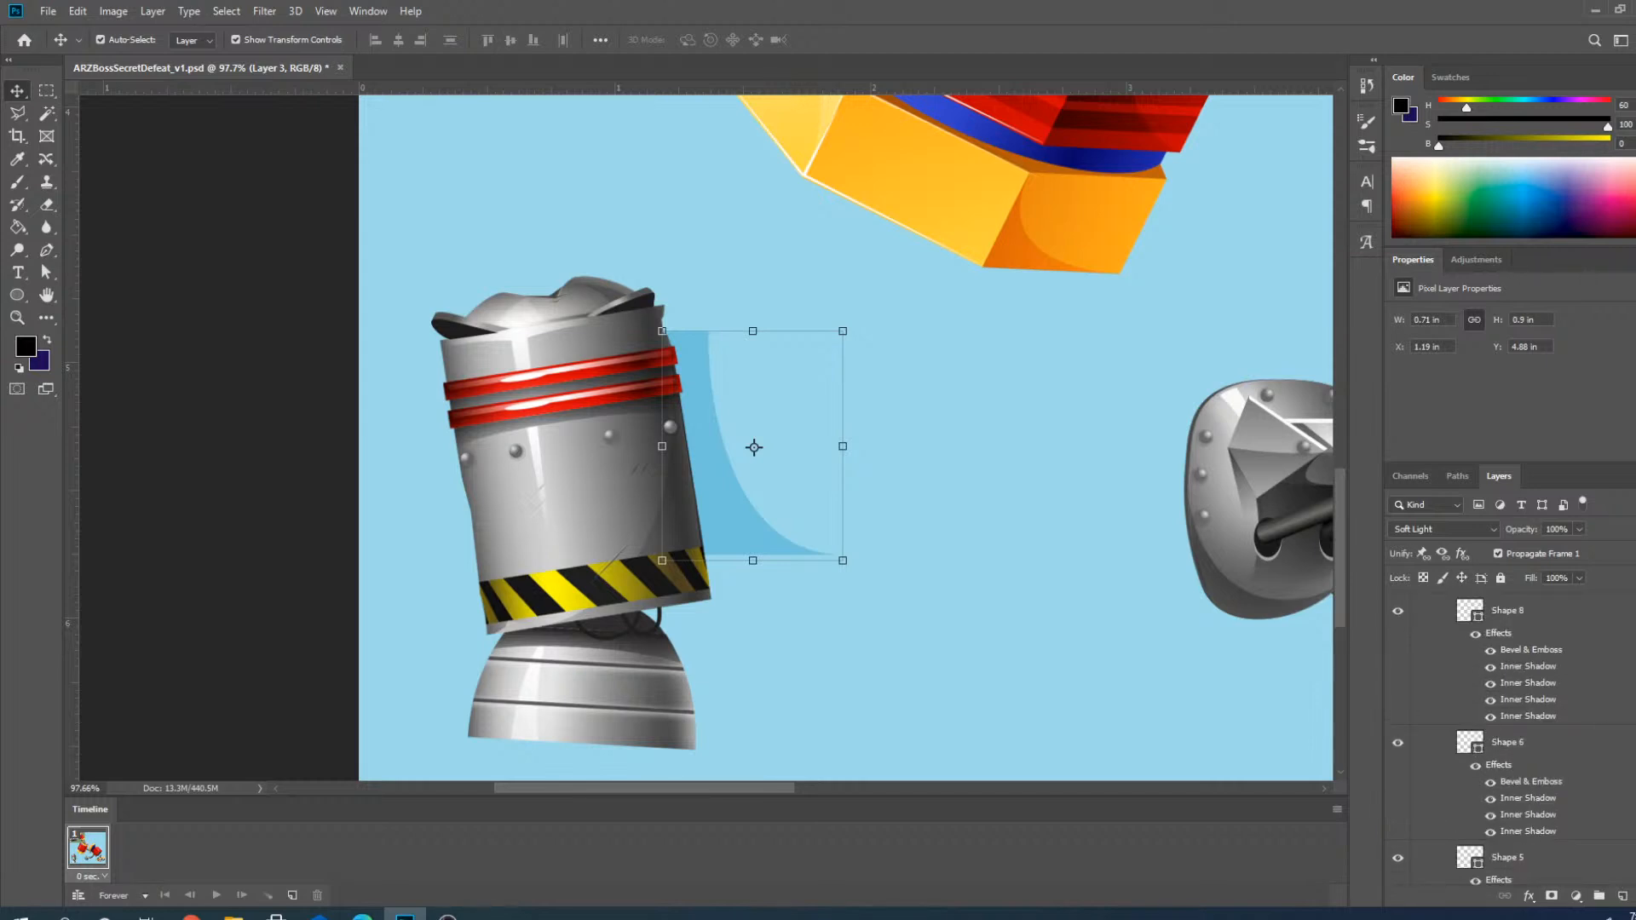
{"action": "scroll", "coordinate": [1472, 750], "scroll_direction": "up", "scroll_amount": 10}
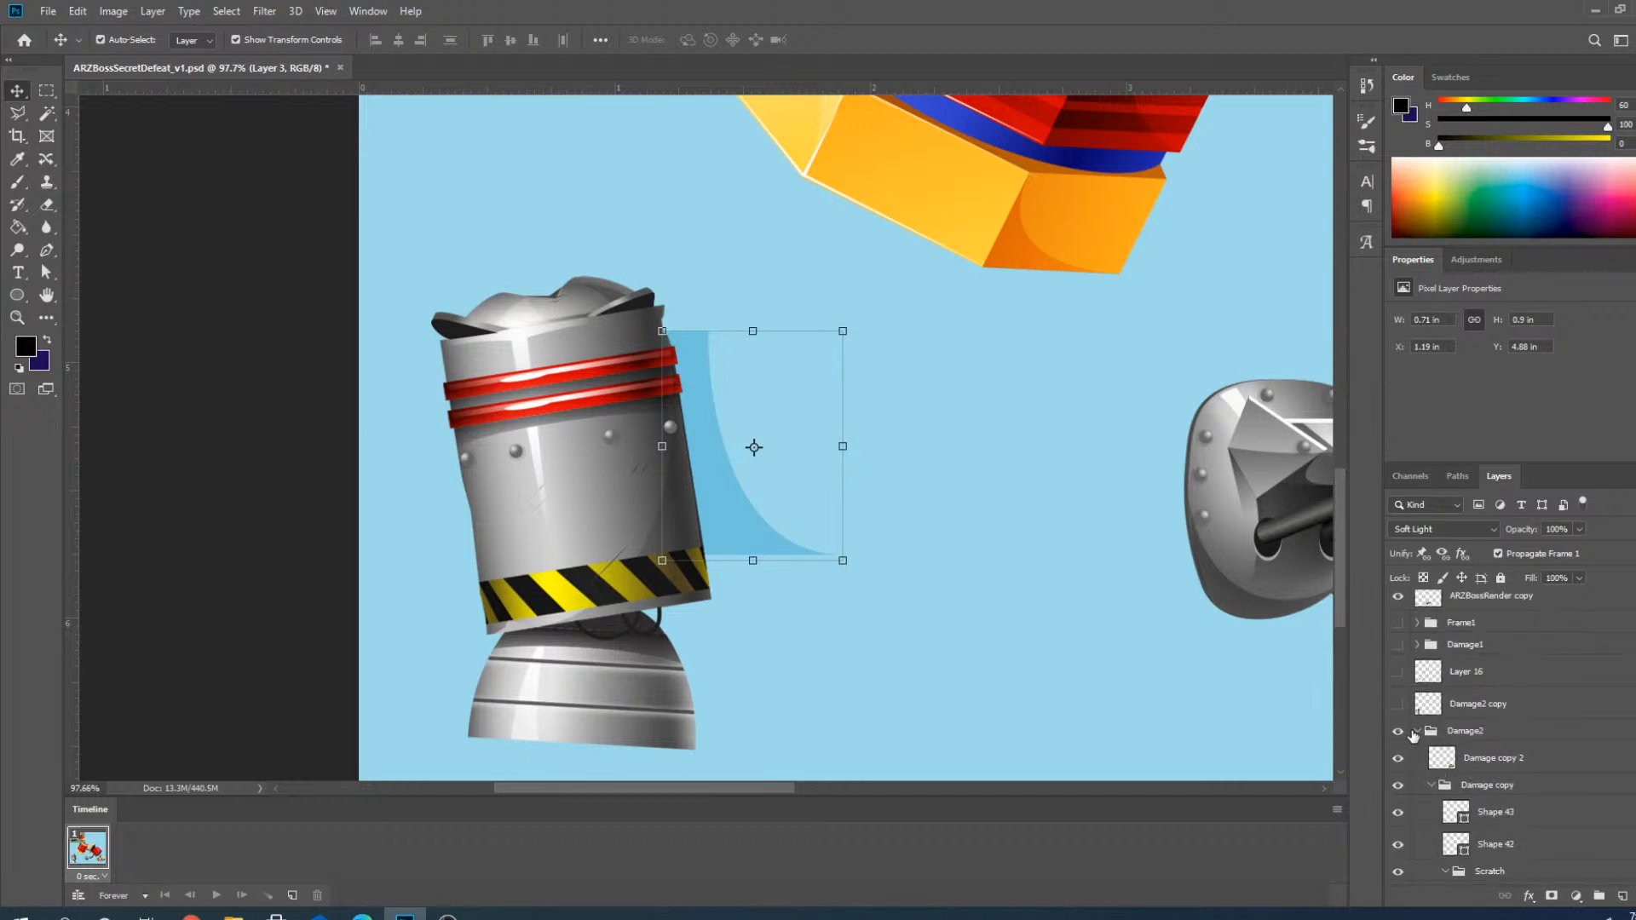
Collapse and hide the Damage2 group, and show Damage2 copy and Layer 16 again.
{"action": "left_click", "coordinate": [1415, 731]}
{"action": "left_click", "coordinate": [1411, 757]}
{"action": "left_click", "coordinate": [1398, 756]}
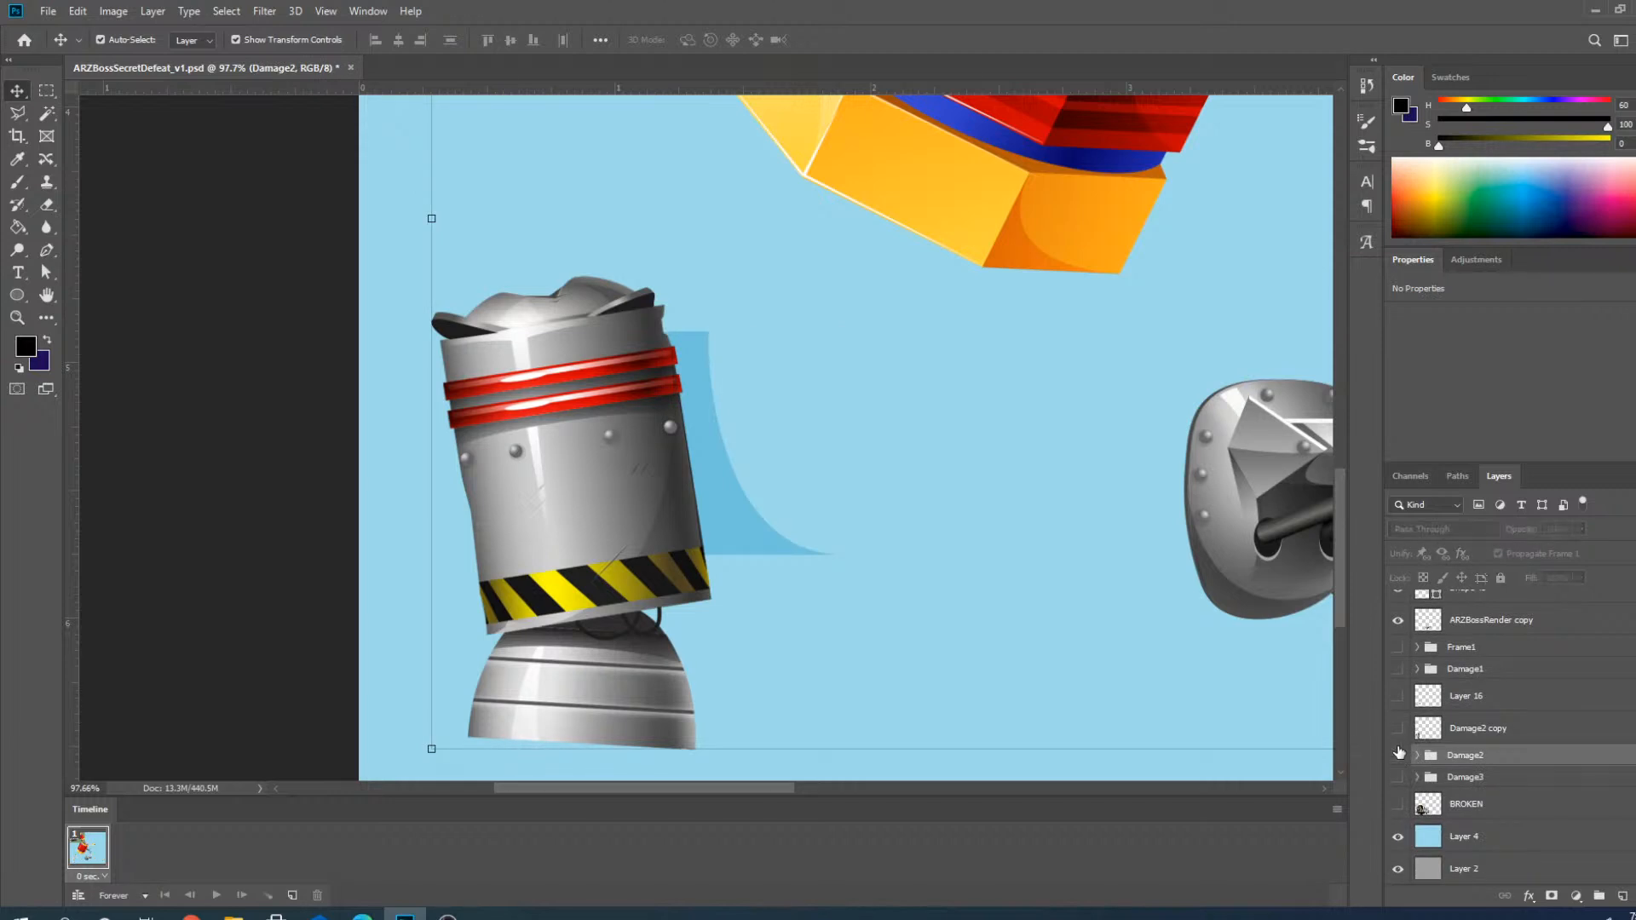
{"action": "left_click", "coordinate": [1398, 728]}
{"action": "left_click", "coordinate": [1397, 696]}
Set the blend mode of the shadow on Layer 16 to Soft Light, then deselect the layer.
{"action": "left_click", "coordinate": [1497, 709]}
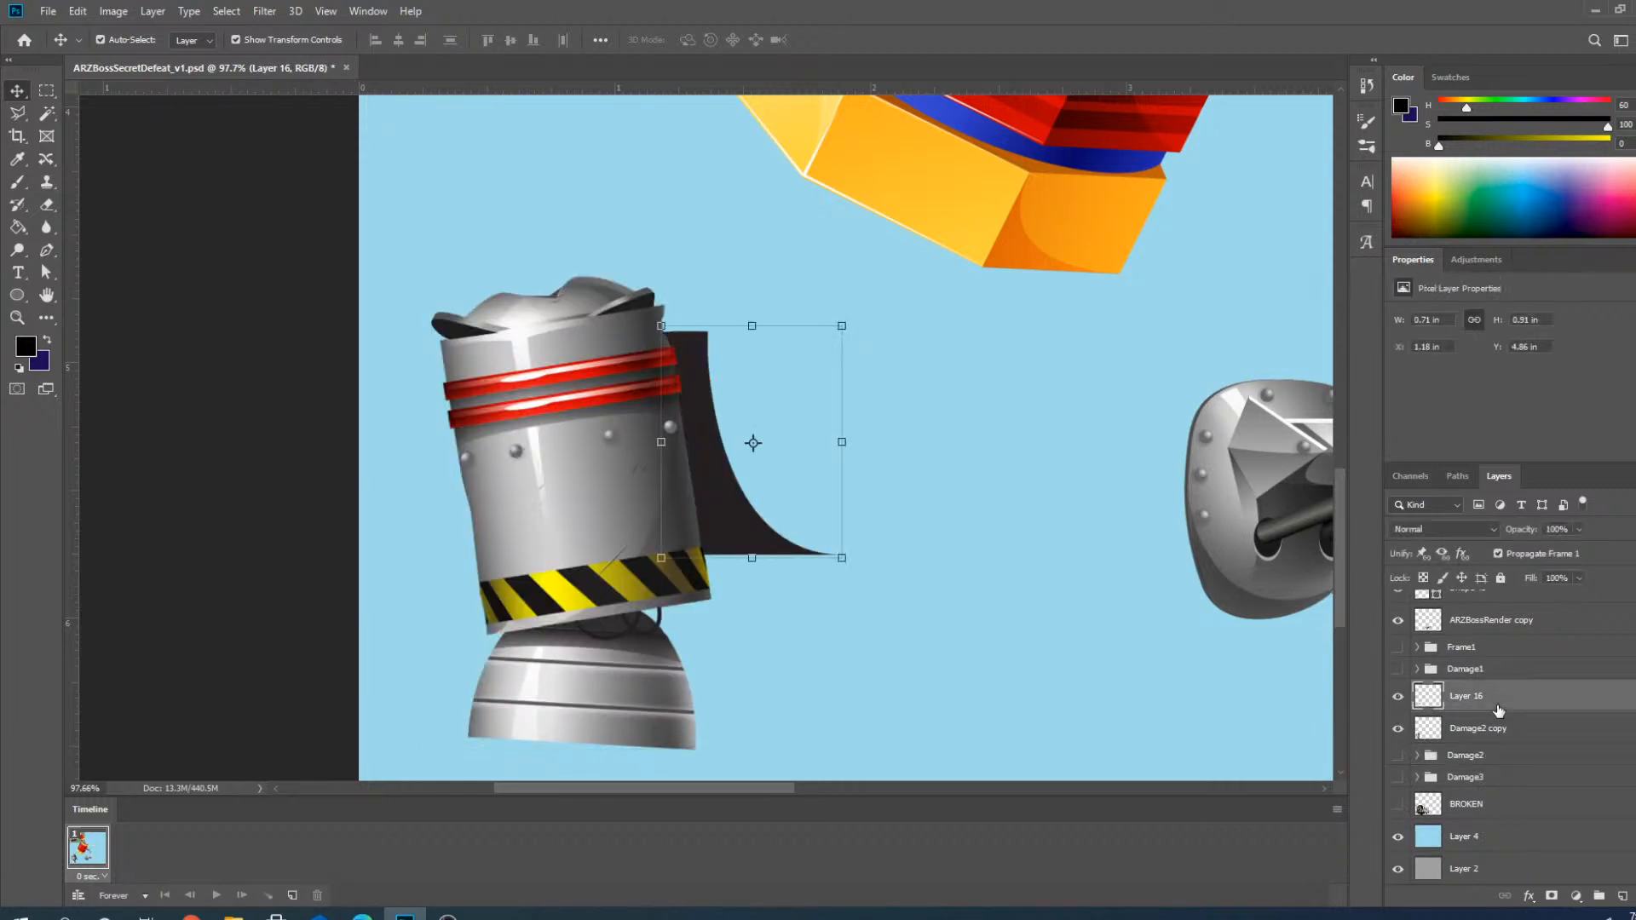
{"action": "left_click", "coordinate": [1450, 534]}
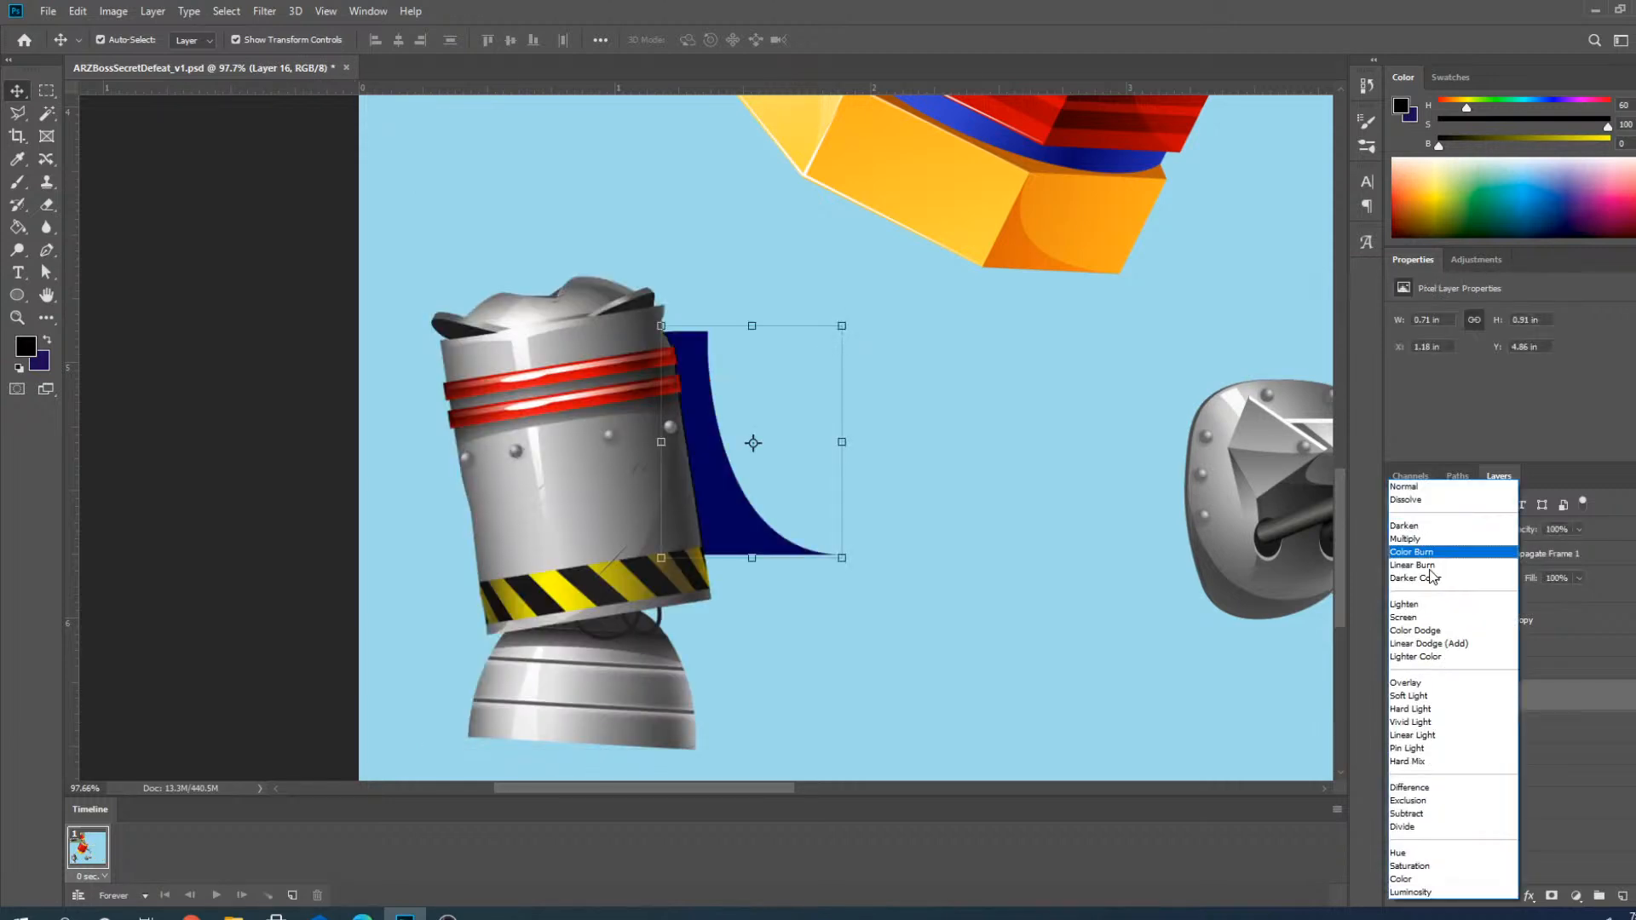
{"action": "left_click", "coordinate": [1411, 697]}
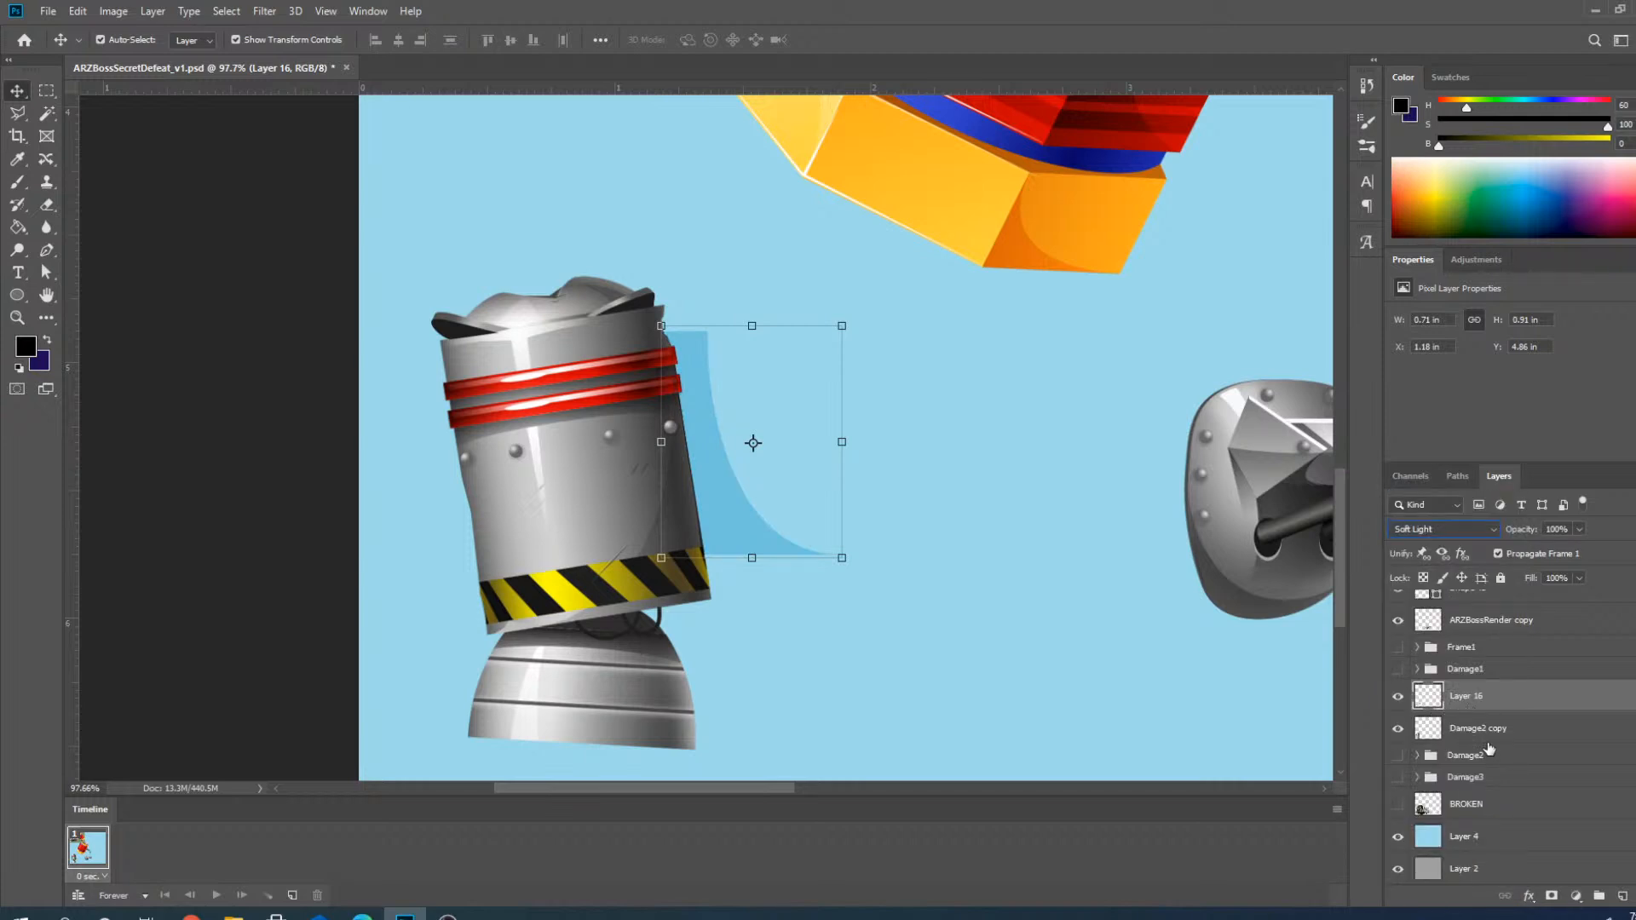
{"action": "left_click", "coordinate": [162, 170]}
{"action": "scroll", "coordinate": [643, 628], "scroll_direction": "down", "scroll_amount": 3, "text": "alt"}
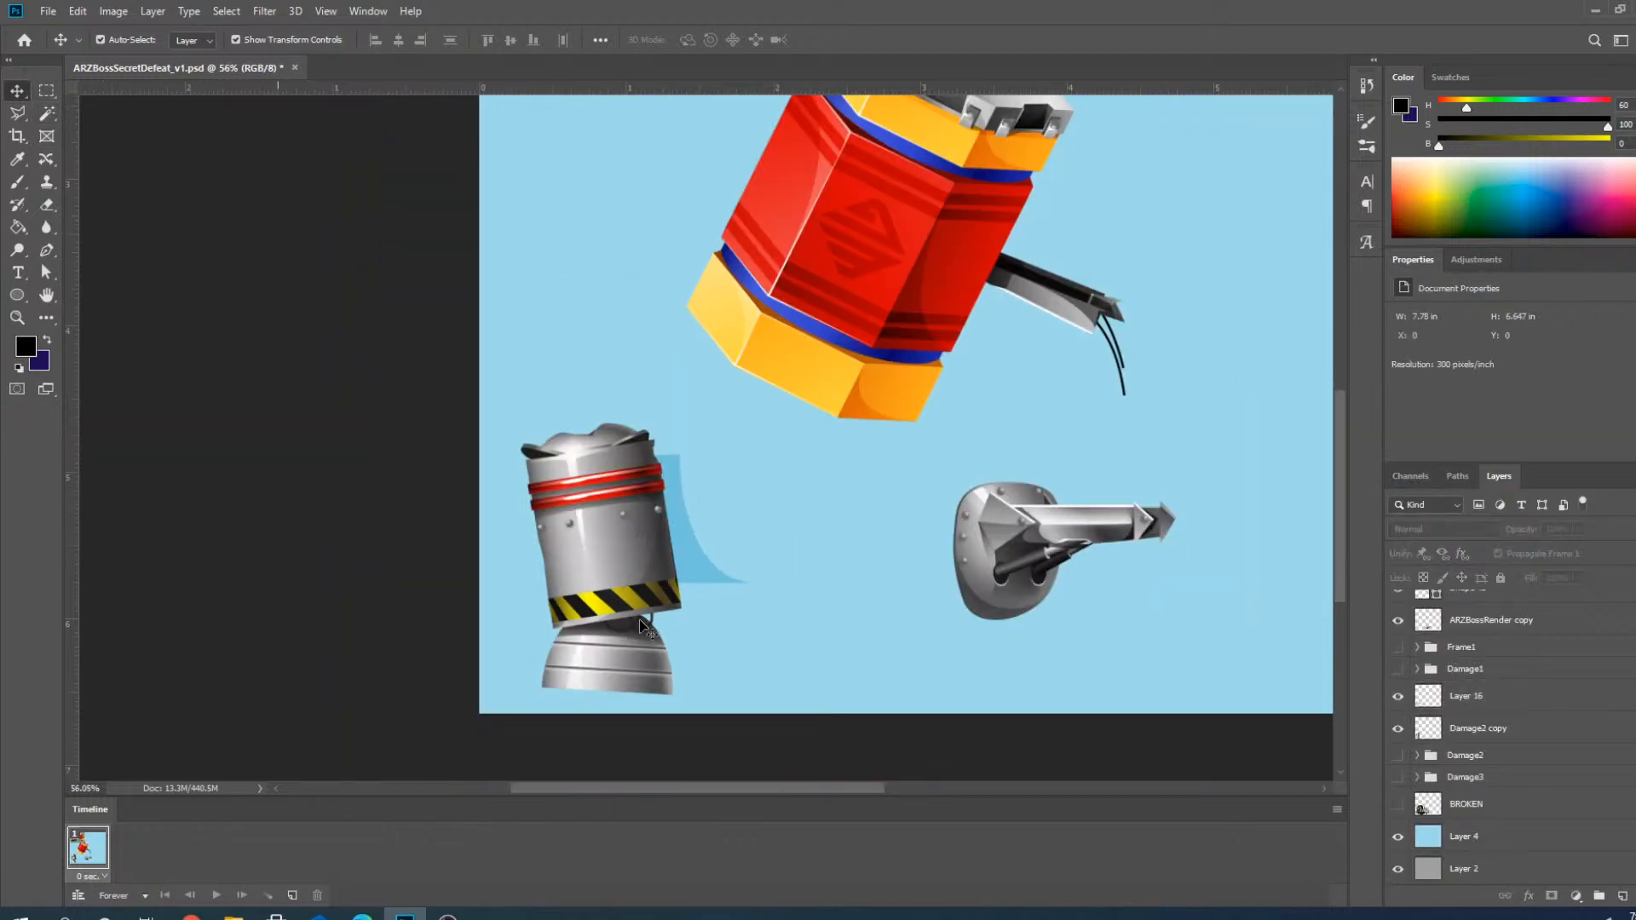
Move Layer 16 and Damage2 copy together above the Frame1 group, directly below ARZBossRender copy.
{"action": "scroll", "coordinate": [643, 628], "scroll_direction": "down", "scroll_amount": 2, "text": "alt"}
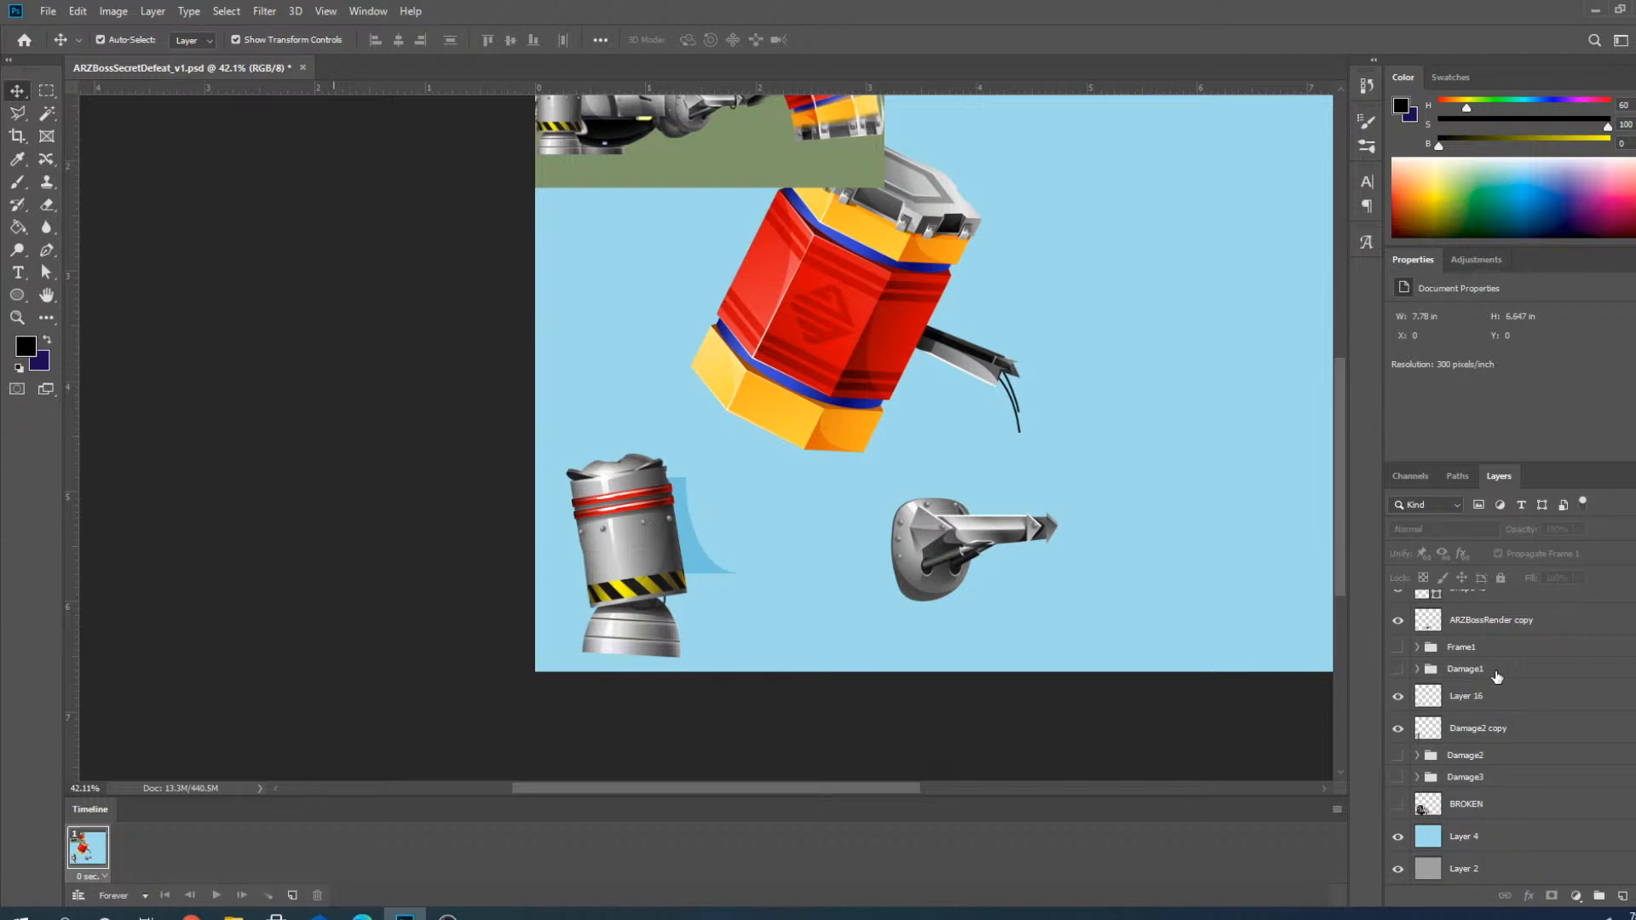
{"action": "left_click", "coordinate": [1475, 697]}
{"action": "scroll", "coordinate": [1465, 726], "scroll_direction": "up", "scroll_amount": 3}
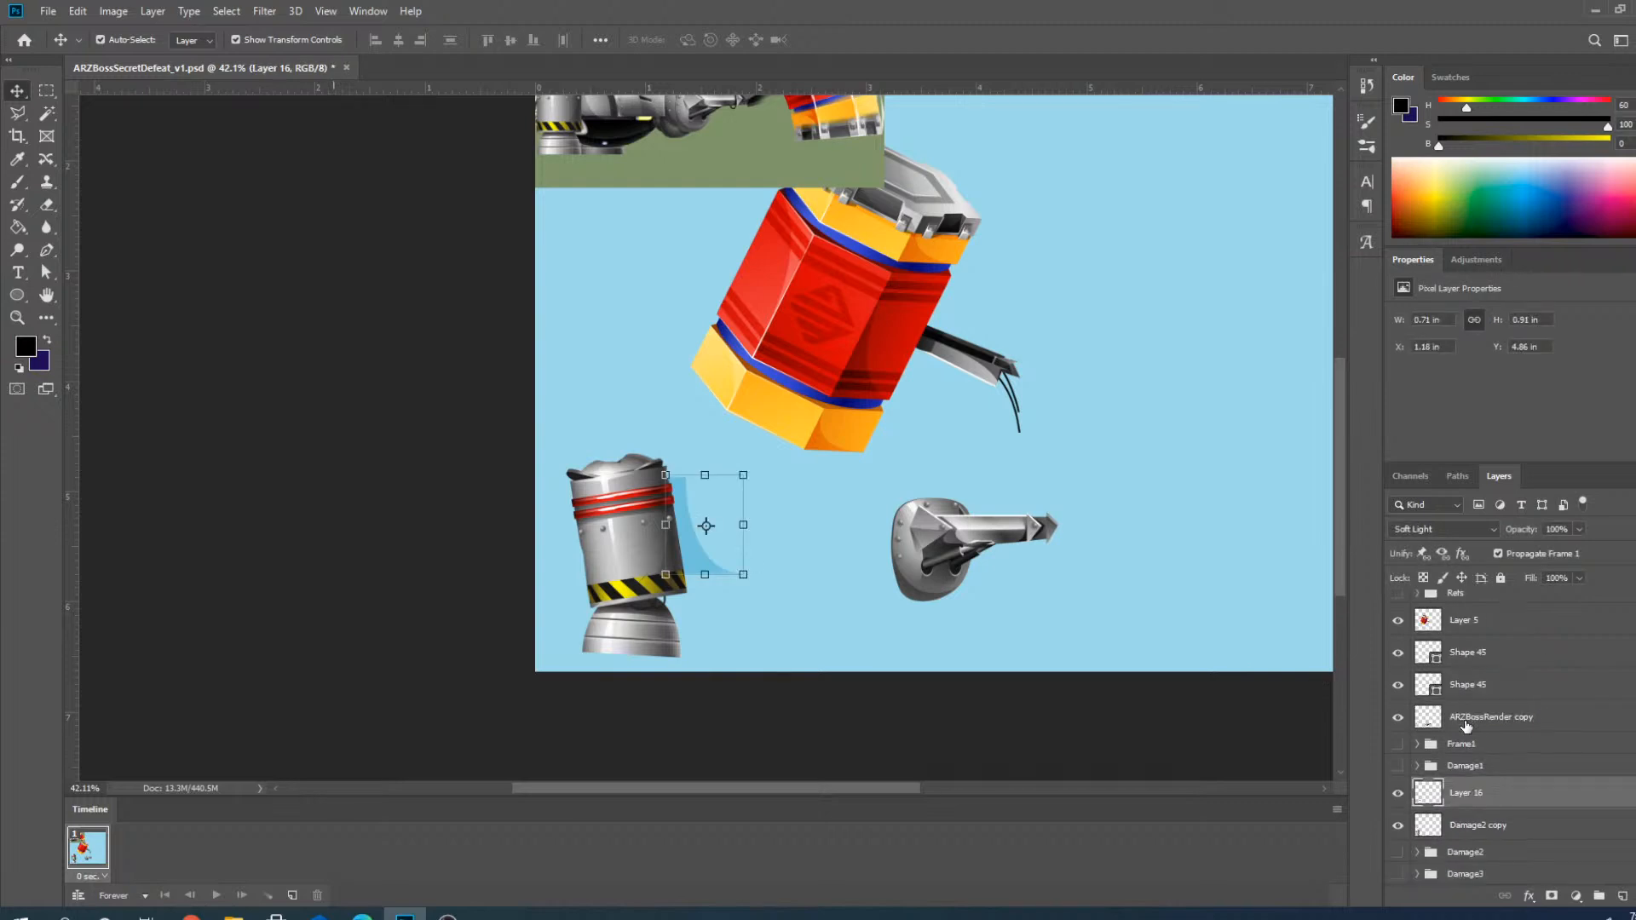
{"action": "left_click", "coordinate": [1473, 823], "text": "shift"}
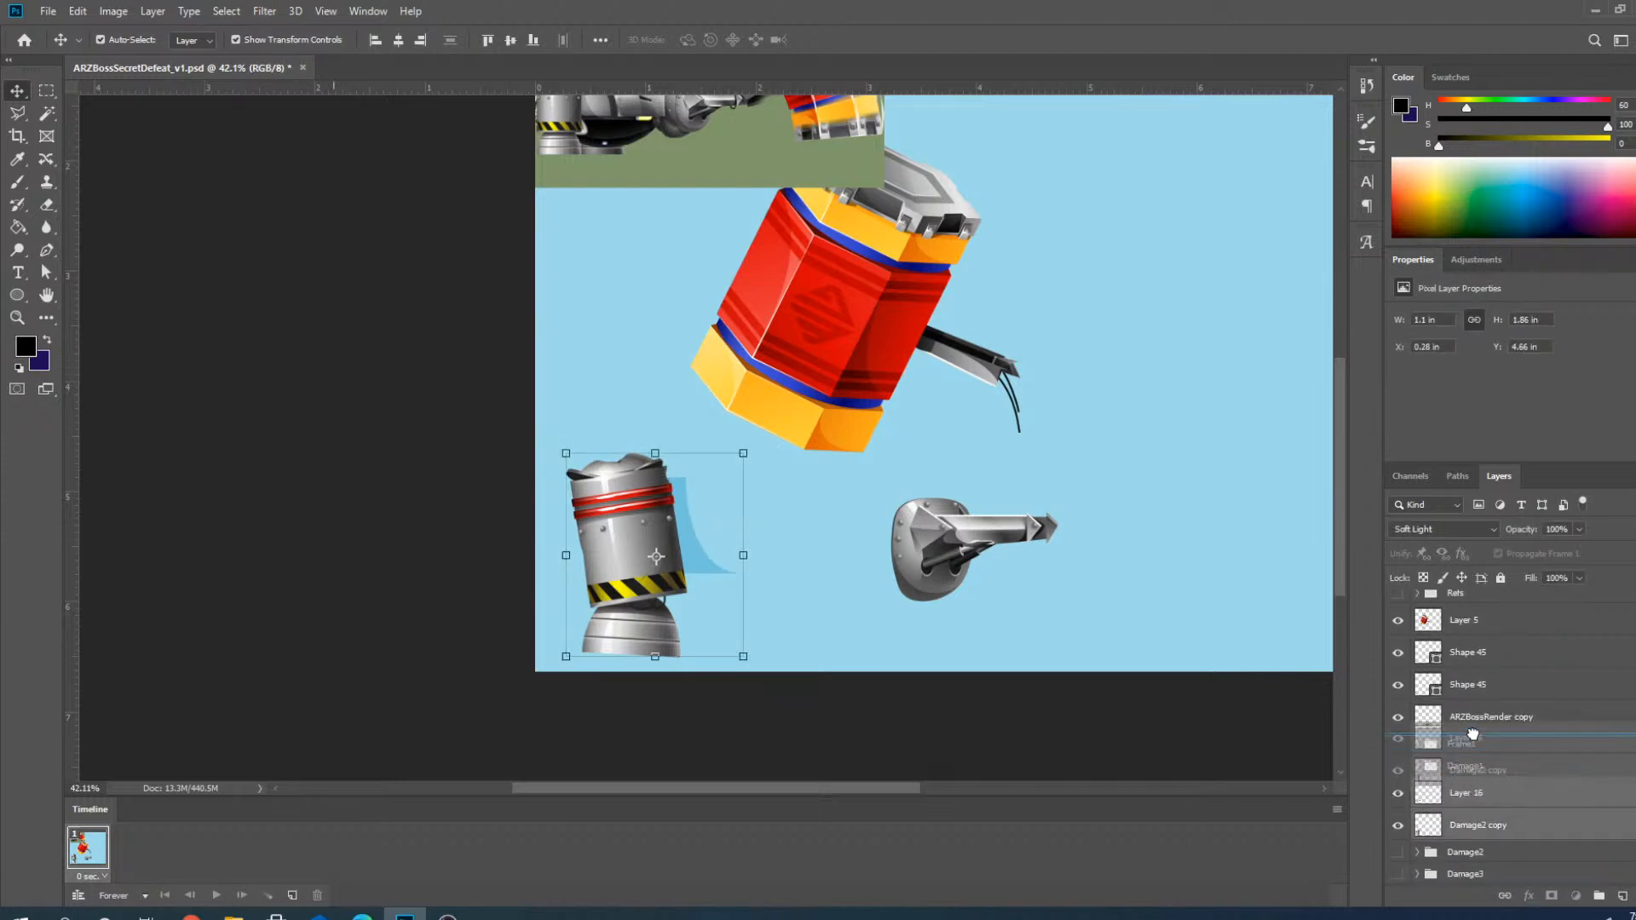
{"action": "left_click_drag", "start_coordinate": [1473, 735], "coordinate": [1474, 738]}
{"action": "scroll", "coordinate": [1483, 733], "scroll_direction": "up", "scroll_amount": 1}
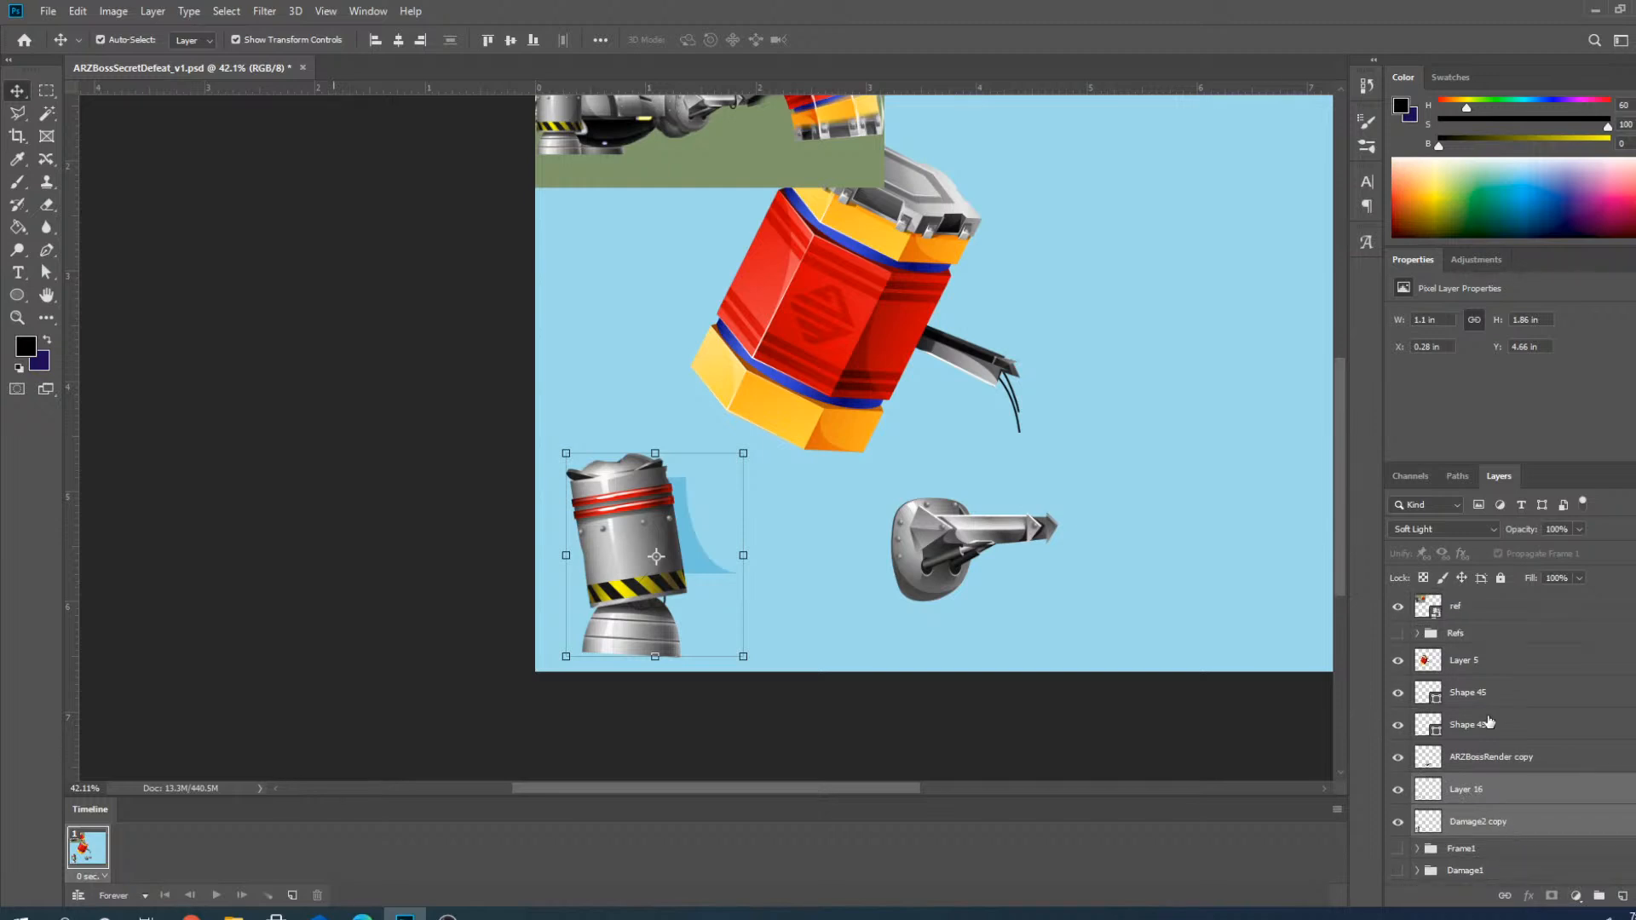
Group the layers from Layer 5 down to Damage2 copy and name the group Frame2.
{"action": "left_click", "coordinate": [1486, 668]}
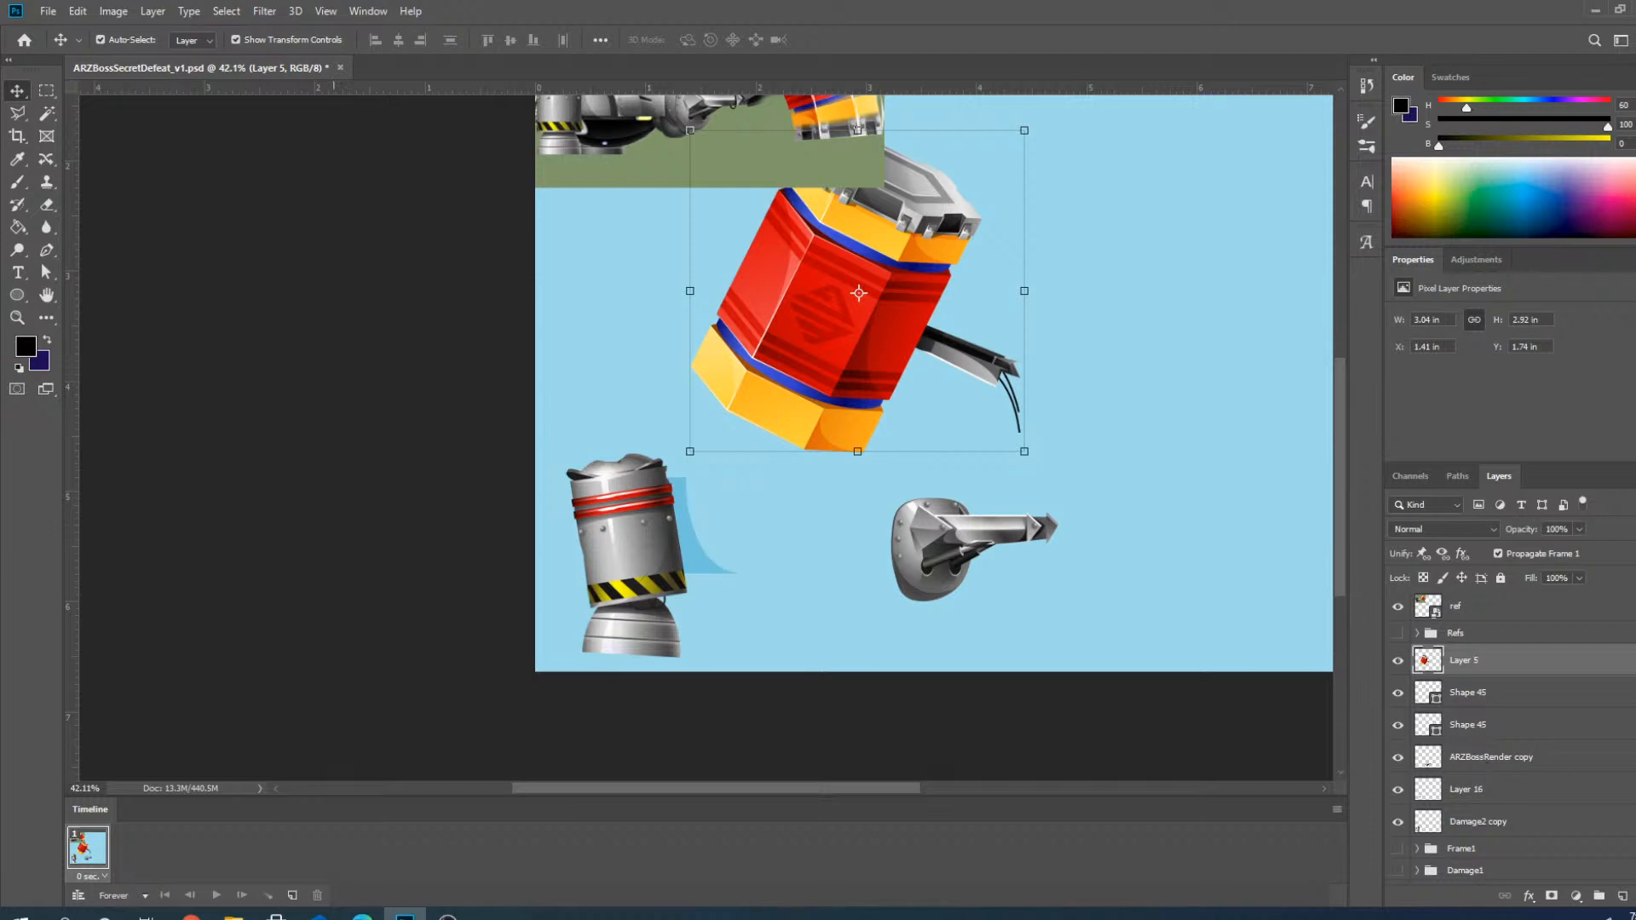
{"action": "left_click", "coordinate": [1512, 831], "text": "shift"}
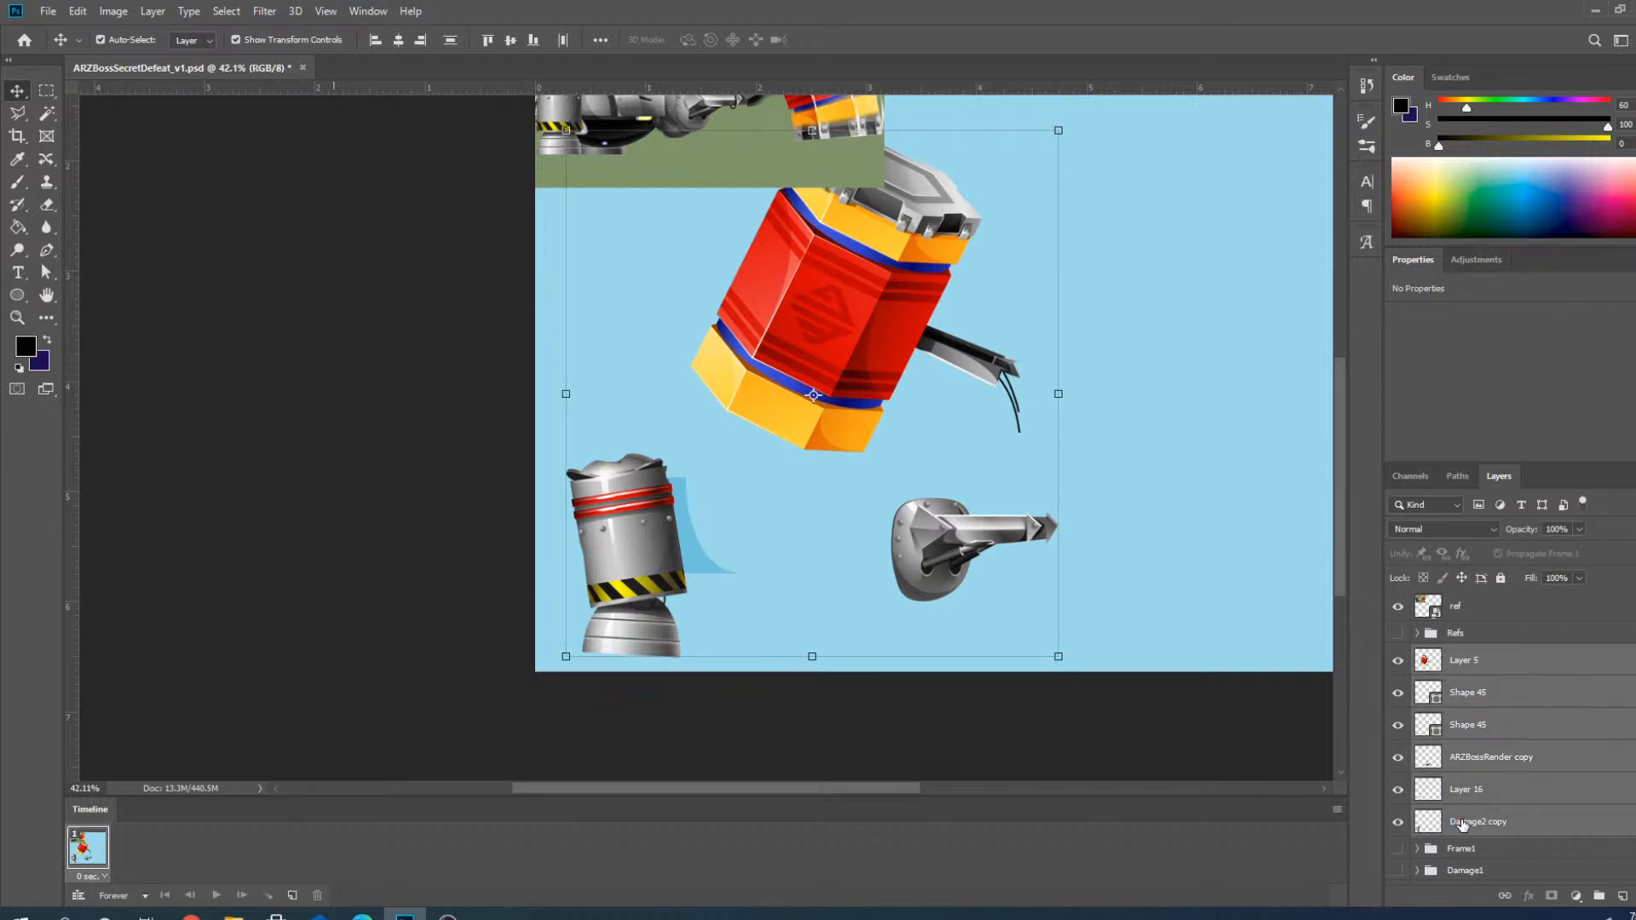
{"action": "key", "text": "ctrl+g"}
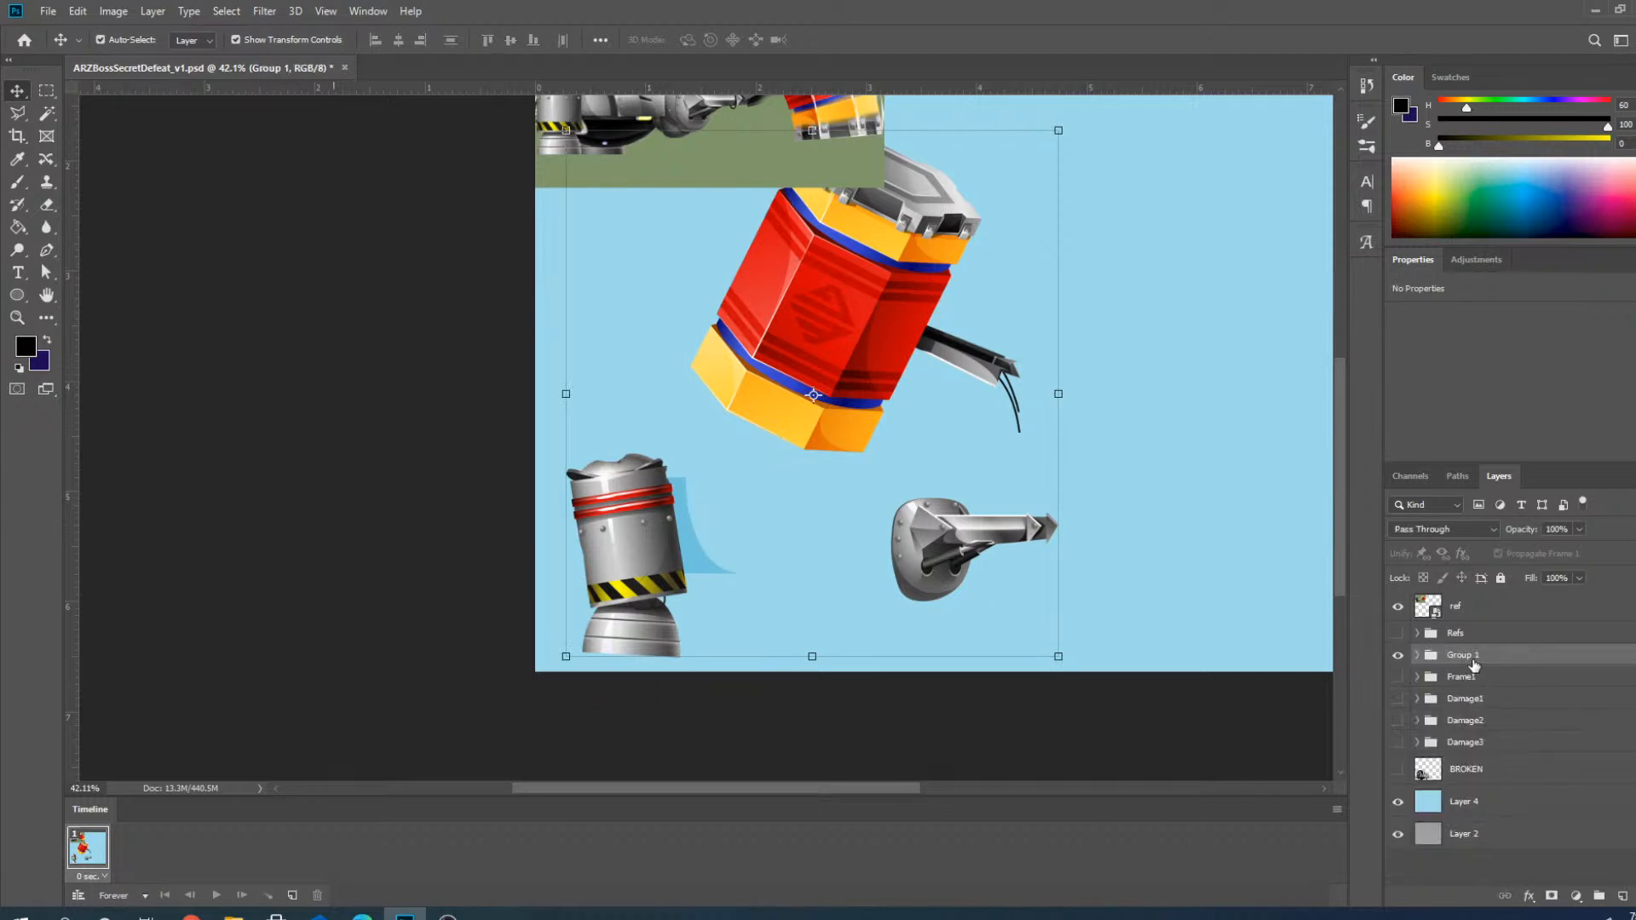
{"action": "double_click", "coordinate": [1473, 658]}
{"action": "type", "text": "Frame2"}
{"action": "key", "text": "Return"}
Show the Frame1 group, hide Frame2, and select the layer holding Frame1's metal cylinder and shadow.
{"action": "left_click", "coordinate": [1397, 677]}
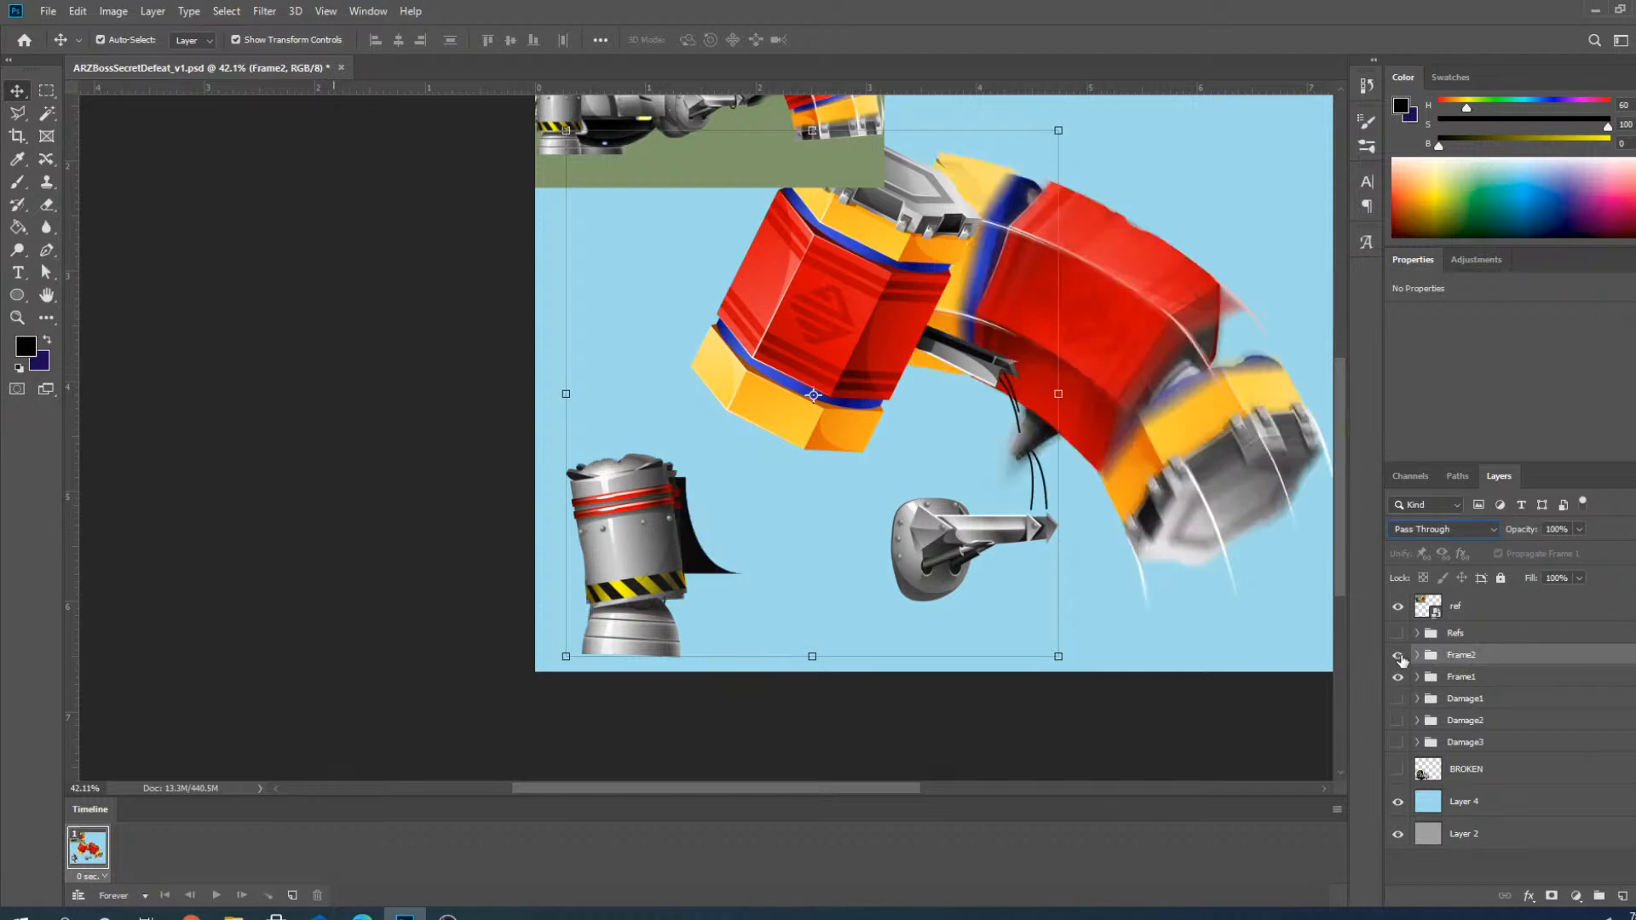
{"action": "left_click", "coordinate": [1398, 656]}
{"action": "left_click", "coordinate": [1442, 678]}
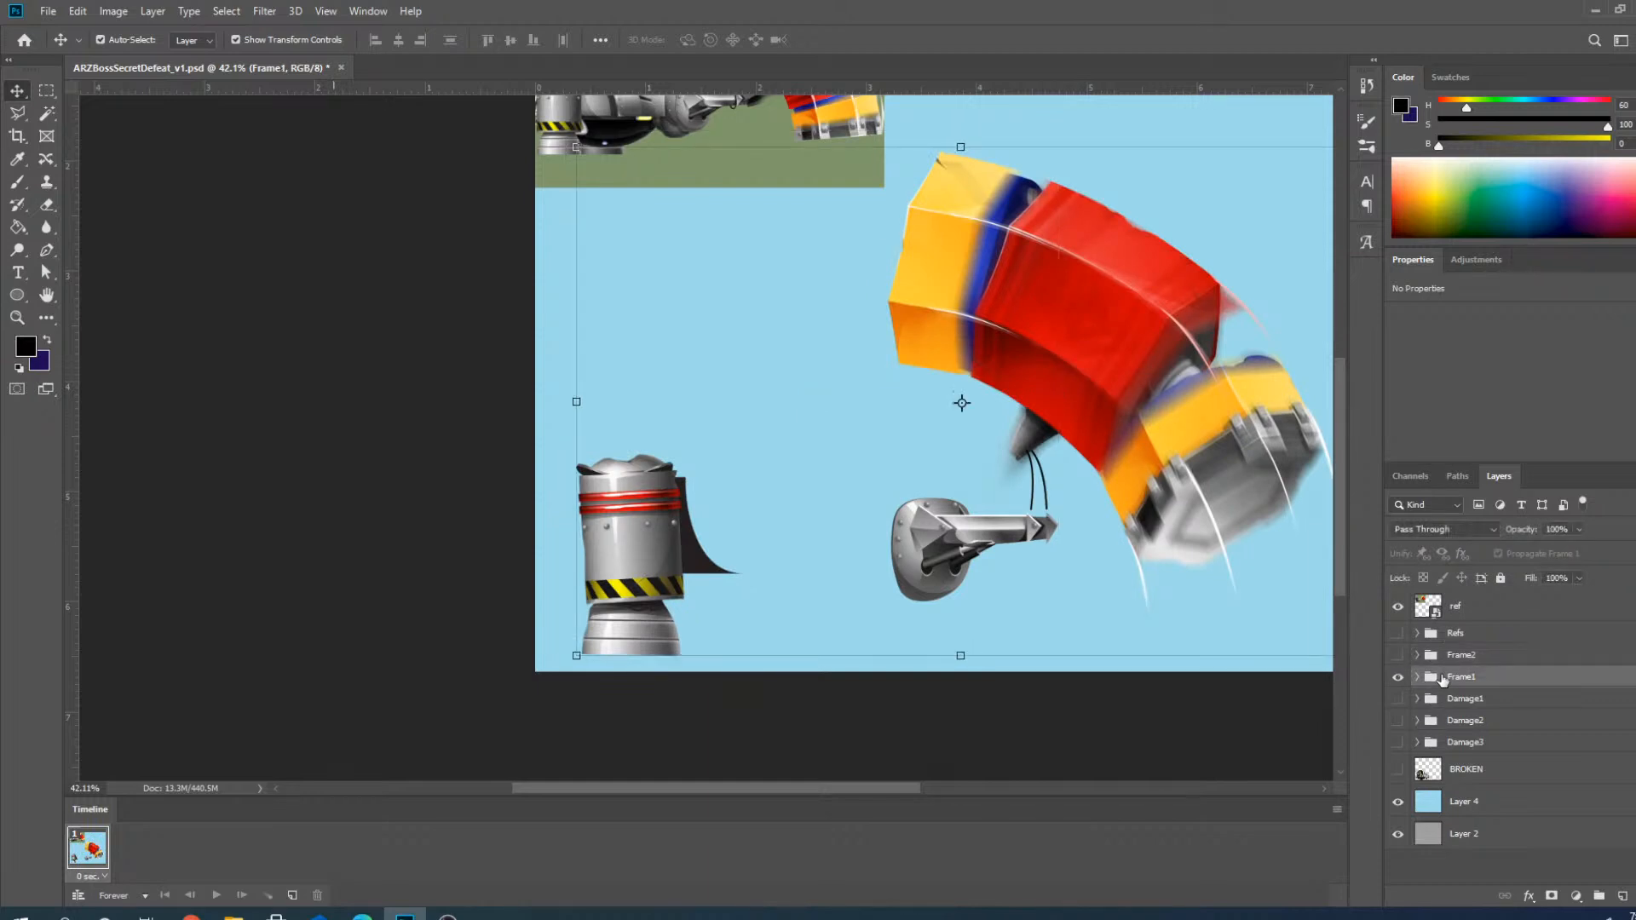
{"action": "left_click", "coordinate": [639, 519]}
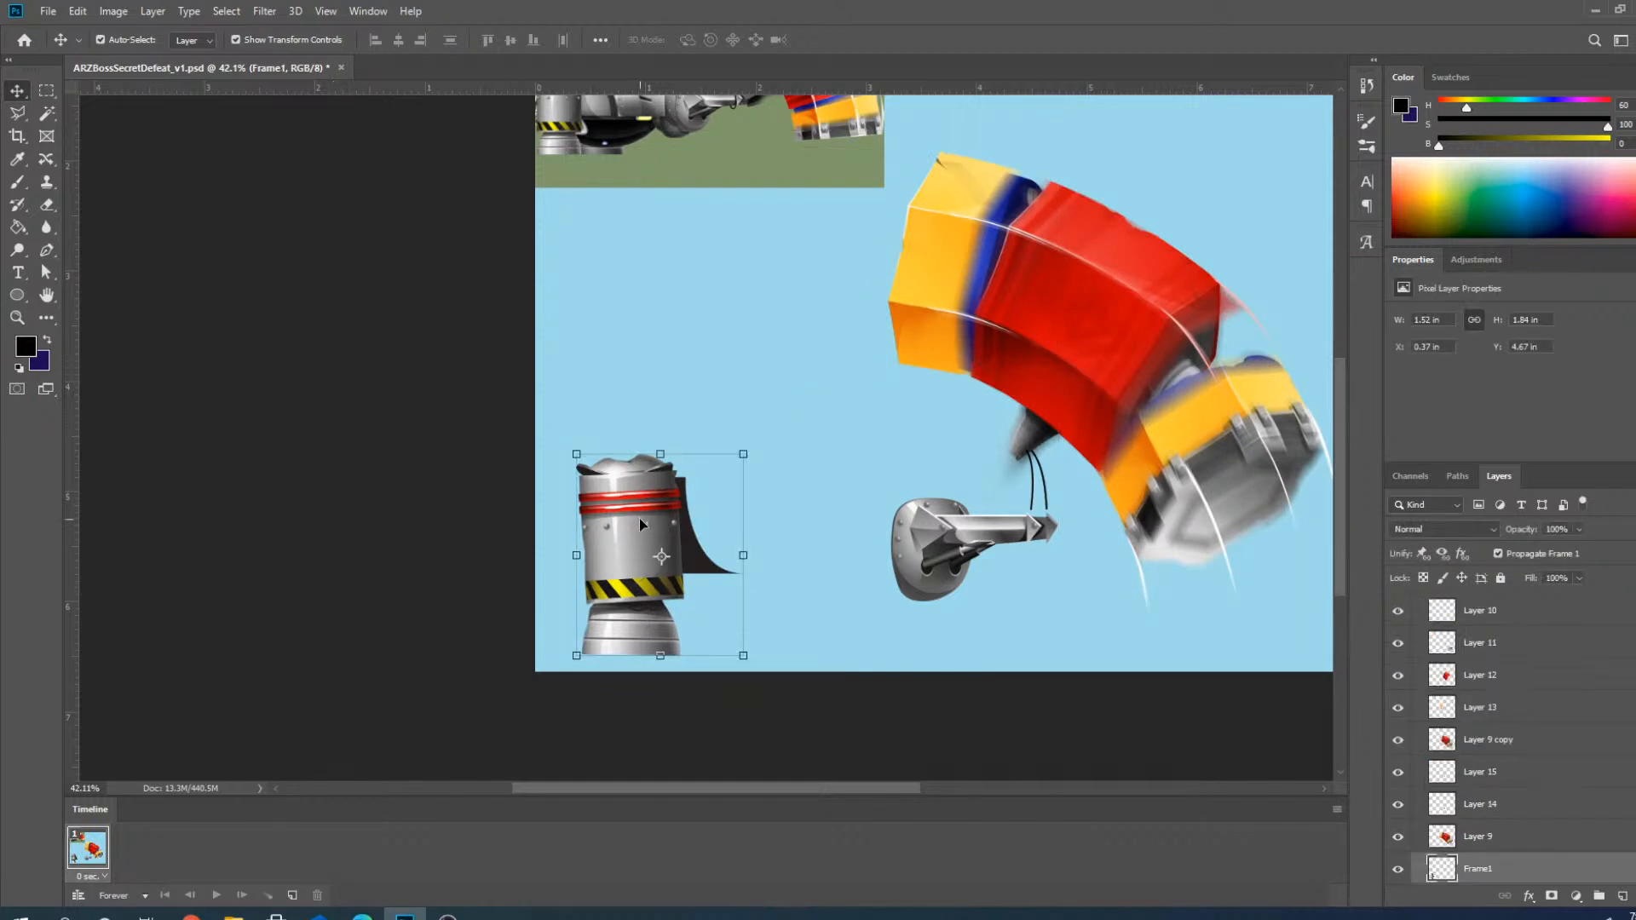
Start a Polygonal Lasso selection along the cylinder's shadow-side edge, from the broken rim down to the upper red band's corner.
{"action": "left_click", "coordinate": [17, 113]}
{"action": "scroll", "coordinate": [708, 546], "scroll_direction": "up", "scroll_amount": 5}
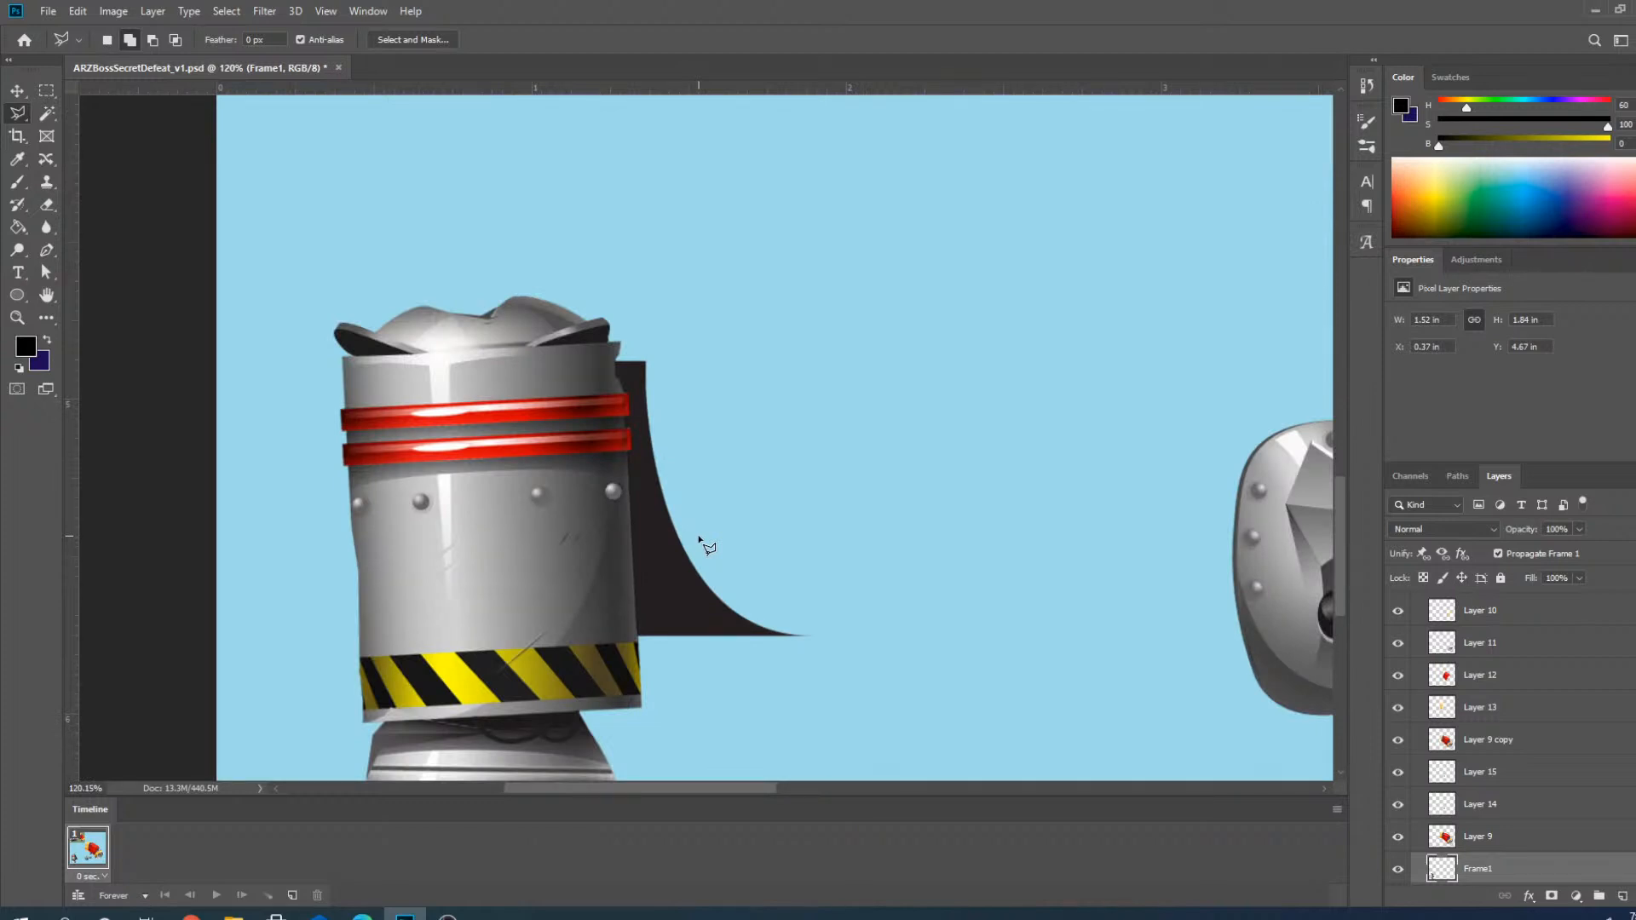
{"action": "scroll", "coordinate": [694, 640], "scroll_direction": "up", "scroll_amount": 1}
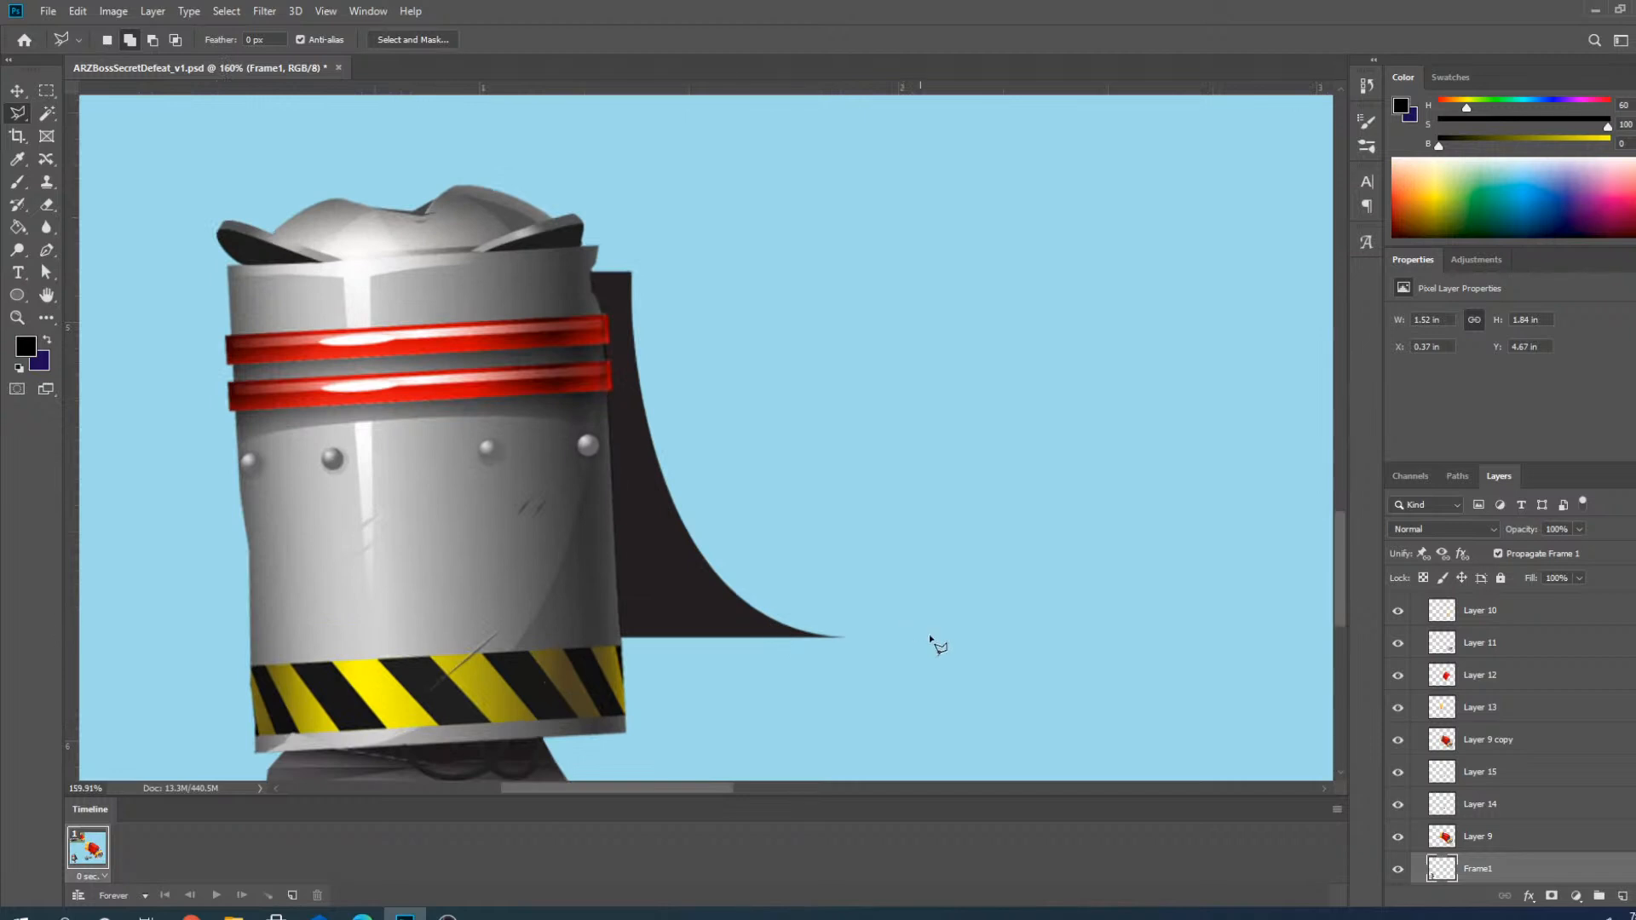
{"action": "scroll", "coordinate": [733, 256], "scroll_direction": "up", "scroll_amount": 1}
{"action": "scroll", "coordinate": [902, 336], "scroll_direction": "down", "scroll_amount": 1}
{"action": "scroll", "coordinate": [816, 246], "scroll_direction": "up", "scroll_amount": 1}
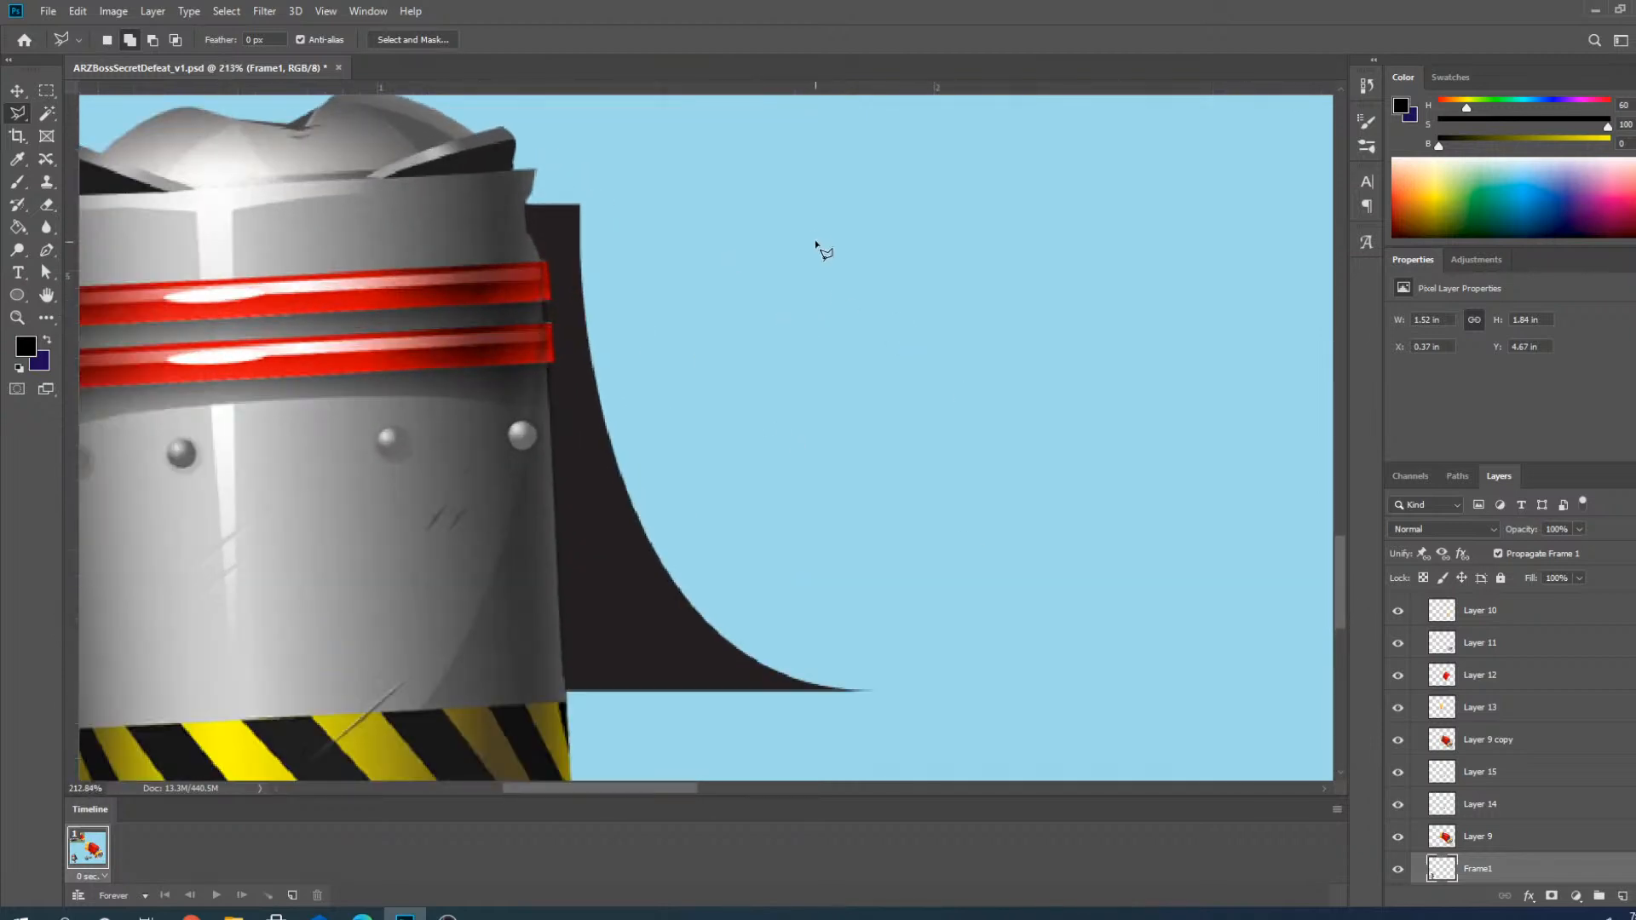
{"action": "scroll", "coordinate": [648, 171], "scroll_direction": "up", "scroll_amount": 1}
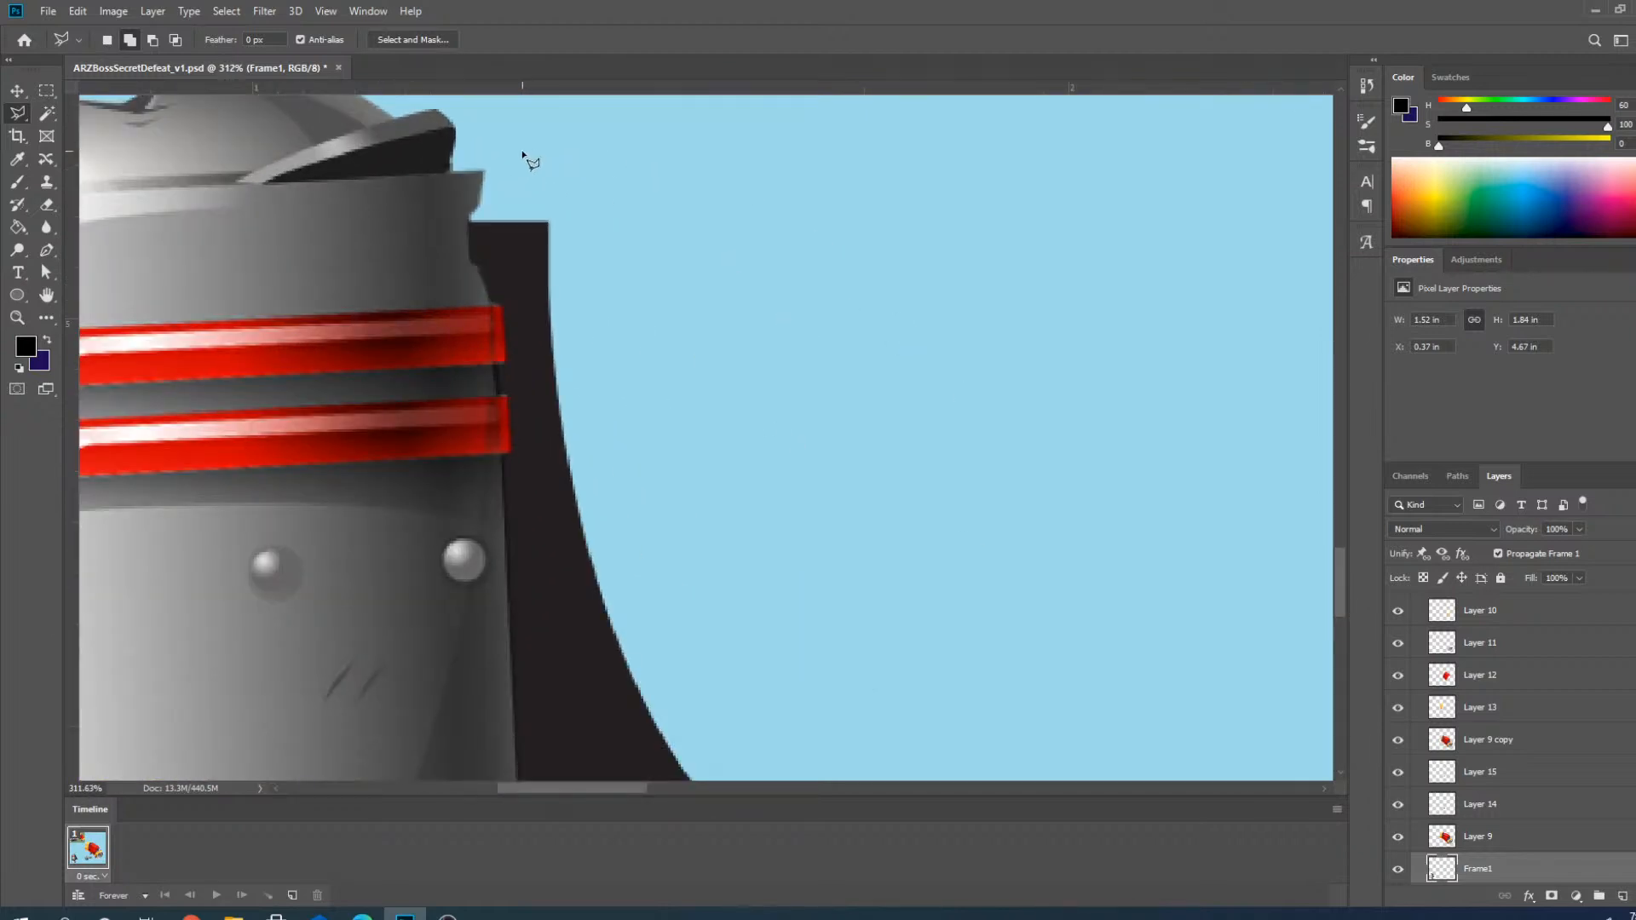
{"action": "scroll", "coordinate": [530, 155], "scroll_direction": "up", "scroll_amount": 3}
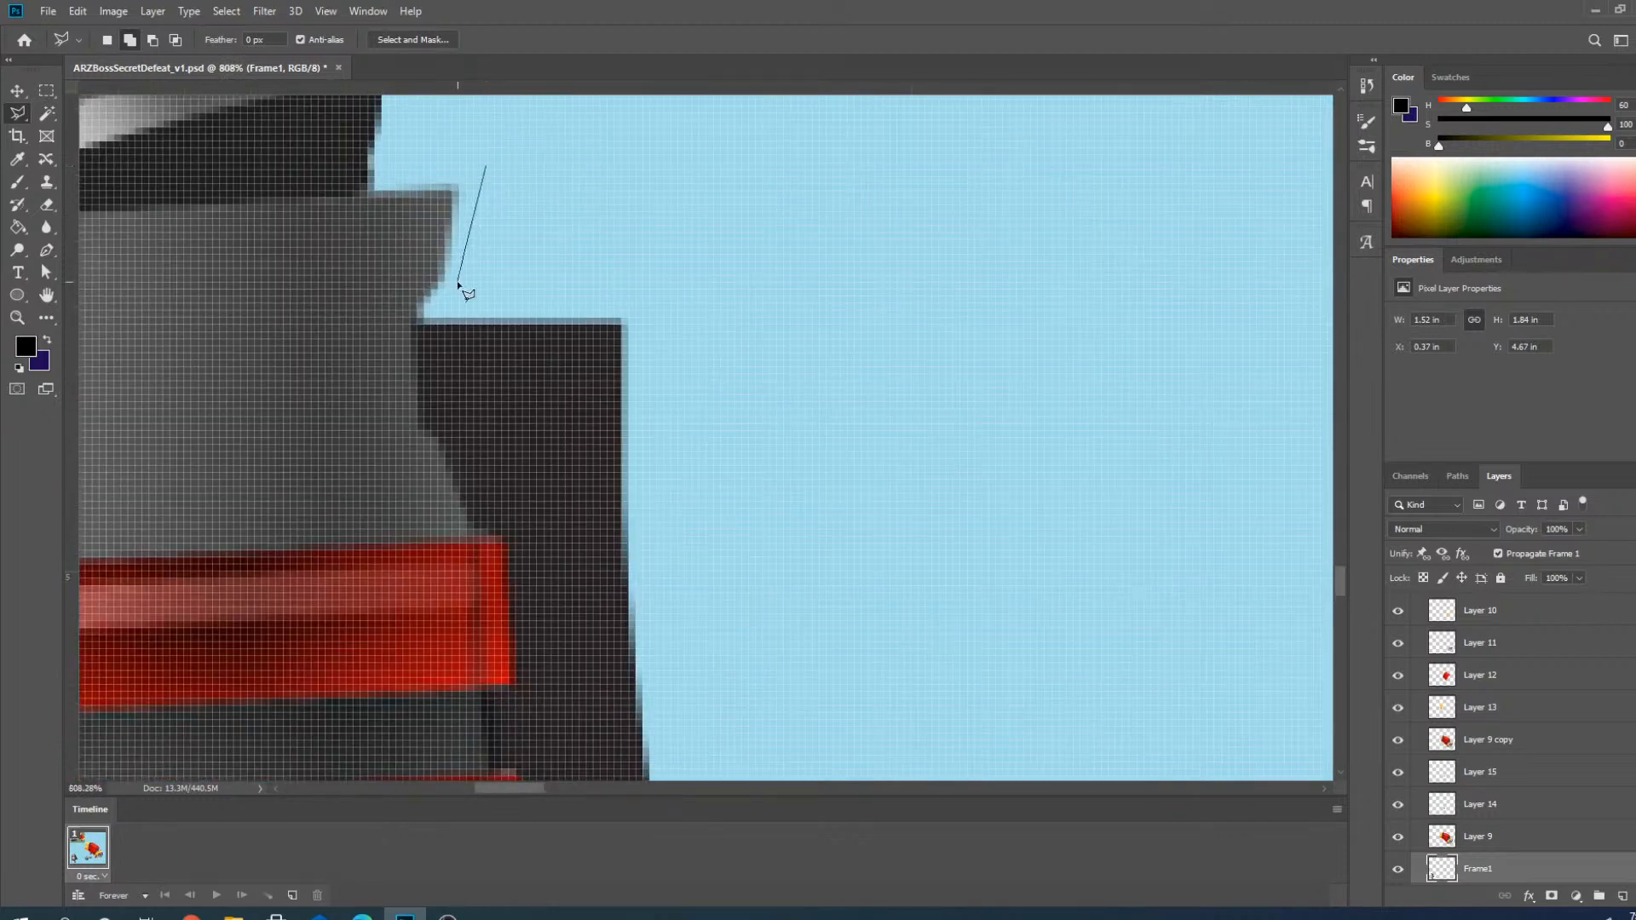
{"action": "left_click", "coordinate": [458, 284]}
{"action": "left_click", "coordinate": [417, 304]}
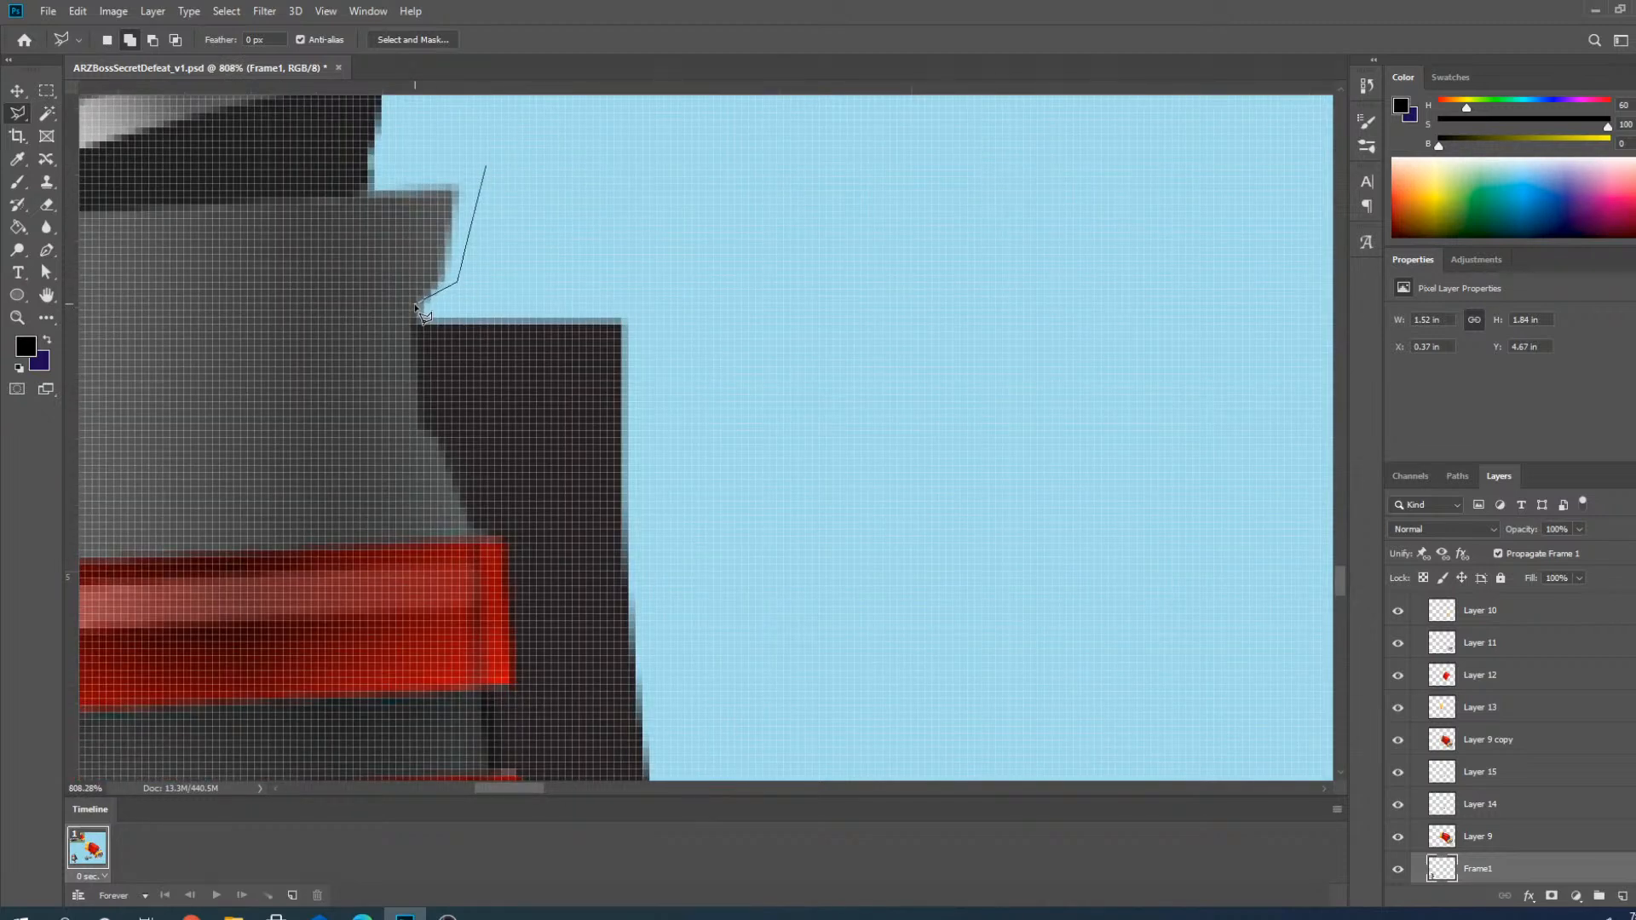
{"action": "left_click", "coordinate": [419, 424]}
{"action": "left_click", "coordinate": [428, 434]}
{"action": "left_click", "coordinate": [480, 538]}
{"action": "left_click", "coordinate": [505, 541]}
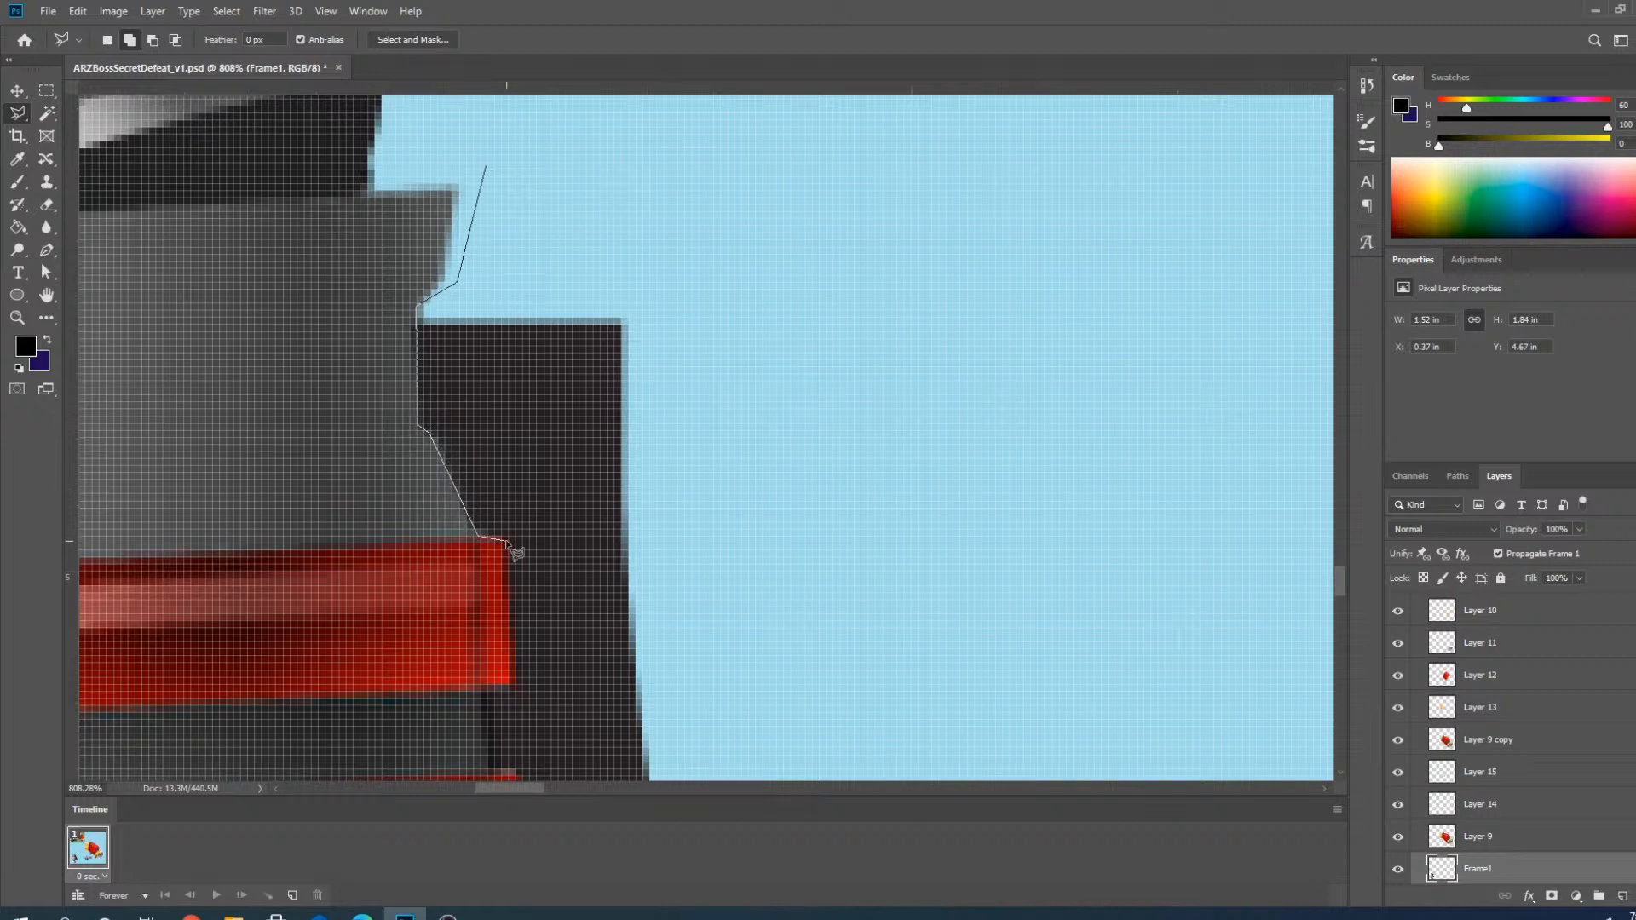
Continue the lasso outline around the ends of both red bands, keeping them outside the shadow selection.
{"action": "left_click", "coordinate": [511, 683]}
{"action": "left_click", "coordinate": [482, 687]}
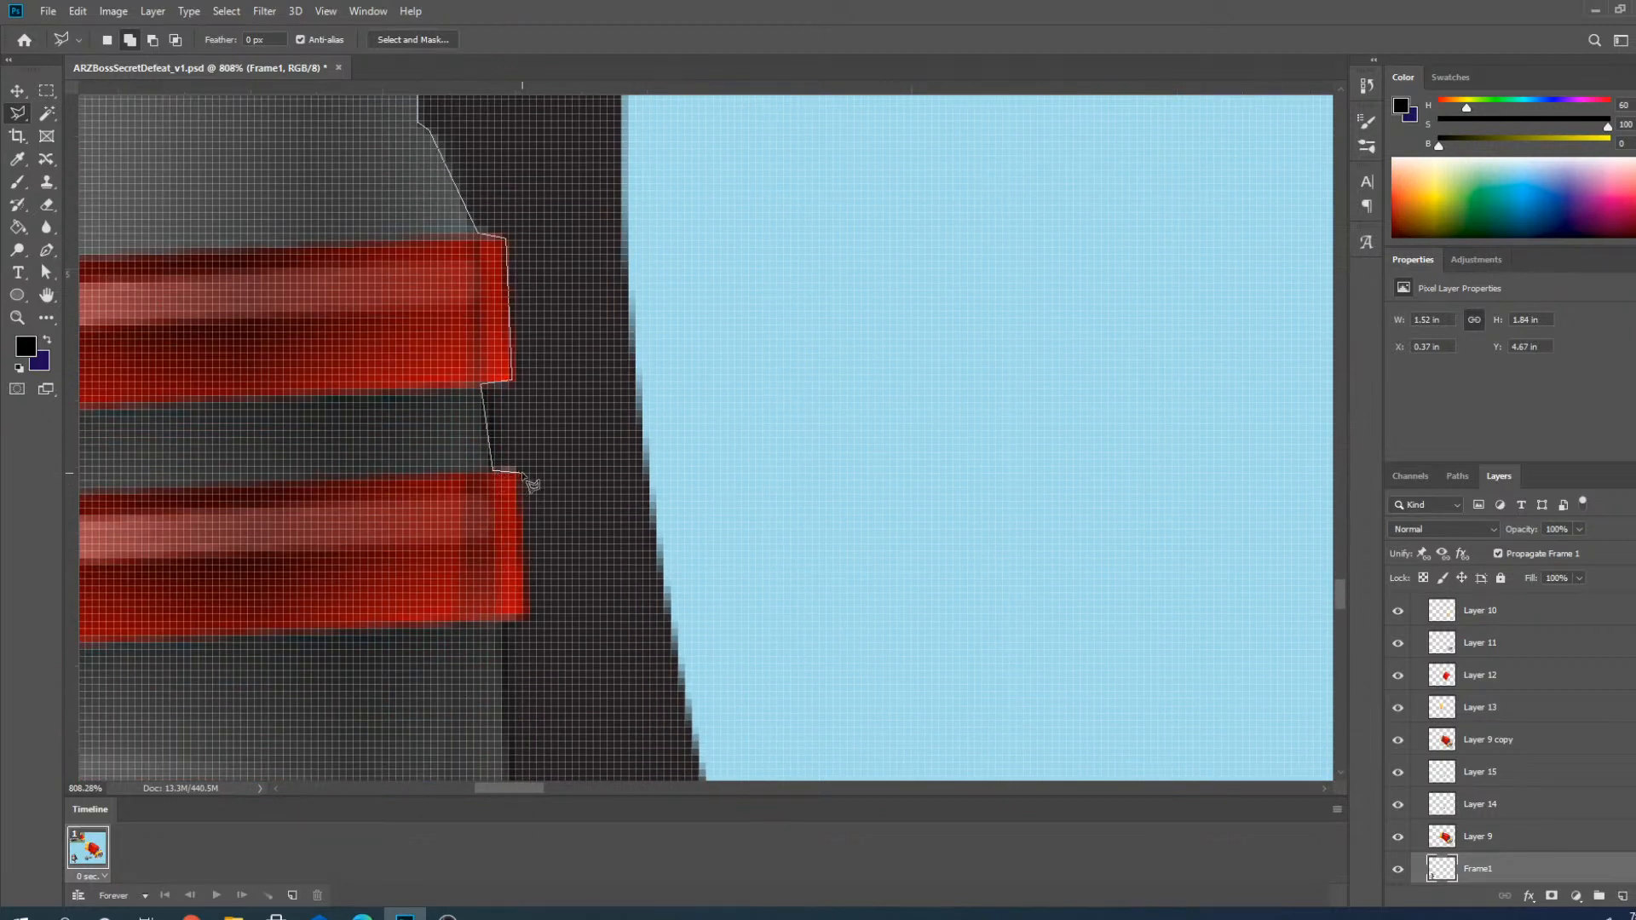
{"action": "left_click", "coordinate": [493, 470]}
{"action": "left_click", "coordinate": [521, 471]}
{"action": "left_click", "coordinate": [527, 617]}
{"action": "left_click", "coordinate": [501, 618]}
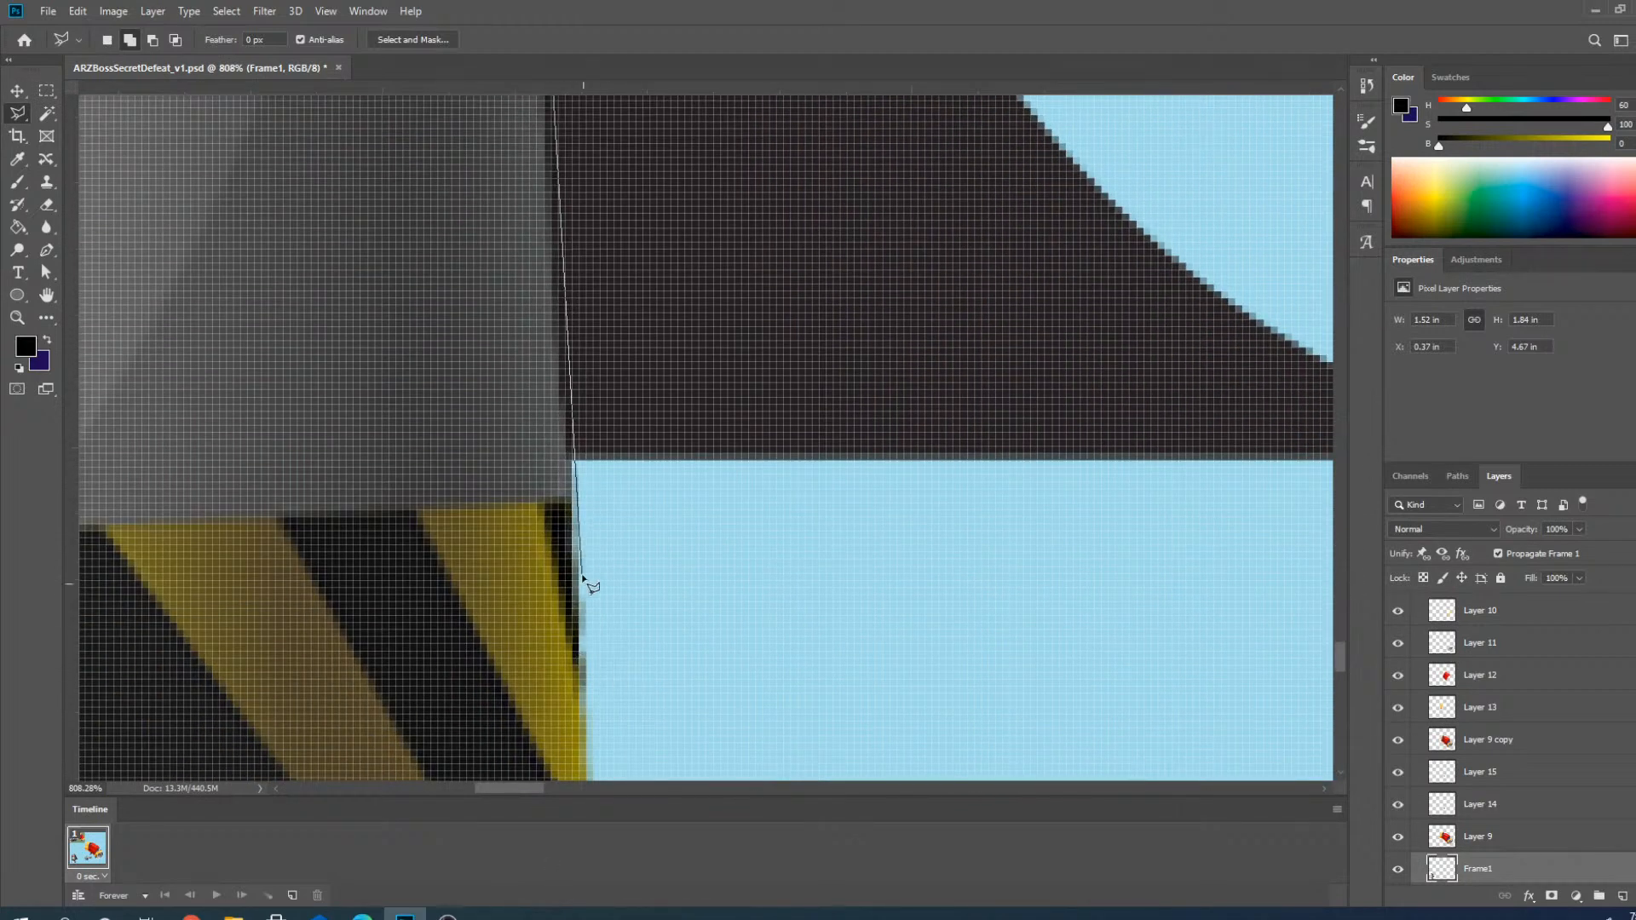
Run the lasso down the cylinder's edge and close it loosely around the outside of the dark shadow.
{"action": "left_click", "coordinate": [582, 576]}
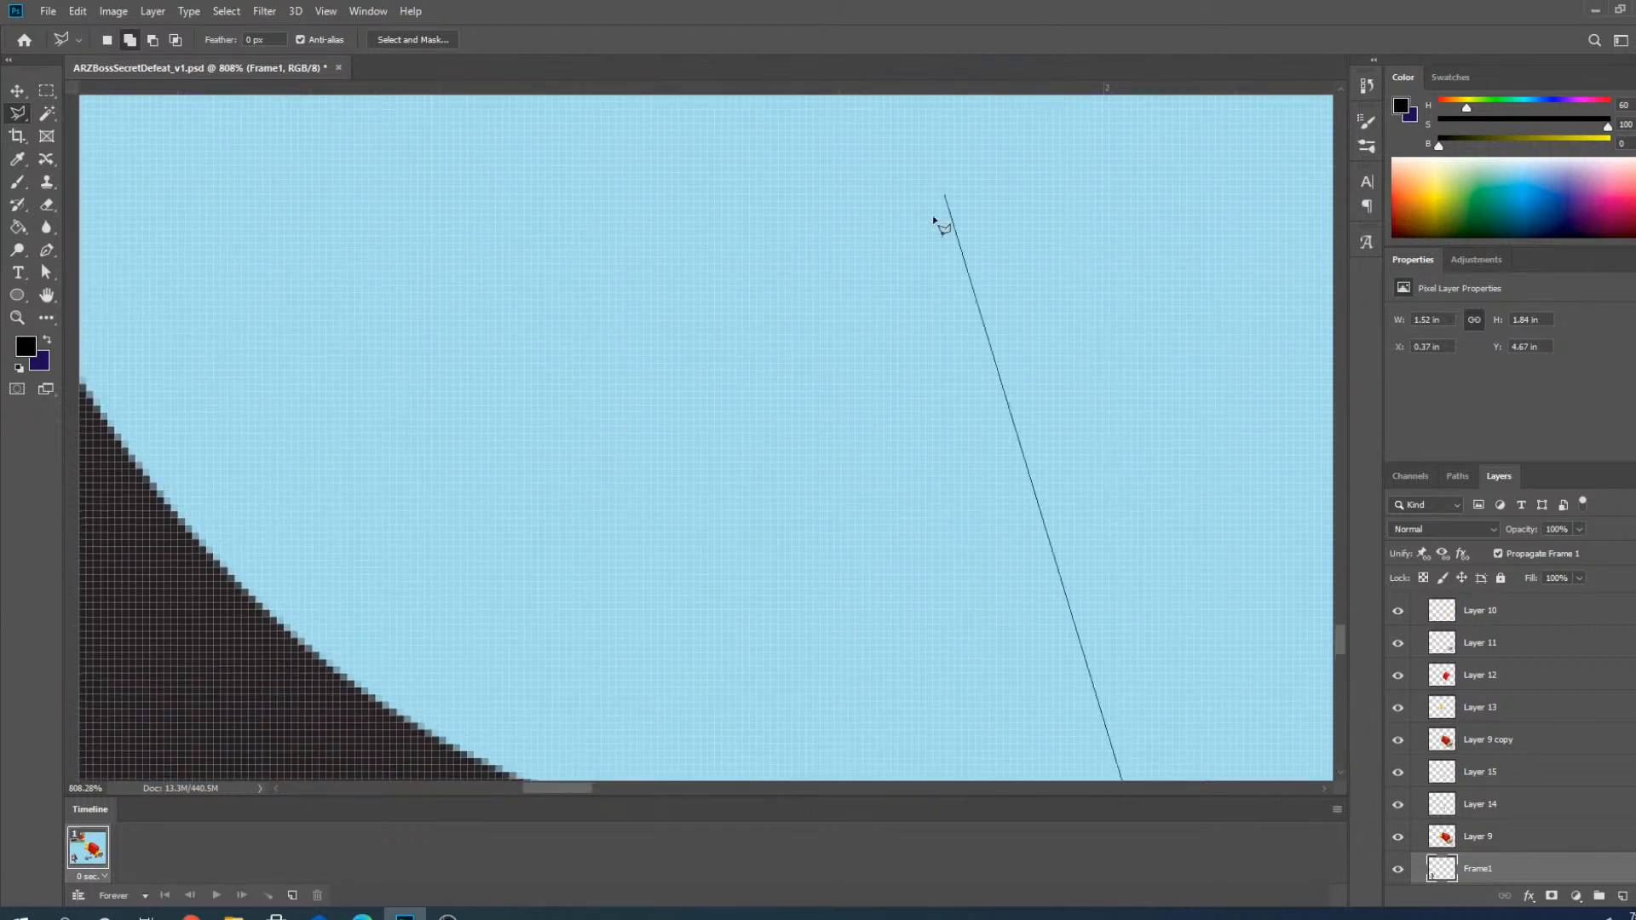
{"action": "left_click", "coordinate": [913, 273]}
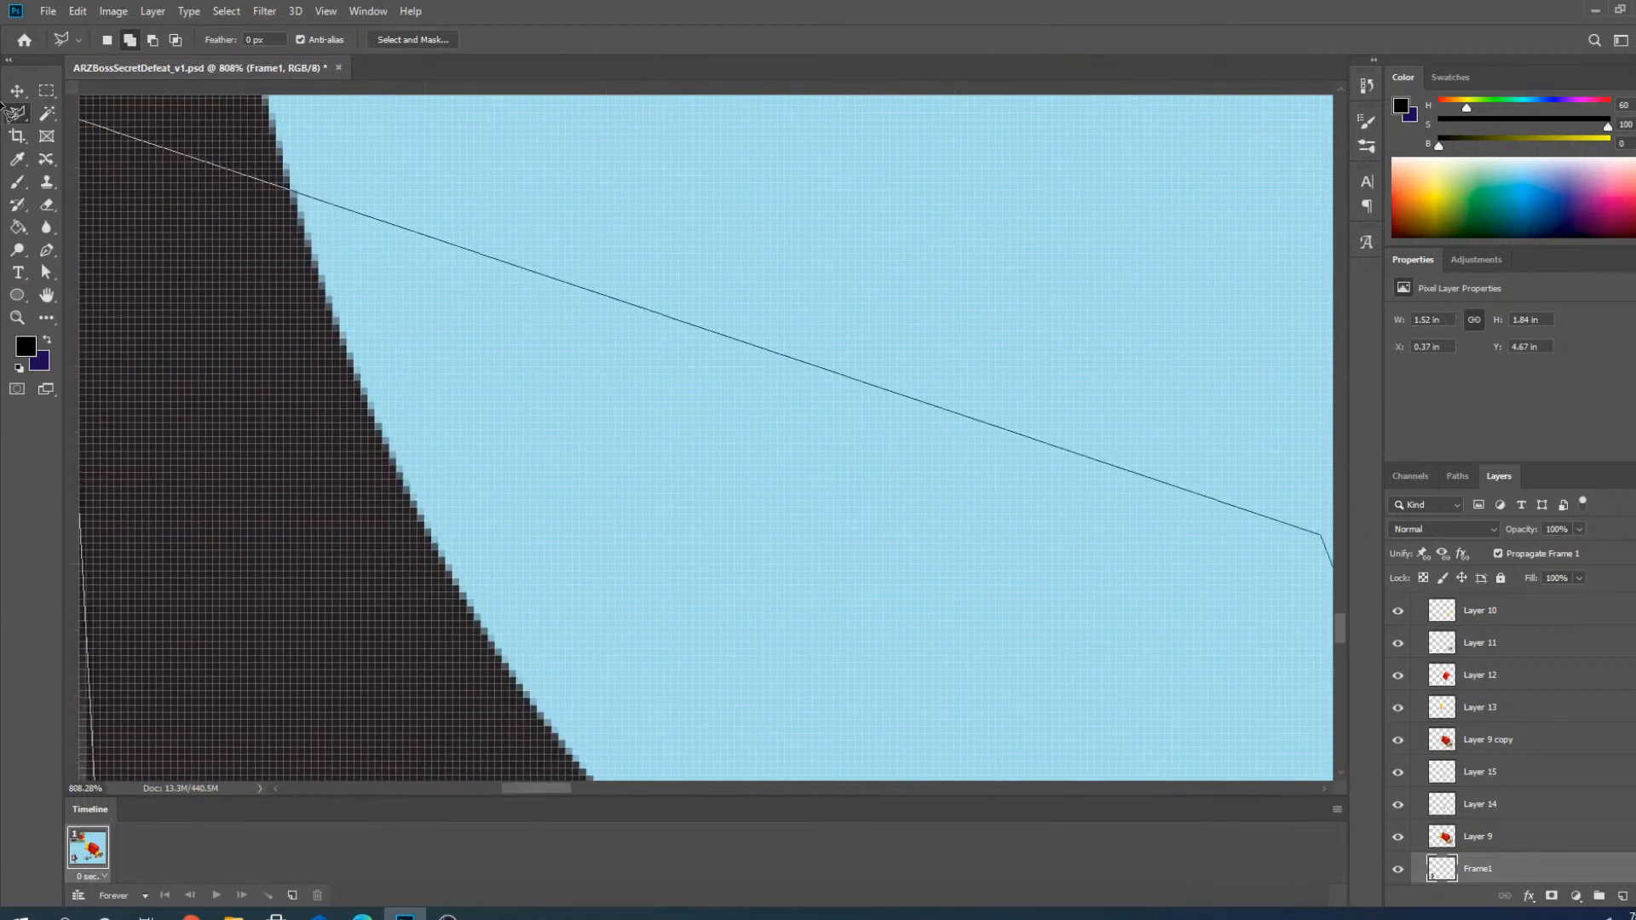
{"action": "left_click", "coordinate": [266, 254]}
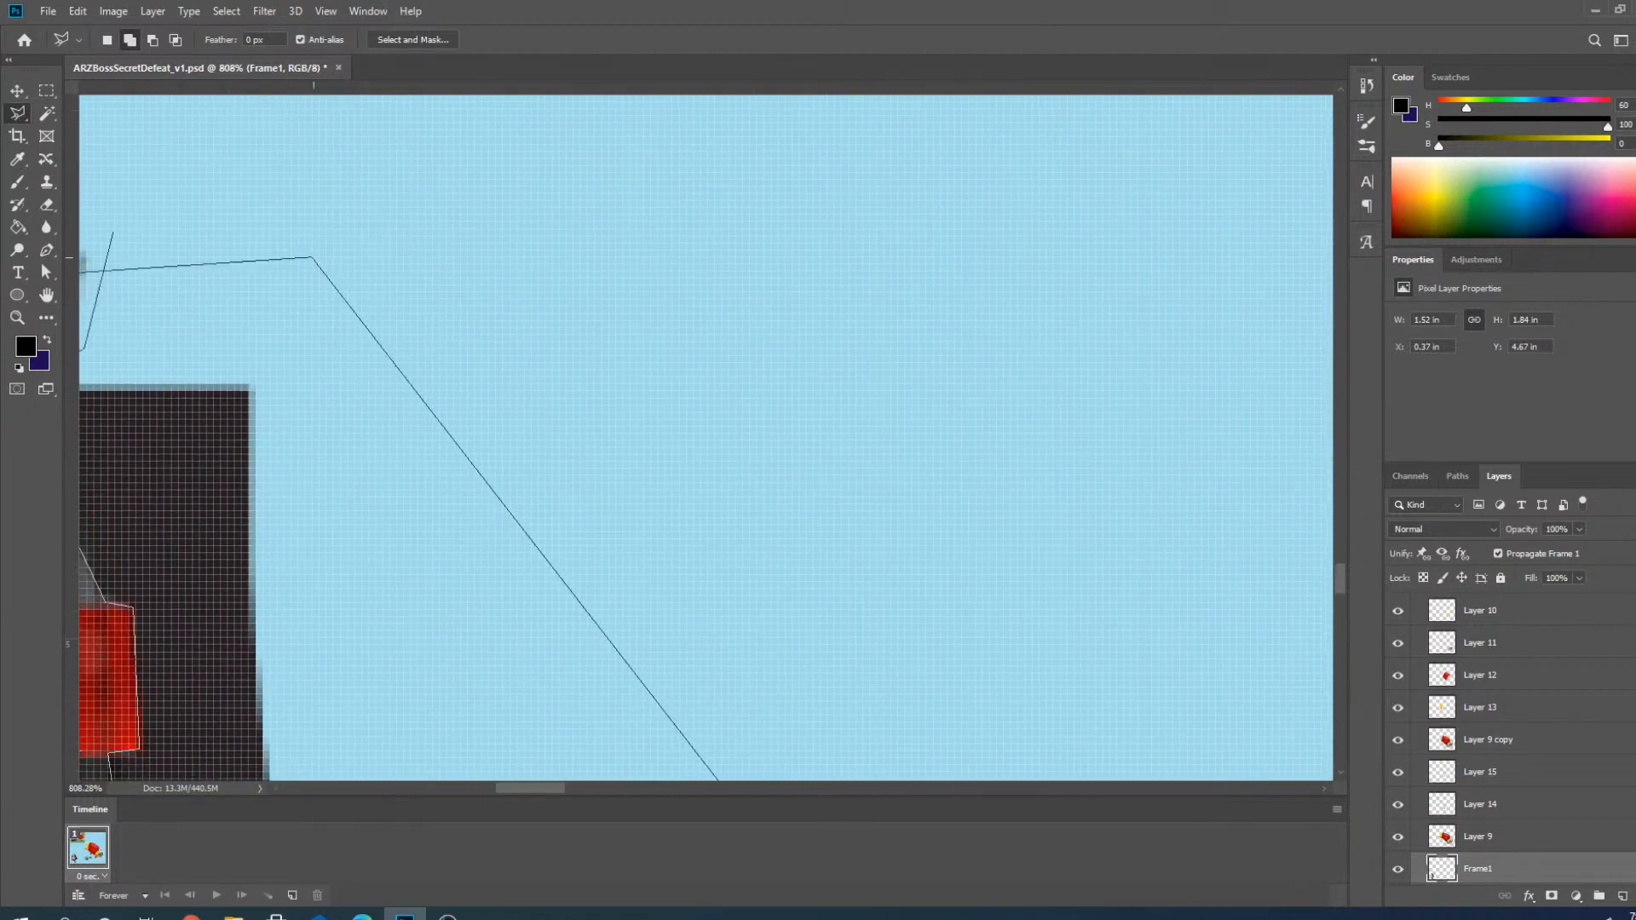
{"action": "left_click", "coordinate": [452, 243]}
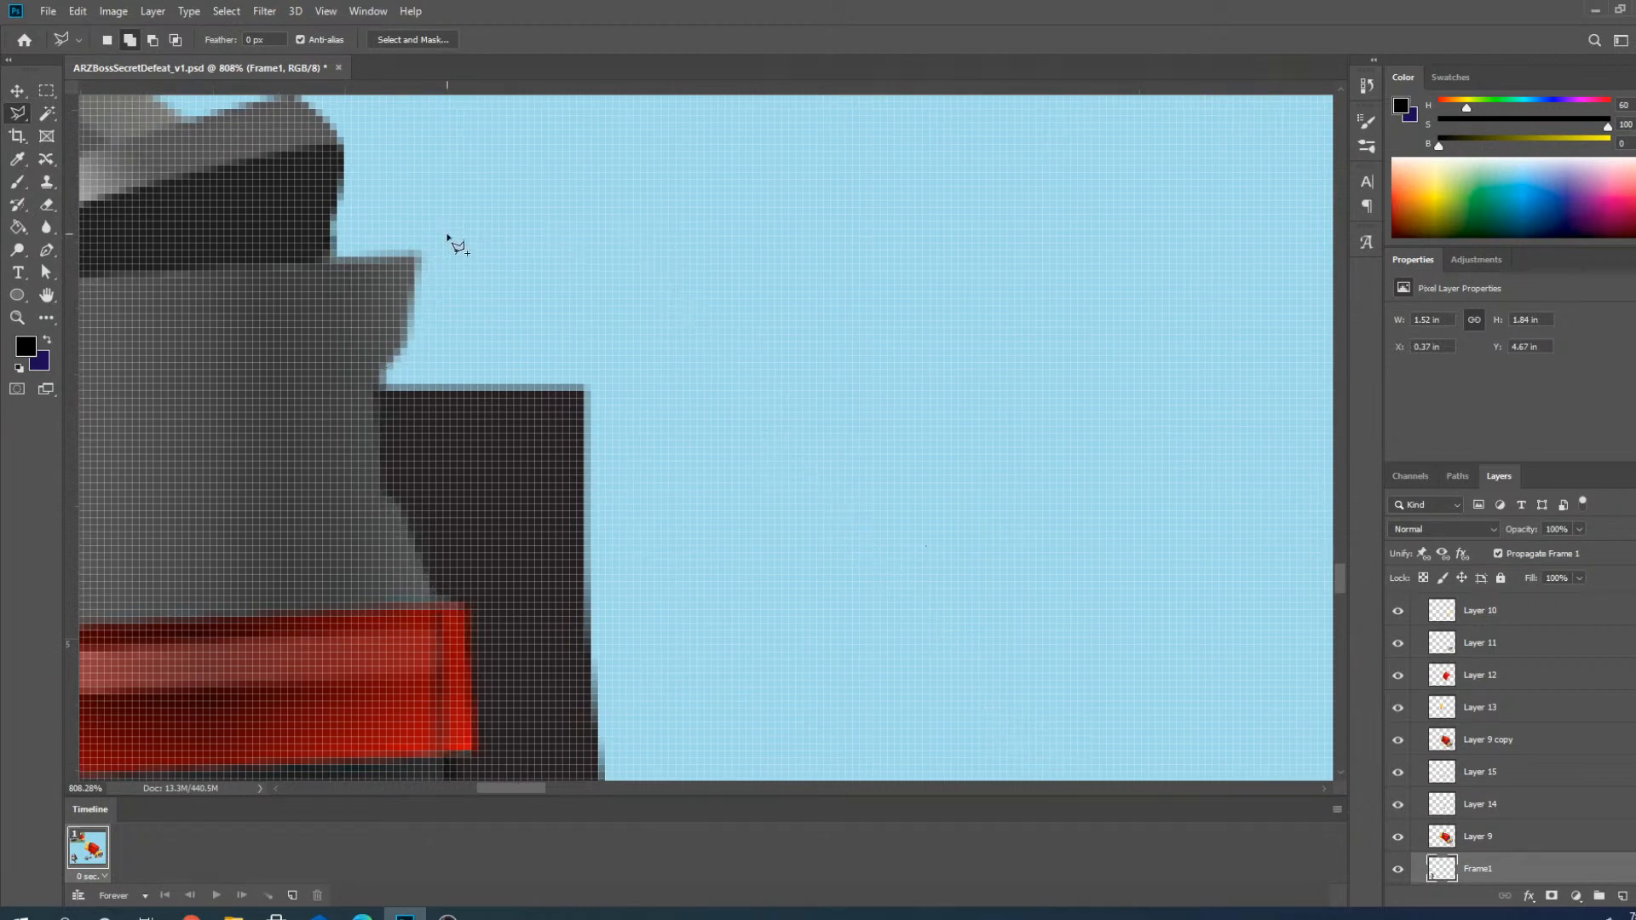
Separate the selected shadow onto its own layer and position it flush against the cylinder's edge.
{"action": "left_click", "coordinate": [26, 94]}
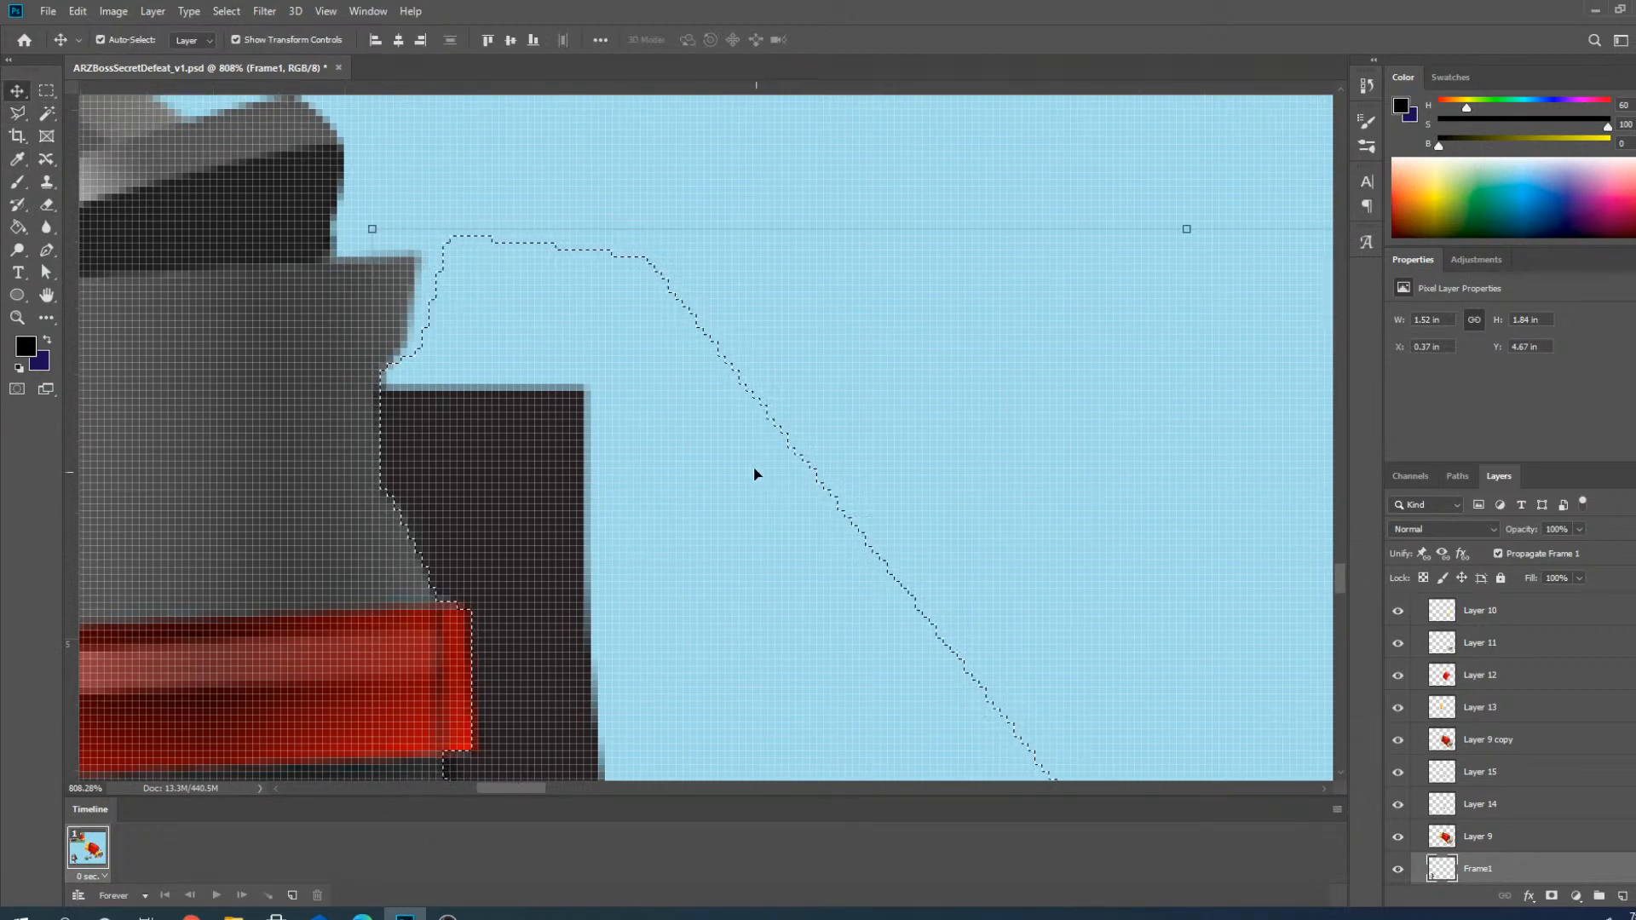
{"action": "scroll", "coordinate": [737, 452], "scroll_direction": "down", "scroll_amount": 10}
{"action": "scroll", "coordinate": [744, 526], "scroll_direction": "up", "scroll_amount": 3}
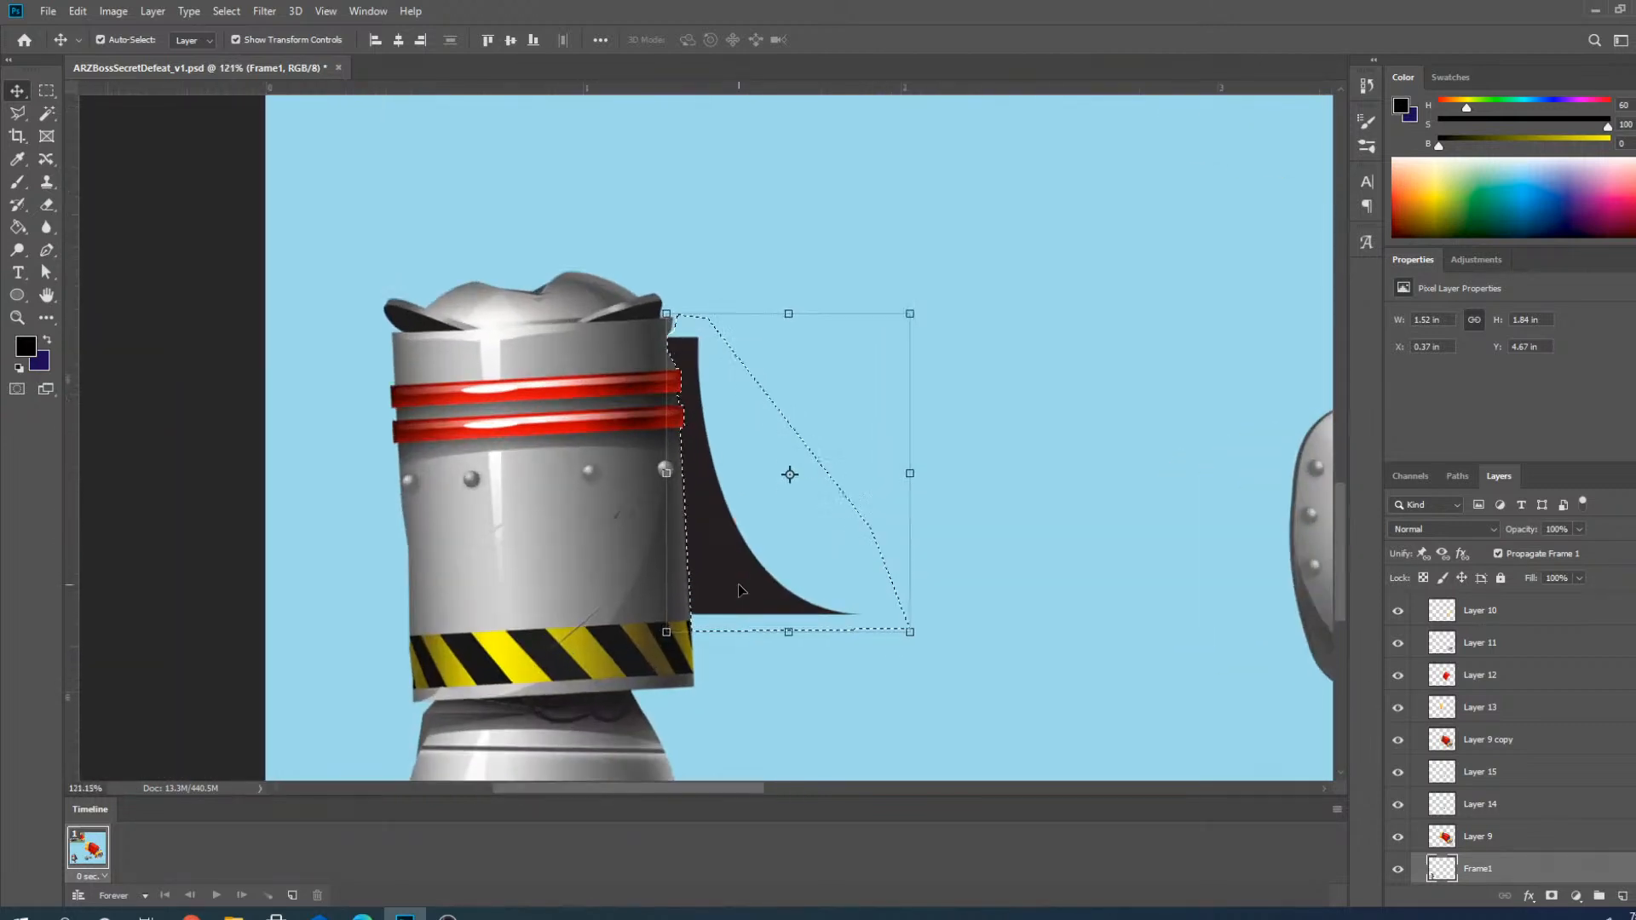
{"action": "key", "text": "ctrl+d"}
{"action": "left_click", "coordinate": [746, 594], "text": "ctrl"}
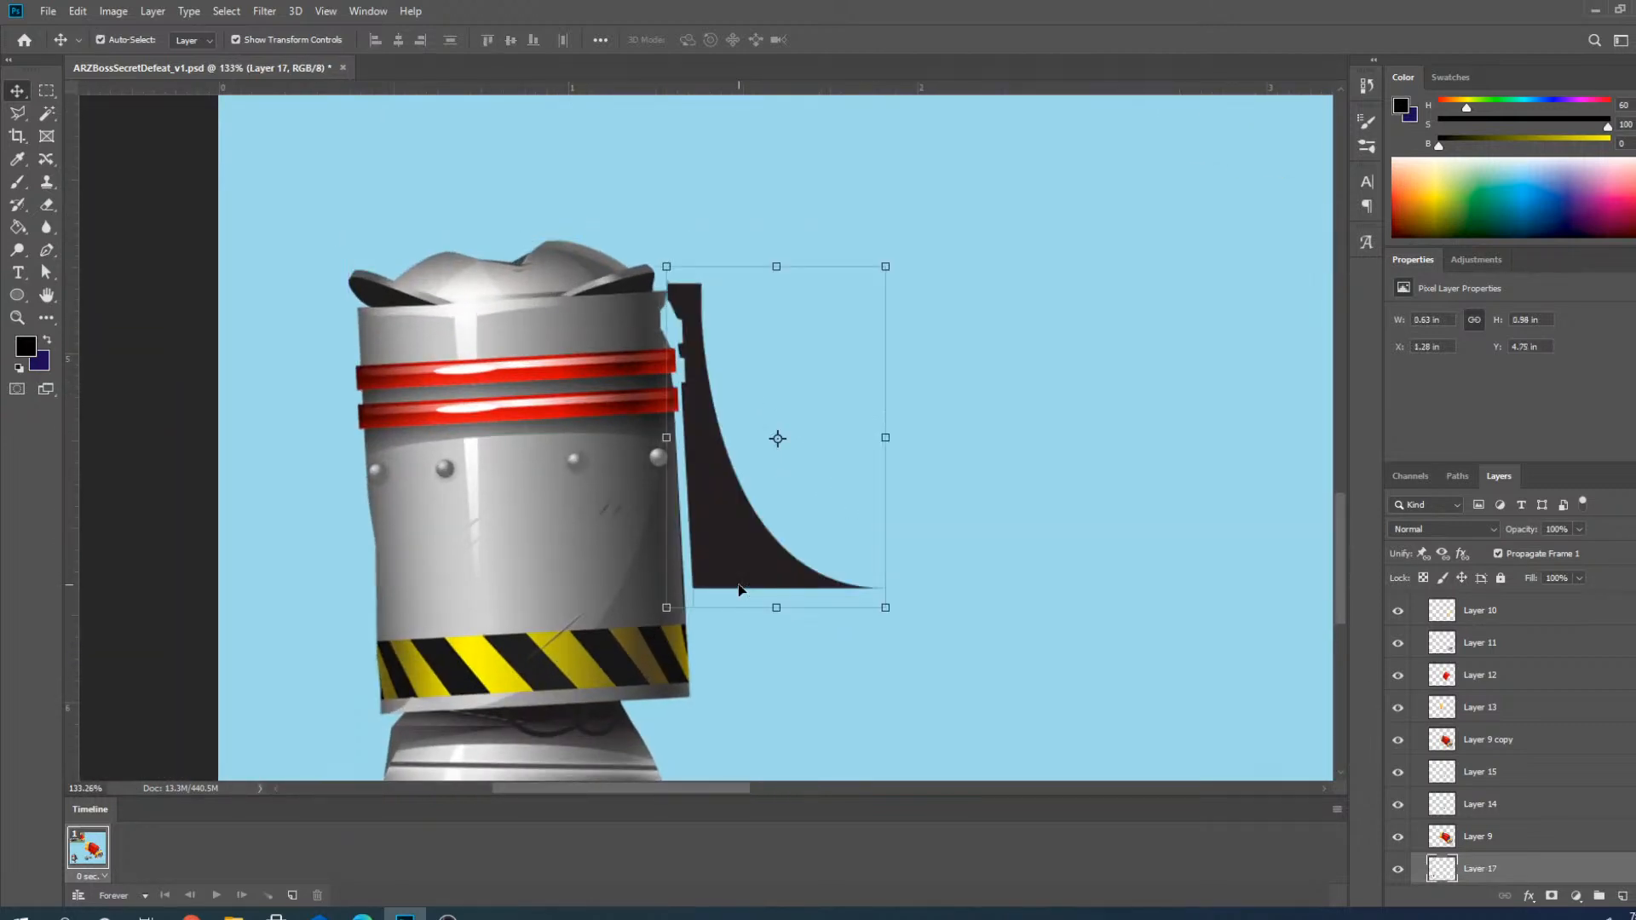
{"action": "scroll", "coordinate": [745, 594], "scroll_direction": "up", "scroll_amount": 3}
{"action": "left_click_drag", "start_coordinate": [782, 514], "coordinate": [743, 562]}
{"action": "scroll", "coordinate": [719, 408], "scroll_direction": "up", "scroll_amount": 3}
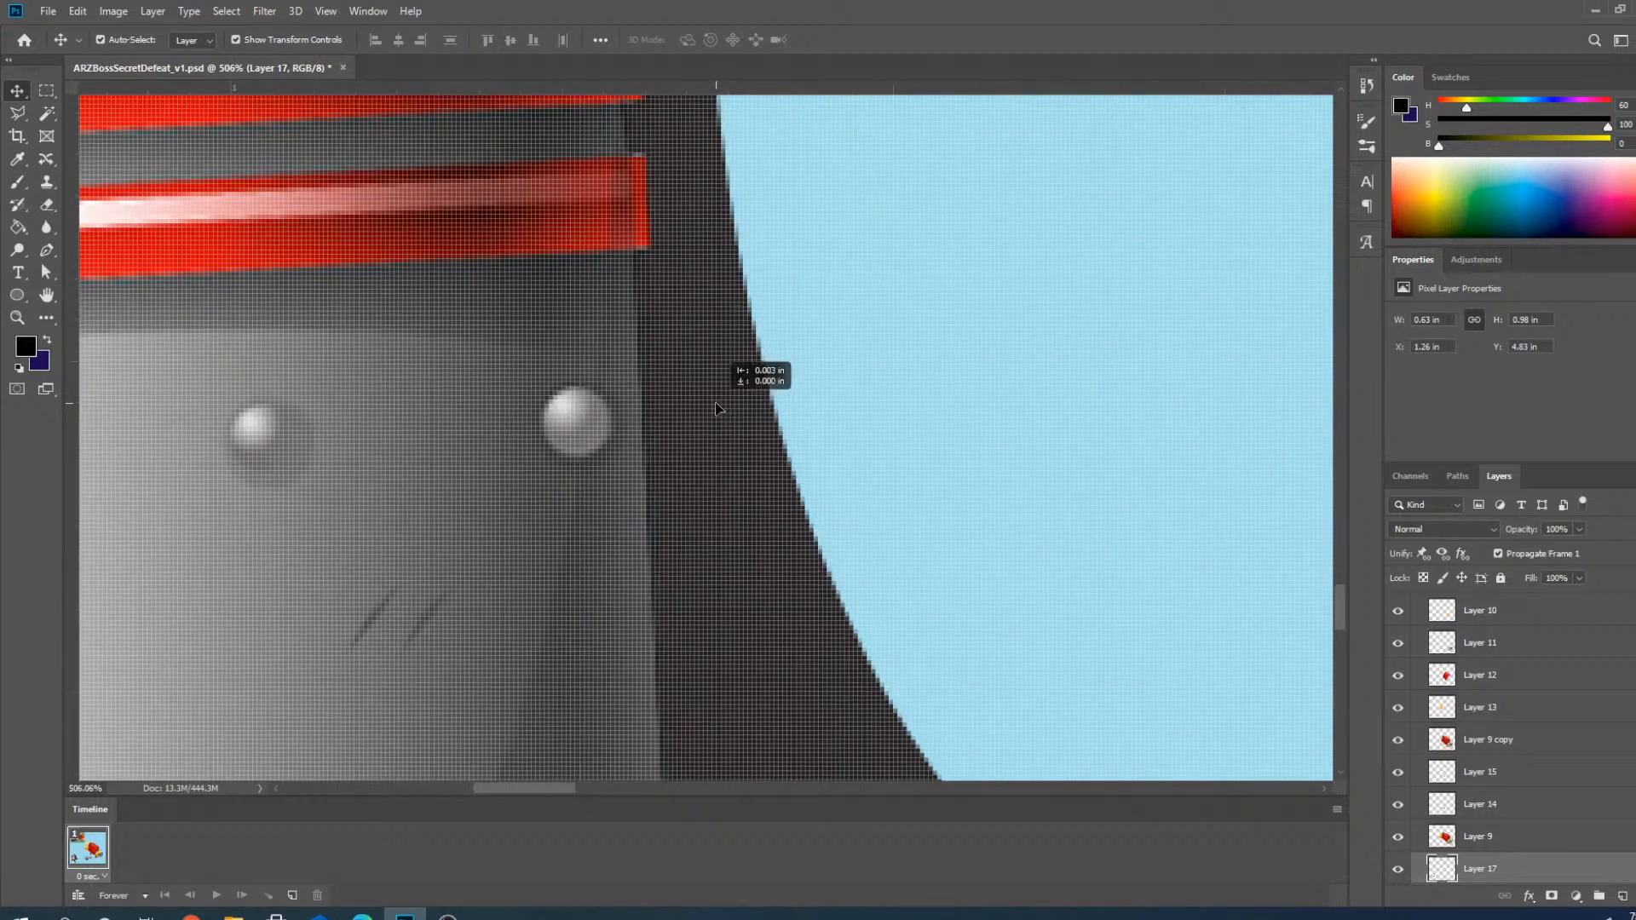
Set the separated Frame1 shadow layer's blend mode to Soft Light, then deselect the layer.
{"action": "scroll", "coordinate": [720, 400], "scroll_direction": "down", "scroll_amount": 6}
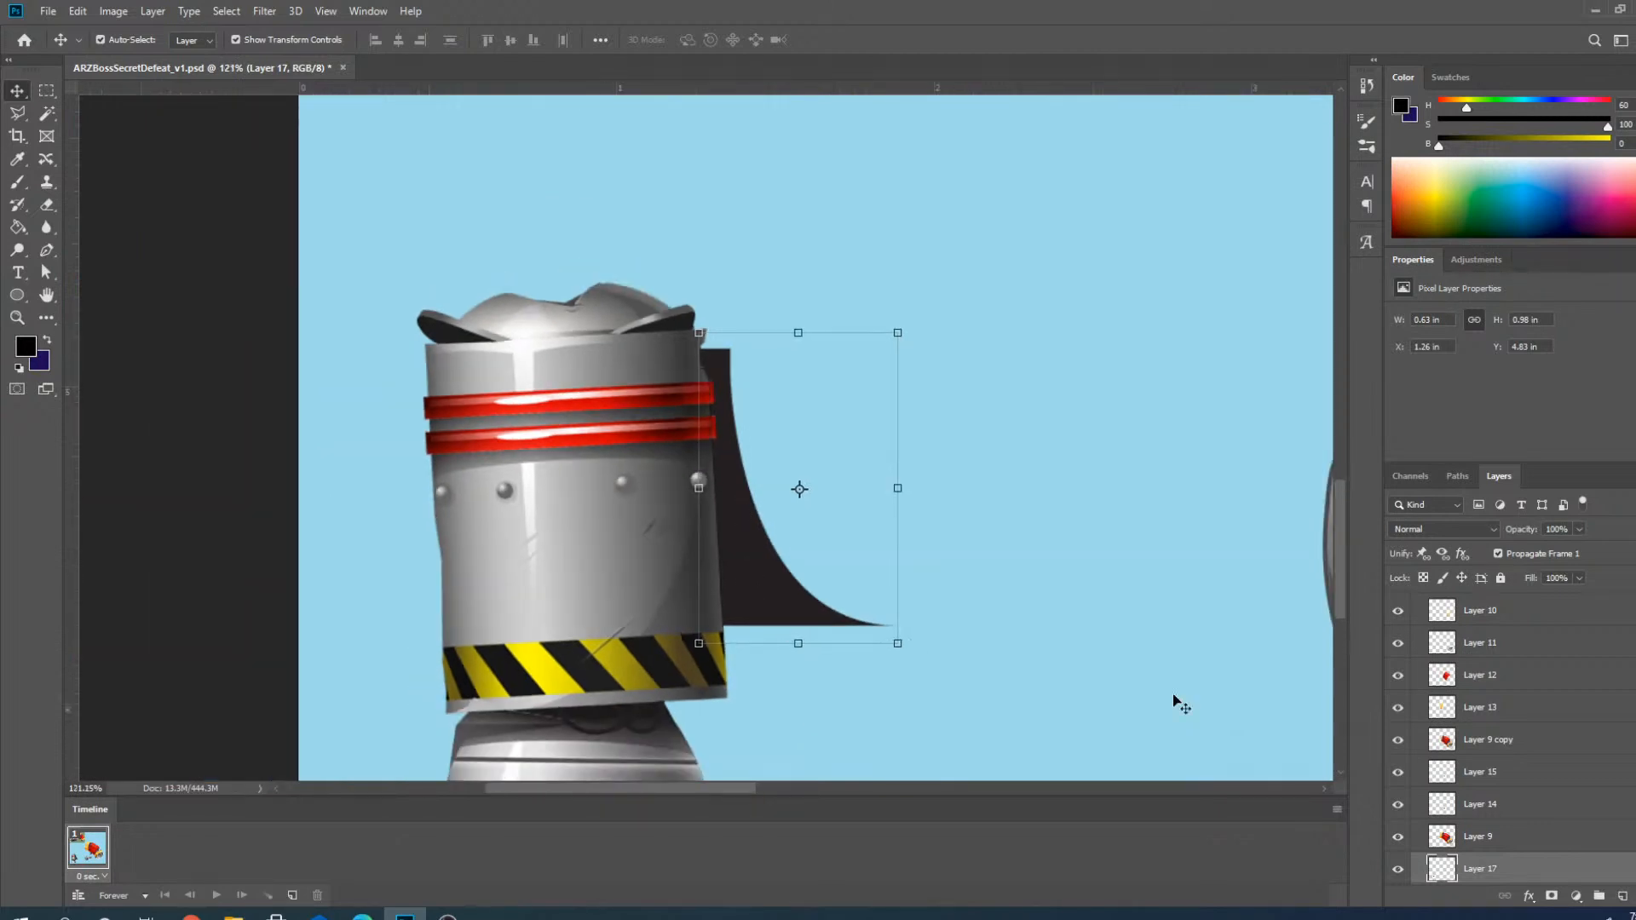
{"action": "left_click", "coordinate": [1428, 529]}
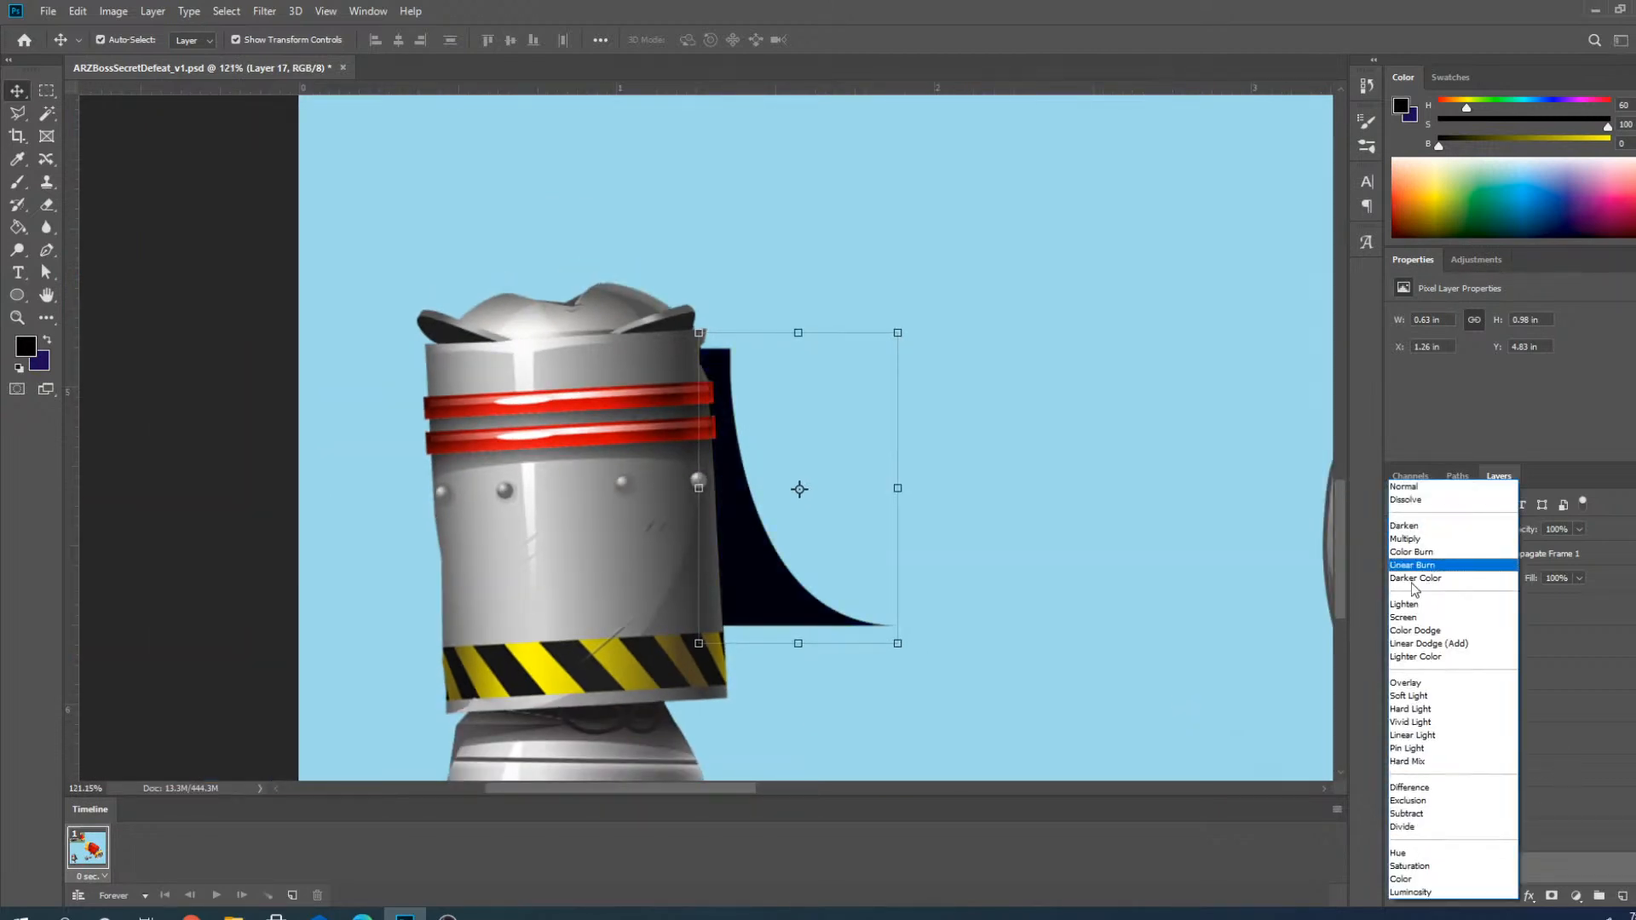
{"action": "left_click", "coordinate": [1410, 695]}
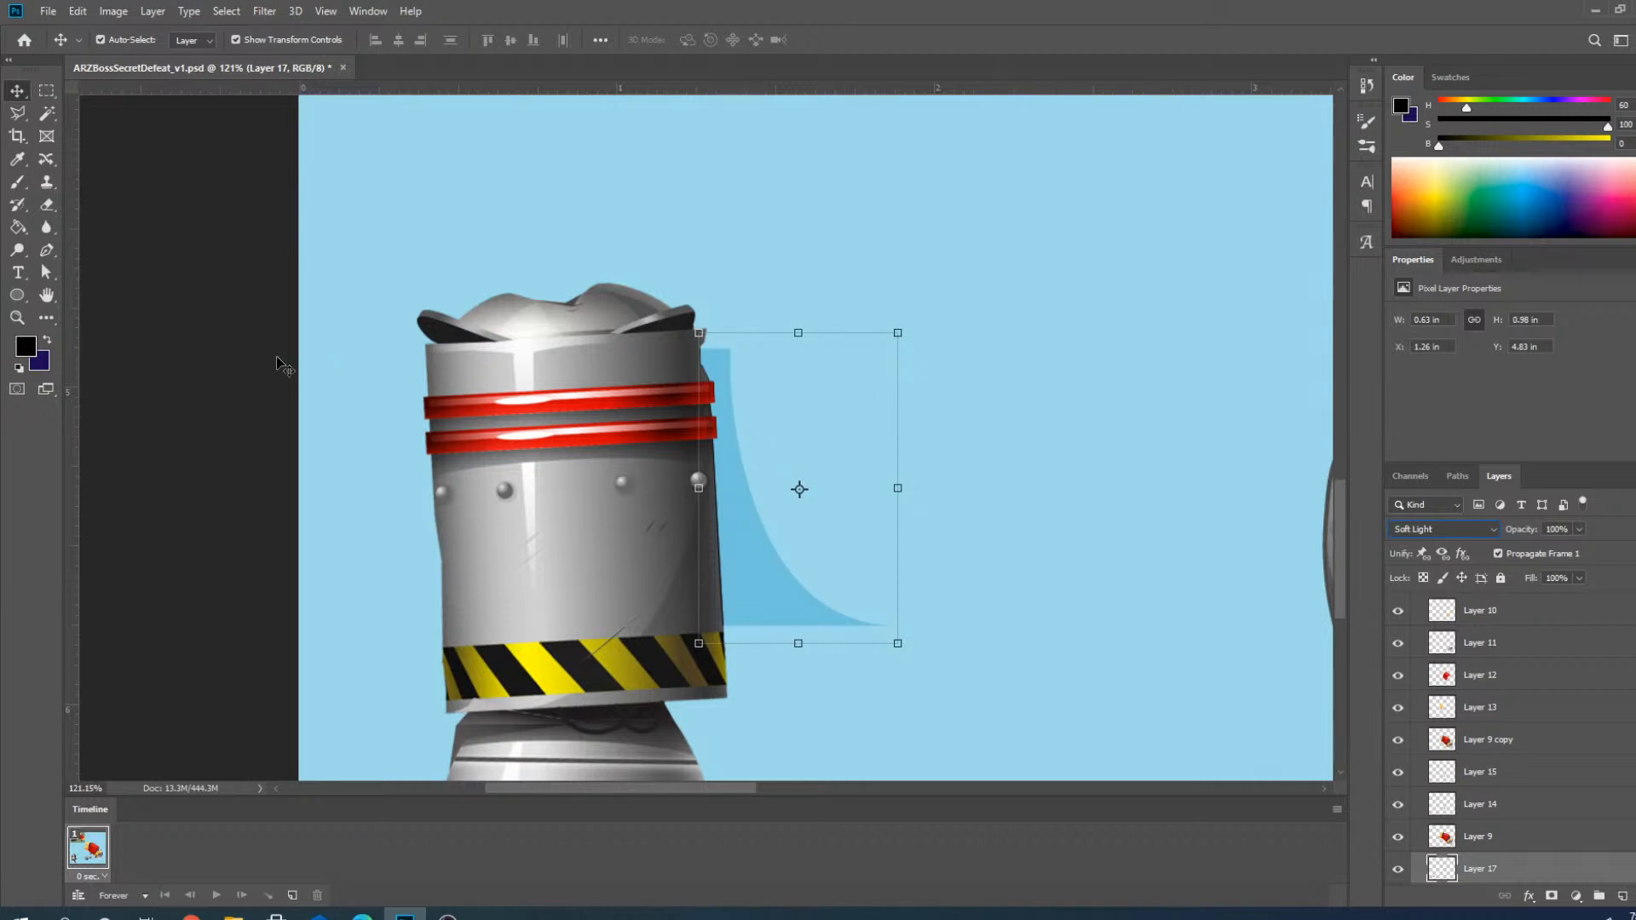
{"action": "left_click", "coordinate": [282, 287]}
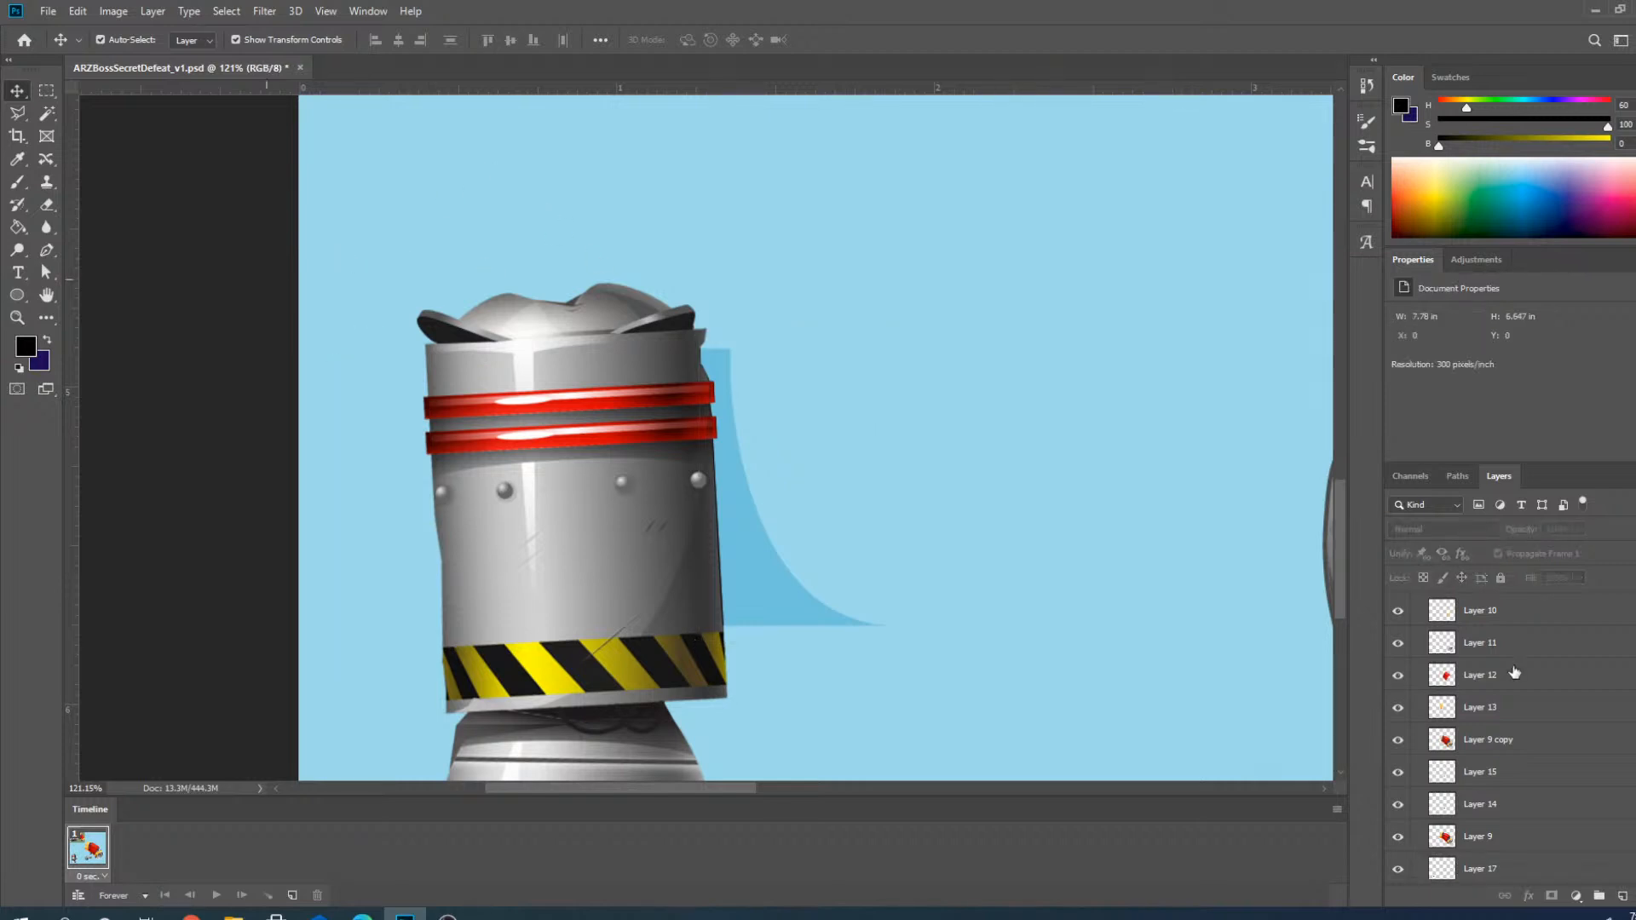
Collapse the Frame1 group and toggle the visibility of Frame2 and Frame1 to compare the two frames.
{"action": "scroll", "coordinate": [1527, 689], "scroll_direction": "up", "scroll_amount": 2}
{"action": "scroll", "coordinate": [1527, 688], "scroll_direction": "up", "scroll_amount": 3}
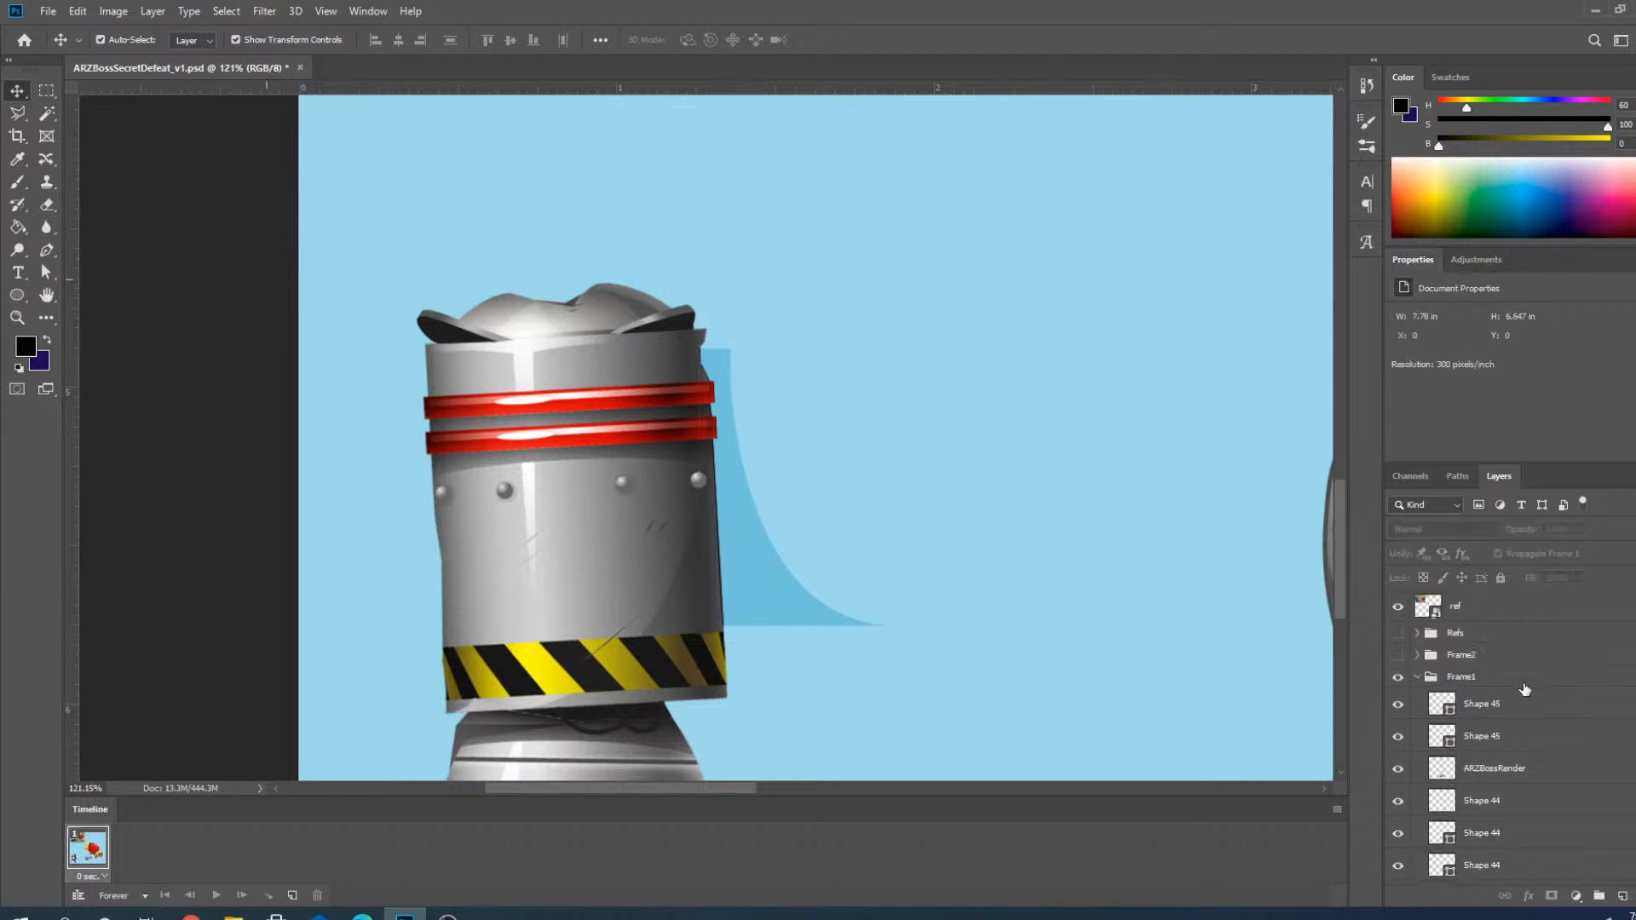
{"action": "left_click", "coordinate": [1418, 677]}
{"action": "scroll", "coordinate": [716, 537], "scroll_direction": "down", "scroll_amount": 8}
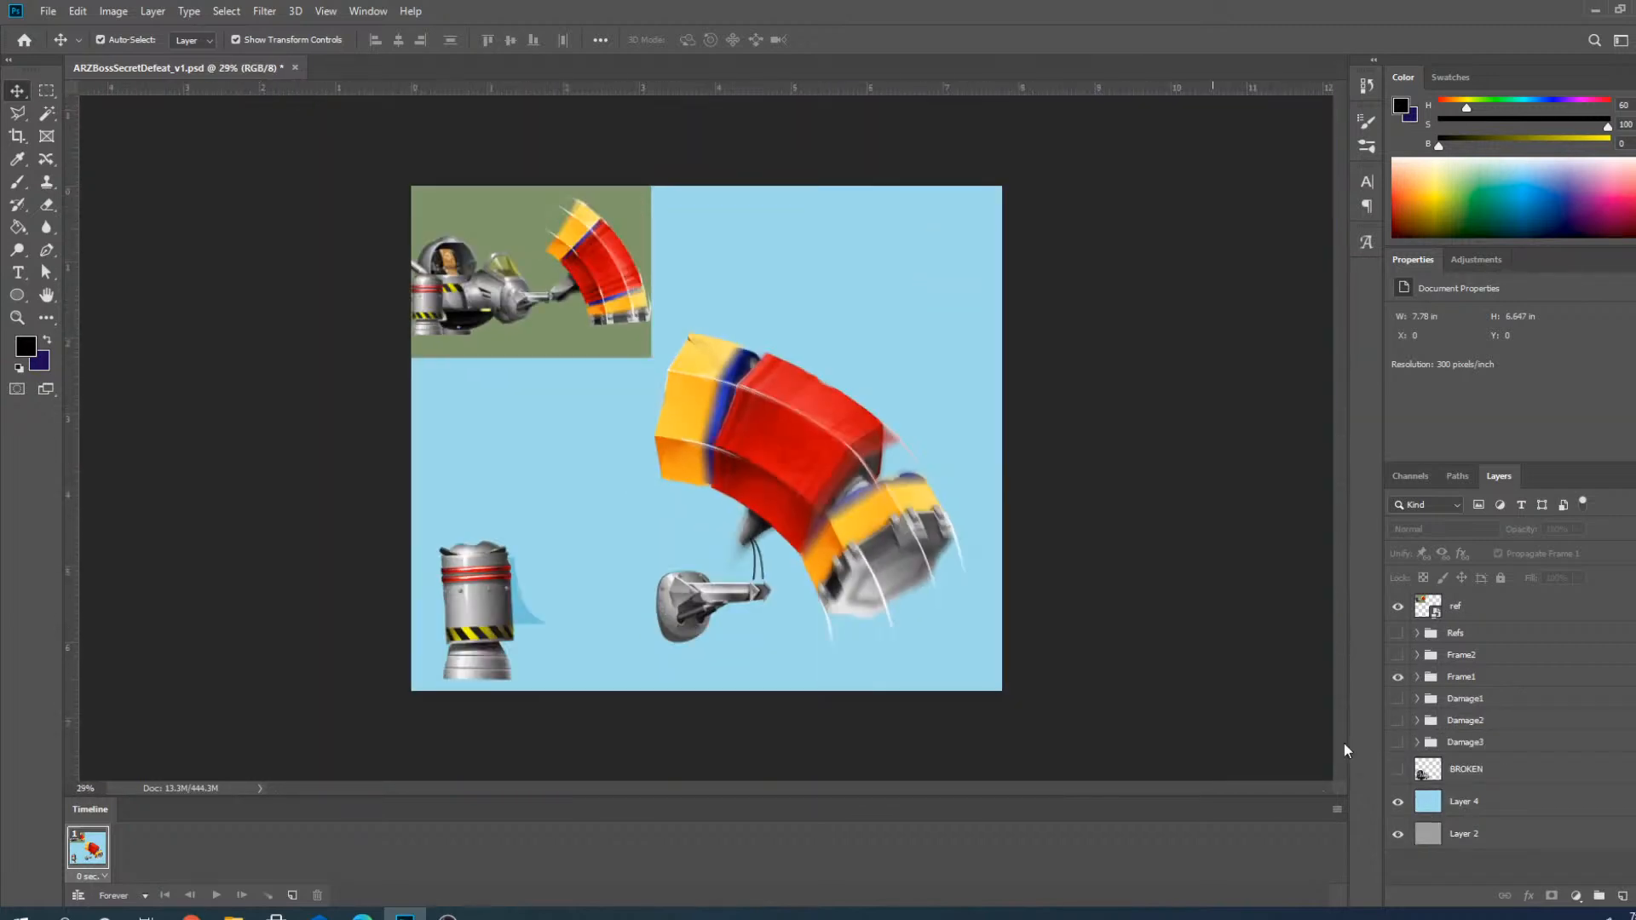
{"action": "left_click", "coordinate": [1398, 654]}
{"action": "left_click", "coordinate": [1398, 677]}
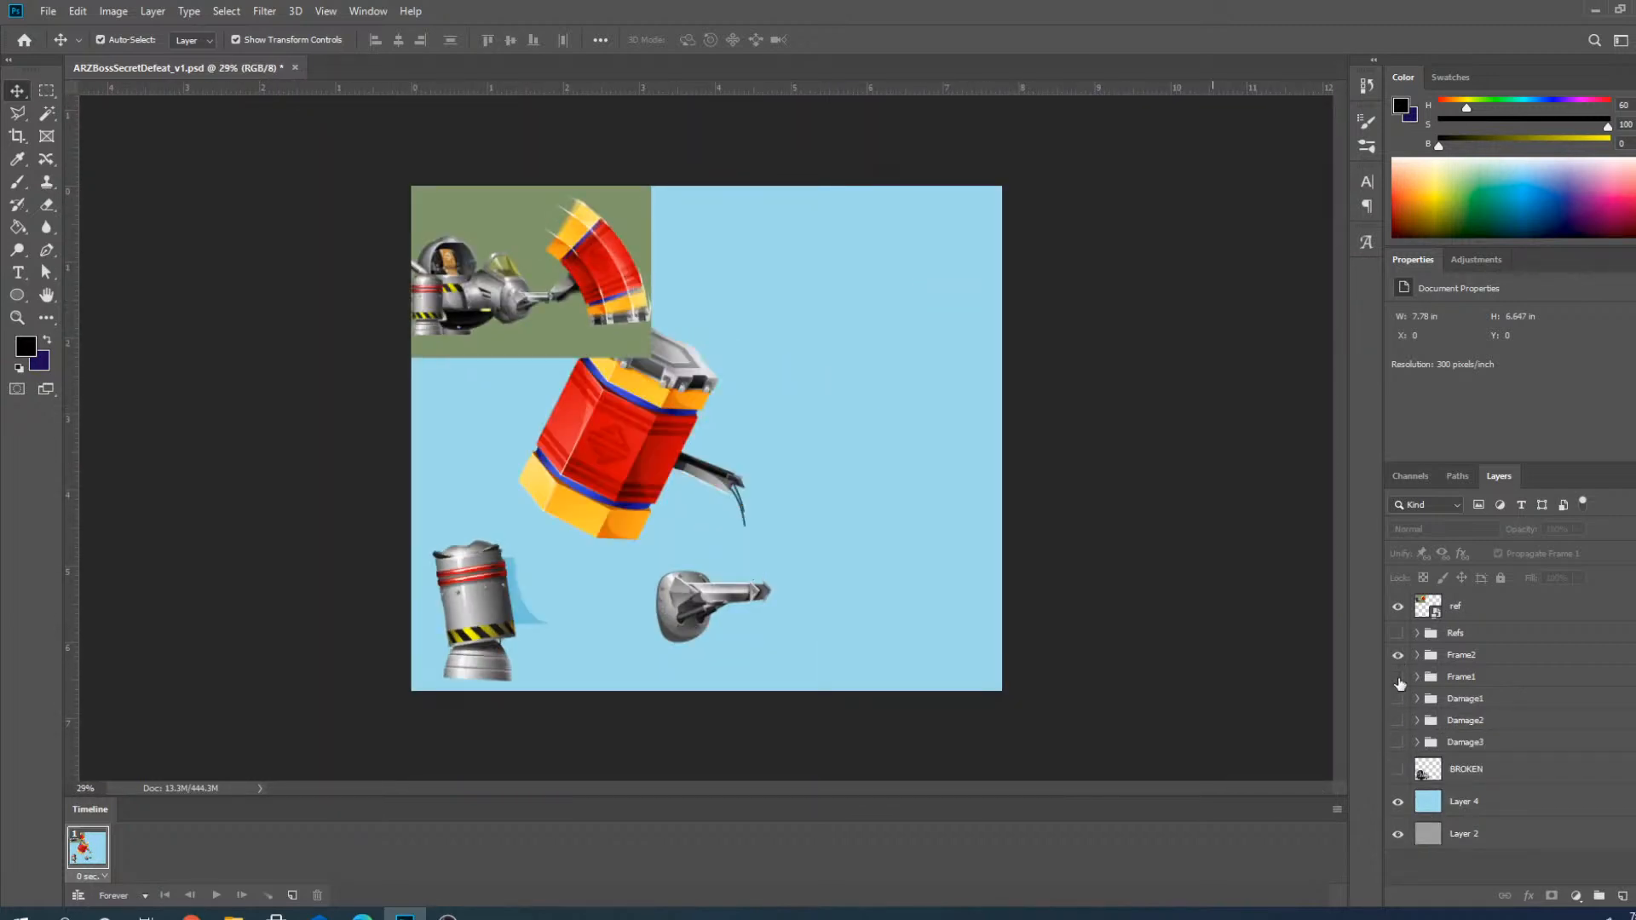
{"action": "left_click", "coordinate": [1399, 678]}
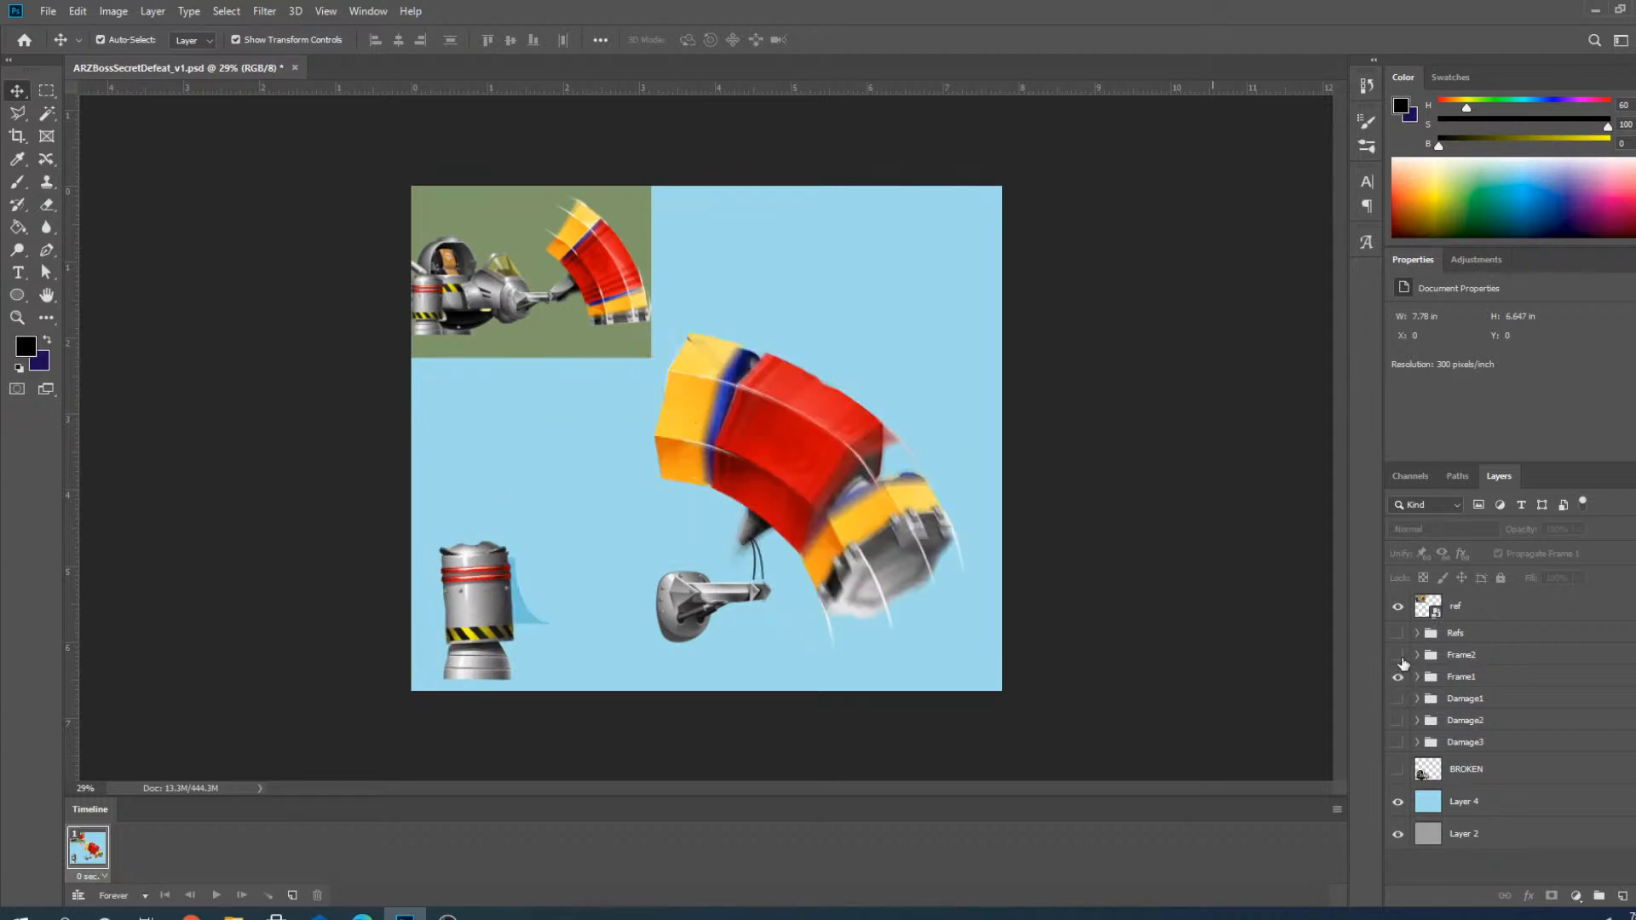
Show Frame2 with the Refs group and compare it against the Boss_ARZ_Secret_03 and Boss_ARZ_Secret_05 sketches.
{"action": "left_click", "coordinate": [1398, 677]}
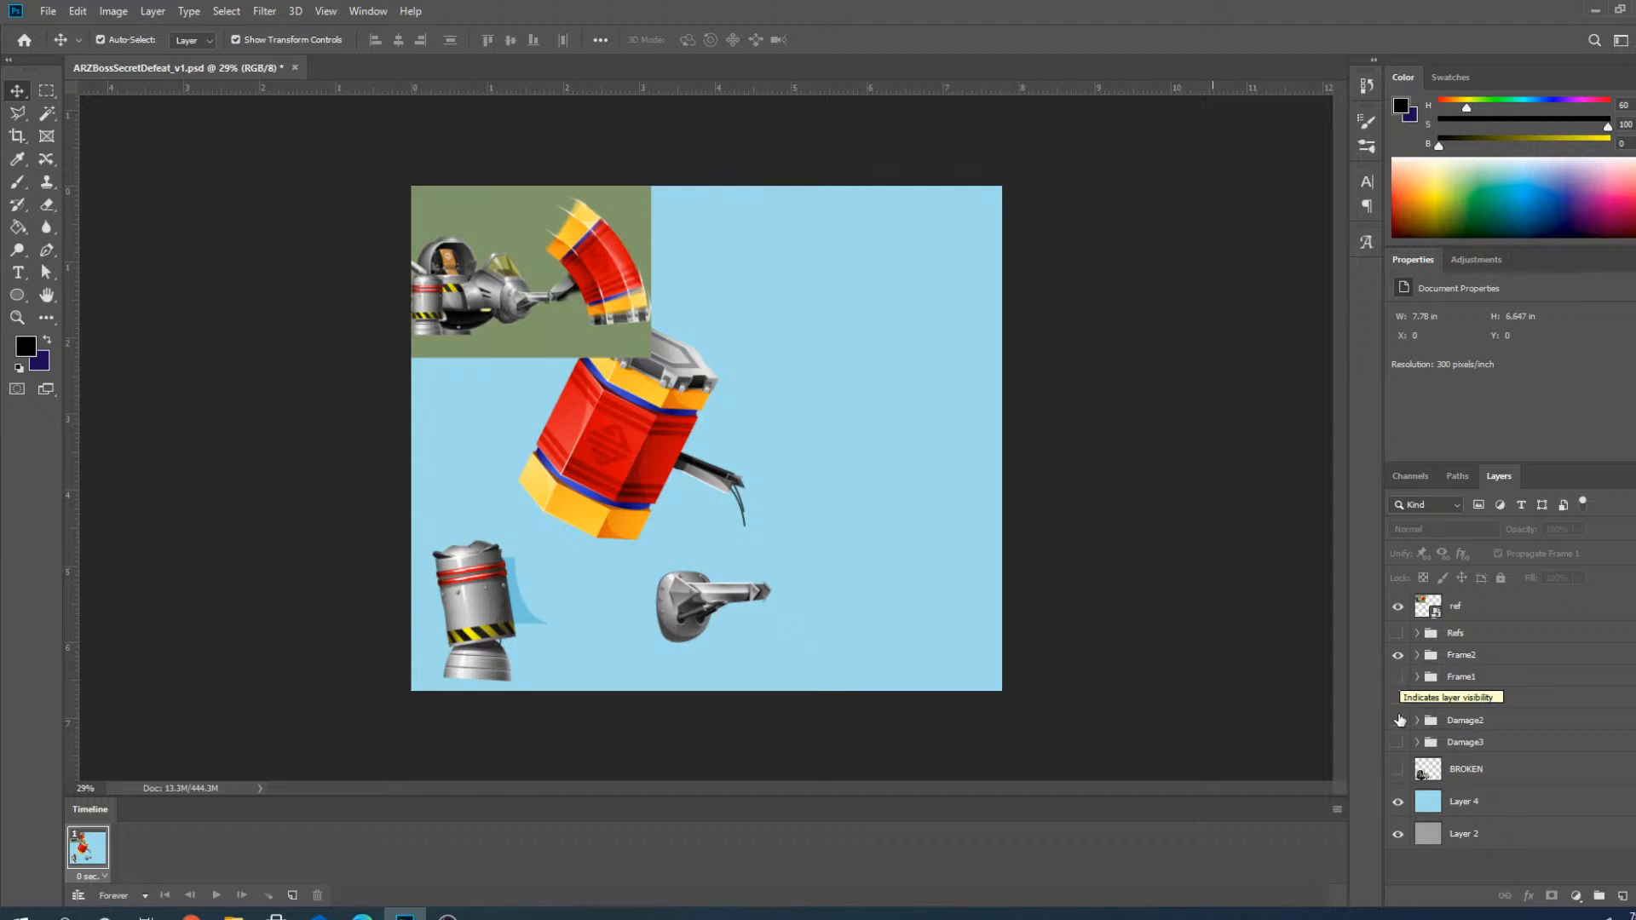
{"action": "left_click", "coordinate": [1398, 633]}
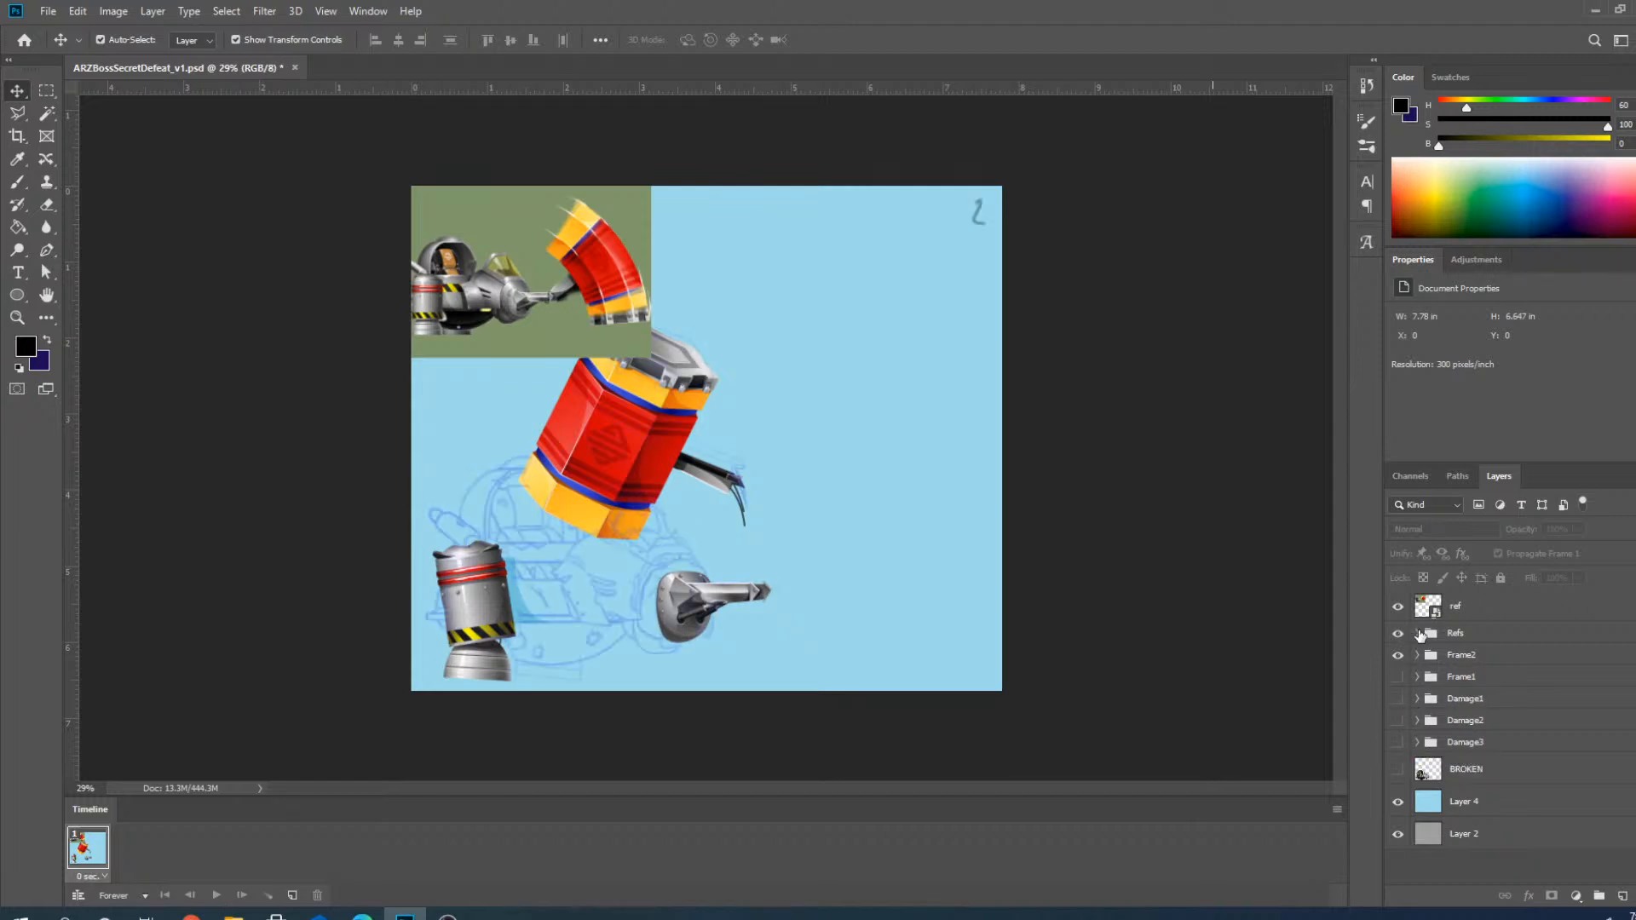
{"action": "left_click", "coordinate": [1417, 633]}
{"action": "scroll", "coordinate": [1402, 691], "scroll_direction": "down", "scroll_amount": 3}
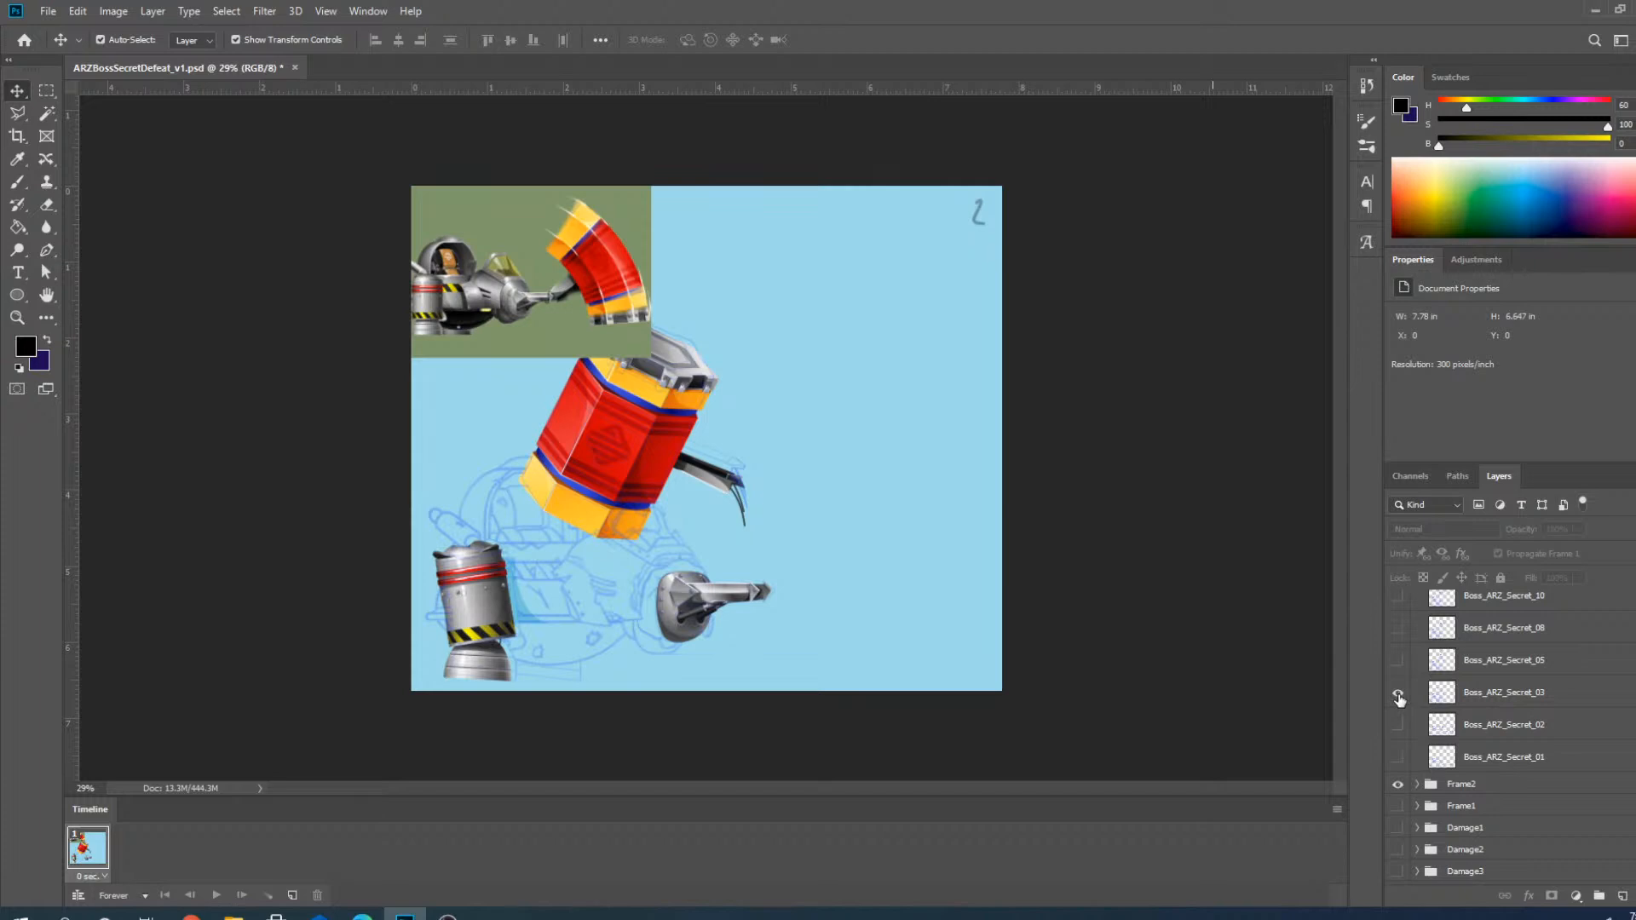
{"action": "left_click", "coordinate": [1398, 692]}
{"action": "left_click", "coordinate": [1398, 662]}
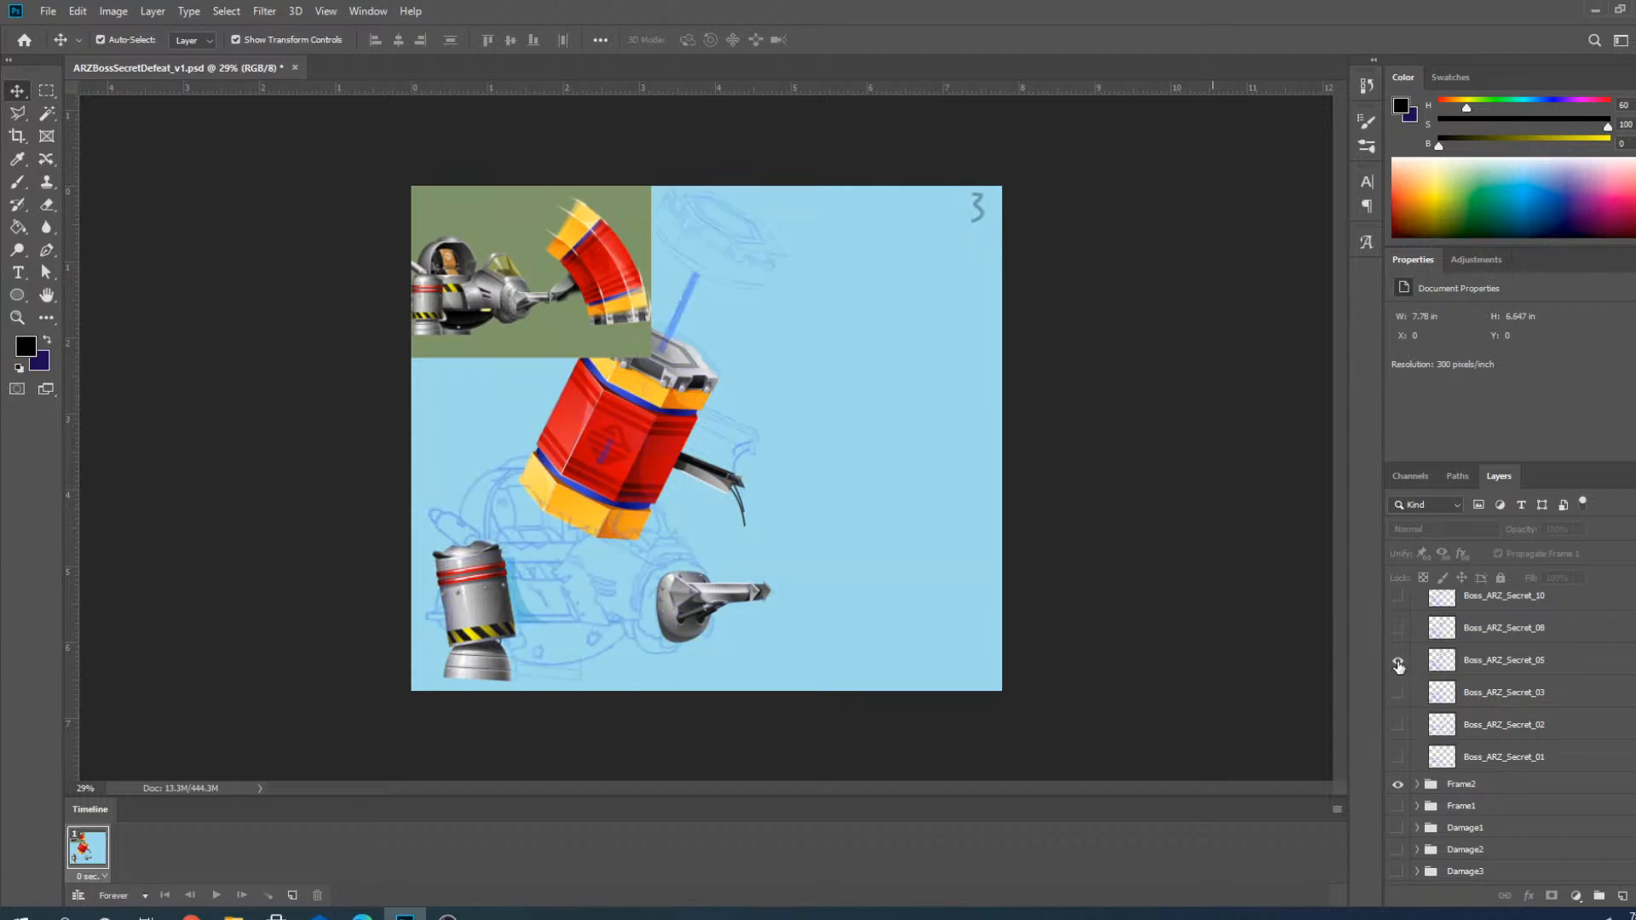
{"action": "left_click", "coordinate": [1399, 663]}
{"action": "scroll", "coordinate": [1398, 723], "scroll_direction": "up", "scroll_amount": 3}
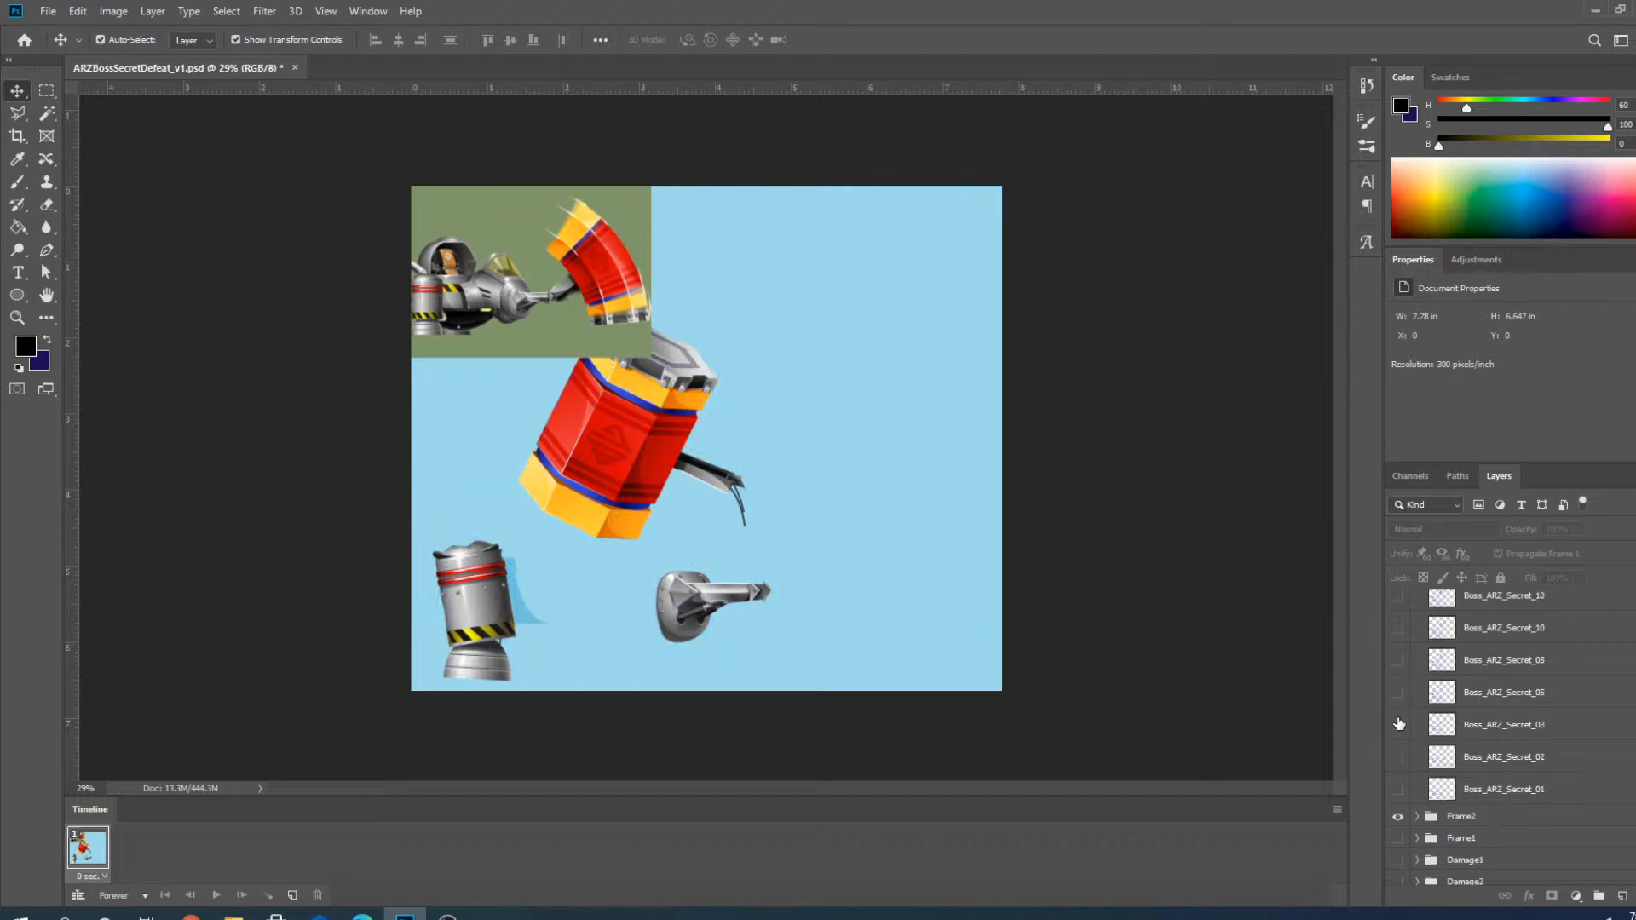
{"action": "left_click", "coordinate": [1417, 633]}
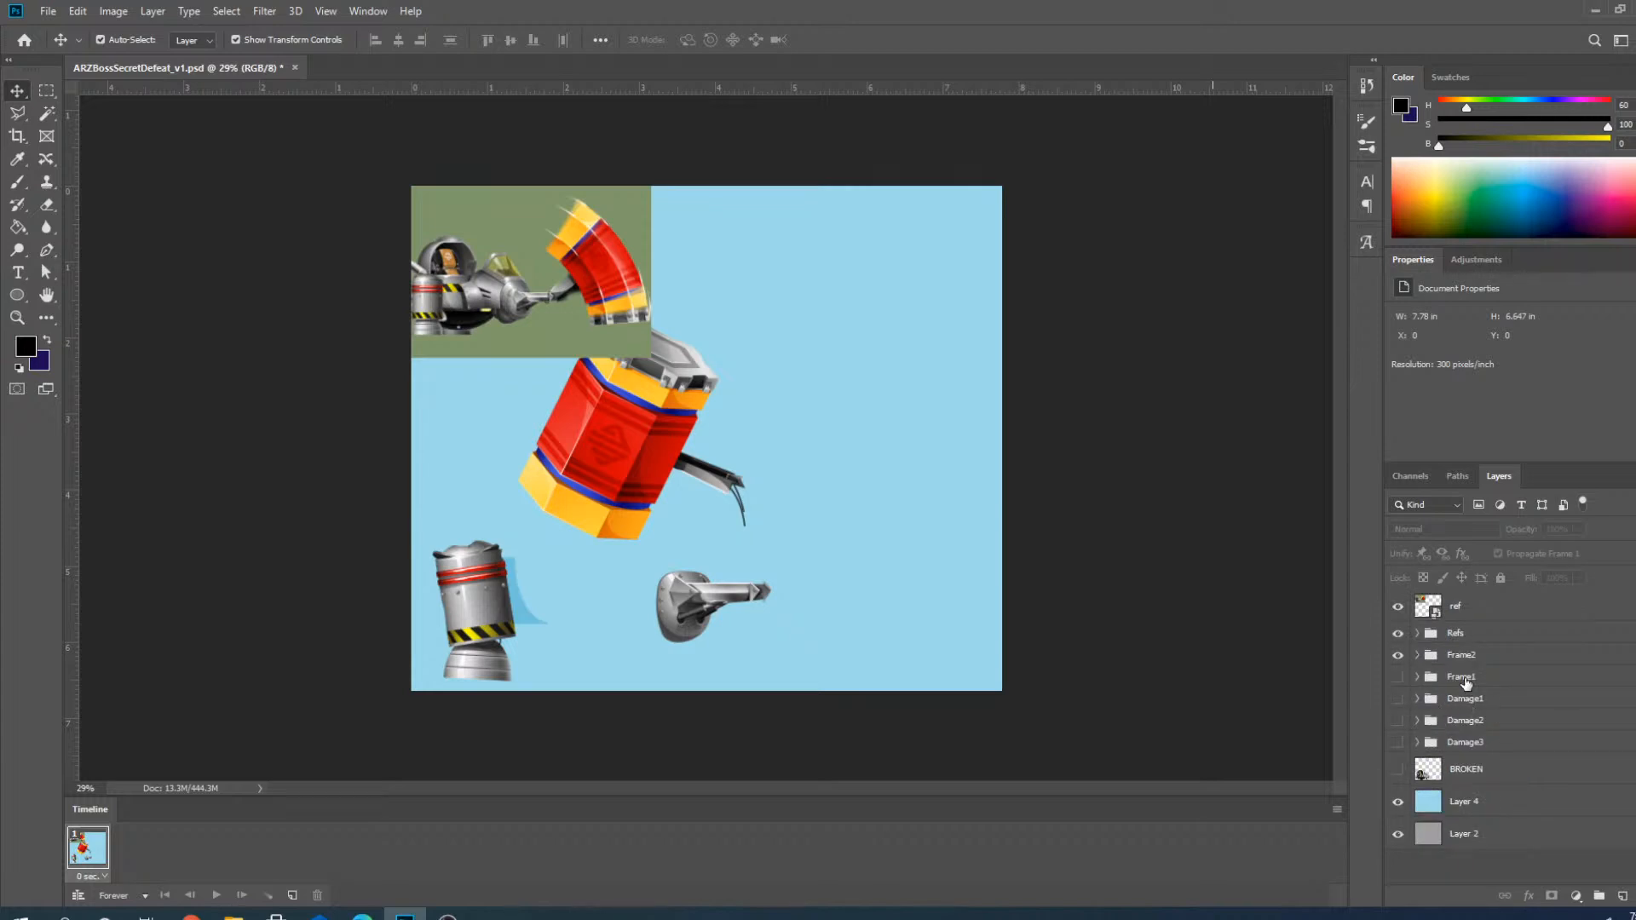
Rename the Frame1 group as Frame1_1 and the Frame2 group as Frame2-2.
{"action": "double_click", "coordinate": [1473, 677]}
{"action": "left_click", "coordinate": [1486, 677]}
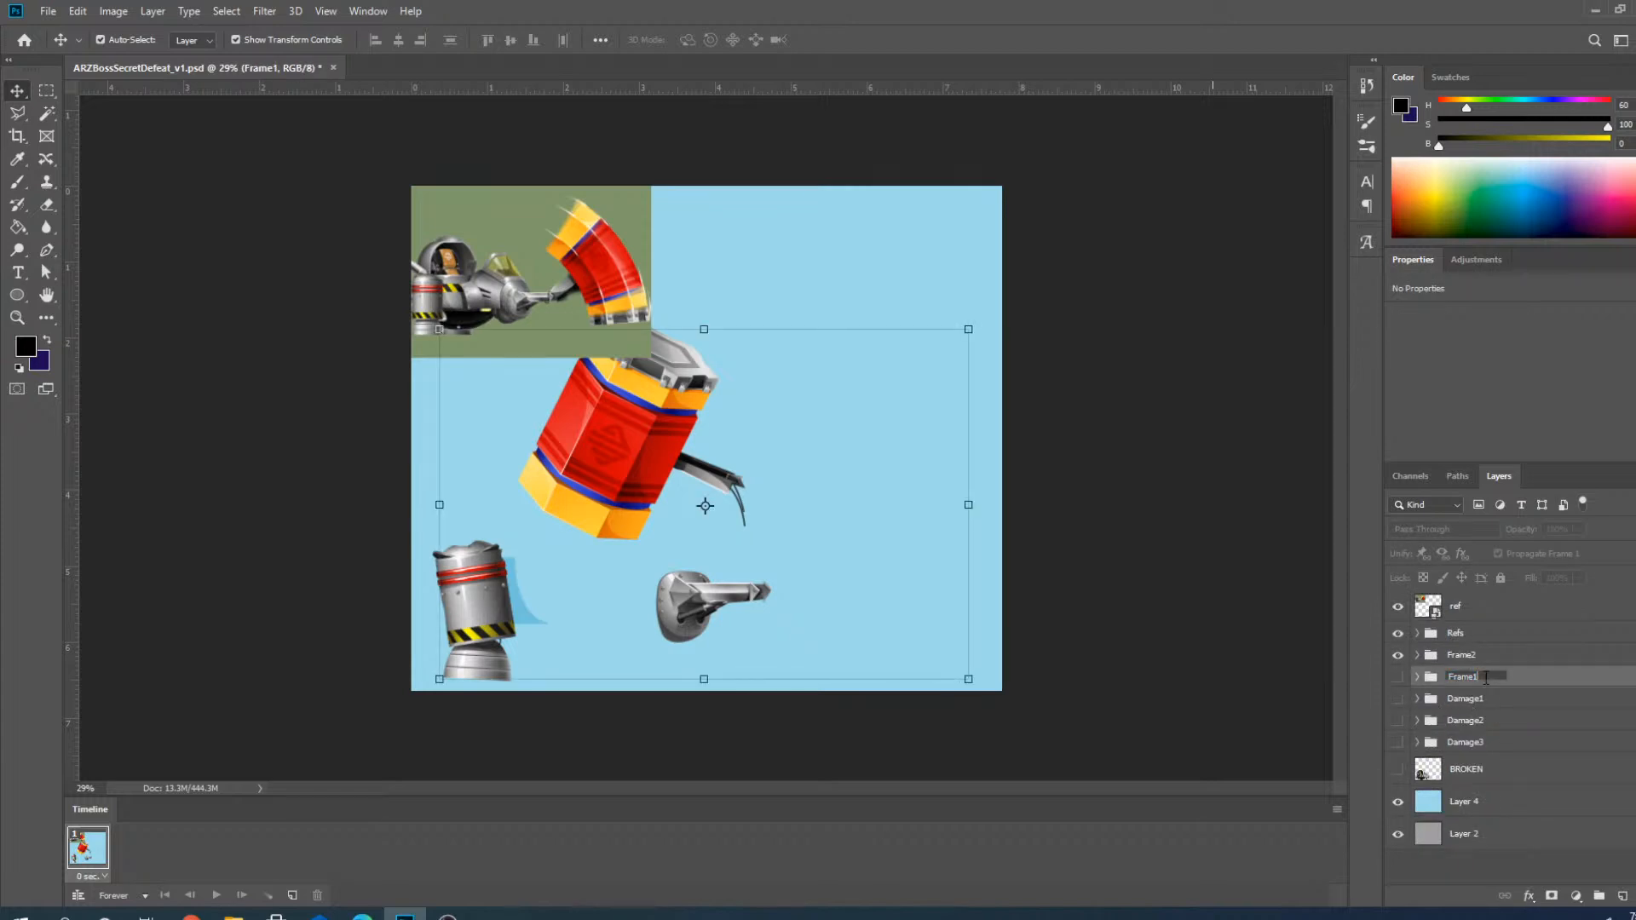
{"action": "type", "text": "1"}
{"action": "double_click", "coordinate": [1488, 655]}
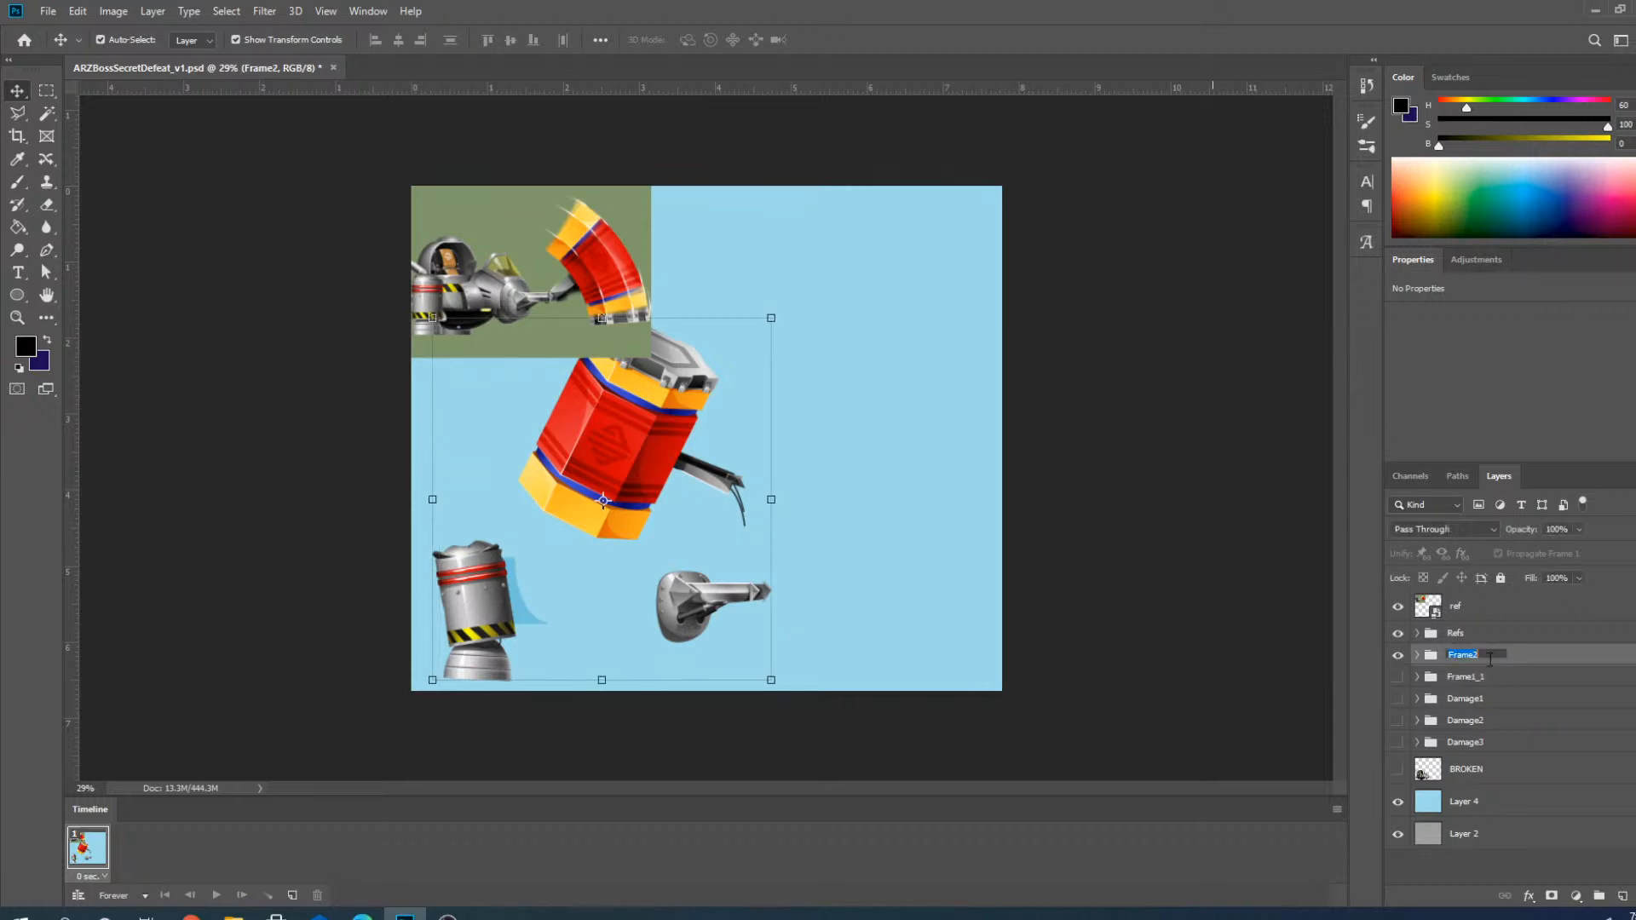
{"action": "left_click", "coordinate": [1487, 657]}
{"action": "type", "text": "-2"}
{"action": "key", "text": "Return"}
Hide the Frame2-2 group and leave only the Boss_ARZ_Secret_05 sketch visible in the Refs group, then collapse it.
{"action": "left_click", "coordinate": [1397, 655]}
{"action": "left_click", "coordinate": [1414, 638]}
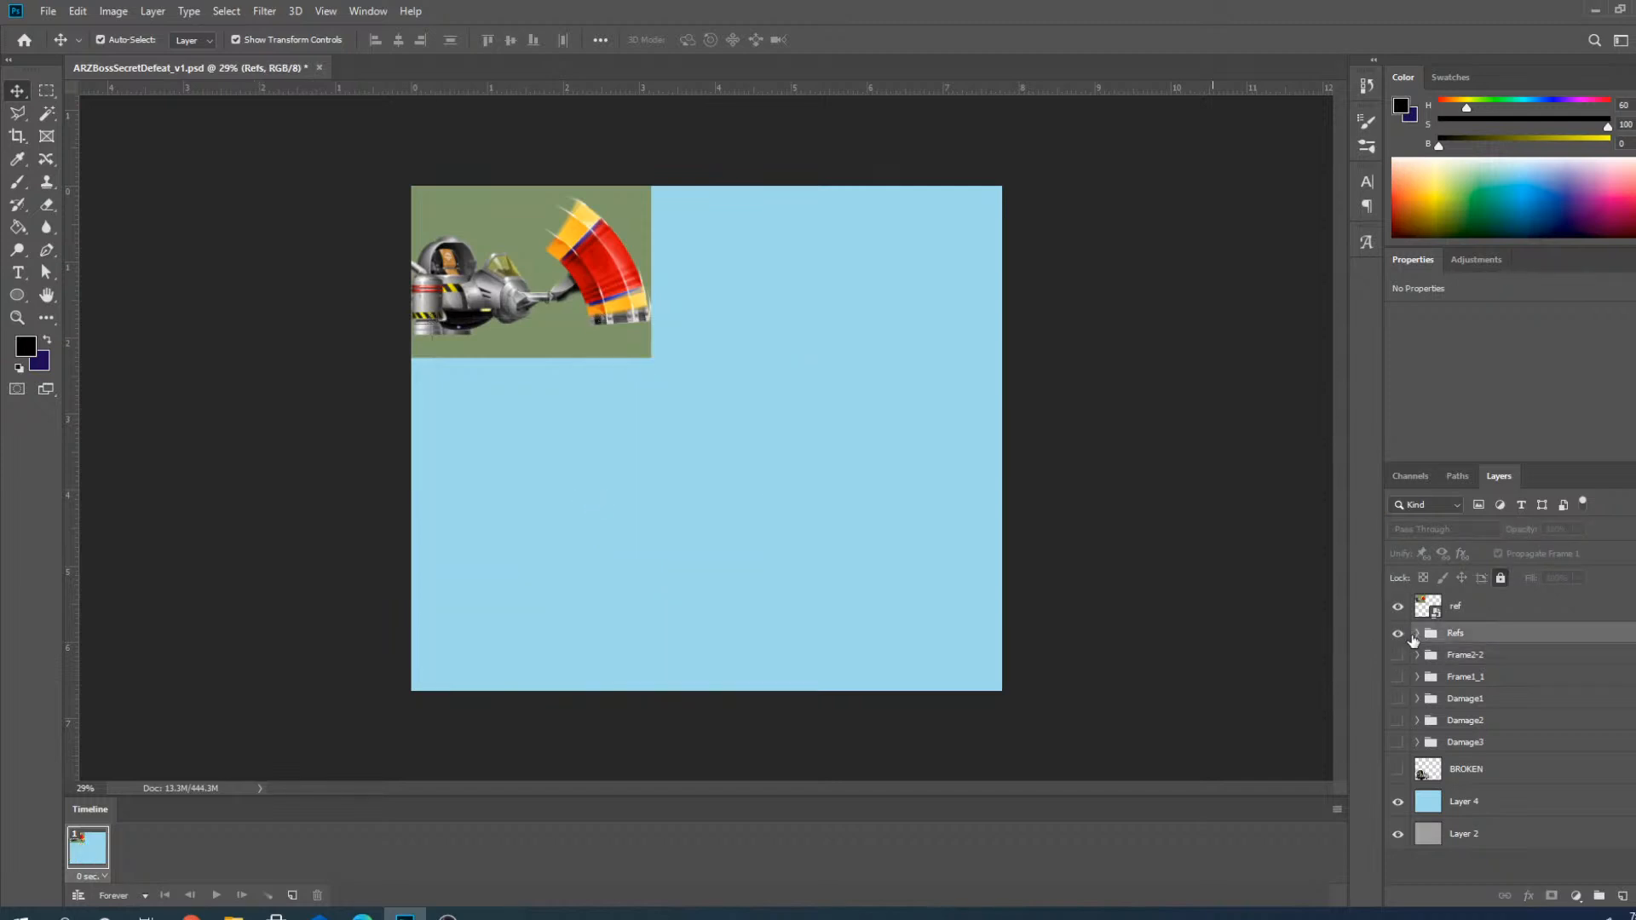
{"action": "left_click", "coordinate": [1417, 634]}
{"action": "scroll", "coordinate": [1438, 833], "scroll_direction": "down", "scroll_amount": 5}
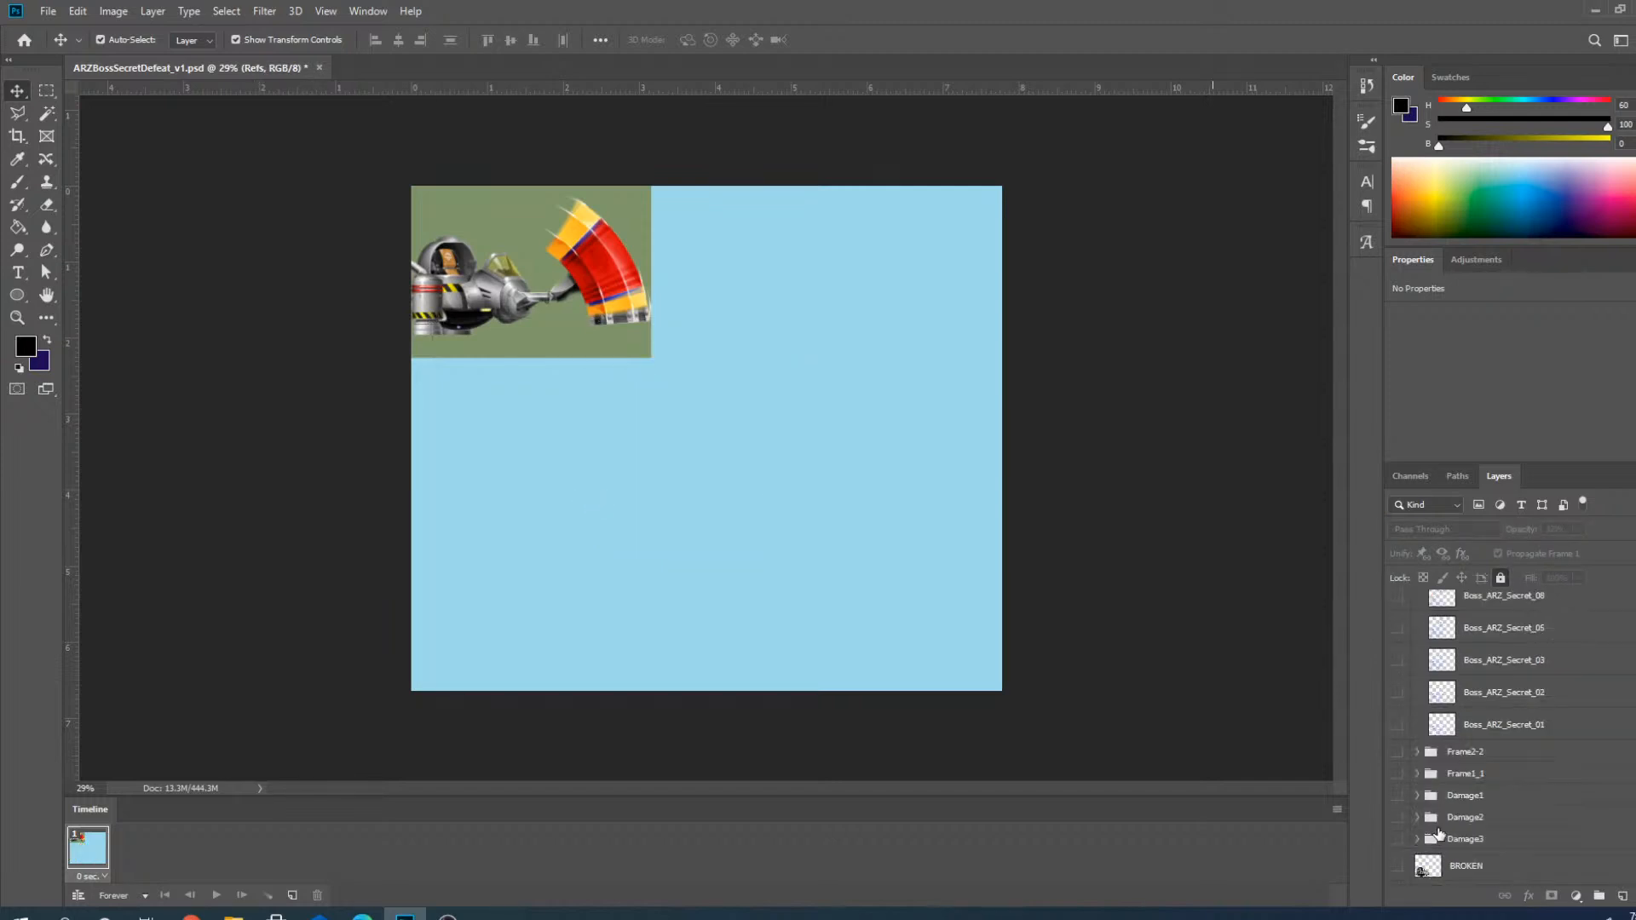
{"action": "left_click", "coordinate": [1399, 667]}
{"action": "scroll", "coordinate": [1424, 729], "scroll_direction": "up", "scroll_amount": 4}
{"action": "scroll", "coordinate": [1424, 729], "scroll_direction": "up", "scroll_amount": 1}
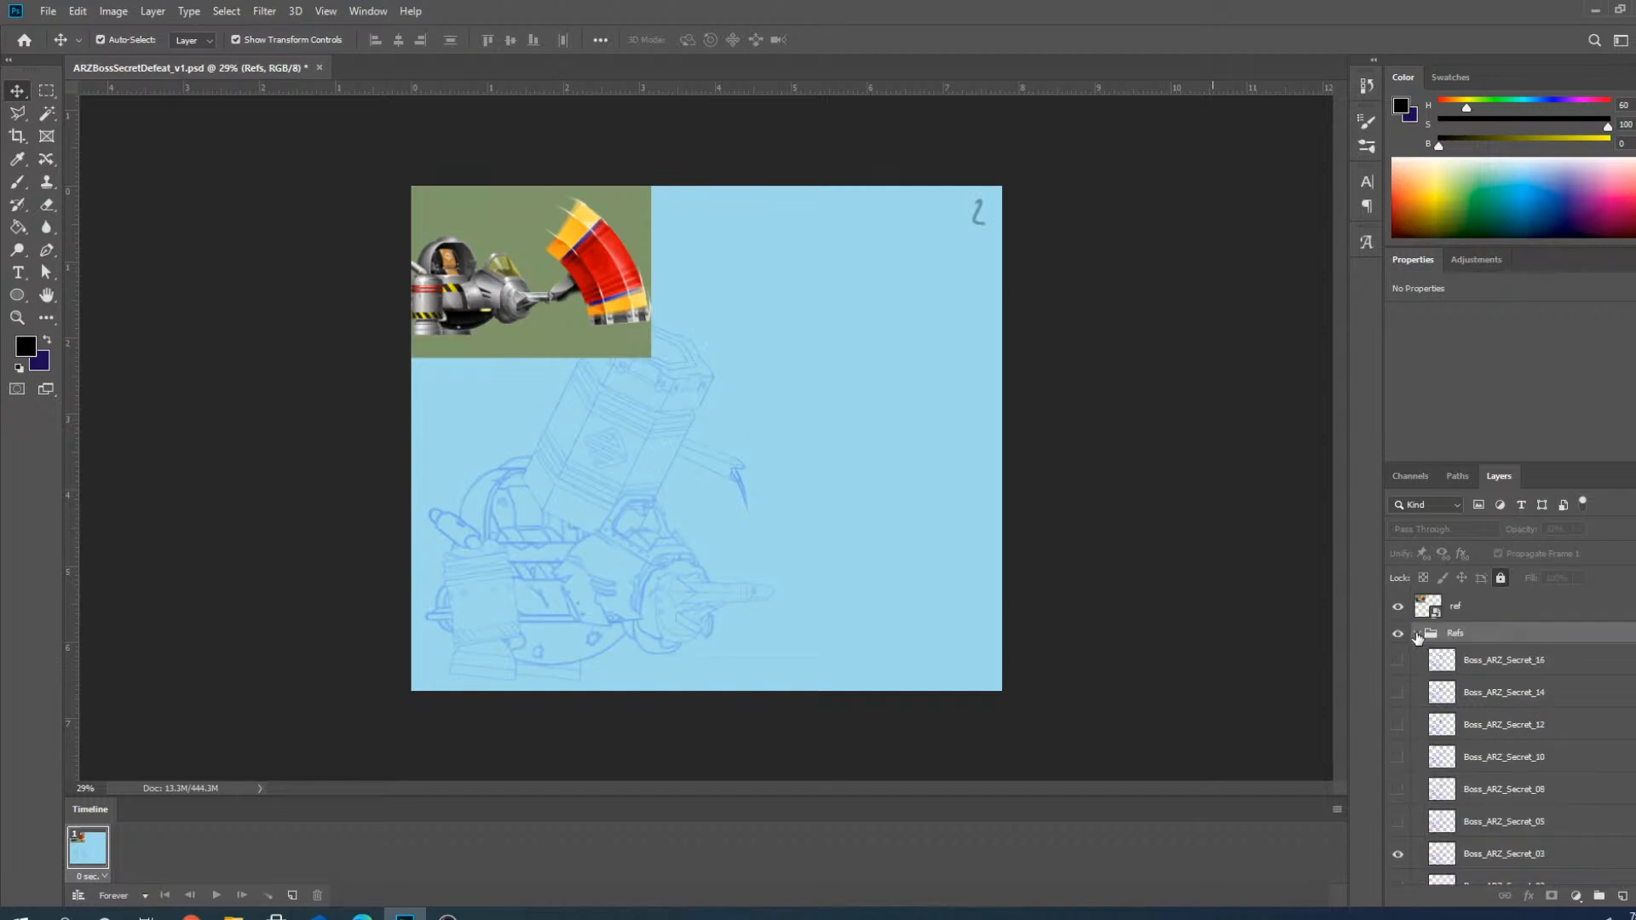
{"action": "scroll", "coordinate": [1429, 724], "scroll_direction": "down", "scroll_amount": 1}
{"action": "left_click", "coordinate": [1398, 790]}
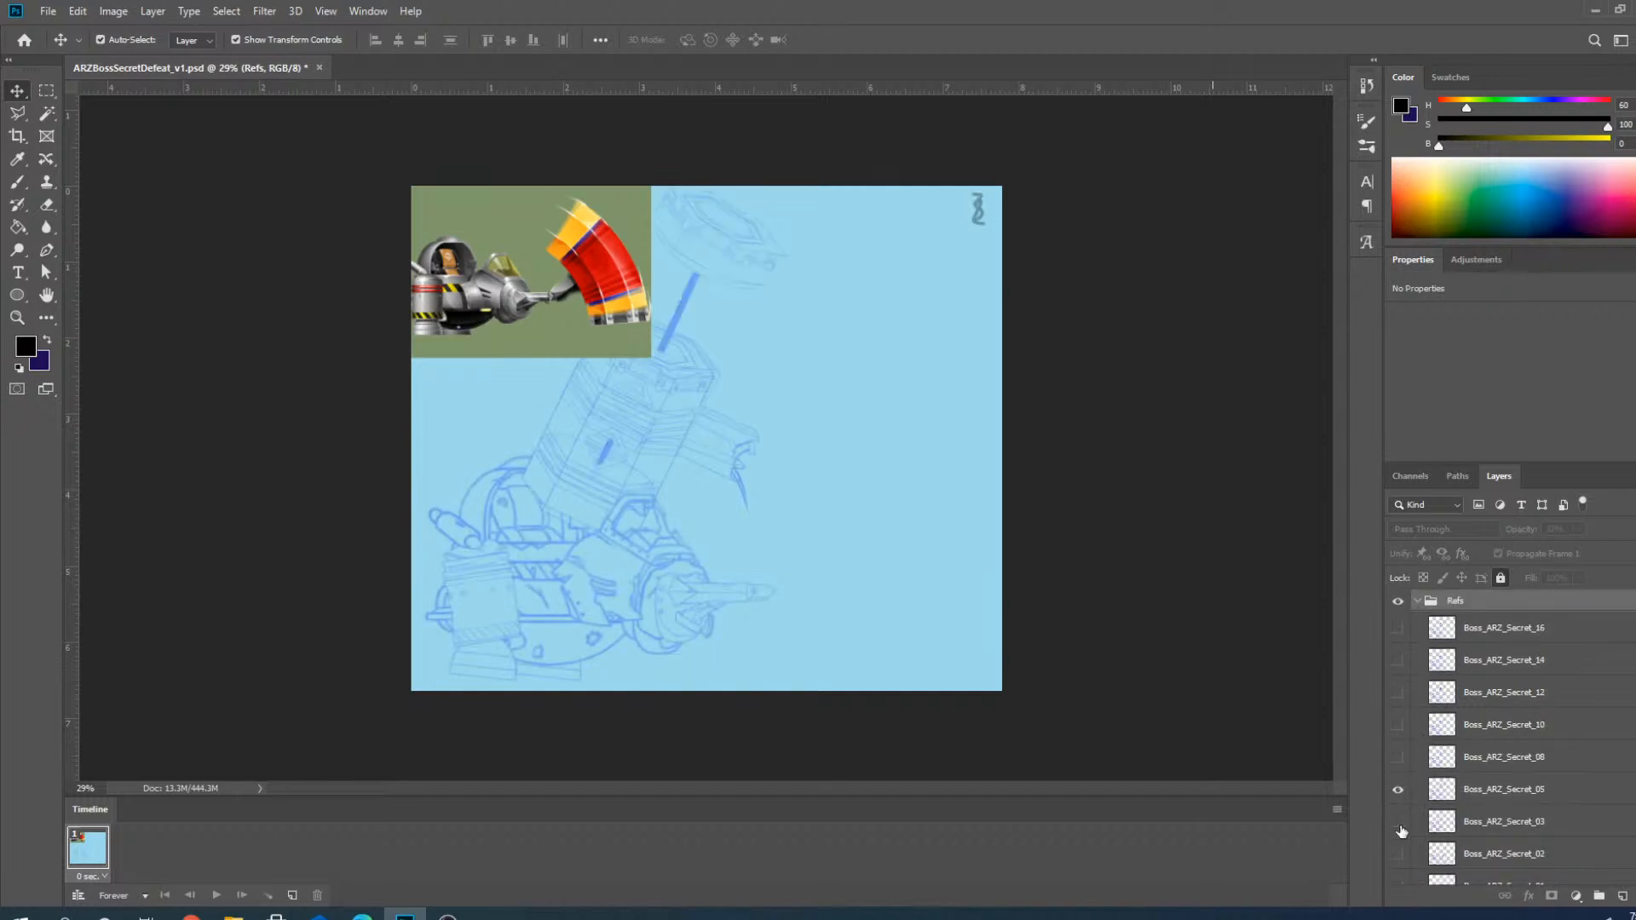
{"action": "left_click", "coordinate": [1398, 823]}
{"action": "scroll", "coordinate": [1419, 635], "scroll_direction": "up", "scroll_amount": 1}
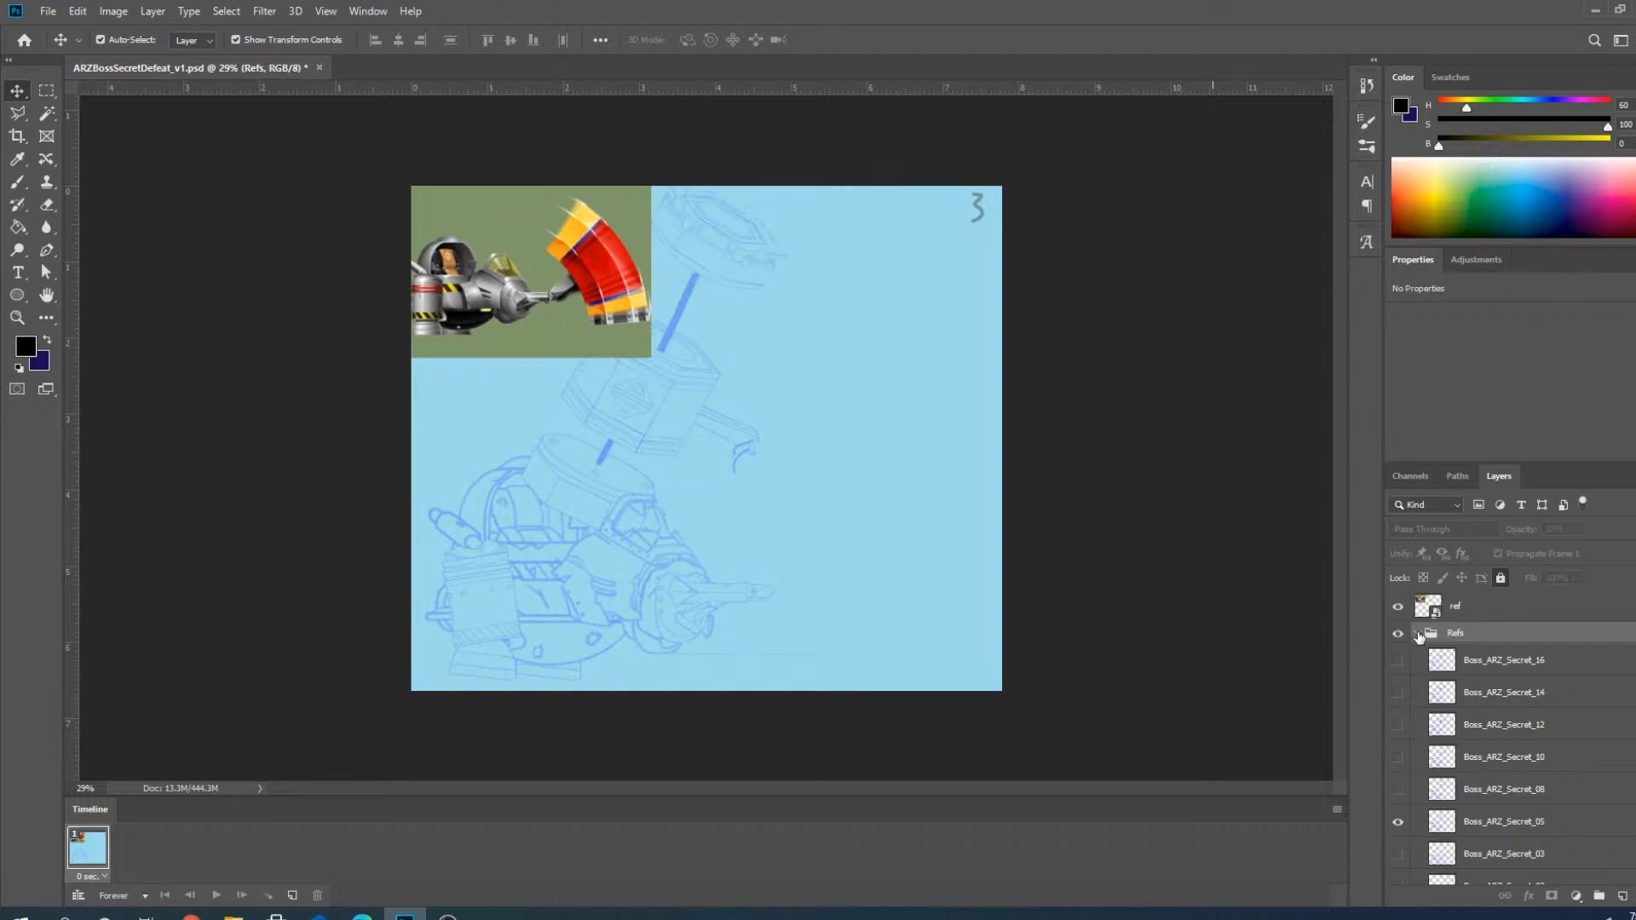
{"action": "left_click", "coordinate": [1419, 634]}
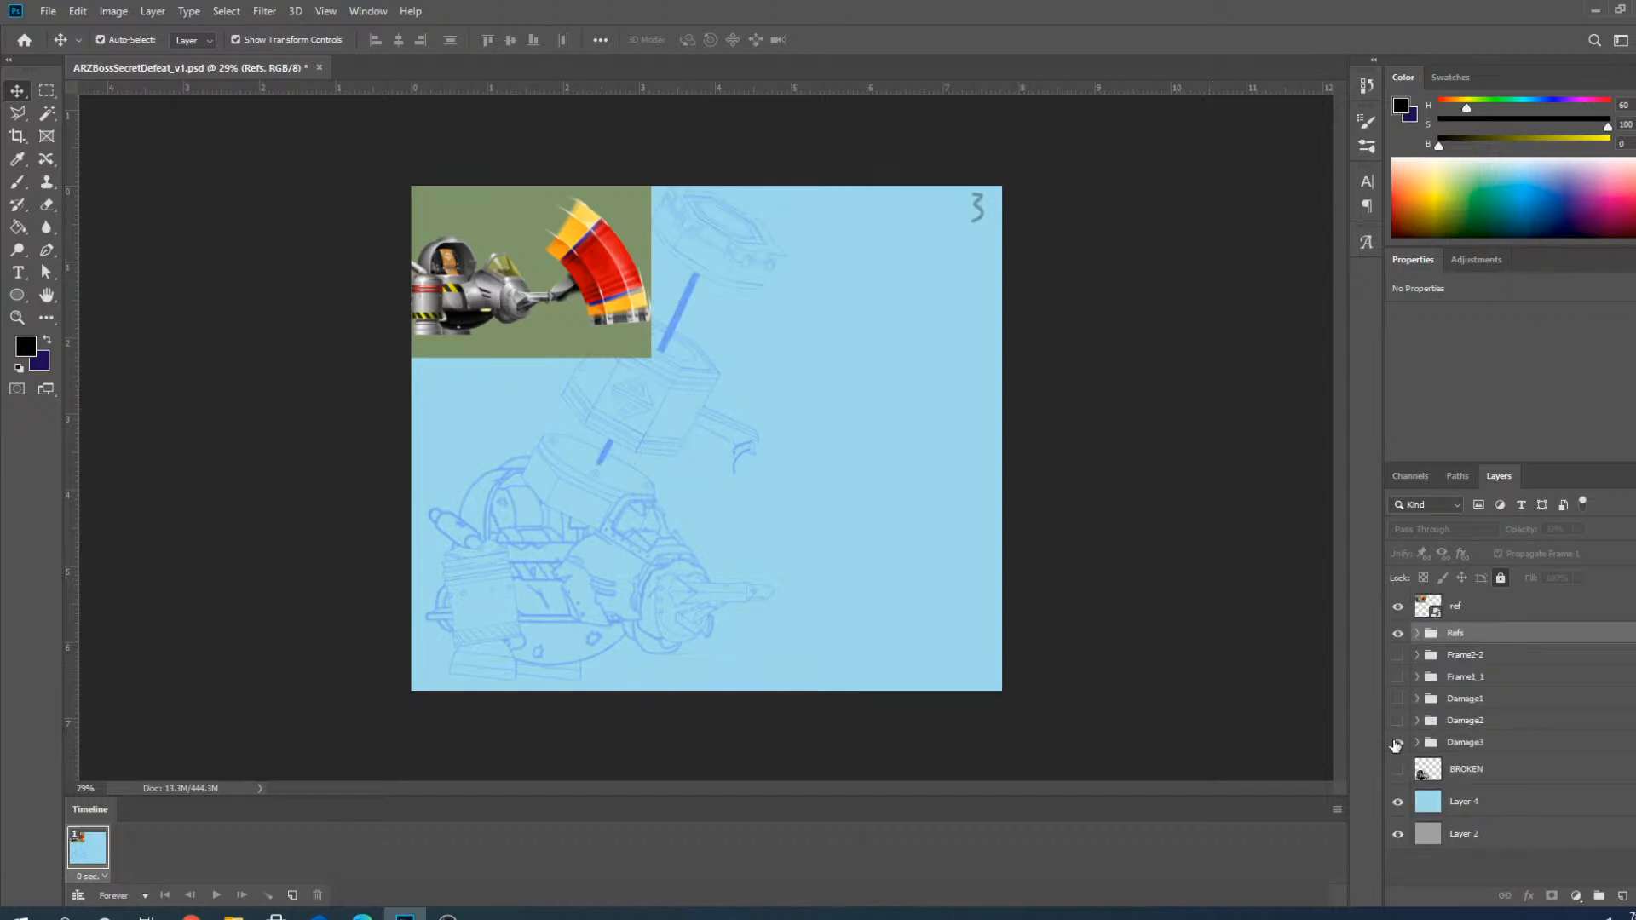
Show the Damage3 group beneath the reference sketch and select it to inspect its parts.
{"action": "left_click", "coordinate": [1398, 743]}
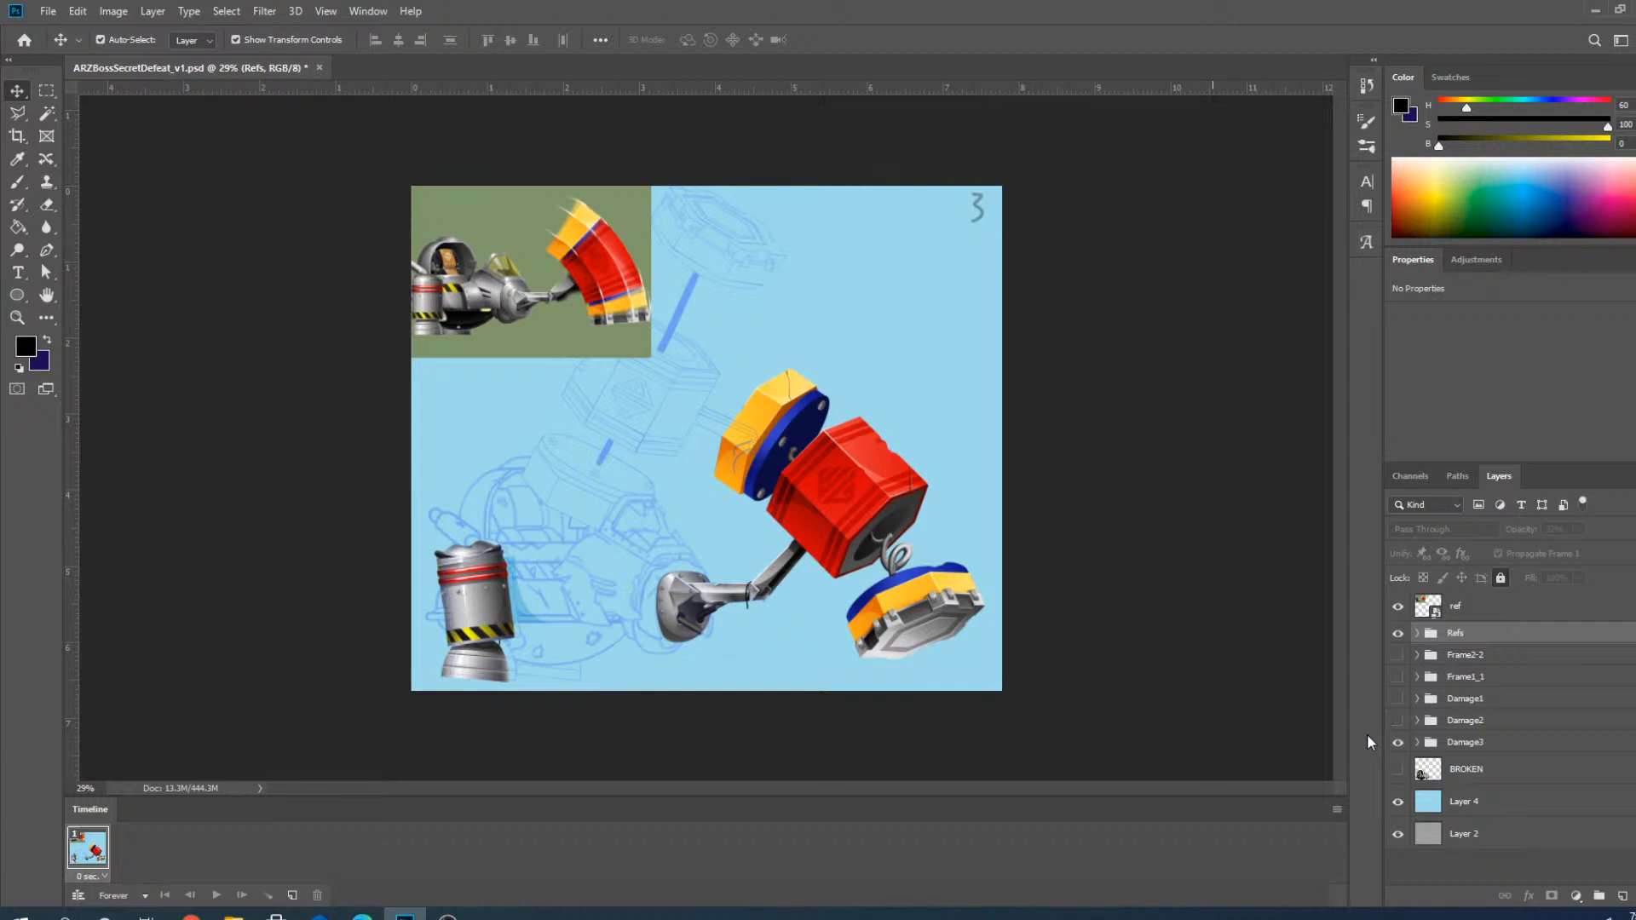
{"action": "scroll", "coordinate": [692, 504], "scroll_direction": "up", "scroll_amount": 3}
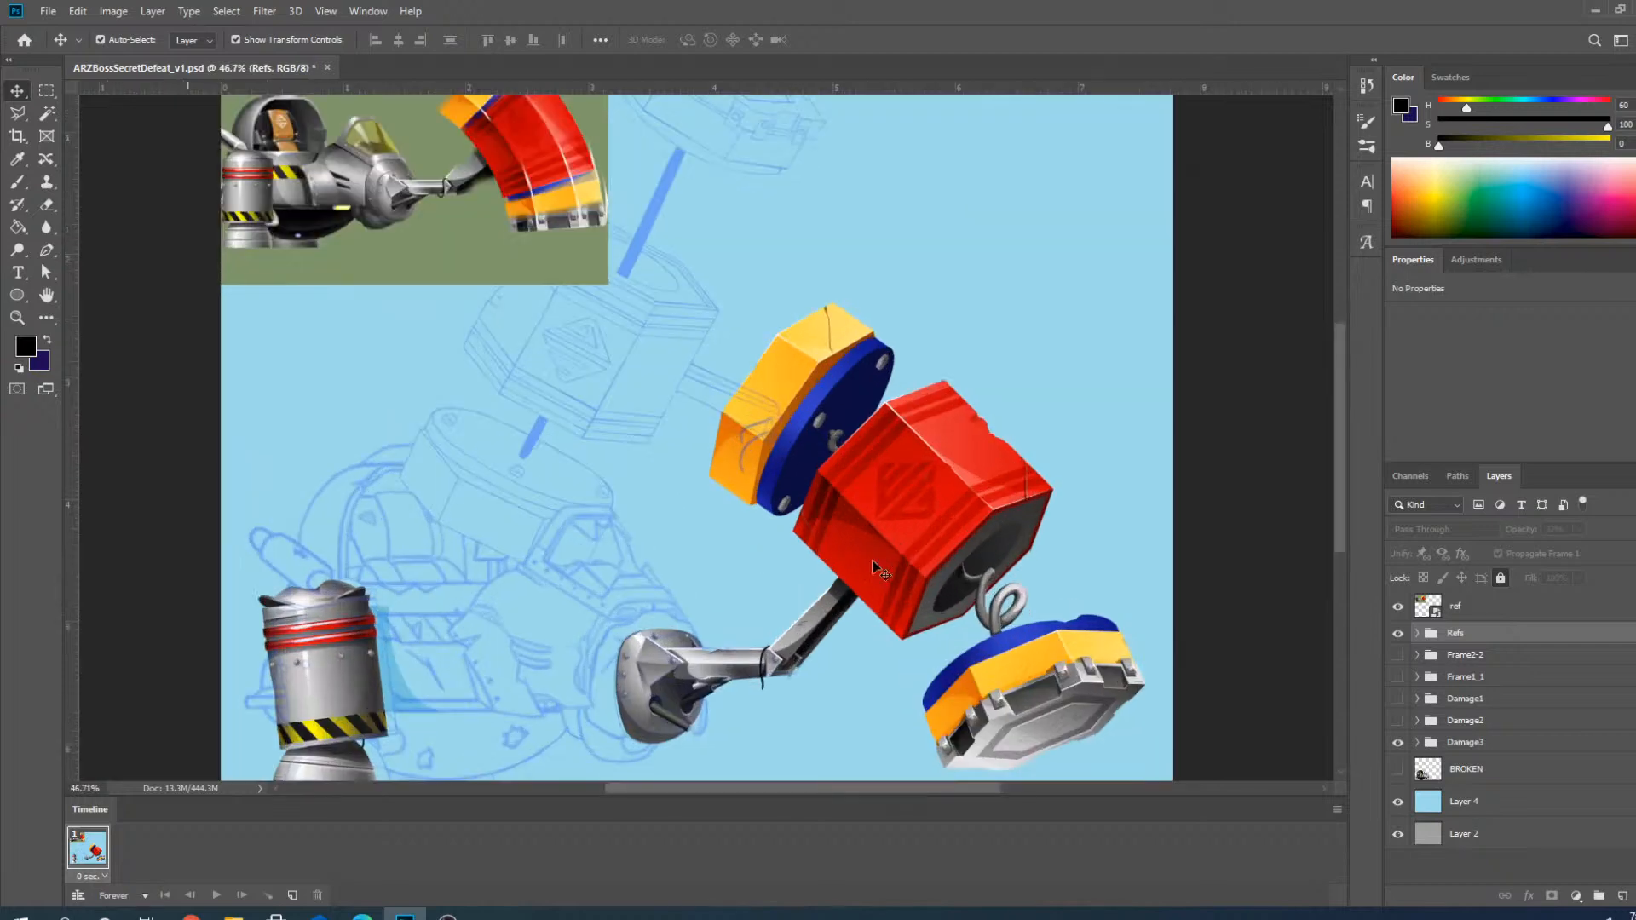
{"action": "scroll", "coordinate": [878, 511], "scroll_direction": "up", "scroll_amount": 1}
{"action": "scroll", "coordinate": [878, 503], "scroll_direction": "down", "scroll_amount": 2}
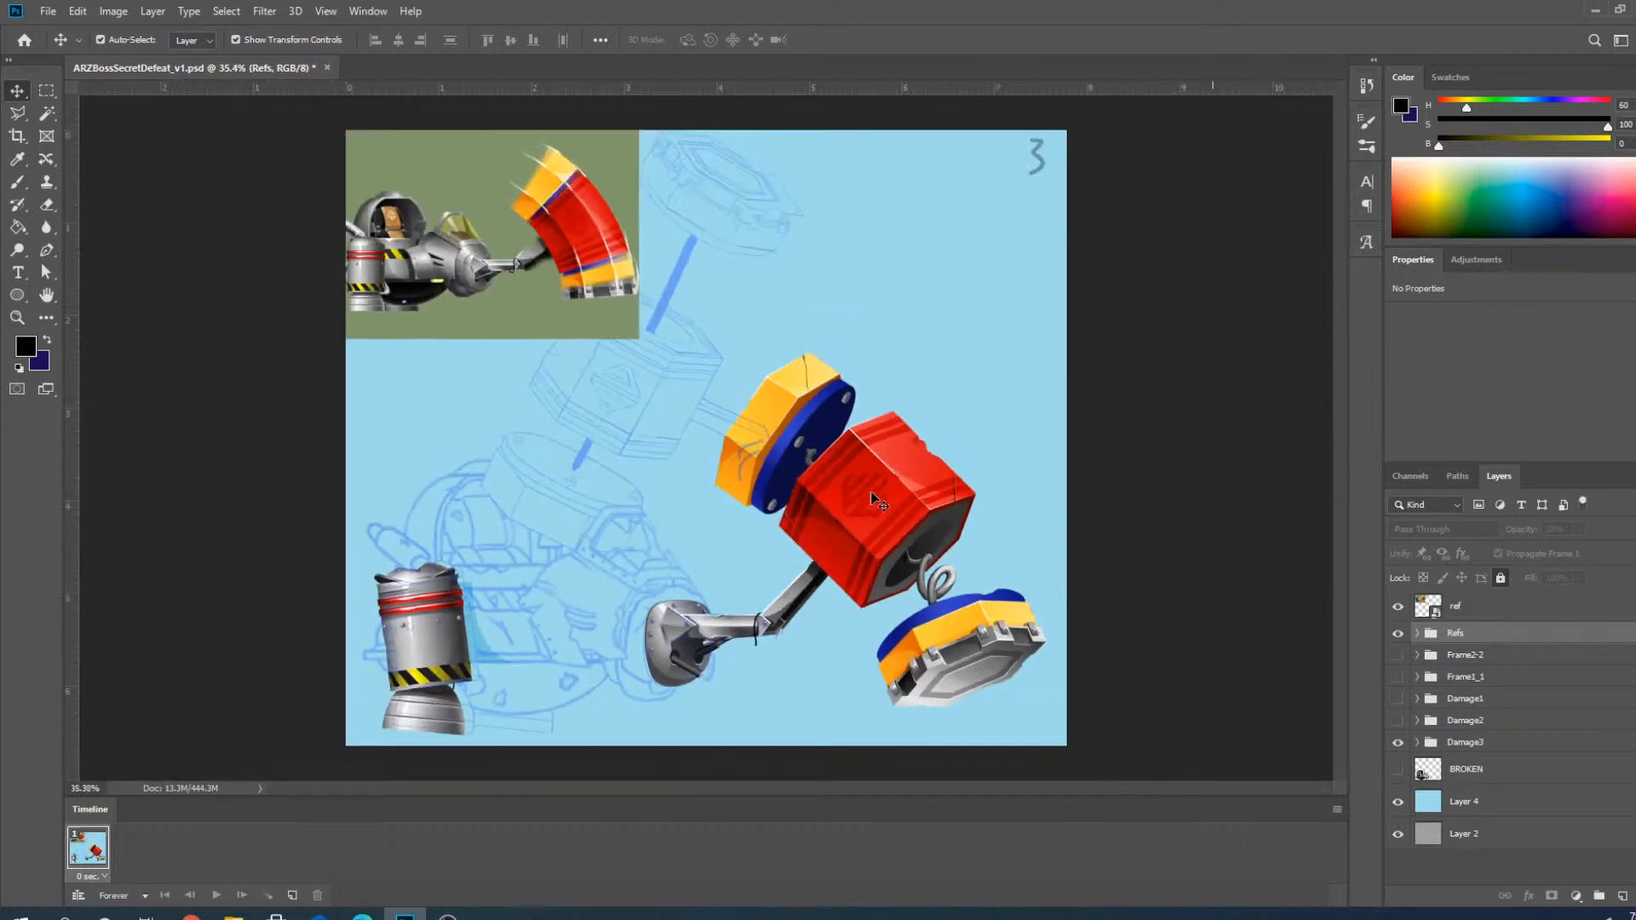
{"action": "scroll", "coordinate": [588, 665], "scroll_direction": "up", "scroll_amount": 3}
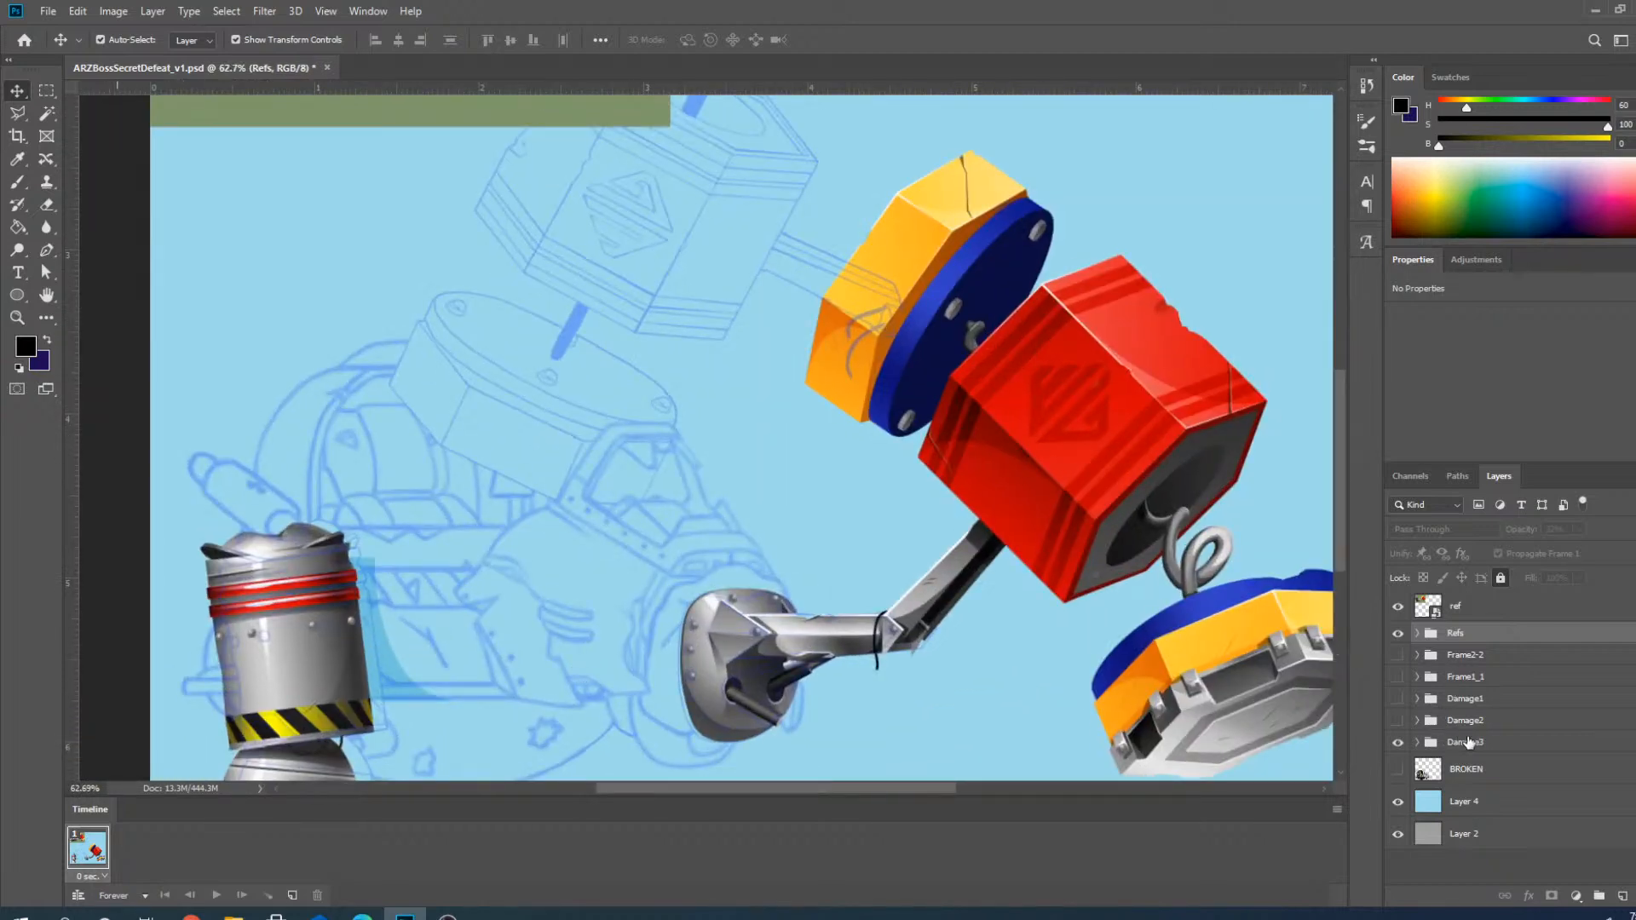
{"action": "left_click", "coordinate": [1468, 743]}
{"action": "scroll", "coordinate": [855, 571], "scroll_direction": "down", "scroll_amount": 2}
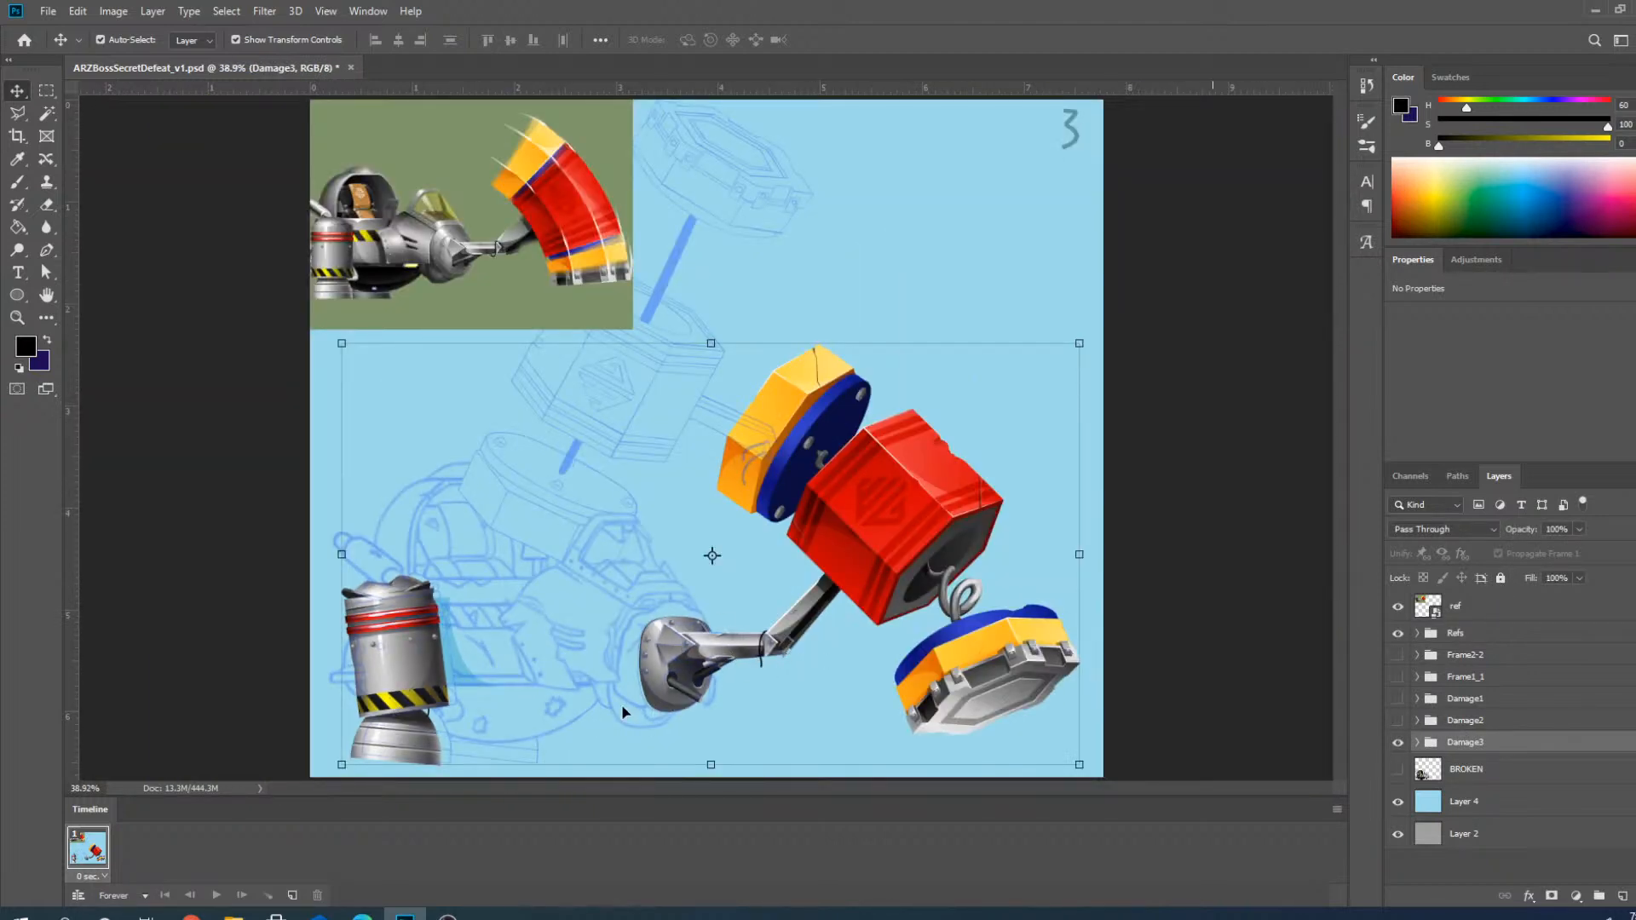
{"action": "scroll", "coordinate": [599, 713], "scroll_direction": "up", "scroll_amount": 2}
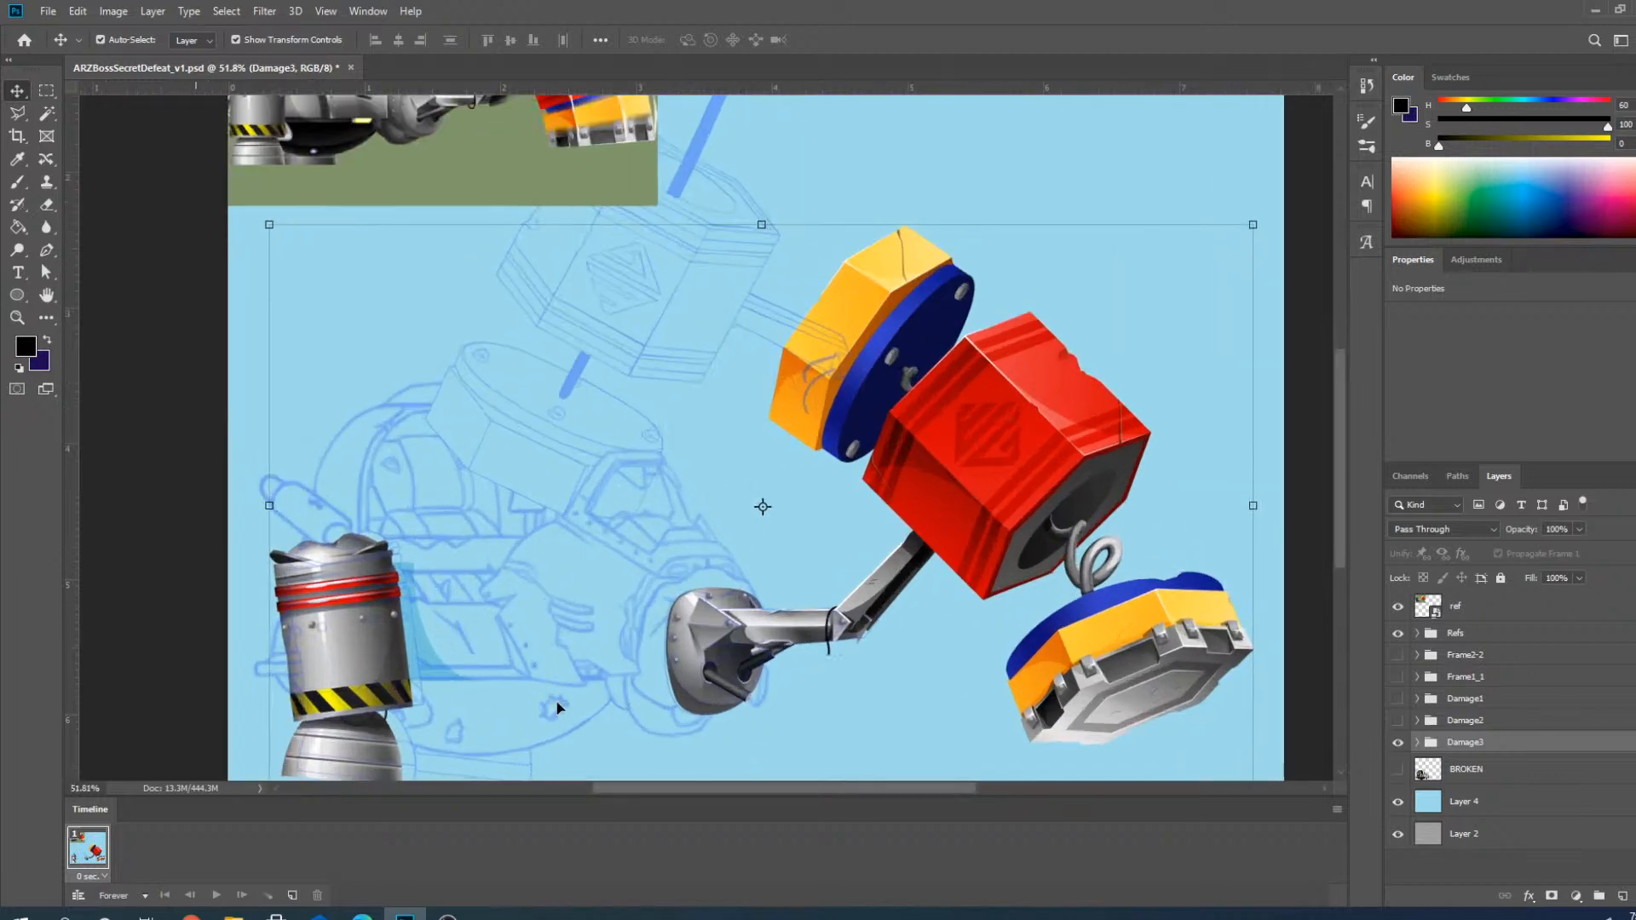
{"action": "scroll", "coordinate": [677, 523], "scroll_direction": "down", "scroll_amount": 1}
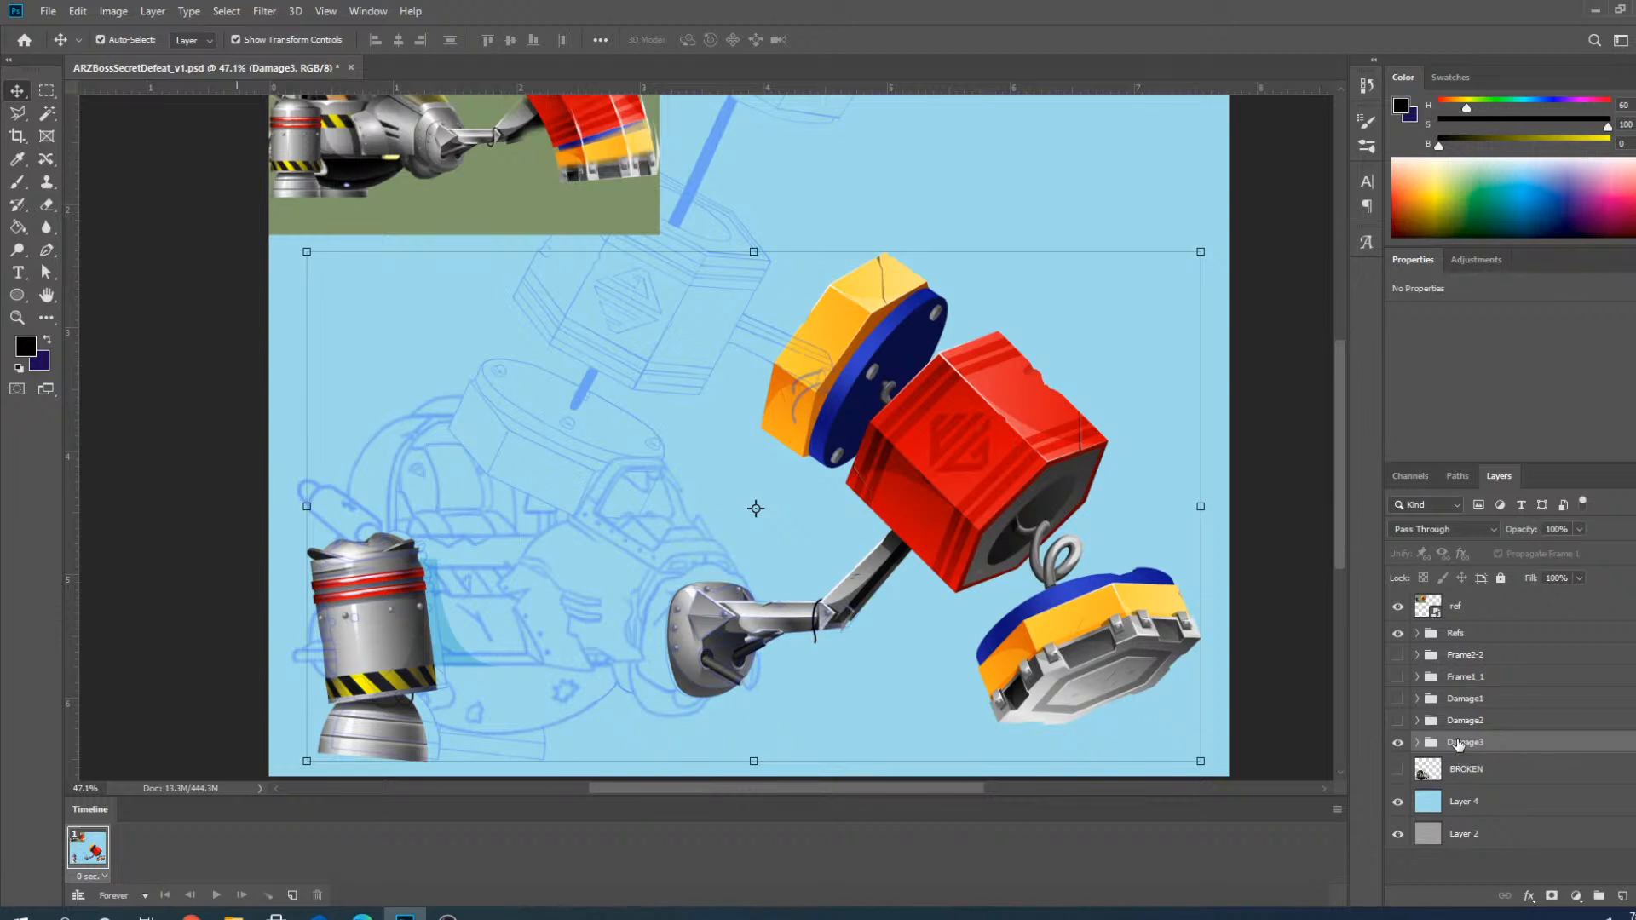
Duplicate the Damage3 group as Damage3 copy and hide the original group.
{"action": "key", "text": "ctrl"}
{"action": "key", "text": "ctrl"}
{"action": "right_click", "coordinate": [1459, 743]}
{"action": "left_click", "coordinate": [1491, 109]}
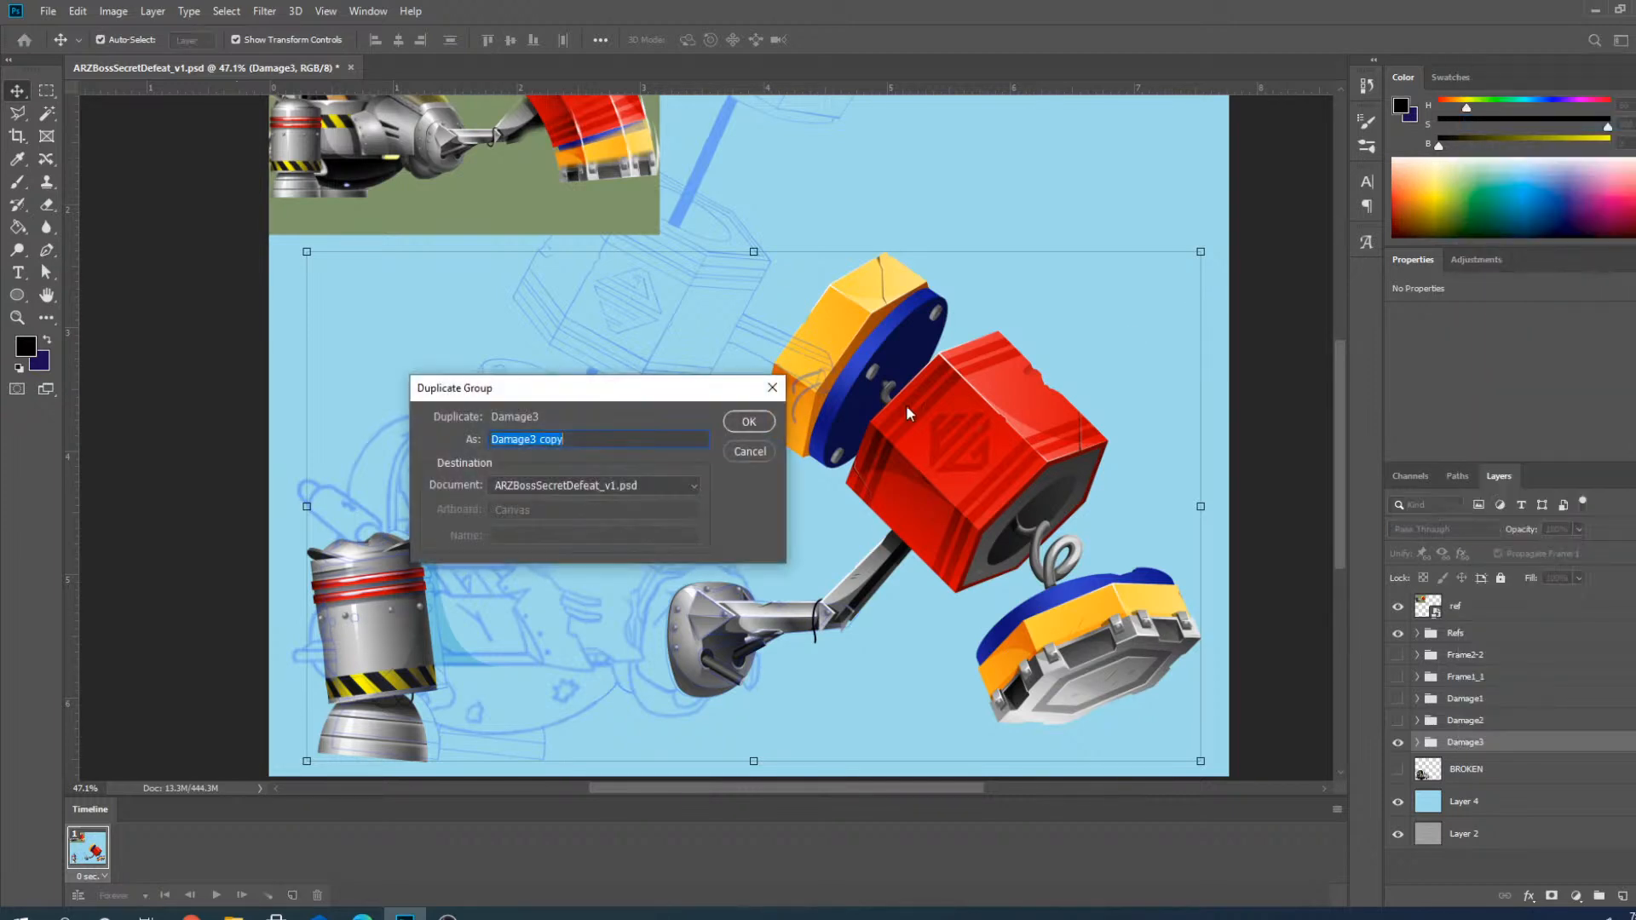
{"action": "left_click", "coordinate": [748, 421]}
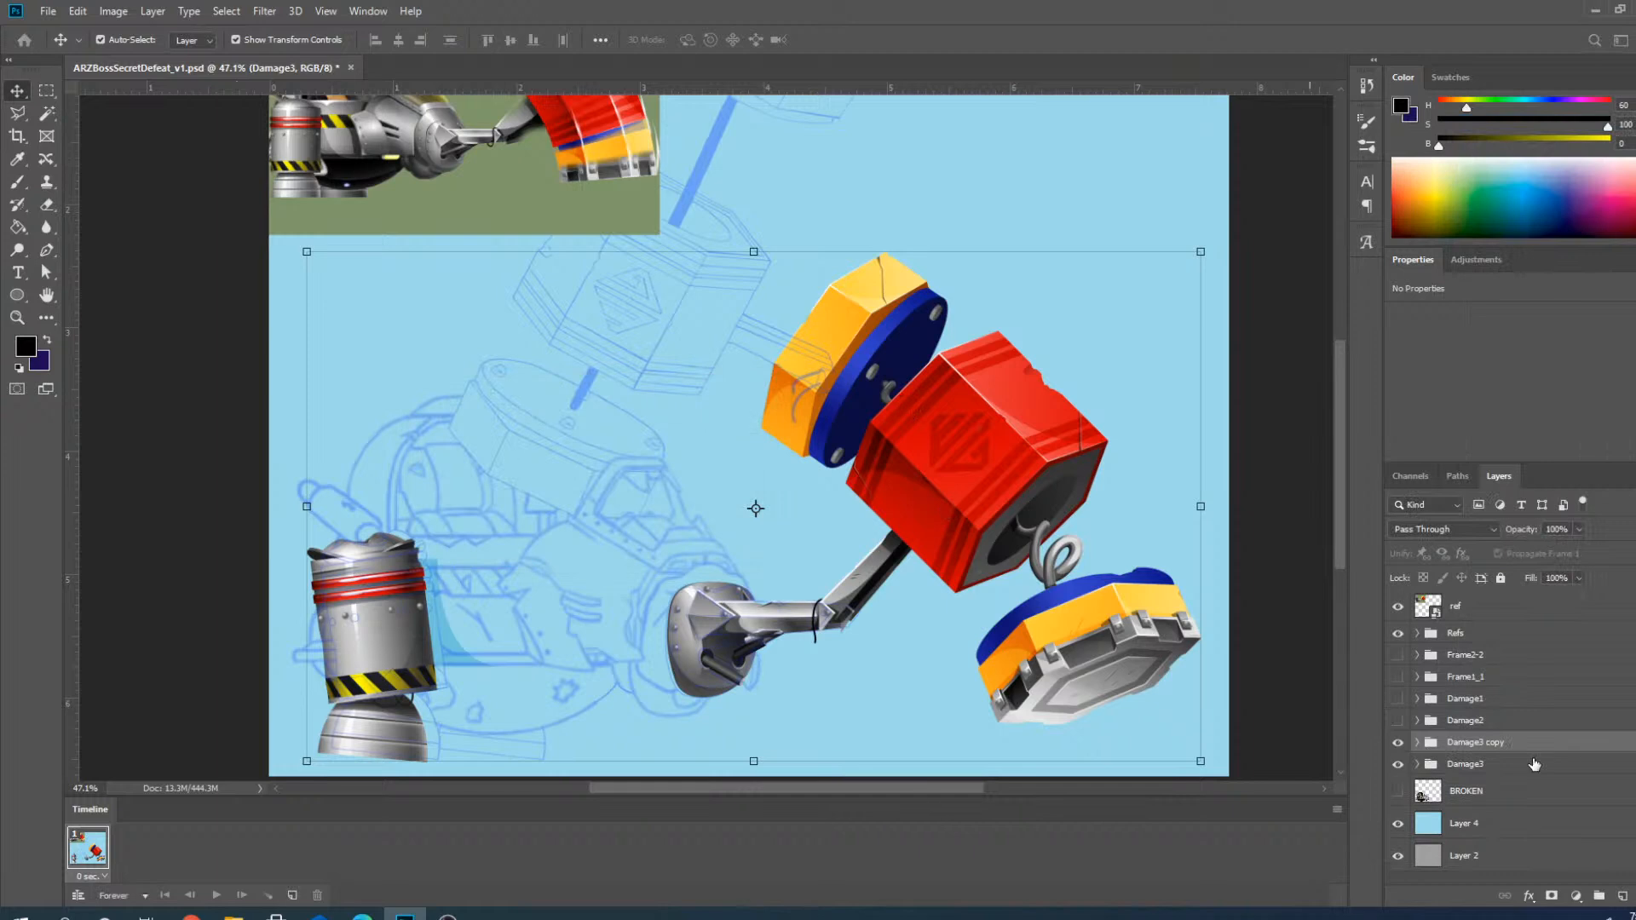
{"action": "left_click", "coordinate": [1467, 766]}
{"action": "left_click", "coordinate": [1397, 764]}
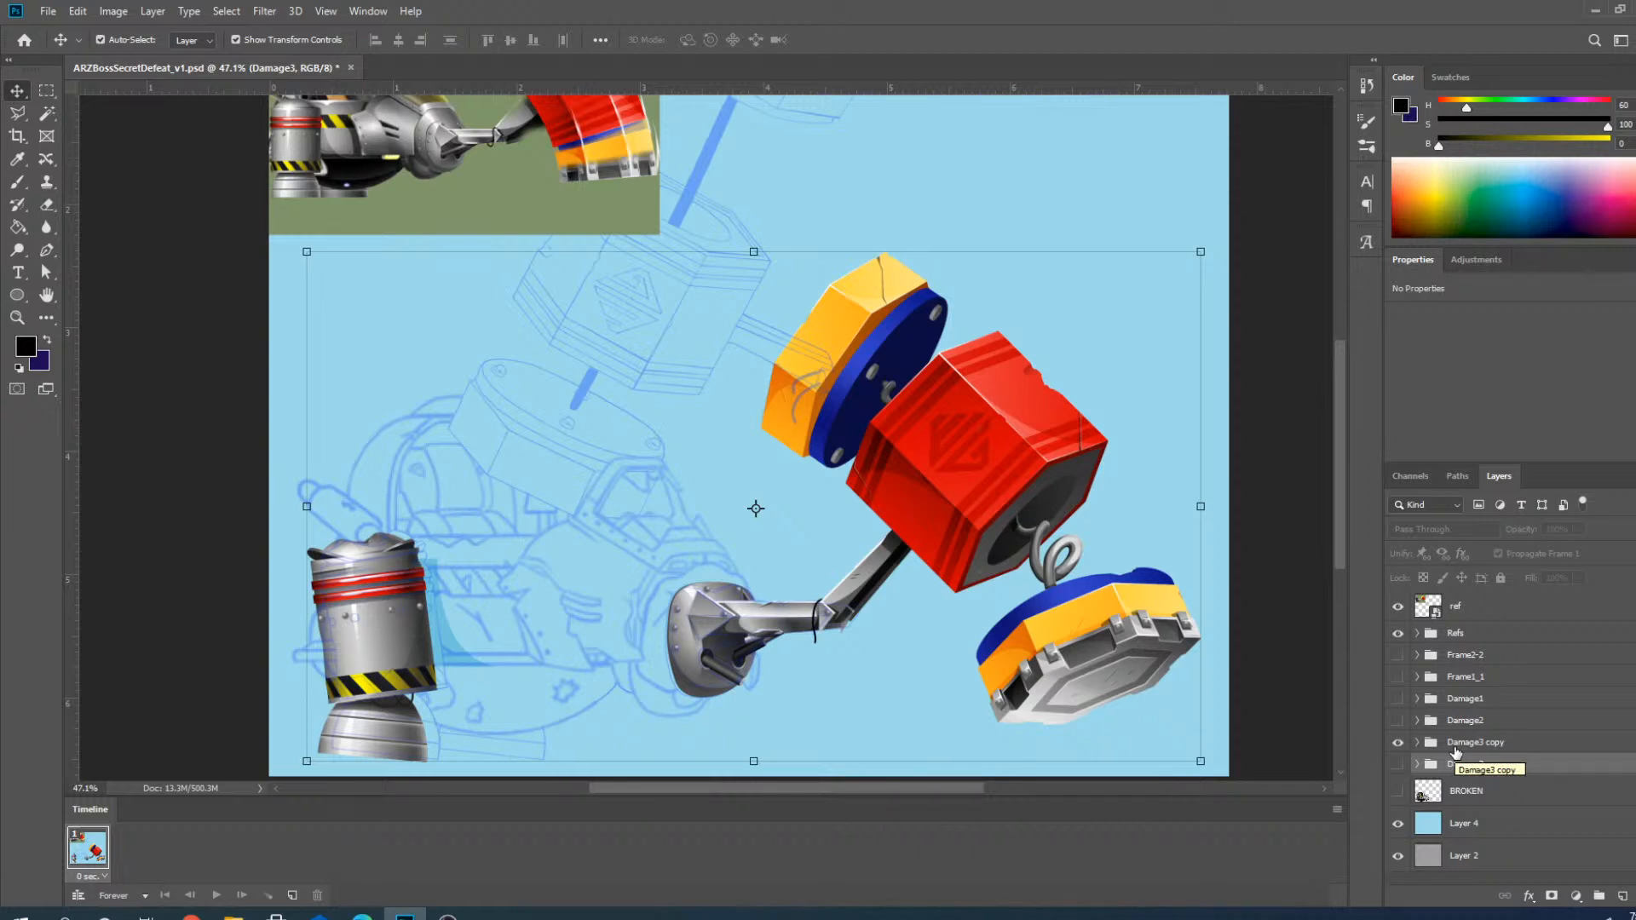
Merge the Damage3 copy group into a single layer.
{"action": "left_click", "coordinate": [1455, 751]}
{"action": "right_click", "coordinate": [1456, 752]}
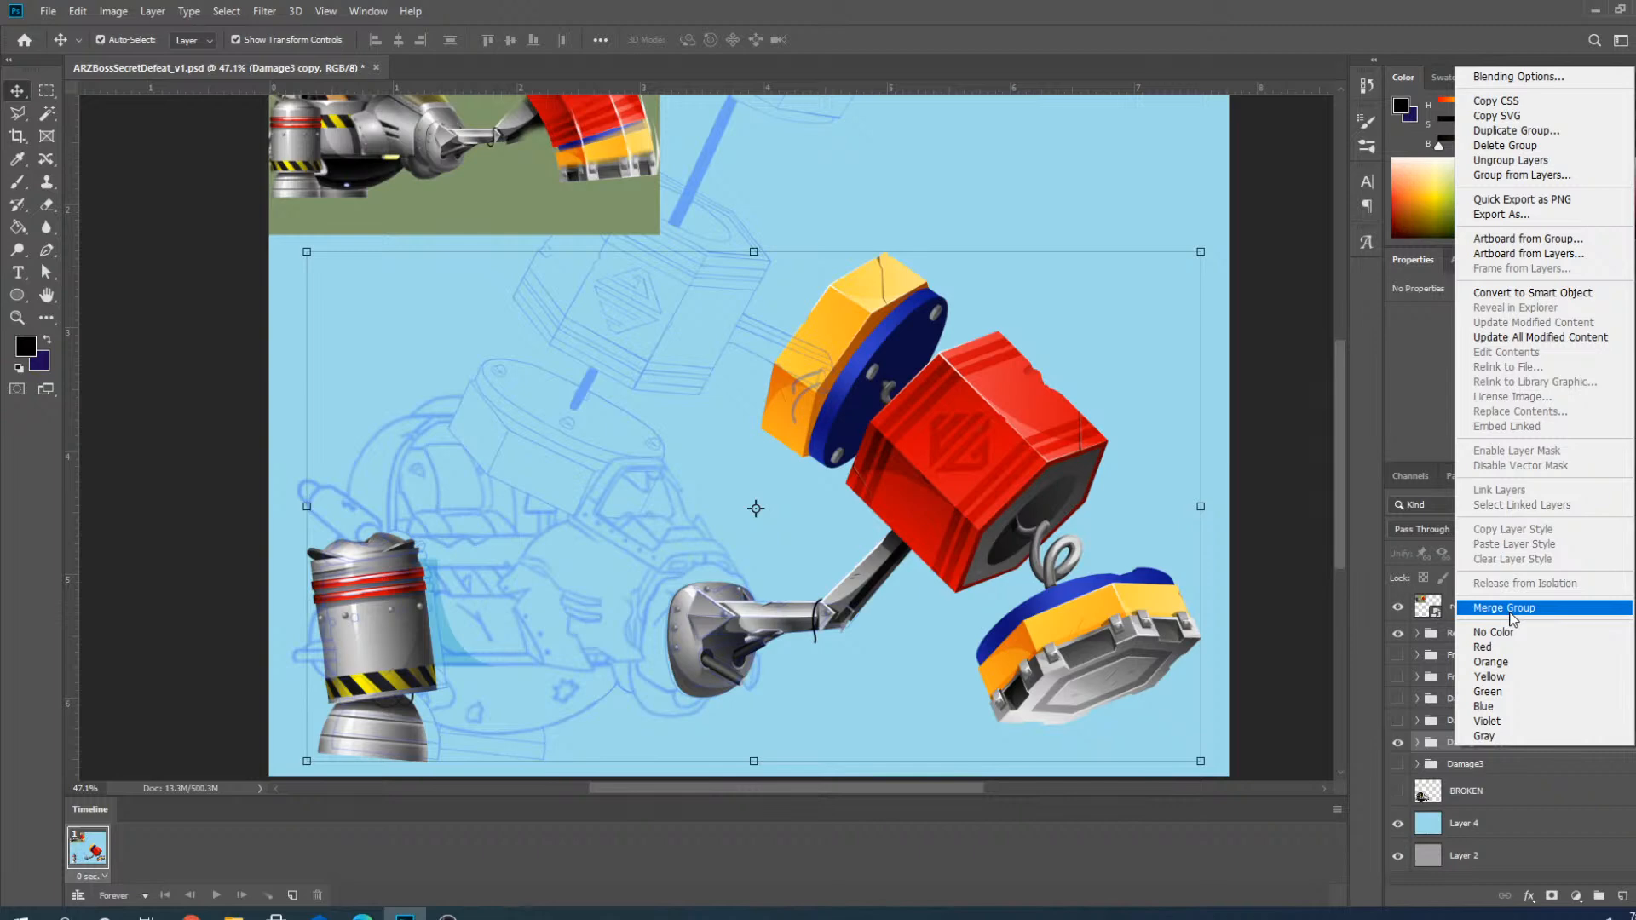
{"action": "left_click", "coordinate": [1510, 609]}
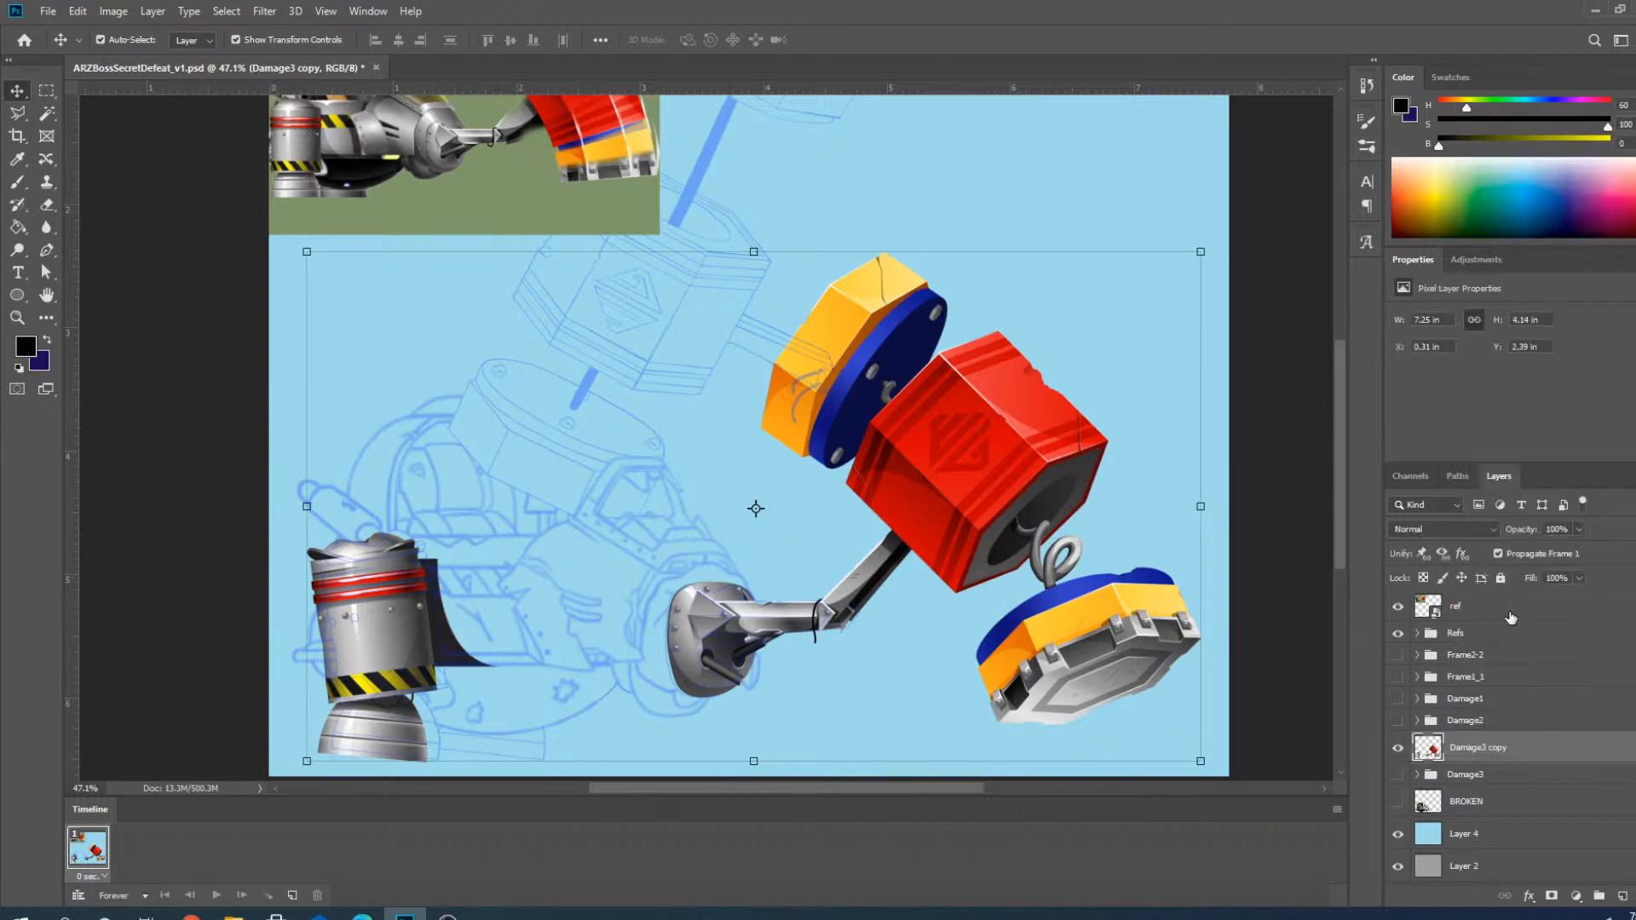
Start a polygonal lasso at the top of the dark shadow and trace the metal cylinder's edge around both red bands.
{"action": "scroll", "coordinate": [494, 635], "scroll_direction": "up", "scroll_amount": 6}
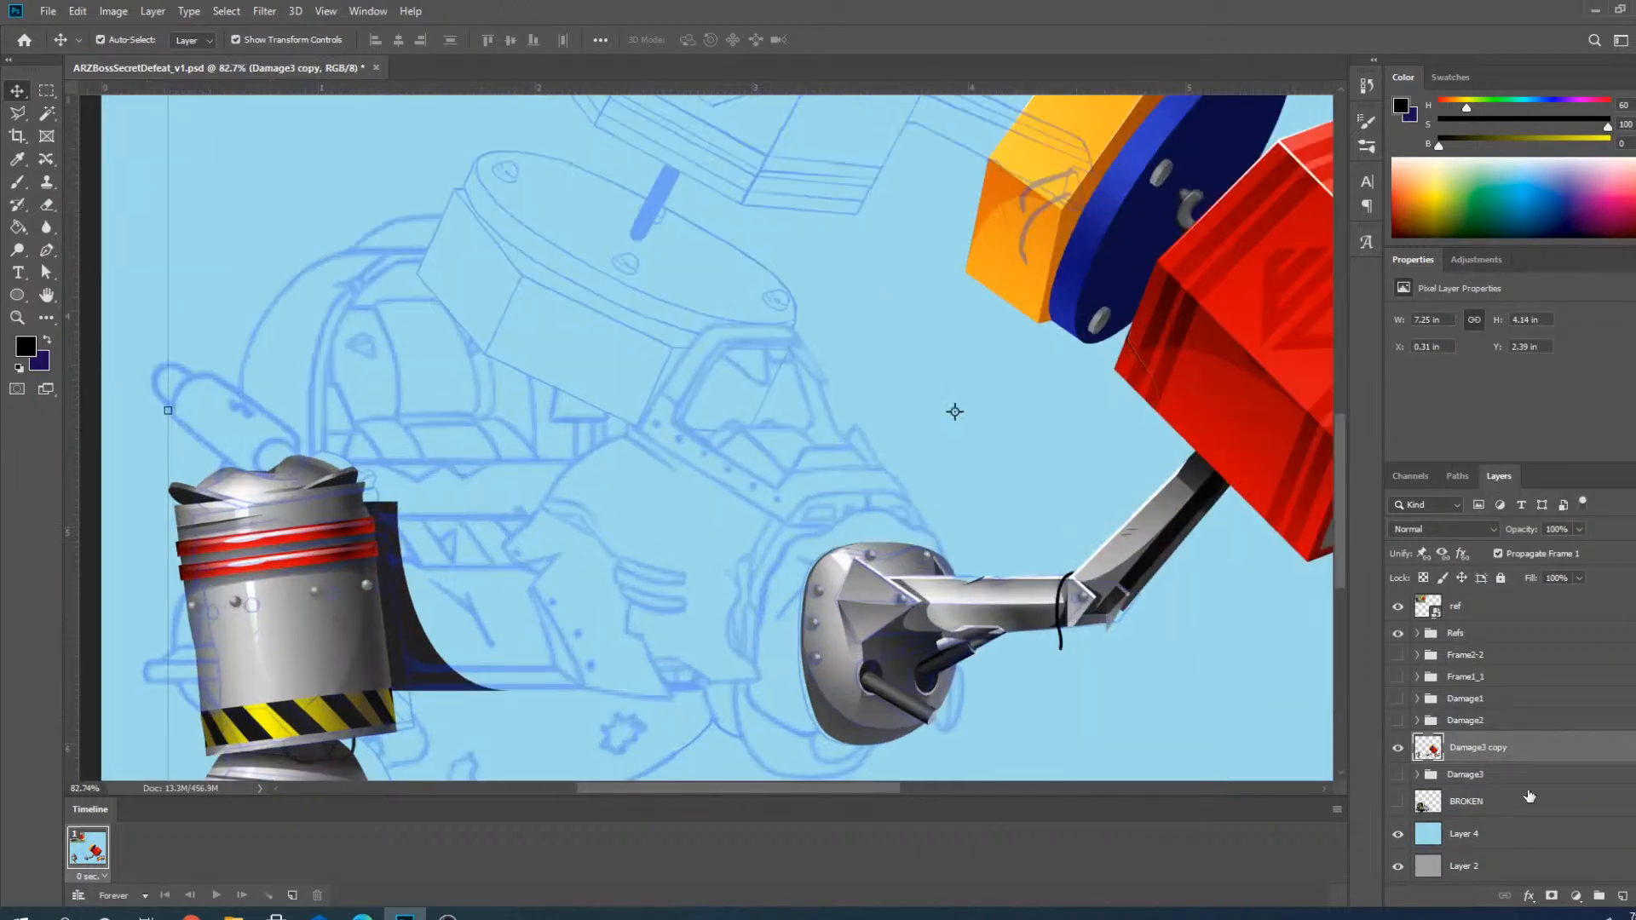
{"action": "scroll", "coordinate": [563, 494], "scroll_direction": "down", "scroll_amount": 3}
{"action": "scroll", "coordinate": [388, 632], "scroll_direction": "up", "scroll_amount": 5}
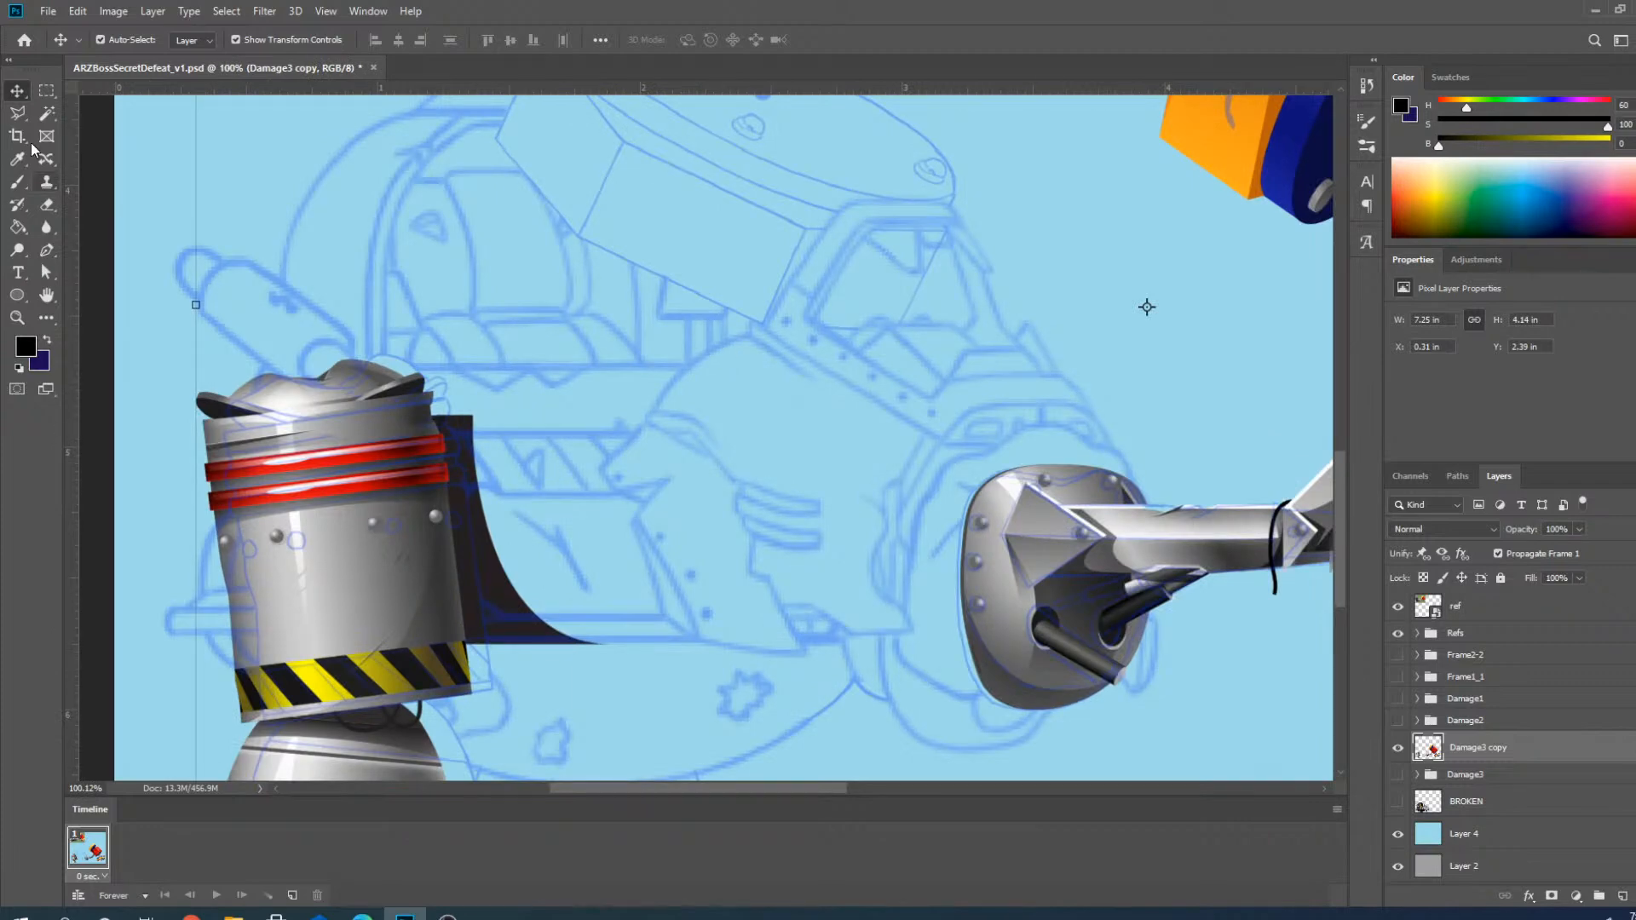
{"action": "left_click", "coordinate": [18, 116]}
{"action": "scroll", "coordinate": [367, 477], "scroll_direction": "up", "scroll_amount": 3}
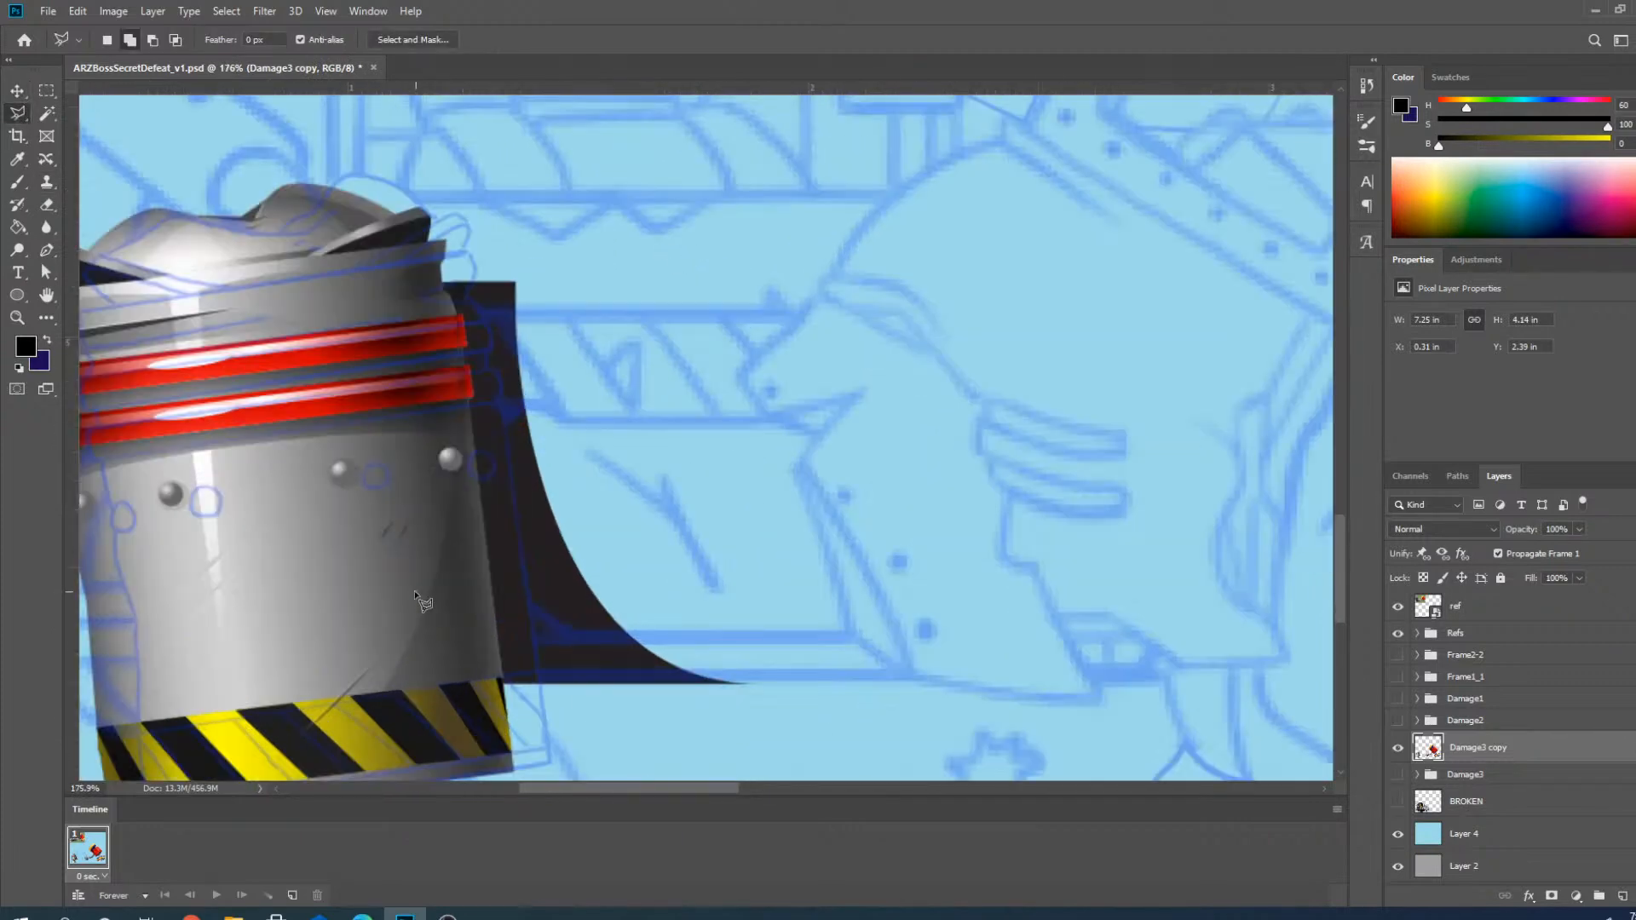
{"action": "scroll", "coordinate": [443, 427], "scroll_direction": "down", "scroll_amount": 1}
{"action": "scroll", "coordinate": [511, 256], "scroll_direction": "up", "scroll_amount": 4}
{"action": "scroll", "coordinate": [567, 183], "scroll_direction": "down", "scroll_amount": 2}
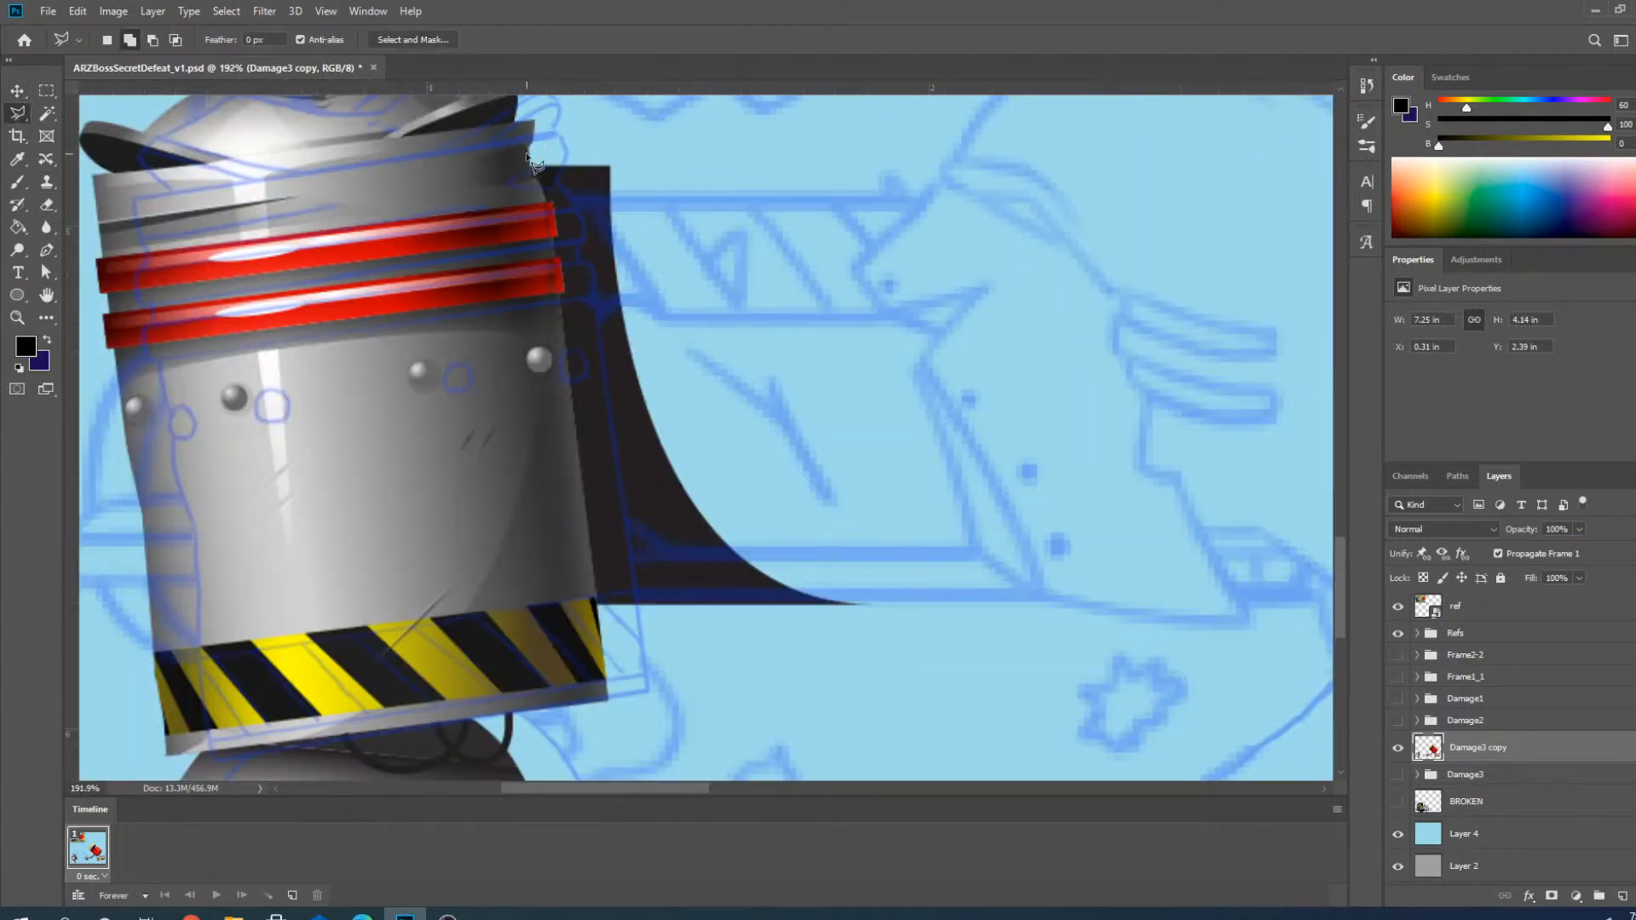
{"action": "scroll", "coordinate": [564, 174], "scroll_direction": "up", "scroll_amount": 5}
{"action": "scroll", "coordinate": [559, 150], "scroll_direction": "down", "scroll_amount": 2}
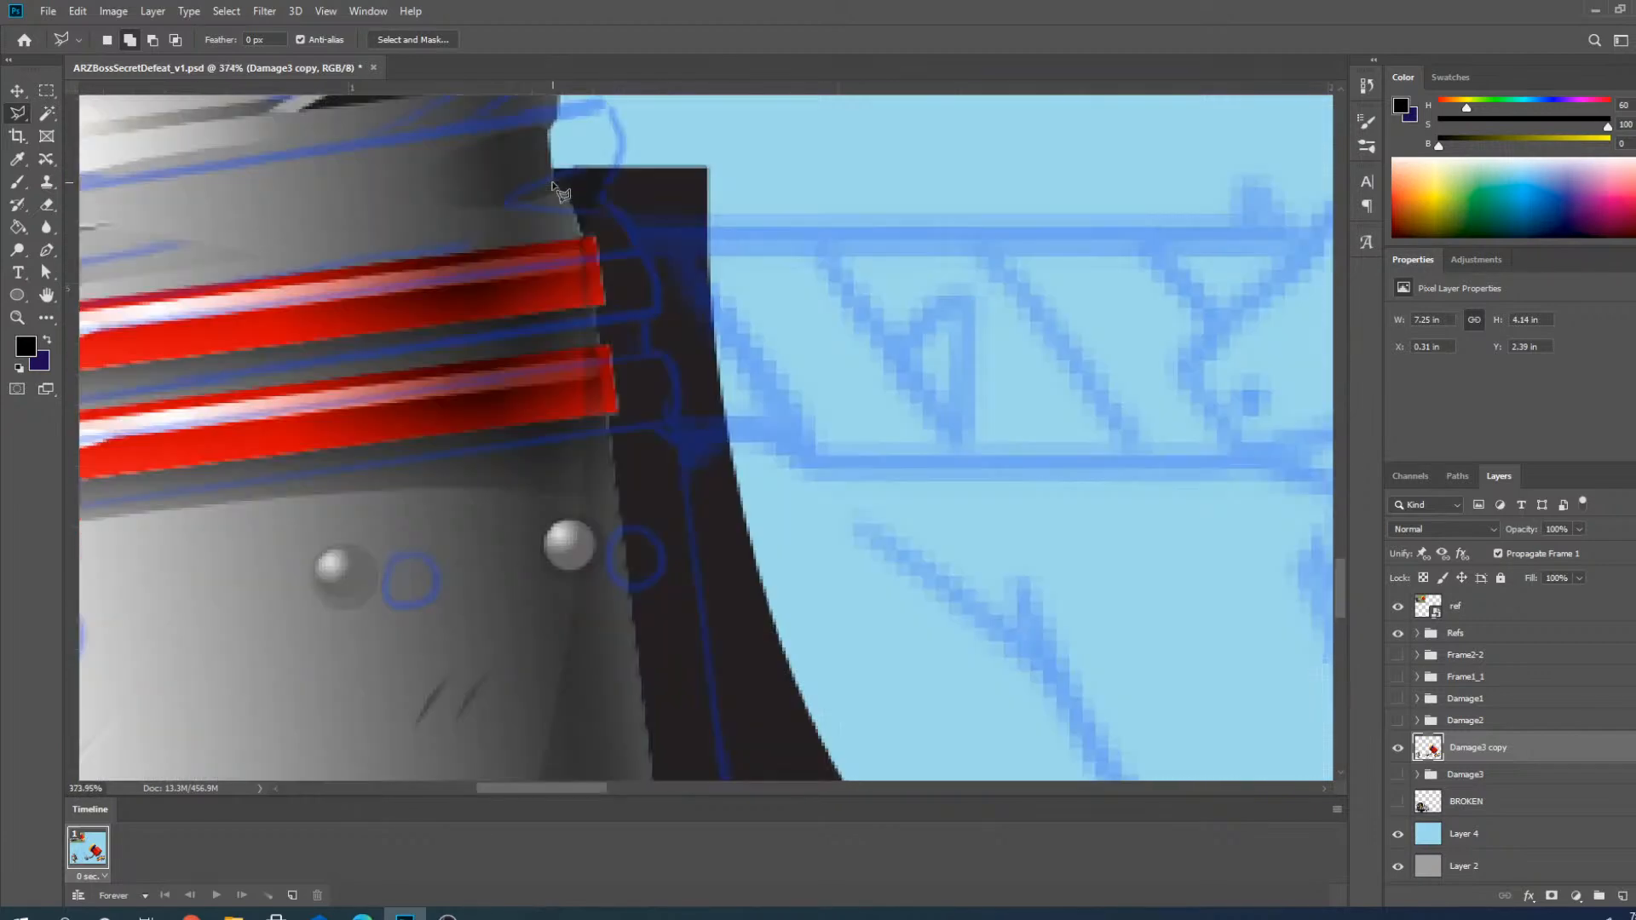
{"action": "scroll", "coordinate": [558, 157], "scroll_direction": "up", "scroll_amount": 2}
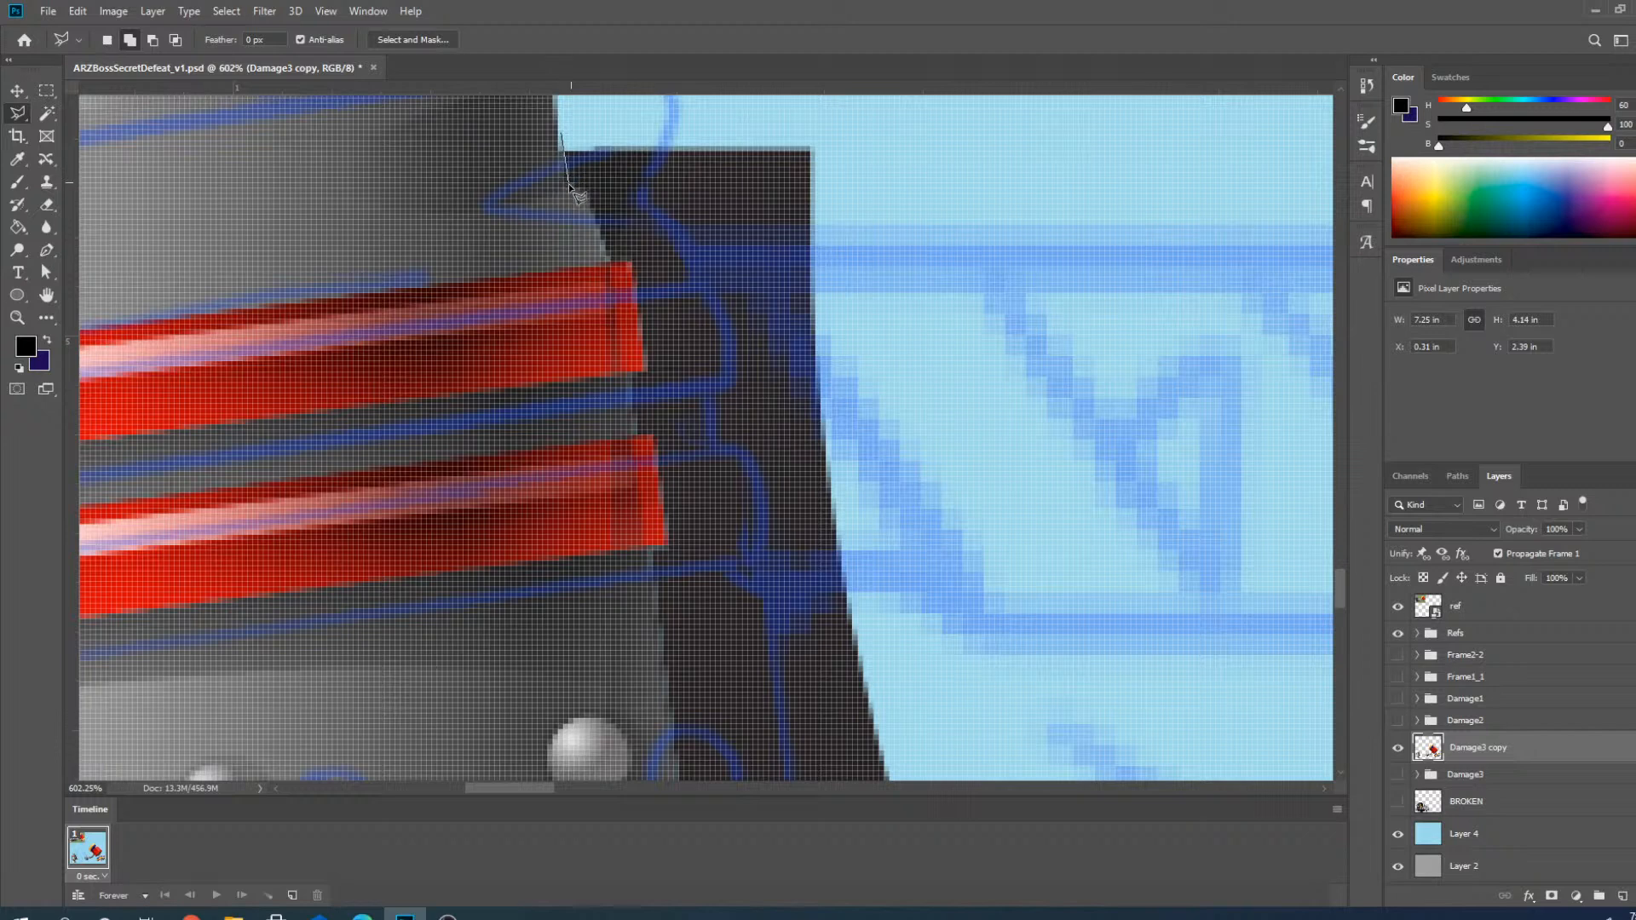
{"action": "left_click", "coordinate": [579, 188]}
{"action": "left_click", "coordinate": [631, 262]}
{"action": "left_click", "coordinate": [632, 373]}
{"action": "left_click", "coordinate": [638, 434]}
{"action": "left_click", "coordinate": [655, 436]}
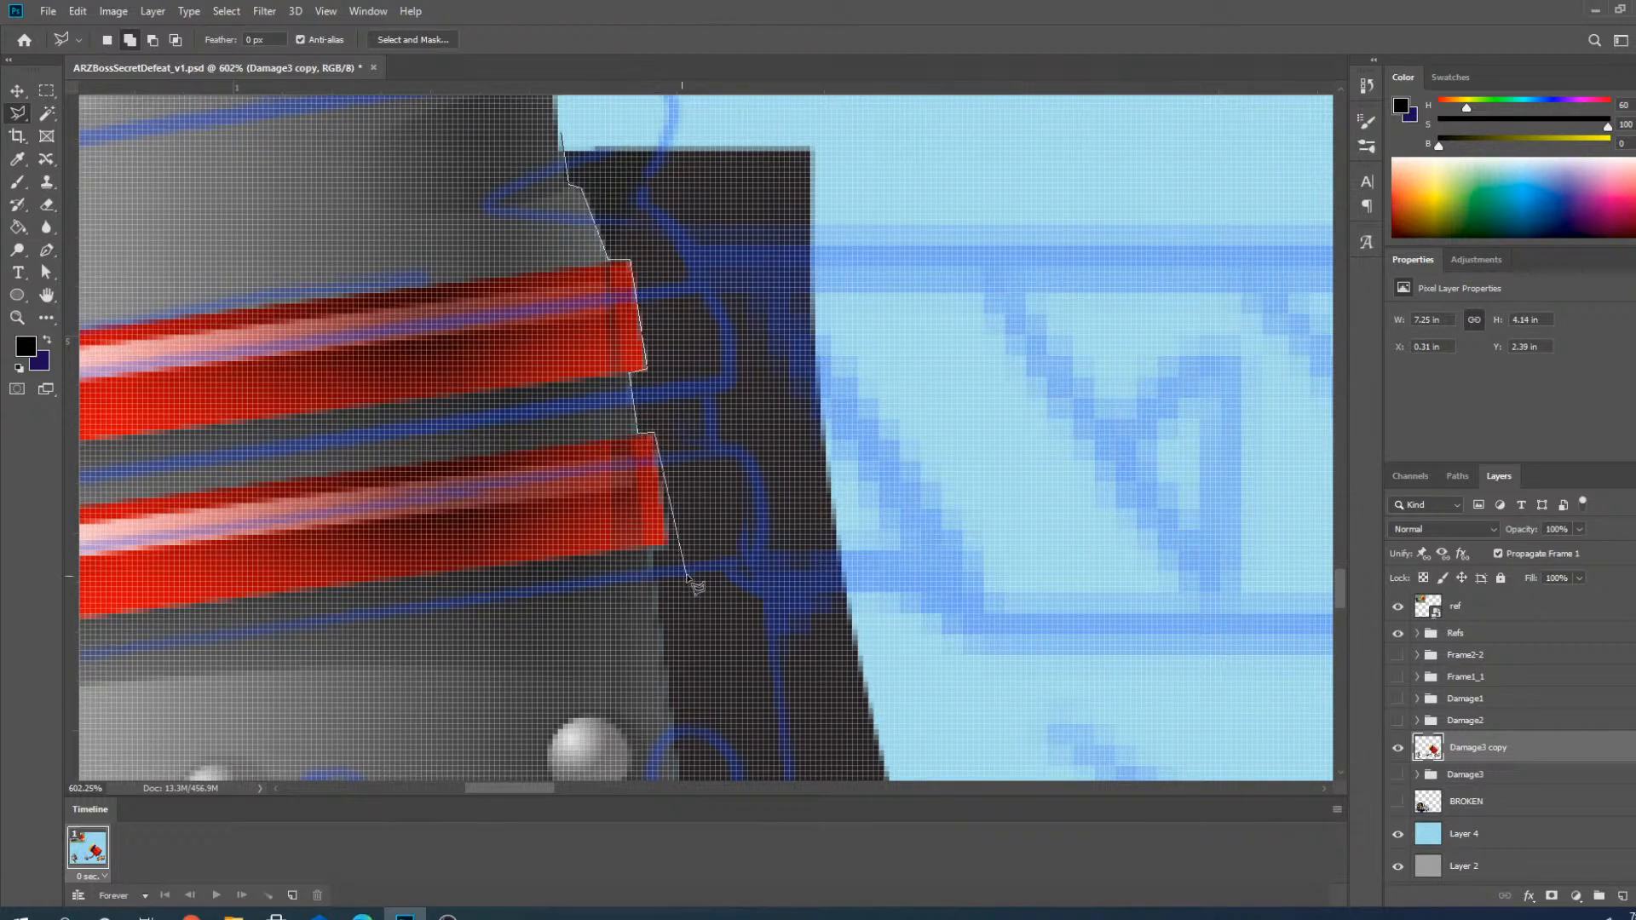
{"action": "left_click", "coordinate": [651, 550]}
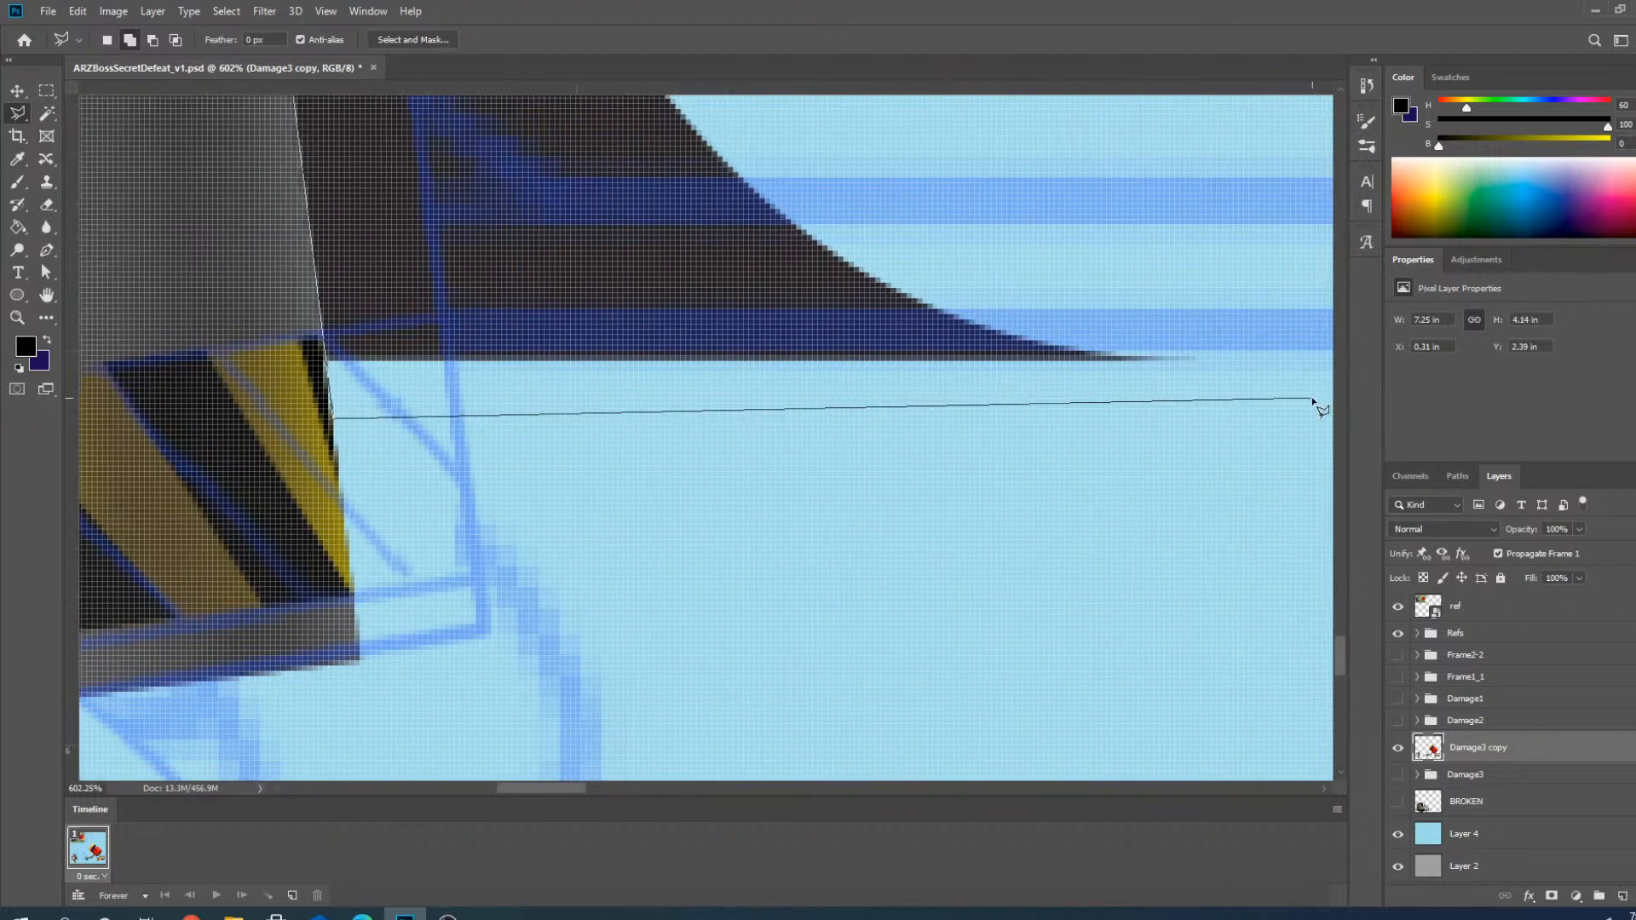
Carry the lasso loosely around the outside of the dark shadow and close it at its starting point.
{"action": "left_click", "coordinate": [1313, 406]}
{"action": "left_click", "coordinate": [1154, 230]}
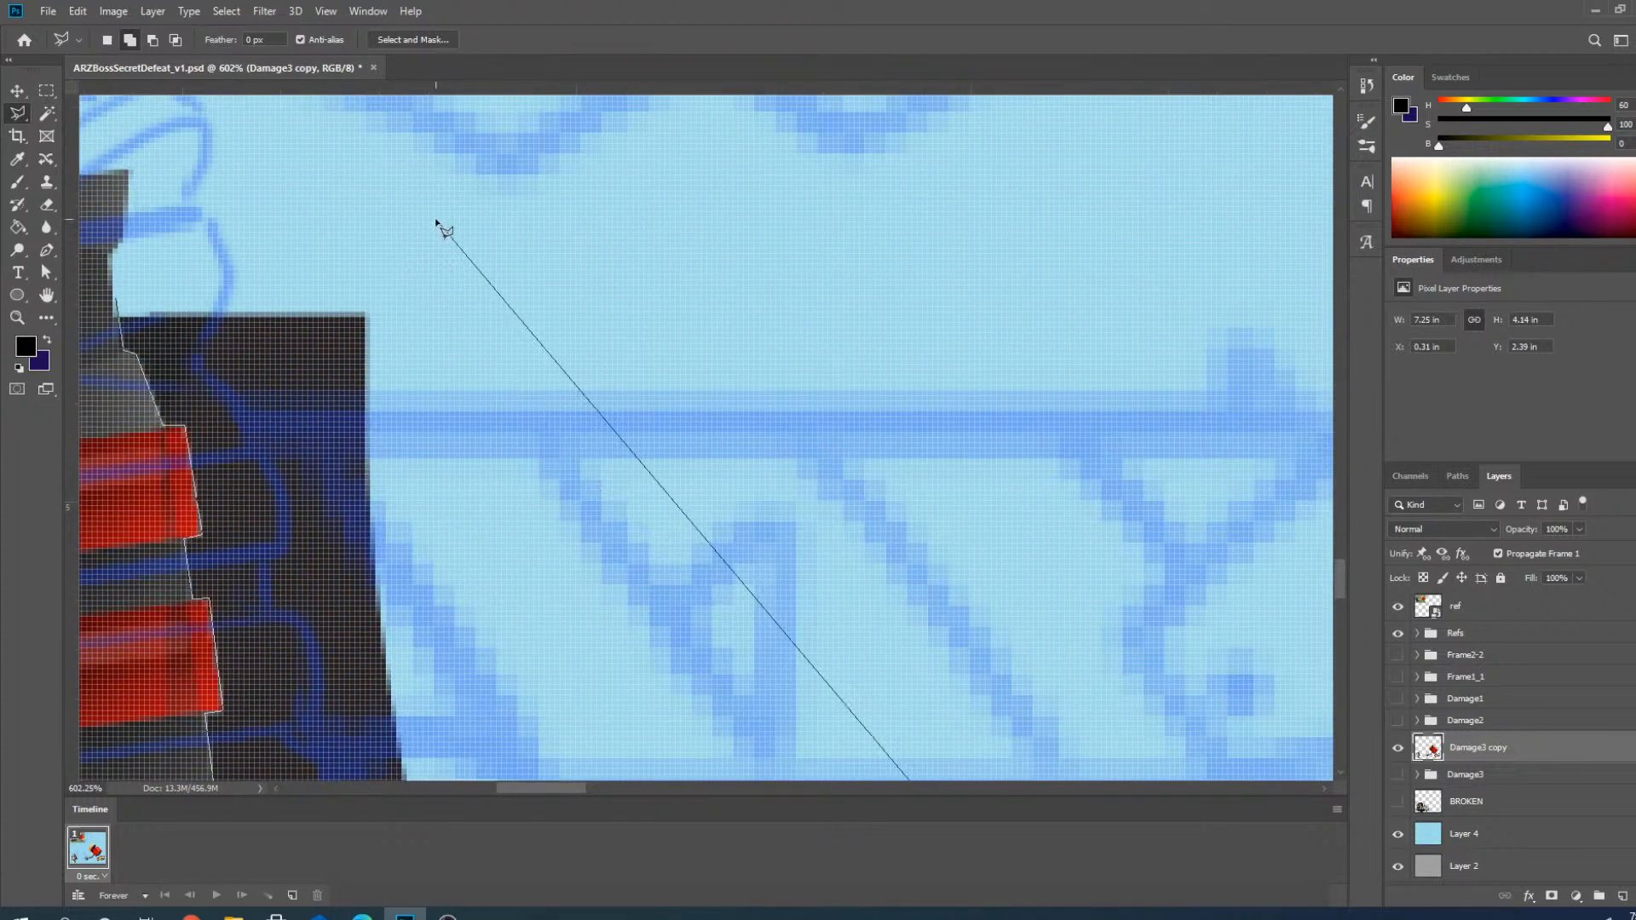
{"action": "left_click", "coordinate": [435, 220]}
{"action": "left_click", "coordinate": [119, 300]}
Cut the selected shadow out of Damage3 copy and paste it onto its own layer.
{"action": "left_click", "coordinate": [17, 90]}
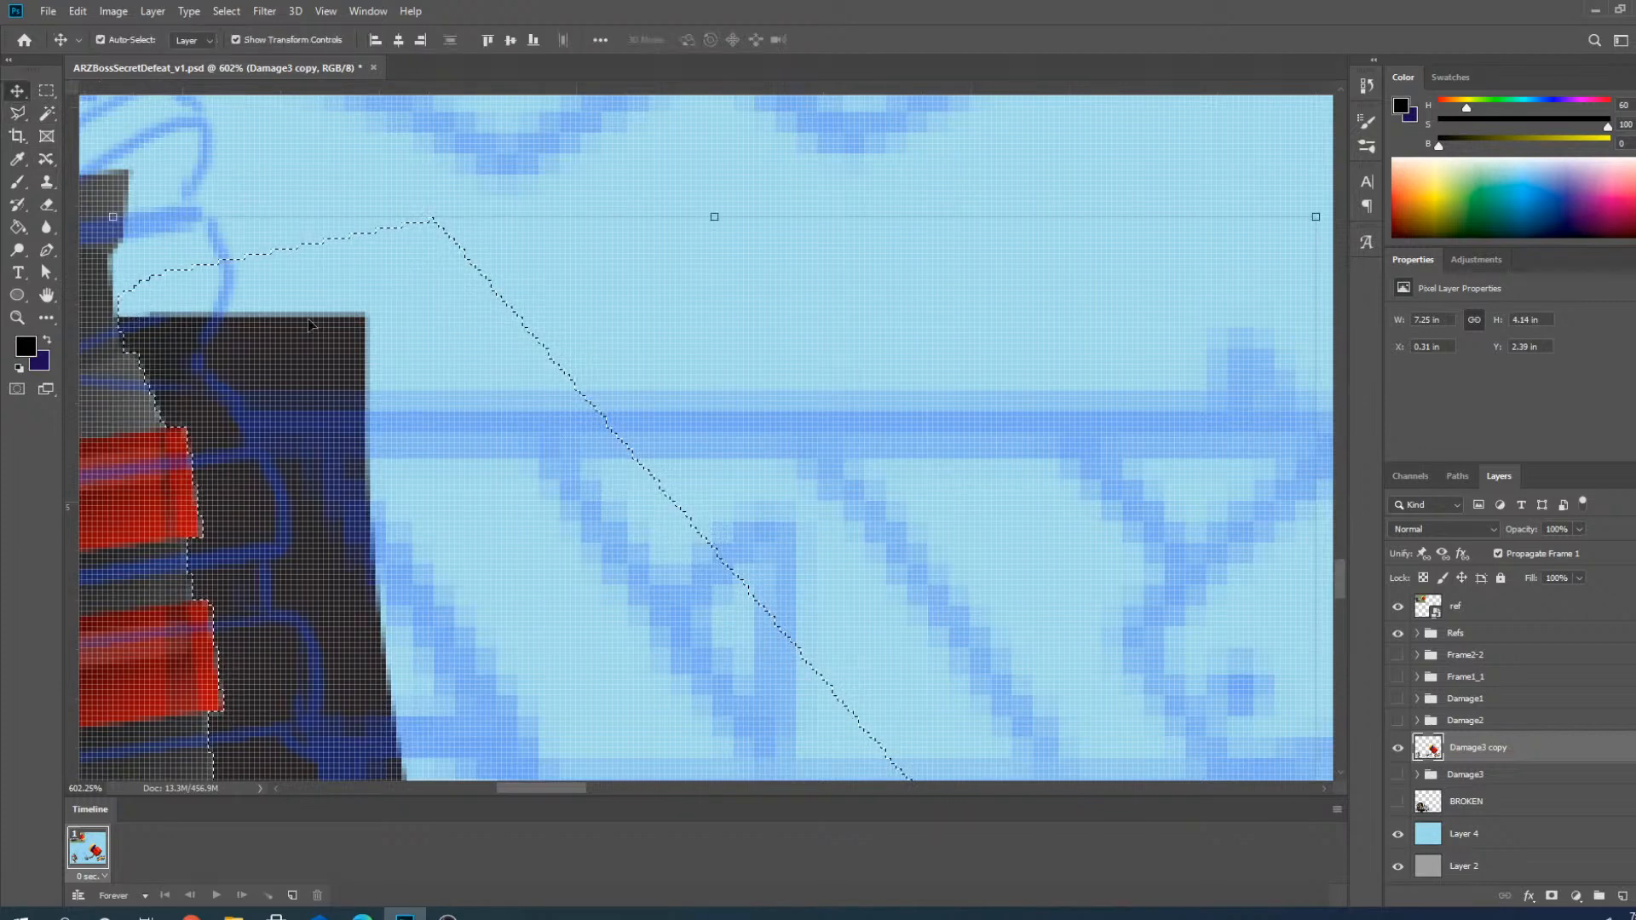
{"action": "scroll", "coordinate": [753, 537], "scroll_direction": "down", "scroll_amount": 6}
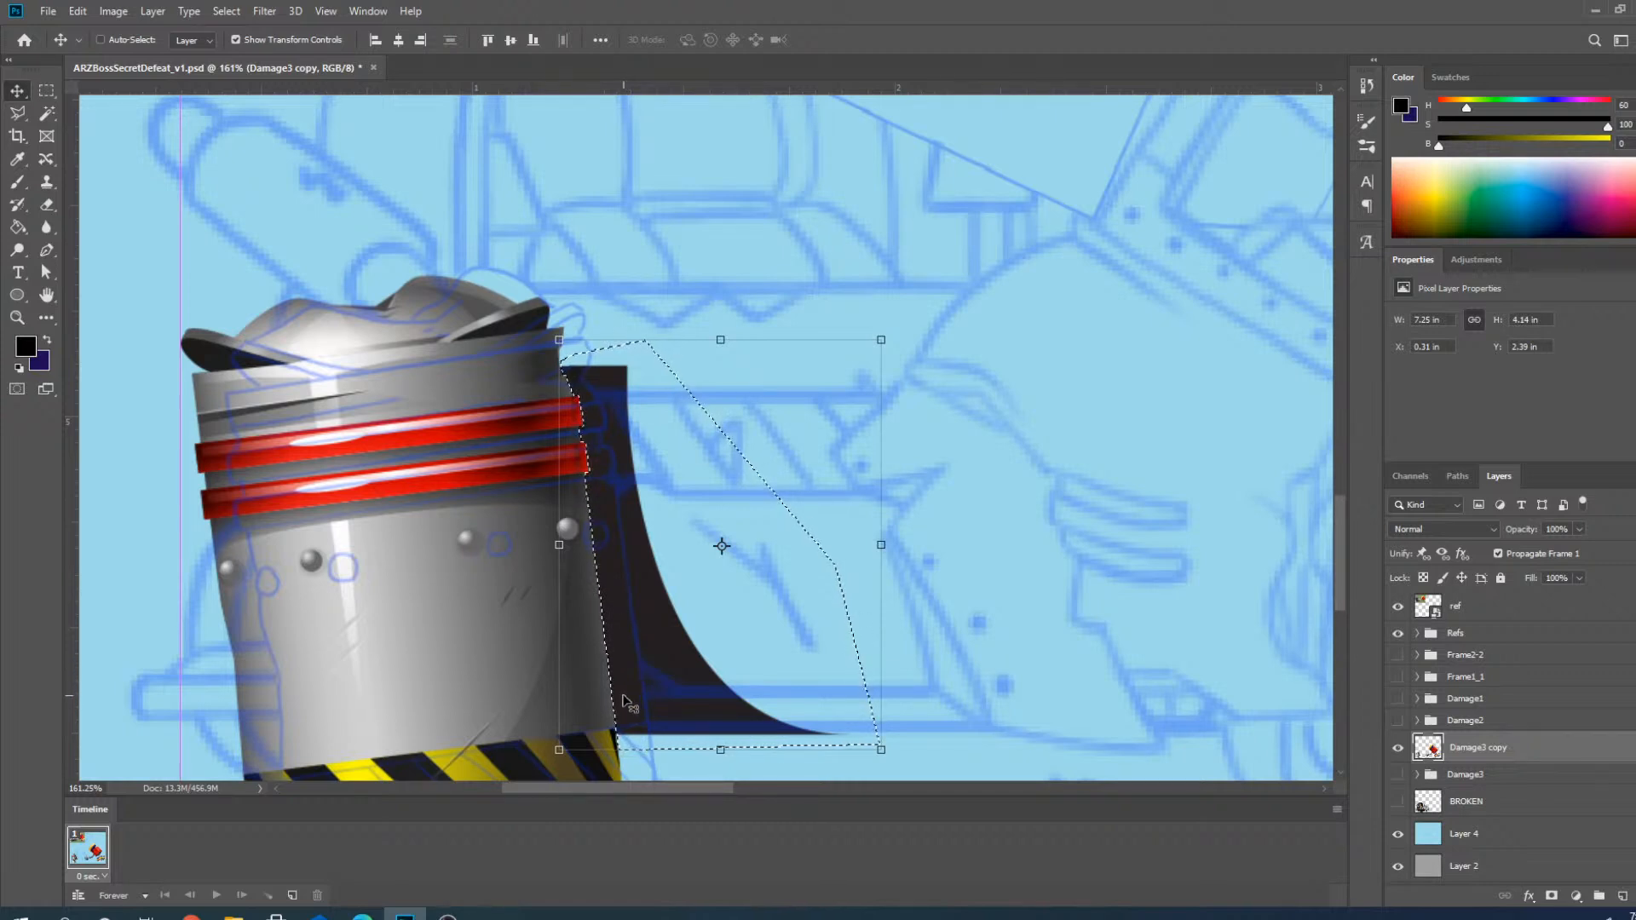
{"action": "key", "text": "ctrl+x"}
{"action": "key", "text": "ctrl+v"}
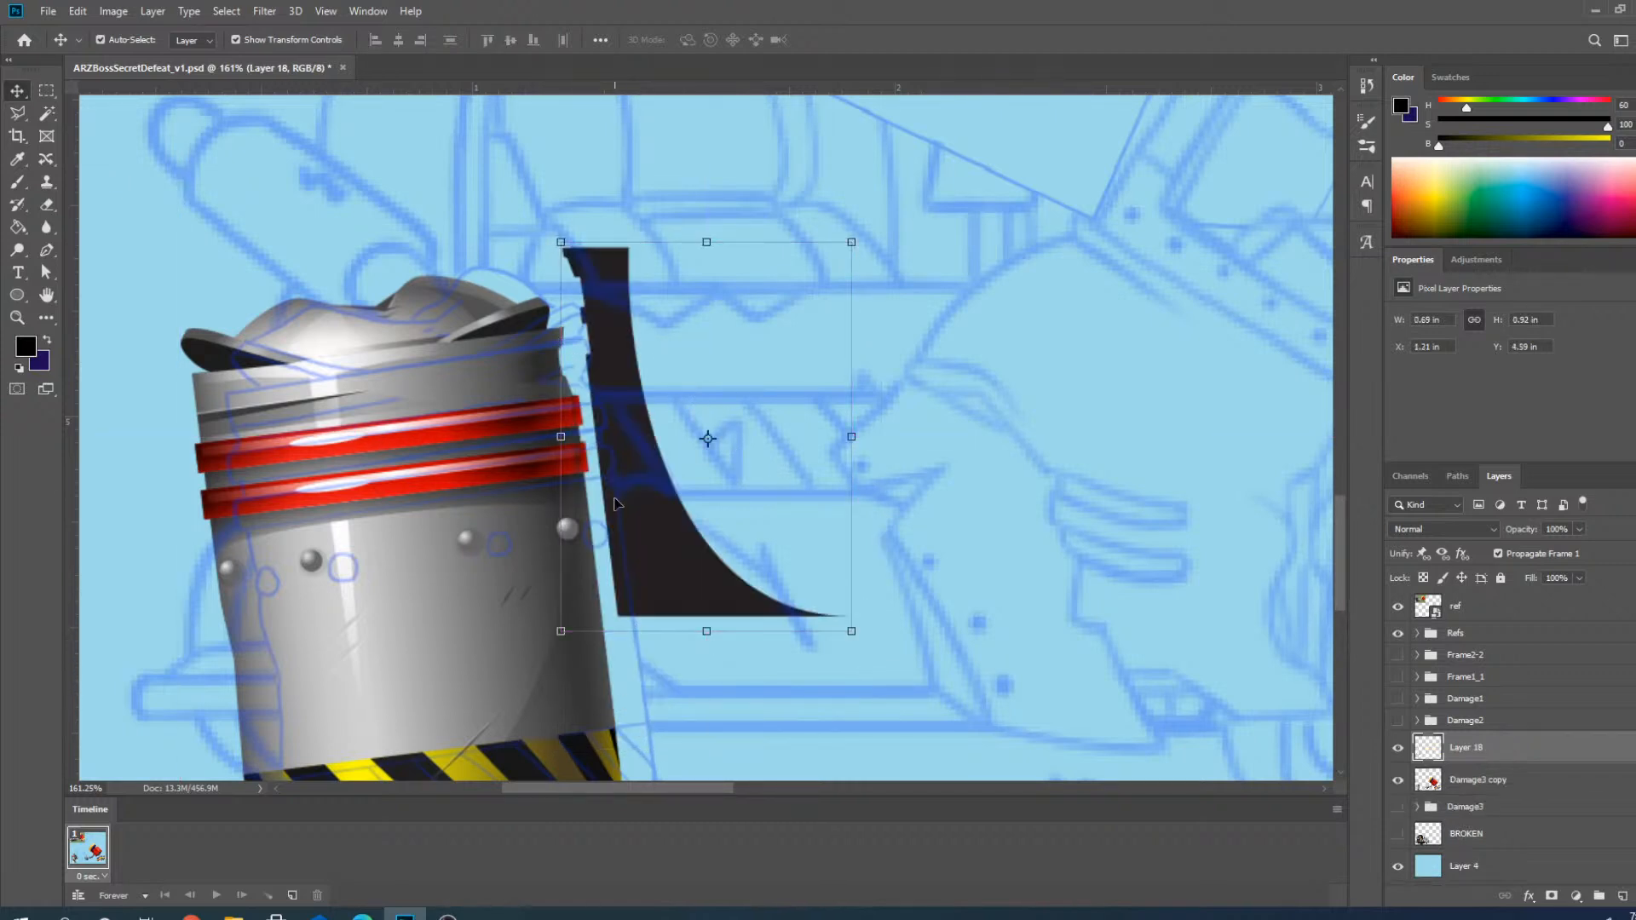
Move the pasted shadow down until it sits flush against the cylinder's edge.
{"action": "scroll", "coordinate": [666, 565], "scroll_direction": "up", "scroll_amount": 3}
{"action": "scroll", "coordinate": [666, 564], "scroll_direction": "down", "scroll_amount": 2}
{"action": "left_click_drag", "start_coordinate": [608, 381], "coordinate": [616, 549]}
{"action": "scroll", "coordinate": [581, 414], "scroll_direction": "up", "scroll_amount": 6}
{"action": "left_click_drag", "start_coordinate": [559, 322], "coordinate": [564, 331]}
{"action": "scroll", "coordinate": [563, 324], "scroll_direction": "down", "scroll_amount": 4}
{"action": "scroll", "coordinate": [558, 307], "scroll_direction": "up", "scroll_amount": 3}
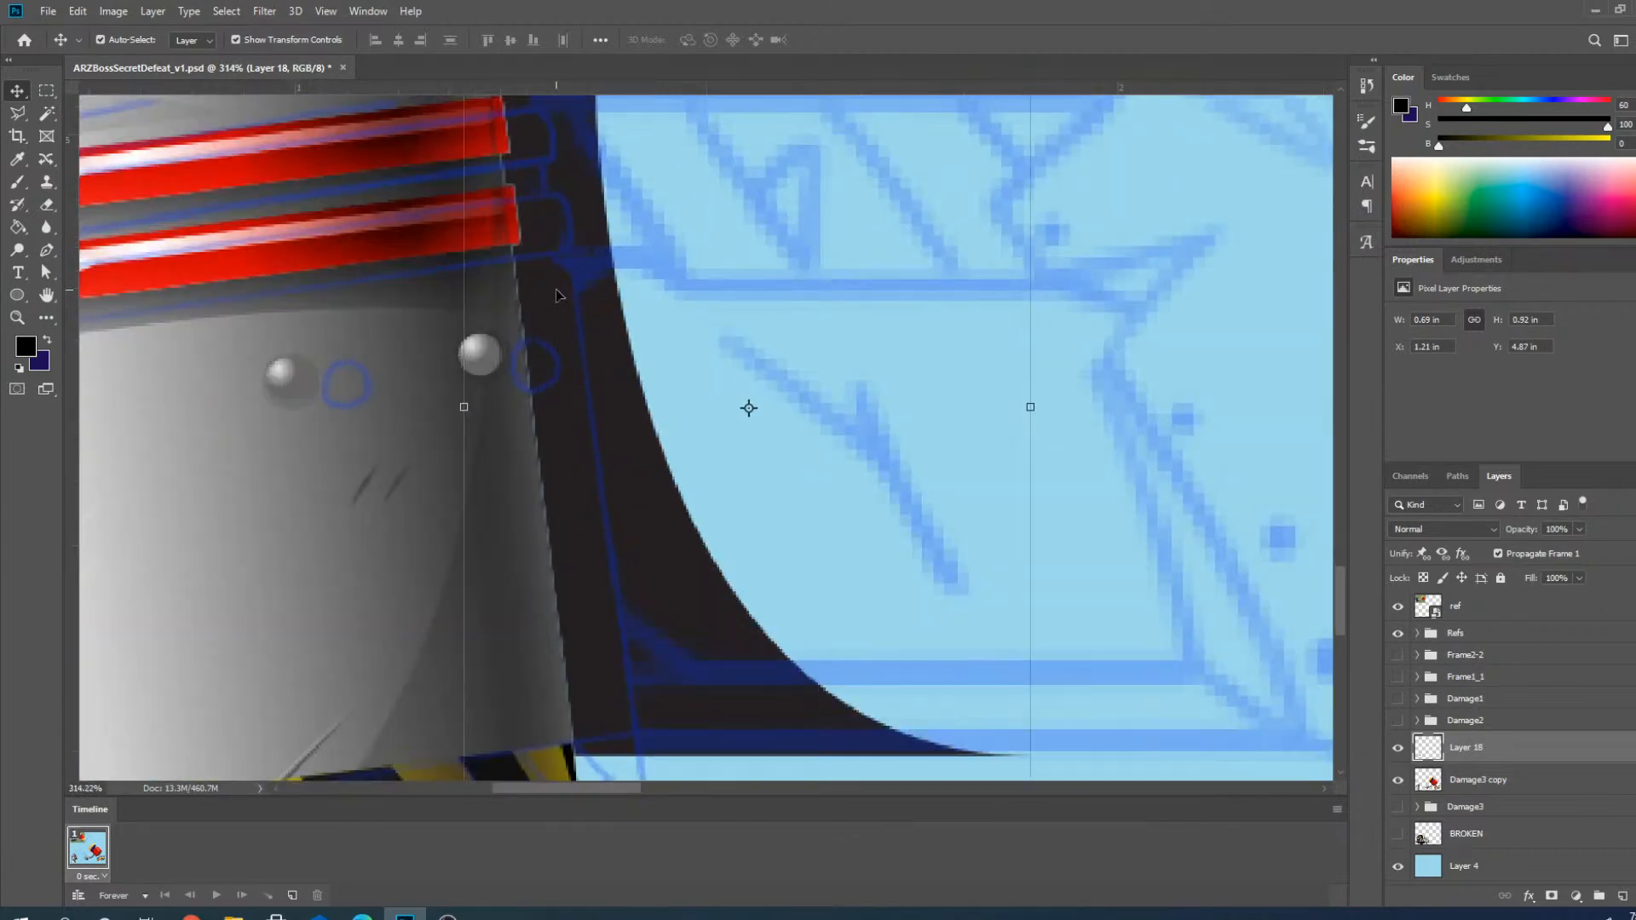
Shift the dark curved shape on Layer 18 slightly sideways and set its blend mode to Overlay.
{"action": "scroll", "coordinate": [556, 294], "scroll_direction": "up", "scroll_amount": 5}
{"action": "left_click_drag", "start_coordinate": [657, 338], "coordinate": [654, 341]}
{"action": "scroll", "coordinate": [654, 341], "scroll_direction": "down", "scroll_amount": 8}
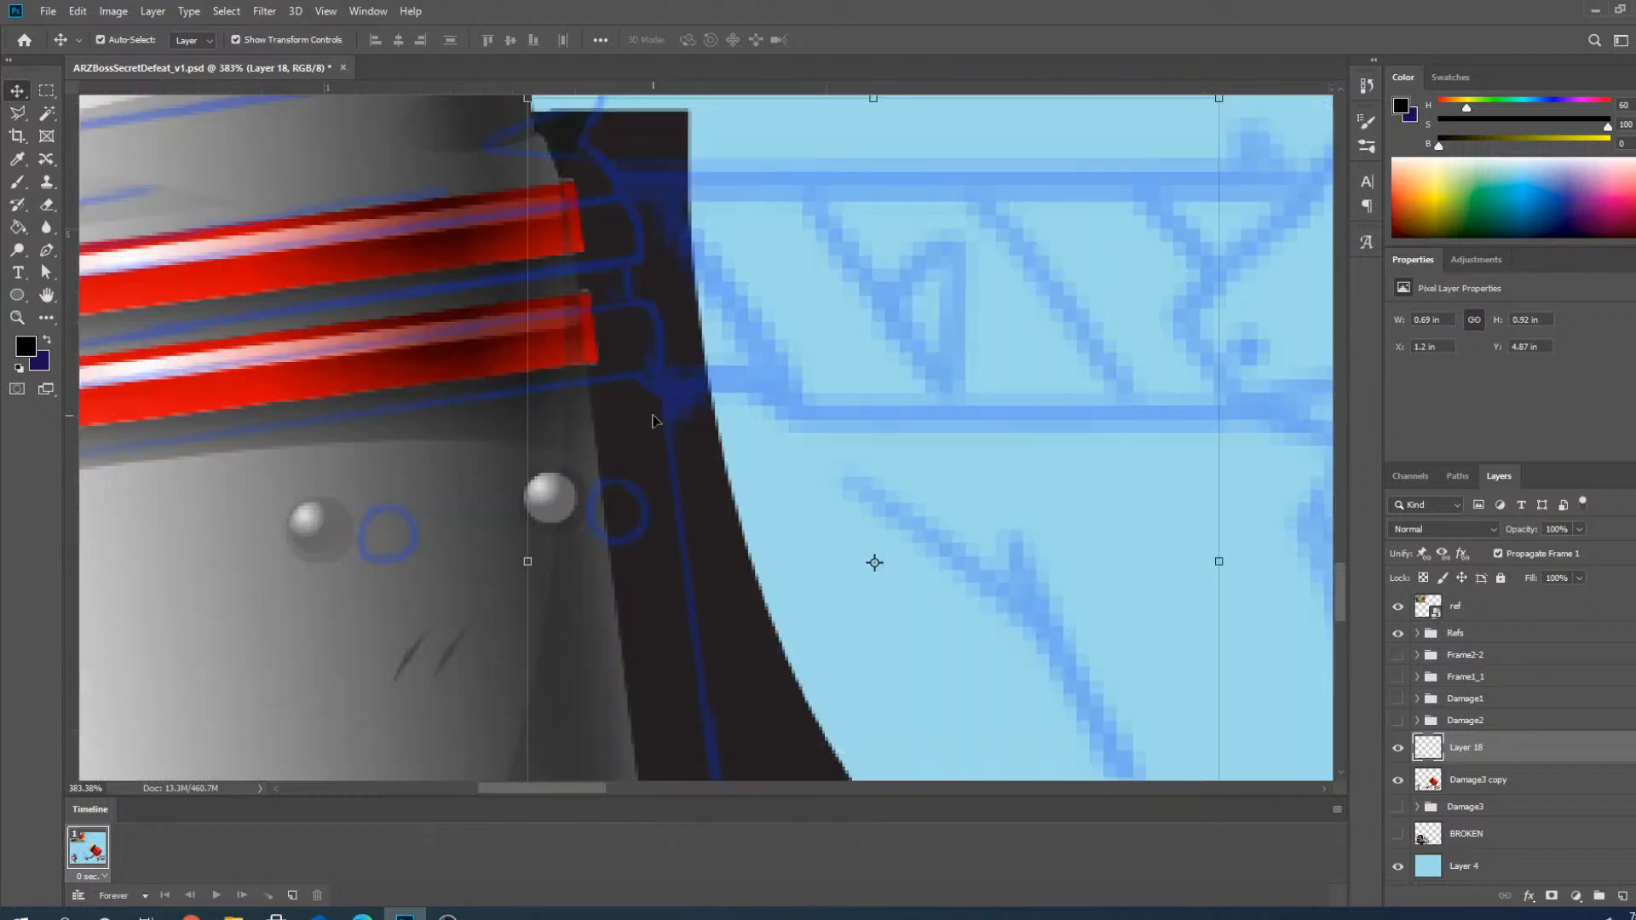
{"action": "left_click", "coordinate": [1418, 532]}
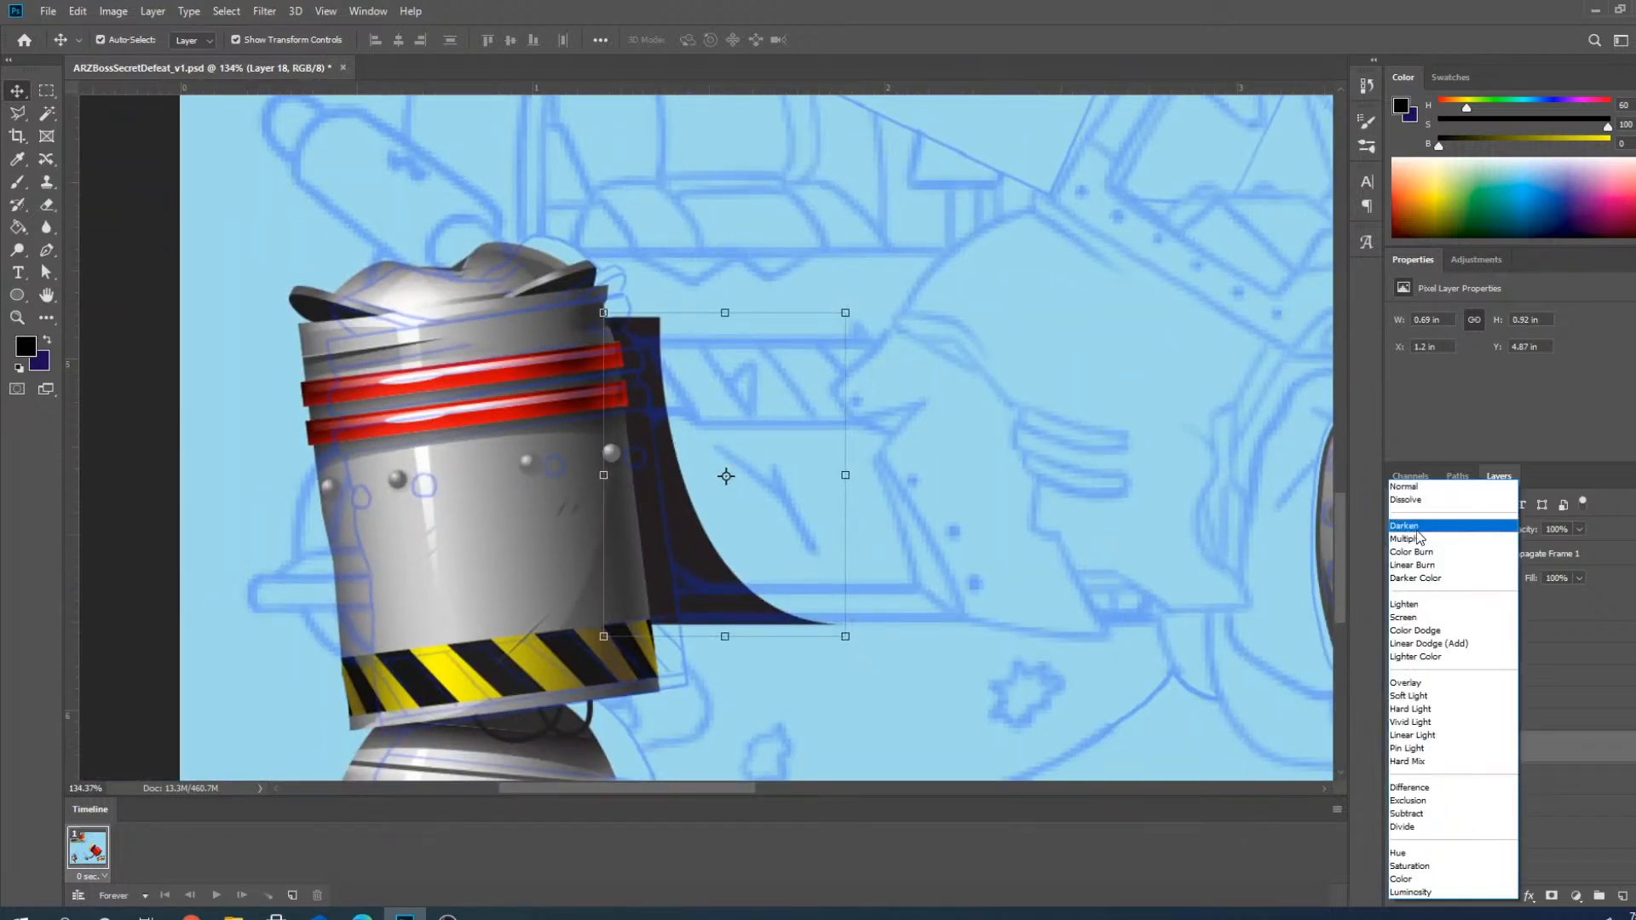
{"action": "left_click", "coordinate": [1424, 683]}
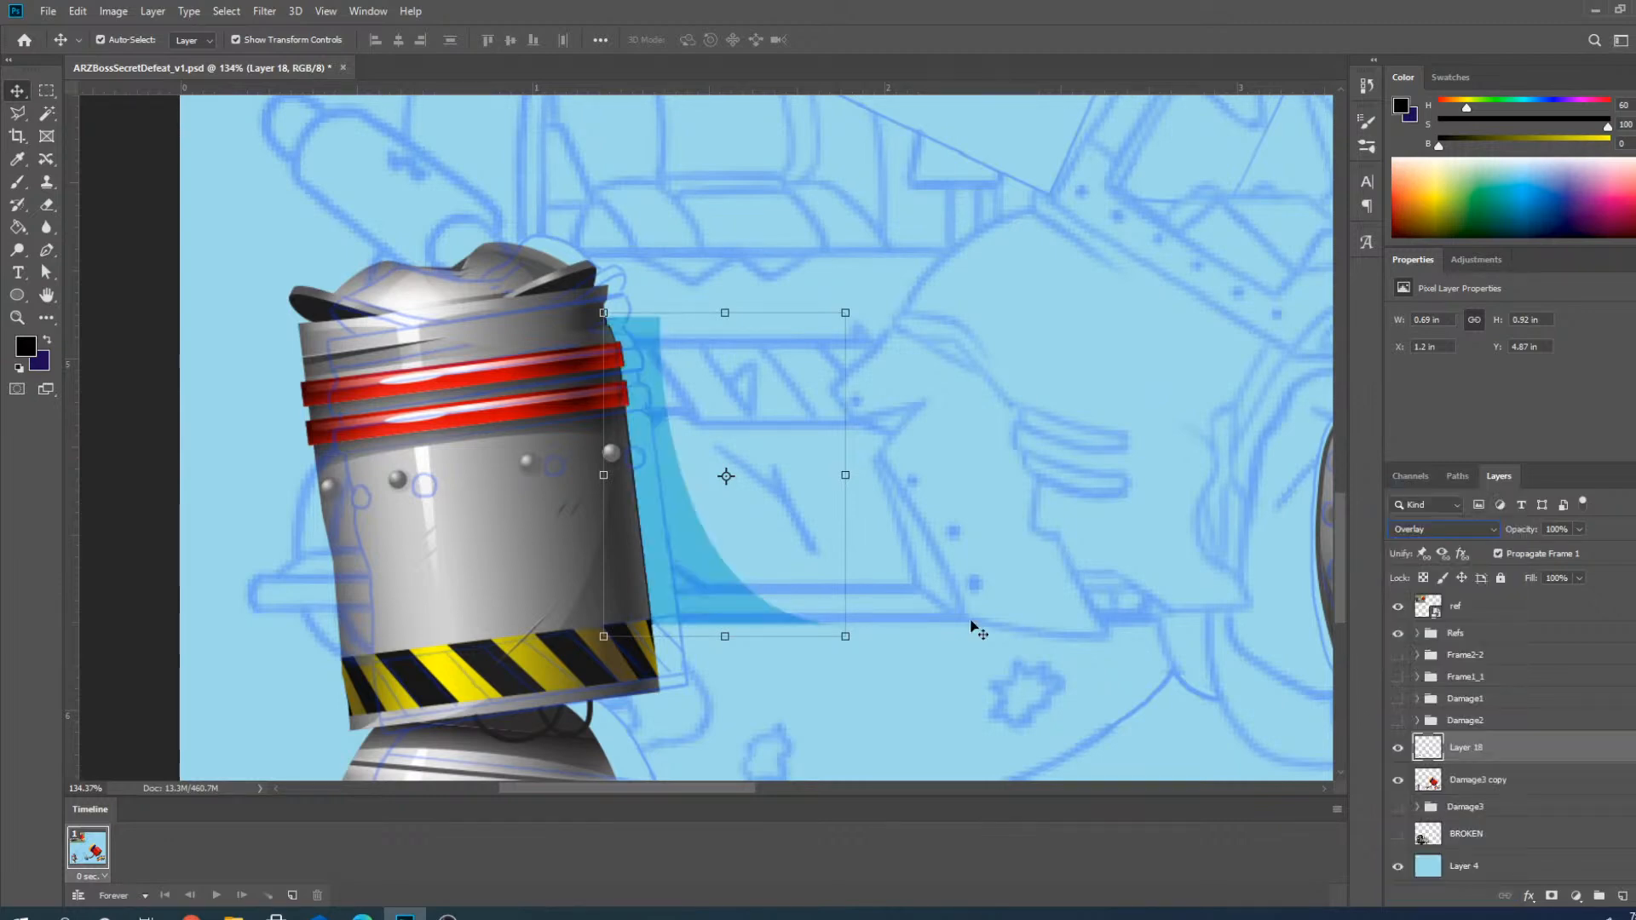
{"action": "left_click", "coordinate": [911, 402]}
On the Damage3 copy layer, outline the grey arm and its riveted mount with the Polygonal Lasso, following the red block's edge, and delete them.
{"action": "scroll", "coordinate": [840, 463], "scroll_direction": "down", "scroll_amount": 7}
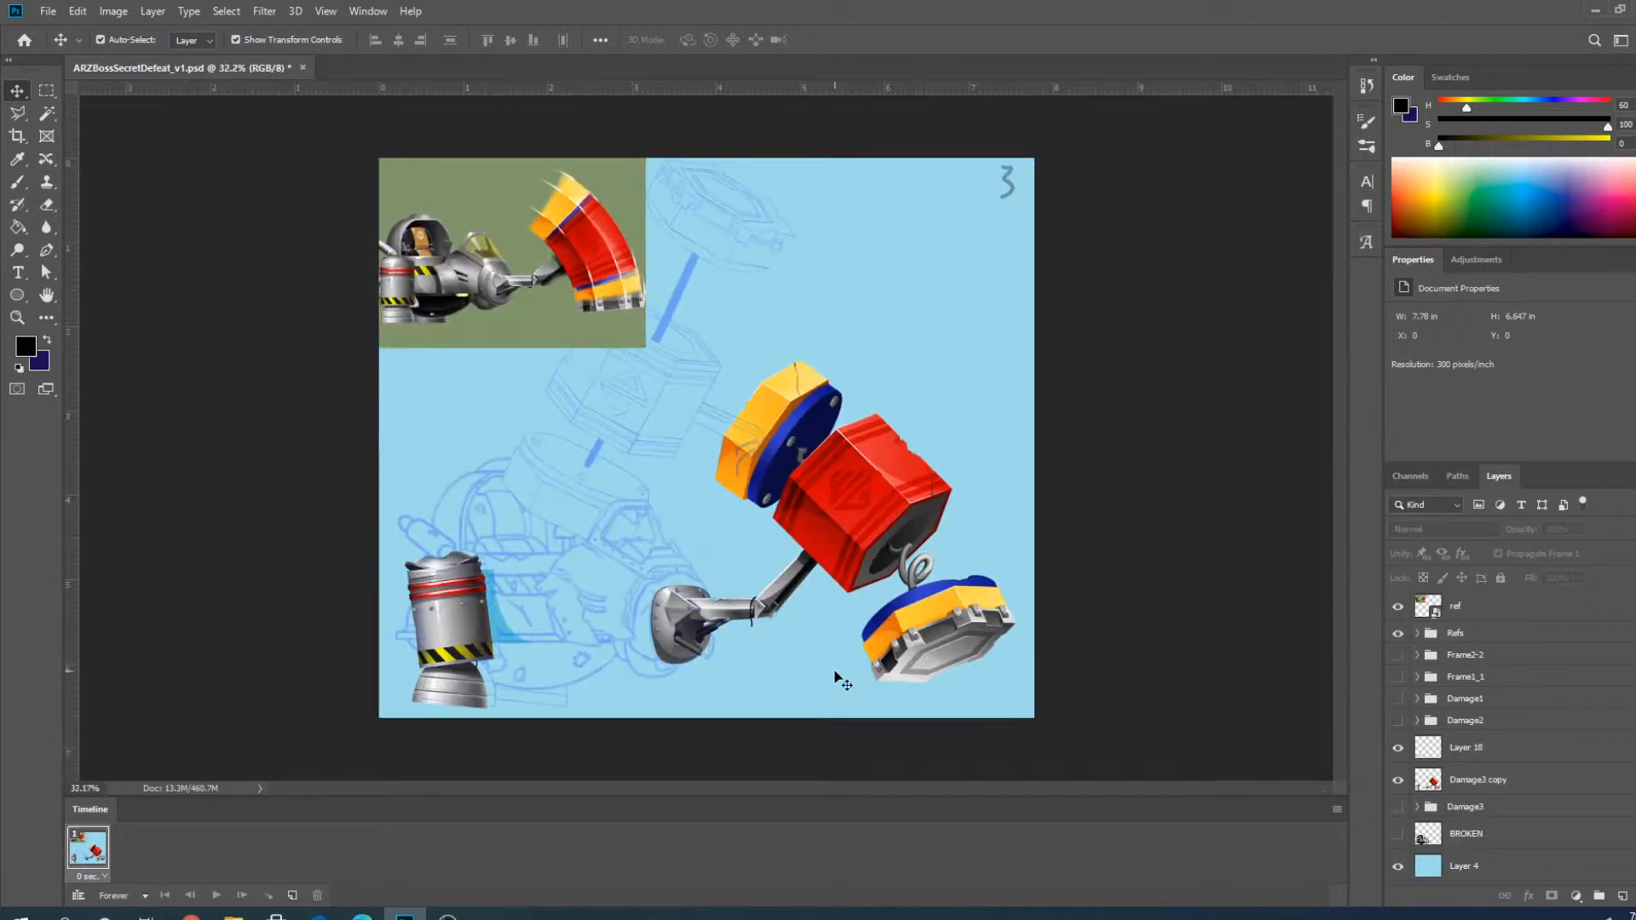
{"action": "scroll", "coordinate": [841, 680], "scroll_direction": "up", "scroll_amount": 2}
{"action": "left_click", "coordinate": [1505, 784]}
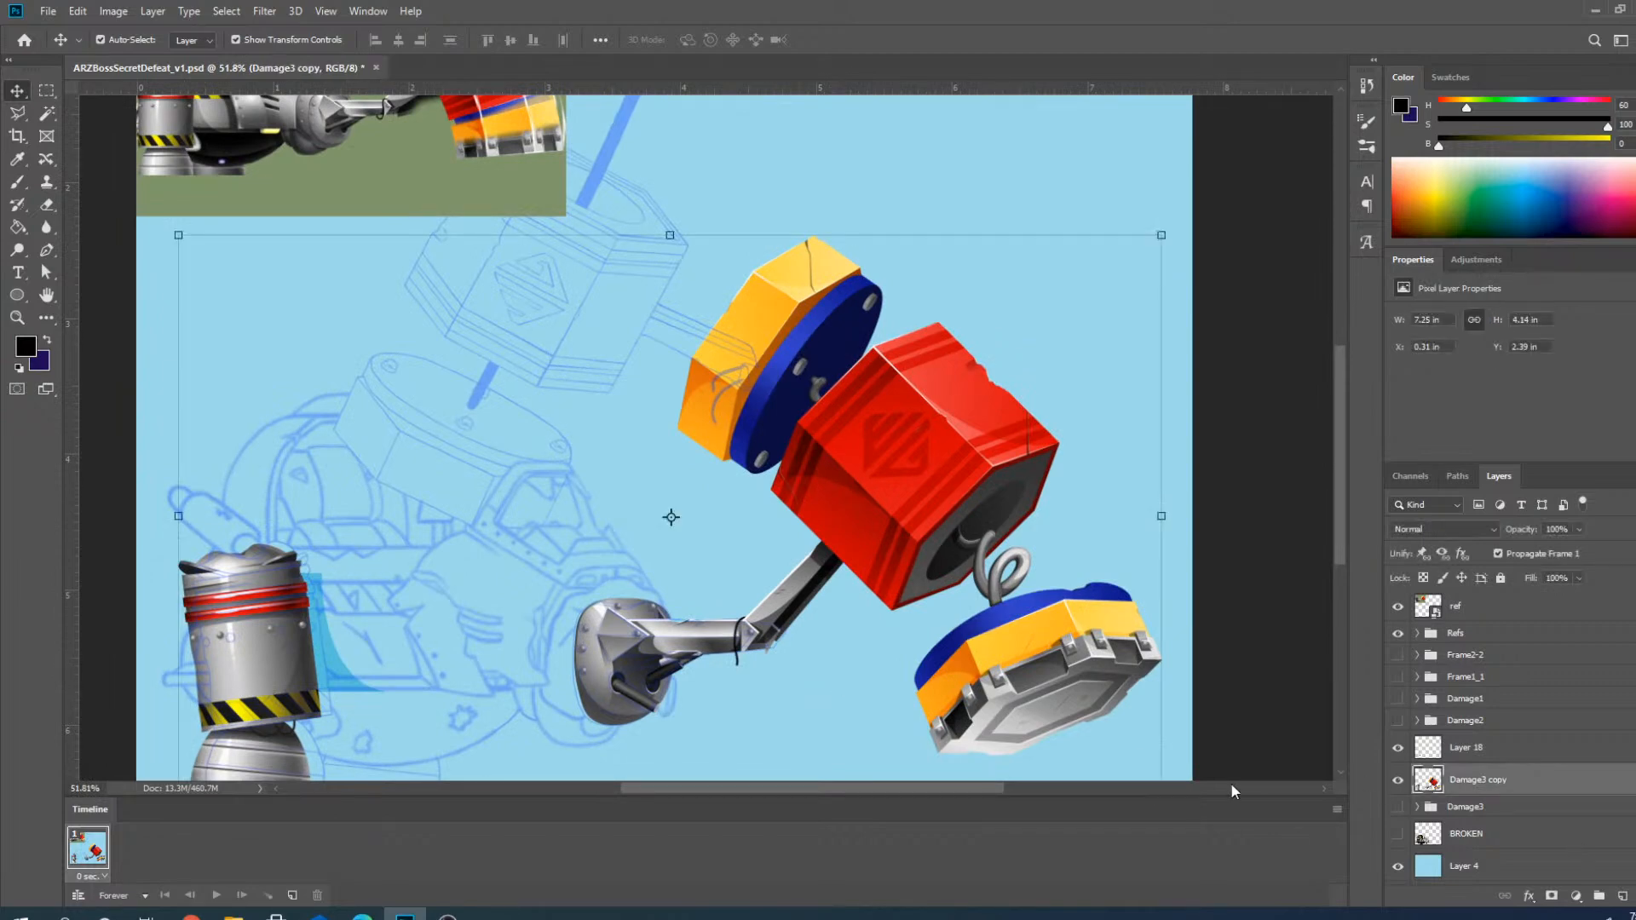
{"action": "left_click", "coordinate": [18, 117]}
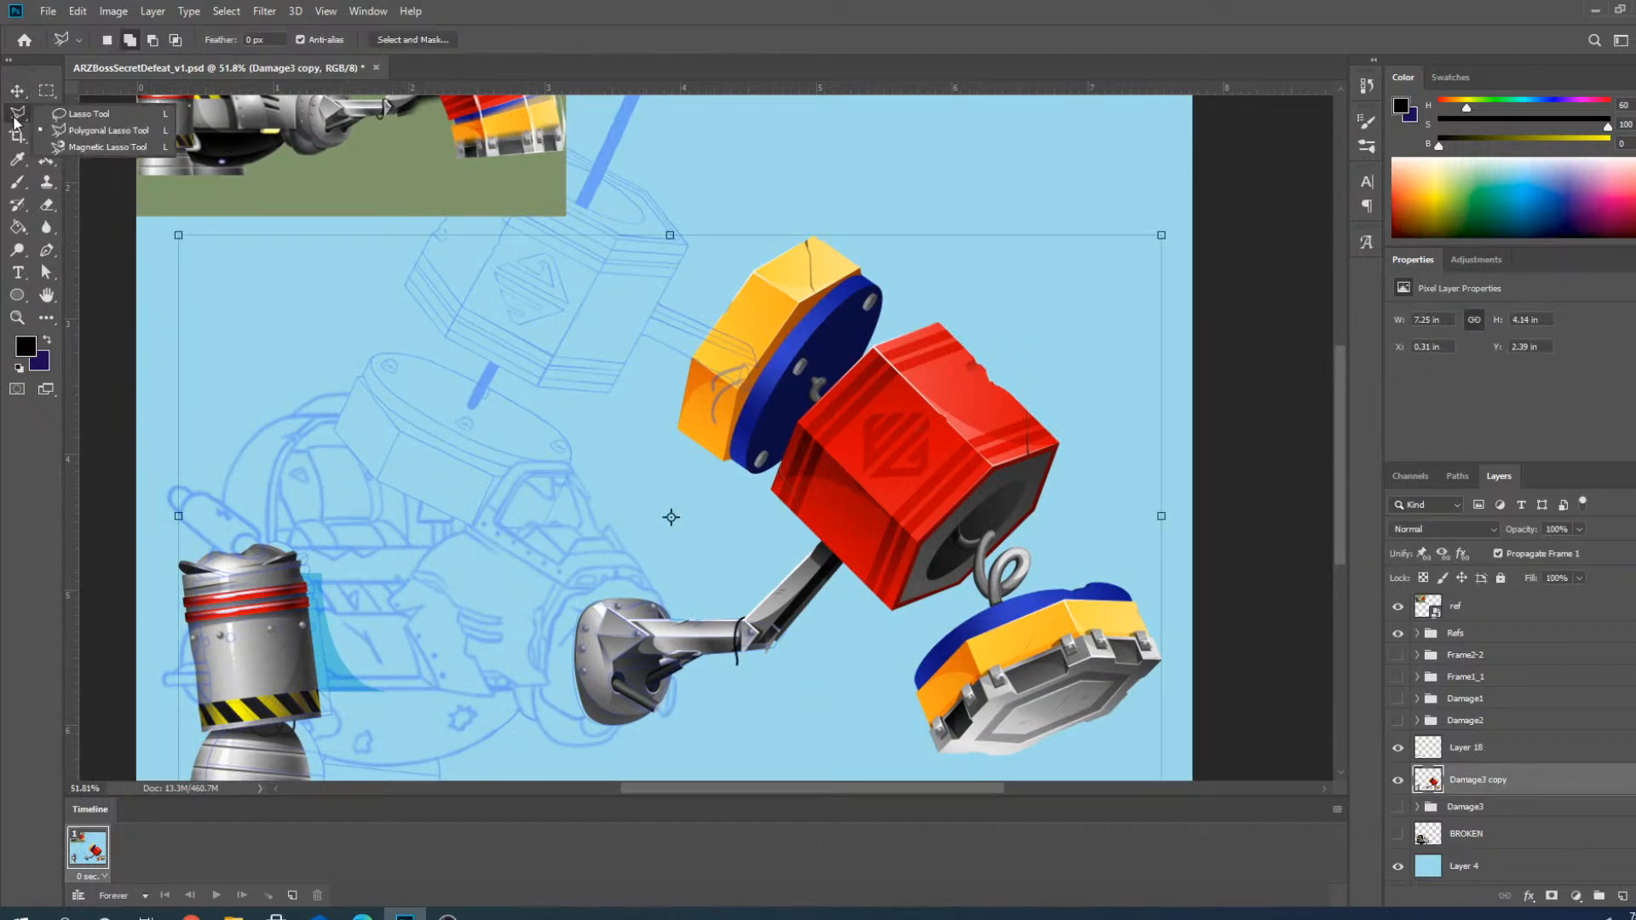
{"action": "scroll", "coordinate": [912, 628], "scroll_direction": "up", "scroll_amount": 6}
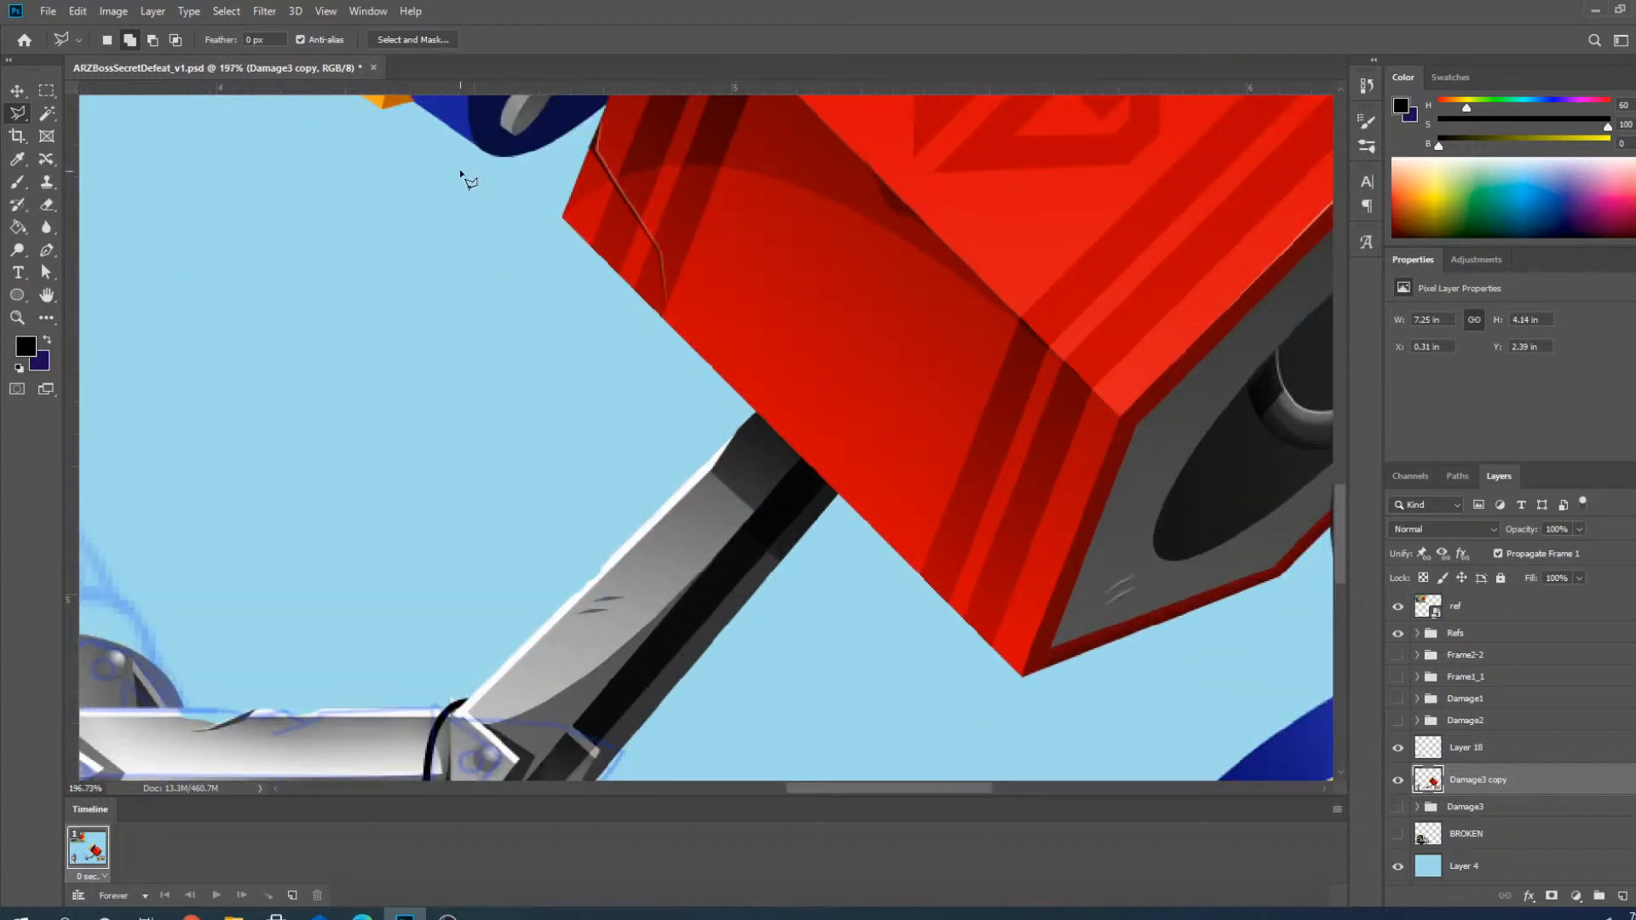
{"action": "scroll", "coordinate": [488, 209], "scroll_direction": "up", "scroll_amount": 1}
{"action": "scroll", "coordinate": [541, 173], "scroll_direction": "down", "scroll_amount": 1}
{"action": "scroll", "coordinate": [554, 204], "scroll_direction": "up", "scroll_amount": 1}
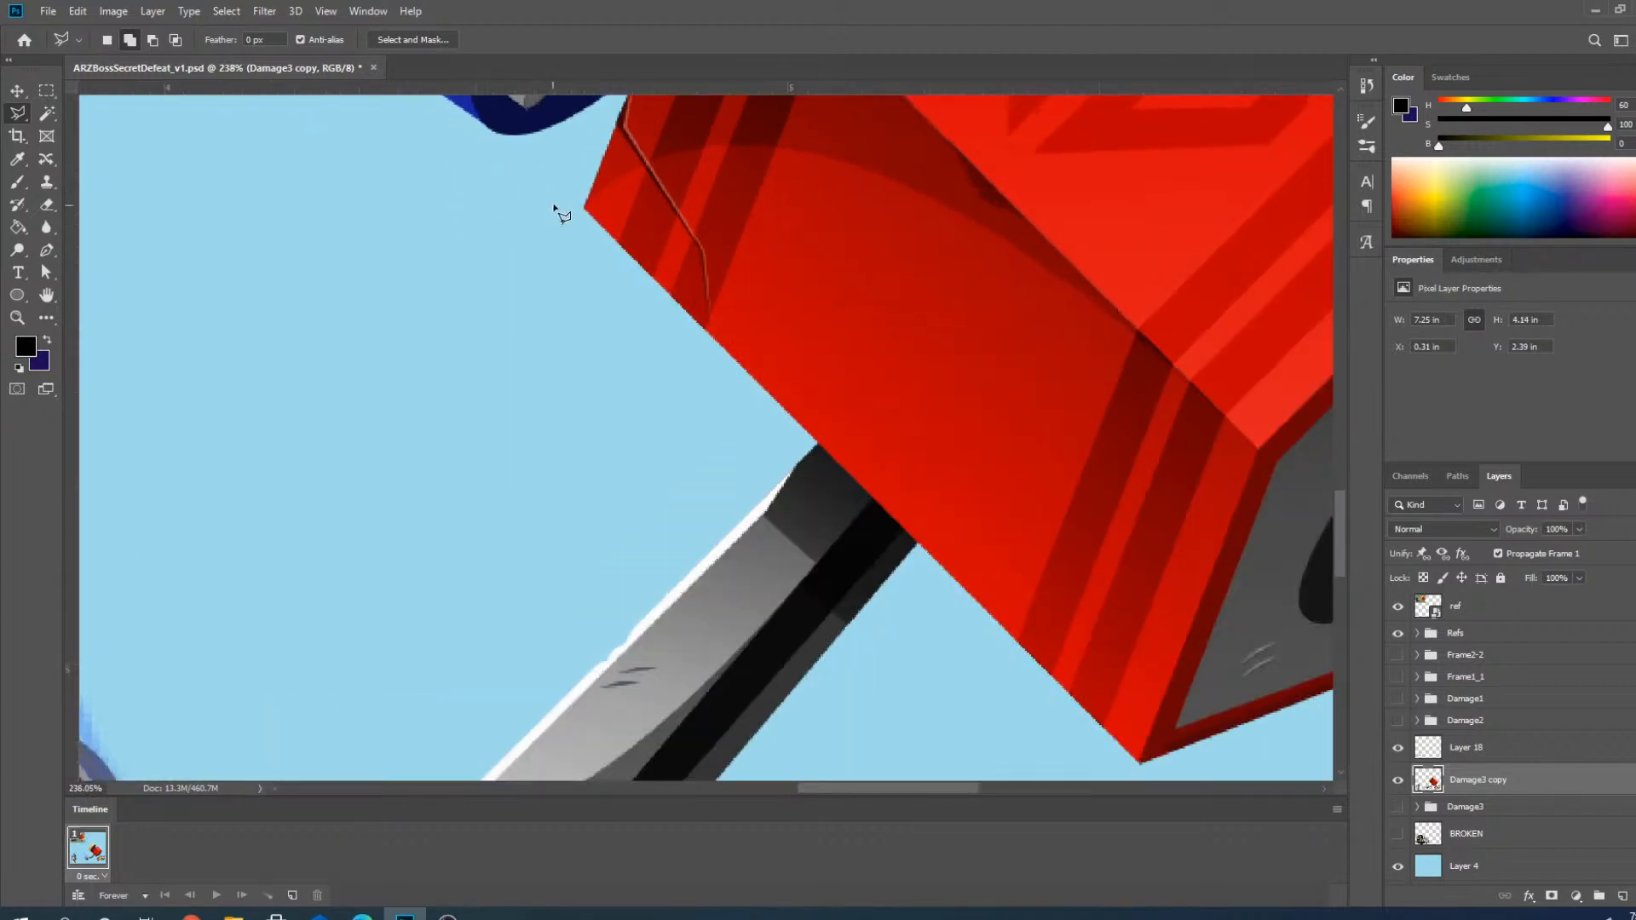
{"action": "left_click", "coordinate": [549, 184]}
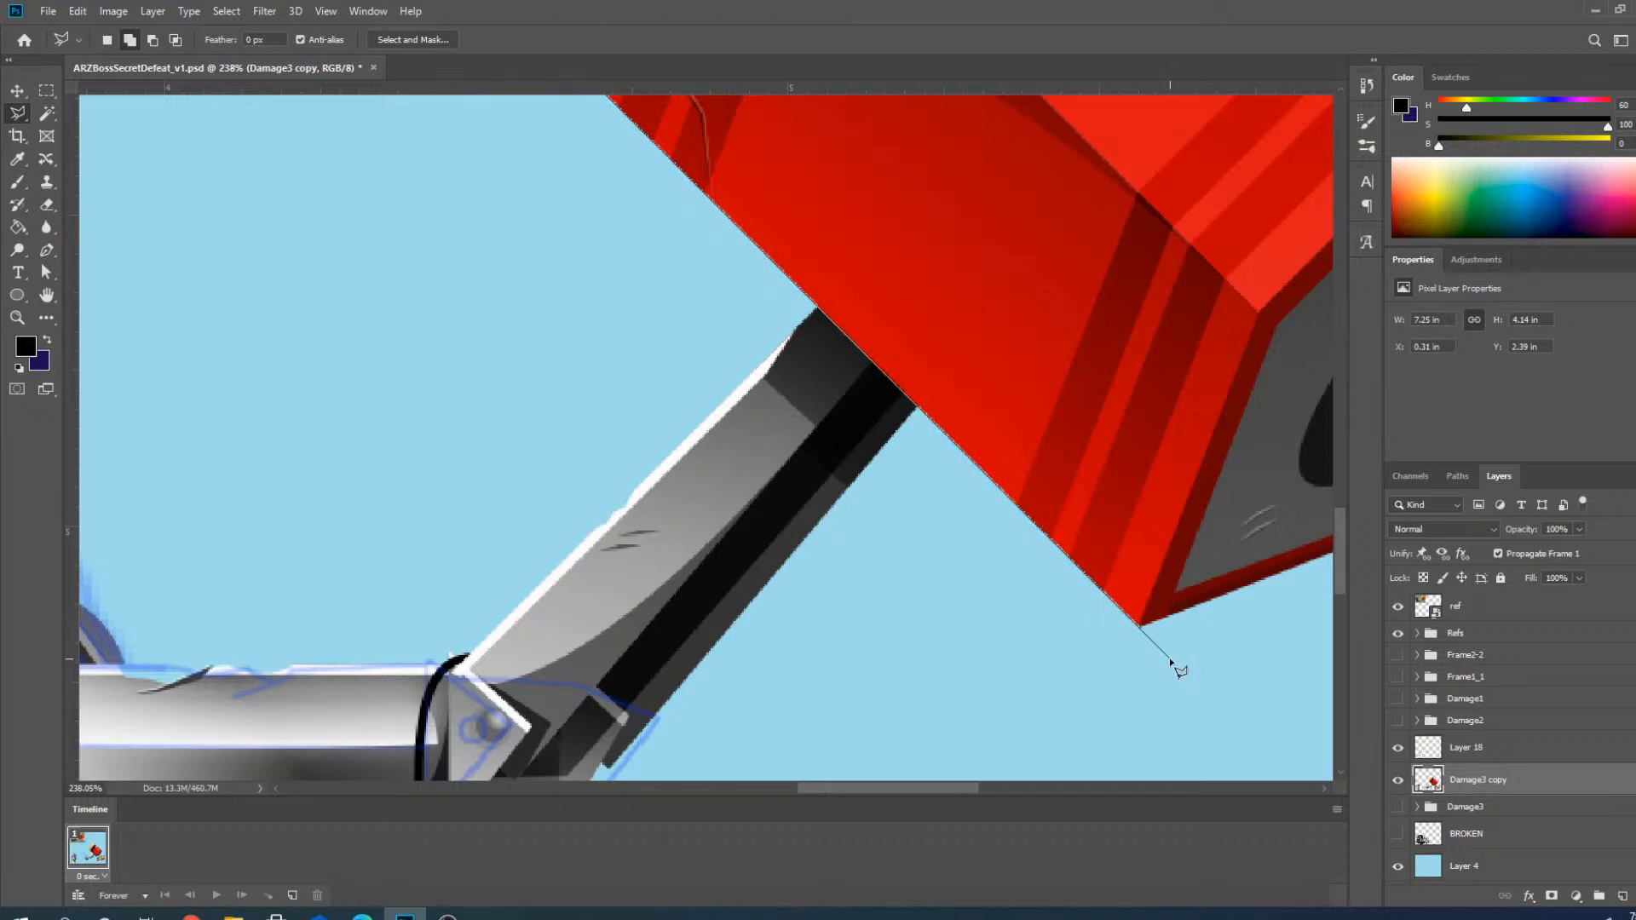
{"action": "left_click", "coordinate": [1171, 658]}
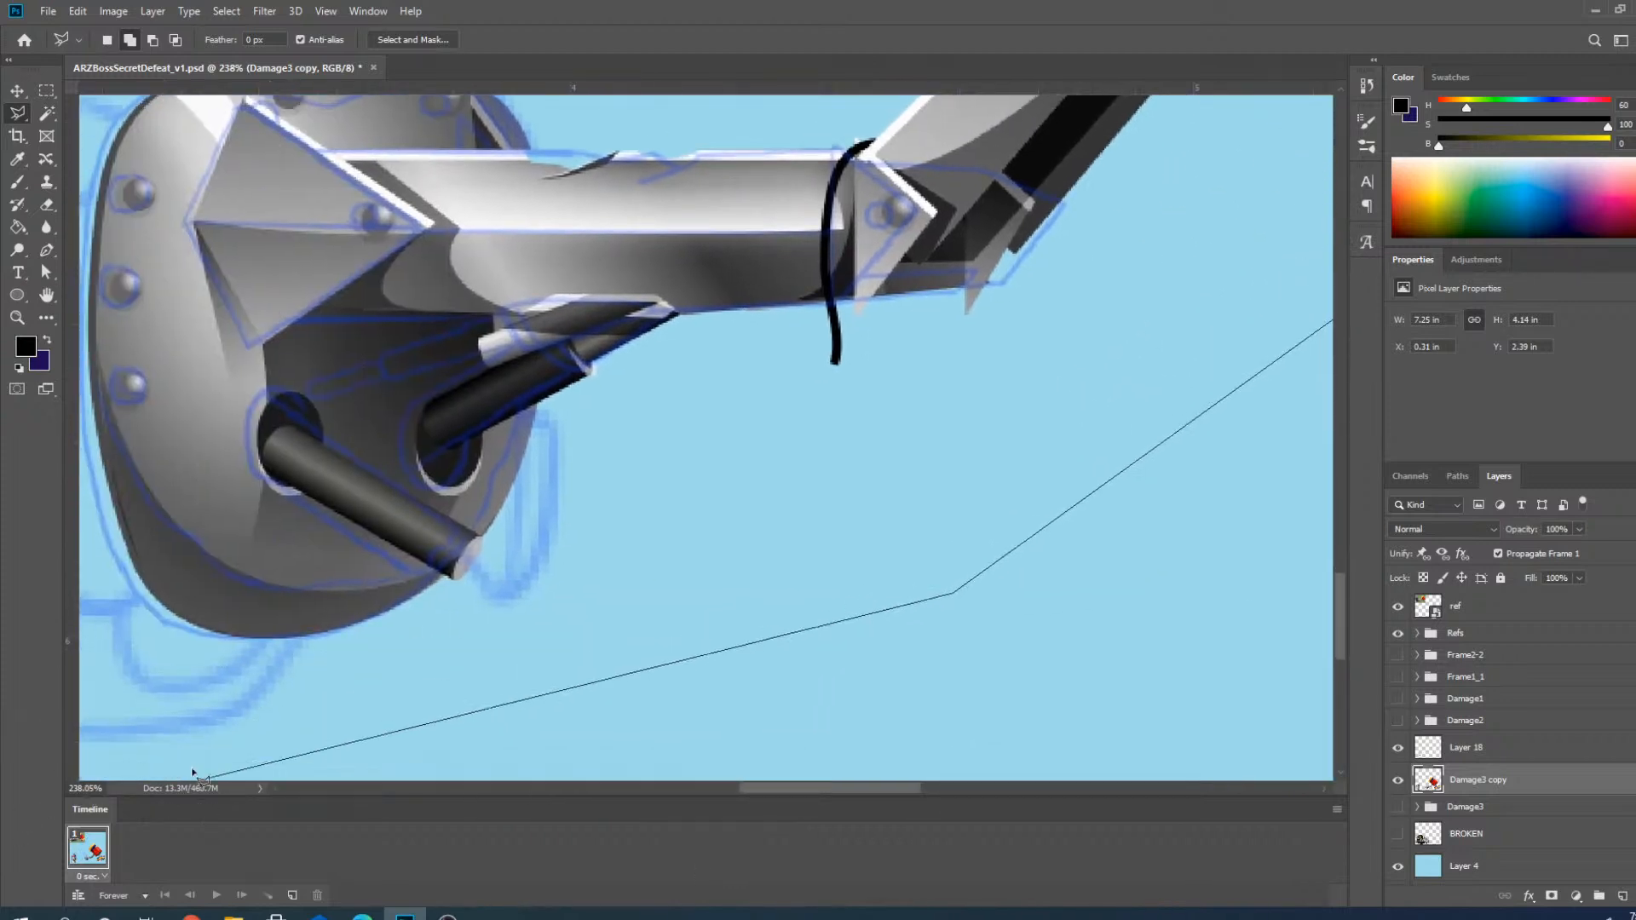
{"action": "left_click", "coordinate": [154, 713]}
{"action": "left_click", "coordinate": [288, 516]}
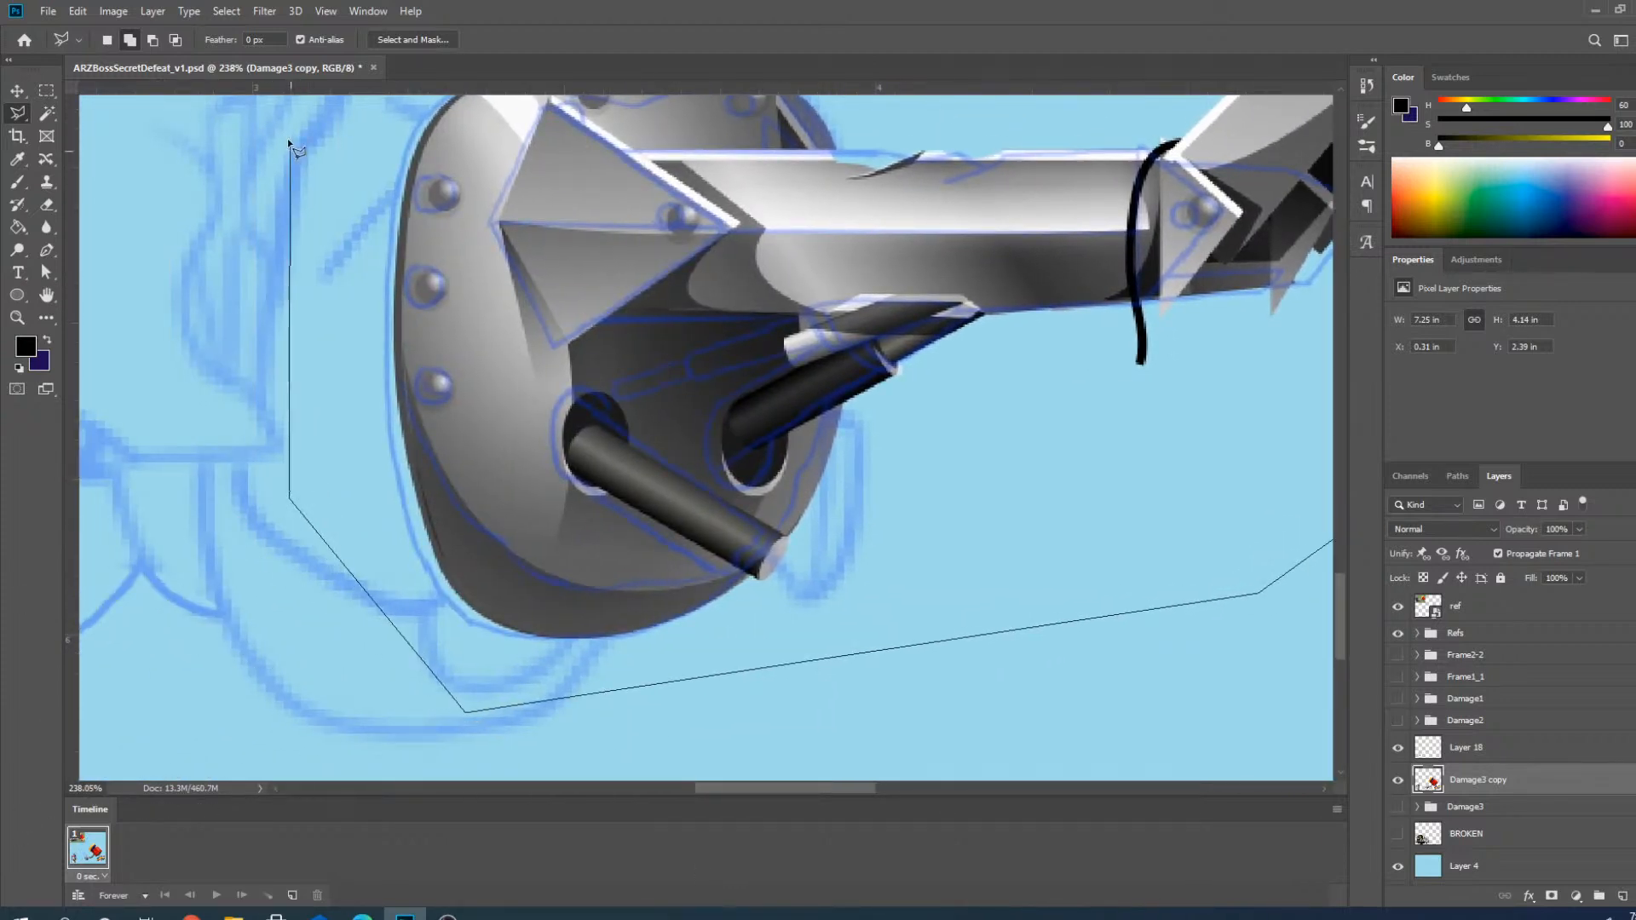
{"action": "left_click", "coordinate": [281, 368]}
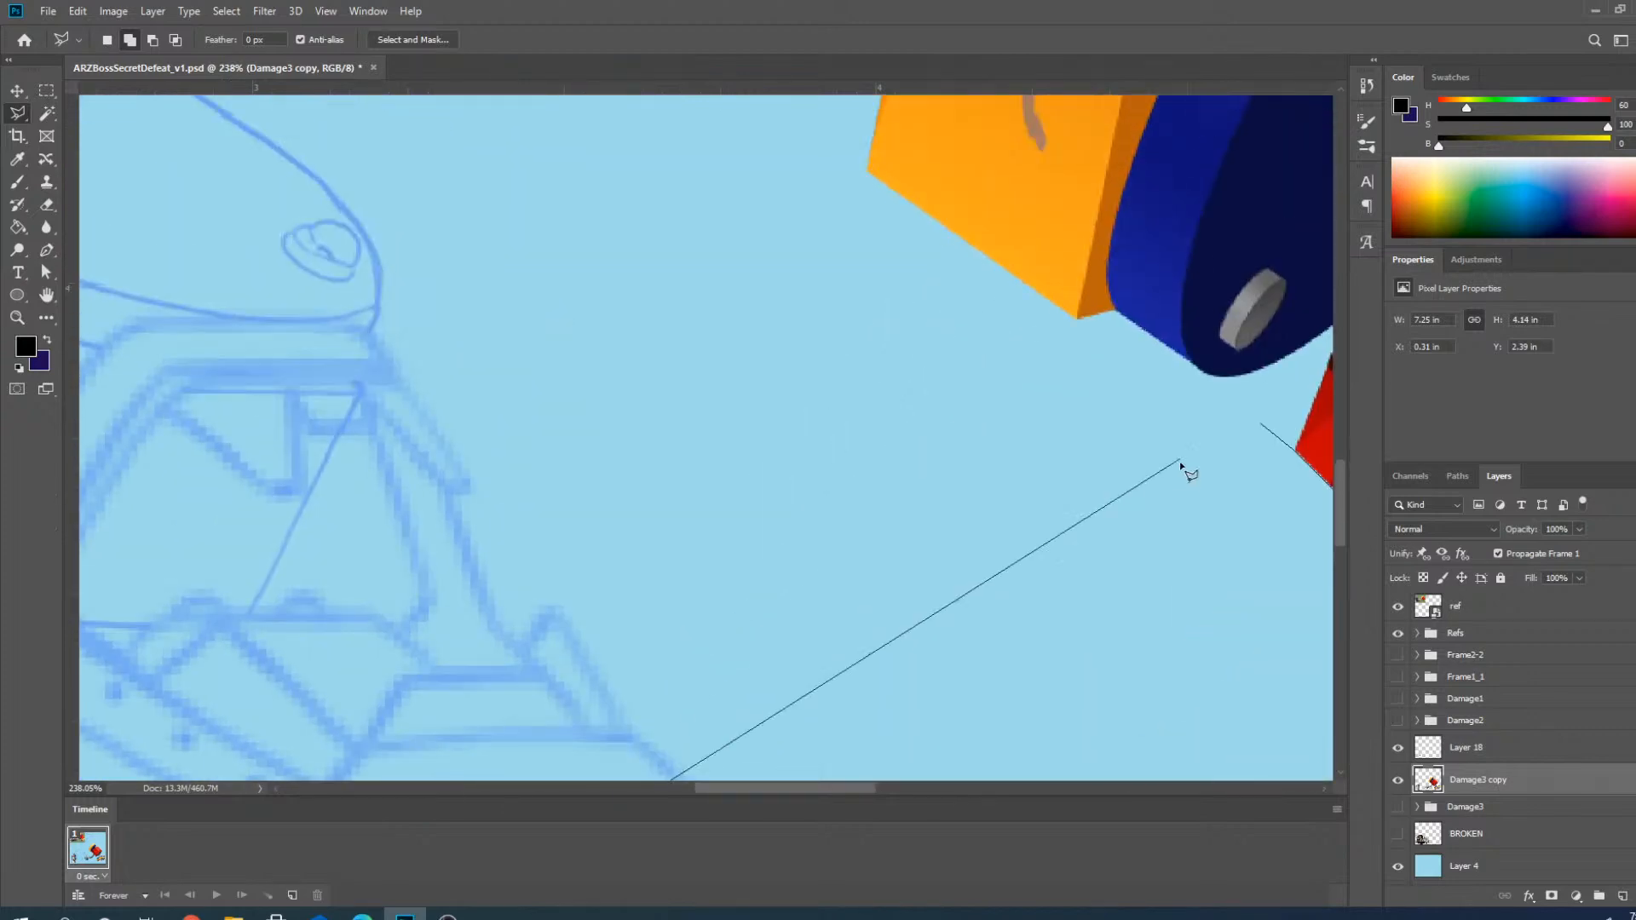
{"action": "left_click", "coordinate": [1261, 426]}
{"action": "scroll", "coordinate": [1248, 482], "scroll_direction": "down", "scroll_amount": 5}
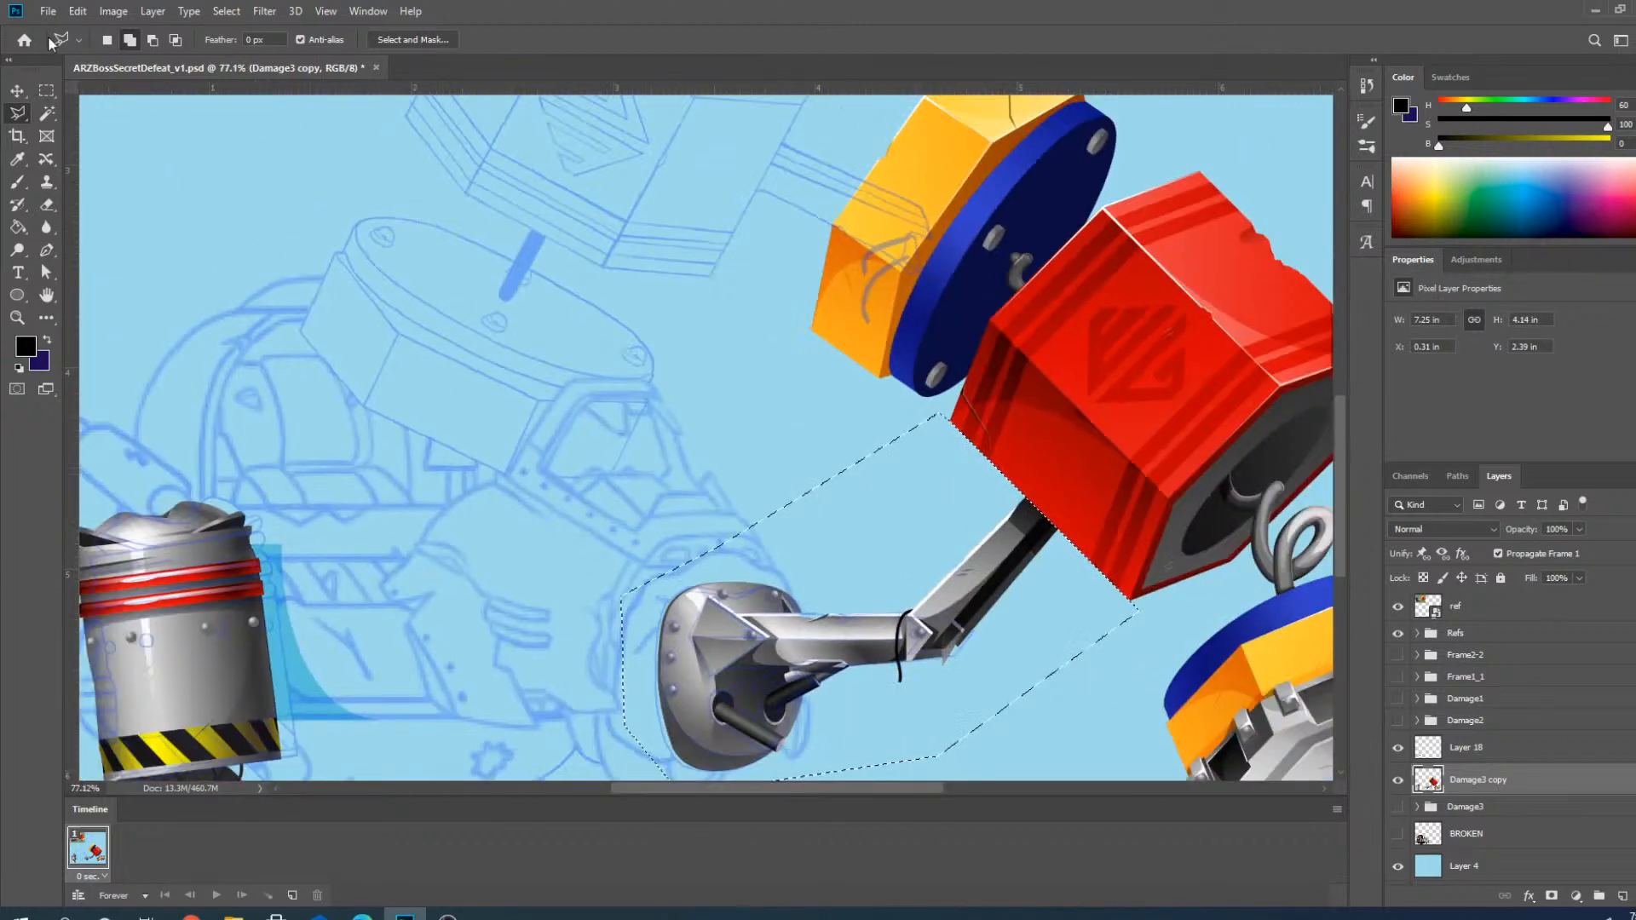
{"action": "left_click", "coordinate": [17, 90]}
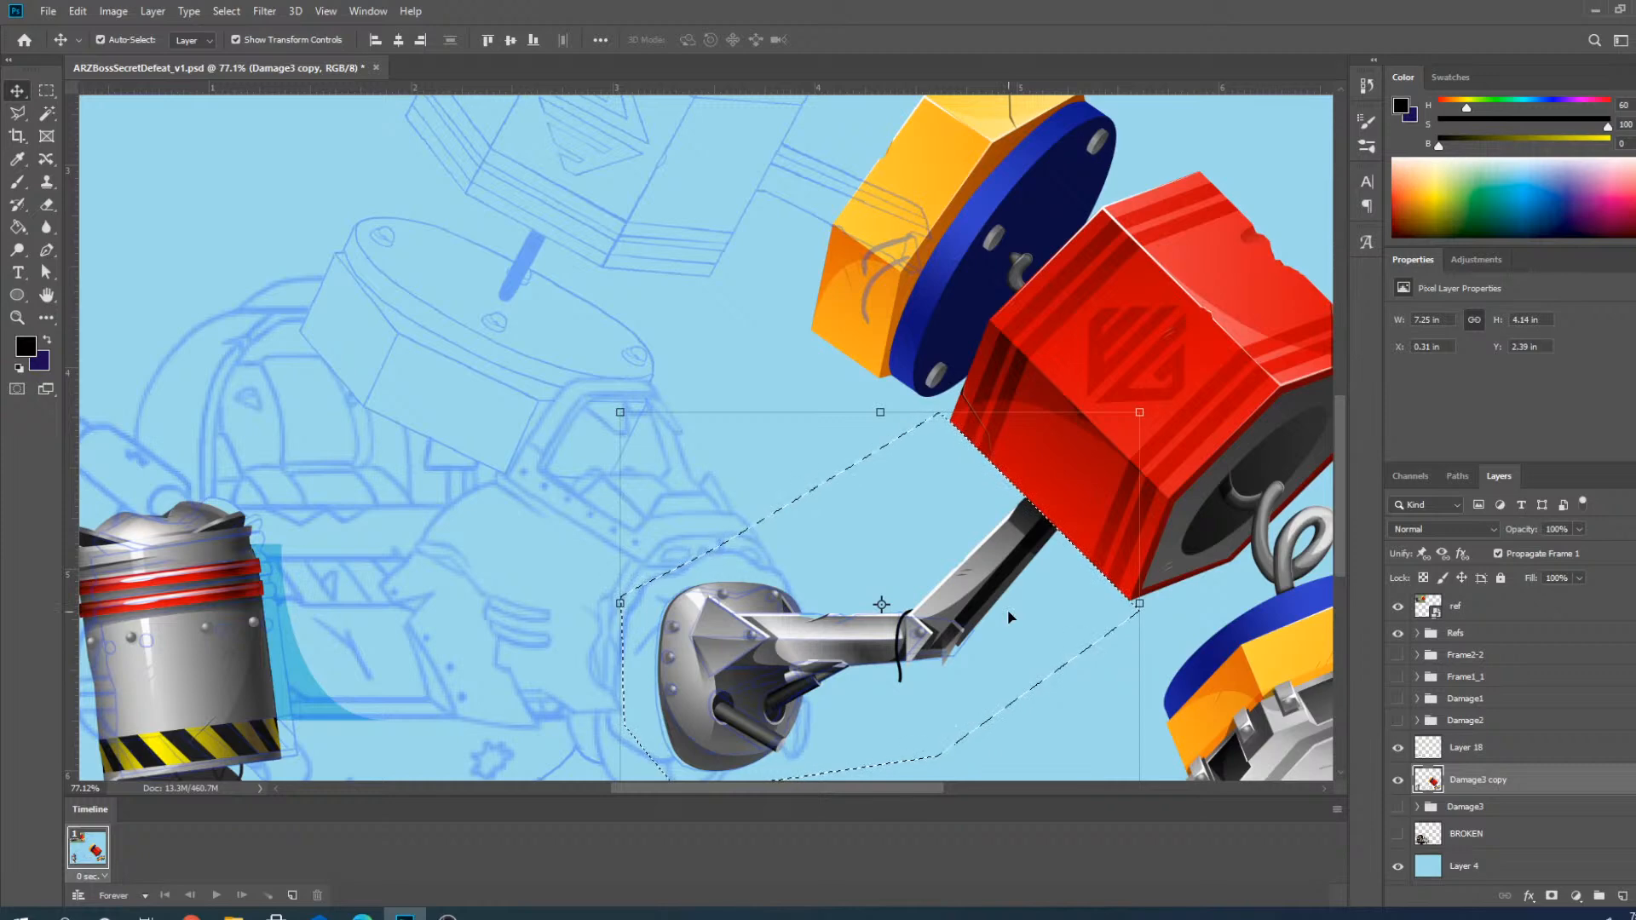
{"action": "key", "text": "Delete"}
{"action": "key", "text": "ctrl+d"}
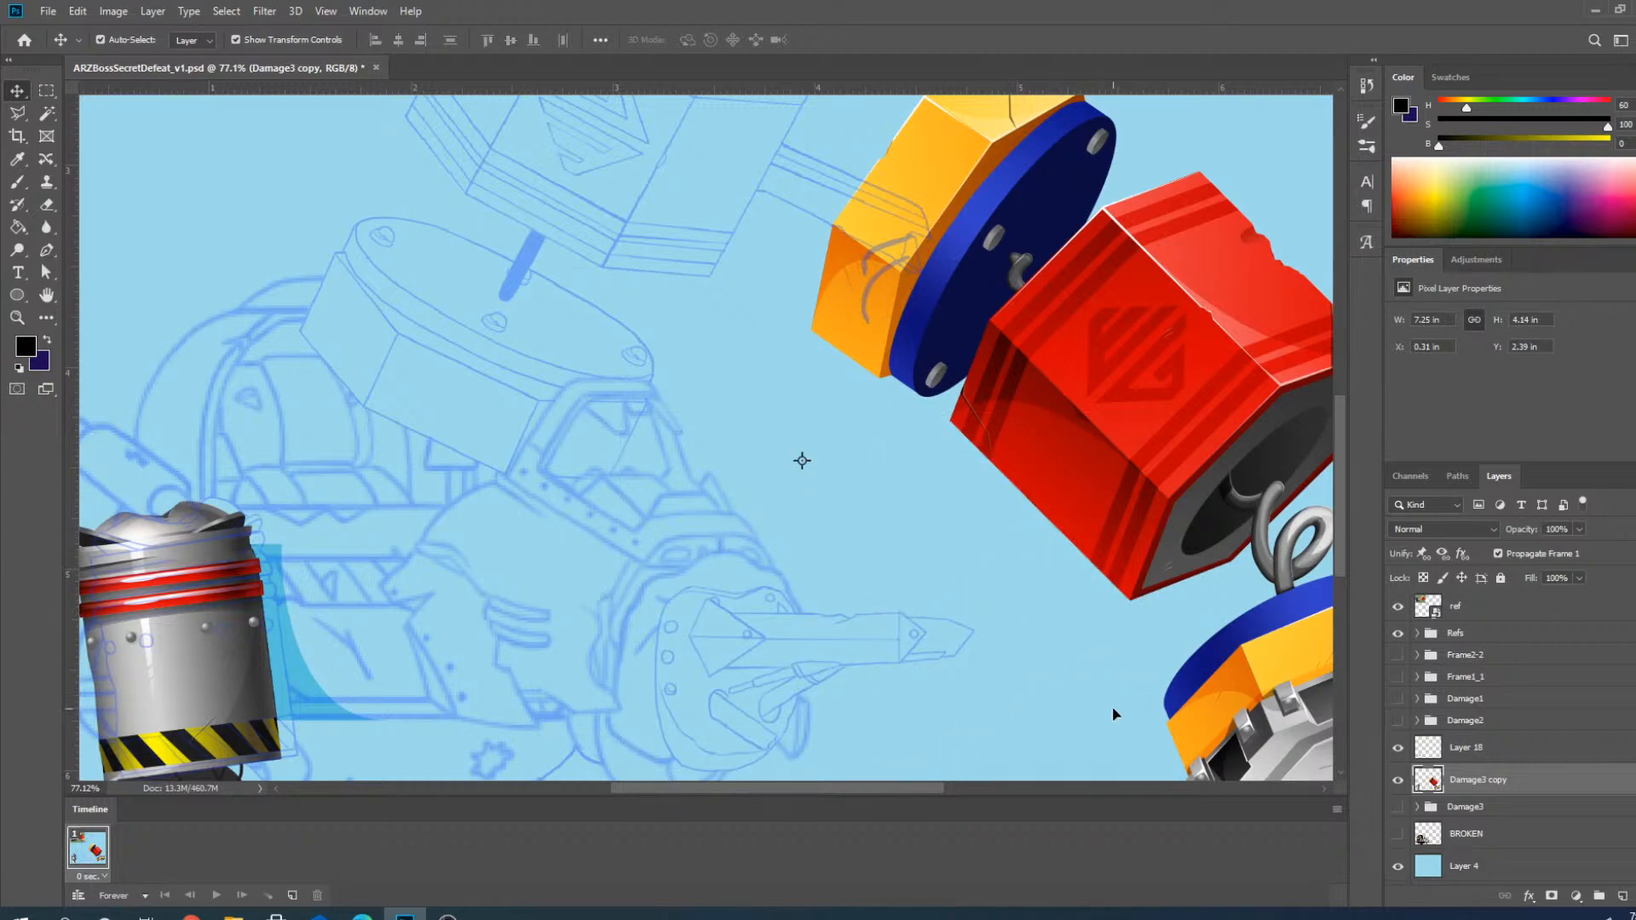
Switch to the freehand Lasso tool, check the Damage3 copy layer's contents and show the Frame2-2 group.
{"action": "scroll", "coordinate": [955, 483], "scroll_direction": "down", "scroll_amount": 3}
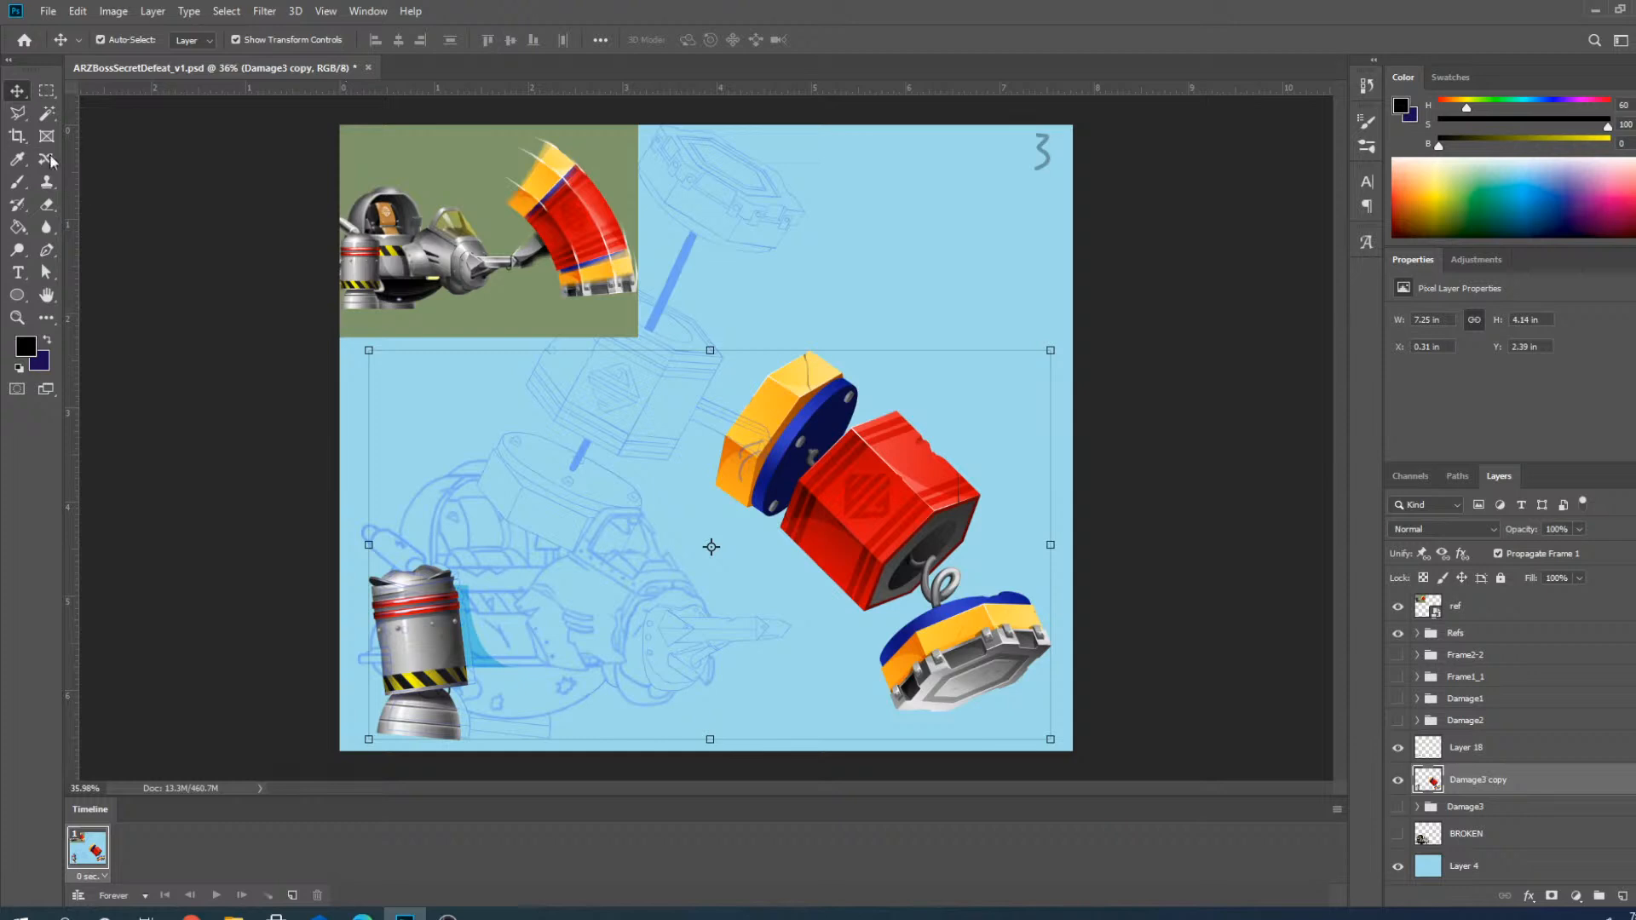
{"action": "right_click", "coordinate": [25, 114]}
{"action": "left_click", "coordinate": [78, 109]}
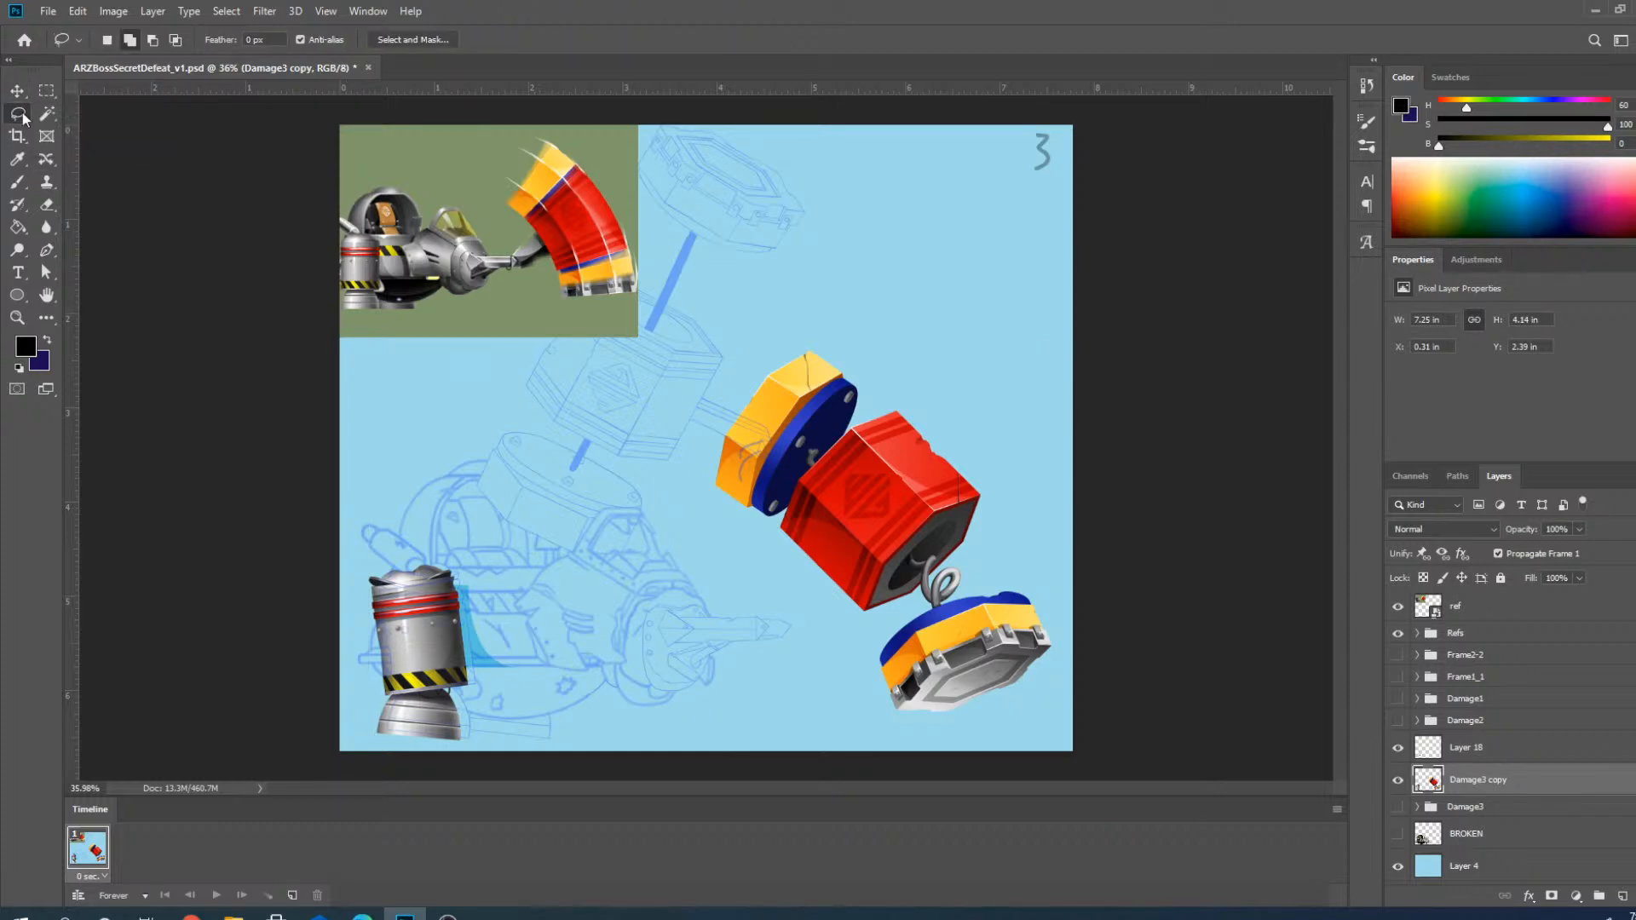
{"action": "scroll", "coordinate": [922, 725], "scroll_direction": "up", "scroll_amount": 2}
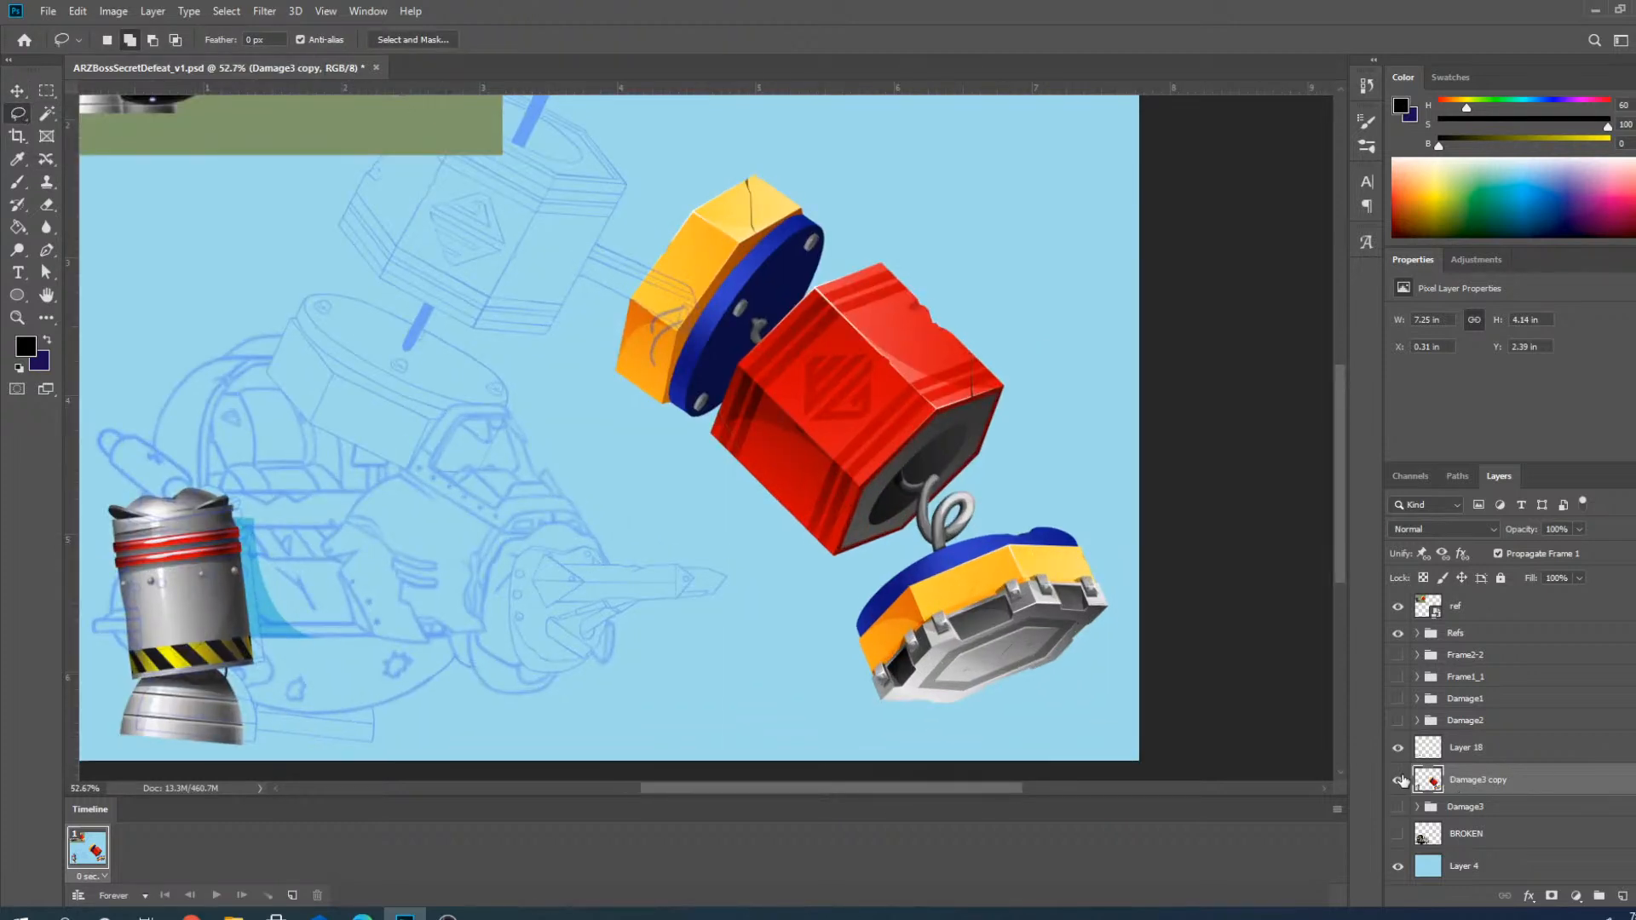
{"action": "left_click", "coordinate": [1399, 780]}
{"action": "left_click", "coordinate": [1398, 780]}
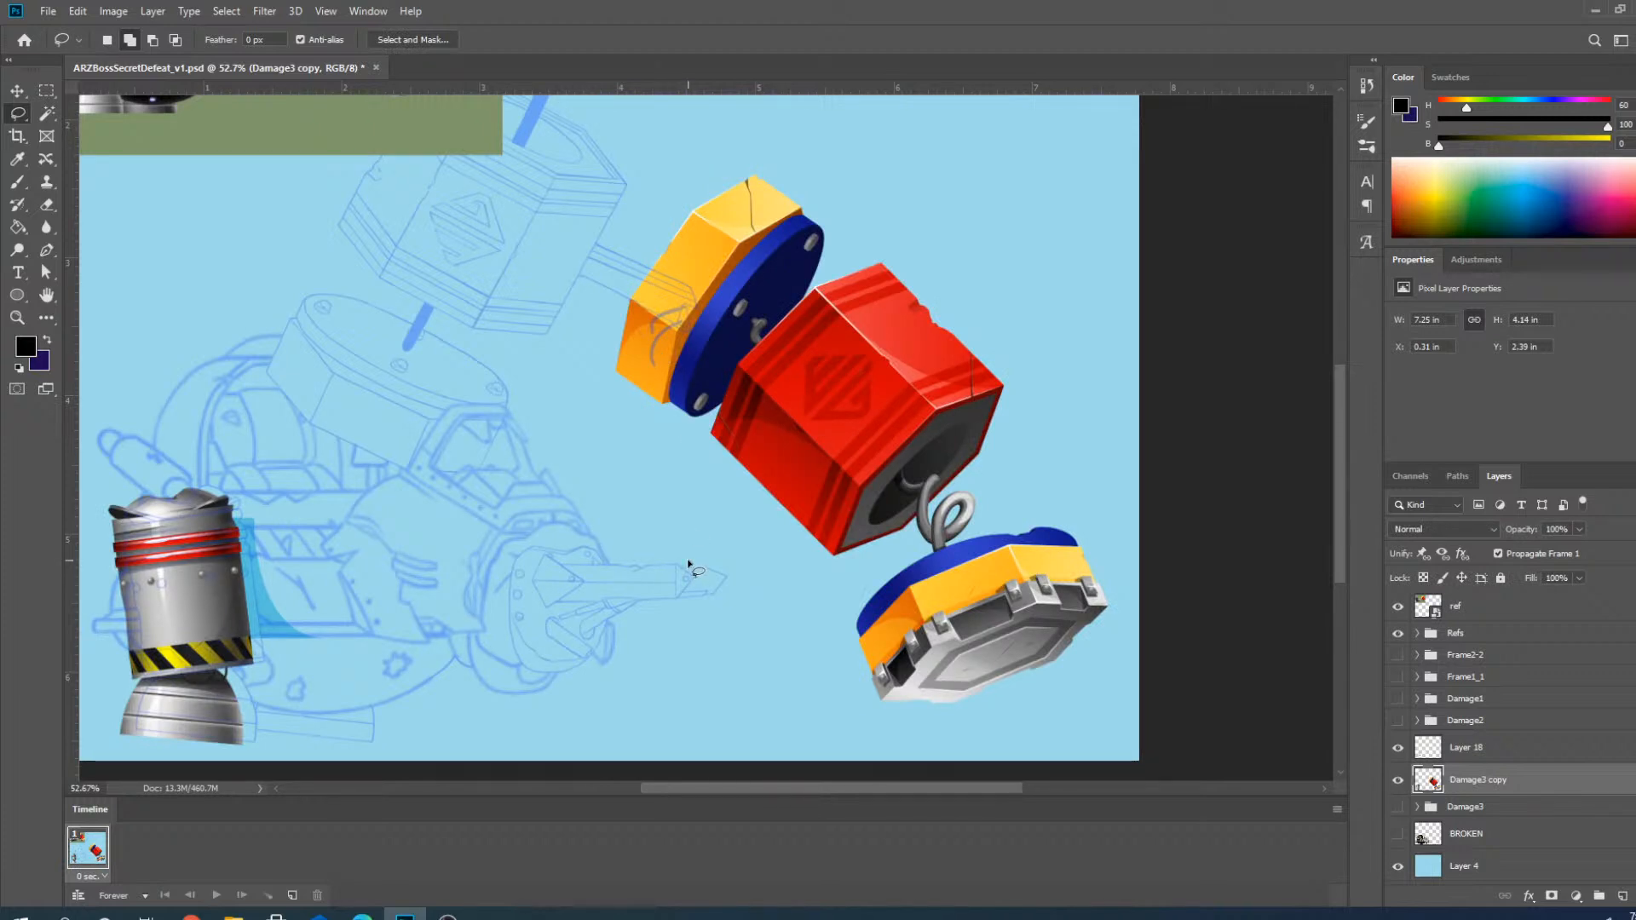
{"action": "scroll", "coordinate": [691, 566], "scroll_direction": "down", "scroll_amount": 2}
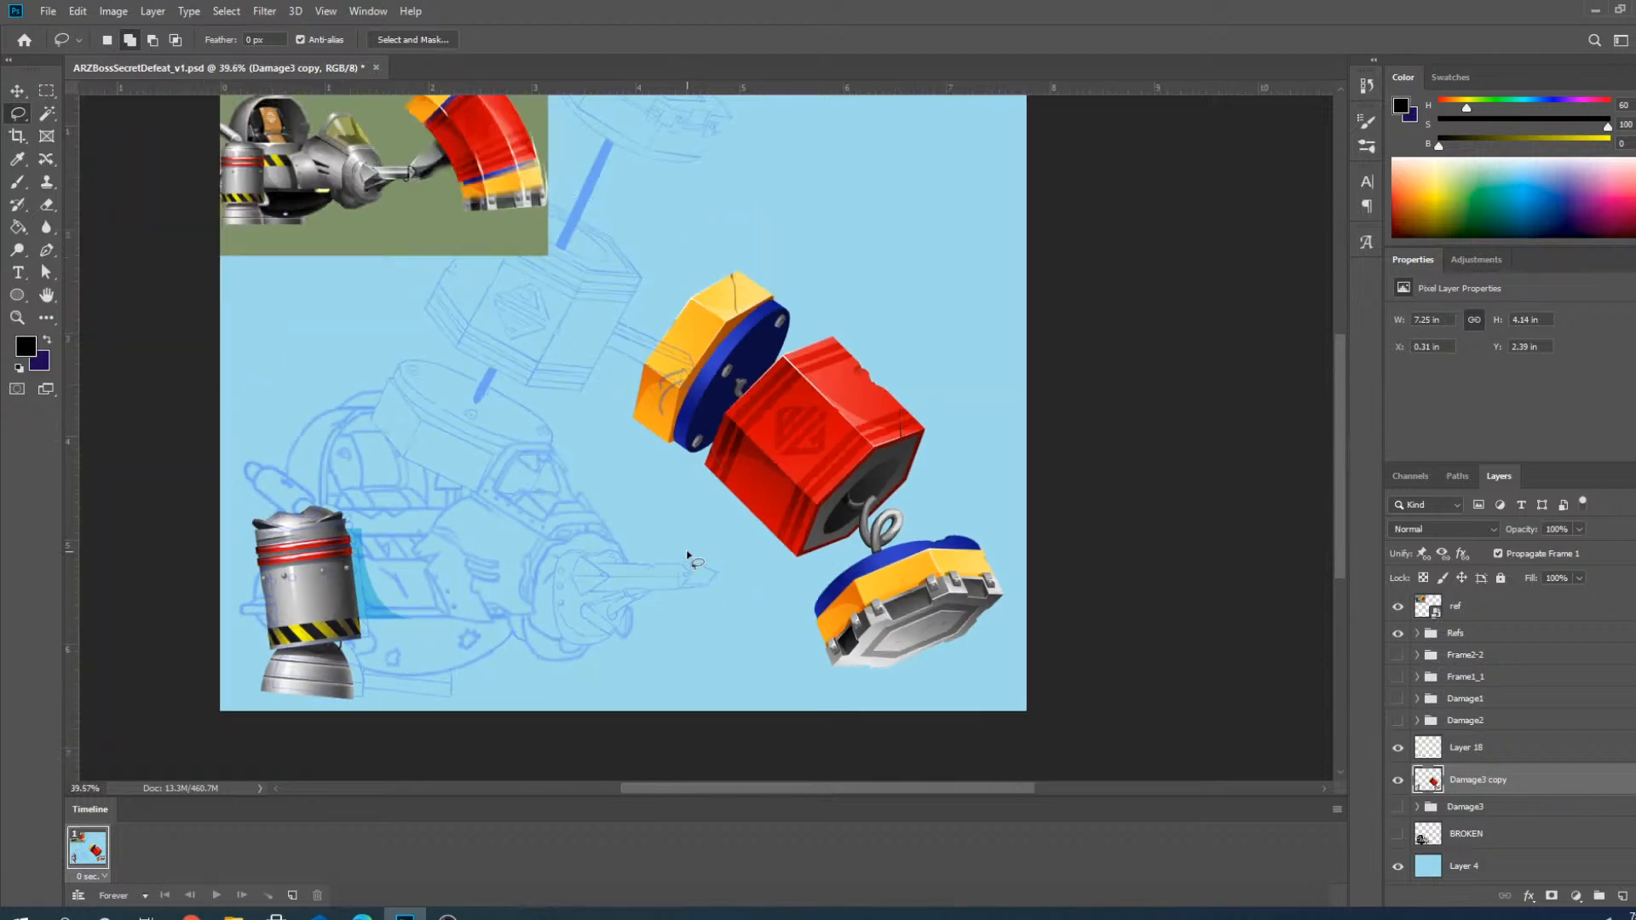
{"action": "scroll", "coordinate": [813, 495], "scroll_direction": "down", "scroll_amount": 1}
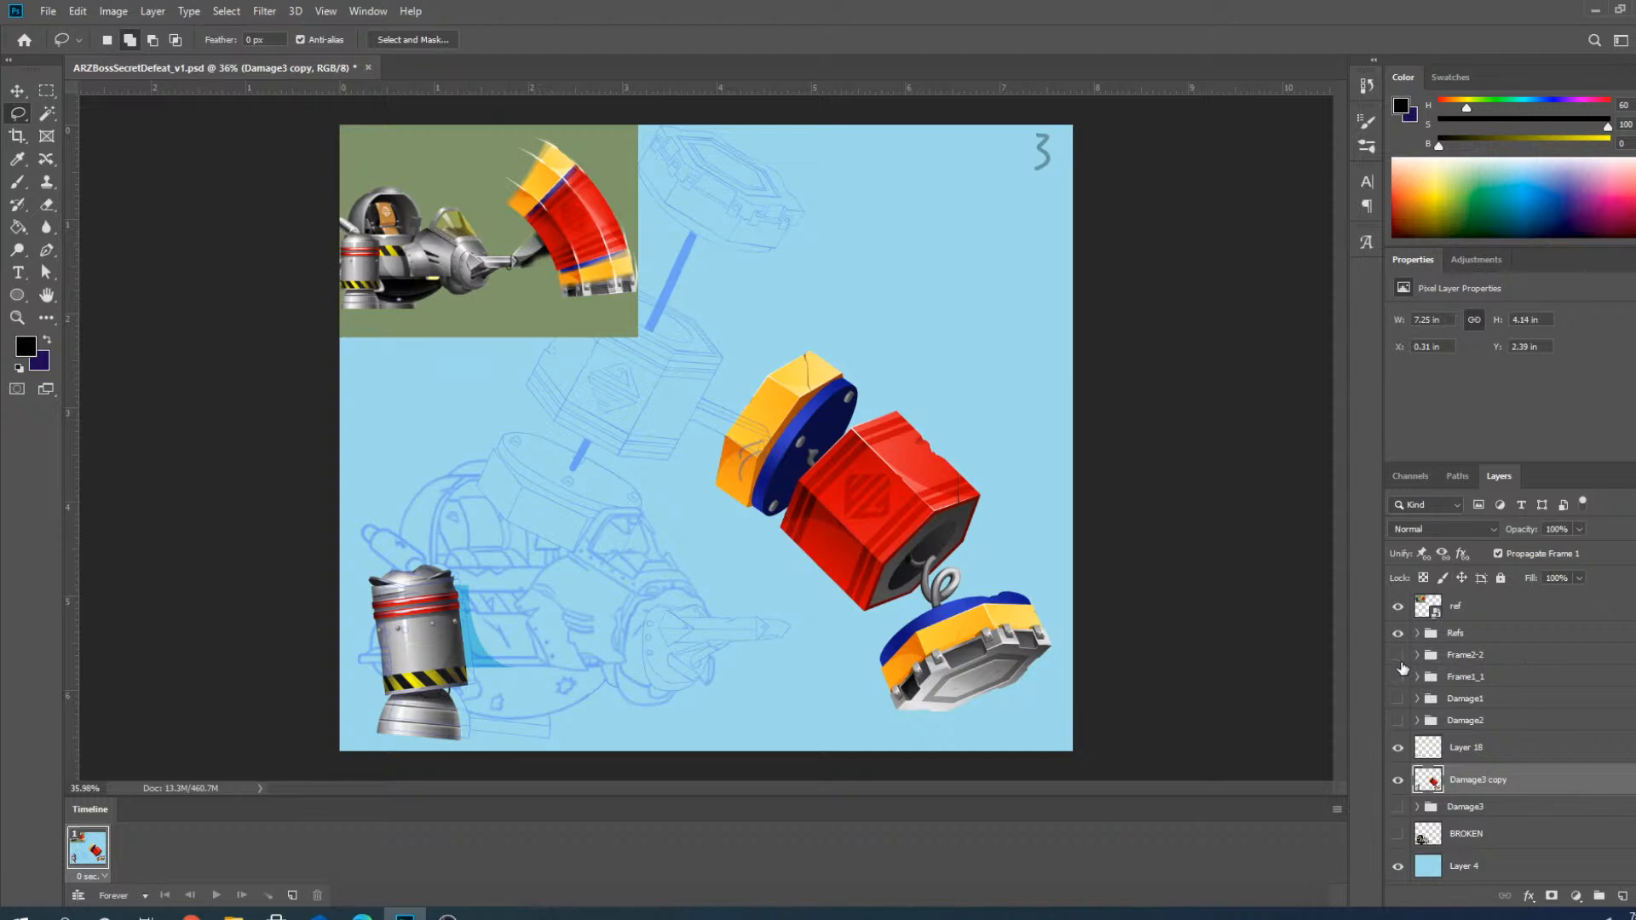
{"action": "left_click", "coordinate": [1398, 656]}
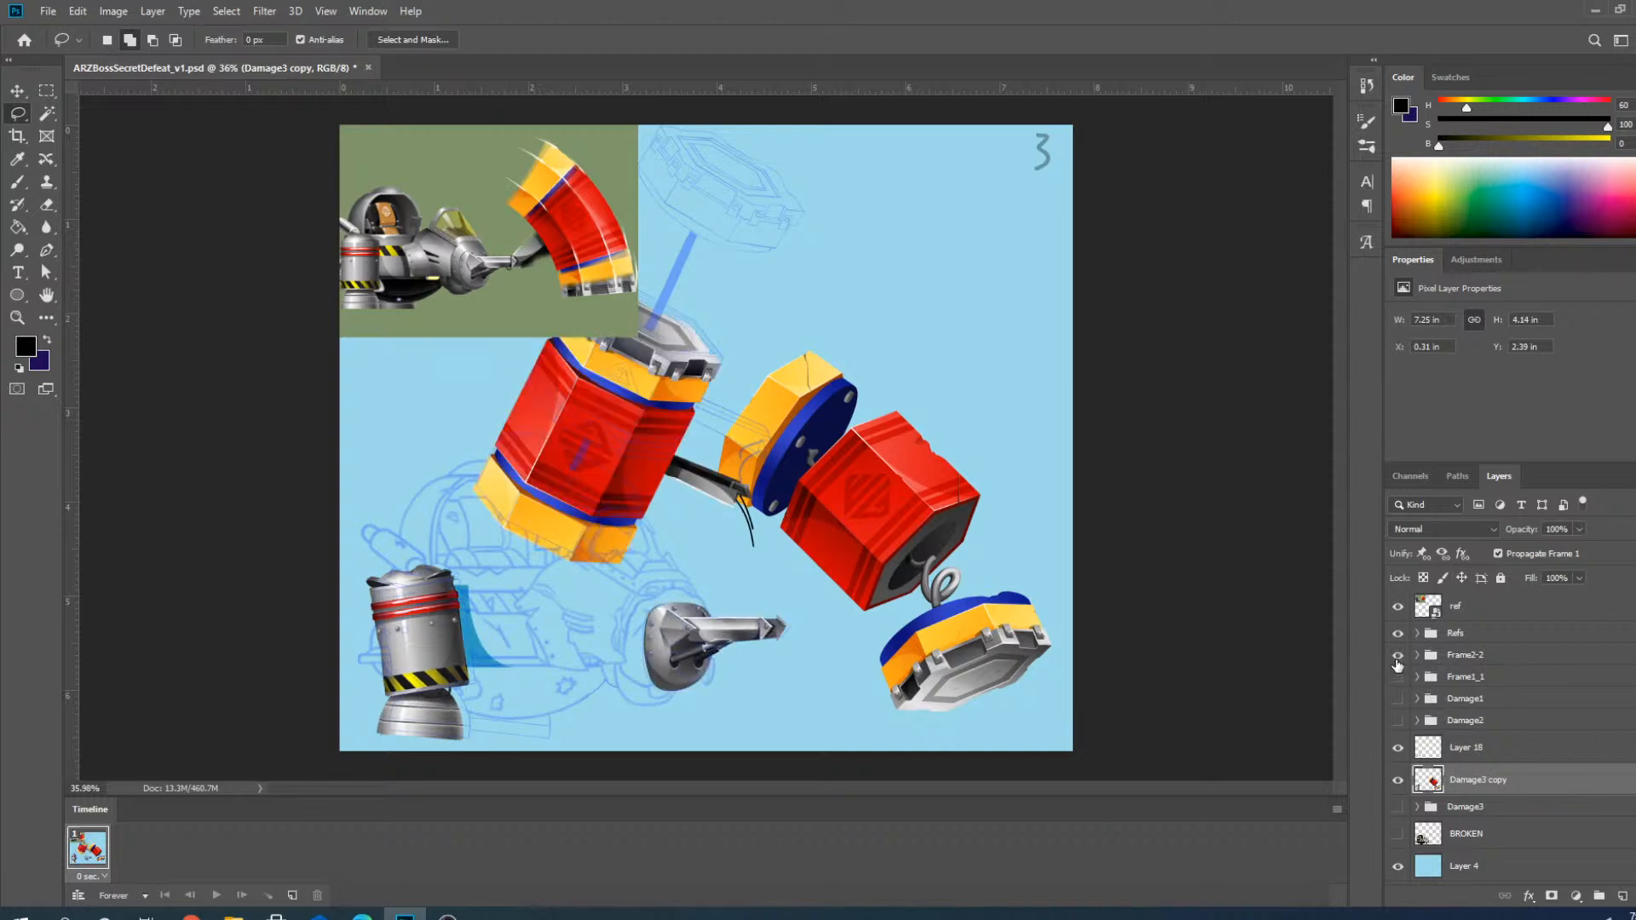
Lasso the broken hammer pieces on Damage3 copy, rotate them to about -96.85° and move them towards the intact Frame2-2 hammer.
{"action": "scroll", "coordinate": [878, 426], "scroll_direction": "up", "scroll_amount": 1}
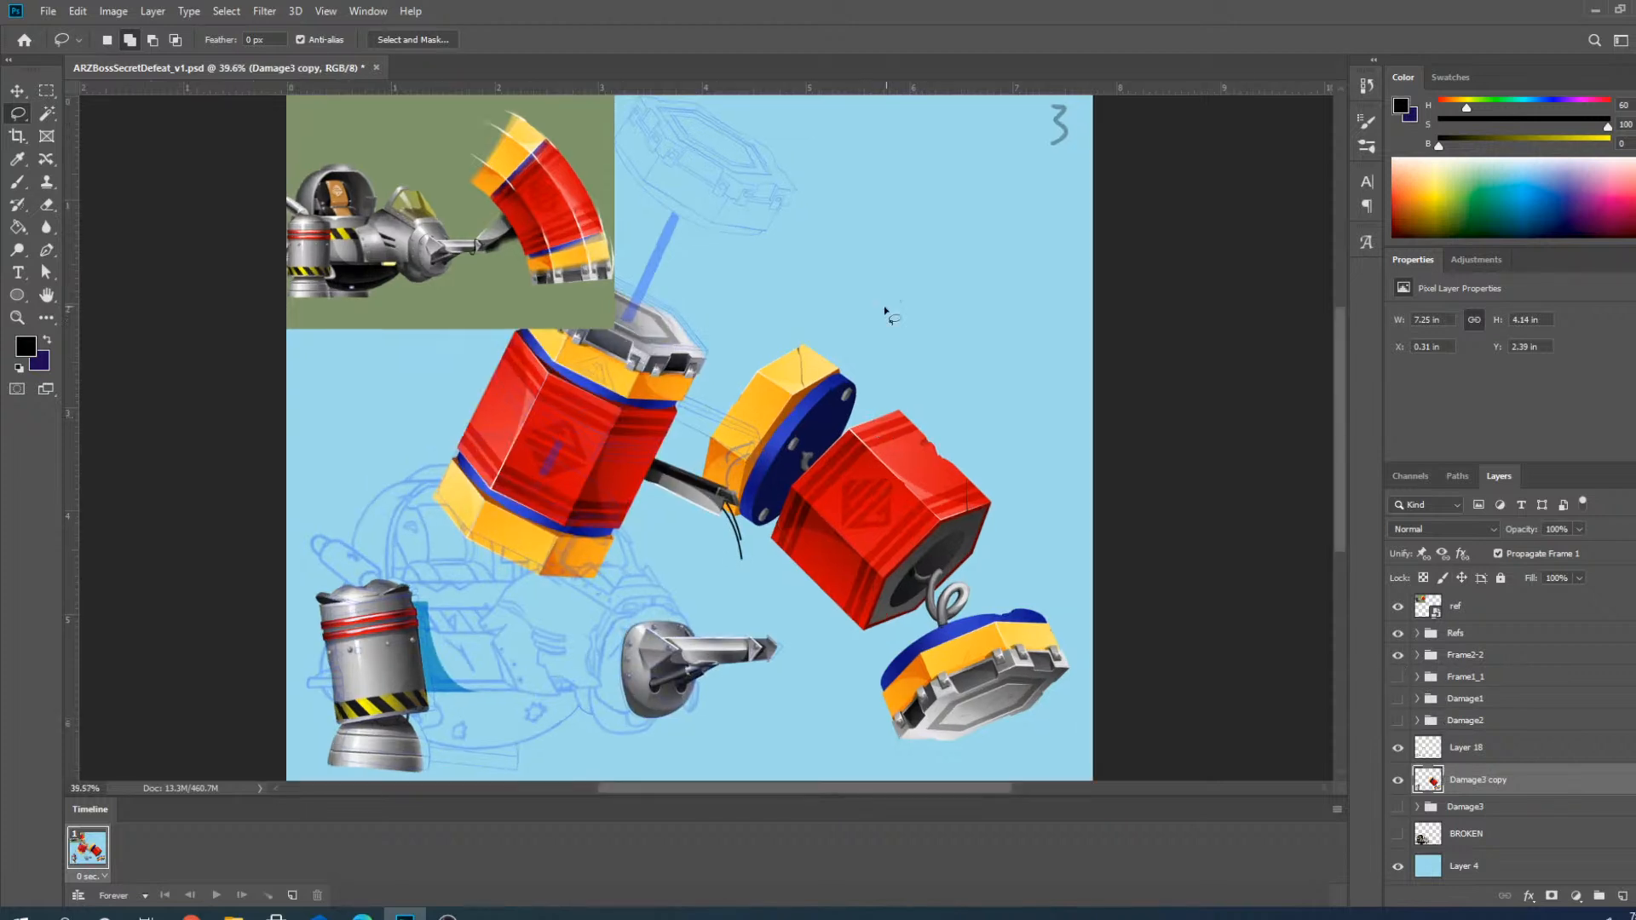
{"action": "mouse_move", "coordinate": [669, 474]}
{"action": "left_mouse_down"}
{"action": "mouse_move", "coordinate": [794, 708]}
{"action": "mouse_move", "coordinate": [846, 733]}
{"action": "mouse_move", "coordinate": [835, 712]}
{"action": "mouse_move", "coordinate": [877, 682]}
{"action": "left_mouse_up"}
{"action": "left_click_drag", "start_coordinate": [887, 318], "coordinate": [709, 428]}
{"action": "left_click_drag", "start_coordinate": [687, 515], "coordinate": [687, 522]}
{"action": "key", "text": "ctrl+d"}
{"action": "mouse_move", "coordinate": [849, 306]}
{"action": "left_mouse_down"}
{"action": "mouse_move", "coordinate": [690, 461]}
{"action": "mouse_move", "coordinate": [1089, 727]}
{"action": "mouse_move", "coordinate": [937, 260]}
{"action": "left_mouse_up"}
{"action": "left_click", "coordinate": [15, 94]}
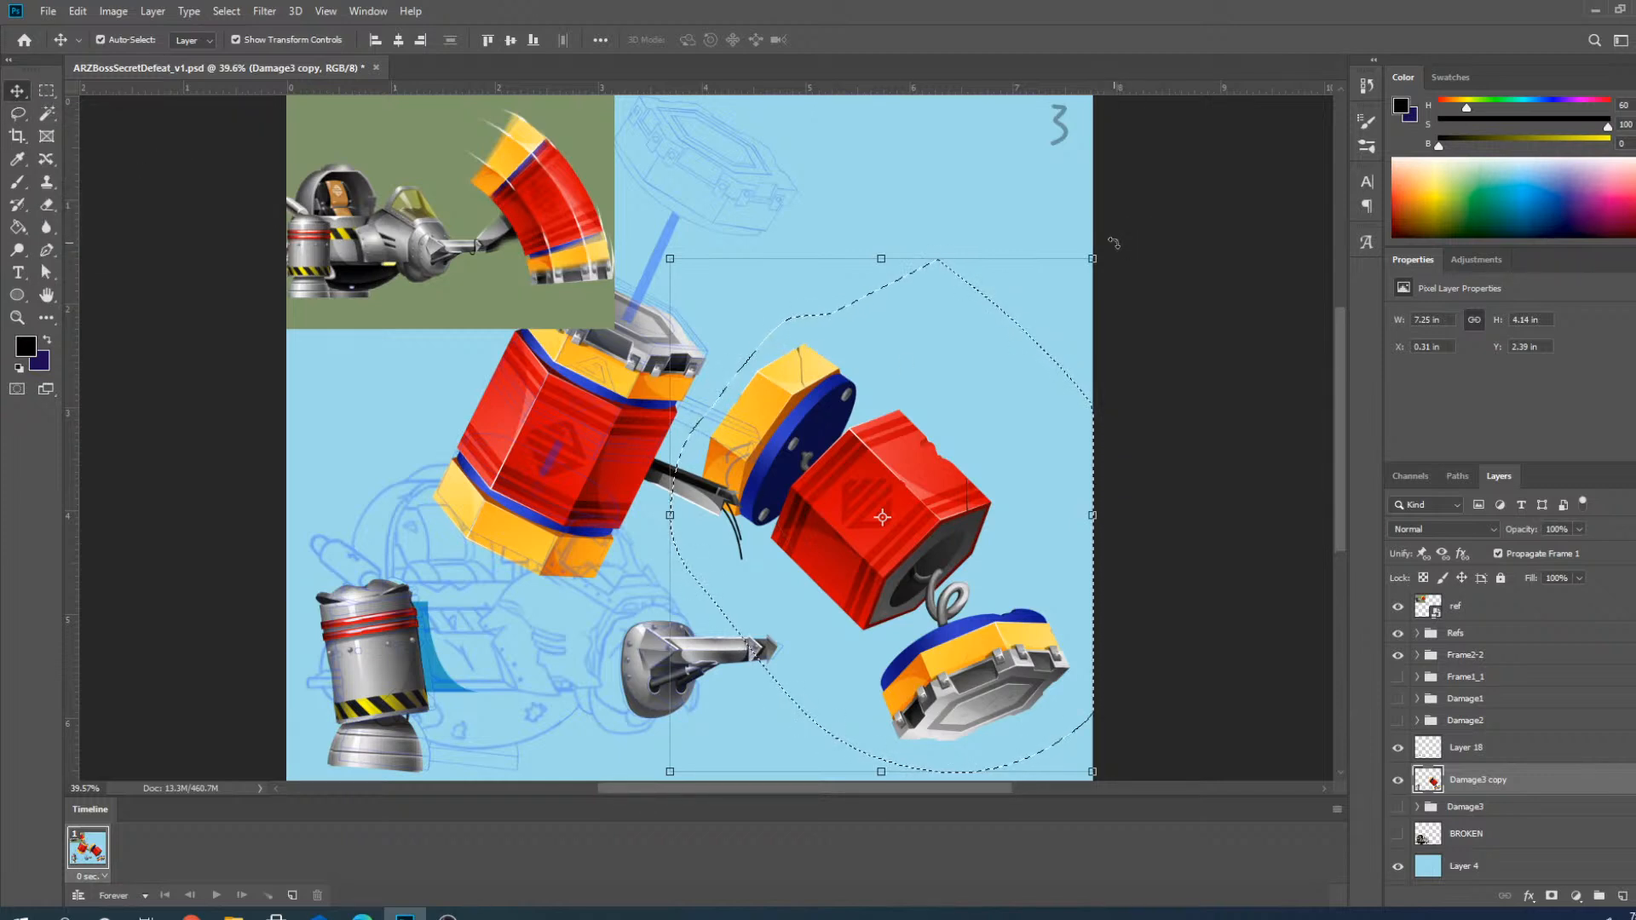
{"action": "left_click_drag", "start_coordinate": [1114, 243], "coordinate": [715, 397]}
{"action": "scroll", "coordinate": [842, 668], "scroll_direction": "up", "scroll_amount": 6}
{"action": "left_click_drag", "start_coordinate": [821, 663], "coordinate": [218, 404]}
{"action": "scroll", "coordinate": [1066, 703], "scroll_direction": "down", "scroll_amount": 5}
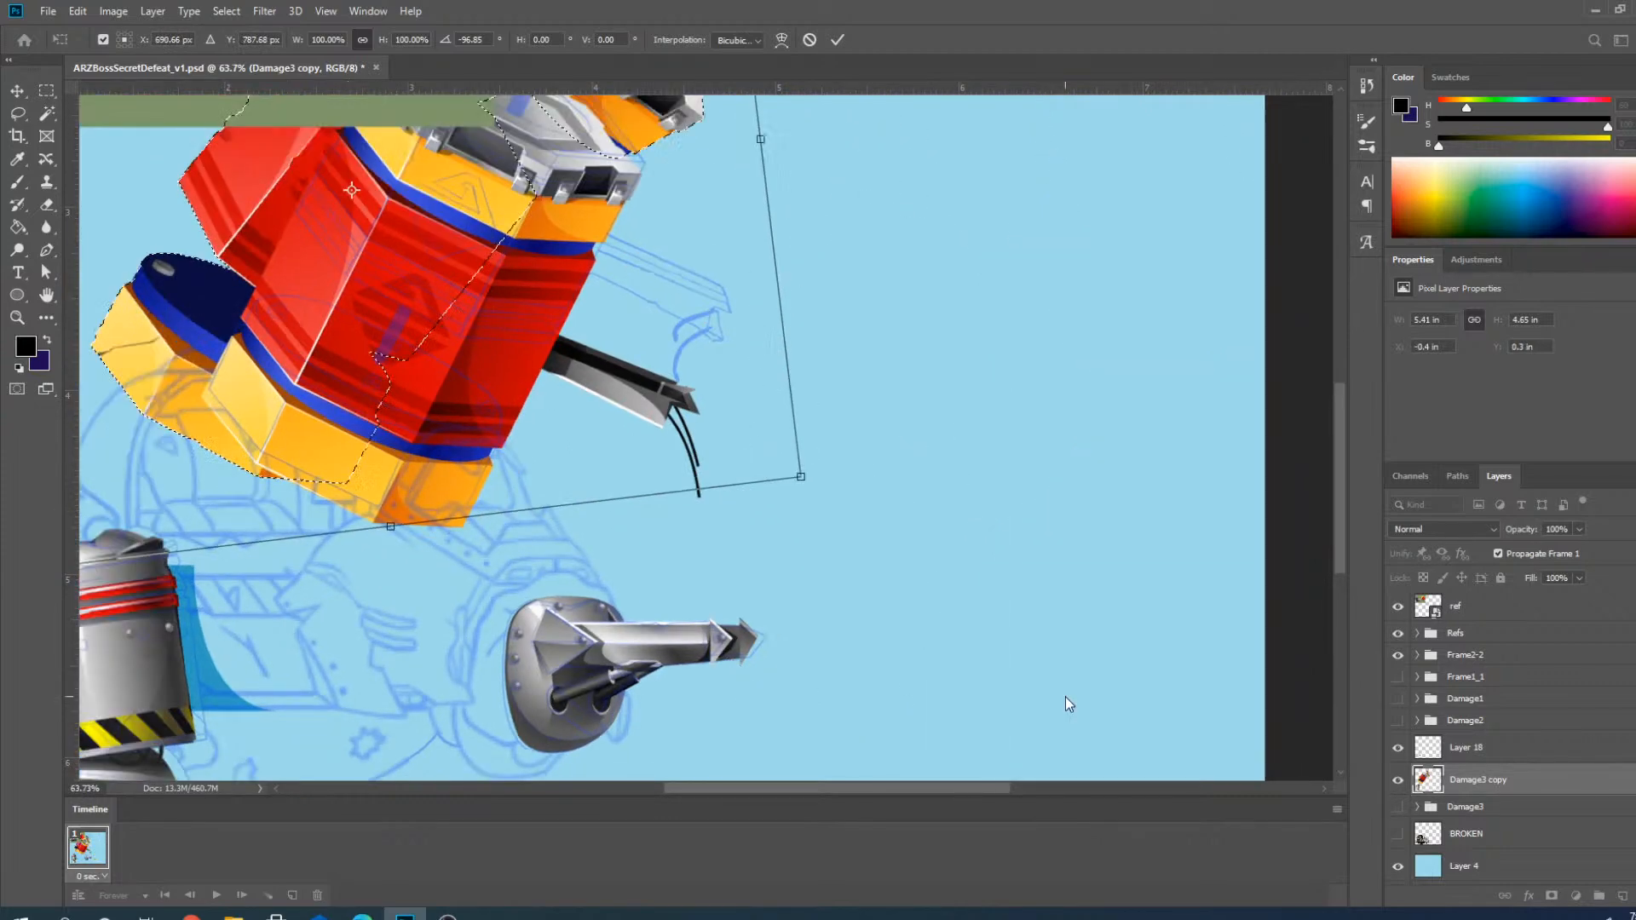
Move the rotated pieces so their yellow end cap lines up with the yellow base of the Frame2-2 hammer.
{"action": "scroll", "coordinate": [562, 549], "scroll_direction": "up", "scroll_amount": 11}
{"action": "scroll", "coordinate": [357, 503], "scroll_direction": "up", "scroll_amount": 3}
{"action": "scroll", "coordinate": [523, 522], "scroll_direction": "down", "scroll_amount": 3}
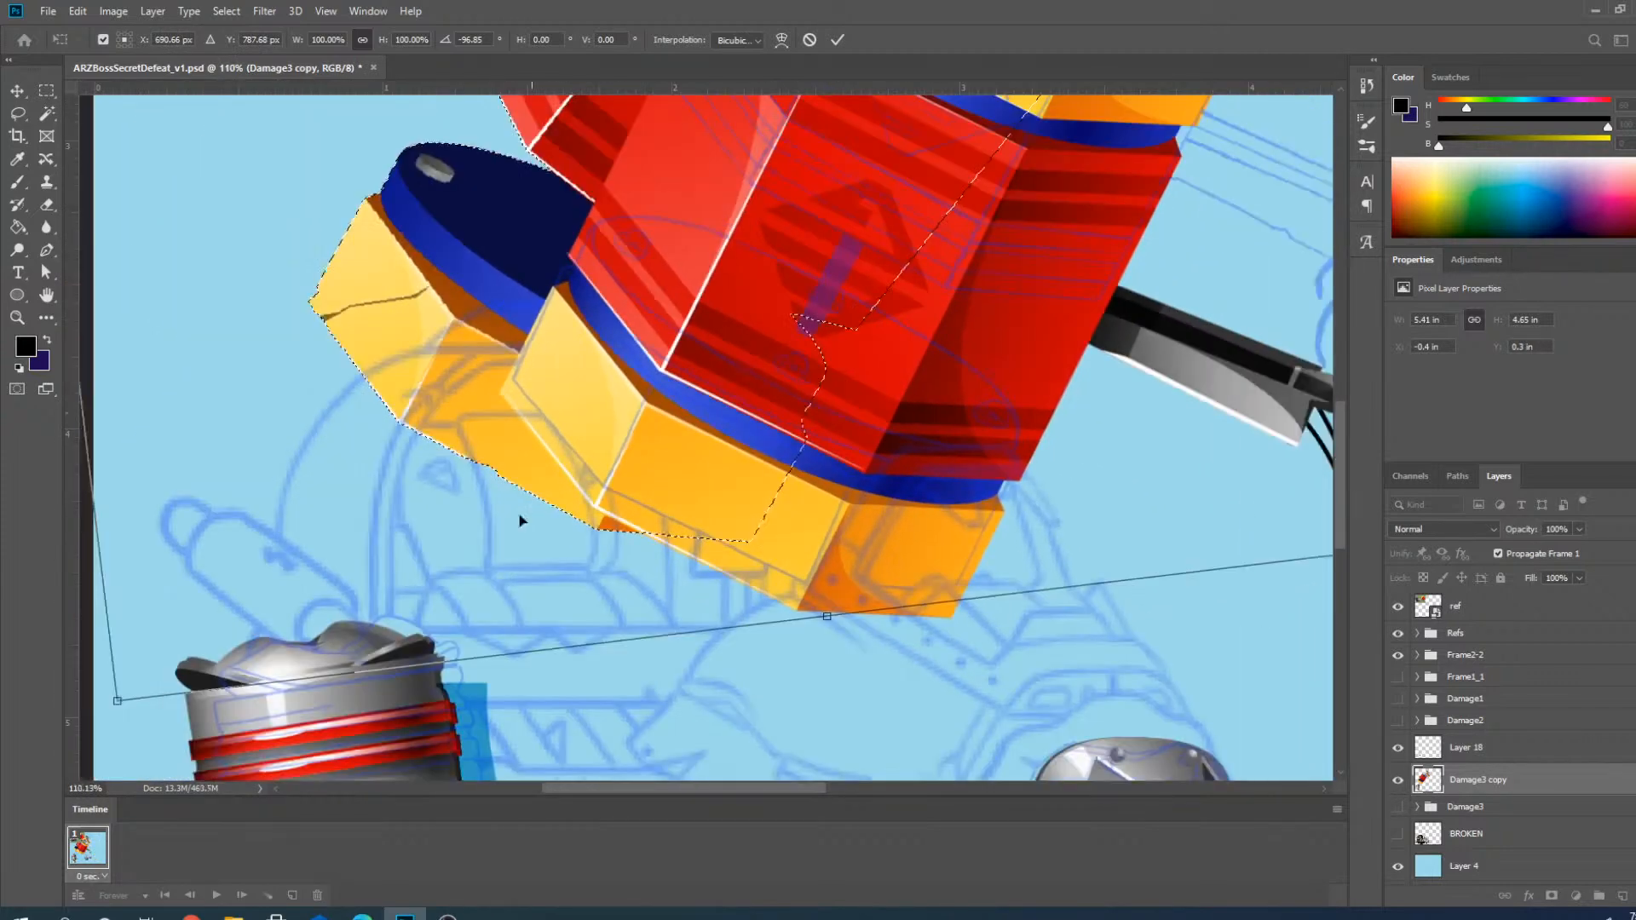
{"action": "scroll", "coordinate": [497, 522], "scroll_direction": "up", "scroll_amount": 3}
{"action": "scroll", "coordinate": [534, 422], "scroll_direction": "up", "scroll_amount": 1}
{"action": "scroll", "coordinate": [588, 573], "scroll_direction": "down", "scroll_amount": 3}
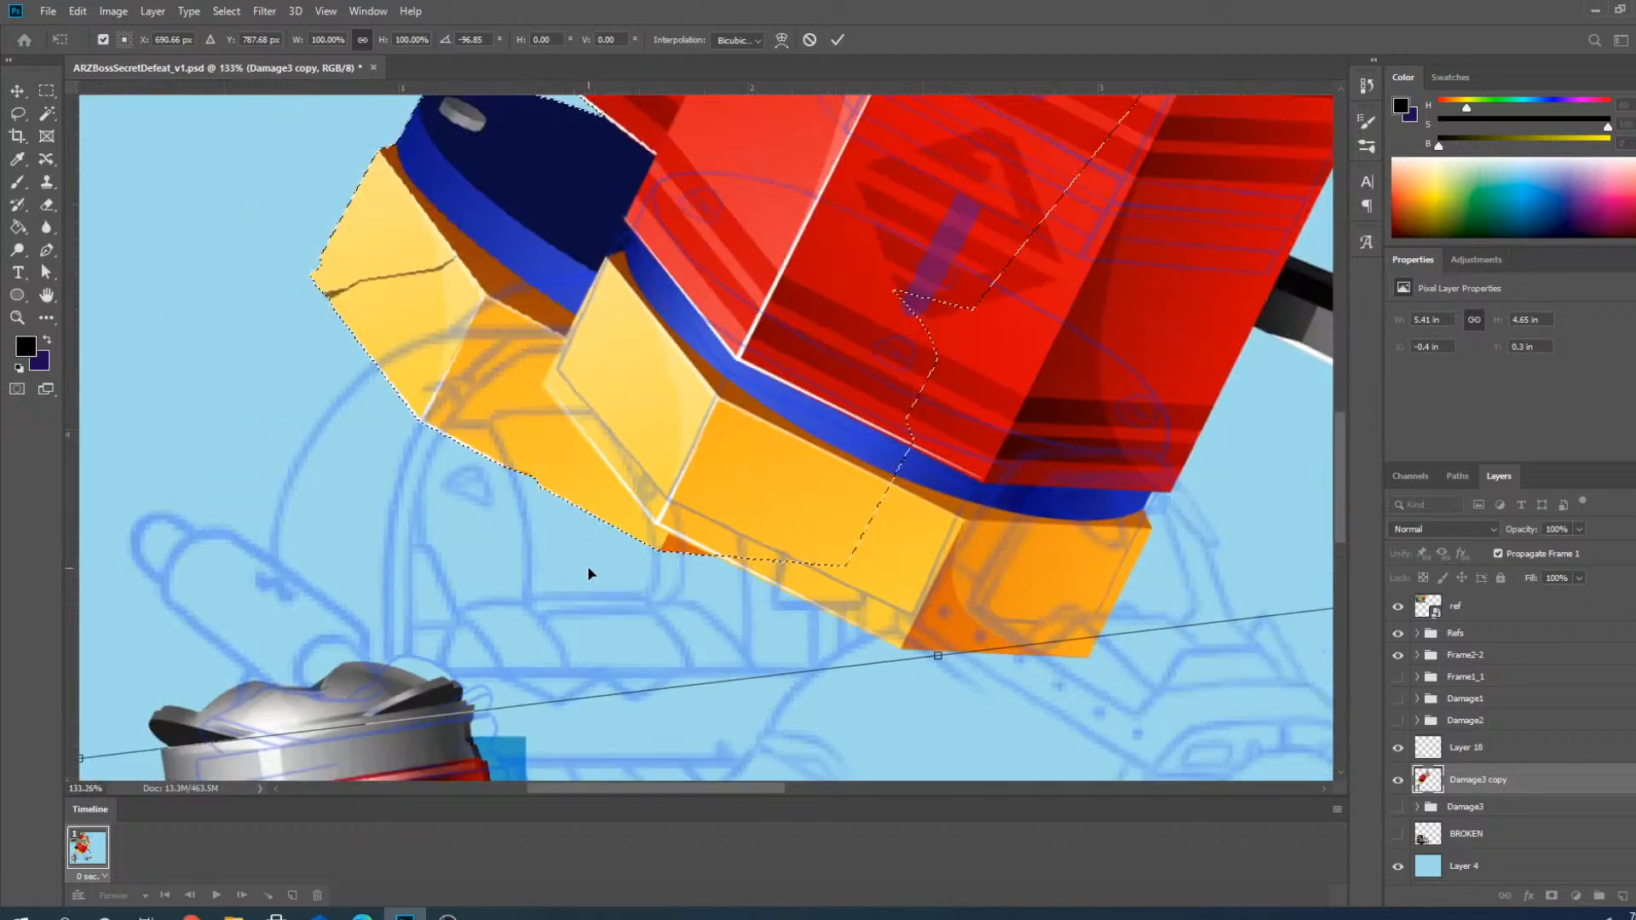
{"action": "scroll", "coordinate": [646, 565], "scroll_direction": "up", "scroll_amount": 2}
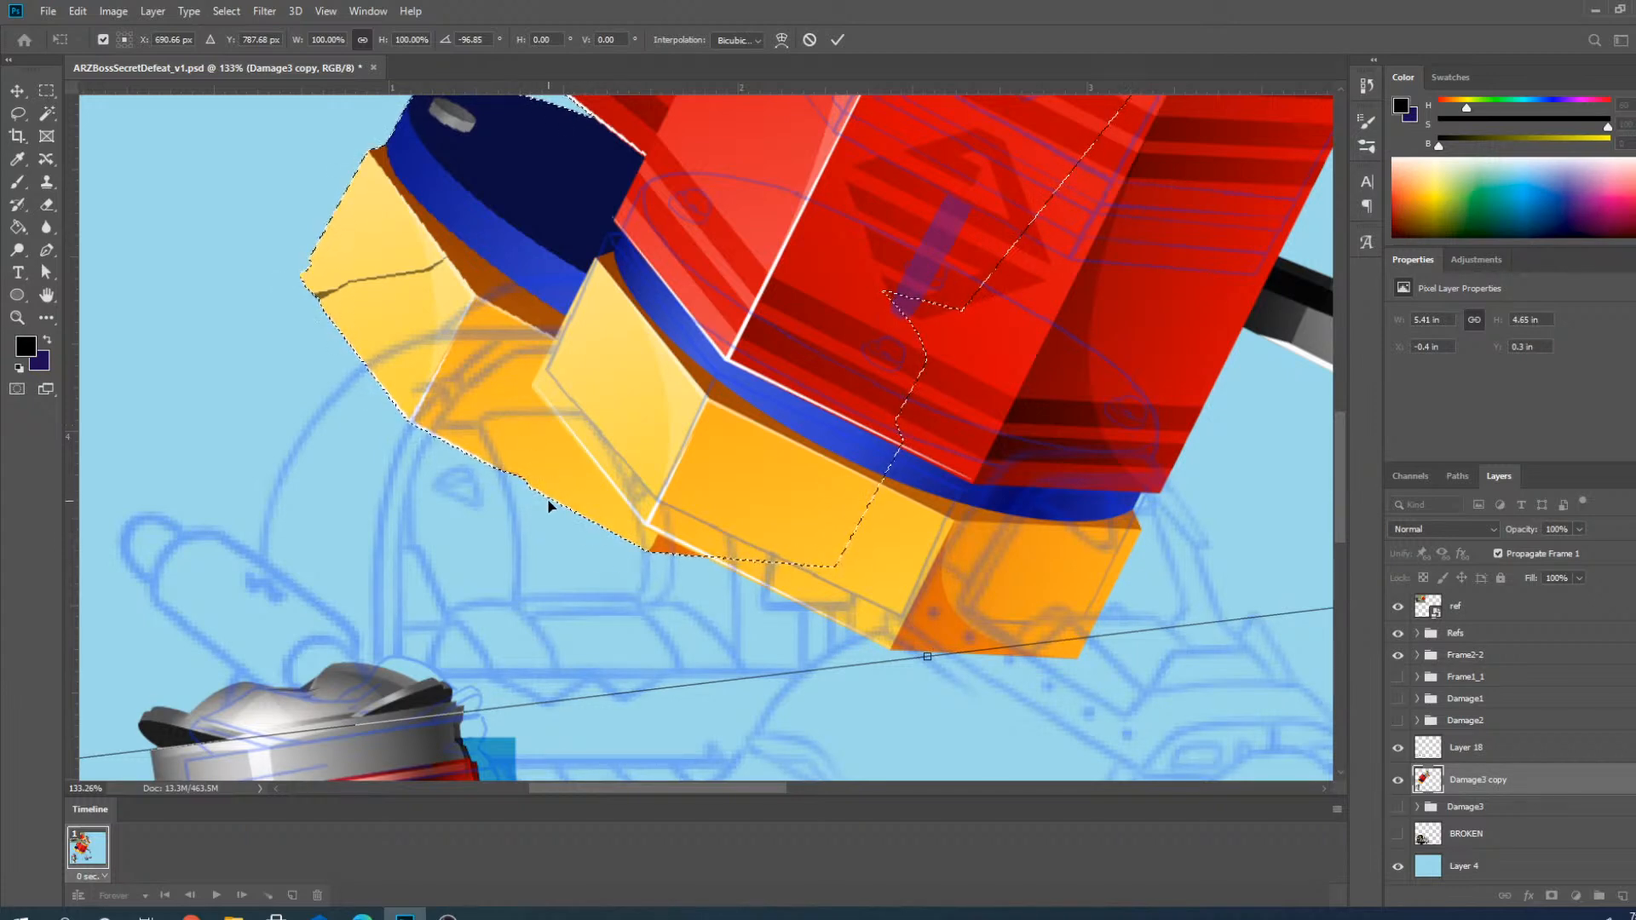
{"action": "scroll", "coordinate": [532, 460], "scroll_direction": "up", "scroll_amount": 2}
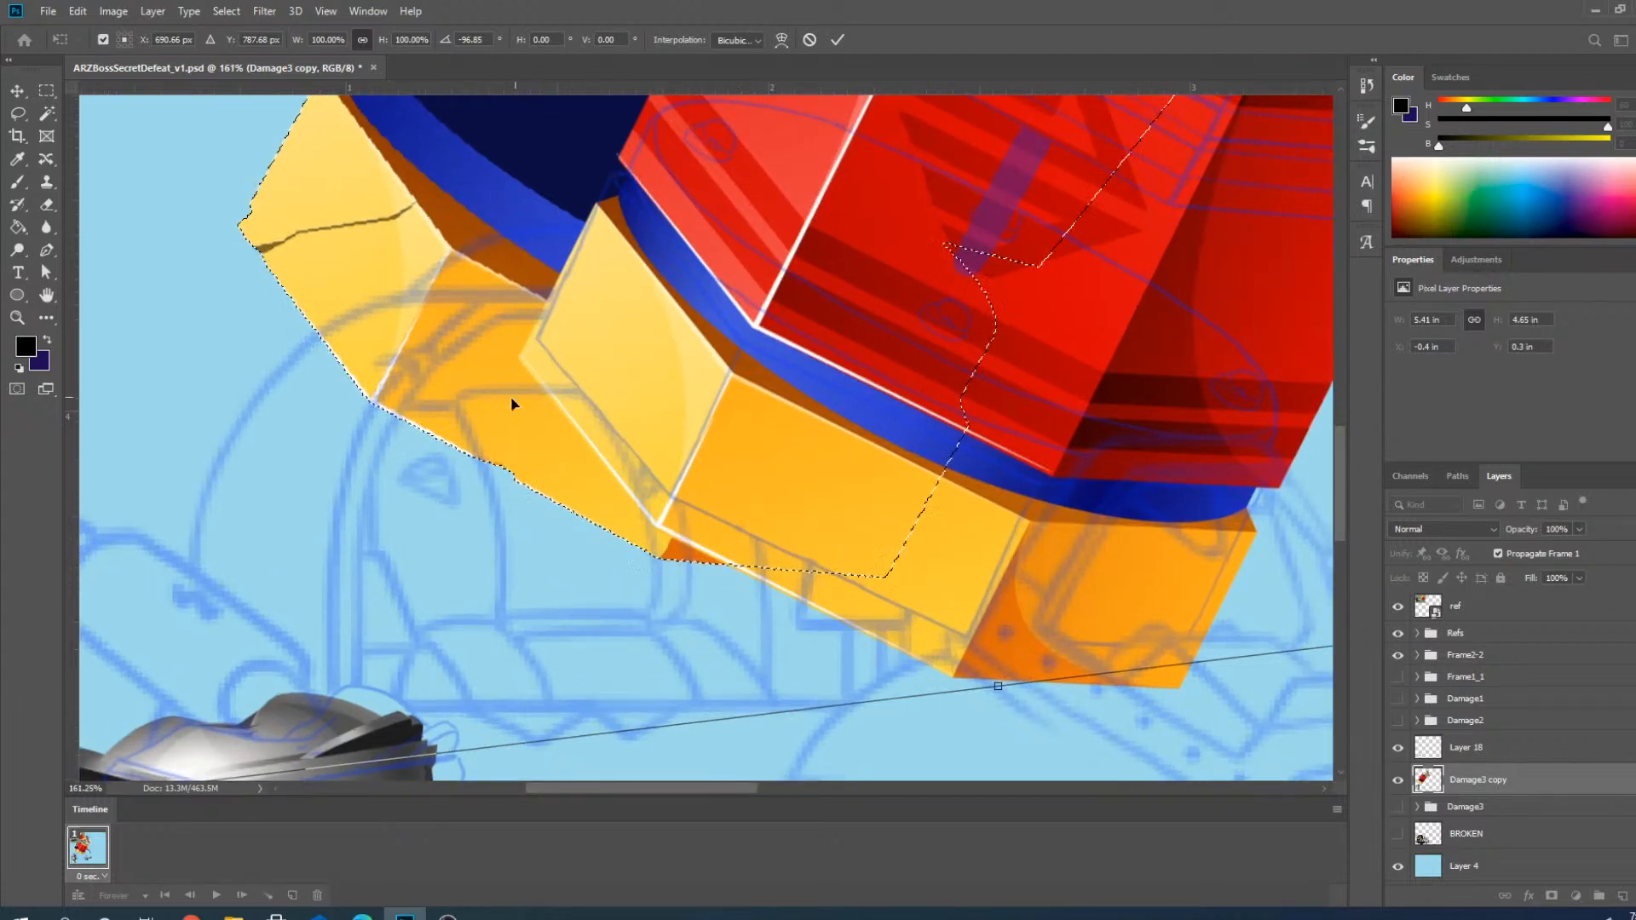
{"action": "left_click_drag", "start_coordinate": [515, 418], "coordinate": [786, 521]}
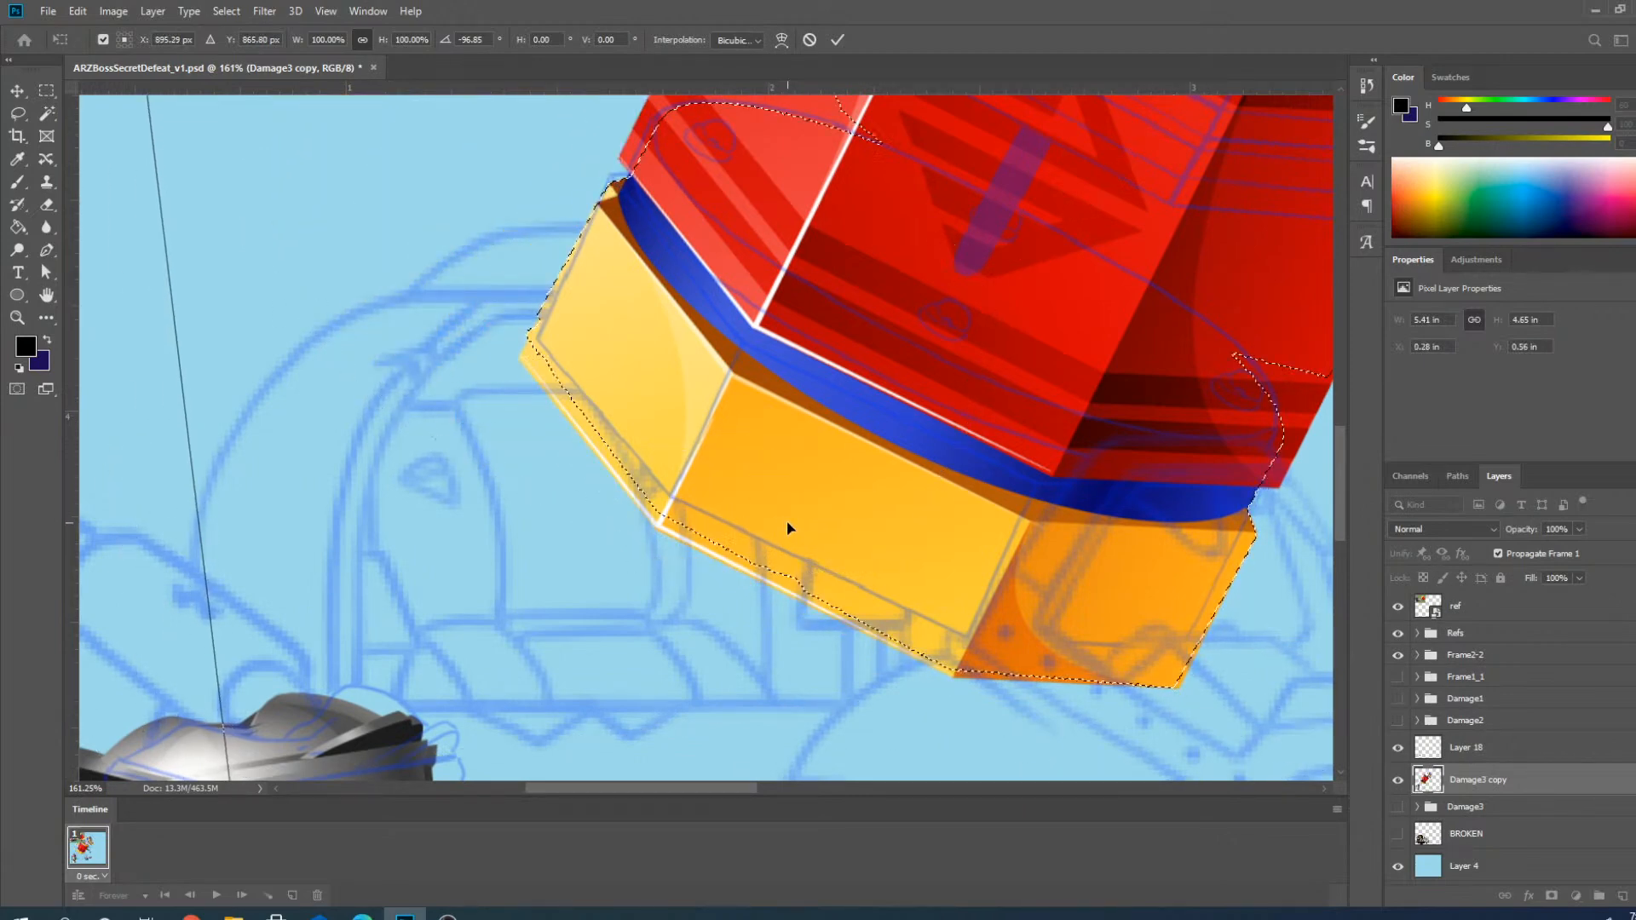
Rotate the hammer pieces further to about -99.43° and shift them slightly to match the Frame2-2 hammer's base.
{"action": "scroll", "coordinate": [904, 630], "scroll_direction": "down", "scroll_amount": 3}
{"action": "scroll", "coordinate": [629, 654], "scroll_direction": "down", "scroll_amount": 3}
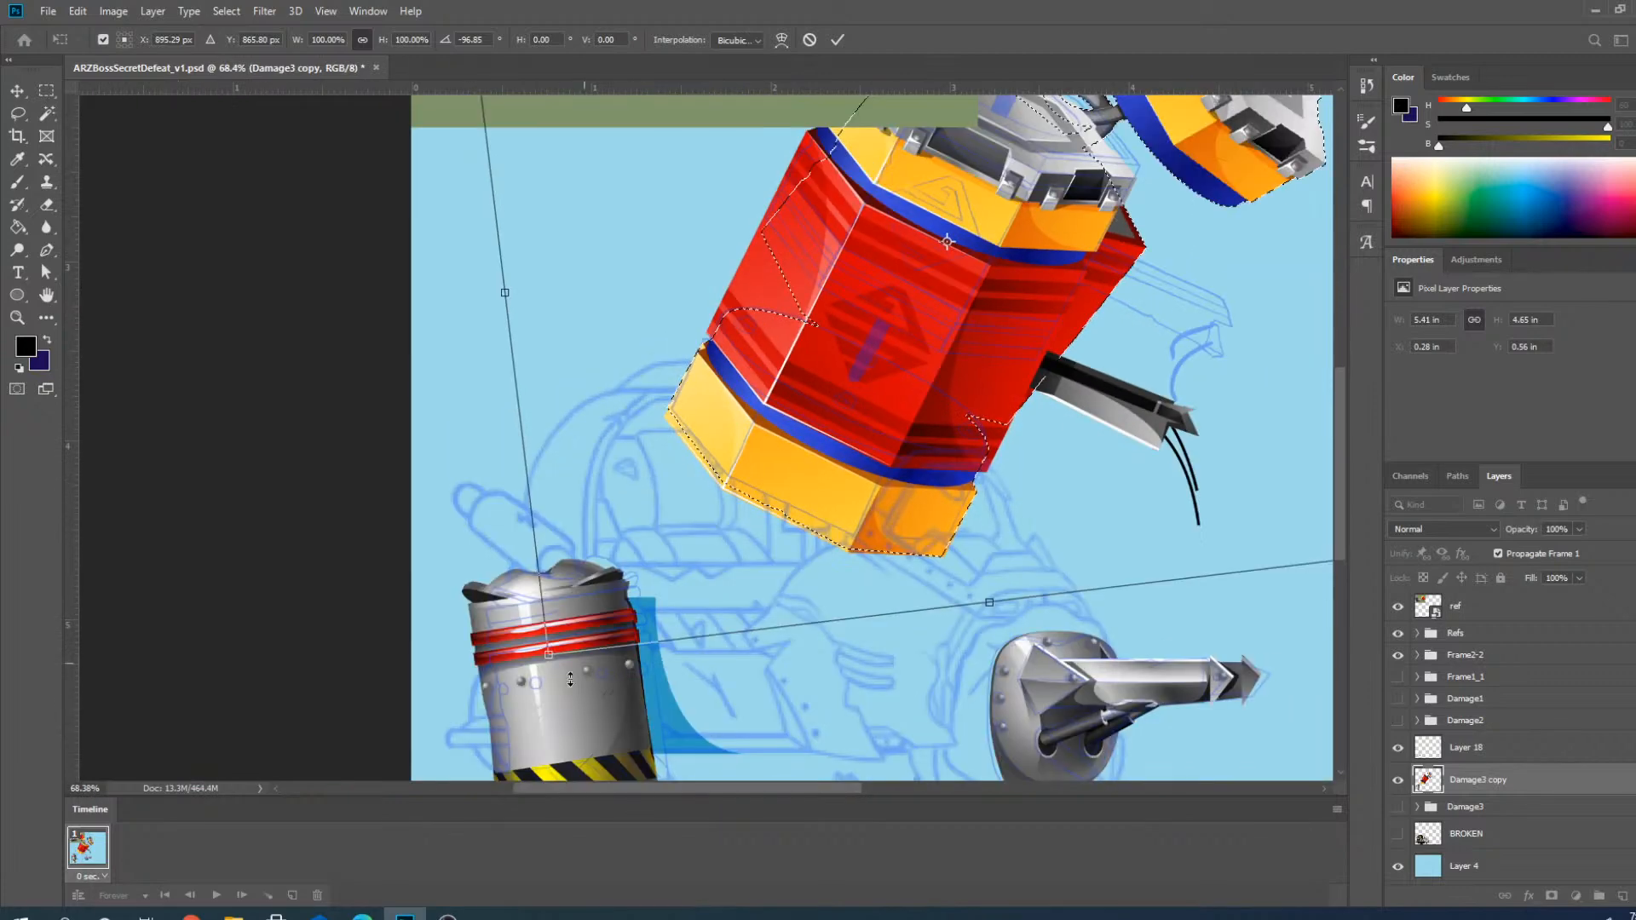
{"action": "left_click_drag", "start_coordinate": [534, 666], "coordinate": [581, 665]}
{"action": "scroll", "coordinate": [796, 540], "scroll_direction": "up", "scroll_amount": 4}
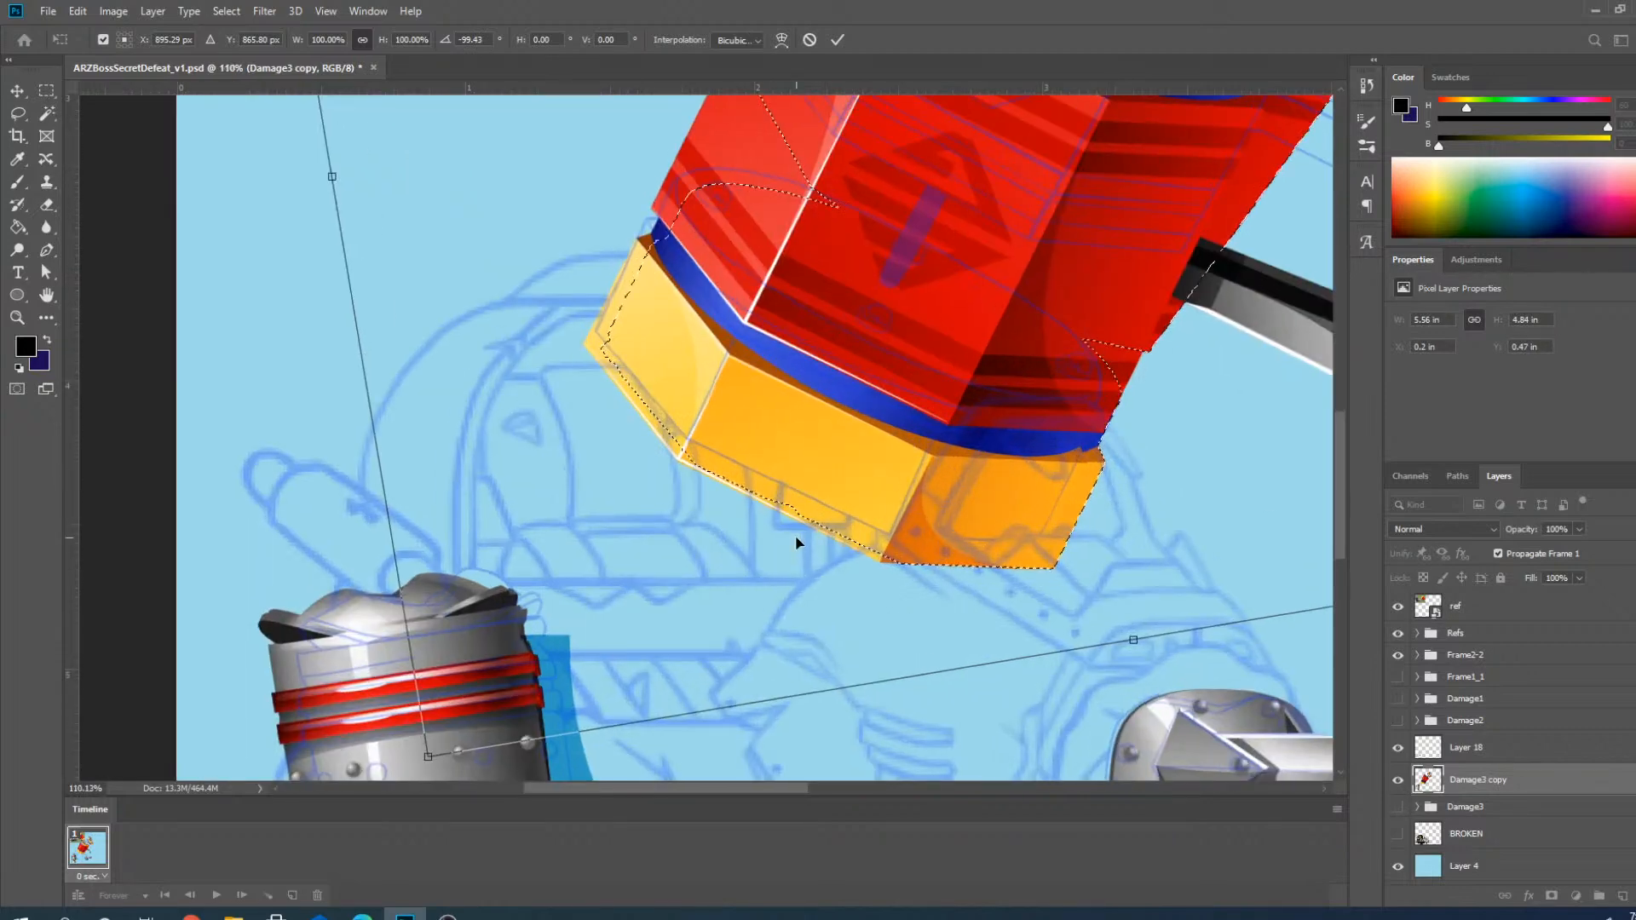
{"action": "left_click_drag", "start_coordinate": [857, 474], "coordinate": [836, 471]}
Nudge the rotated hammer pieces left and fine-tune their height so the yellow end cap matches the Frame2-2 hammer's base.
{"action": "key", "text": "Left"}
{"action": "key", "text": "Left"}
{"action": "key", "text": "Left"}
{"action": "key", "text": "Left"}
{"action": "key", "text": "Left"}
{"action": "key", "text": "Left"}
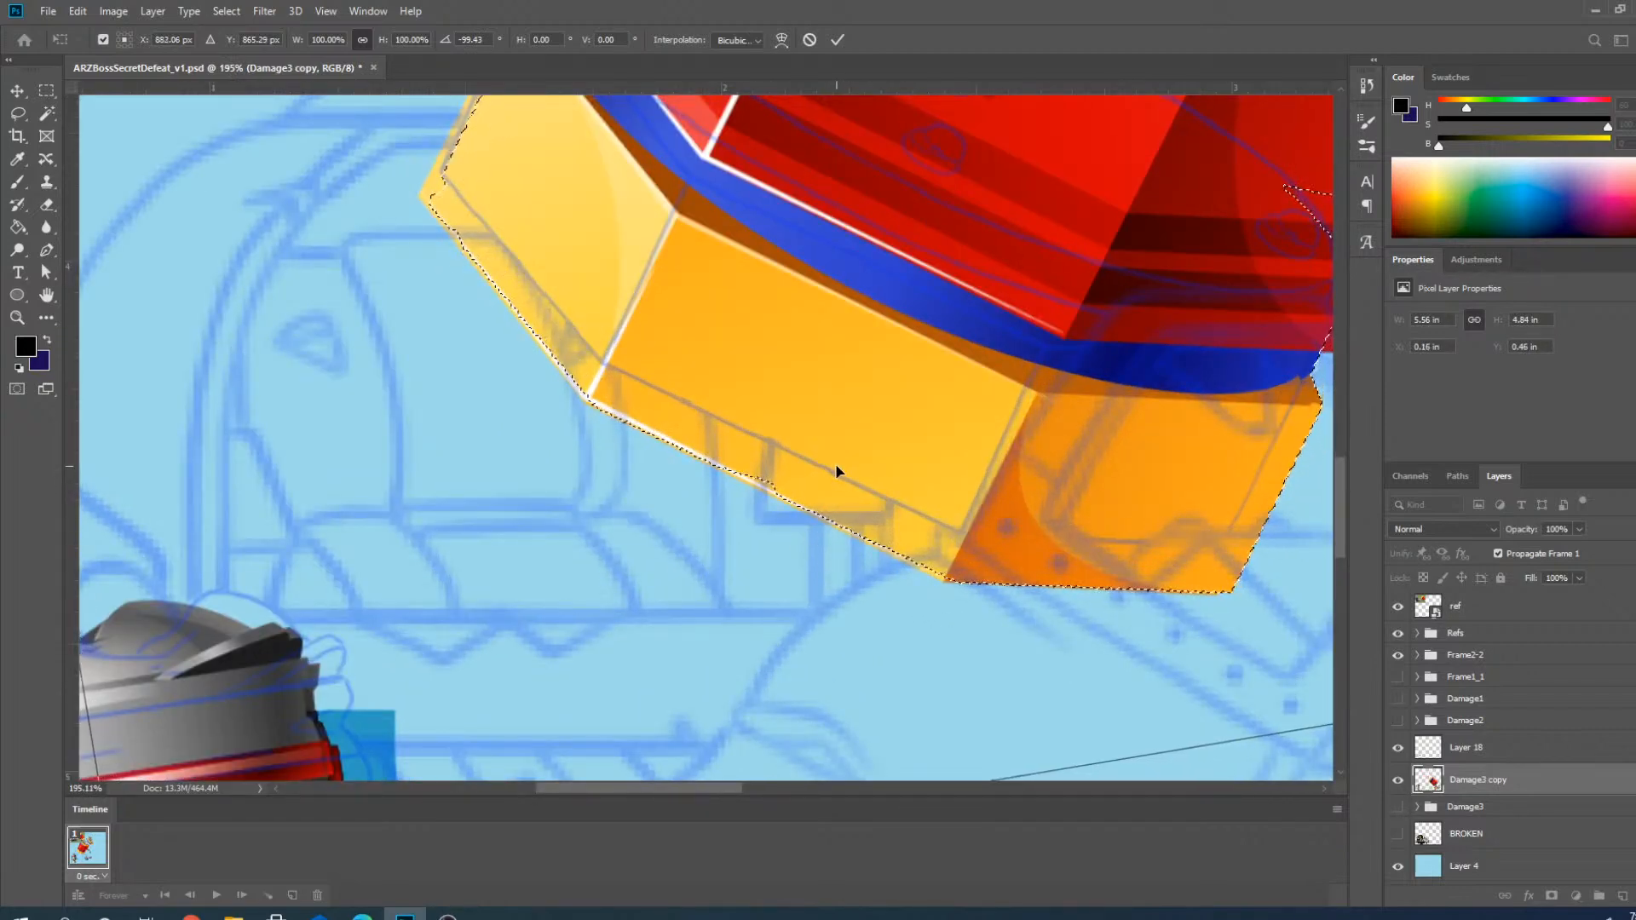
{"action": "key", "text": "Up"}
{"action": "key", "text": "Up"}
{"action": "key", "text": "Left"}
{"action": "key", "text": "Left"}
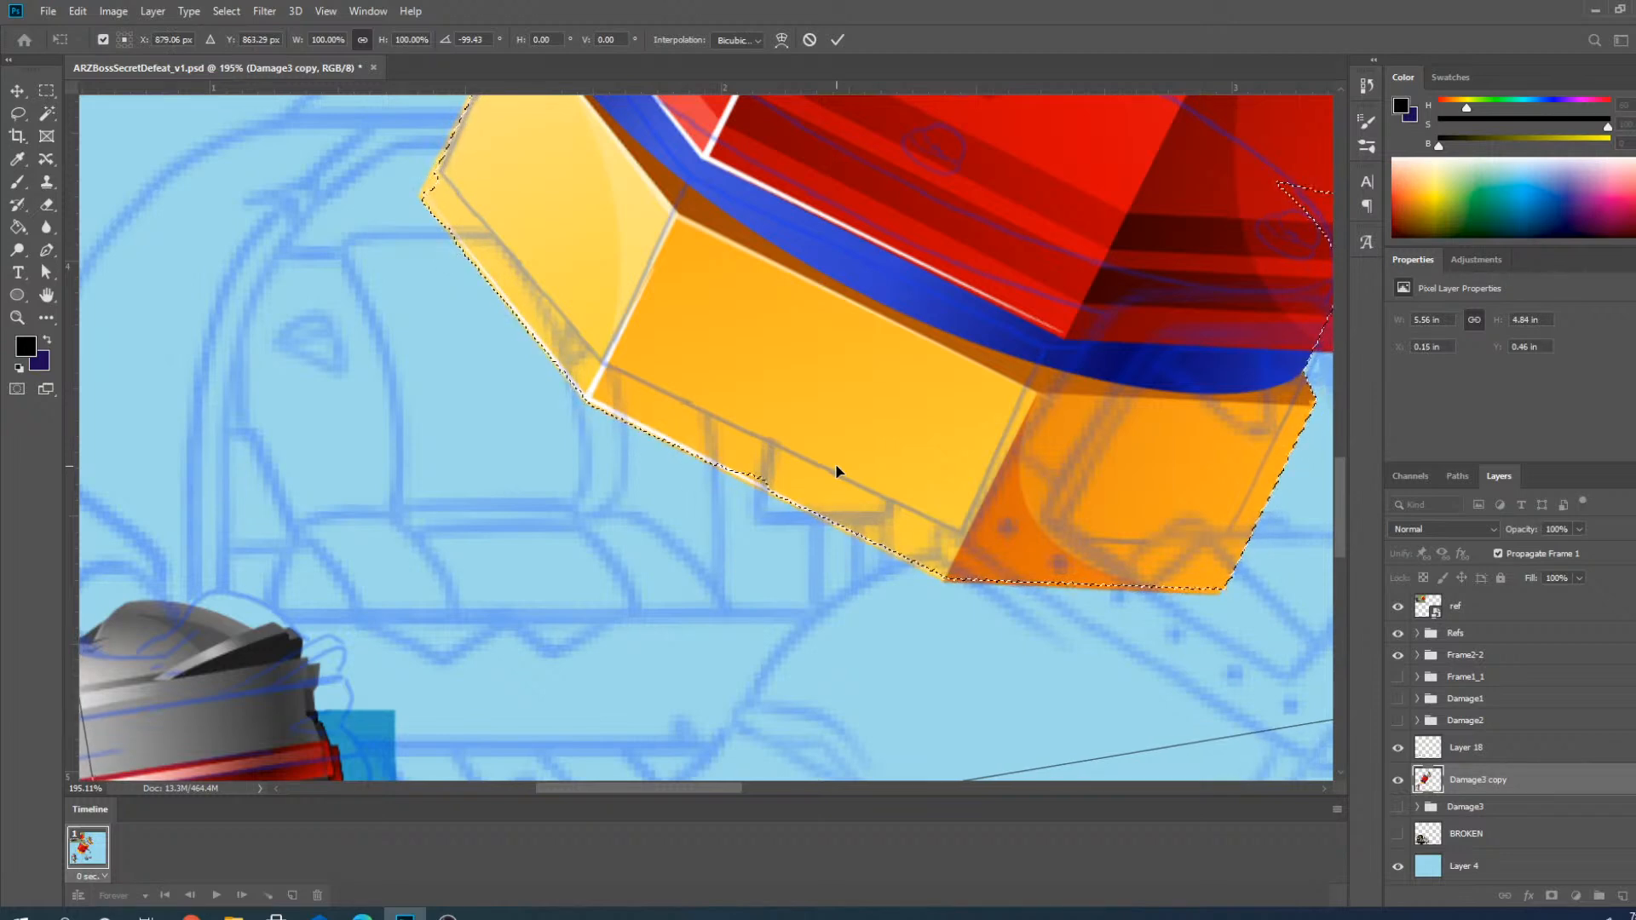
{"action": "key", "text": "Down"}
{"action": "key", "text": "Down"}
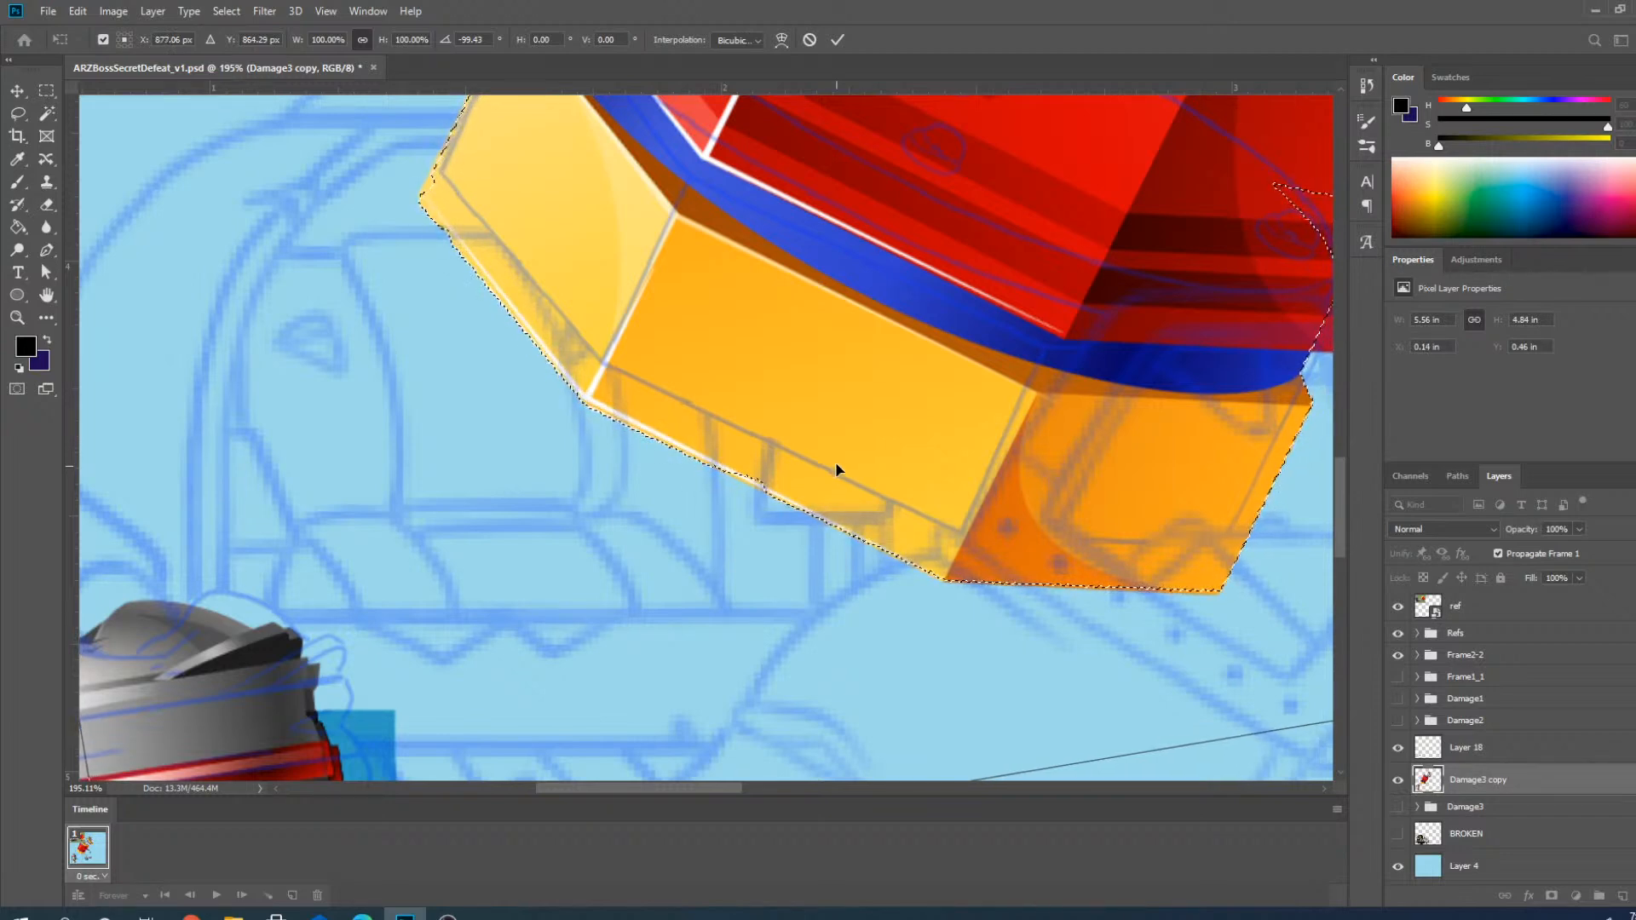
Rotate the hammer pieces to about -98.92°, nudge them slightly right onto the Frame2-2 base and apply the transform.
{"action": "scroll", "coordinate": [835, 463], "scroll_direction": "down", "scroll_amount": 3}
{"action": "left_click_drag", "start_coordinate": [407, 747], "coordinate": [438, 724]}
{"action": "scroll", "coordinate": [807, 518], "scroll_direction": "up", "scroll_amount": 3}
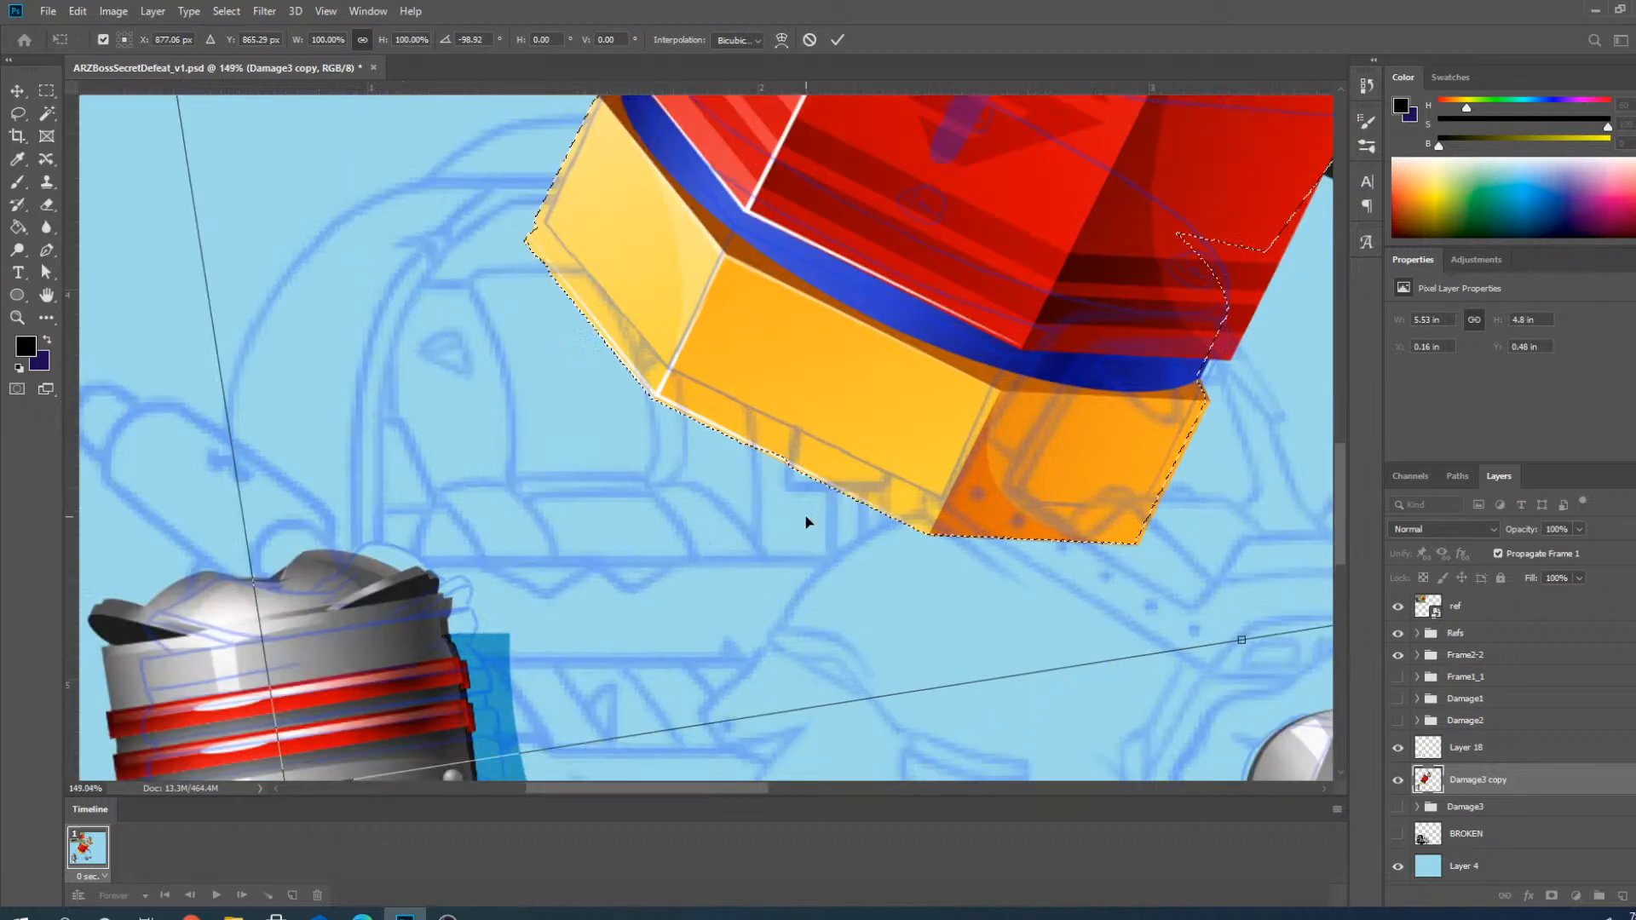
{"action": "key", "text": "Right"}
{"action": "key", "text": "Right"}
{"action": "key", "text": "Right"}
{"action": "scroll", "coordinate": [807, 522], "scroll_direction": "down", "scroll_amount": 5}
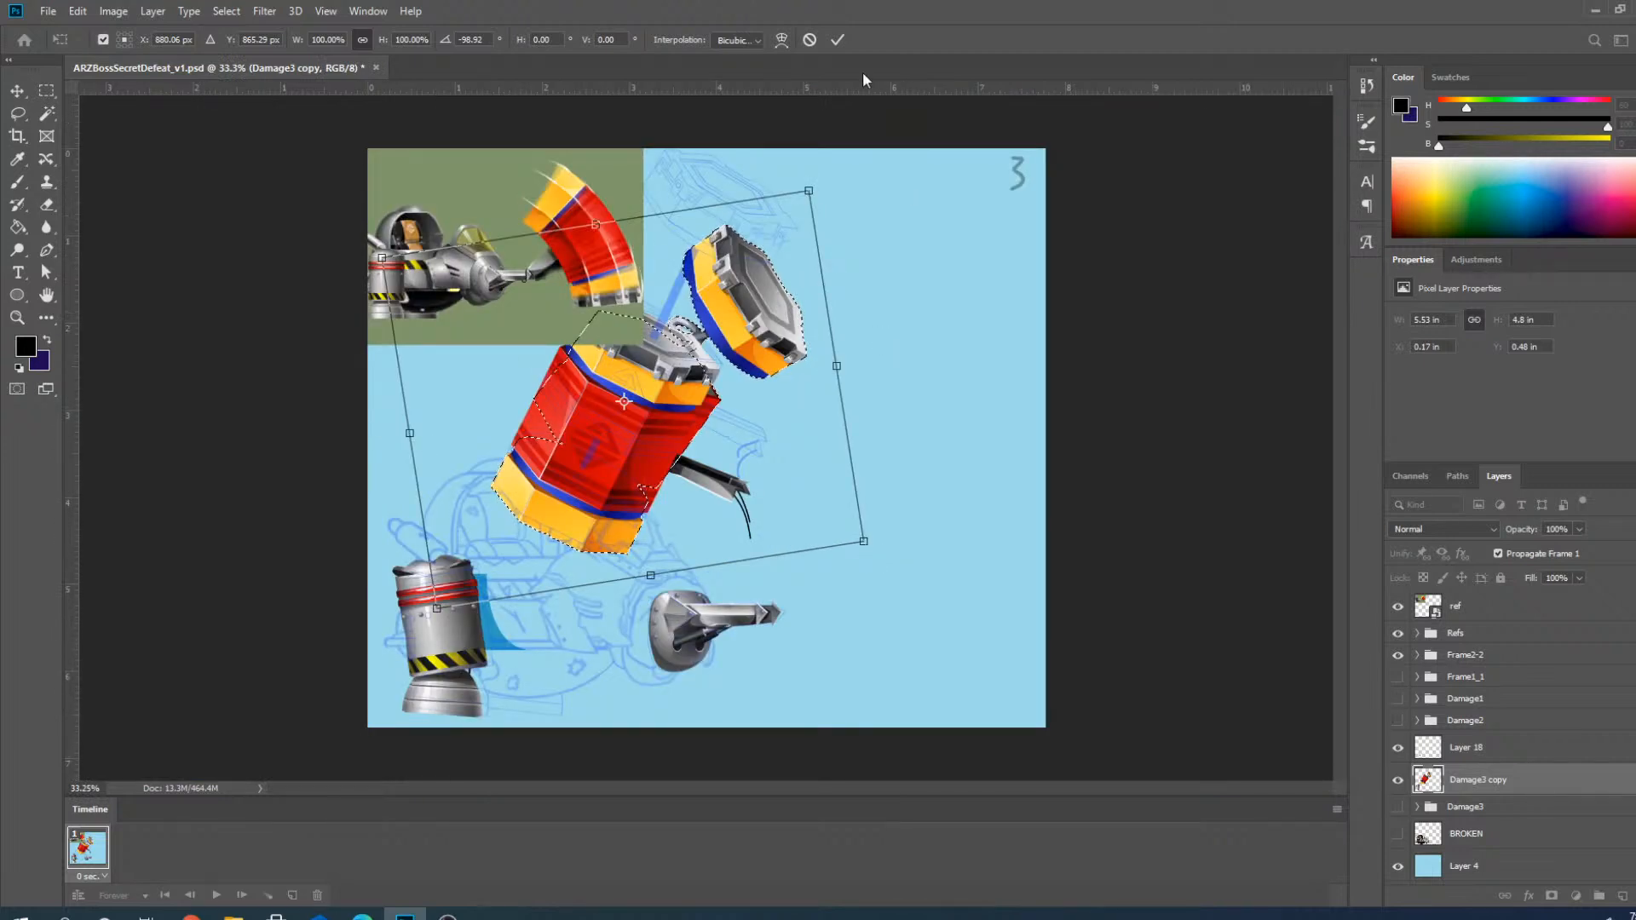
{"action": "left_click", "coordinate": [835, 39]}
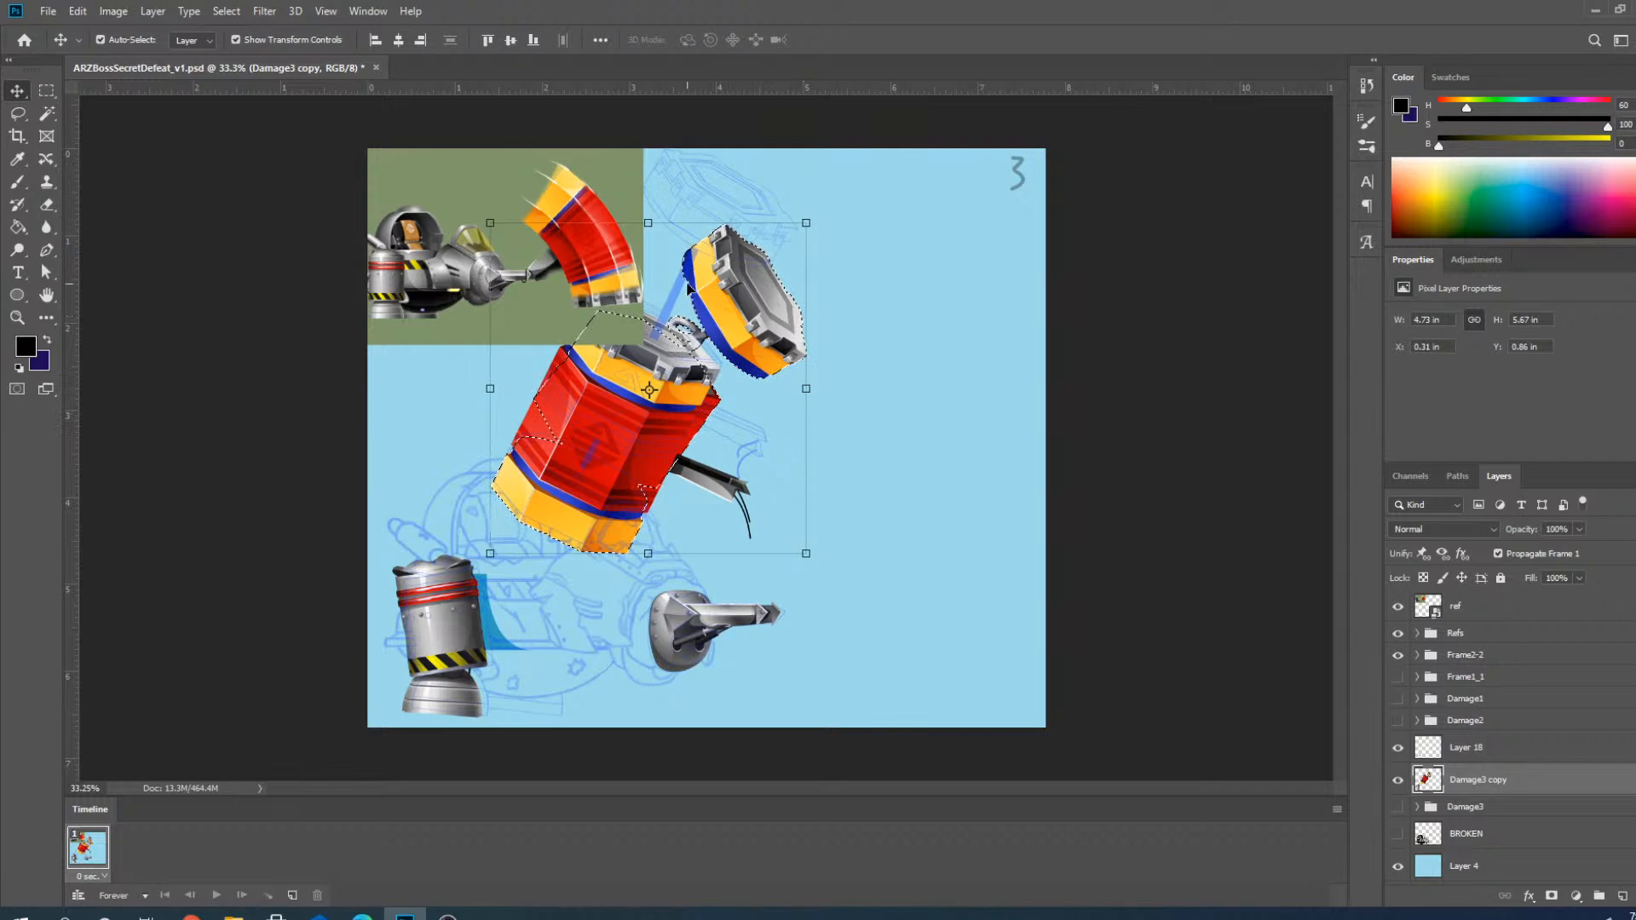
Deselect the hammer pieces, then hide the Frame2-2 group and the ref layer to check the broken hammer against the sketch.
{"action": "scroll", "coordinate": [734, 365], "scroll_direction": "up", "scroll_amount": 2}
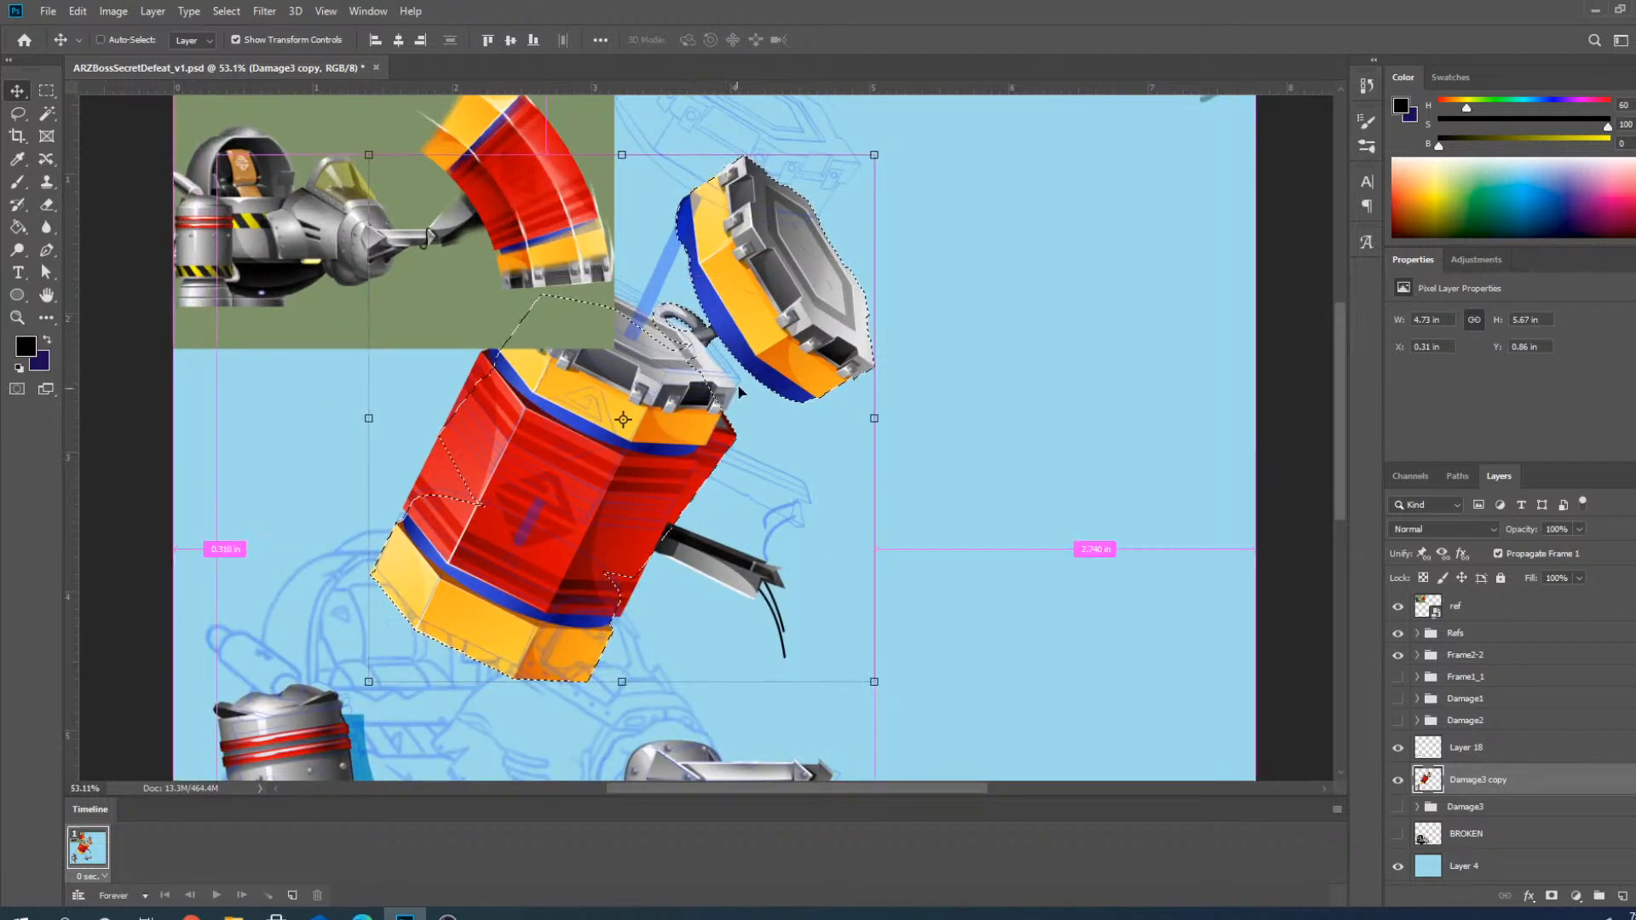
{"action": "key", "text": "ctrl+d"}
{"action": "scroll", "coordinate": [877, 391], "scroll_direction": "down", "scroll_amount": 2}
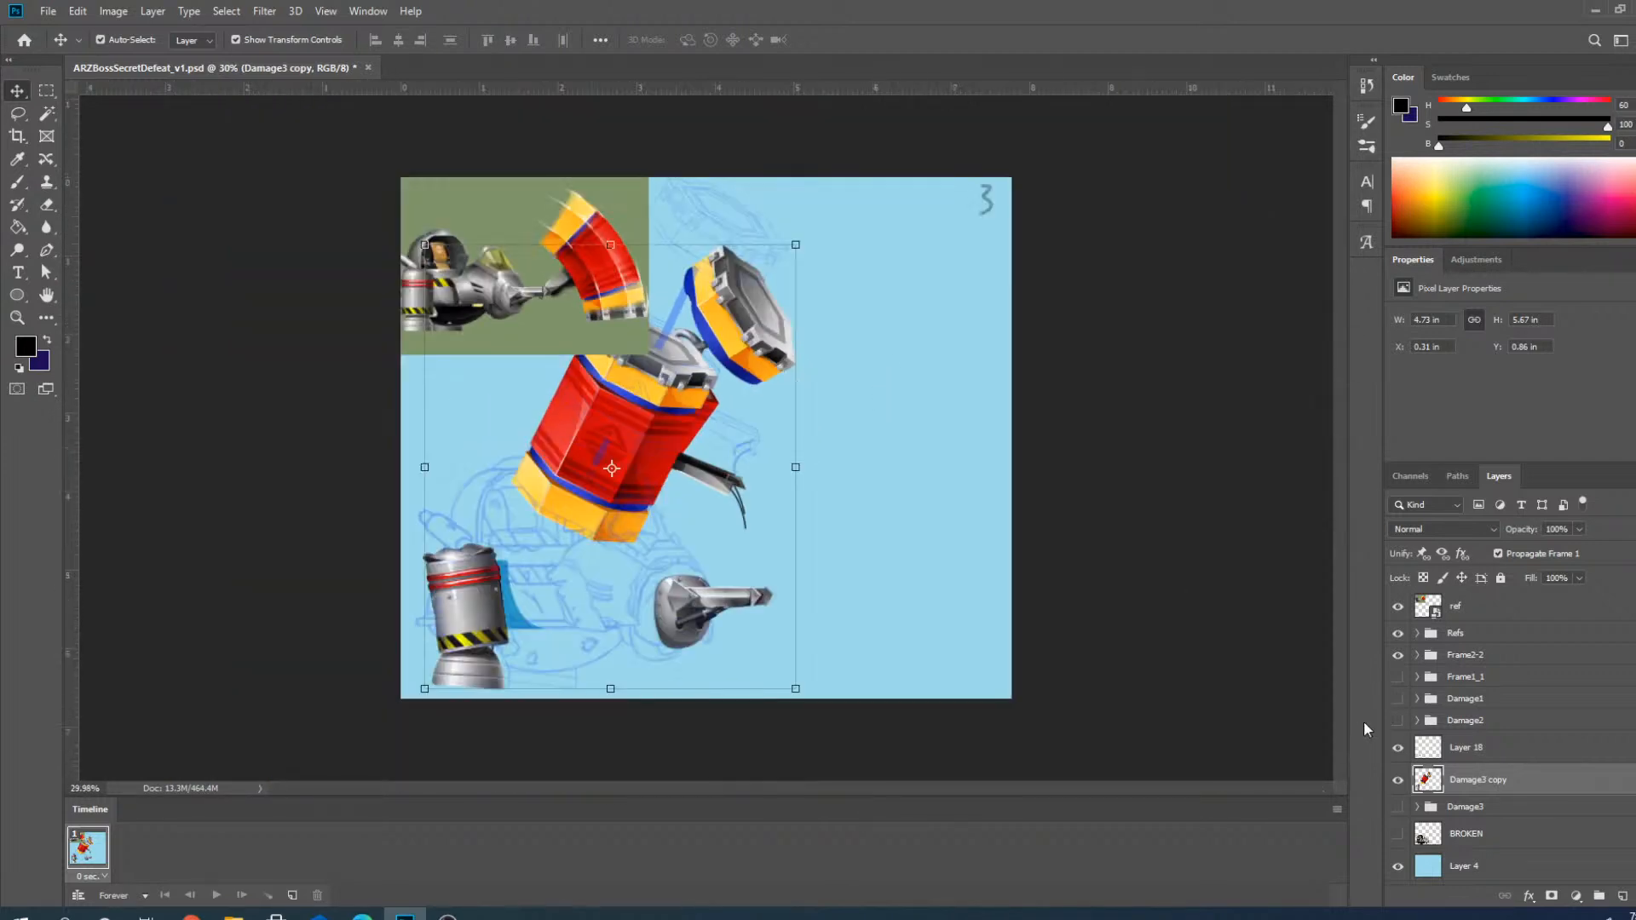
{"action": "left_click", "coordinate": [1399, 654]}
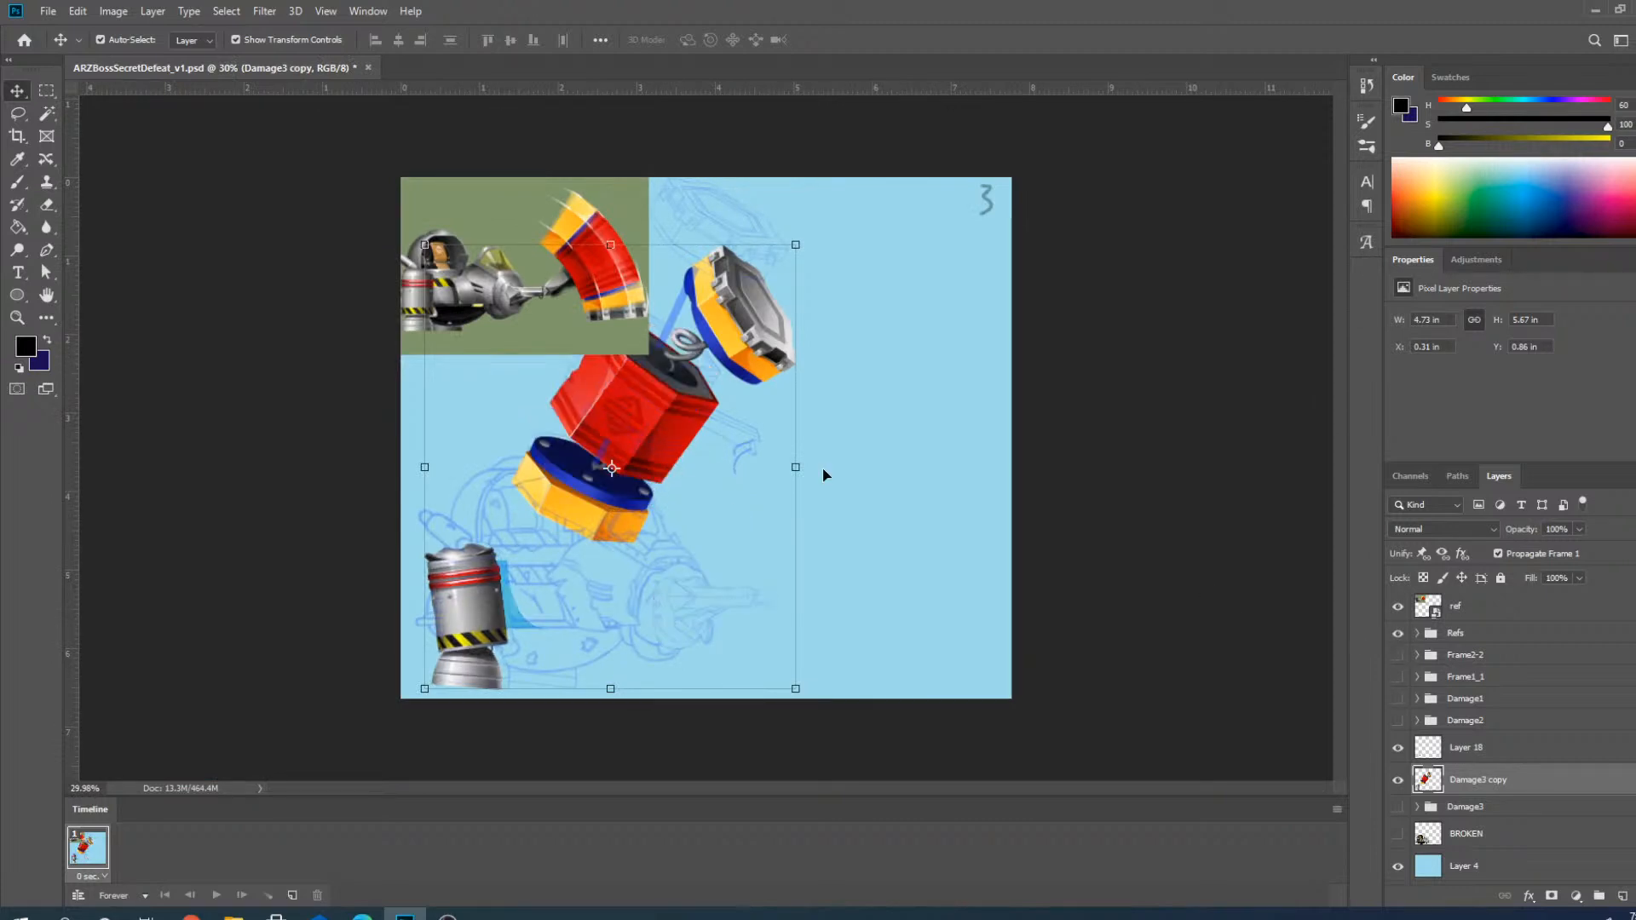
{"action": "left_click", "coordinate": [1398, 606]}
{"action": "scroll", "coordinate": [1041, 504], "scroll_direction": "up", "scroll_amount": 2}
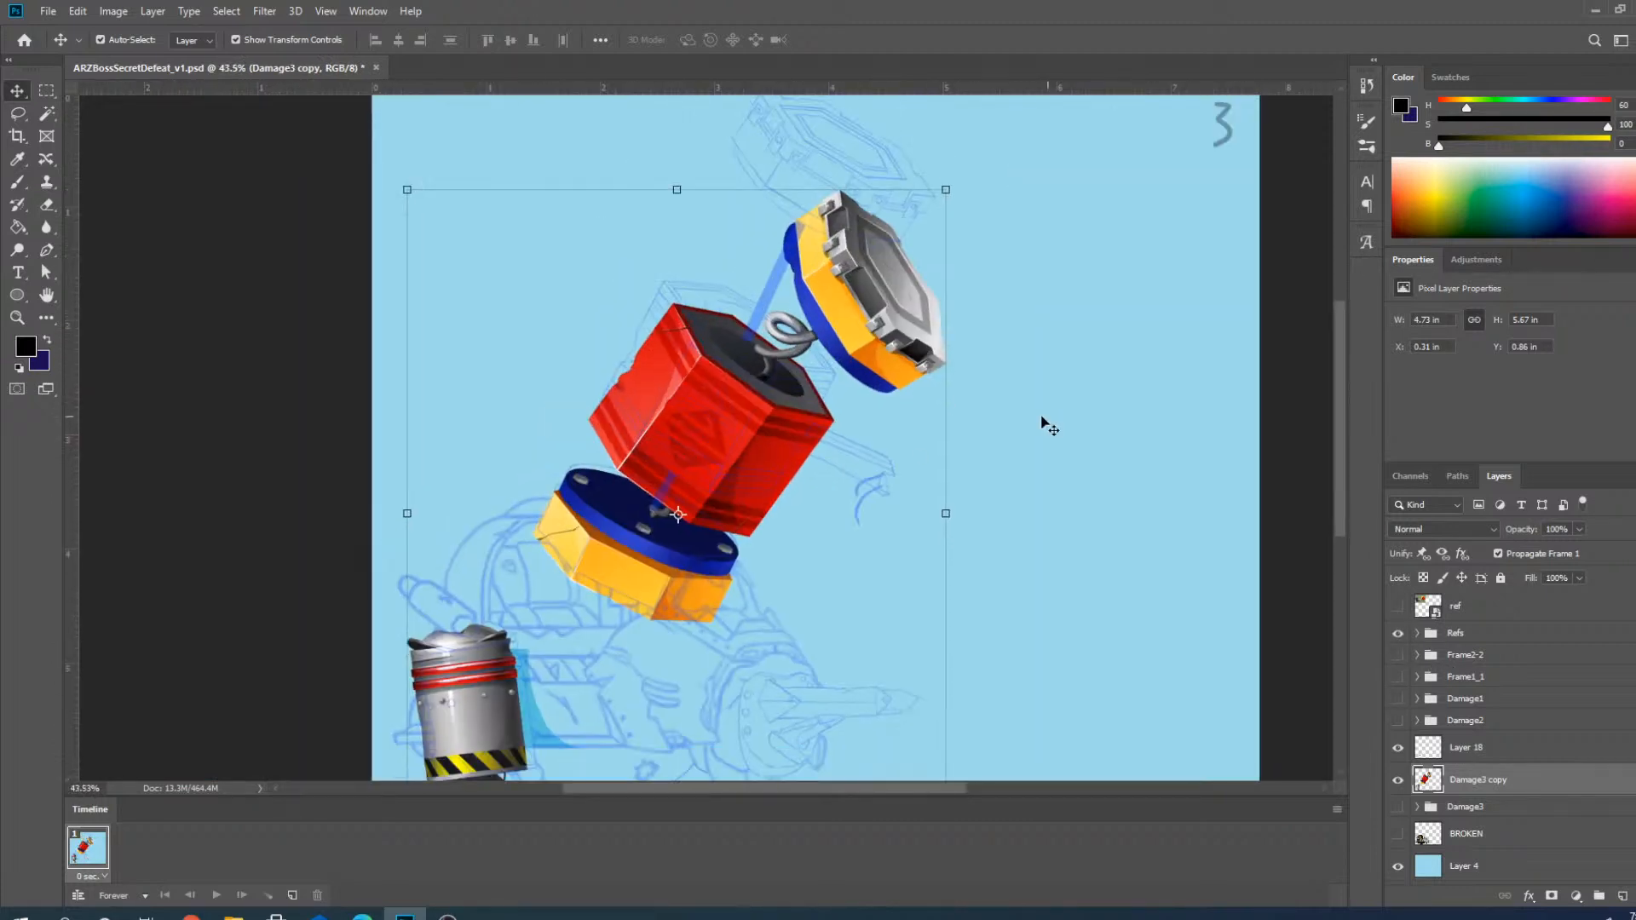
{"action": "scroll", "coordinate": [723, 448], "scroll_direction": "up", "scroll_amount": 1}
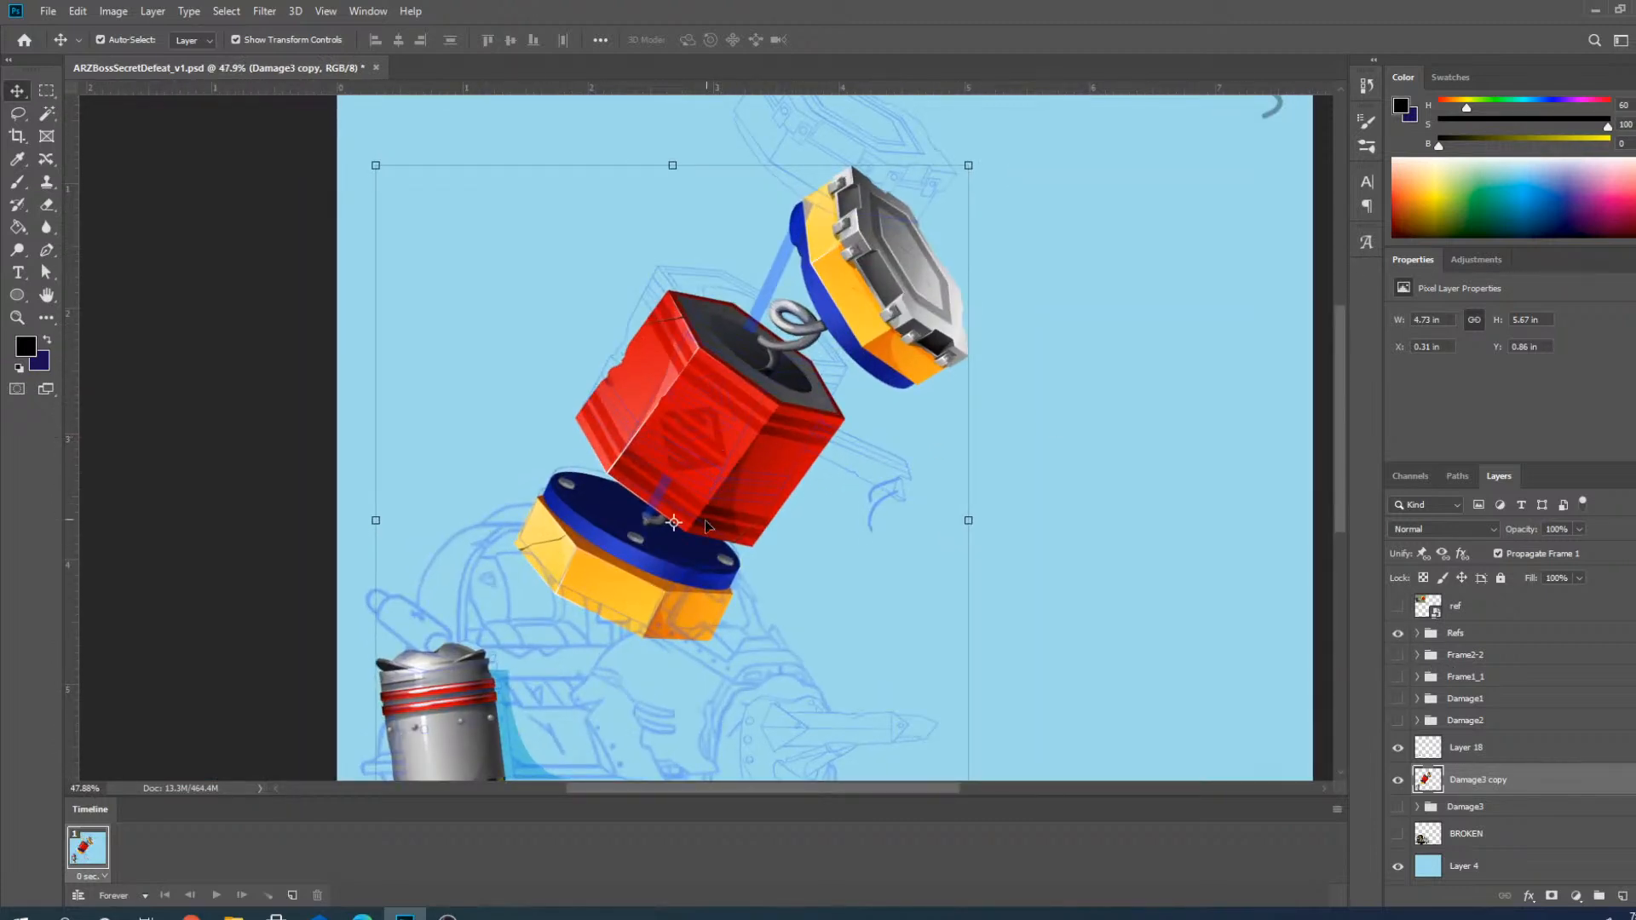
{"action": "scroll", "coordinate": [666, 479], "scroll_direction": "up", "scroll_amount": 2}
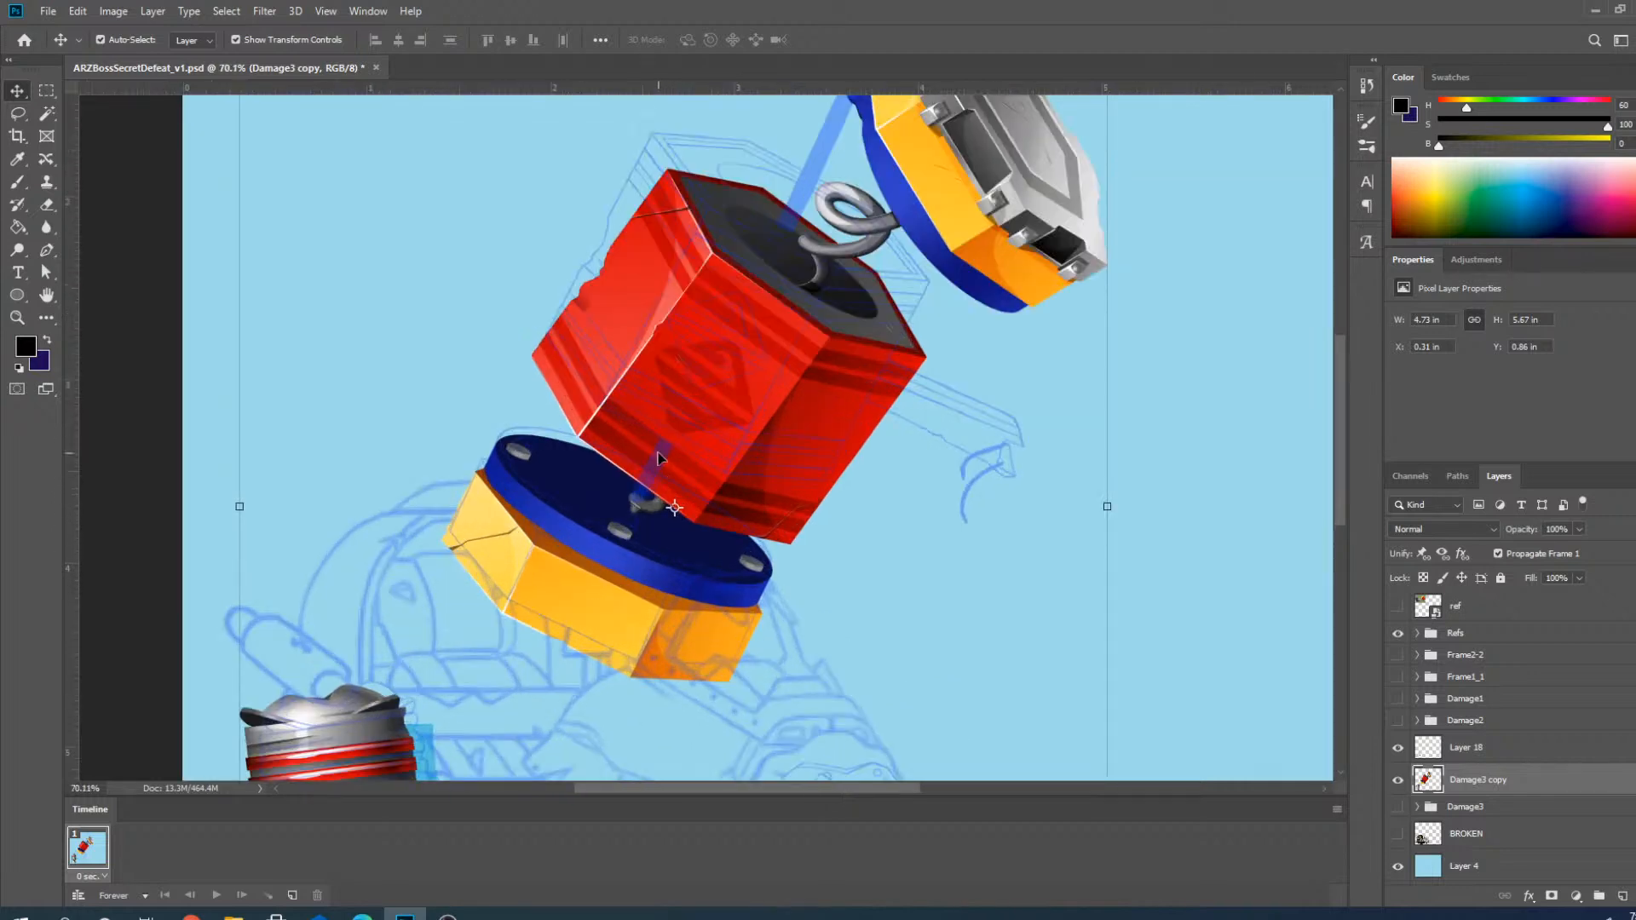
{"action": "scroll", "coordinate": [658, 459], "scroll_direction": "down", "scroll_amount": 2}
{"action": "scroll", "coordinate": [697, 358], "scroll_direction": "down", "scroll_amount": 1}
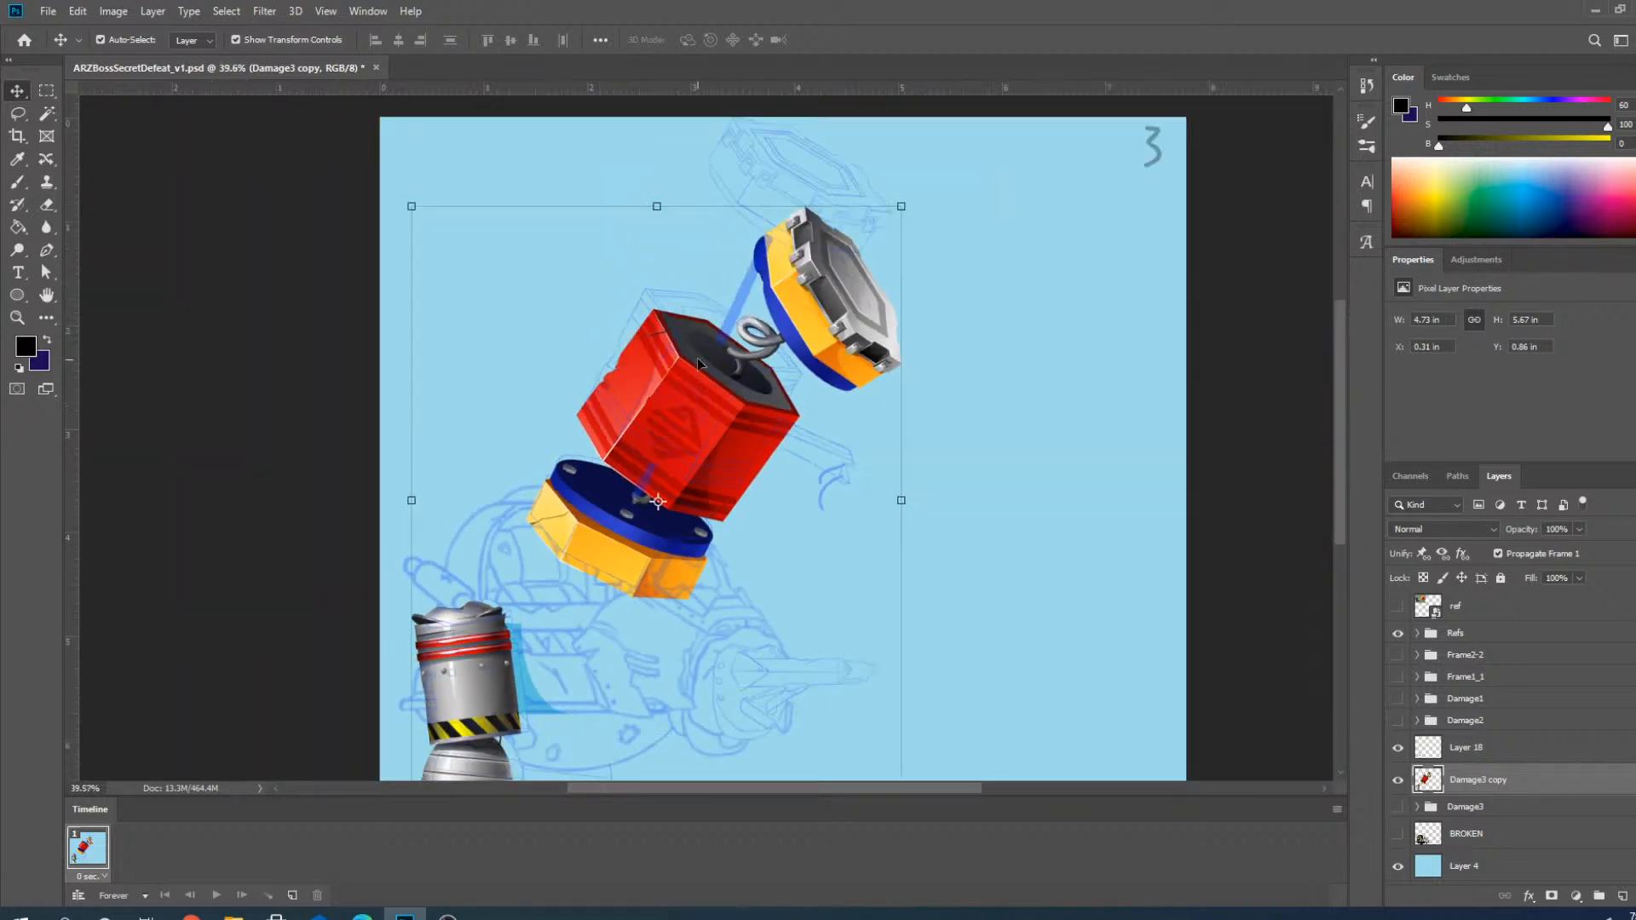
{"action": "scroll", "coordinate": [698, 358], "scroll_direction": "up", "scroll_amount": 2}
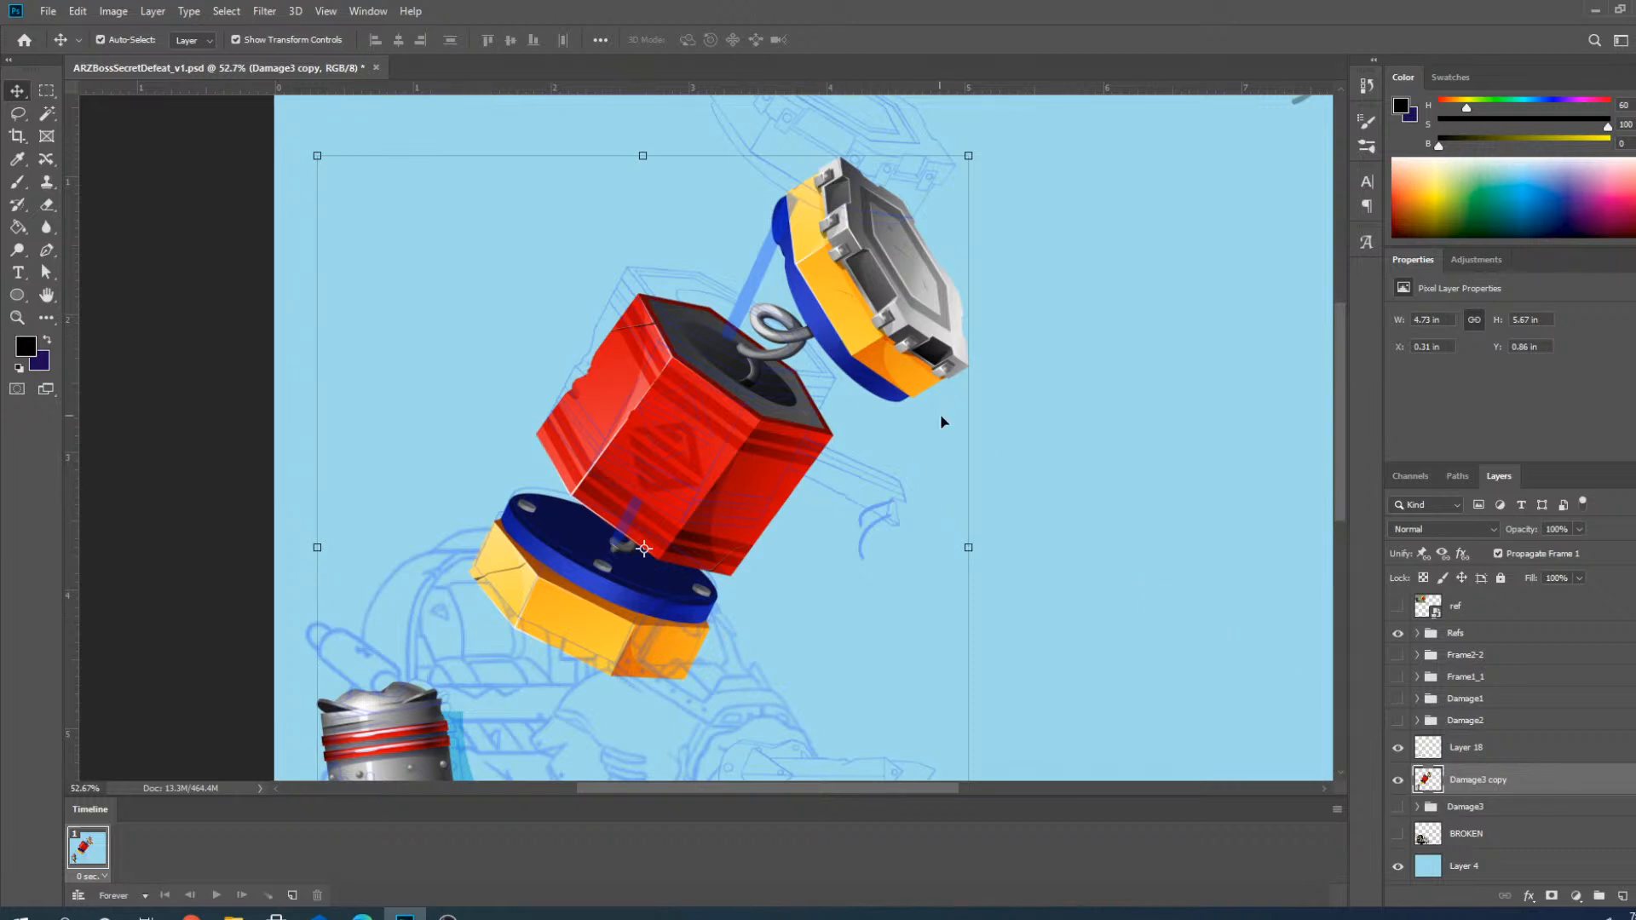
Outline the detached upper hammer cap on Damage3 copy with the Polygonal Lasso, cutting along its blue rim to exclude the spring.
{"action": "left_click", "coordinate": [18, 113]}
{"action": "scroll", "coordinate": [897, 257], "scroll_direction": "up", "scroll_amount": 3}
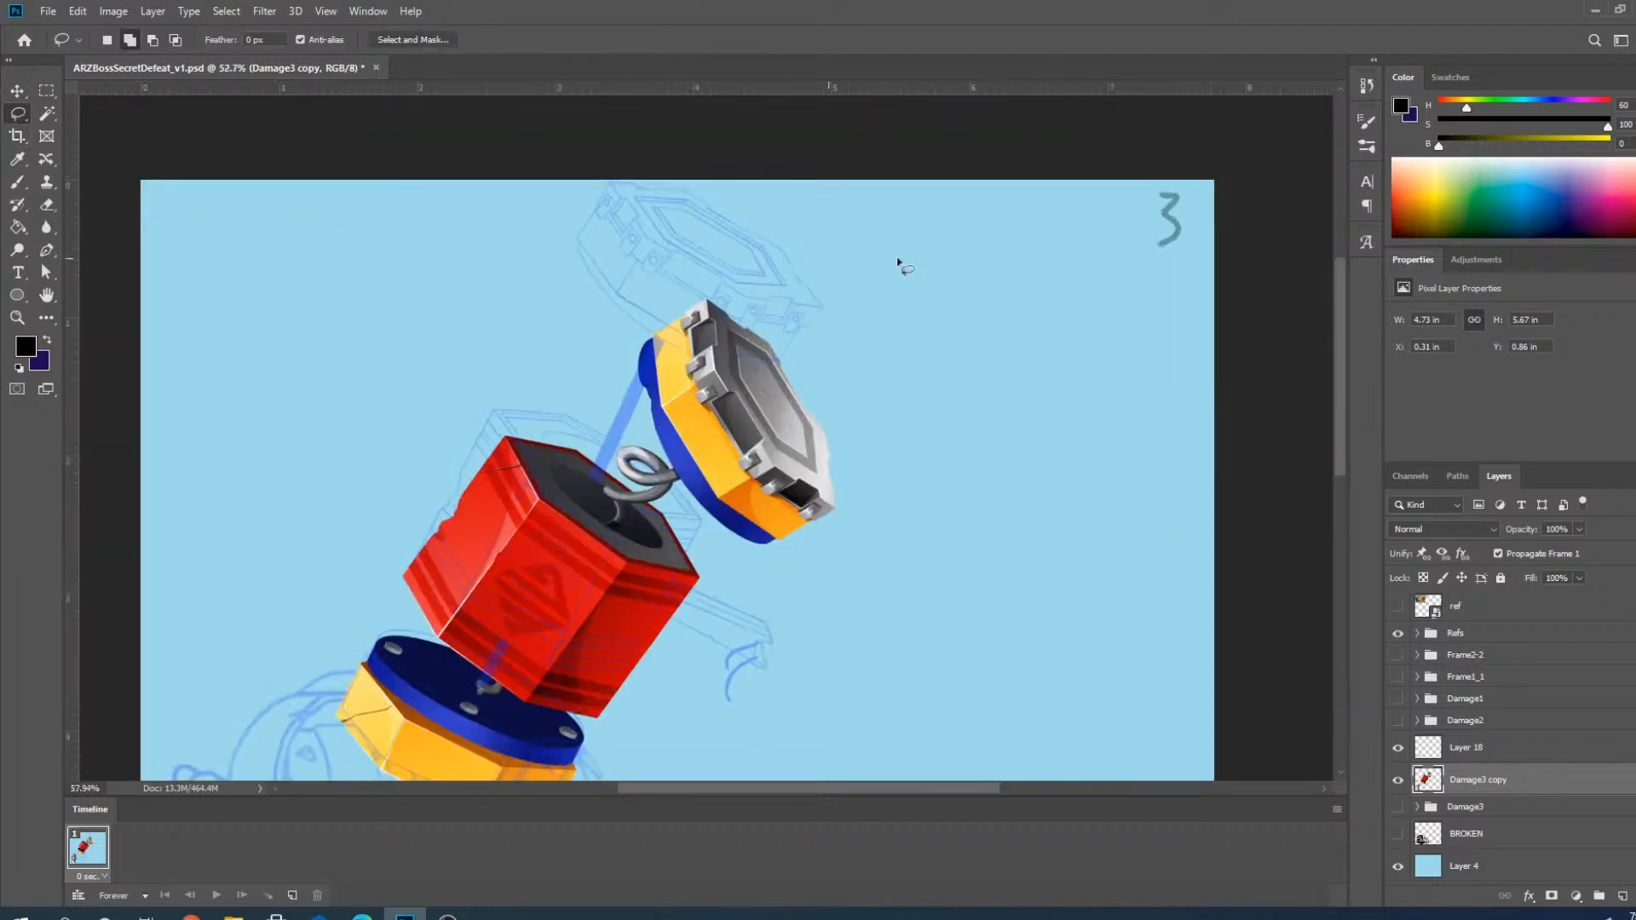
{"action": "scroll", "coordinate": [843, 274], "scroll_direction": "down", "scroll_amount": 3}
{"action": "scroll", "coordinate": [803, 464], "scroll_direction": "up", "scroll_amount": 5}
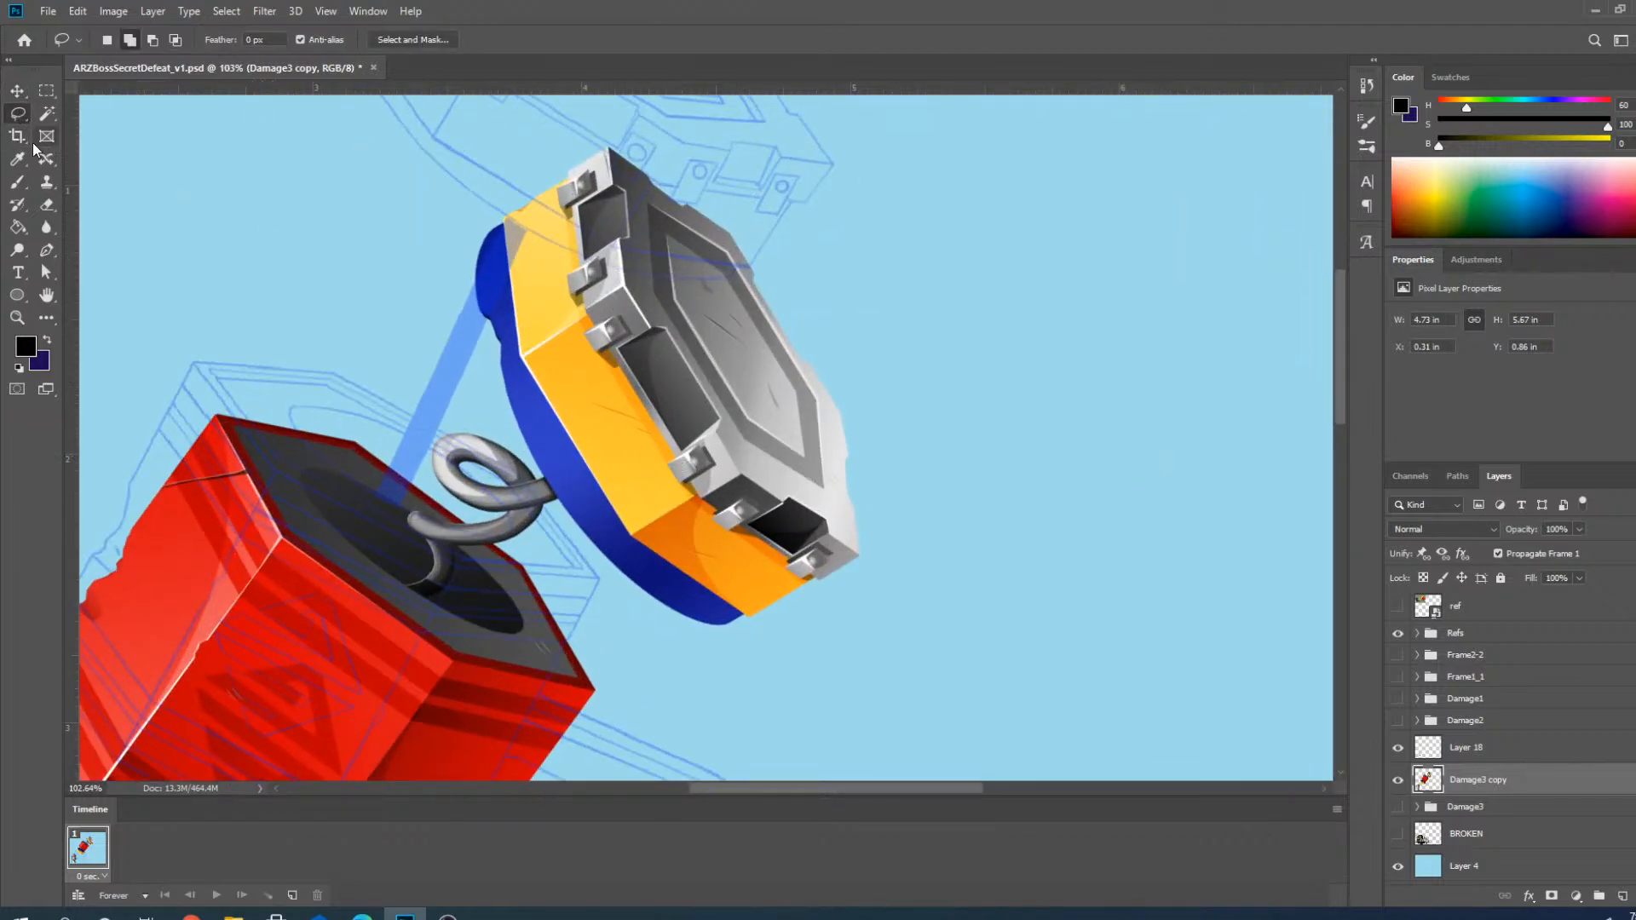
{"action": "right_click", "coordinate": [23, 111]}
{"action": "left_click", "coordinate": [69, 135]}
{"action": "scroll", "coordinate": [495, 467], "scroll_direction": "up", "scroll_amount": 3}
{"action": "scroll", "coordinate": [531, 422], "scroll_direction": "up", "scroll_amount": 5}
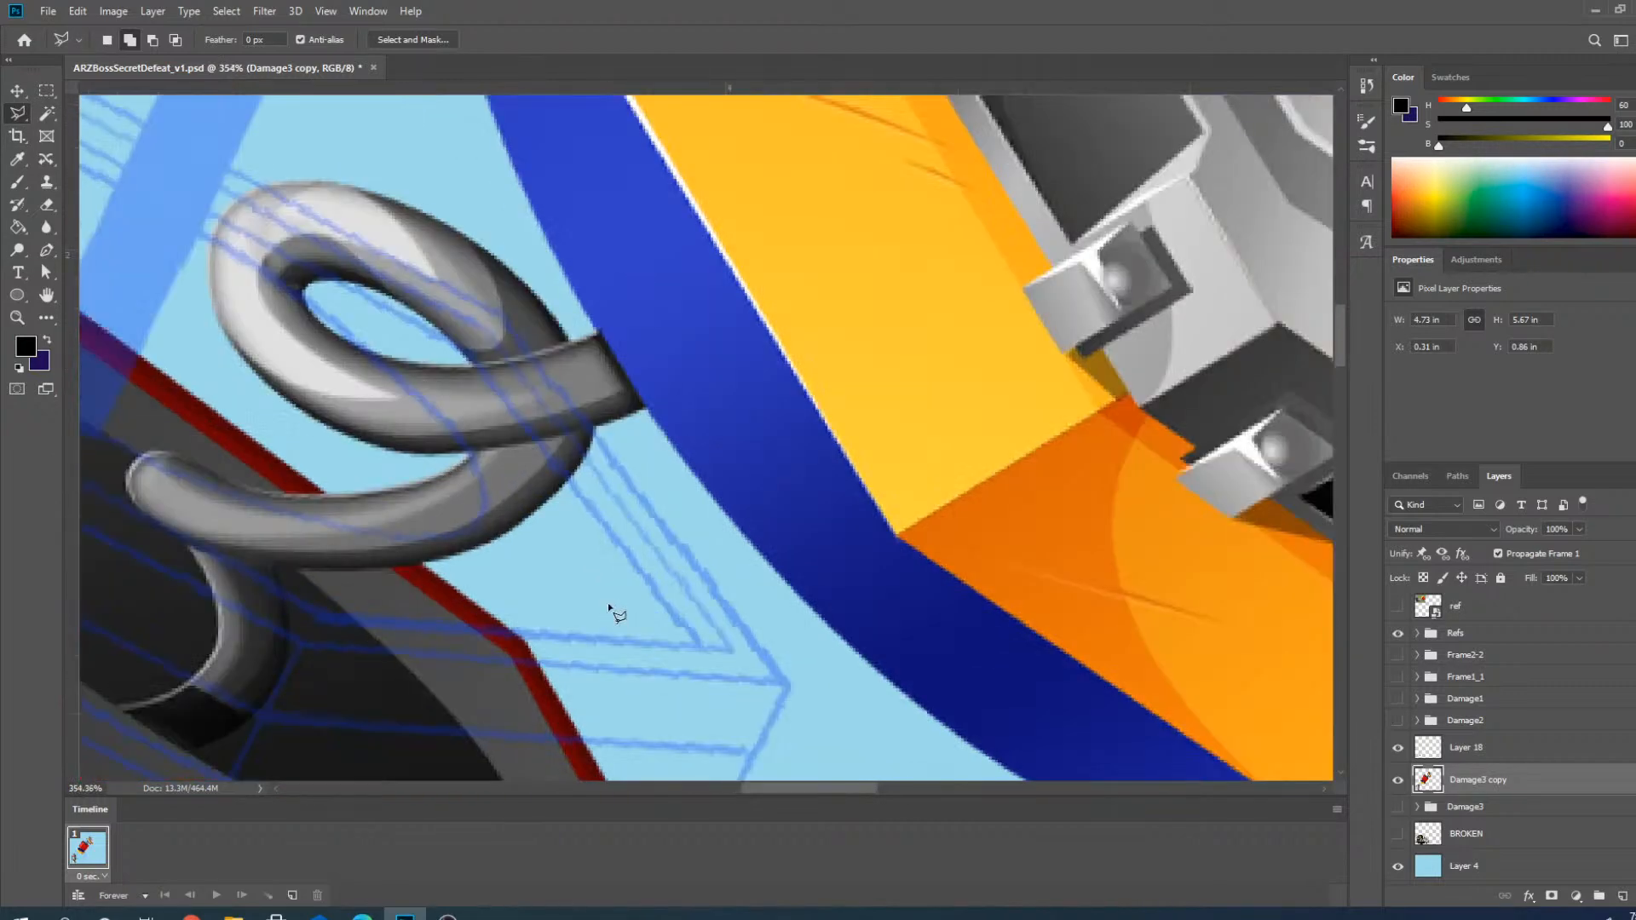
{"action": "scroll", "coordinate": [522, 213], "scroll_direction": "up", "scroll_amount": 2}
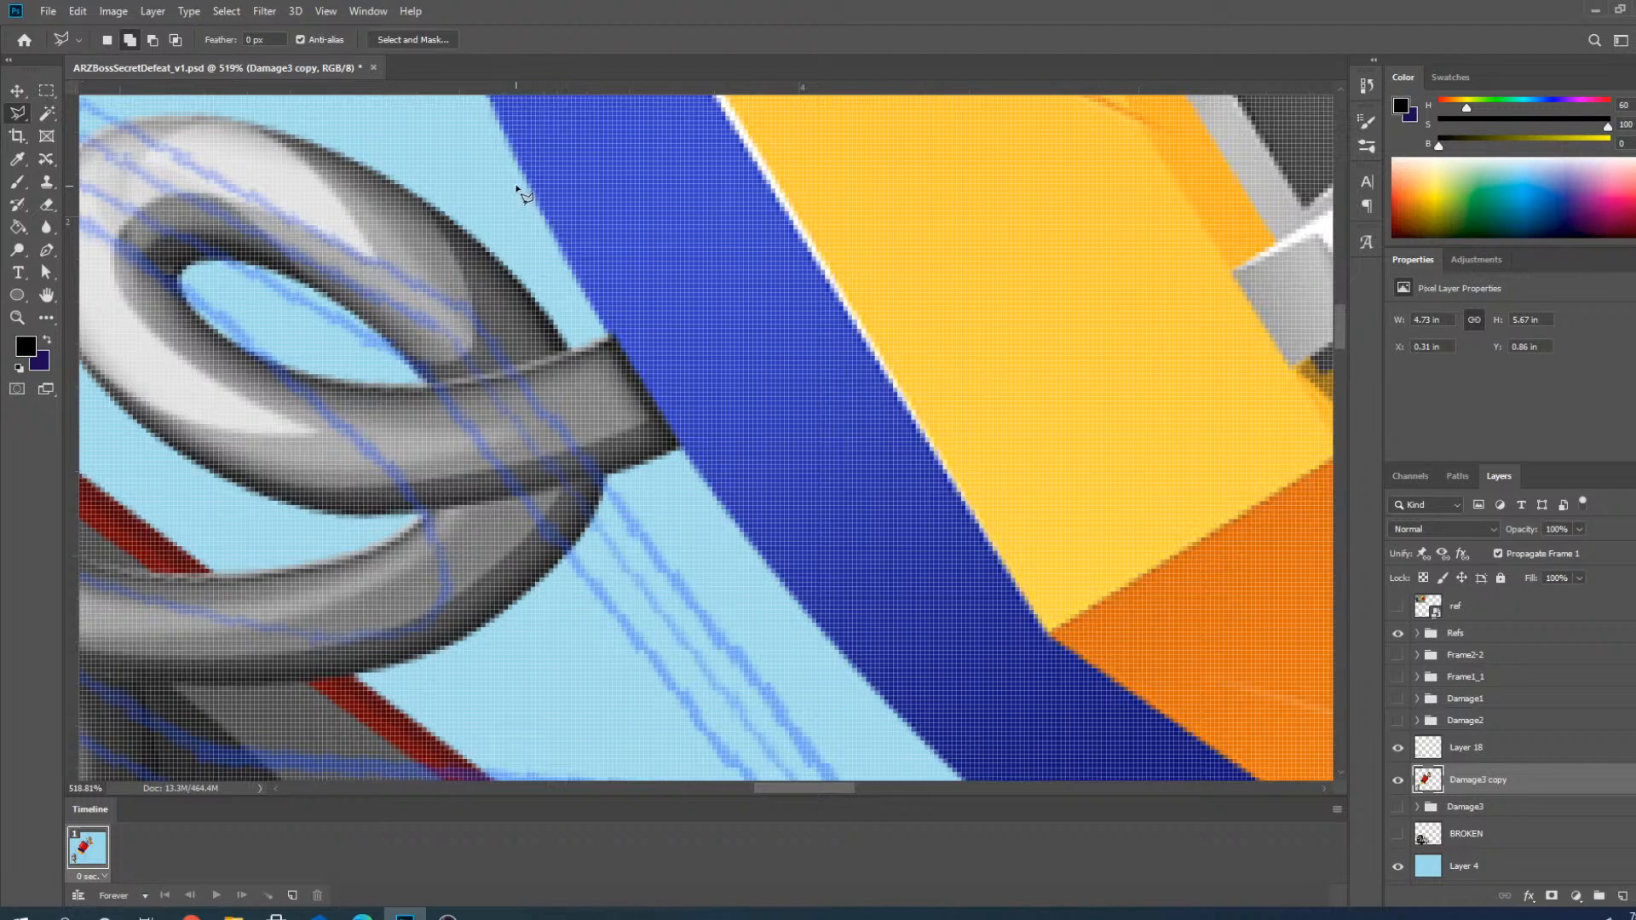
{"action": "left_click", "coordinate": [520, 184]}
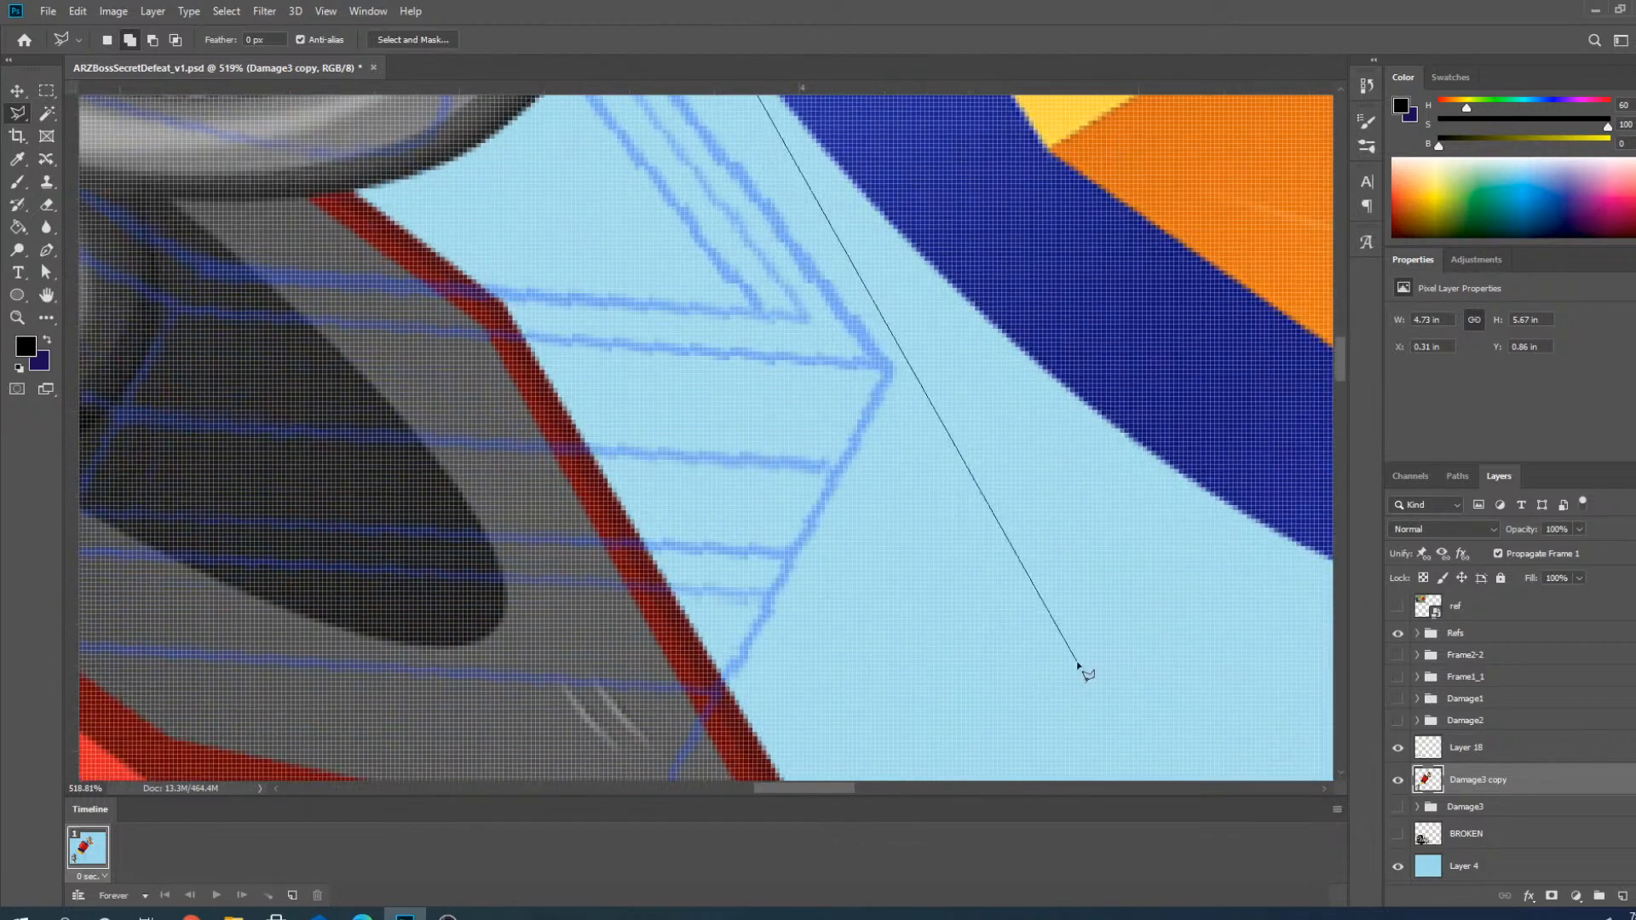
{"action": "left_click", "coordinate": [1072, 663]}
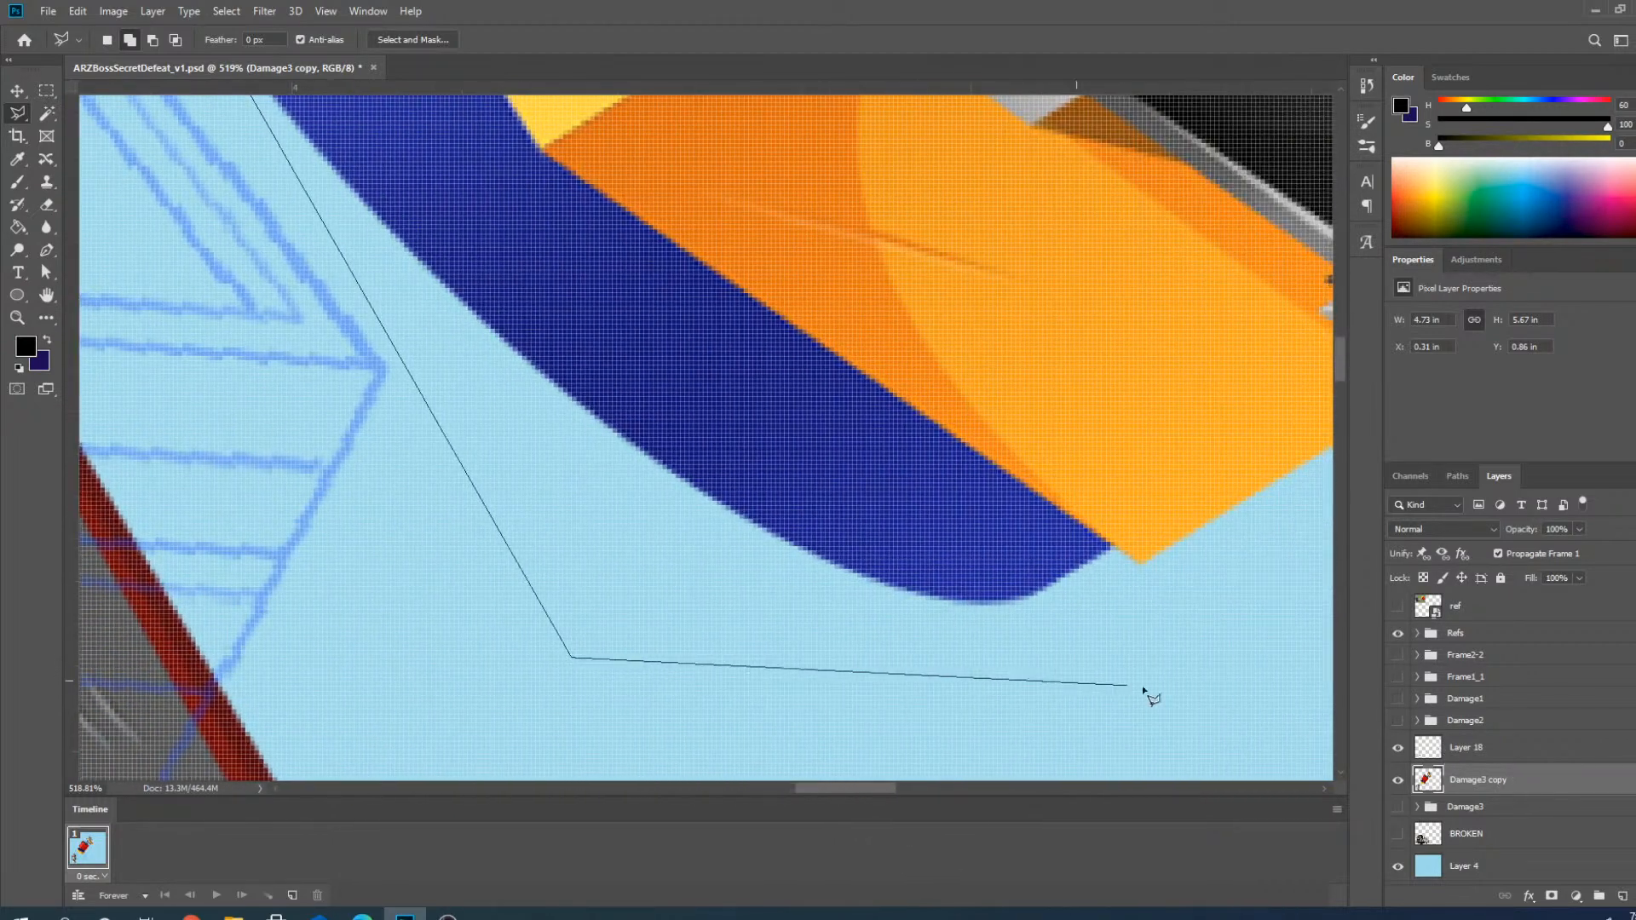
{"action": "left_click", "coordinate": [1189, 686]}
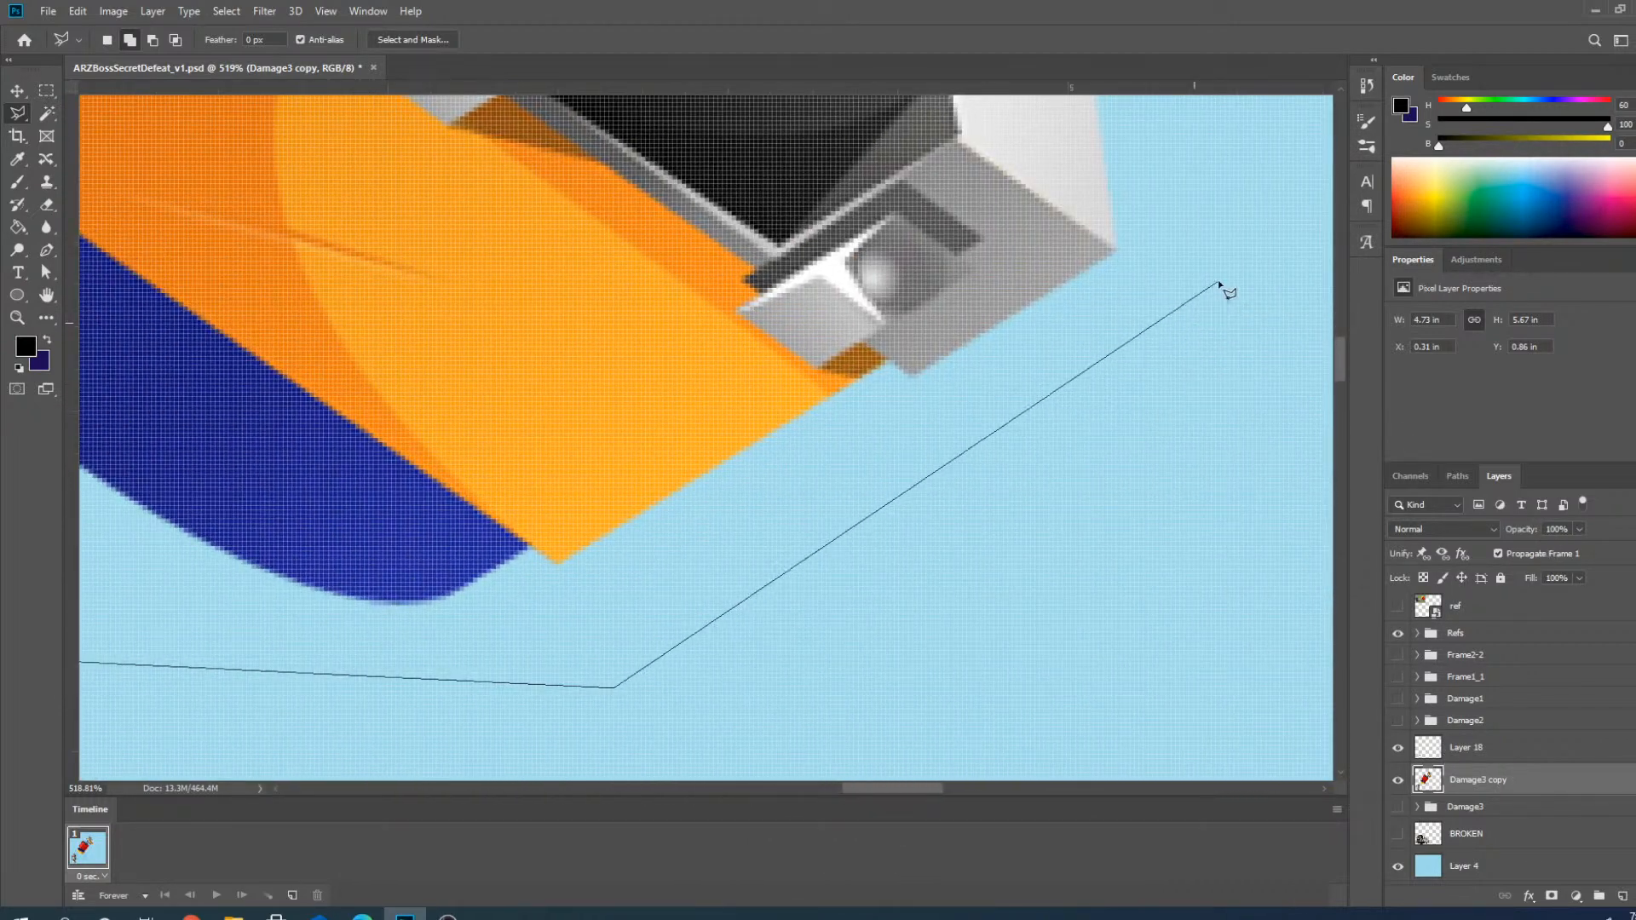
{"action": "left_click", "coordinate": [1225, 287]}
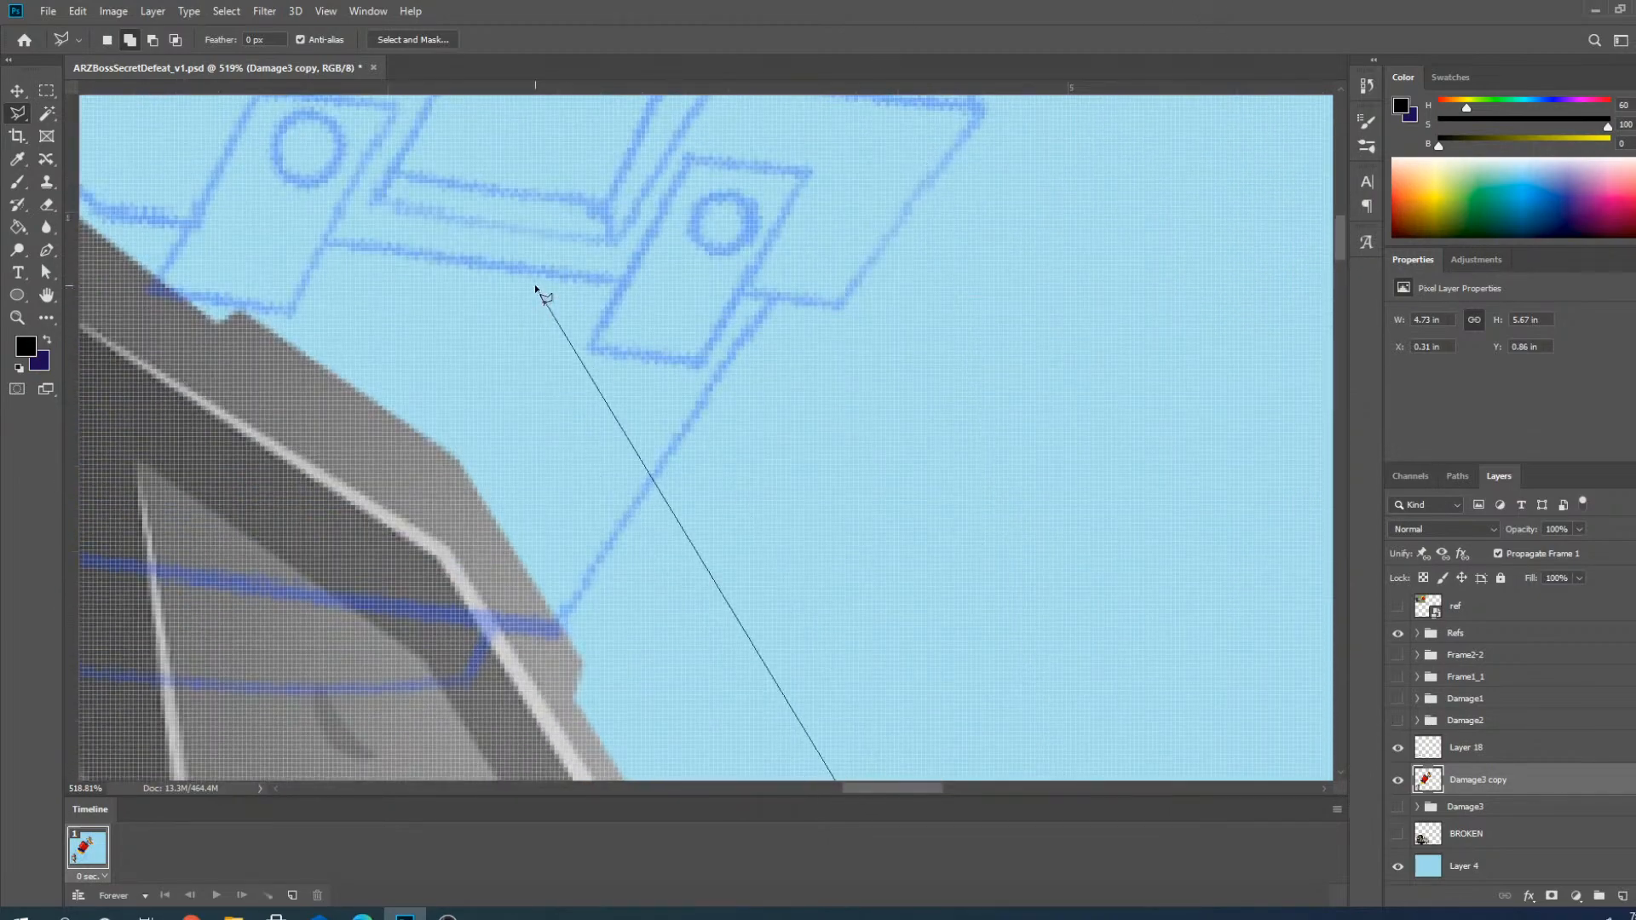
{"action": "left_click", "coordinate": [545, 287]}
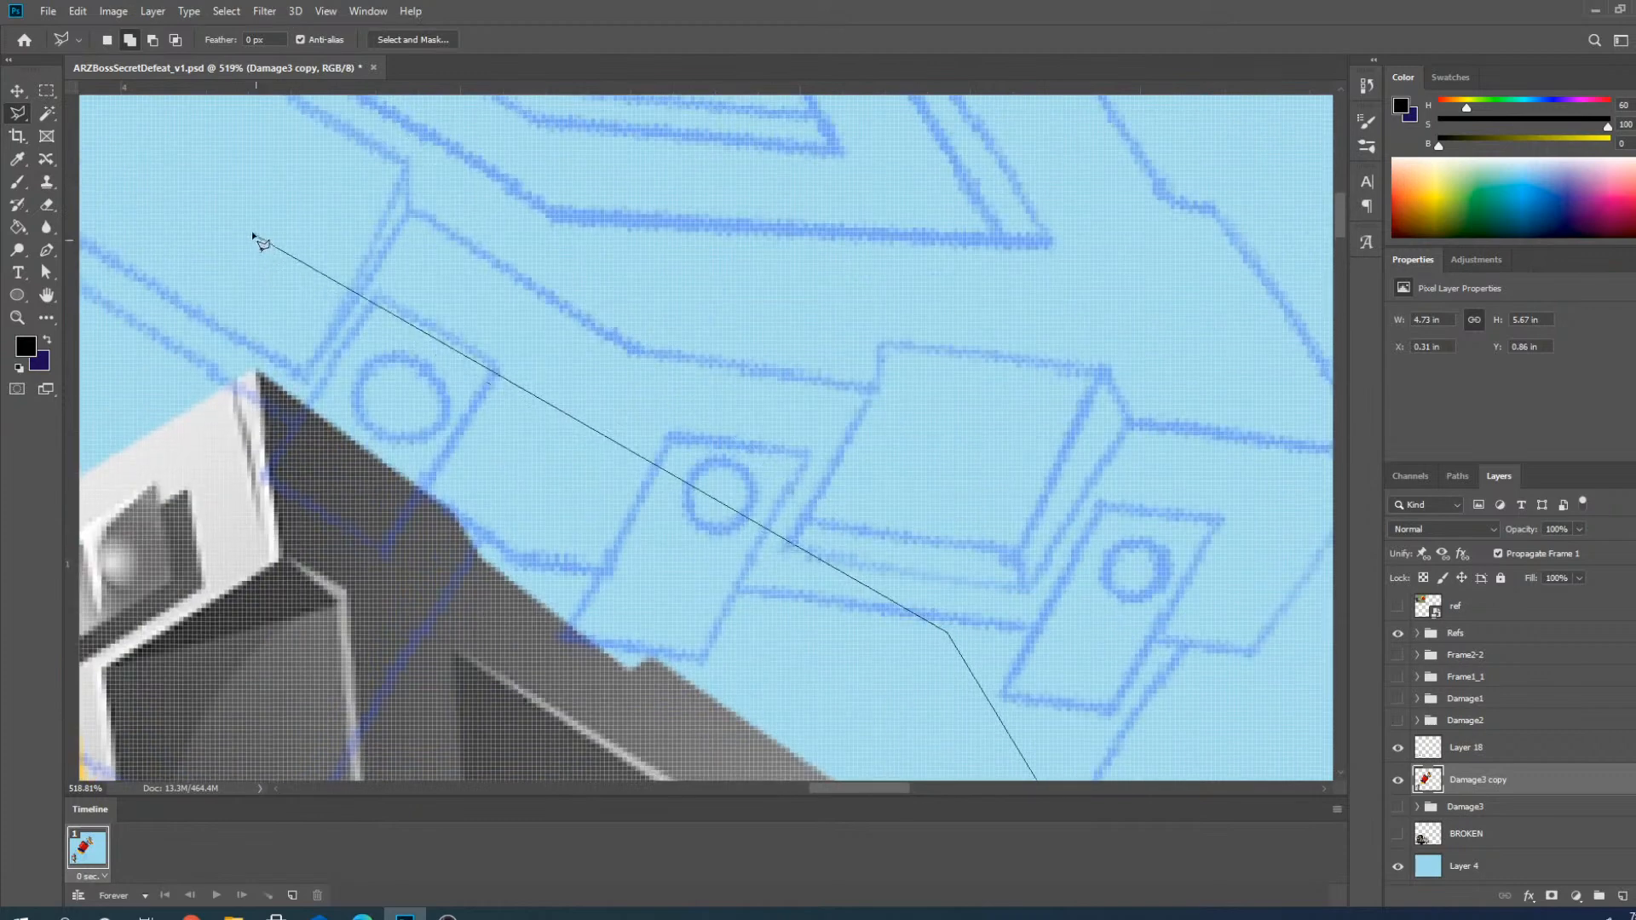
{"action": "left_click", "coordinate": [252, 241]}
{"action": "left_click", "coordinate": [414, 524]}
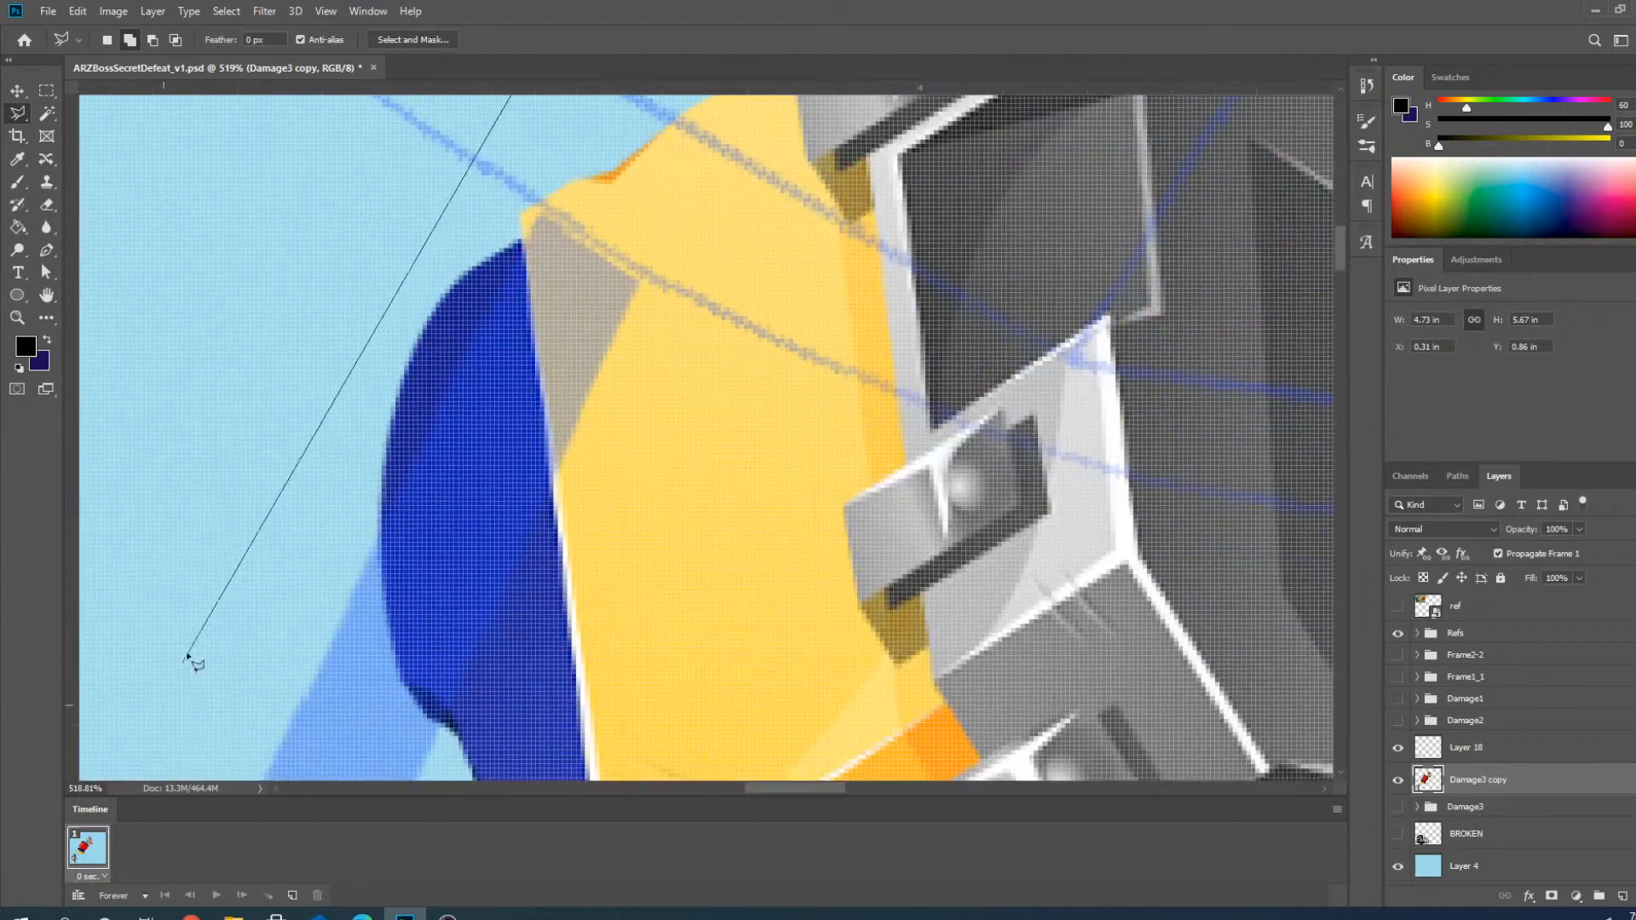
{"action": "left_click", "coordinate": [202, 580]}
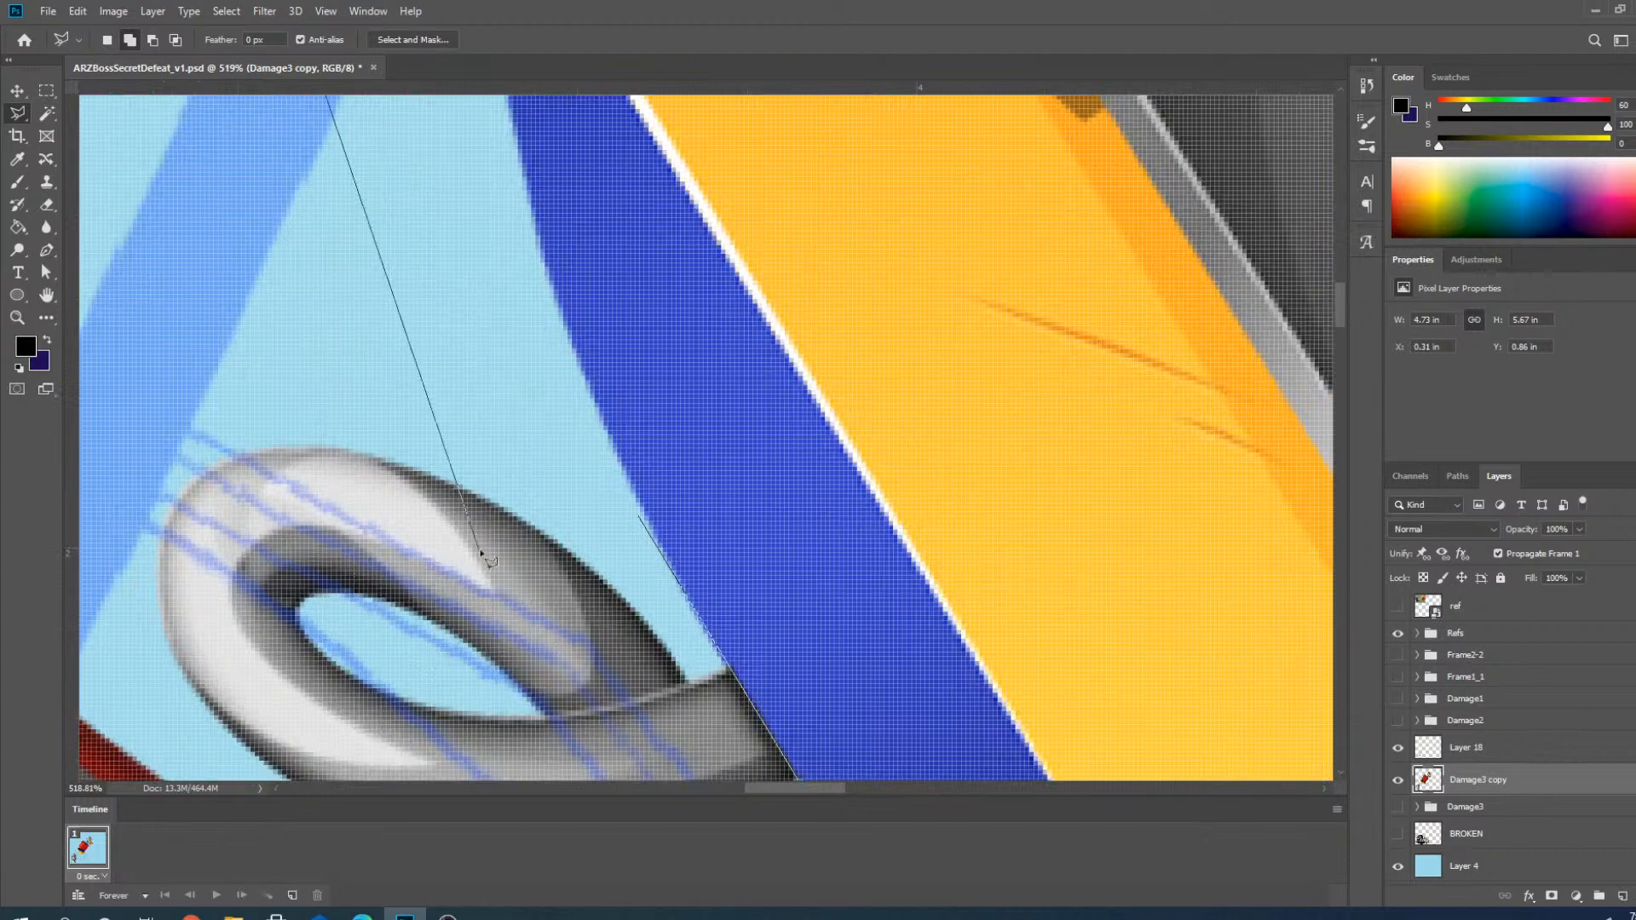
{"action": "left_click", "coordinate": [571, 492]}
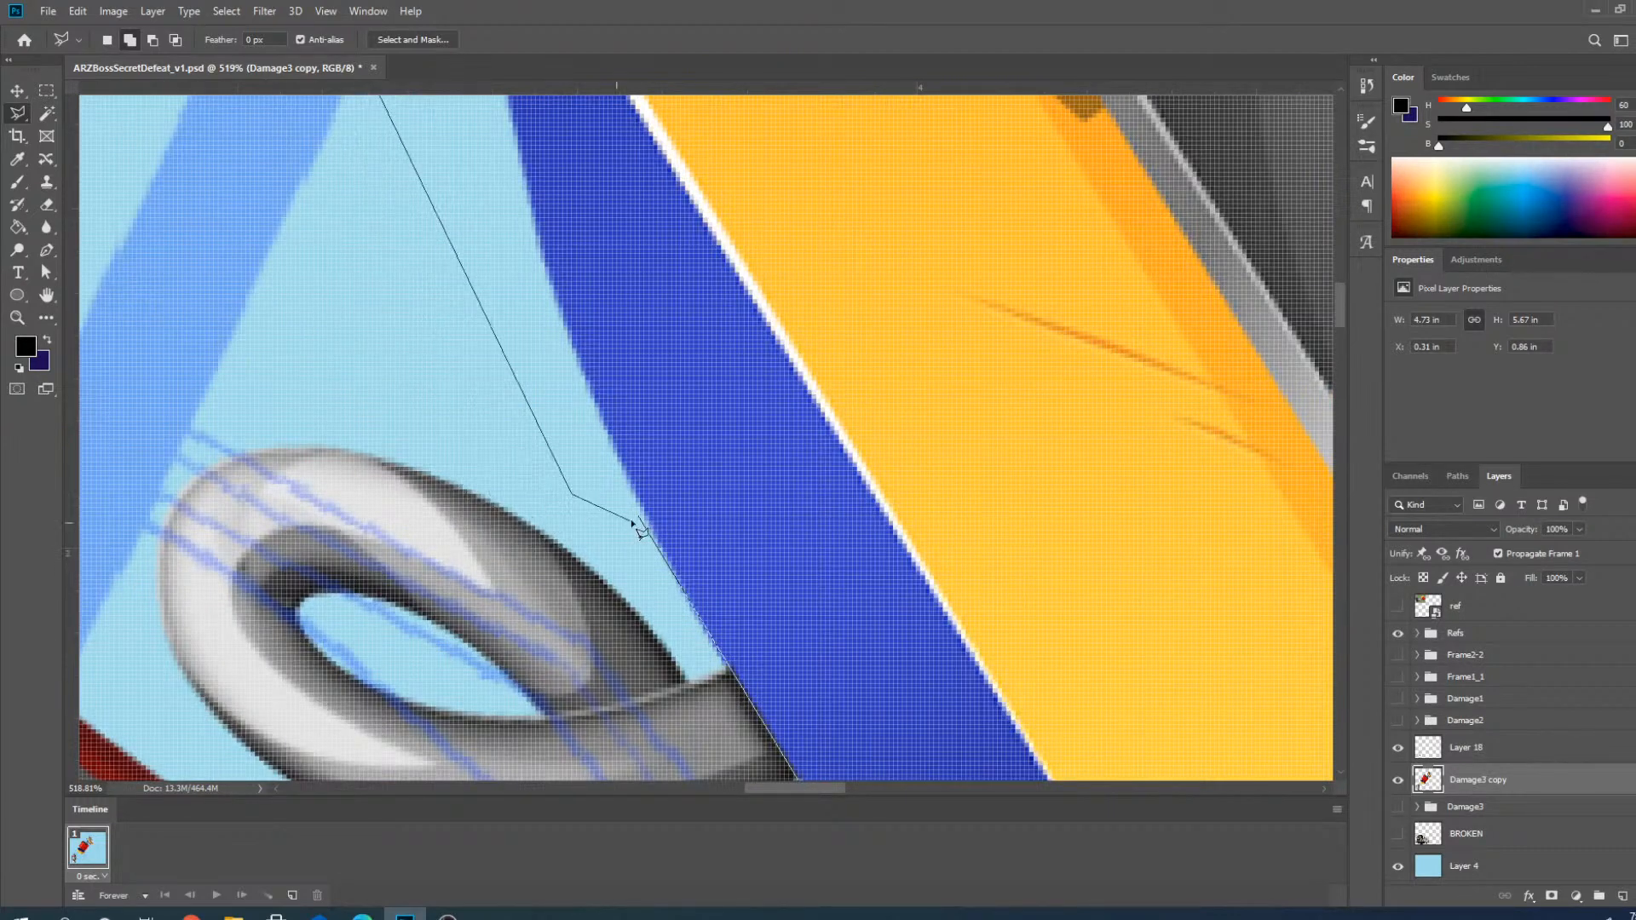
{"action": "left_click", "coordinate": [639, 518]}
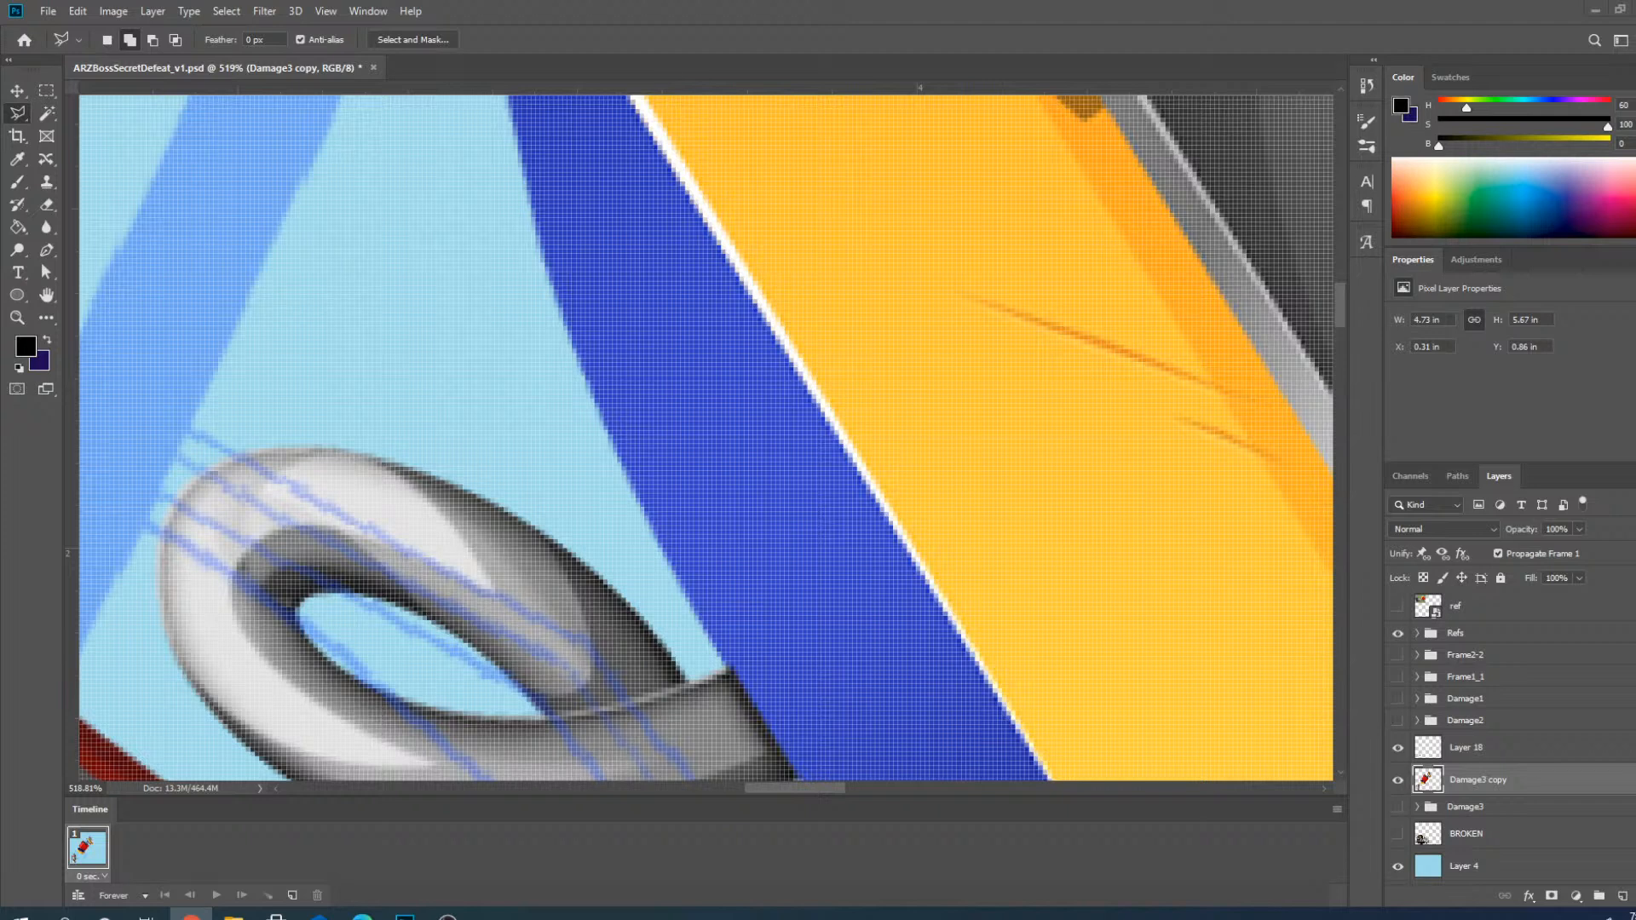
{"action": "scroll", "coordinate": [656, 454], "scroll_direction": "down", "scroll_amount": 10}
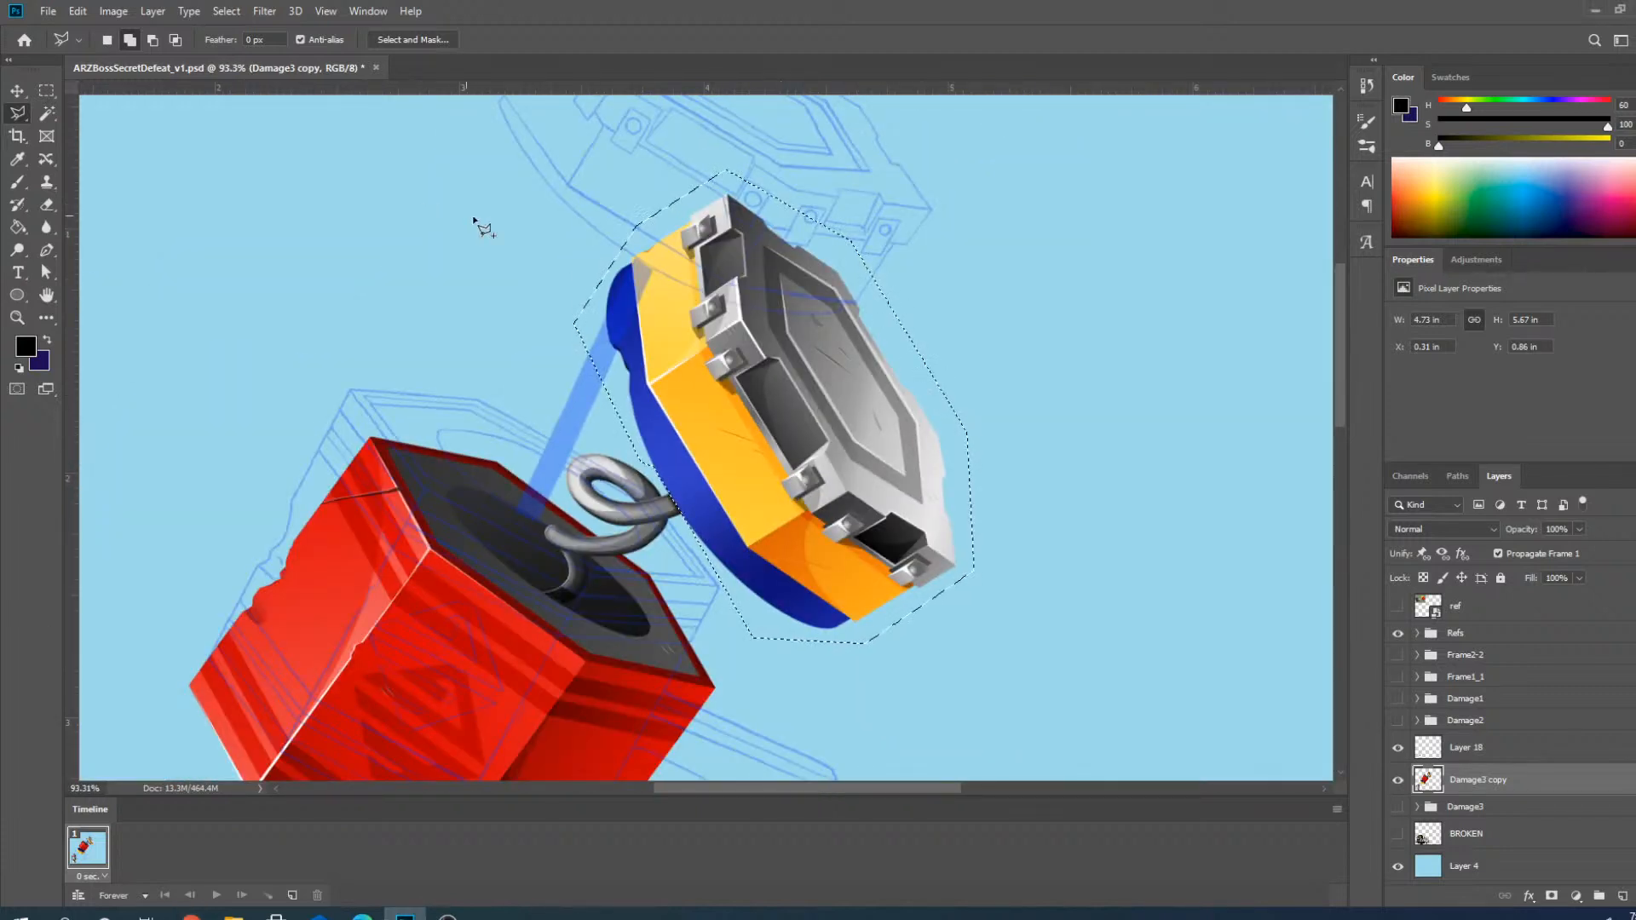
Rotate the selected hammer cap to about -28.24° to match the tilt of the sketched cap.
{"action": "left_click", "coordinate": [16, 90]}
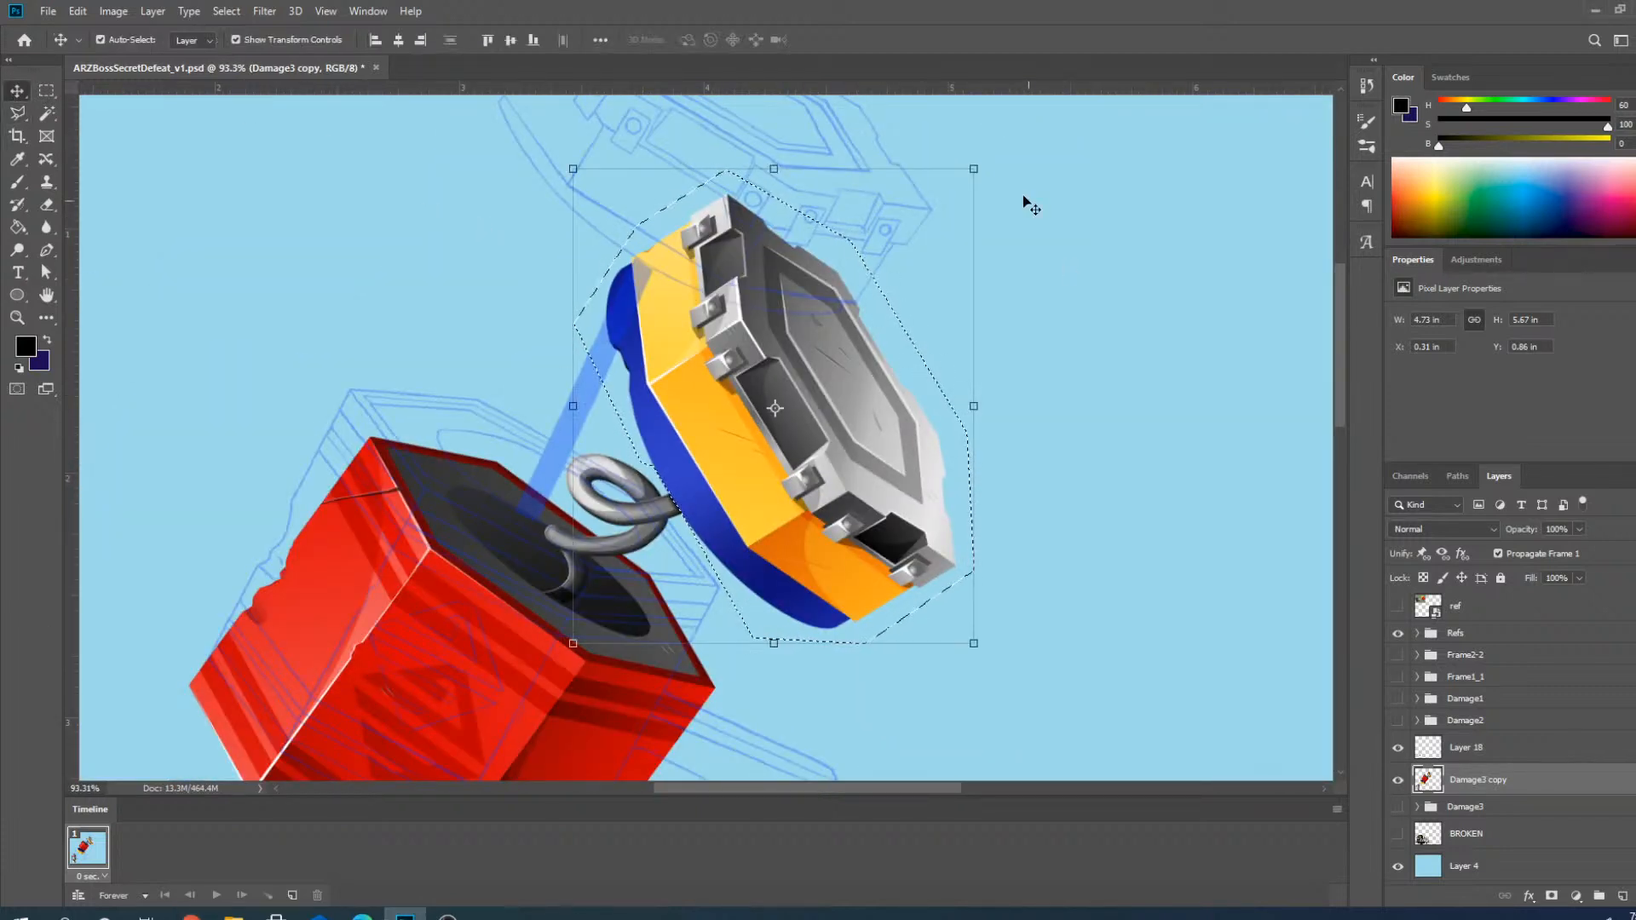
{"action": "left_click_drag", "start_coordinate": [980, 174], "coordinate": [839, 138]}
{"action": "scroll", "coordinate": [812, 609], "scroll_direction": "down", "scroll_amount": 3}
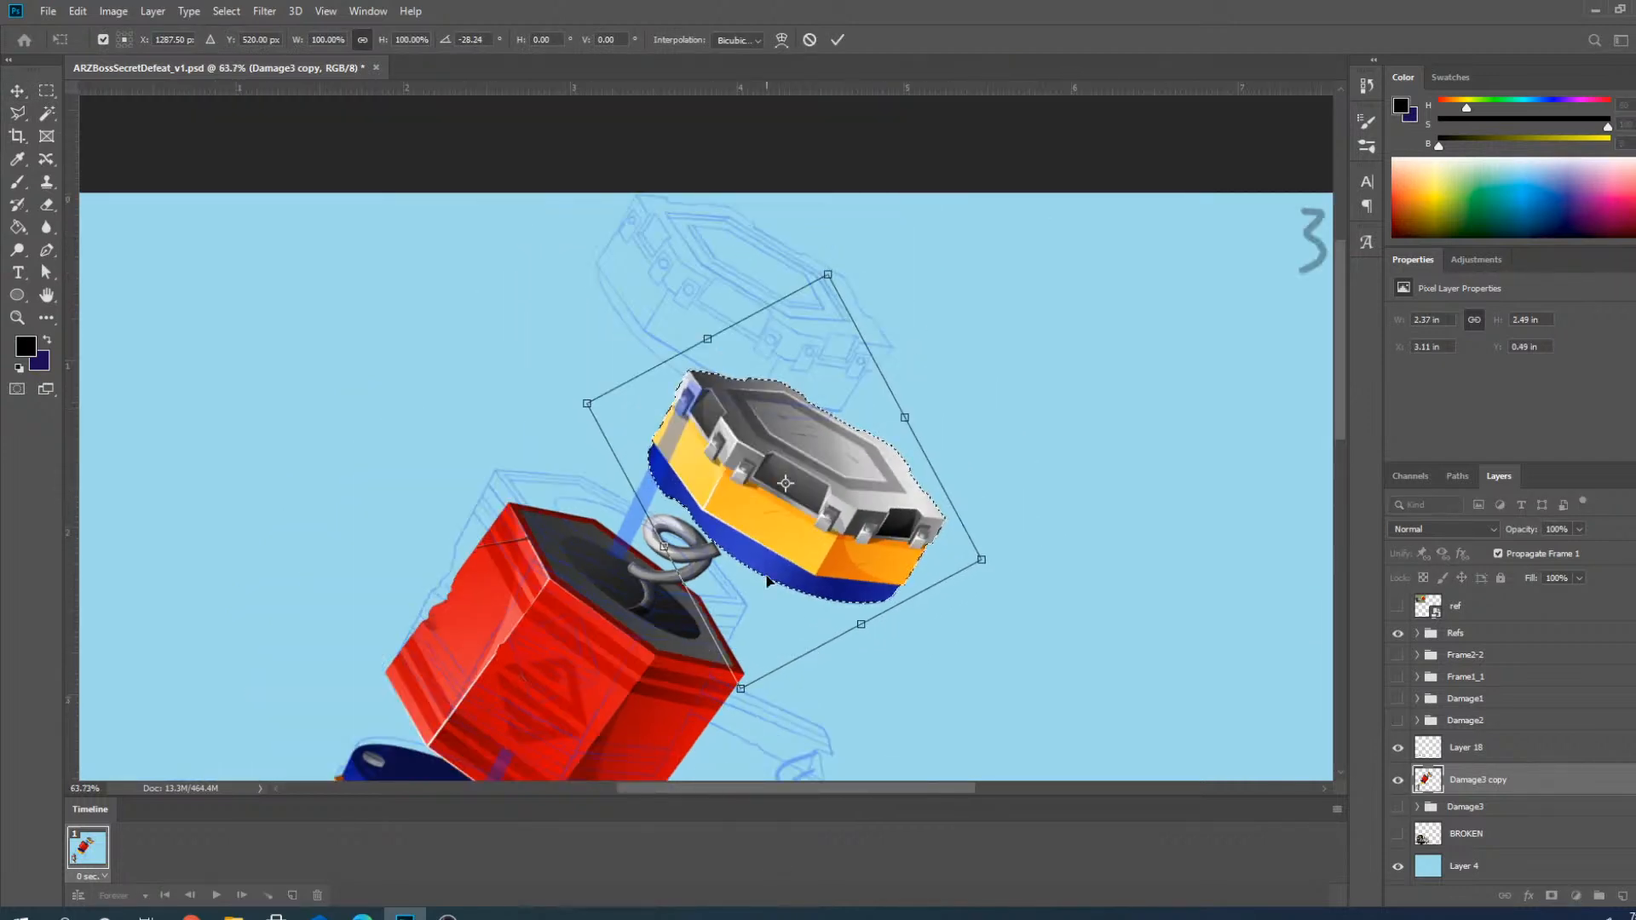
{"action": "scroll", "coordinate": [819, 664], "scroll_direction": "up", "scroll_amount": 2}
{"action": "scroll", "coordinate": [813, 719], "scroll_direction": "up", "scroll_amount": 2}
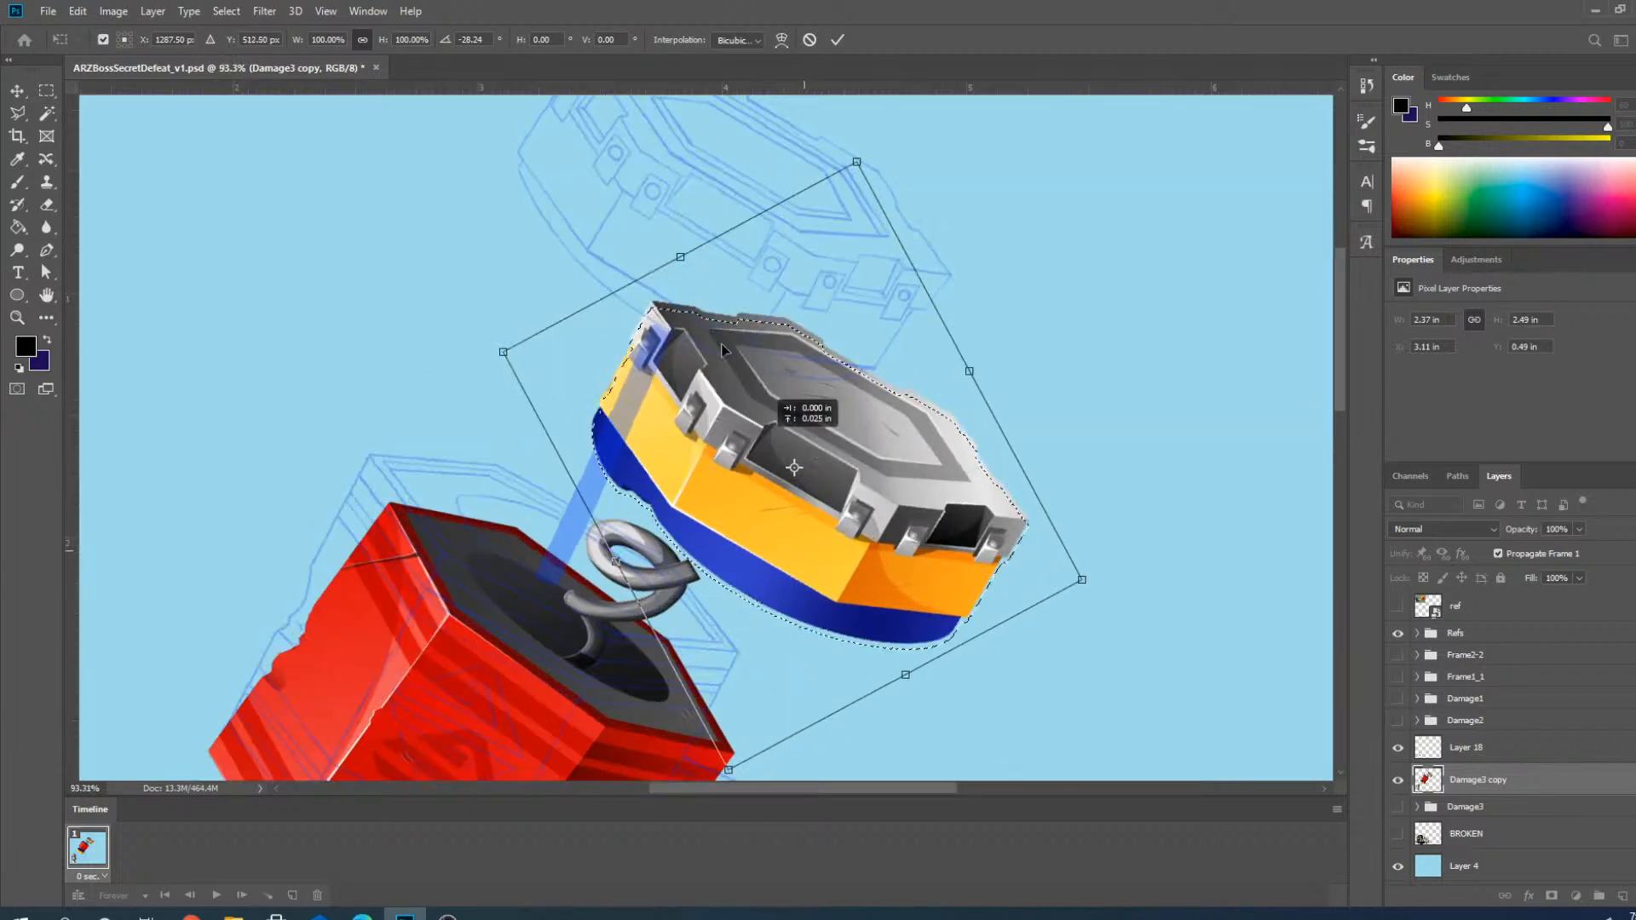
Move the rotated cap up onto the sketched cap near the canvas's upper edge, lining up its outline and bolts.
{"action": "left_click_drag", "start_coordinate": [793, 522], "coordinate": [718, 296]}
{"action": "scroll", "coordinate": [800, 657], "scroll_direction": "down", "scroll_amount": 1}
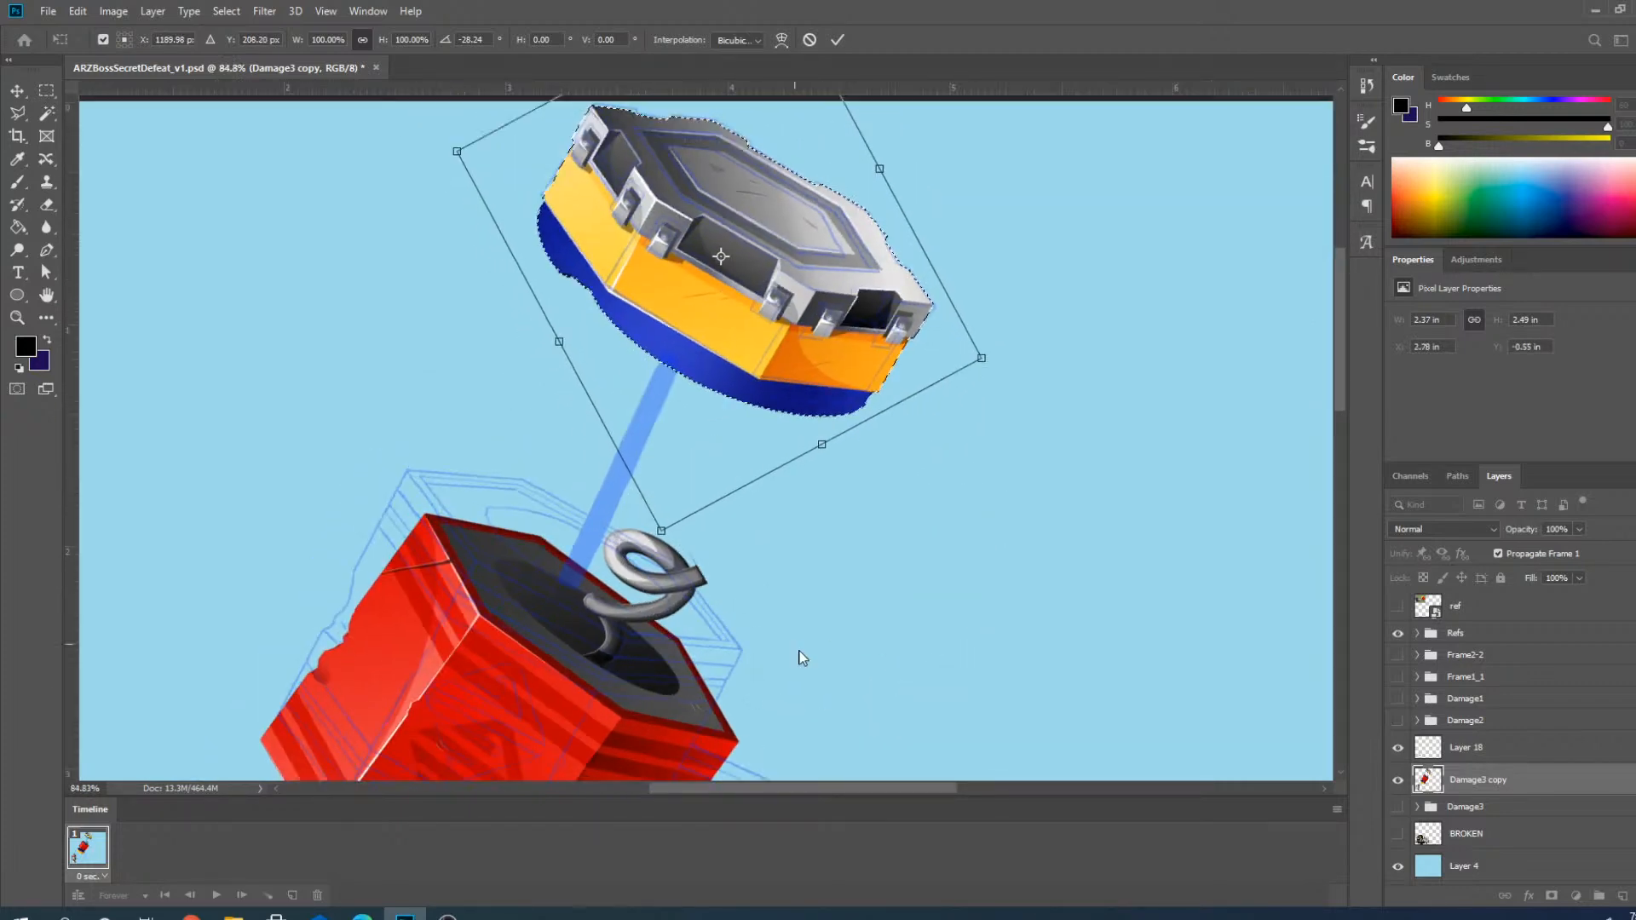
{"action": "scroll", "coordinate": [735, 228], "scroll_direction": "up", "scroll_amount": 2}
{"action": "left_click_drag", "start_coordinate": [735, 228], "coordinate": [771, 426]}
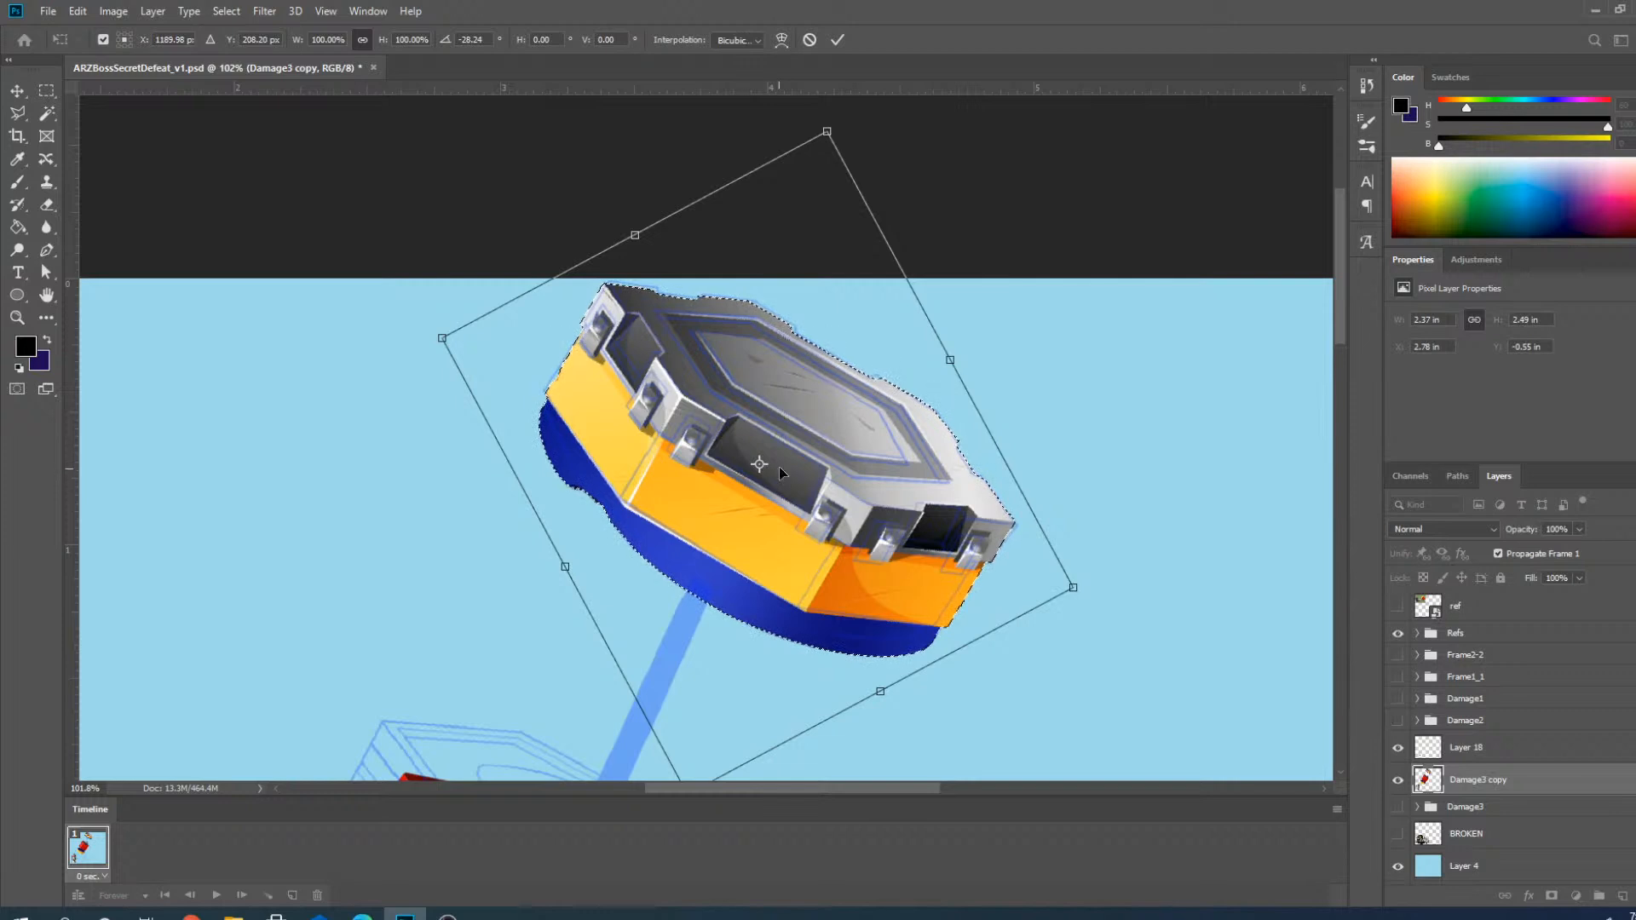
{"action": "scroll", "coordinate": [834, 469], "scroll_direction": "up", "scroll_amount": 2}
{"action": "left_click_drag", "start_coordinate": [837, 421], "coordinate": [837, 427]}
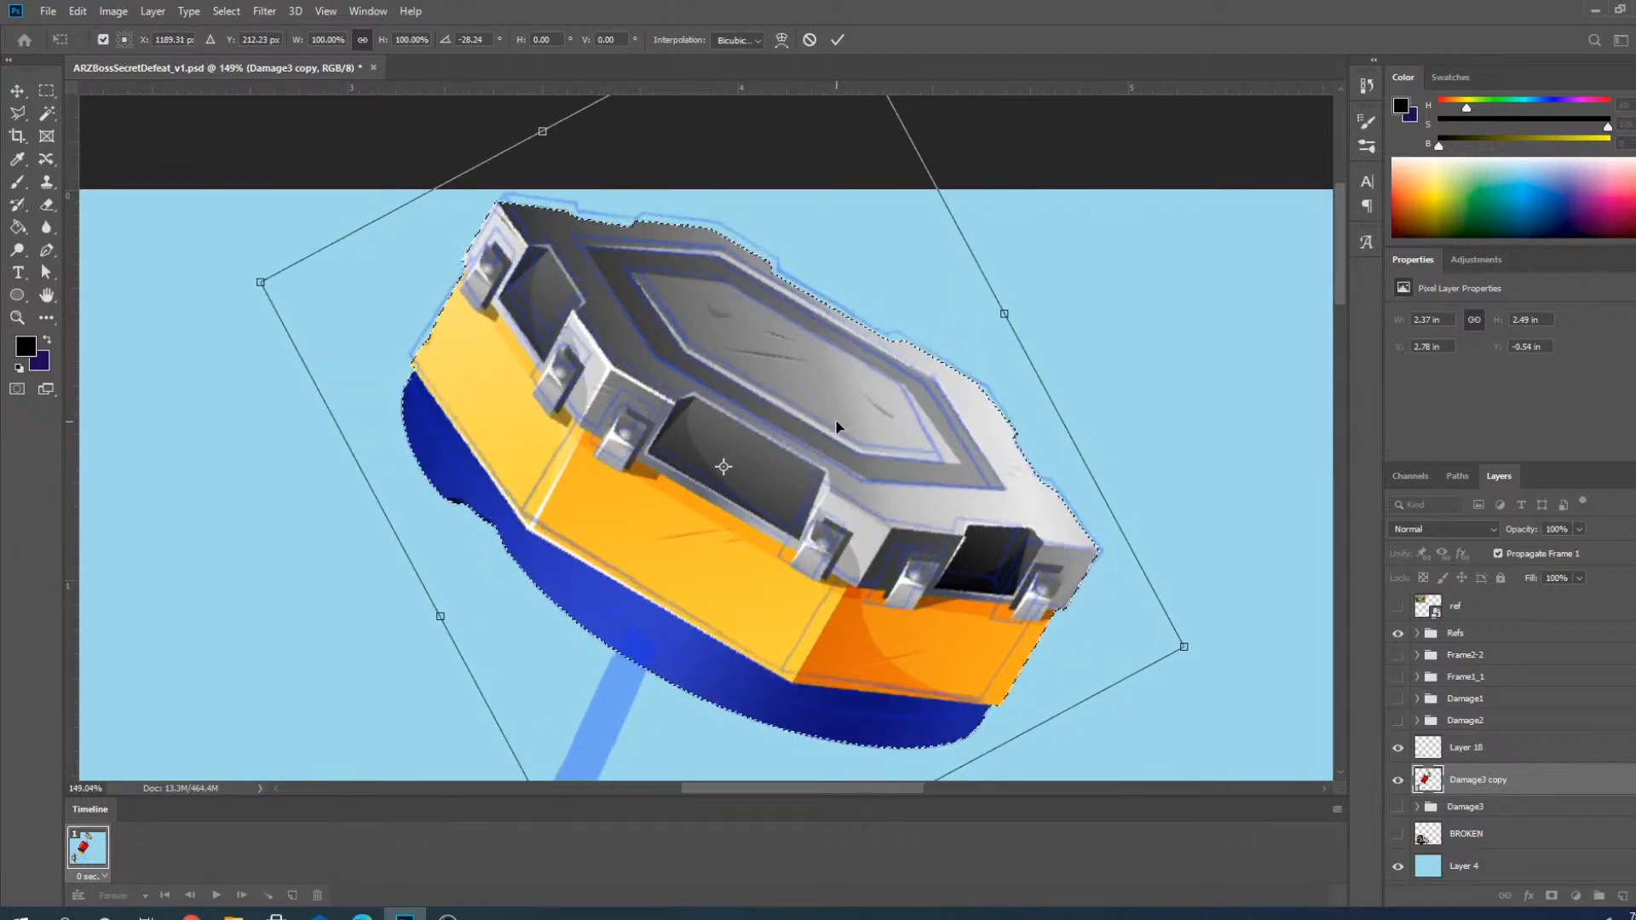
{"action": "scroll", "coordinate": [990, 407], "scroll_direction": "down", "scroll_amount": 2}
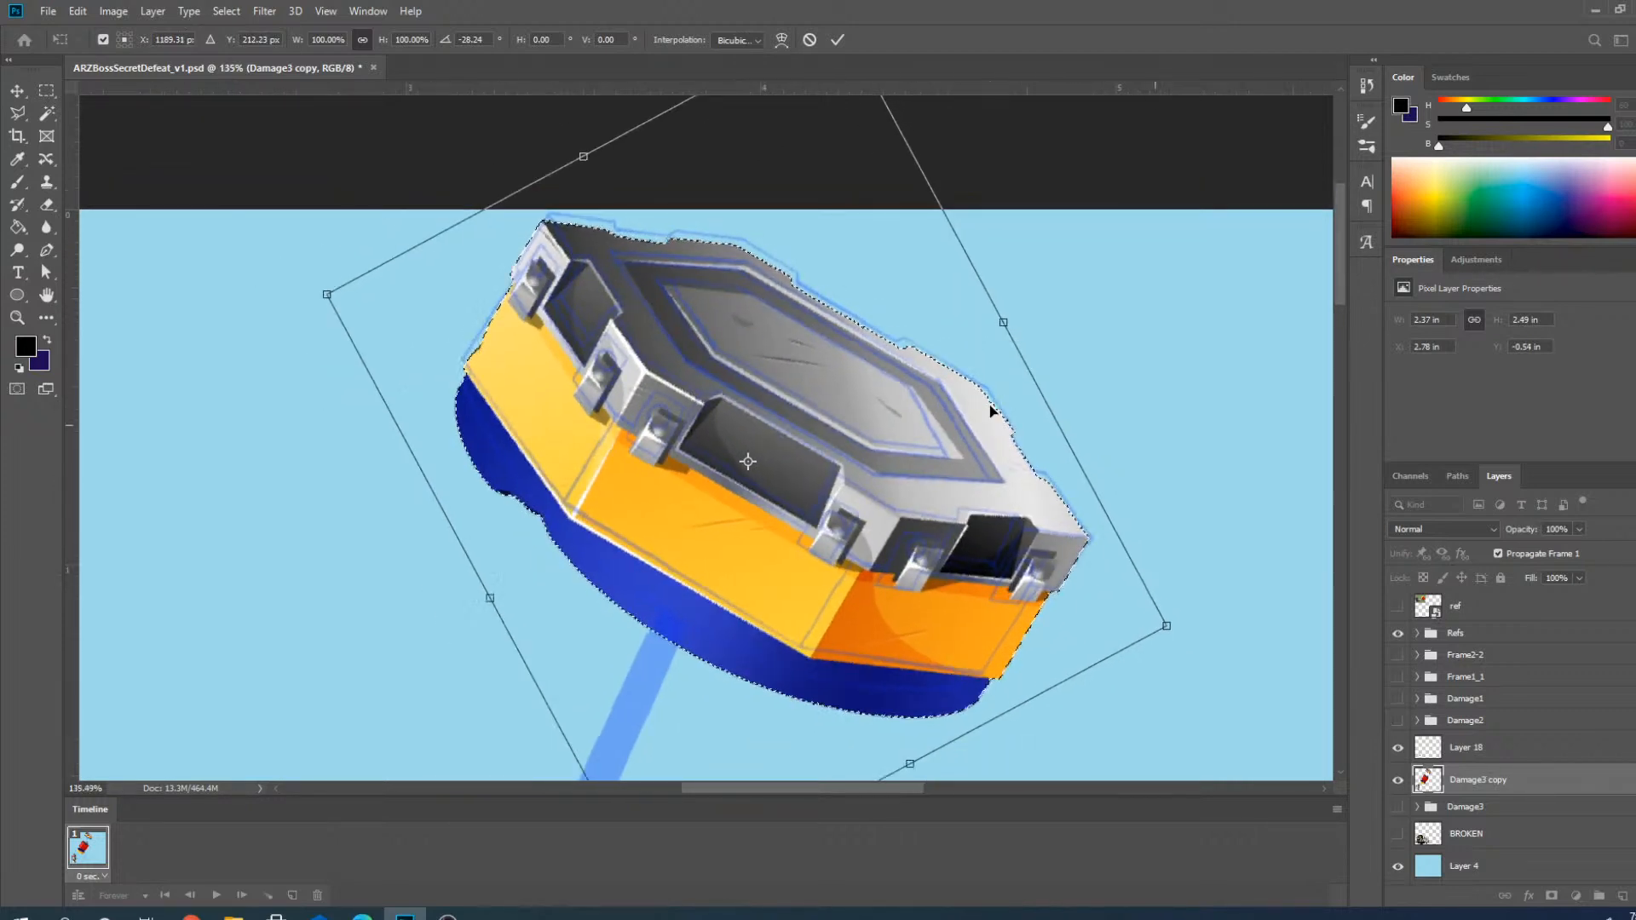
Fine-tune the hammer cap's rotation to -28.05°, apply the transform, nudge the cap slightly, and deselect it.
{"action": "left_click_drag", "start_coordinate": [1161, 586], "coordinate": [1161, 588]}
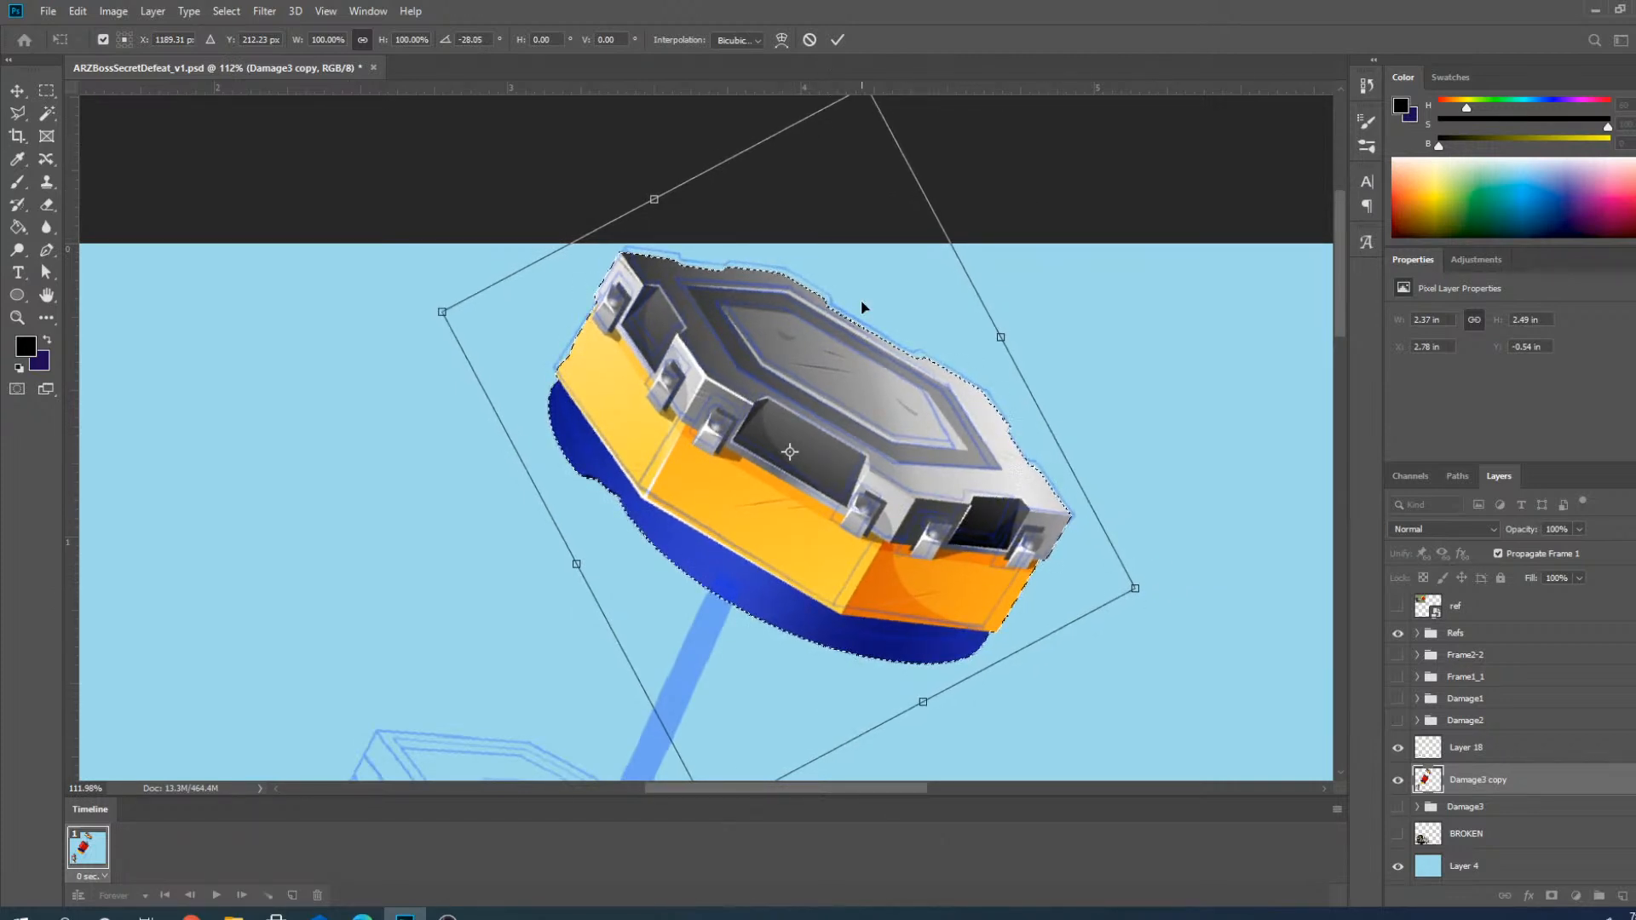
{"action": "scroll", "coordinate": [863, 307], "scroll_direction": "down", "scroll_amount": 2}
{"action": "left_click", "coordinate": [836, 40]}
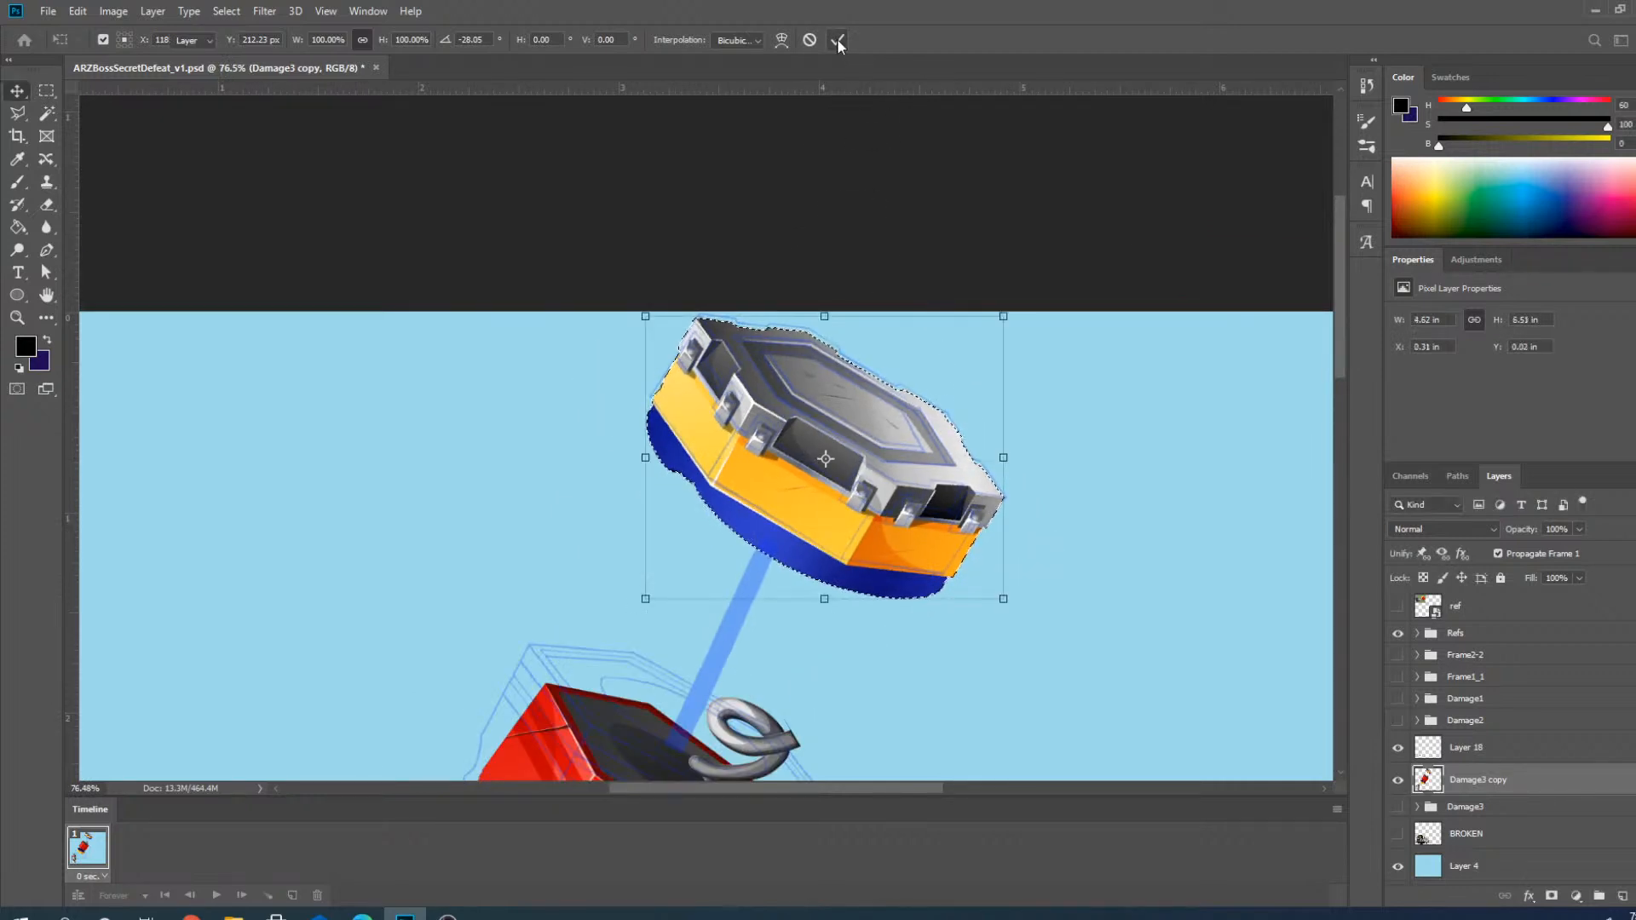
{"action": "left_click_drag", "start_coordinate": [974, 502], "coordinate": [971, 501]}
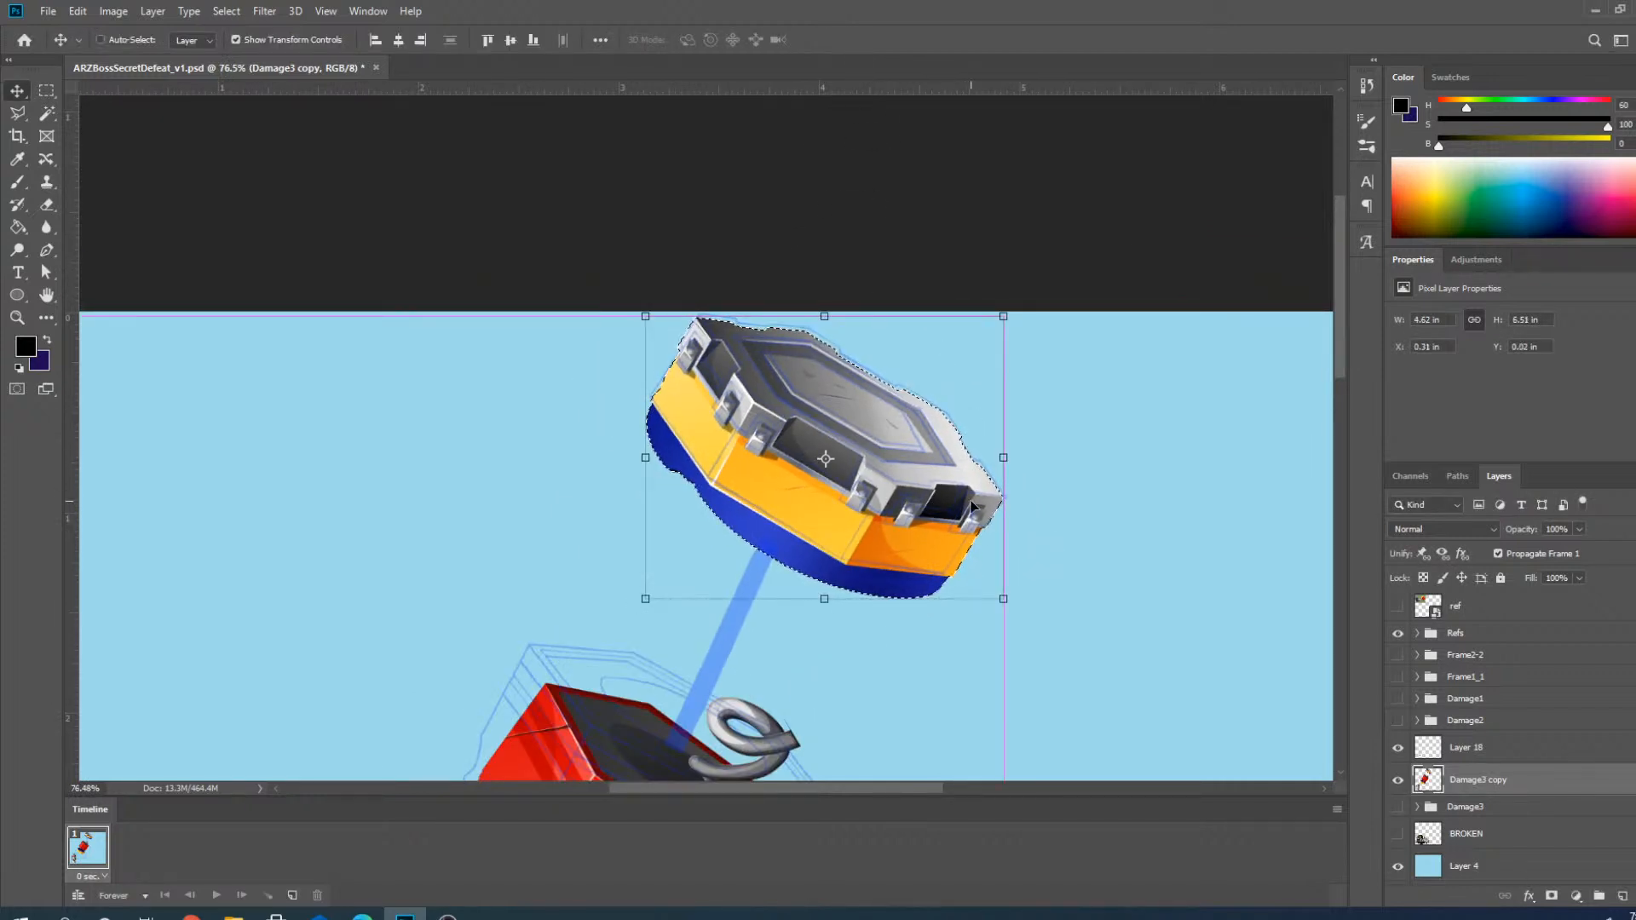
{"action": "key", "text": "ctrl+d"}
Compare the repositioned hammer pieces on Damage3 copy with the original Damage3 group by toggling their visibility.
{"action": "scroll", "coordinate": [870, 503], "scroll_direction": "down", "scroll_amount": 8}
{"action": "scroll", "coordinate": [588, 516], "scroll_direction": "up", "scroll_amount": 4}
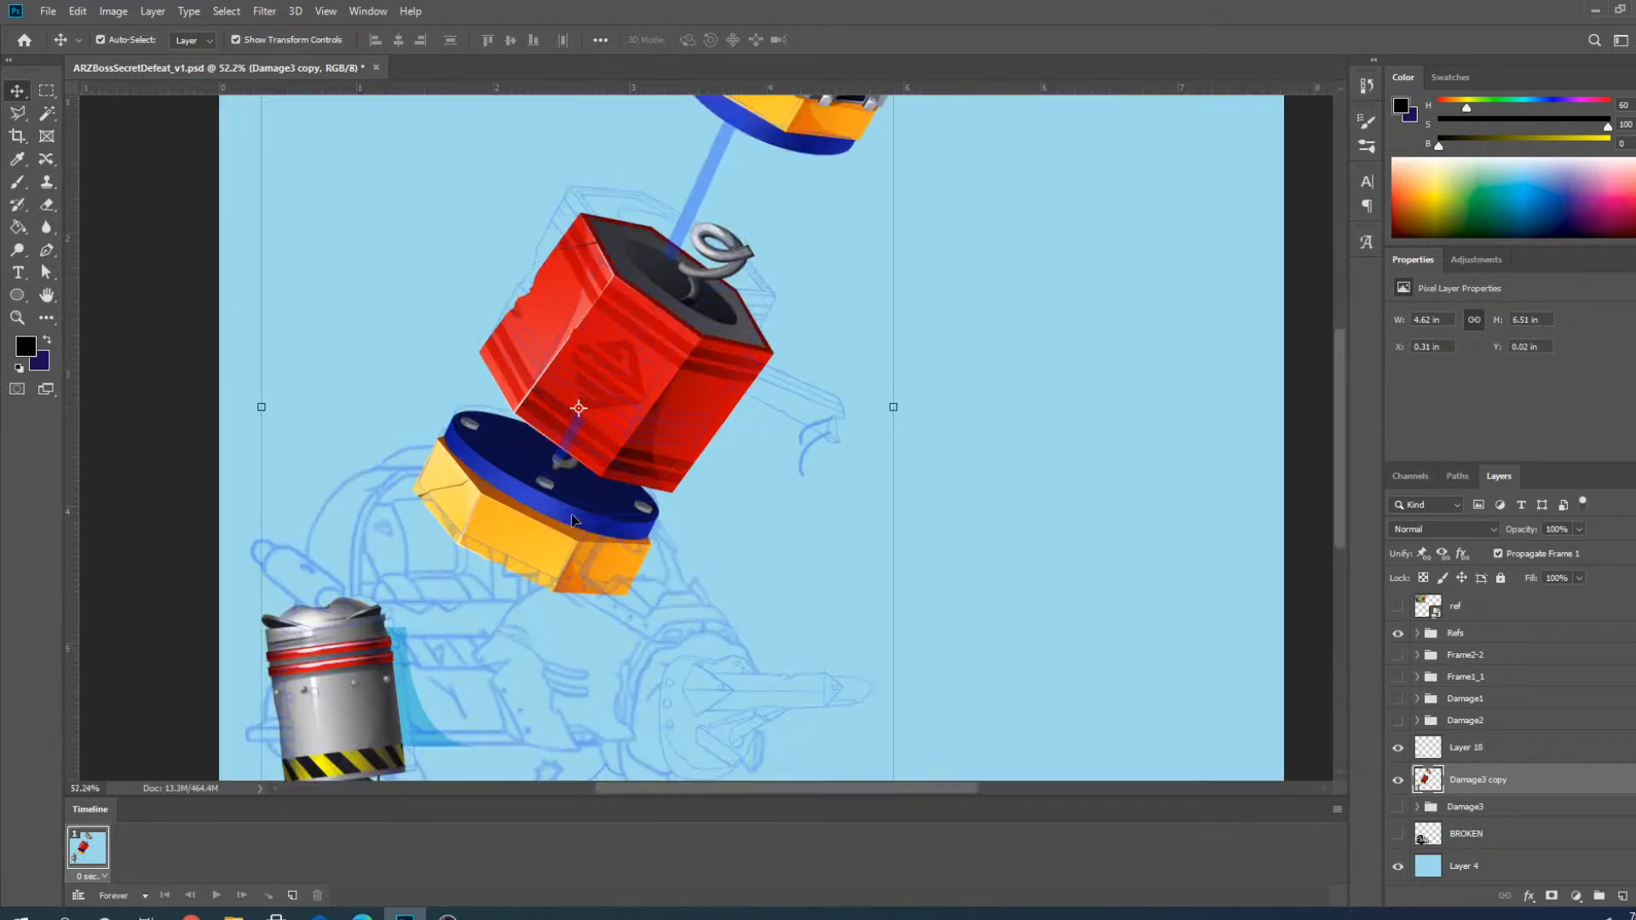
{"action": "scroll", "coordinate": [571, 513], "scroll_direction": "up", "scroll_amount": 2}
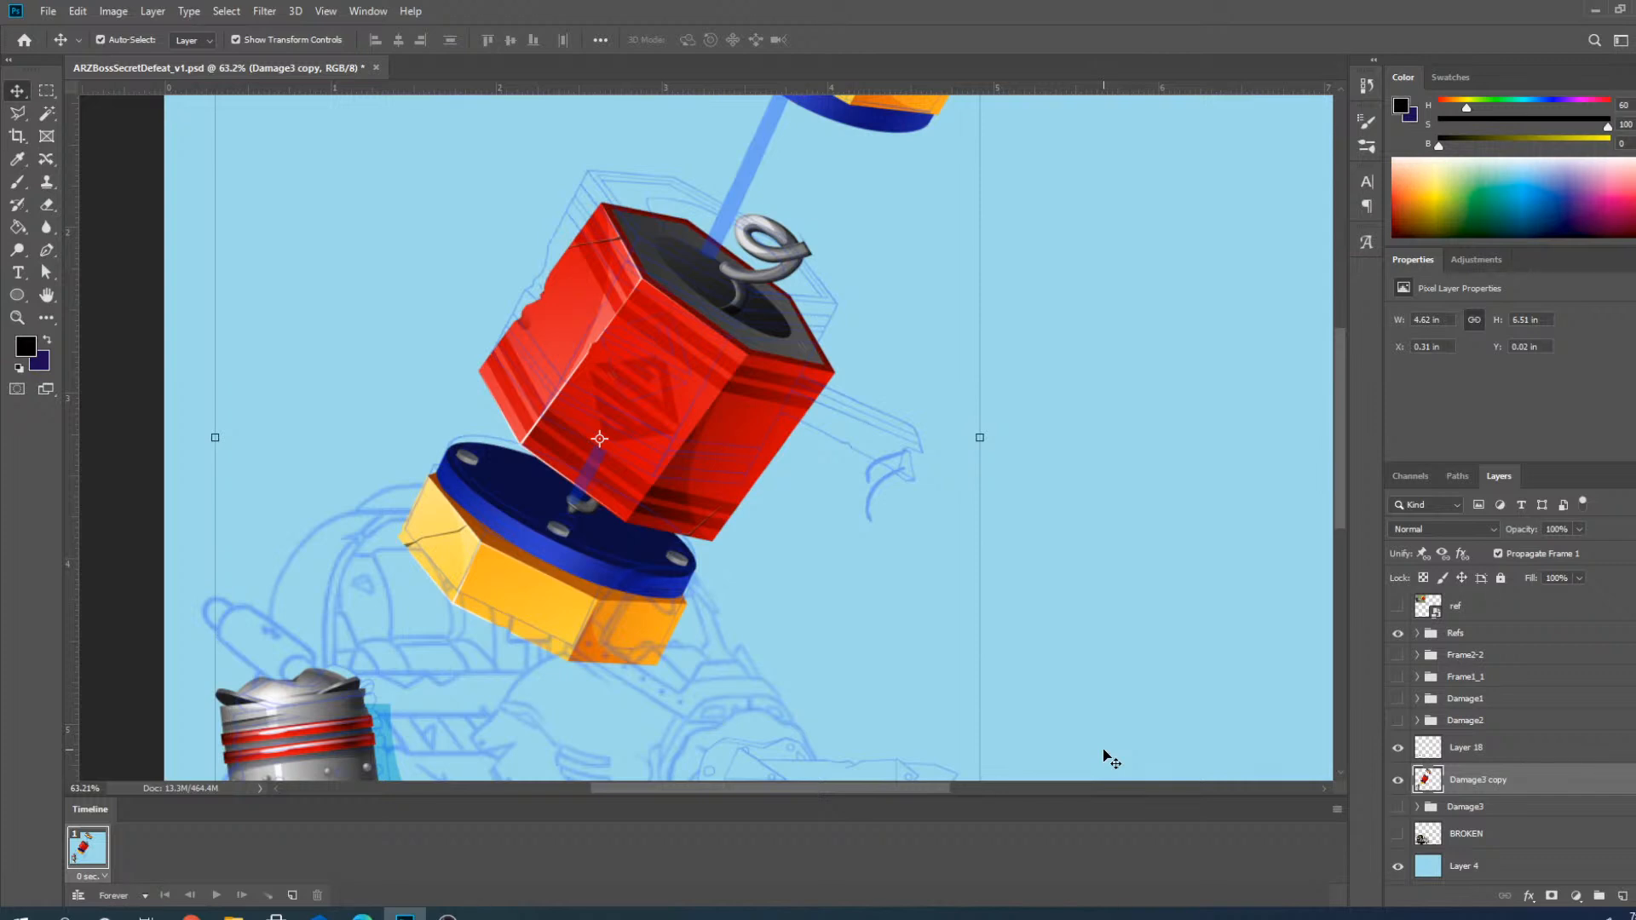
{"action": "scroll", "coordinate": [987, 438], "scroll_direction": "down", "scroll_amount": 2}
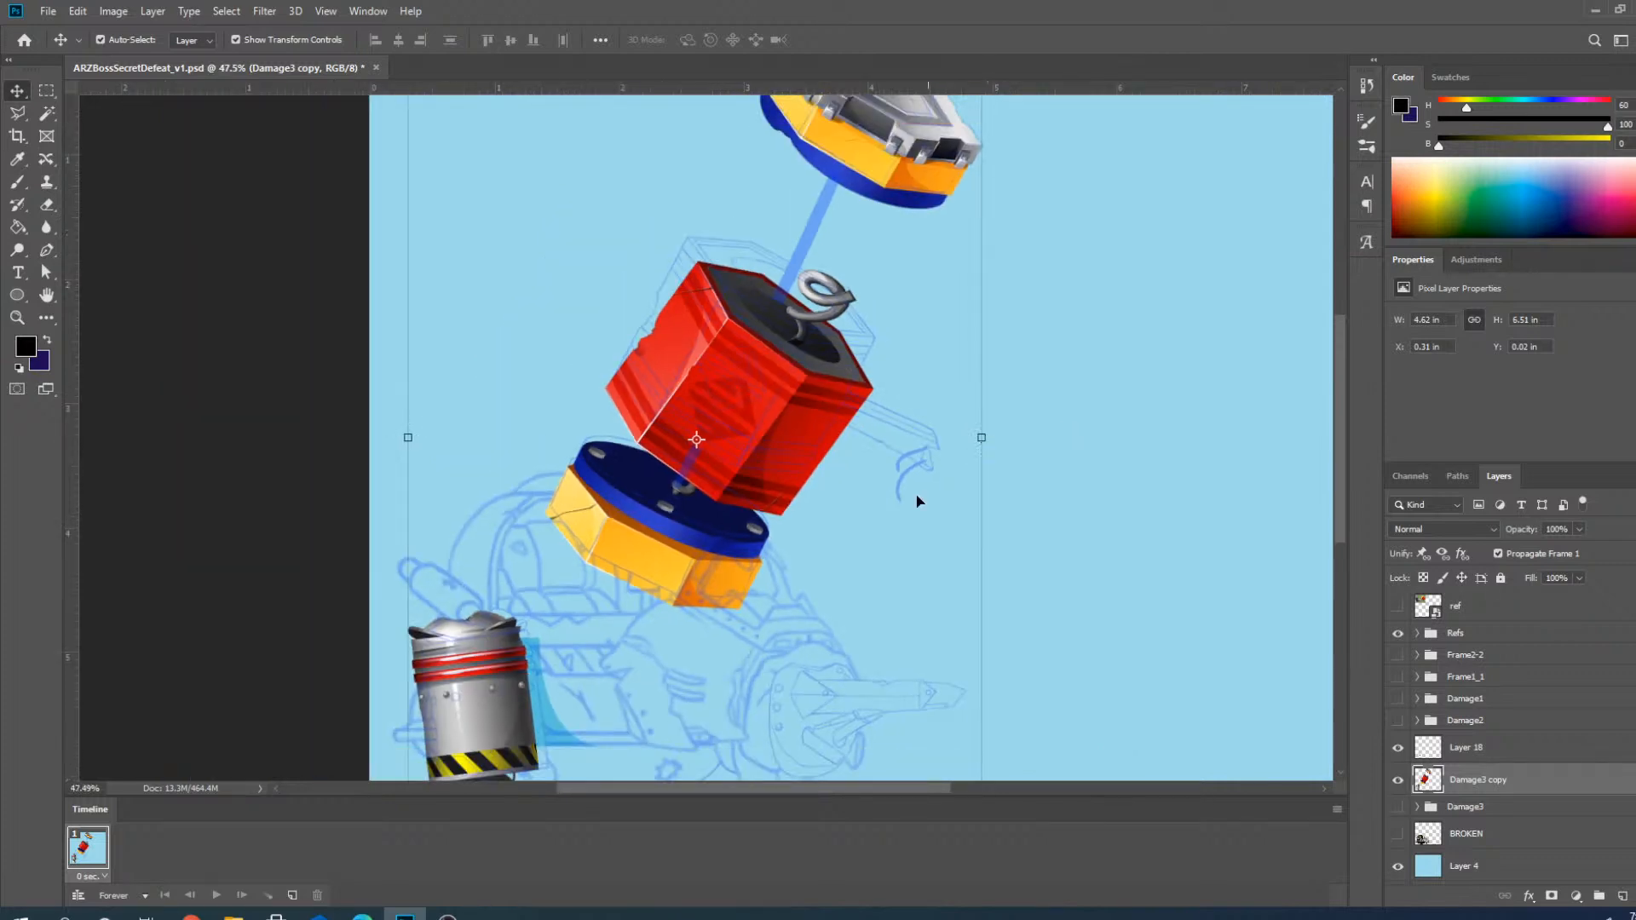
{"action": "scroll", "coordinate": [1032, 718], "scroll_direction": "down", "scroll_amount": 2}
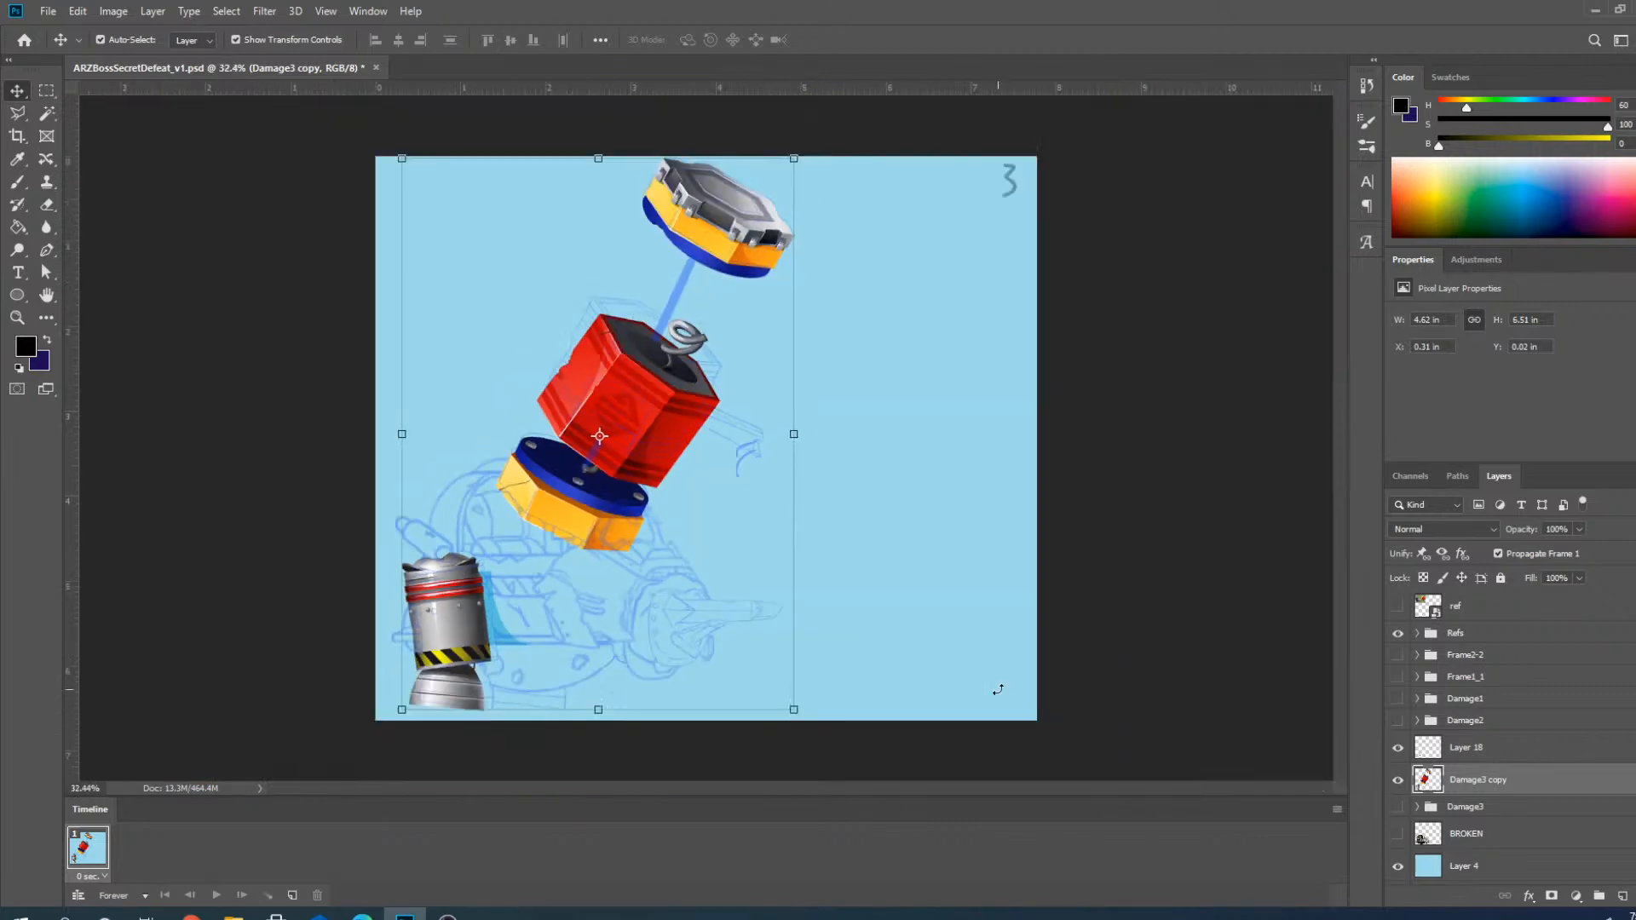
{"action": "scroll", "coordinate": [548, 453], "scroll_direction": "up", "scroll_amount": 1}
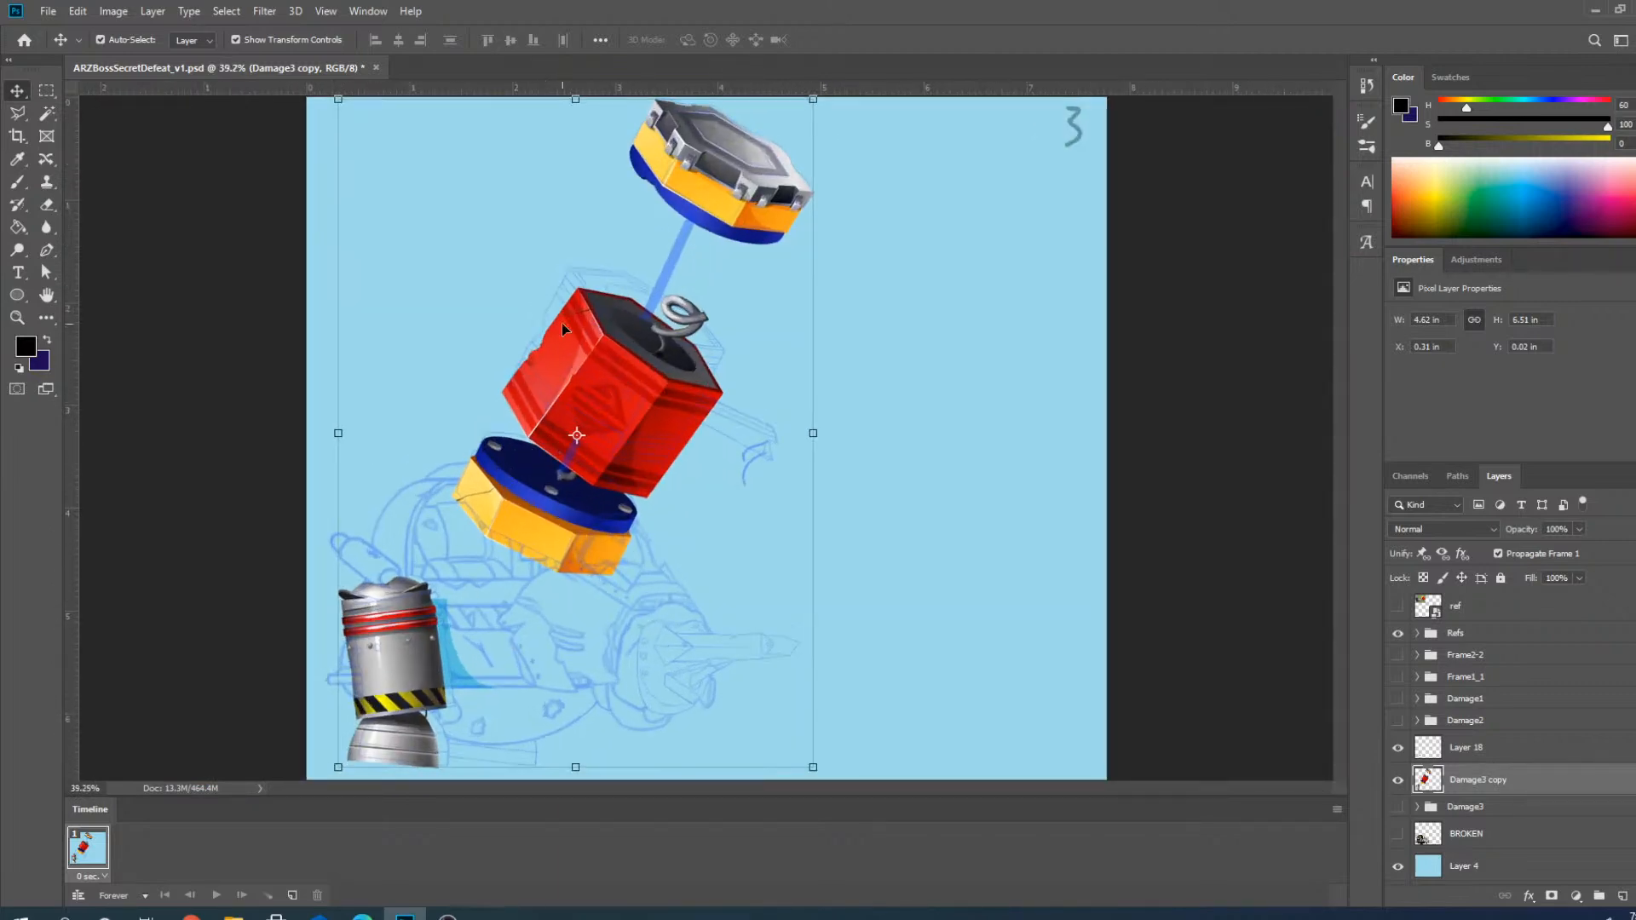
{"action": "scroll", "coordinate": [561, 324], "scroll_direction": "up", "scroll_amount": 1}
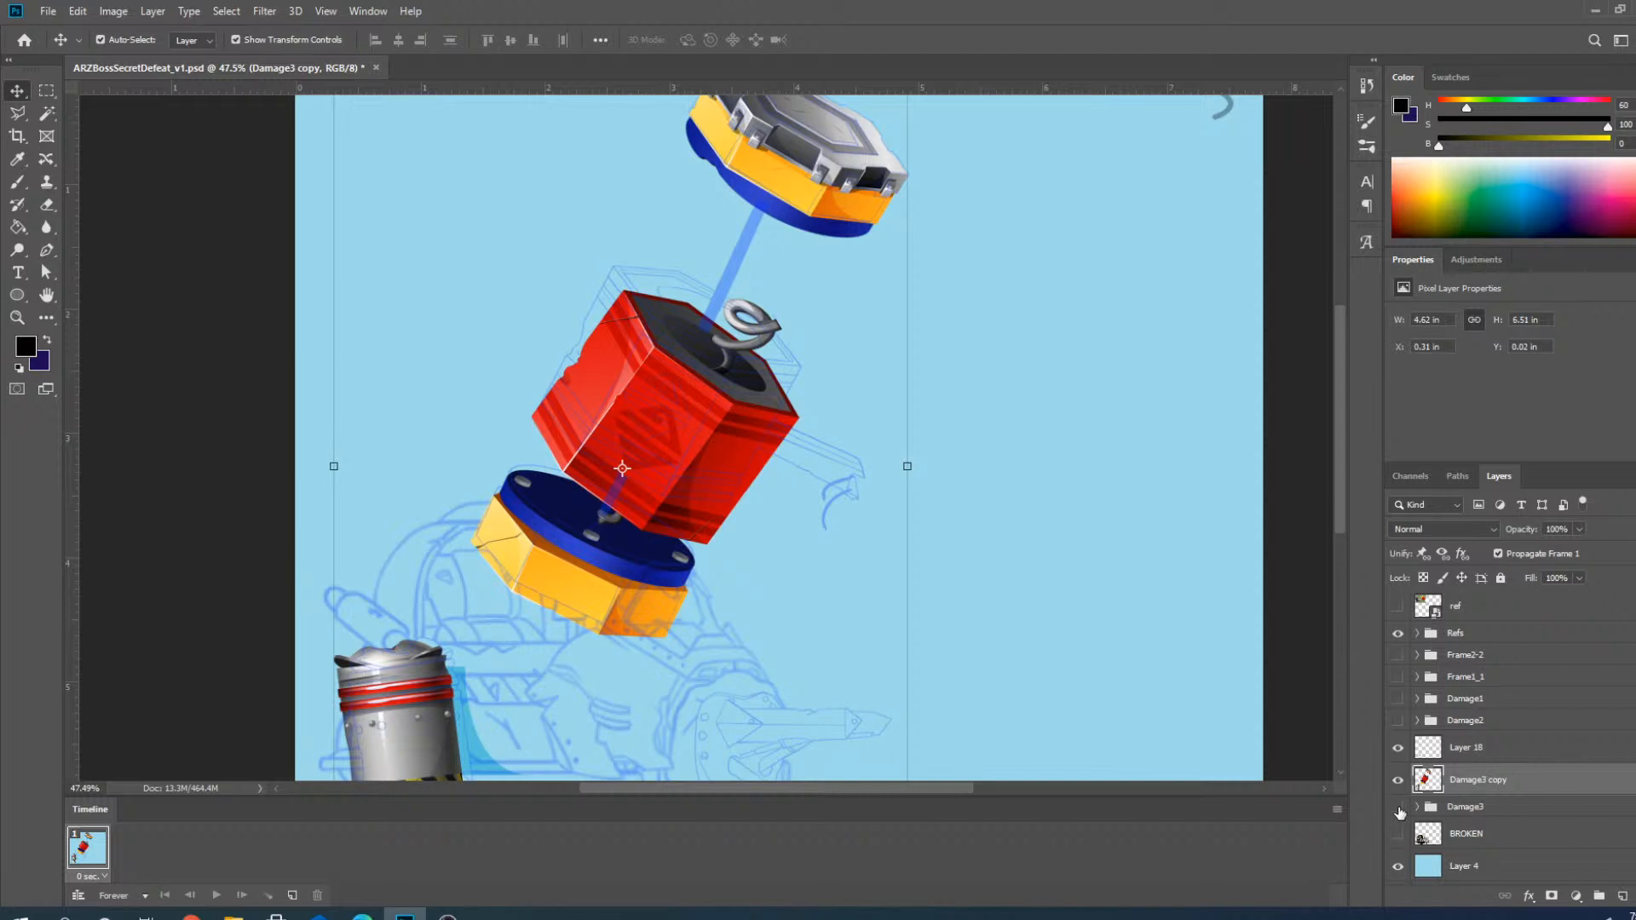
{"action": "left_click", "coordinate": [1398, 807]}
{"action": "scroll", "coordinate": [957, 369], "scroll_direction": "down", "scroll_amount": 2}
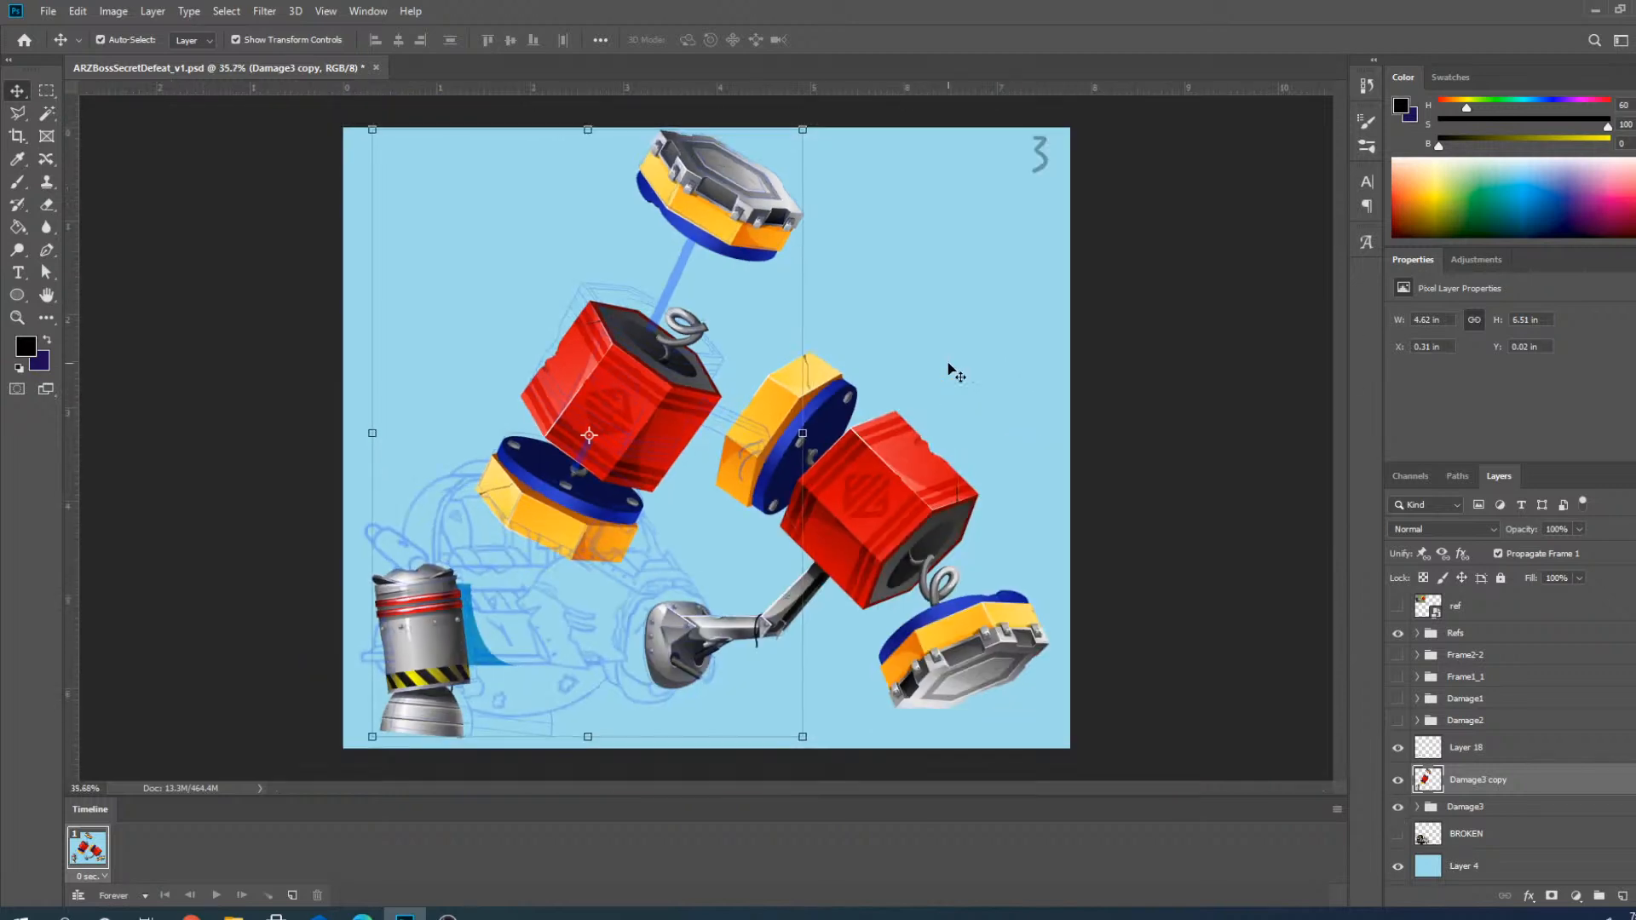
{"action": "left_click", "coordinate": [1398, 807]}
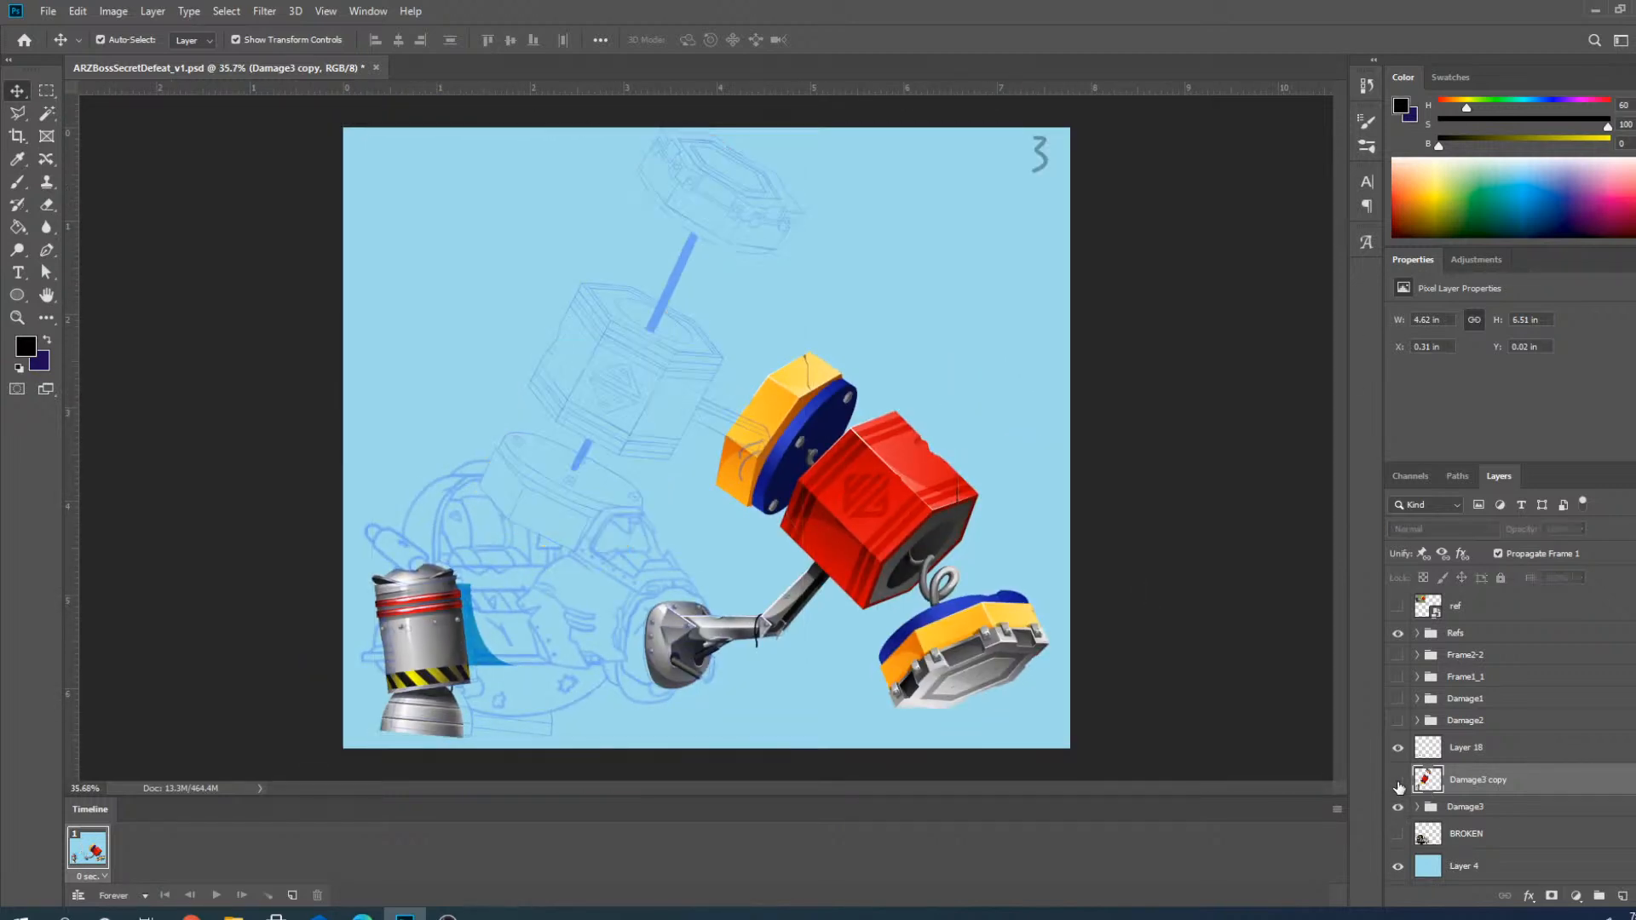
{"action": "left_click", "coordinate": [1398, 807]}
{"action": "left_click", "coordinate": [1402, 807]}
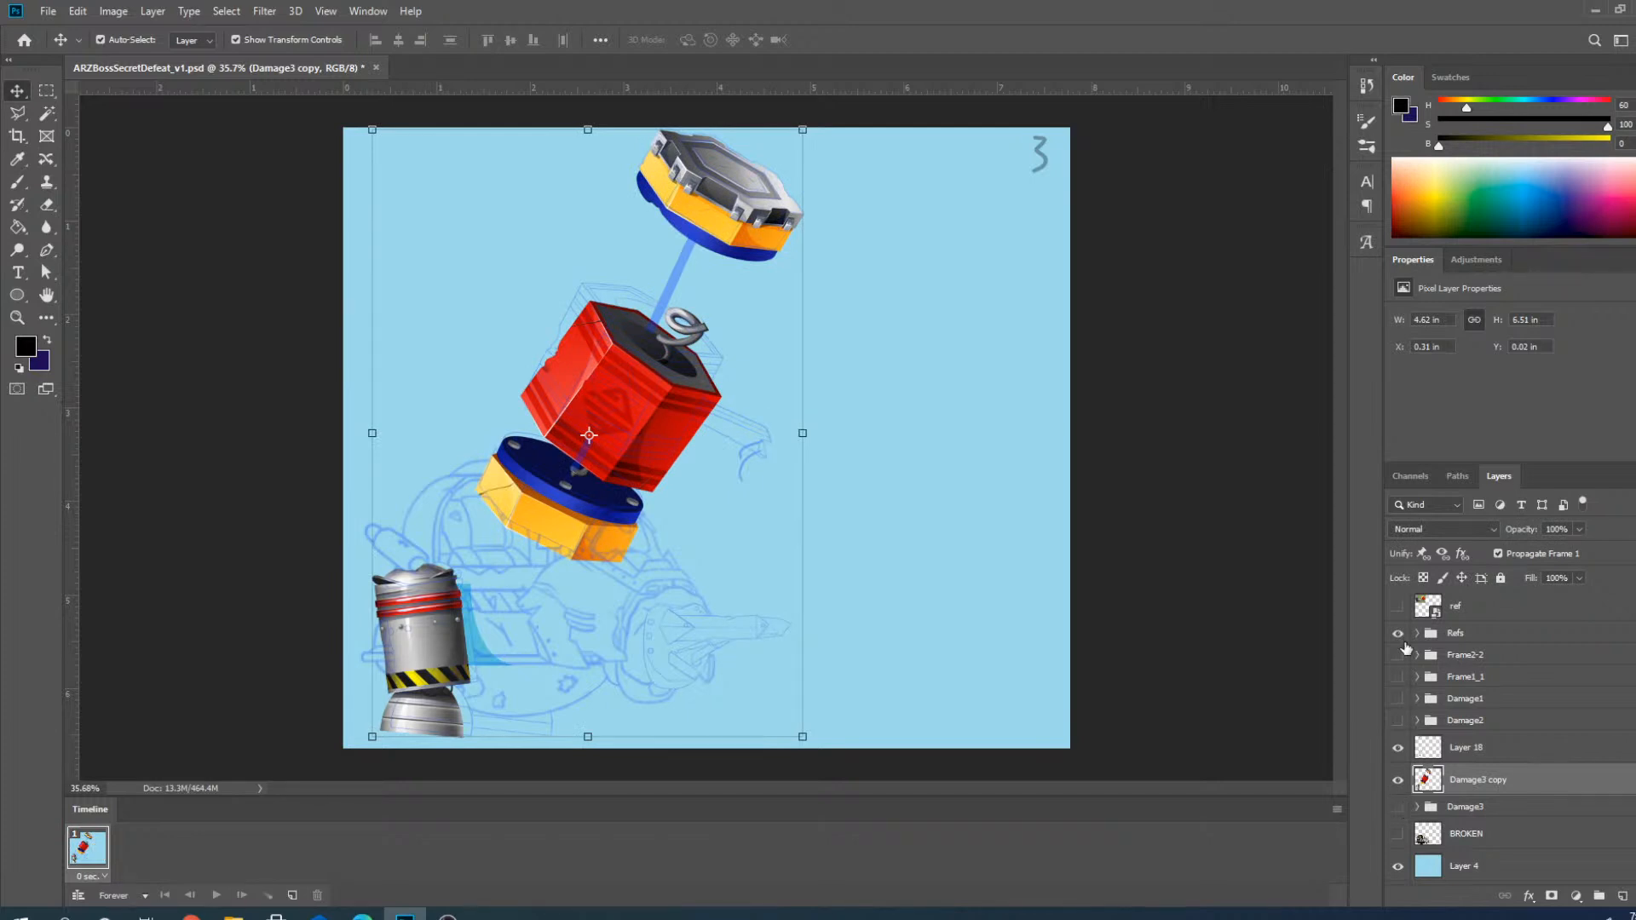
Show the Frame2-2 group and expand it to identify the layer holding the metal arm joint.
{"action": "left_click", "coordinate": [1397, 656]}
{"action": "scroll", "coordinate": [694, 688], "scroll_direction": "up", "scroll_amount": 2}
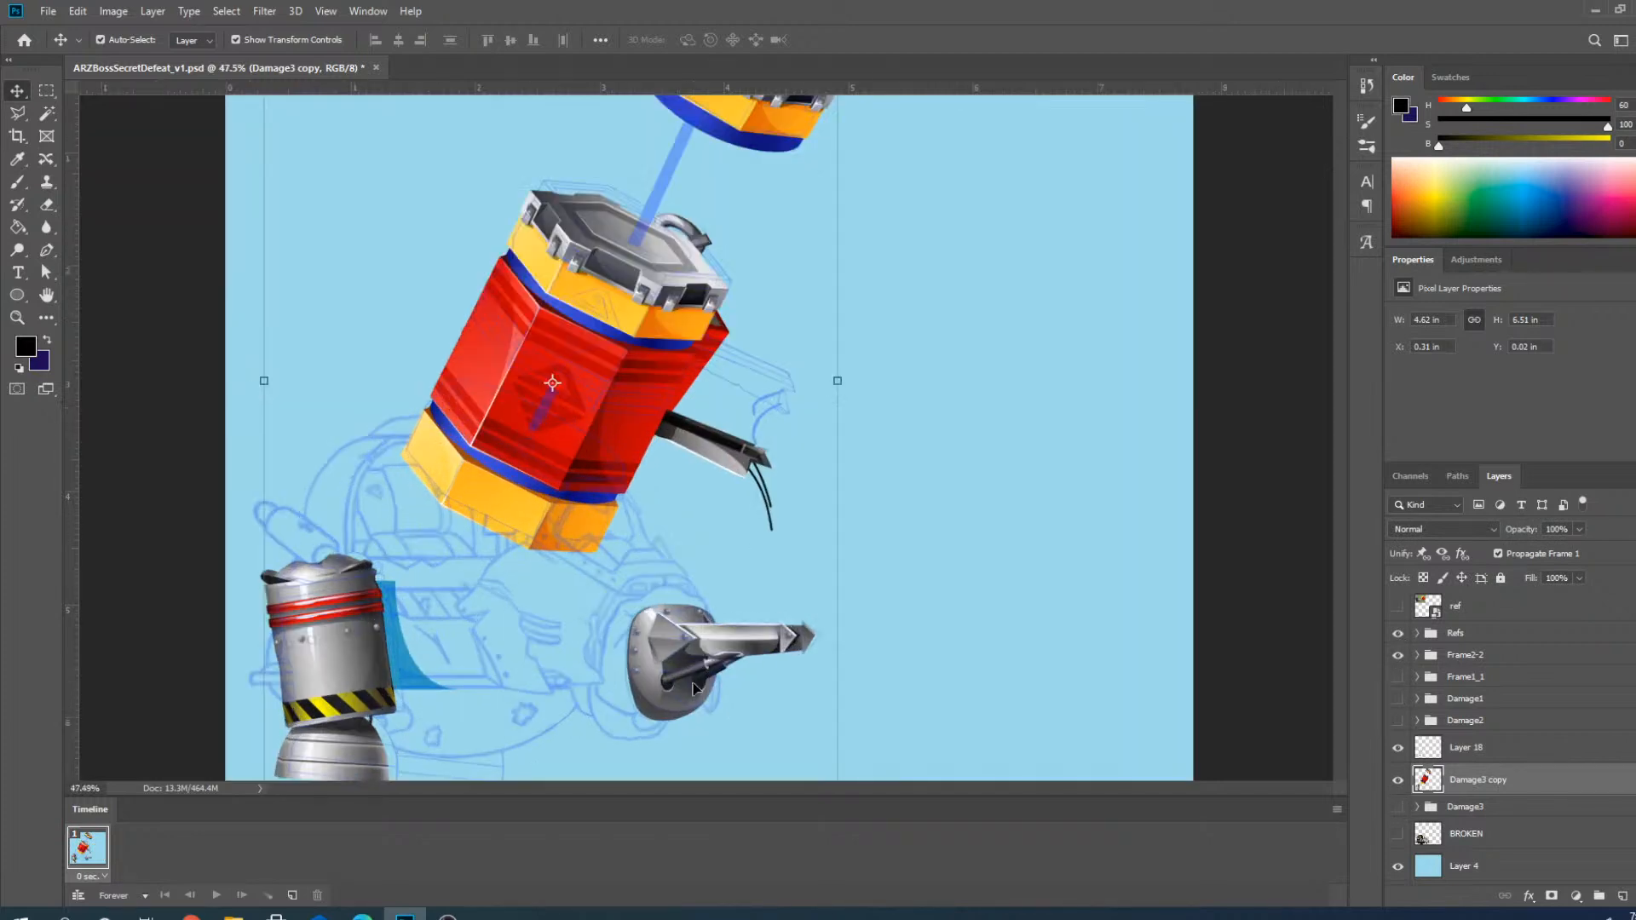
{"action": "scroll", "coordinate": [767, 321], "scroll_direction": "down", "scroll_amount": 1}
{"action": "scroll", "coordinate": [764, 624], "scroll_direction": "up", "scroll_amount": 3}
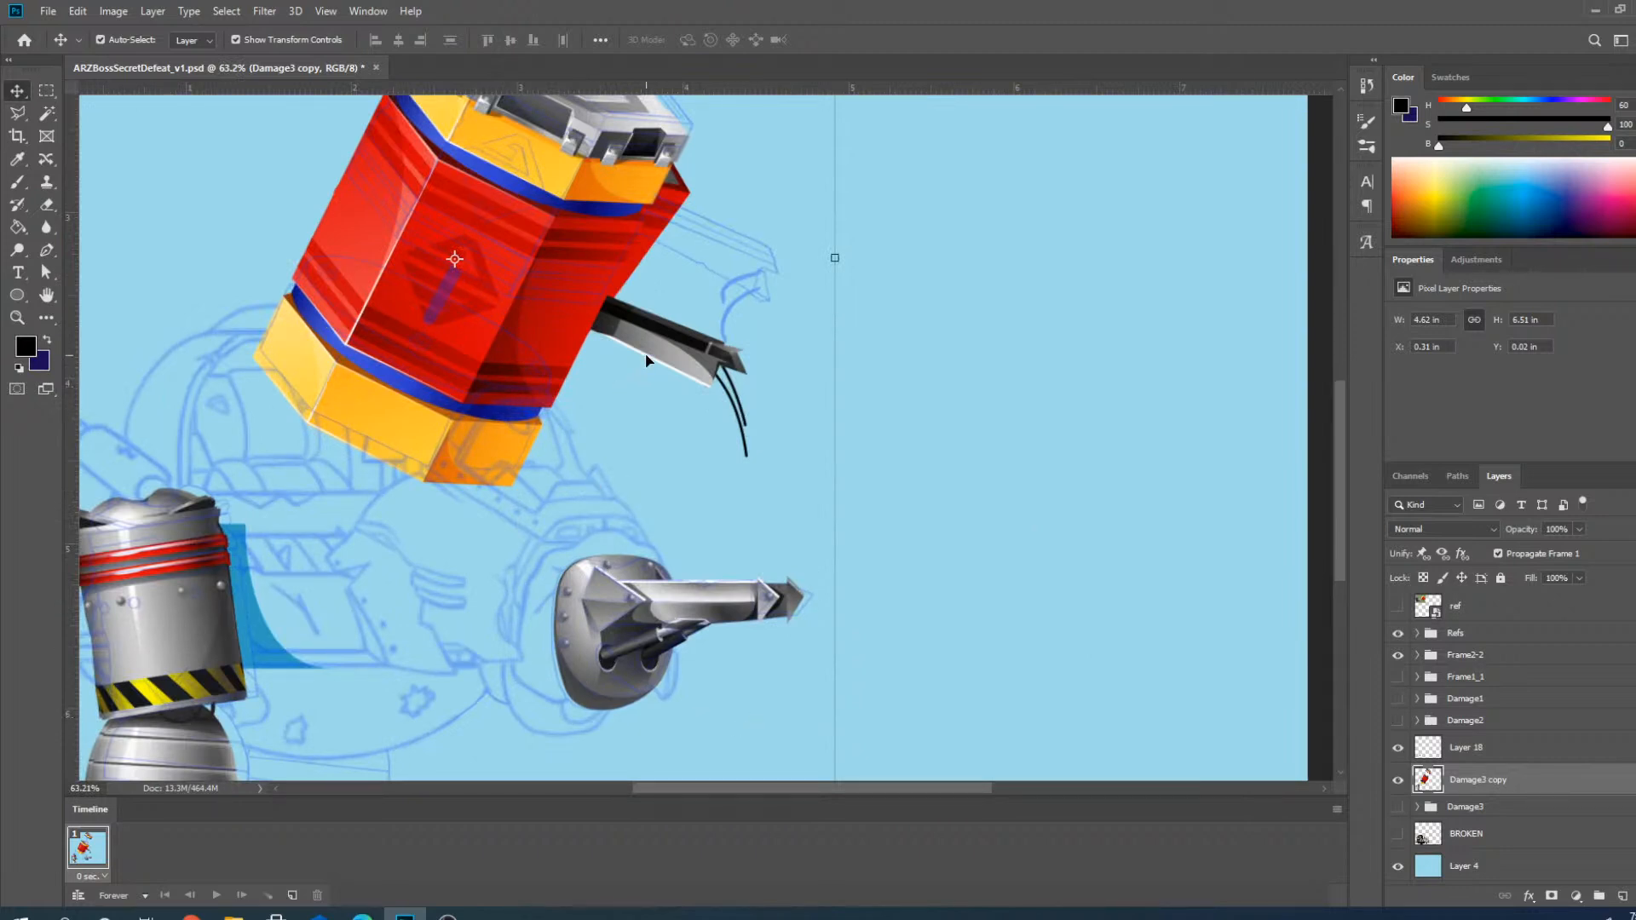
{"action": "left_click", "coordinate": [1428, 660]}
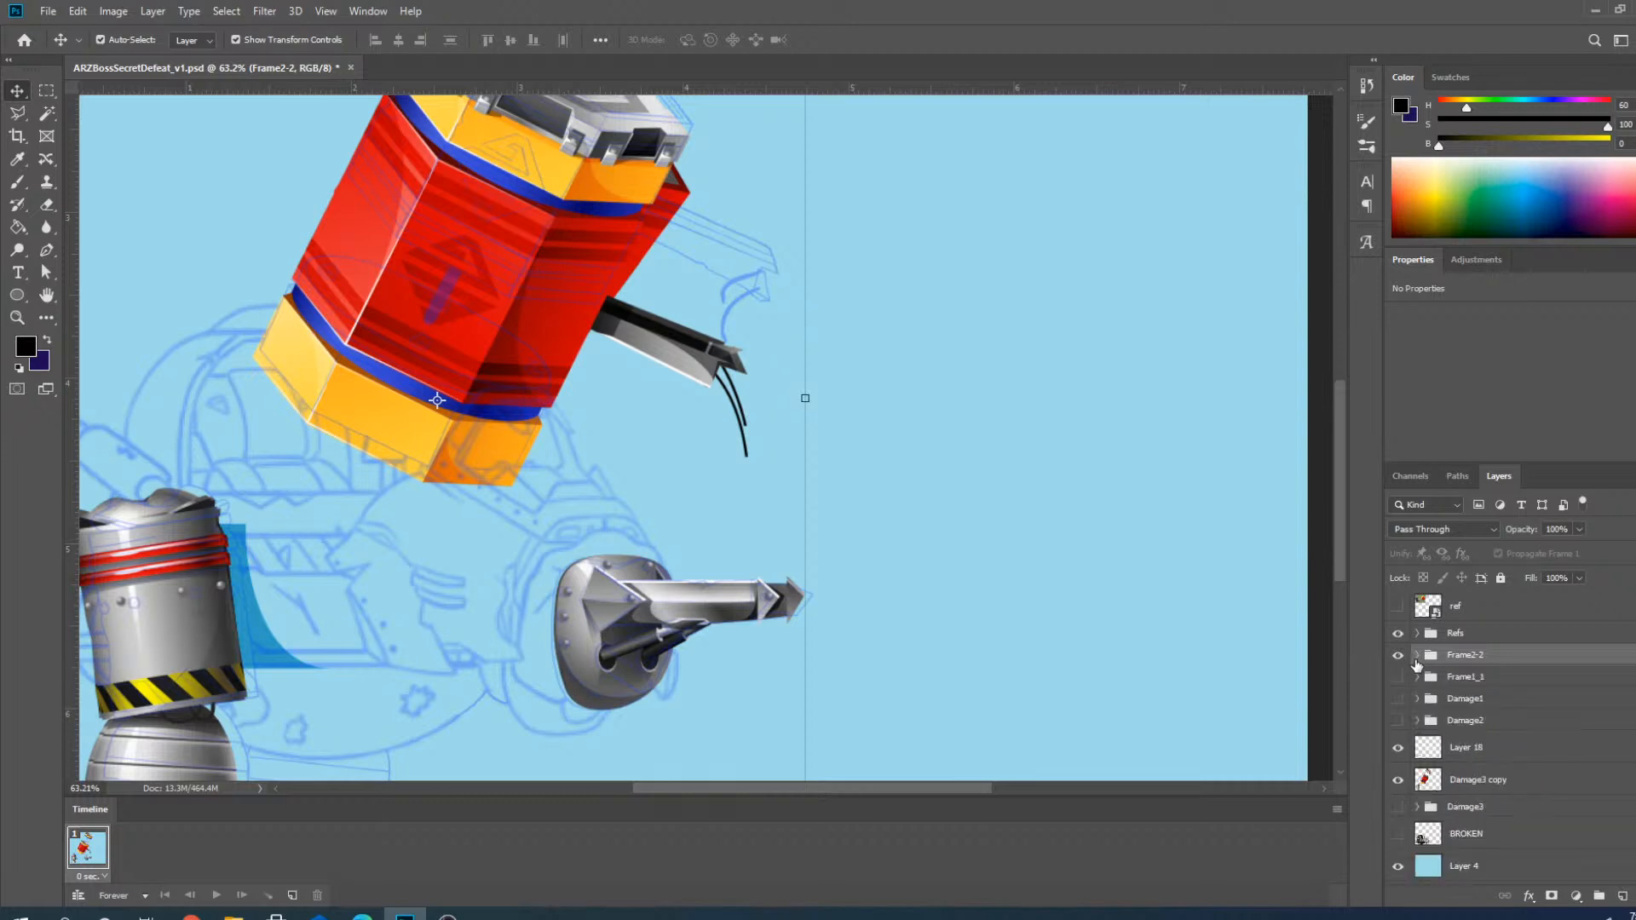
{"action": "left_click", "coordinate": [1416, 657]}
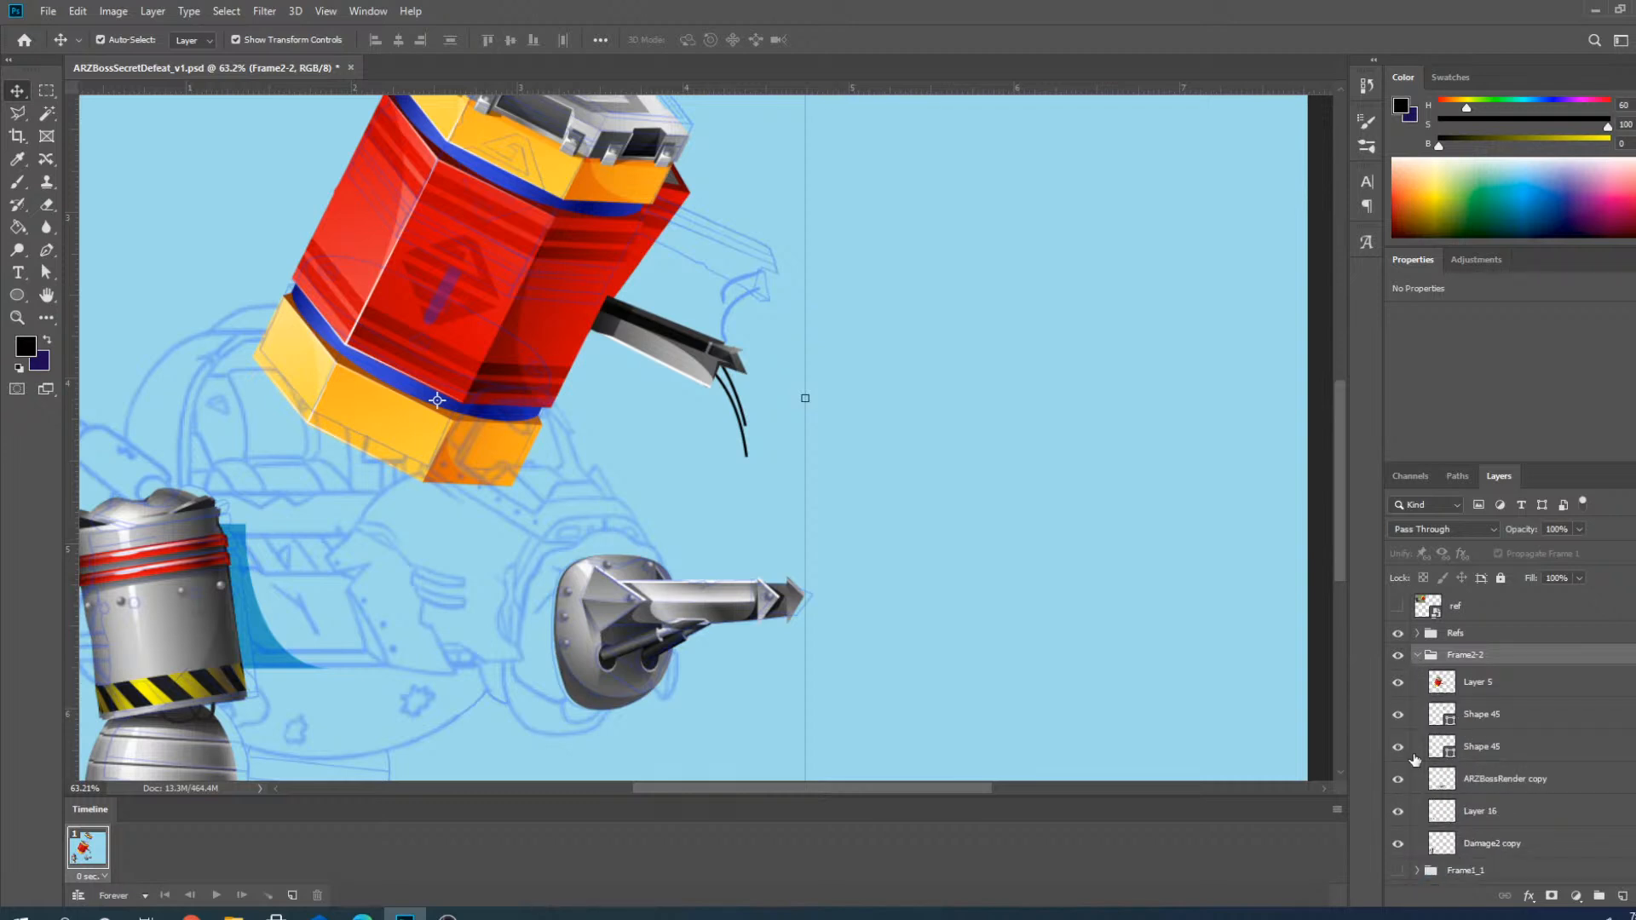
{"action": "left_click", "coordinate": [1399, 779]}
{"action": "left_click", "coordinate": [1400, 779]}
Duplicate the ARZBossRender copy layer and both Shape 45 layers together inside the Frame2-2 group.
{"action": "left_click", "coordinate": [1492, 788]}
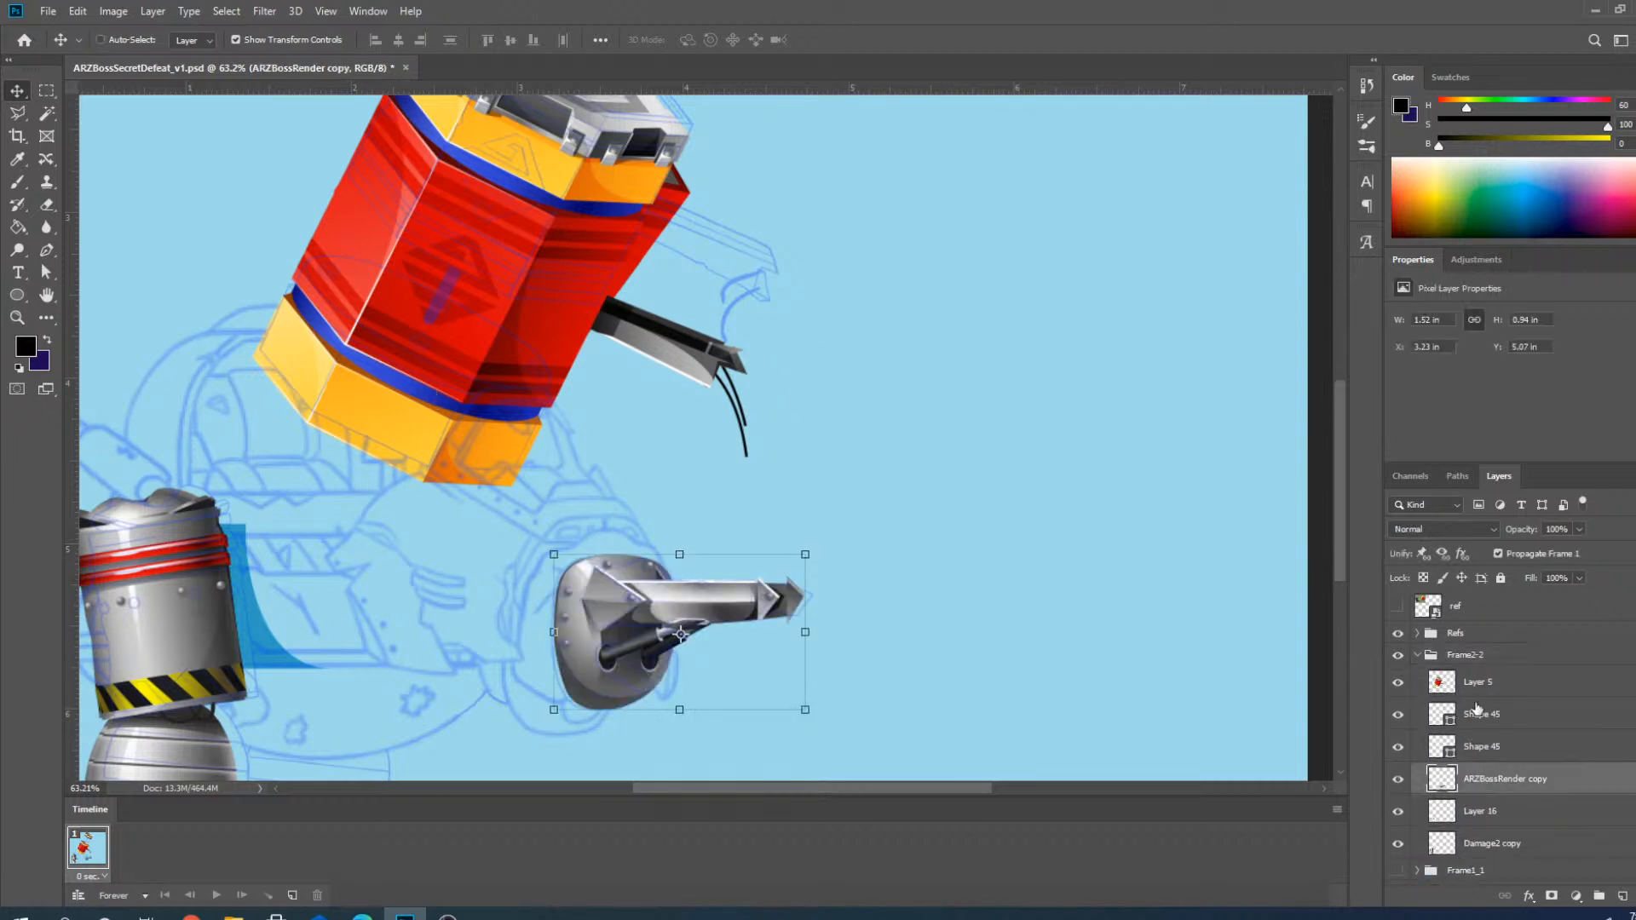
{"action": "left_click", "coordinate": [1479, 727], "text": "ctrl"}
{"action": "left_click", "coordinate": [1480, 750], "text": "ctrl"}
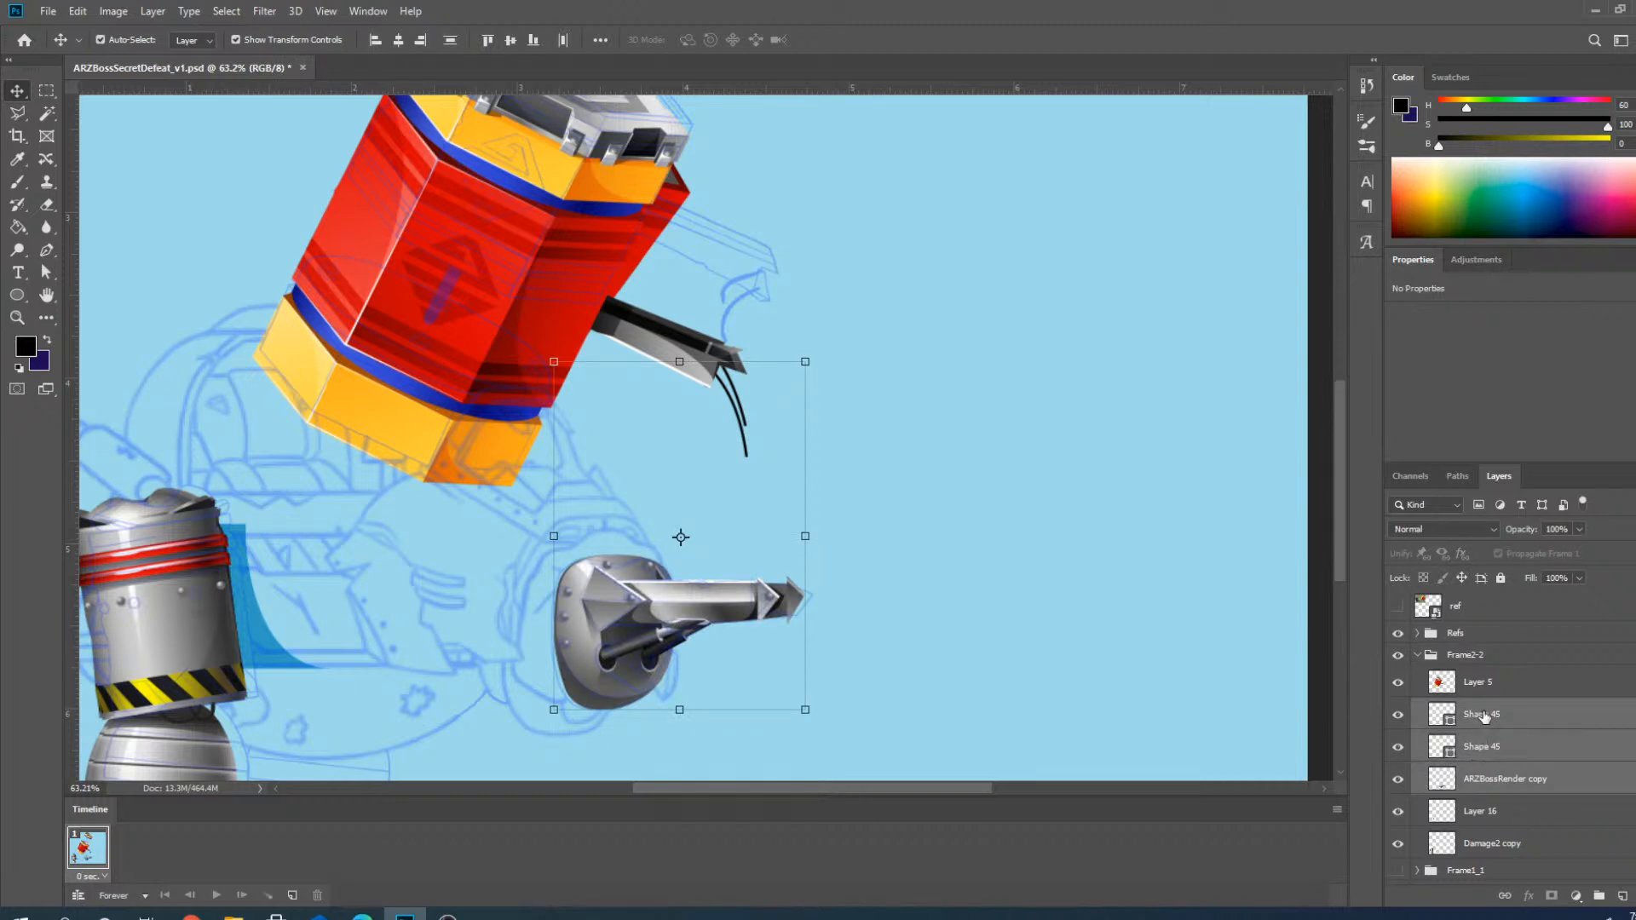
{"action": "left_click_drag", "start_coordinate": [1481, 749], "coordinate": [1481, 714]}
{"action": "right_click", "coordinate": [1491, 778]}
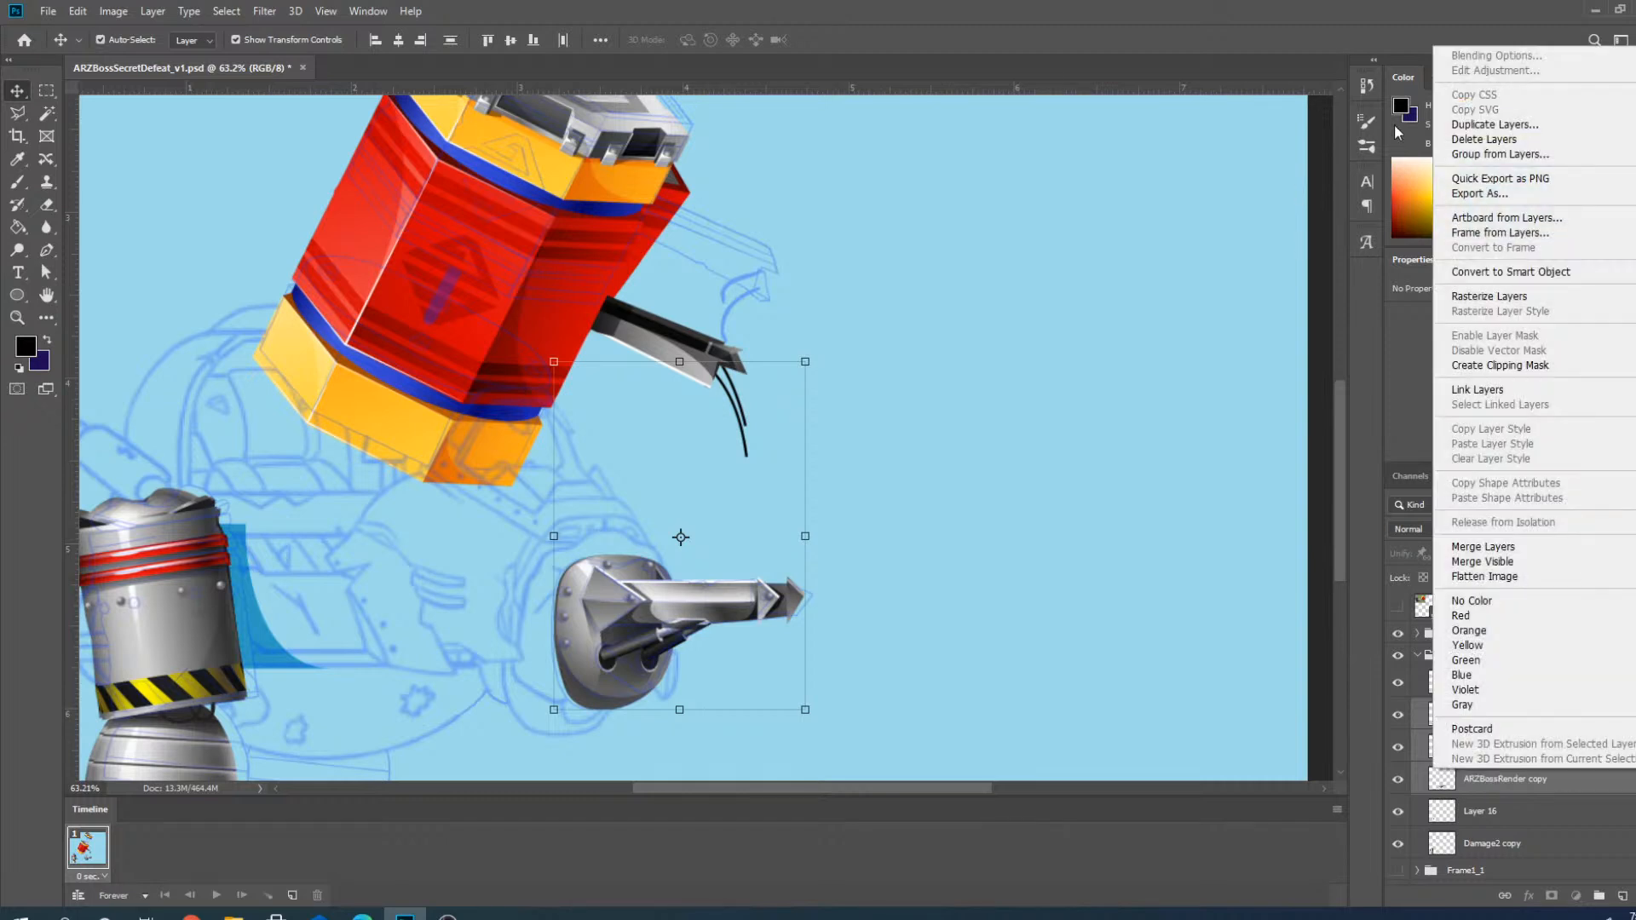
{"action": "left_click", "coordinate": [1494, 124]}
{"action": "left_click", "coordinate": [754, 422]}
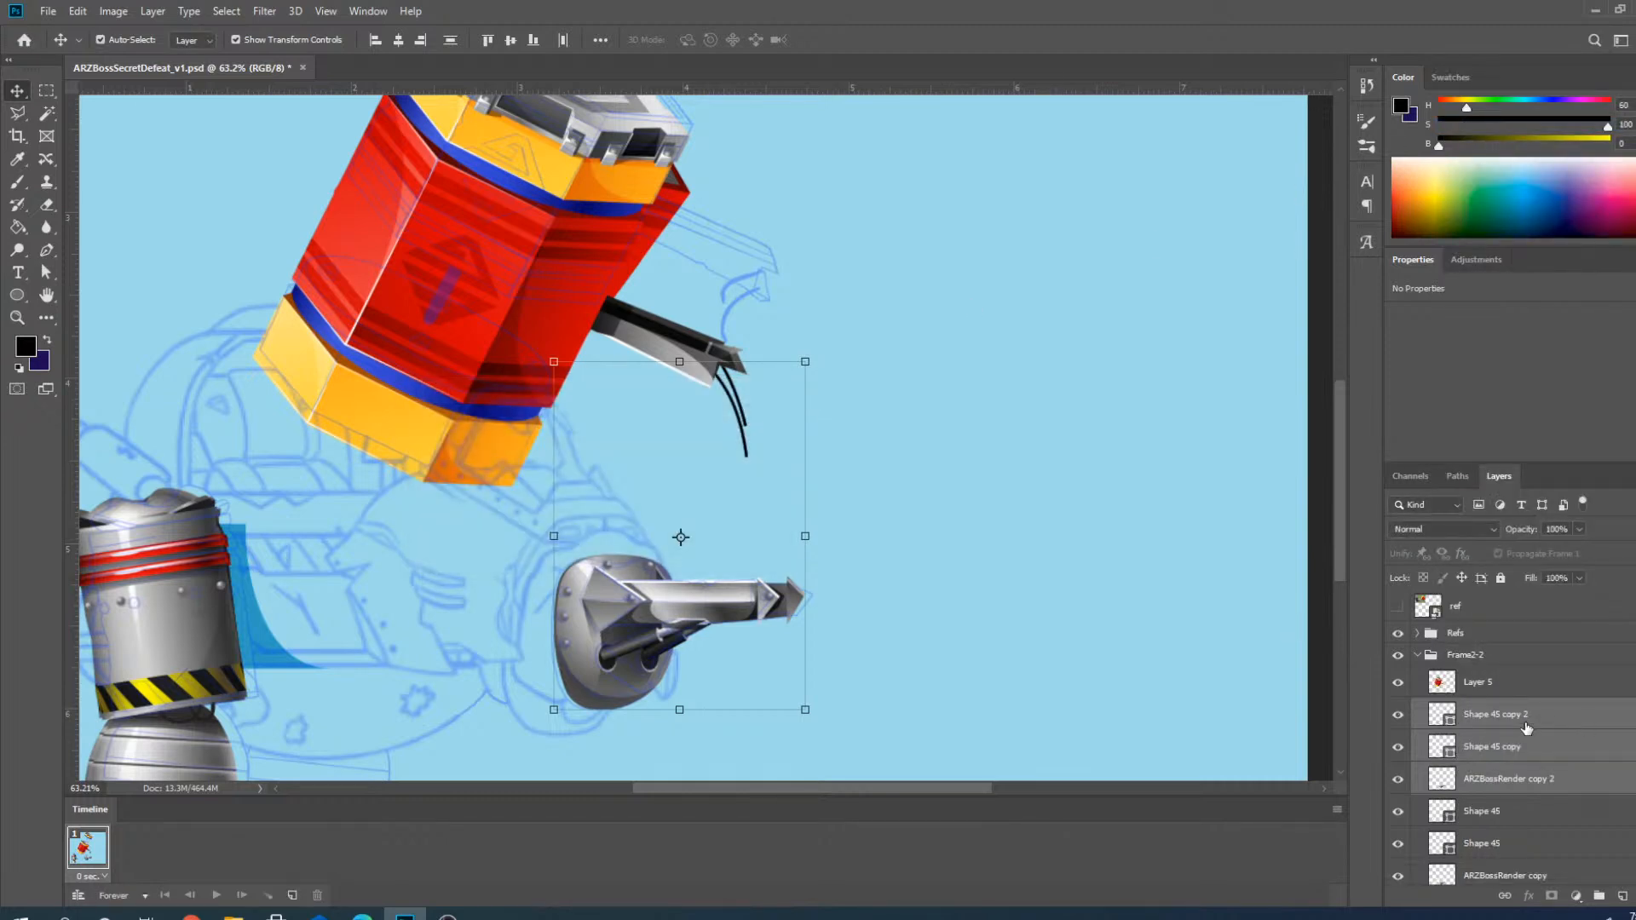
Move the three duplicated arm and wire layers out of Frame2-2 to directly above Layer 18.
{"action": "left_click_drag", "start_coordinate": [1526, 727], "coordinate": [1422, 649]}
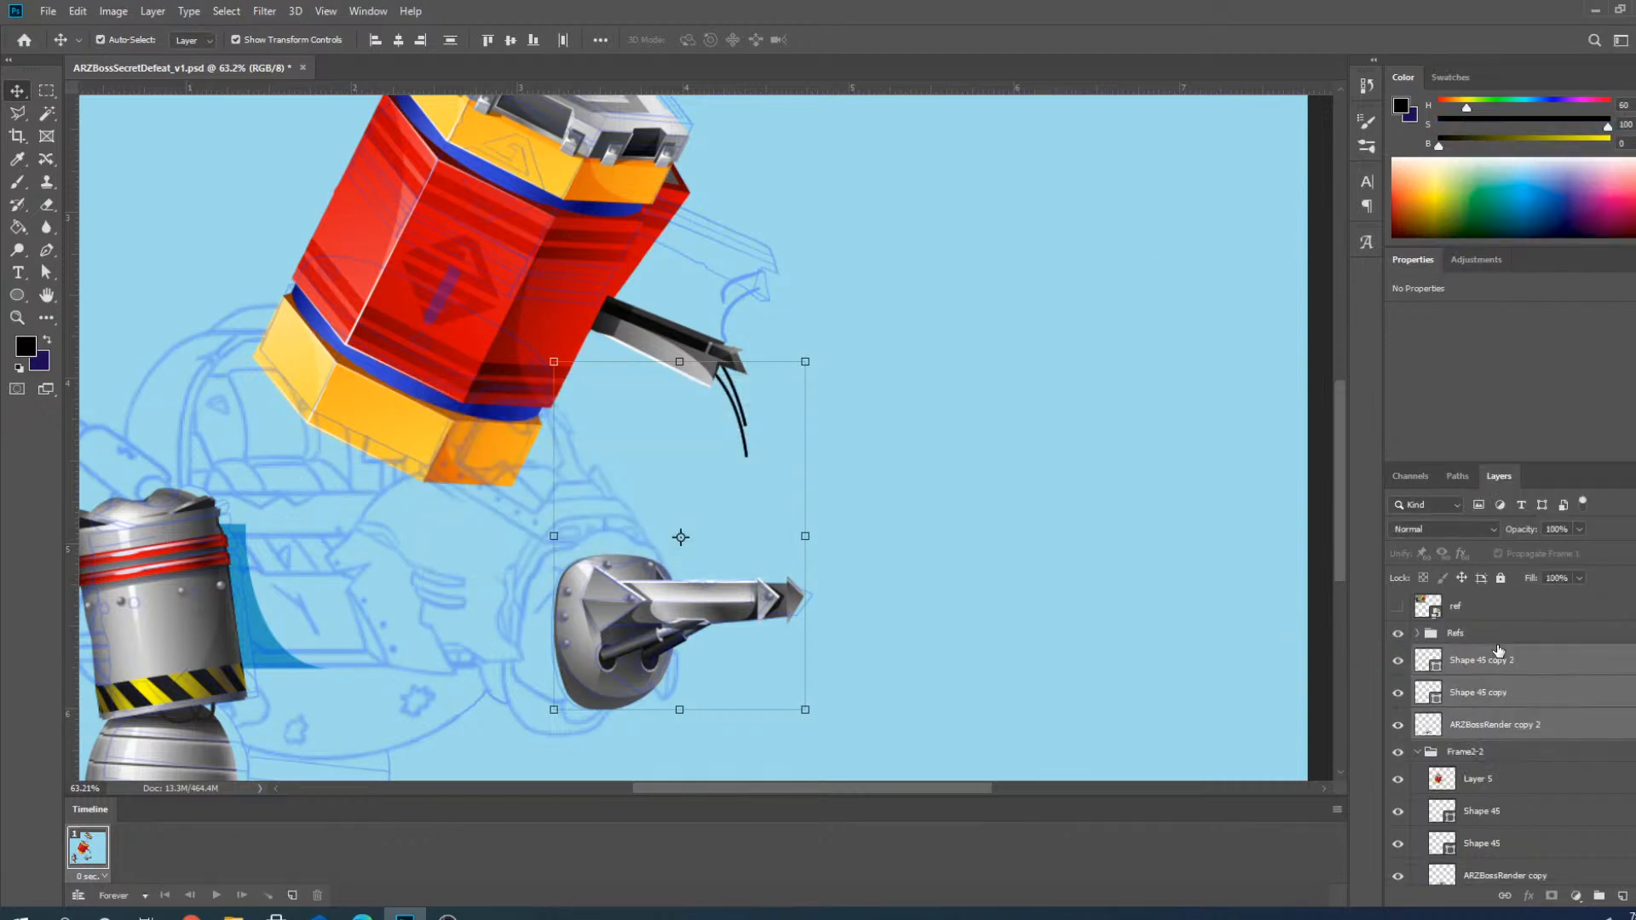
{"action": "left_click", "coordinate": [1416, 753]}
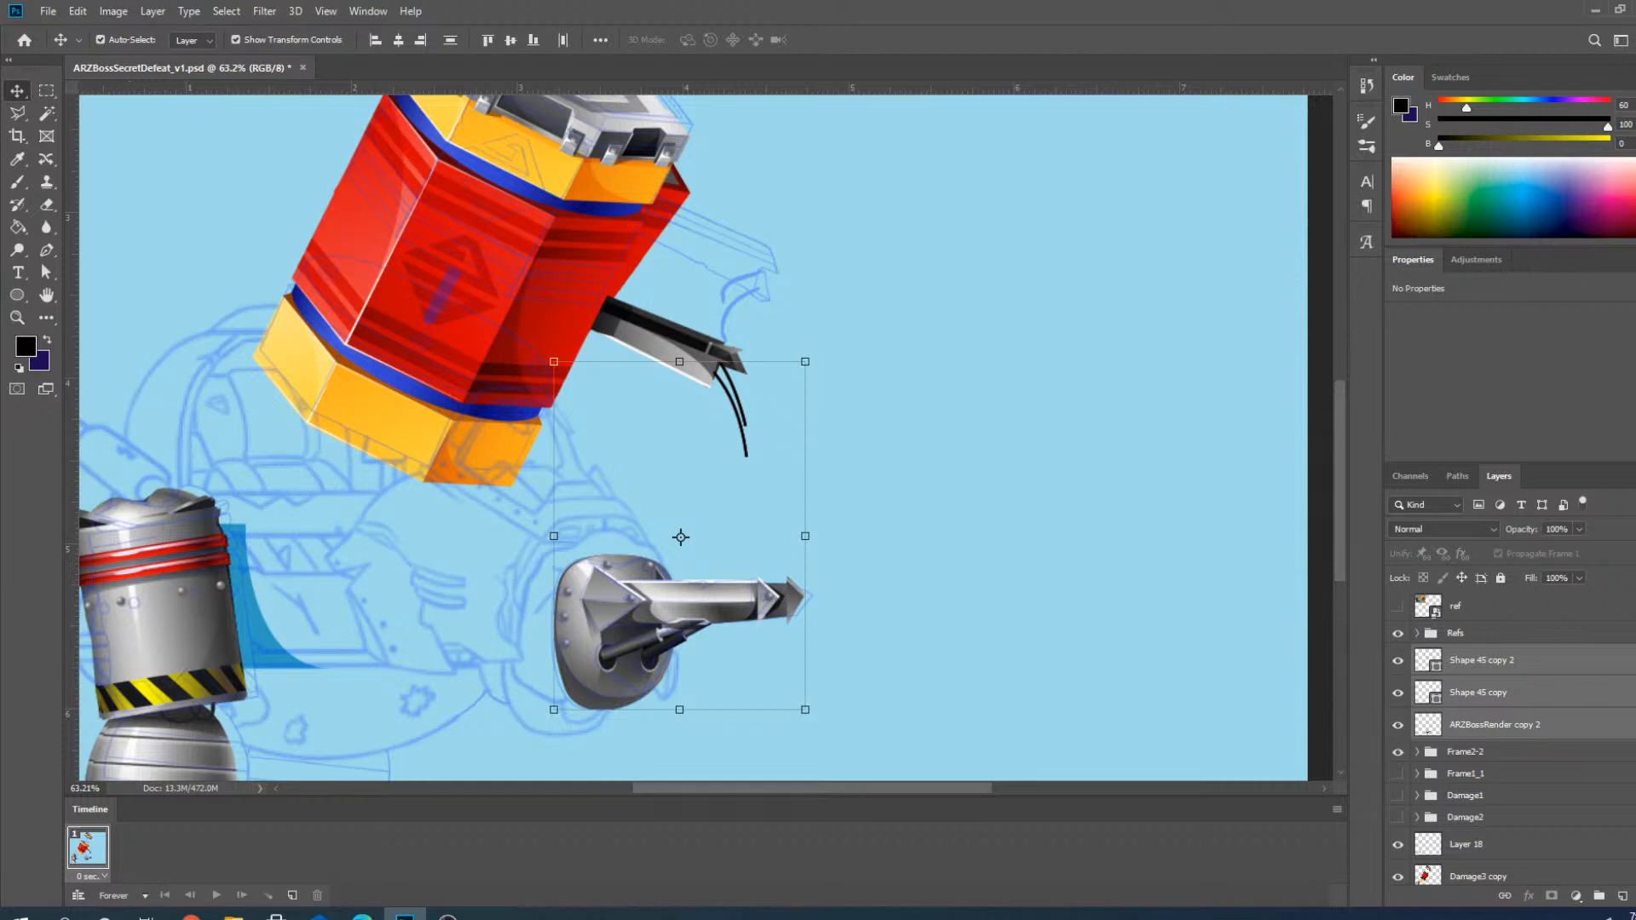
{"action": "key", "text": "alt+Tab"}
{"action": "key", "text": "ctrl+0"}
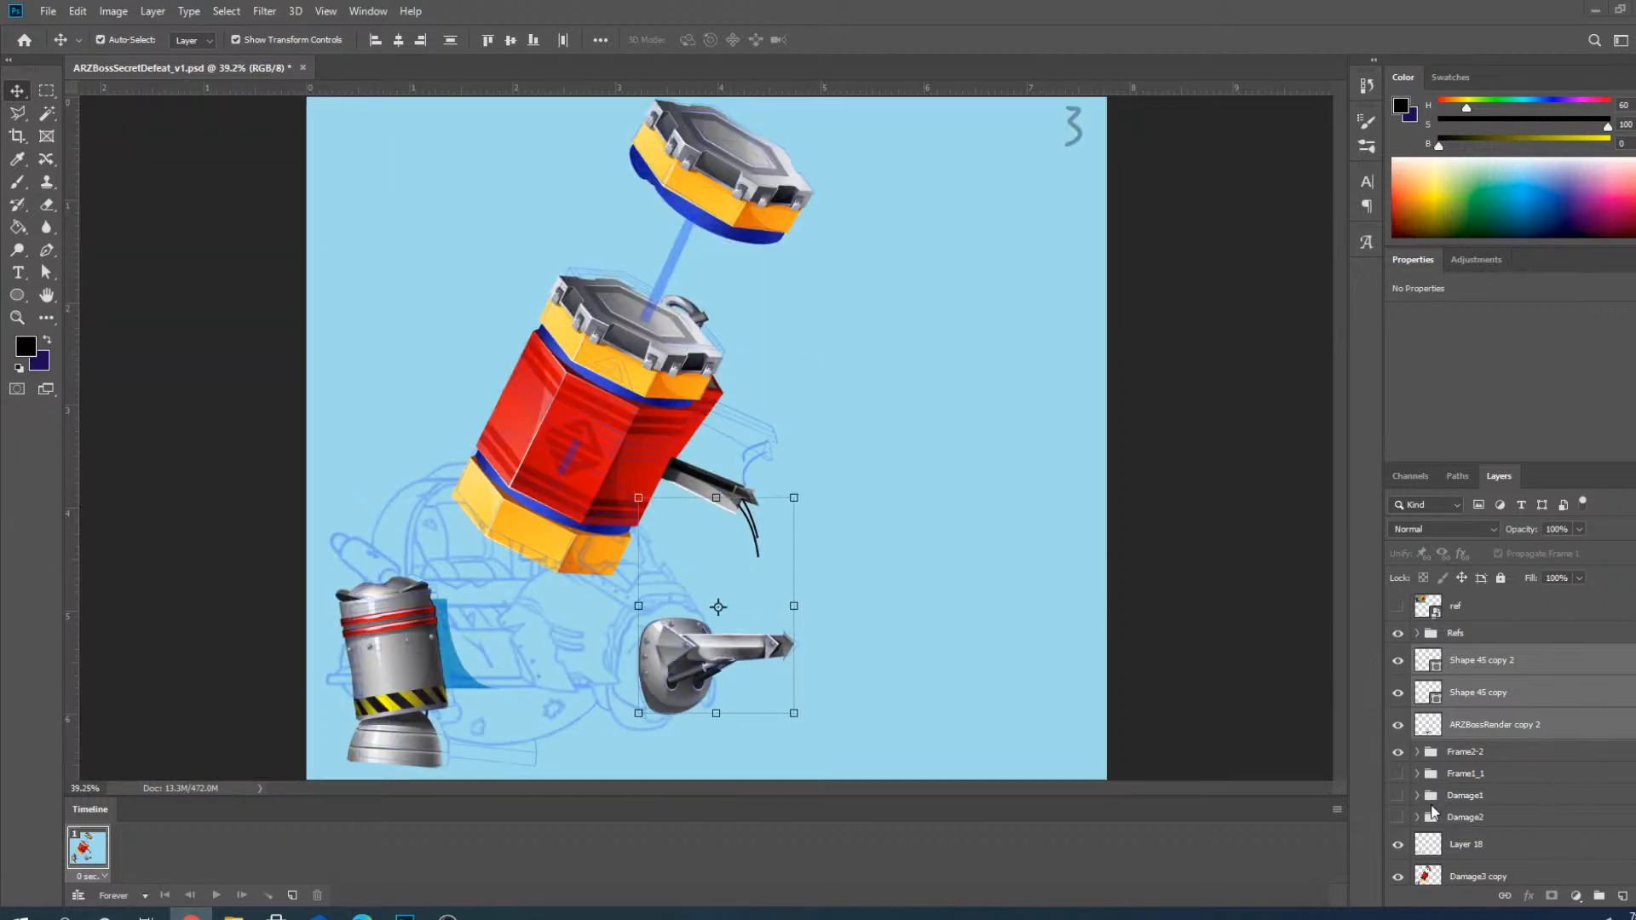
{"action": "scroll", "coordinate": [1434, 811], "scroll_direction": "down", "scroll_amount": 2}
{"action": "left_click_drag", "start_coordinate": [1493, 726], "coordinate": [1501, 838]}
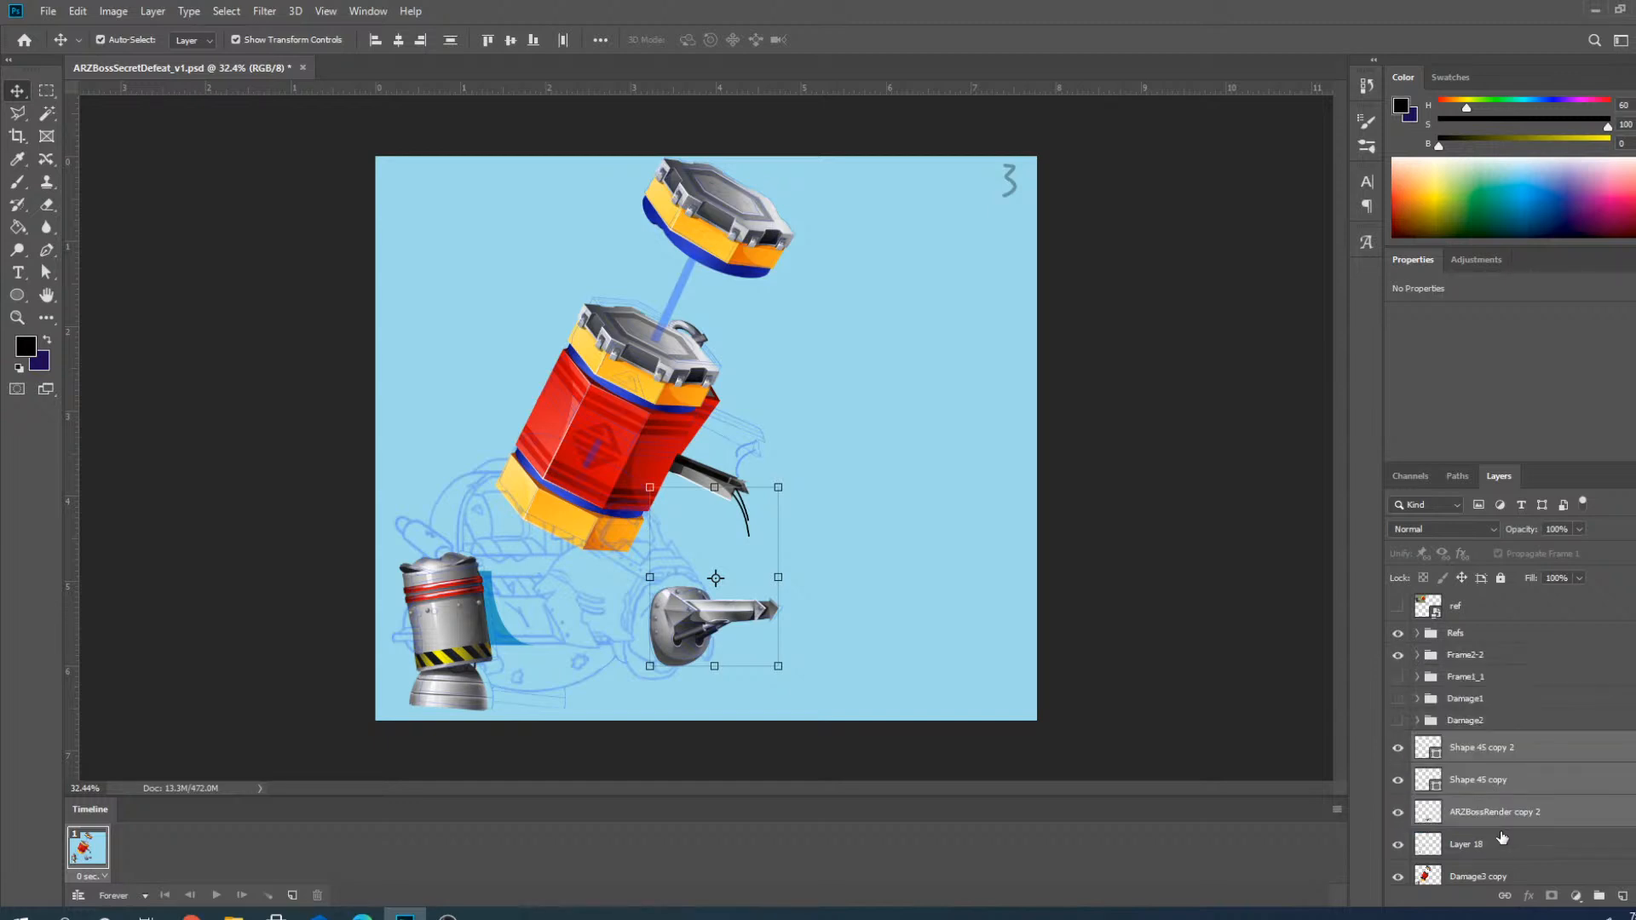
Duplicate Layer 5, the intact hammer with its broken handle, inside the Frame2-2 group.
{"action": "scroll", "coordinate": [742, 546], "scroll_direction": "up", "scroll_amount": 5}
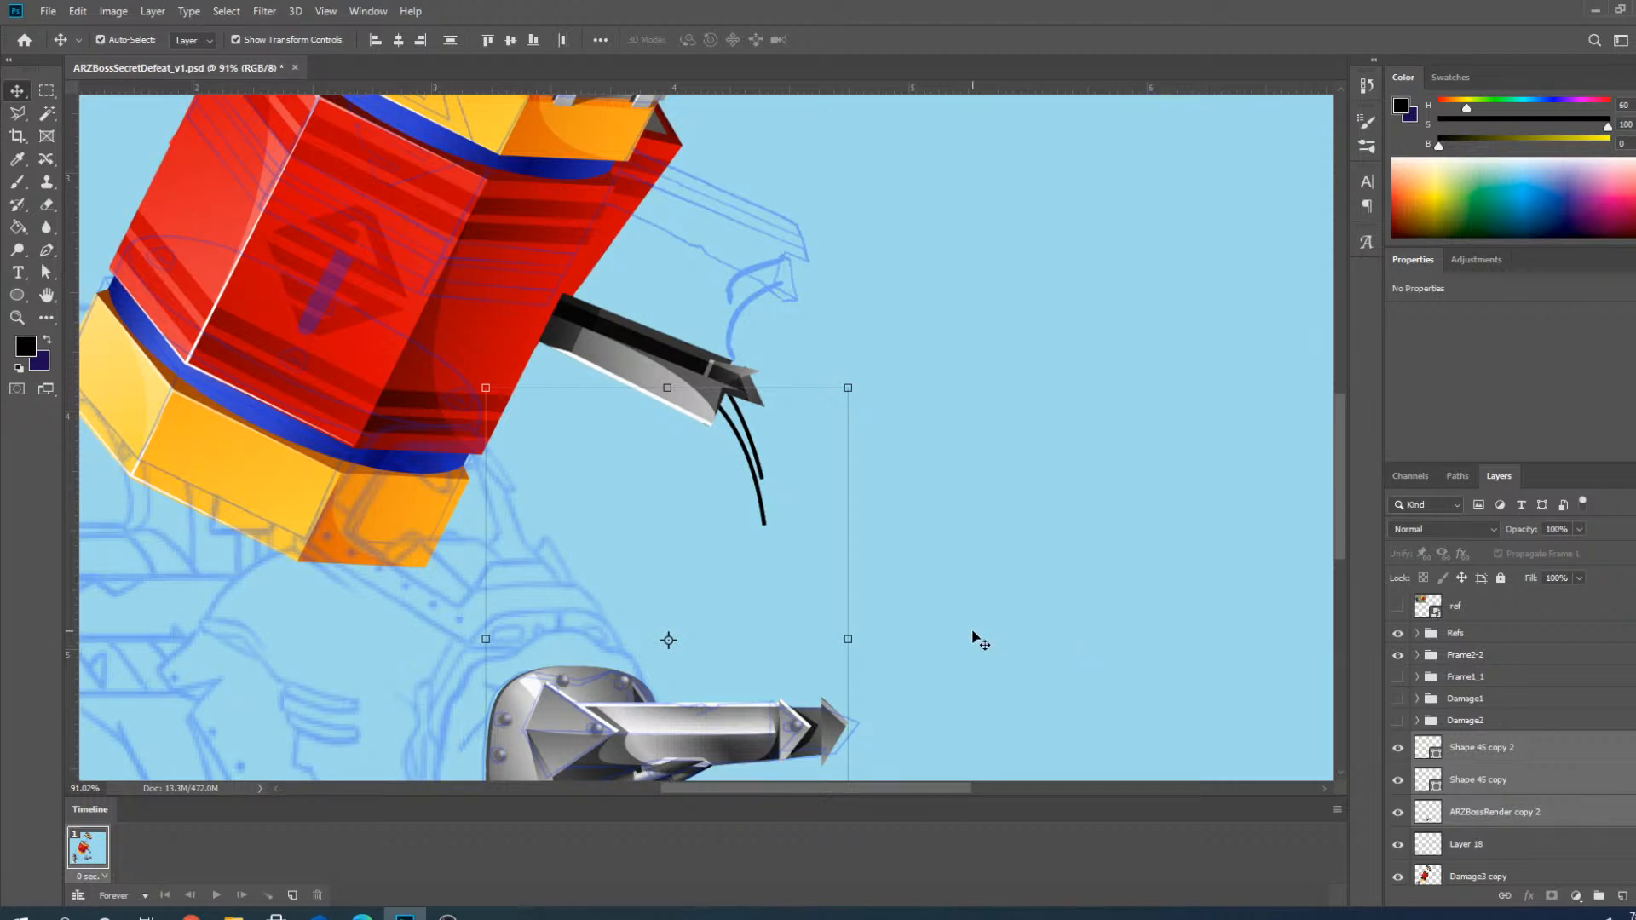
{"action": "scroll", "coordinate": [894, 554], "scroll_direction": "down", "scroll_amount": 3}
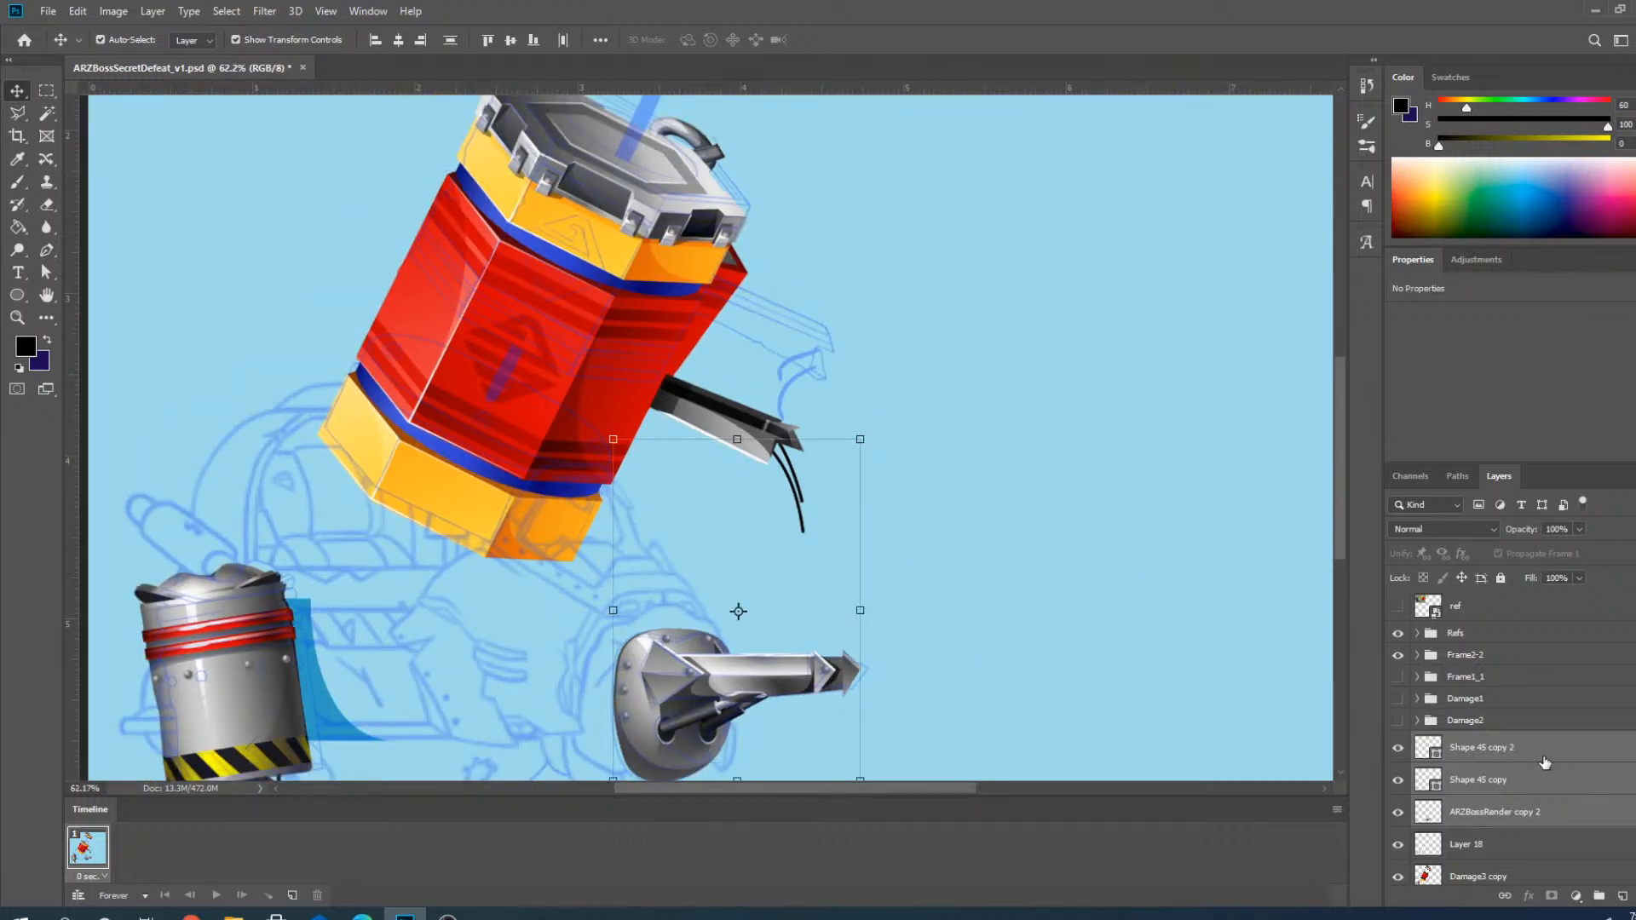
{"action": "left_click", "coordinate": [1461, 655]}
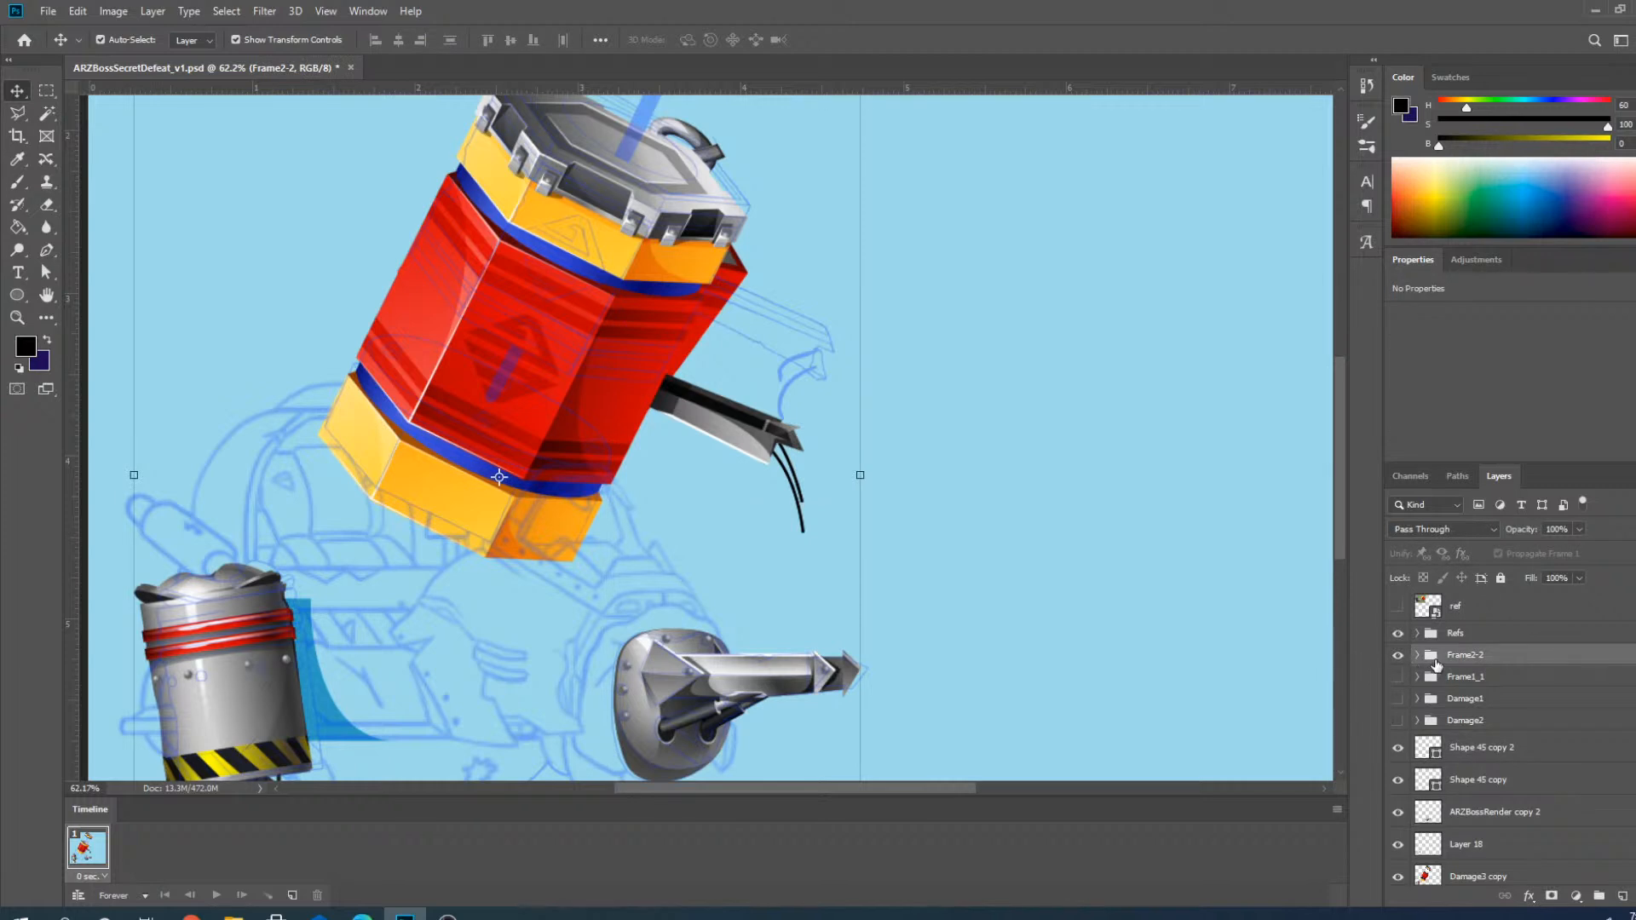
{"action": "left_click", "coordinate": [1416, 655]}
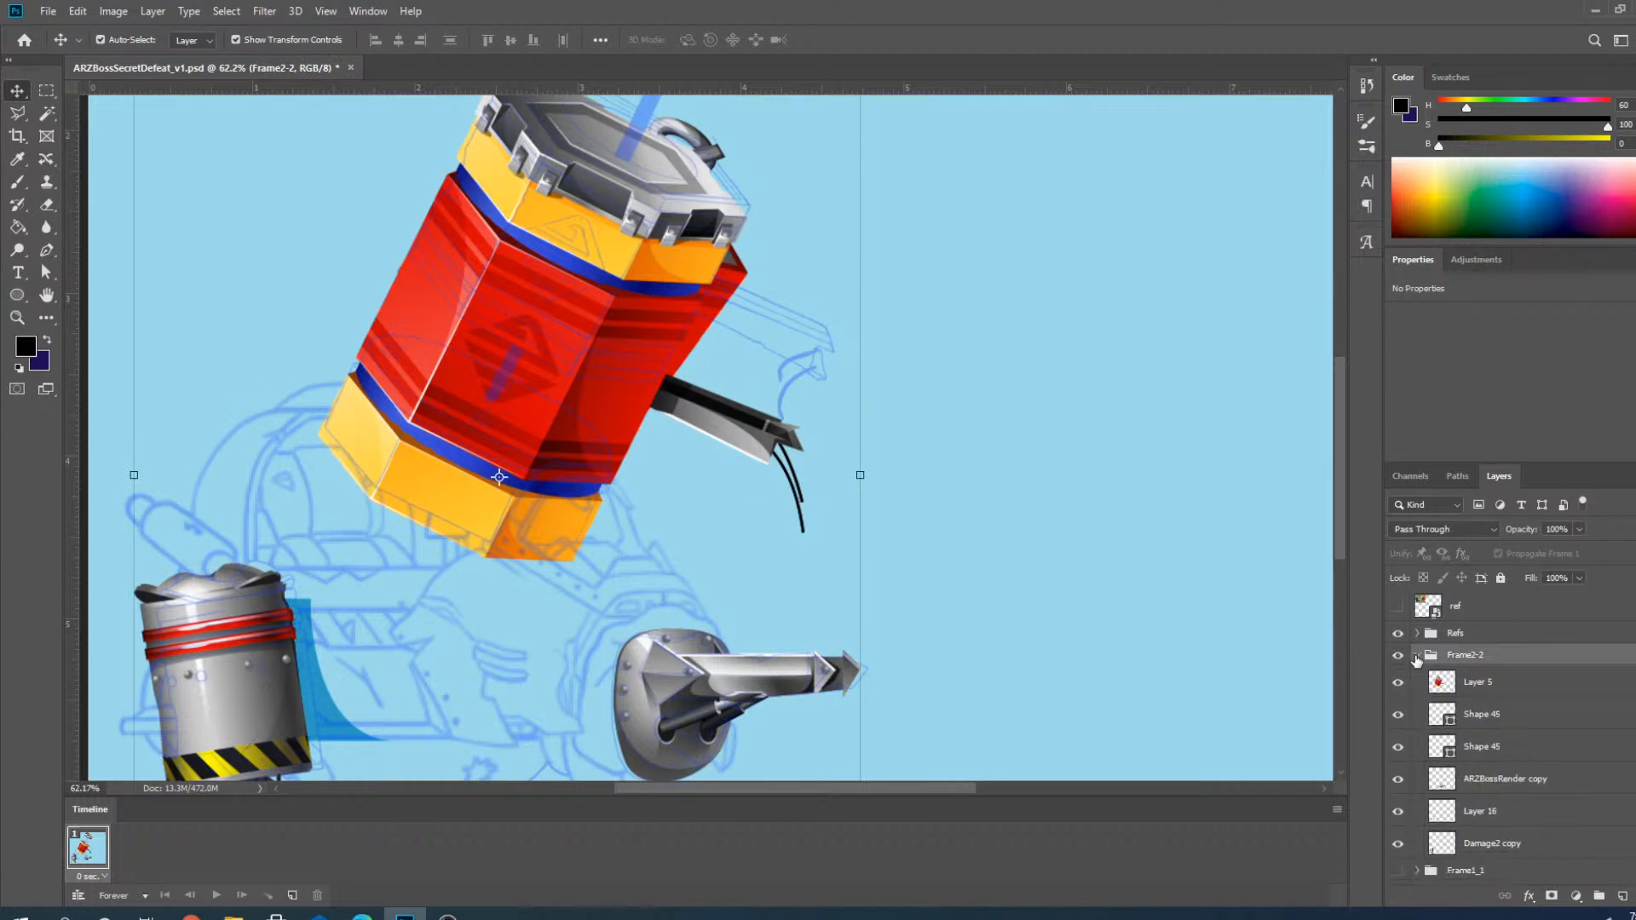
{"action": "left_click", "coordinate": [1483, 683]}
{"action": "left_click", "coordinate": [1398, 683]}
{"action": "left_click", "coordinate": [1398, 684]}
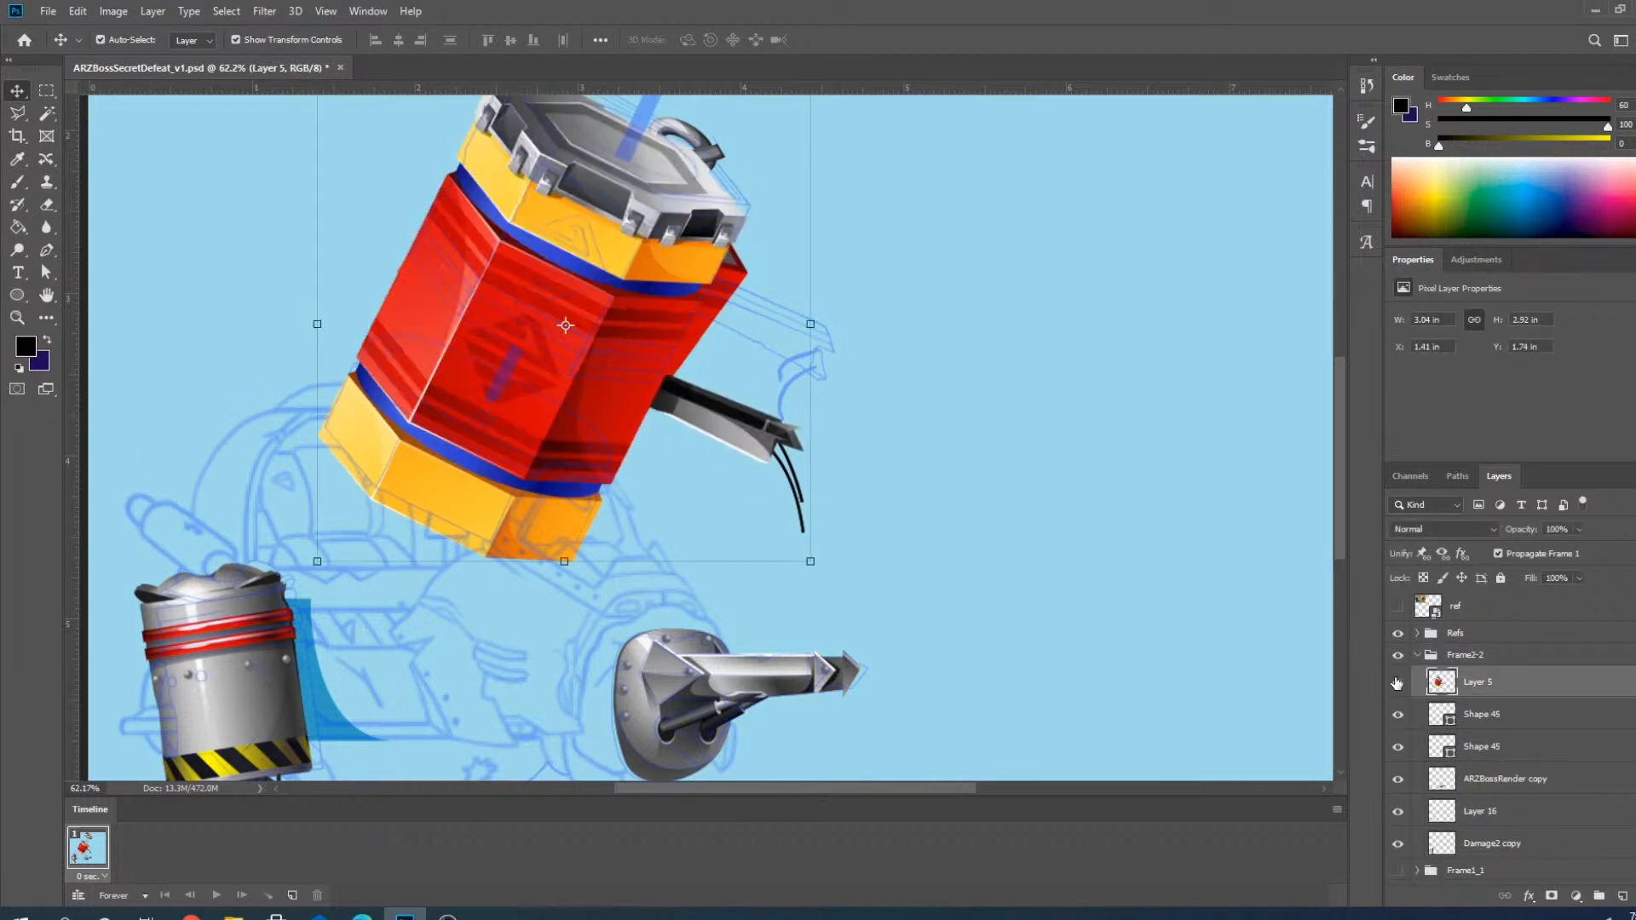
{"action": "right_click", "coordinate": [1487, 684]}
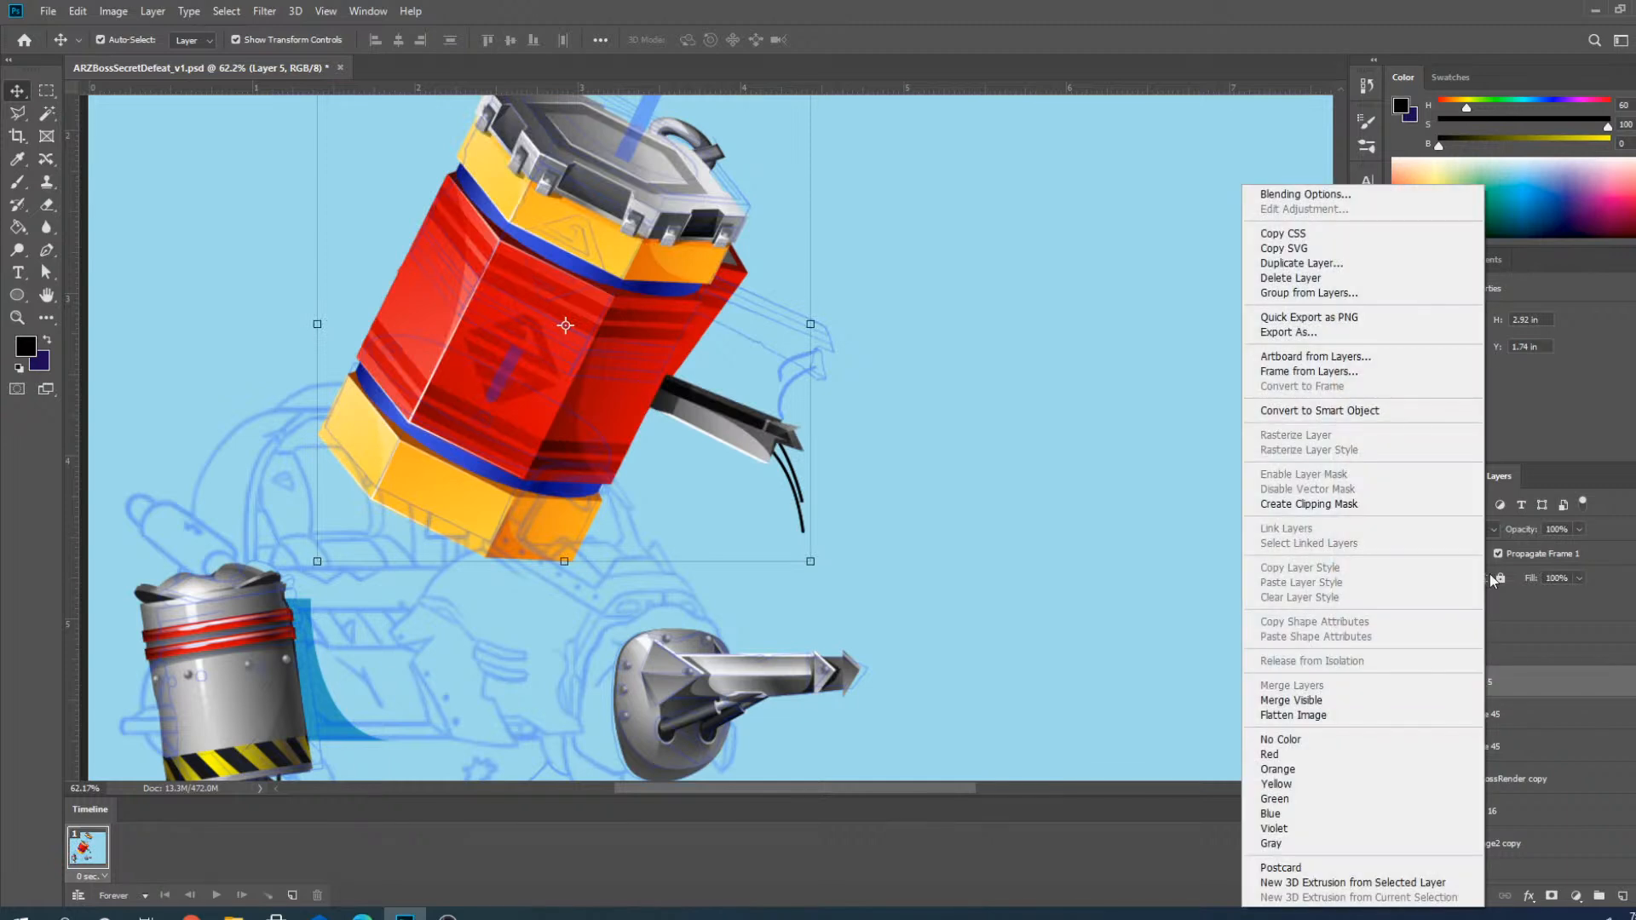
{"action": "left_click", "coordinate": [1333, 265]}
{"action": "left_click", "coordinate": [749, 425]}
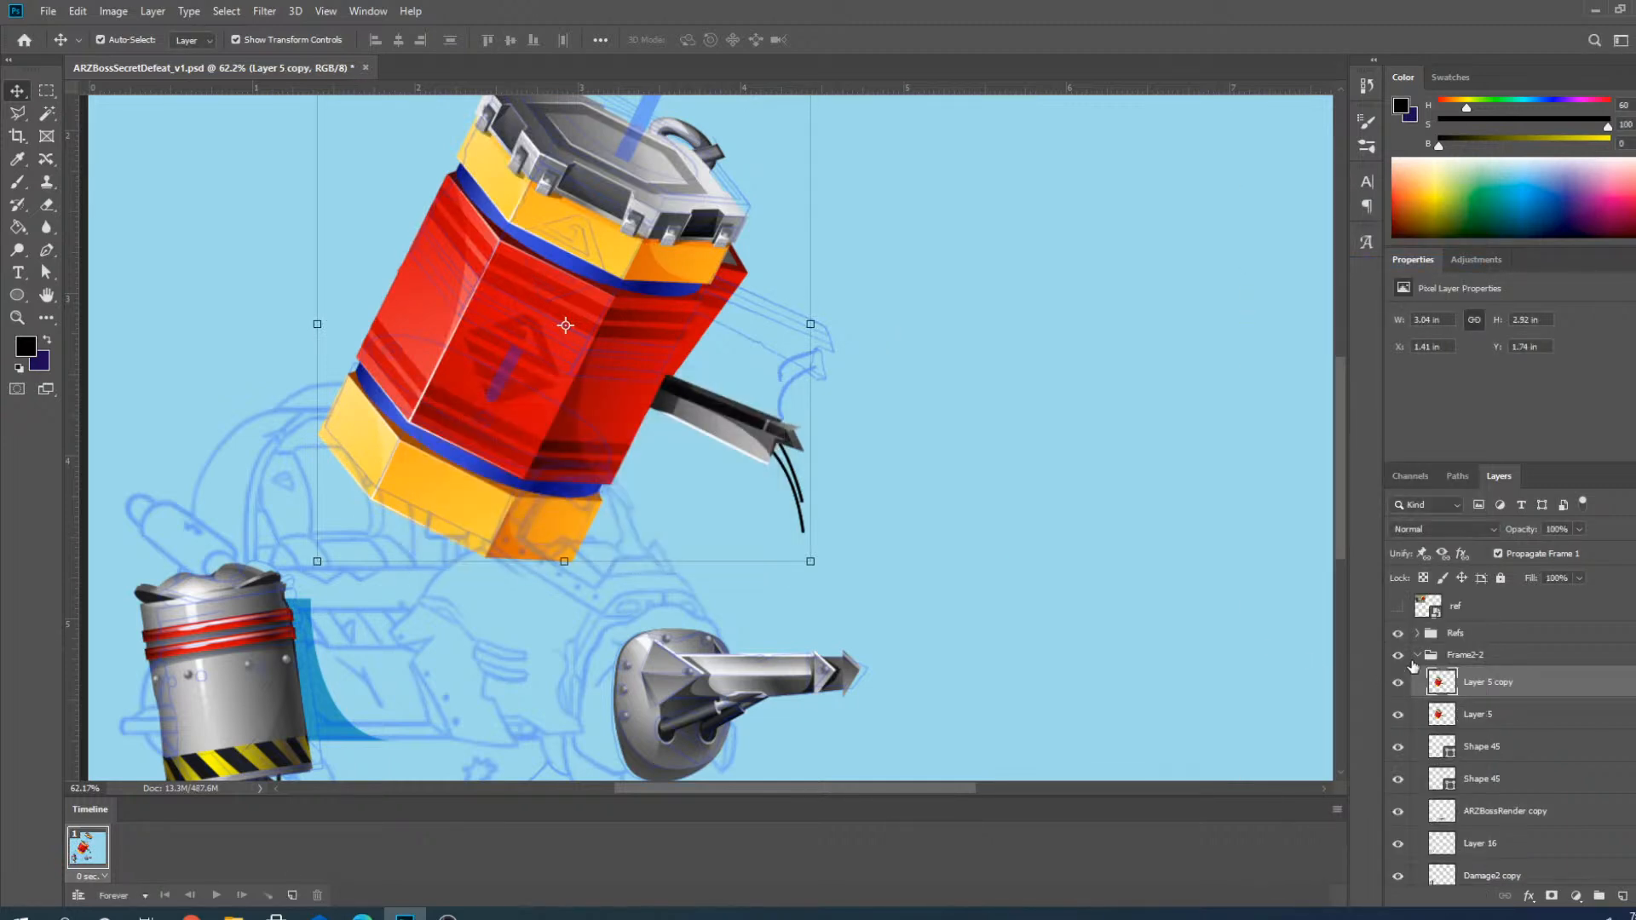
Move the Layer 5 copy out of Frame2-2 to directly above Shape 45 copy 2, and collapse the group.
{"action": "left_click", "coordinate": [1414, 657]}
{"action": "left_click_drag", "start_coordinate": [1480, 692], "coordinate": [1477, 657]}
{"action": "left_click", "coordinate": [1417, 686]}
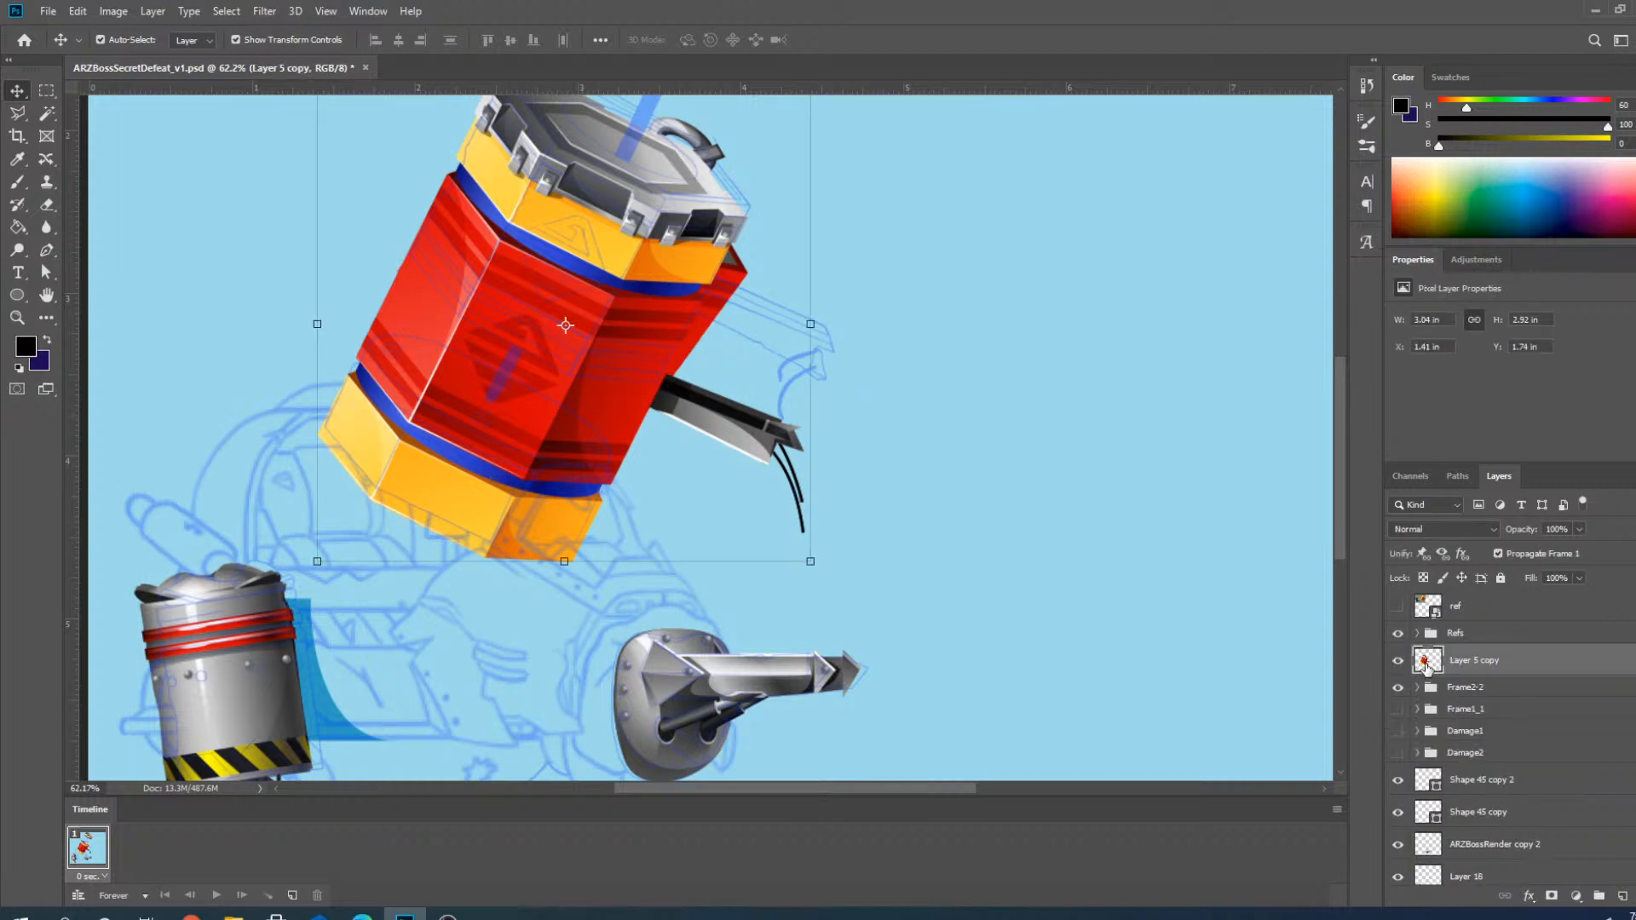
{"action": "scroll", "coordinate": [1427, 666], "scroll_direction": "down", "scroll_amount": 2}
{"action": "left_click_drag", "start_coordinate": [1431, 601], "coordinate": [1435, 699]}
{"action": "scroll", "coordinate": [1457, 678], "scroll_direction": "up", "scroll_amount": 2}
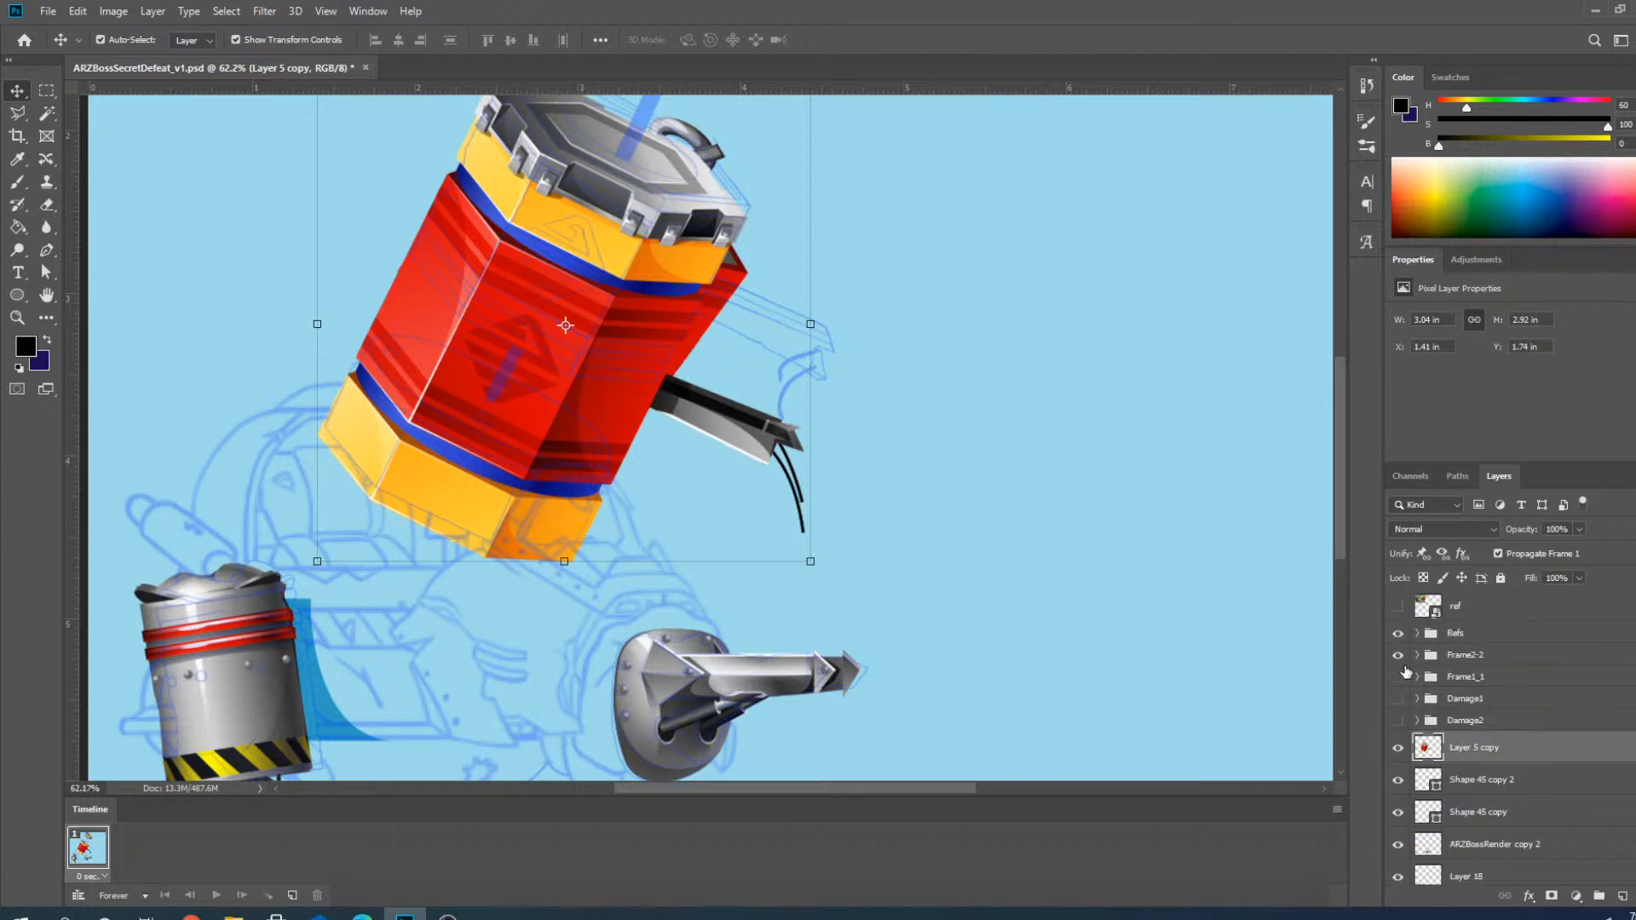
Expand the Refs group and show the Boss_ARZ_Secret_03 sketch alongside Boss_ARZ_Secret_05.
{"action": "left_click", "coordinate": [1417, 633]}
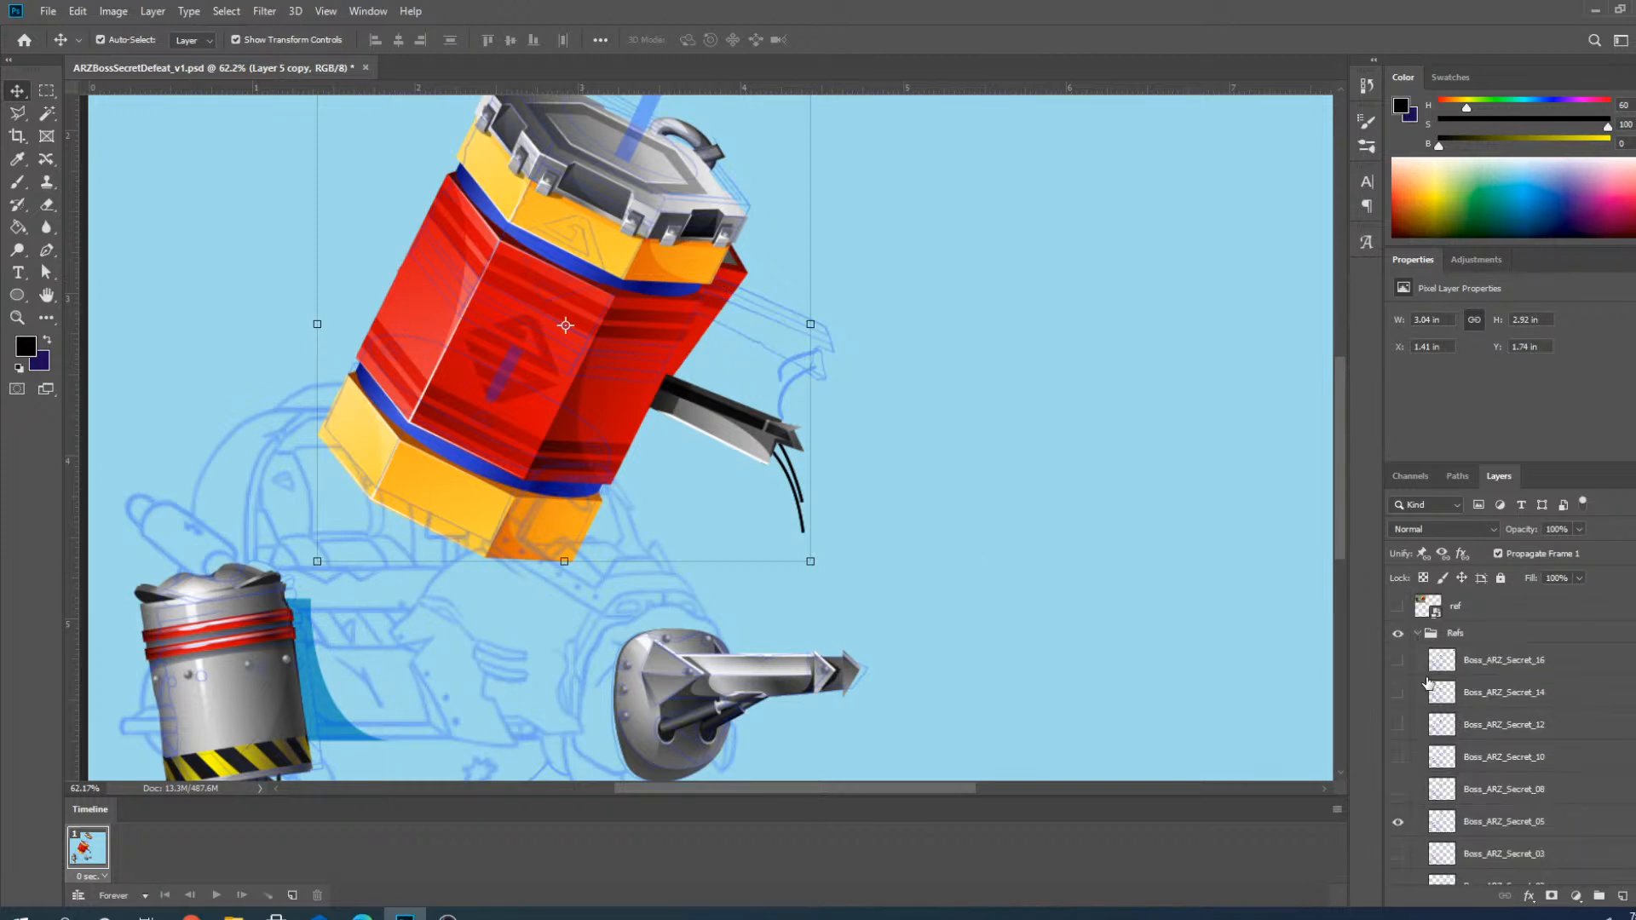
{"action": "scroll", "coordinate": [1429, 686], "scroll_direction": "down", "scroll_amount": 2}
{"action": "left_click", "coordinate": [1399, 758]}
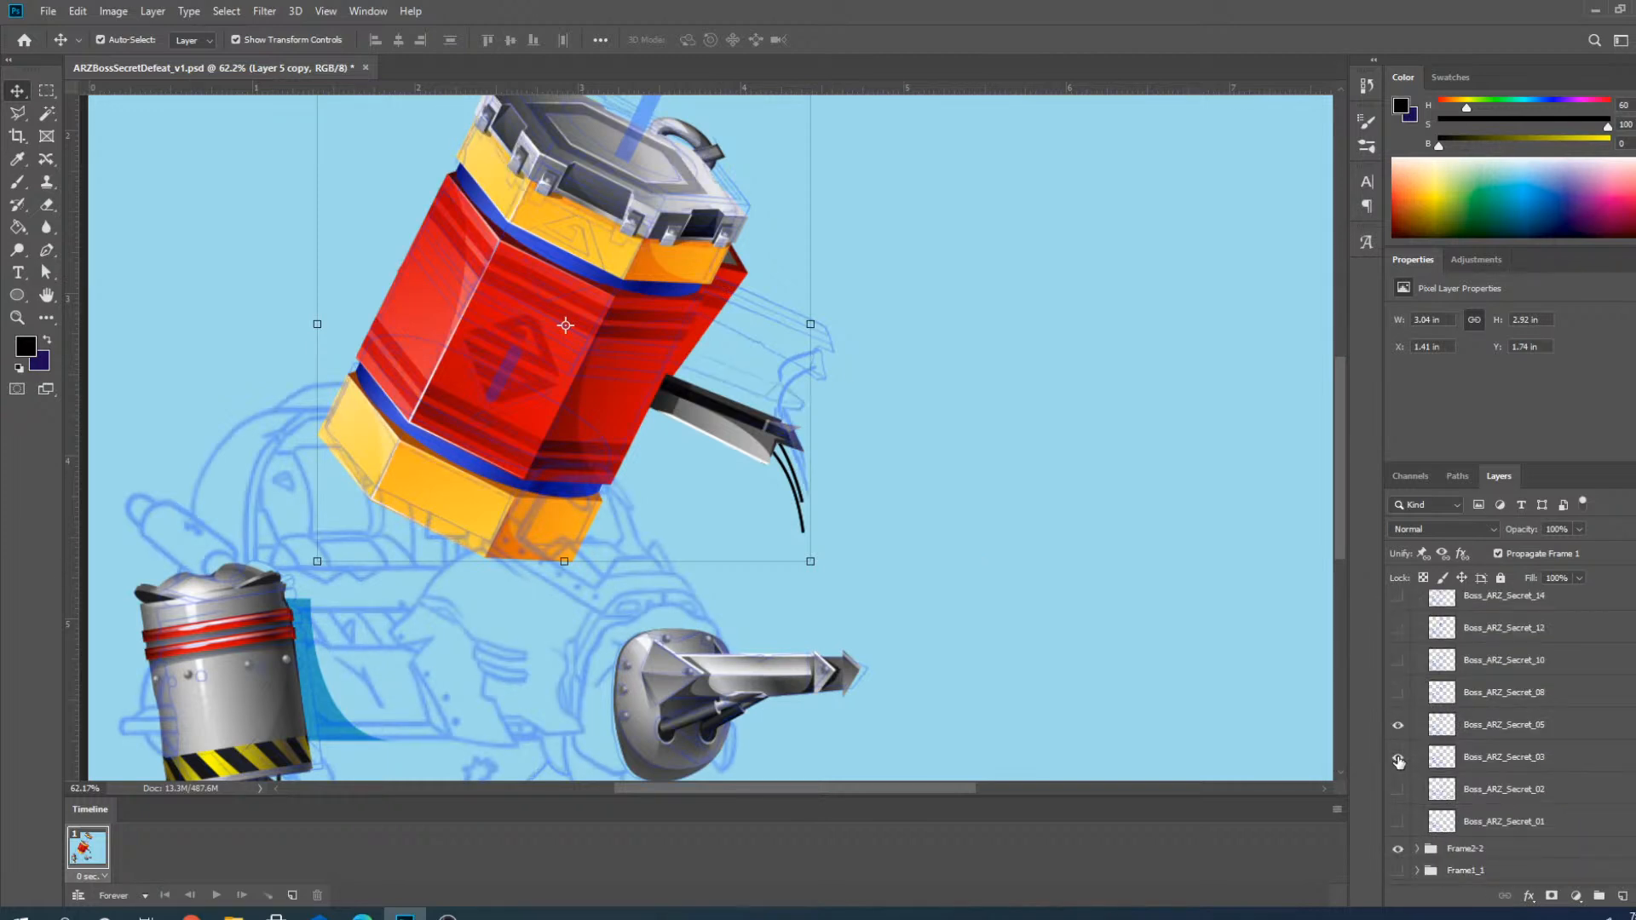
Collapse the Refs group and move Layer 5 copy to about X 1.6 in, Y 1.34 in, aligning its broken handle with the sketch.
{"action": "scroll", "coordinate": [1425, 641], "scroll_direction": "up", "scroll_amount": 2}
{"action": "left_click", "coordinate": [1417, 634]}
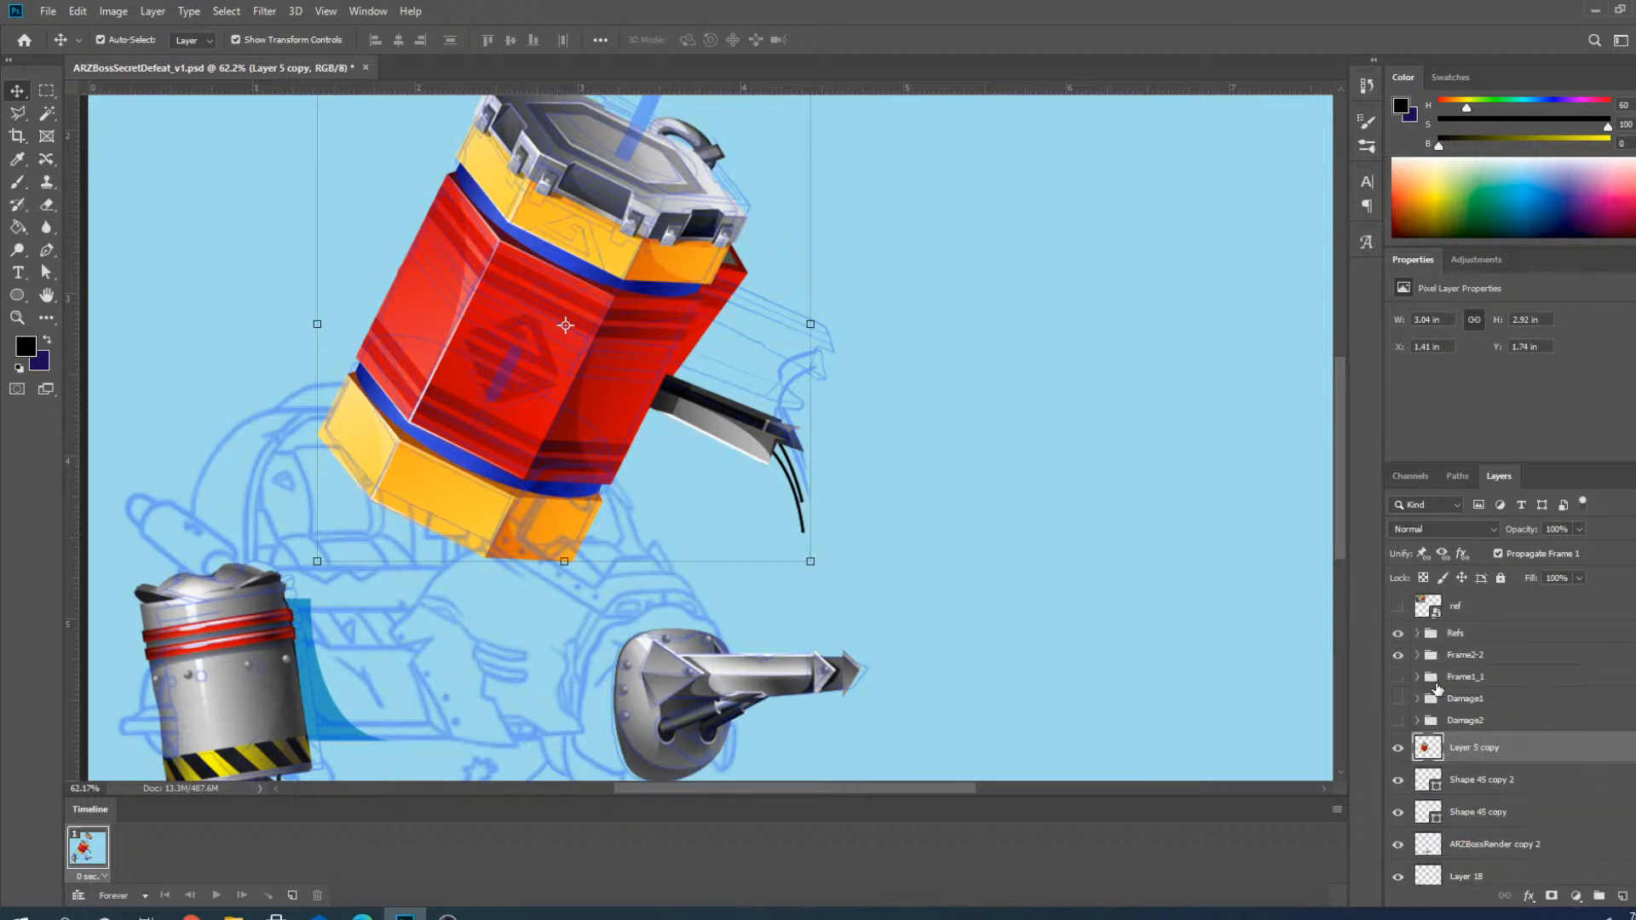
{"action": "key", "text": "ctrl+1"}
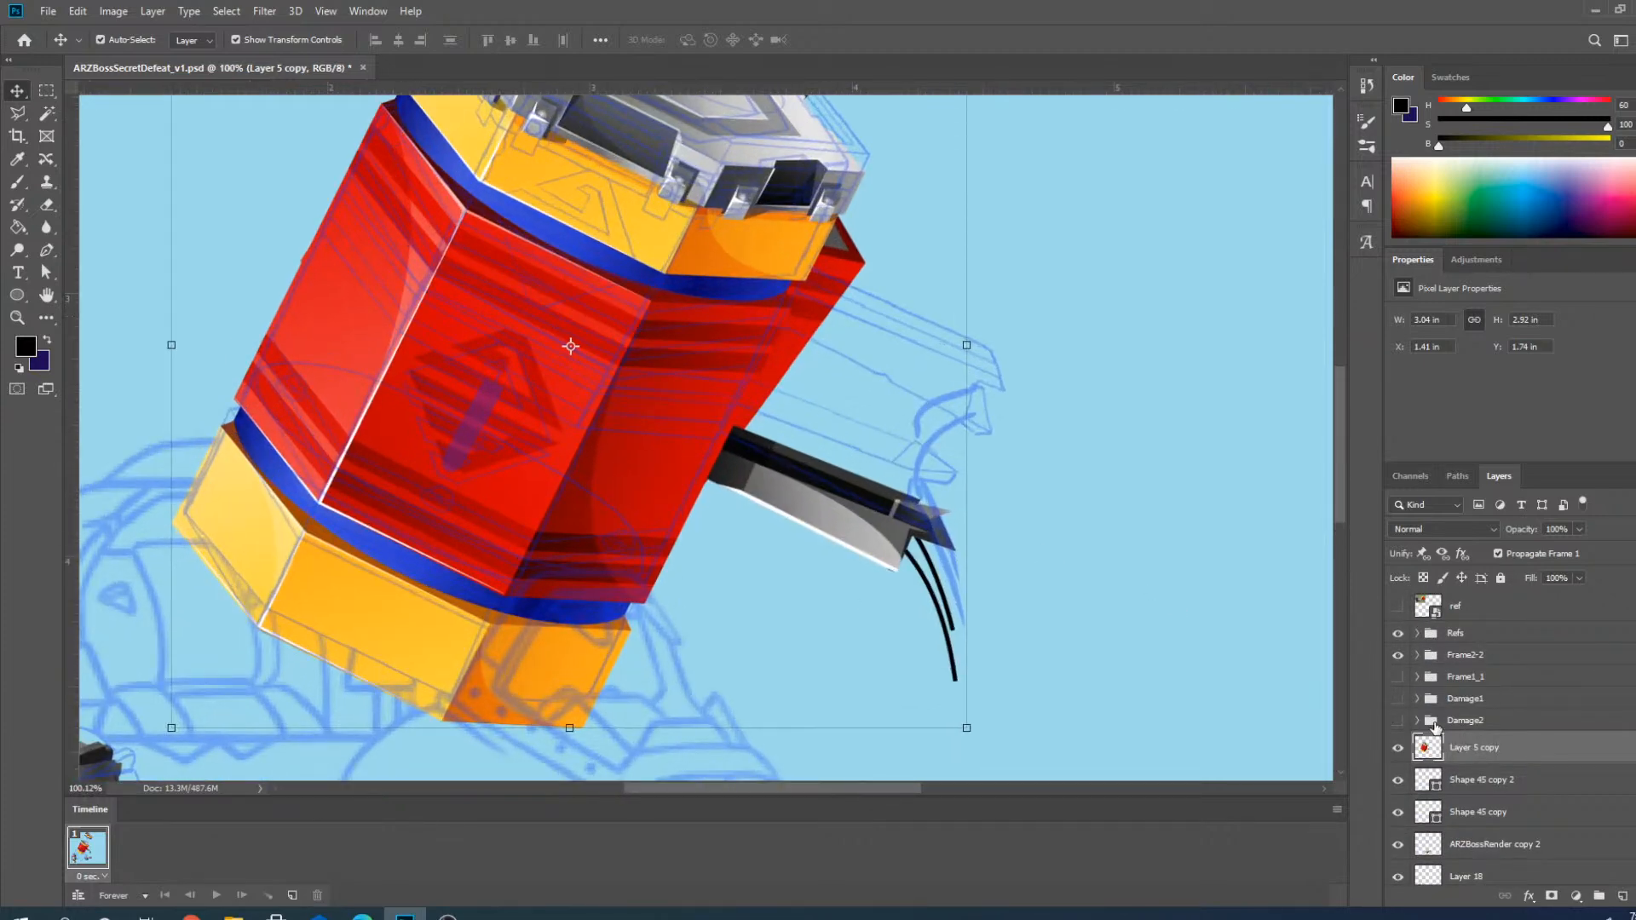
{"action": "key", "text": "Up"}
{"action": "key", "text": "Up"}
{"action": "key", "text": "Up"}
{"action": "key", "text": "Up"}
{"action": "key", "text": "Up"}
{"action": "key", "text": "Up"}
{"action": "key", "text": "Up"}
{"action": "key", "text": "Up"}
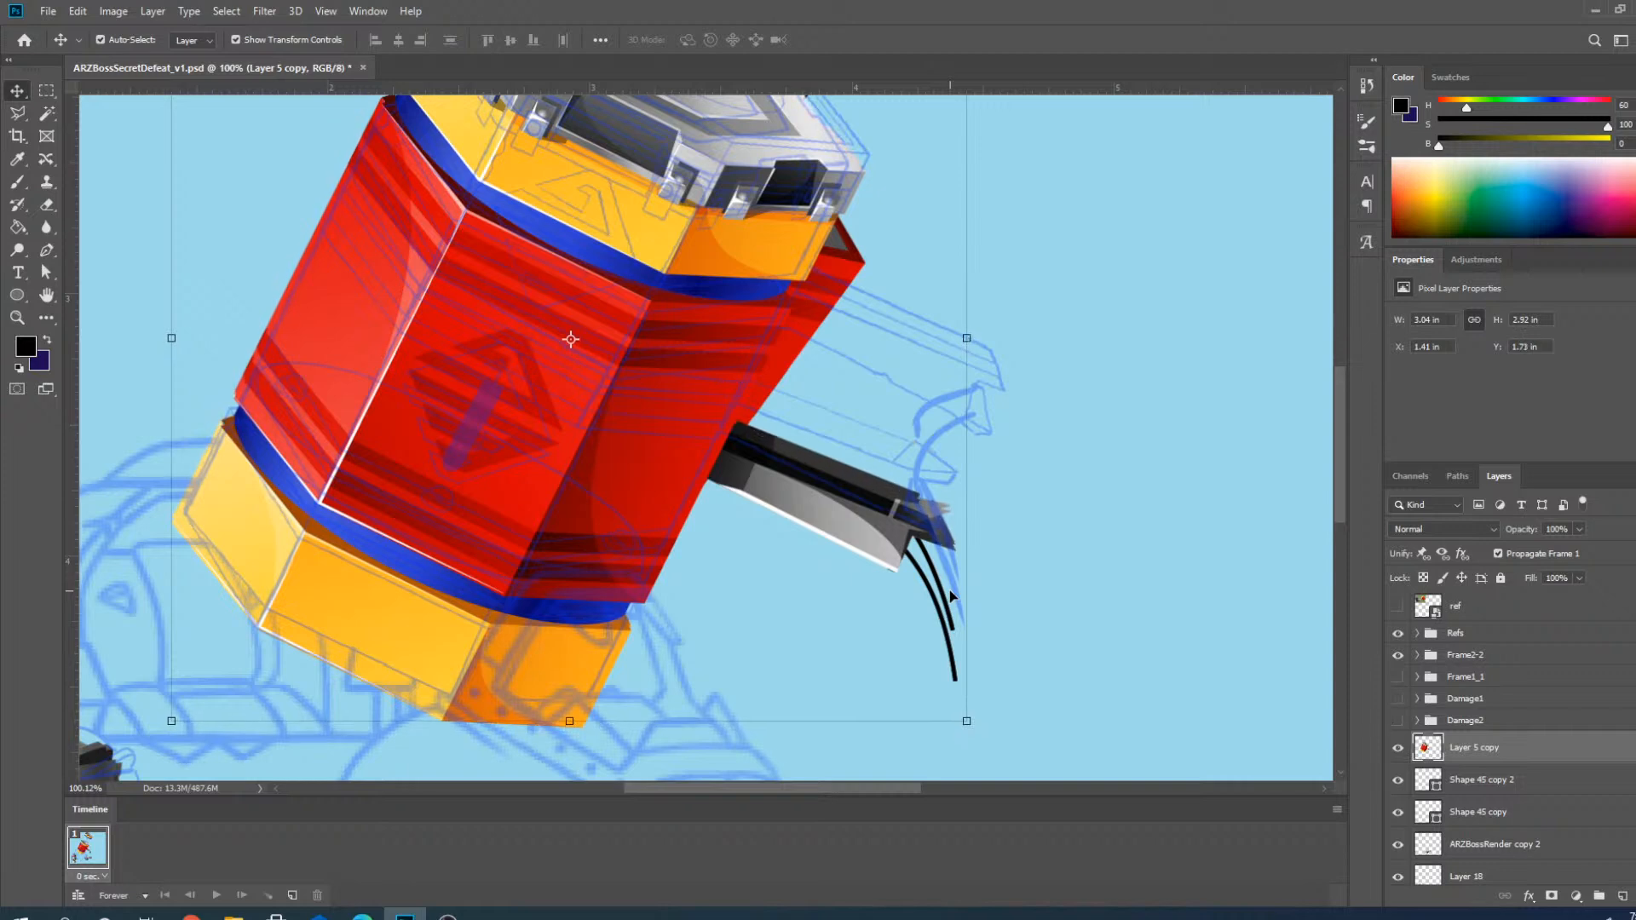
{"action": "left_click_drag", "start_coordinate": [874, 473], "coordinate": [926, 390]}
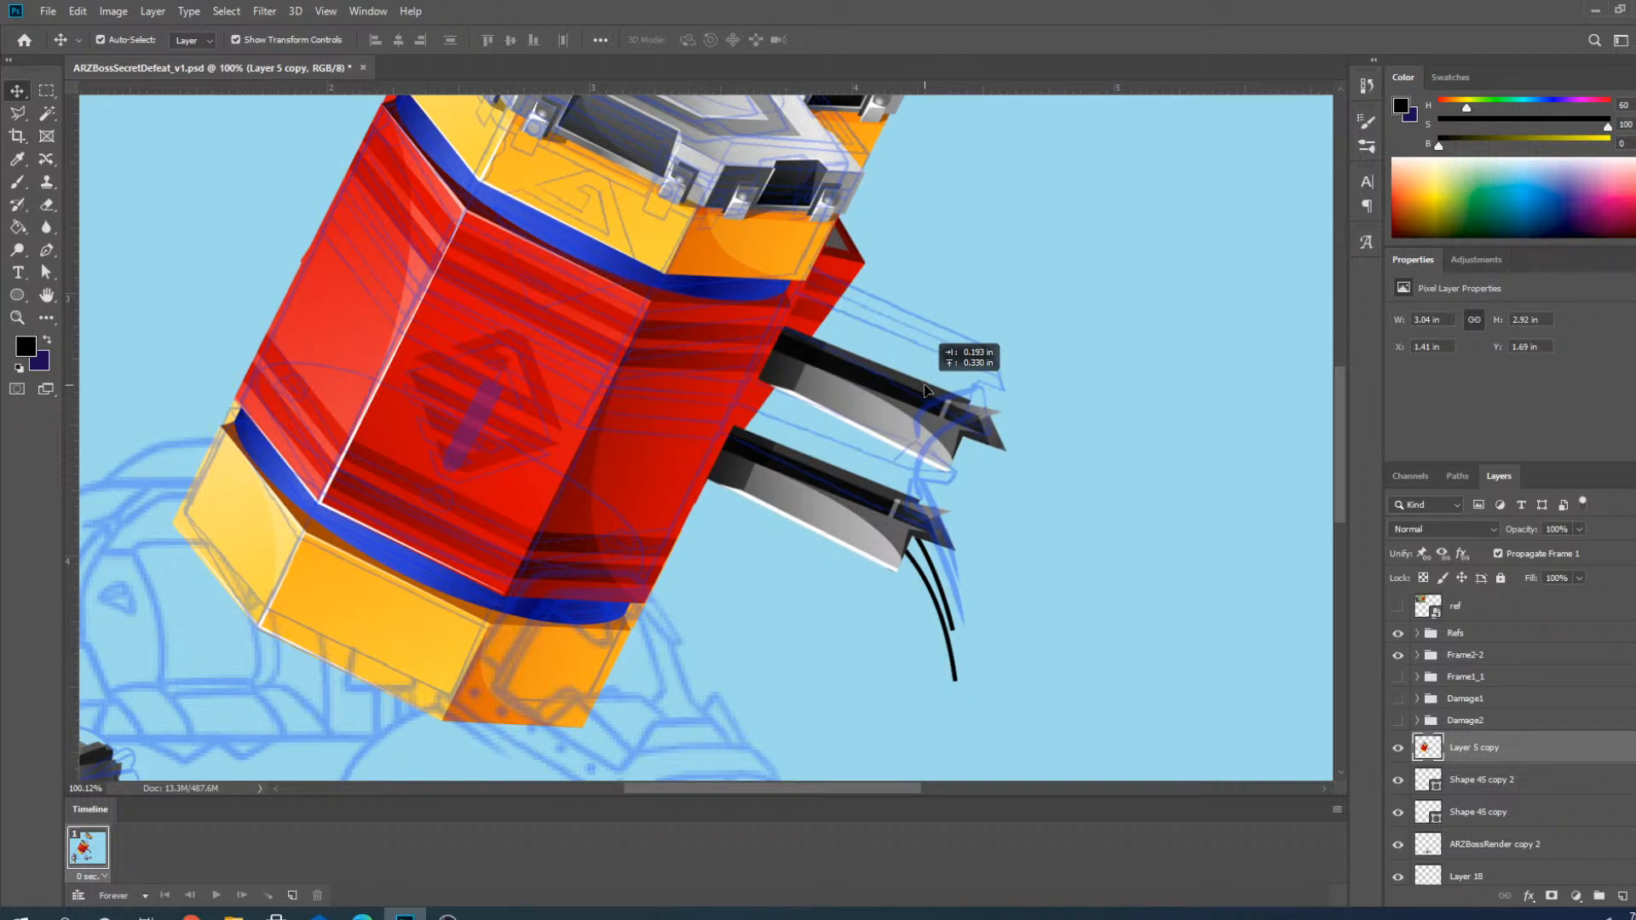
{"action": "left_click_drag", "start_coordinate": [926, 389], "coordinate": [928, 386]}
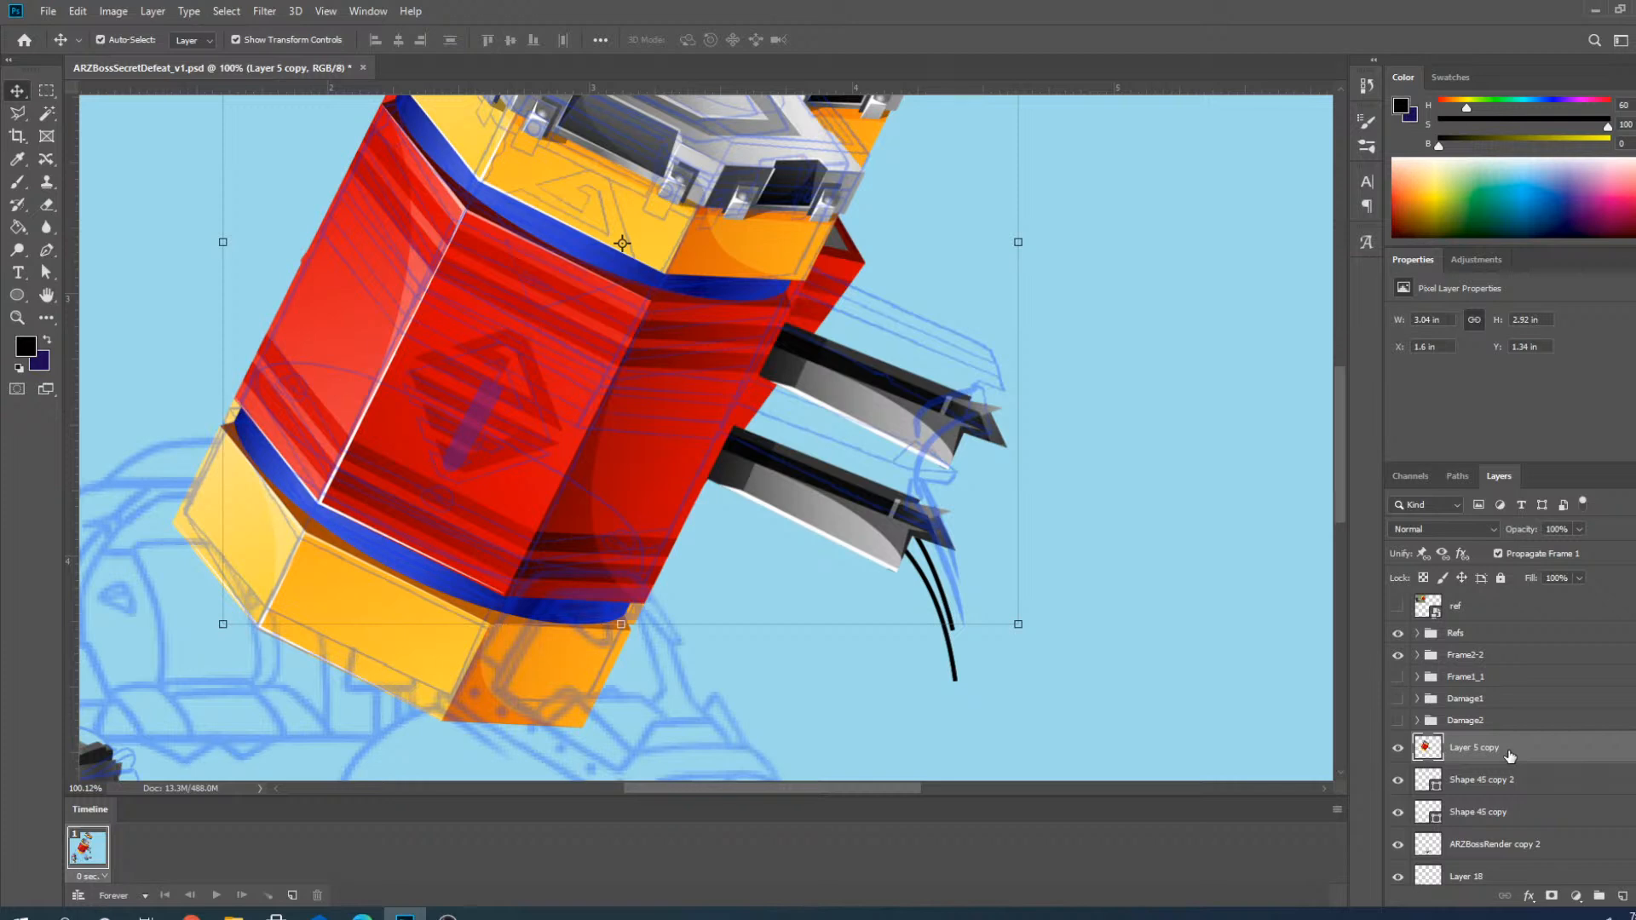
Hide the Frame2-2 group and the Boss_ARZ_Secret_03 sketch, leaving Boss_ARZ_Secret_05 shown, and collapse the Refs group.
{"action": "left_click", "coordinate": [1399, 656]}
{"action": "left_click", "coordinate": [1418, 634]}
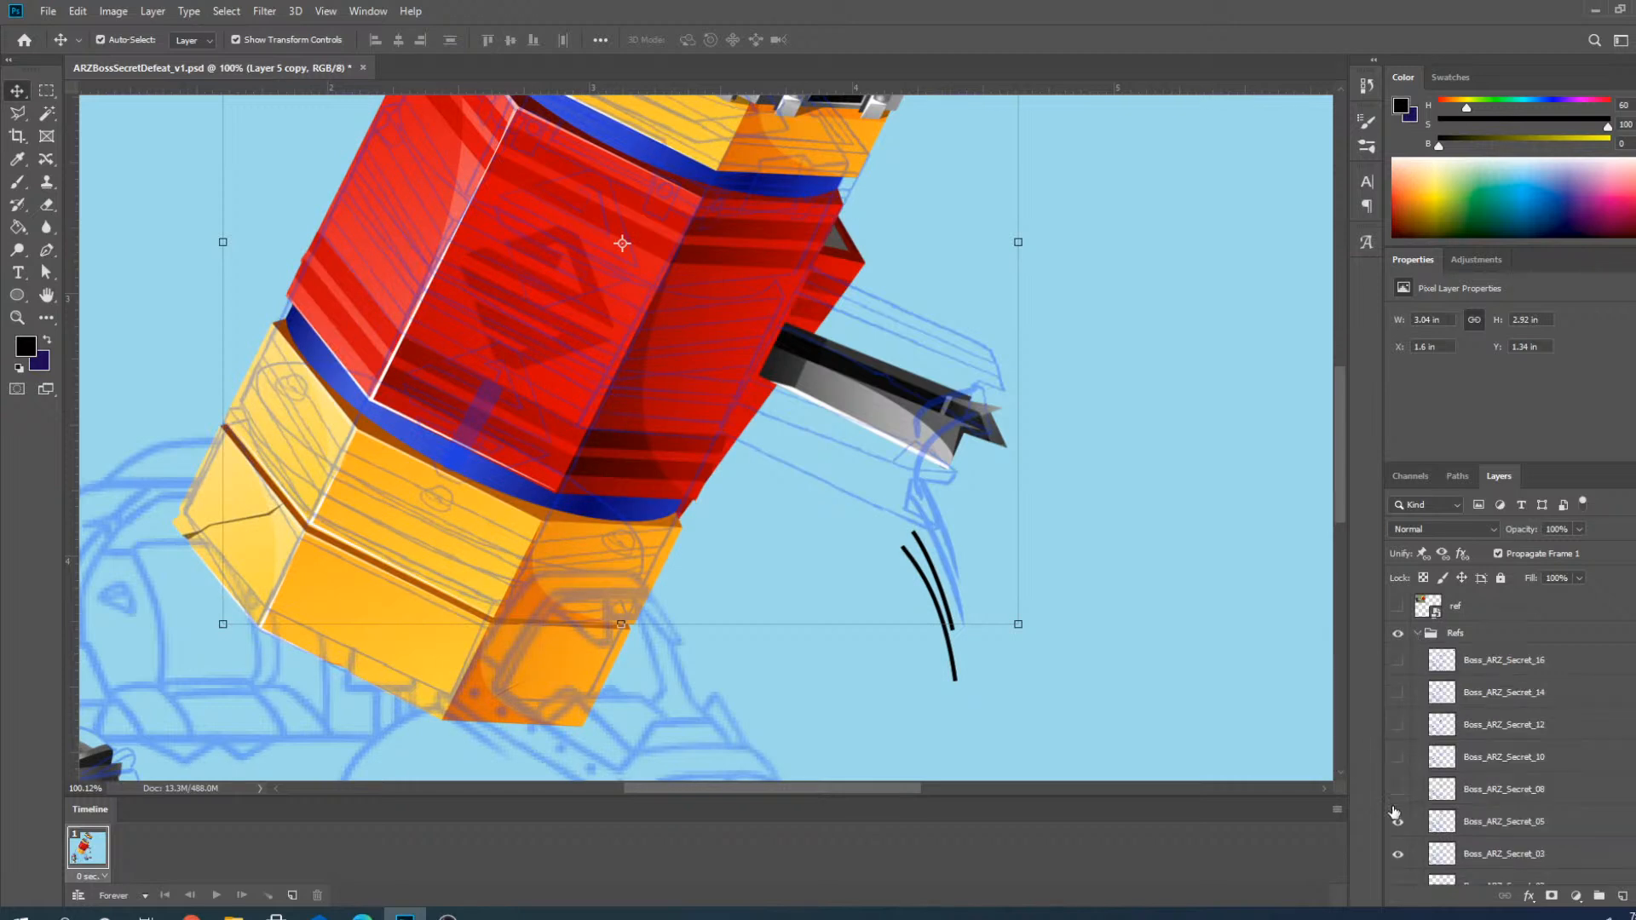
{"action": "scroll", "coordinate": [1396, 814], "scroll_direction": "down", "scroll_amount": 2}
{"action": "left_click", "coordinate": [1399, 726]}
{"action": "scroll", "coordinate": [1400, 729], "scroll_direction": "up", "scroll_amount": 1}
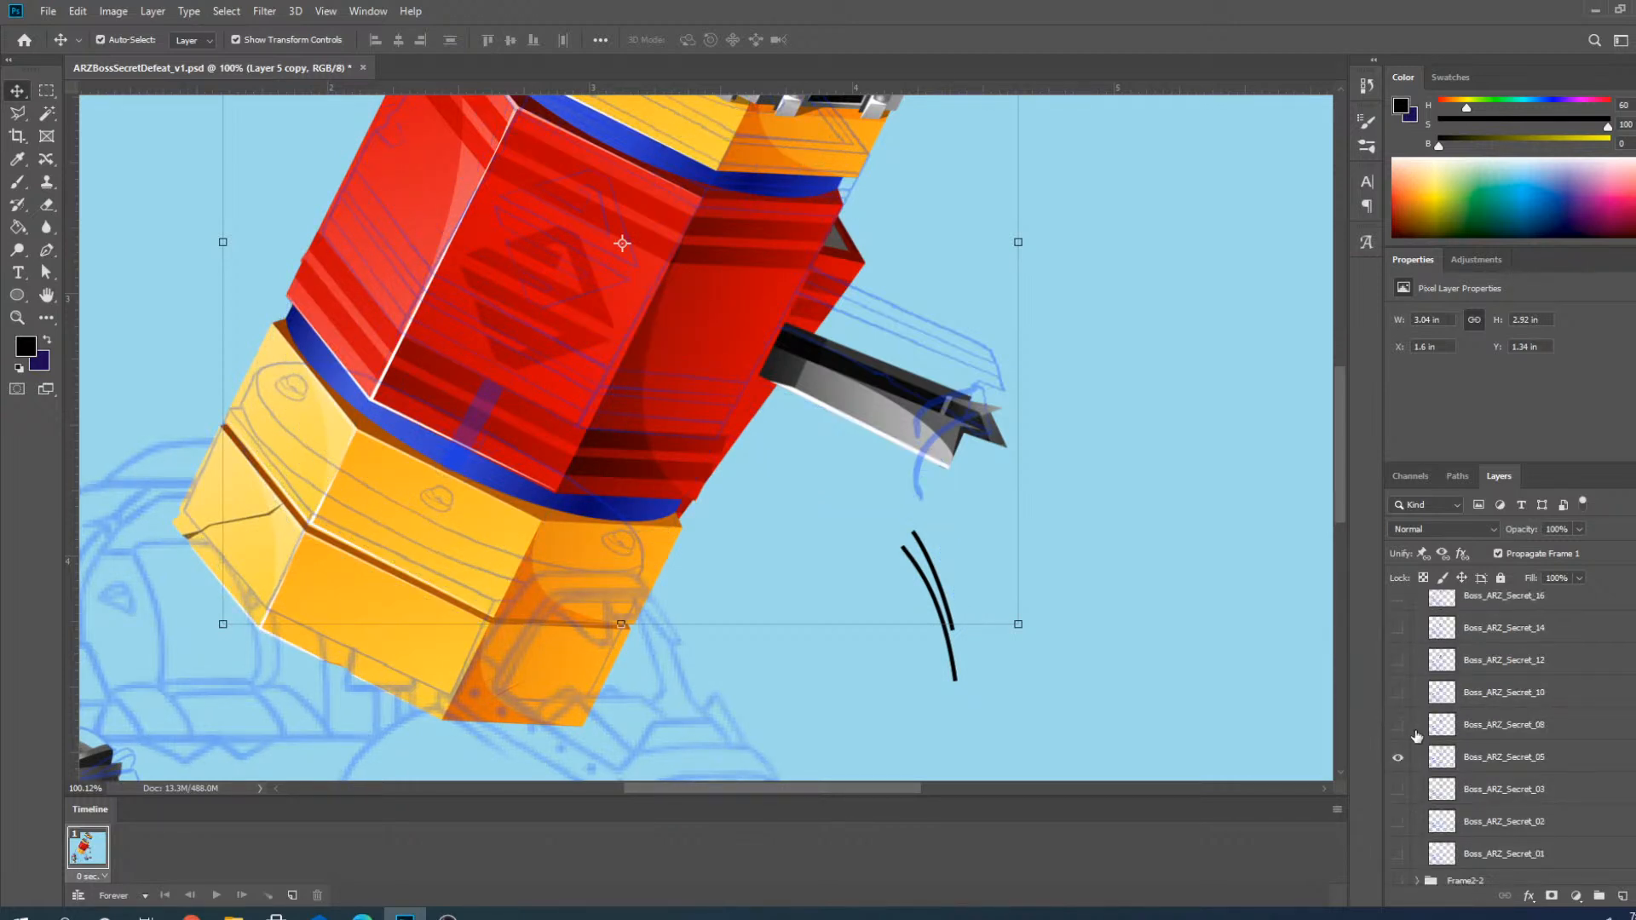
{"action": "scroll", "coordinate": [1440, 634], "scroll_direction": "up", "scroll_amount": 2}
{"action": "left_click", "coordinate": [1418, 634]}
Examine how the arm, wires and hammer handle line up with the sketch, checking with Refs and Layer 5 copy toggled off and on.
{"action": "key", "text": "ctrl+0"}
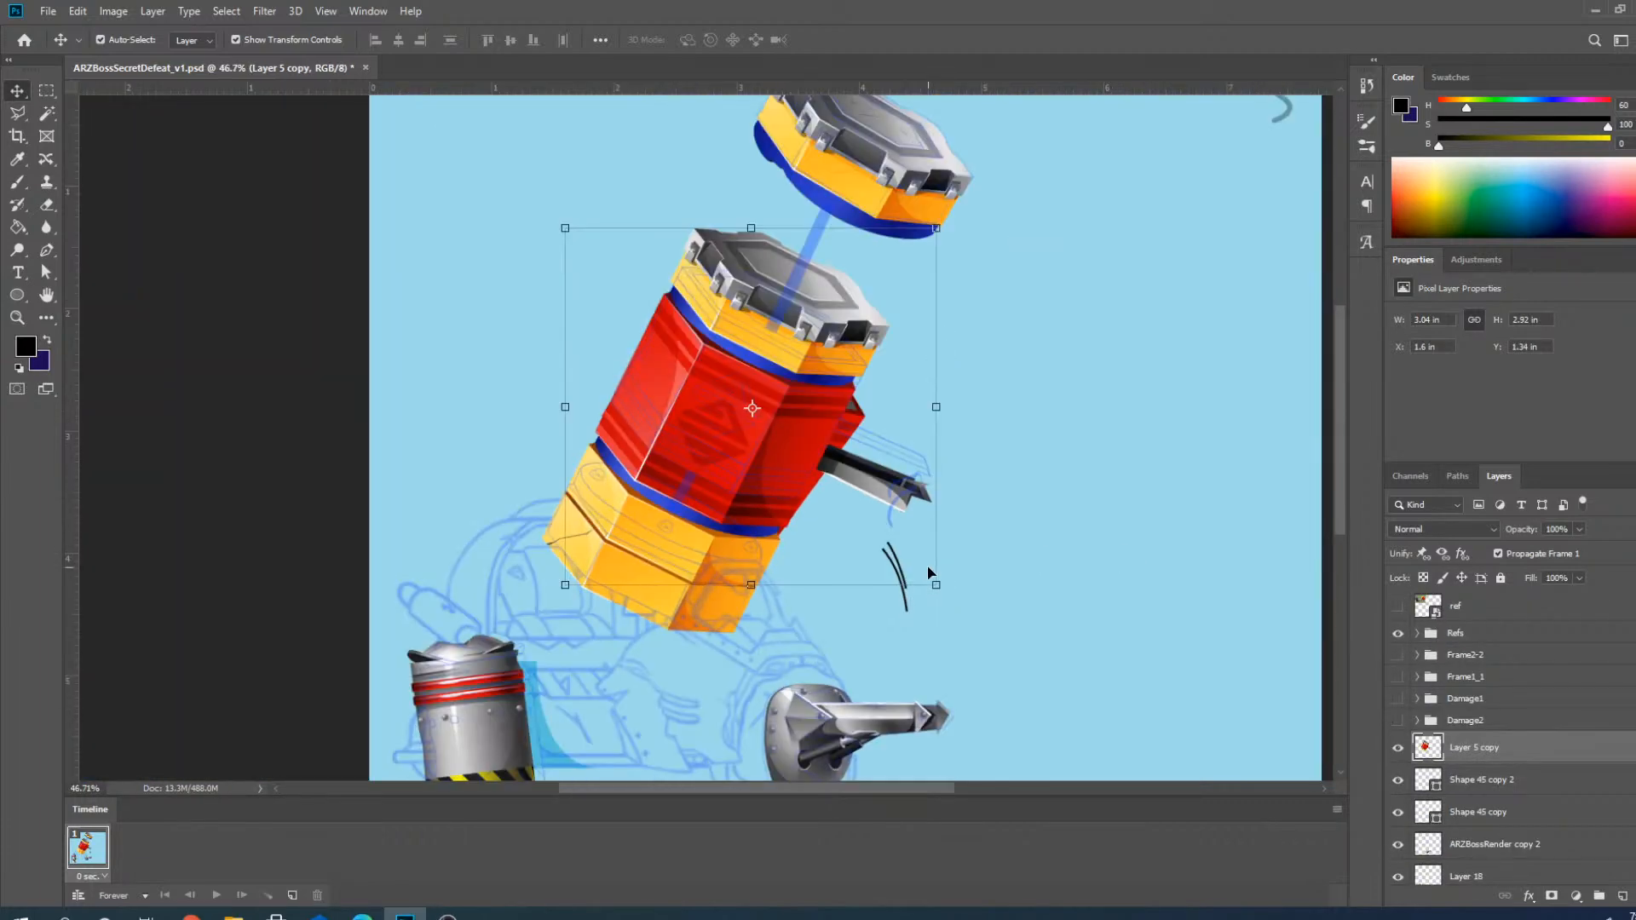
{"action": "scroll", "coordinate": [688, 648], "scroll_direction": "up", "scroll_amount": 2}
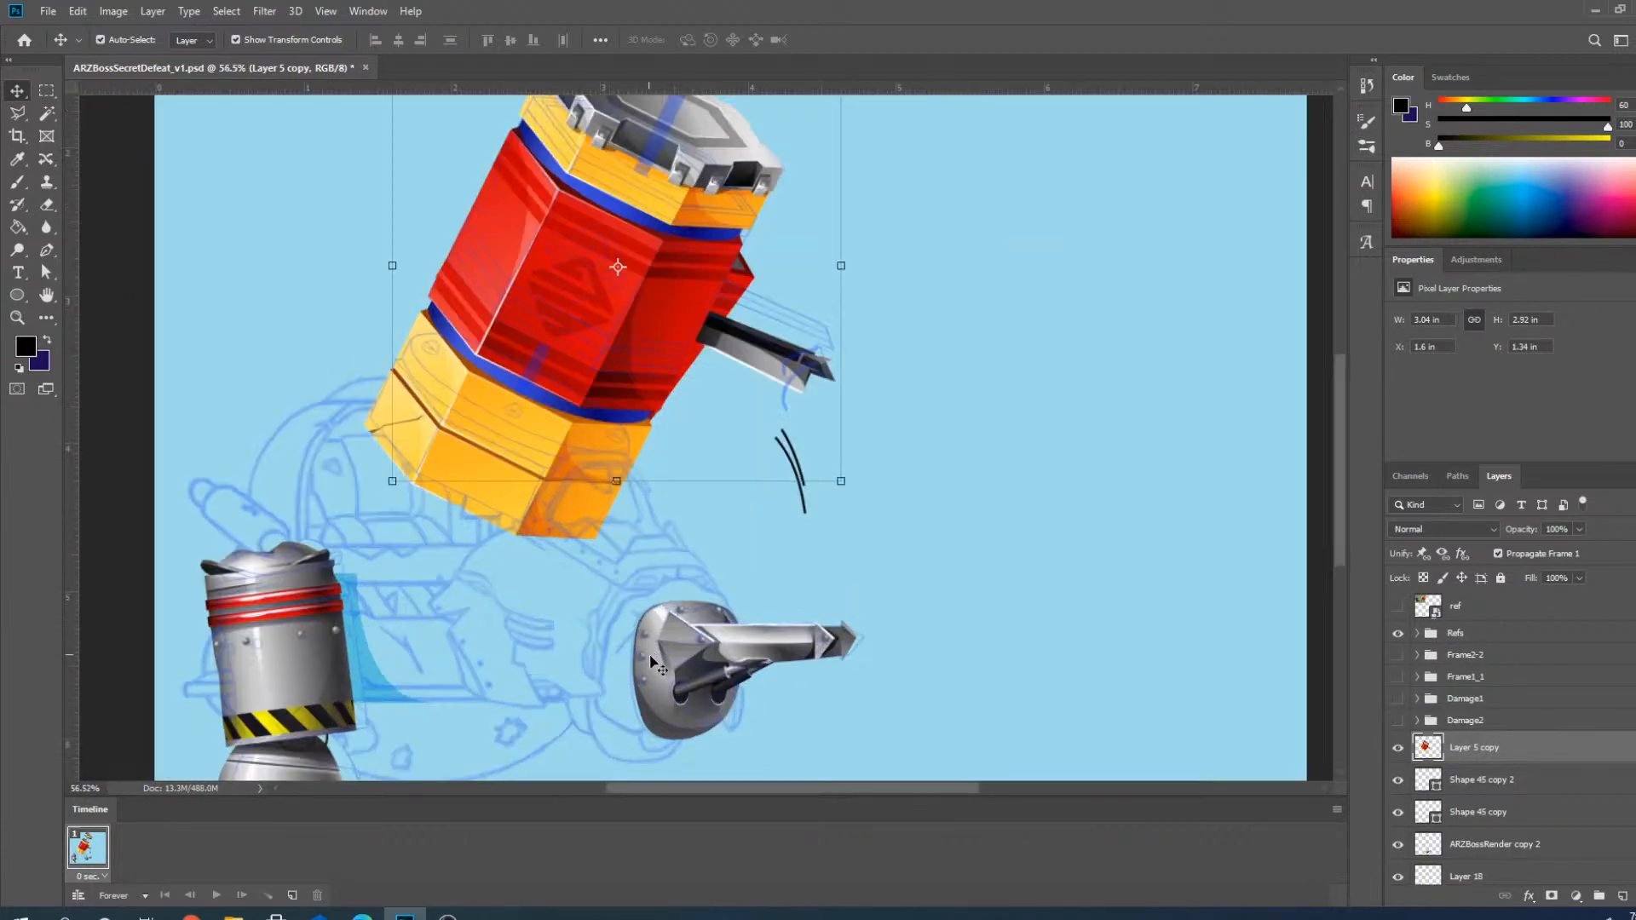
{"action": "scroll", "coordinate": [699, 750], "scroll_direction": "up", "scroll_amount": 3}
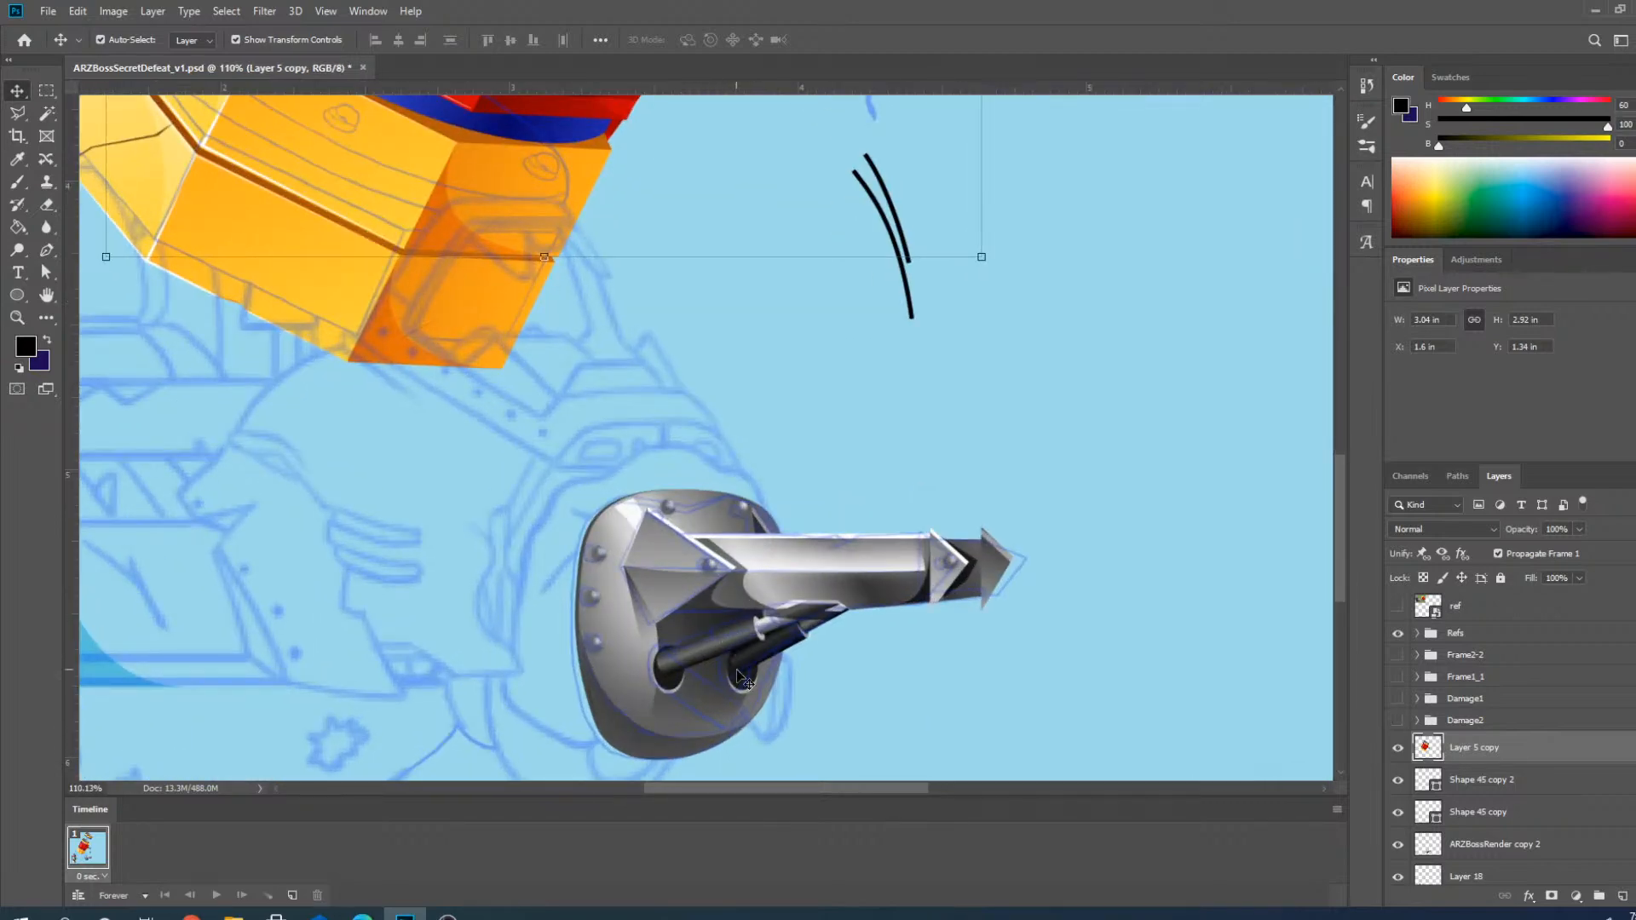
{"action": "scroll", "coordinate": [739, 678], "scroll_direction": "down", "scroll_amount": 1}
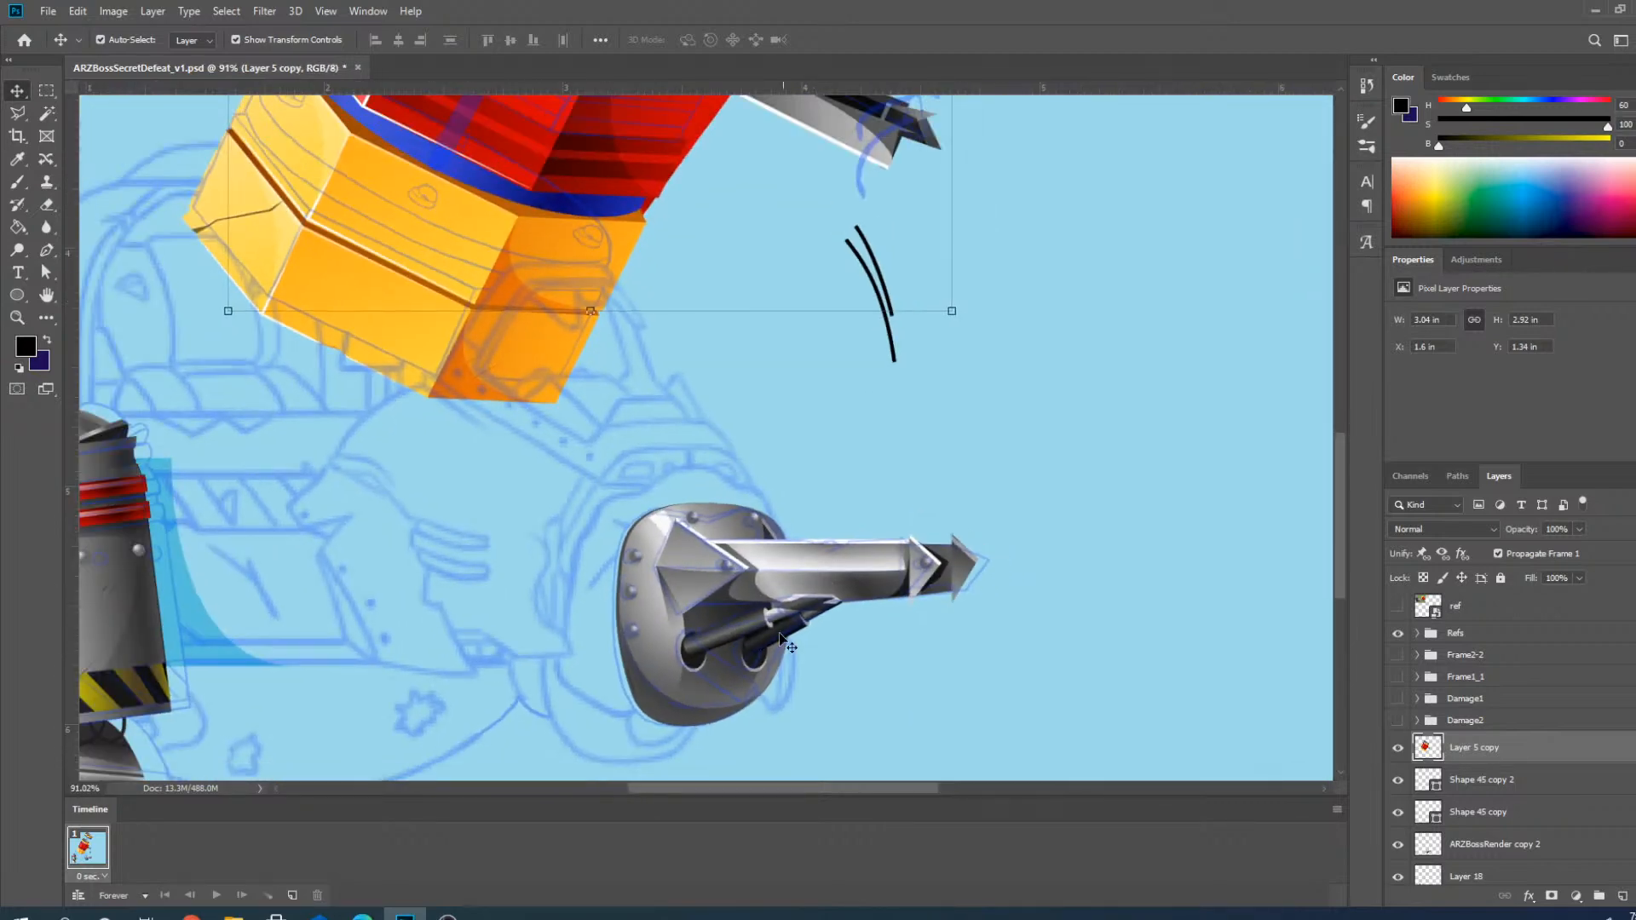
{"action": "scroll", "coordinate": [734, 723], "scroll_direction": "up", "scroll_amount": 2}
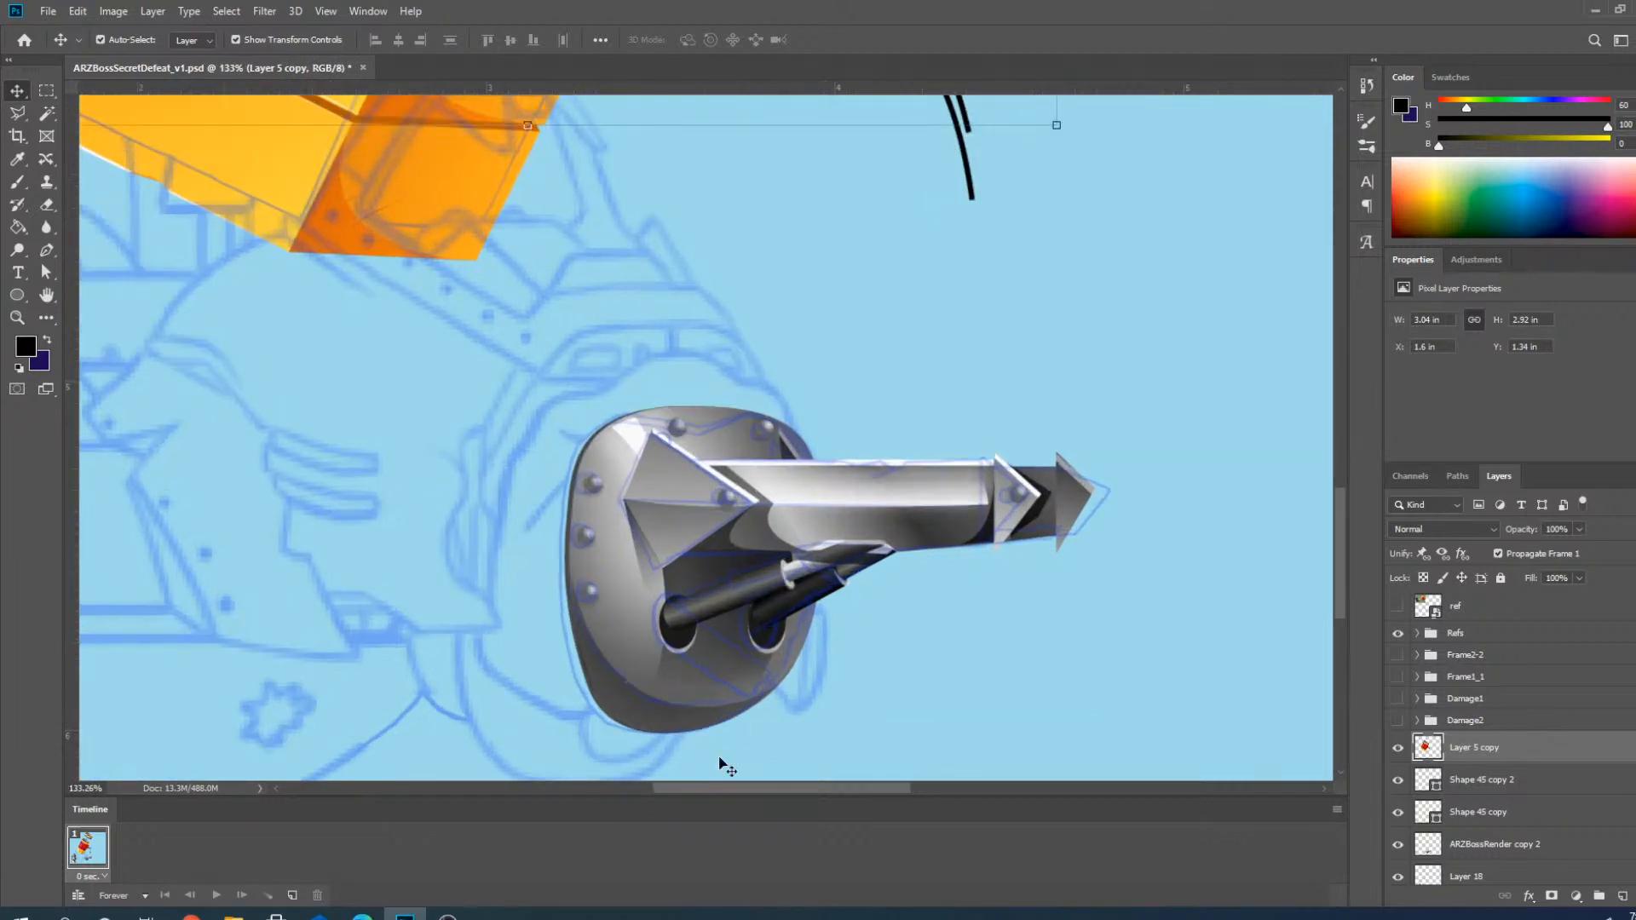
{"action": "scroll", "coordinate": [733, 592], "scroll_direction": "down", "scroll_amount": 2}
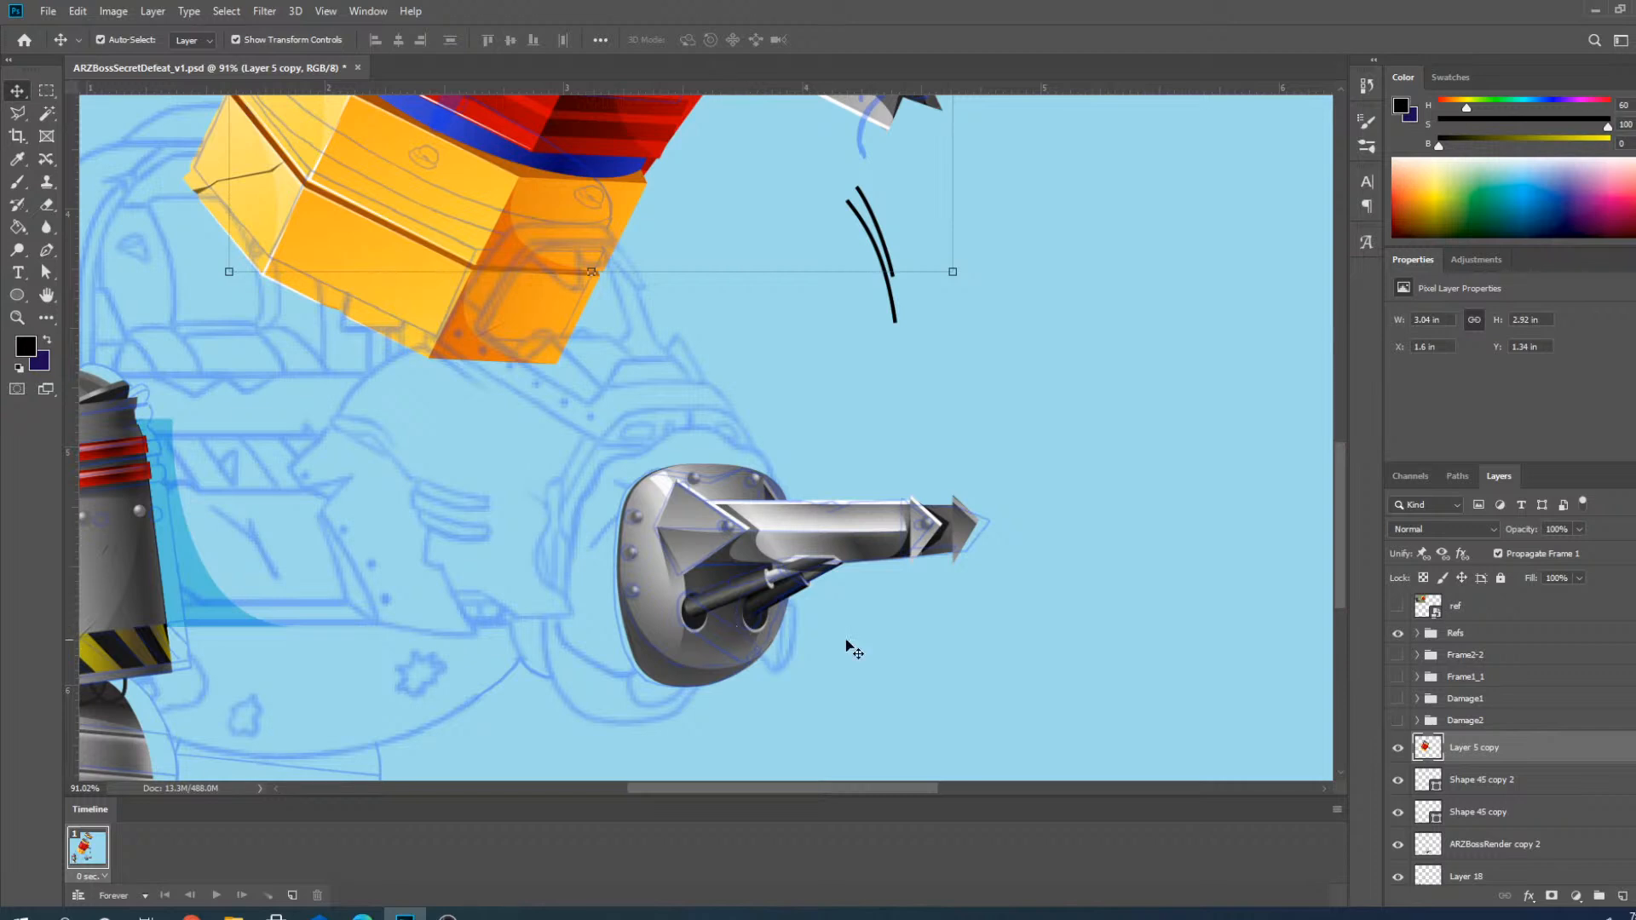
{"action": "scroll", "coordinate": [784, 641], "scroll_direction": "down", "scroll_amount": 2}
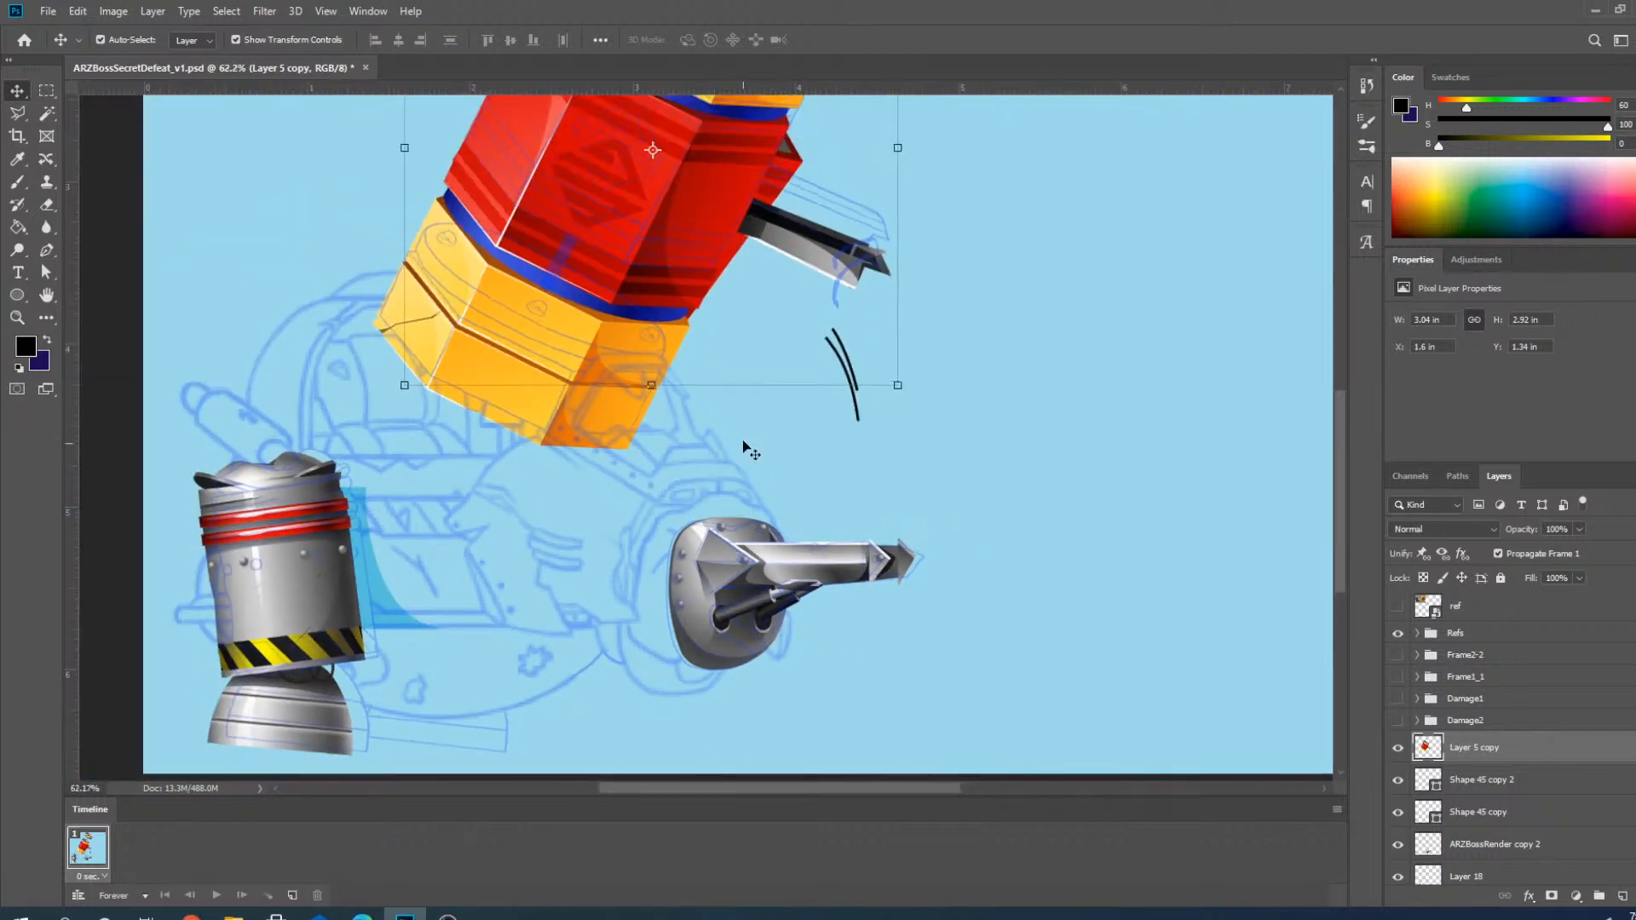
{"action": "scroll", "coordinate": [805, 394], "scroll_direction": "up", "scroll_amount": 1}
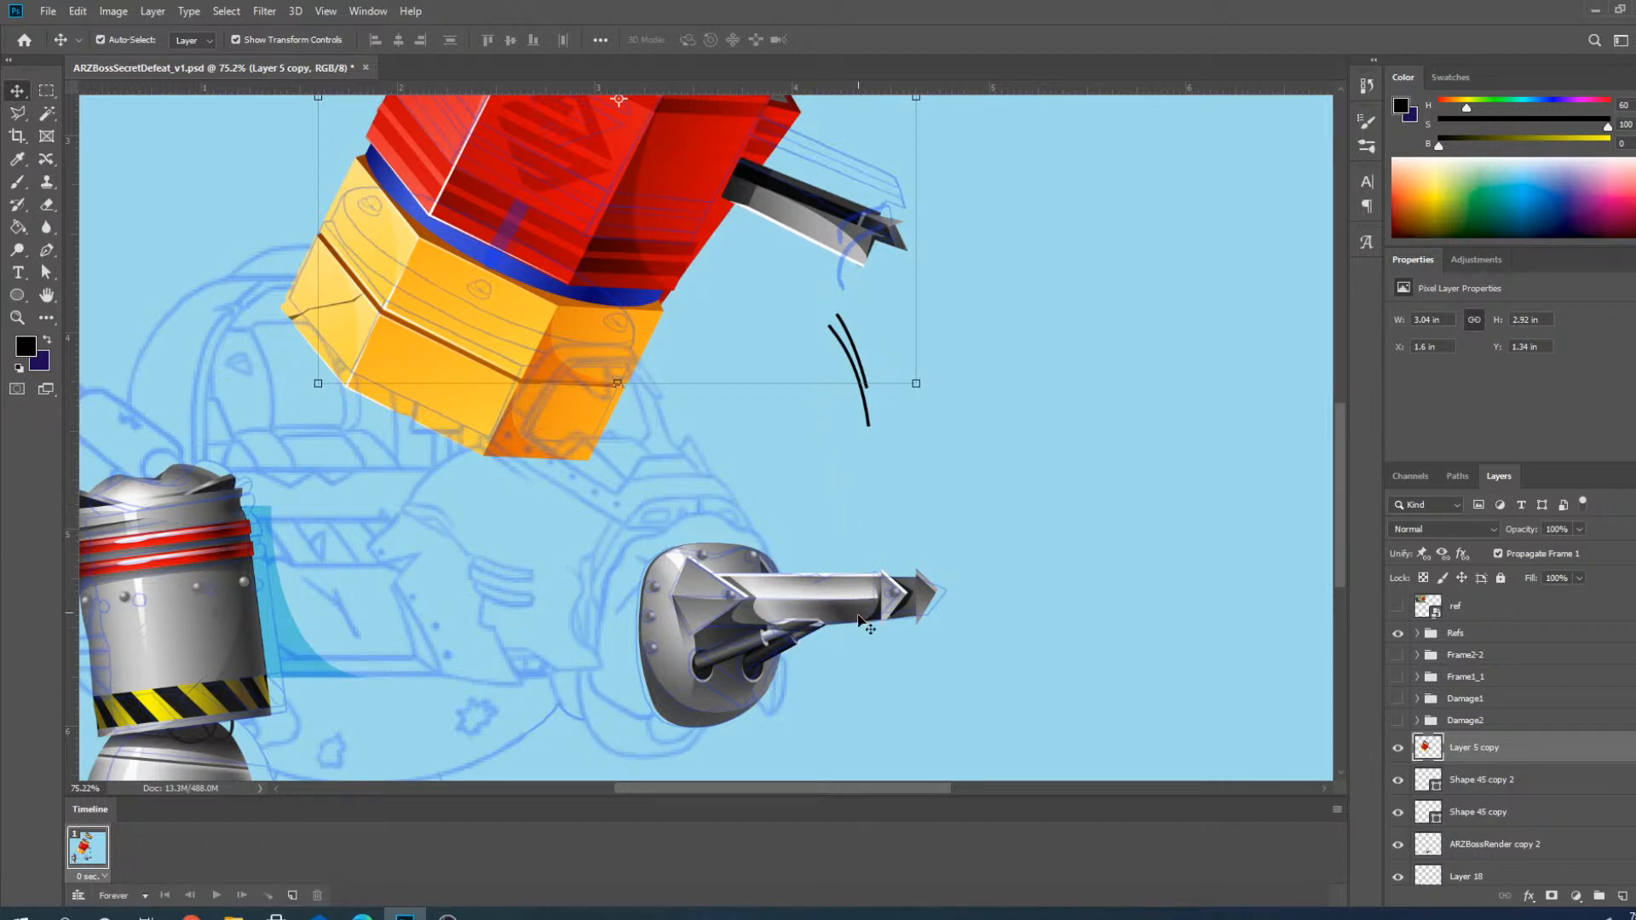
{"action": "scroll", "coordinate": [886, 367], "scroll_direction": "up", "scroll_amount": 2}
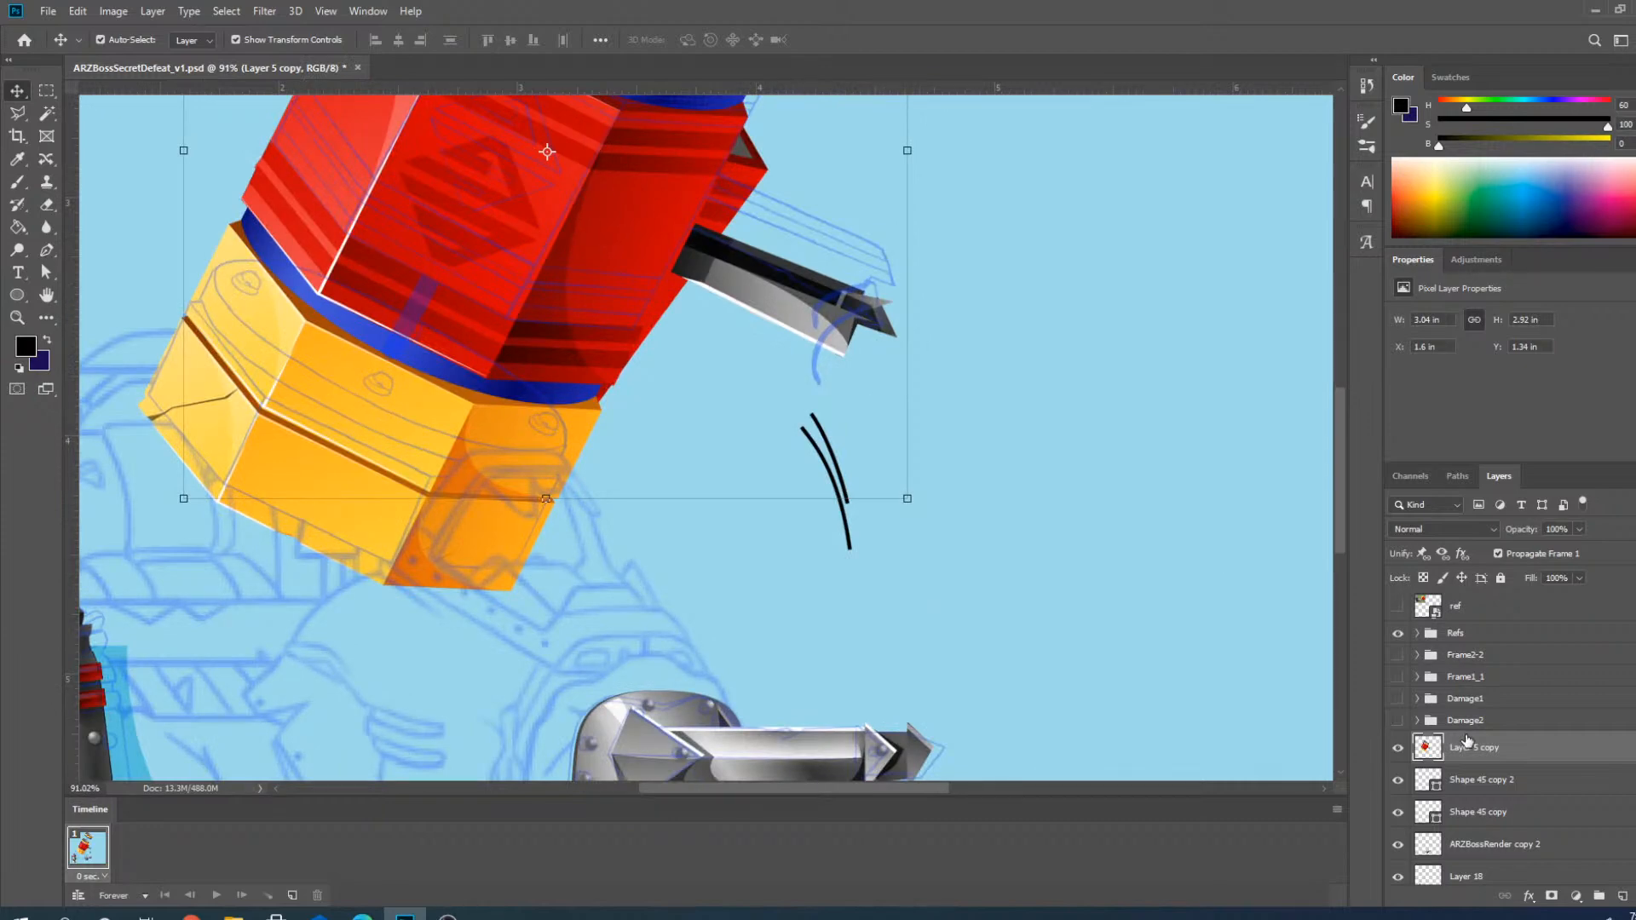
{"action": "scroll", "coordinate": [954, 560], "scroll_direction": "down", "scroll_amount": 3}
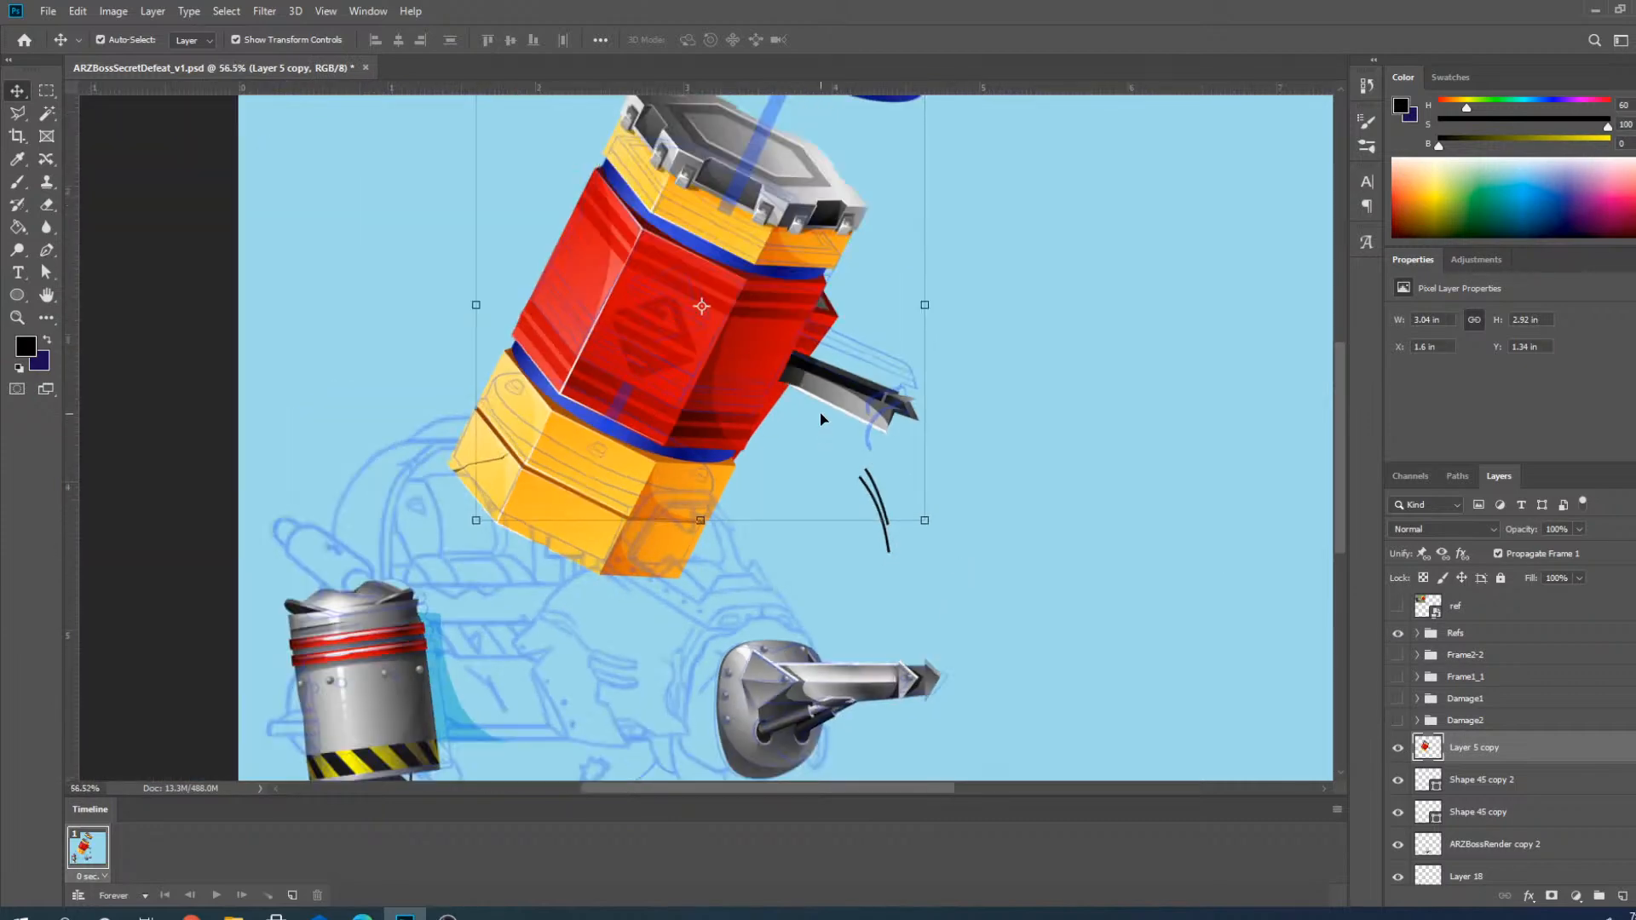
{"action": "left_click", "coordinate": [1398, 634]}
{"action": "left_click", "coordinate": [1399, 634]}
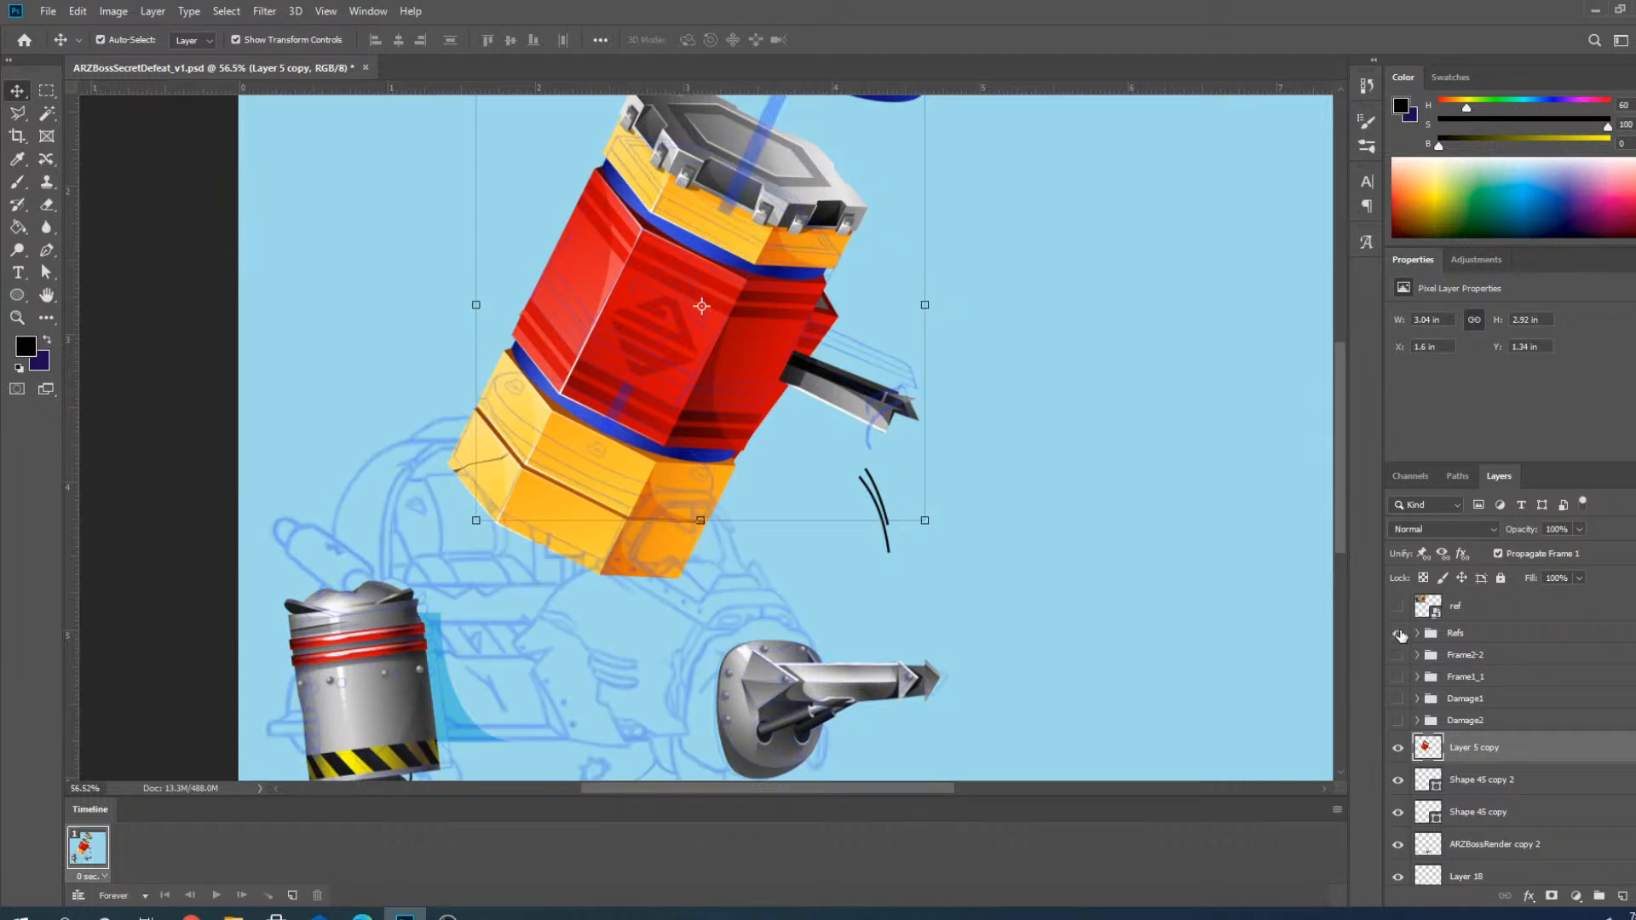
{"action": "left_click", "coordinate": [1398, 748]}
{"action": "left_click", "coordinate": [1397, 749]}
Outline the intact hammer head on Layer 5 copy with the Polygonal Lasso, delete it so only the broken handle remains, and deselect.
{"action": "scroll", "coordinate": [707, 303], "scroll_direction": "down", "scroll_amount": 4}
{"action": "left_click", "coordinate": [17, 114]}
{"action": "scroll", "coordinate": [539, 332], "scroll_direction": "up", "scroll_amount": 5}
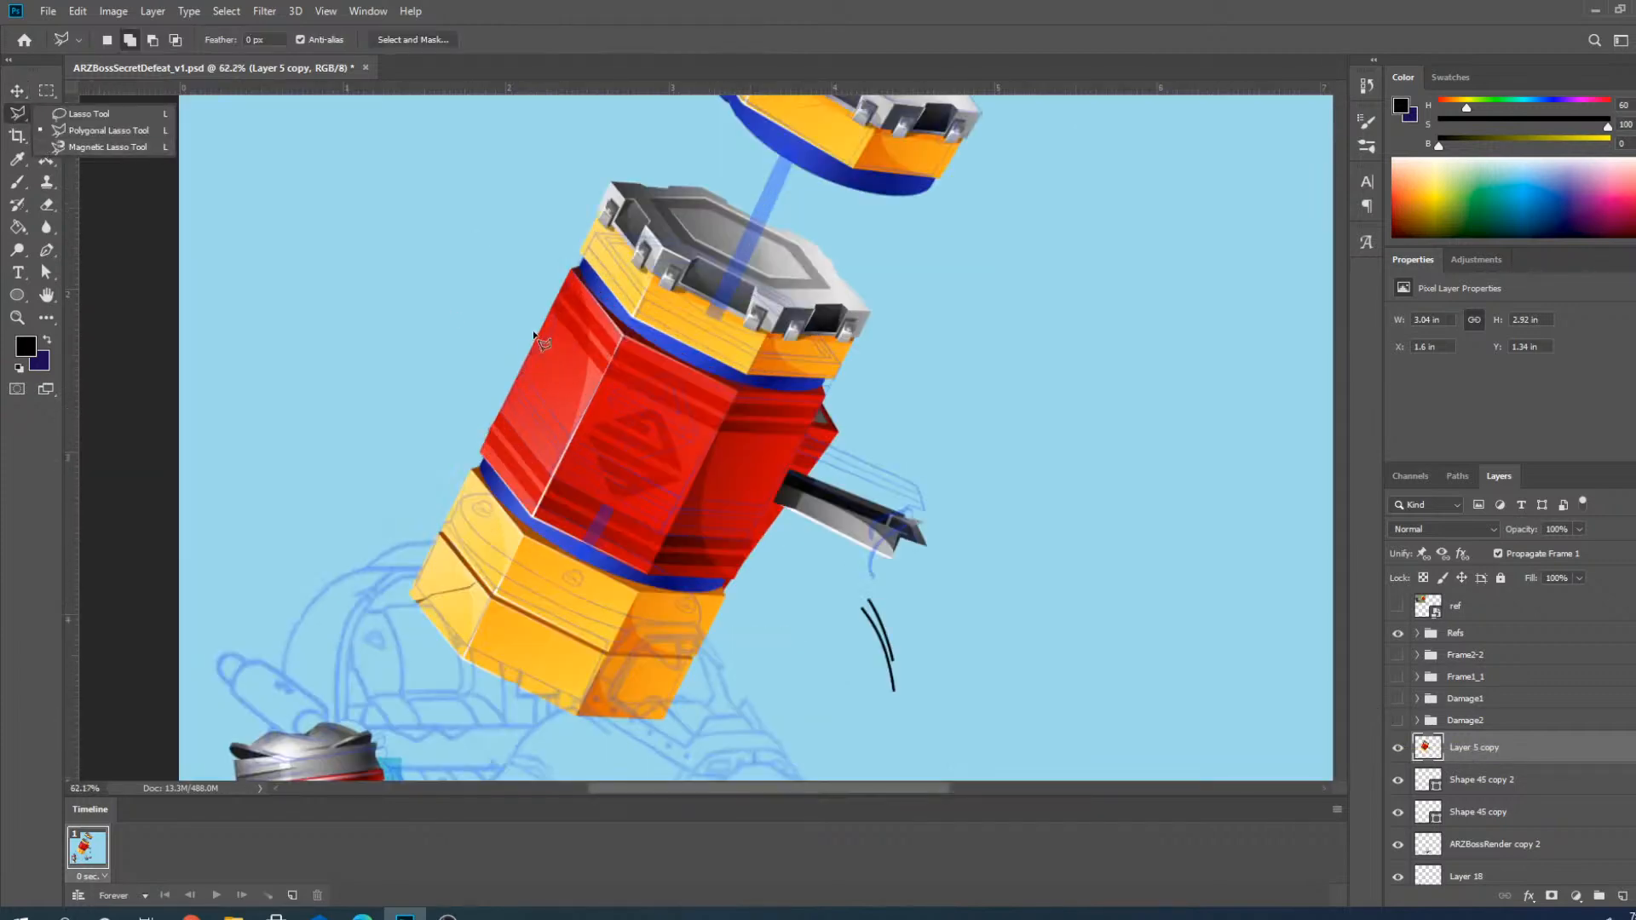
{"action": "left_click", "coordinate": [24, 116]}
{"action": "scroll", "coordinate": [522, 402], "scroll_direction": "up", "scroll_amount": 2}
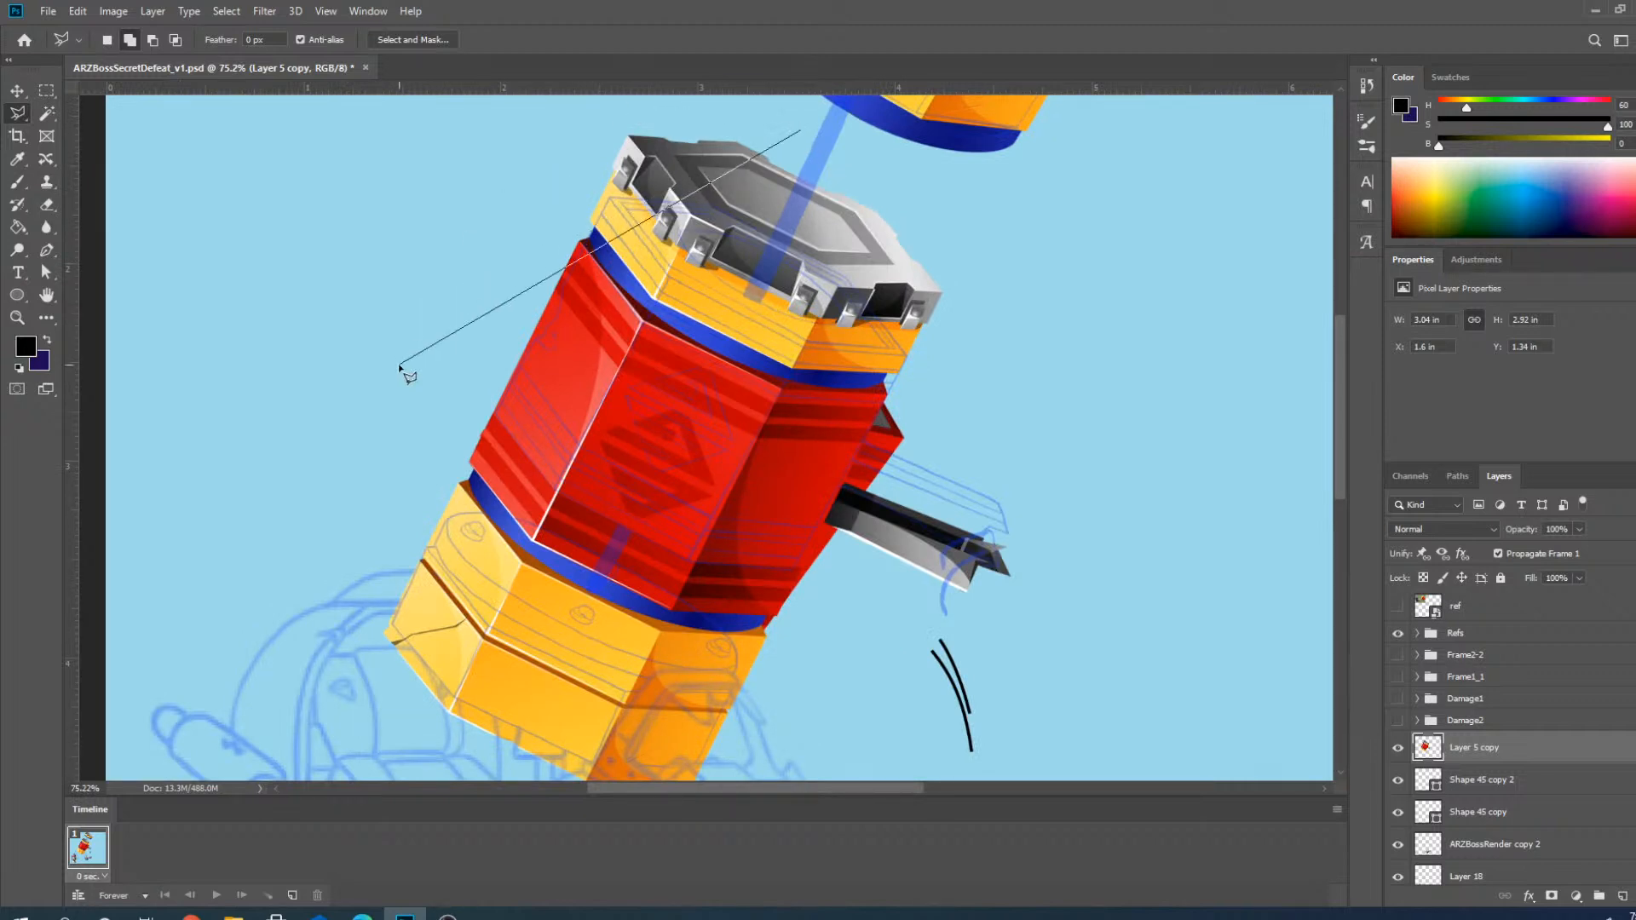
{"action": "left_click", "coordinate": [569, 112]}
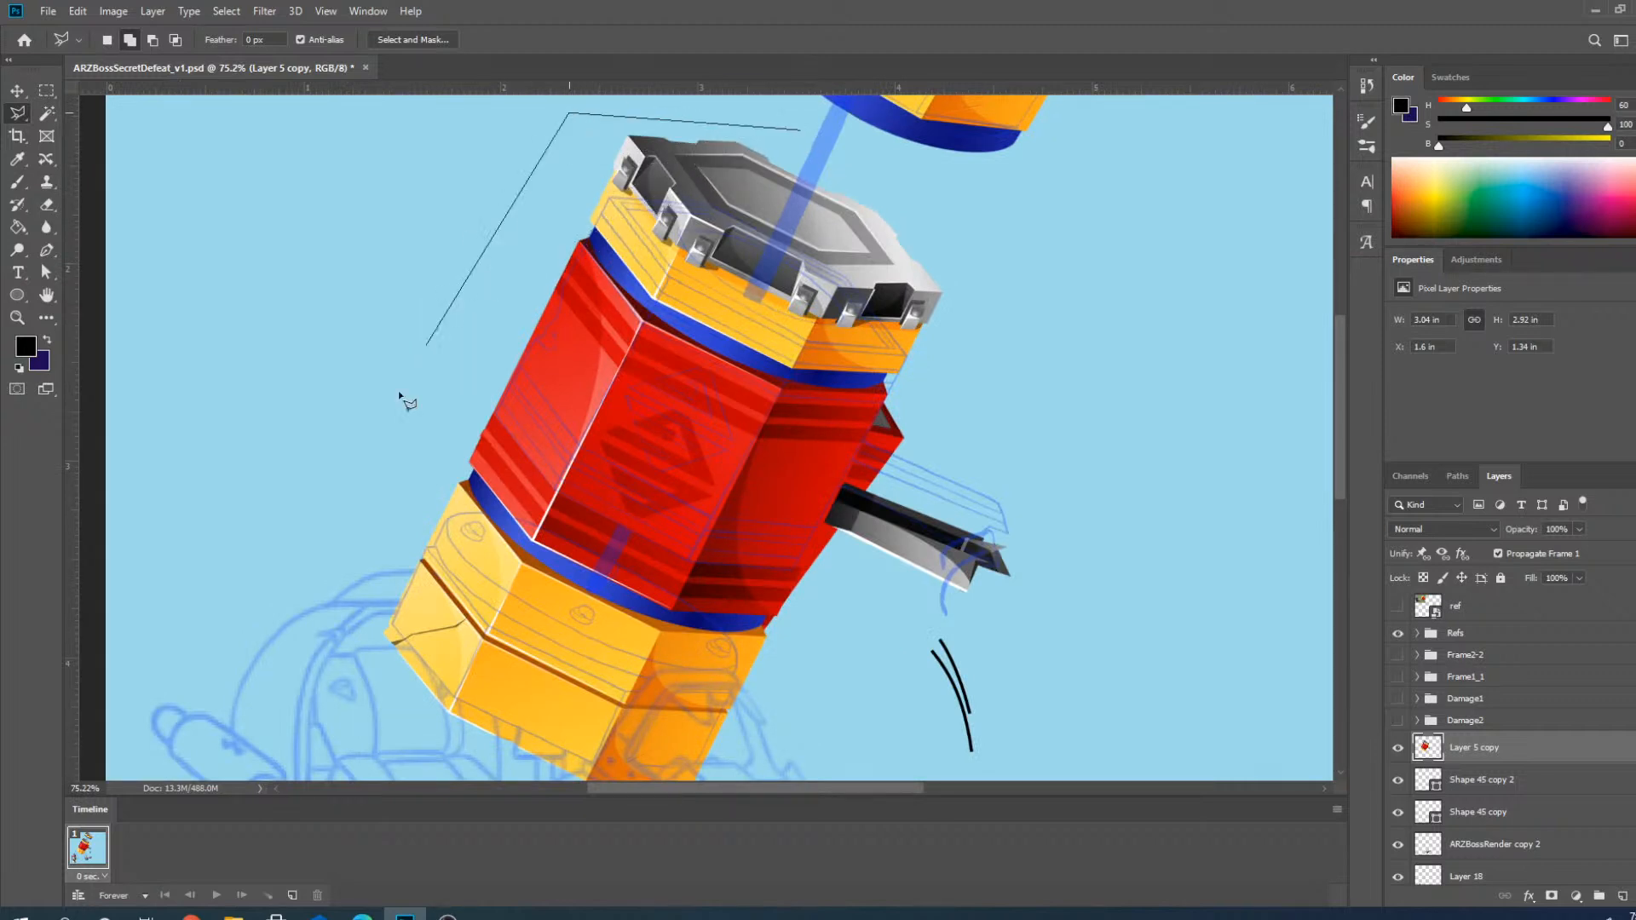
{"action": "left_click", "coordinate": [351, 537]}
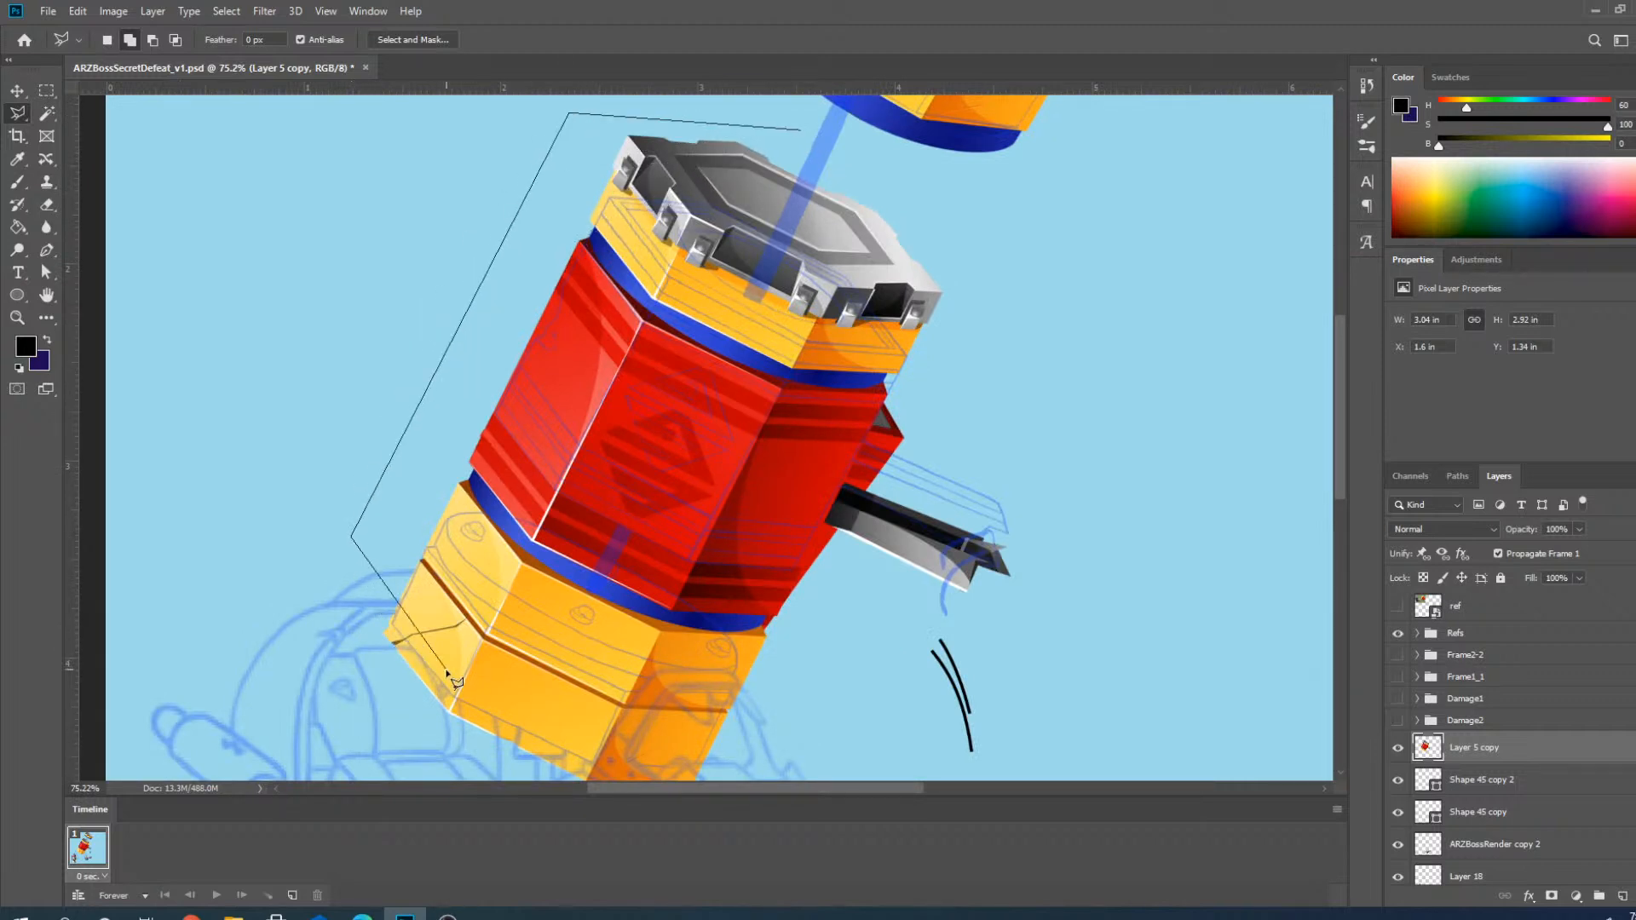
{"action": "left_click", "coordinate": [446, 670]}
{"action": "left_click", "coordinate": [630, 748]}
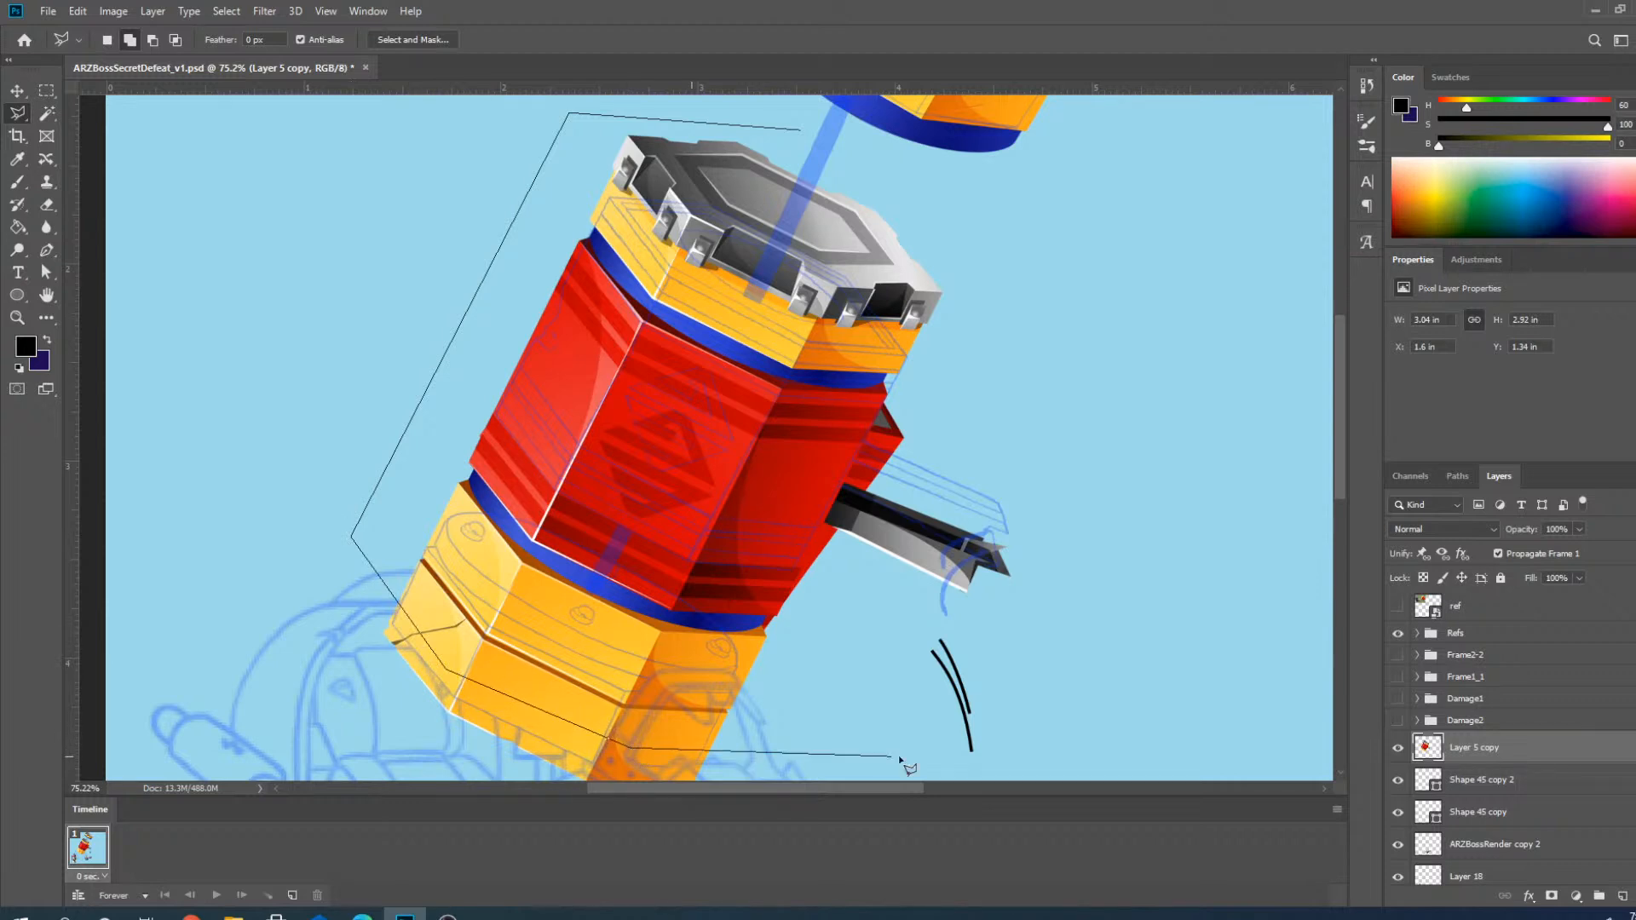
{"action": "left_click", "coordinate": [819, 708]}
{"action": "left_click", "coordinate": [821, 537]}
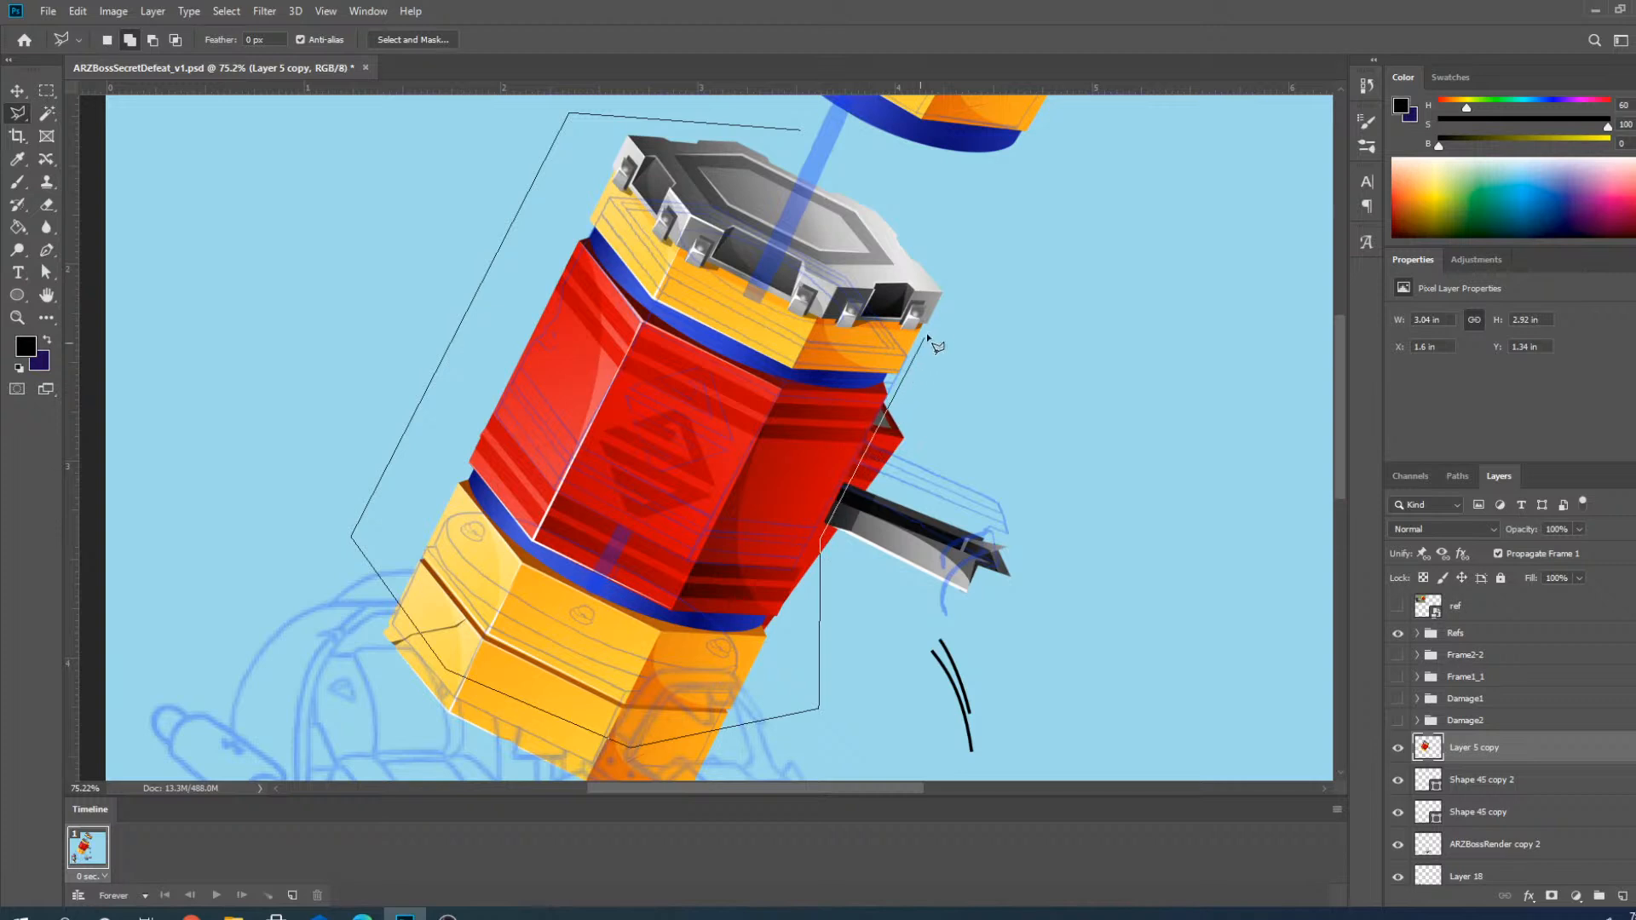
{"action": "left_click", "coordinate": [960, 274]}
{"action": "left_click", "coordinate": [865, 160]}
{"action": "left_click", "coordinate": [803, 136]}
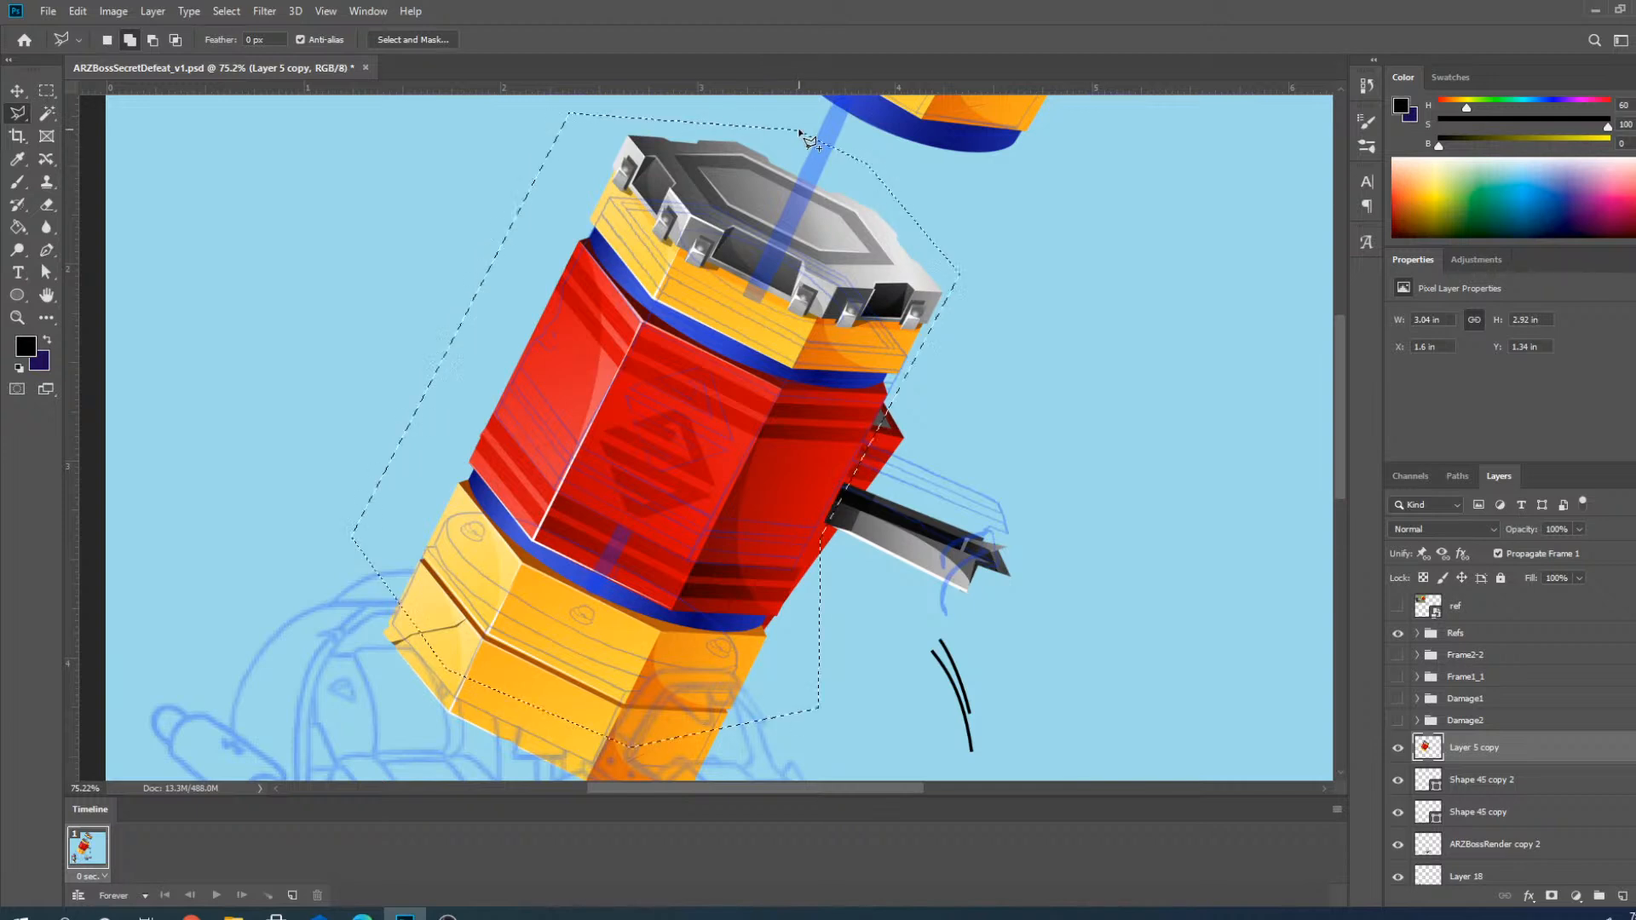
{"action": "left_click", "coordinate": [18, 91]}
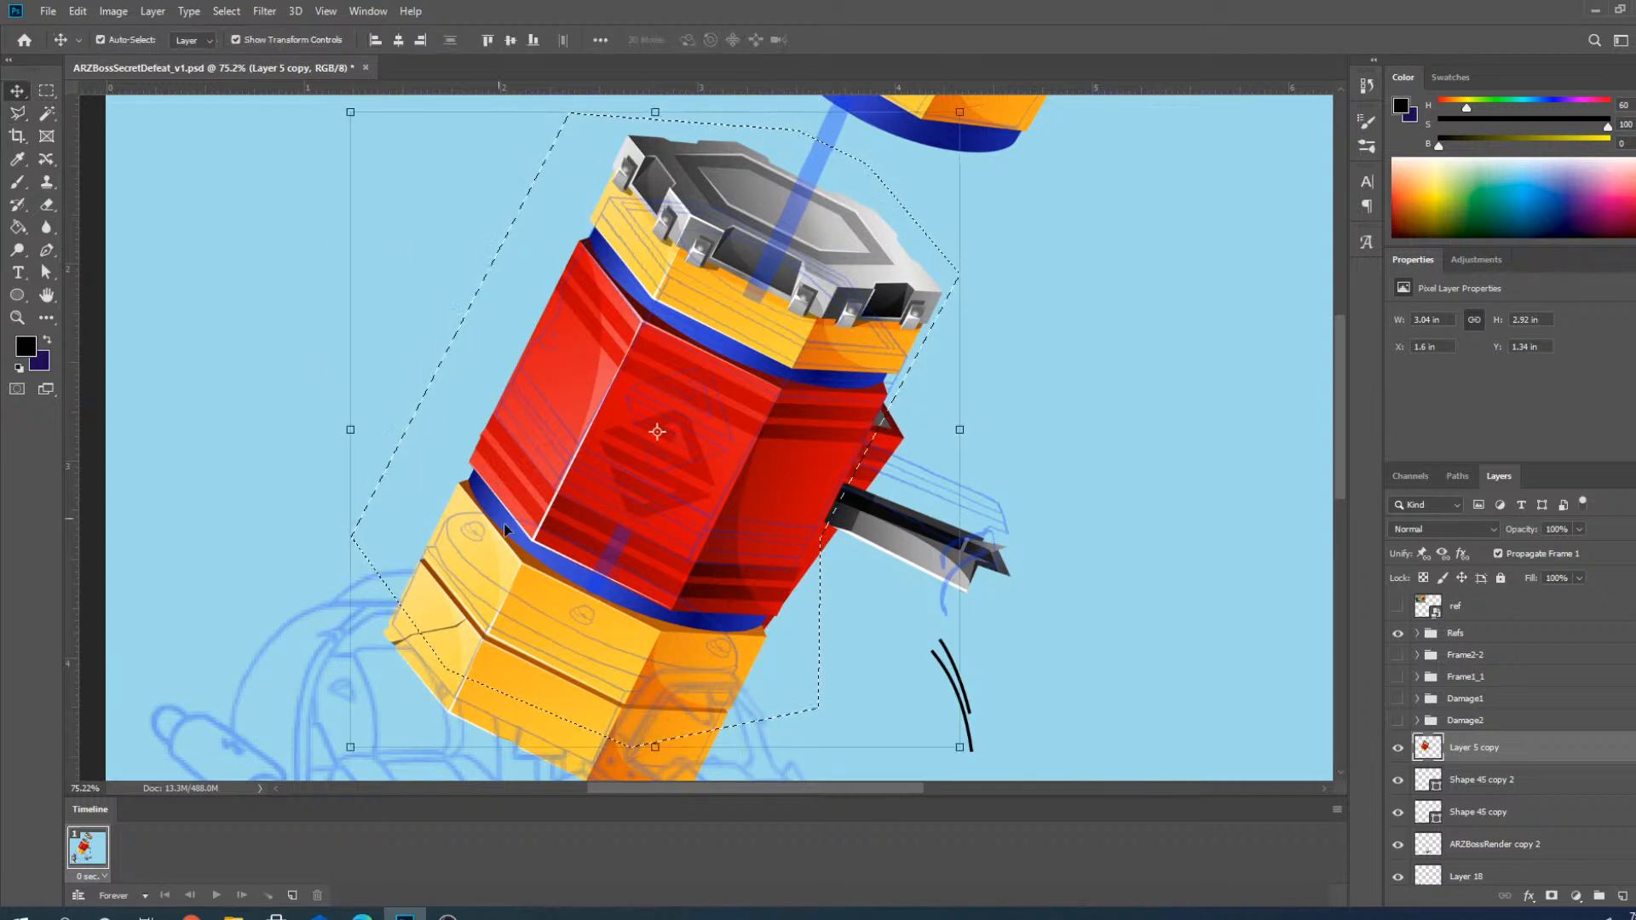
{"action": "key", "text": "Delete"}
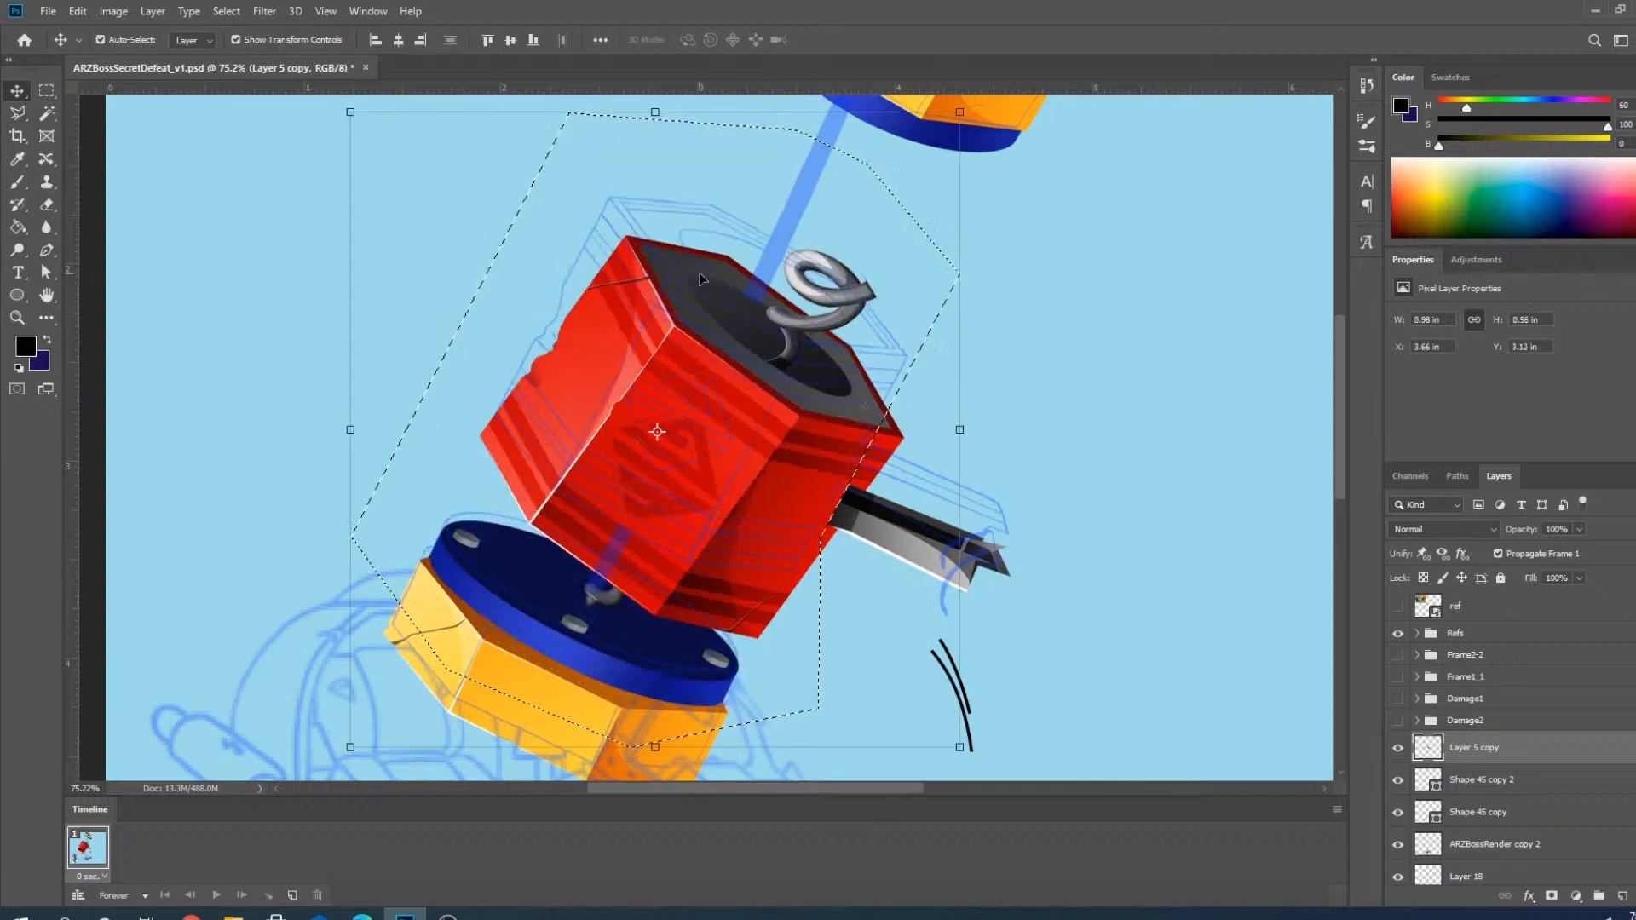
{"action": "key", "text": "ctrl+d"}
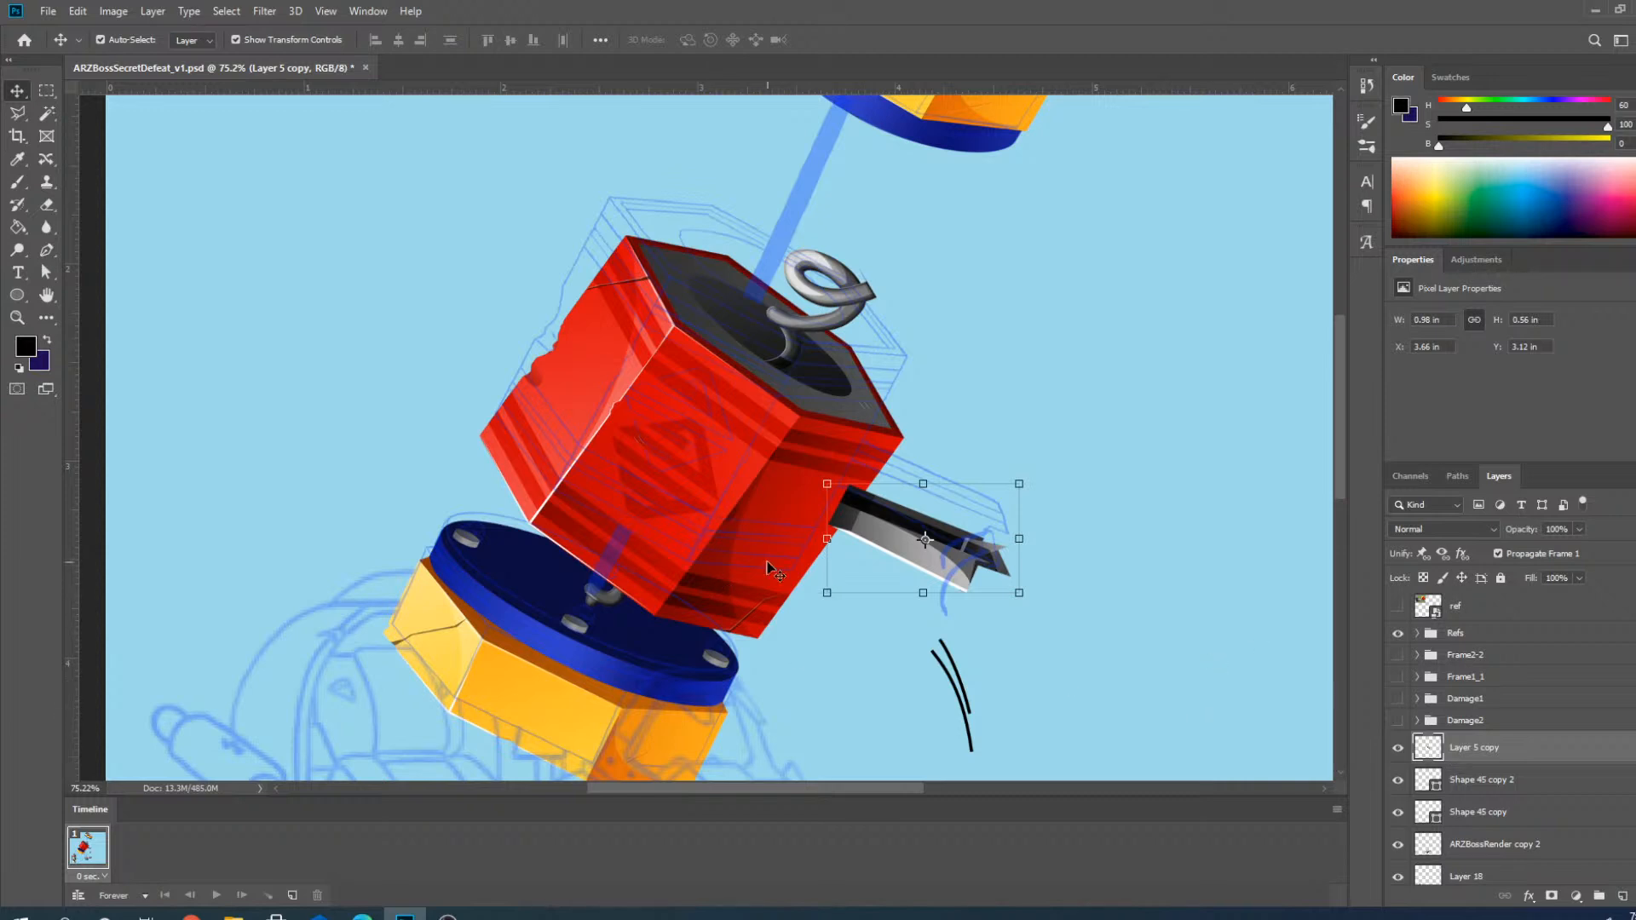
Move Layer 5 copy below Damage3 copy so the broken handle sits behind the red hammer body.
{"action": "scroll", "coordinate": [749, 458], "scroll_direction": "down", "scroll_amount": 2}
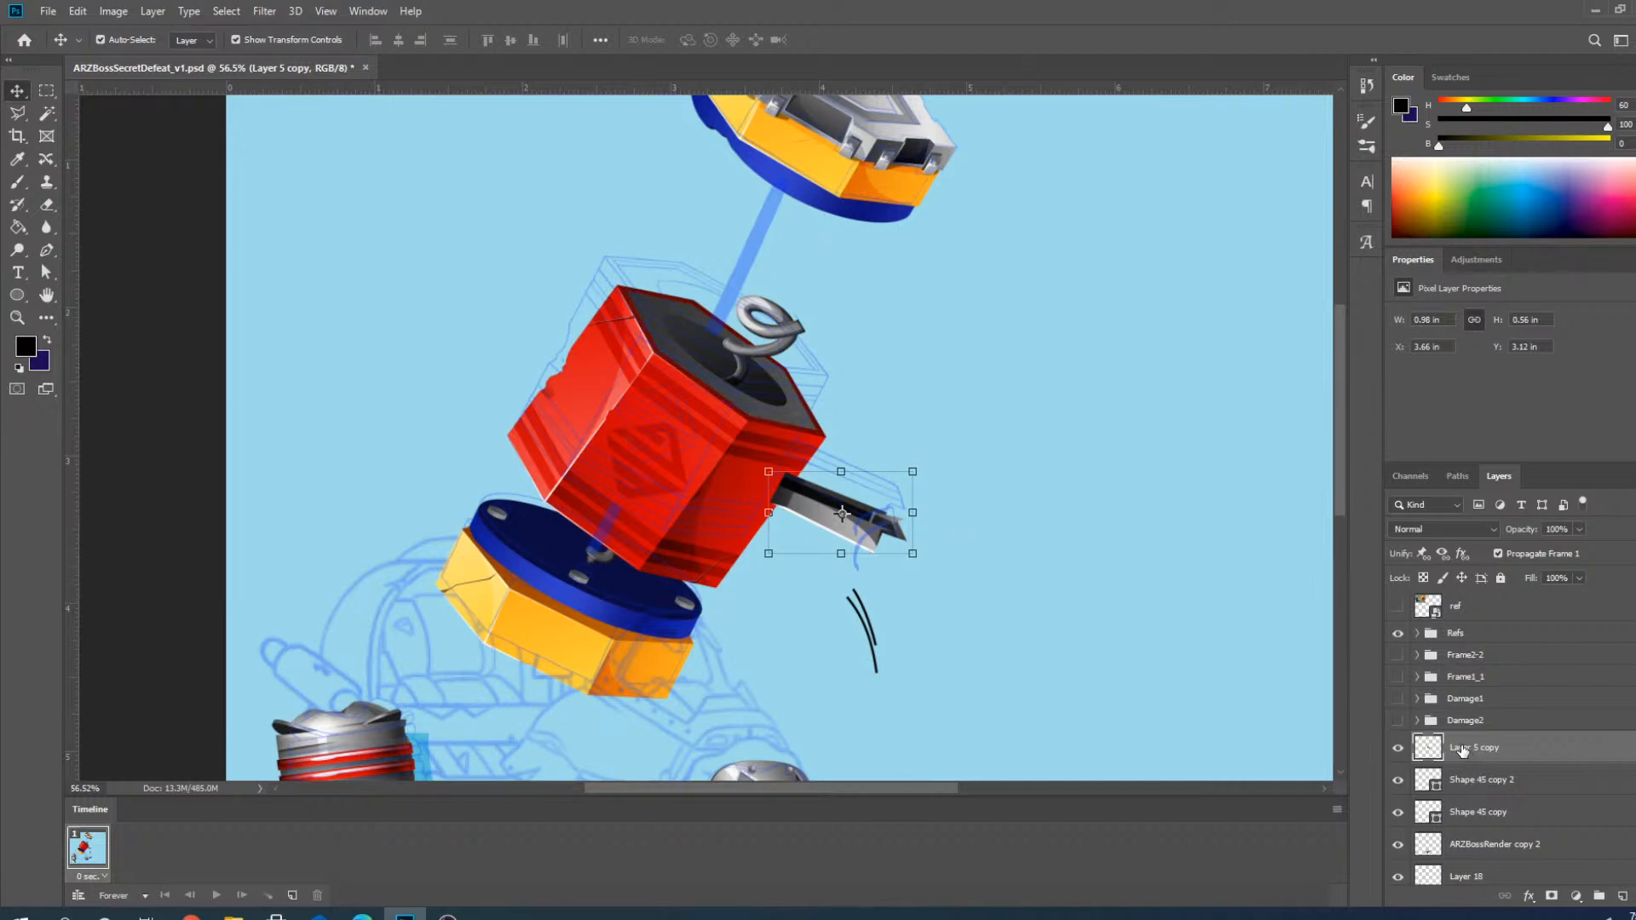
{"action": "scroll", "coordinate": [1456, 748], "scroll_direction": "down", "scroll_amount": 1}
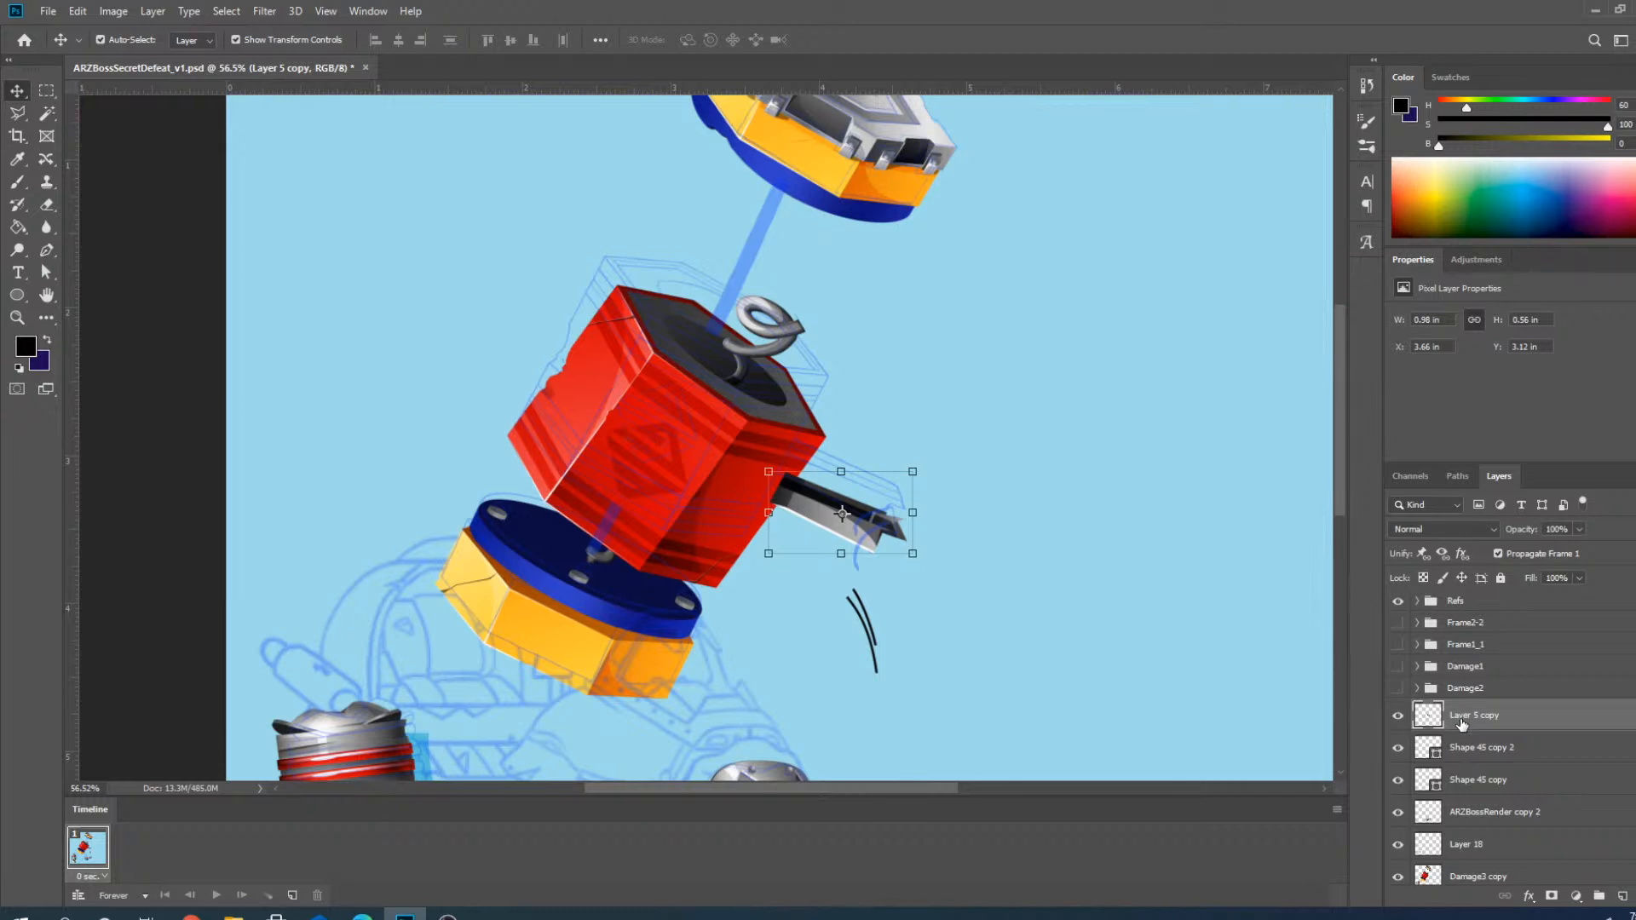
{"action": "scroll", "coordinate": [1459, 728], "scroll_direction": "down", "scroll_amount": 3}
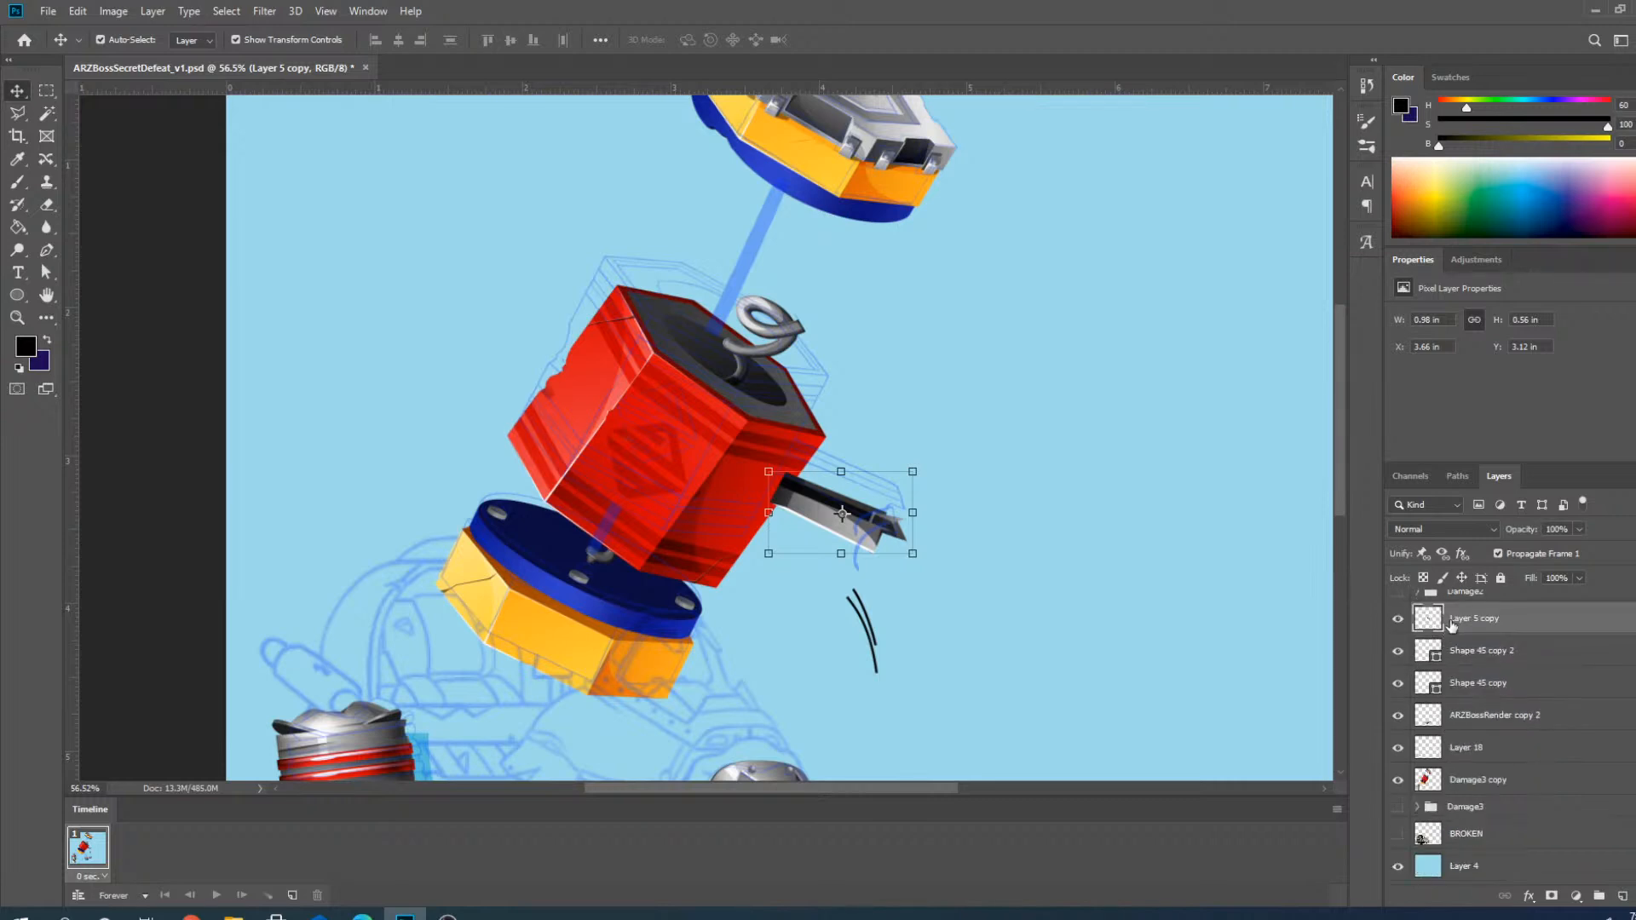
{"action": "left_click_drag", "start_coordinate": [1452, 625], "coordinate": [1459, 794]}
Move the short black wire Shape 45 copy 2 up to the end of the broken handle.
{"action": "scroll", "coordinate": [1219, 386], "scroll_direction": "up", "scroll_amount": 4}
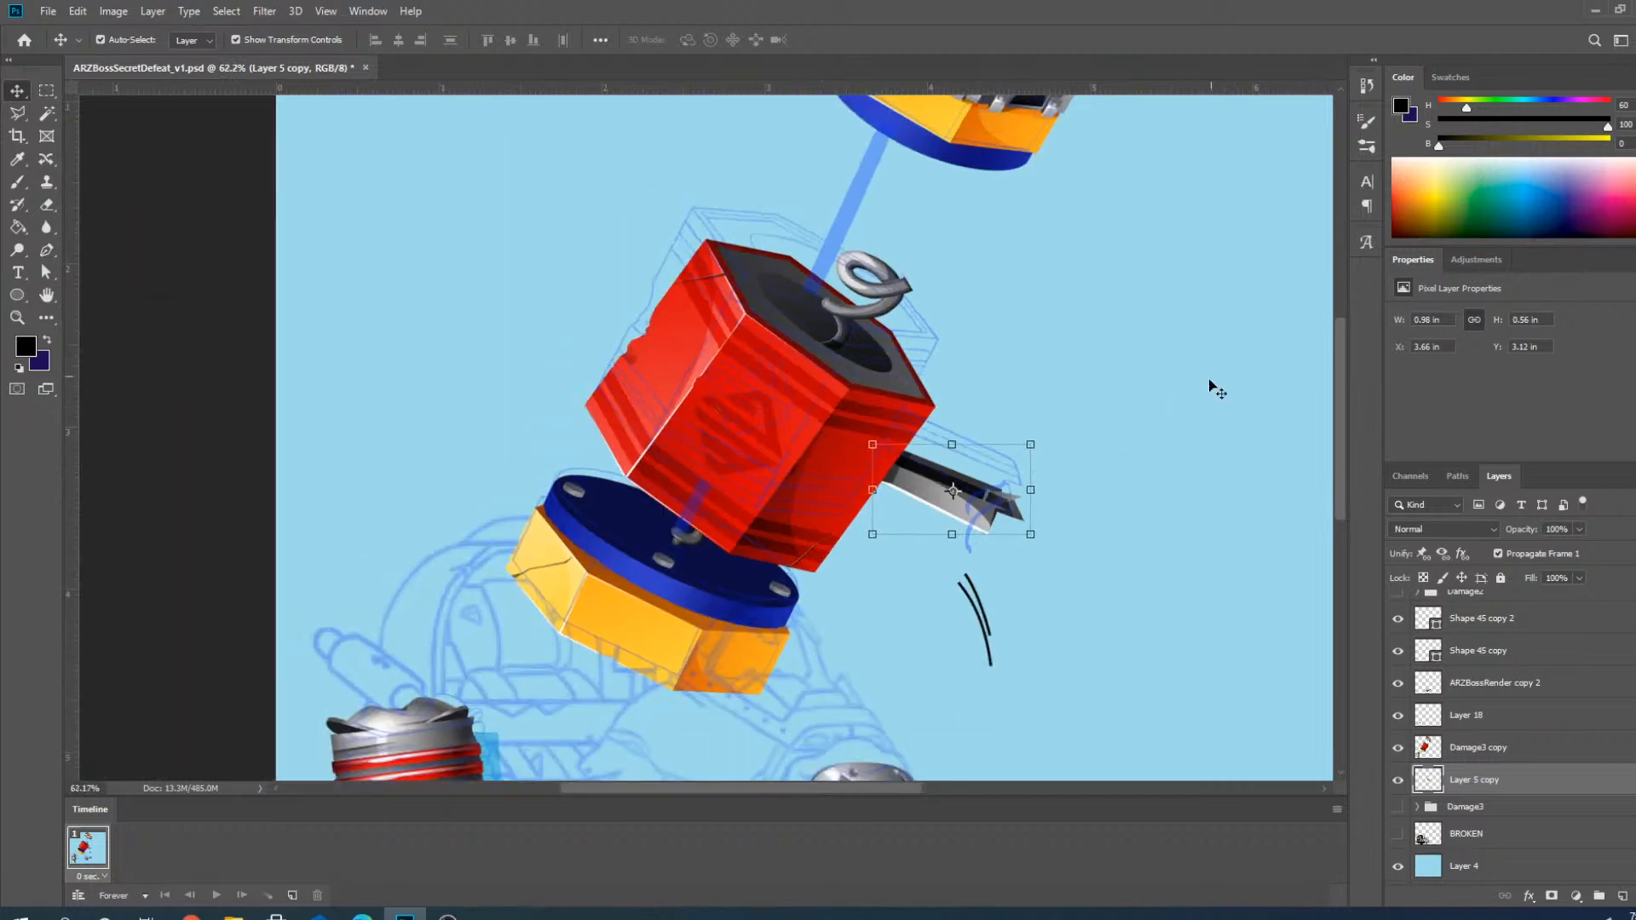
{"action": "scroll", "coordinate": [906, 471], "scroll_direction": "up", "scroll_amount": 5}
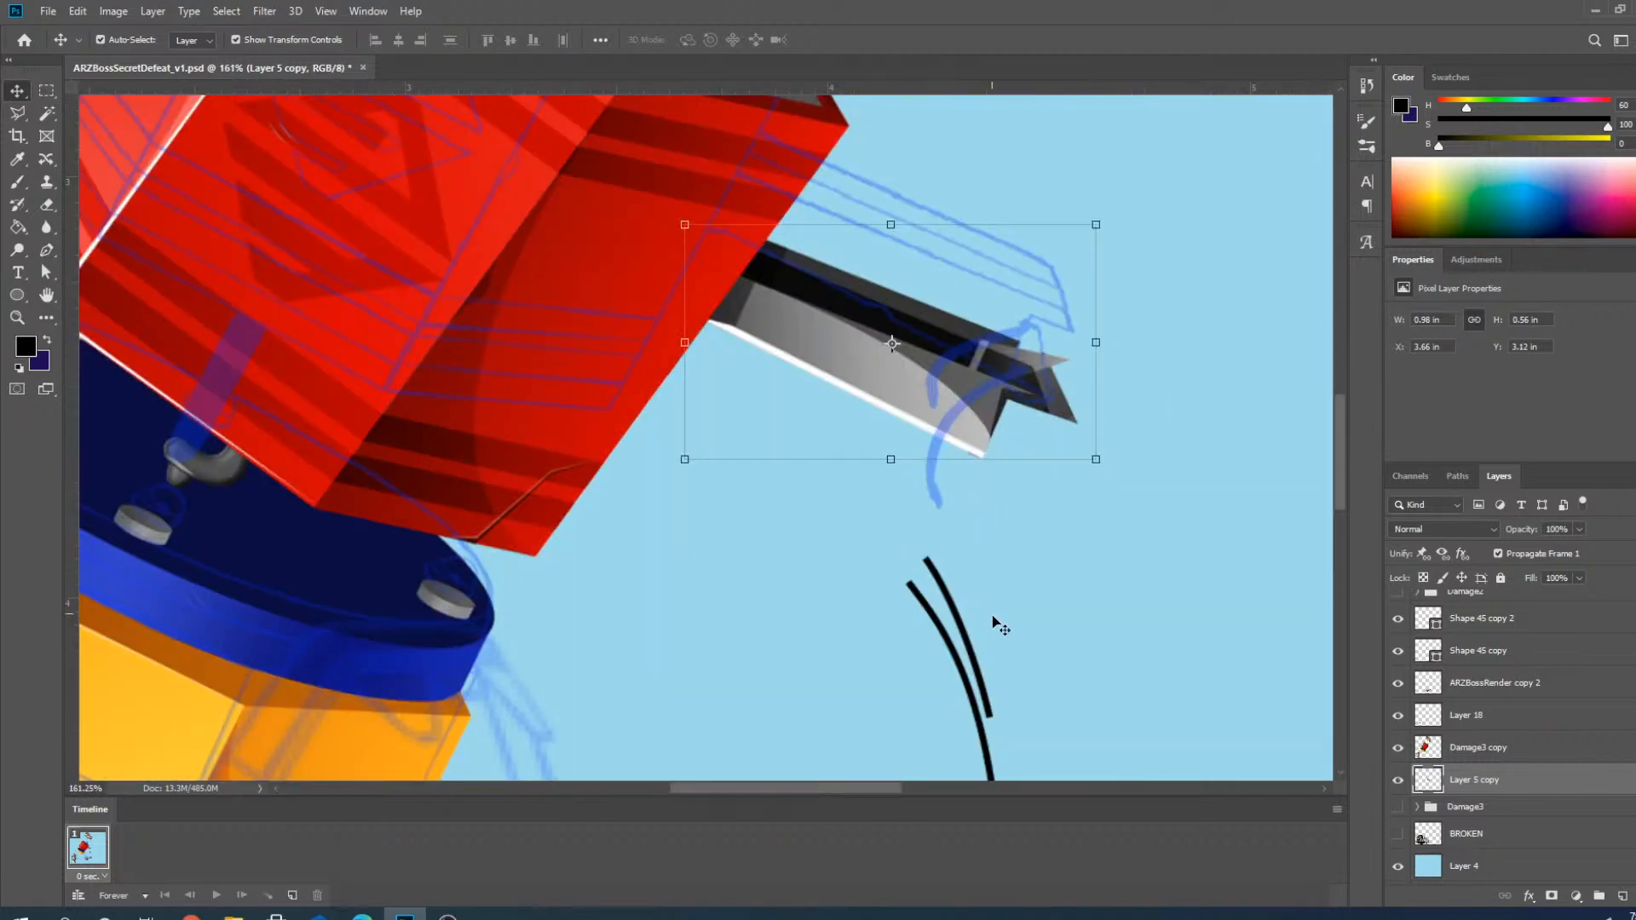
{"action": "left_click", "coordinate": [943, 594]}
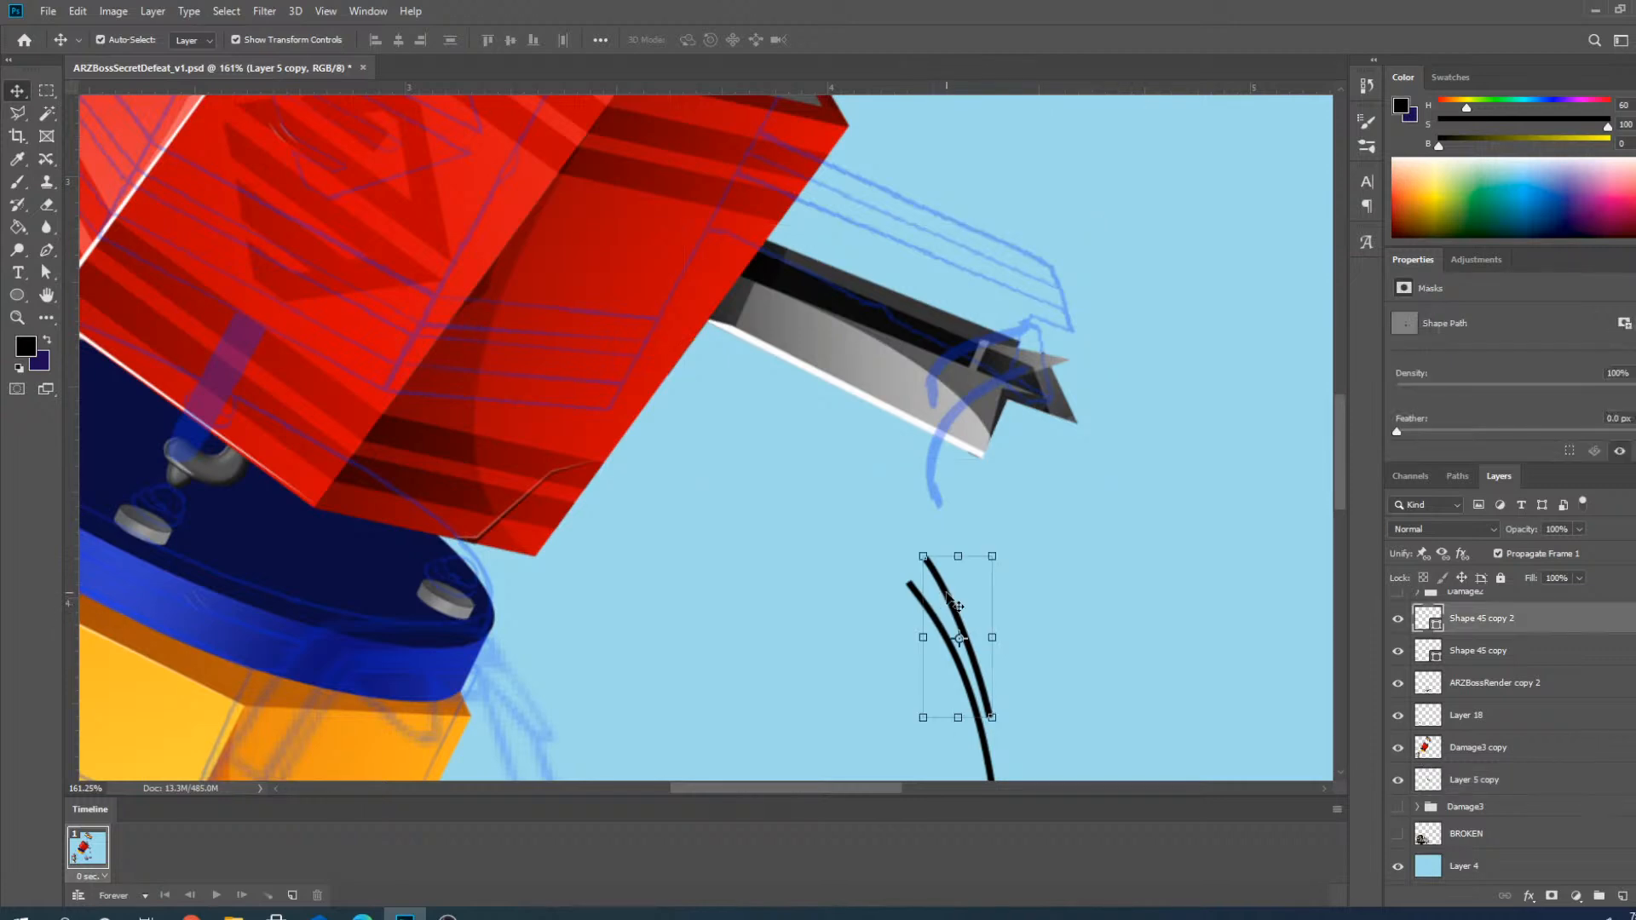
{"action": "scroll", "coordinate": [952, 612], "scroll_direction": "up", "scroll_amount": 2}
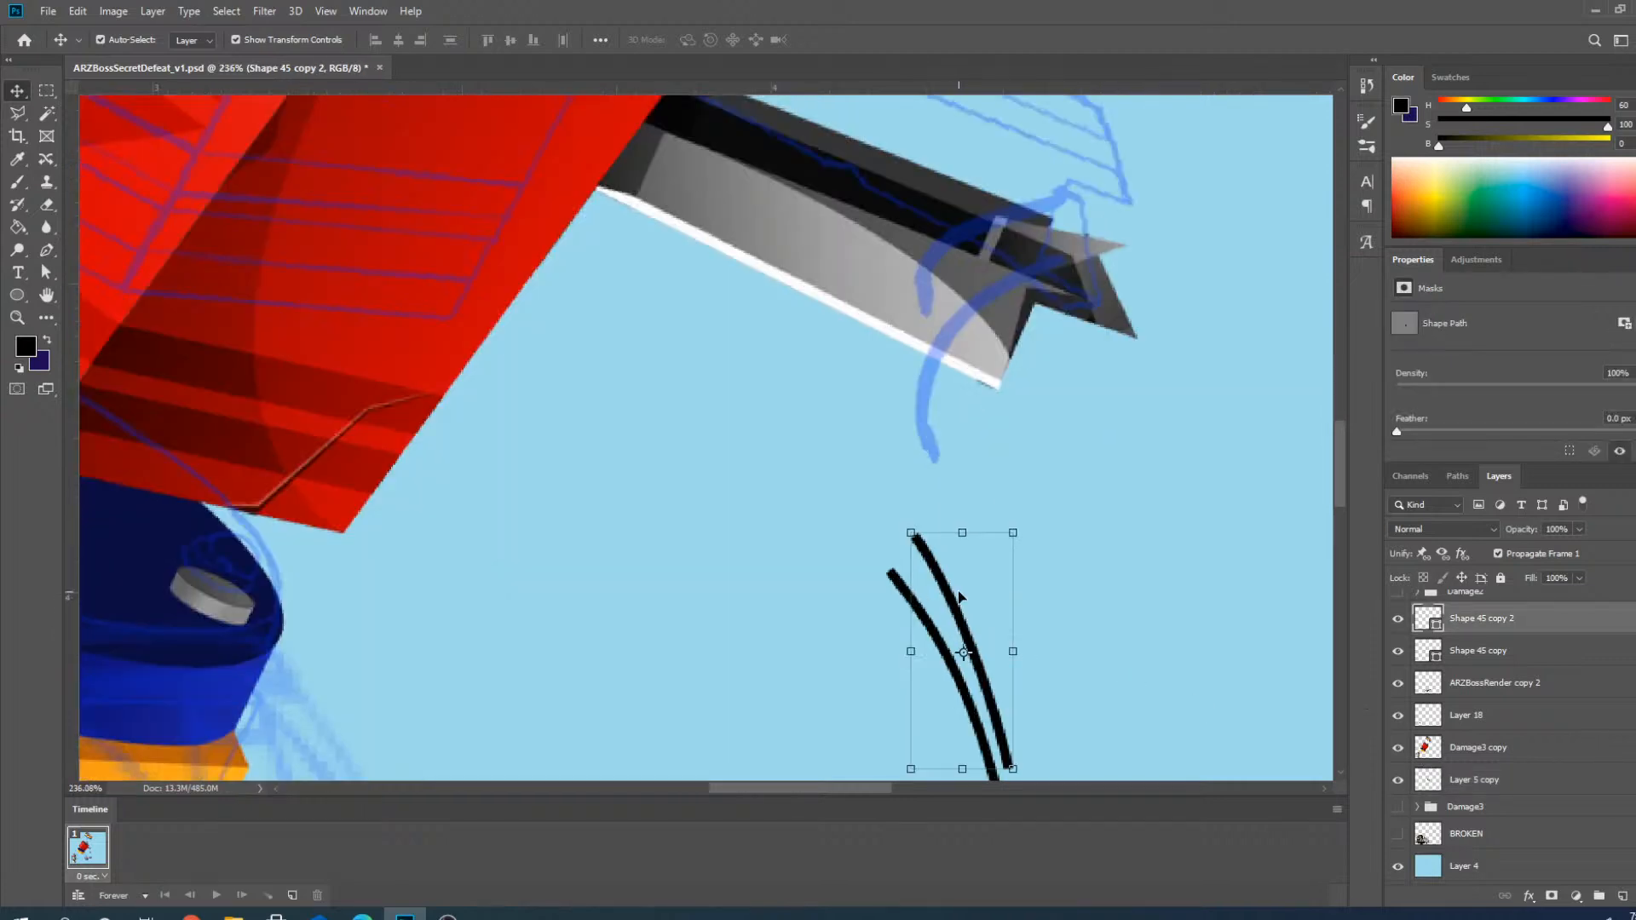
{"action": "left_click", "coordinate": [47, 249]}
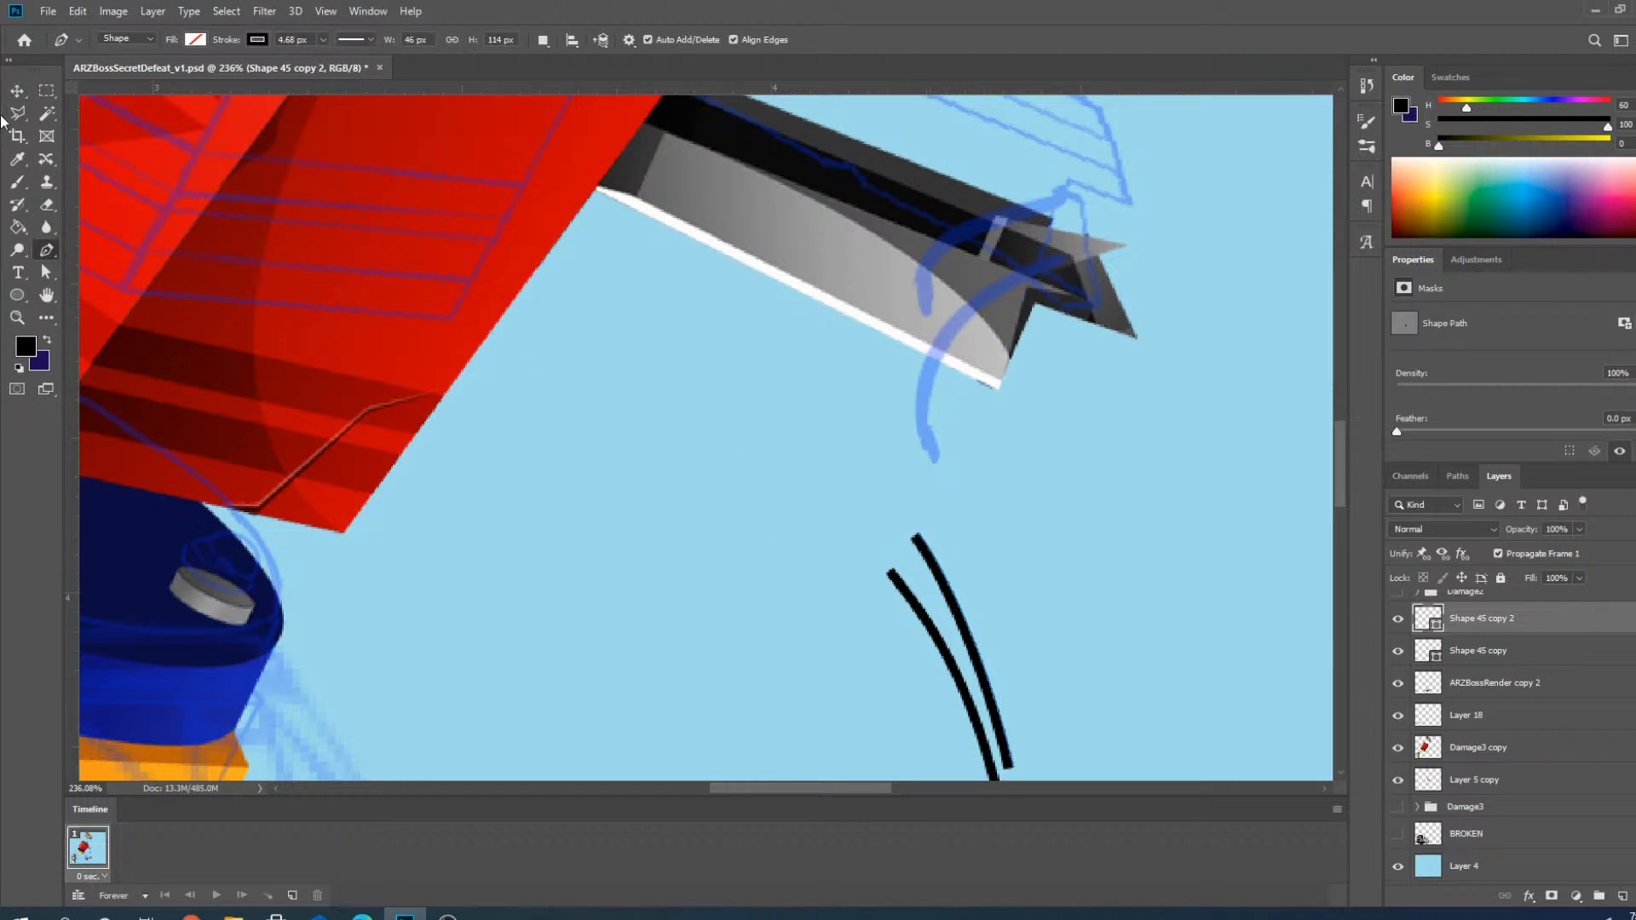
{"action": "left_click", "coordinate": [17, 90]}
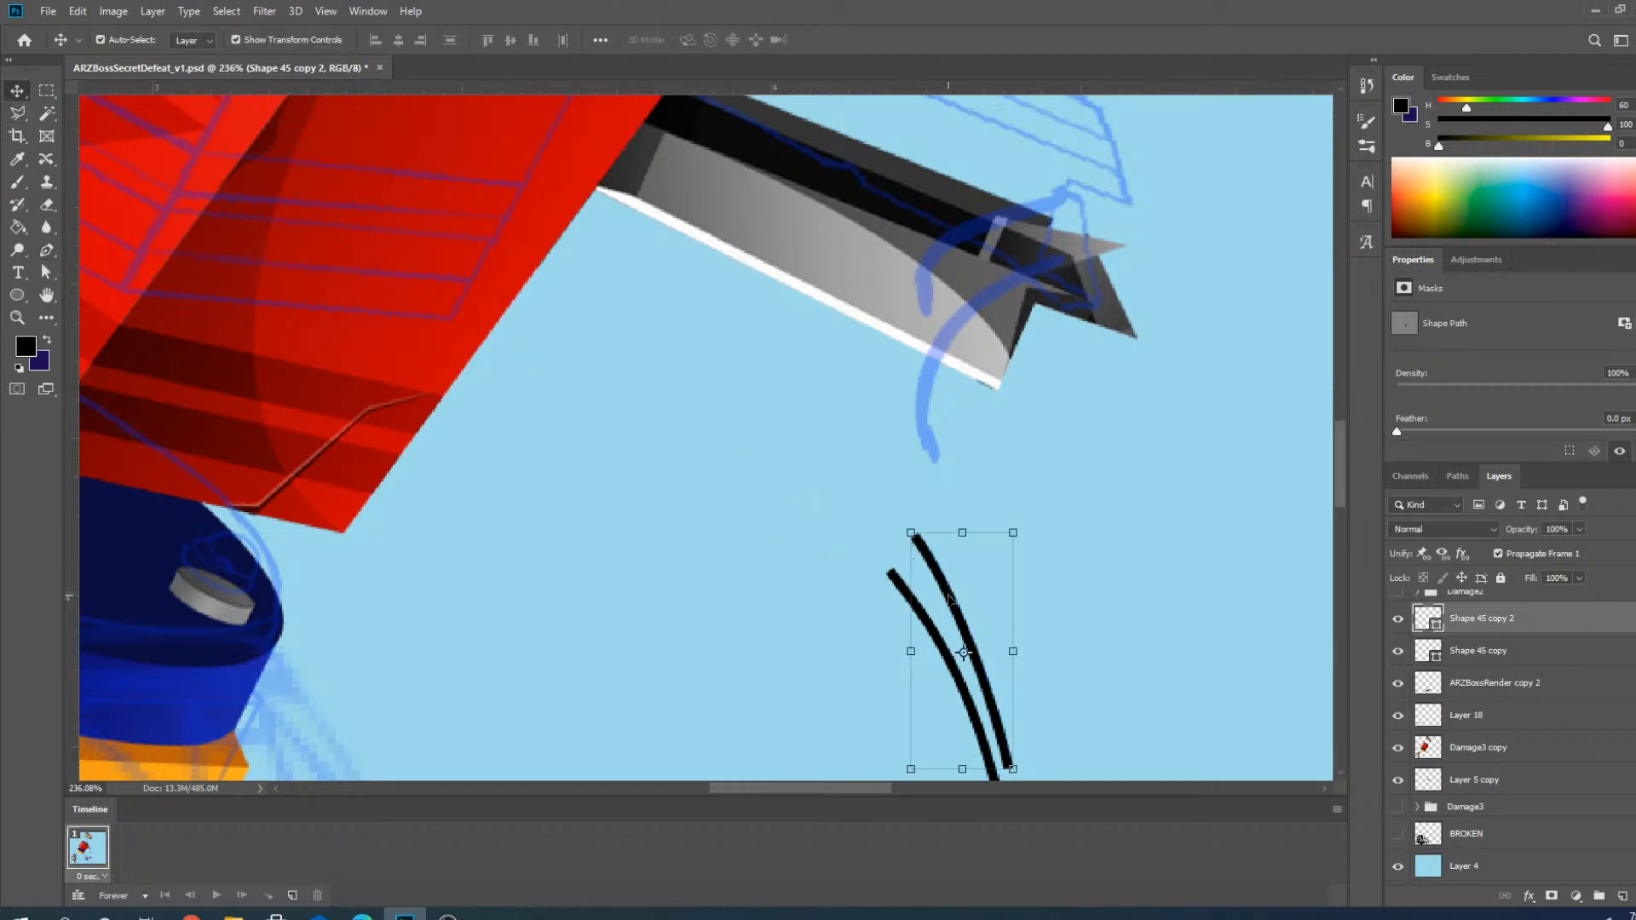
{"action": "left_click_drag", "start_coordinate": [952, 599], "coordinate": [1095, 255]}
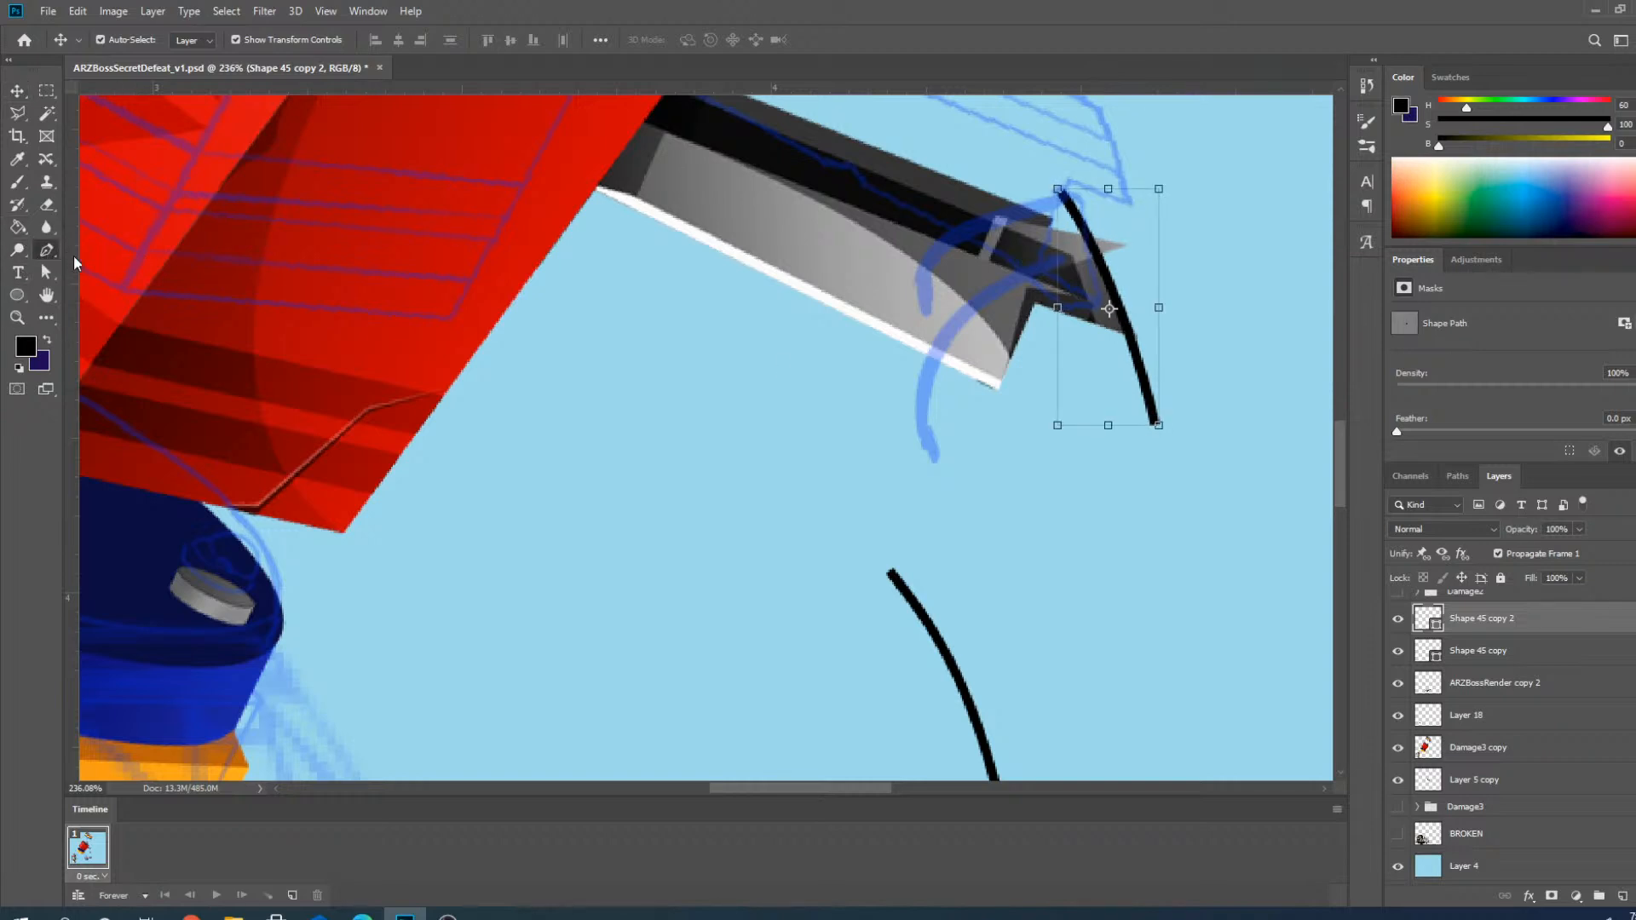
Reshape the moved wire's path with the Pen tool to follow the upper sketched wire, about 66 px wide and 55 px high.
{"action": "left_click", "coordinate": [47, 250]}
{"action": "left_click", "coordinate": [1160, 427]}
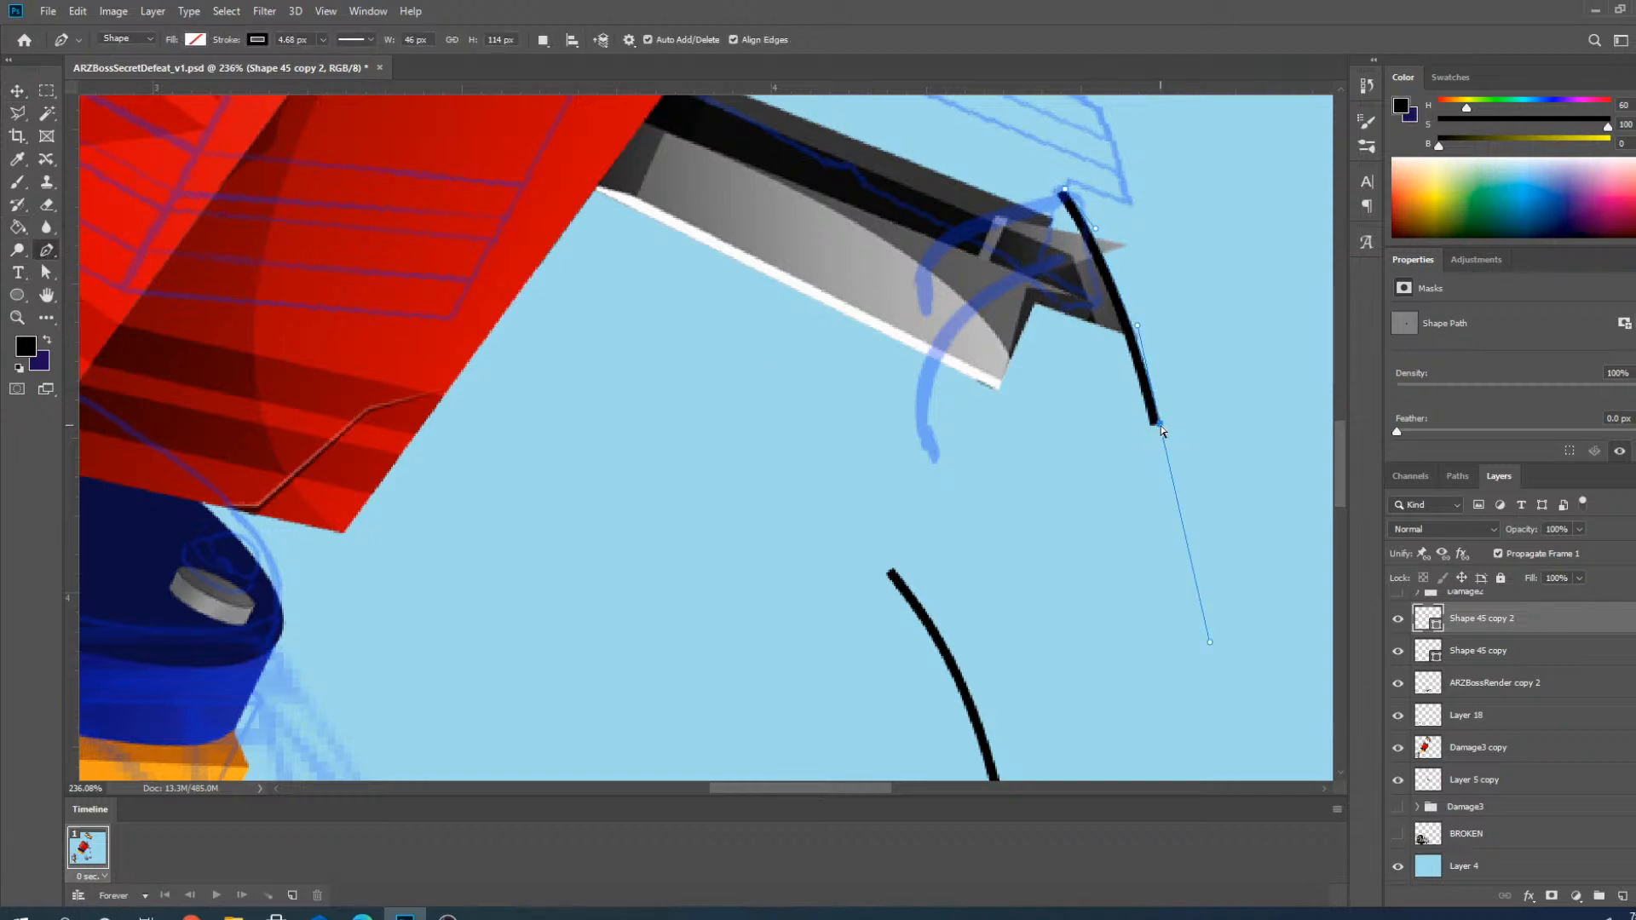
{"action": "left_click_drag", "start_coordinate": [1160, 427], "coordinate": [921, 320]}
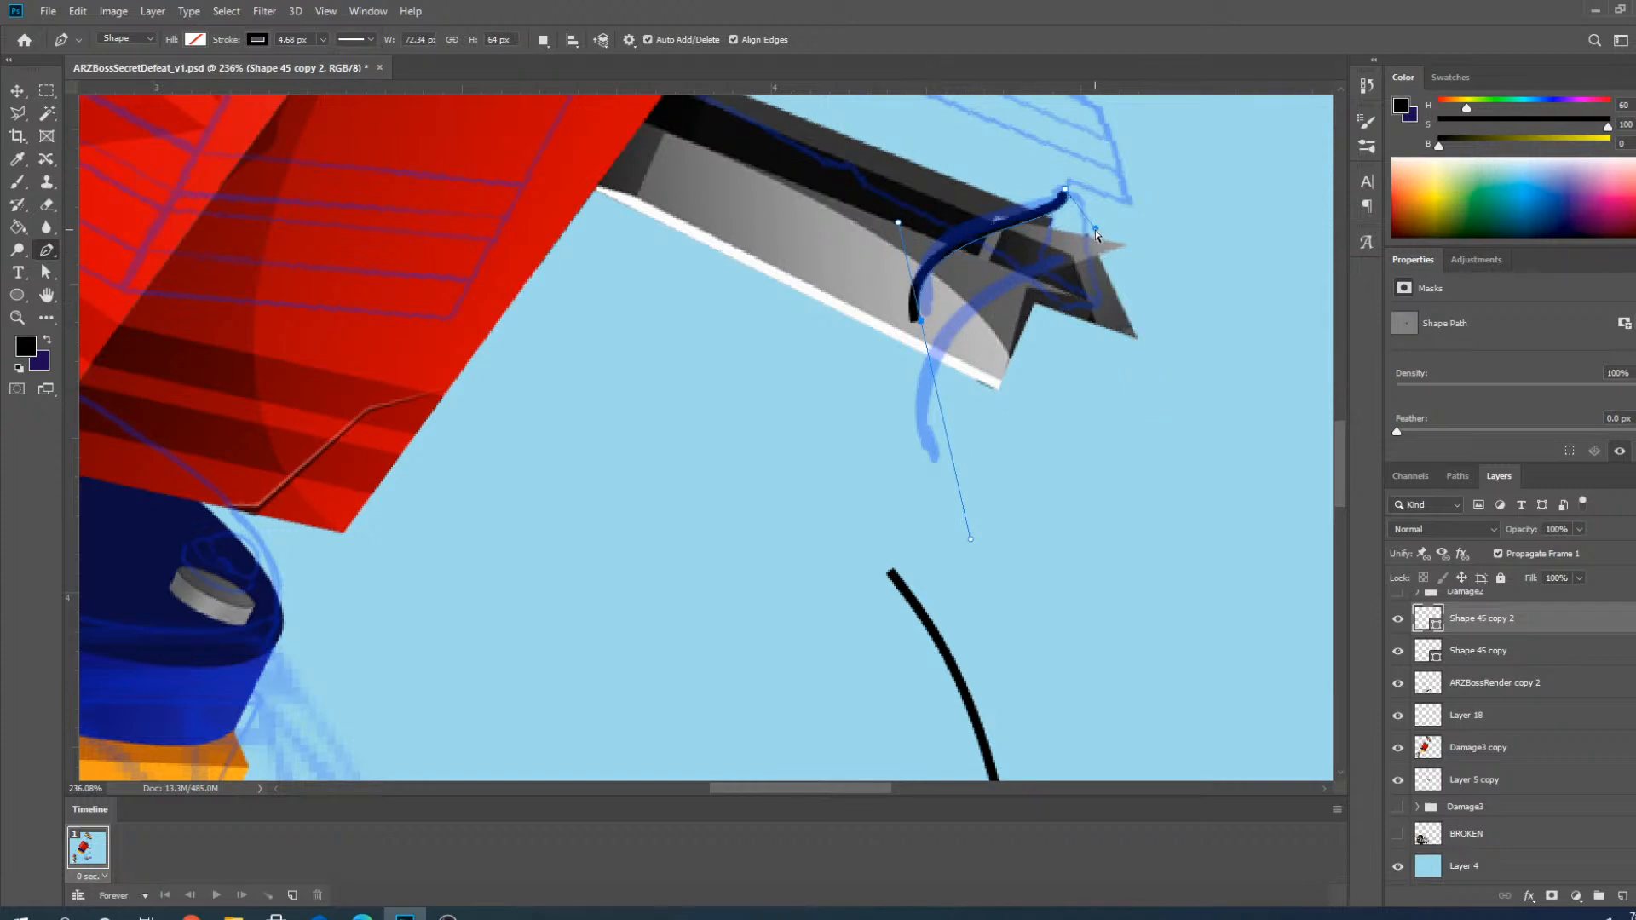
{"action": "left_click_drag", "start_coordinate": [1096, 231], "coordinate": [1113, 179]}
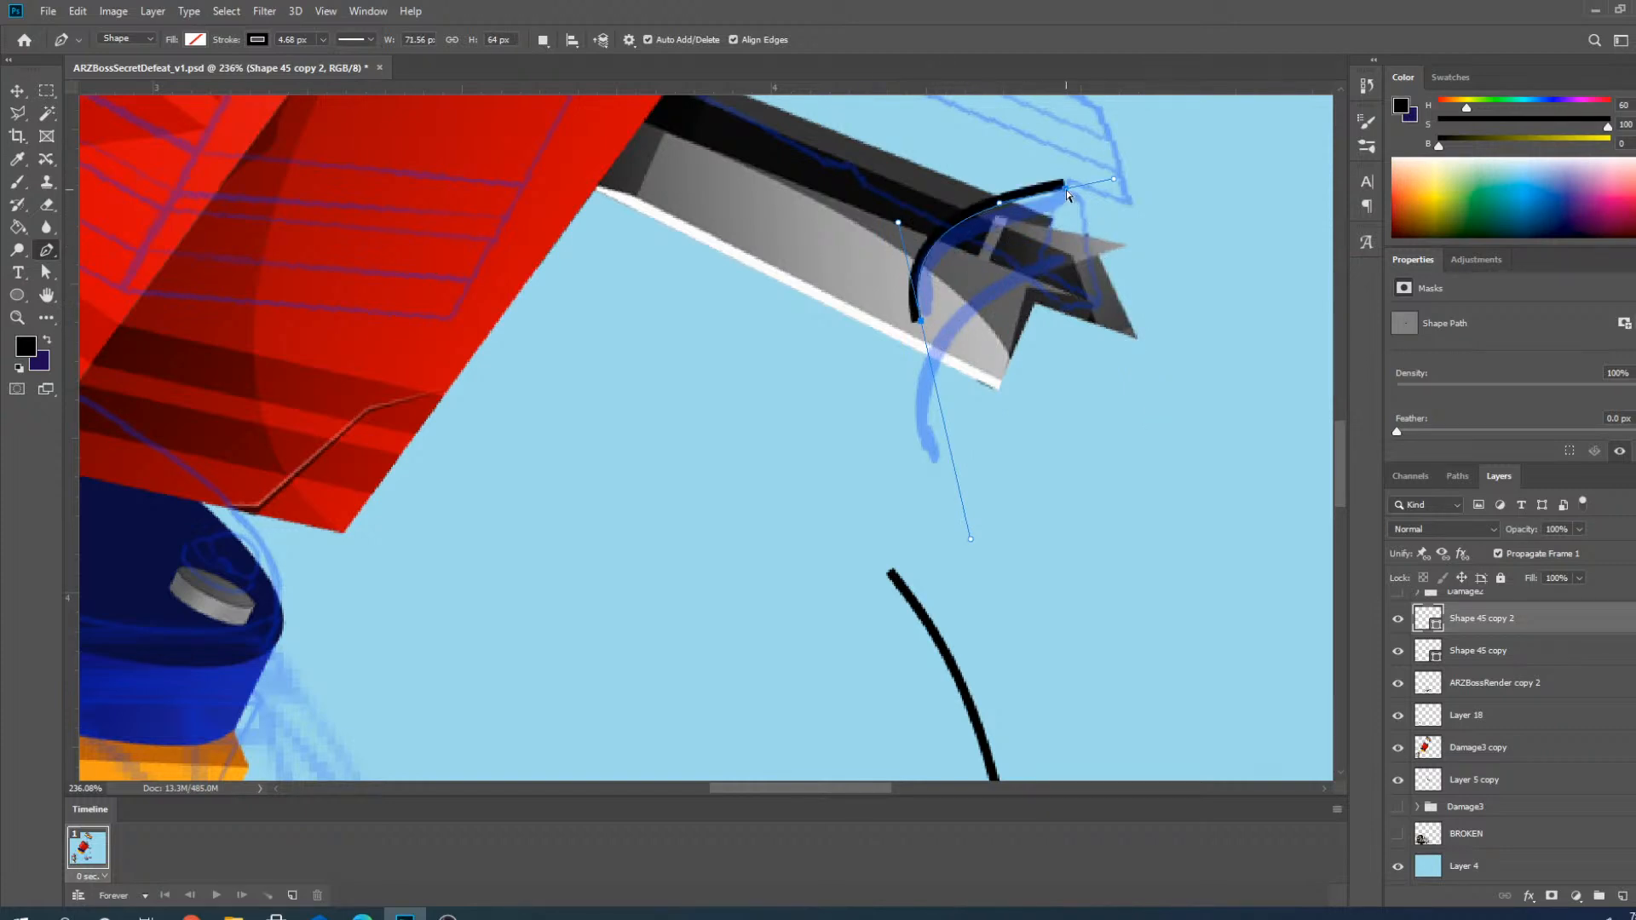
{"action": "left_click_drag", "start_coordinate": [1067, 195], "coordinate": [1067, 208]}
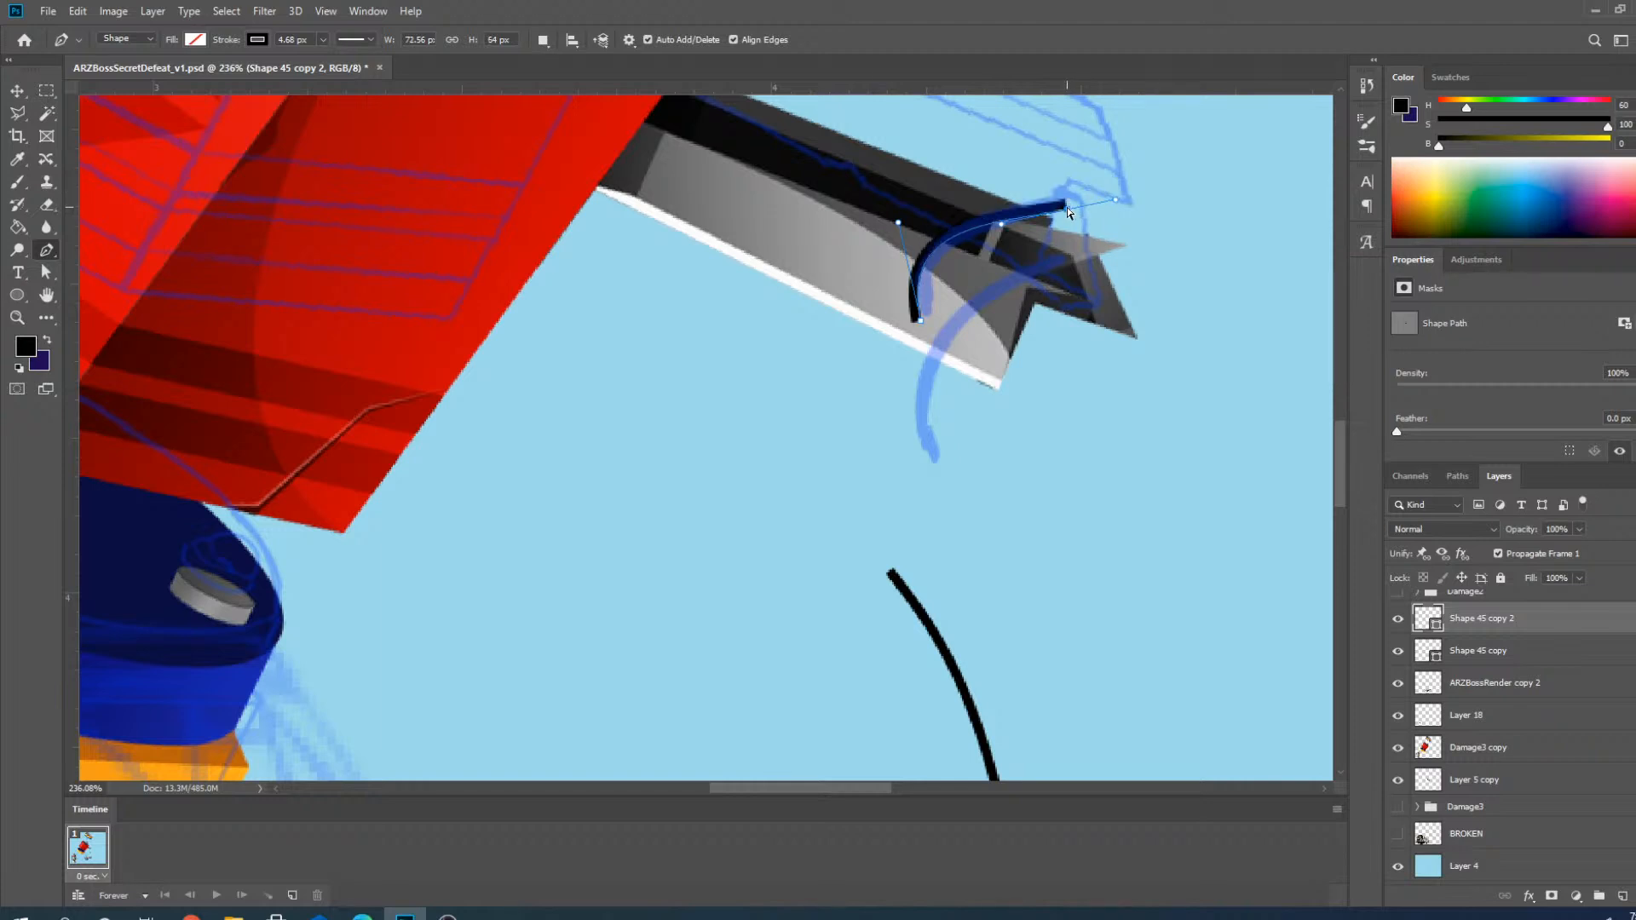
{"action": "left_click_drag", "start_coordinate": [922, 324], "coordinate": [935, 329]}
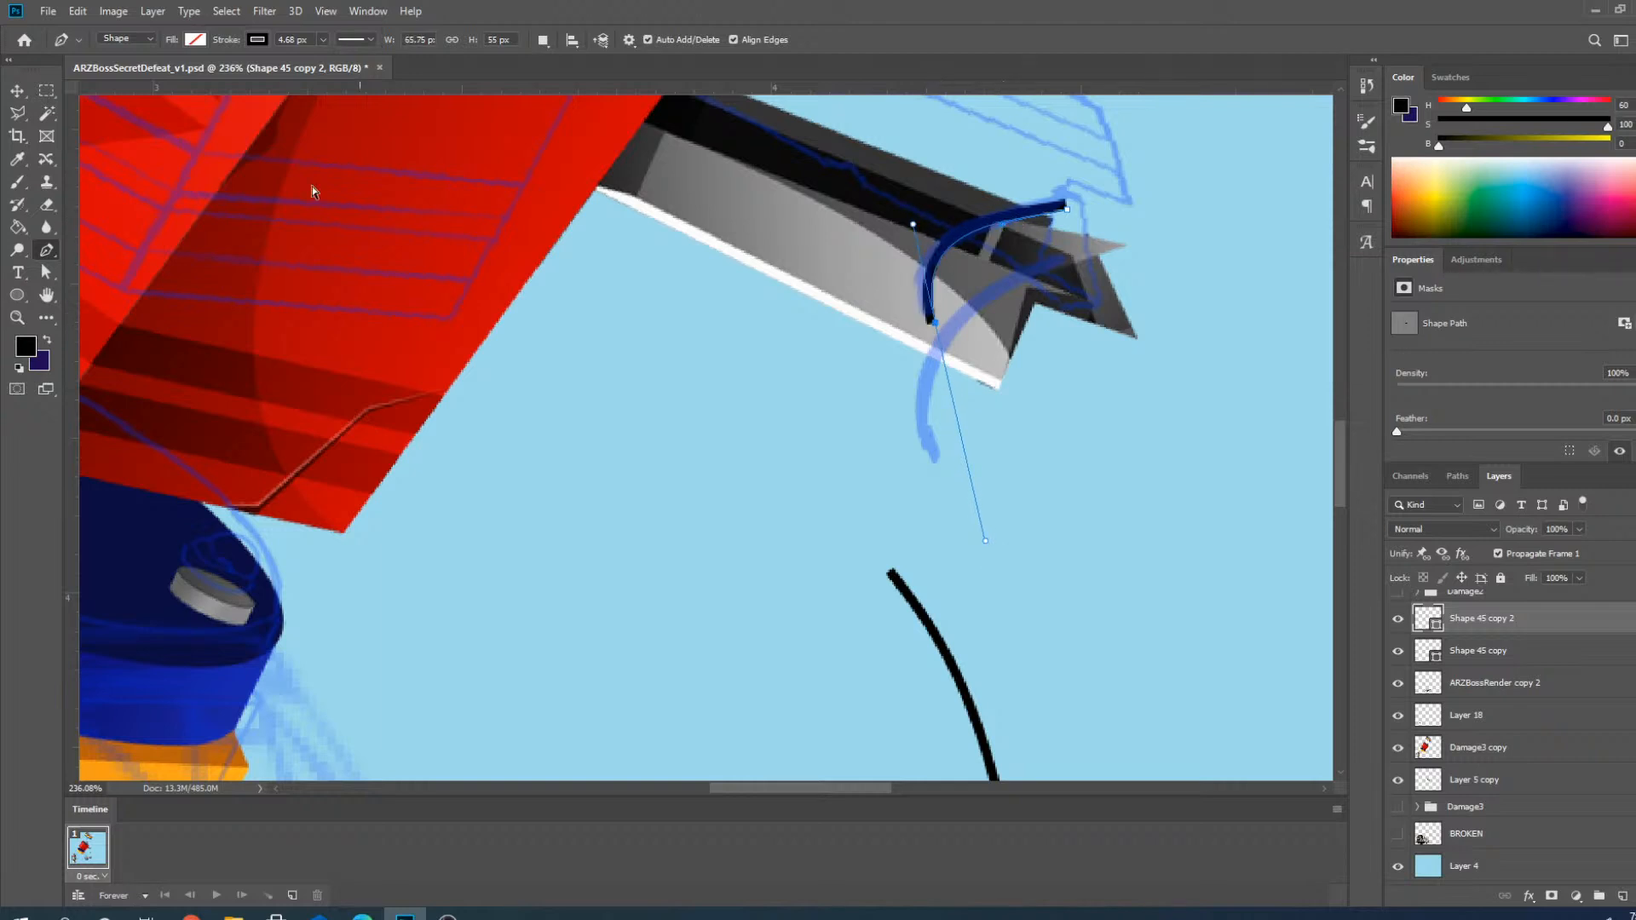
Duplicate the curved wire, place the copy below it and reshape it along the lower sketched wire, about 64 by 94 px.
{"action": "left_click", "coordinate": [17, 91]}
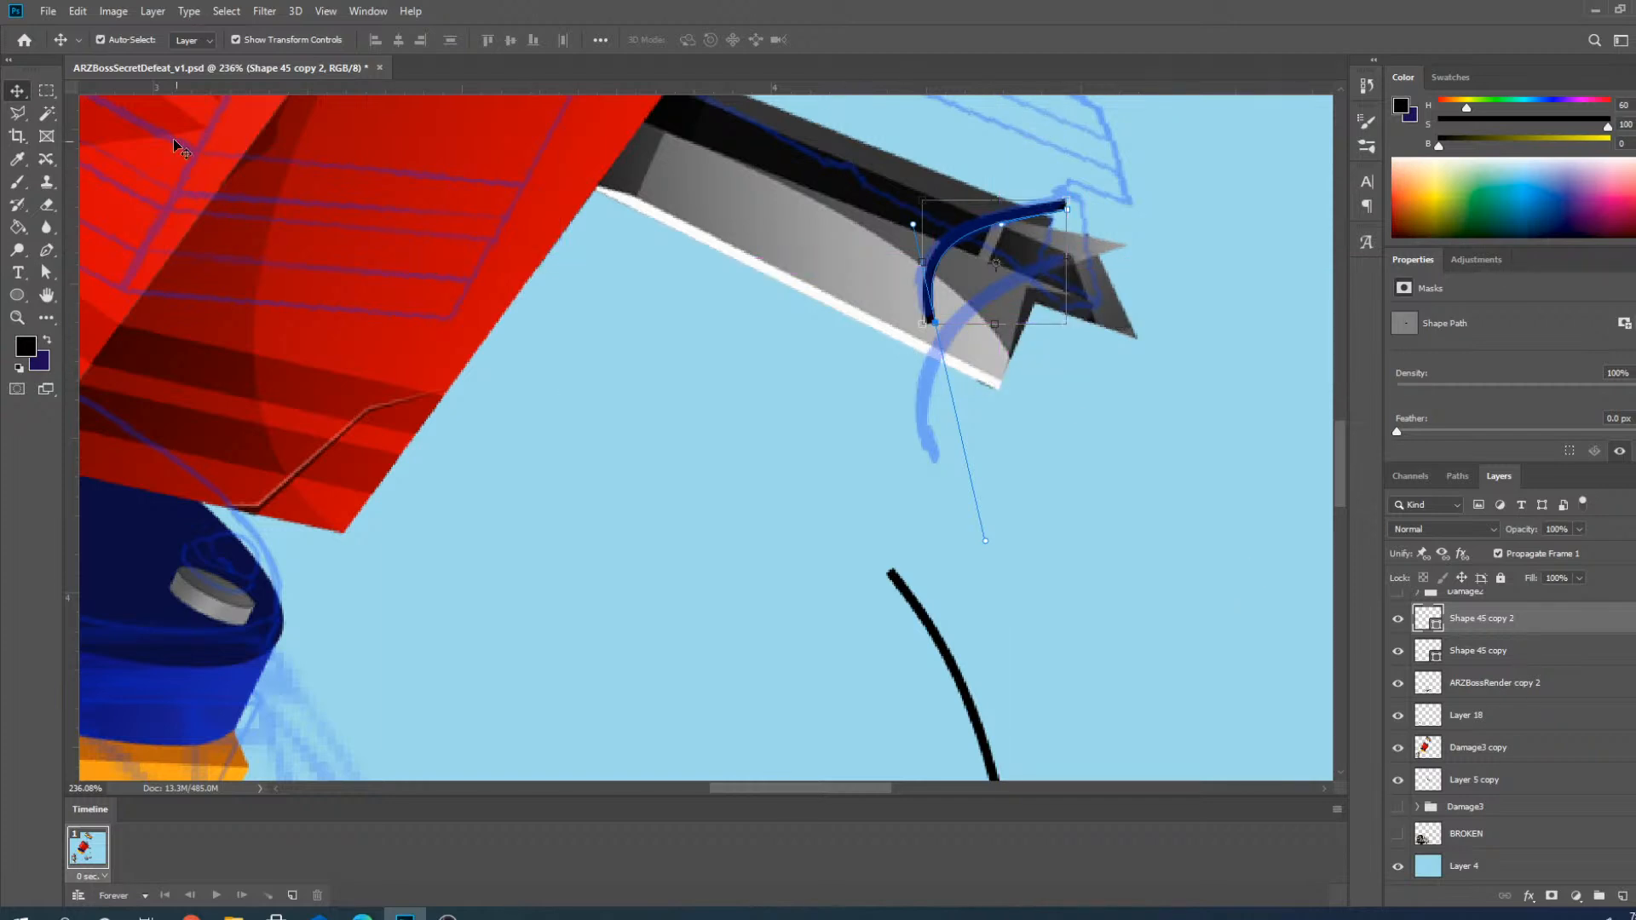
{"action": "key", "text": "ctrl+v"}
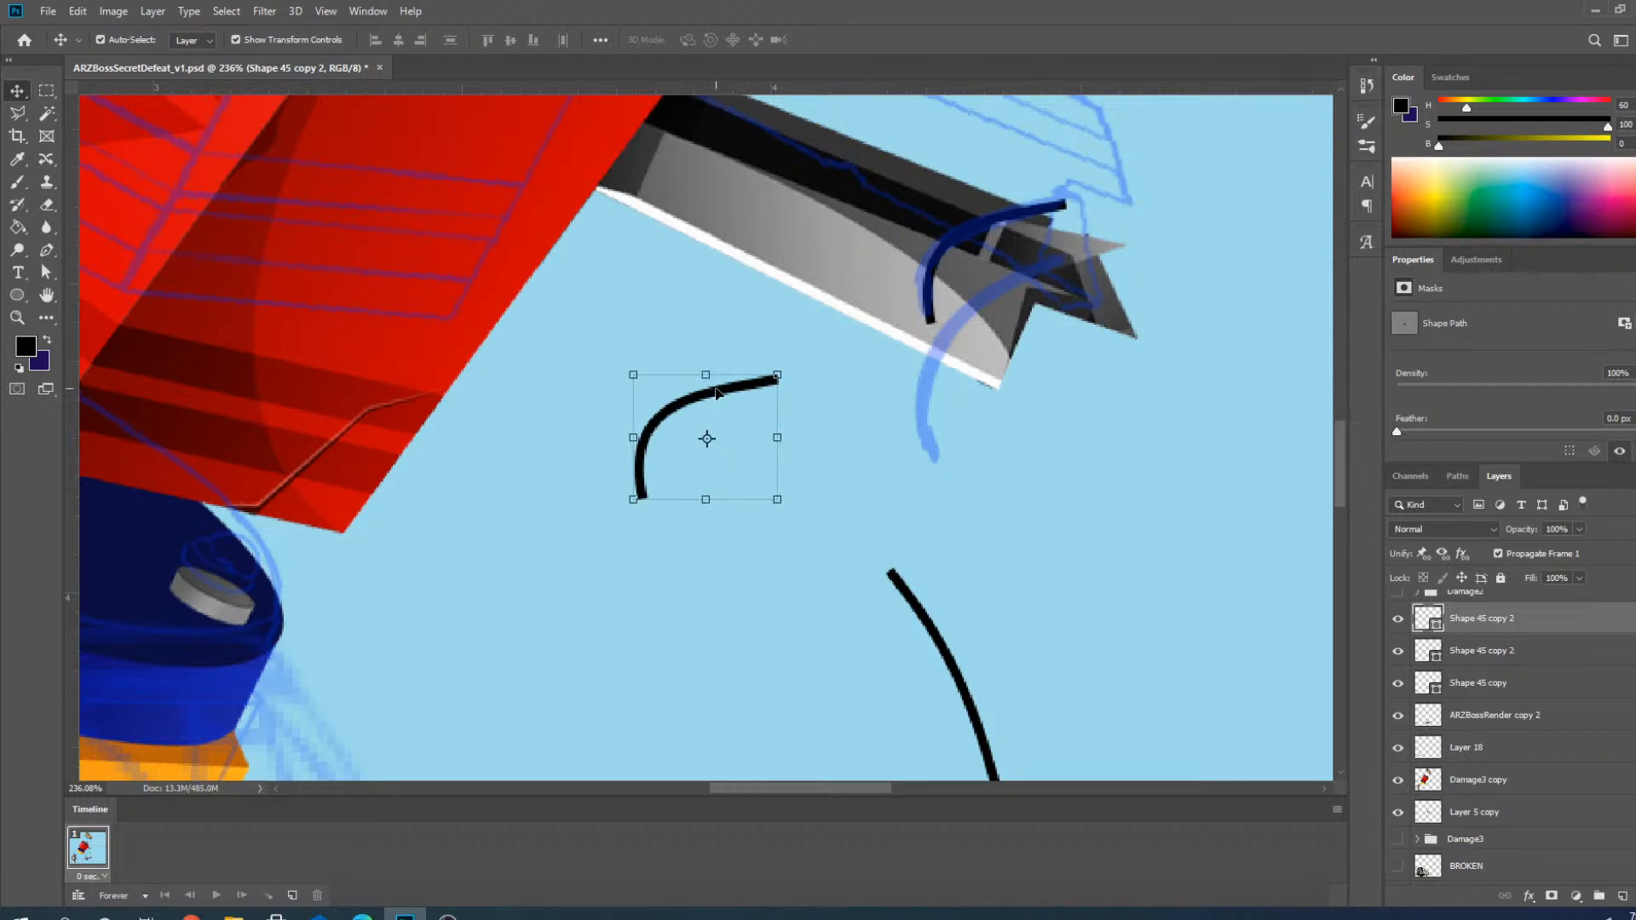
{"action": "left_click_drag", "start_coordinate": [716, 392], "coordinate": [1002, 275]}
{"action": "left_click", "coordinate": [47, 252]}
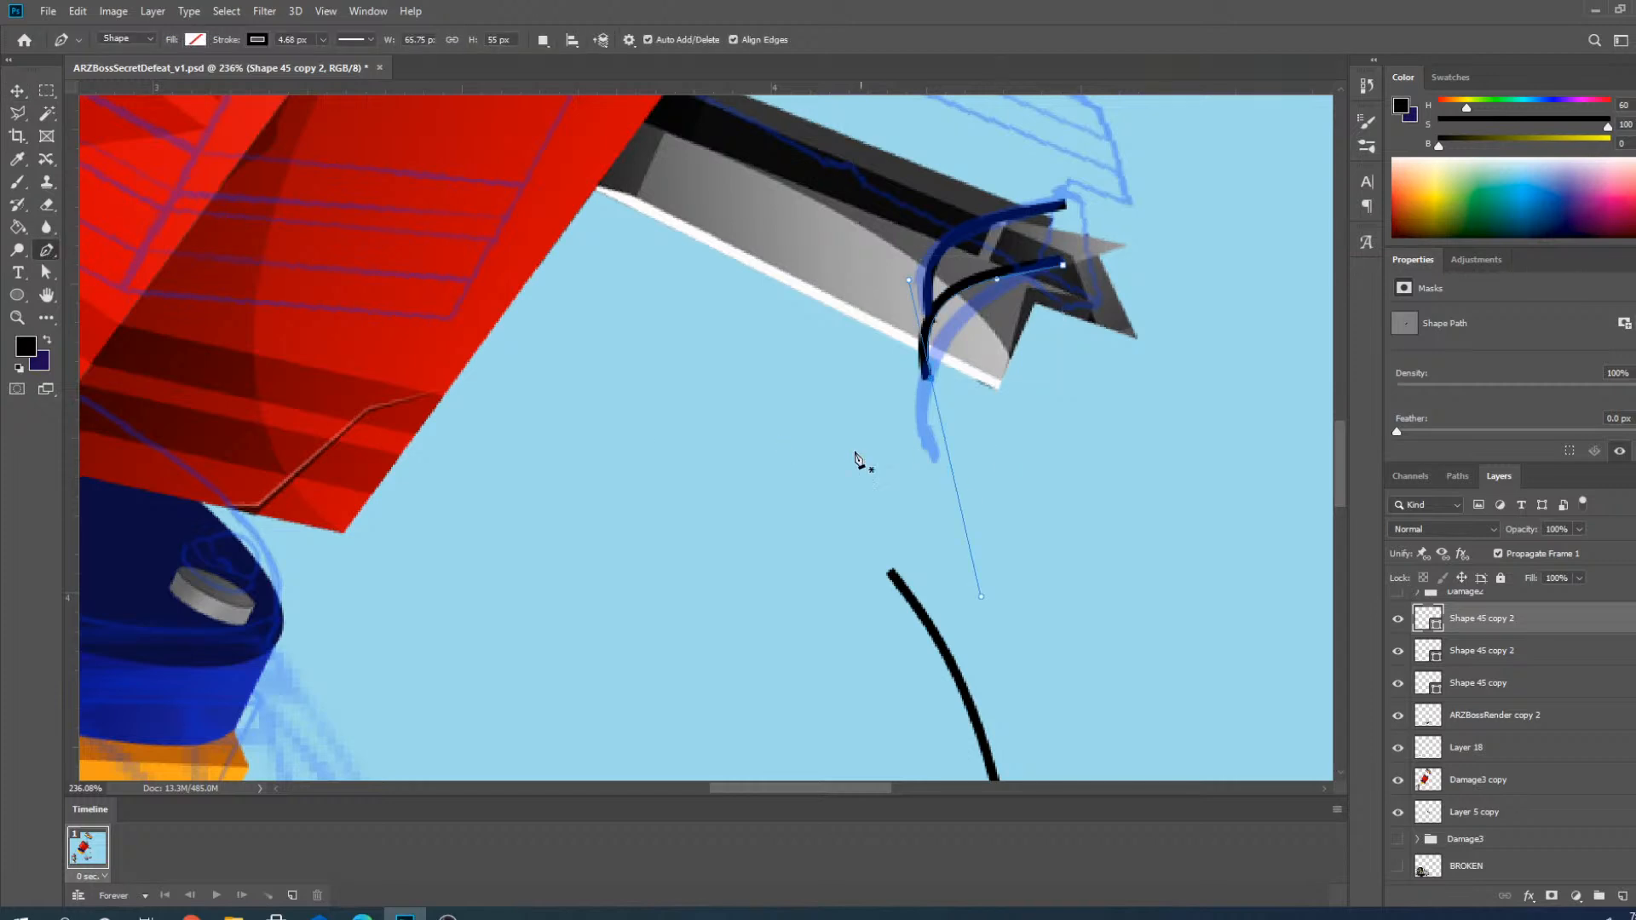
{"action": "scroll", "coordinate": [993, 402], "scroll_direction": "up", "scroll_amount": 2}
{"action": "left_click_drag", "start_coordinate": [878, 390], "coordinate": [891, 508]}
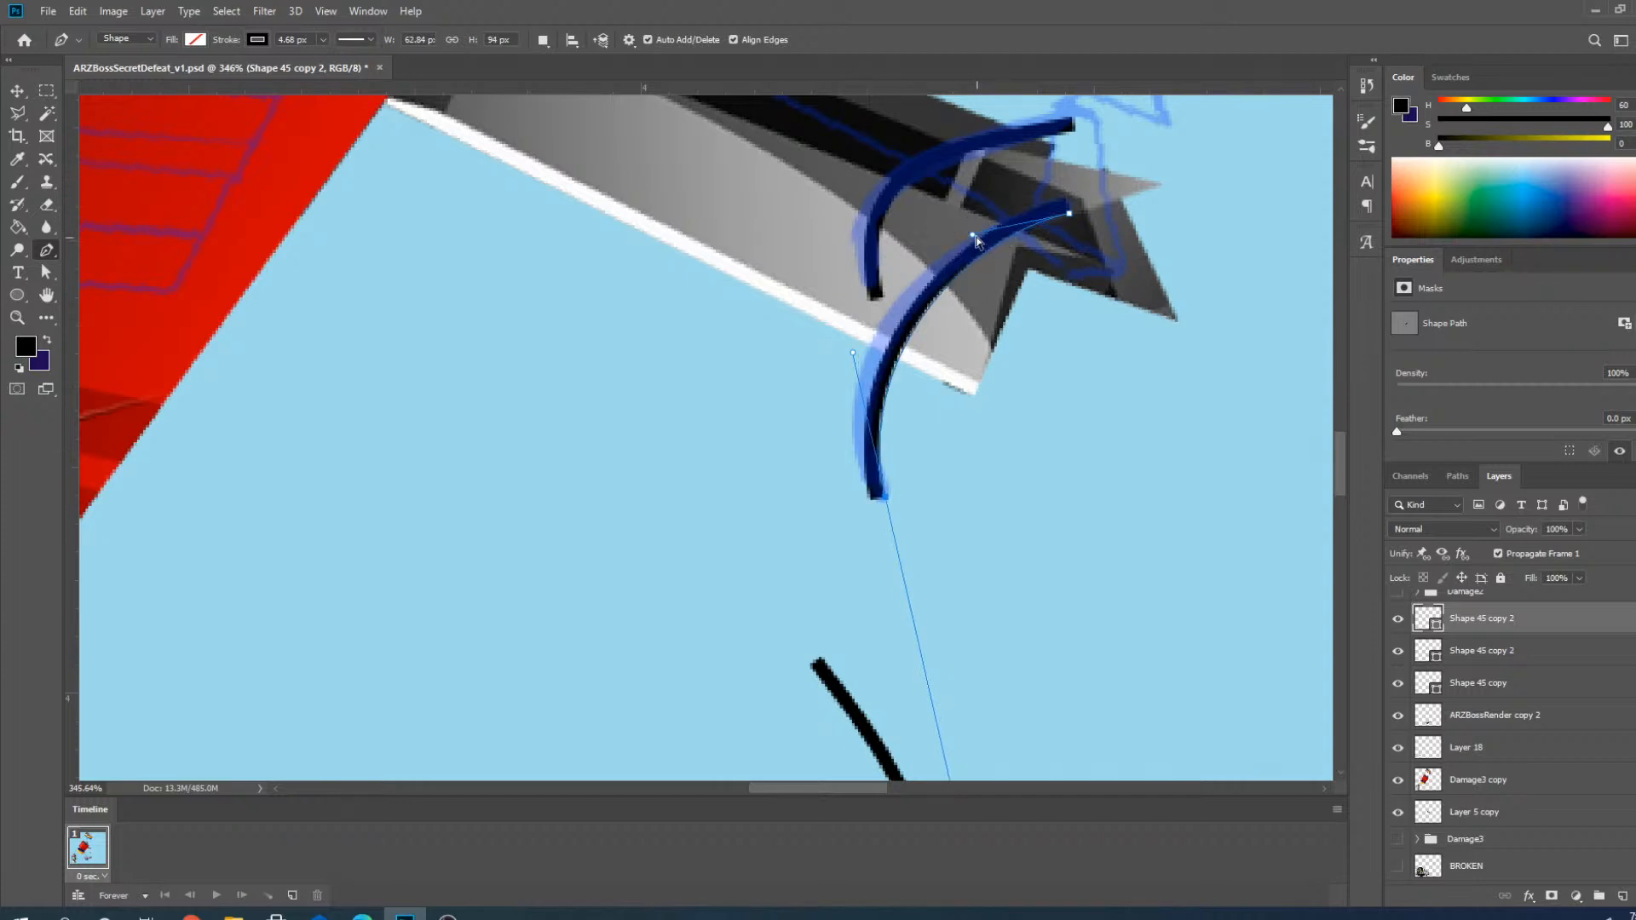
{"action": "left_click_drag", "start_coordinate": [974, 236], "coordinate": [933, 247]}
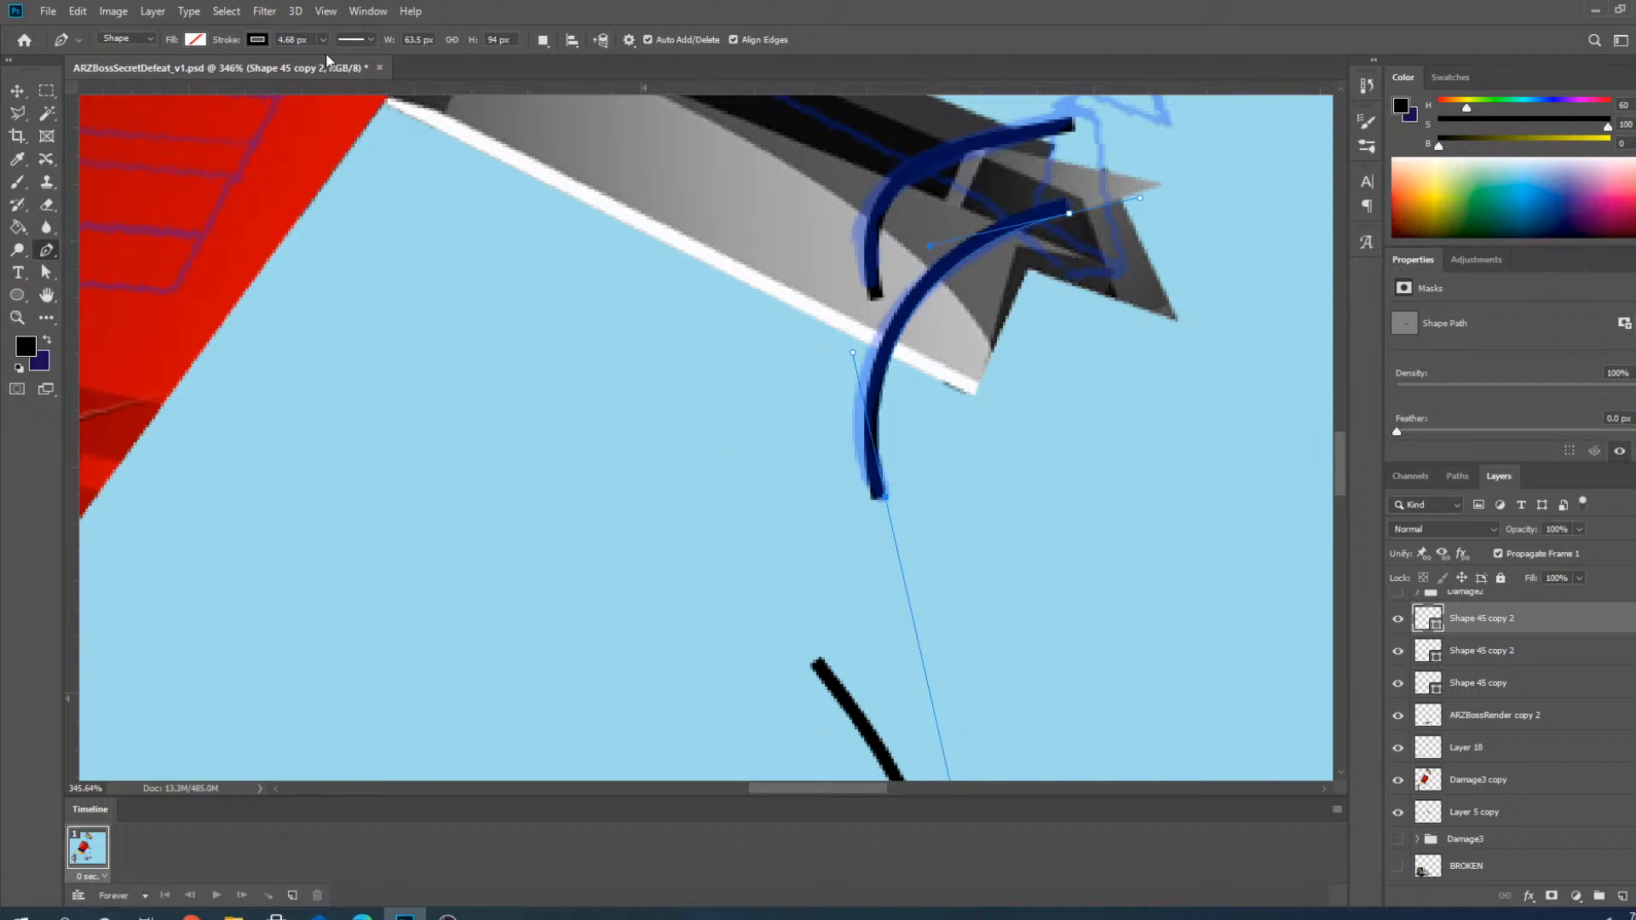
Delete the leftover wire Shape 45 copy below the broken handle.
{"action": "left_click", "coordinate": [20, 92]}
{"action": "scroll", "coordinate": [895, 409], "scroll_direction": "down", "scroll_amount": 5}
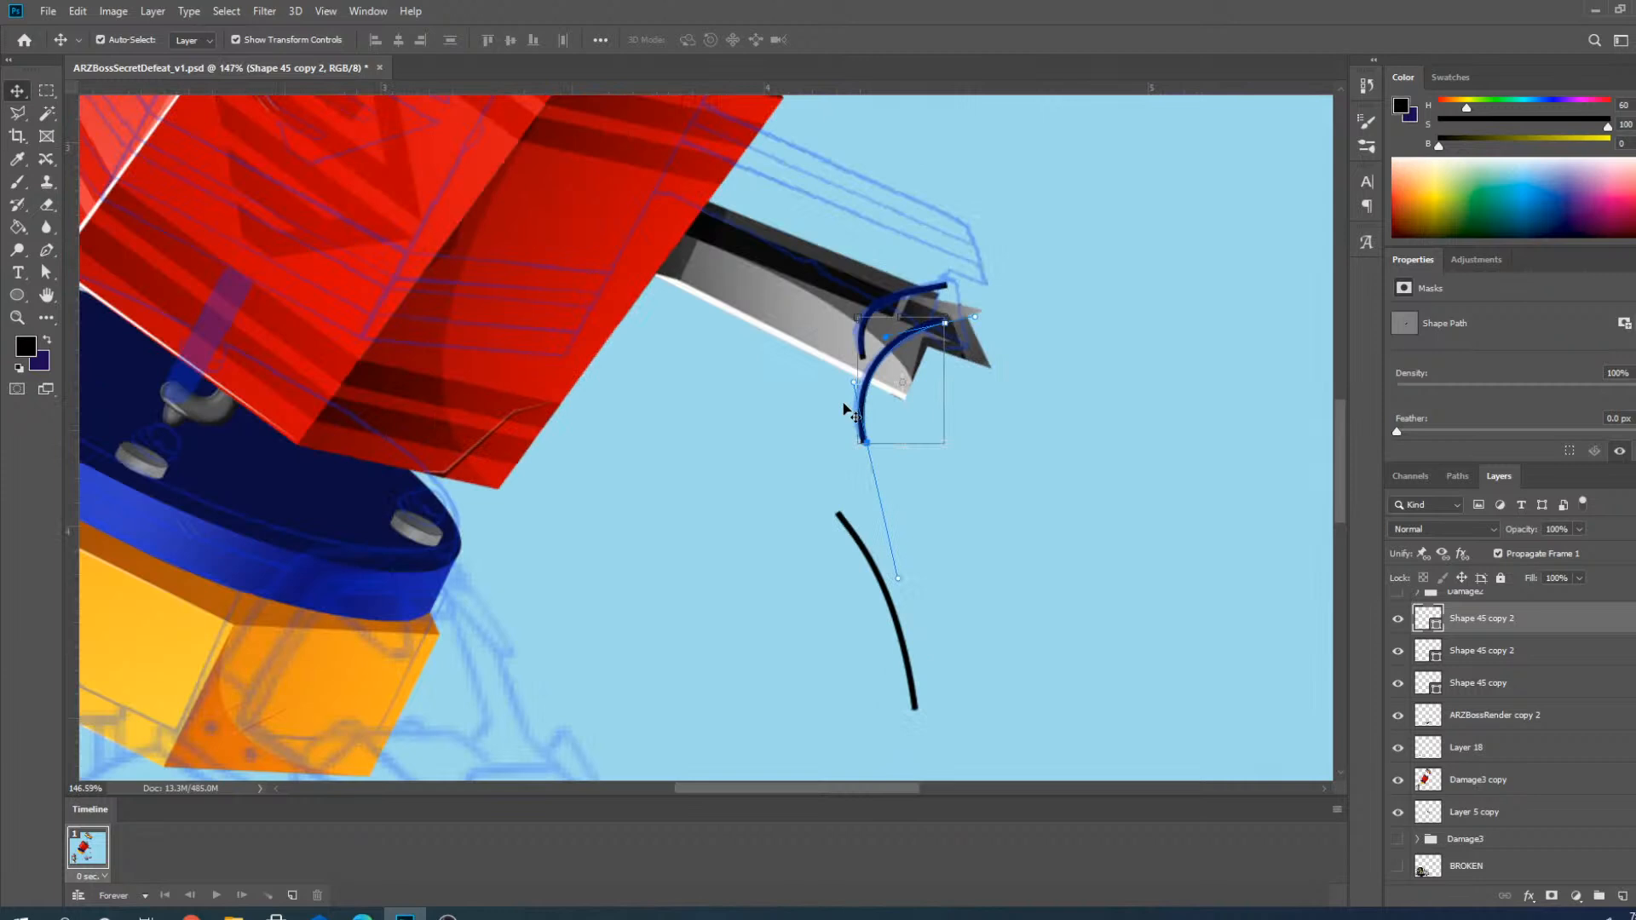
{"action": "left_click", "coordinate": [856, 548]}
{"action": "left_click", "coordinate": [856, 548]}
{"action": "key", "text": "Delete"}
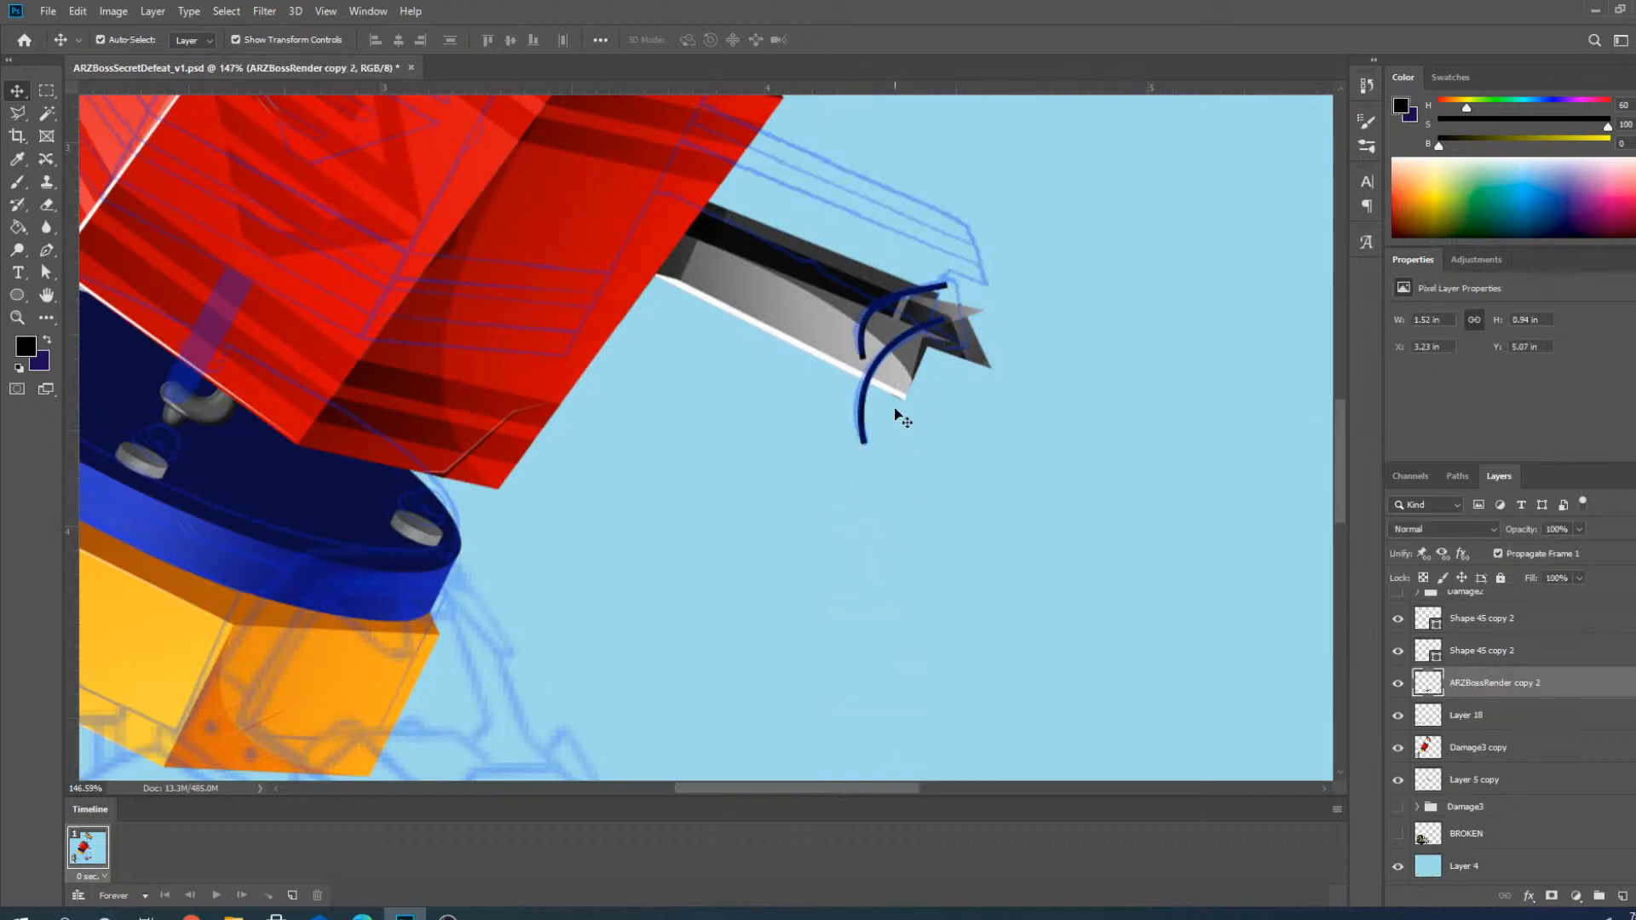
Move both curved wires down to the broken handle's lower end and shift the longer one onto the handle's tip.
{"action": "scroll", "coordinate": [890, 358], "scroll_direction": "up", "scroll_amount": 5}
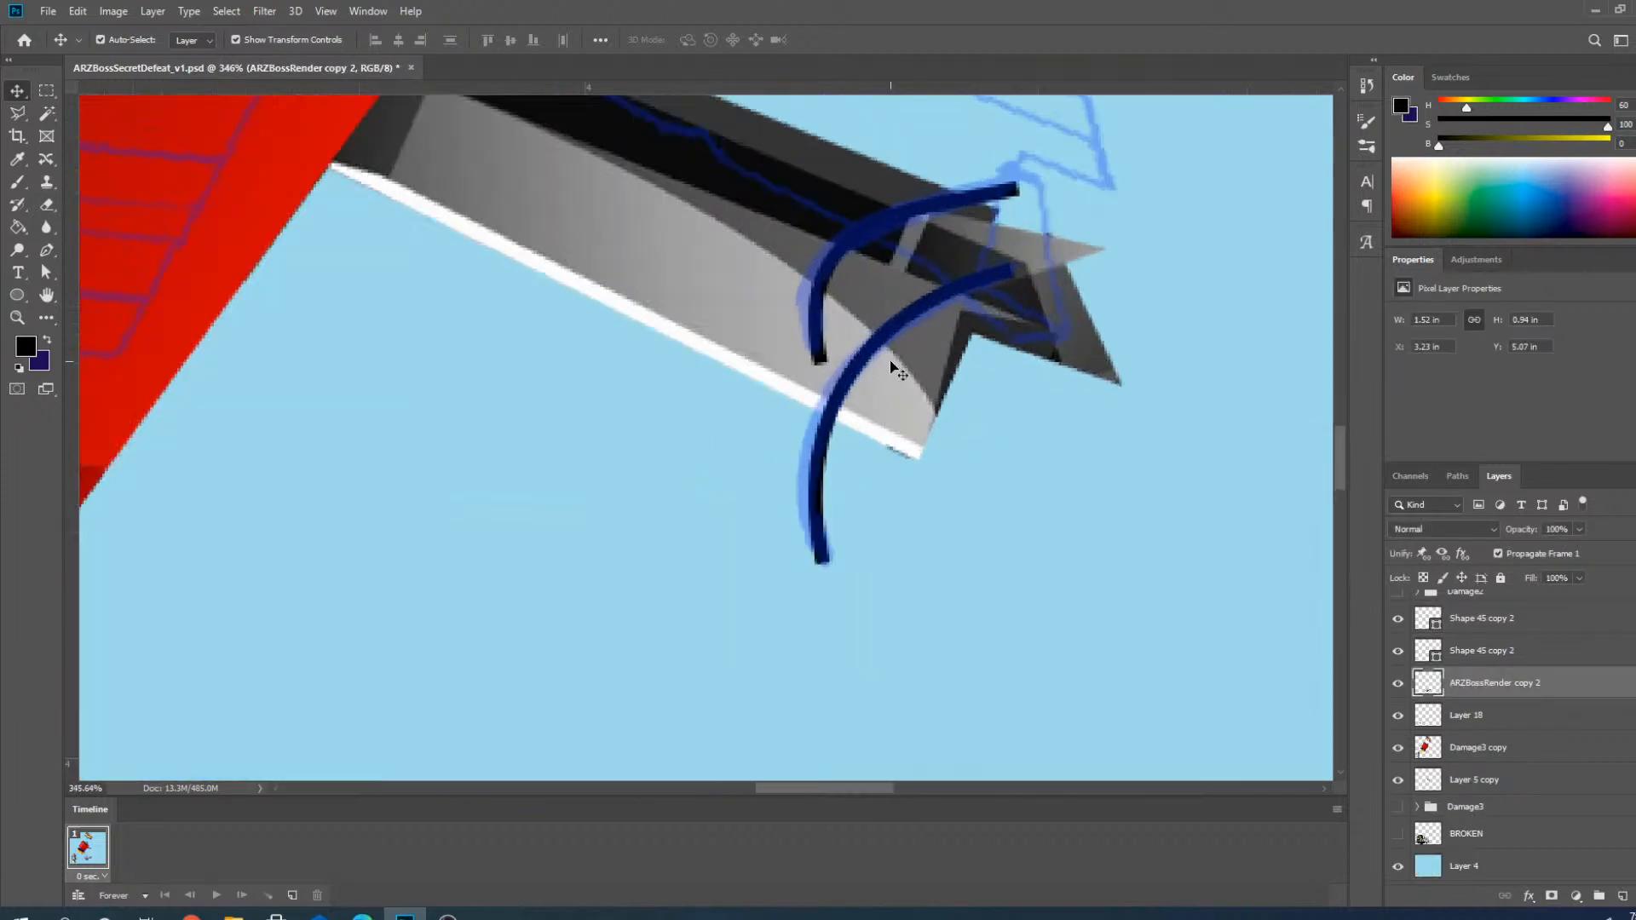
{"action": "left_click", "coordinate": [899, 328]}
{"action": "left_click", "coordinate": [938, 212], "text": "shift"}
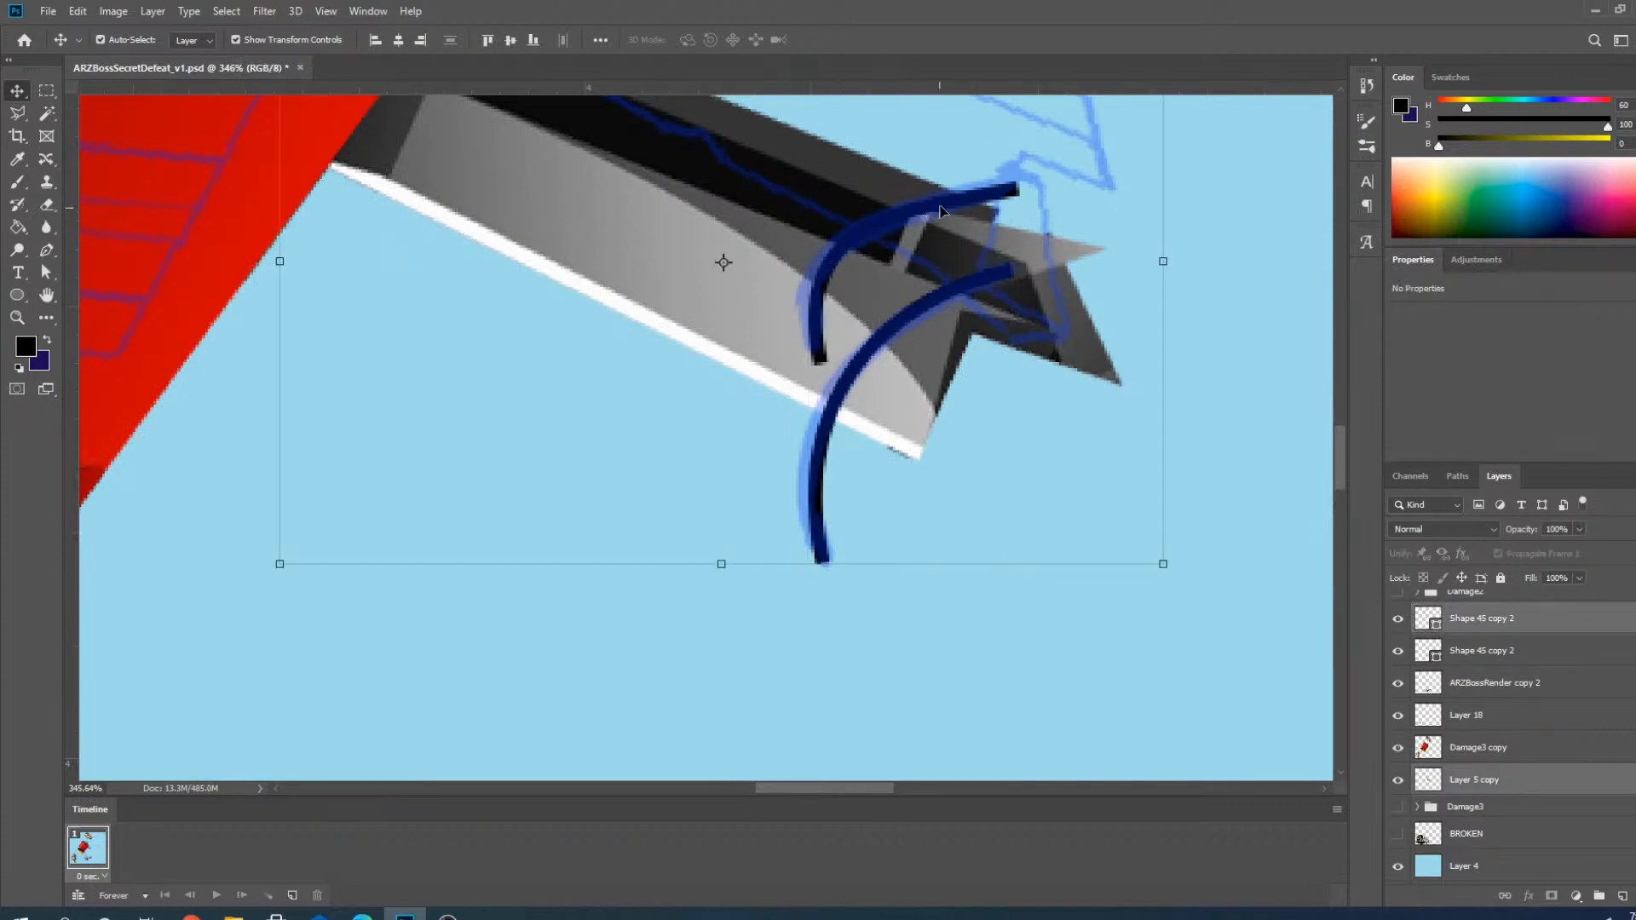
{"action": "left_click", "coordinate": [1078, 362]}
{"action": "left_click", "coordinate": [1003, 273]}
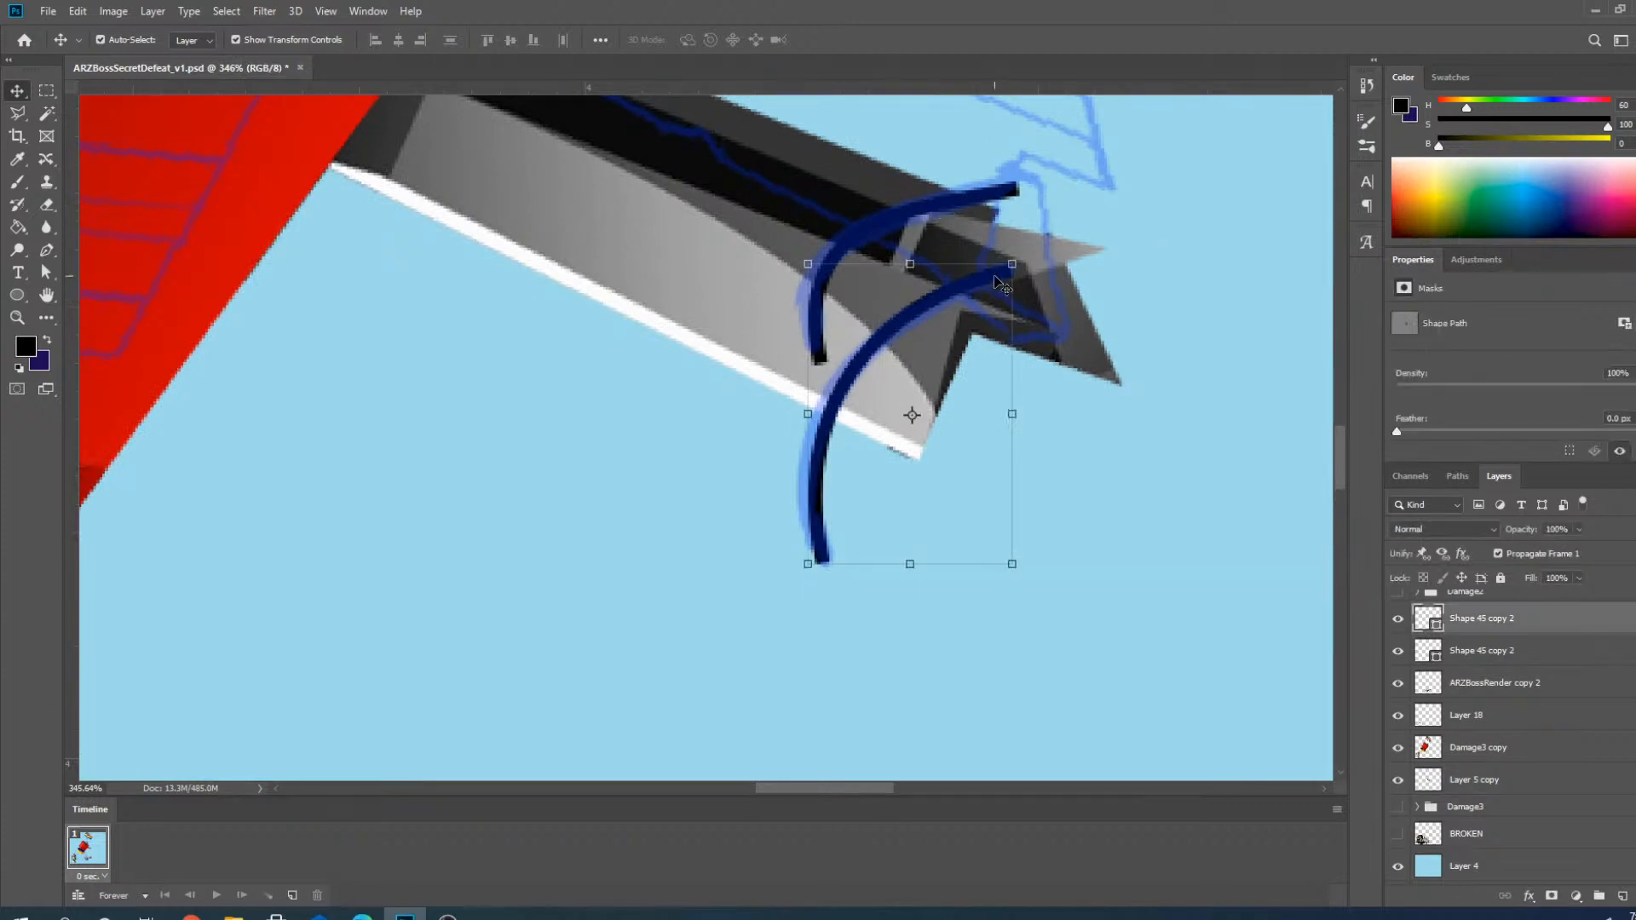
{"action": "left_click", "coordinate": [994, 192], "text": "shift"}
{"action": "left_click_drag", "start_coordinate": [994, 192], "coordinate": [949, 343]}
{"action": "left_click", "coordinate": [933, 431]}
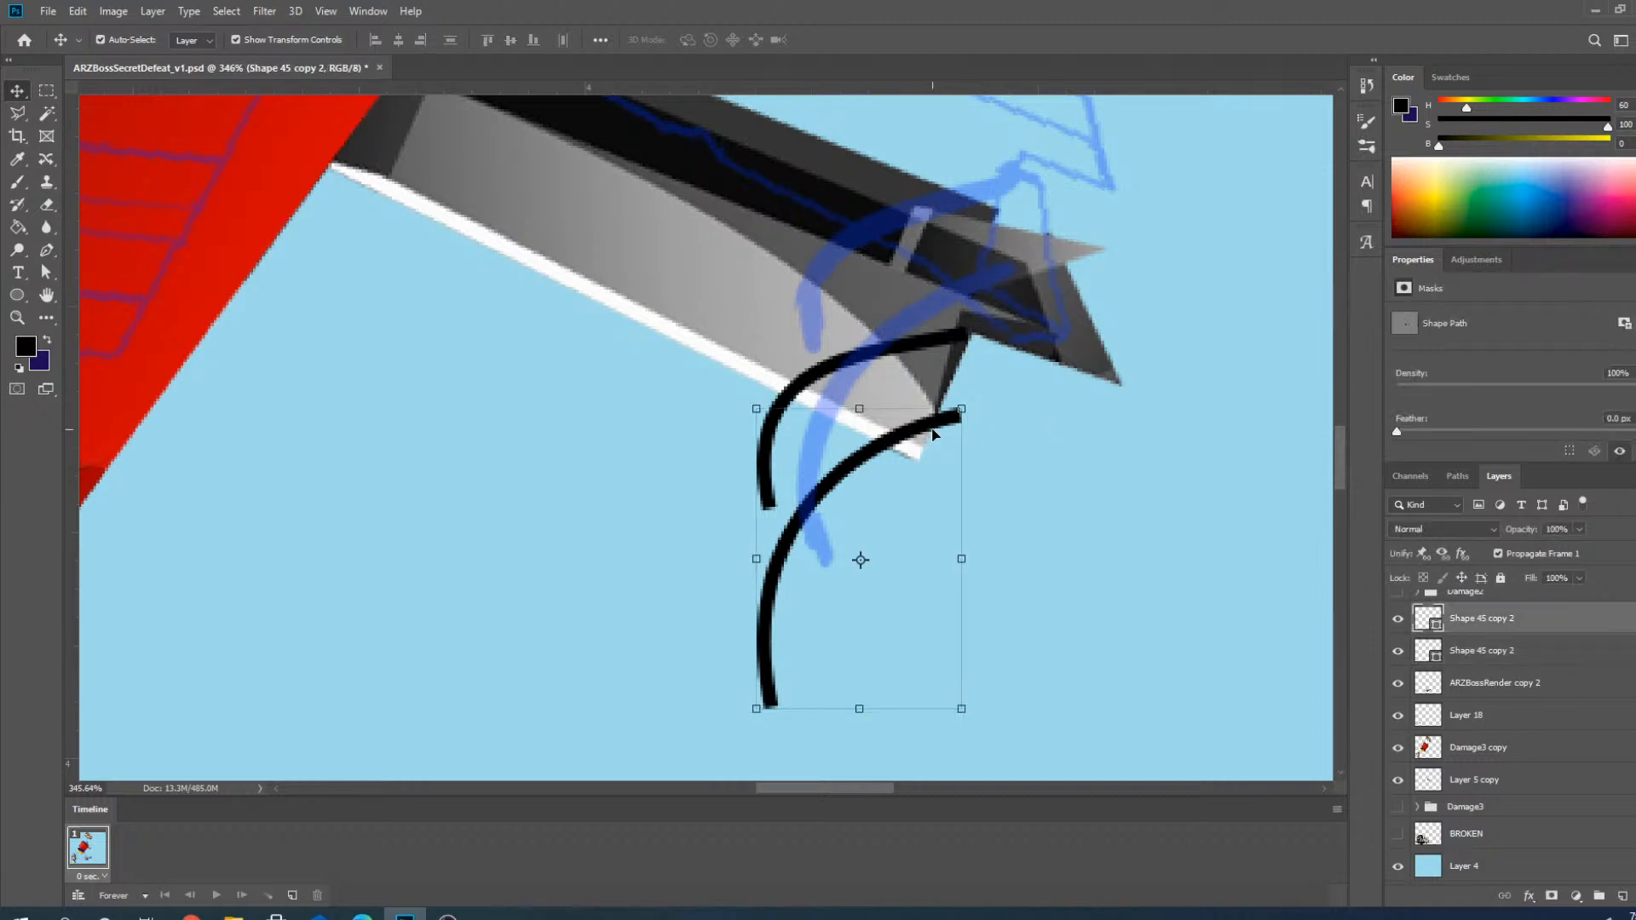
{"action": "left_click_drag", "start_coordinate": [933, 434], "coordinate": [905, 454]}
Examine how the two wires hang from the broken handle, both close up and from afar, and deselect.
{"action": "scroll", "coordinate": [905, 453], "scroll_direction": "down", "scroll_amount": 2}
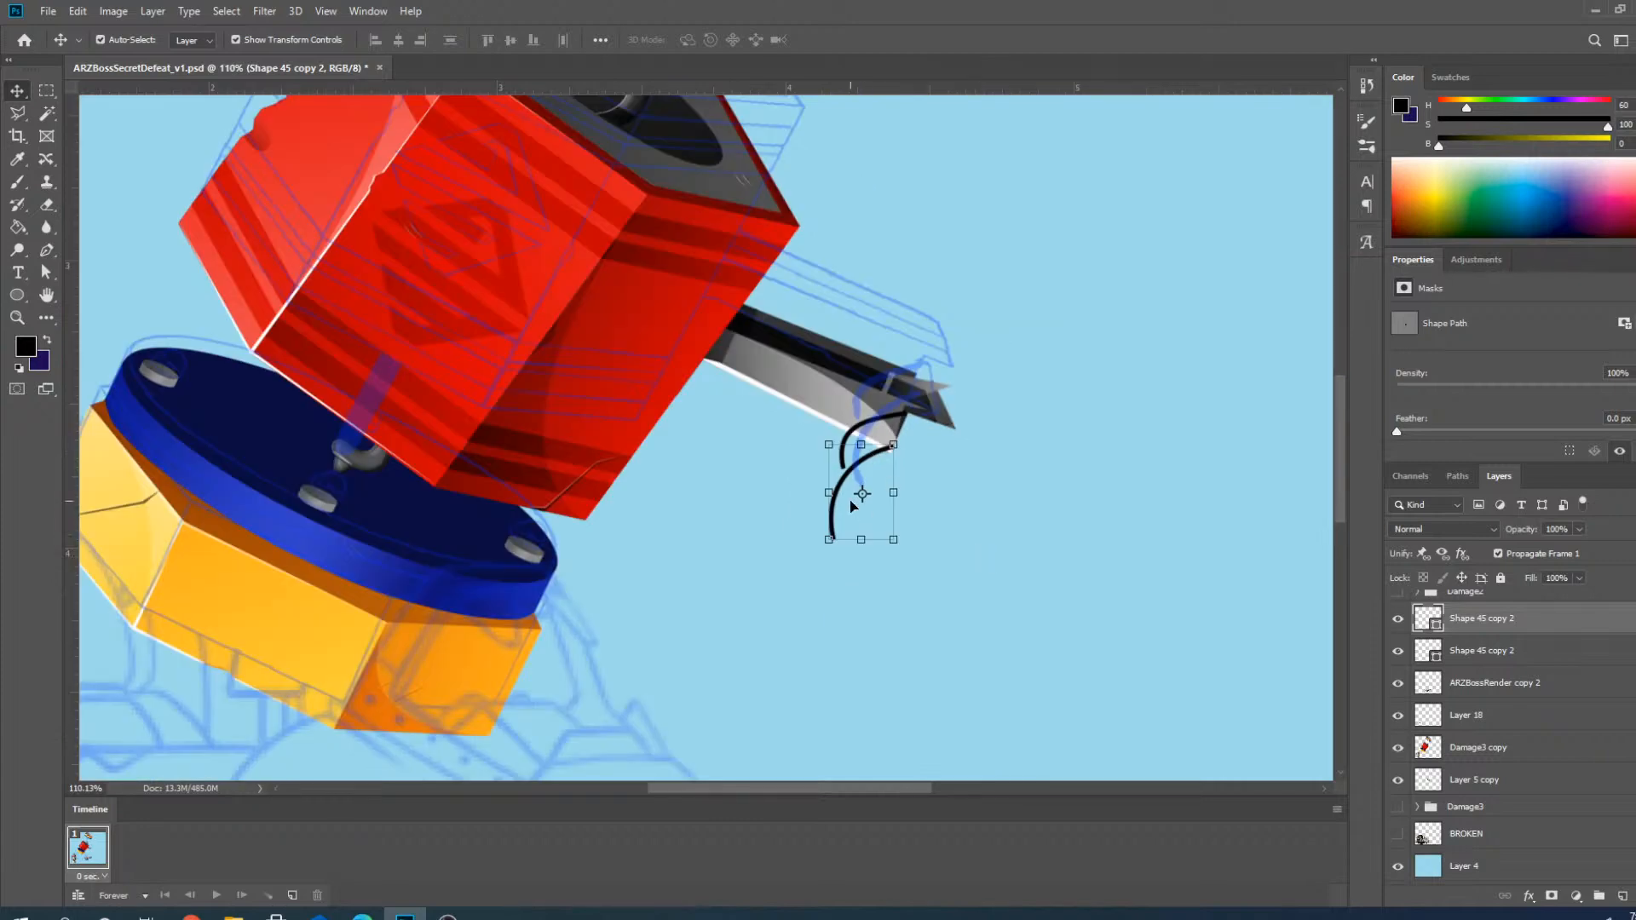
{"action": "scroll", "coordinate": [886, 509], "scroll_direction": "up", "scroll_amount": 3}
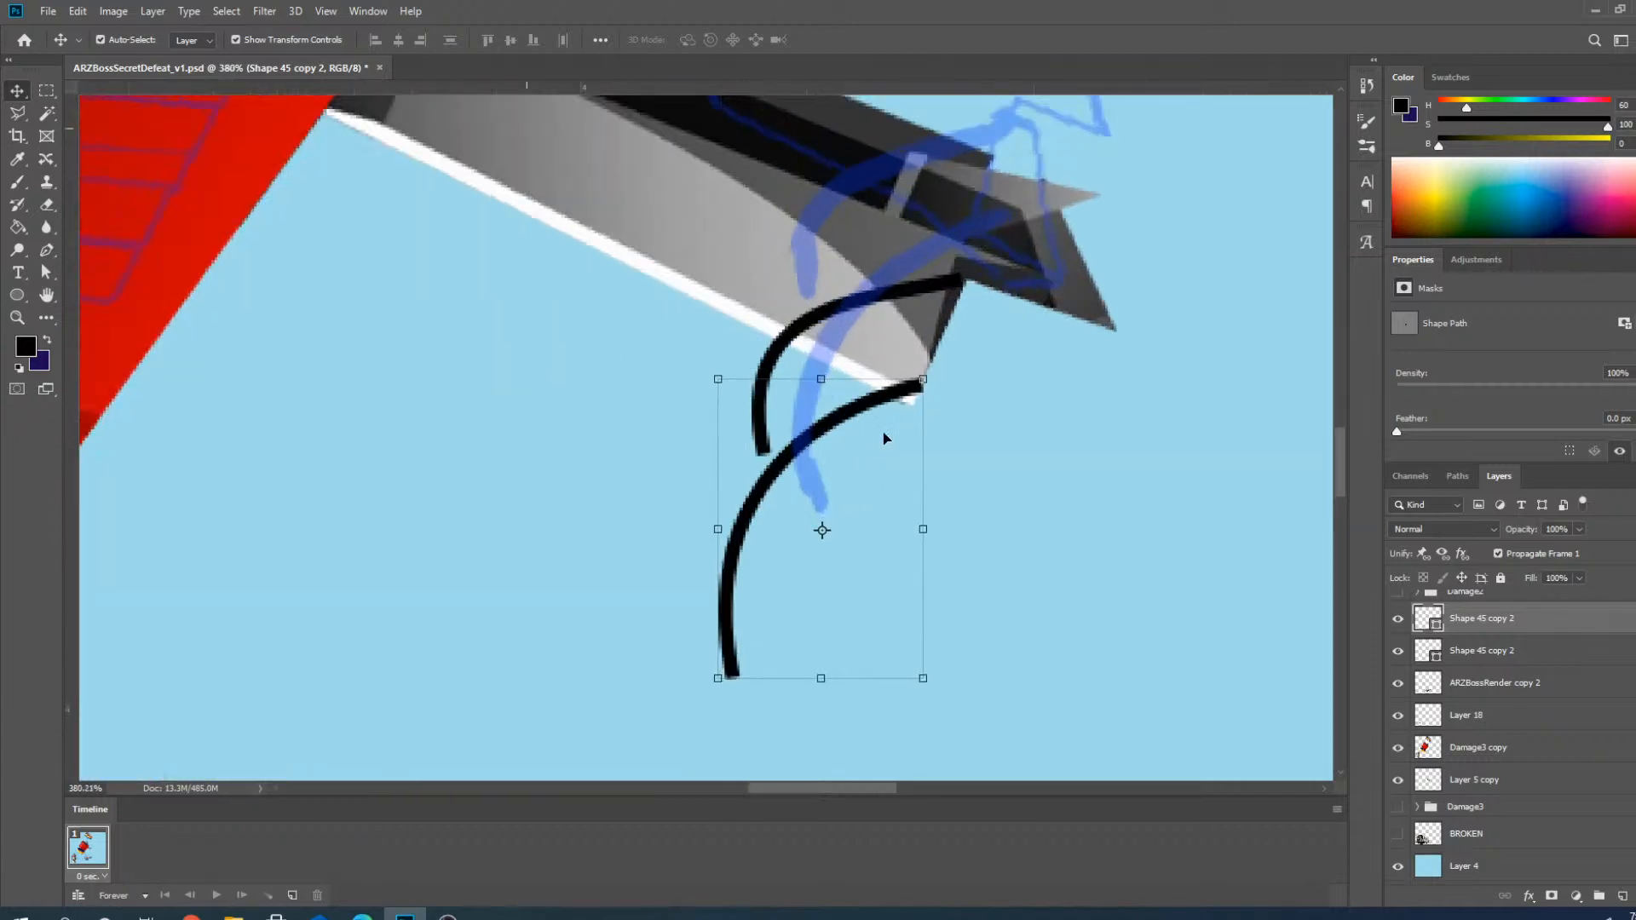
{"action": "scroll", "coordinate": [884, 439], "scroll_direction": "up", "scroll_amount": 1}
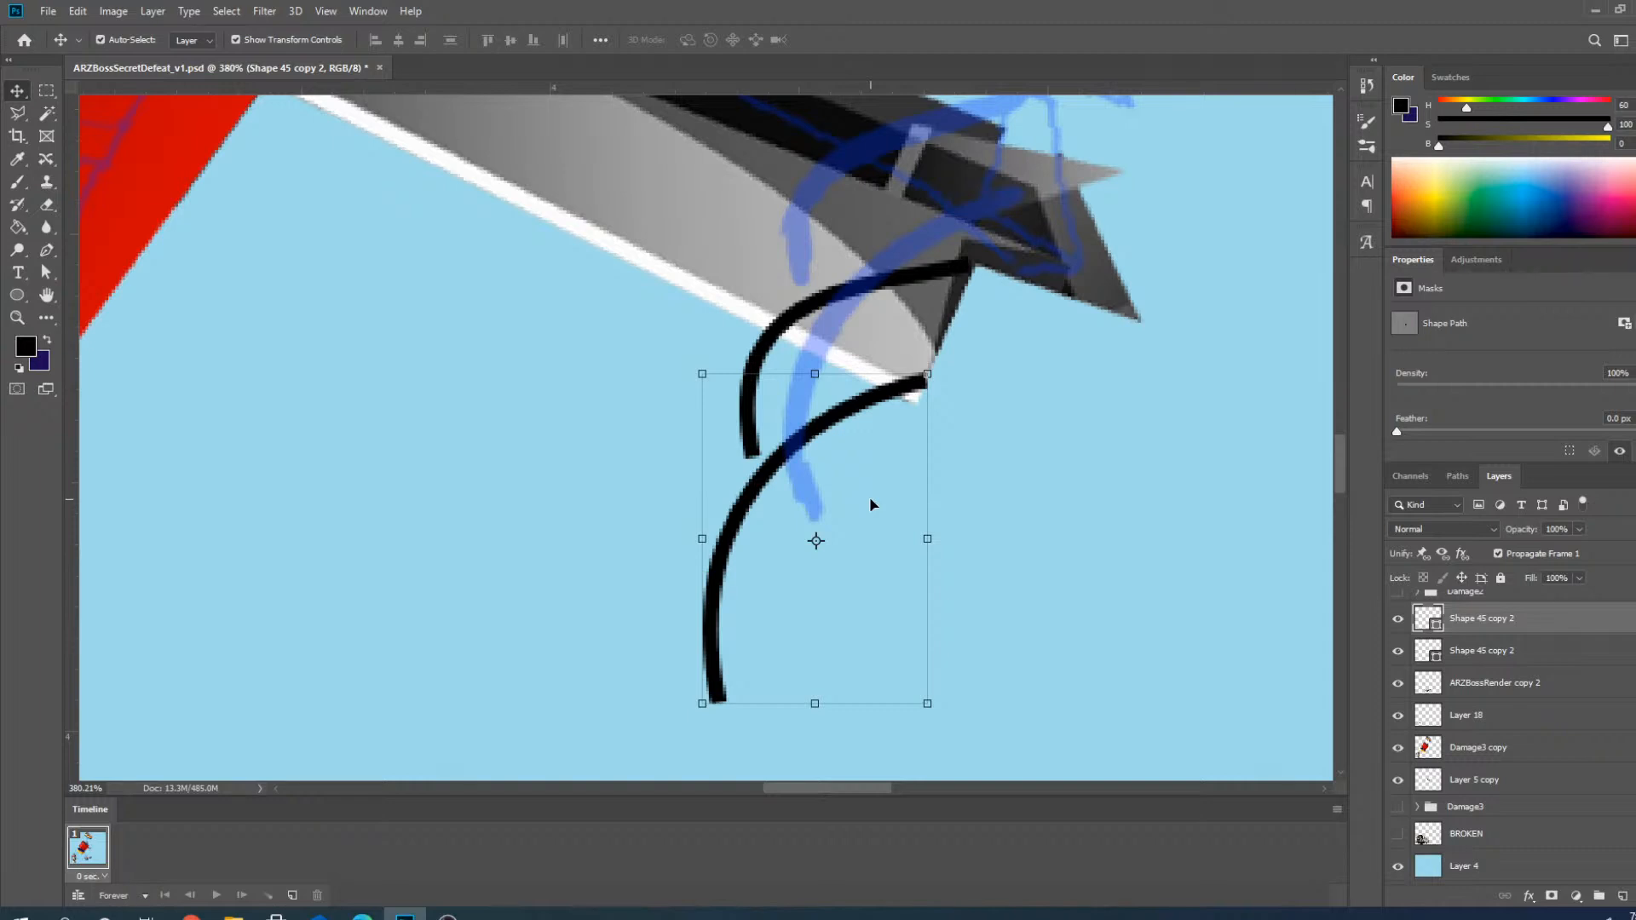
{"action": "scroll", "coordinate": [976, 426], "scroll_direction": "down", "scroll_amount": 4}
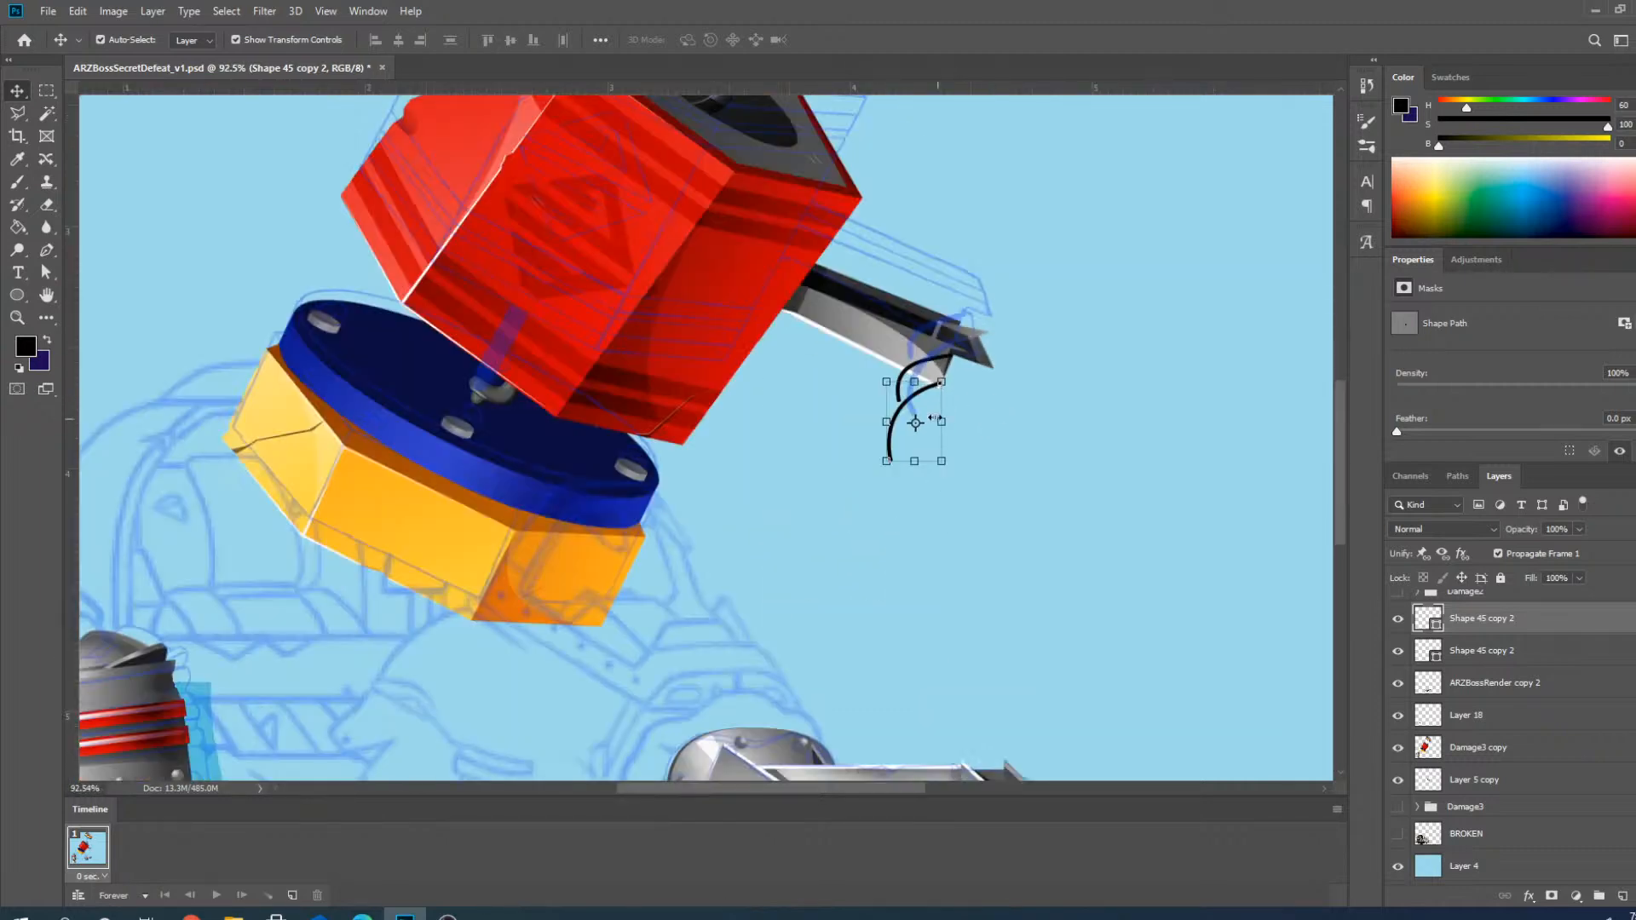
{"action": "scroll", "coordinate": [933, 379], "scroll_direction": "up", "scroll_amount": 2}
{"action": "scroll", "coordinate": [938, 384], "scroll_direction": "up", "scroll_amount": 2}
{"action": "left_click_drag", "start_coordinate": [961, 436], "coordinate": [959, 433]}
{"action": "scroll", "coordinate": [891, 554], "scroll_direction": "down", "scroll_amount": 5}
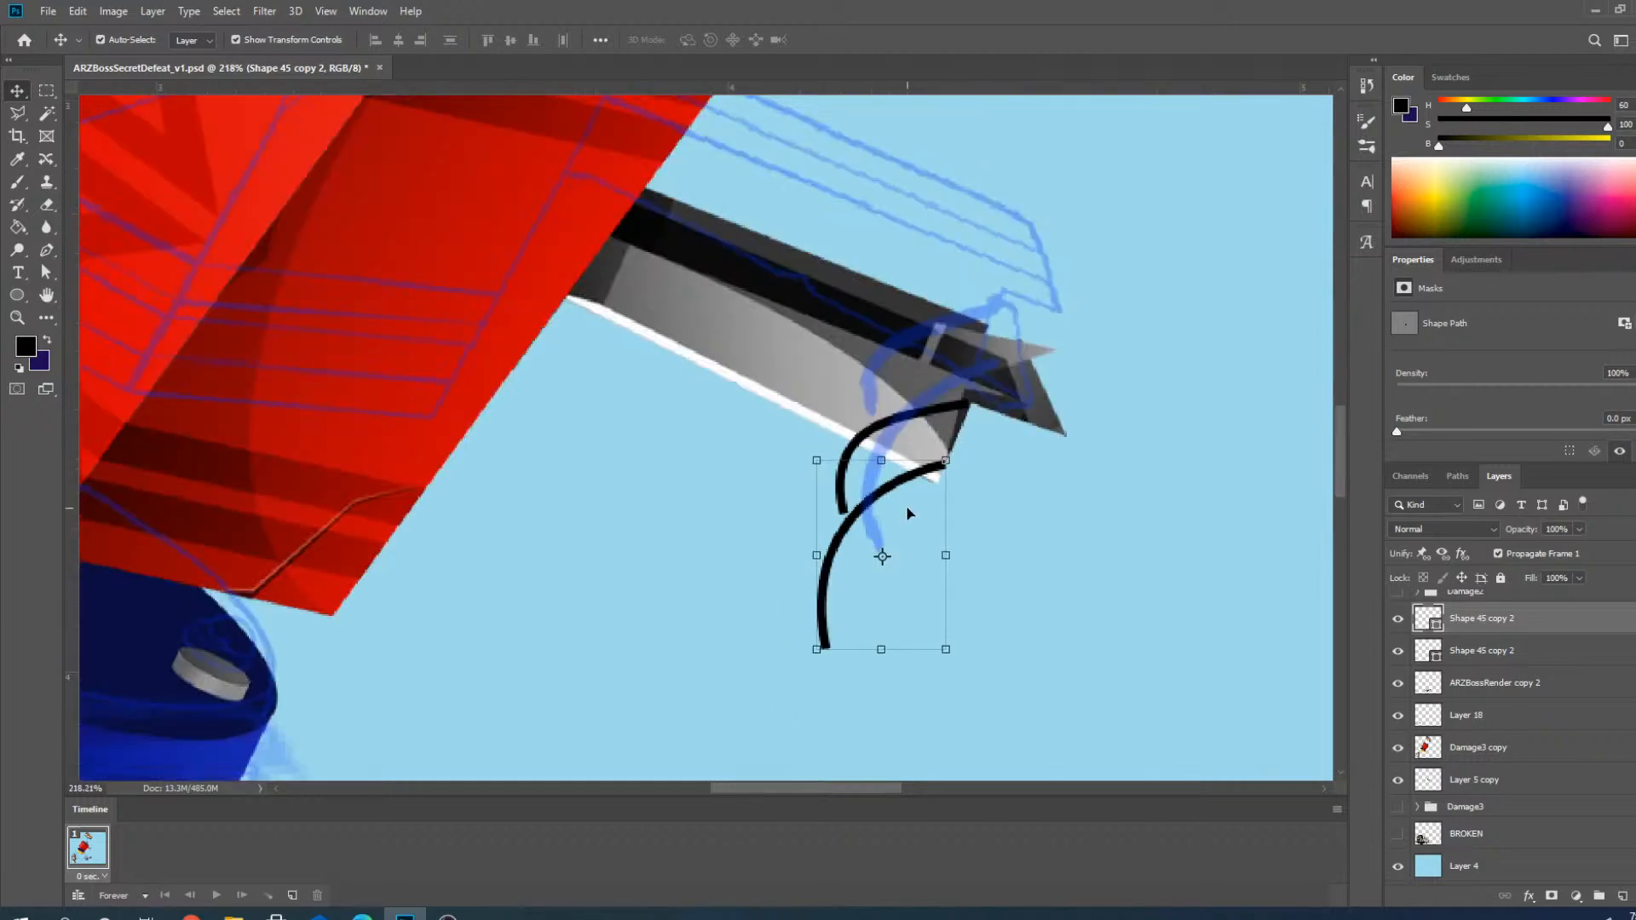
{"action": "left_click", "coordinate": [1023, 521]}
Show the Damage3 group, look through its layers near the arm, and collapse the group again.
{"action": "scroll", "coordinate": [834, 448], "scroll_direction": "down", "scroll_amount": 3}
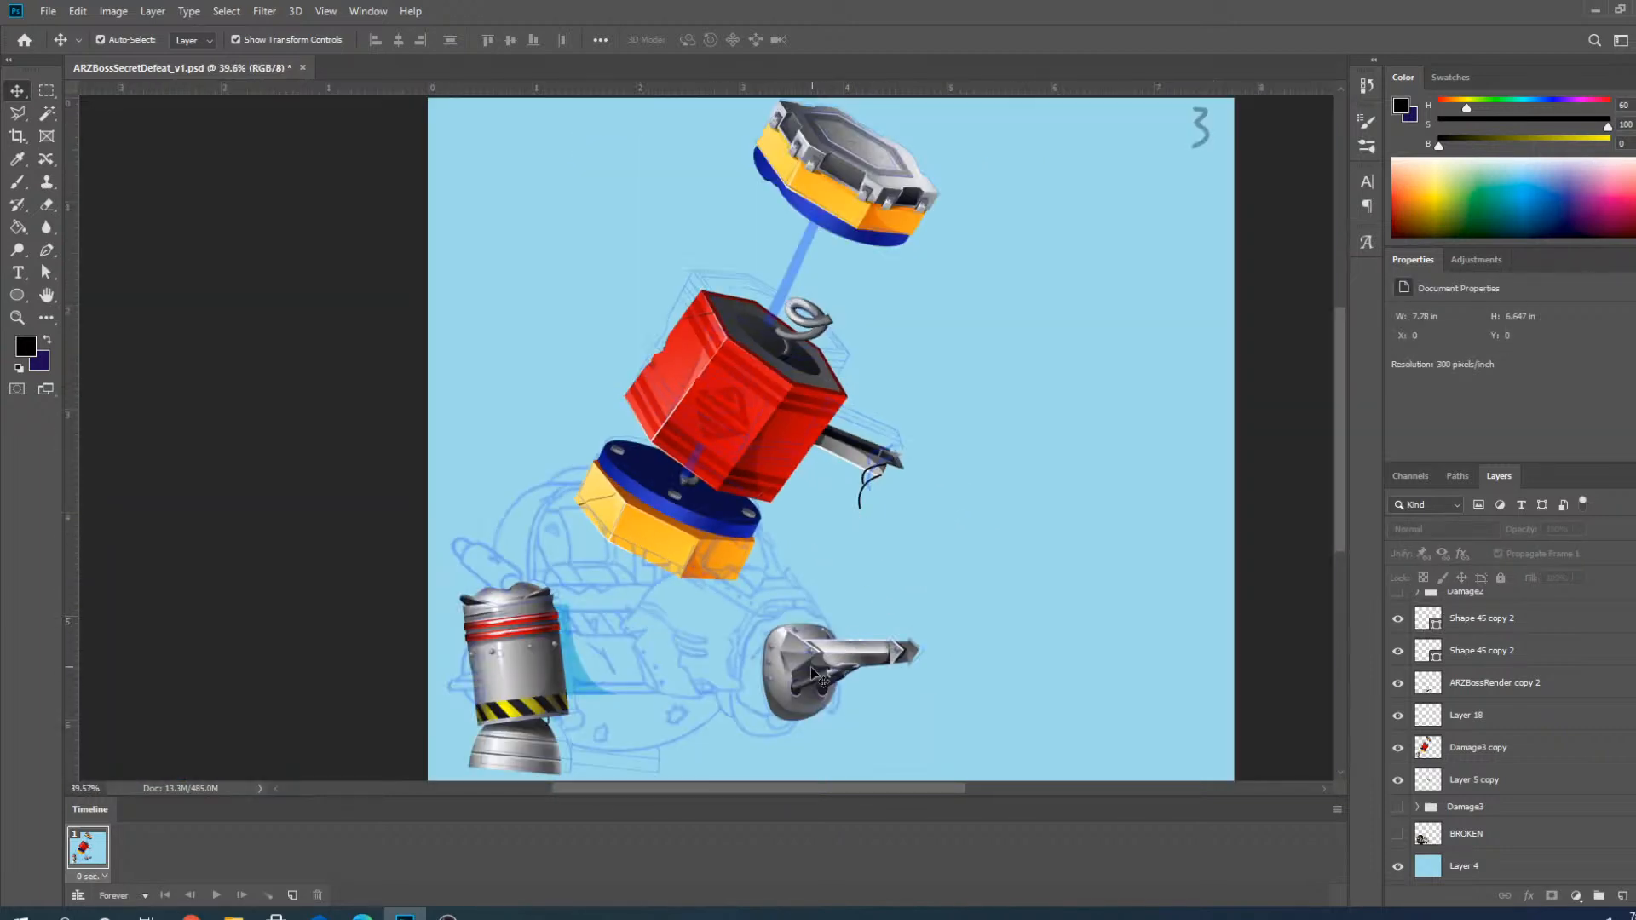
{"action": "scroll", "coordinate": [795, 467], "scroll_direction": "up", "scroll_amount": 4}
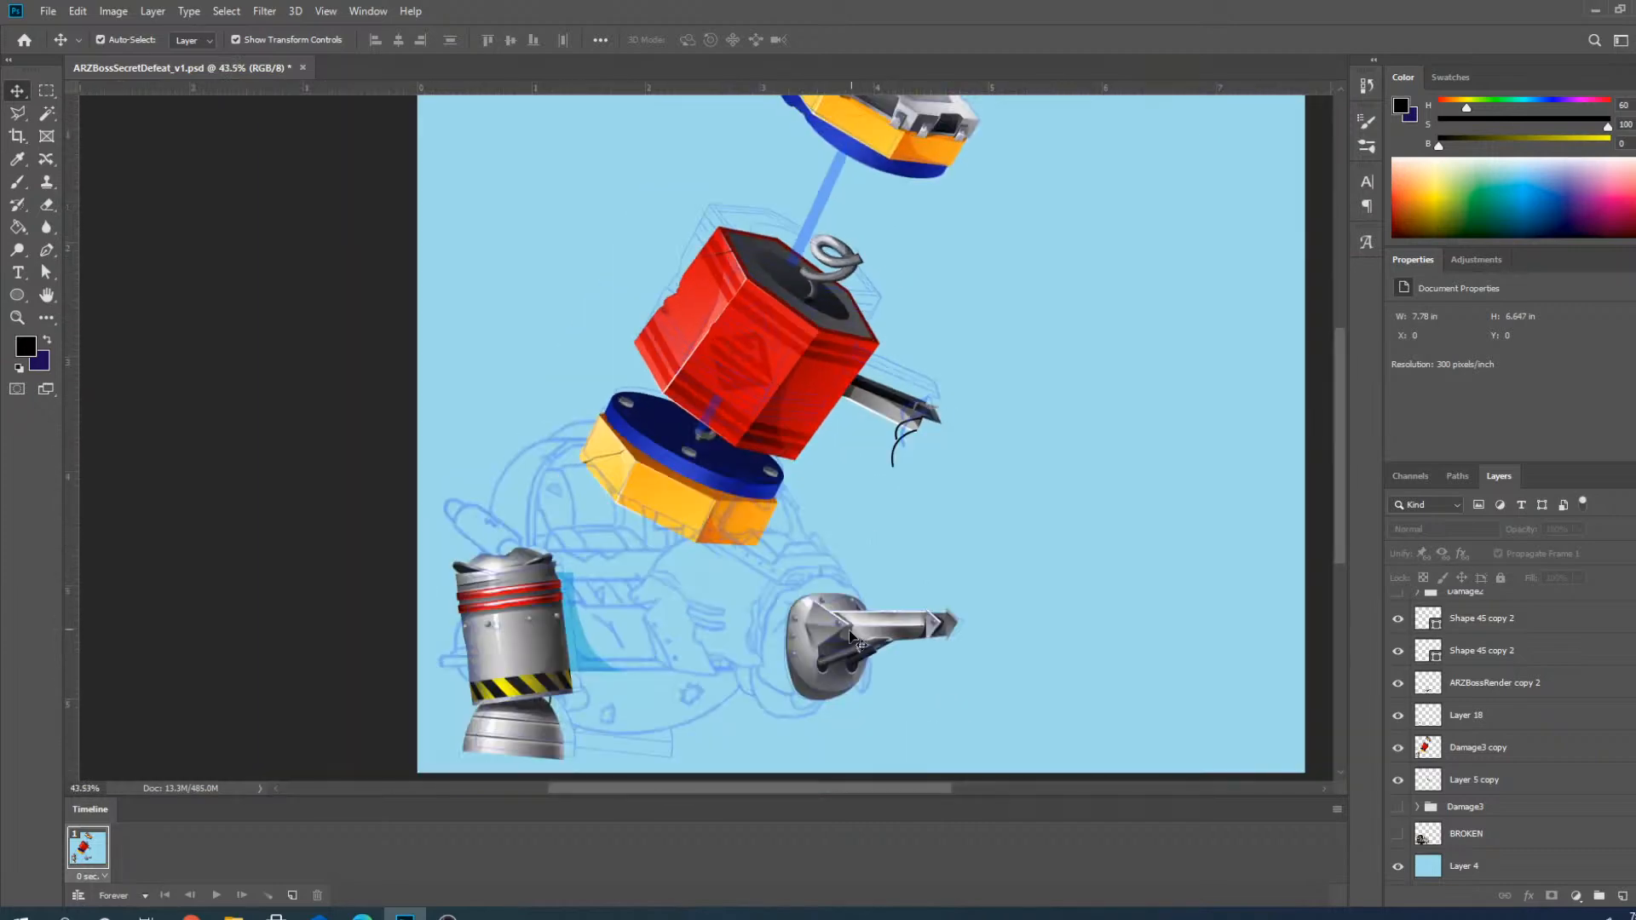
{"action": "scroll", "coordinate": [857, 601], "scroll_direction": "down", "scroll_amount": 1}
{"action": "scroll", "coordinate": [1421, 725], "scroll_direction": "up", "scroll_amount": 3}
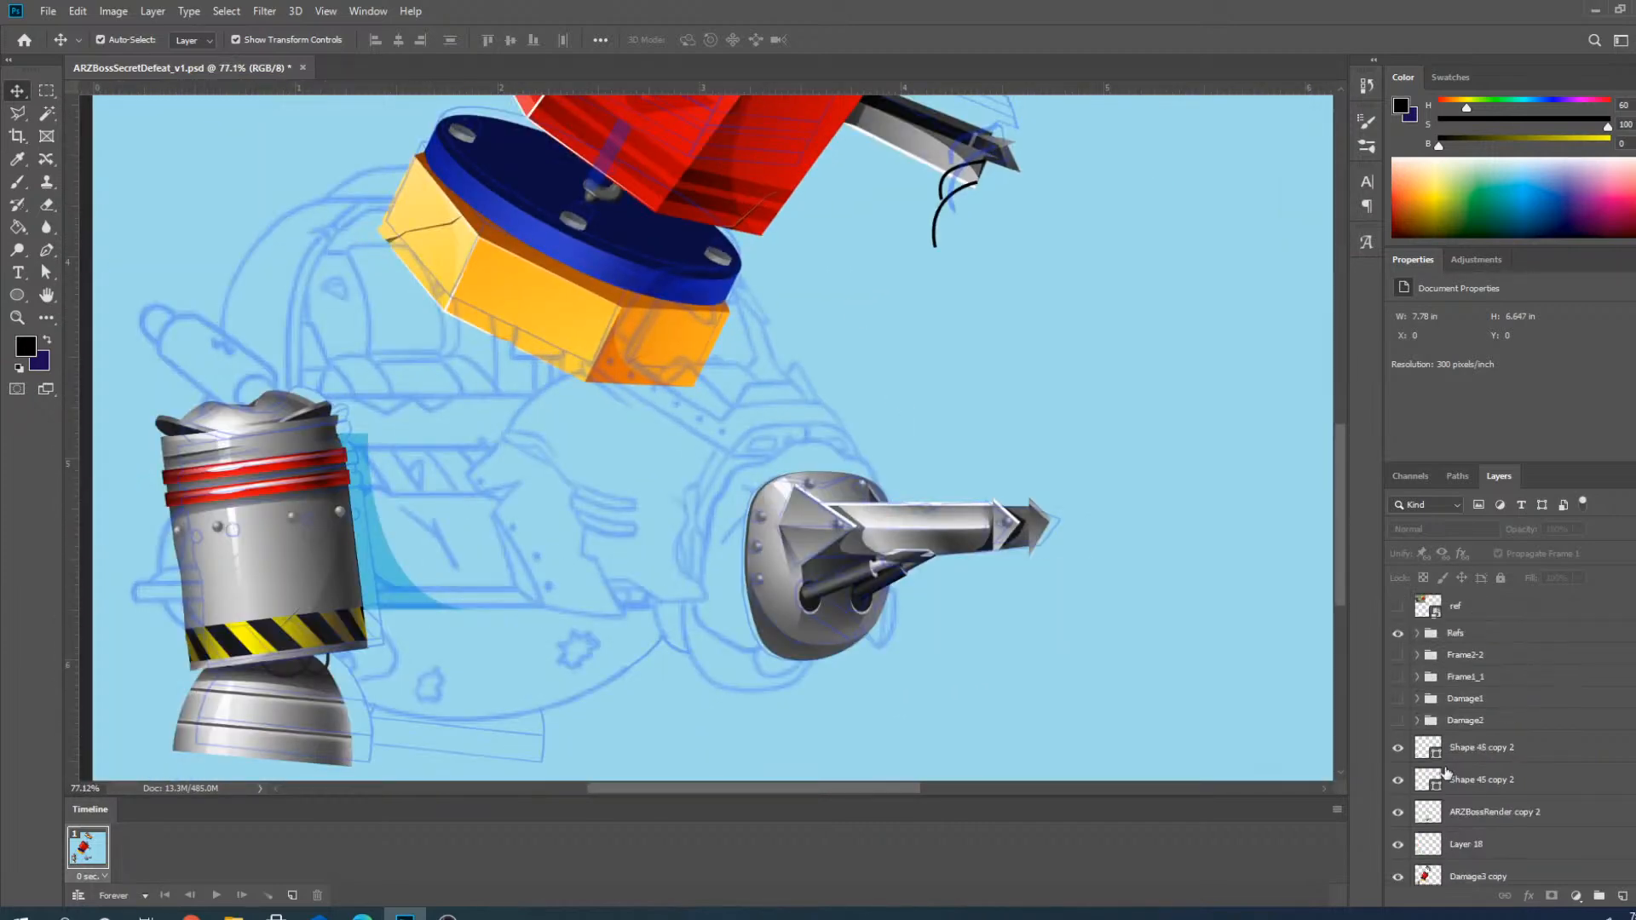
{"action": "scroll", "coordinate": [1421, 725], "scroll_direction": "down", "scroll_amount": 3}
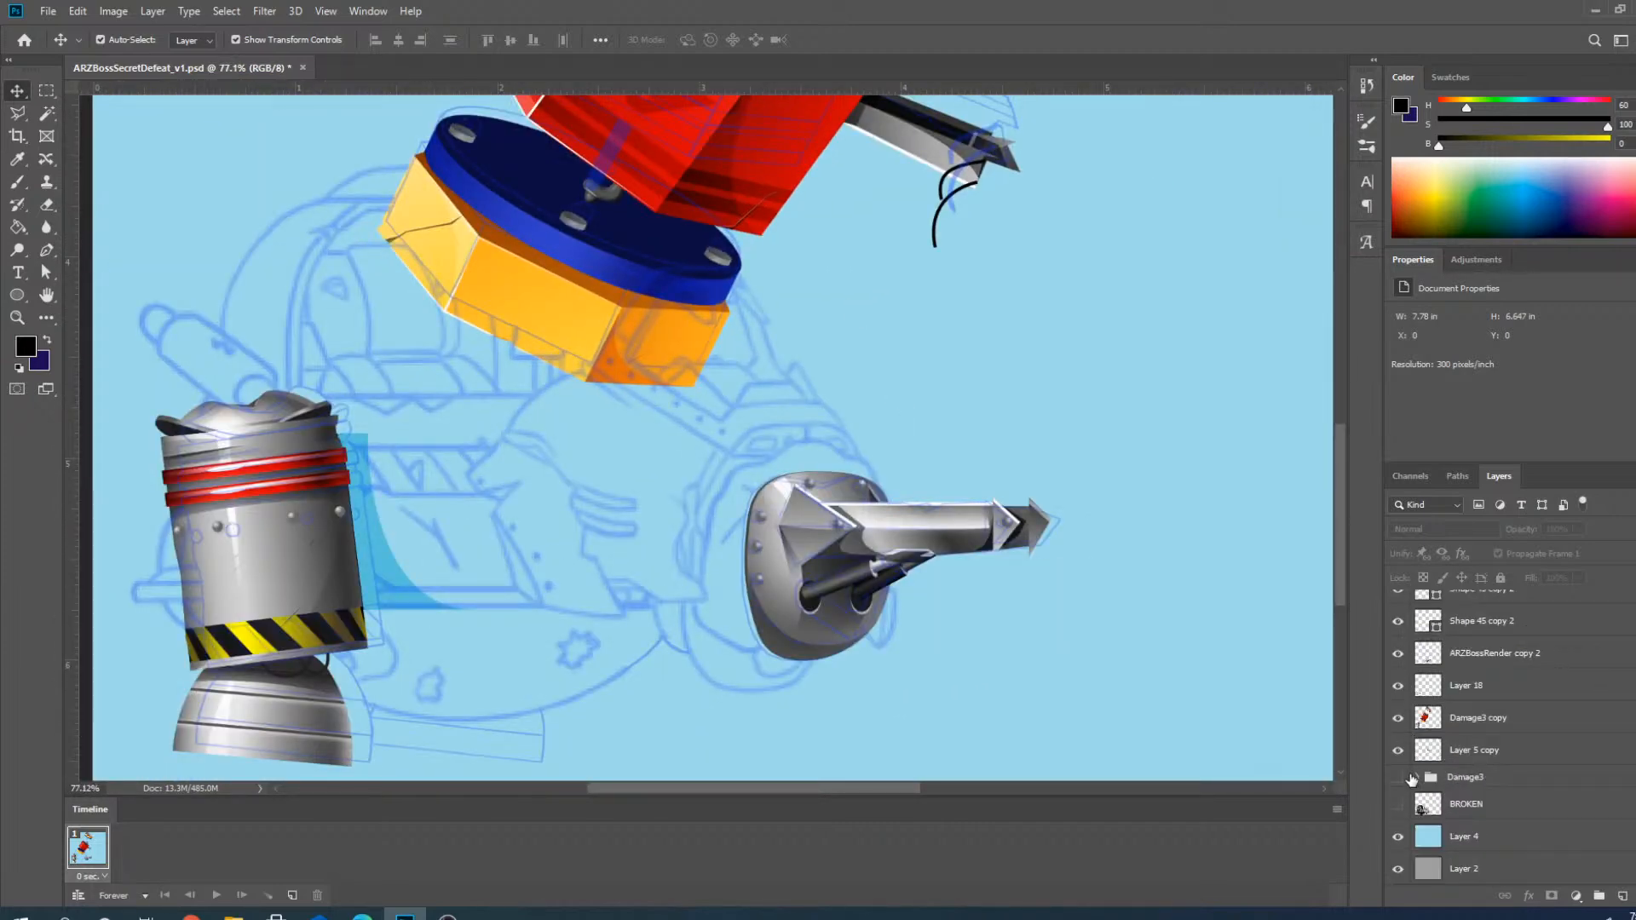
{"action": "left_click", "coordinate": [1398, 777]}
{"action": "left_click", "coordinate": [1417, 779]}
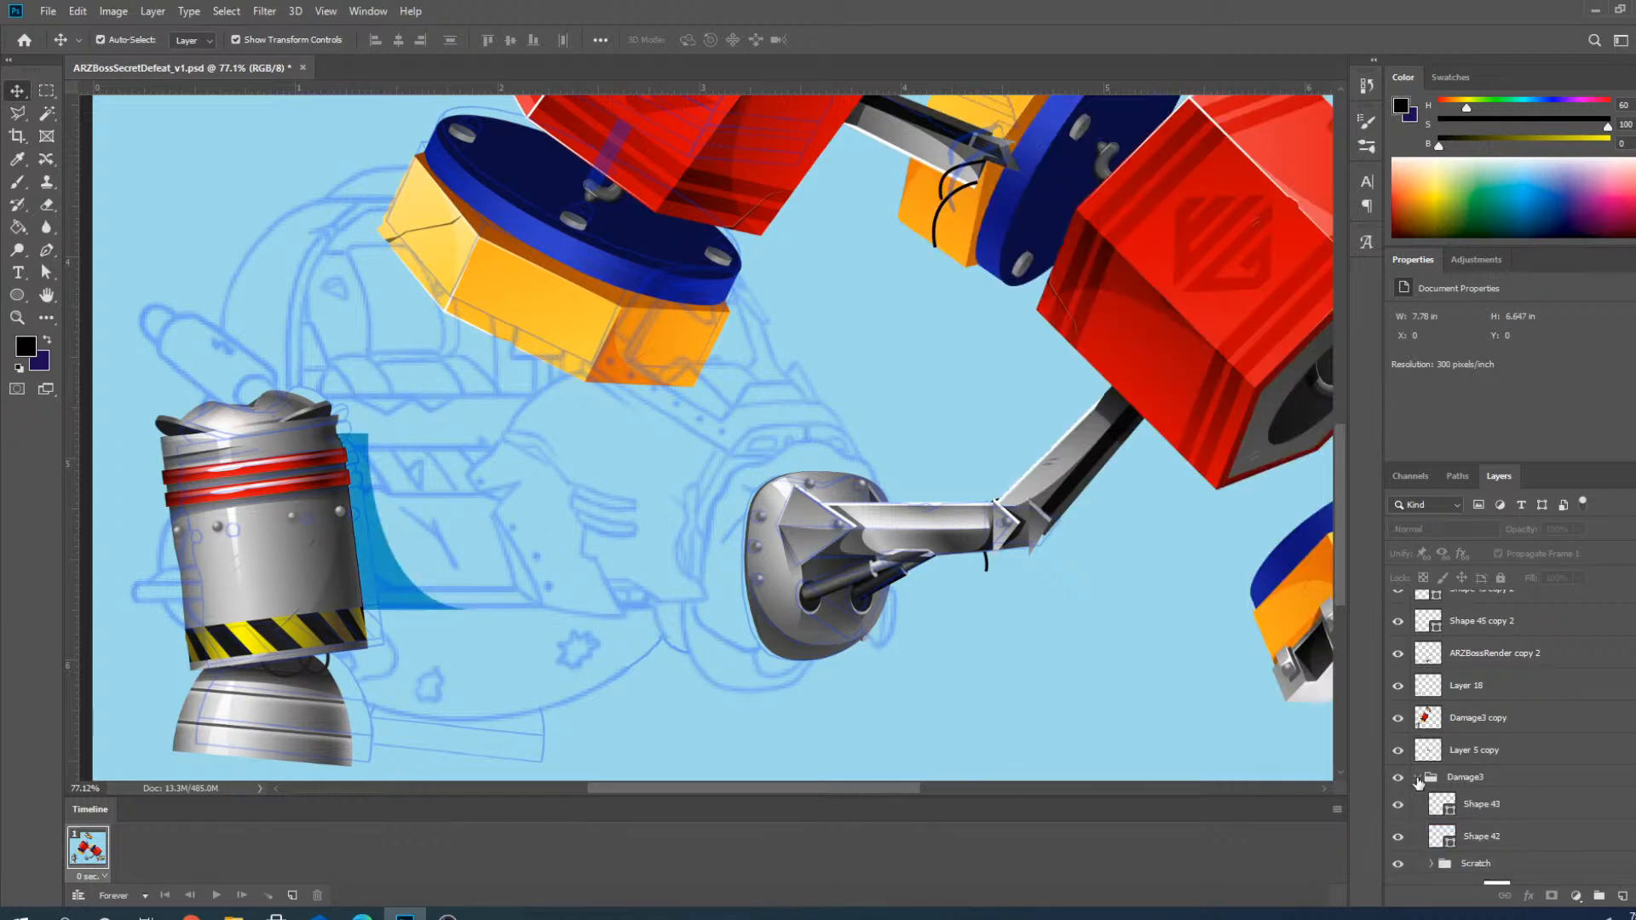
{"action": "scroll", "coordinate": [1441, 818], "scroll_direction": "down", "scroll_amount": 1}
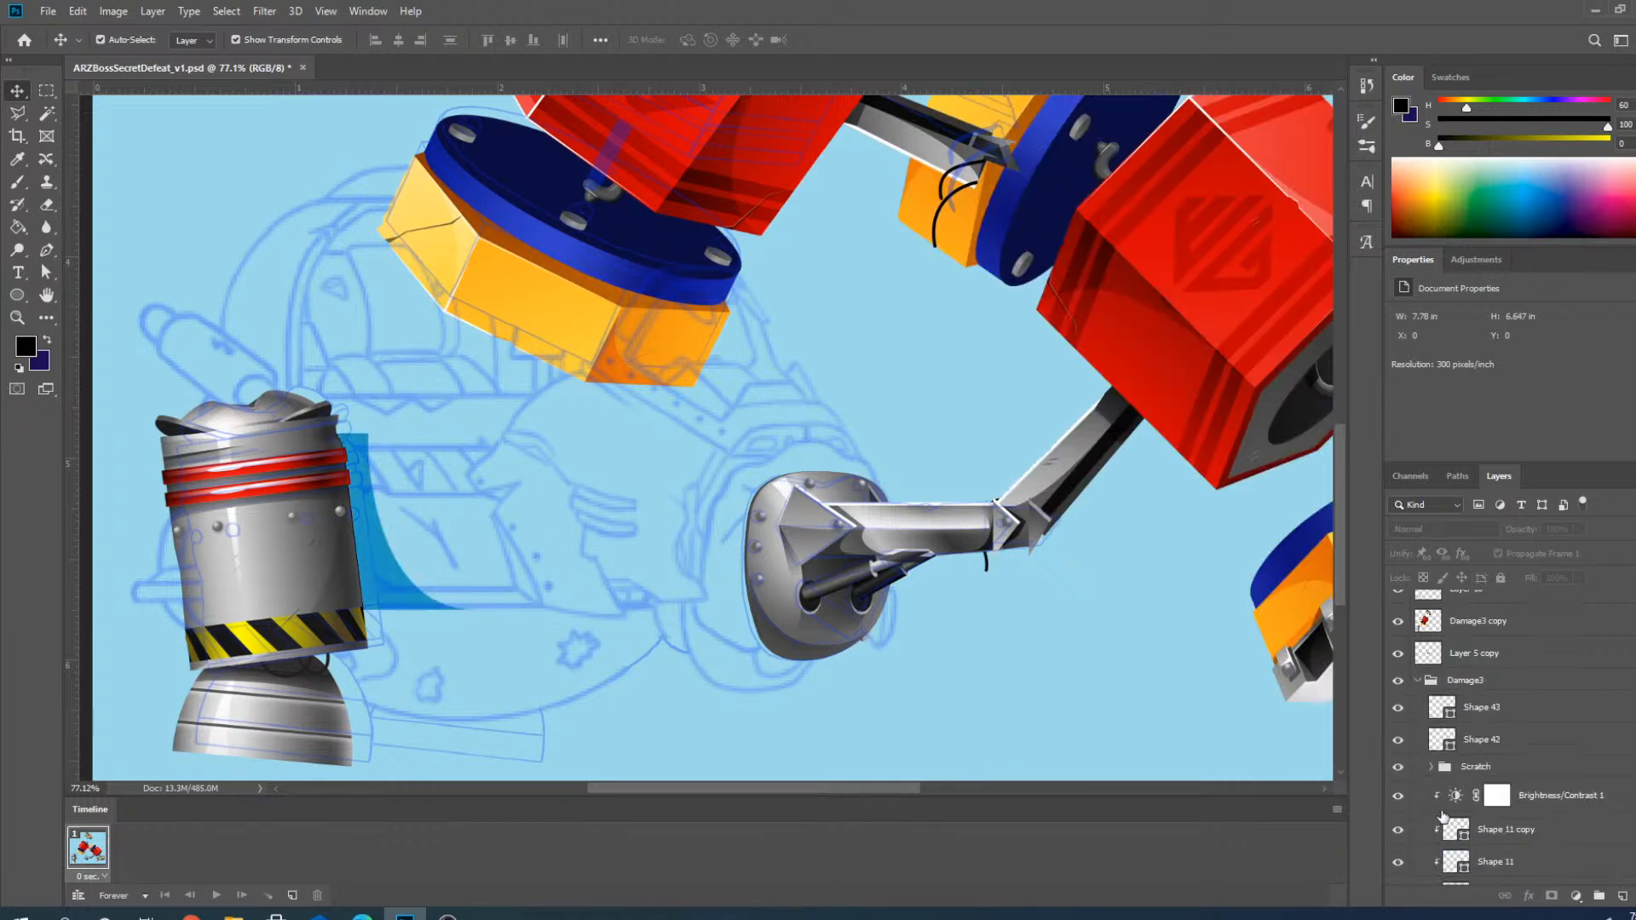
{"action": "left_click", "coordinate": [1419, 681]}
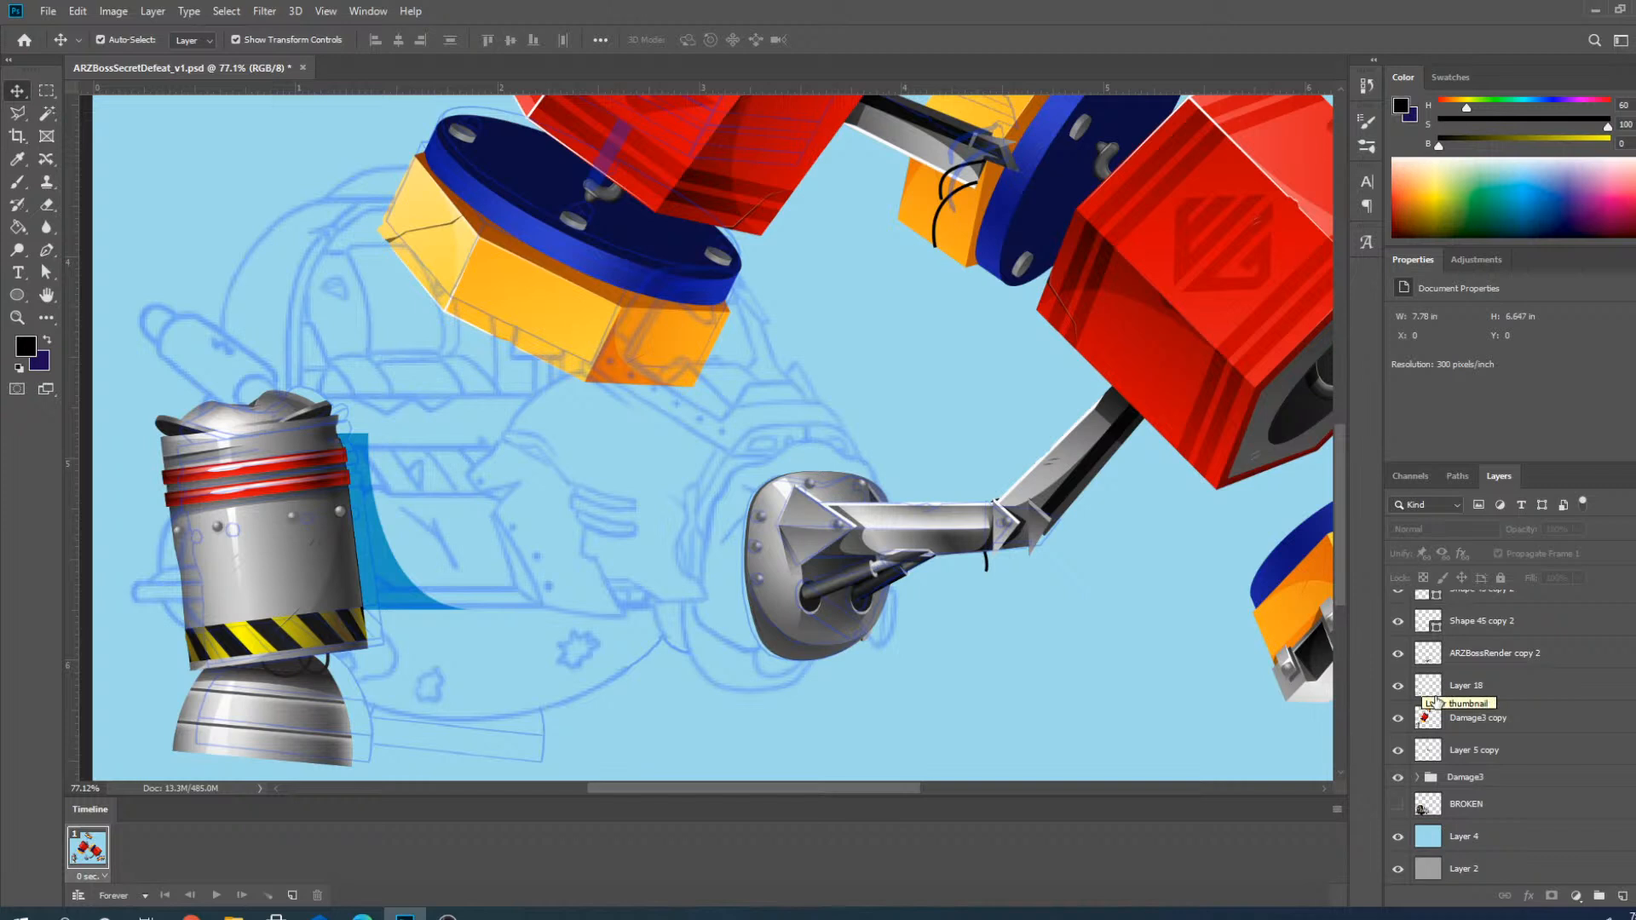
Duplicate the Damage3 group and hide the original group.
{"action": "left_click", "coordinate": [1465, 780]}
{"action": "right_click", "coordinate": [1465, 779]}
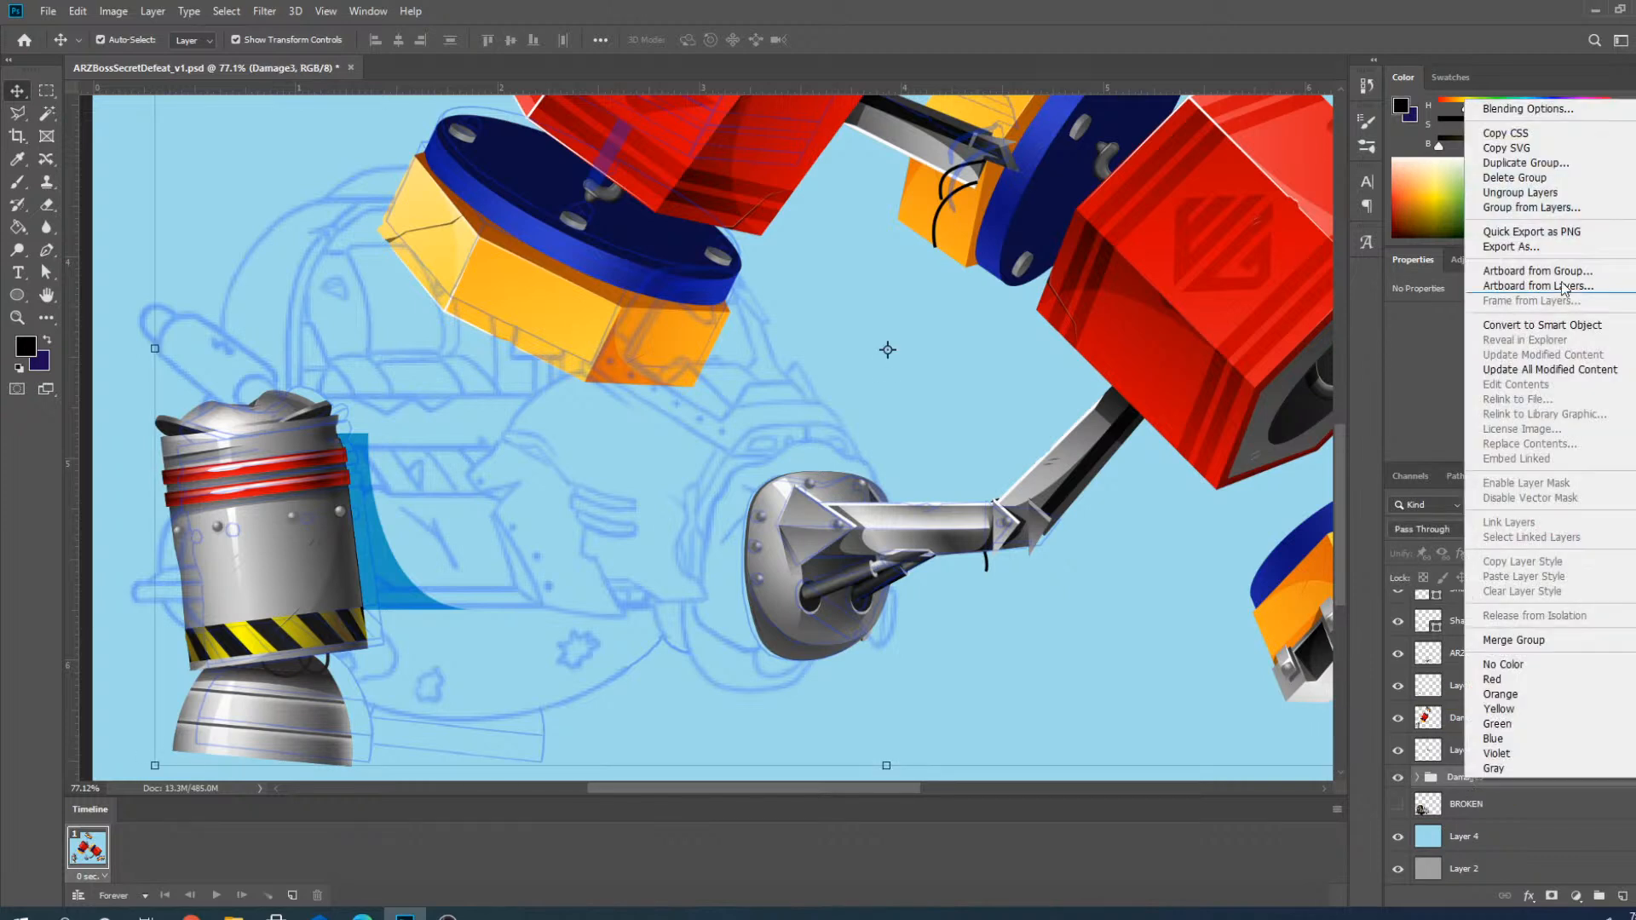
{"action": "left_click", "coordinate": [1528, 162]}
{"action": "key", "text": "Return"}
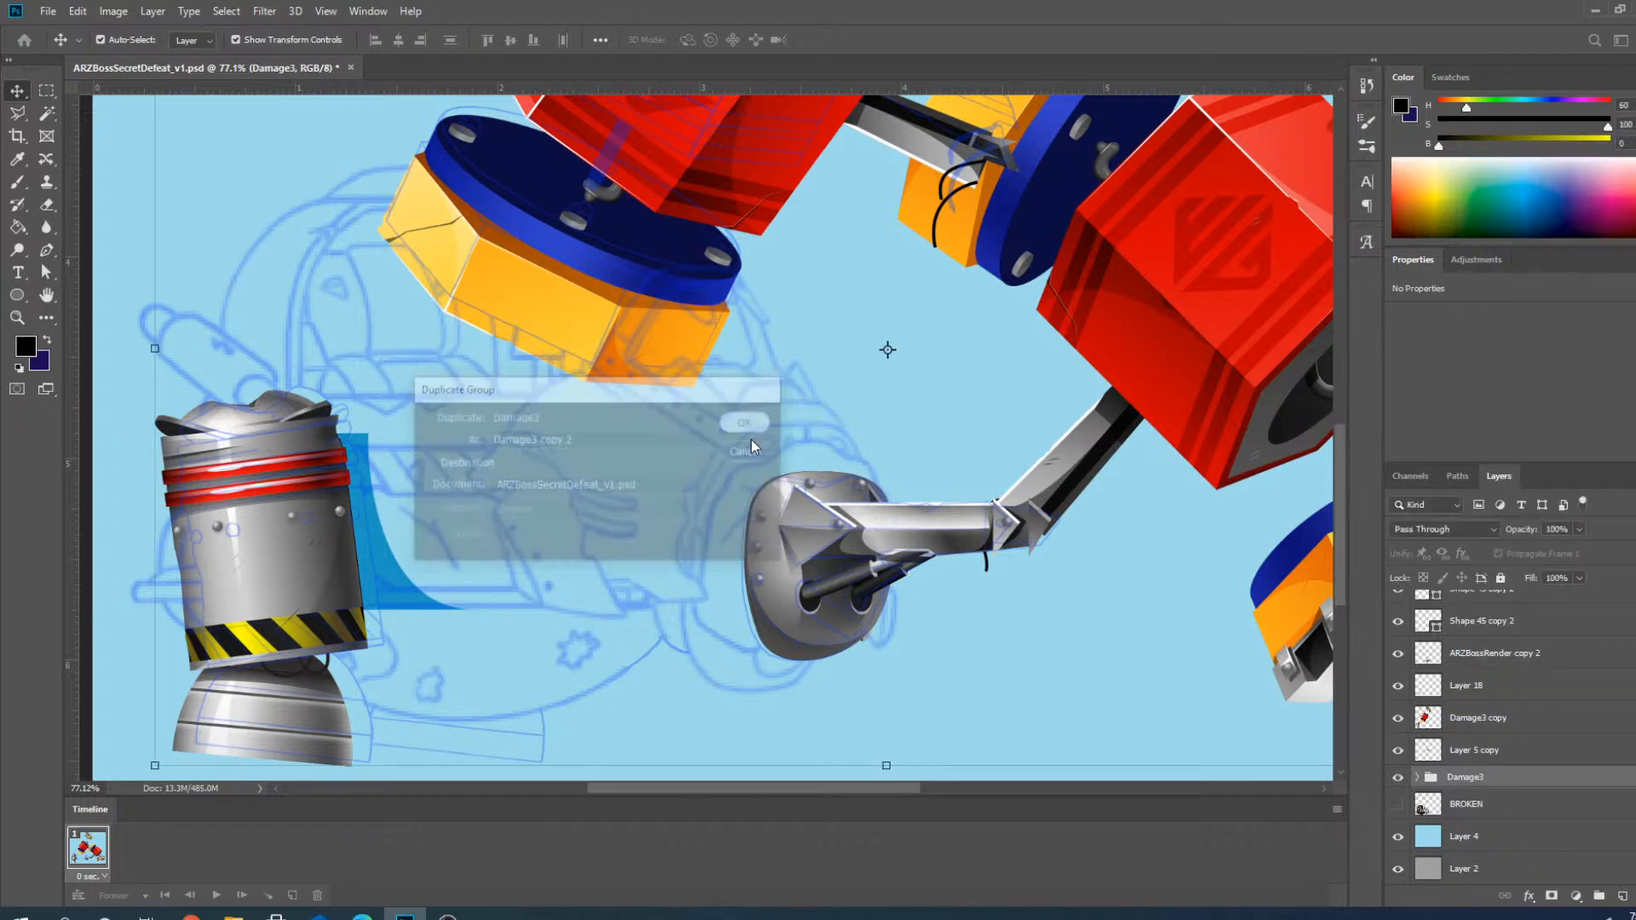
{"action": "left_click", "coordinate": [1398, 801]}
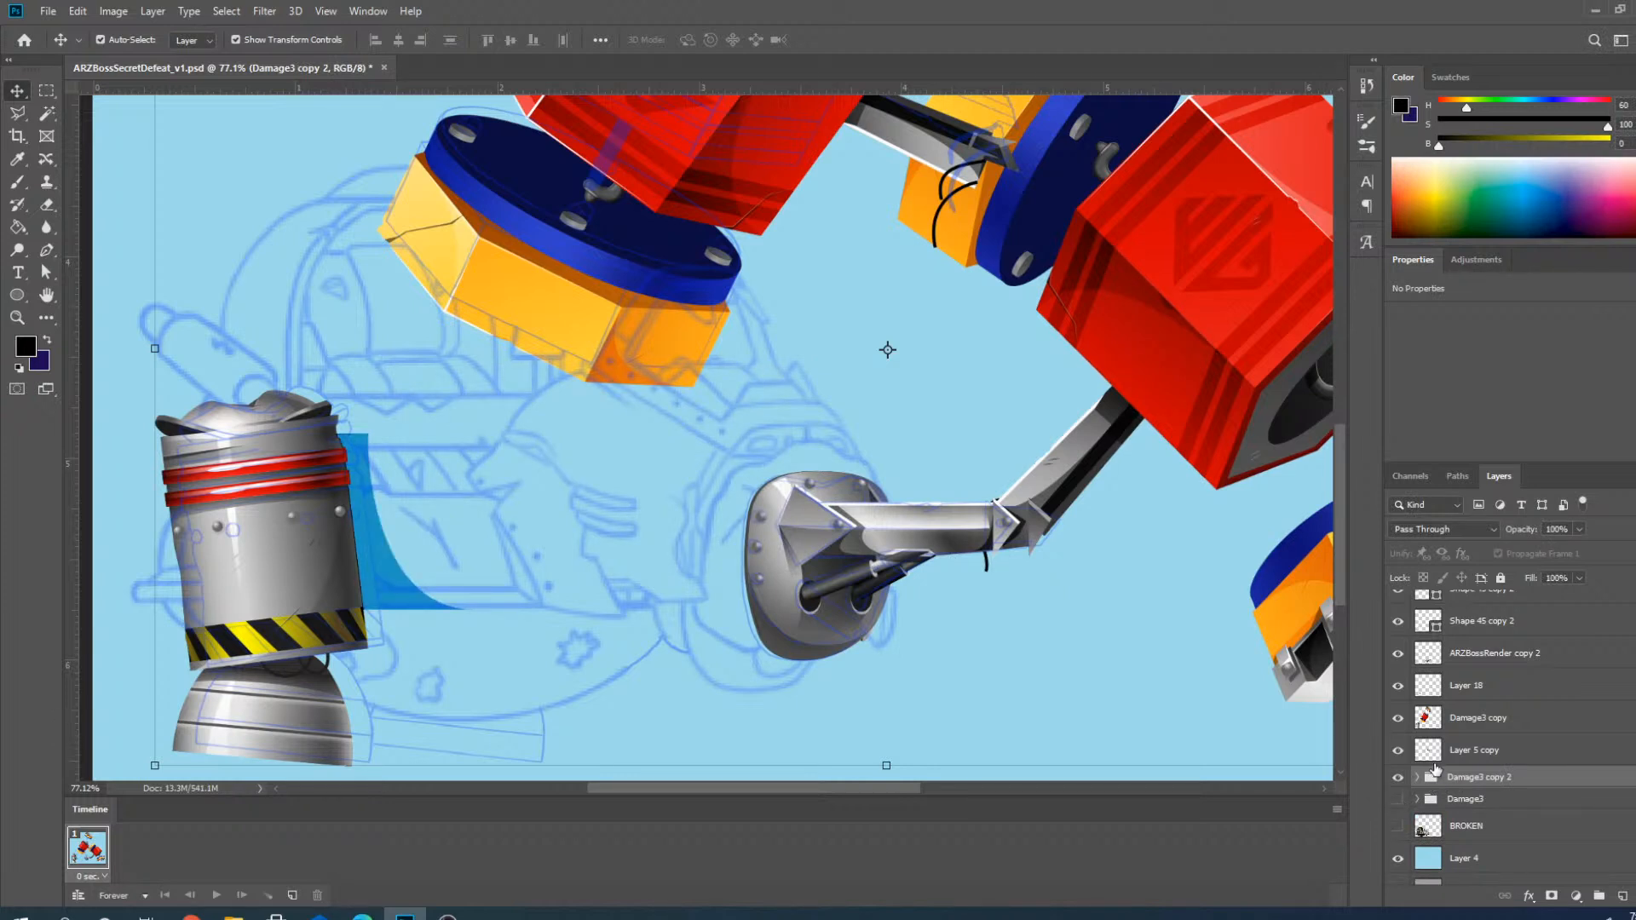
Hide the layers from Layer 5 copy up through the Shape 45 copies and inspect the arm joint in the duplicated group.
{"action": "scroll", "coordinate": [1436, 780], "scroll_direction": "up", "scroll_amount": 2}
{"action": "scroll", "coordinate": [1400, 697], "scroll_direction": "down", "scroll_amount": 2}
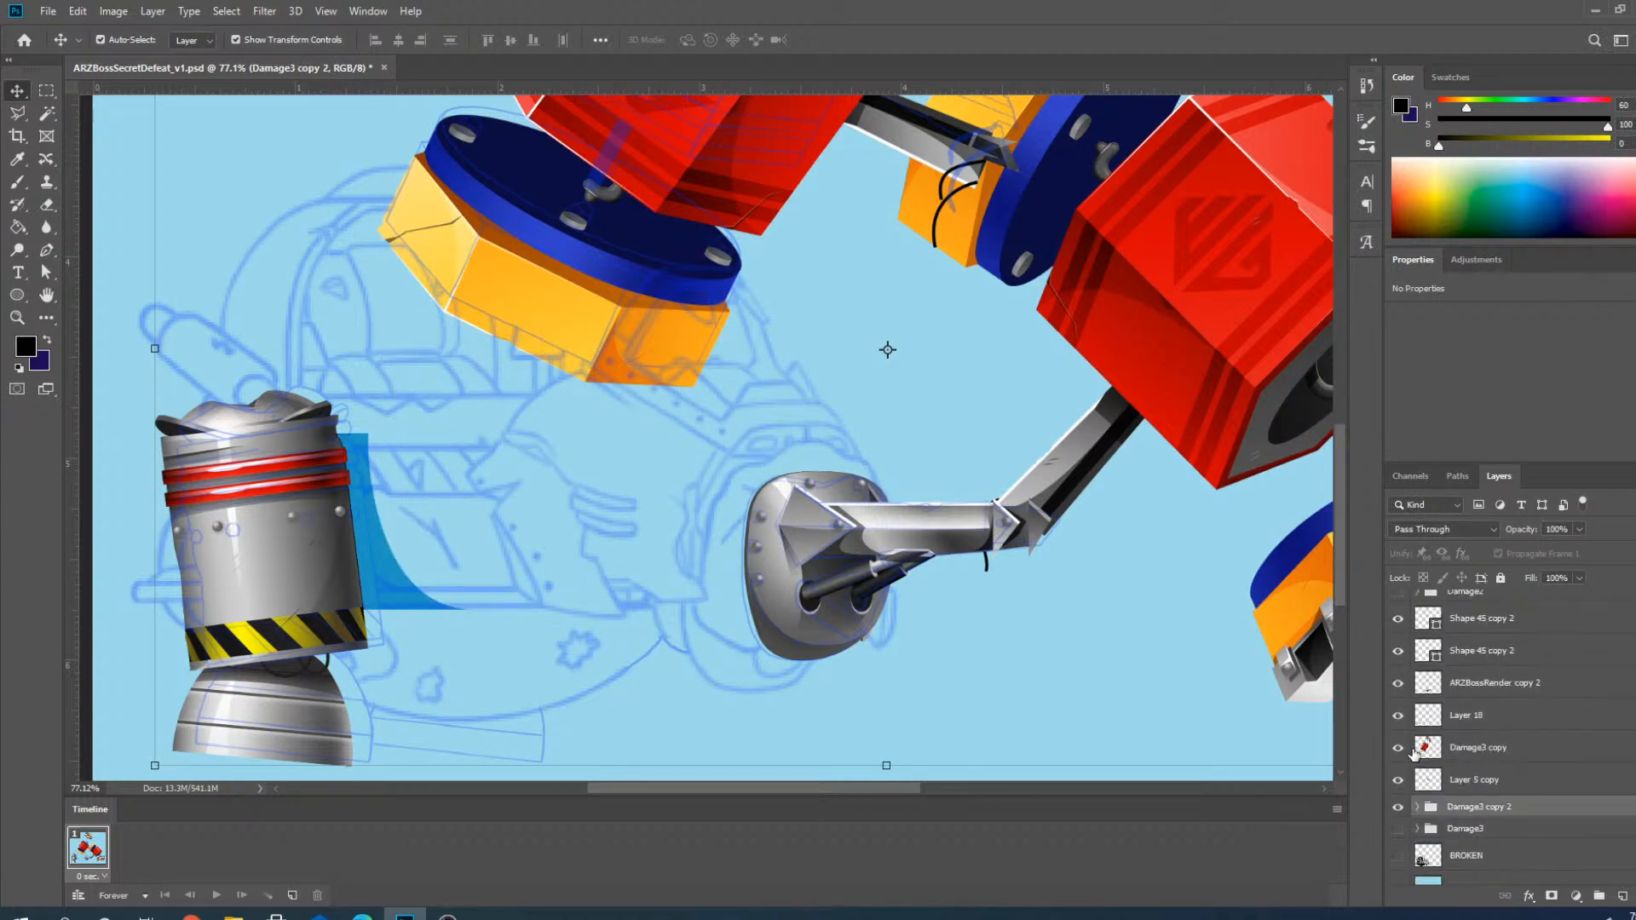
{"action": "left_click_drag", "start_coordinate": [1398, 780], "coordinate": [1406, 639]}
{"action": "scroll", "coordinate": [1010, 503], "scroll_direction": "up", "scroll_amount": 4}
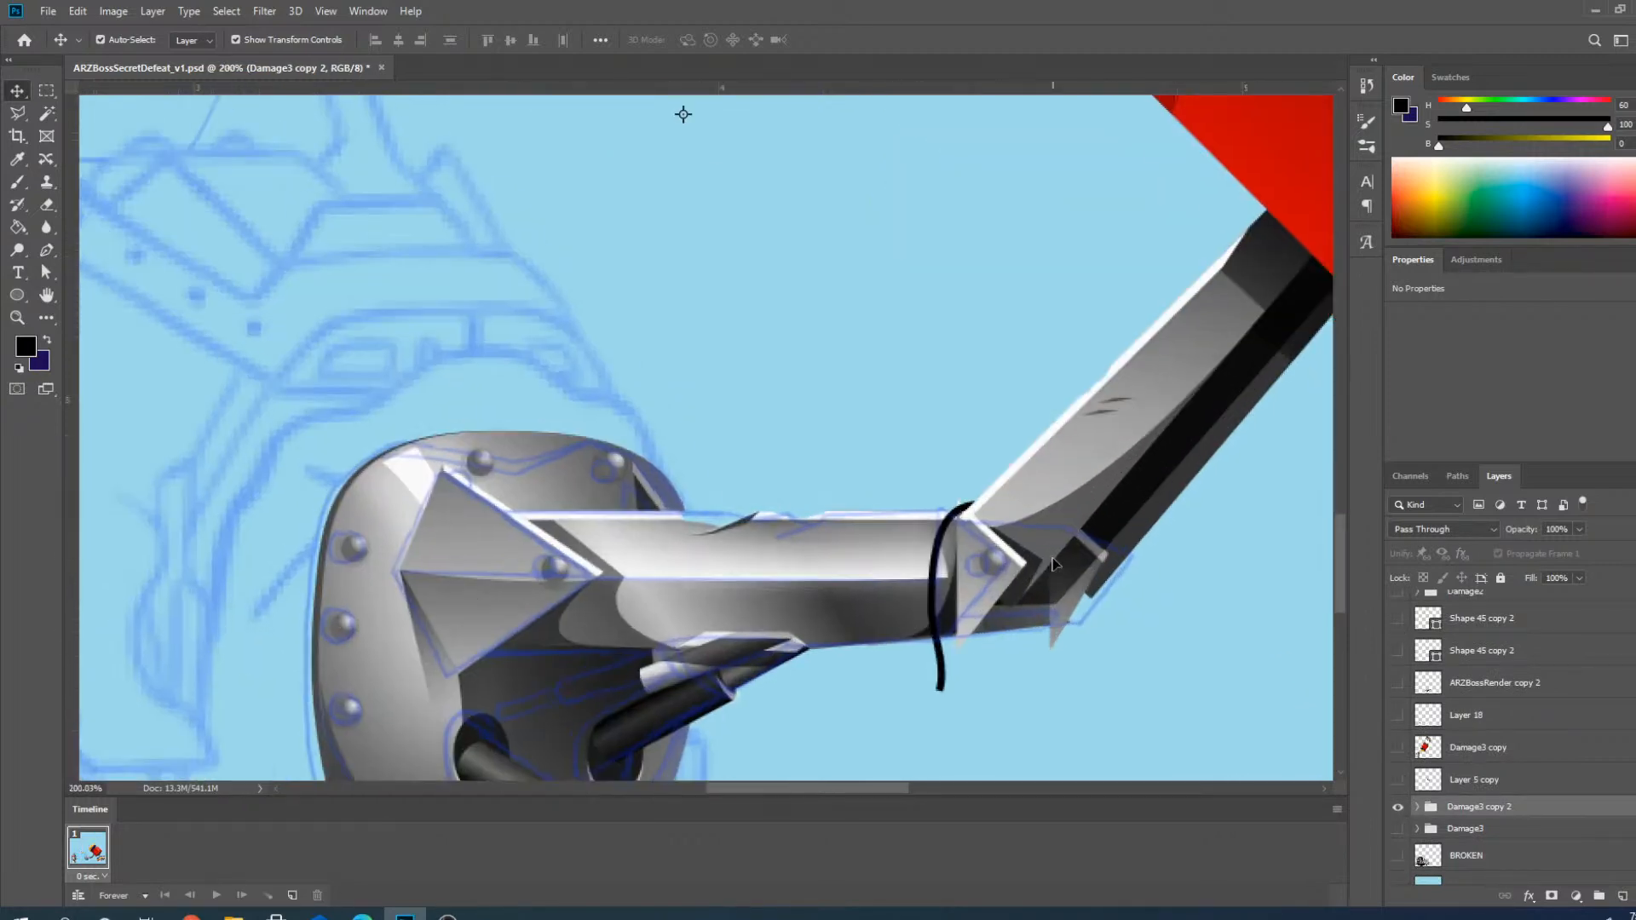
{"action": "scroll", "coordinate": [922, 477], "scroll_direction": "down", "scroll_amount": 1}
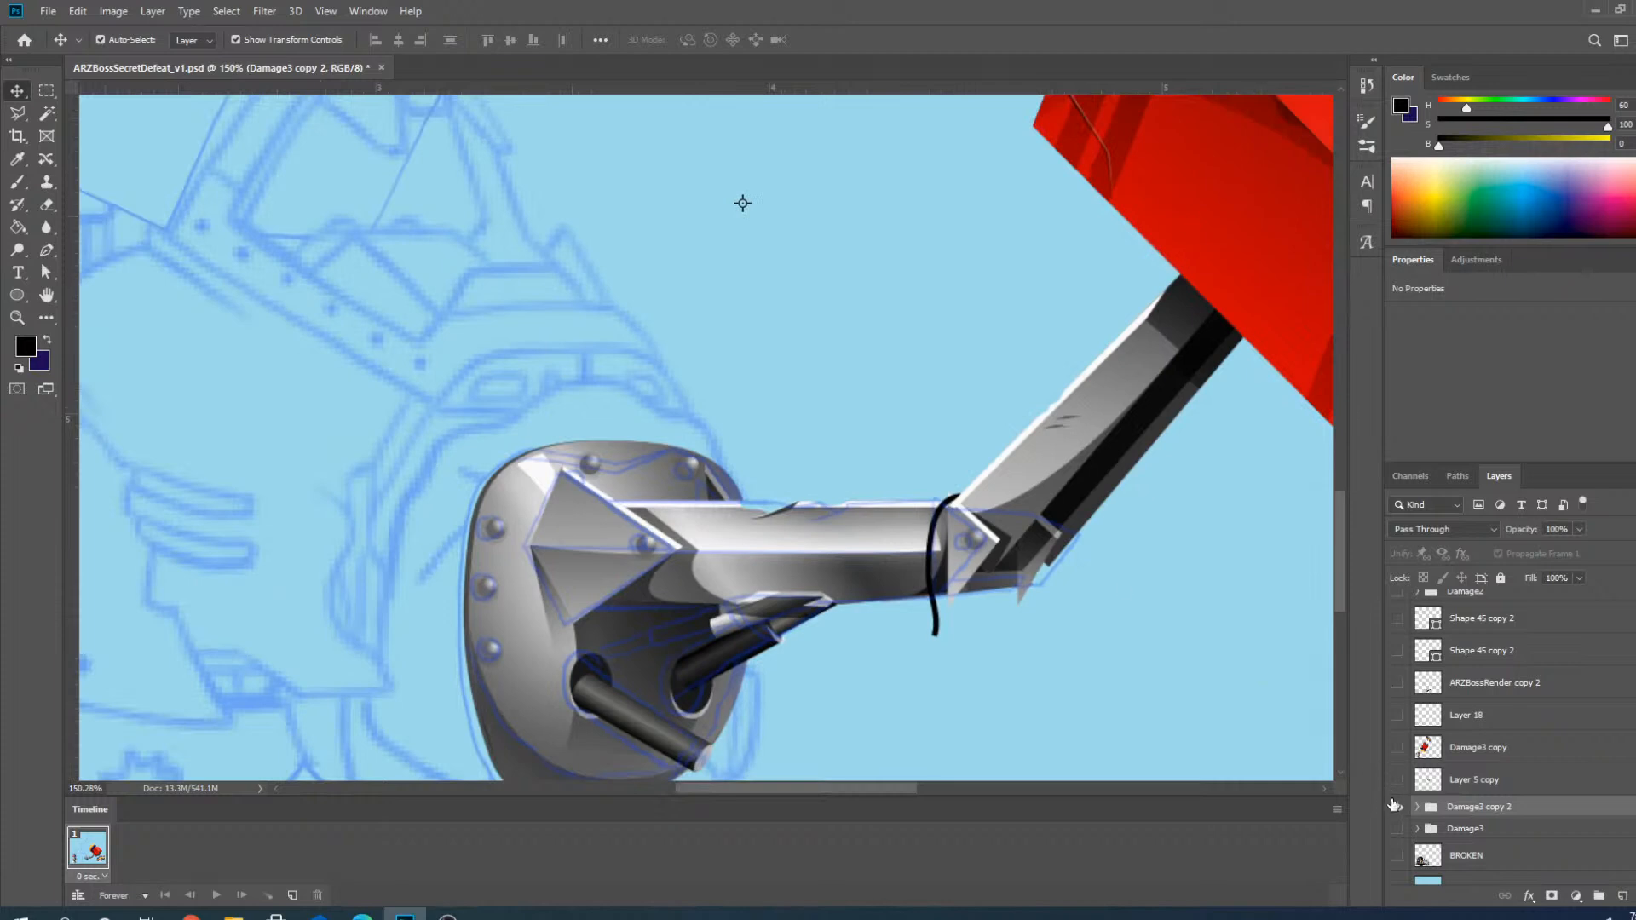
{"action": "scroll", "coordinate": [989, 515], "scroll_direction": "up", "scroll_amount": 2}
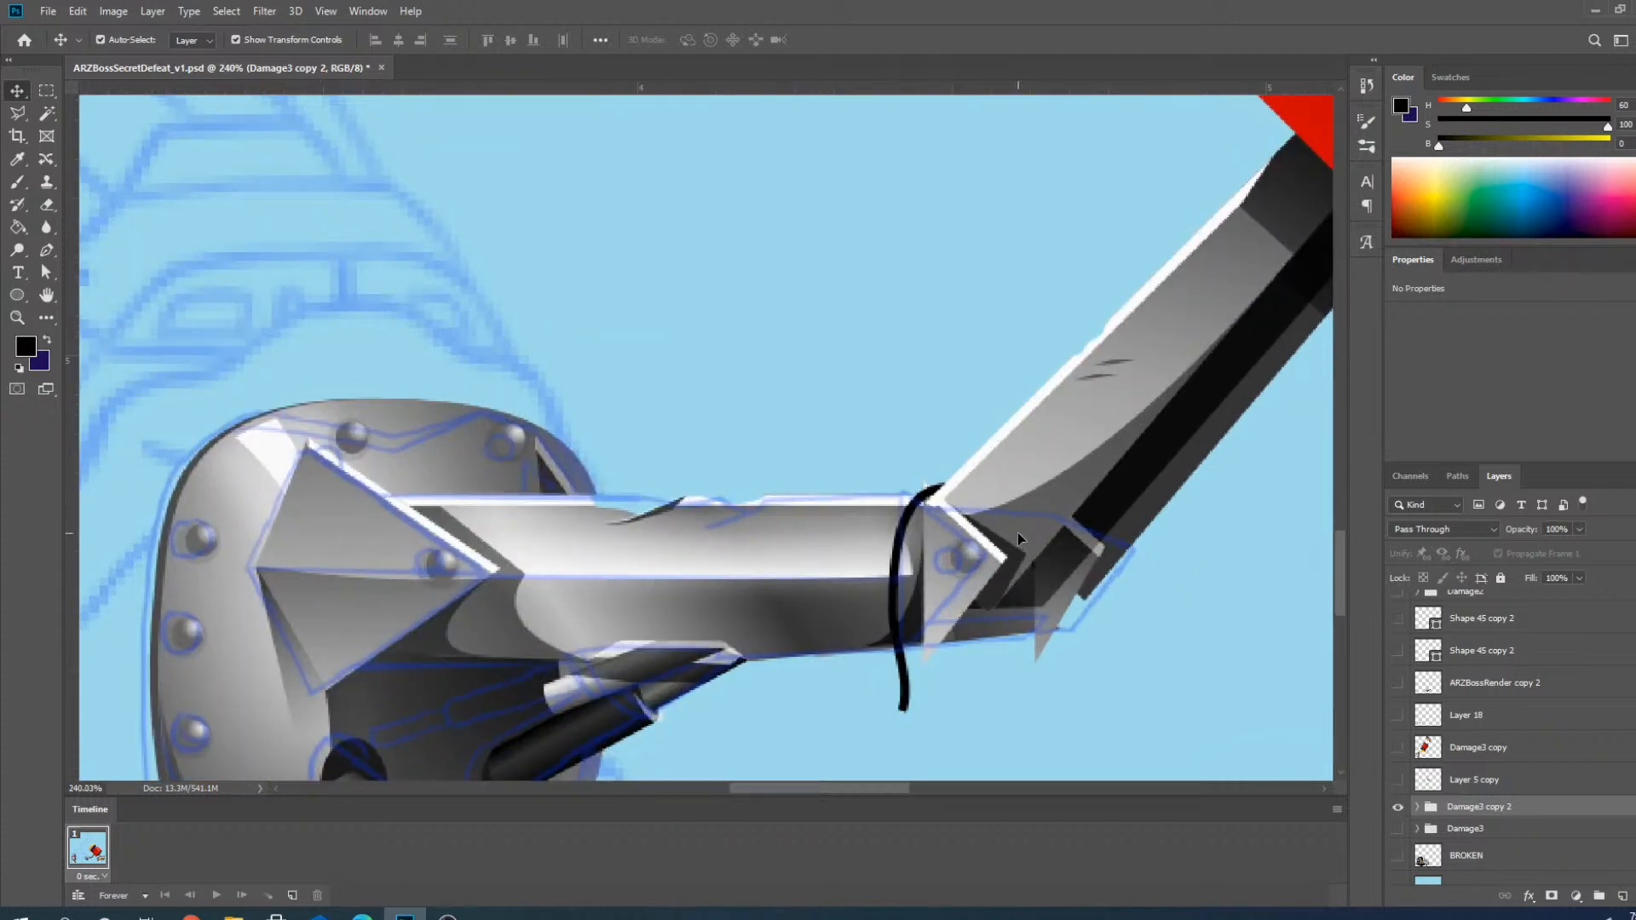
{"action": "scroll", "coordinate": [956, 493], "scroll_direction": "down", "scroll_amount": 2}
{"action": "scroll", "coordinate": [942, 523], "scroll_direction": "down", "scroll_amount": 1}
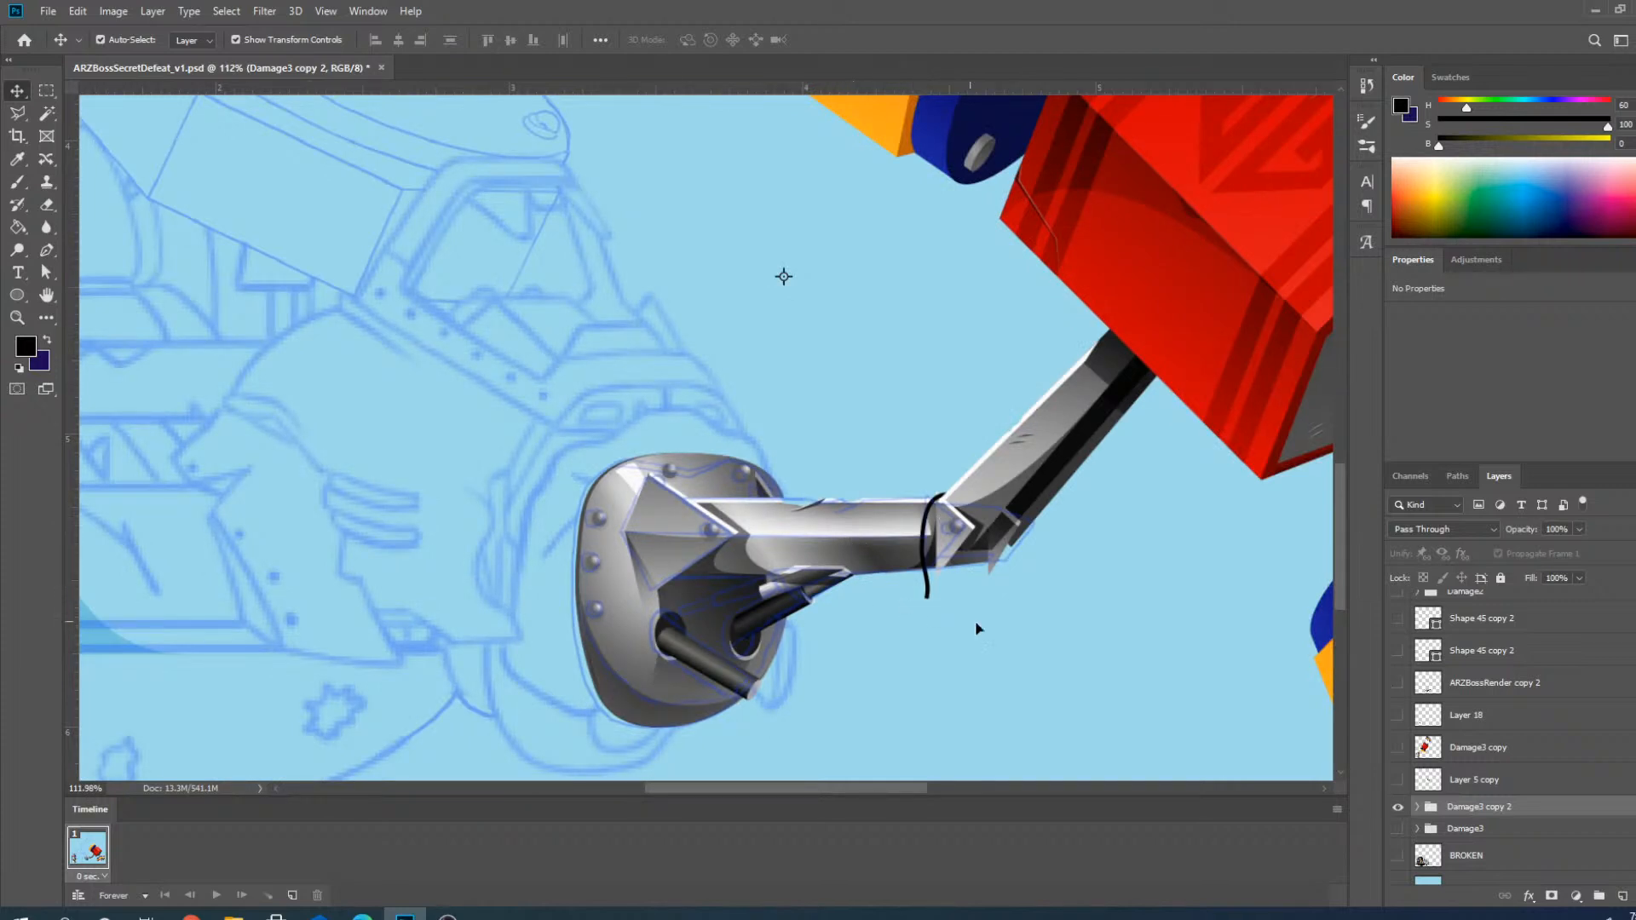
Look through the layers of Damage3 copy 2, check what the ARZBoss layer contains by hiding and reshowing it, and collapse the group.
{"action": "right_click", "coordinate": [1490, 810]}
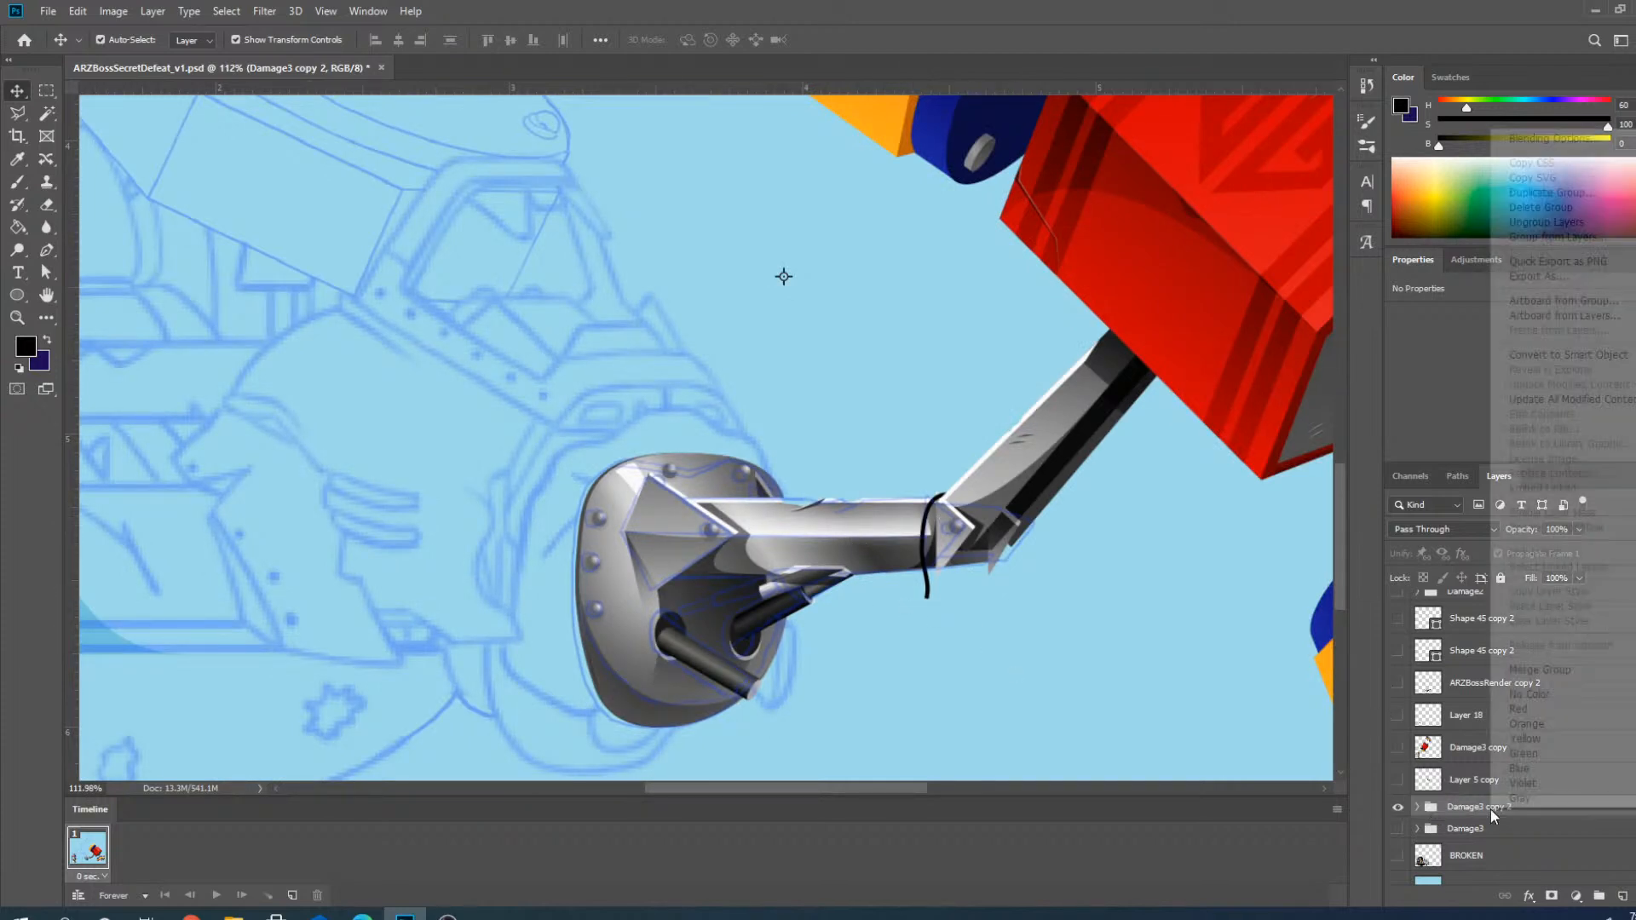
{"action": "key", "text": "Escape"}
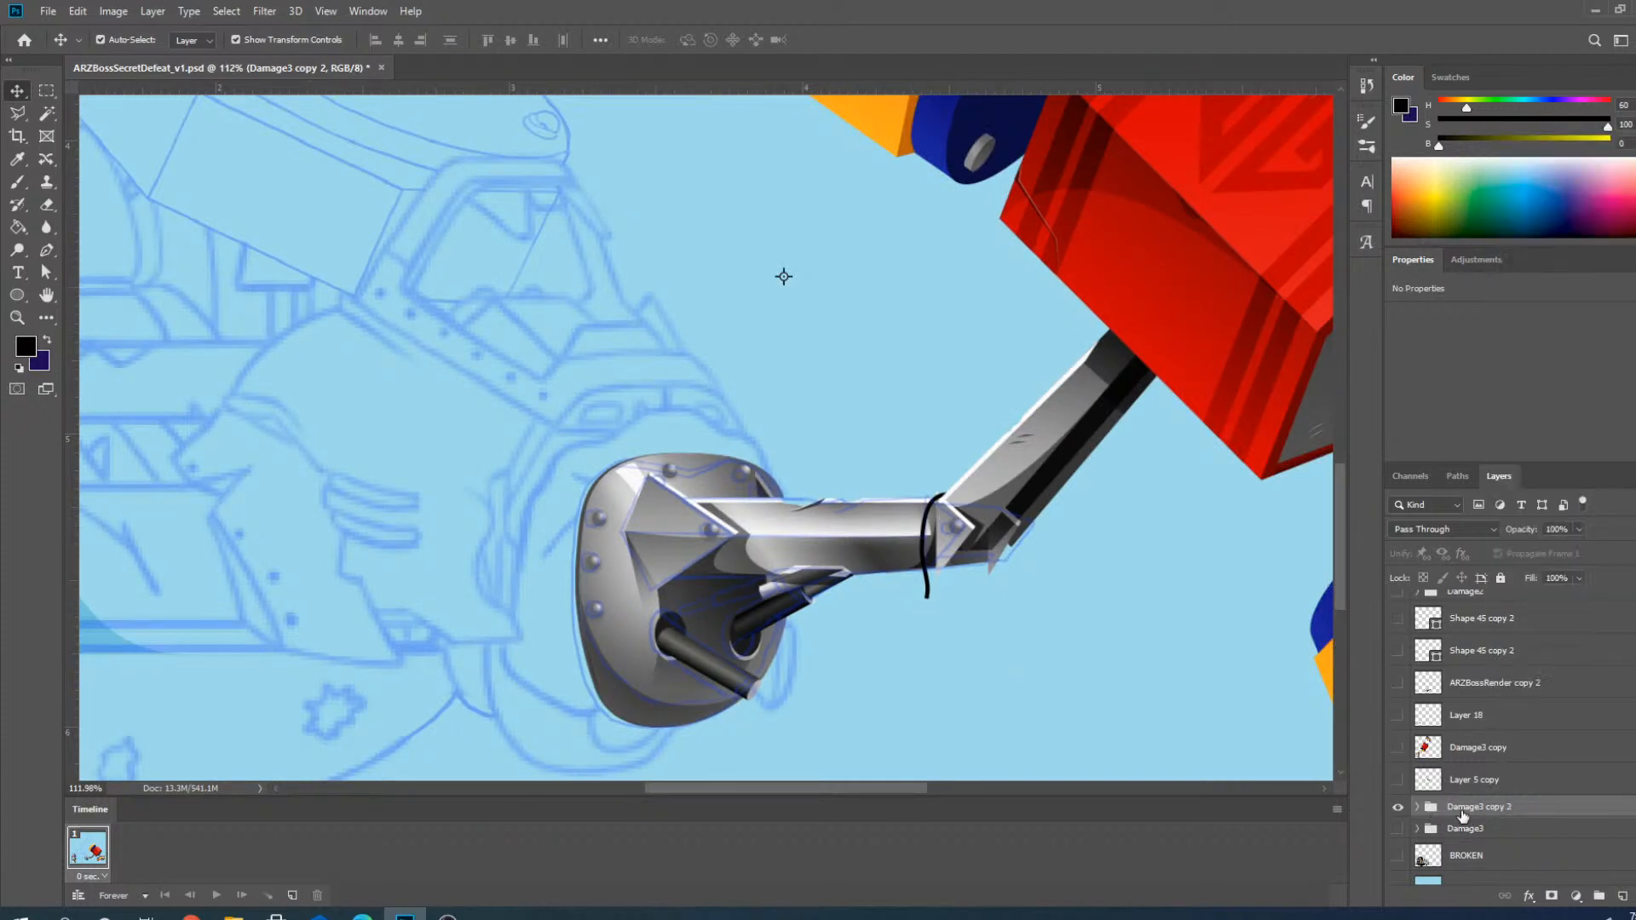
{"action": "left_click", "coordinate": [1418, 808]}
{"action": "scroll", "coordinate": [1435, 769], "scroll_direction": "down", "scroll_amount": 3}
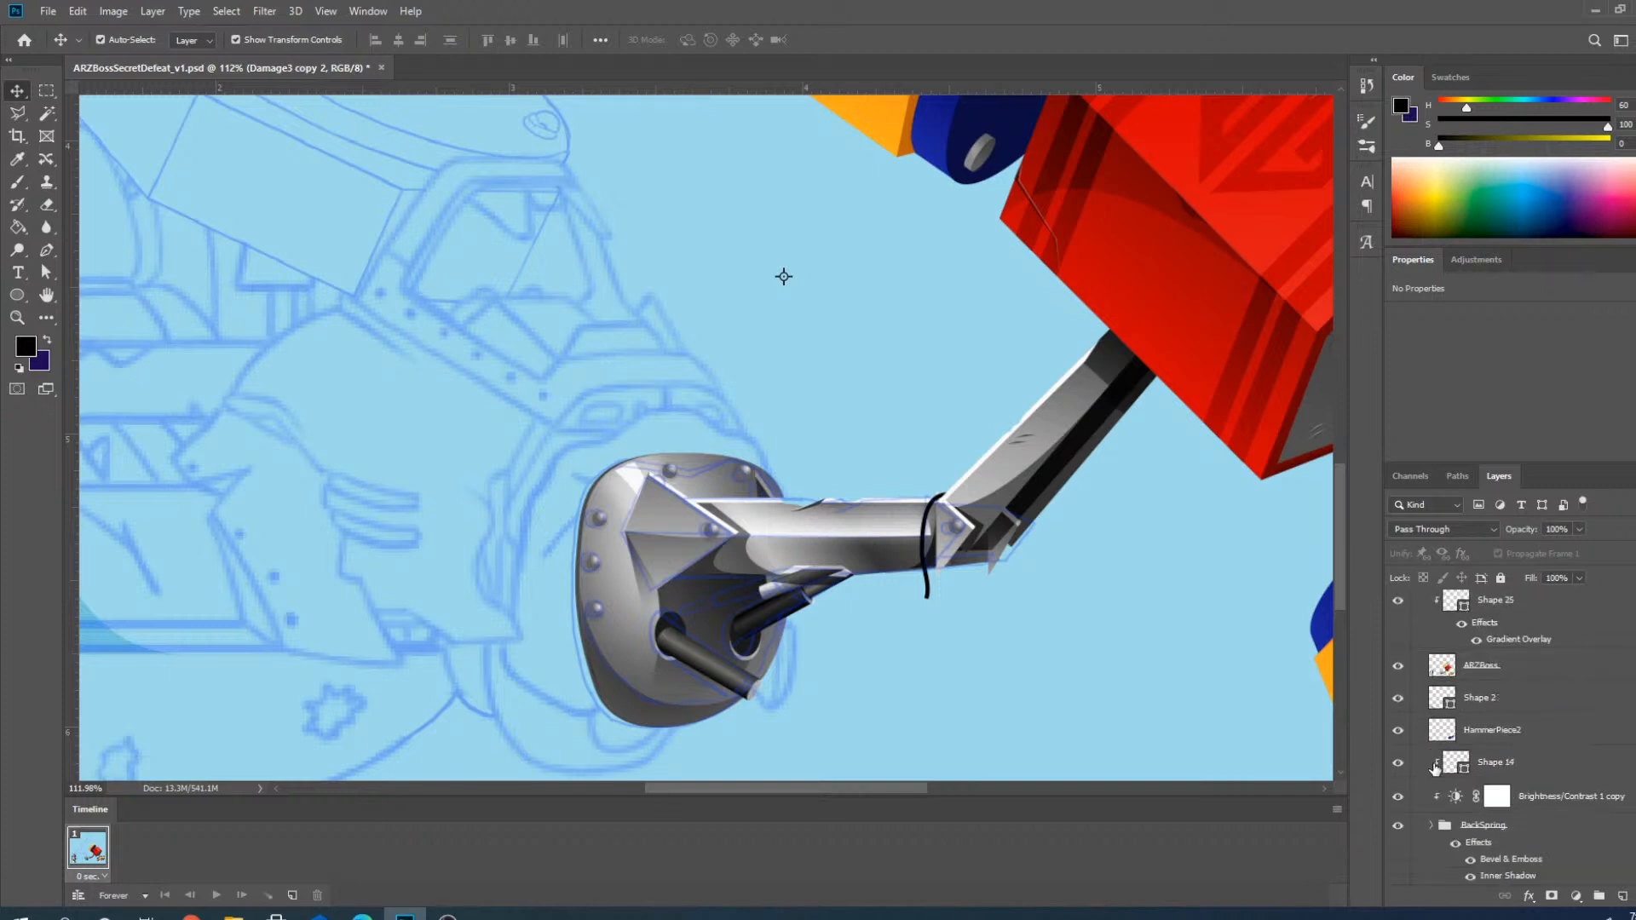
{"action": "scroll", "coordinate": [1435, 769], "scroll_direction": "down", "scroll_amount": 7}
{"action": "scroll", "coordinate": [1435, 769], "scroll_direction": "up", "scroll_amount": 8}
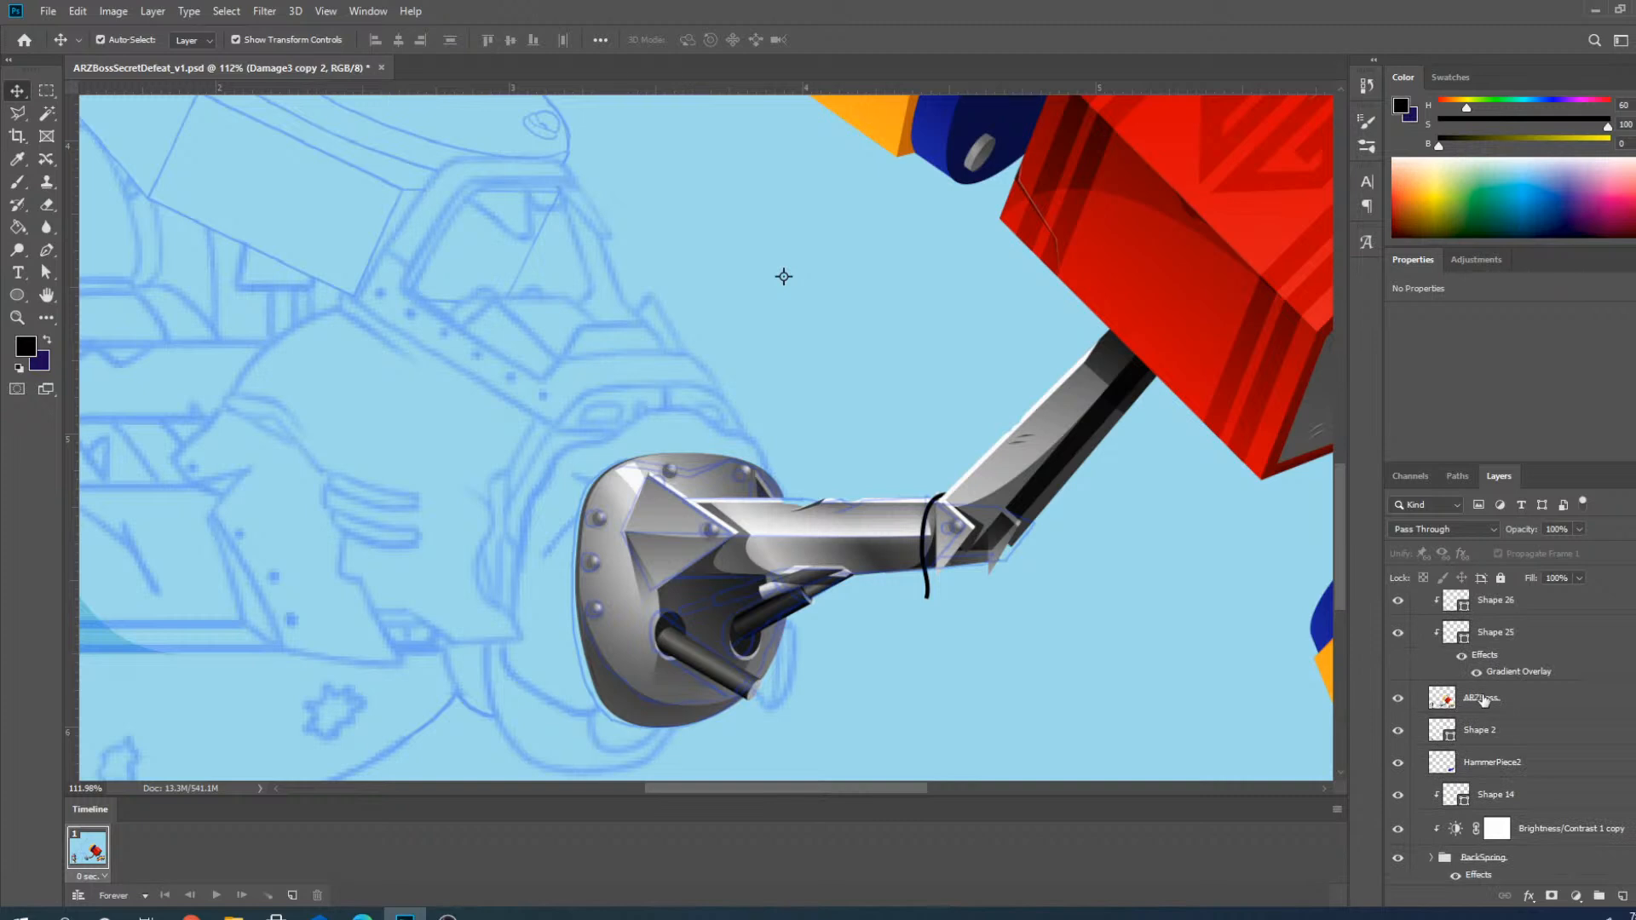
{"action": "left_click", "coordinate": [1483, 700]}
{"action": "left_click", "coordinate": [16, 117]}
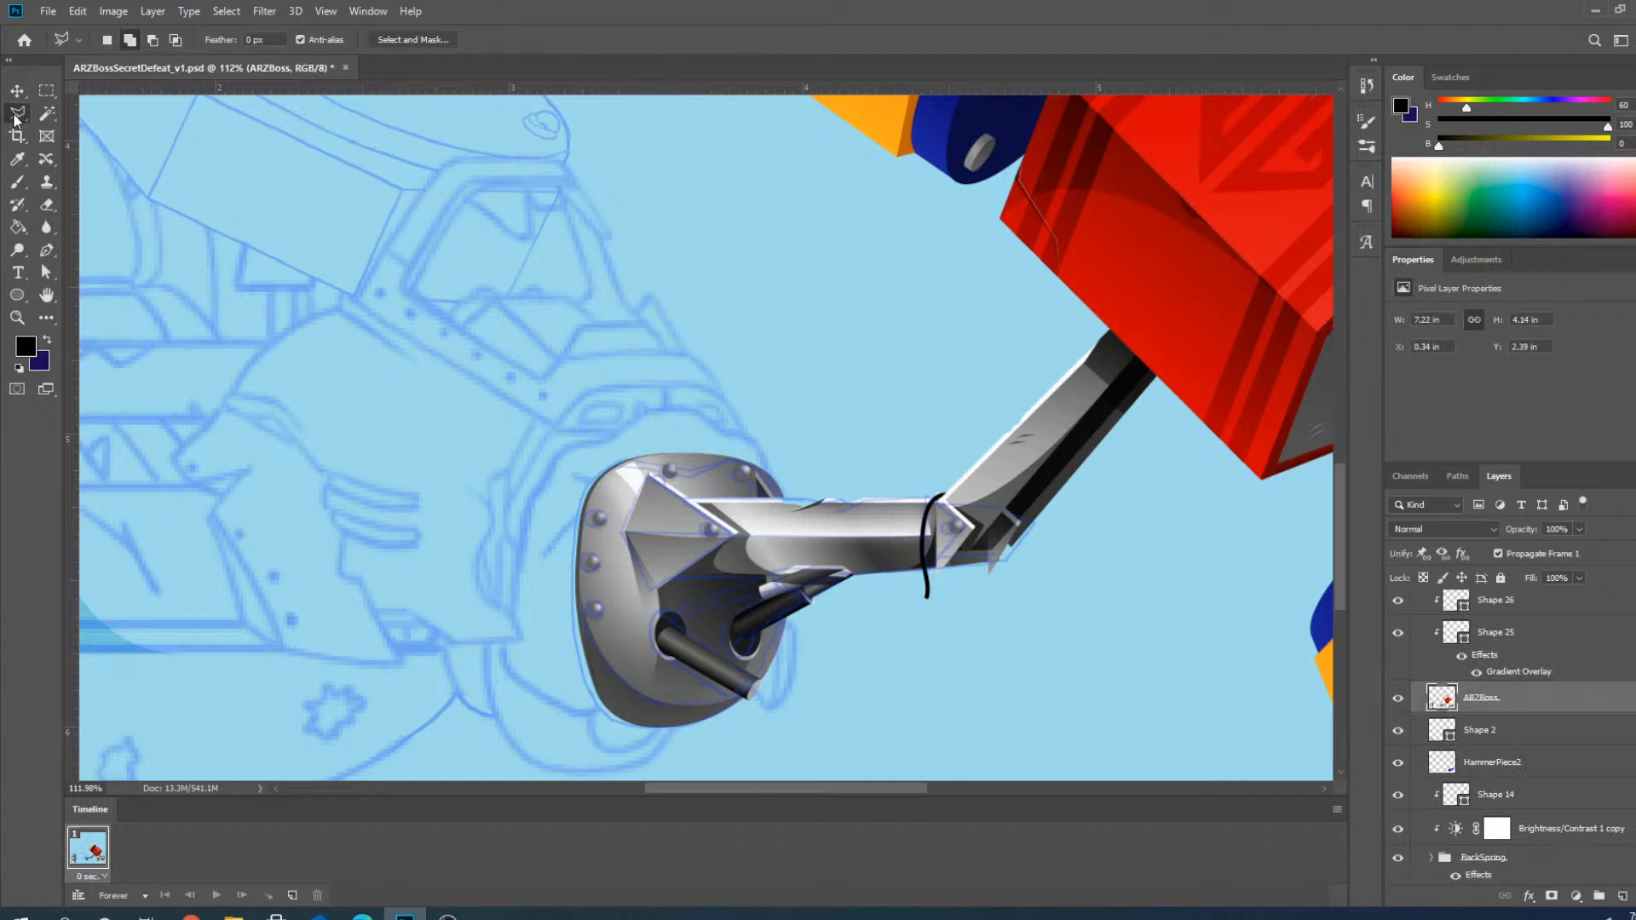
{"action": "left_click", "coordinate": [1397, 698]}
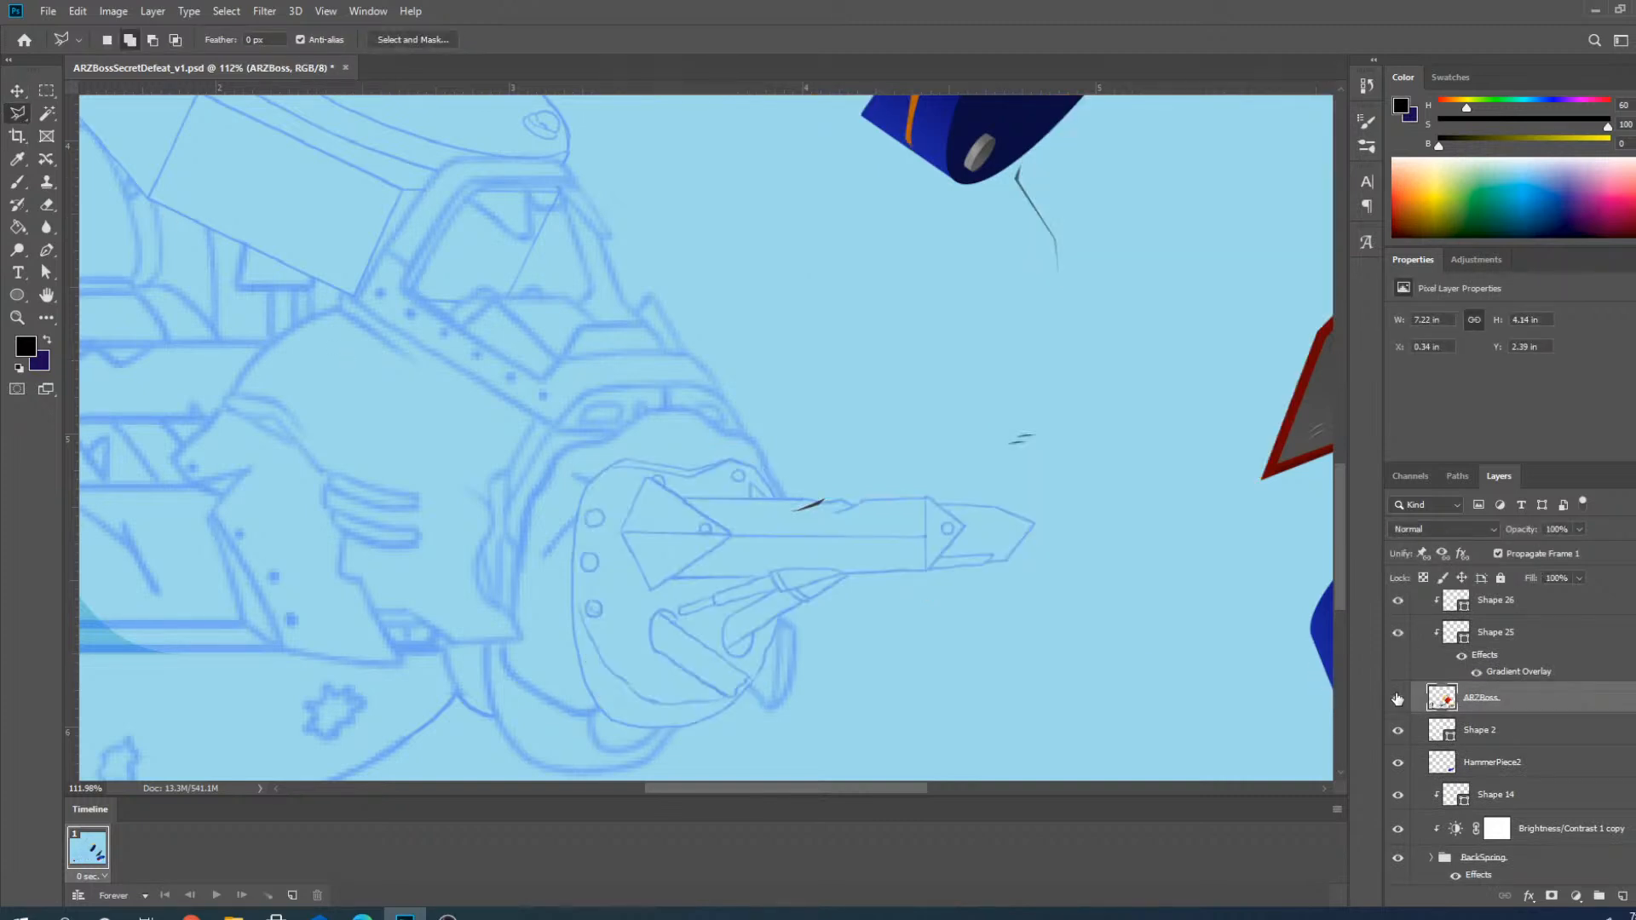
{"action": "left_click", "coordinate": [1397, 698]}
{"action": "scroll", "coordinate": [1449, 732], "scroll_direction": "up", "scroll_amount": 5}
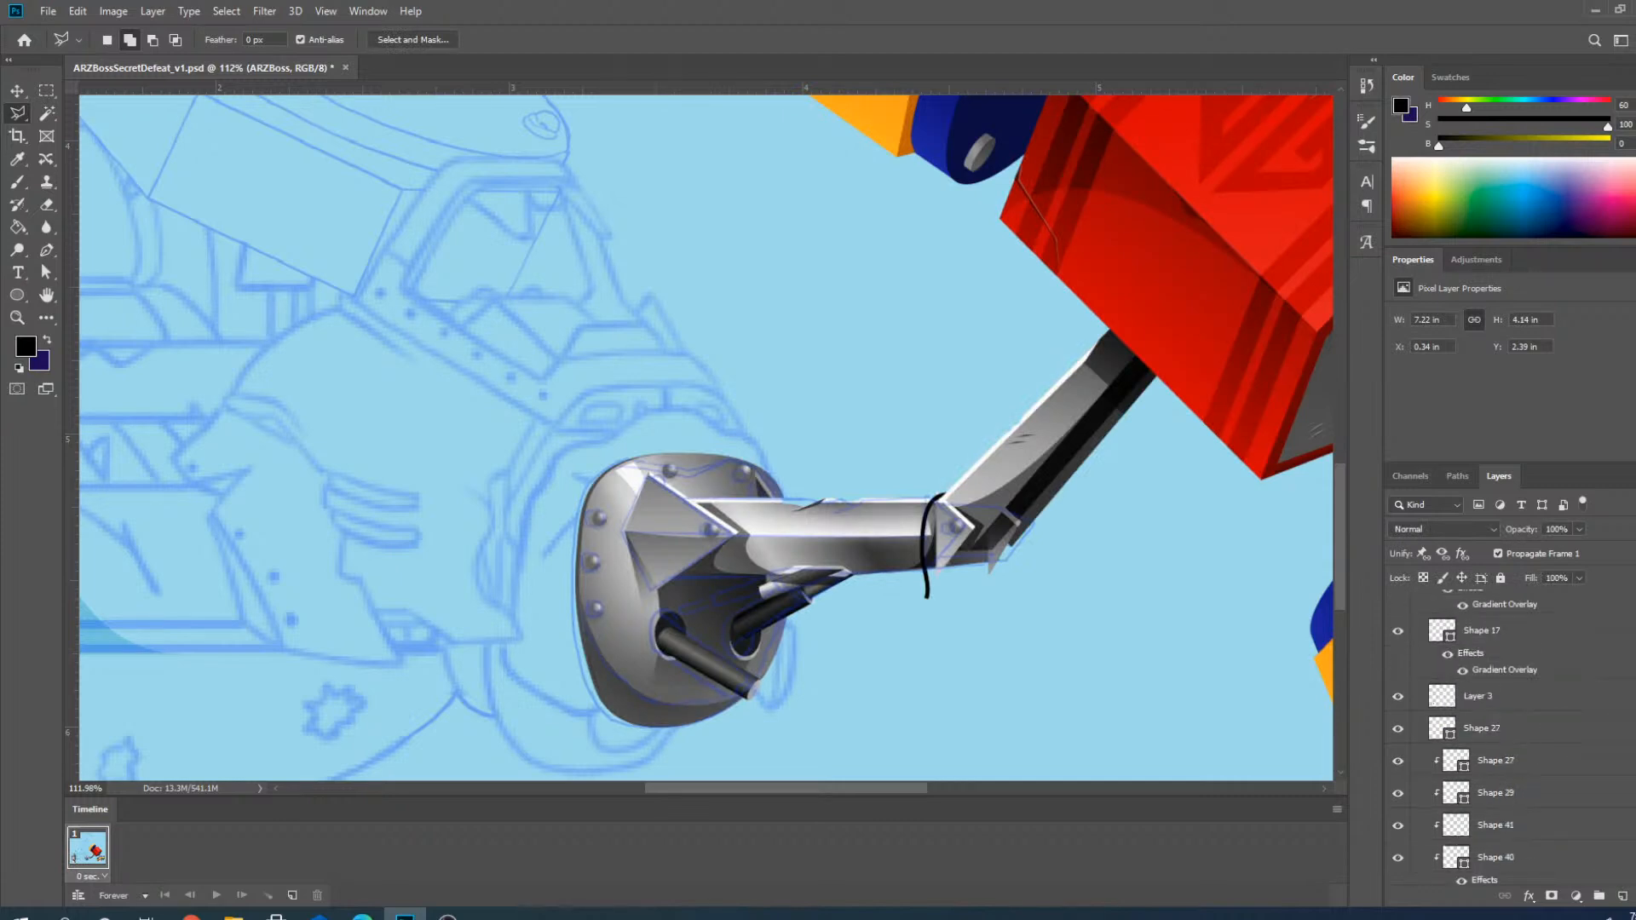
{"action": "scroll", "coordinate": [1449, 732], "scroll_direction": "up", "scroll_amount": 5}
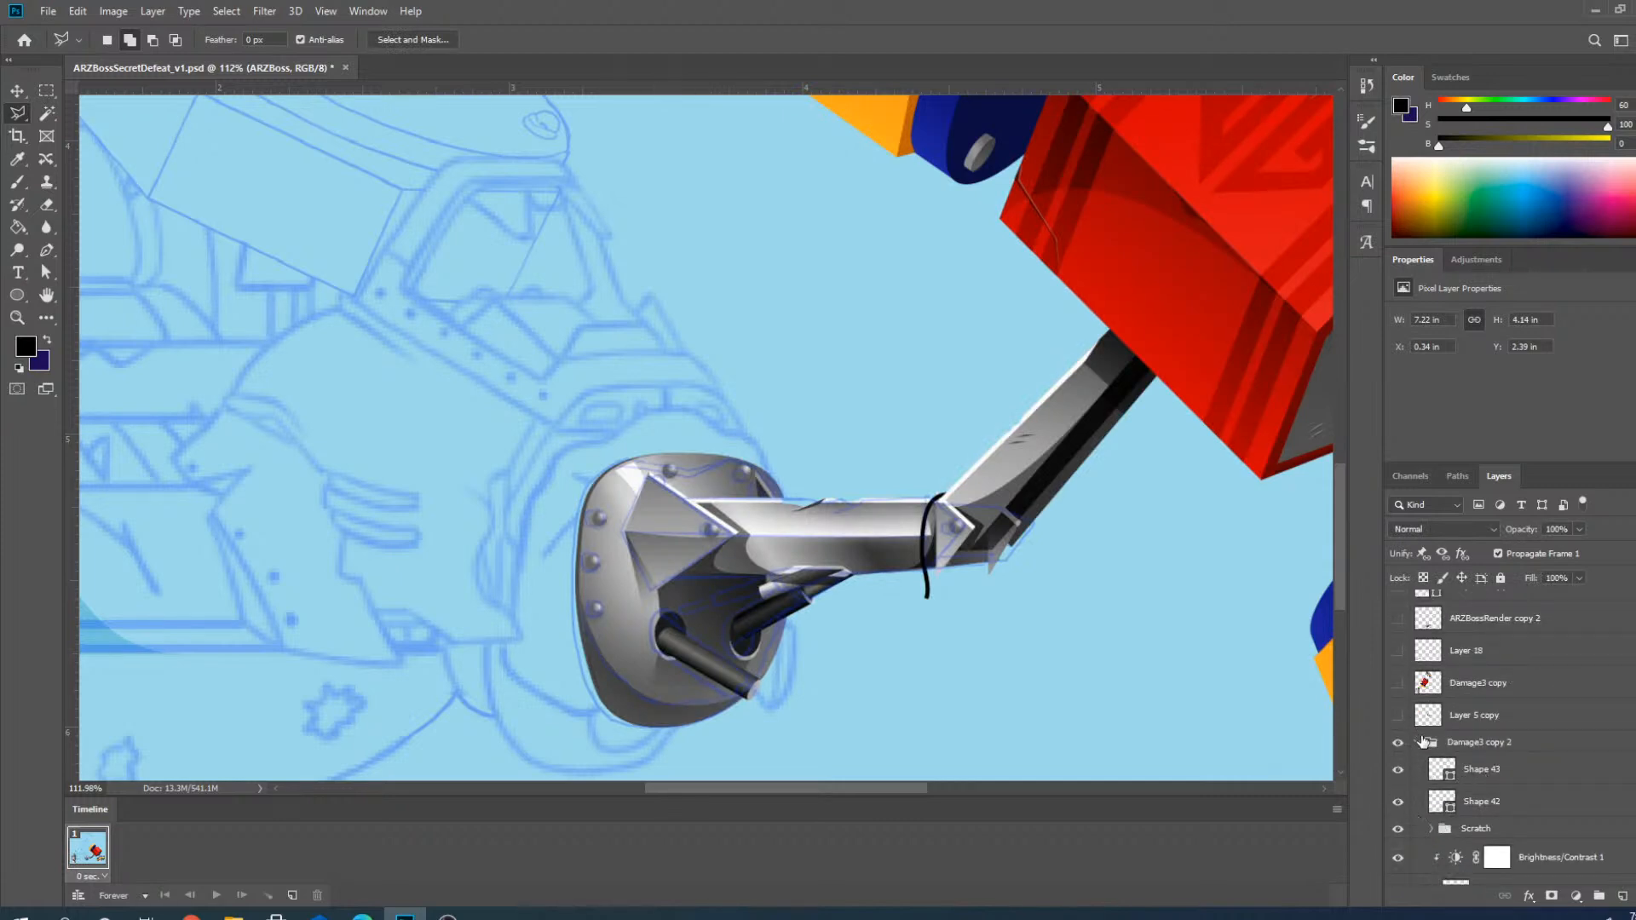
{"action": "left_click", "coordinate": [1421, 741]}
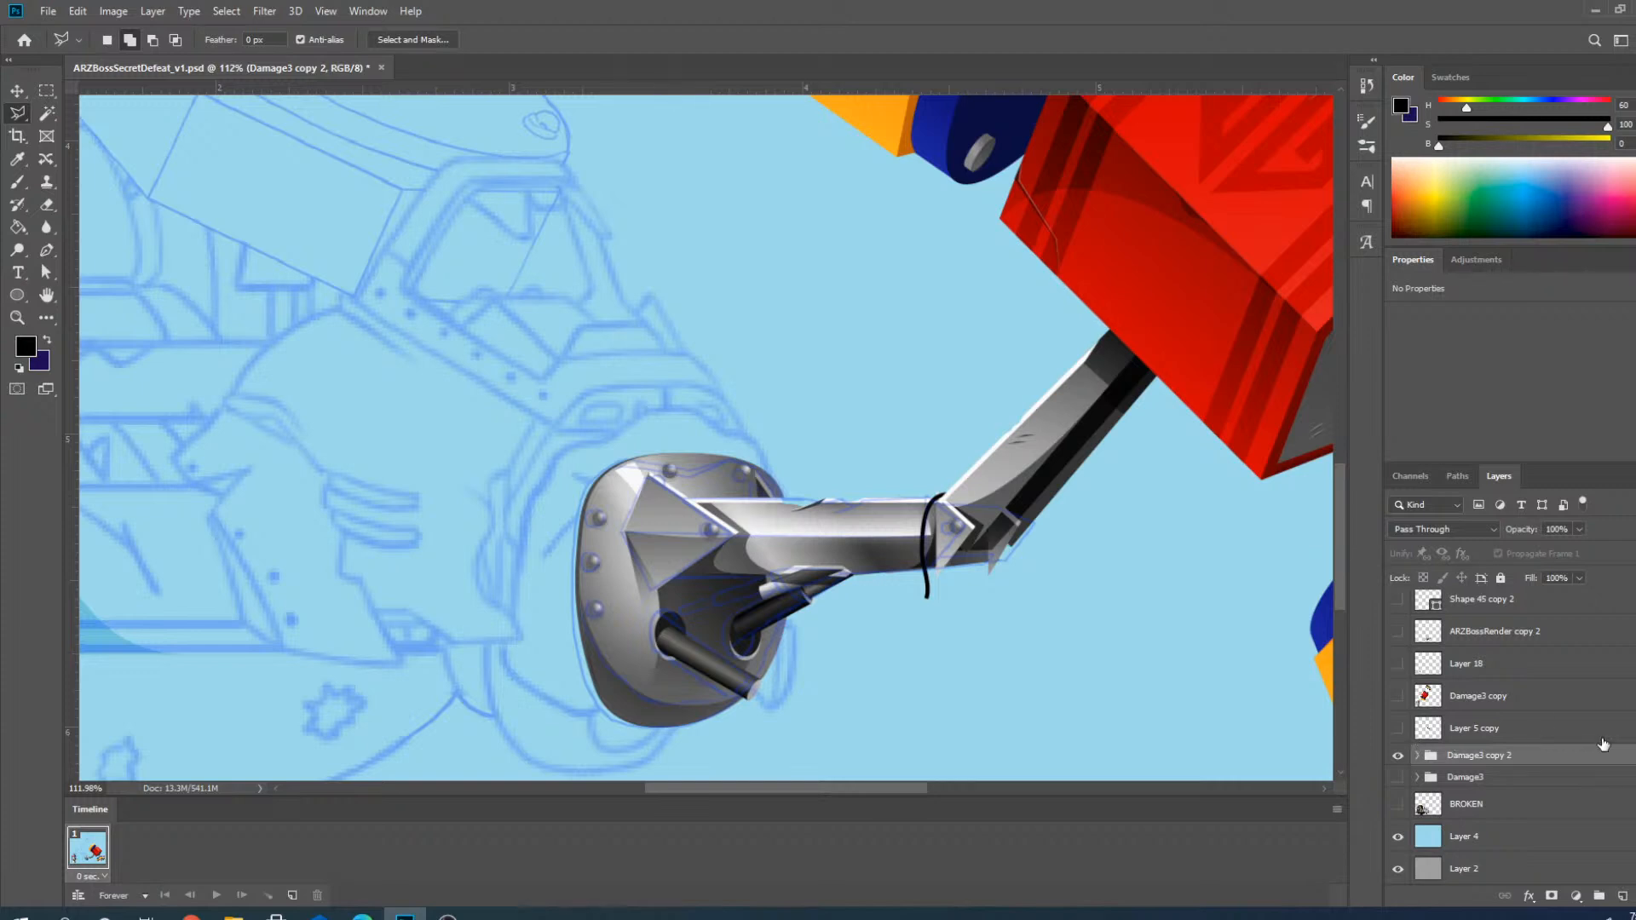
Merge the Damage3 copy 2 group into a single layer.
{"action": "right_click", "coordinate": [1469, 762]}
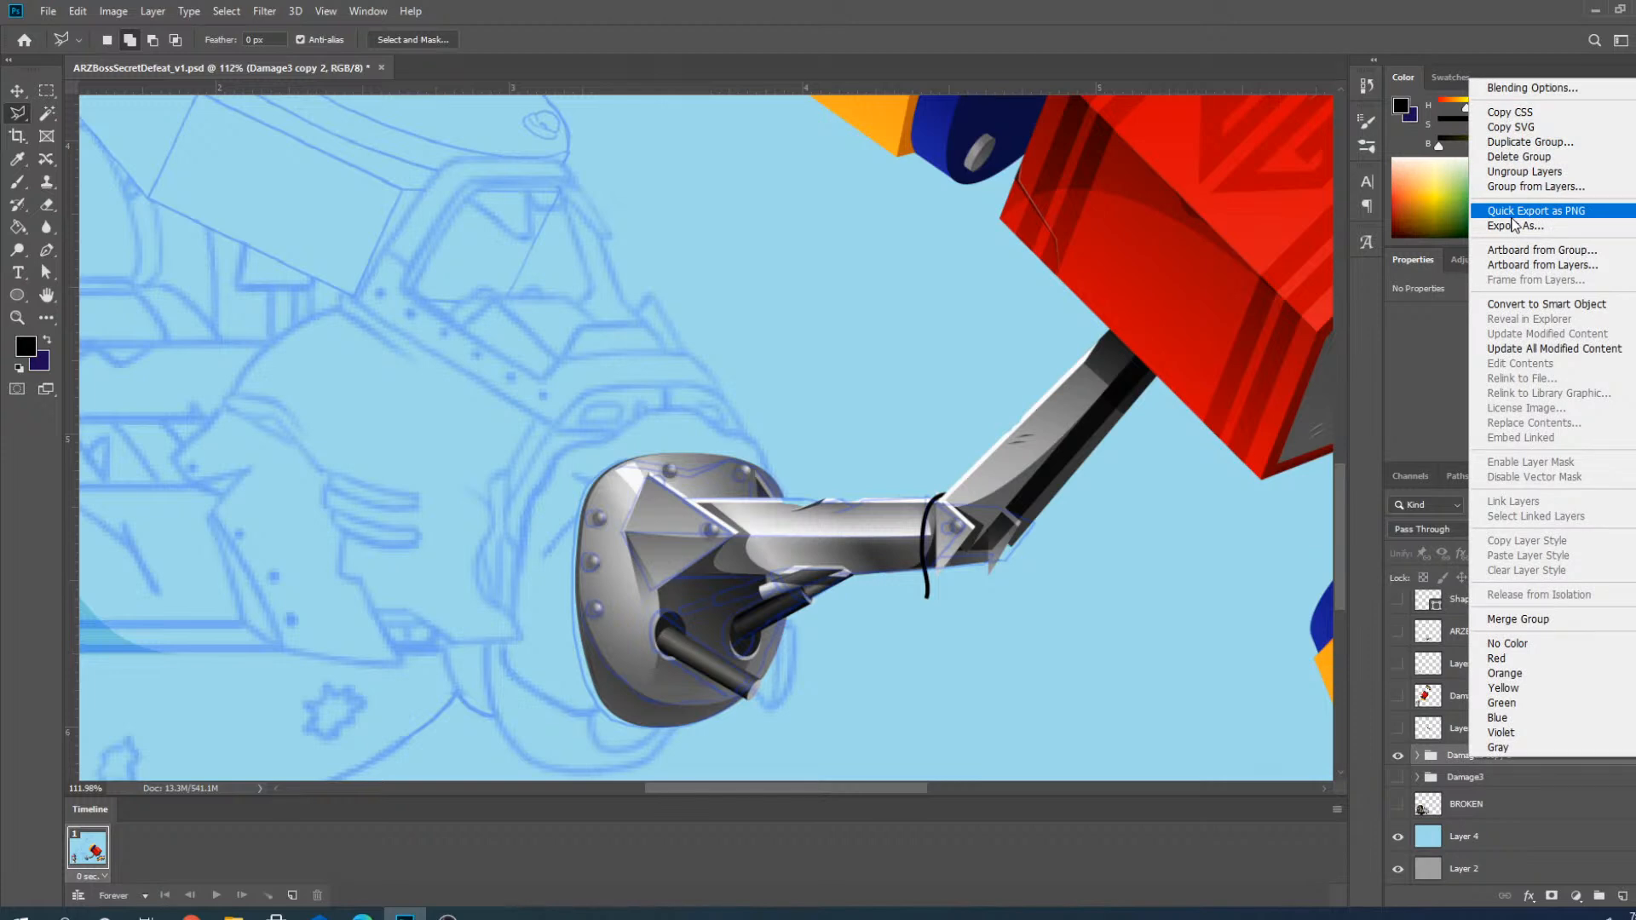
{"action": "left_click", "coordinate": [1524, 624]}
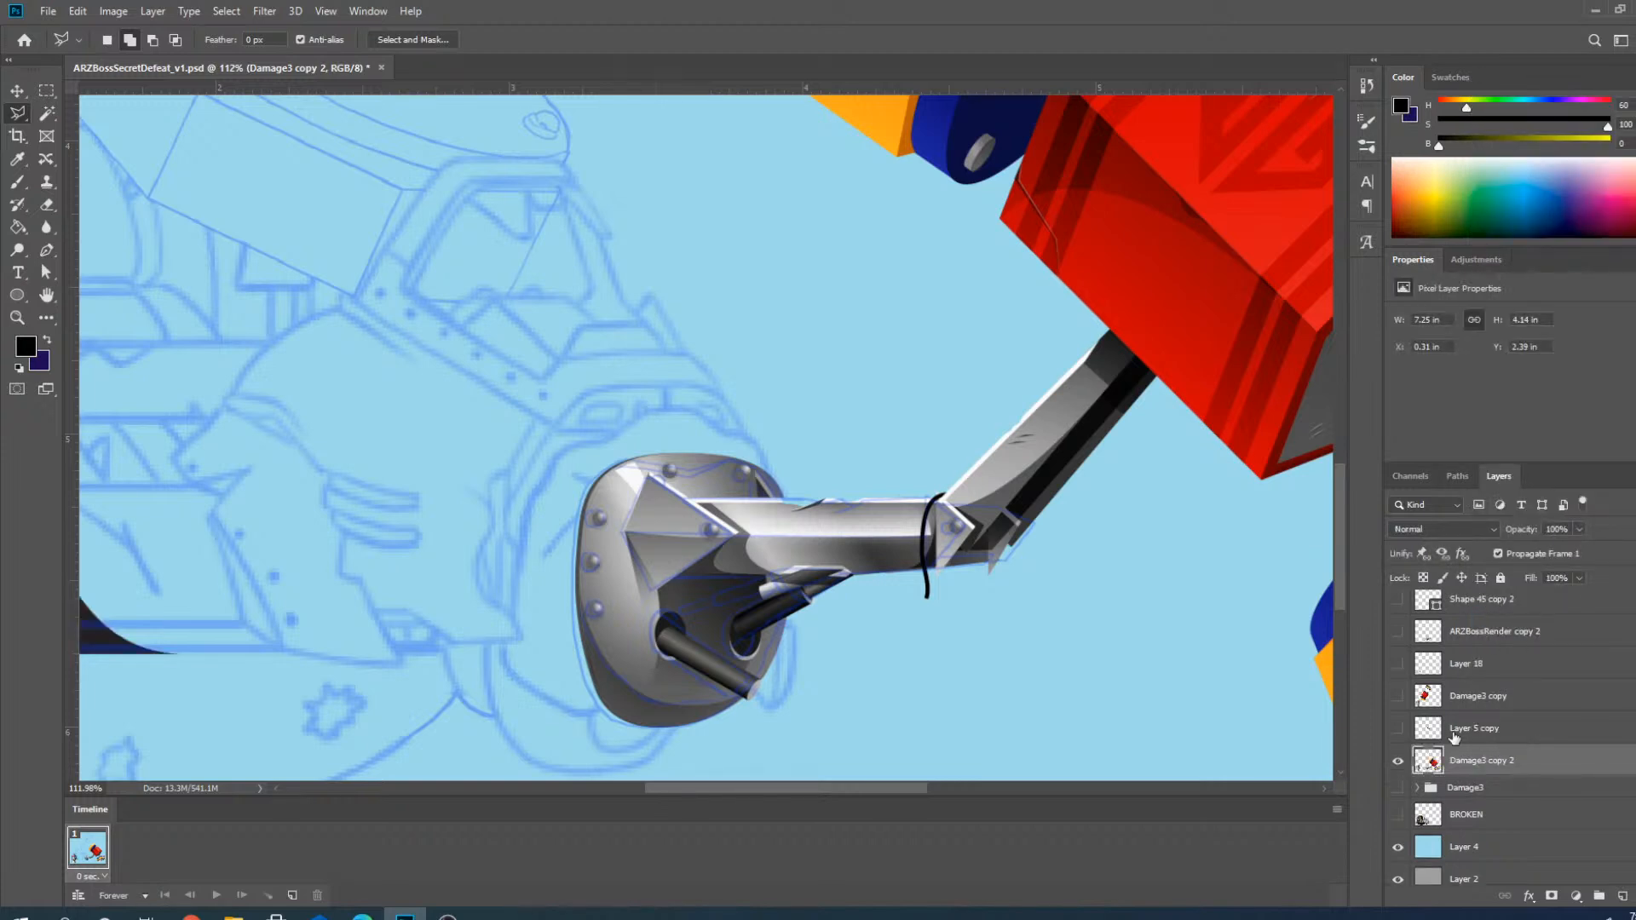
{"action": "key", "text": "ctrl+0"}
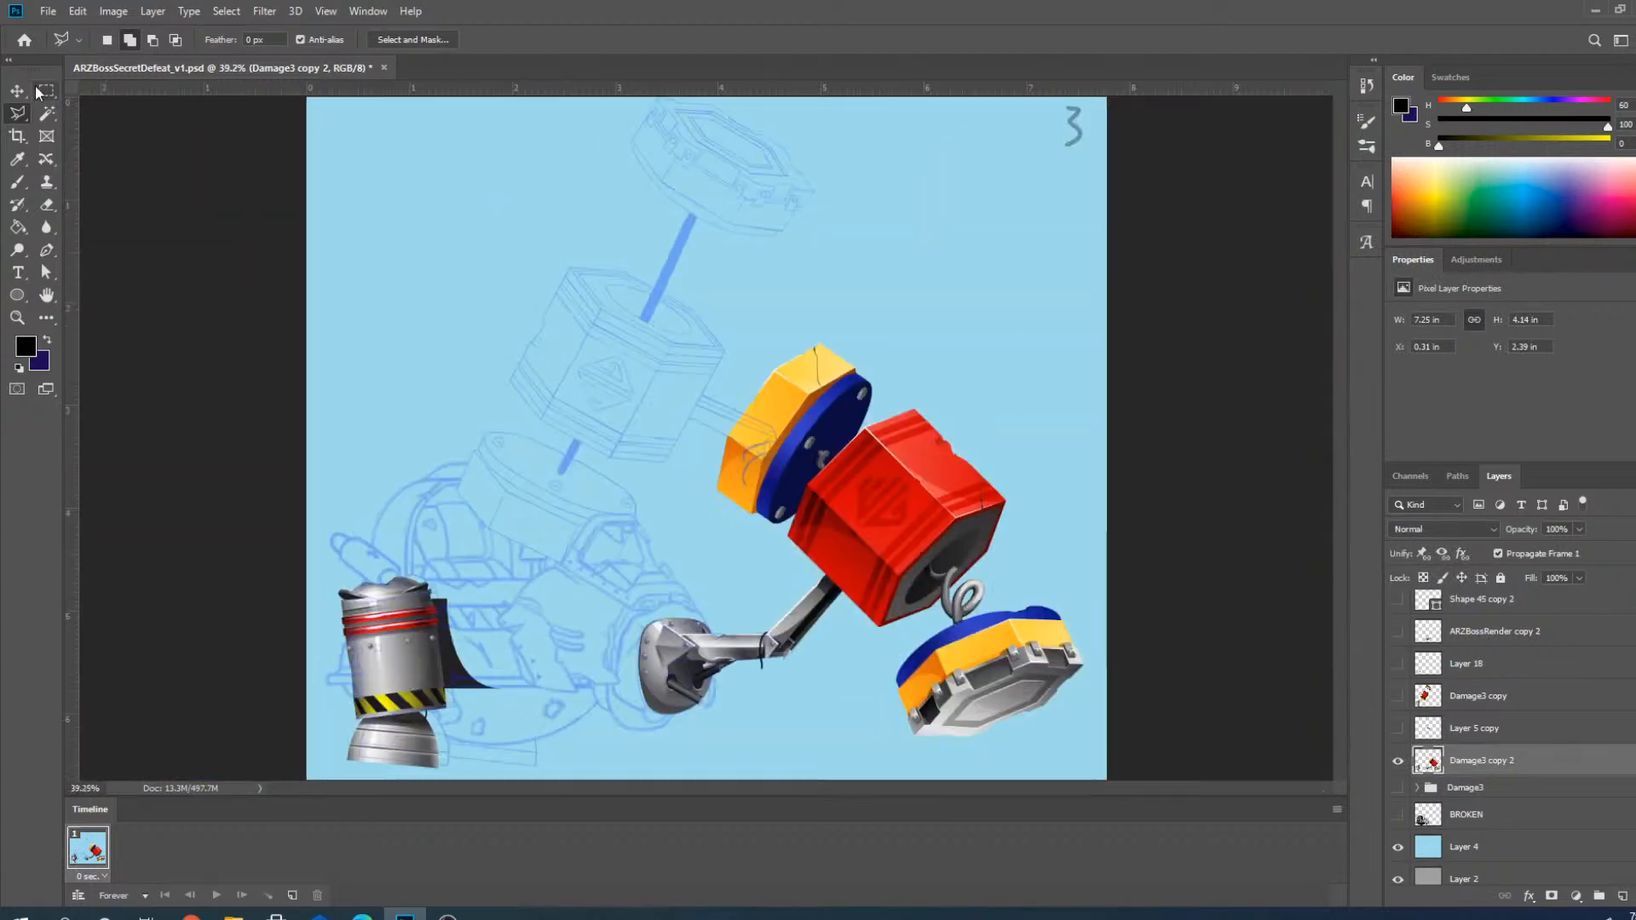
Lasso the red-banded metal cylinder with its base and dark wedge on the merged layer, delete them and deselect.
{"action": "left_click_drag", "start_coordinate": [11, 126], "coordinate": [60, 121]}
{"action": "scroll", "coordinate": [621, 409], "scroll_direction": "down", "scroll_amount": 6}
{"action": "scroll", "coordinate": [588, 392], "scroll_direction": "up", "scroll_amount": 9}
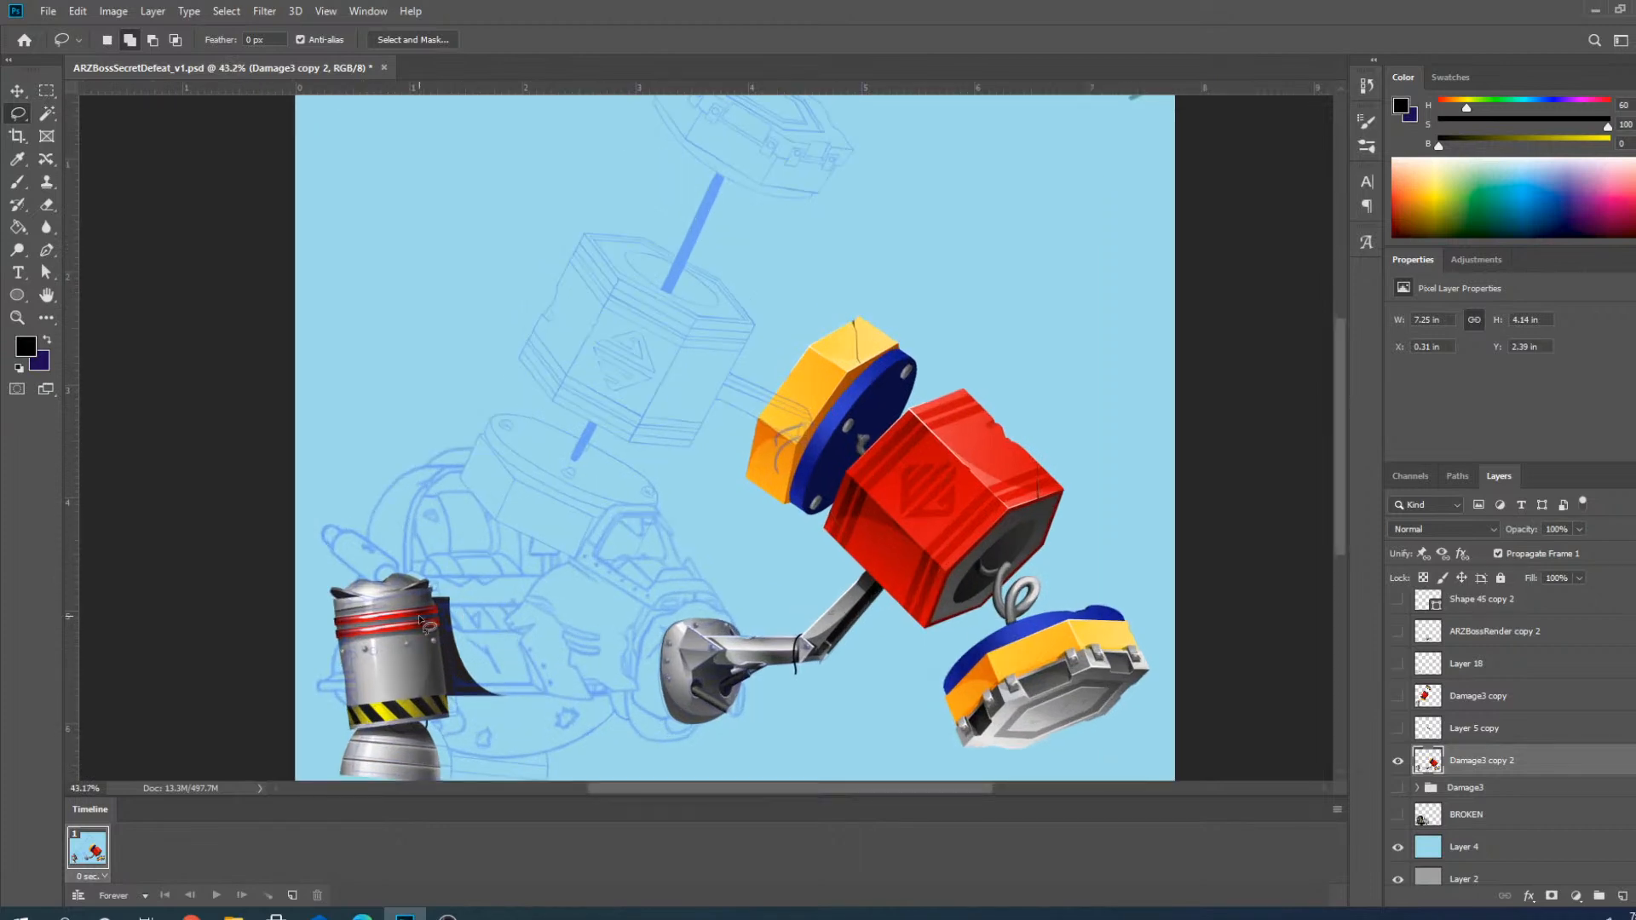
{"action": "scroll", "coordinate": [457, 498], "scroll_direction": "down", "scroll_amount": 1}
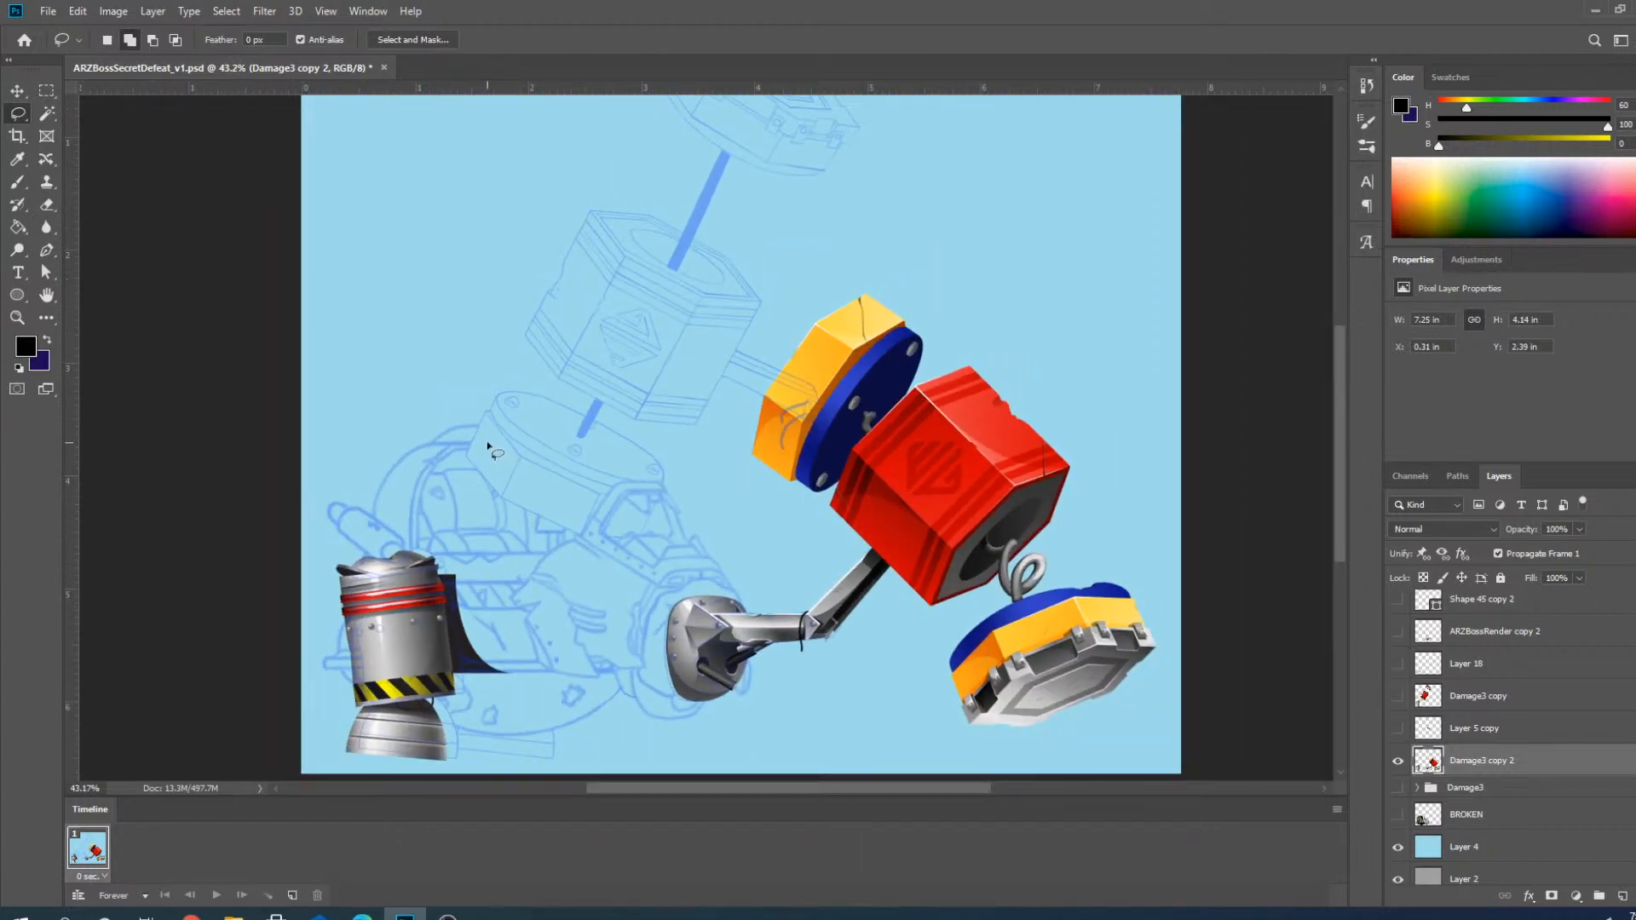
{"action": "scroll", "coordinate": [492, 461], "scroll_direction": "down", "scroll_amount": 1}
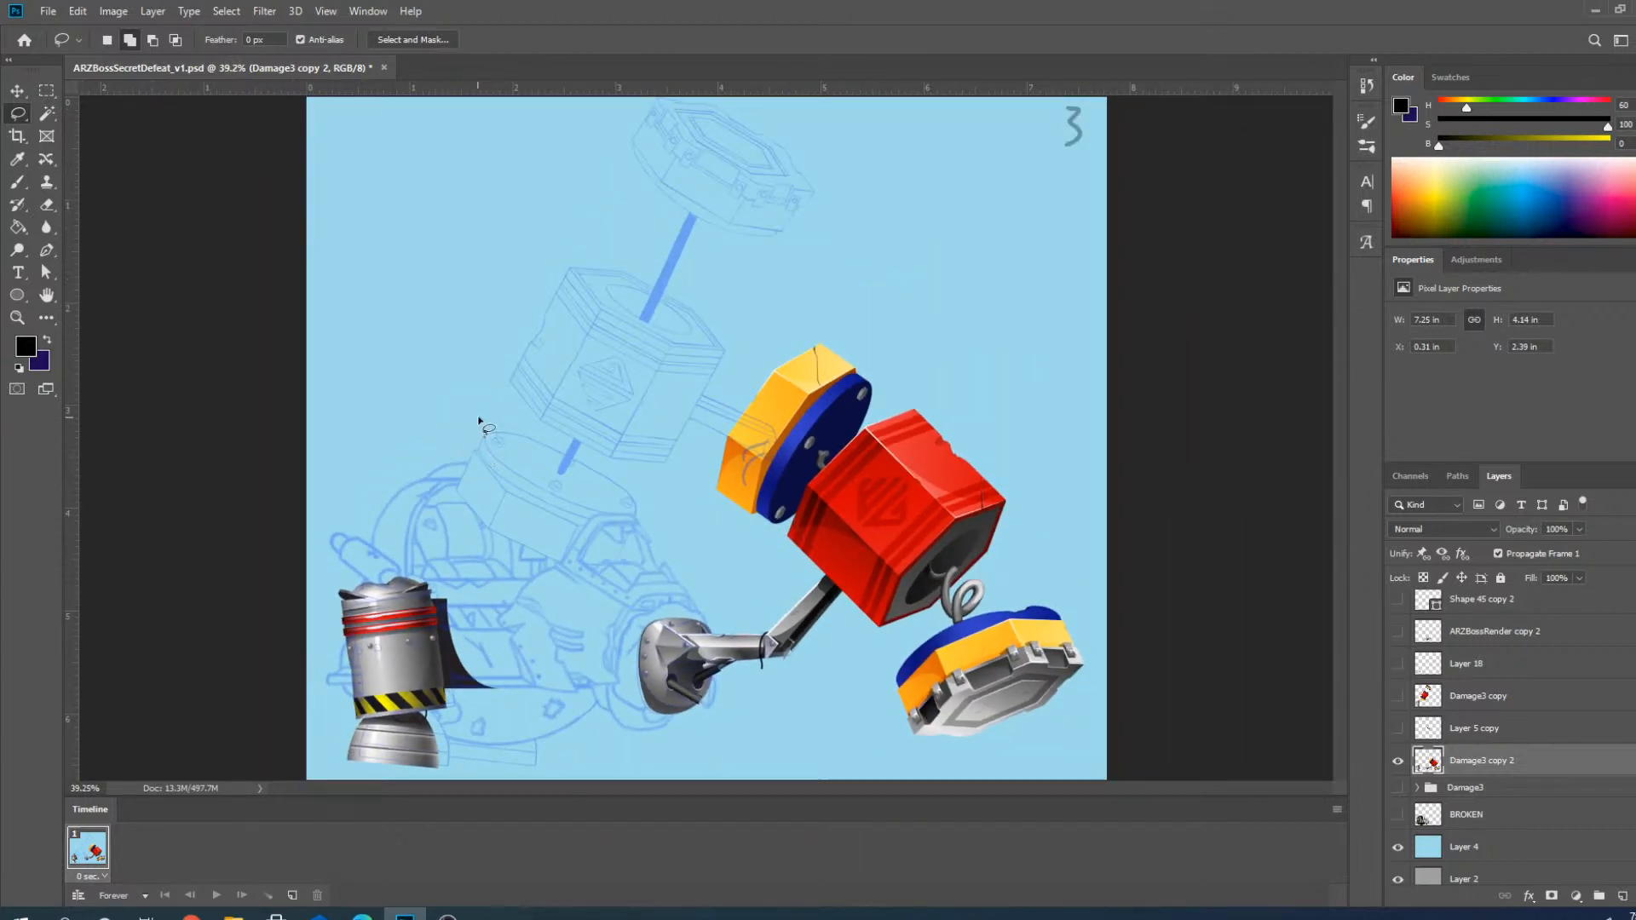
{"action": "mouse_move", "coordinate": [468, 510]}
{"action": "left_mouse_down"}
{"action": "mouse_move", "coordinate": [315, 605]}
{"action": "mouse_move", "coordinate": [315, 710]}
{"action": "mouse_move", "coordinate": [390, 796]}
{"action": "mouse_move", "coordinate": [527, 723]}
{"action": "mouse_move", "coordinate": [428, 495]}
{"action": "left_mouse_up"}
{"action": "key", "text": "Delete"}
{"action": "key", "text": "ctrl+d"}
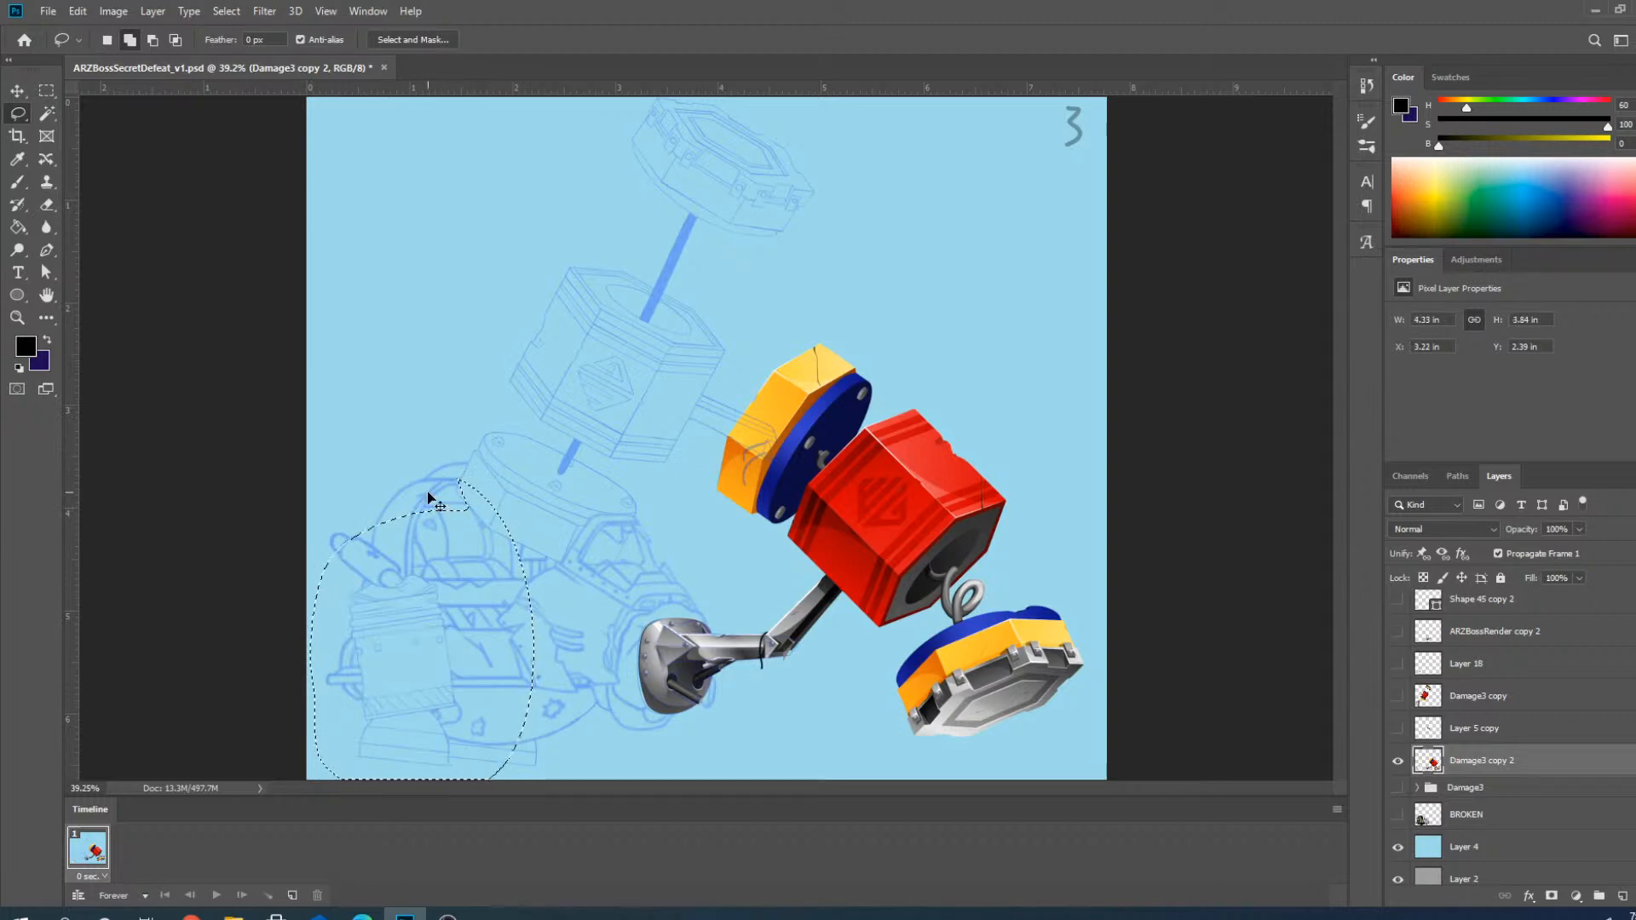
Copy the lassoed round riveted plate and its arm stub onto a separate layer, and delete the merged Damage3 copy 2 layer.
{"action": "scroll", "coordinate": [677, 632], "scroll_direction": "up", "scroll_amount": 12}
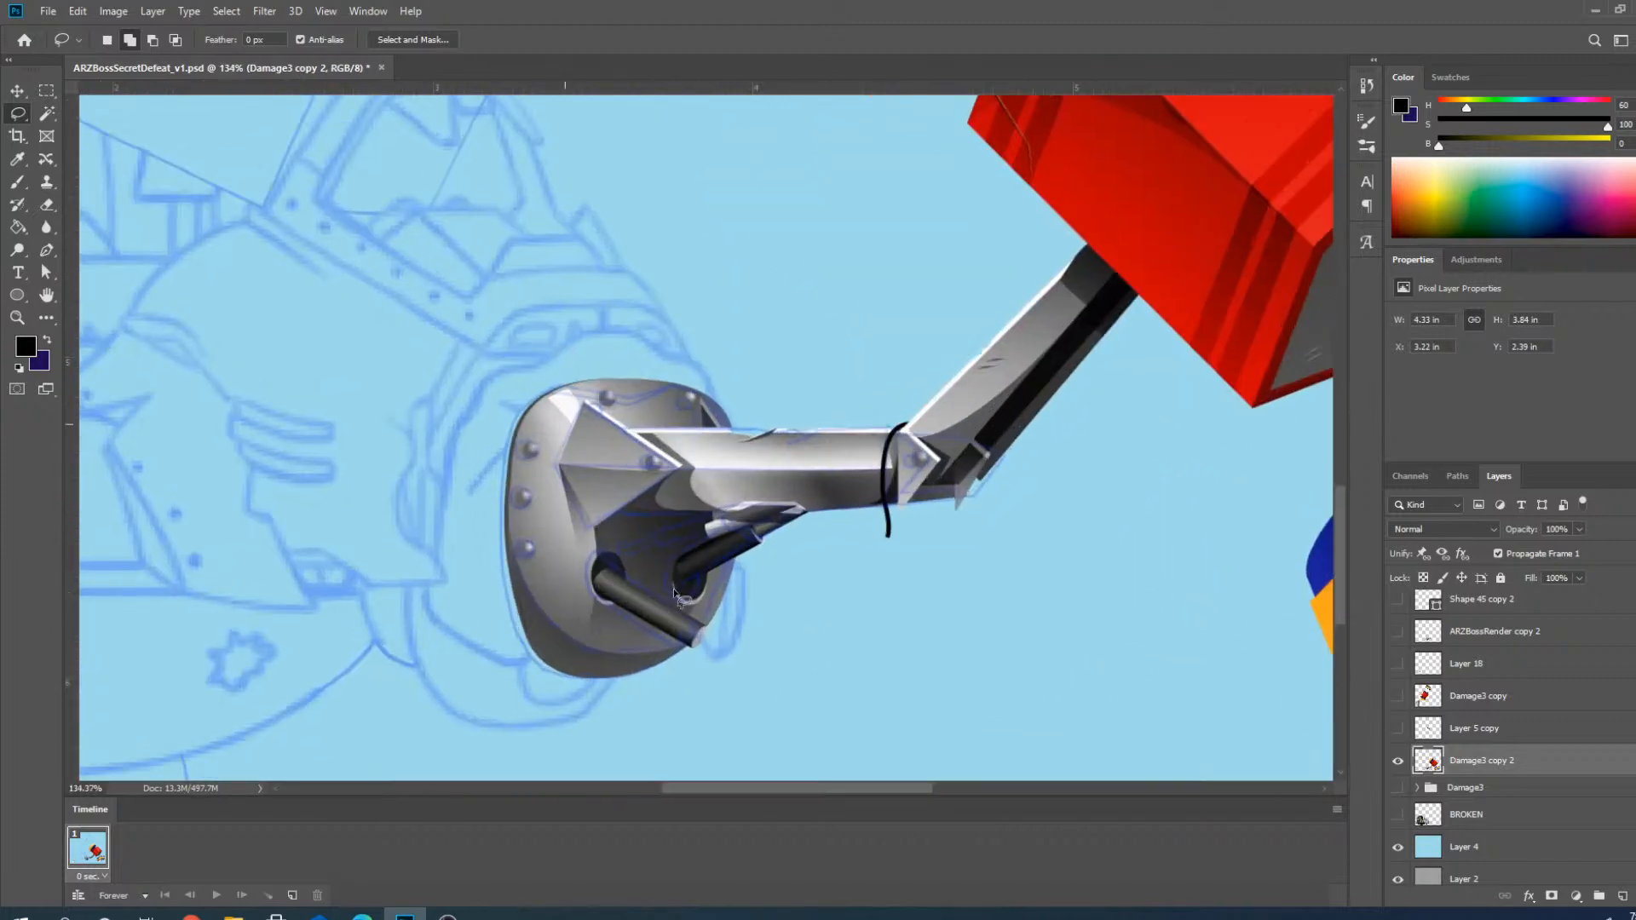
{"action": "mouse_move", "coordinate": [639, 298]}
{"action": "left_mouse_down"}
{"action": "mouse_move", "coordinate": [403, 624]}
{"action": "mouse_move", "coordinate": [673, 730]}
{"action": "mouse_move", "coordinate": [807, 631]}
{"action": "mouse_move", "coordinate": [837, 528]}
{"action": "mouse_move", "coordinate": [814, 329]}
{"action": "mouse_move", "coordinate": [663, 271]}
{"action": "left_mouse_up"}
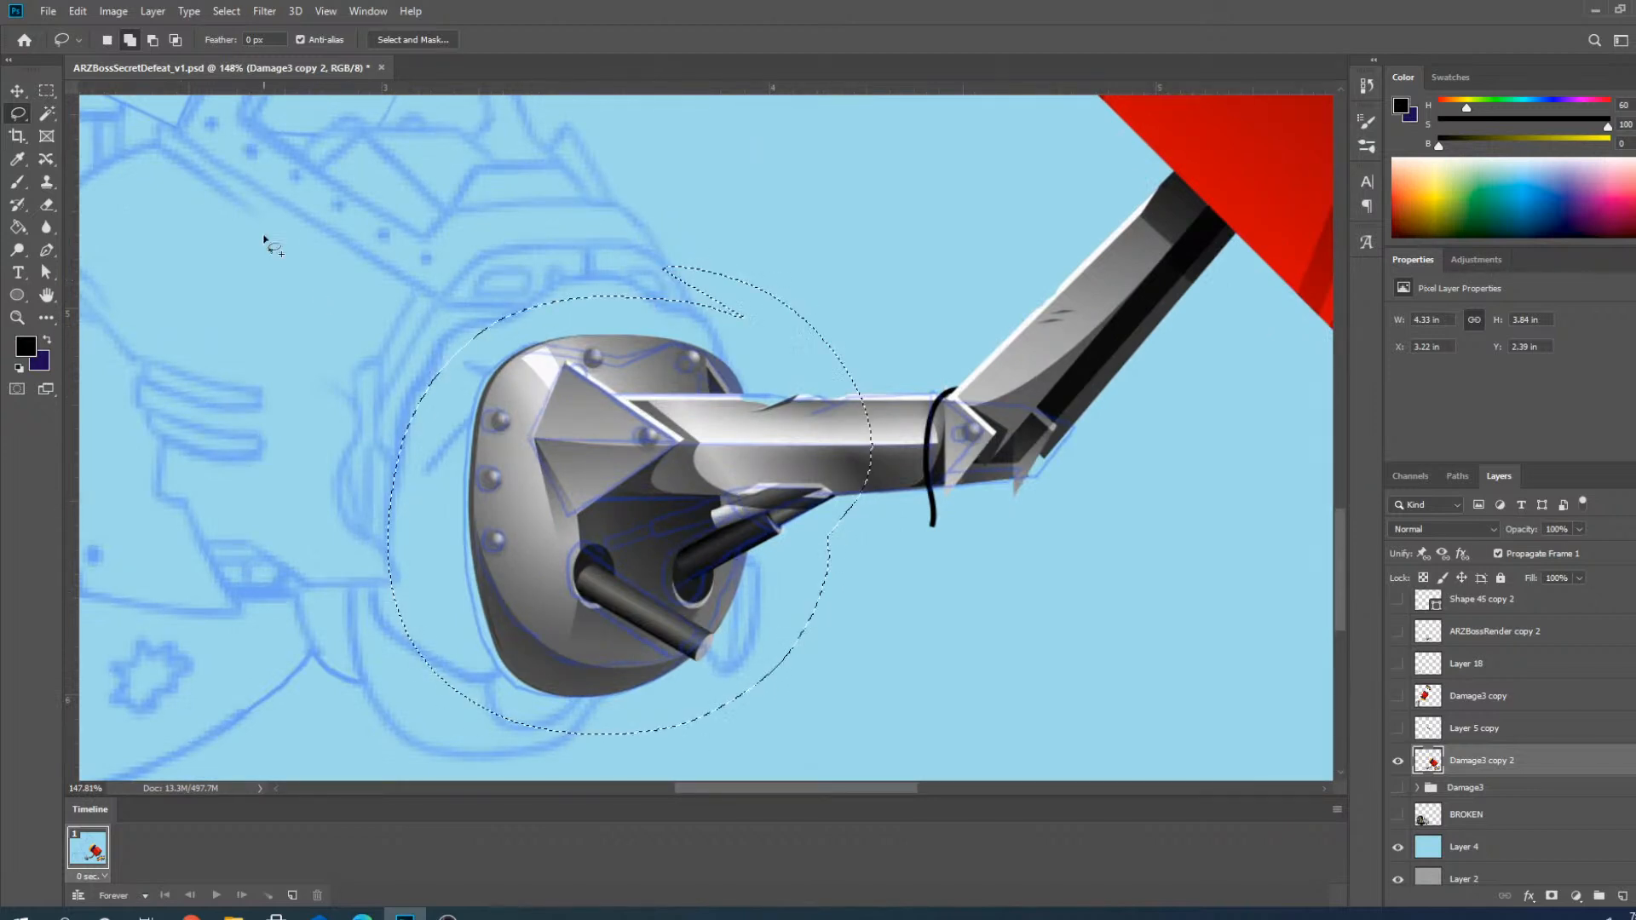
{"action": "left_click", "coordinate": [18, 90]}
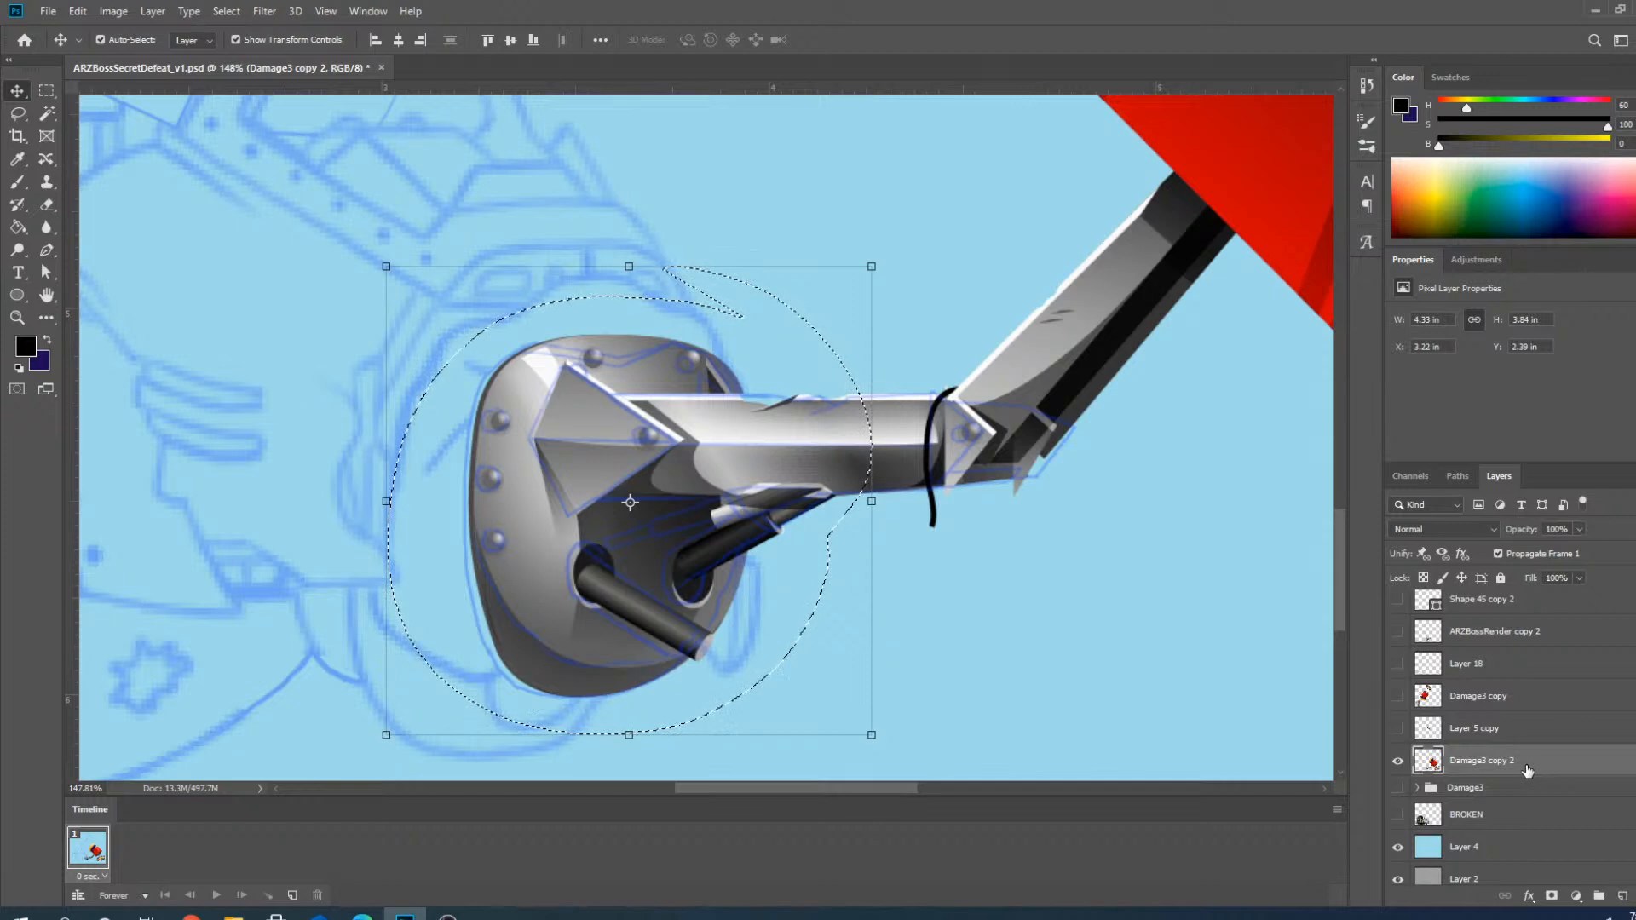
{"action": "key", "text": "ctrl+j"}
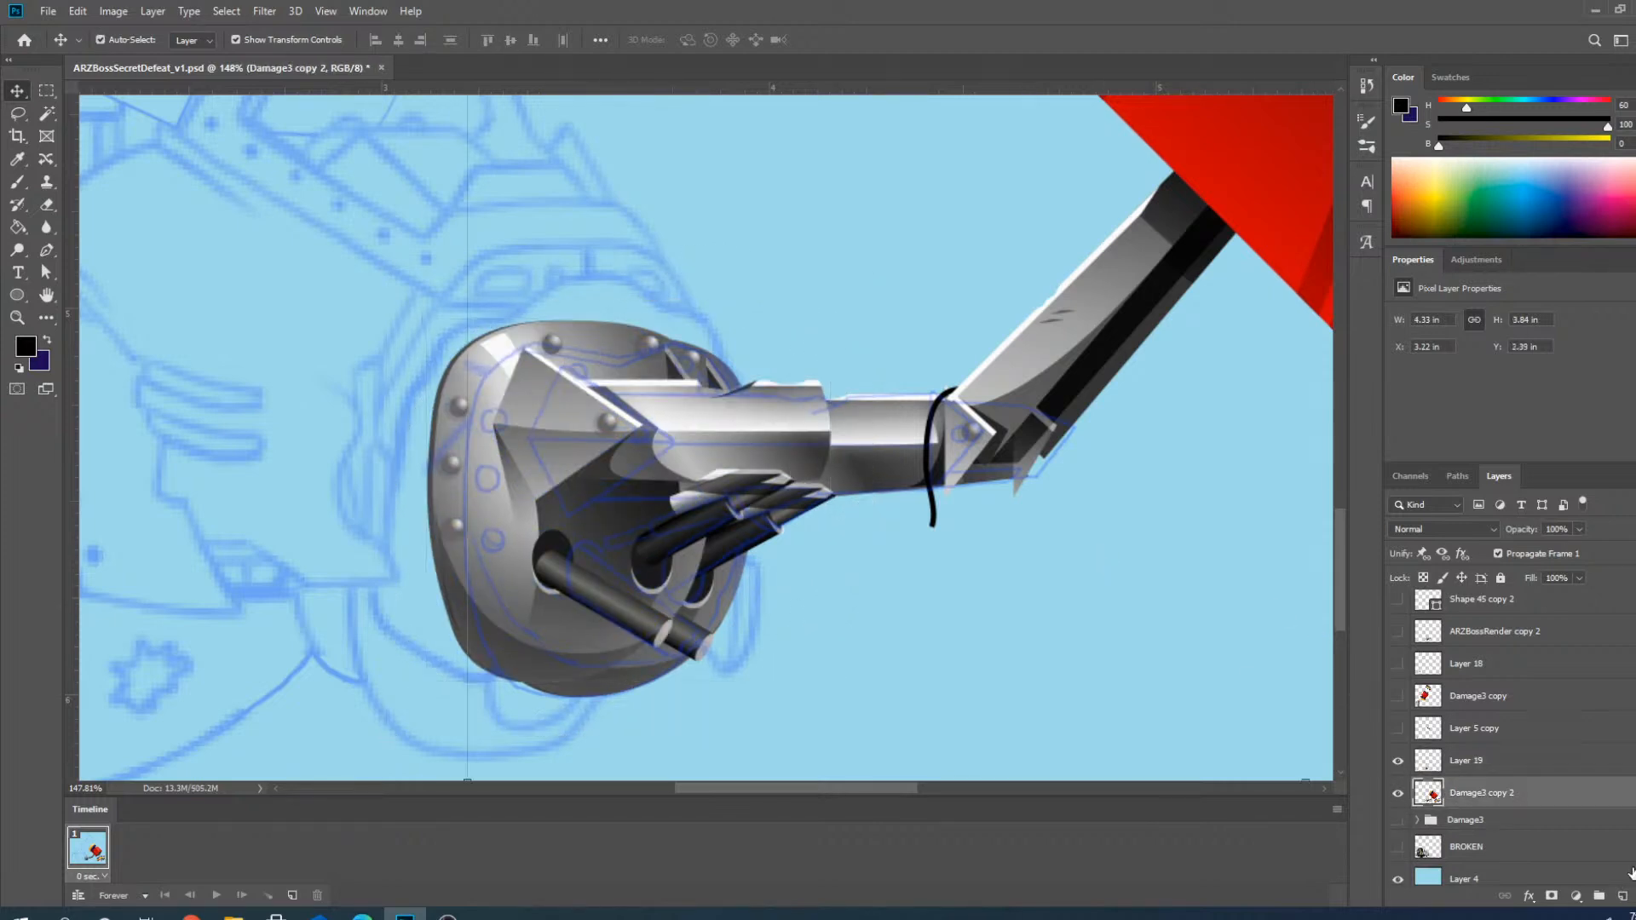
{"action": "left_click", "coordinate": [1474, 794]}
{"action": "key", "text": "Delete"}
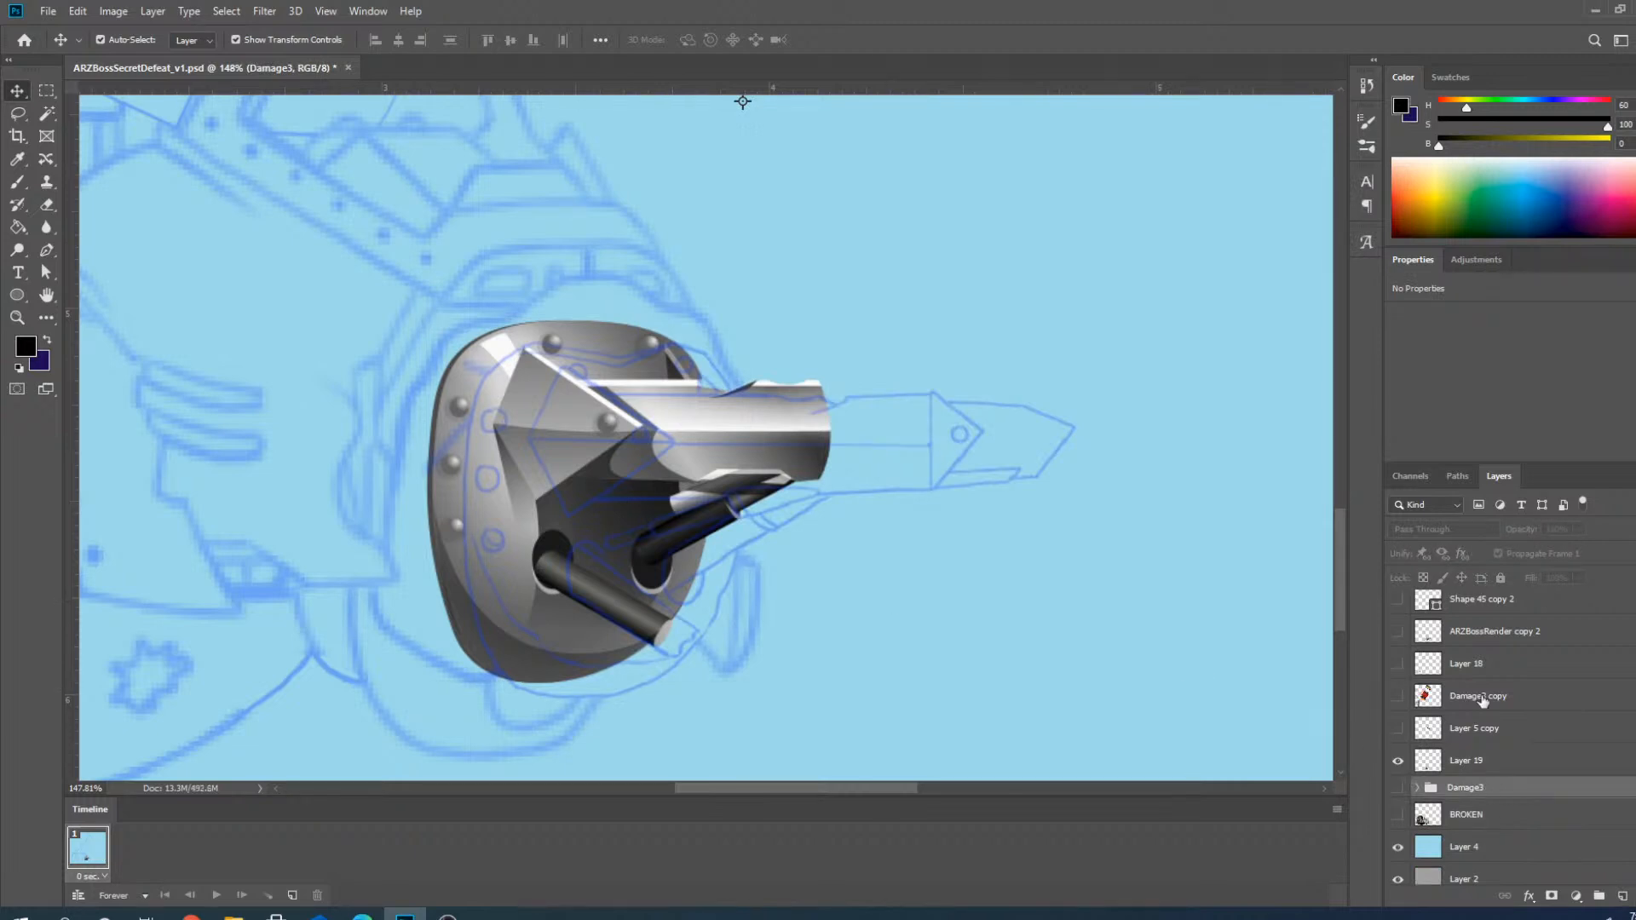
Show Layer 5 copy, Layer 18 and ARZBossRender copy 2, and move the copied plate's layer above ARZBossRender copy 2.
{"action": "left_click", "coordinate": [1399, 730]}
{"action": "left_click", "coordinate": [1398, 664]}
{"action": "left_click", "coordinate": [1398, 631]}
{"action": "left_click_drag", "start_coordinate": [1465, 765], "coordinate": [1406, 601]}
Align the copied plate and arm stub with the underlying broken arm and sketch, fine-tuning the vertical position in small nudges.
{"action": "scroll", "coordinate": [563, 477], "scroll_direction": "up", "scroll_amount": 6}
{"action": "scroll", "coordinate": [442, 336], "scroll_direction": "down", "scroll_amount": 4}
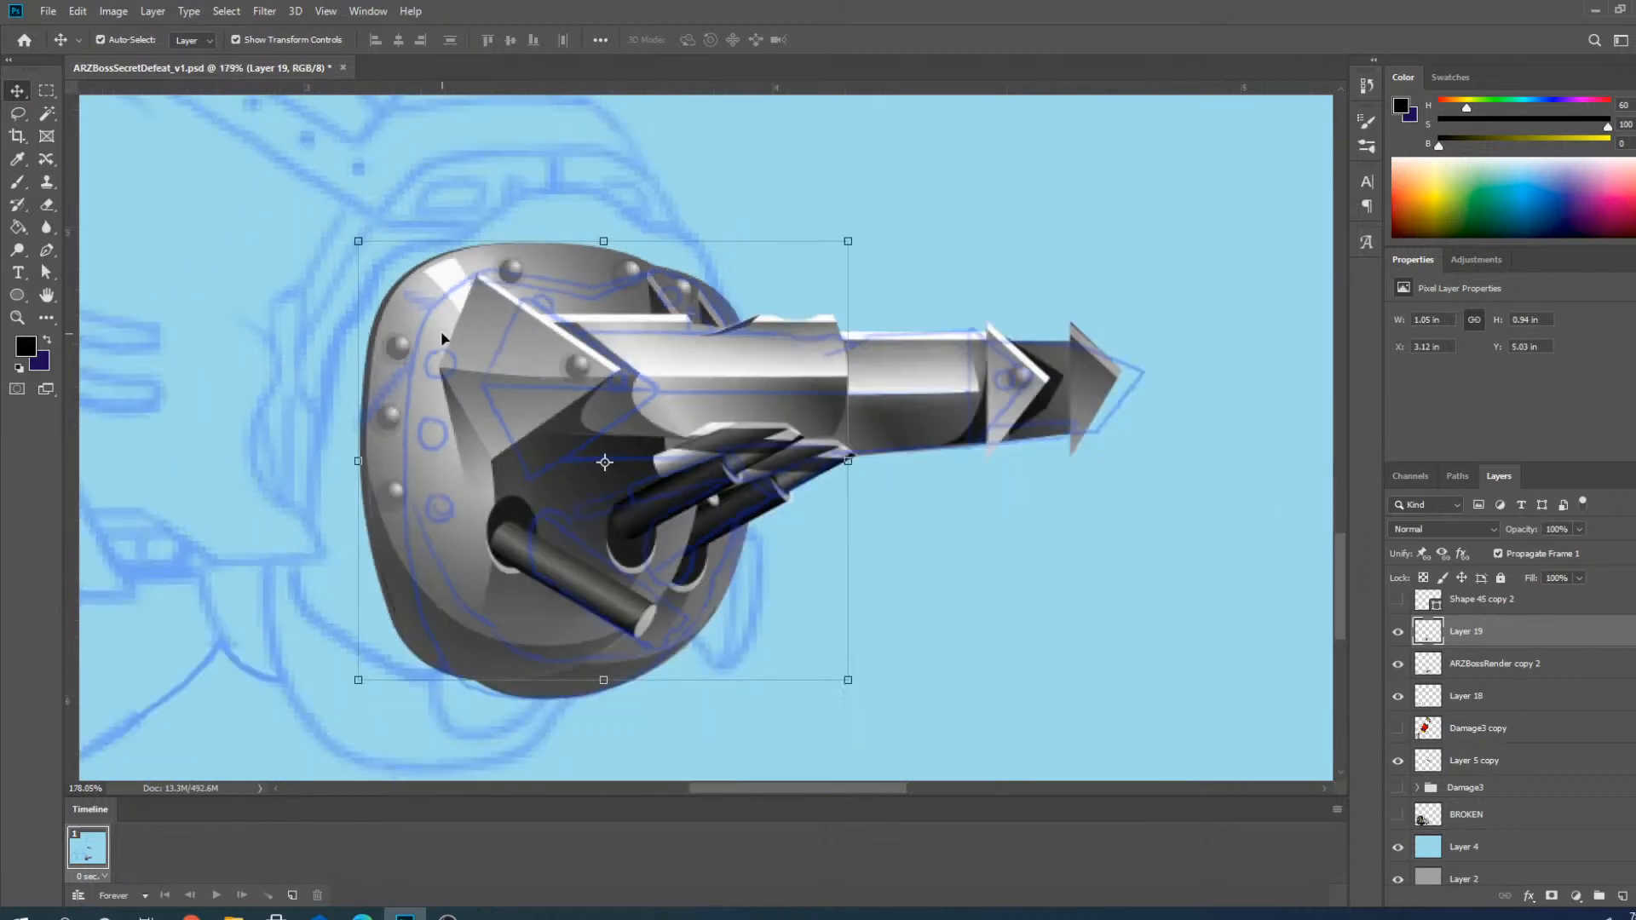
{"action": "scroll", "coordinate": [401, 524], "scroll_direction": "up", "scroll_amount": 5}
{"action": "left_click_drag", "start_coordinate": [399, 518], "coordinate": [494, 541]}
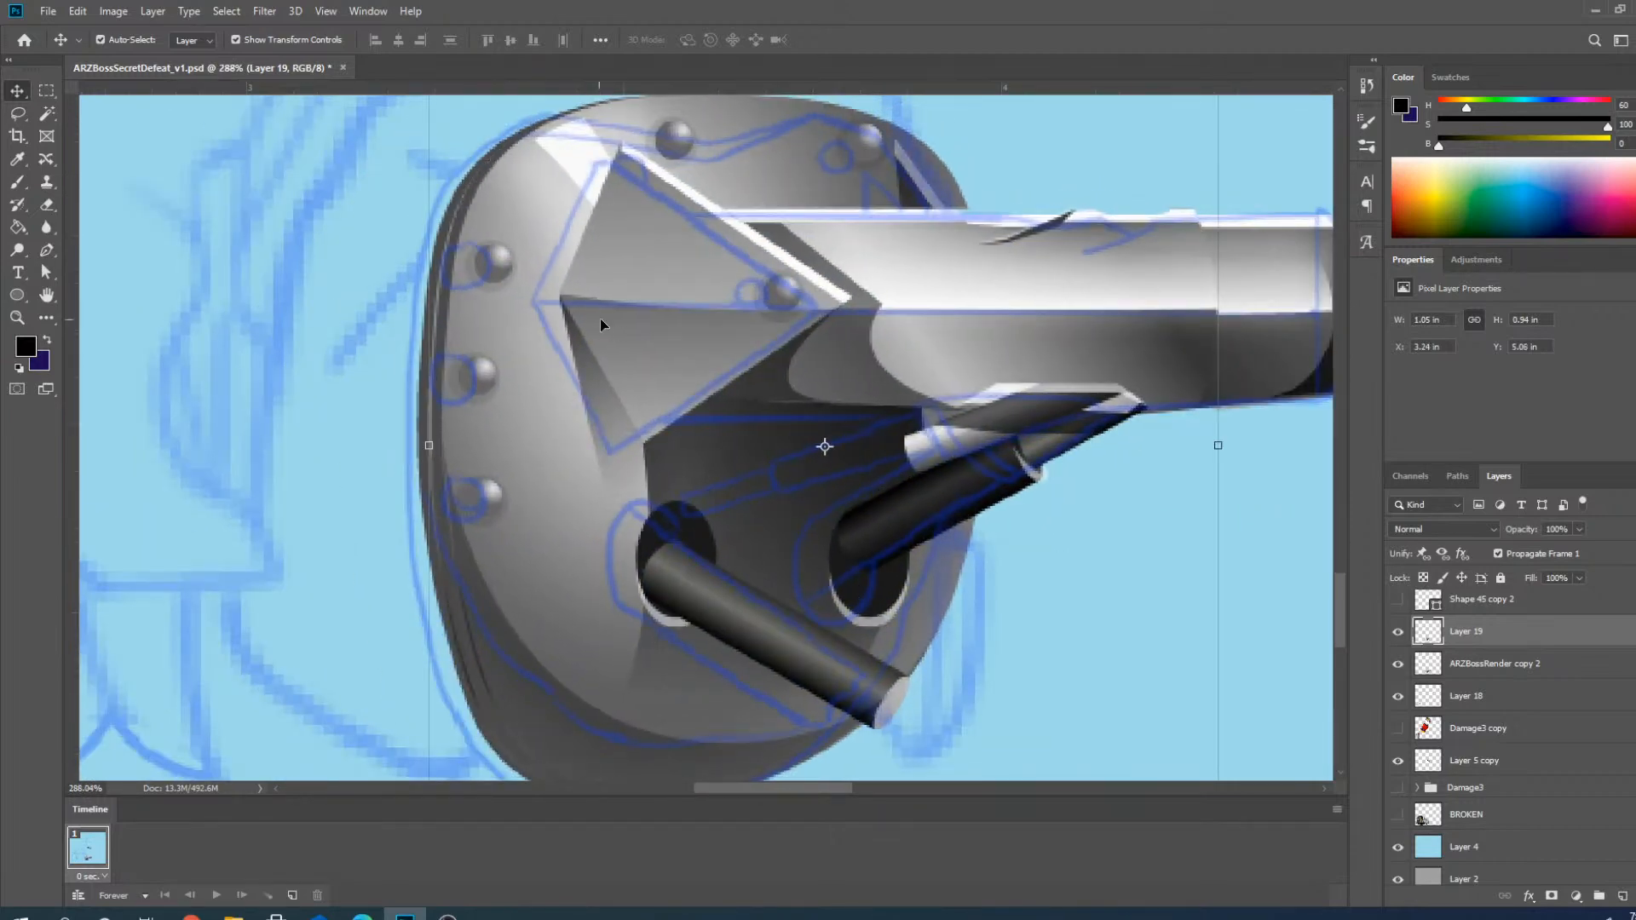
{"action": "scroll", "coordinate": [584, 621], "scroll_direction": "up", "scroll_amount": 3}
{"action": "left_click_drag", "start_coordinate": [625, 590], "coordinate": [576, 637]}
{"action": "scroll", "coordinate": [814, 689], "scroll_direction": "down", "scroll_amount": 3}
{"action": "scroll", "coordinate": [848, 335], "scroll_direction": "up", "scroll_amount": 3}
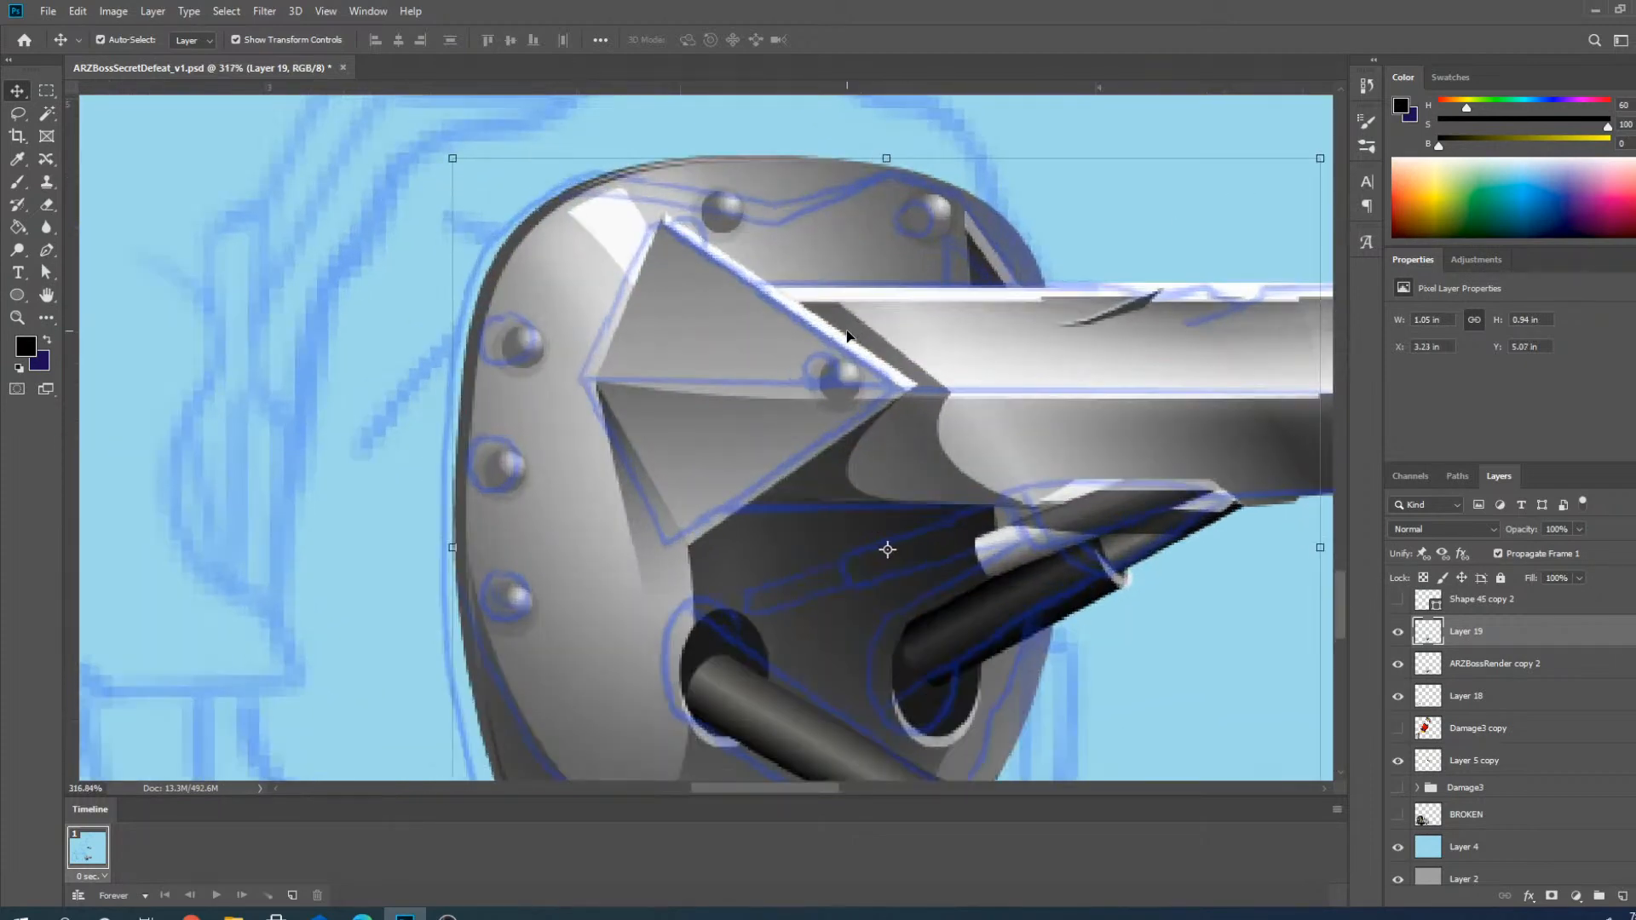
{"action": "key", "text": "Up"}
{"action": "key", "text": "Up"}
{"action": "key", "text": "Up"}
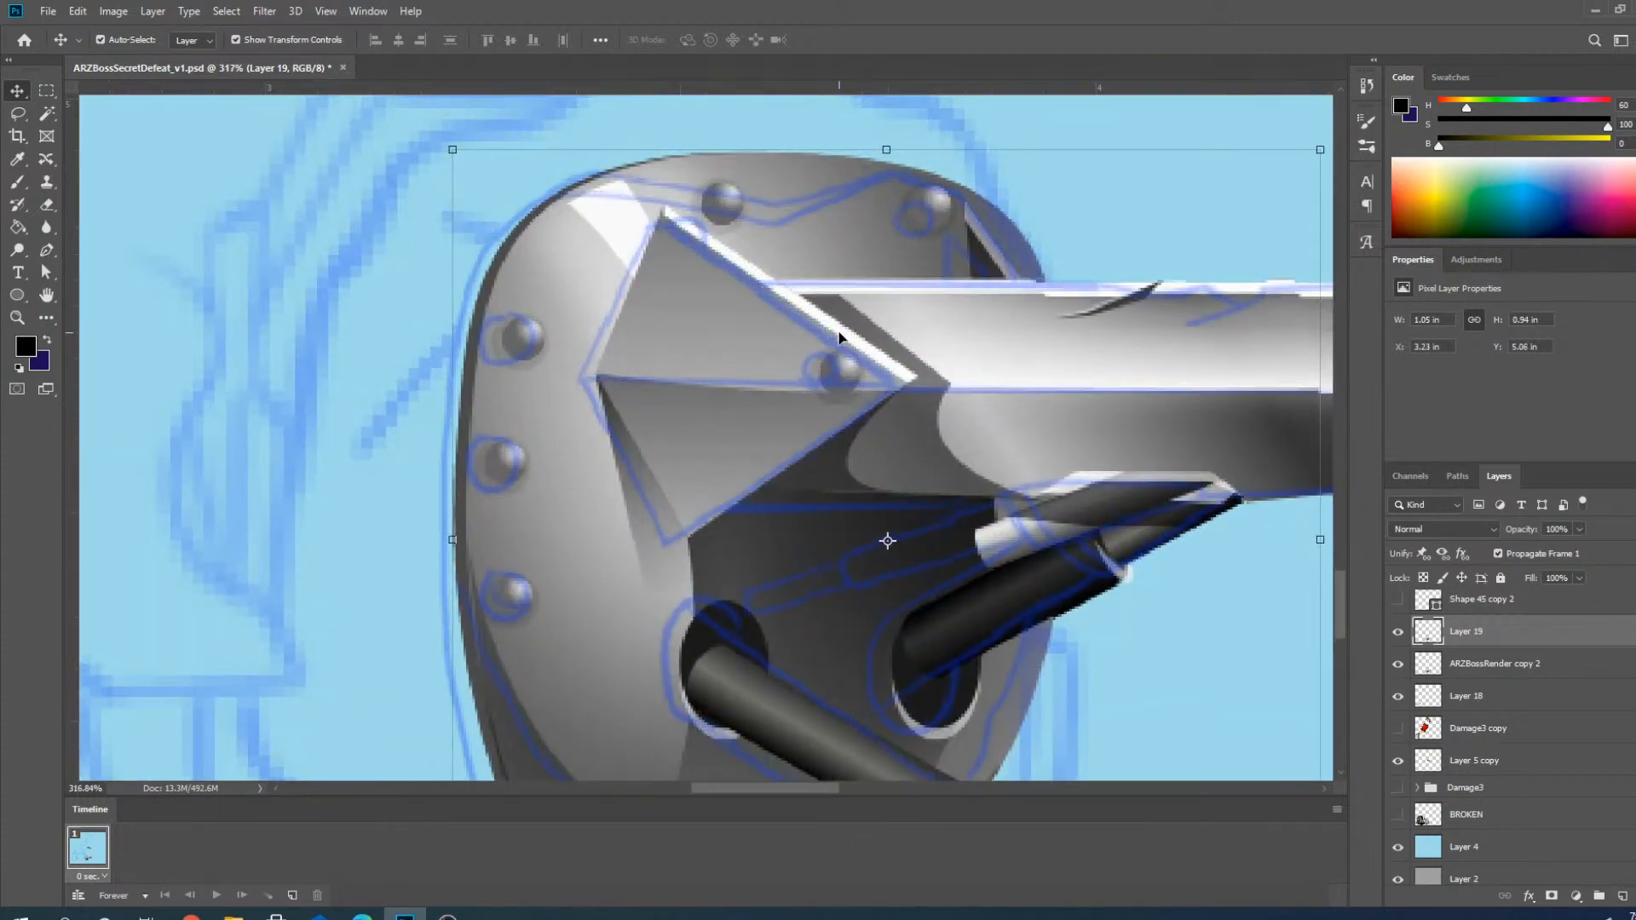
{"action": "key", "text": "Down"}
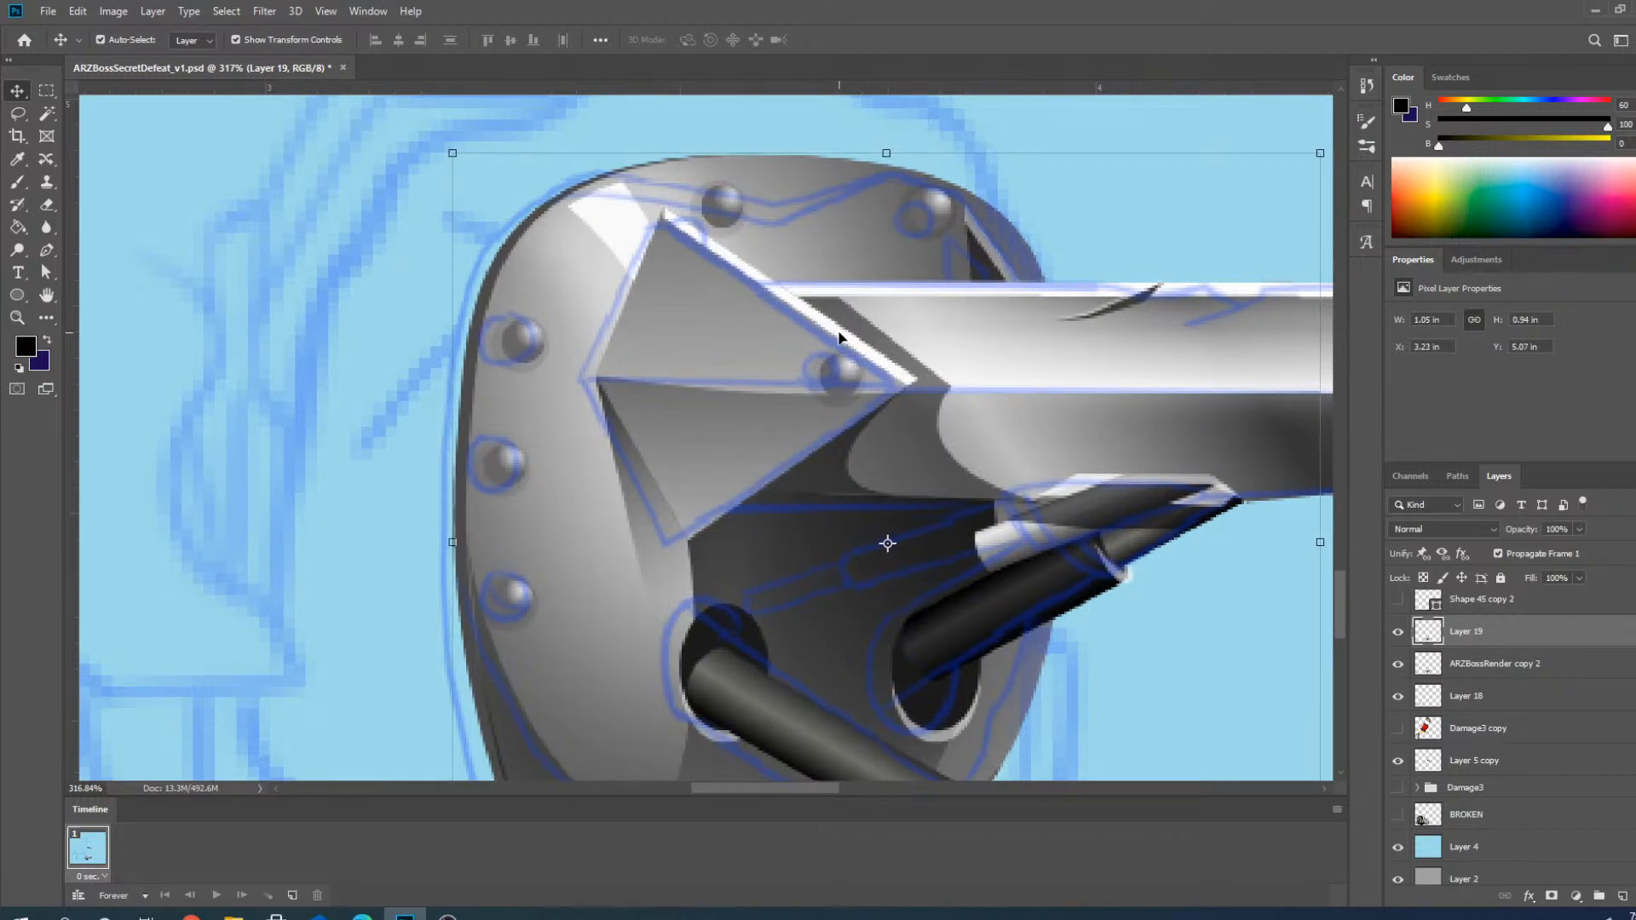
{"action": "scroll", "coordinate": [785, 304], "scroll_direction": "down", "scroll_amount": 4}
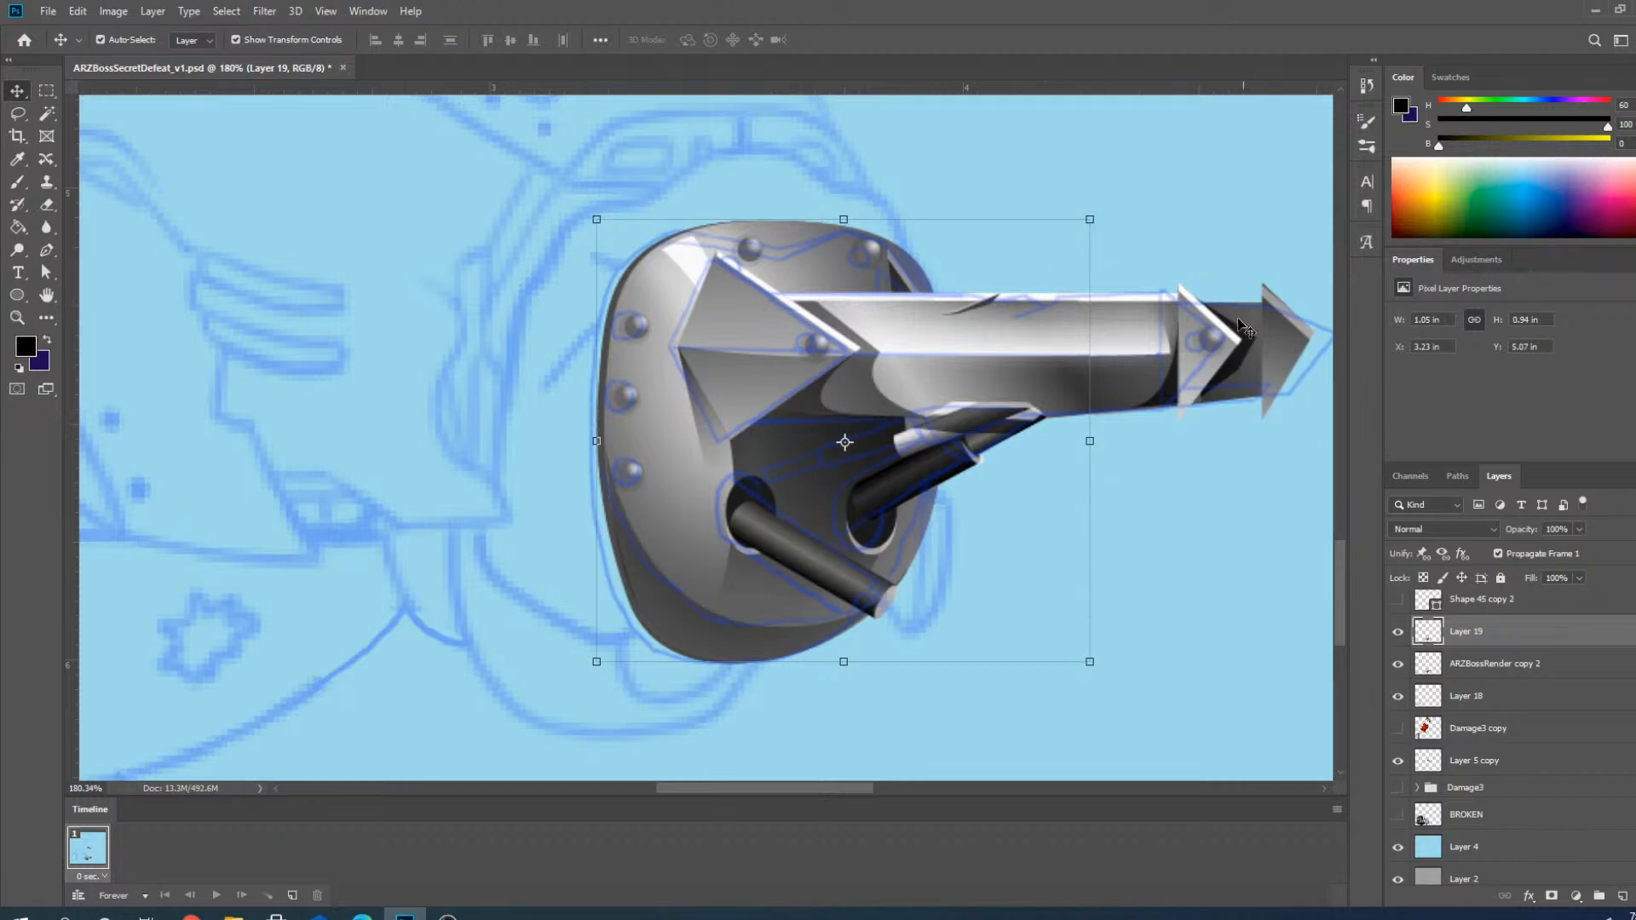
Deselect the copied plate's layer and show both Shape 45 copy 2 layers and the Damage3 copy layer.
{"action": "scroll", "coordinate": [963, 552], "scroll_direction": "down", "scroll_amount": 4}
{"action": "scroll", "coordinate": [963, 553], "scroll_direction": "down", "scroll_amount": 1}
{"action": "left_click", "coordinate": [1161, 388]}
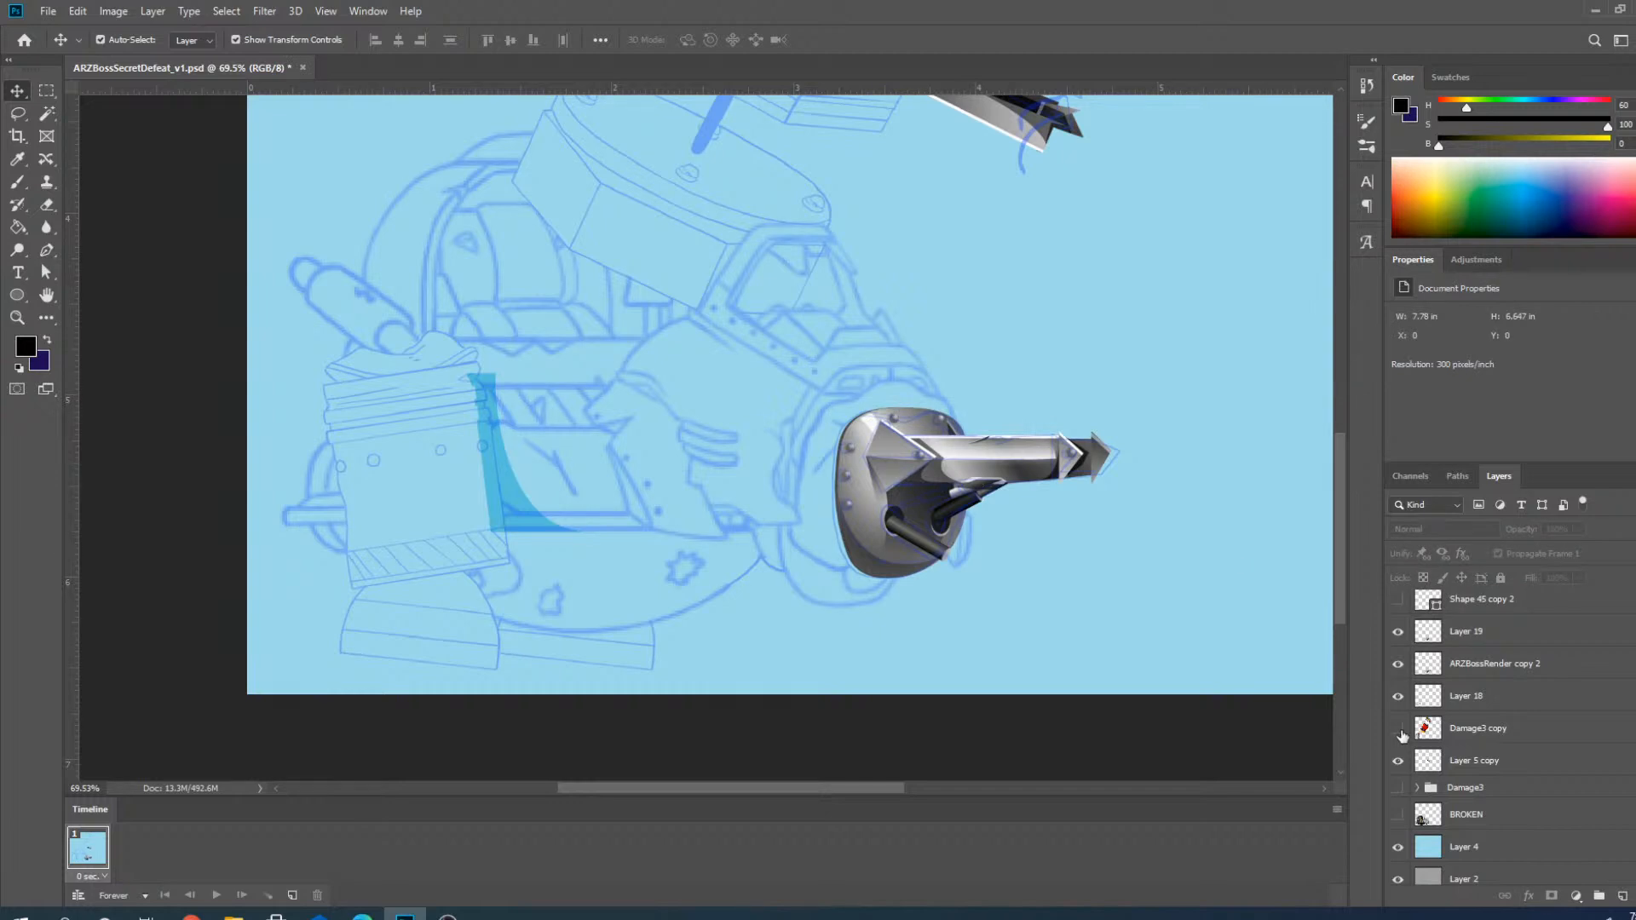
{"action": "scroll", "coordinate": [866, 639], "scroll_direction": "down", "scroll_amount": 1}
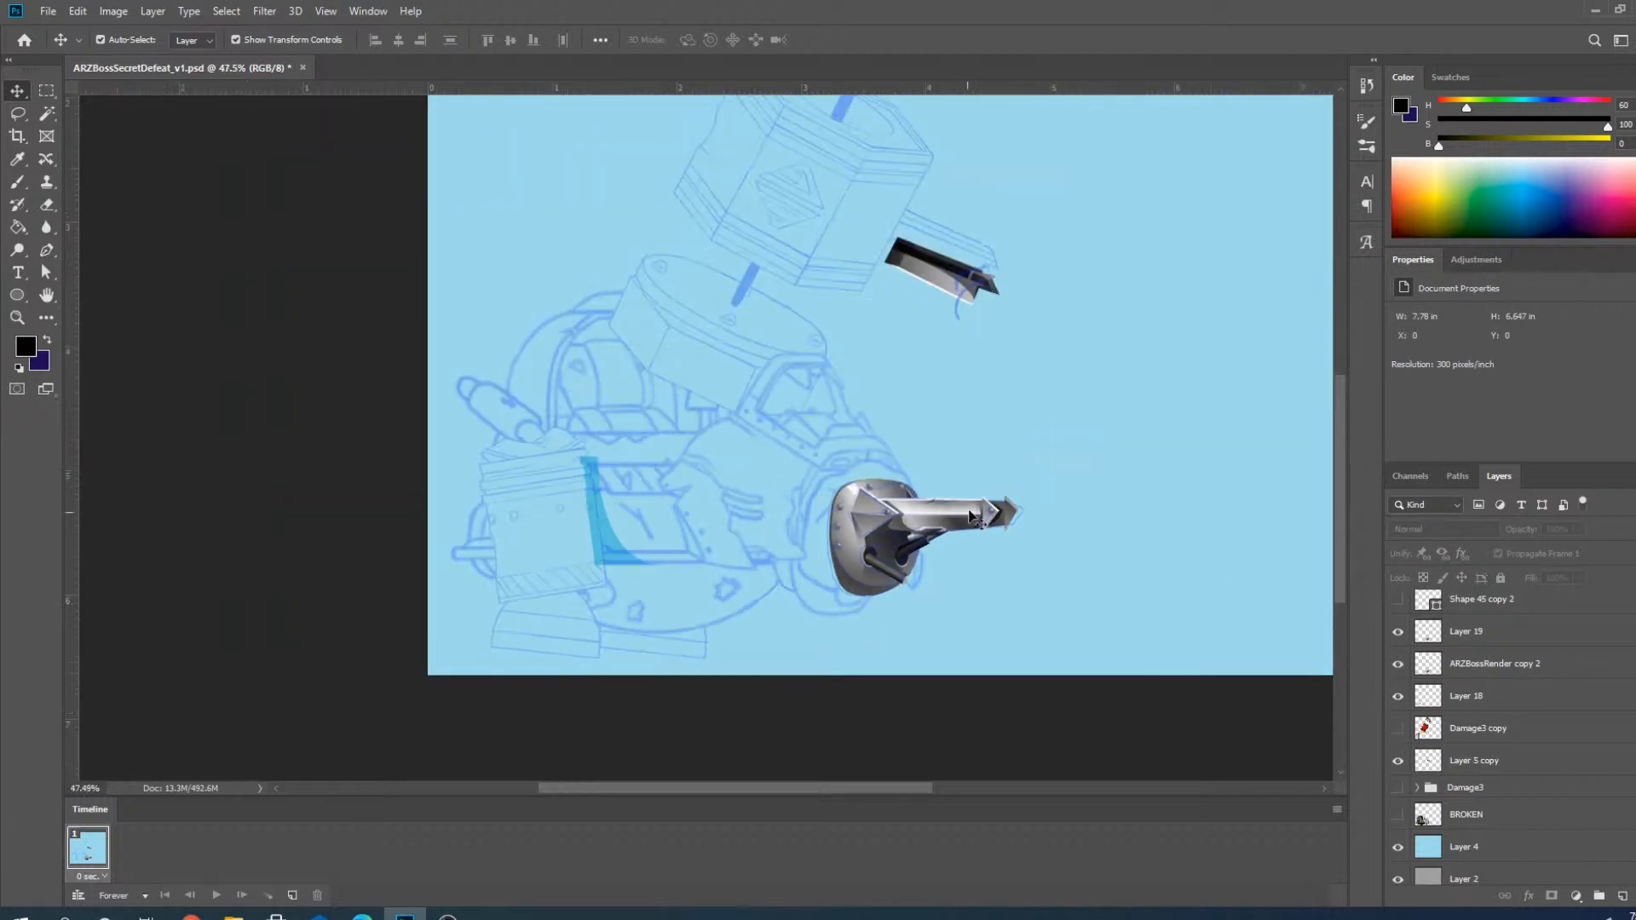
{"action": "scroll", "coordinate": [992, 507], "scroll_direction": "up", "scroll_amount": 1}
{"action": "scroll", "coordinate": [1398, 682], "scroll_direction": "up", "scroll_amount": 3}
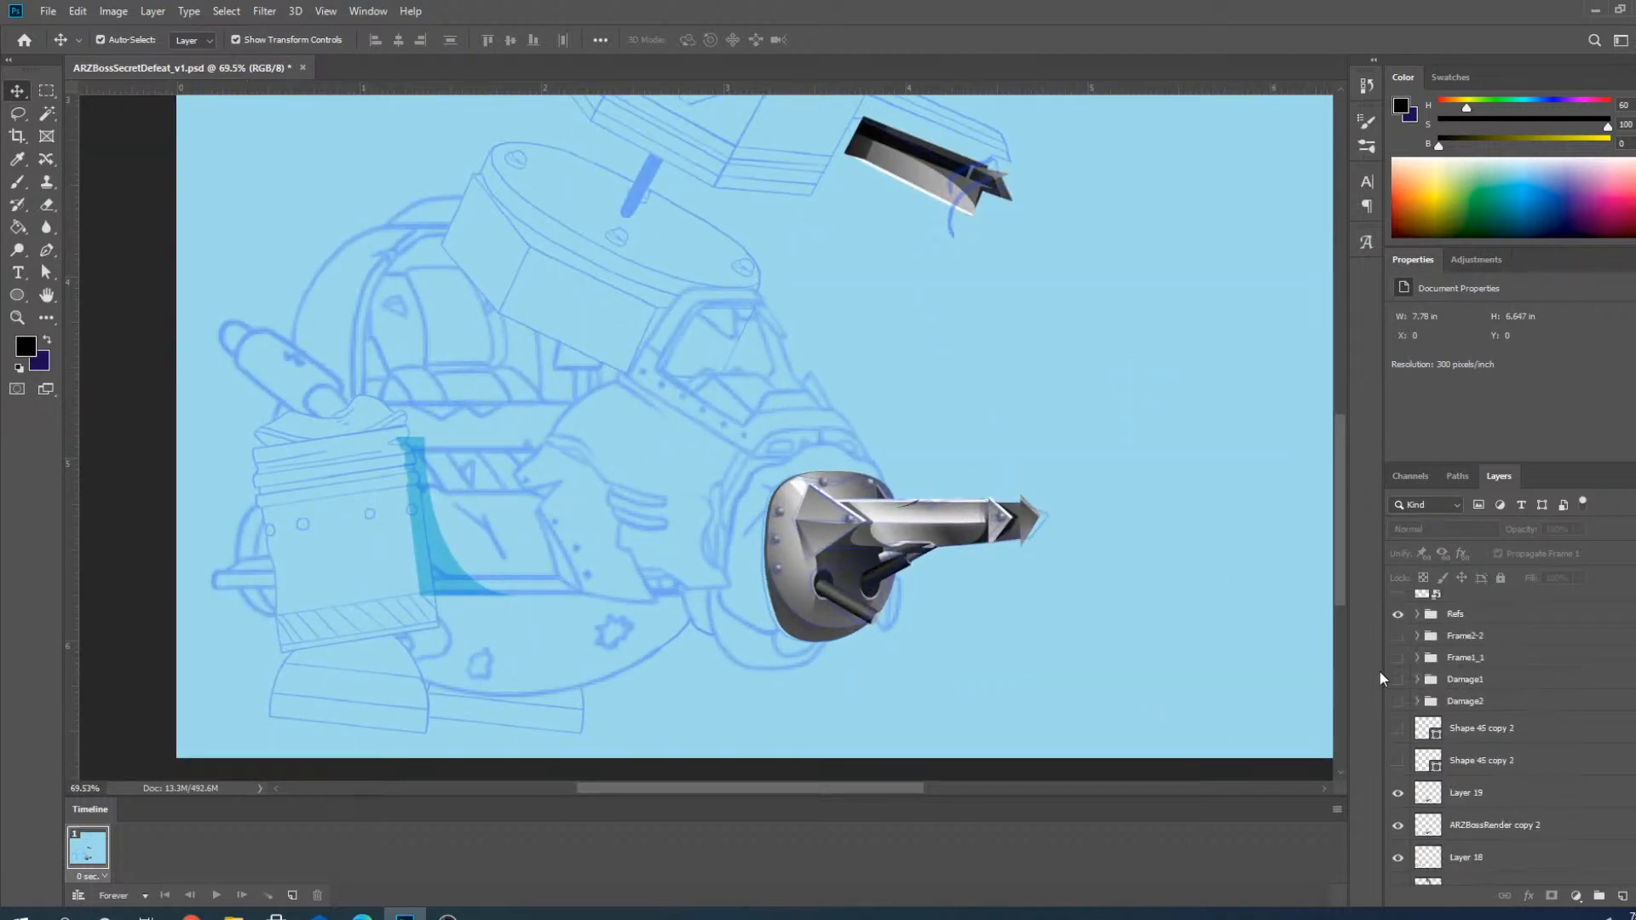
{"action": "left_click", "coordinate": [1399, 761]}
{"action": "scroll", "coordinate": [1396, 791], "scroll_direction": "down", "scroll_amount": 3}
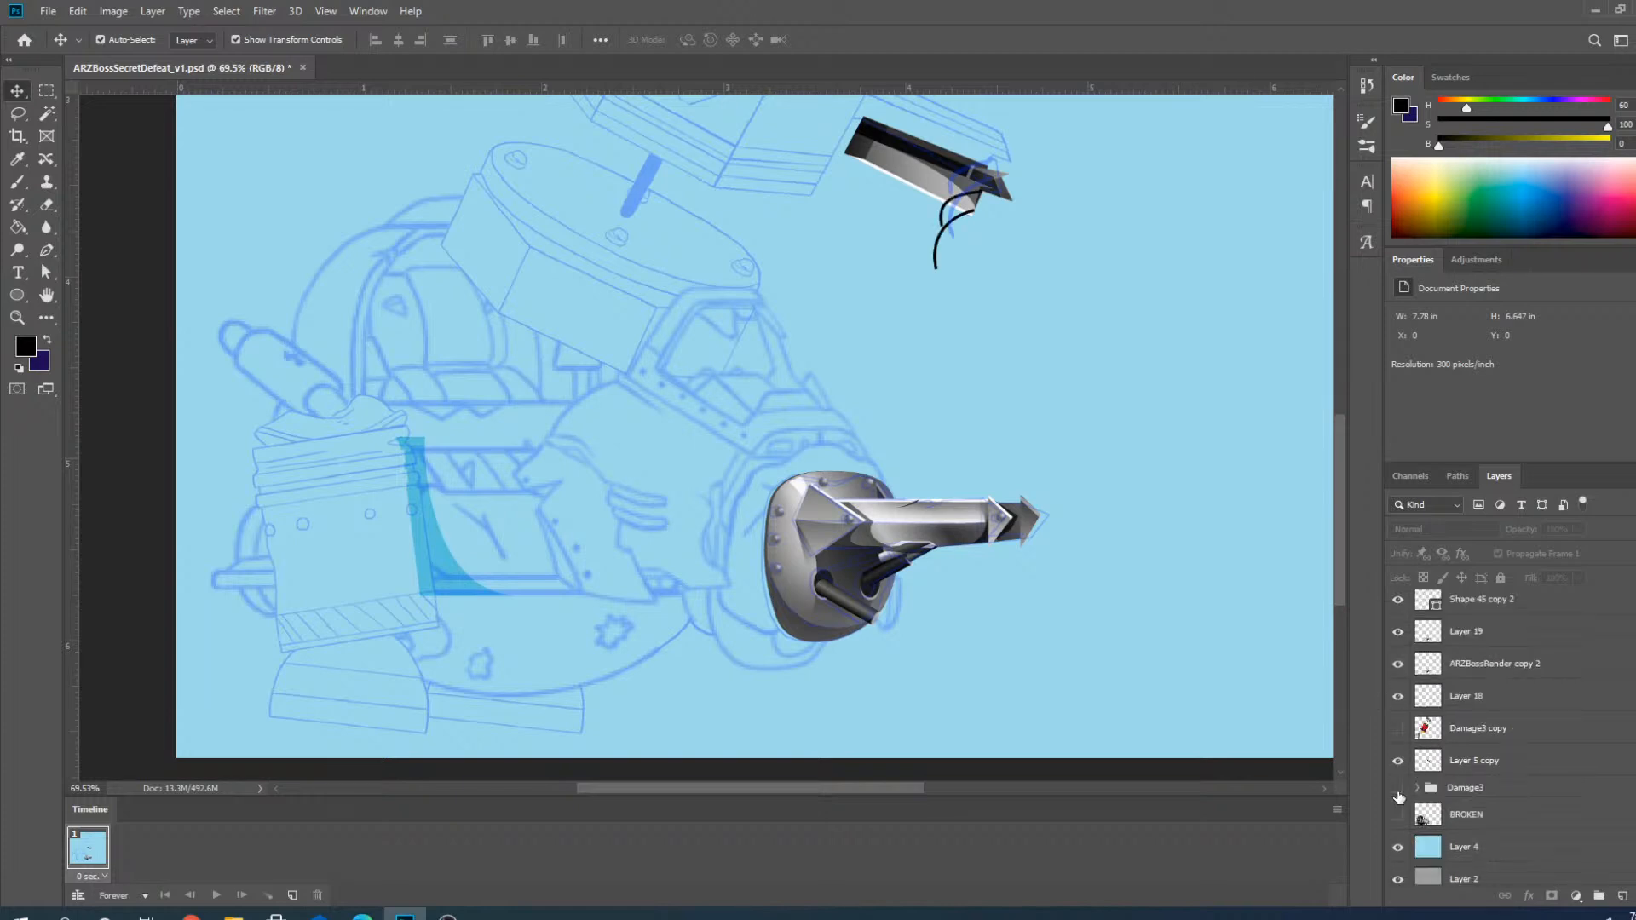
{"action": "left_click", "coordinate": [1399, 718]}
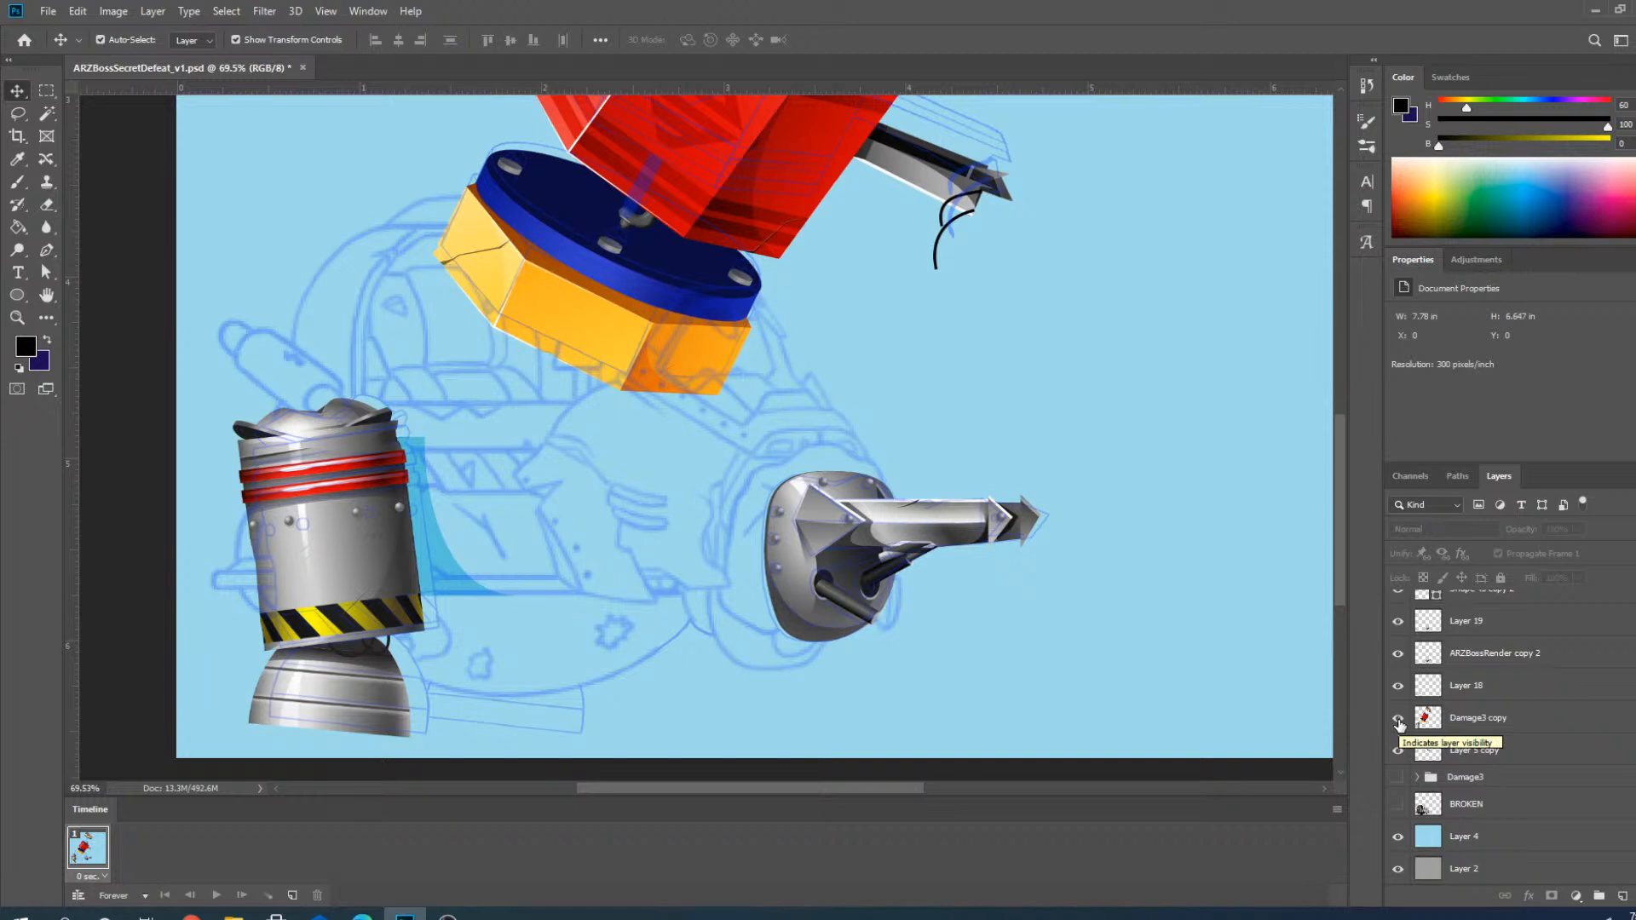
Select the layers from the upper Shape 45 copy 2 through Layer 5 copy and move them directly below the Refs group.
{"action": "scroll", "coordinate": [1485, 777], "scroll_direction": "up", "scroll_amount": 3}
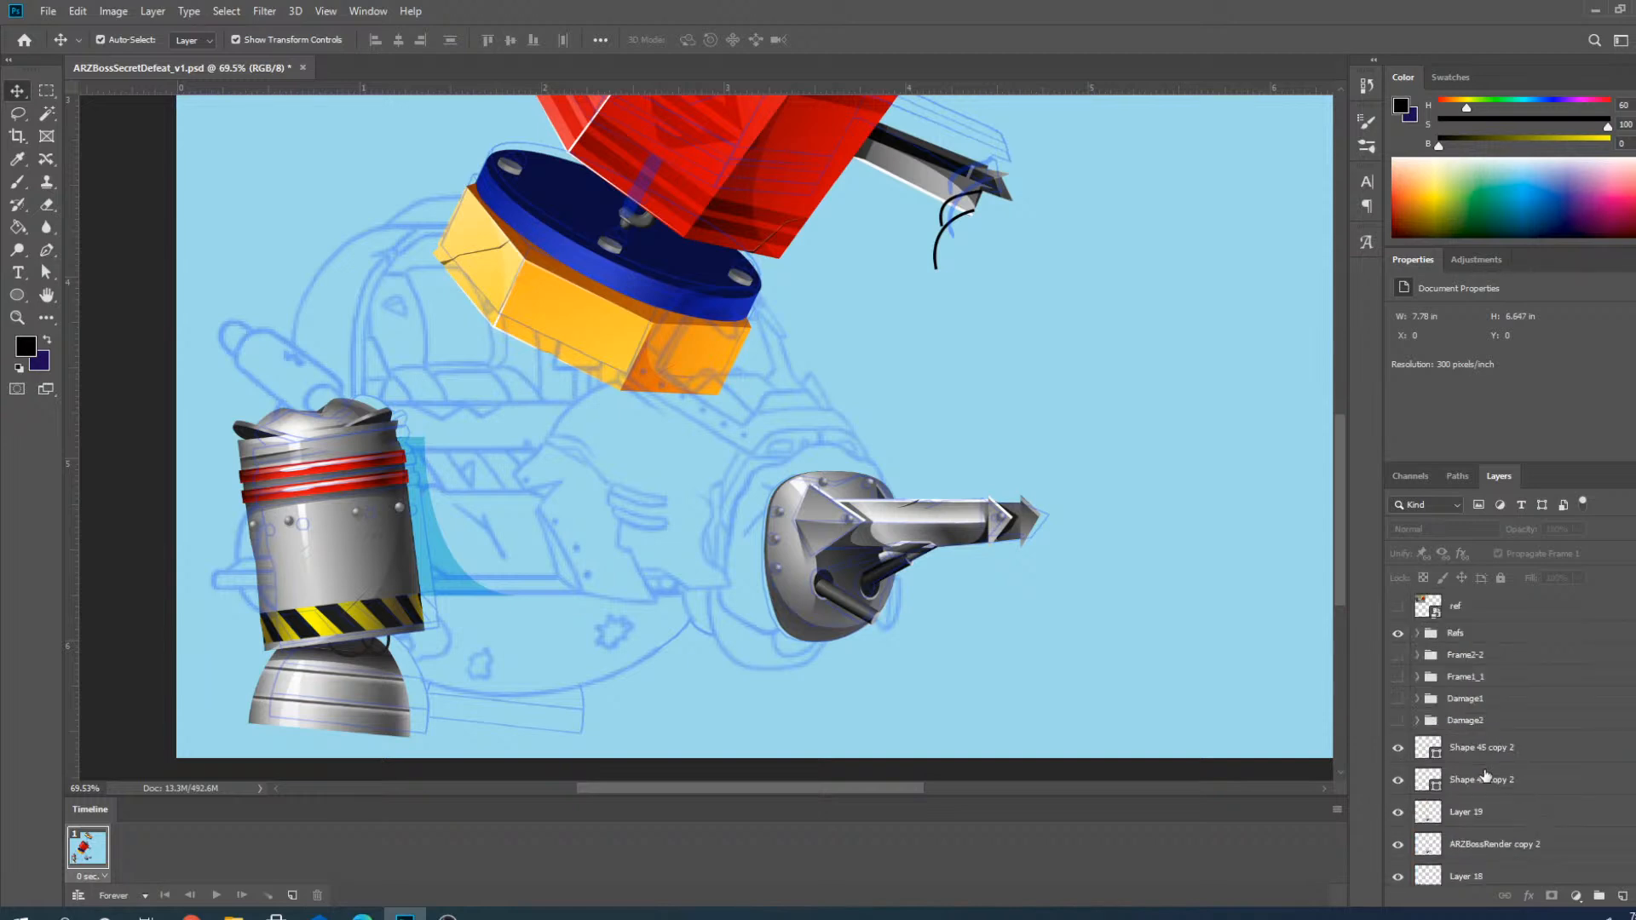
{"action": "left_click", "coordinate": [1469, 754]}
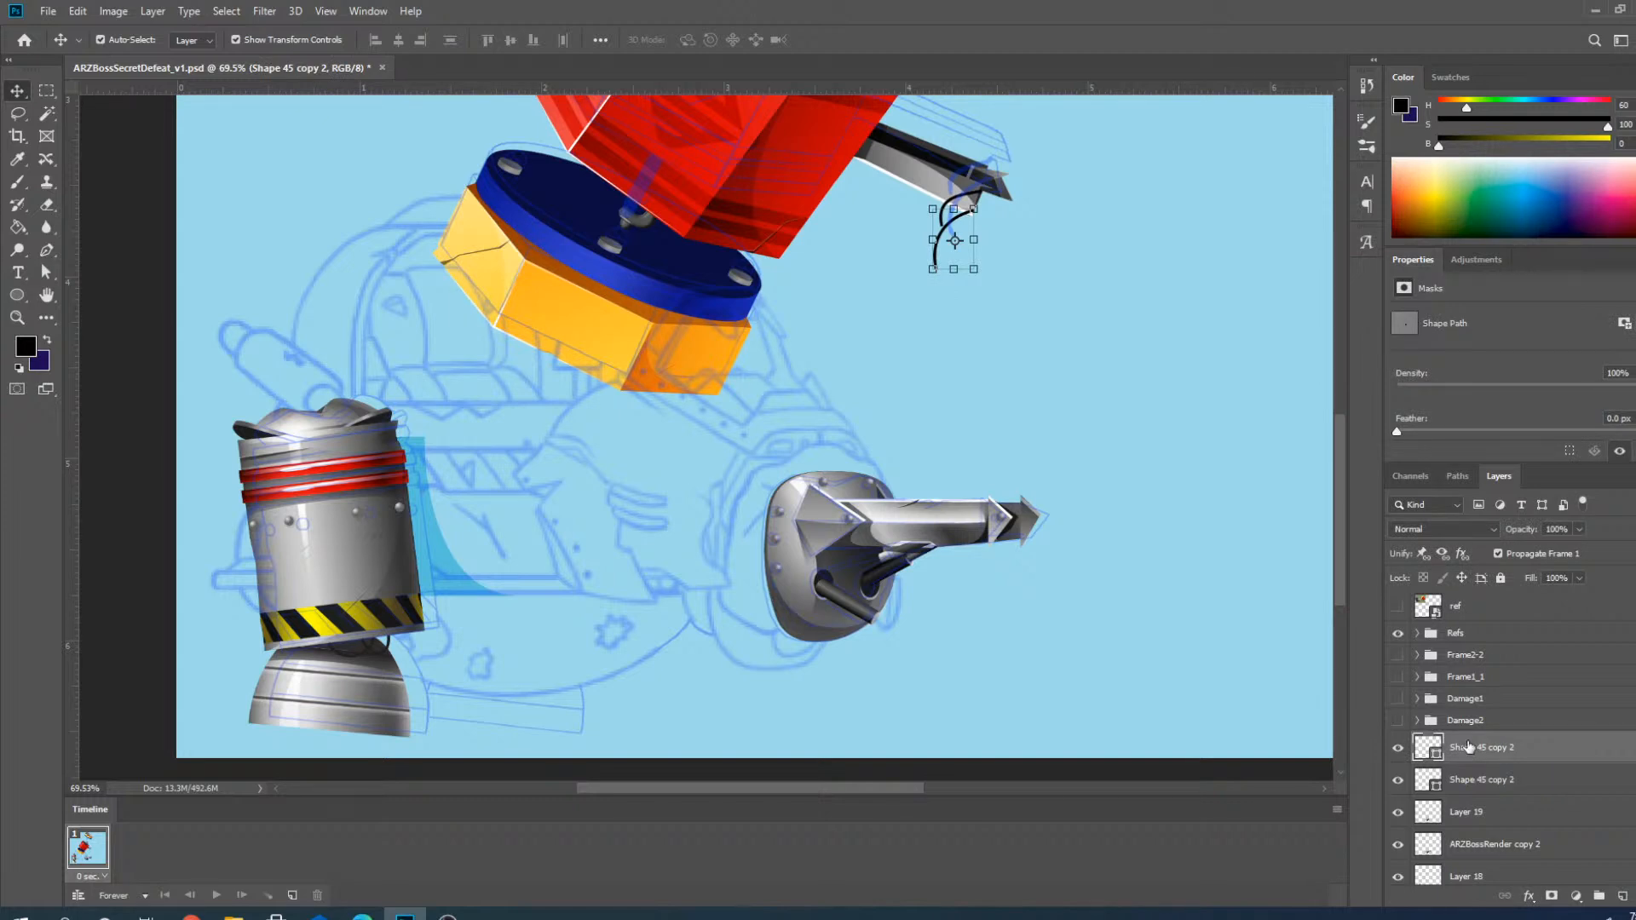
{"action": "scroll", "coordinate": [1469, 771], "scroll_direction": "down", "scroll_amount": 3}
{"action": "left_click", "coordinate": [1478, 782], "text": "shift"}
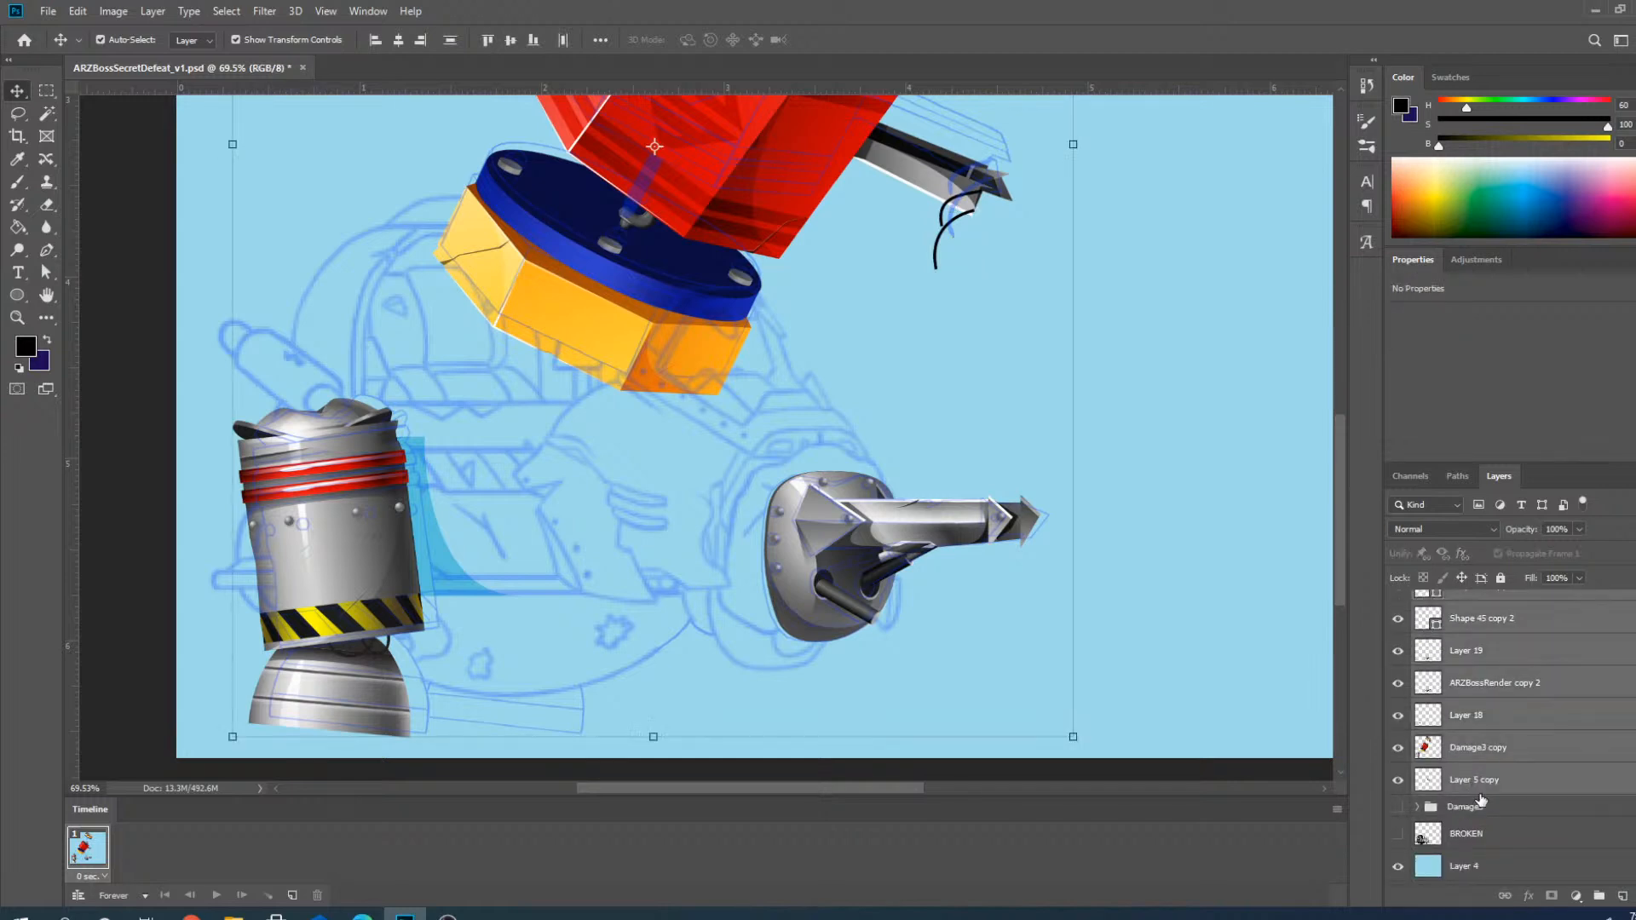
{"action": "scroll", "coordinate": [1478, 792], "scroll_direction": "up", "scroll_amount": 3}
{"action": "left_click_drag", "start_coordinate": [1478, 755], "coordinate": [1474, 652]}
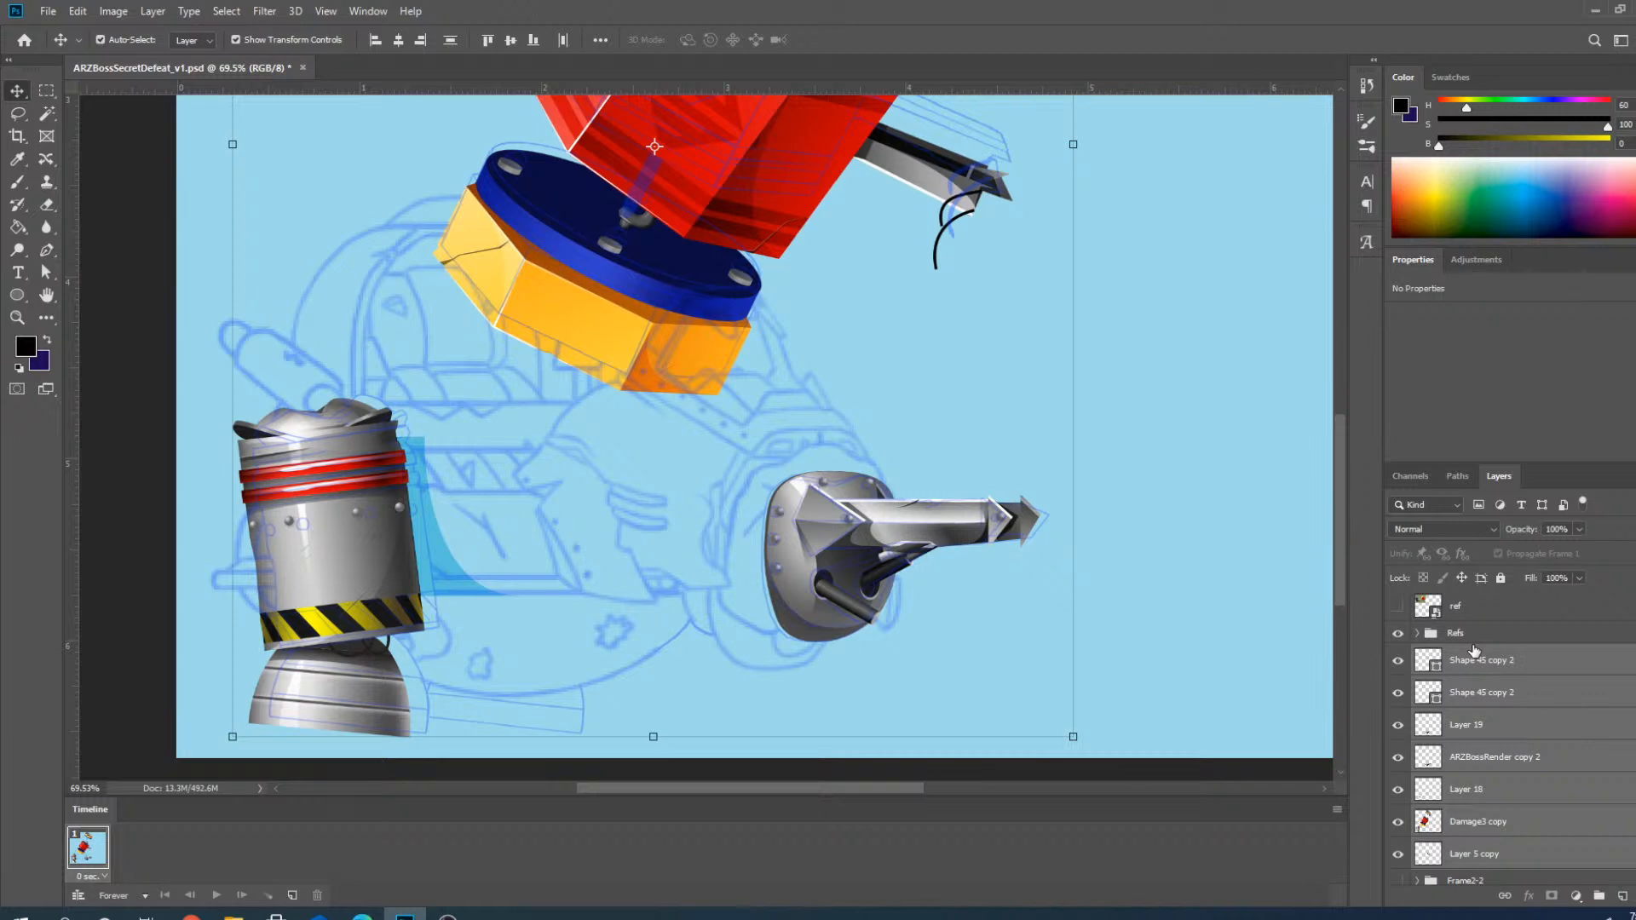
{"action": "scroll", "coordinate": [1481, 681], "scroll_direction": "down", "scroll_amount": 3}
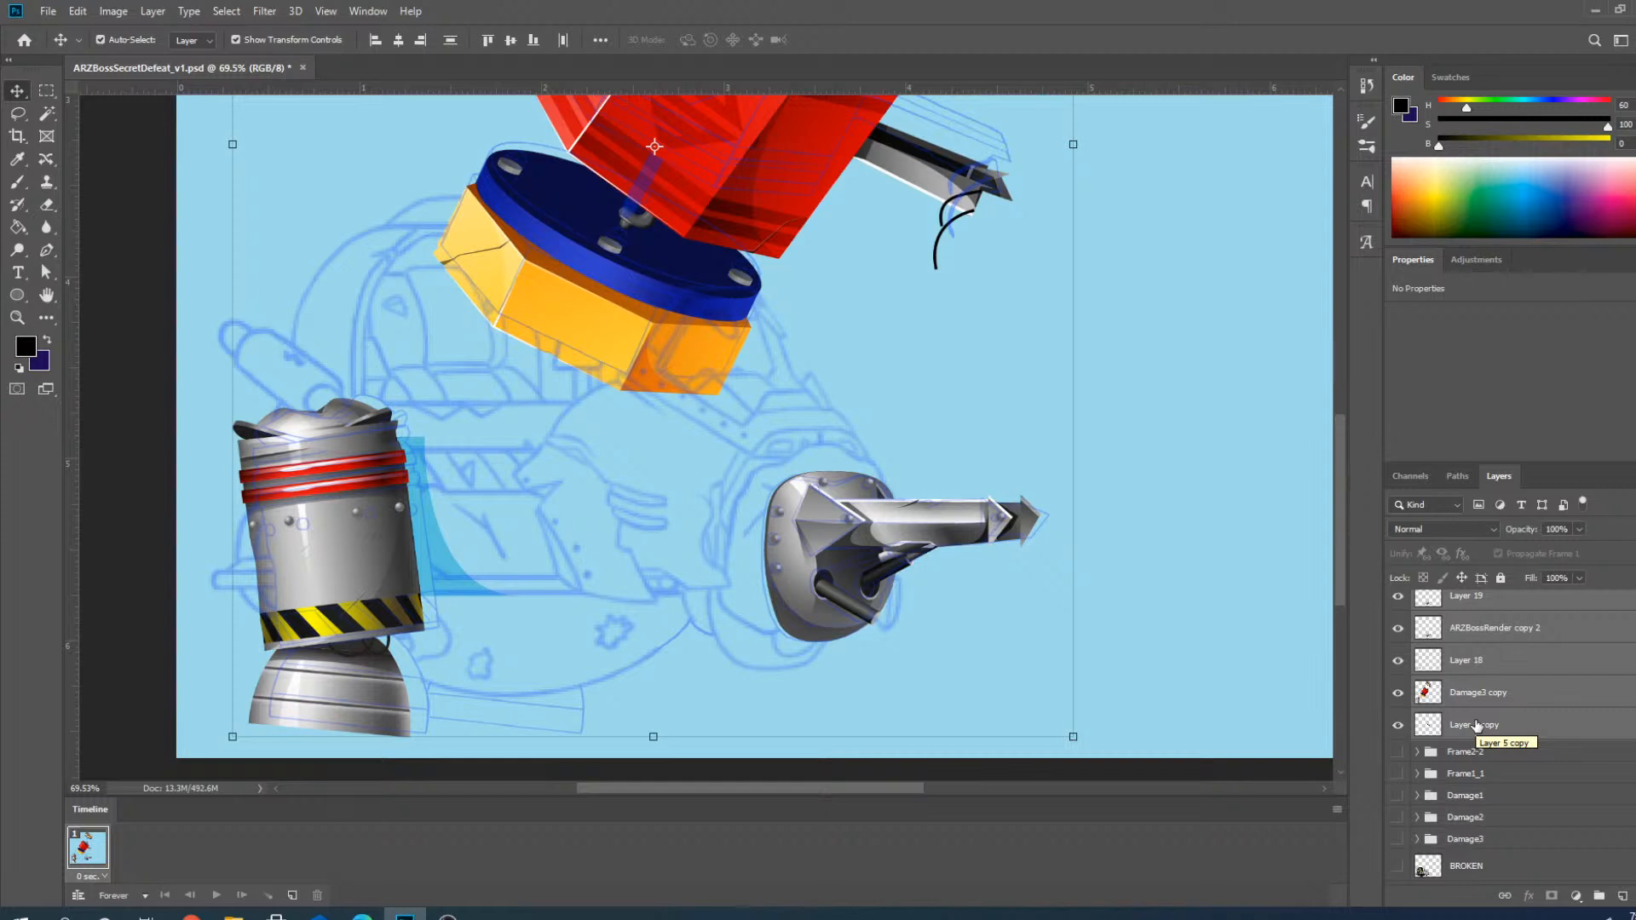
Group the layers from Shape 45 copy 2 through Layer 5 copy and name the group Frame3-3.
{"action": "left_click", "coordinate": [1478, 726]}
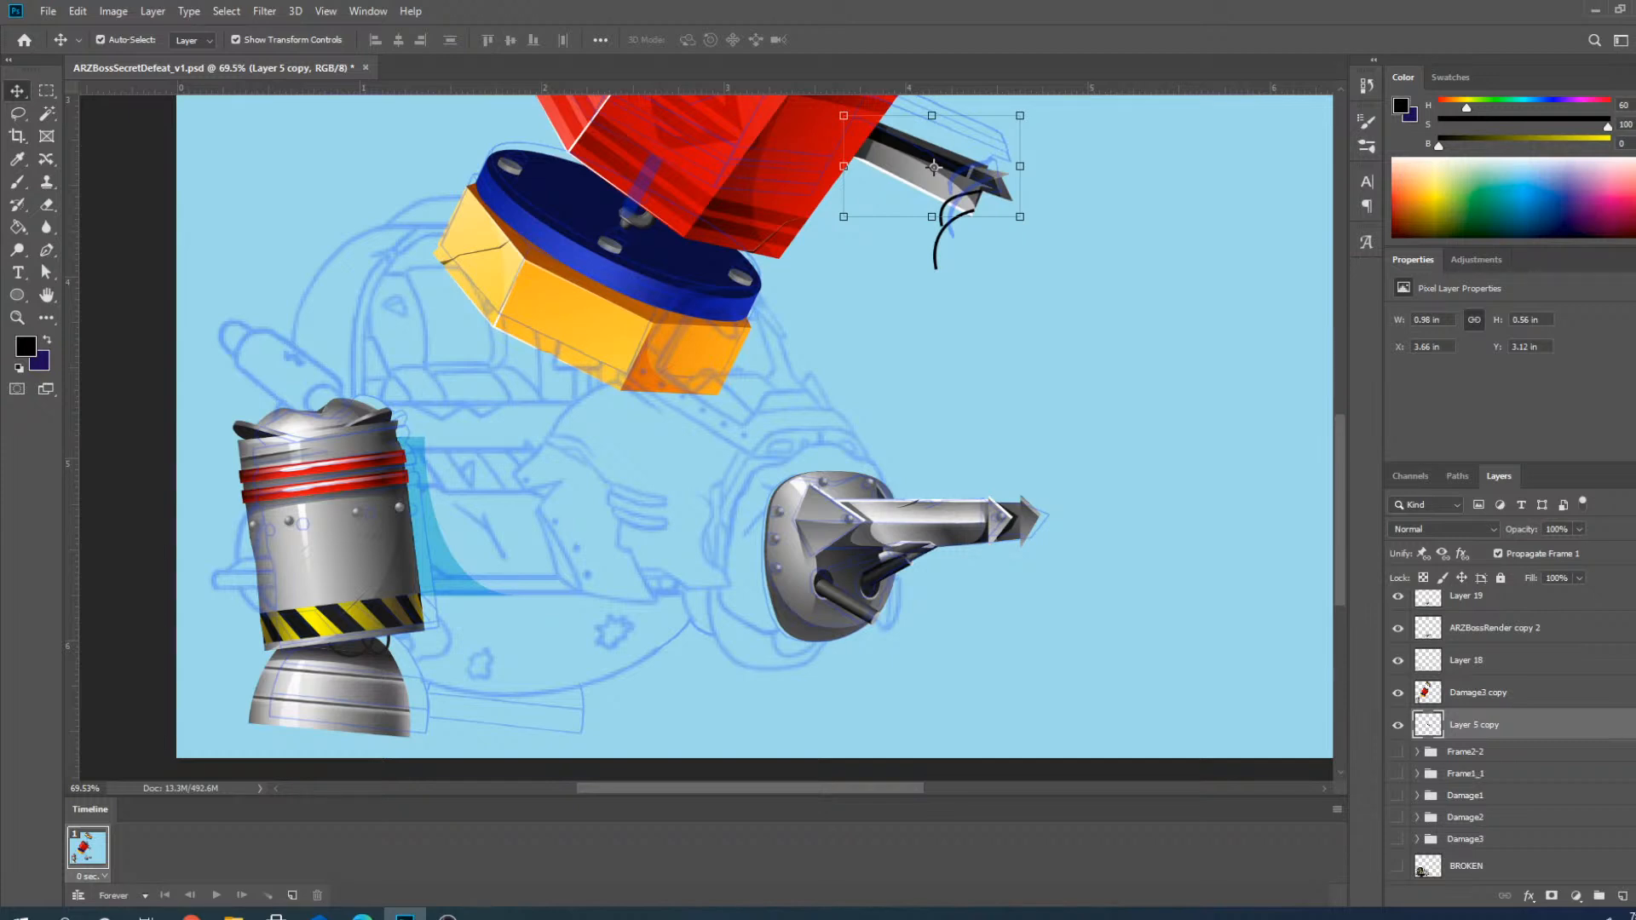
{"action": "scroll", "coordinate": [1477, 772], "scroll_direction": "up", "scroll_amount": 4}
{"action": "scroll", "coordinate": [878, 512], "scroll_direction": "down", "scroll_amount": 3}
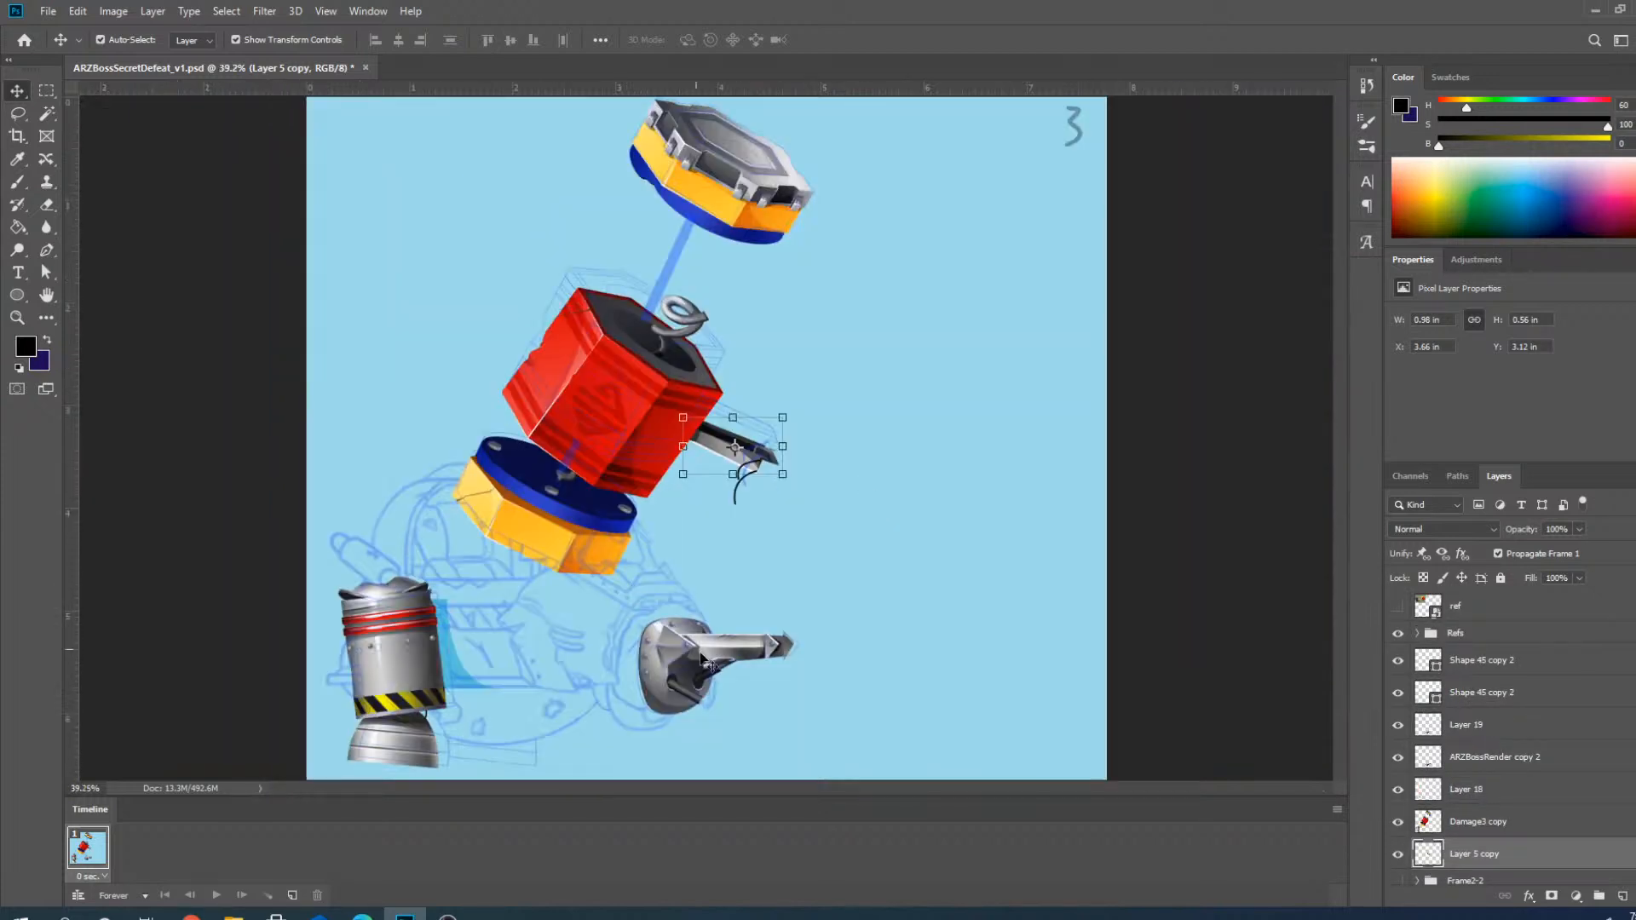
{"action": "left_click", "coordinate": [1484, 671], "text": "shift"}
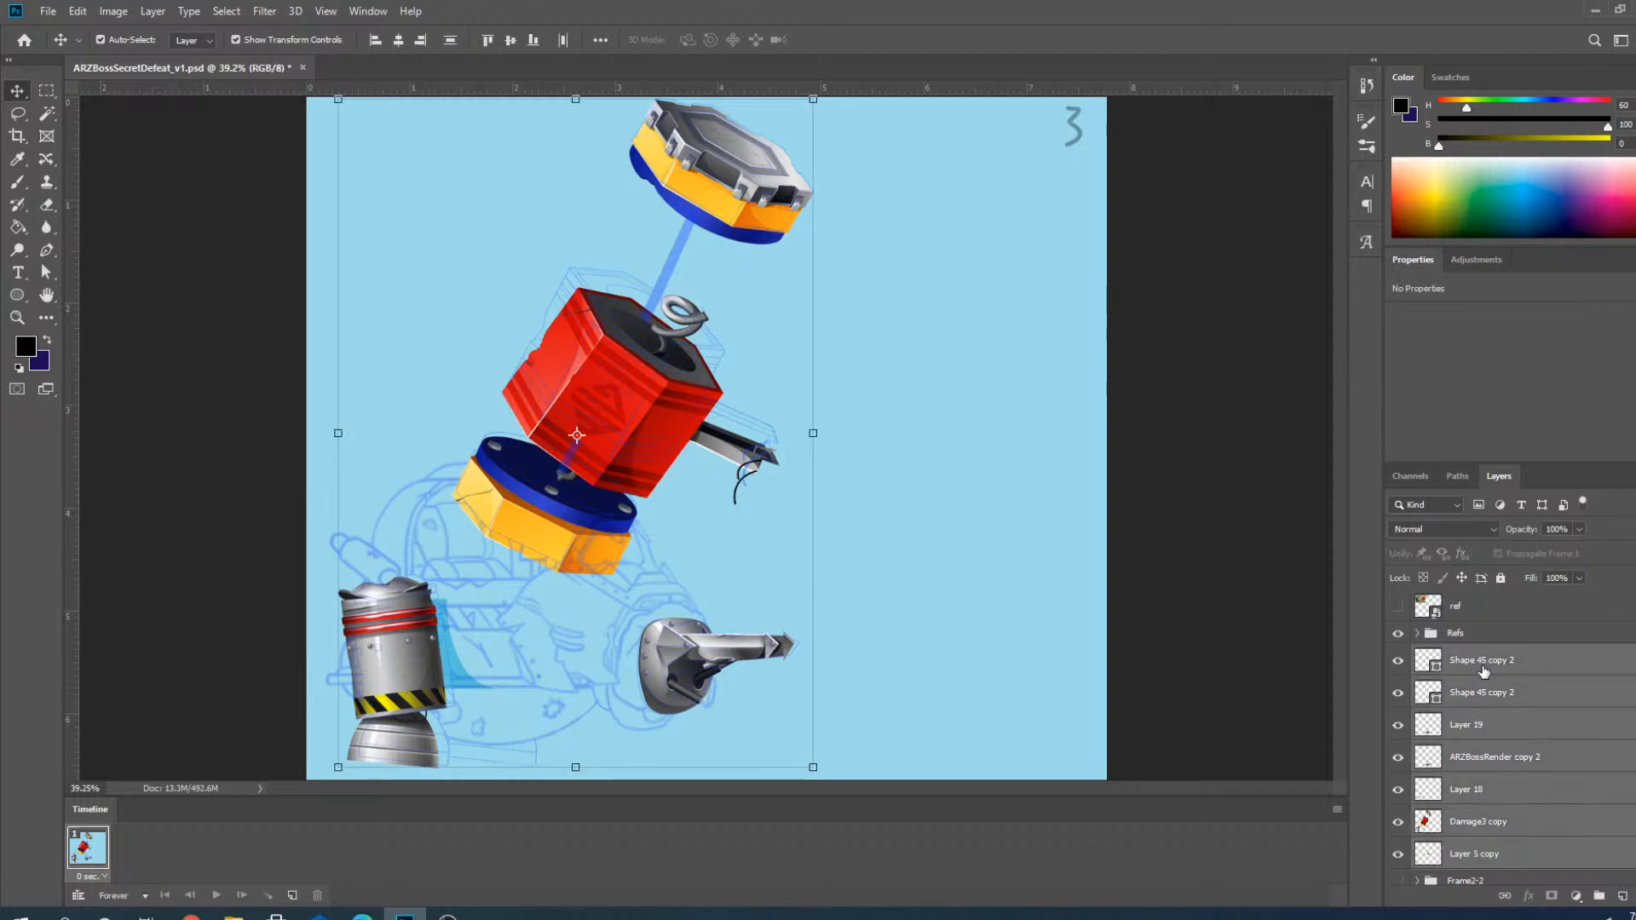
{"action": "key", "text": "ctrl+g"}
{"action": "double_click", "coordinate": [1477, 655]}
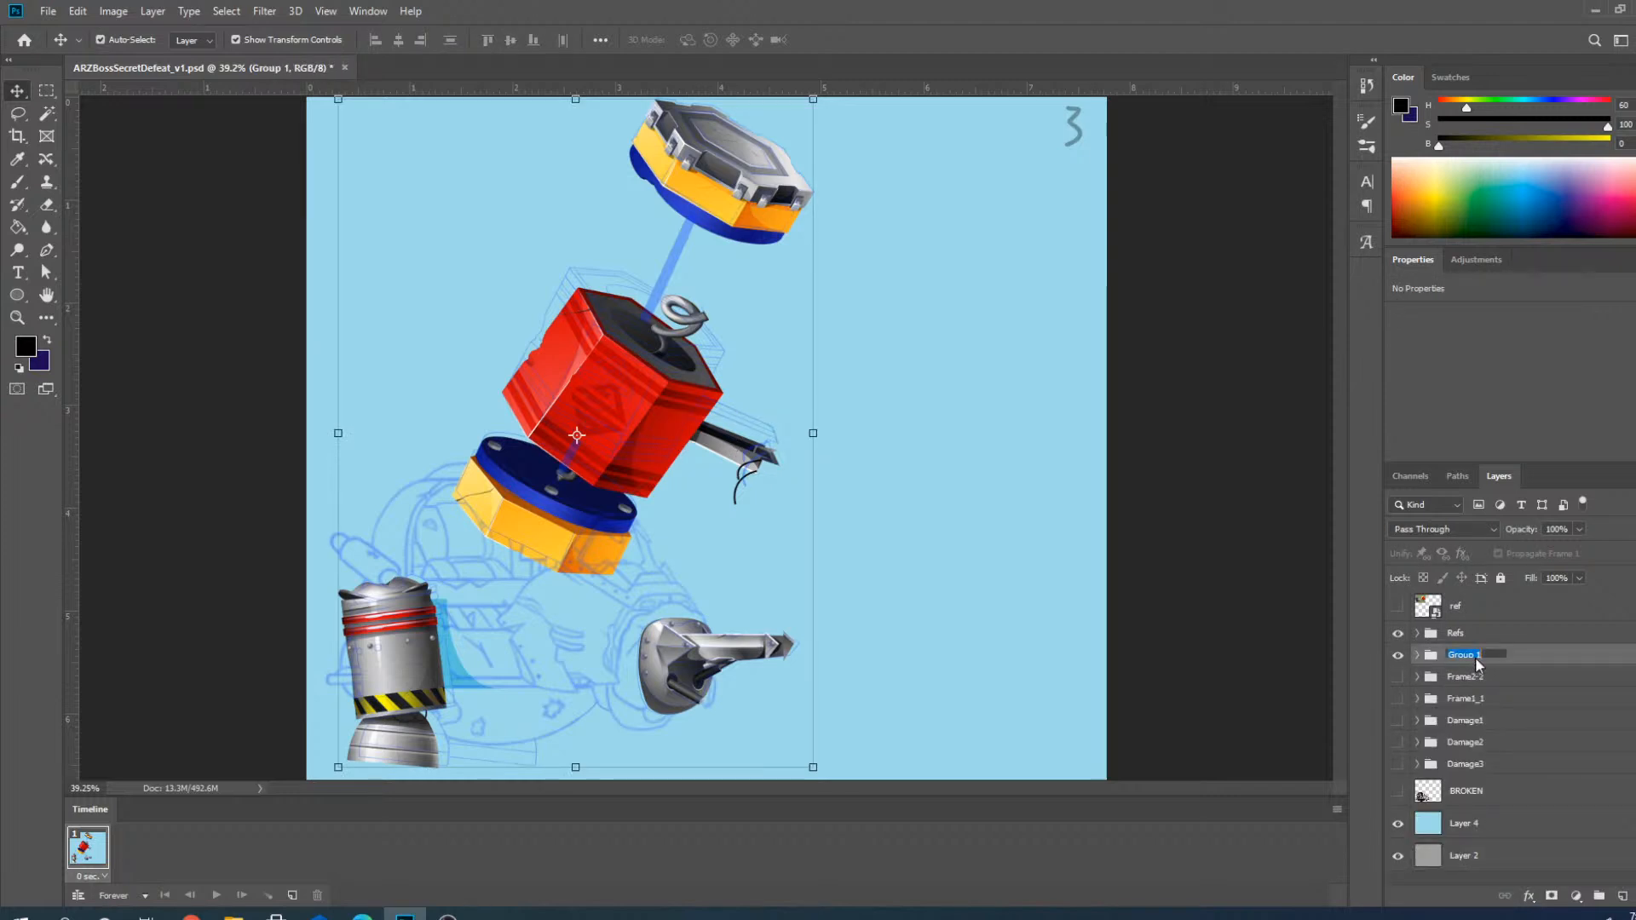
{"action": "type", "text": "Frame"}
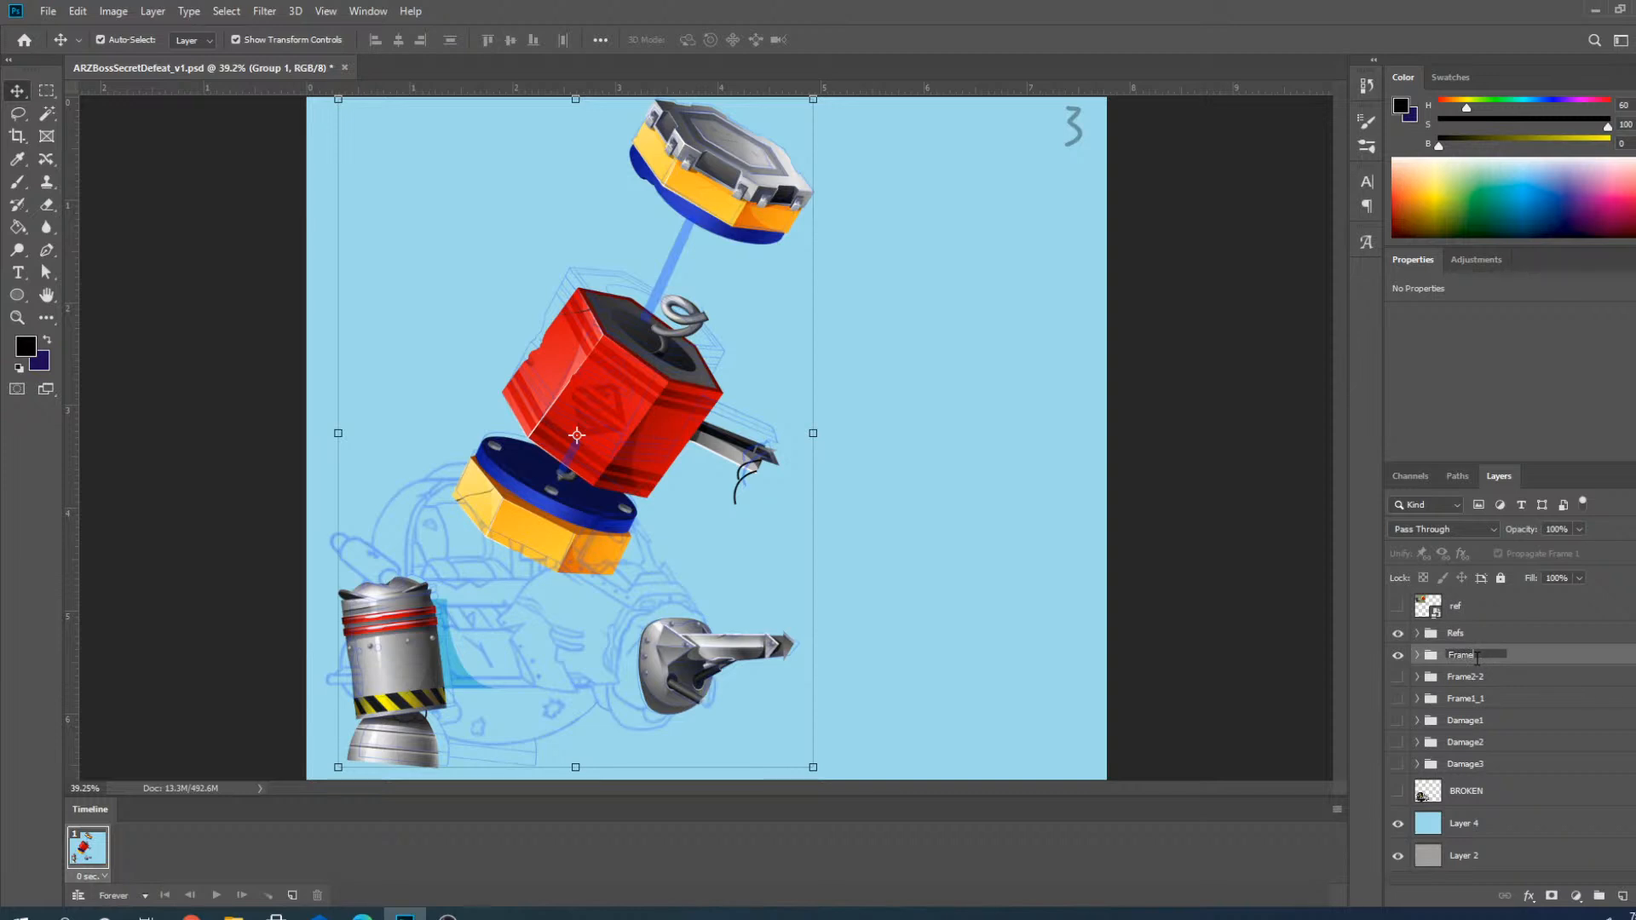
{"action": "type", "text": "3-3"}
{"action": "key", "text": "Return"}
Hide the Frame3-3 group and show the Frame2-2 and Damage2 groups.
{"action": "left_click", "coordinate": [1397, 656]}
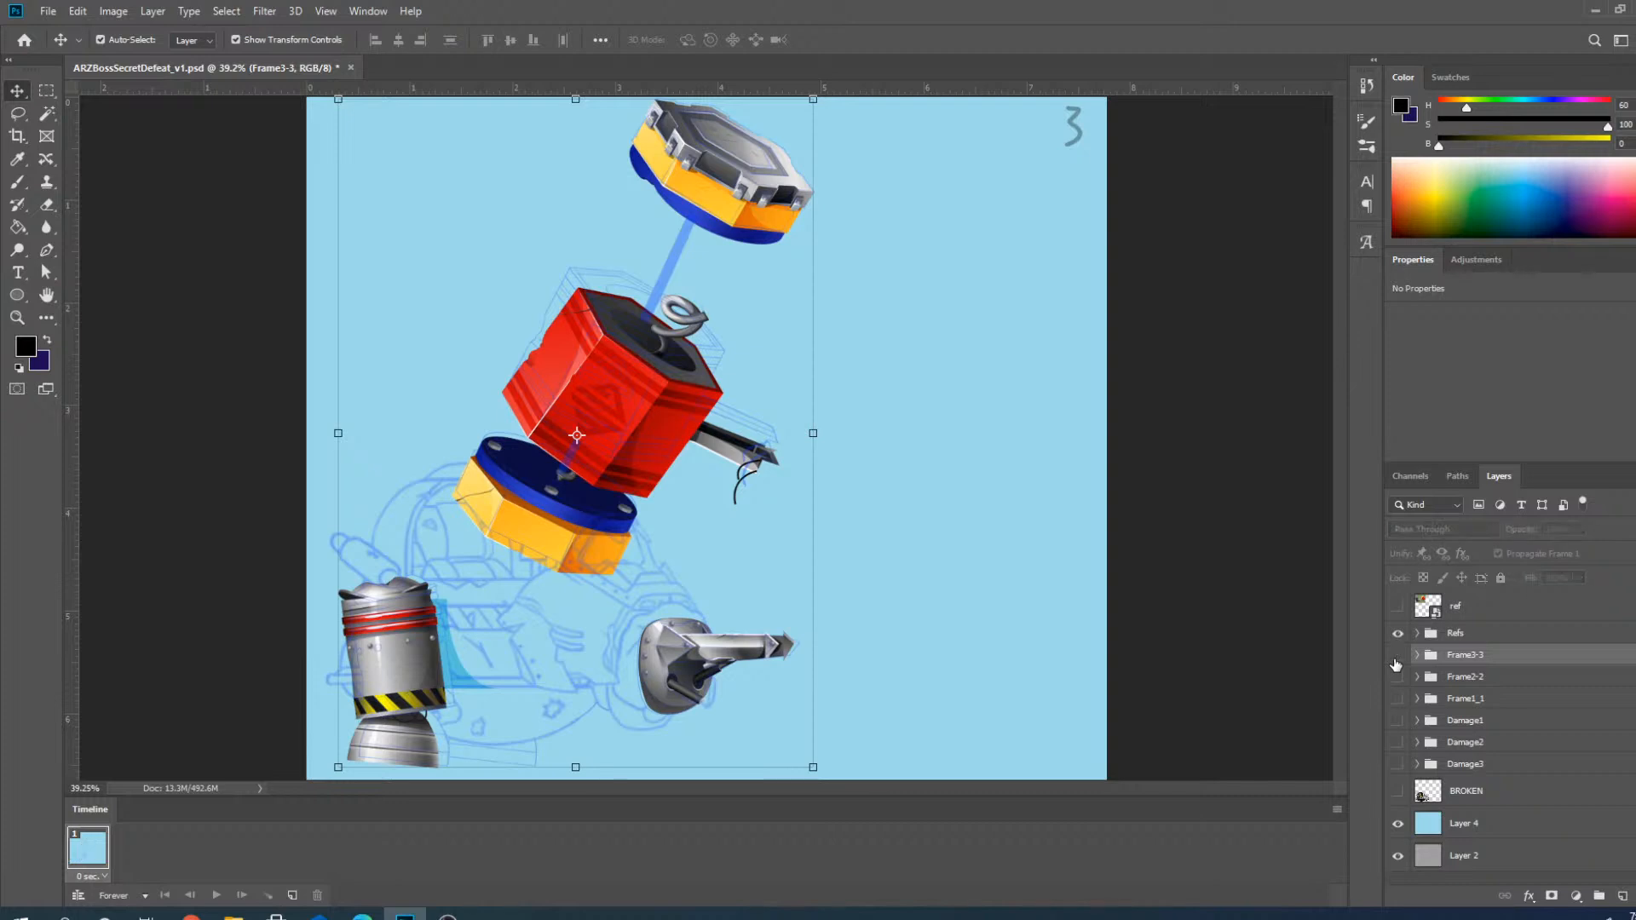
{"action": "left_click", "coordinate": [1398, 678]}
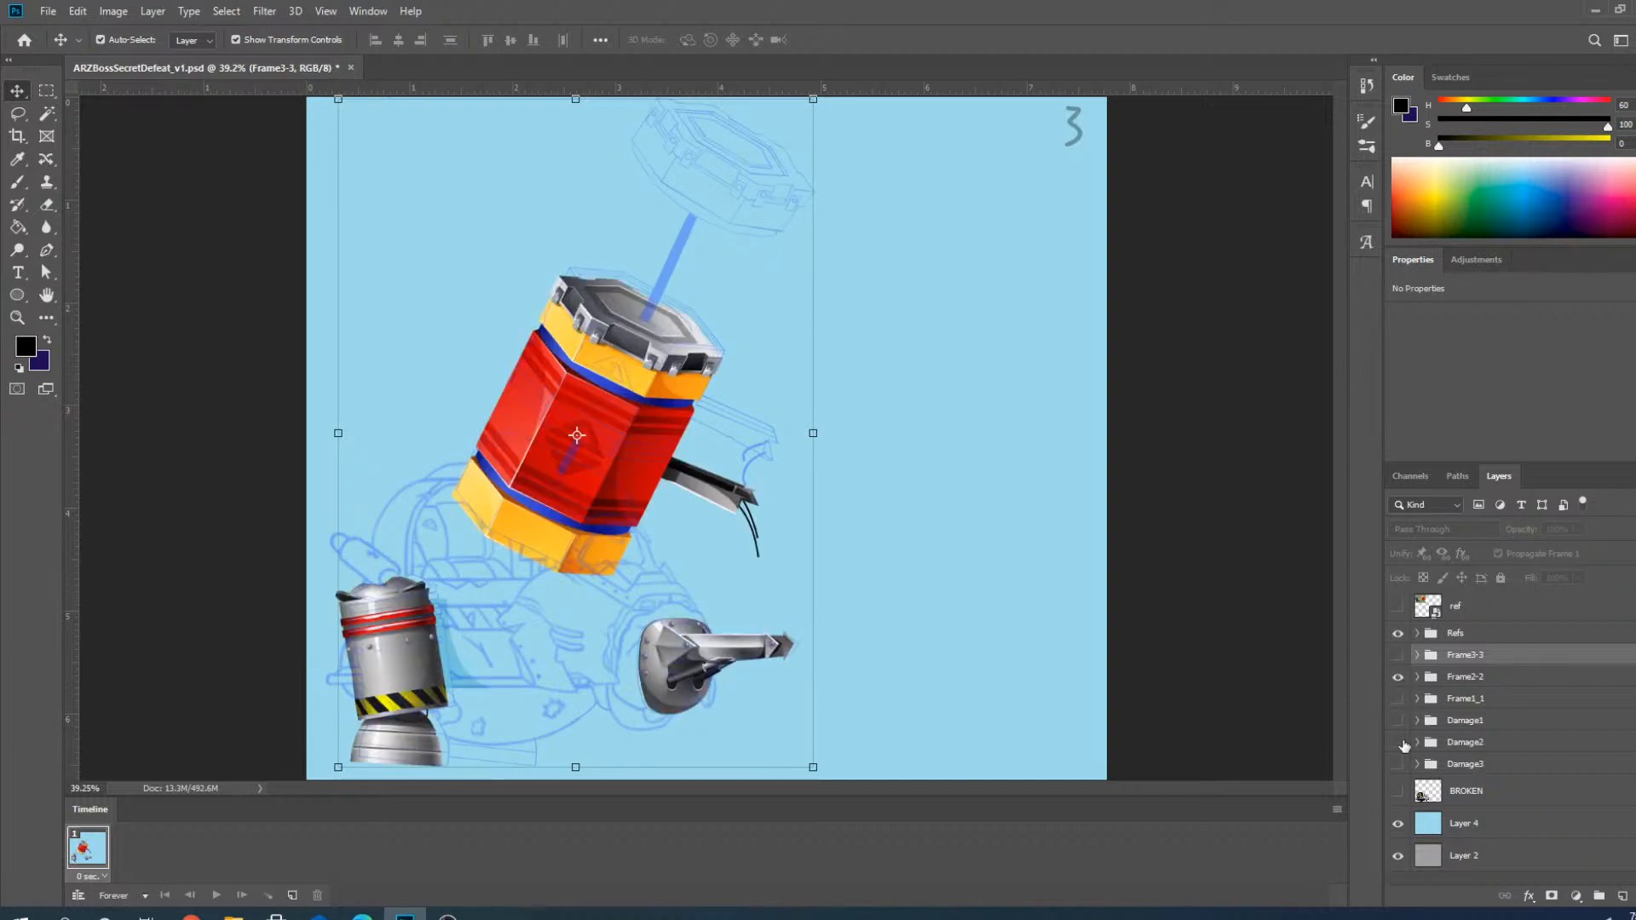
{"action": "left_click", "coordinate": [1397, 742]}
Duplicate the Damage2 group, hide the original, and merge the Damage2 copy 2 group into a single layer.
{"action": "left_click", "coordinate": [1464, 750]}
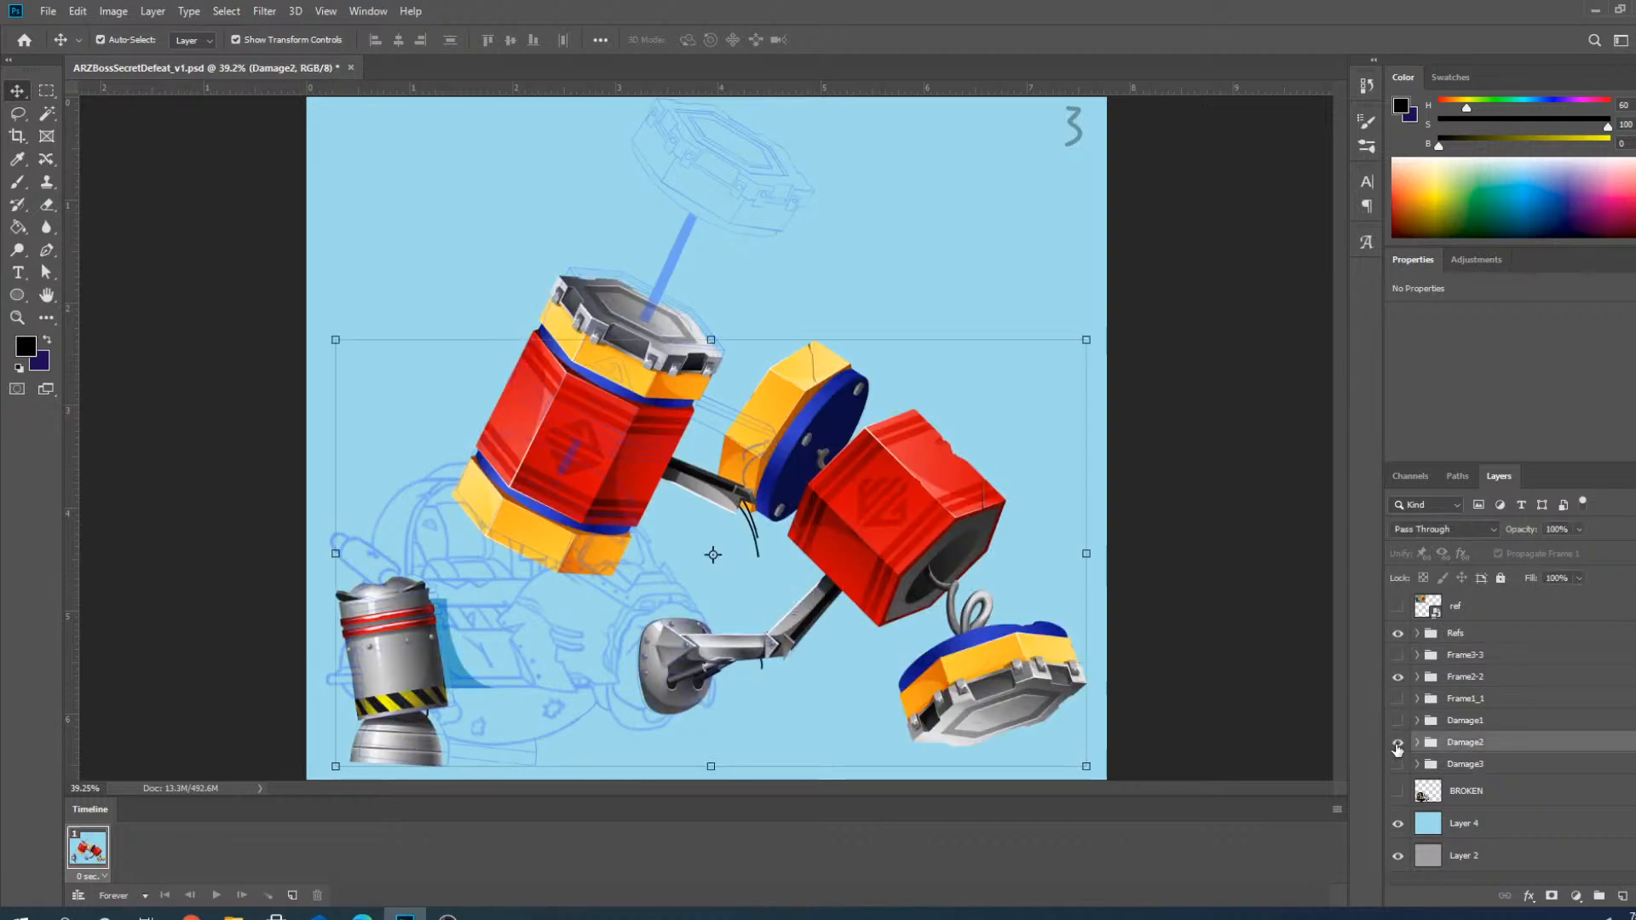
{"action": "left_click", "coordinate": [1417, 743]}
{"action": "left_click", "coordinate": [1417, 743]}
{"action": "right_click", "coordinate": [1490, 749]}
{"action": "left_click", "coordinate": [1562, 132]}
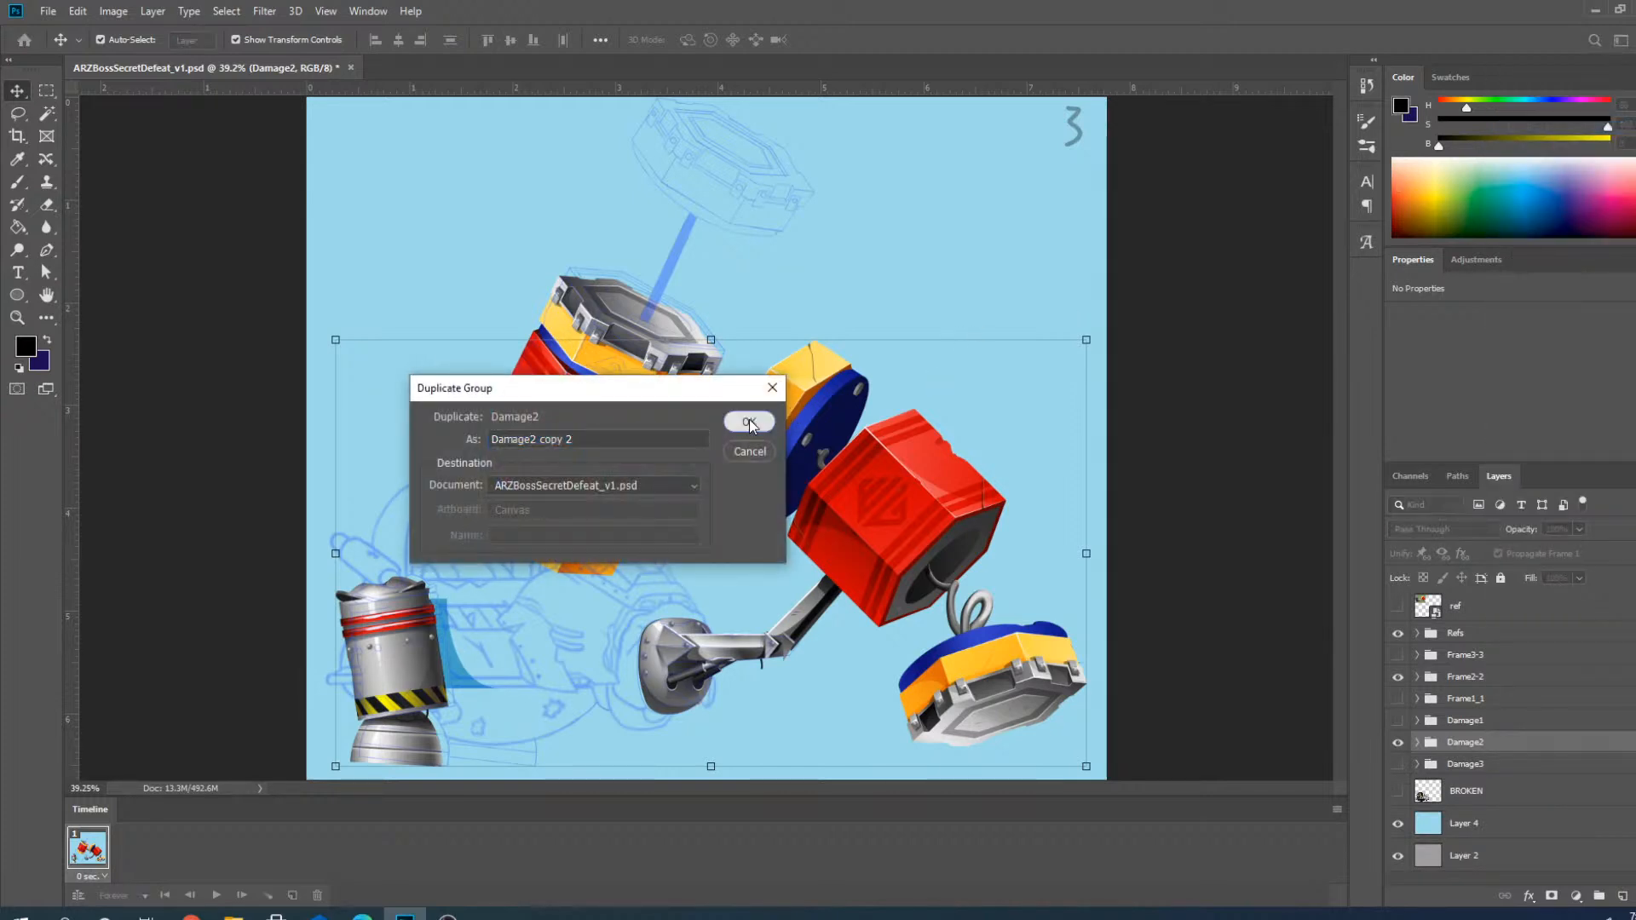
{"action": "left_click", "coordinate": [749, 421]}
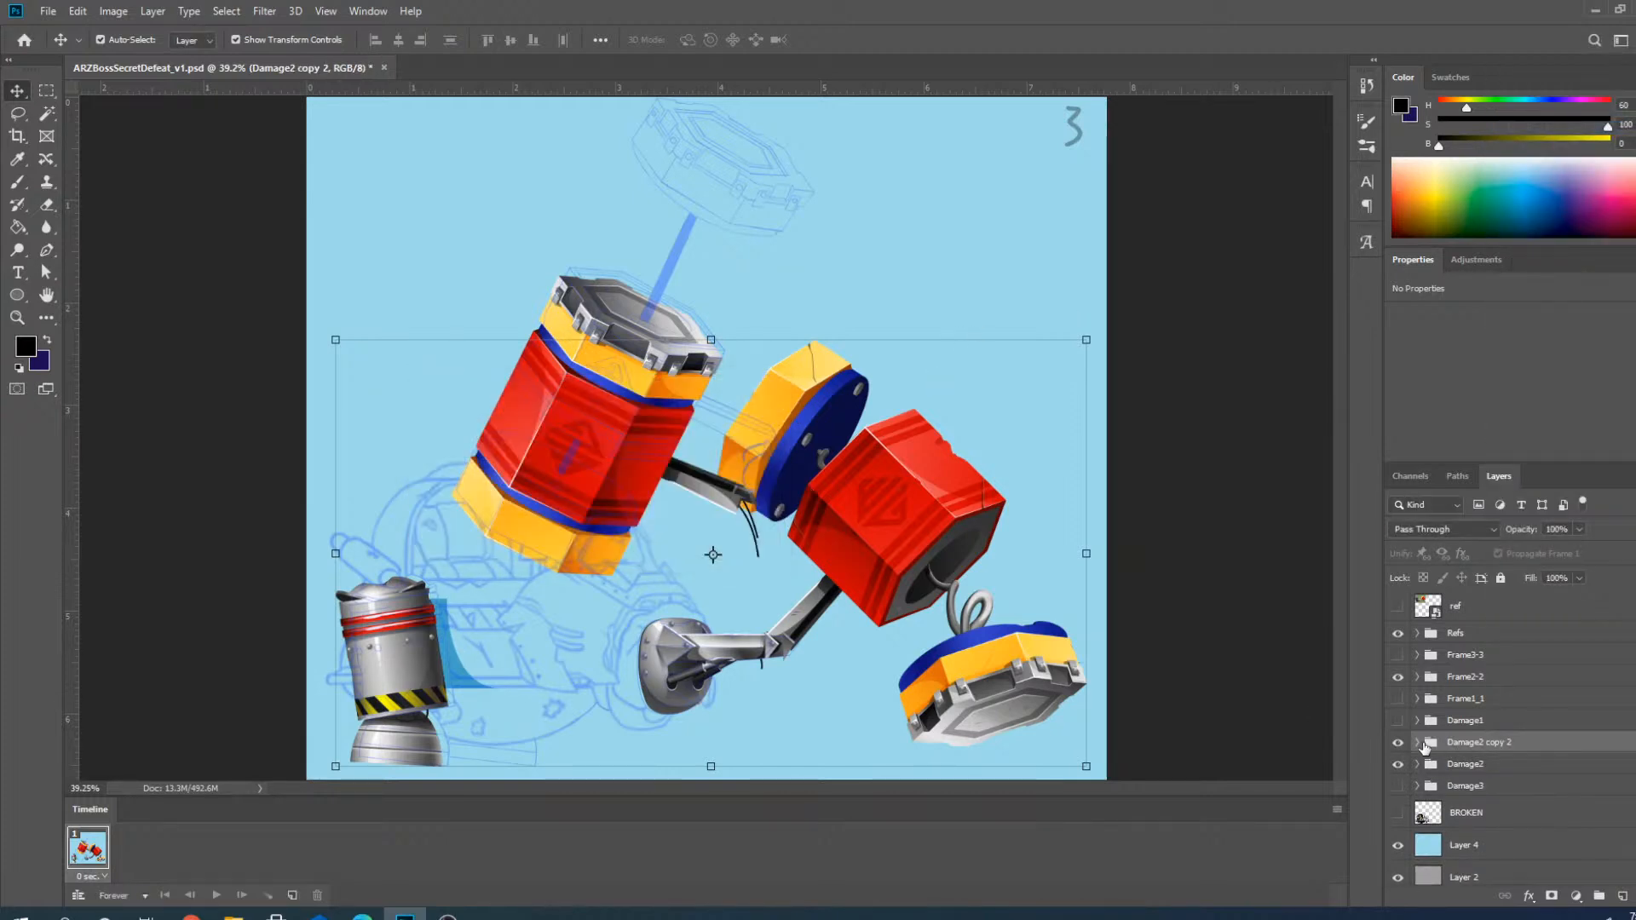
{"action": "right_click", "coordinate": [1471, 740]}
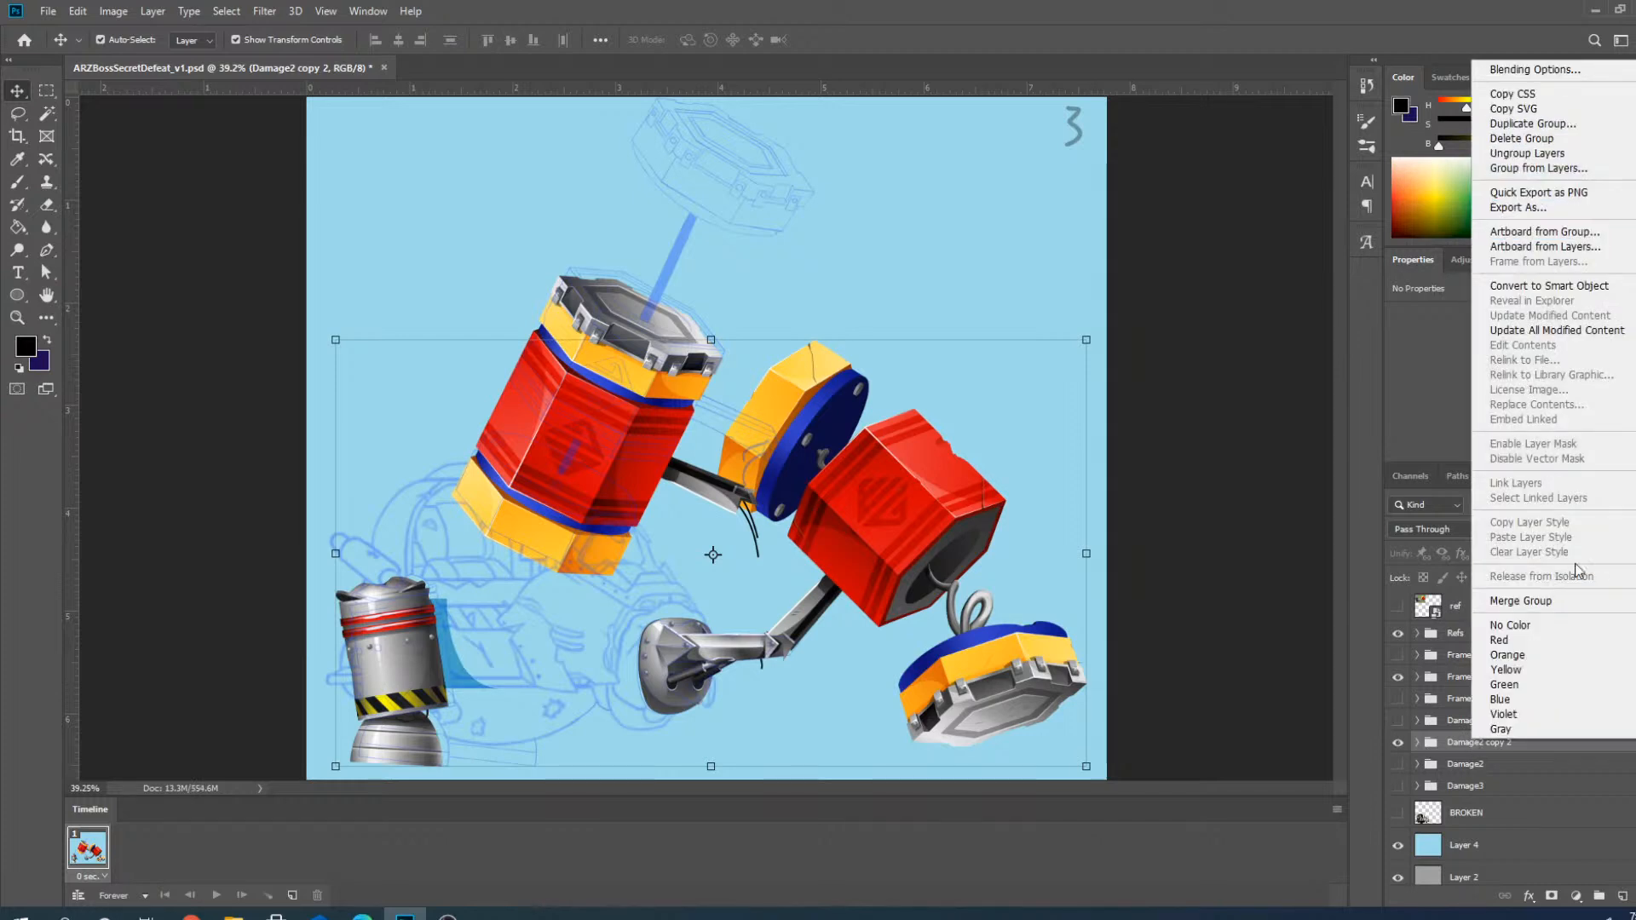
{"action": "left_click", "coordinate": [1546, 604]}
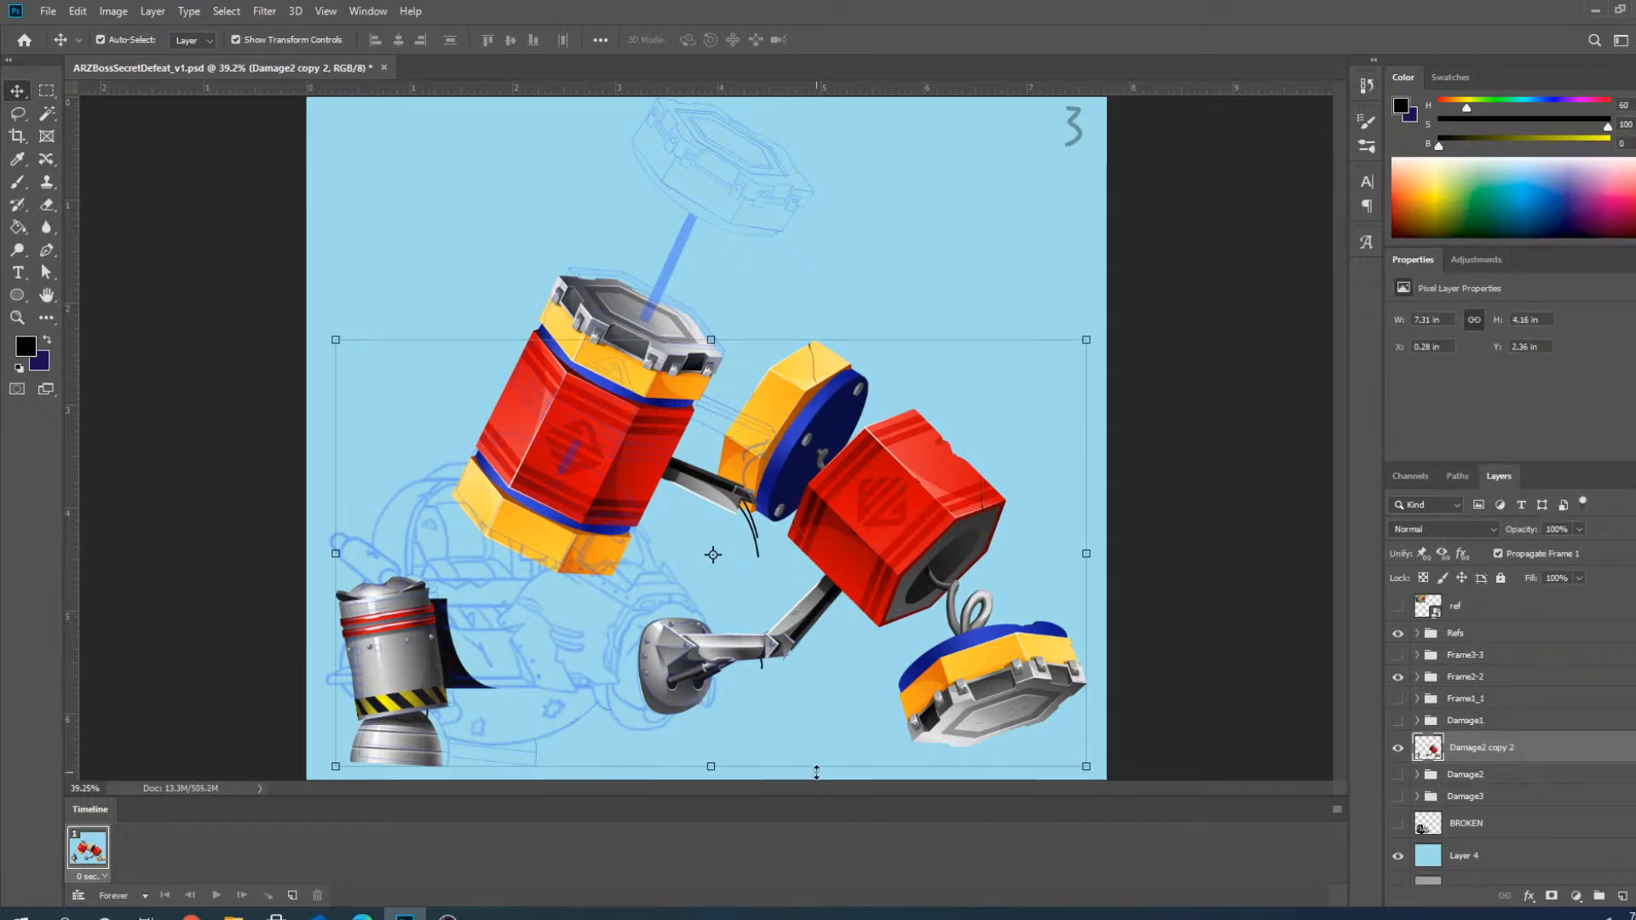
Lasso the red-banded metal cylinder with its base and dark wedge on Damage2 copy 2, delete them and deselect.
{"action": "key", "text": "l"}
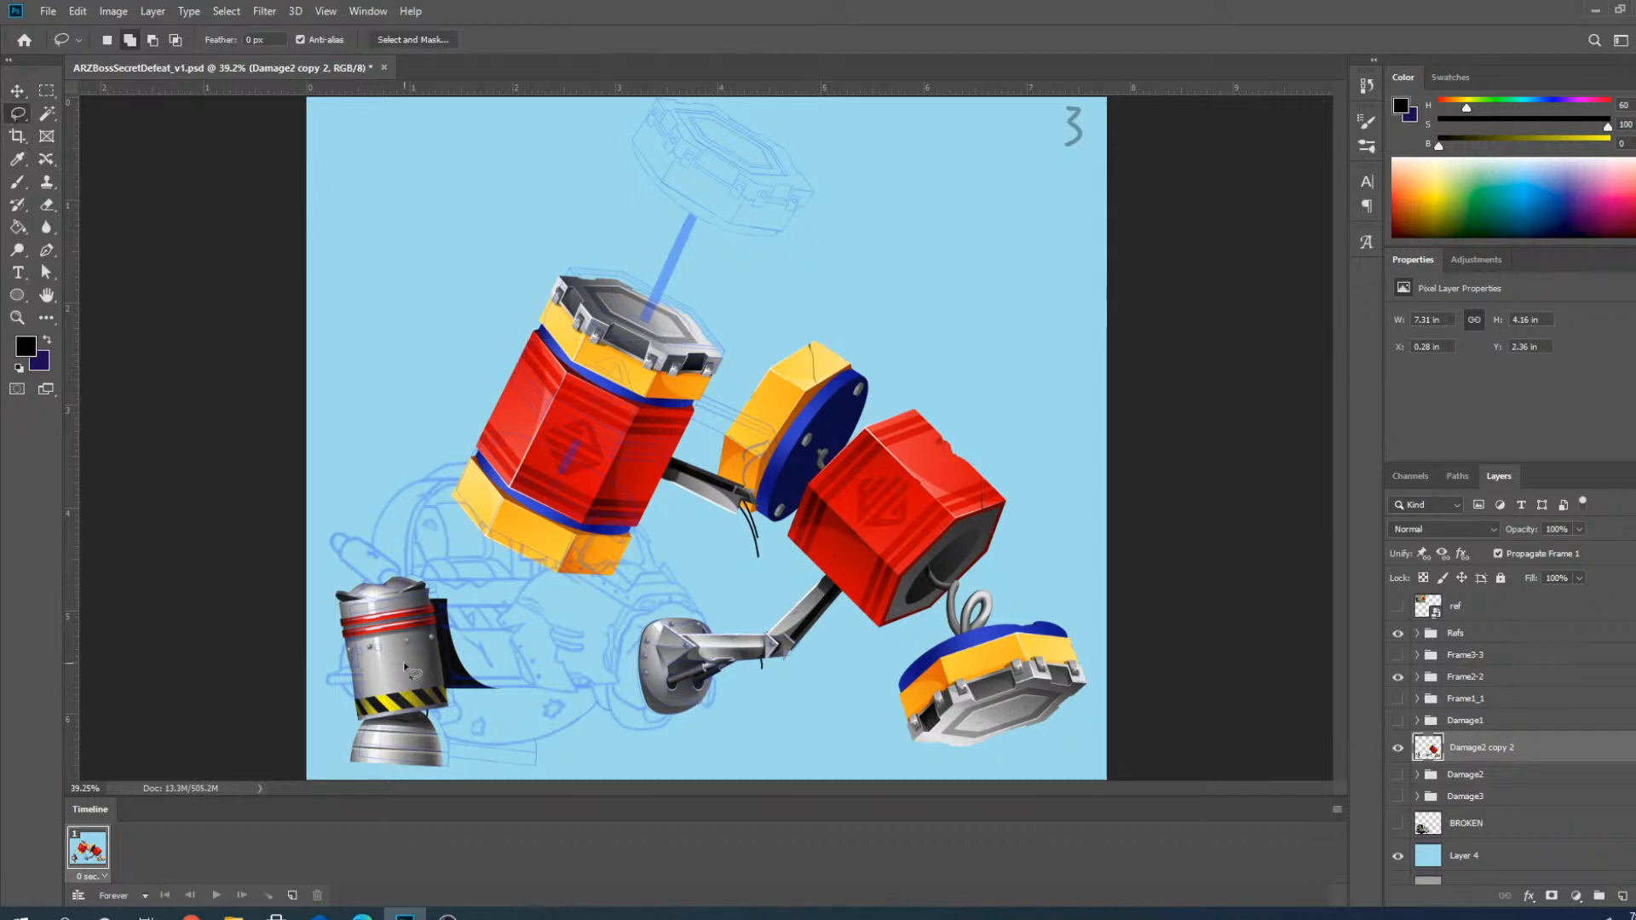
{"action": "mouse_move", "coordinate": [492, 572]}
{"action": "left_mouse_down"}
{"action": "mouse_move", "coordinate": [336, 557]}
{"action": "mouse_move", "coordinate": [289, 681]}
{"action": "mouse_move", "coordinate": [428, 826]}
{"action": "mouse_move", "coordinate": [534, 673]}
{"action": "mouse_move", "coordinate": [465, 566]}
{"action": "left_mouse_up"}
{"action": "key", "text": "ctrl+d"}
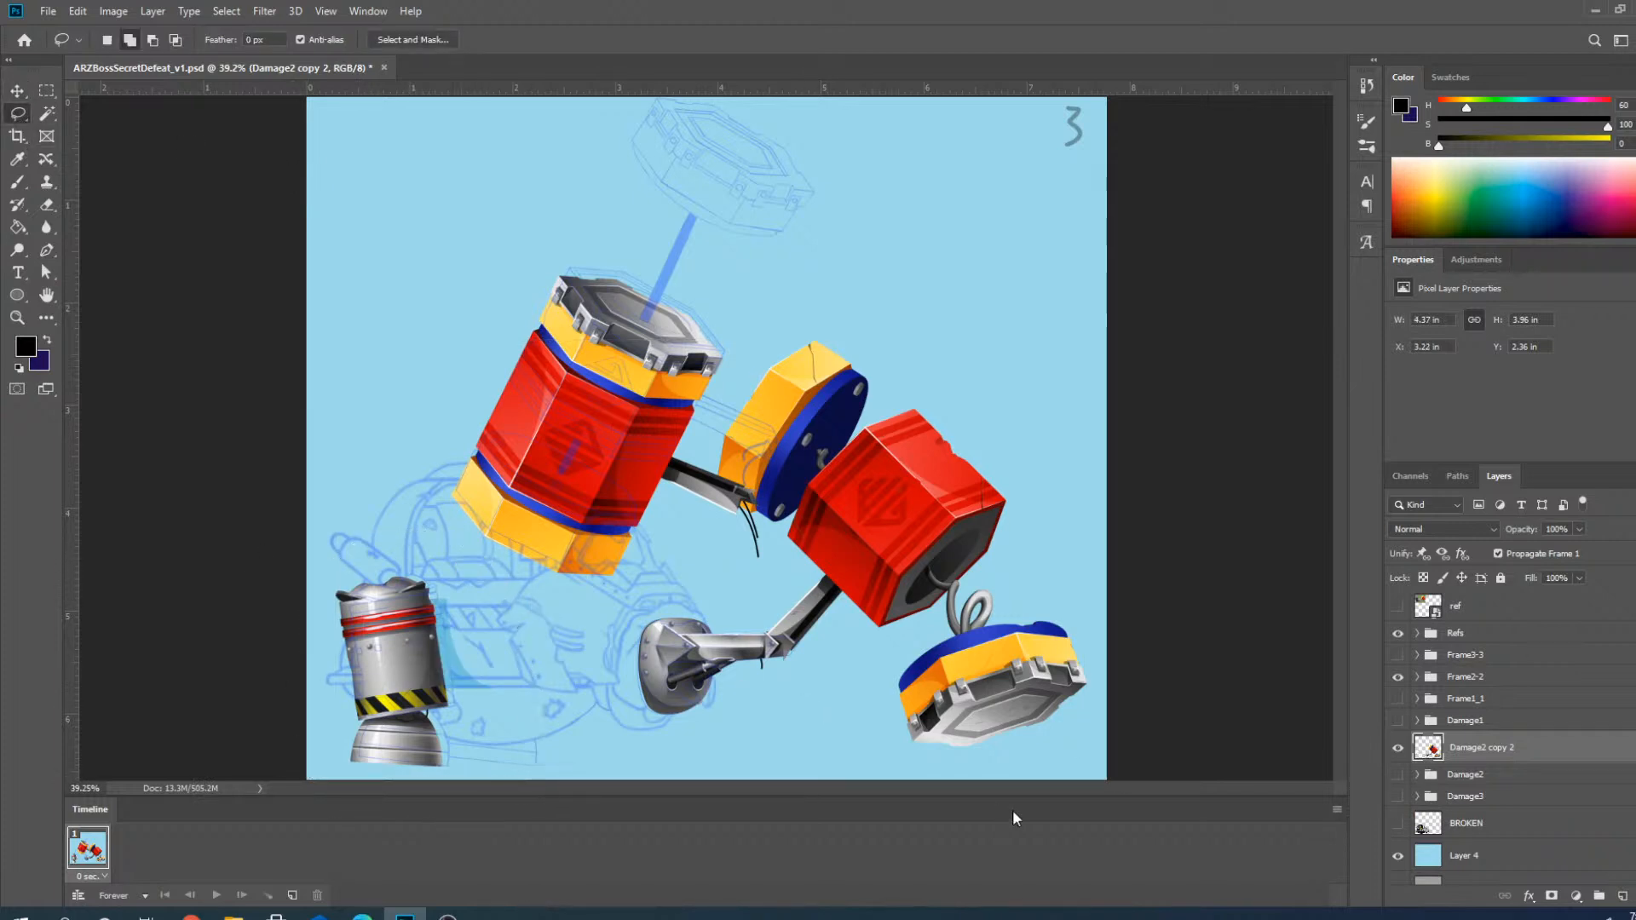
Lasso the broken hammer pieces and outer arm on Damage2 copy 2, delete them and deselect, keeping the riveted plate and arm stub.
{"action": "scroll", "coordinate": [820, 709], "scroll_direction": "up", "scroll_amount": 5}
{"action": "scroll", "coordinate": [851, 607], "scroll_direction": "down", "scroll_amount": 3}
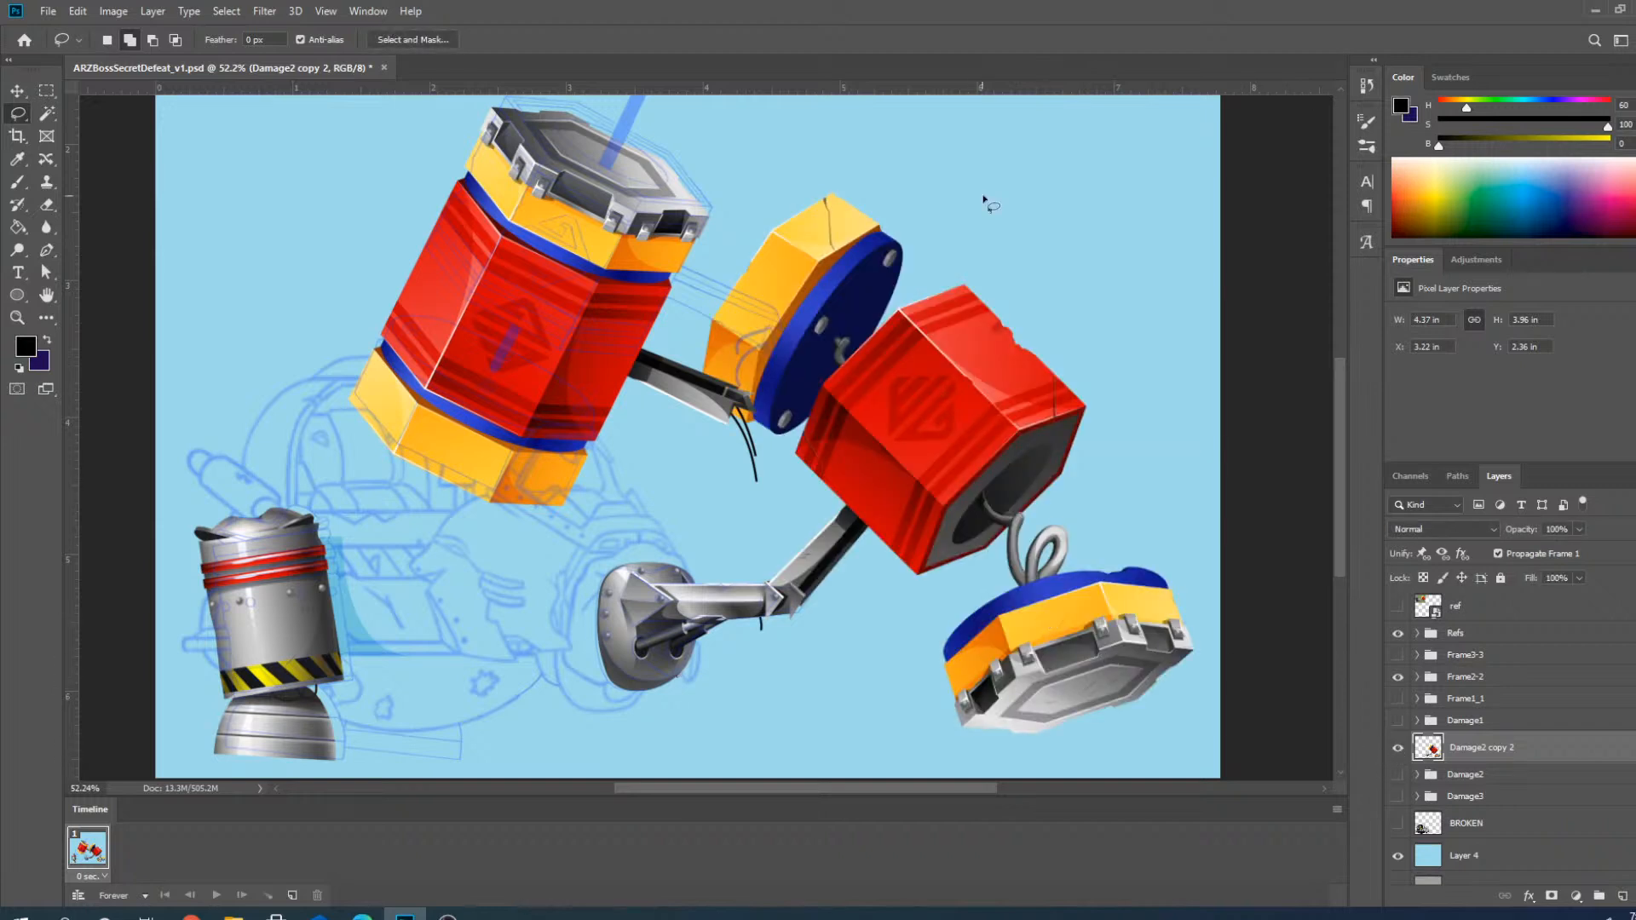
{"action": "mouse_move", "coordinate": [969, 191]}
{"action": "left_mouse_down"}
{"action": "mouse_move", "coordinate": [850, 164]}
{"action": "mouse_move", "coordinate": [751, 218]}
{"action": "mouse_move", "coordinate": [682, 346]}
{"action": "left_mouse_up"}
{"action": "mouse_move", "coordinate": [680, 466]}
{"action": "left_mouse_down"}
{"action": "mouse_move", "coordinate": [751, 596]}
{"action": "mouse_move", "coordinate": [744, 635]}
{"action": "mouse_move", "coordinate": [810, 712]}
{"action": "mouse_move", "coordinate": [949, 760]}
{"action": "mouse_move", "coordinate": [1170, 720]}
{"action": "mouse_move", "coordinate": [1217, 642]}
{"action": "mouse_move", "coordinate": [1081, 298]}
{"action": "mouse_move", "coordinate": [946, 185]}
{"action": "left_mouse_up"}
{"action": "key", "text": "Delete"}
{"action": "key", "text": "ctrl+d"}
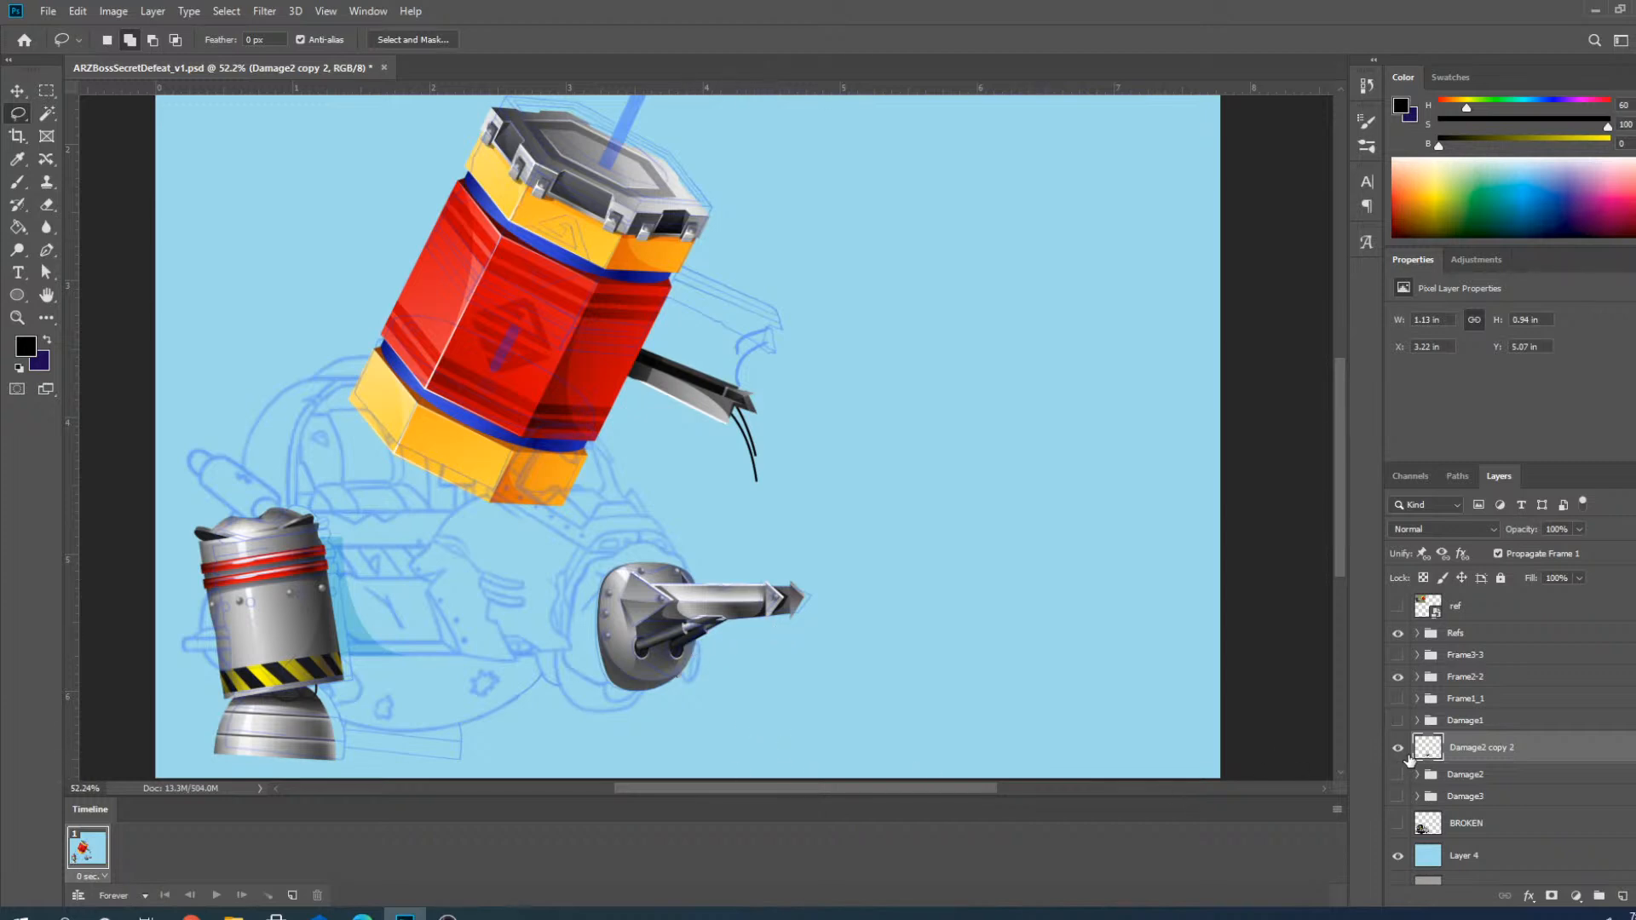
Move the Damage2 copy 2 layer to the top of the Frame2-2 group and expand the group.
{"action": "left_click", "coordinate": [1398, 751]}
{"action": "left_click", "coordinate": [1398, 751]}
{"action": "left_click_drag", "start_coordinate": [1439, 748], "coordinate": [1435, 680]}
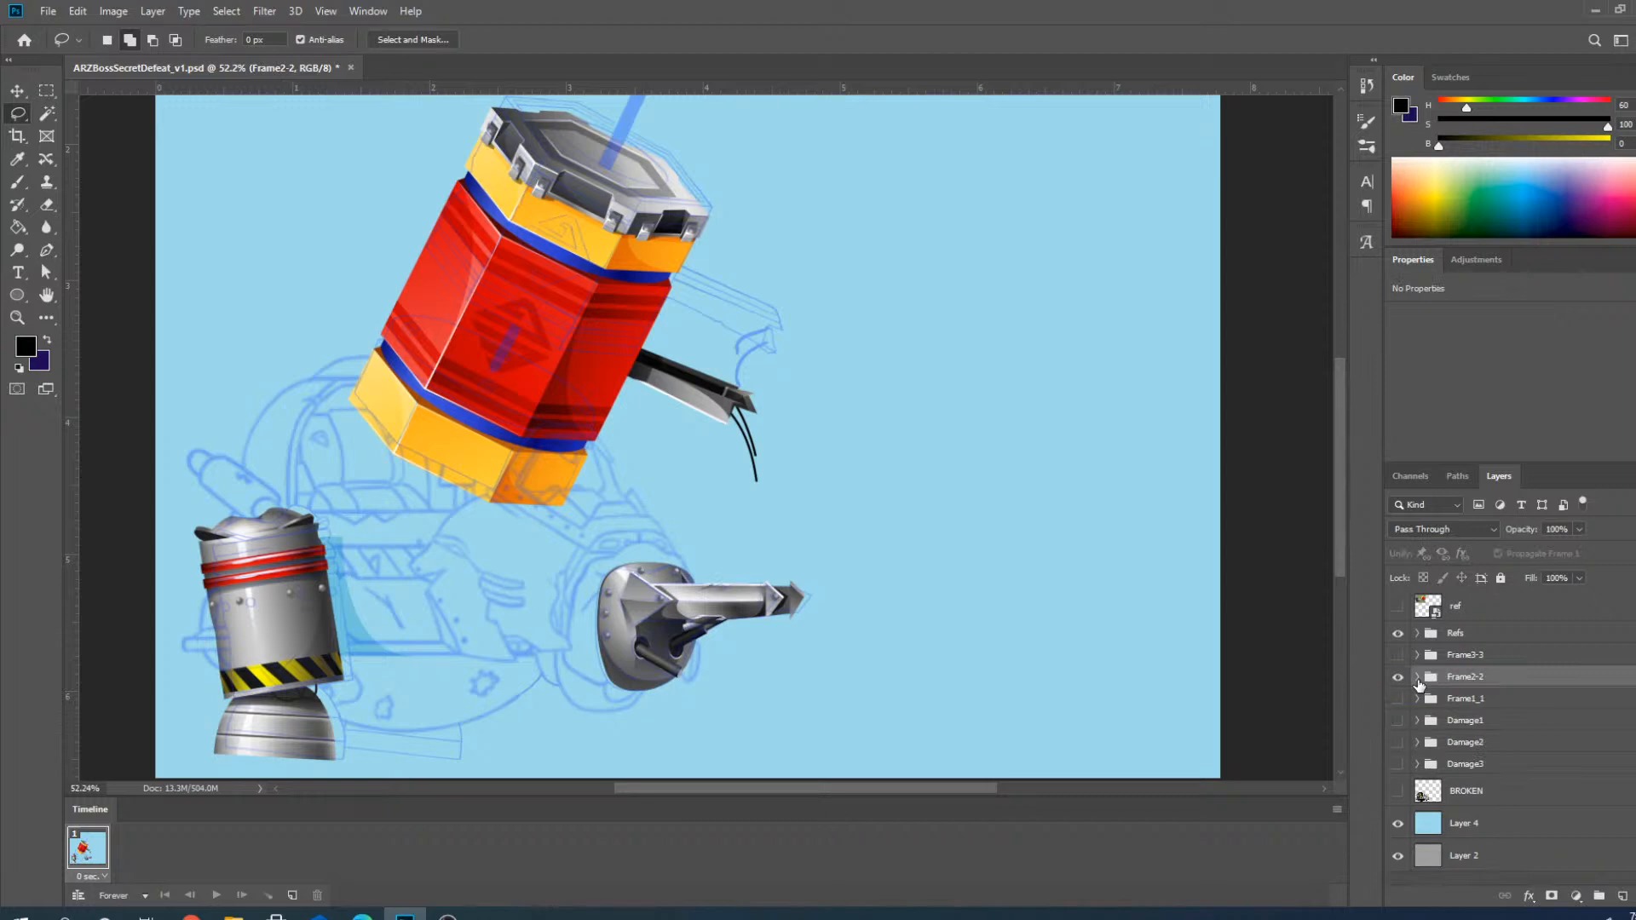
{"action": "left_click", "coordinate": [1417, 677]}
Nudge the riveted plate and arm stub on Damage2 copy 2 into alignment with the underlying broken arm.
{"action": "scroll", "coordinate": [699, 656], "scroll_direction": "up", "scroll_amount": 5}
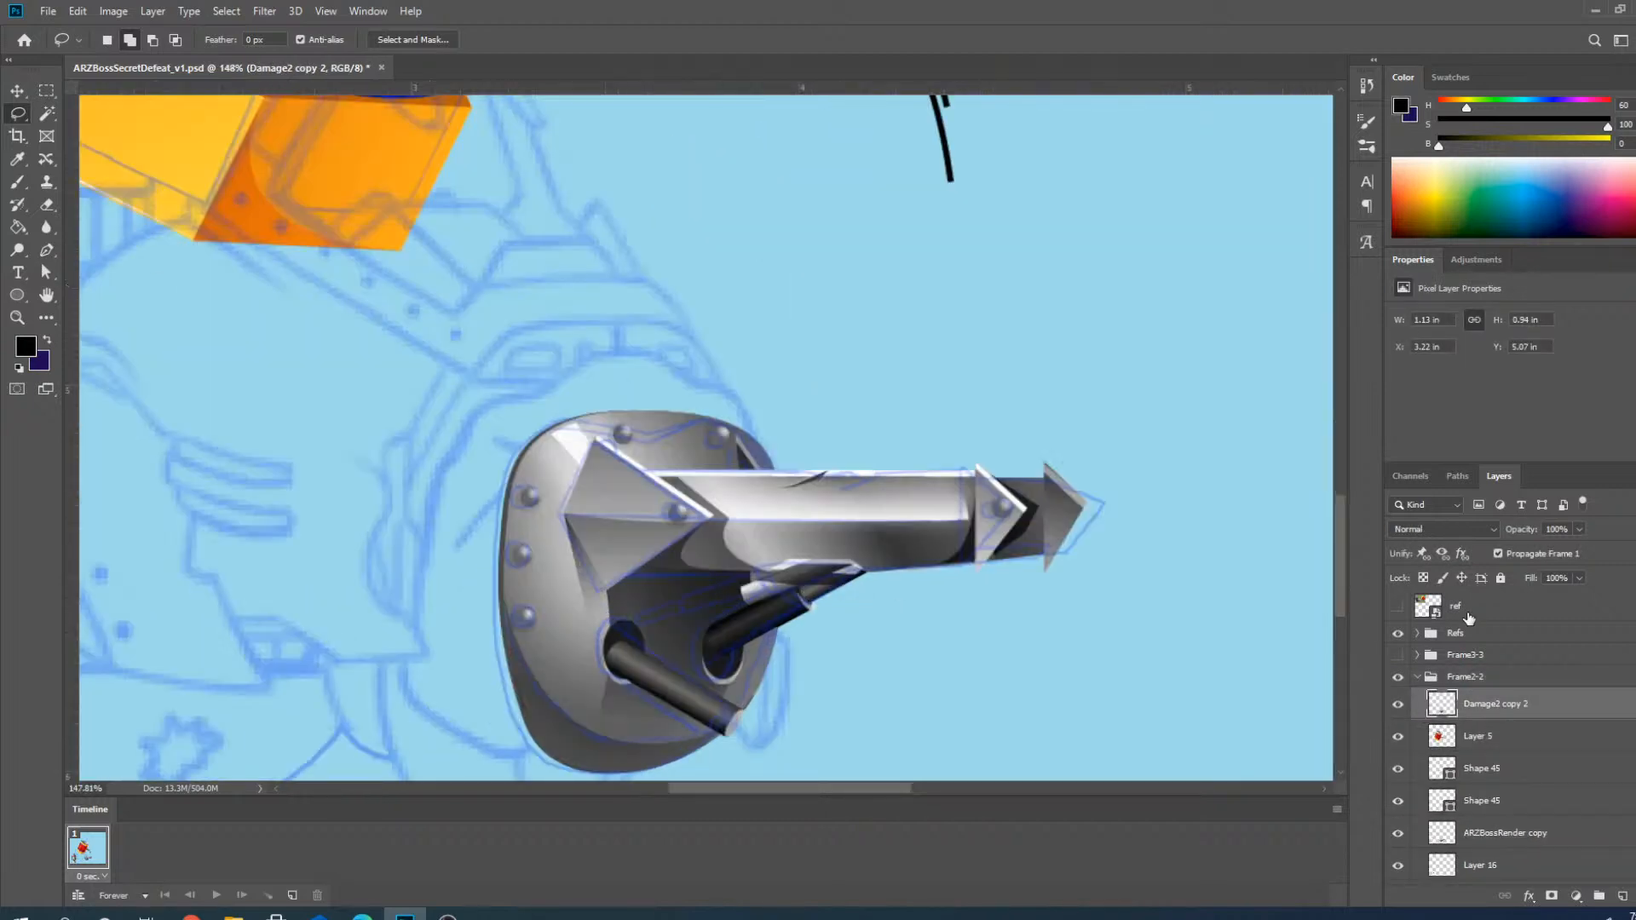
{"action": "left_click", "coordinate": [1398, 705]}
{"action": "left_click", "coordinate": [1398, 705]}
{"action": "scroll", "coordinate": [682, 741], "scroll_direction": "up", "scroll_amount": 3}
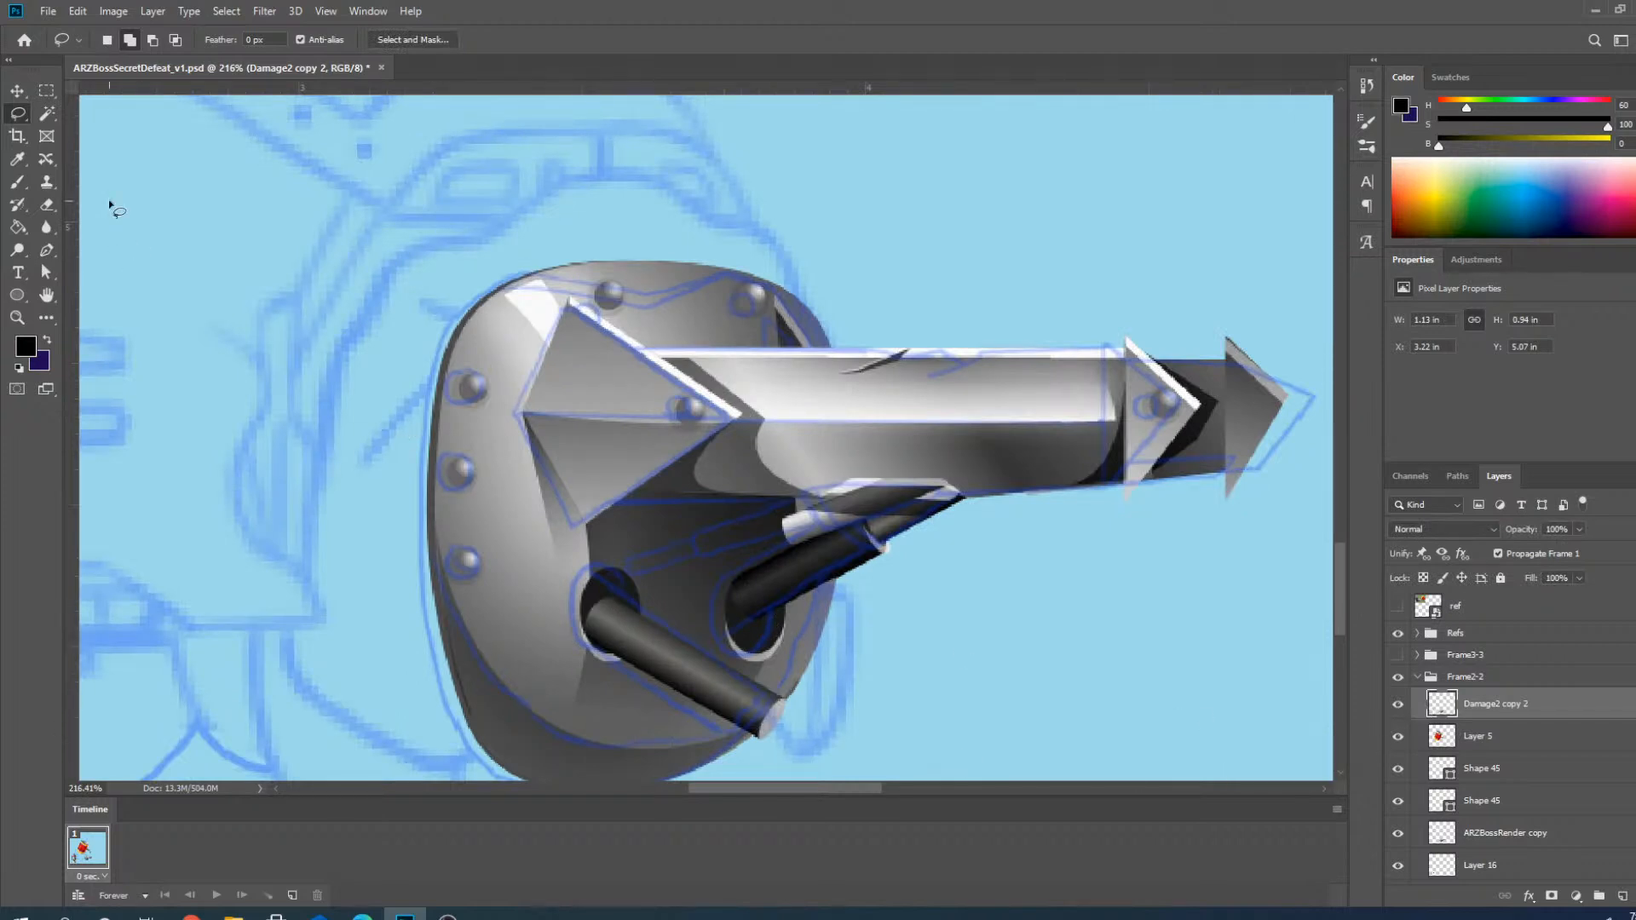
{"action": "left_click", "coordinate": [20, 91]}
{"action": "key", "text": "Right"}
{"action": "key", "text": "Right"}
{"action": "key", "text": "Right"}
{"action": "key", "text": "Right"}
{"action": "key", "text": "Right"}
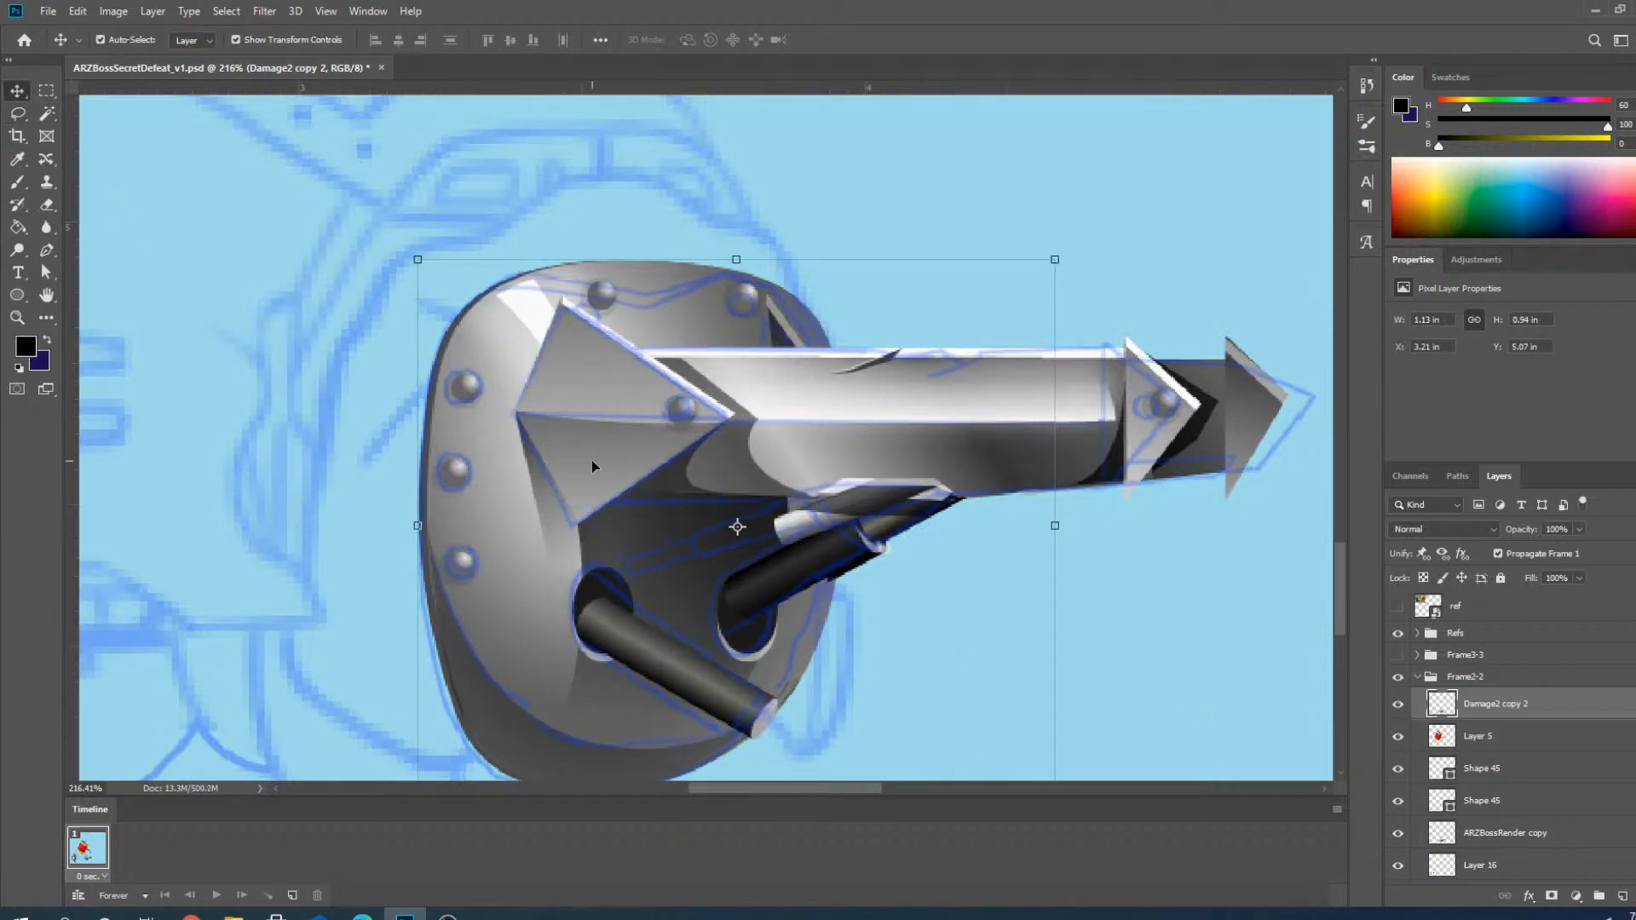
{"action": "key", "text": "Left"}
{"action": "key", "text": "Left"}
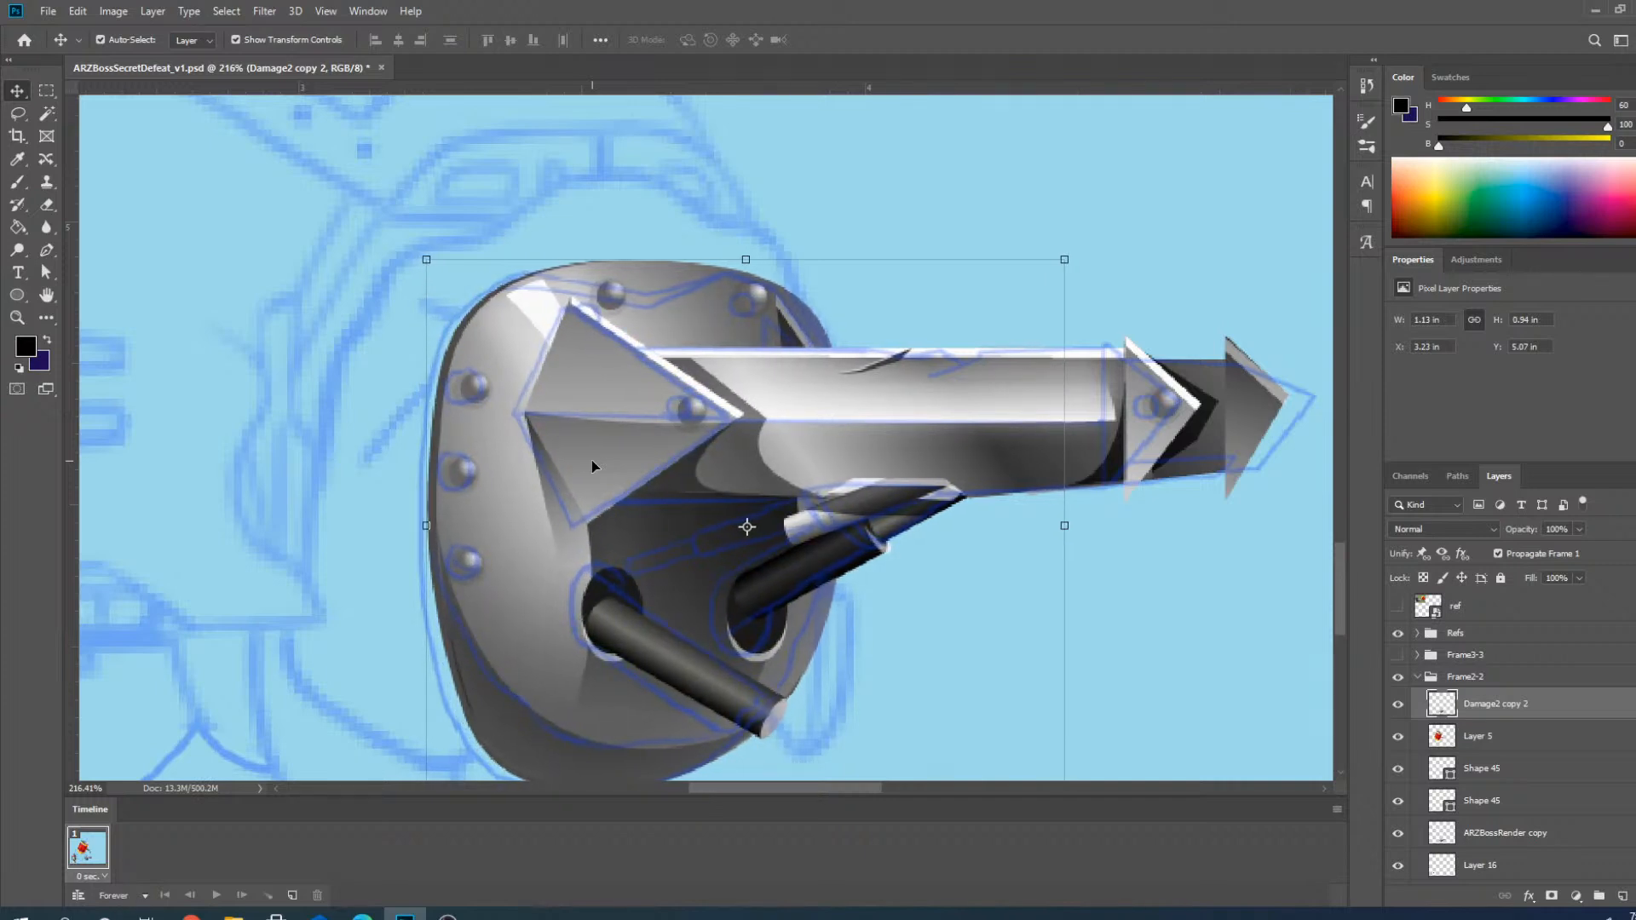
{"action": "key", "text": "Down"}
{"action": "key", "text": "Down"}
{"action": "key", "text": "Up"}
{"action": "key", "text": "Up"}
{"action": "scroll", "coordinate": [637, 510], "scroll_direction": "down", "scroll_amount": 1}
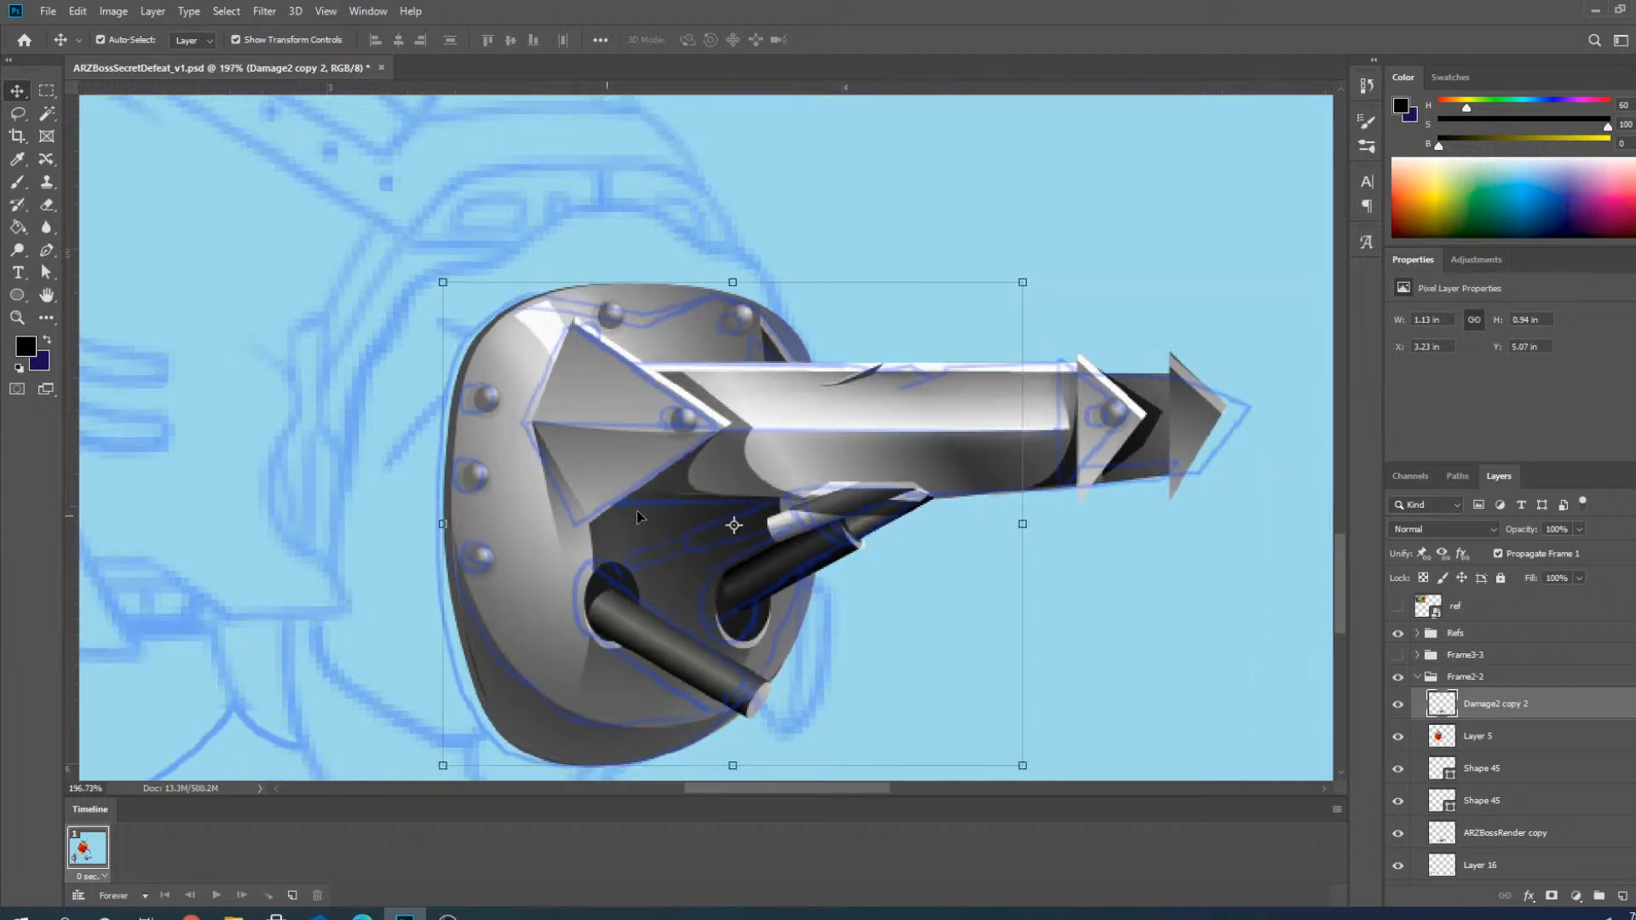
Collapse and hide the Frame2-2 group, and show the Frame3-3 group again.
{"action": "scroll", "coordinate": [946, 472], "scroll_direction": "up", "scroll_amount": 5}
{"action": "scroll", "coordinate": [946, 472], "scroll_direction": "down", "scroll_amount": 11}
{"action": "key", "text": "ctrl+0"}
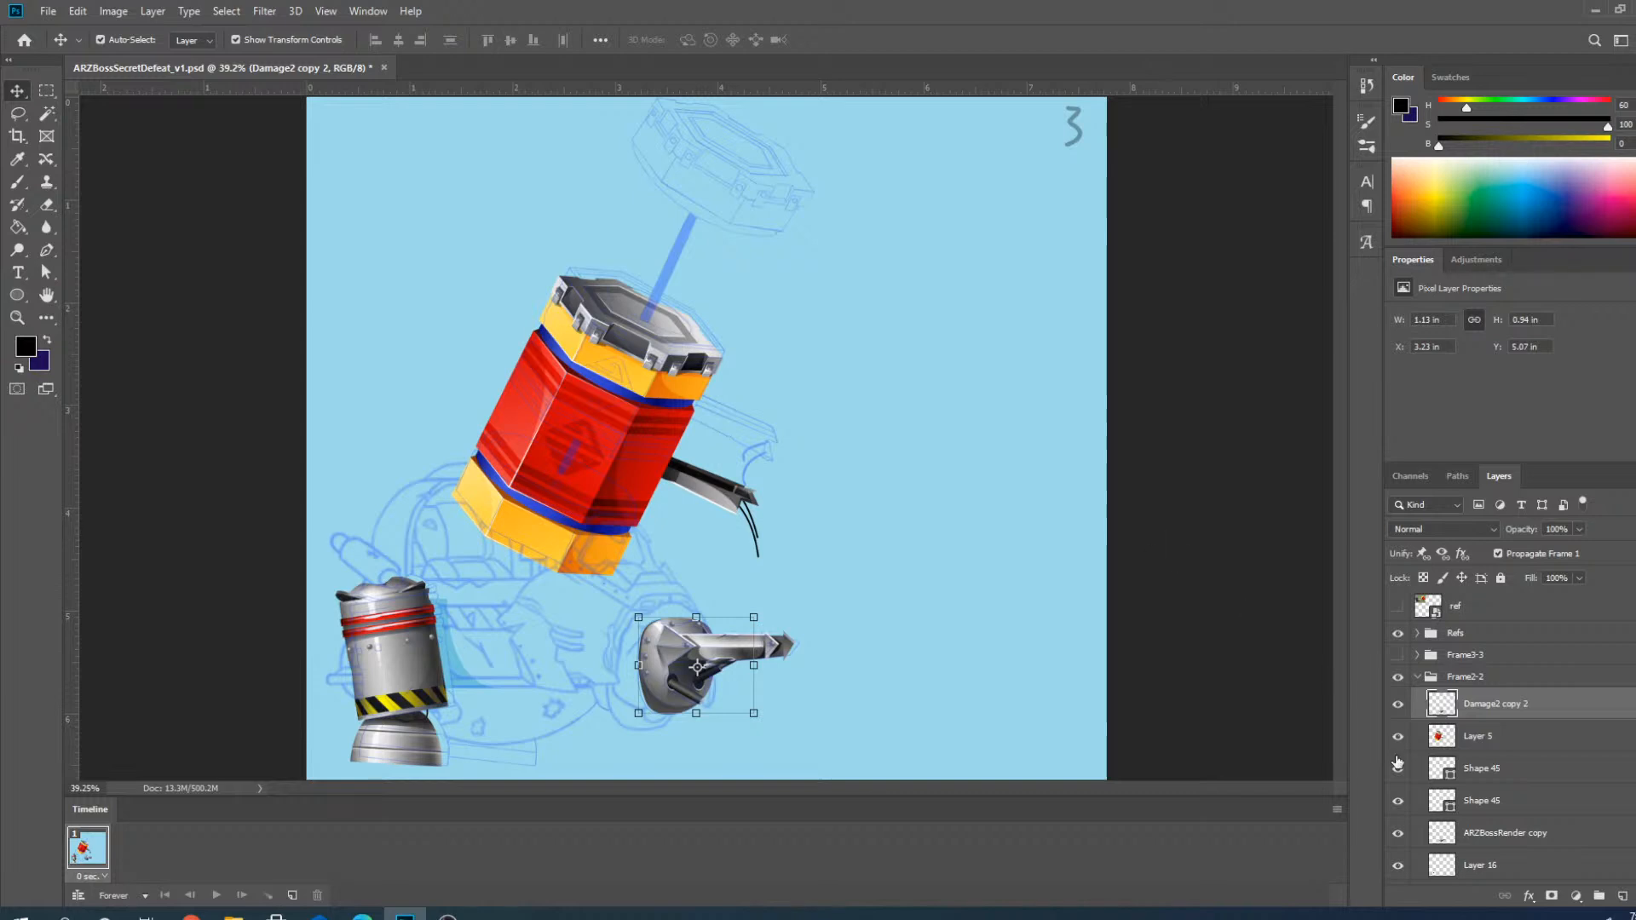
{"action": "left_click", "coordinate": [1419, 679]}
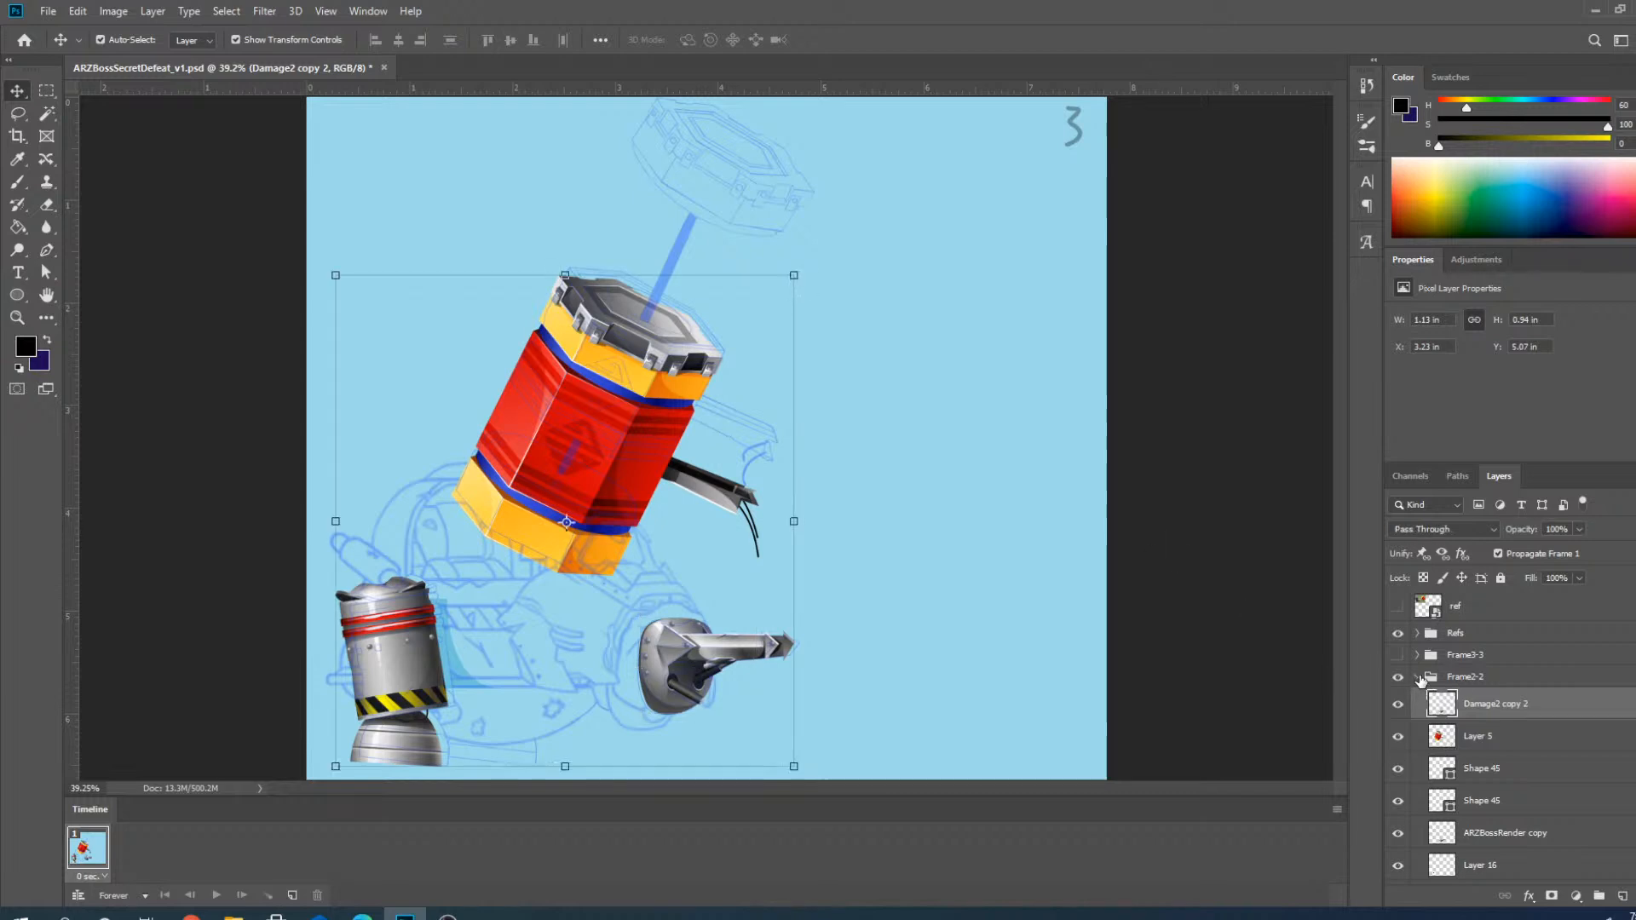
{"action": "left_click", "coordinate": [1417, 677]}
{"action": "left_click", "coordinate": [1399, 678]}
{"action": "left_click", "coordinate": [1397, 655]}
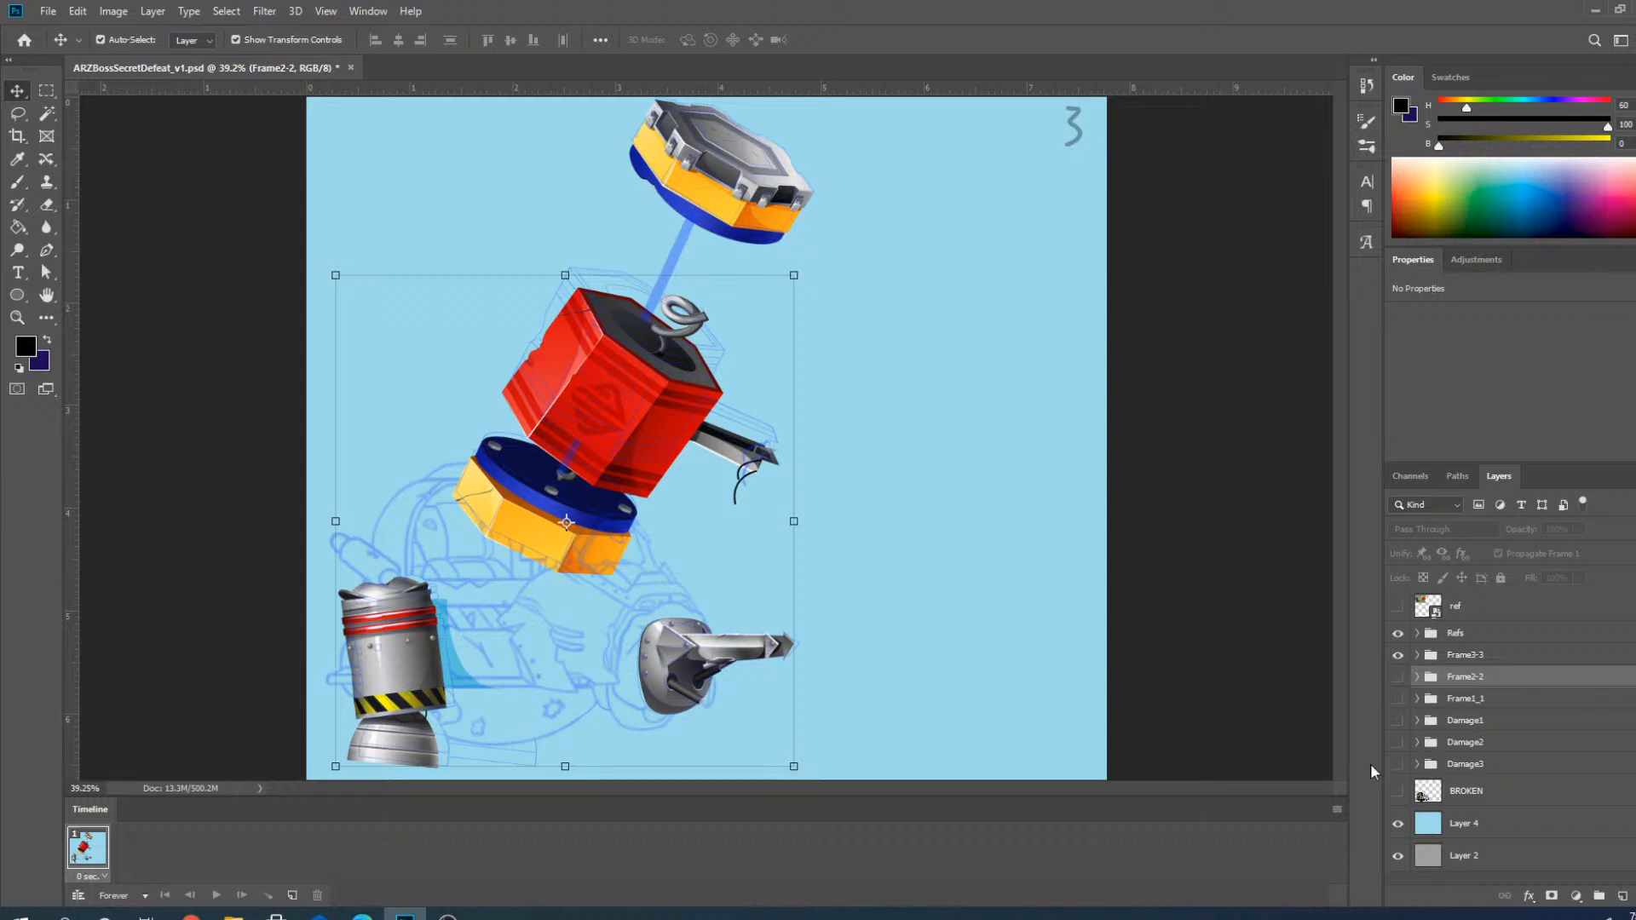
Show the Damage3 group, duplicate it as Damage3 copy 2, and hide the original group.
{"action": "left_click", "coordinate": [1419, 767]}
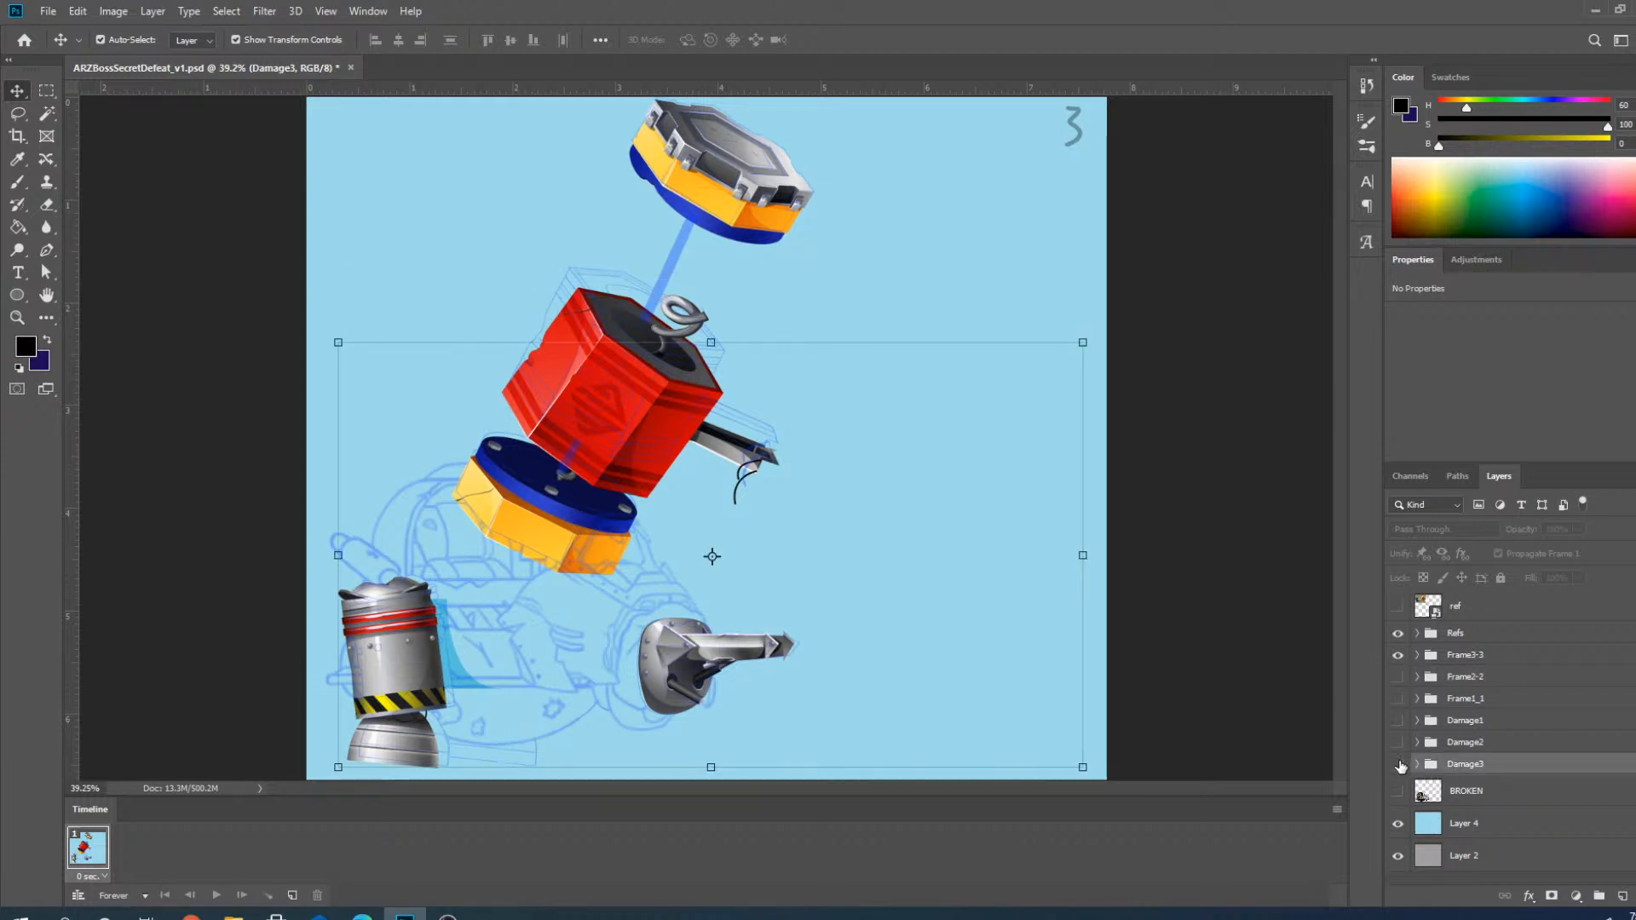
{"action": "left_click", "coordinate": [1399, 766]}
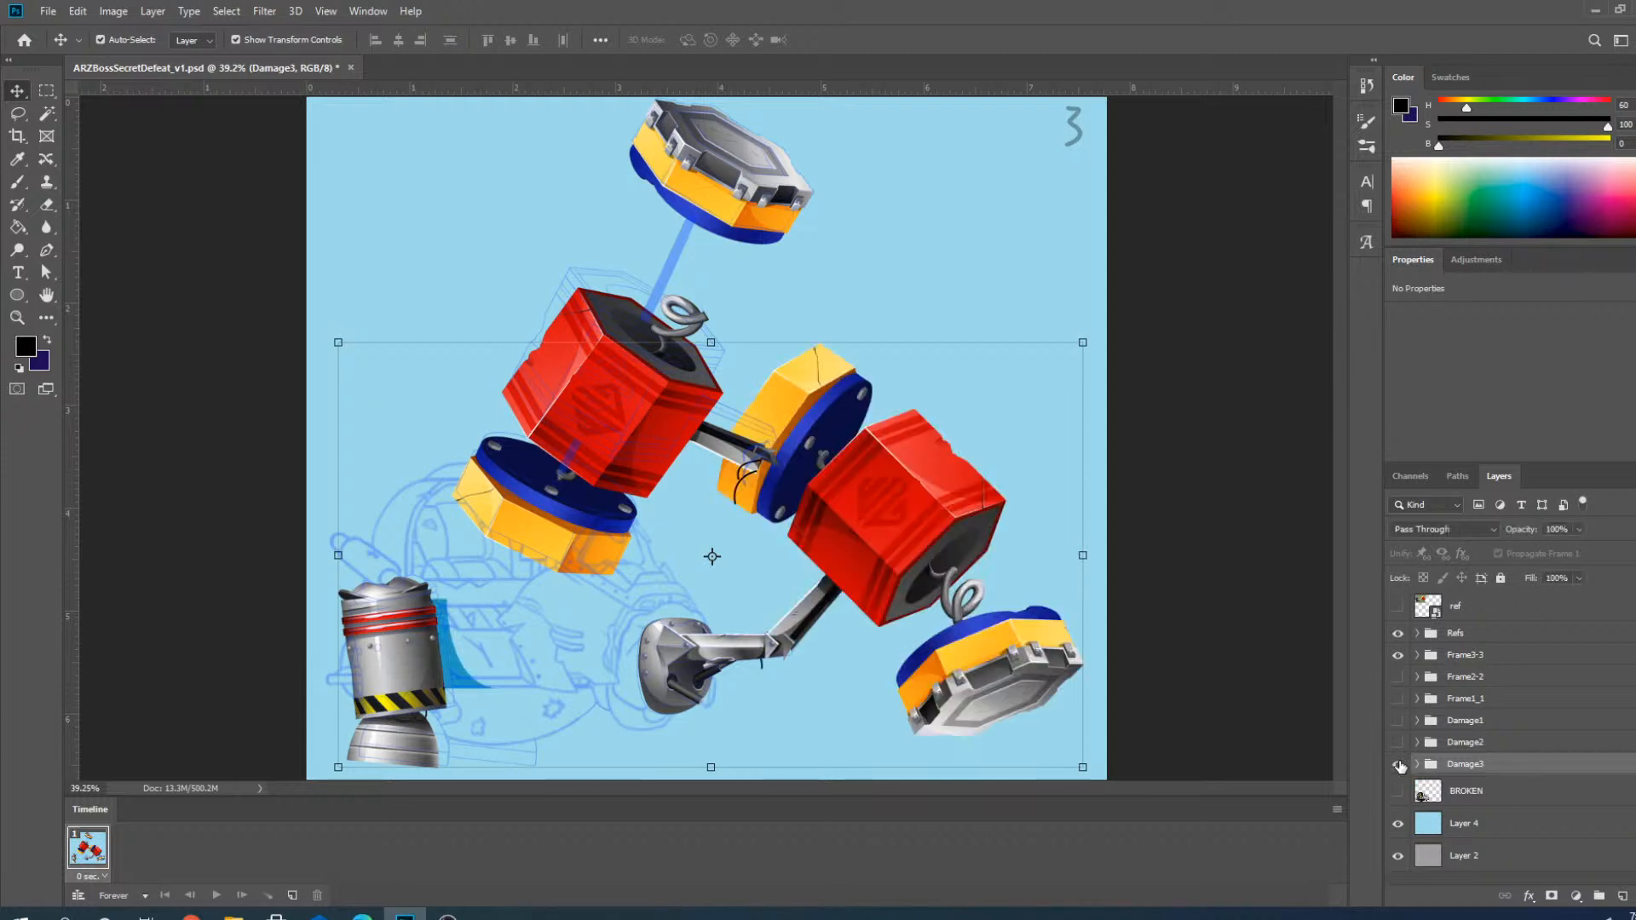
{"action": "right_click", "coordinate": [1441, 767]}
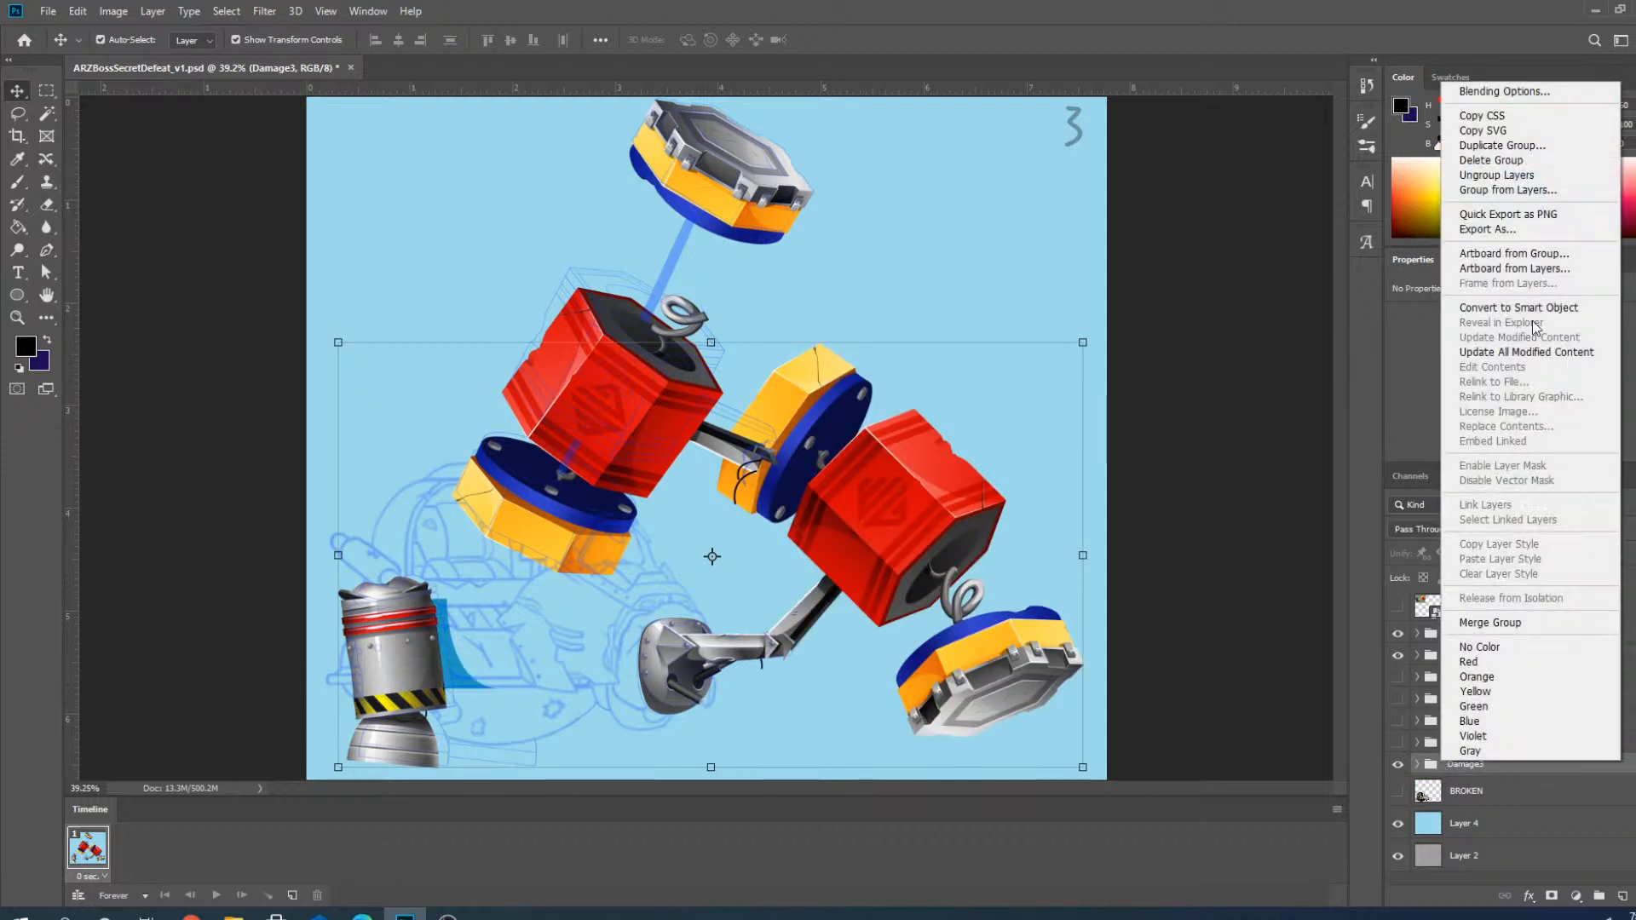
{"action": "left_click", "coordinate": [1530, 146]}
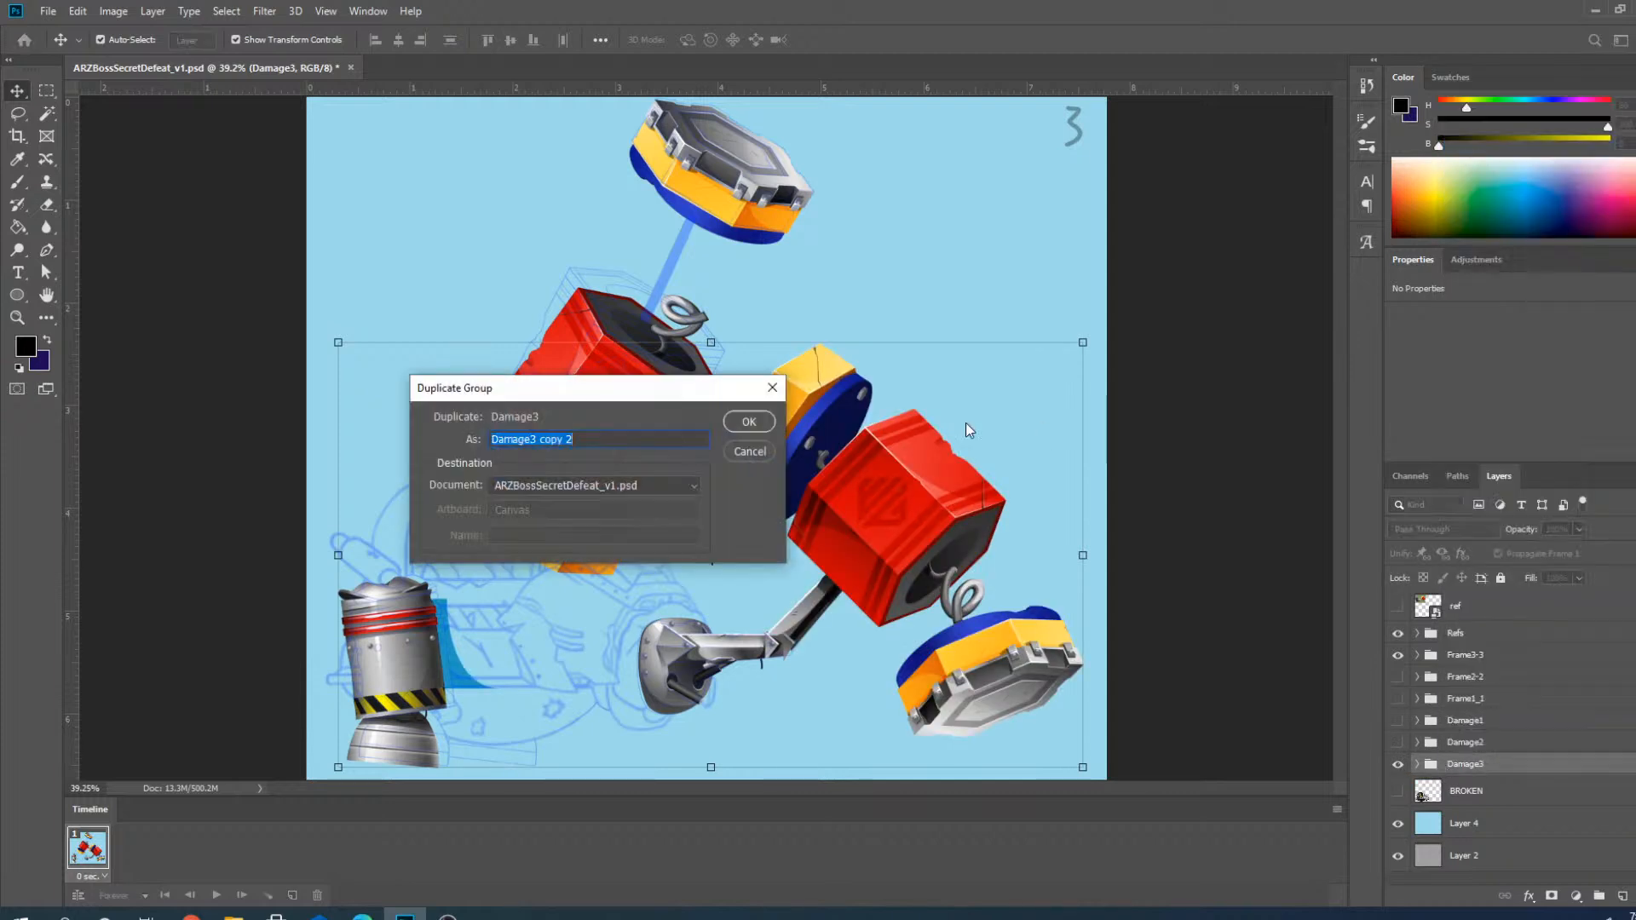
{"action": "left_click", "coordinate": [757, 422]}
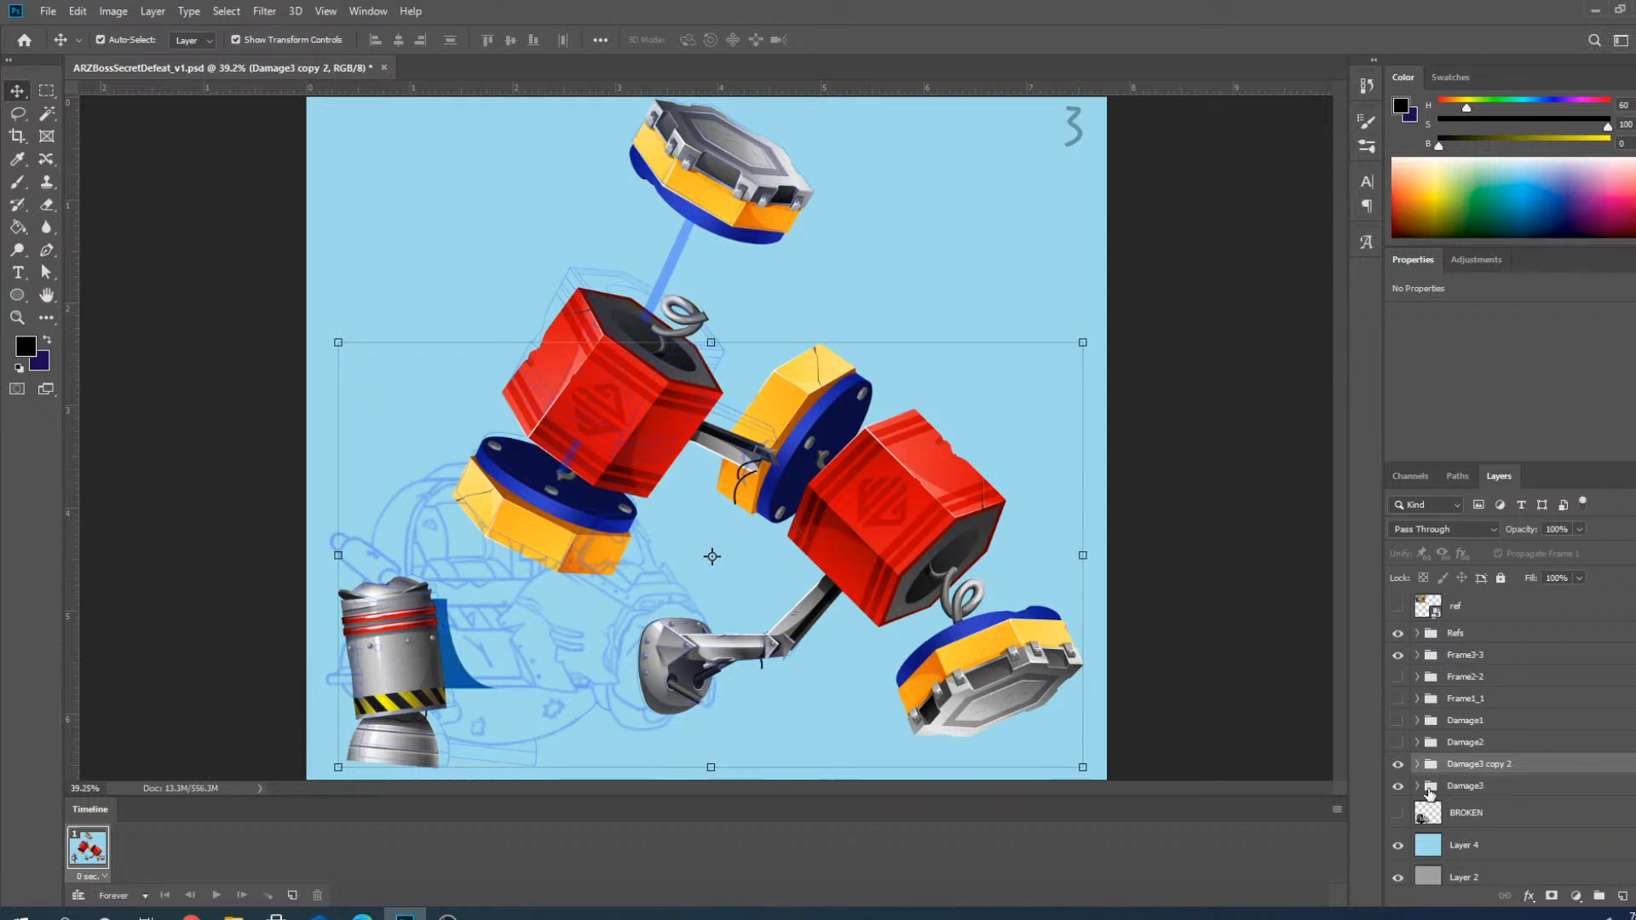
{"action": "left_click", "coordinate": [1398, 788]}
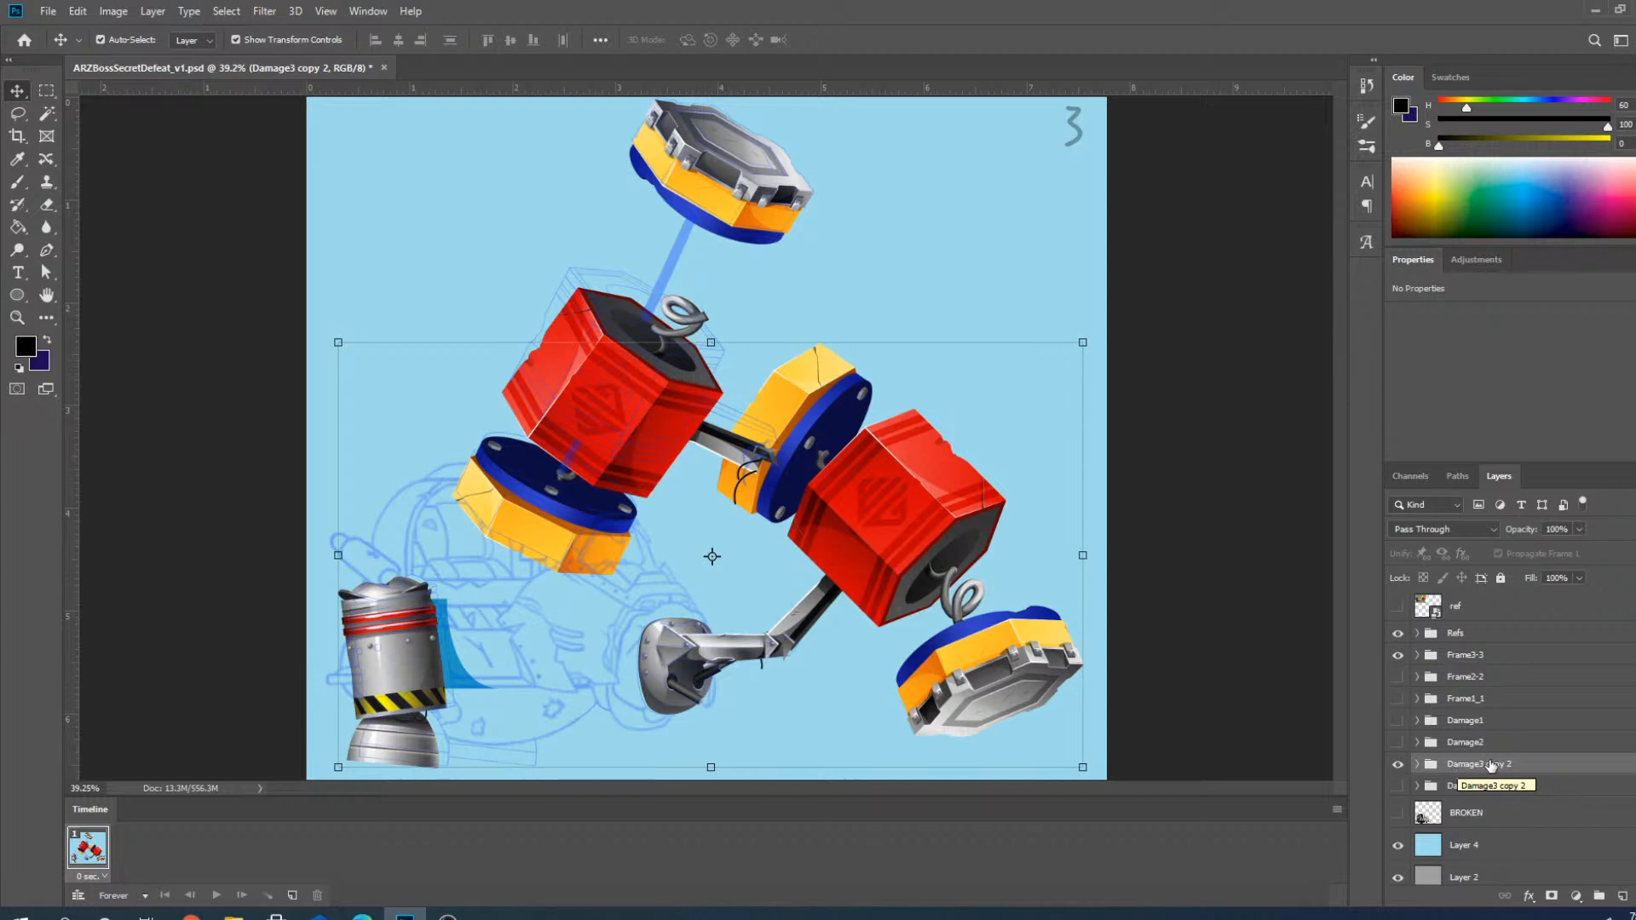
Rotate the Damage3 copy 2 group by -102.32° to match the tilted hammer, and move it above the Frame3-3 group.
{"action": "scroll", "coordinate": [907, 541], "scroll_direction": "down", "scroll_amount": 2}
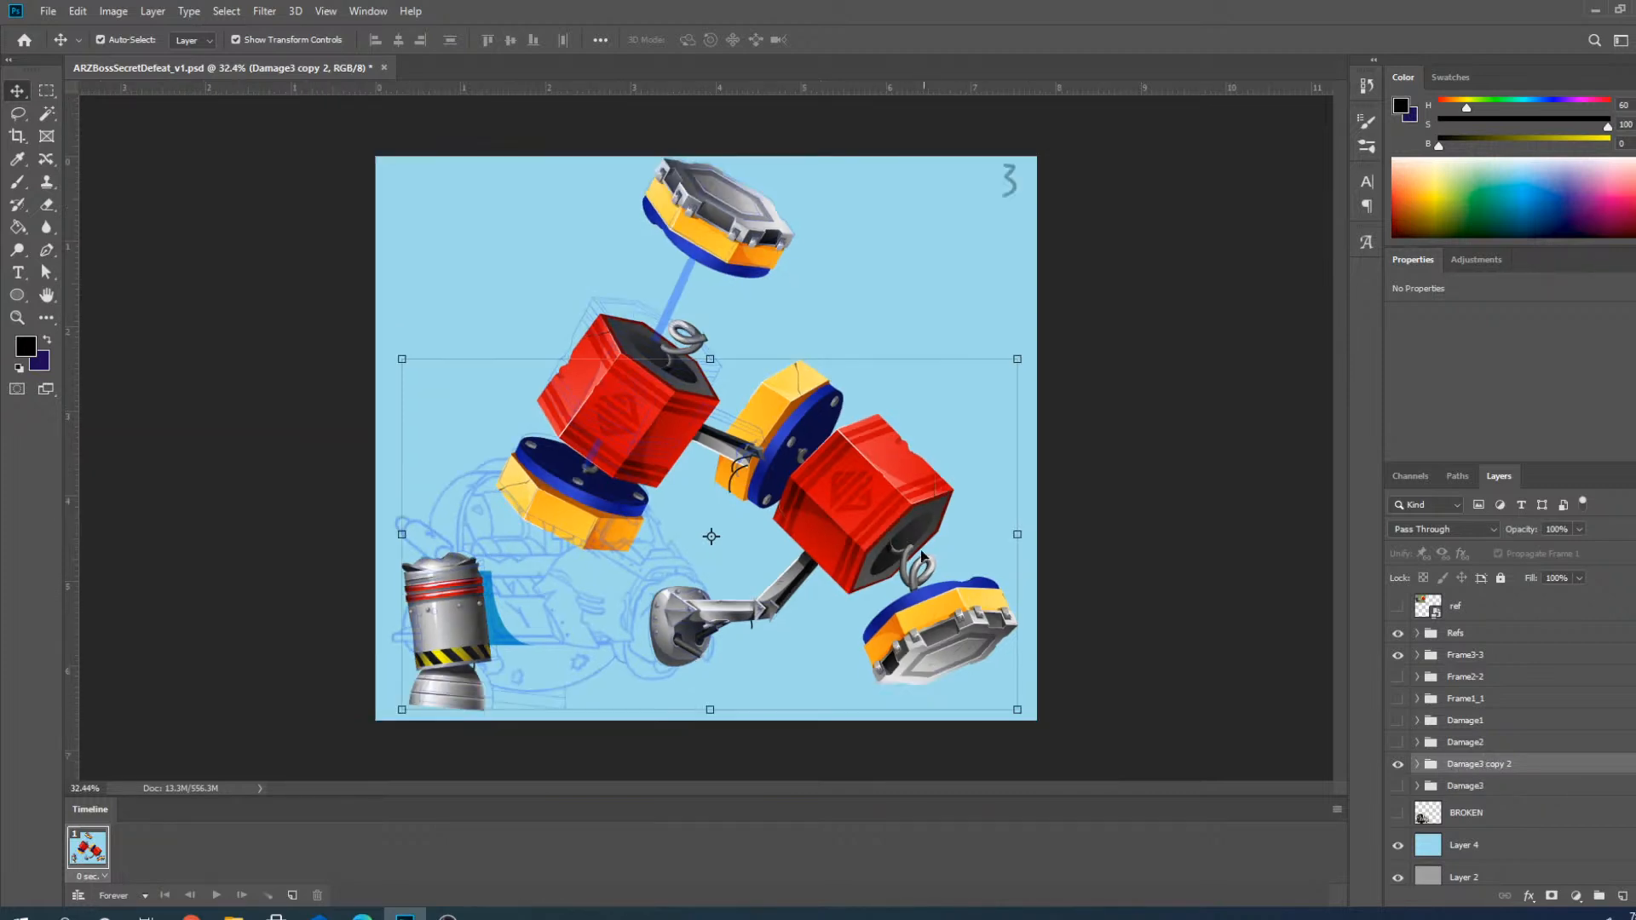
{"action": "left_click_drag", "start_coordinate": [1033, 346], "coordinate": [573, 362]}
{"action": "scroll", "coordinate": [618, 533], "scroll_direction": "up", "scroll_amount": 3}
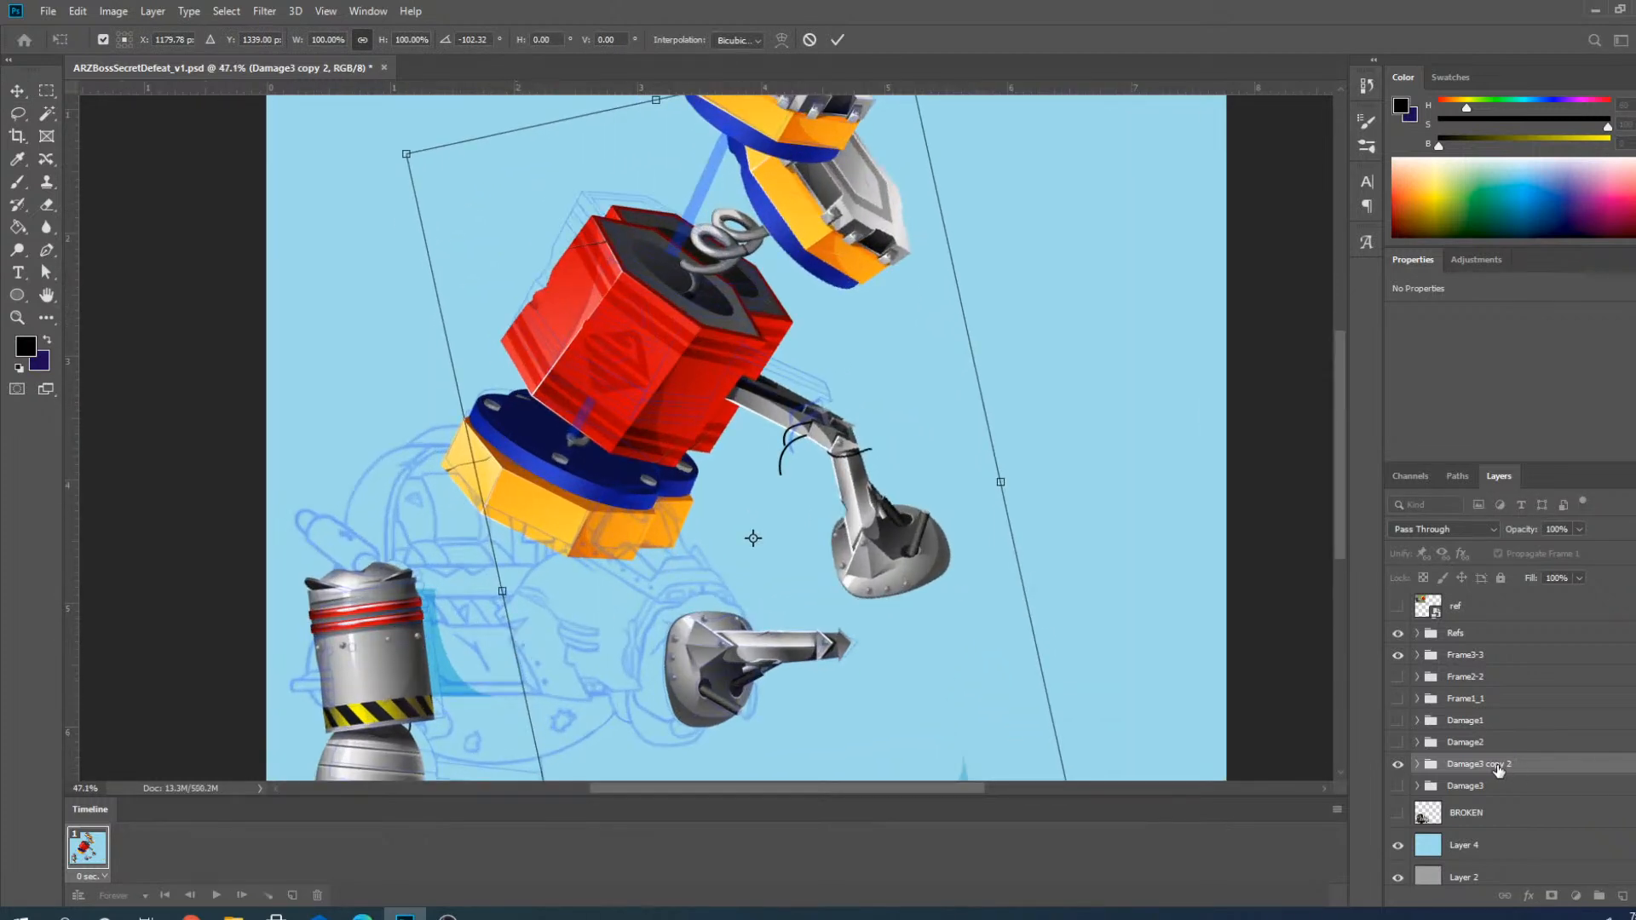
{"action": "left_click_drag", "start_coordinate": [1497, 765], "coordinate": [1504, 650]}
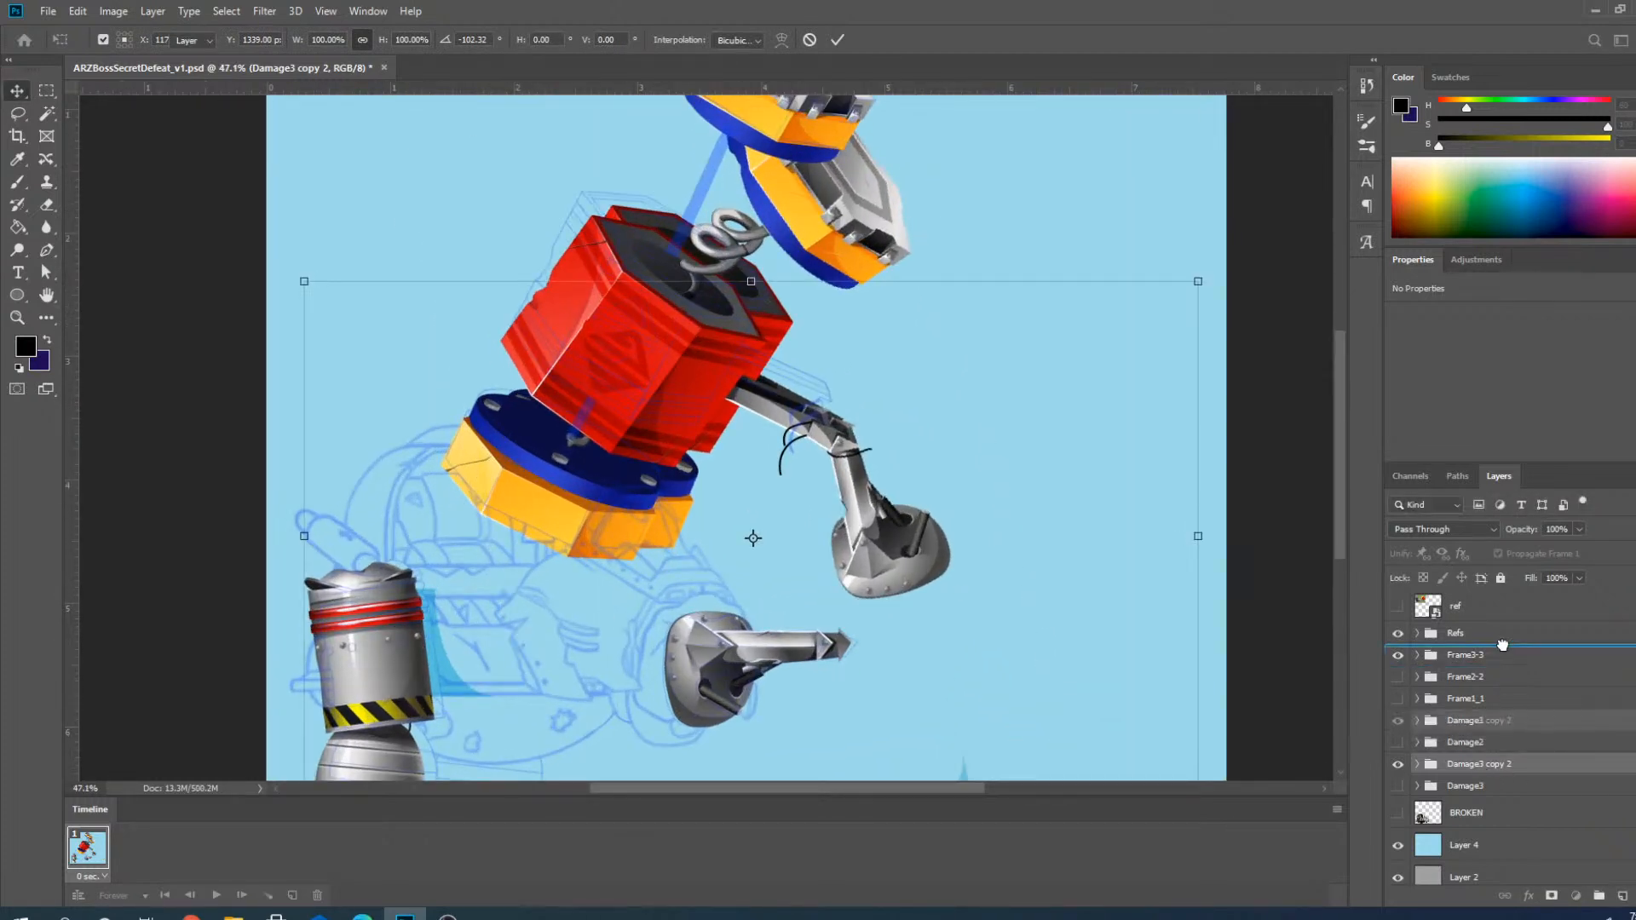
{"action": "key", "text": "Return"}
Try to shift the duplicated hammer's ARZBoss layer so its yellow end overlaps the matching piece in Frame3-3.
{"action": "scroll", "coordinate": [1151, 517], "scroll_direction": "down", "scroll_amount": 1}
{"action": "scroll", "coordinate": [749, 359], "scroll_direction": "up", "scroll_amount": 4}
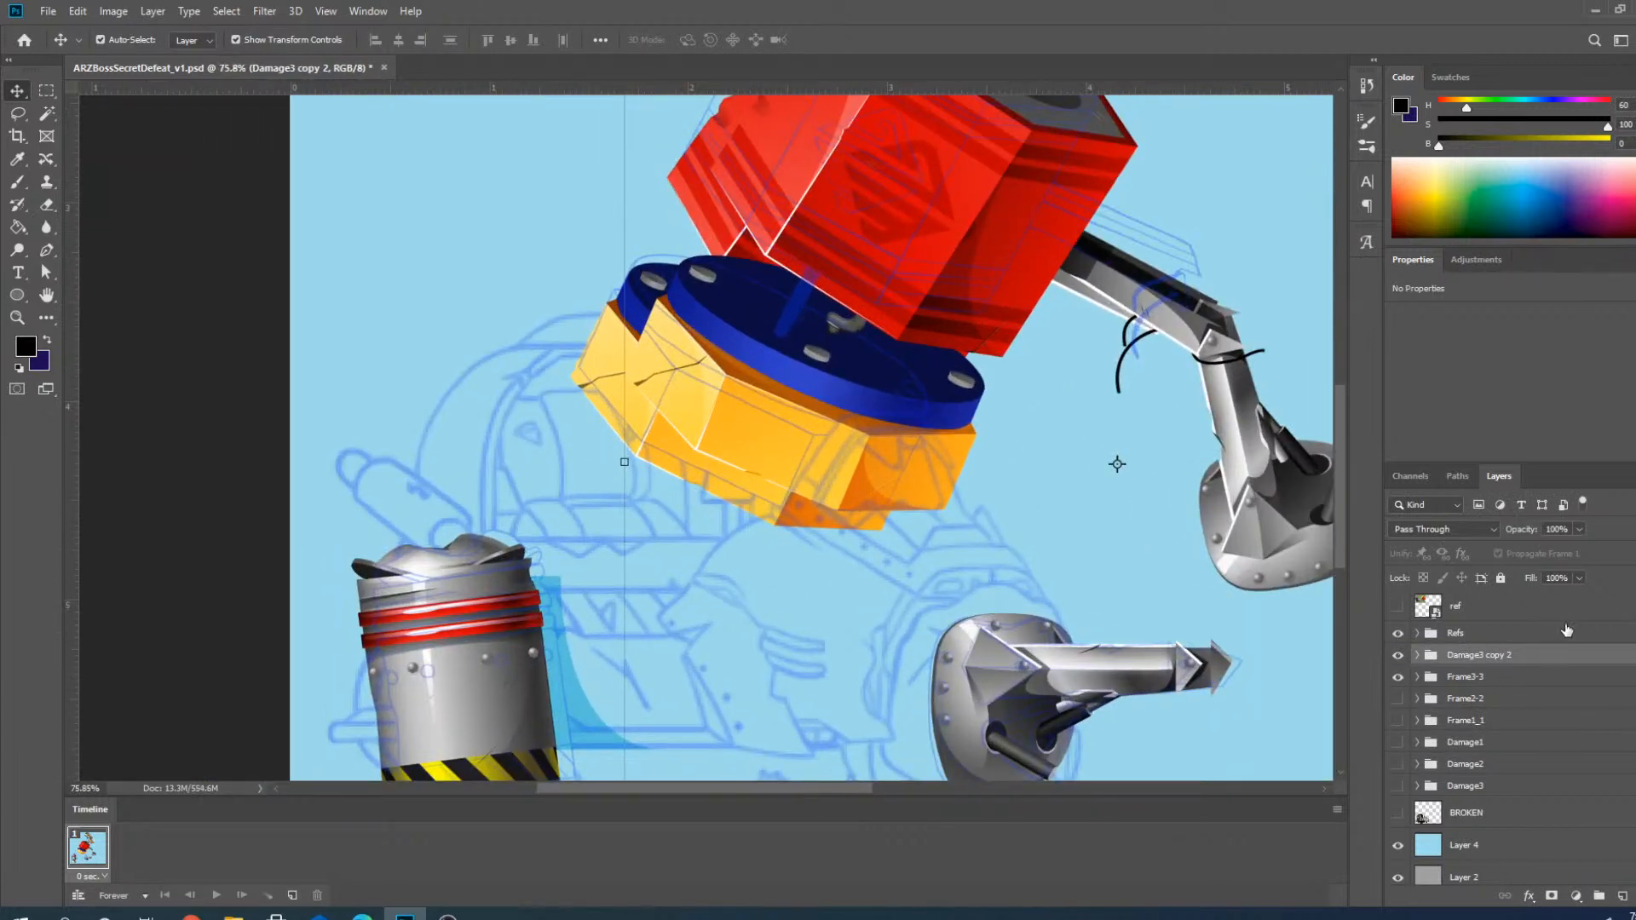
{"action": "scroll", "coordinate": [767, 467], "scroll_direction": "up", "scroll_amount": 2}
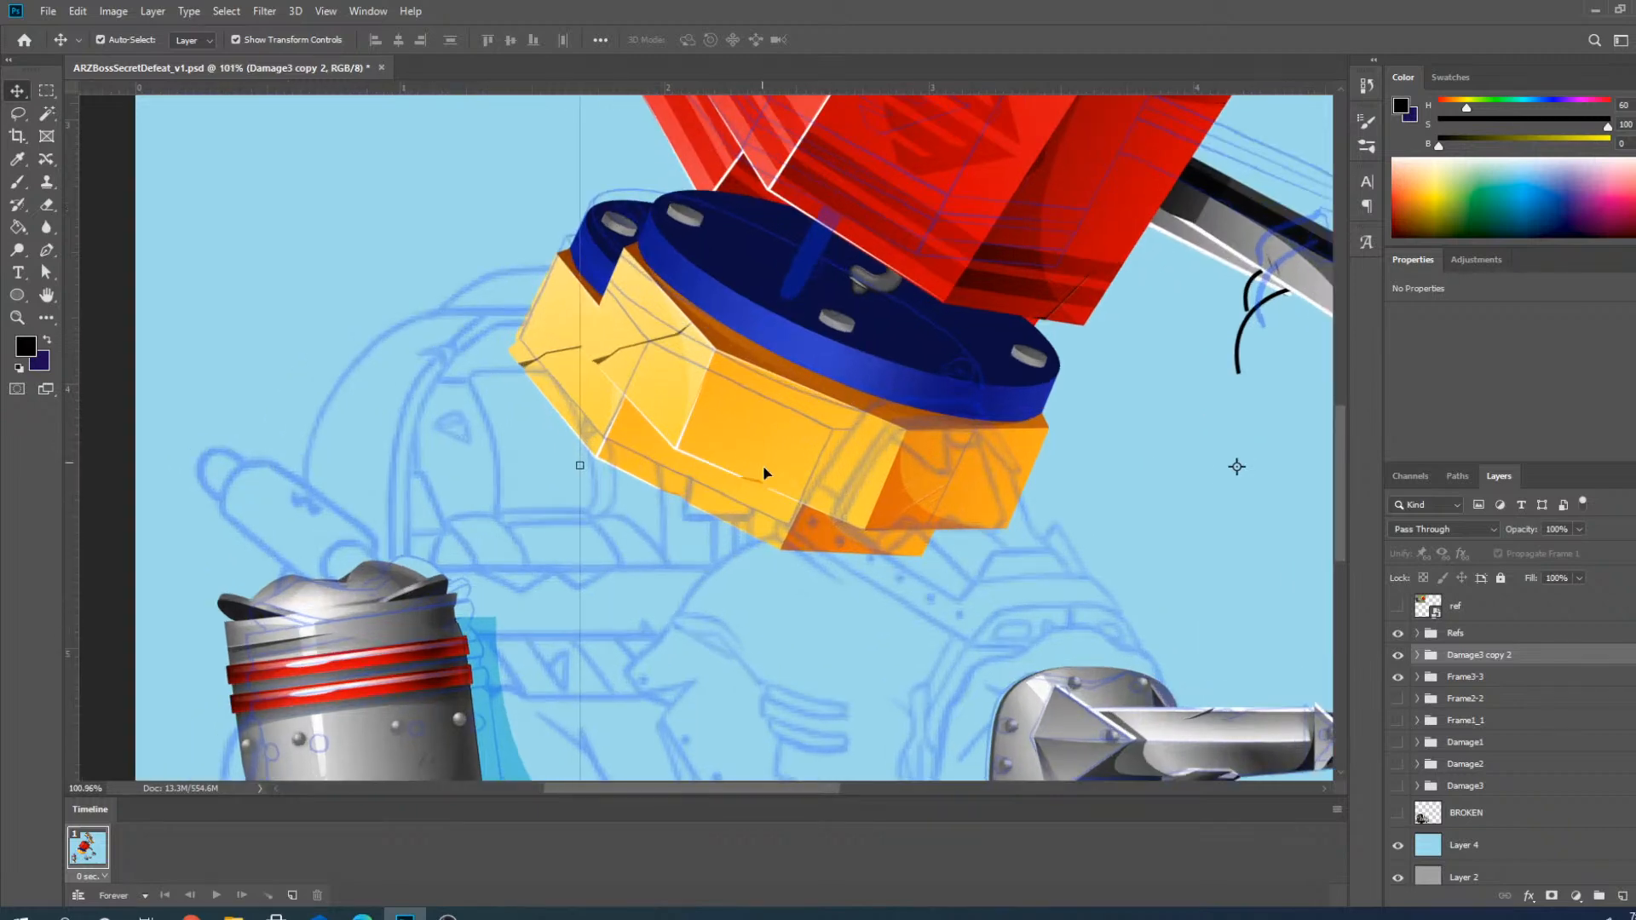
{"action": "scroll", "coordinate": [809, 384], "scroll_direction": "down", "scroll_amount": 4}
{"action": "scroll", "coordinate": [577, 472], "scroll_direction": "up", "scroll_amount": 5}
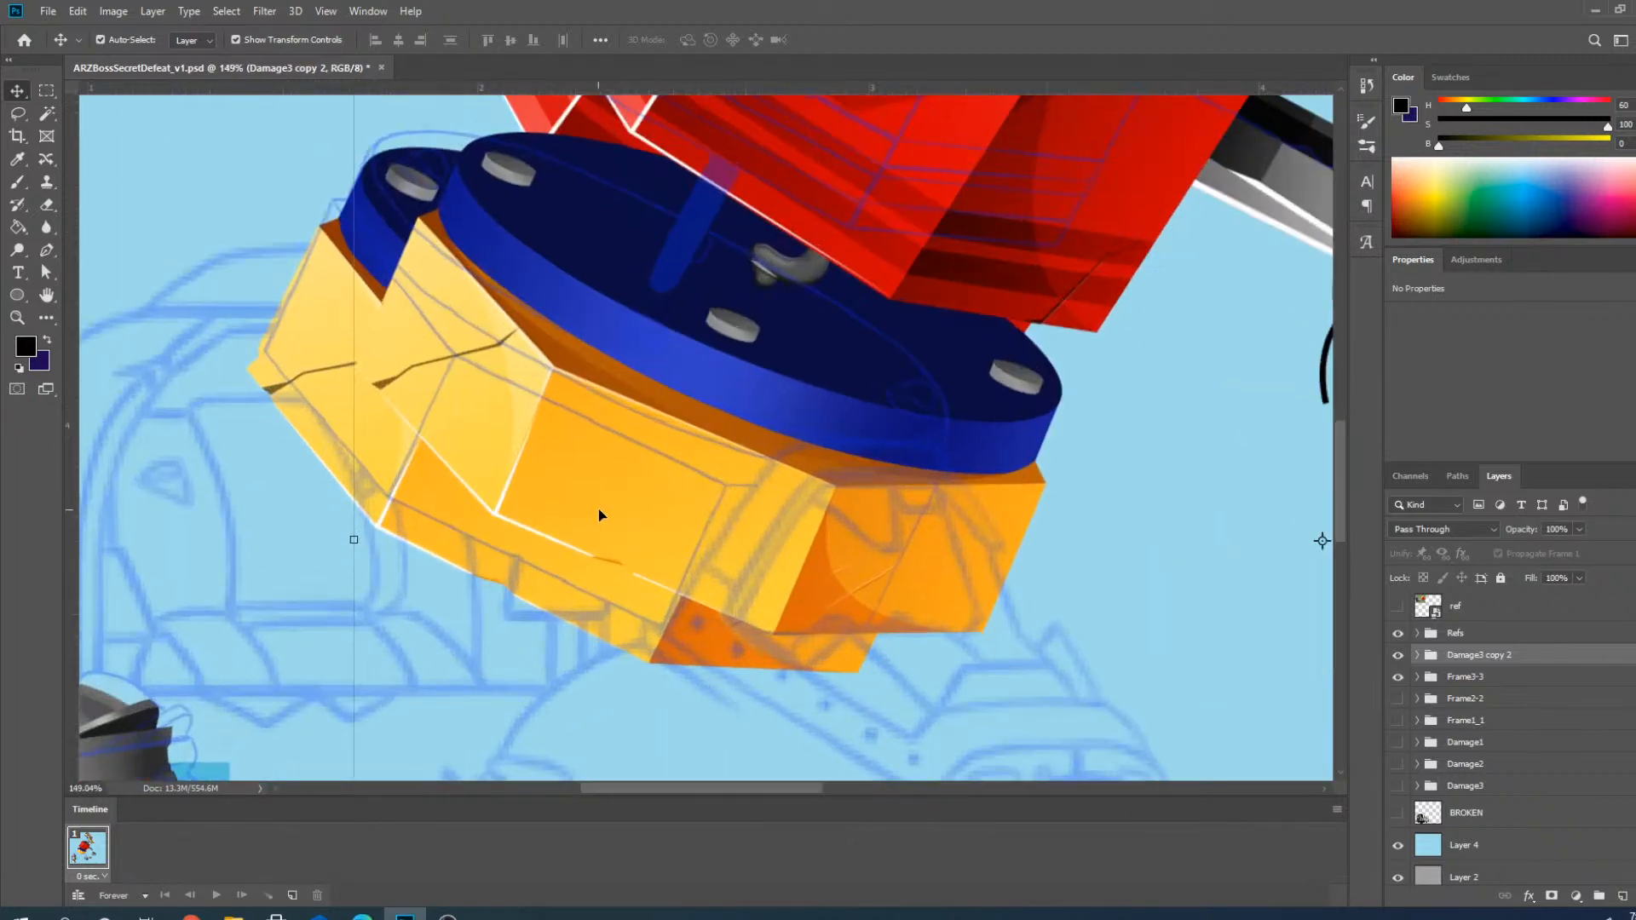
{"action": "left_click_drag", "start_coordinate": [599, 512], "coordinate": [499, 534]}
{"action": "scroll", "coordinate": [835, 513], "scroll_direction": "down", "scroll_amount": 3}
{"action": "scroll", "coordinate": [874, 507], "scroll_direction": "down", "scroll_amount": 3}
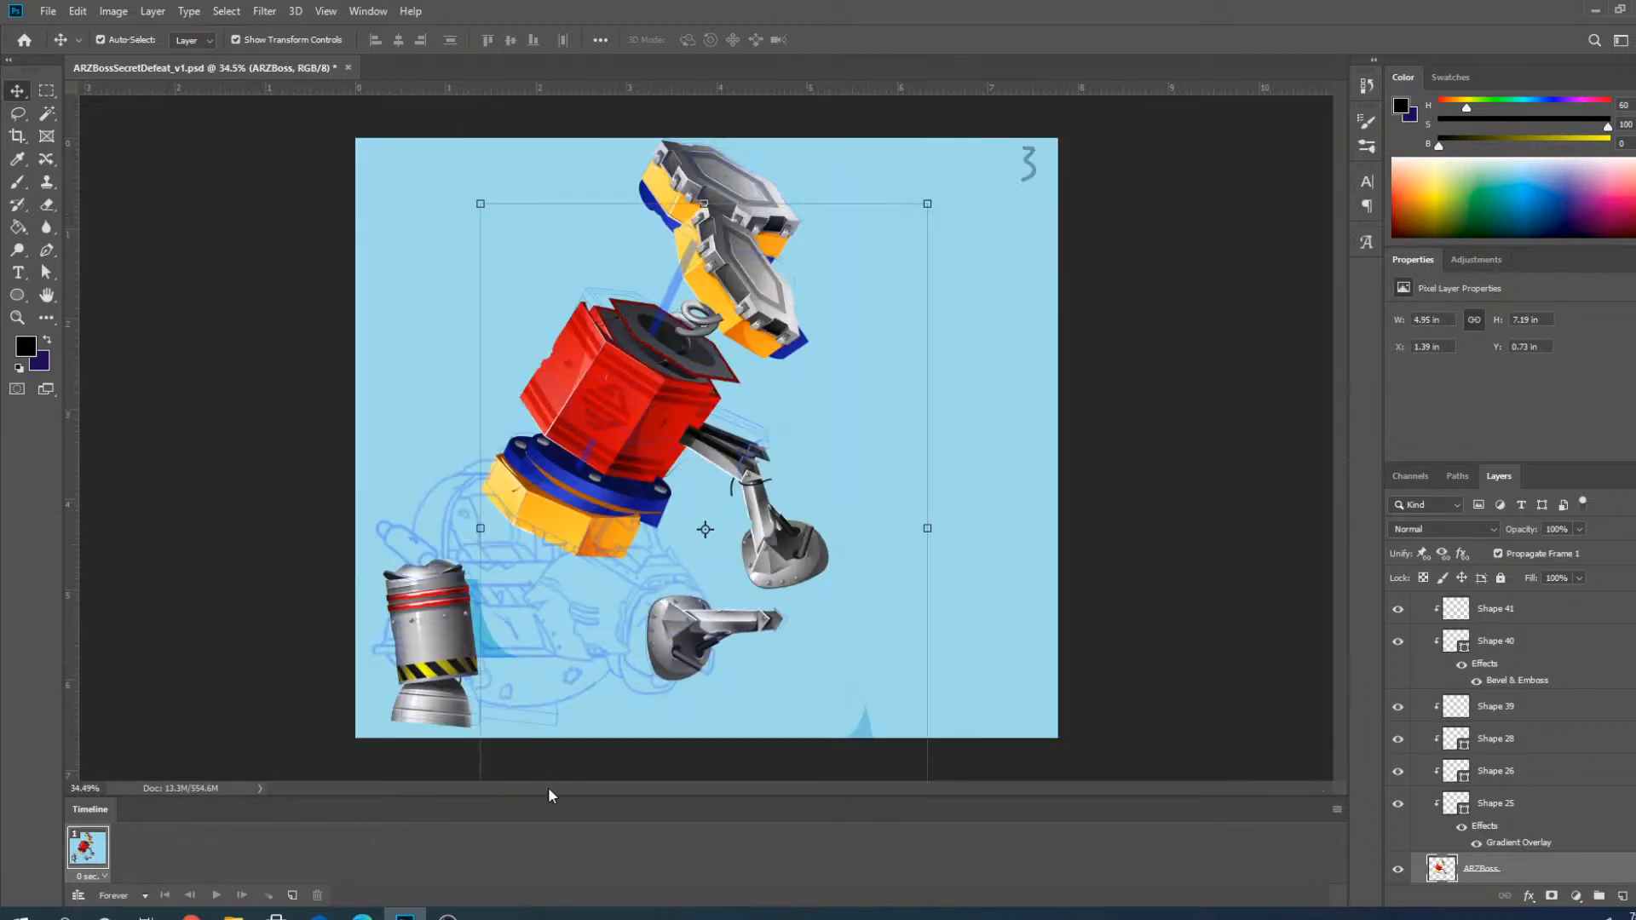
Try to rotate the ARZBoss layer by 3.15° and shift its yellow lower edge onto the underlying hammer end.
{"action": "left_click_drag", "start_coordinate": [460, 195], "coordinate": [482, 180]}
{"action": "scroll", "coordinate": [523, 546], "scroll_direction": "up", "scroll_amount": 2}
{"action": "scroll", "coordinate": [523, 547], "scroll_direction": "up", "scroll_amount": 4}
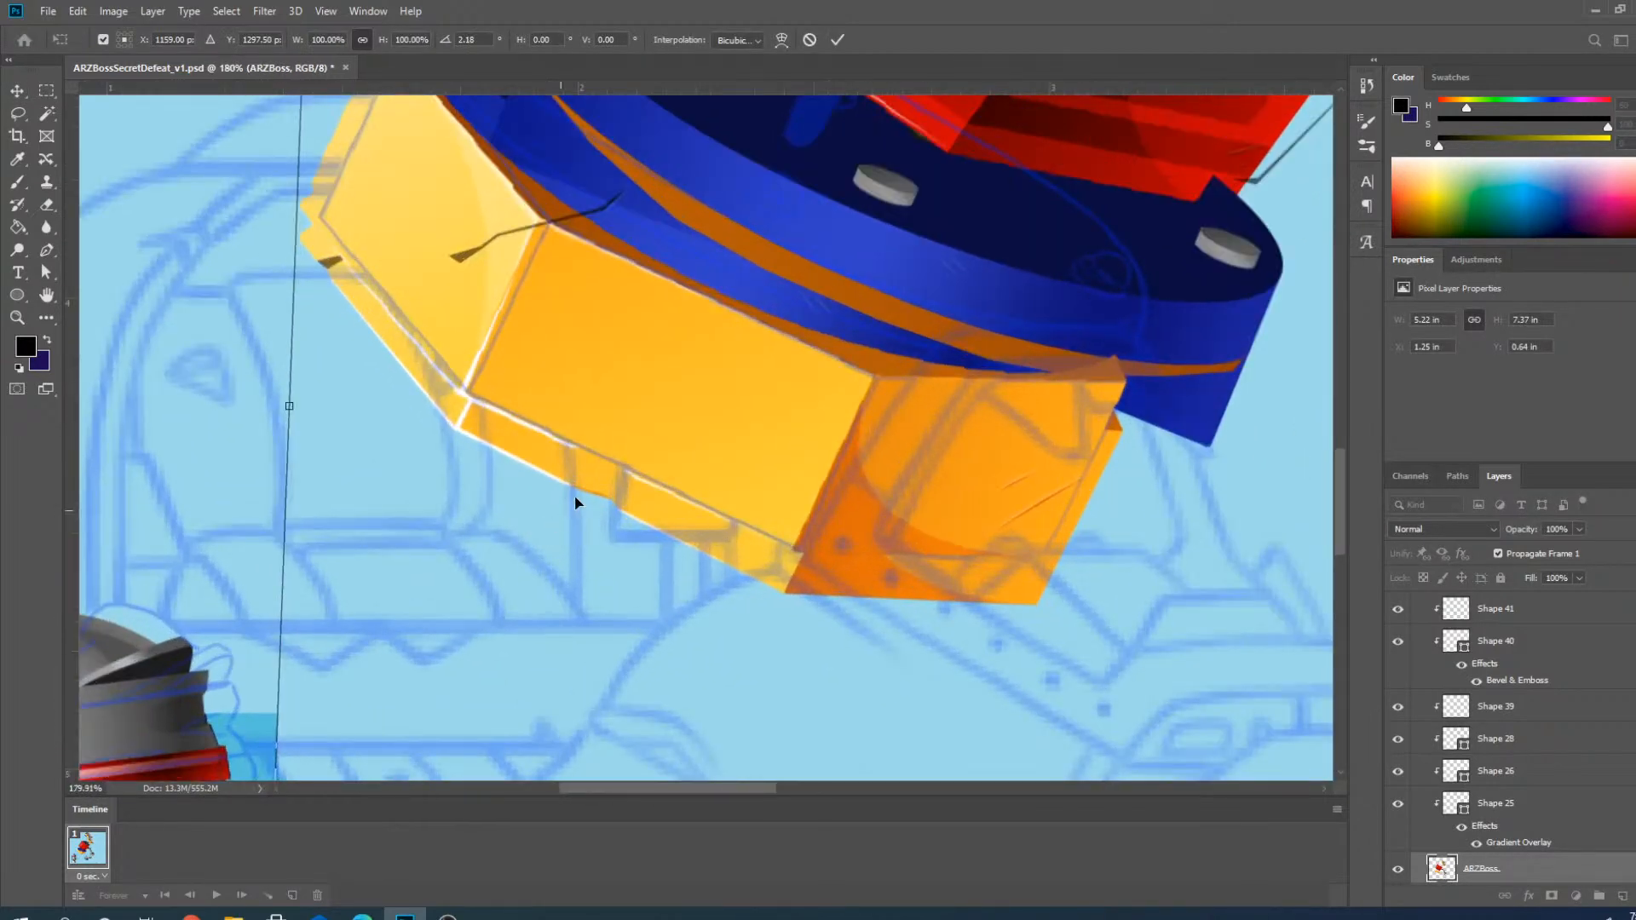
{"action": "left_click_drag", "start_coordinate": [620, 443], "coordinate": [622, 483]}
{"action": "scroll", "coordinate": [755, 590], "scroll_direction": "down", "scroll_amount": 5}
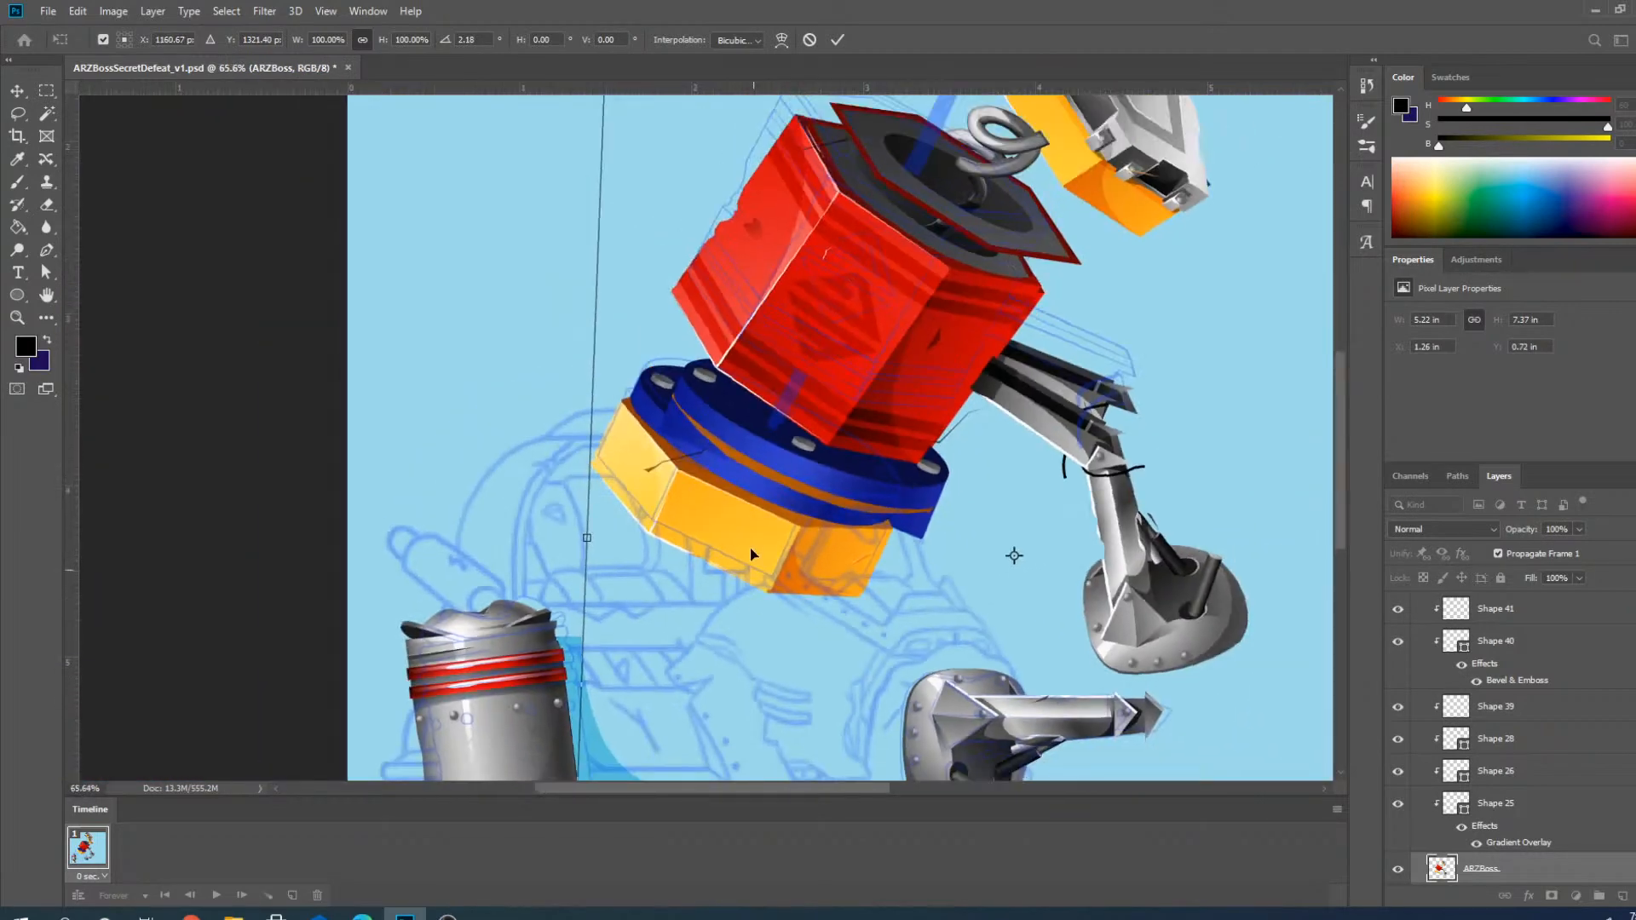
{"action": "left_click_drag", "start_coordinate": [640, 110], "coordinate": [648, 107]}
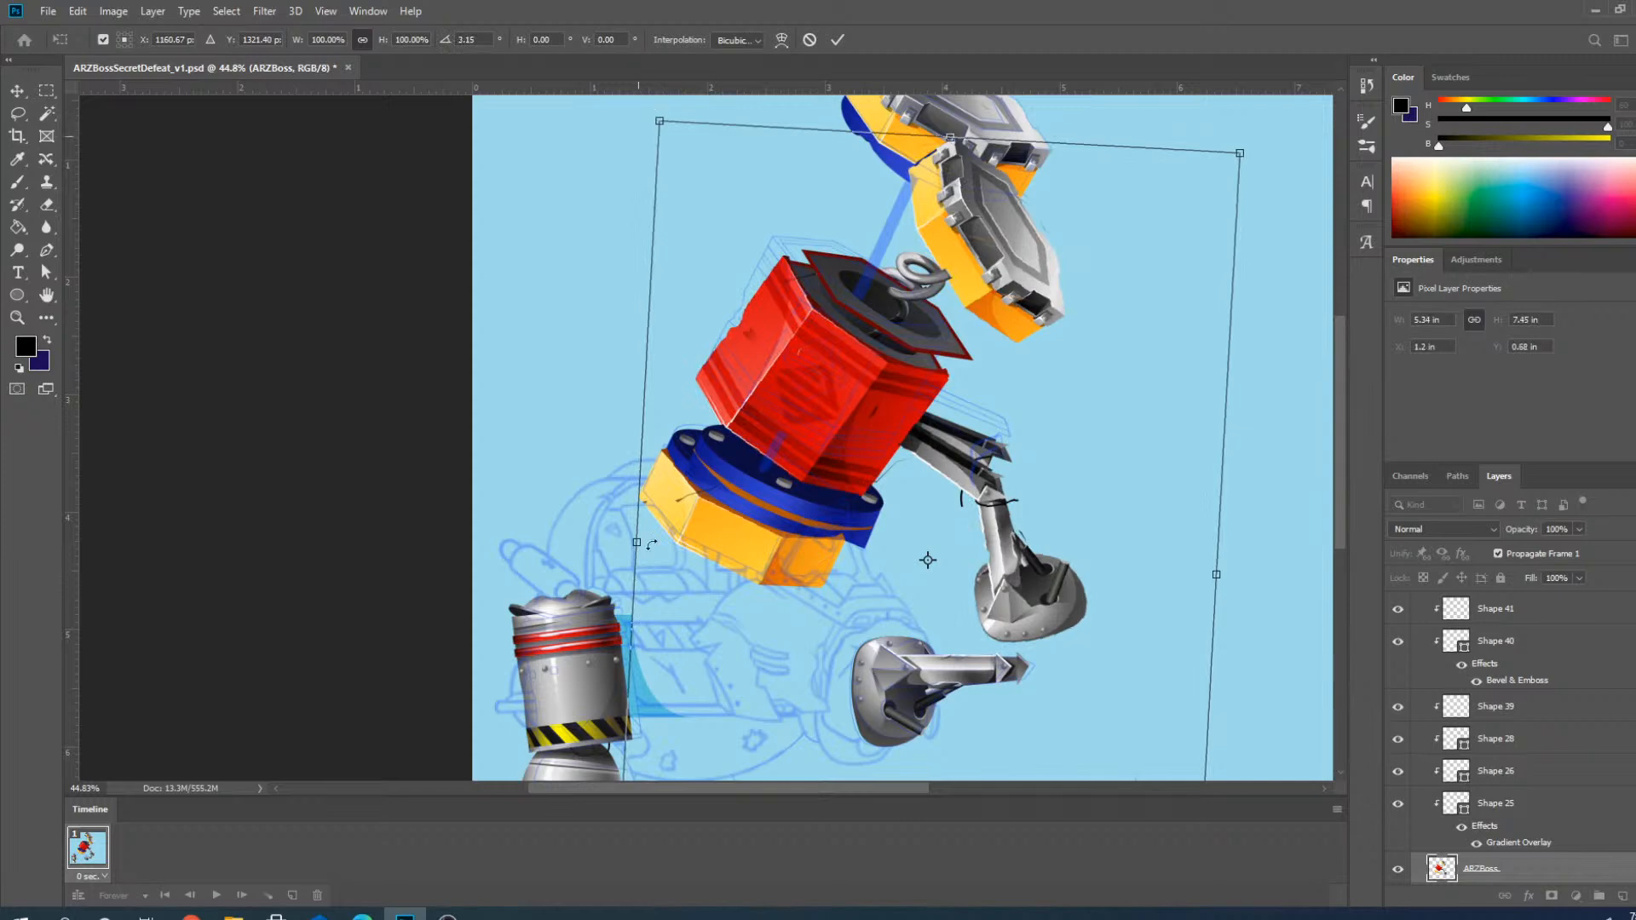
{"action": "scroll", "coordinate": [733, 564], "scroll_direction": "up", "scroll_amount": 5}
{"action": "scroll", "coordinate": [747, 453], "scroll_direction": "up", "scroll_amount": 3}
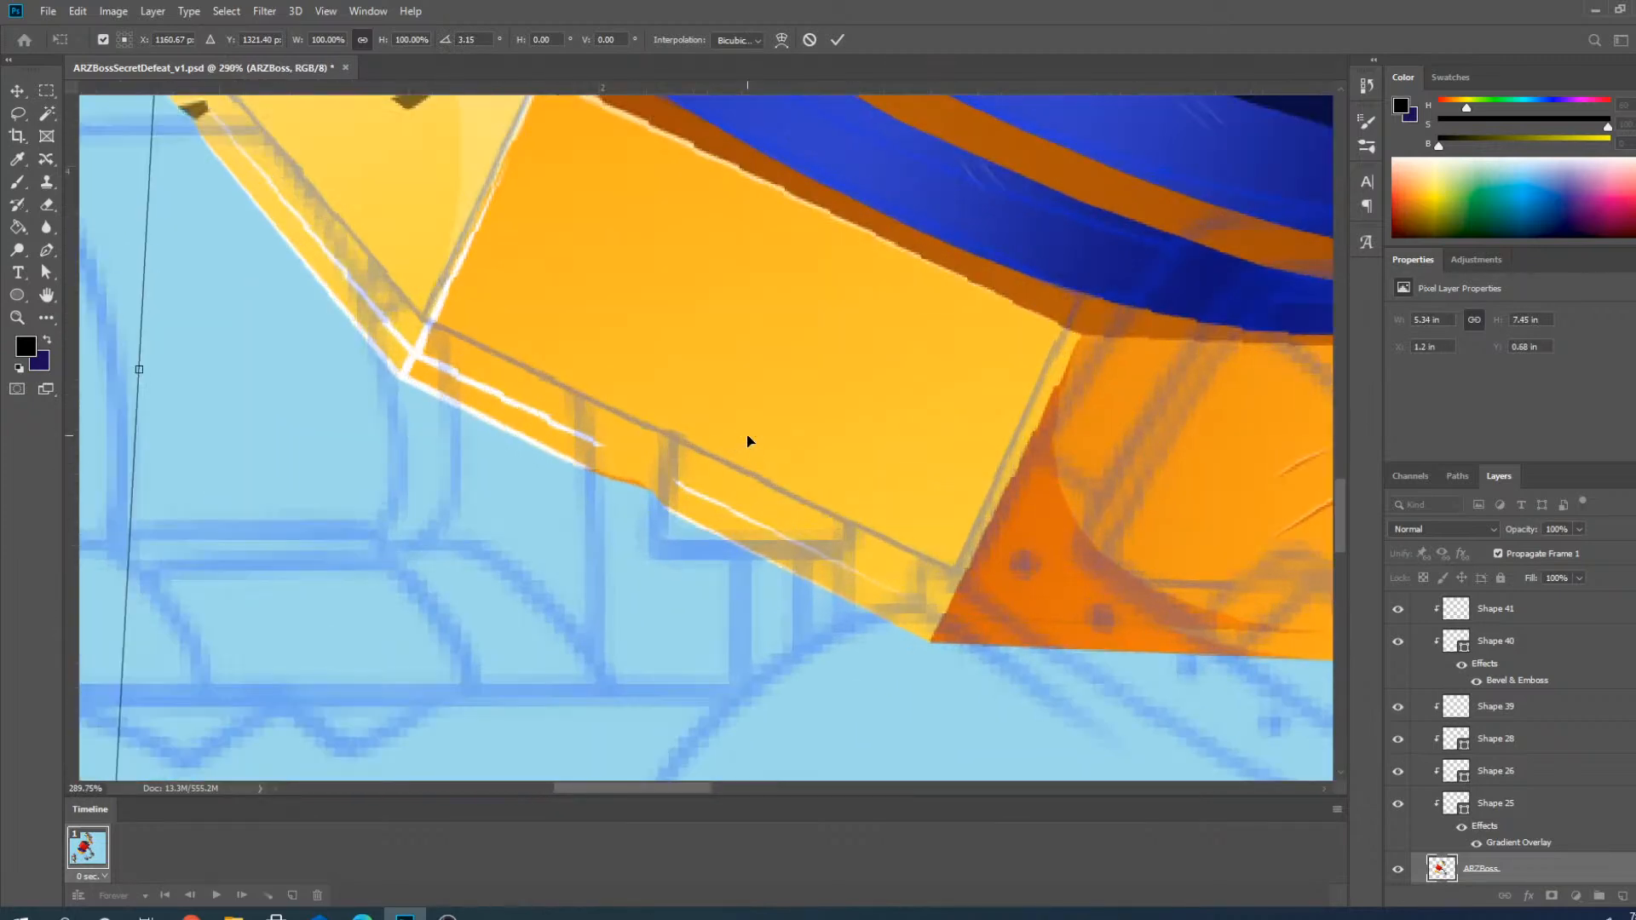
{"action": "left_click_drag", "start_coordinate": [747, 448], "coordinate": [739, 464]}
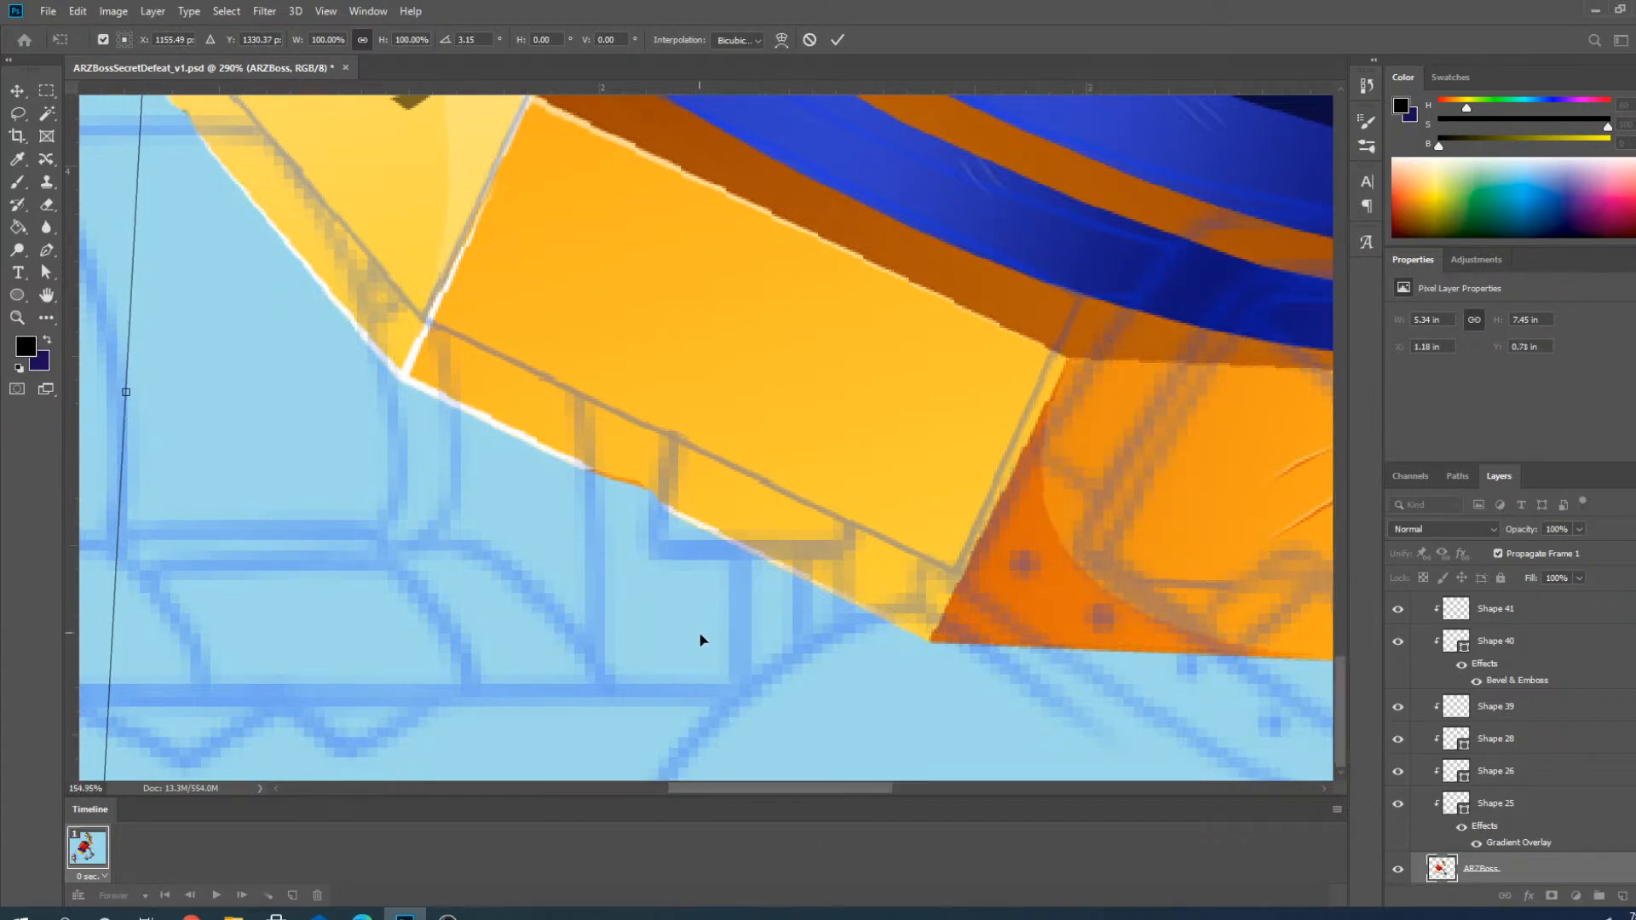
{"action": "scroll", "coordinate": [701, 647], "scroll_direction": "down", "scroll_amount": 5}
{"action": "scroll", "coordinate": [704, 462], "scroll_direction": "down", "scroll_amount": 1}
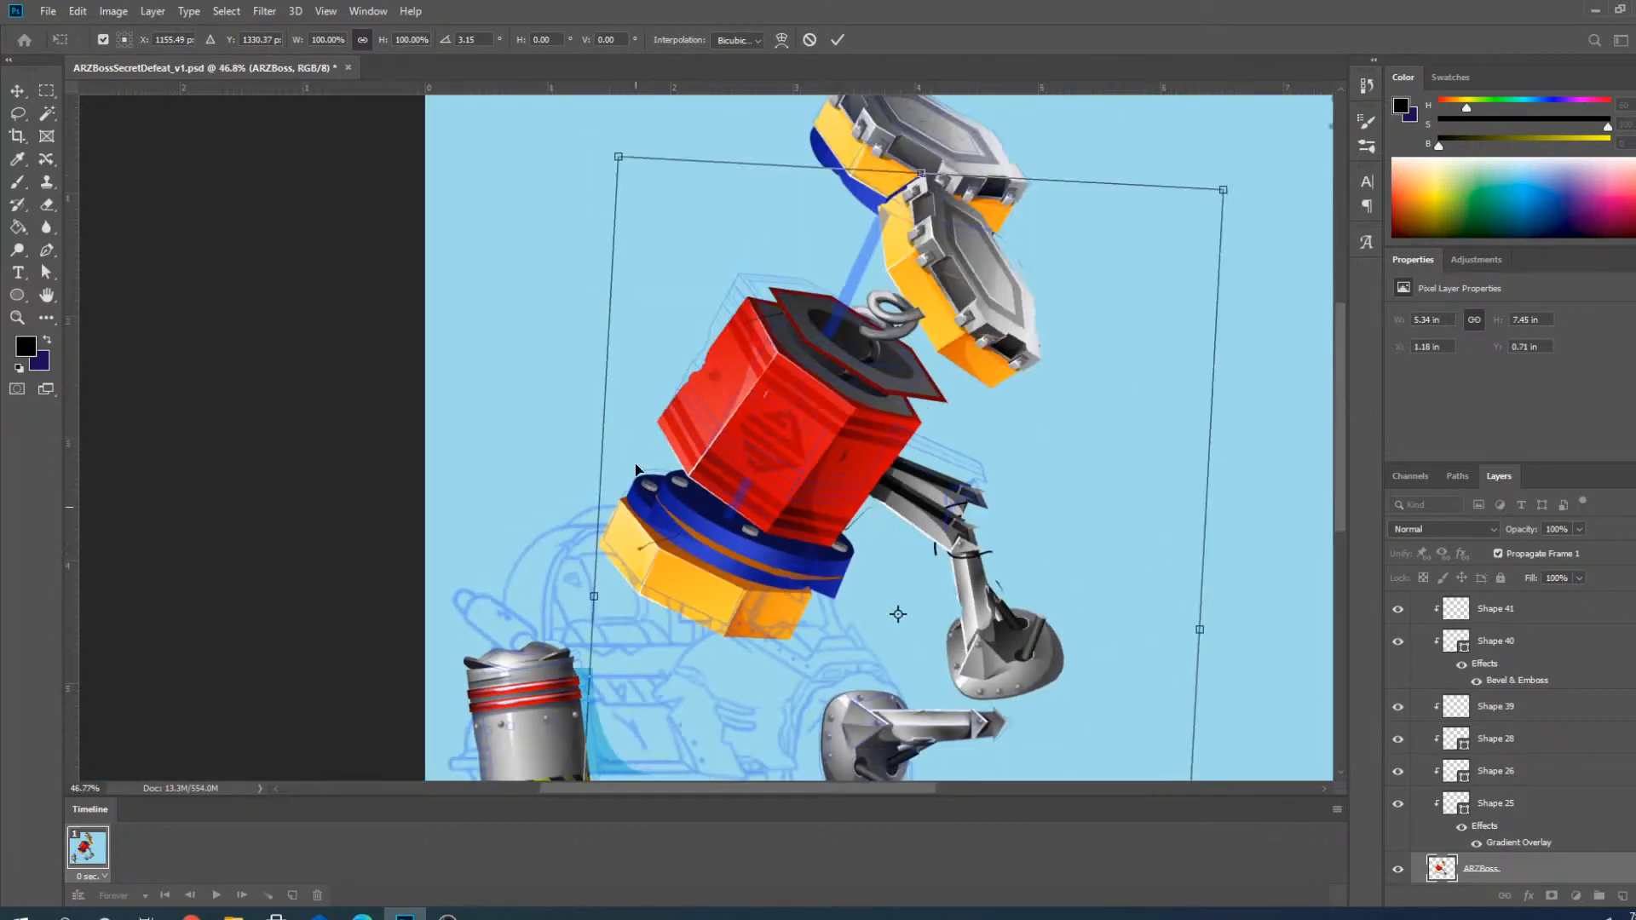
Refine the ARZBoss layer's rotation to 3.45°, nudge it onto the underlying yellow hammer end, and apply the transform.
{"action": "left_click_drag", "start_coordinate": [602, 146], "coordinate": [602, 145]}
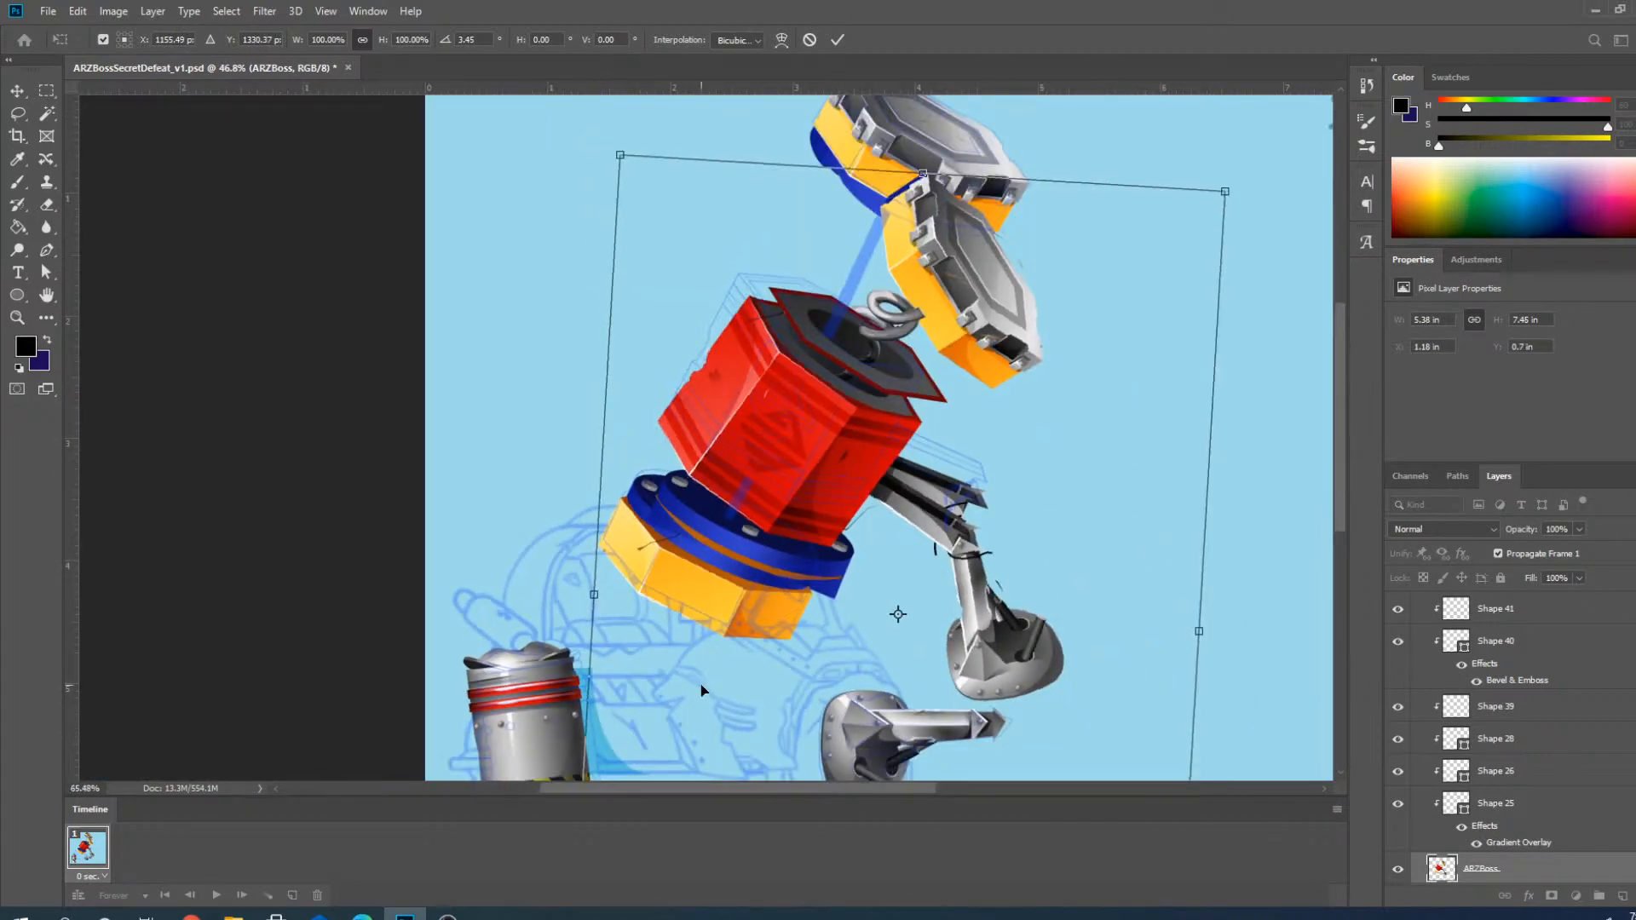
{"action": "scroll", "coordinate": [701, 682], "scroll_direction": "up", "scroll_amount": 5}
{"action": "left_click_drag", "start_coordinate": [719, 435], "coordinate": [718, 441]}
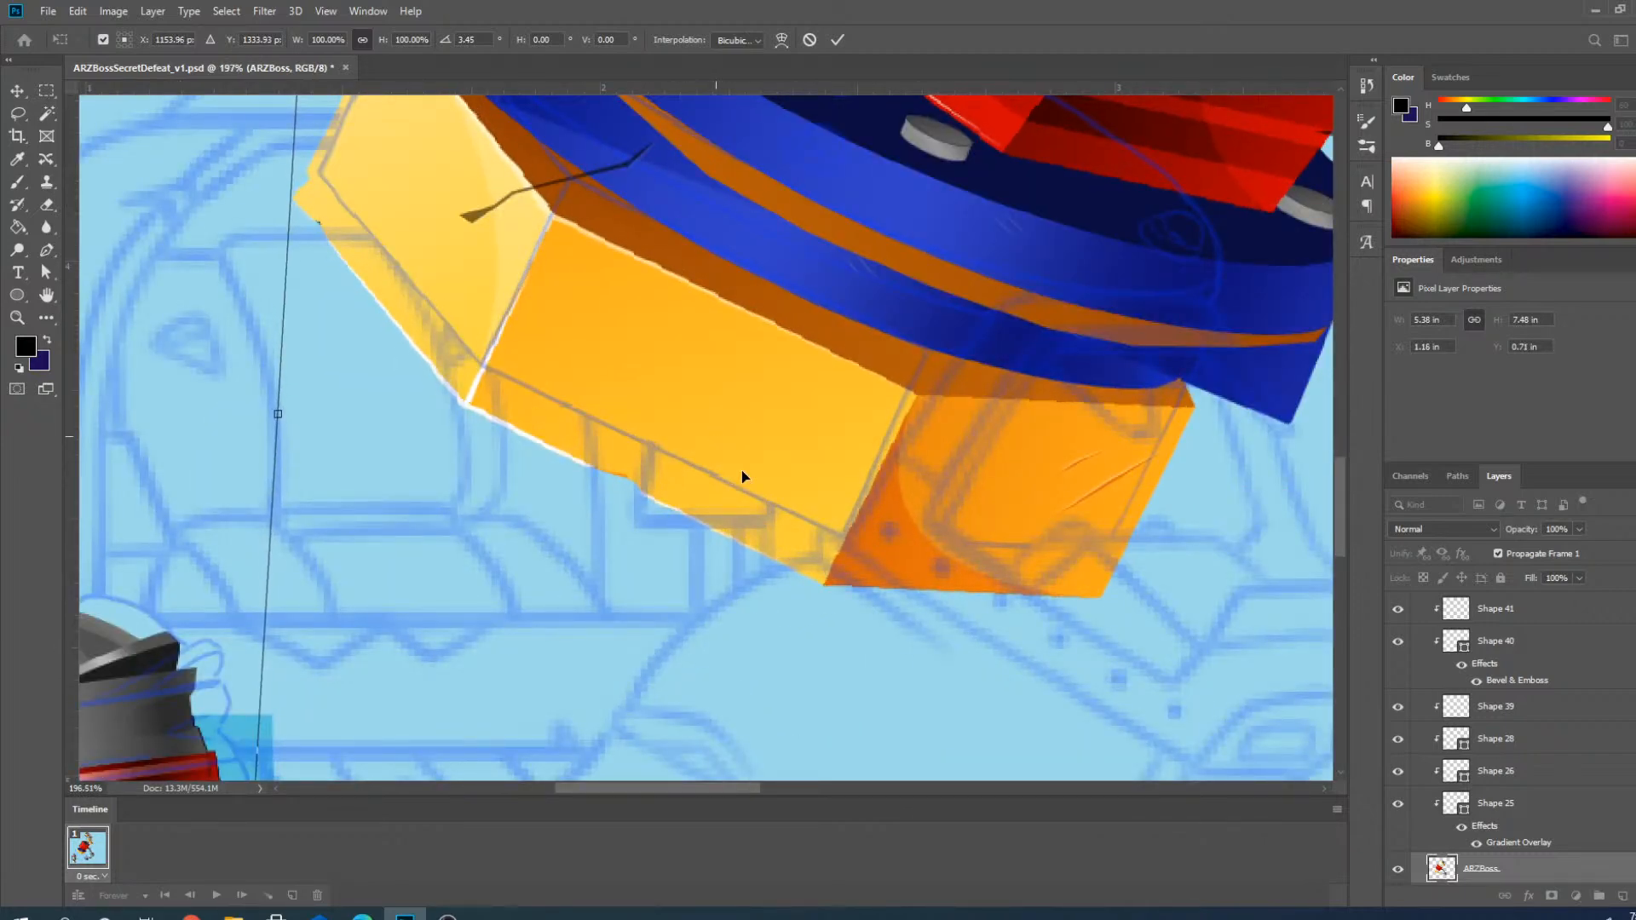
{"action": "key", "text": "Left"}
{"action": "key", "text": "Up"}
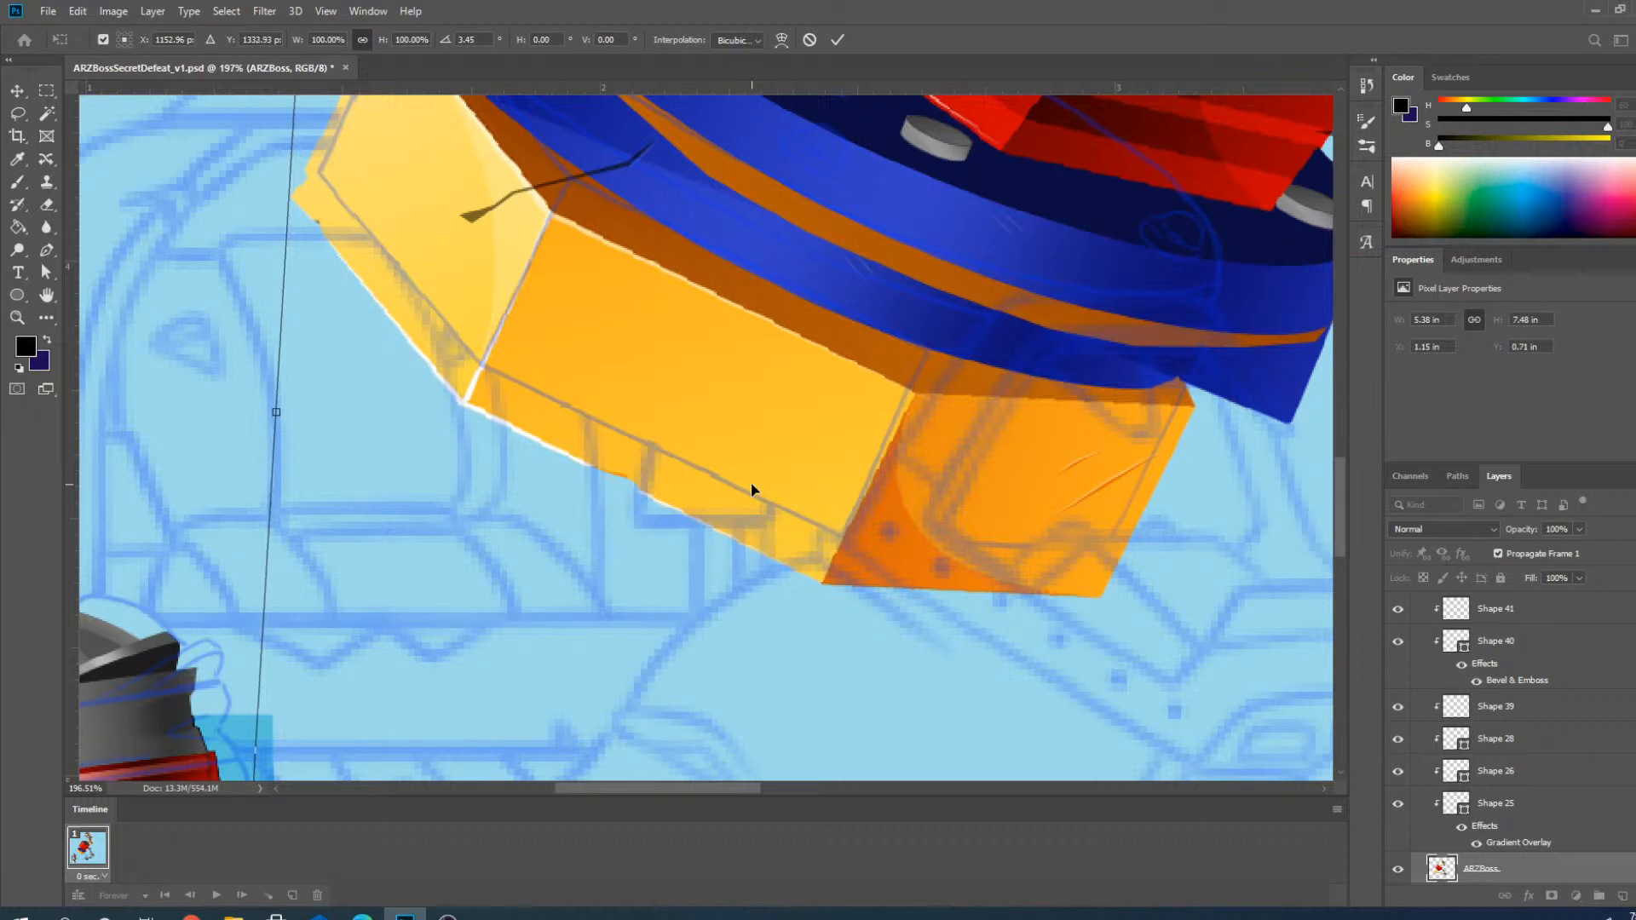
{"action": "key", "text": "Right"}
{"action": "key", "text": "Right"}
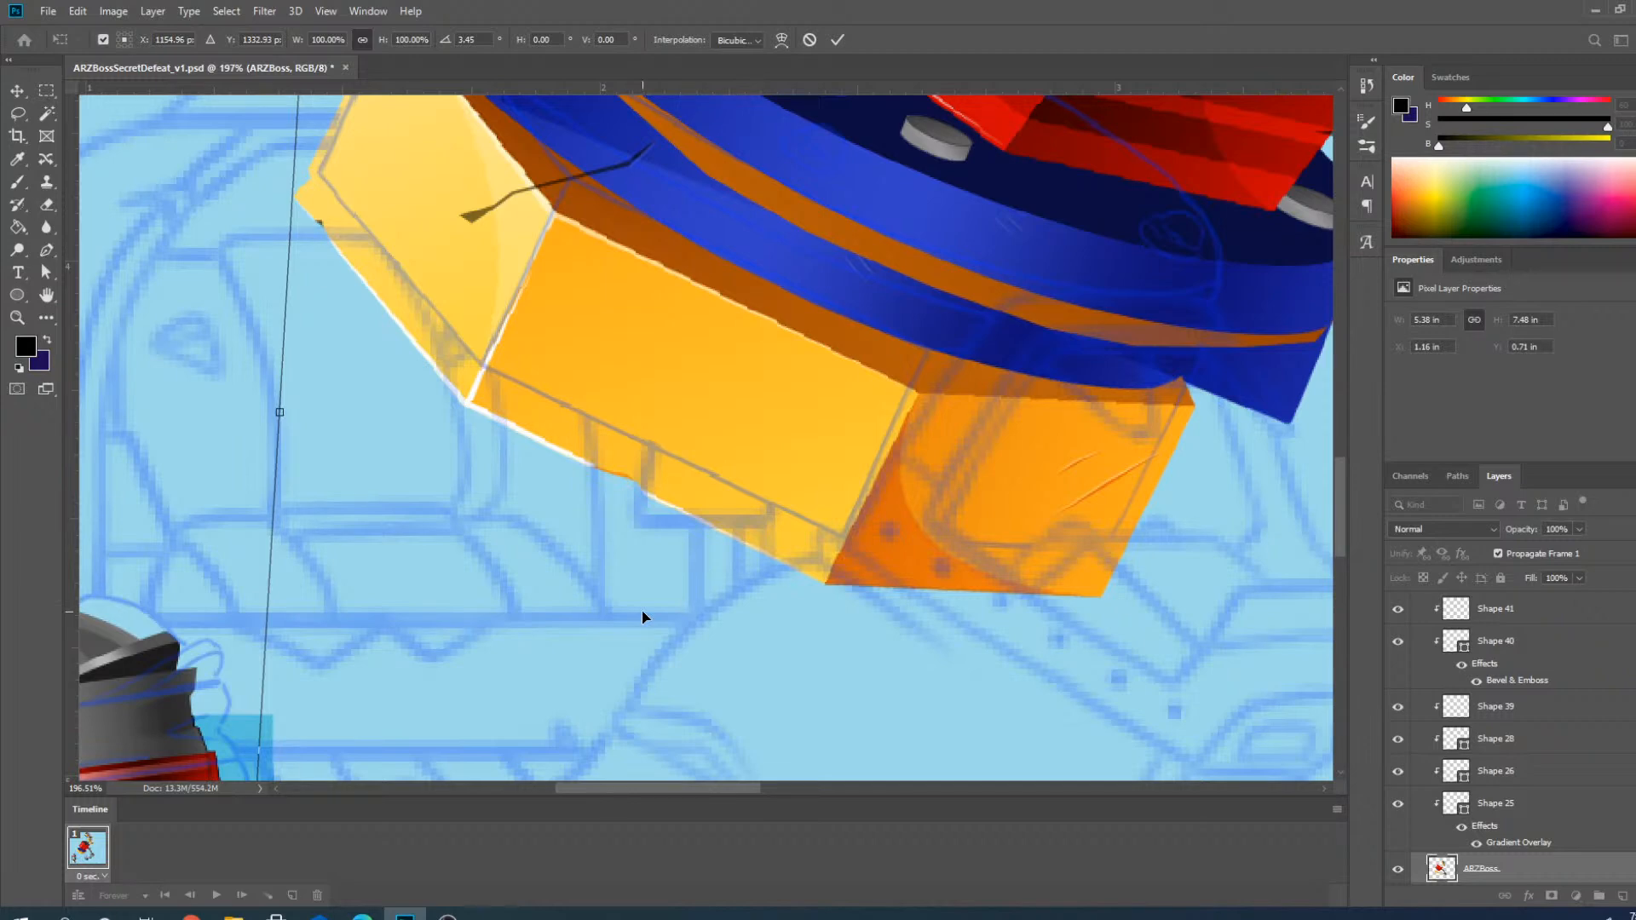
{"action": "scroll", "coordinate": [642, 617], "scroll_direction": "down", "scroll_amount": 5}
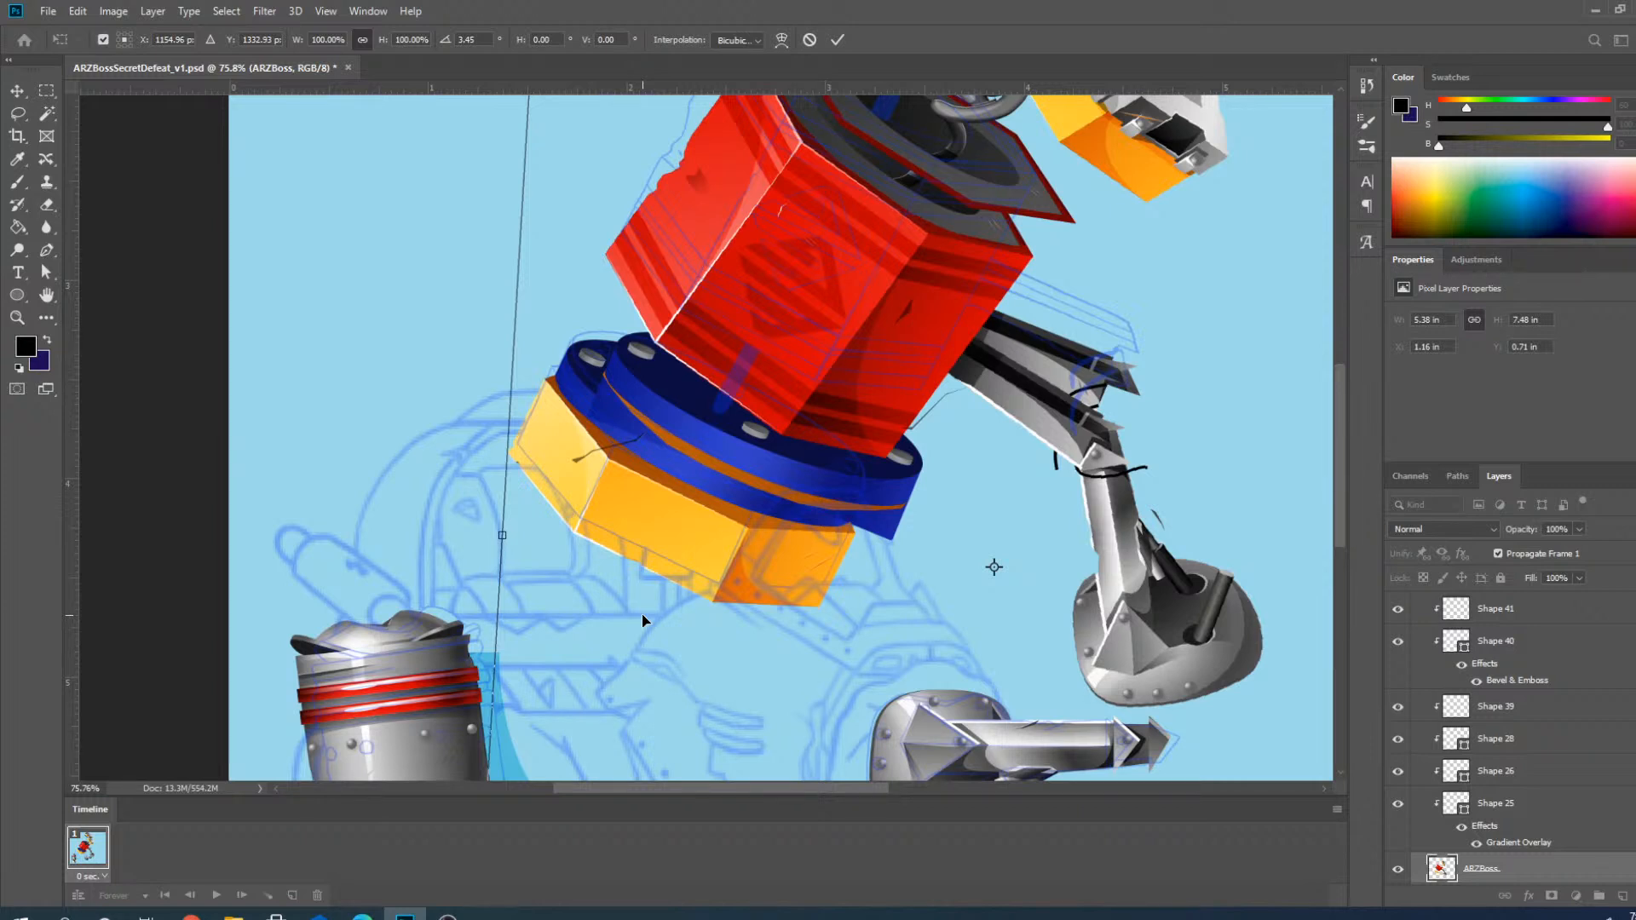
{"action": "scroll", "coordinate": [780, 560], "scroll_direction": "down", "scroll_amount": 2}
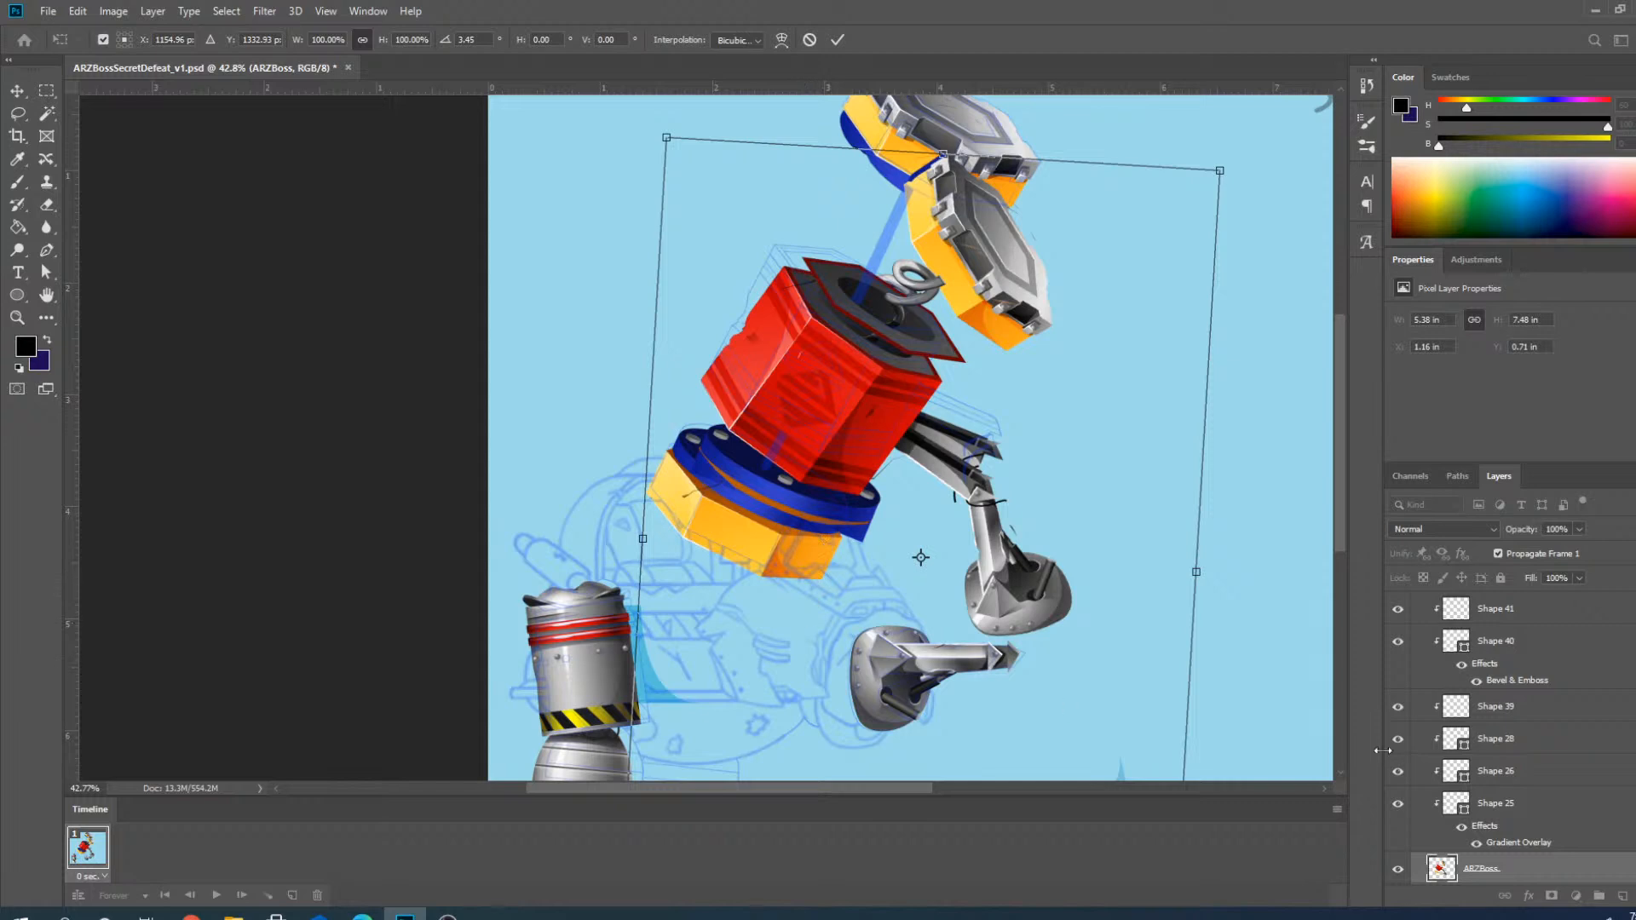
{"action": "scroll", "coordinate": [1301, 733], "scroll_direction": "down", "scroll_amount": 1}
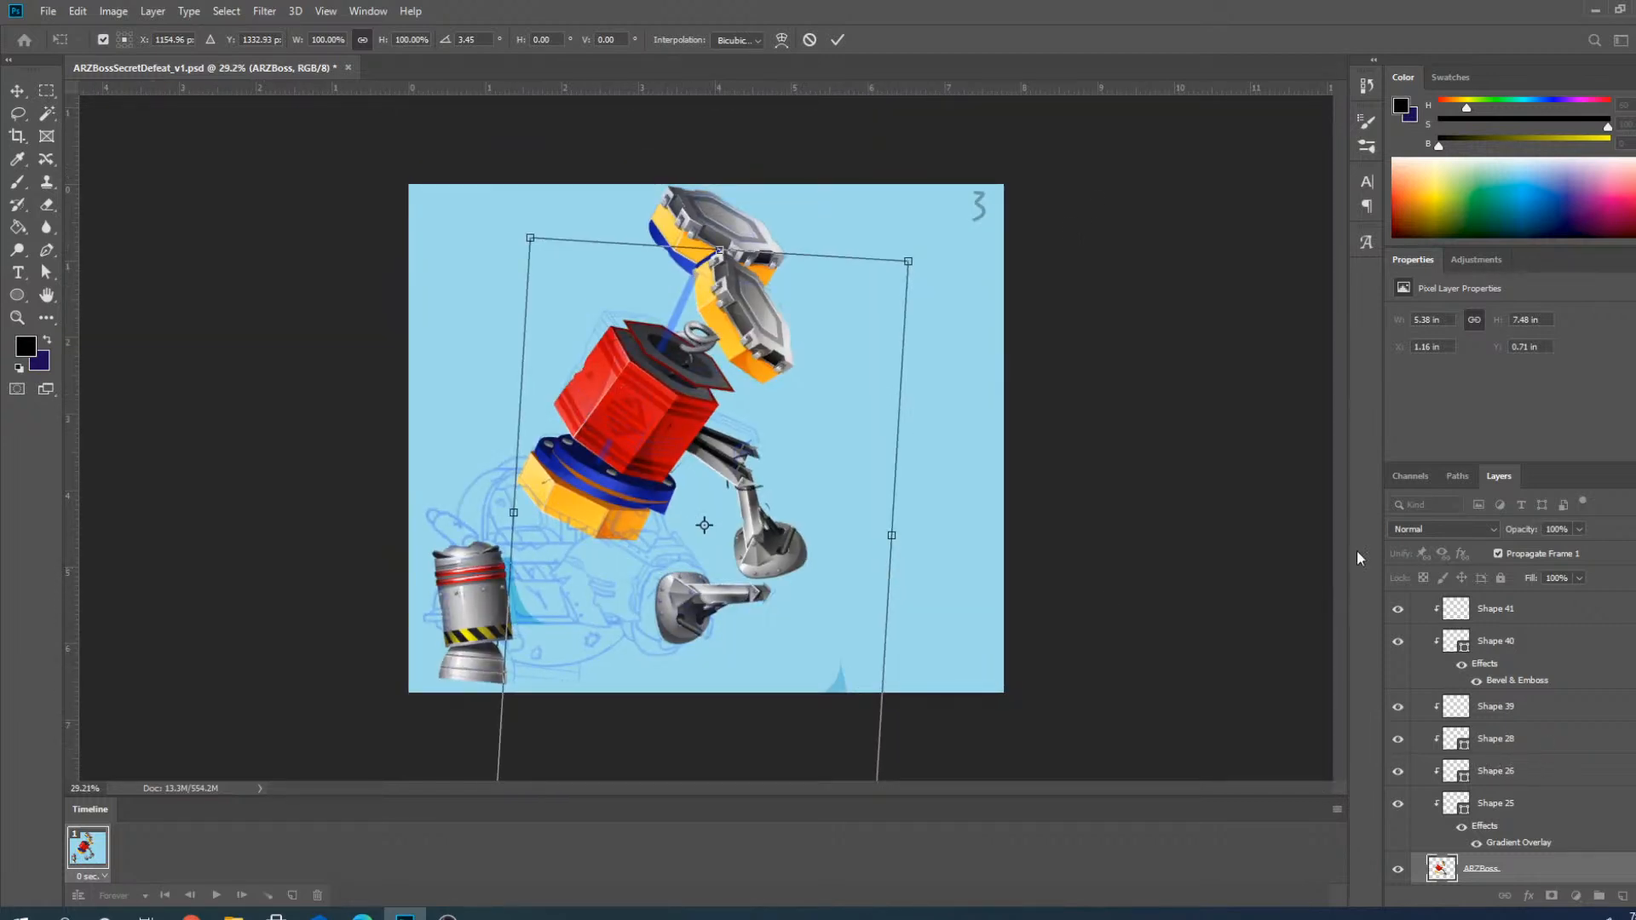
{"action": "left_click", "coordinate": [839, 40]}
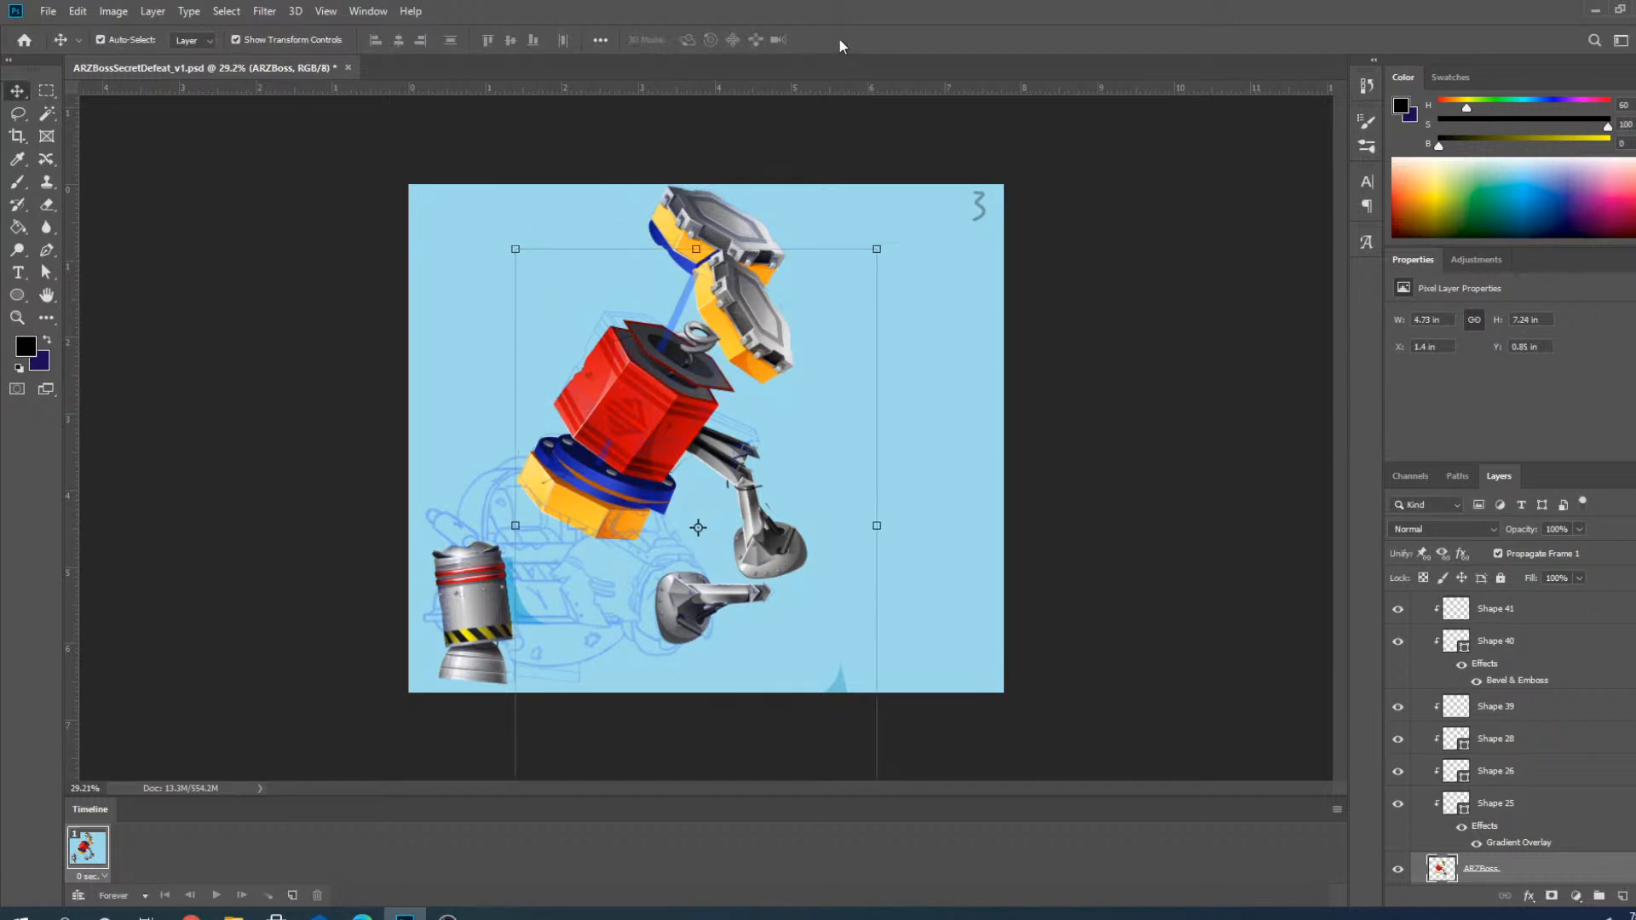
Undo the ARZBoss layer's transform and move the layer back into place with the other parts of Damage3 copy 2.
{"action": "scroll", "coordinate": [1509, 867], "scroll_direction": "down", "scroll_amount": 3}
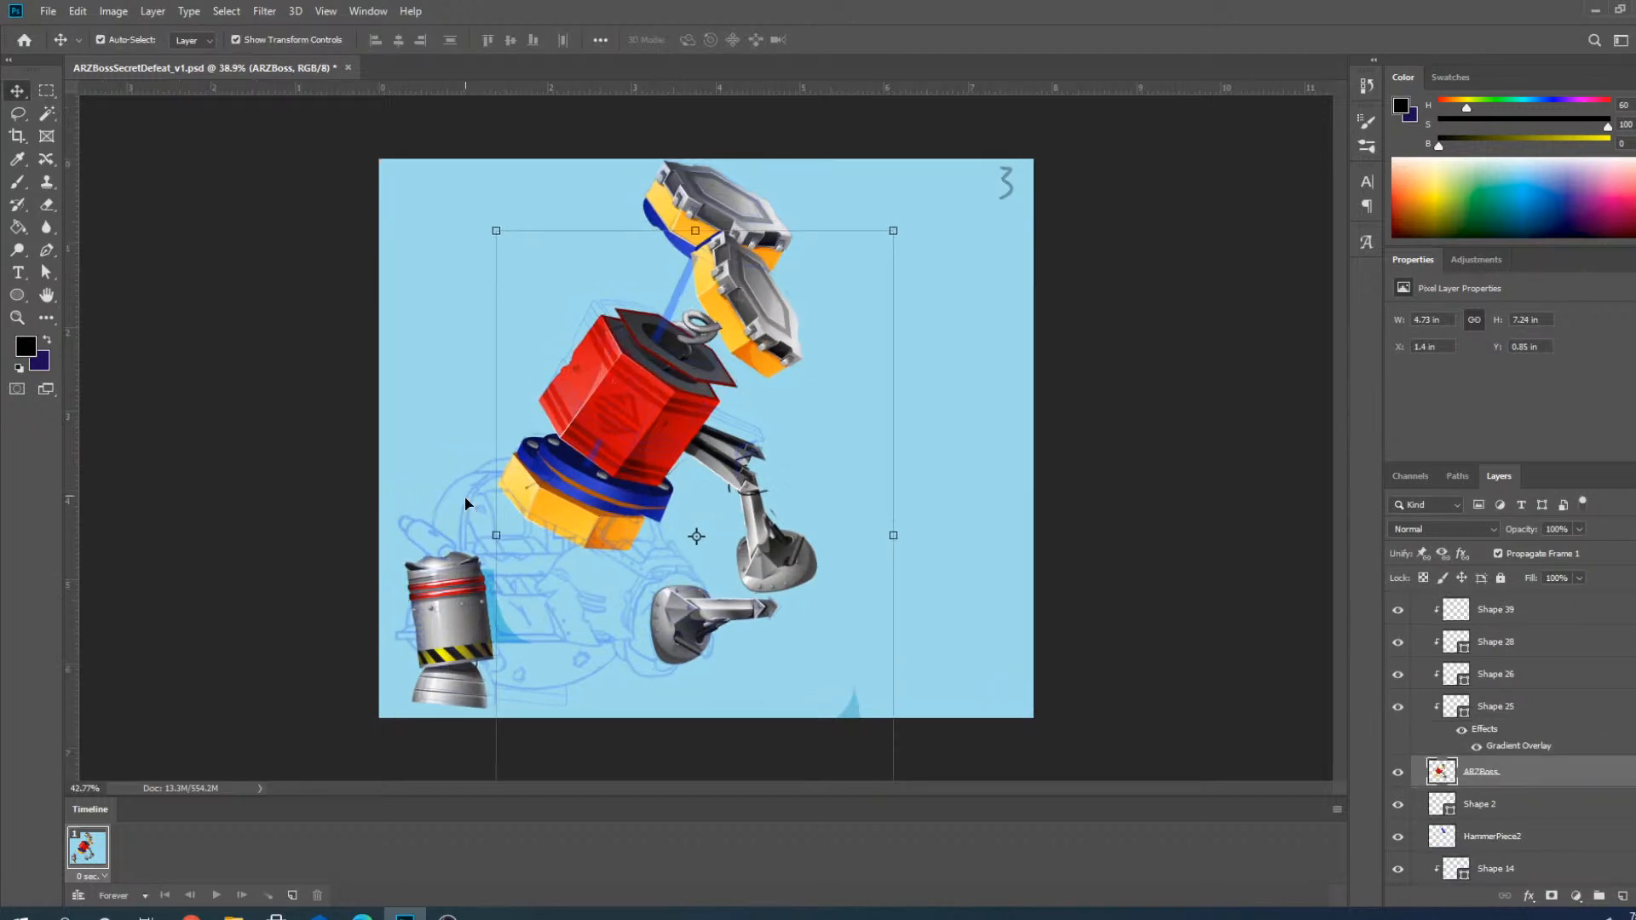
{"action": "scroll", "coordinate": [666, 514], "scroll_direction": "up", "scroll_amount": 5}
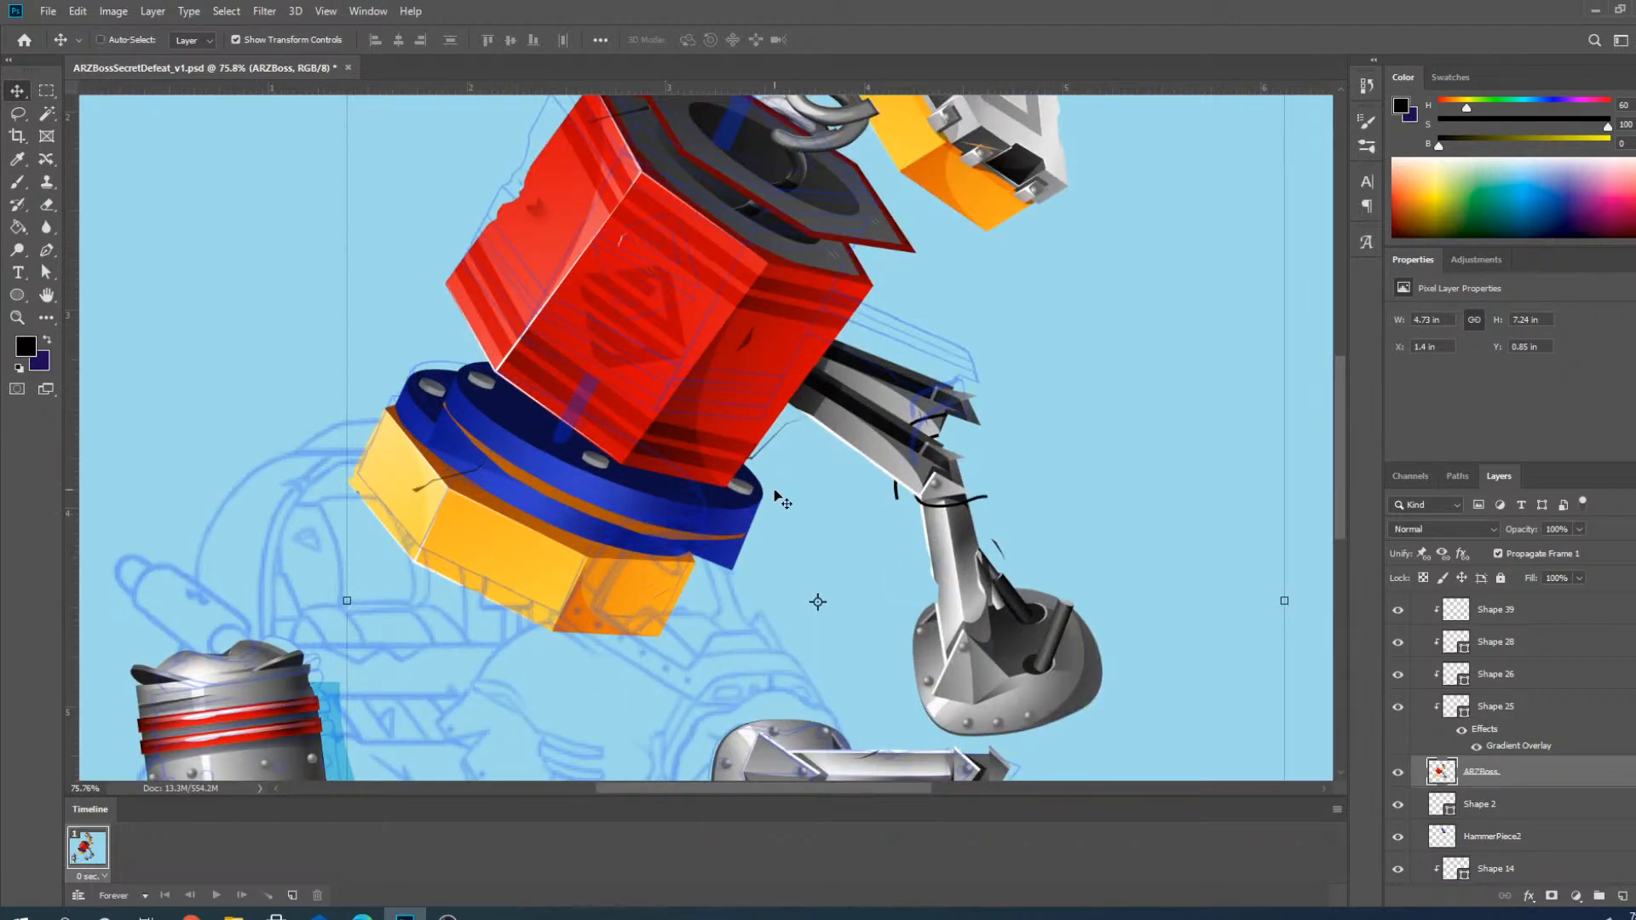
{"action": "key", "text": "ctrl+z"}
{"action": "scroll", "coordinate": [776, 495], "scroll_direction": "down", "scroll_amount": 2}
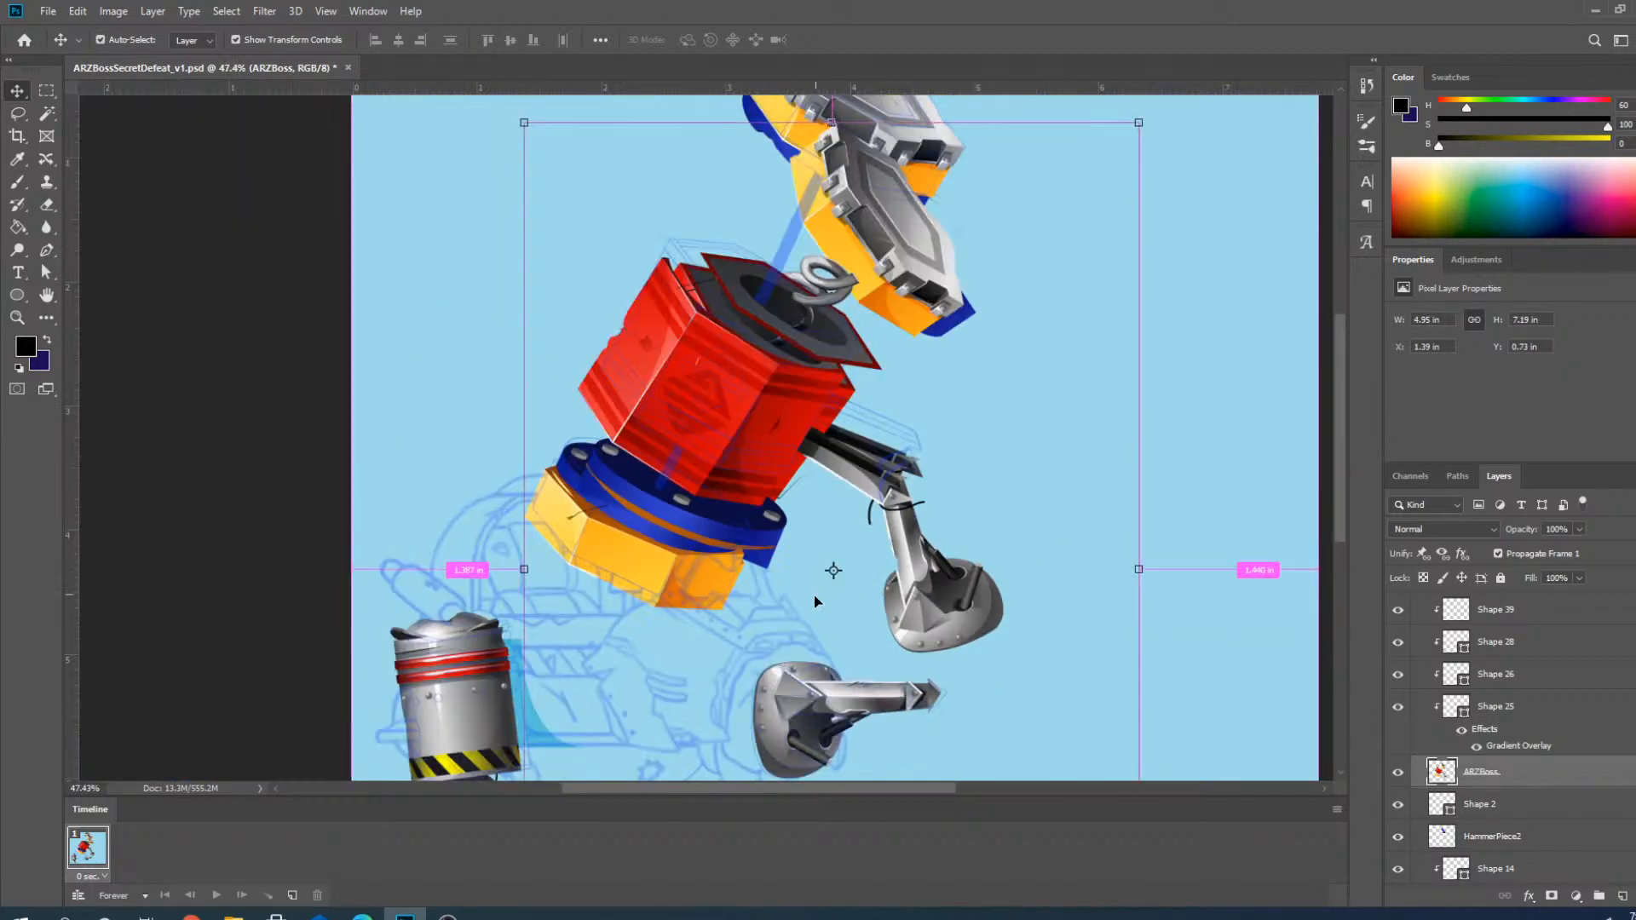
{"action": "scroll", "coordinate": [622, 552], "scroll_direction": "up", "scroll_amount": 2}
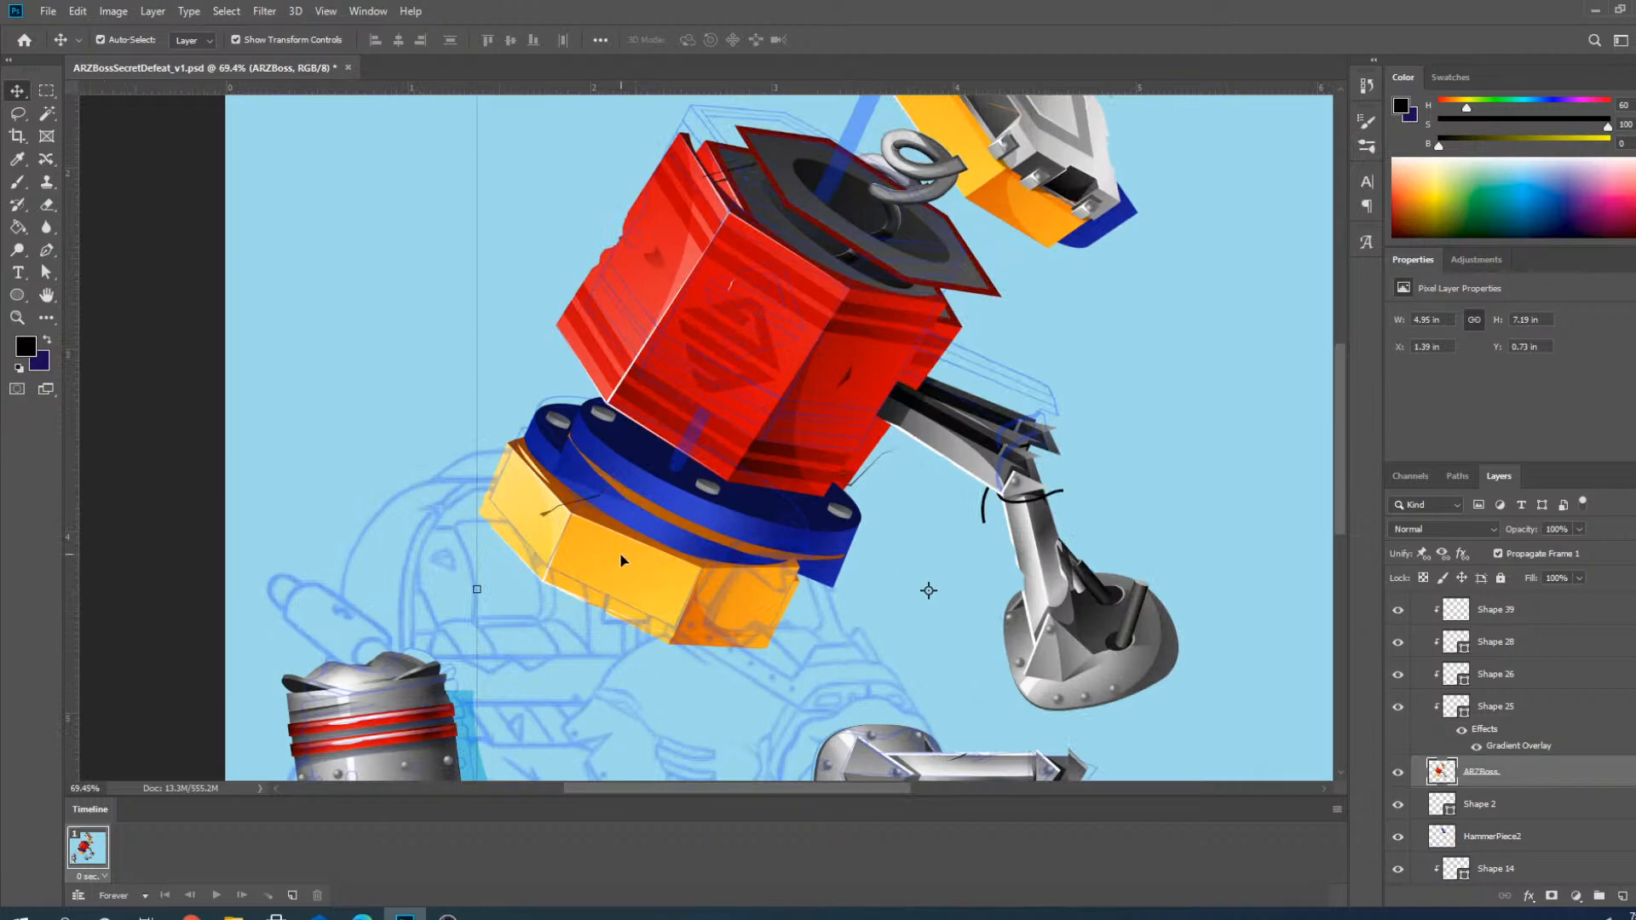
{"action": "scroll", "coordinate": [690, 319], "scroll_direction": "up", "scroll_amount": 2}
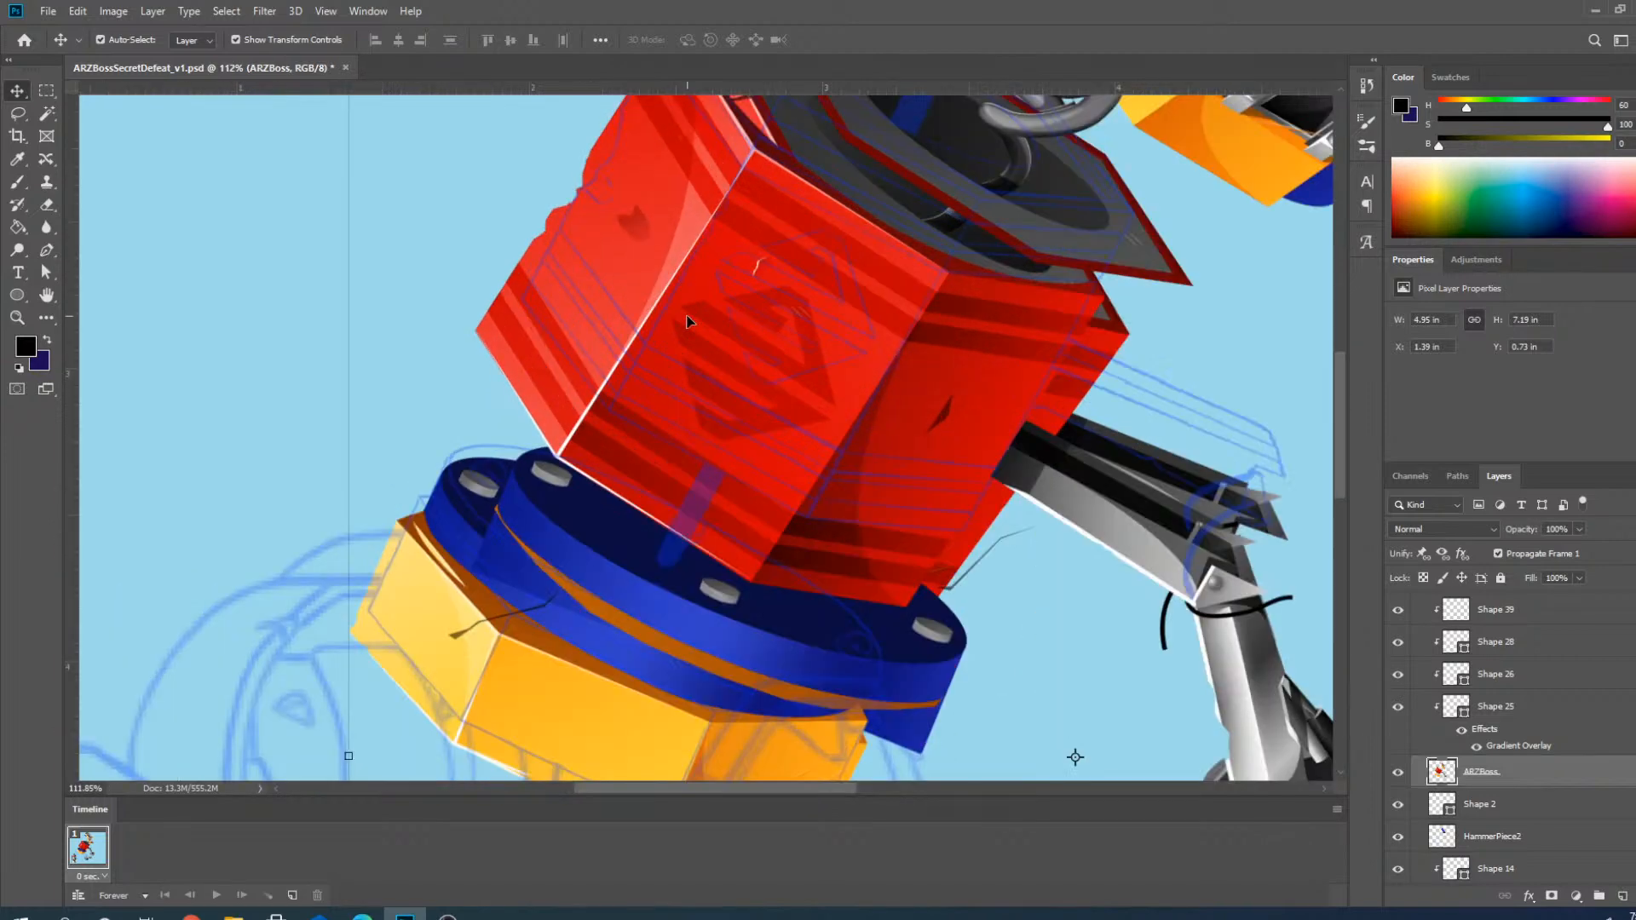
{"action": "left_click_drag", "start_coordinate": [692, 490], "coordinate": [780, 461]}
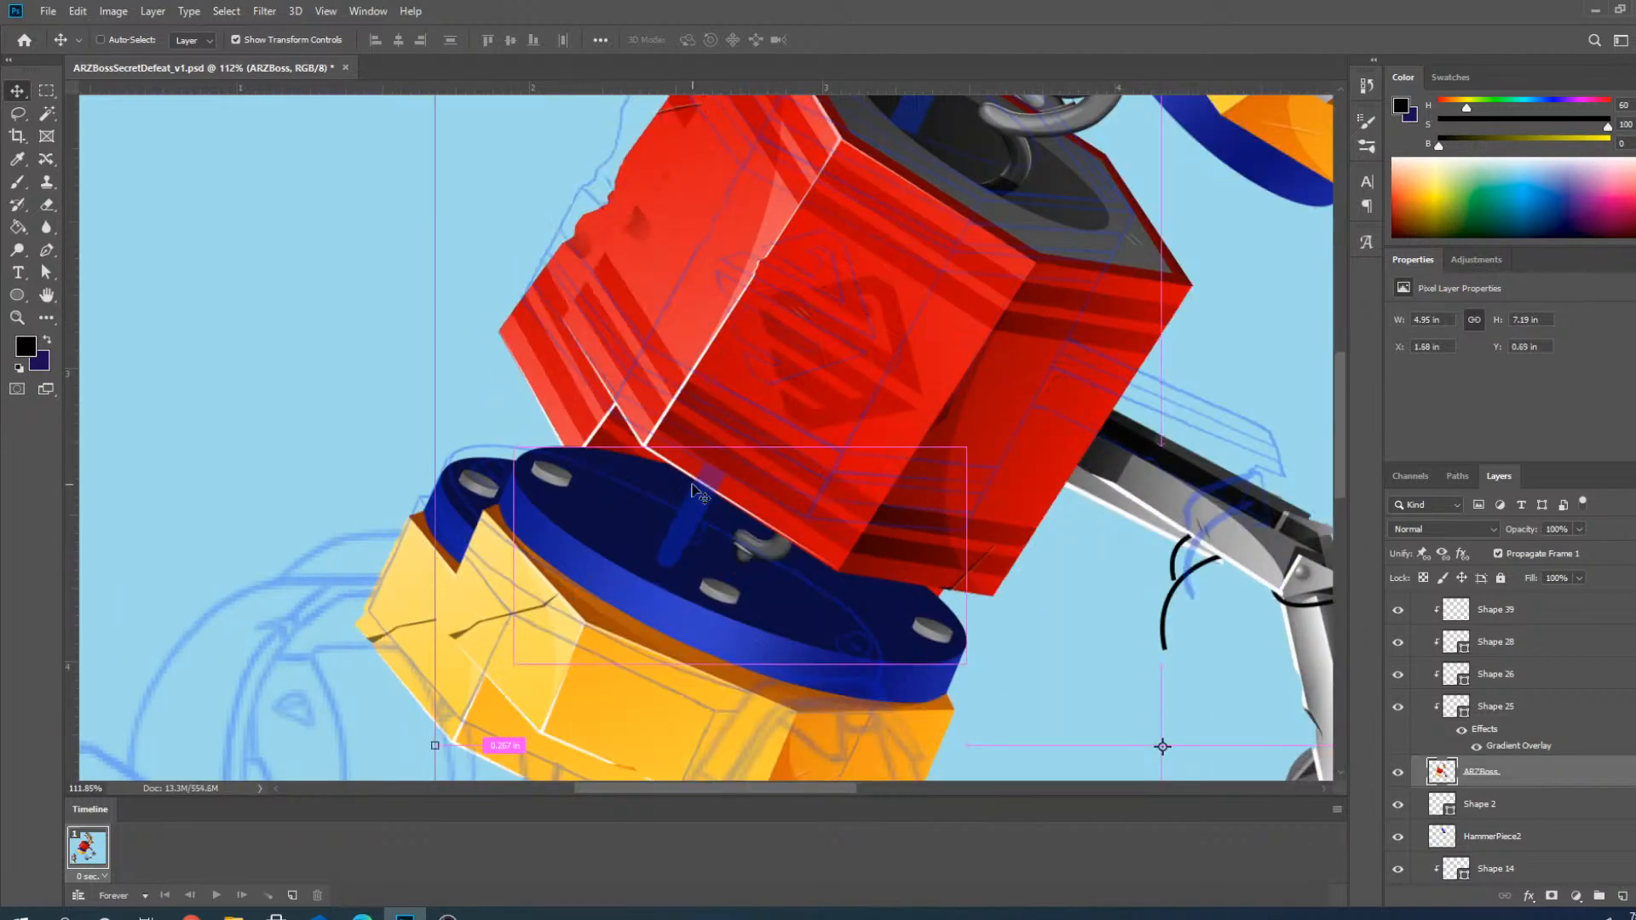
{"action": "scroll", "coordinate": [684, 520], "scroll_direction": "down", "scroll_amount": 2}
{"action": "scroll", "coordinate": [1487, 785], "scroll_direction": "down", "scroll_amount": 5}
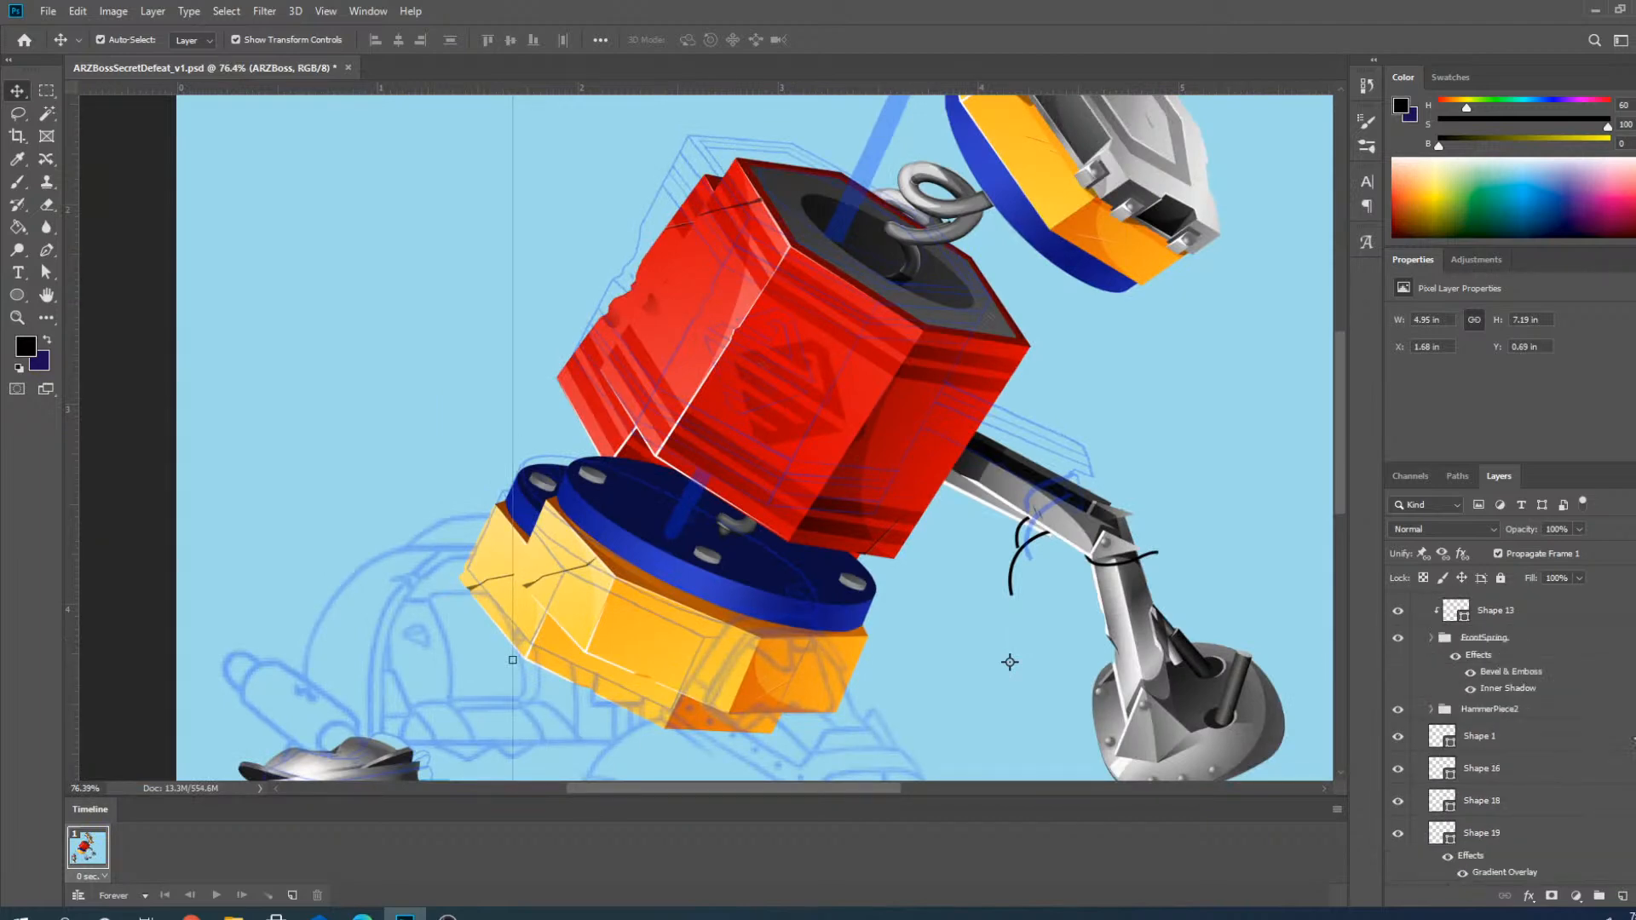
{"action": "scroll", "coordinate": [1487, 767], "scroll_direction": "up", "scroll_amount": 5}
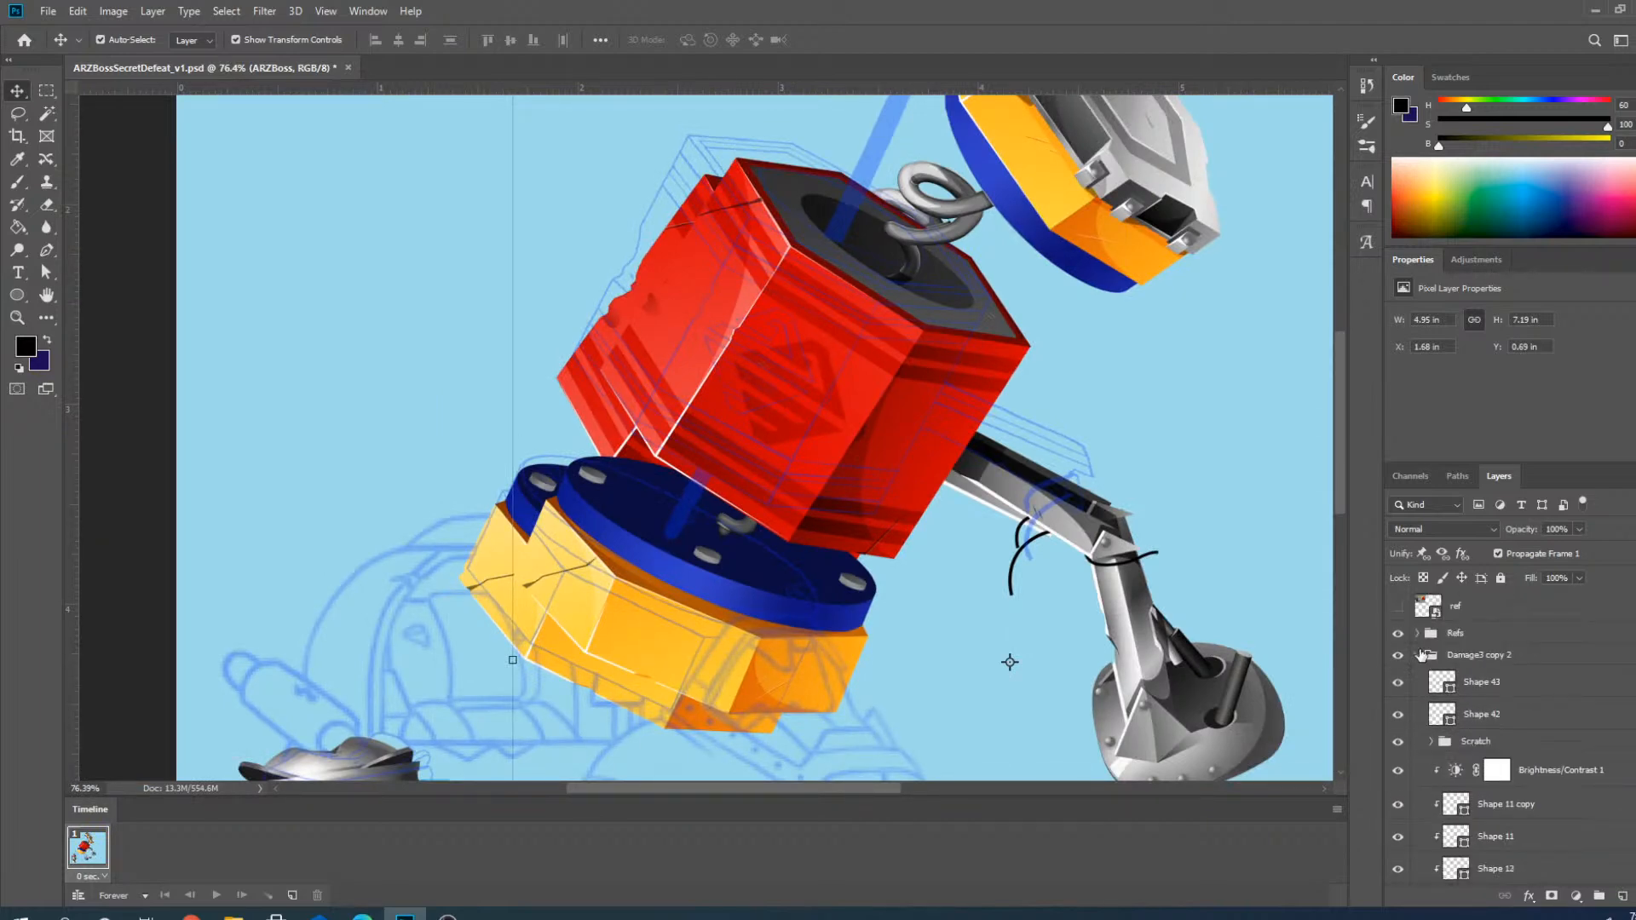
Rotate the whole Damage3 copy 2 group by -2.05° so its yellow hammer end turns toward the underlying one.
{"action": "left_click", "coordinate": [1488, 656]}
{"action": "scroll", "coordinate": [943, 664], "scroll_direction": "down", "scroll_amount": 3}
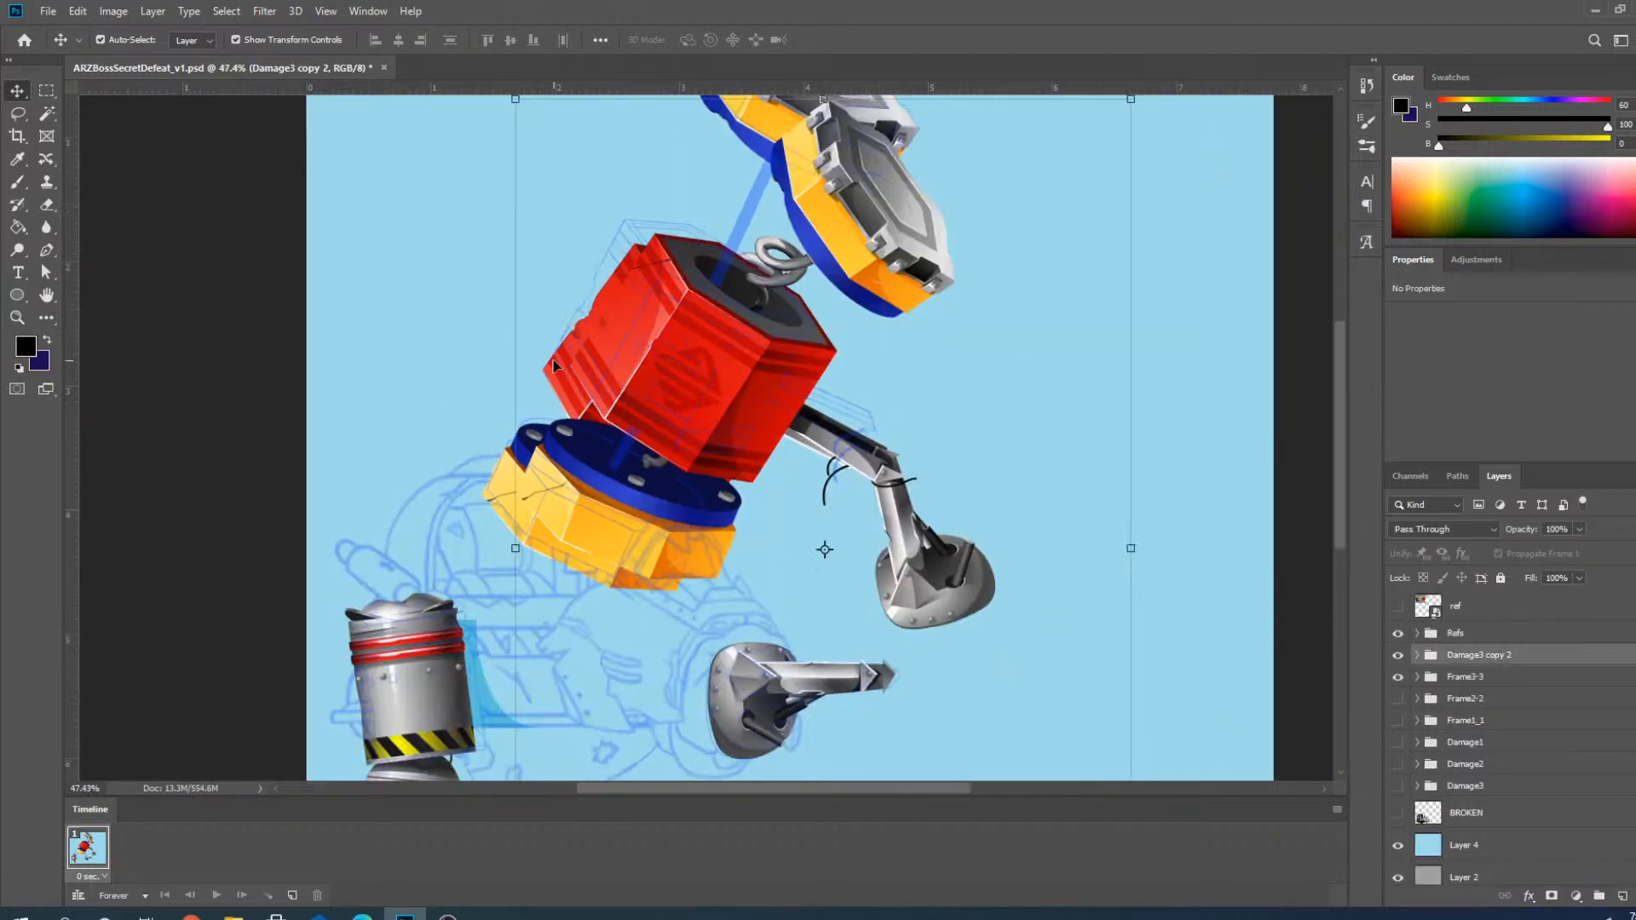
{"action": "scroll", "coordinate": [503, 612], "scroll_direction": "down", "scroll_amount": 3}
{"action": "scroll", "coordinate": [503, 208], "scroll_direction": "up", "scroll_amount": 4}
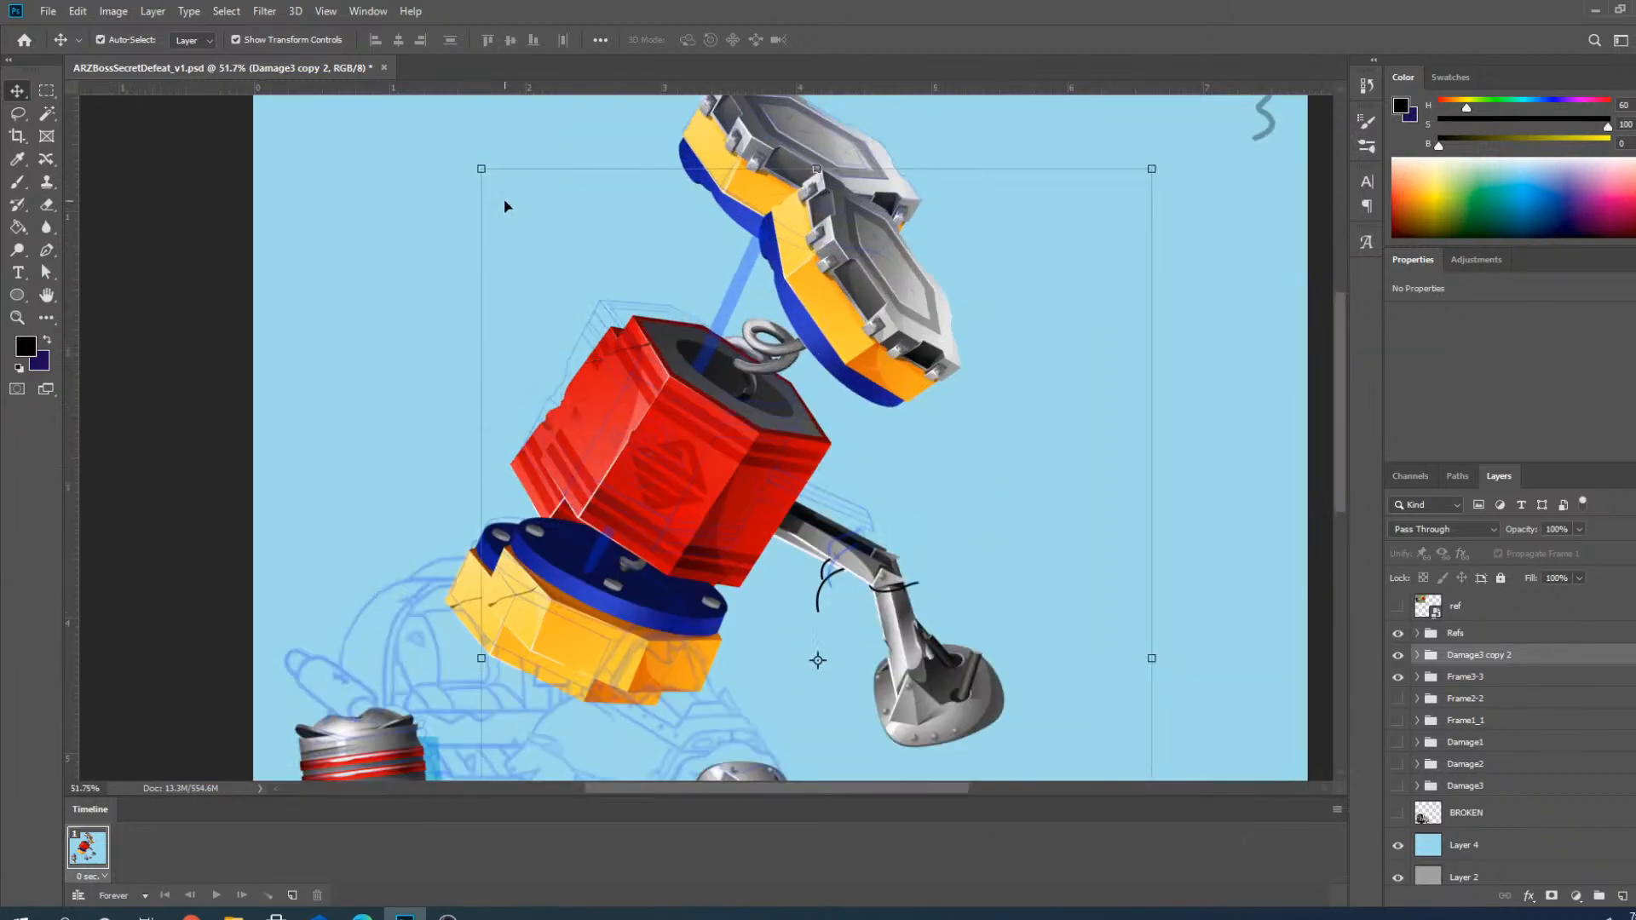
{"action": "left_click_drag", "start_coordinate": [469, 145], "coordinate": [451, 162]}
{"action": "scroll", "coordinate": [575, 681], "scroll_direction": "down", "scroll_amount": 1}
{"action": "scroll", "coordinate": [639, 596], "scroll_direction": "up", "scroll_amount": 4}
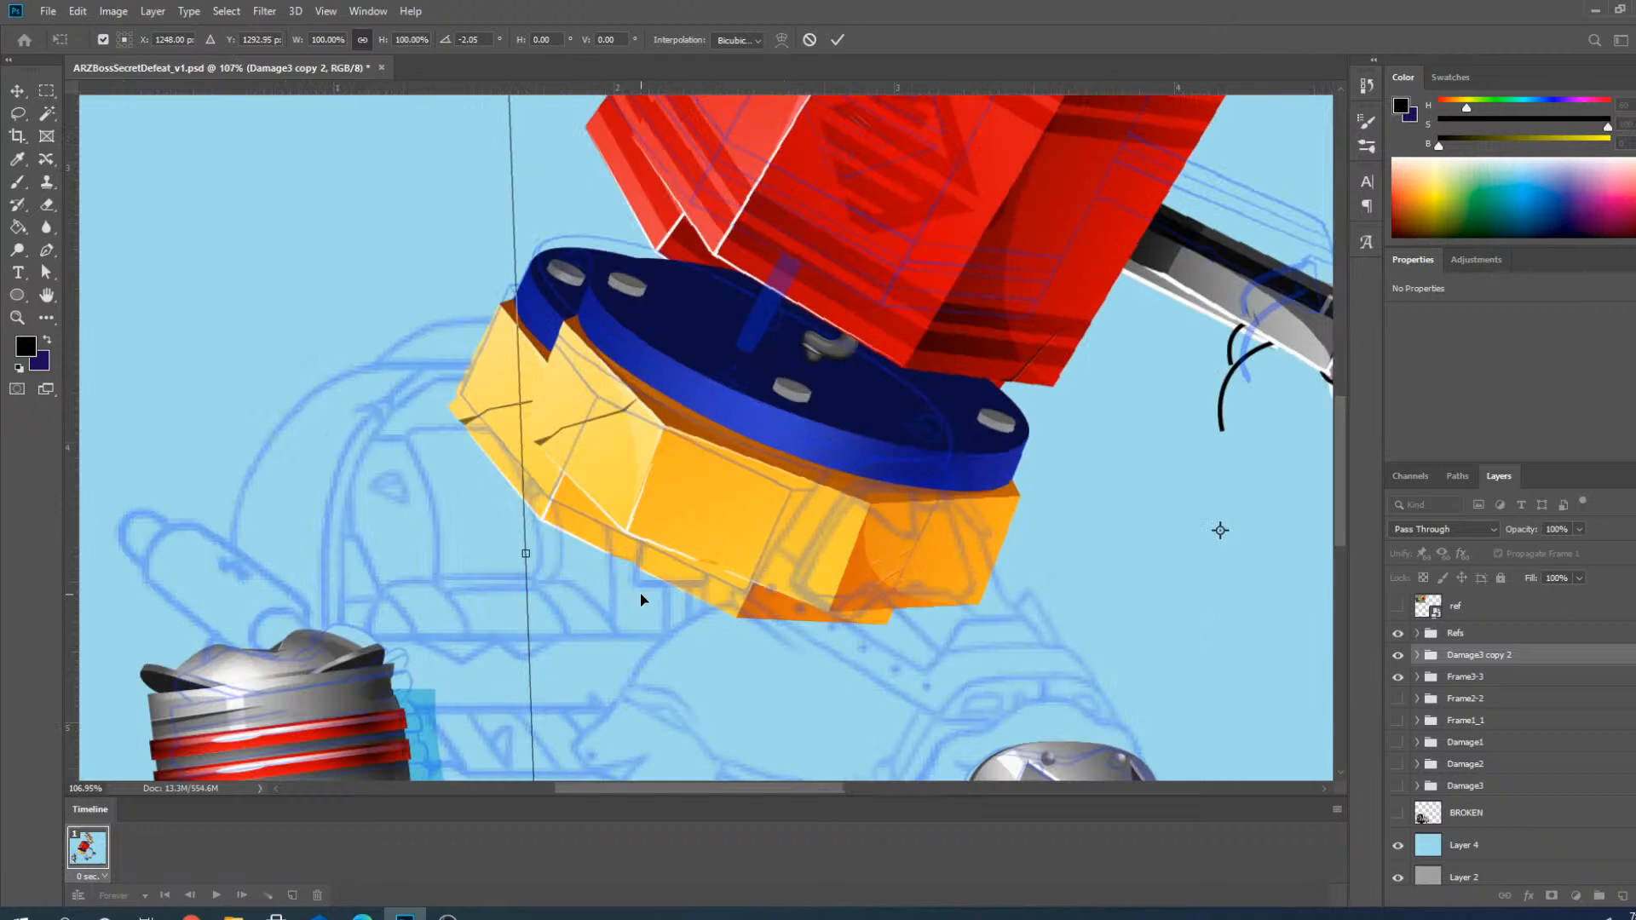
Nudge the rotated Damage3 copy 2 group horizontally to about X 1230 px and apply the transform.
{"action": "key", "text": "Left"}
{"action": "key", "text": "Left"}
{"action": "key", "text": "Left"}
{"action": "key", "text": "Left"}
{"action": "key", "text": "Left"}
{"action": "key", "text": "Left"}
{"action": "key", "text": "Left"}
{"action": "key", "text": "Left"}
{"action": "key", "text": "Left"}
{"action": "key", "text": "Left"}
{"action": "key", "text": "Left"}
{"action": "key", "text": "Left"}
{"action": "key", "text": "Left"}
{"action": "key", "text": "Left"}
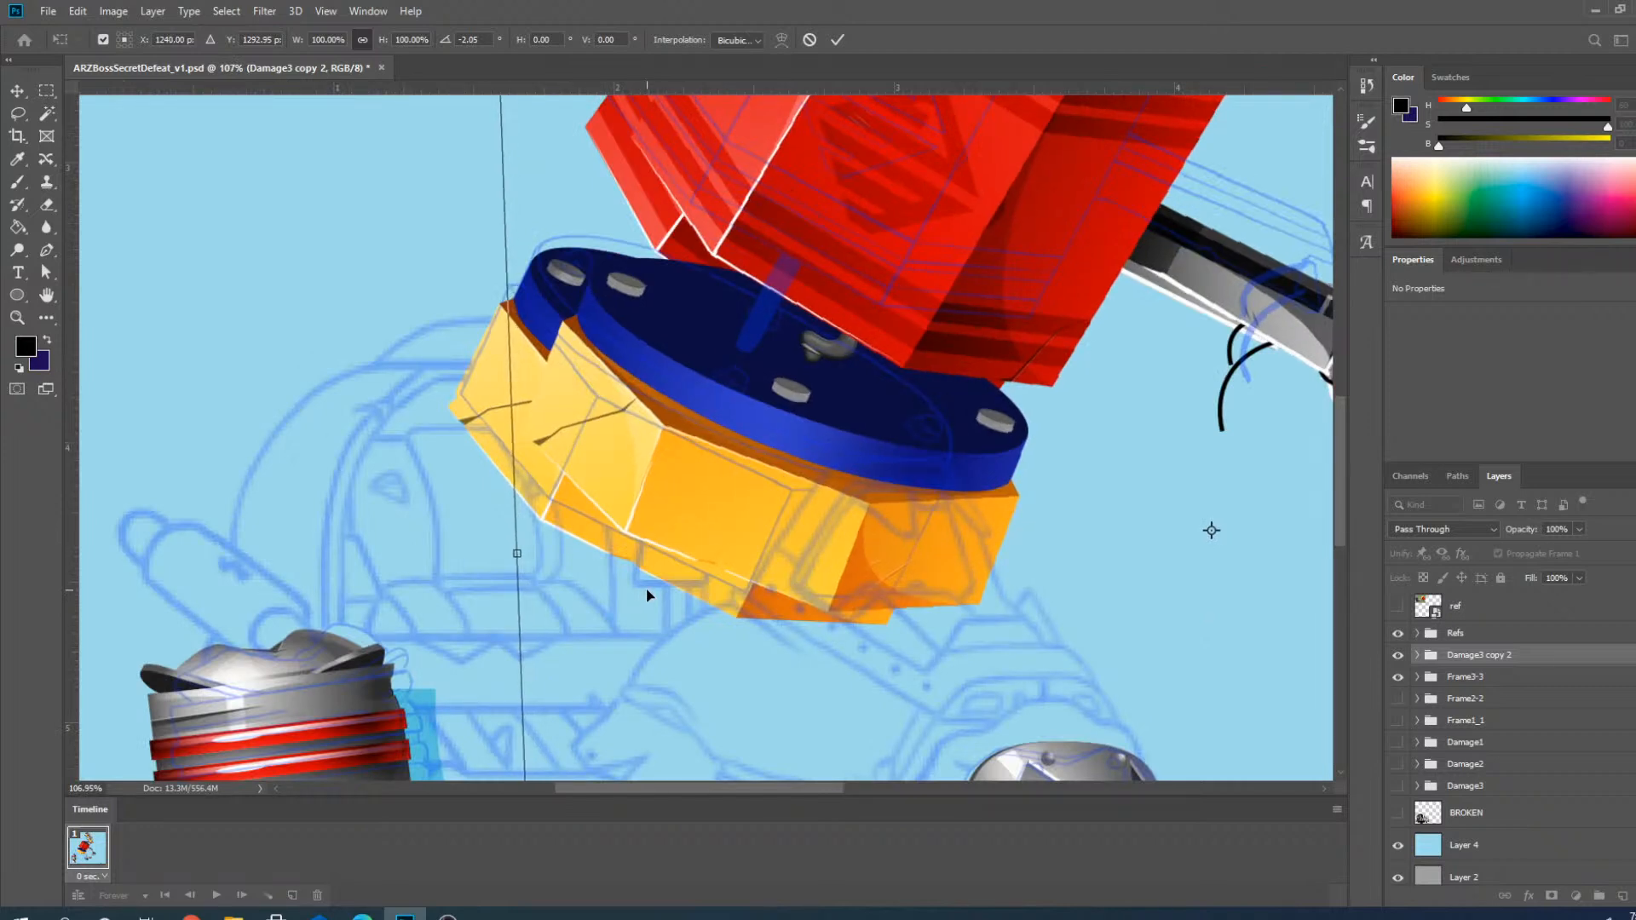
{"action": "key", "text": "Left"}
{"action": "key", "text": "Left"}
{"action": "key", "text": "Left"}
{"action": "key", "text": "Left"}
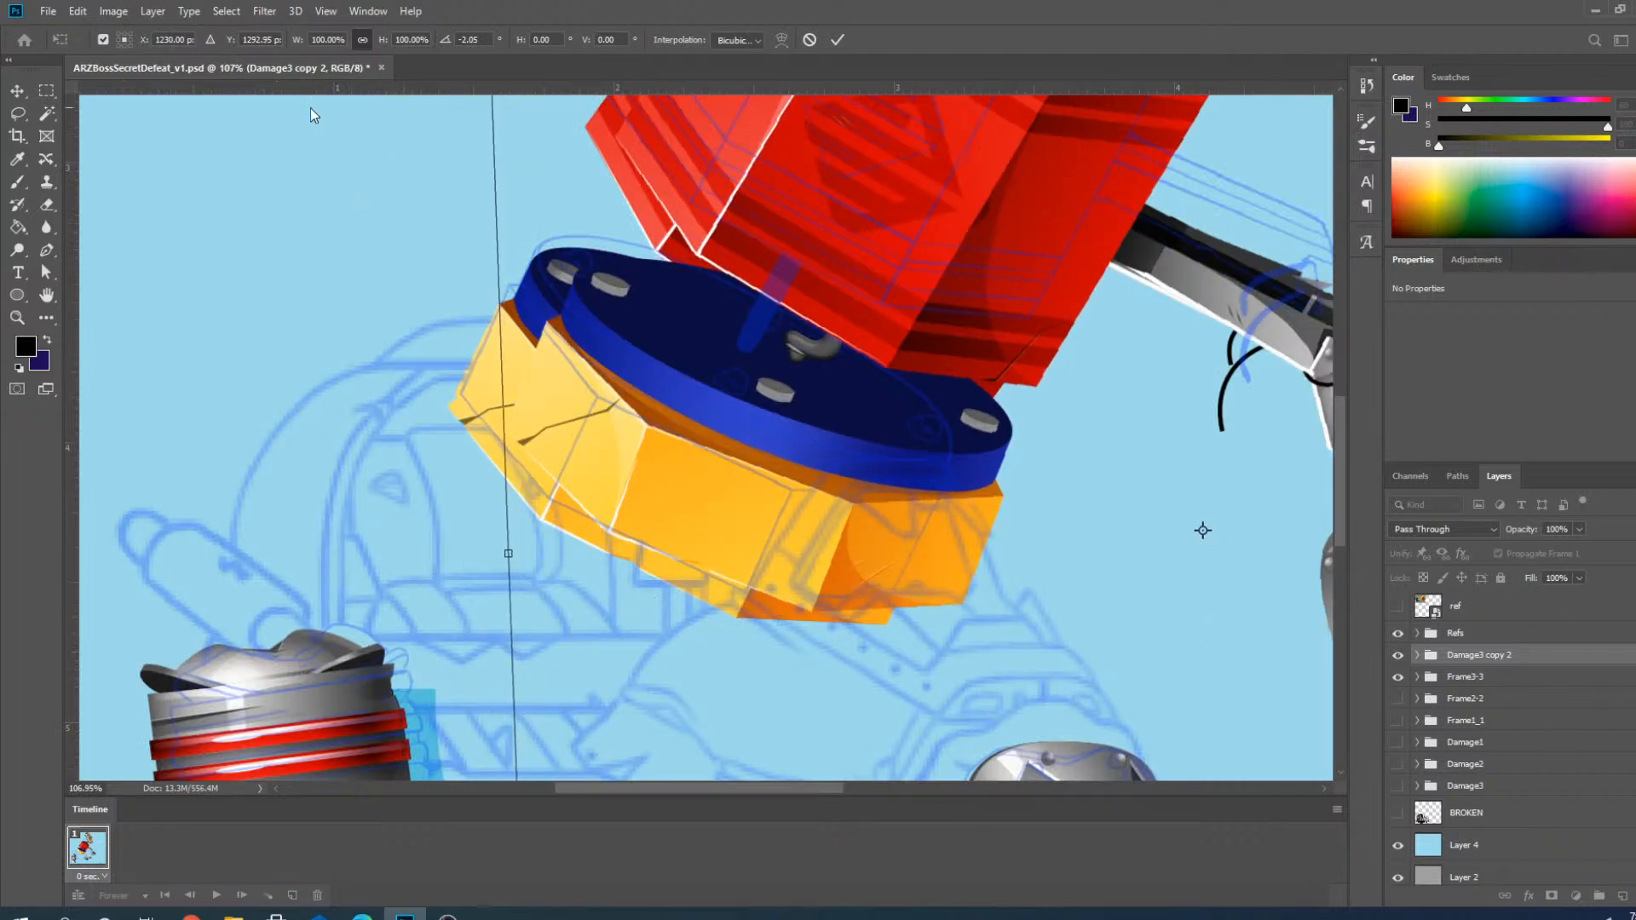
{"action": "key", "text": "Return"}
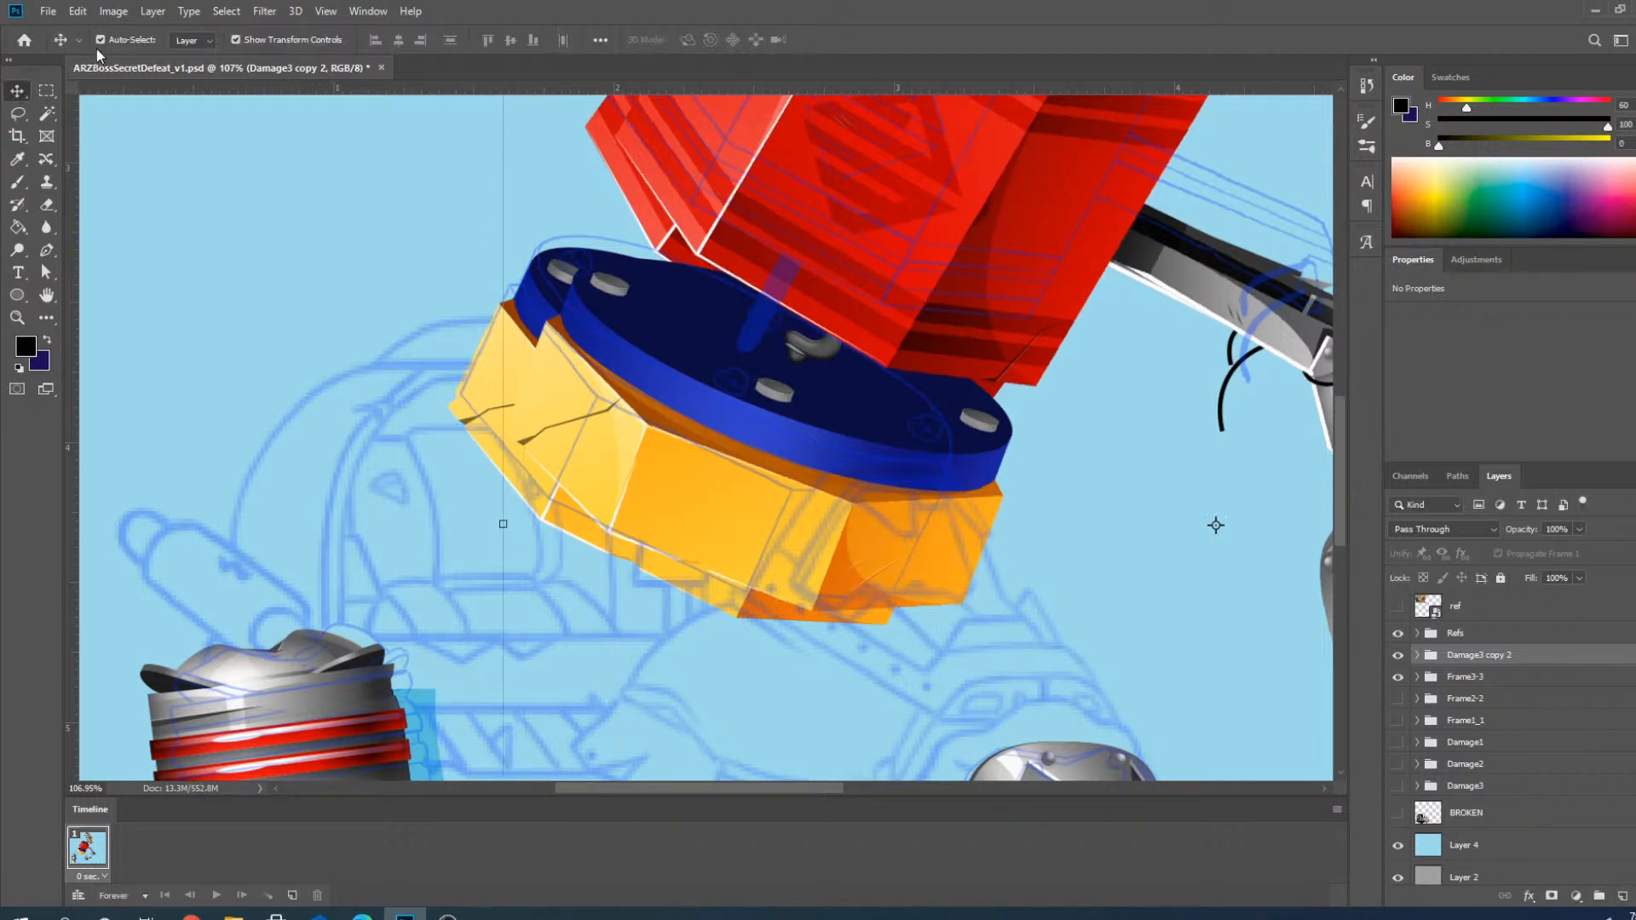
Move the Damage3 copy 2 group over the underlying yellow hammer end, rotate it by 1.35° and fine-tune its position.
{"action": "scroll", "coordinate": [594, 552], "scroll_direction": "up", "scroll_amount": 4}
{"action": "left_click_drag", "start_coordinate": [753, 537], "coordinate": [680, 520]}
{"action": "scroll", "coordinate": [680, 524], "scroll_direction": "down", "scroll_amount": 6}
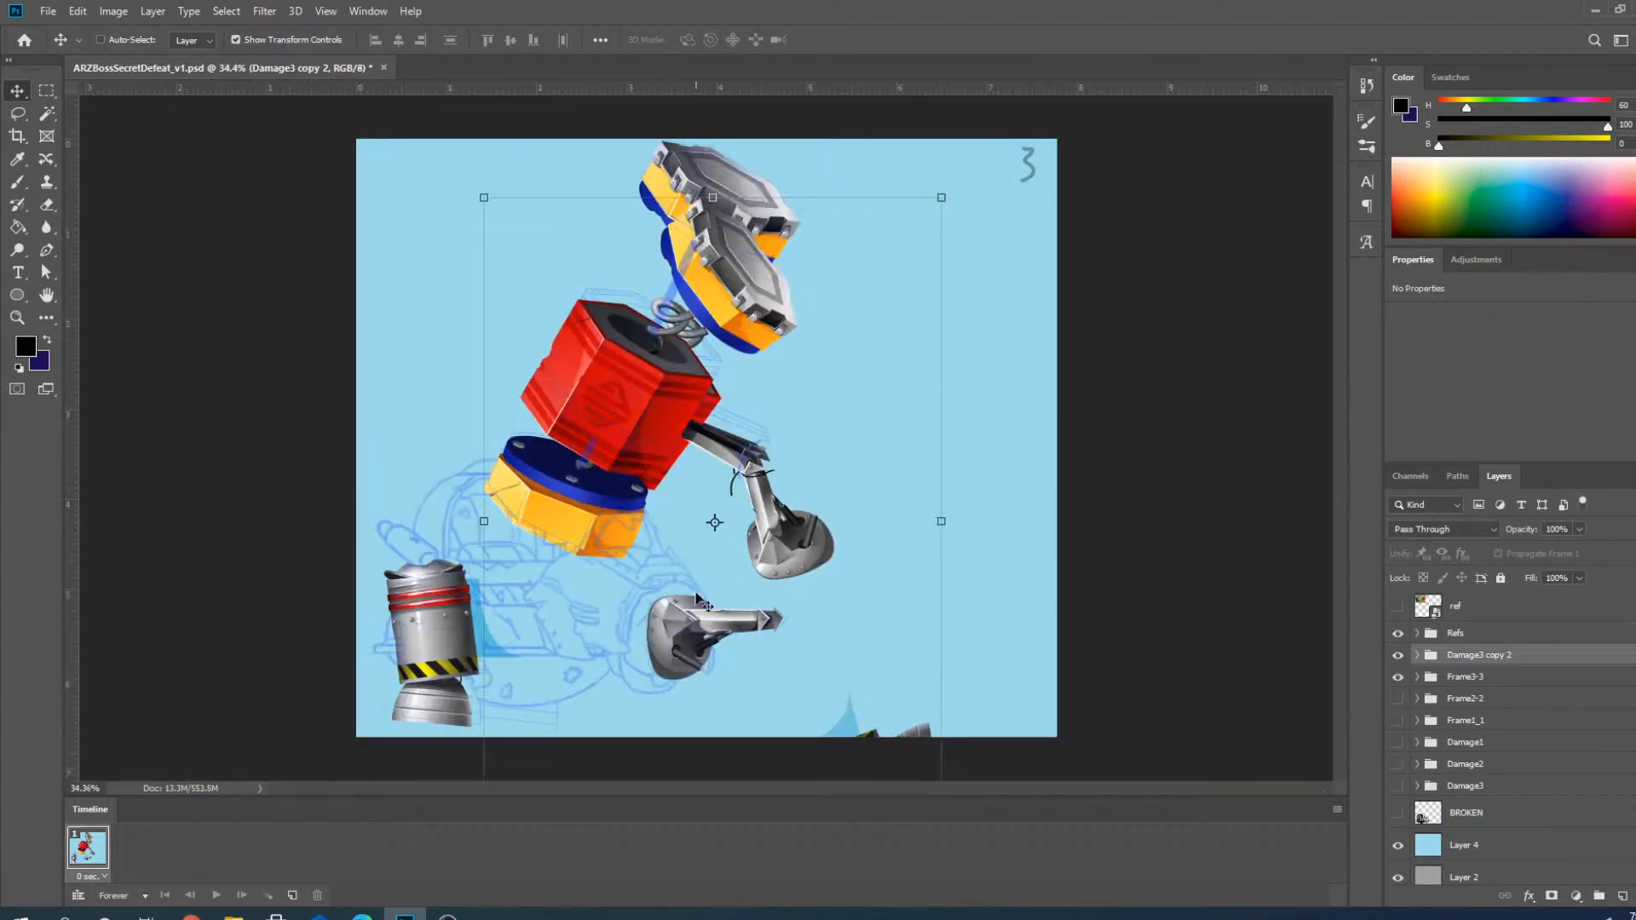
{"action": "scroll", "coordinate": [702, 442], "scroll_direction": "up", "scroll_amount": 1}
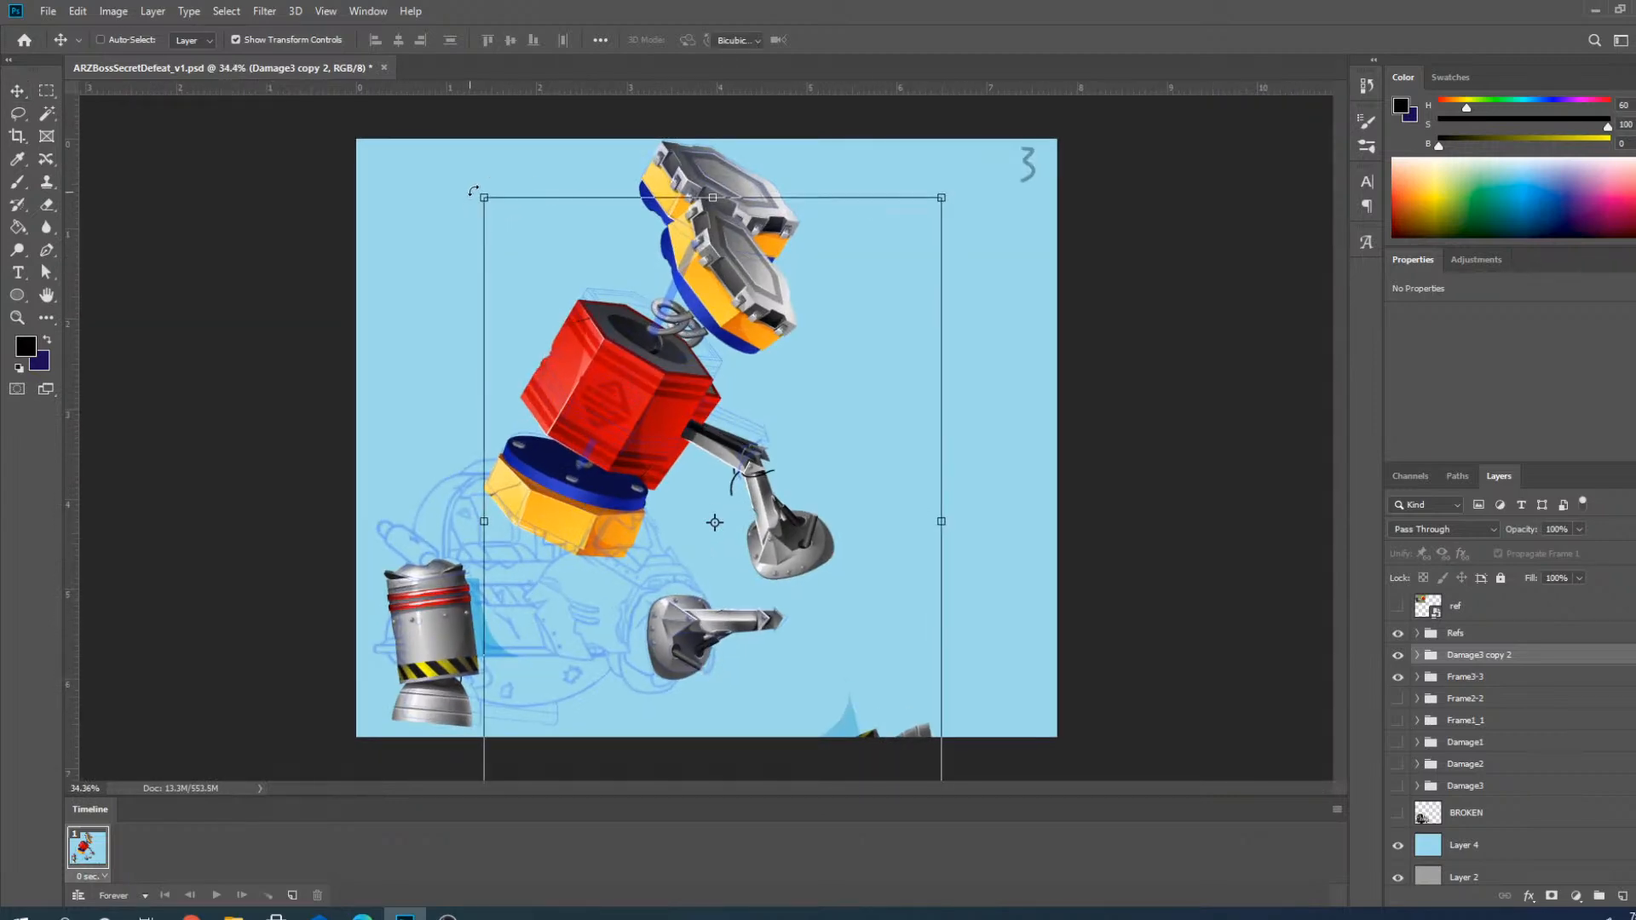
{"action": "left_click_drag", "start_coordinate": [470, 191], "coordinate": [479, 185]}
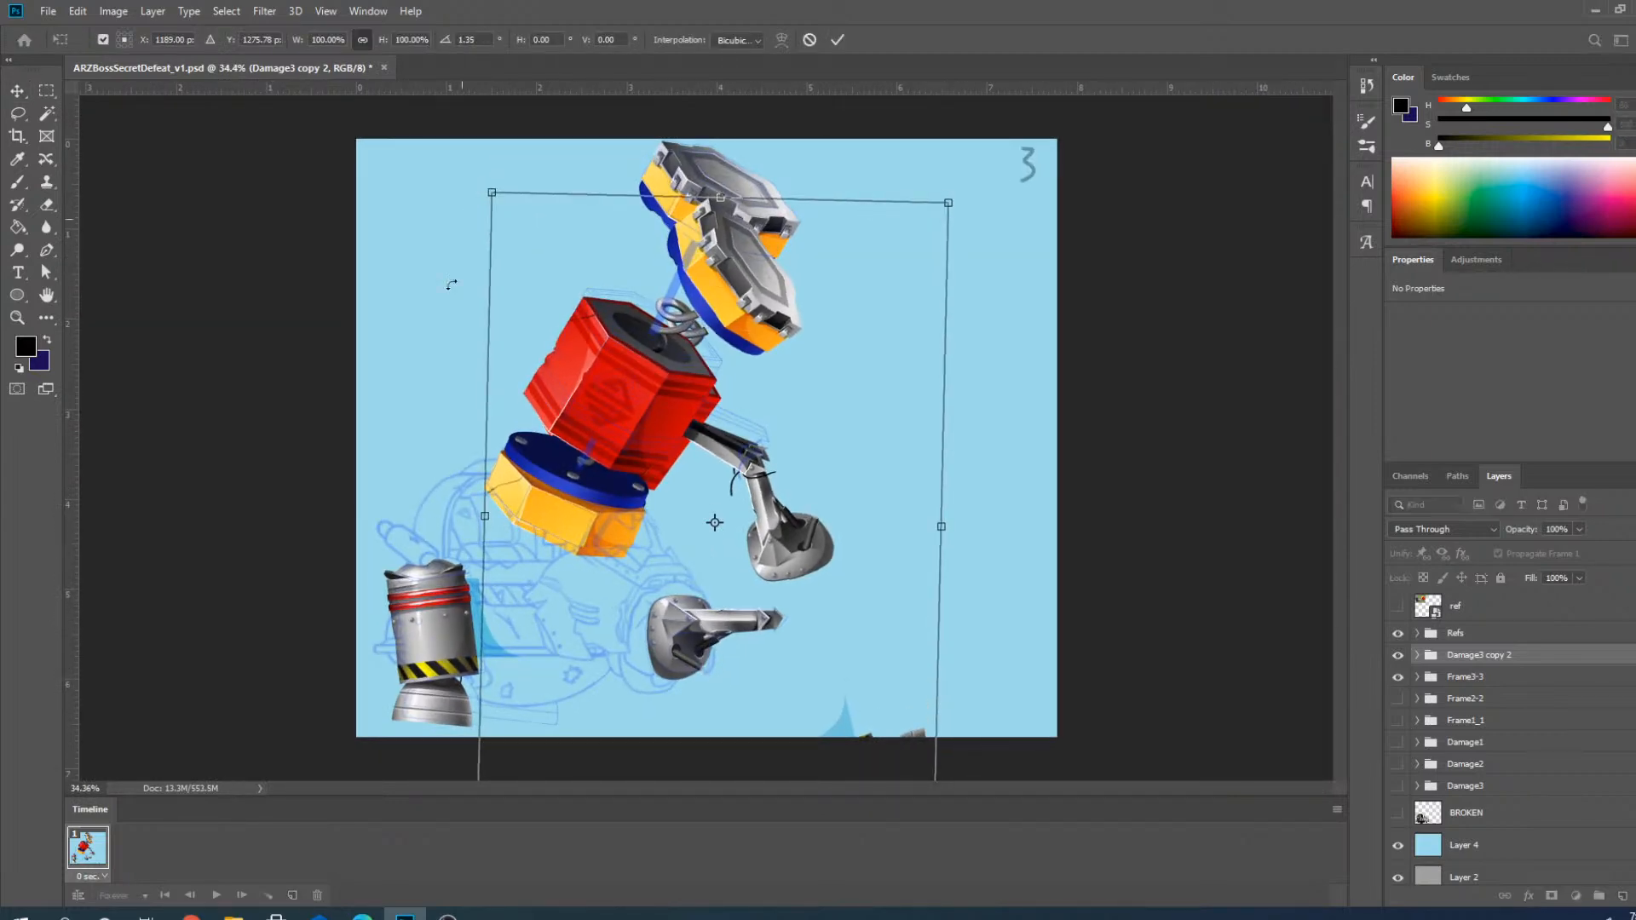
{"action": "scroll", "coordinate": [495, 663], "scroll_direction": "up", "scroll_amount": 6}
{"action": "mouse_move", "coordinate": [643, 406]}
{"action": "left_mouse_down"}
{"action": "mouse_move", "coordinate": [661, 402]}
{"action": "mouse_move", "coordinate": [646, 408]}
{"action": "left_mouse_up"}
{"action": "scroll", "coordinate": [937, 750], "scroll_direction": "down", "scroll_amount": 5}
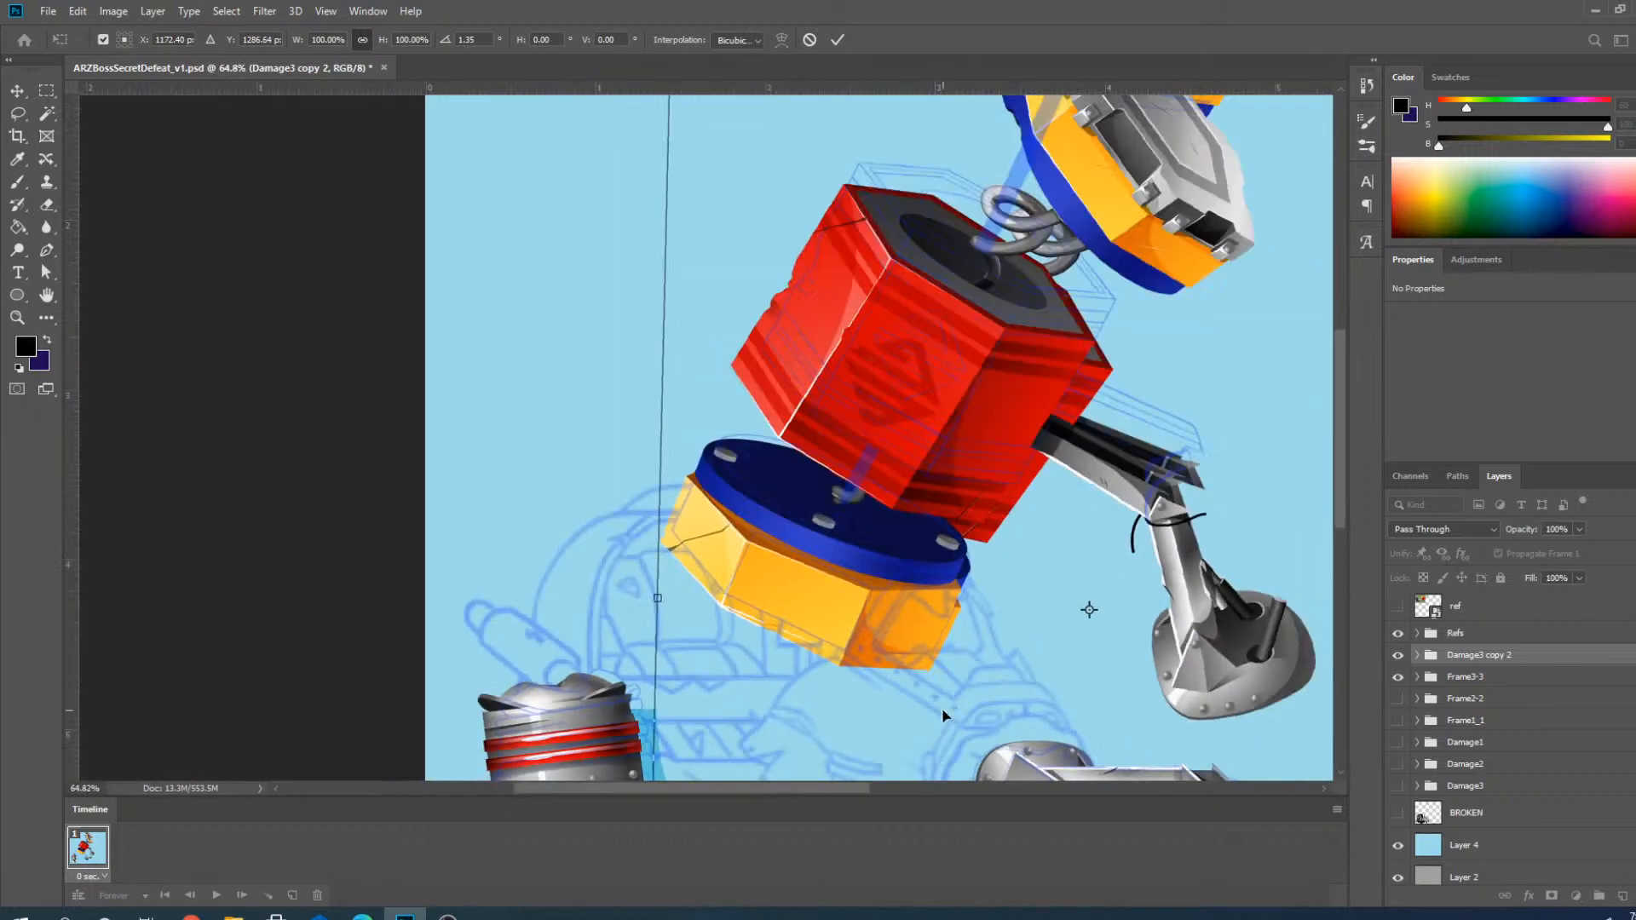
Increase the Damage3 copy 2 group's rotation to 3.71° and shift its yellow end back onto the underlying hammer edge.
{"action": "left_click_drag", "start_coordinate": [759, 256], "coordinate": [771, 251]}
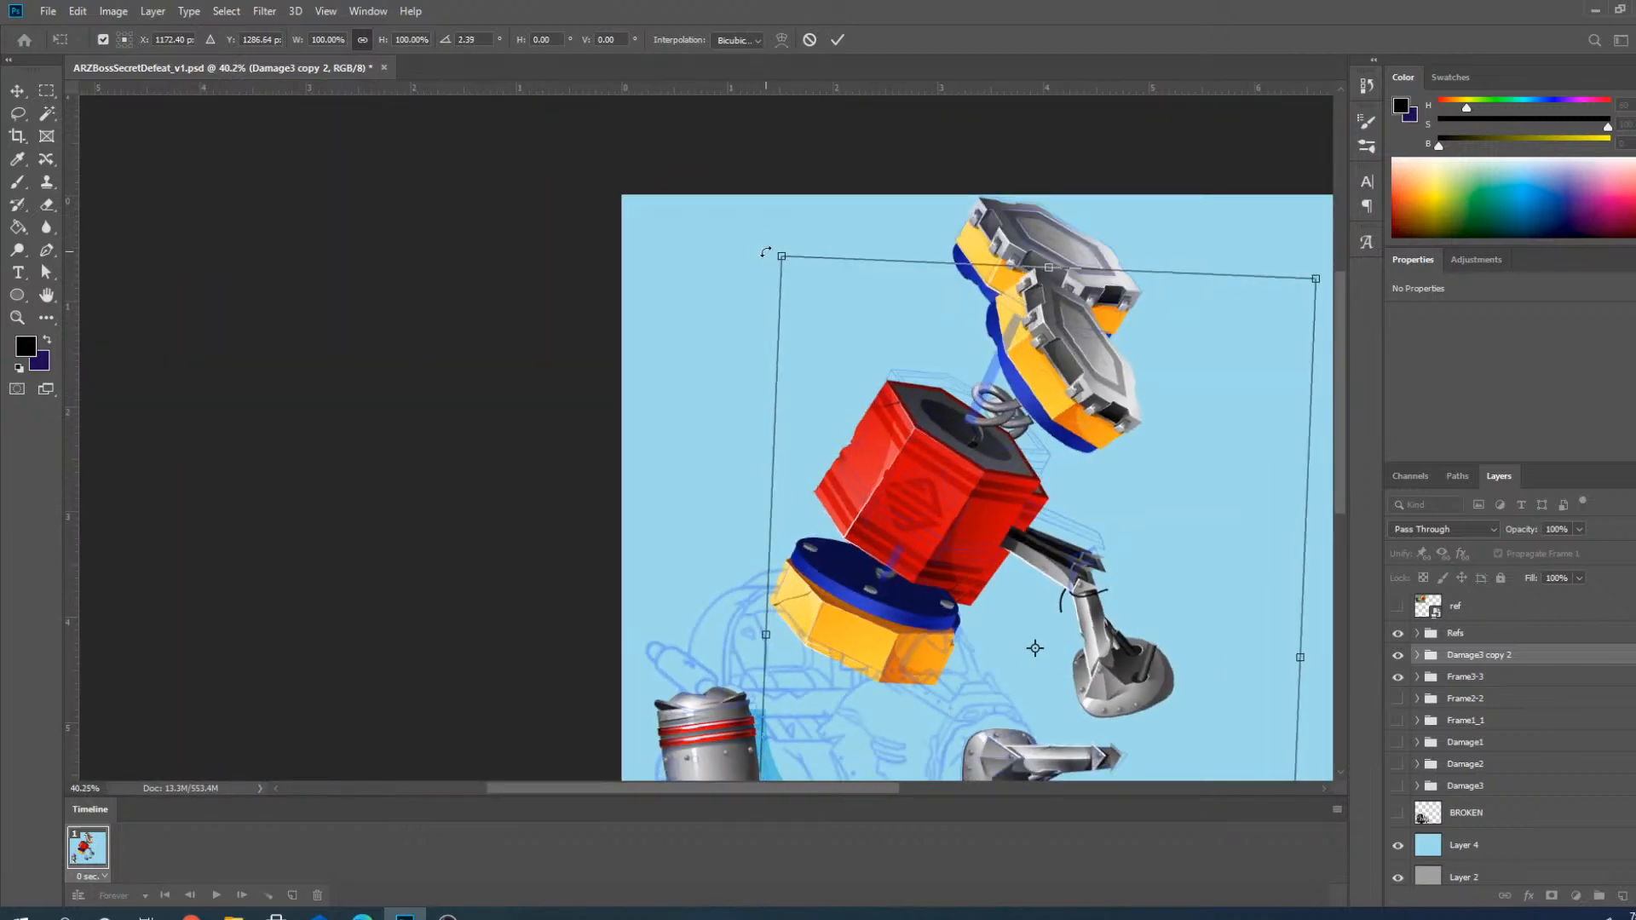
{"action": "scroll", "coordinate": [878, 669], "scroll_direction": "up", "scroll_amount": 5}
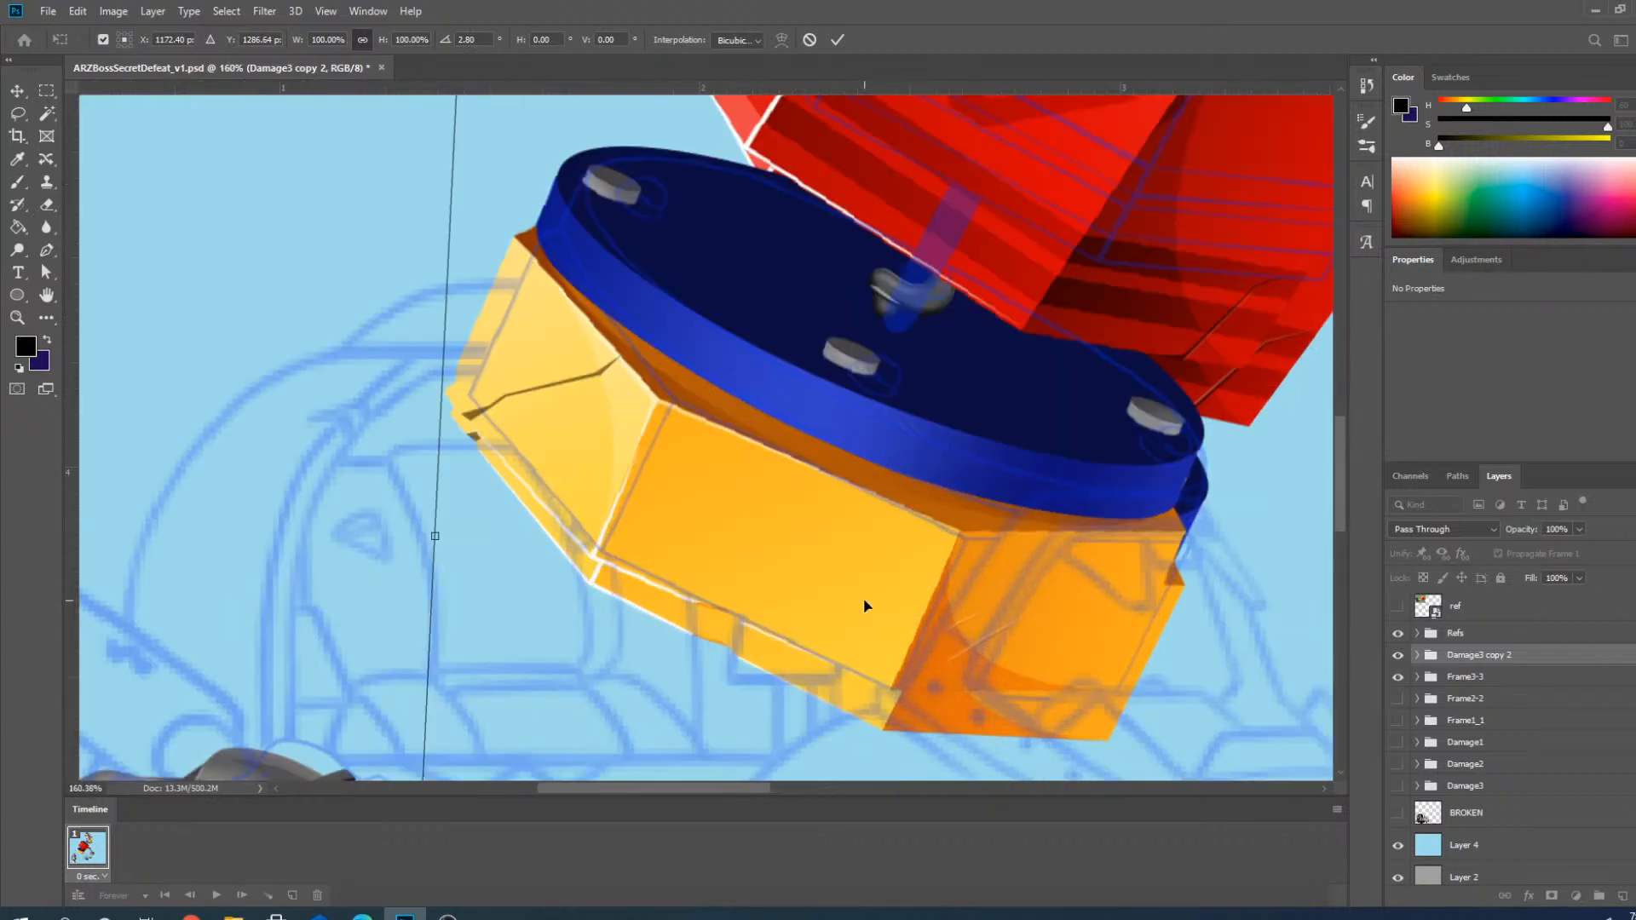
{"action": "left_click_drag", "start_coordinate": [862, 605], "coordinate": [873, 621]}
{"action": "scroll", "coordinate": [853, 625], "scroll_direction": "down", "scroll_amount": 5}
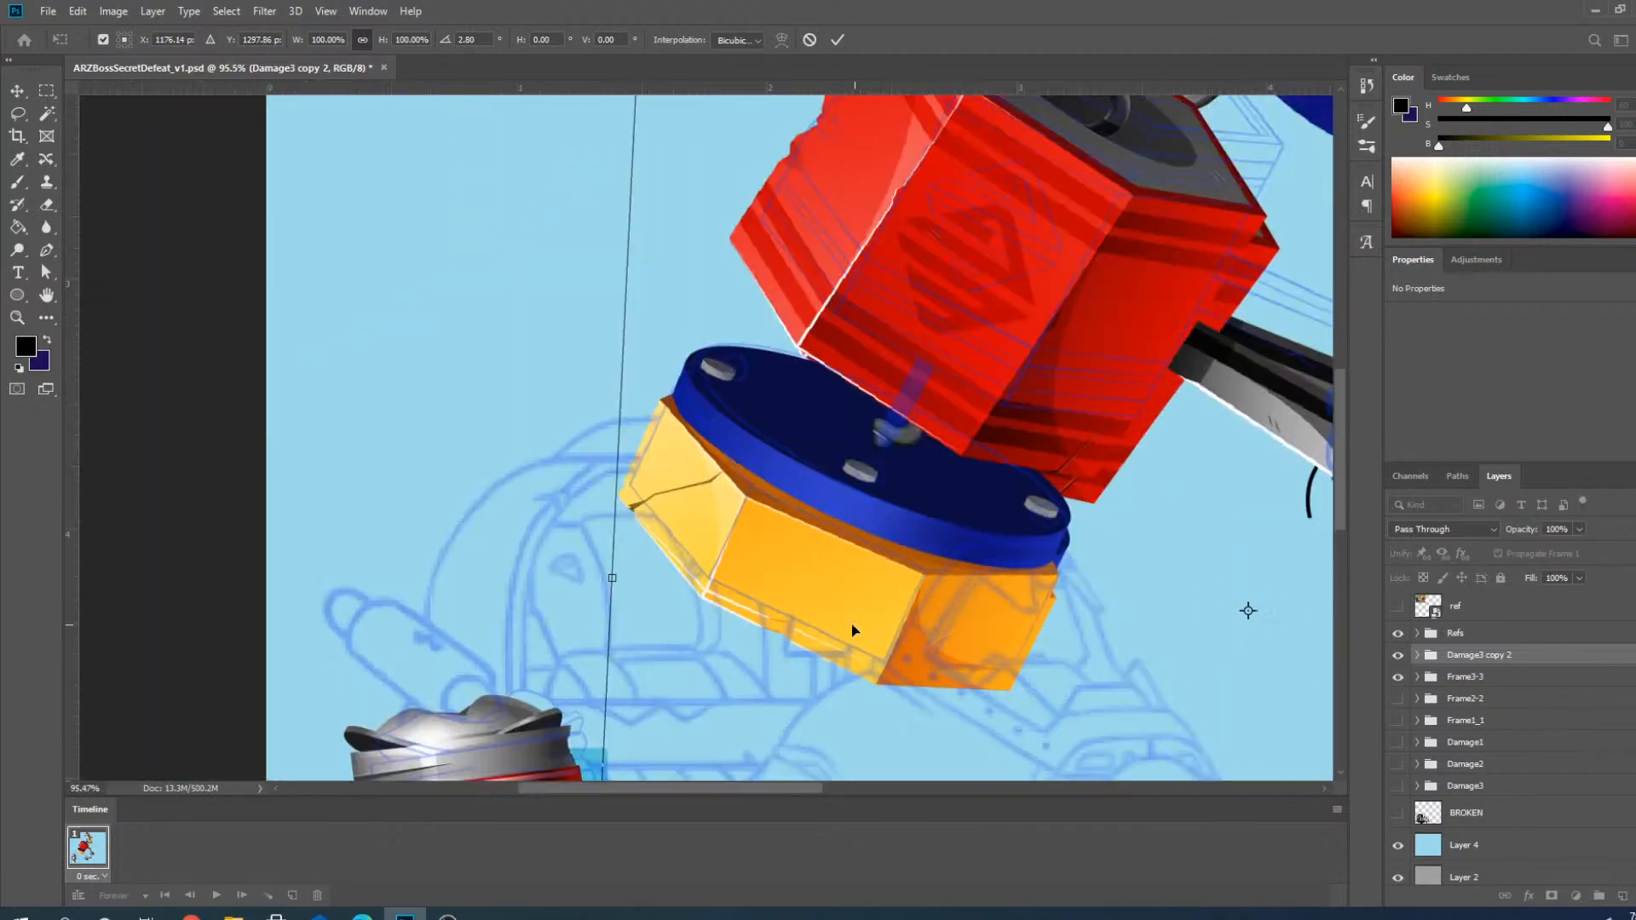
{"action": "left_click_drag", "start_coordinate": [726, 126], "coordinate": [735, 126]}
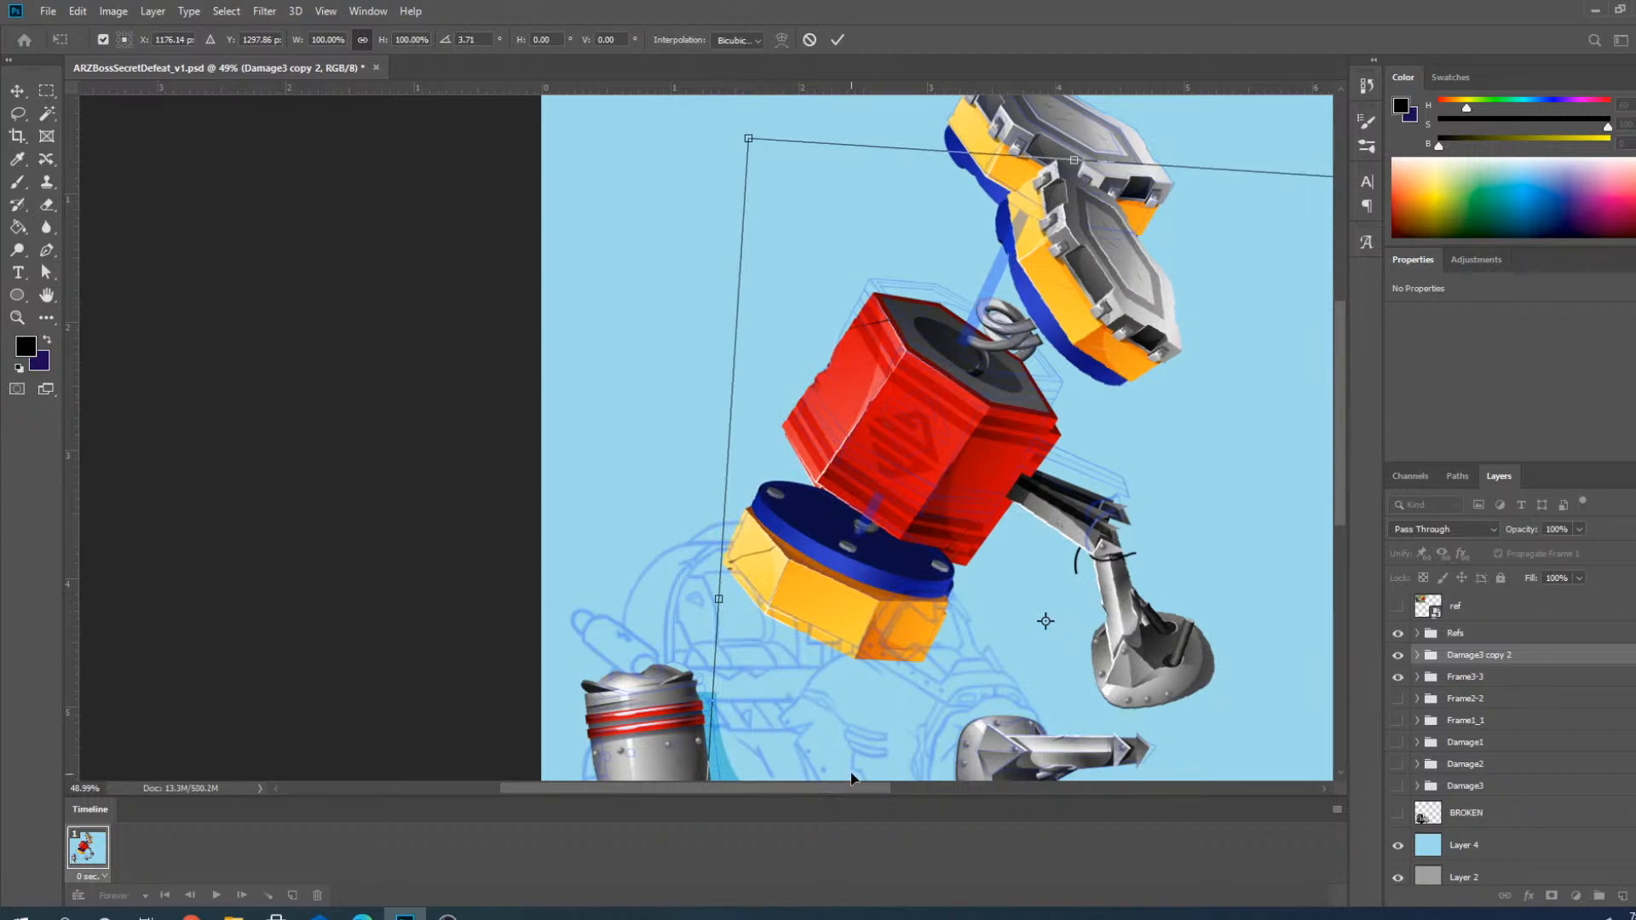
{"action": "scroll", "coordinate": [822, 655], "scroll_direction": "up", "scroll_amount": 2}
{"action": "scroll", "coordinate": [823, 654], "scroll_direction": "up", "scroll_amount": 4}
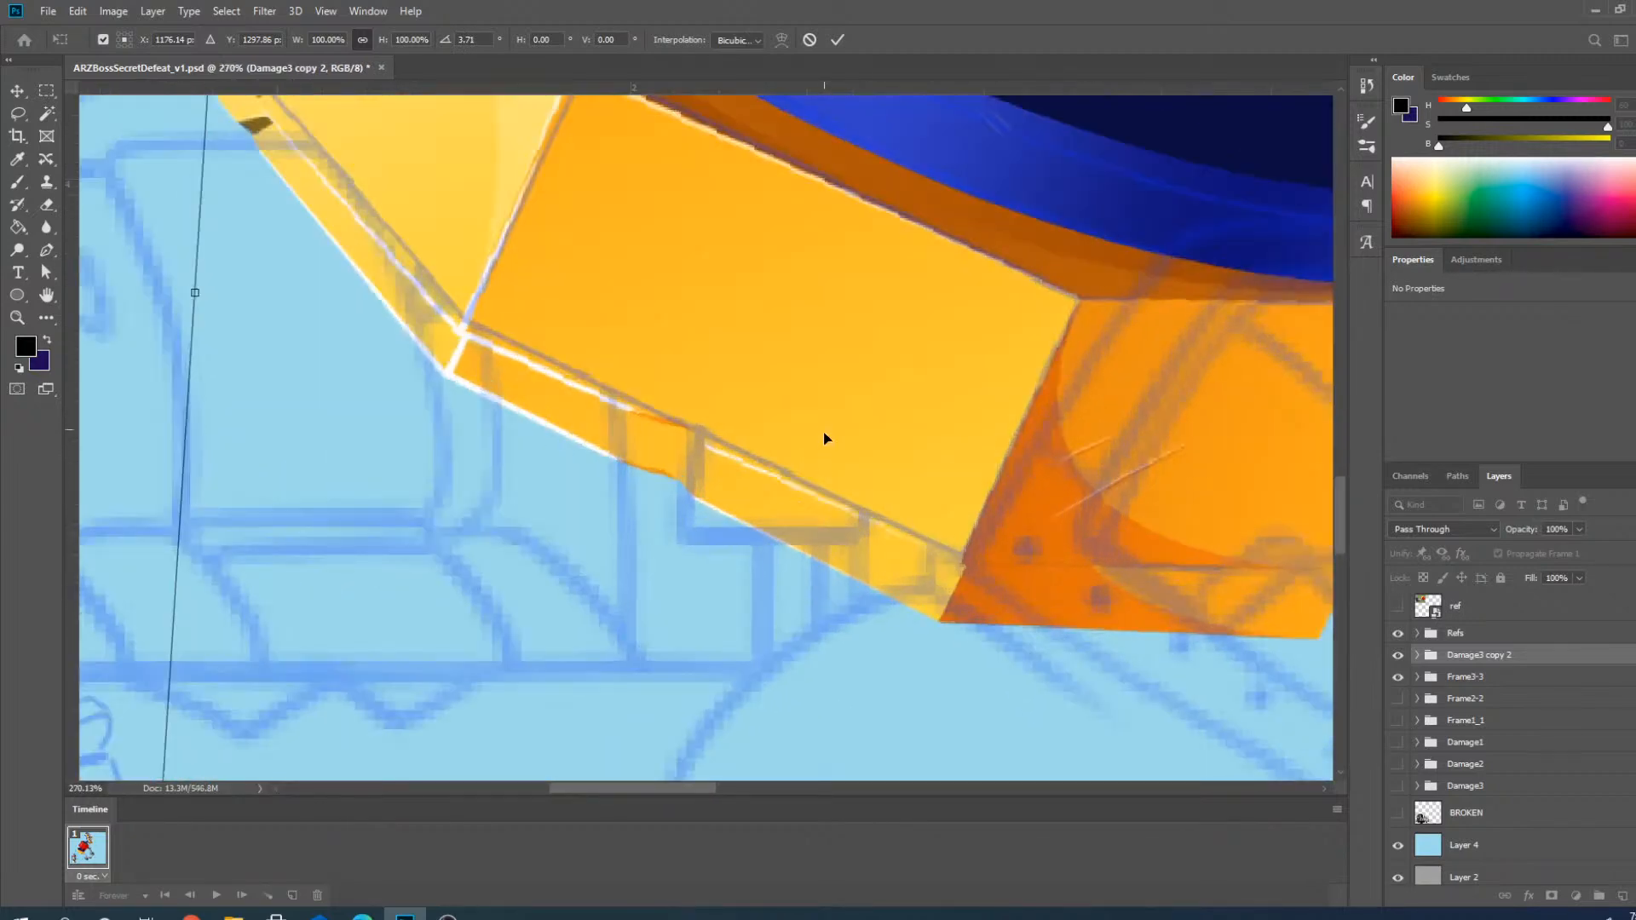
{"action": "left_click_drag", "start_coordinate": [824, 443], "coordinate": [816, 477]}
{"action": "scroll", "coordinate": [891, 736], "scroll_direction": "down", "scroll_amount": 5}
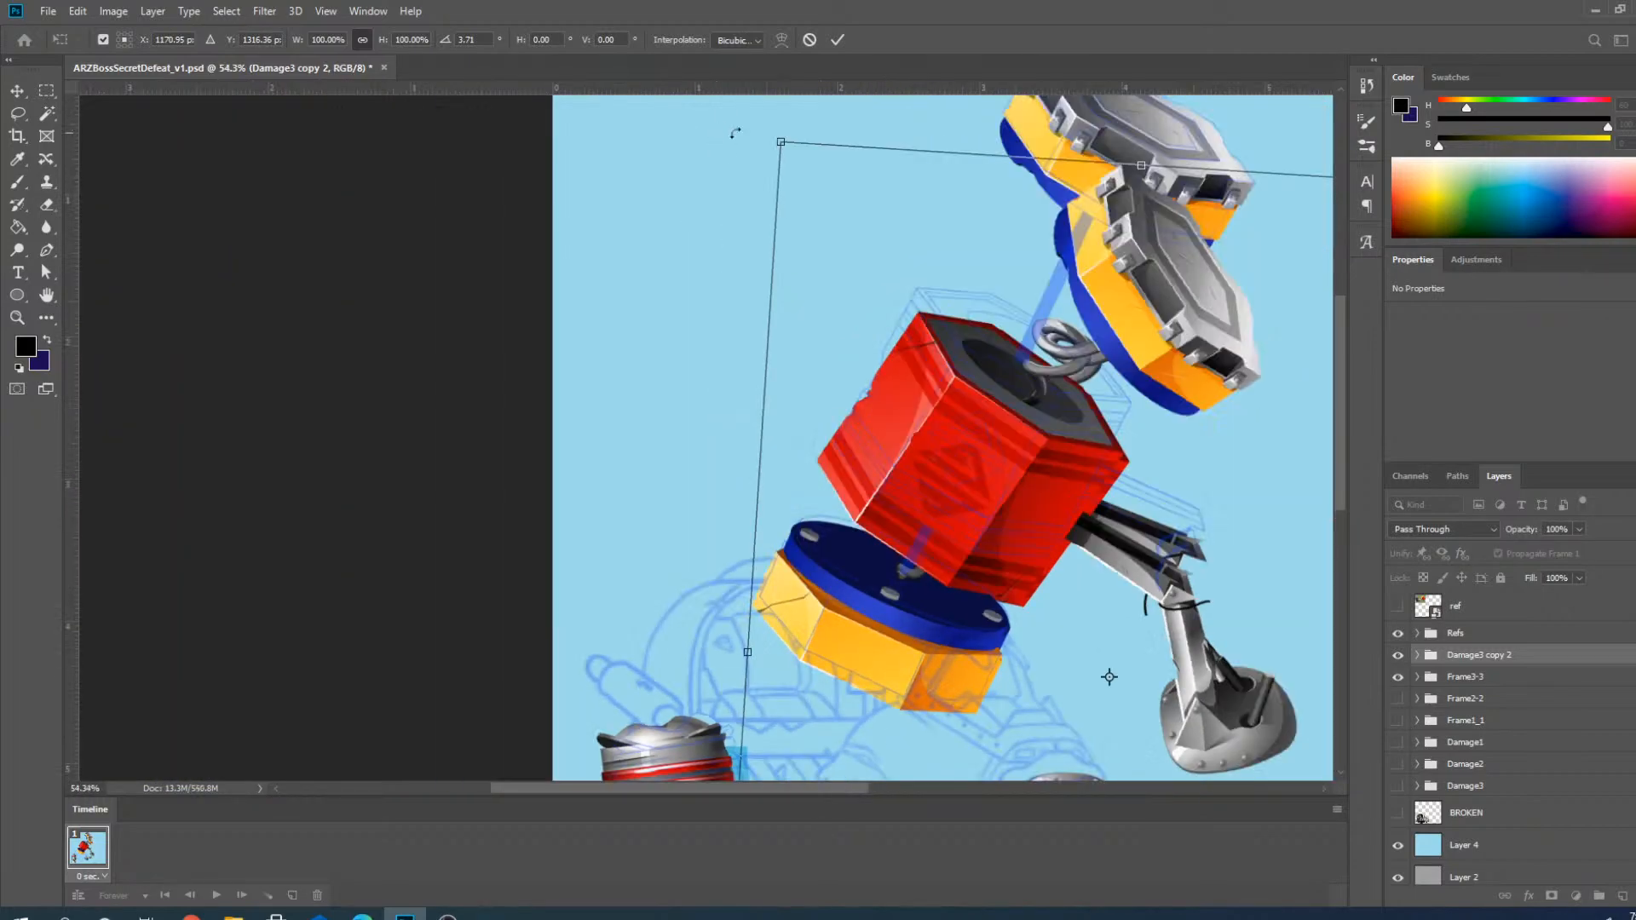
Increase the group's rotation to 4.94° and realign its yellow lower edge with the piece beneath.
{"action": "left_click_drag", "start_coordinate": [734, 131], "coordinate": [768, 124]}
{"action": "scroll", "coordinate": [886, 694], "scroll_direction": "up", "scroll_amount": 5}
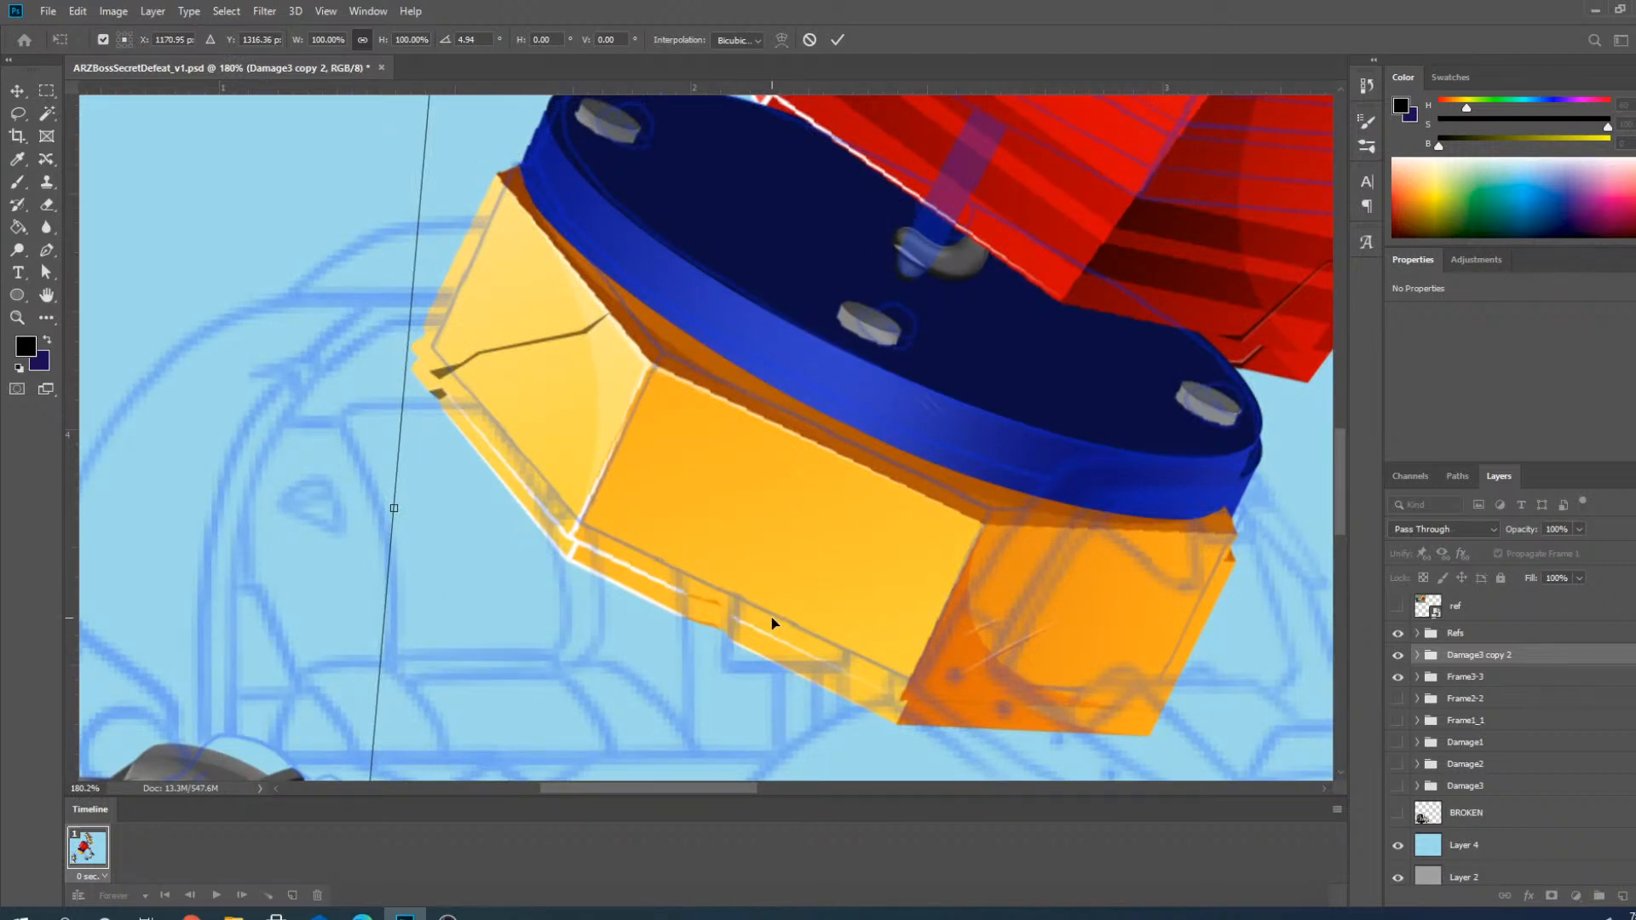
{"action": "scroll", "coordinate": [773, 623], "scroll_direction": "up", "scroll_amount": 2}
{"action": "left_click_drag", "start_coordinate": [758, 565], "coordinate": [749, 594]}
{"action": "scroll", "coordinate": [749, 594], "scroll_direction": "down", "scroll_amount": 5}
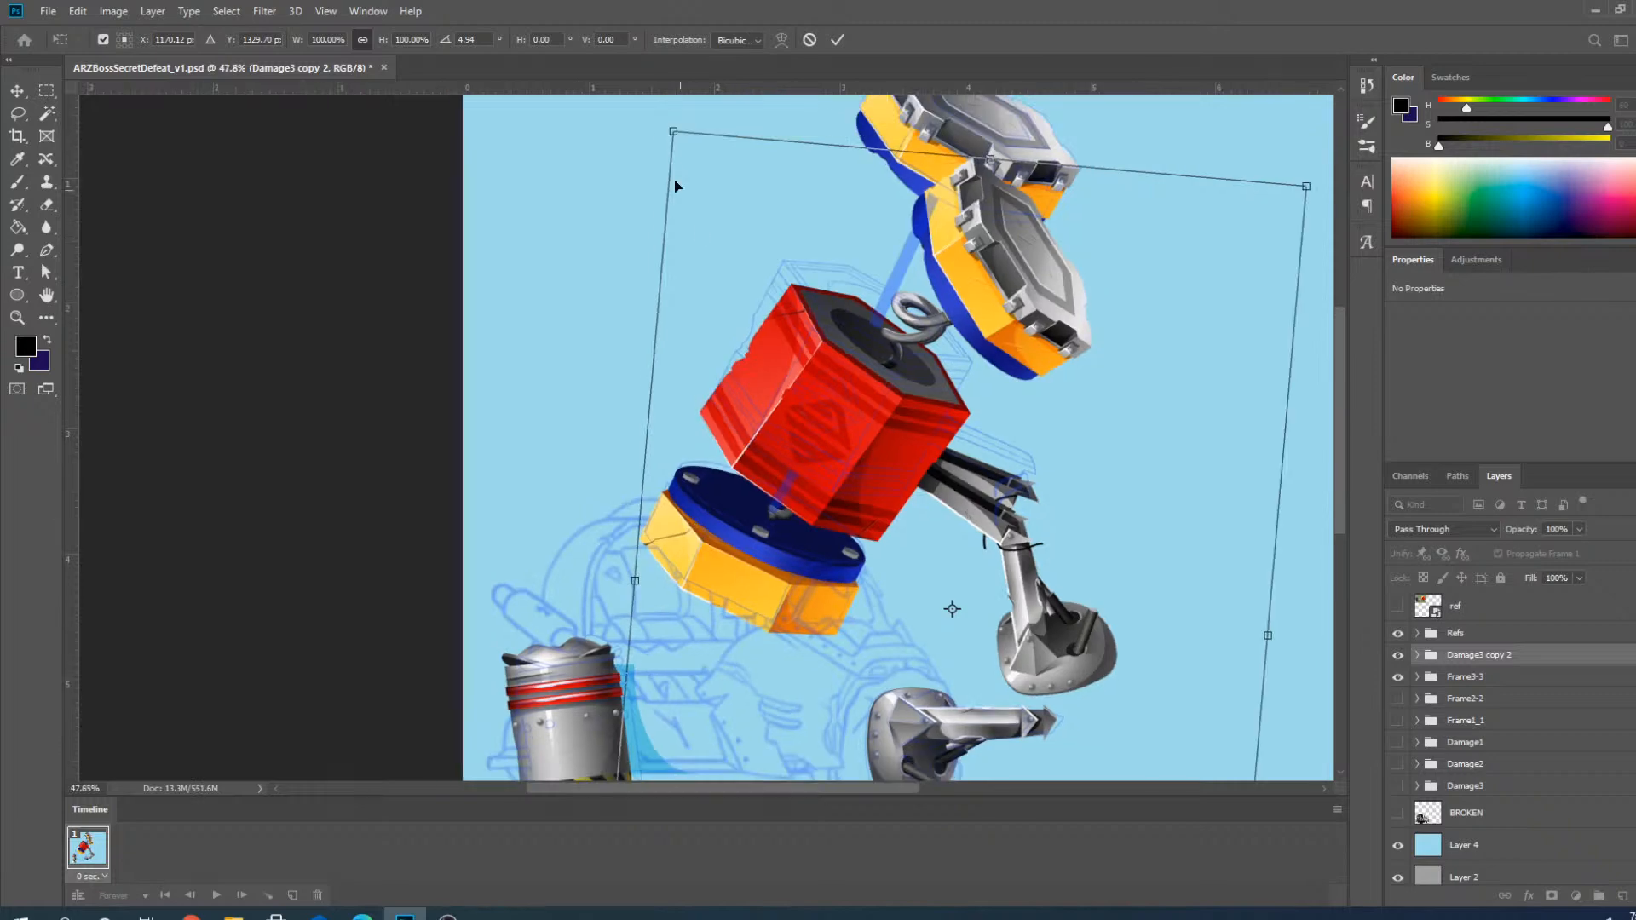
Refine the Damage3 copy 2 group's rotation to 5.66°, match the yellow end to the hammer beneath, and apply the transform.
{"action": "left_click_drag", "start_coordinate": [663, 124], "coordinate": [669, 121]}
{"action": "scroll", "coordinate": [777, 579], "scroll_direction": "up", "scroll_amount": 5}
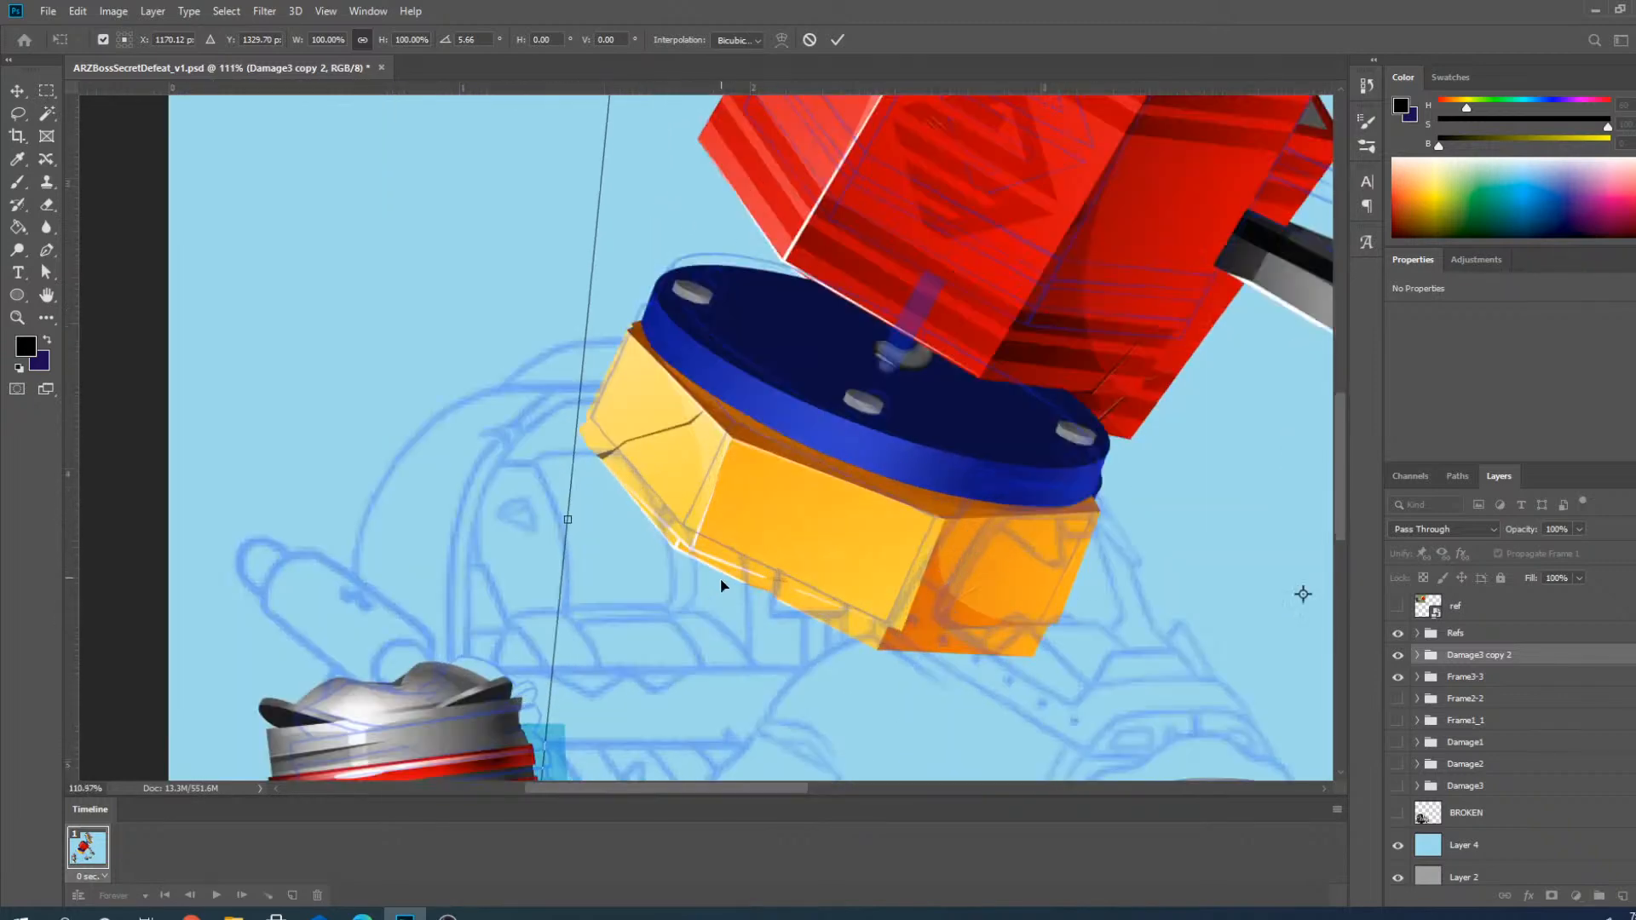
{"action": "scroll", "coordinate": [777, 580], "scroll_direction": "up", "scroll_amount": 2}
{"action": "left_click_drag", "start_coordinate": [777, 508], "coordinate": [774, 513]}
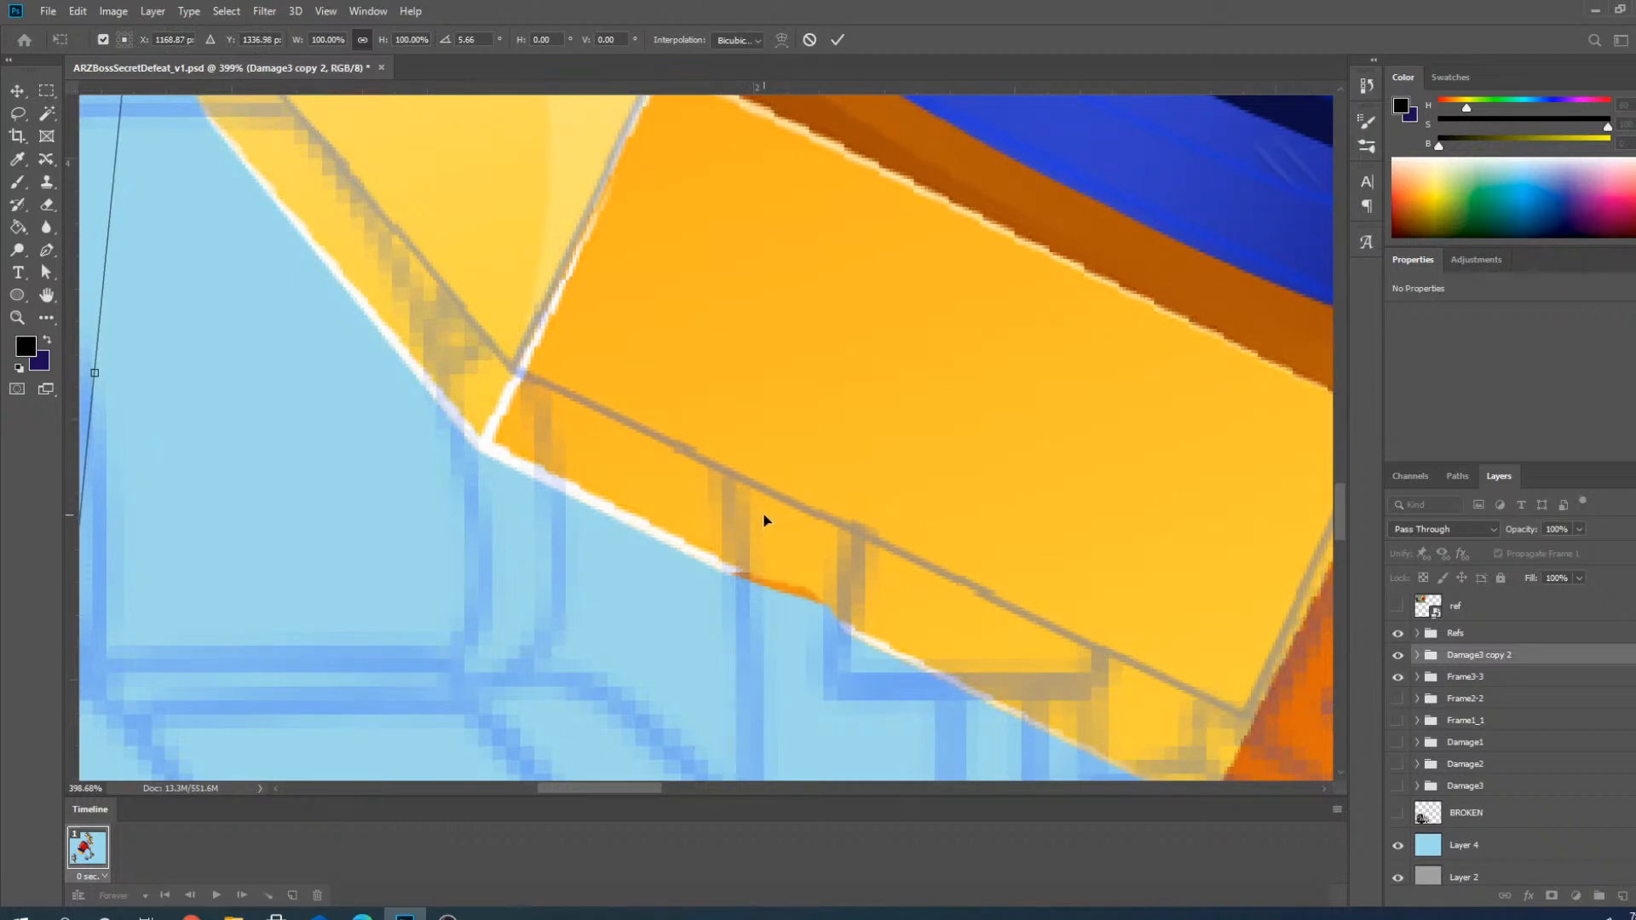
{"action": "scroll", "coordinate": [764, 520], "scroll_direction": "down", "scroll_amount": 8}
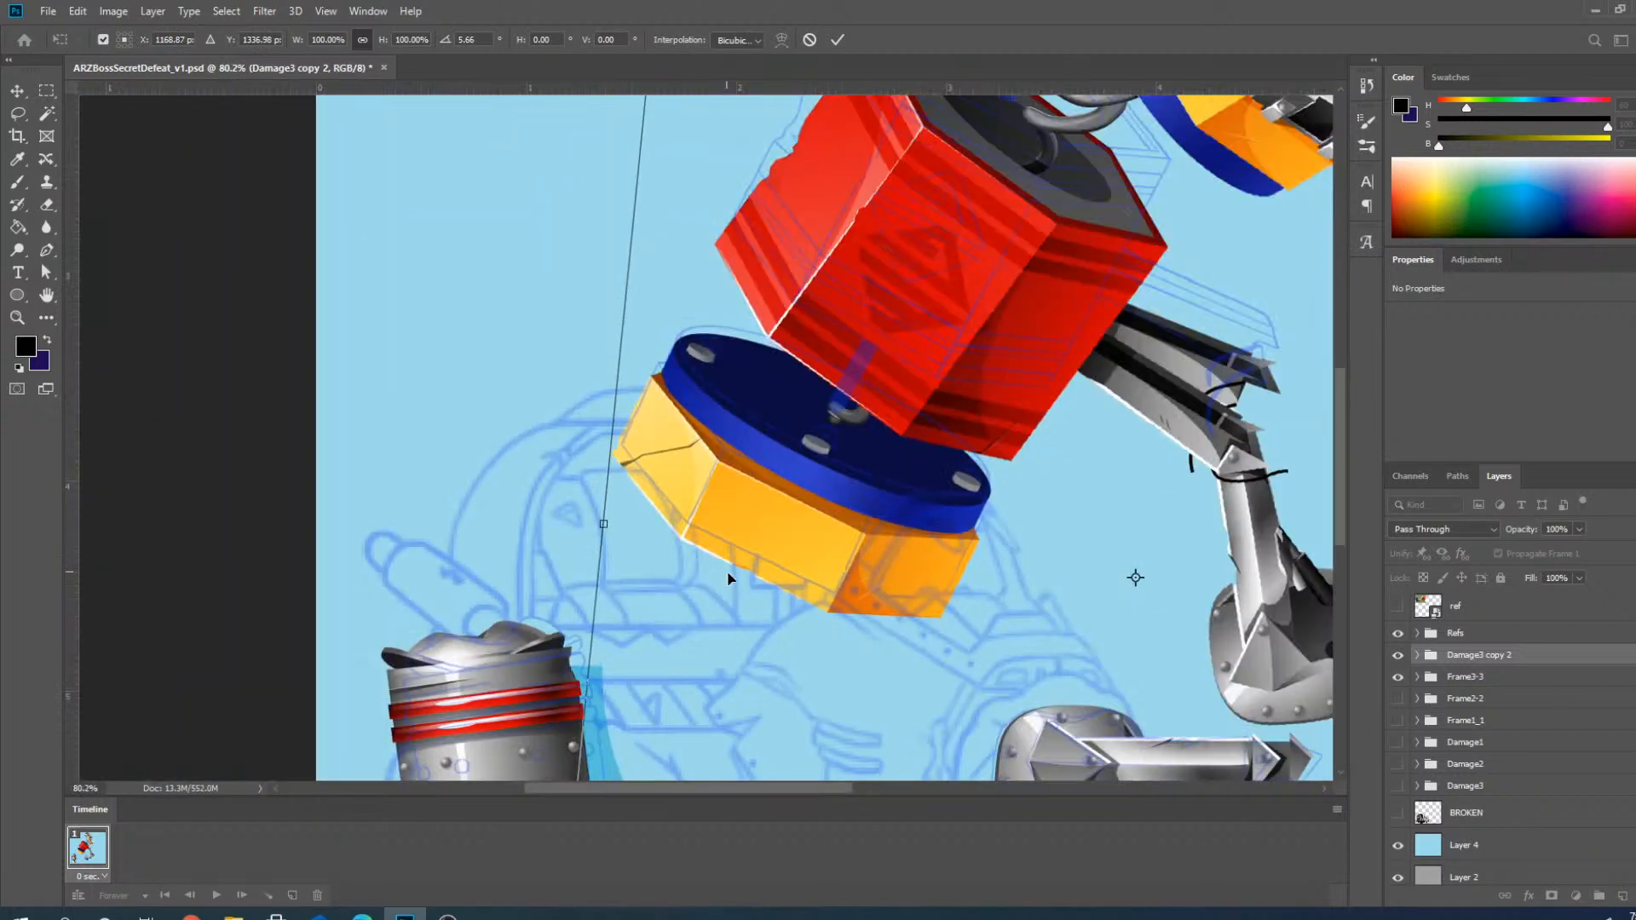
{"action": "scroll", "coordinate": [700, 672], "scroll_direction": "down", "scroll_amount": 2}
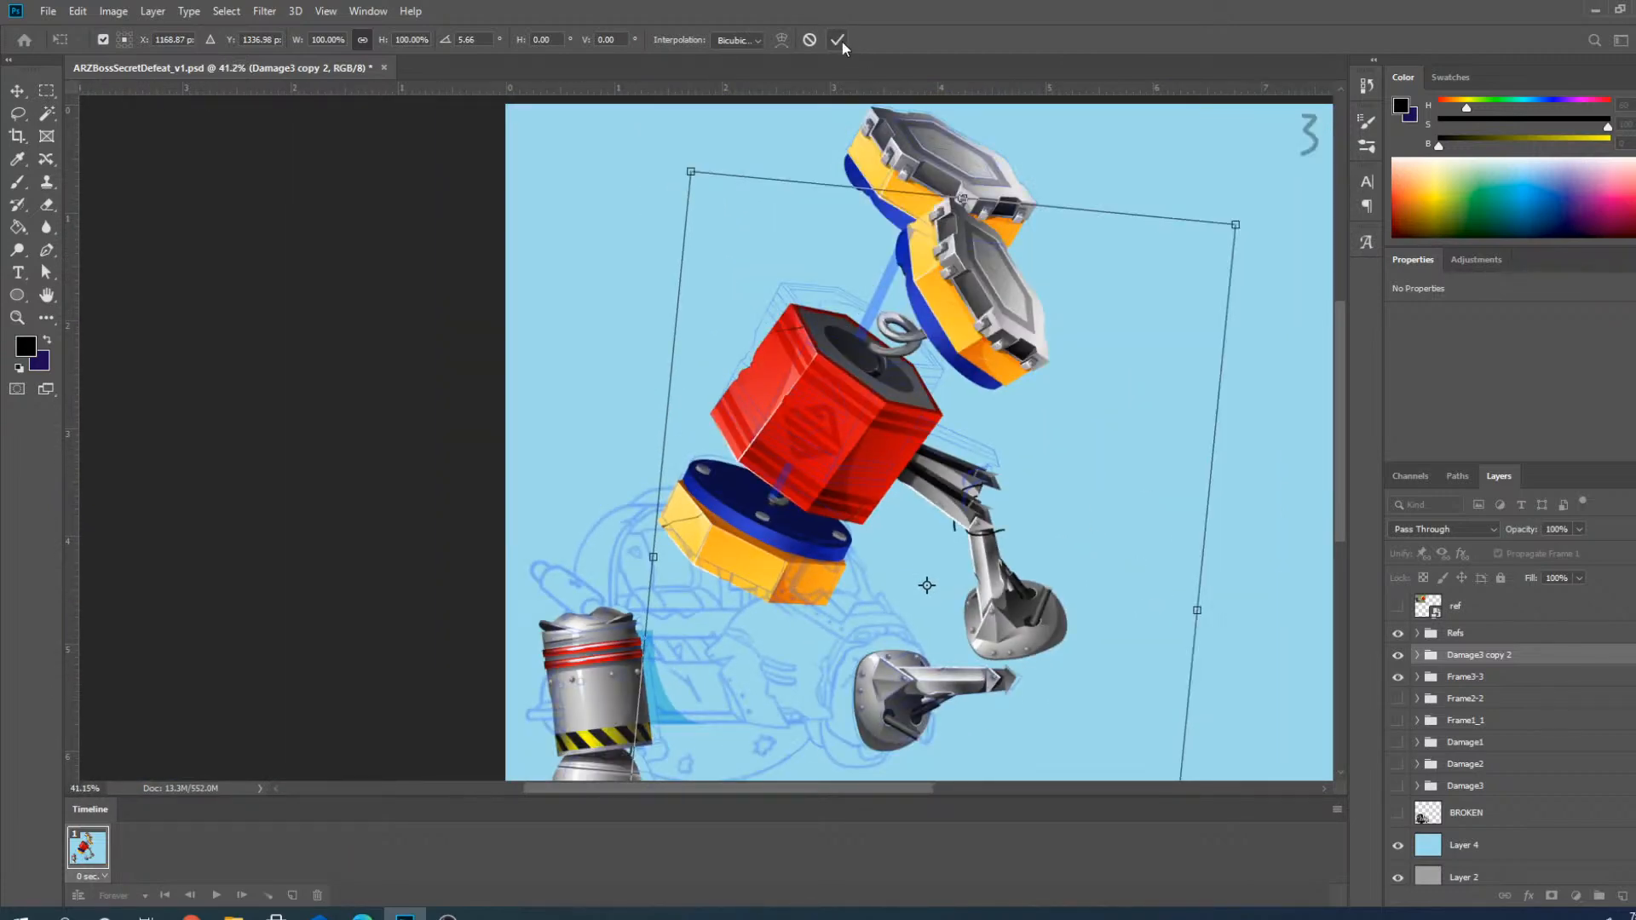
{"action": "scroll", "coordinate": [740, 514], "scroll_direction": "up", "scroll_amount": 5}
{"action": "scroll", "coordinate": [707, 586], "scroll_direction": "down", "scroll_amount": 3}
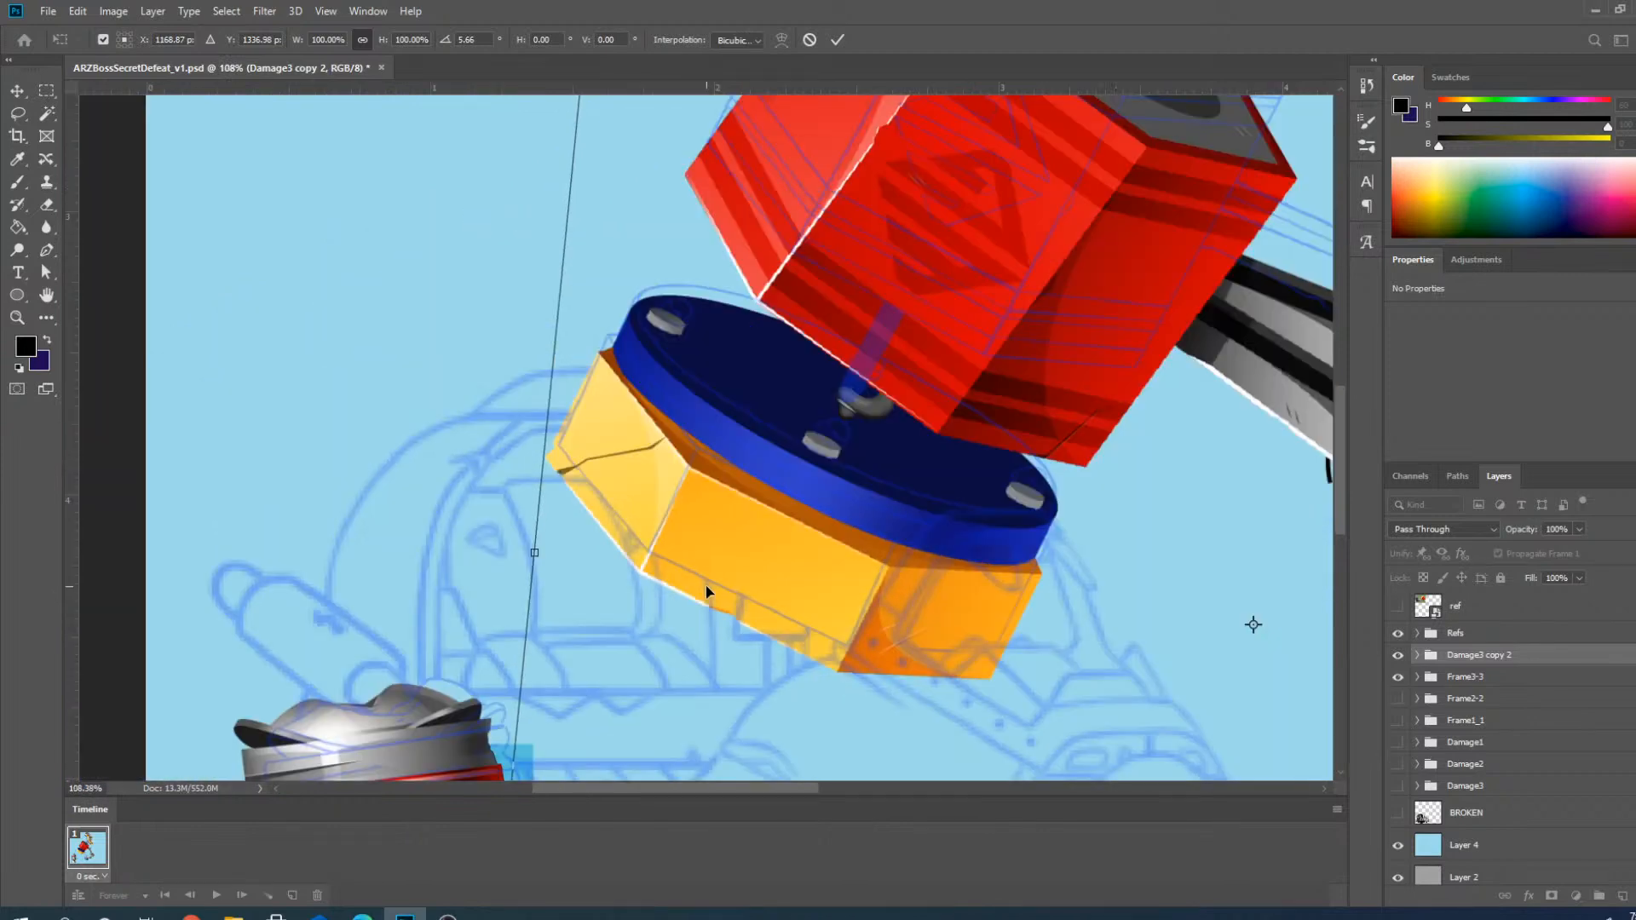
{"action": "left_click", "coordinate": [834, 40]}
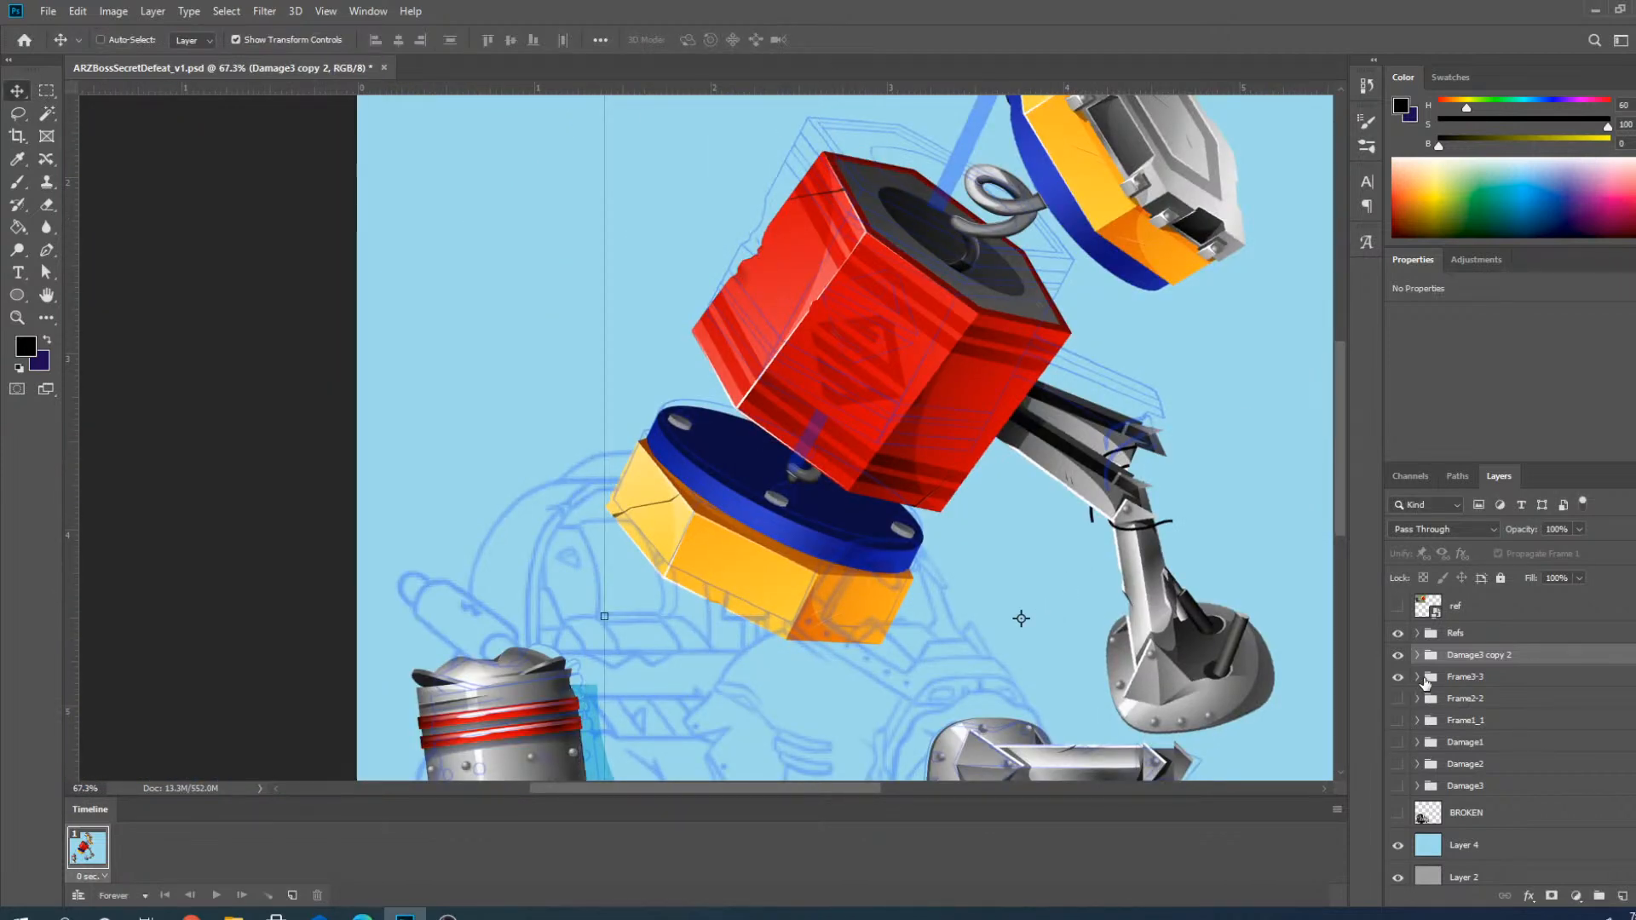
With the Damage3 copy 2 group hidden, lasso and delete the old red-and-yellow hammer from Frame3-3's Damage3 copy layer, and deselect.
{"action": "scroll", "coordinate": [810, 520], "scroll_direction": "down", "scroll_amount": 3}
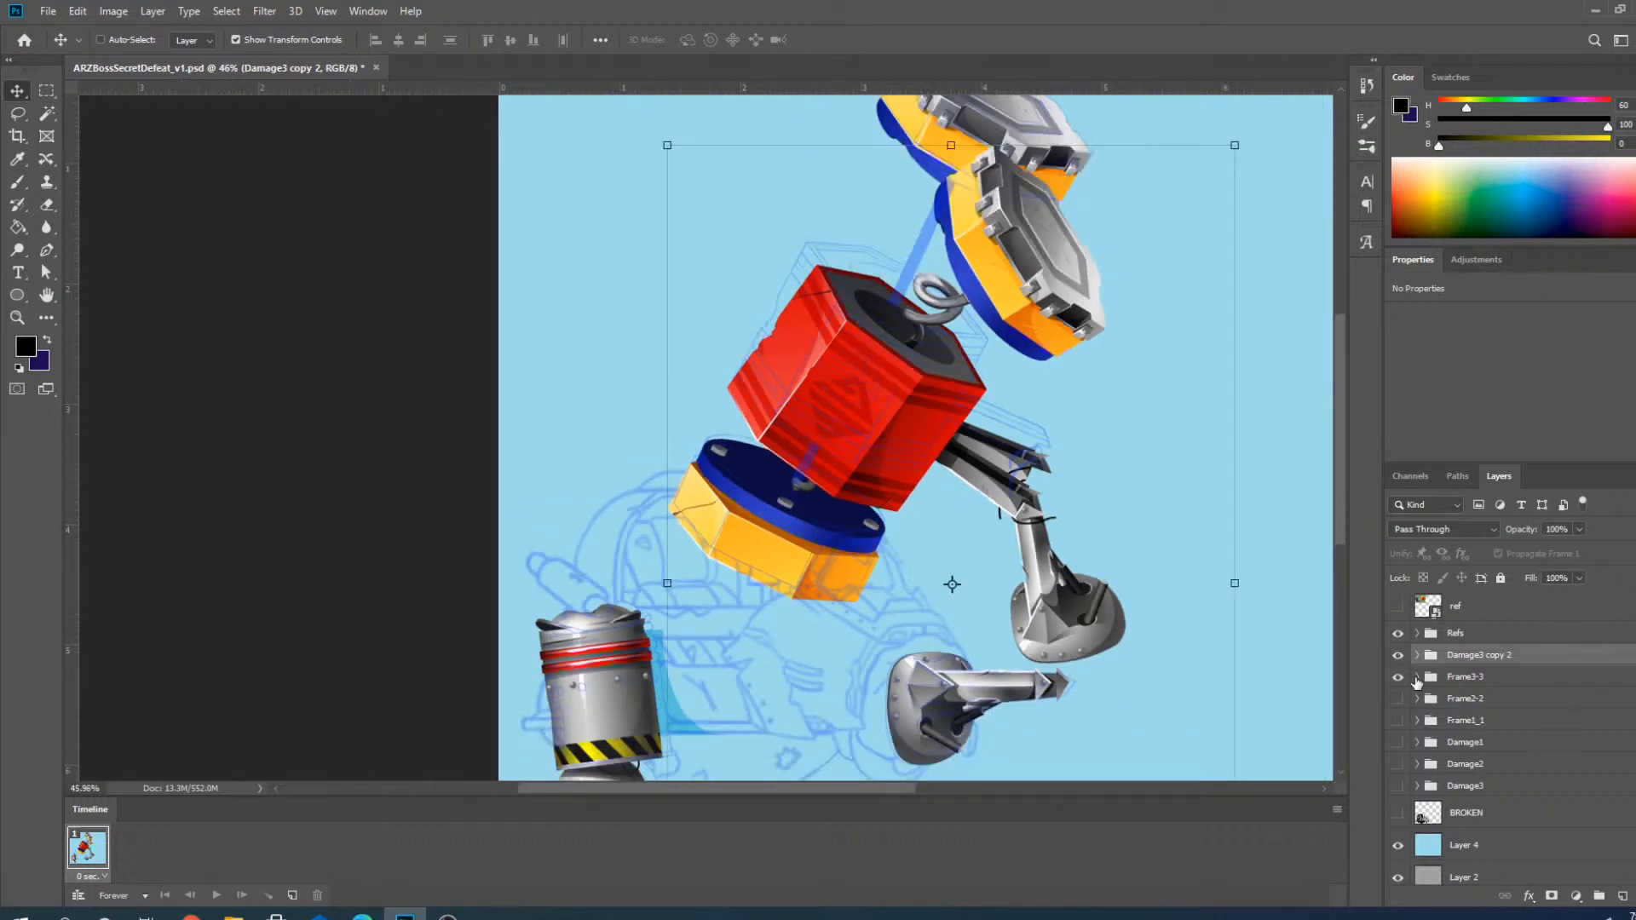
{"action": "left_click", "coordinate": [1431, 679]}
{"action": "left_click", "coordinate": [1418, 678]}
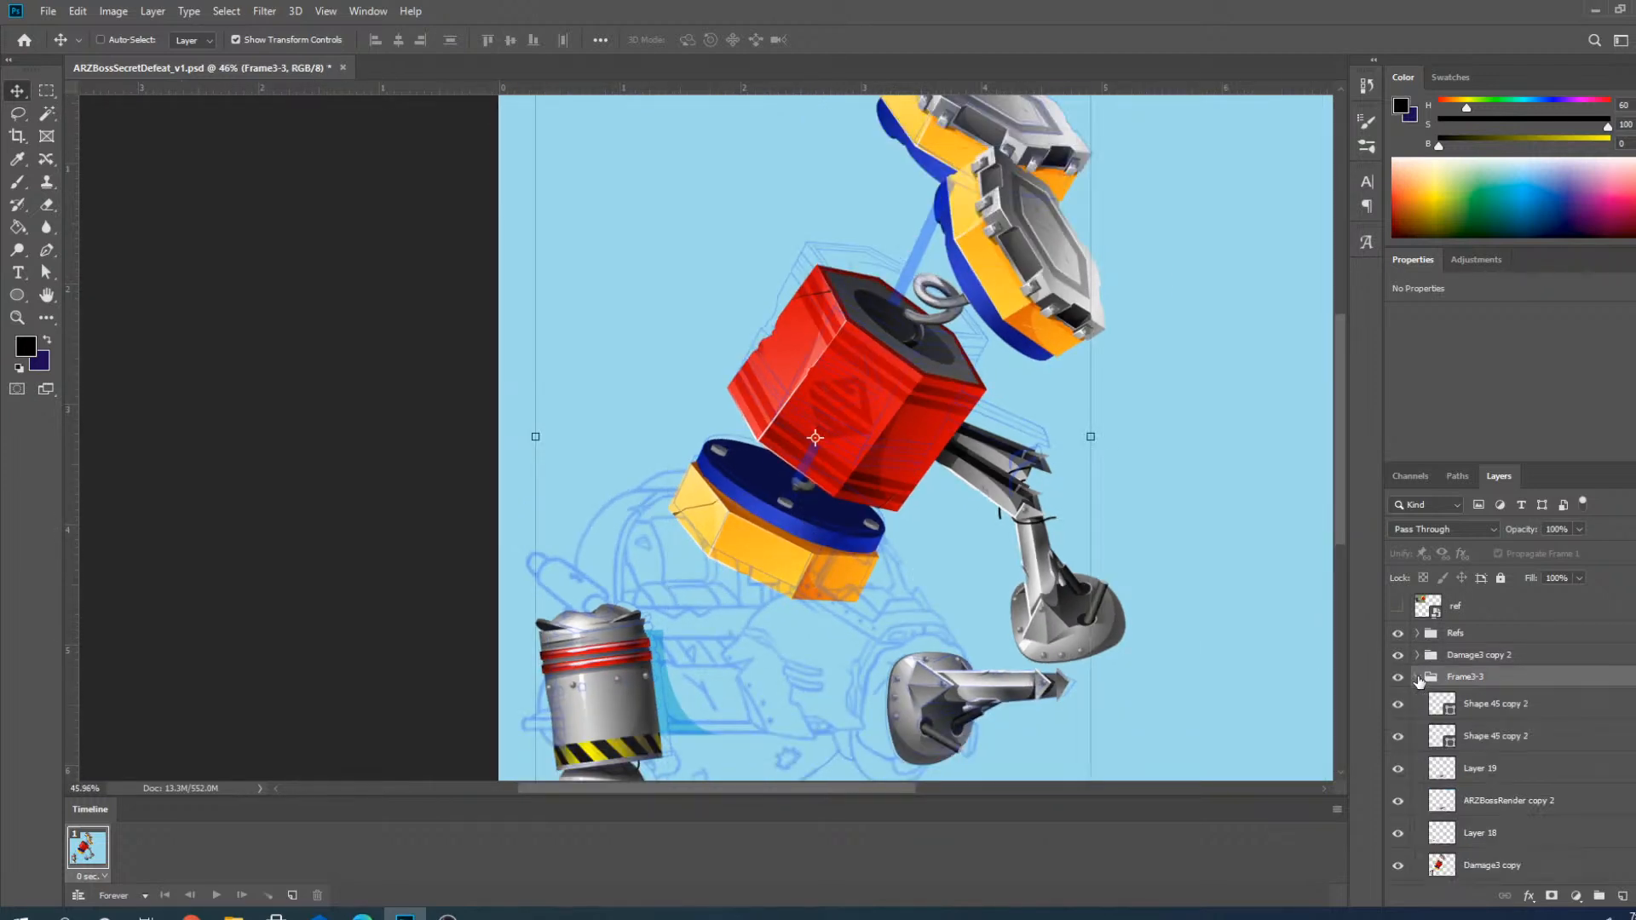
{"action": "left_click", "coordinate": [1478, 873]}
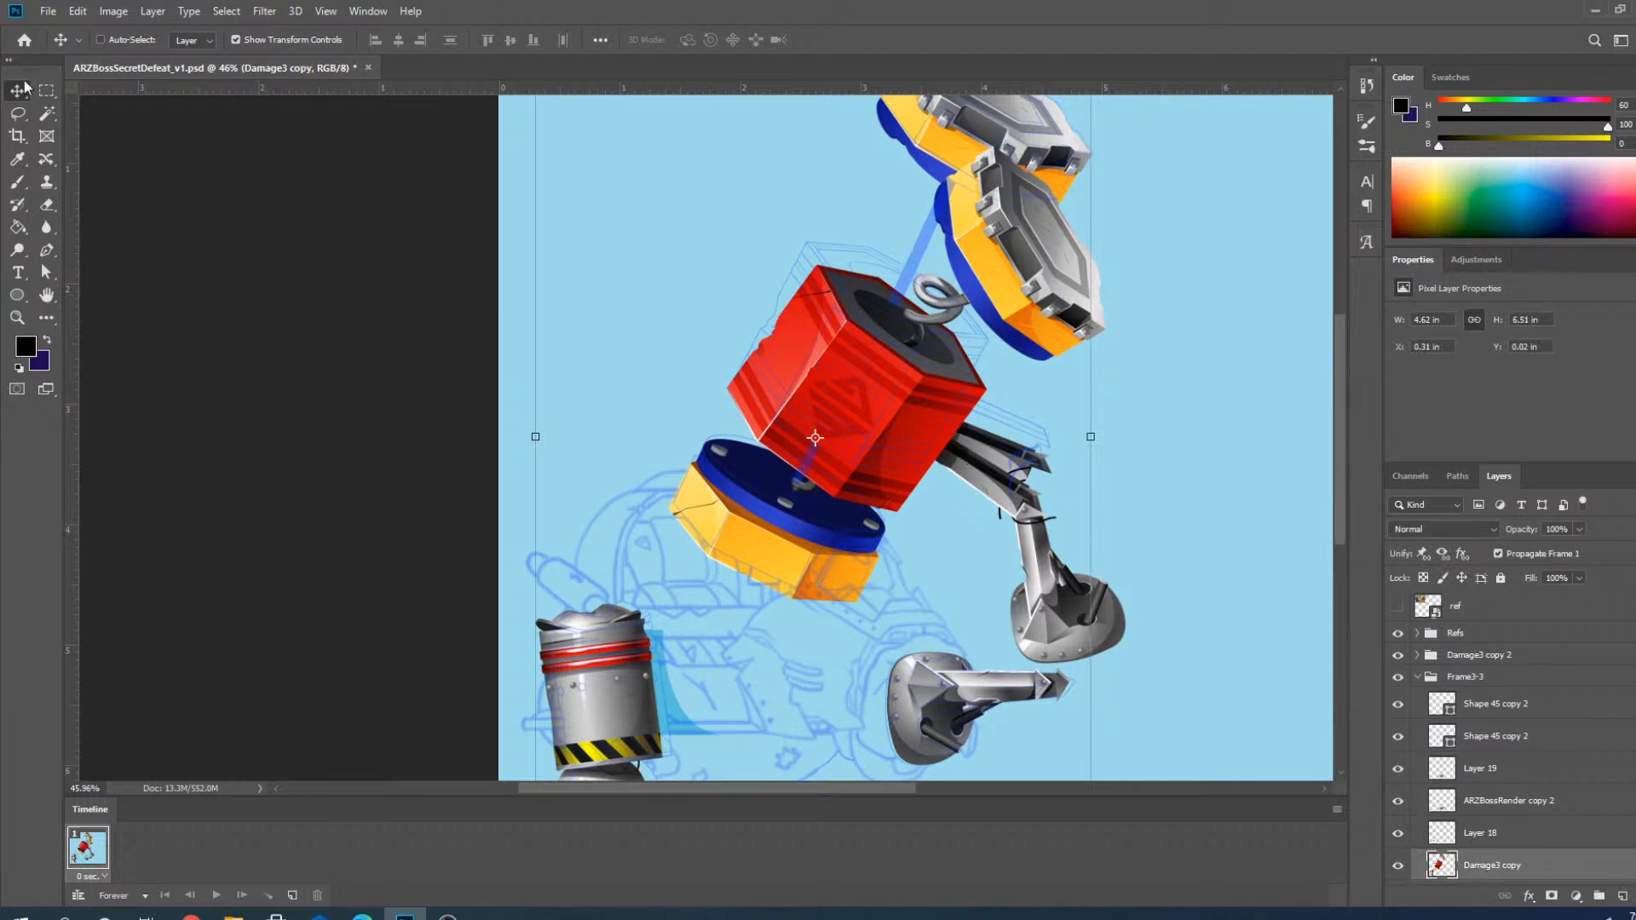
{"action": "left_click", "coordinate": [18, 113]}
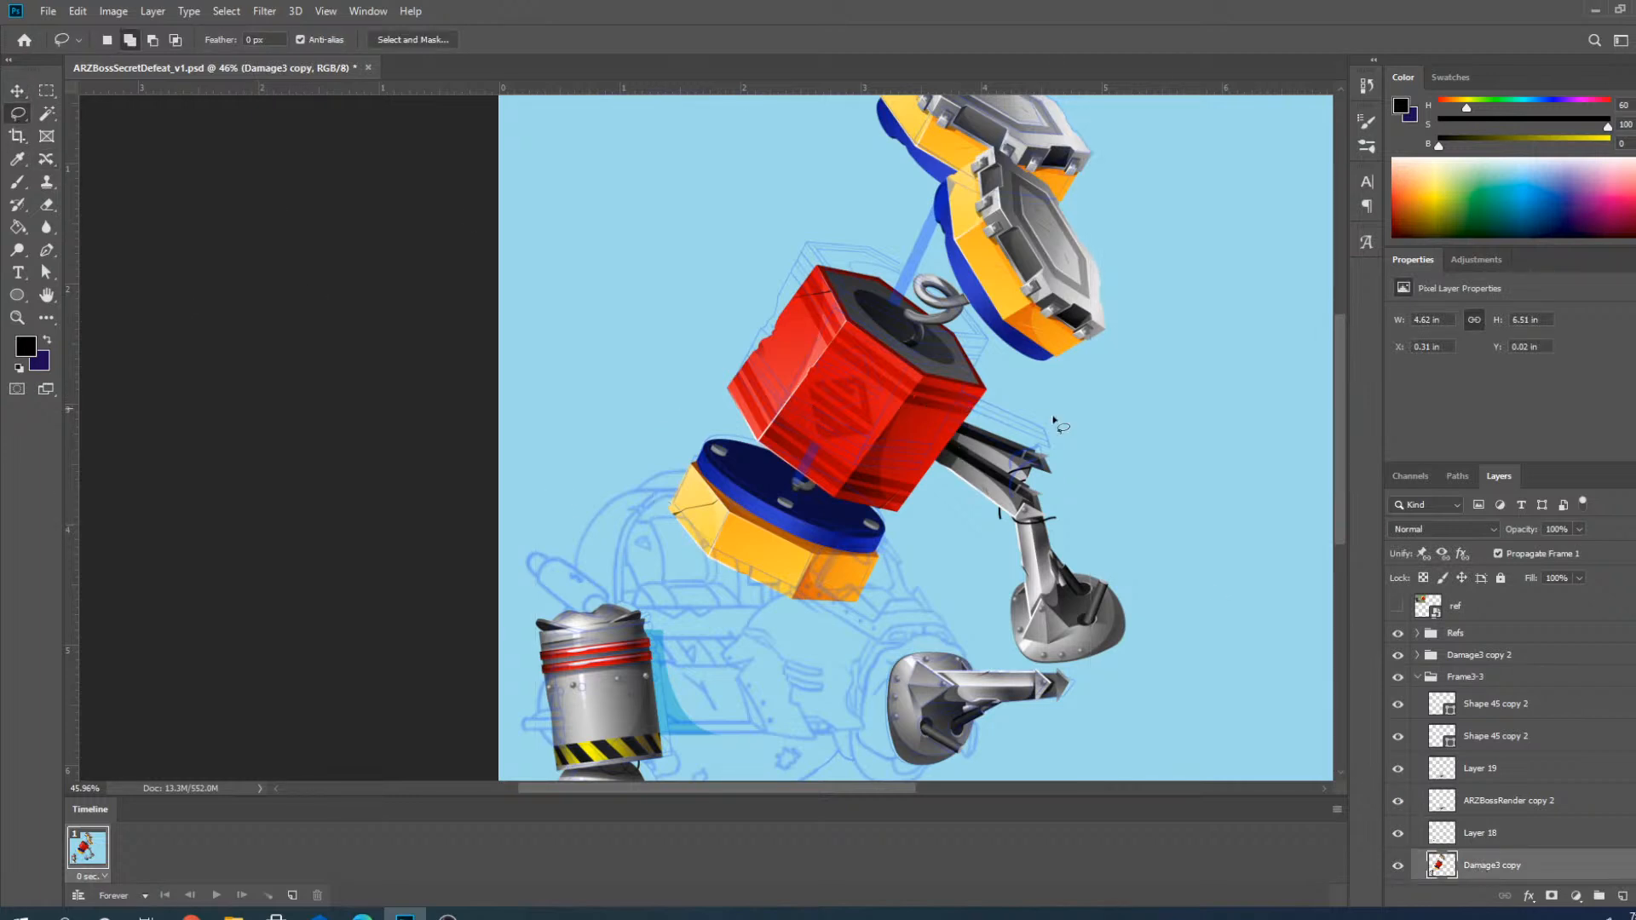
{"action": "left_click", "coordinate": [1397, 655]}
{"action": "mouse_move", "coordinate": [1019, 358]}
{"action": "left_mouse_down"}
{"action": "mouse_move", "coordinate": [929, 236]}
{"action": "mouse_move", "coordinate": [662, 443]}
{"action": "mouse_move", "coordinate": [767, 627]}
{"action": "mouse_move", "coordinate": [1016, 317]}
{"action": "left_mouse_up"}
{"action": "key", "text": "Delete"}
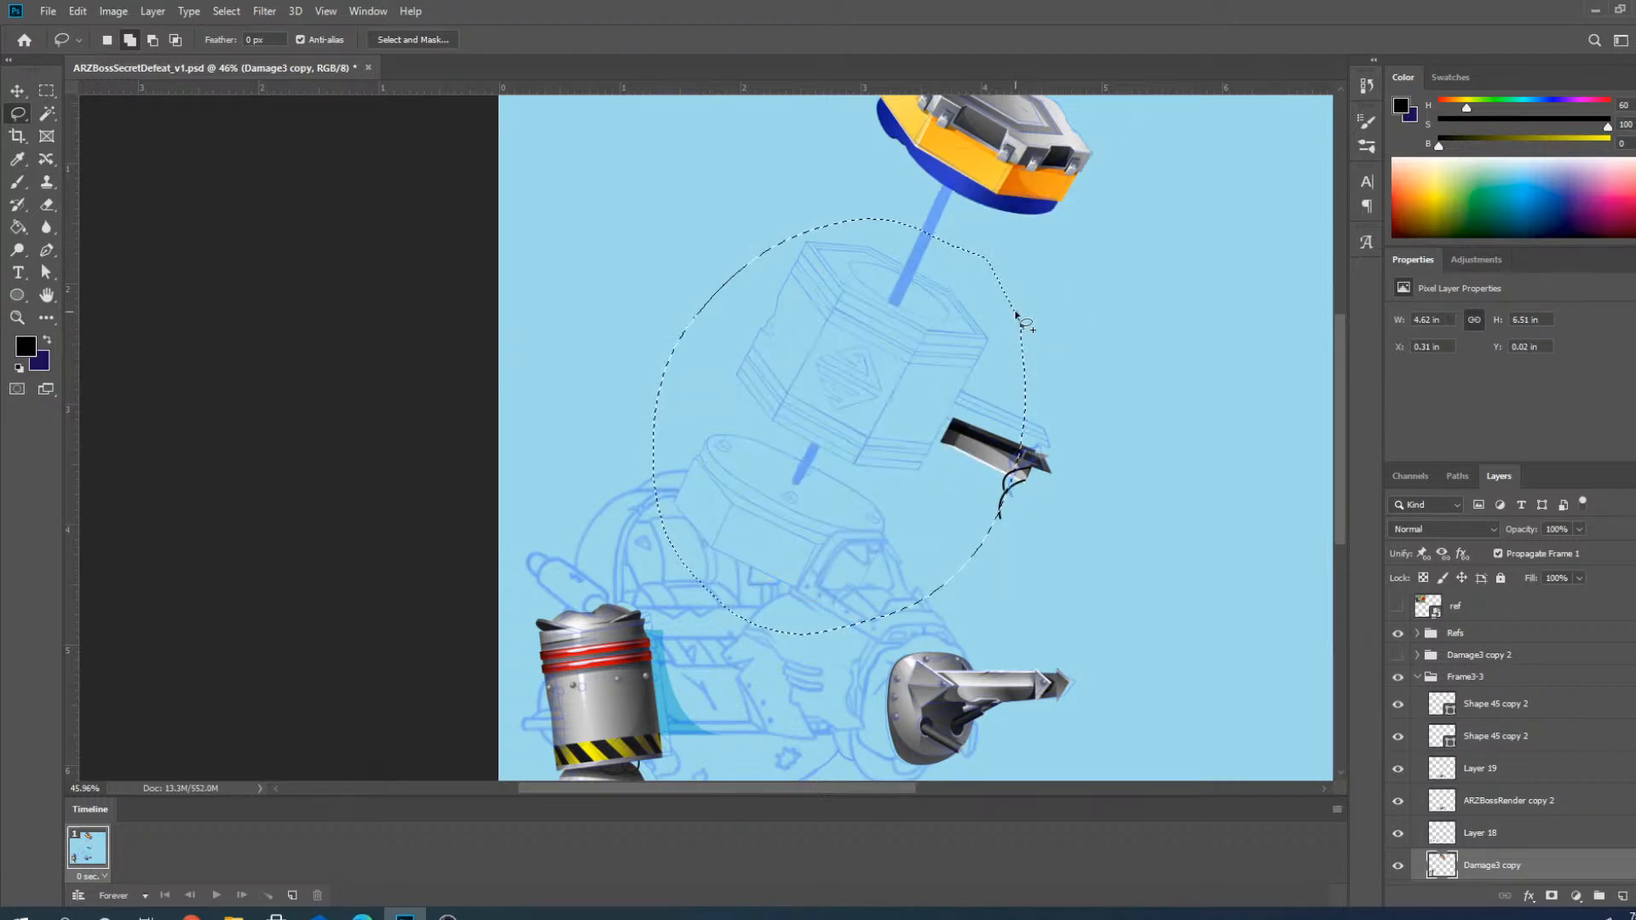
{"action": "key", "text": "ctrl+d"}
Collapse the Frame3-3 group and show the Damage3 copy 2 group again.
{"action": "left_click", "coordinate": [1416, 677]}
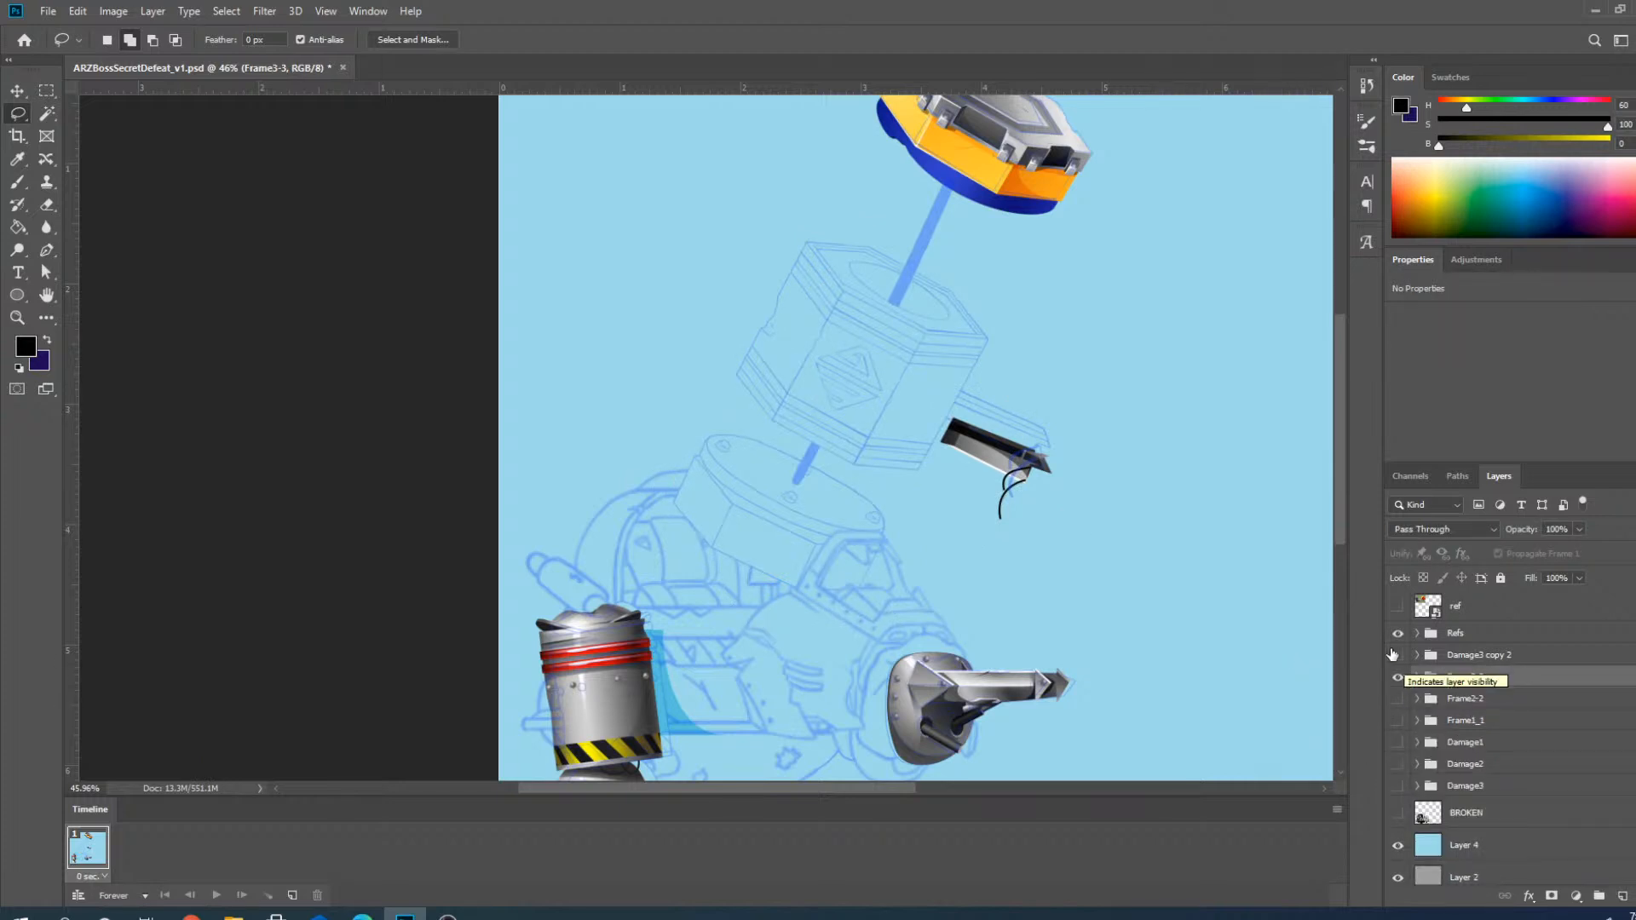
{"action": "left_click", "coordinate": [1398, 655]}
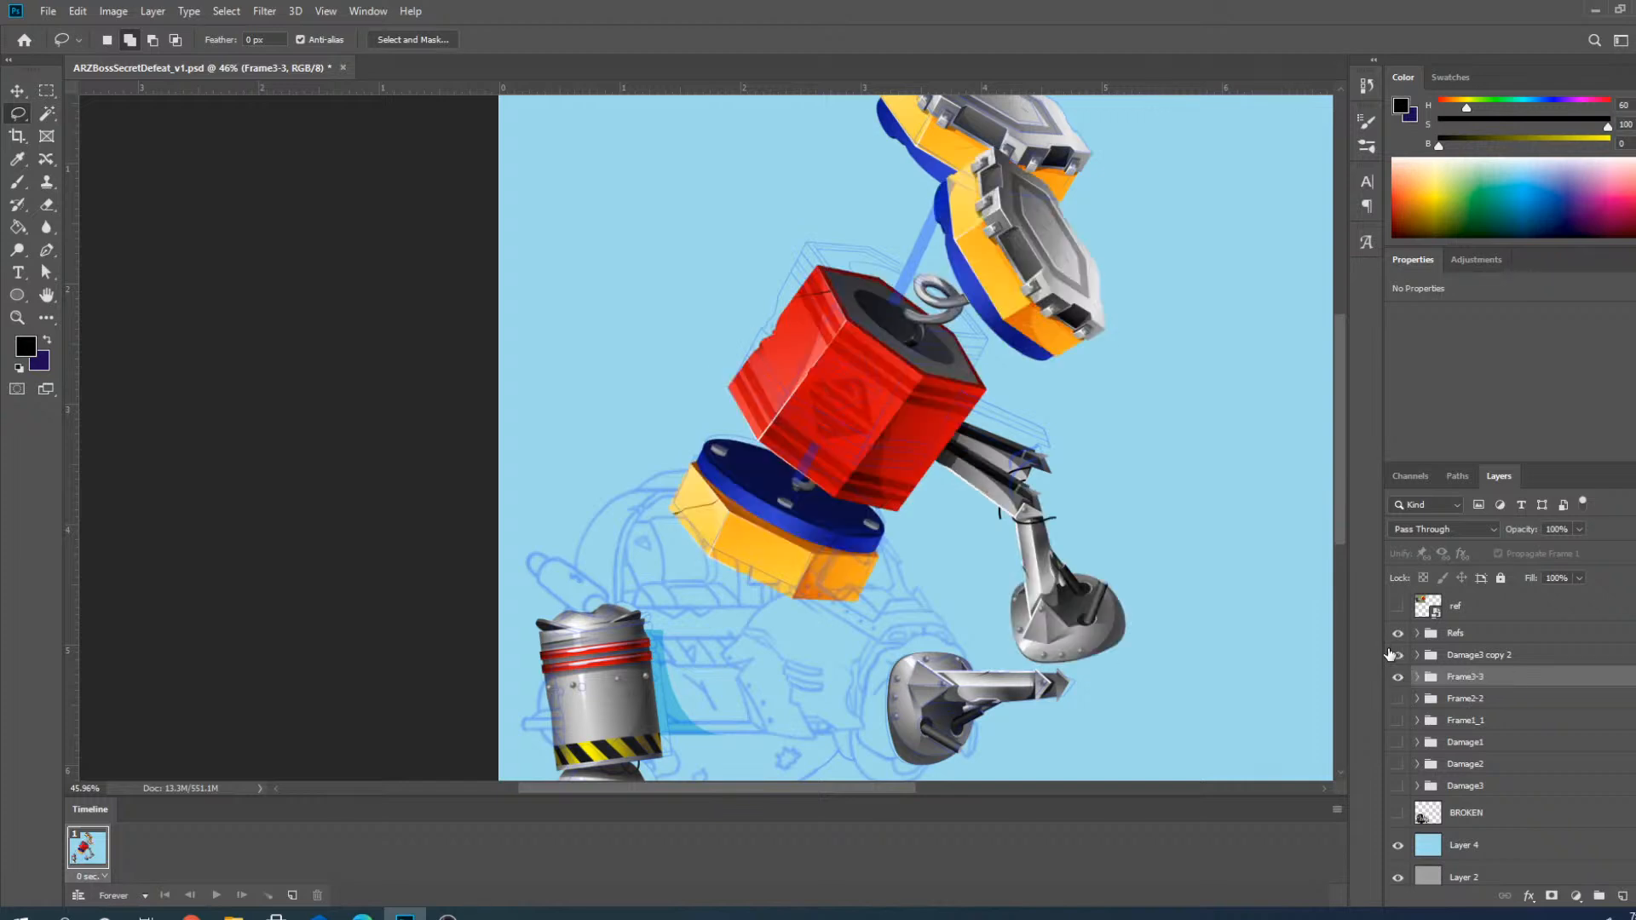
{"action": "scroll", "coordinate": [755, 555], "scroll_direction": "up", "scroll_amount": 2}
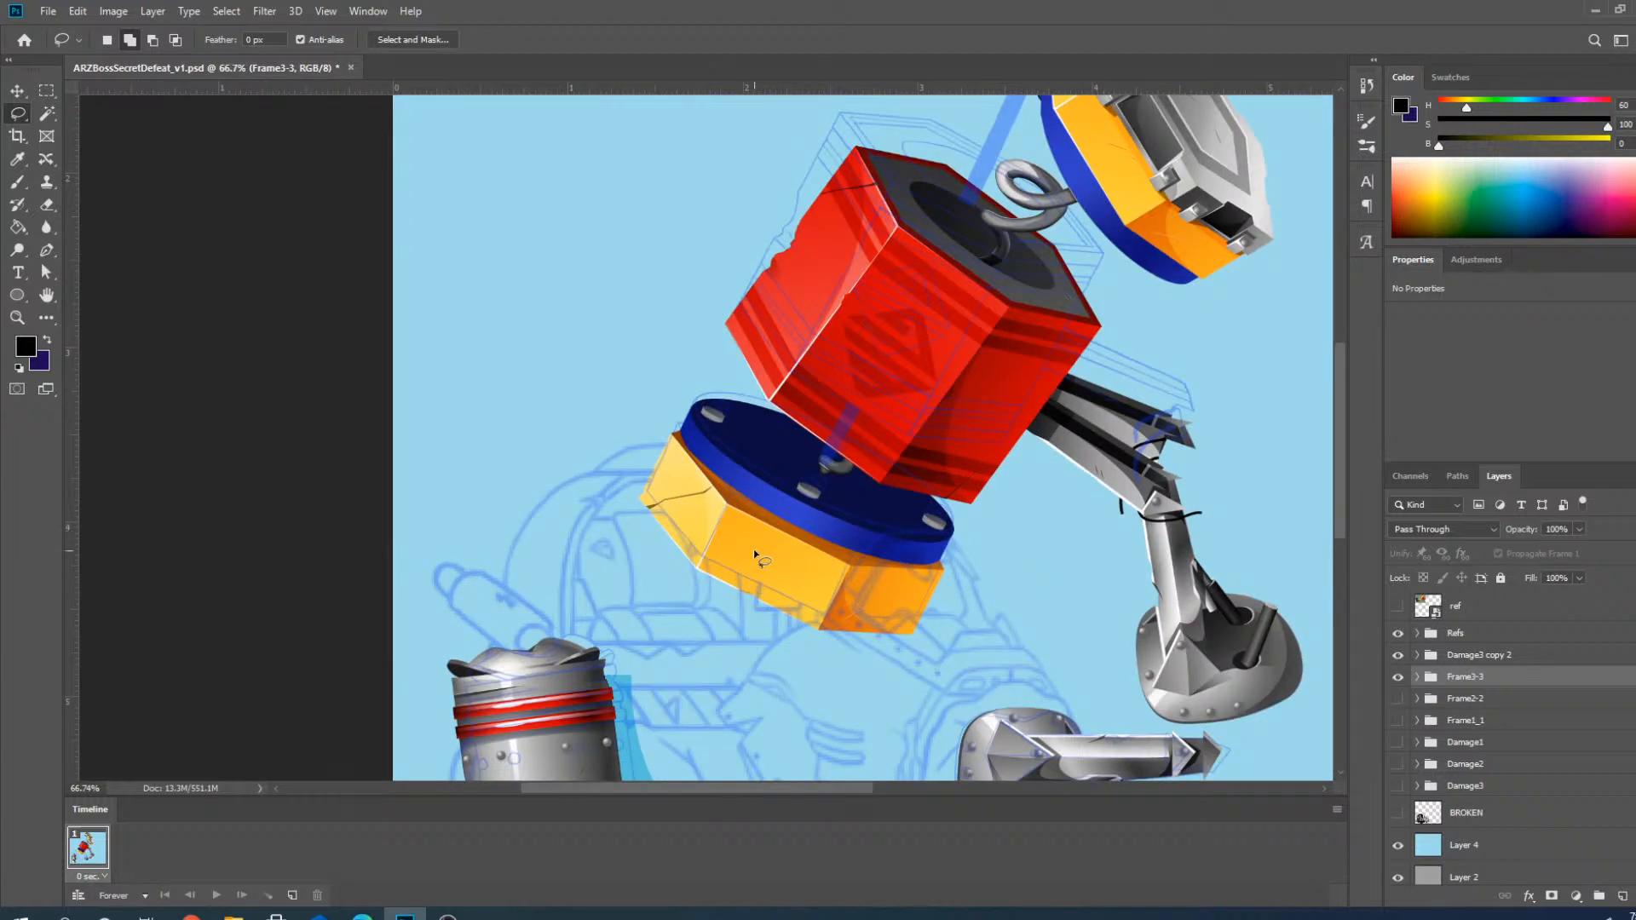
{"action": "key", "text": "alt+Tab"}
{"action": "scroll", "coordinate": [864, 590], "scroll_direction": "down", "scroll_amount": 3}
{"action": "scroll", "coordinate": [978, 501], "scroll_direction": "up", "scroll_amount": 5}
{"action": "scroll", "coordinate": [871, 432], "scroll_direction": "down", "scroll_amount": 3}
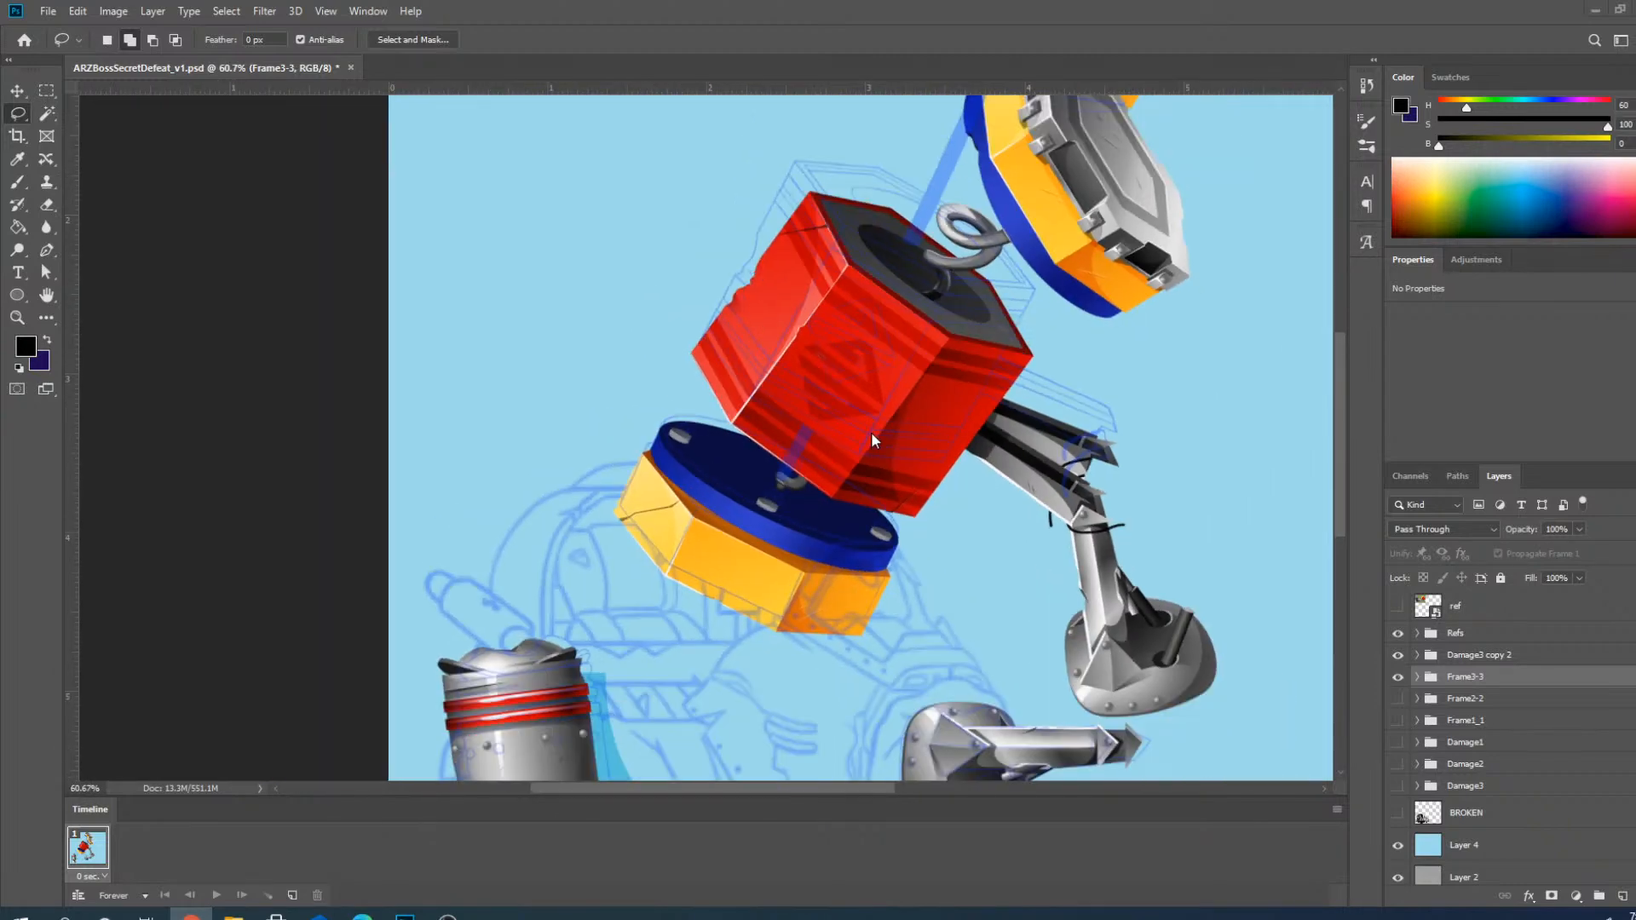
Select the Damage3 copy 2 group and hide the Frame3-3 group to isolate the hammer and arm.
{"action": "left_click", "coordinate": [1467, 656]}
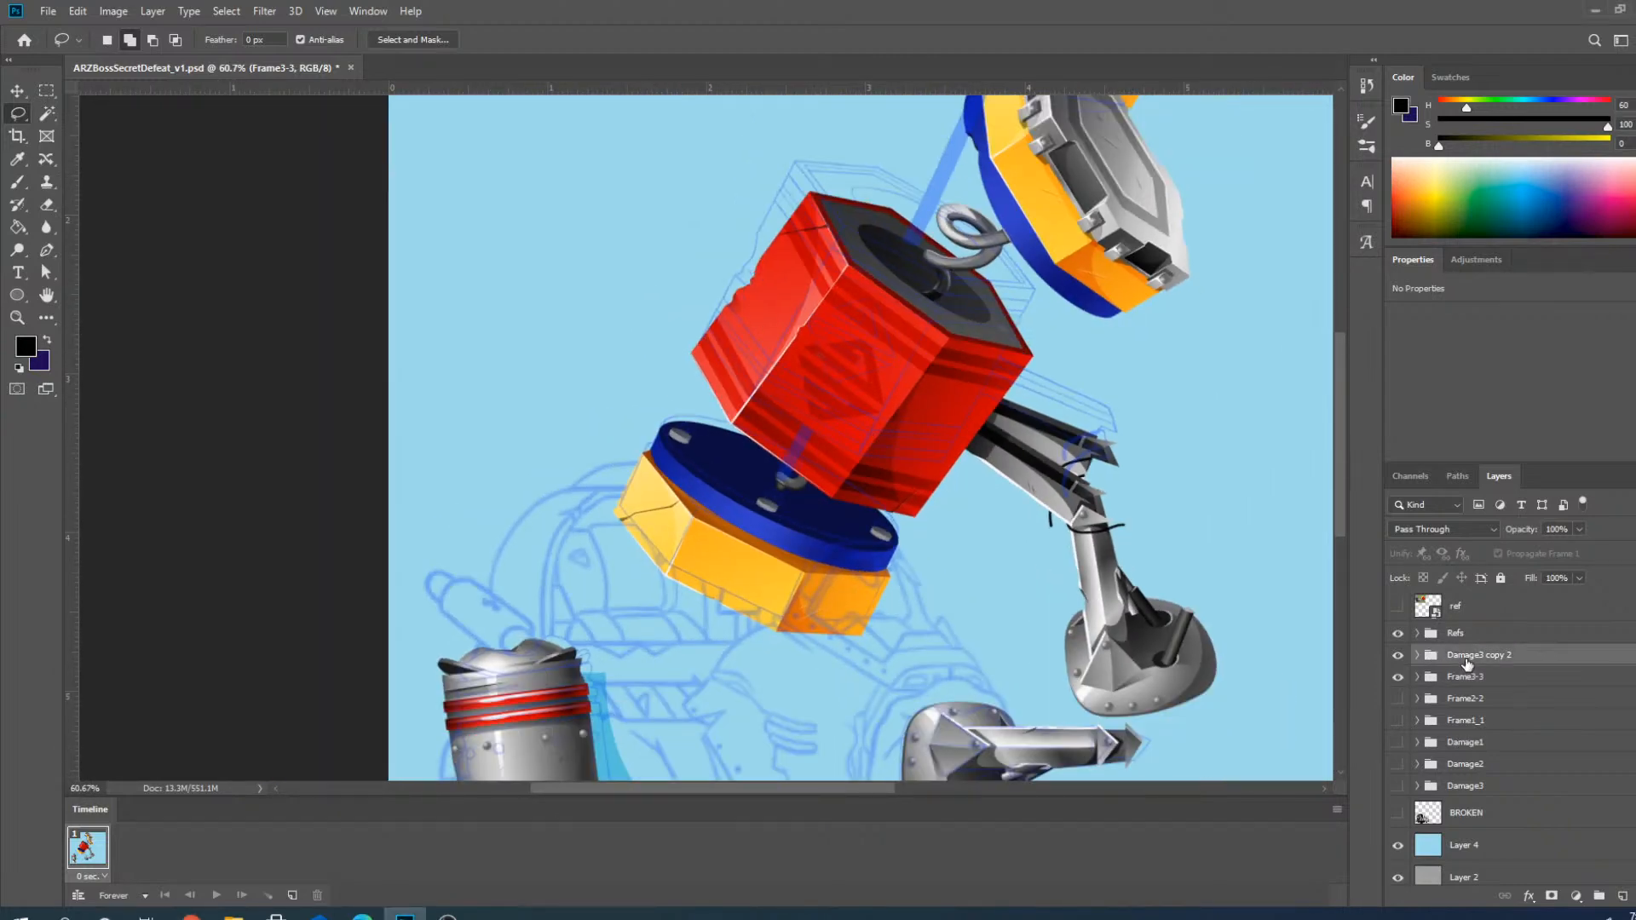
{"action": "scroll", "coordinate": [1206, 580], "scroll_direction": "down", "scroll_amount": 1}
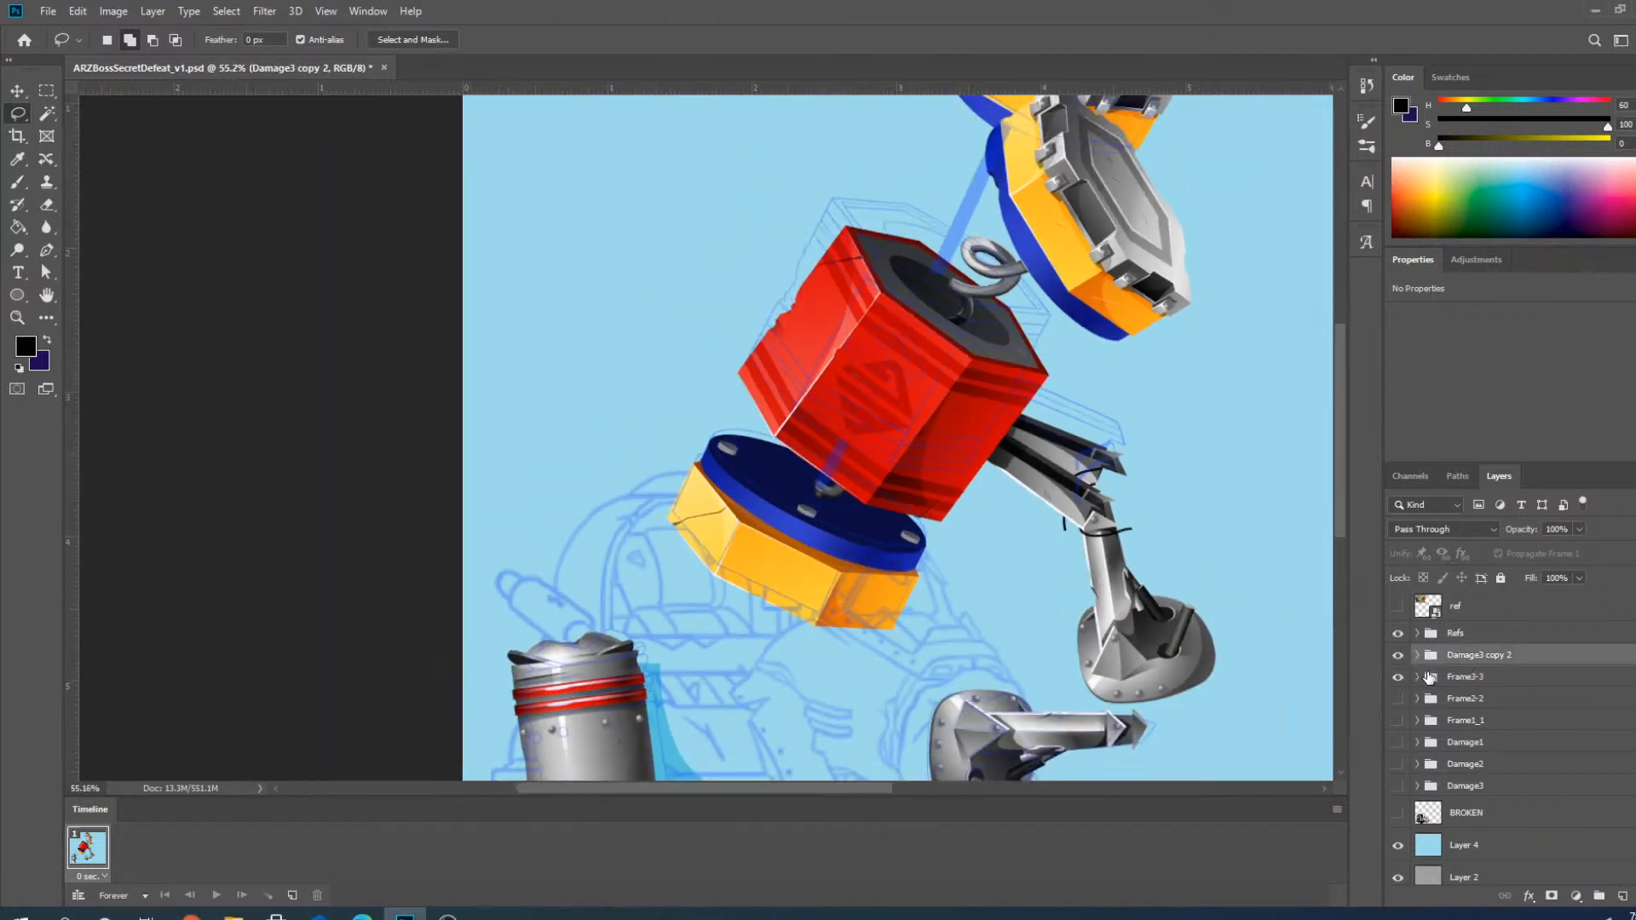
{"action": "left_click", "coordinate": [1398, 677]}
{"action": "scroll", "coordinate": [780, 181], "scroll_direction": "down", "scroll_amount": 1}
{"action": "scroll", "coordinate": [932, 559], "scroll_direction": "up", "scroll_amount": 2}
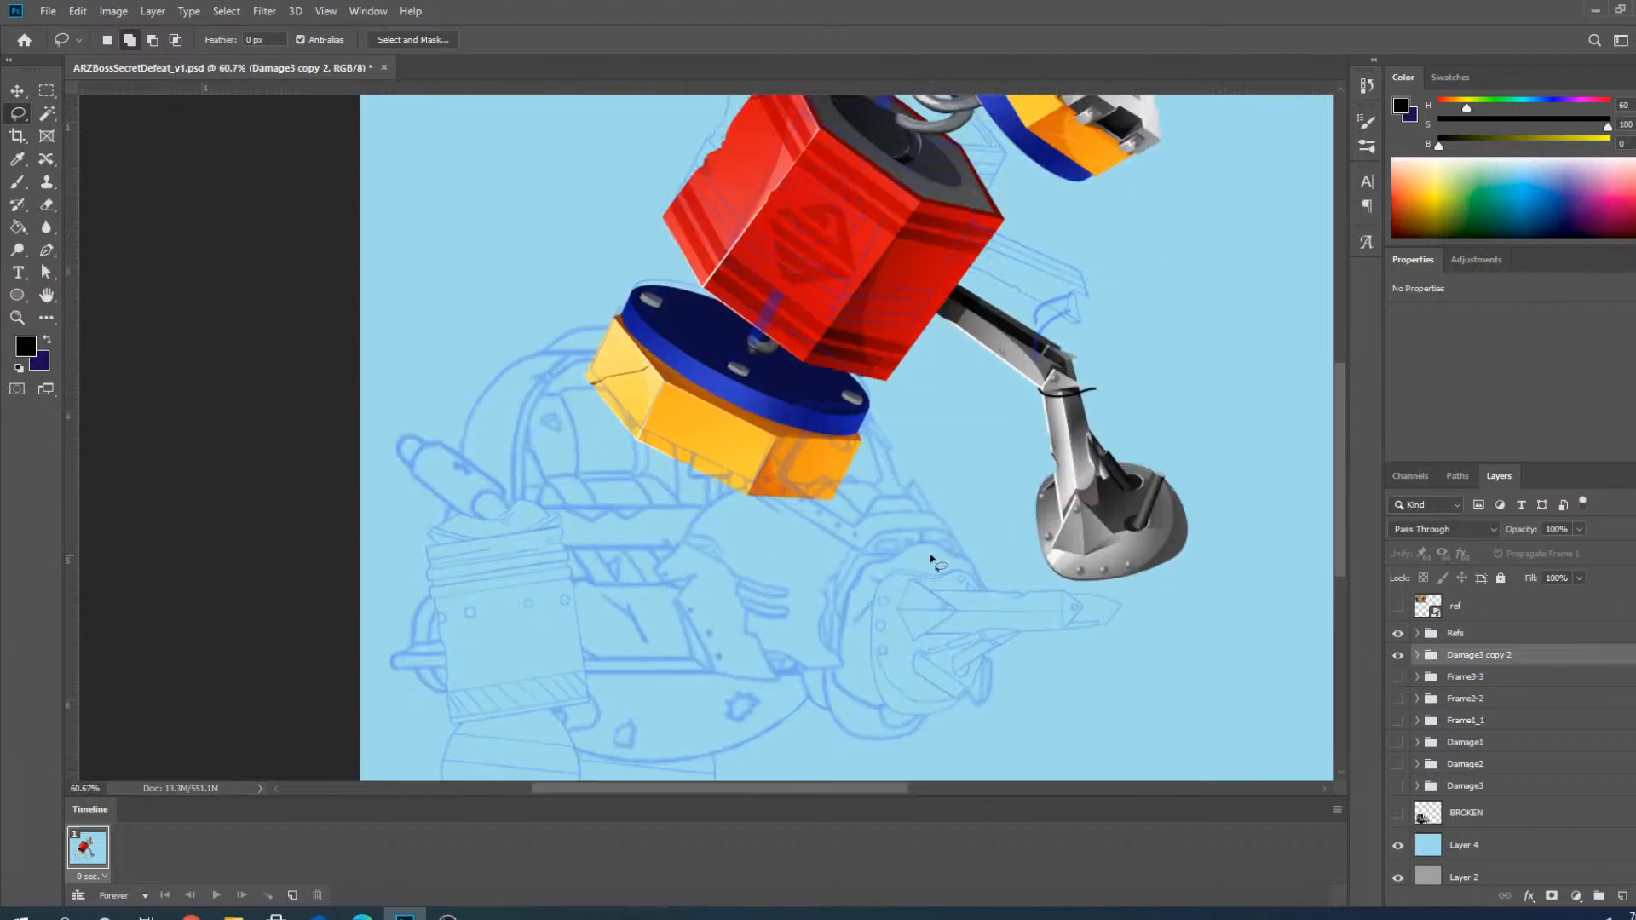
{"action": "scroll", "coordinate": [993, 397], "scroll_direction": "up", "scroll_amount": 2}
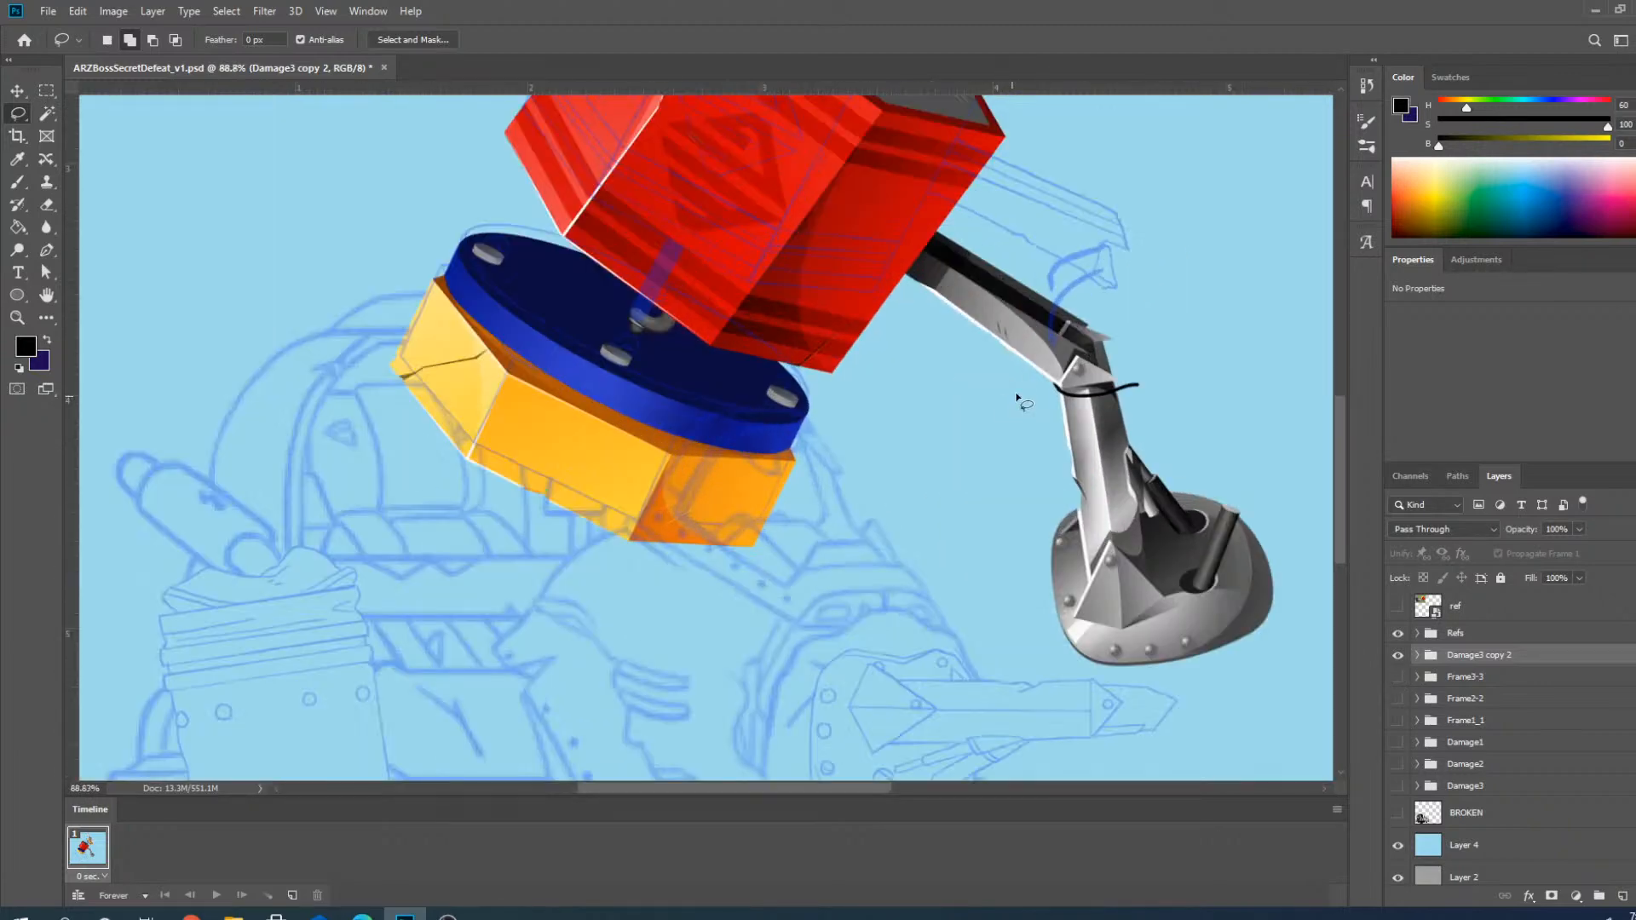
Enable layer auto-select for the Move tool, pick the hammer's ARZBoss layer, and toggle its visibility to check which parts it holds.
{"action": "left_click", "coordinate": [16, 90]}
{"action": "scroll", "coordinate": [912, 588], "scroll_direction": "down", "scroll_amount": 3}
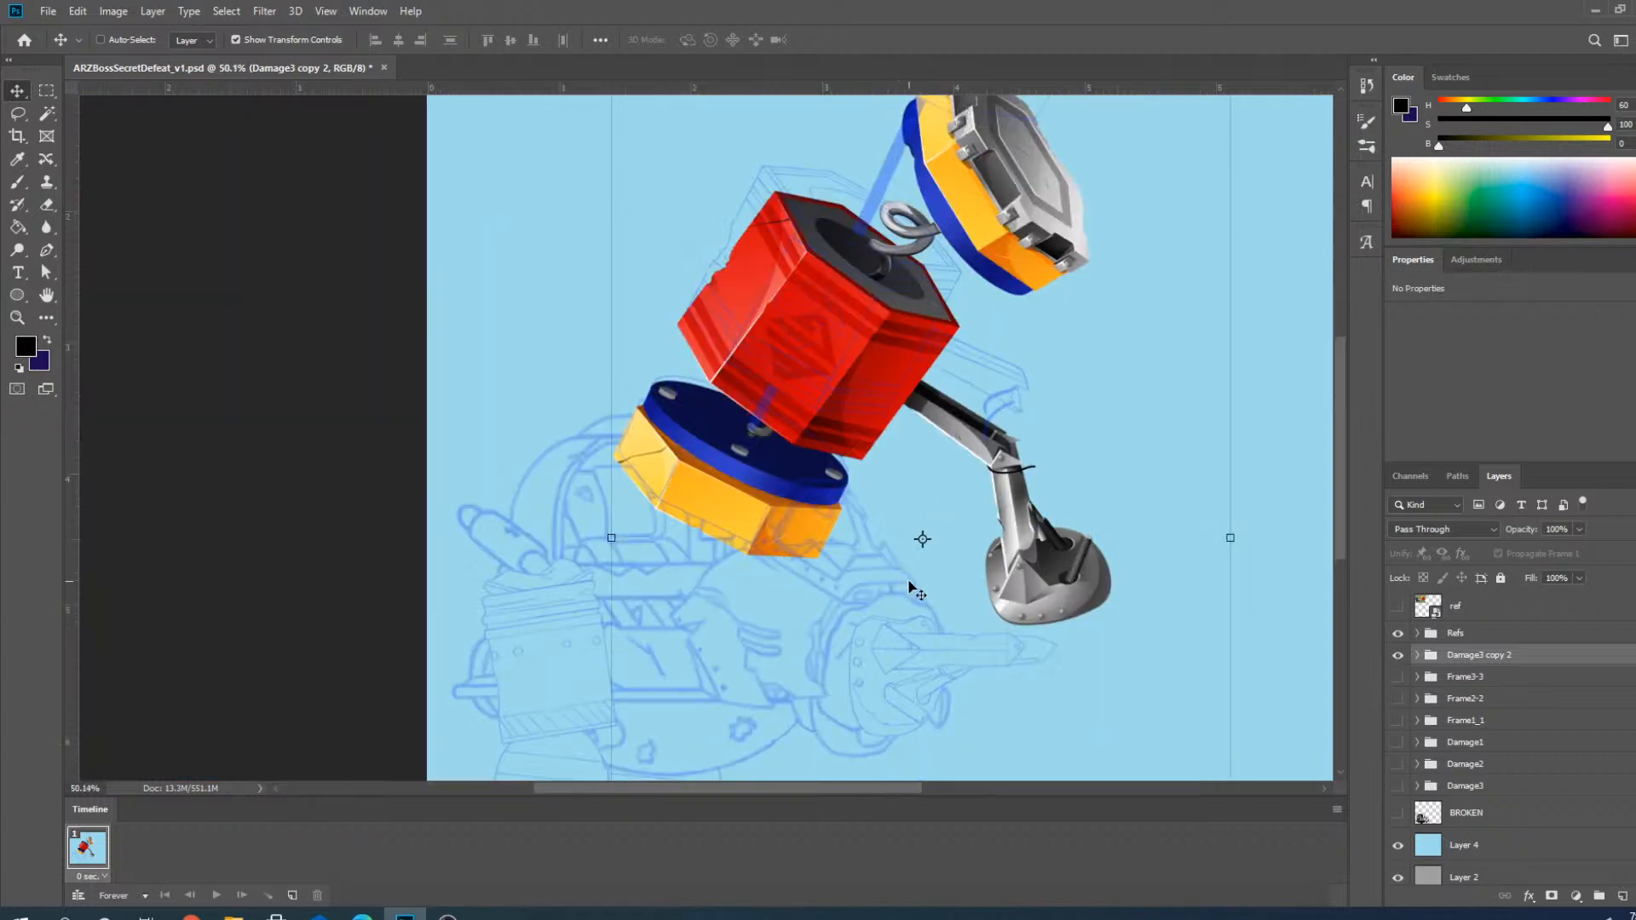
{"action": "scroll", "coordinate": [911, 588], "scroll_direction": "down", "scroll_amount": 1}
{"action": "left_click", "coordinate": [104, 41]}
{"action": "scroll", "coordinate": [369, 248], "scroll_direction": "up", "scroll_amount": 5}
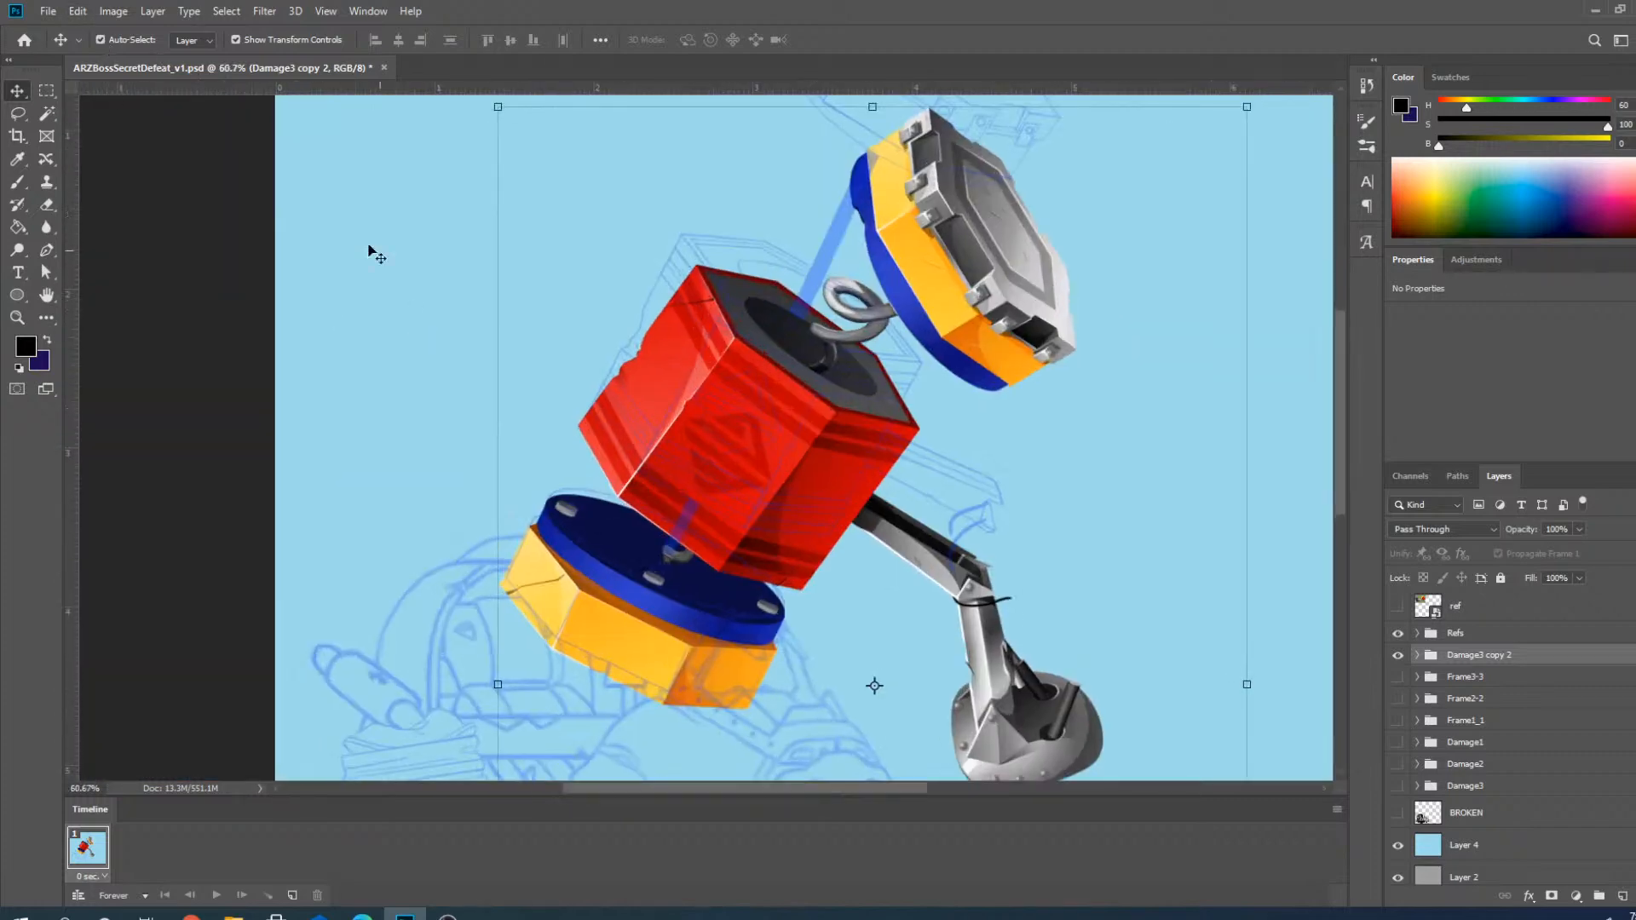
{"action": "left_click", "coordinate": [369, 248]}
{"action": "left_click", "coordinate": [672, 376]}
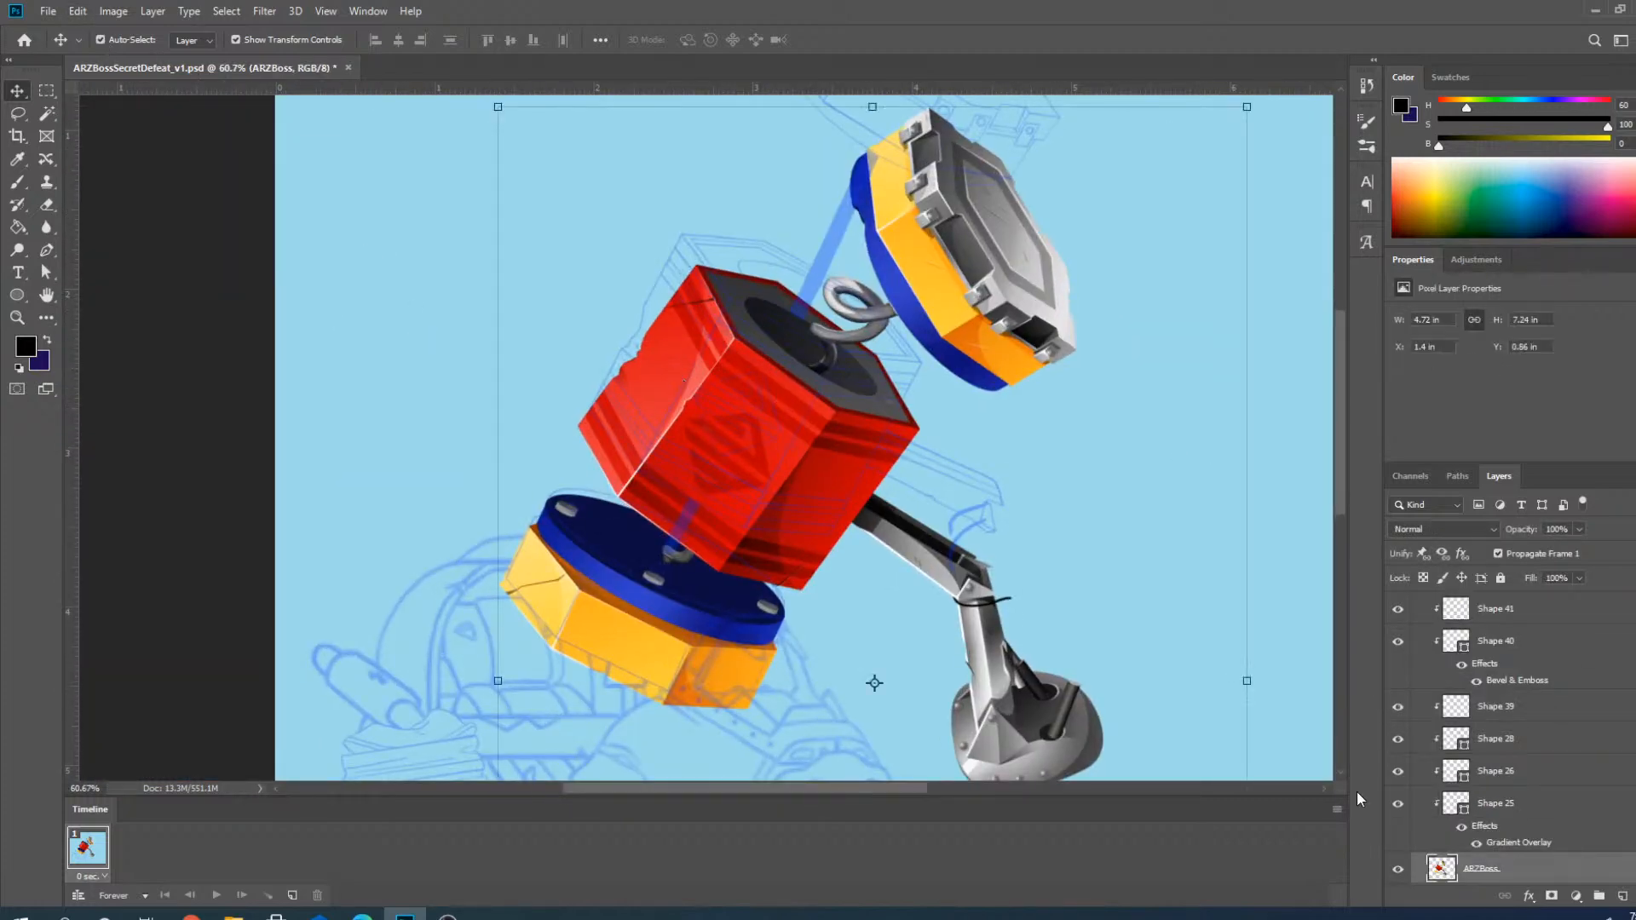
{"action": "left_click", "coordinate": [1397, 870]}
{"action": "left_click", "coordinate": [1398, 872]}
{"action": "left_click", "coordinate": [1398, 872]}
{"action": "left_click", "coordinate": [1398, 873]}
Outline the grey arm beside the red block with the Polygonal Lasso, delete it from the ARZBoss layer, and deselect.
{"action": "scroll", "coordinate": [753, 305], "scroll_direction": "down", "scroll_amount": 3}
{"action": "scroll", "coordinate": [917, 671], "scroll_direction": "up", "scroll_amount": 8}
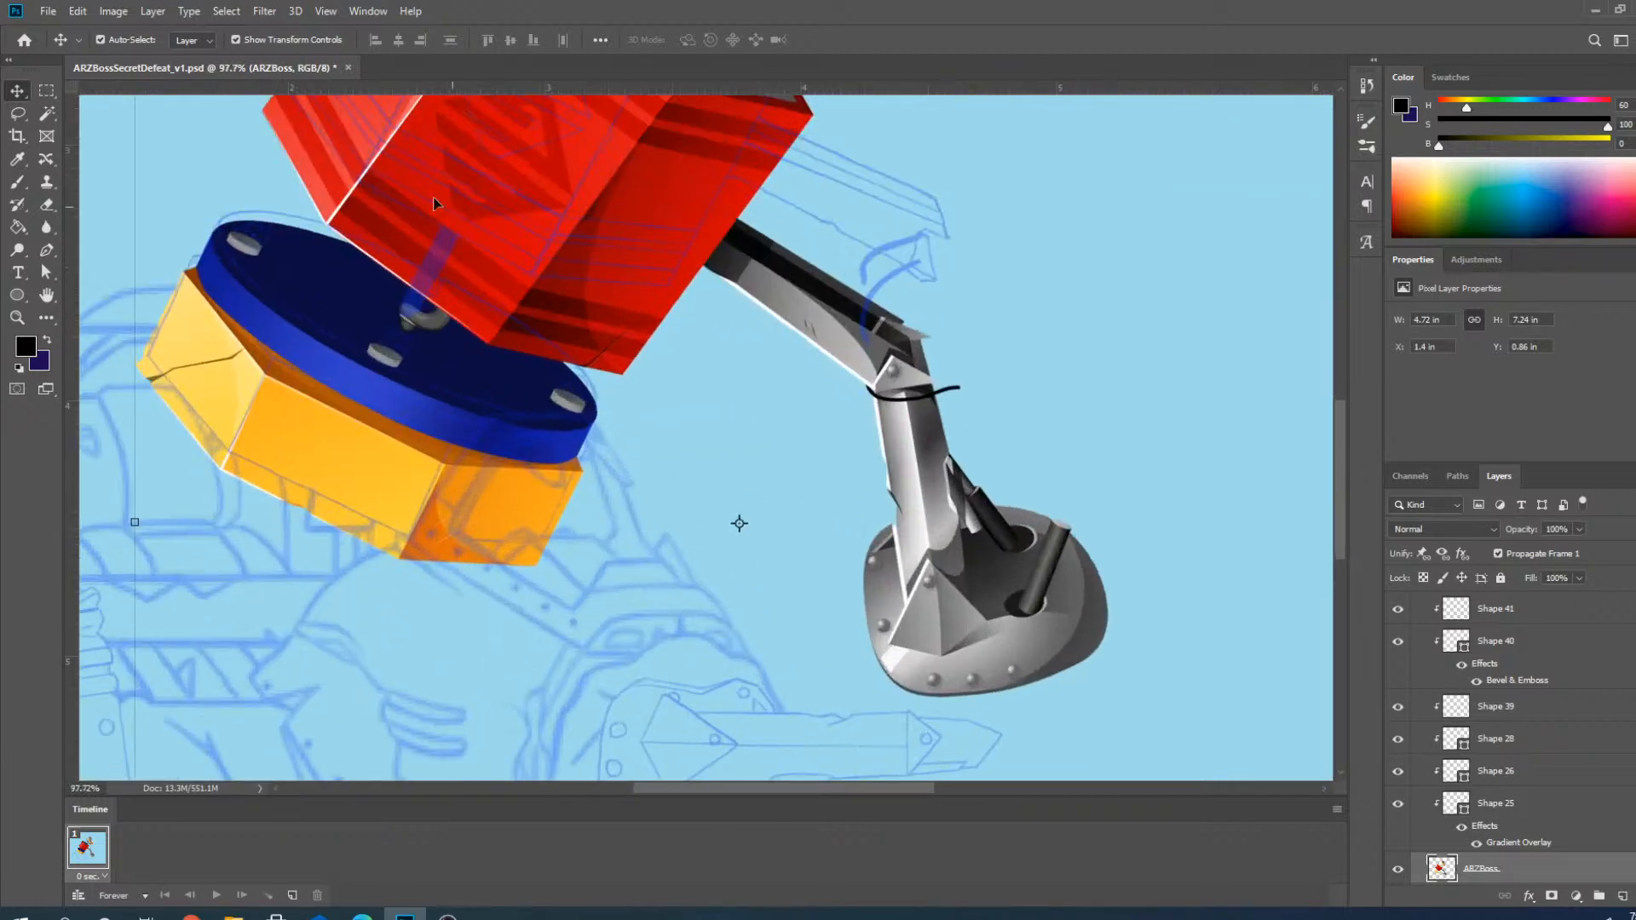
{"action": "right_click", "coordinate": [17, 113]}
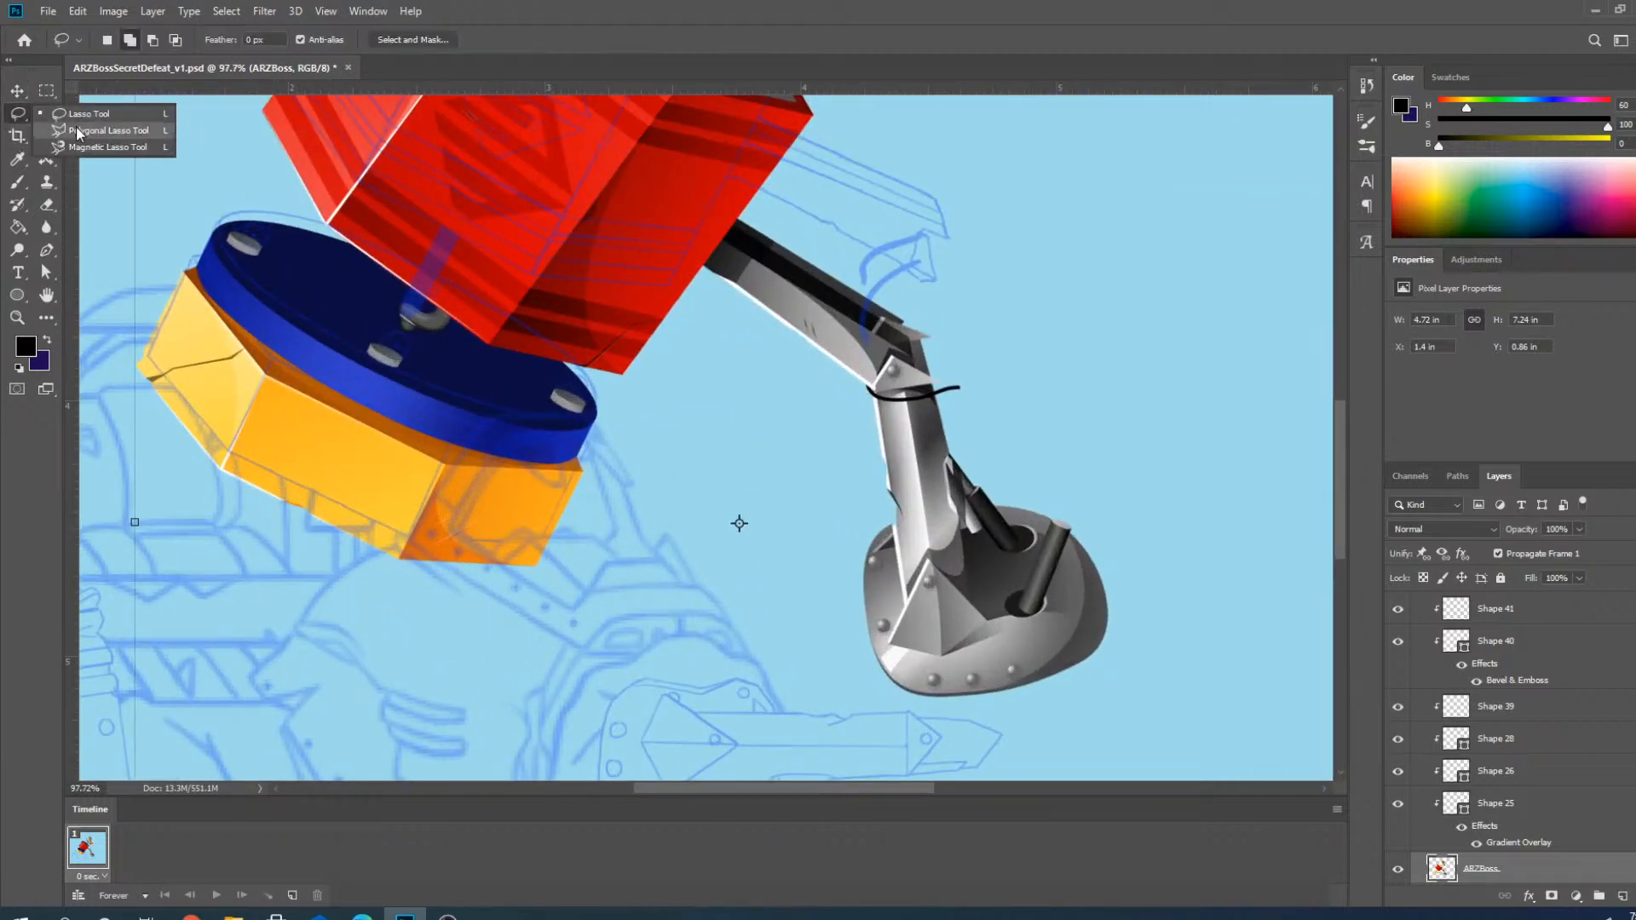
{"action": "left_click", "coordinate": [81, 129]}
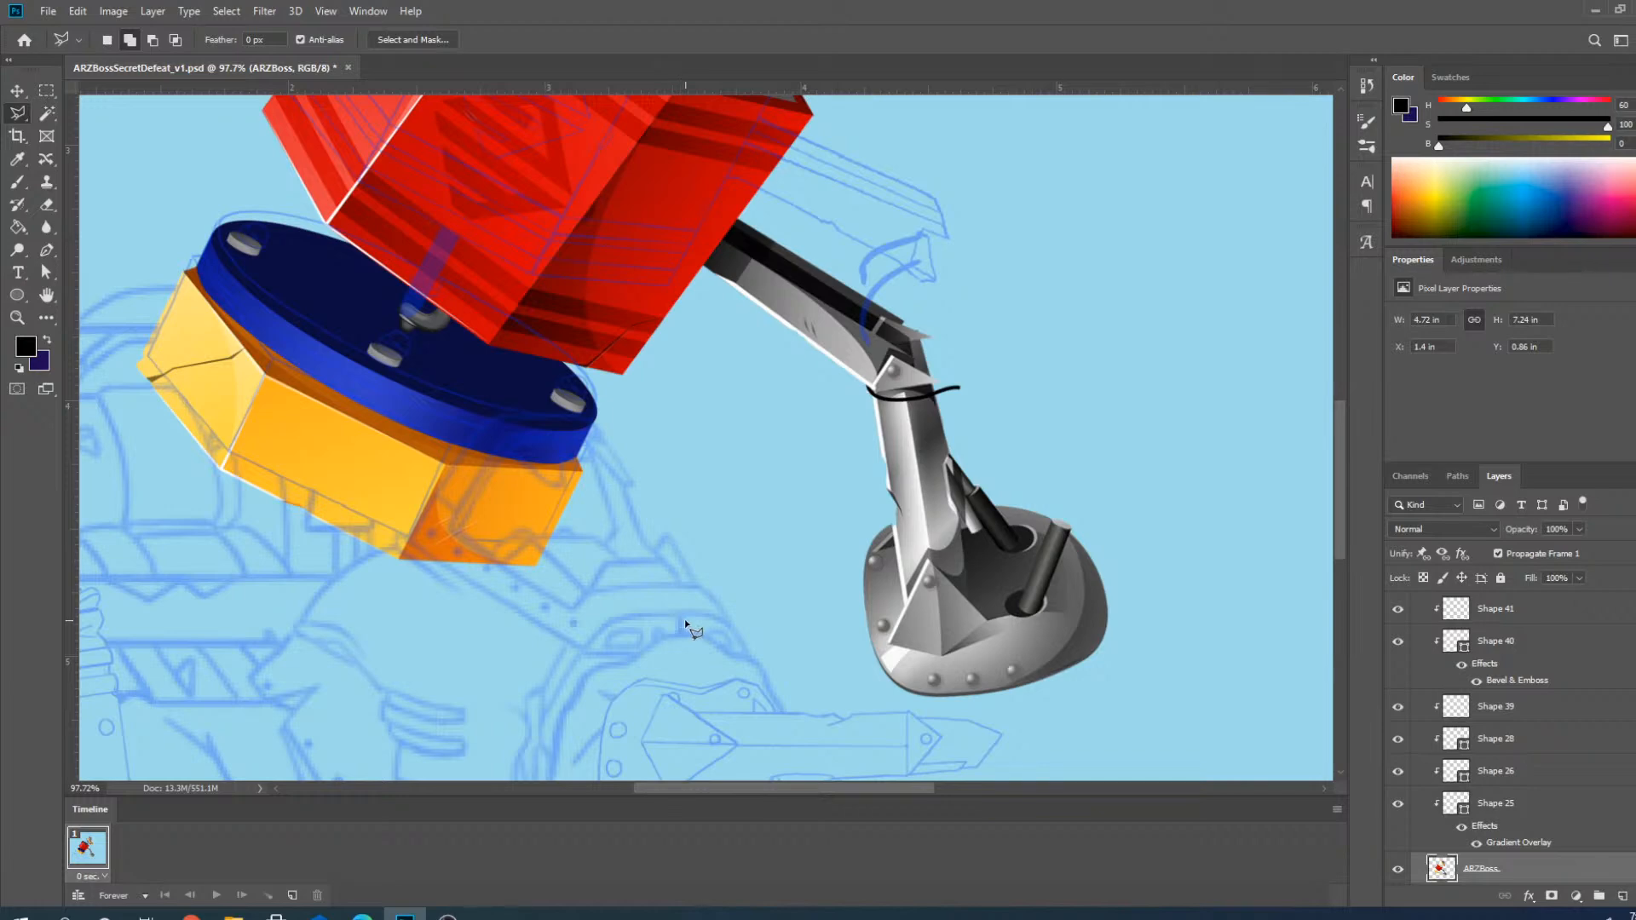
{"action": "scroll", "coordinate": [807, 657], "scroll_direction": "down", "scroll_amount": 2}
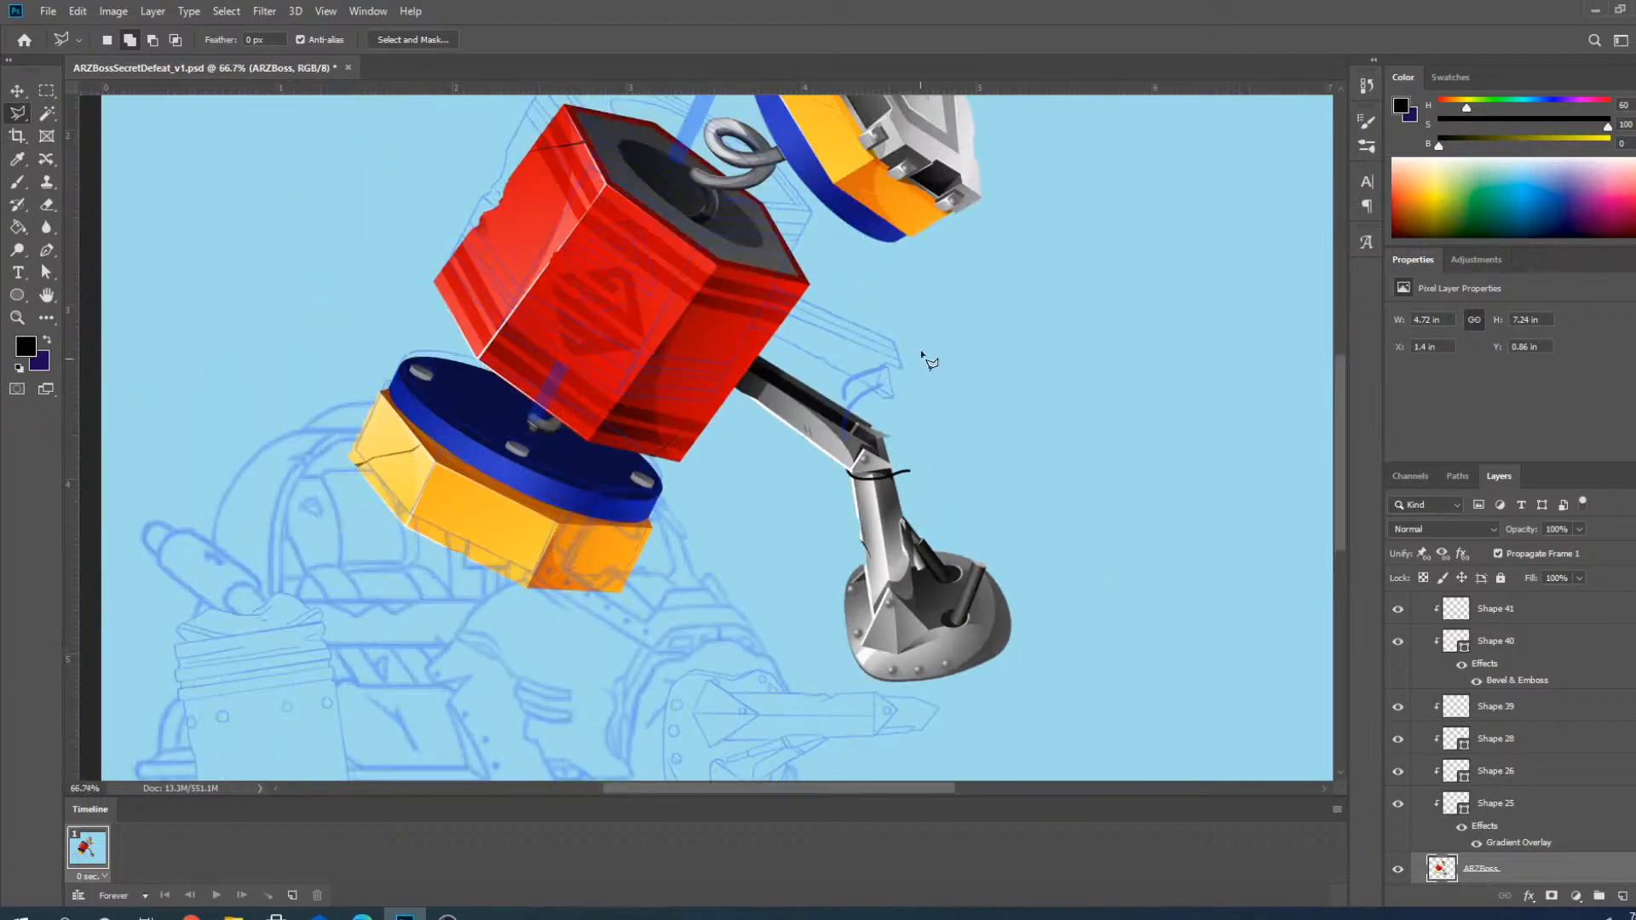
{"action": "scroll", "coordinate": [928, 355], "scroll_direction": "up", "scroll_amount": 2}
{"action": "scroll", "coordinate": [771, 292], "scroll_direction": "up", "scroll_amount": 4}
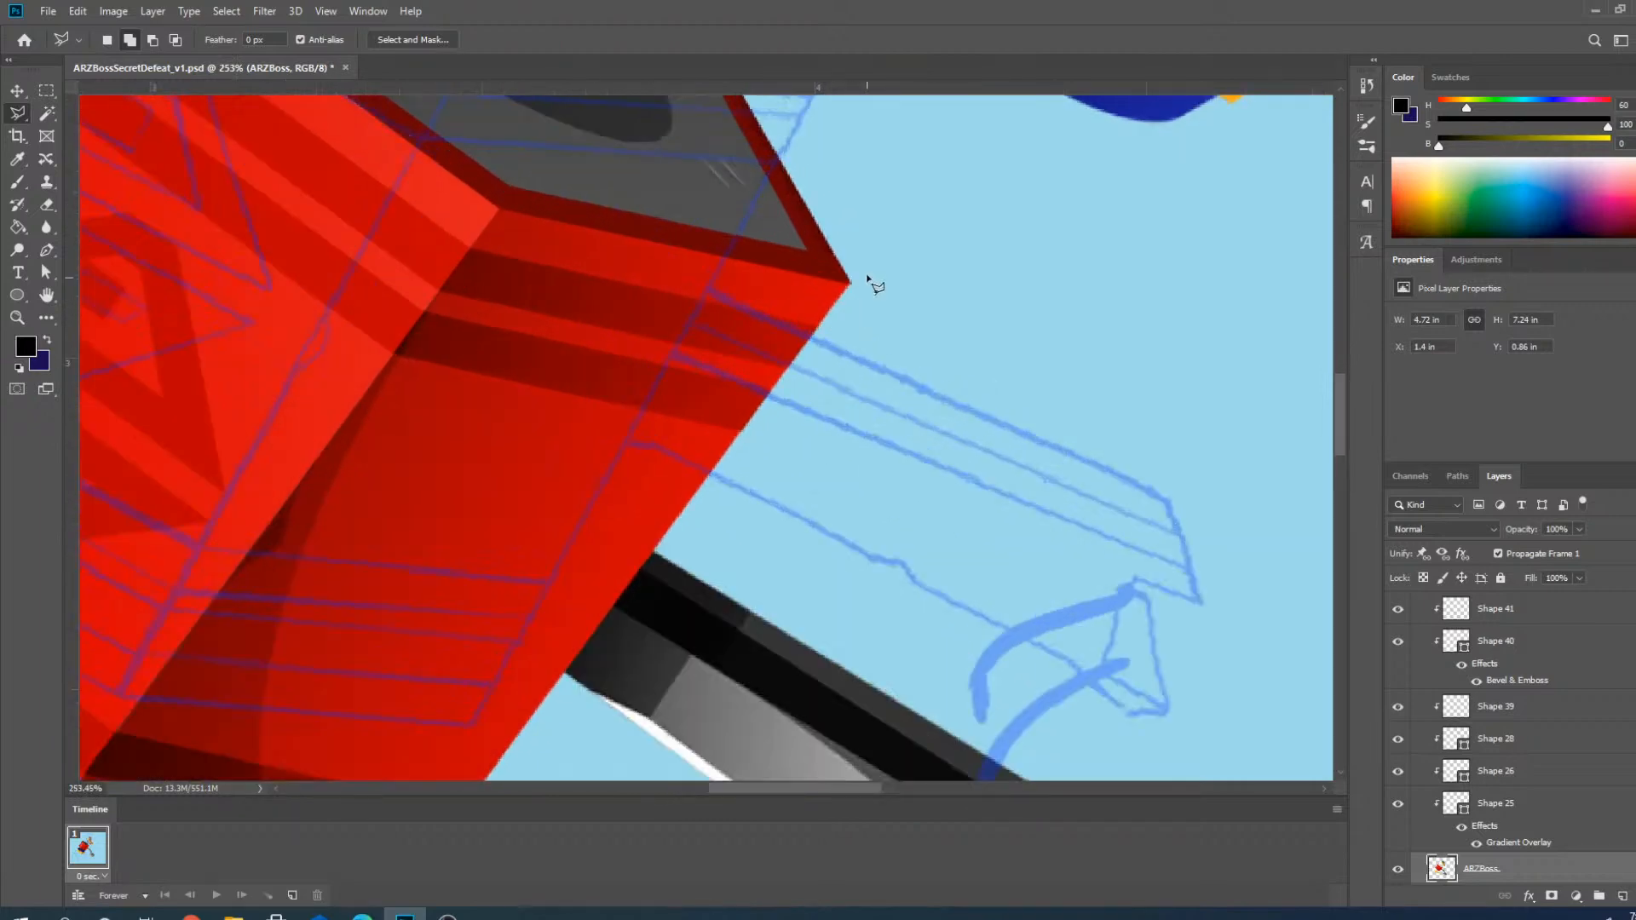
{"action": "left_click", "coordinate": [849, 282]}
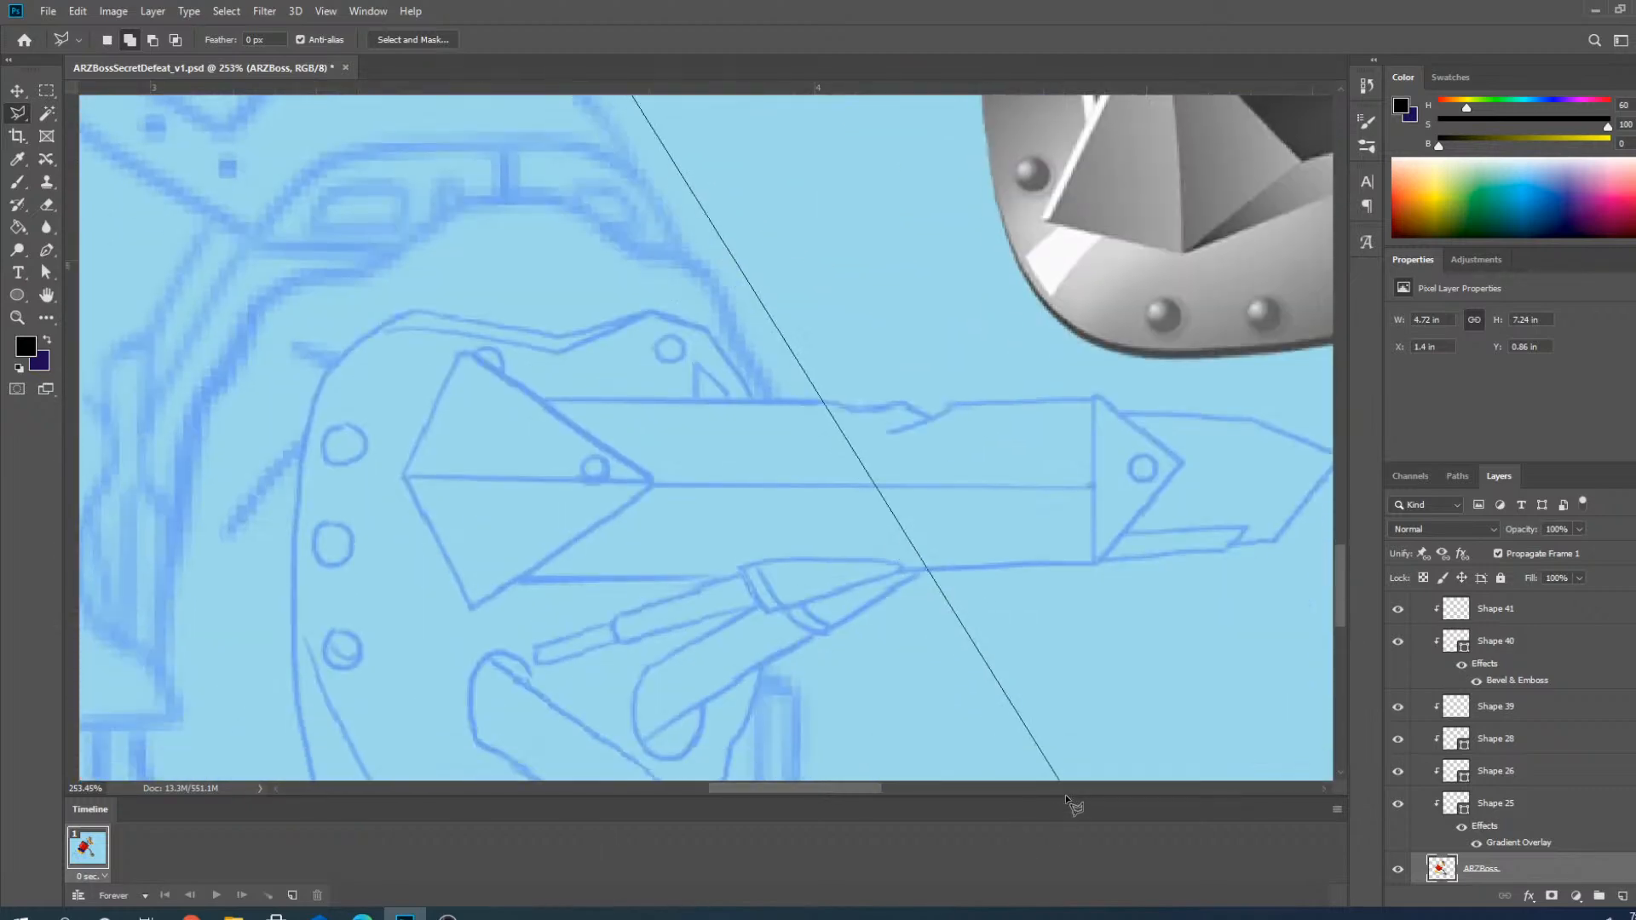
{"action": "left_click", "coordinate": [1137, 690]}
{"action": "left_click", "coordinate": [1166, 443]}
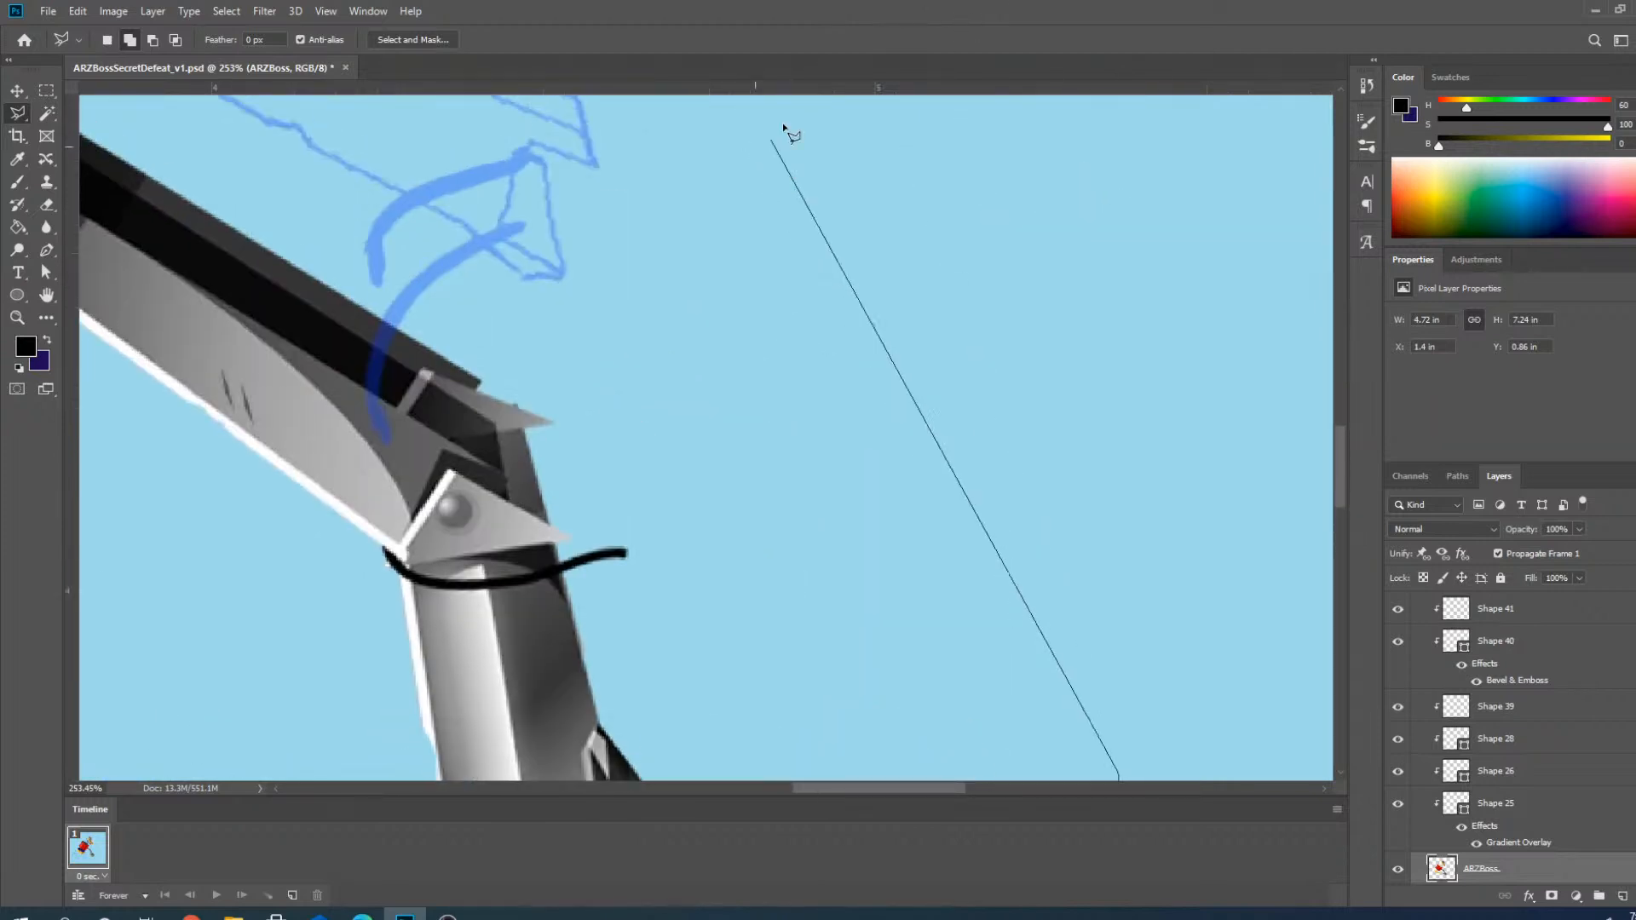
{"action": "left_click", "coordinate": [793, 106]}
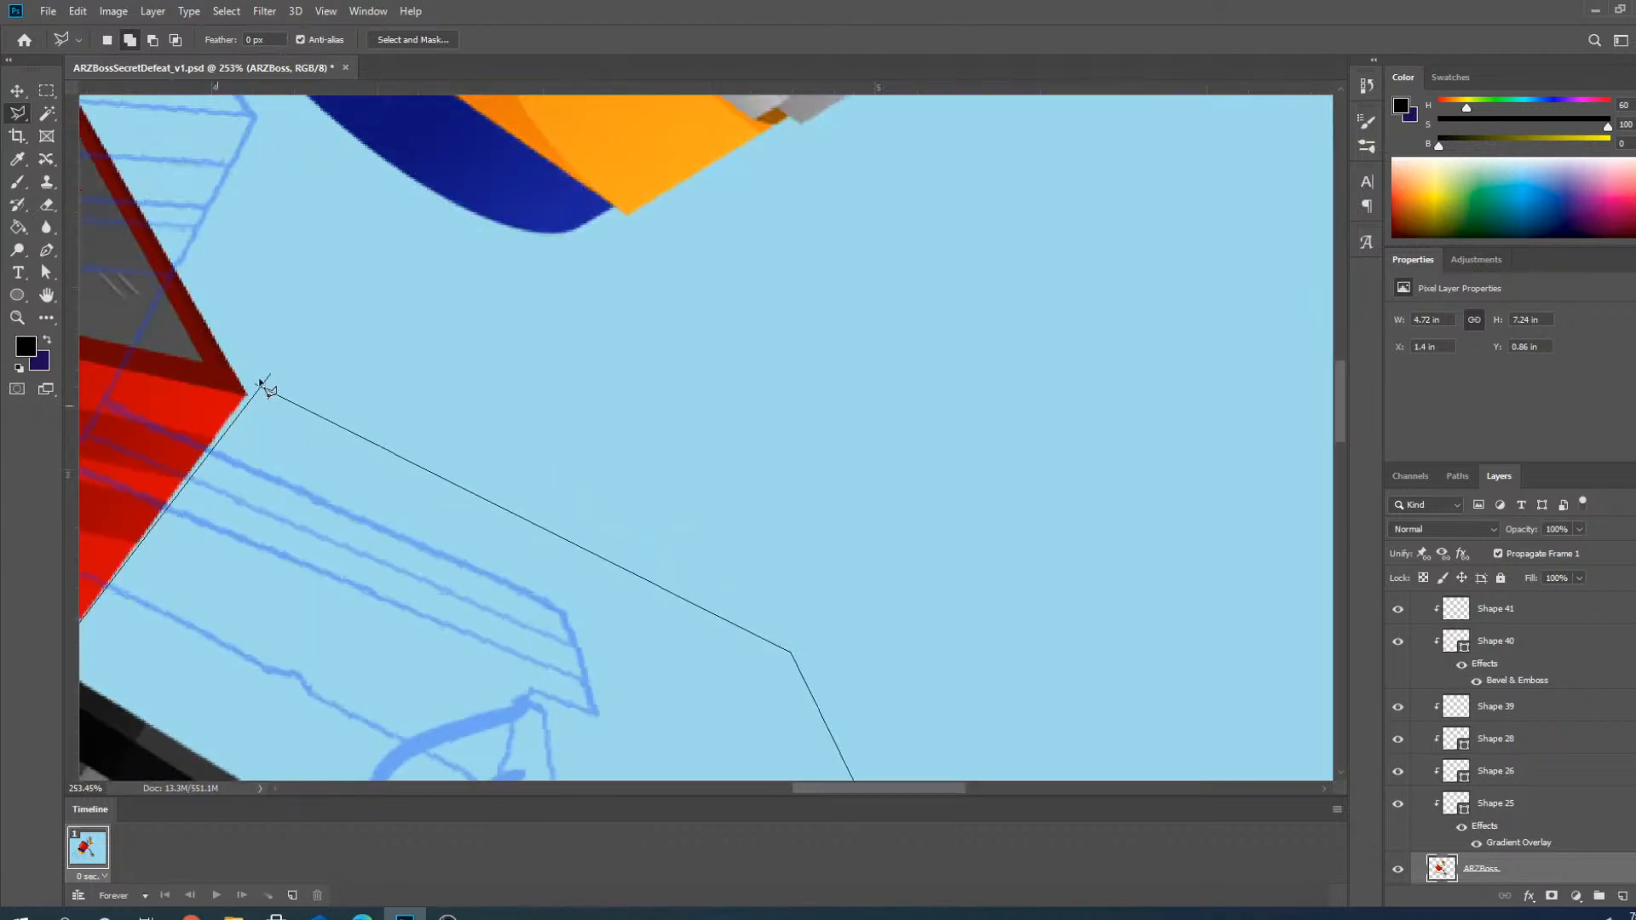
{"action": "left_click", "coordinate": [264, 386]}
{"action": "key", "text": "ctrl+0"}
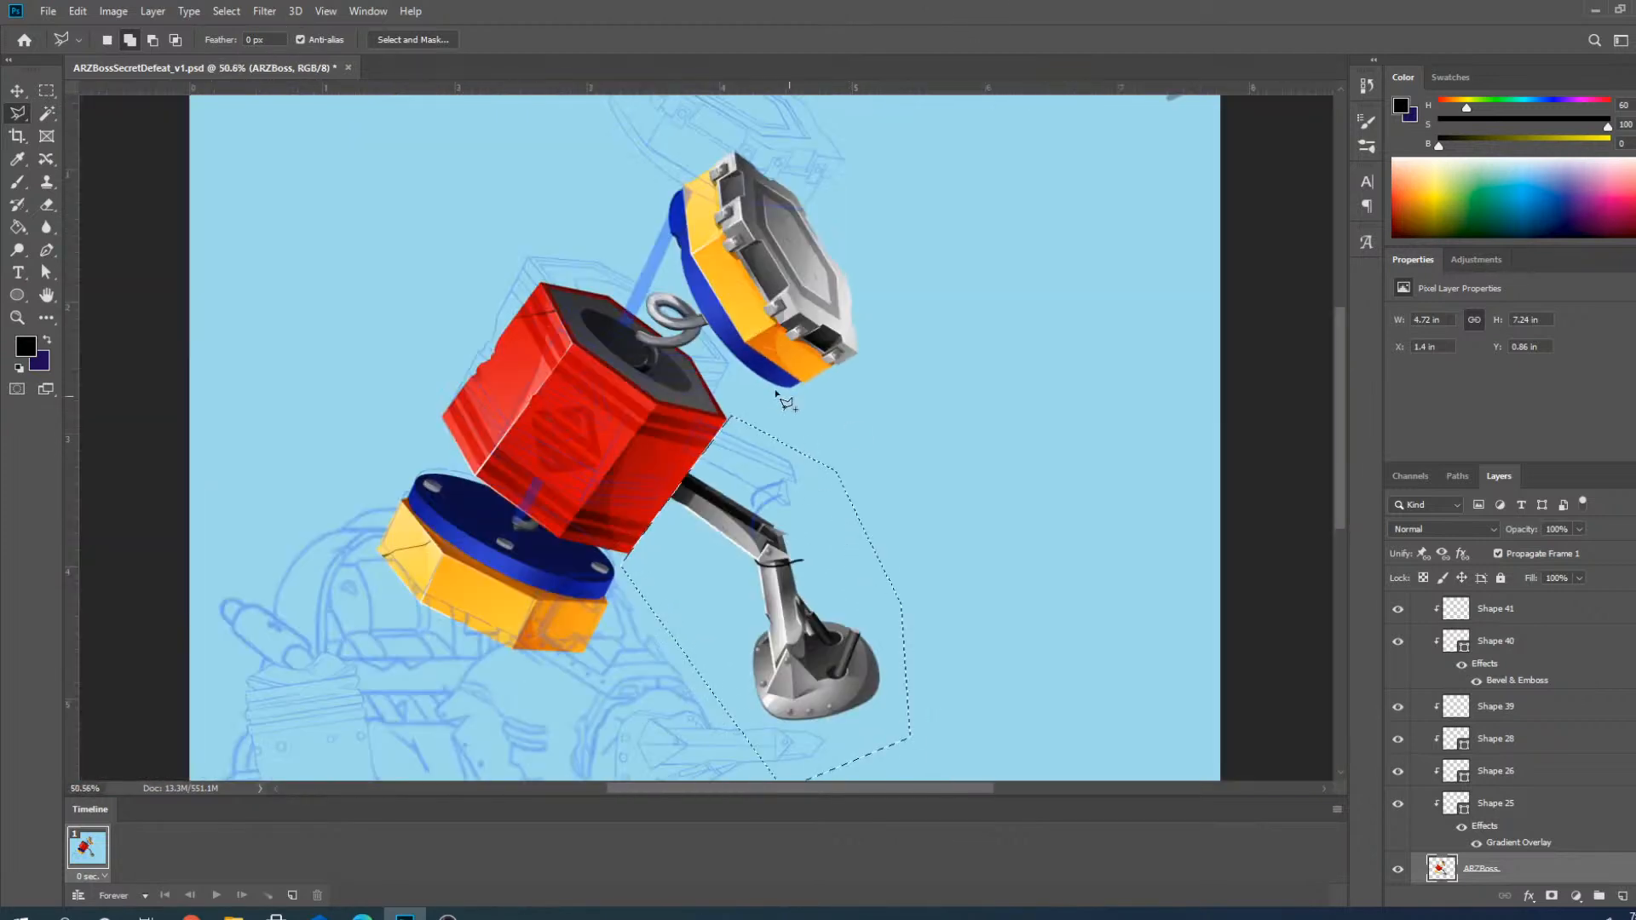
{"action": "scroll", "coordinate": [682, 535], "scroll_direction": "up", "scroll_amount": 1, "text": "alt"}
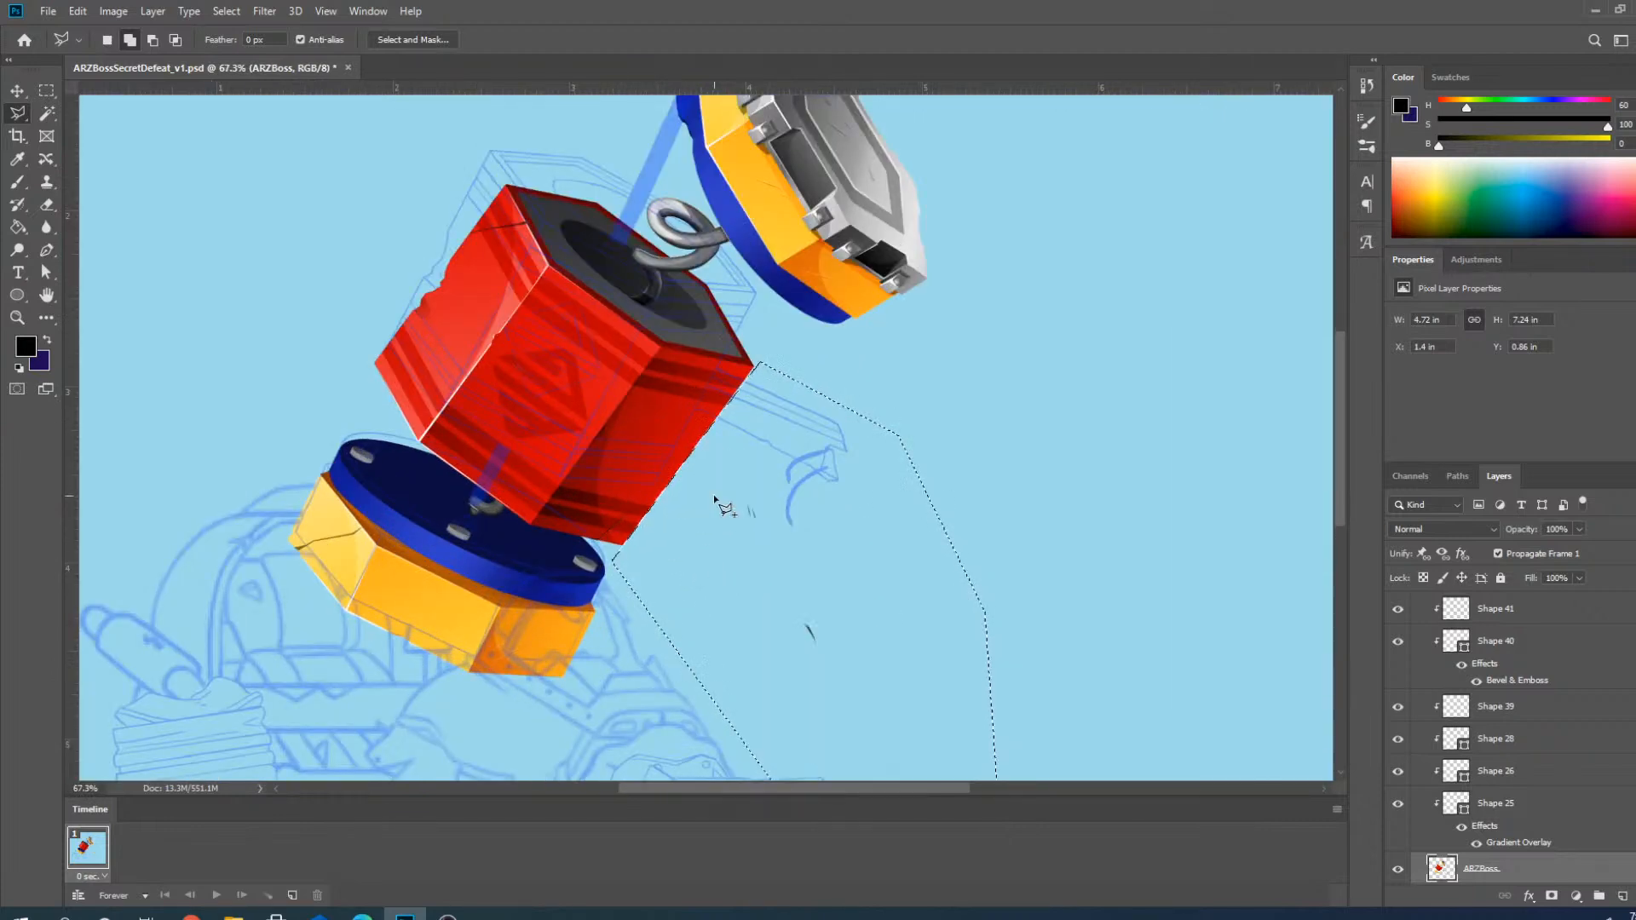
{"action": "key", "text": "ctrl+d"}
Delete the dark sliver shape left over where the lower arm was.
{"action": "left_click", "coordinate": [17, 90]}
{"action": "scroll", "coordinate": [767, 563], "scroll_direction": "up", "scroll_amount": 3, "text": "alt"}
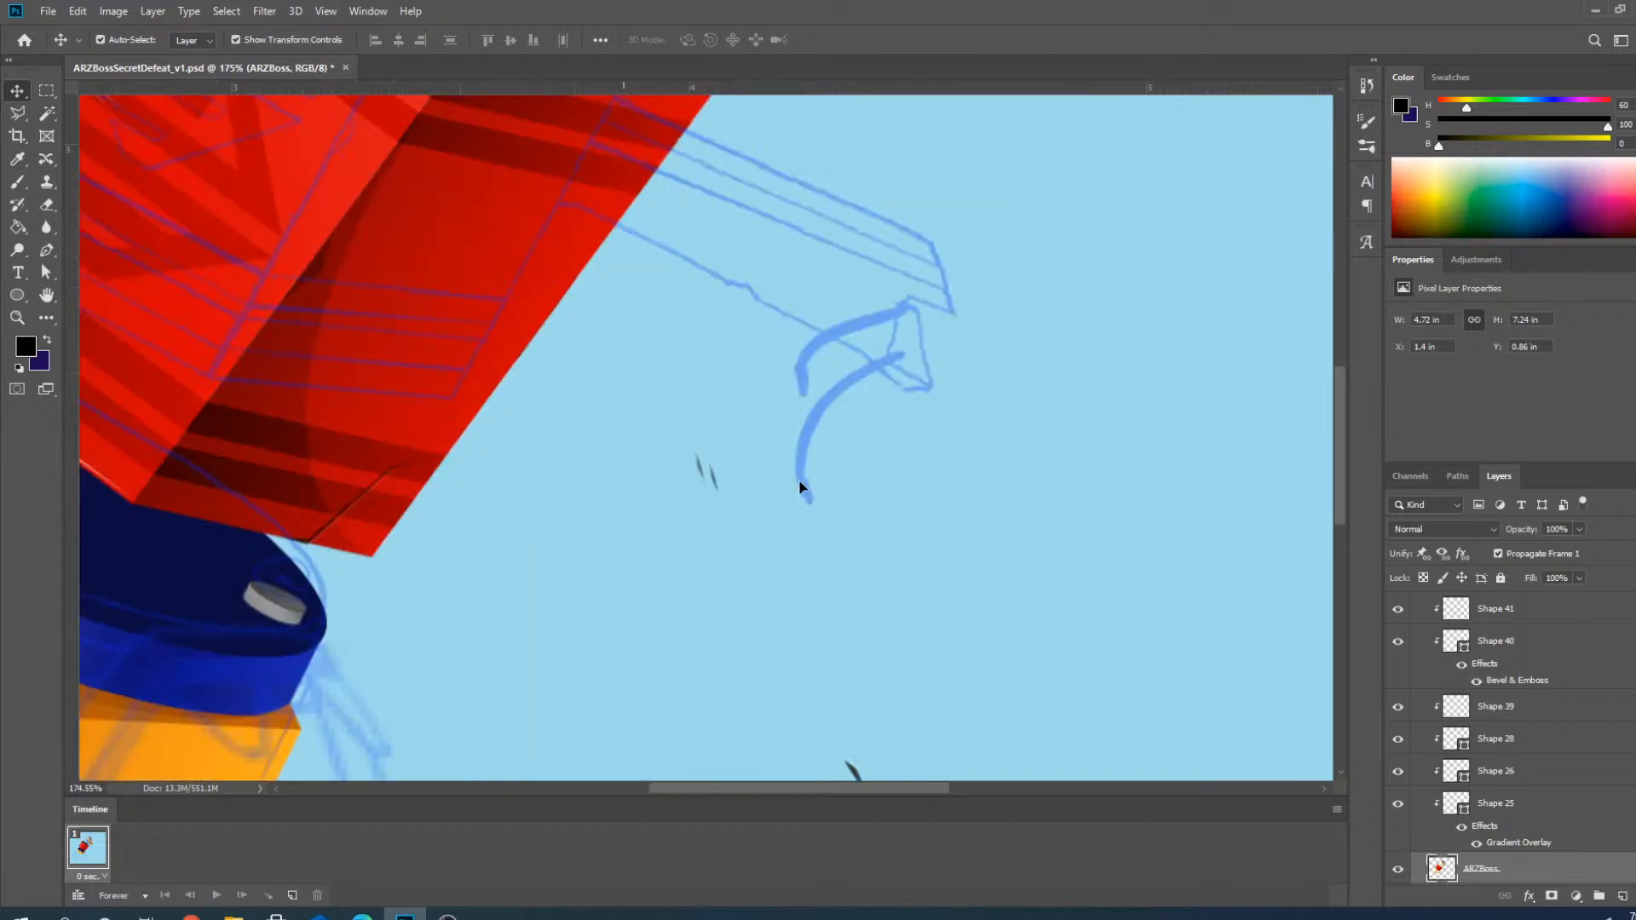
{"action": "scroll", "coordinate": [756, 384], "scroll_direction": "down", "scroll_amount": 4}
{"action": "scroll", "coordinate": [793, 695], "scroll_direction": "up", "scroll_amount": 9}
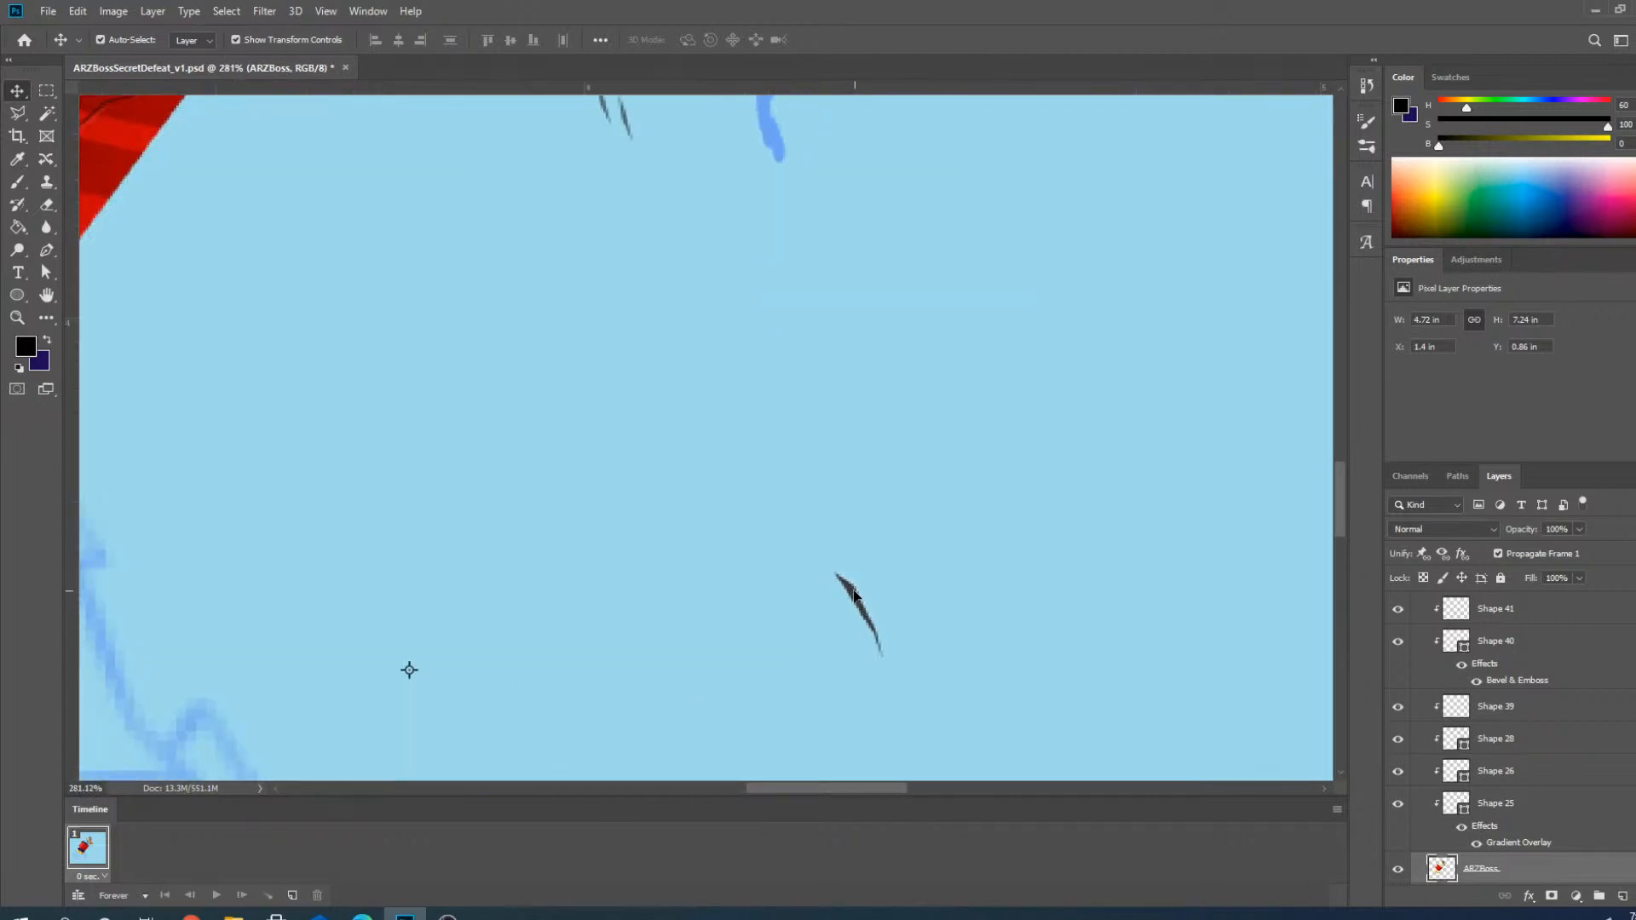
{"action": "left_click", "coordinate": [853, 595]}
{"action": "key", "text": "Delete"}
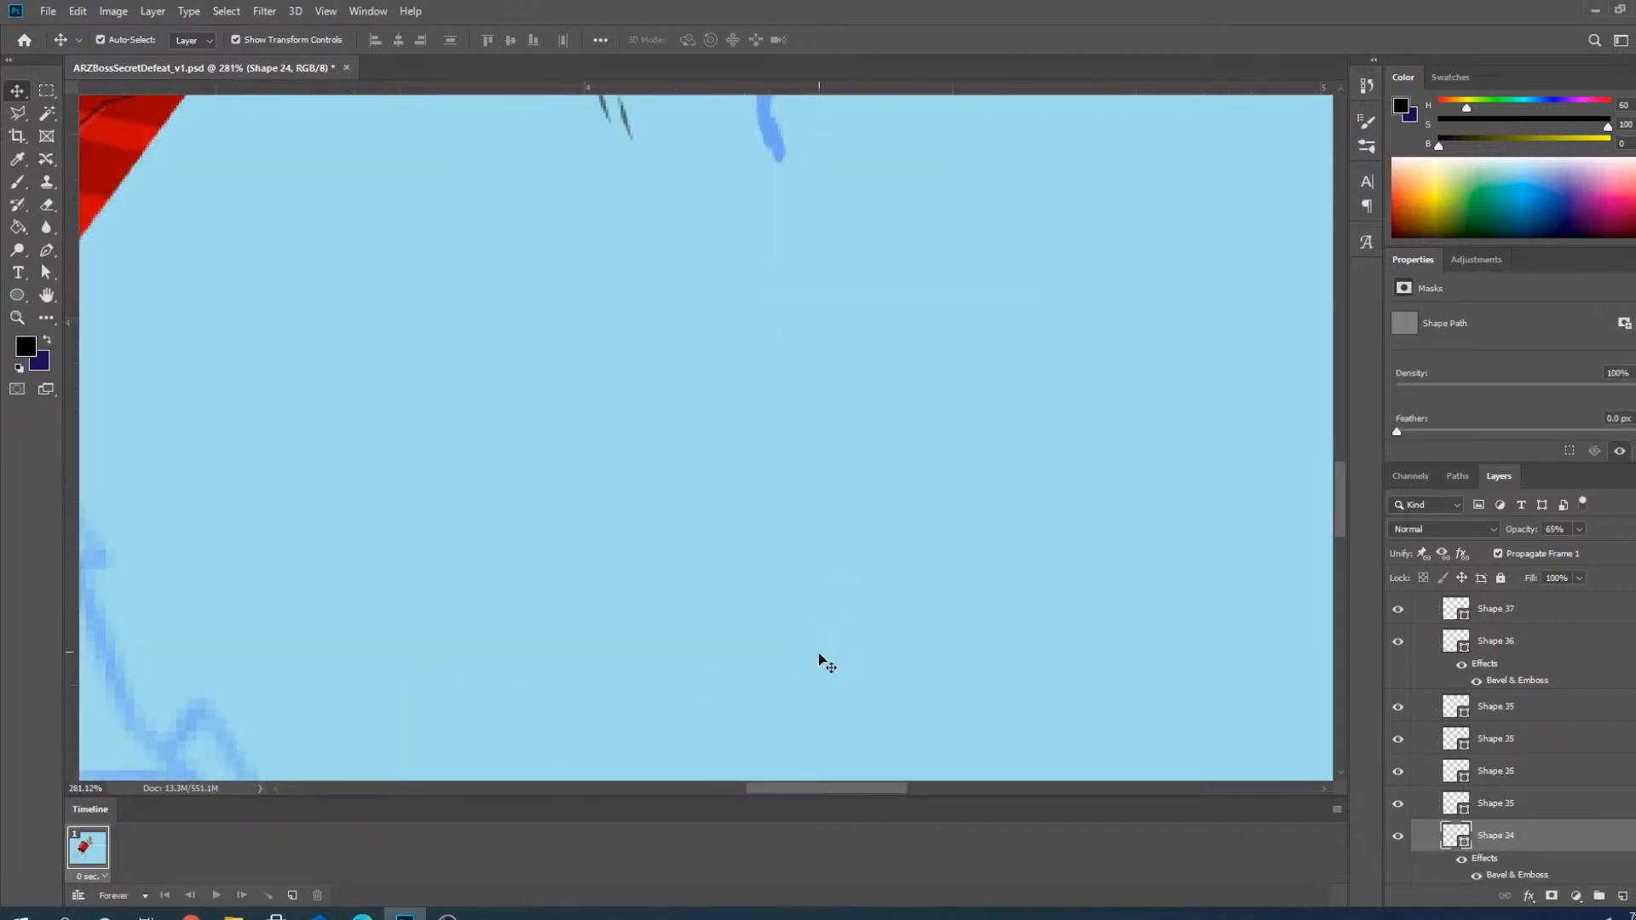
Delete the two small dark scratch shapes left over from the upper arm.
{"action": "scroll", "coordinate": [822, 669], "scroll_direction": "down", "scroll_amount": 7}
{"action": "scroll", "coordinate": [715, 410], "scroll_direction": "up", "scroll_amount": 7}
{"action": "scroll", "coordinate": [712, 415], "scroll_direction": "up", "scroll_amount": 5}
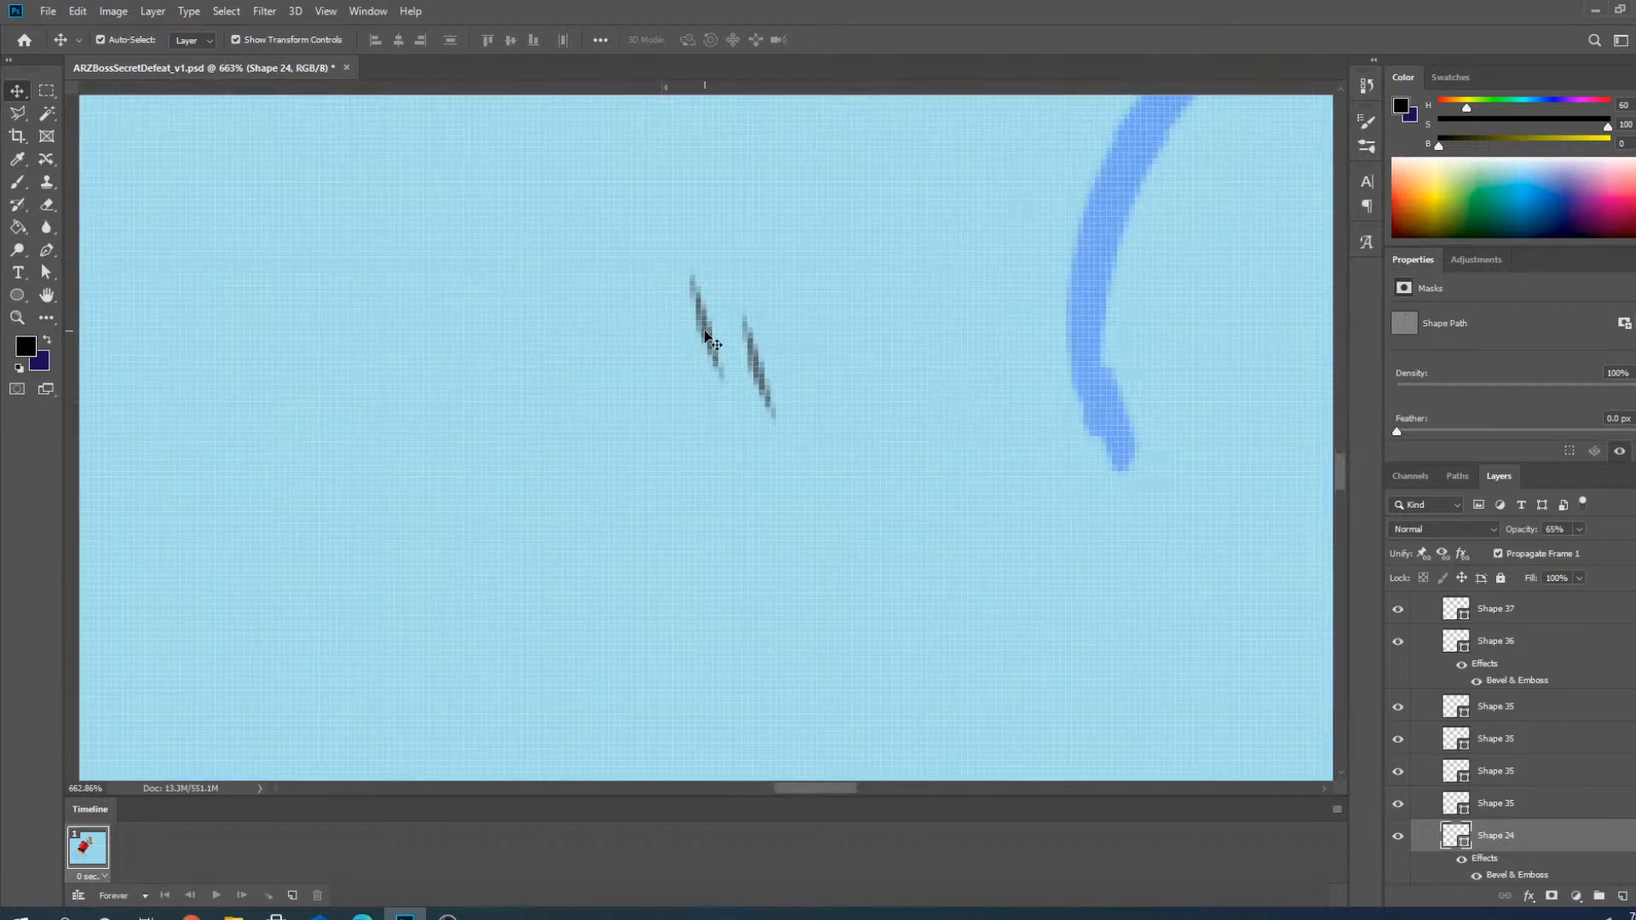
{"action": "left_click", "coordinate": [707, 332]}
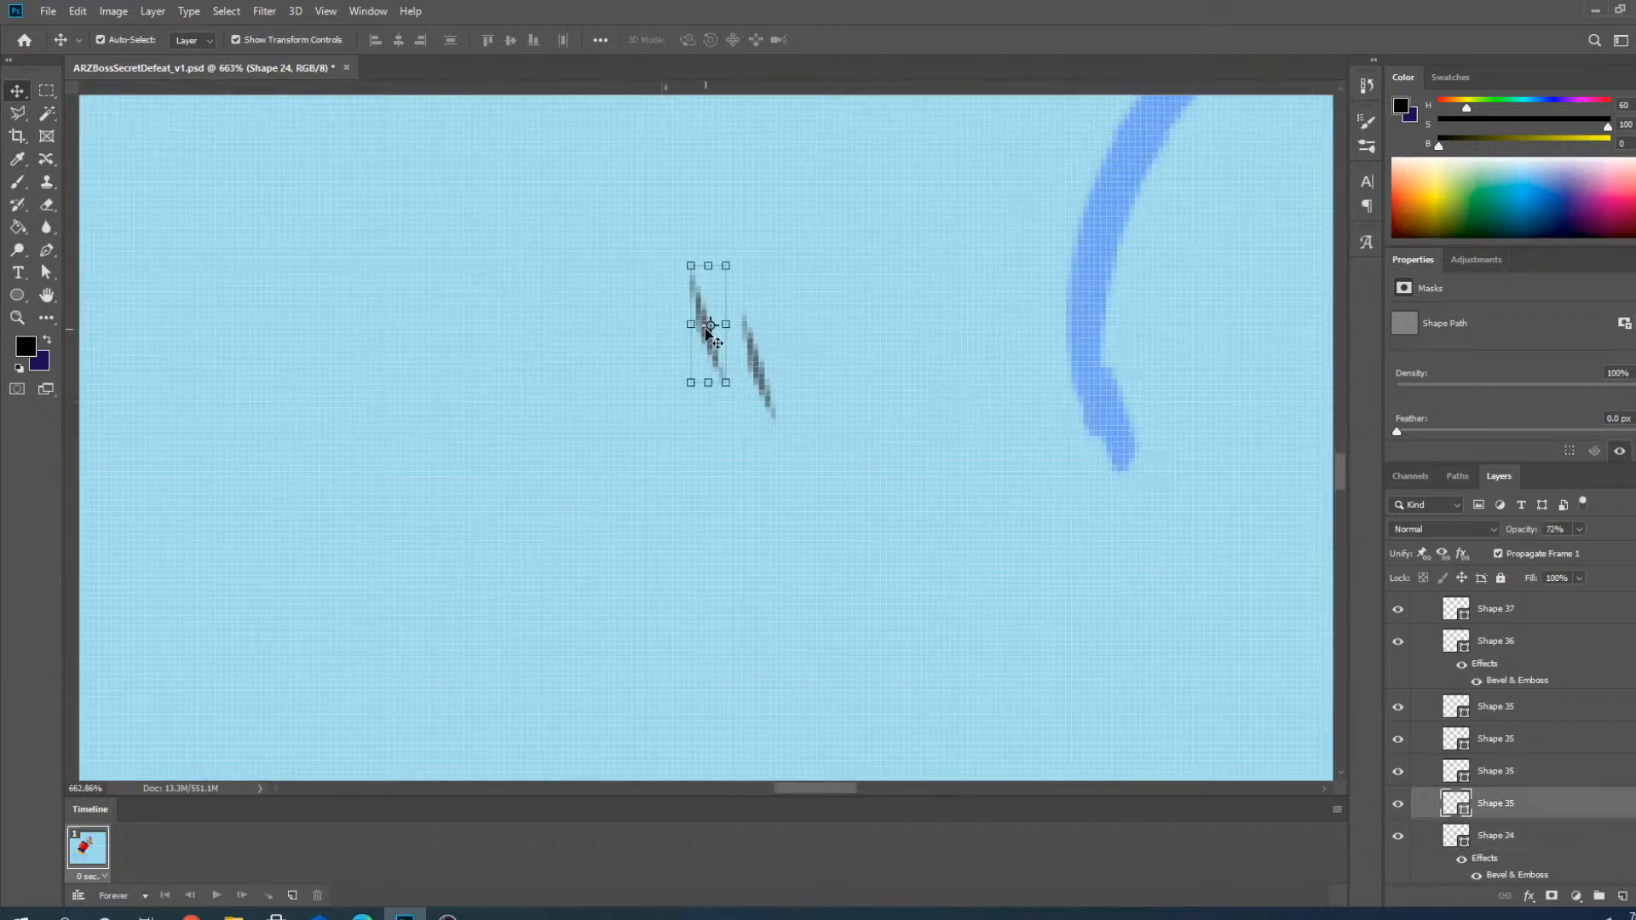
{"action": "key", "text": "Delete"}
{"action": "left_click", "coordinate": [757, 372]}
{"action": "scroll", "coordinate": [862, 489], "scroll_direction": "down", "scroll_amount": 10}
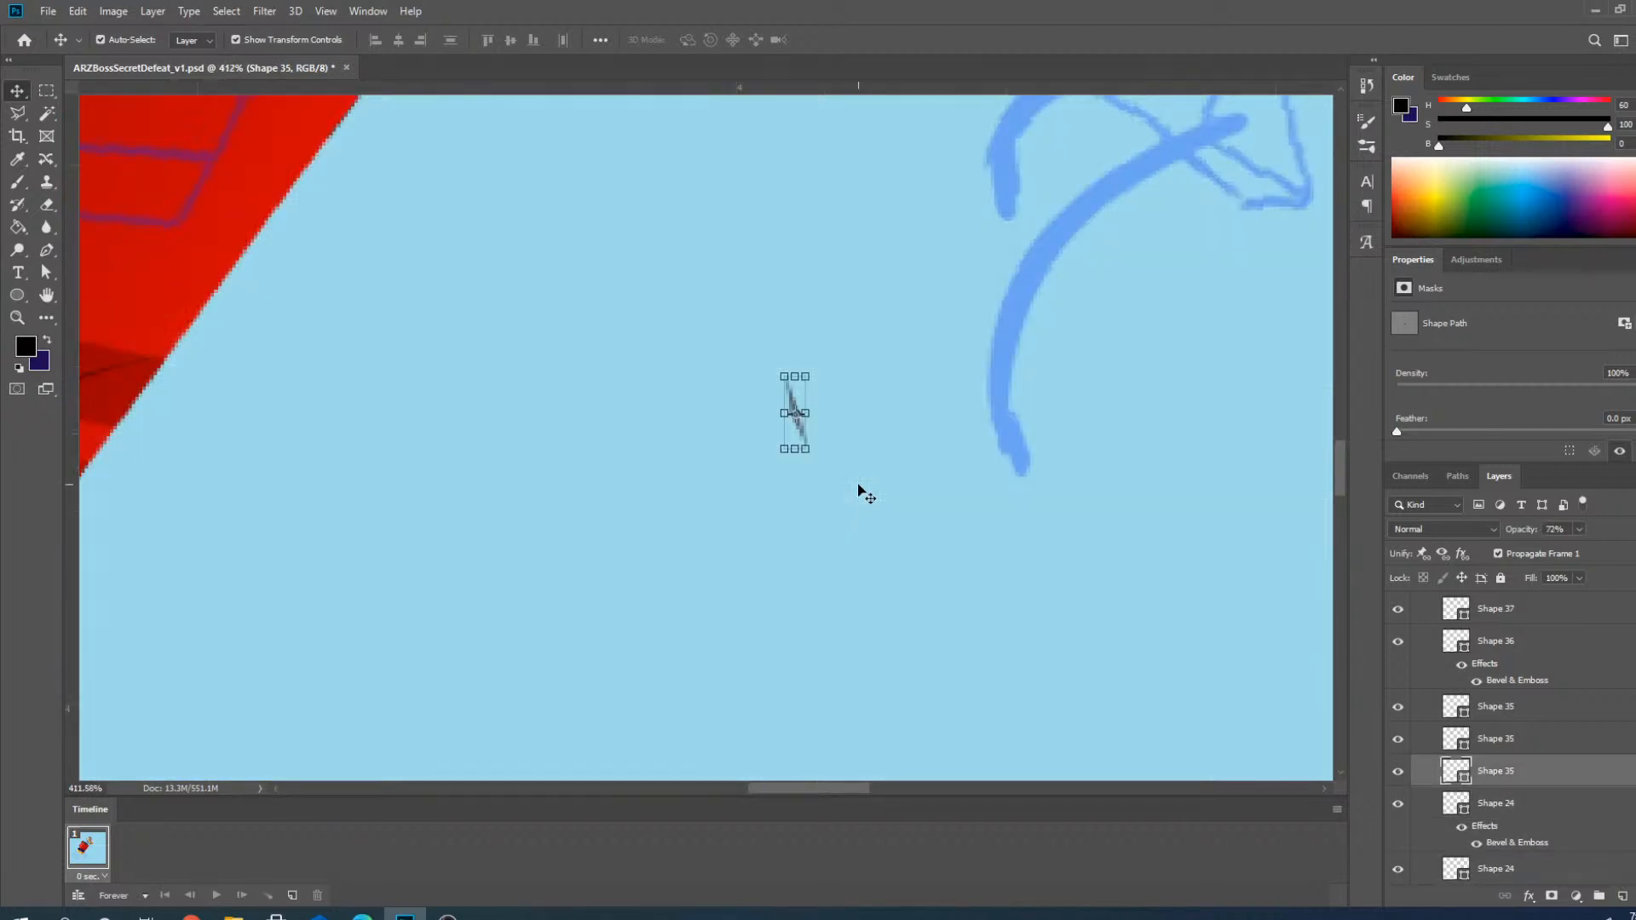
{"action": "key", "text": "Delete"}
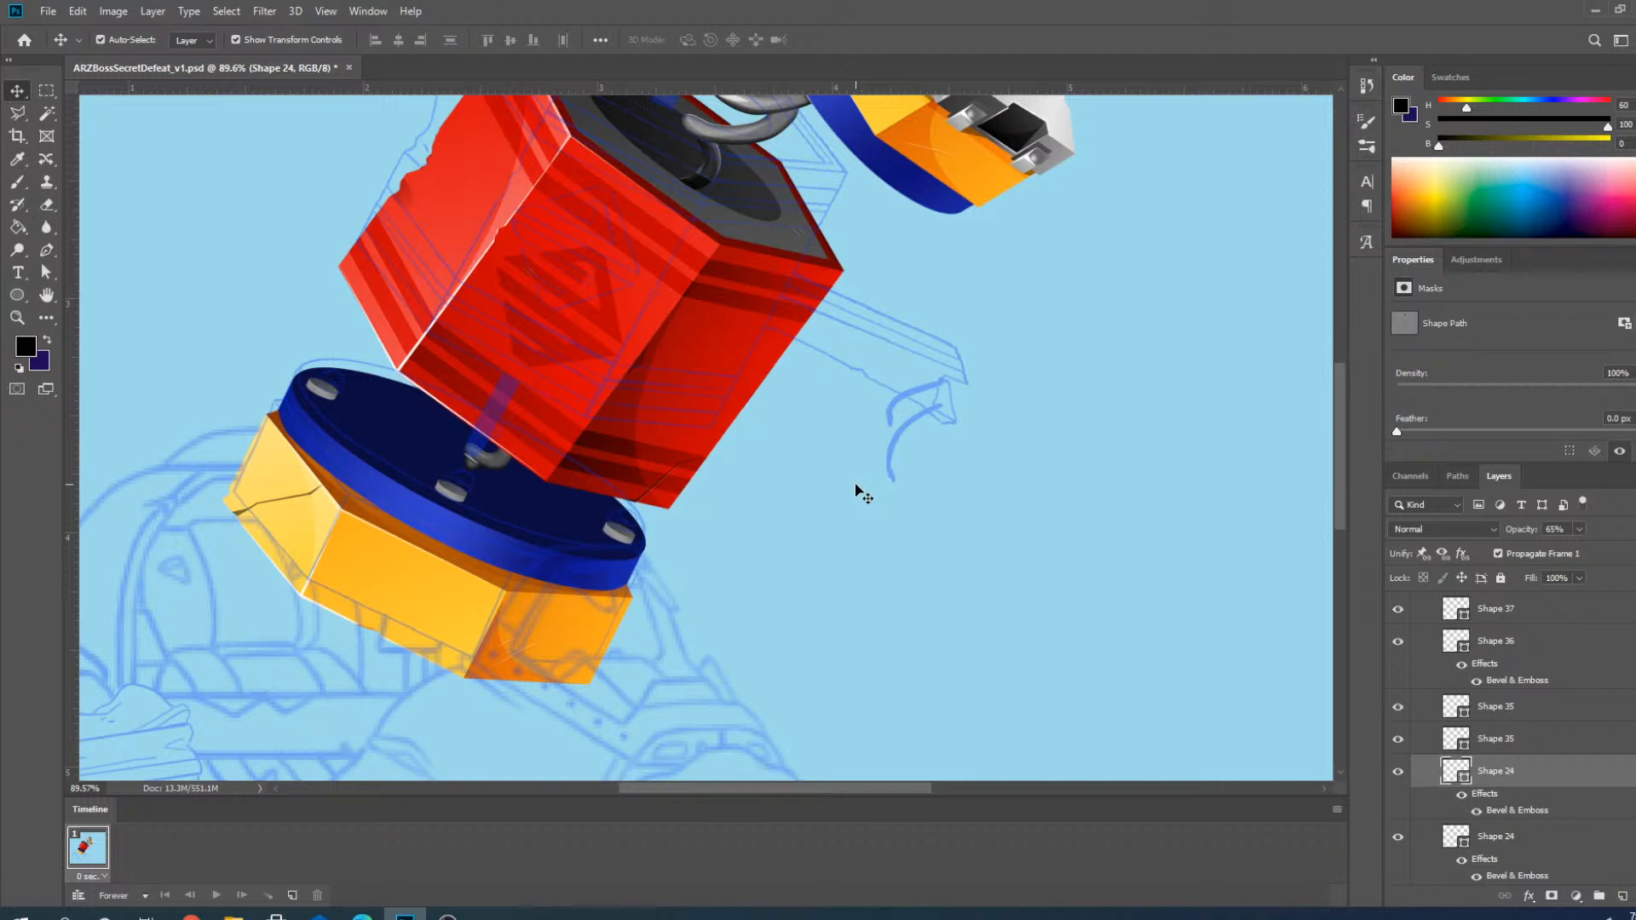
Select the ARZBoss layer from the upper yellow hammer end and toggle its visibility to check its parts.
{"action": "scroll", "coordinate": [863, 494], "scroll_direction": "down", "scroll_amount": 3}
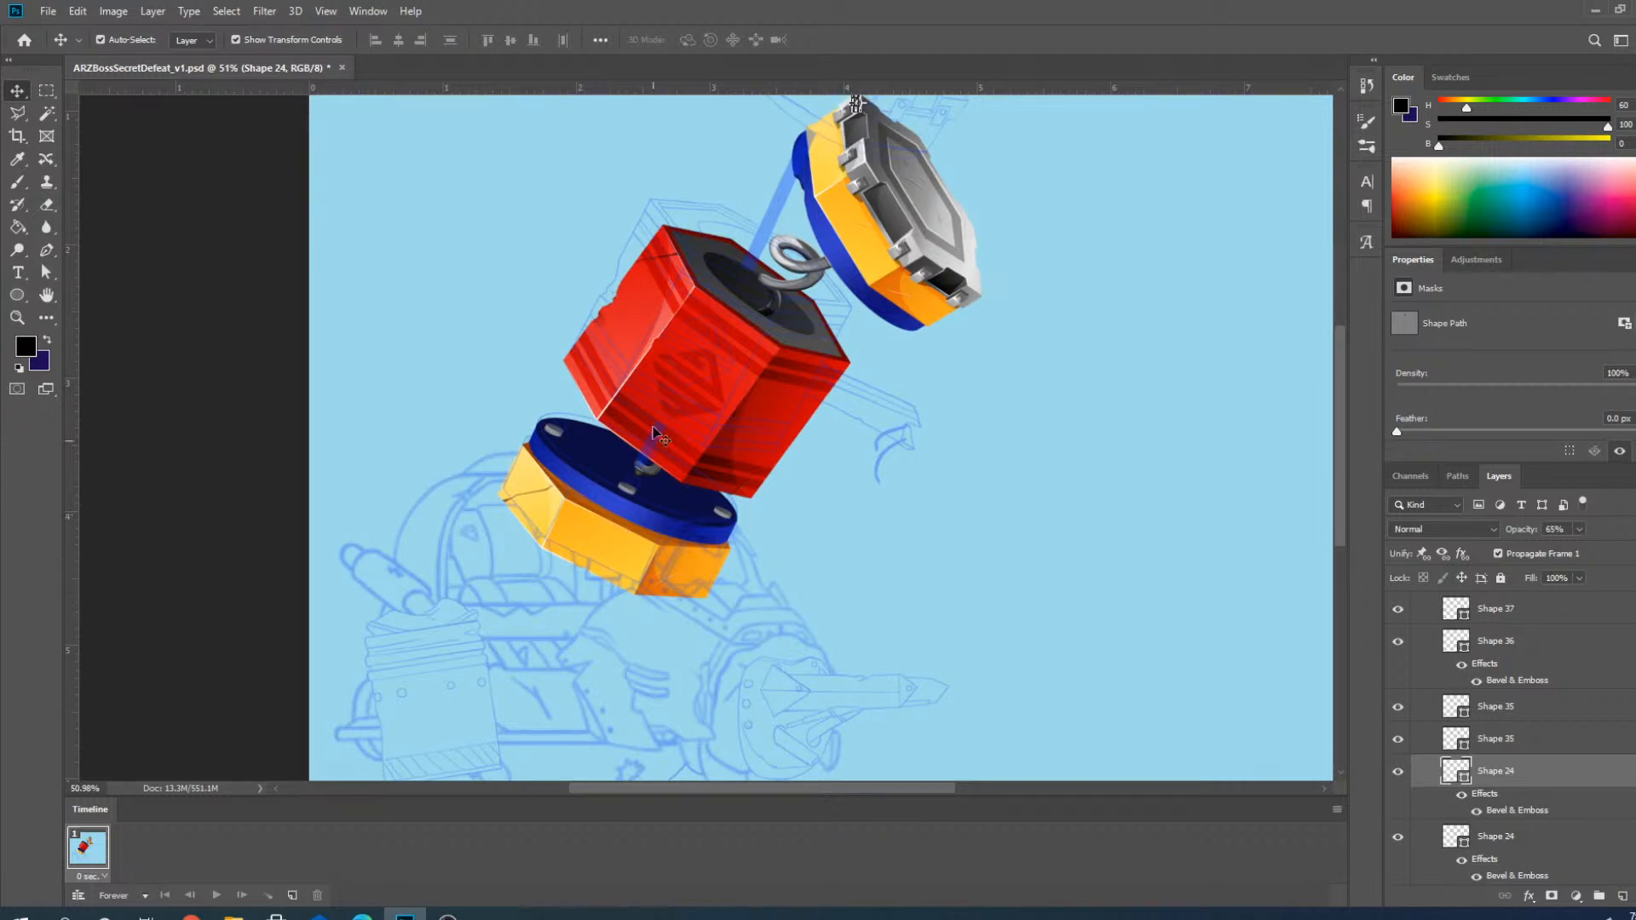
{"action": "scroll", "coordinate": [658, 433], "scroll_direction": "up", "scroll_amount": 2}
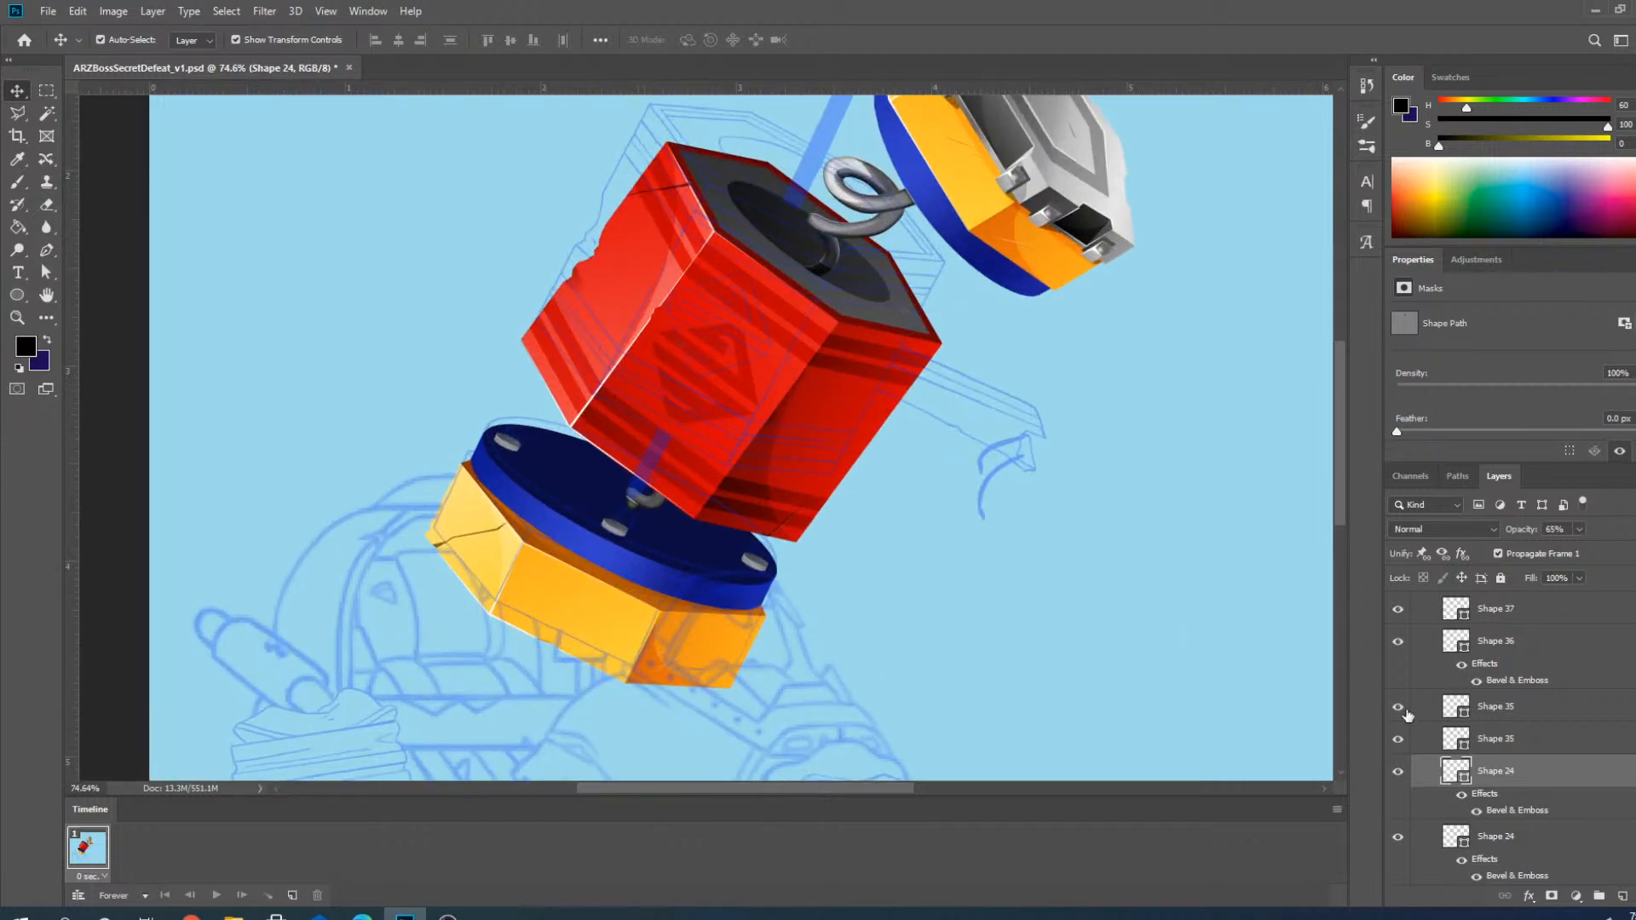
{"action": "scroll", "coordinate": [1000, 698], "scroll_direction": "down", "scroll_amount": 2}
{"action": "scroll", "coordinate": [1008, 392], "scroll_direction": "up", "scroll_amount": 1}
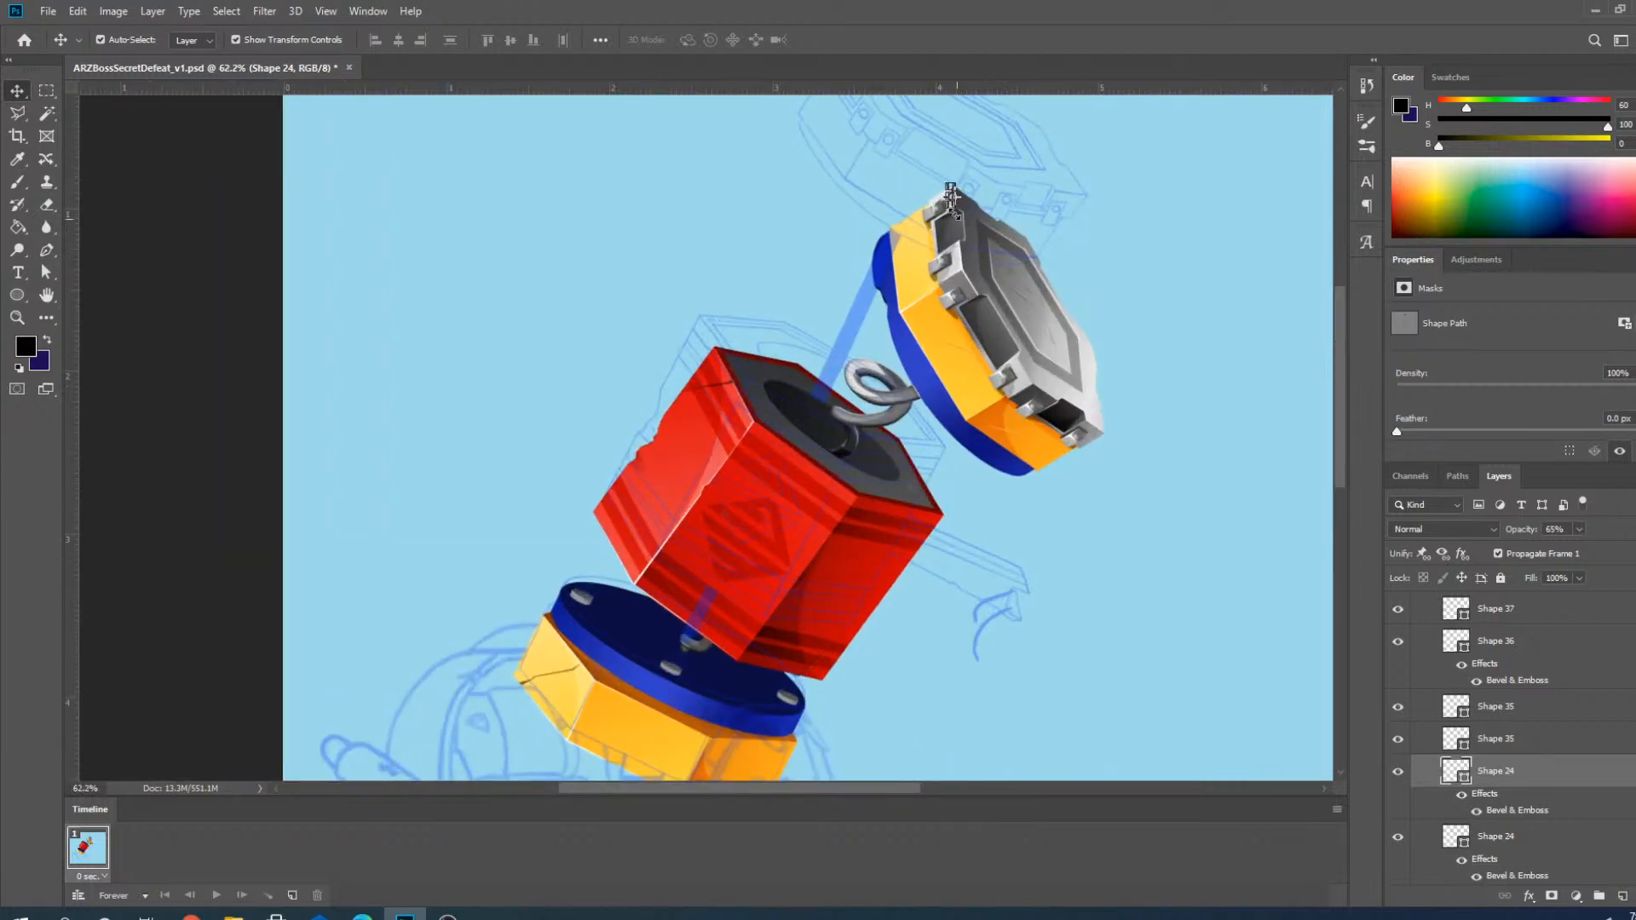
{"action": "left_click", "coordinate": [878, 277]}
{"action": "scroll", "coordinate": [965, 343], "scroll_direction": "up", "scroll_amount": 2}
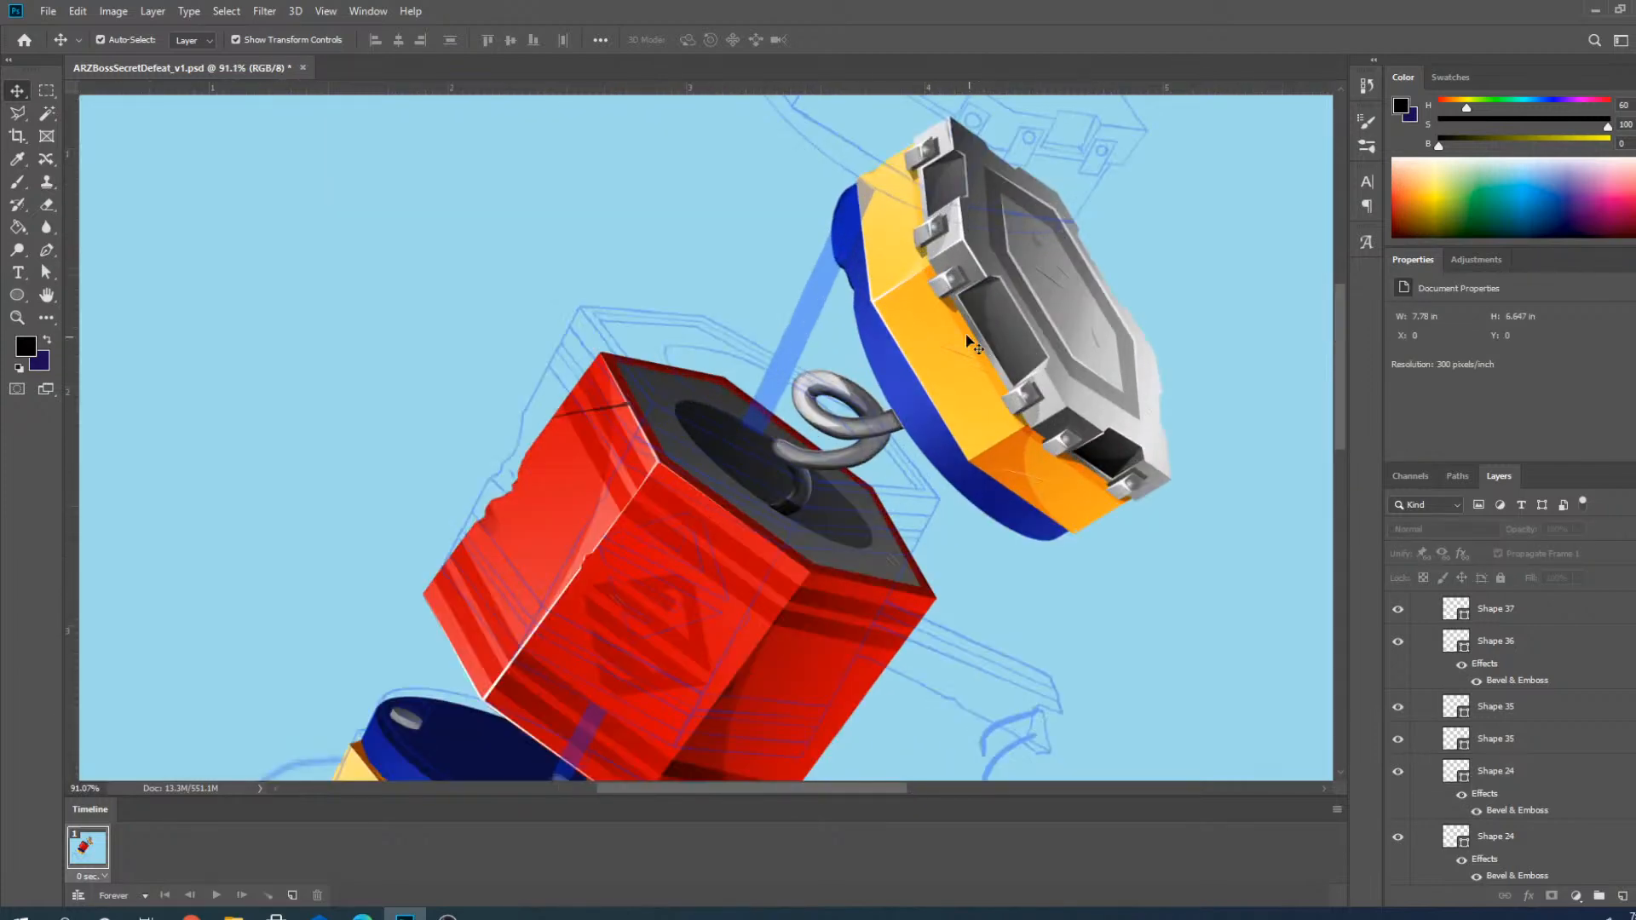
{"action": "left_click", "coordinate": [933, 332]}
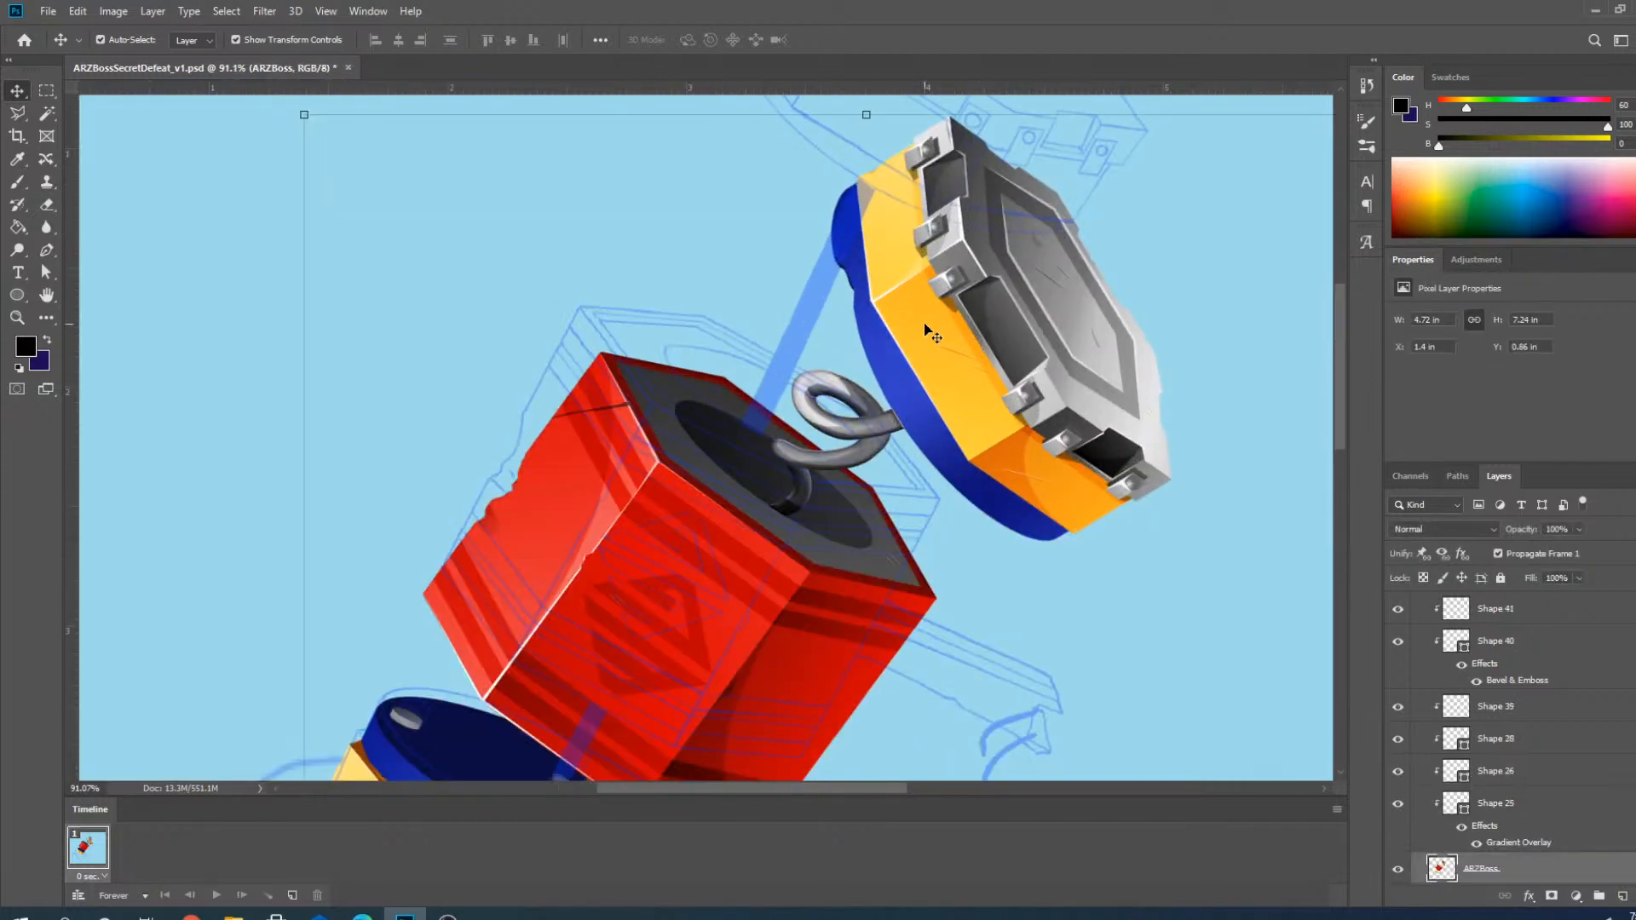
{"action": "left_click", "coordinate": [1397, 870]}
{"action": "left_click", "coordinate": [1398, 870]}
Lasso the upper yellow-and-grey hammer end, delete it from the ARZBoss layer, and deselect.
{"action": "left_click", "coordinate": [23, 115]}
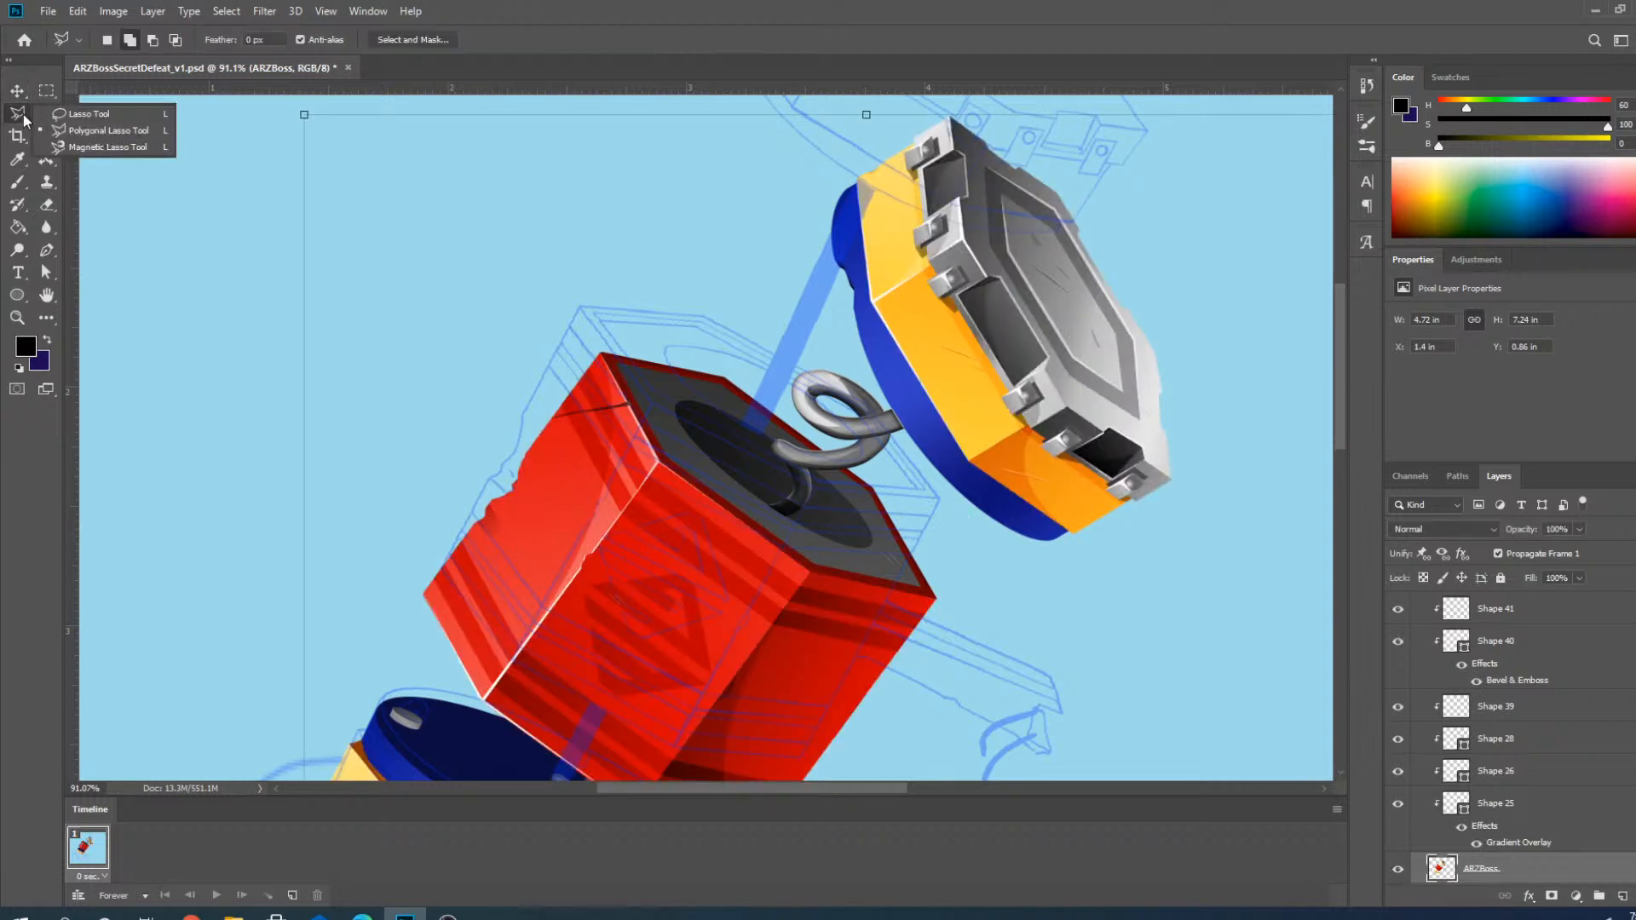
{"action": "left_click", "coordinate": [93, 115]}
{"action": "scroll", "coordinate": [843, 355], "scroll_direction": "down", "scroll_amount": 3}
{"action": "scroll", "coordinate": [971, 318], "scroll_direction": "up", "scroll_amount": 2}
{"action": "mouse_move", "coordinate": [868, 177]}
{"action": "left_mouse_down"}
{"action": "mouse_move", "coordinate": [717, 241]}
{"action": "mouse_move", "coordinate": [729, 412]}
{"action": "left_mouse_up"}
{"action": "mouse_move", "coordinate": [777, 498]}
{"action": "left_mouse_down"}
{"action": "mouse_move", "coordinate": [961, 599]}
{"action": "mouse_move", "coordinate": [987, 217]}
{"action": "mouse_move", "coordinate": [877, 171]}
{"action": "left_mouse_up"}
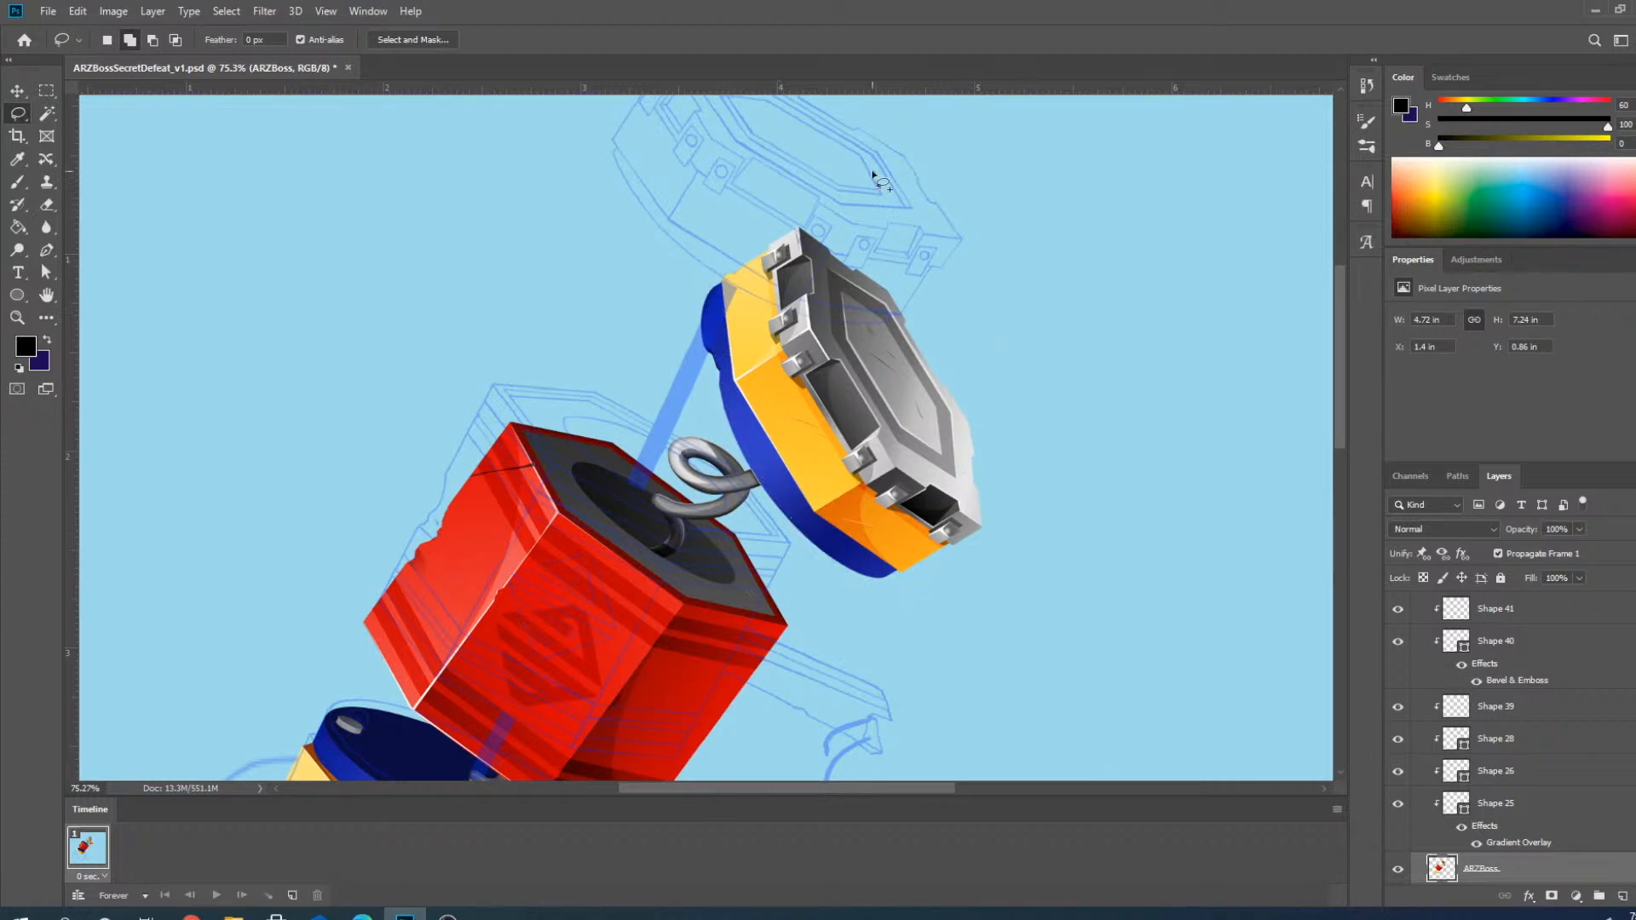
{"action": "key", "text": "Delete"}
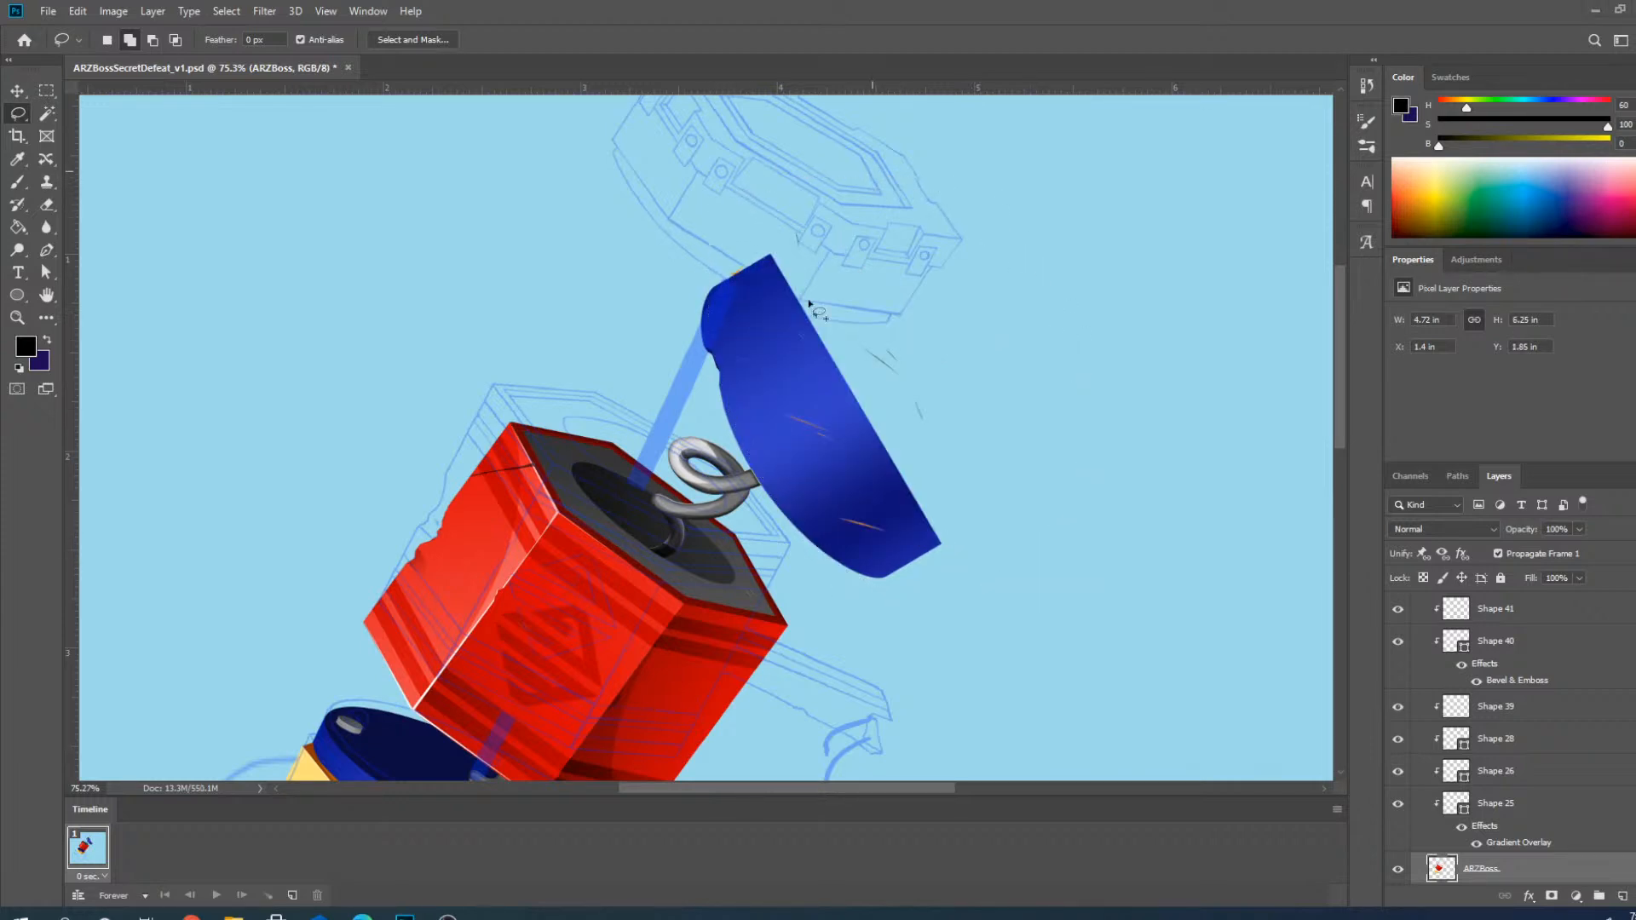
{"action": "key", "text": "ctrl+d"}
Delete the remaining blue base shape of the upper hammer end.
{"action": "scroll", "coordinate": [820, 306], "scroll_direction": "up", "scroll_amount": 5}
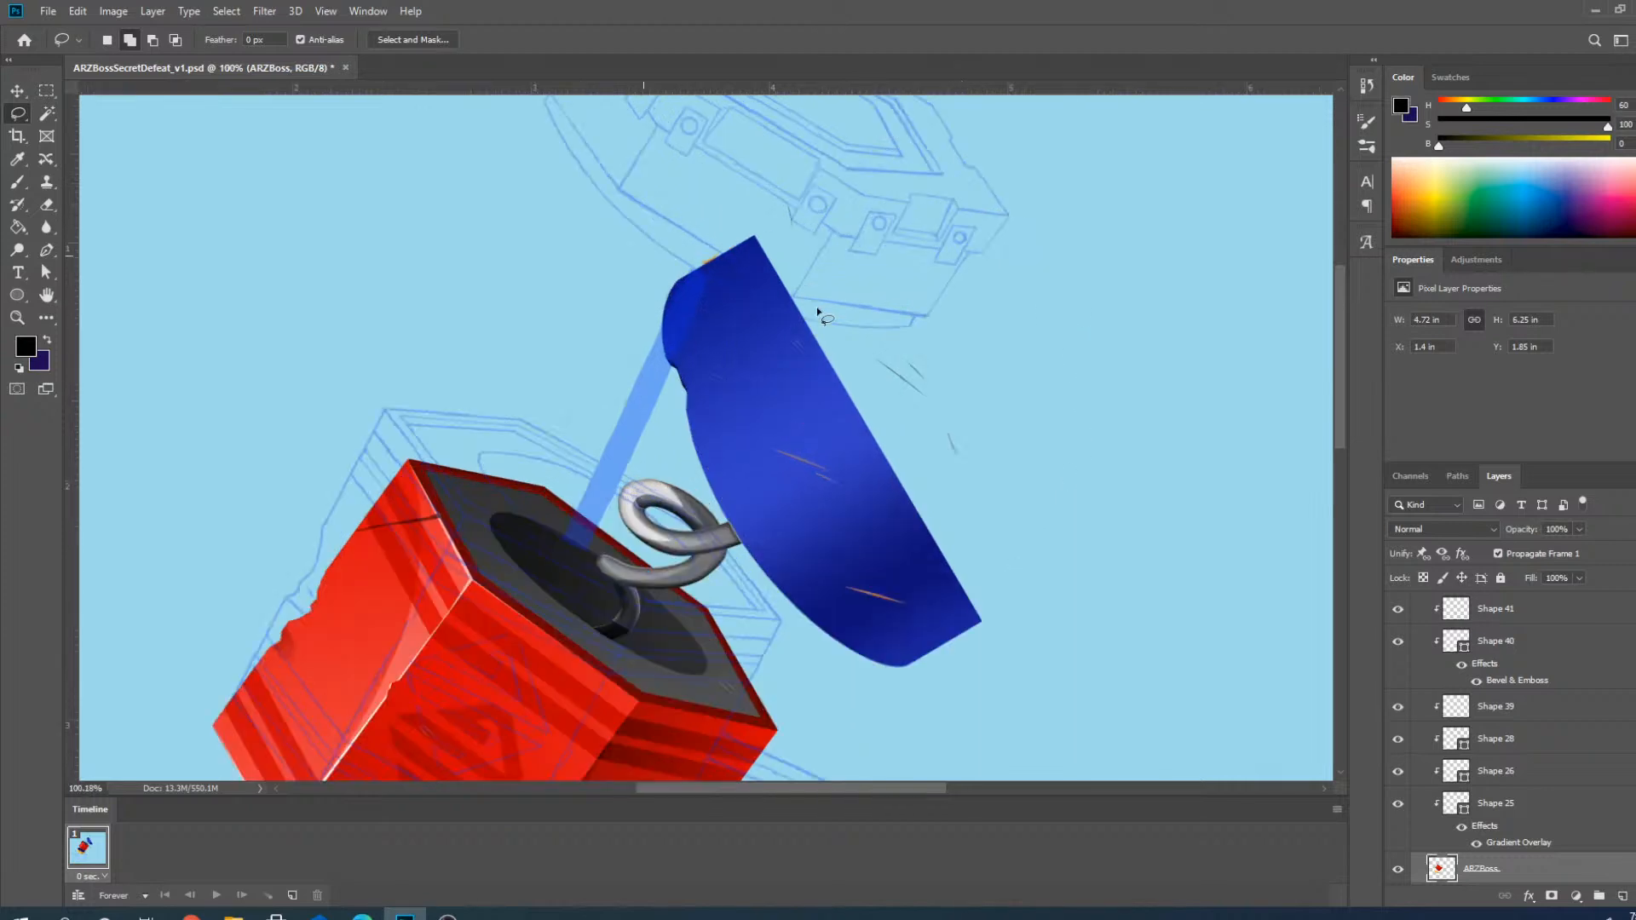
{"action": "left_click", "coordinate": [20, 91]}
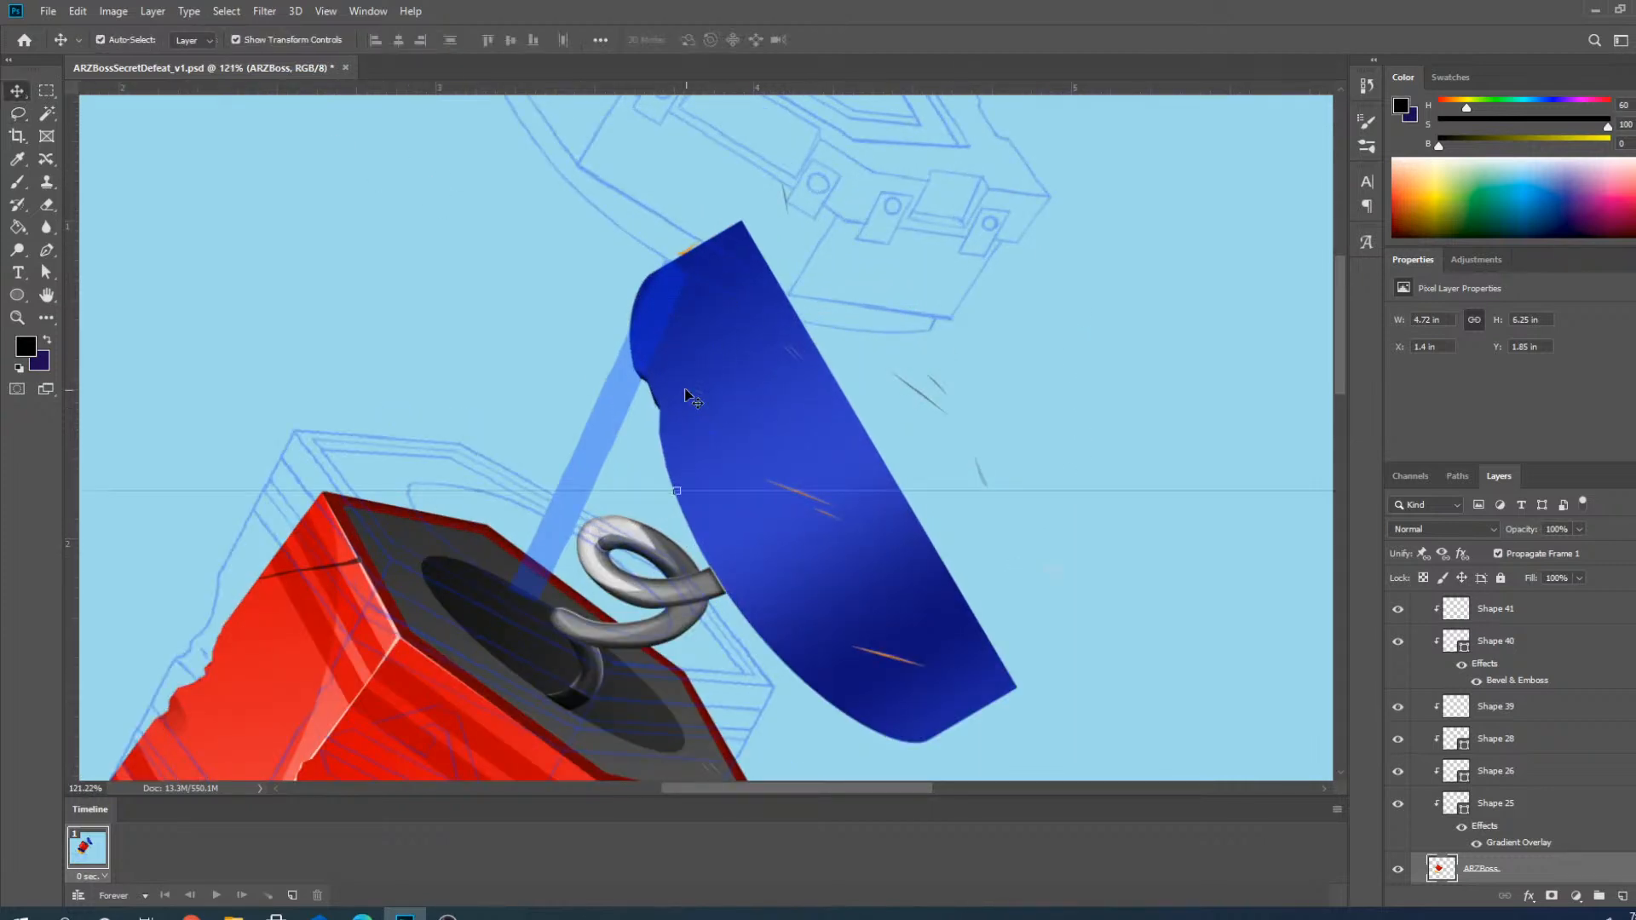
{"action": "left_click", "coordinate": [755, 365]}
{"action": "key", "text": "Delete"}
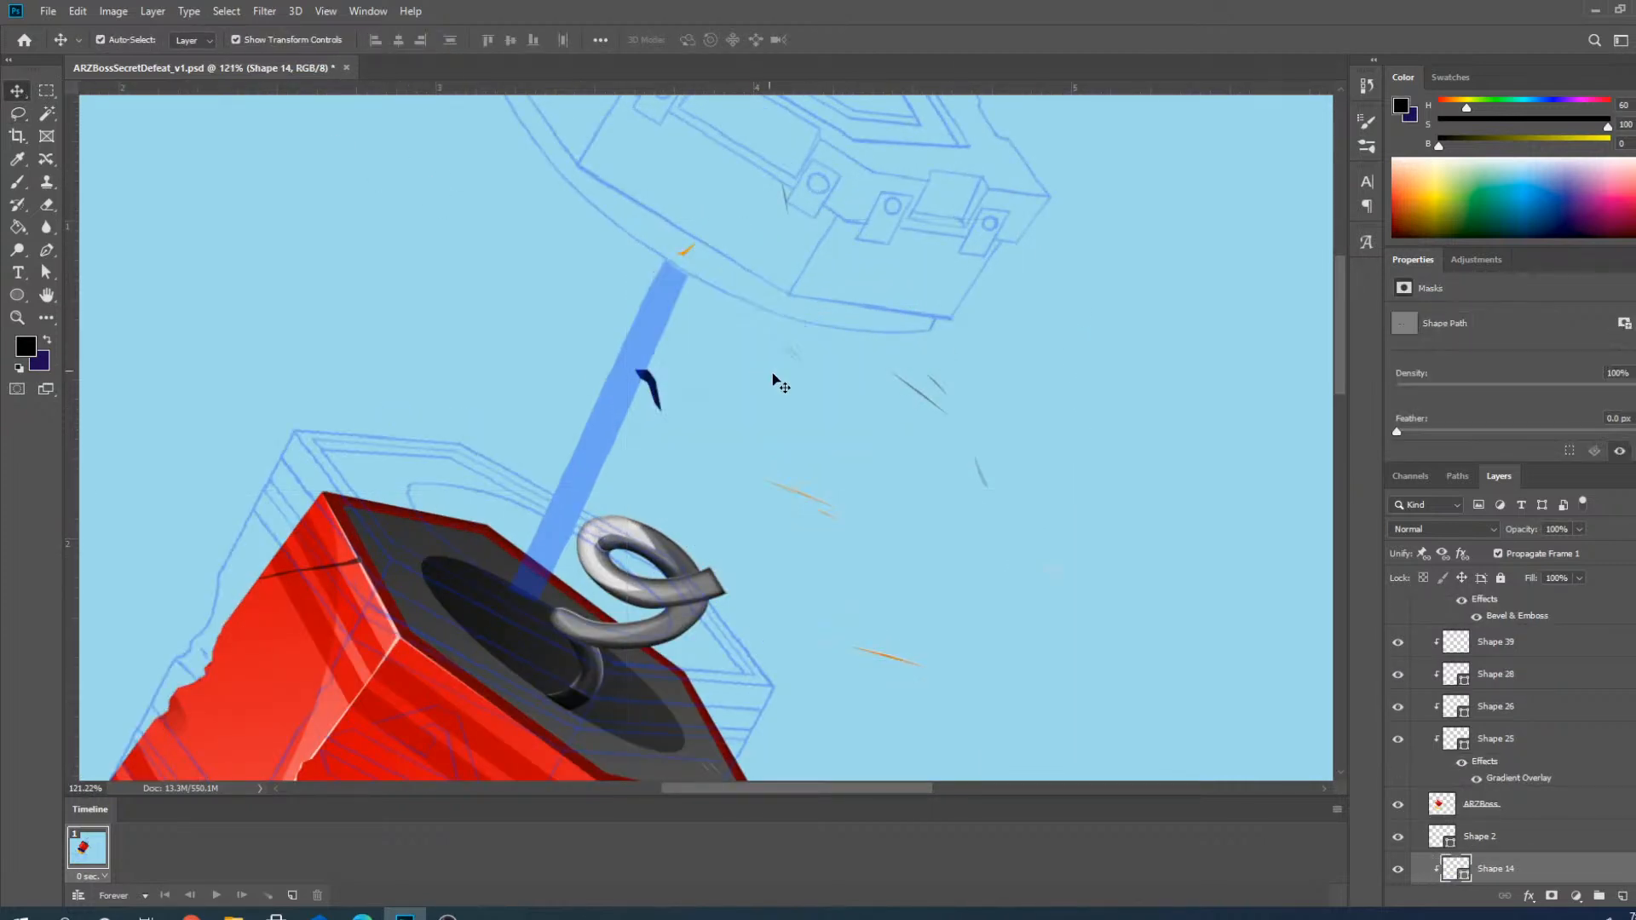
Delete the dark shard, the small orange streaks and the longest grey scratch left floating beside the blue arm guide.
{"action": "scroll", "coordinate": [647, 388], "scroll_direction": "up", "scroll_amount": 3}
{"action": "key", "text": "Delete"}
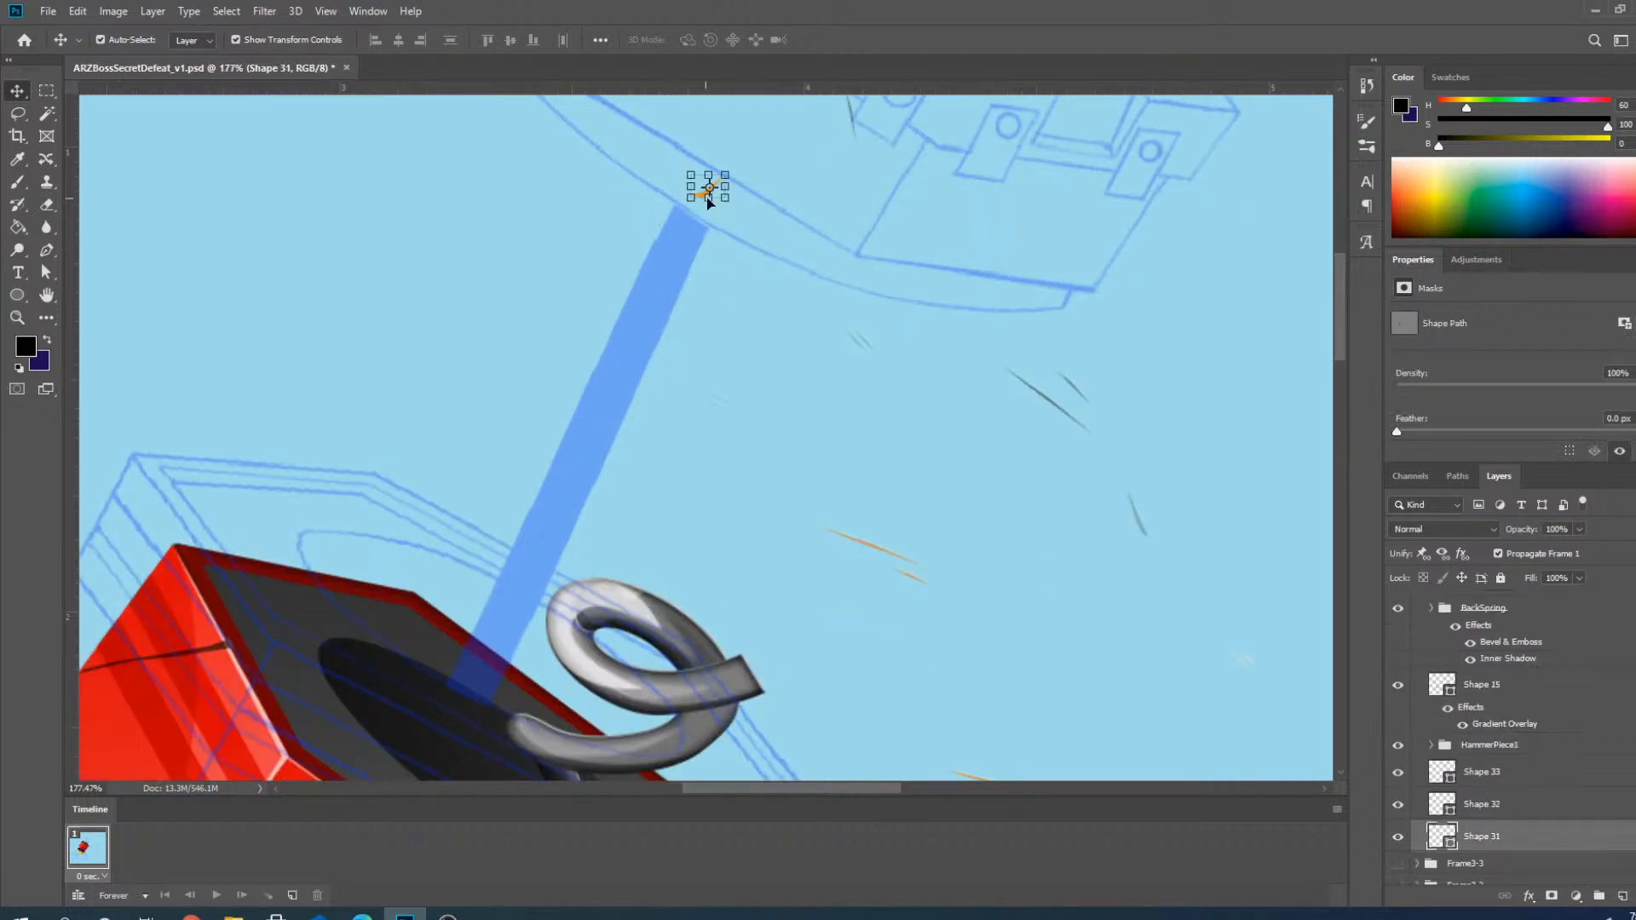
{"action": "key", "text": "Delete"}
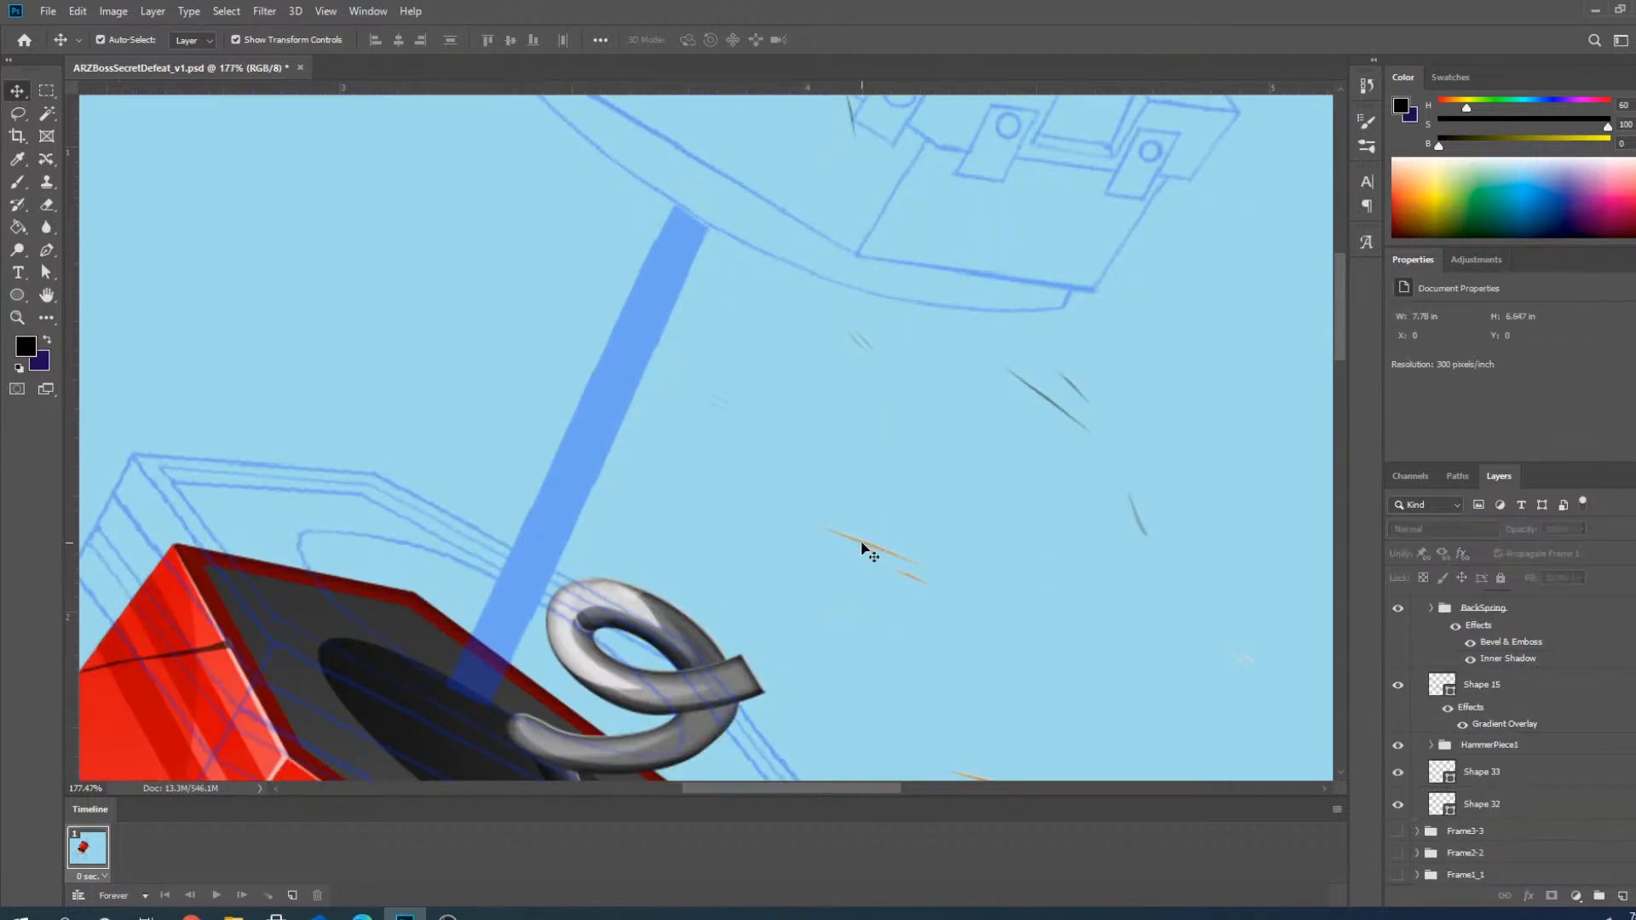
{"action": "left_click", "coordinate": [865, 549]}
{"action": "key", "text": "Delete"}
{"action": "left_click", "coordinate": [1050, 403]}
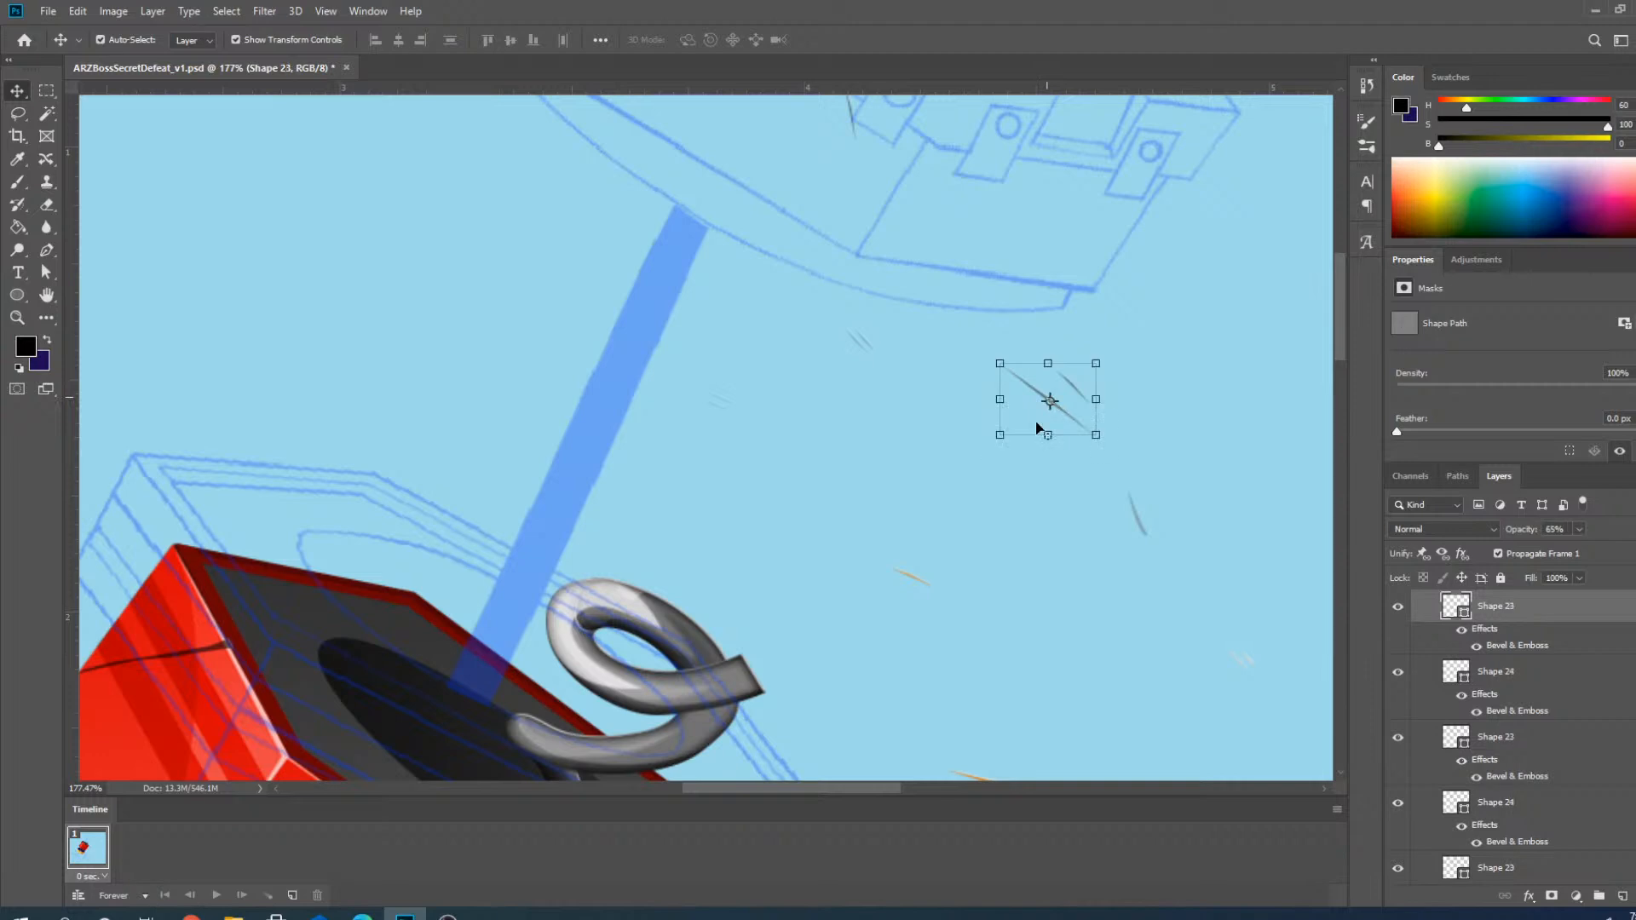
{"action": "key", "text": "Delete"}
{"action": "left_click", "coordinate": [908, 580]}
{"action": "key", "text": "Delete"}
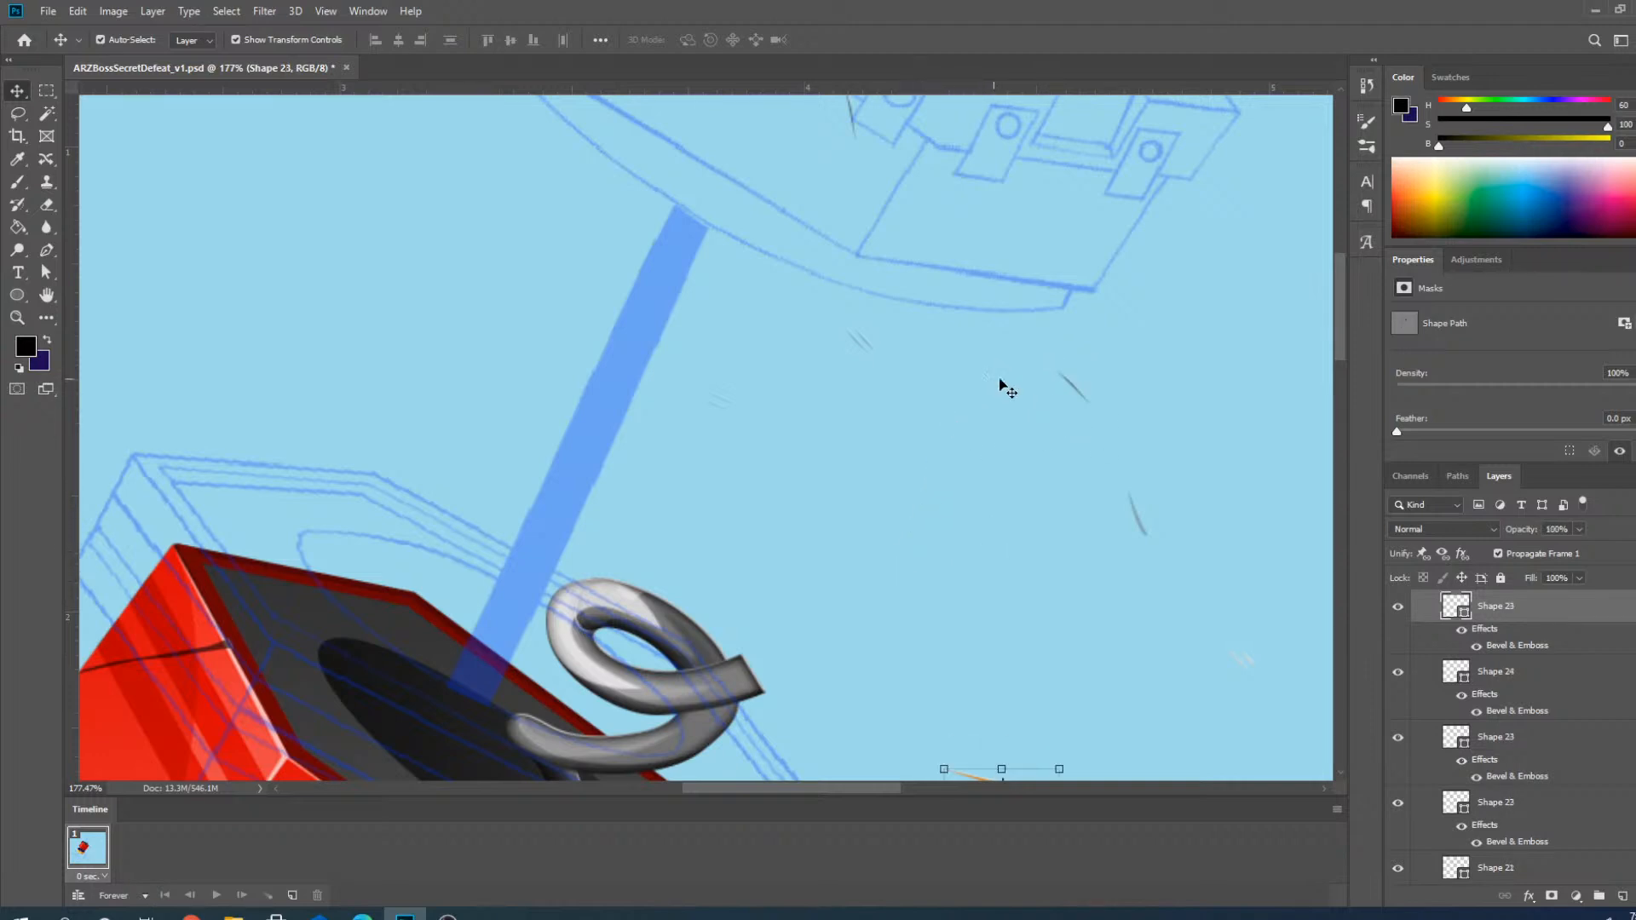
Delete the remaining faint grey scratch shapes floating in the empty area beneath the sketched upper hammer end.
{"action": "left_click", "coordinate": [1072, 388]}
{"action": "key", "text": "Delete"}
{"action": "left_click", "coordinate": [860, 343]}
{"action": "key", "text": "Delete"}
{"action": "key", "text": "Delete"}
{"action": "left_click", "coordinate": [729, 407]}
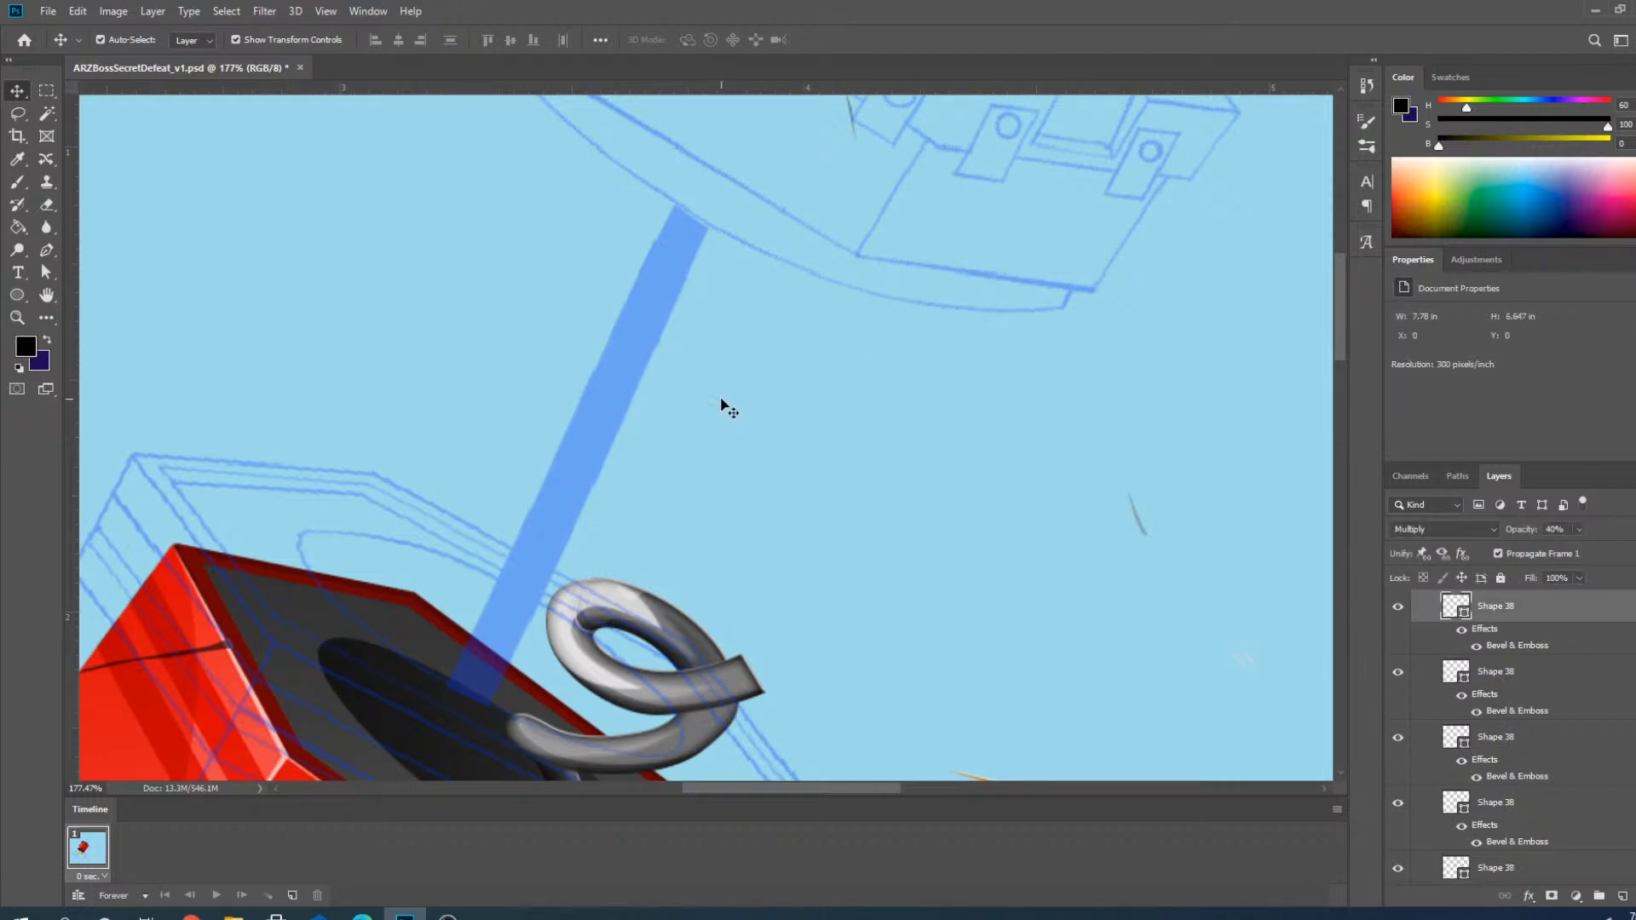
{"action": "key", "text": "Delete"}
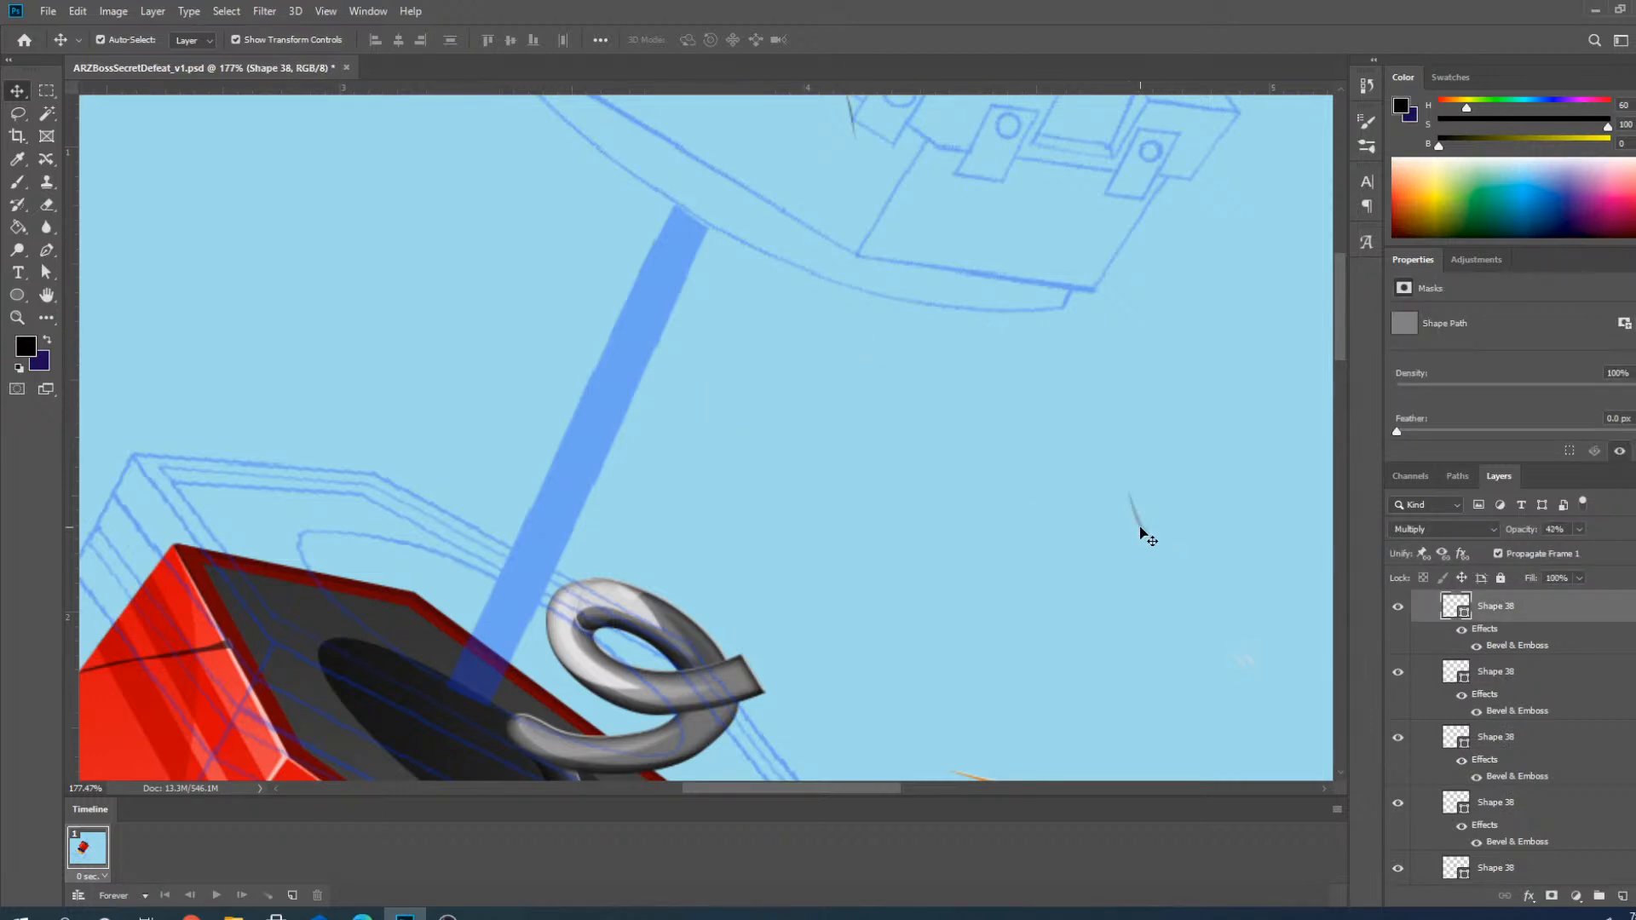
{"action": "left_click", "coordinate": [1138, 525]}
{"action": "key", "text": "Delete"}
{"action": "scroll", "coordinate": [900, 465], "scroll_direction": "down", "scroll_amount": 2}
{"action": "scroll", "coordinate": [1030, 509], "scroll_direction": "up", "scroll_amount": 4}
{"action": "key", "text": "Delete"}
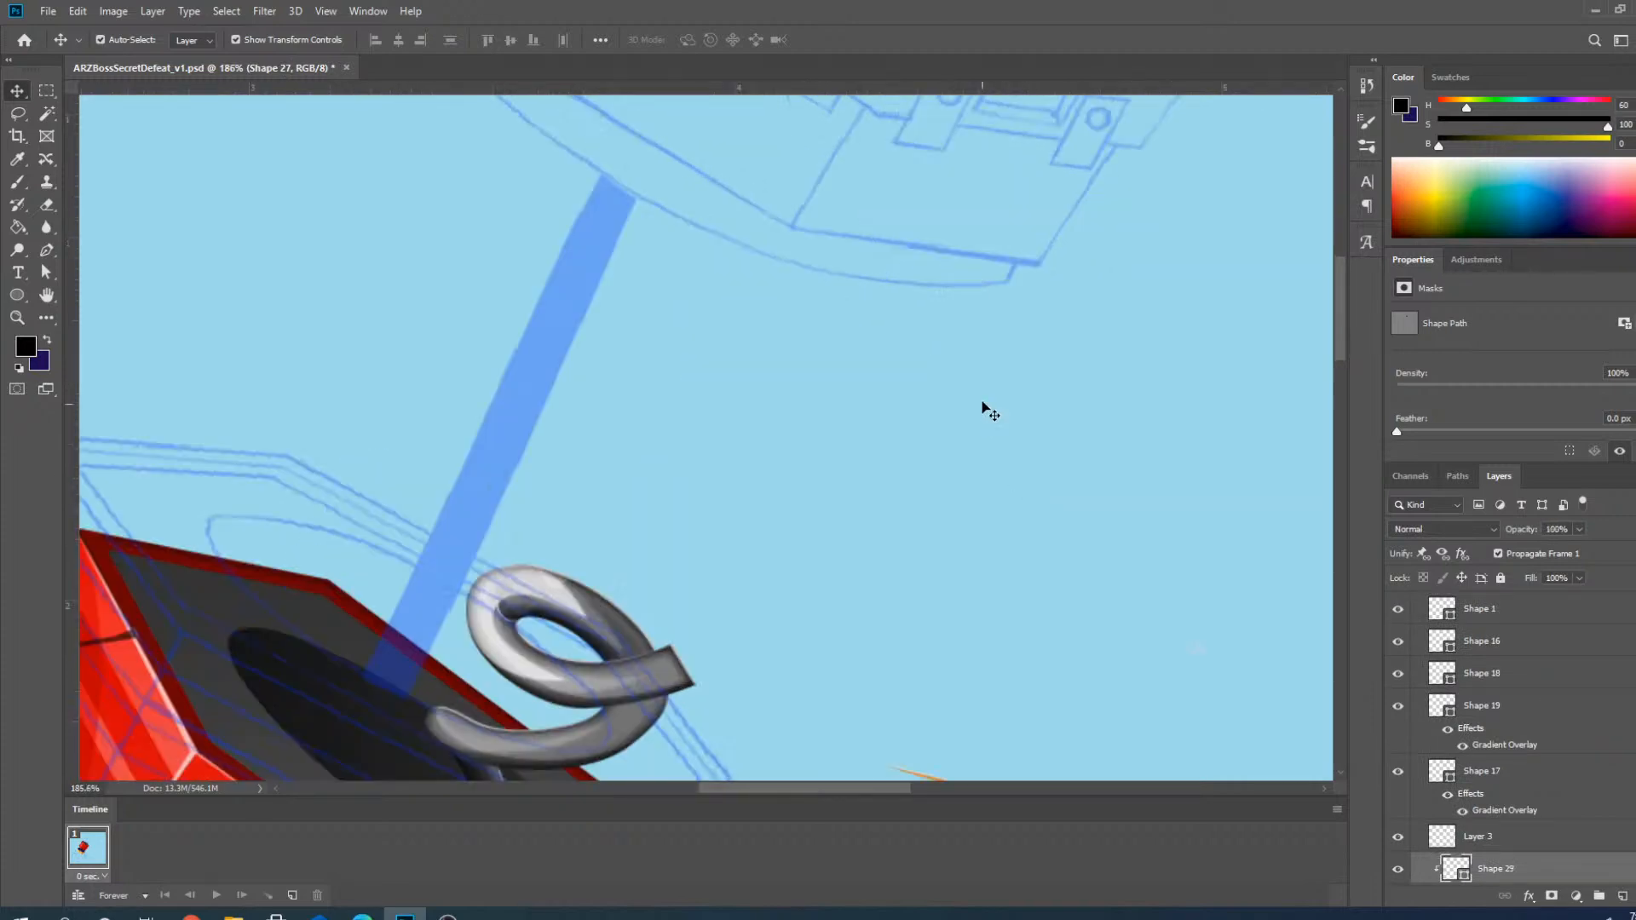
Delete the last orange streak and the faint white scratch left beside the metal spring.
{"action": "scroll", "coordinate": [989, 348], "scroll_direction": "down", "scroll_amount": 4}
{"action": "scroll", "coordinate": [1087, 652], "scroll_direction": "up", "scroll_amount": 4}
{"action": "left_click", "coordinate": [895, 631]}
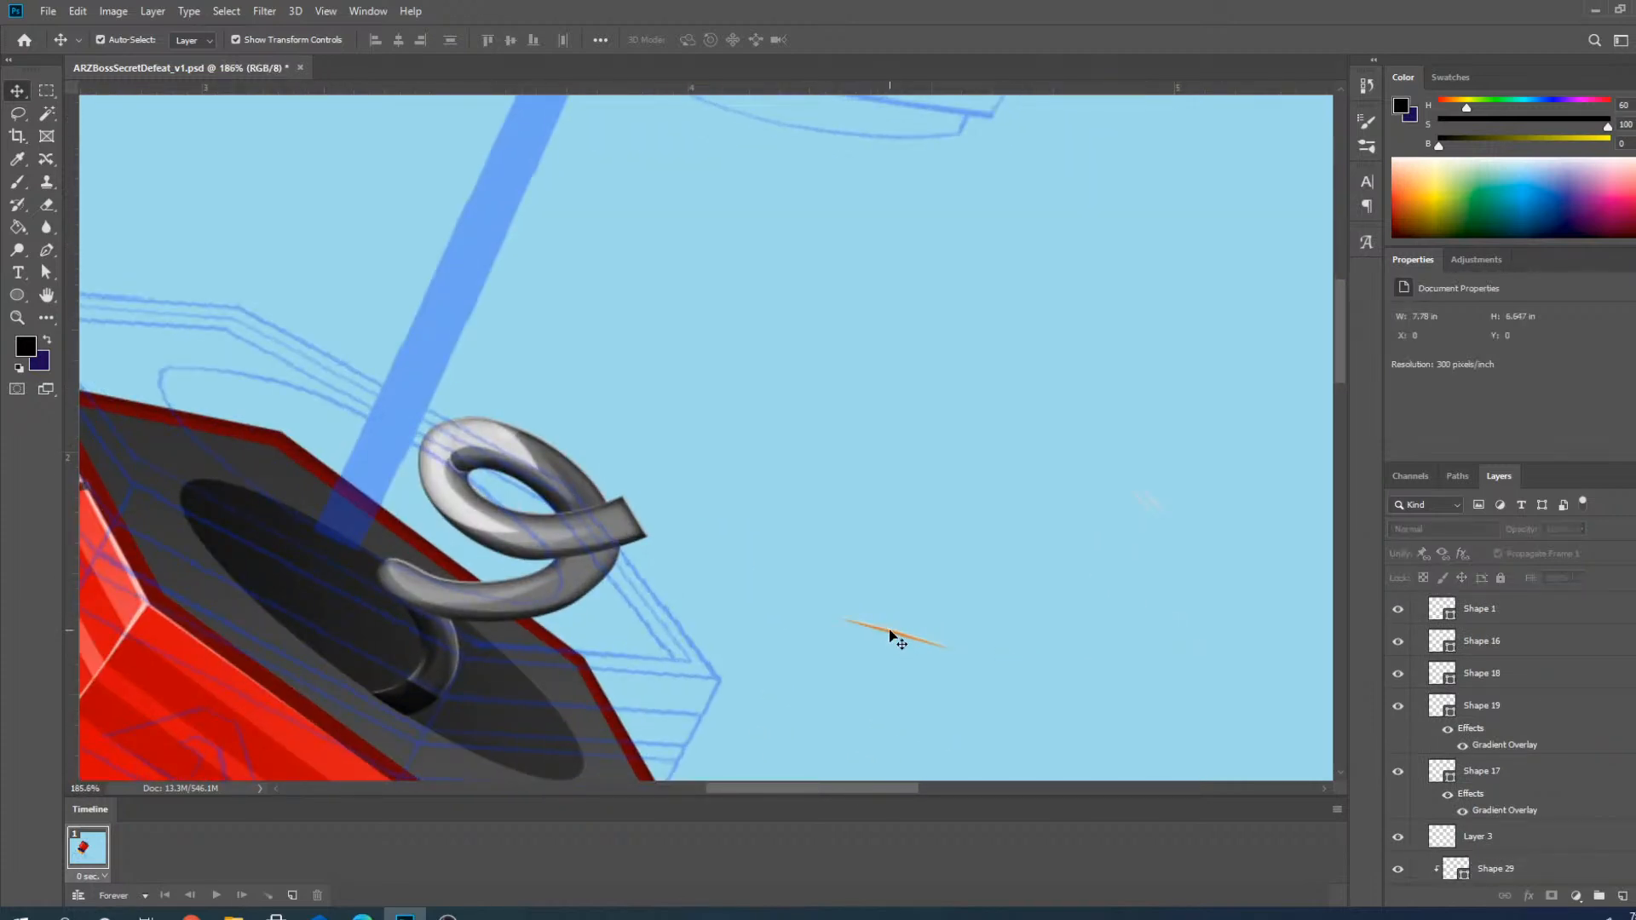
{"action": "key", "text": "Delete"}
{"action": "scroll", "coordinate": [1169, 511], "scroll_direction": "up", "scroll_amount": 2}
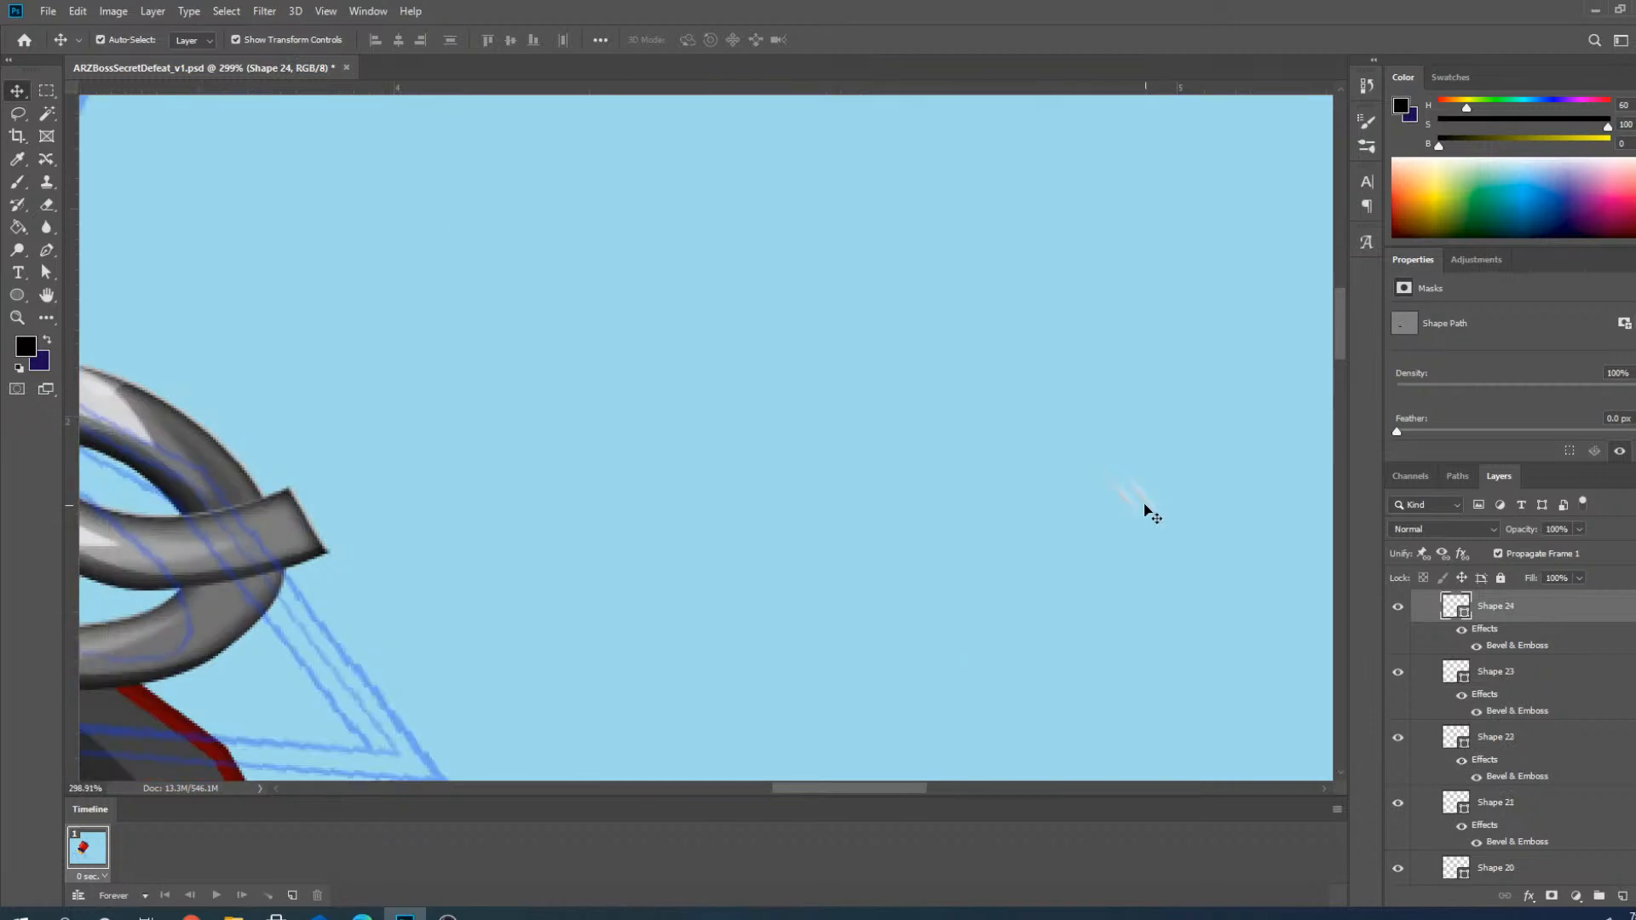
{"action": "left_click", "coordinate": [1133, 507]}
{"action": "key", "text": "Delete"}
Check the cleaned-up hammer for leftovers and collapse the Damage3 copy 2 group.
{"action": "scroll", "coordinate": [1088, 489], "scroll_direction": "down", "scroll_amount": 6}
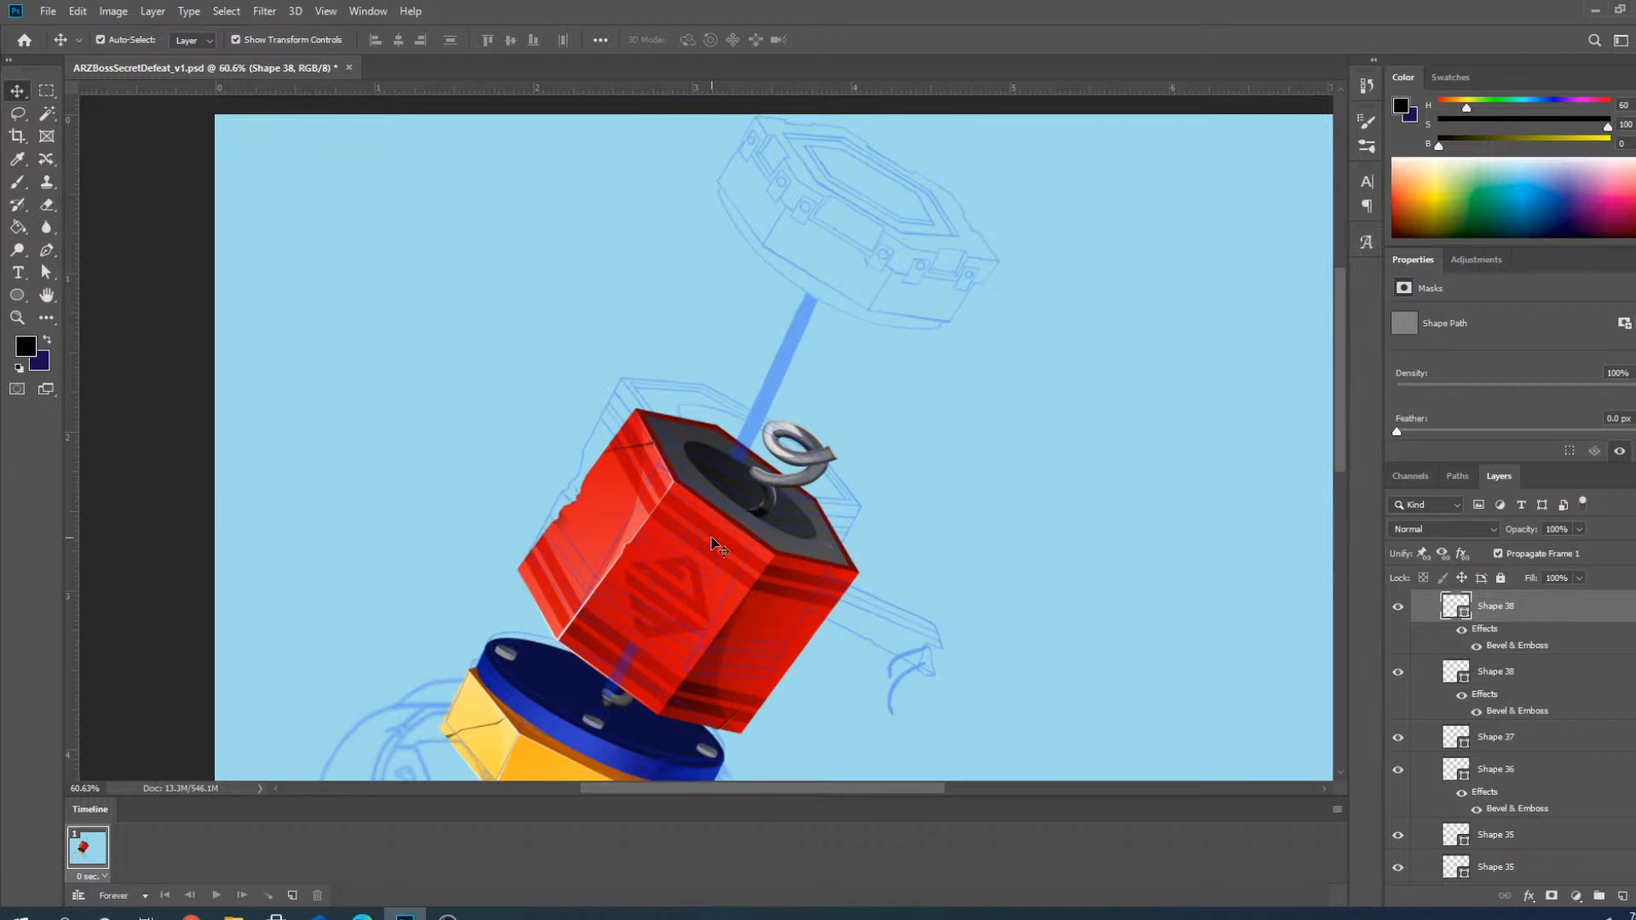
{"action": "scroll", "coordinate": [956, 307], "scroll_direction": "down", "scroll_amount": 4}
{"action": "scroll", "coordinate": [779, 545], "scroll_direction": "up", "scroll_amount": 5}
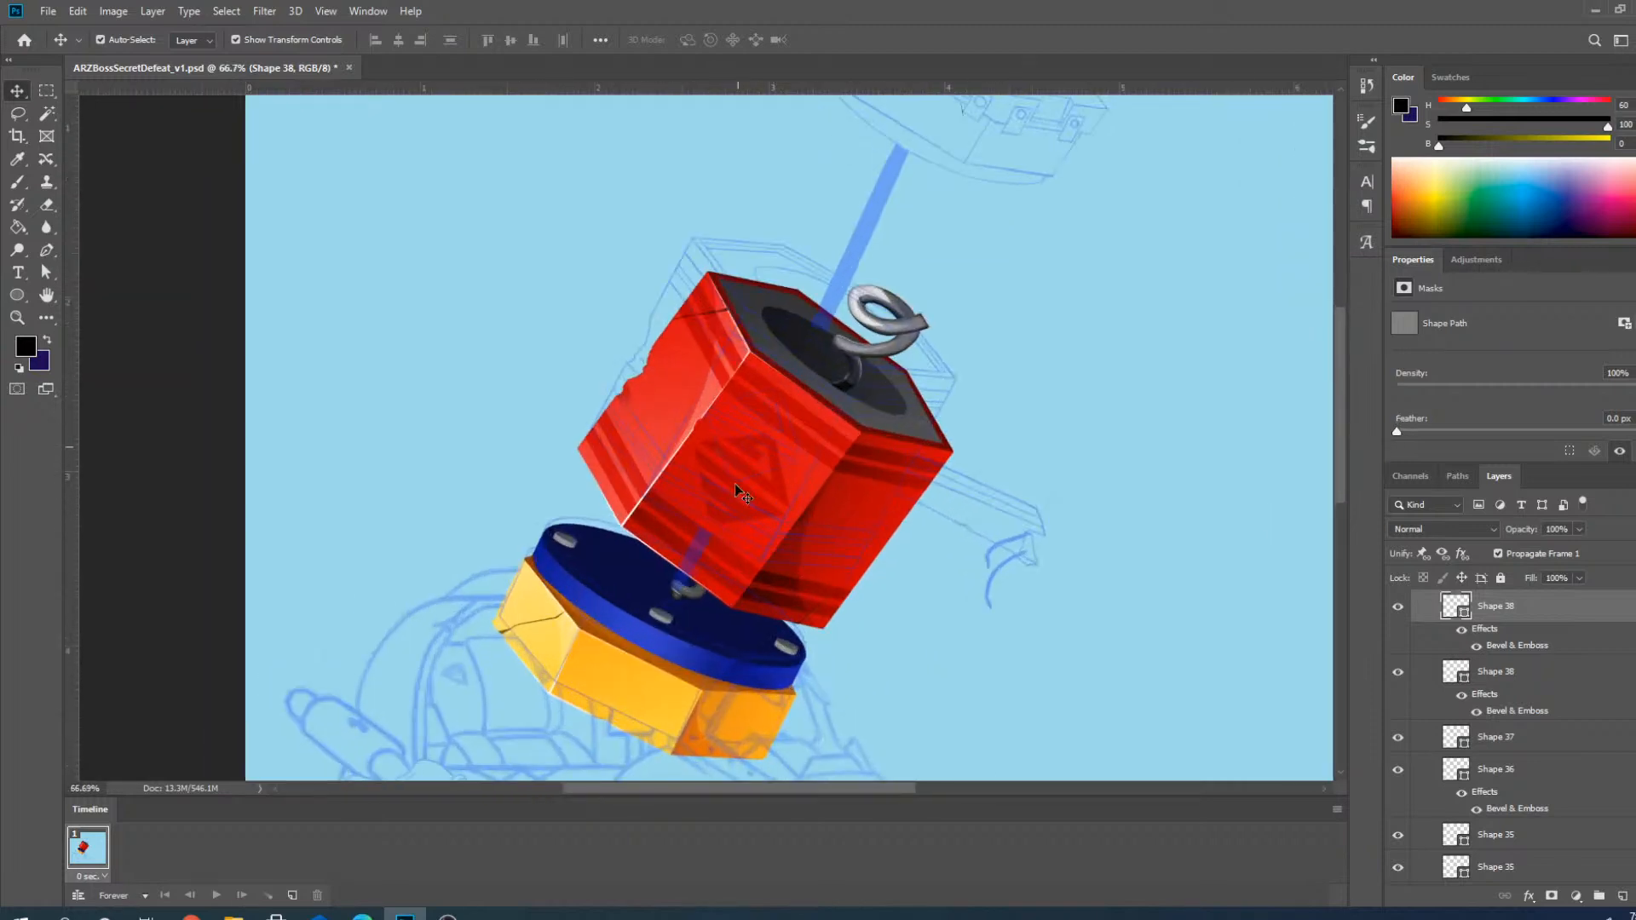
{"action": "scroll", "coordinate": [1550, 714], "scroll_direction": "up", "scroll_amount": 1}
{"action": "scroll", "coordinate": [1550, 715], "scroll_direction": "up", "scroll_amount": 3}
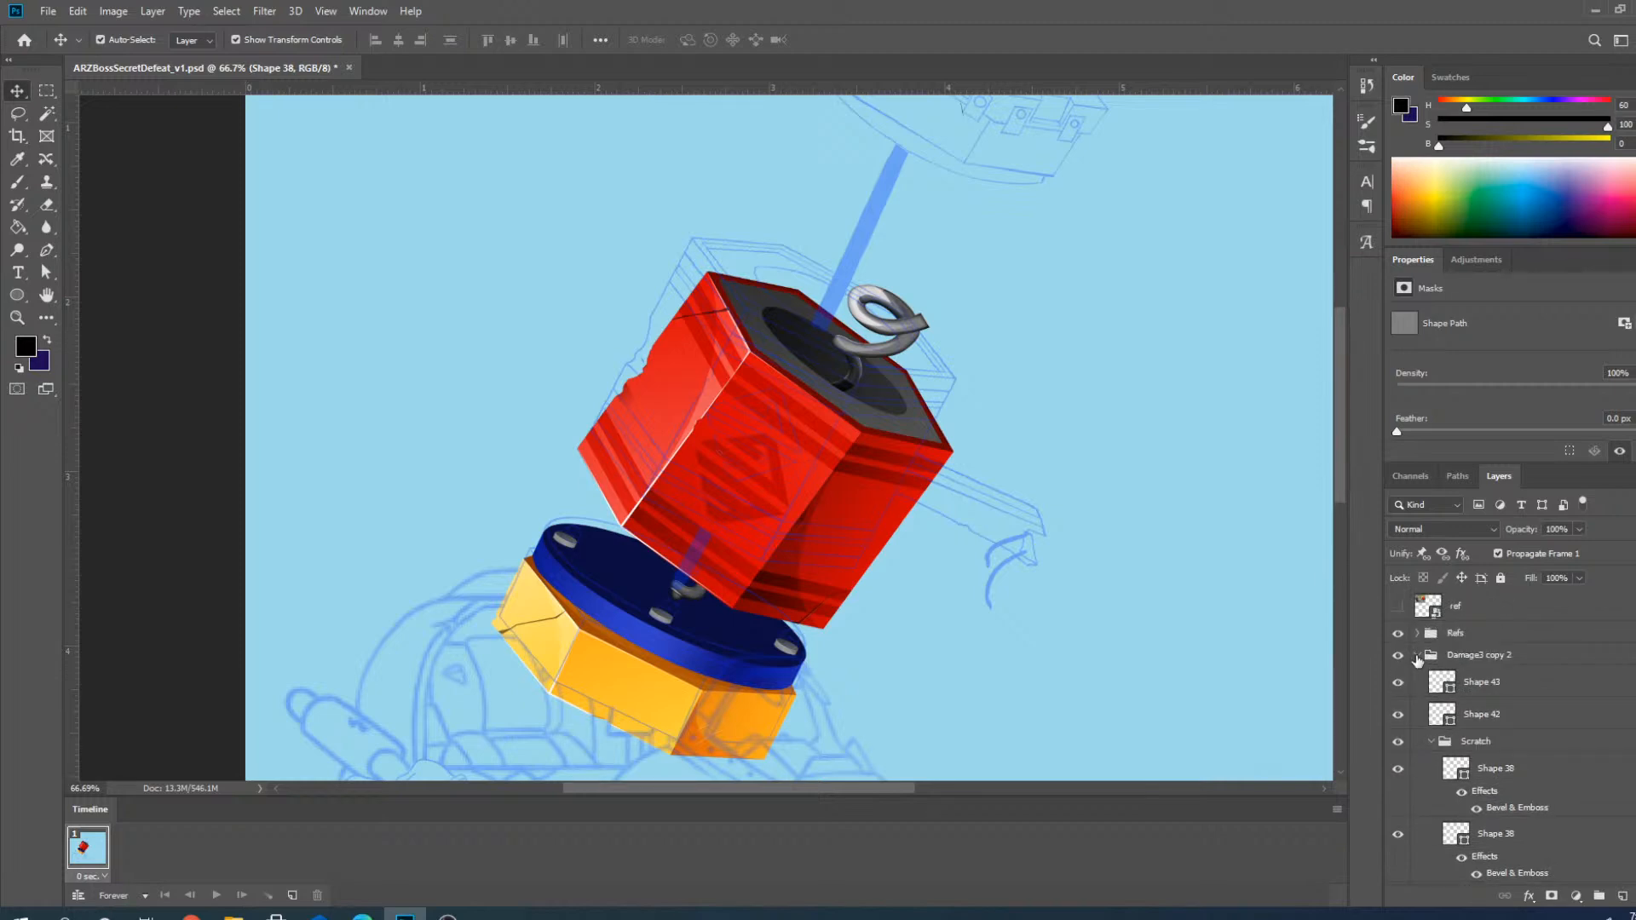
{"action": "left_click", "coordinate": [1417, 657]}
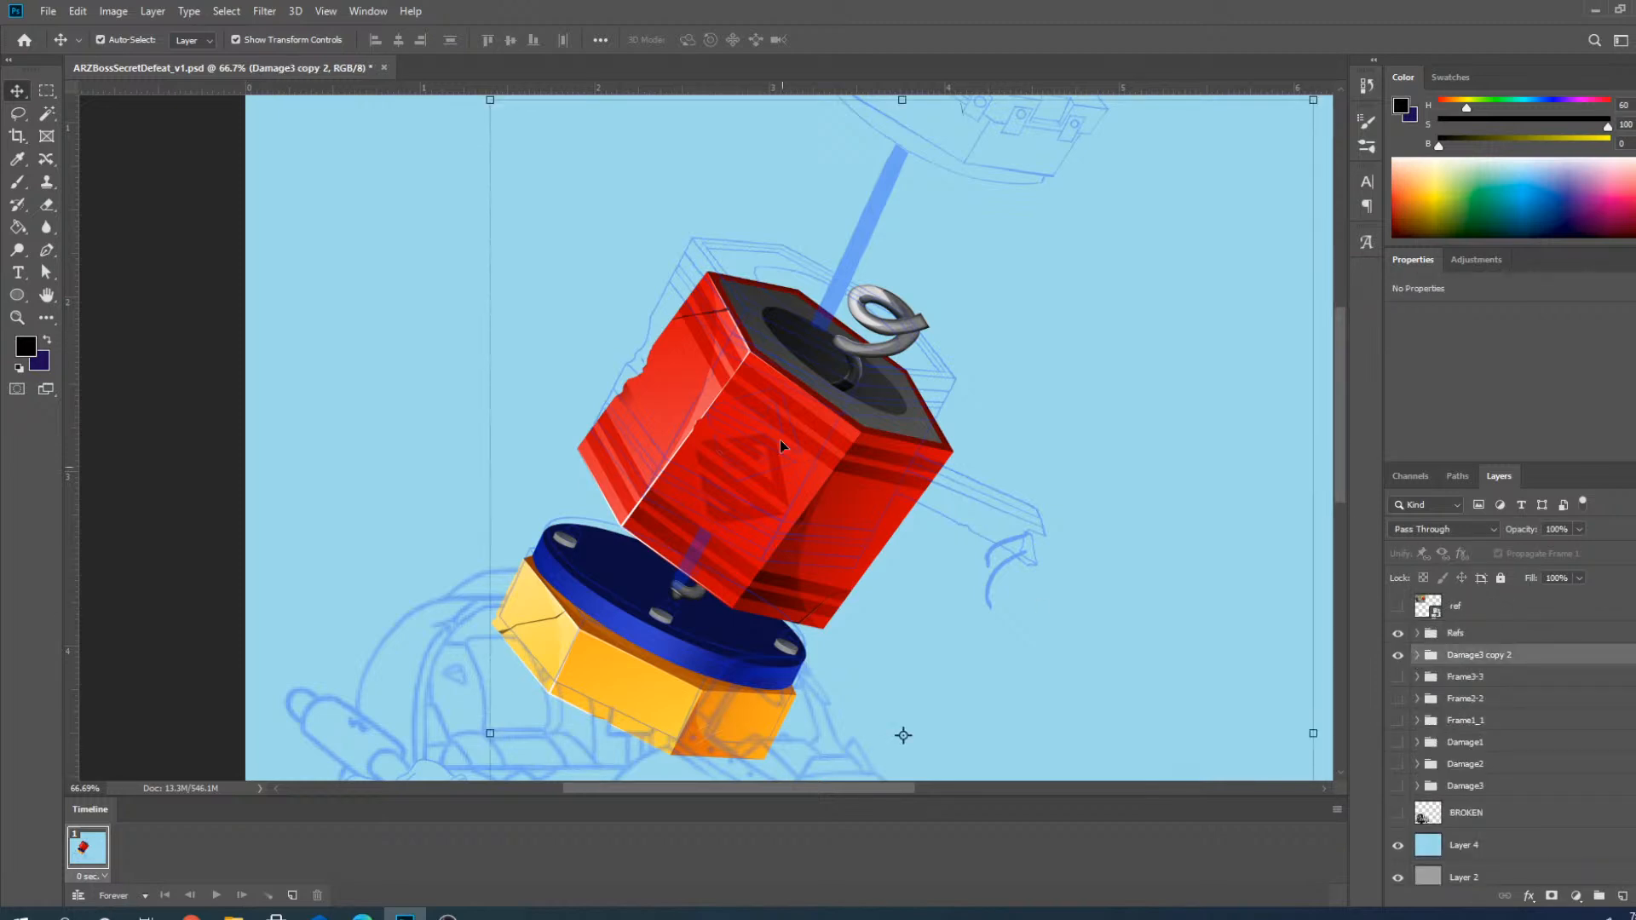
{"action": "scroll", "coordinate": [780, 443], "scroll_direction": "up", "scroll_amount": 2}
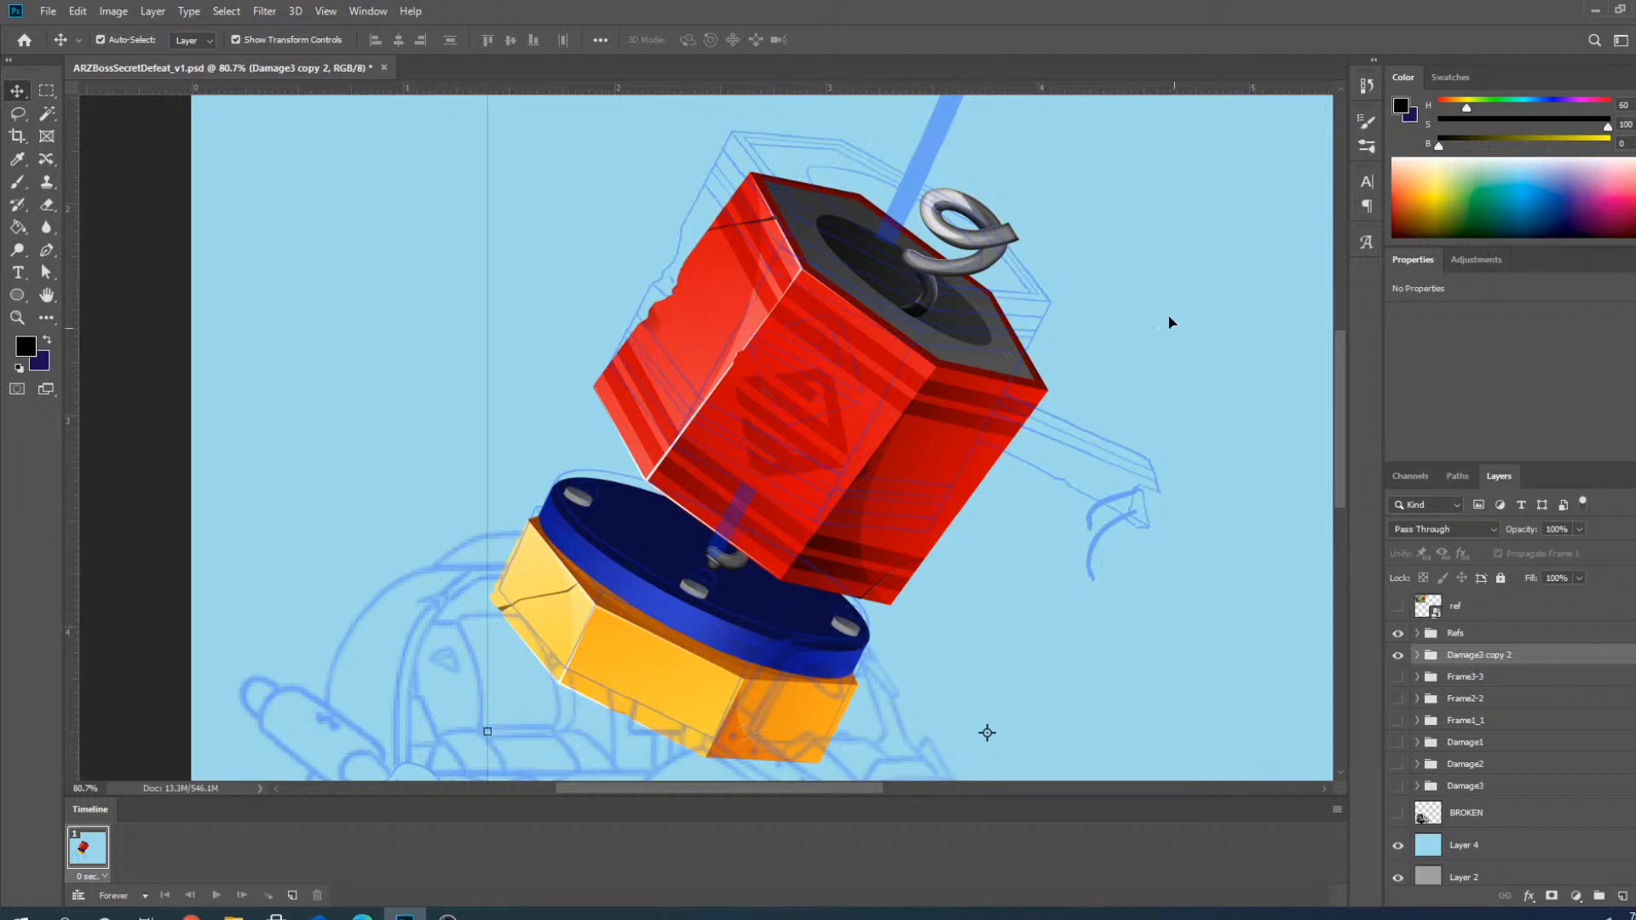
{"action": "scroll", "coordinate": [1172, 323], "scroll_direction": "up", "scroll_amount": 4}
{"action": "scroll", "coordinate": [1096, 494], "scroll_direction": "down", "scroll_amount": 6}
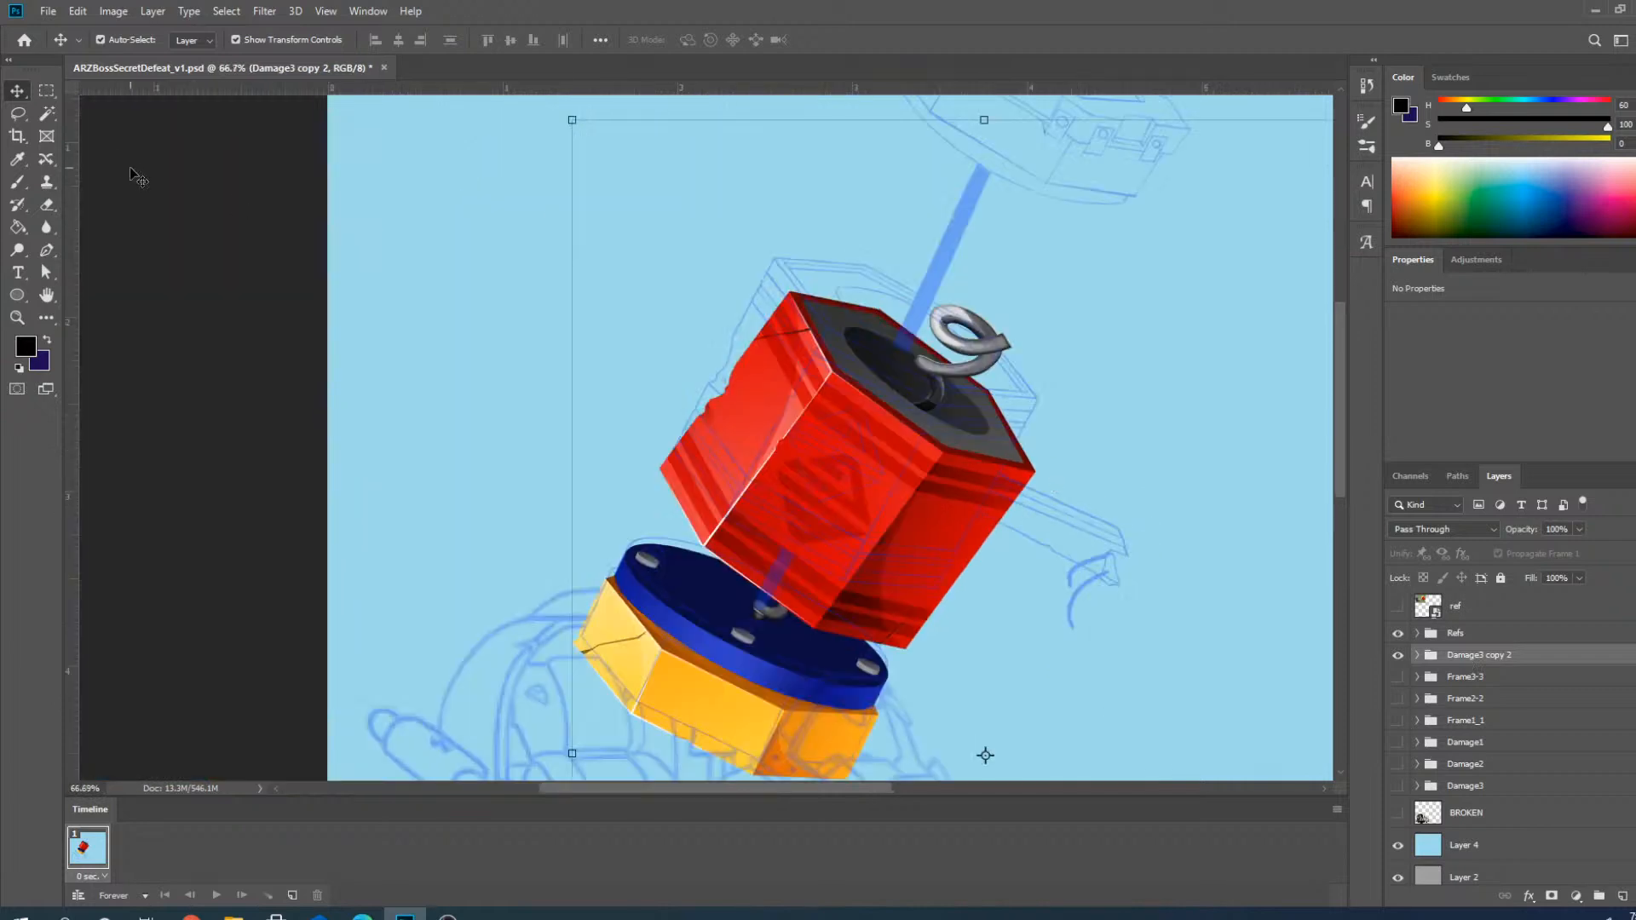
{"action": "right_click", "coordinate": [1496, 662]}
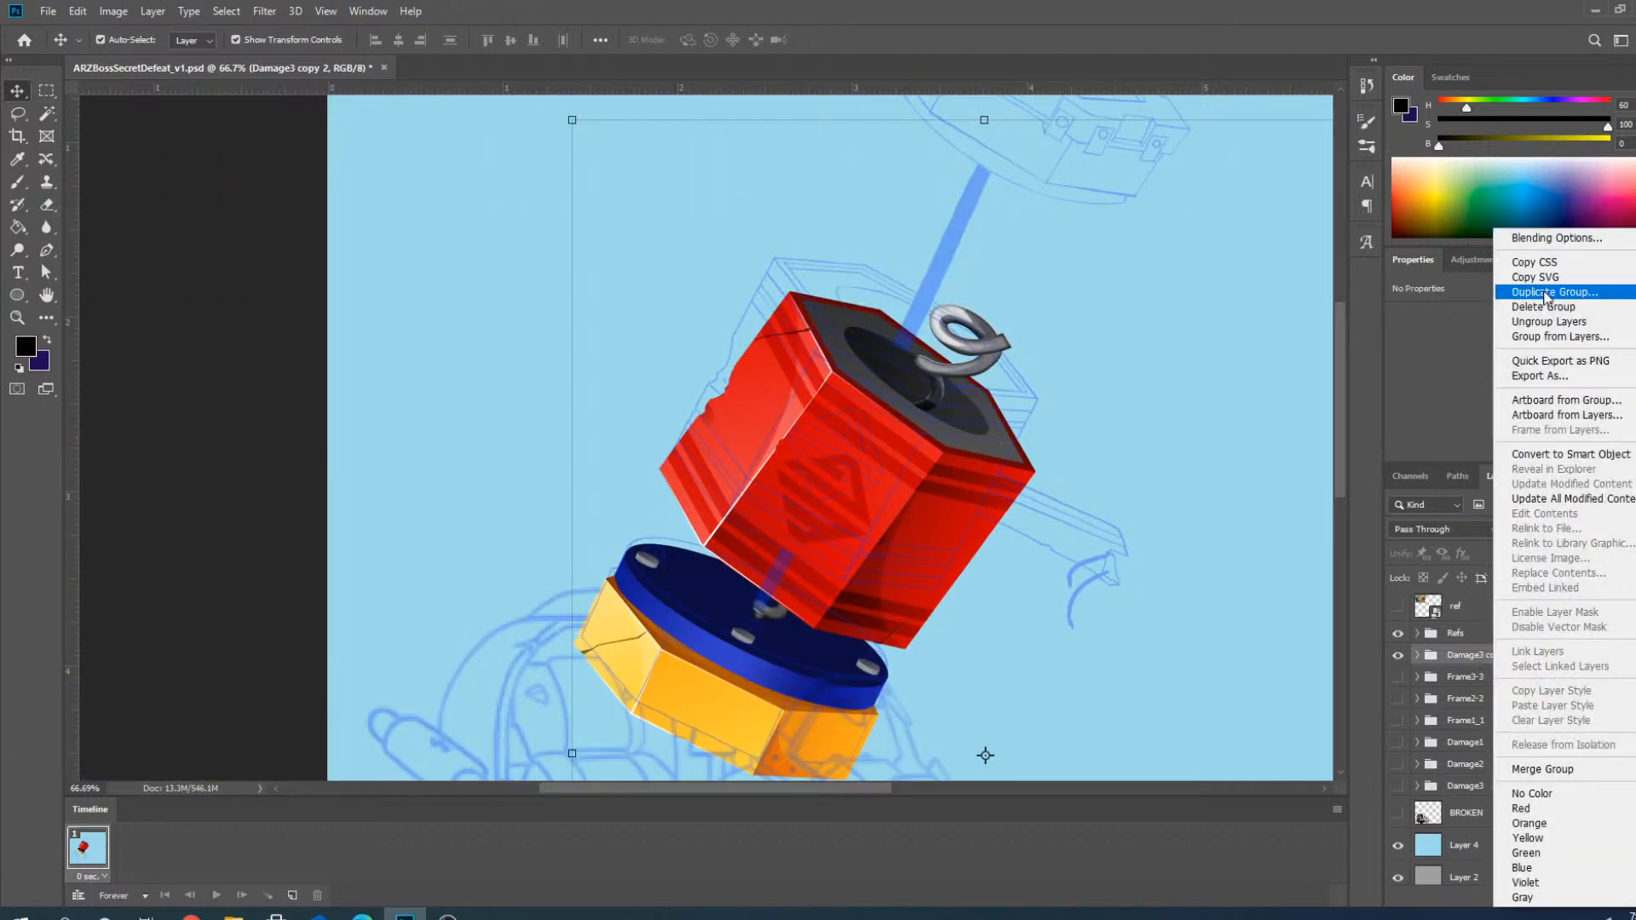
{"action": "left_click", "coordinate": [1546, 294]}
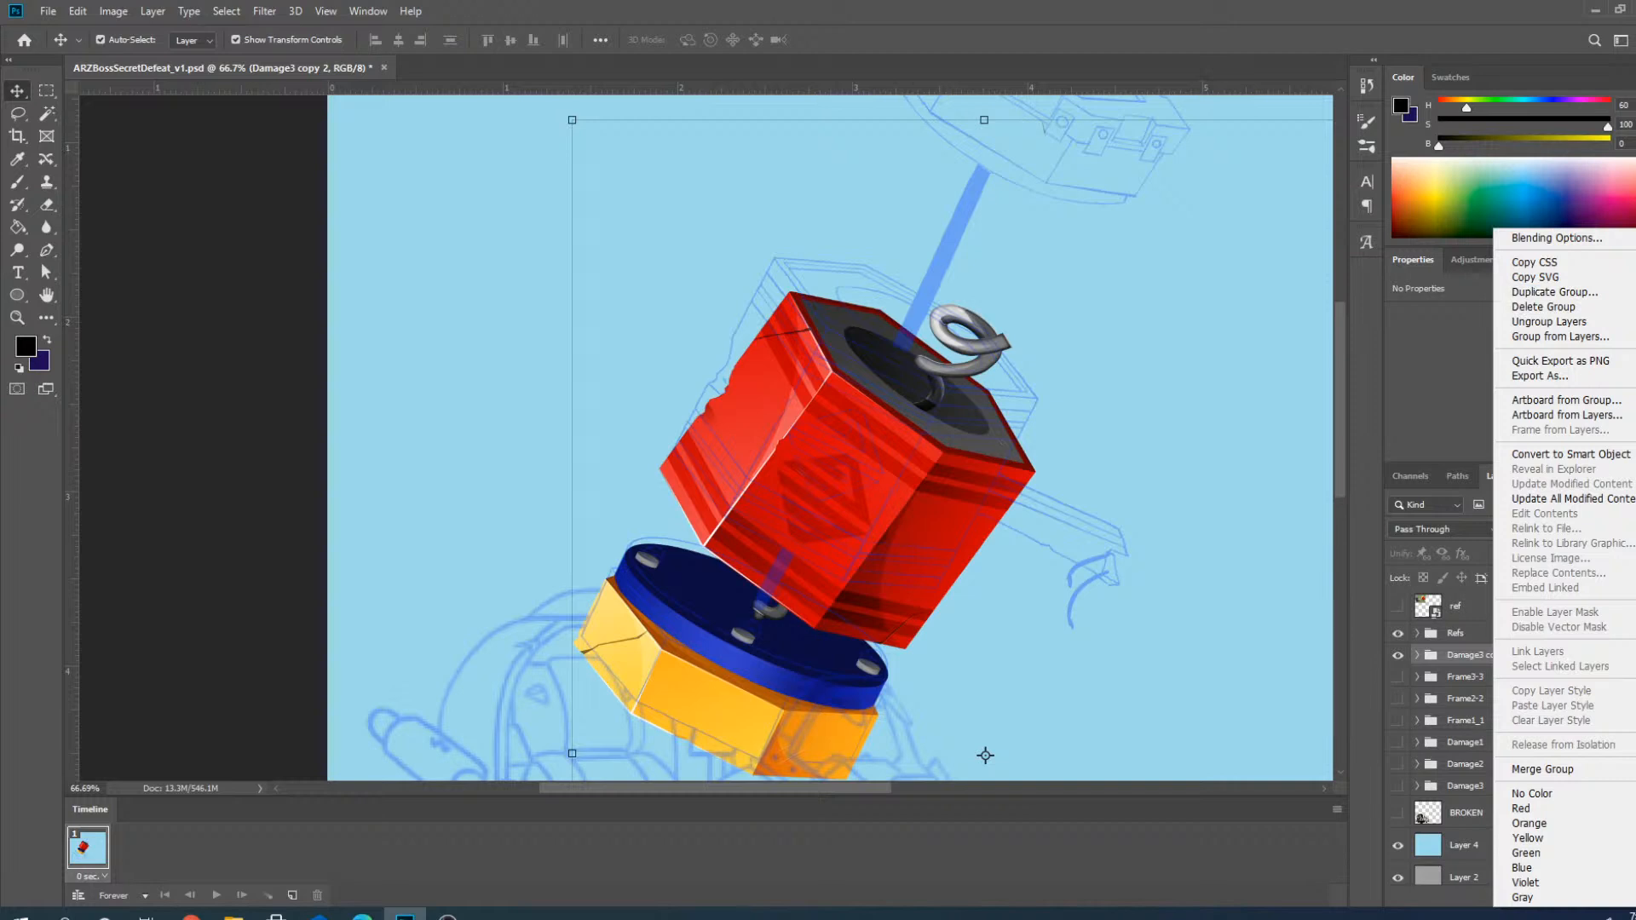
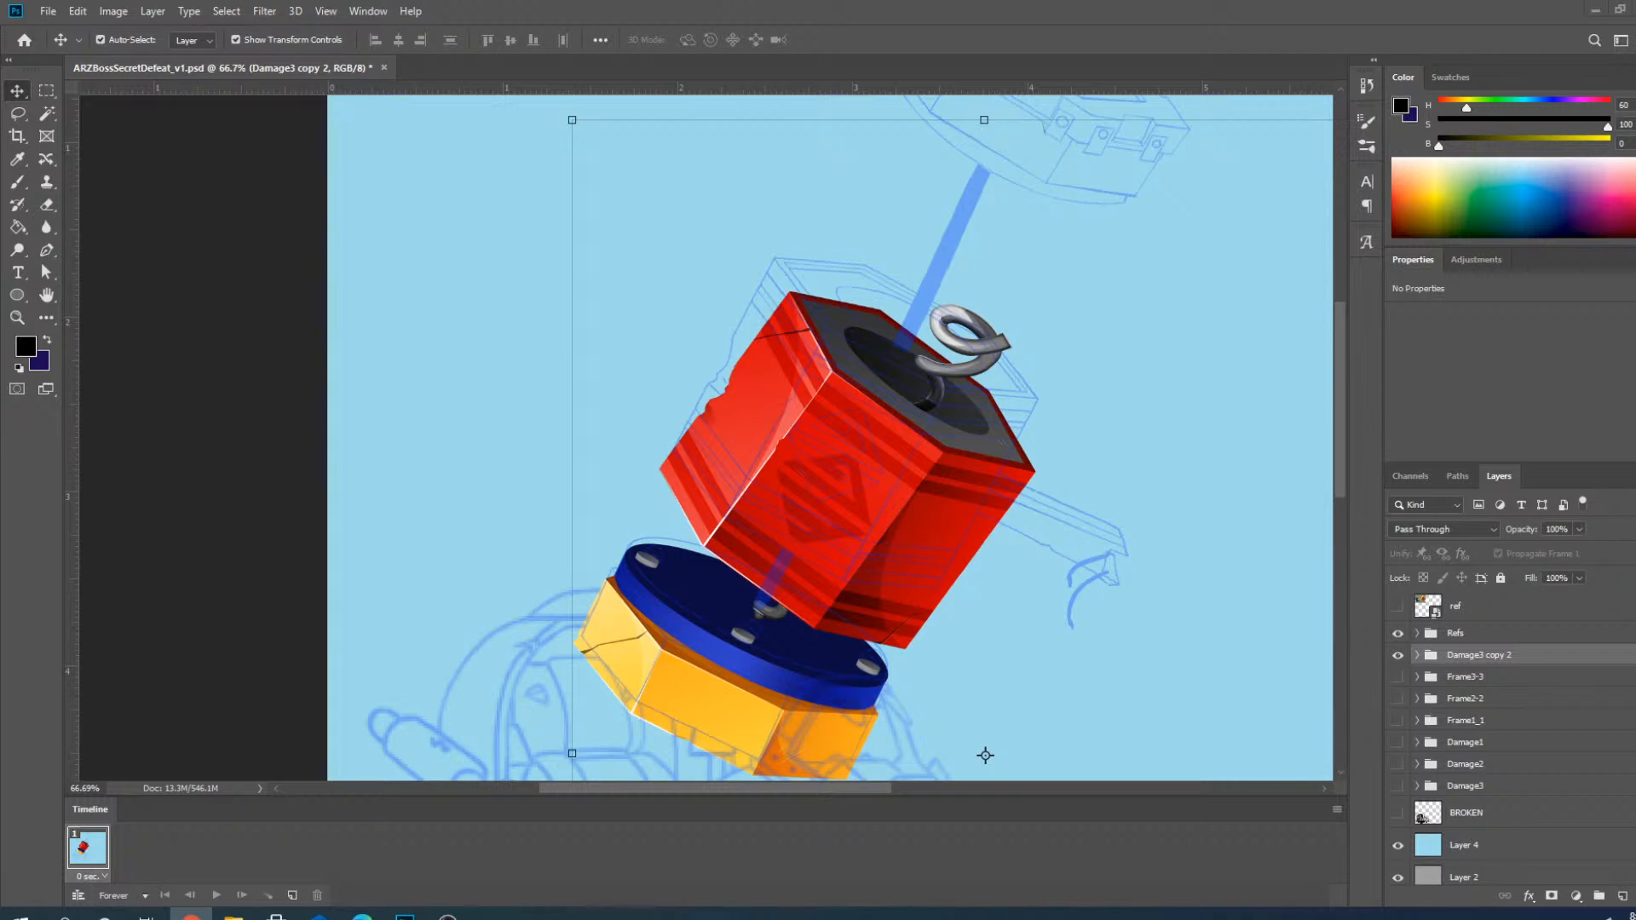
Toggle the visibility of the Damage3 copy 2 group and examine the trimmed hammer pieces.
{"action": "left_click", "coordinate": [1397, 656]}
{"action": "left_click", "coordinate": [1397, 656]}
{"action": "scroll", "coordinate": [805, 272], "scroll_direction": "up", "scroll_amount": 3}
{"action": "scroll", "coordinate": [892, 404], "scroll_direction": "down", "scroll_amount": 3}
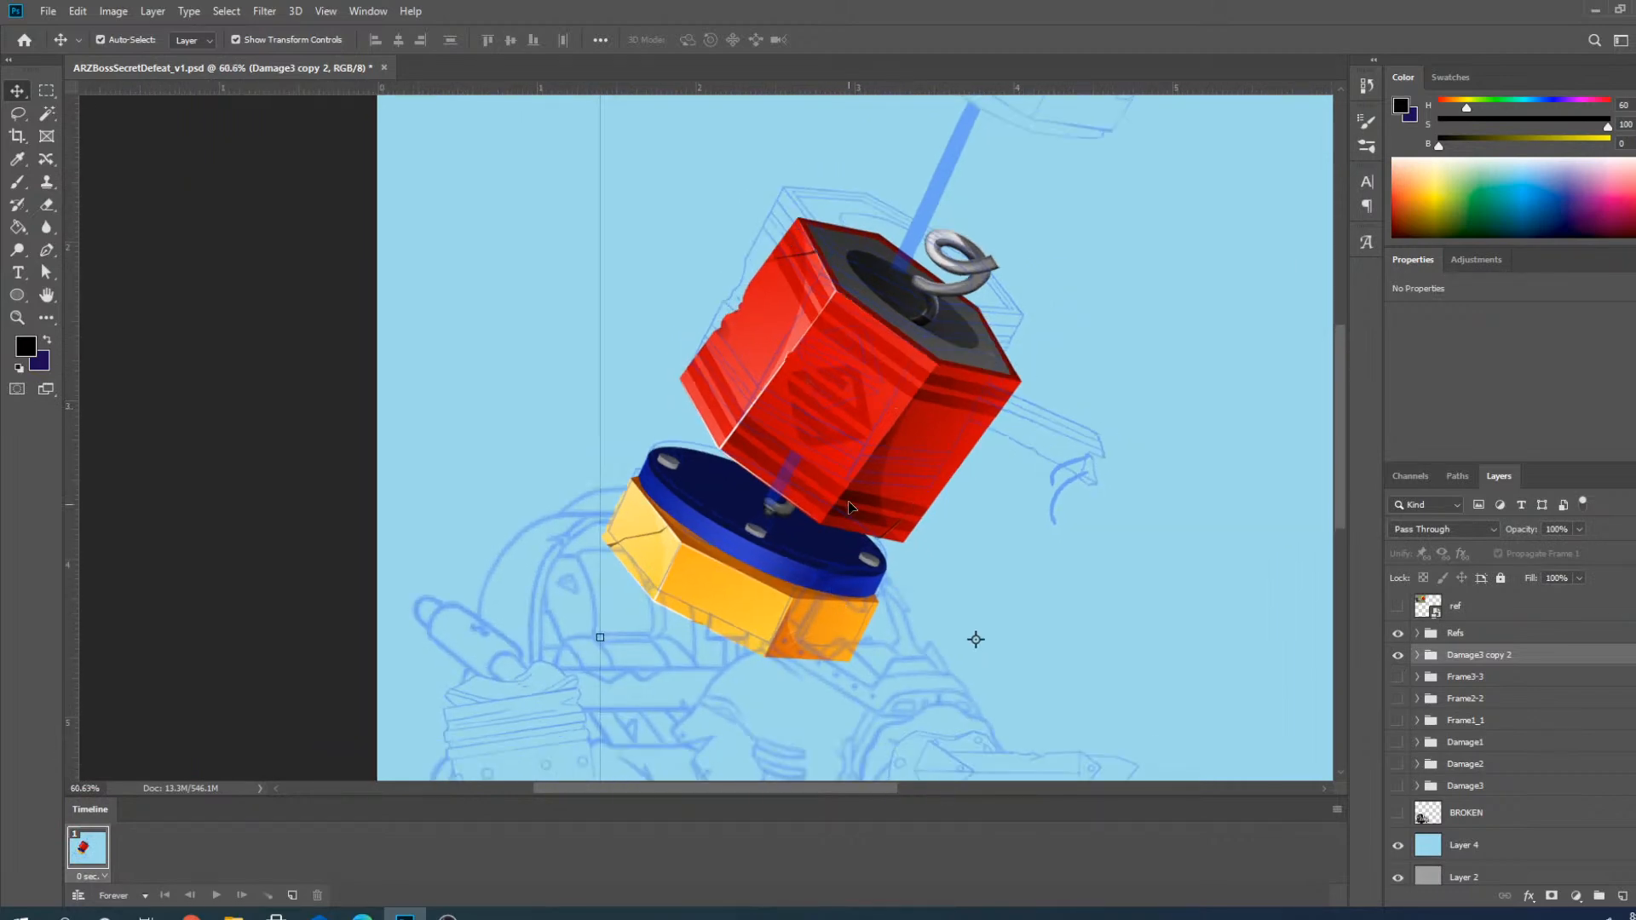
{"action": "scroll", "coordinate": [914, 534], "scroll_direction": "down", "scroll_amount": 2}
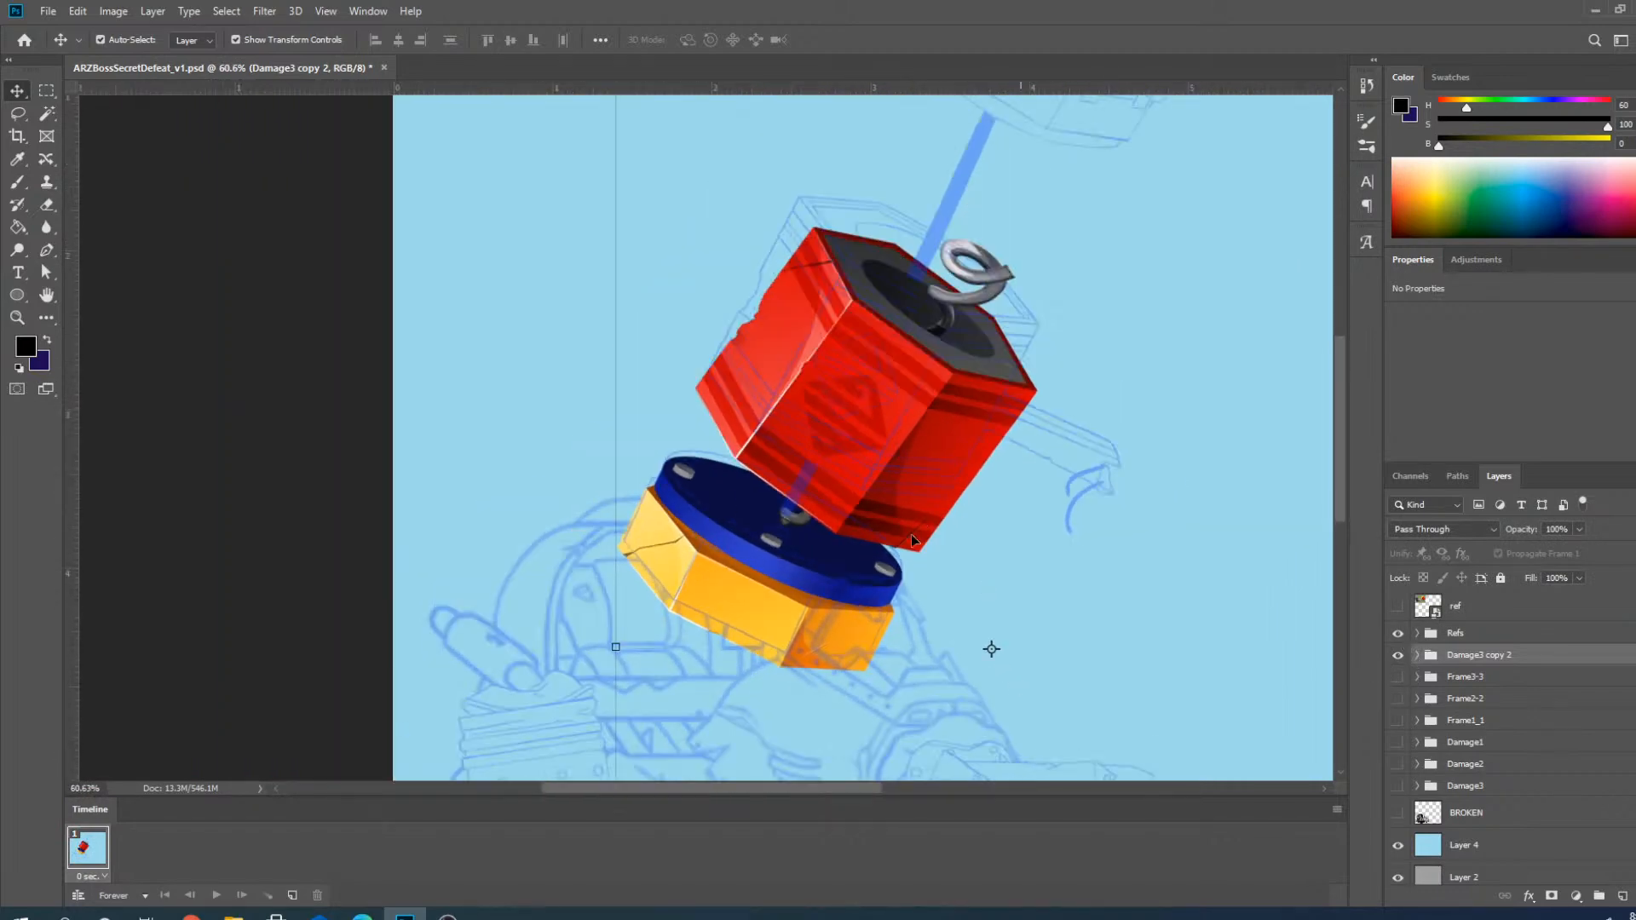
{"action": "scroll", "coordinate": [852, 361], "scroll_direction": "up", "scroll_amount": 2}
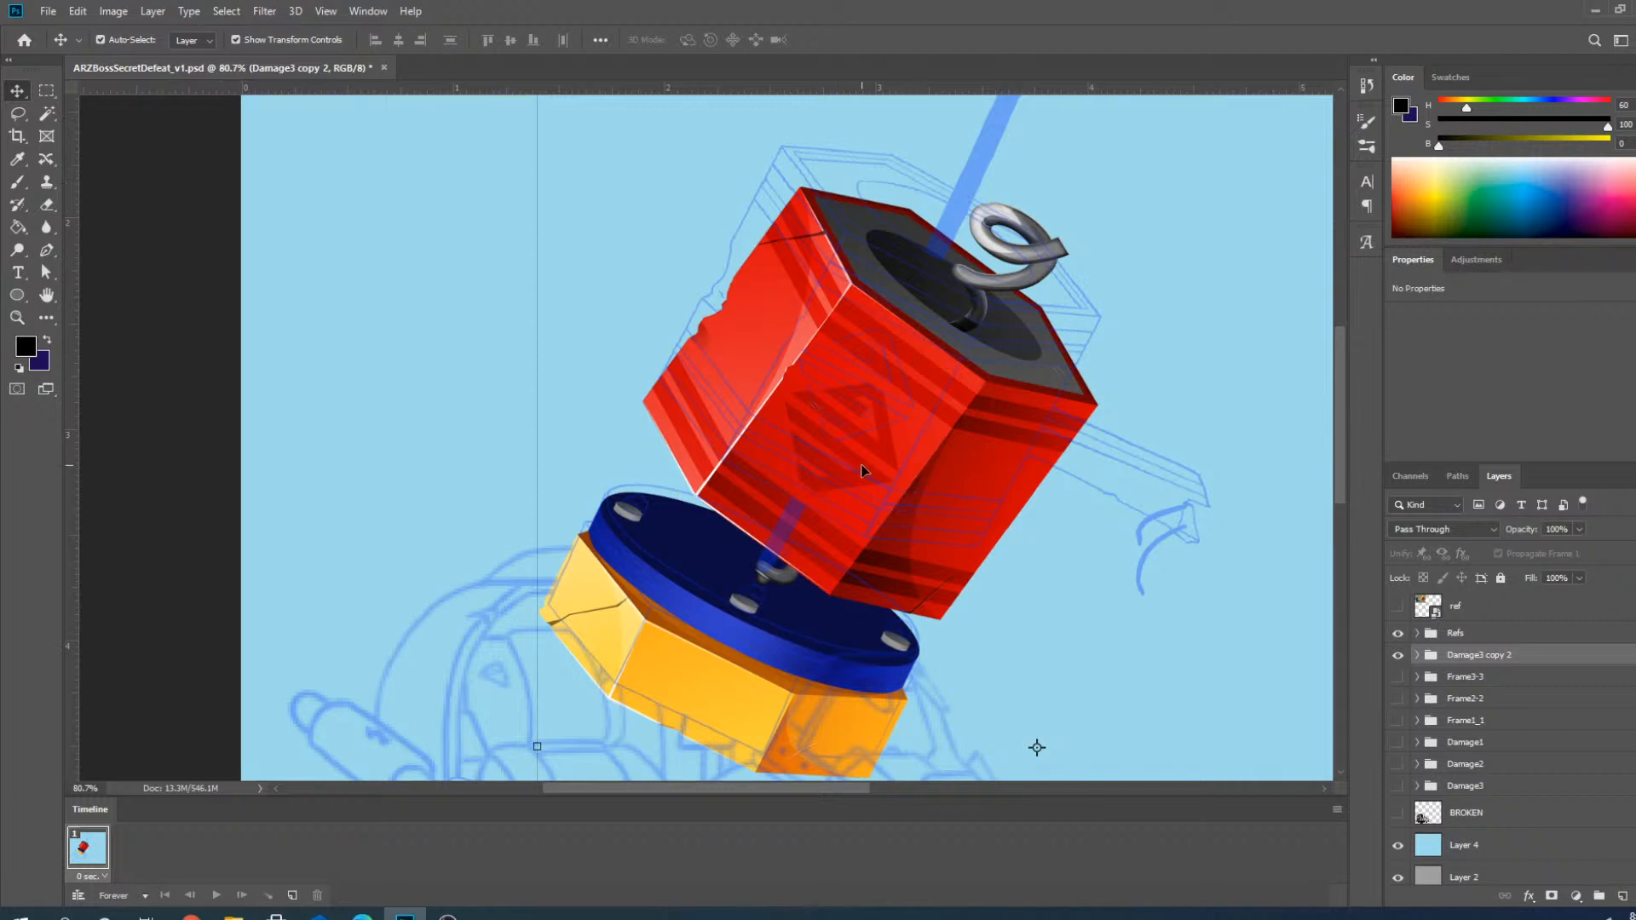
{"action": "scroll", "coordinate": [863, 471], "scroll_direction": "down", "scroll_amount": 1}
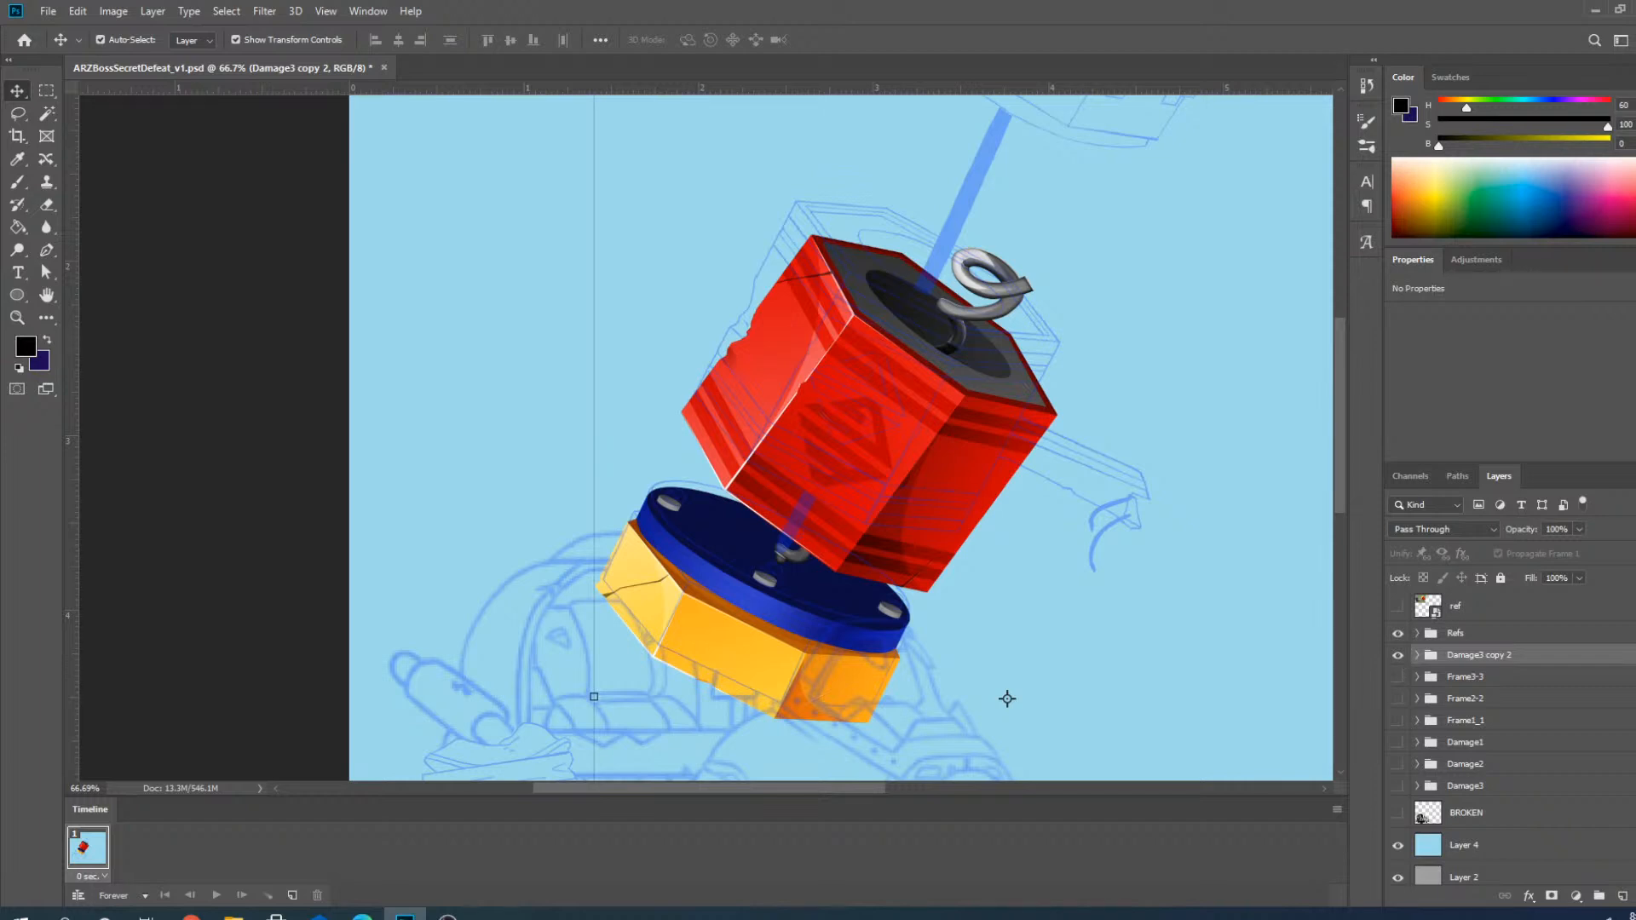
Duplicate the Damage3 copy 2 group as Damage3 copy 3 and hide the original group.
{"action": "right_click", "coordinate": [1497, 658]}
{"action": "left_click", "coordinate": [1391, 295]}
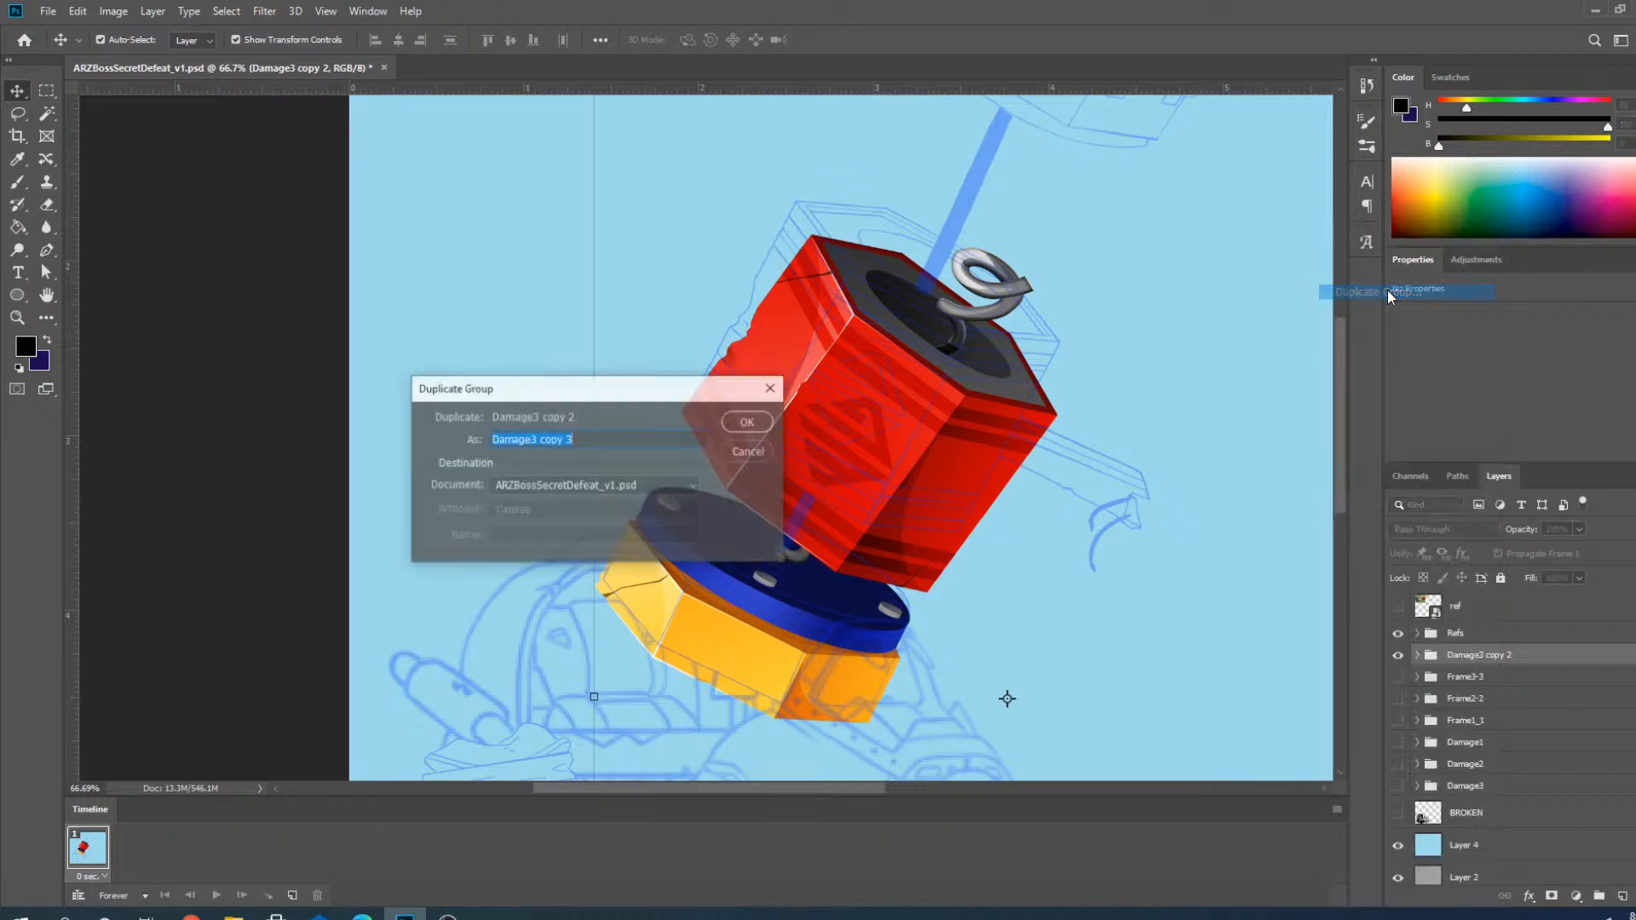
{"action": "key", "text": "Return"}
{"action": "left_click", "coordinate": [1397, 678]}
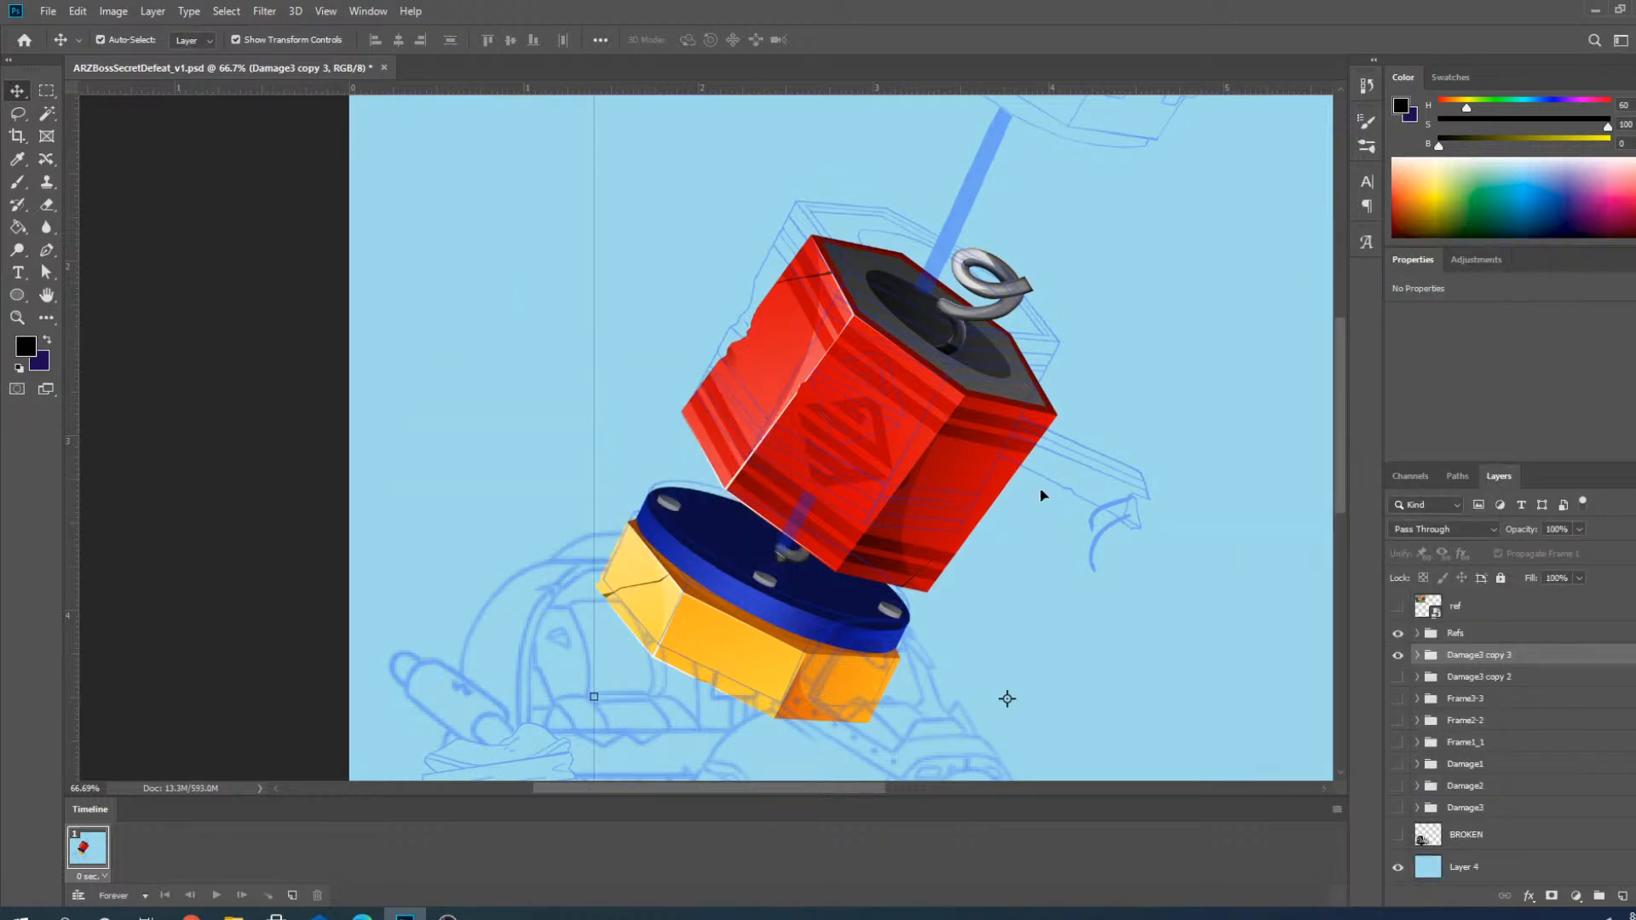
Delete every segment of the metal spring coming out of the red hammer piece's hole.
{"action": "scroll", "coordinate": [1012, 324], "scroll_direction": "up", "scroll_amount": 4}
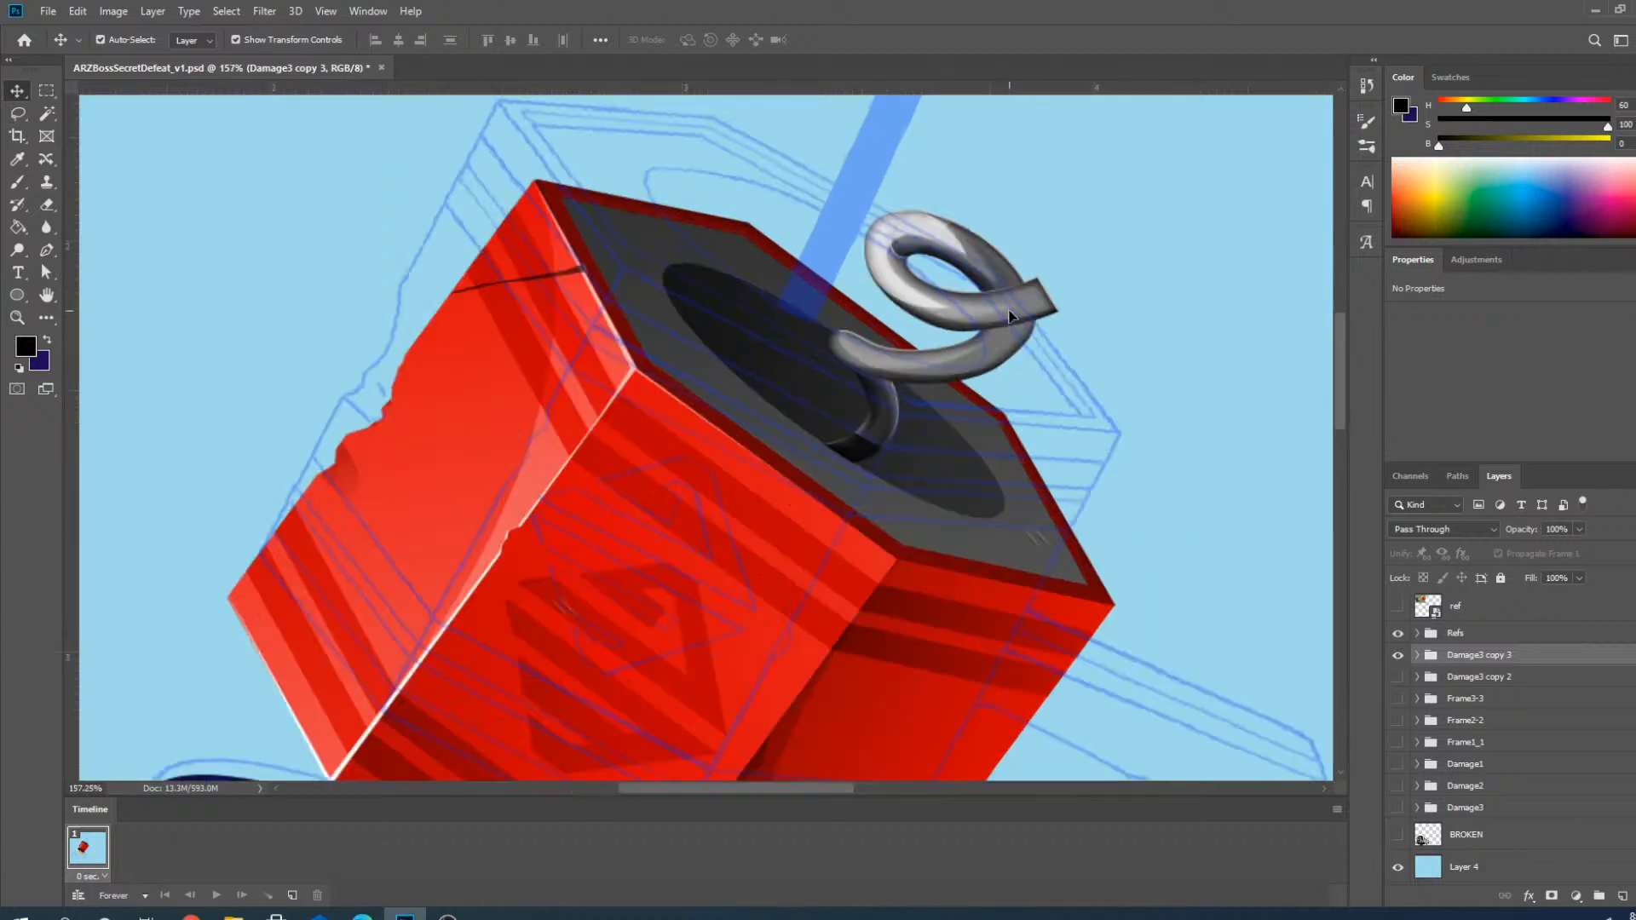
{"action": "left_click", "coordinate": [1011, 317]}
{"action": "key", "text": "Delete"}
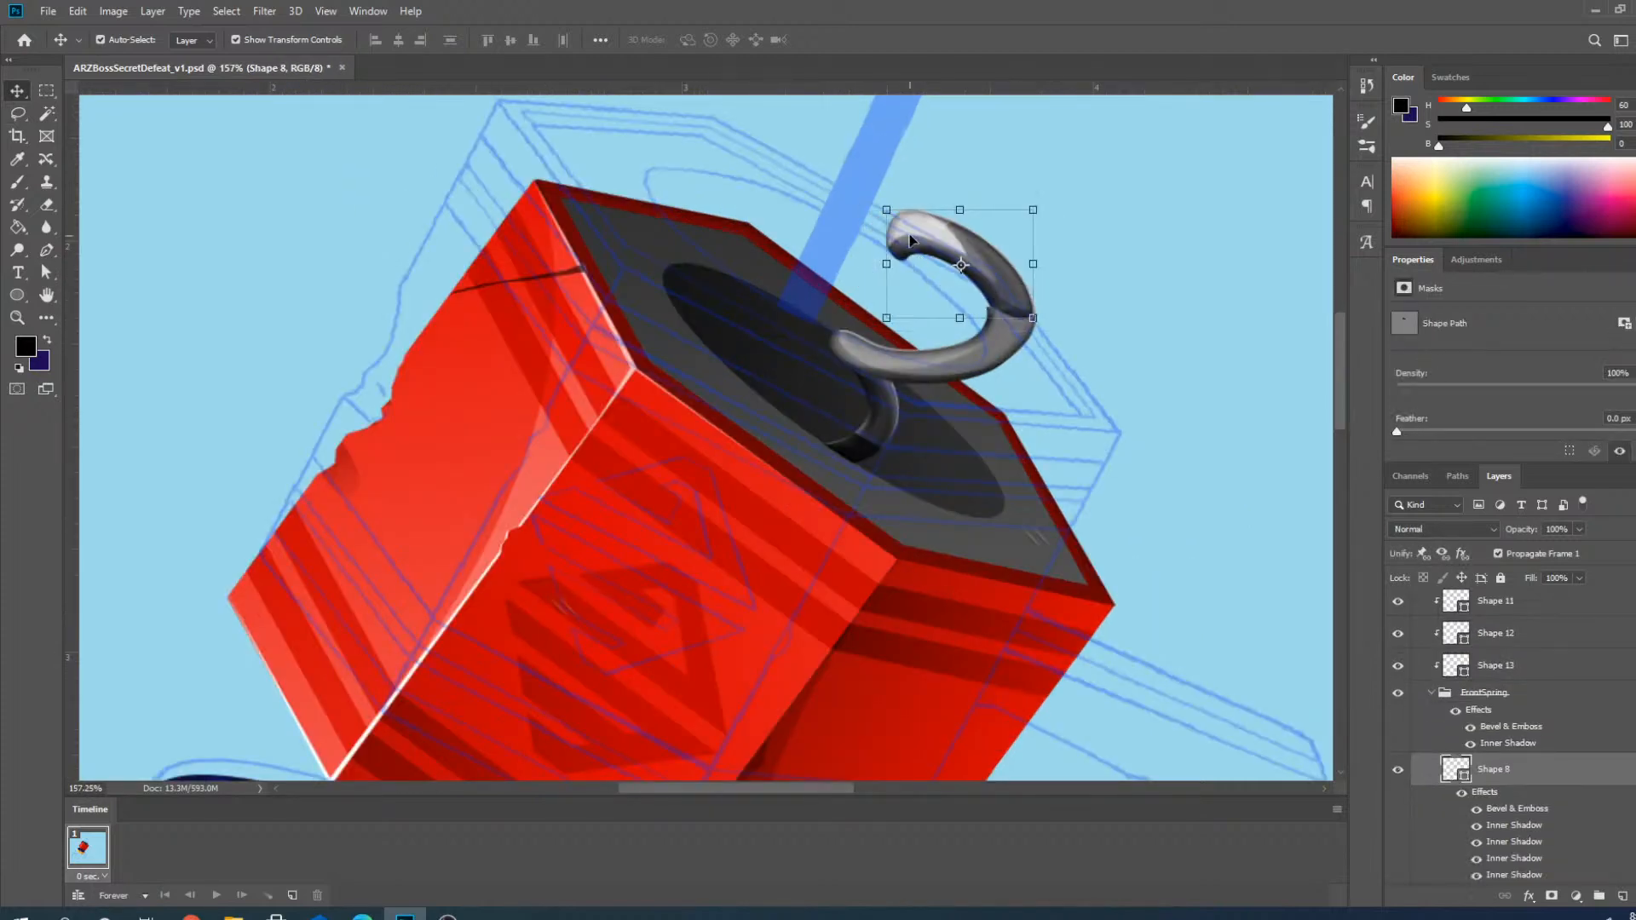
{"action": "key", "text": "Delete"}
{"action": "key", "text": "Delete"}
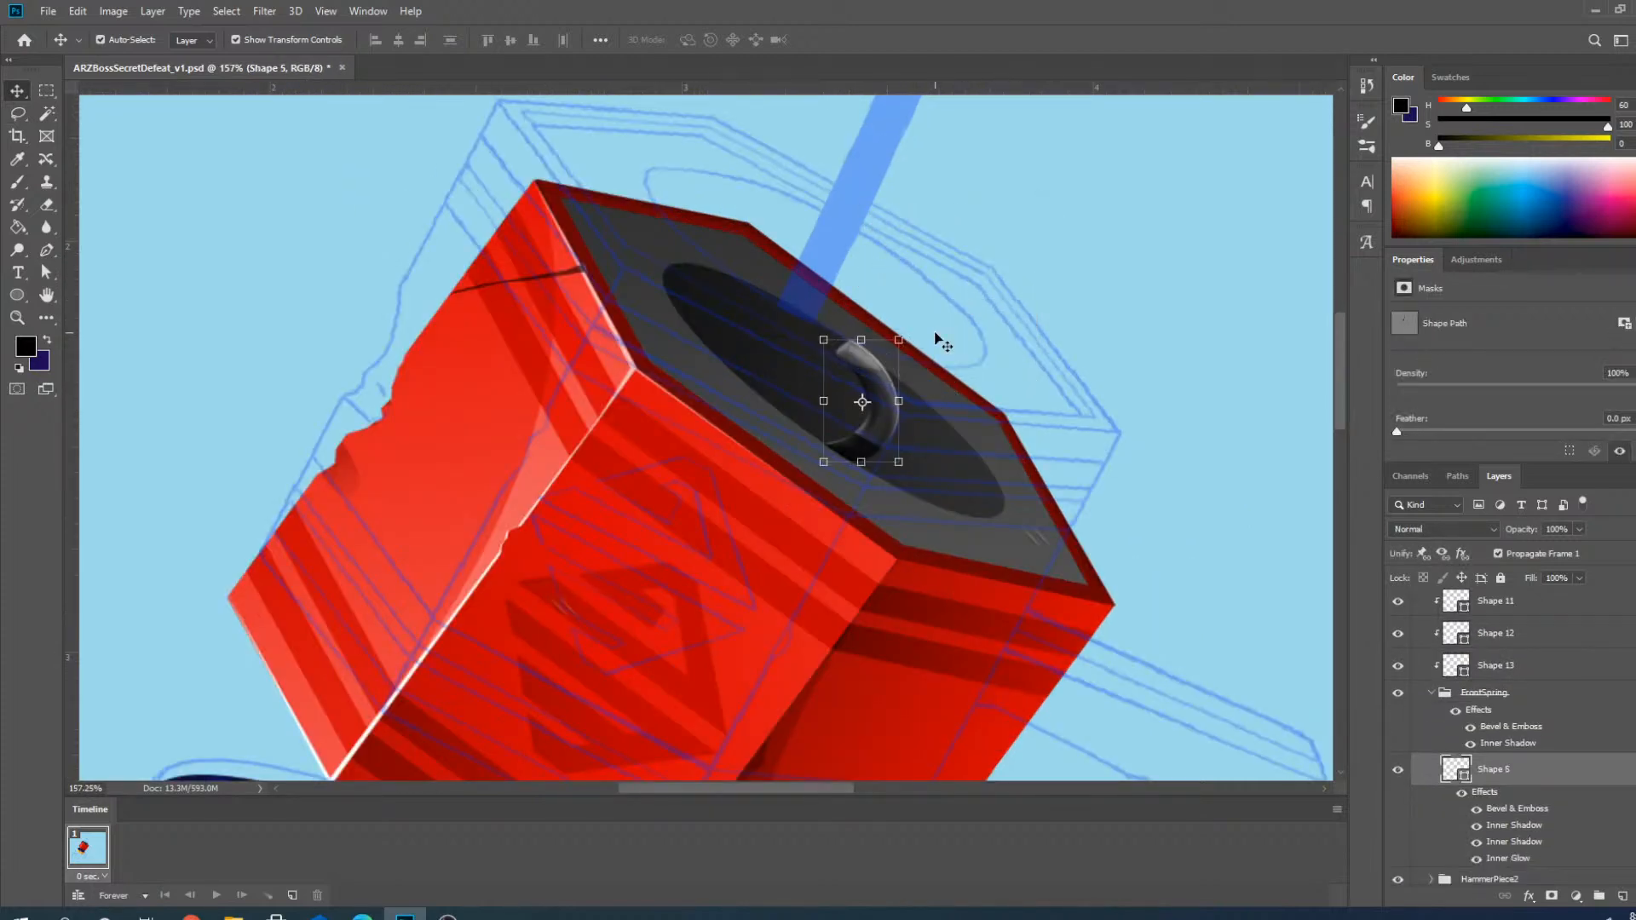
{"action": "key", "text": "Delete"}
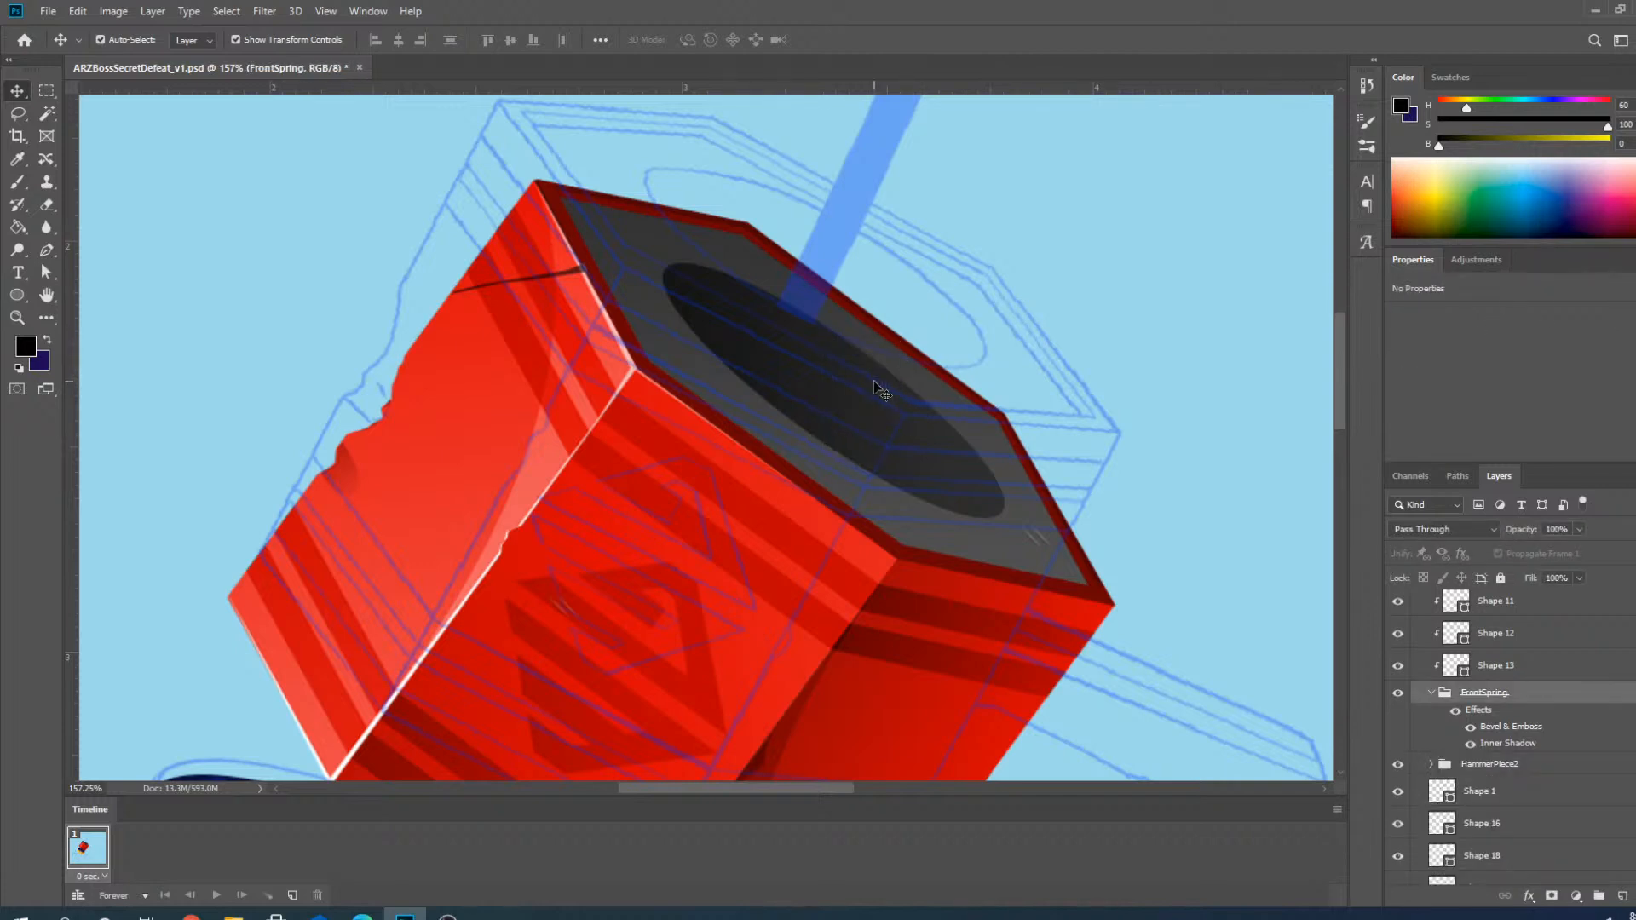
Delete the remaining back spring piece on the blue disc below the red hammer block and collapse the BackSpring group.
{"action": "scroll", "coordinate": [888, 363], "scroll_direction": "down", "scroll_amount": 3}
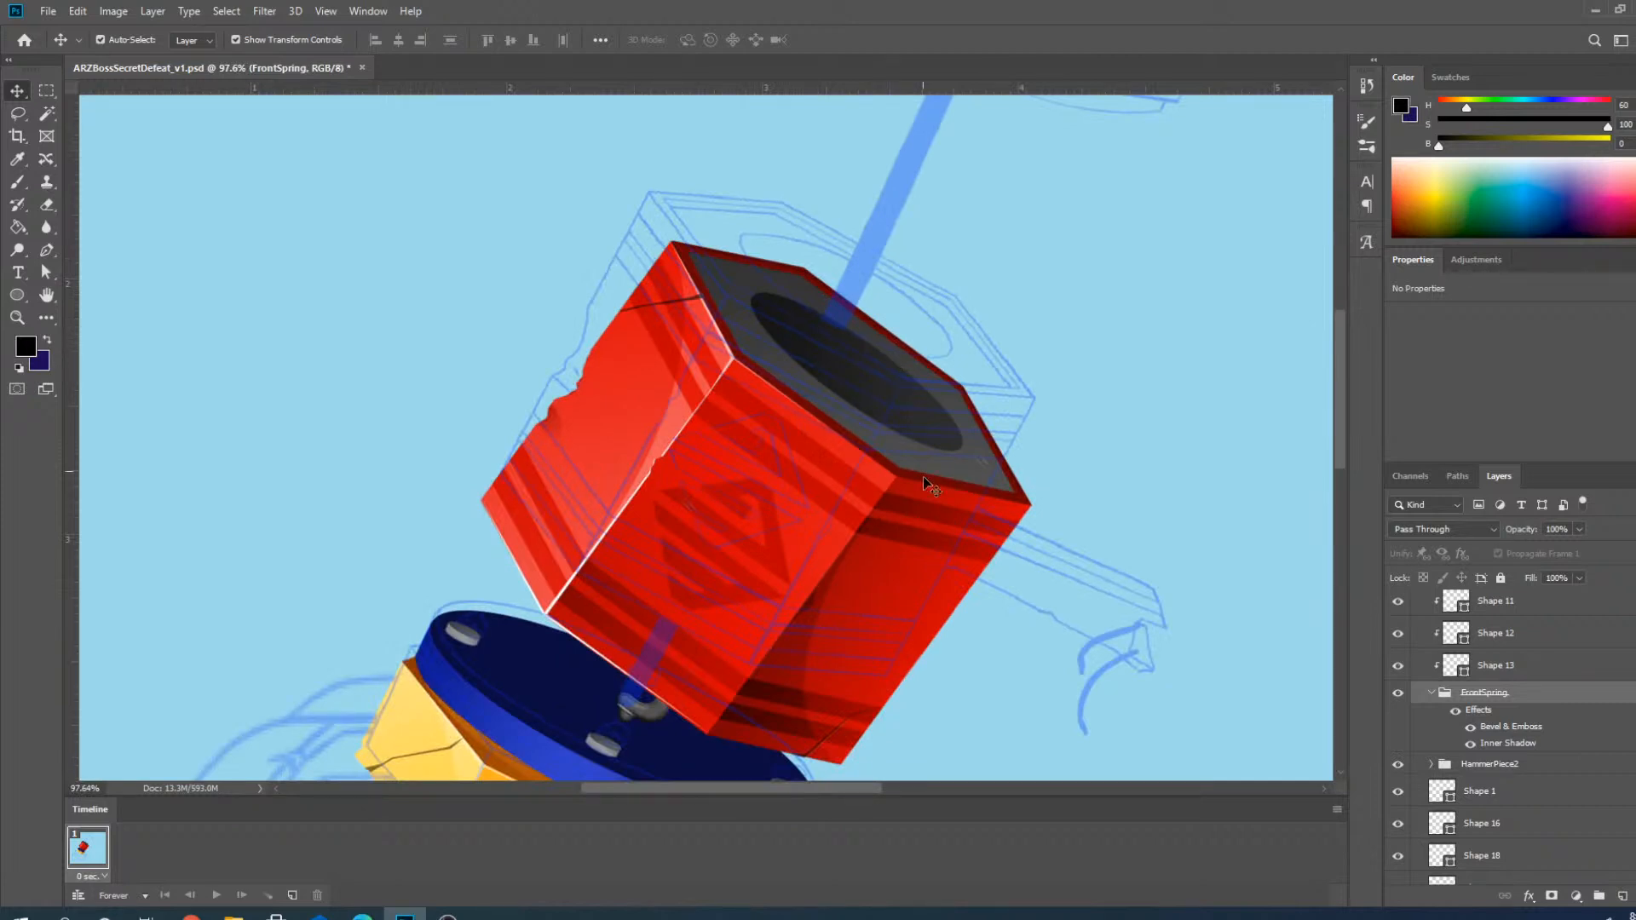
{"action": "scroll", "coordinate": [886, 412], "scroll_direction": "down", "scroll_amount": 2}
{"action": "scroll", "coordinate": [754, 694], "scroll_direction": "up", "scroll_amount": 2}
{"action": "scroll", "coordinate": [754, 694], "scroll_direction": "up", "scroll_amount": 3}
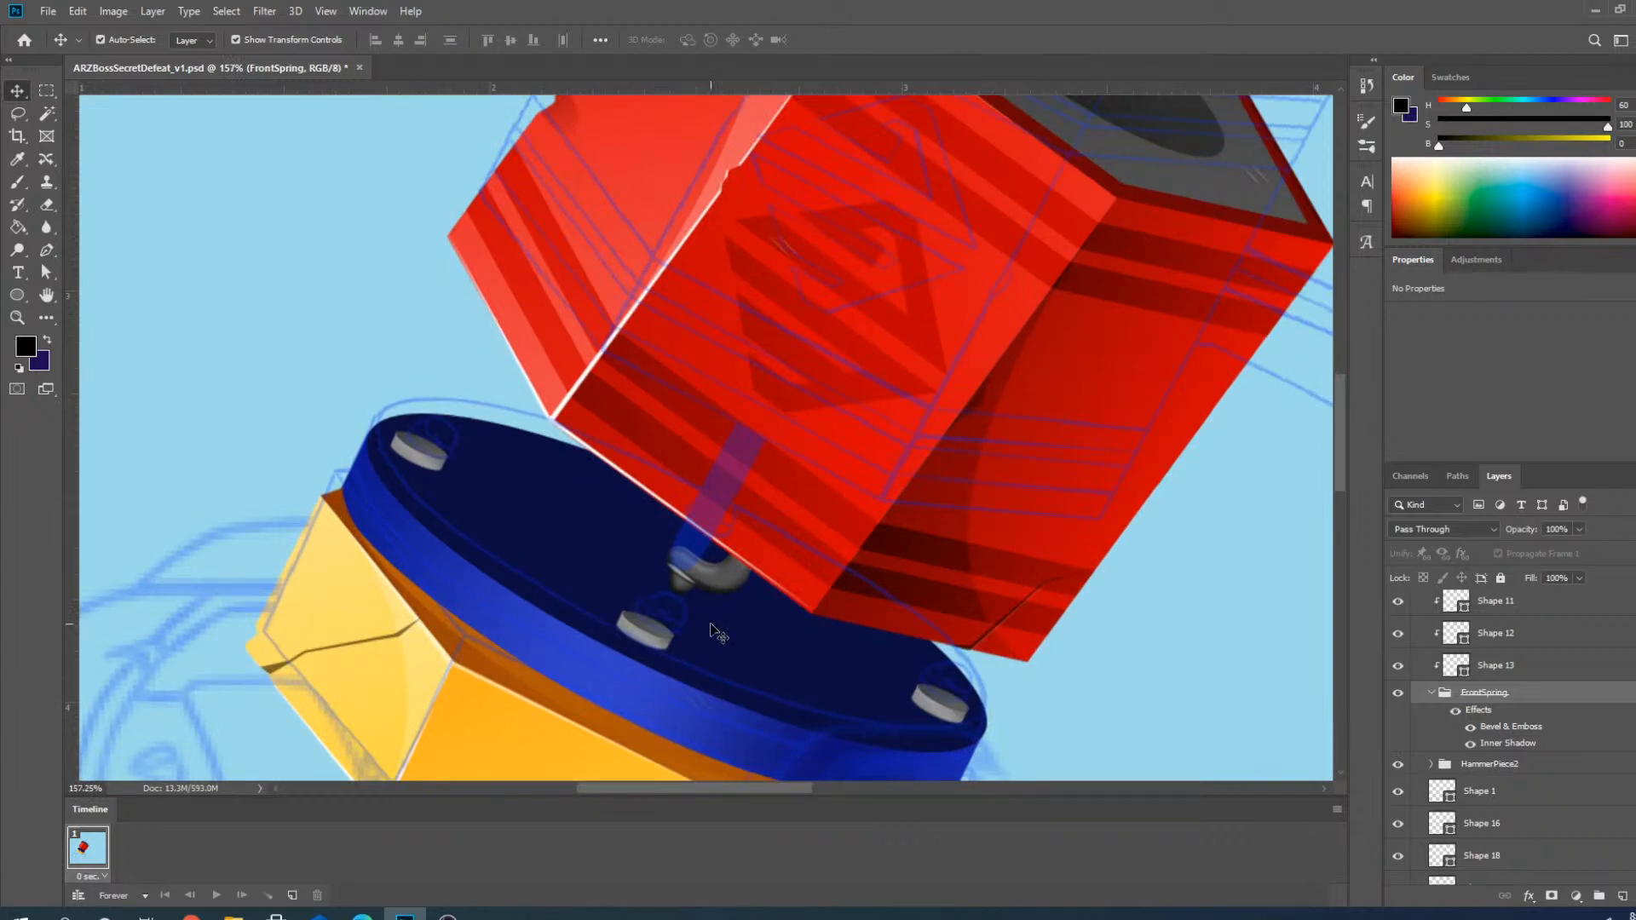
{"action": "scroll", "coordinate": [980, 562], "scroll_direction": "down", "scroll_amount": 2}
{"action": "scroll", "coordinate": [1607, 748], "scroll_direction": "up", "scroll_amount": 5}
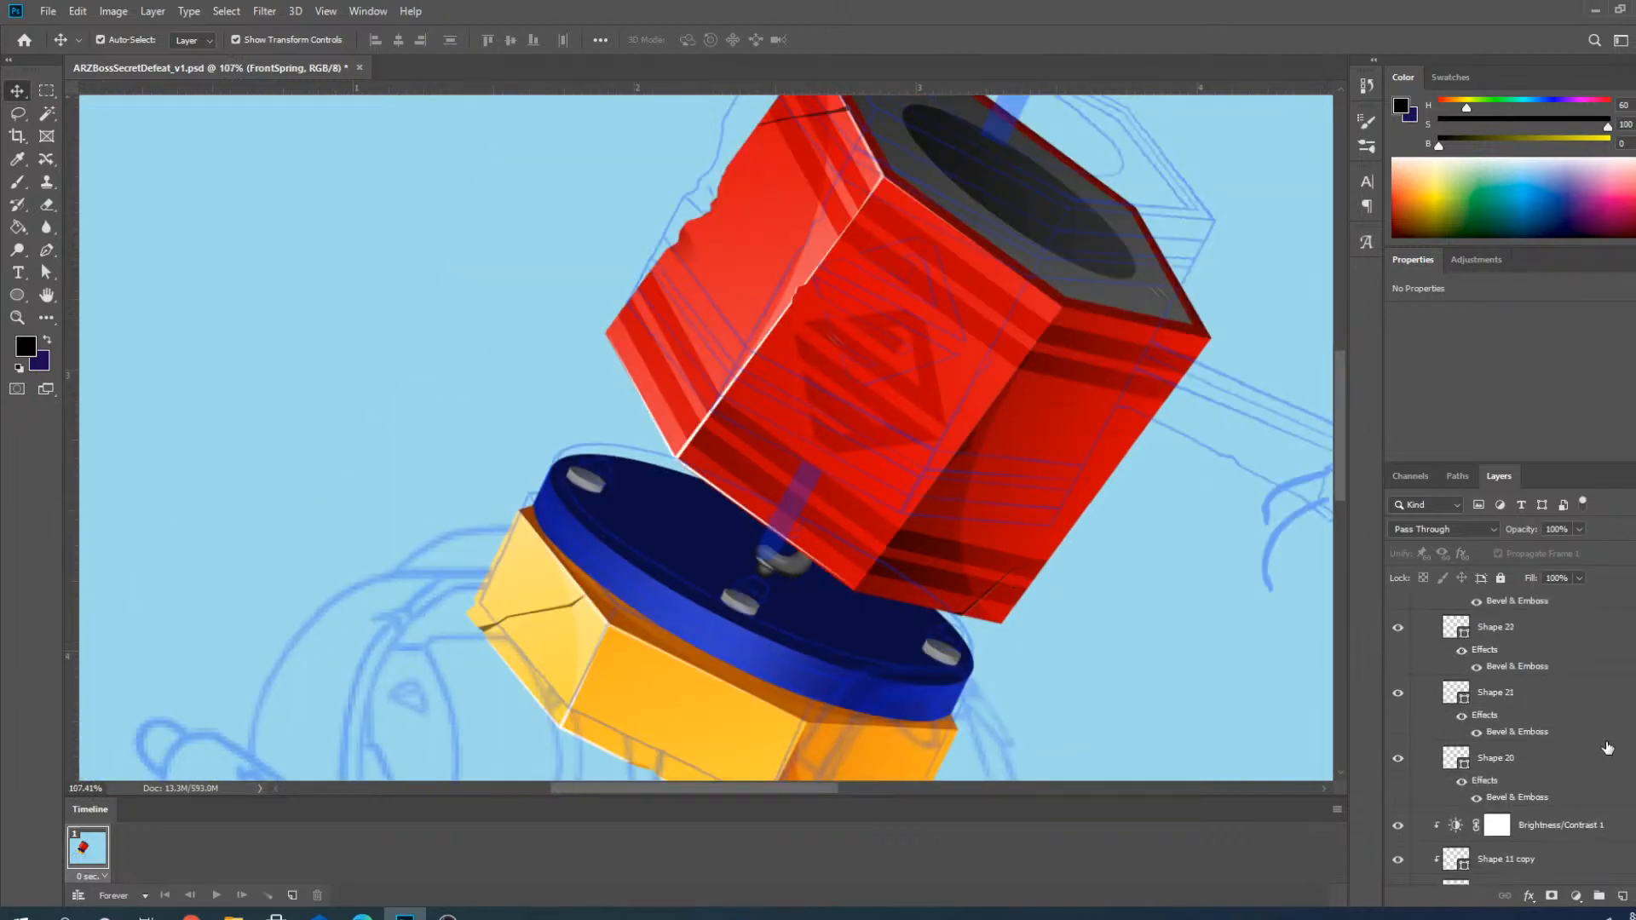
{"action": "scroll", "coordinate": [1608, 747], "scroll_direction": "up", "scroll_amount": 5}
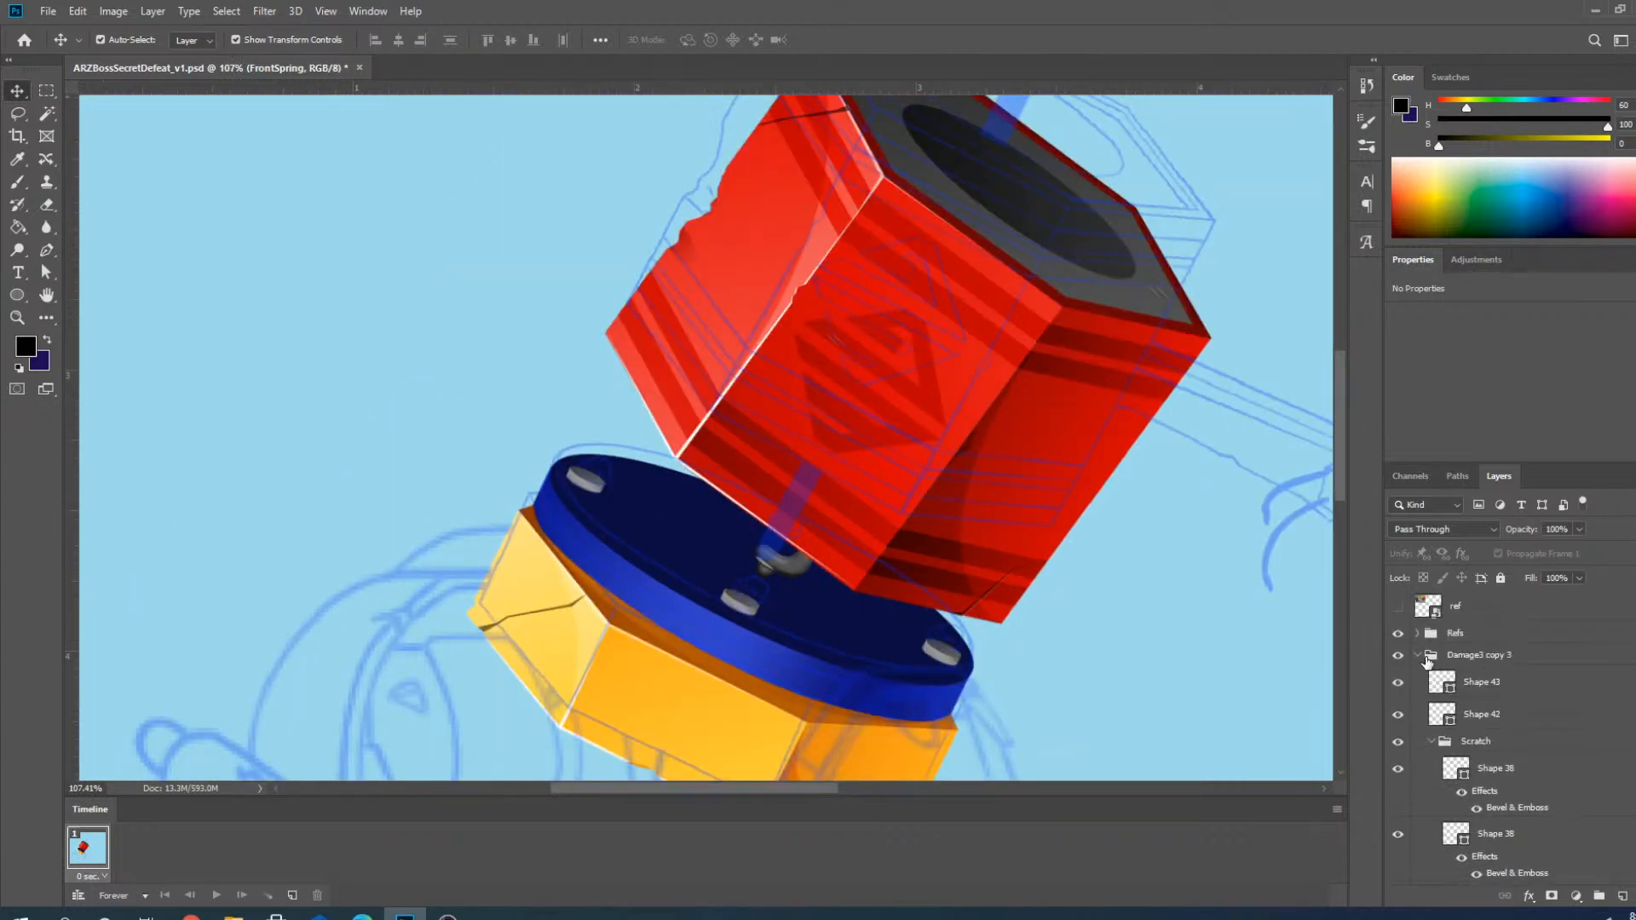
{"action": "left_click", "coordinate": [1429, 660]}
{"action": "scroll", "coordinate": [642, 576], "scroll_direction": "up", "scroll_amount": 2}
{"action": "left_click", "coordinate": [873, 558]}
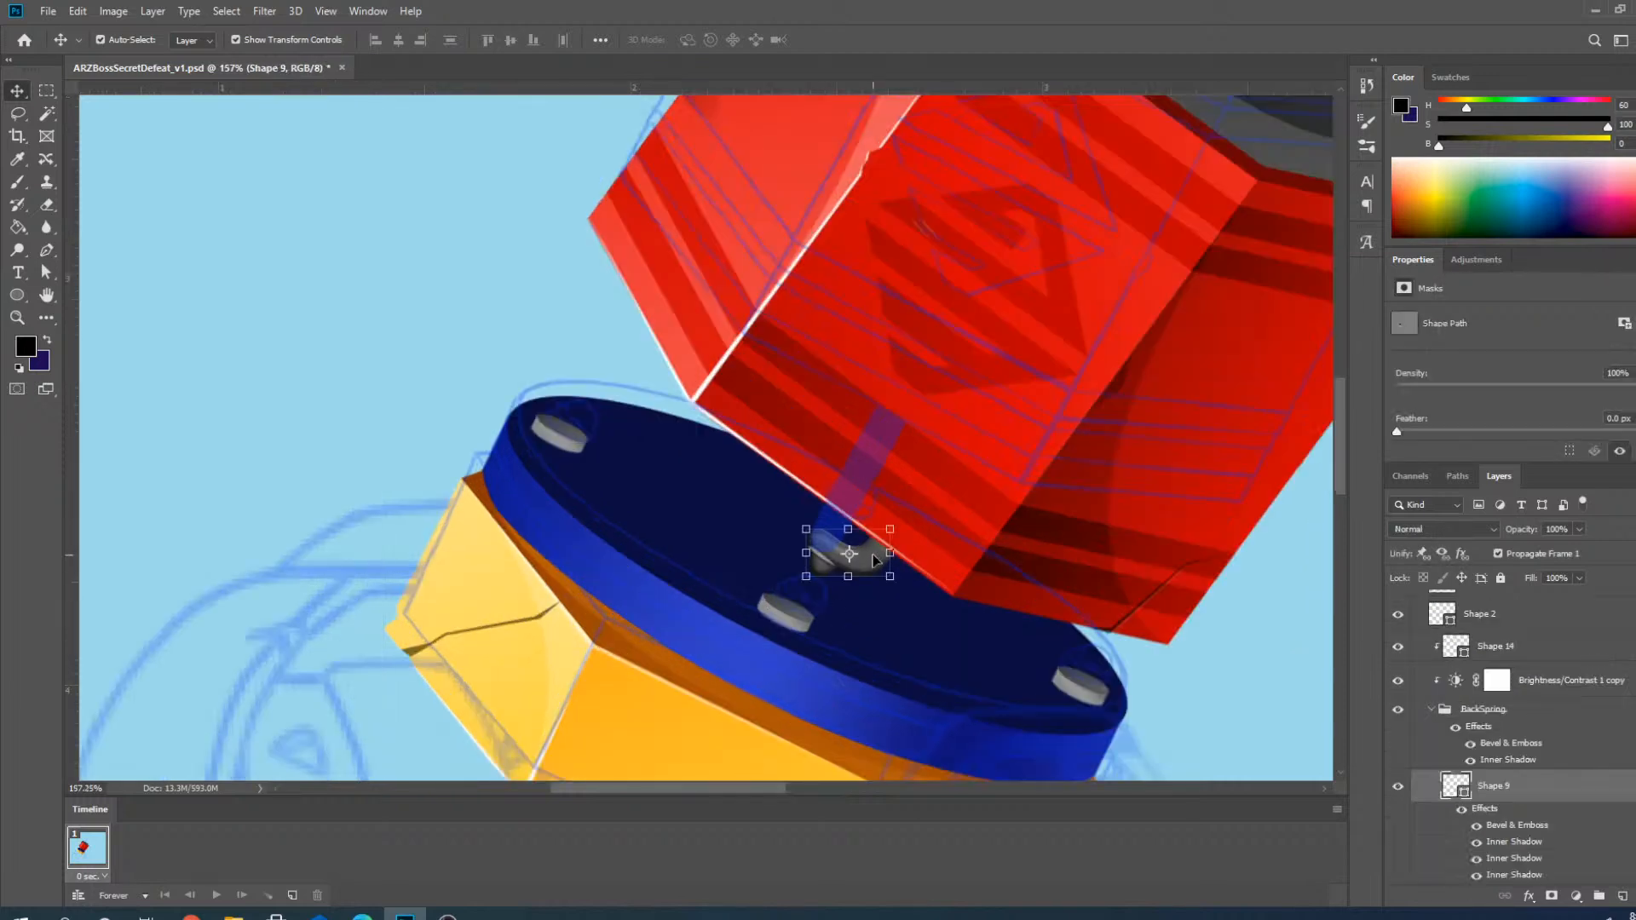
{"action": "key", "text": "Delete"}
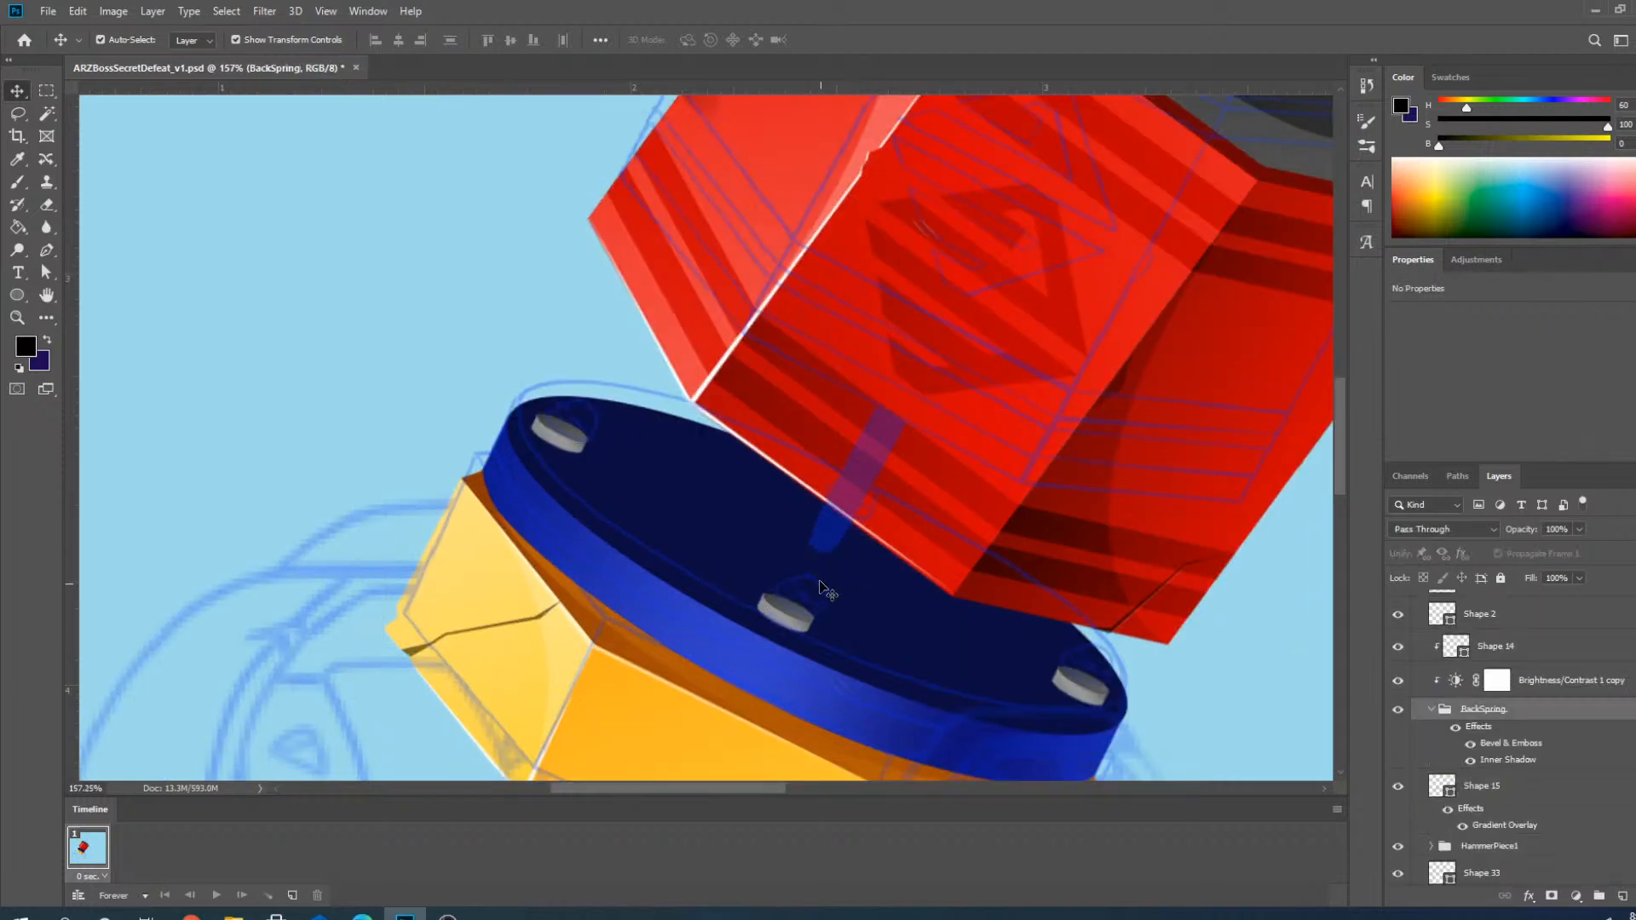
{"action": "scroll", "coordinate": [821, 588], "scroll_direction": "down", "scroll_amount": 3}
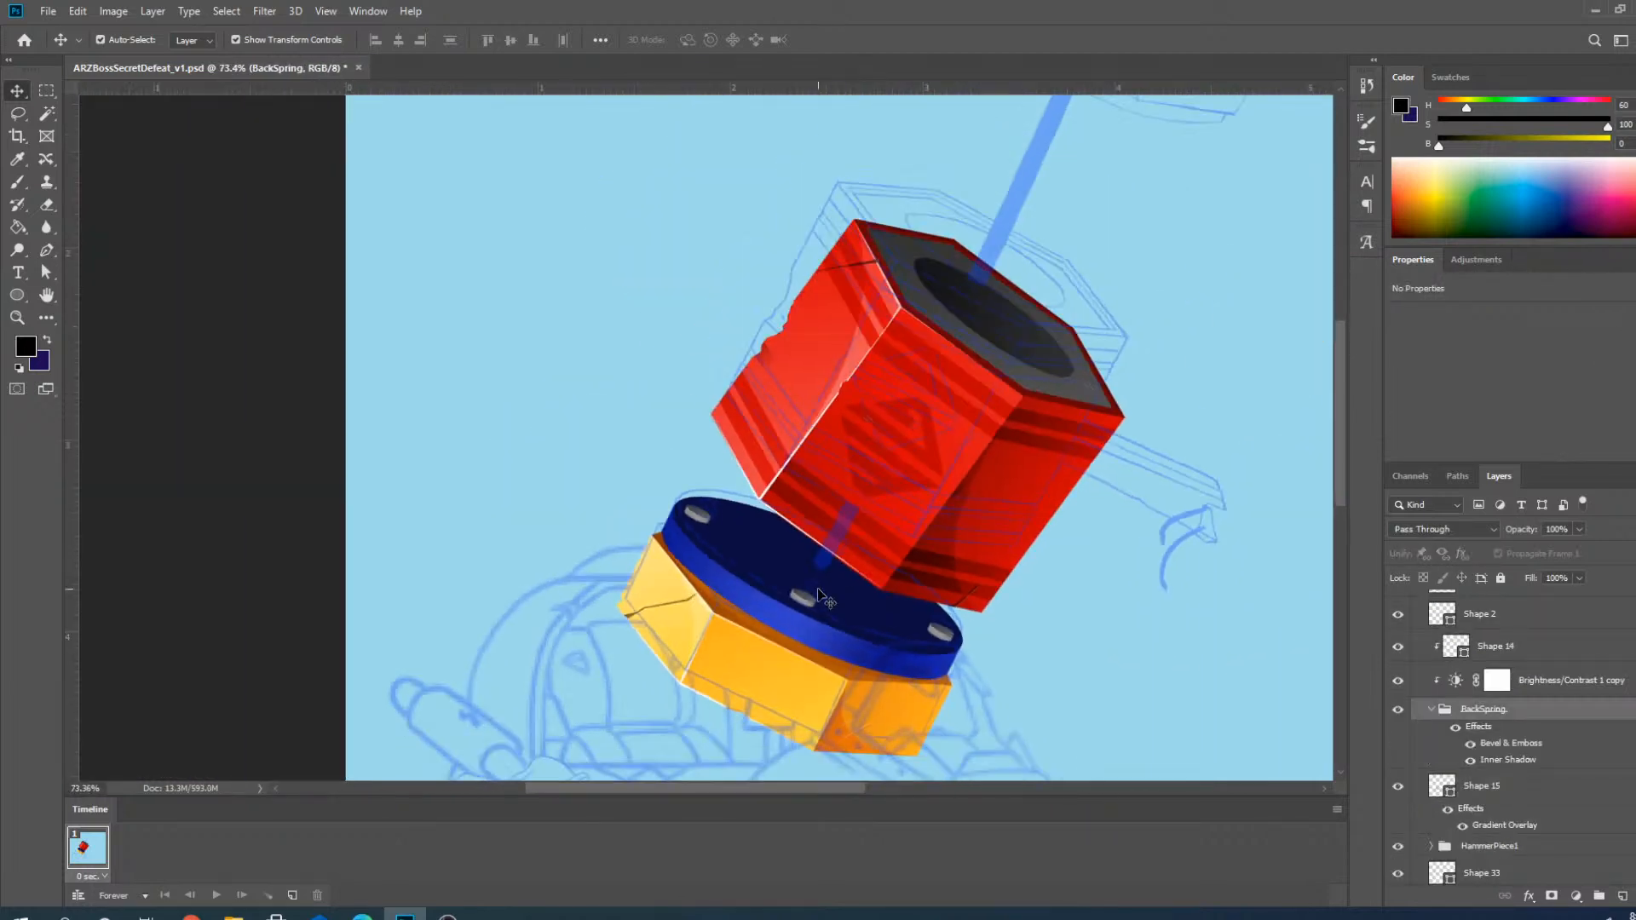
{"action": "left_click", "coordinate": [1429, 710]}
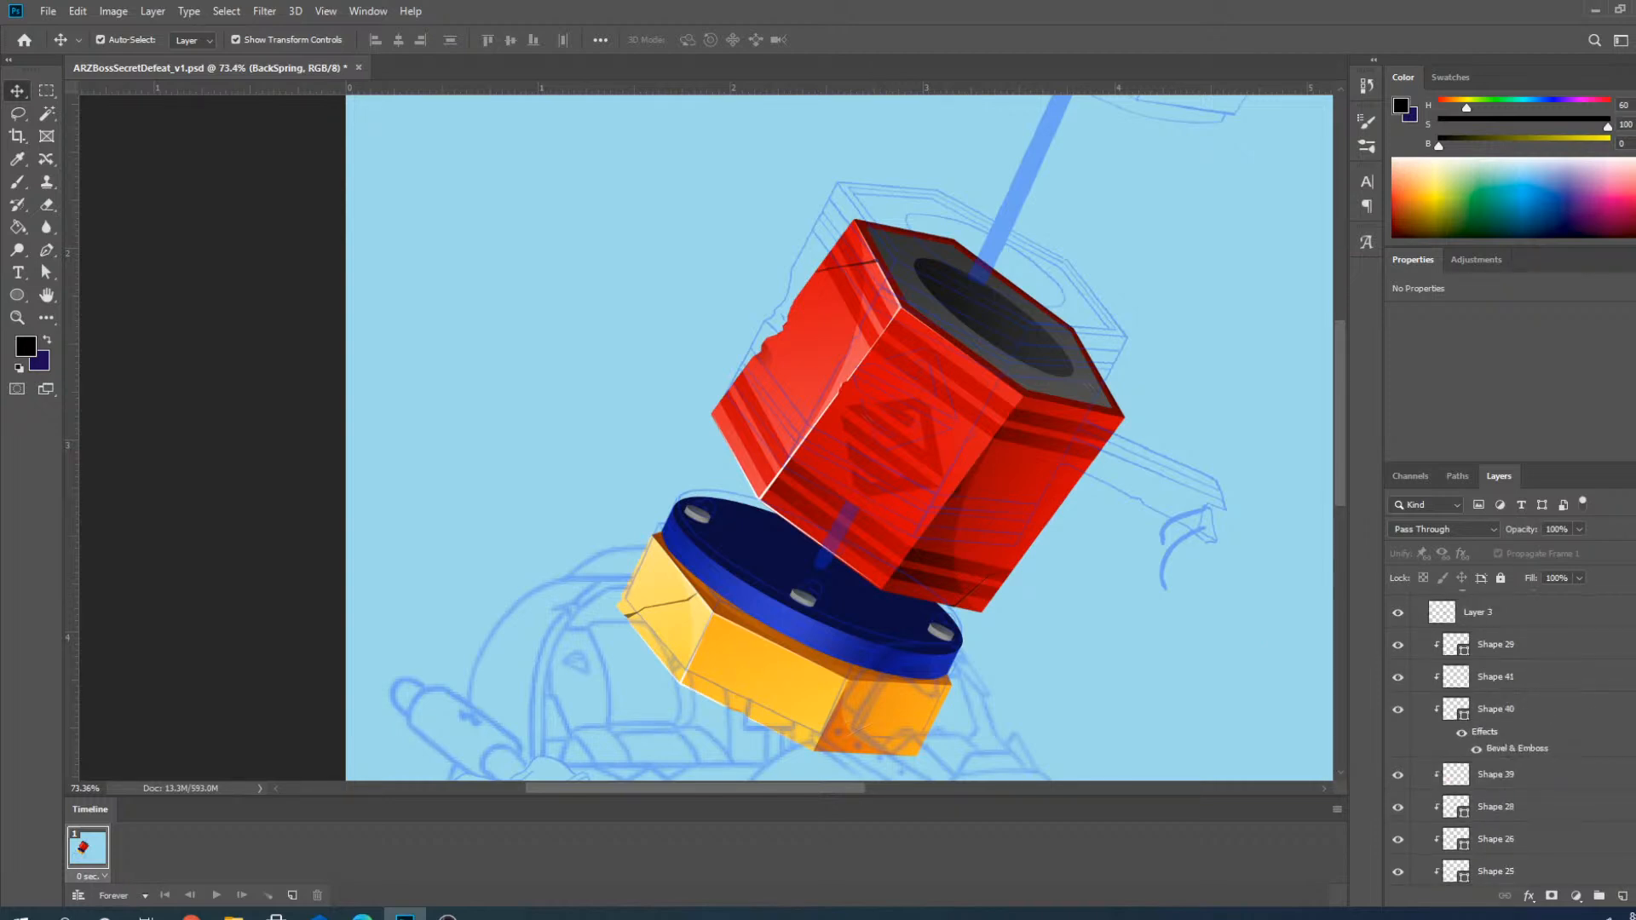
Collapse the Damage3 copy 3 group and merge it into a single layer.
{"action": "scroll", "coordinate": [1449, 682], "scroll_direction": "up", "scroll_amount": 5}
{"action": "left_click", "coordinate": [1417, 657]}
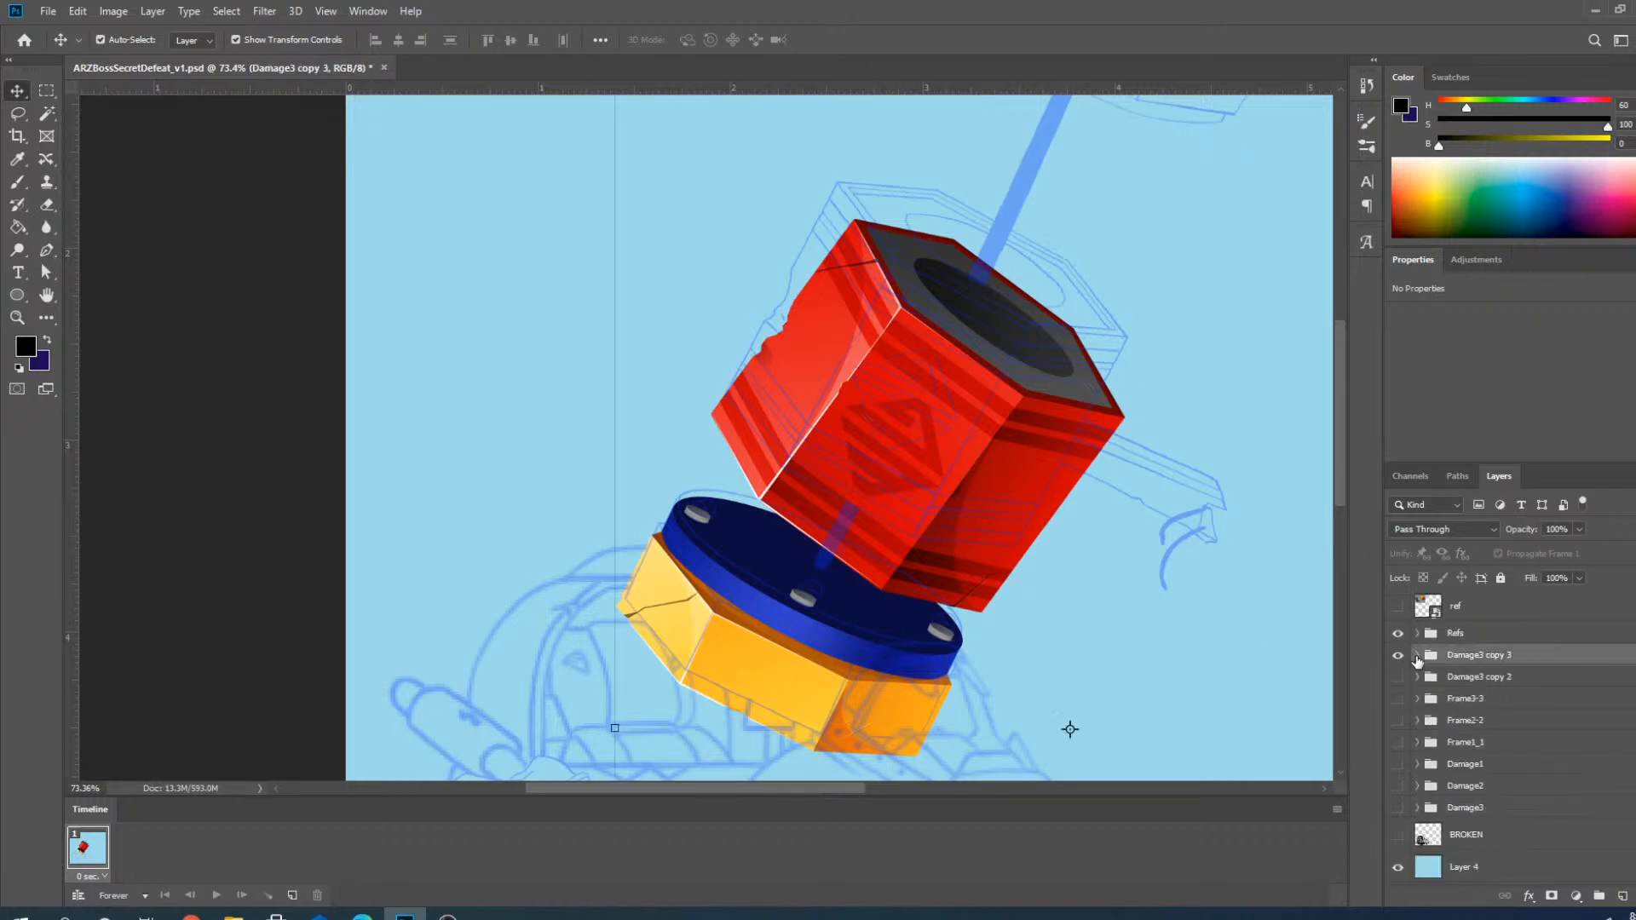
{"action": "right_click", "coordinate": [1490, 658]}
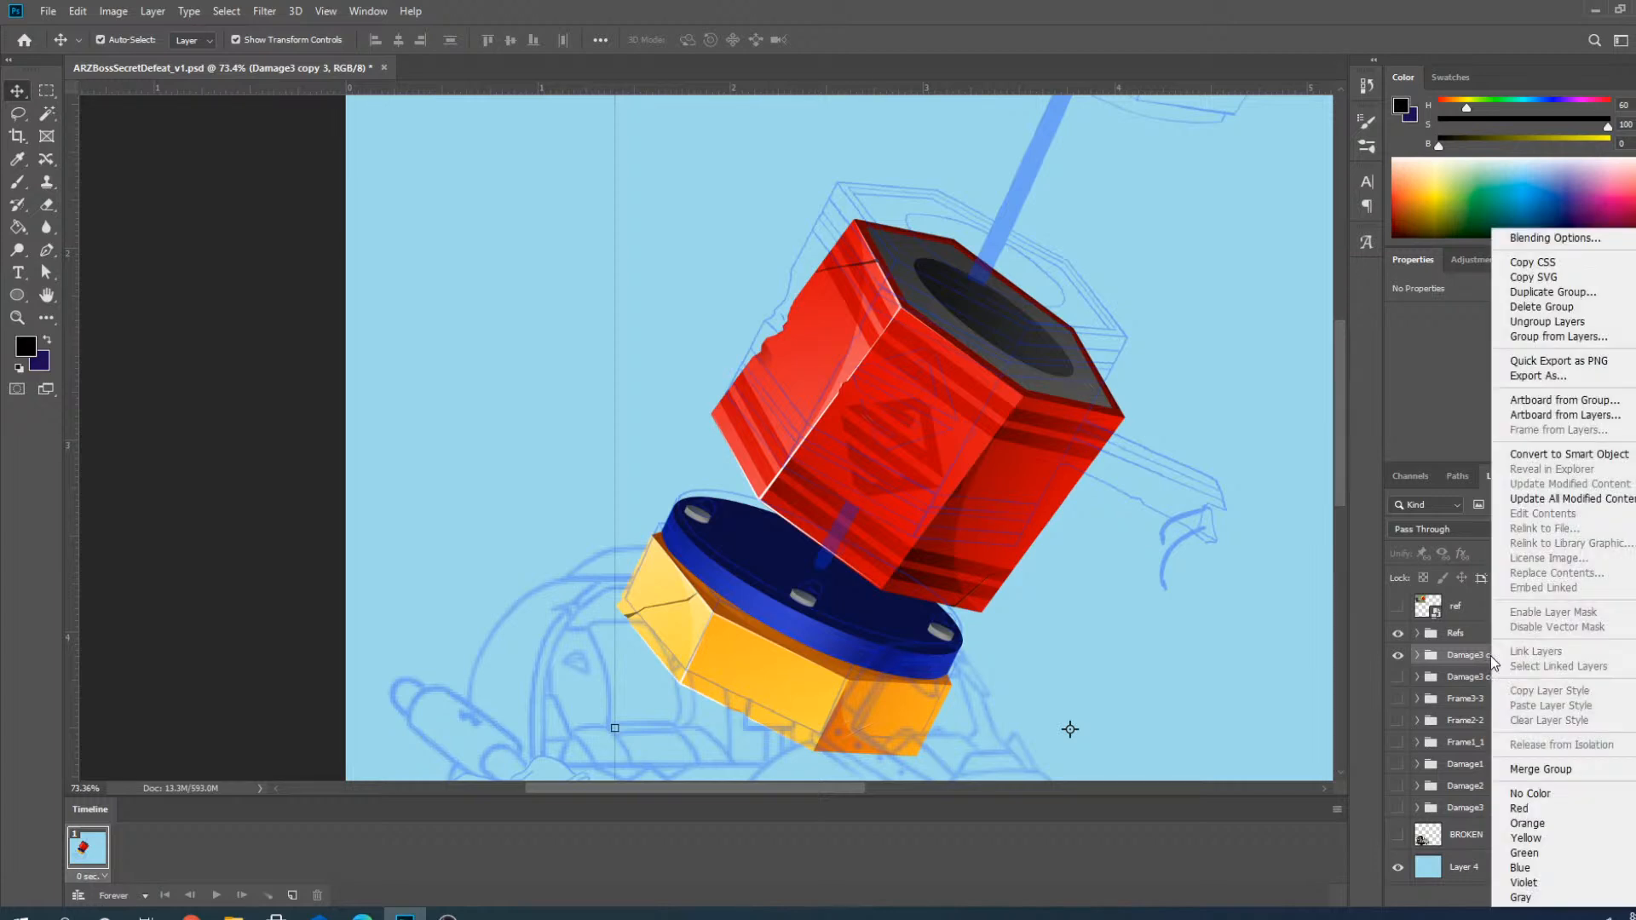
{"action": "left_click", "coordinate": [1559, 769]}
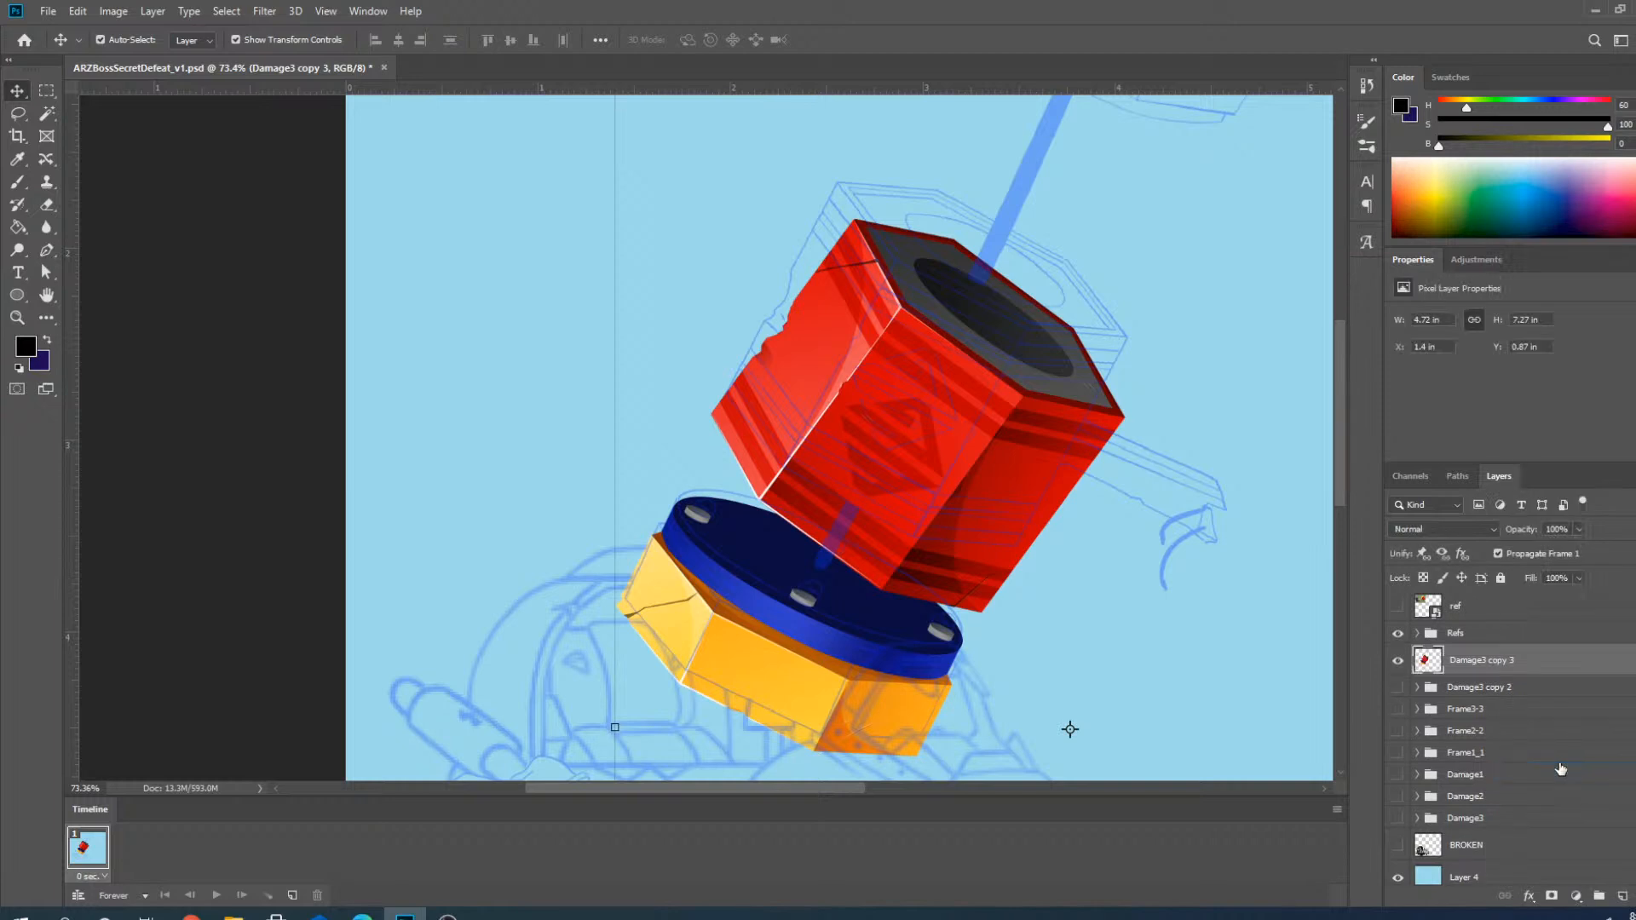
Switch to the Polygonal Lasso tool and prepare to outline the red hexagonal piece on the Damage3 copy 3 layer.
{"action": "left_click", "coordinate": [34, 119]}
{"action": "left_click", "coordinate": [93, 131]}
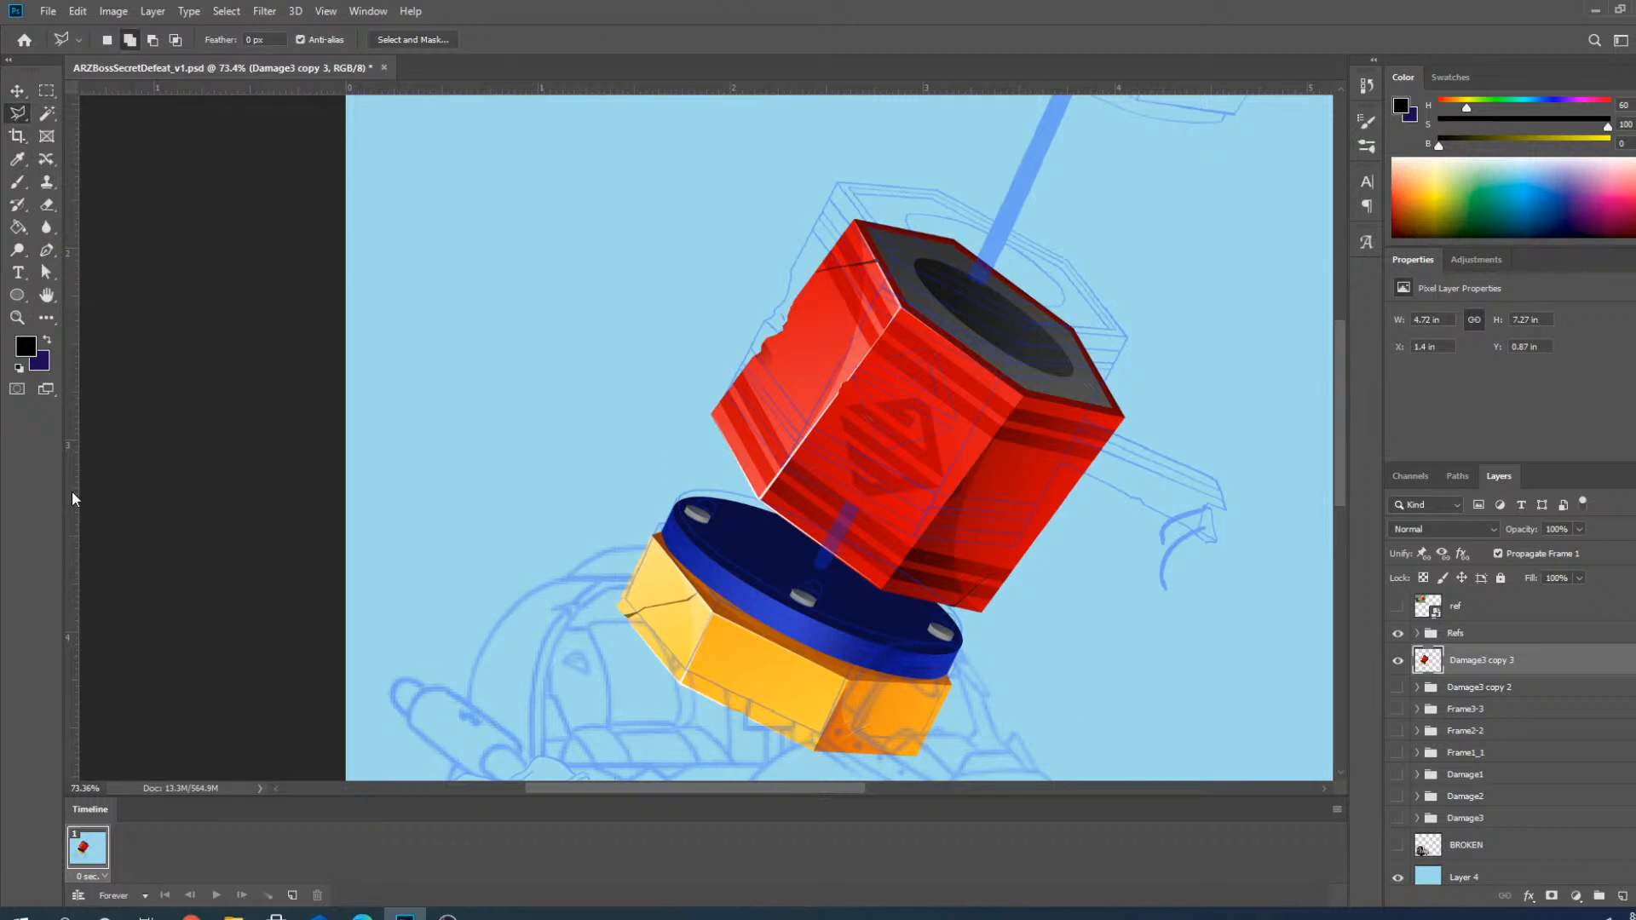
{"action": "scroll", "coordinate": [1002, 292], "scroll_direction": "up", "scroll_amount": 4}
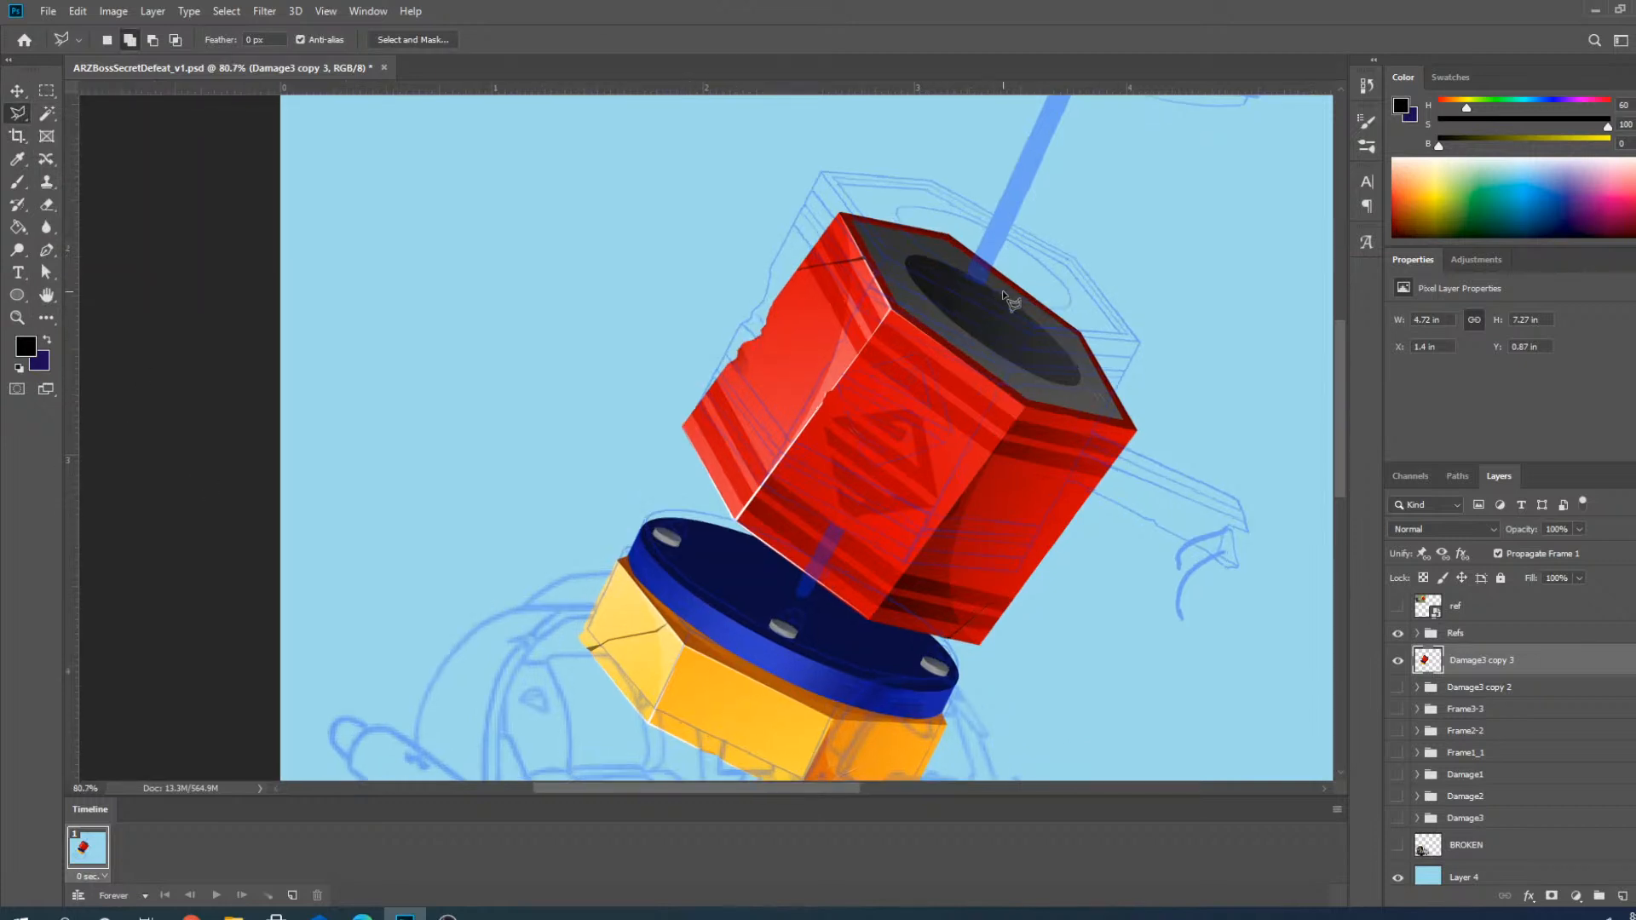
{"action": "scroll", "coordinate": [854, 211], "scroll_direction": "down", "scroll_amount": 3}
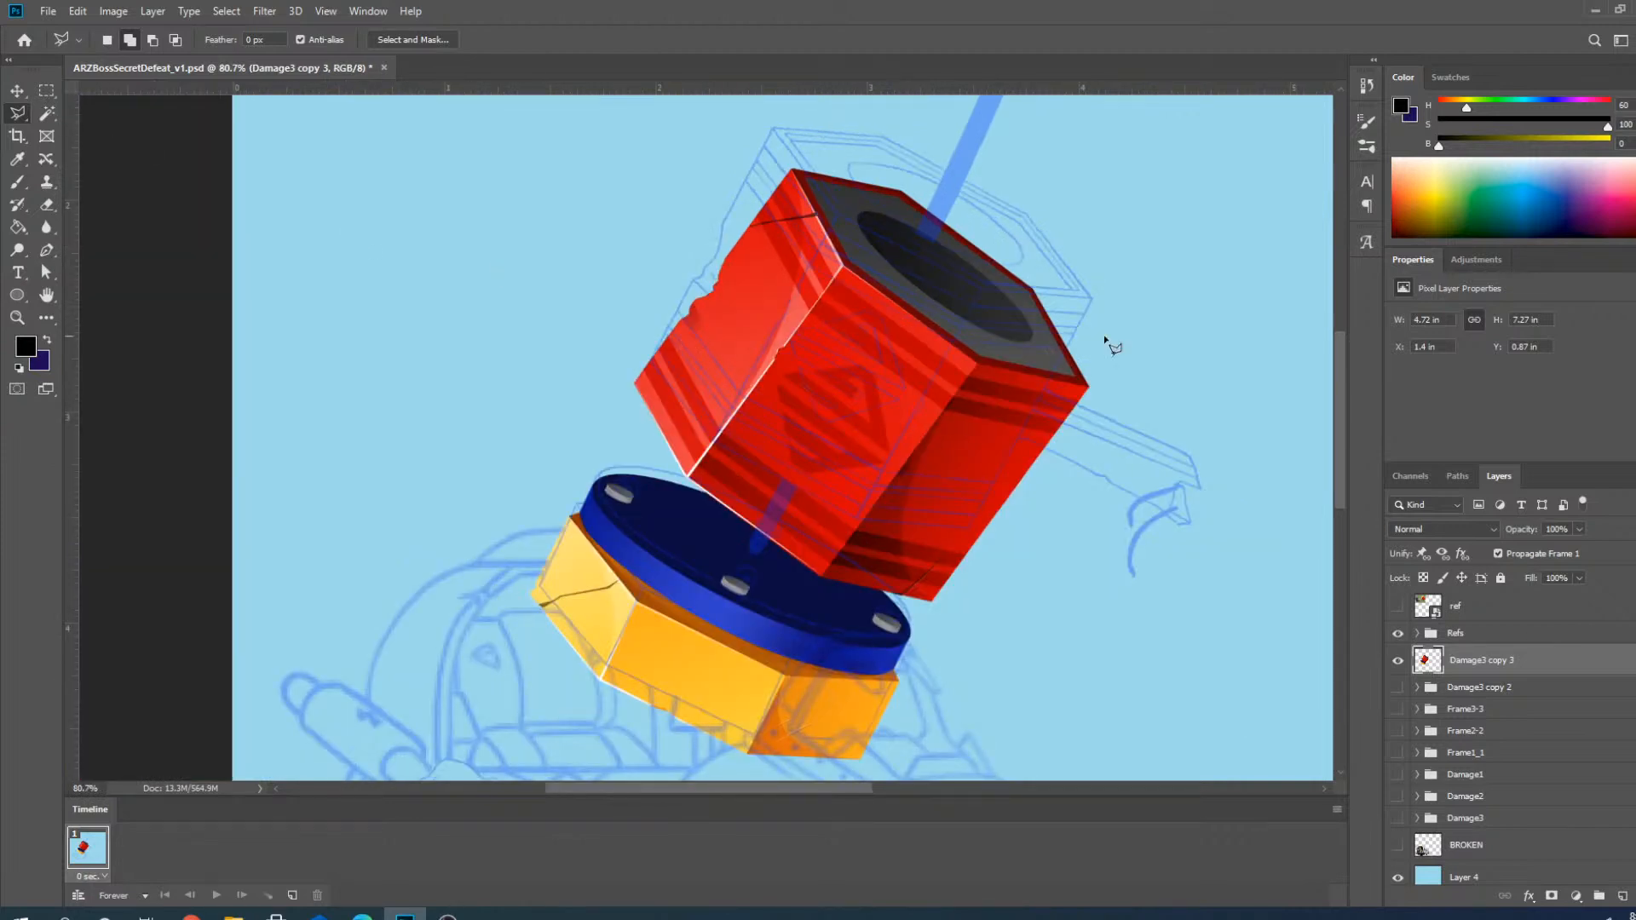
{"action": "scroll", "coordinate": [1107, 340], "scroll_direction": "up", "scroll_amount": 4}
{"action": "left_click", "coordinate": [801, 112]}
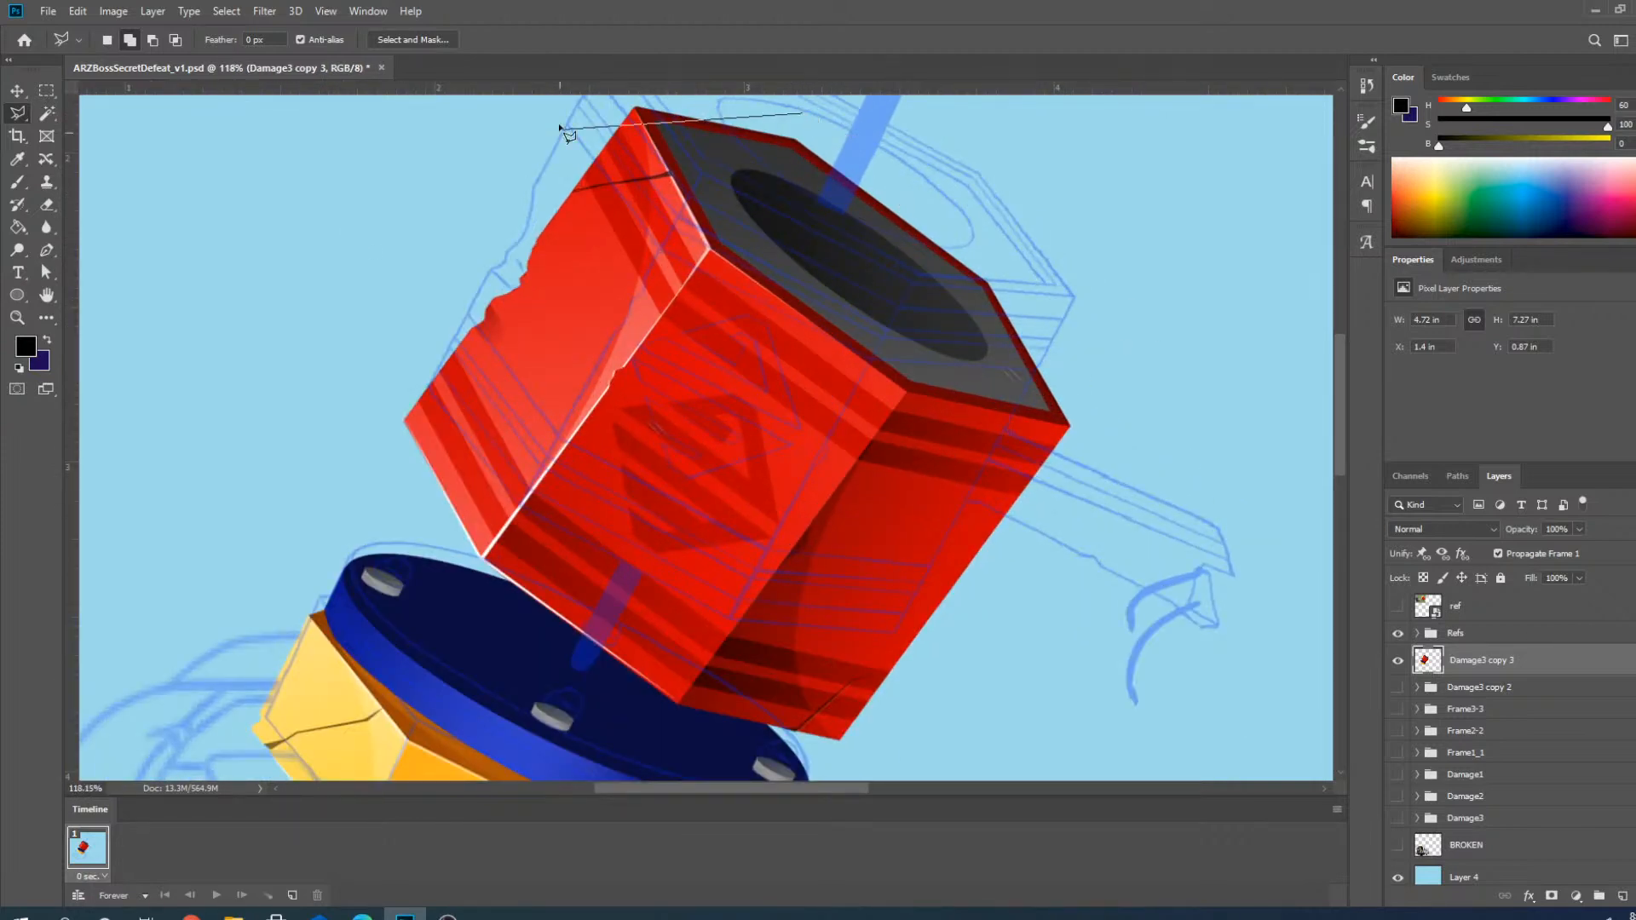
{"action": "left_click", "coordinate": [577, 120]}
{"action": "left_click", "coordinate": [357, 482]}
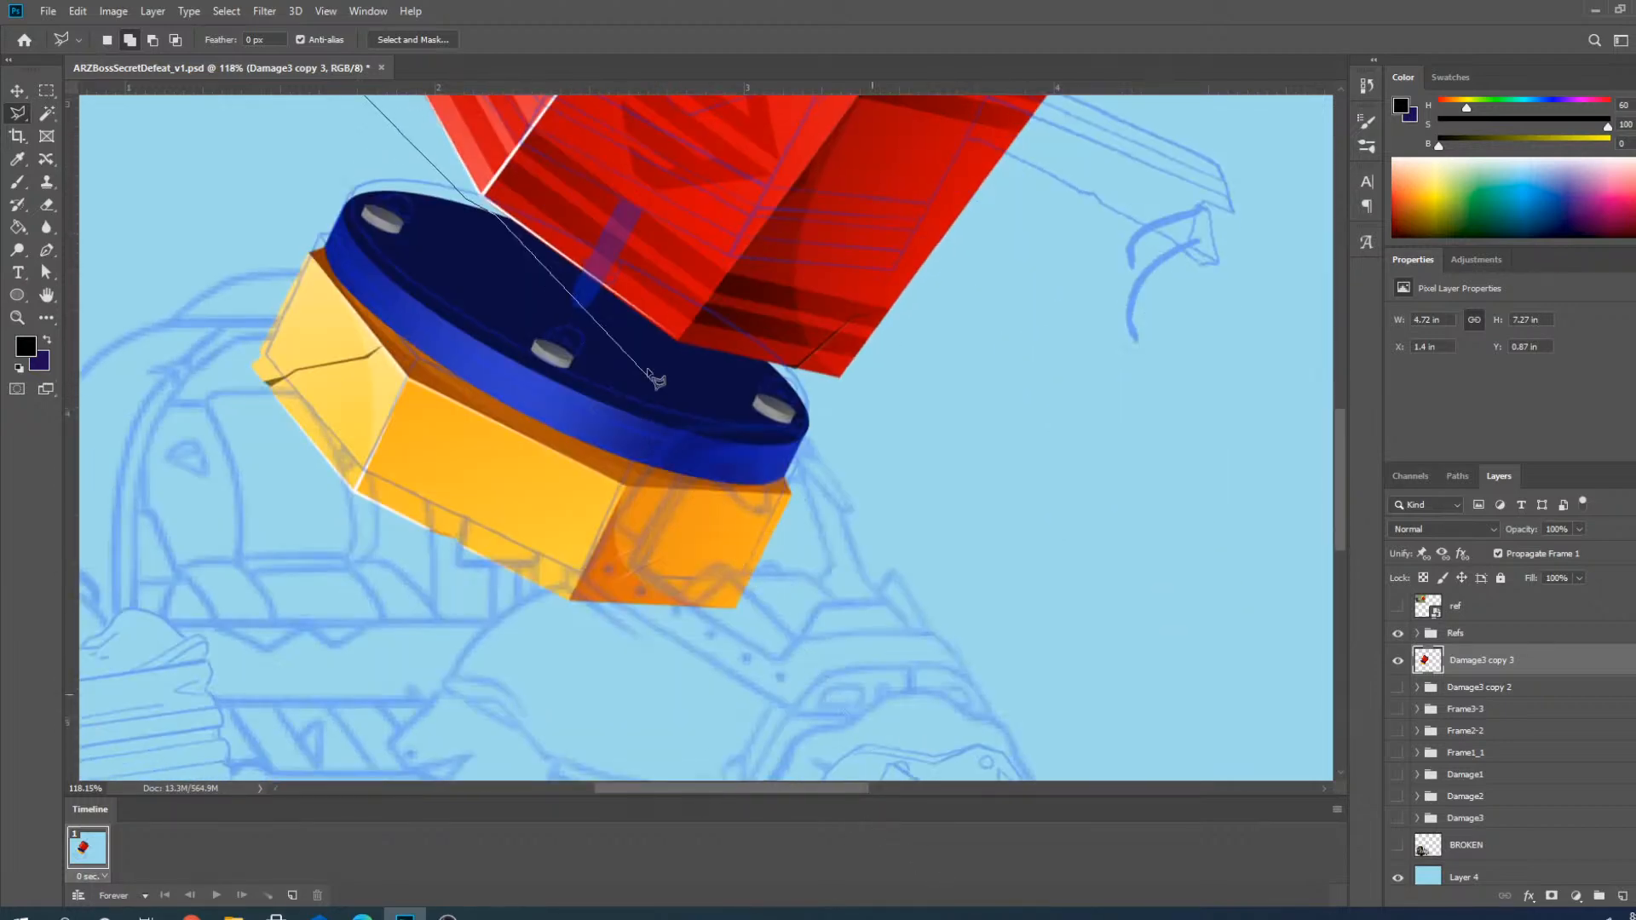
{"action": "left_click", "coordinate": [494, 214]}
{"action": "left_click", "coordinate": [433, 177]}
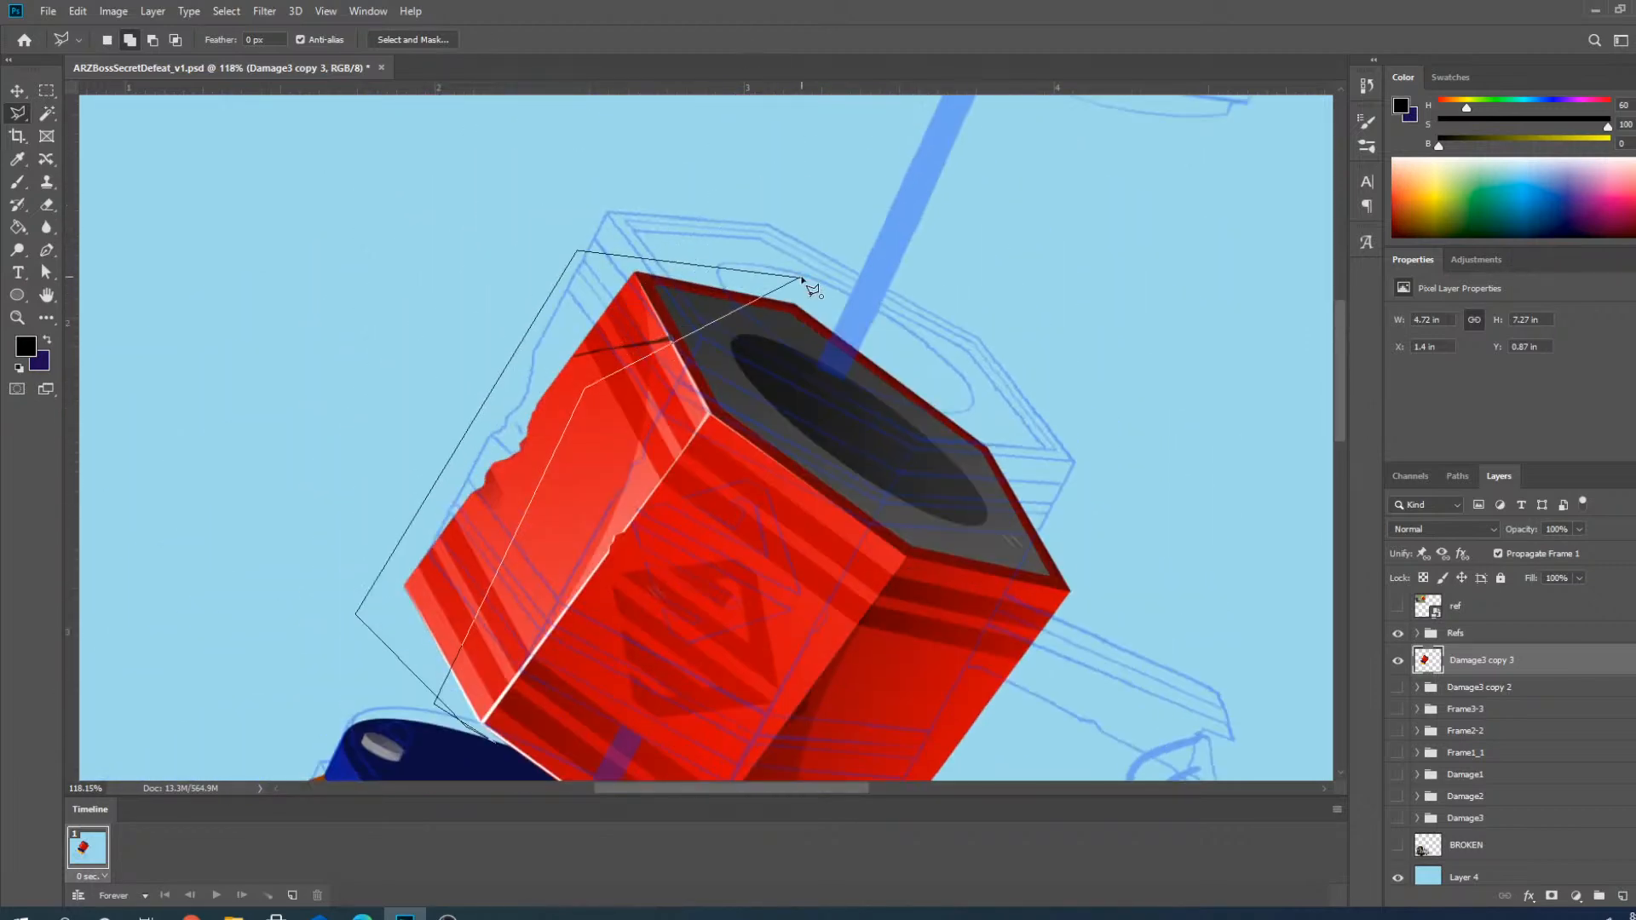
{"action": "left_click", "coordinate": [802, 277]}
{"action": "key", "text": "ctrl+d"}
Start a polygonal selection by tracing the red hexagonal piece's lower edge closely where it meets the dark blue disc.
{"action": "scroll", "coordinate": [756, 299], "scroll_direction": "down", "scroll_amount": 3}
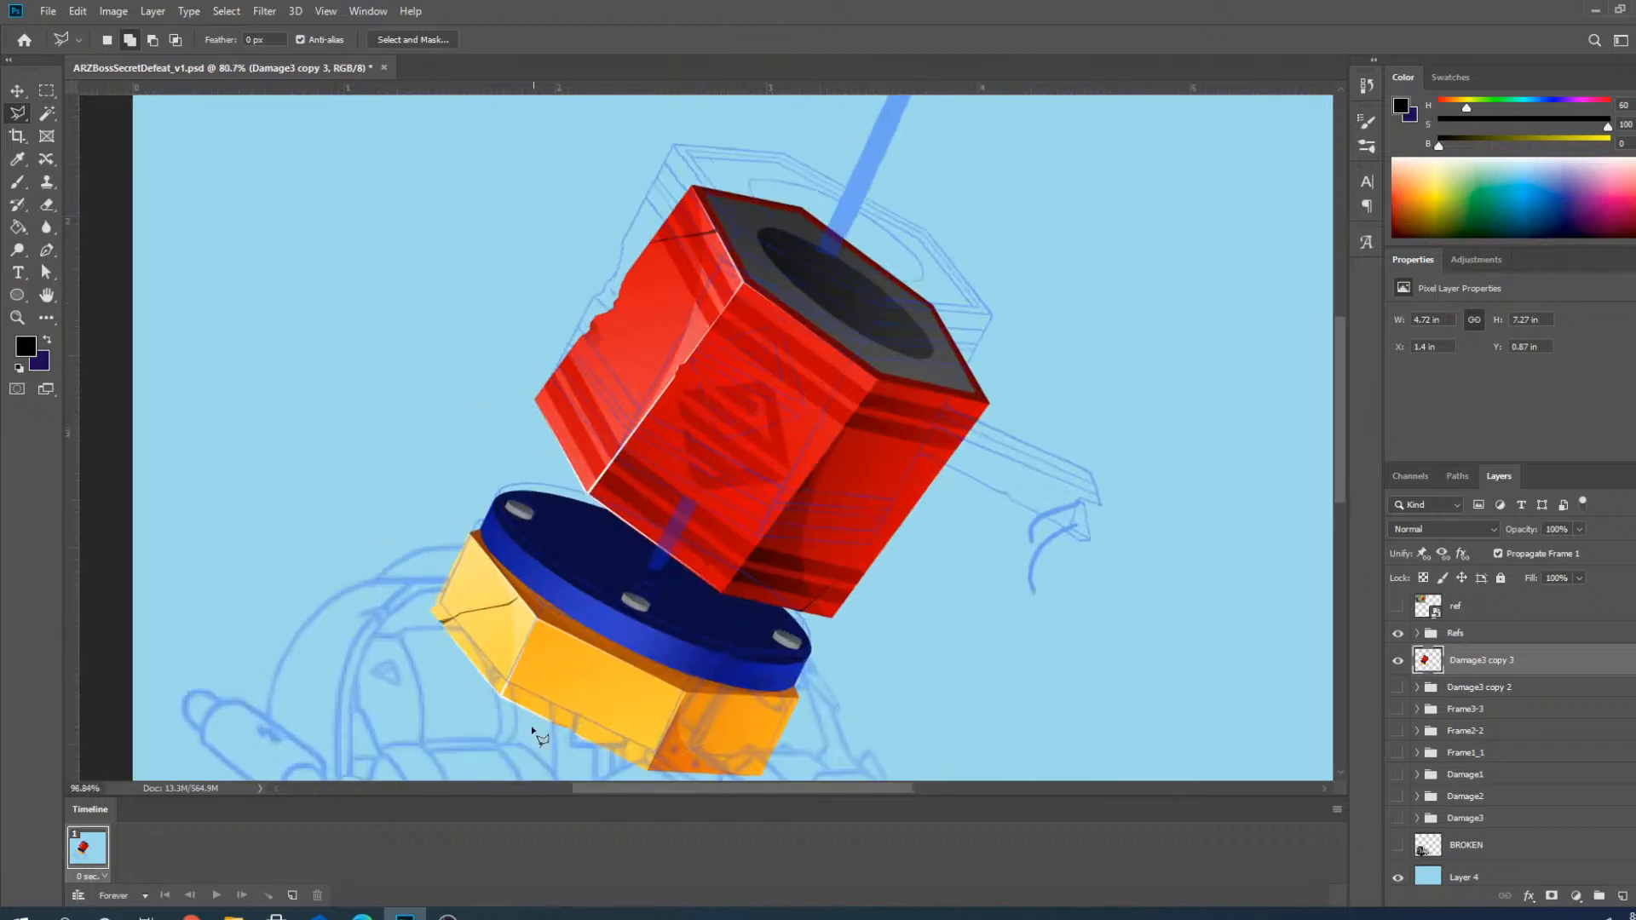
{"action": "scroll", "coordinate": [588, 695], "scroll_direction": "up", "scroll_amount": 7}
{"action": "scroll", "coordinate": [1180, 559], "scroll_direction": "down", "scroll_amount": 2}
{"action": "scroll", "coordinate": [1199, 566], "scroll_direction": "up", "scroll_amount": 3}
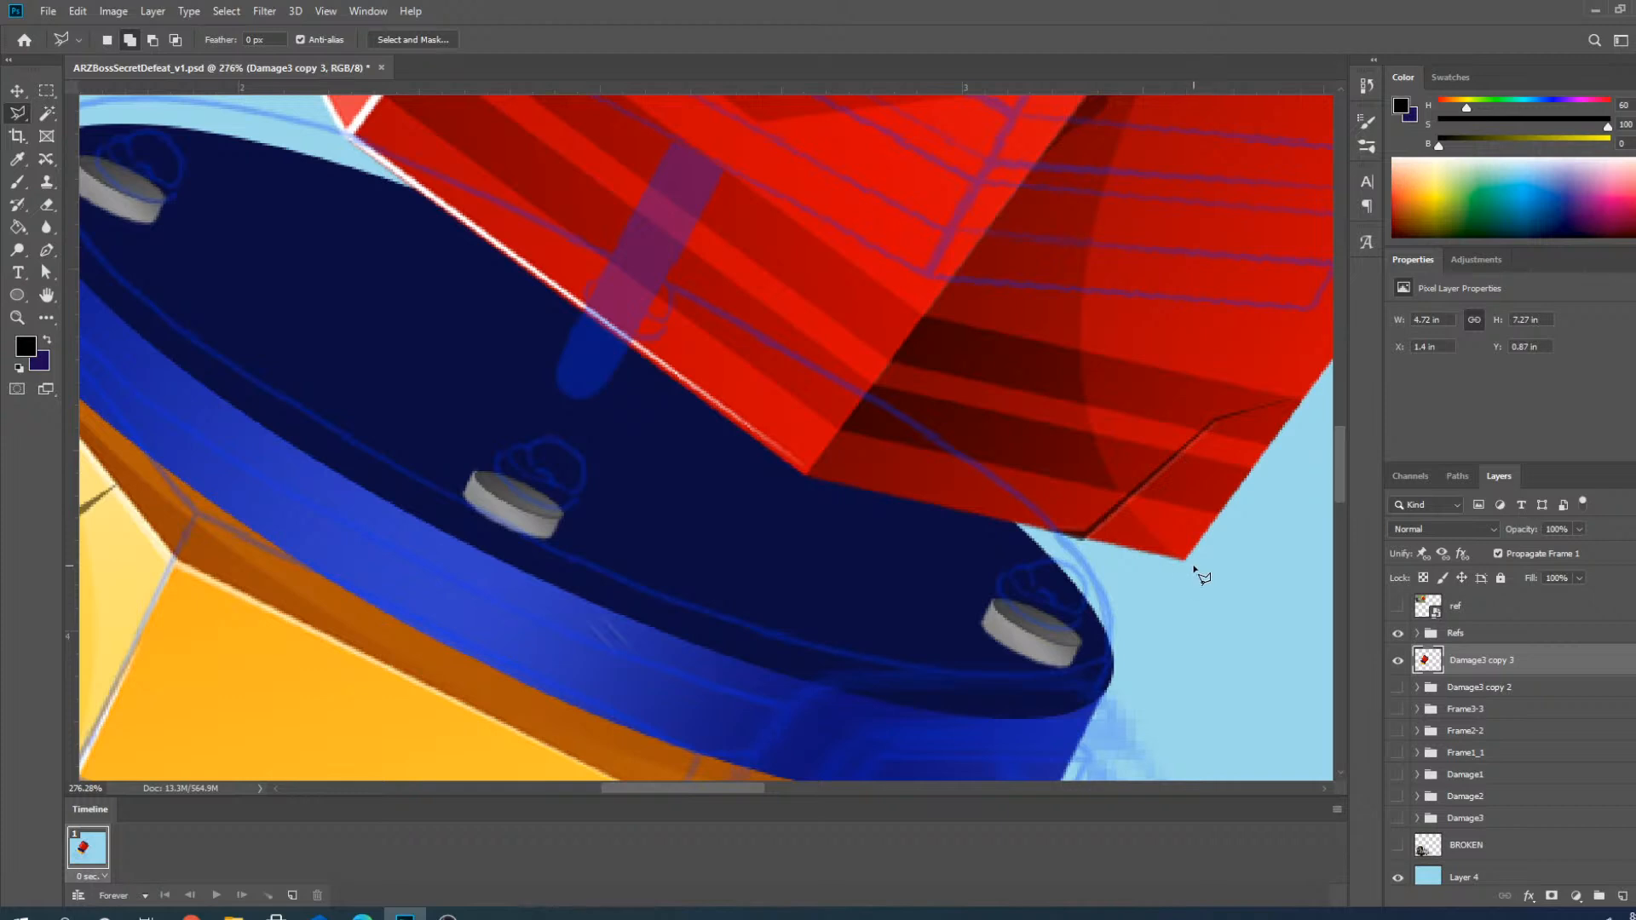
{"action": "scroll", "coordinate": [1197, 571], "scroll_direction": "up", "scroll_amount": 2}
{"action": "scroll", "coordinate": [1022, 575], "scroll_direction": "up", "scroll_amount": 2}
{"action": "left_click", "coordinate": [1240, 587]}
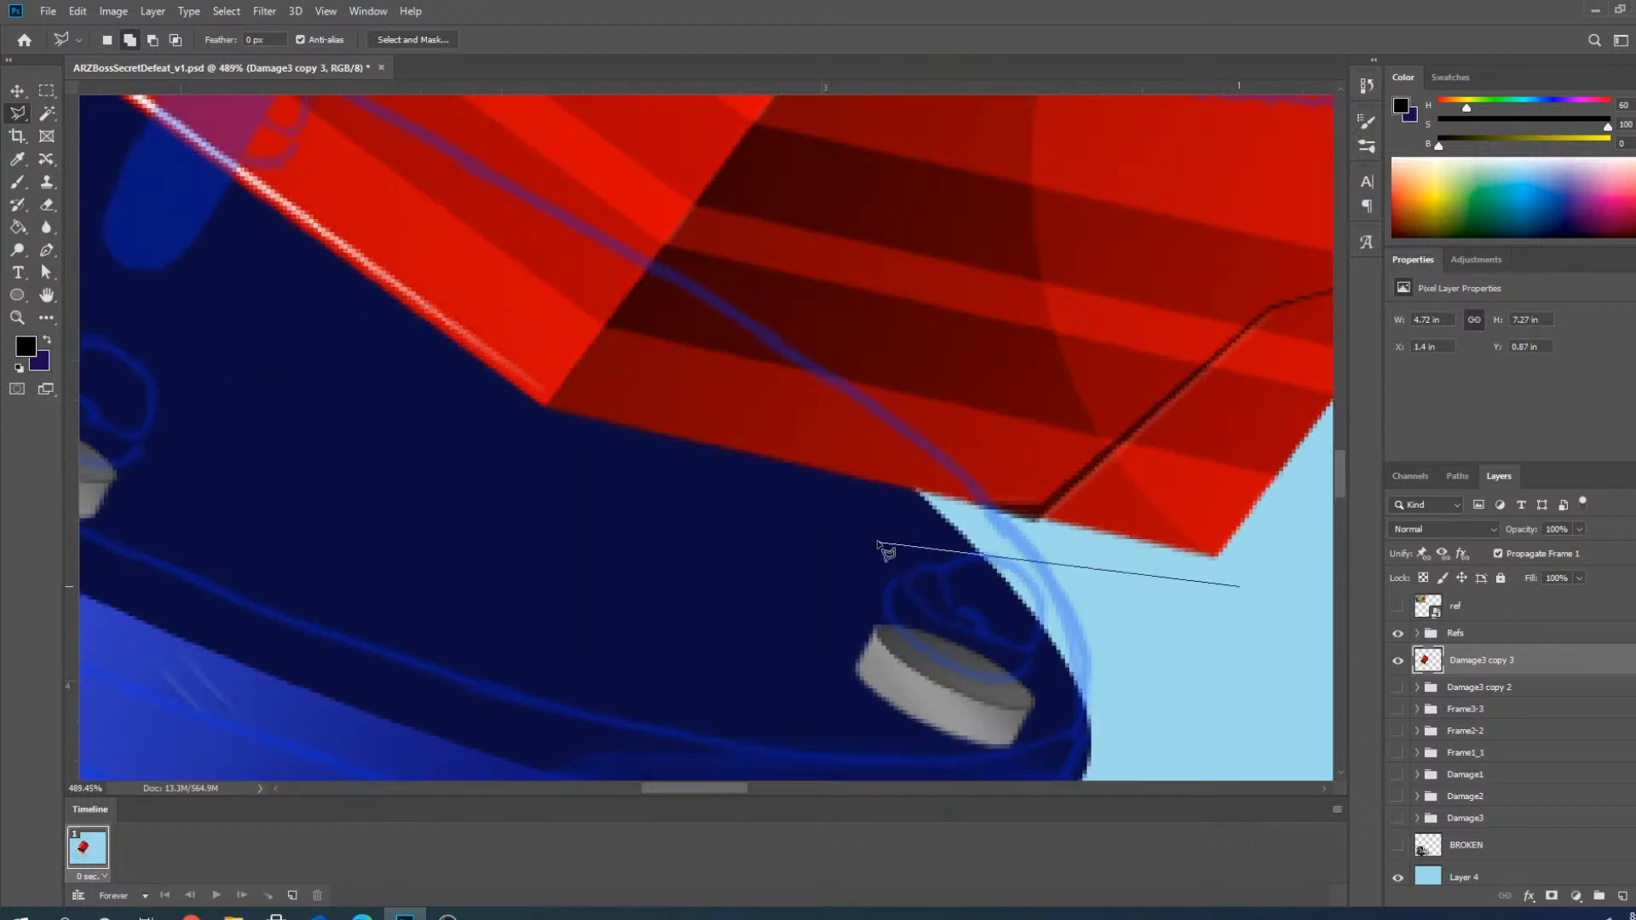
{"action": "left_click", "coordinate": [919, 495]}
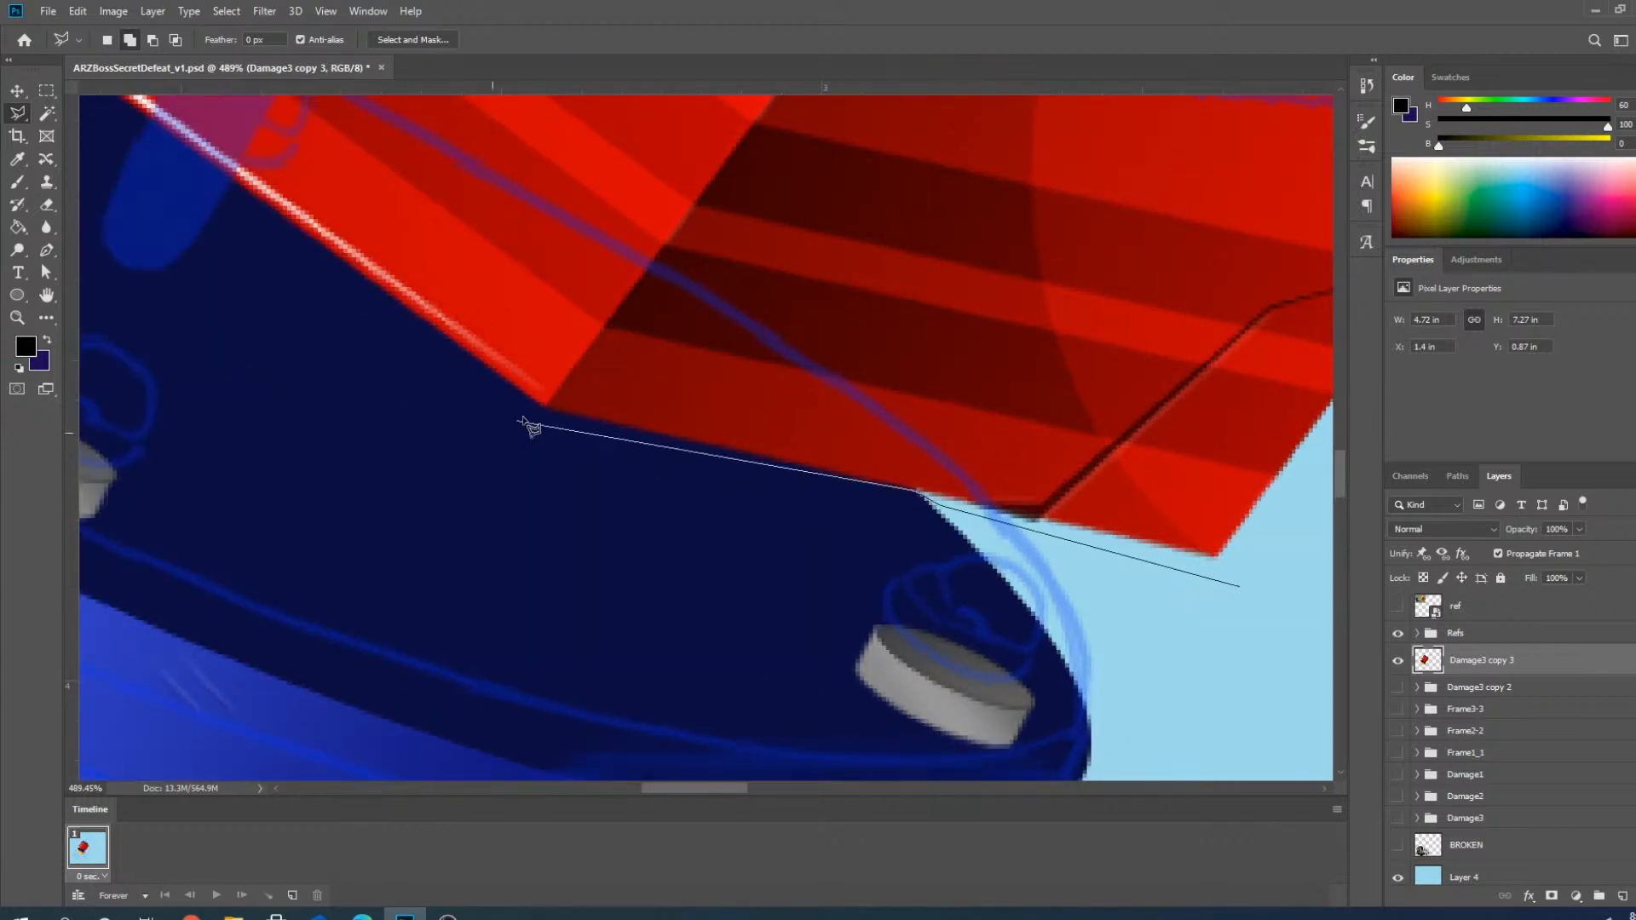
{"action": "left_click", "coordinate": [544, 407]}
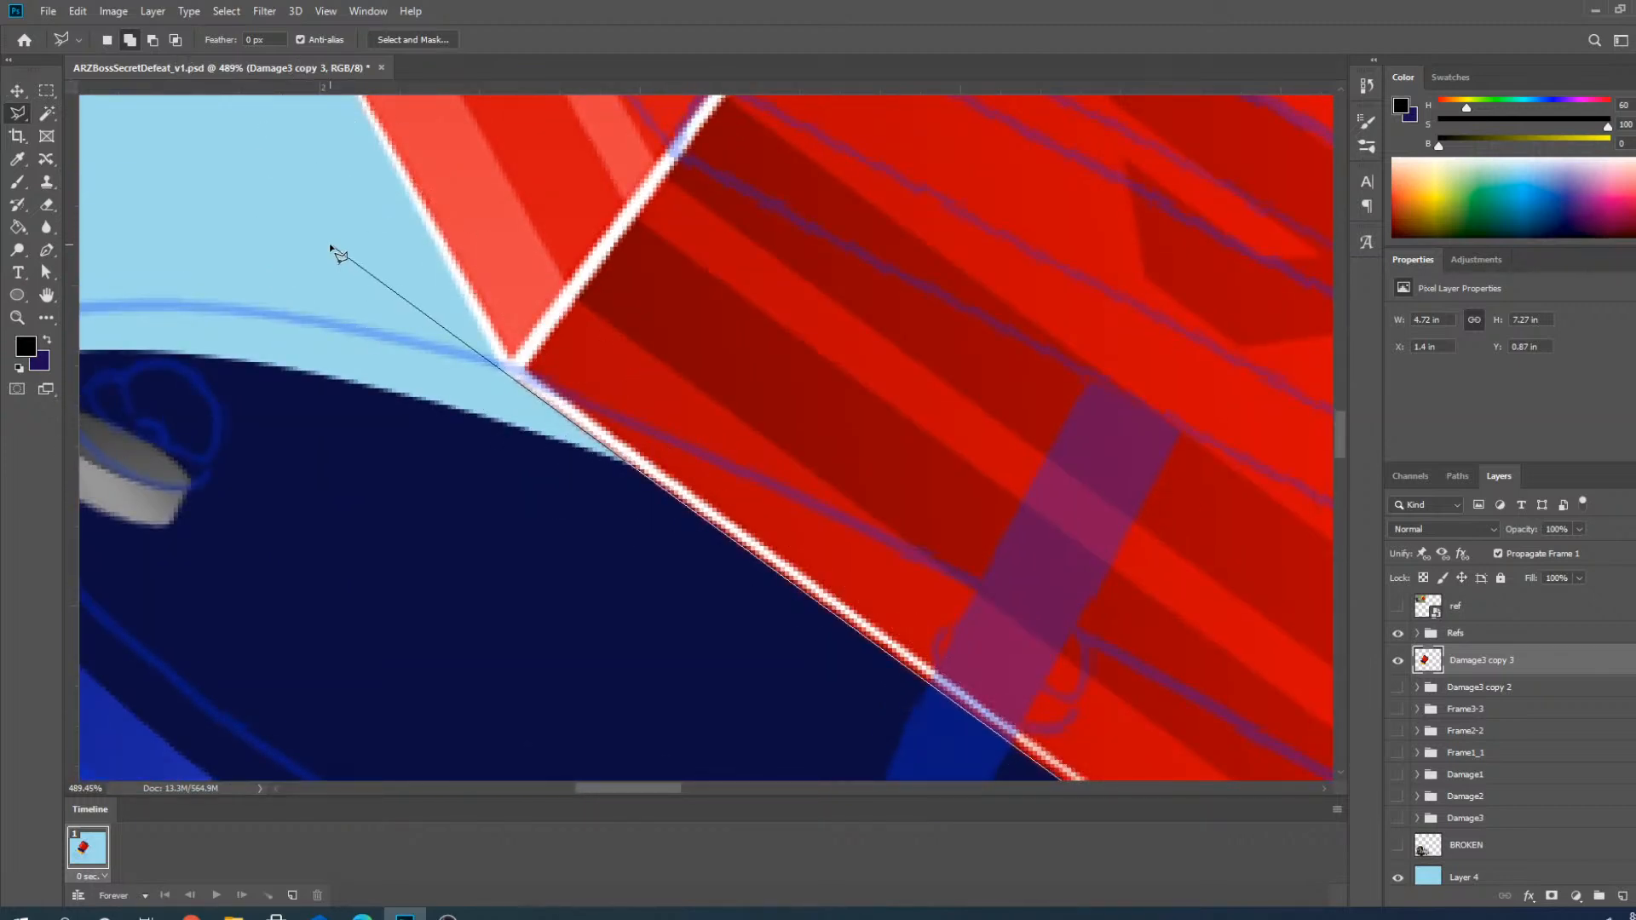
{"action": "left_click", "coordinate": [332, 248]}
Continue the selection outline loosely around the red piece's other sides and close it at its starting point.
{"action": "left_click", "coordinate": [109, 248]}
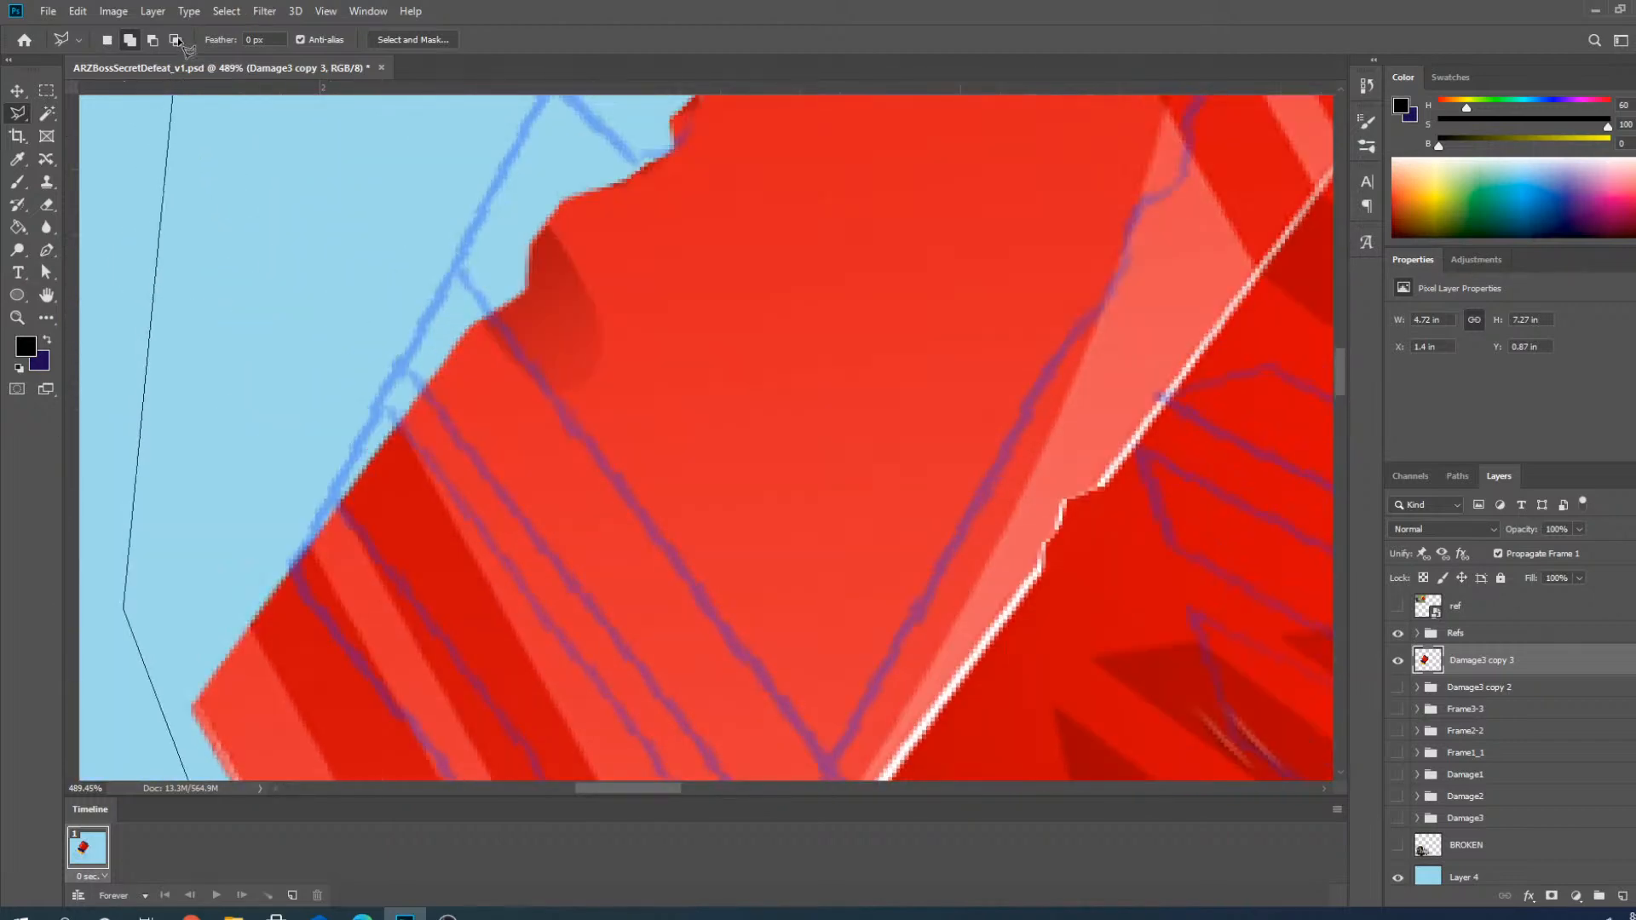
{"action": "left_click", "coordinate": [650, 201]}
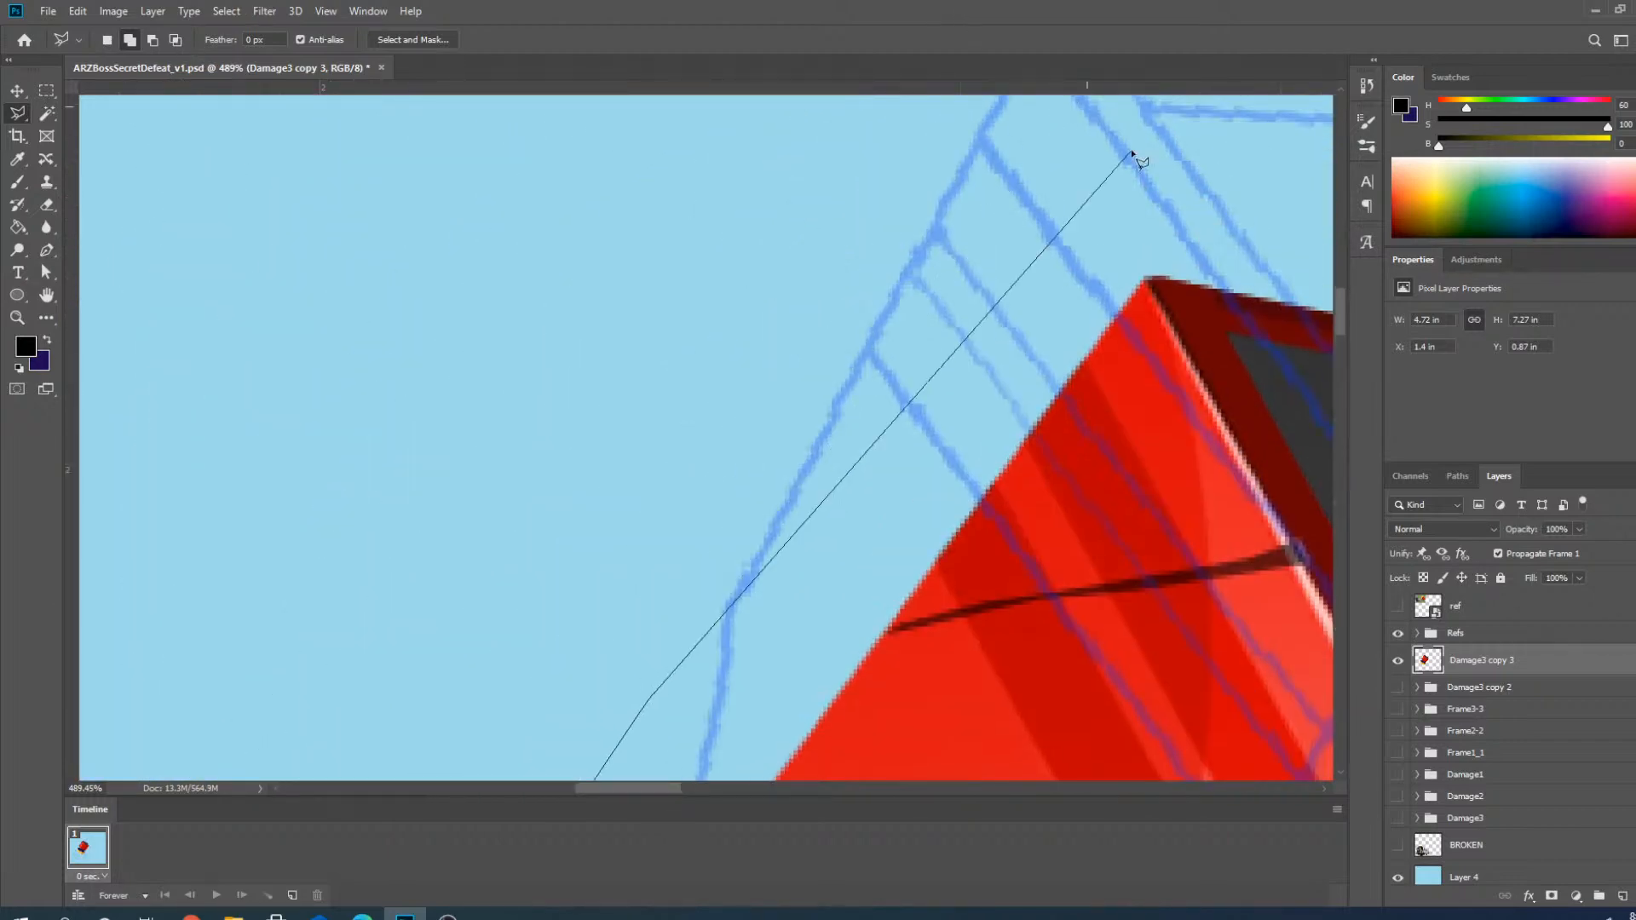
{"action": "left_click", "coordinate": [708, 146]}
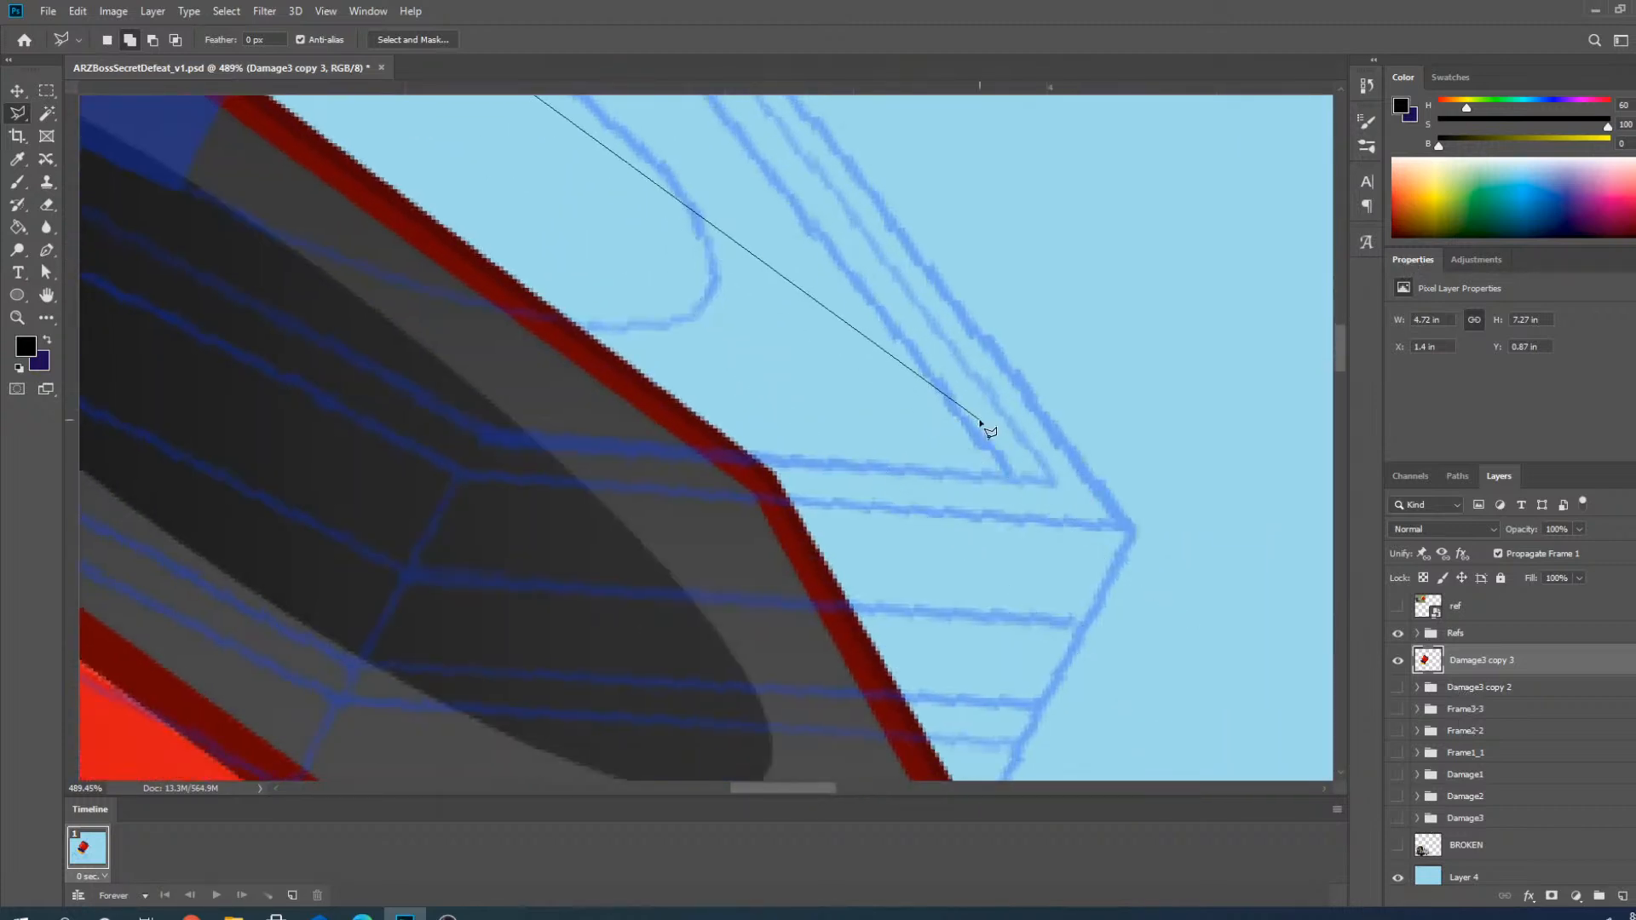
{"action": "left_click", "coordinate": [982, 423]}
{"action": "left_click", "coordinate": [1244, 550]}
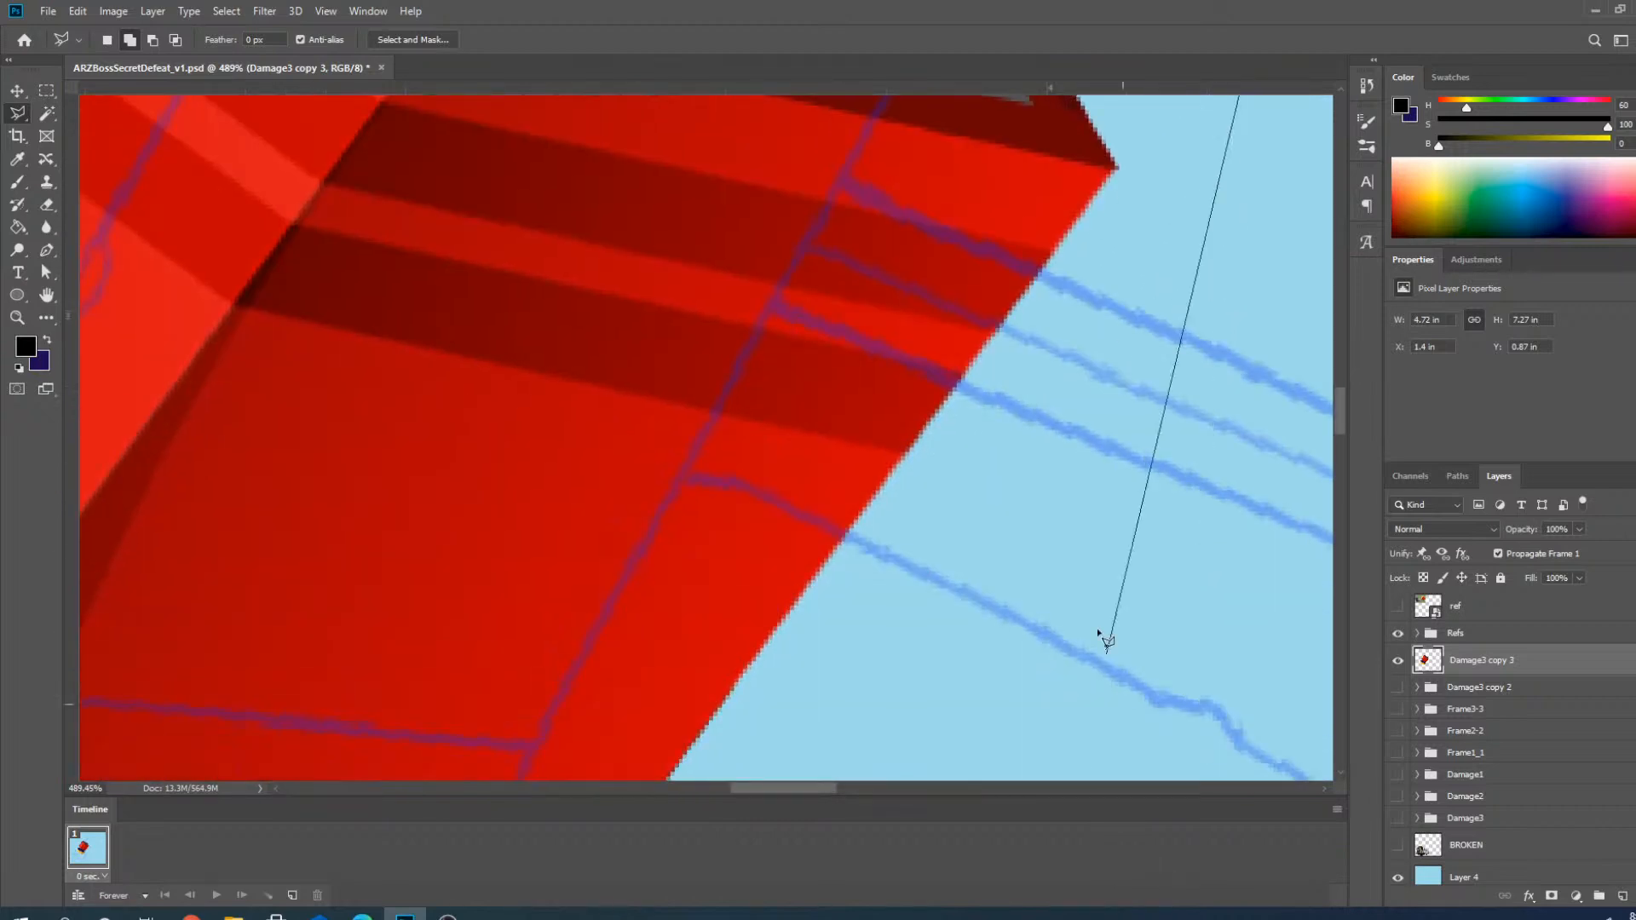
{"action": "left_click", "coordinate": [1082, 600]}
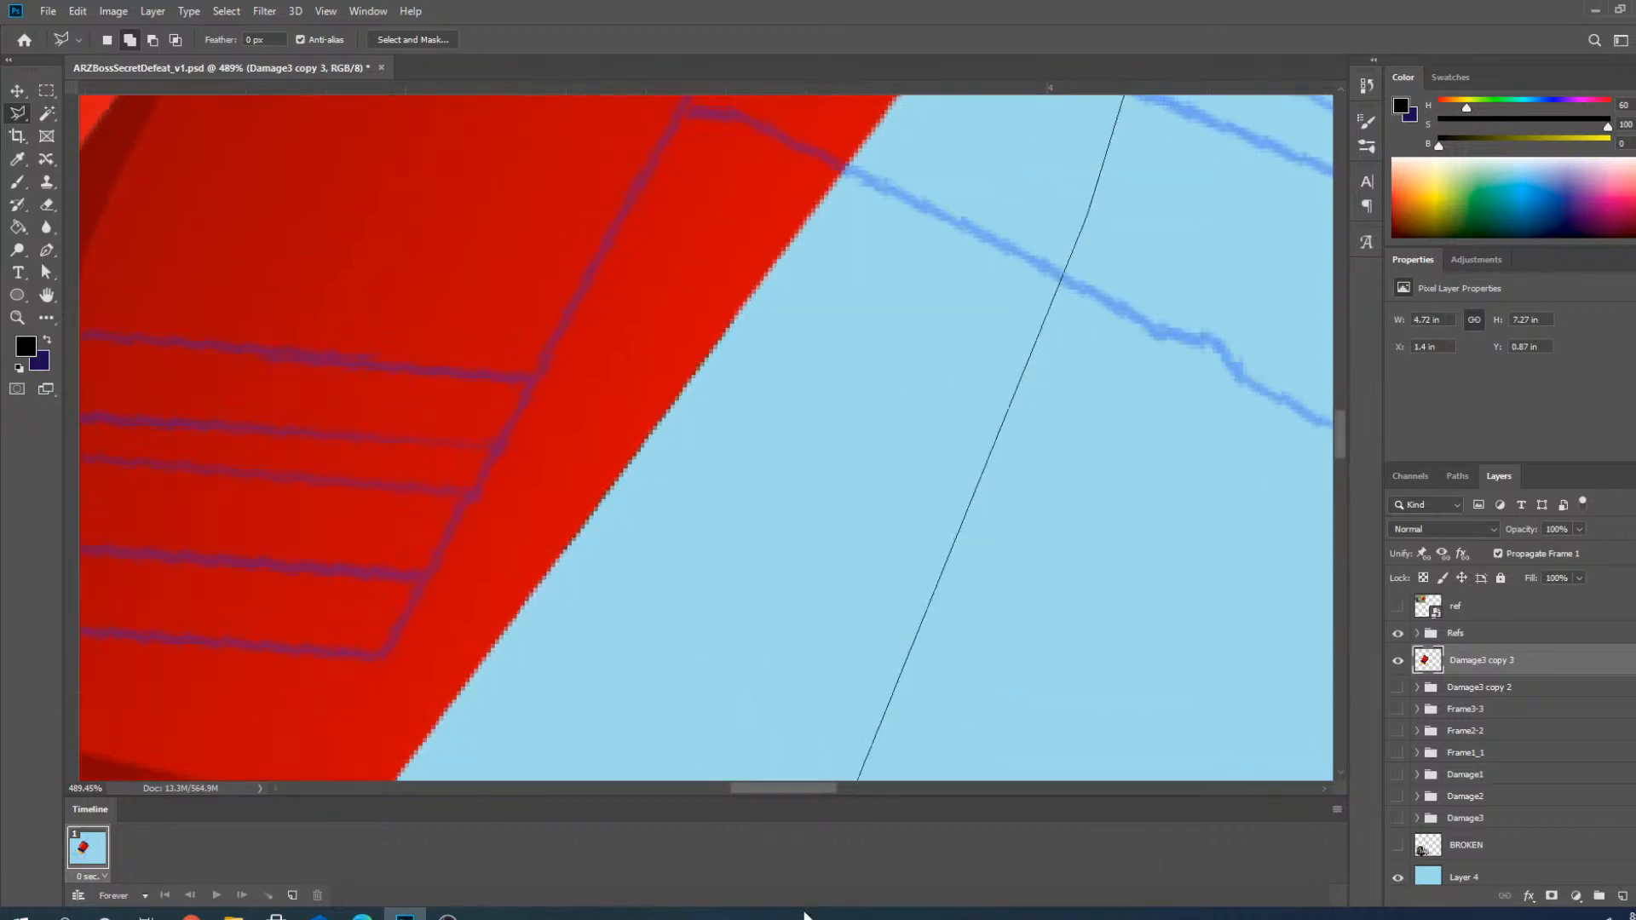
{"action": "left_click", "coordinate": [614, 714]}
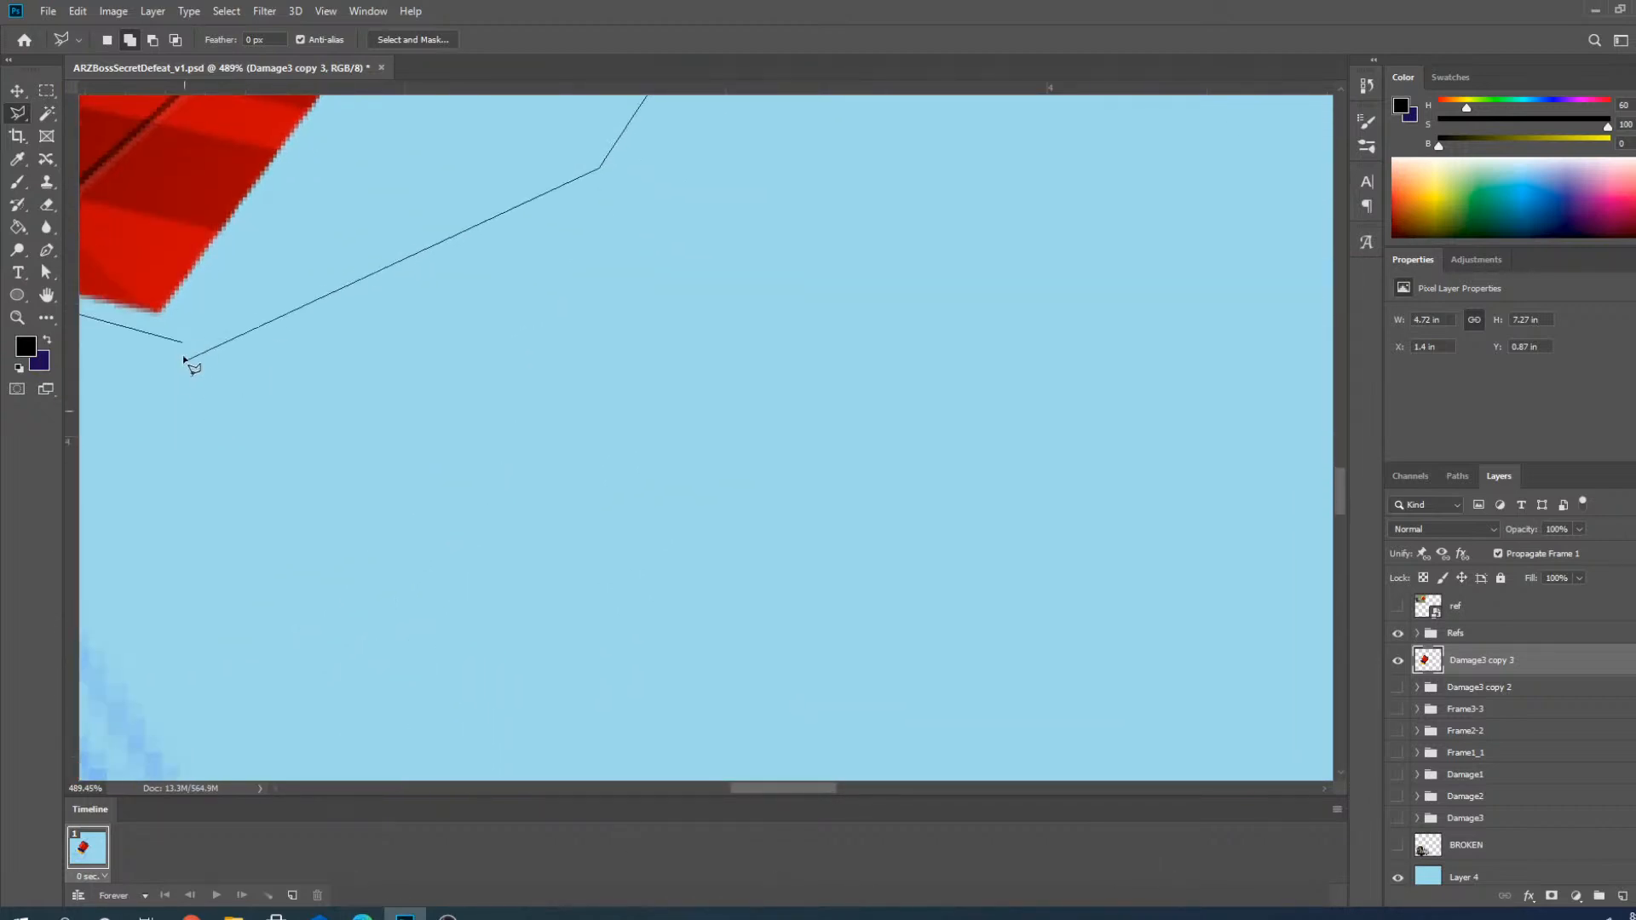
{"action": "left_click", "coordinate": [180, 345]}
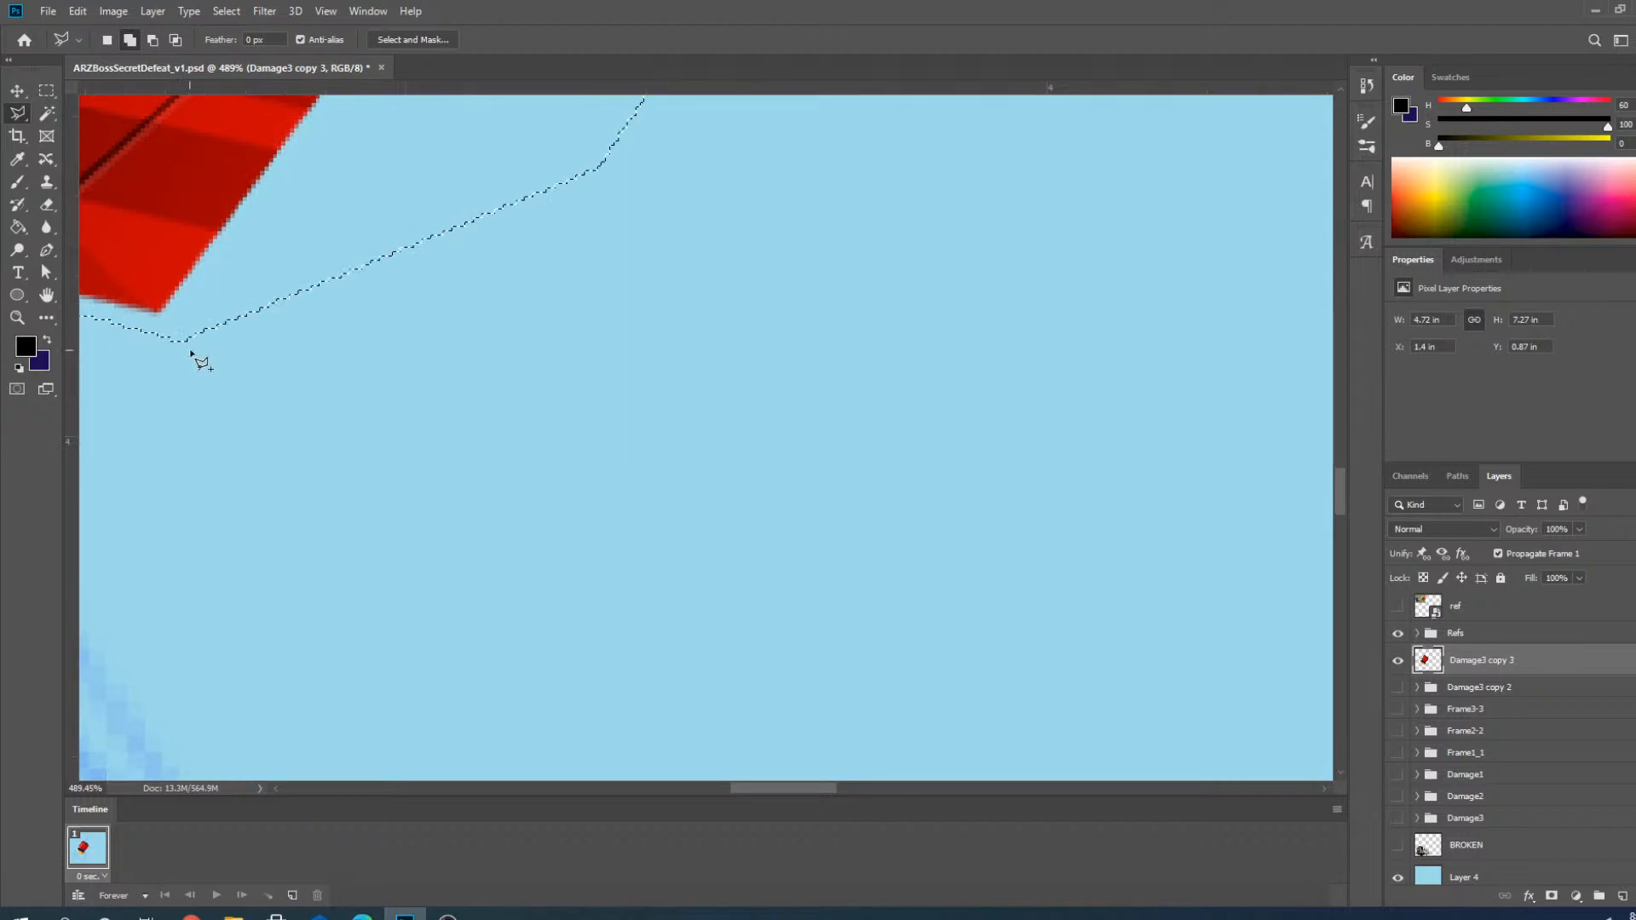
{"action": "key", "text": "ctrl+0"}
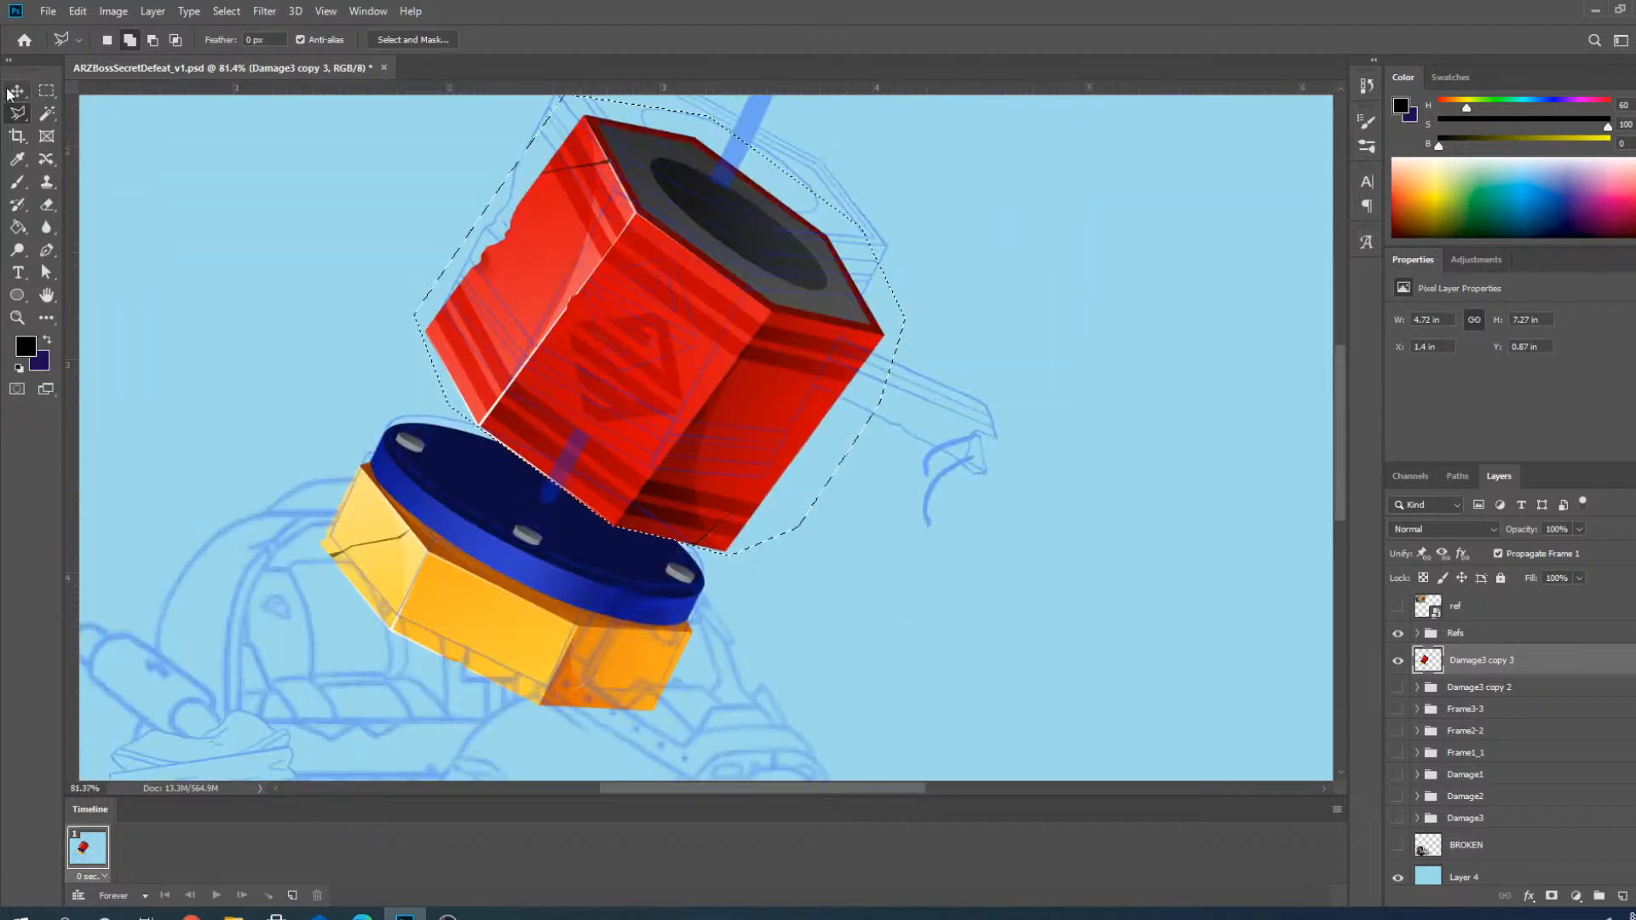
Cut the selected red piece from the Damage3 copy 3 layer and paste it onto its own layer.
{"action": "key", "text": "v"}
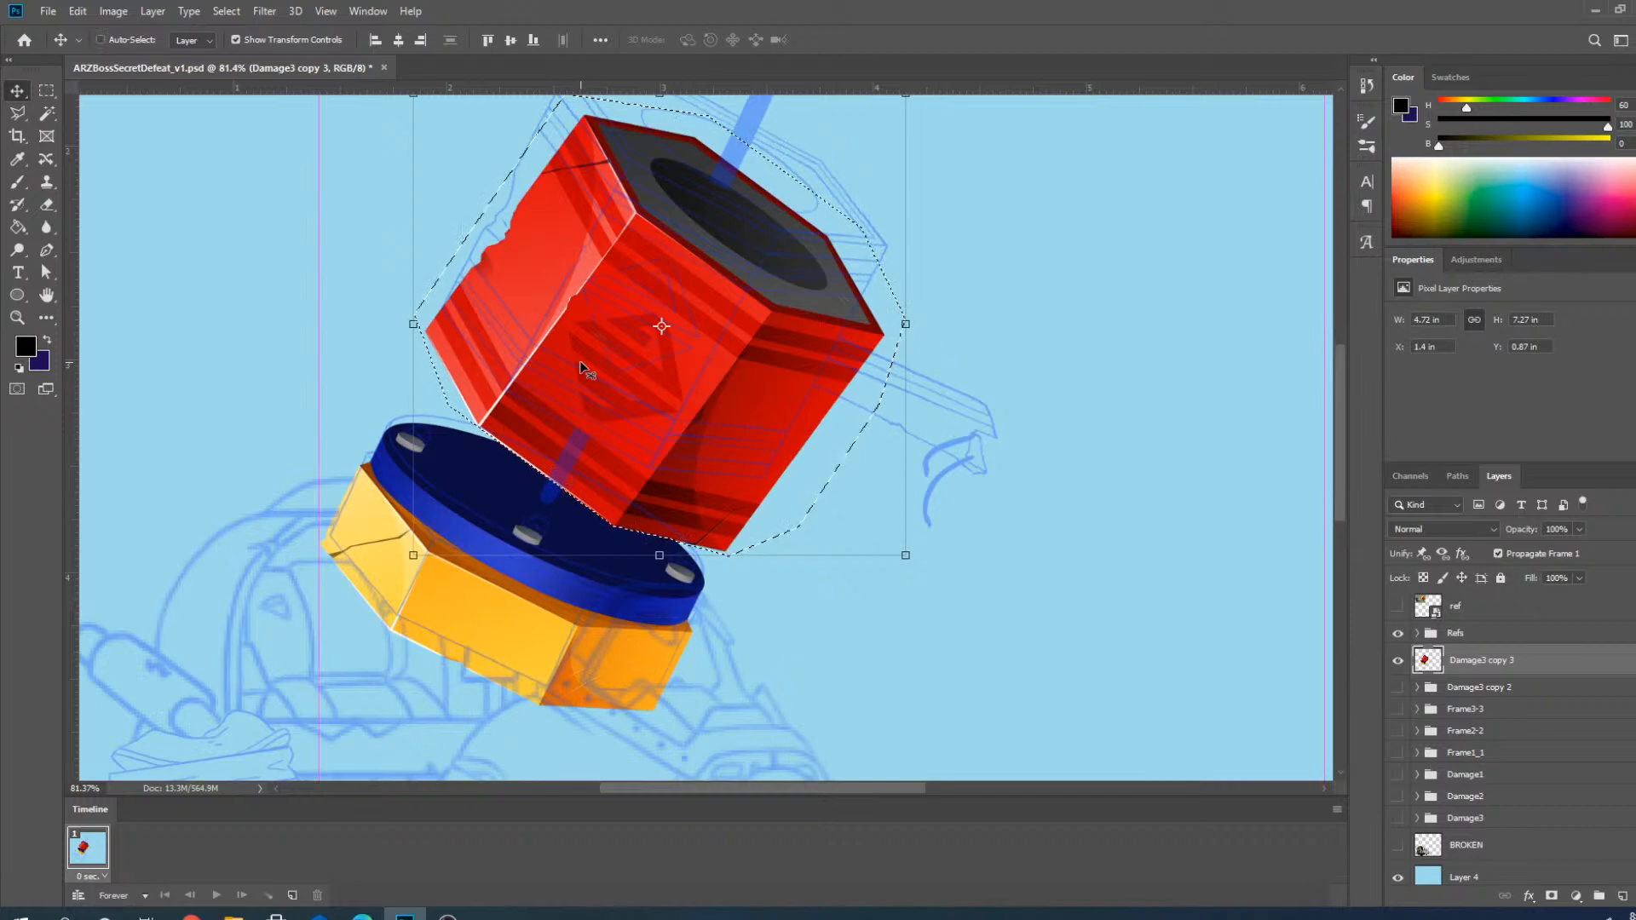
{"action": "key", "text": "ctrl+x"}
{"action": "key", "text": "ctrl+v"}
{"action": "scroll", "coordinate": [834, 406], "scroll_direction": "down", "scroll_amount": 1}
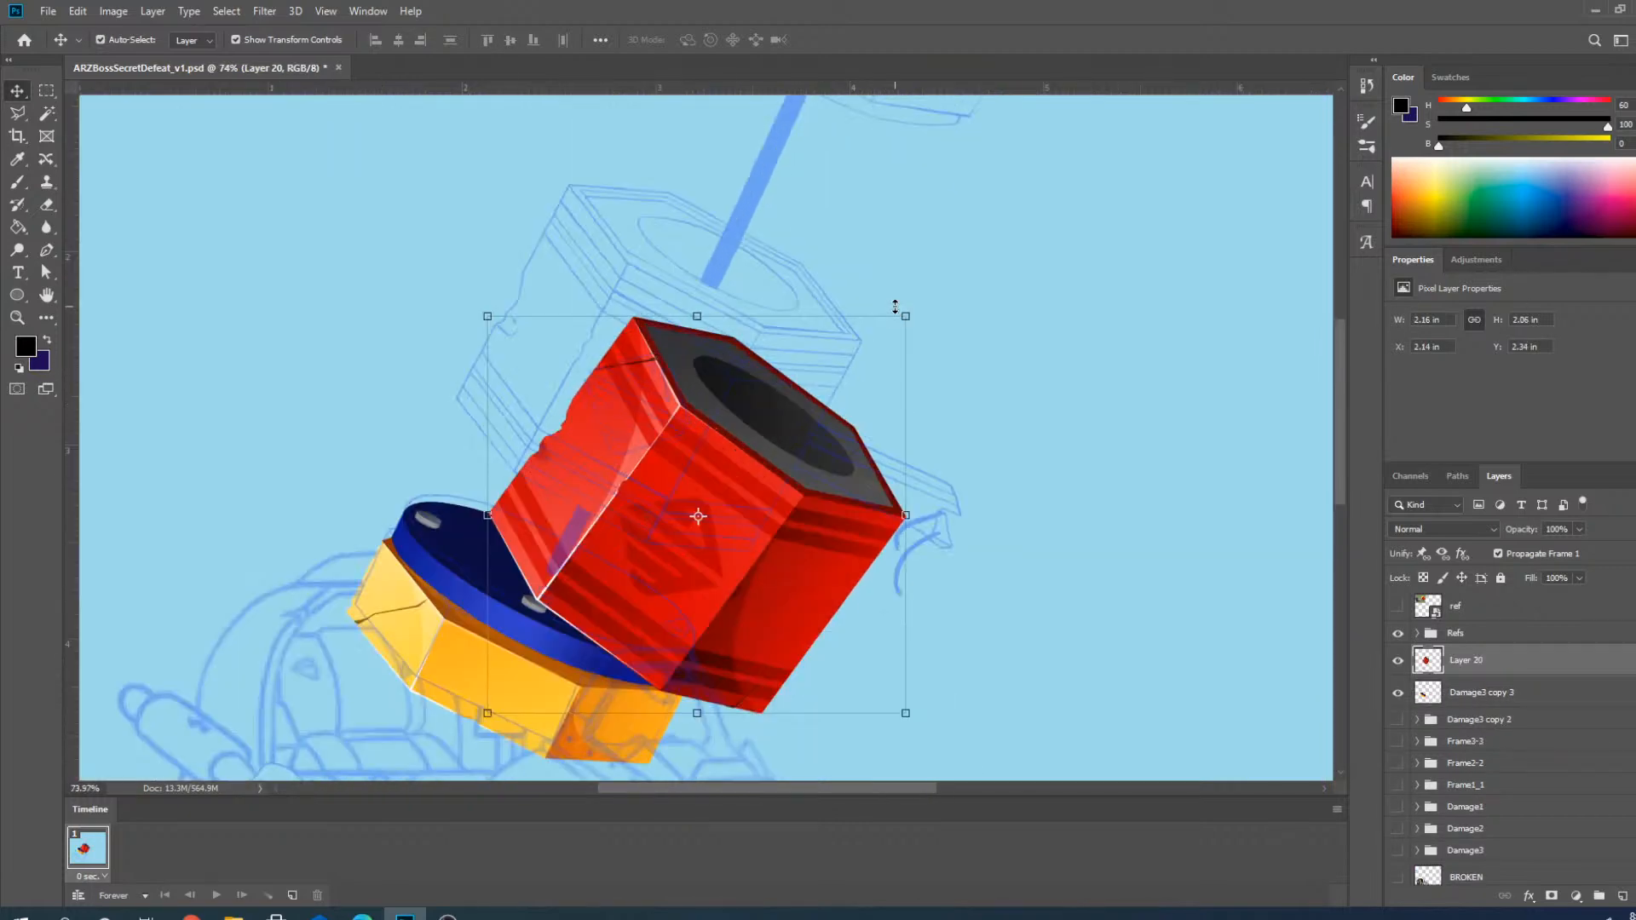
Rotate the pasted red piece about -7.9° and move it up onto the sketched hexagonal outline.
{"action": "left_click_drag", "start_coordinate": [915, 303], "coordinate": [886, 268]}
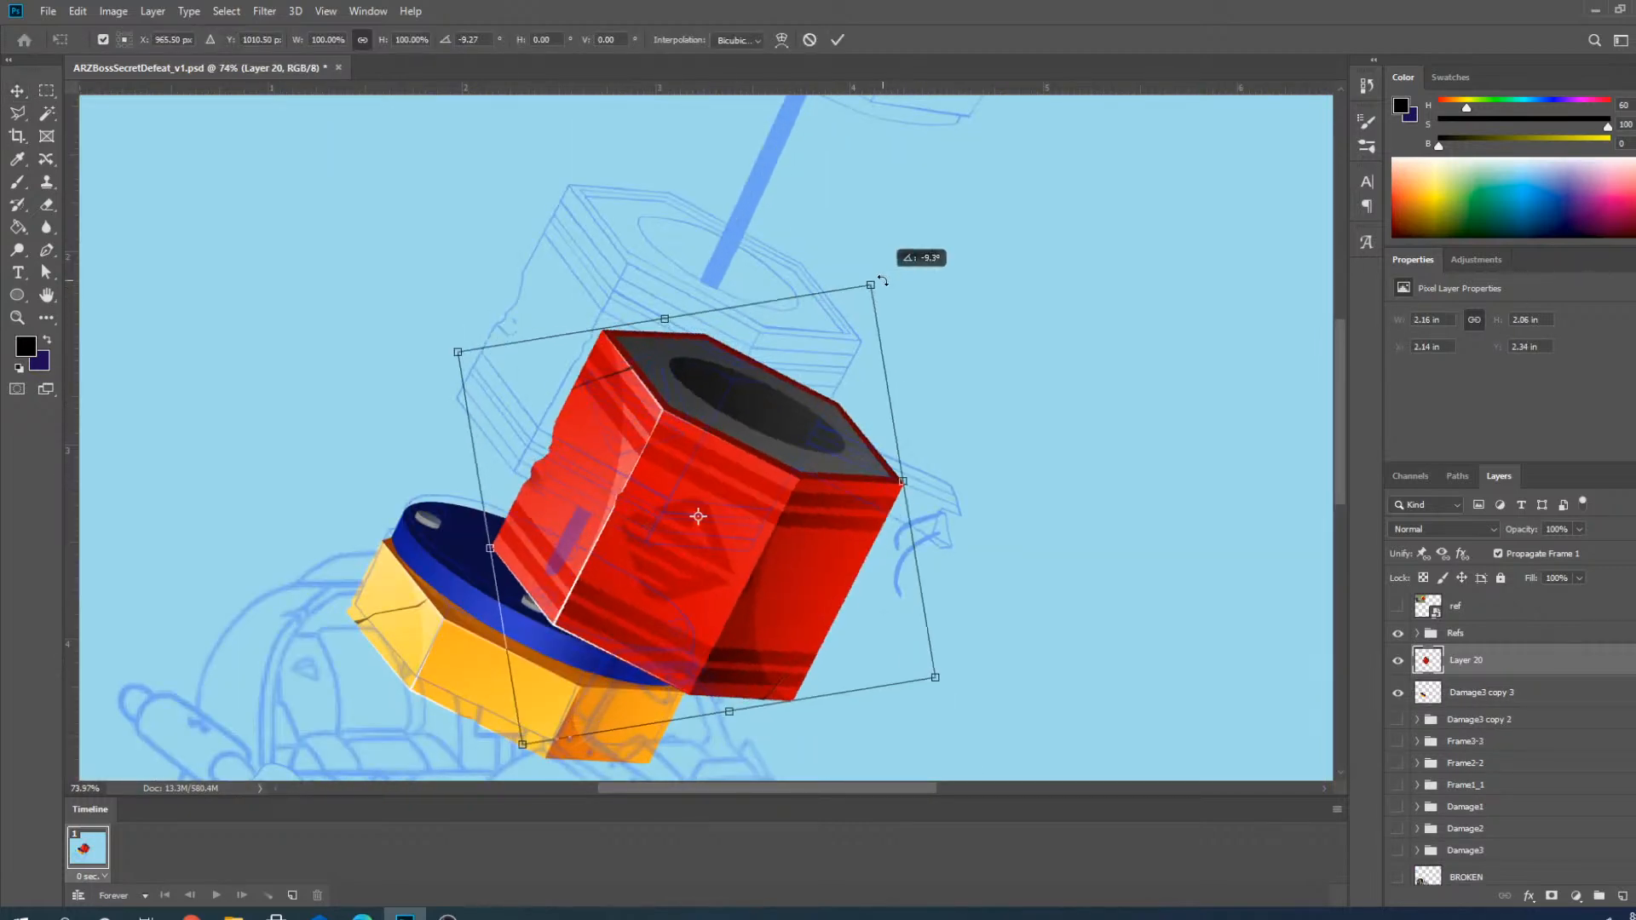
{"action": "left_click_drag", "start_coordinate": [624, 504], "coordinate": [601, 371]}
{"action": "left_click_drag", "start_coordinate": [855, 141], "coordinate": [861, 145]}
{"action": "scroll", "coordinate": [653, 264], "scroll_direction": "up", "scroll_amount": 5}
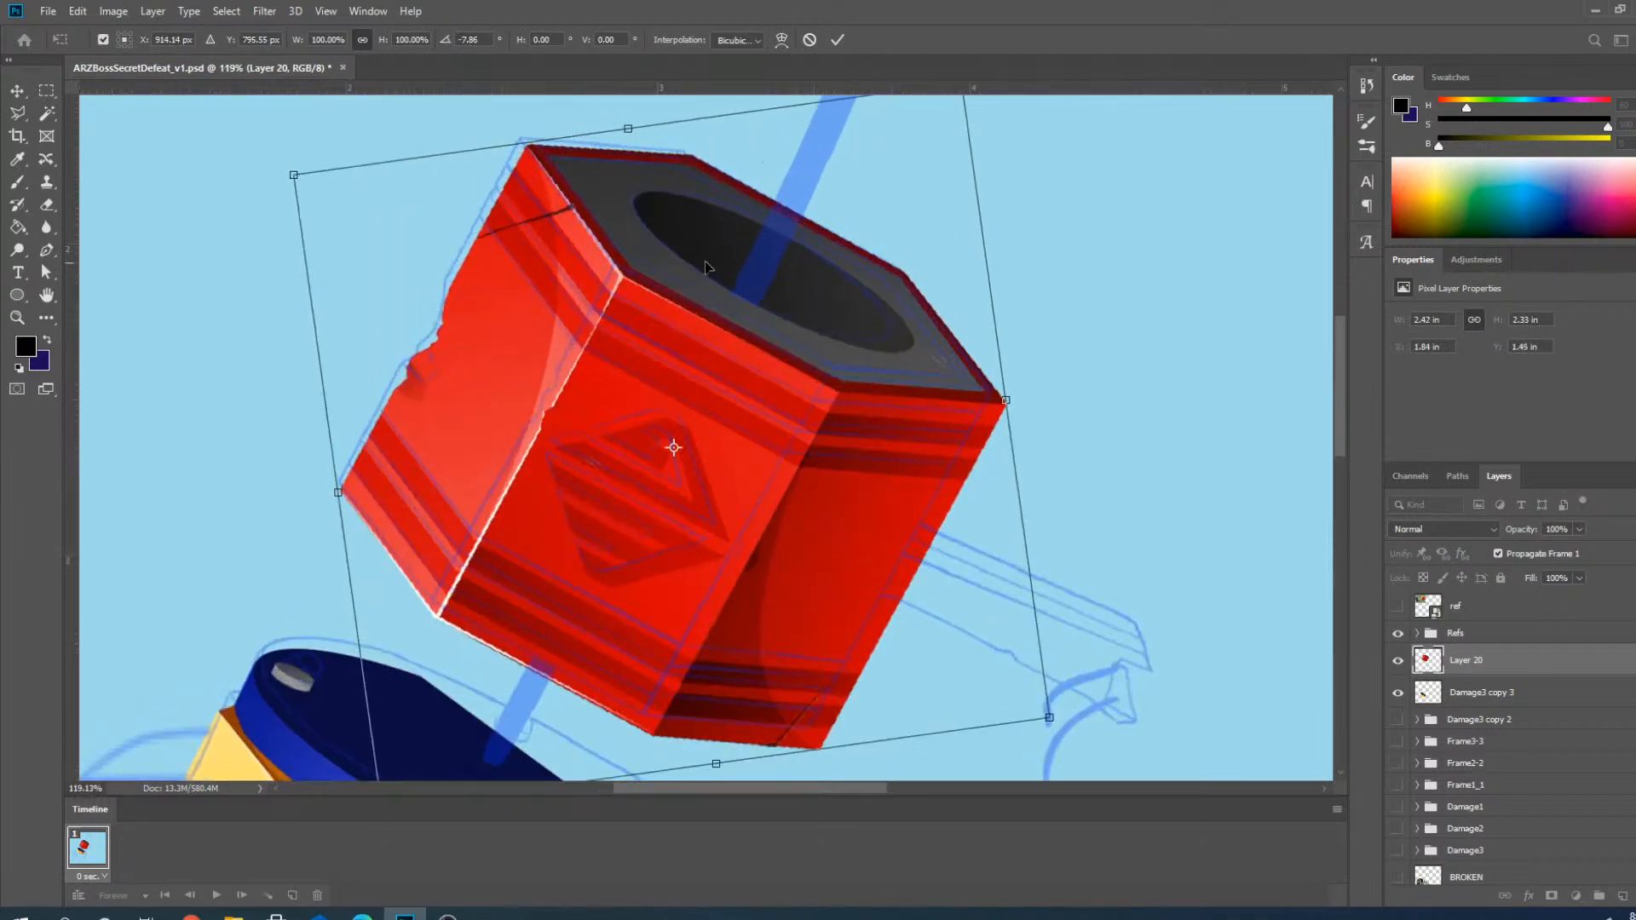
{"action": "left_click_drag", "start_coordinate": [736, 271], "coordinate": [729, 269]}
{"action": "scroll", "coordinate": [895, 620], "scroll_direction": "down", "scroll_amount": 5}
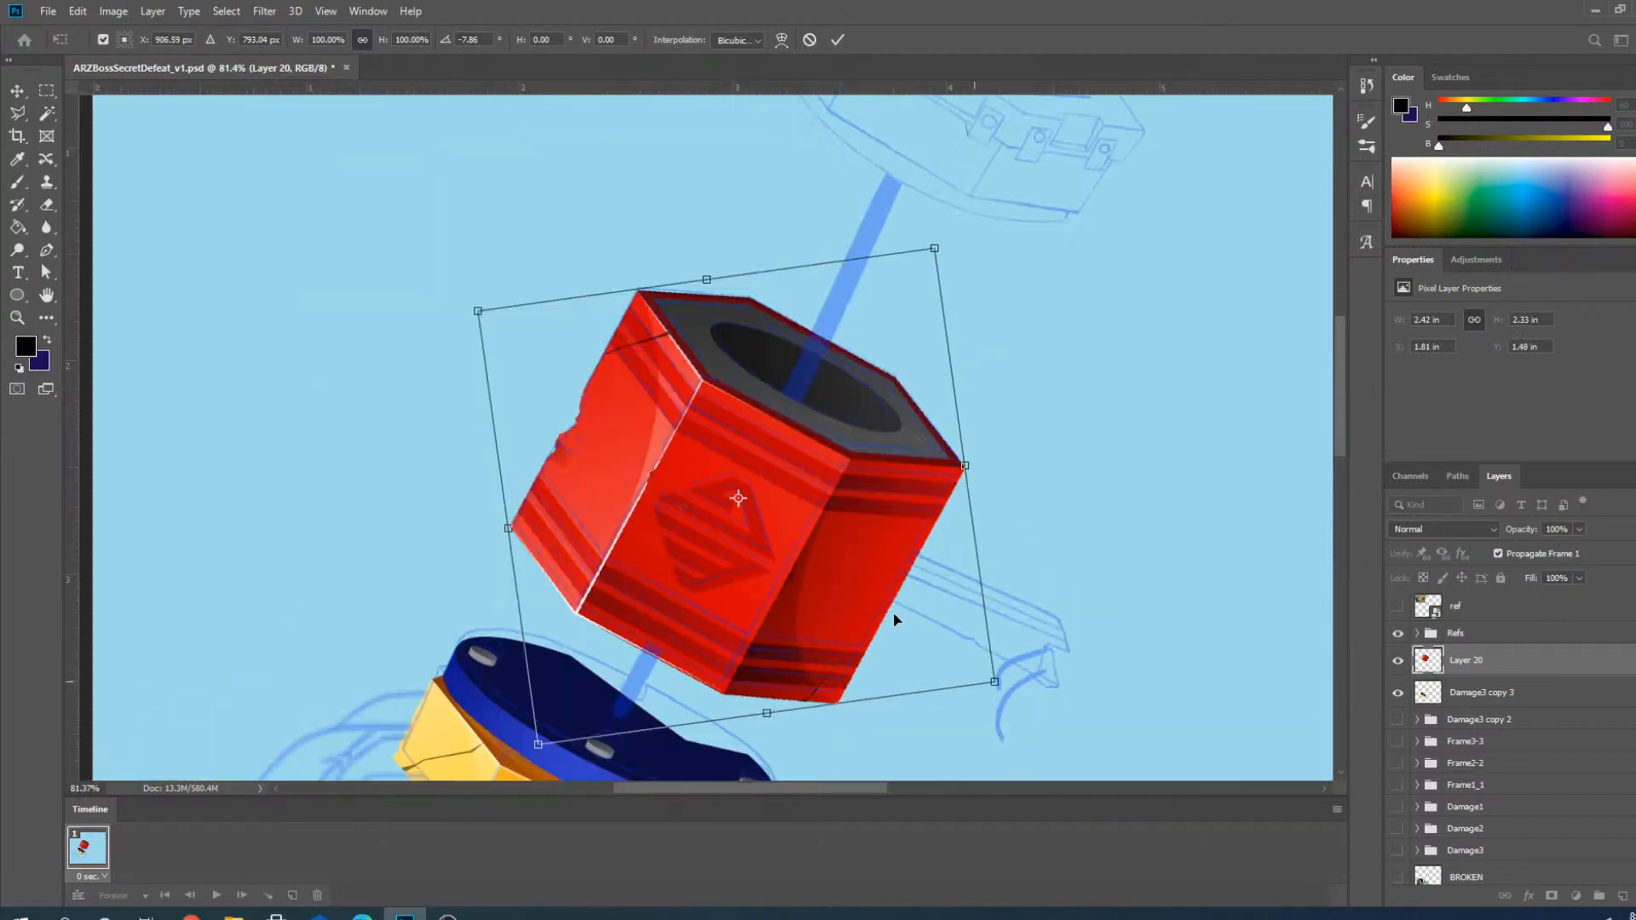
Fine-tune the red piece's position and set its rotation to about -7.6° to match the sketch, applying the transform.
{"action": "scroll", "coordinate": [924, 271], "scroll_direction": "up", "scroll_amount": 3}
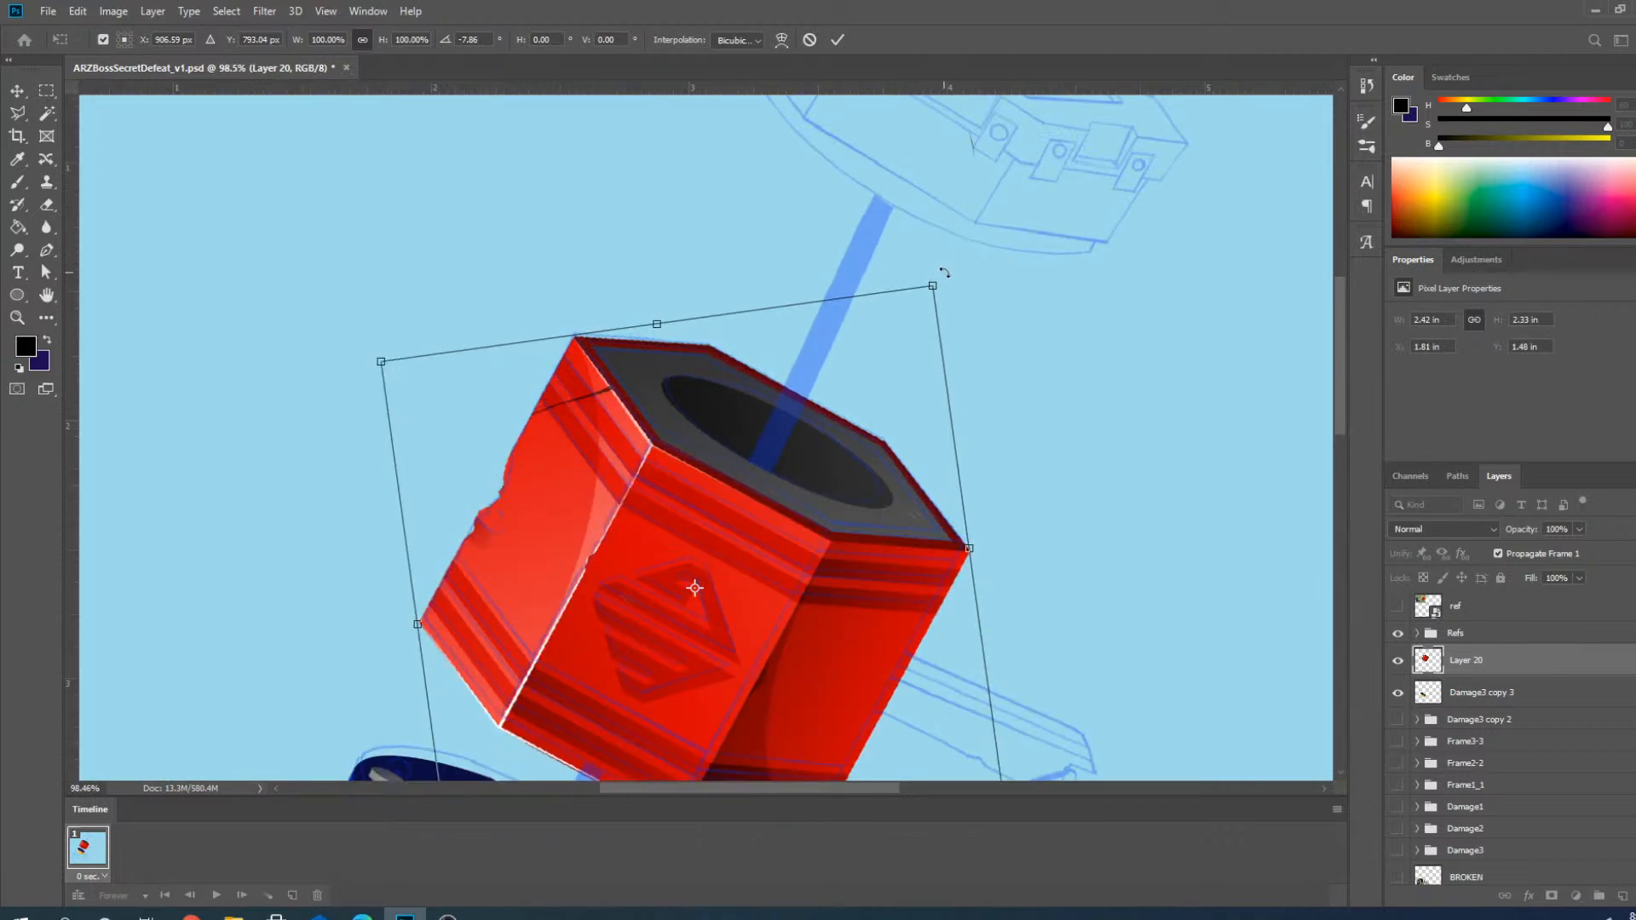
{"action": "left_click_drag", "start_coordinate": [944, 272], "coordinate": [947, 276]}
{"action": "left_click_drag", "start_coordinate": [764, 613], "coordinate": [765, 611]}
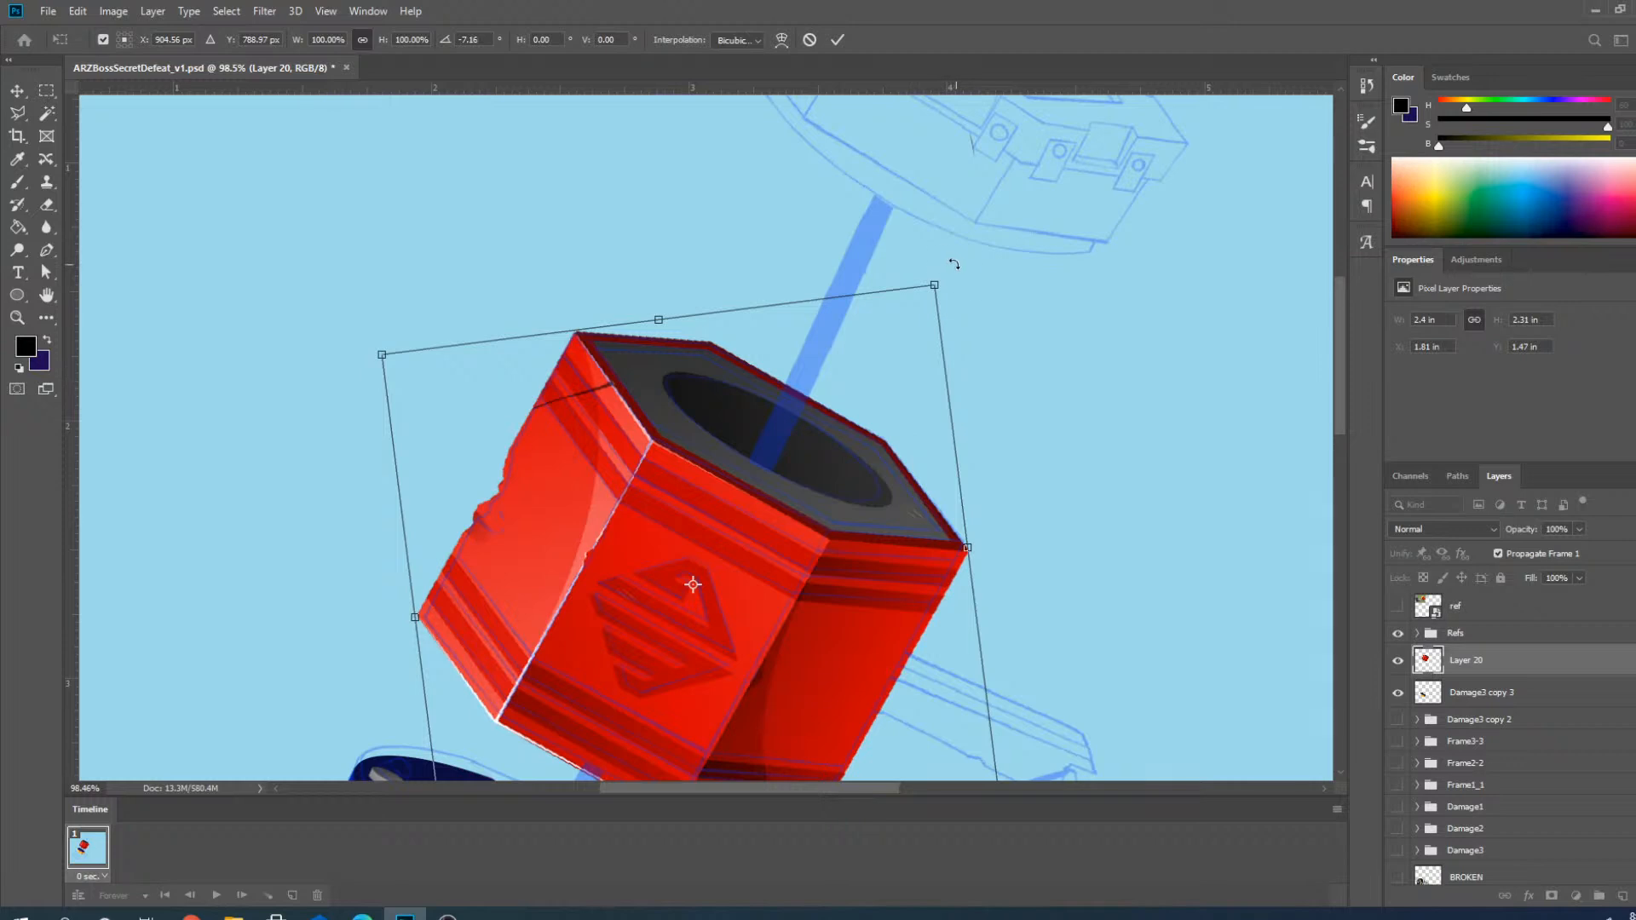
{"action": "left_click_drag", "start_coordinate": [952, 264], "coordinate": [948, 271]}
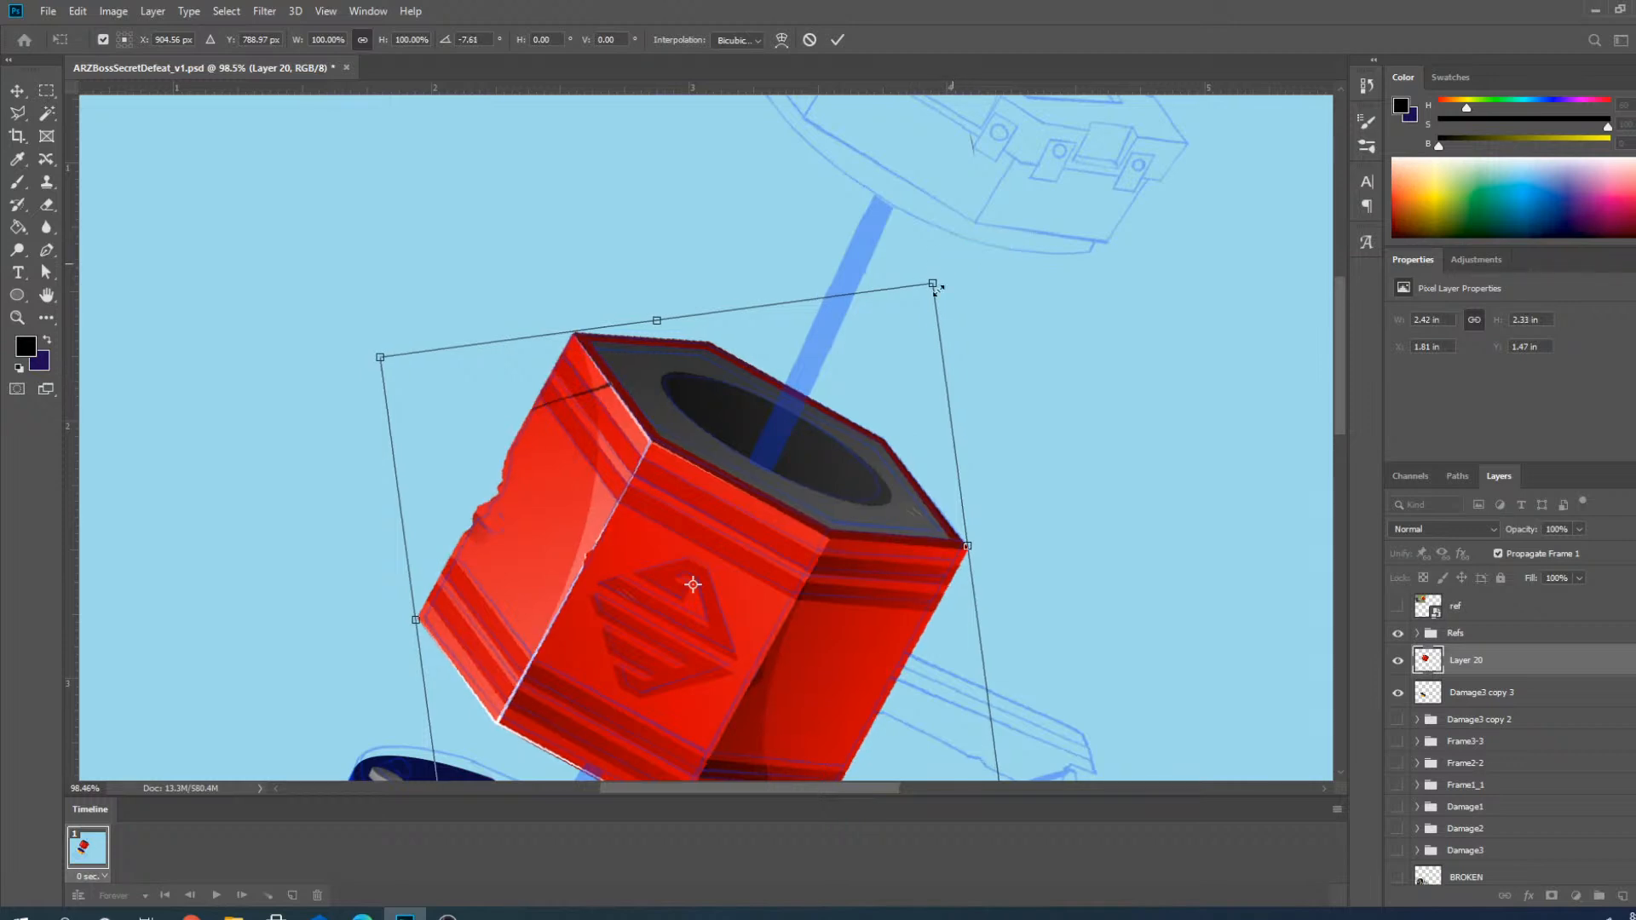
{"action": "scroll", "coordinate": [909, 359], "scroll_direction": "down", "scroll_amount": 2}
{"action": "scroll", "coordinate": [717, 675], "scroll_direction": "down", "scroll_amount": 2}
{"action": "scroll", "coordinate": [764, 605], "scroll_direction": "up", "scroll_amount": 3}
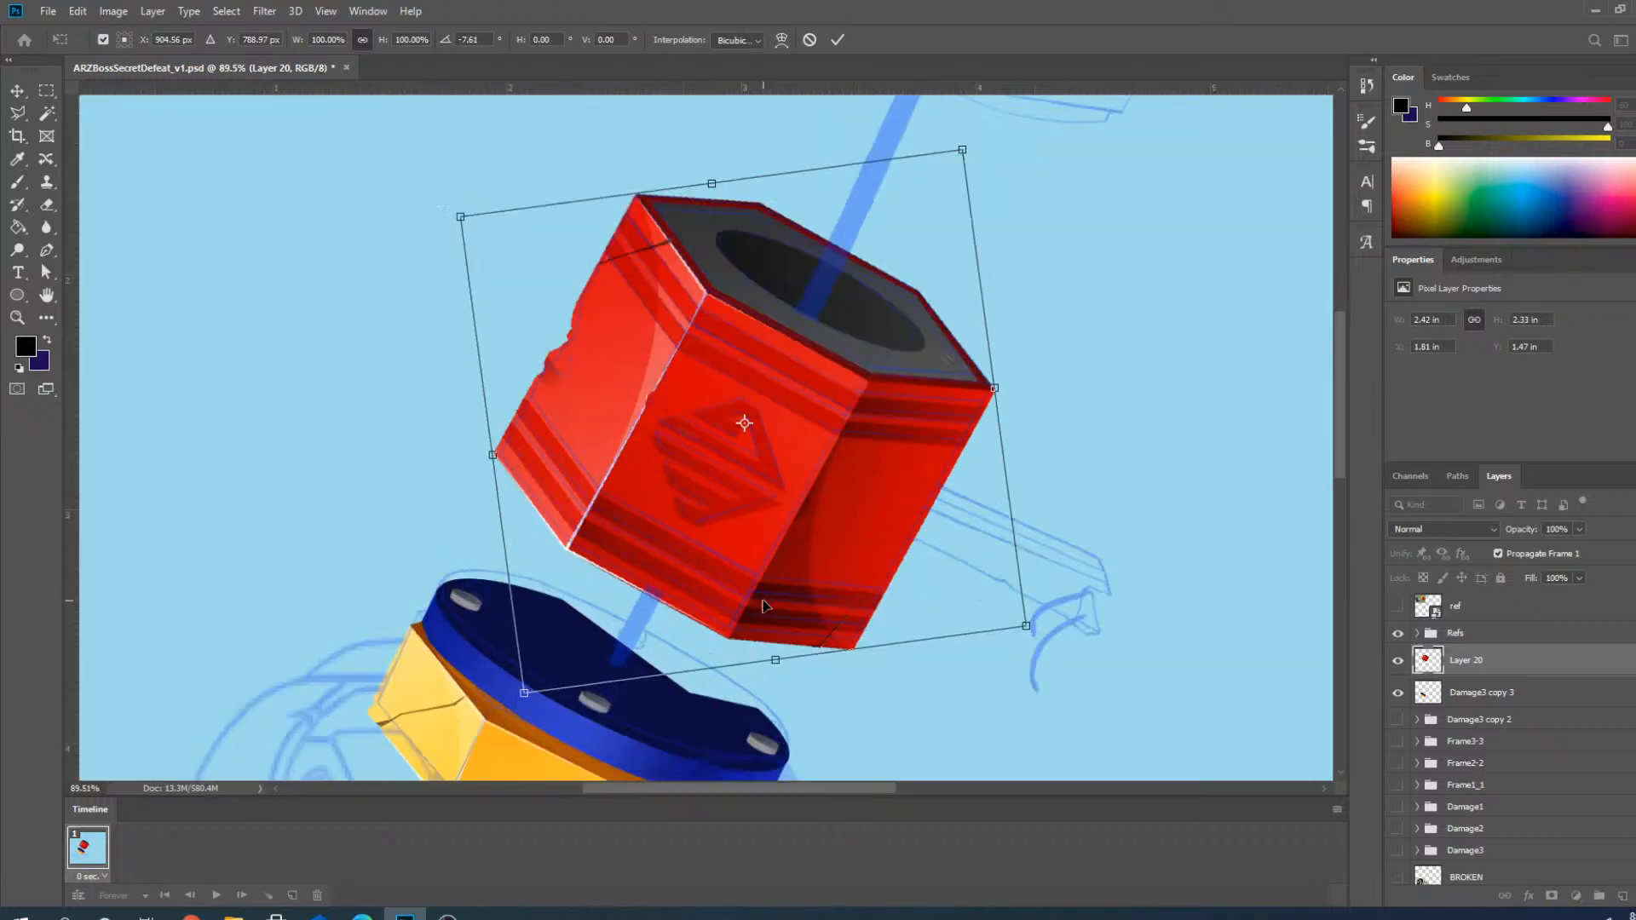
{"action": "left_click", "coordinate": [842, 40]}
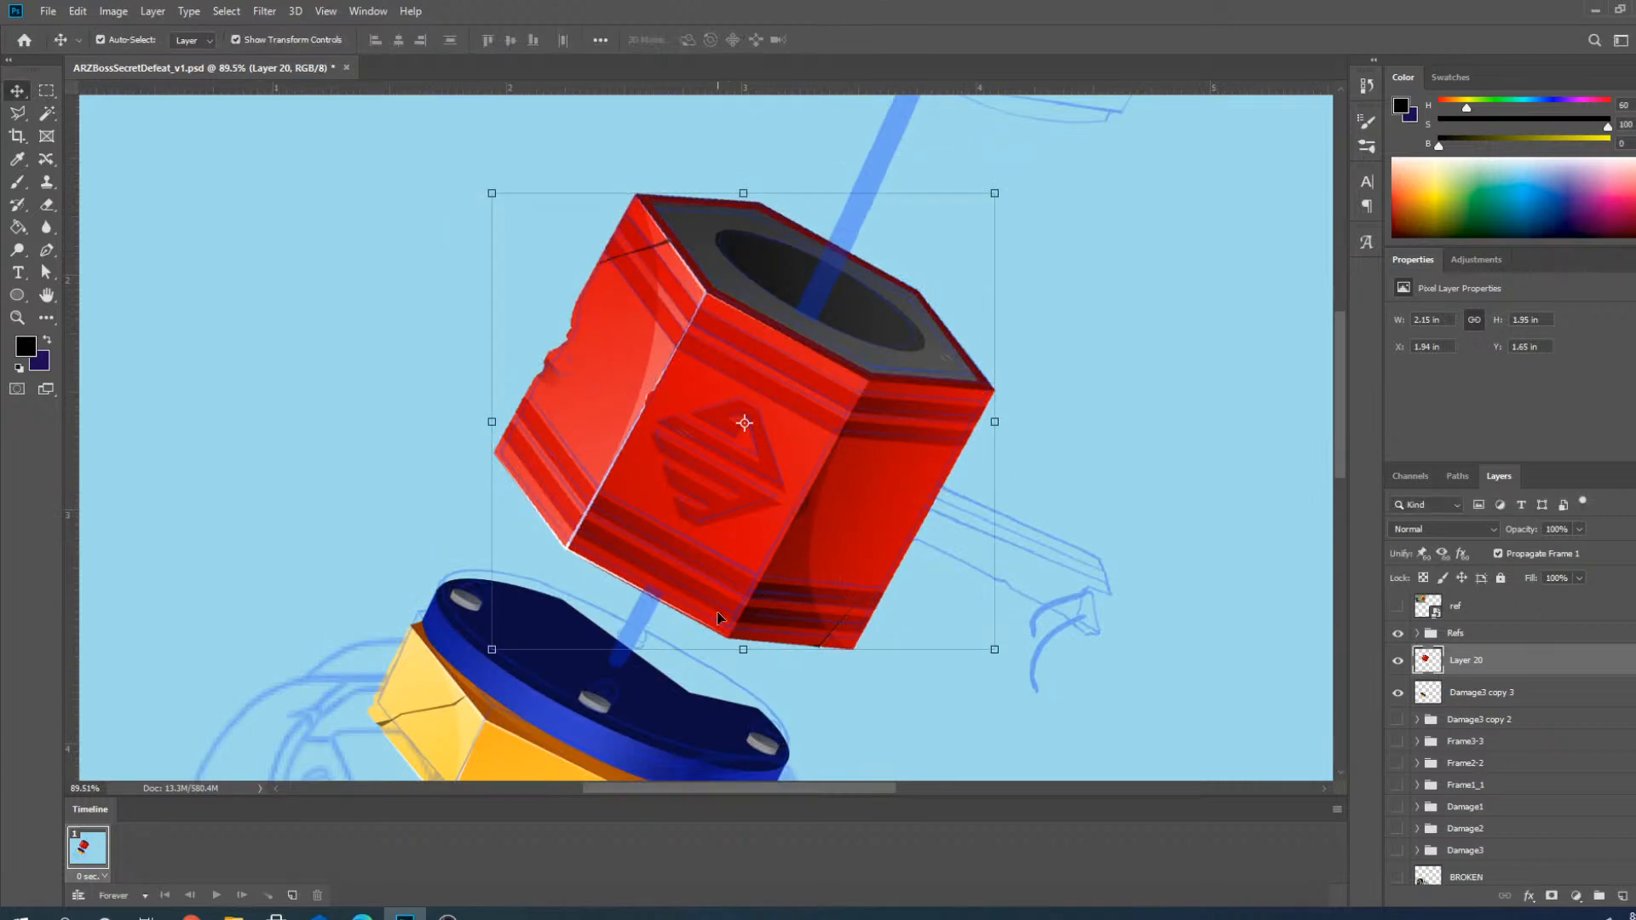
Select the Damage3 copy 3 layer and compare its blue-and-yellow base with the sketch by toggling the layer's visibility.
{"action": "scroll", "coordinate": [567, 676], "scroll_direction": "down", "scroll_amount": 2}
{"action": "scroll", "coordinate": [567, 676], "scroll_direction": "up", "scroll_amount": 4}
{"action": "left_click", "coordinate": [816, 572]}
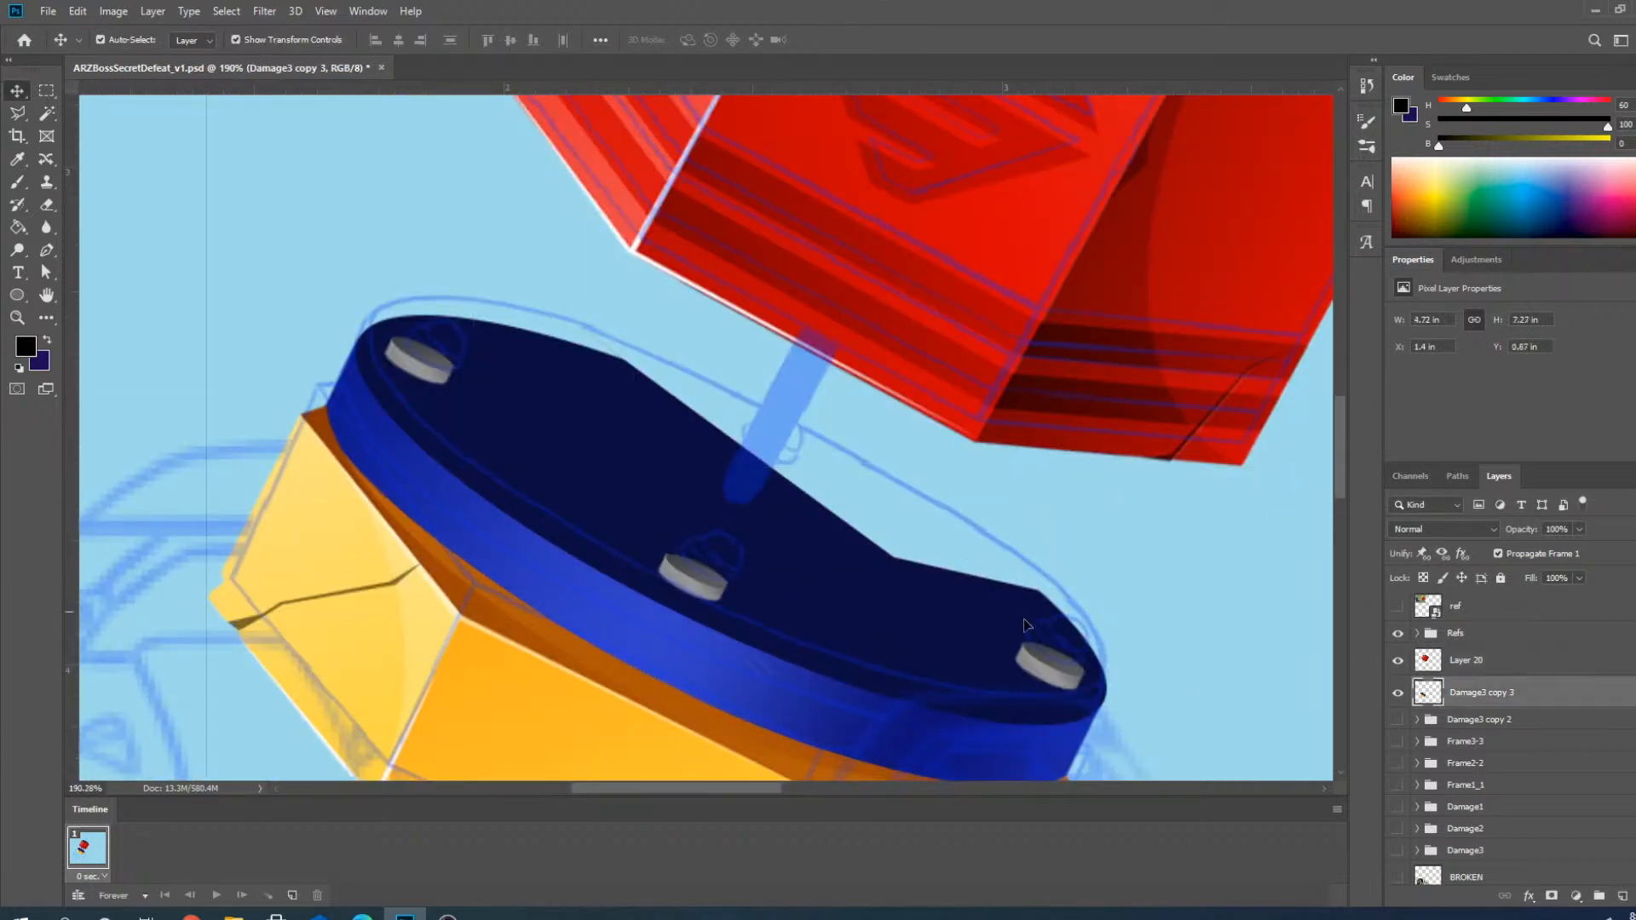
{"action": "left_click", "coordinate": [1399, 693]}
{"action": "left_click", "coordinate": [1398, 693]}
{"action": "scroll", "coordinate": [1123, 543], "scroll_direction": "down", "scroll_amount": 3}
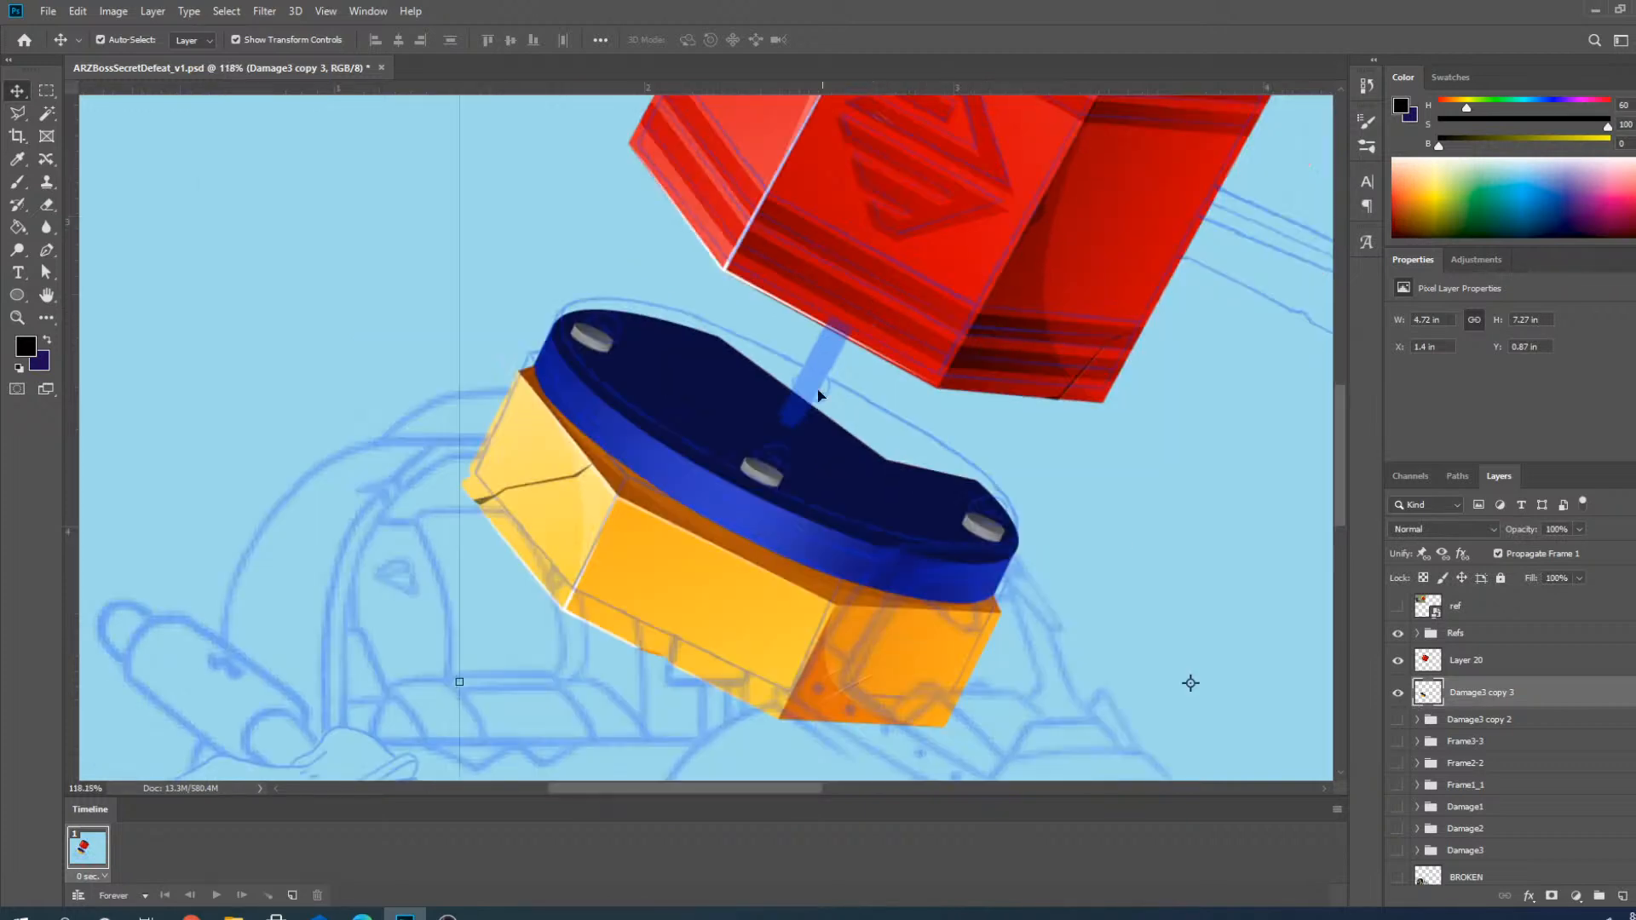
{"action": "left_click", "coordinate": [1398, 693]}
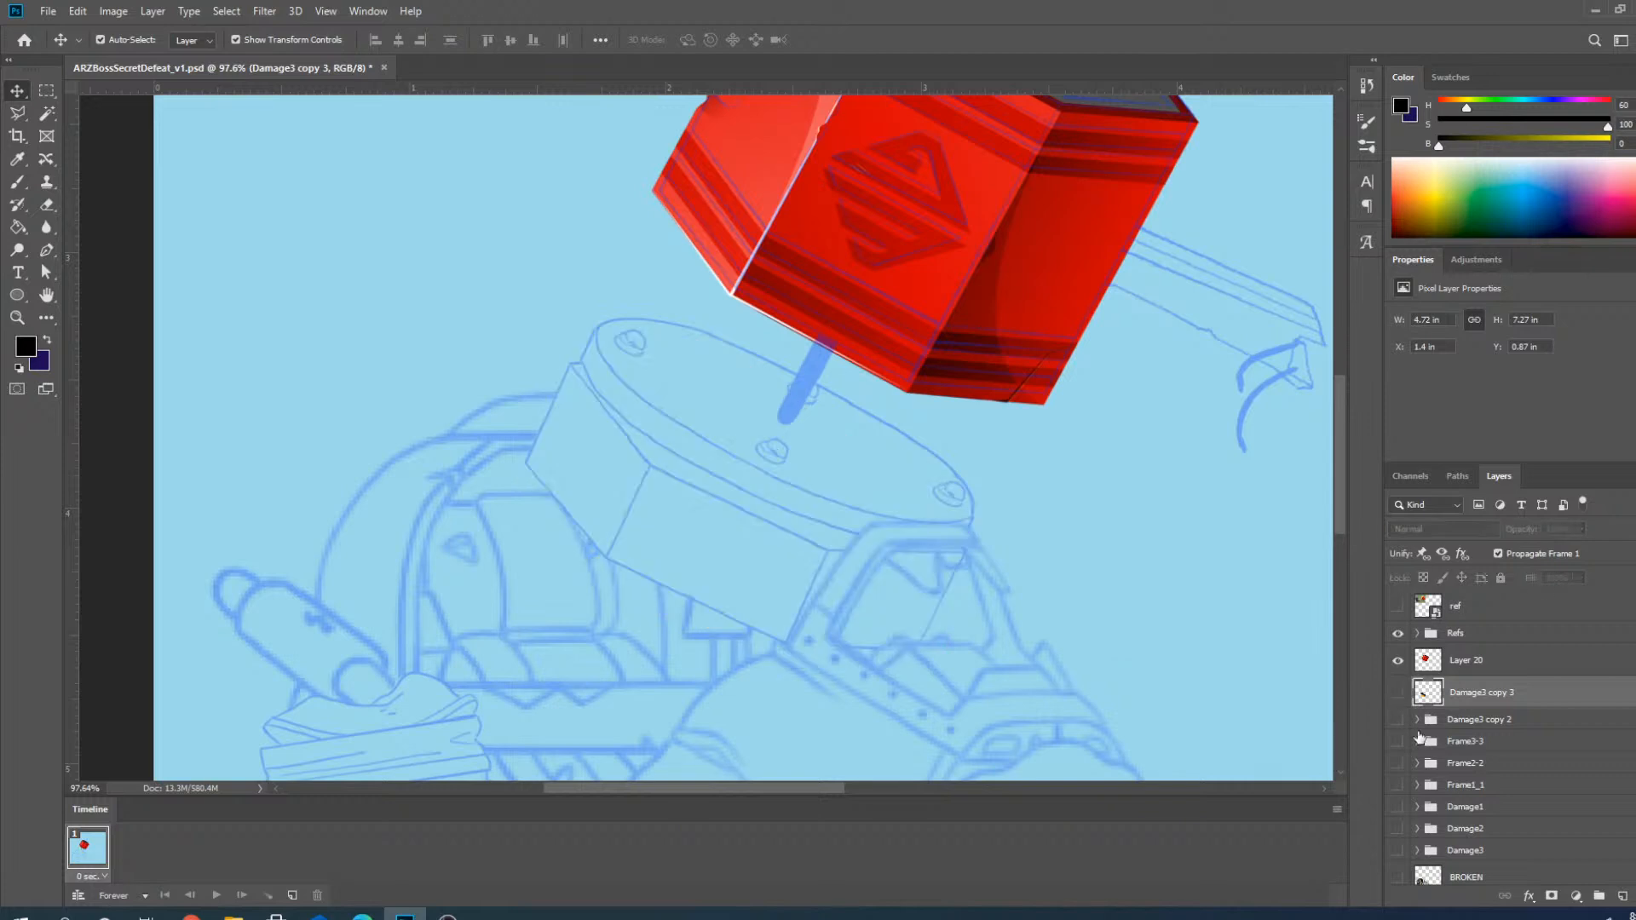
{"action": "left_click", "coordinate": [1395, 695]}
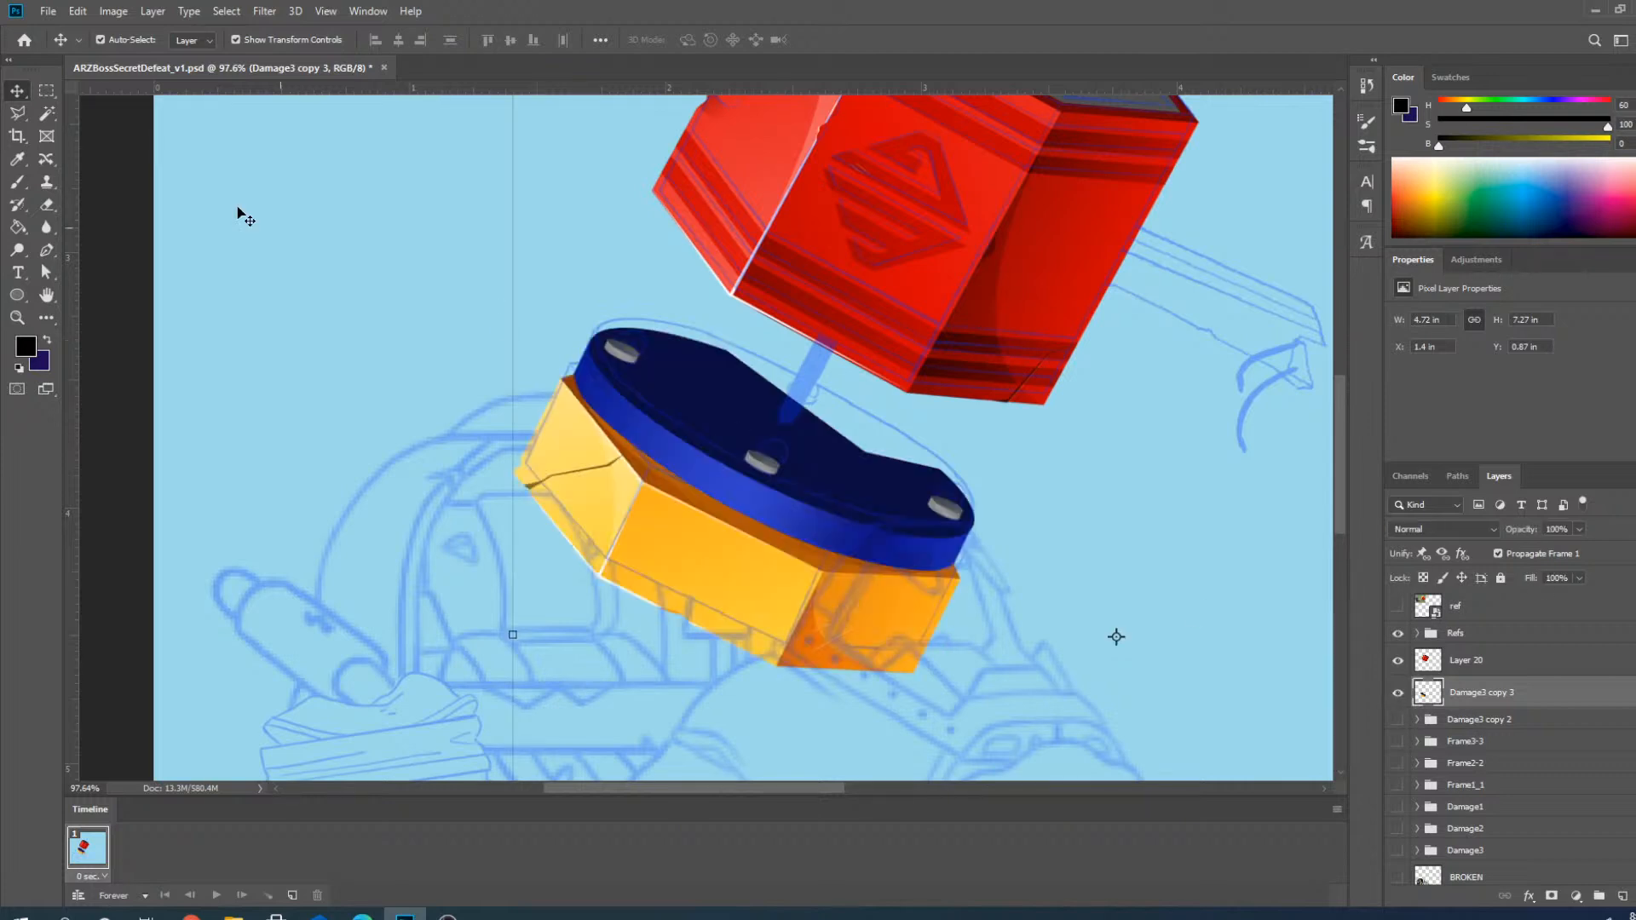
Lasso freehand around the remaining blue-and-yellow base and cut it from the Damage3 copy 3 layer.
{"action": "left_click", "coordinate": [17, 113]}
{"action": "mouse_move", "coordinate": [774, 336]}
{"action": "left_mouse_down"}
{"action": "mouse_move", "coordinate": [708, 311]}
{"action": "mouse_move", "coordinate": [536, 324]}
{"action": "mouse_move", "coordinate": [536, 649]}
{"action": "mouse_move", "coordinate": [828, 736]}
{"action": "mouse_move", "coordinate": [1044, 676]}
{"action": "mouse_move", "coordinate": [1050, 519]}
{"action": "mouse_move", "coordinate": [968, 438]}
{"action": "mouse_move", "coordinate": [763, 337]}
{"action": "left_mouse_up"}
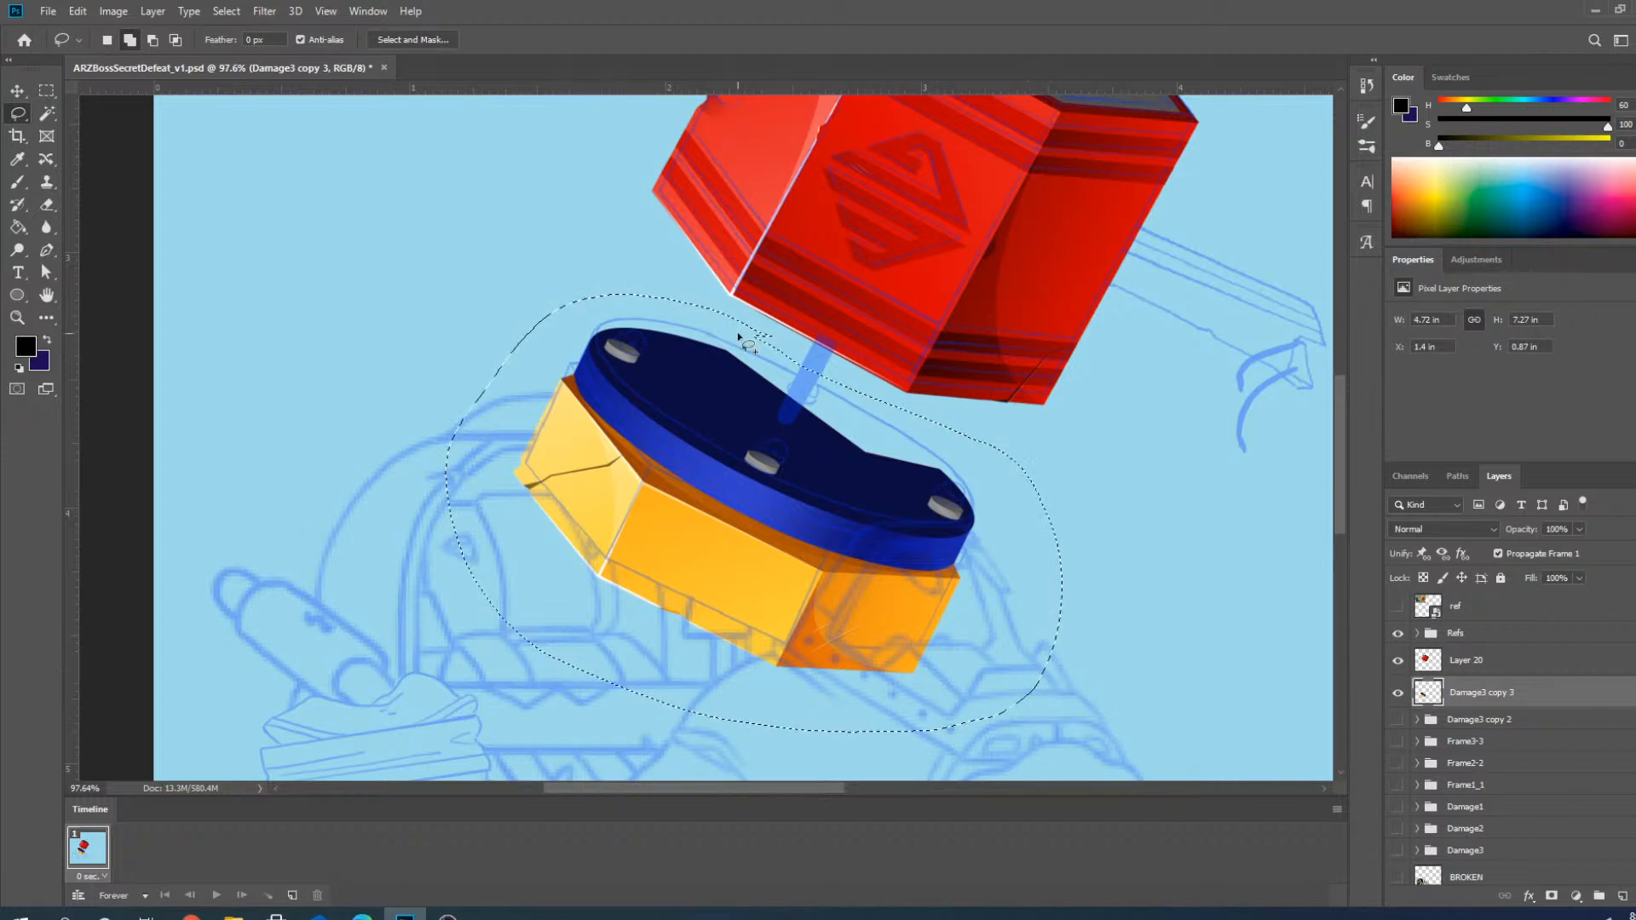
{"action": "key", "text": "ctrl+x"}
{"action": "key", "text": "ctrl+d"}
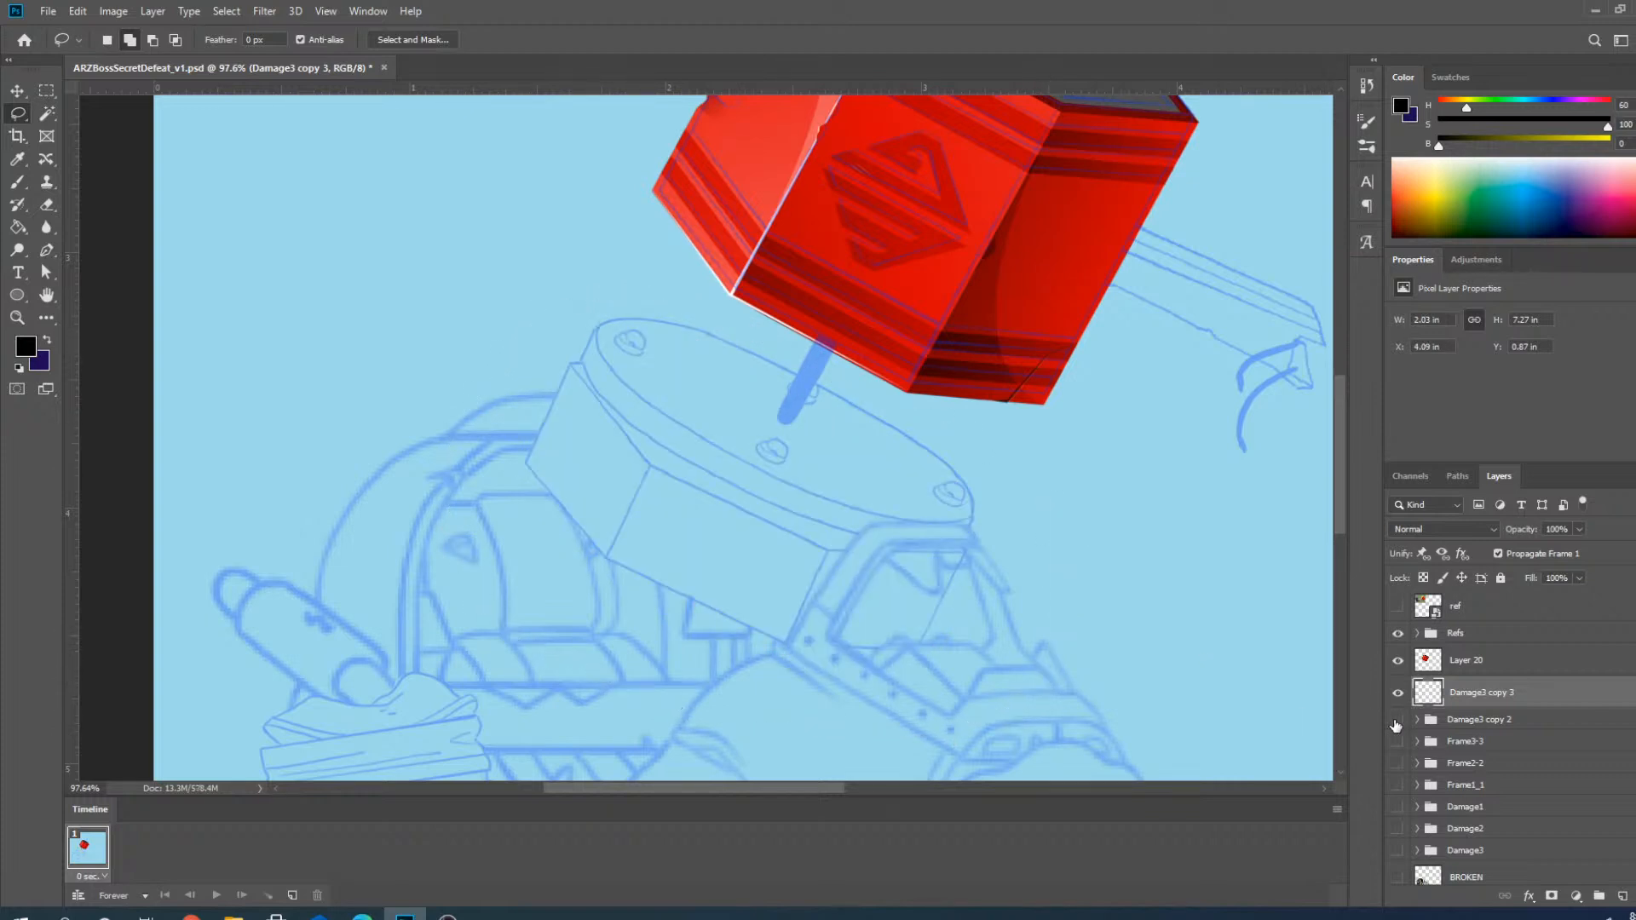
Show the Damage3 copy 2 group with Layer 20 hidden, and select the red hammer body's ARZBoss layer.
{"action": "left_click", "coordinate": [1397, 720]}
{"action": "scroll", "coordinate": [895, 443], "scroll_direction": "up", "scroll_amount": 2}
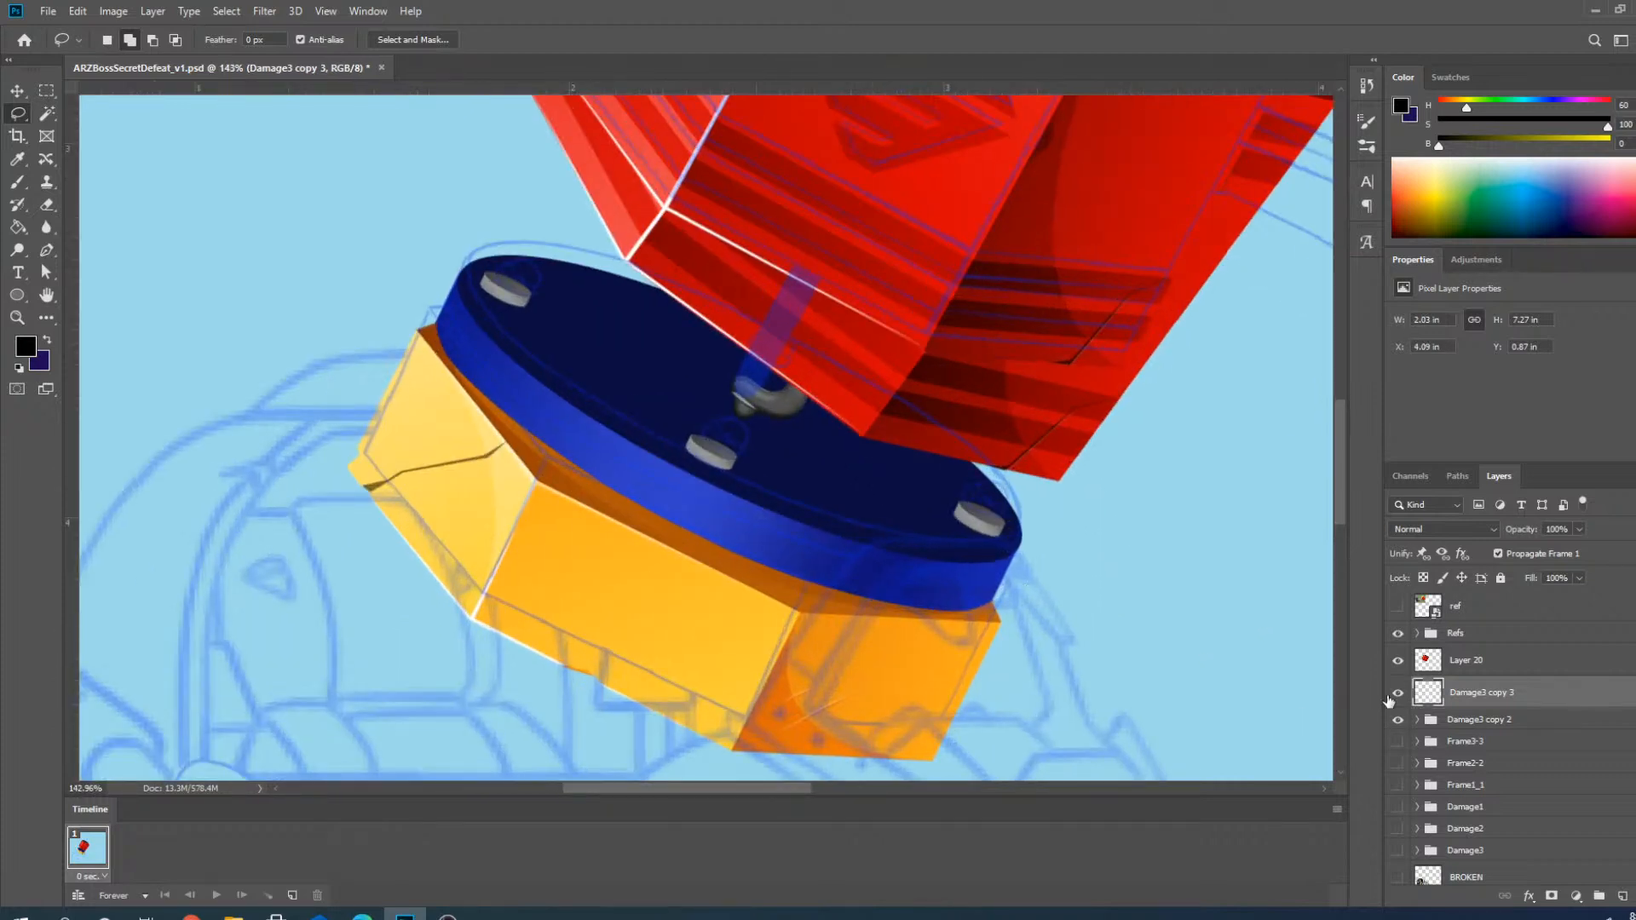
{"action": "scroll", "coordinate": [823, 587], "scroll_direction": "down", "scroll_amount": 3}
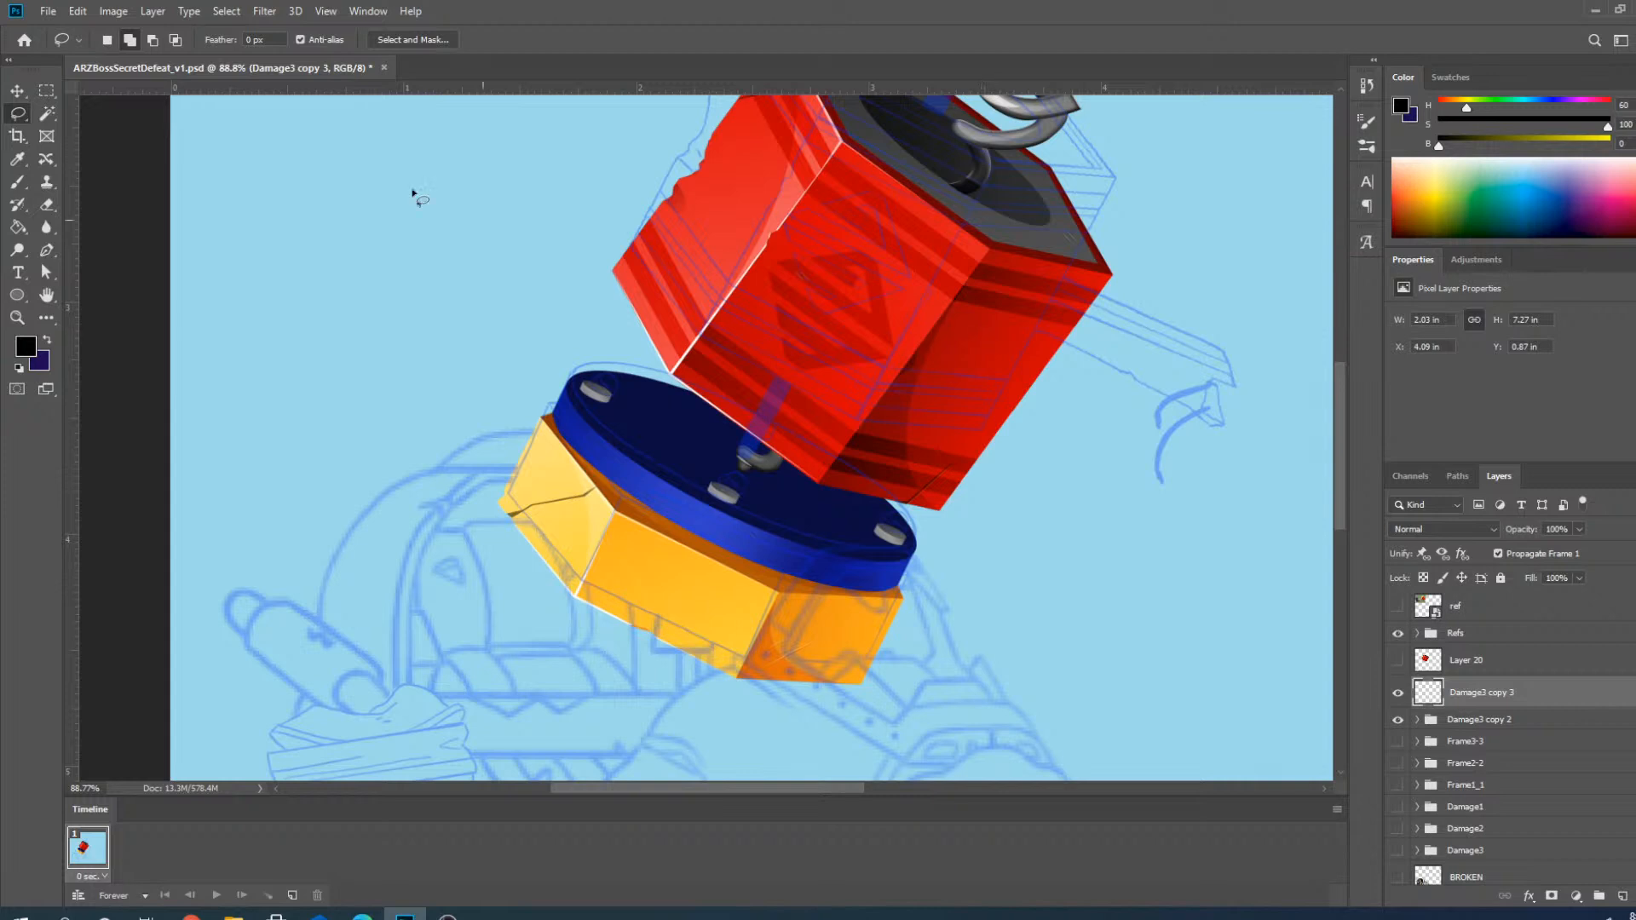
{"action": "left_click", "coordinate": [17, 91]}
{"action": "left_click", "coordinate": [991, 338]}
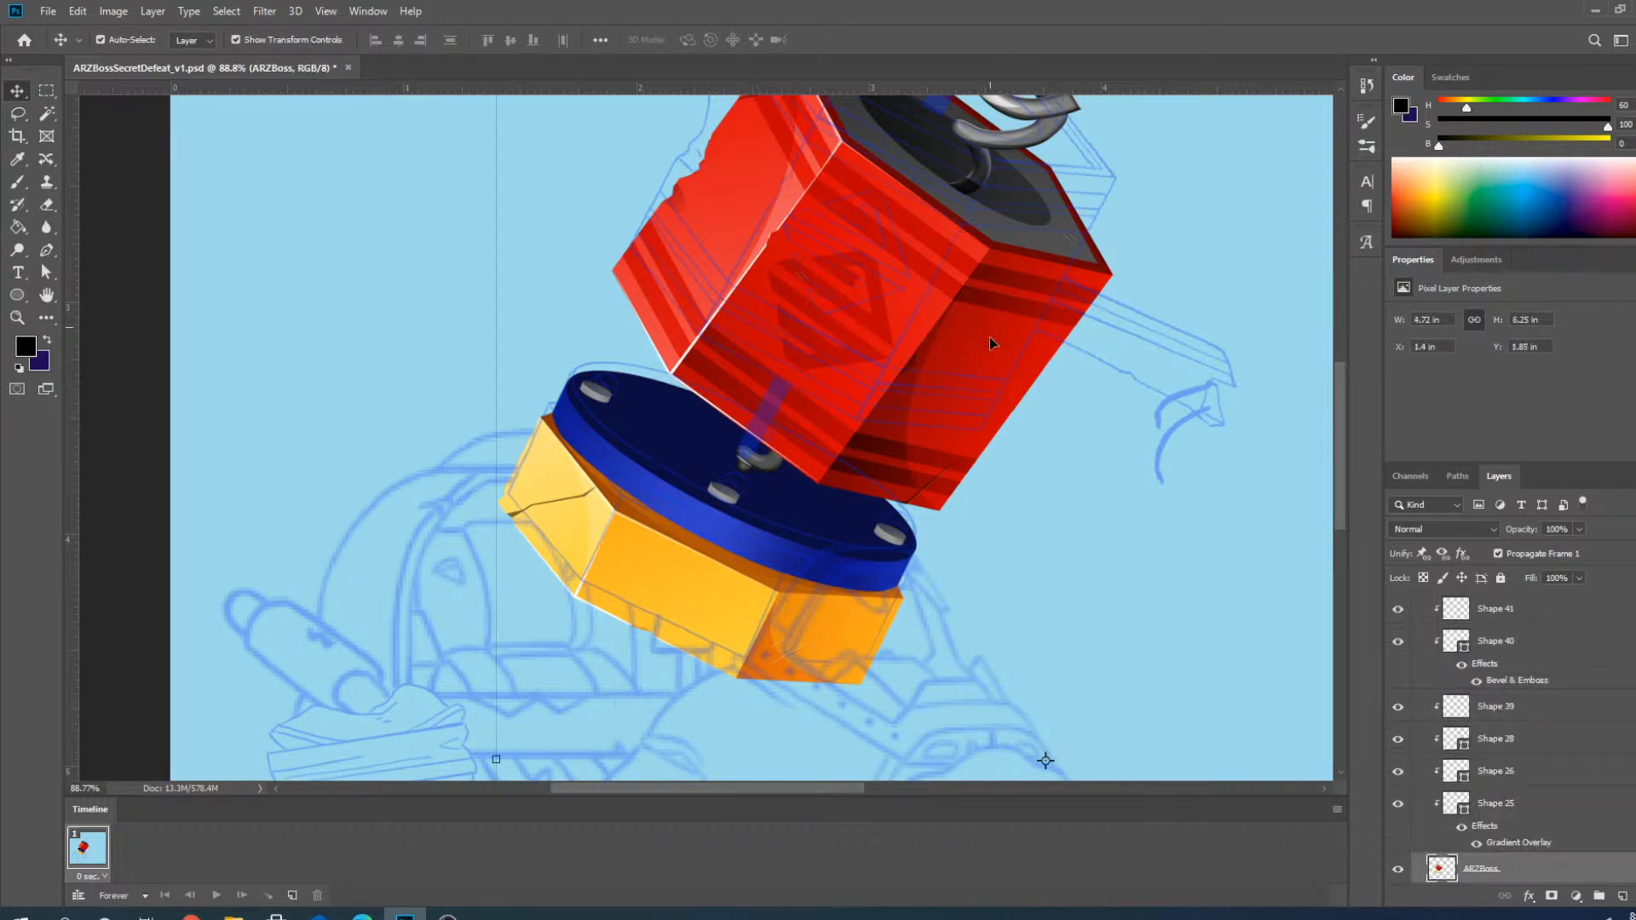
{"action": "scroll", "coordinate": [953, 568], "scroll_direction": "down", "scroll_amount": 6}
{"action": "scroll", "coordinate": [691, 352], "scroll_direction": "down", "scroll_amount": 4}
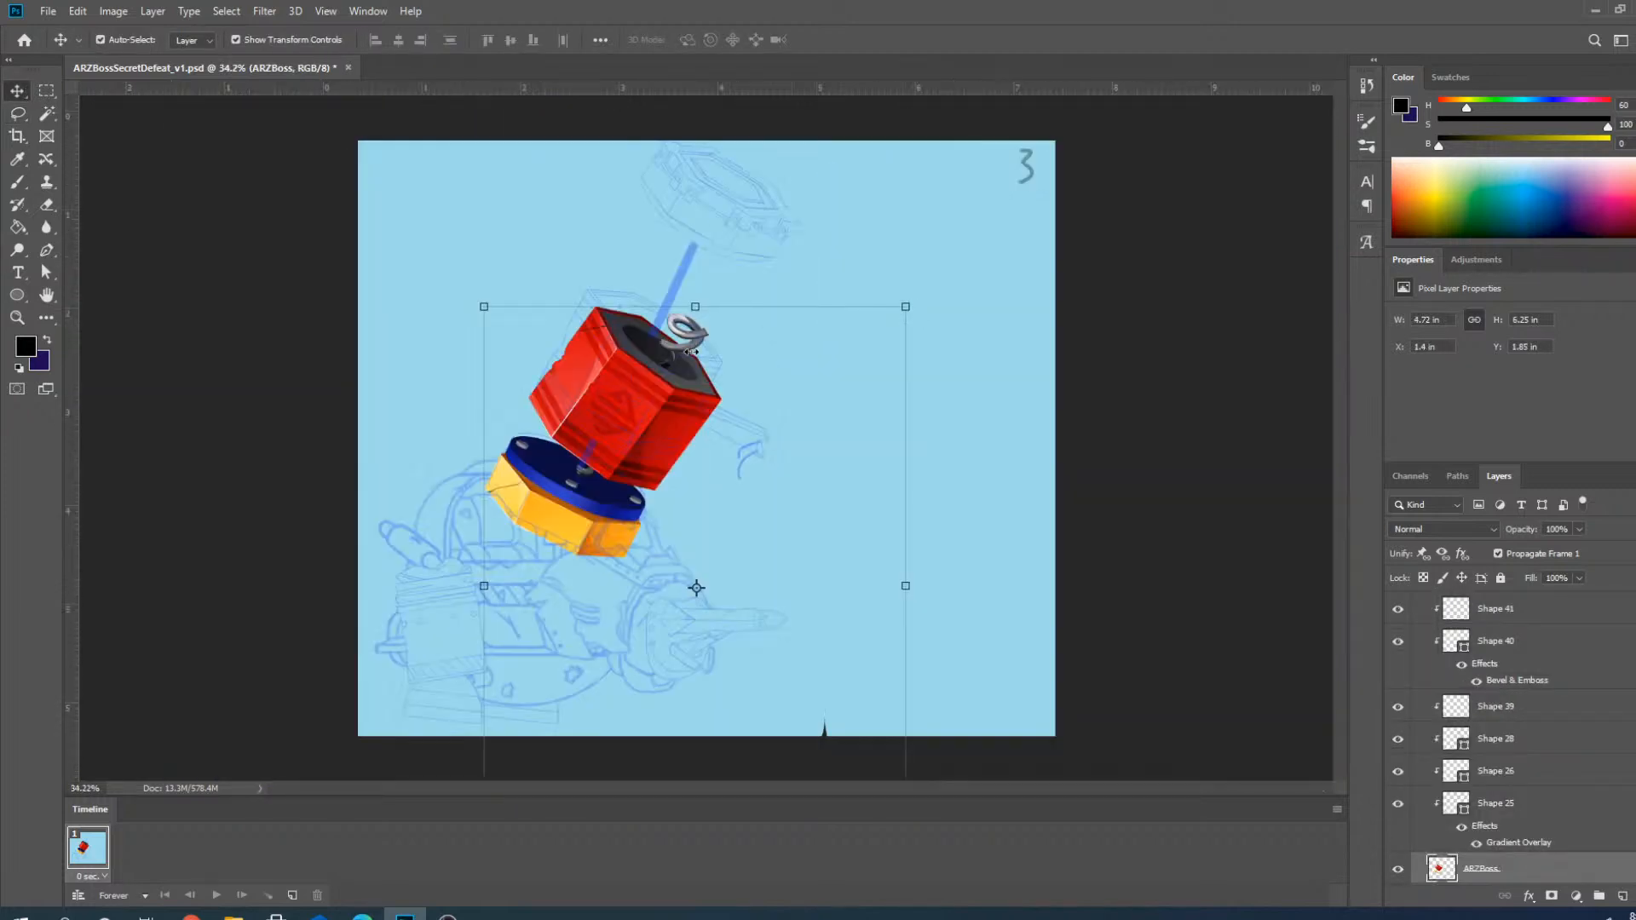
{"action": "left_click", "coordinate": [17, 113]}
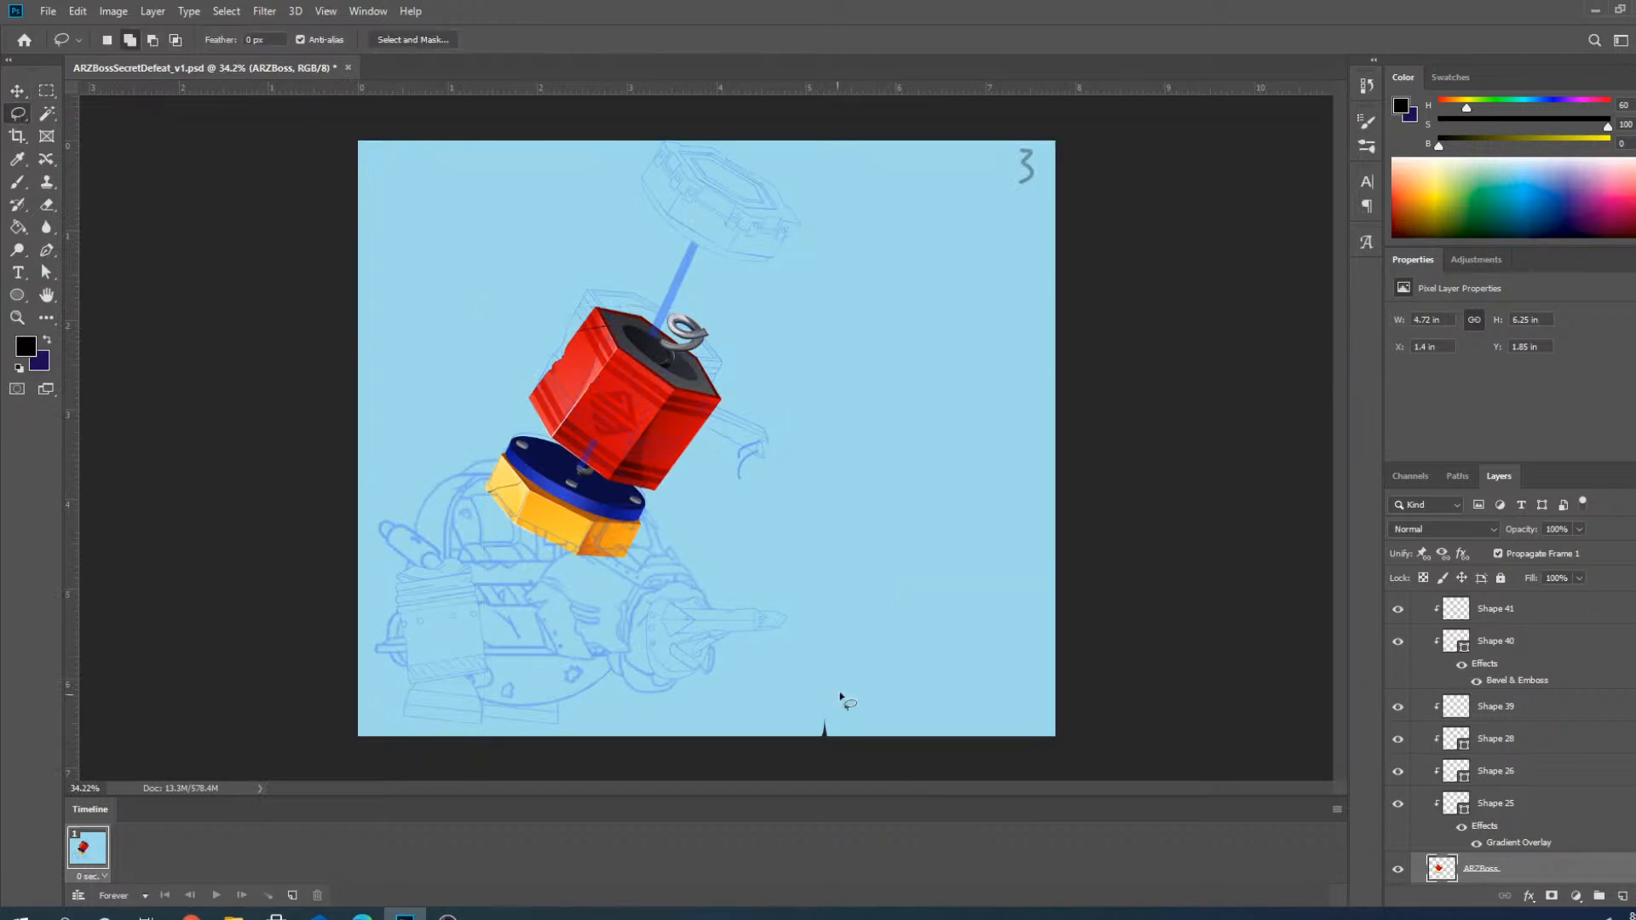
{"action": "mouse_move", "coordinate": [840, 697]}
{"action": "left_mouse_down"}
{"action": "mouse_move", "coordinate": [881, 774]}
{"action": "mouse_move", "coordinate": [772, 645]}
{"action": "left_mouse_up"}
{"action": "key", "text": "ctrl+d"}
{"action": "scroll", "coordinate": [658, 401], "scroll_direction": "up", "scroll_amount": 4}
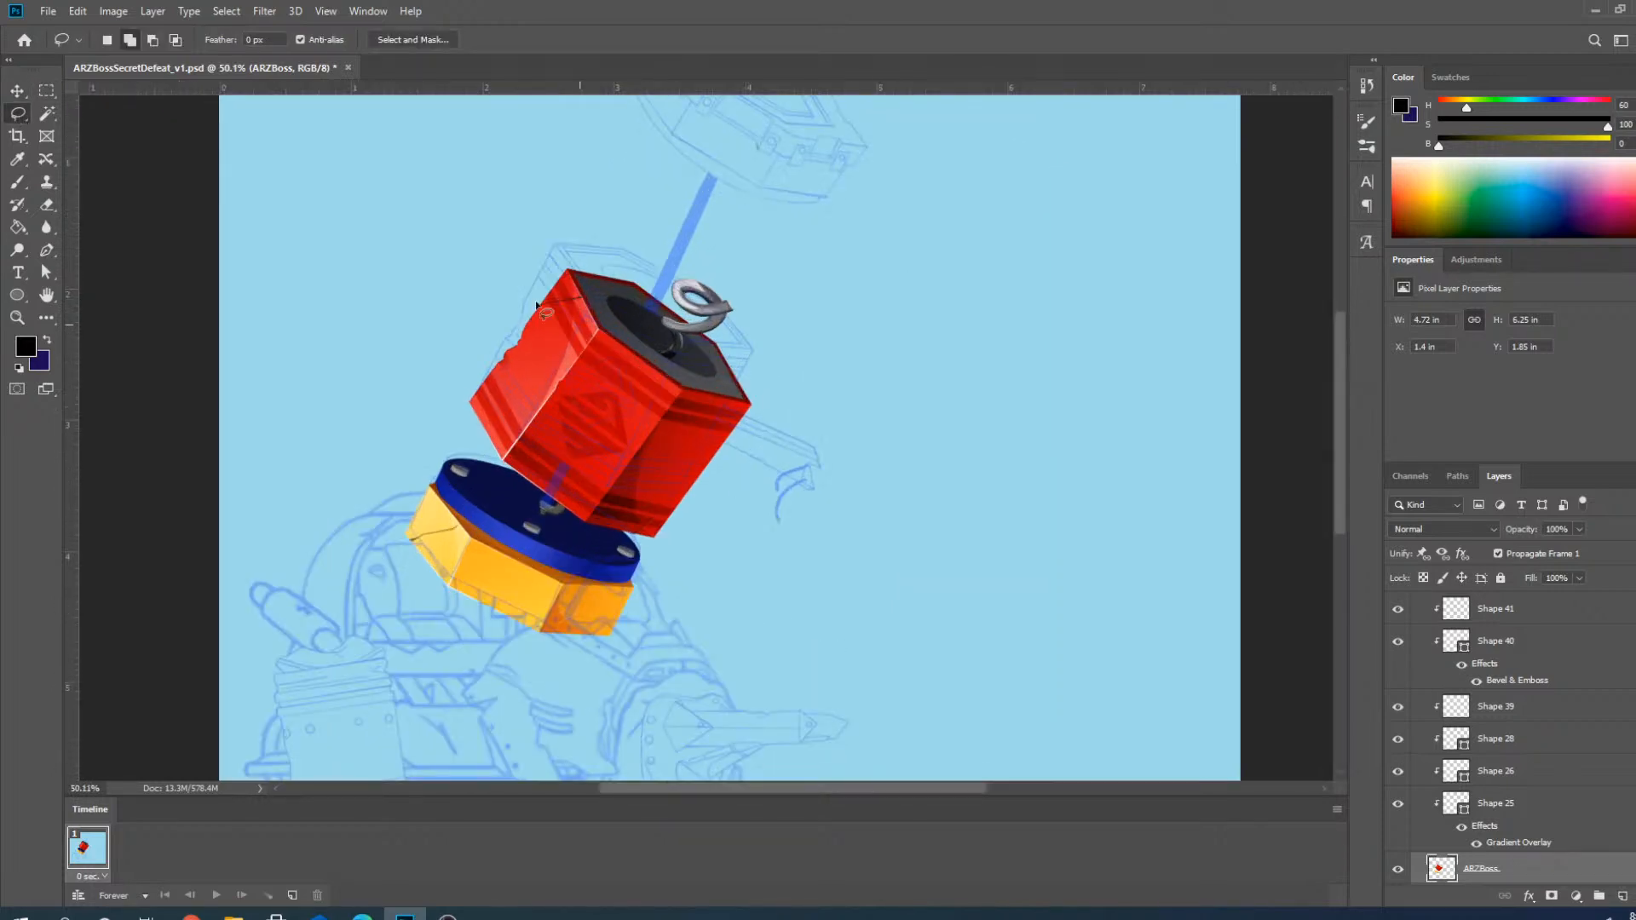
{"action": "left_click", "coordinate": [17, 91]}
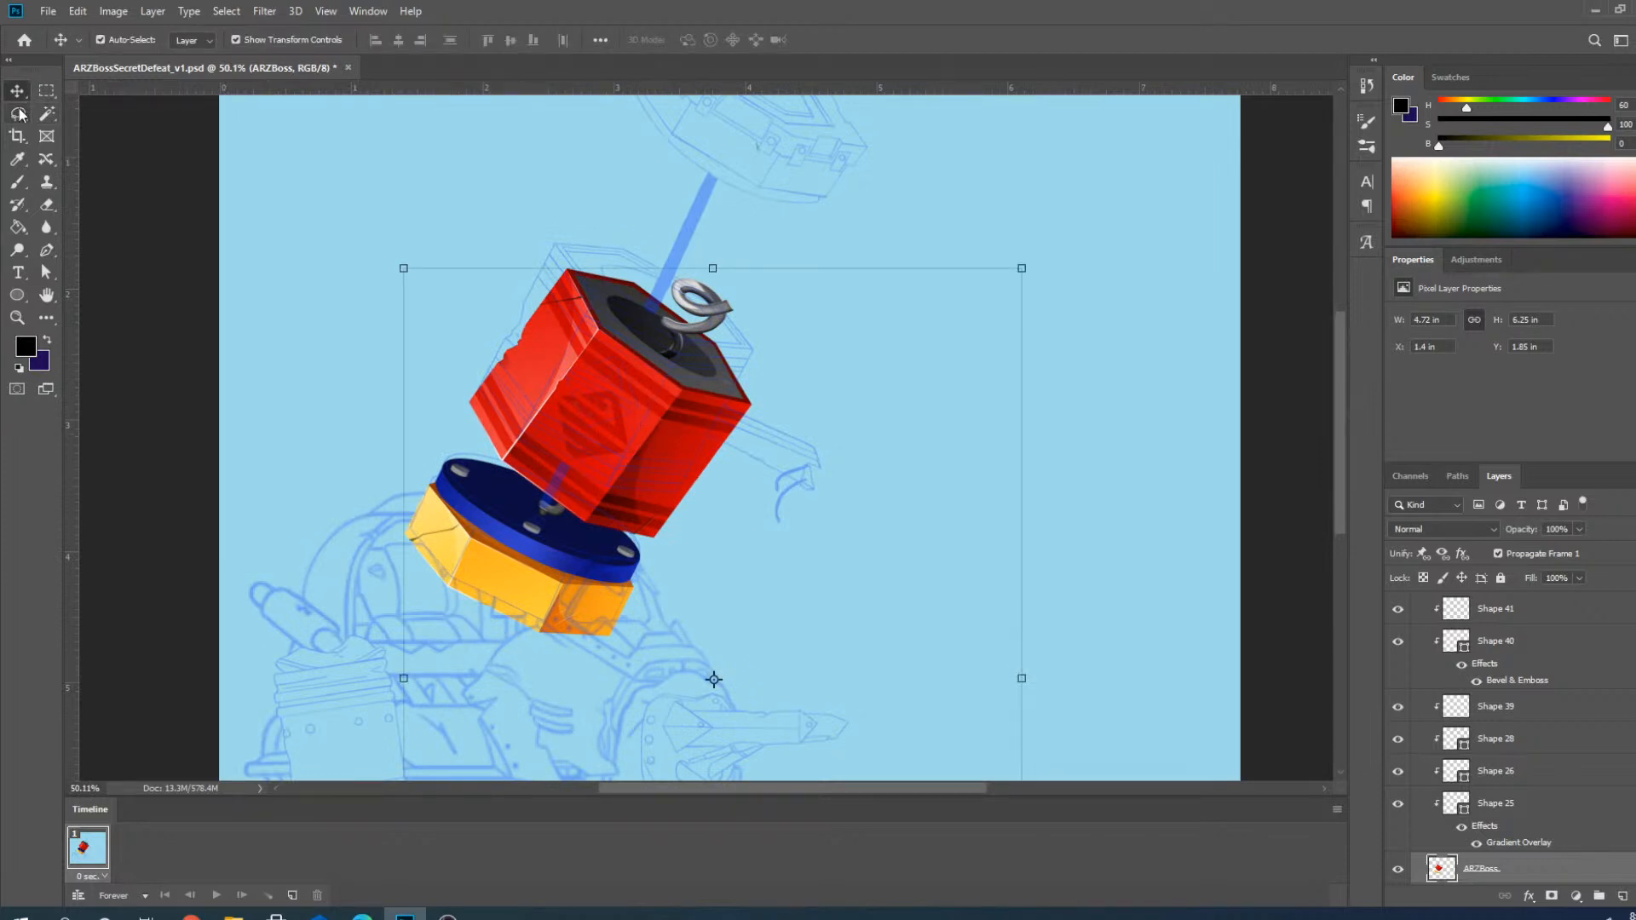
Lasso freehand around the red hammer body, delete that area from the ARZBoss layer and clear the selection.
{"action": "left_click", "coordinate": [18, 113]}
{"action": "scroll", "coordinate": [665, 400], "scroll_direction": "up", "scroll_amount": 2}
{"action": "mouse_move", "coordinate": [745, 206]}
{"action": "left_mouse_down"}
{"action": "mouse_move", "coordinate": [390, 277]}
{"action": "mouse_move", "coordinate": [379, 427]}
{"action": "mouse_move", "coordinate": [421, 494]}
{"action": "mouse_move", "coordinate": [588, 607]}
{"action": "mouse_move", "coordinate": [790, 564]}
{"action": "mouse_move", "coordinate": [725, 176]}
{"action": "left_mouse_up"}
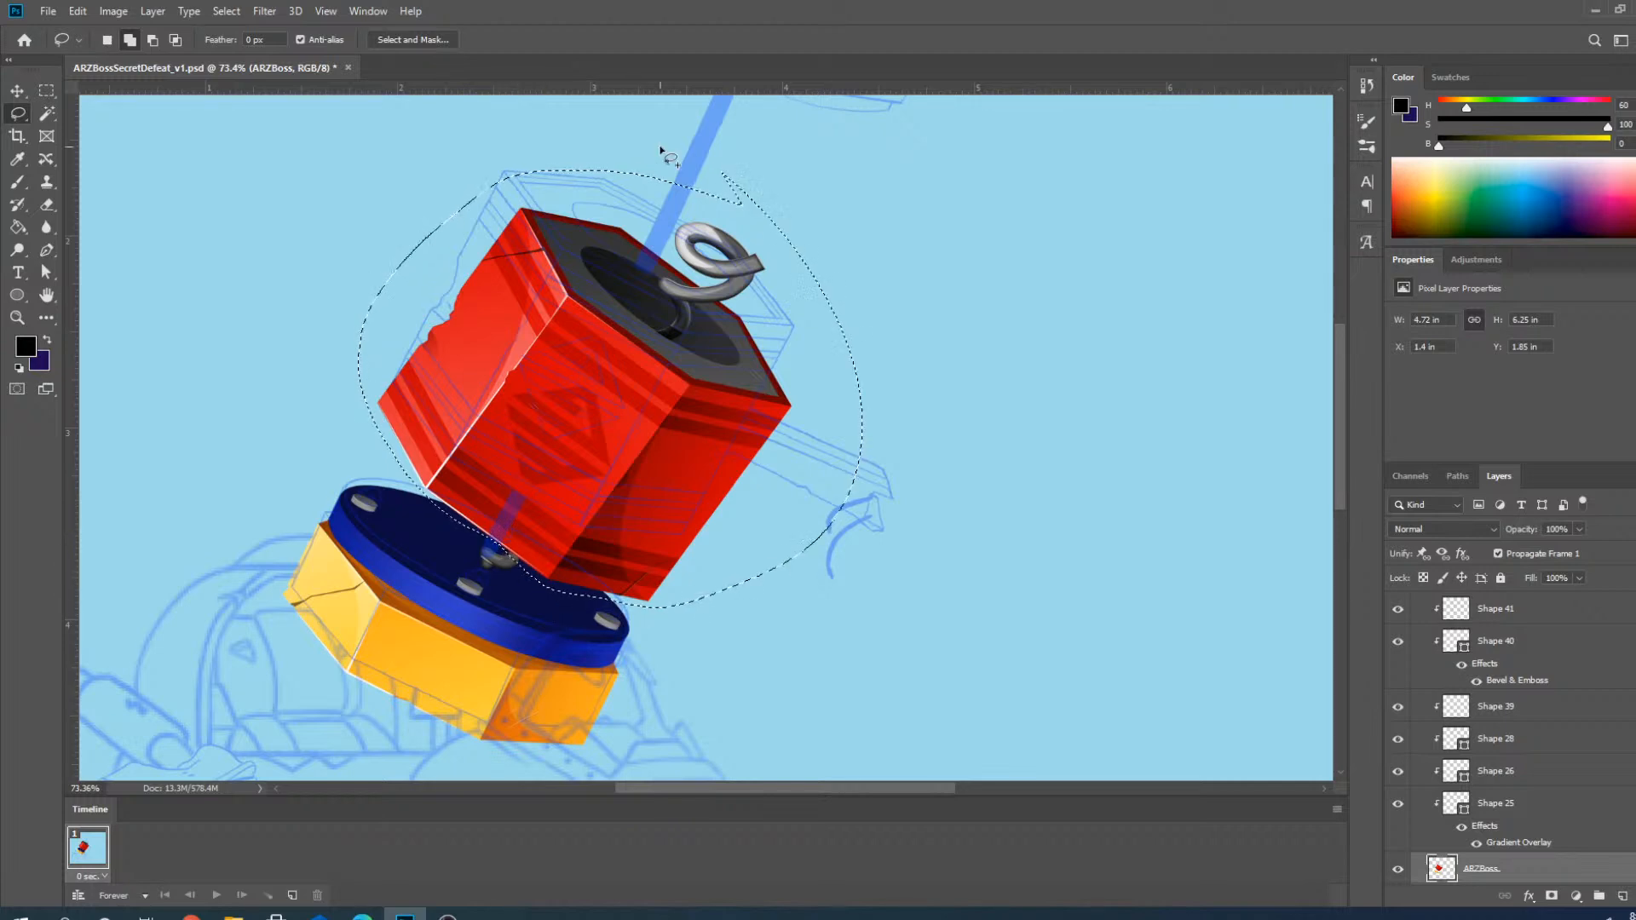
{"action": "key", "text": "Delete"}
{"action": "left_click", "coordinate": [15, 91]}
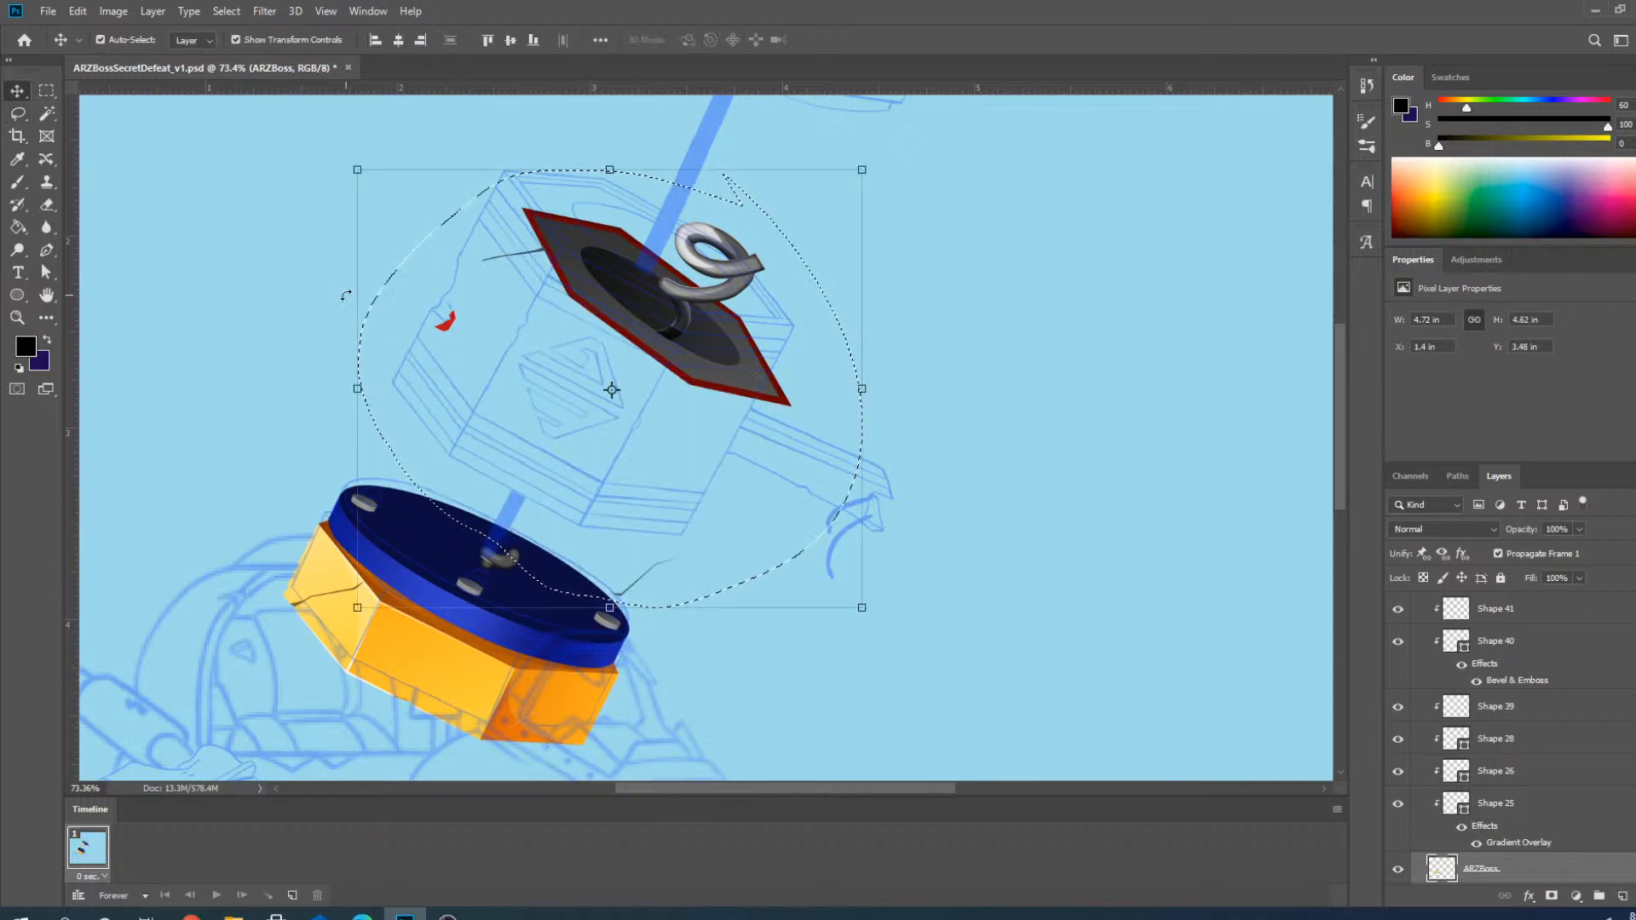
{"action": "key", "text": "ctrl+d"}
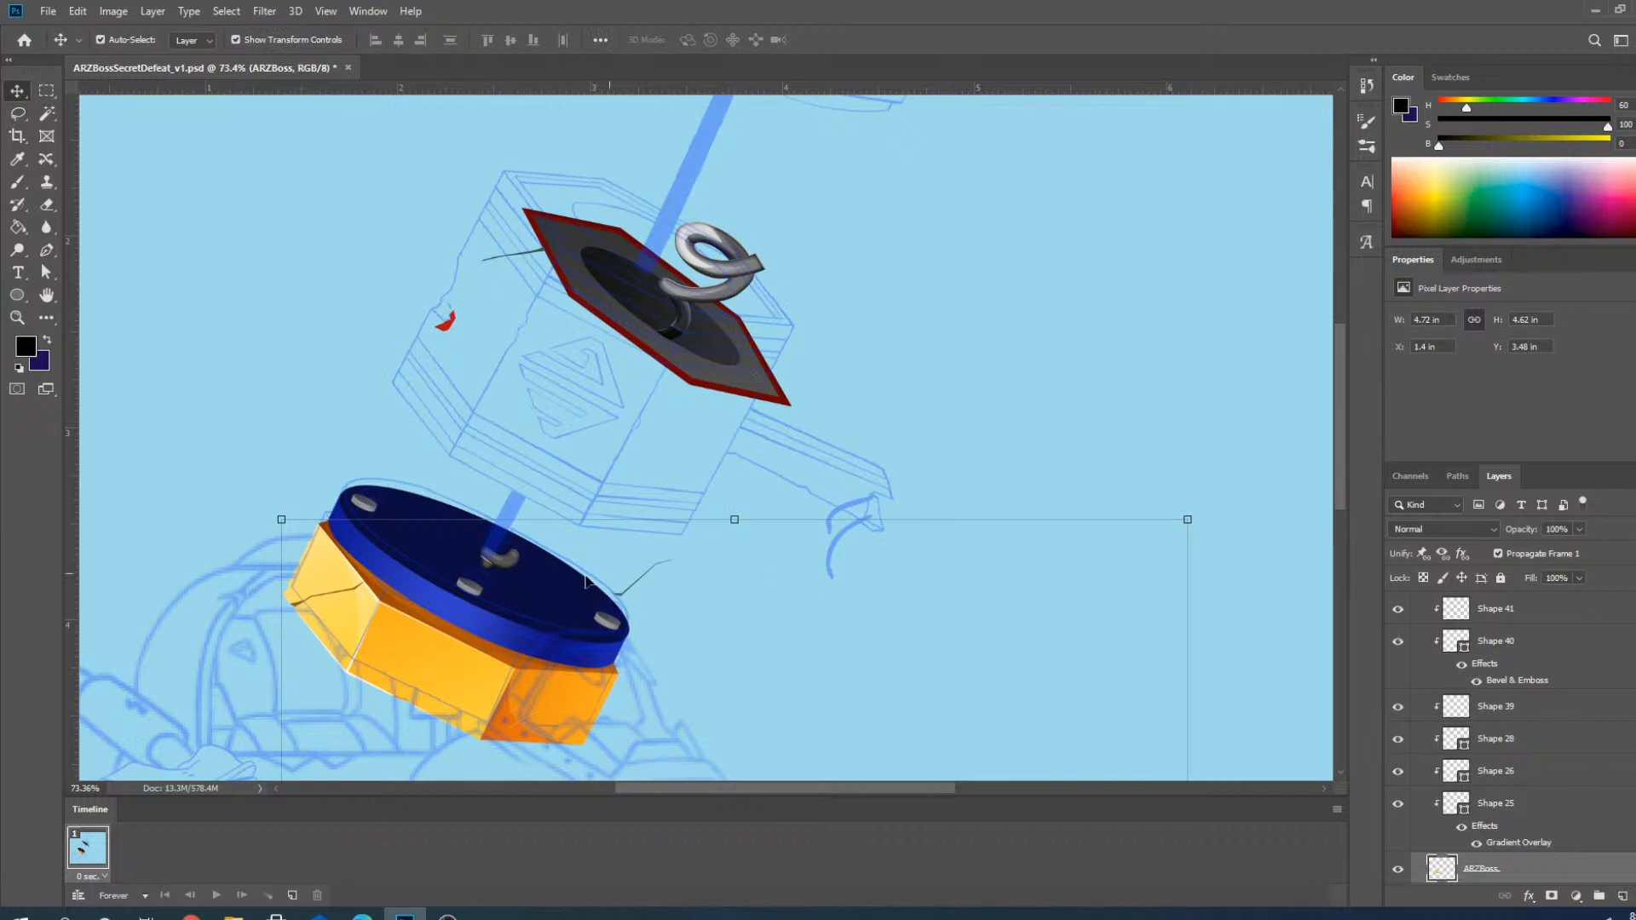
Select the small black fleck at the canvas's lower edge and delete its Damage3 copy 3 layer.
{"action": "scroll", "coordinate": [523, 571], "scroll_direction": "up", "scroll_amount": 2}
{"action": "scroll", "coordinate": [759, 446], "scroll_direction": "down", "scroll_amount": 4}
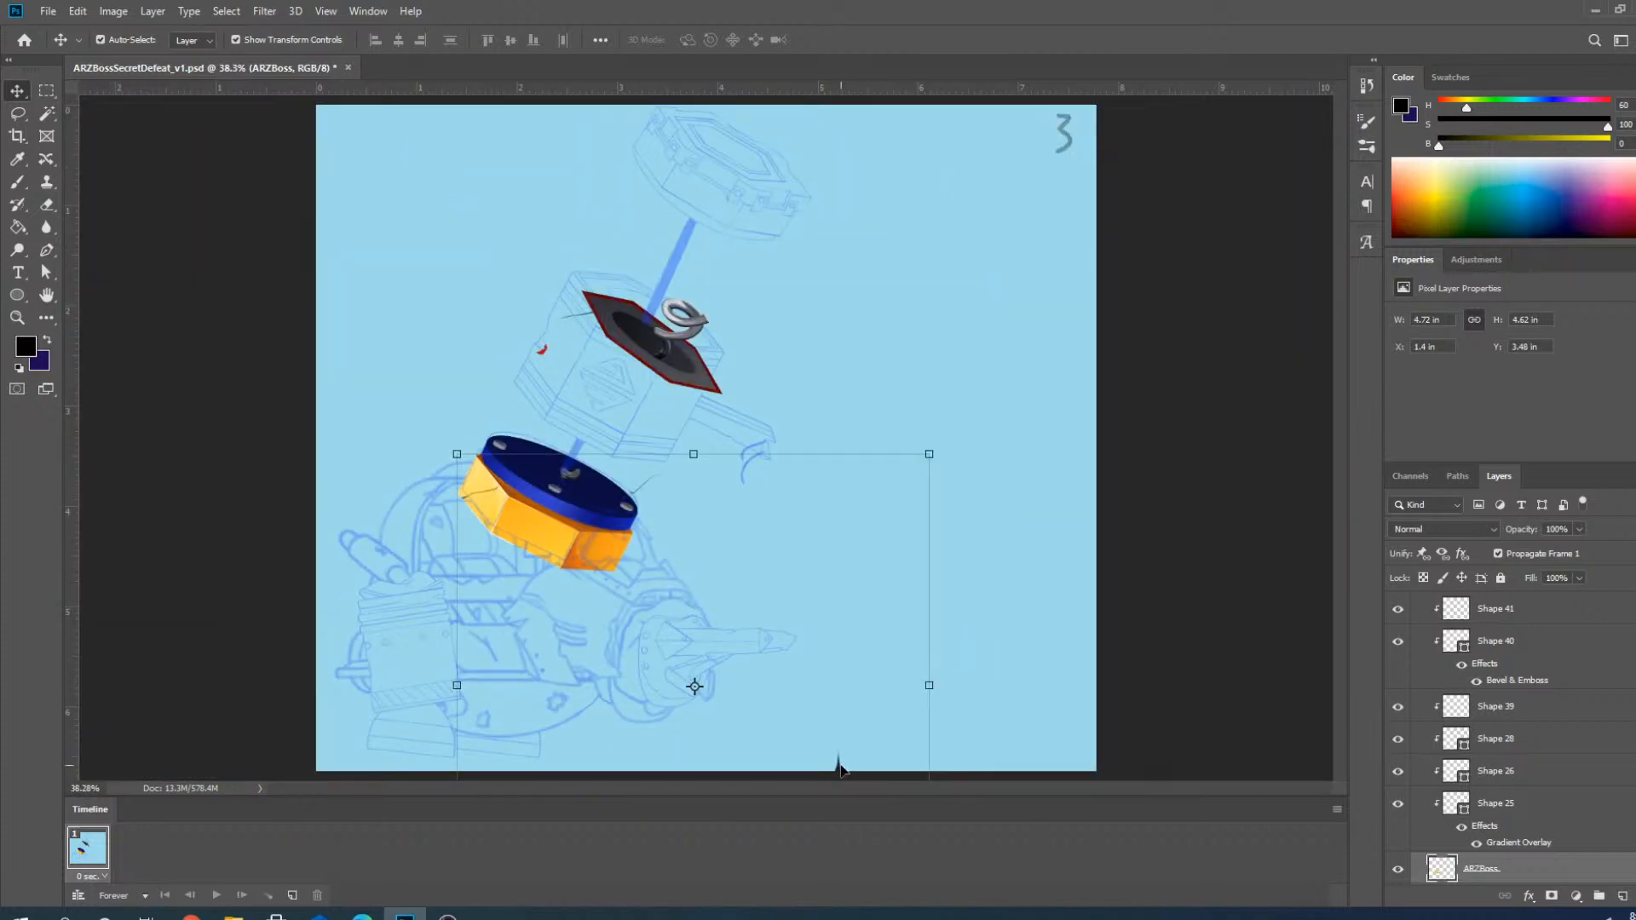
{"action": "left_click", "coordinate": [840, 771]}
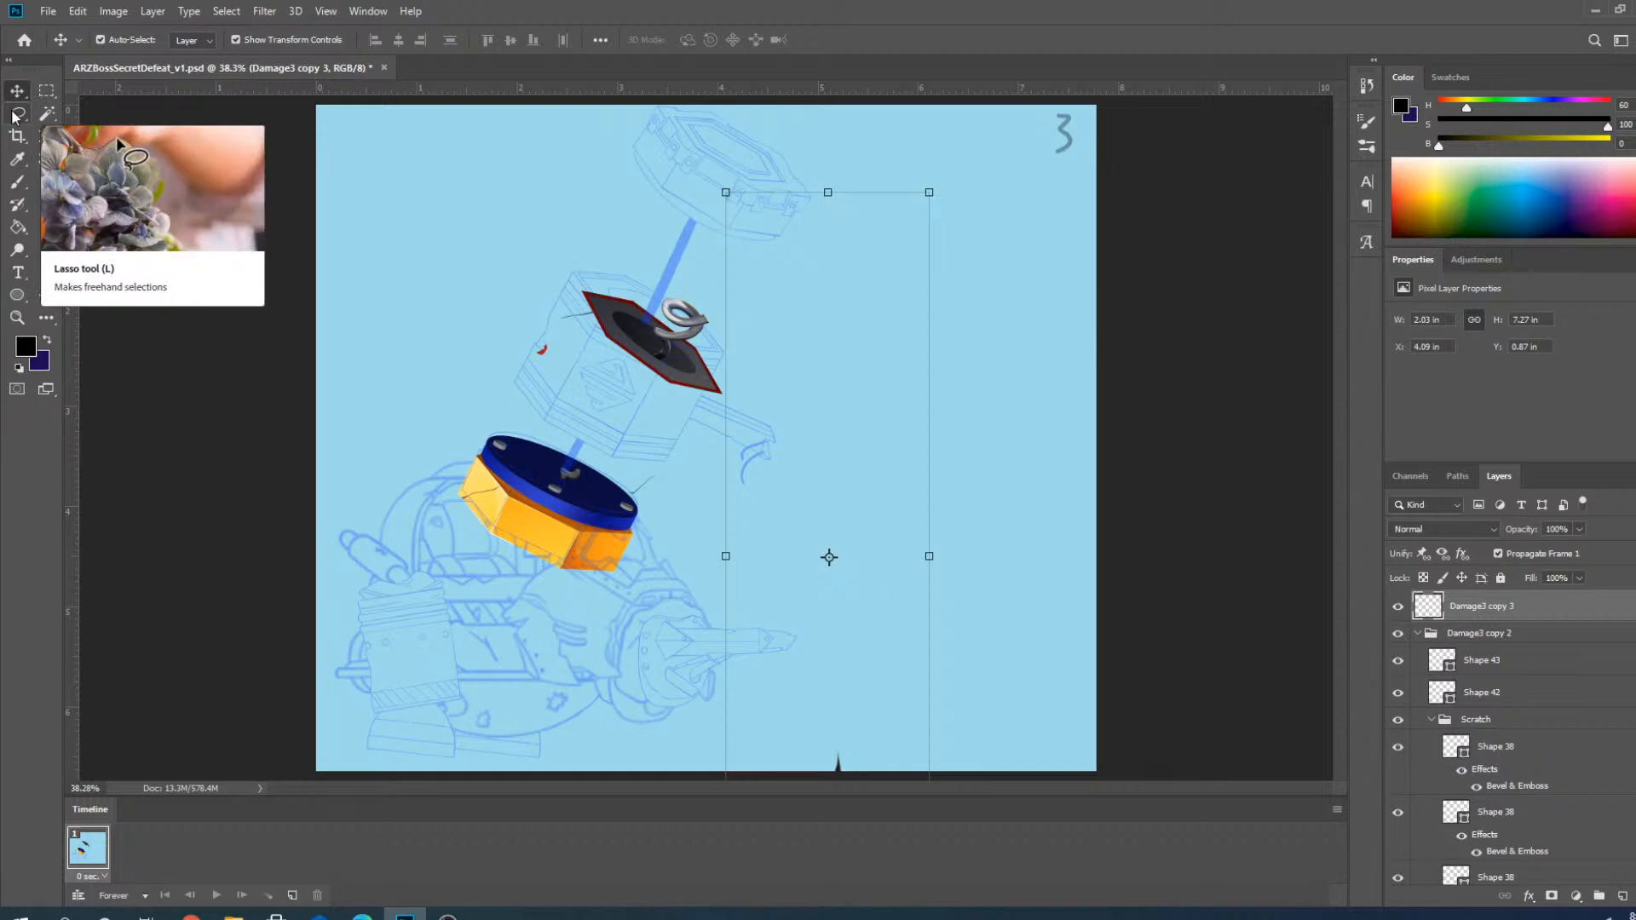
{"action": "key", "text": "Delete"}
Delete the hammer body's hexagonal top-face shapes and the dark Ellipse 2 opening from the HammerPiece2 group.
{"action": "scroll", "coordinate": [706, 360], "scroll_direction": "up", "scroll_amount": 2}
{"action": "scroll", "coordinate": [706, 361], "scroll_direction": "up", "scroll_amount": 2}
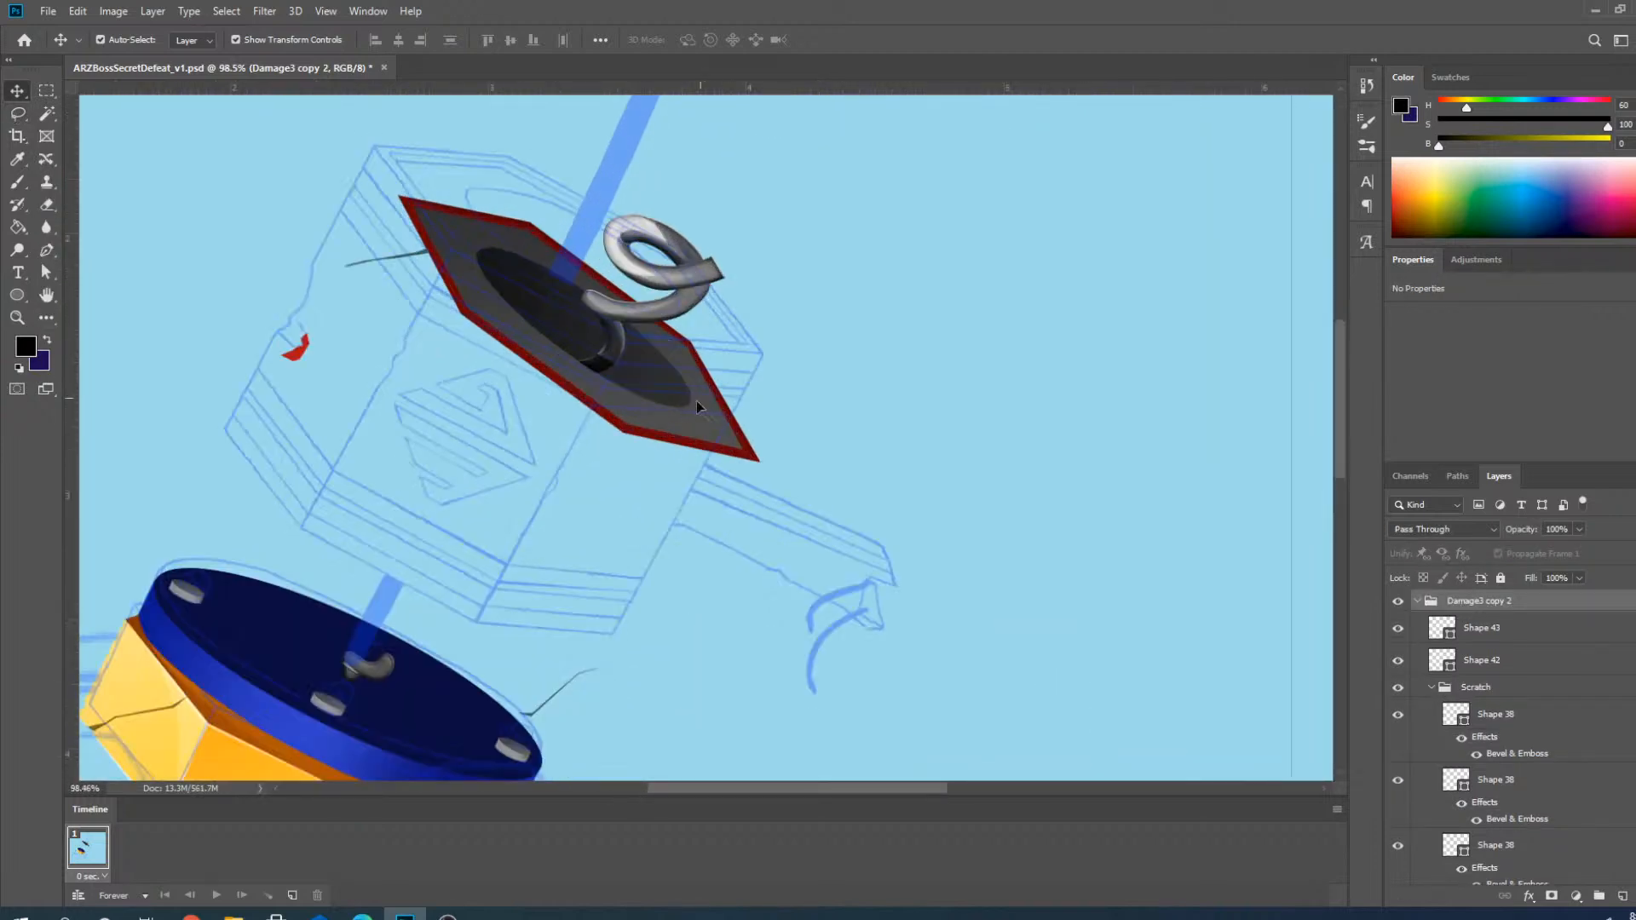
{"action": "left_click", "coordinate": [655, 413]}
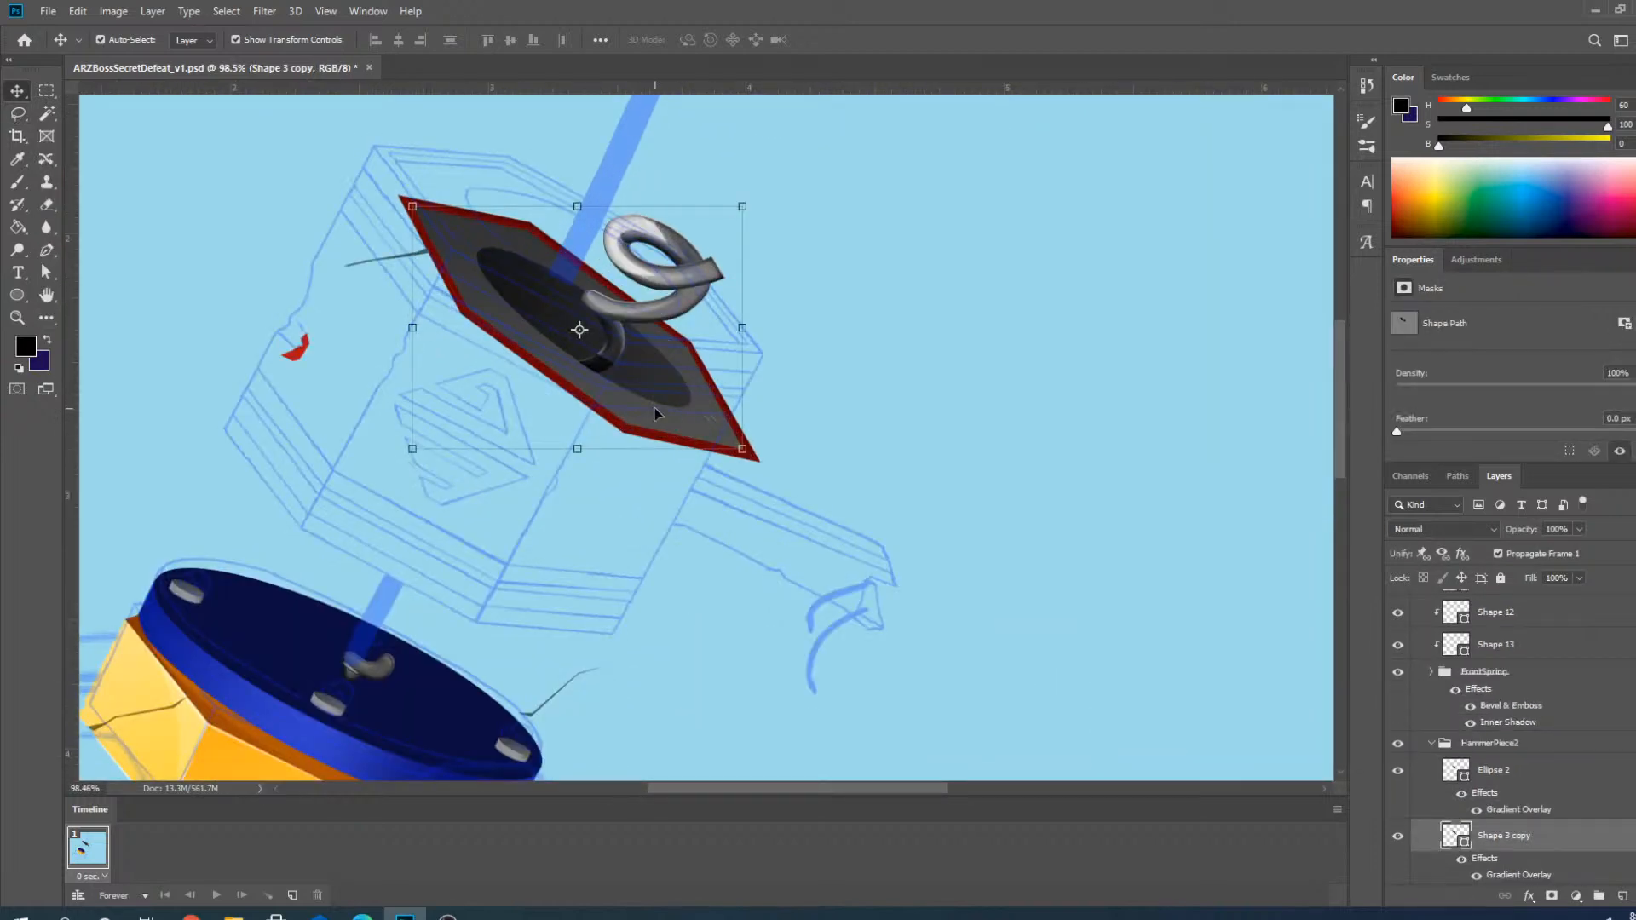
{"action": "key", "text": "Delete"}
{"action": "left_click", "coordinate": [642, 425]}
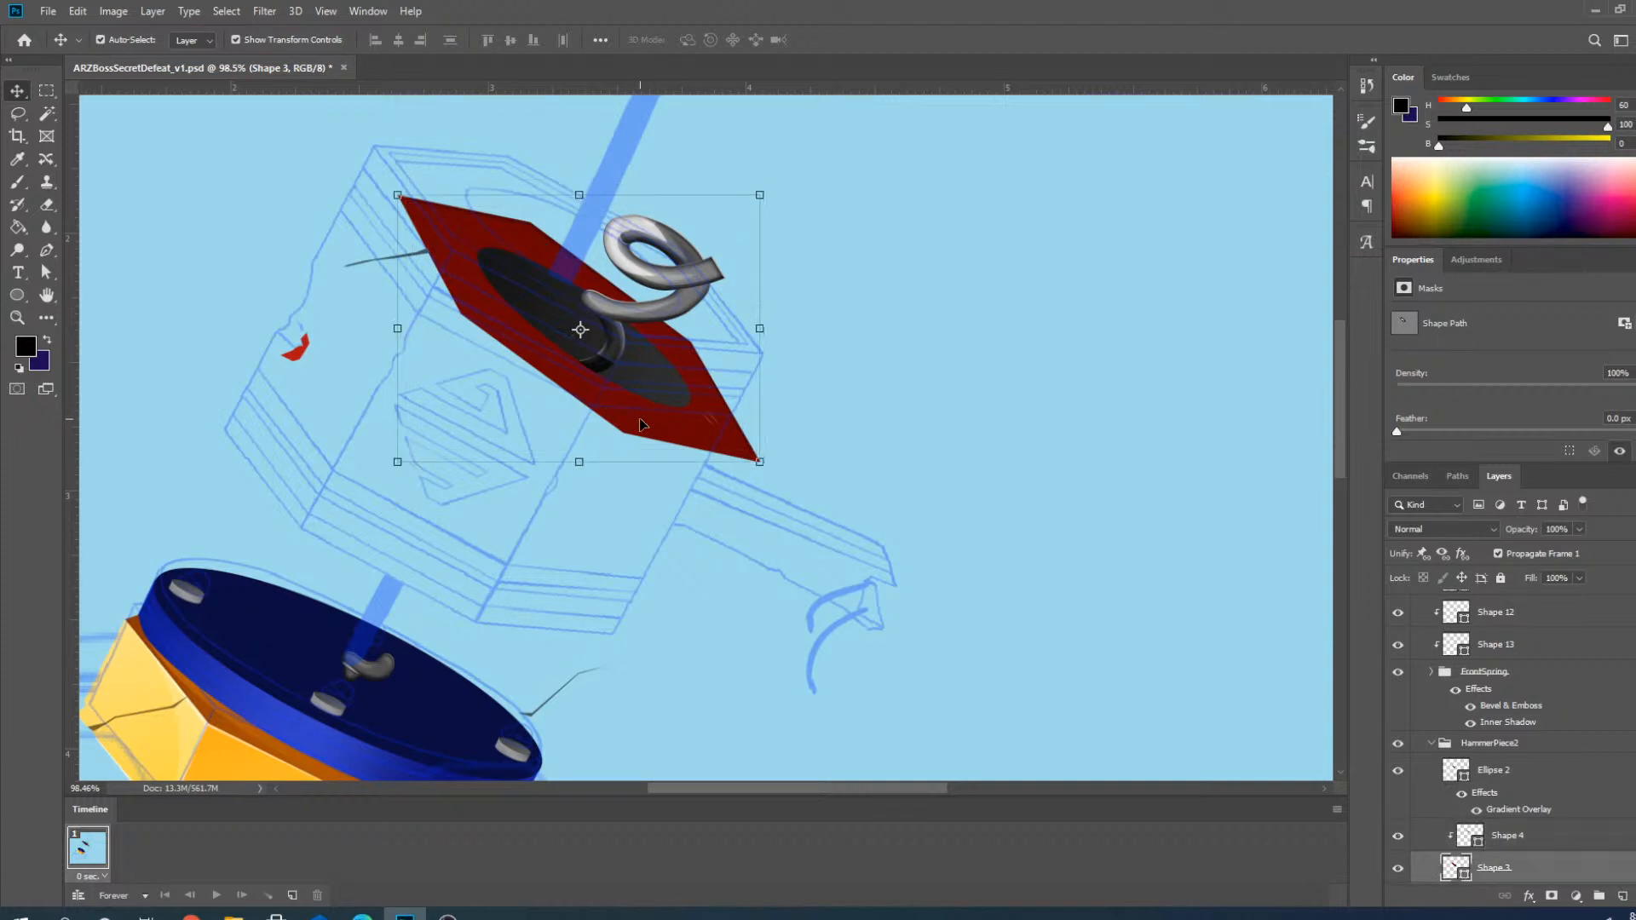
{"action": "key", "text": "Delete"}
{"action": "key", "text": "Delete"}
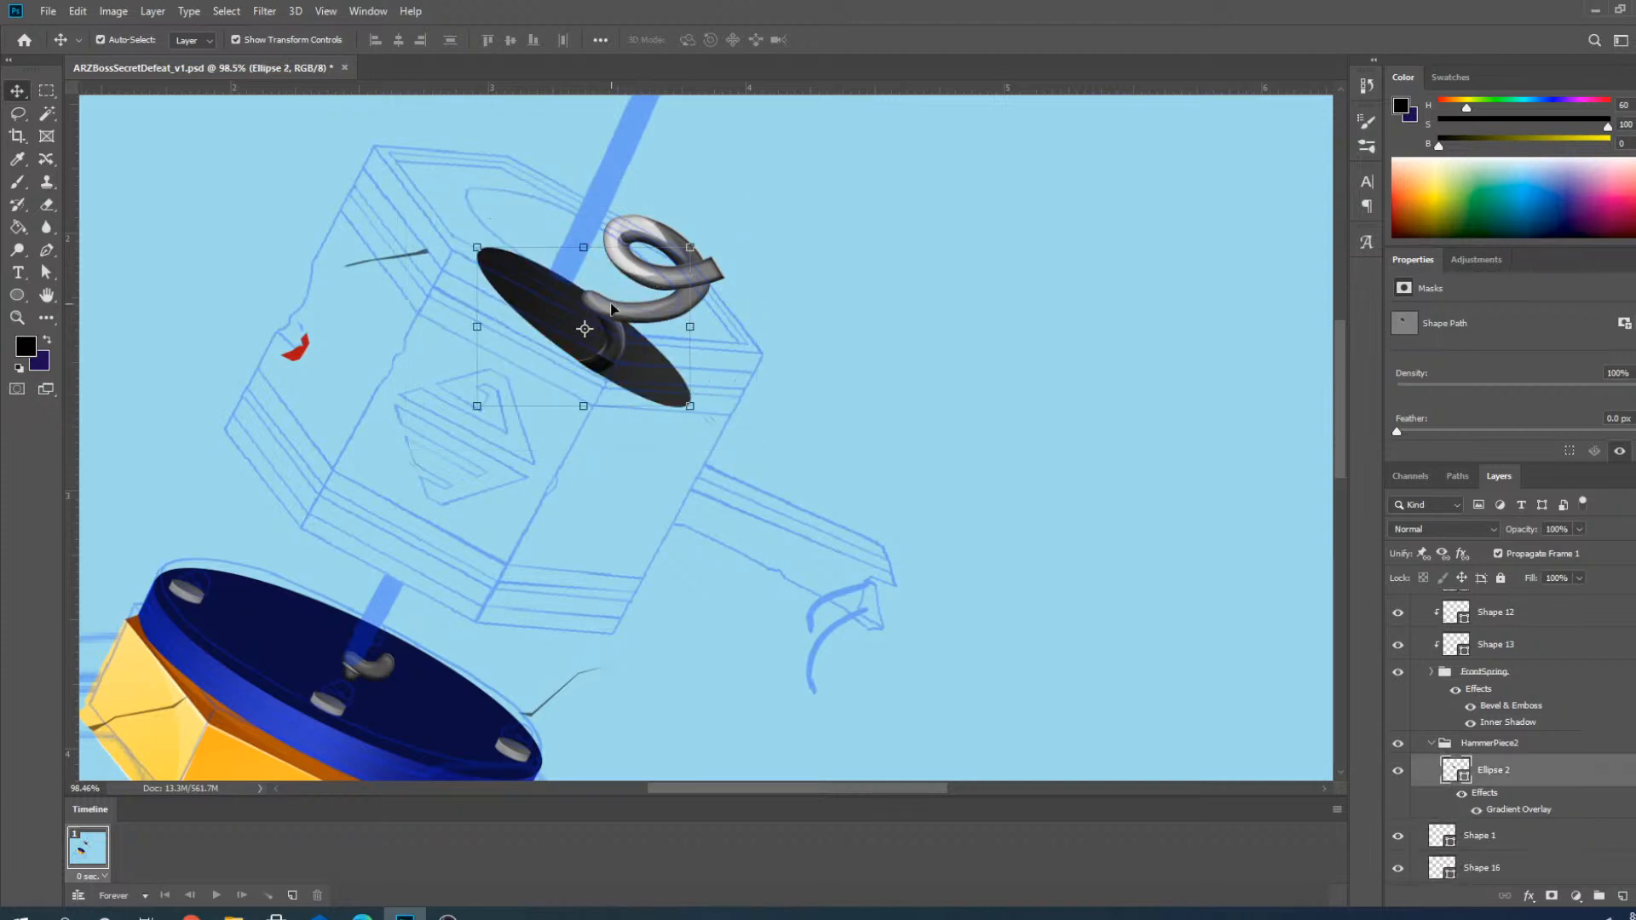
{"action": "scroll", "coordinate": [594, 313], "scroll_direction": "up", "scroll_amount": 8}
{"action": "key", "text": "Delete"}
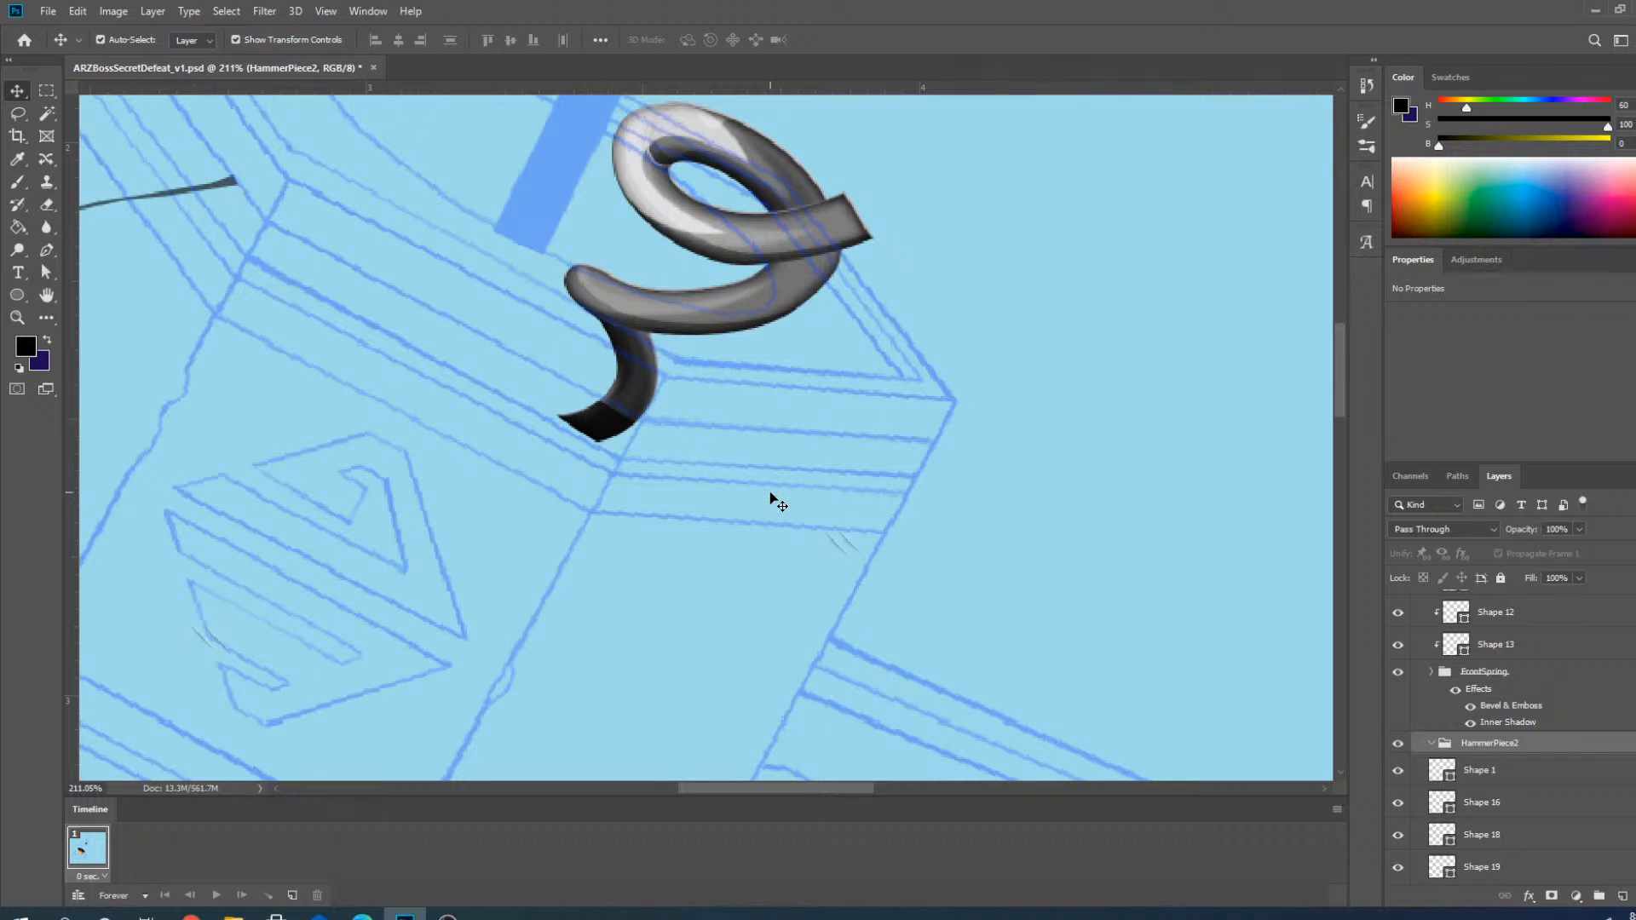
Delete the dark crack line and the small red chip left over the sketched hammer body.
{"action": "scroll", "coordinate": [767, 323], "scroll_direction": "down", "scroll_amount": 3}
{"action": "scroll", "coordinate": [493, 345], "scroll_direction": "up", "scroll_amount": 3}
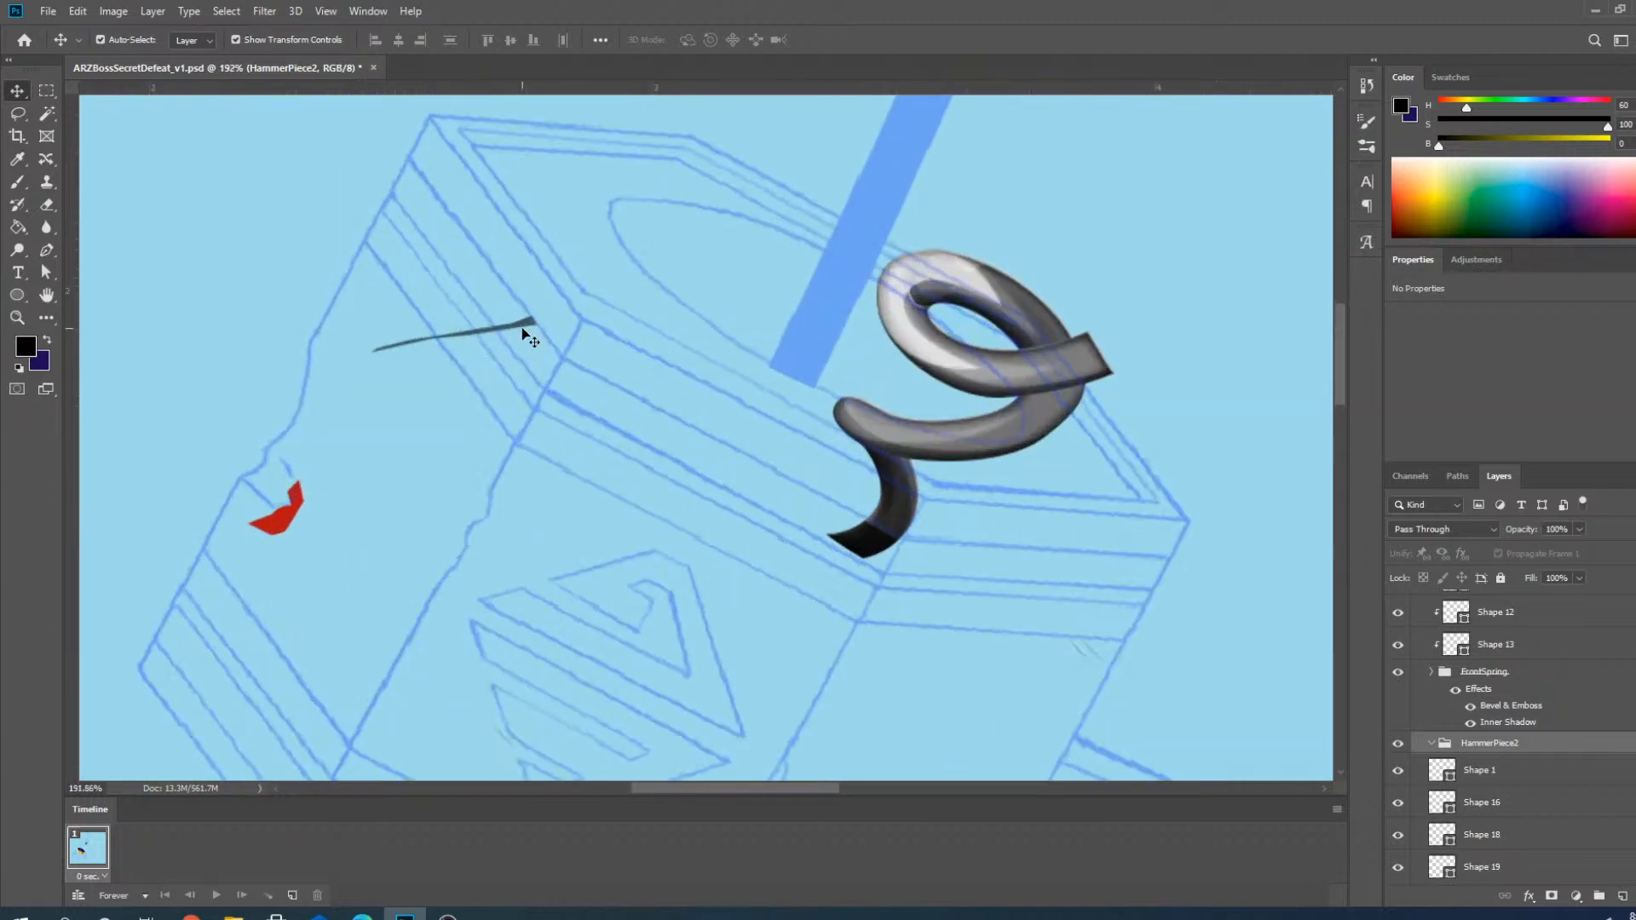
{"action": "left_click", "coordinate": [526, 332]}
{"action": "key", "text": "Delete"}
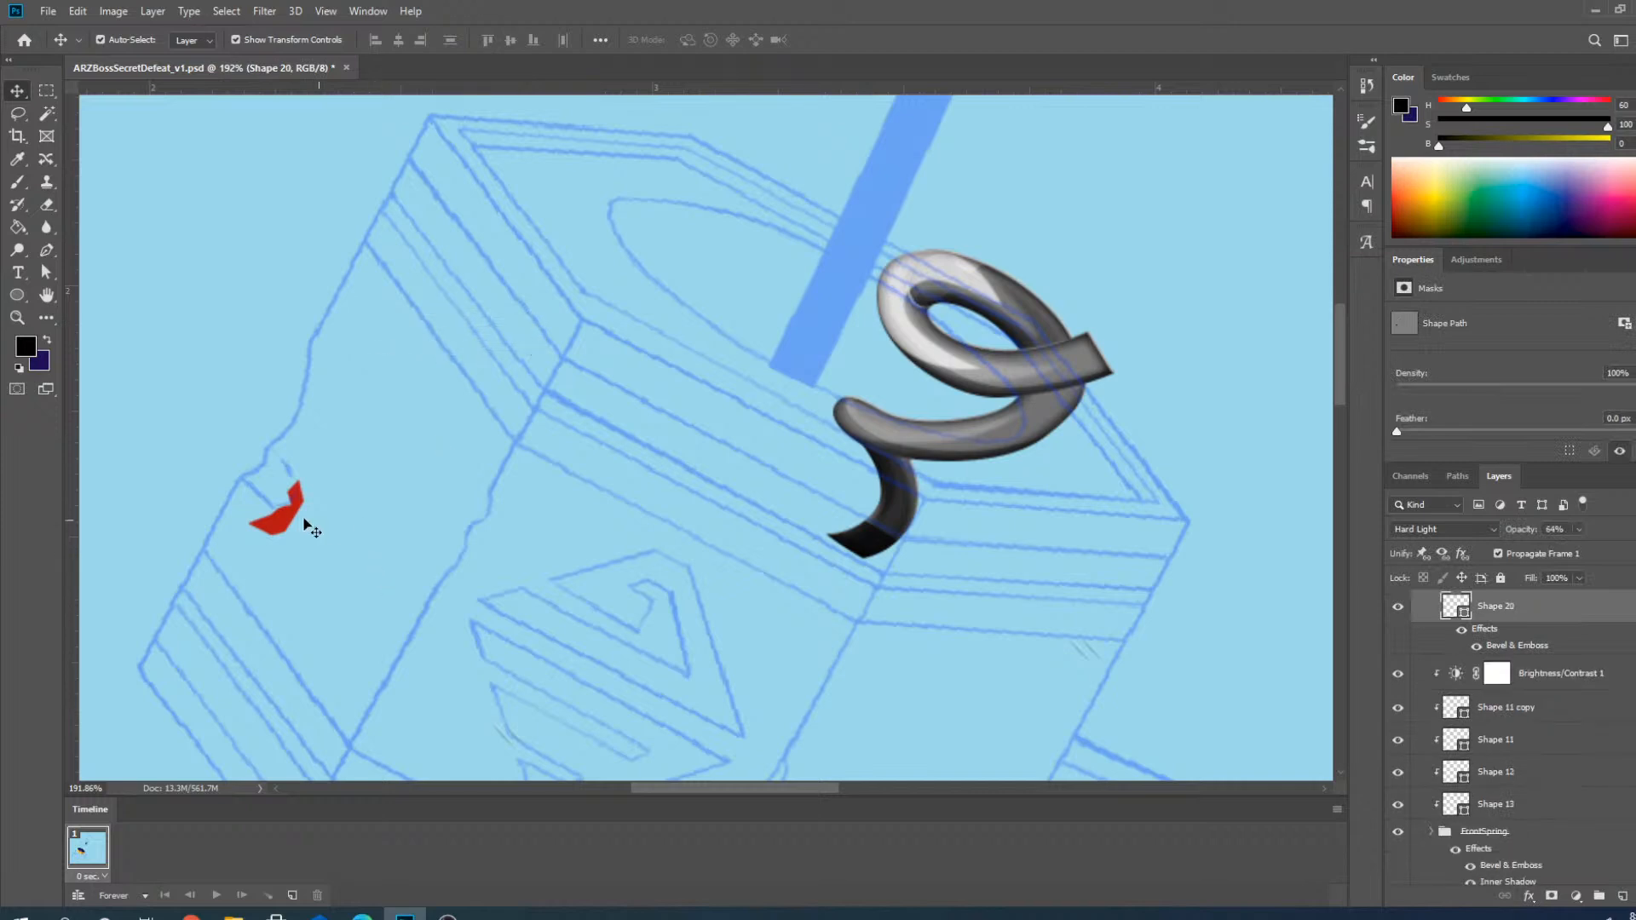
{"action": "left_click", "coordinate": [278, 521]}
{"action": "scroll", "coordinate": [569, 351], "scroll_direction": "down", "scroll_amount": 6}
{"action": "scroll", "coordinate": [834, 686], "scroll_direction": "up", "scroll_amount": 2}
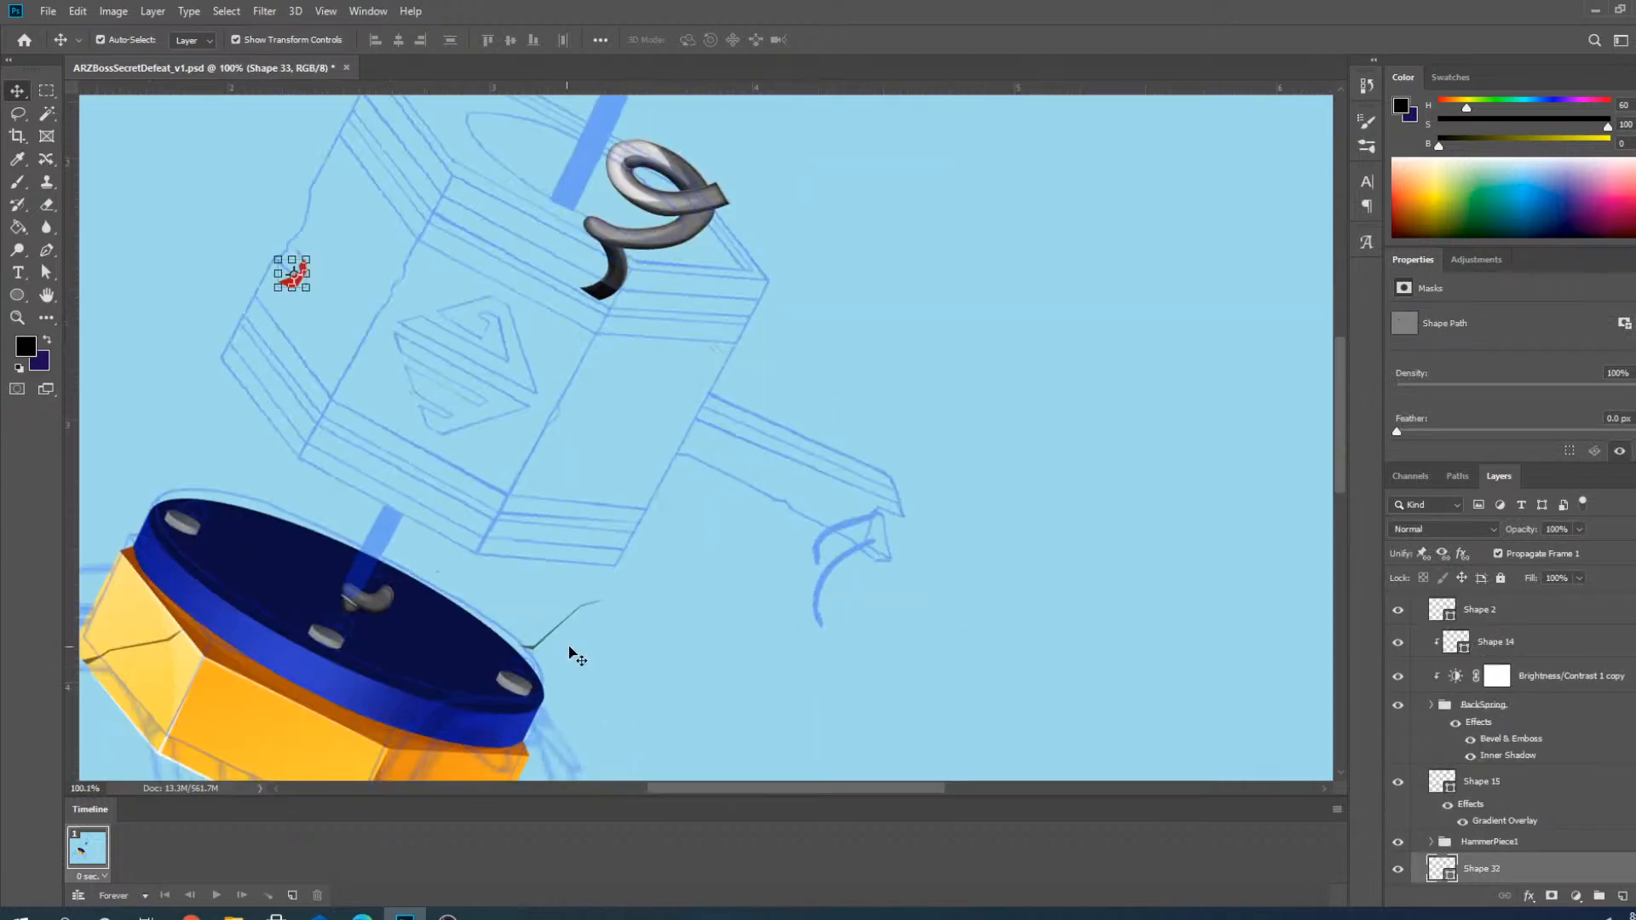
{"action": "key", "text": "Delete"}
Delete the faint scratch marks below the upper stripes on the sketched body's side face.
{"action": "scroll", "coordinate": [569, 651], "scroll_direction": "up", "scroll_amount": 3}
{"action": "scroll", "coordinate": [804, 318], "scroll_direction": "down", "scroll_amount": 1}
{"action": "scroll", "coordinate": [724, 314], "scroll_direction": "up", "scroll_amount": 4}
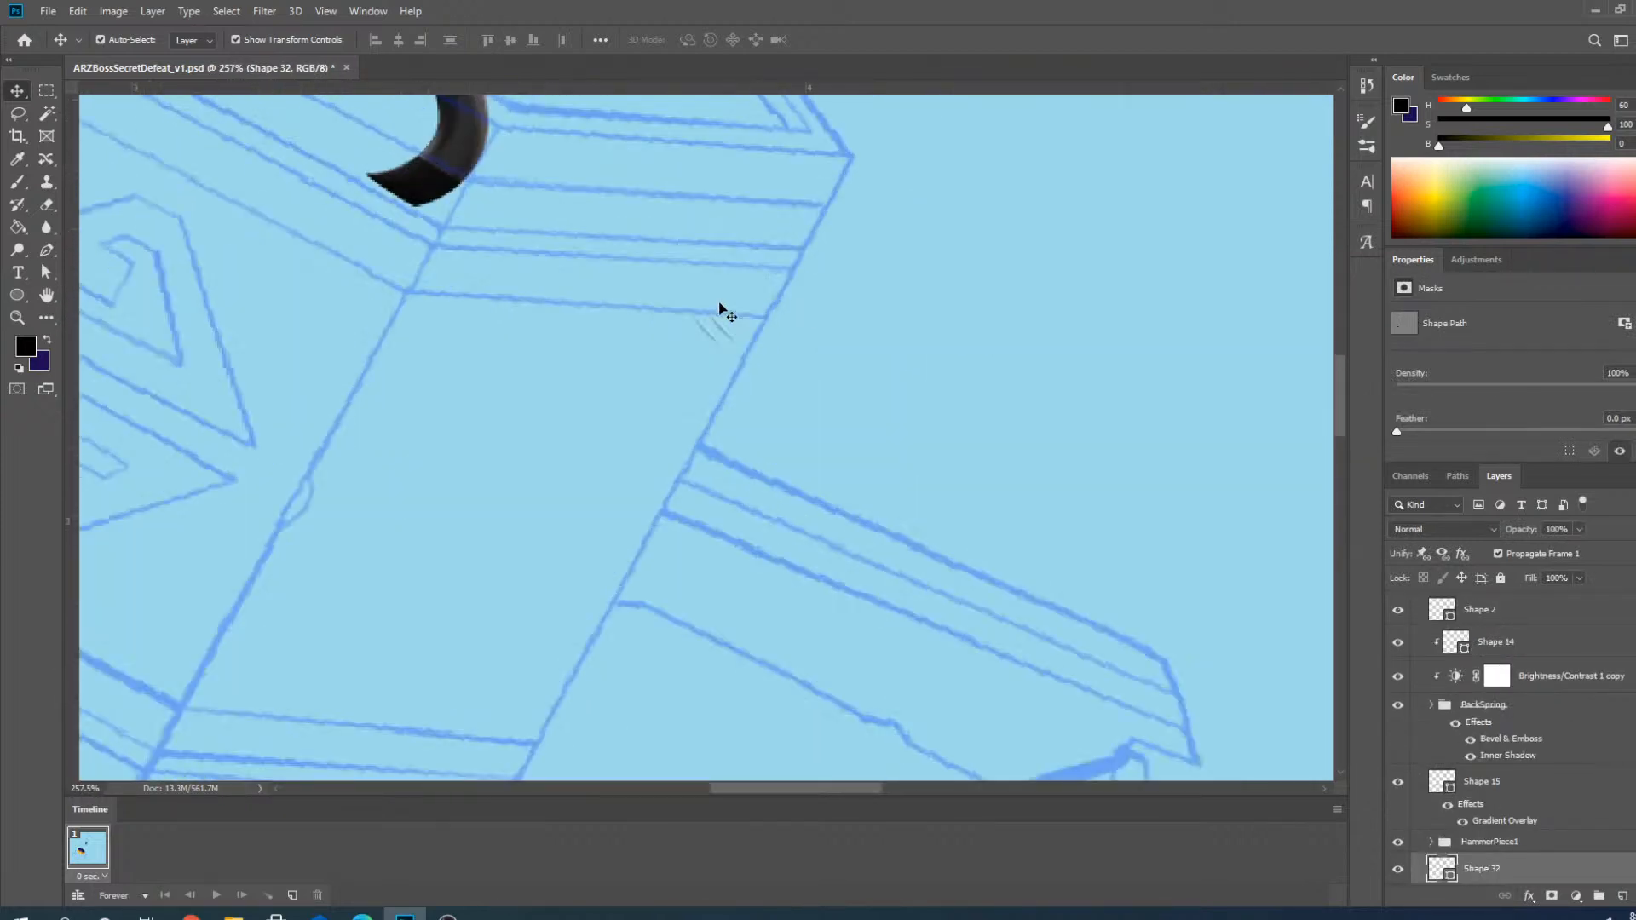
{"action": "left_click", "coordinate": [720, 336]}
{"action": "scroll", "coordinate": [767, 274], "scroll_direction": "down", "scroll_amount": 4}
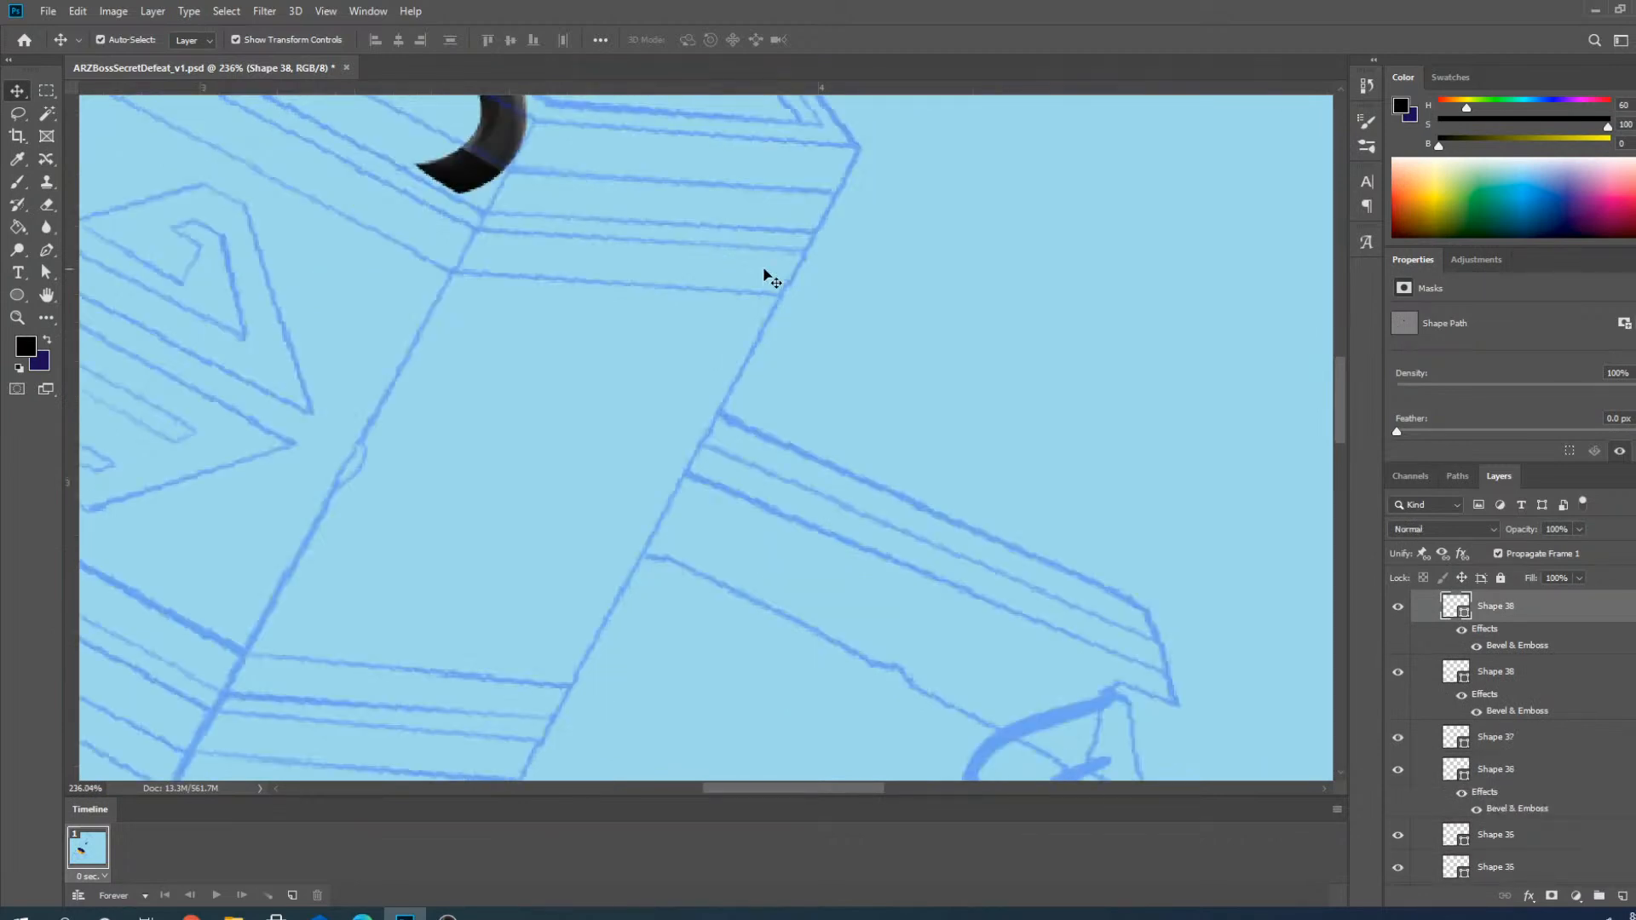
Delete the leftover scratch marks beside the lower part of the diamond emblem.
{"action": "scroll", "coordinate": [566, 475], "scroll_direction": "down", "scroll_amount": 1}
{"action": "scroll", "coordinate": [492, 248], "scroll_direction": "up", "scroll_amount": 4}
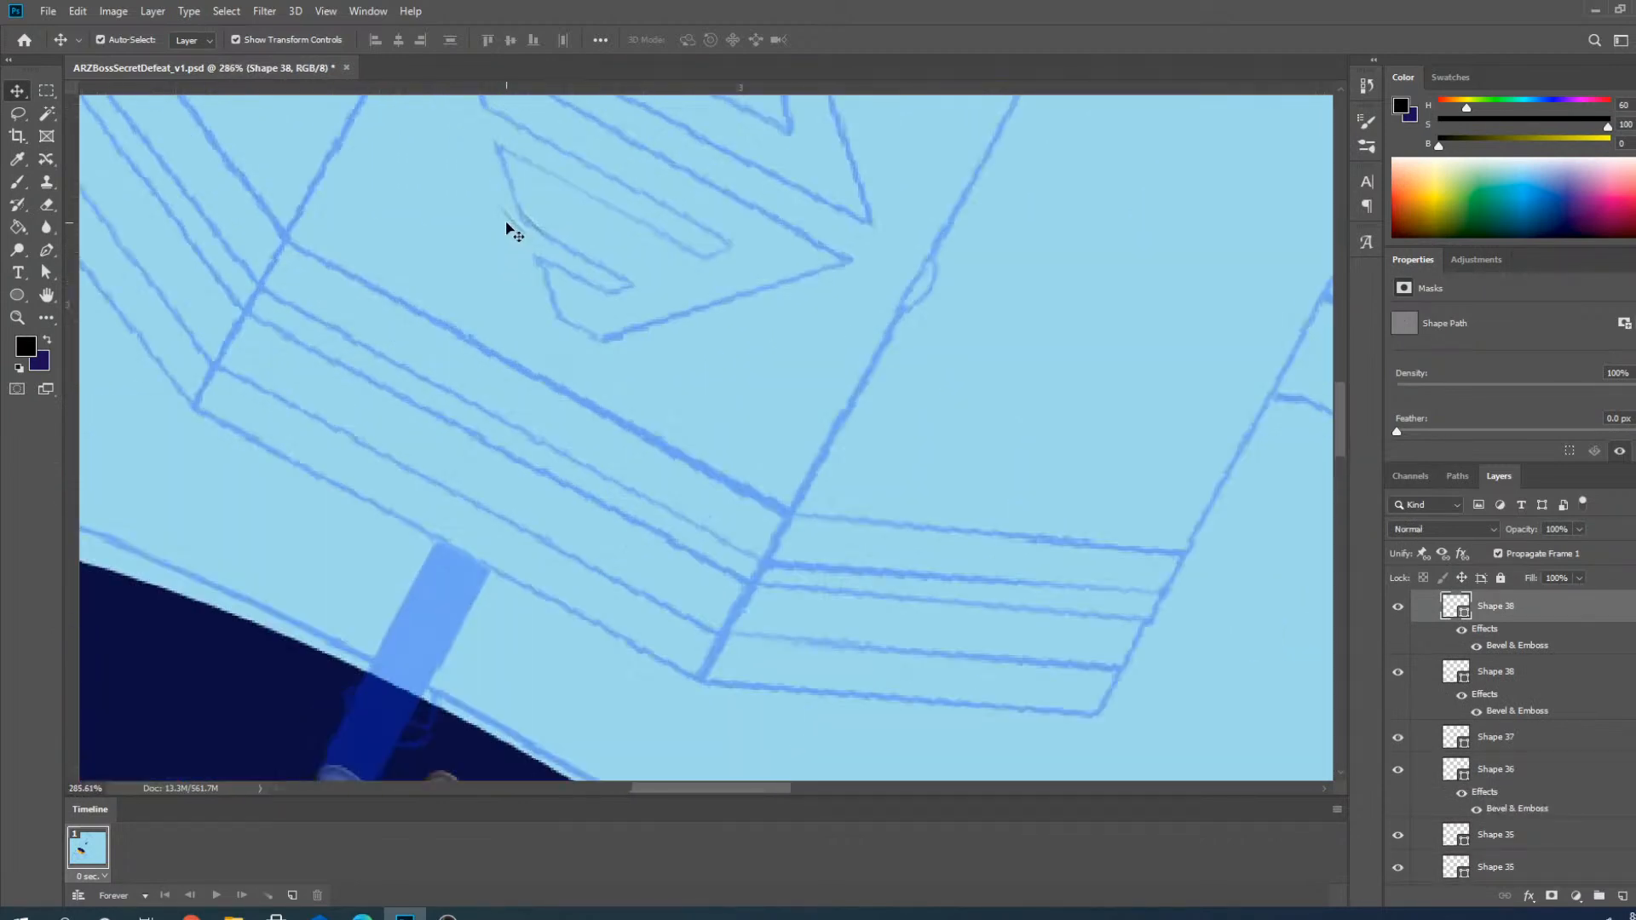
{"action": "left_click", "coordinate": [514, 224]}
{"action": "left_click", "coordinate": [513, 222]}
{"action": "key", "text": "Delete"}
{"action": "left_click", "coordinate": [528, 220]}
{"action": "key", "text": "Delete"}
Delete the stray crack line floating beside the rim of the blue disc.
{"action": "scroll", "coordinate": [623, 317], "scroll_direction": "down", "scroll_amount": 3}
{"action": "scroll", "coordinate": [817, 692], "scroll_direction": "up", "scroll_amount": 2}
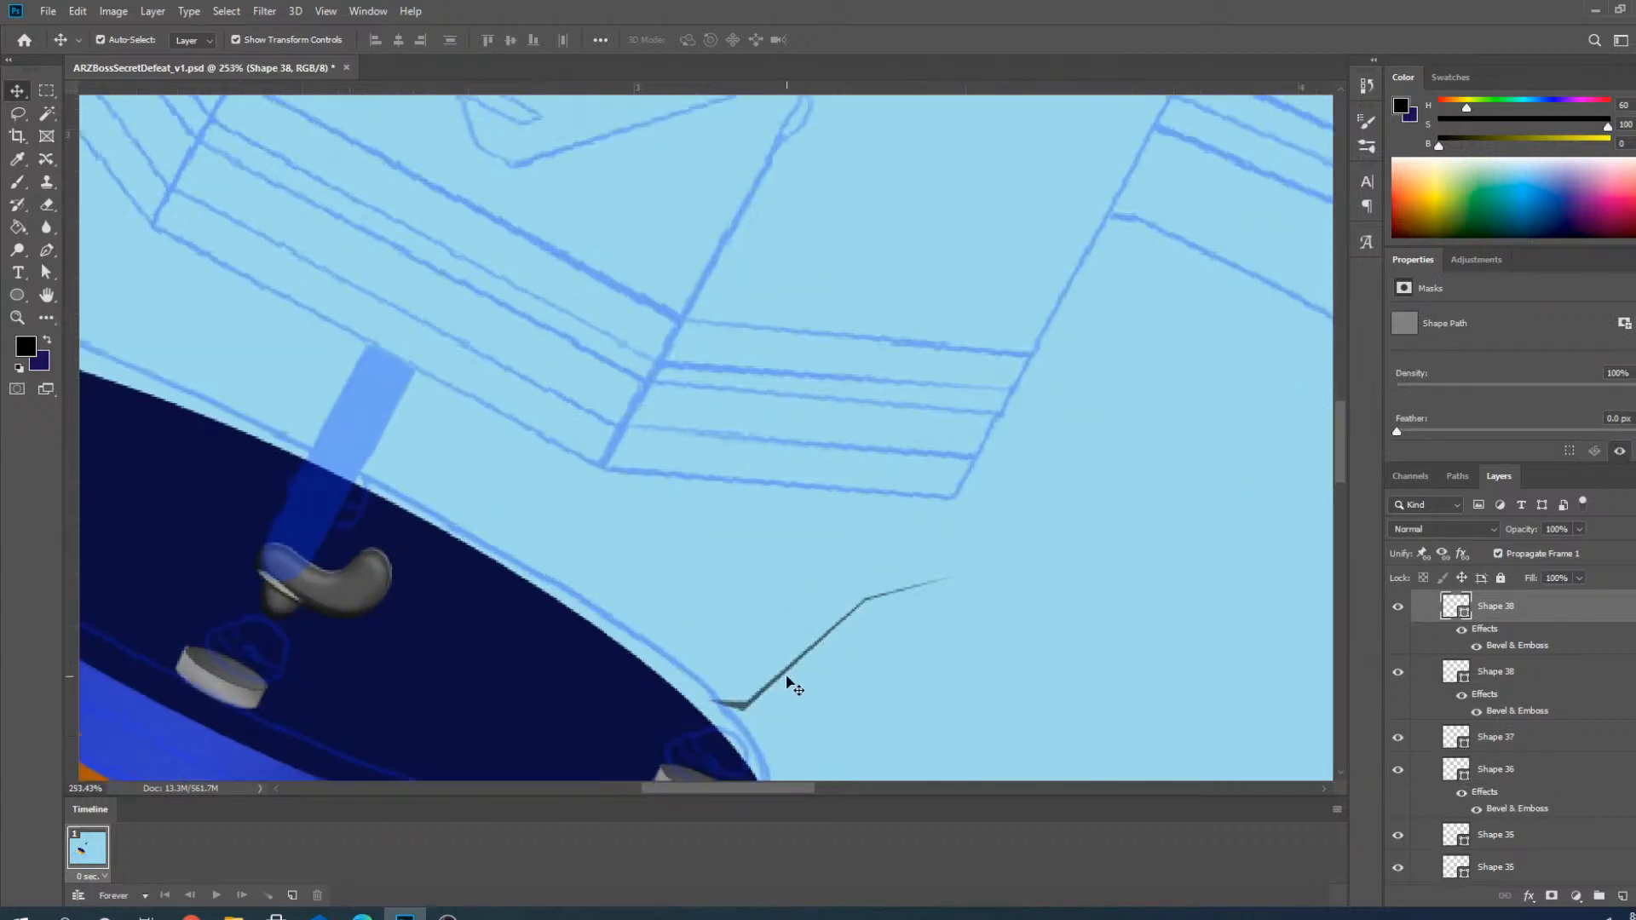
{"action": "left_click", "coordinate": [785, 679]}
{"action": "key", "text": "Delete"}
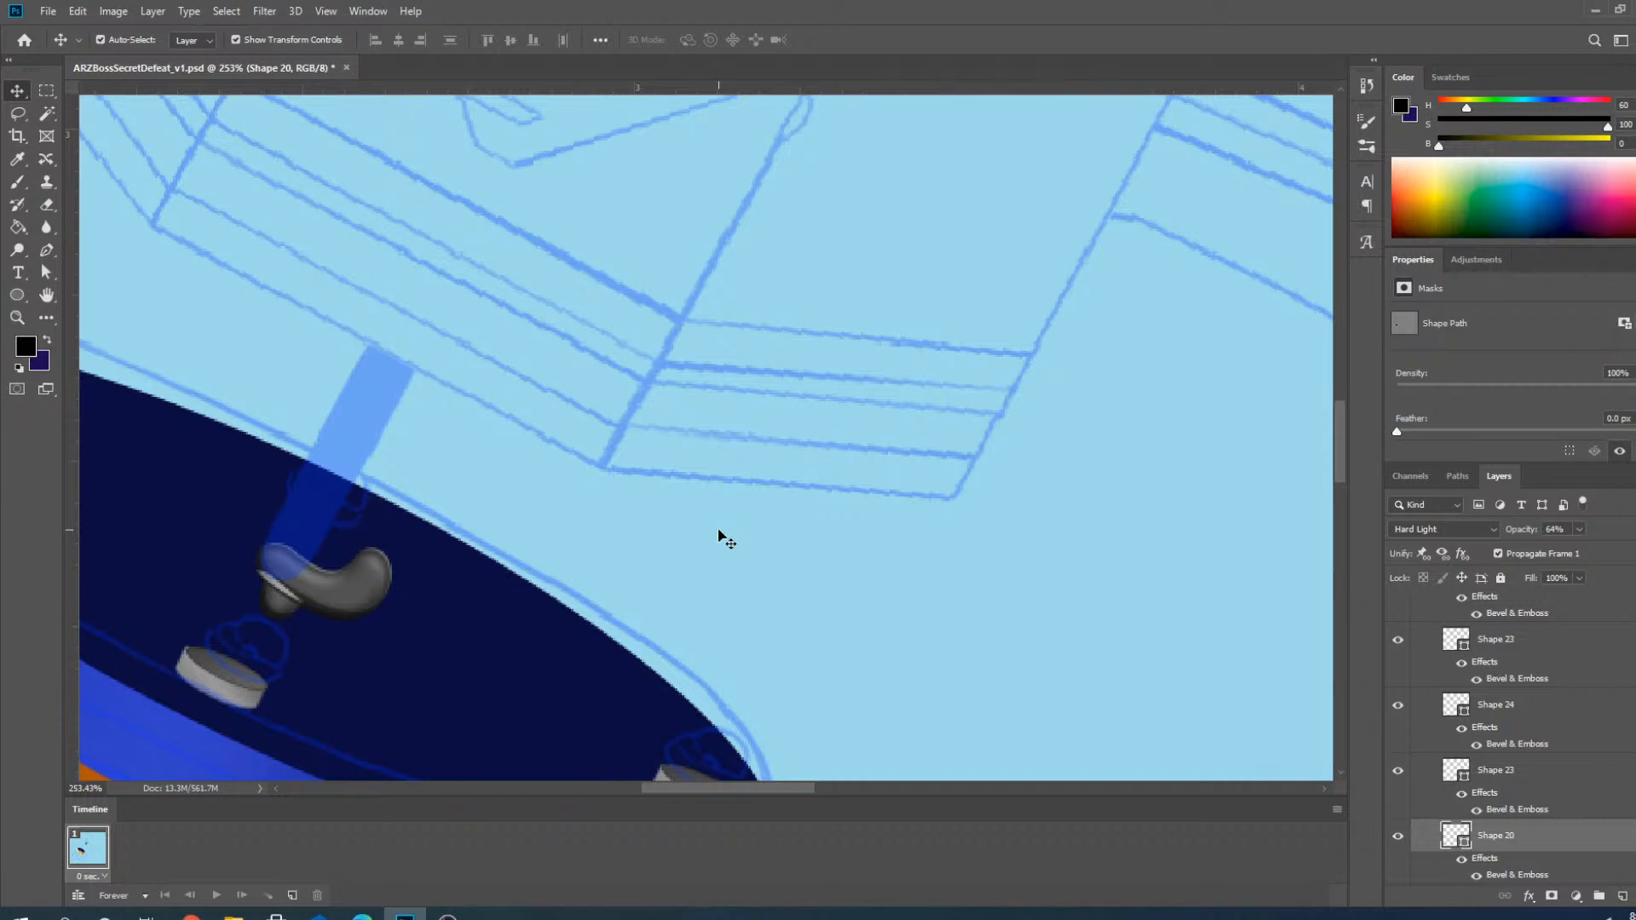
Delete the Shape 7 coil segment from the FrontSpring group above the sketched hammer body.
{"action": "scroll", "coordinate": [986, 541], "scroll_direction": "down", "scroll_amount": 6}
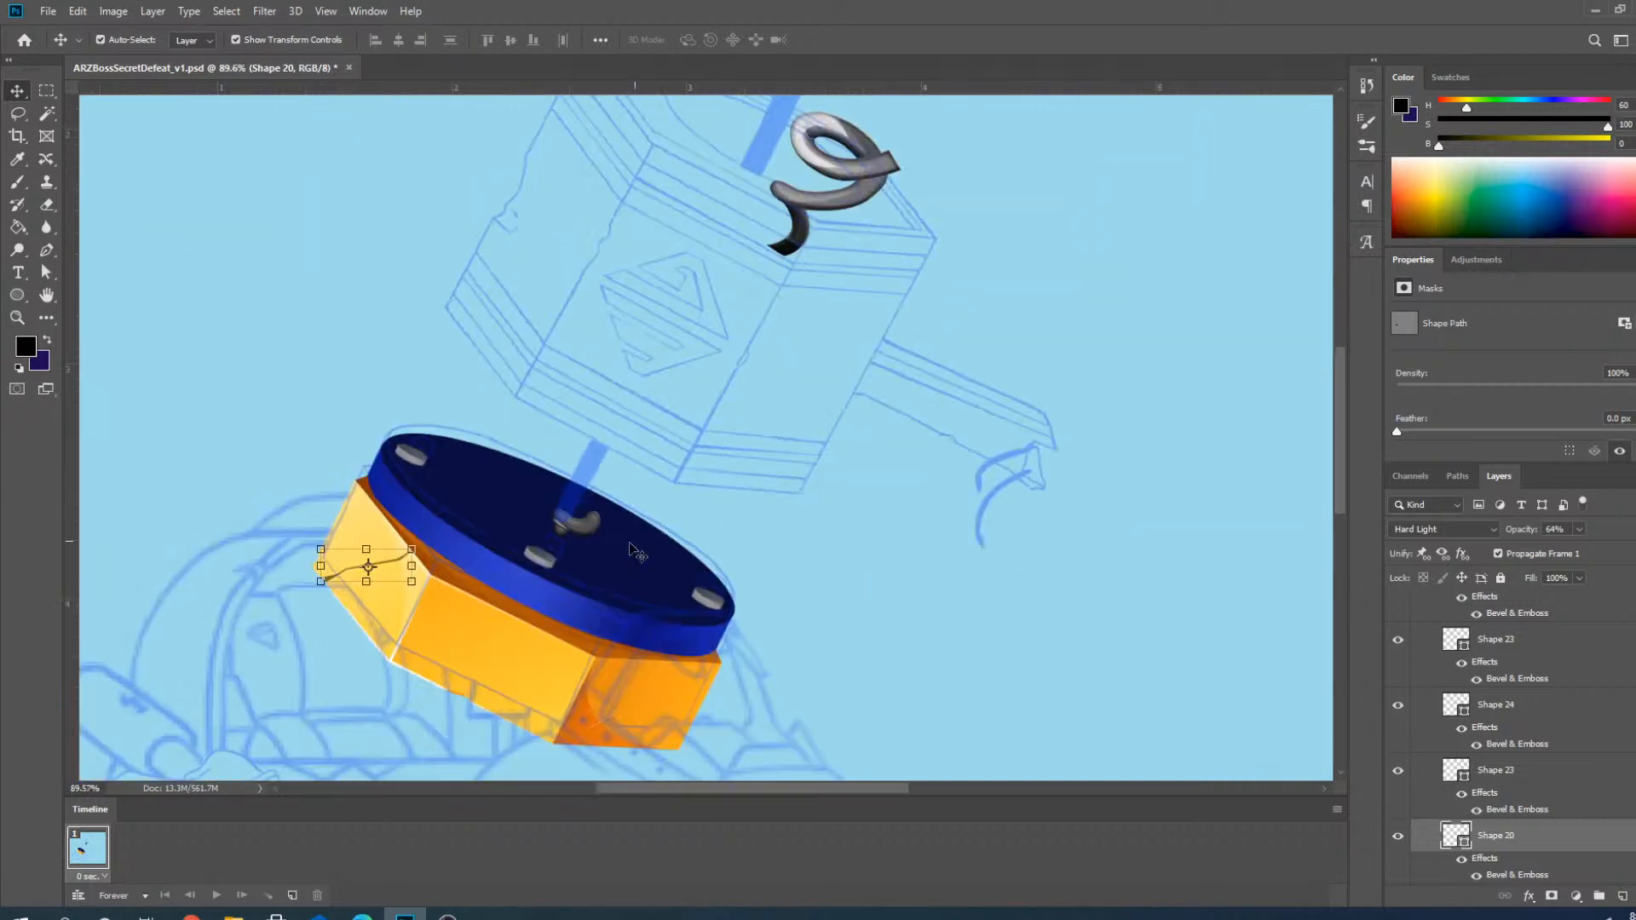
{"action": "scroll", "coordinate": [648, 194], "scroll_direction": "up", "scroll_amount": 4}
{"action": "scroll", "coordinate": [728, 535], "scroll_direction": "down", "scroll_amount": 4}
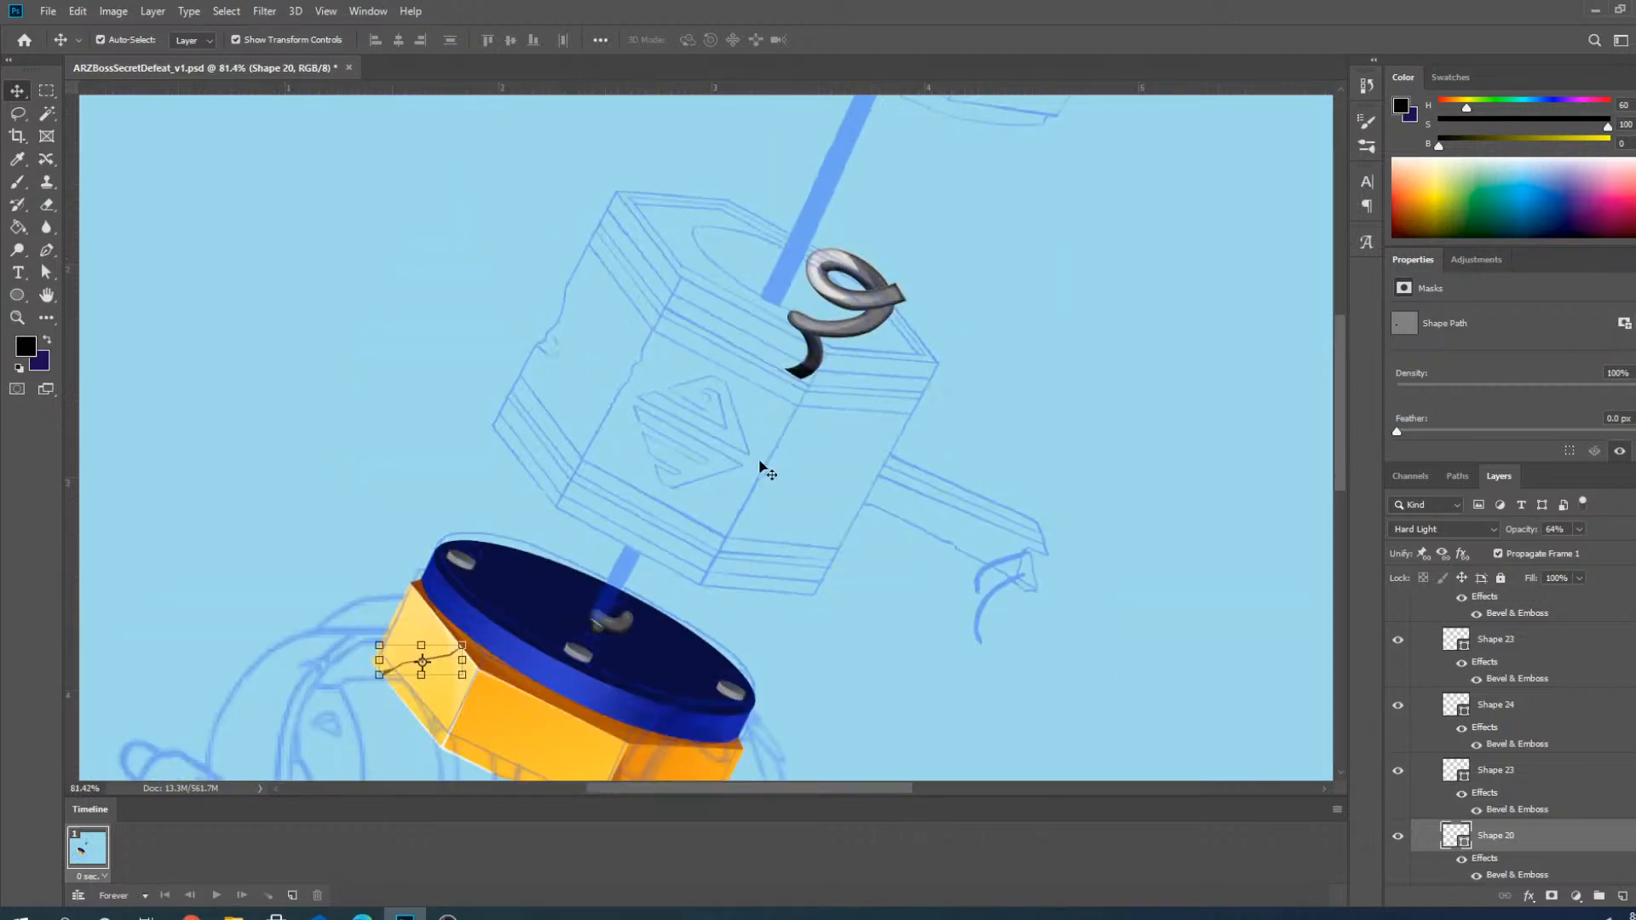
{"action": "scroll", "coordinate": [882, 283], "scroll_direction": "up", "scroll_amount": 4}
{"action": "scroll", "coordinate": [882, 283], "scroll_direction": "down", "scroll_amount": 3}
{"action": "scroll", "coordinate": [811, 219], "scroll_direction": "up", "scroll_amount": 4}
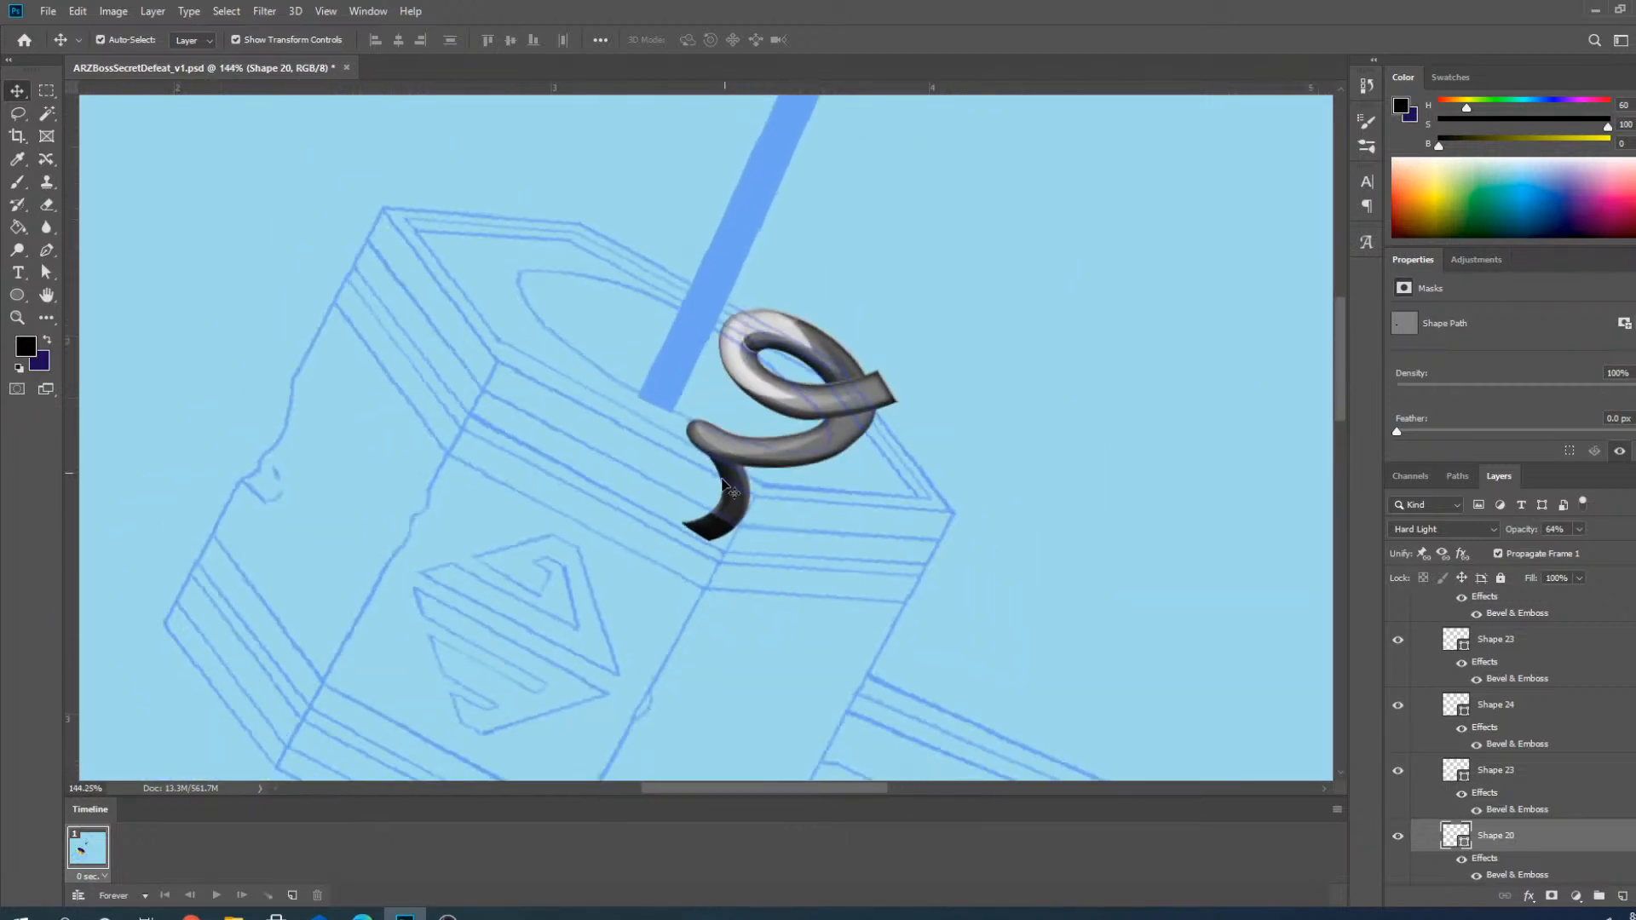
{"action": "scroll", "coordinate": [661, 622], "scroll_direction": "down", "scroll_amount": 1}
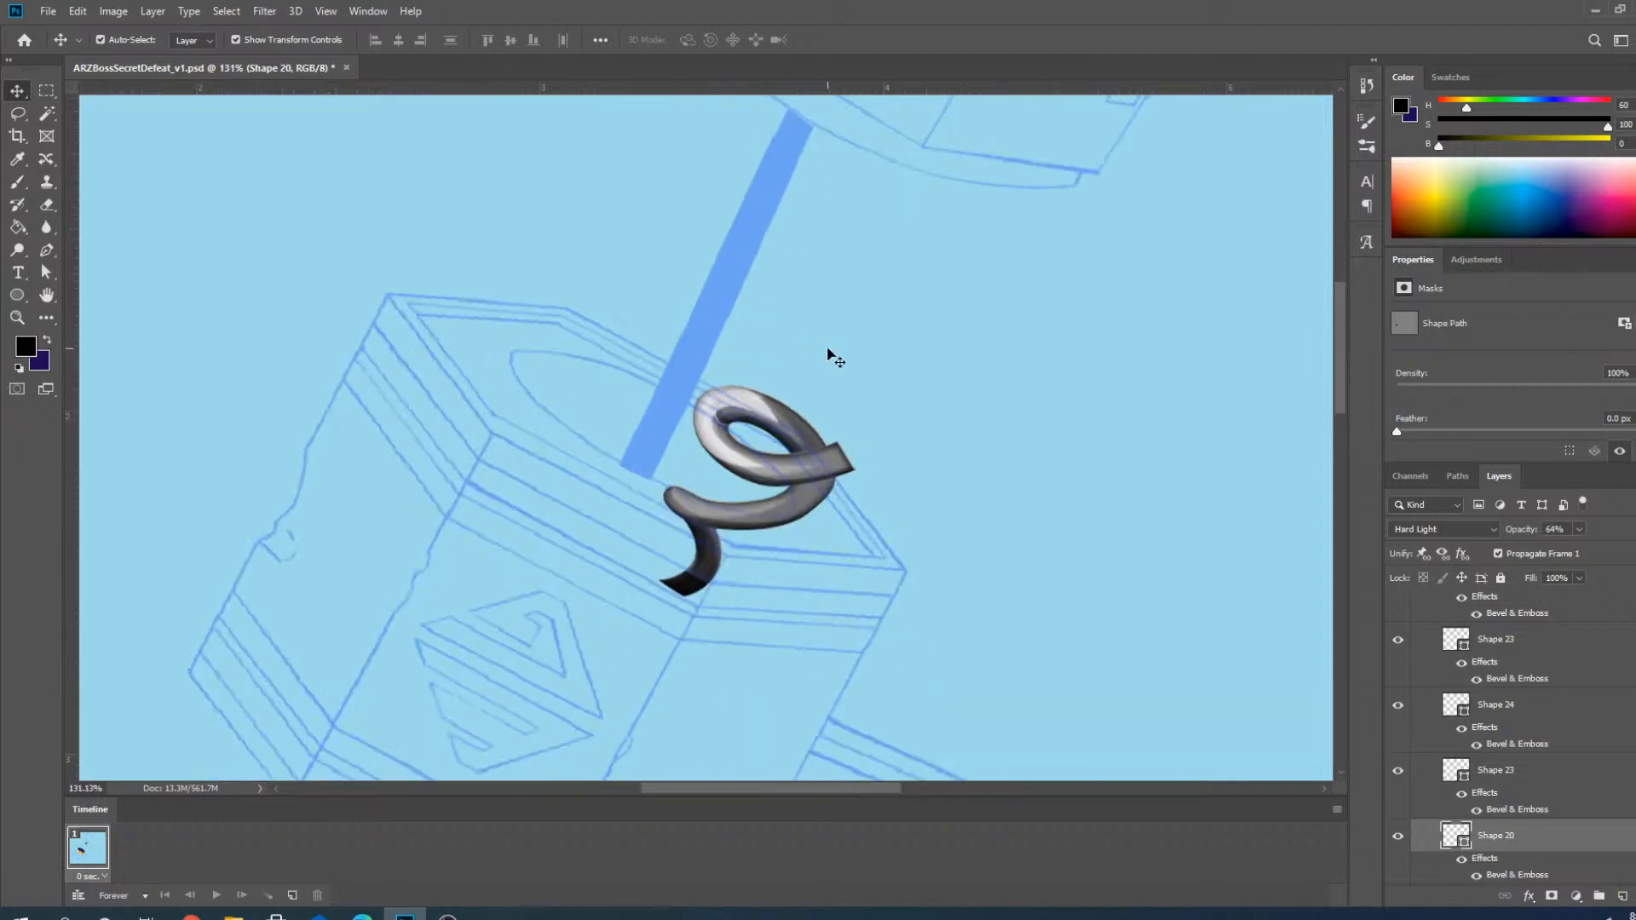
{"action": "left_click", "coordinate": [784, 465]}
{"action": "scroll", "coordinate": [719, 467], "scroll_direction": "up", "scroll_amount": 3}
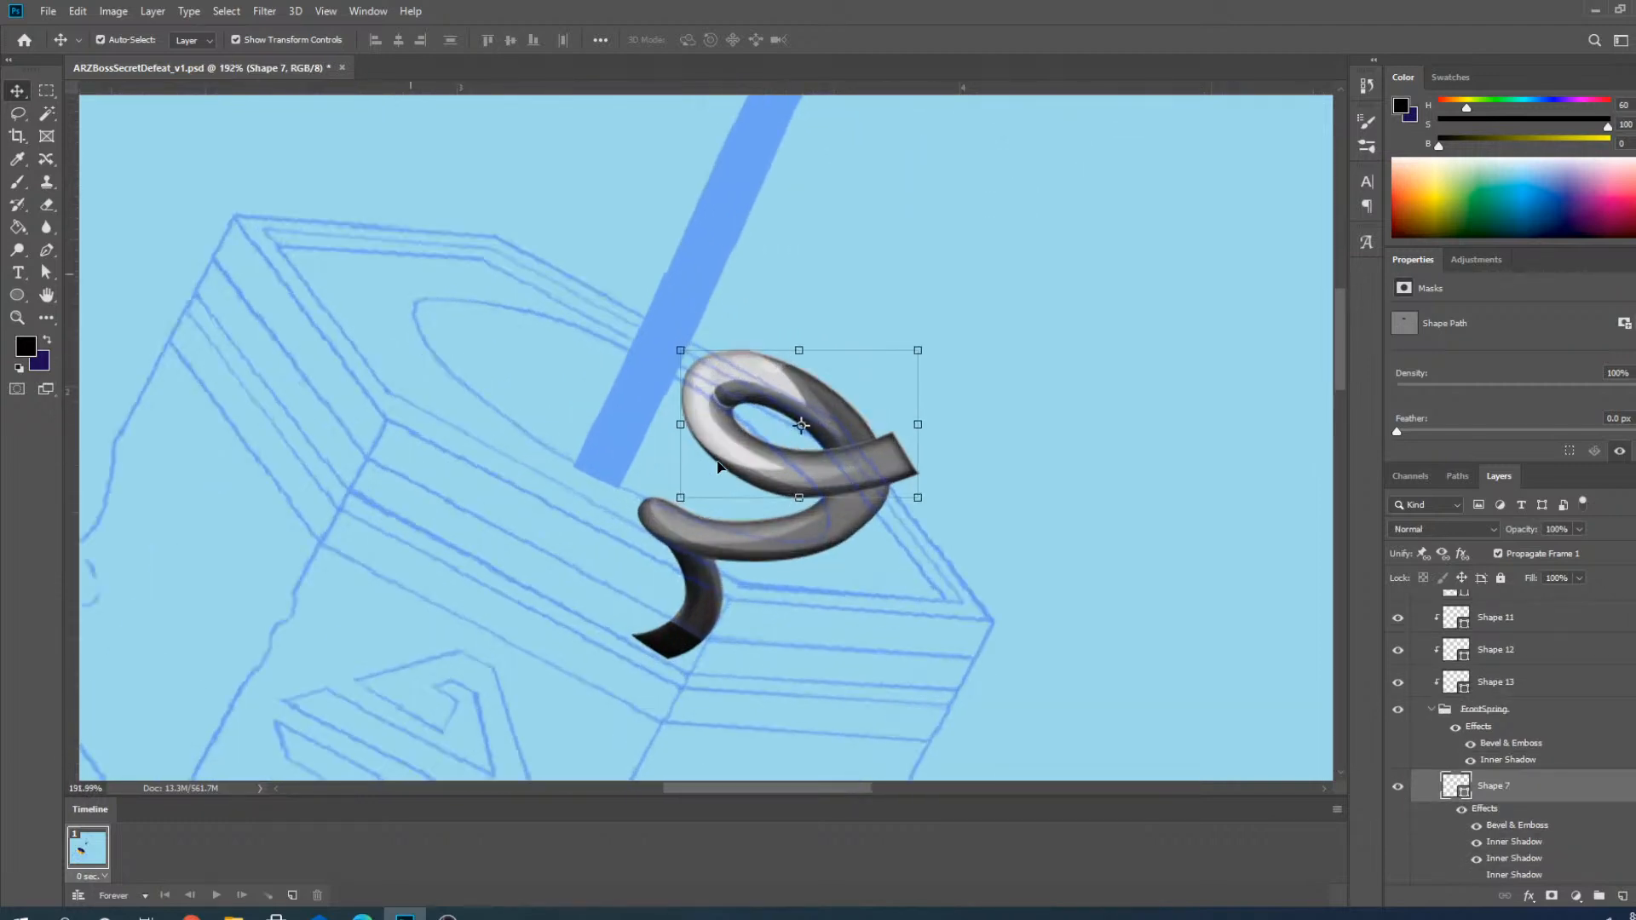
{"action": "key", "text": "Delete"}
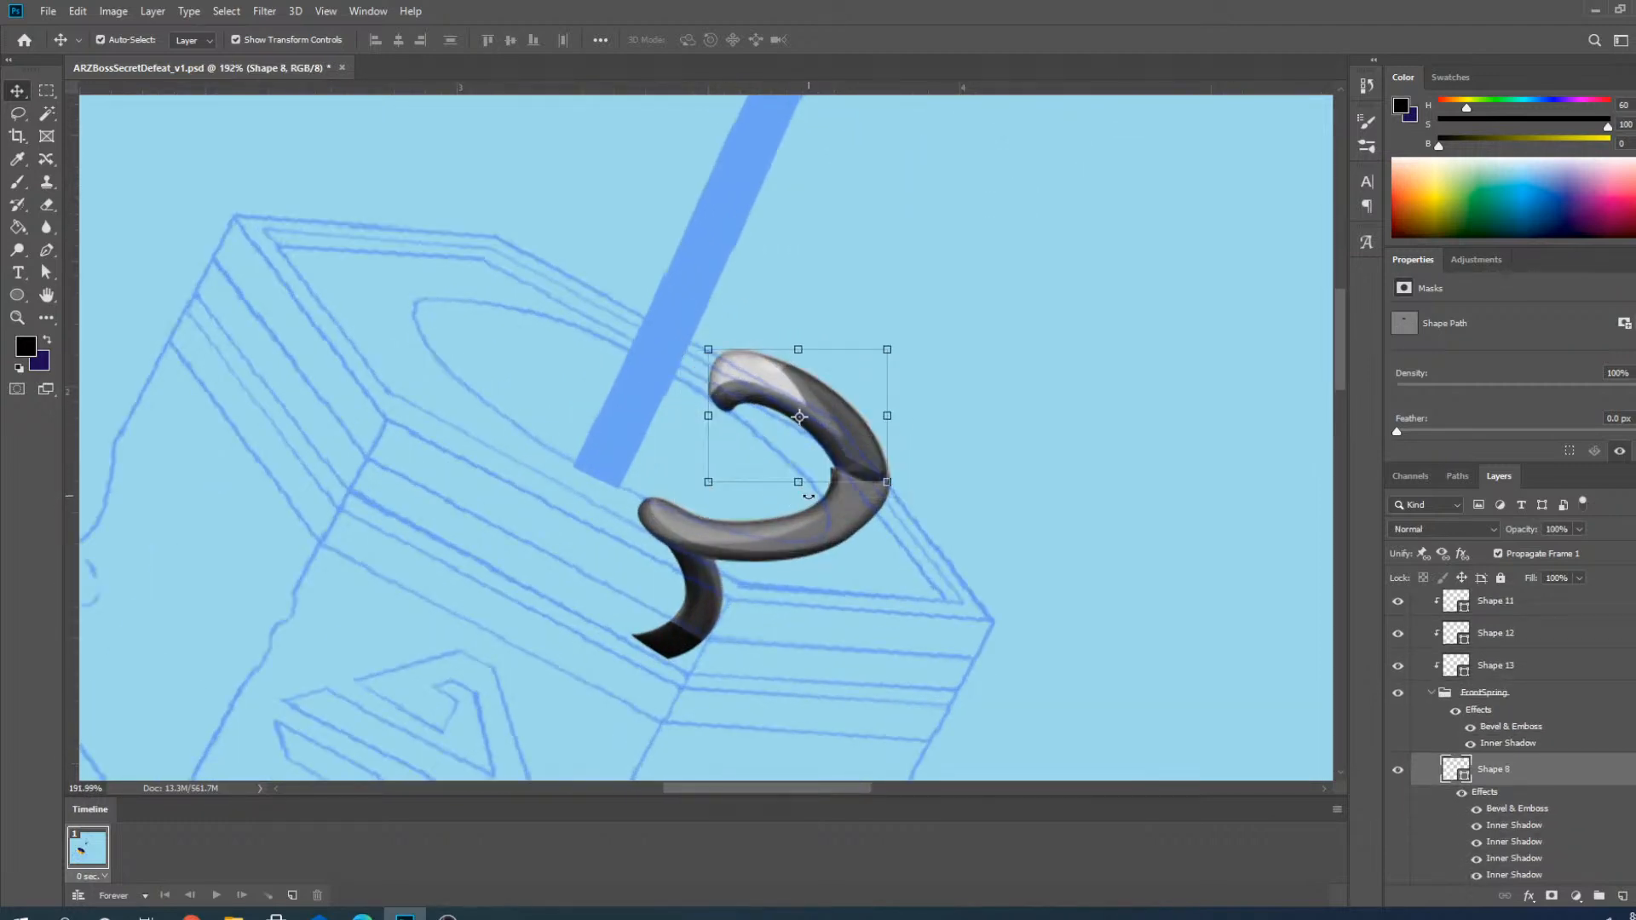
Stretch the Shape 6 coil by moving its inner end anchor point up to the upper-left corner of the blue guide bar.
{"action": "left_click", "coordinate": [781, 534]}
{"action": "left_click", "coordinate": [47, 251]}
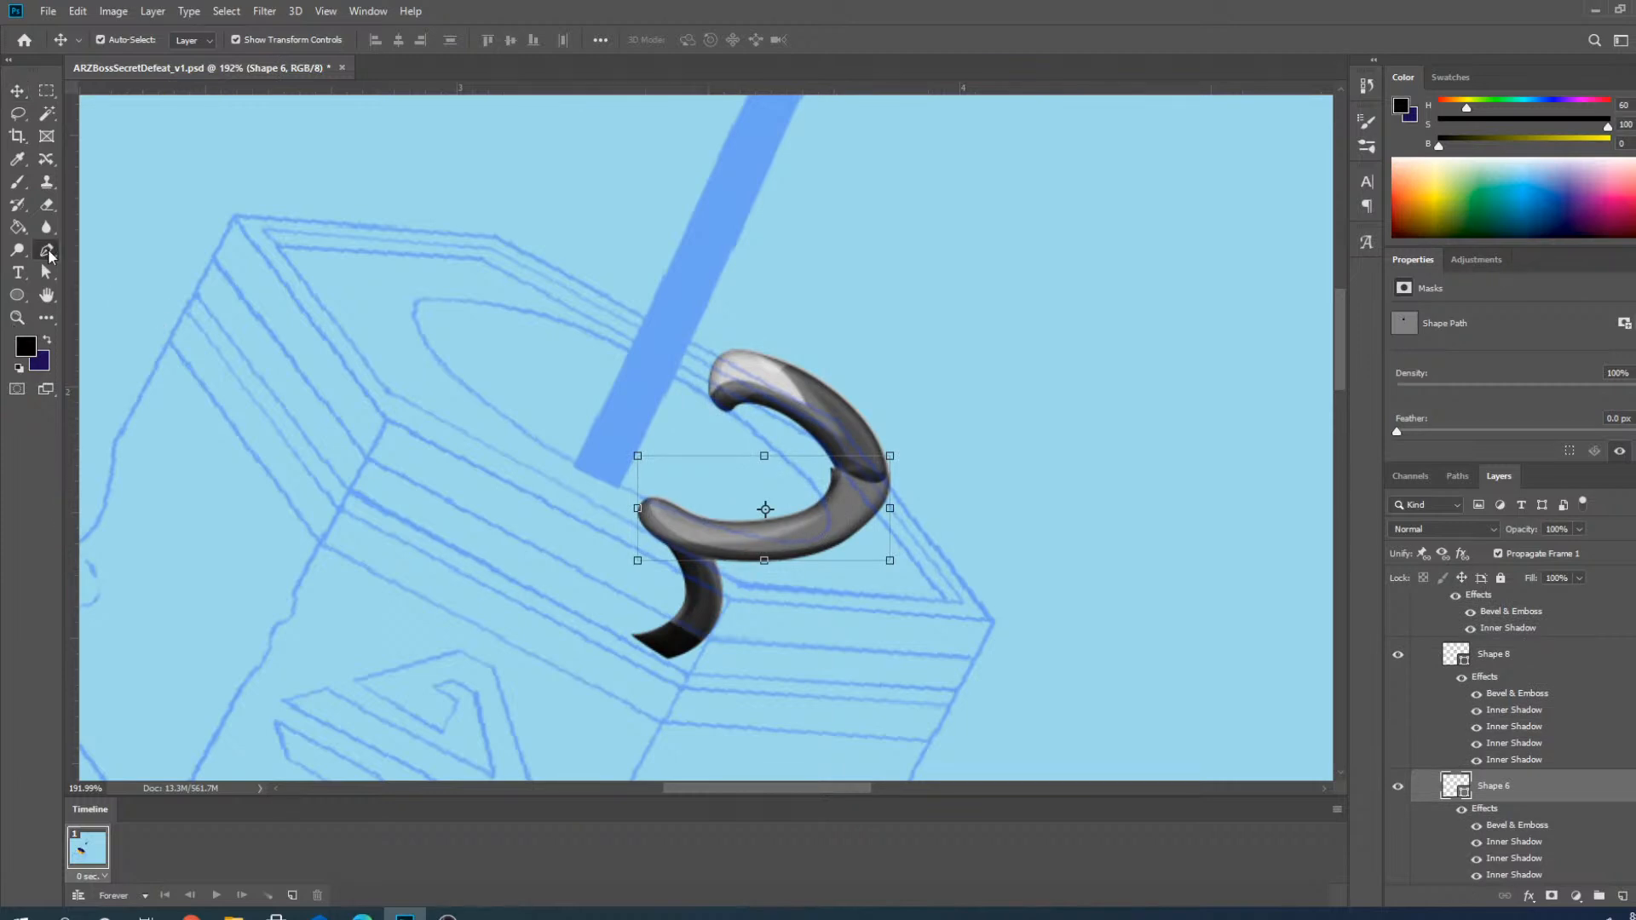
{"action": "scroll", "coordinate": [806, 644], "scroll_direction": "down", "scroll_amount": 3}
{"action": "scroll", "coordinate": [820, 433], "scroll_direction": "up", "scroll_amount": 3}
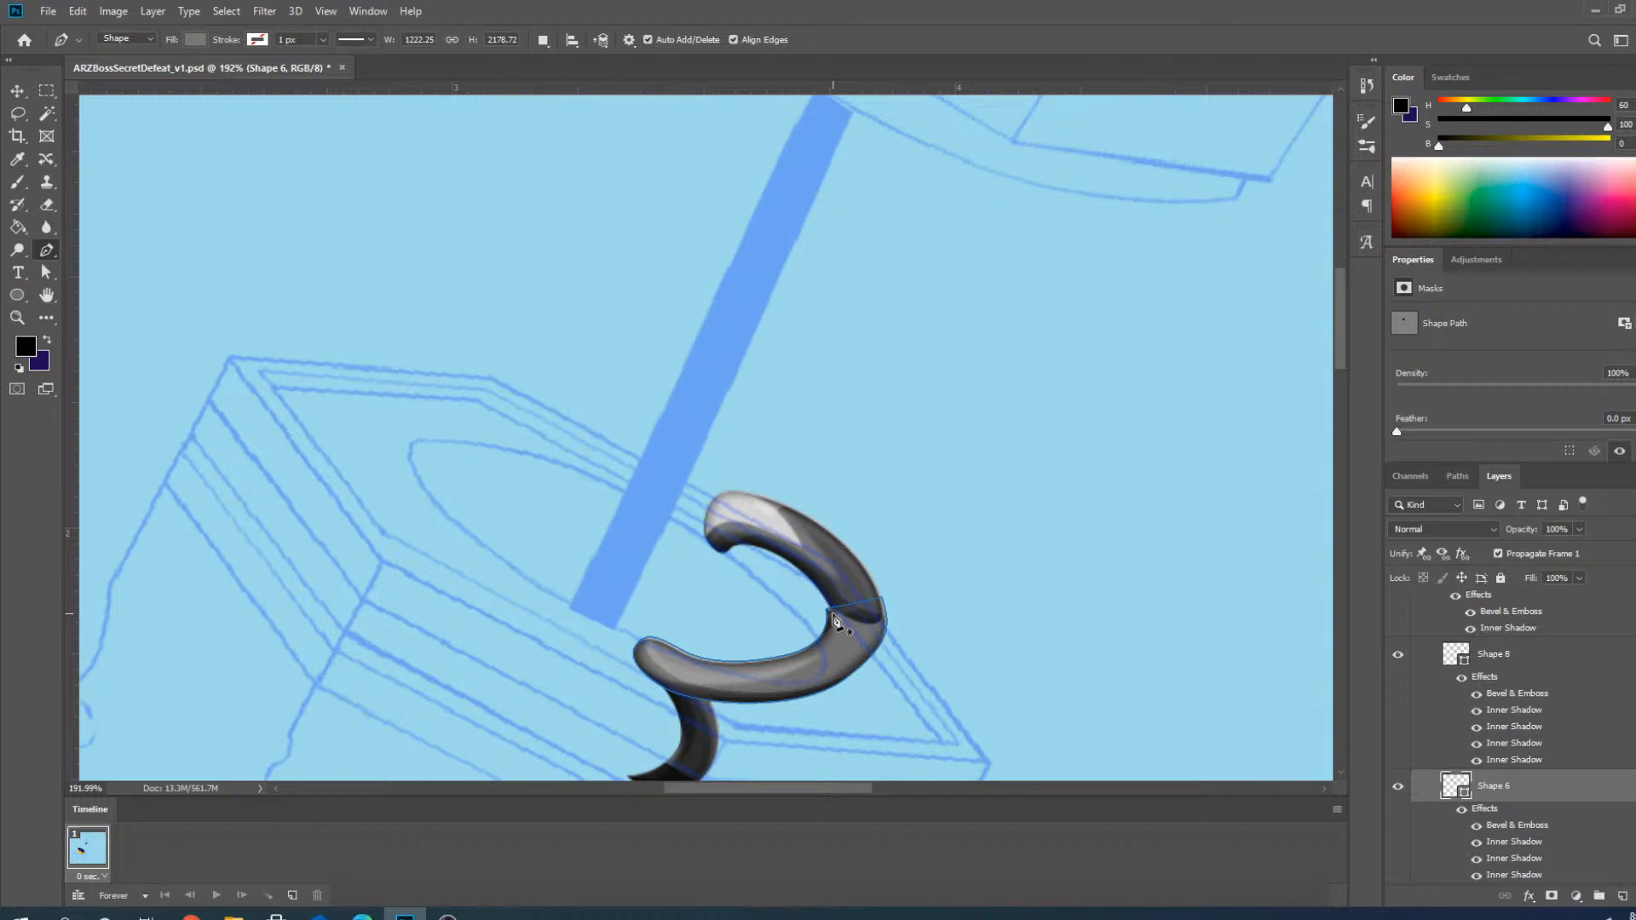
{"action": "scroll", "coordinate": [833, 622], "scroll_direction": "down", "scroll_amount": 3}
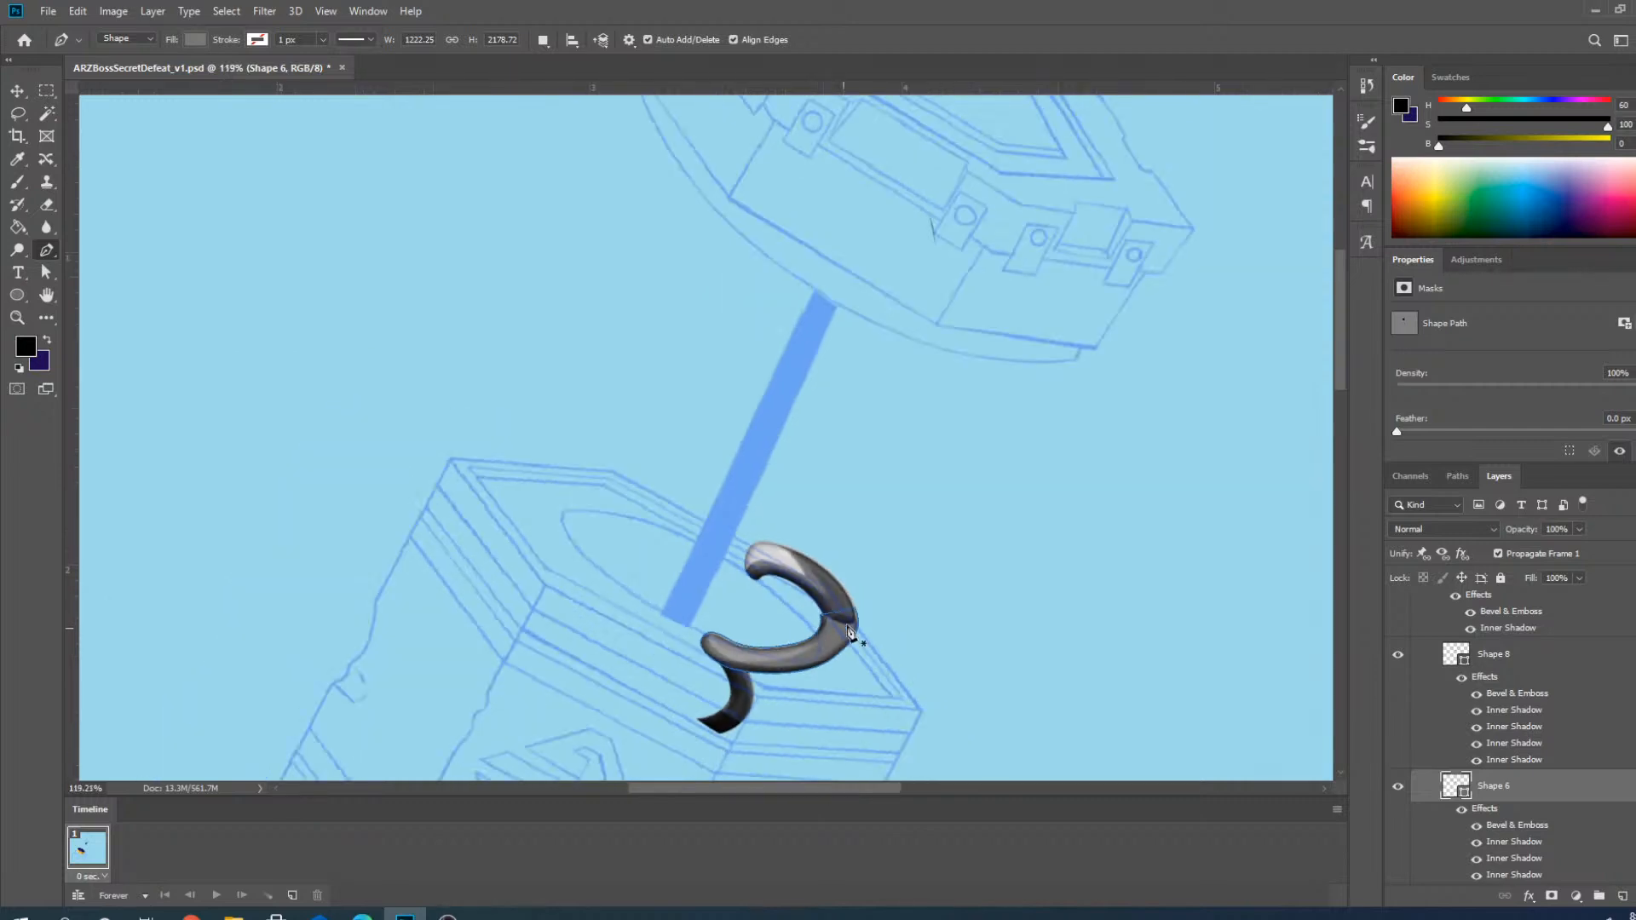
{"action": "scroll", "coordinate": [814, 615], "scroll_direction": "up", "scroll_amount": 3}
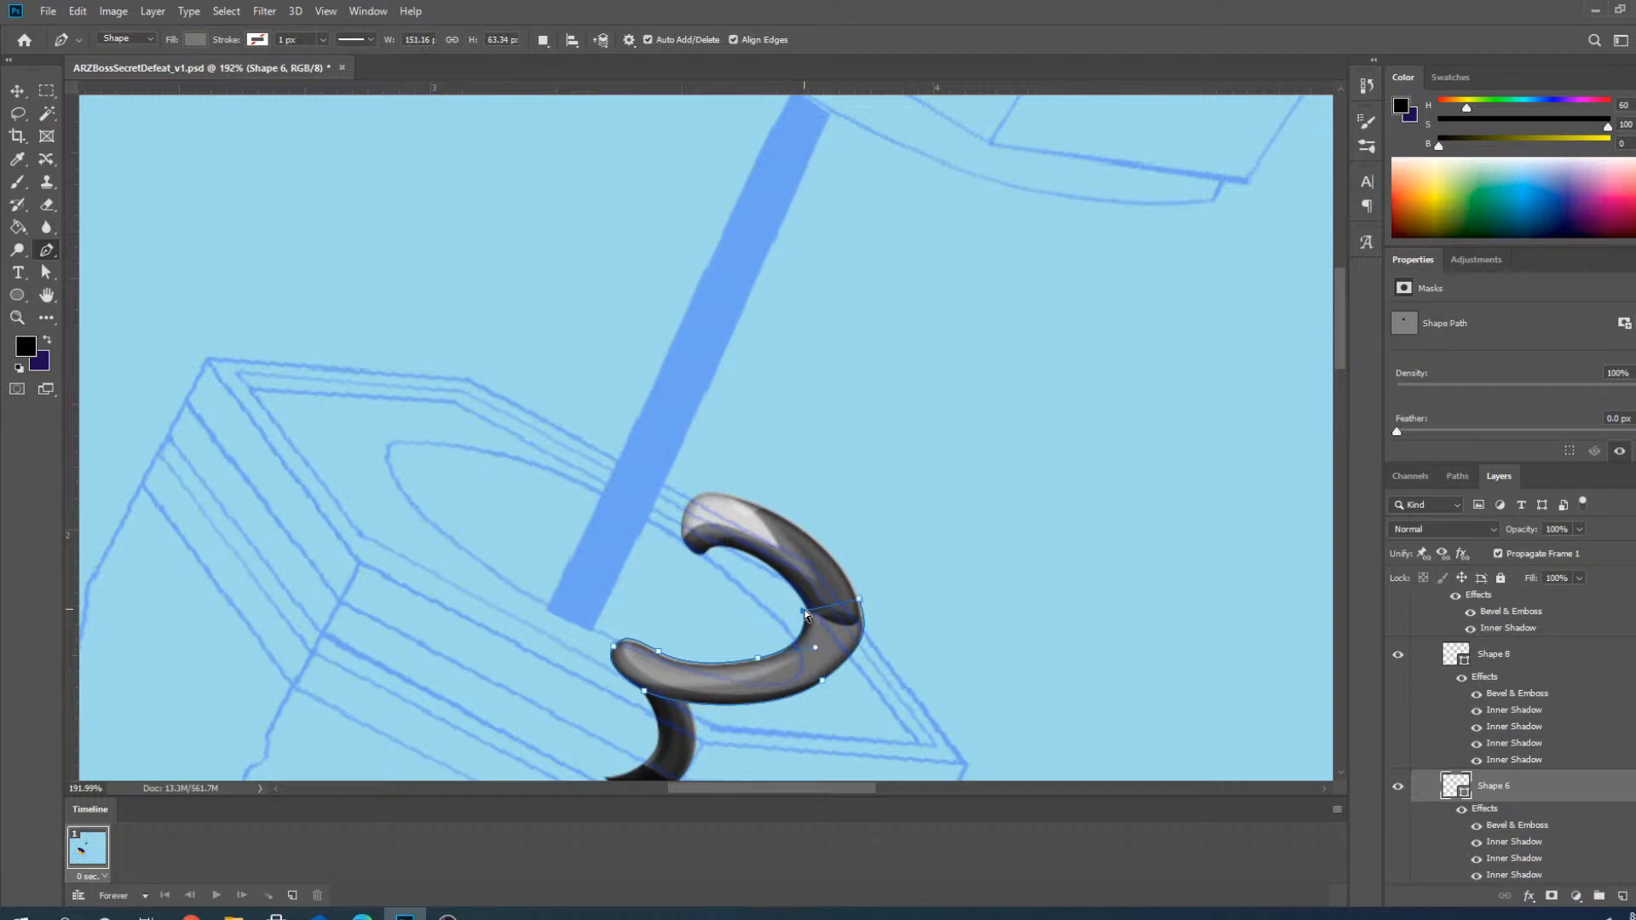
{"action": "scroll", "coordinate": [806, 614], "scroll_direction": "down", "scroll_amount": 2}
{"action": "left_click_drag", "start_coordinate": [801, 644], "coordinate": [795, 292]}
{"action": "key", "text": "ctrl+z"}
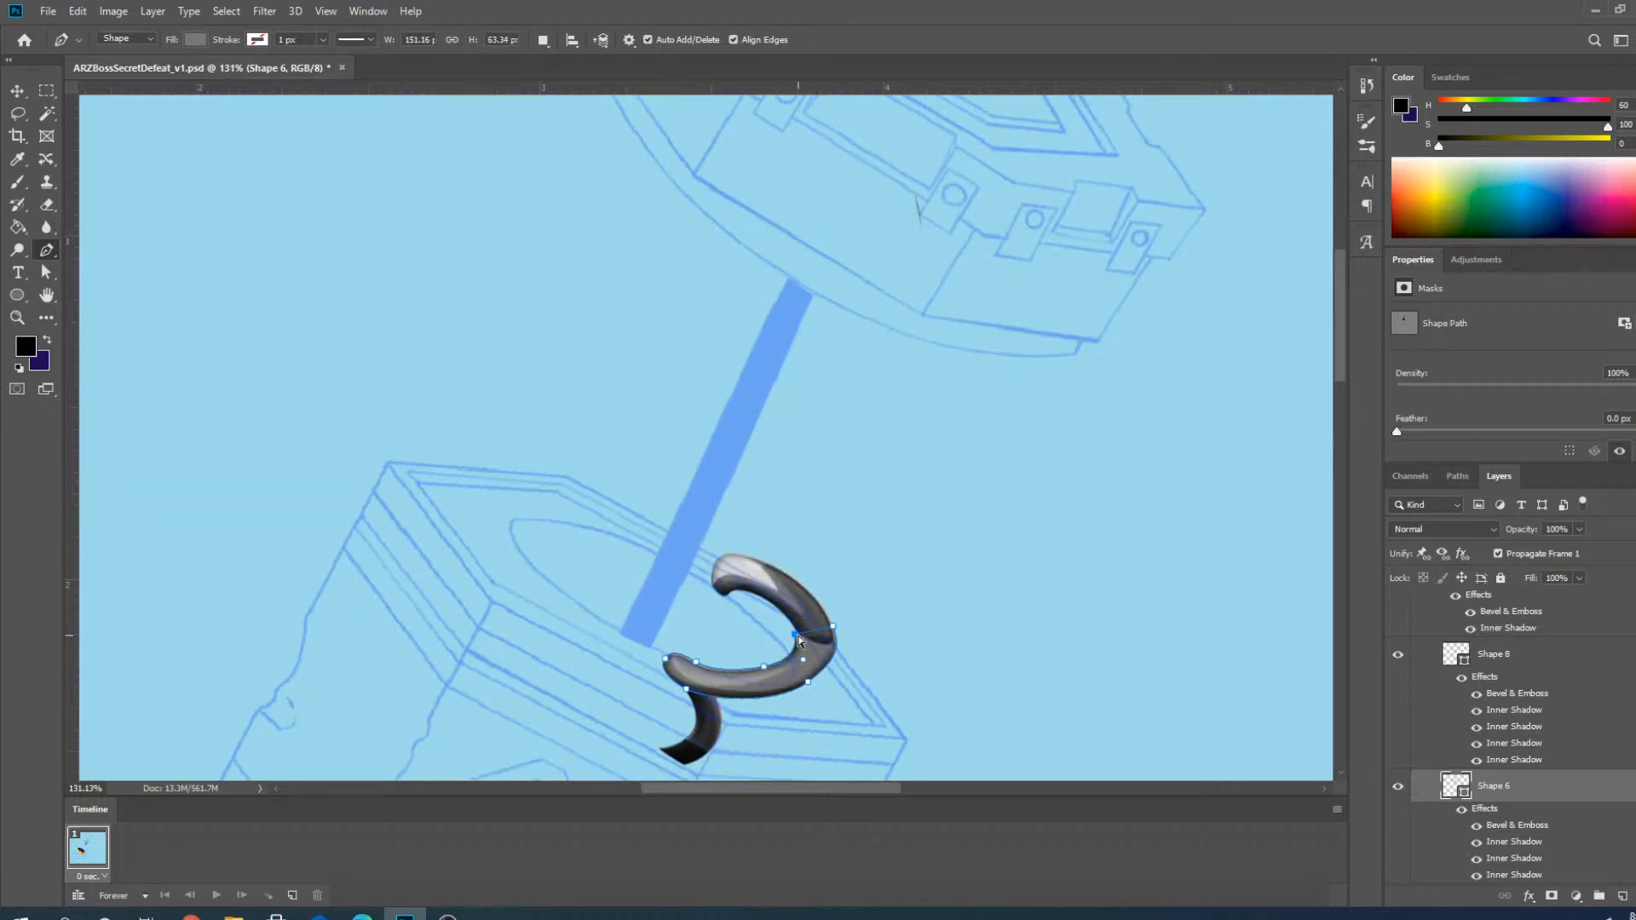
{"action": "left_click_drag", "start_coordinate": [801, 641], "coordinate": [793, 275]}
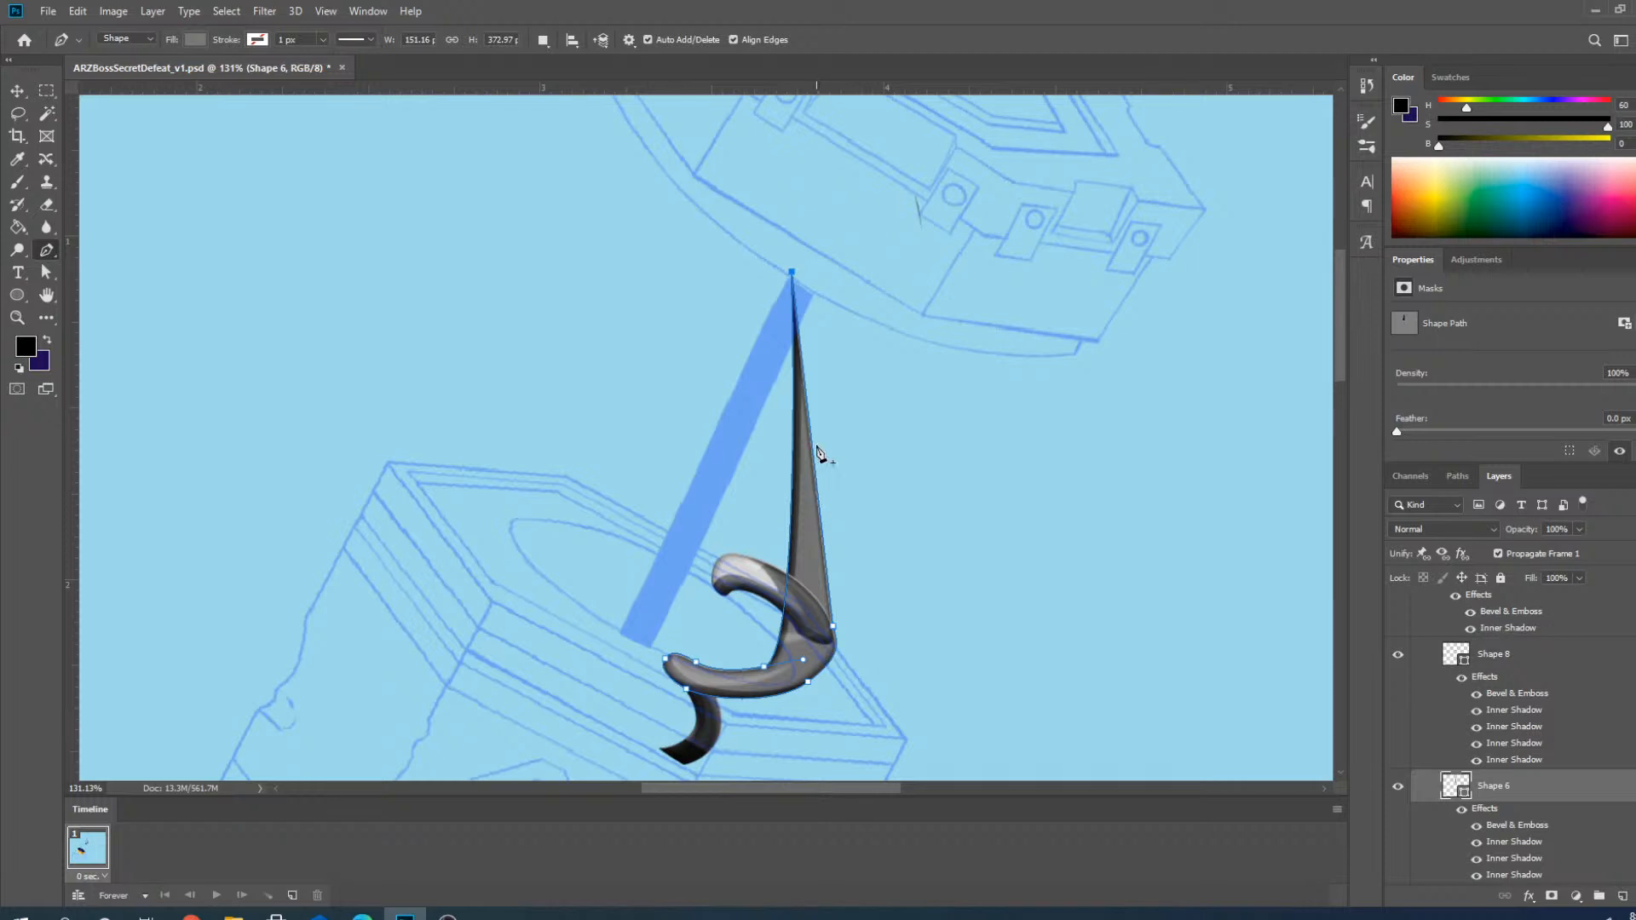
Move Shape 6's outer end anchor point up to the upper-right corner of the blue guide bar.
{"action": "scroll", "coordinate": [758, 635], "scroll_direction": "up", "scroll_amount": 2}
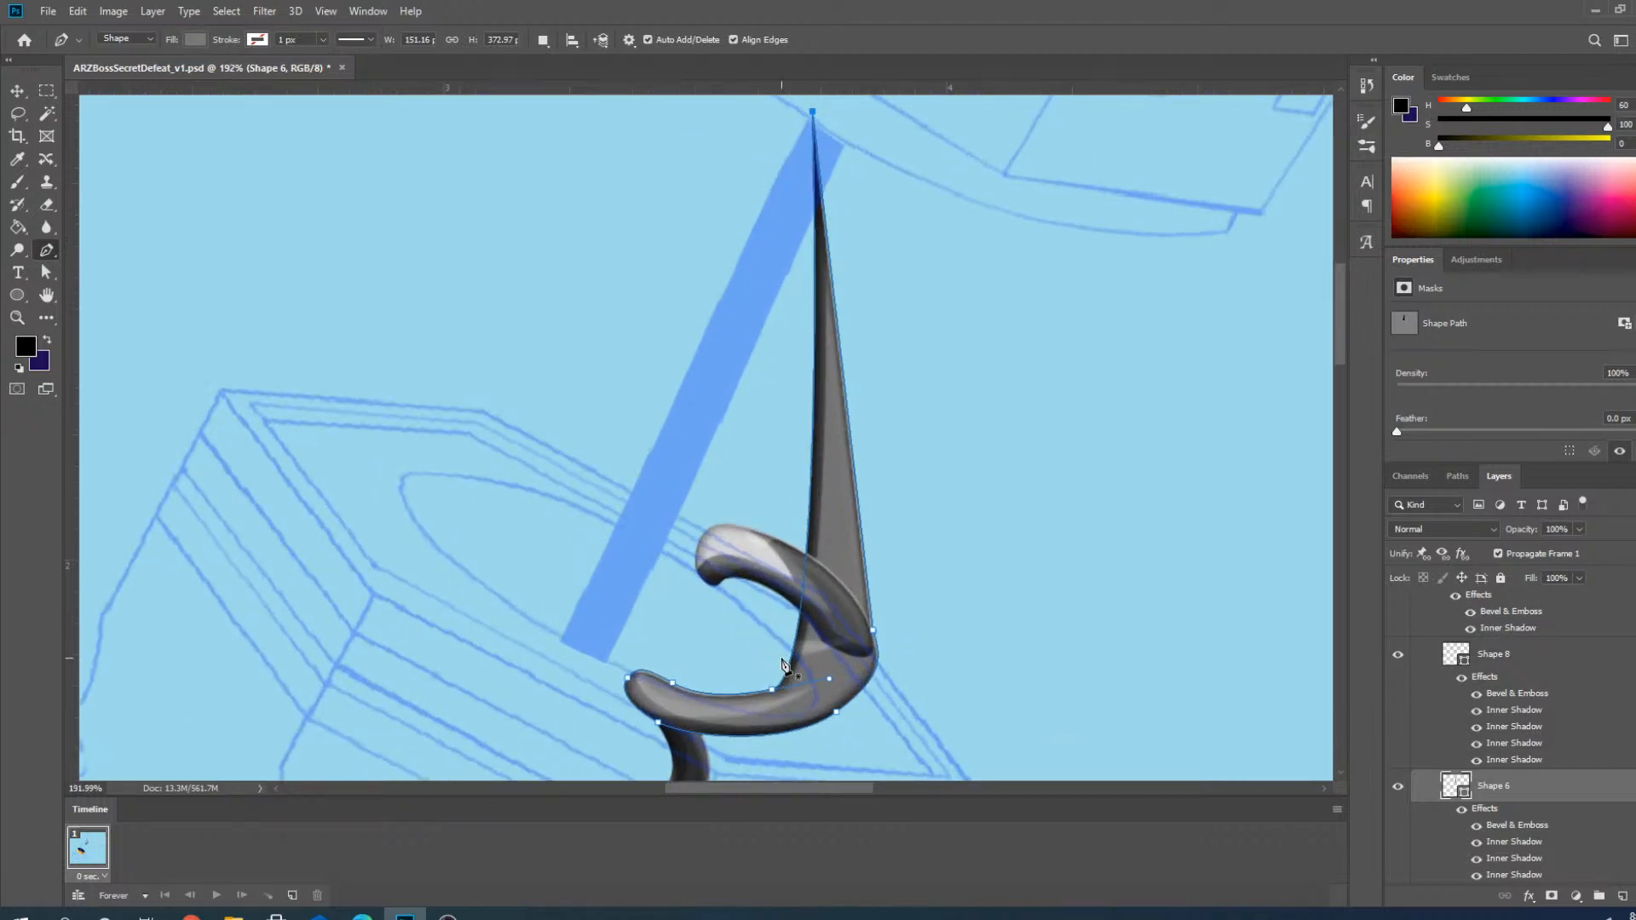
{"action": "scroll", "coordinate": [878, 649], "scroll_direction": "down", "scroll_amount": 2}
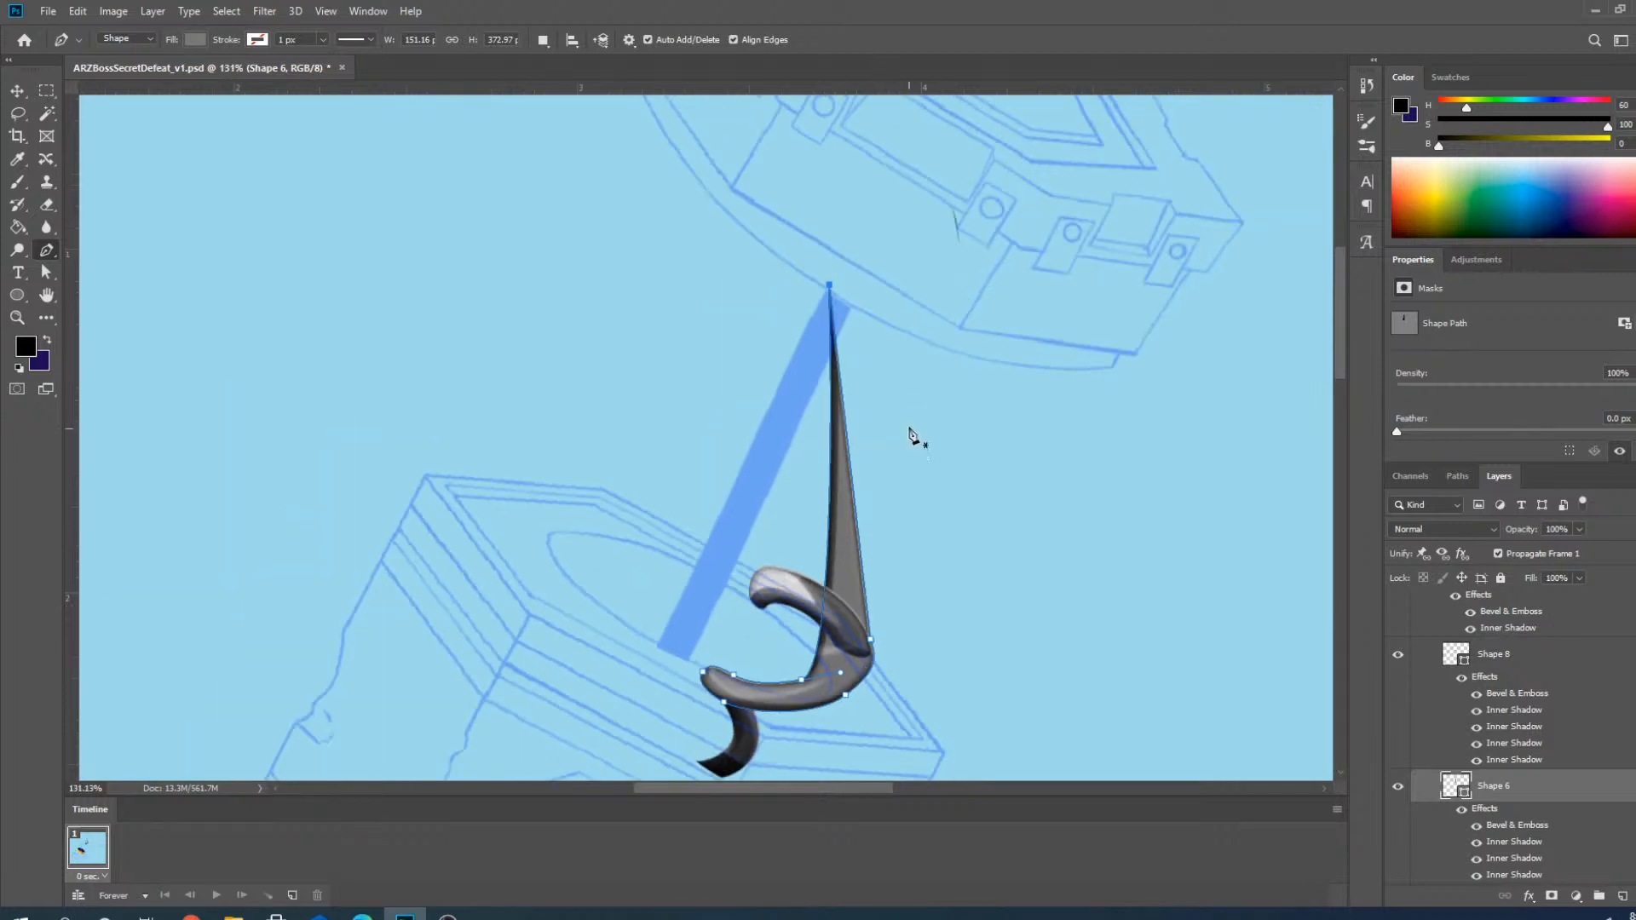
{"action": "left_click_drag", "start_coordinate": [861, 684], "coordinate": [841, 275]}
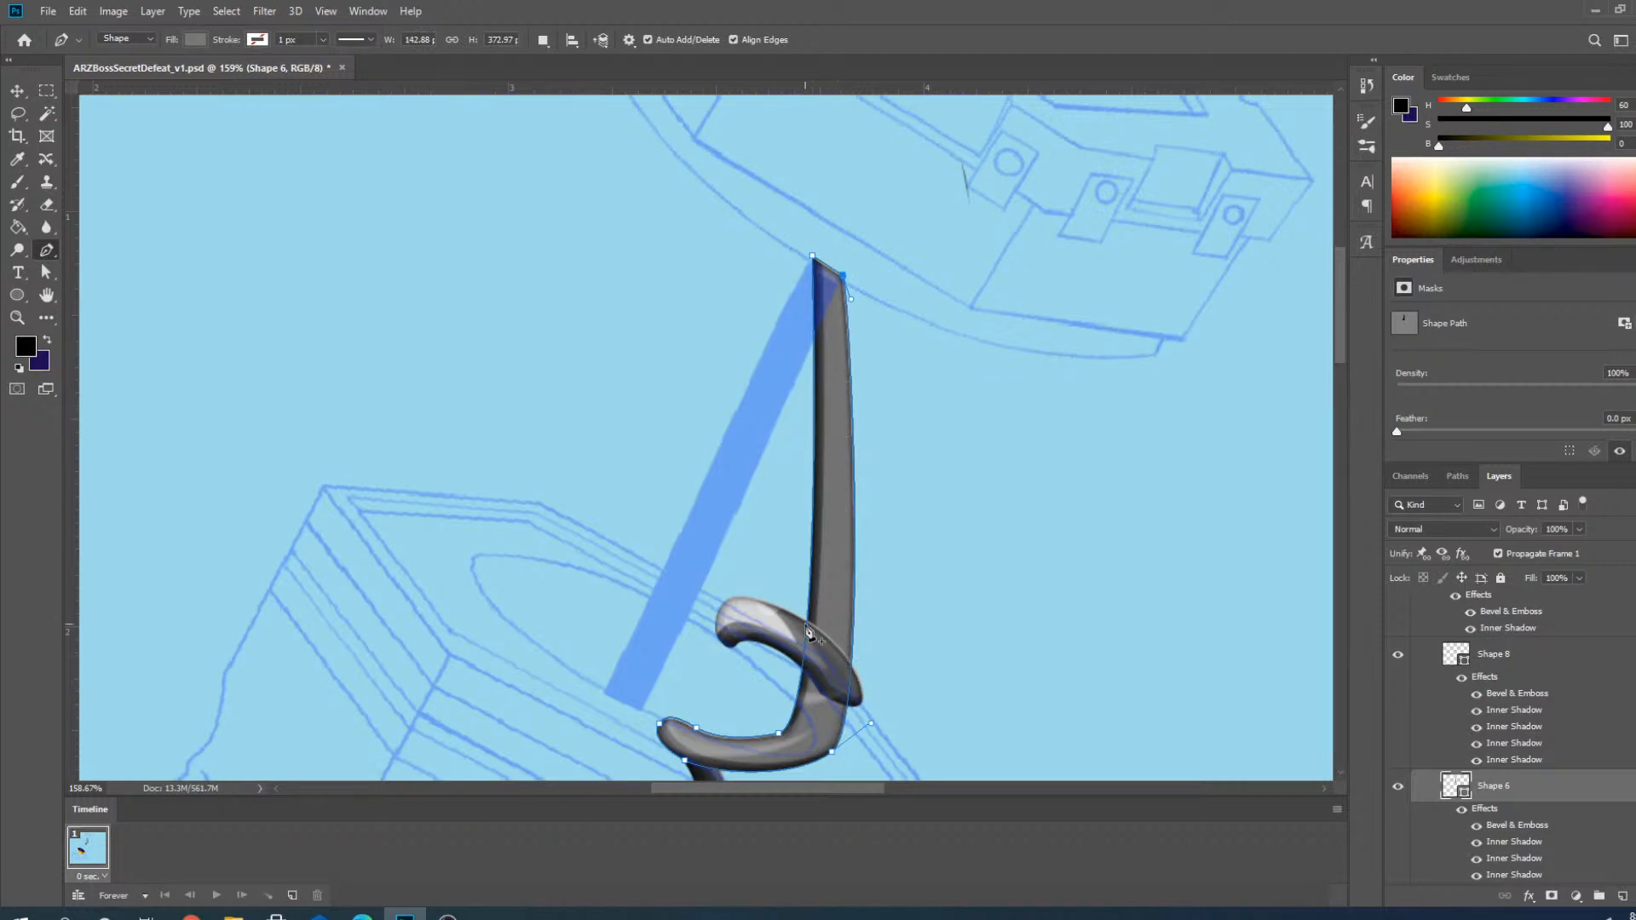
Move Shape 6's lower anchor points onto the guide bar's bottom corners and remove leftover points from the coil's rounded tip.
{"action": "scroll", "coordinate": [767, 682], "scroll_direction": "up", "scroll_amount": 2}
{"action": "scroll", "coordinate": [767, 724], "scroll_direction": "down", "scroll_amount": 3}
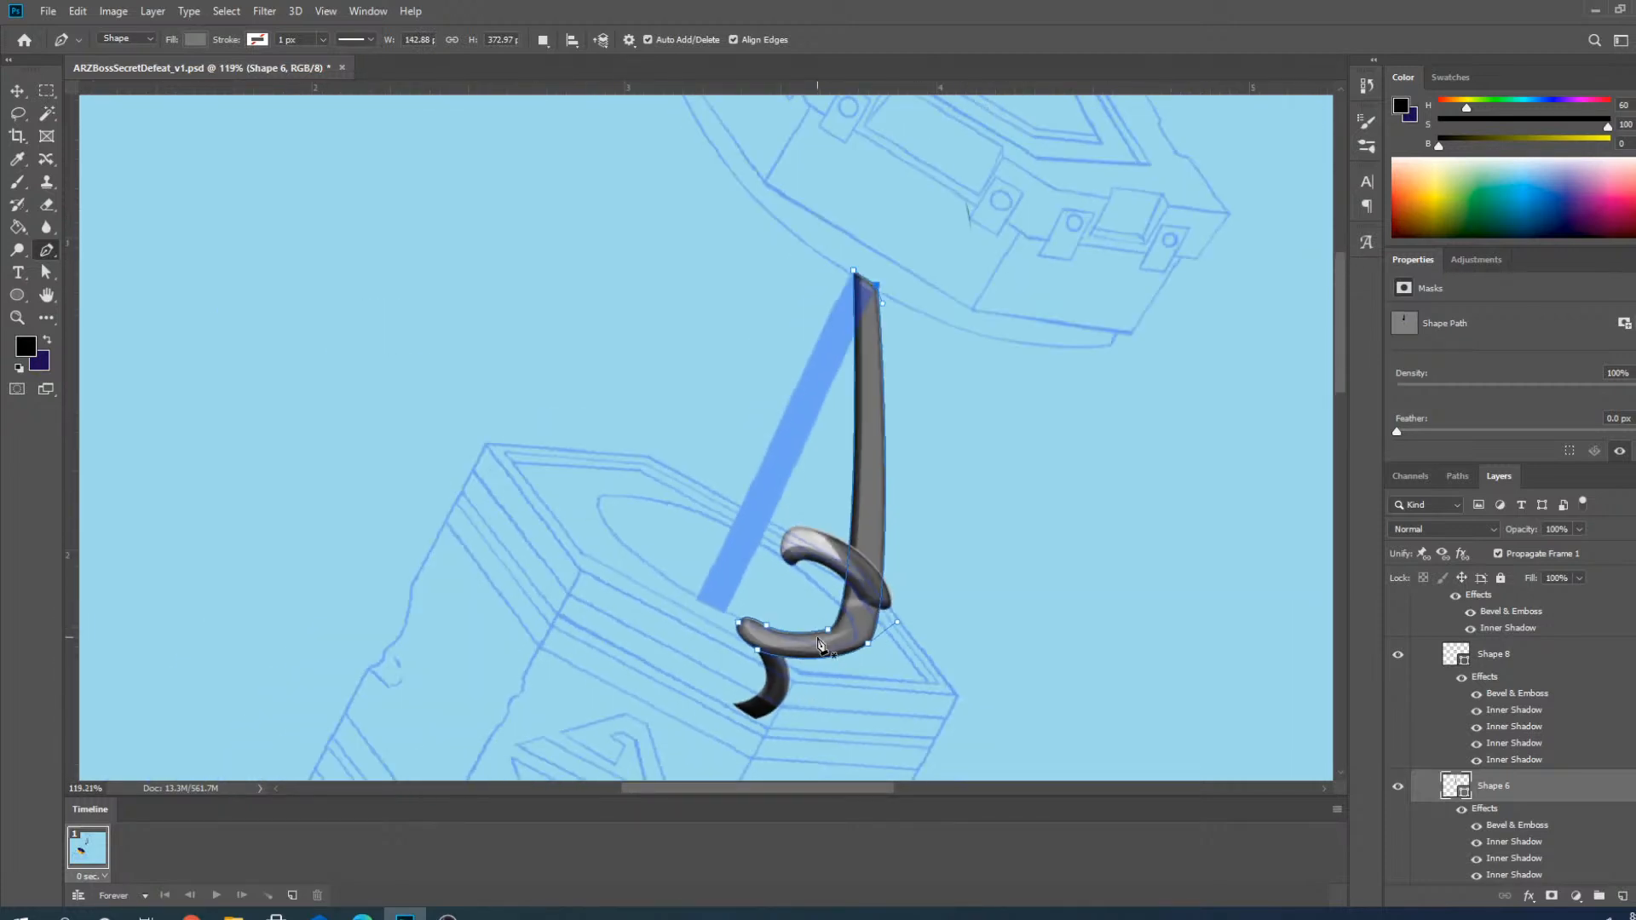
{"action": "scroll", "coordinate": [843, 690], "scroll_direction": "up", "scroll_amount": 3}
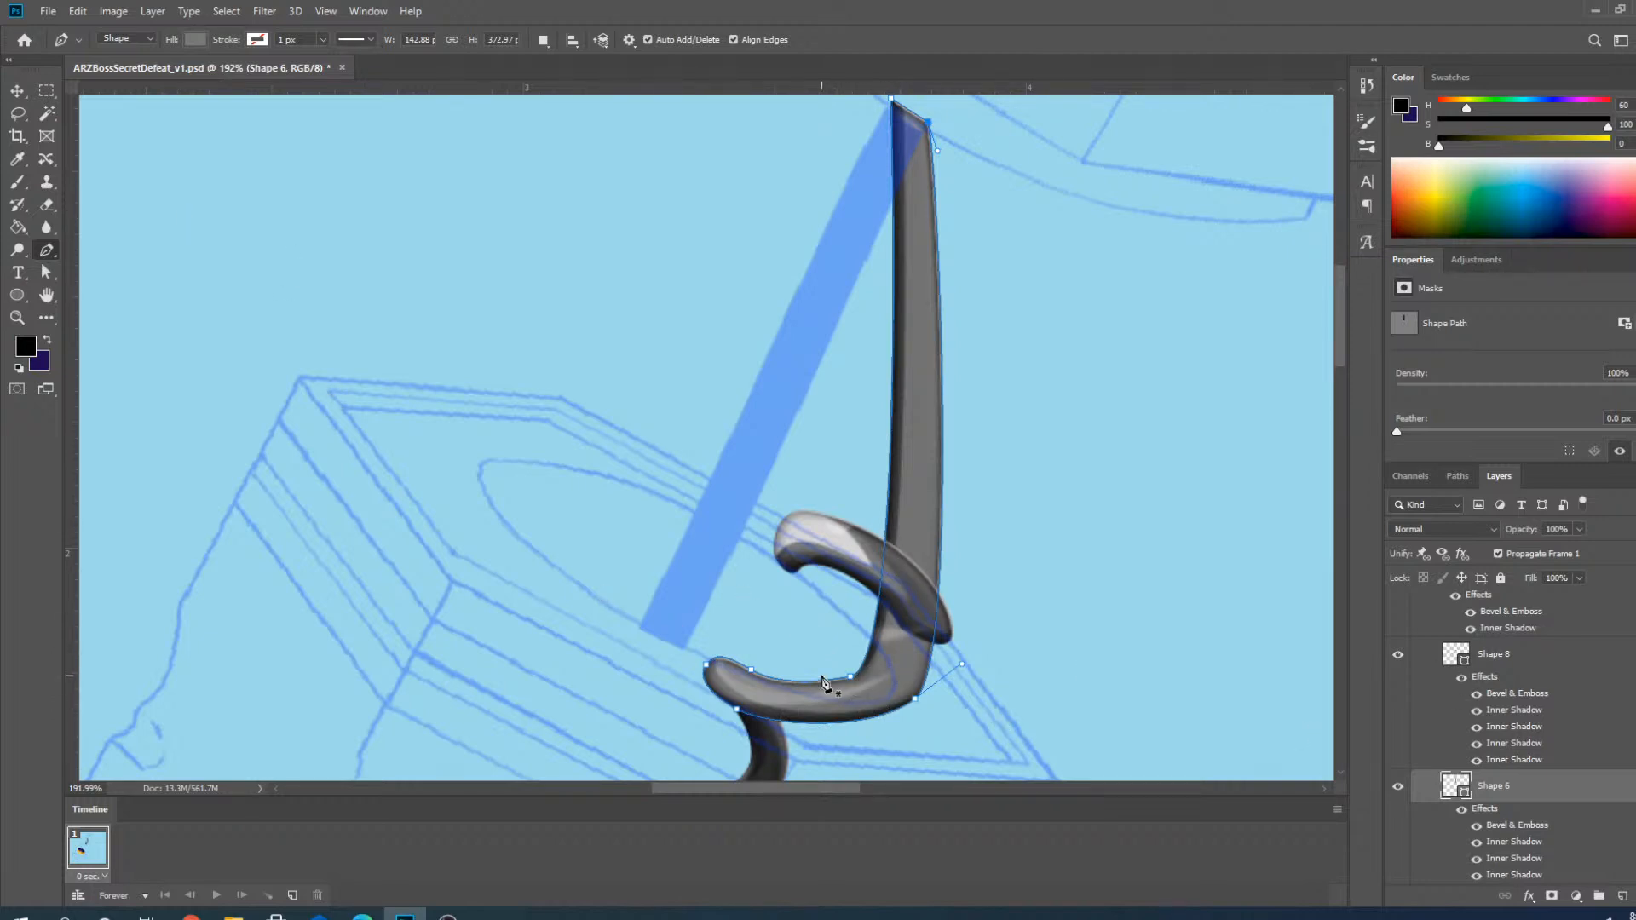
{"action": "left_click_drag", "start_coordinate": [851, 679], "coordinate": [636, 629]}
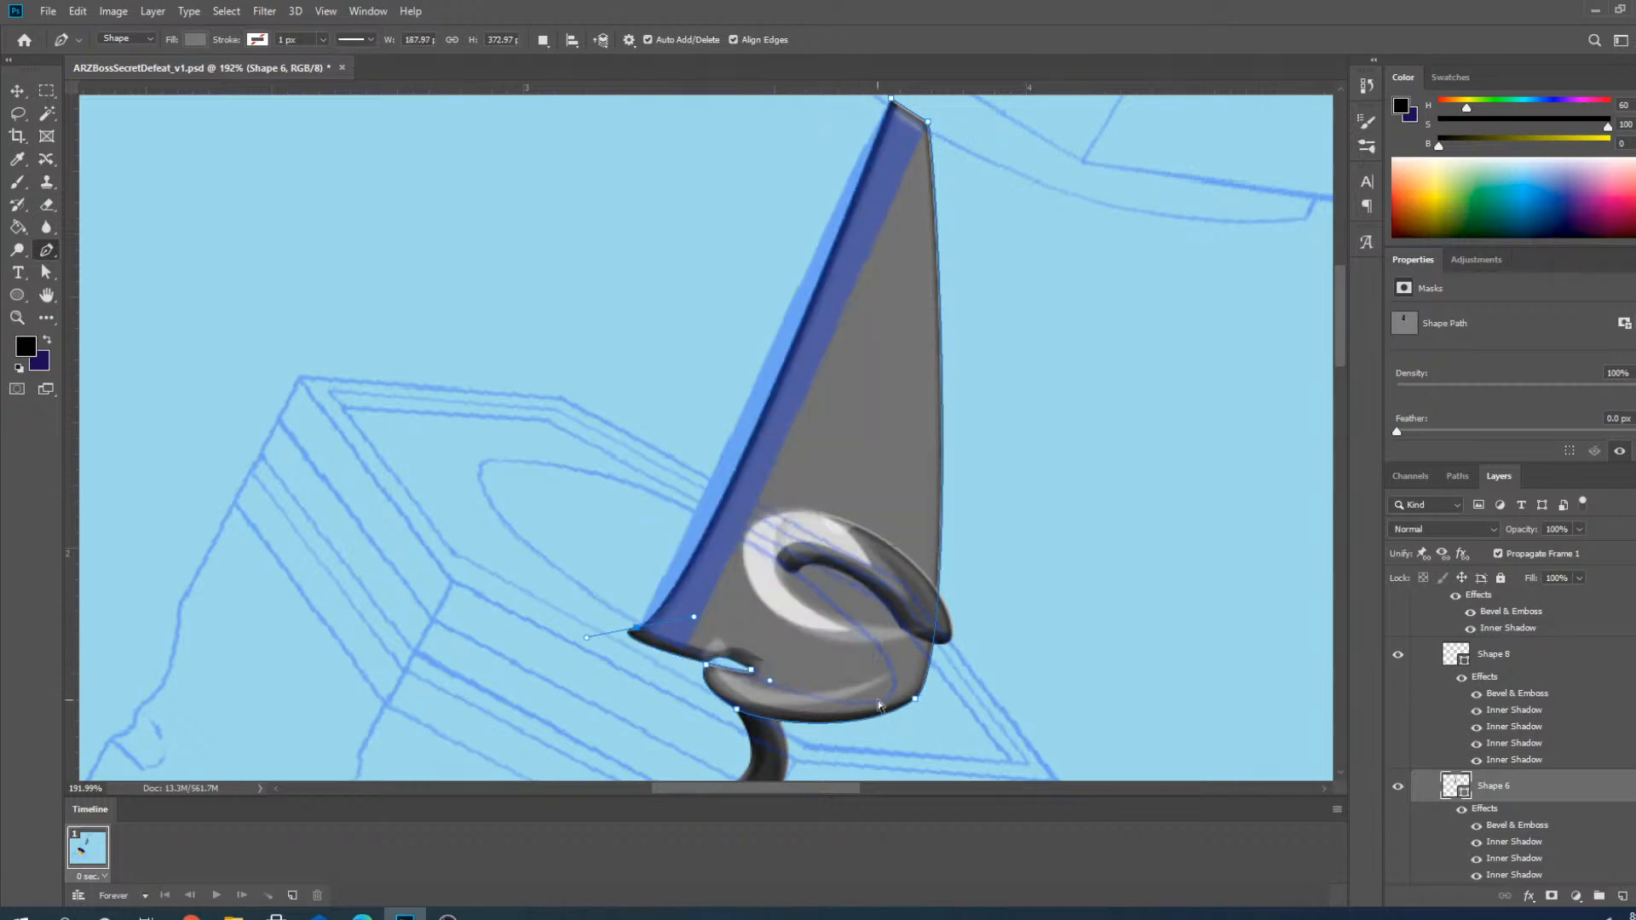
{"action": "left_click_drag", "start_coordinate": [916, 700], "coordinate": [751, 680]}
{"action": "left_click", "coordinate": [737, 709]}
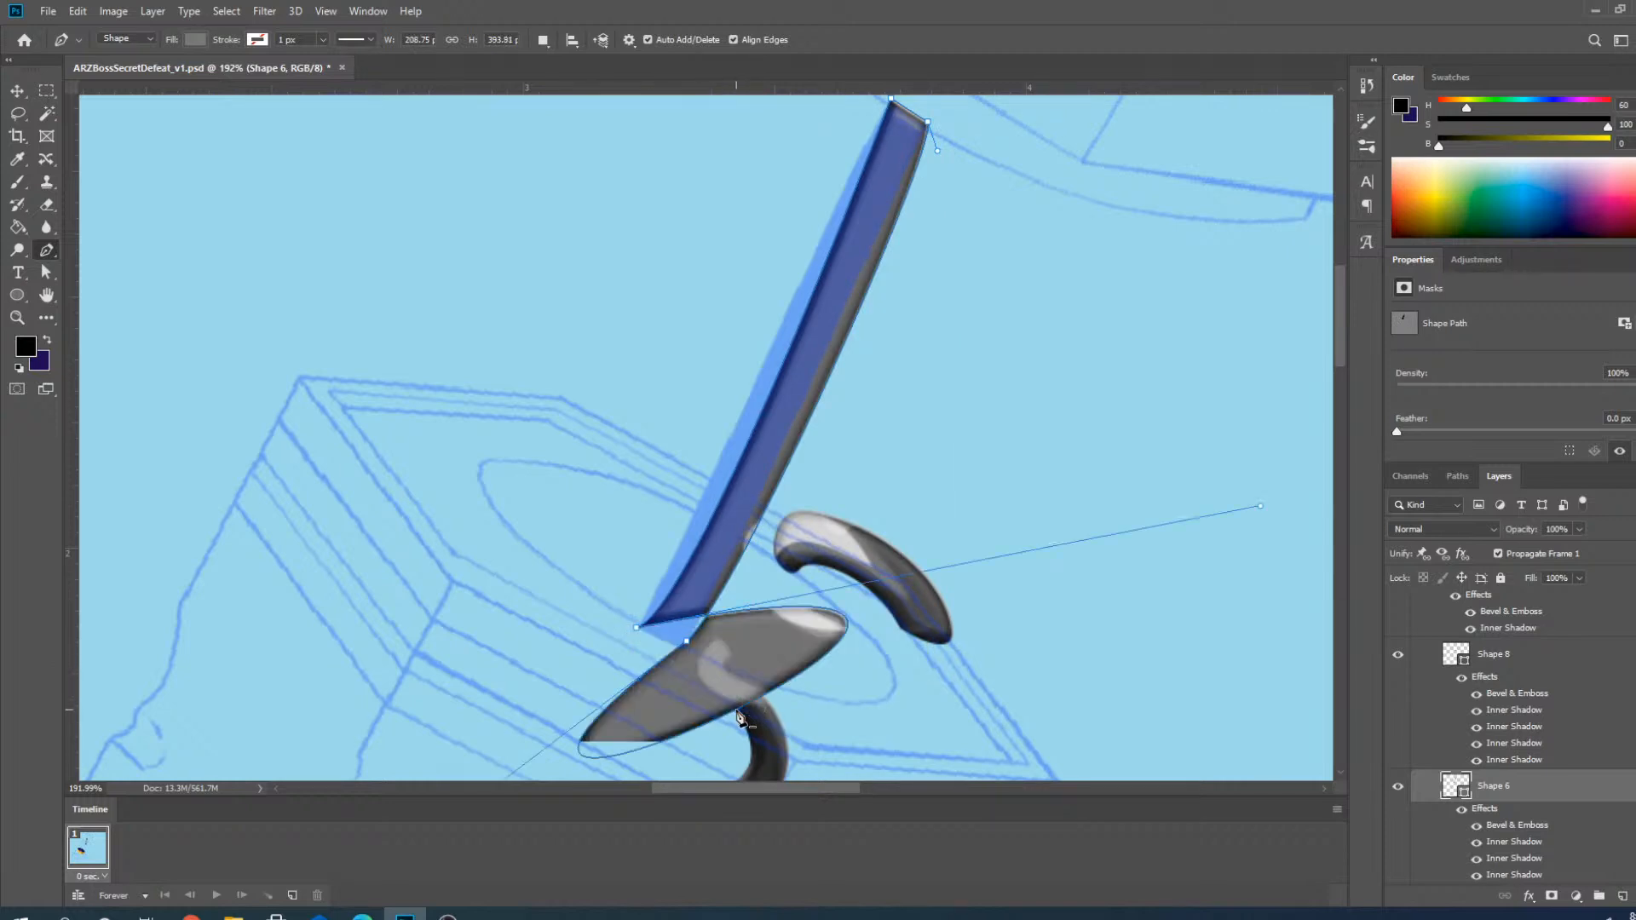
Retract the long curve handles at Shape 6's bottom corners and clear the remaining tip so the lower end closes cleanly.
{"action": "scroll", "coordinate": [691, 647], "scroll_direction": "down", "scroll_amount": 3}
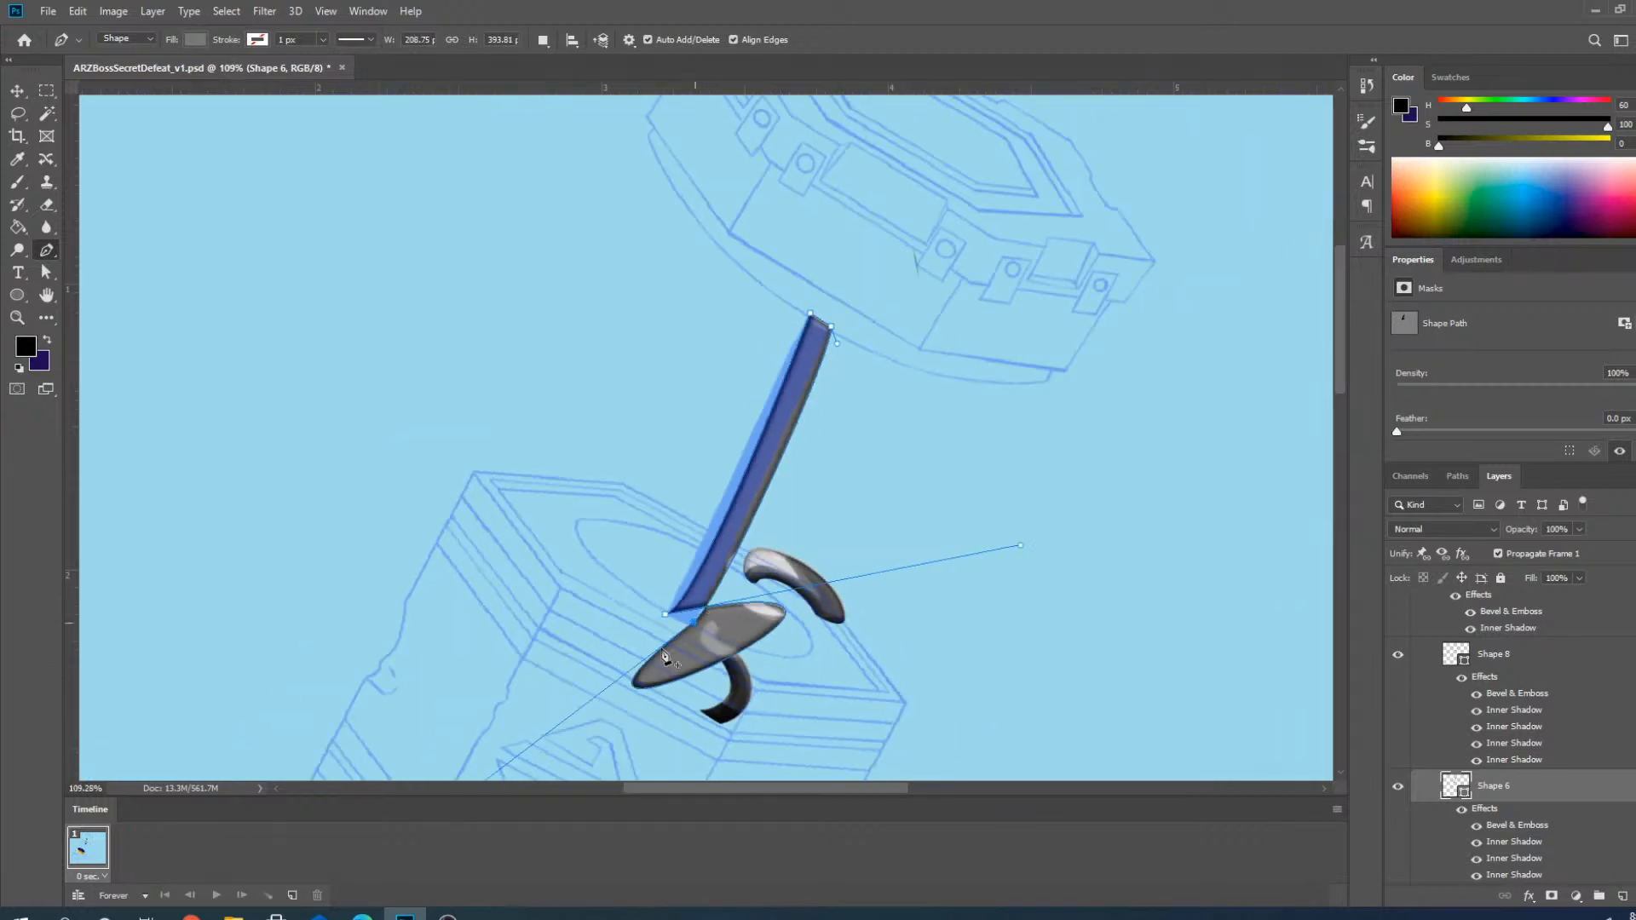
{"action": "scroll", "coordinate": [584, 702], "scroll_direction": "down", "scroll_amount": 3}
{"action": "left_click_drag", "start_coordinate": [552, 723], "coordinate": [769, 593]}
{"action": "scroll", "coordinate": [671, 606], "scroll_direction": "up", "scroll_amount": 3}
{"action": "scroll", "coordinate": [759, 595], "scroll_direction": "up", "scroll_amount": 3}
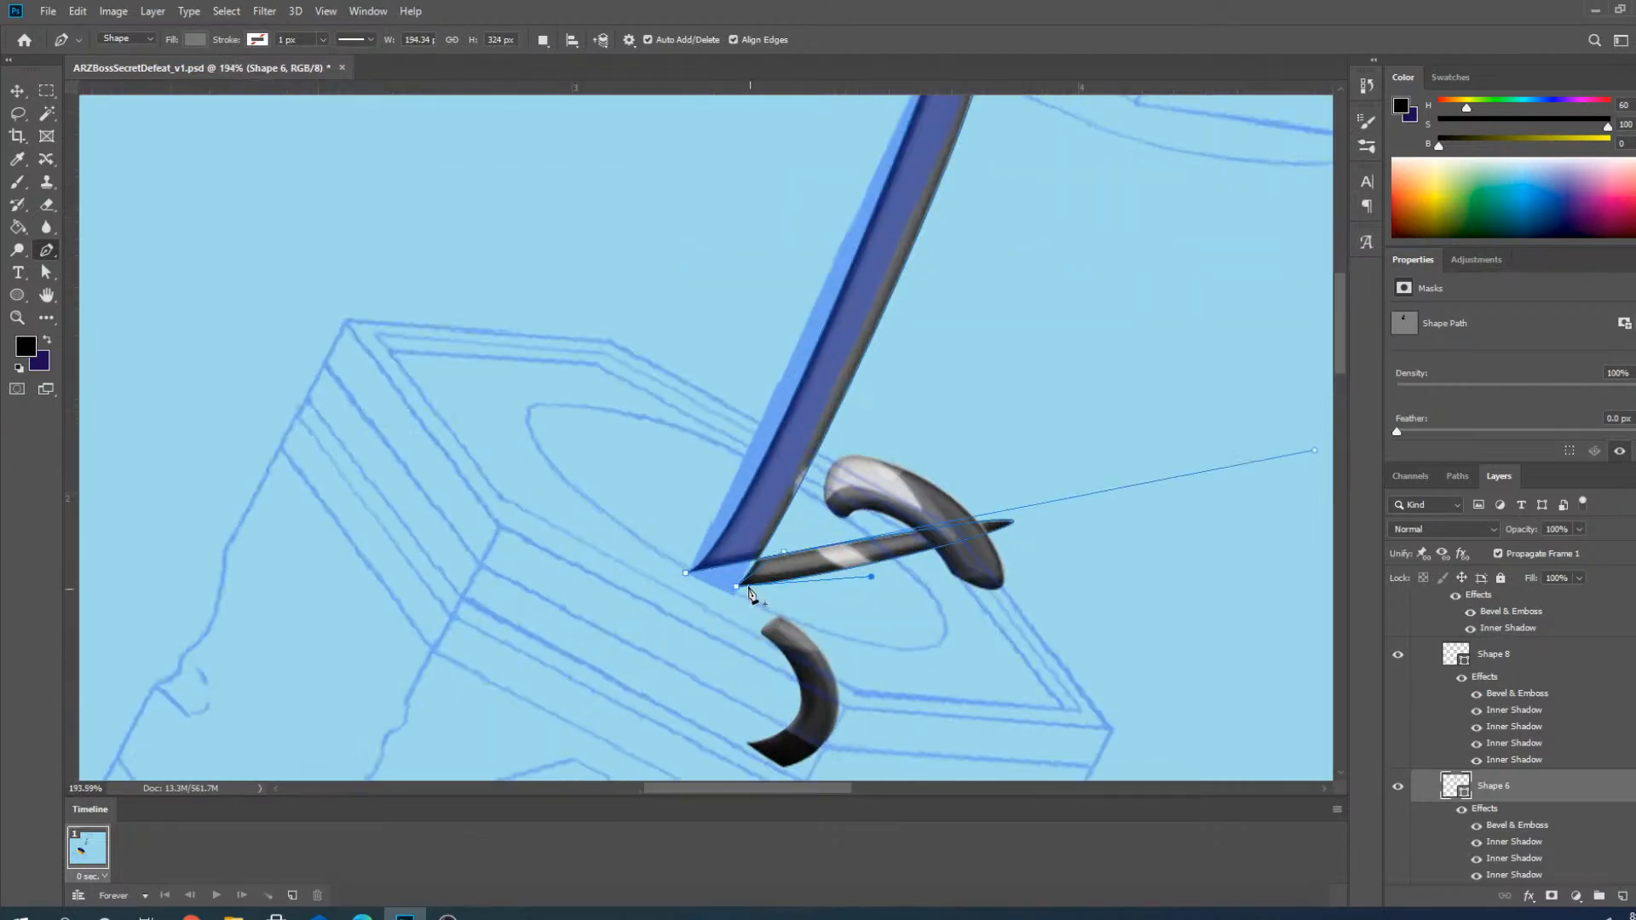
{"action": "left_click", "coordinate": [735, 589]}
{"action": "key", "text": "ctrl+z"}
{"action": "scroll", "coordinate": [738, 592], "scroll_direction": "down", "scroll_amount": 2}
{"action": "left_click_drag", "start_coordinate": [1211, 480], "coordinate": [1100, 494]}
{"action": "left_click_drag", "start_coordinate": [970, 527], "coordinate": [690, 583]}
{"action": "scroll", "coordinate": [732, 591], "scroll_direction": "up", "scroll_amount": 5}
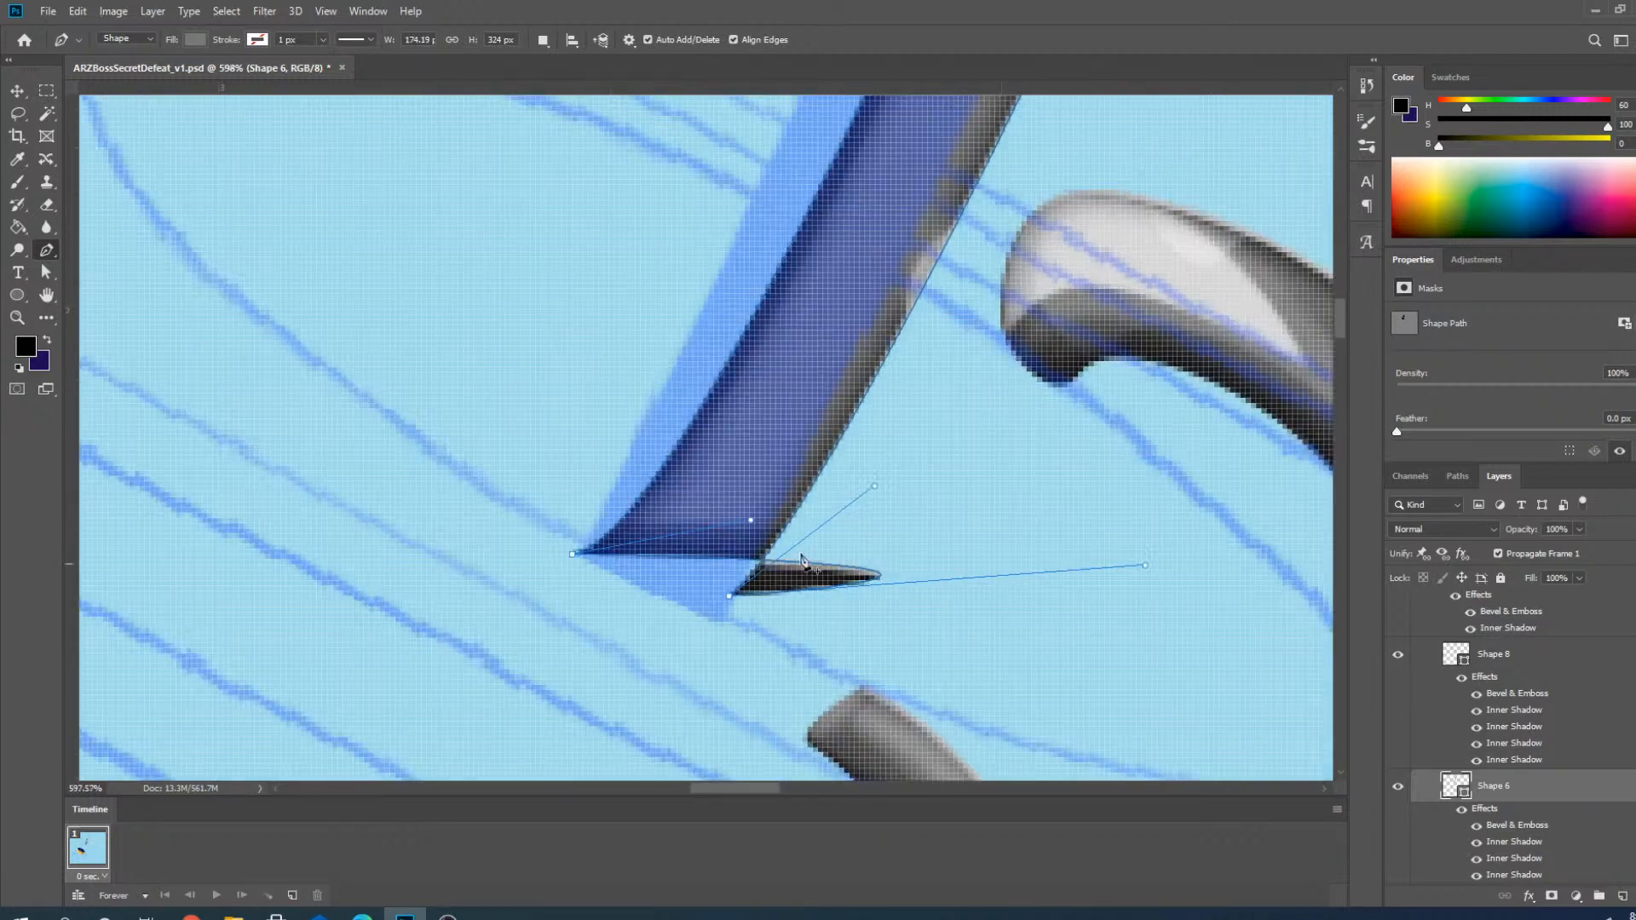
{"action": "left_click_drag", "start_coordinate": [1144, 566], "coordinate": [730, 596]}
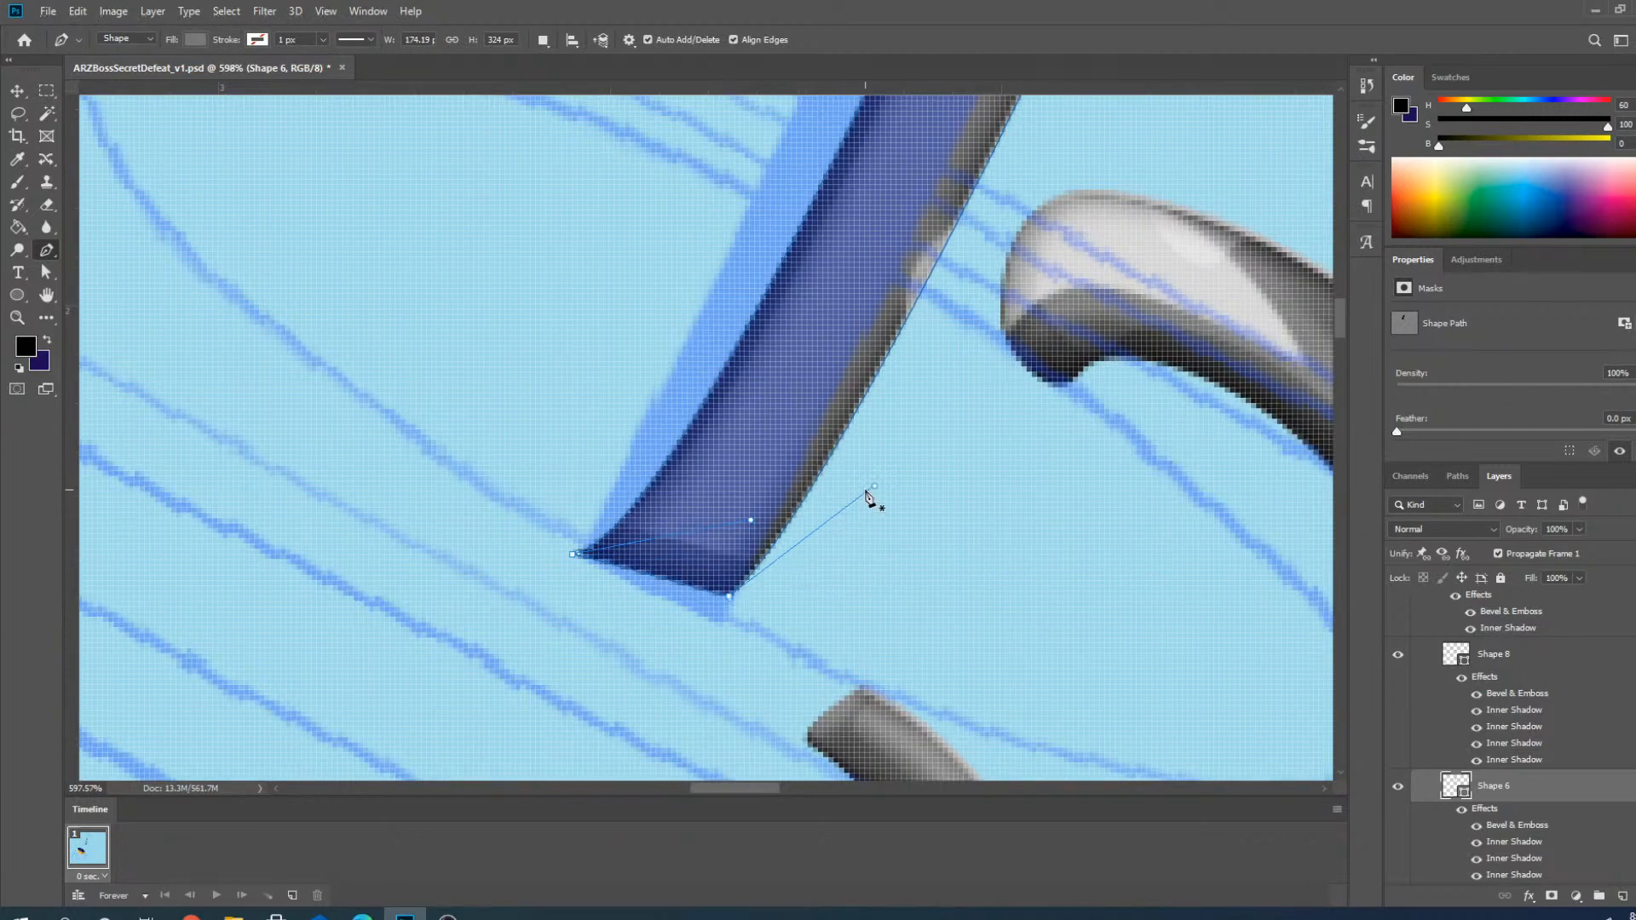
Straighten both long edges of the Shape 6 bar by retracting the curve handles at its two bottom corners.
{"action": "left_click_drag", "start_coordinate": [874, 486], "coordinate": [799, 494]}
{"action": "left_click_drag", "start_coordinate": [729, 596], "coordinate": [730, 598]}
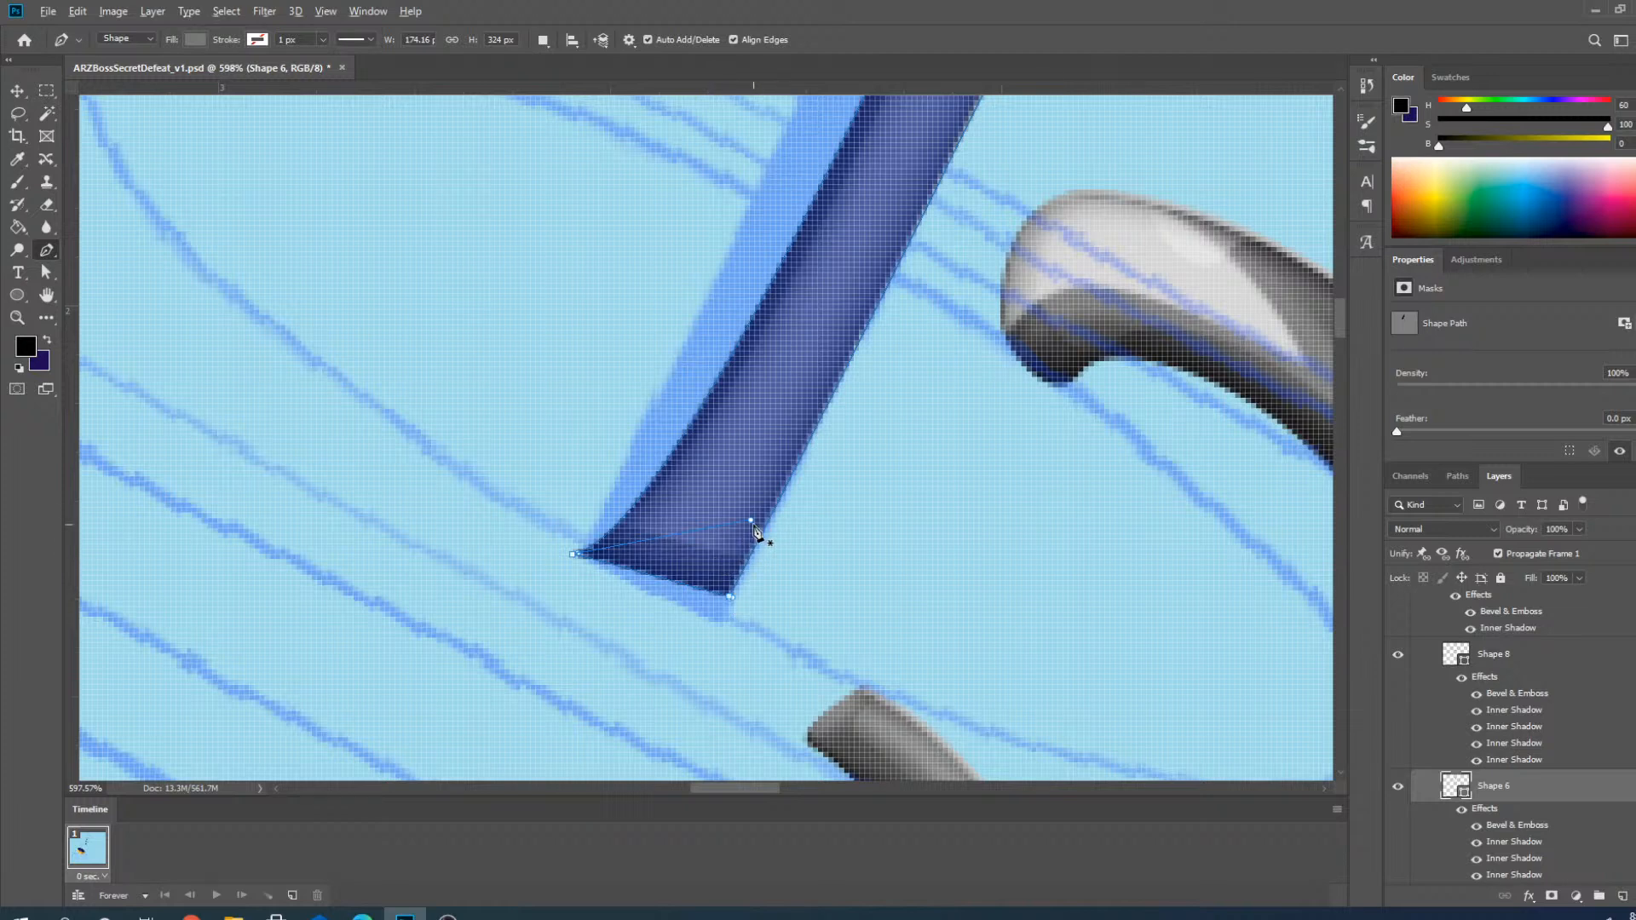
{"action": "left_click_drag", "start_coordinate": [750, 521], "coordinate": [576, 562]}
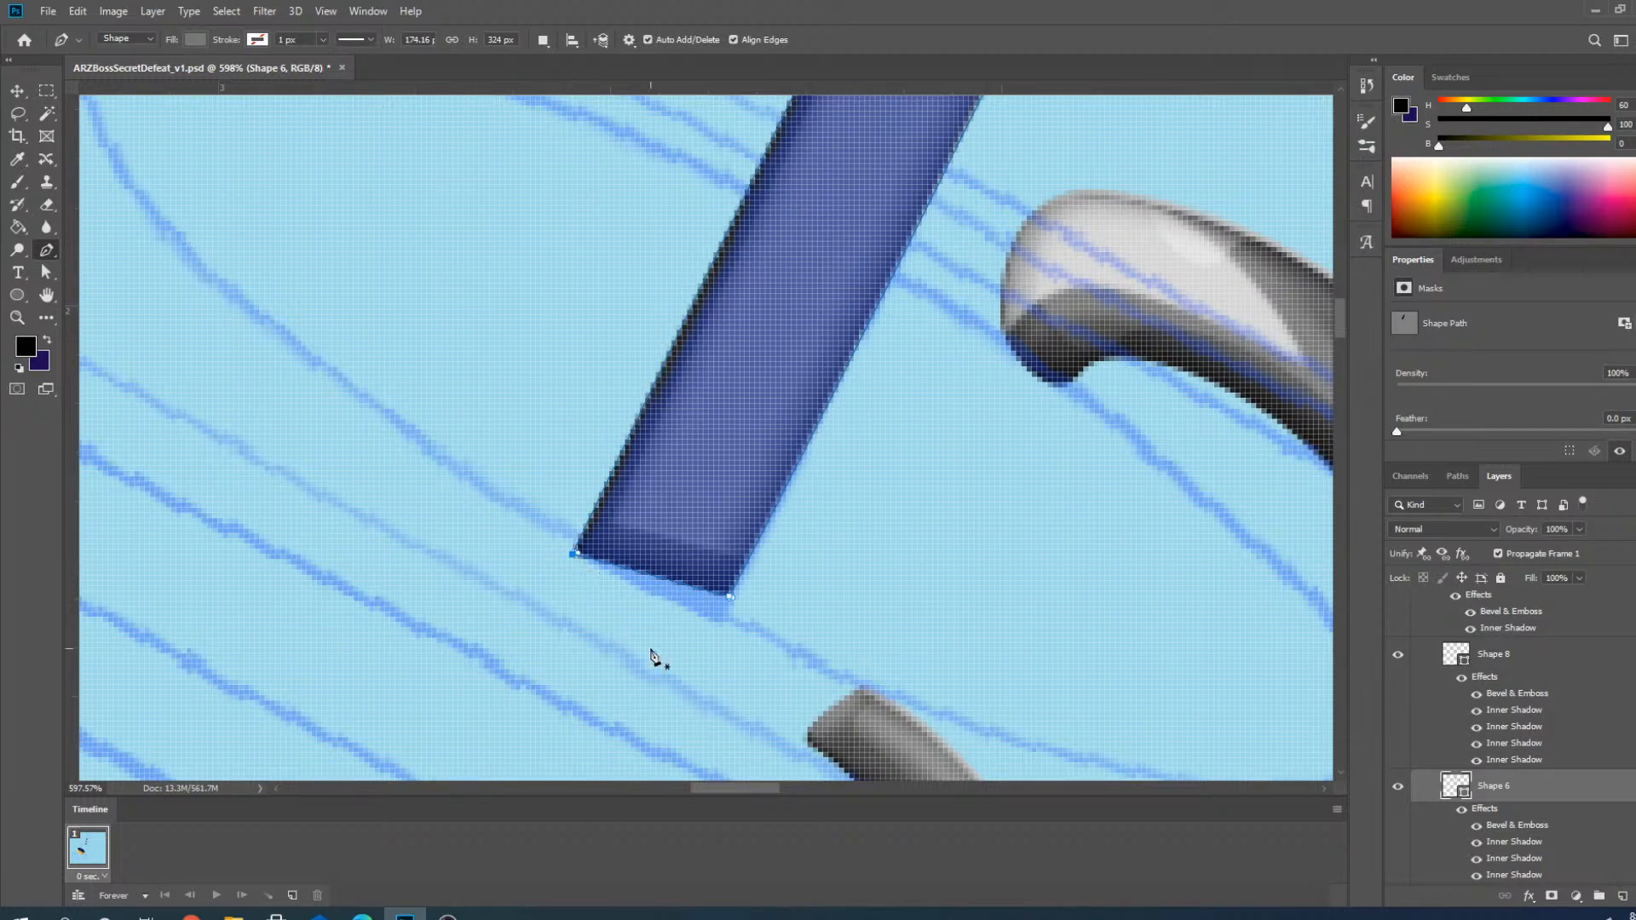
Nudge the bar's upper-right corner point inward and retract its curve handle to straighten the edge along the guide.
{"action": "scroll", "coordinate": [649, 649], "scroll_direction": "down", "scroll_amount": 6}
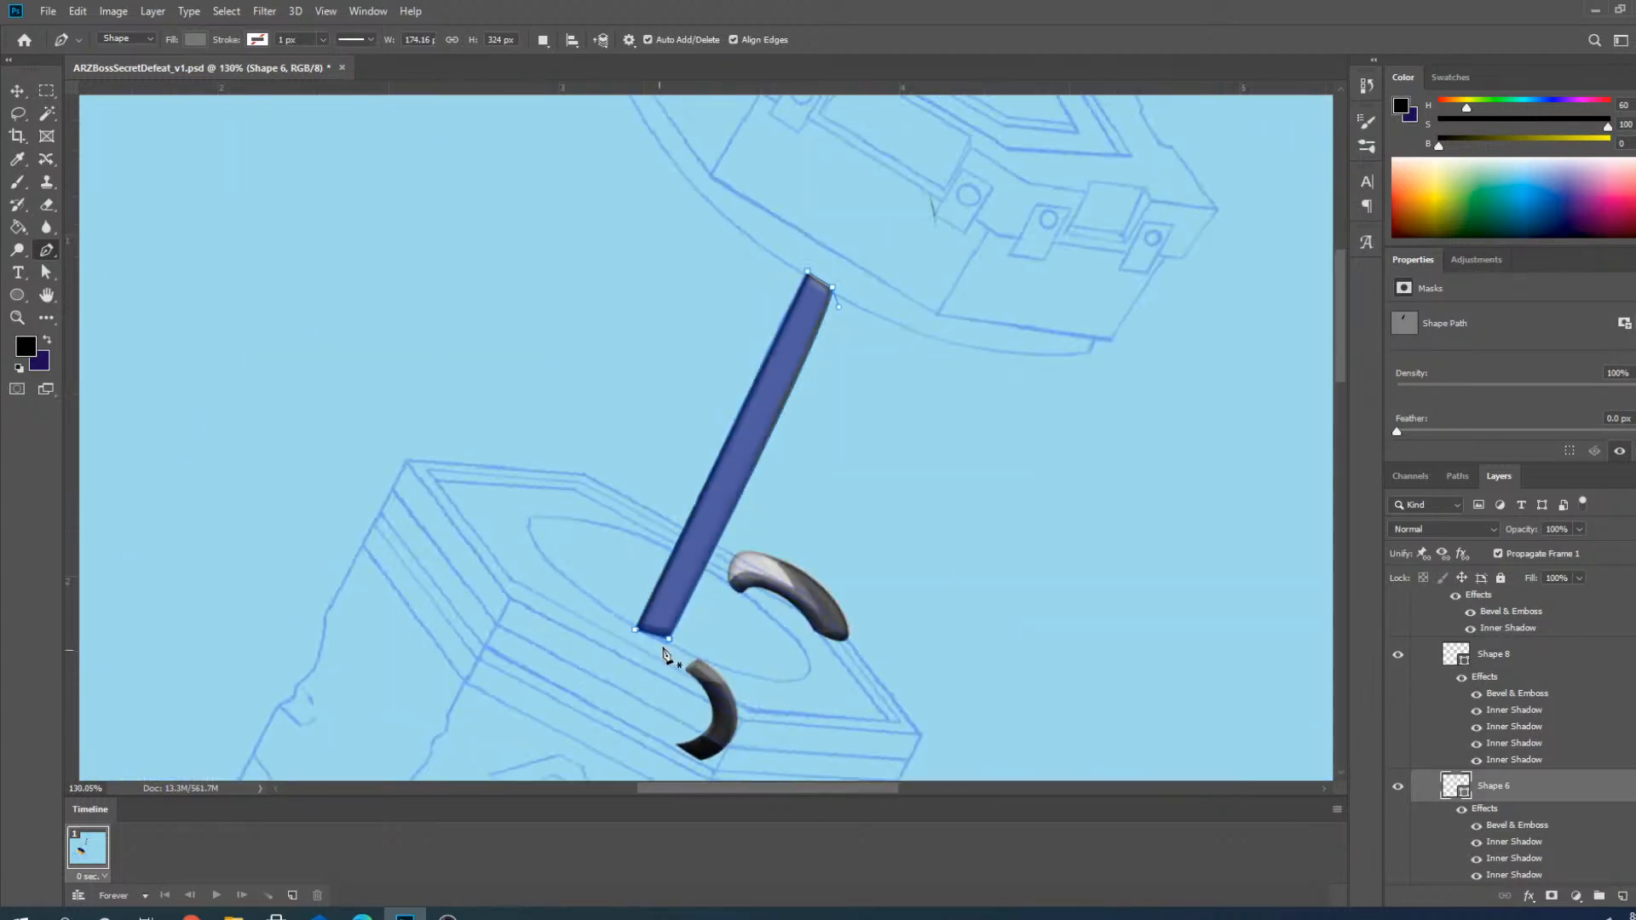
{"action": "scroll", "coordinate": [825, 329], "scroll_direction": "up", "scroll_amount": 4}
{"action": "scroll", "coordinate": [867, 281], "scroll_direction": "up", "scroll_amount": 3}
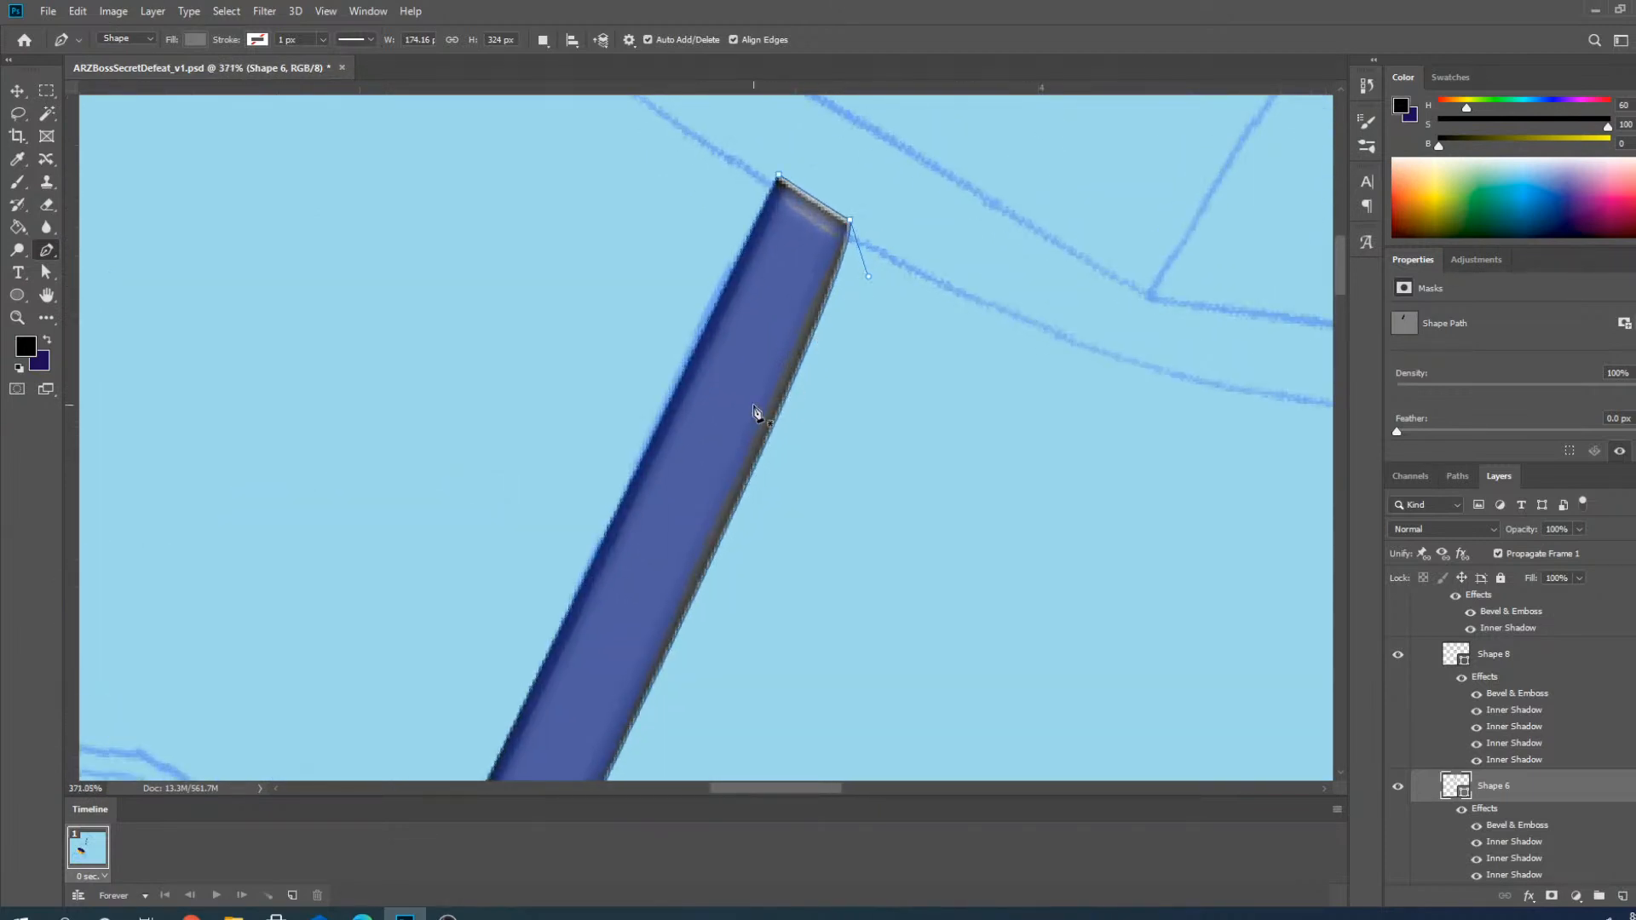
{"action": "left_click_drag", "start_coordinate": [850, 220], "coordinate": [847, 219]}
{"action": "scroll", "coordinate": [849, 336], "scroll_direction": "down", "scroll_amount": 4}
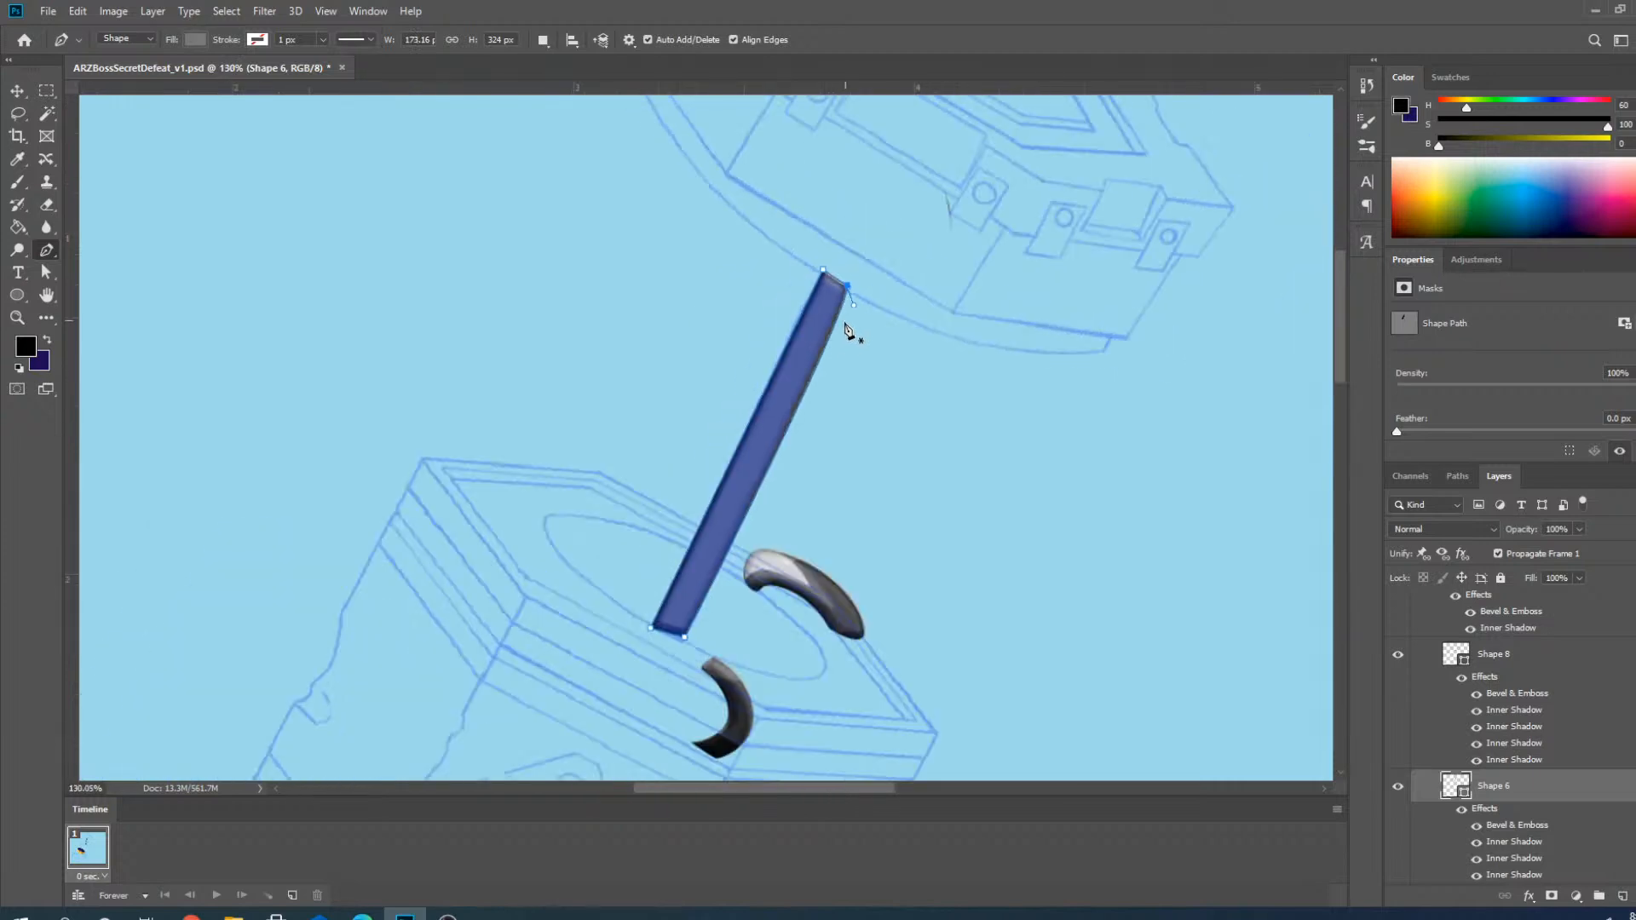
{"action": "scroll", "coordinate": [840, 307], "scroll_direction": "up", "scroll_amount": 5}
{"action": "left_click_drag", "start_coordinate": [871, 362], "coordinate": [851, 298]}
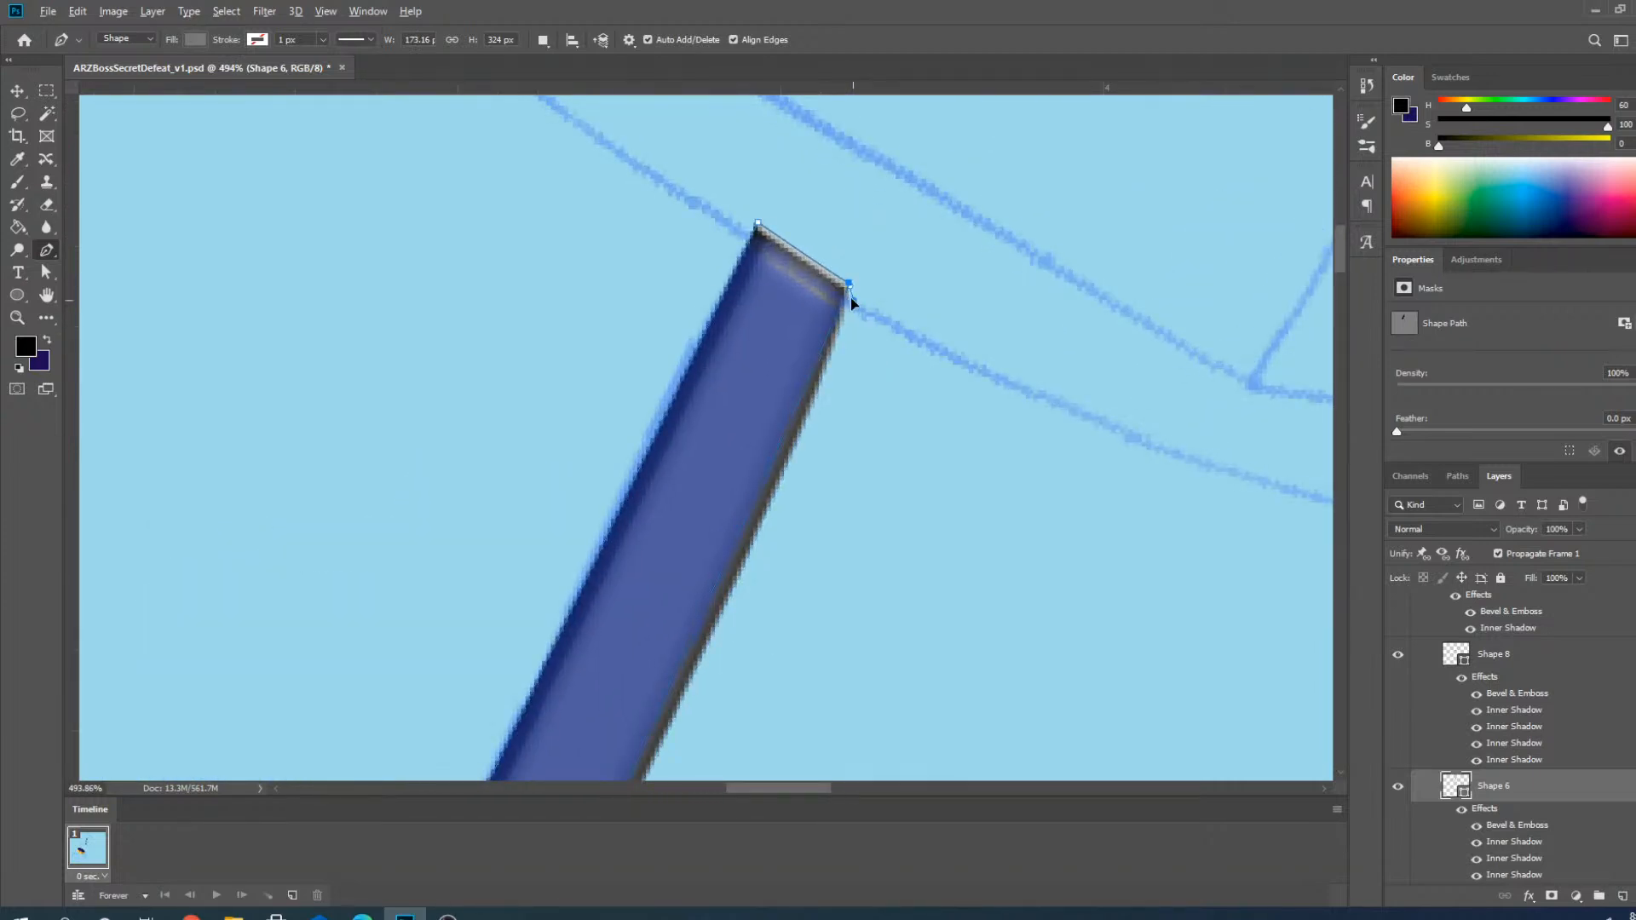
{"action": "scroll", "coordinate": [849, 288], "scroll_direction": "down", "scroll_amount": 4}
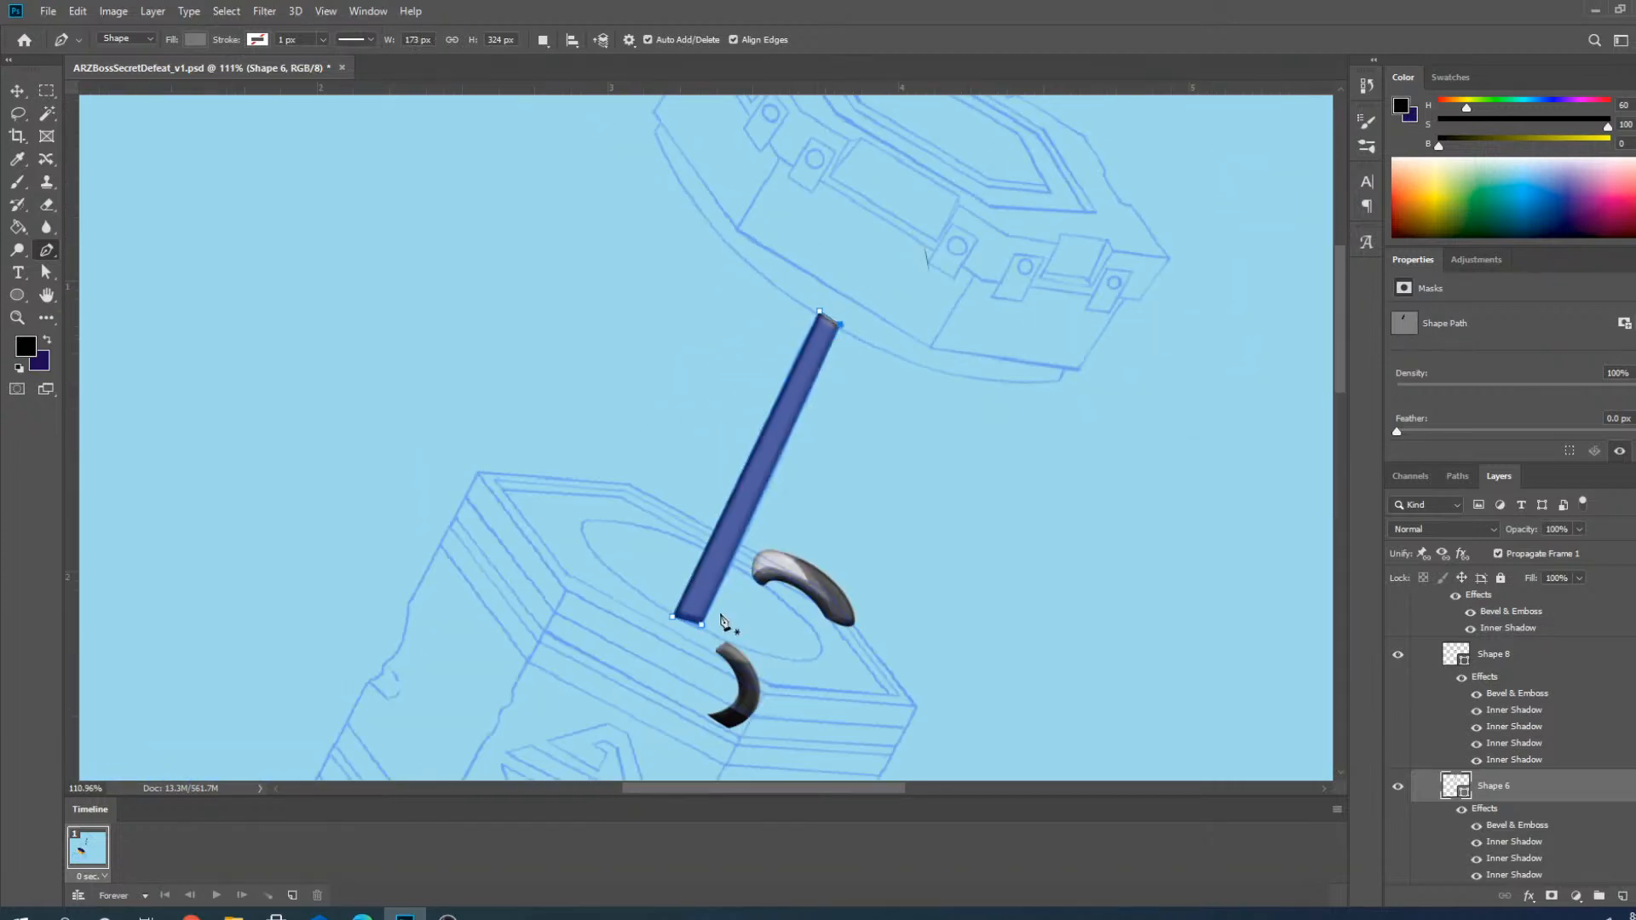
Align the bar's two bottom corner points with the slanted lower edge of the blue guide bar.
{"action": "scroll", "coordinate": [731, 621], "scroll_direction": "up", "scroll_amount": 4}
{"action": "scroll", "coordinate": [707, 641], "scroll_direction": "up", "scroll_amount": 2}
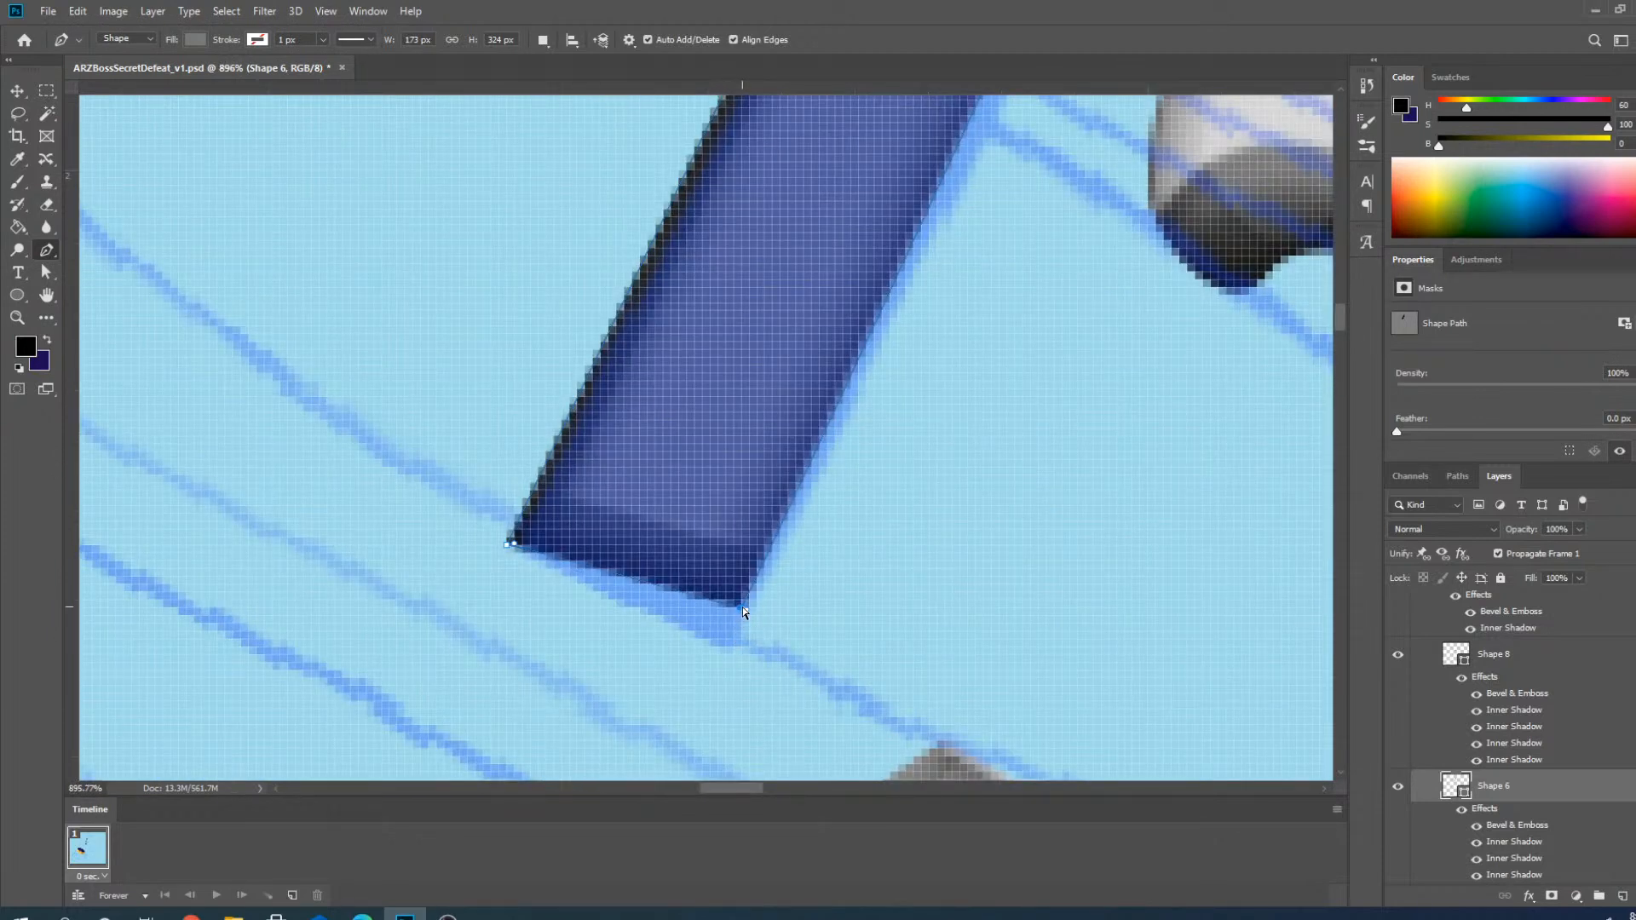
{"action": "left_click_drag", "start_coordinate": [741, 607], "coordinate": [736, 640]}
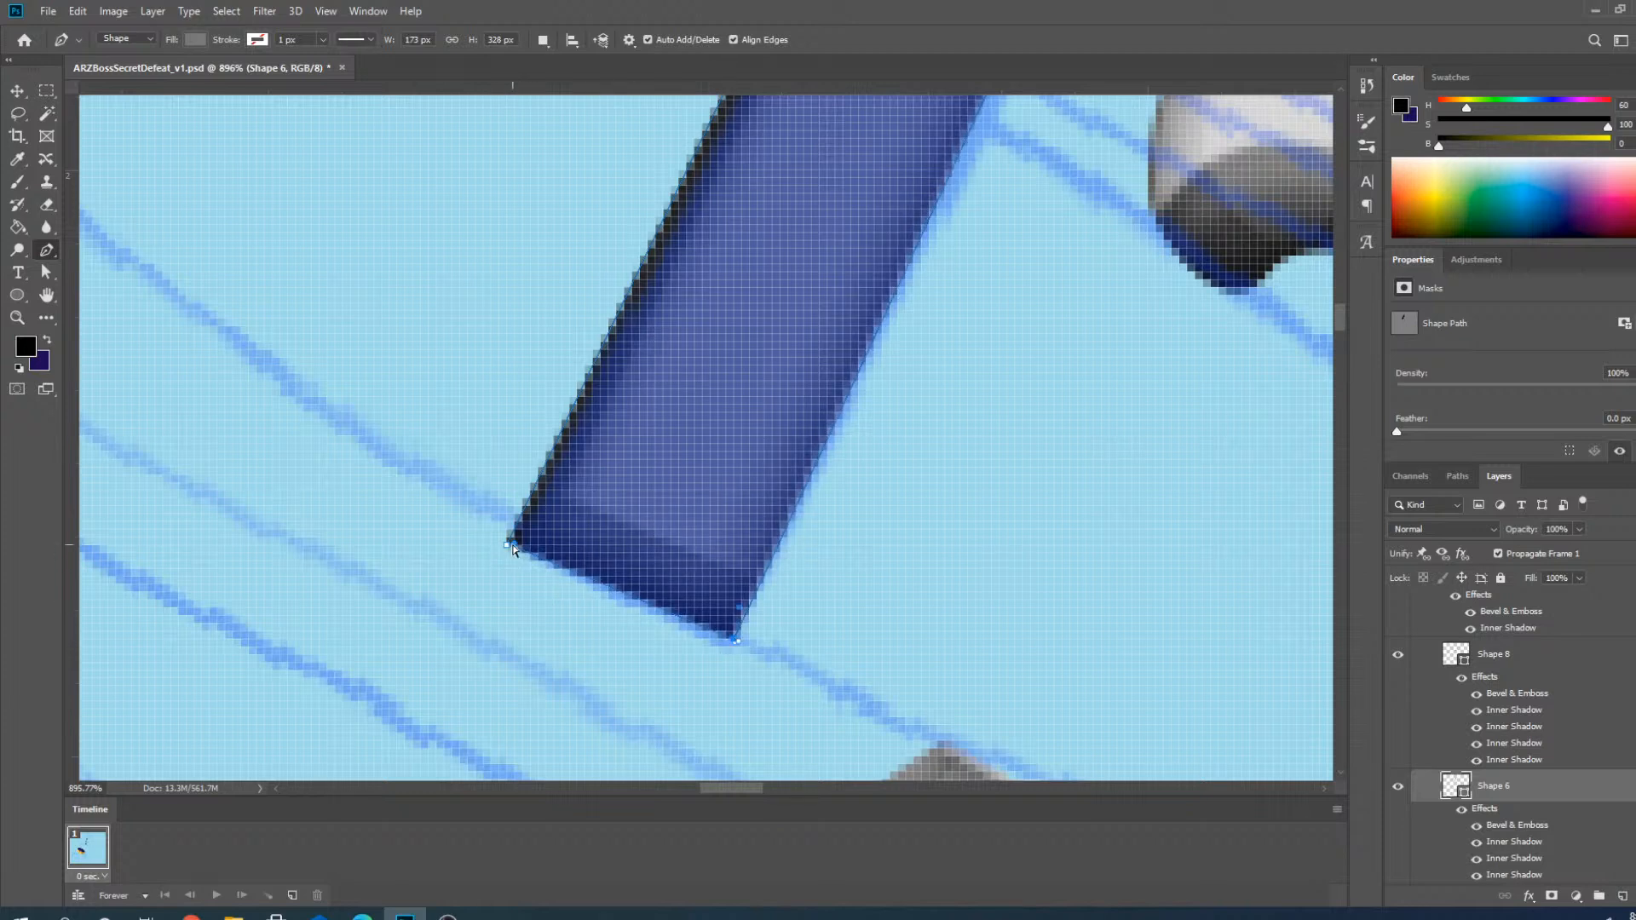
{"action": "left_click_drag", "start_coordinate": [507, 550], "coordinate": [516, 536]}
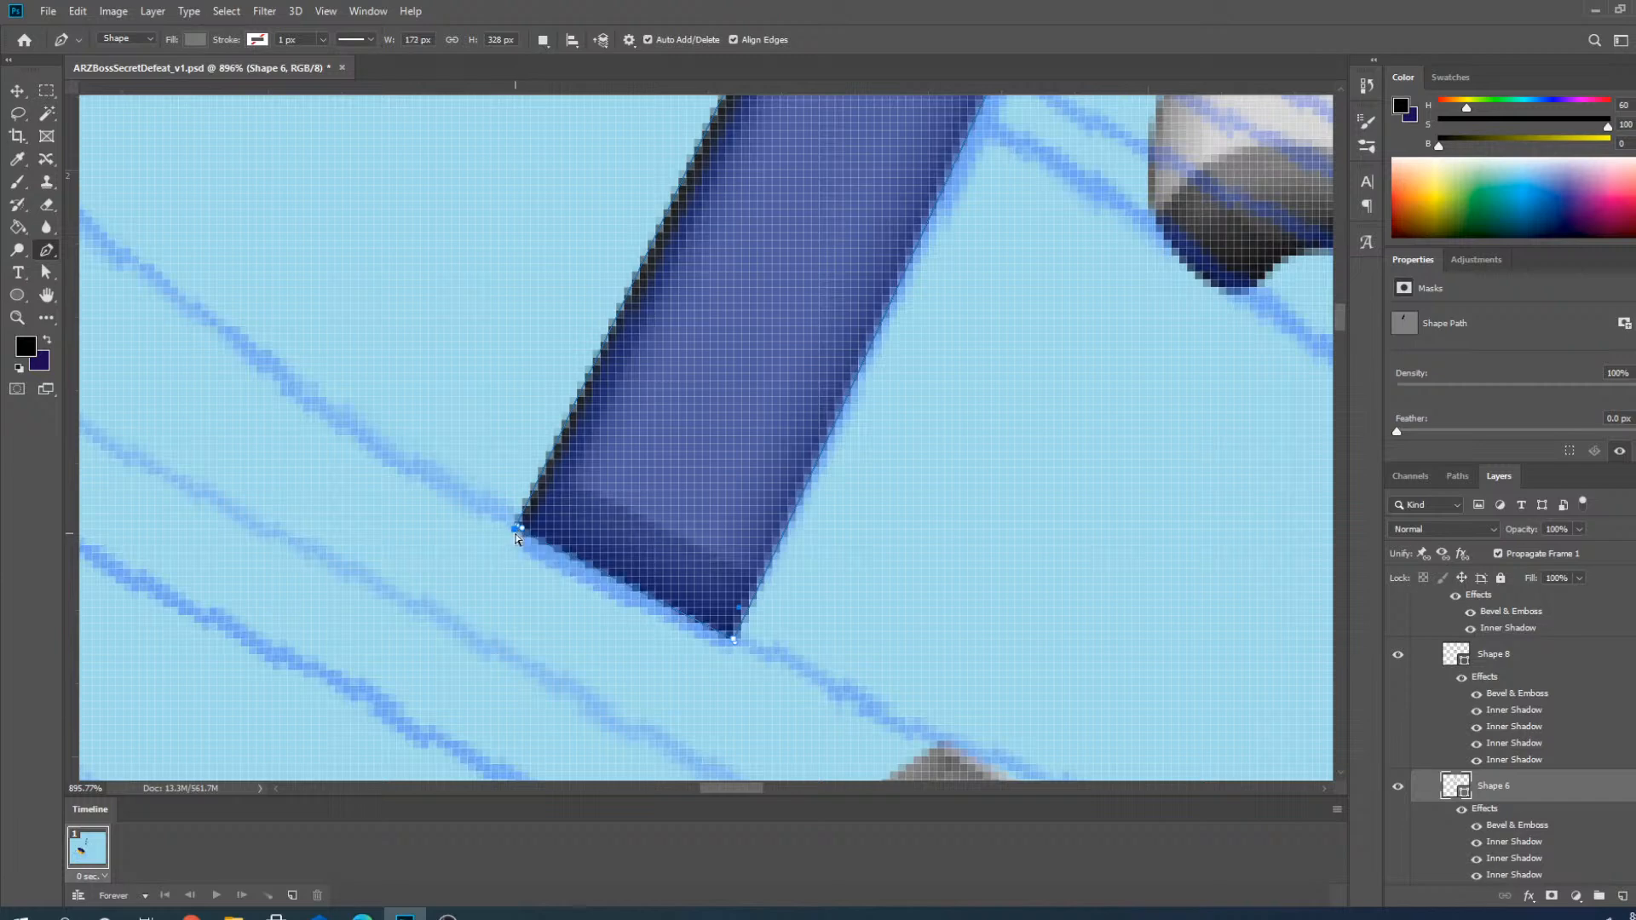
{"action": "scroll", "coordinate": [546, 588], "scroll_direction": "down", "scroll_amount": 12}
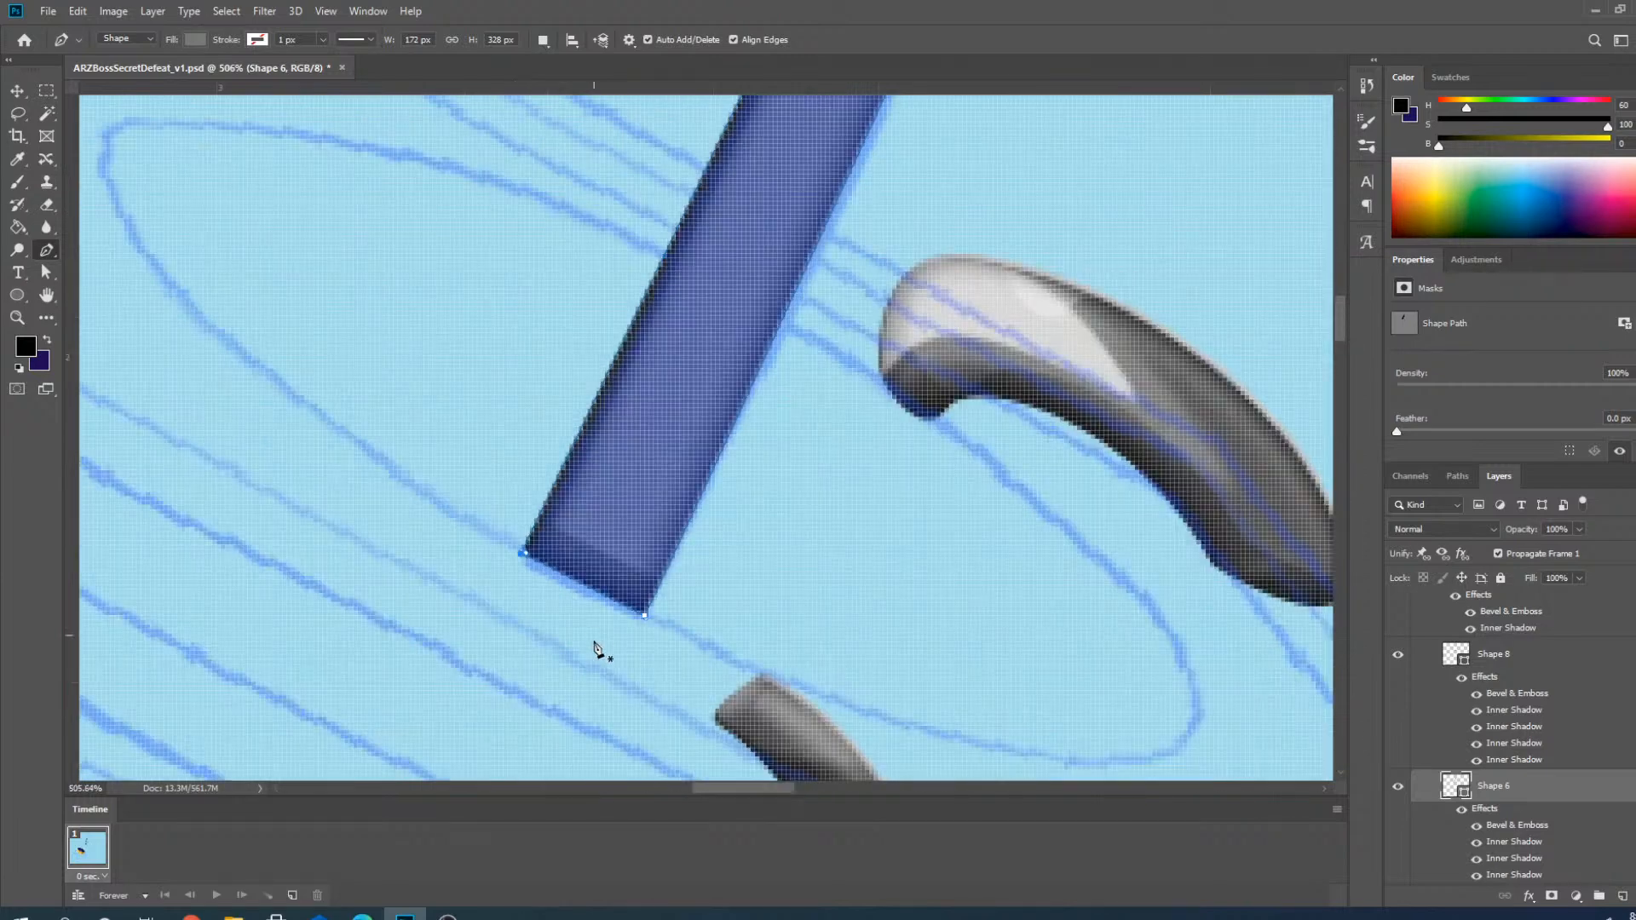
{"action": "scroll", "coordinate": [713, 330], "scroll_direction": "up", "scroll_amount": 5}
{"action": "scroll", "coordinate": [786, 416], "scroll_direction": "down", "scroll_amount": 3}
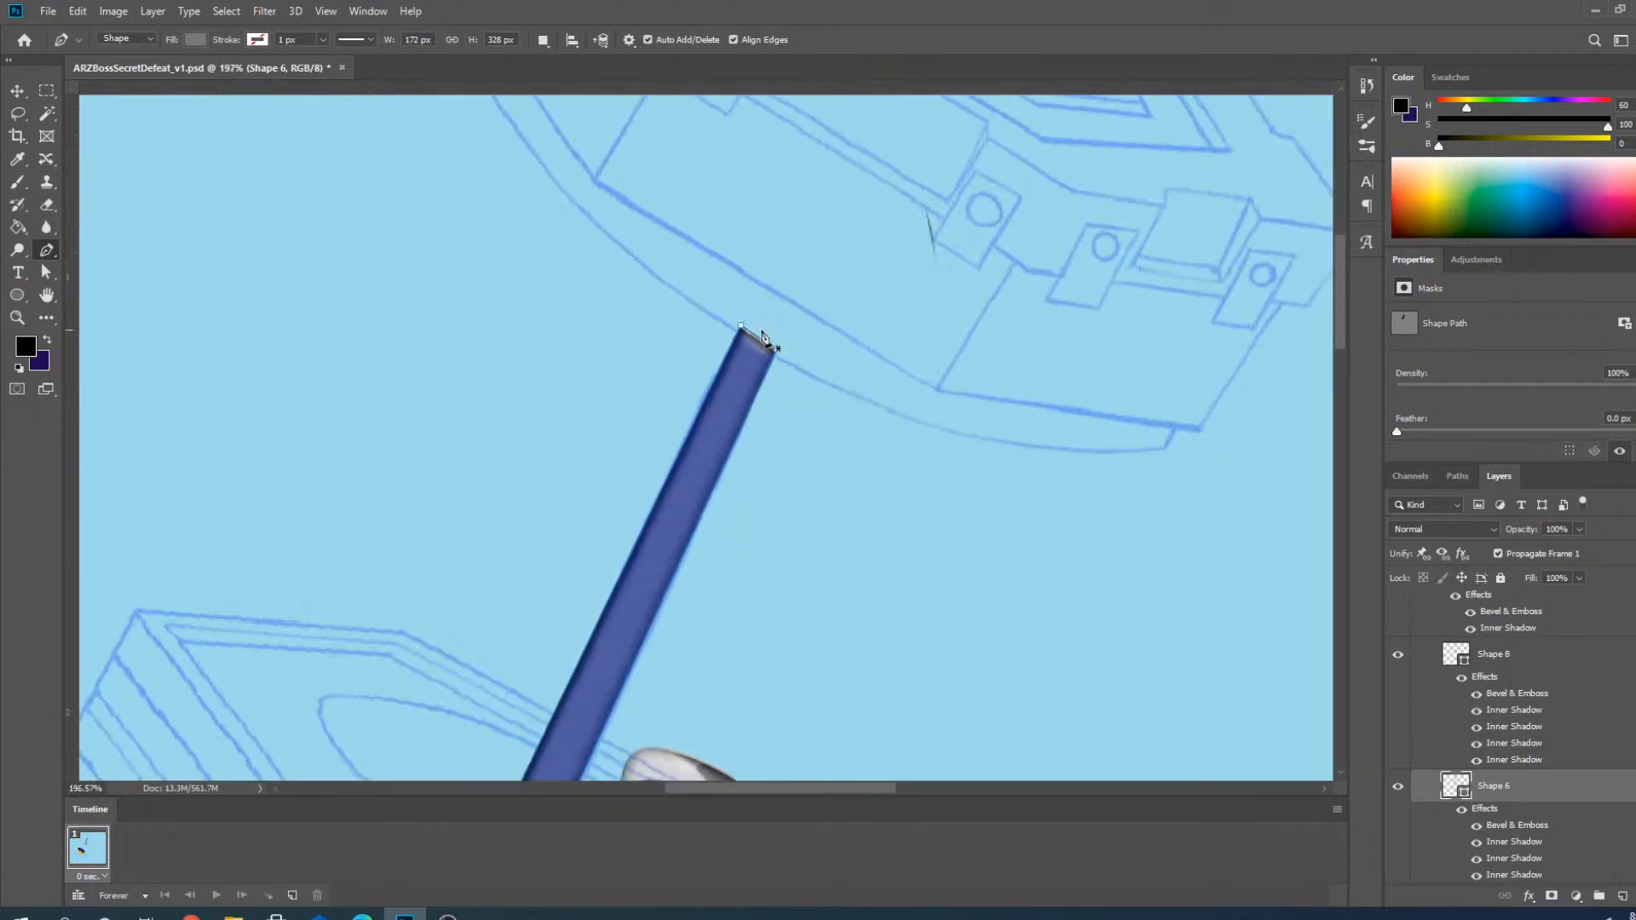
{"action": "scroll", "coordinate": [767, 357], "scroll_direction": "up", "scroll_amount": 2}
{"action": "scroll", "coordinate": [774, 285], "scroll_direction": "down", "scroll_amount": 4}
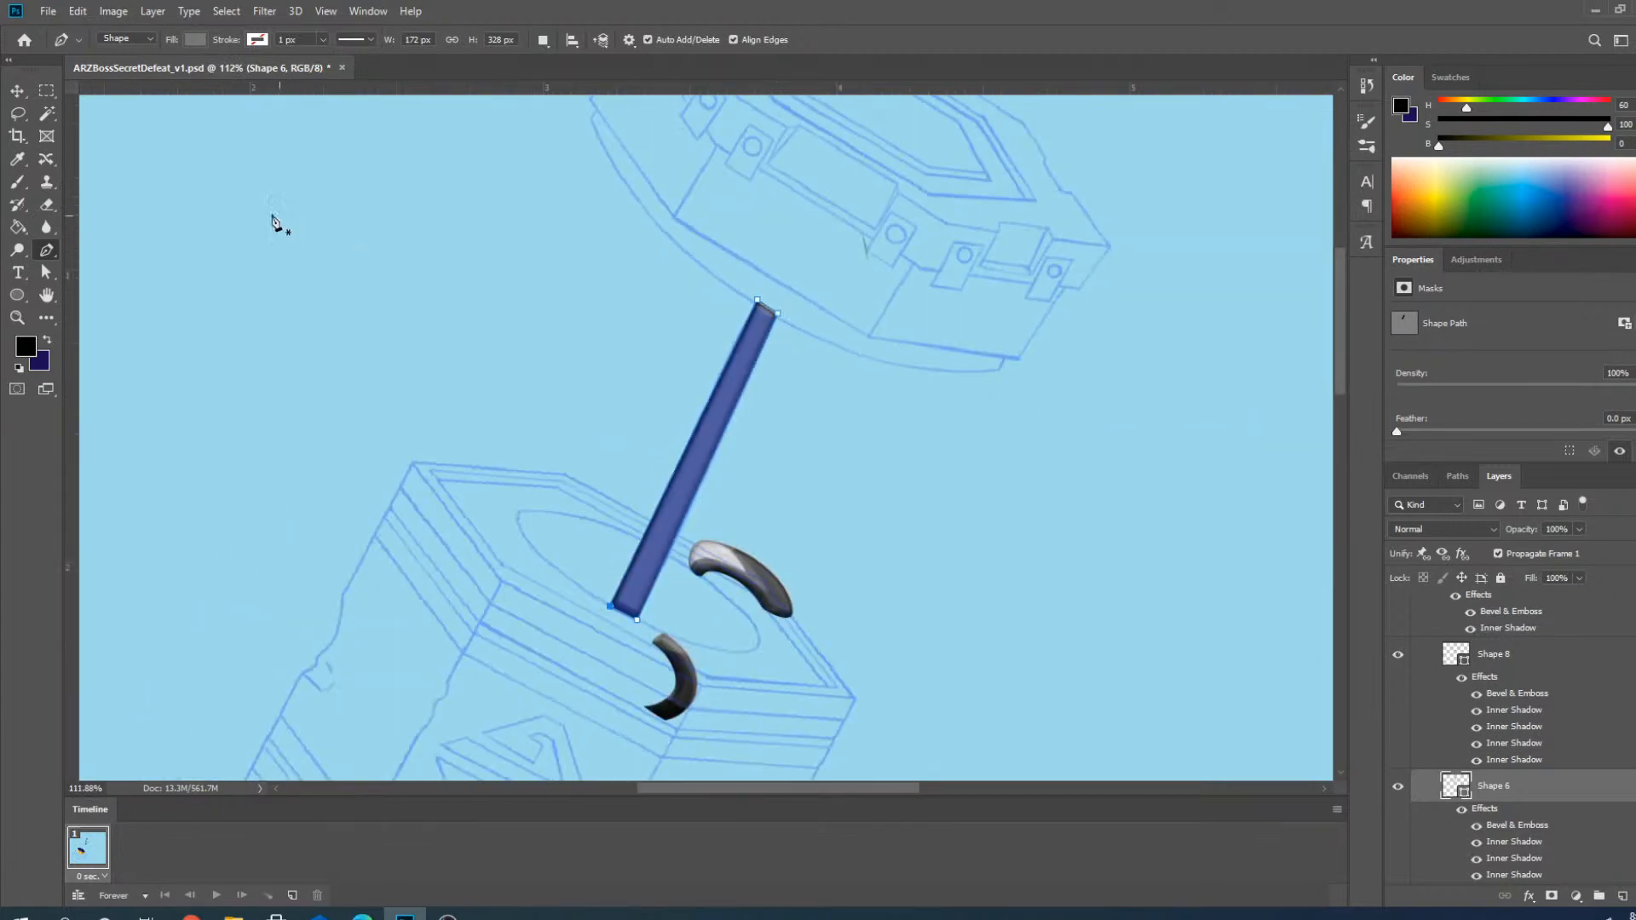
Delete the Shape 11 shading and the leftover Shape 8 and Shape 5 coil segments beside the straight bar.
{"action": "left_click", "coordinate": [17, 90]}
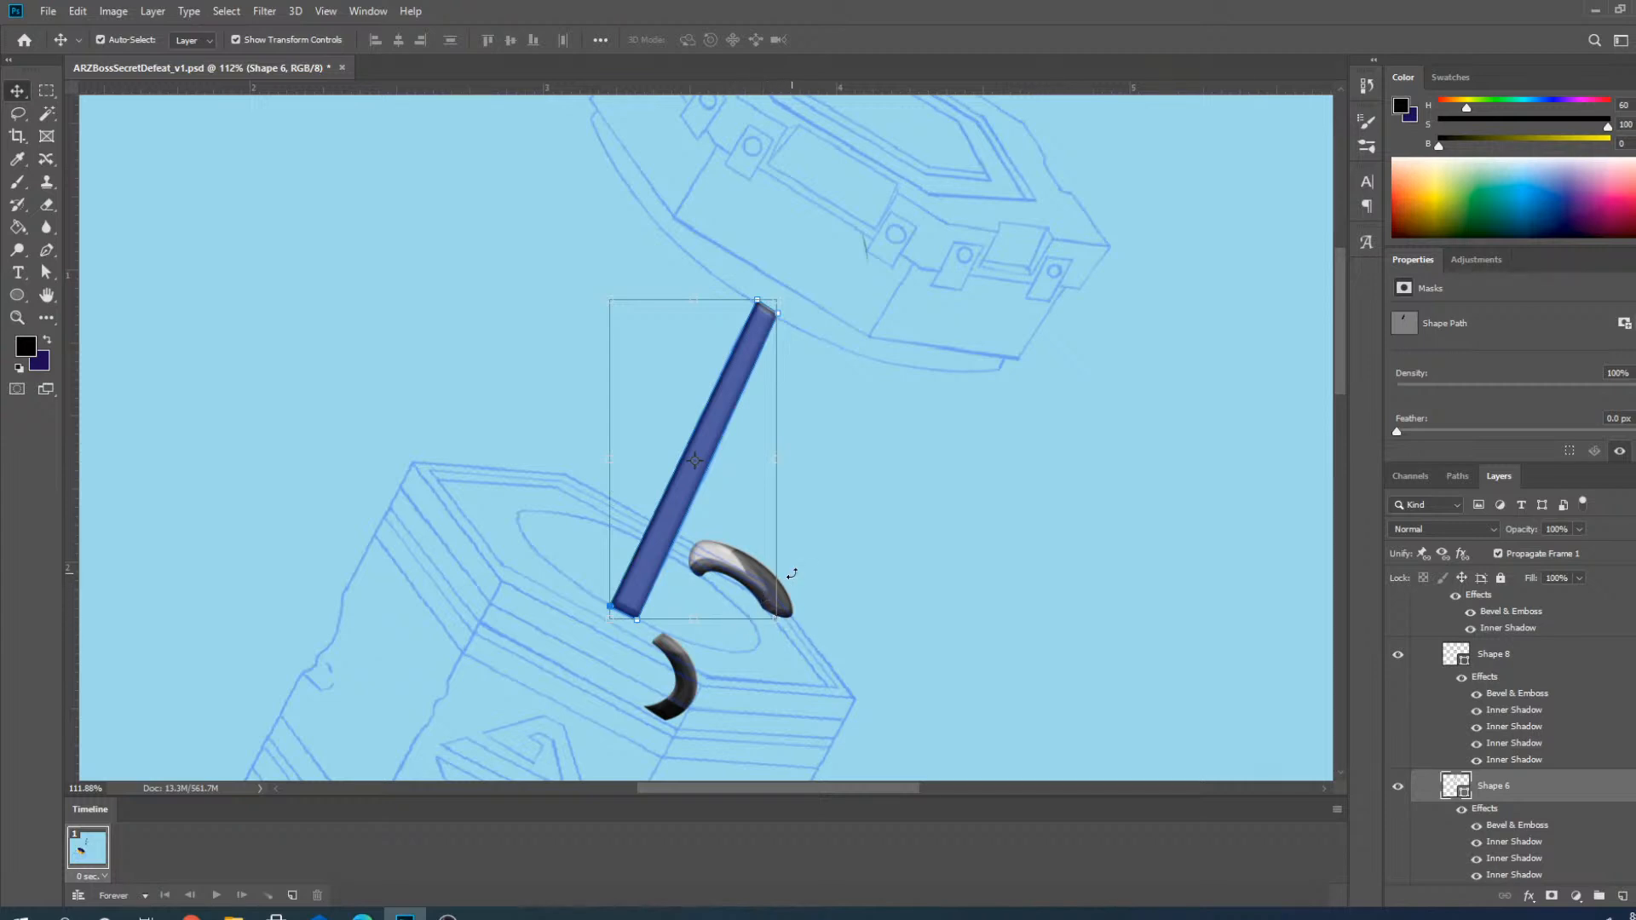
{"action": "scroll", "coordinate": [852, 639], "scroll_direction": "up", "scroll_amount": 5}
{"action": "left_click", "coordinate": [628, 489]}
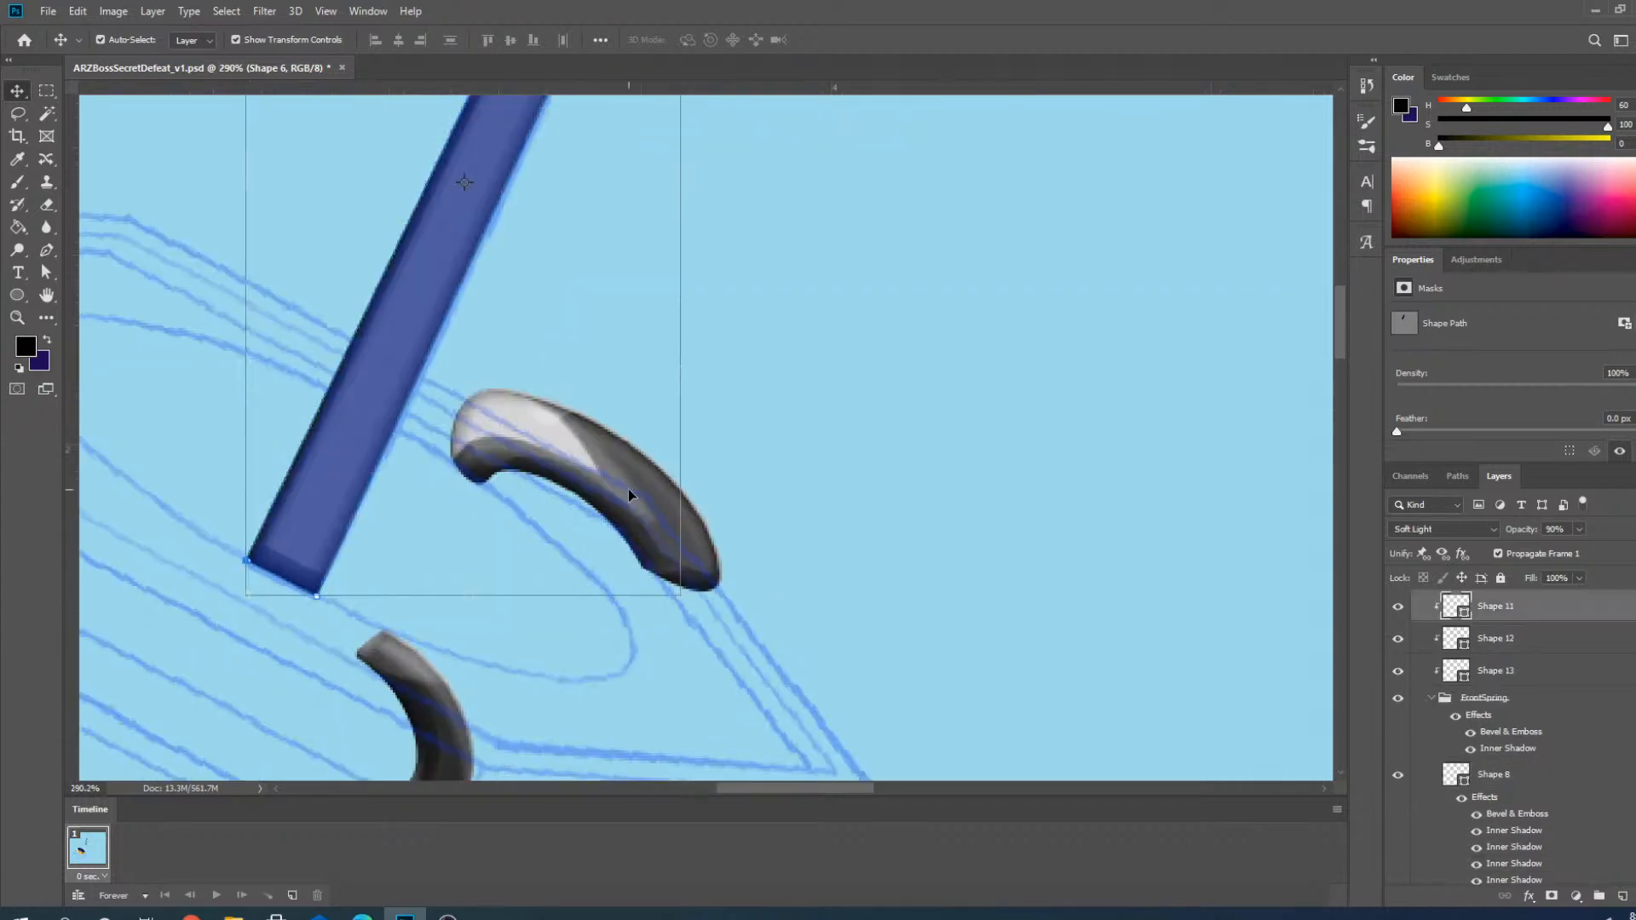
{"action": "key", "text": "Delete"}
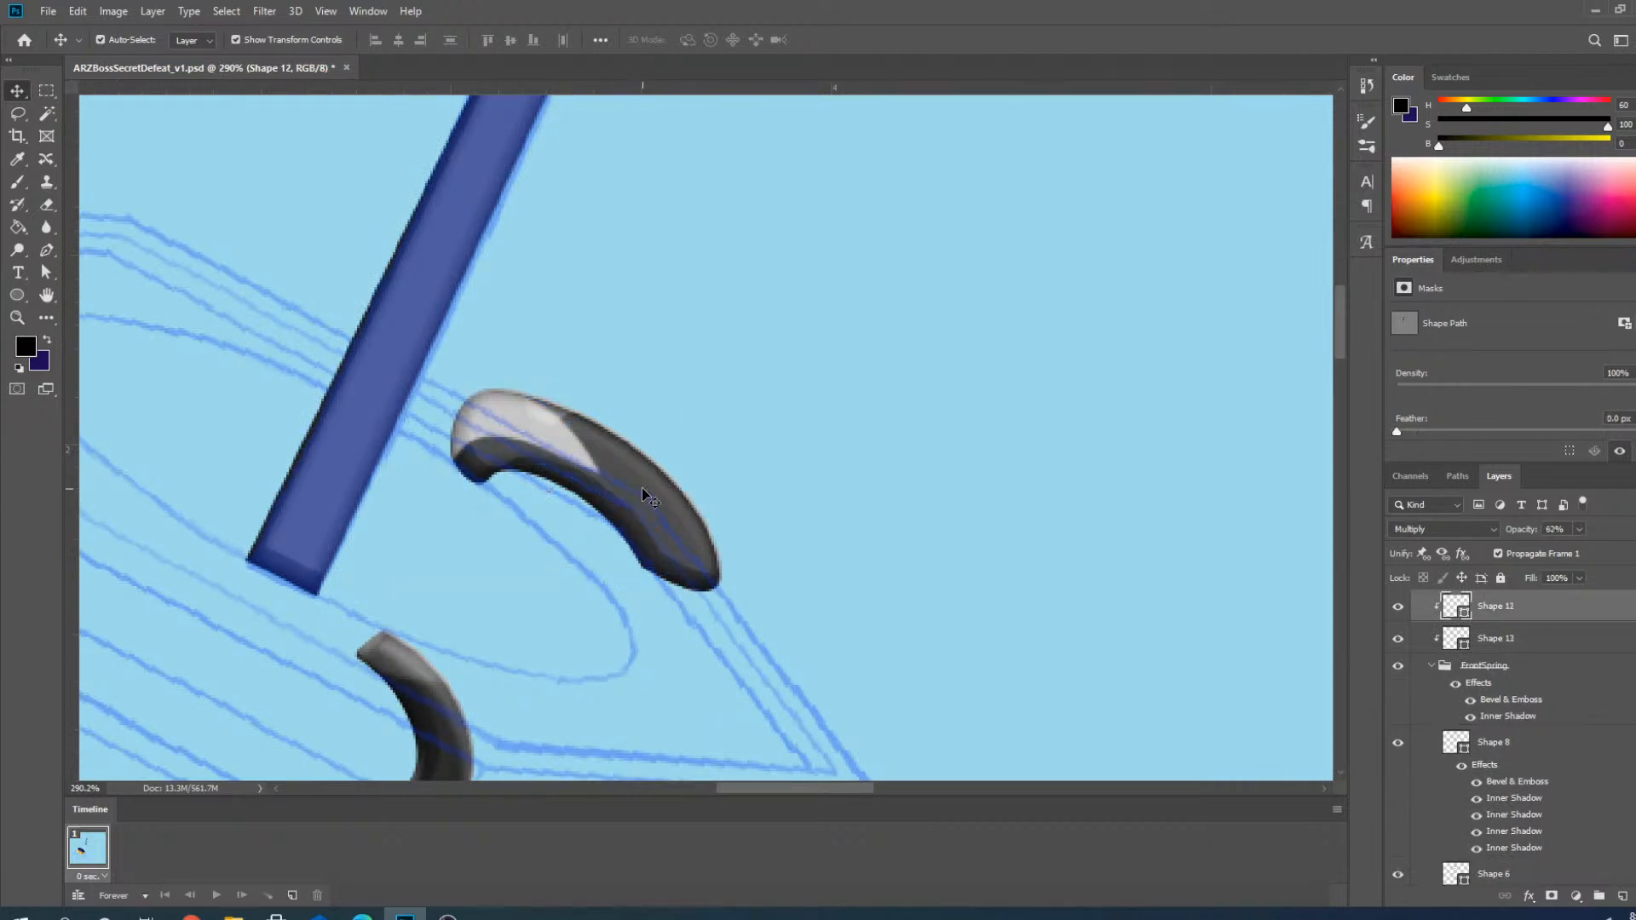
{"action": "left_click", "coordinate": [447, 670]}
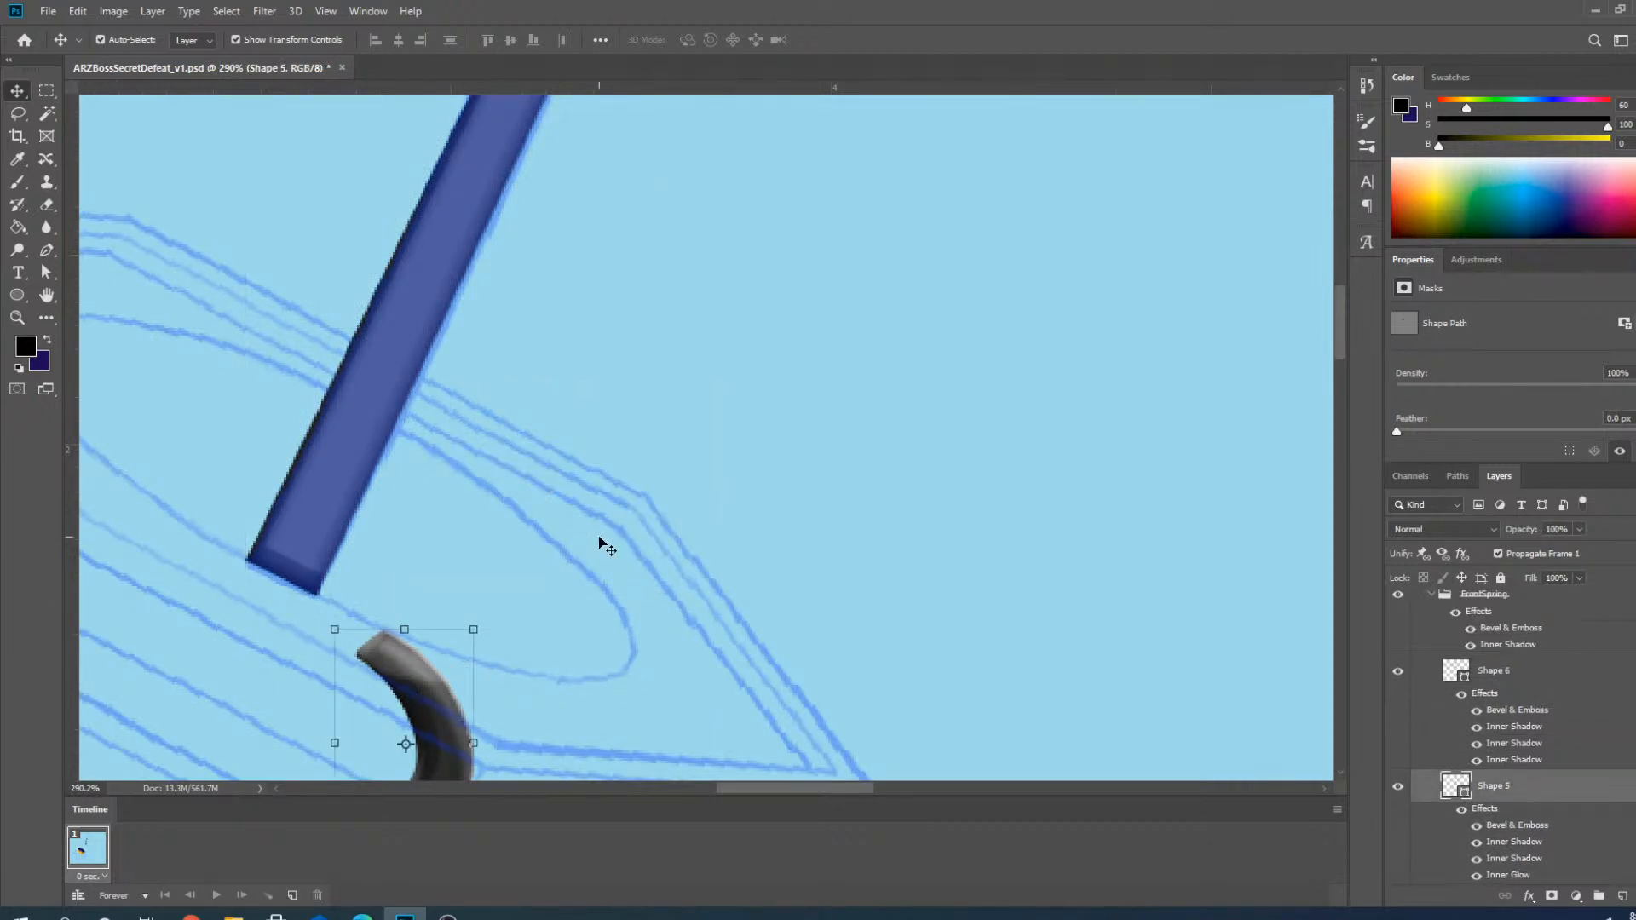
{"action": "scroll", "coordinate": [602, 540], "scroll_direction": "down", "scroll_amount": 3}
{"action": "key", "text": "Delete"}
{"action": "scroll", "coordinate": [664, 530], "scroll_direction": "down", "scroll_amount": 3}
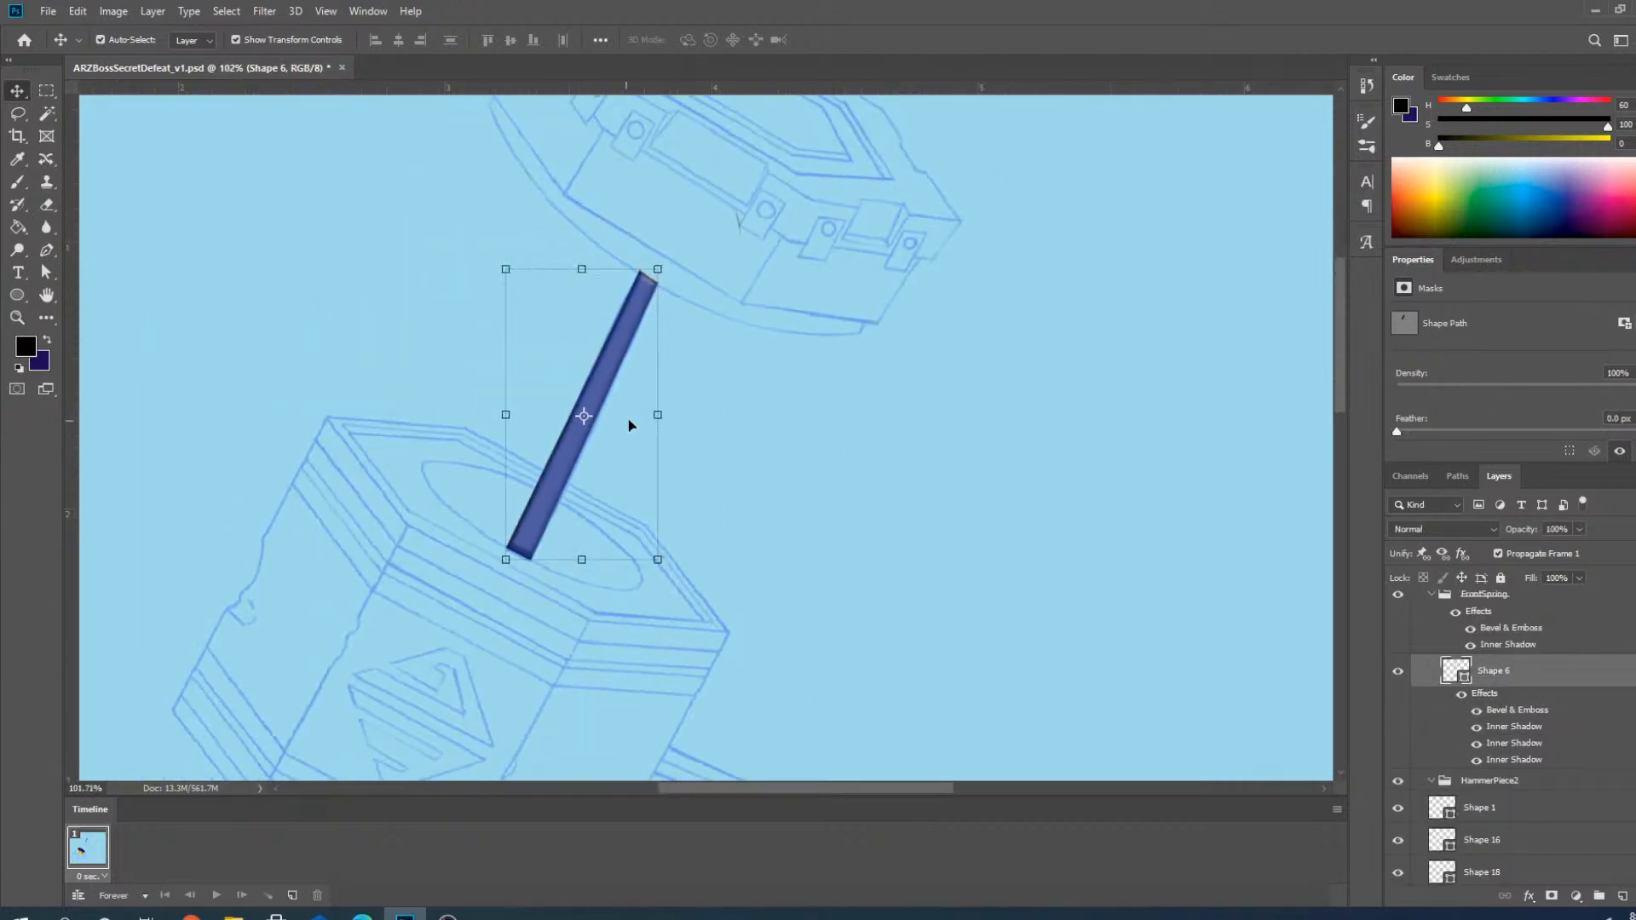
Delete the leftover curved dark coil segment at the base of the lower blue guide bar on the disc.
{"action": "scroll", "coordinate": [805, 562], "scroll_direction": "down", "scroll_amount": 2}
{"action": "scroll", "coordinate": [570, 602], "scroll_direction": "up", "scroll_amount": 1}
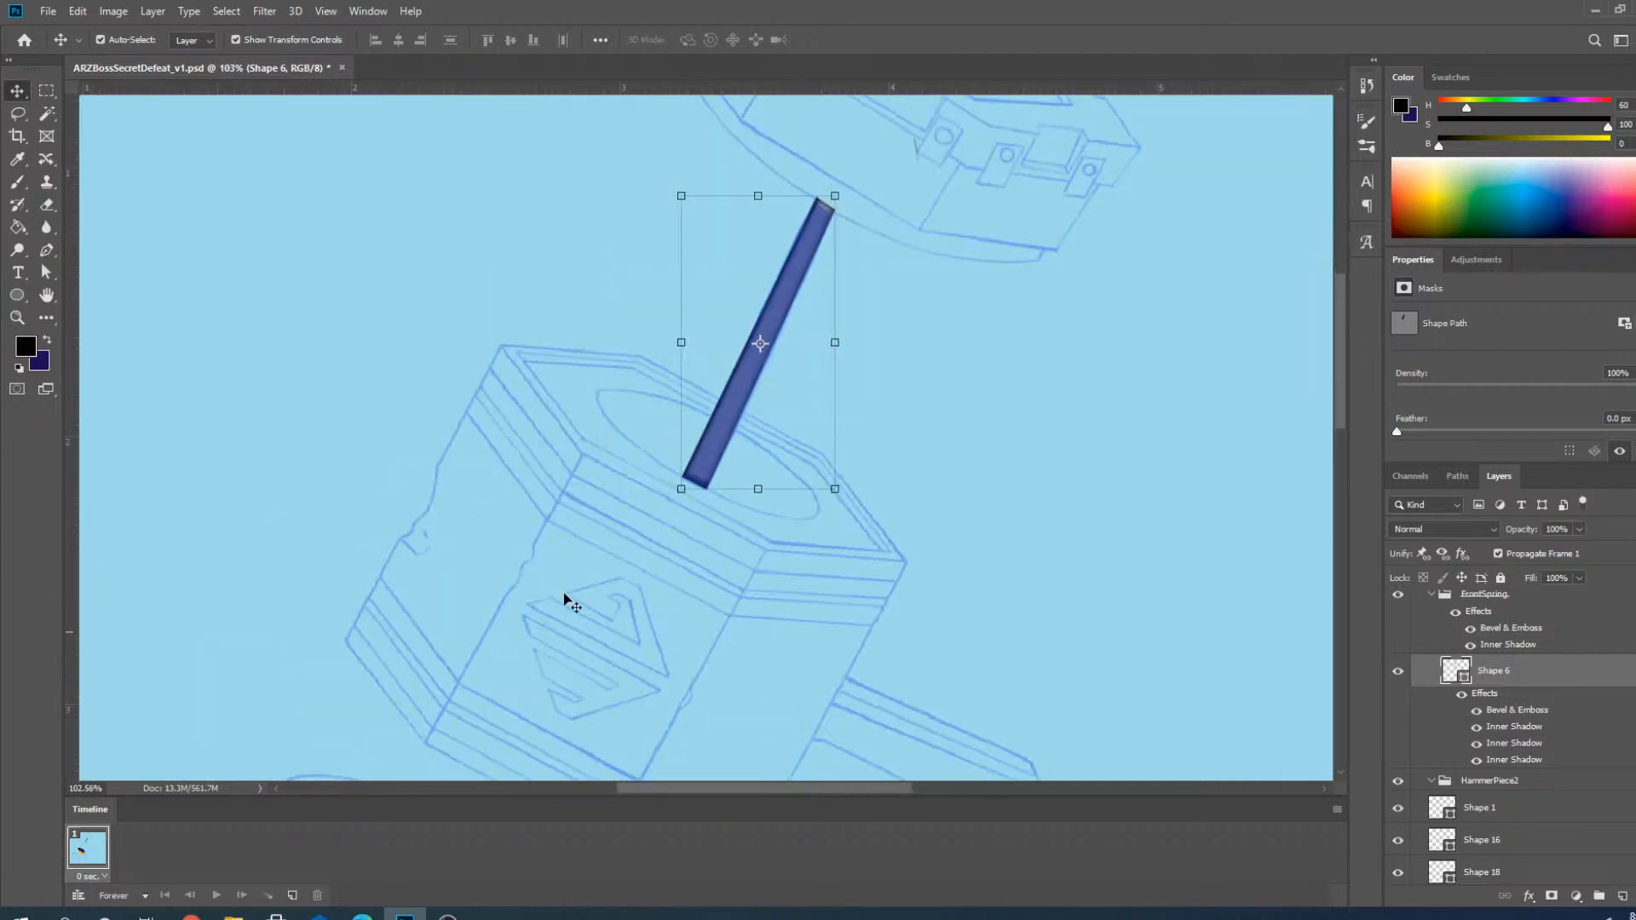
{"action": "scroll", "coordinate": [570, 729], "scroll_direction": "down", "scroll_amount": 1}
{"action": "scroll", "coordinate": [569, 728], "scroll_direction": "up", "scroll_amount": 2}
{"action": "scroll", "coordinate": [569, 729], "scroll_direction": "down", "scroll_amount": 1}
{"action": "scroll", "coordinate": [596, 665], "scroll_direction": "up", "scroll_amount": 2}
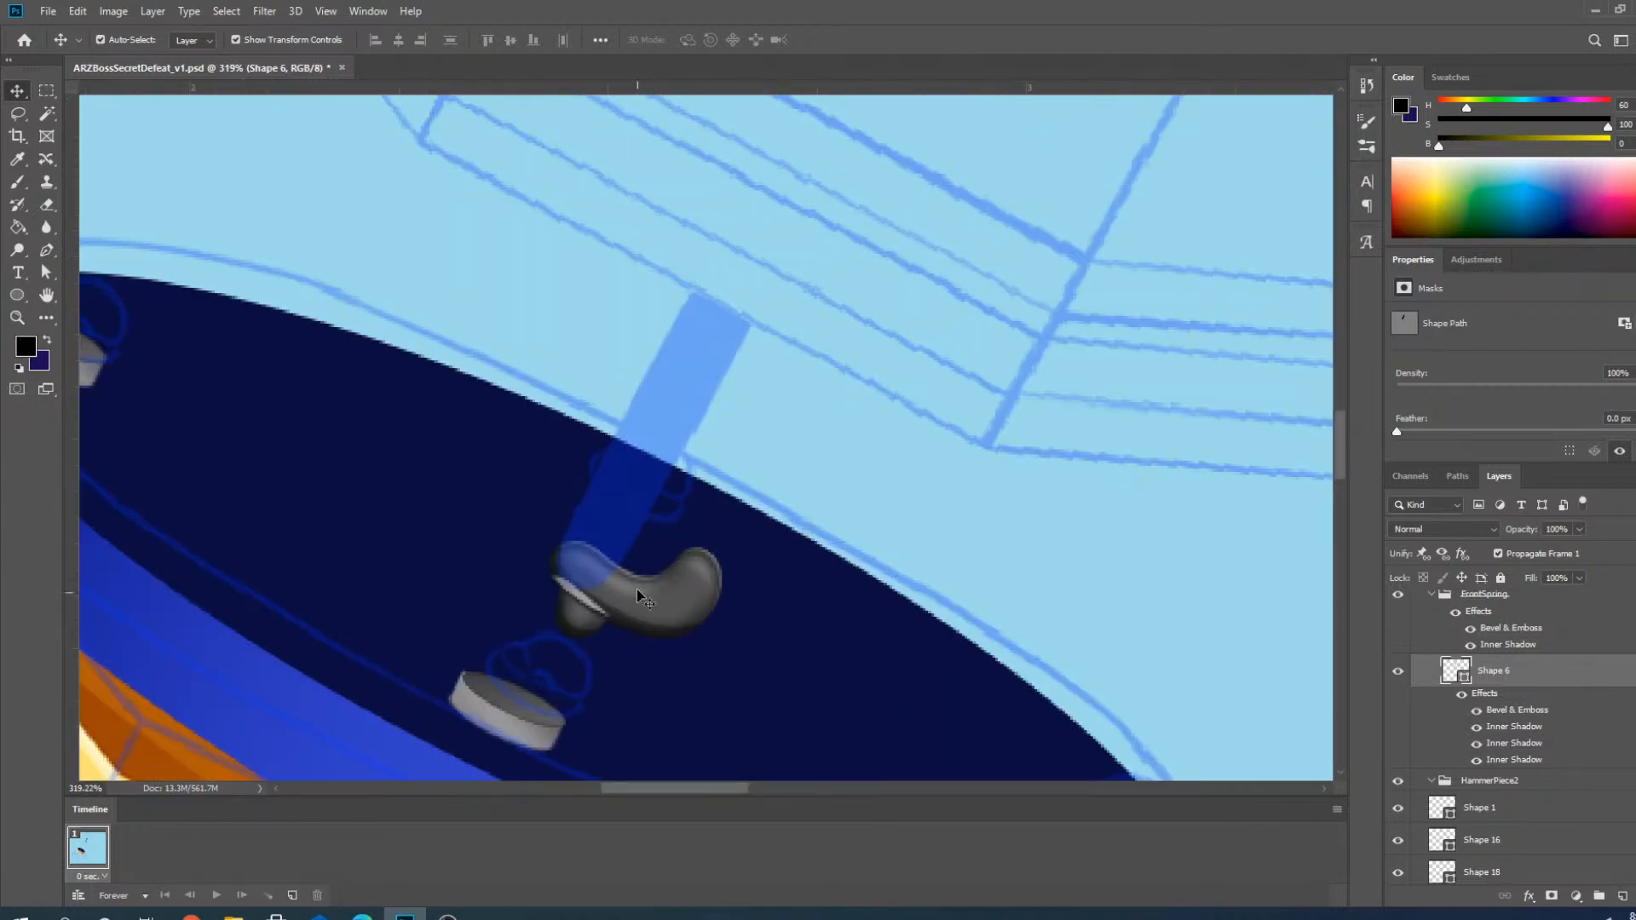
{"action": "left_click", "coordinate": [647, 596]}
{"action": "key", "text": "Delete"}
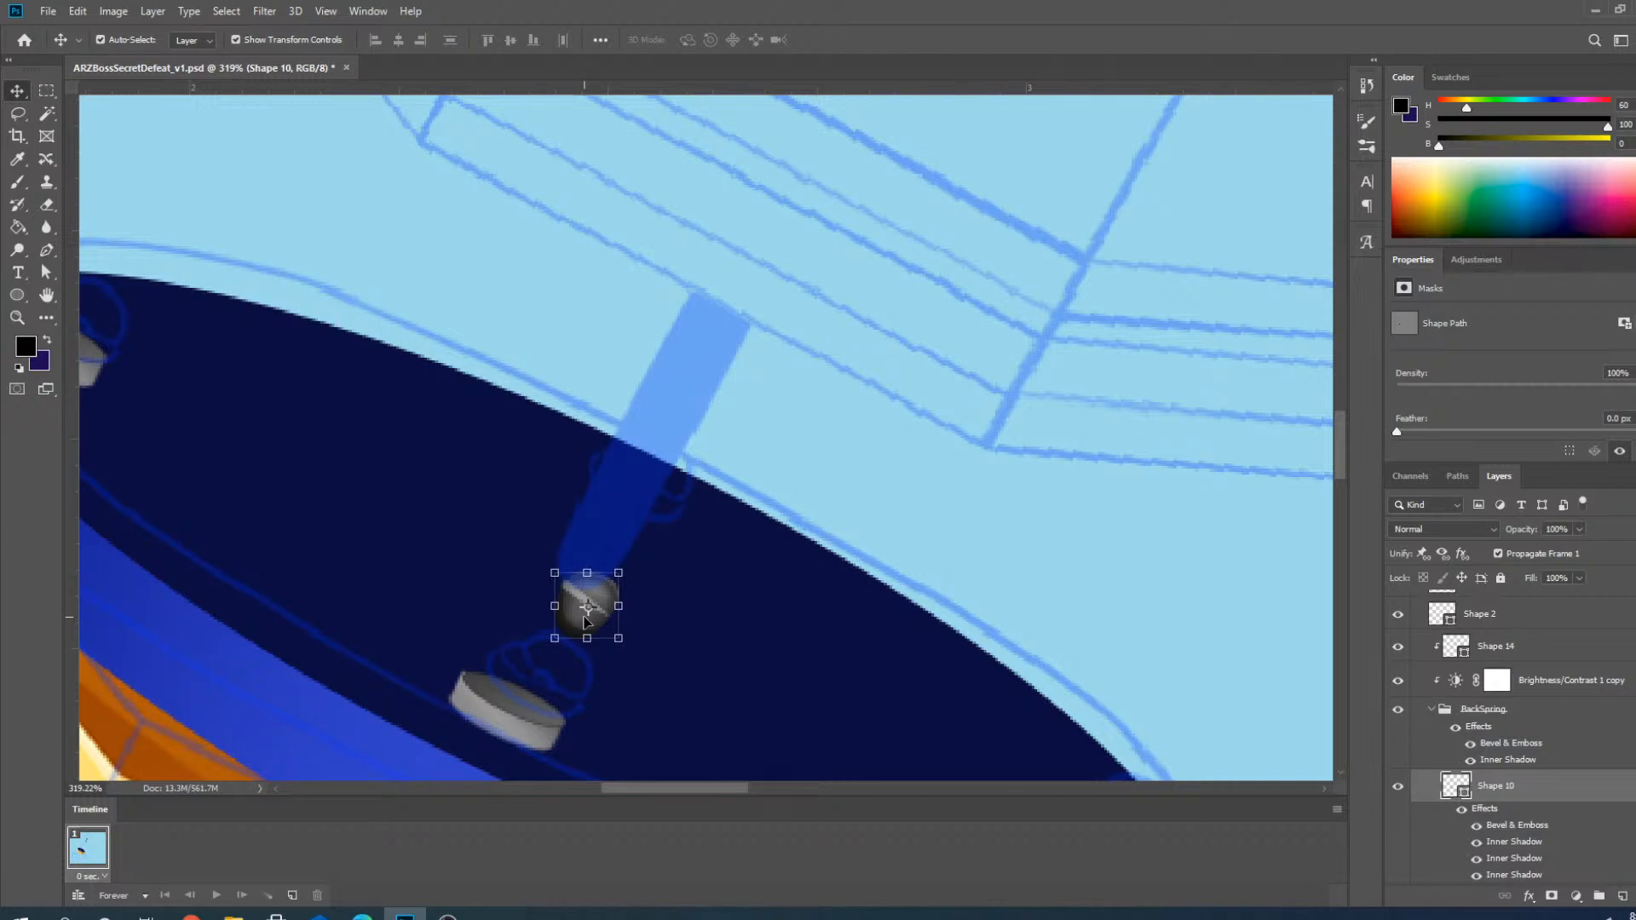
{"action": "left_click", "coordinate": [46, 253]}
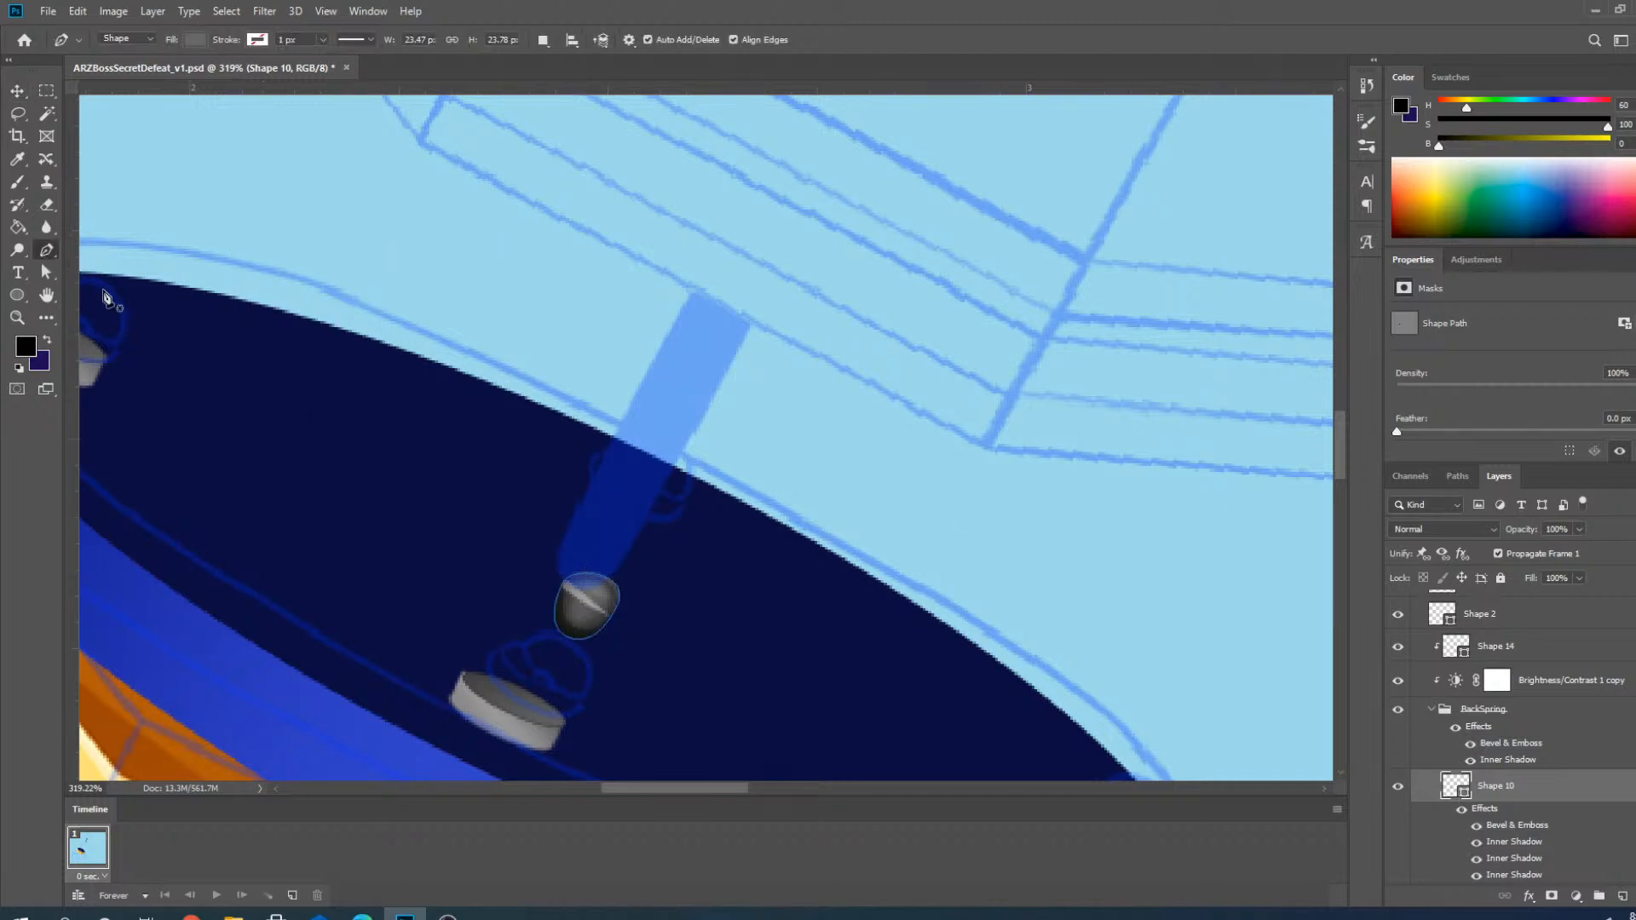
{"action": "left_click", "coordinate": [564, 583]}
{"action": "left_click_drag", "start_coordinate": [571, 564], "coordinate": [693, 292]}
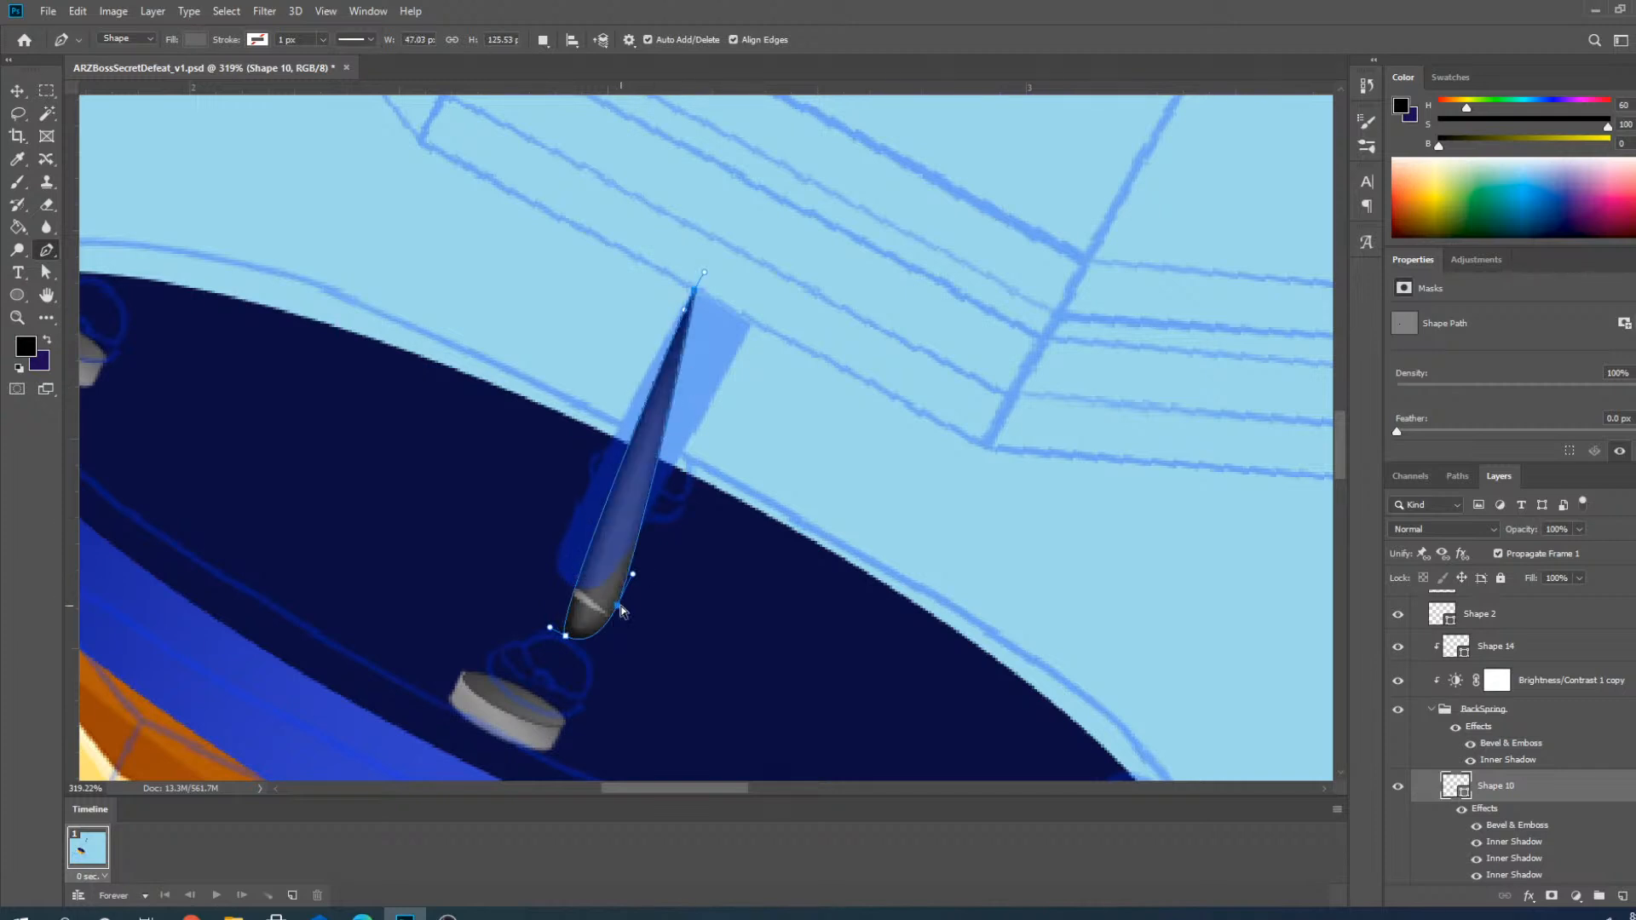
{"action": "left_click_drag", "start_coordinate": [618, 607], "coordinate": [755, 329]}
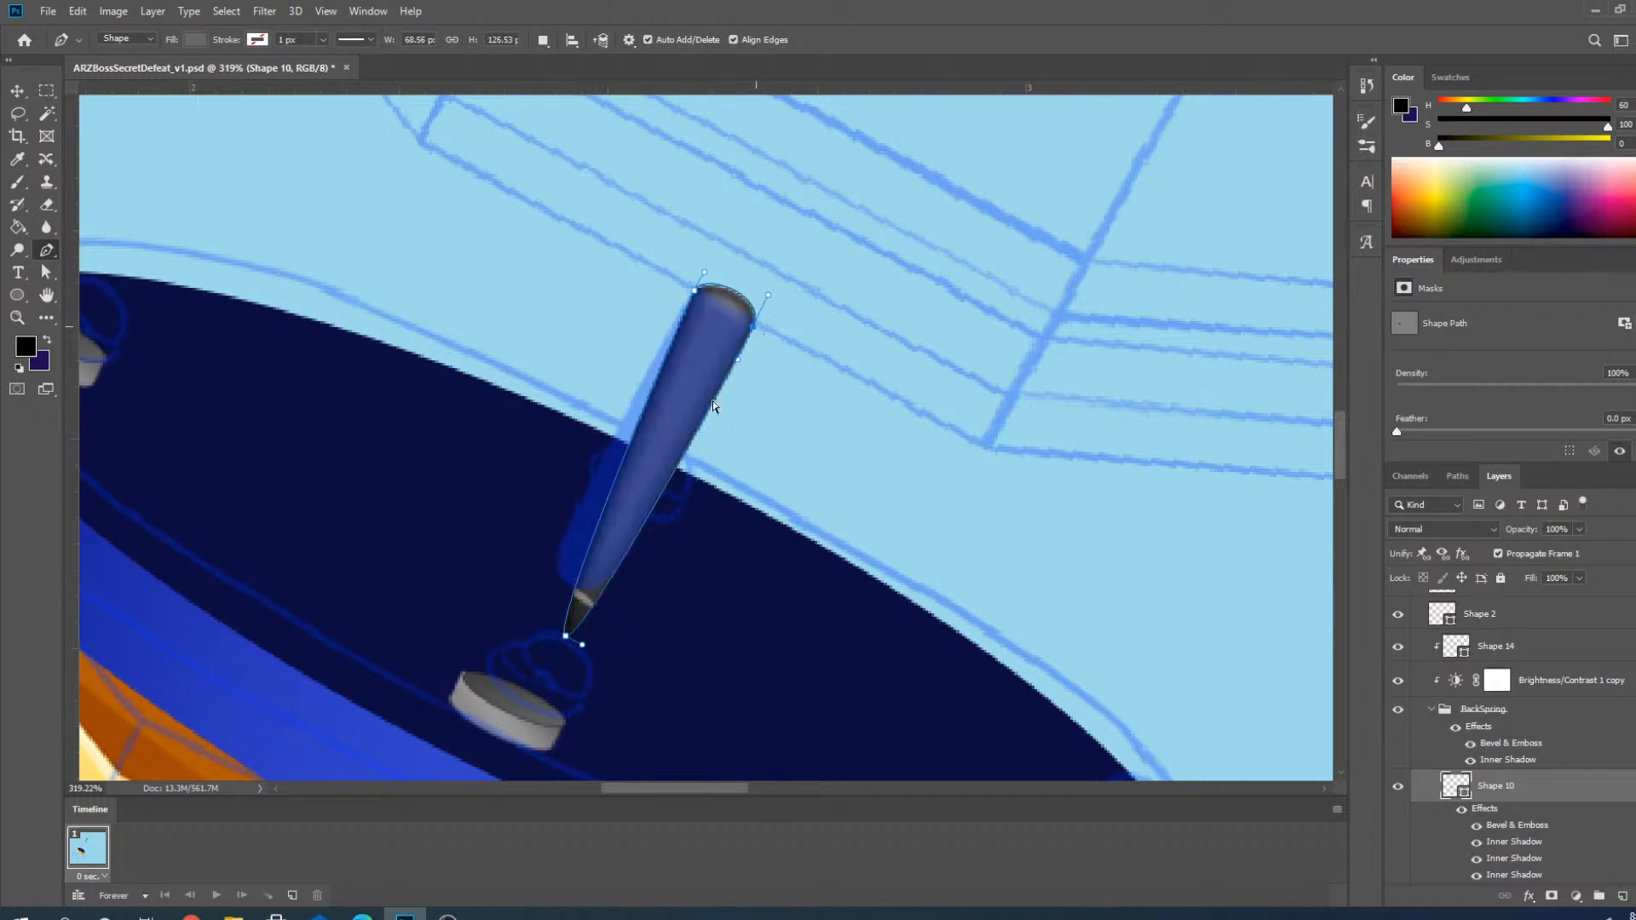
{"action": "key", "text": "ctrl+z"}
{"action": "key", "text": "ctrl+z"}
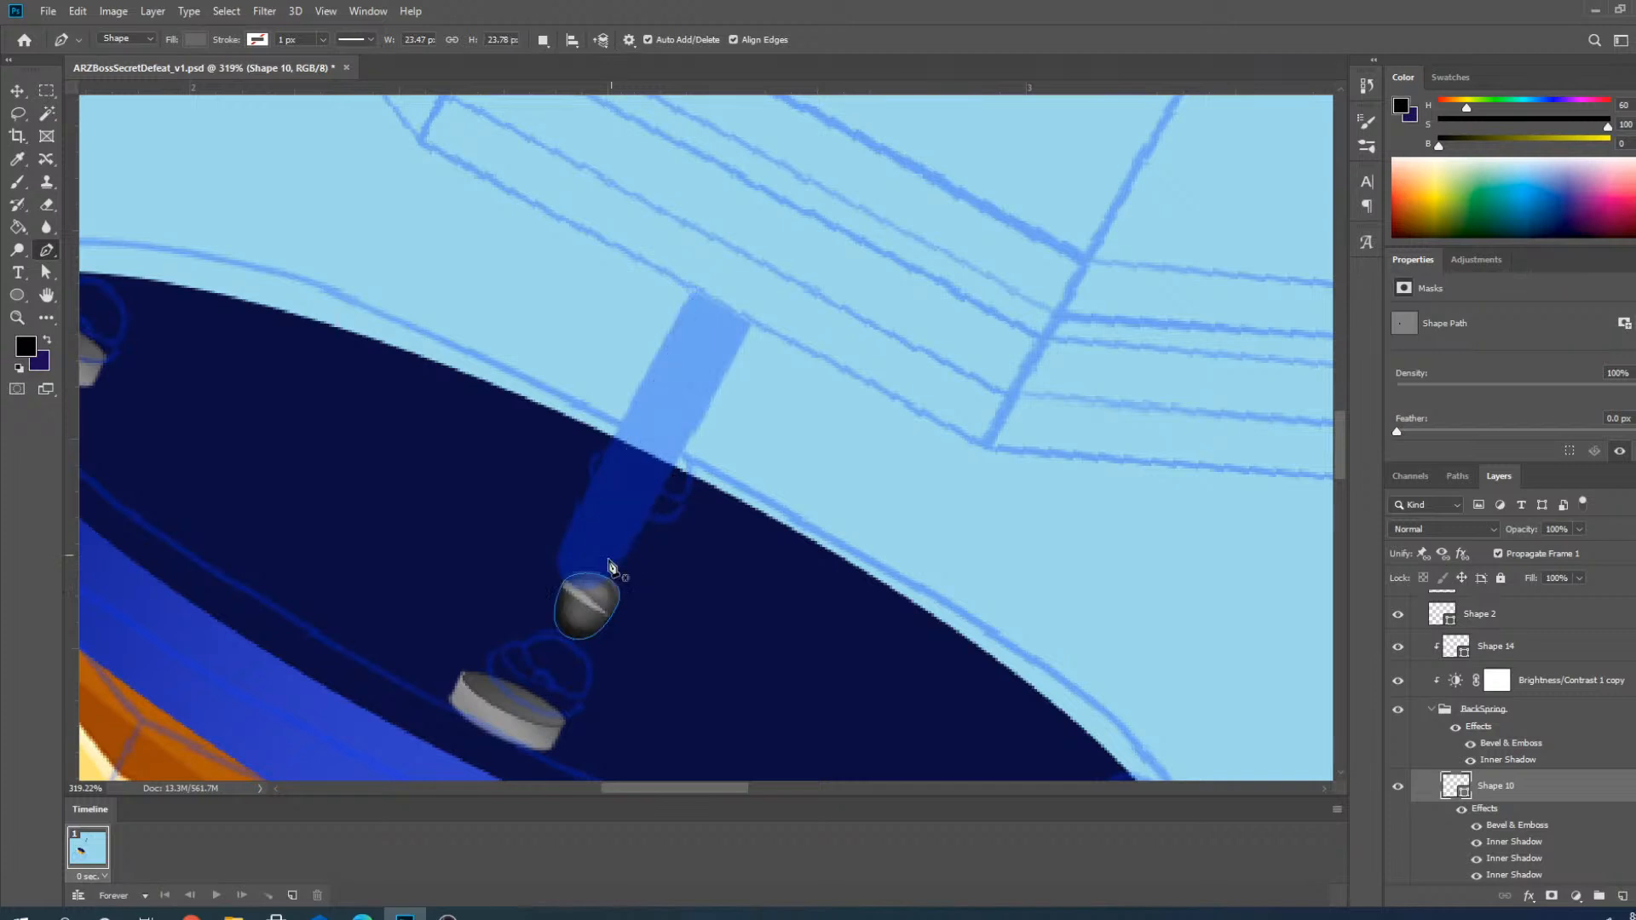
Stretch the Shape 10 stub into a rod by pulling its upper path points to the top corners of the blue guide bar.
{"action": "left_click", "coordinate": [601, 576]}
{"action": "left_click_drag", "start_coordinate": [602, 576], "coordinate": [754, 322]}
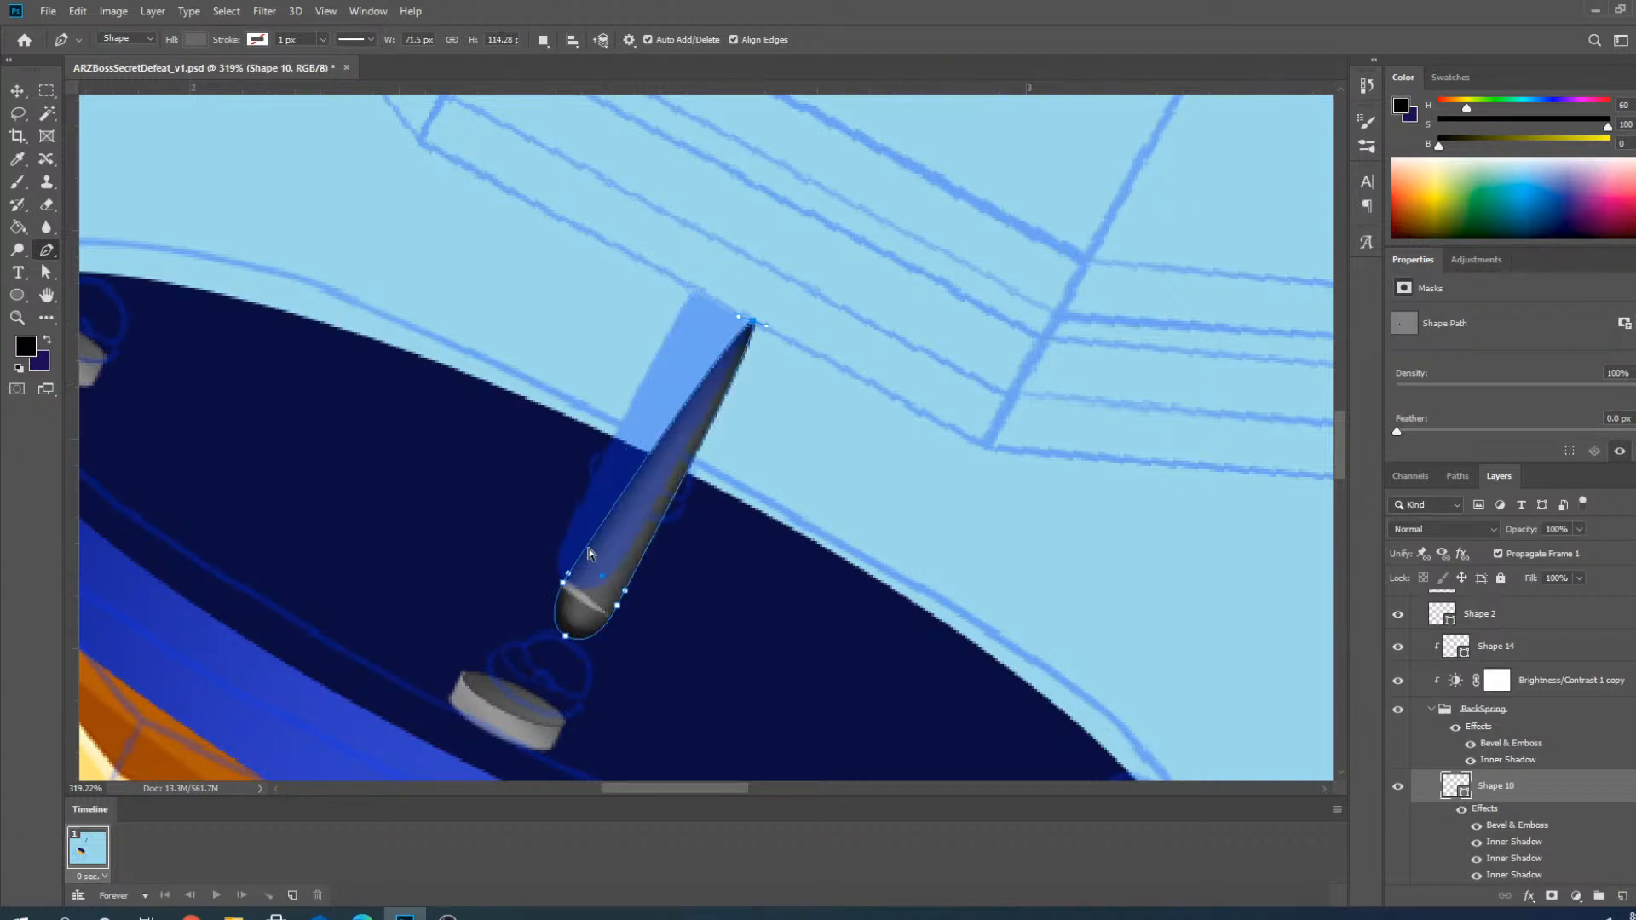
{"action": "left_click", "coordinate": [647, 466]}
{"action": "left_click_drag", "start_coordinate": [648, 456], "coordinate": [694, 291]}
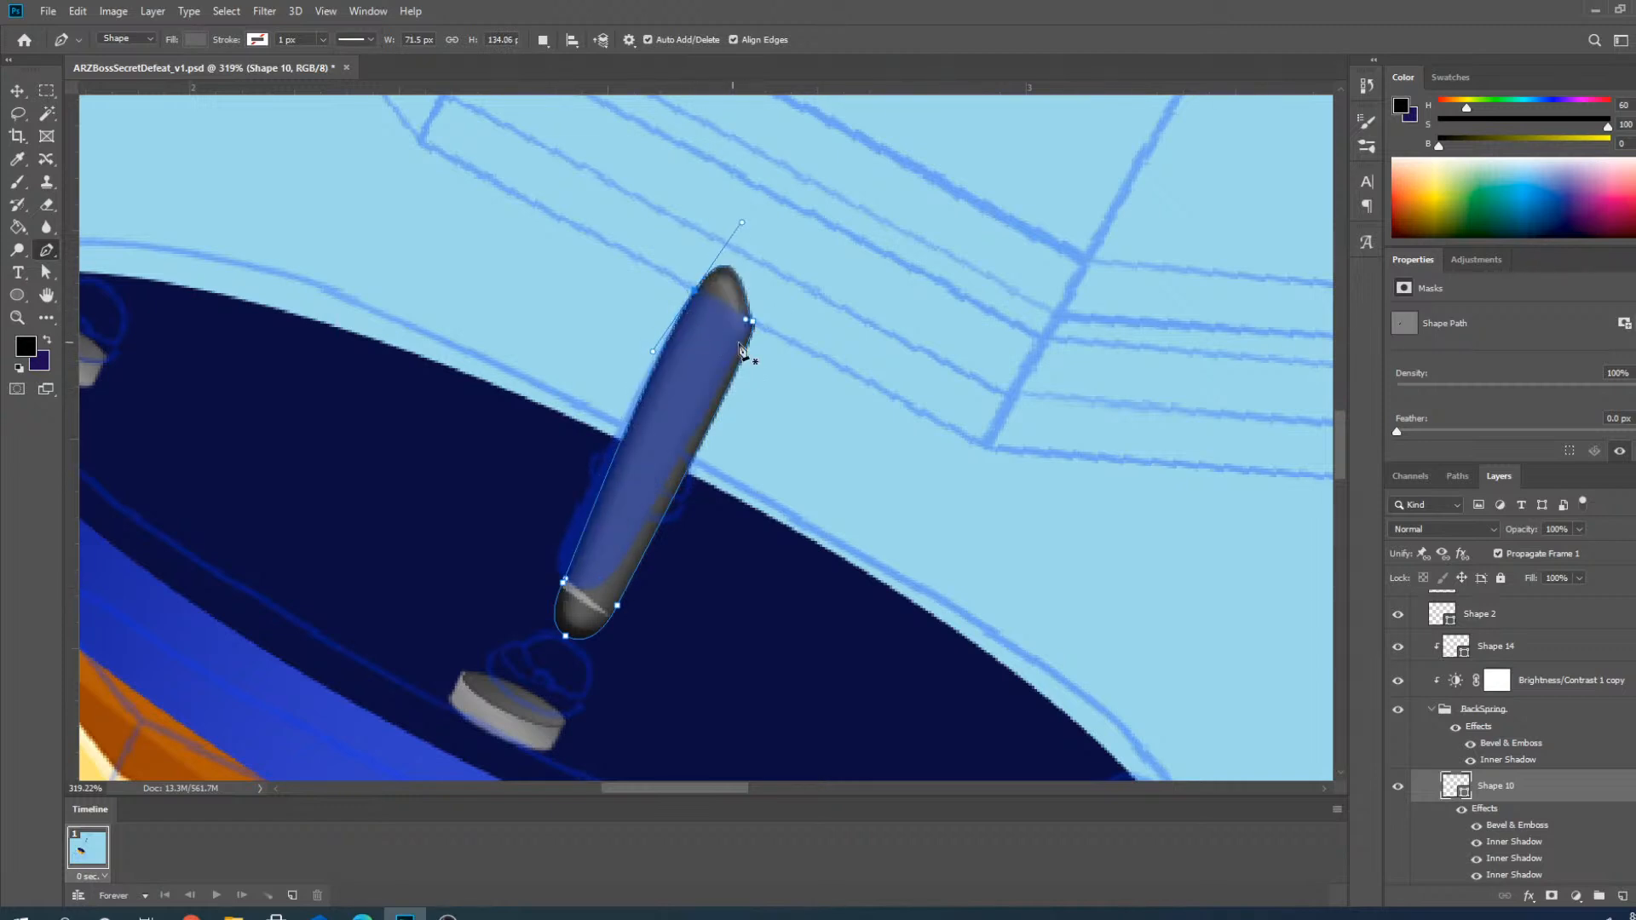
Flatten the rod's top end by retracting the curve handles at its two upper corners and adjusting the long left edge's handle.
{"action": "scroll", "coordinate": [744, 284], "scroll_direction": "up", "scroll_amount": 2}
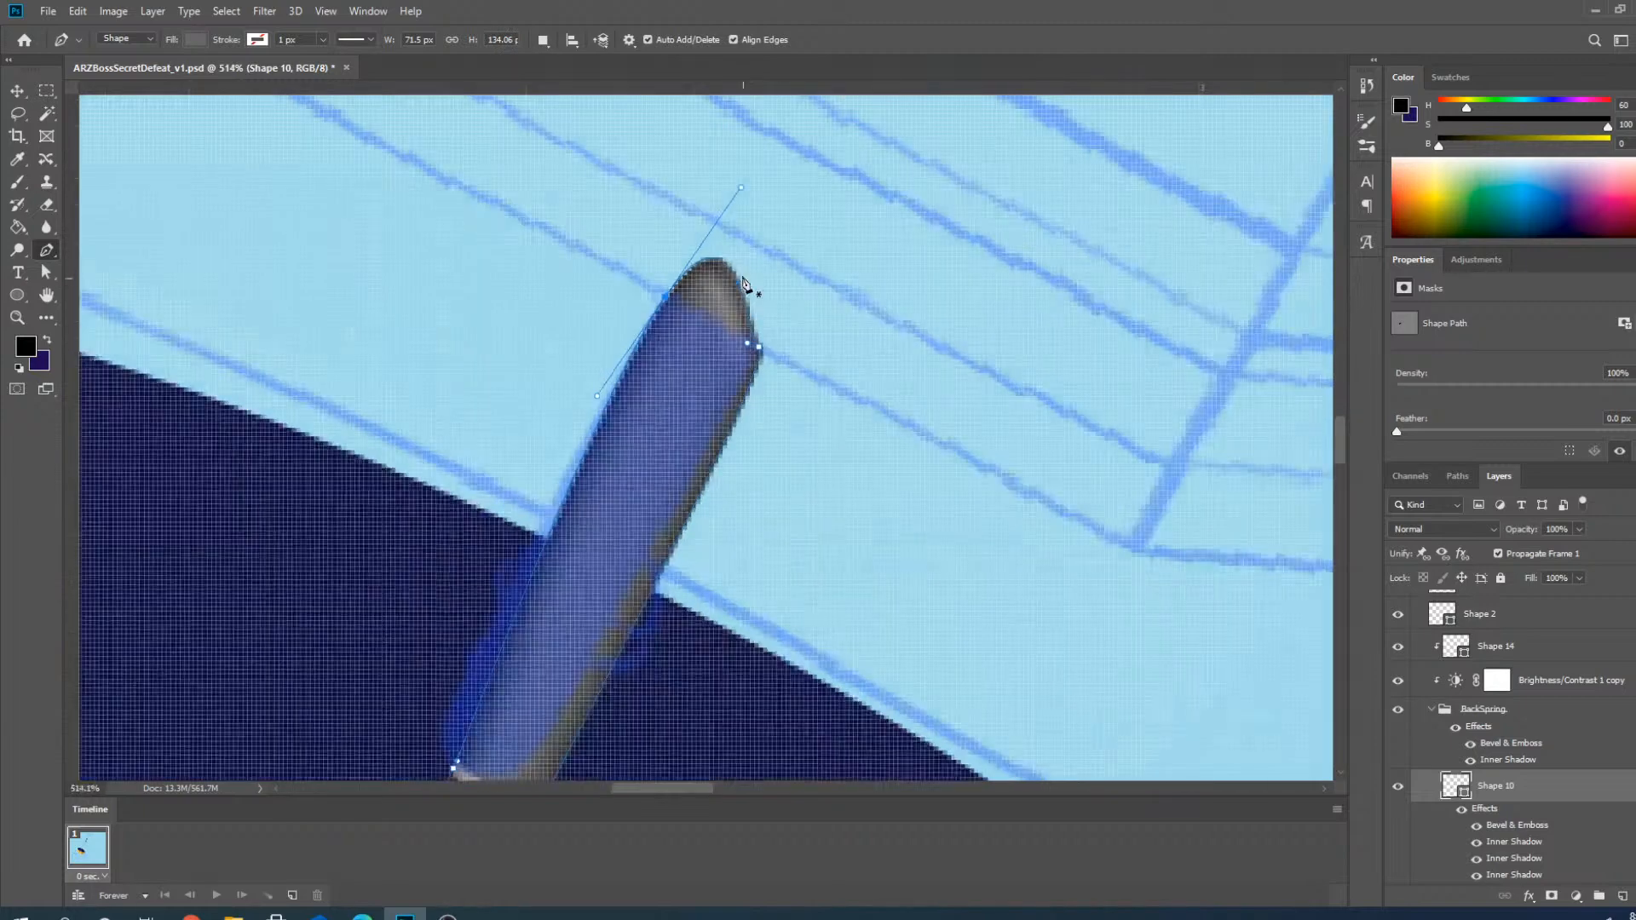
{"action": "scroll", "coordinate": [744, 284], "scroll_direction": "up", "scroll_amount": 2}
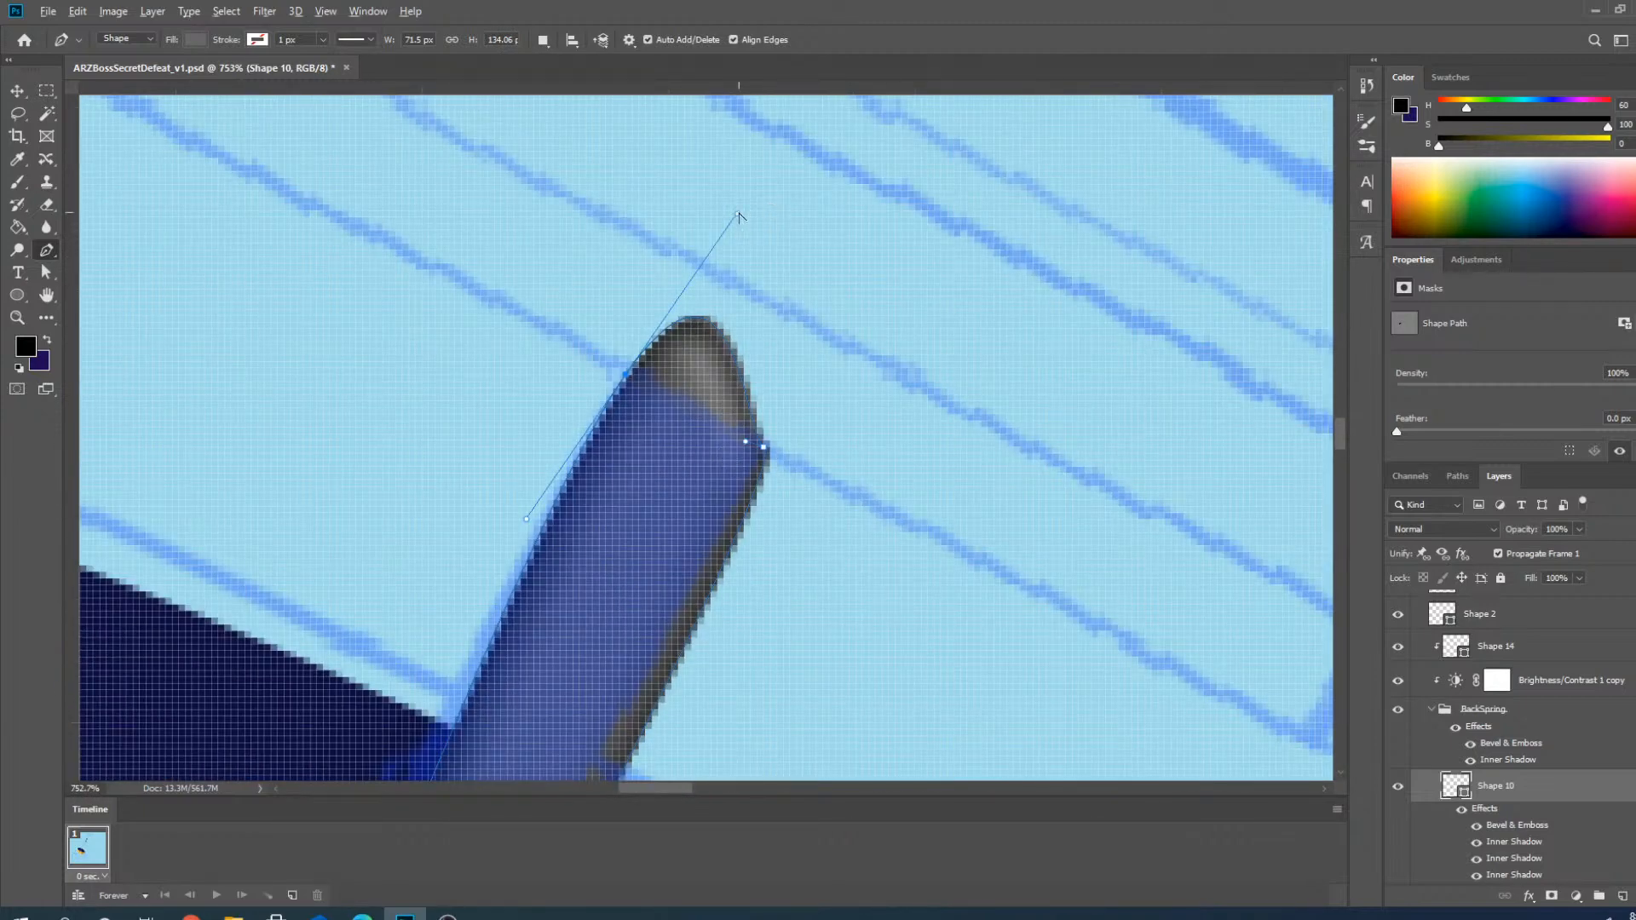
{"action": "left_click_drag", "start_coordinate": [738, 216], "coordinate": [627, 375]}
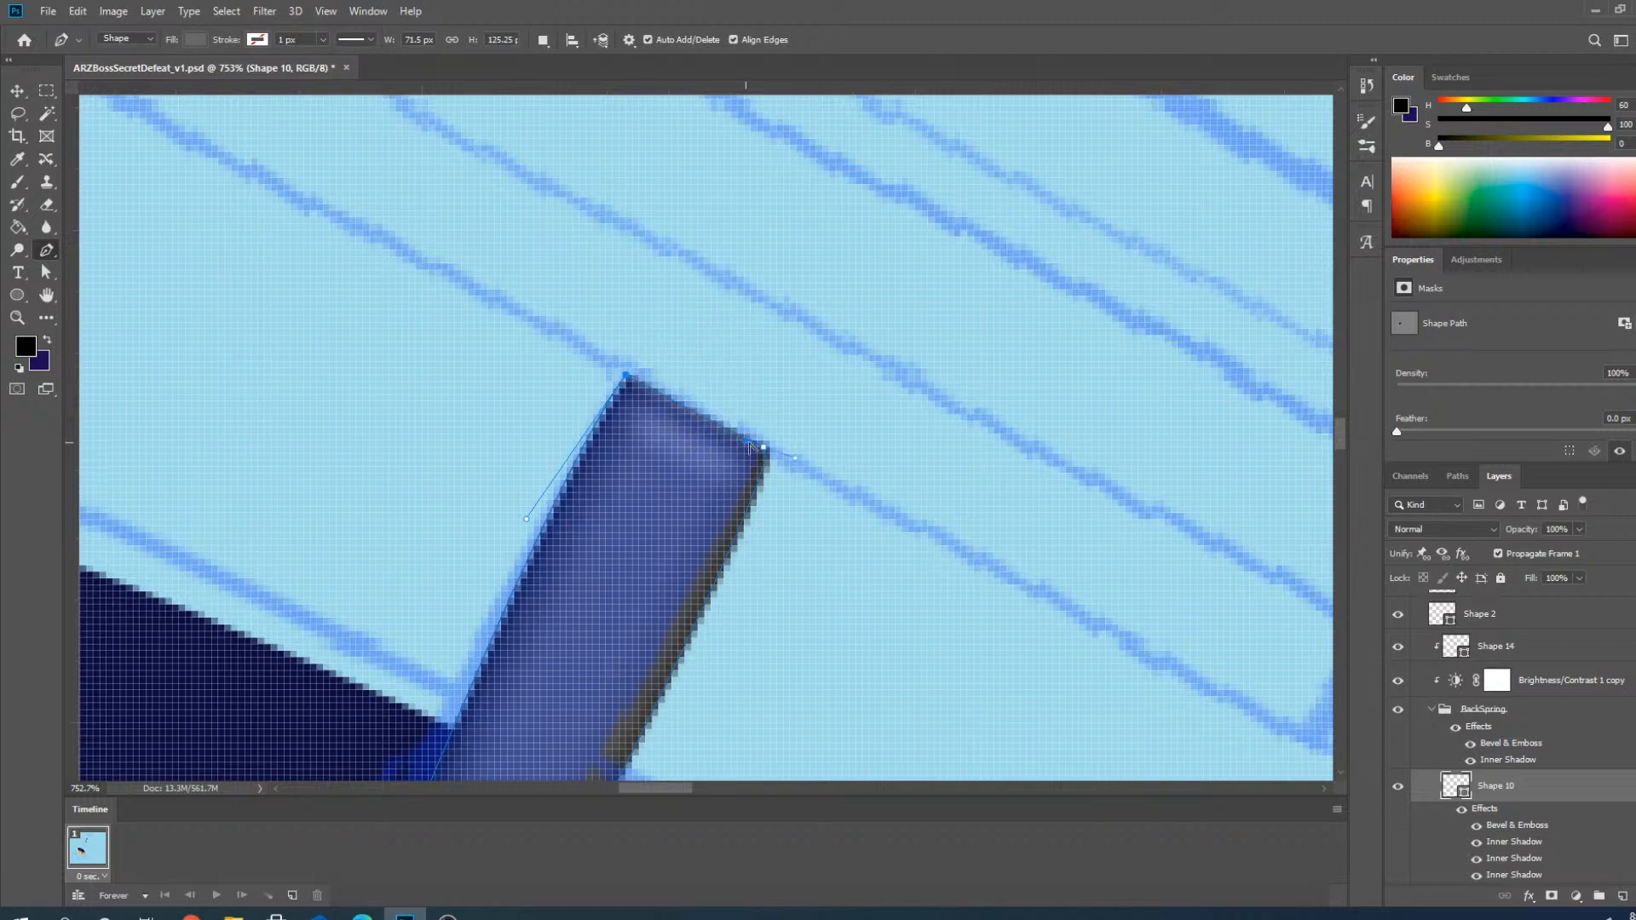
{"action": "left_click_drag", "start_coordinate": [763, 446], "coordinate": [762, 446]}
{"action": "key", "text": "ctrl+z"}
{"action": "scroll", "coordinate": [779, 456], "scroll_direction": "down", "scroll_amount": 1}
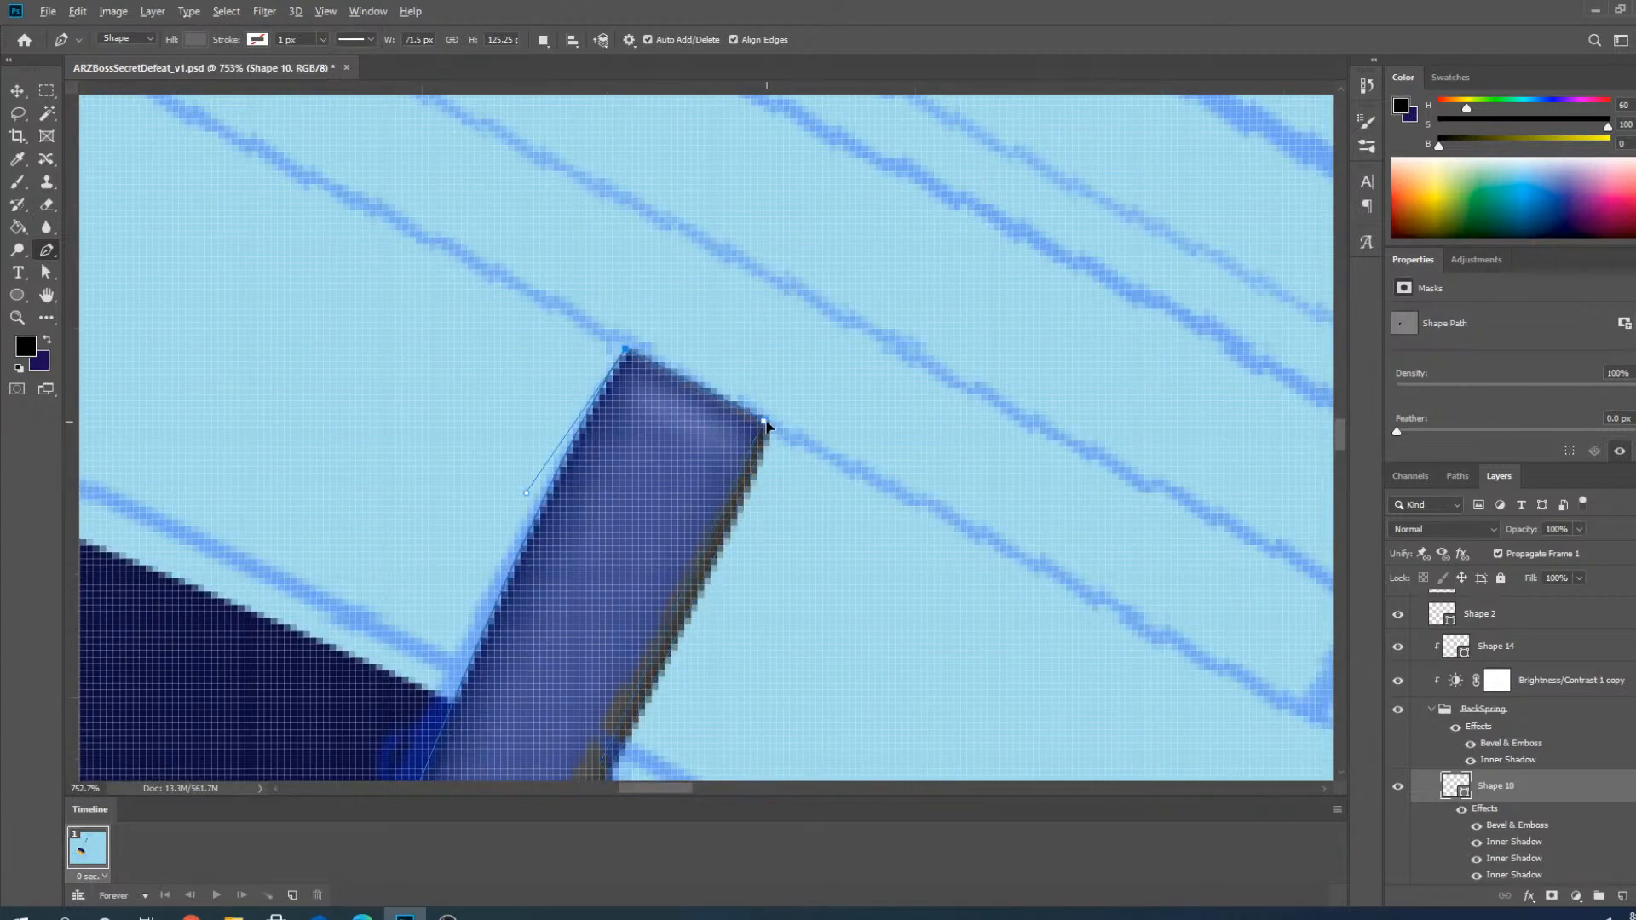
{"action": "left_click_drag", "start_coordinate": [766, 422], "coordinate": [766, 422]}
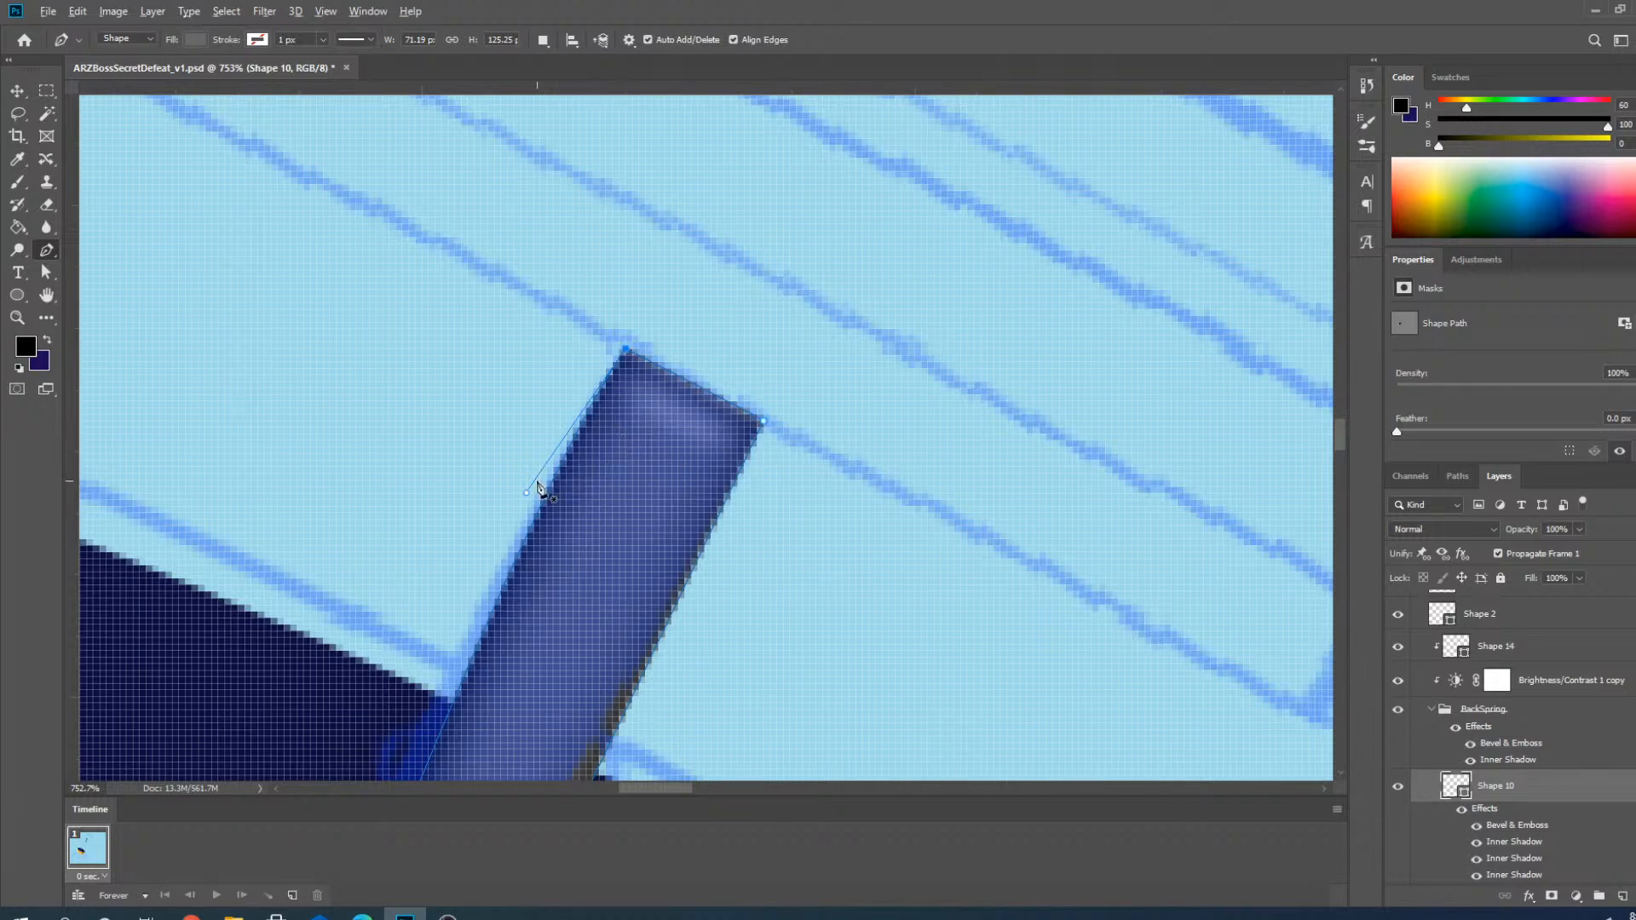
{"action": "mouse_move", "coordinate": [525, 493]}
{"action": "left_mouse_down"}
{"action": "mouse_move", "coordinate": [541, 483]}
{"action": "mouse_move", "coordinate": [523, 486]}
{"action": "left_mouse_up"}
Delete the Shape 14 highlight strip lying across the rod's lower end.
{"action": "scroll", "coordinate": [524, 487], "scroll_direction": "down", "scroll_amount": 8}
{"action": "scroll", "coordinate": [468, 636], "scroll_direction": "up", "scroll_amount": 6}
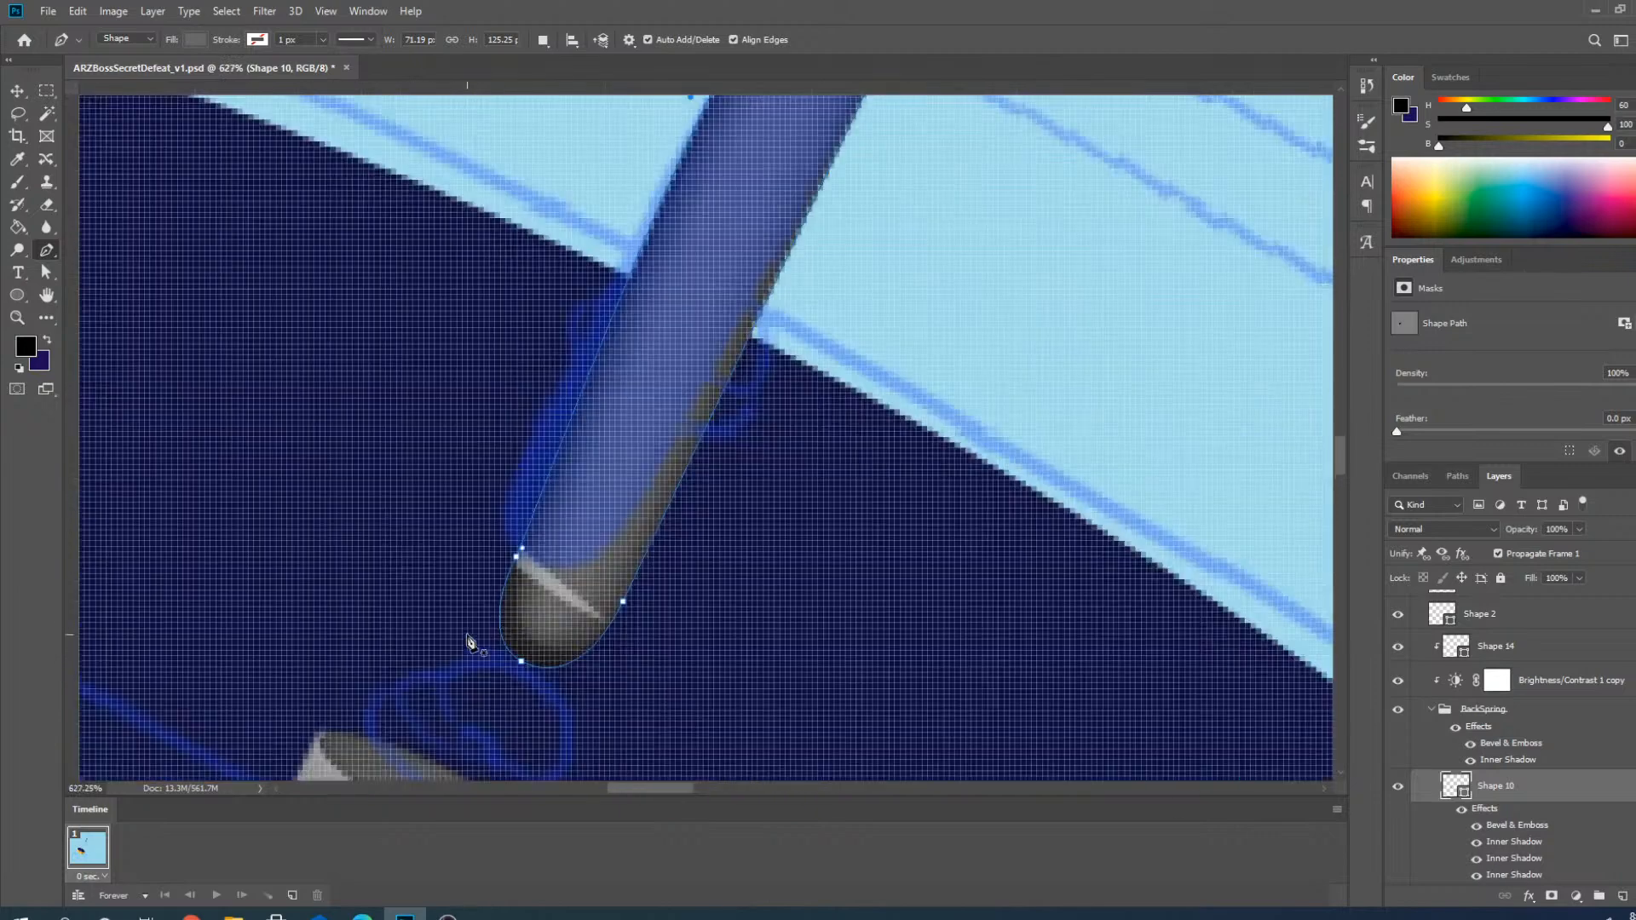
{"action": "scroll", "coordinate": [517, 618], "scroll_direction": "up", "scroll_amount": 2}
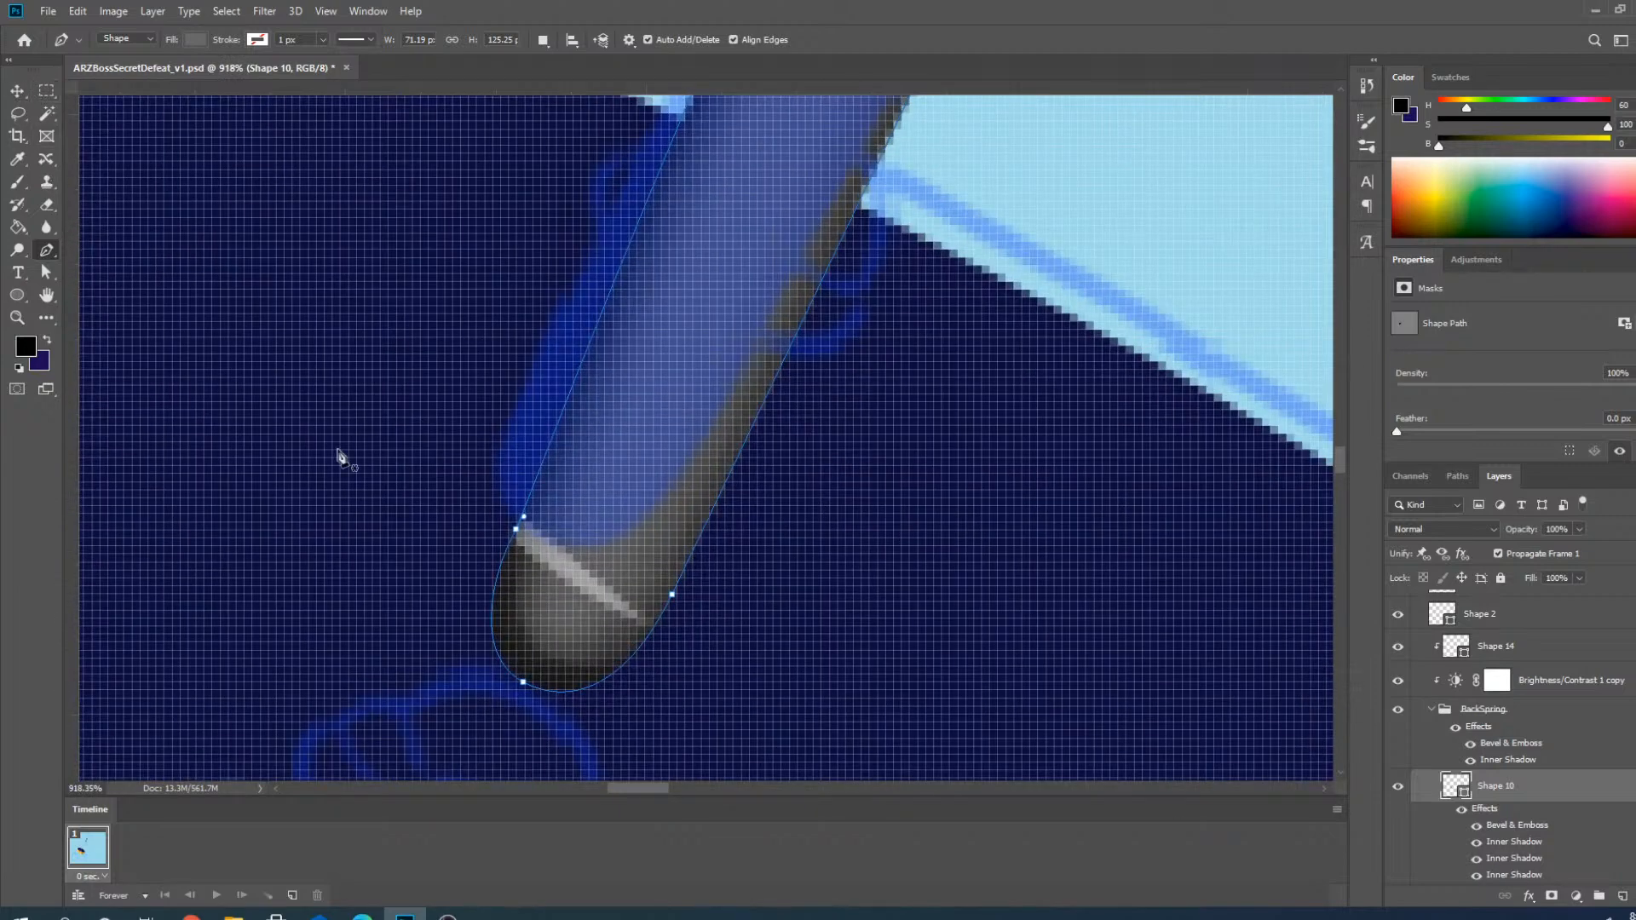
{"action": "left_click", "coordinate": [17, 90]}
{"action": "left_click", "coordinate": [578, 584]}
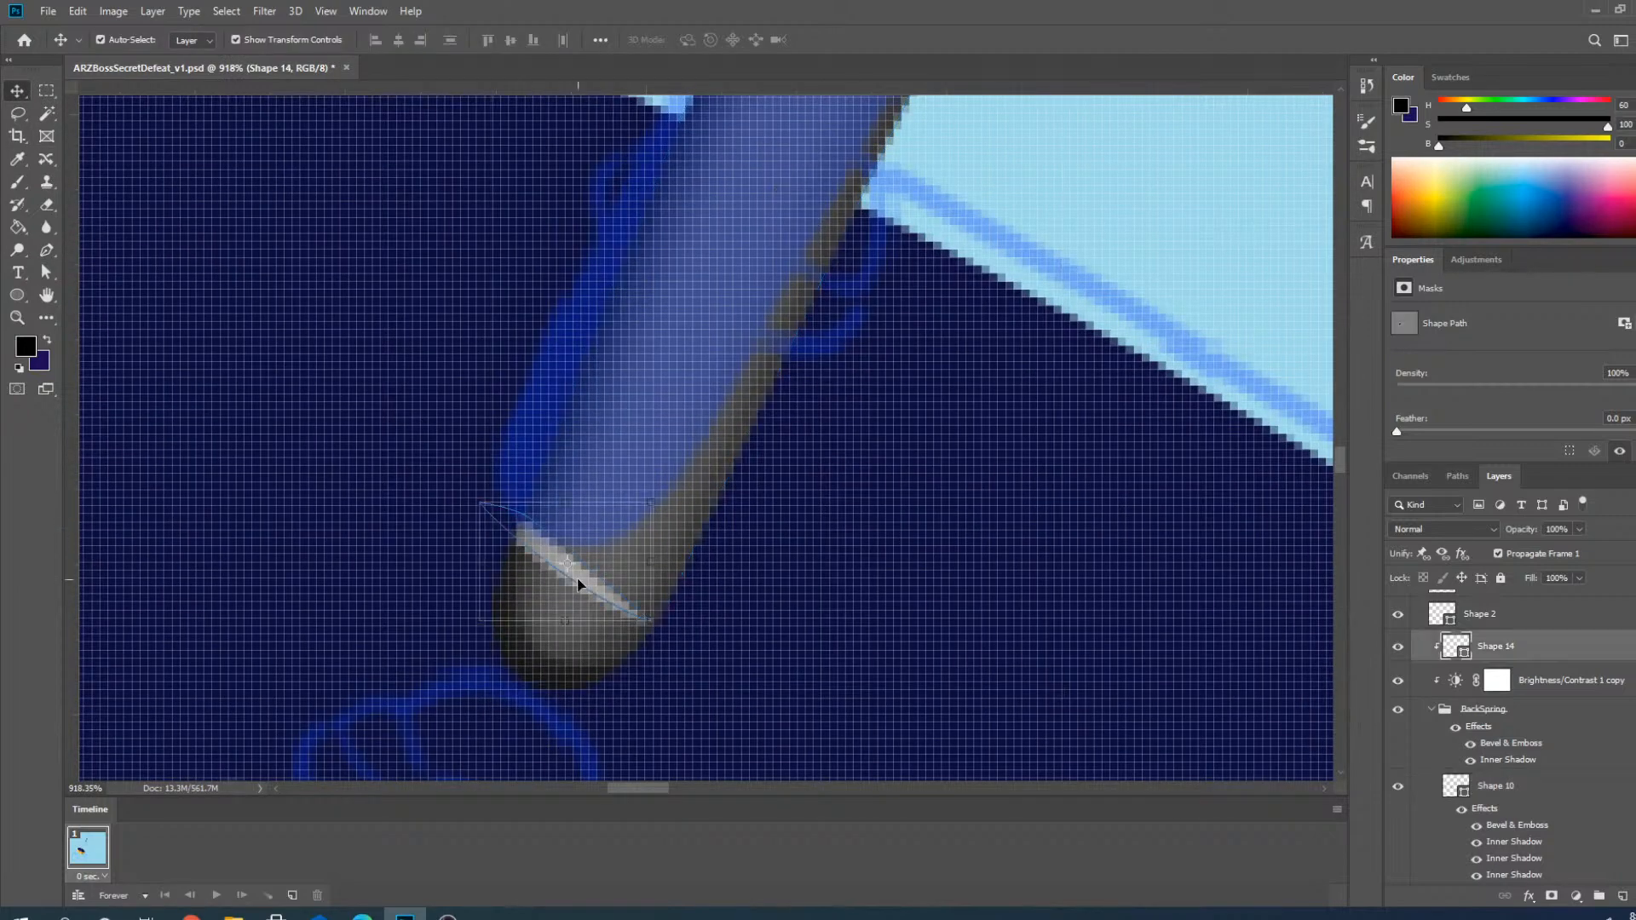
{"action": "key", "text": "Delete"}
{"action": "scroll", "coordinate": [575, 588], "scroll_direction": "down", "scroll_amount": 7}
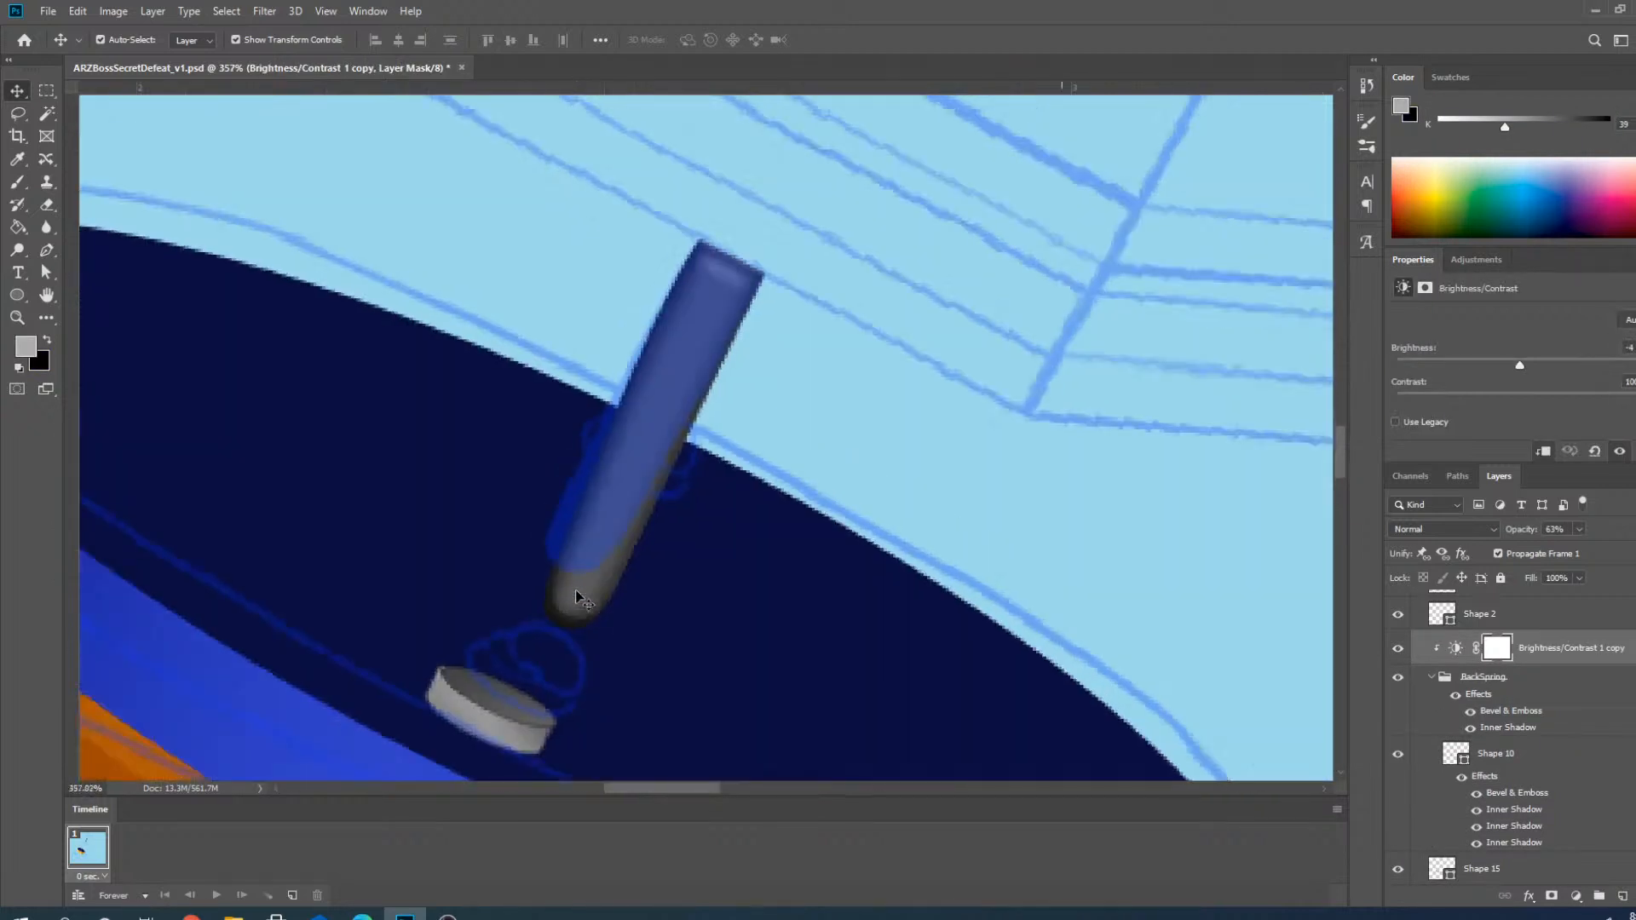
Reselect the Shape 10 rod and activate the Pen tool for editing its path.
{"action": "scroll", "coordinate": [684, 430], "scroll_direction": "up", "scroll_amount": 2}
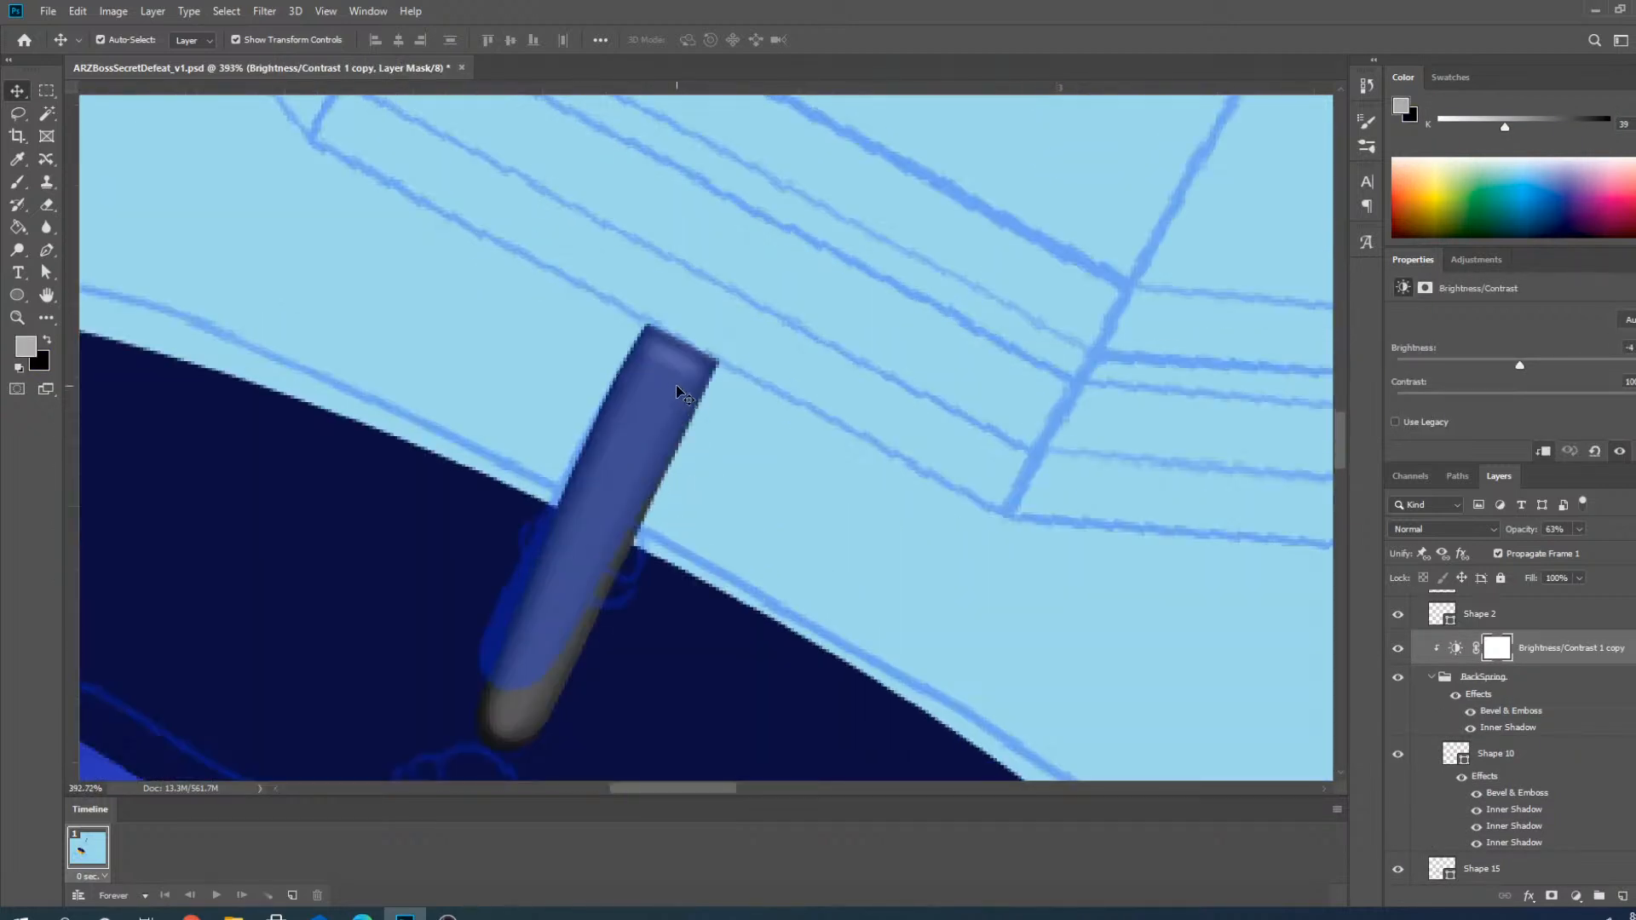
{"action": "left_click", "coordinate": [671, 380]}
{"action": "left_click", "coordinate": [47, 114]}
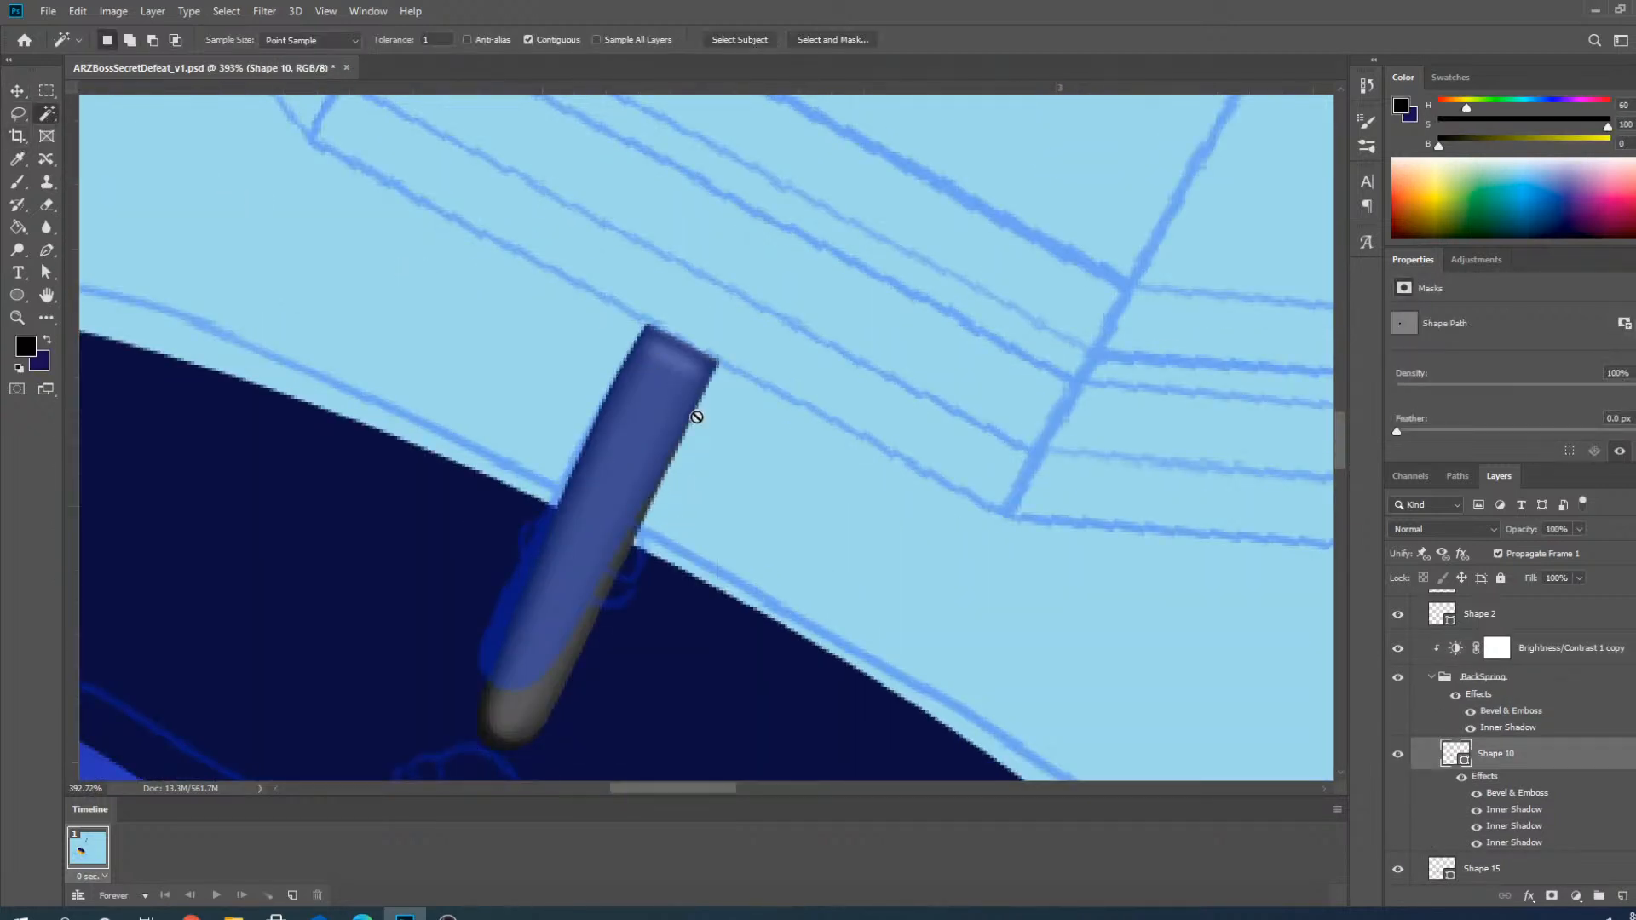
{"action": "left_click", "coordinate": [18, 186]}
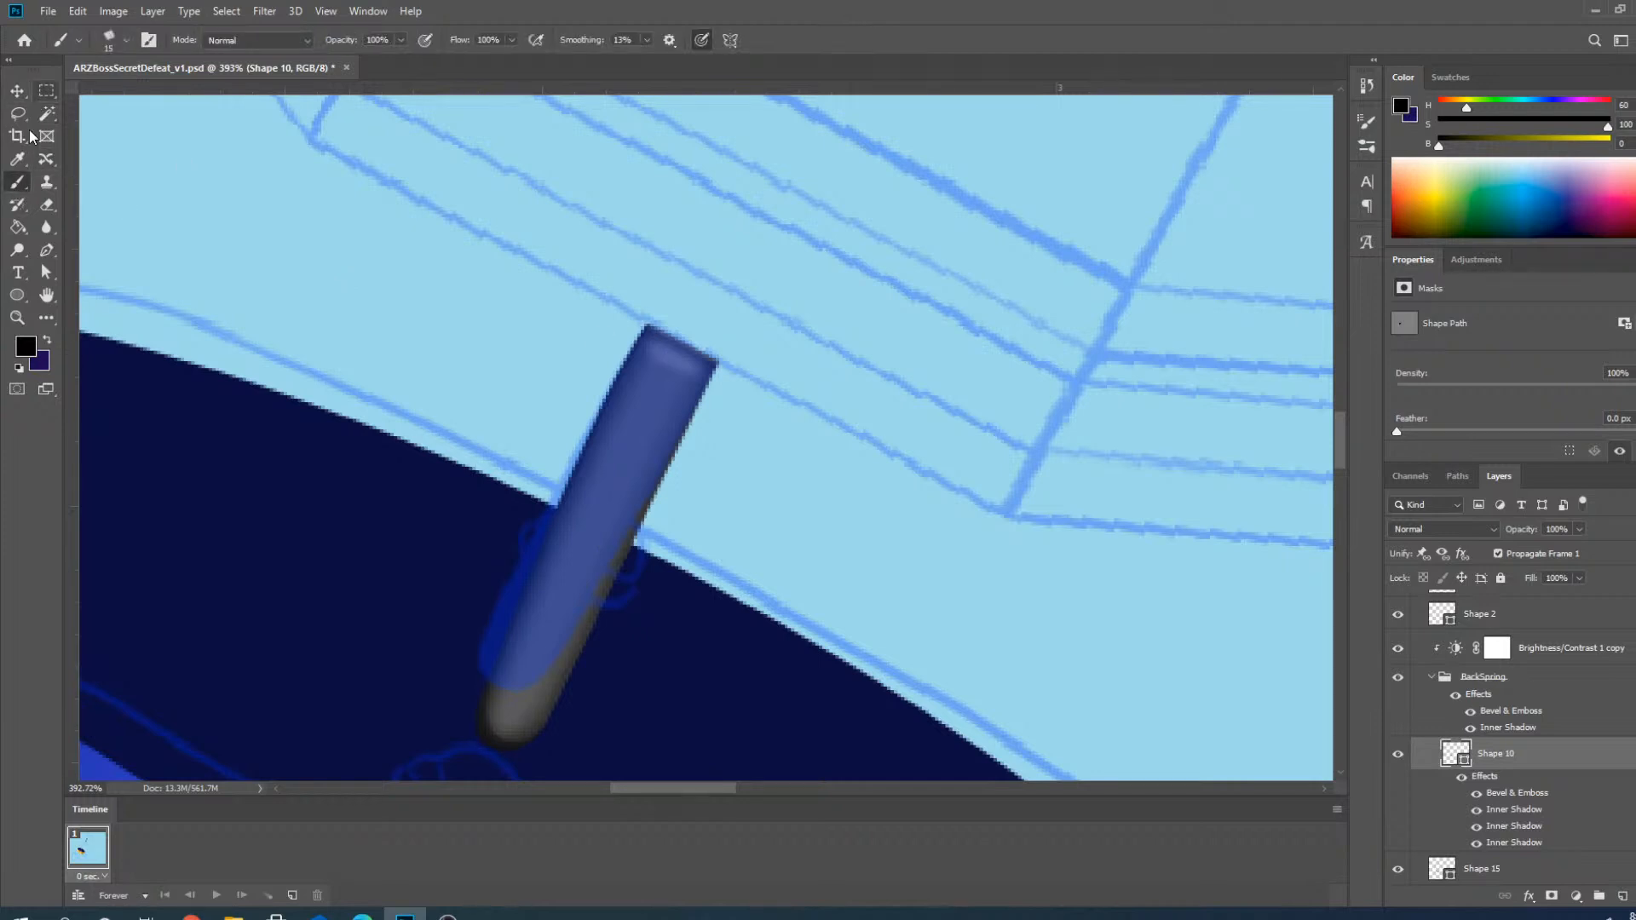
{"action": "key", "text": "p"}
{"action": "scroll", "coordinate": [601, 264], "scroll_direction": "up", "scroll_amount": 1}
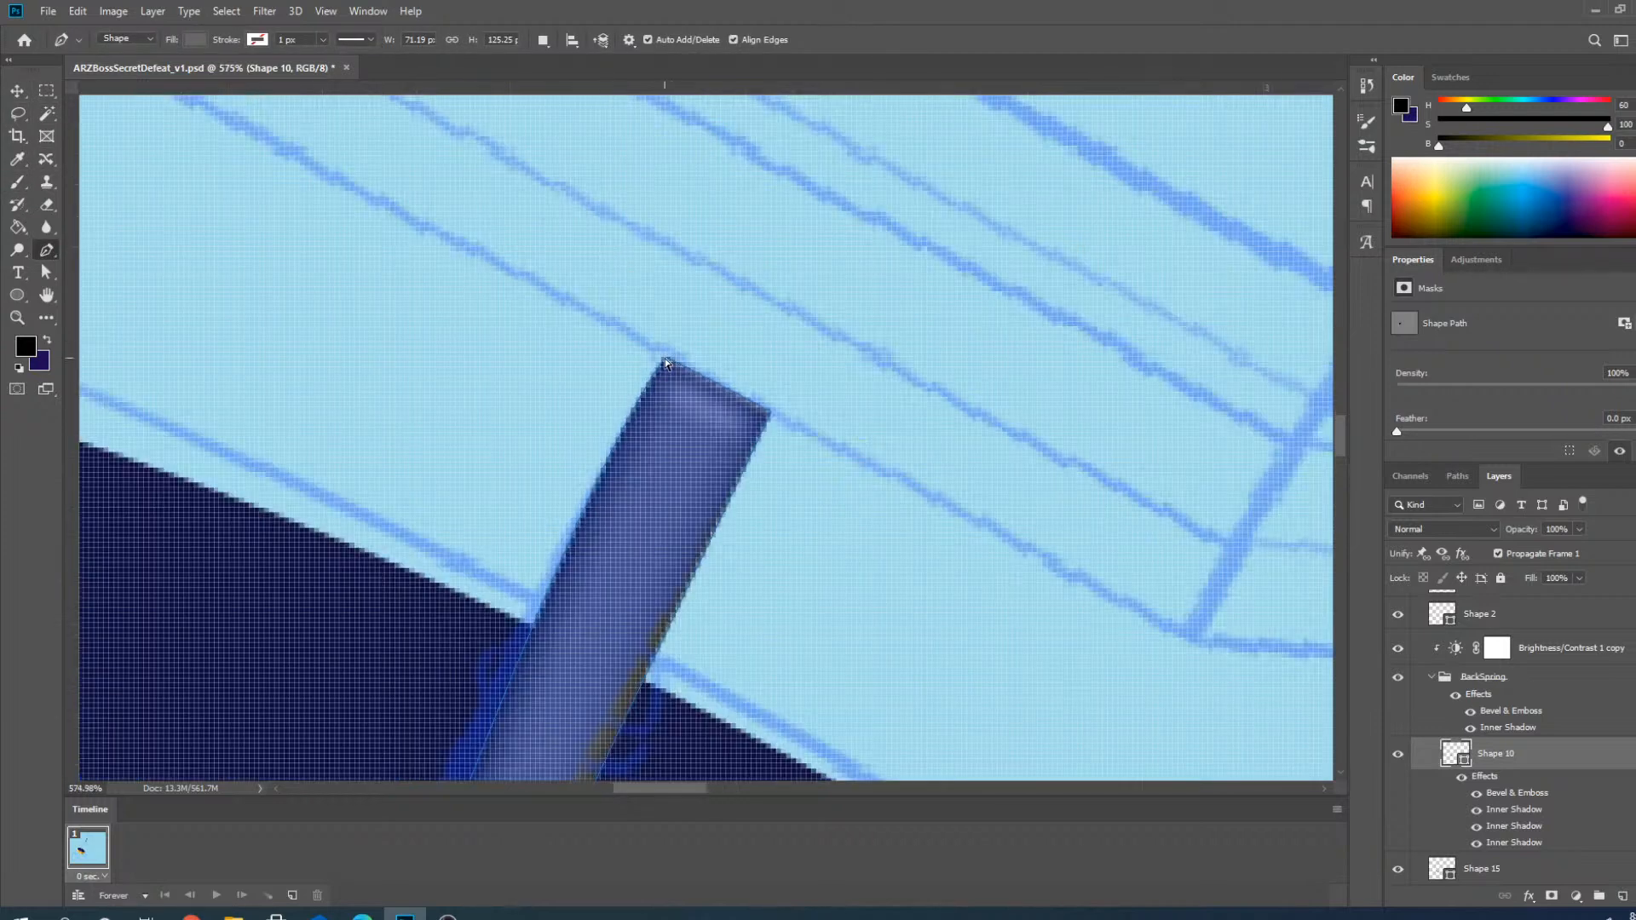
{"action": "left_click", "coordinate": [665, 359], "text": "ctrl"}
{"action": "left_click_drag", "start_coordinate": [665, 358], "coordinate": [675, 333]}
{"action": "key", "text": "ctrl+z"}
{"action": "key", "text": "ctrl+z"}
{"action": "left_click", "coordinate": [667, 358], "text": "alt"}
{"action": "key", "text": "ctrl+z"}
{"action": "scroll", "coordinate": [667, 359], "scroll_direction": "up", "scroll_amount": 3}
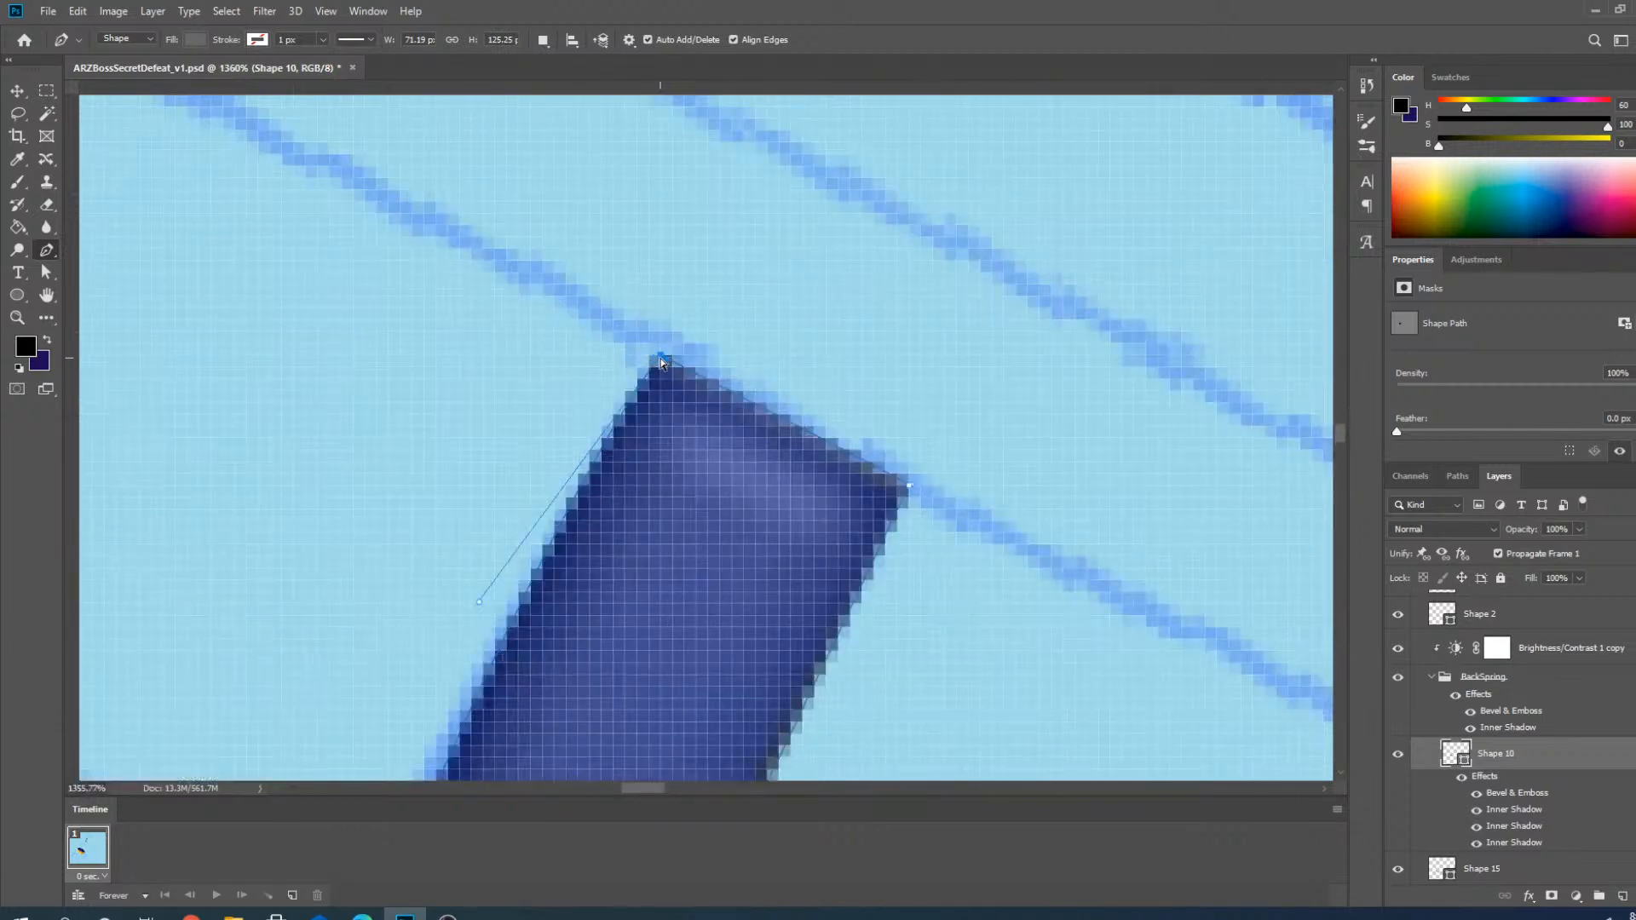
{"action": "left_click_drag", "start_coordinate": [660, 358], "coordinate": [686, 307], "text": "ctrl"}
{"action": "key", "text": "ctrl+z"}
Nudge the rod's upper-right corner point slightly up and to the right.
{"action": "left_click", "coordinate": [908, 487], "text": "ctrl"}
{"action": "left_click_drag", "start_coordinate": [910, 490], "coordinate": [950, 437], "text": "alt"}
{"action": "scroll", "coordinate": [878, 423], "scroll_direction": "down", "scroll_amount": 2}
{"action": "scroll", "coordinate": [876, 418], "scroll_direction": "up", "scroll_amount": 3}
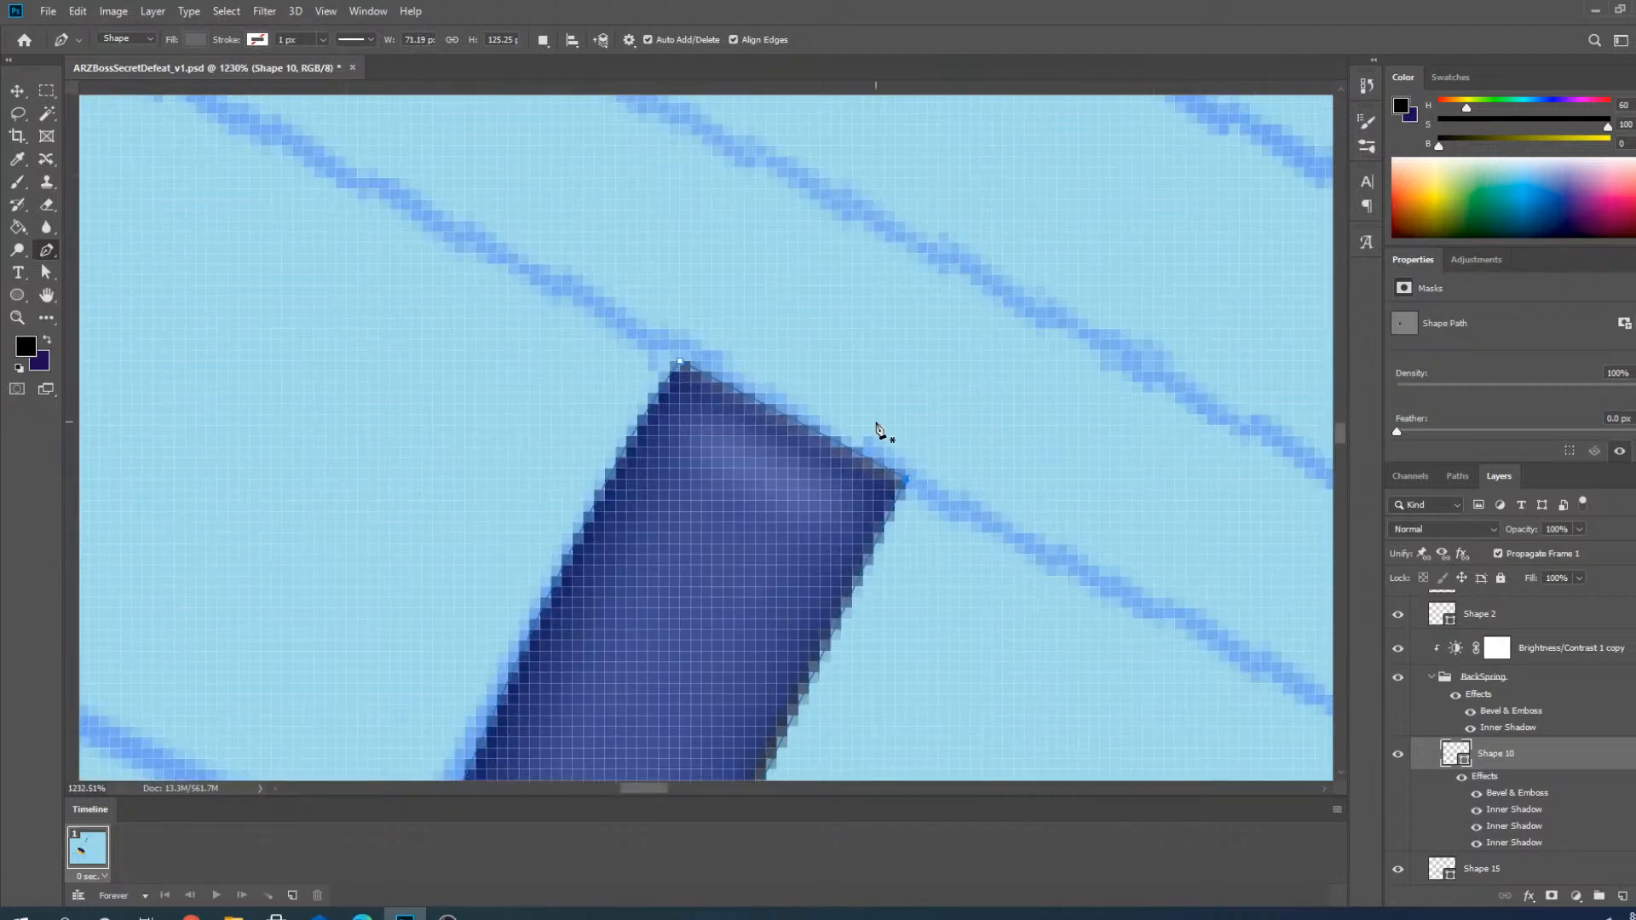
{"action": "key", "text": "Up"}
{"action": "key", "text": "Right"}
{"action": "key", "text": "Up"}
{"action": "key", "text": "Up"}
{"action": "key", "text": "Down"}
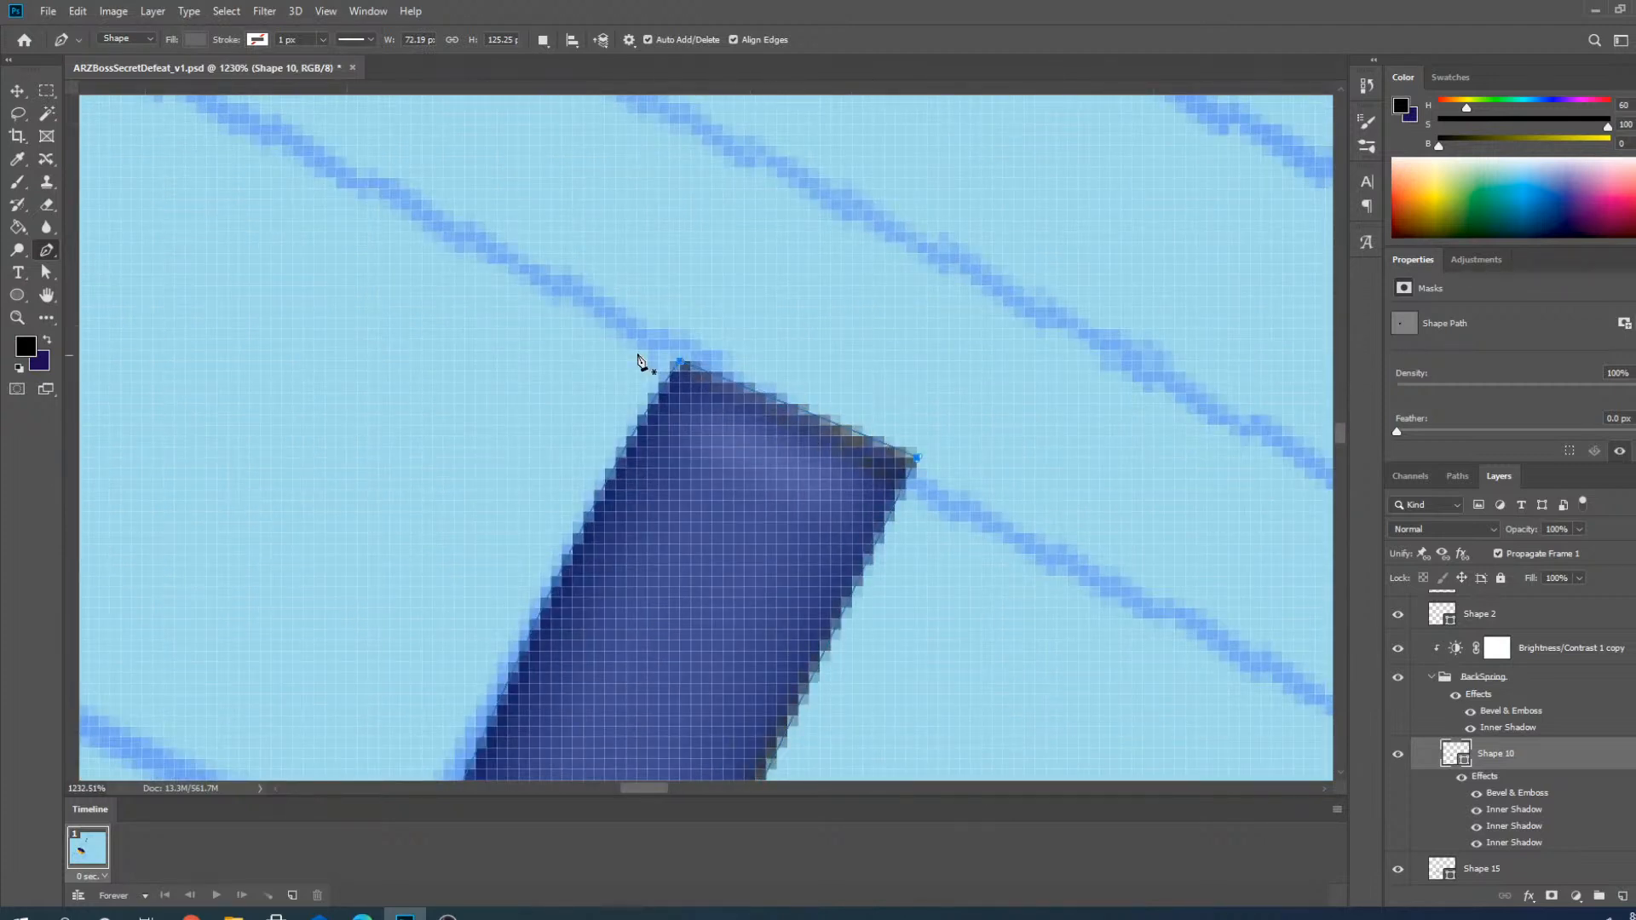
Nudge the rod's upper-left corner point up and to the right, past the hammer's sketched lower edge.
{"action": "left_click", "coordinate": [680, 363], "text": "ctrl"}
{"action": "key", "text": "Up"}
{"action": "key", "text": "Right"}
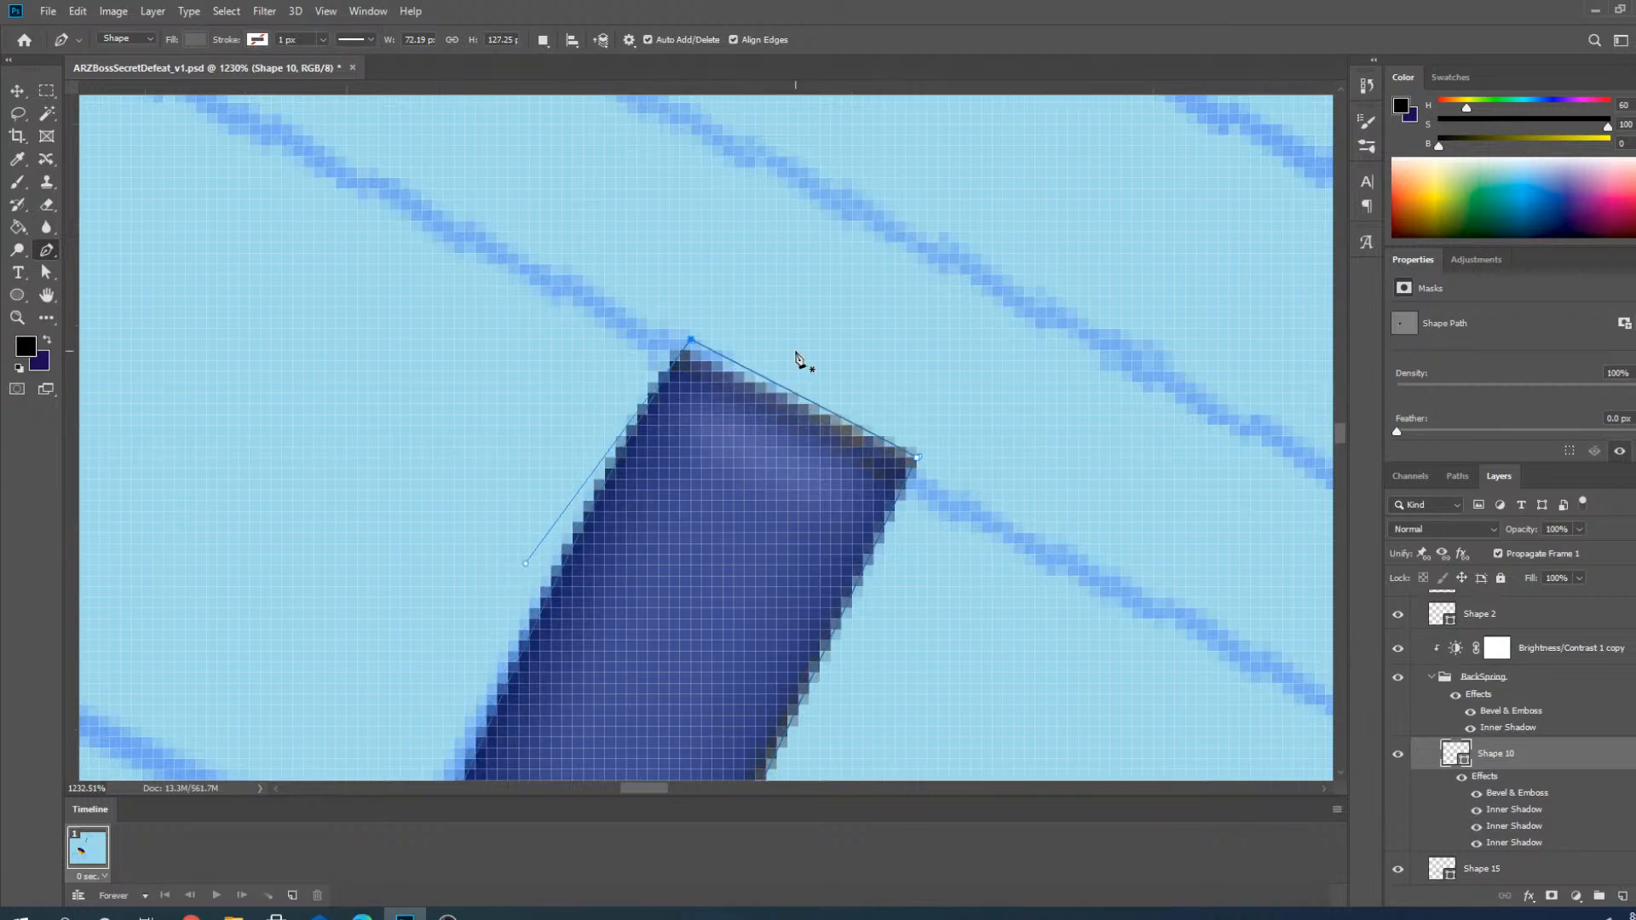
{"action": "key", "text": "Up"}
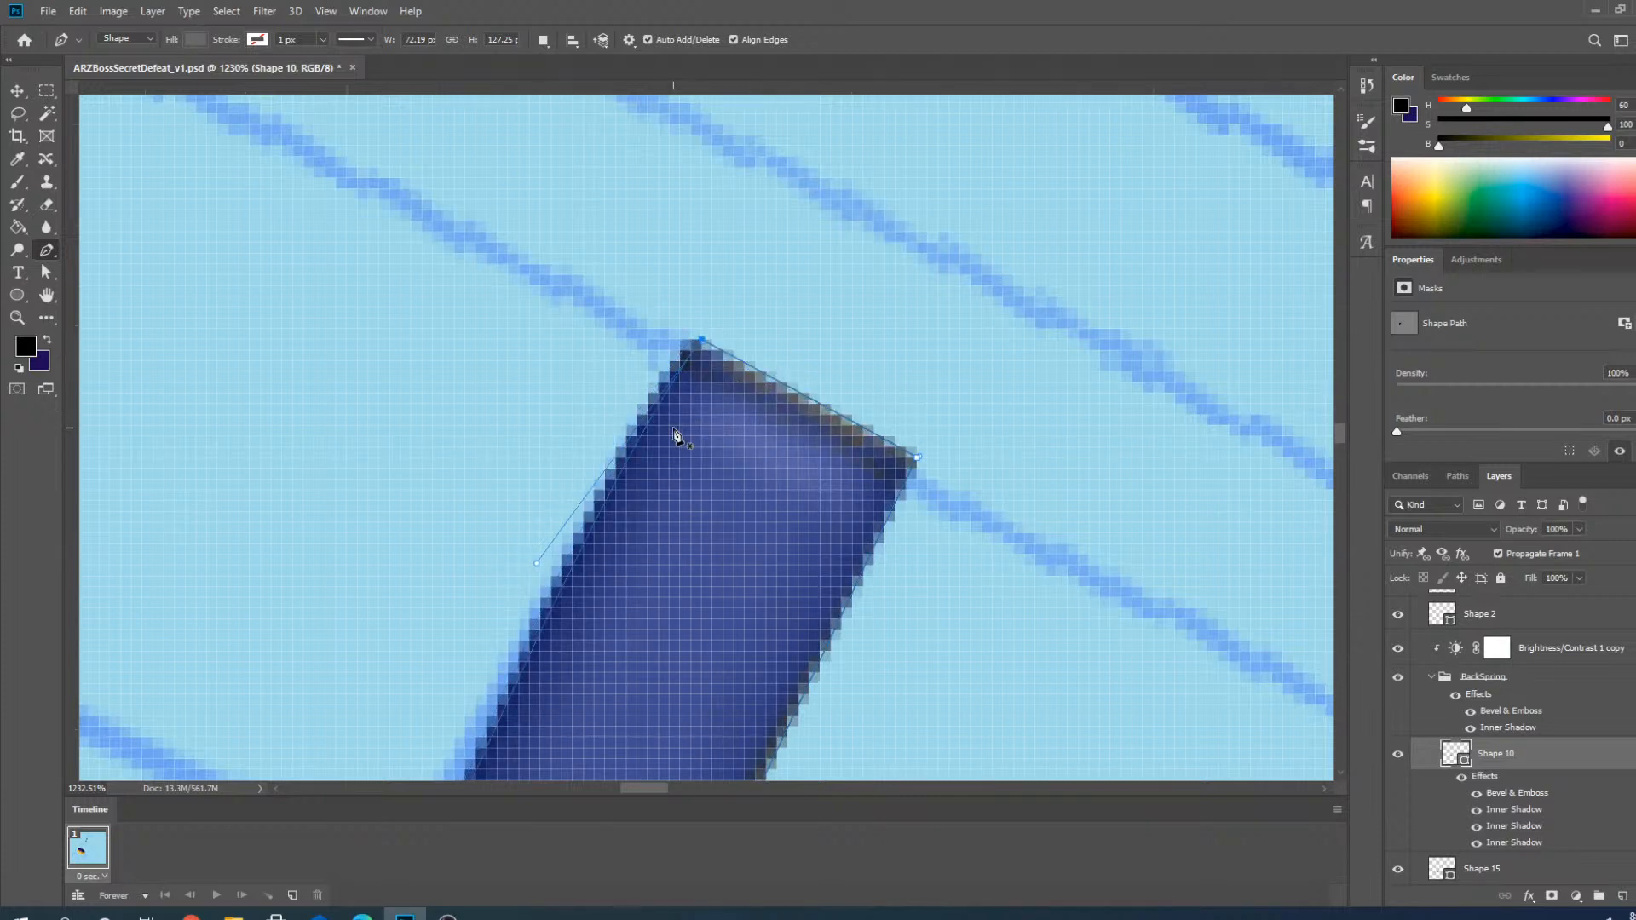
{"action": "key", "text": "Up"}
{"action": "key", "text": "Up"}
{"action": "key", "text": "Right"}
{"action": "key", "text": "Up"}
{"action": "key", "text": "Up"}
{"action": "key", "text": "Up"}
{"action": "key", "text": "Right"}
{"action": "key", "text": "Right"}
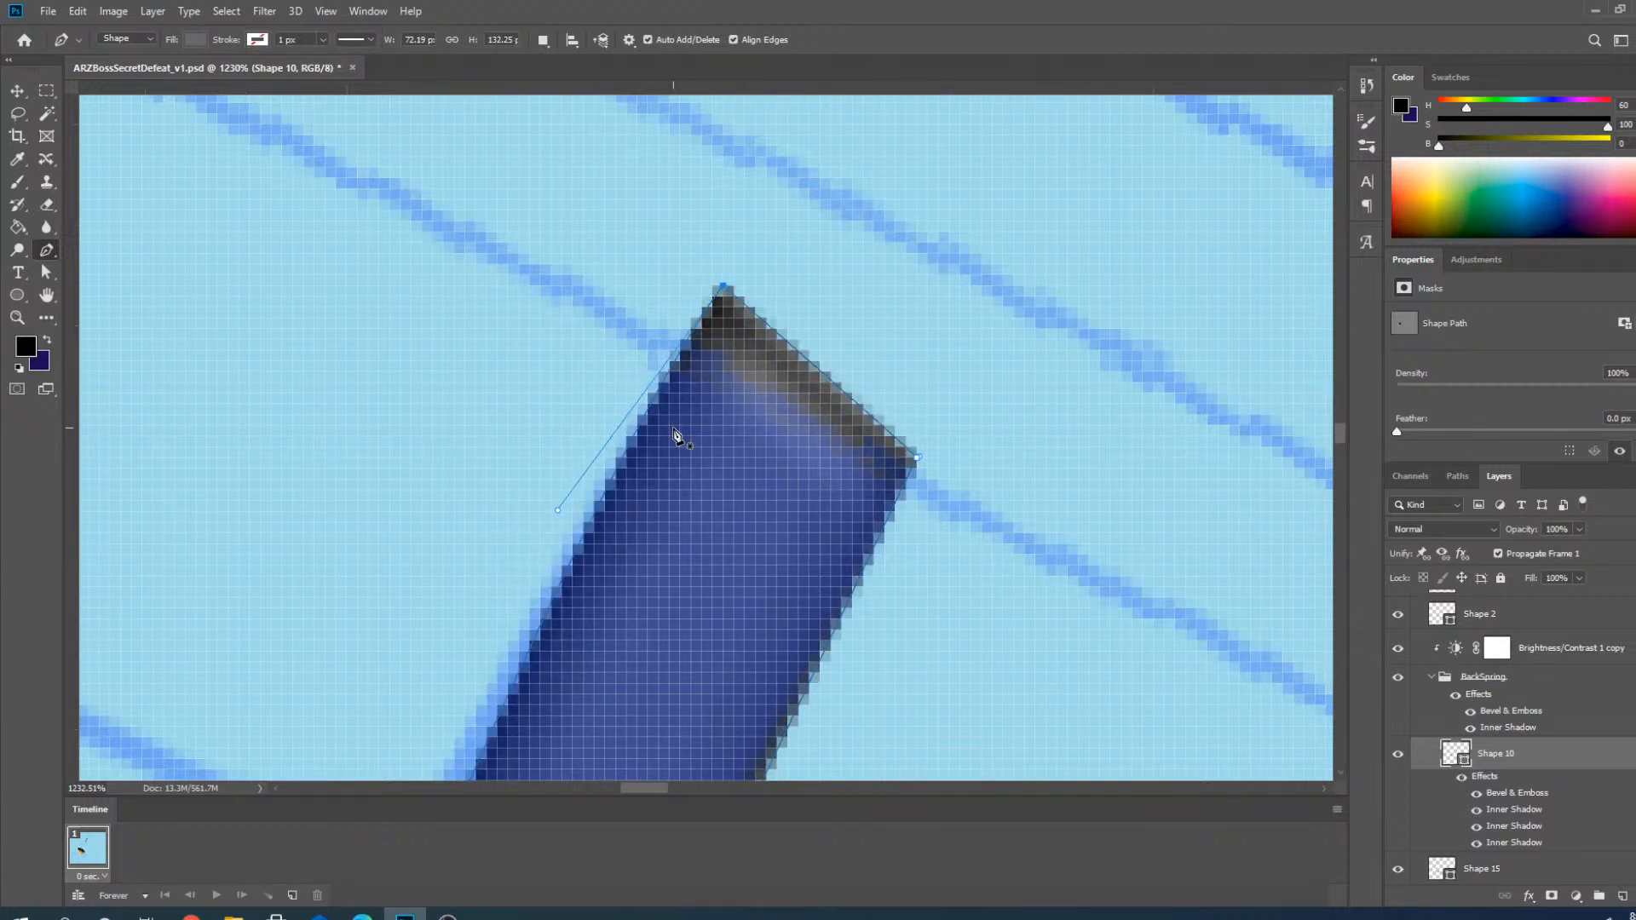
Raise the rod's upper-right corner point past the sketch line so the top edge runs parallel to it.
{"action": "left_click", "coordinate": [917, 459], "text": "ctrl"}
{"action": "key", "text": "Up"}
{"action": "key", "text": "Up"}
{"action": "key", "text": "Right"}
{"action": "key", "text": "Right"}
{"action": "key", "text": "Up"}
{"action": "key", "text": "Up"}
{"action": "key", "text": "Up"}
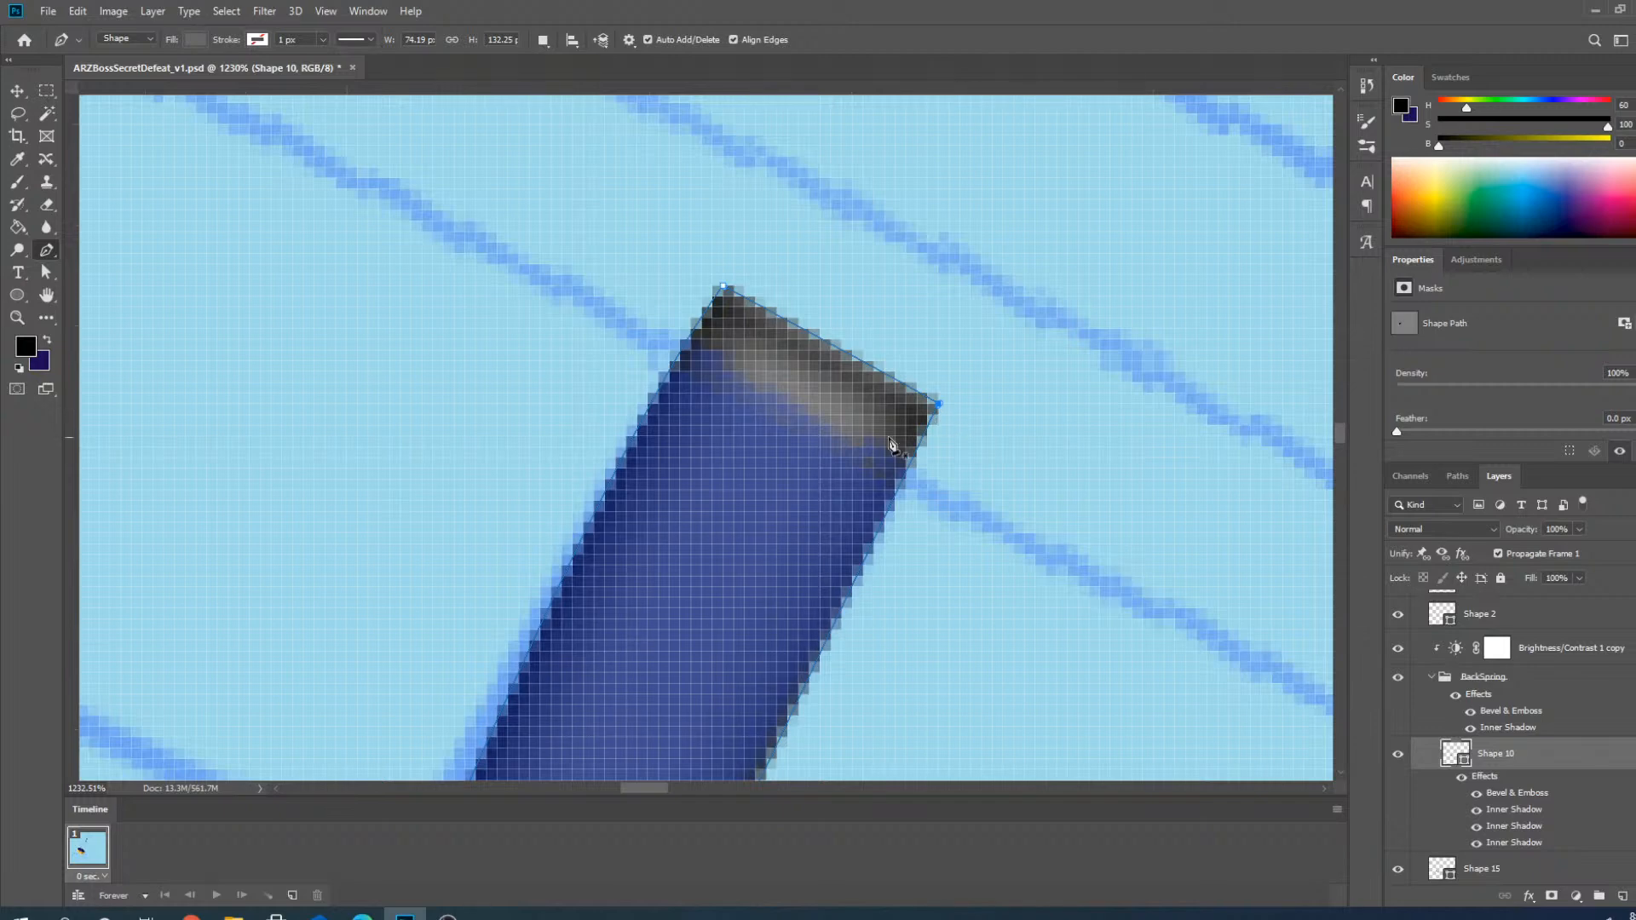
{"action": "scroll", "coordinate": [954, 418], "scroll_direction": "down", "scroll_amount": 5}
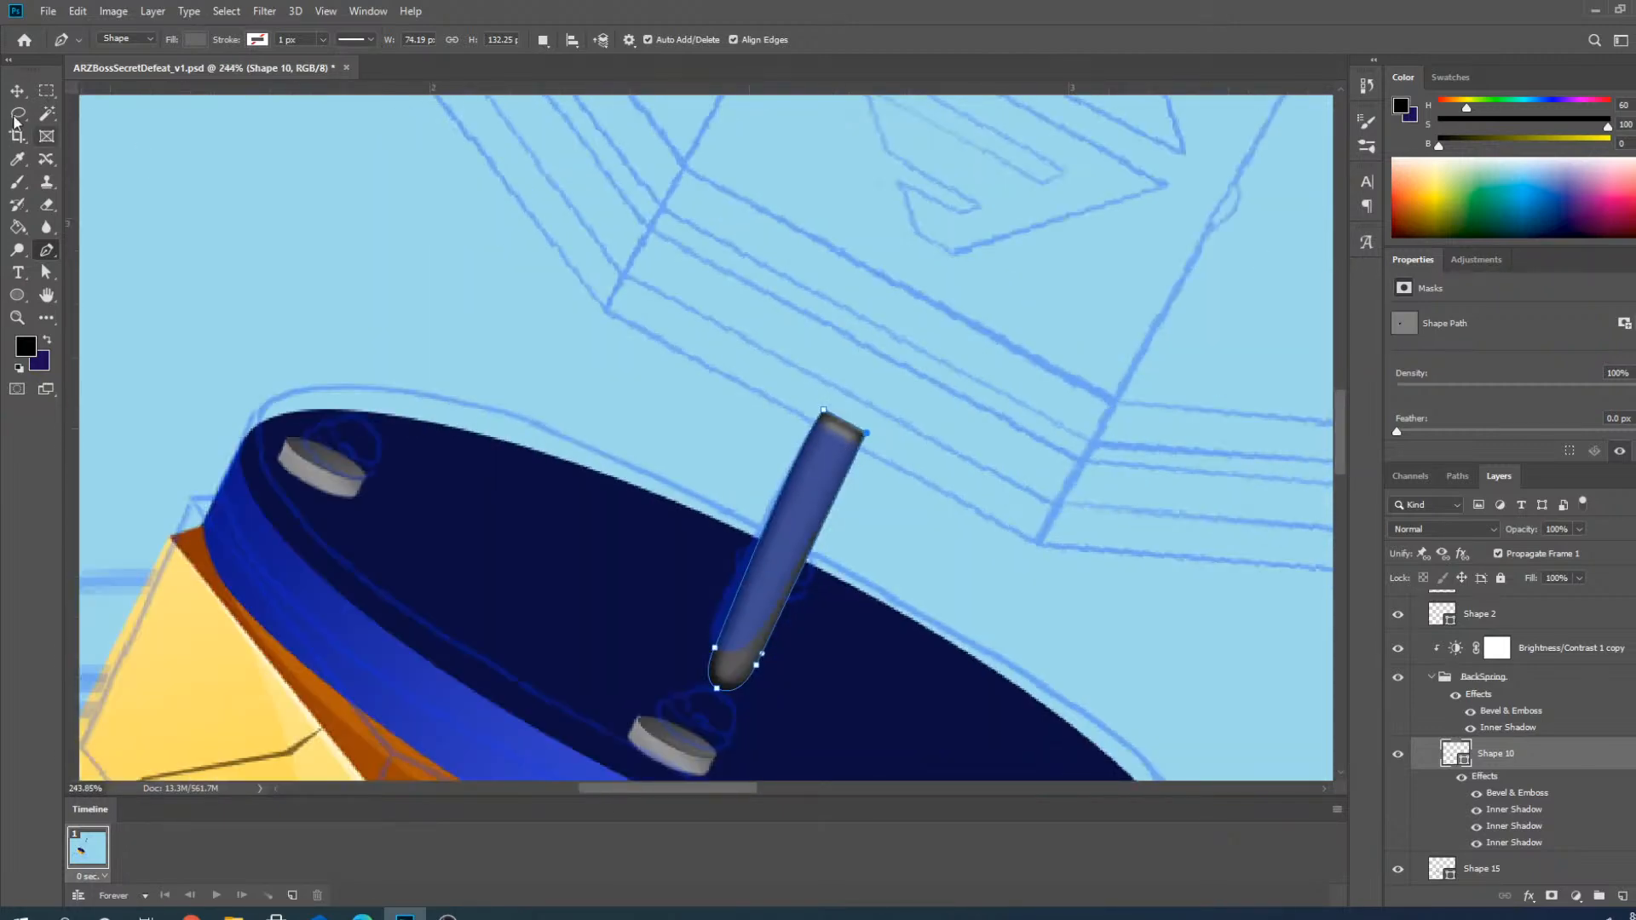
Deselect the rod and collapse the Scratch and Damage3 copy 2 layer groups.
{"action": "left_click", "coordinate": [17, 90]}
{"action": "scroll", "coordinate": [542, 416], "scroll_direction": "down", "scroll_amount": 3}
{"action": "left_click", "coordinate": [452, 290]}
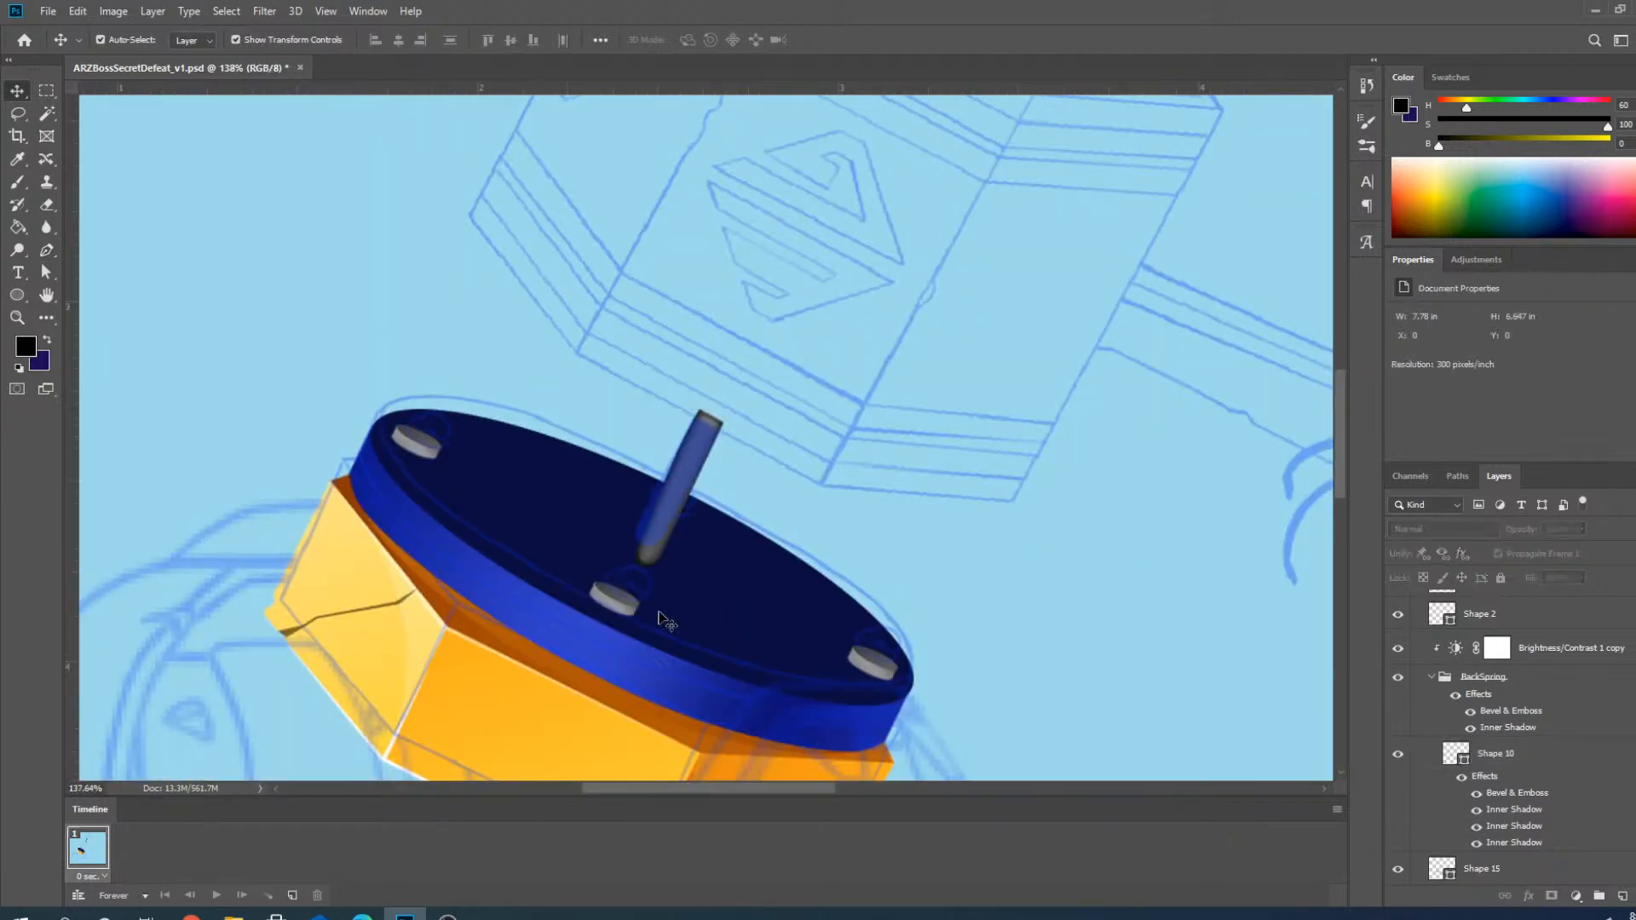
{"action": "scroll", "coordinate": [669, 622], "scroll_direction": "down", "scroll_amount": 2}
{"action": "scroll", "coordinate": [746, 384], "scroll_direction": "down", "scroll_amount": 2}
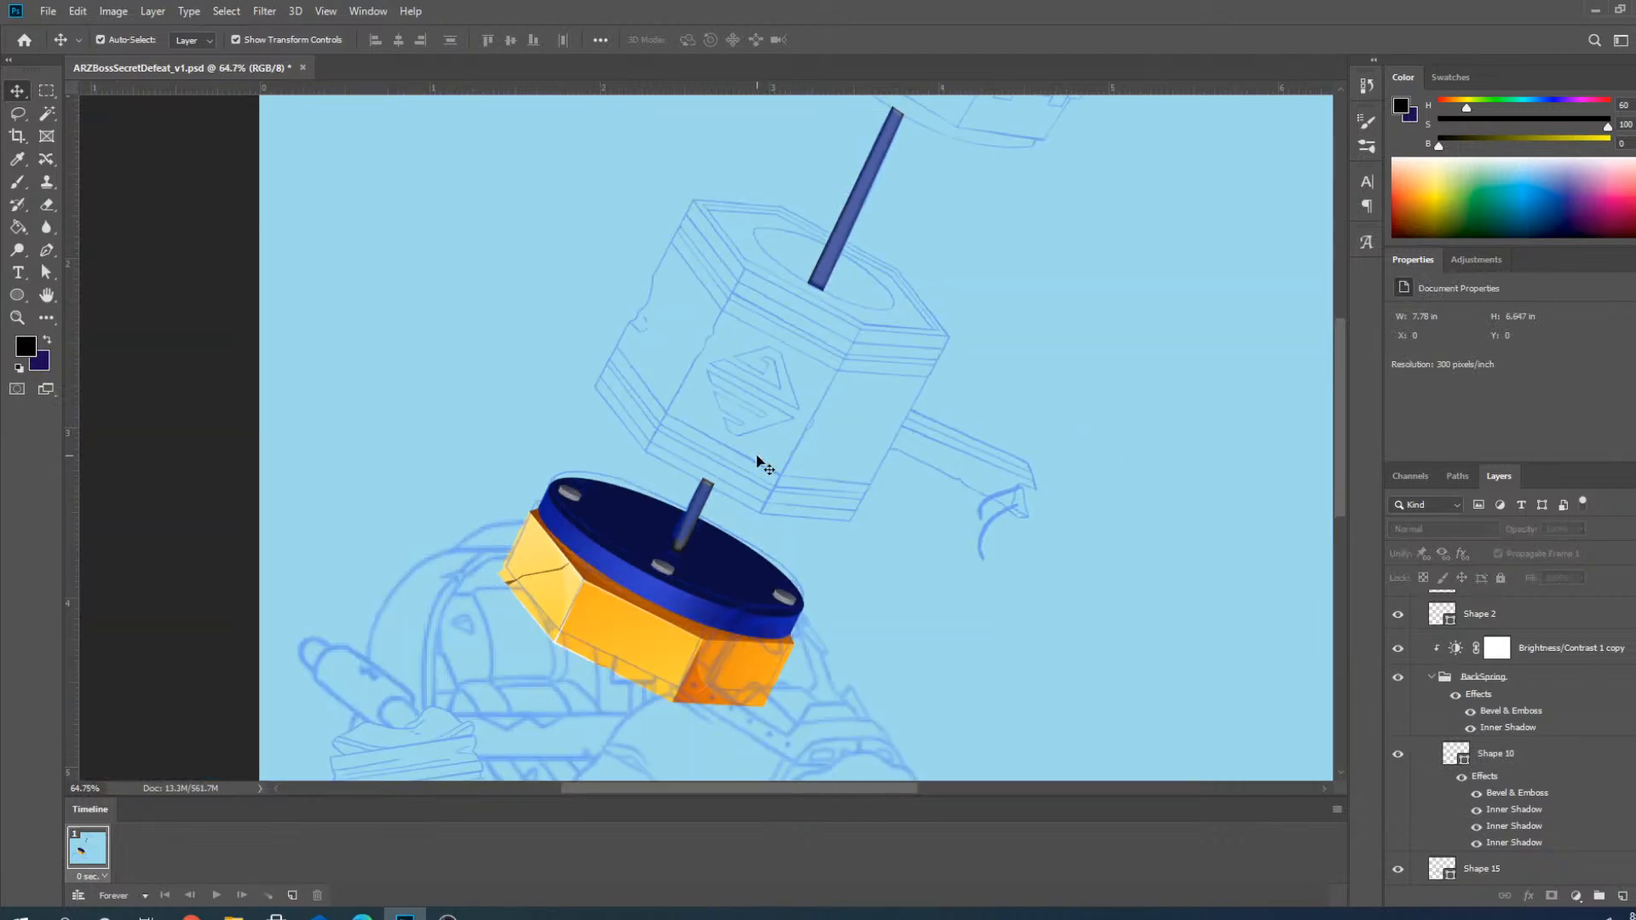
{"action": "left_click", "coordinate": [1442, 677]}
{"action": "scroll", "coordinate": [1443, 682], "scroll_direction": "down", "scroll_amount": 5}
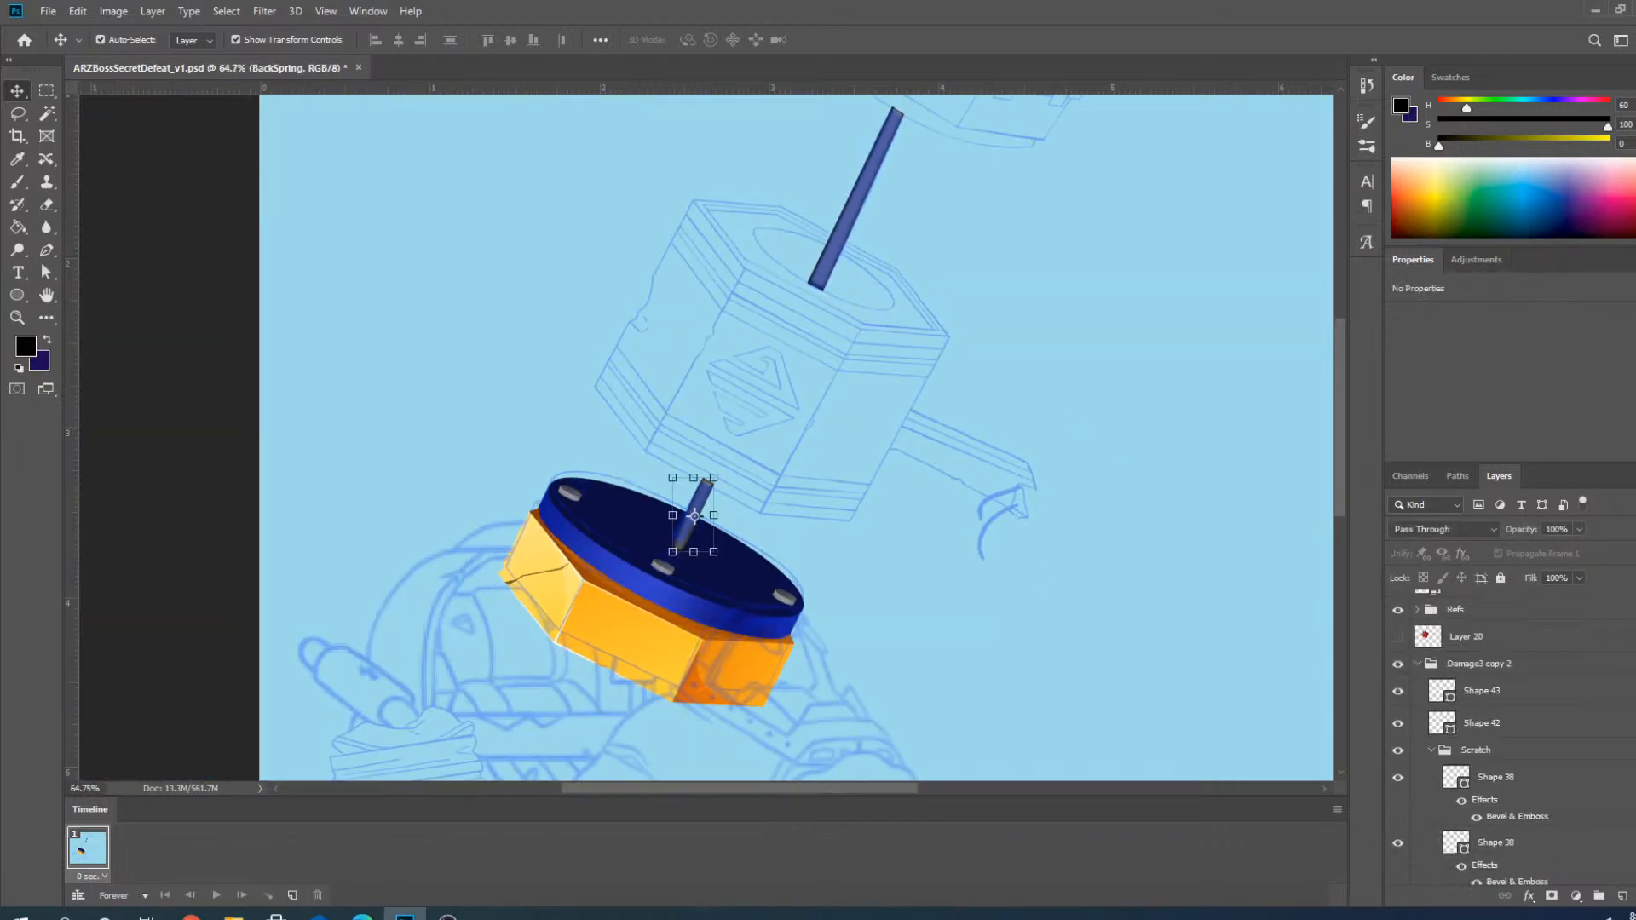
{"action": "scroll", "coordinate": [1457, 767], "scroll_direction": "up", "scroll_amount": 1}
{"action": "left_click", "coordinate": [1431, 774]}
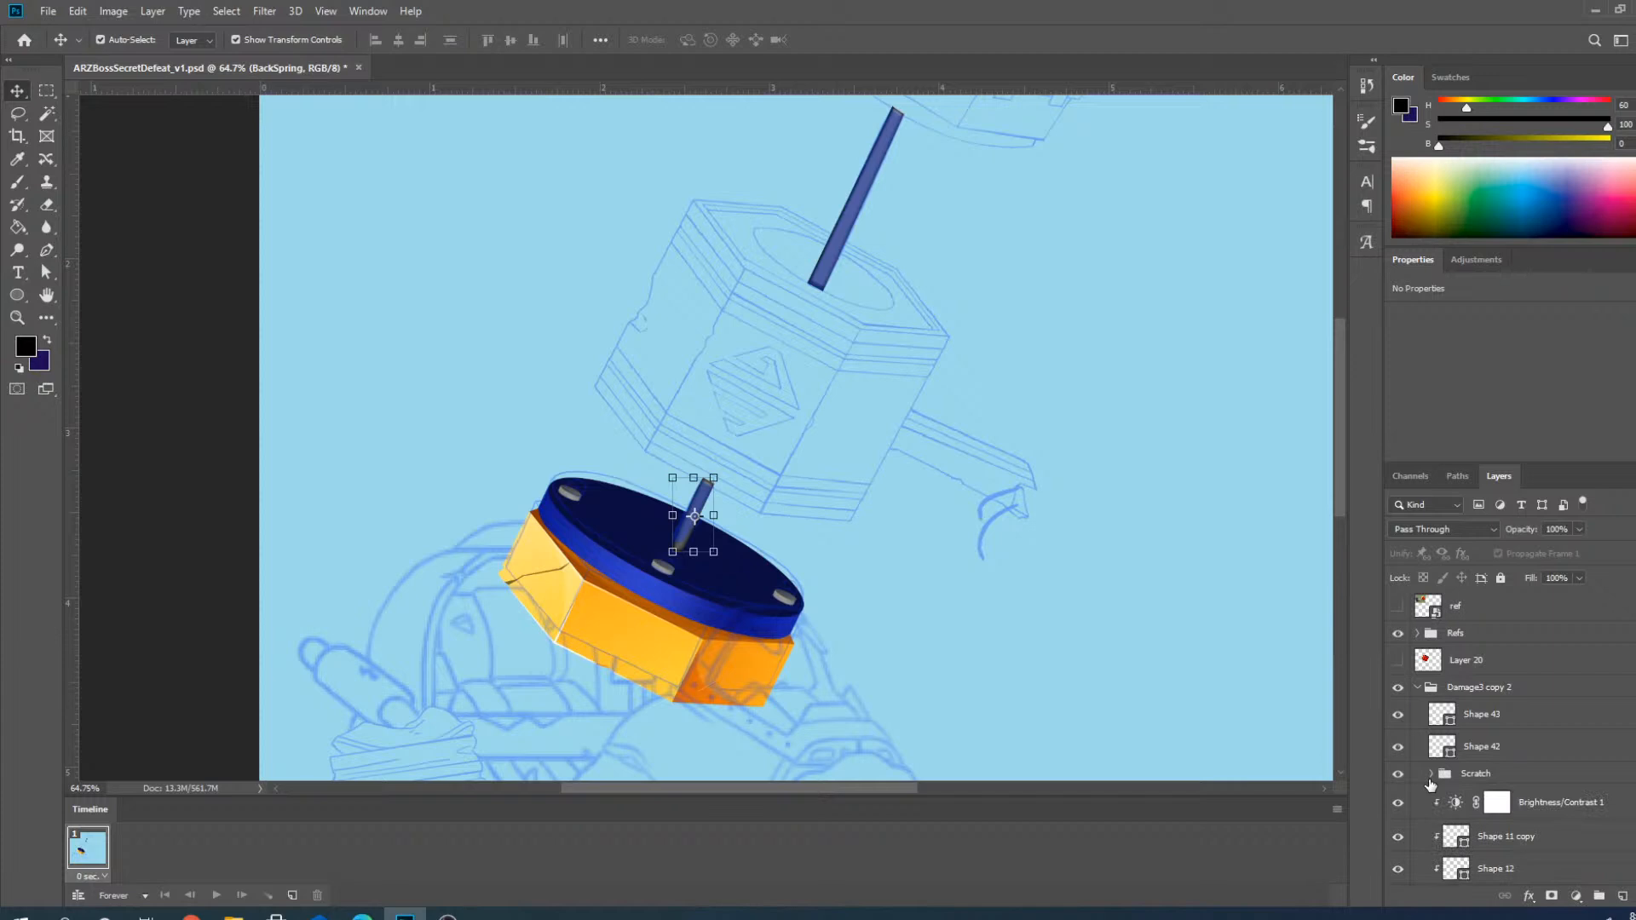
{"action": "left_click", "coordinate": [1423, 687]}
{"action": "left_click", "coordinate": [1417, 687]}
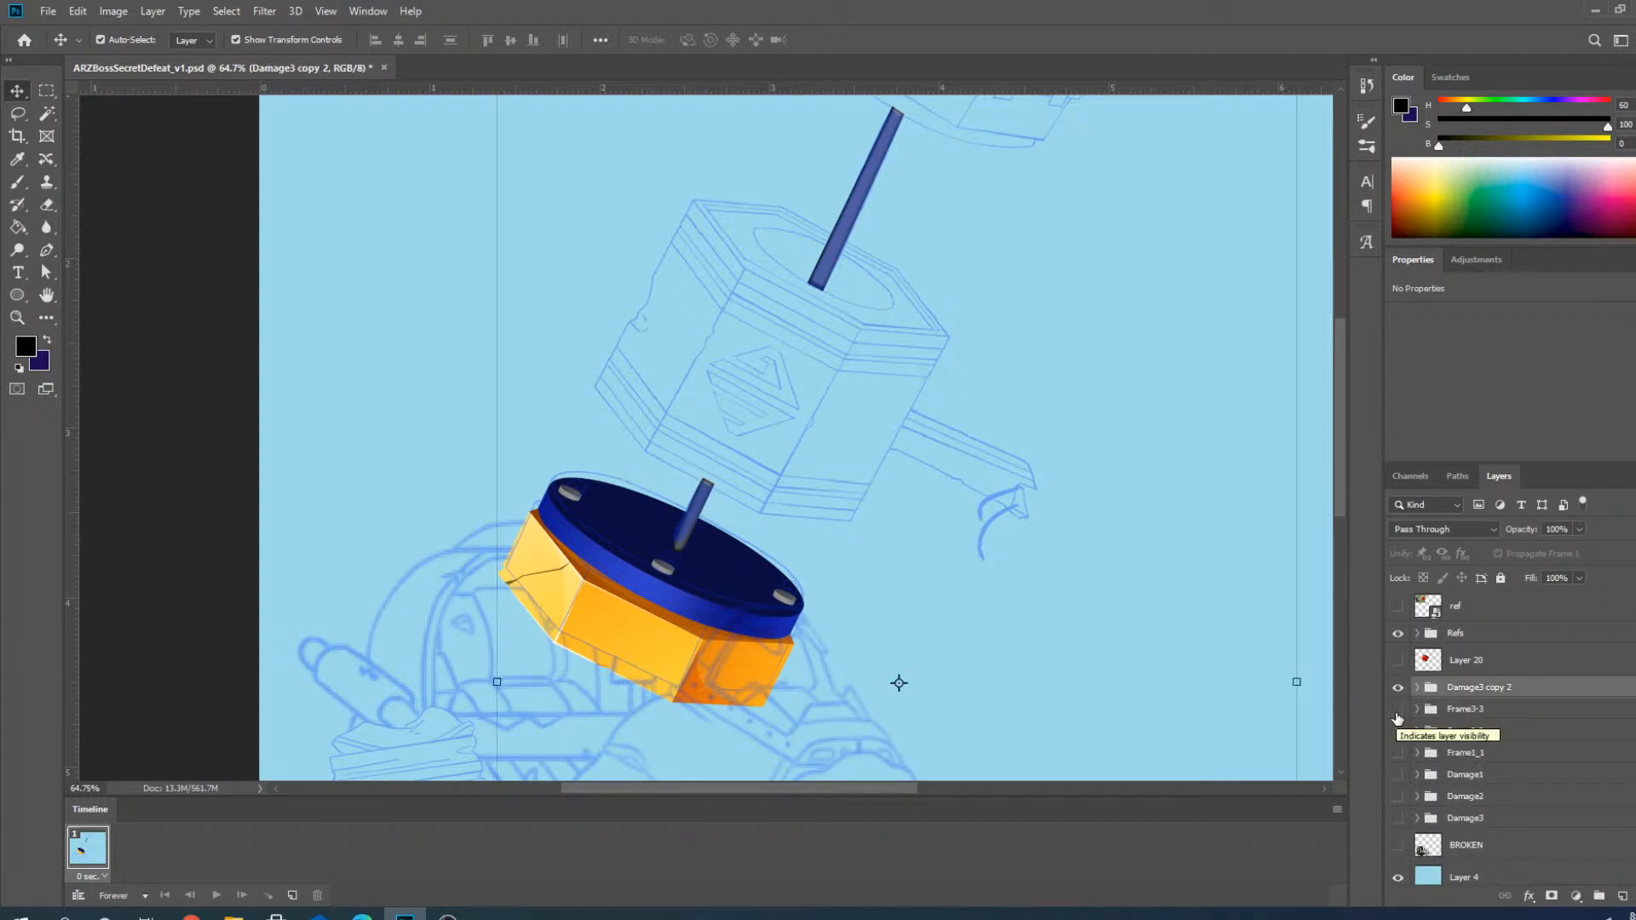
Make the Frame3-3 group and the red hammer block on Layer 20 visible again.
{"action": "left_click", "coordinate": [1398, 716]}
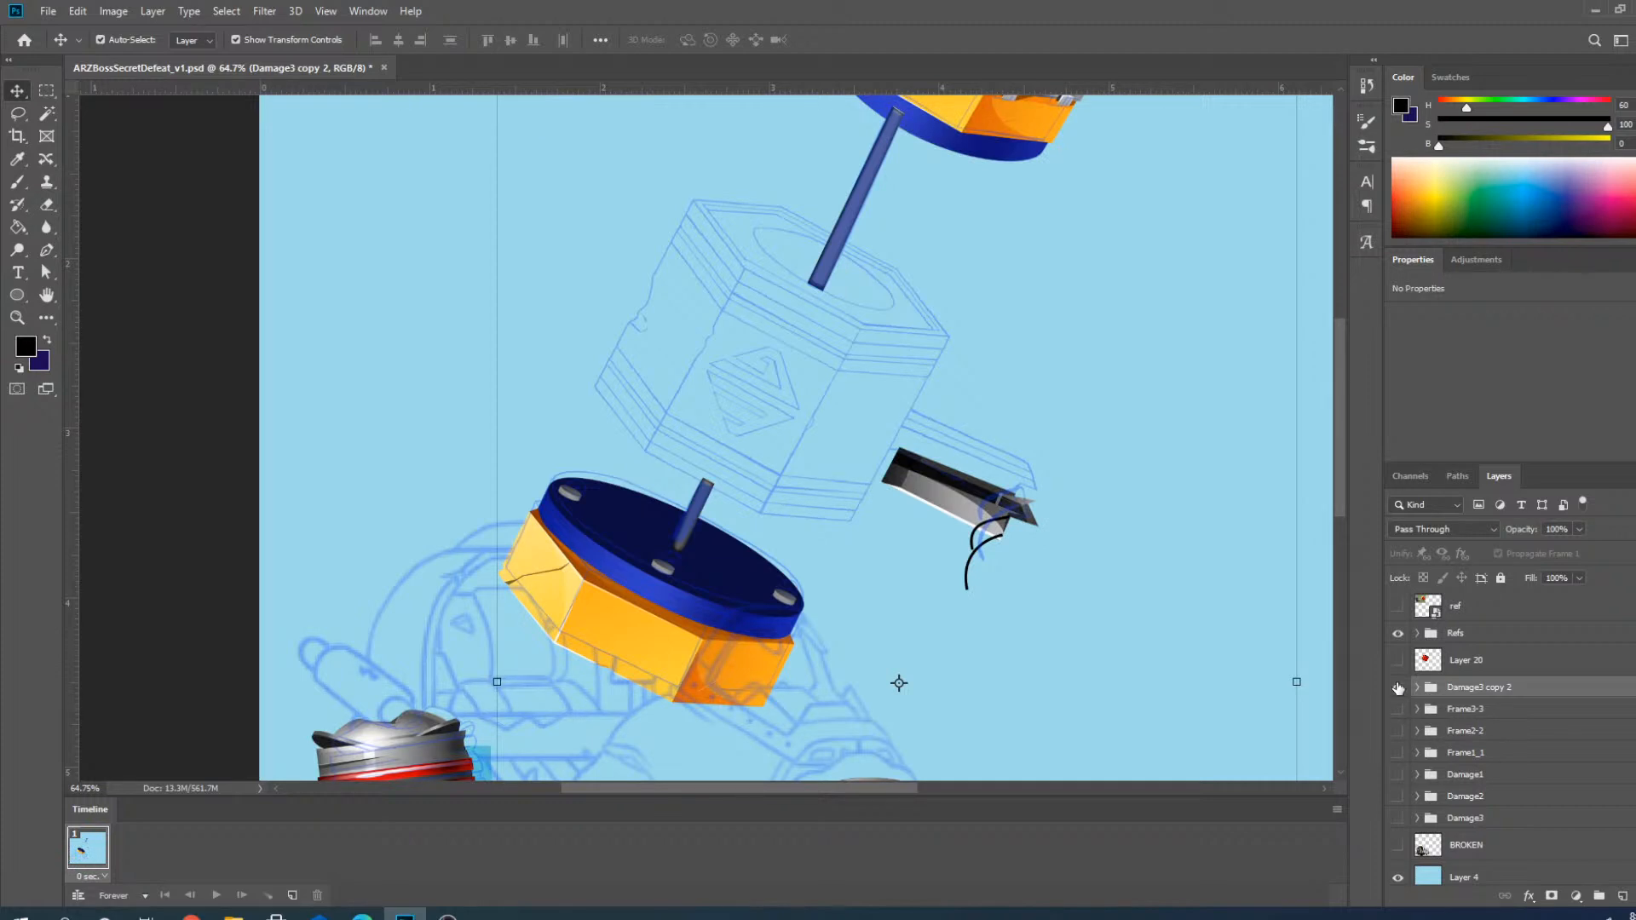
{"action": "left_click", "coordinate": [1398, 712]}
{"action": "left_click", "coordinate": [1397, 661]}
{"action": "left_click", "coordinate": [1398, 711]}
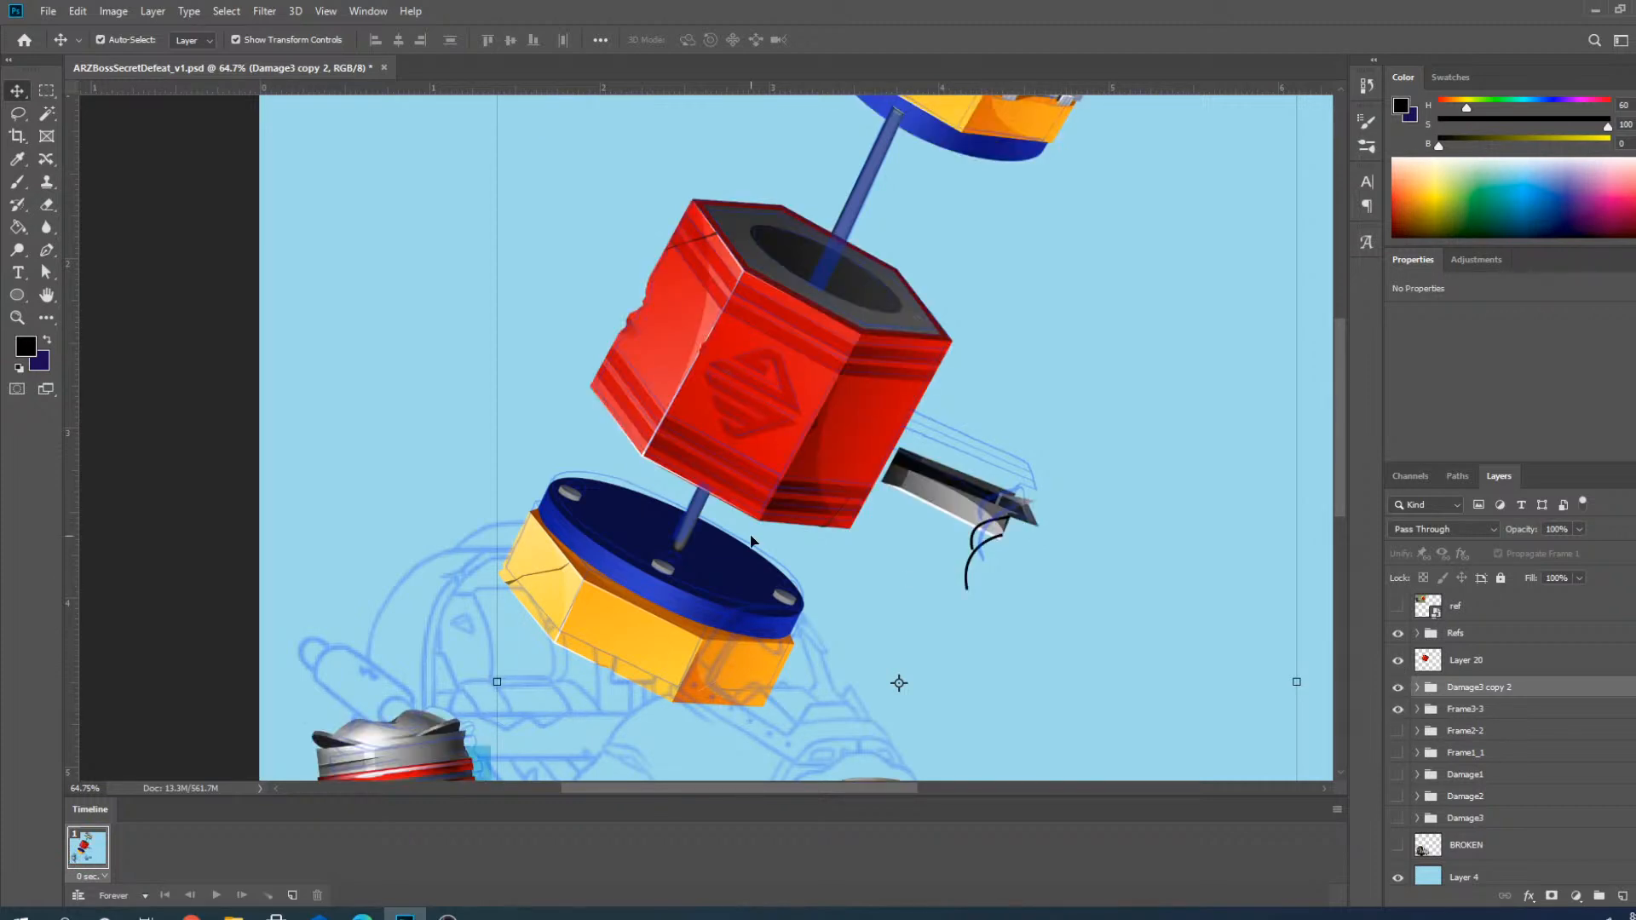
{"action": "scroll", "coordinate": [752, 541], "scroll_direction": "down", "scroll_amount": 5}
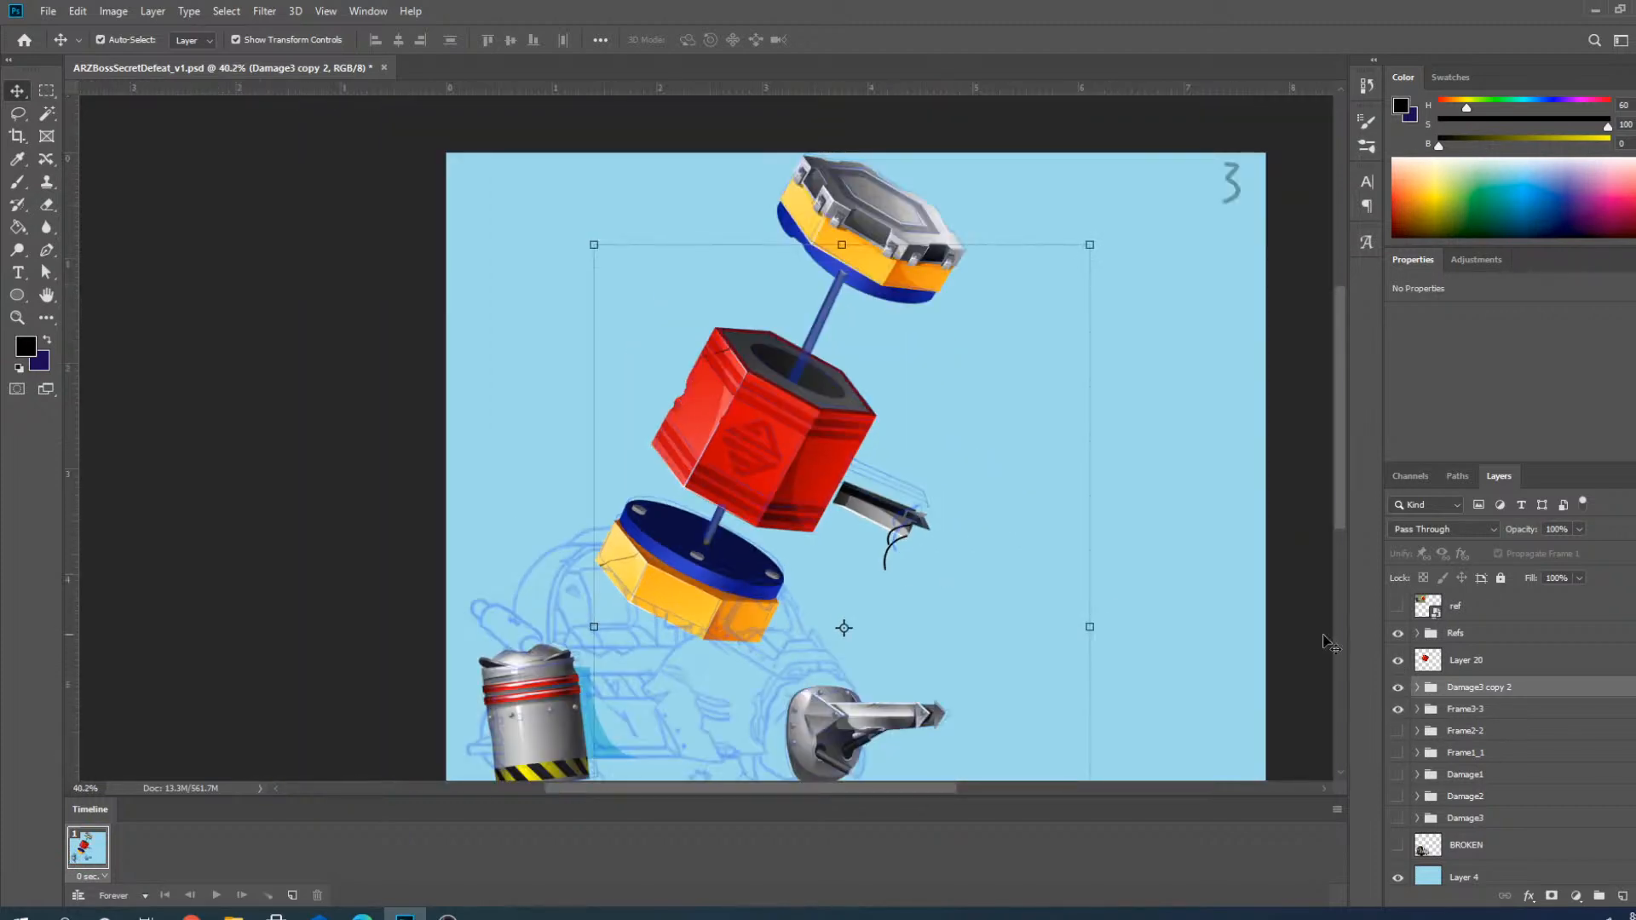
Expand the Damage3 copy 2 group and hide the Refs sketch group.
{"action": "left_click", "coordinate": [1428, 671]}
{"action": "left_click", "coordinate": [1417, 688]}
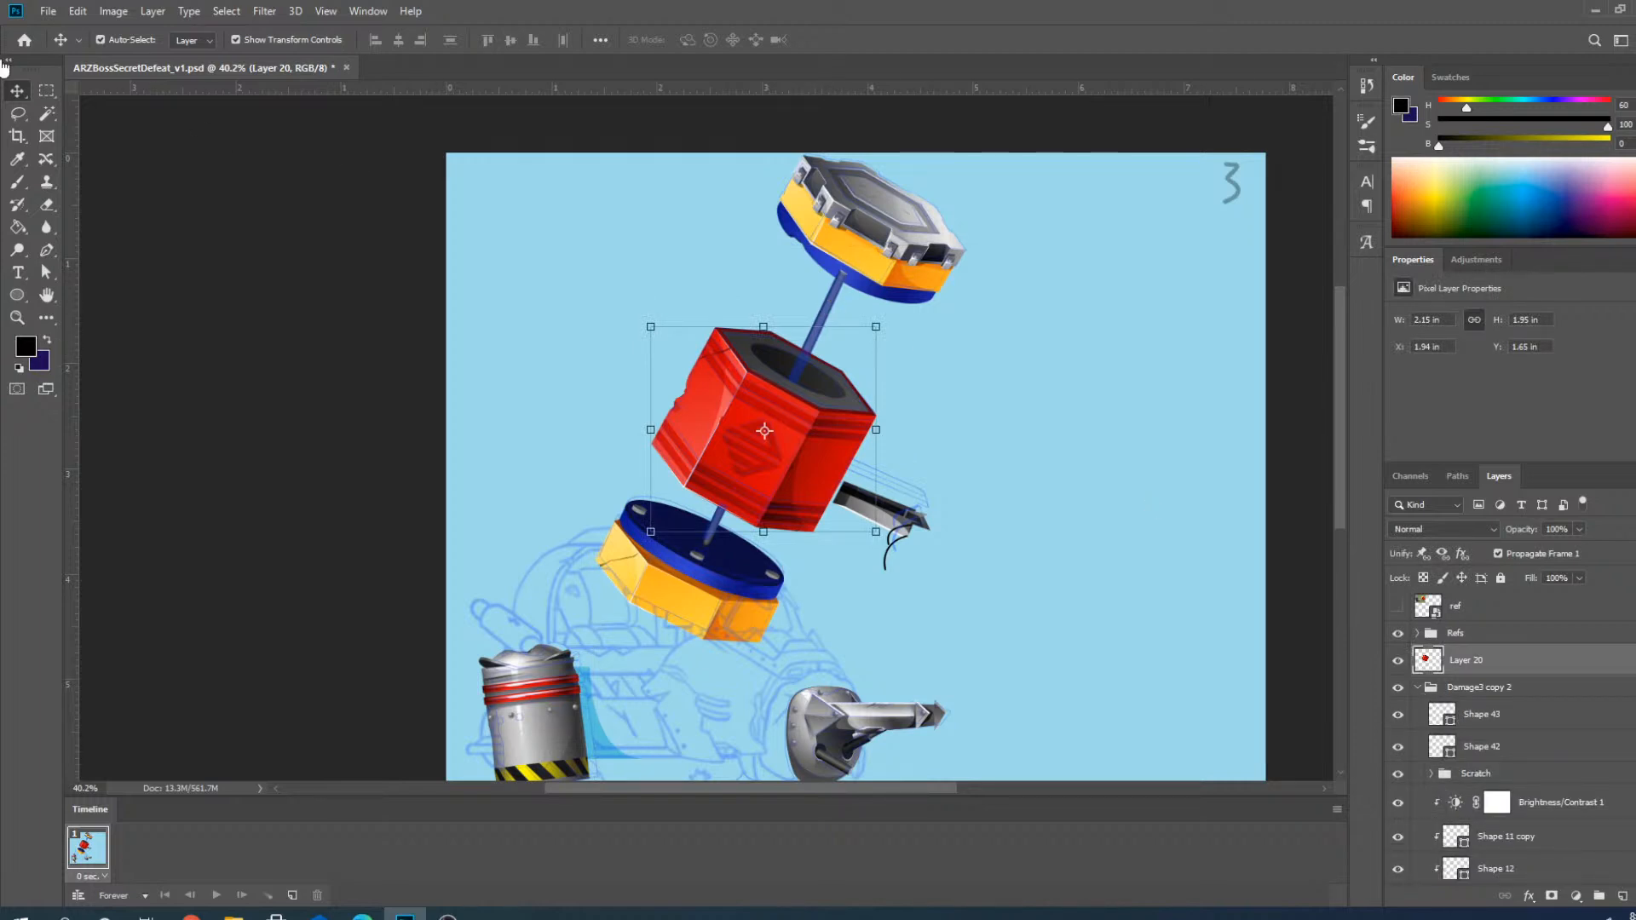
{"action": "scroll", "coordinate": [746, 247], "scroll_direction": "up", "scroll_amount": 5}
{"action": "scroll", "coordinate": [833, 493], "scroll_direction": "up", "scroll_amount": 6}
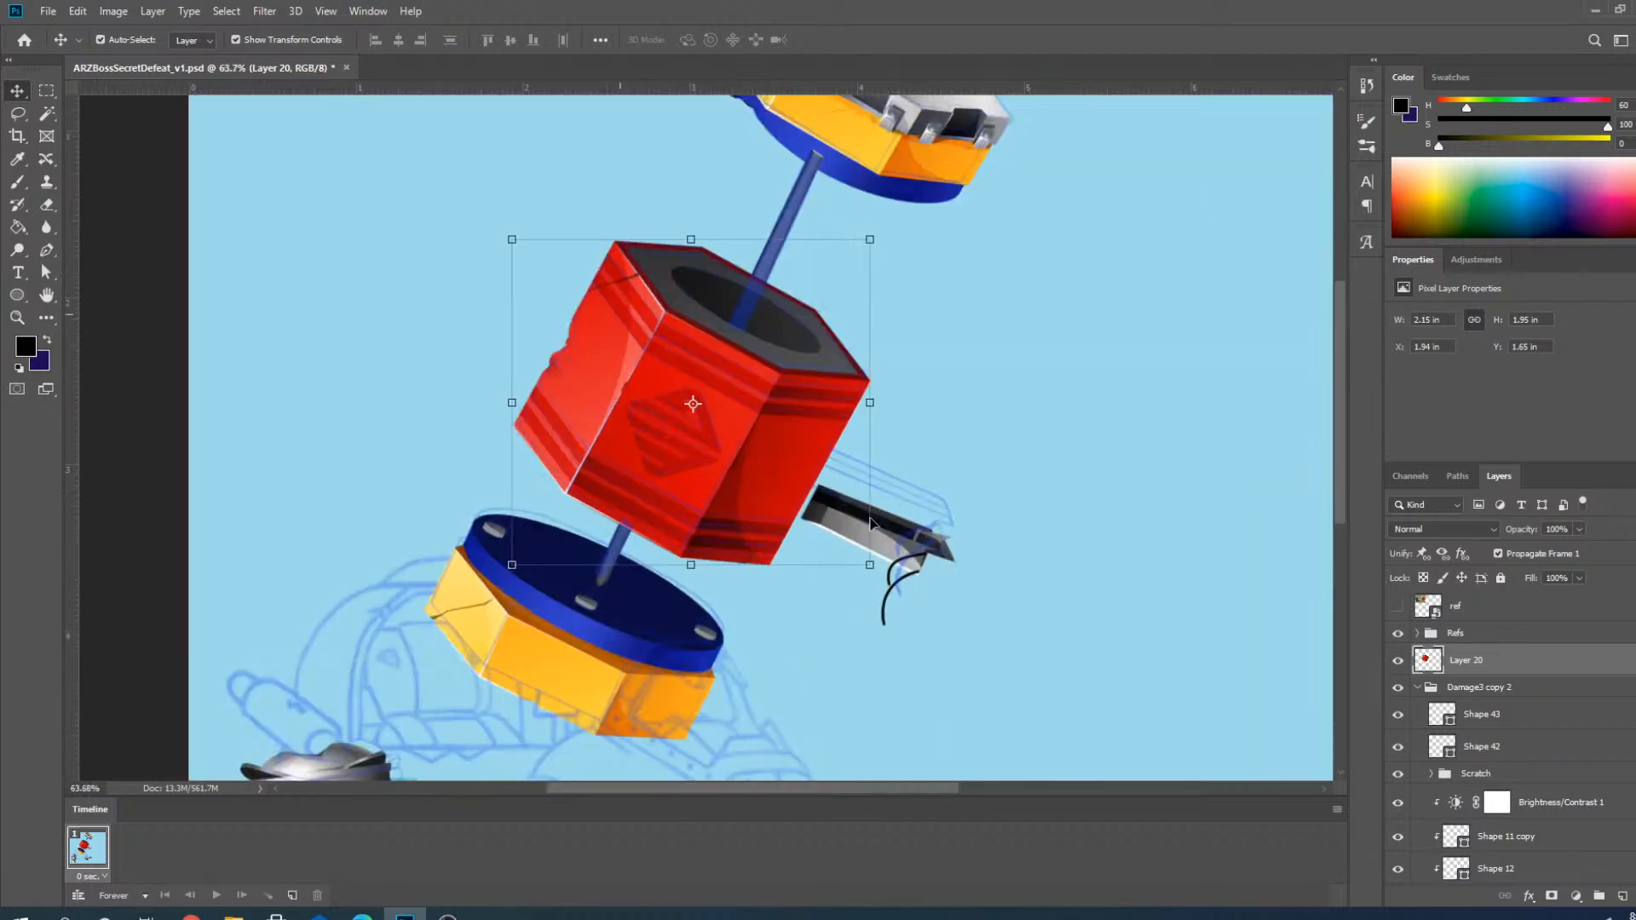
{"action": "left_click", "coordinate": [833, 493]}
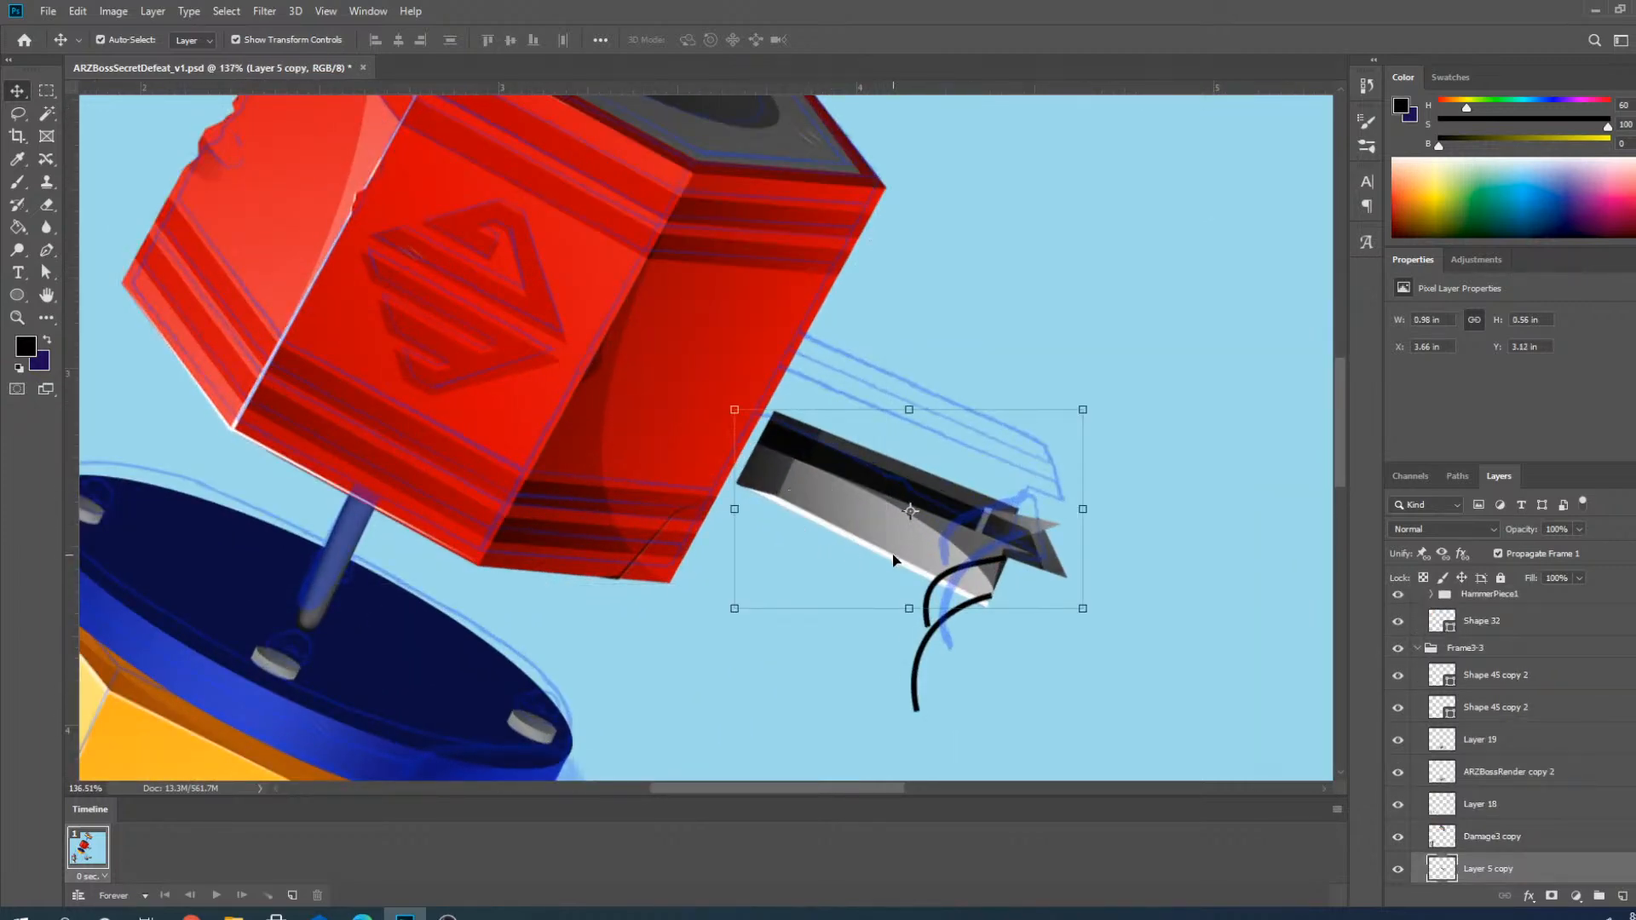
{"action": "scroll", "coordinate": [792, 587], "scroll_direction": "down", "scroll_amount": 10}
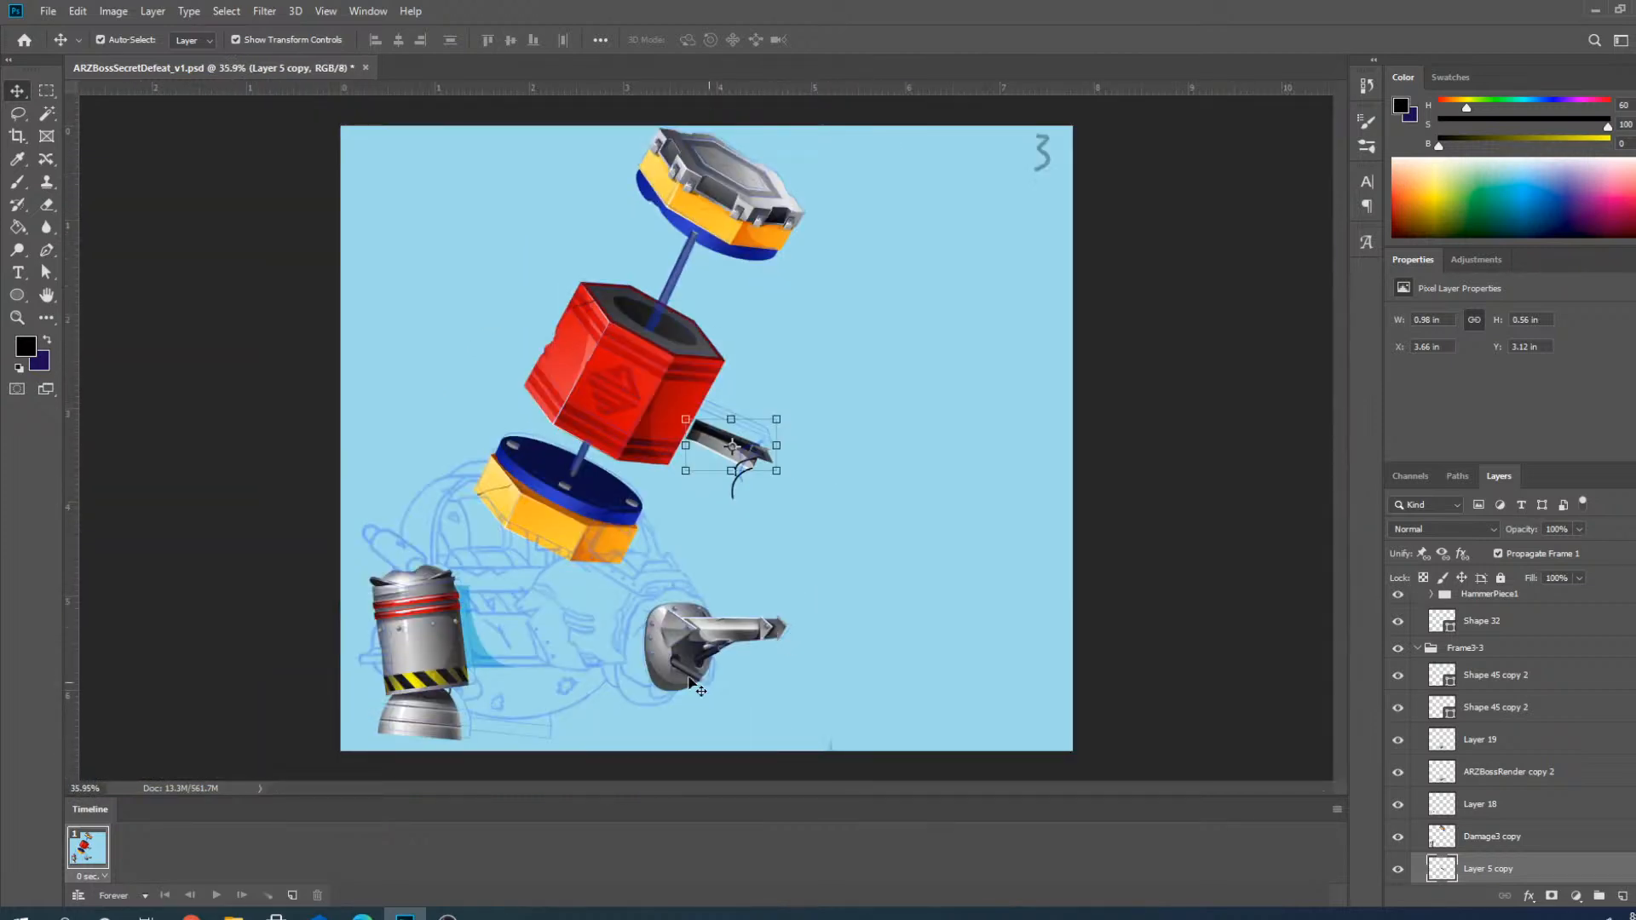
{"action": "scroll", "coordinate": [1402, 643], "scroll_direction": "up", "scroll_amount": 10}
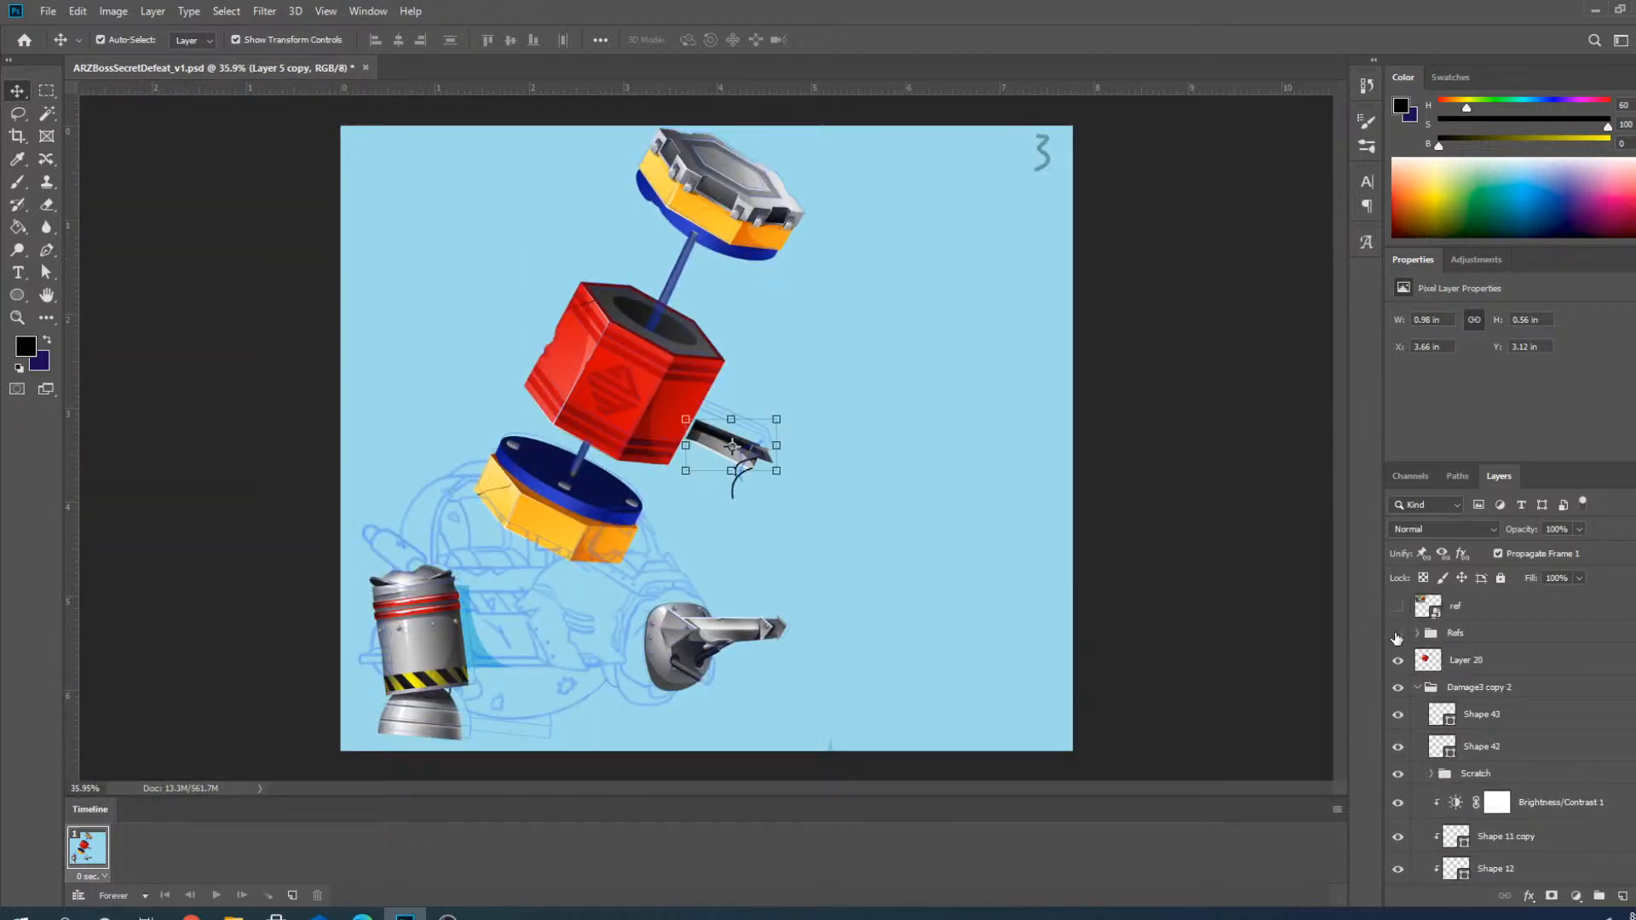
{"action": "scroll", "coordinate": [719, 310], "scroll_direction": "up", "scroll_amount": 5}
Try to move the upper rod's Shape 6 layer out of its group to just above Layer 20, and undo the move.
{"action": "left_click", "coordinate": [660, 229]}
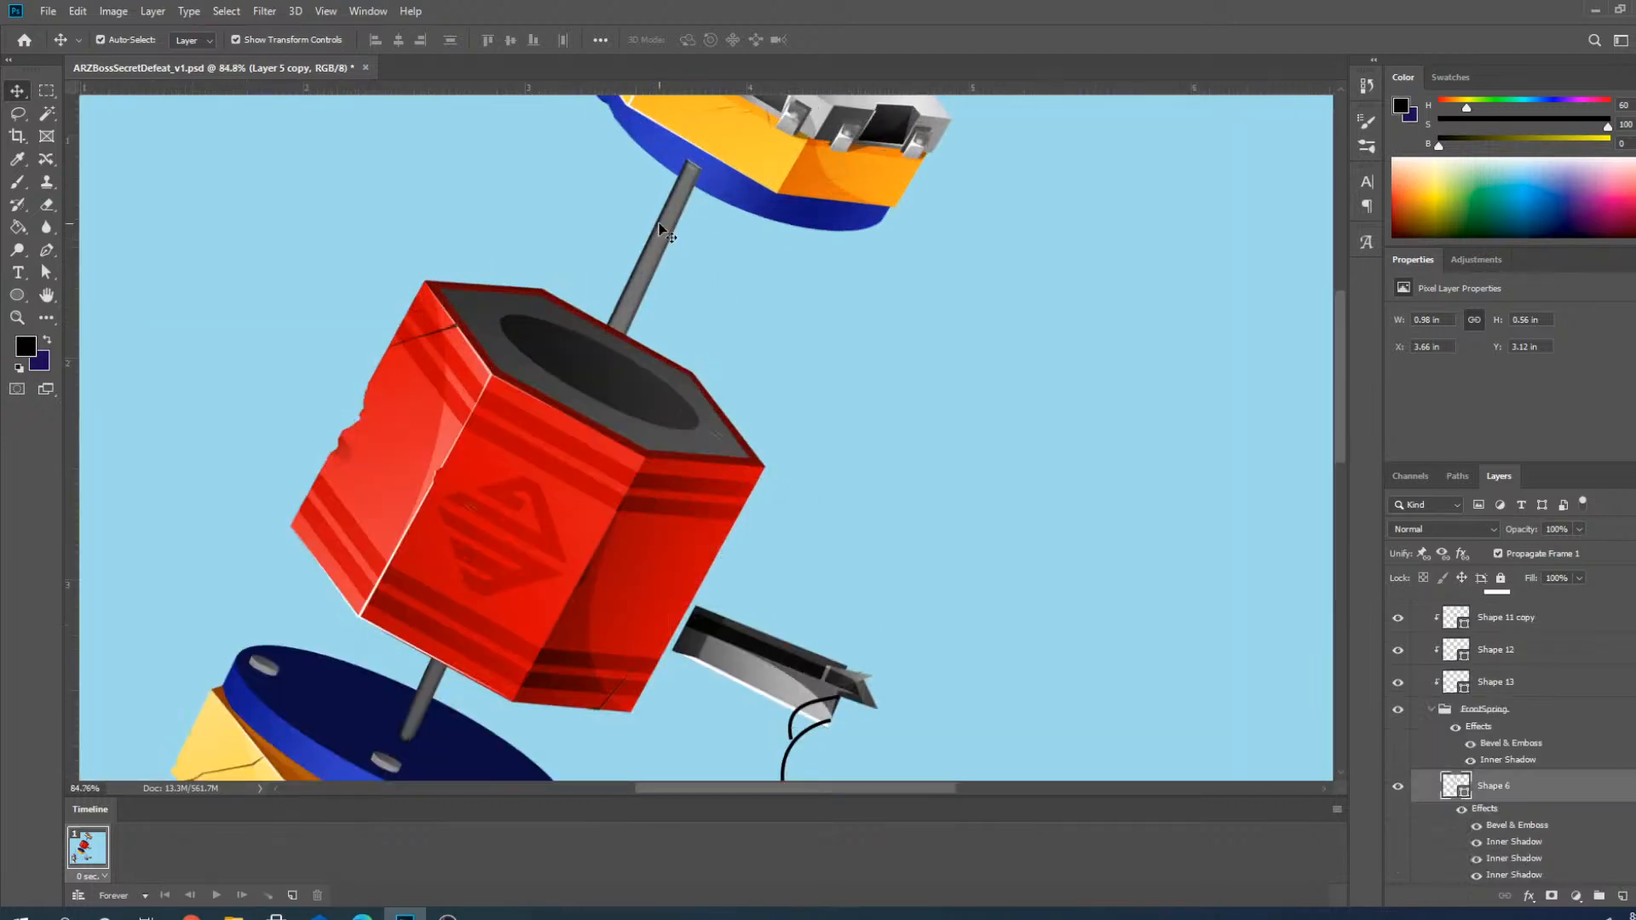
{"action": "scroll", "coordinate": [1414, 681], "scroll_direction": "down", "scroll_amount": 2}
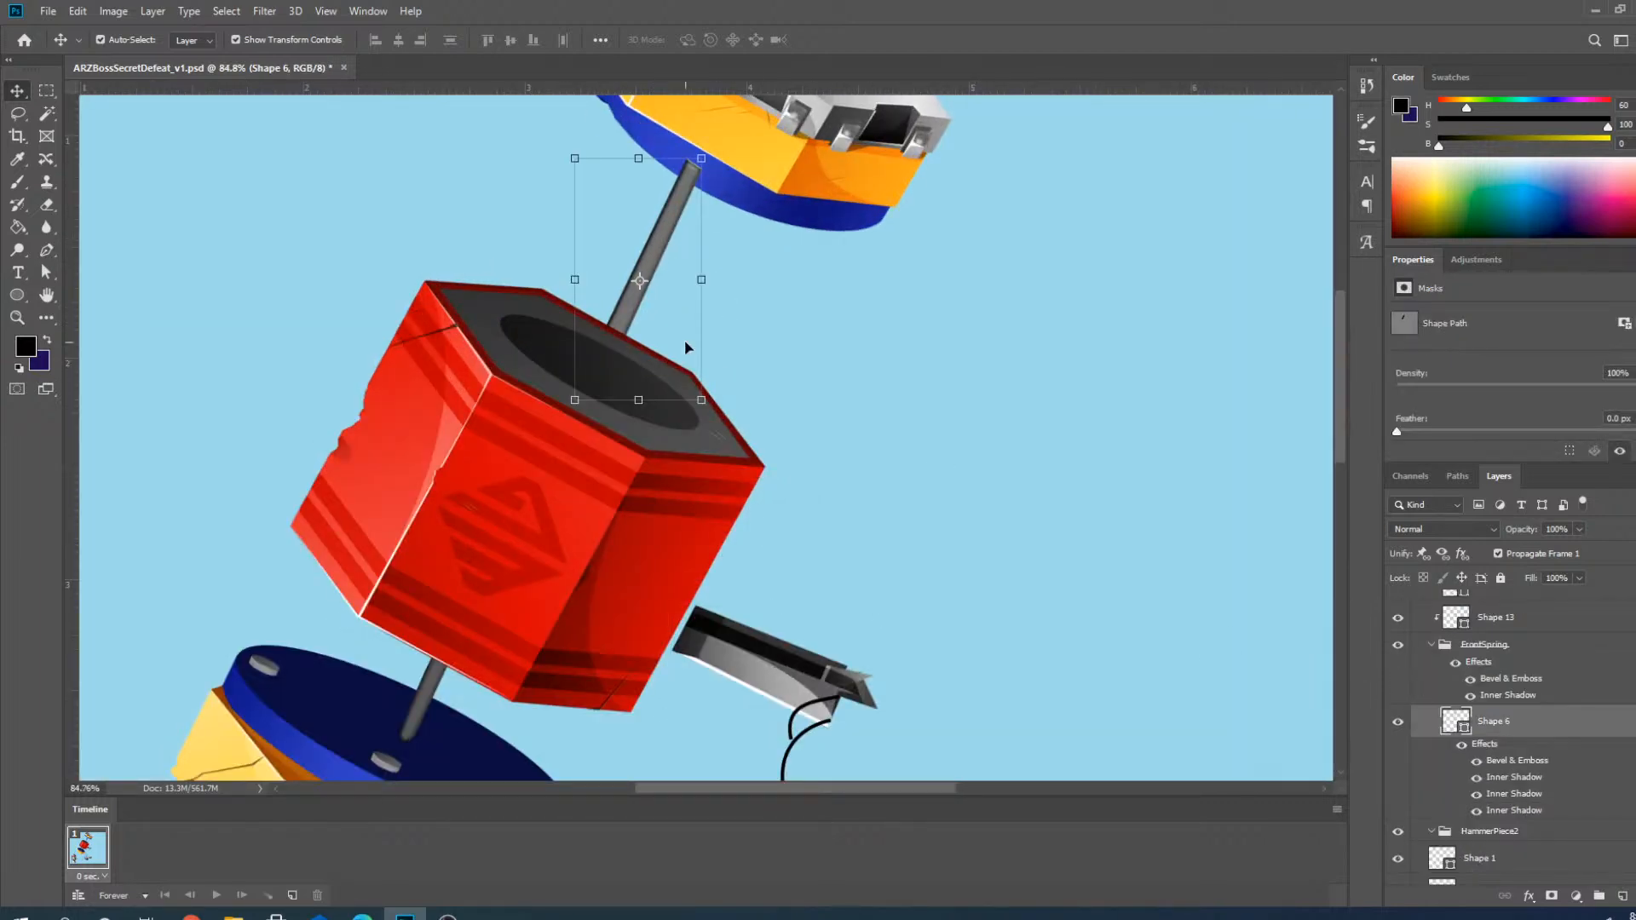
{"action": "scroll", "coordinate": [689, 348], "scroll_direction": "down", "scroll_amount": 2}
{"action": "scroll", "coordinate": [1507, 750], "scroll_direction": "up", "scroll_amount": 3}
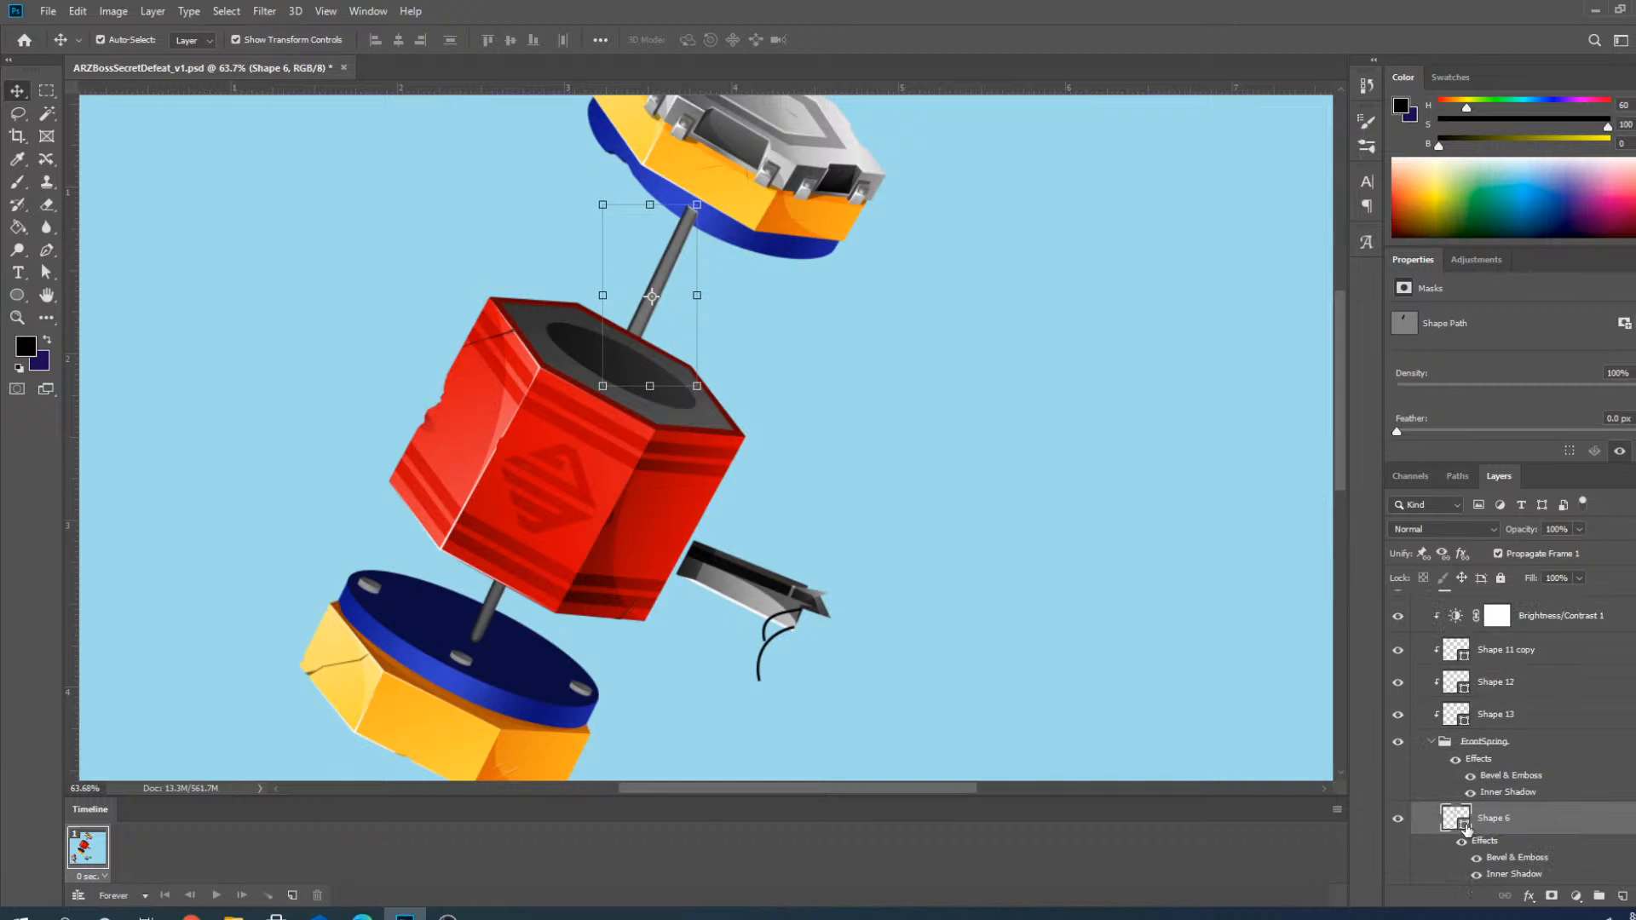
{"action": "left_click_drag", "start_coordinate": [1465, 827], "coordinate": [1463, 655]}
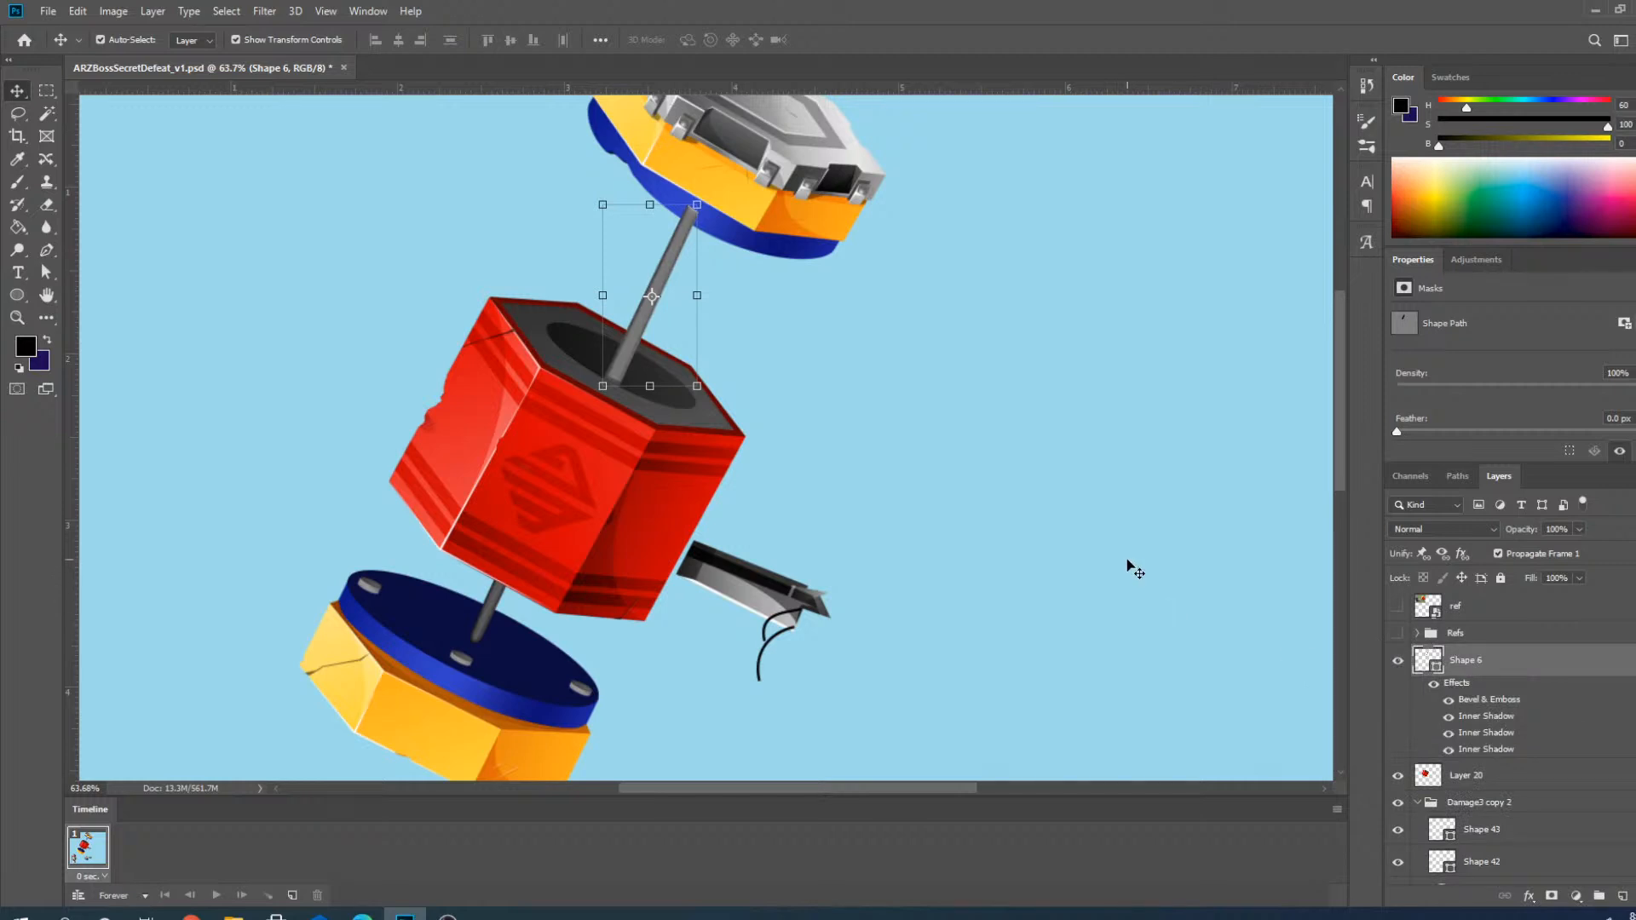
{"action": "key", "text": "ctrl+z"}
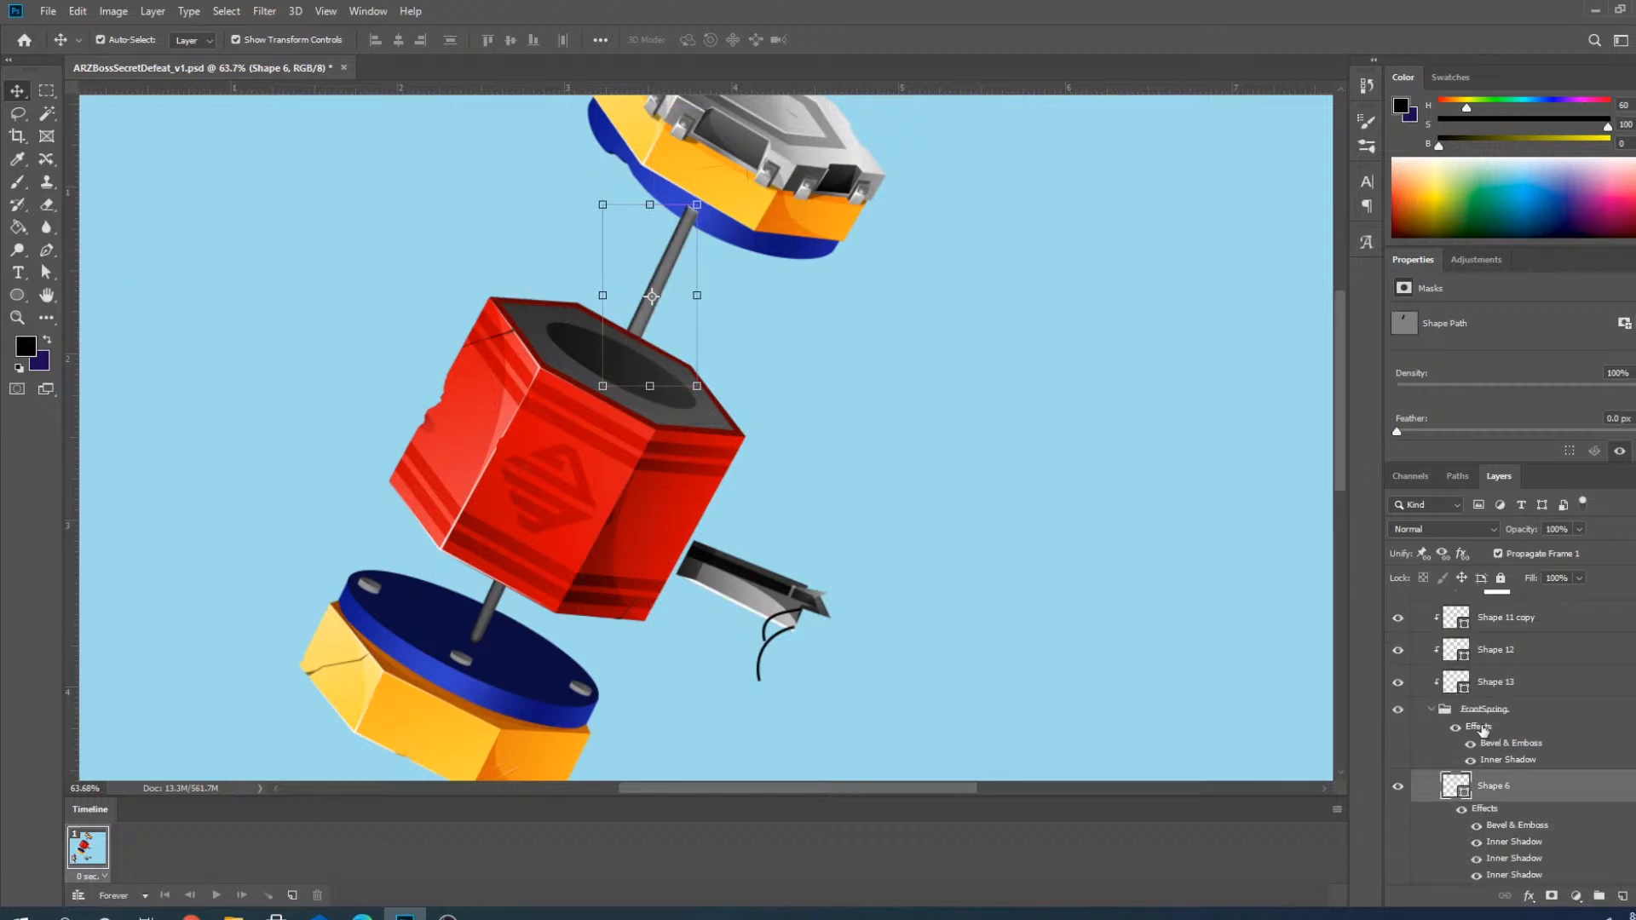
Move the red hammer block's Layer 20 into the HammerPiece2 group, directly beneath Shape 1, behind the upper rod.
{"action": "left_click", "coordinate": [550, 474]}
{"action": "scroll", "coordinate": [1440, 673], "scroll_direction": "up", "scroll_amount": 1}
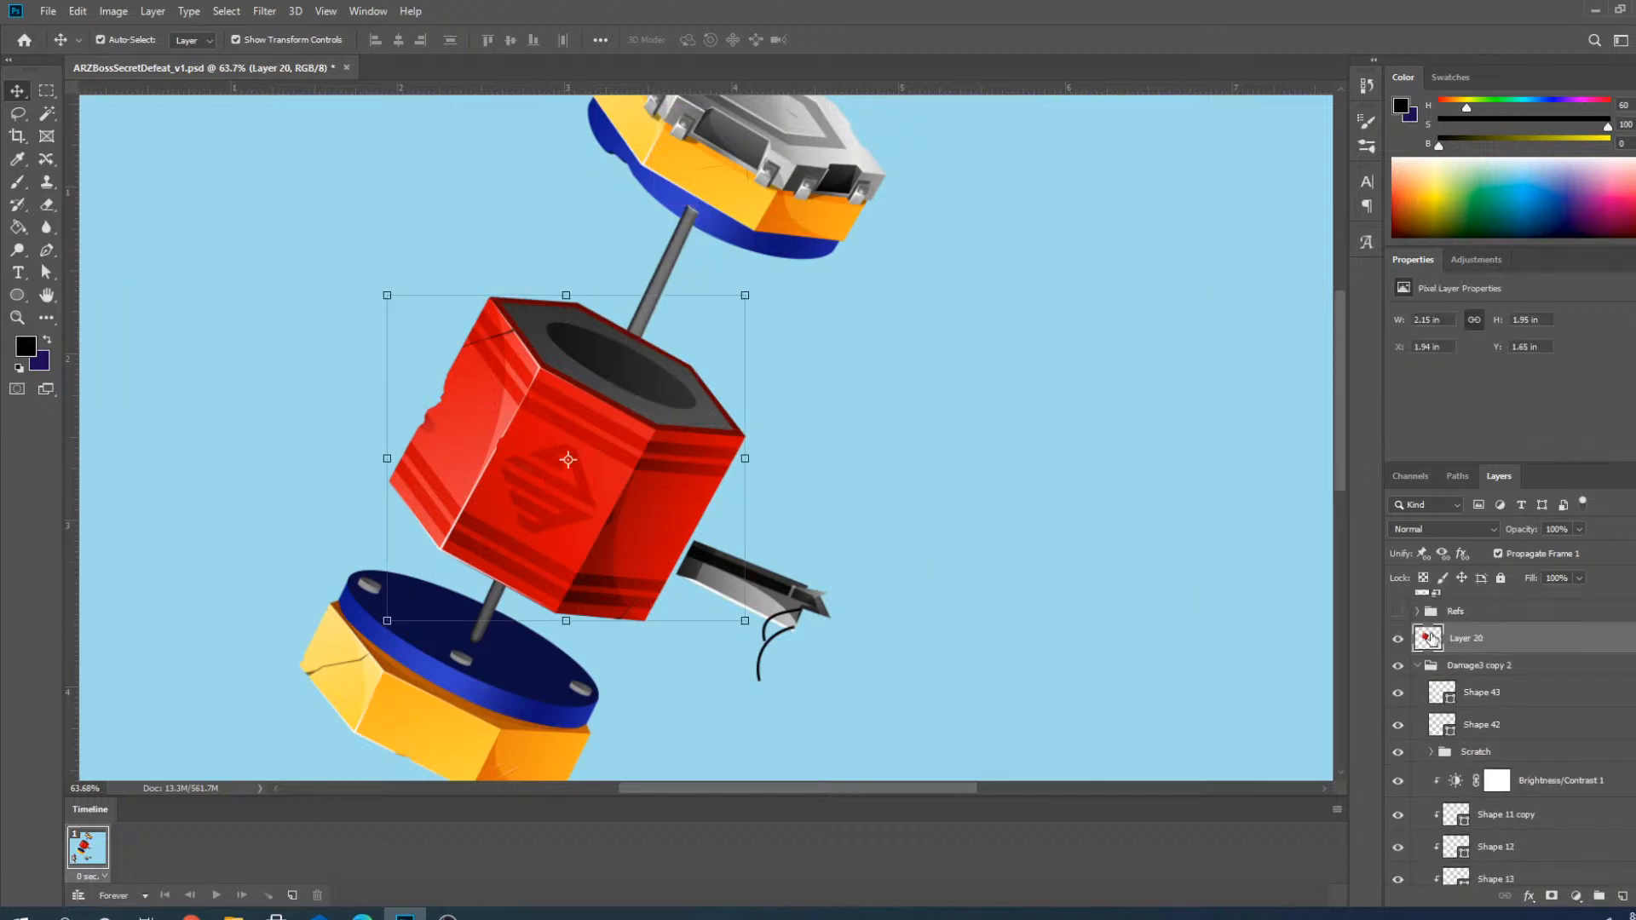
{"action": "mouse_move", "coordinate": [1431, 639]}
{"action": "left_mouse_down"}
{"action": "mouse_move", "coordinate": [1423, 918]}
{"action": "mouse_move", "coordinate": [1428, 586]}
{"action": "mouse_move", "coordinate": [1435, 656]}
{"action": "left_mouse_up"}
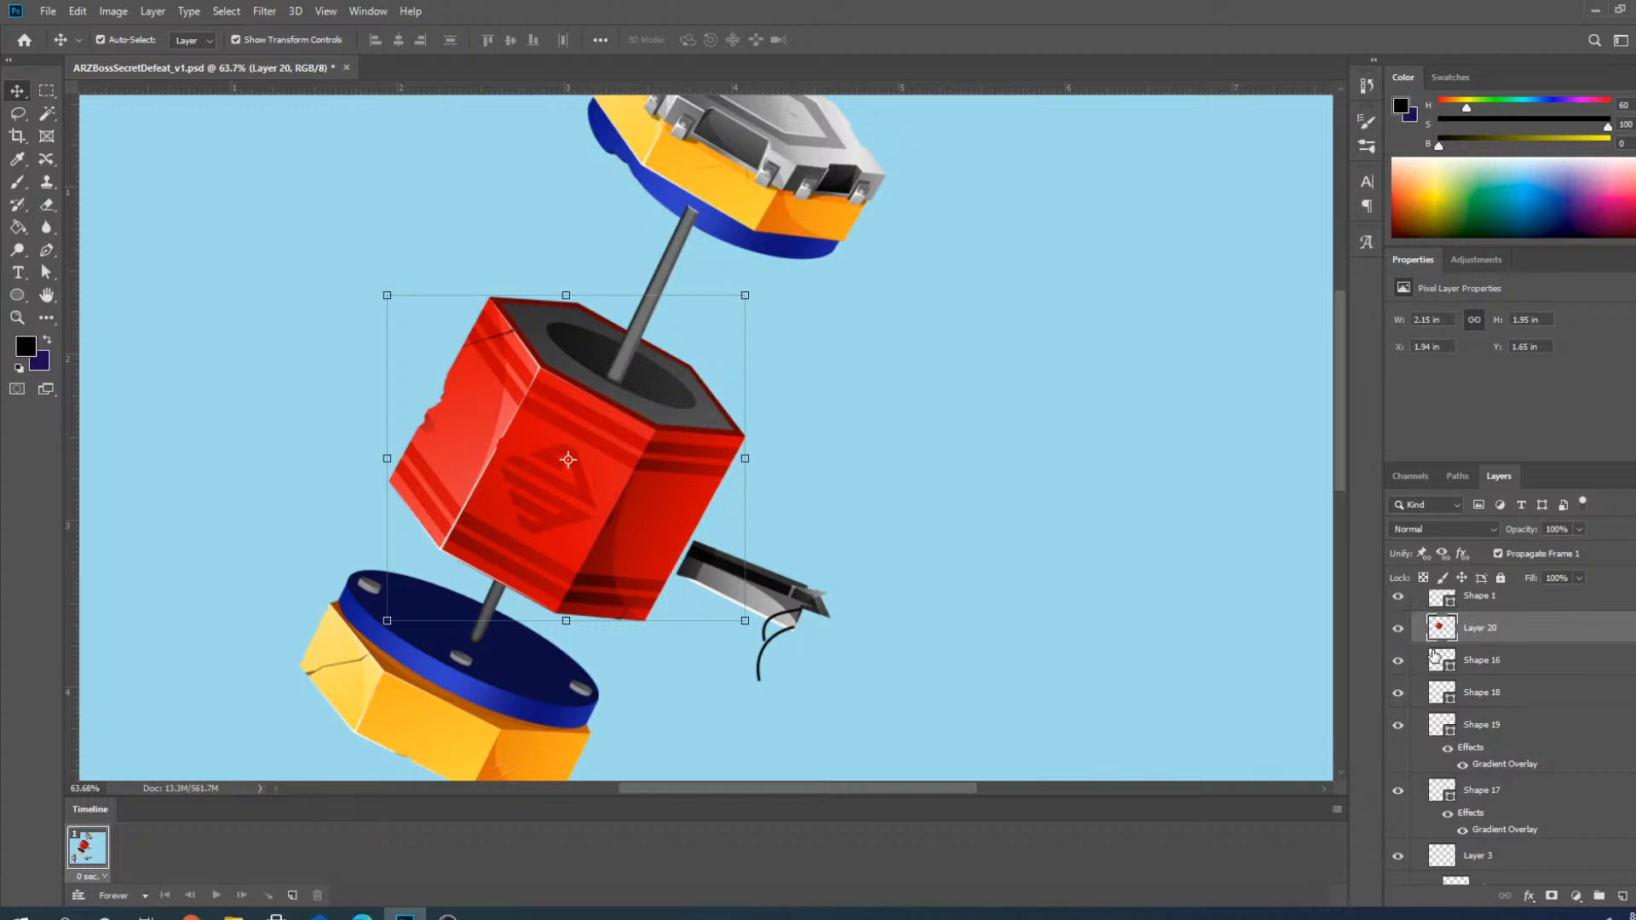
Move the Damage3 copy layer with the hammer's upper cap to the top of the Damage3 copy 2 group.
{"action": "left_click", "coordinate": [783, 218]}
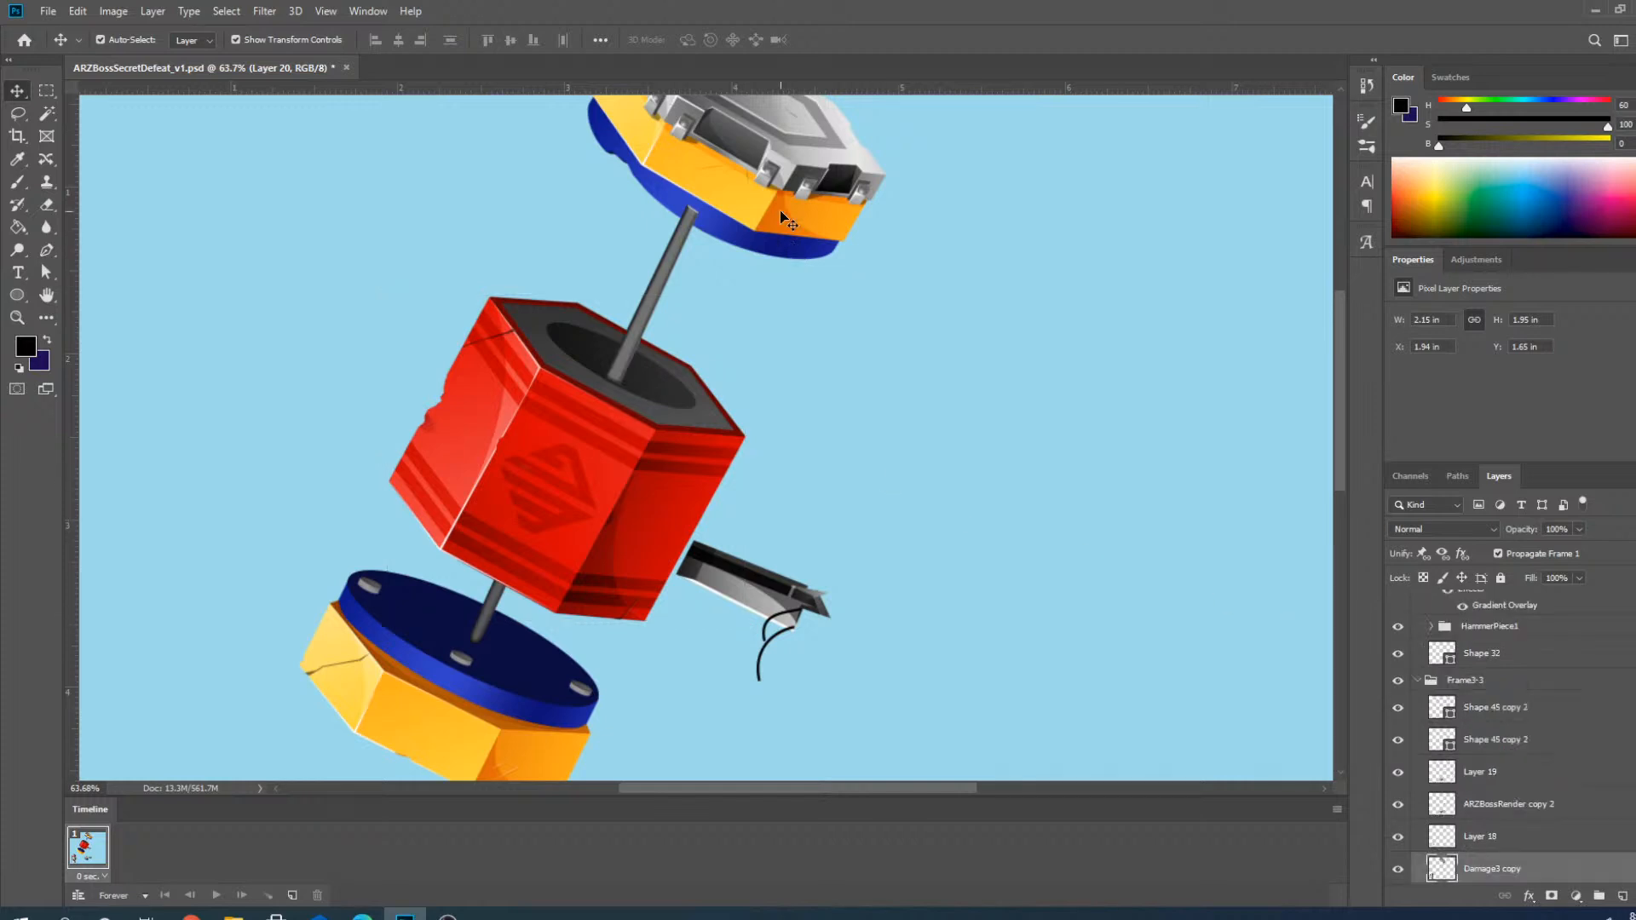
{"action": "scroll", "coordinate": [1419, 735], "scroll_direction": "down", "scroll_amount": 3}
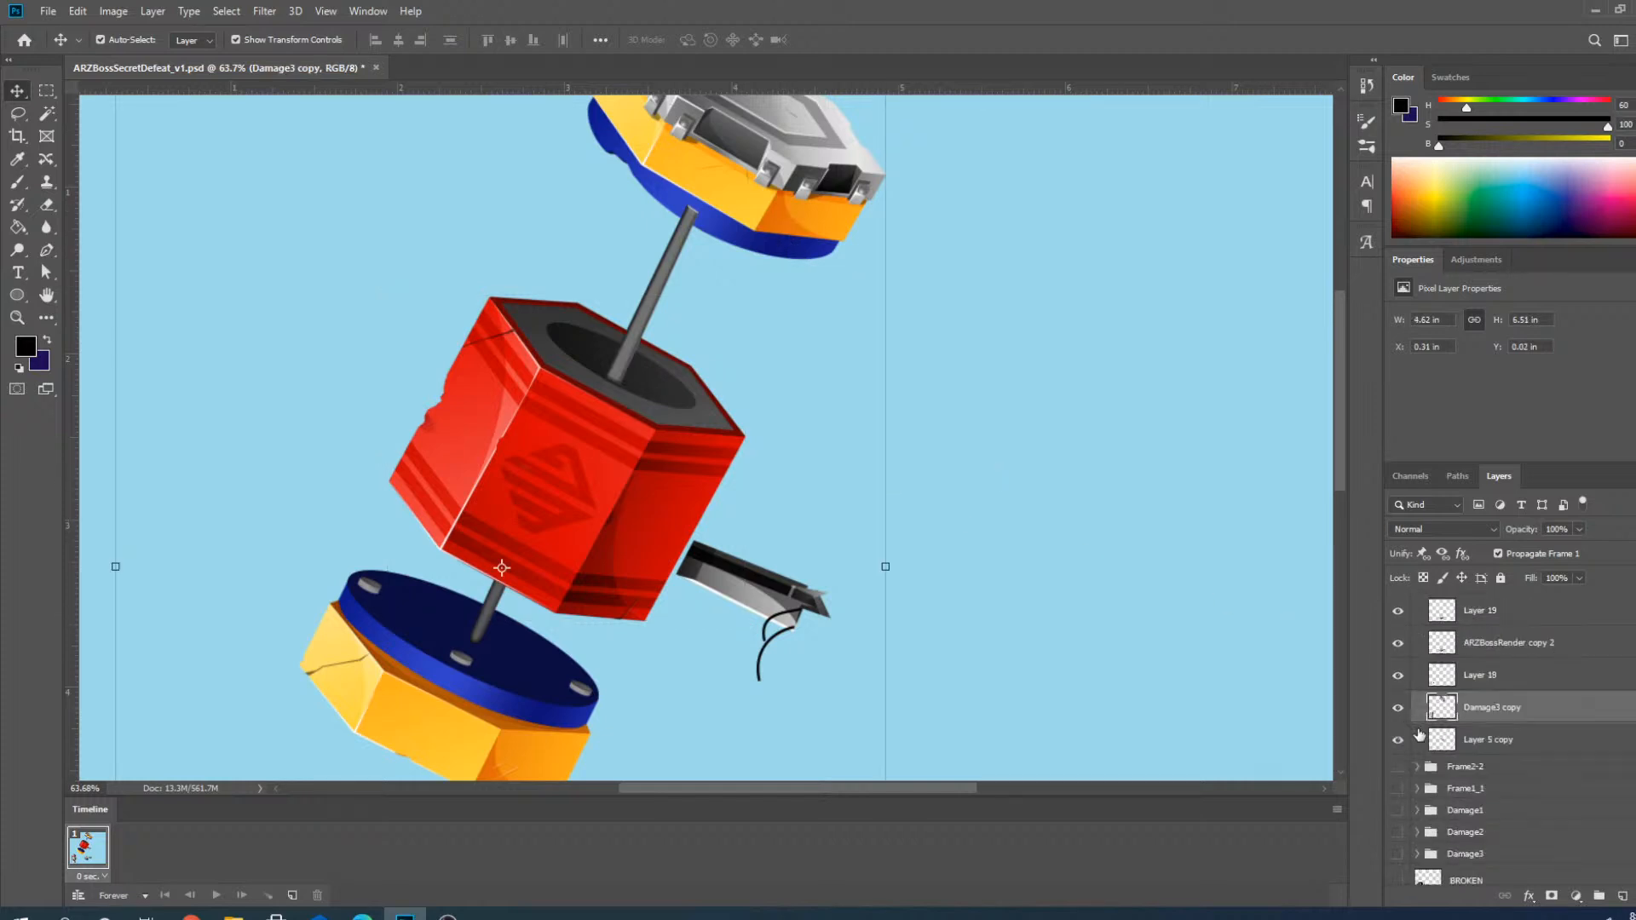
{"action": "left_click_drag", "start_coordinate": [1462, 723], "coordinate": [1464, 678]}
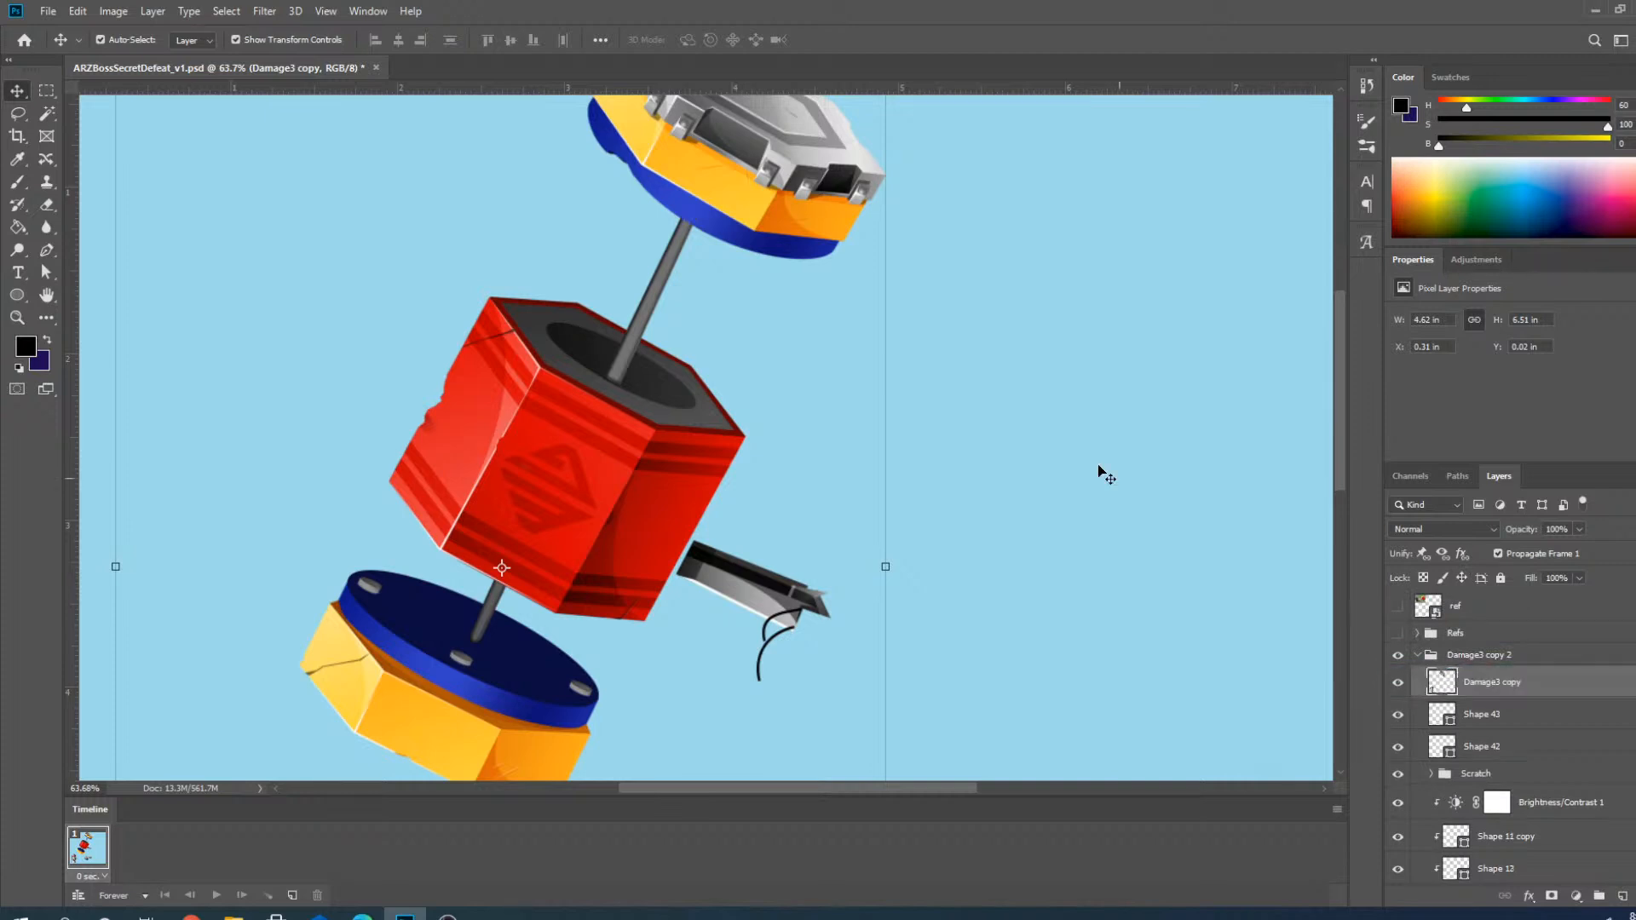
{"action": "scroll", "coordinate": [946, 427], "scroll_direction": "down", "scroll_amount": 2}
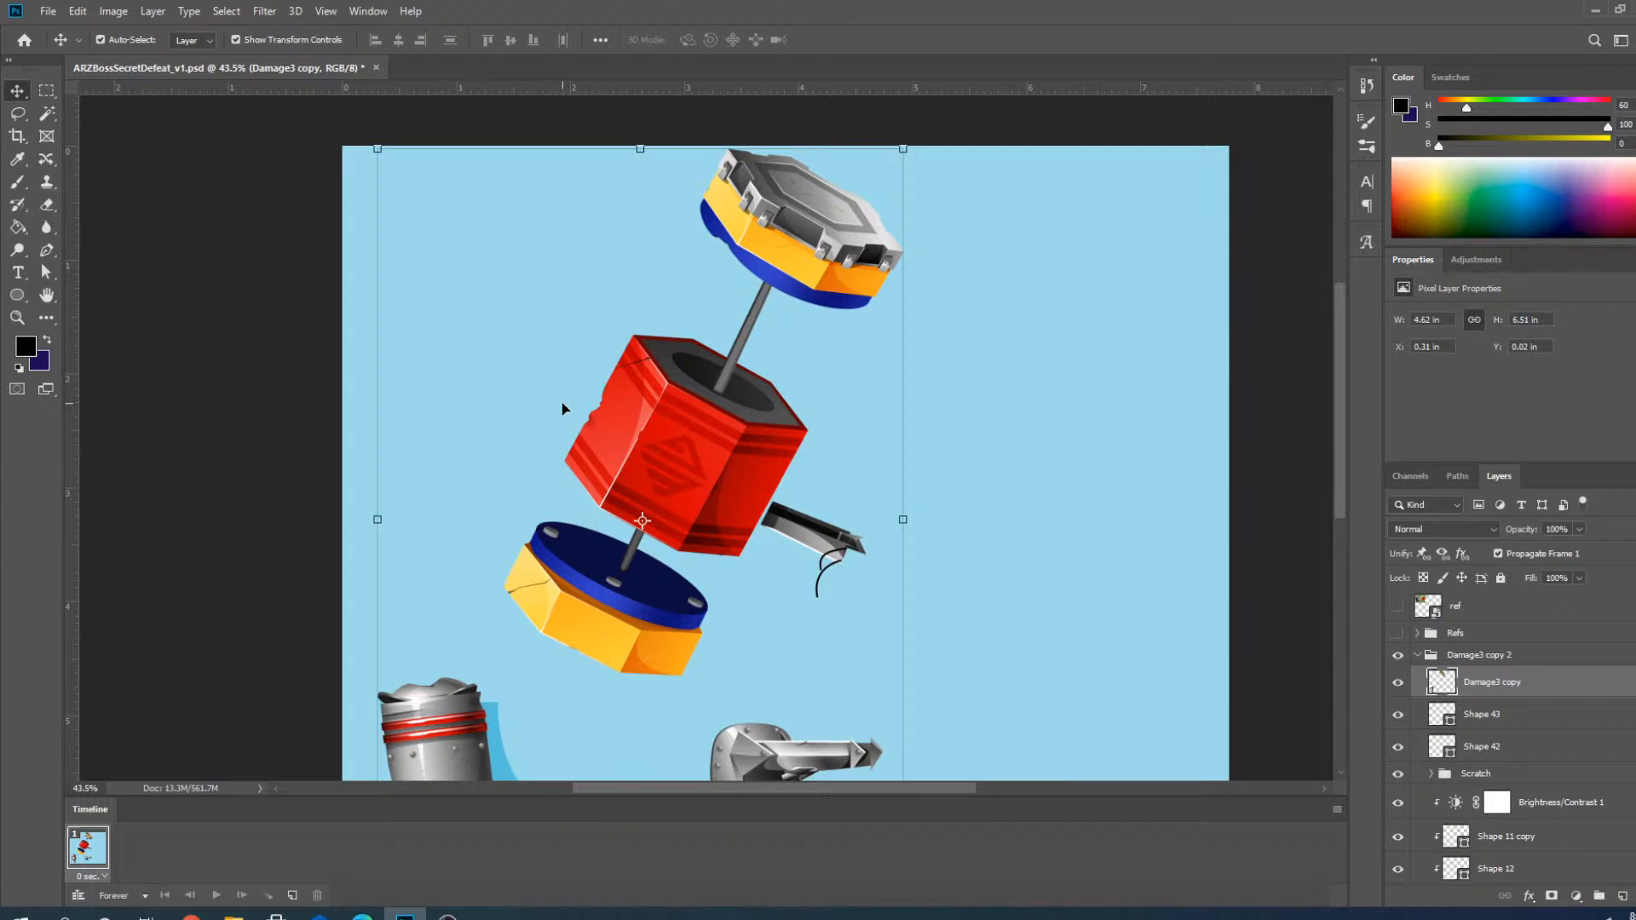
Set the lower rod's Bevel & Emboss highlight opacity to 100% and shadow opacity to 48%, and save the effects as a new style.
{"action": "scroll", "coordinate": [642, 558], "scroll_direction": "up", "scroll_amount": 5}
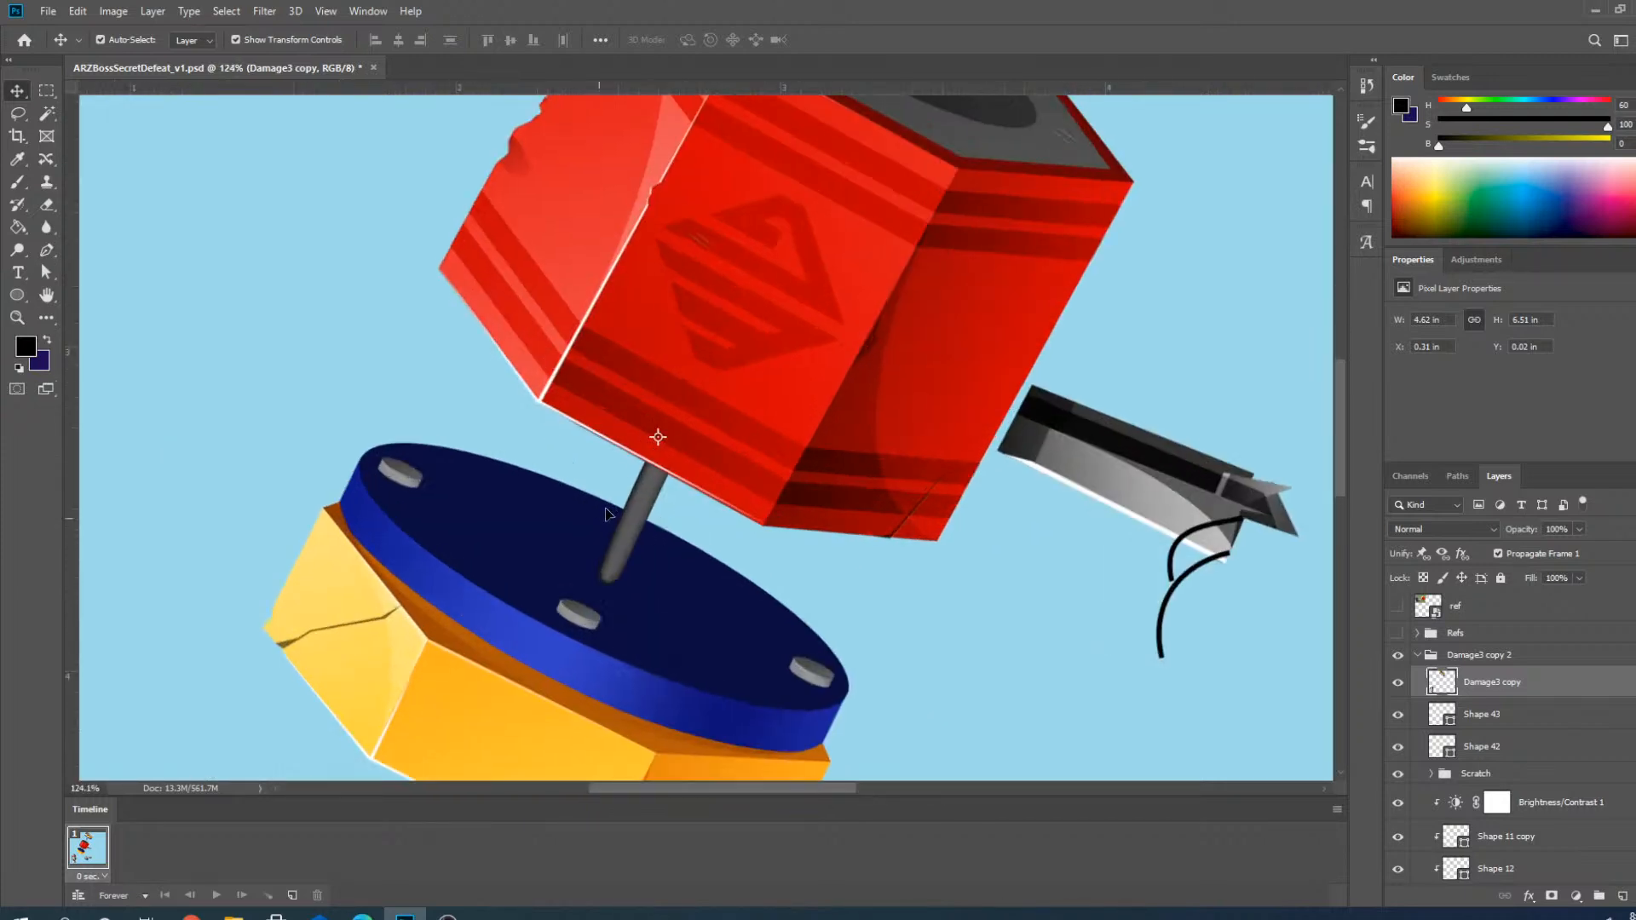
{"action": "scroll", "coordinate": [614, 569], "scroll_direction": "down", "scroll_amount": 3}
{"action": "scroll", "coordinate": [607, 553], "scroll_direction": "up", "scroll_amount": 3}
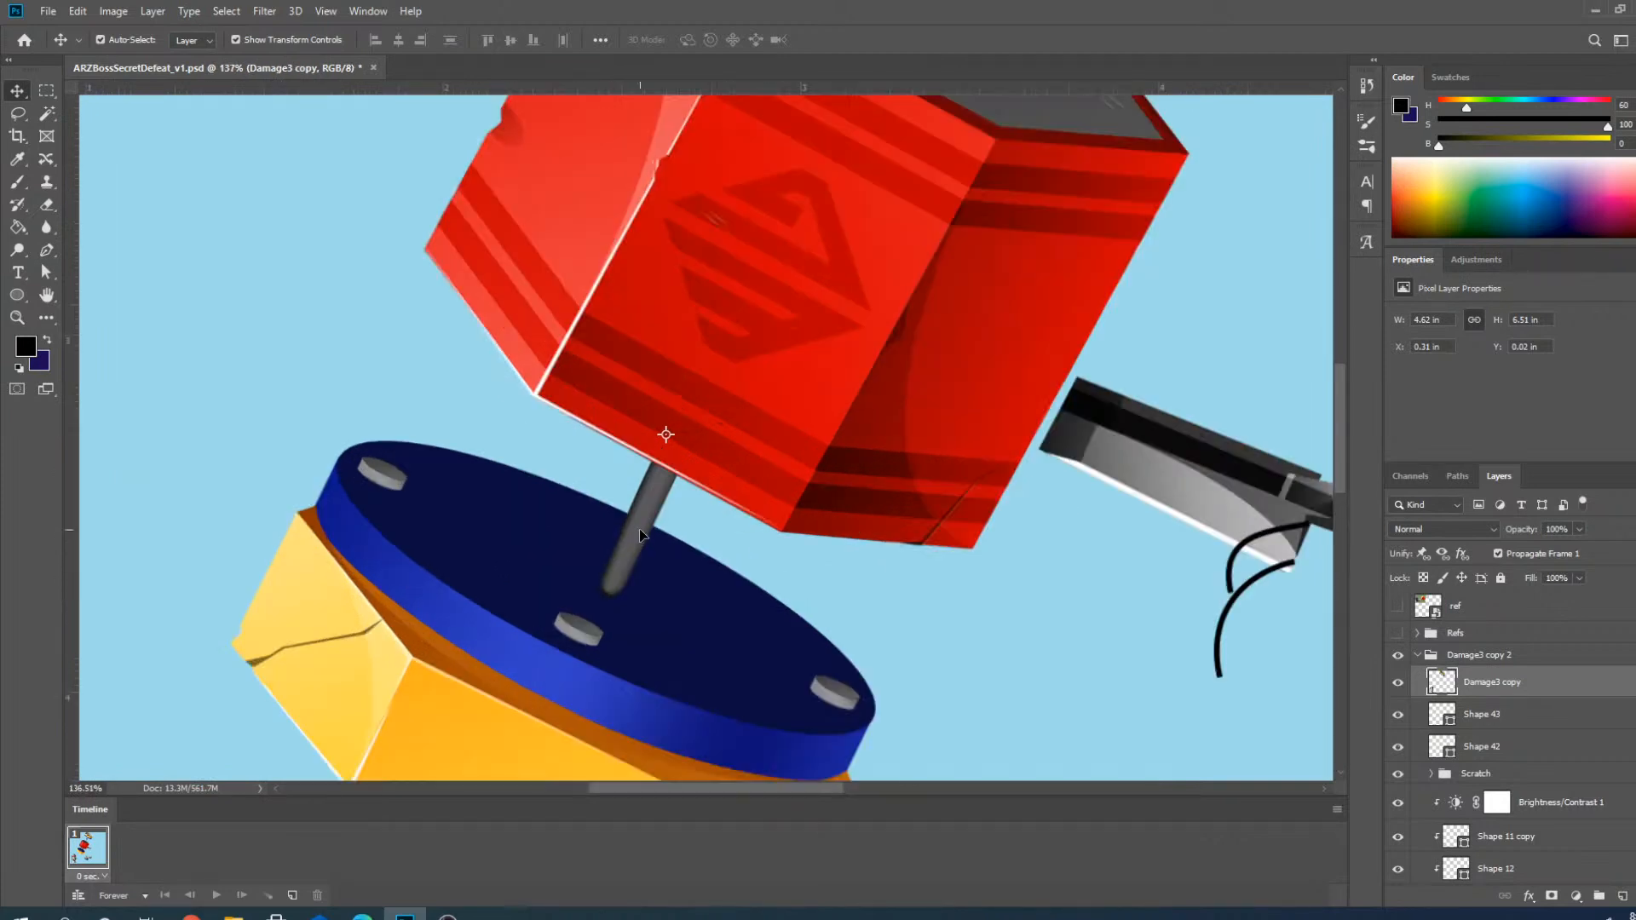
{"action": "left_click", "coordinate": [629, 539]}
{"action": "scroll", "coordinate": [602, 494], "scroll_direction": "down", "scroll_amount": 2}
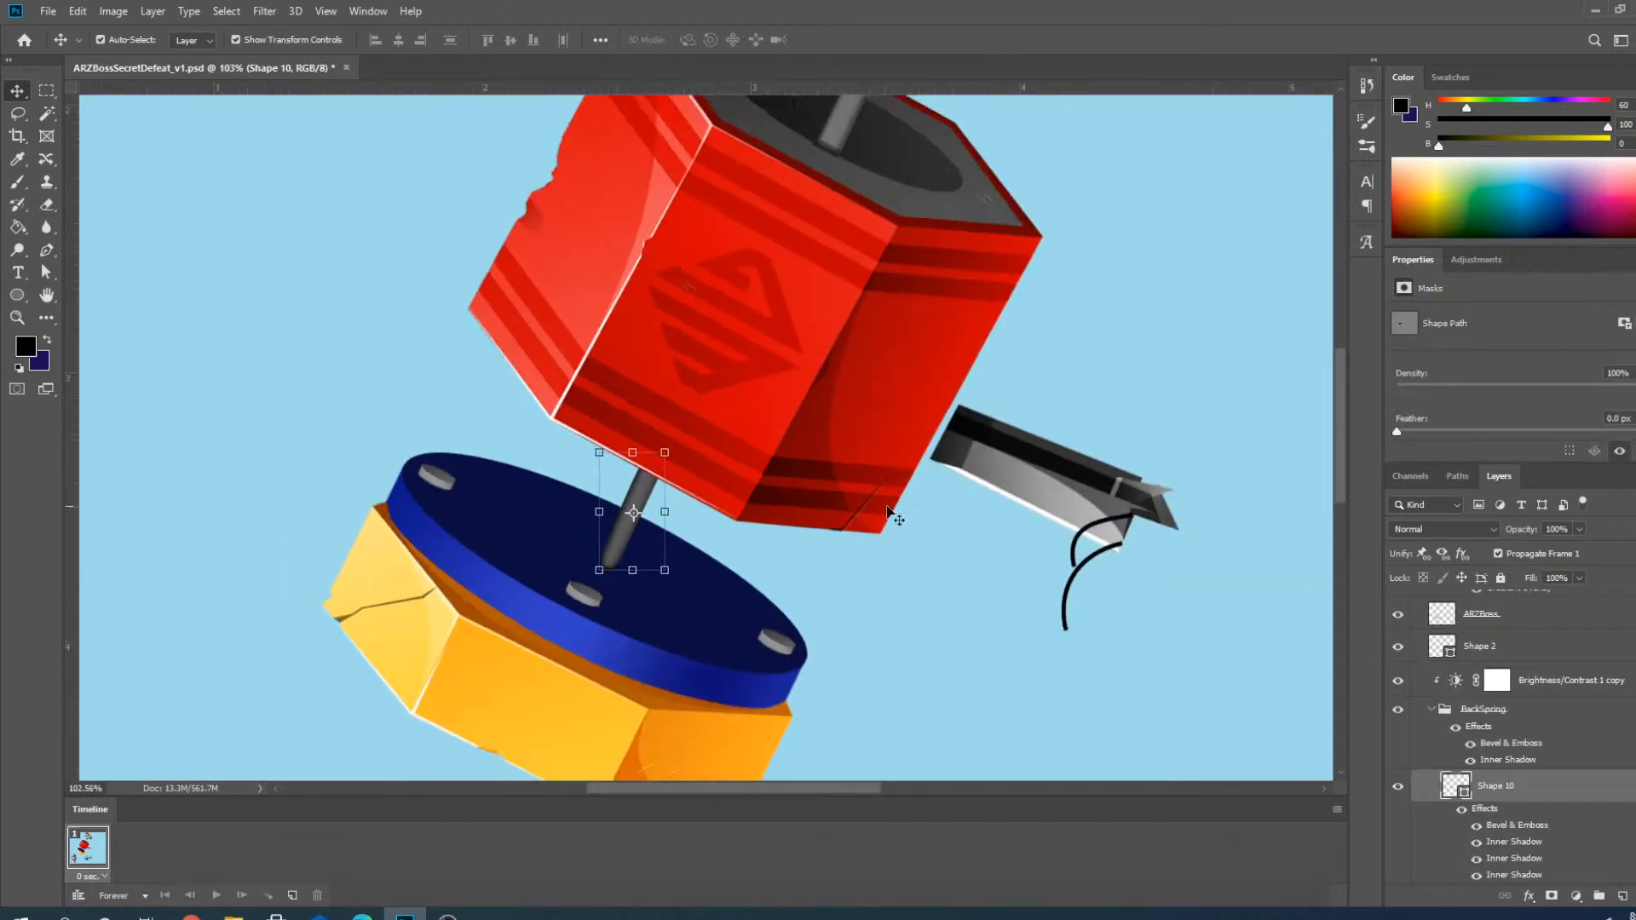
{"action": "double_click", "coordinate": [1575, 793]}
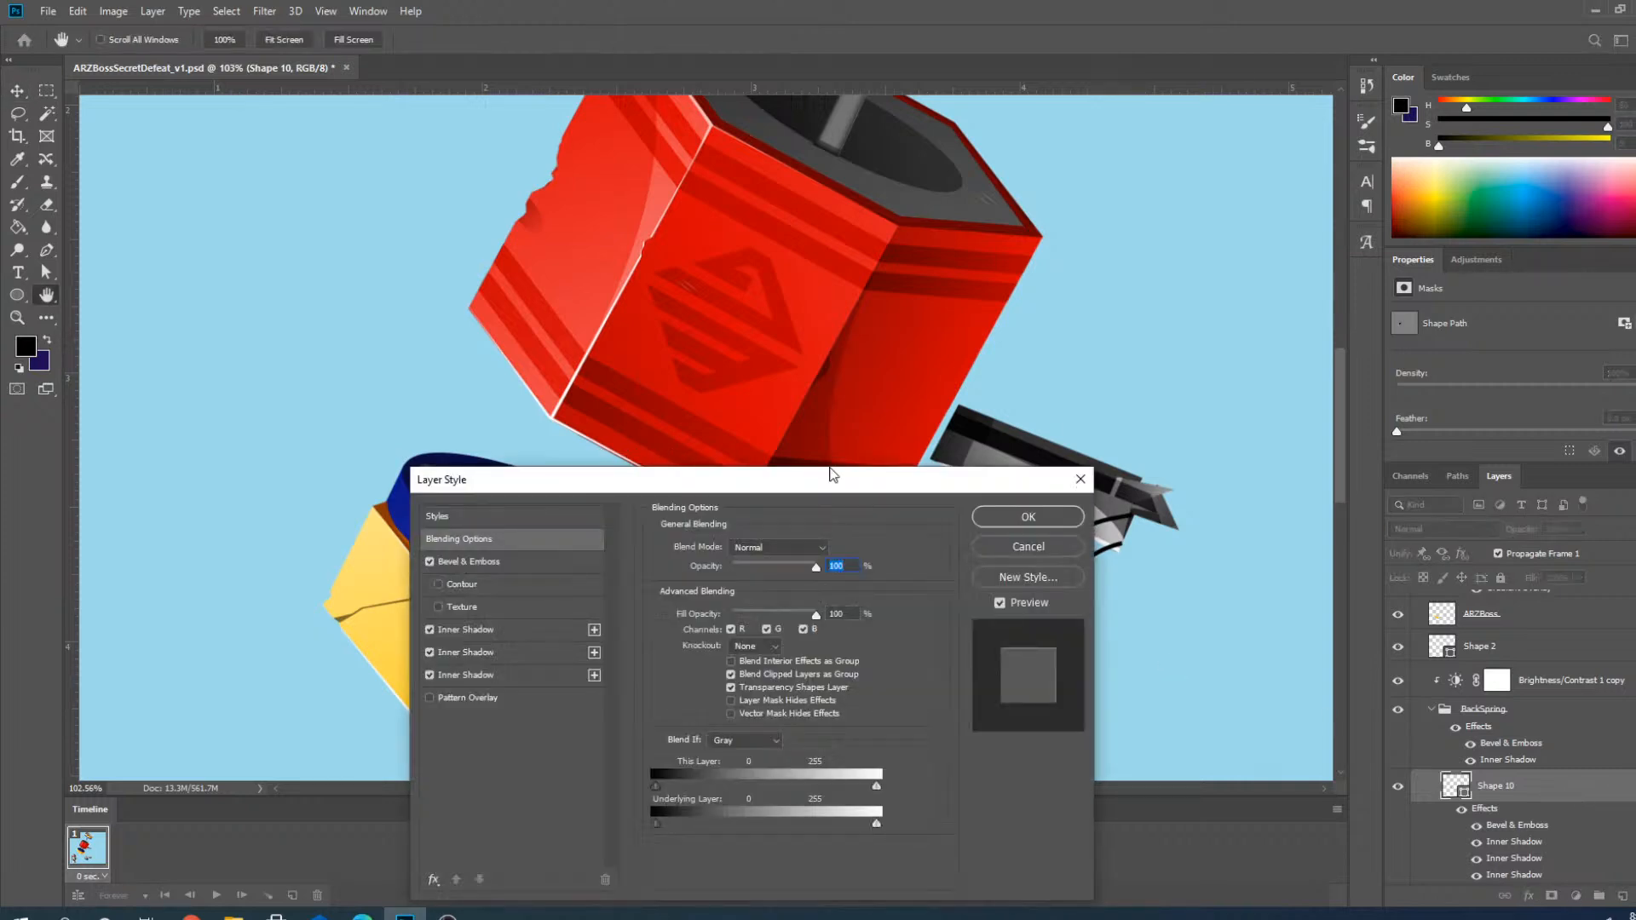
{"action": "left_click_drag", "start_coordinate": [832, 474], "coordinate": [1170, 300]}
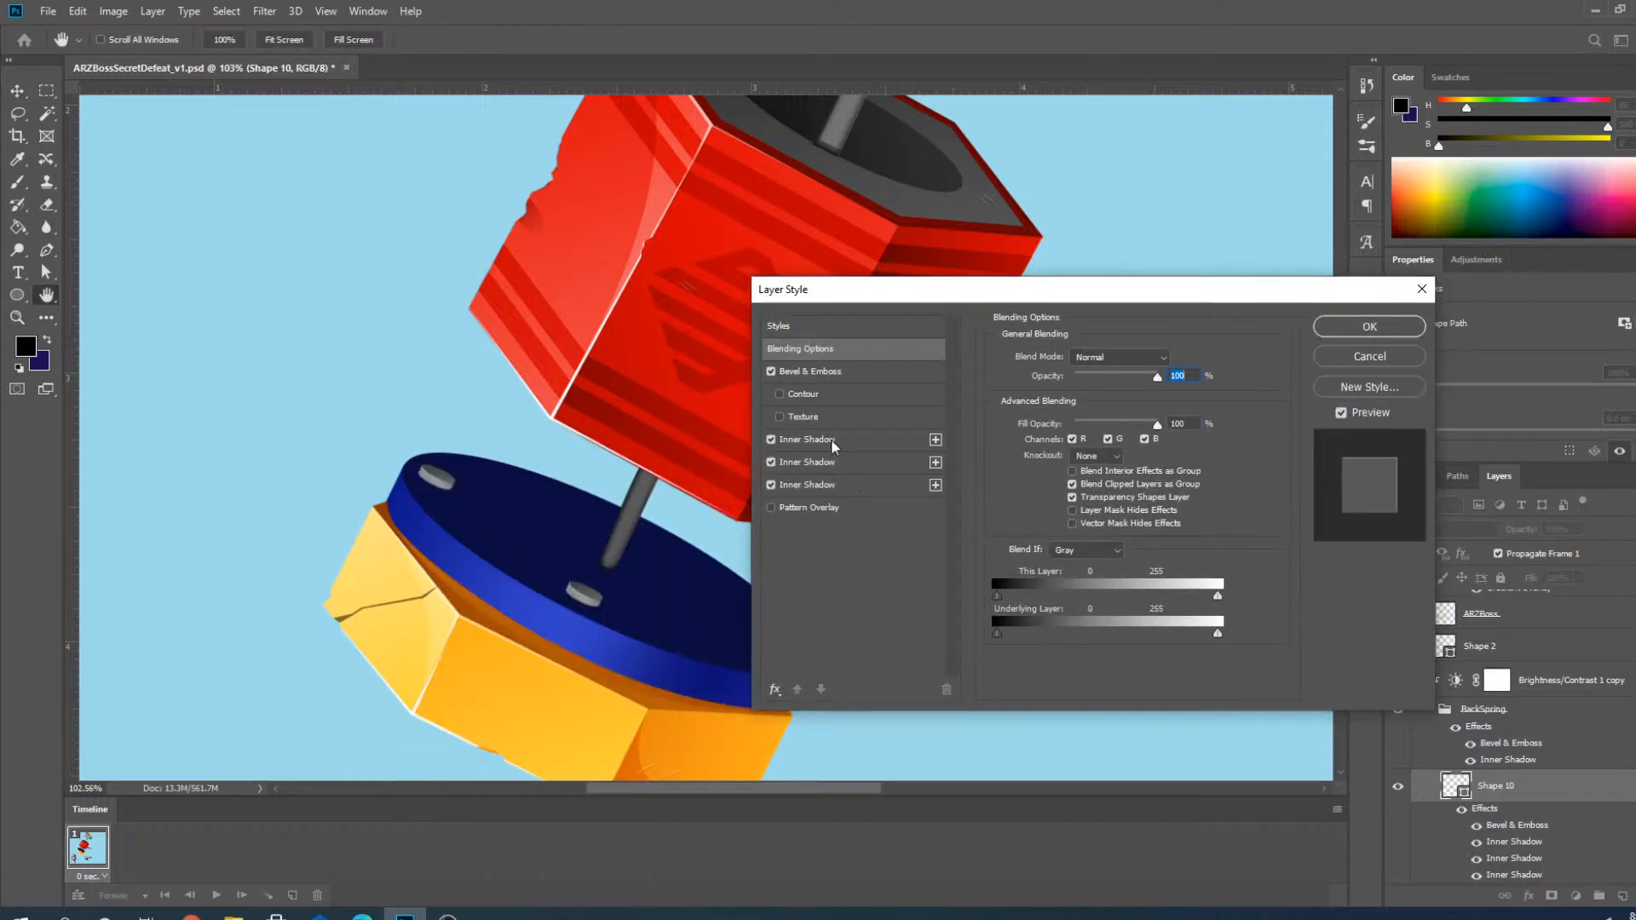
{"action": "left_click", "coordinate": [865, 380]}
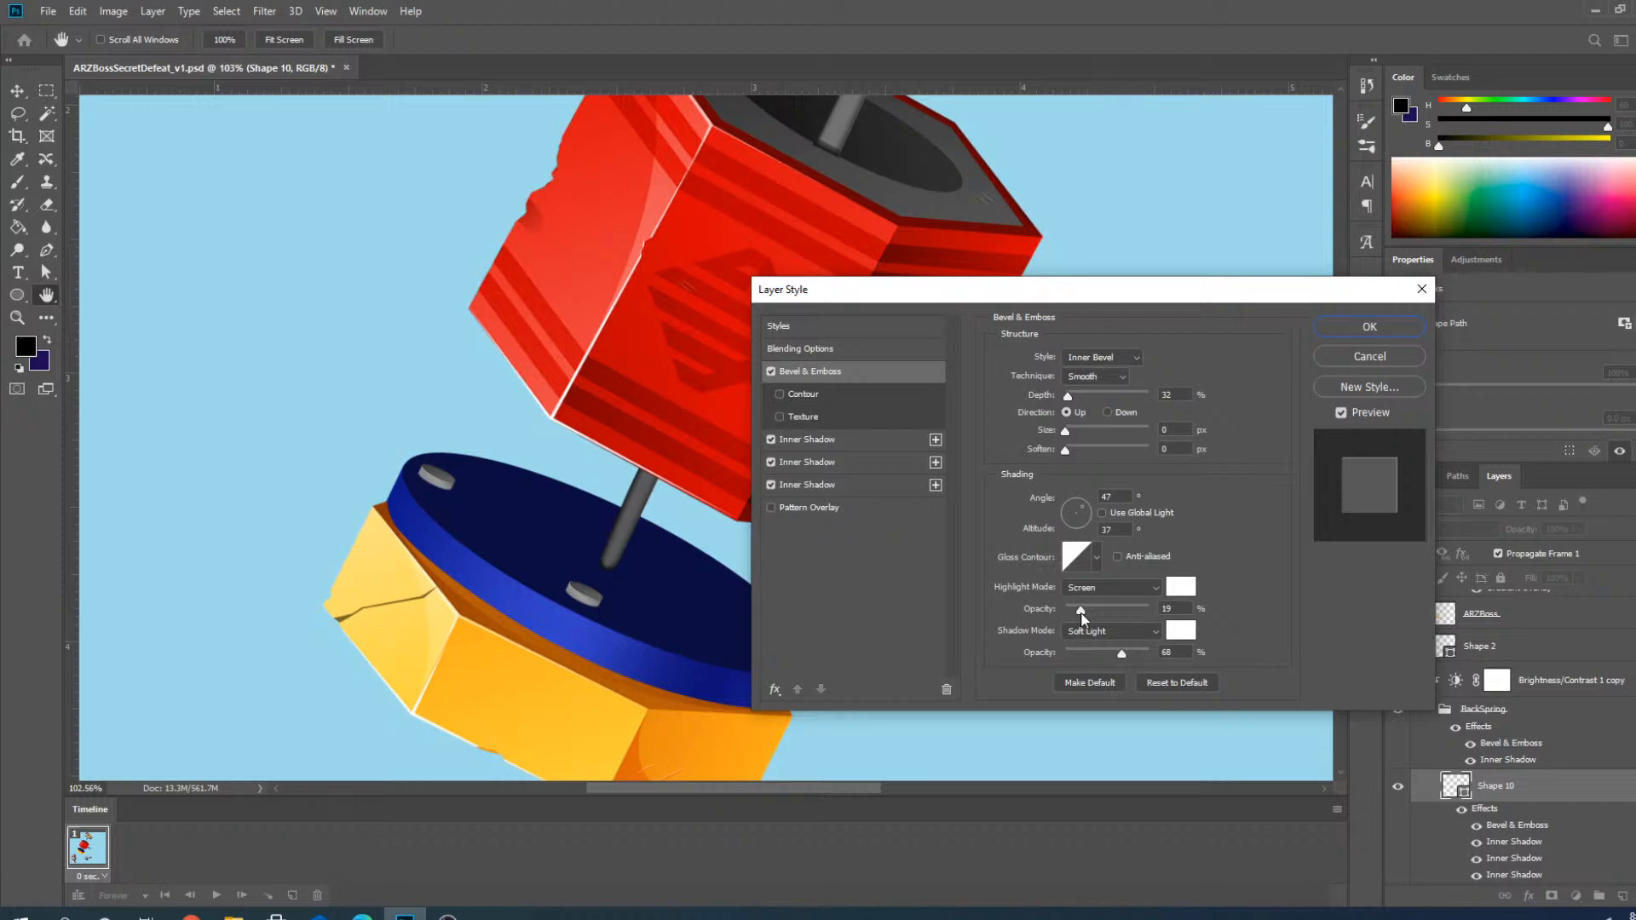
{"action": "left_click_drag", "start_coordinate": [1080, 610], "coordinate": [1214, 610]}
{"action": "left_click_drag", "start_coordinate": [1123, 655], "coordinate": [1227, 645]}
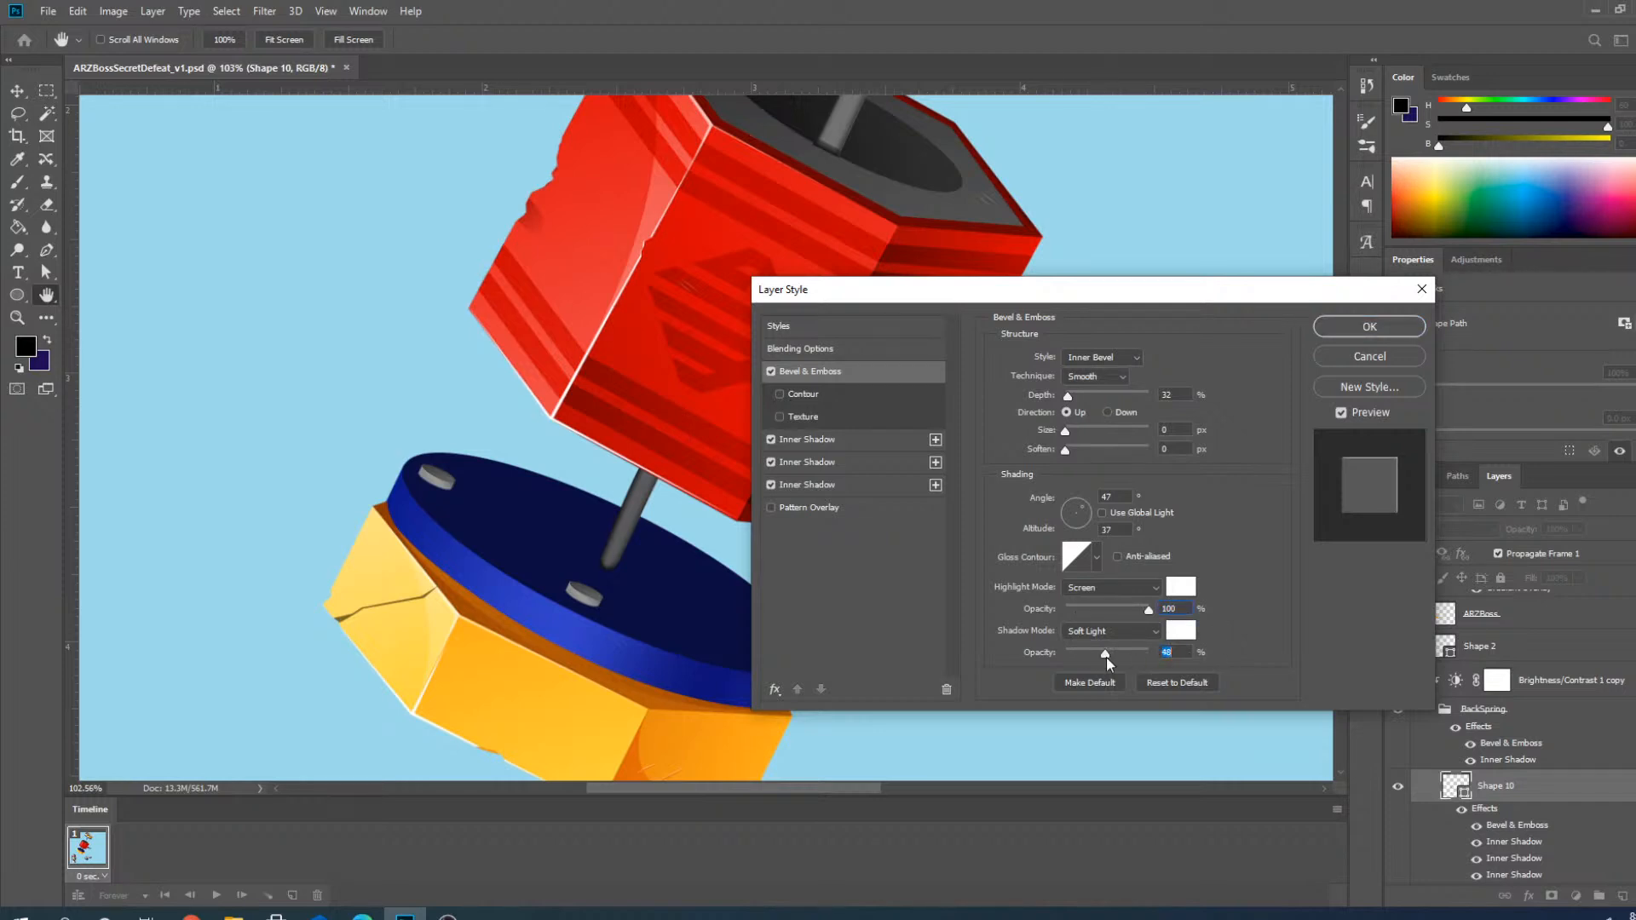
{"action": "left_click", "coordinate": [1366, 389]}
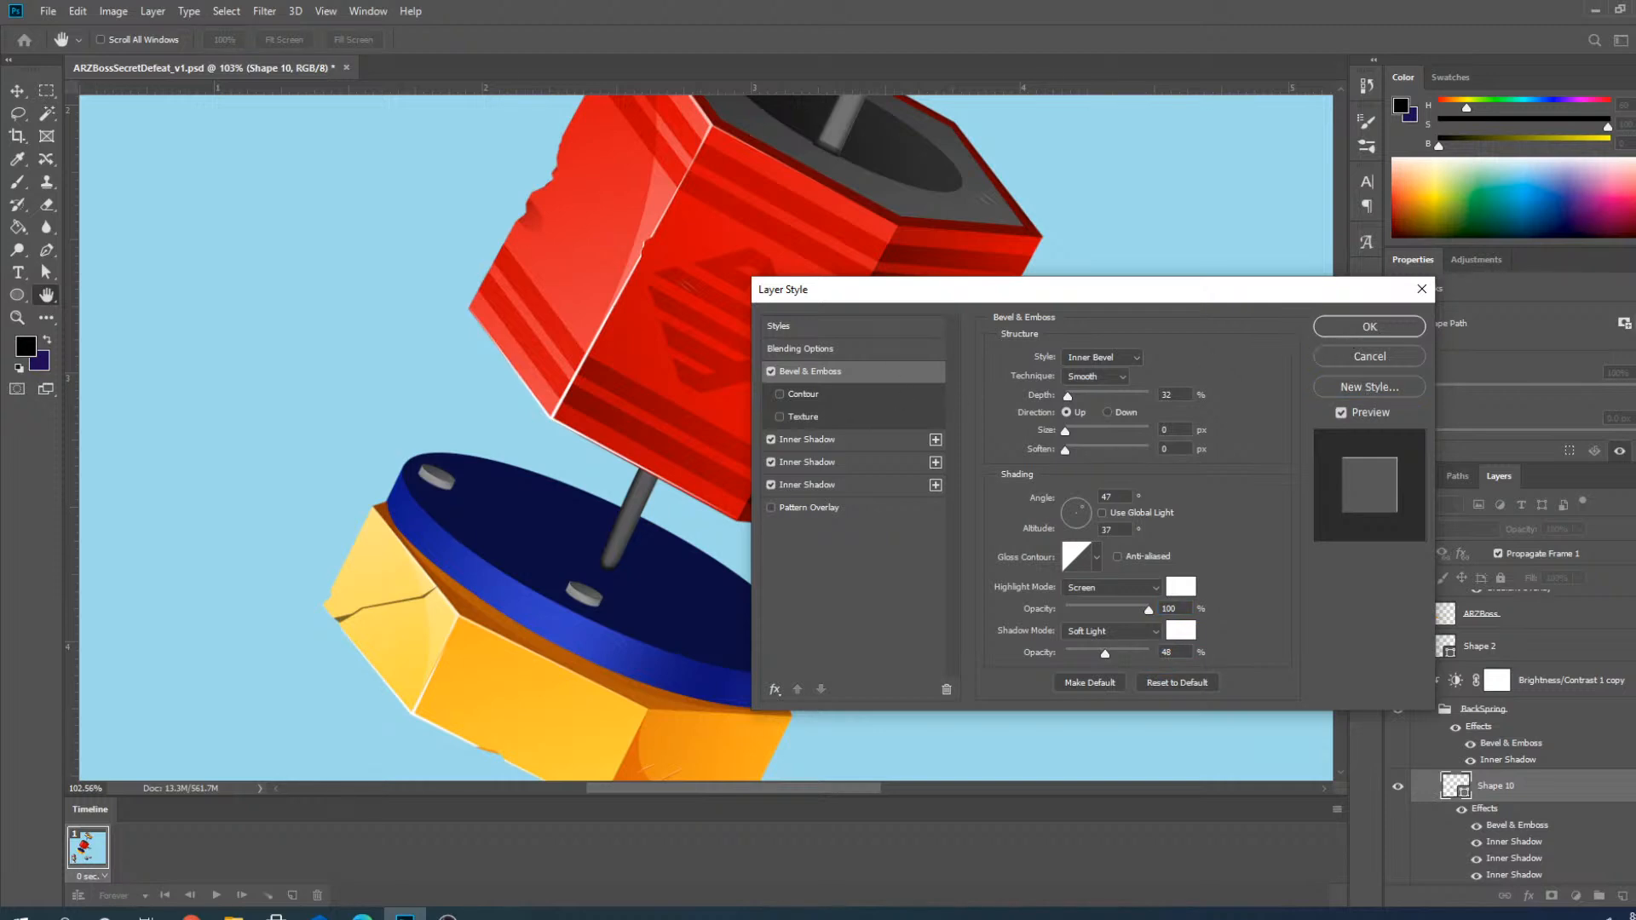
{"action": "key", "text": "Escape"}
{"action": "left_click", "coordinate": [1388, 329]}
{"action": "scroll", "coordinate": [968, 604], "scroll_direction": "down", "scroll_amount": 3}
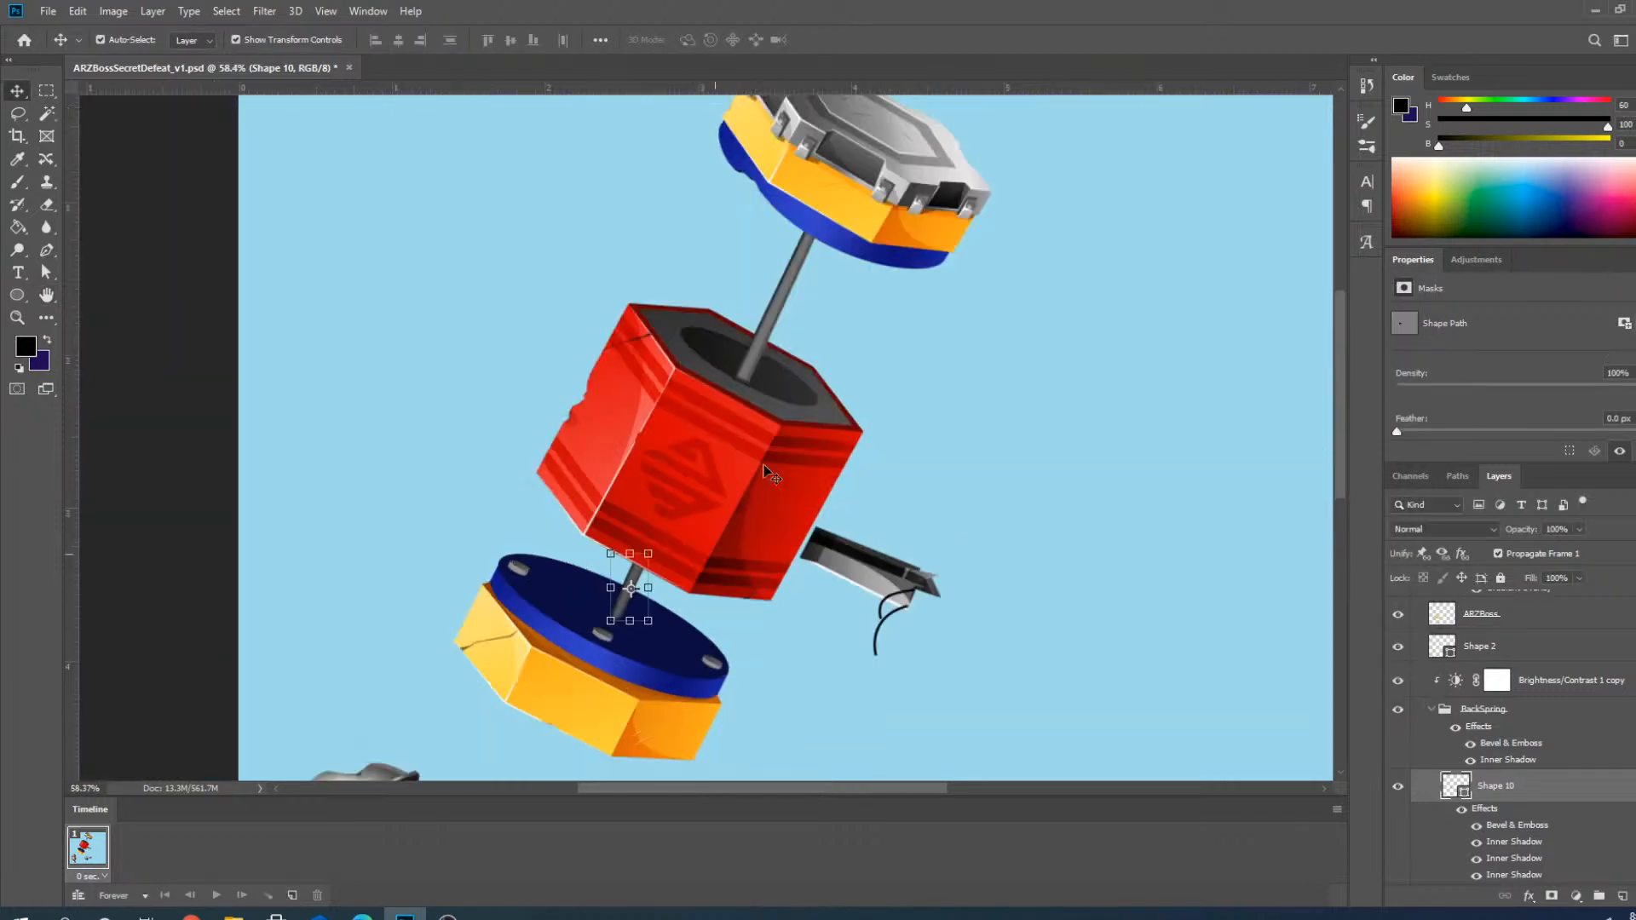
Apply the library layer style Style 90 to the upper rod and close the library.
{"action": "scroll", "coordinate": [764, 471], "scroll_direction": "up", "scroll_amount": 2}
{"action": "left_click", "coordinate": [777, 298]}
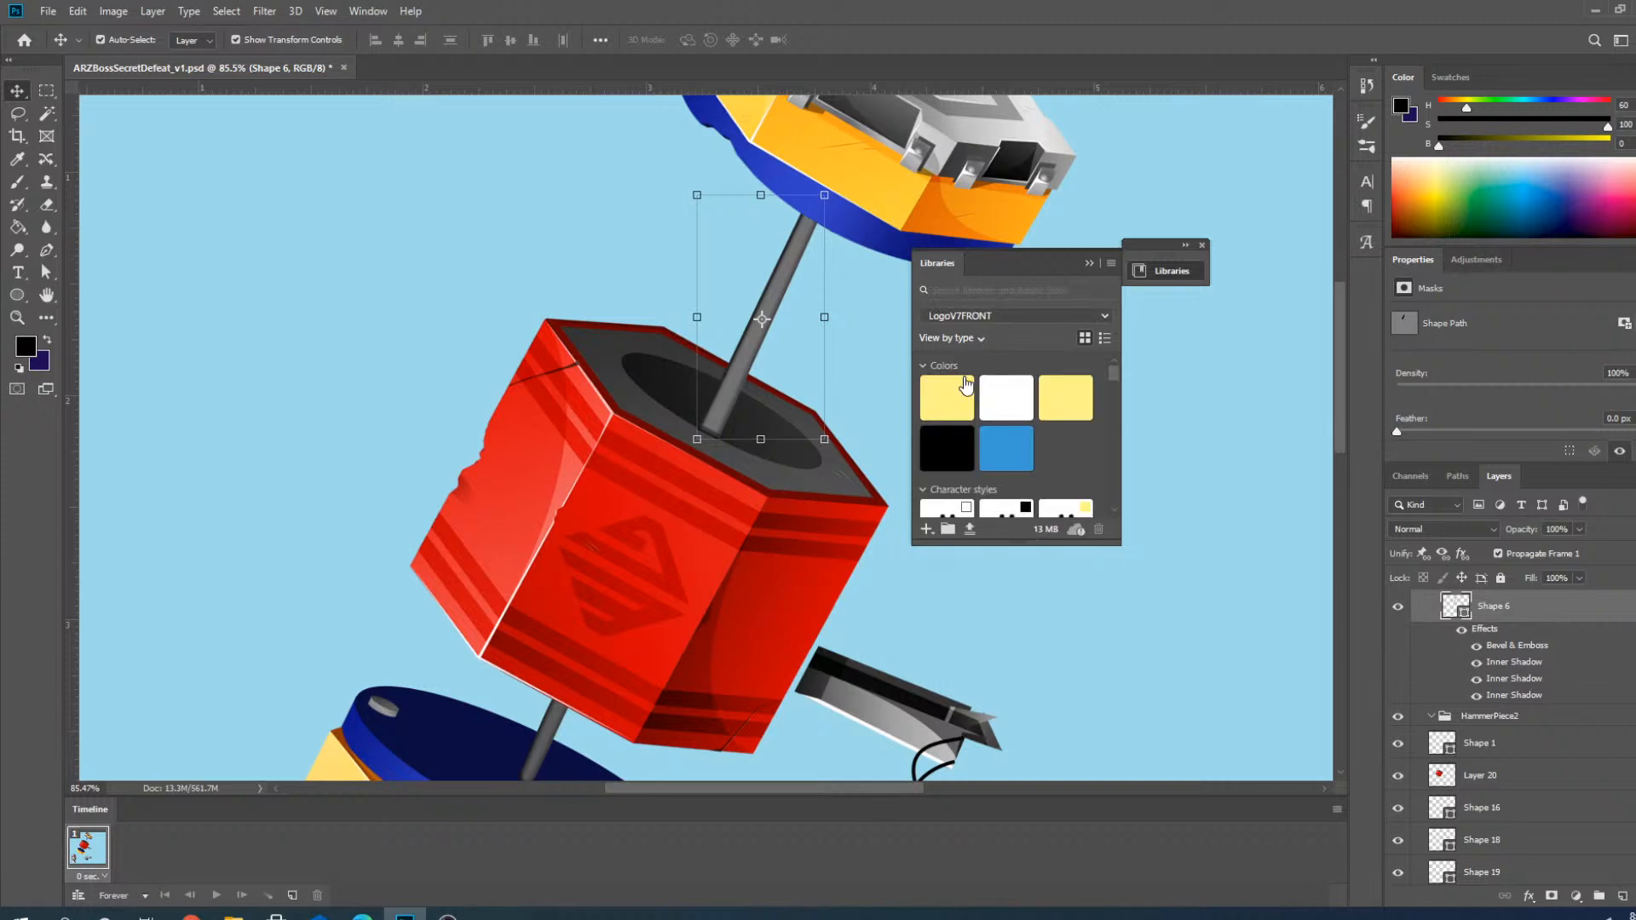
{"action": "scroll", "coordinate": [980, 426], "scroll_direction": "down", "scroll_amount": 5}
{"action": "scroll", "coordinate": [1006, 463], "scroll_direction": "down", "scroll_amount": 2}
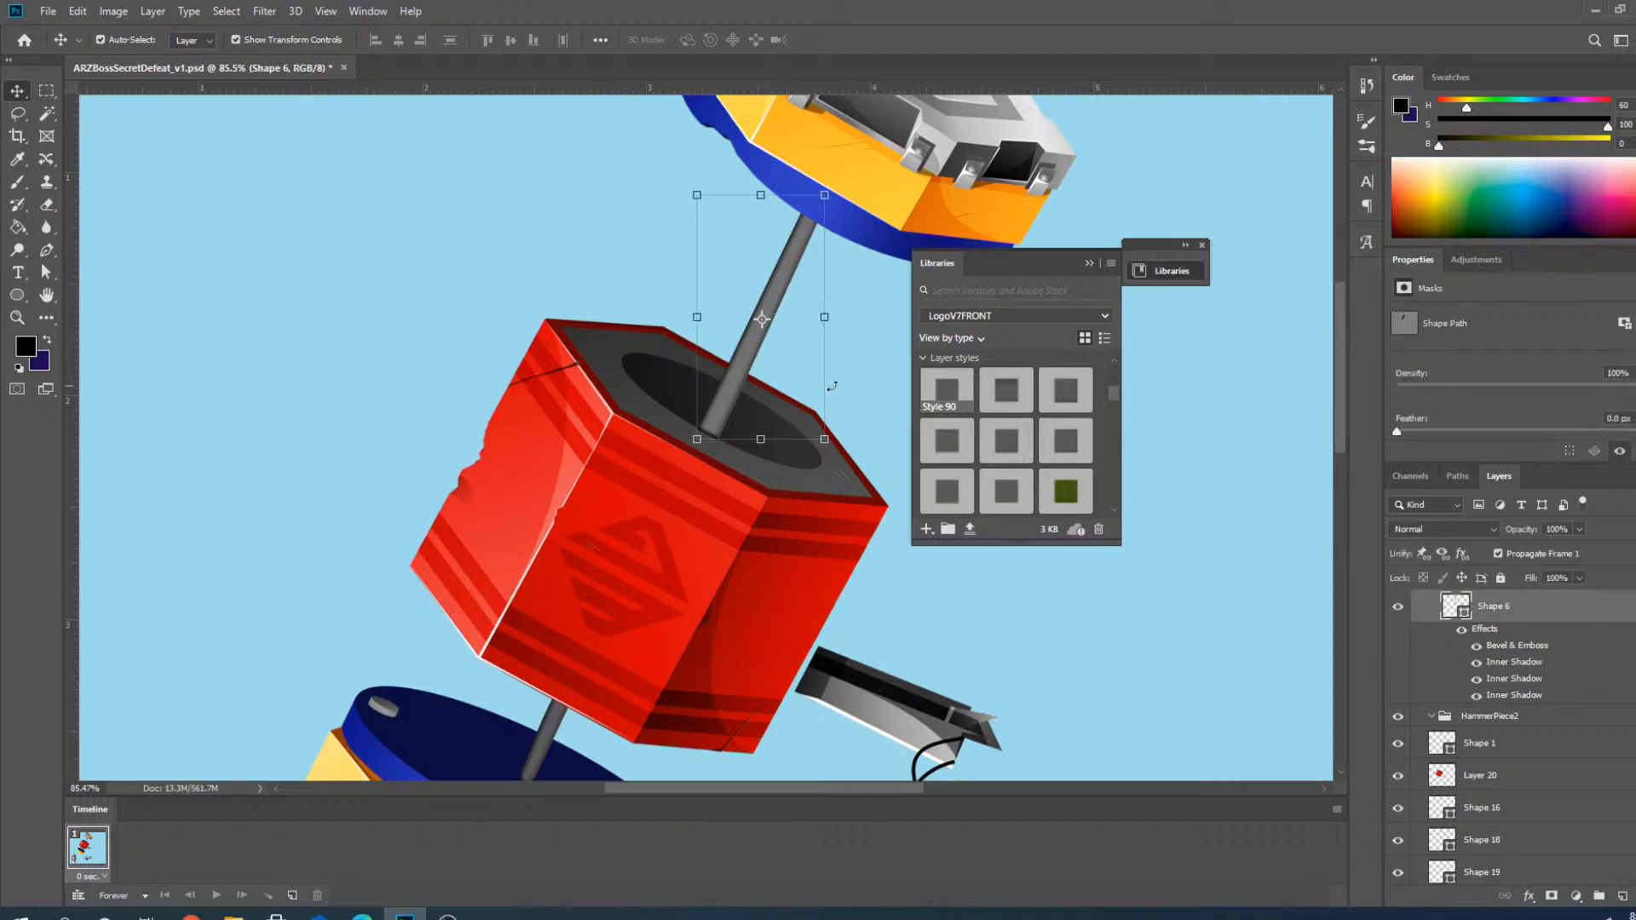
{"action": "scroll", "coordinate": [832, 386], "scroll_direction": "up", "scroll_amount": 5}
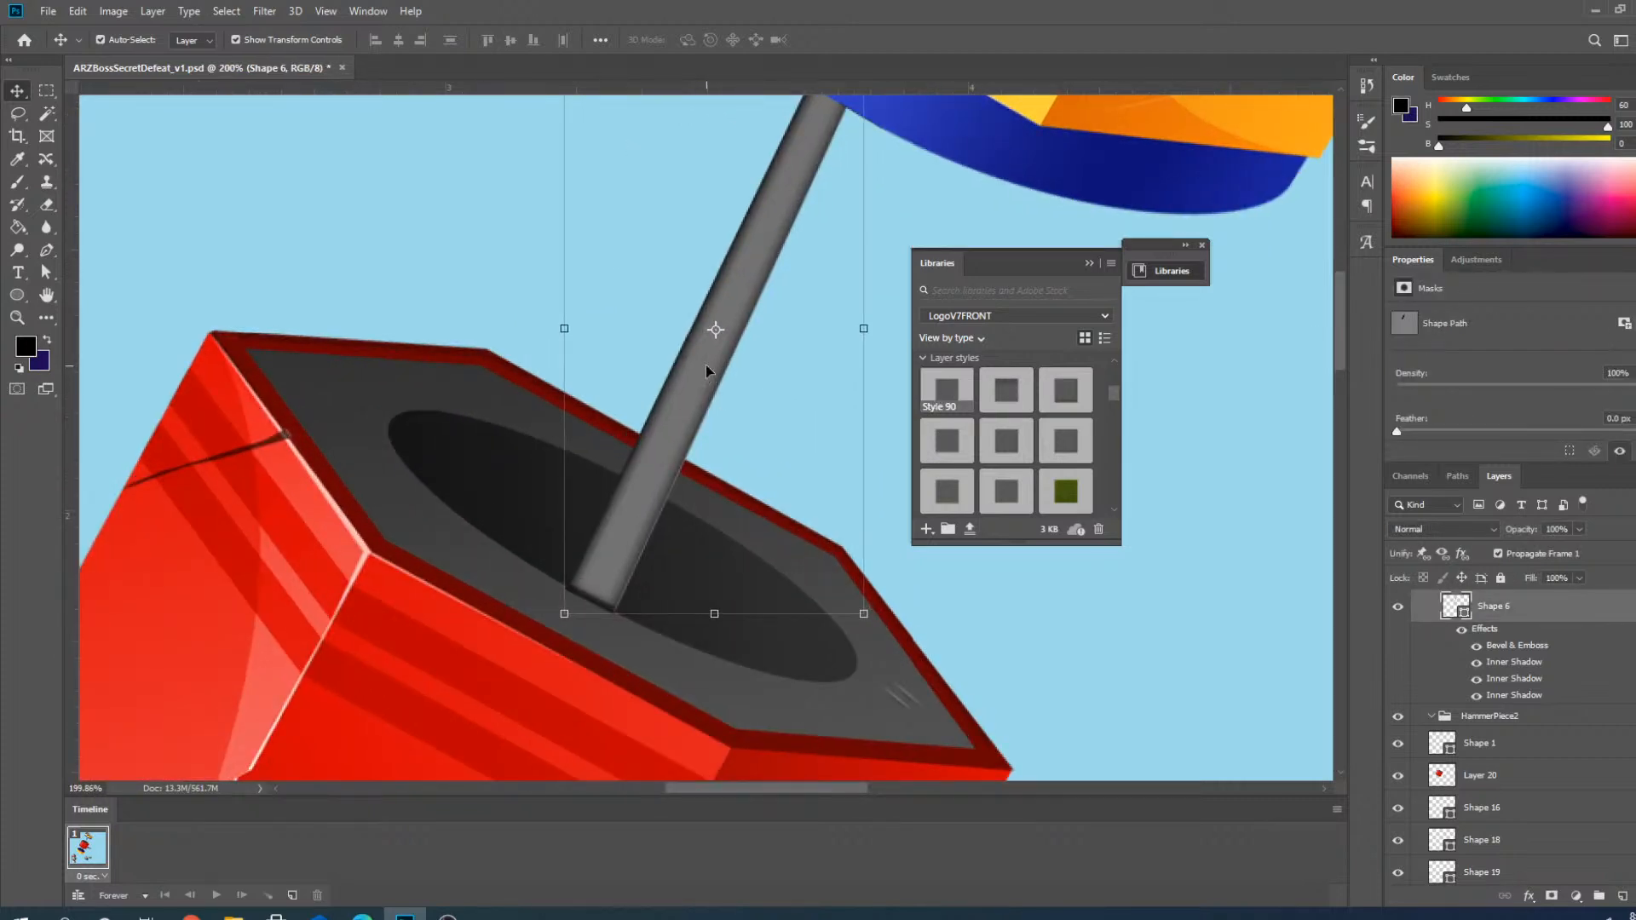
{"action": "scroll", "coordinate": [707, 373], "scroll_direction": "down", "scroll_amount": 2}
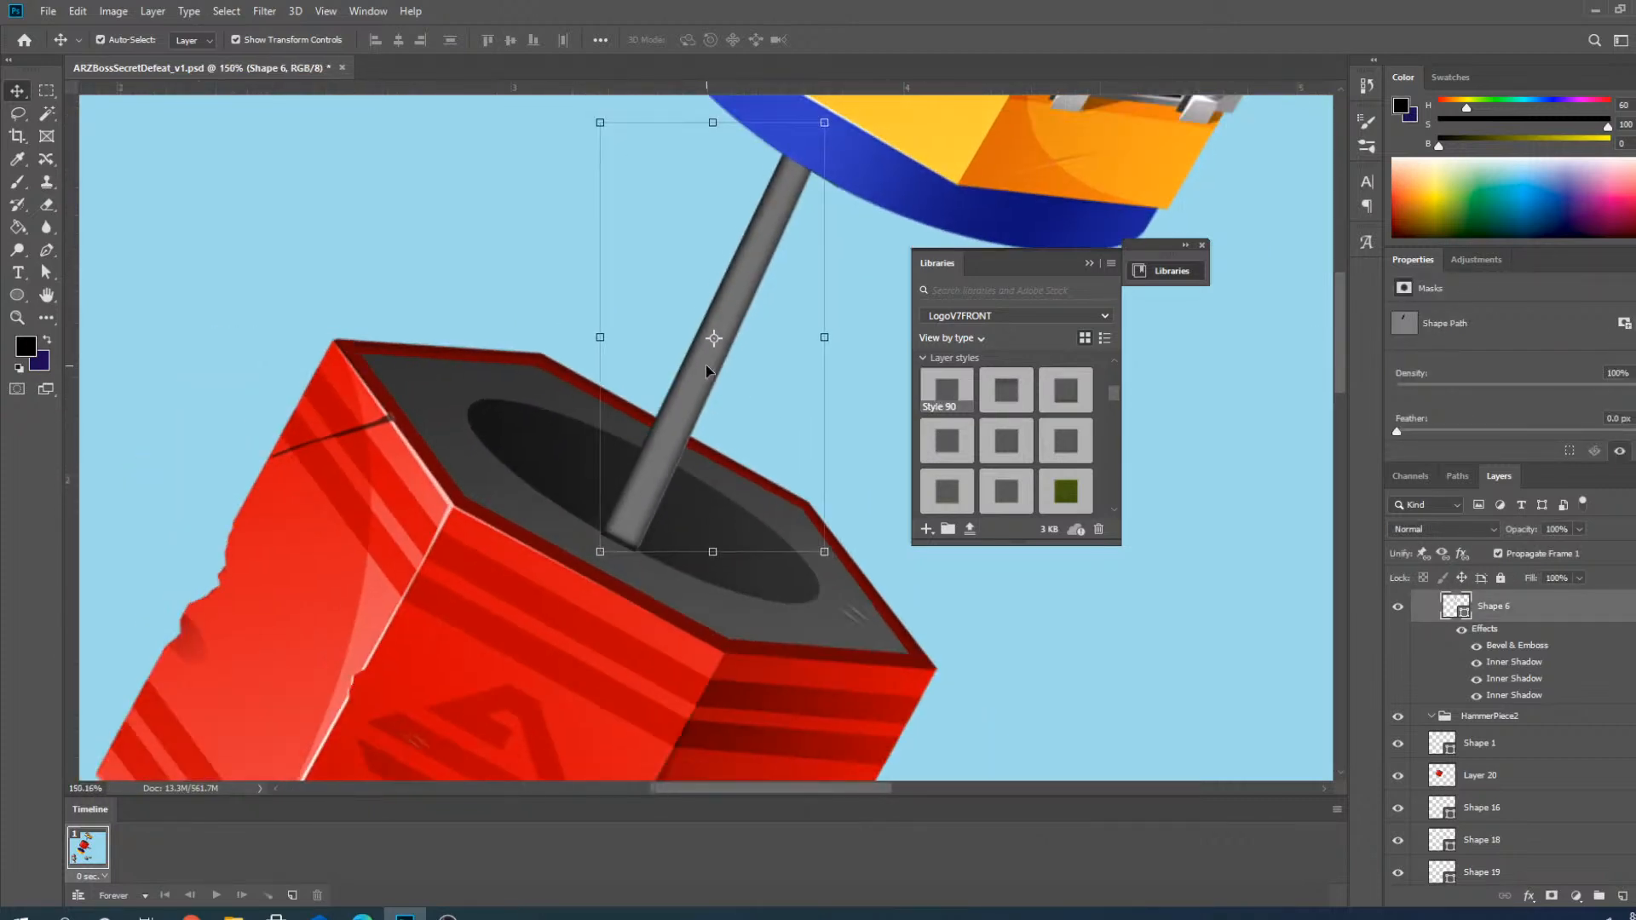
{"action": "left_click", "coordinate": [1201, 245]}
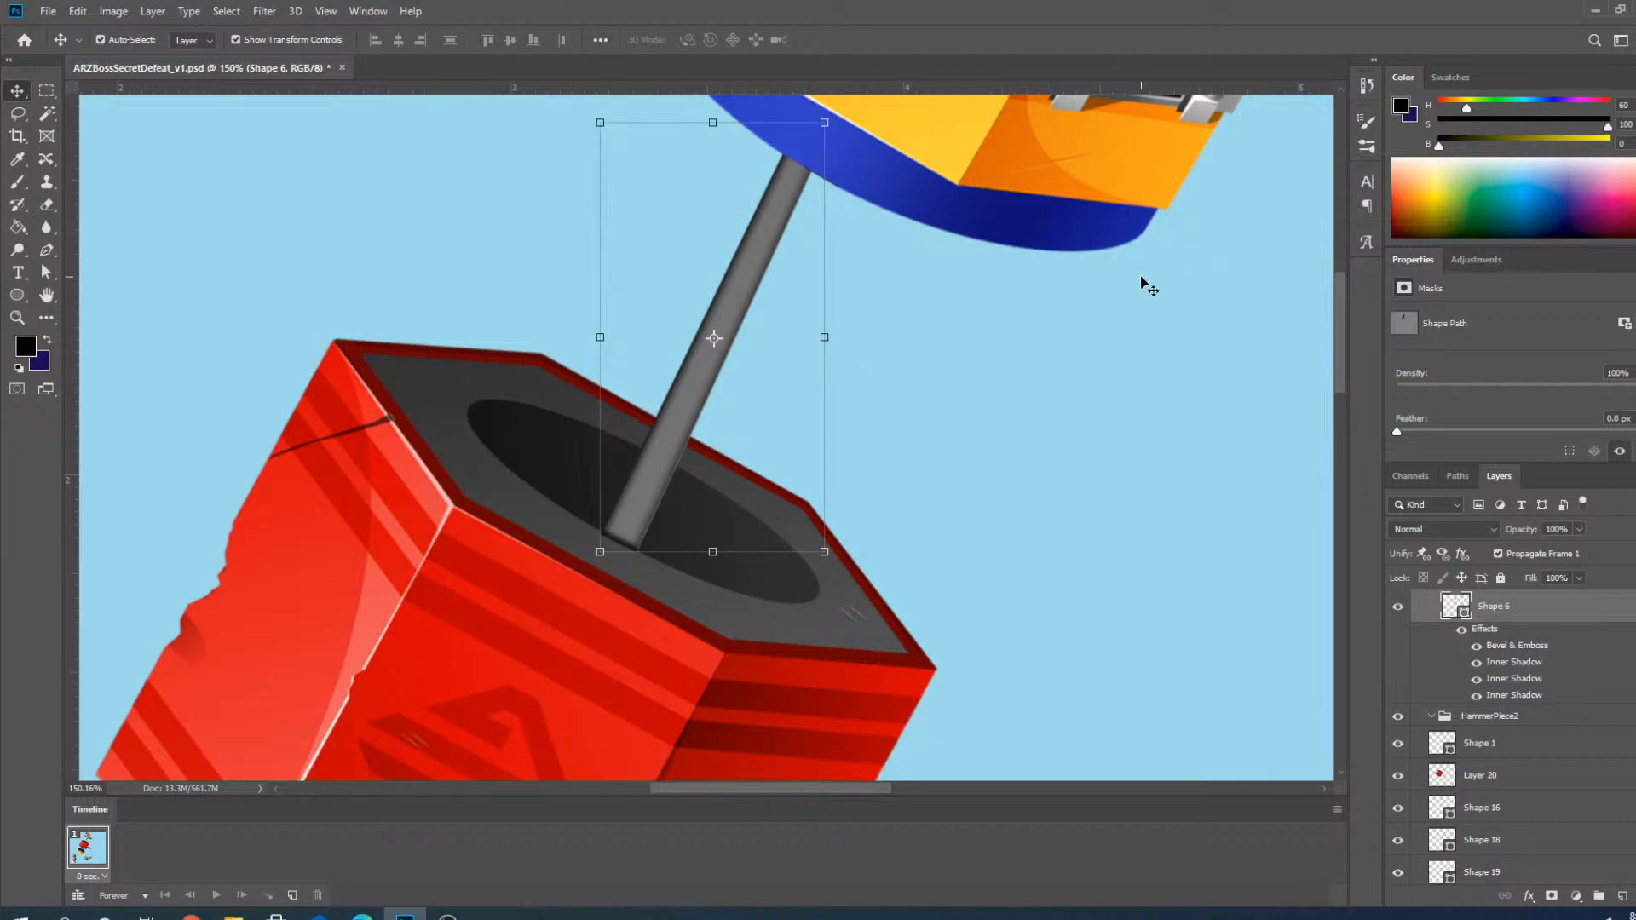
Adjust the two lower corner points of the upper rod's path so its end fits the rim of the red block's opening.
{"action": "scroll", "coordinate": [520, 490], "scroll_direction": "up", "scroll_amount": 3}
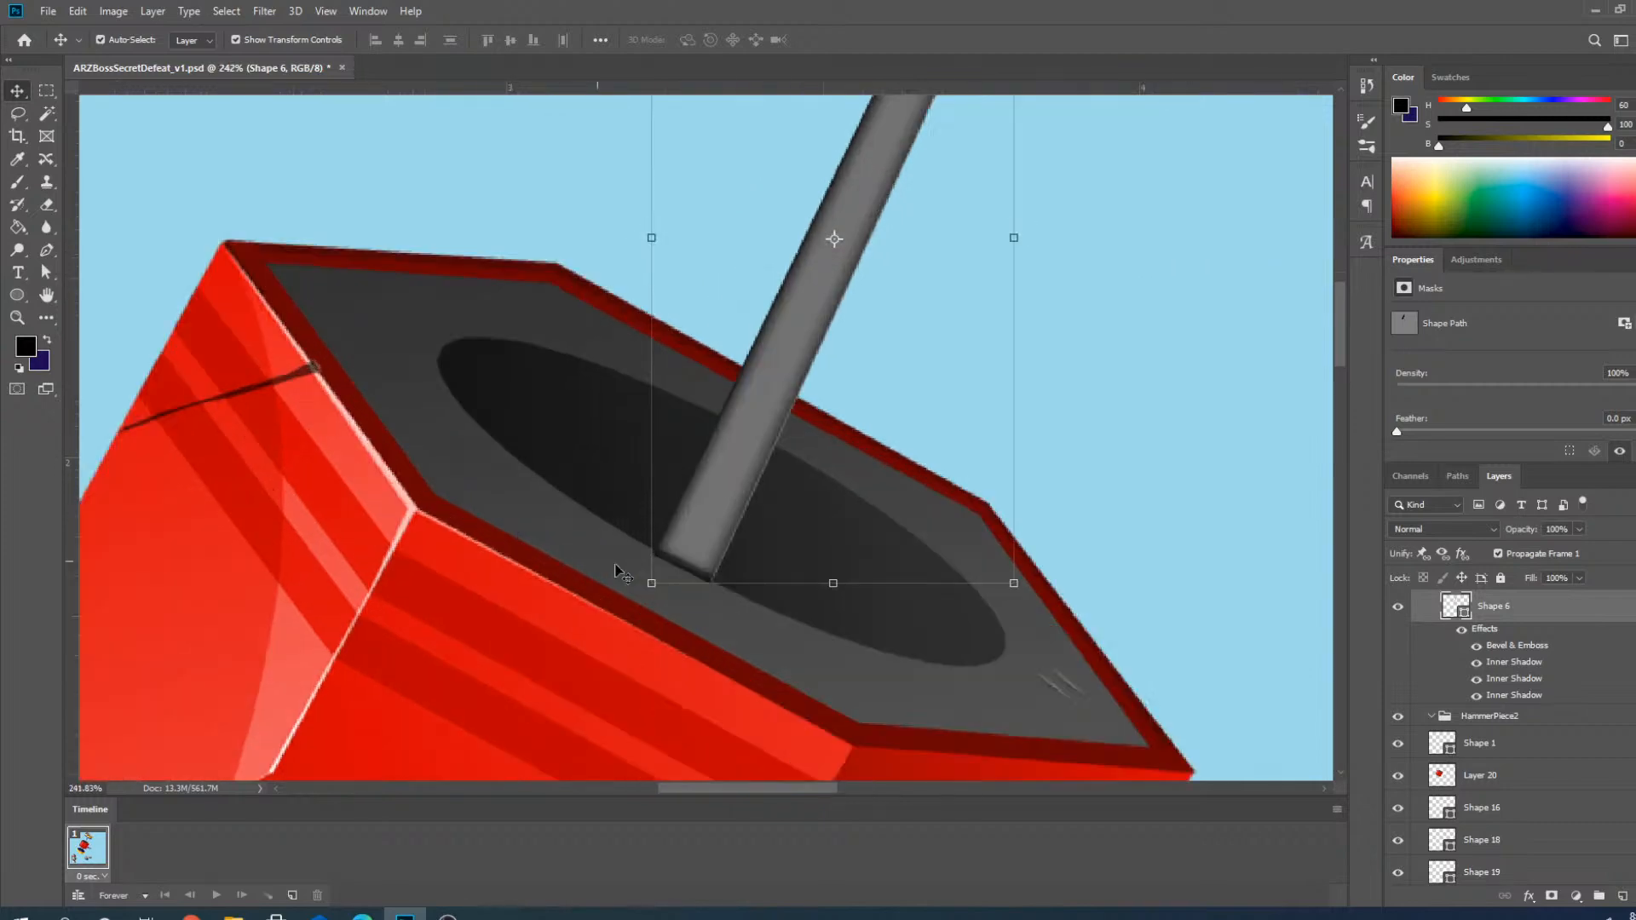
{"action": "left_click", "coordinate": [47, 250]}
{"action": "scroll", "coordinate": [707, 554], "scroll_direction": "up", "scroll_amount": 4}
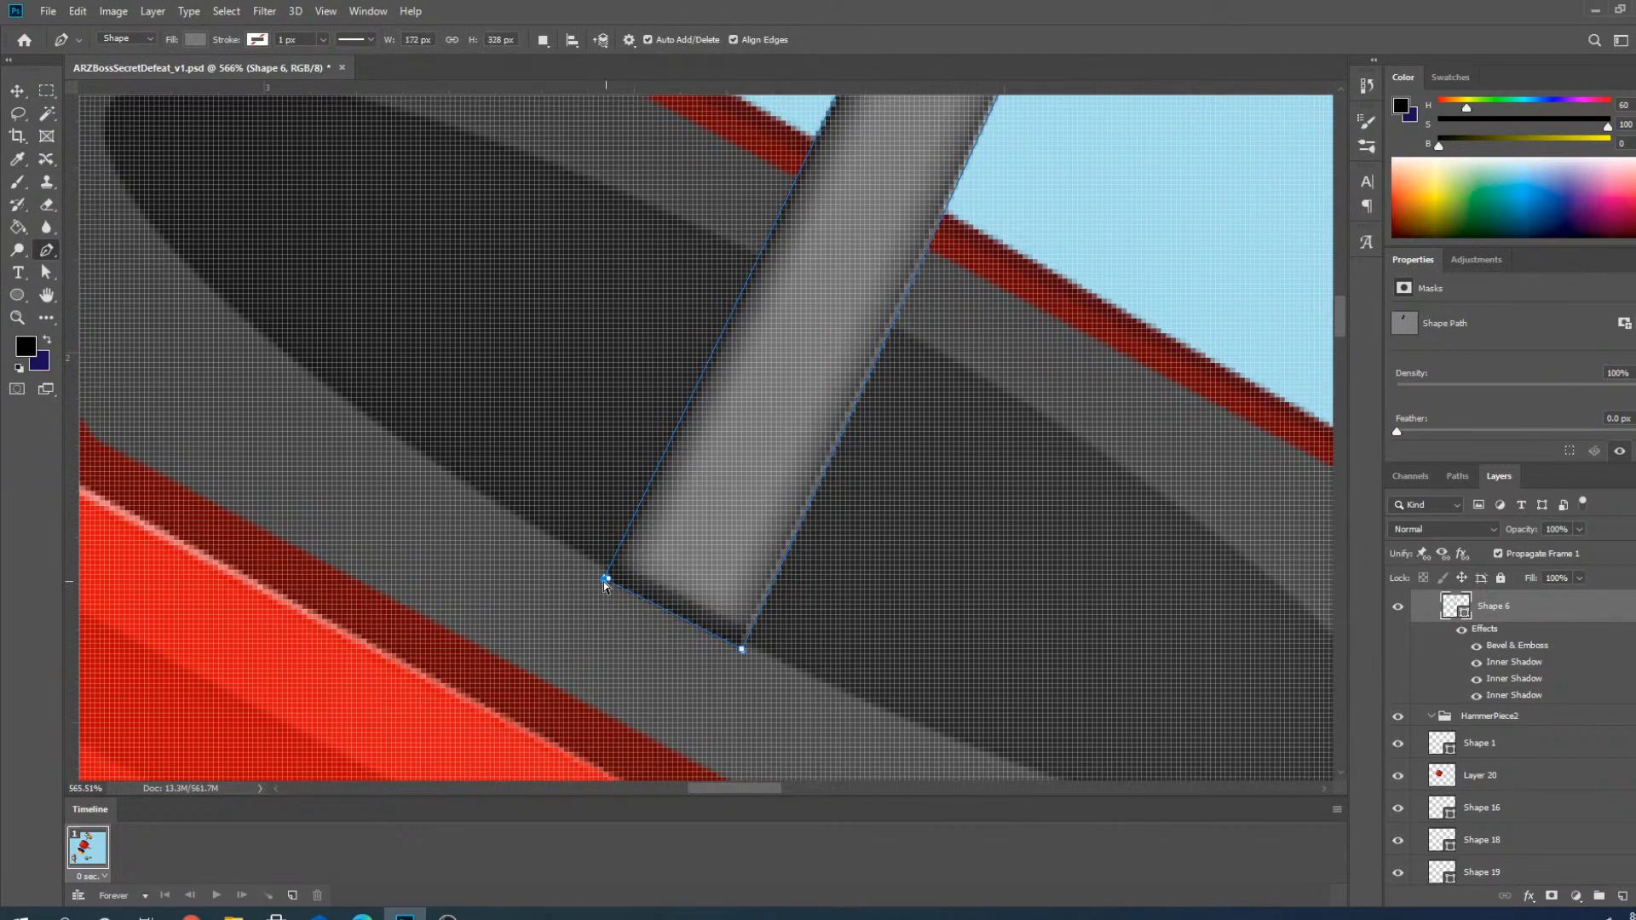
{"action": "left_click_drag", "start_coordinate": [606, 584], "coordinate": [610, 563]}
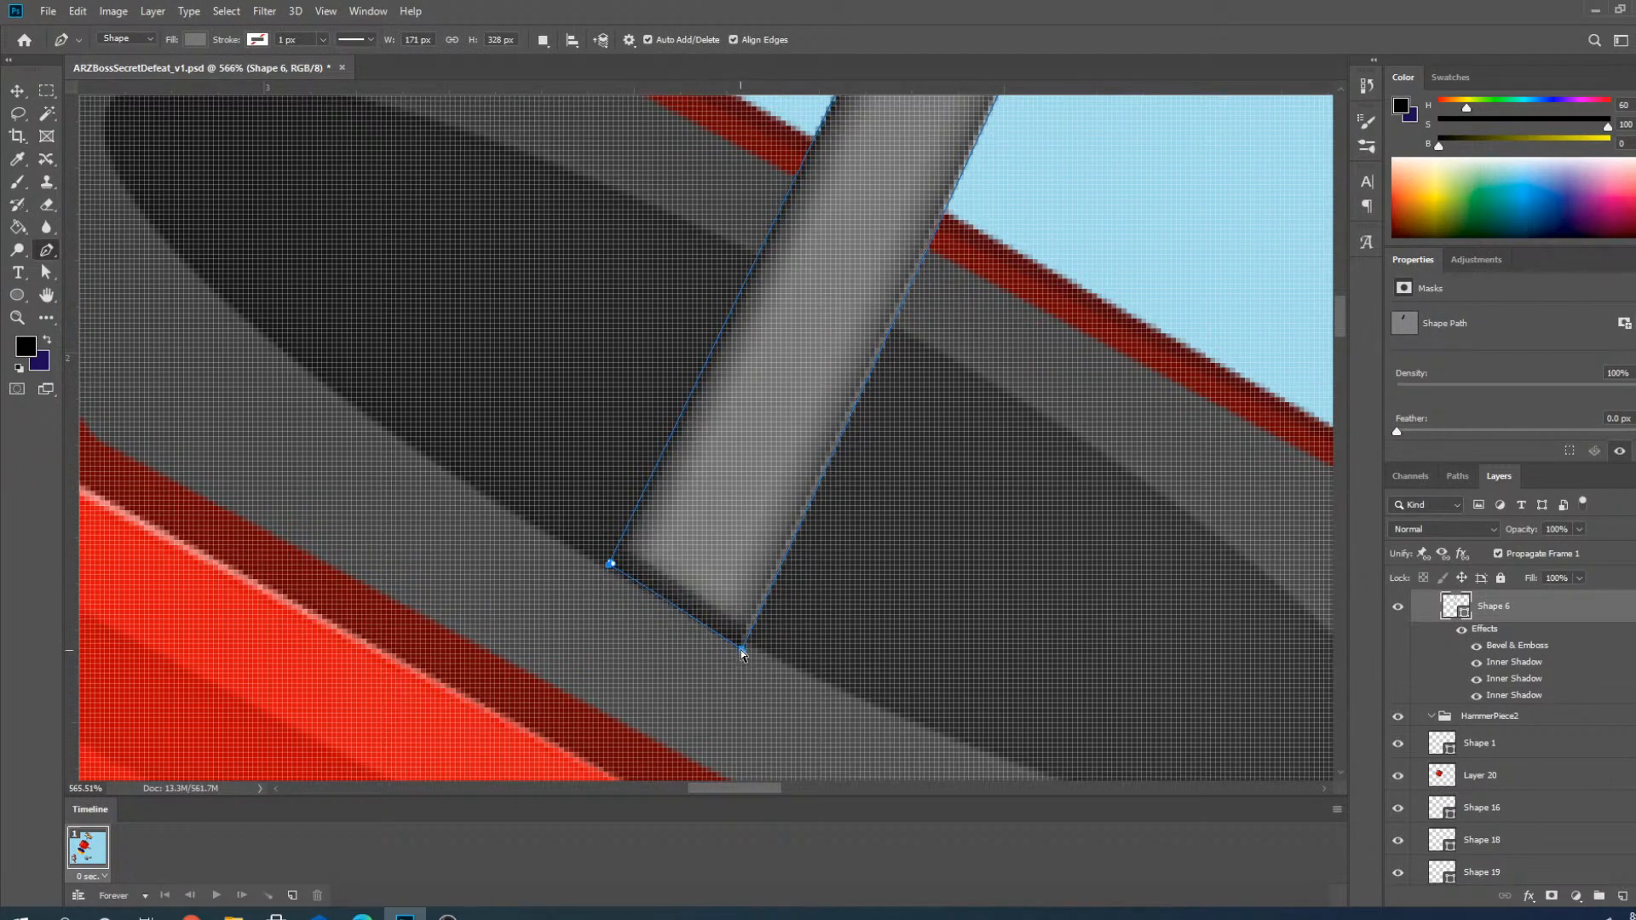
{"action": "left_click_drag", "start_coordinate": [742, 651], "coordinate": [750, 643]}
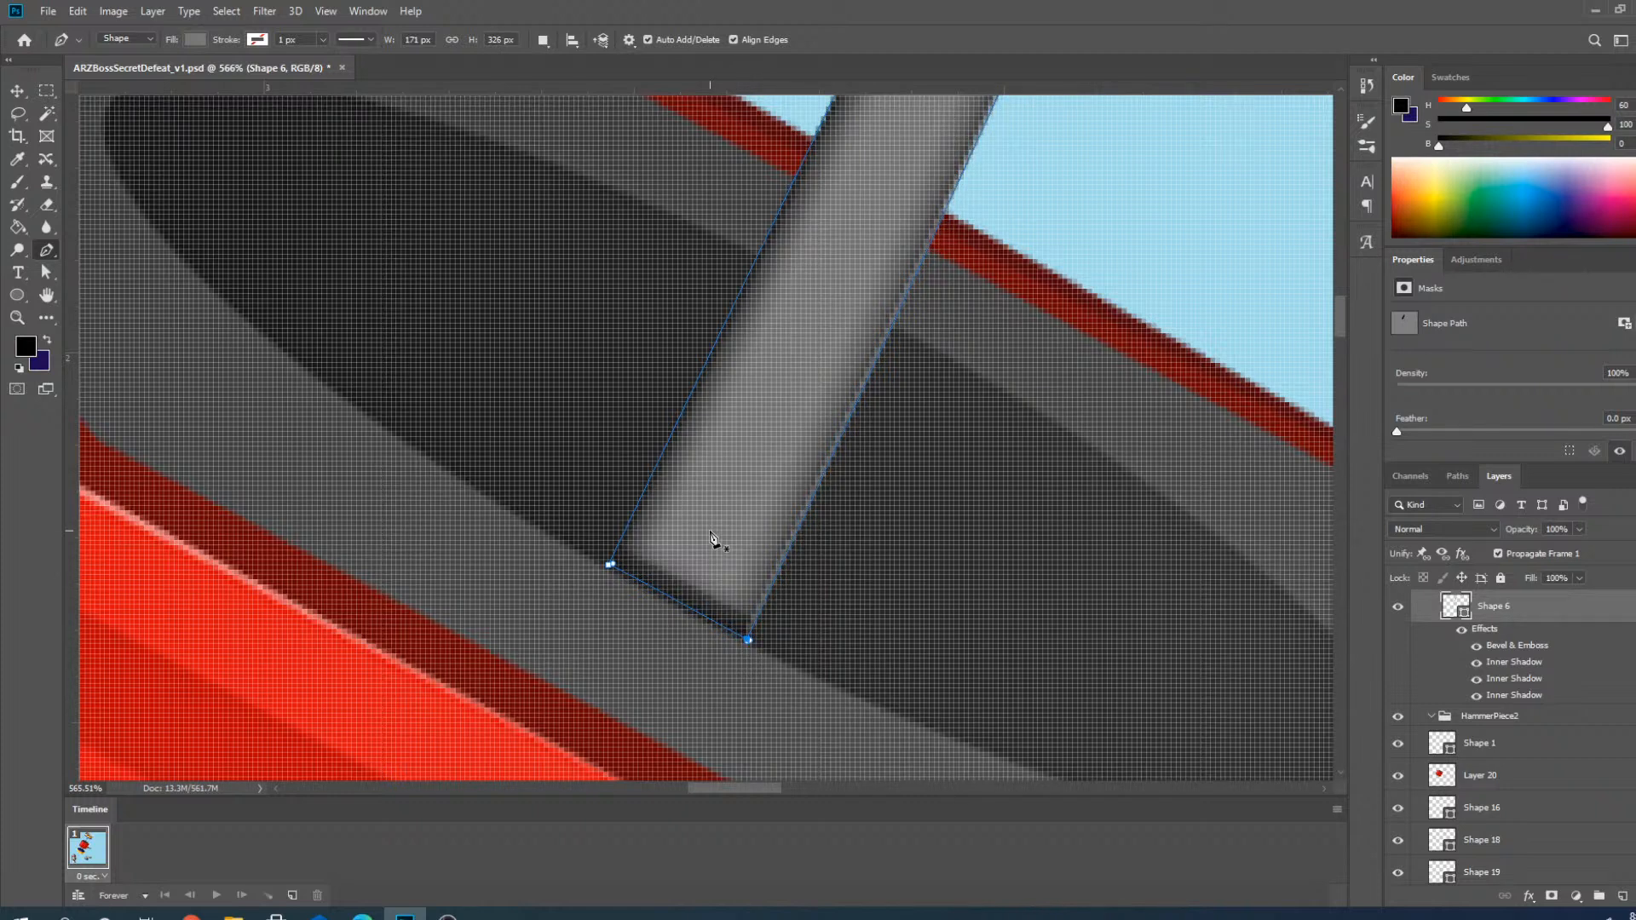
{"action": "scroll", "coordinate": [741, 554], "scroll_direction": "down", "scroll_amount": 6}
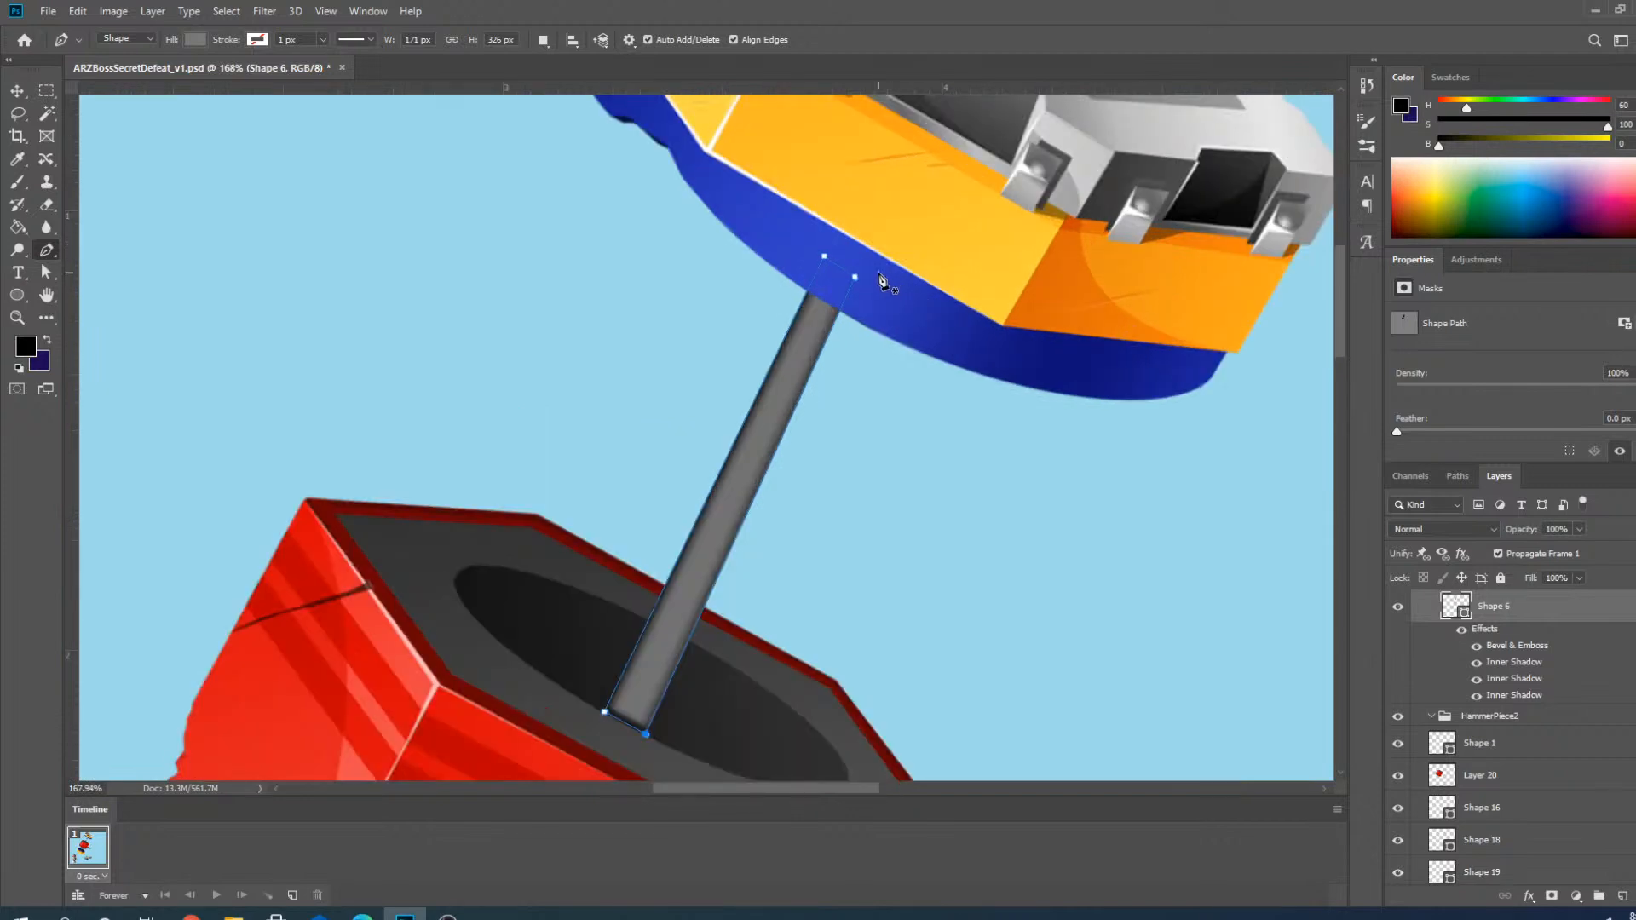
{"action": "scroll", "coordinate": [882, 281], "scroll_direction": "up", "scroll_amount": 3}
{"action": "left_click", "coordinate": [18, 94]}
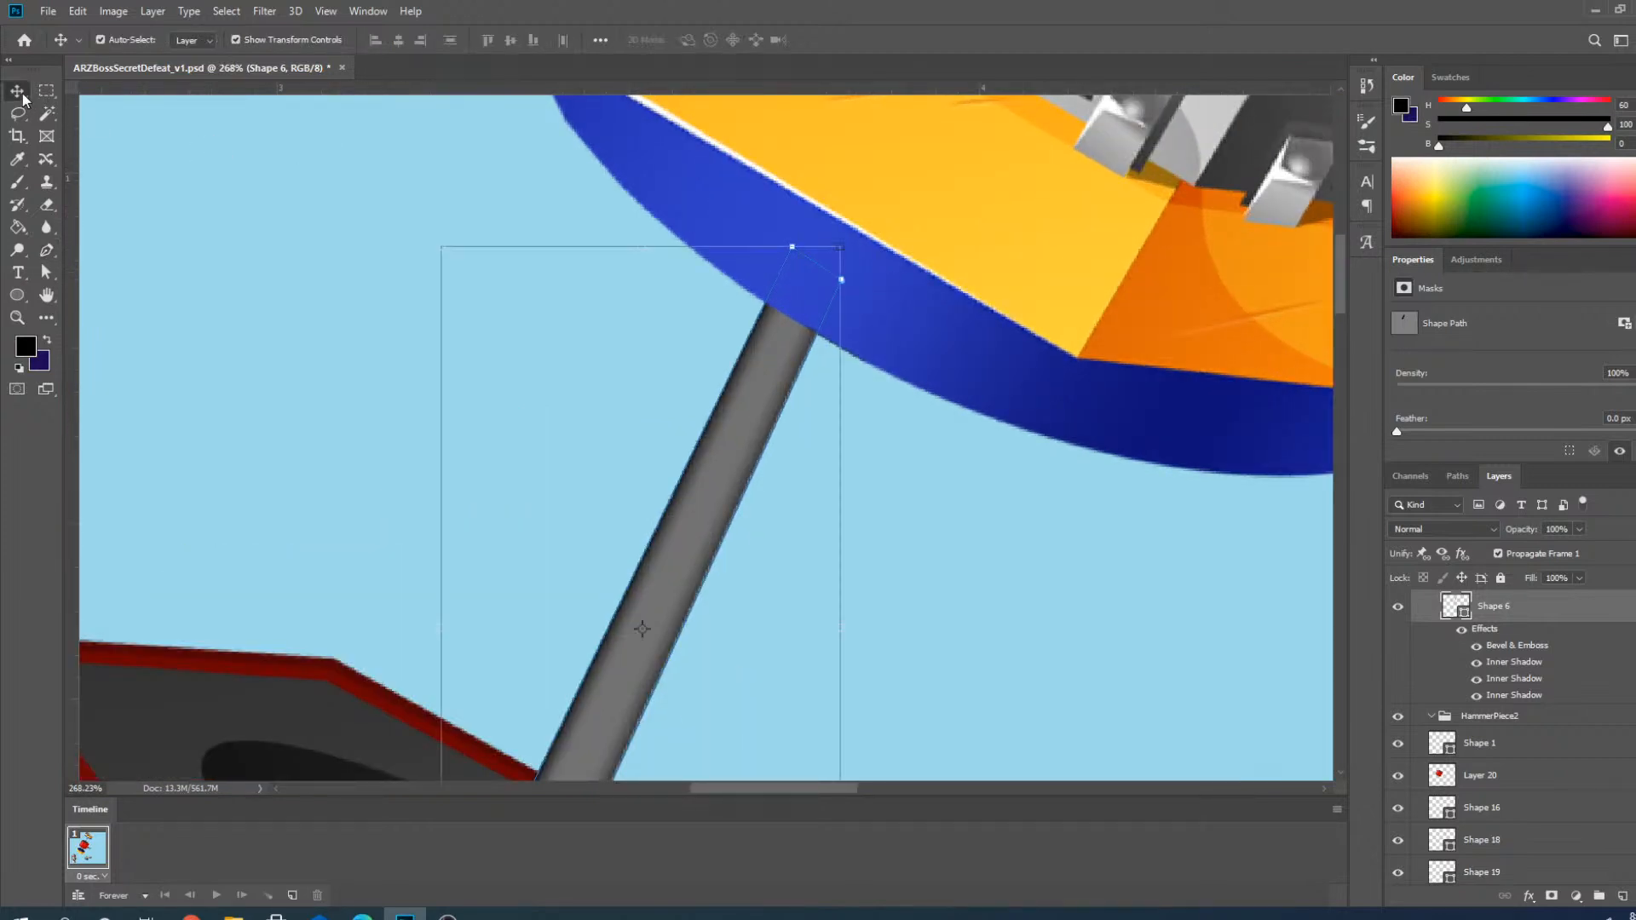
Add another Inner Shadow effect to the upper rod with a distance of 33 px and a size of 0 px.
{"action": "left_click", "coordinate": [968, 493]}
{"action": "left_click", "coordinate": [738, 462]}
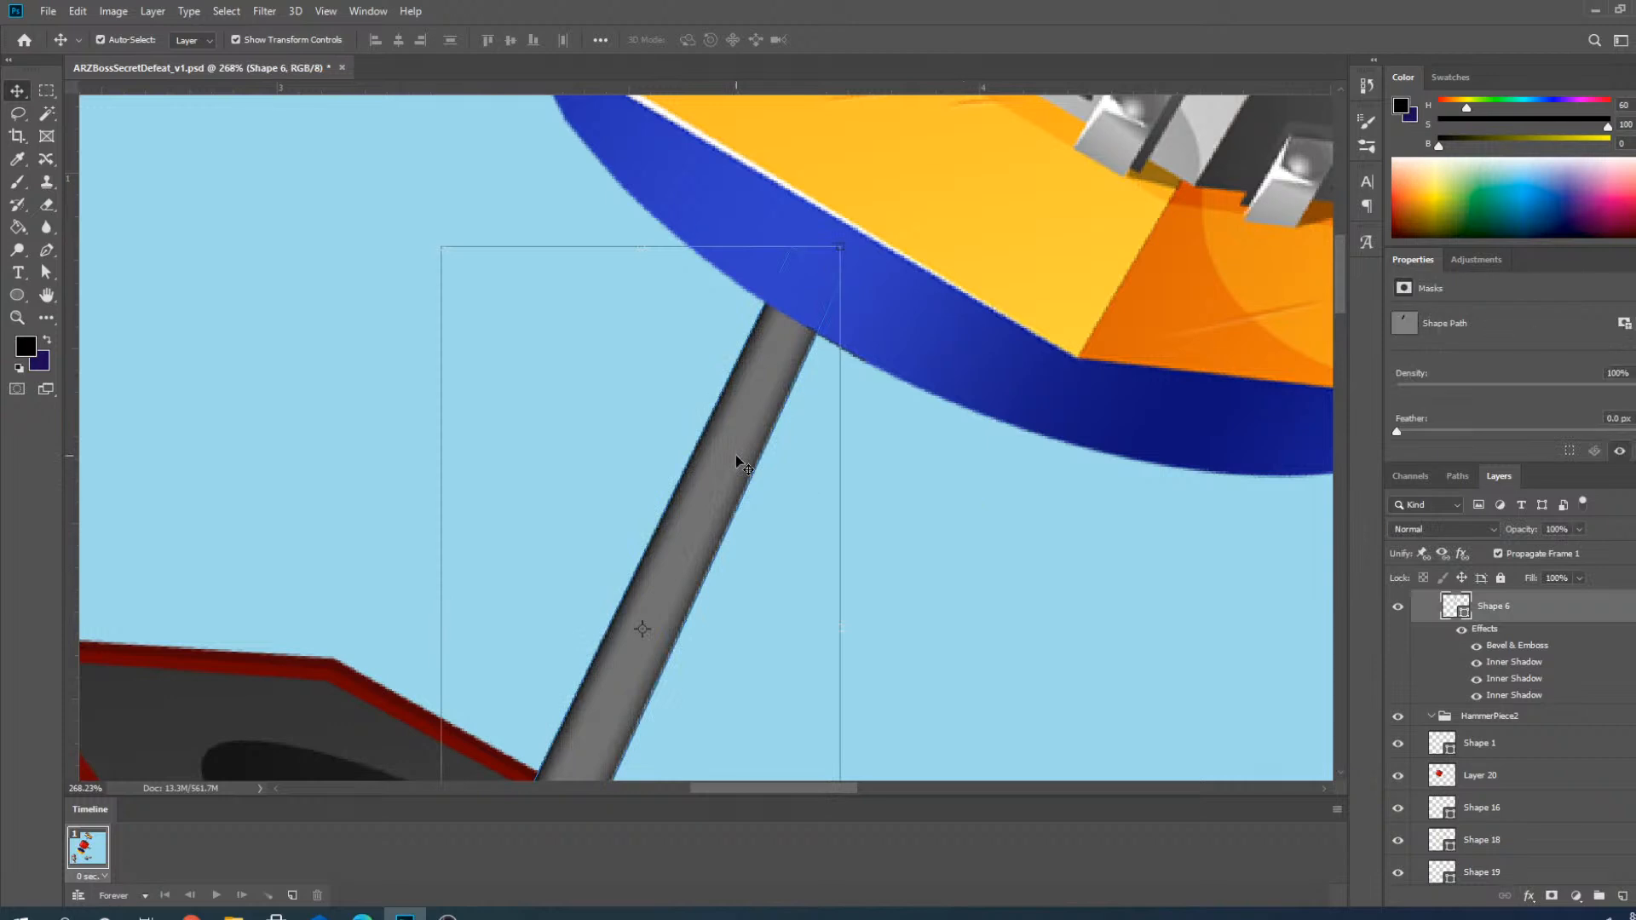
{"action": "double_click", "coordinate": [1571, 616]}
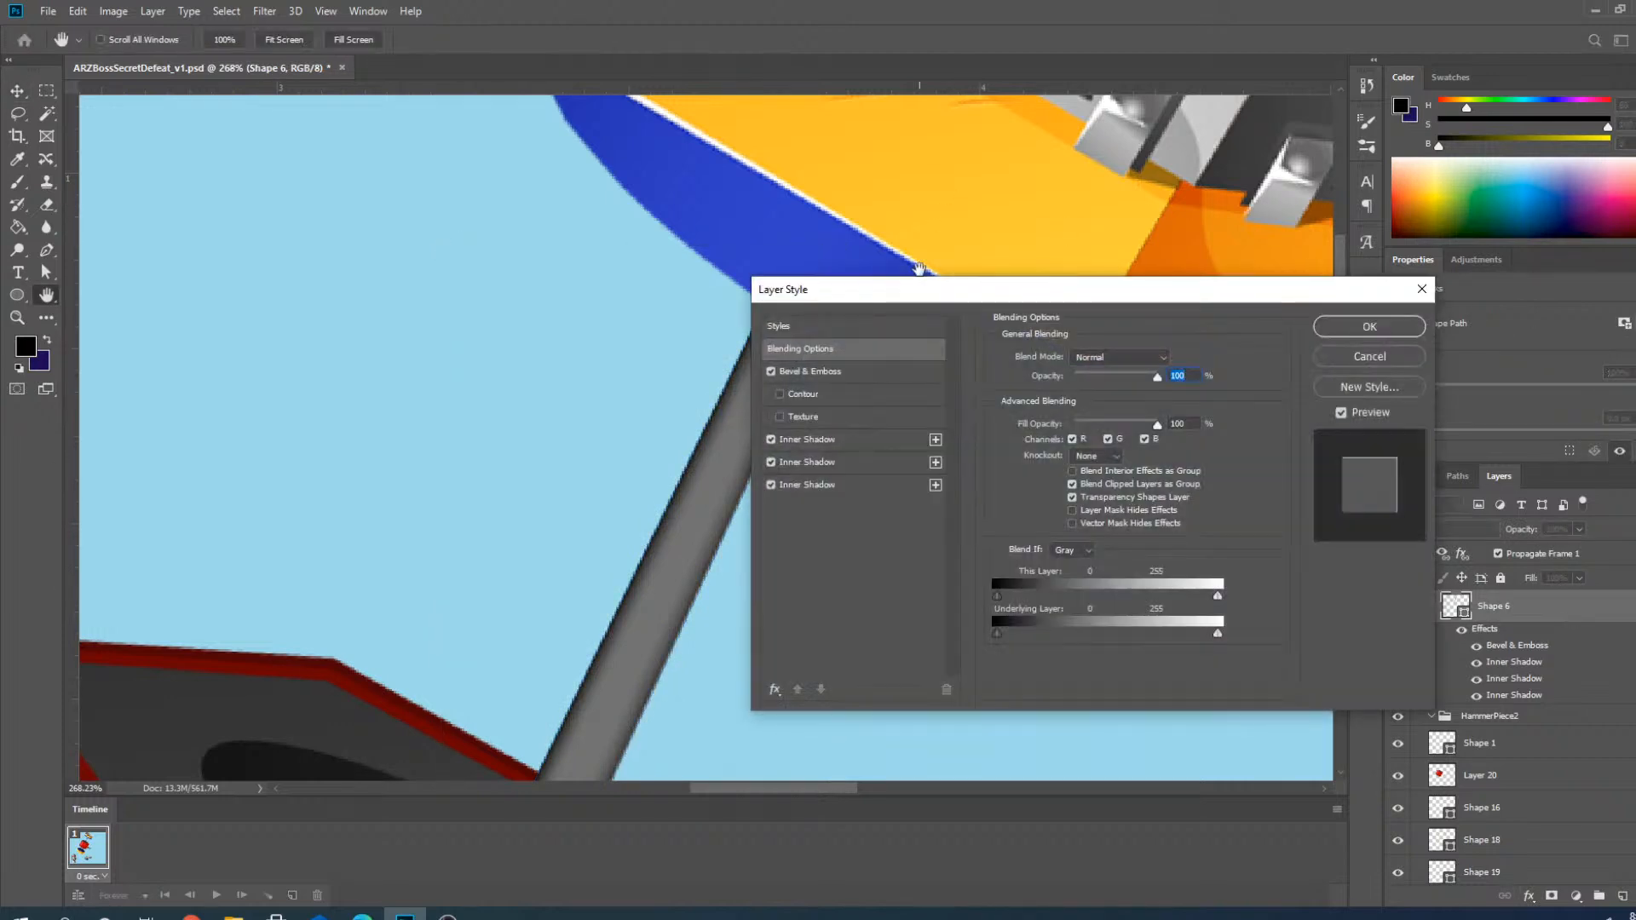
{"action": "left_click_drag", "start_coordinate": [939, 291], "coordinate": [1108, 226]}
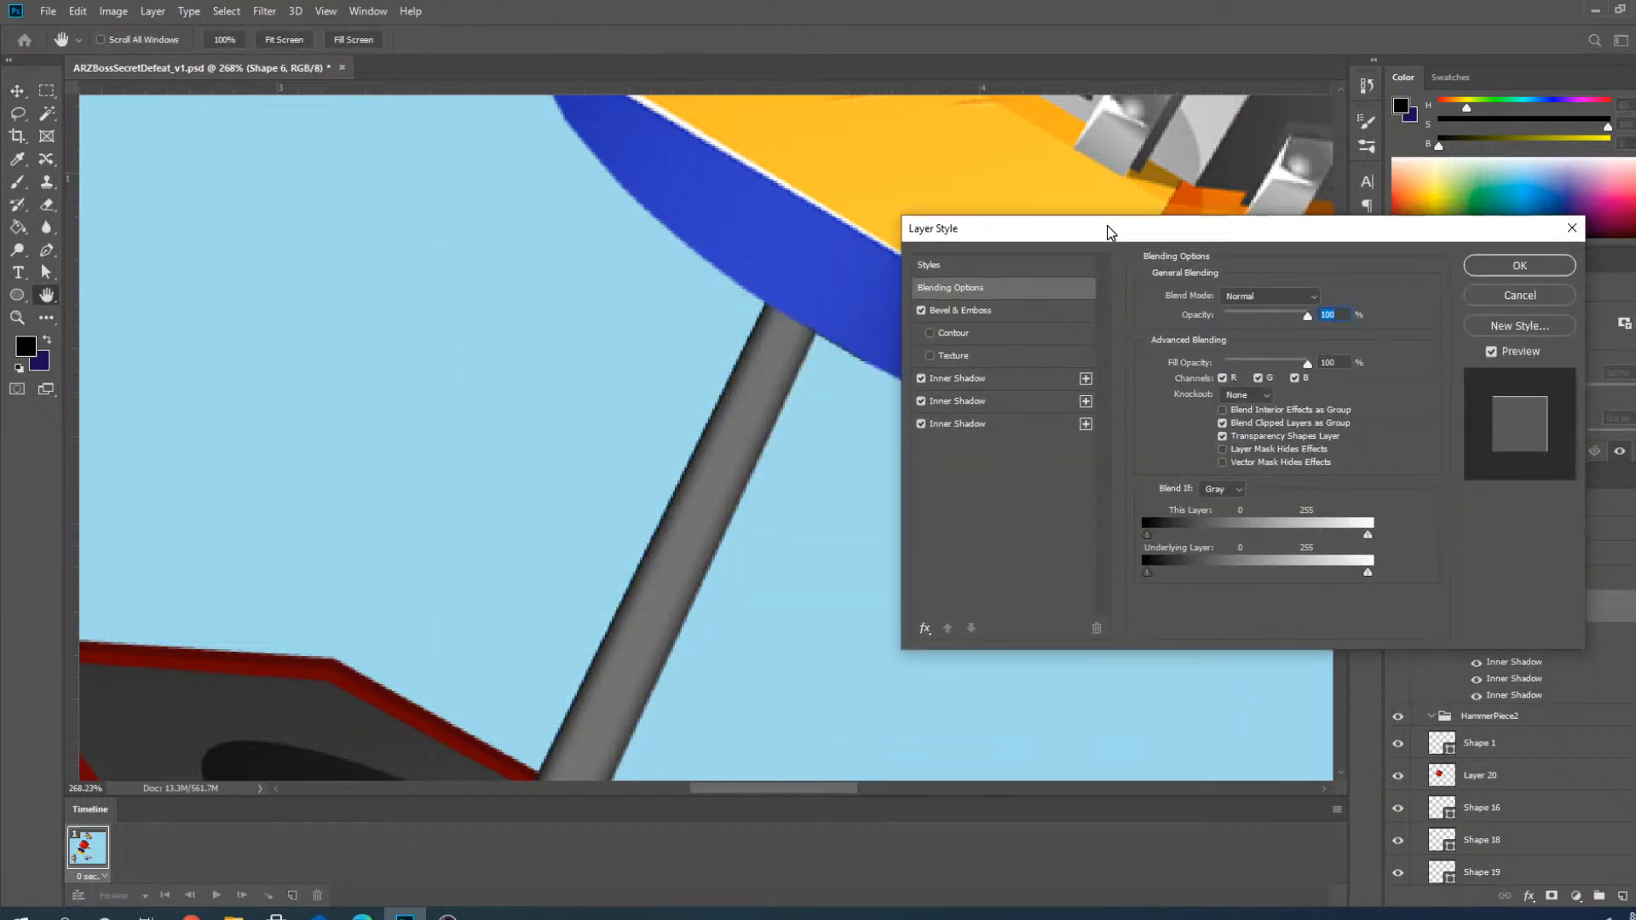
{"action": "left_click", "coordinate": [923, 630]}
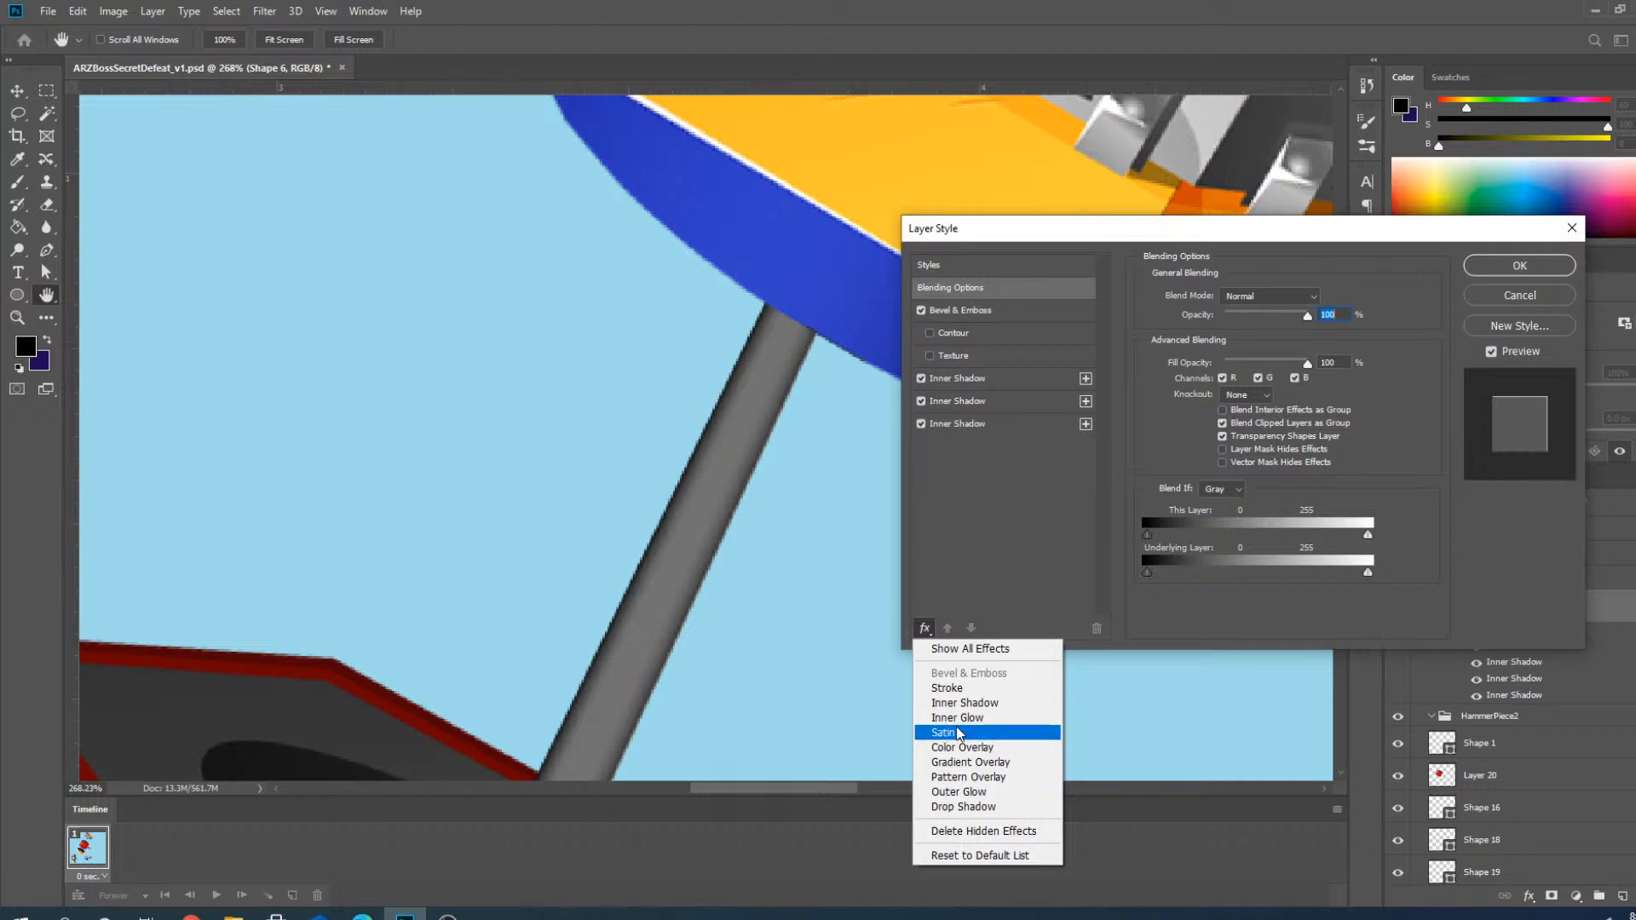
{"action": "left_click", "coordinate": [964, 703]}
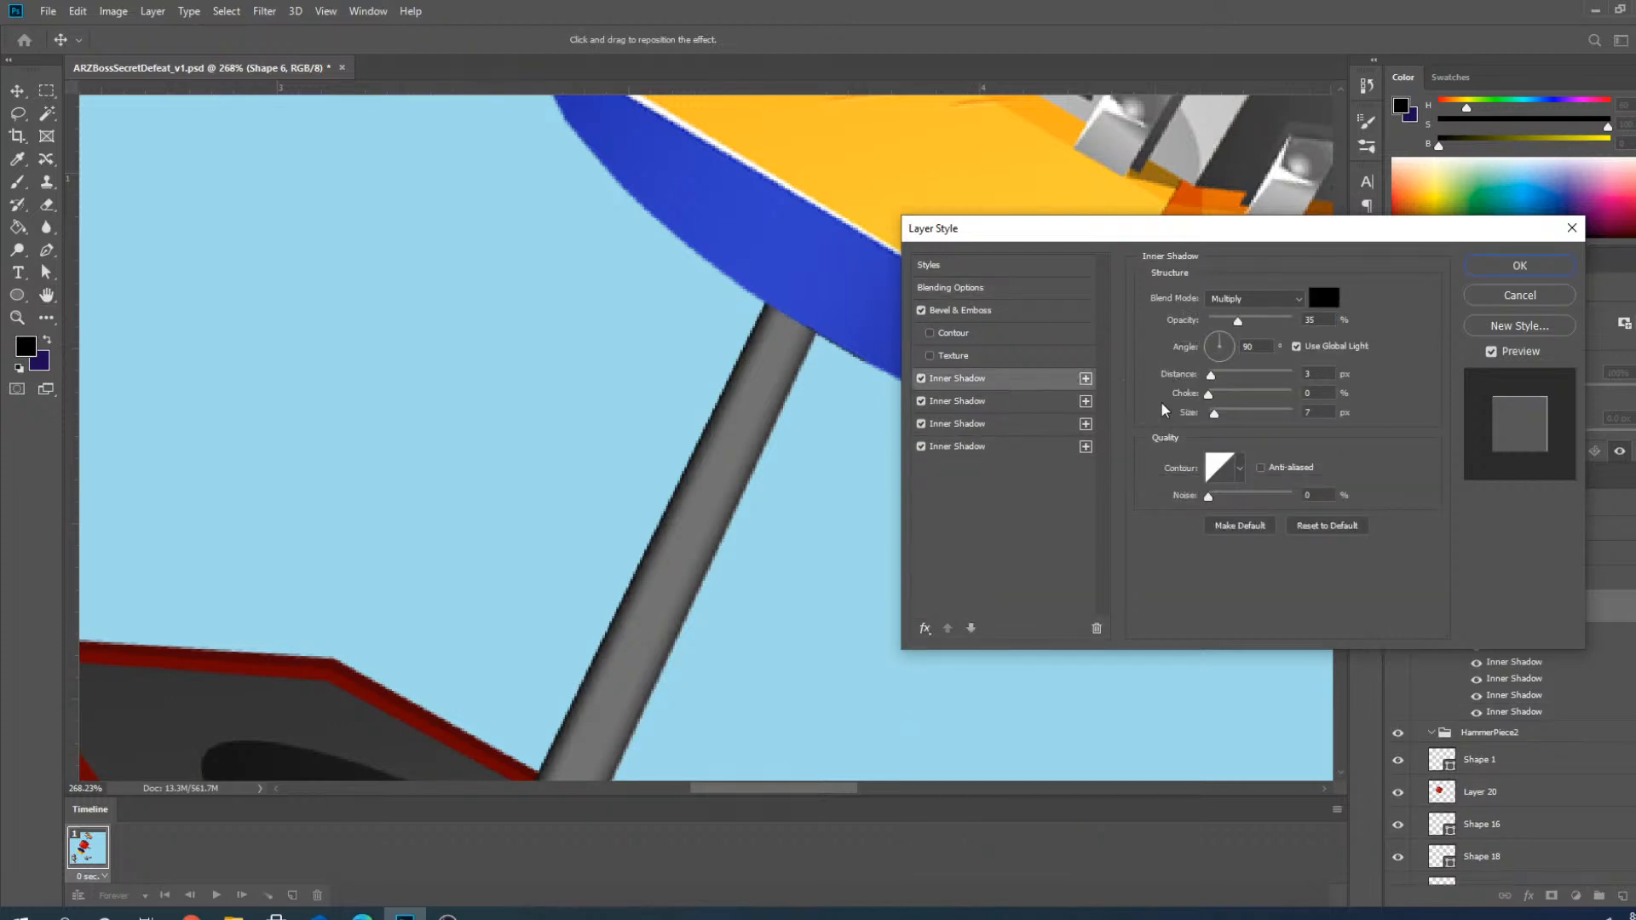
{"action": "left_click_drag", "start_coordinate": [1211, 382], "coordinate": [1146, 424]}
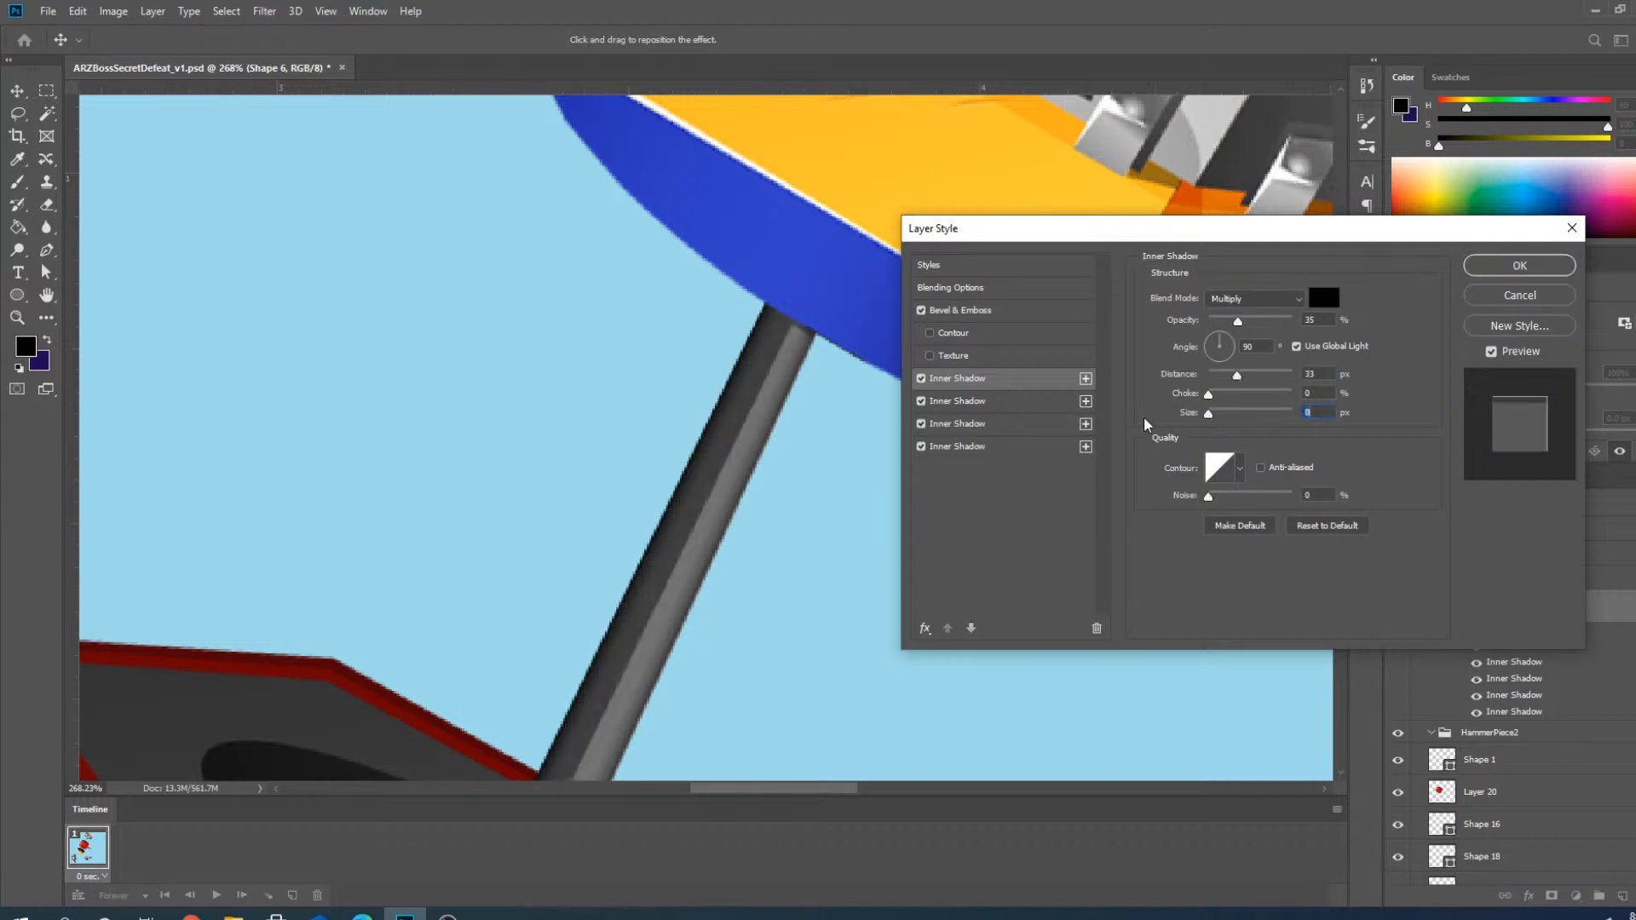
Turn off global light for the upper rod's new Inner Shadow and set its angle to 64° and distance to 36 px.
{"action": "left_click", "coordinate": [1229, 350]}
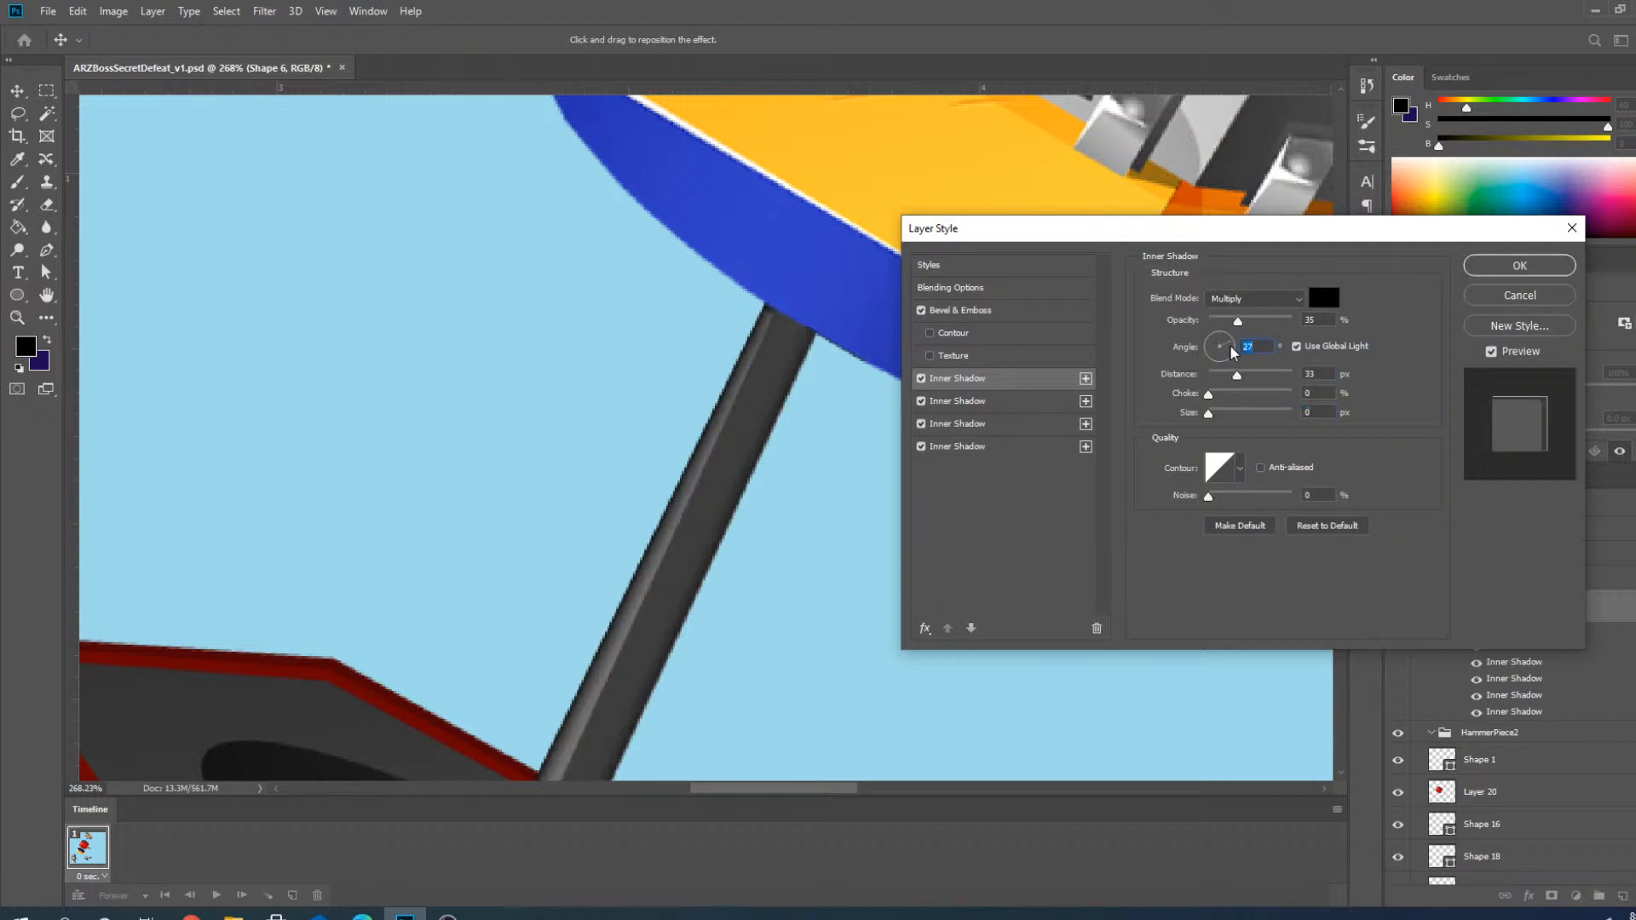
{"action": "left_click", "coordinate": [1231, 358]}
{"action": "left_click", "coordinate": [1296, 347]}
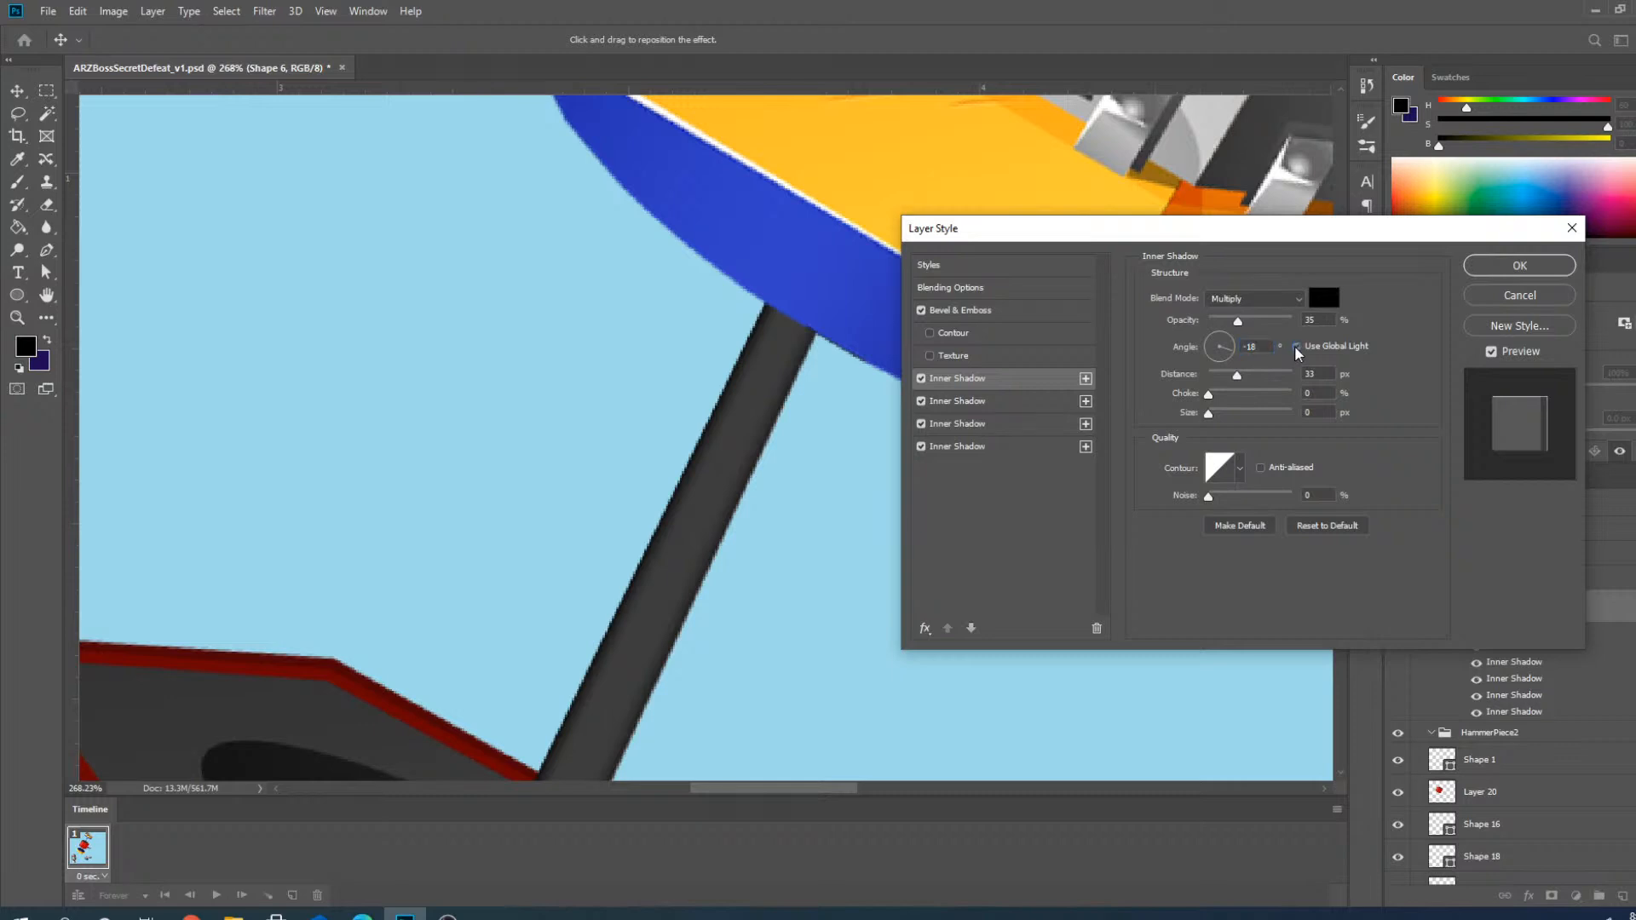
{"action": "left_click", "coordinate": [1222, 362]}
{"action": "left_click", "coordinate": [1213, 366]}
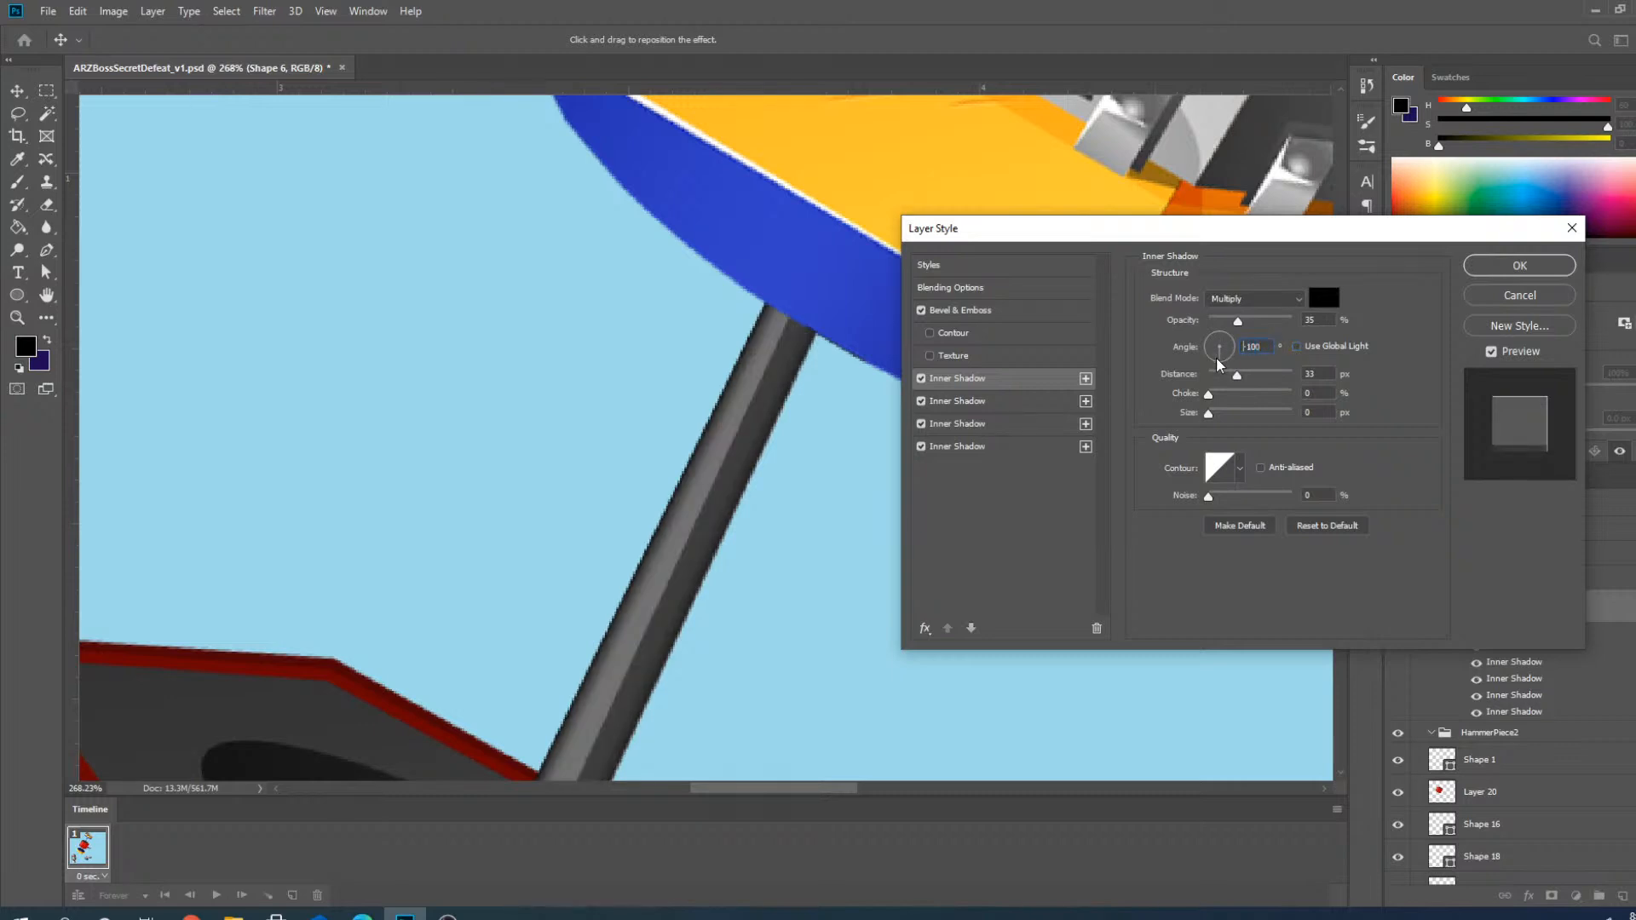
{"action": "left_click", "coordinate": [1224, 340]}
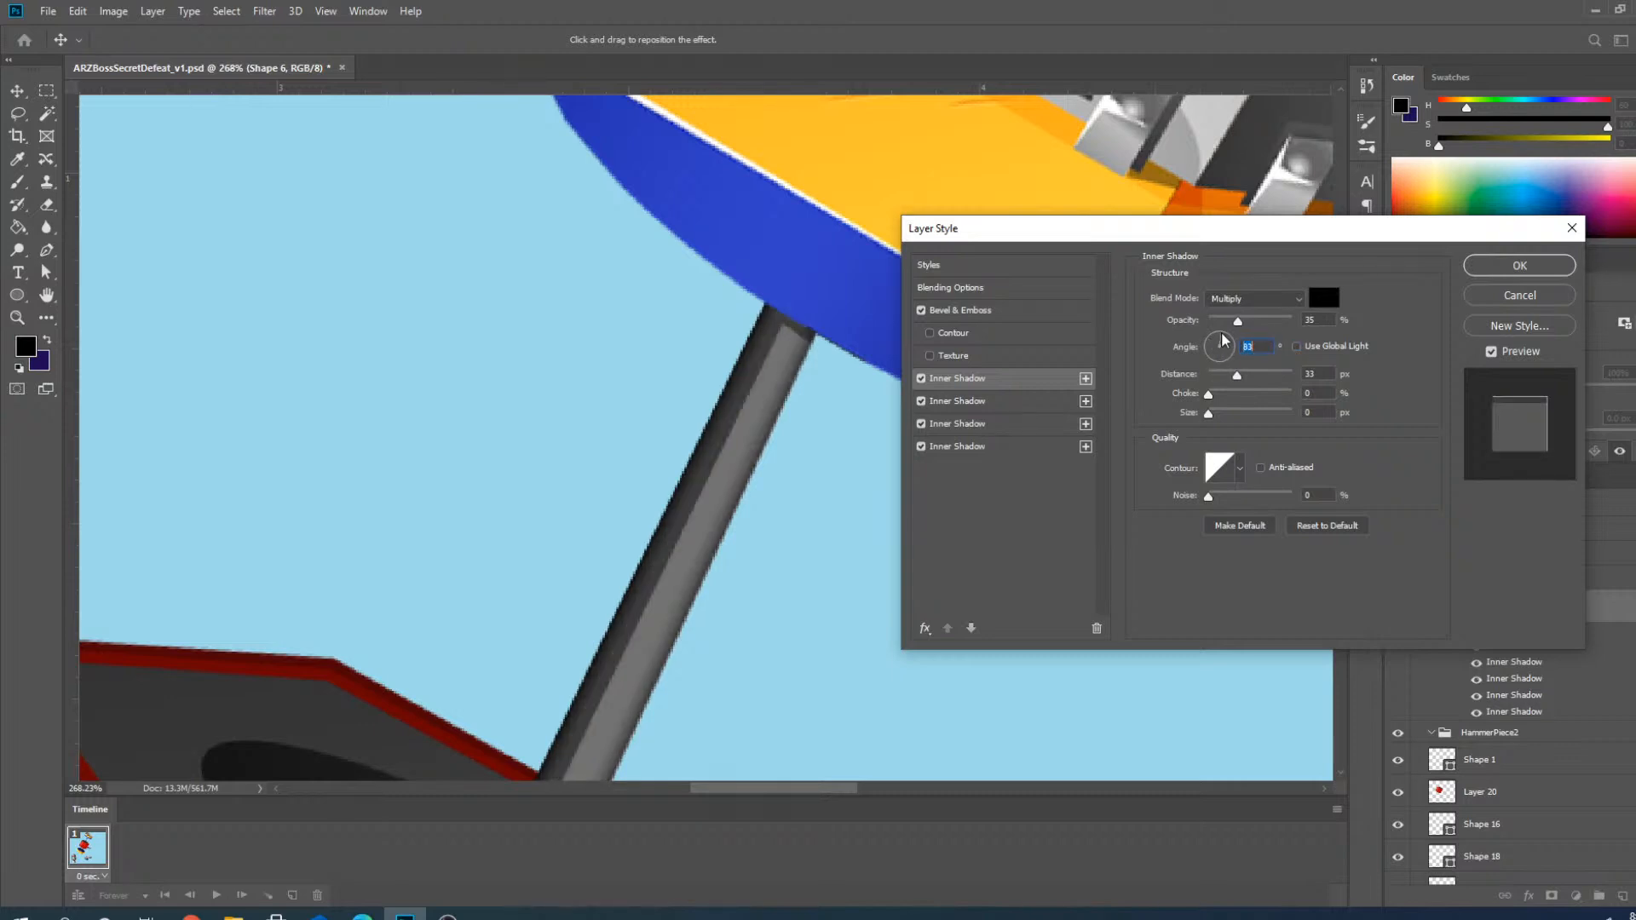
{"action": "left_click", "coordinate": [1225, 338]}
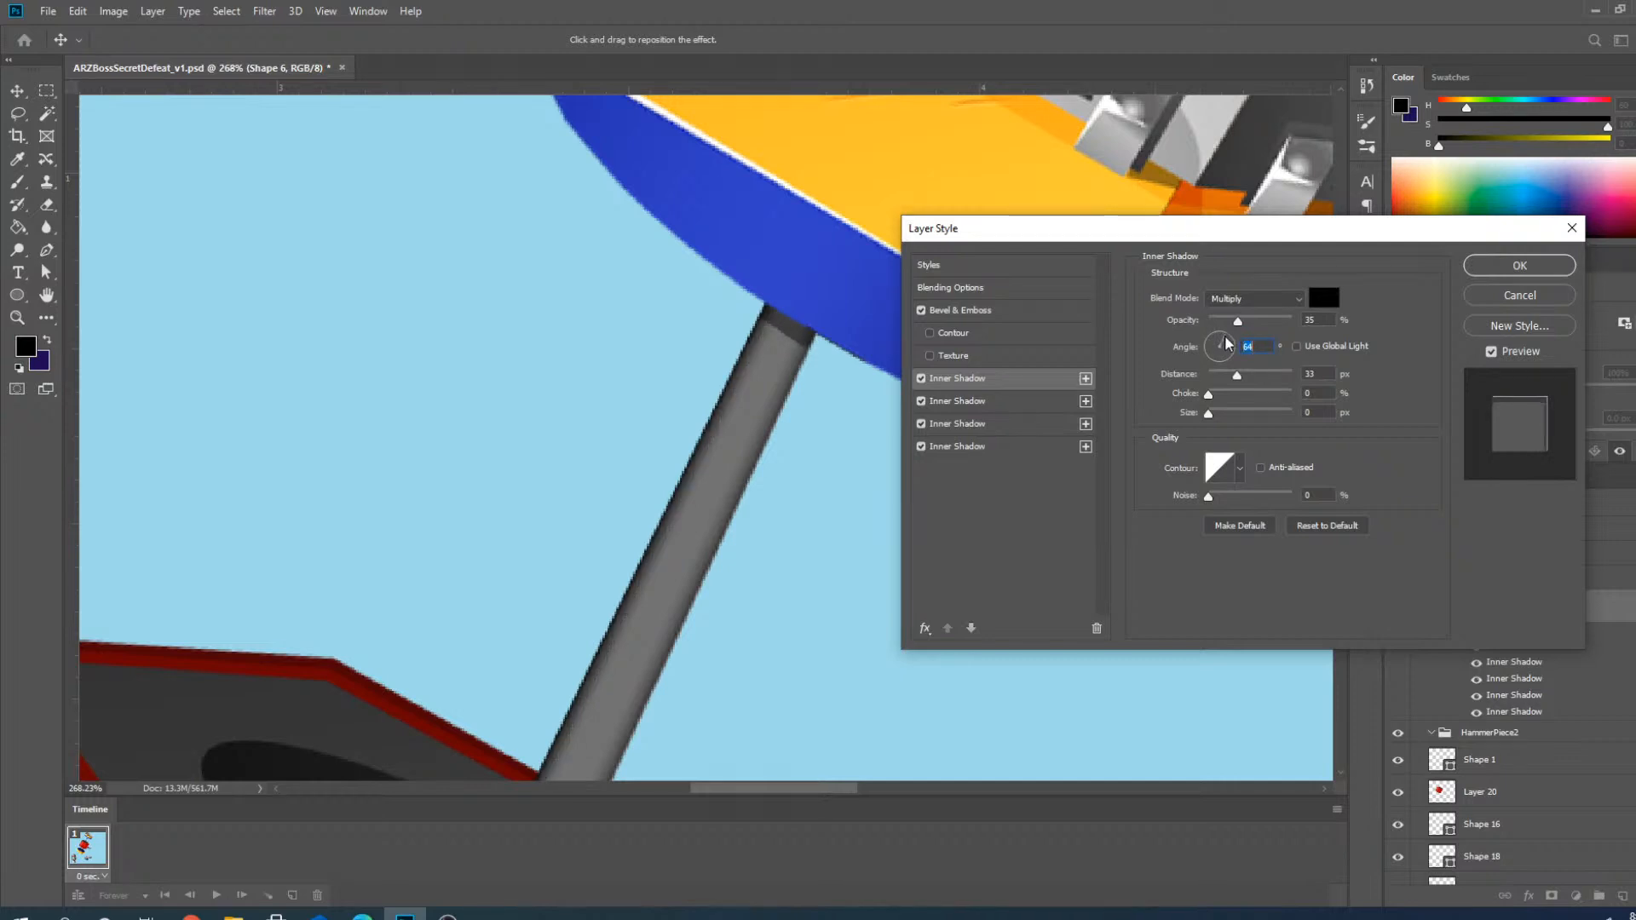
{"action": "left_click_drag", "start_coordinate": [1237, 375], "coordinate": [1241, 376]}
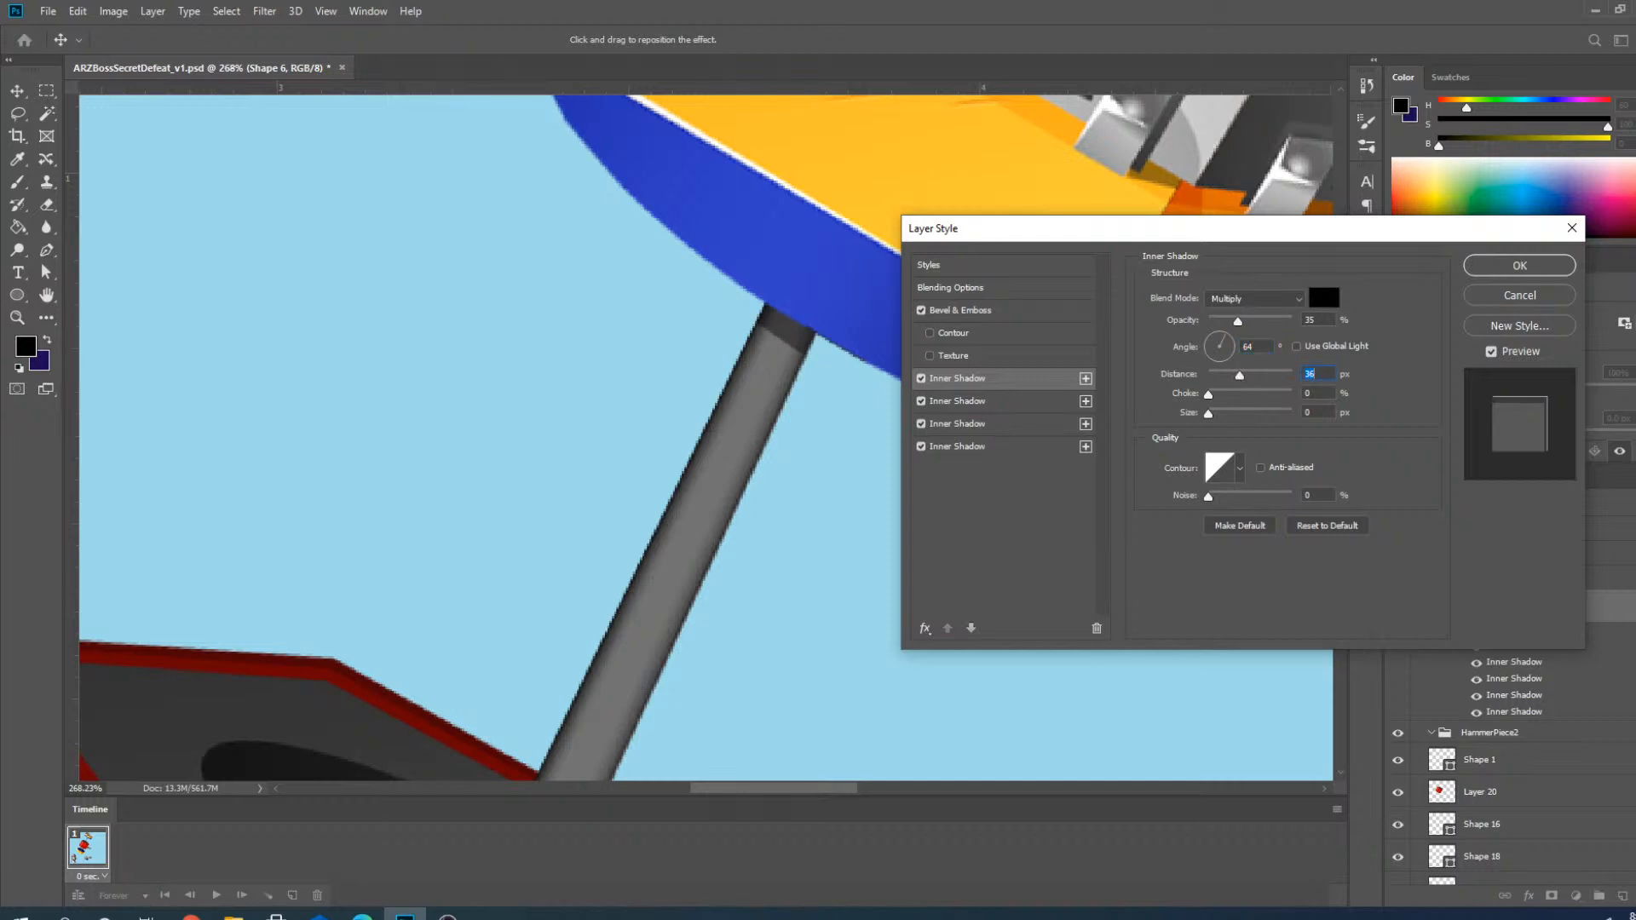
{"action": "key", "text": "alt+Tab"}
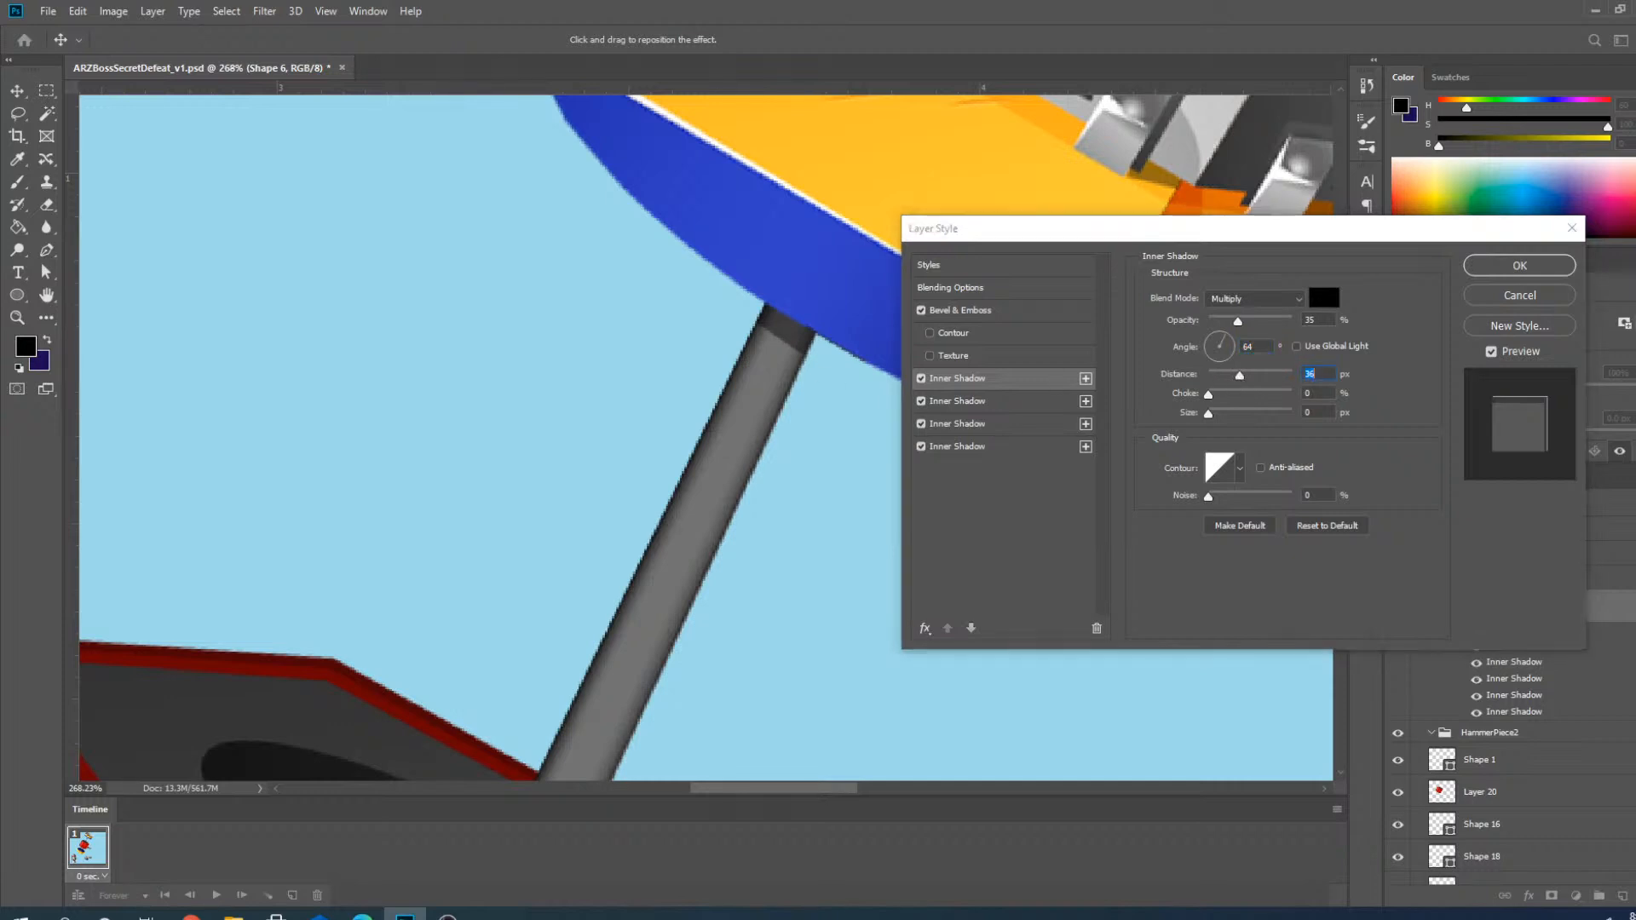
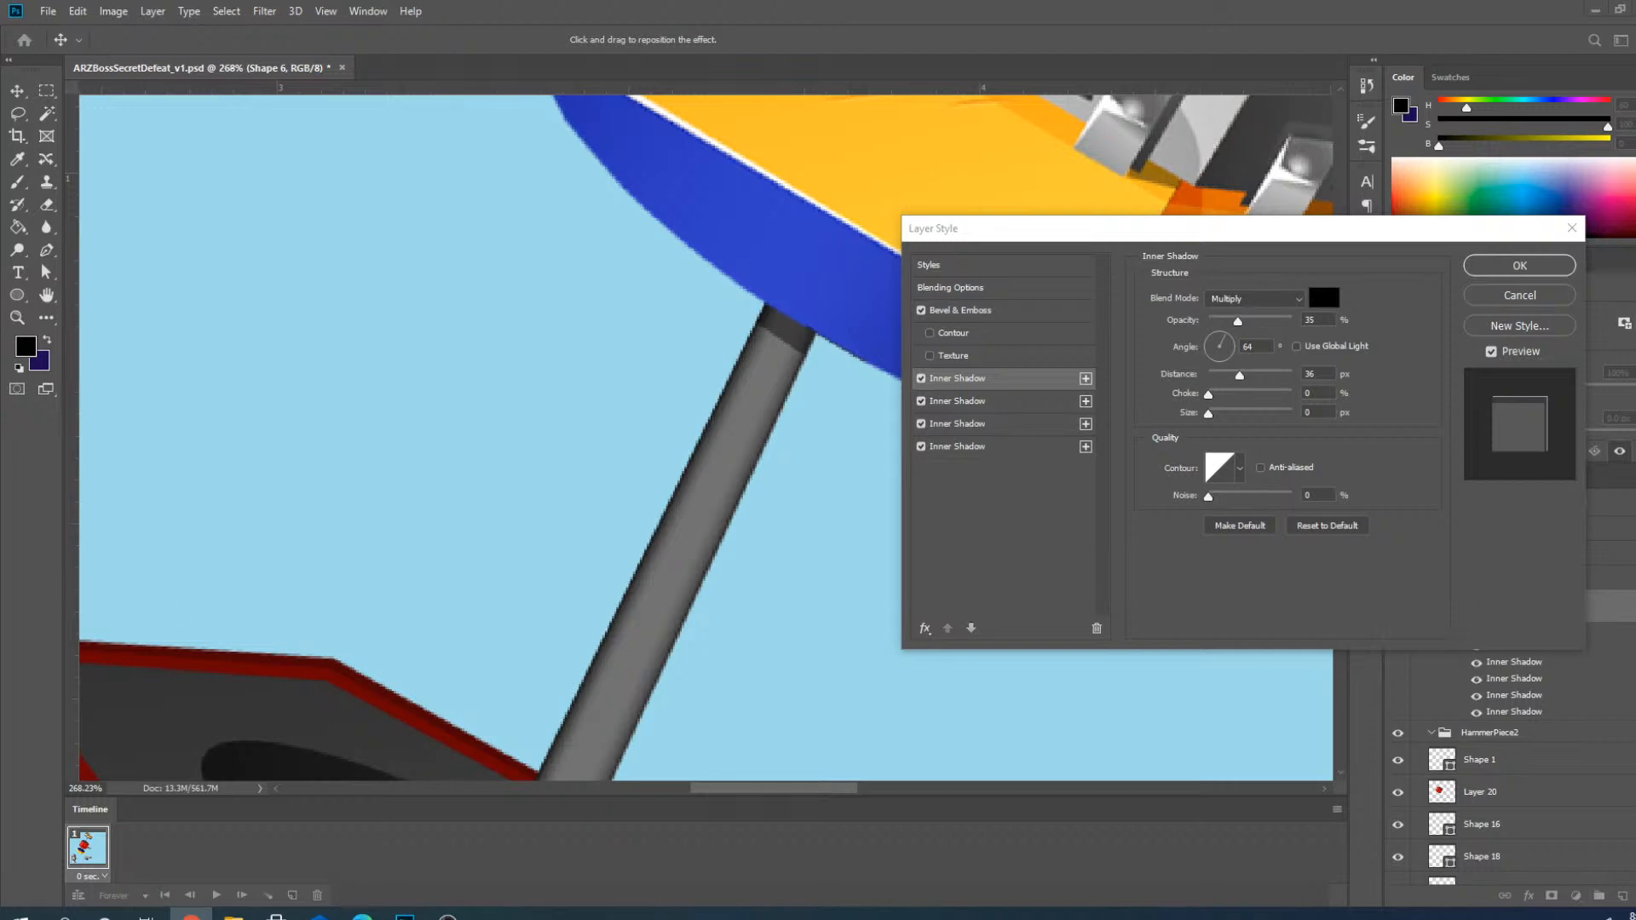
{"action": "left_click", "coordinate": [1155, 484]}
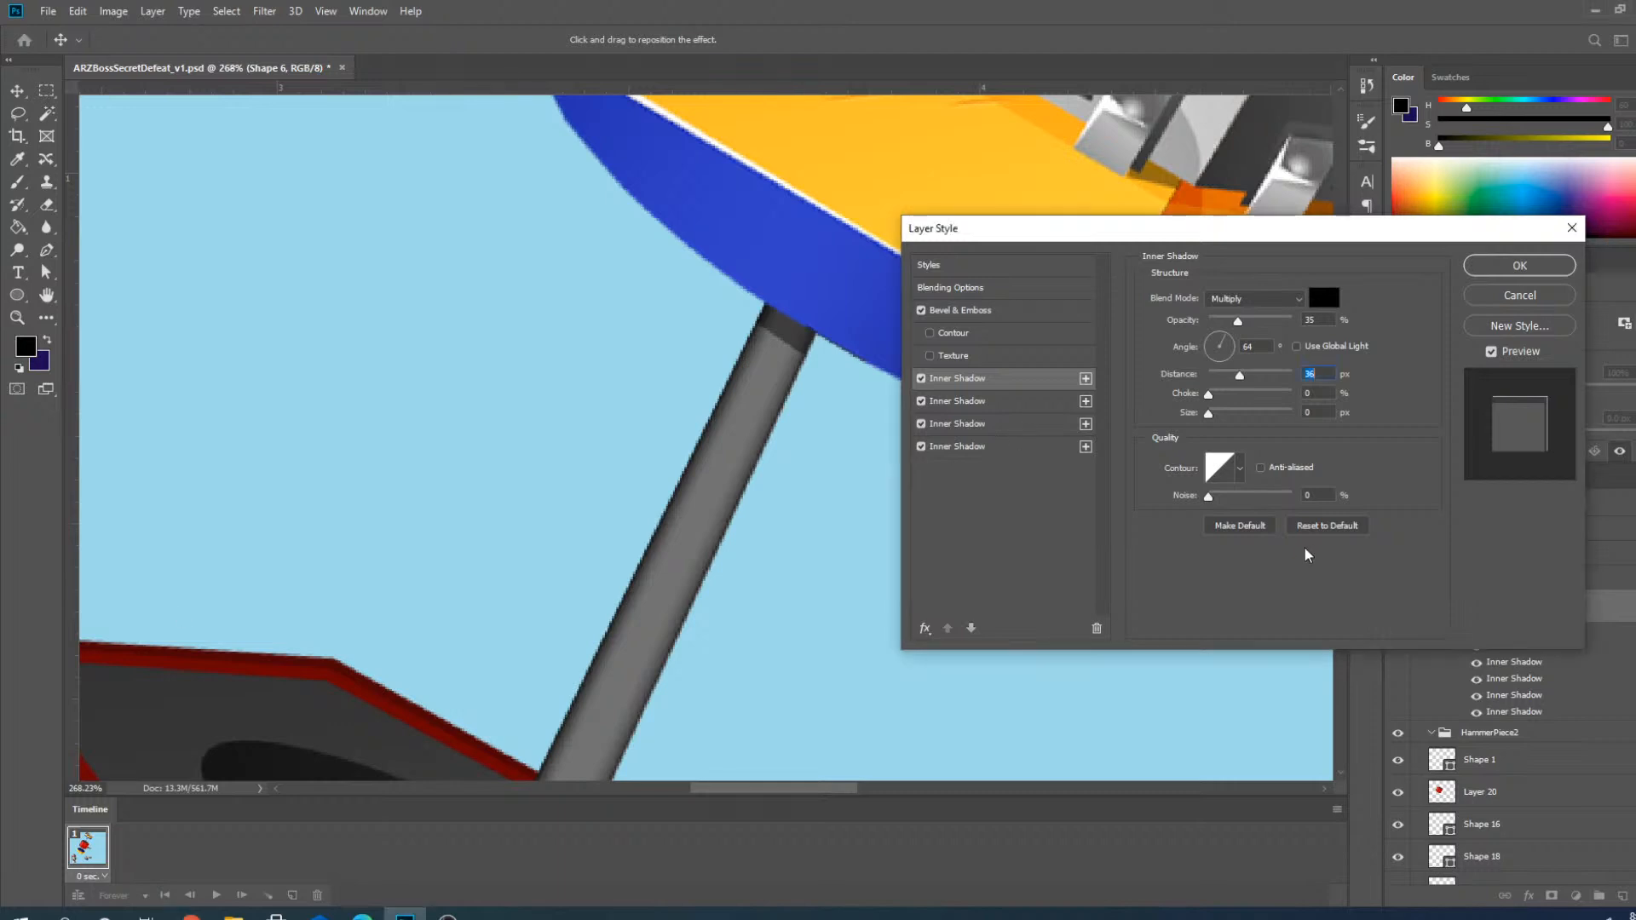
Check the upper rod's Bevel & Emboss settings and accept its layer effects.
{"action": "left_click", "coordinate": [995, 312]}
{"action": "scroll", "coordinate": [1005, 473], "scroll_direction": "down", "scroll_amount": 8}
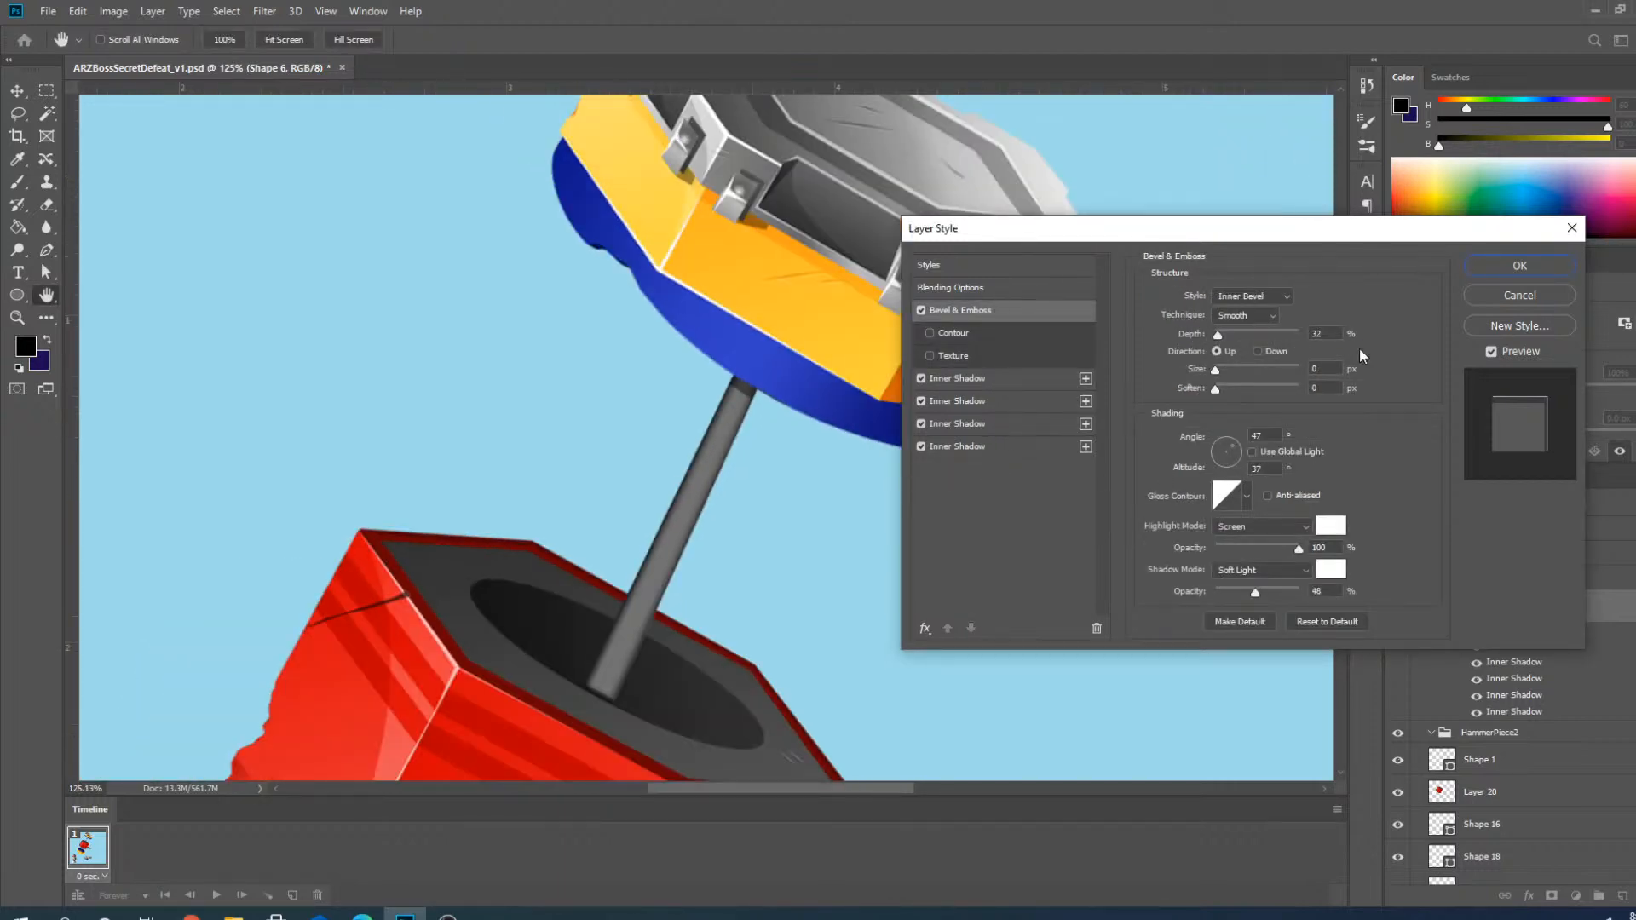
{"action": "left_click", "coordinate": [1507, 264]}
{"action": "key", "text": "v"}
{"action": "scroll", "coordinate": [586, 740], "scroll_direction": "down", "scroll_amount": 5}
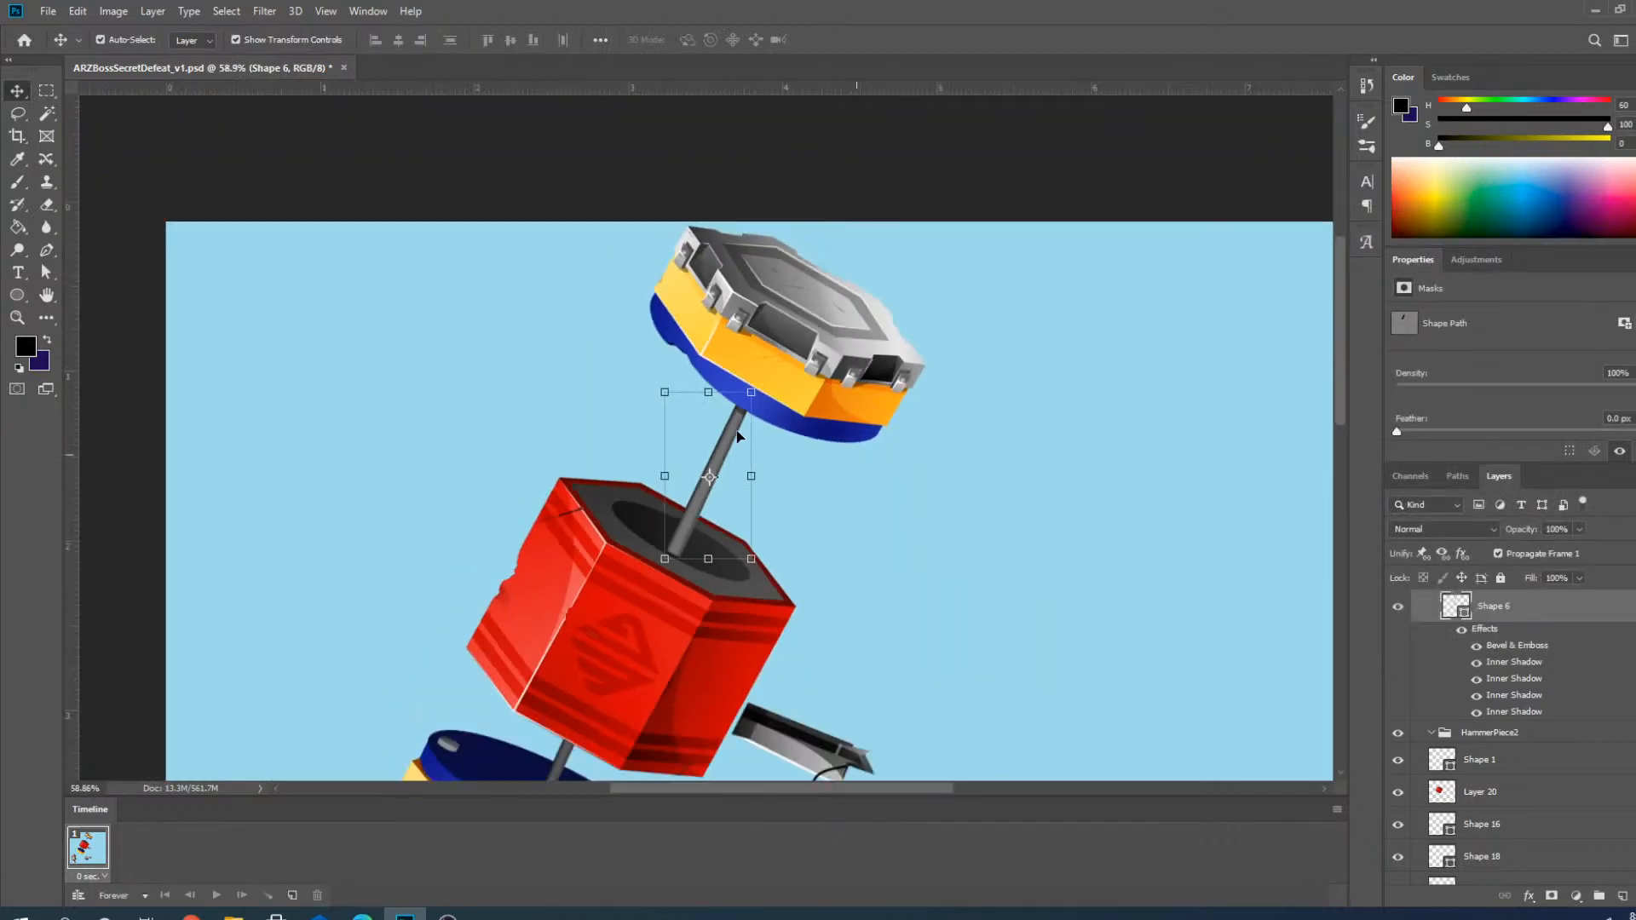
Save the upper rod's layer effects, including the added Inner Shadow, as a new style.
{"action": "scroll", "coordinate": [586, 740], "scroll_direction": "up", "scroll_amount": 4}
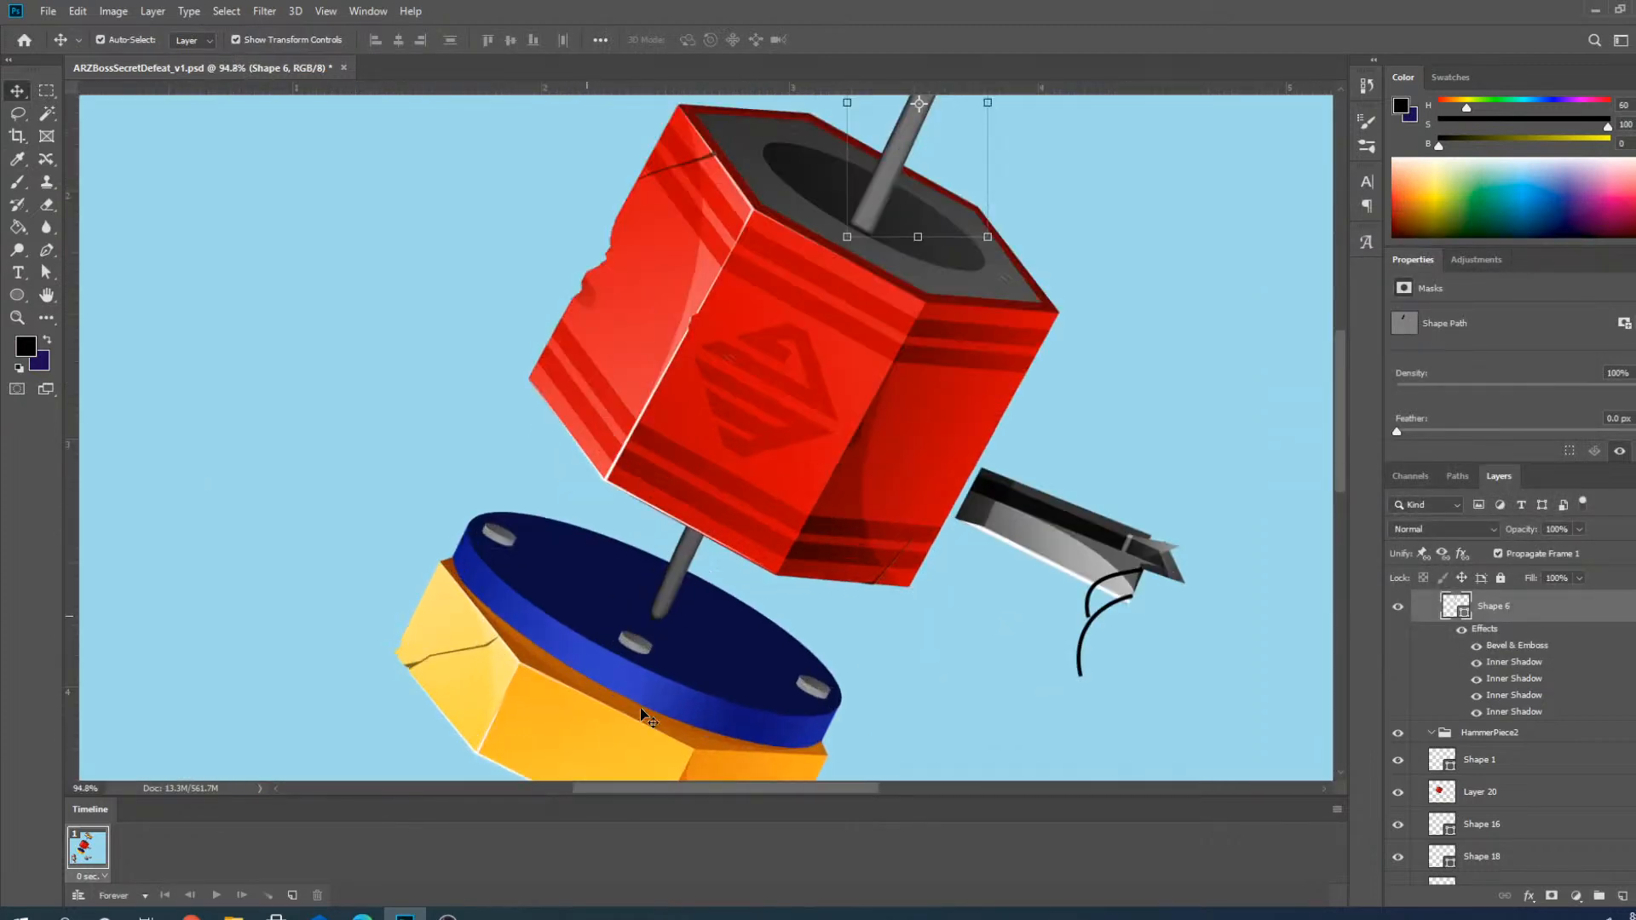
{"action": "scroll", "coordinate": [692, 563], "scroll_direction": "down", "scroll_amount": 1}
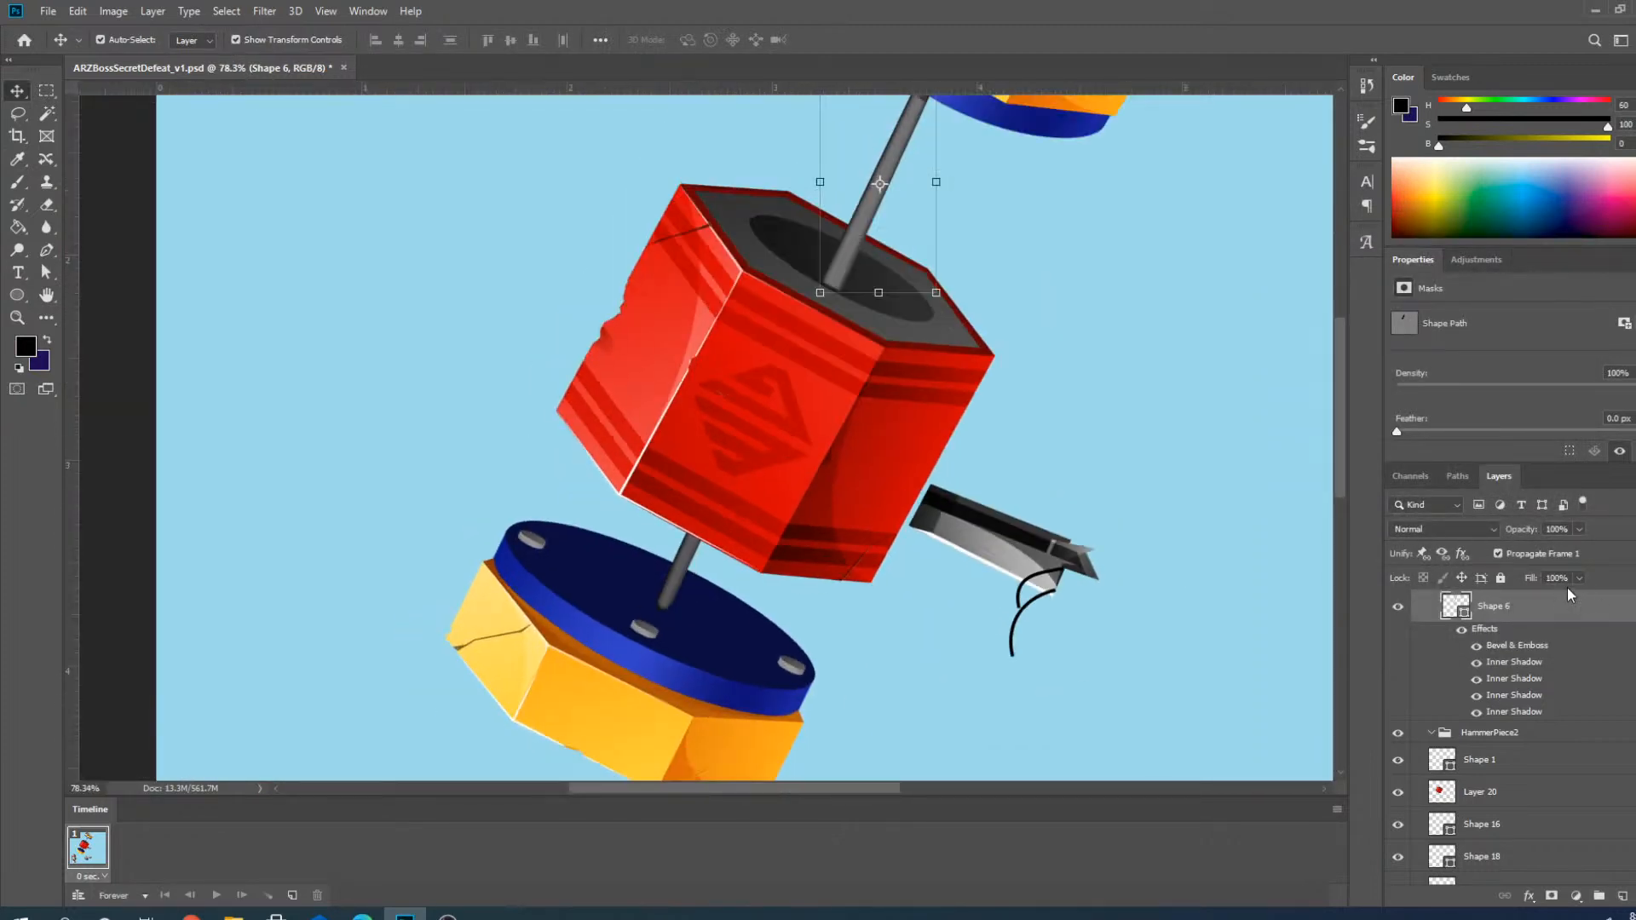
{"action": "key", "text": "h"}
{"action": "double_click", "coordinate": [1597, 617]}
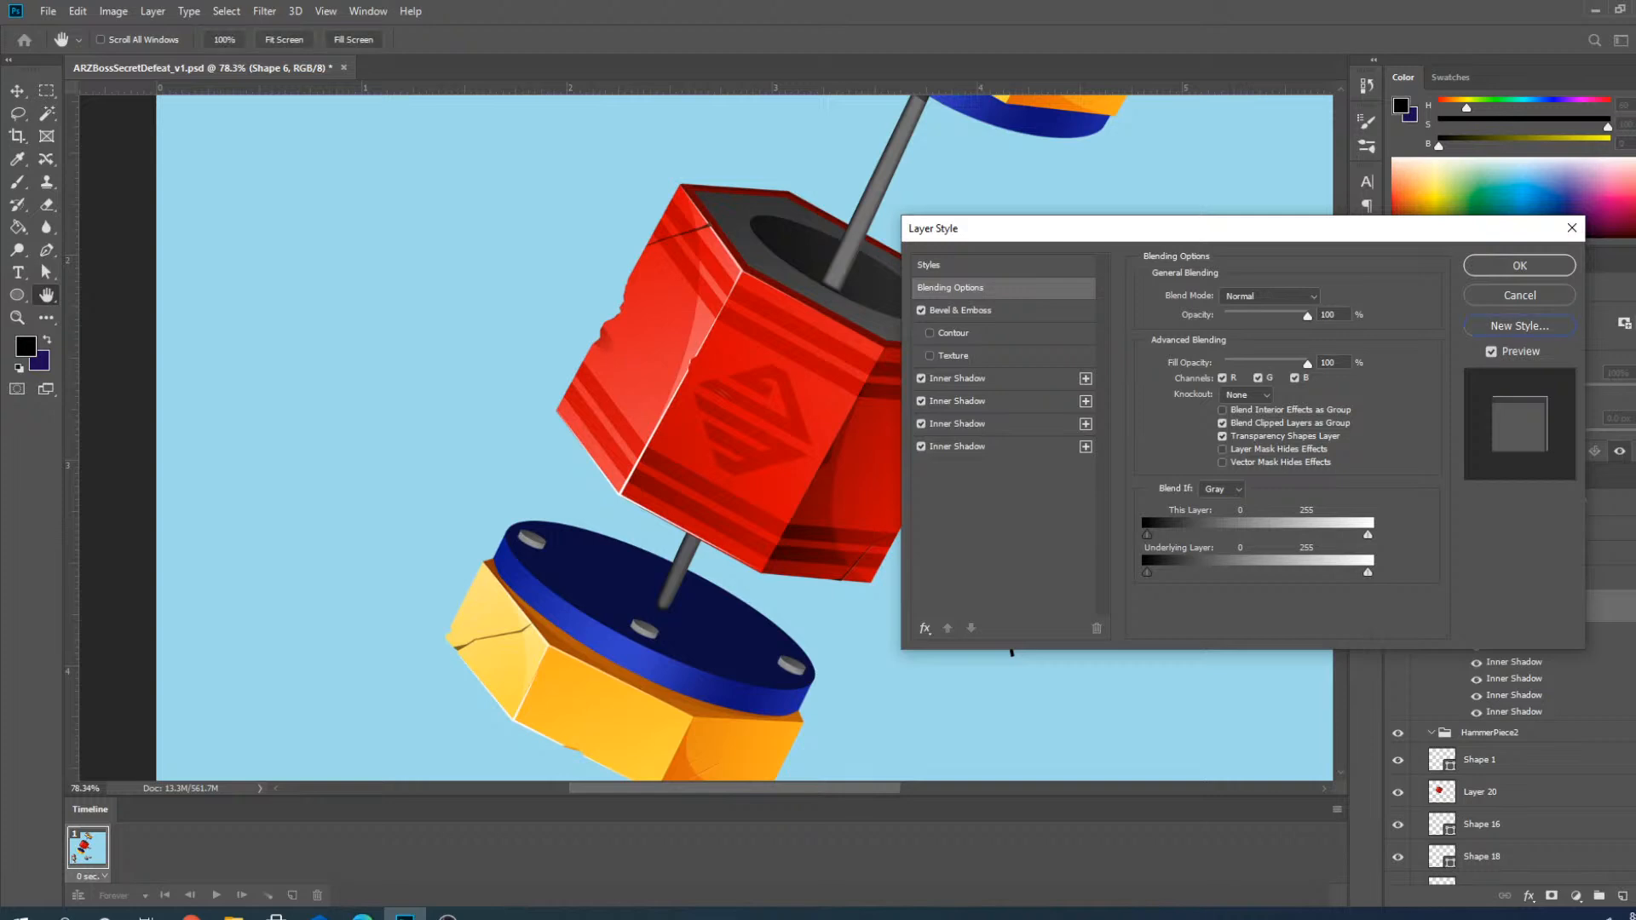
{"action": "left_click", "coordinate": [1513, 265]}
Apply the library layer style Style 91 to the lower rod on Shape 10, close the library, and deselect the rod.
{"action": "left_click", "coordinate": [673, 586]}
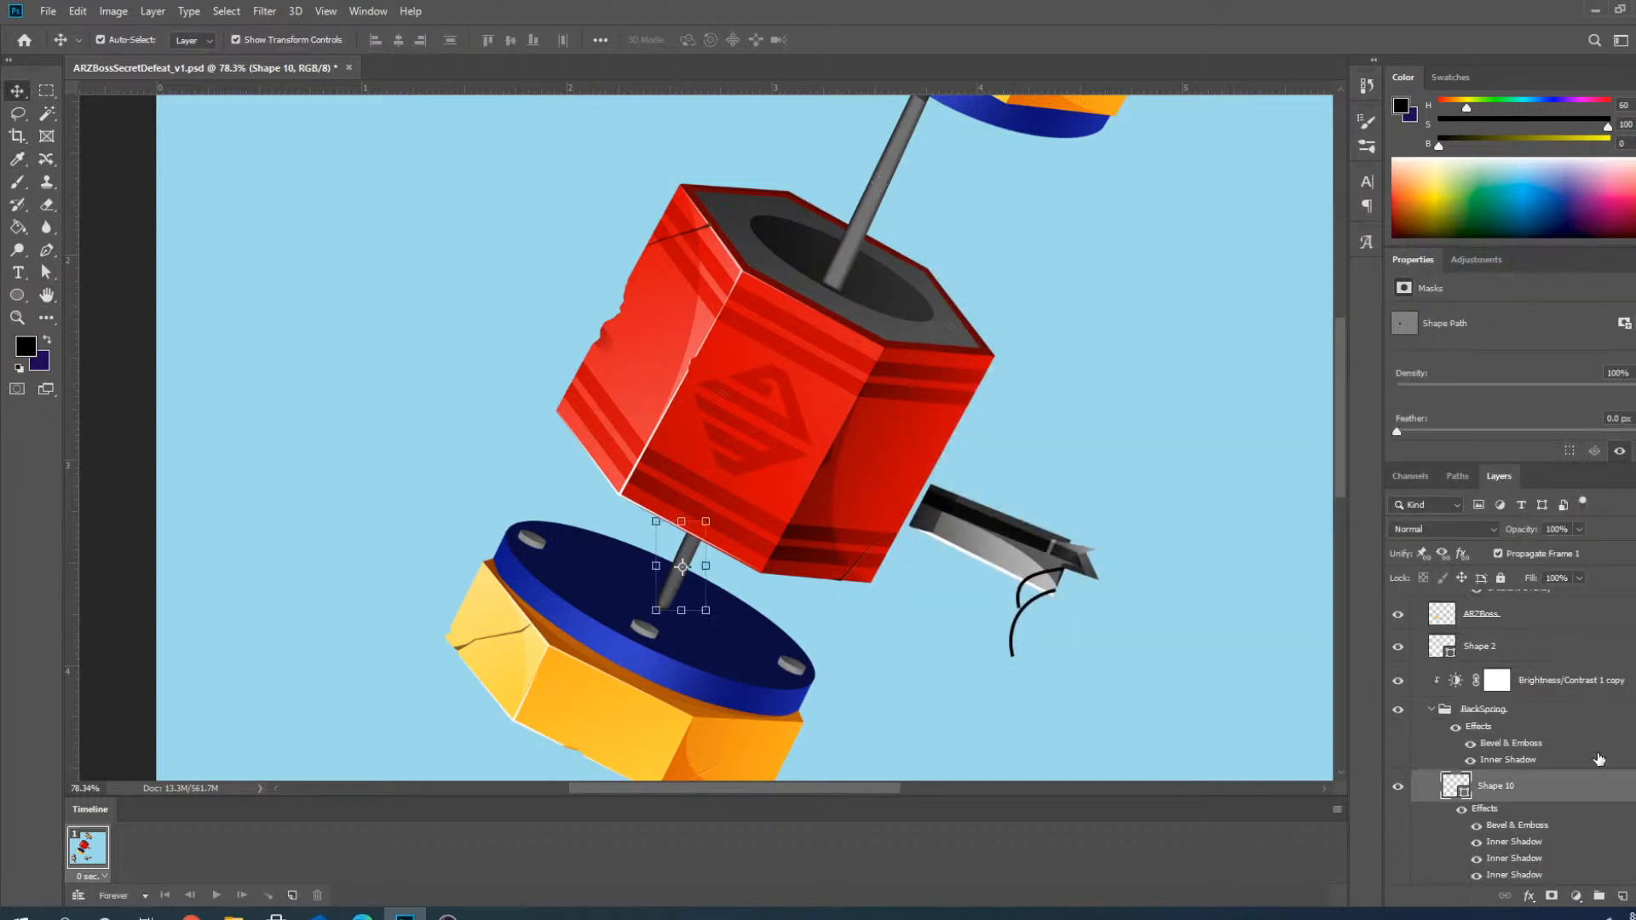
{"action": "double_click", "coordinate": [1570, 788]}
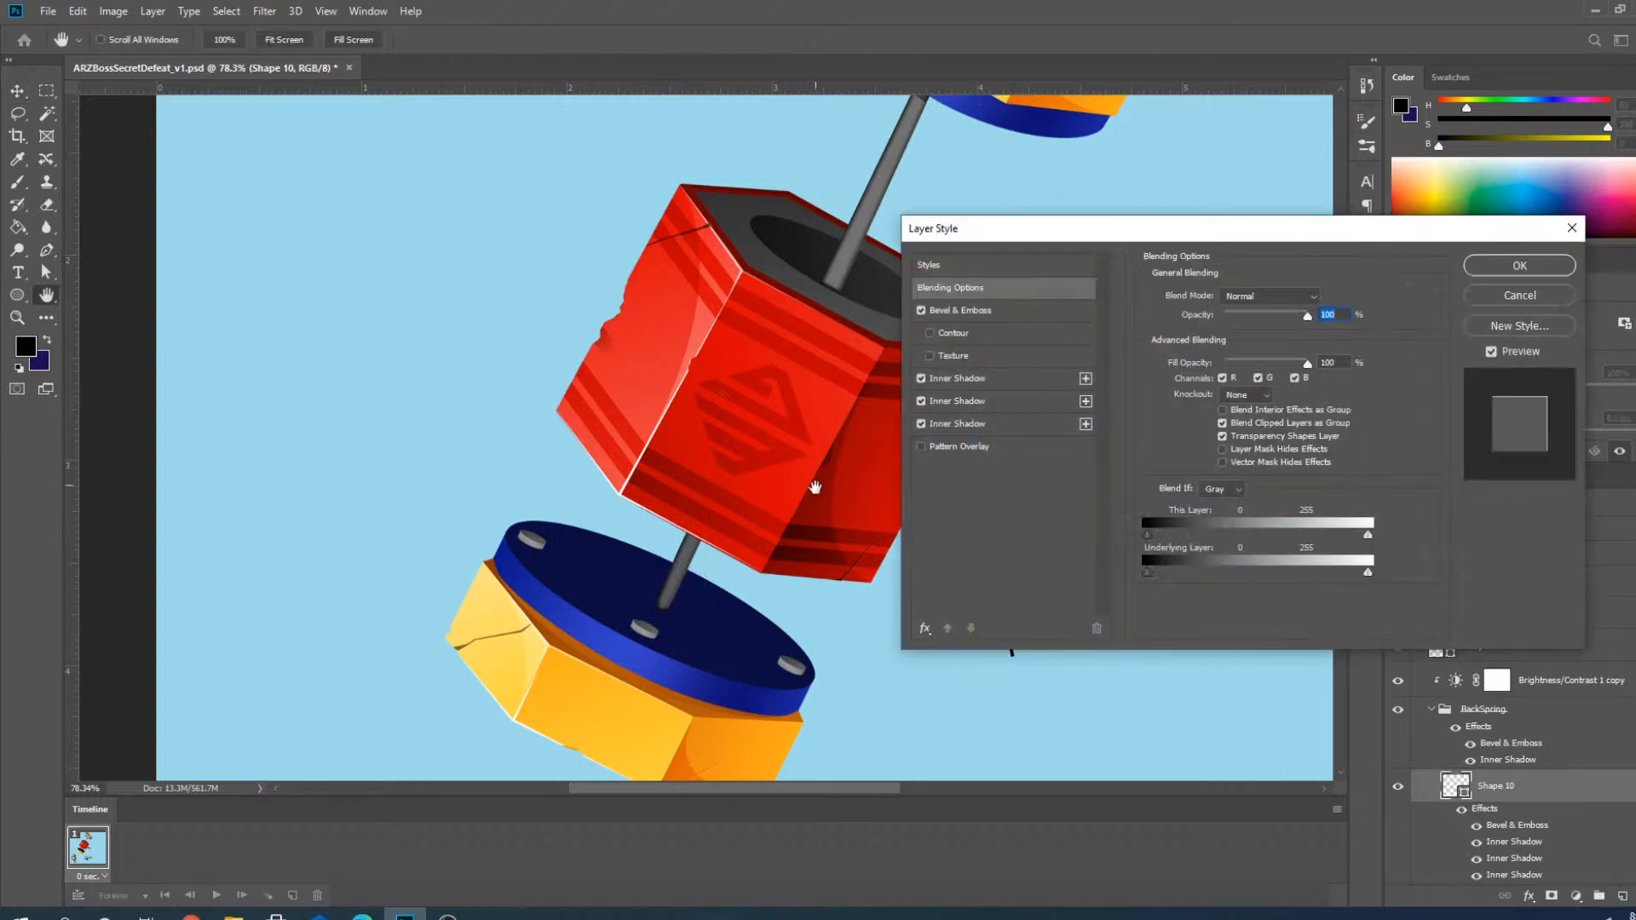
{"action": "left_click", "coordinate": [1510, 293]}
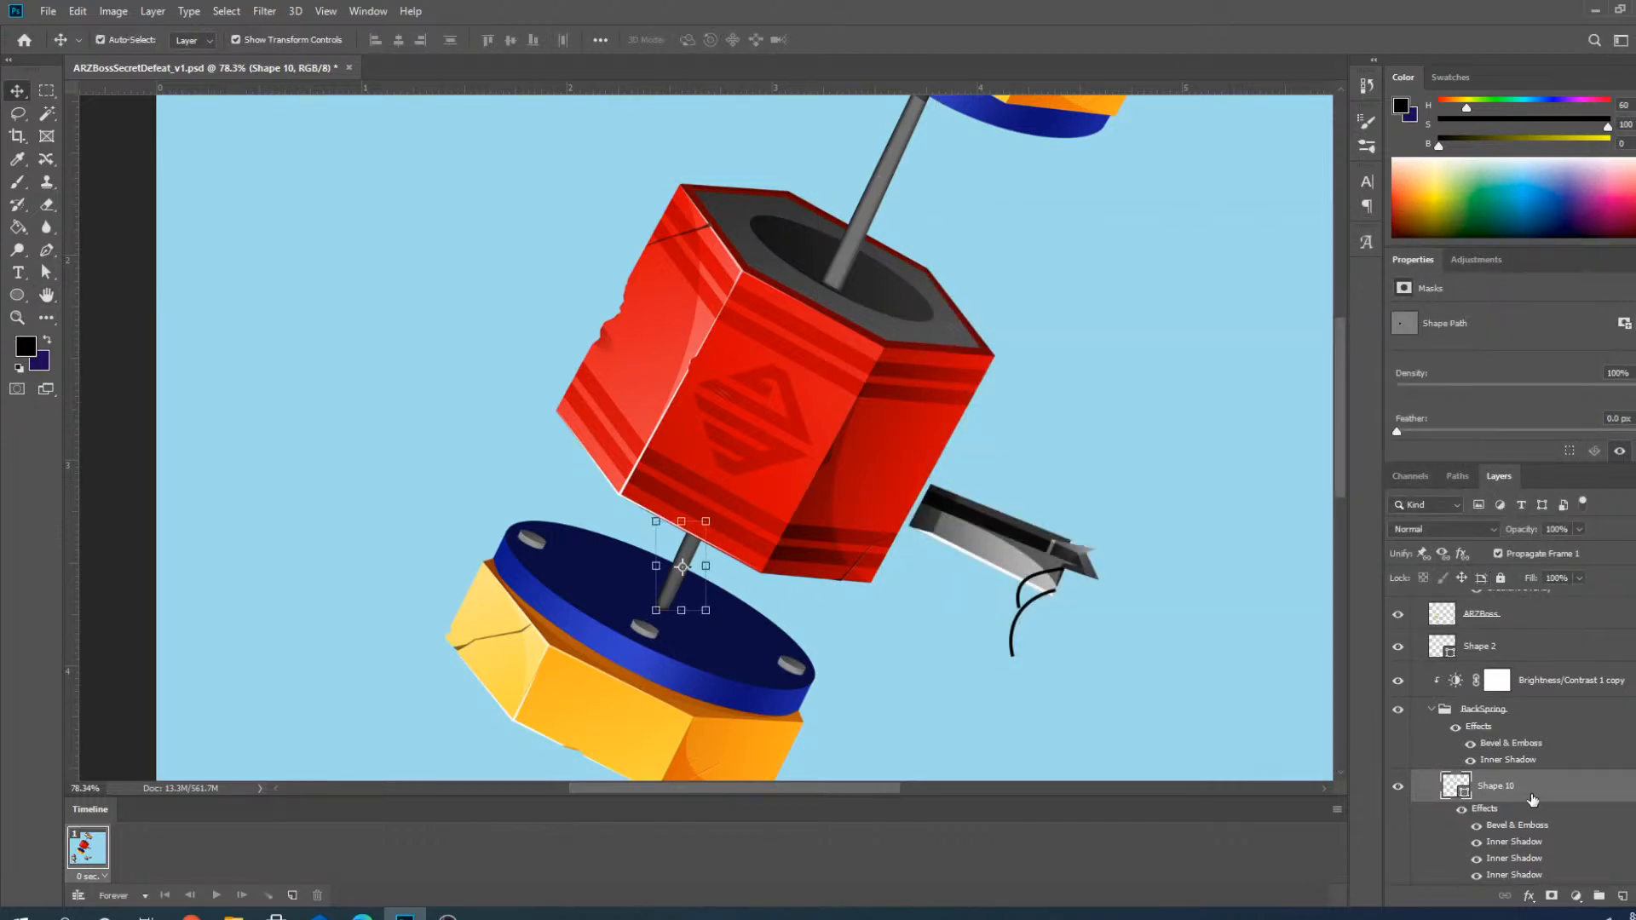
{"action": "scroll", "coordinate": [526, 515], "scroll_direction": "down", "scroll_amount": 3}
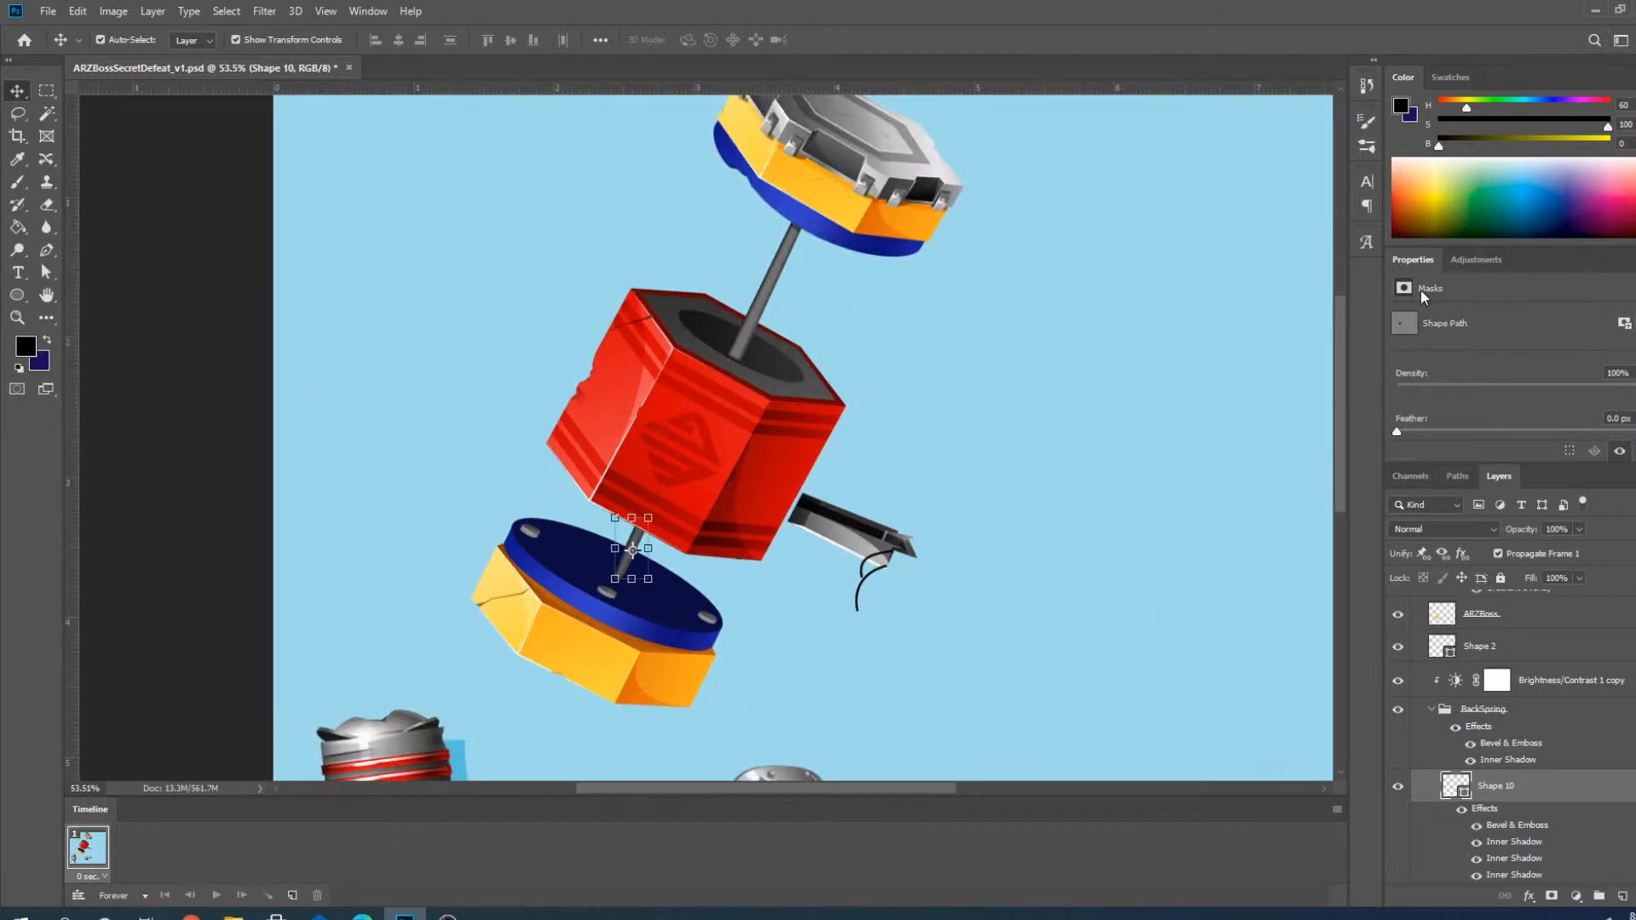
{"action": "left_click", "coordinate": [369, 11]}
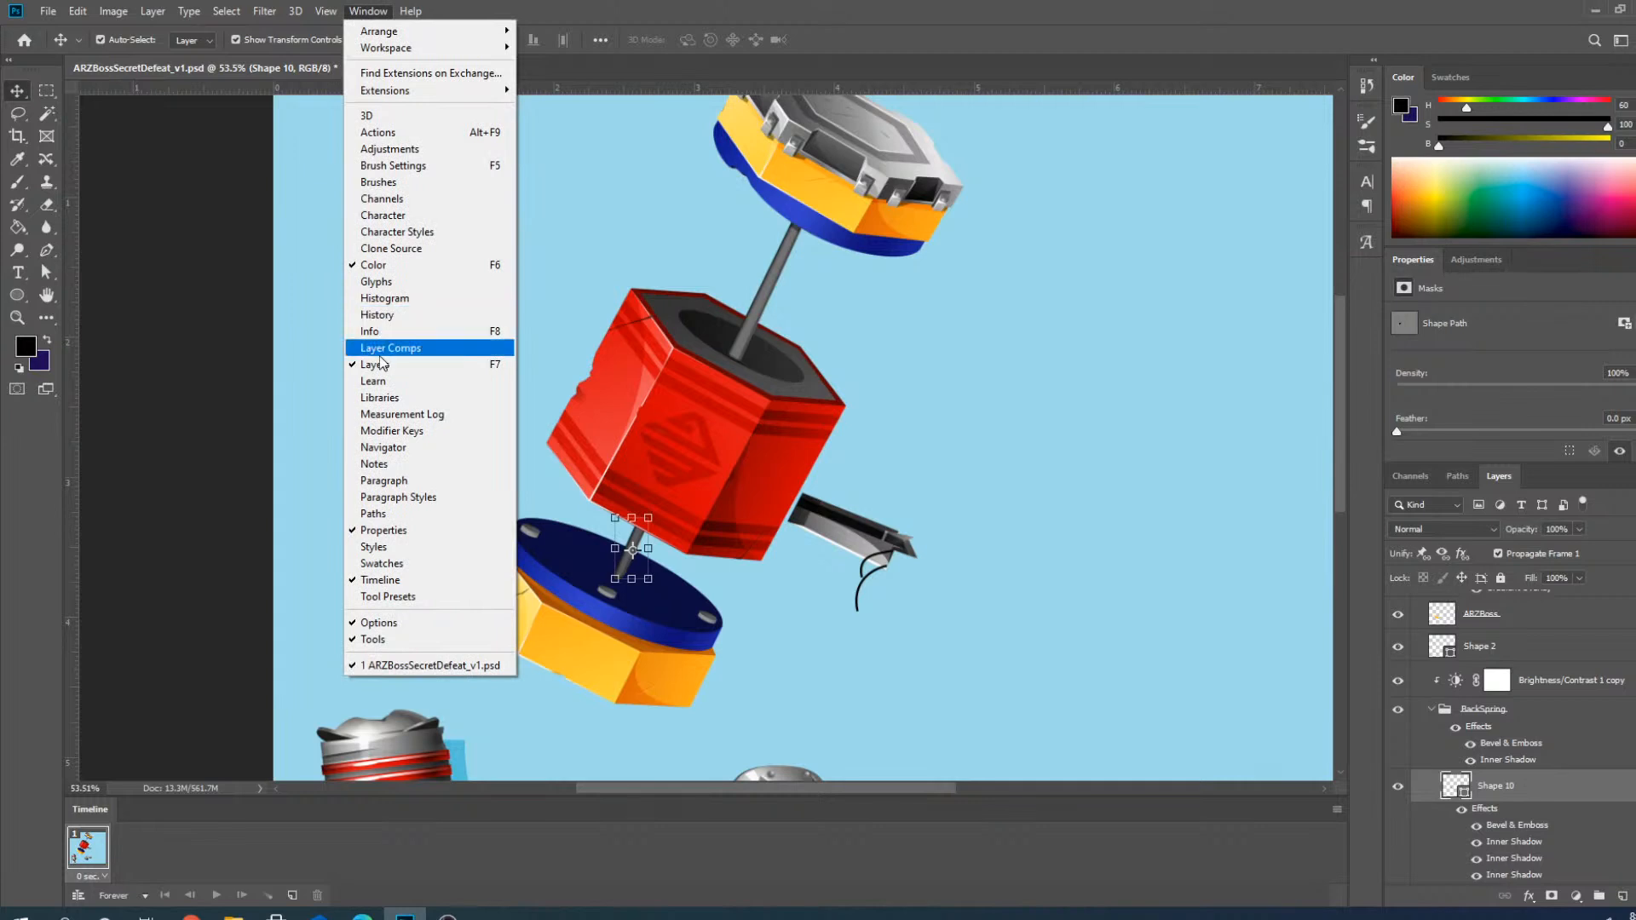
{"action": "left_click", "coordinate": [391, 401]}
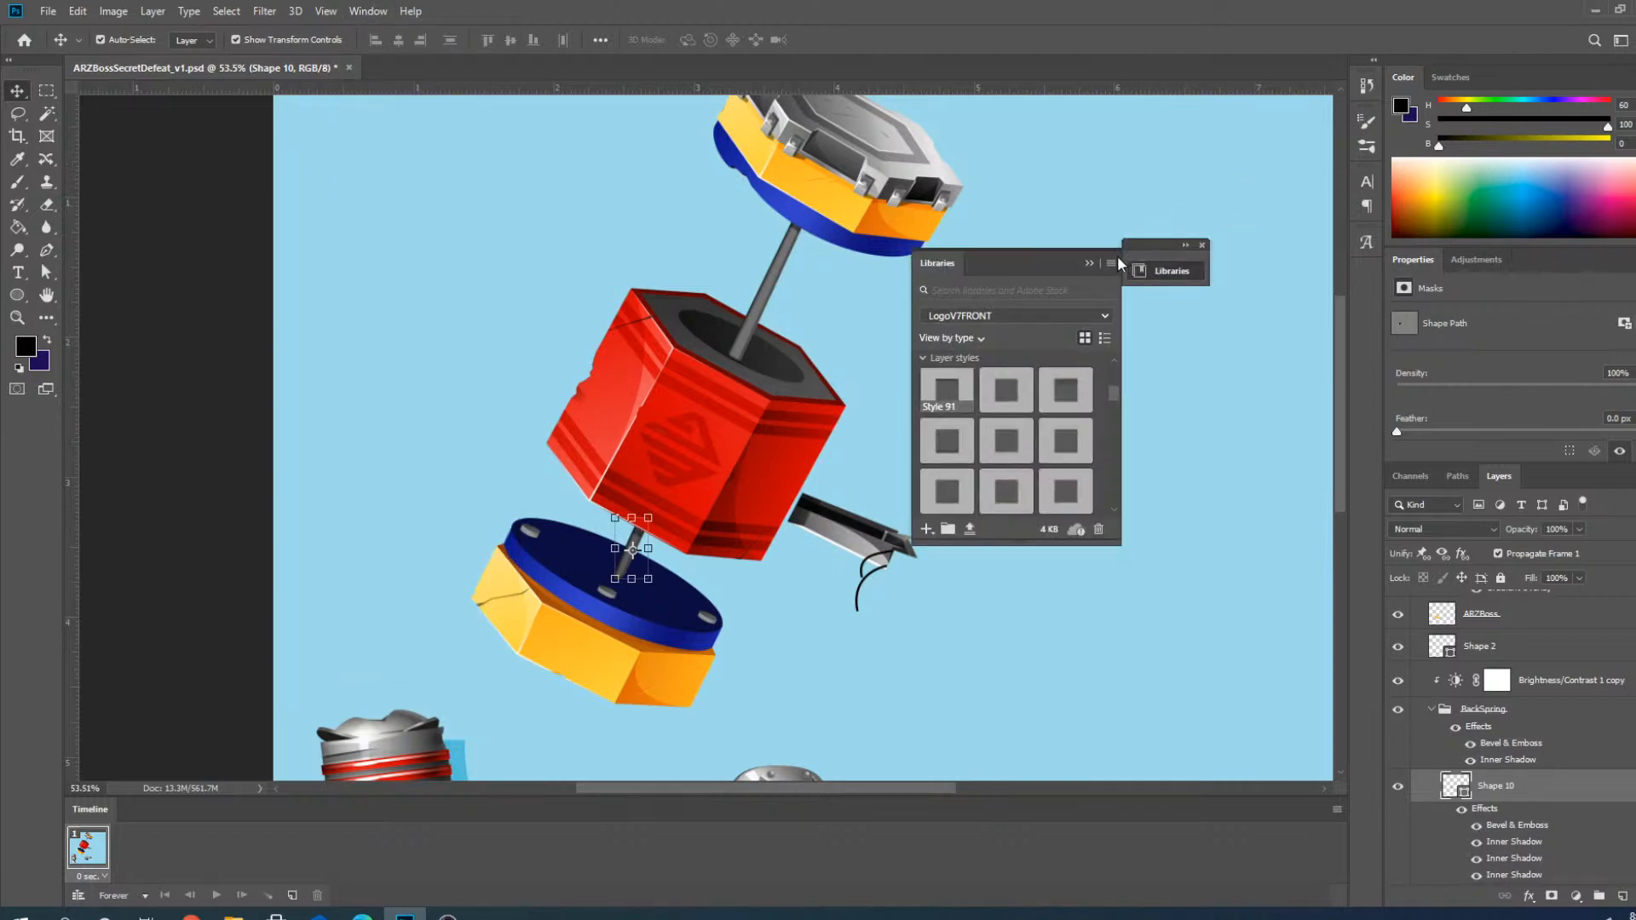
{"action": "left_click", "coordinate": [1203, 246]}
{"action": "left_click", "coordinate": [818, 646]}
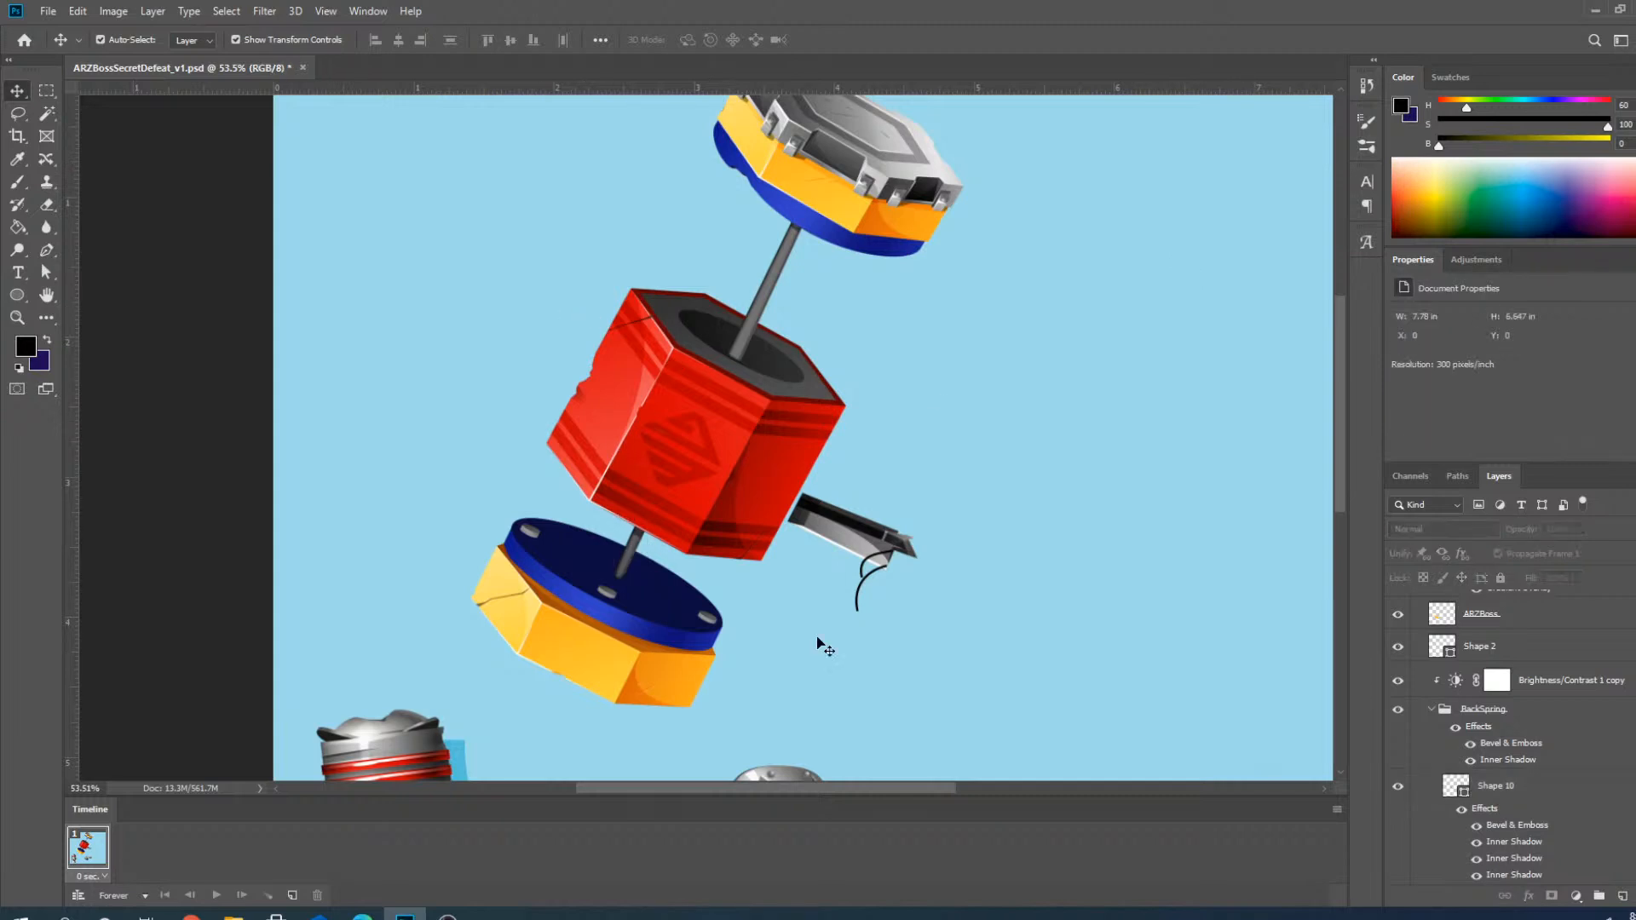
Add a new empty layer between Layer 5 copy and the Frame2-2 group to extend the broken arm under the red body.
{"action": "scroll", "coordinate": [836, 649], "scroll_direction": "down", "scroll_amount": 2}
{"action": "scroll", "coordinate": [648, 316], "scroll_direction": "up", "scroll_amount": 4}
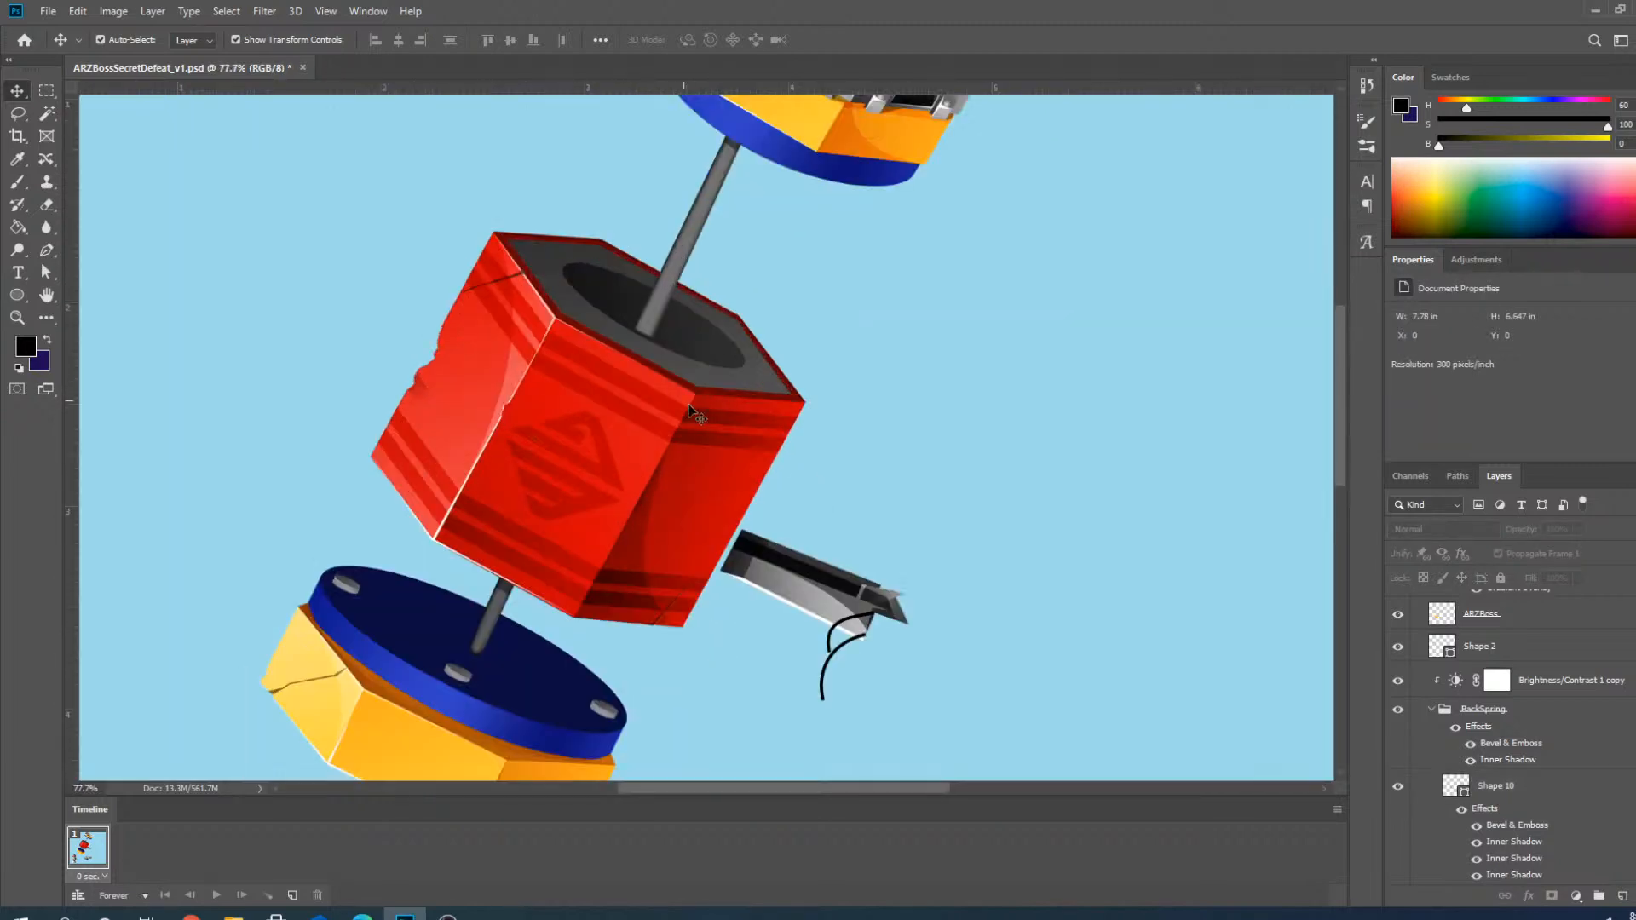
{"action": "left_click", "coordinate": [800, 566]}
{"action": "scroll", "coordinate": [799, 566], "scroll_direction": "up", "scroll_amount": 5}
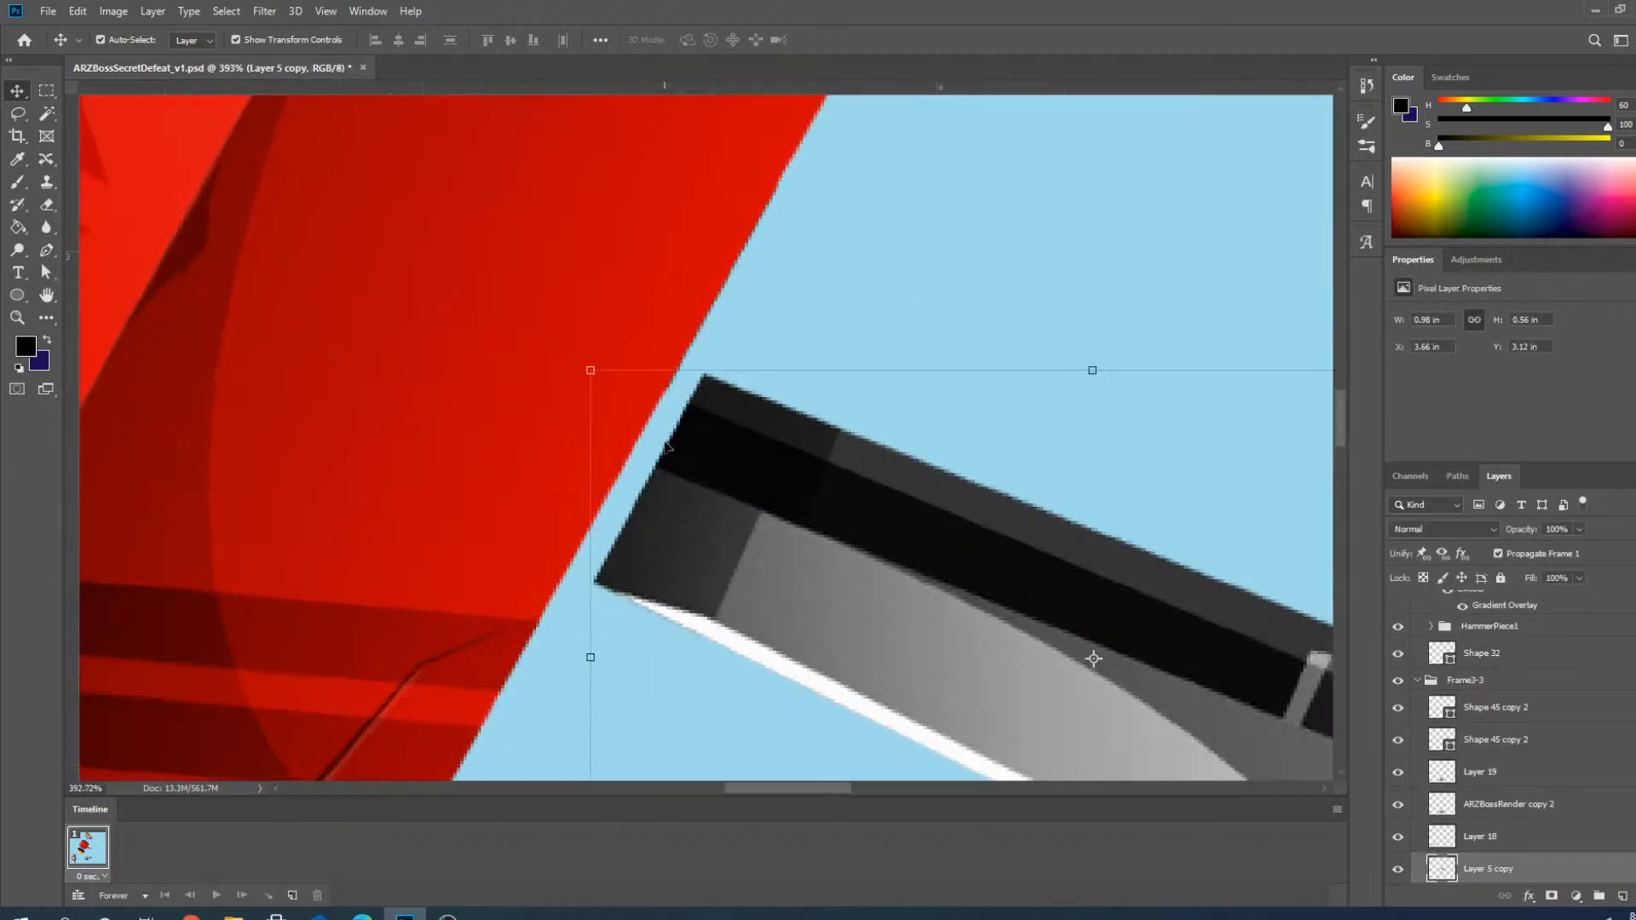
{"action": "scroll", "coordinate": [773, 428], "scroll_direction": "up", "scroll_amount": 2}
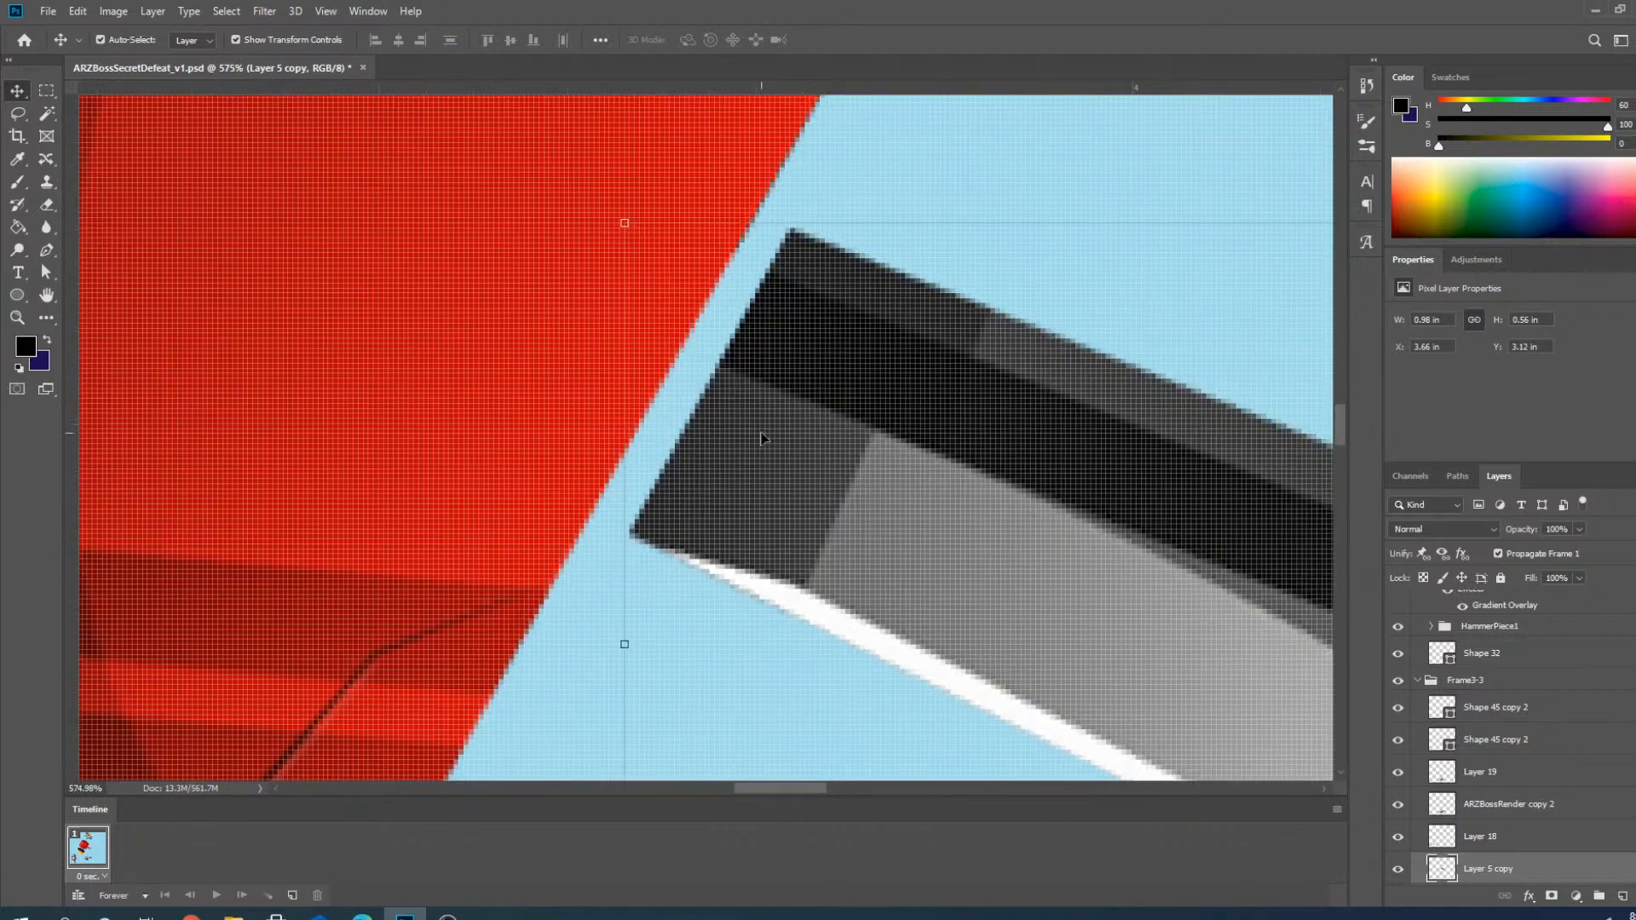
{"action": "left_click", "coordinate": [19, 116]}
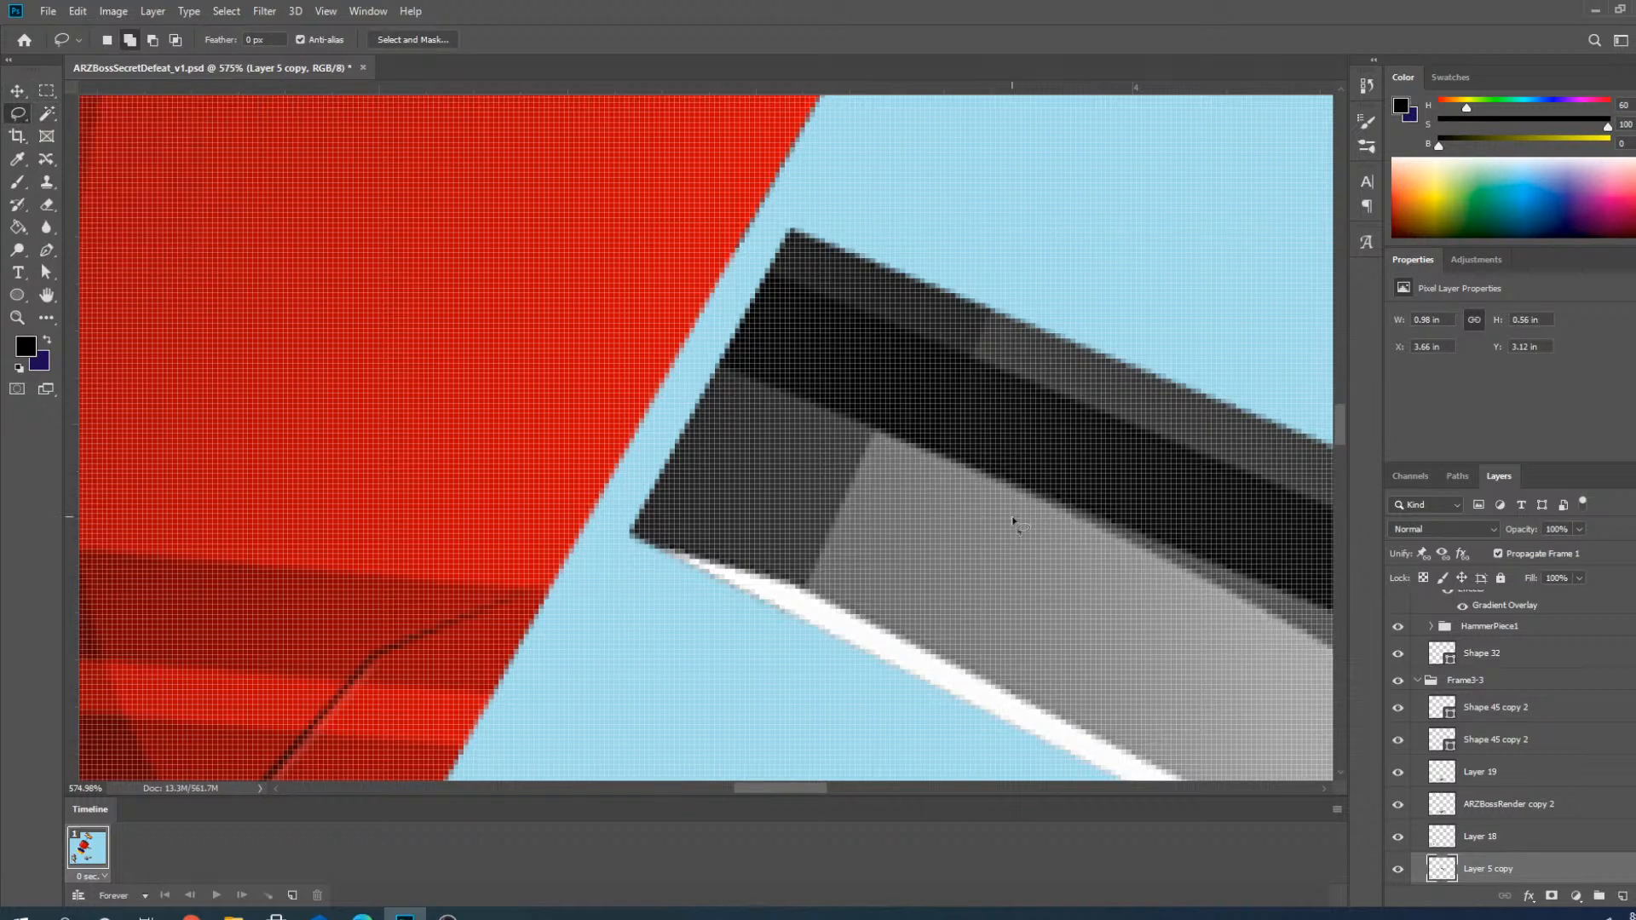
{"action": "scroll", "coordinate": [1525, 810], "scroll_direction": "down", "scroll_amount": 3}
{"action": "left_click", "coordinate": [1525, 801]}
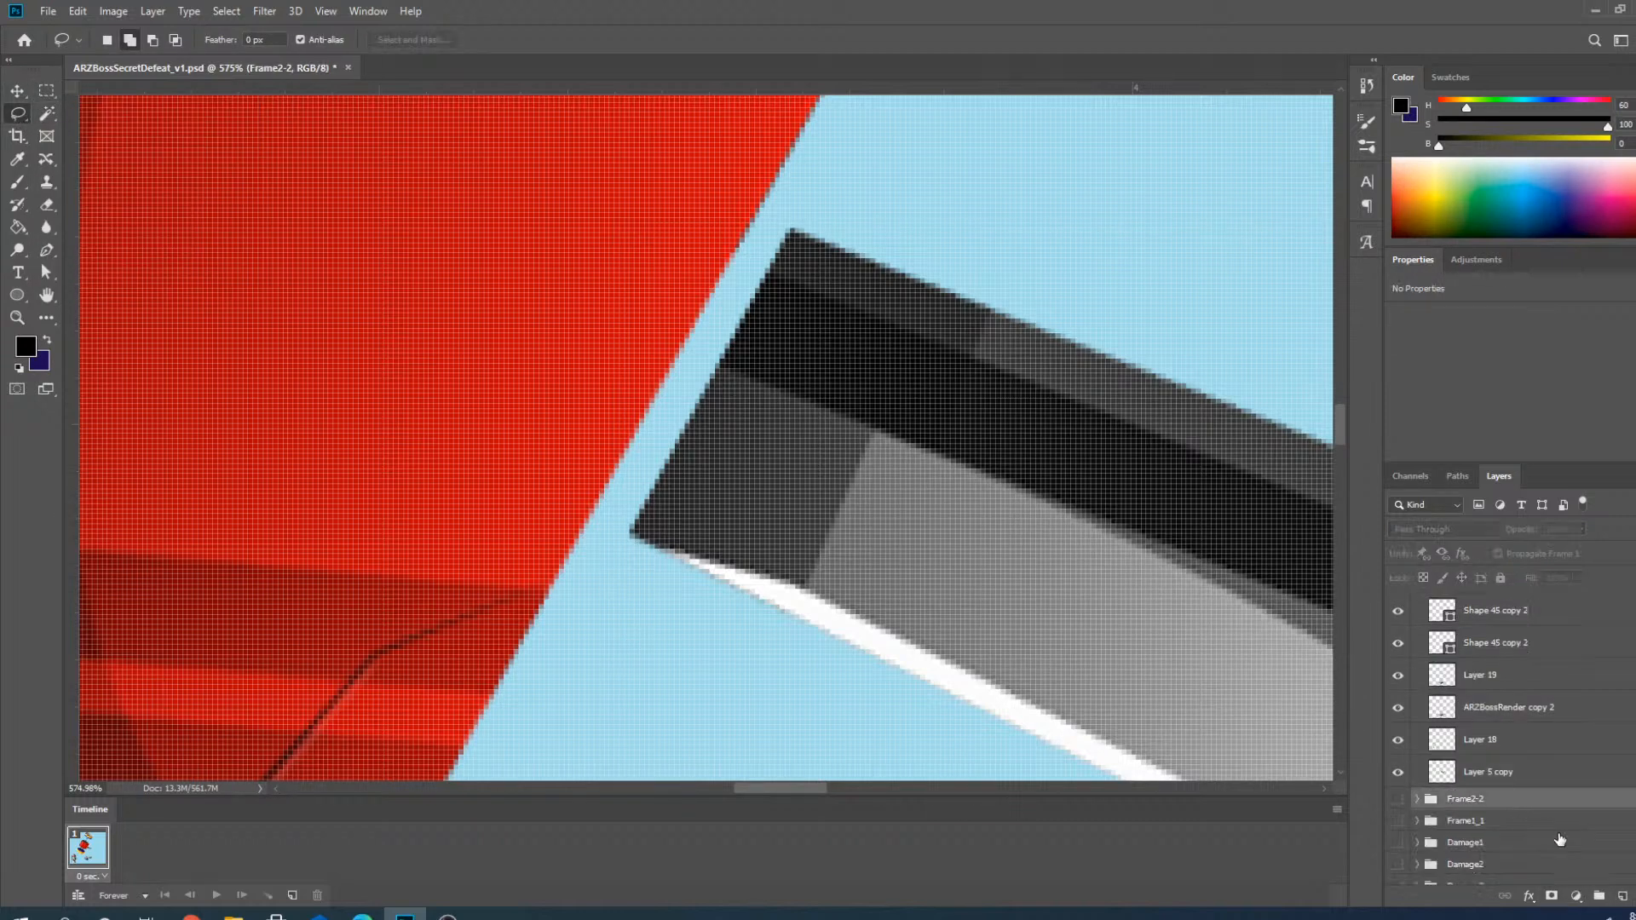
{"action": "left_click", "coordinate": [1620, 897]}
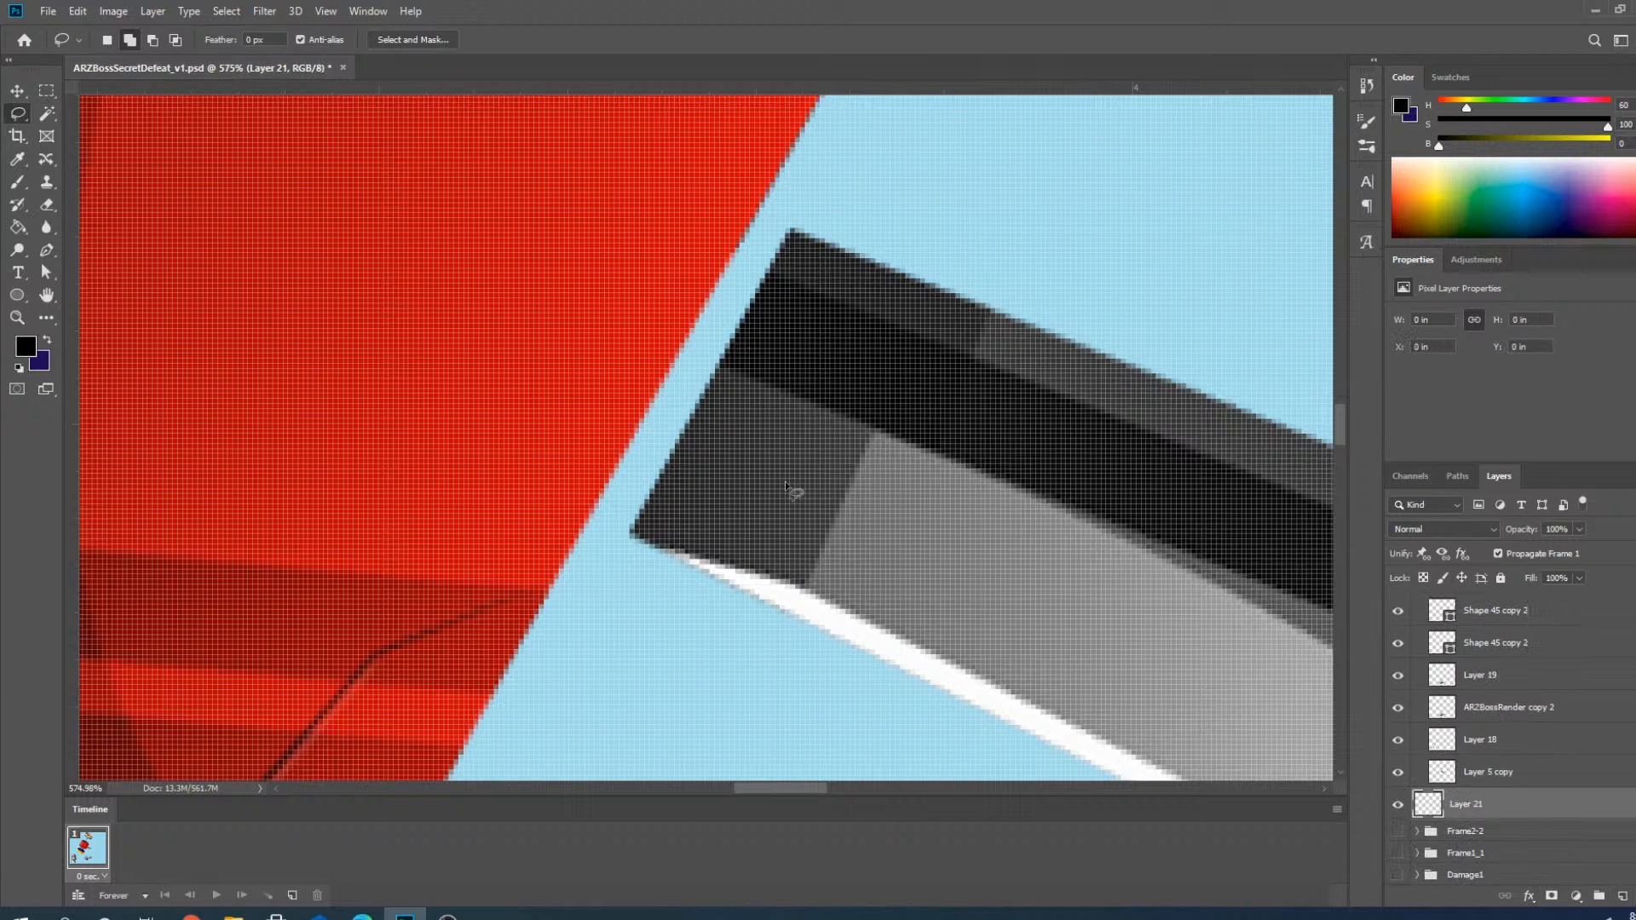
Select the gap between the red body and the arm's dark grey upper edge with the Polygonal Lasso, including part of that edge.
{"action": "right_click", "coordinate": [19, 114]}
{"action": "left_click", "coordinate": [96, 131]}
{"action": "left_click", "coordinate": [988, 307]}
{"action": "left_click", "coordinate": [759, 213]}
{"action": "left_click", "coordinate": [710, 193]}
{"action": "left_click", "coordinate": [704, 252]}
{"action": "double_click", "coordinate": [763, 259]}
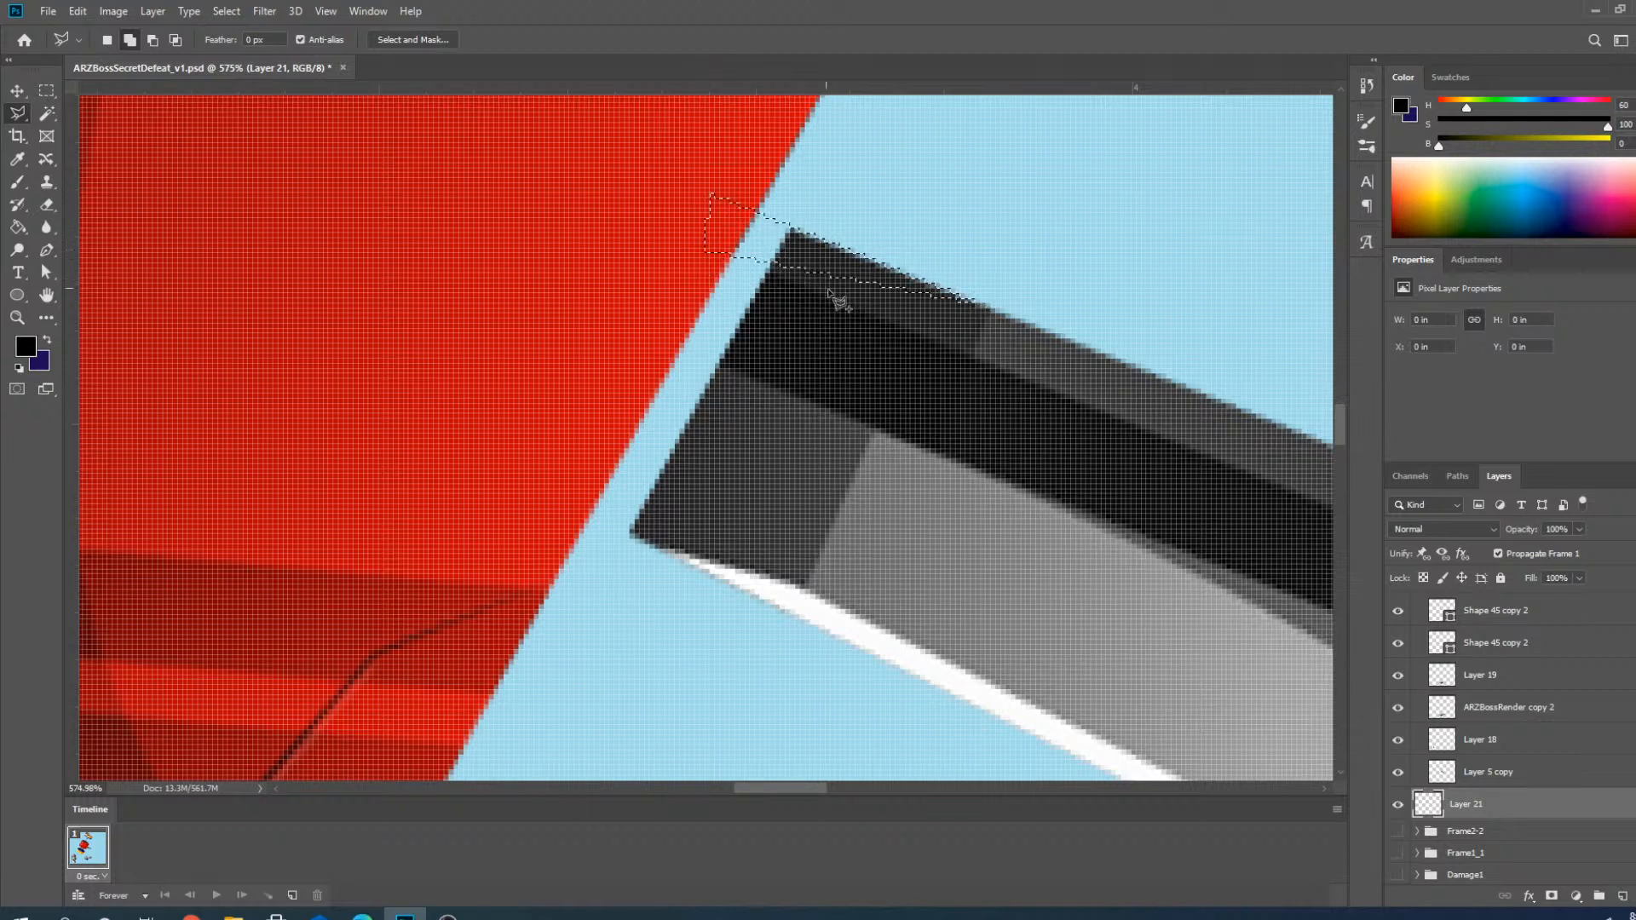
{"action": "left_click", "coordinate": [701, 242]}
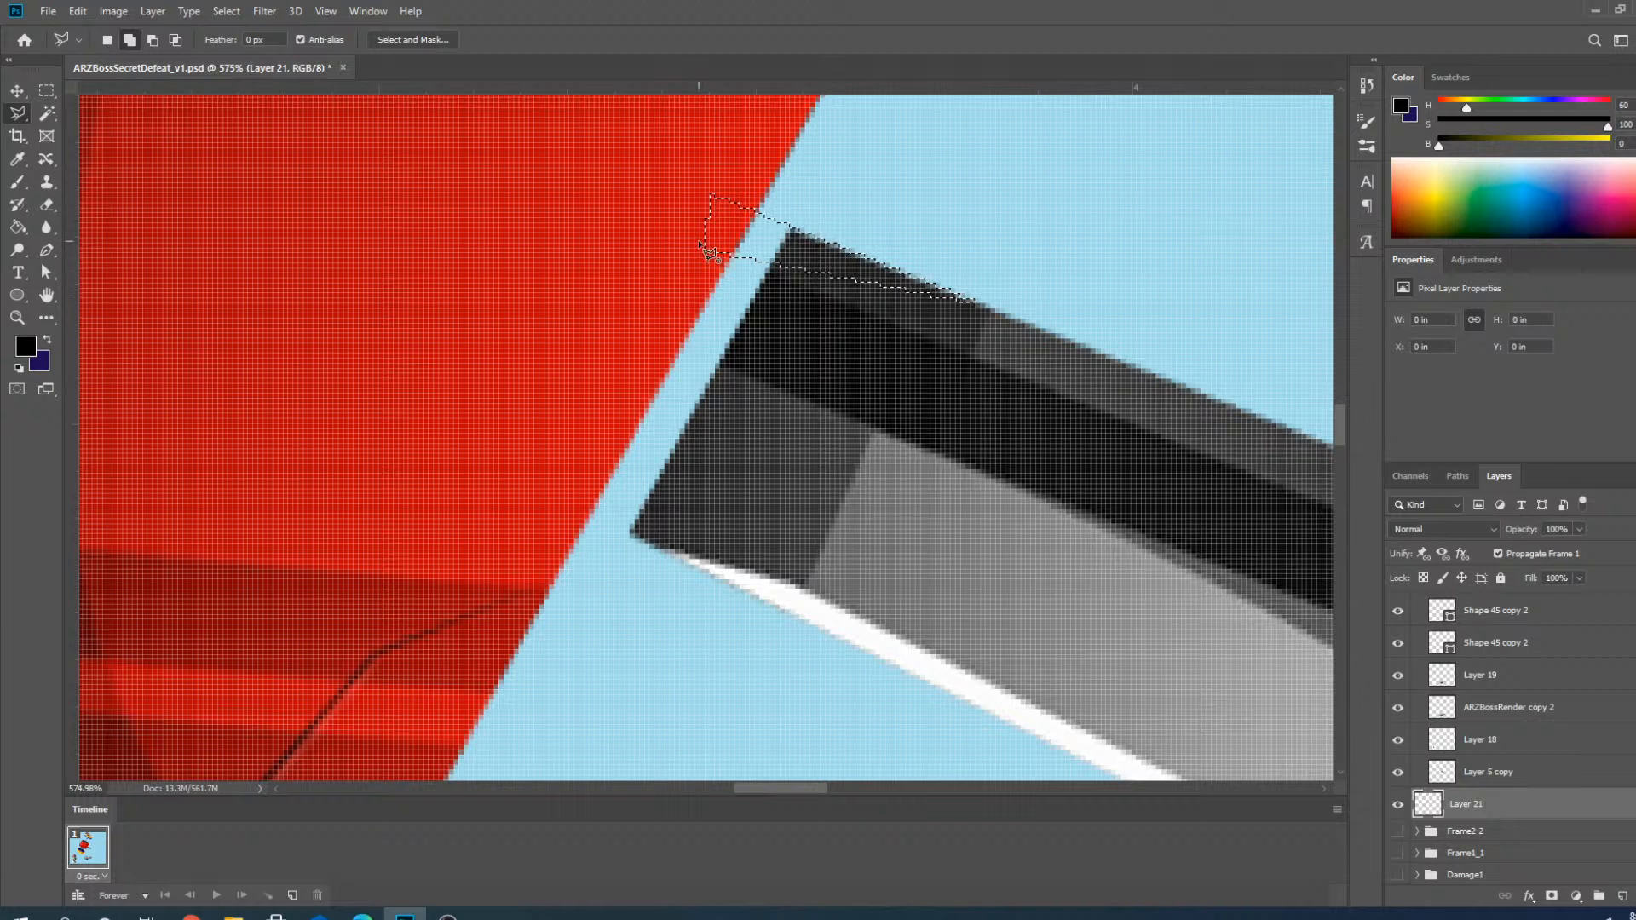
{"action": "left_click", "coordinate": [849, 304]}
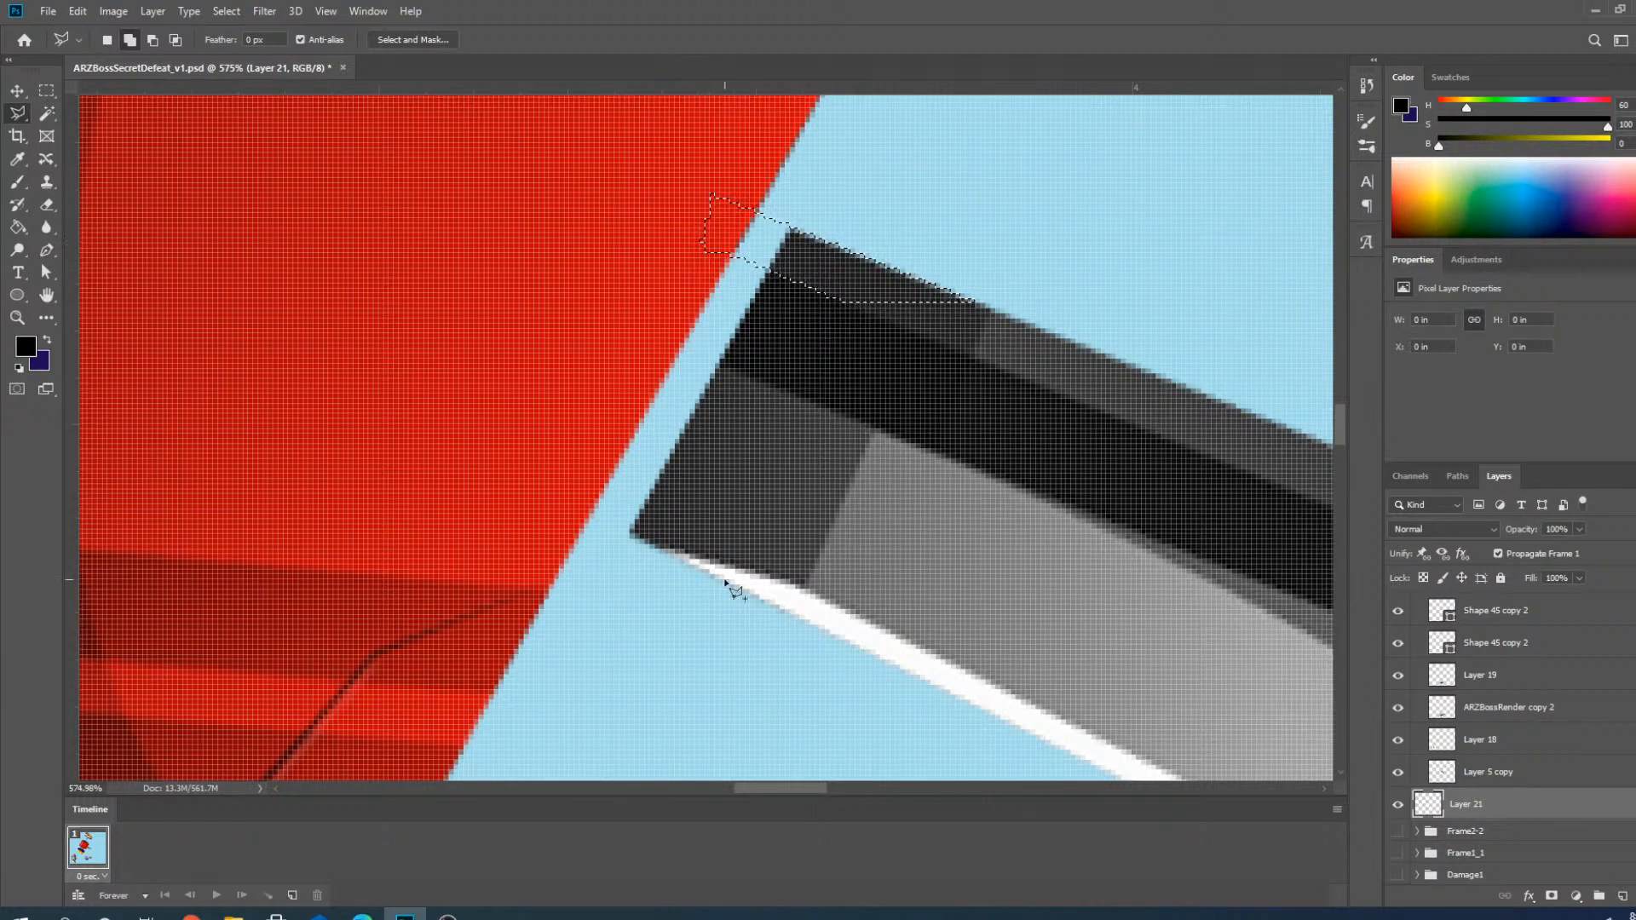
Add the gap beside the arm's lower dark grey face to the selection, extending it under the red body.
{"action": "left_click", "coordinate": [777, 391]}
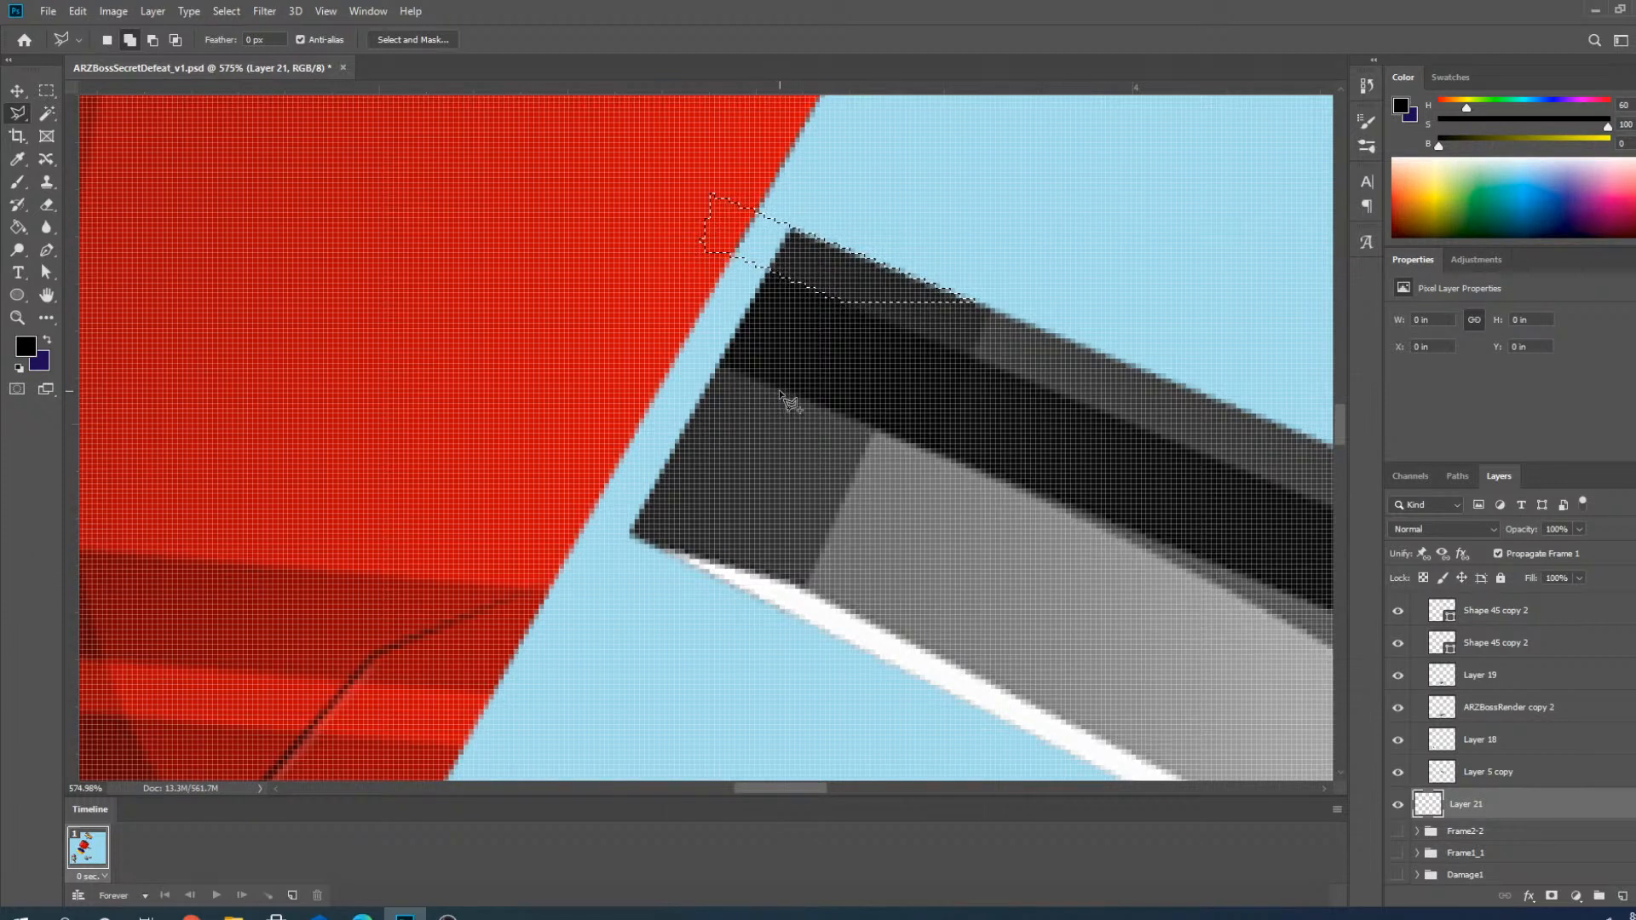
{"action": "left_click", "coordinate": [619, 316]}
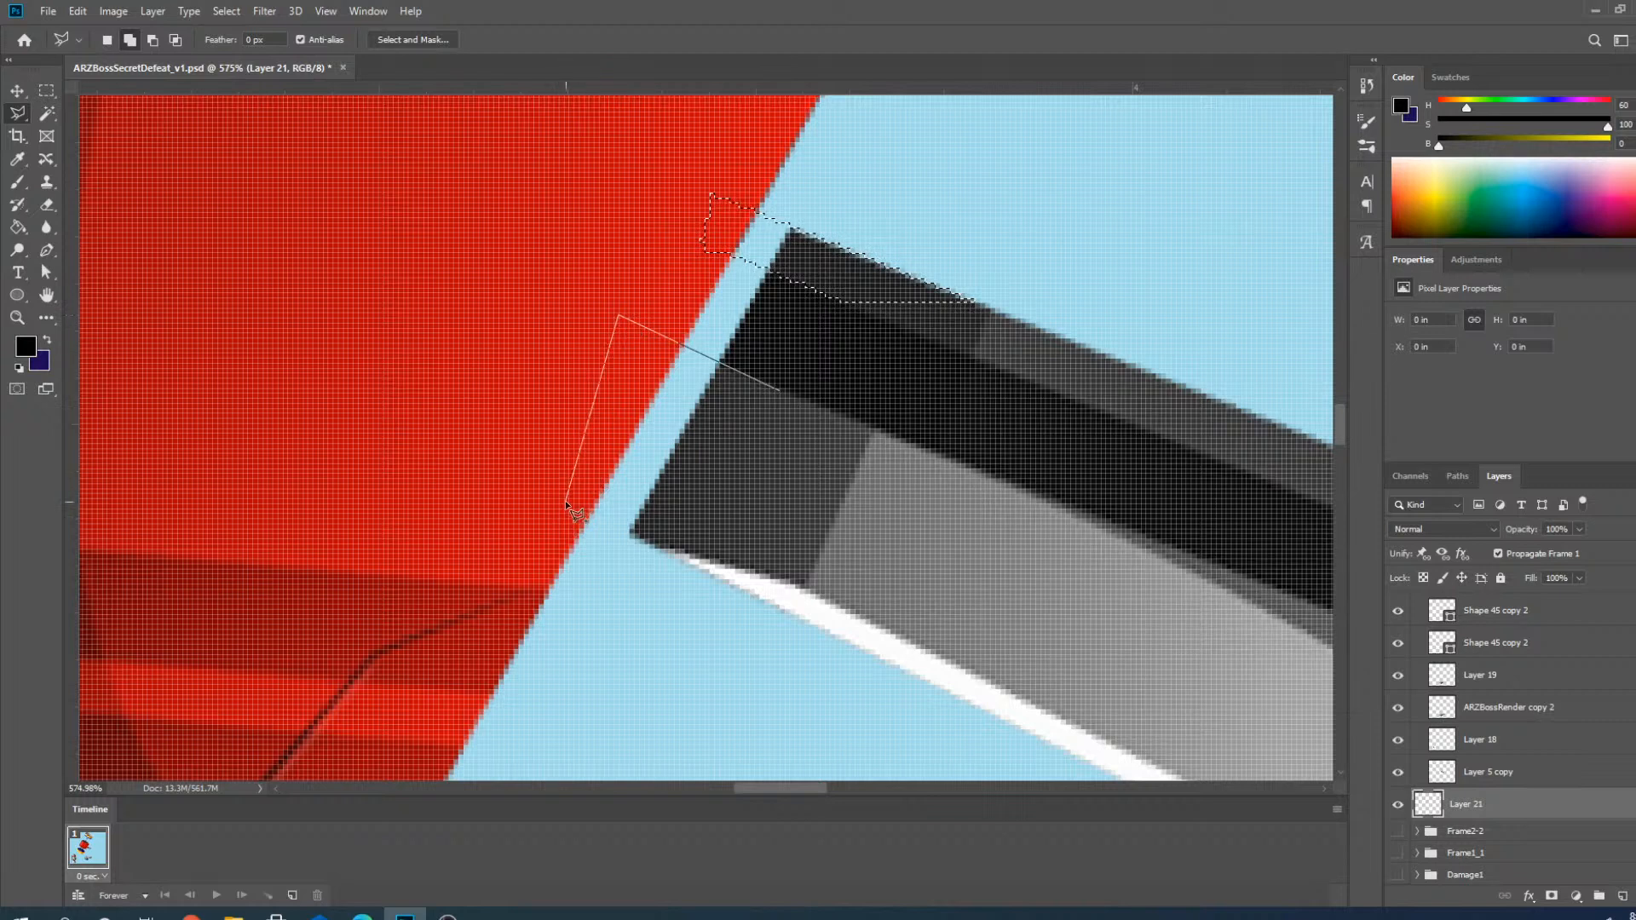
{"action": "left_click", "coordinate": [563, 502]}
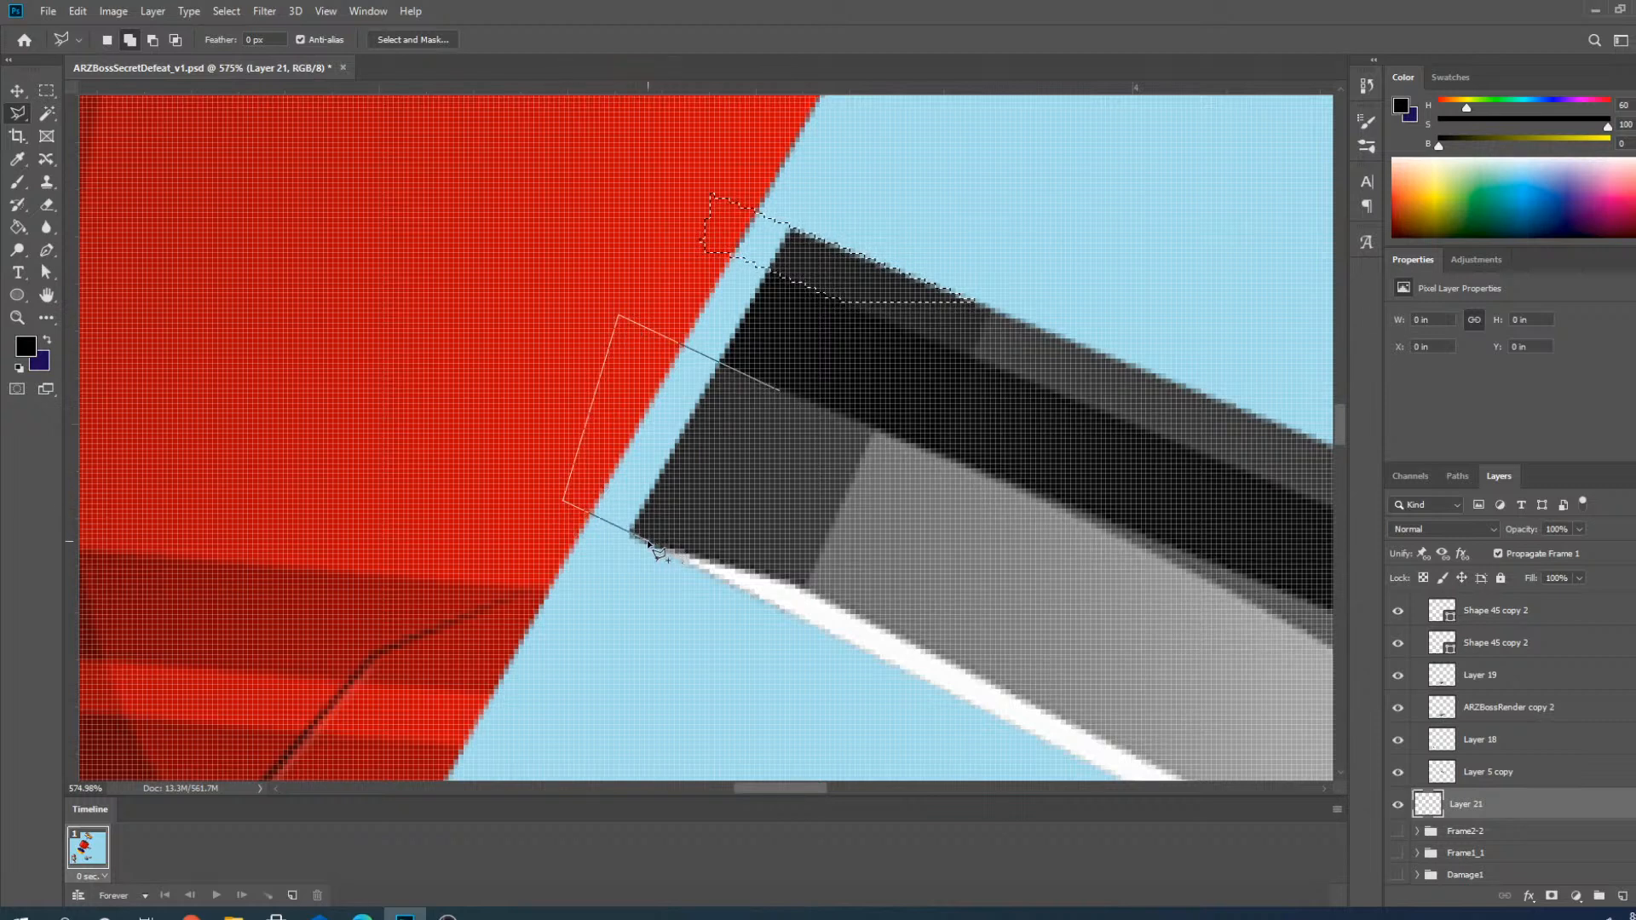
{"action": "left_click", "coordinate": [649, 541]}
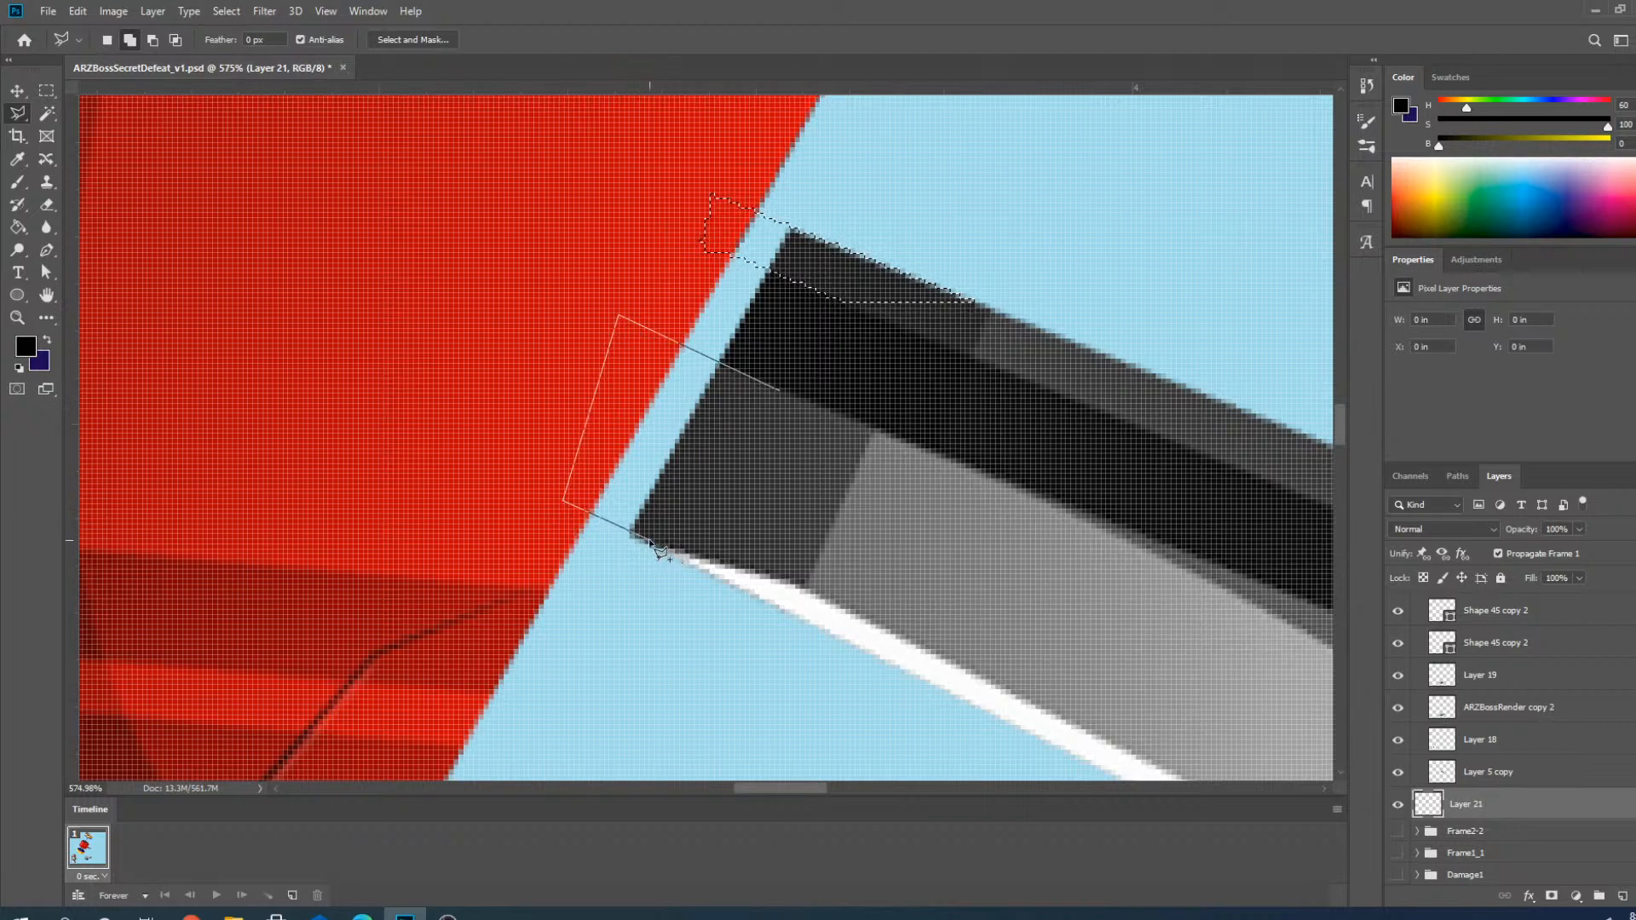
{"action": "left_click", "coordinate": [779, 393]}
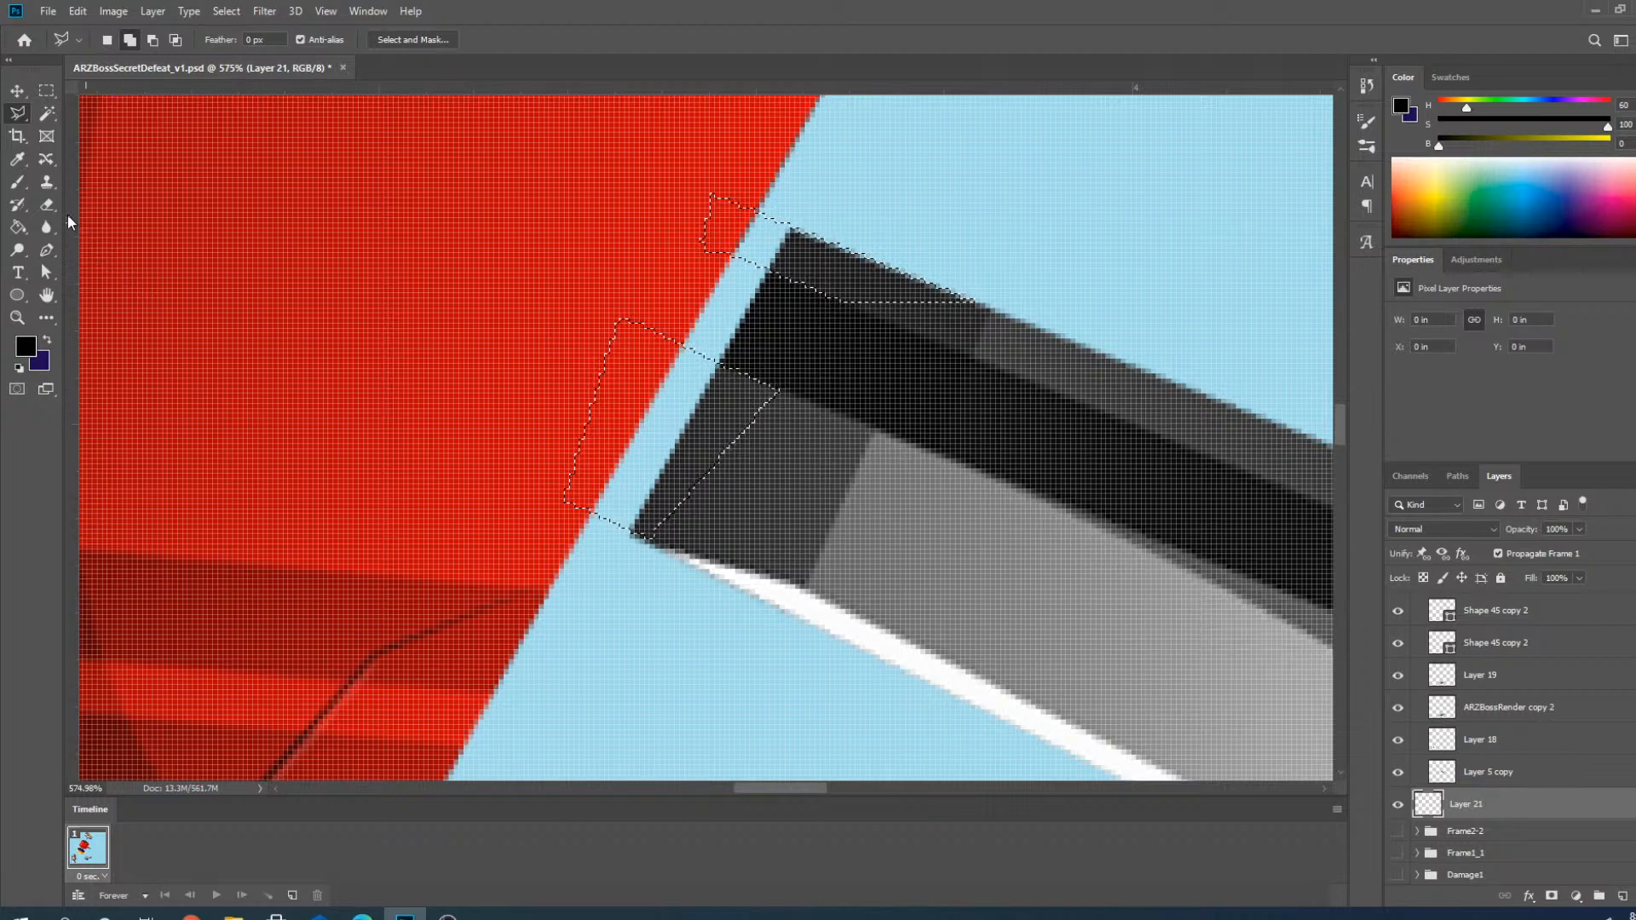
Paint both selected areas with the dark grey sampled from the arm, and clear the selection.
{"action": "left_click", "coordinate": [17, 182]}
{"action": "left_click", "coordinate": [714, 380], "text": "alt"}
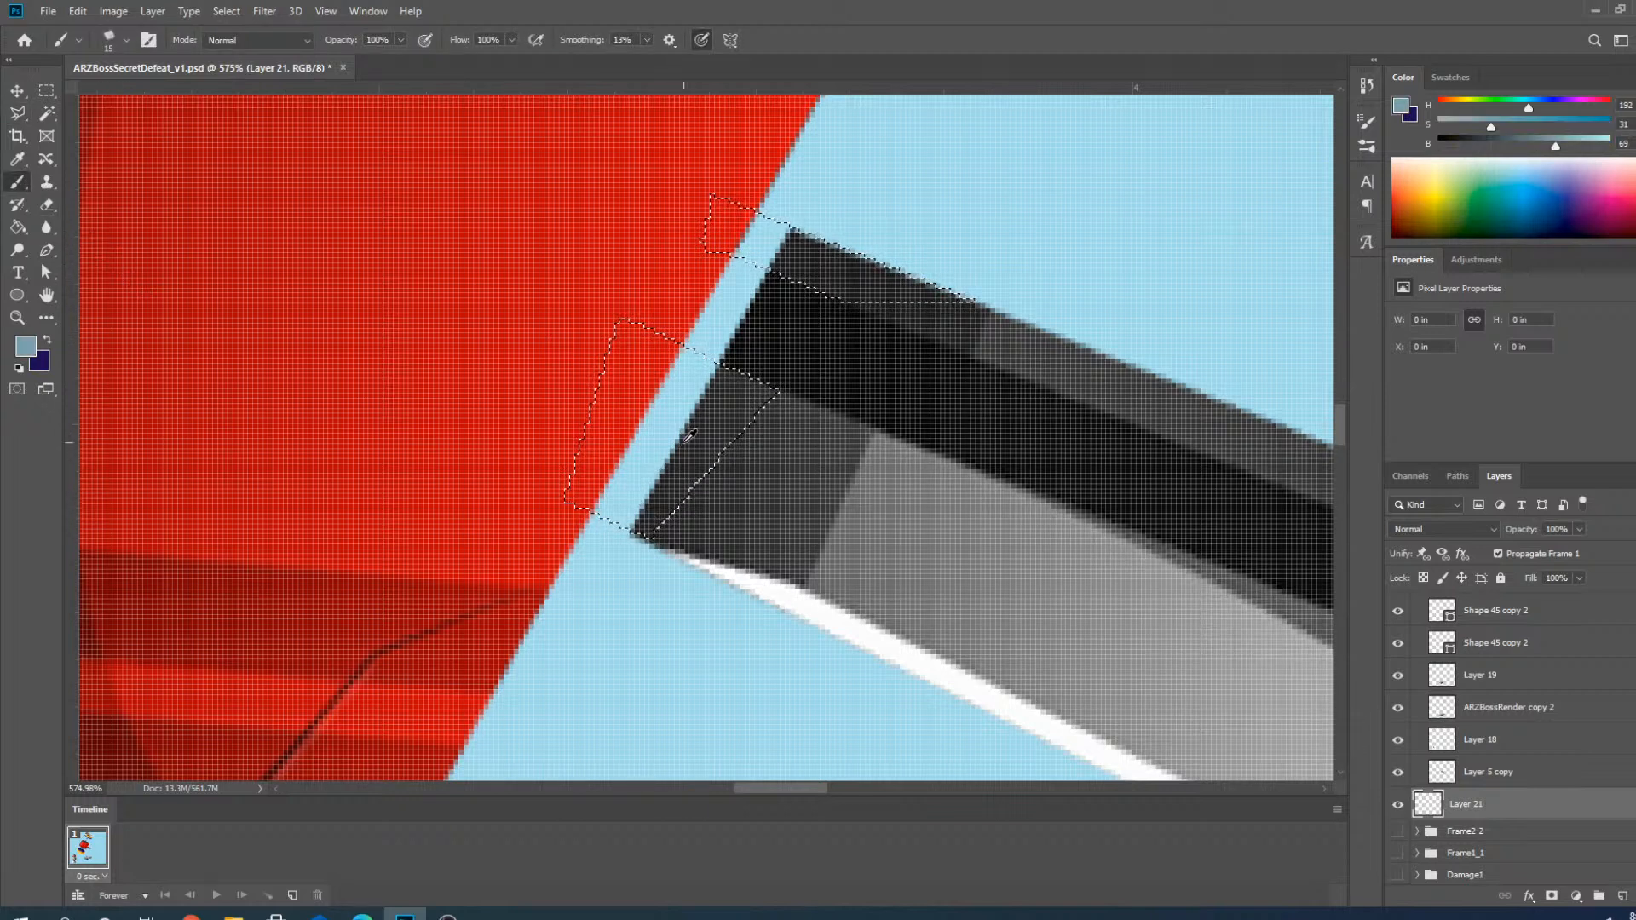
{"action": "left_click", "coordinate": [723, 406], "text": "alt"}
{"action": "left_click_drag", "start_coordinate": [692, 390], "coordinate": [624, 503]}
{"action": "left_click_drag", "start_coordinate": [831, 251], "coordinate": [743, 235]}
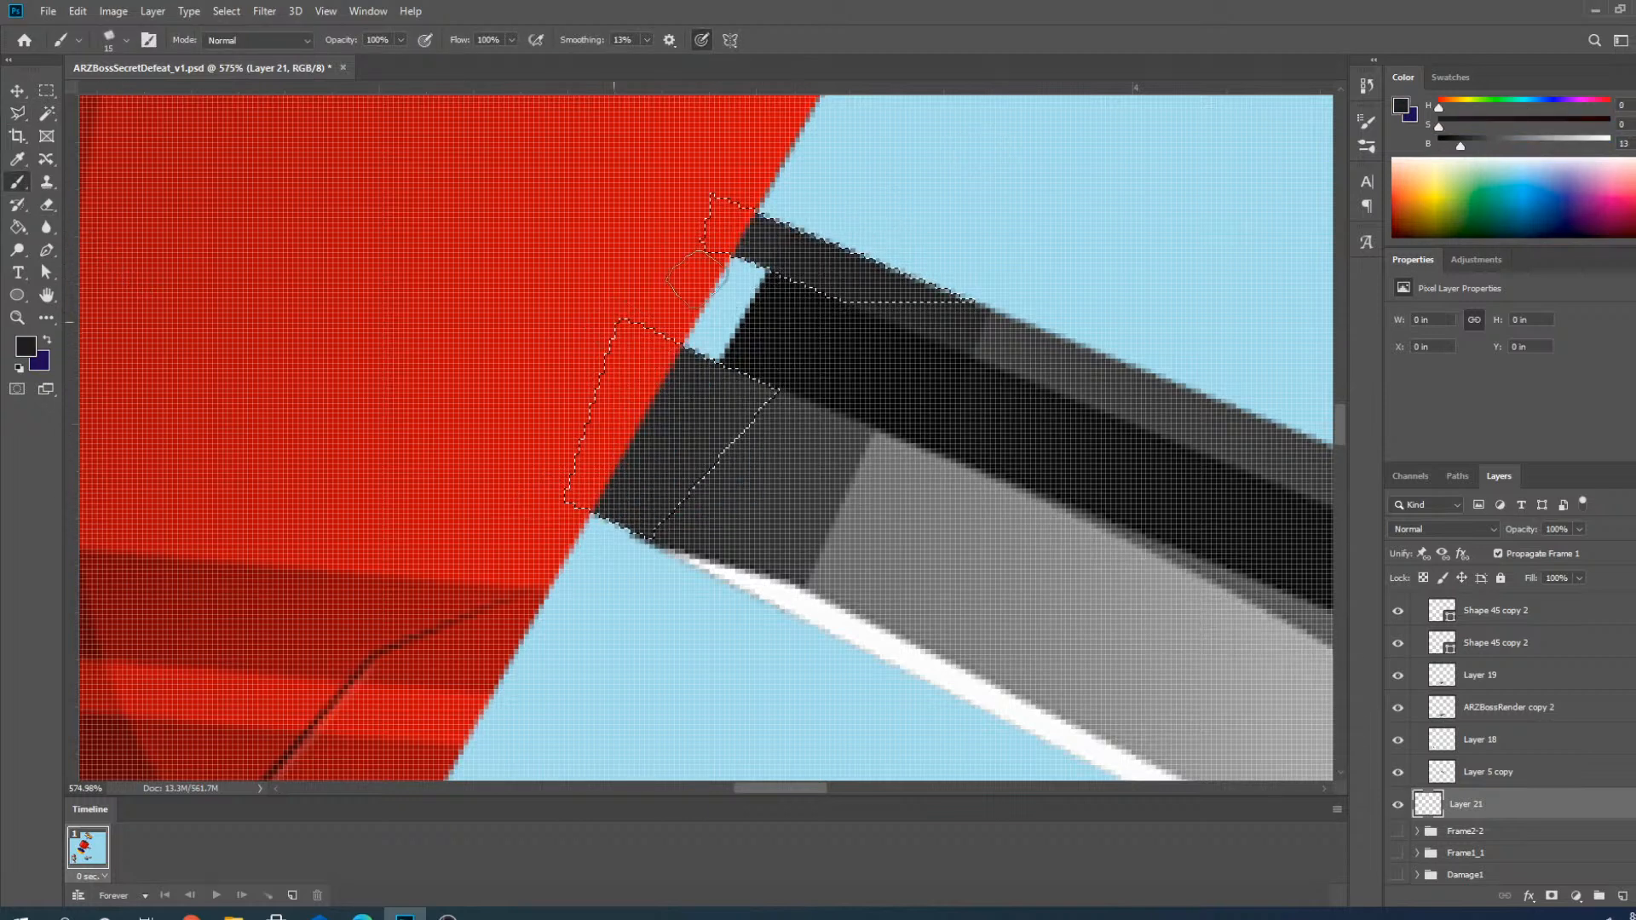
{"action": "key", "text": "ctrl+d"}
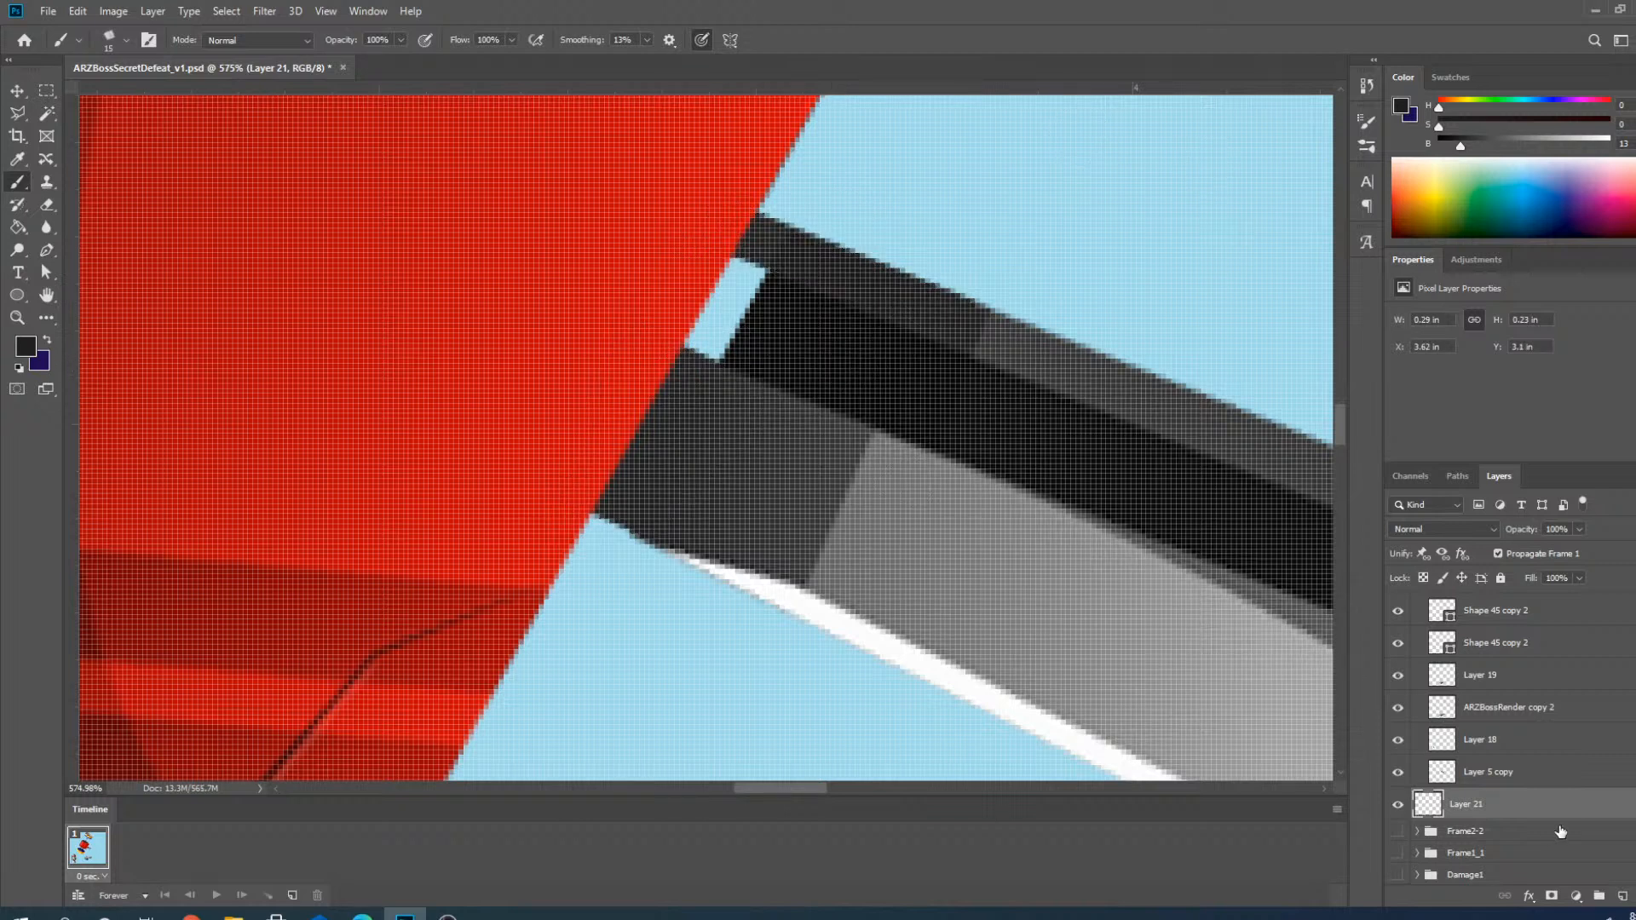
Add another layer beneath the grey patches and paint the remaining gap in the arm with its sampled near-black.
{"action": "left_click", "coordinate": [1487, 834]}
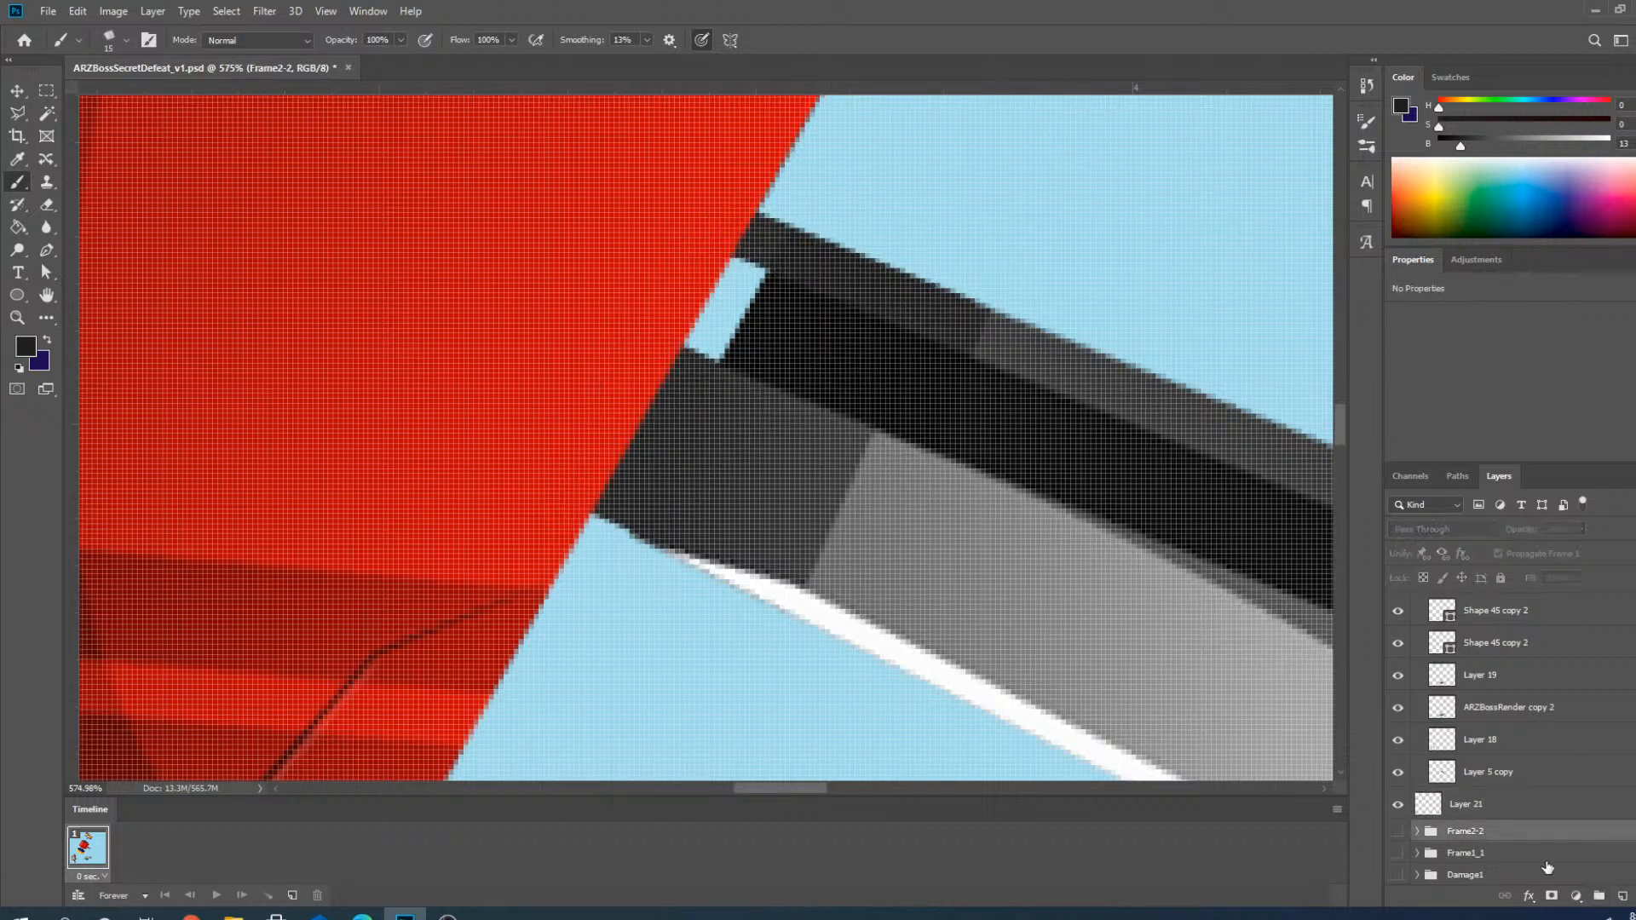
{"action": "left_click", "coordinate": [1624, 898]}
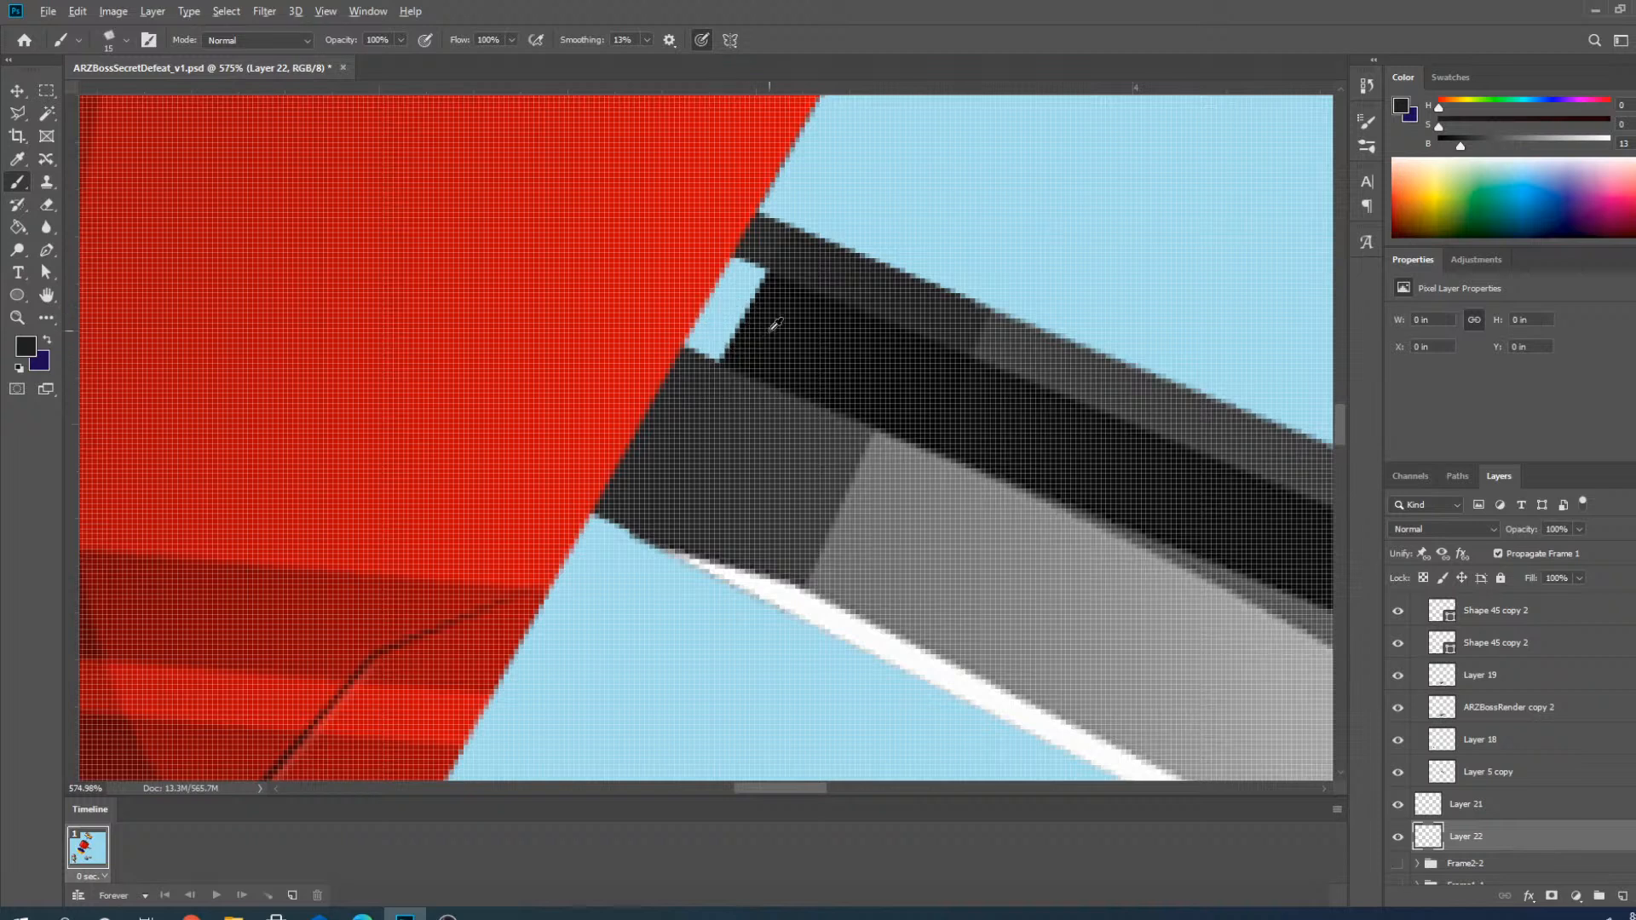
{"action": "left_click", "coordinate": [761, 307], "text": "alt"}
{"action": "mouse_move", "coordinate": [761, 307]}
{"action": "left_mouse_down"}
{"action": "mouse_move", "coordinate": [749, 288]}
{"action": "mouse_move", "coordinate": [719, 293]}
{"action": "mouse_move", "coordinate": [725, 328]}
{"action": "left_mouse_up"}
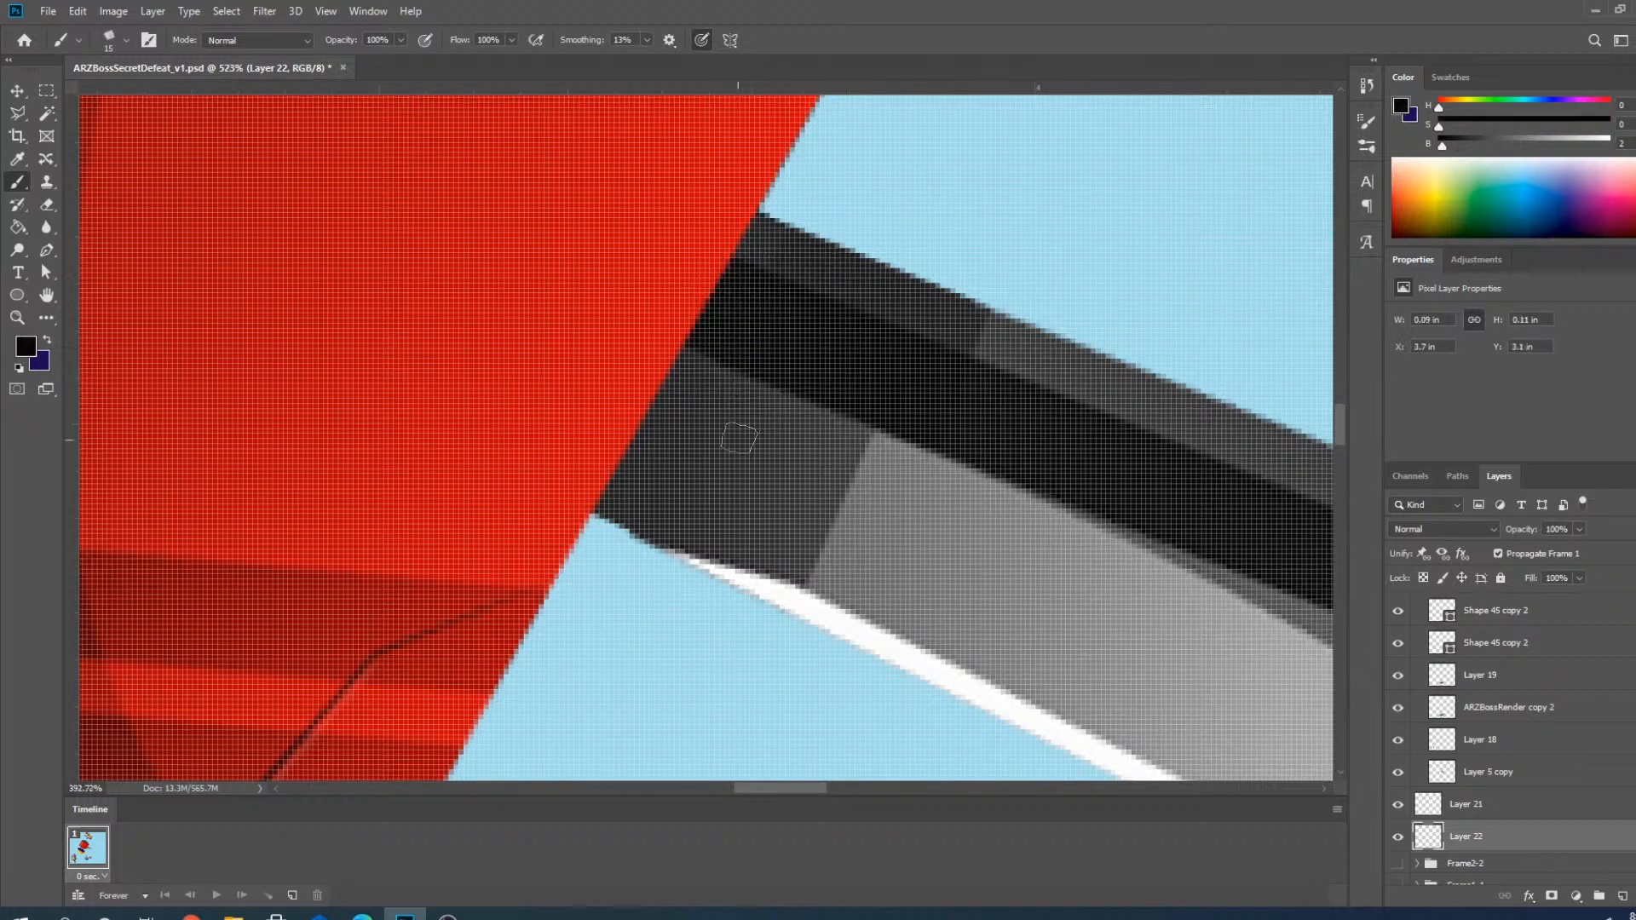
{"action": "scroll", "coordinate": [738, 438], "scroll_direction": "down", "scroll_amount": 5}
{"action": "scroll", "coordinate": [681, 554], "scroll_direction": "down", "scroll_amount": 2}
{"action": "scroll", "coordinate": [675, 511], "scroll_direction": "up", "scroll_amount": 7}
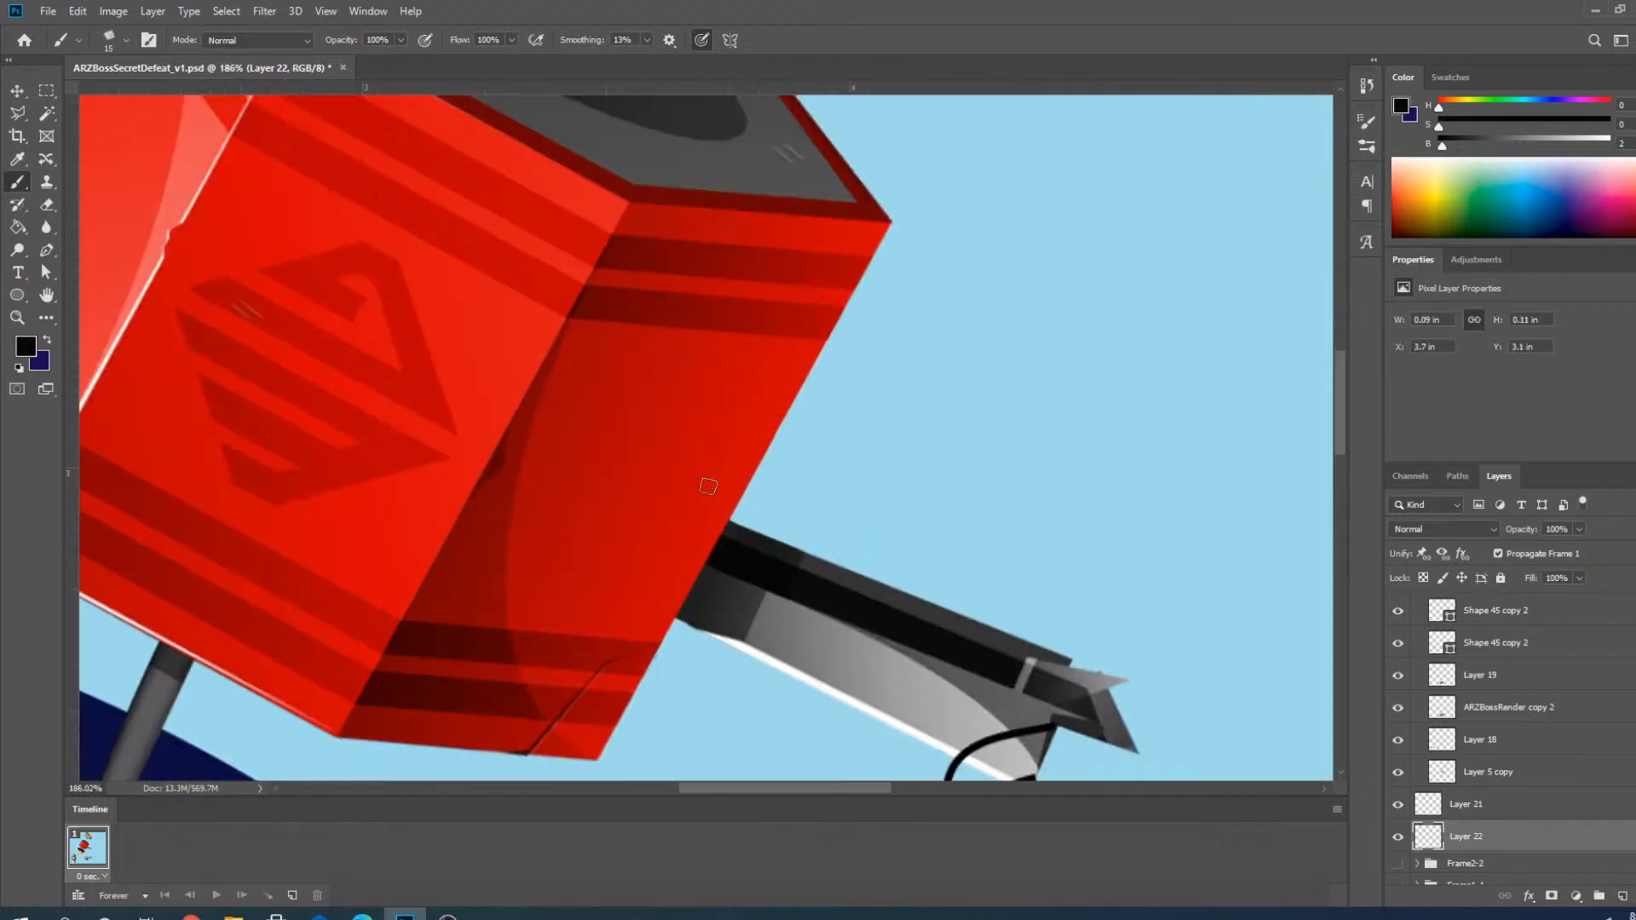
Lock the transparent pixels of the grey patch layer, sample the arm's upper-edge grey for the brush, and deselect the layer.
{"action": "key", "text": "v"}
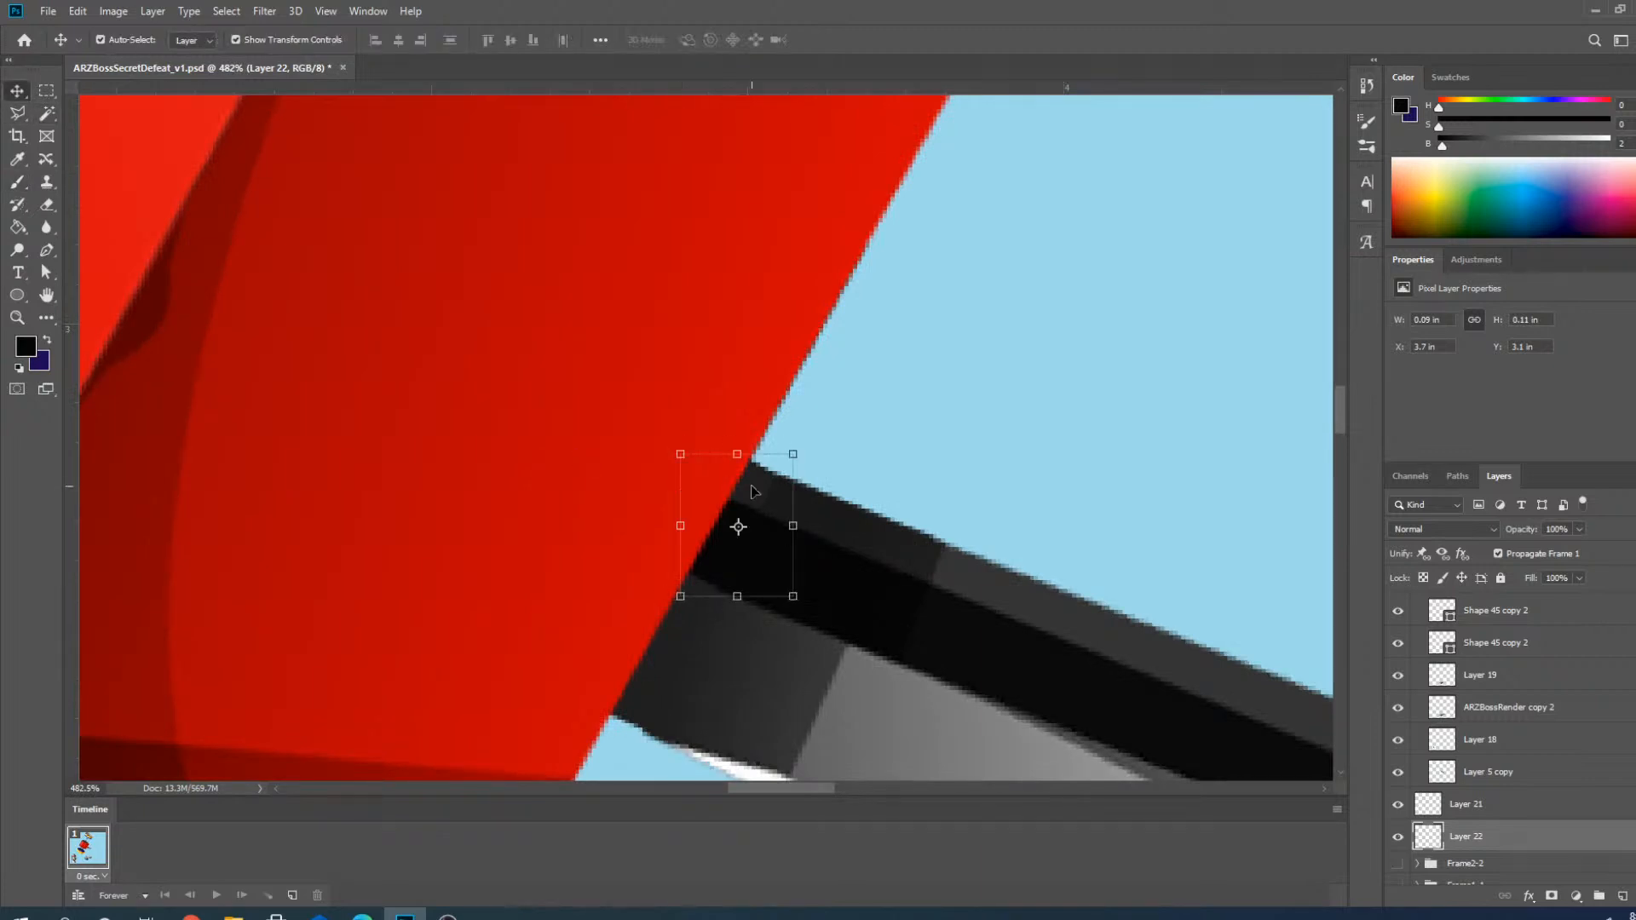
{"action": "left_click", "coordinate": [761, 492]}
{"action": "left_click", "coordinate": [1424, 578]}
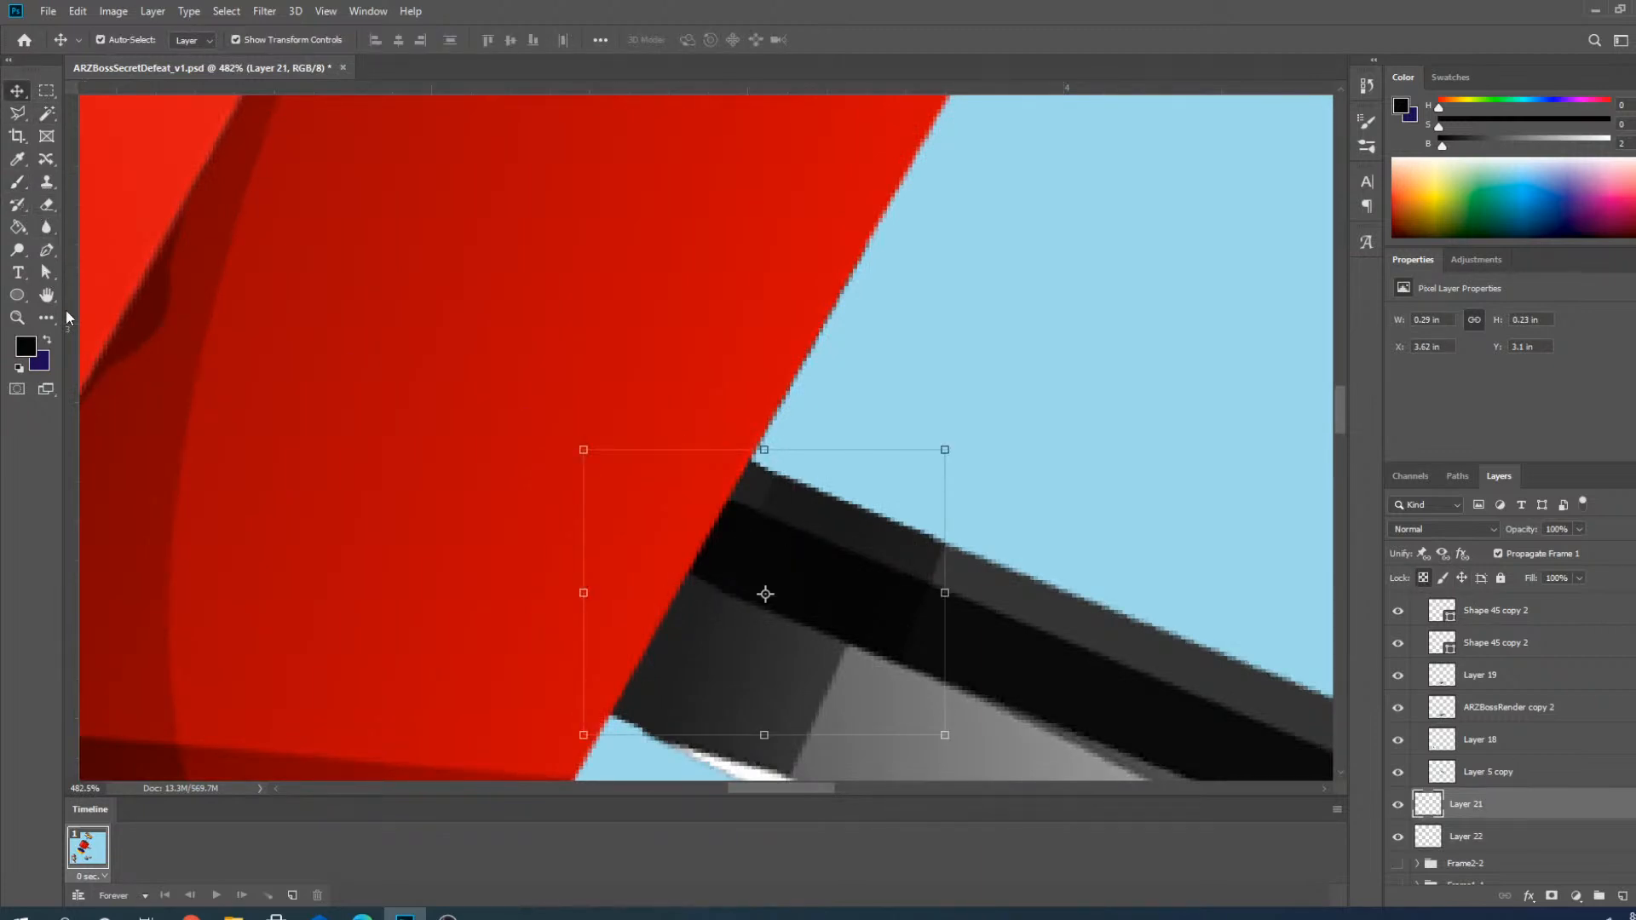
{"action": "key", "text": "b"}
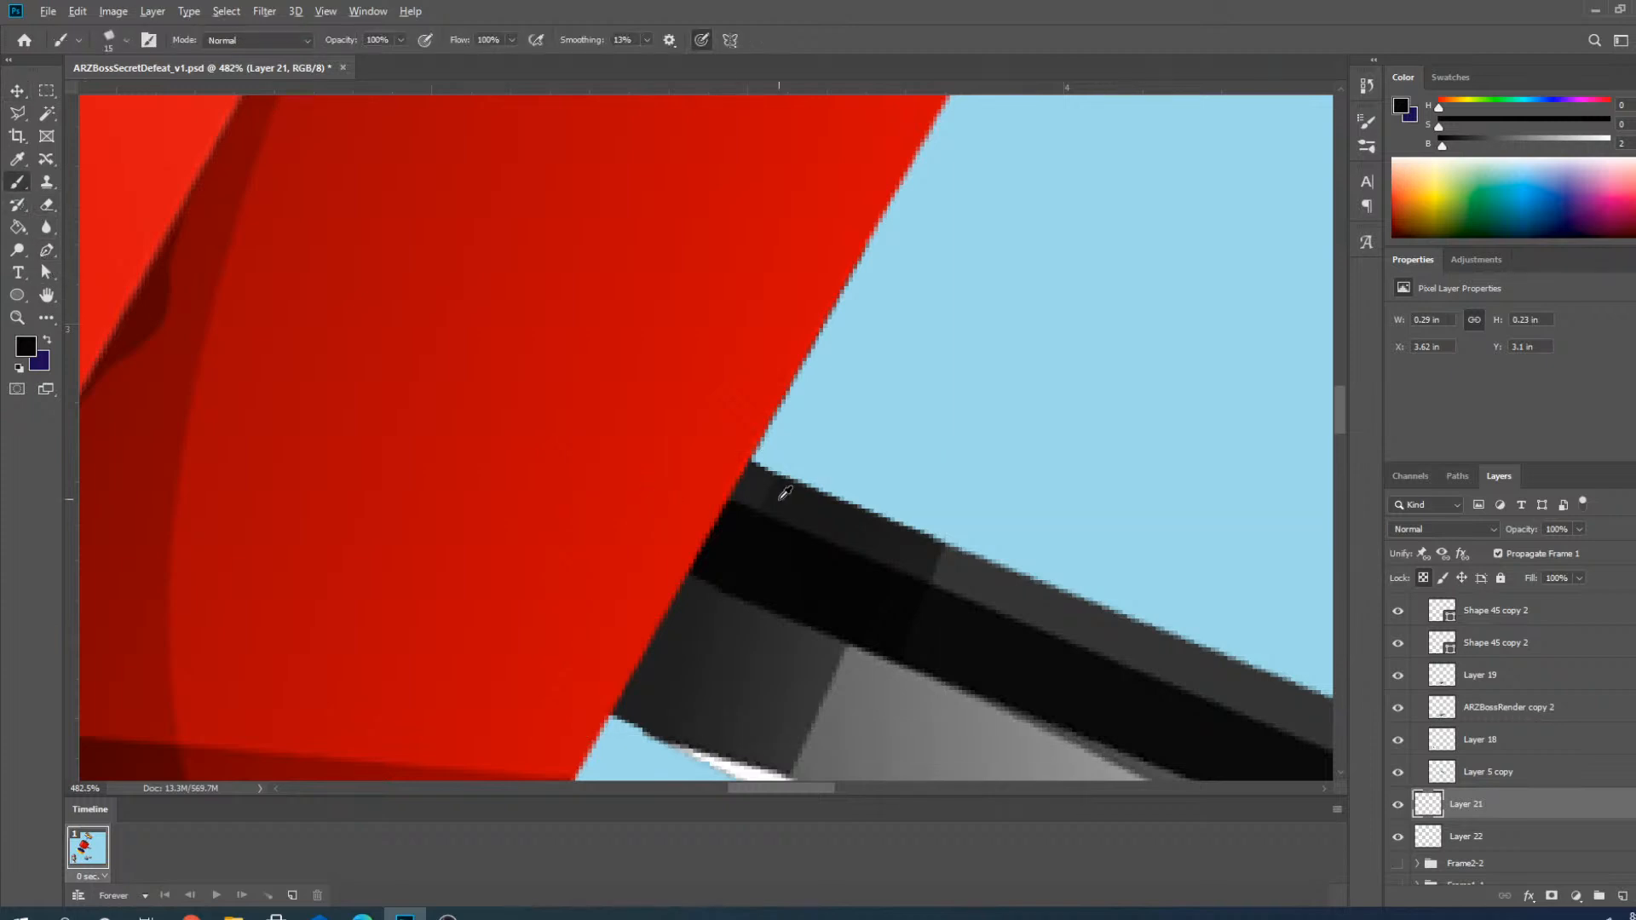
{"action": "left_click", "coordinate": [750, 469], "text": "alt"}
{"action": "scroll", "coordinate": [750, 477], "scroll_direction": "down", "scroll_amount": 15}
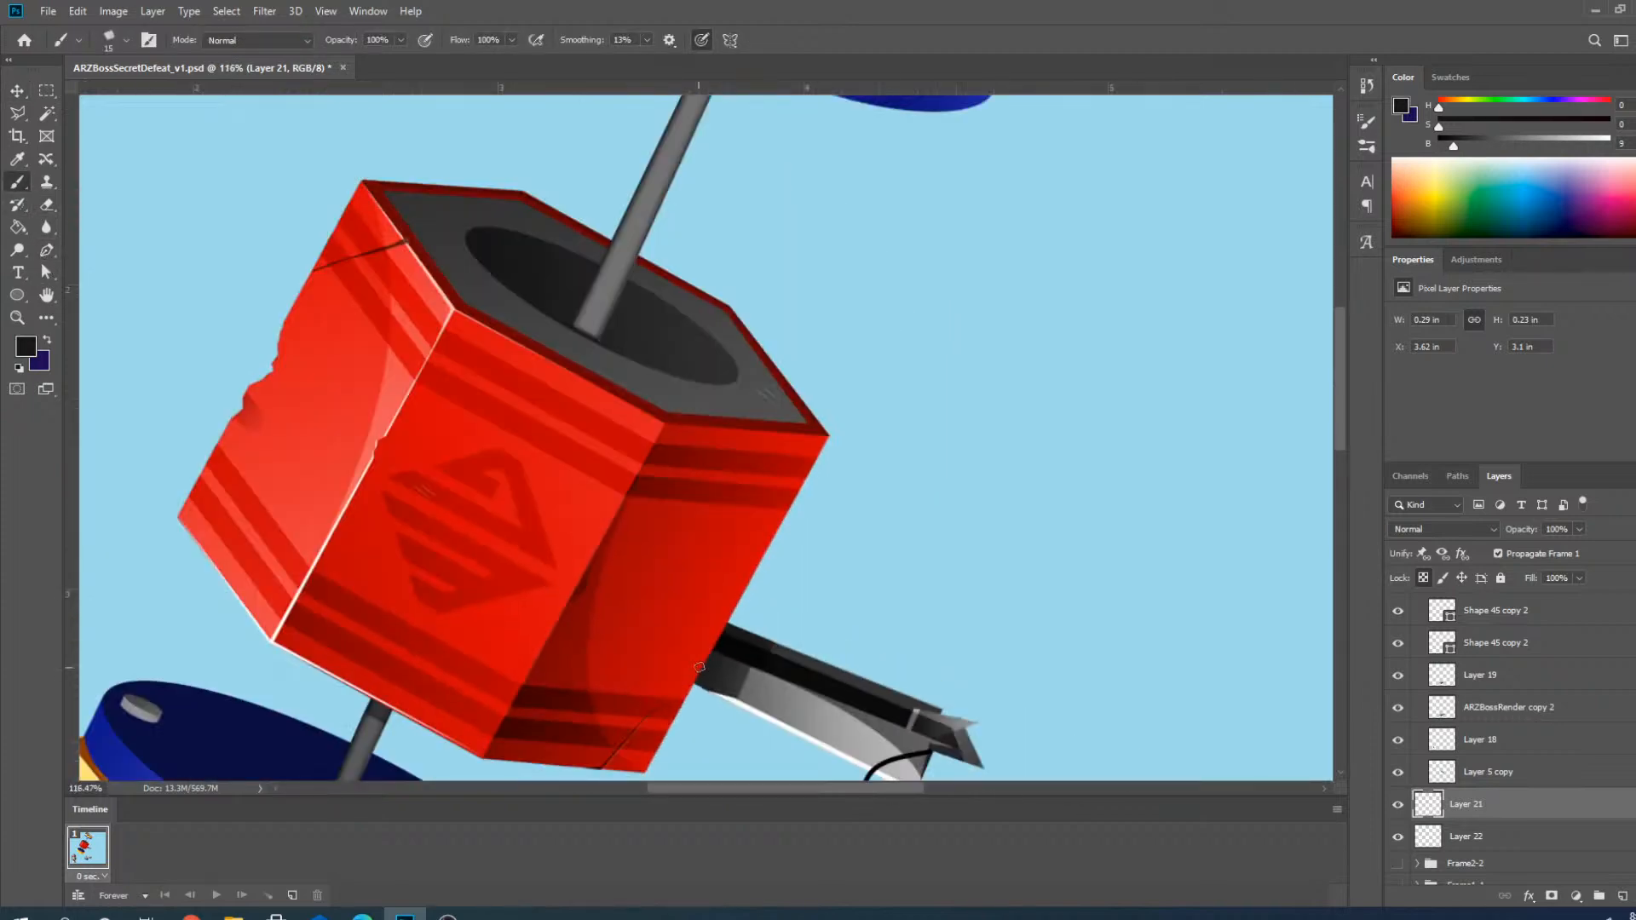
{"action": "scroll", "coordinate": [793, 764], "scroll_direction": "down", "scroll_amount": 3}
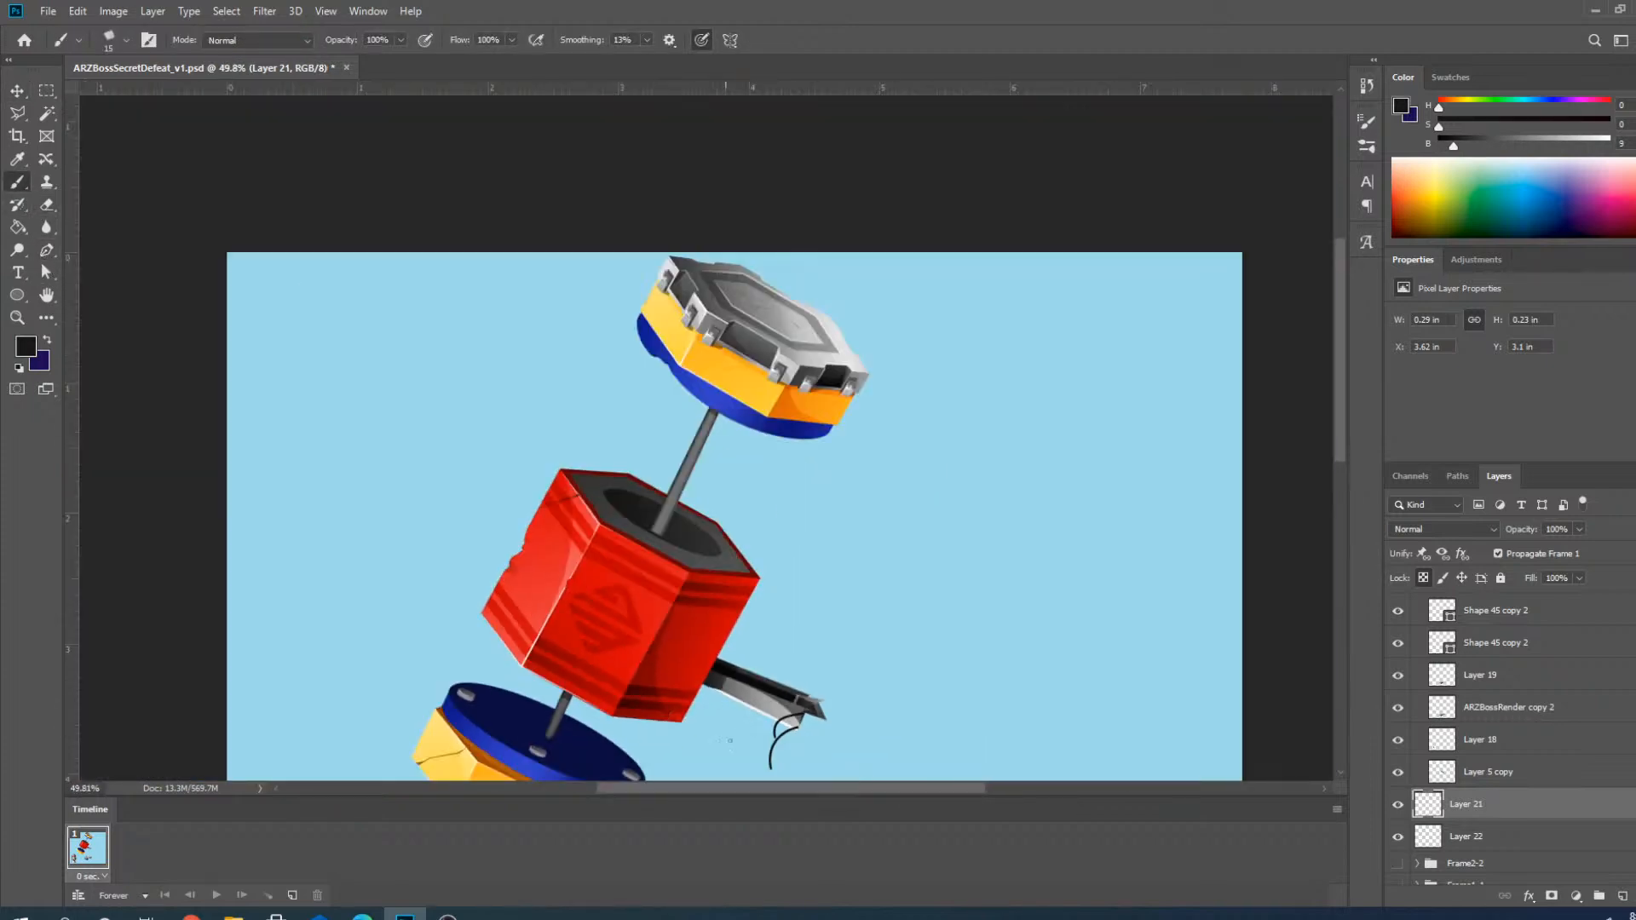
{"action": "left_click", "coordinate": [17, 90]}
{"action": "scroll", "coordinate": [614, 443], "scroll_direction": "down", "scroll_amount": 4}
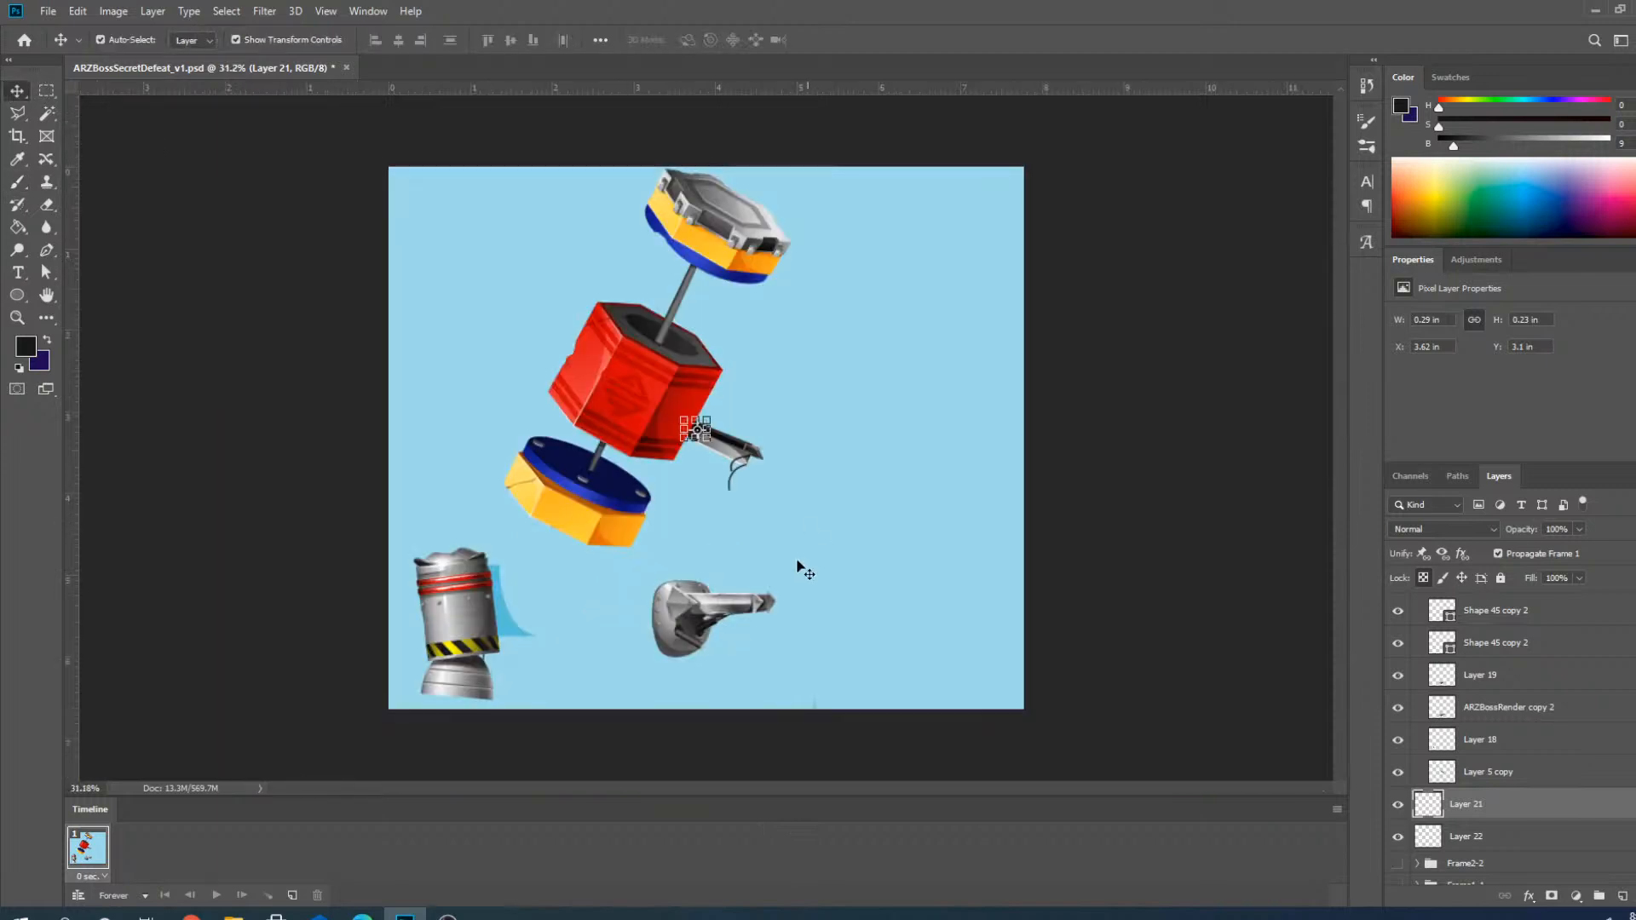
{"action": "left_click", "coordinate": [971, 375]}
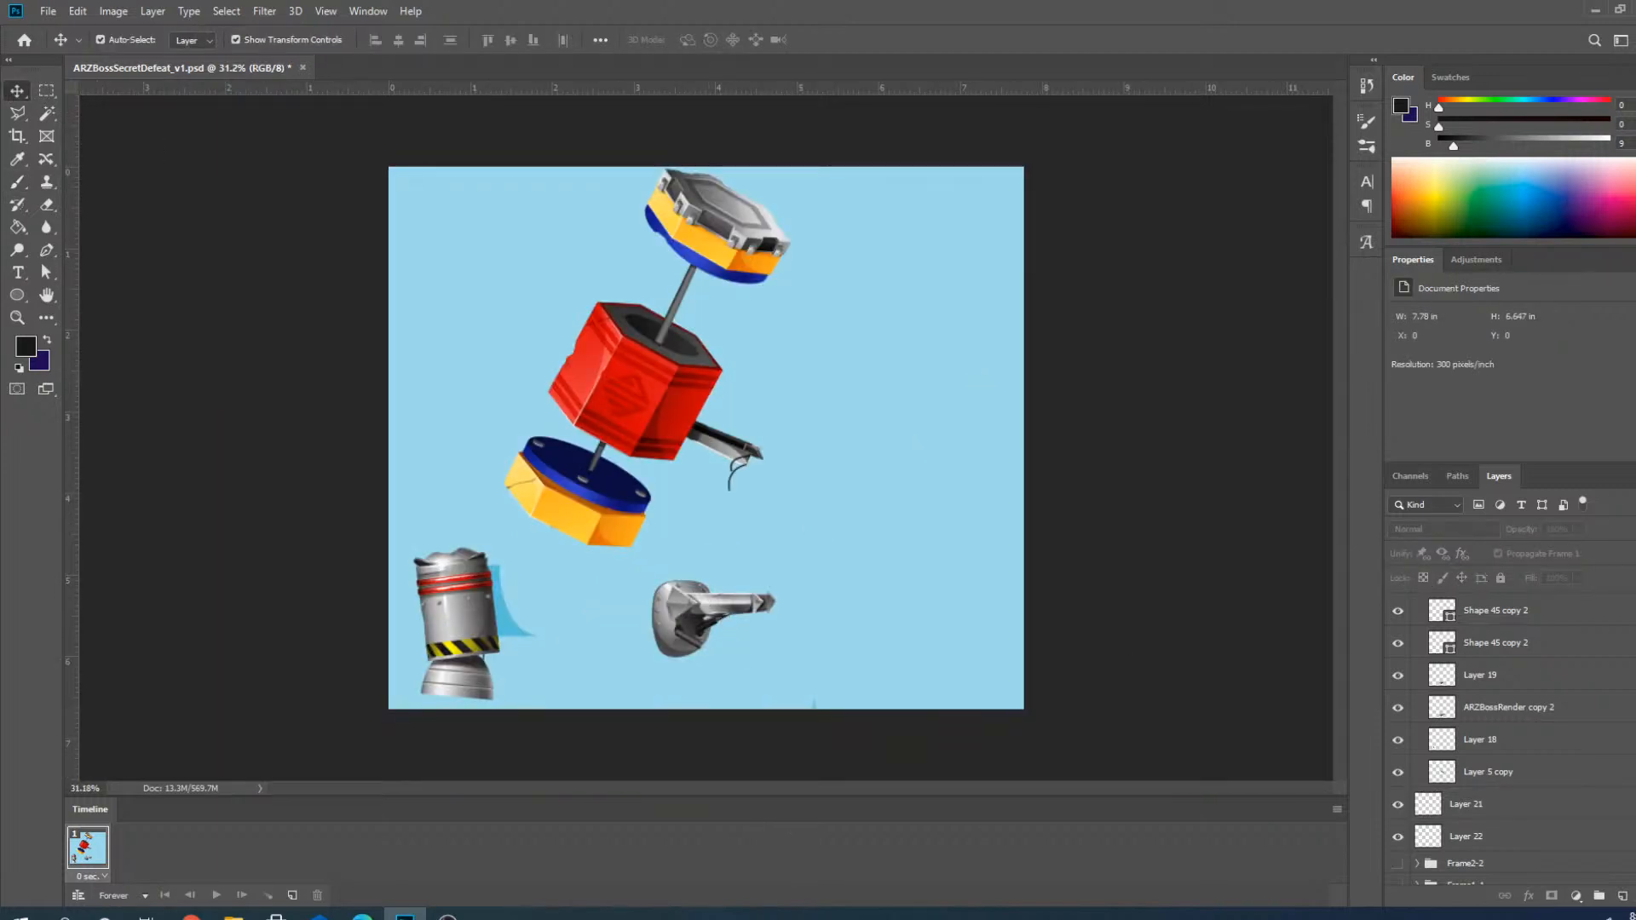
Move Layer 21 and Layer 22 into the Frame3-3 group beneath Layer 5 copy, and collapse the Damage3 copy 2 and Frame3-3 groups.
{"action": "scroll", "coordinate": [1416, 658], "scroll_direction": "up", "scroll_amount": 10}
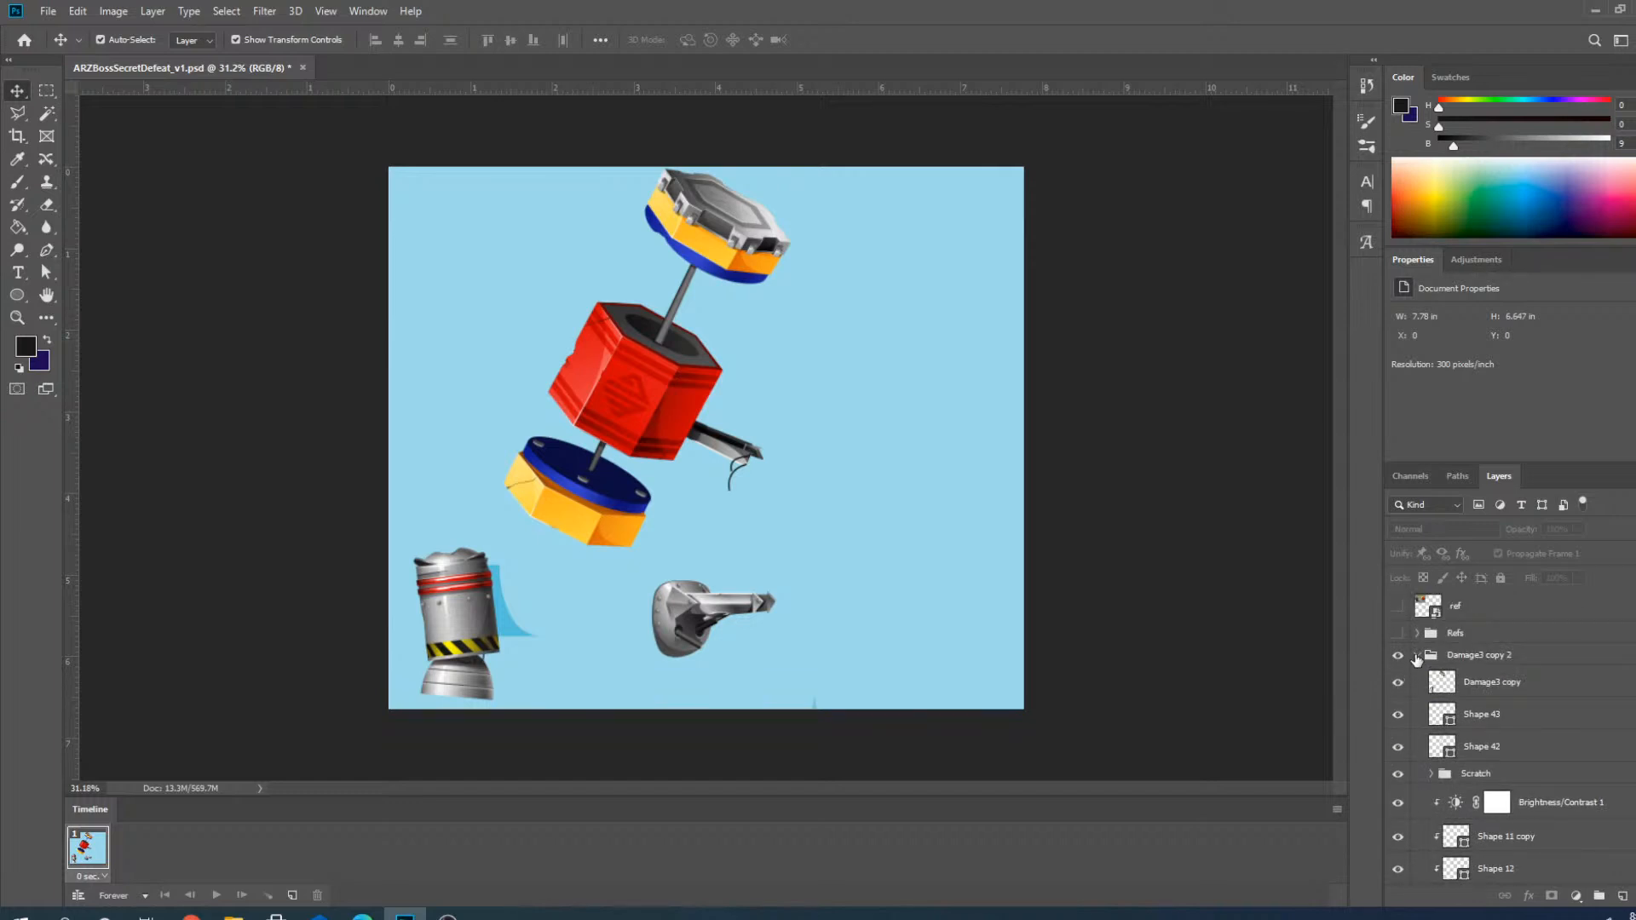
{"action": "left_click", "coordinate": [1417, 656]}
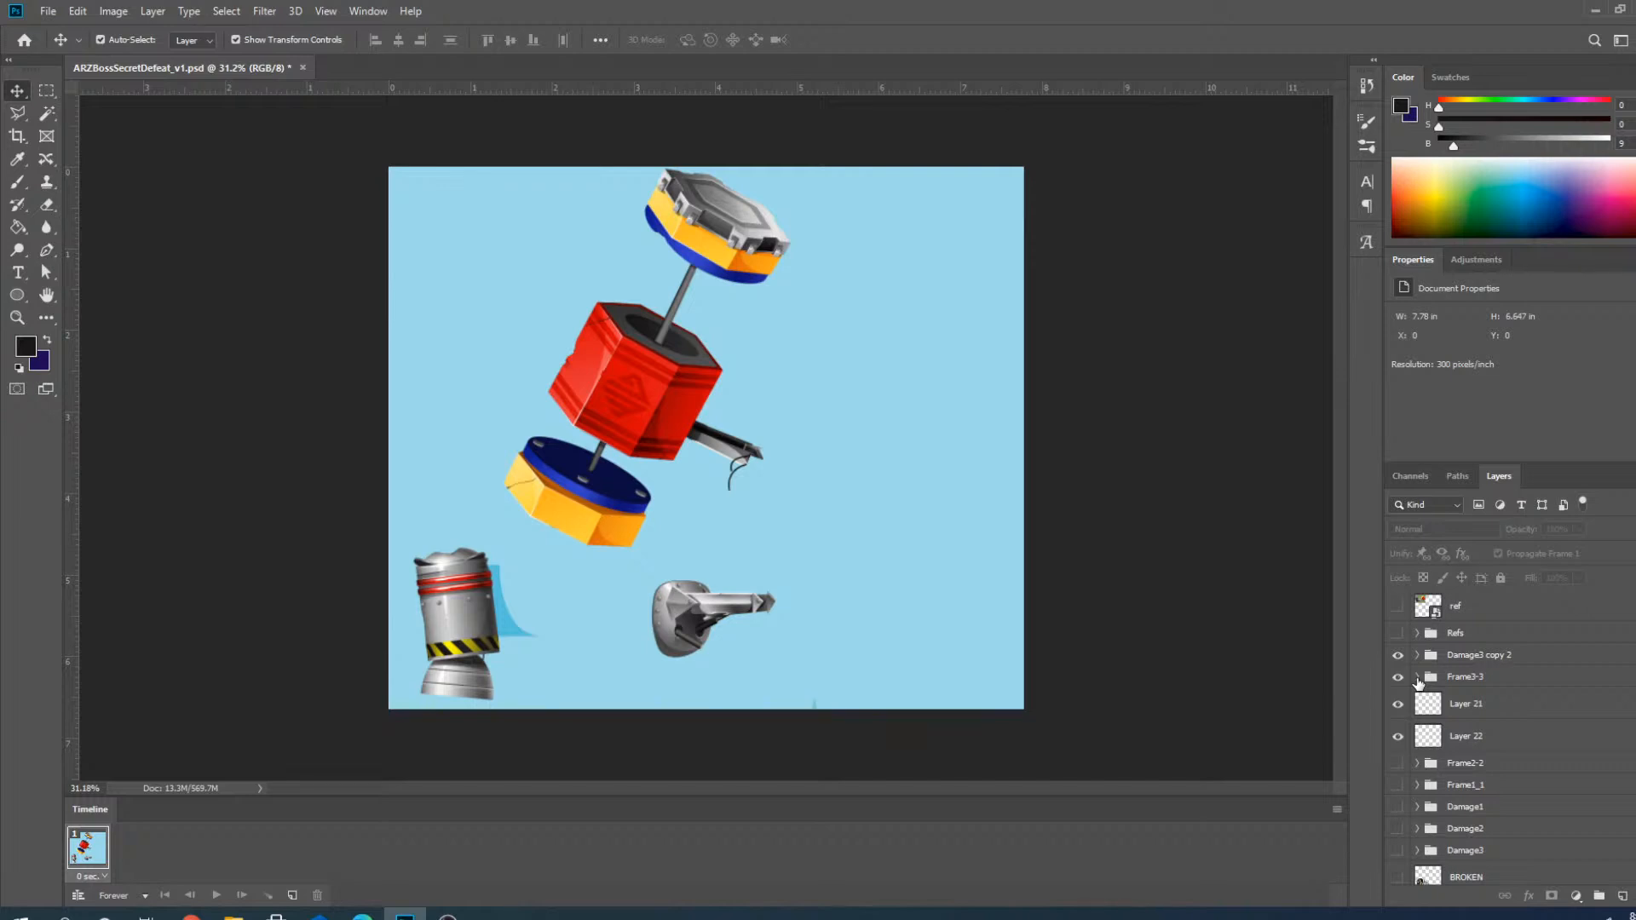
{"action": "left_click", "coordinate": [1398, 737]}
{"action": "left_click", "coordinate": [1417, 677]}
{"action": "scroll", "coordinate": [1500, 673], "scroll_direction": "down", "scroll_amount": 5}
{"action": "scroll", "coordinate": [1500, 667], "scroll_direction": "up", "scroll_amount": 2}
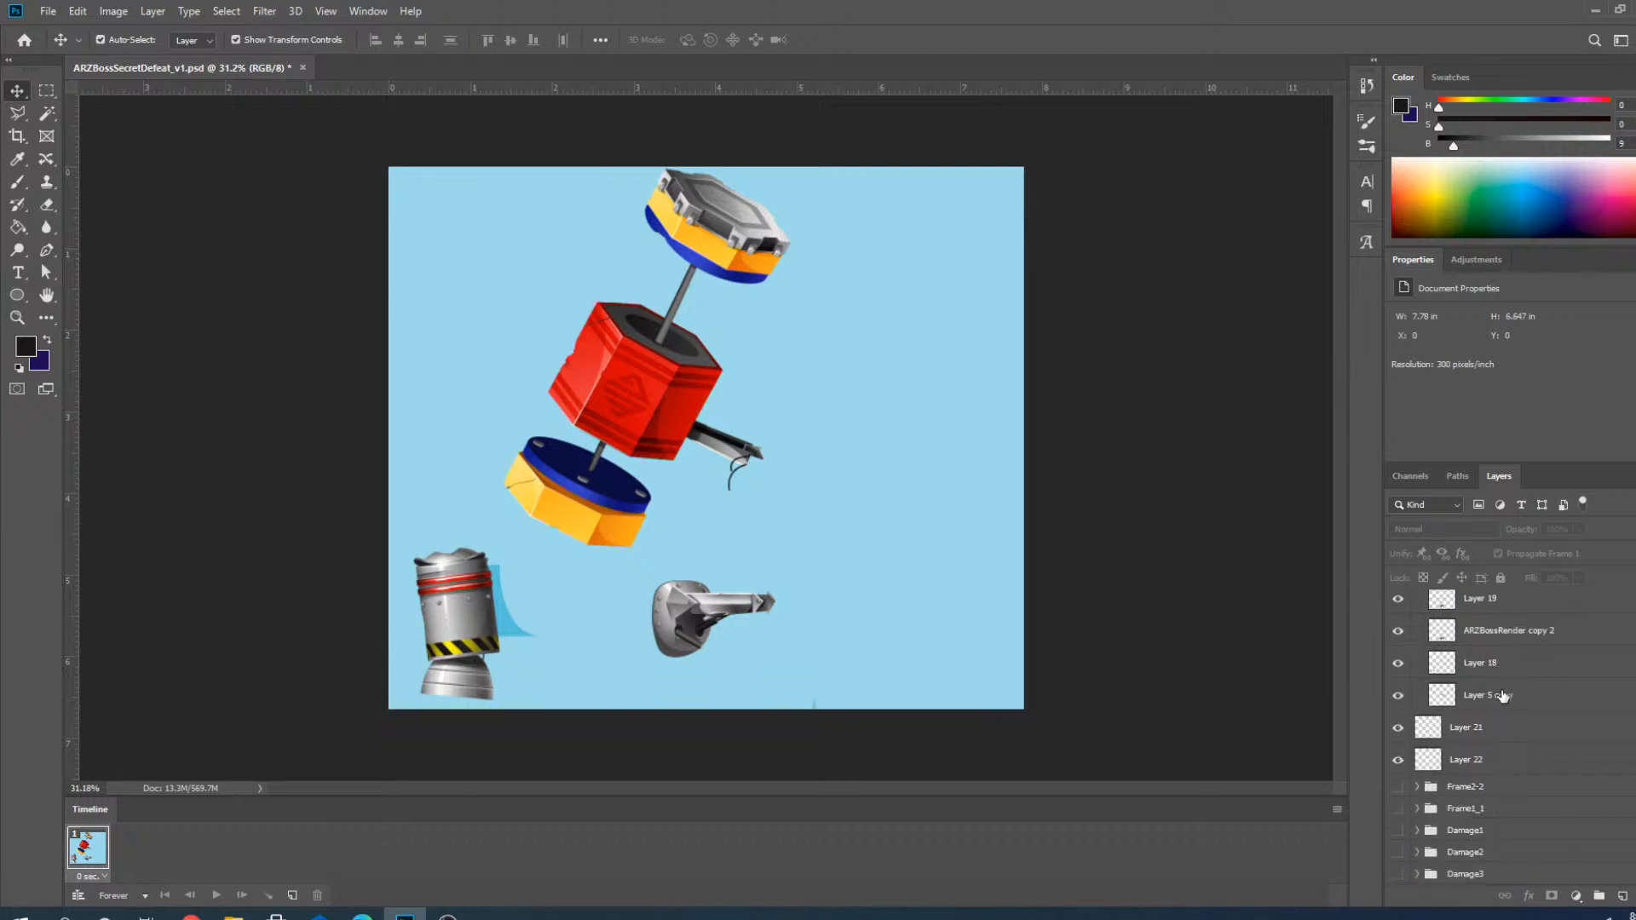
{"action": "left_click", "coordinate": [1488, 727]}
{"action": "left_click", "coordinate": [1487, 759], "text": "shift"}
{"action": "left_click_drag", "start_coordinate": [1491, 727], "coordinate": [1460, 774]}
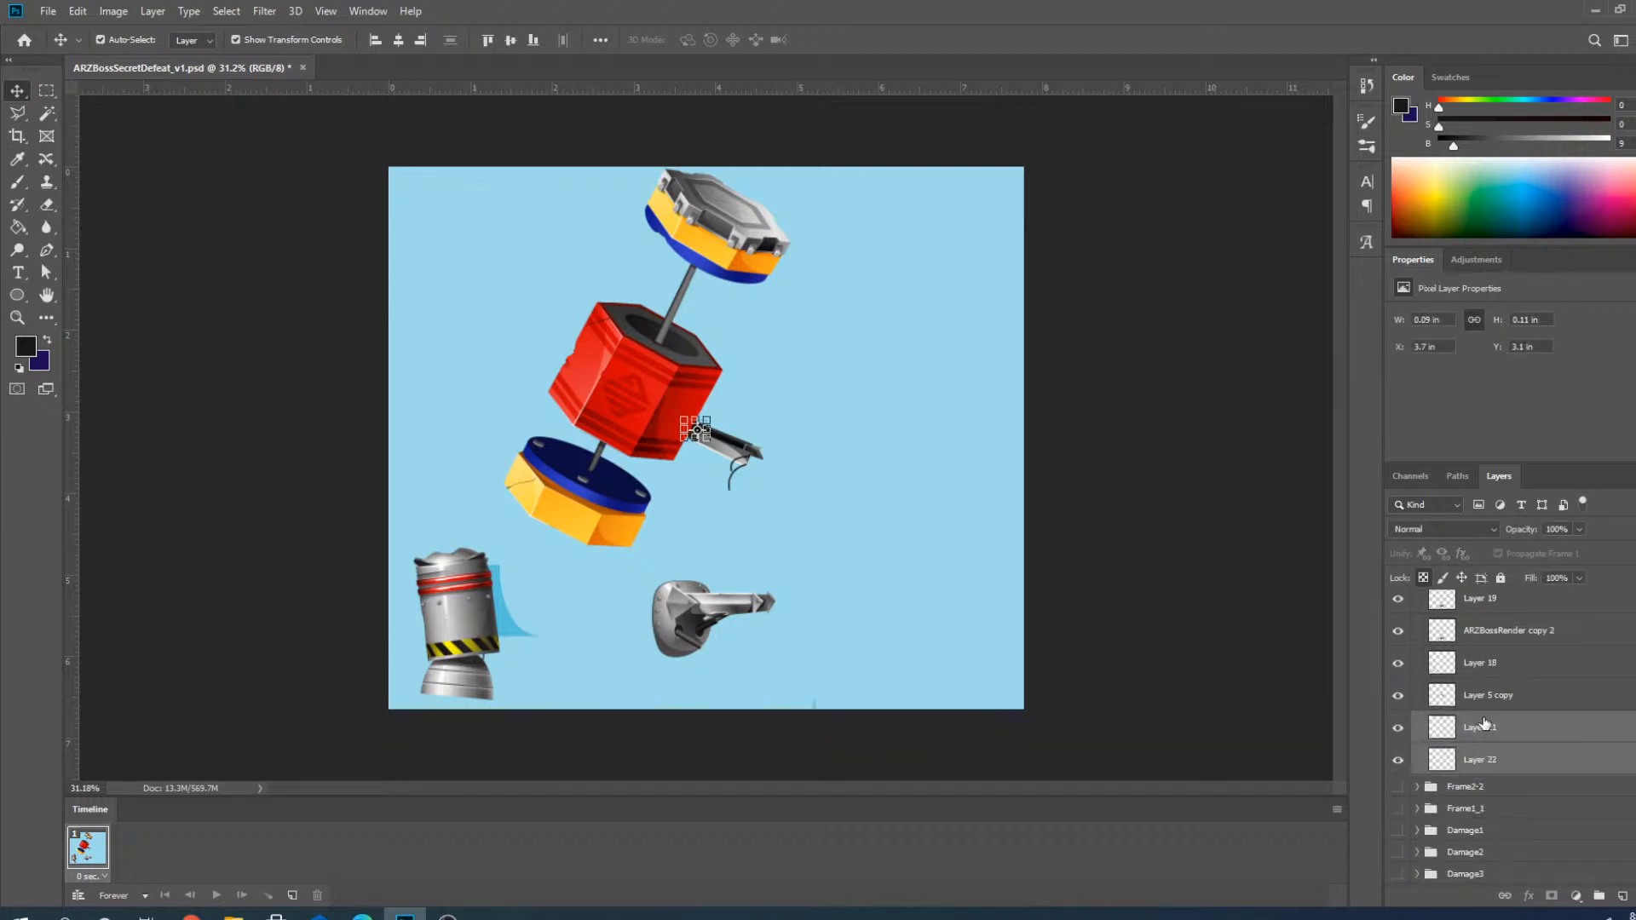
{"action": "scroll", "coordinate": [1417, 679], "scroll_direction": "up", "scroll_amount": 3}
{"action": "left_click", "coordinate": [1417, 677]}
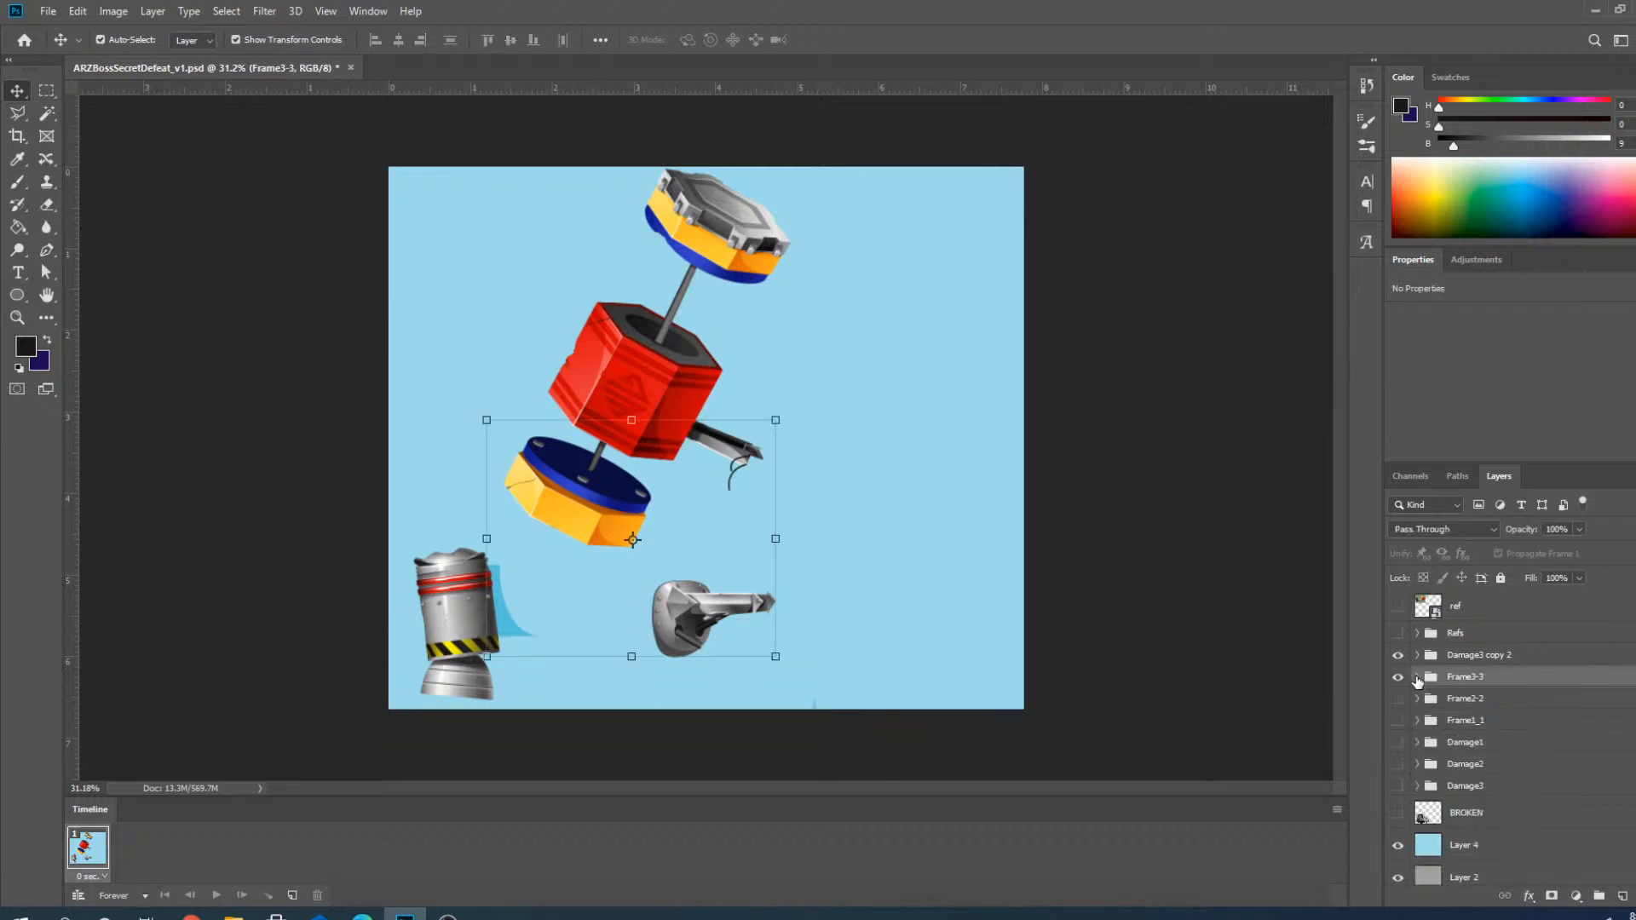
{"action": "scroll", "coordinate": [818, 497], "scroll_direction": "up", "scroll_amount": 5}
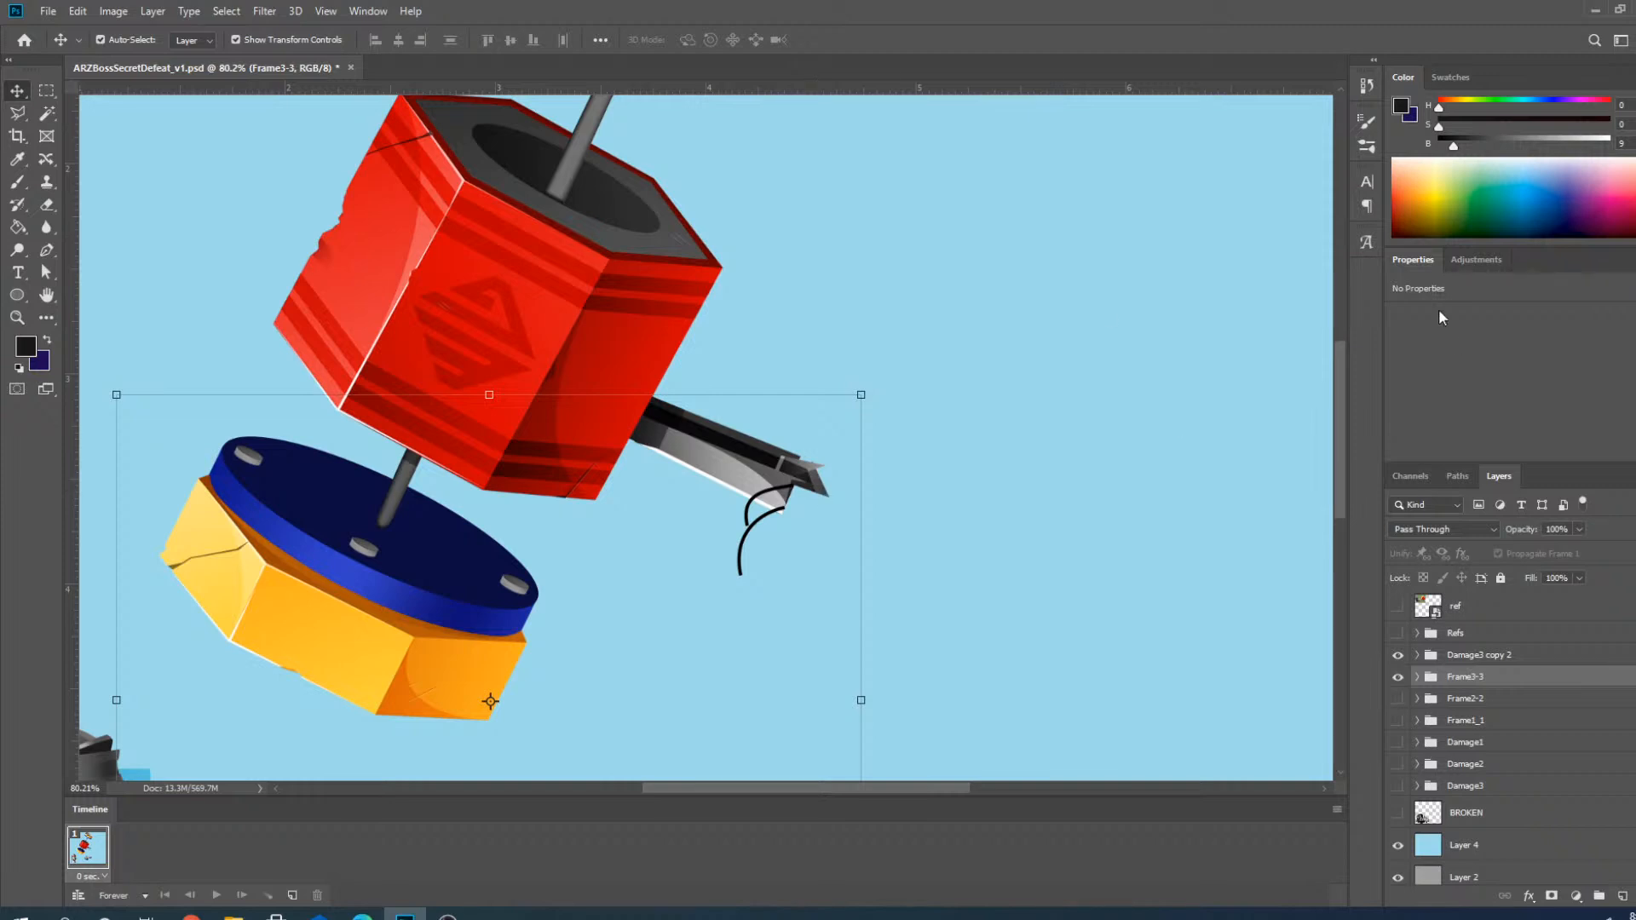
{"action": "scroll", "coordinate": [700, 391], "scroll_direction": "down", "scroll_amount": 3}
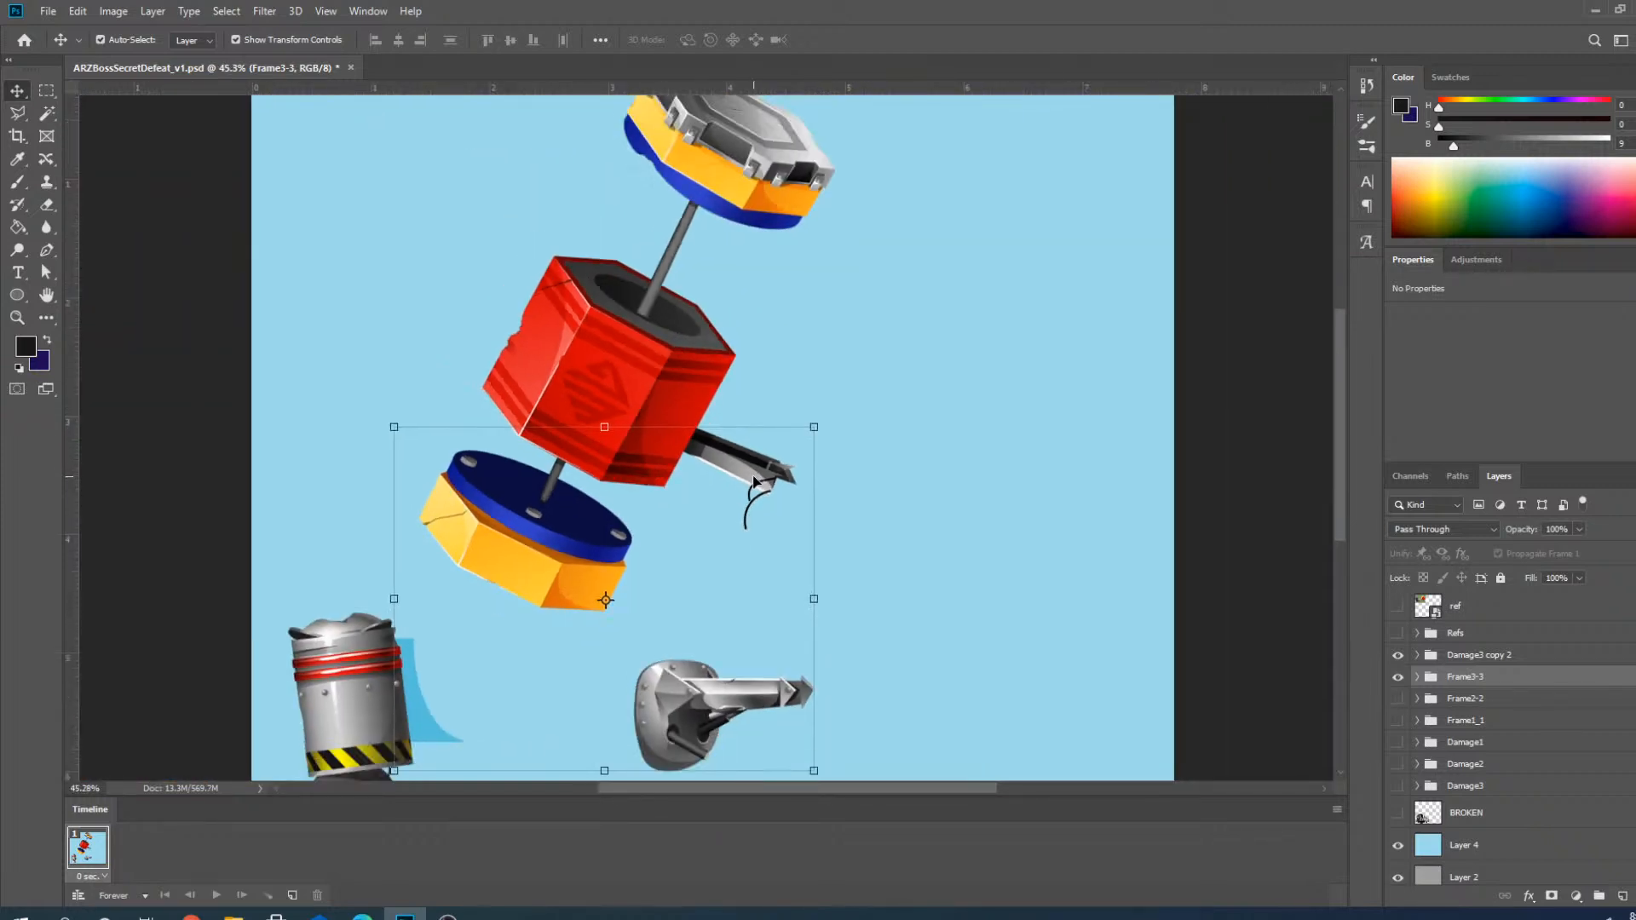
Nest the Damage3 copy 2 group at the top of the Frame3-3 group, collapse it, and save the document.
{"action": "scroll", "coordinate": [753, 482], "scroll_direction": "down", "scroll_amount": 2}
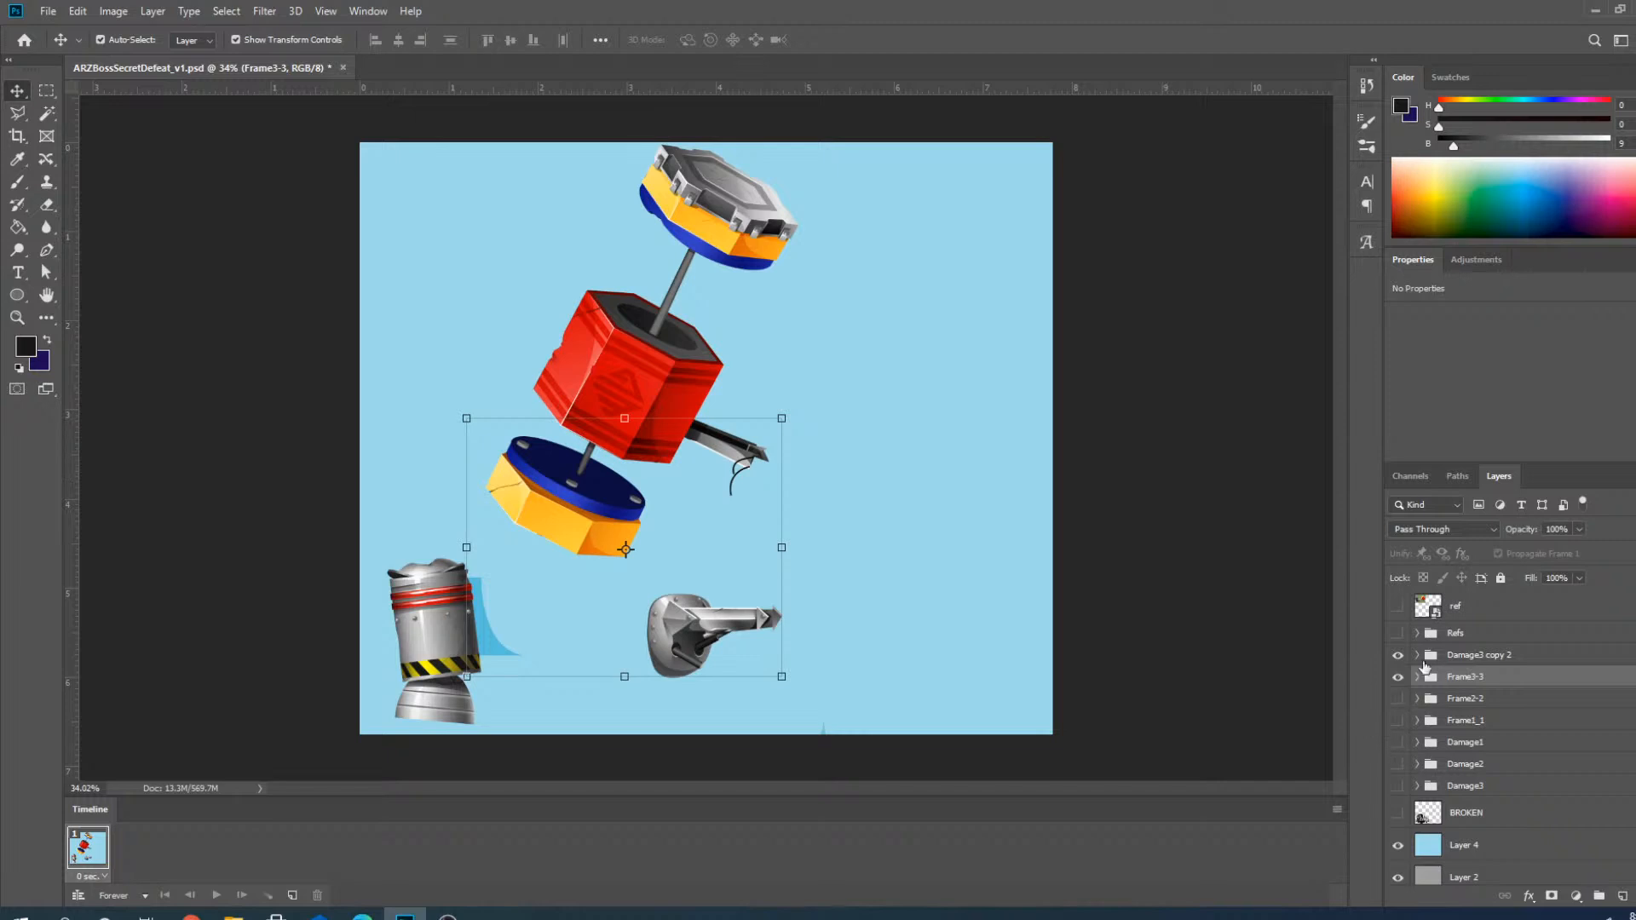
{"action": "left_click", "coordinate": [1401, 655]}
{"action": "left_click", "coordinate": [1400, 656]}
{"action": "left_click", "coordinate": [1417, 677]}
{"action": "left_click", "coordinate": [1461, 641]}
{"action": "left_click_drag", "start_coordinate": [1463, 664], "coordinate": [1462, 699]}
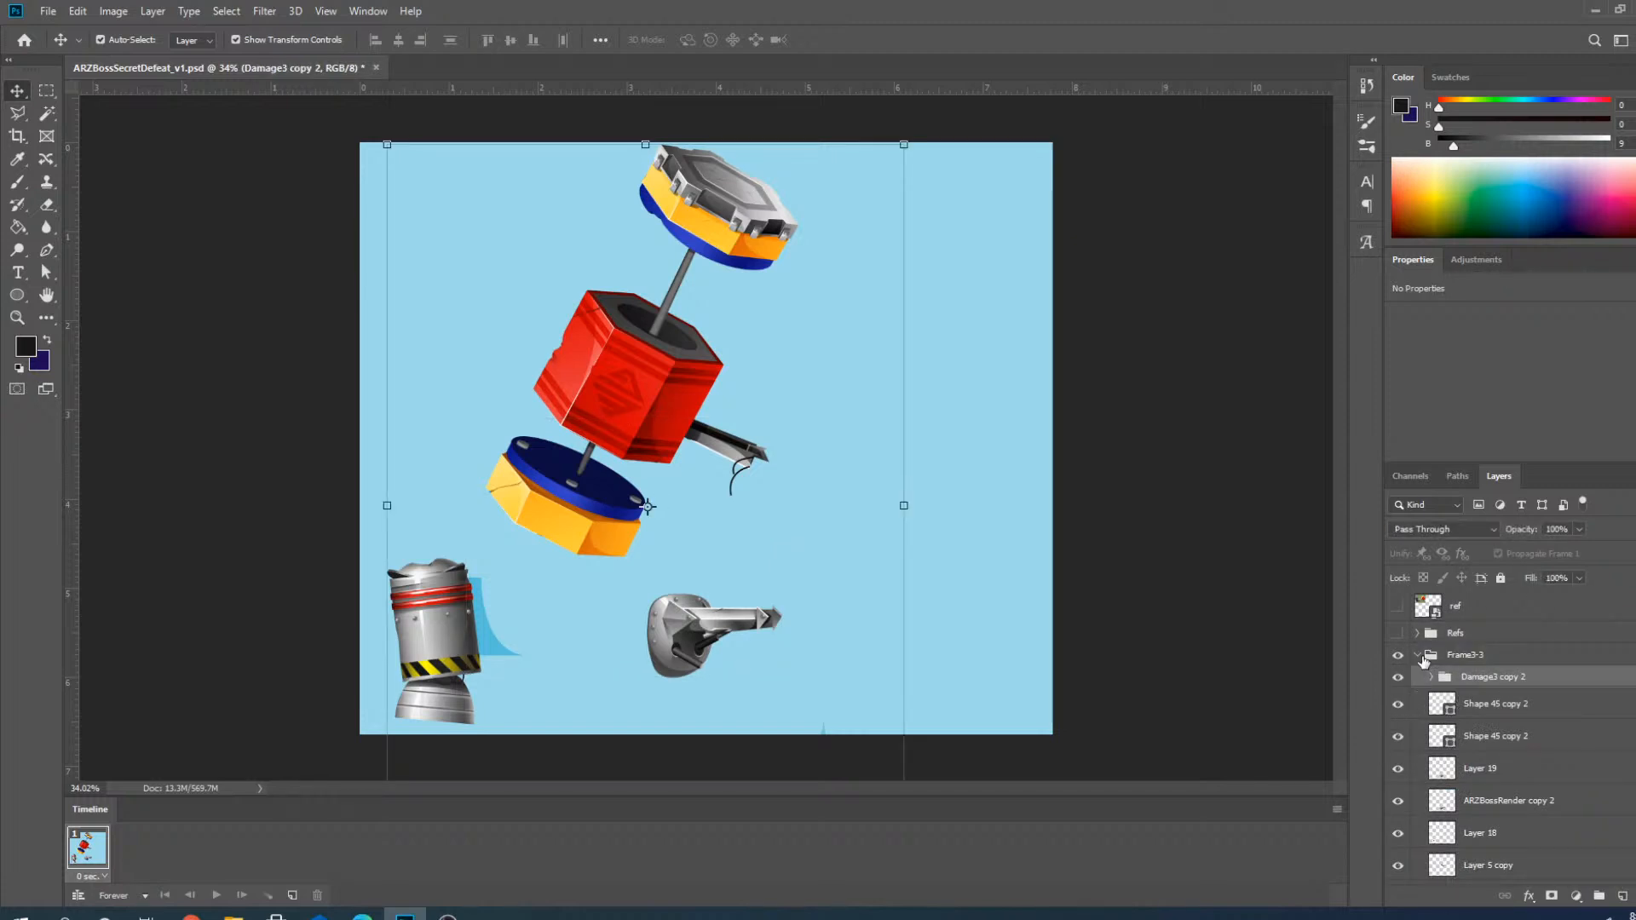
{"action": "left_click", "coordinate": [1418, 656]}
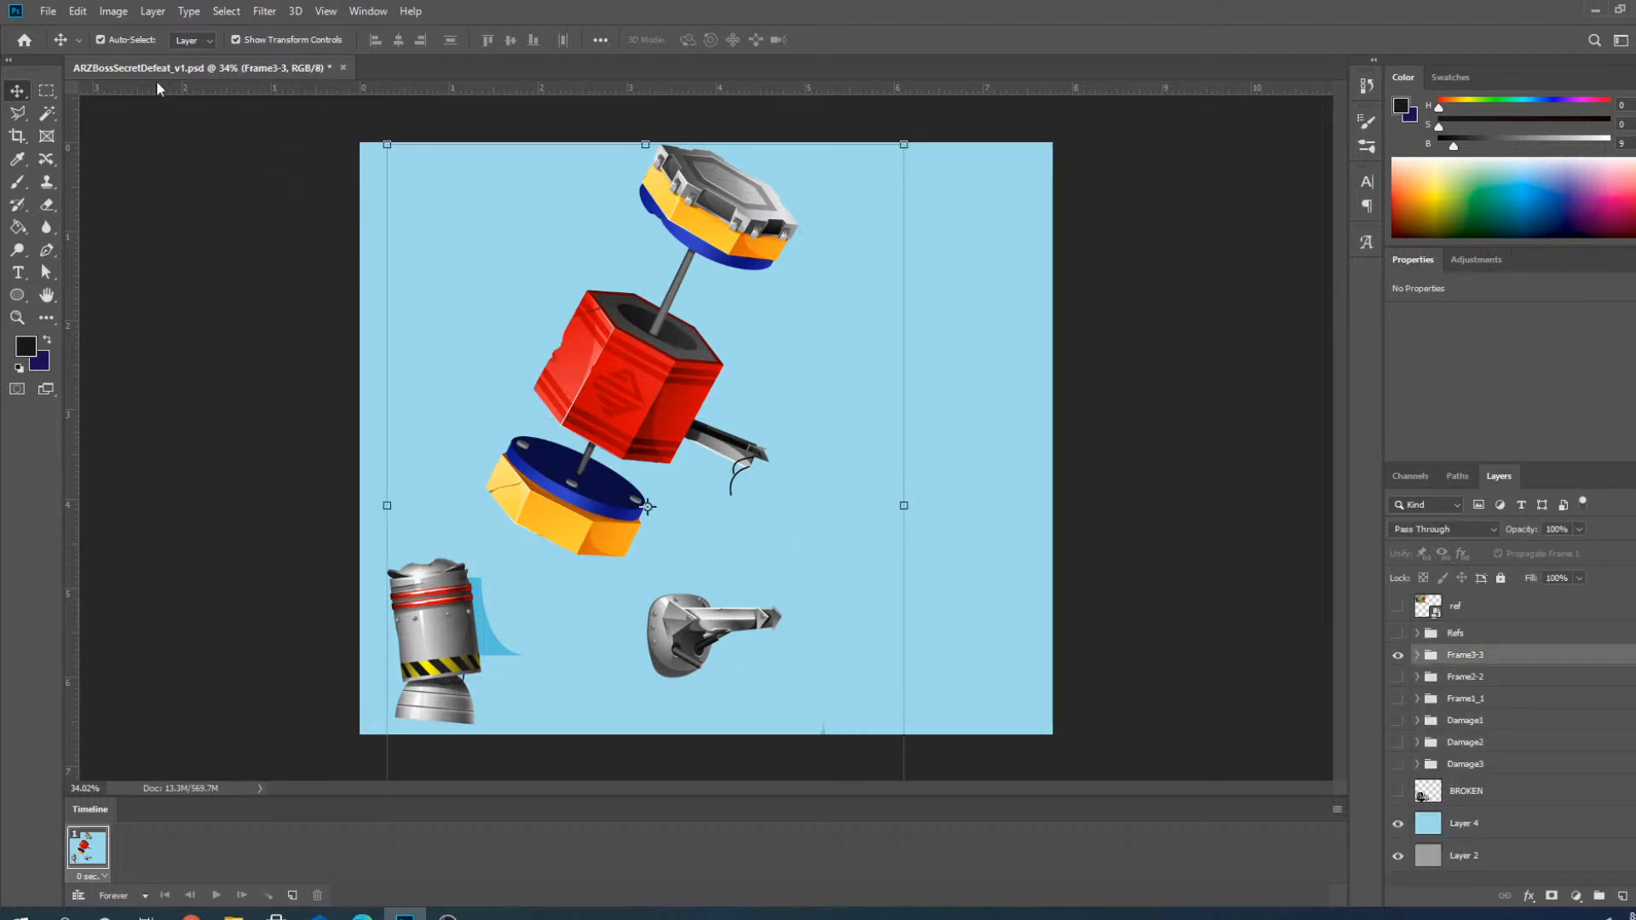
{"action": "left_click", "coordinate": [48, 11]}
{"action": "left_click", "coordinate": [64, 189]}
Show the Refs group with the Boss_ARZ_Secret_08 sketch in place of Boss_ARZ_Secret_05.
{"action": "left_click", "coordinate": [1417, 634]}
{"action": "left_click", "coordinate": [1398, 633]}
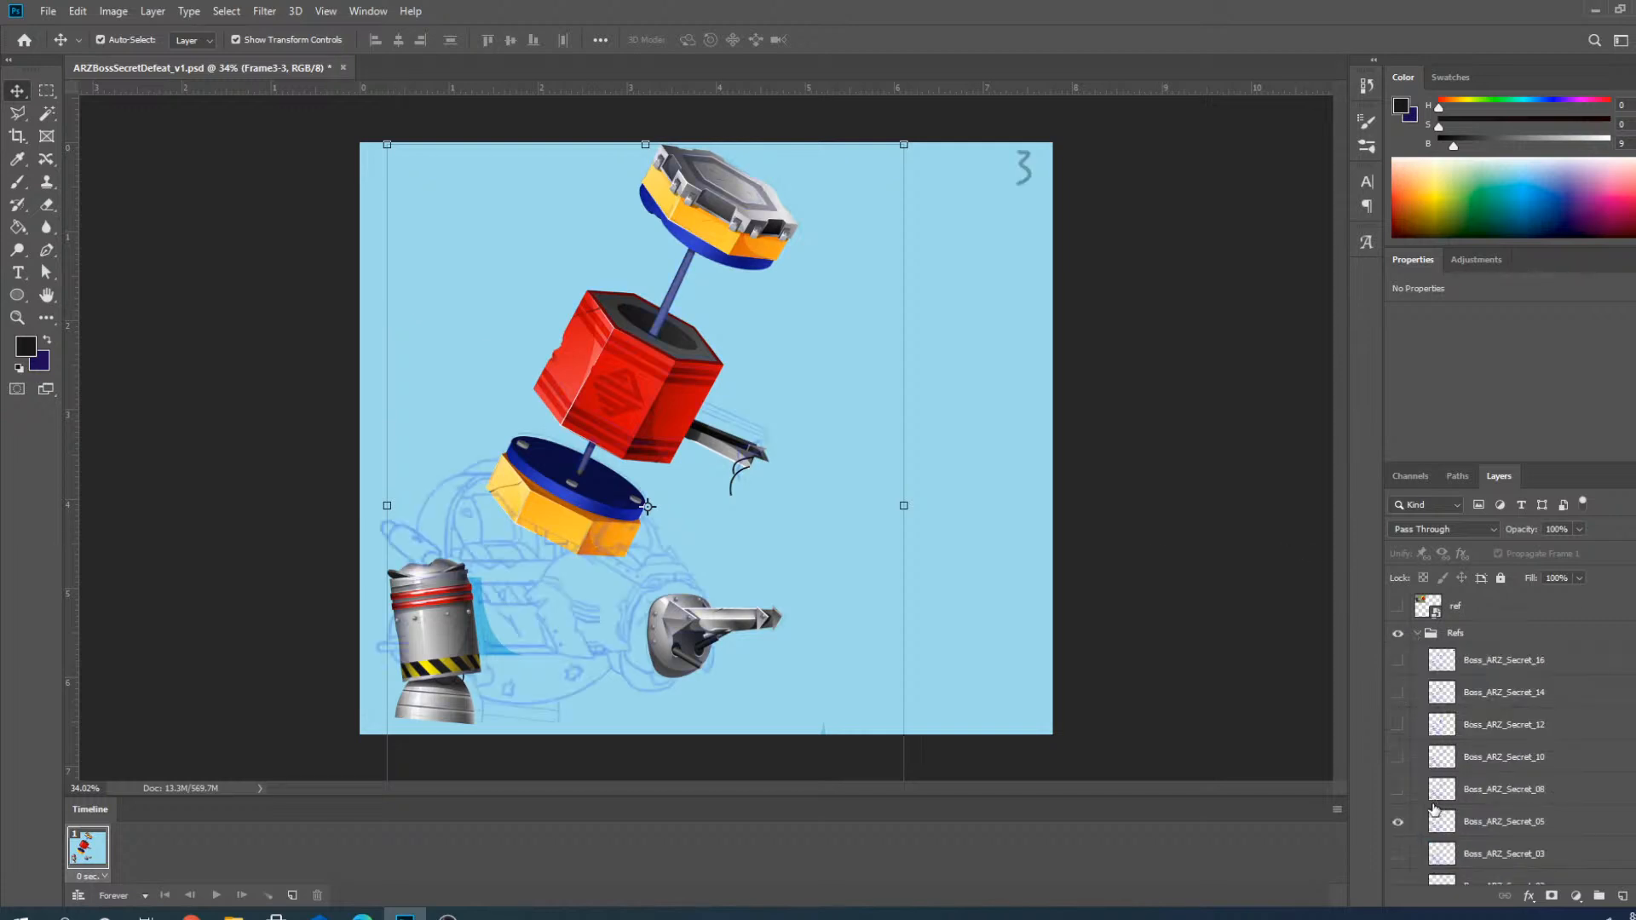
{"action": "left_click", "coordinate": [1398, 789]}
{"action": "left_click", "coordinate": [1398, 822]}
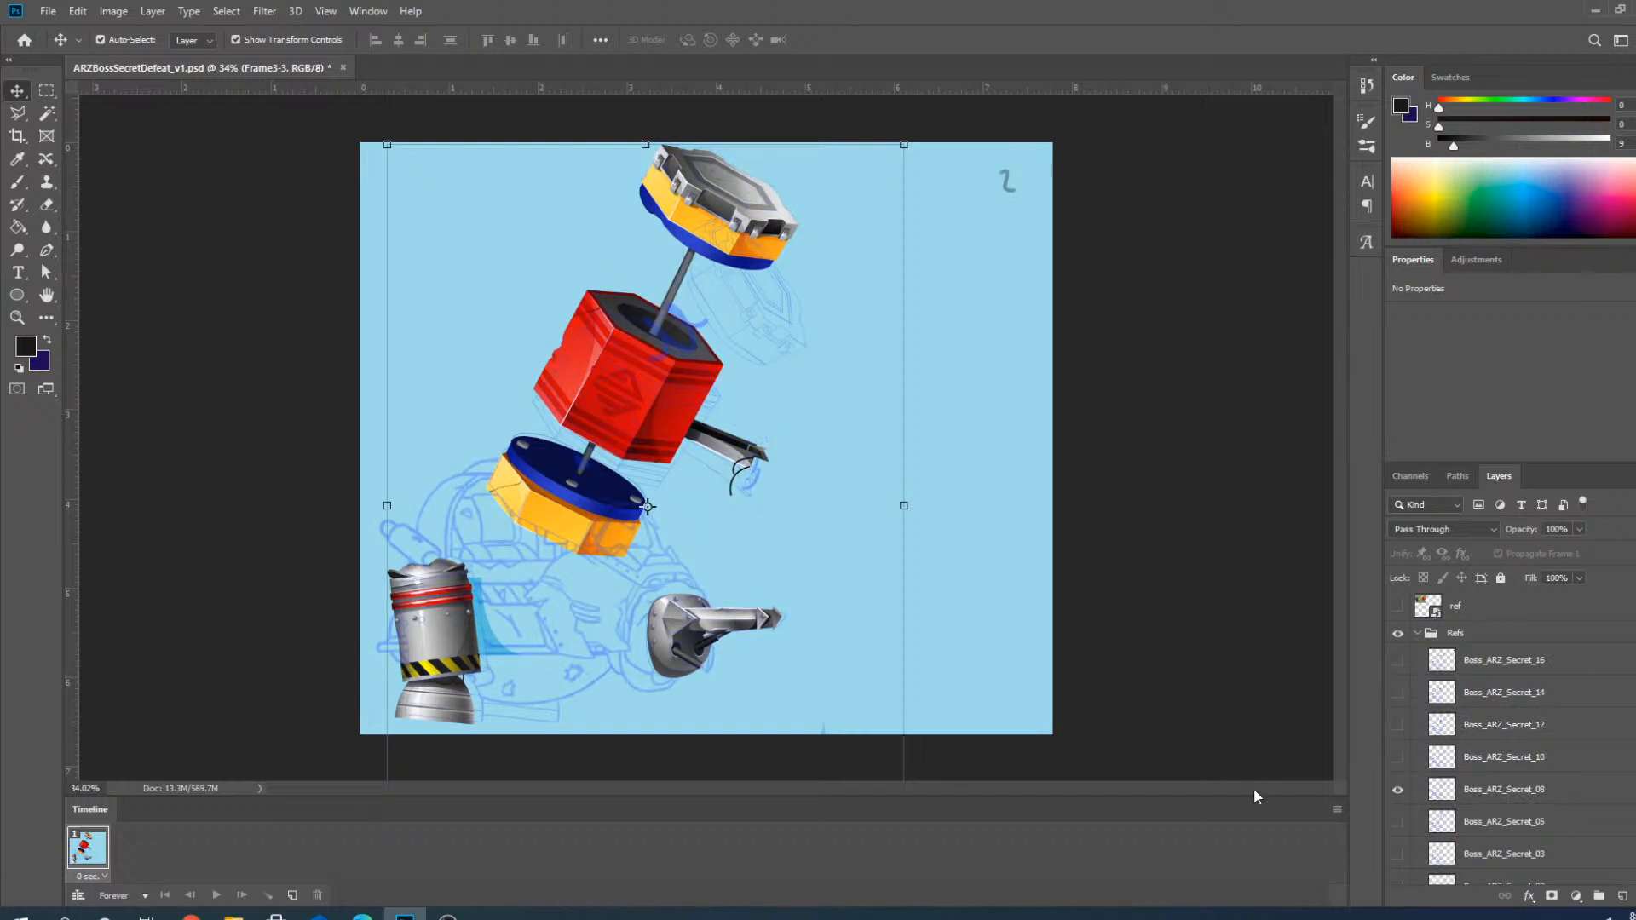
Compare the positions of the hammer pieces, springs and broken arm with the Boss_ARZ_Secret_08 sketch.
{"action": "scroll", "coordinate": [678, 354], "scroll_direction": "up", "scroll_amount": 9}
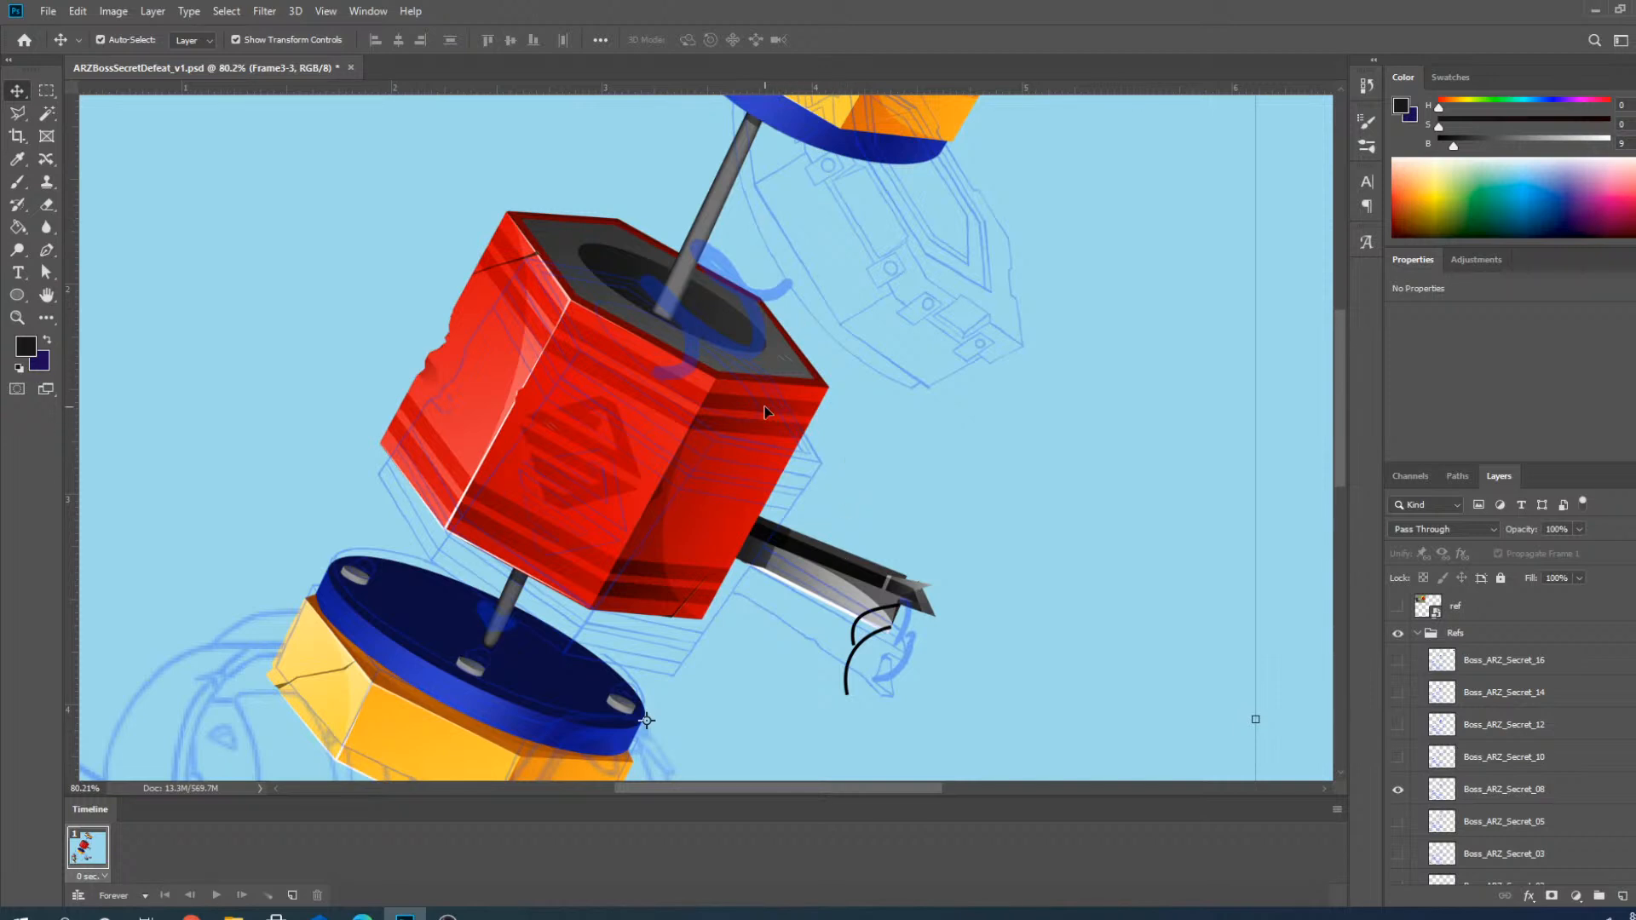
{"action": "scroll", "coordinate": [631, 601], "scroll_direction": "down", "scroll_amount": 3}
{"action": "scroll", "coordinate": [638, 590], "scroll_direction": "up", "scroll_amount": 2}
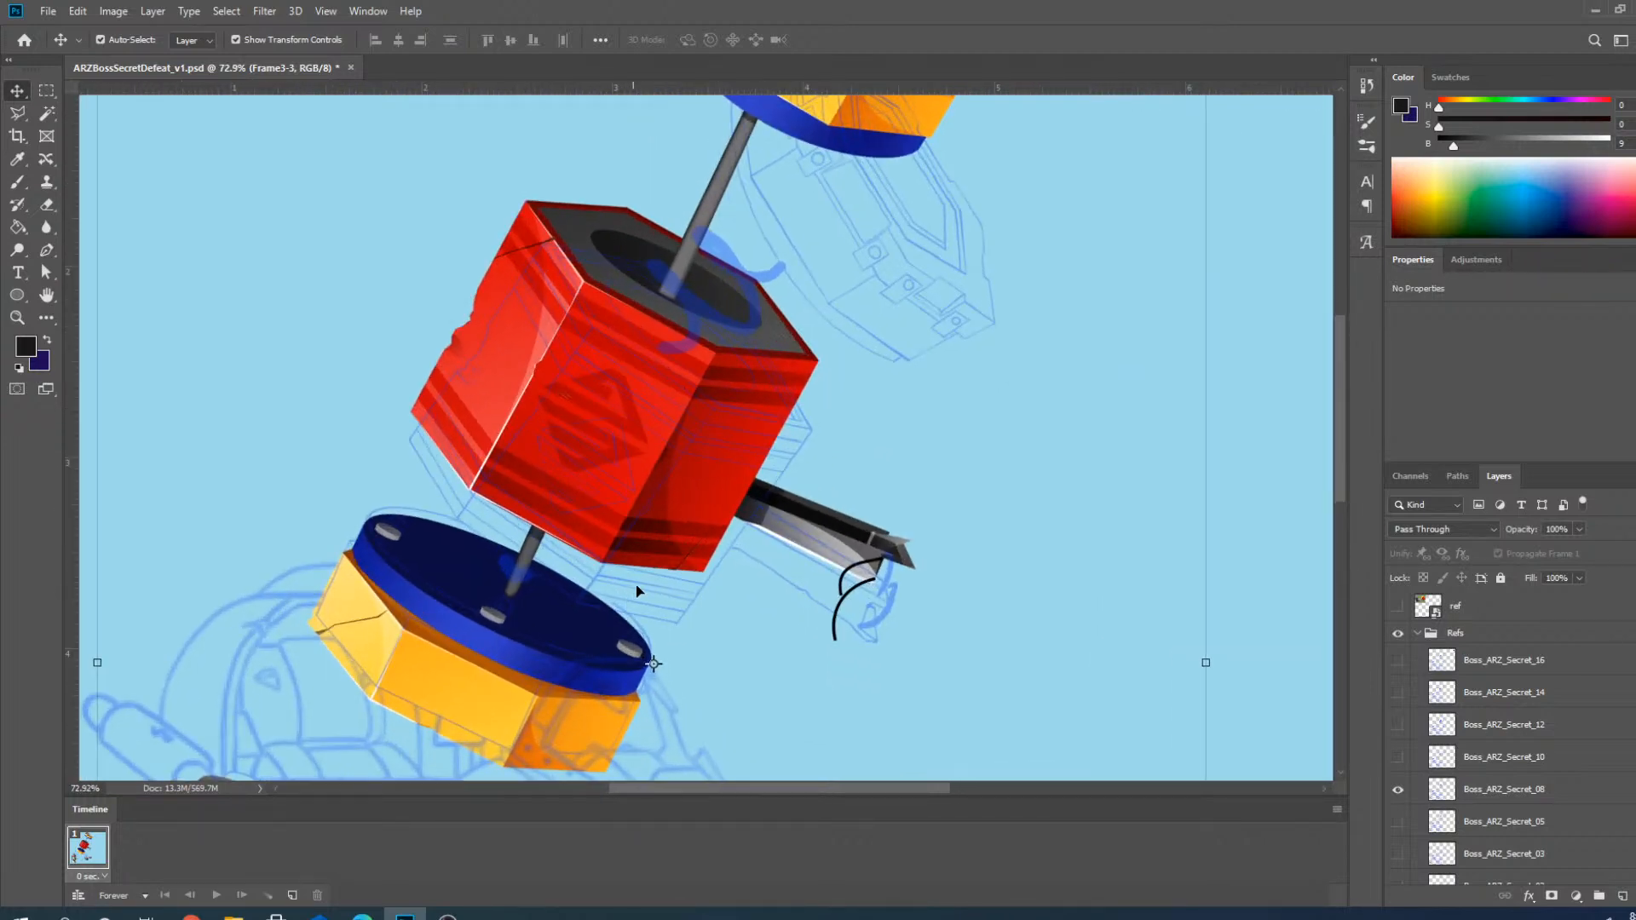
{"action": "scroll", "coordinate": [513, 621], "scroll_direction": "up", "scroll_amount": 2}
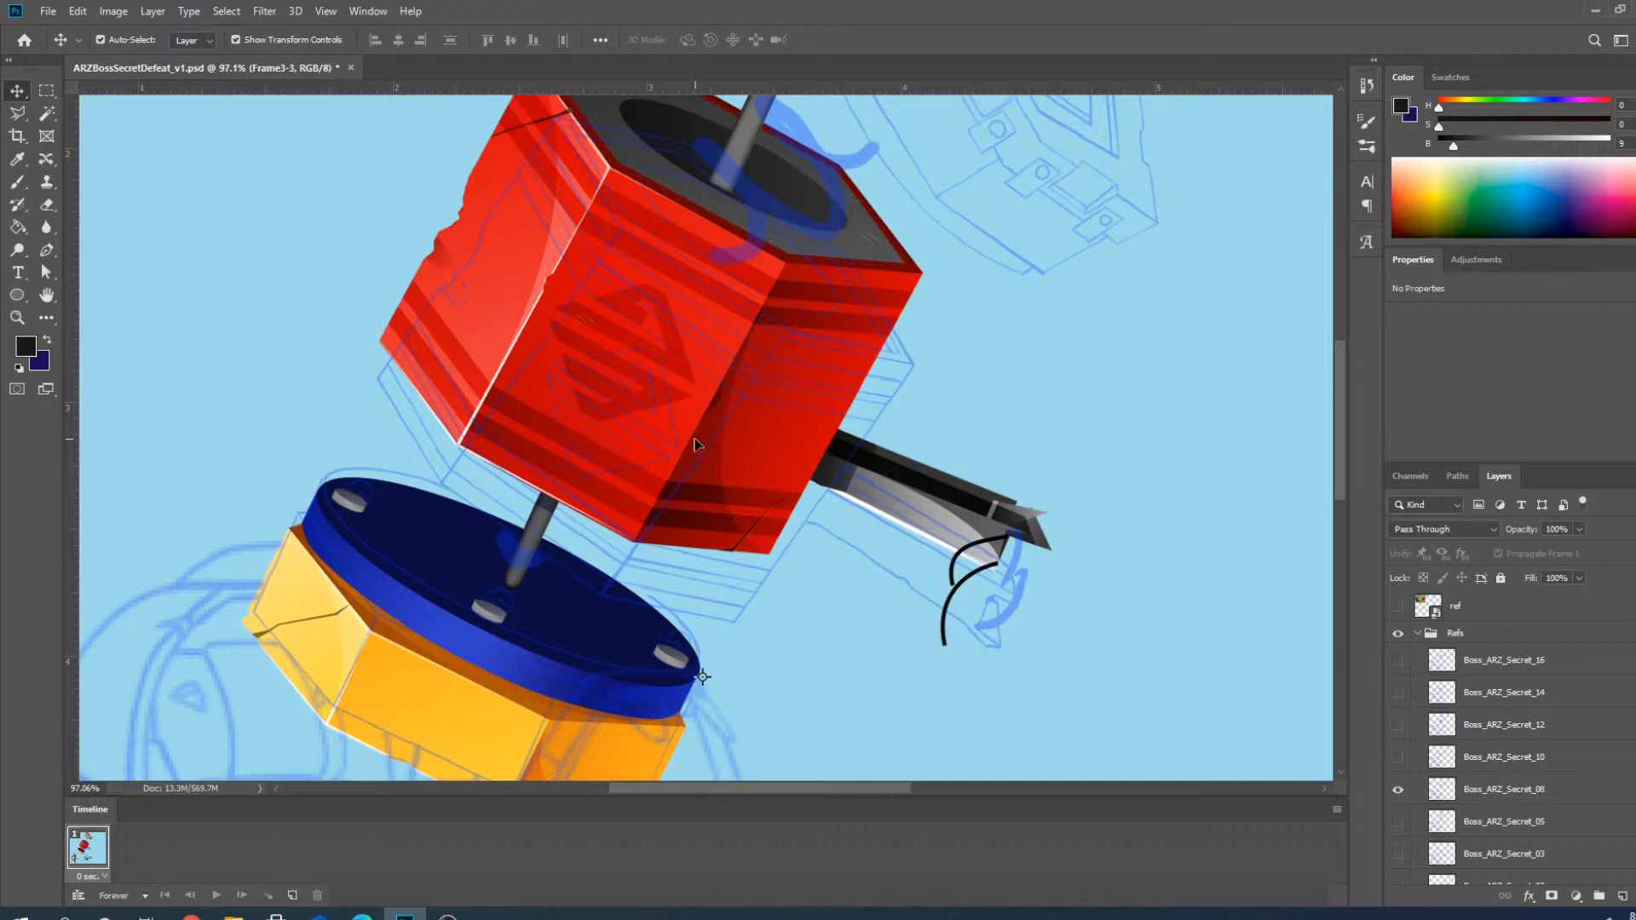
{"action": "scroll", "coordinate": [695, 444], "scroll_direction": "down", "scroll_amount": 2}
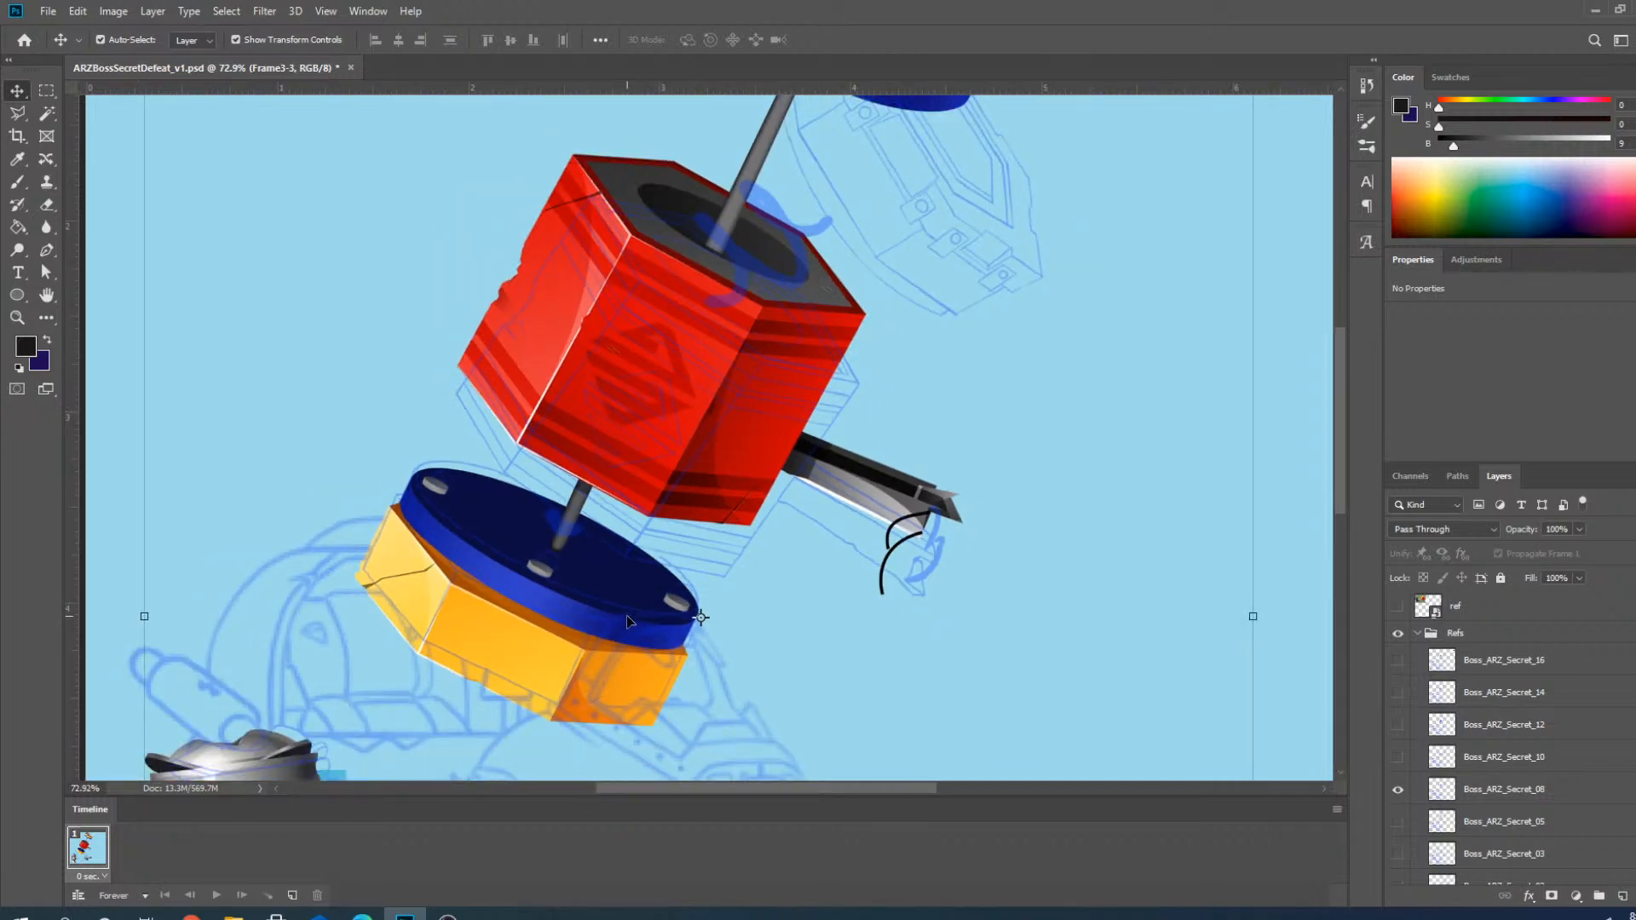
{"action": "scroll", "coordinate": [627, 615], "scroll_direction": "down", "scroll_amount": 3}
{"action": "scroll", "coordinate": [614, 627], "scroll_direction": "up", "scroll_amount": 2}
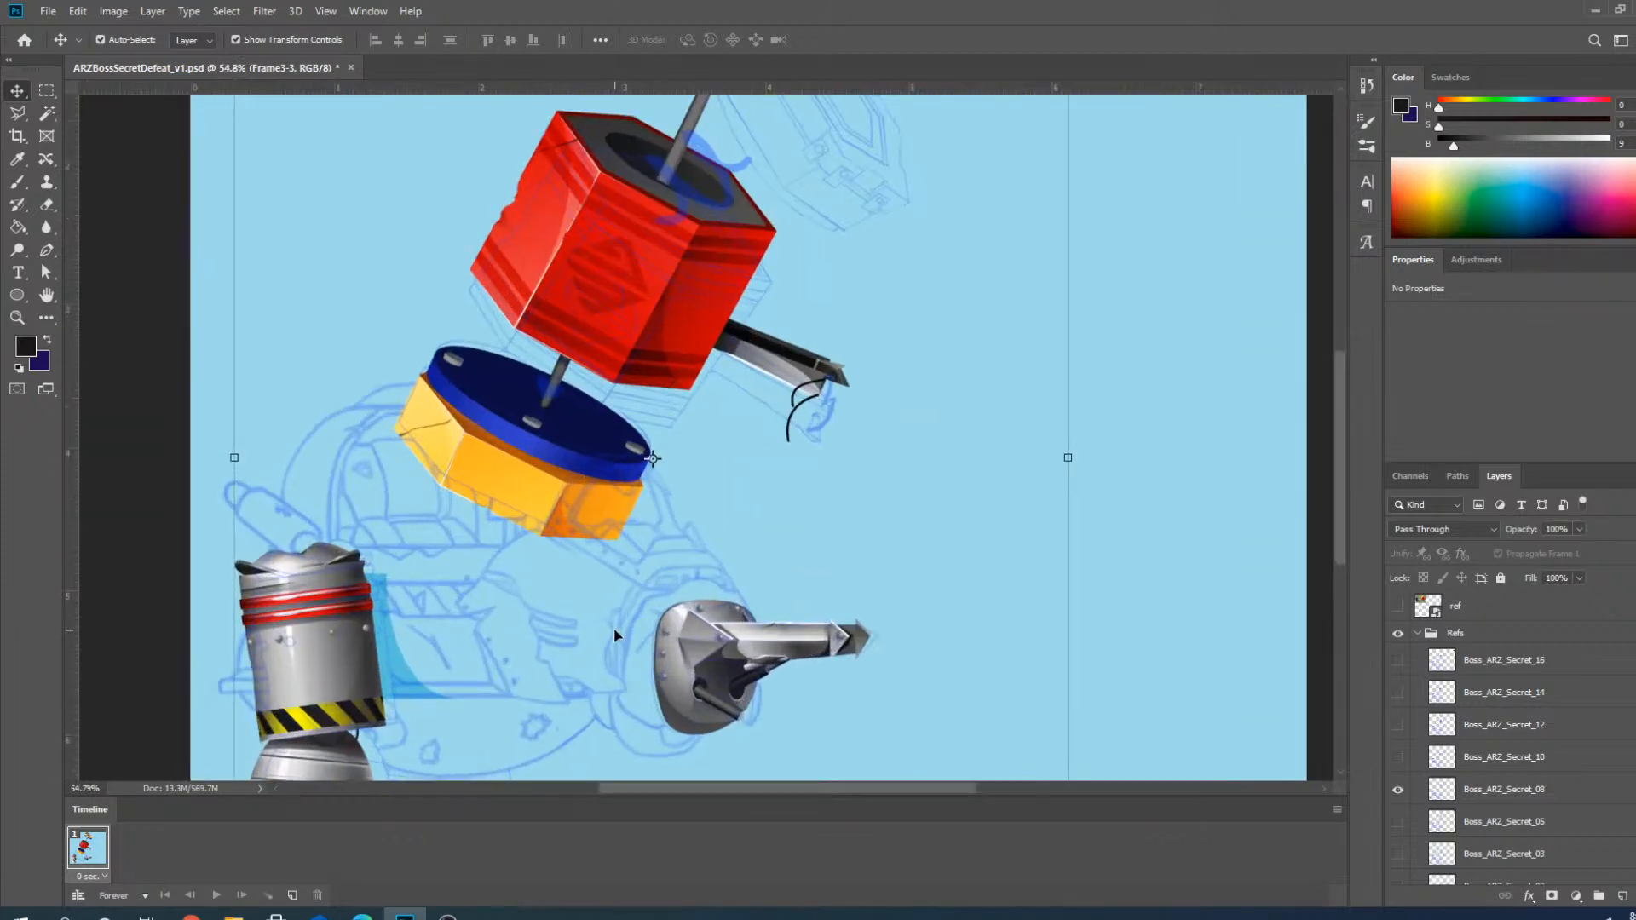
{"action": "scroll", "coordinate": [716, 511], "scroll_direction": "down", "scroll_amount": 3}
{"action": "scroll", "coordinate": [684, 342], "scroll_direction": "up", "scroll_amount": 2}
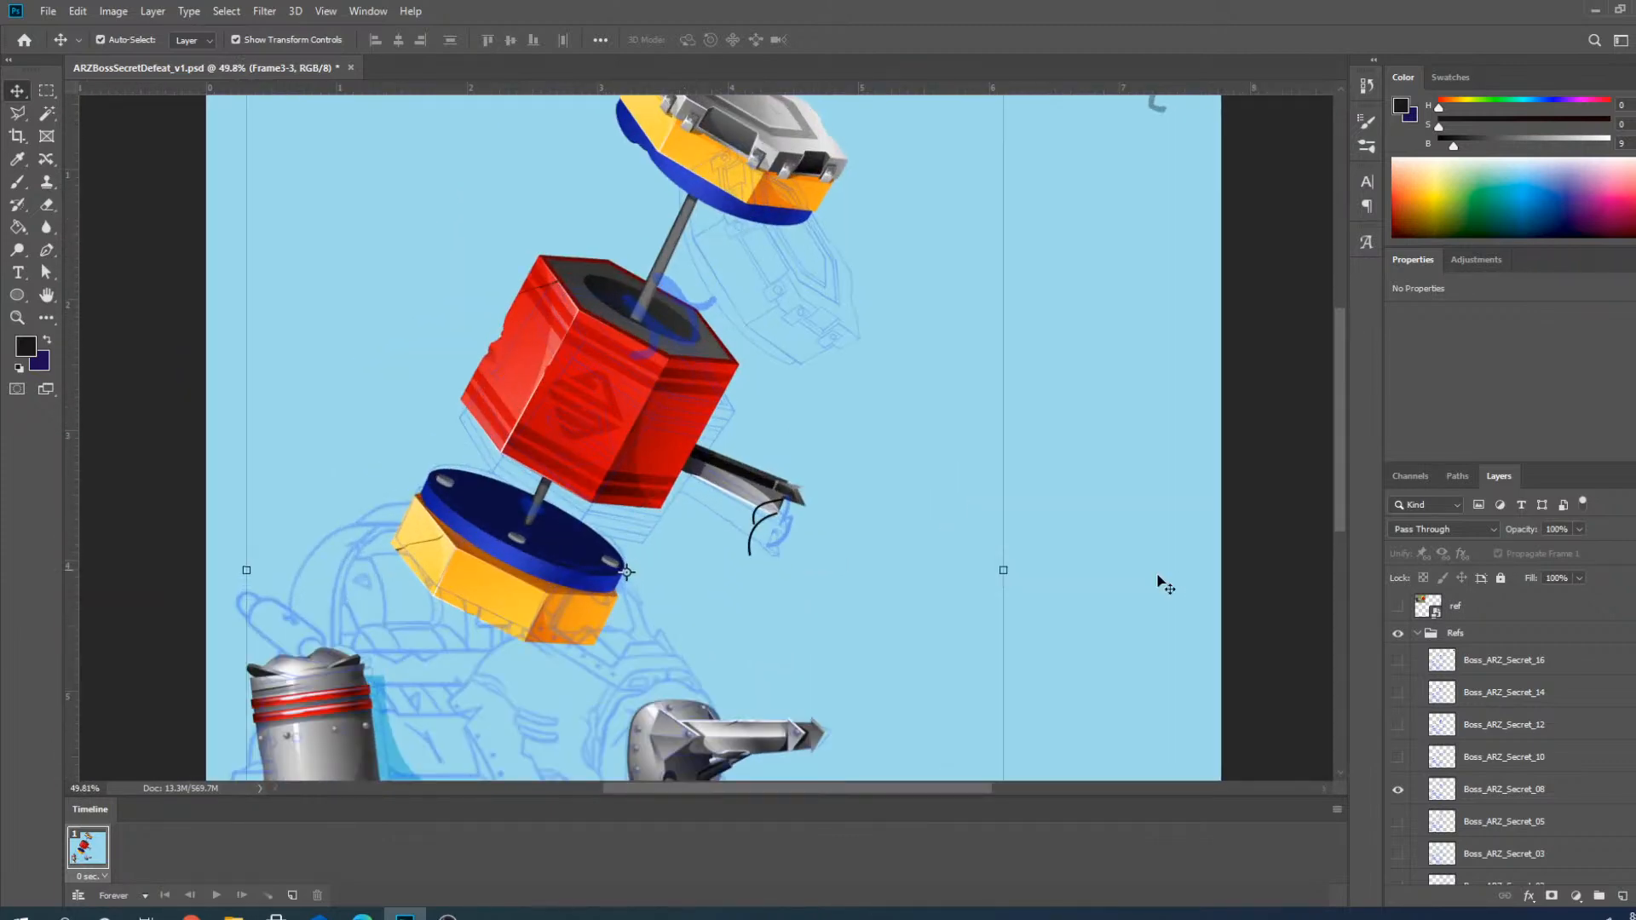
{"action": "left_click", "coordinate": [1418, 634]}
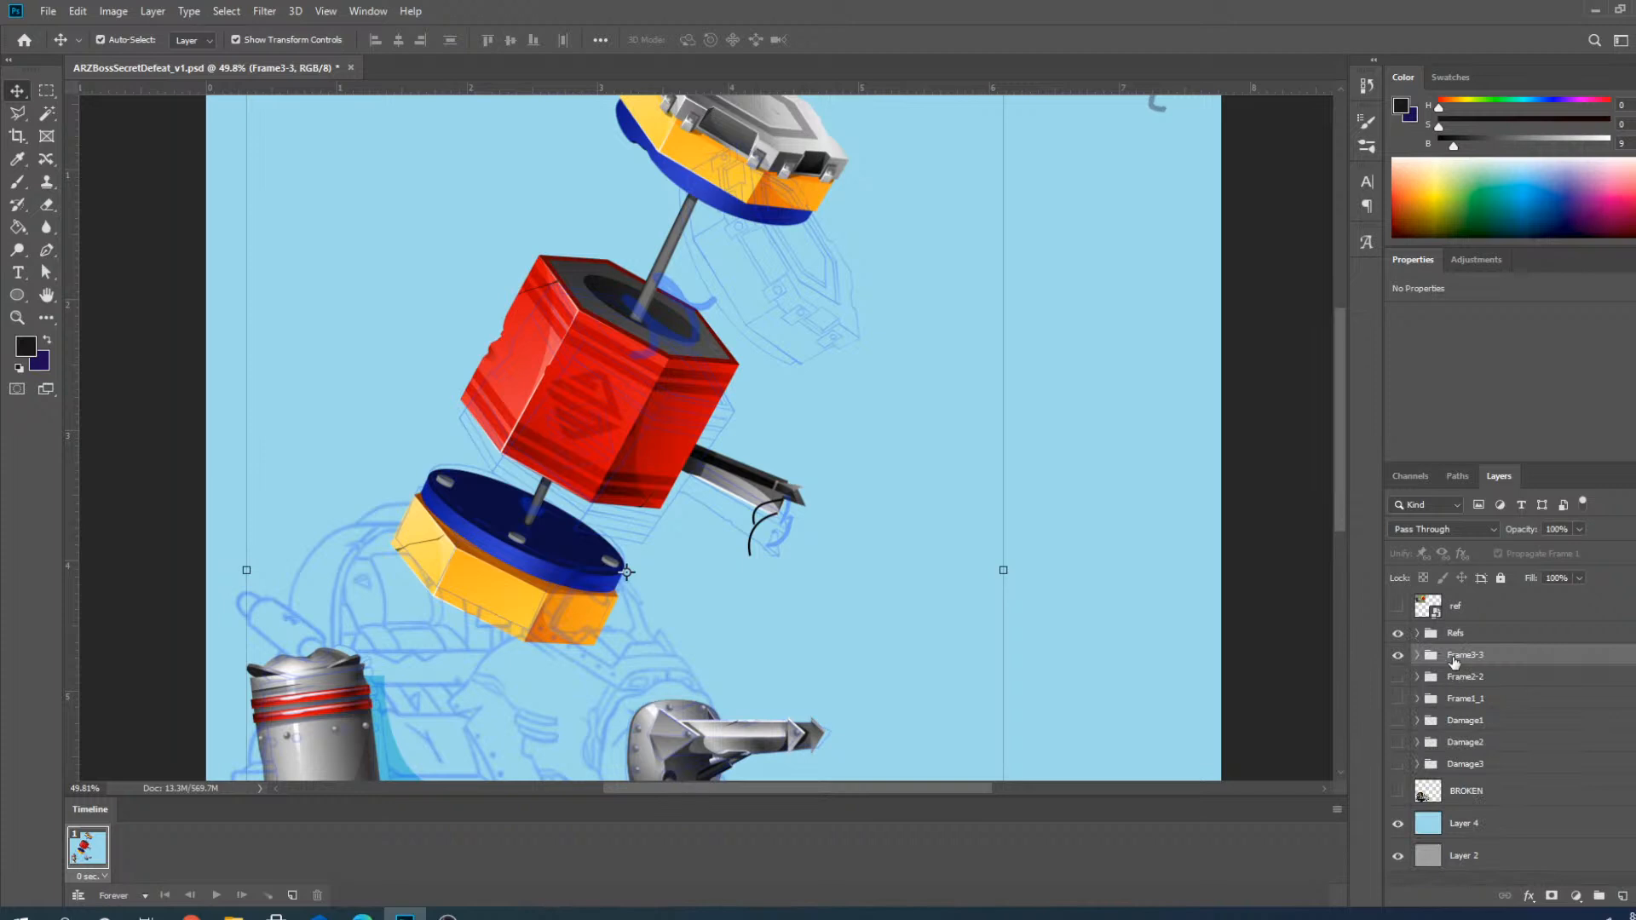
{"action": "scroll", "coordinate": [602, 424], "scroll_direction": "up", "scroll_amount": 2}
{"action": "scroll", "coordinate": [606, 426], "scroll_direction": "down", "scroll_amount": 2}
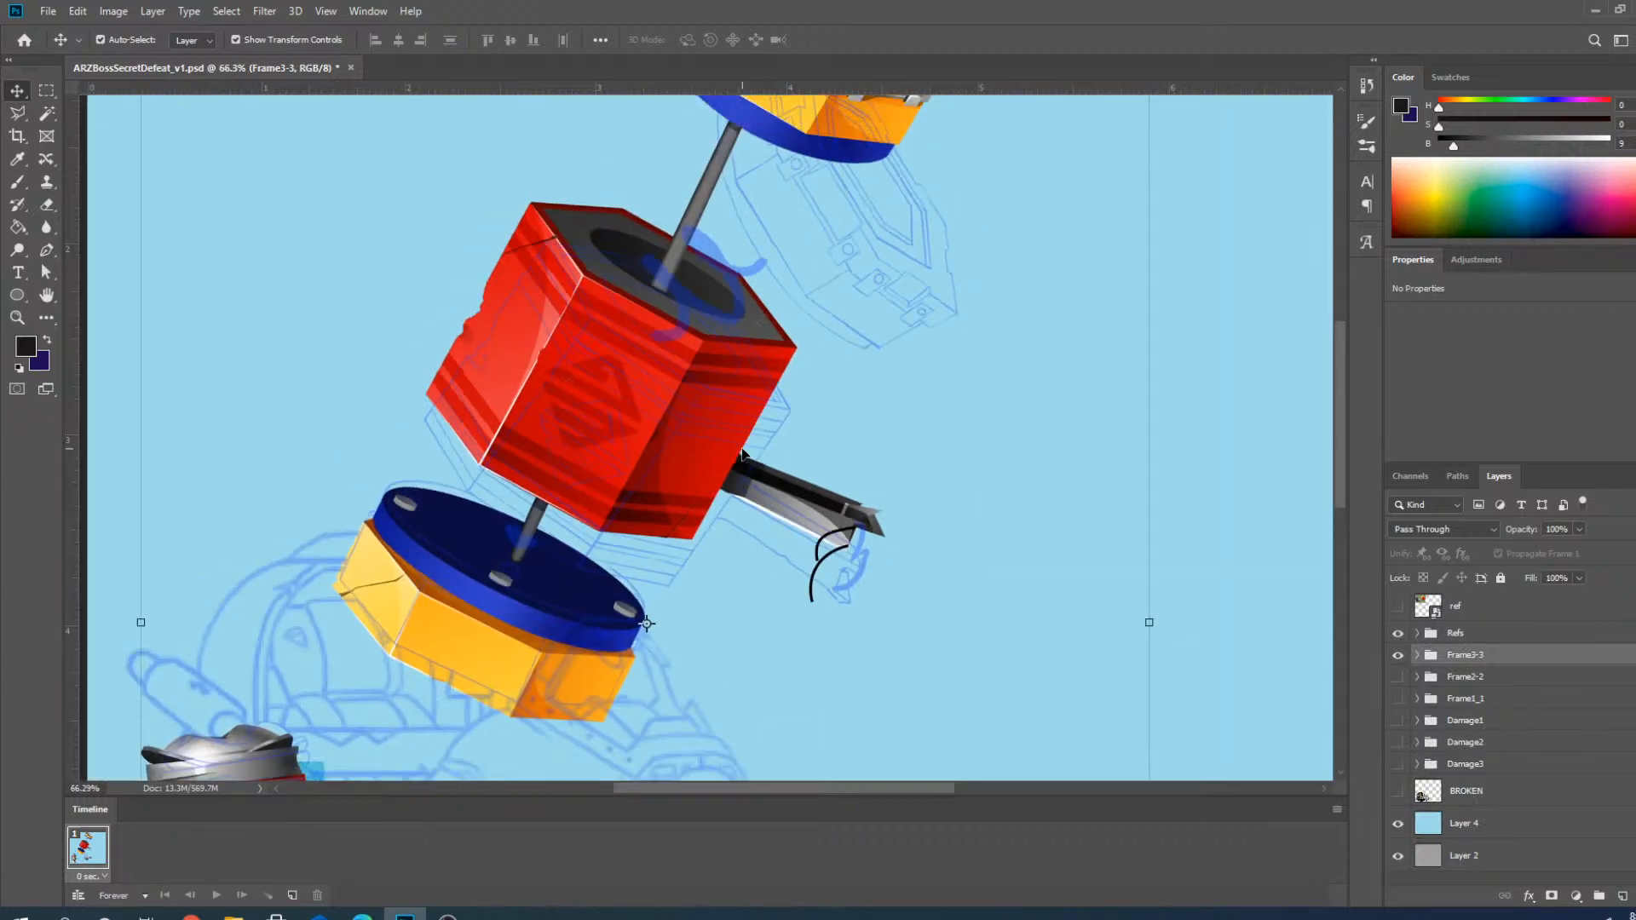
{"action": "scroll", "coordinate": [728, 311], "scroll_direction": "up", "scroll_amount": 3}
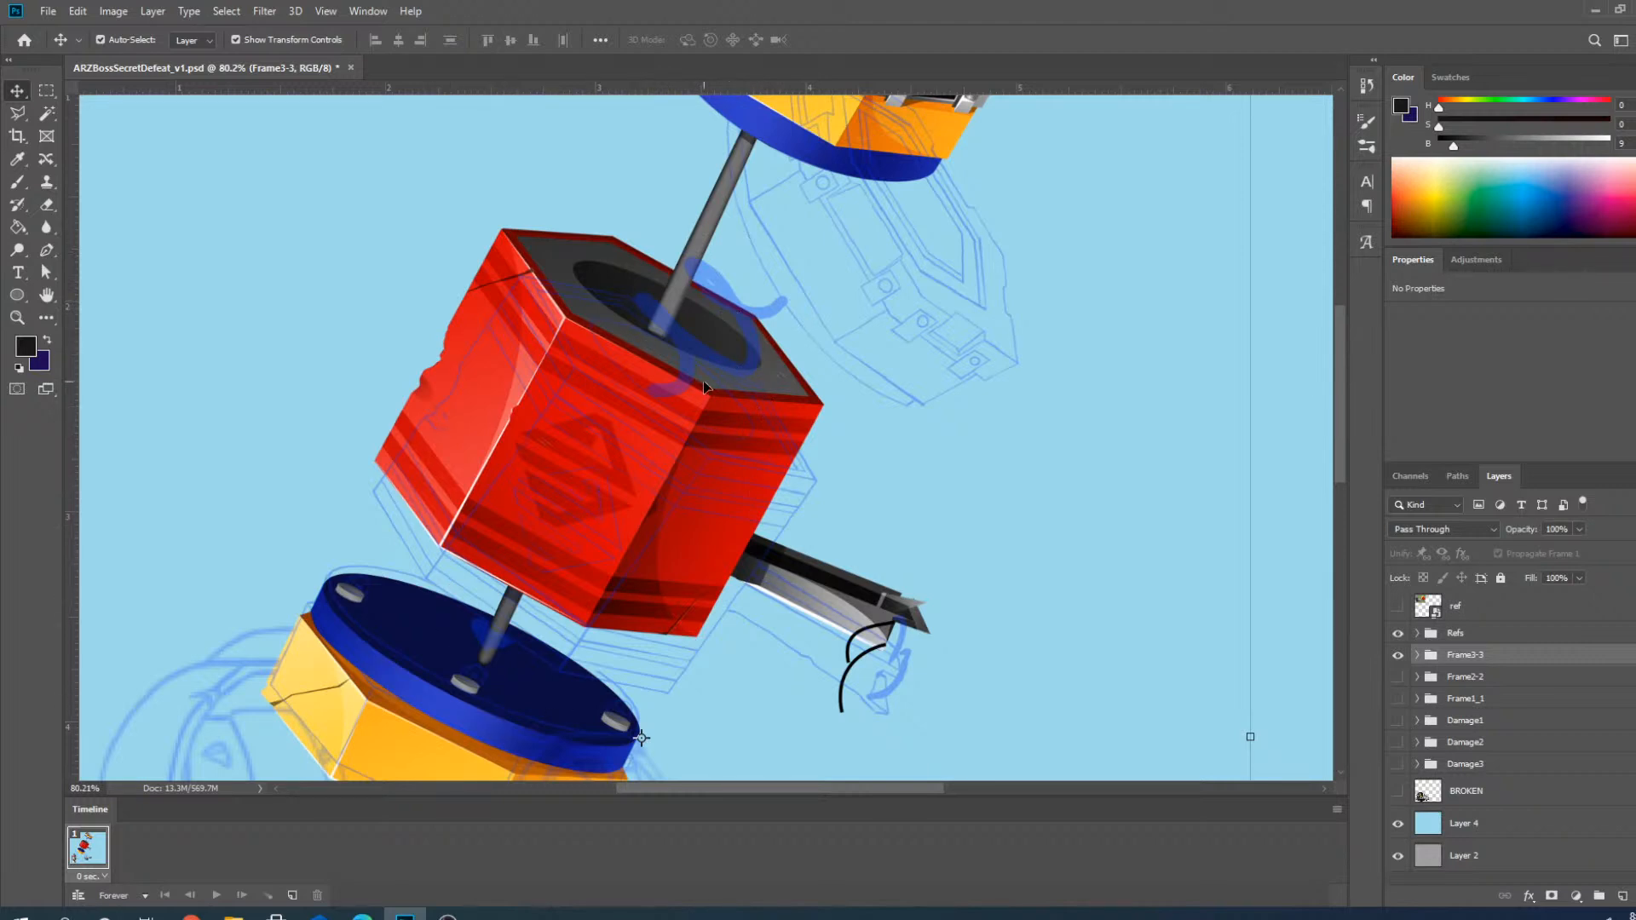
{"action": "scroll", "coordinate": [839, 632], "scroll_direction": "down", "scroll_amount": 2}
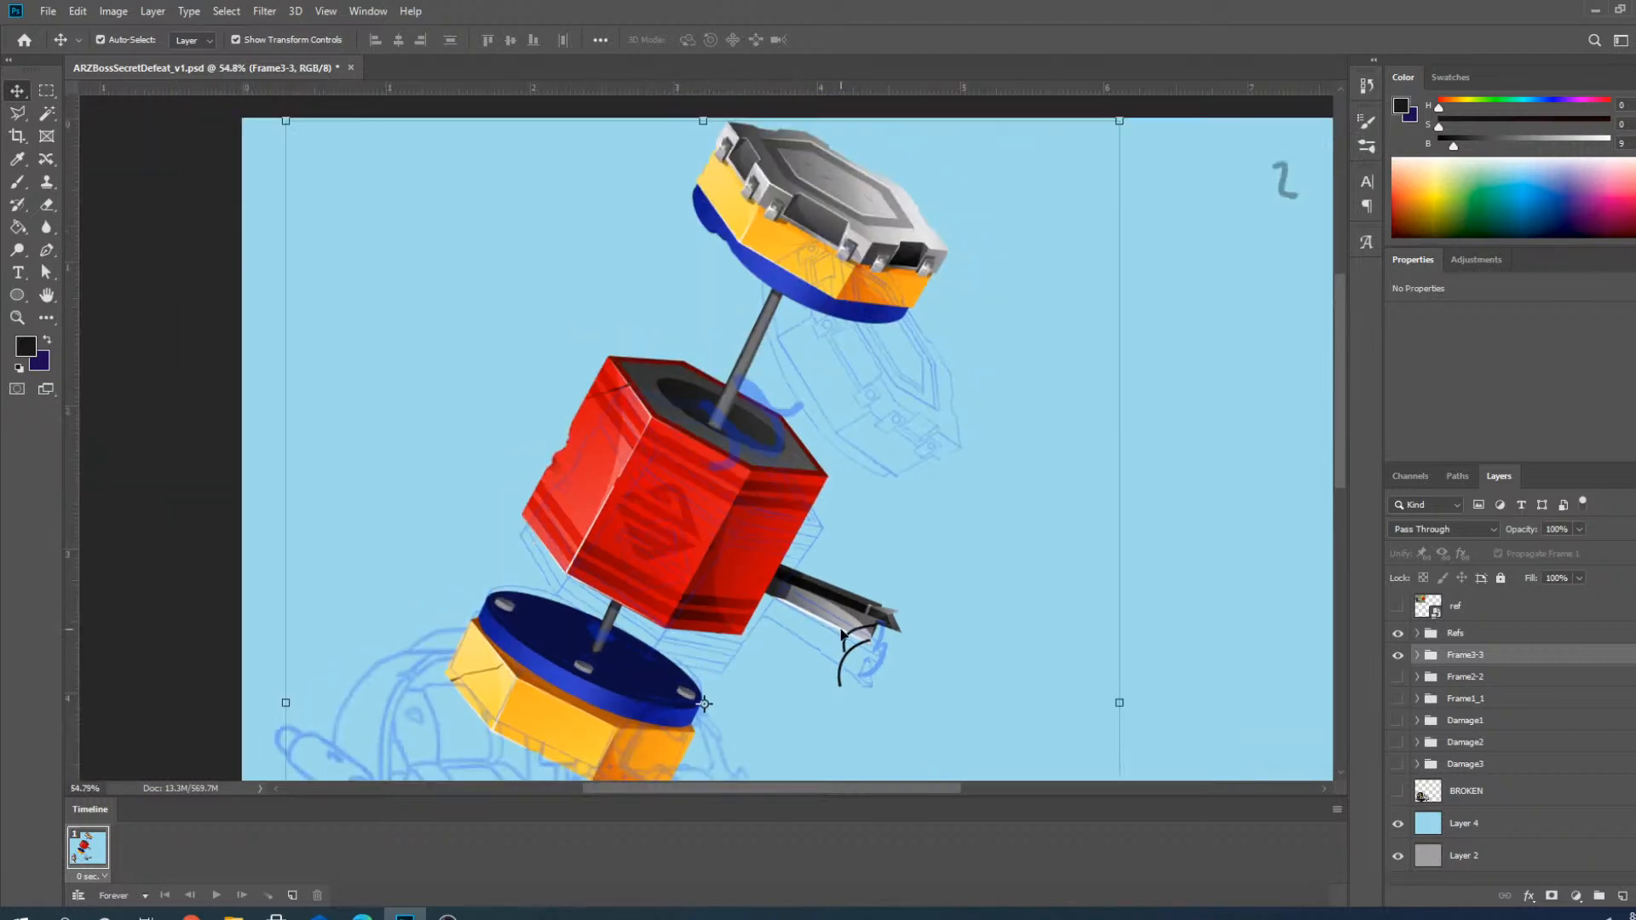
Review the list of sketch layers in the Refs group, and collapse the group again.
{"action": "left_click", "coordinate": [1418, 633]}
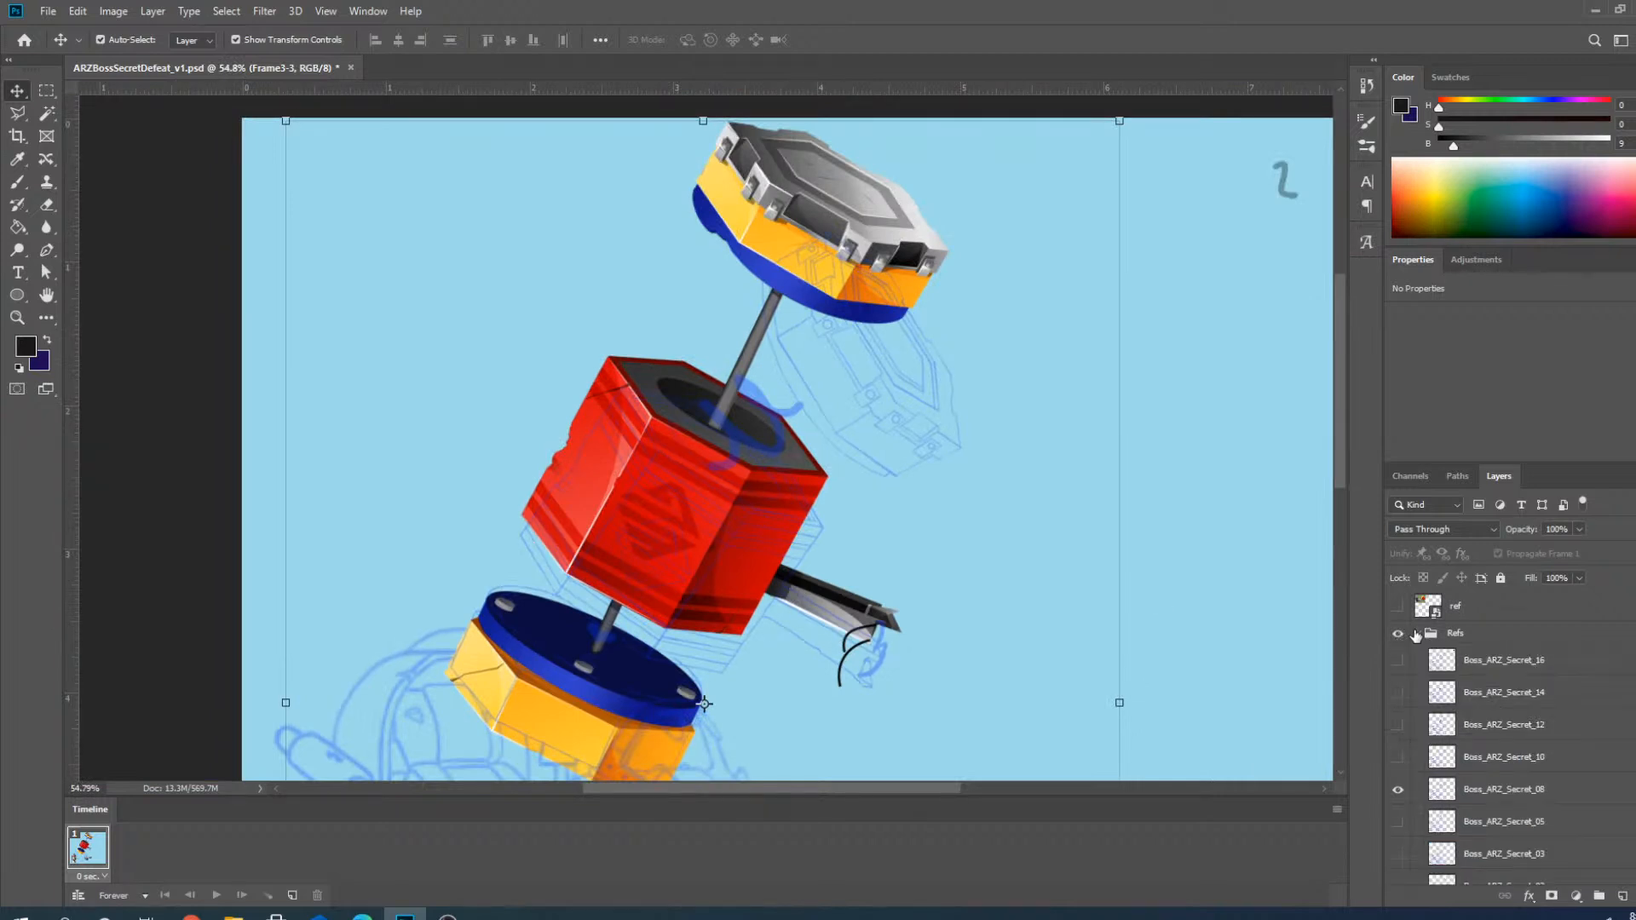
{"action": "scroll", "coordinate": [1410, 735], "scroll_direction": "down", "scroll_amount": 1}
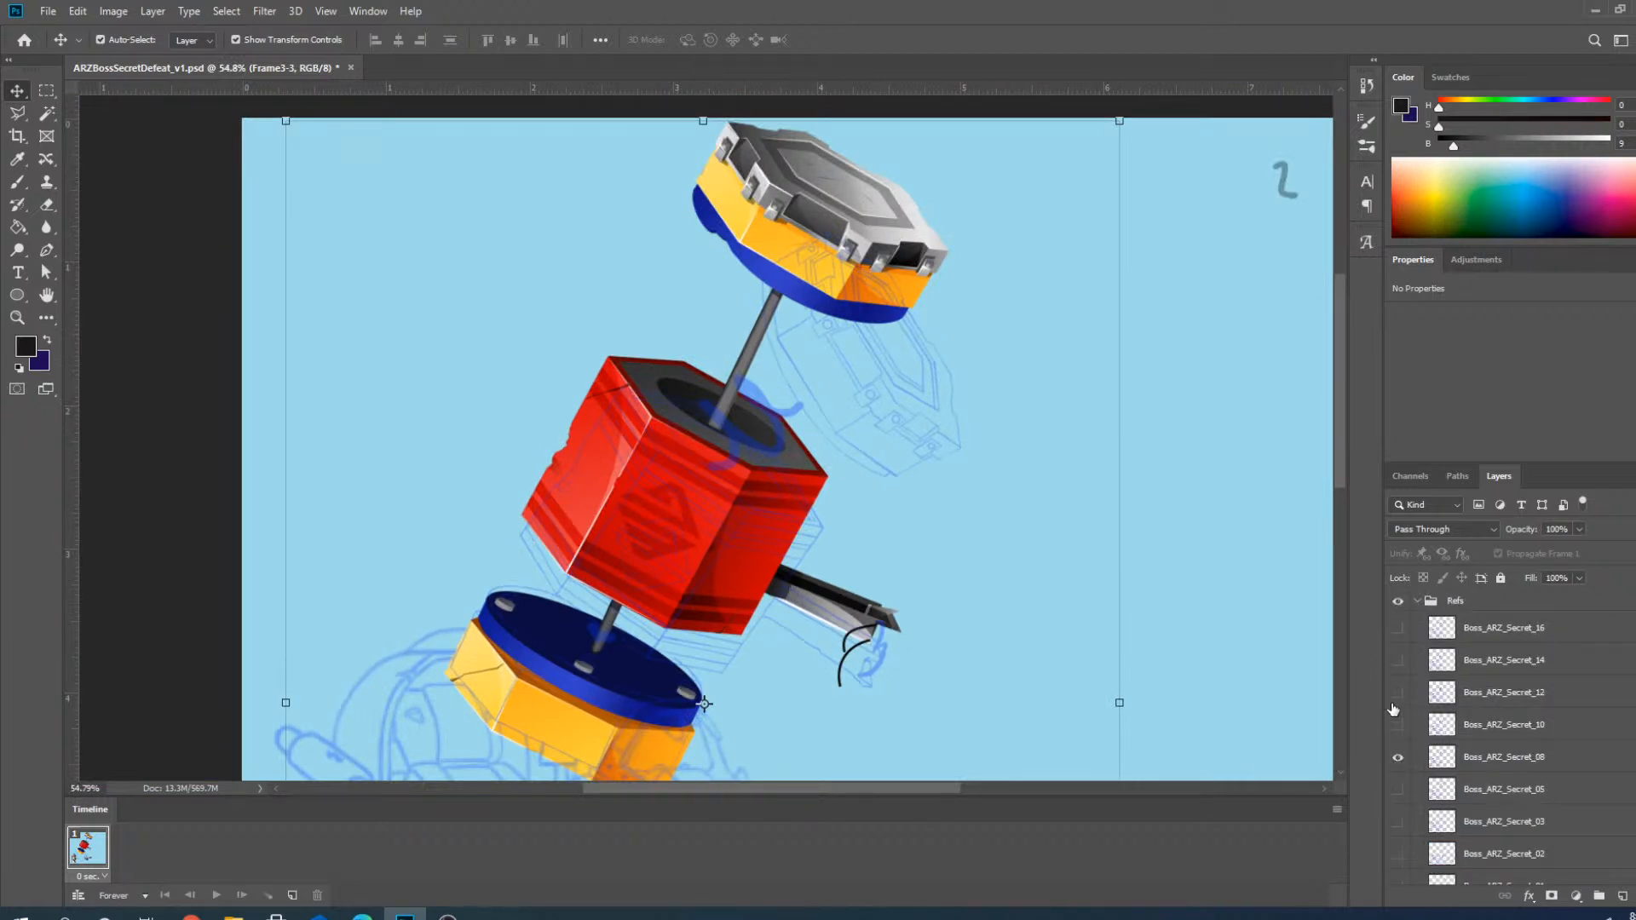
{"action": "scroll", "coordinate": [1442, 771], "scroll_direction": "down", "scroll_amount": 1}
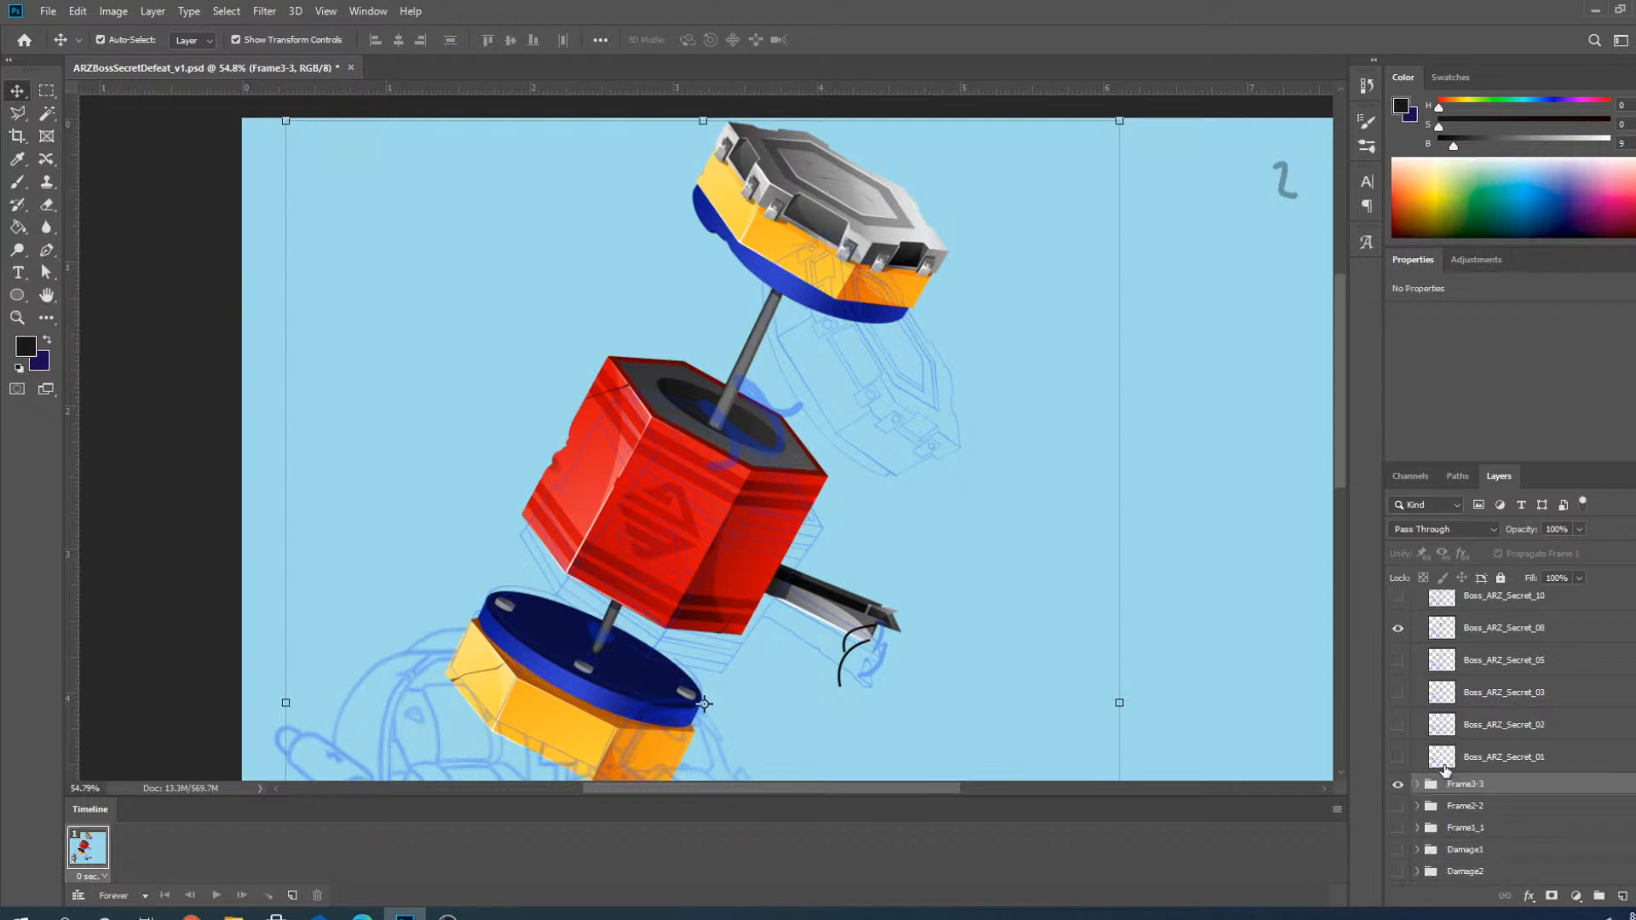
{"action": "scroll", "coordinate": [1441, 729], "scroll_direction": "up", "scroll_amount": 2}
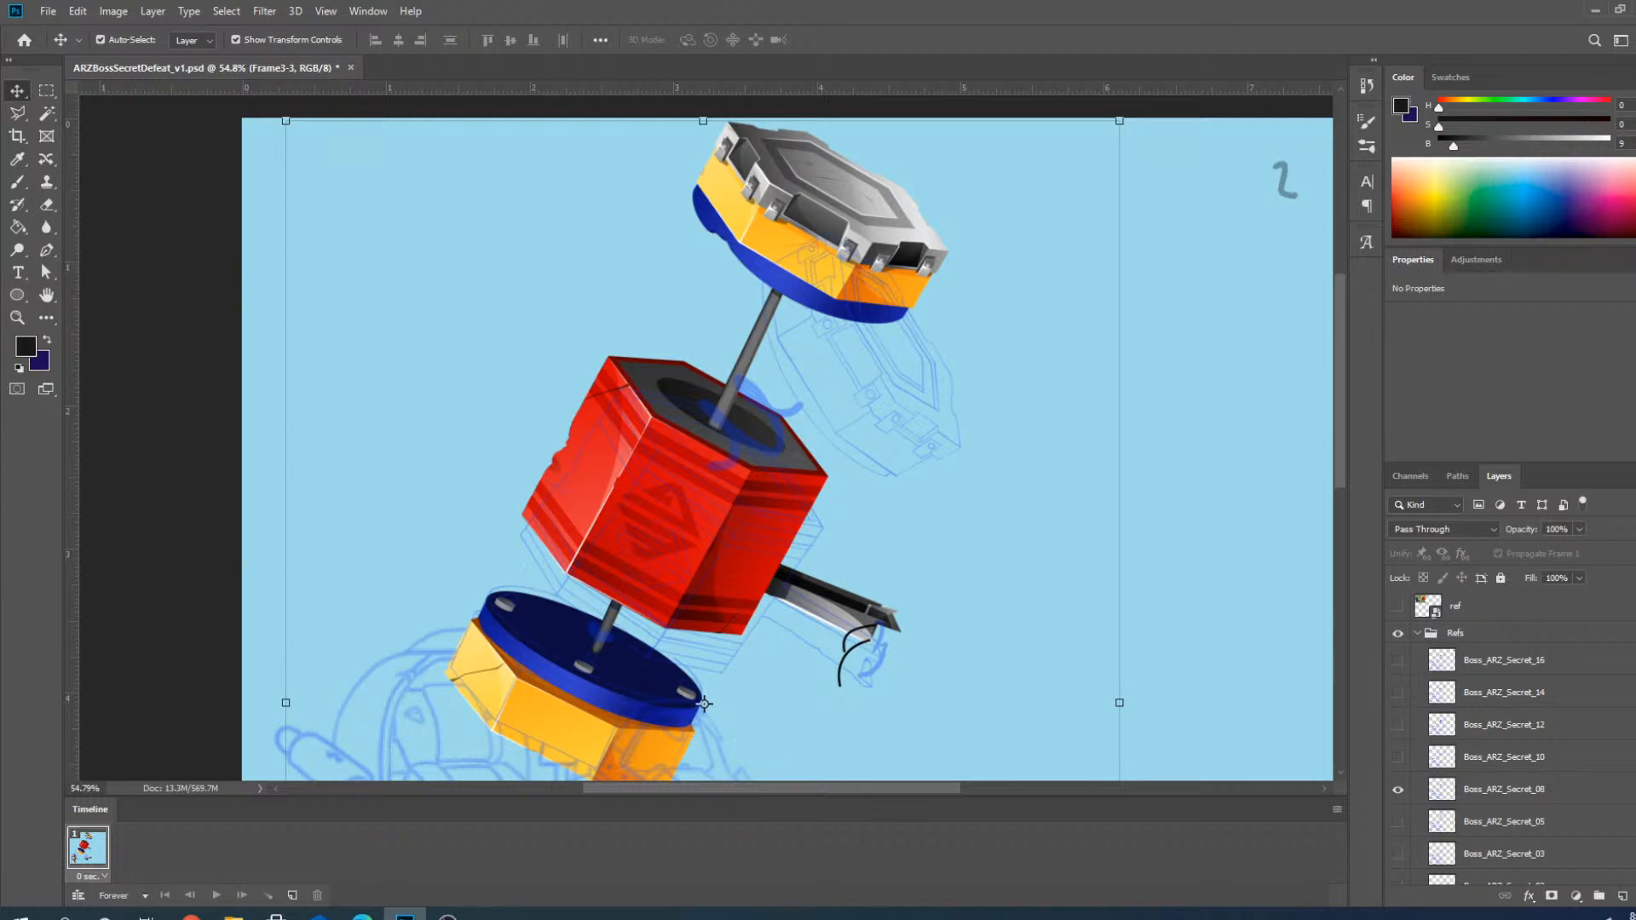
{"action": "scroll", "coordinate": [1439, 673], "scroll_direction": "down", "scroll_amount": 4}
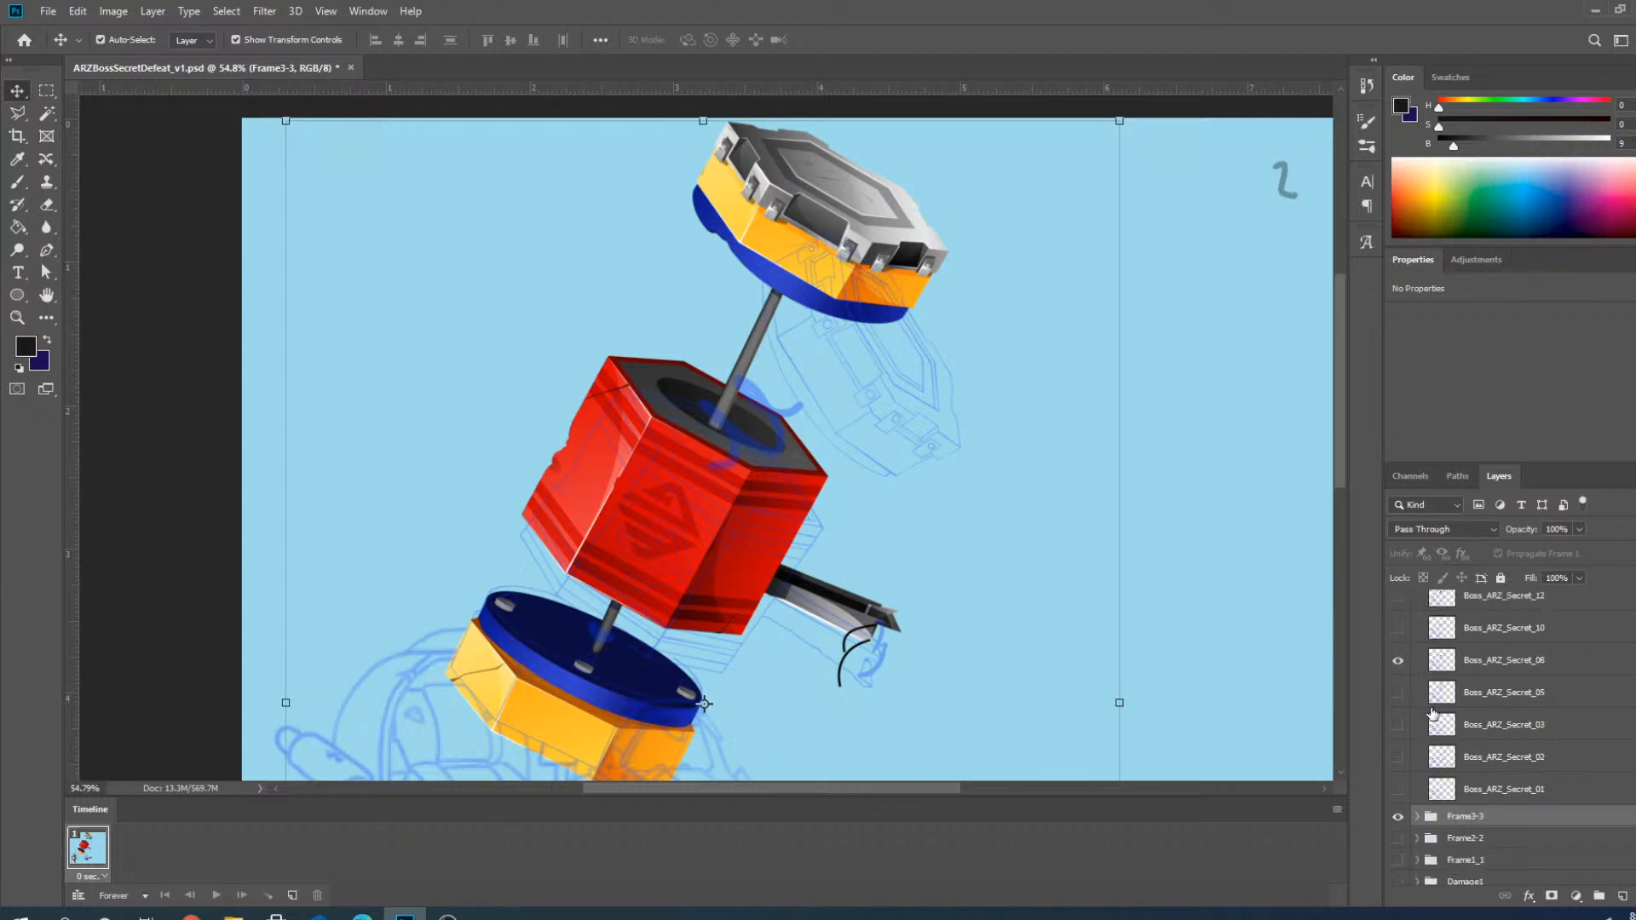
{"action": "scroll", "coordinate": [1449, 752], "scroll_direction": "up", "scroll_amount": 4}
{"action": "left_click", "coordinate": [1417, 633]}
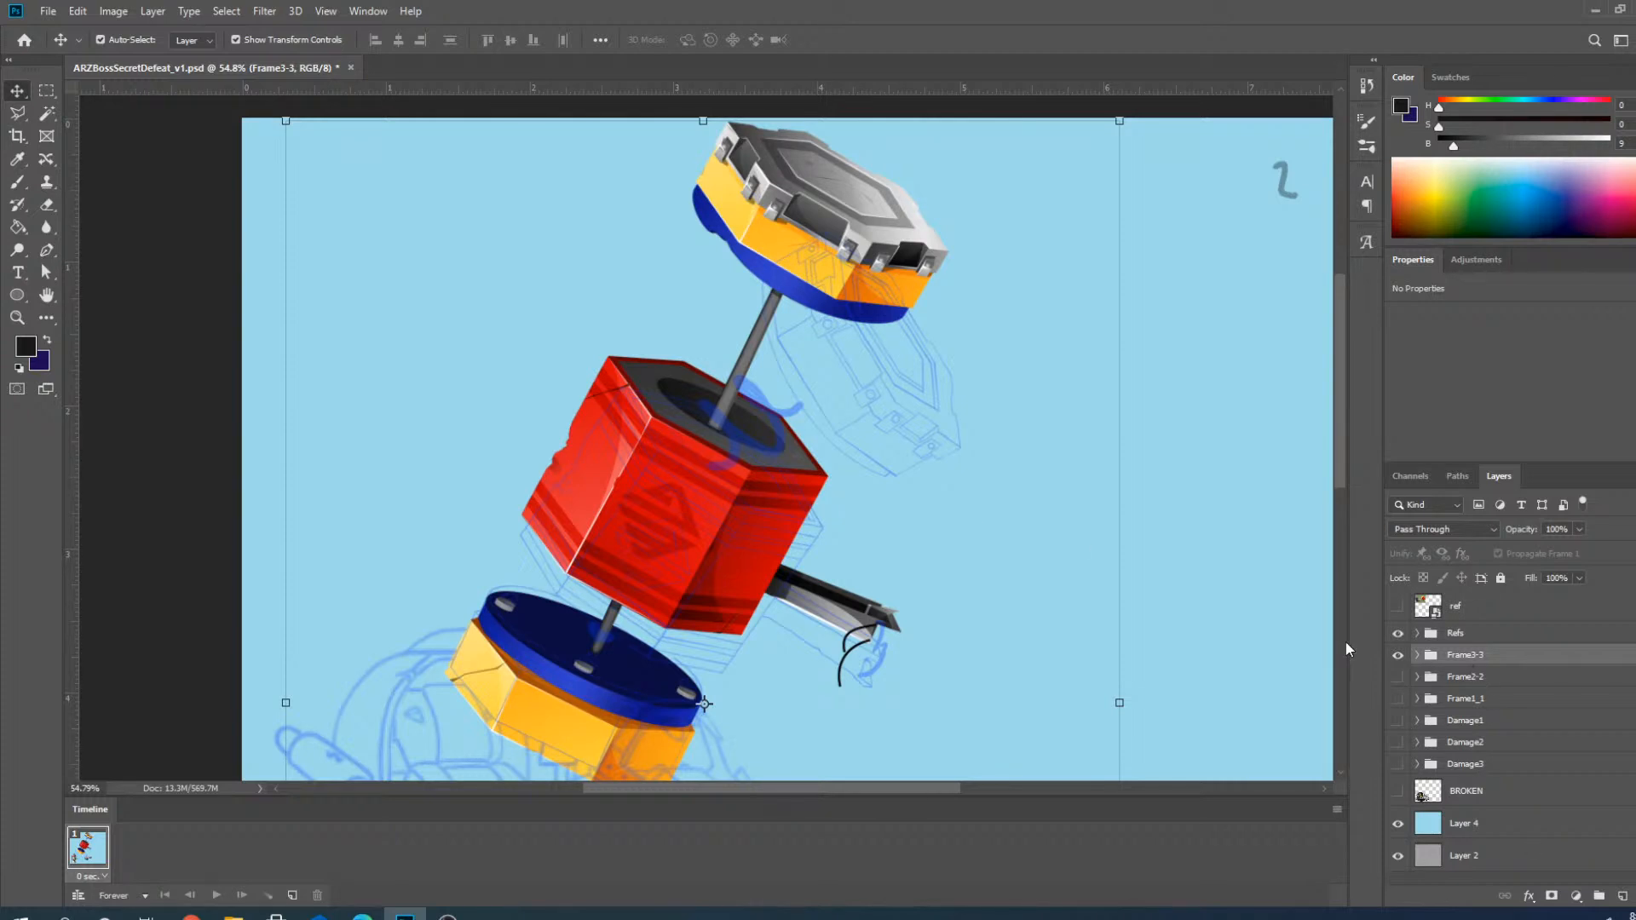
Duplicate the Frame3-3 group and rename the copy Frame4-2.
{"action": "scroll", "coordinate": [774, 374], "scroll_direction": "up", "scroll_amount": 4}
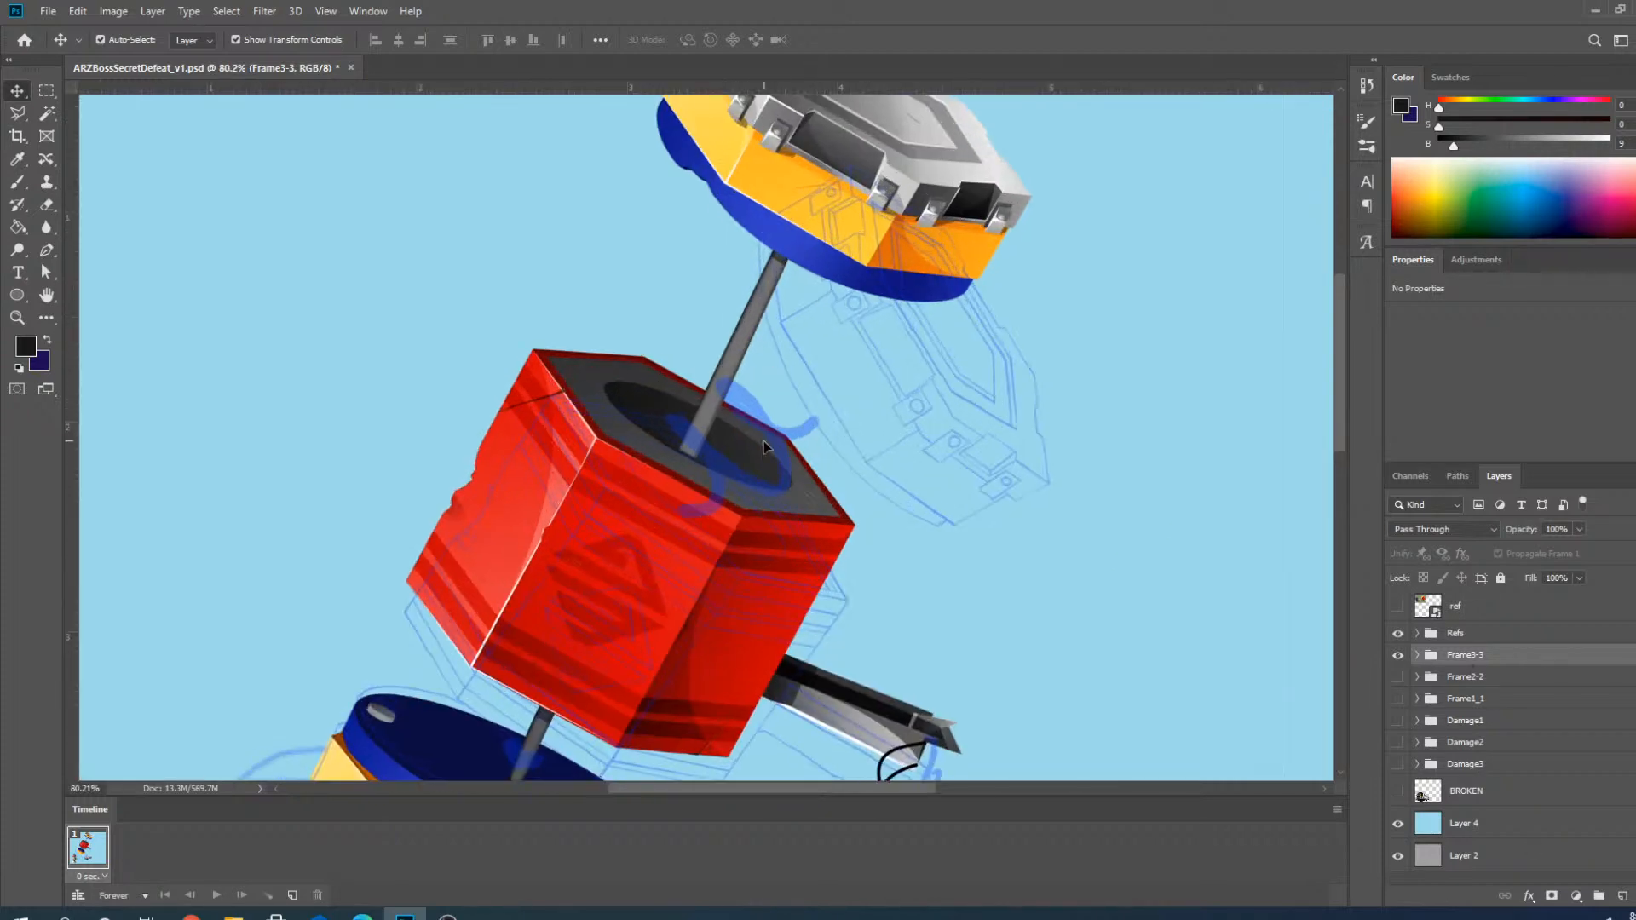
{"action": "scroll", "coordinate": [764, 447], "scroll_direction": "down", "scroll_amount": 5}
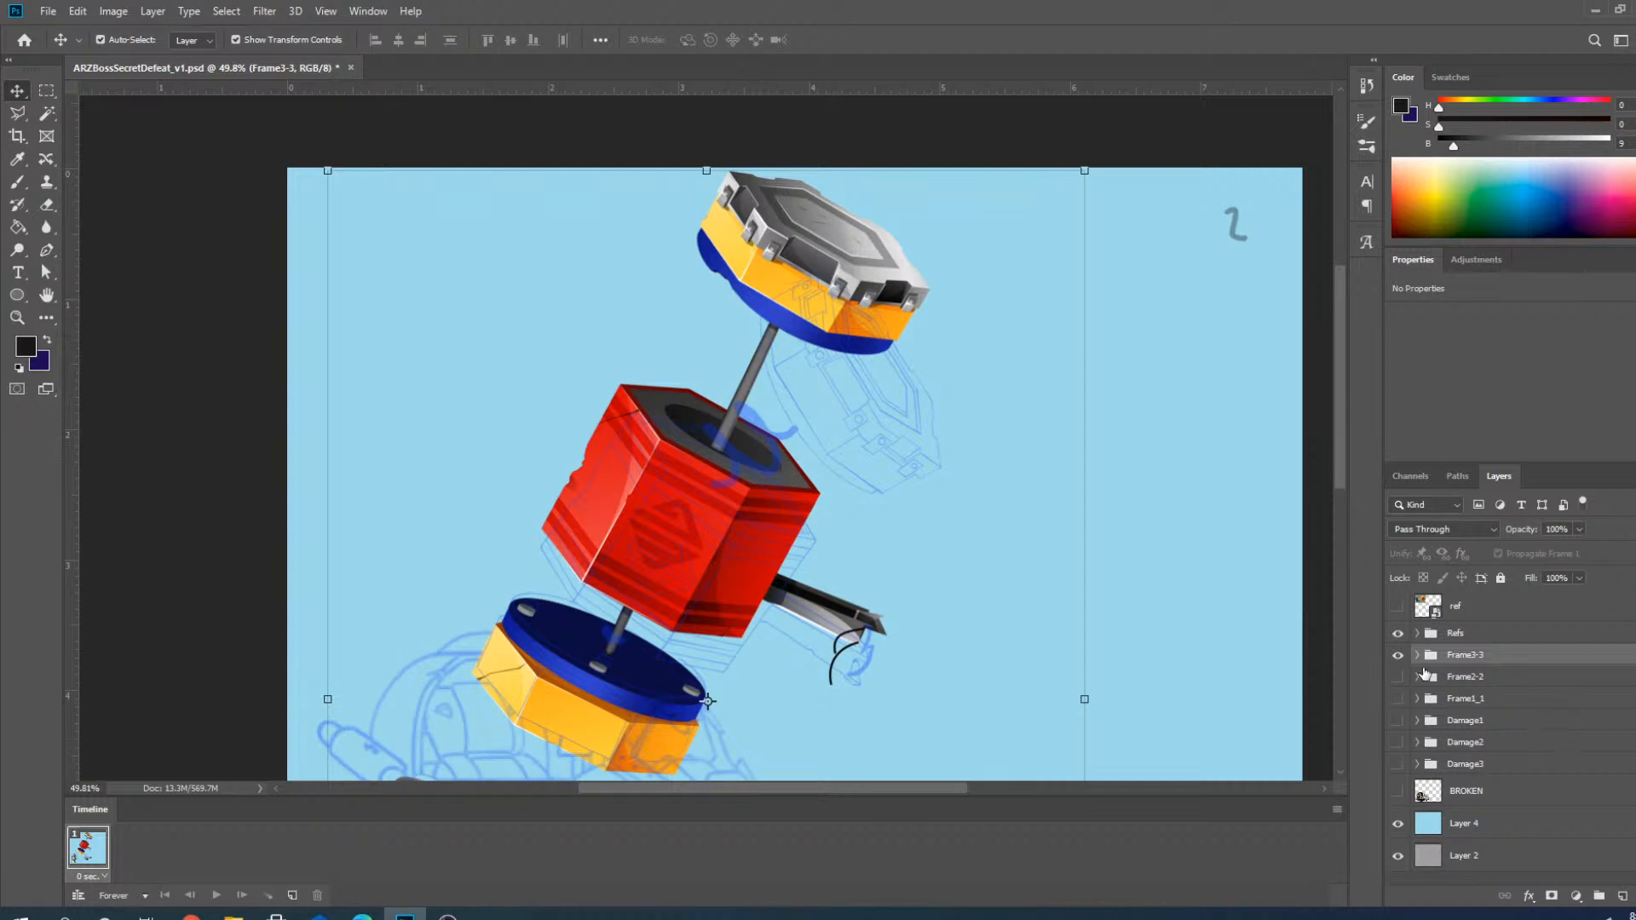
{"action": "scroll", "coordinate": [787, 755], "scroll_direction": "up", "scroll_amount": 1}
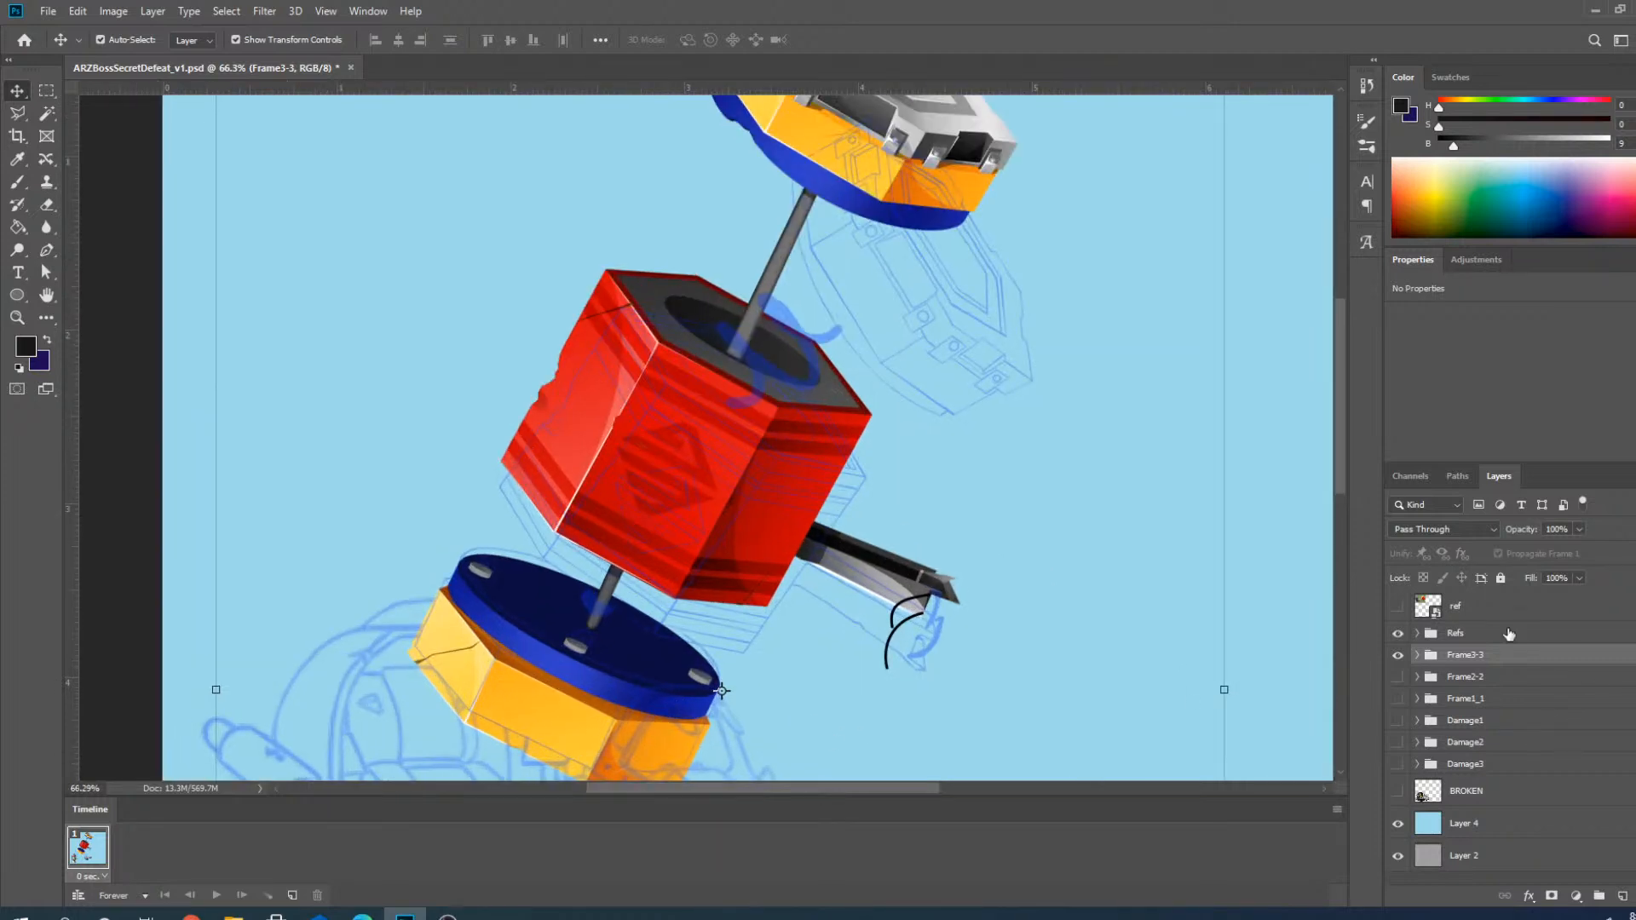
{"action": "right_click", "coordinate": [1458, 662]}
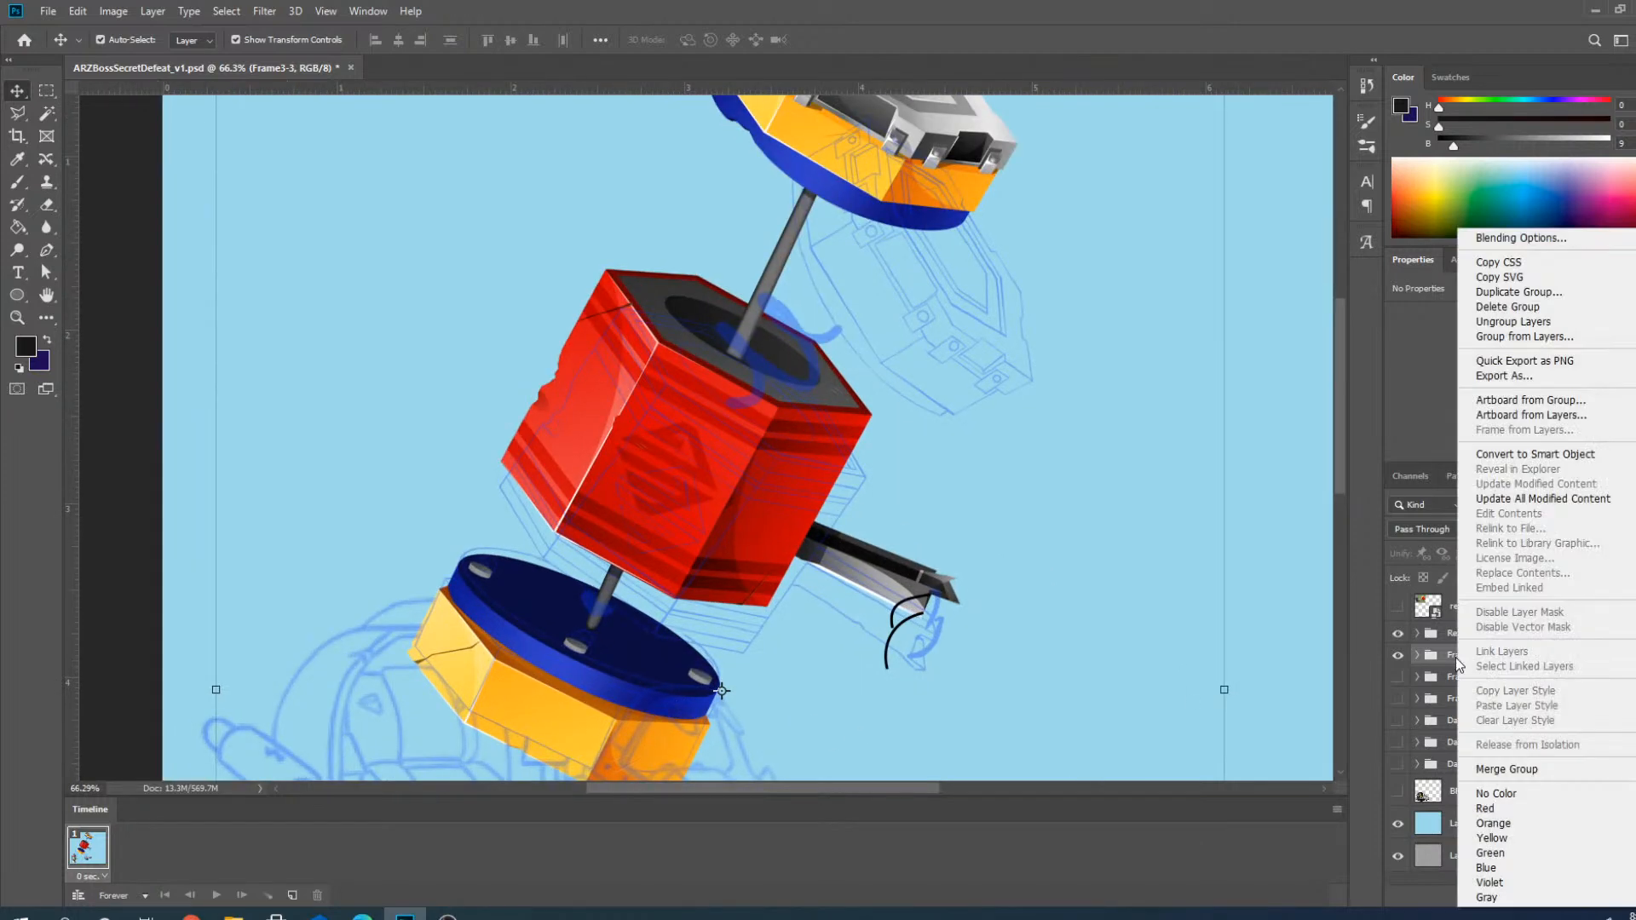
{"action": "left_click", "coordinate": [1519, 292]}
{"action": "left_click", "coordinate": [748, 422]}
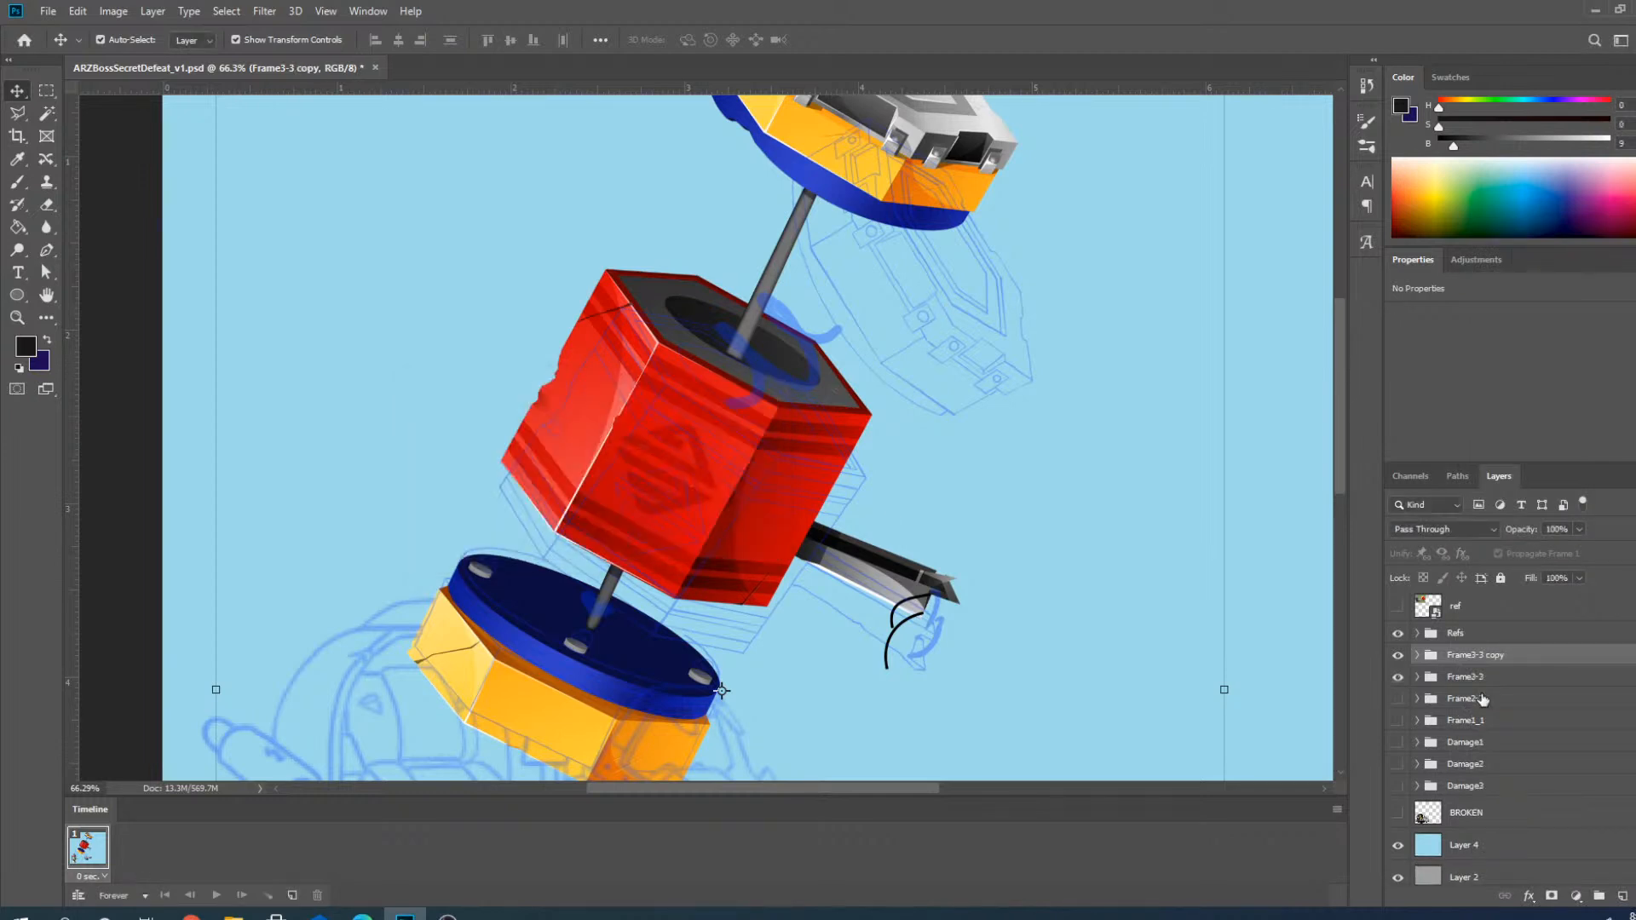
{"action": "double_click", "coordinate": [1483, 655]}
{"action": "left_click_drag", "start_coordinate": [1507, 657], "coordinate": [1474, 675]}
{"action": "type", "text": "4-2"}
{"action": "key", "text": "Return"}
Hide the Frame3-3 group, leaving the Frame4-2 artwork and the reference sketch shown.
{"action": "scroll", "coordinate": [832, 585], "scroll_direction": "up", "scroll_amount": 3}
{"action": "scroll", "coordinate": [851, 427], "scroll_direction": "down", "scroll_amount": 2}
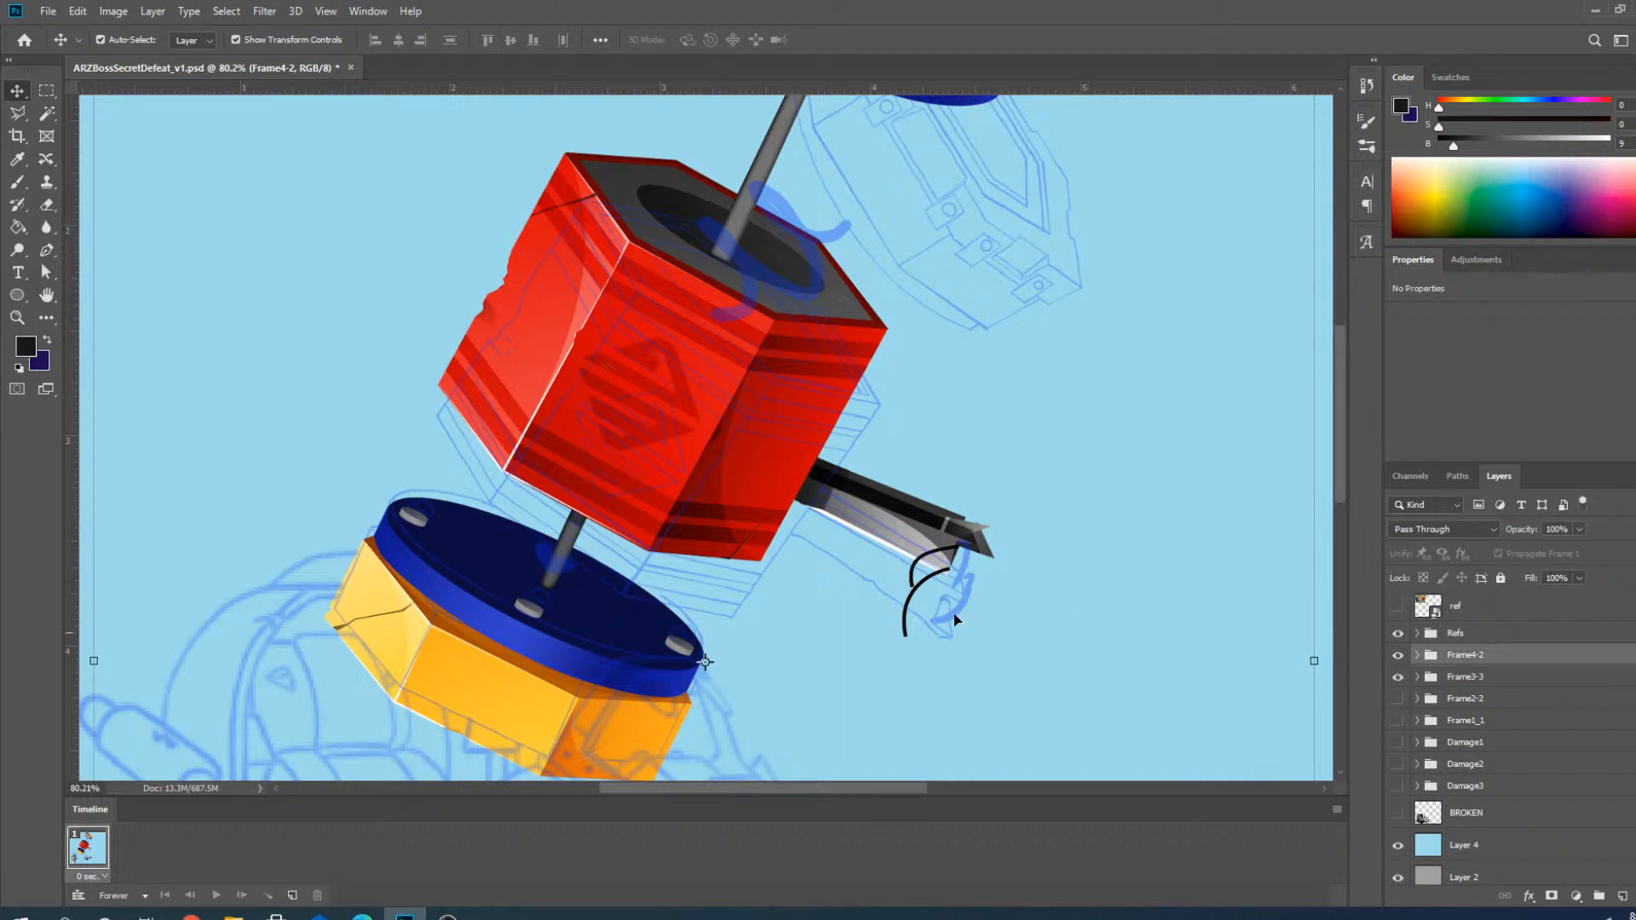
{"action": "scroll", "coordinate": [800, 554], "scroll_direction": "down", "scroll_amount": 2}
{"action": "scroll", "coordinate": [646, 417], "scroll_direction": "up", "scroll_amount": 2}
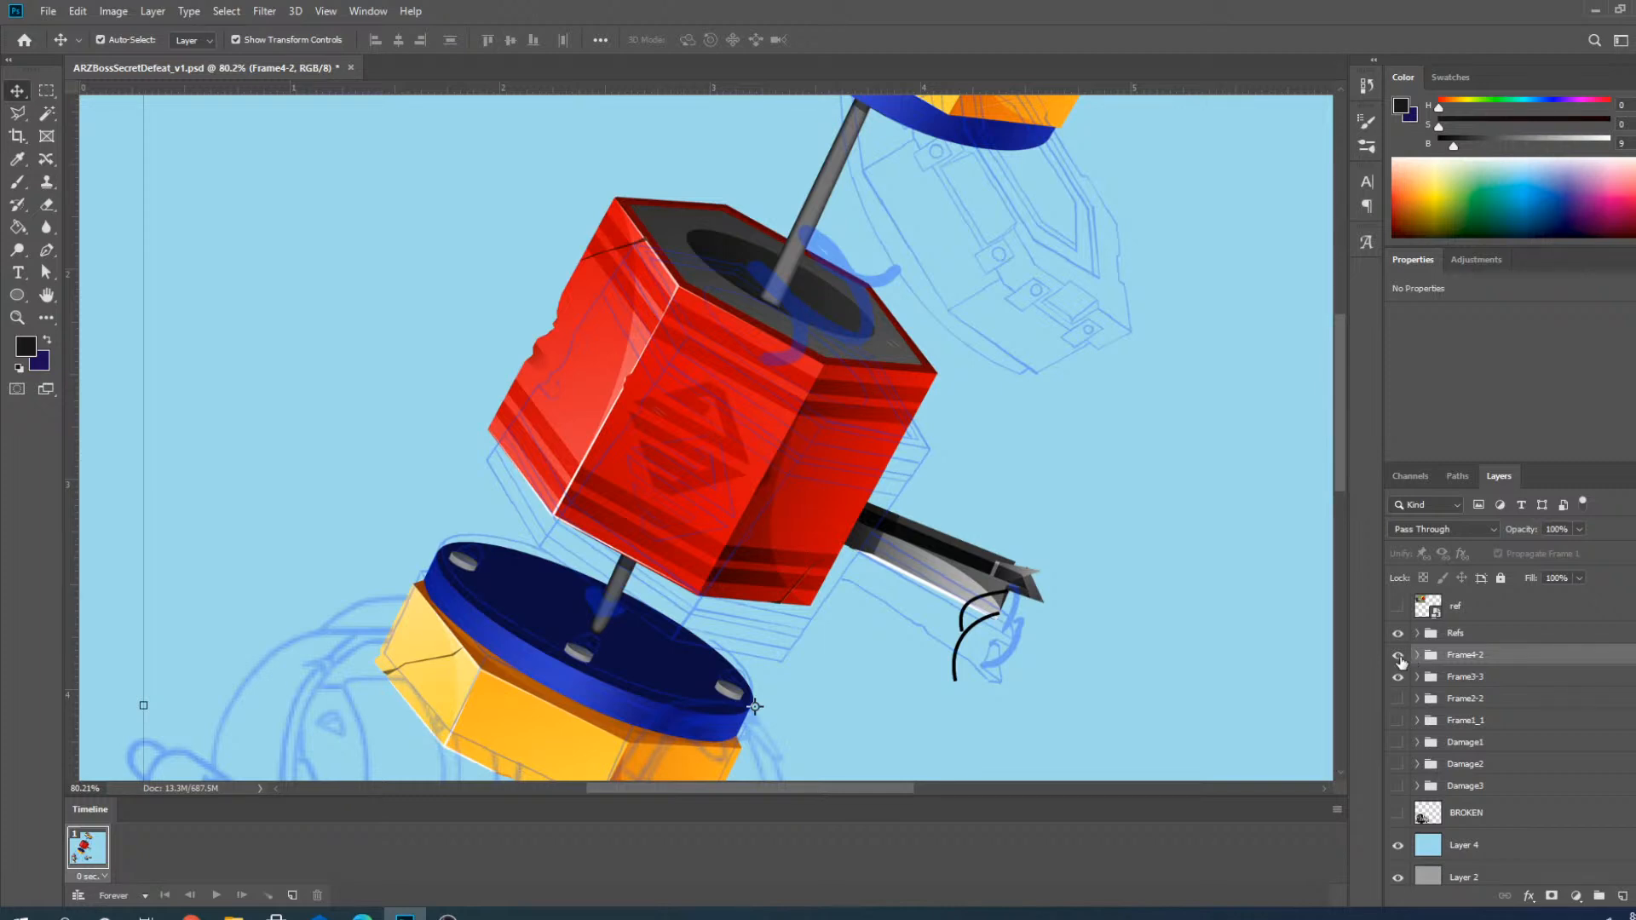
{"action": "left_click", "coordinate": [1397, 678]}
{"action": "scroll", "coordinate": [775, 367], "scroll_direction": "down", "scroll_amount": 3}
{"action": "scroll", "coordinate": [707, 550], "scroll_direction": "up", "scroll_amount": 2}
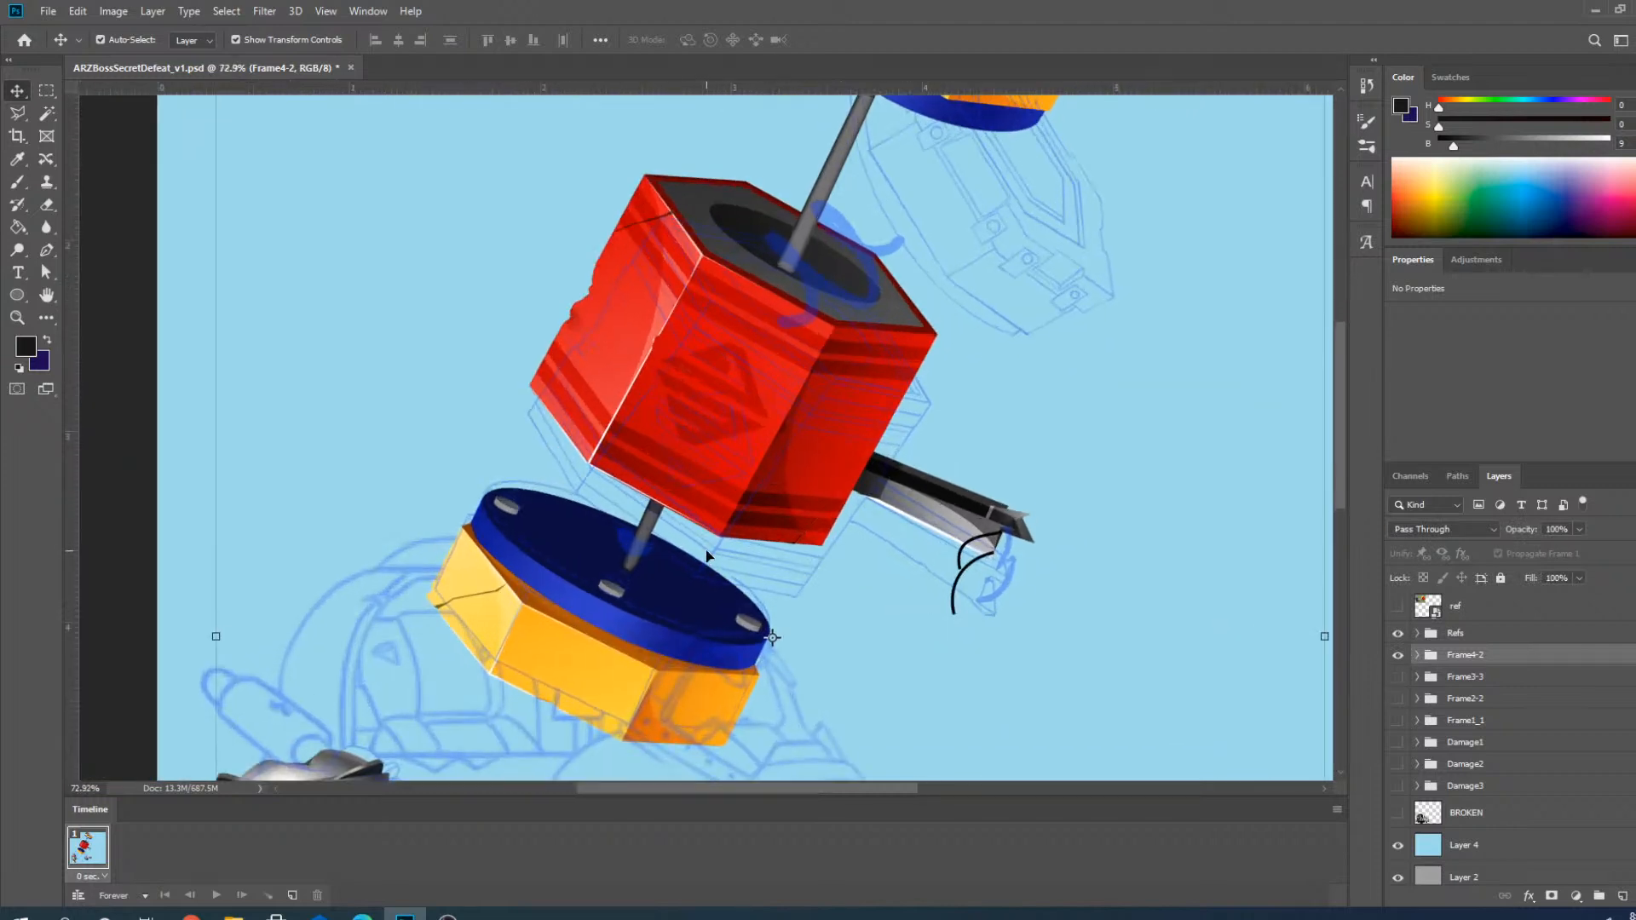
Expand the Frame4-2 group and select the red hammer piece together with the broken arm and both black wires.
{"action": "left_click", "coordinate": [1417, 656]}
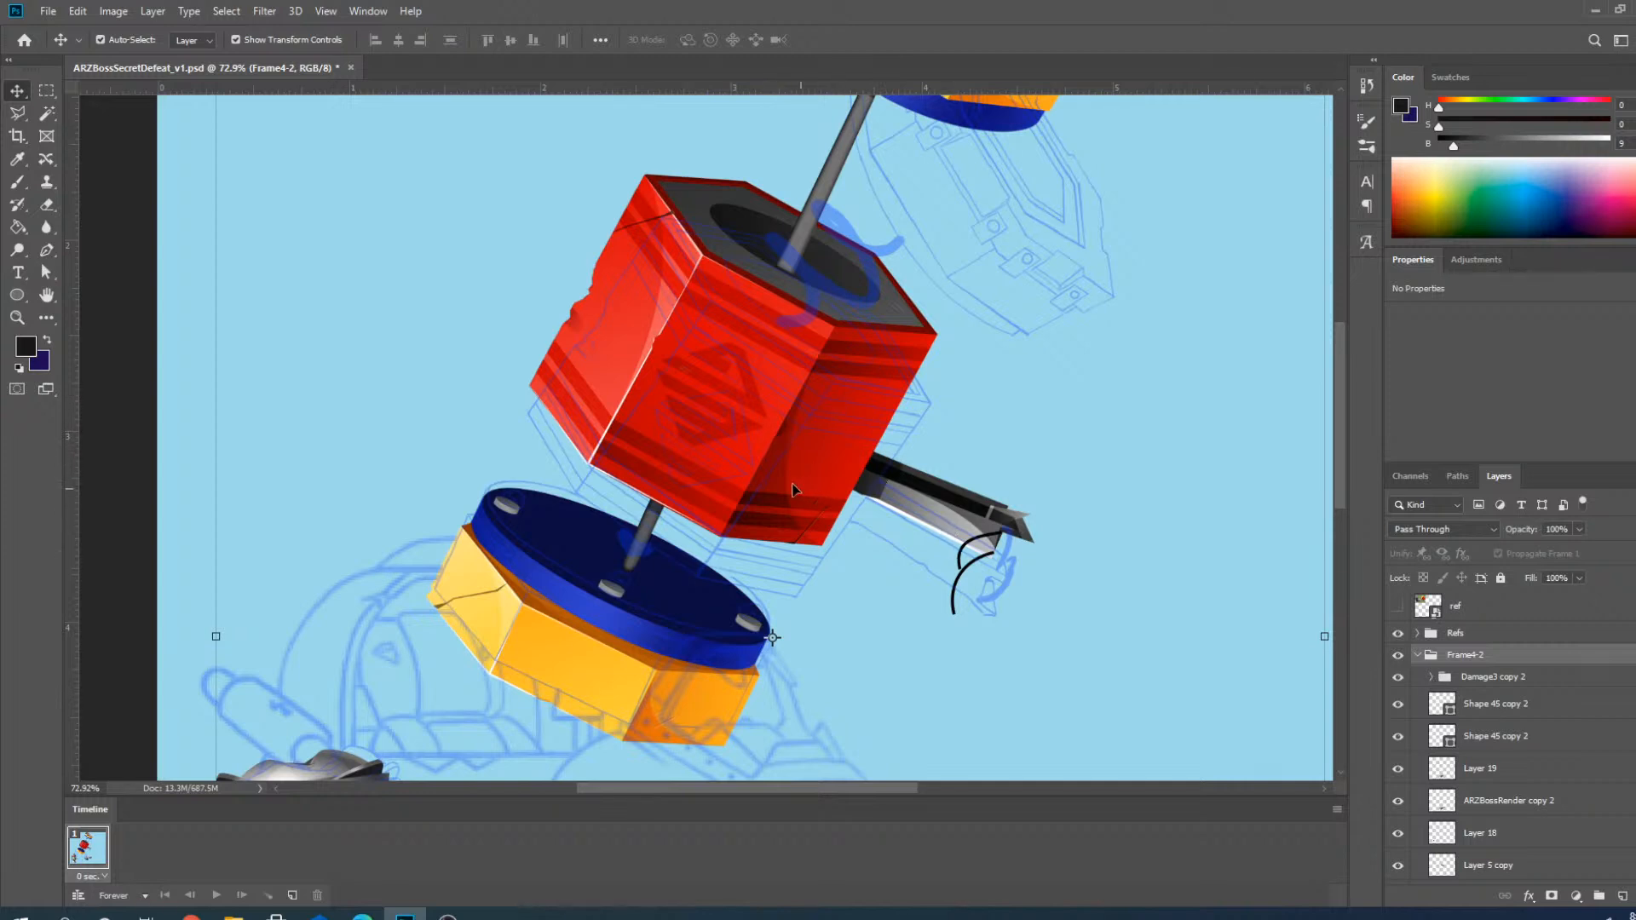
{"action": "left_click", "coordinate": [826, 162]}
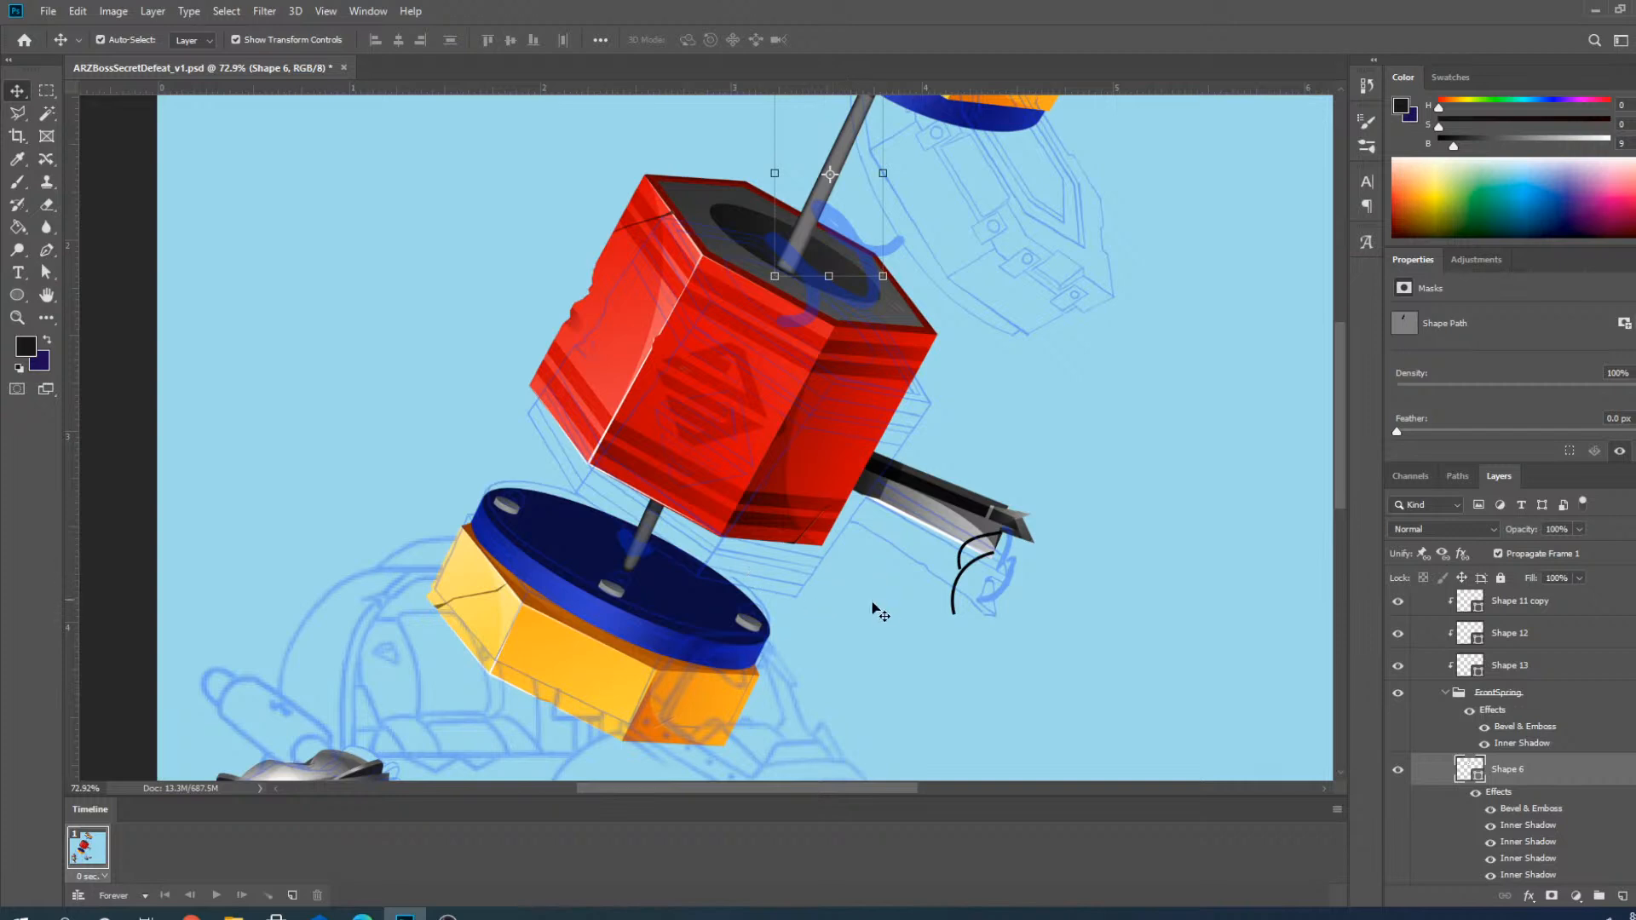
{"action": "scroll", "coordinate": [836, 422], "scroll_direction": "down", "scroll_amount": 1}
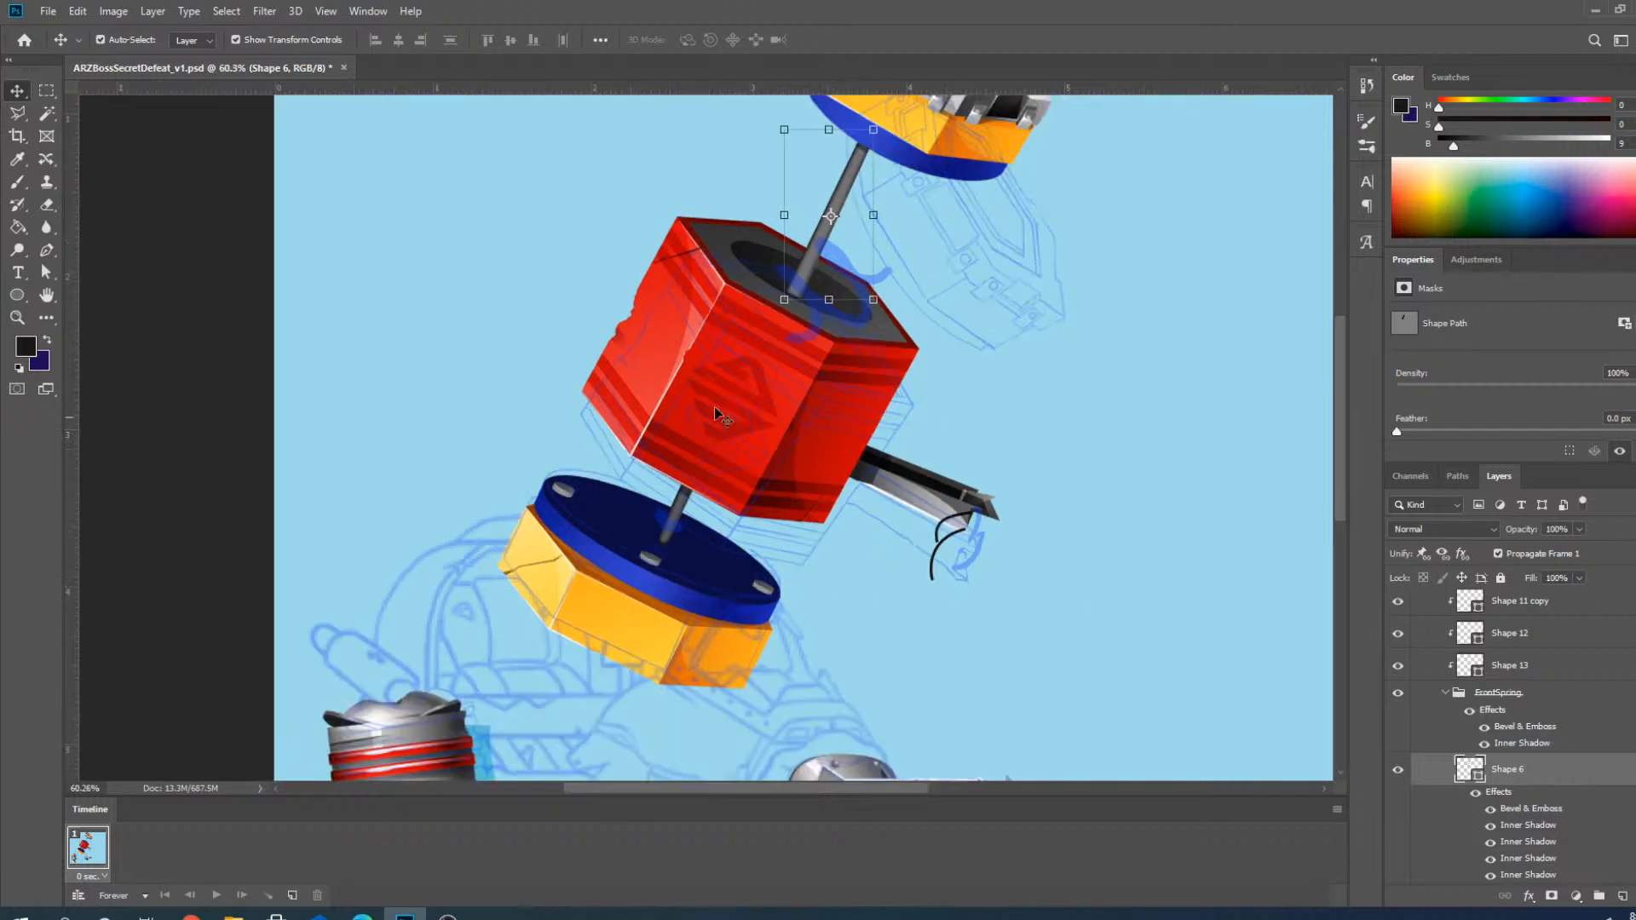
{"action": "scroll", "coordinate": [716, 415], "scroll_direction": "up", "scroll_amount": 2}
{"action": "left_click", "coordinate": [666, 339]}
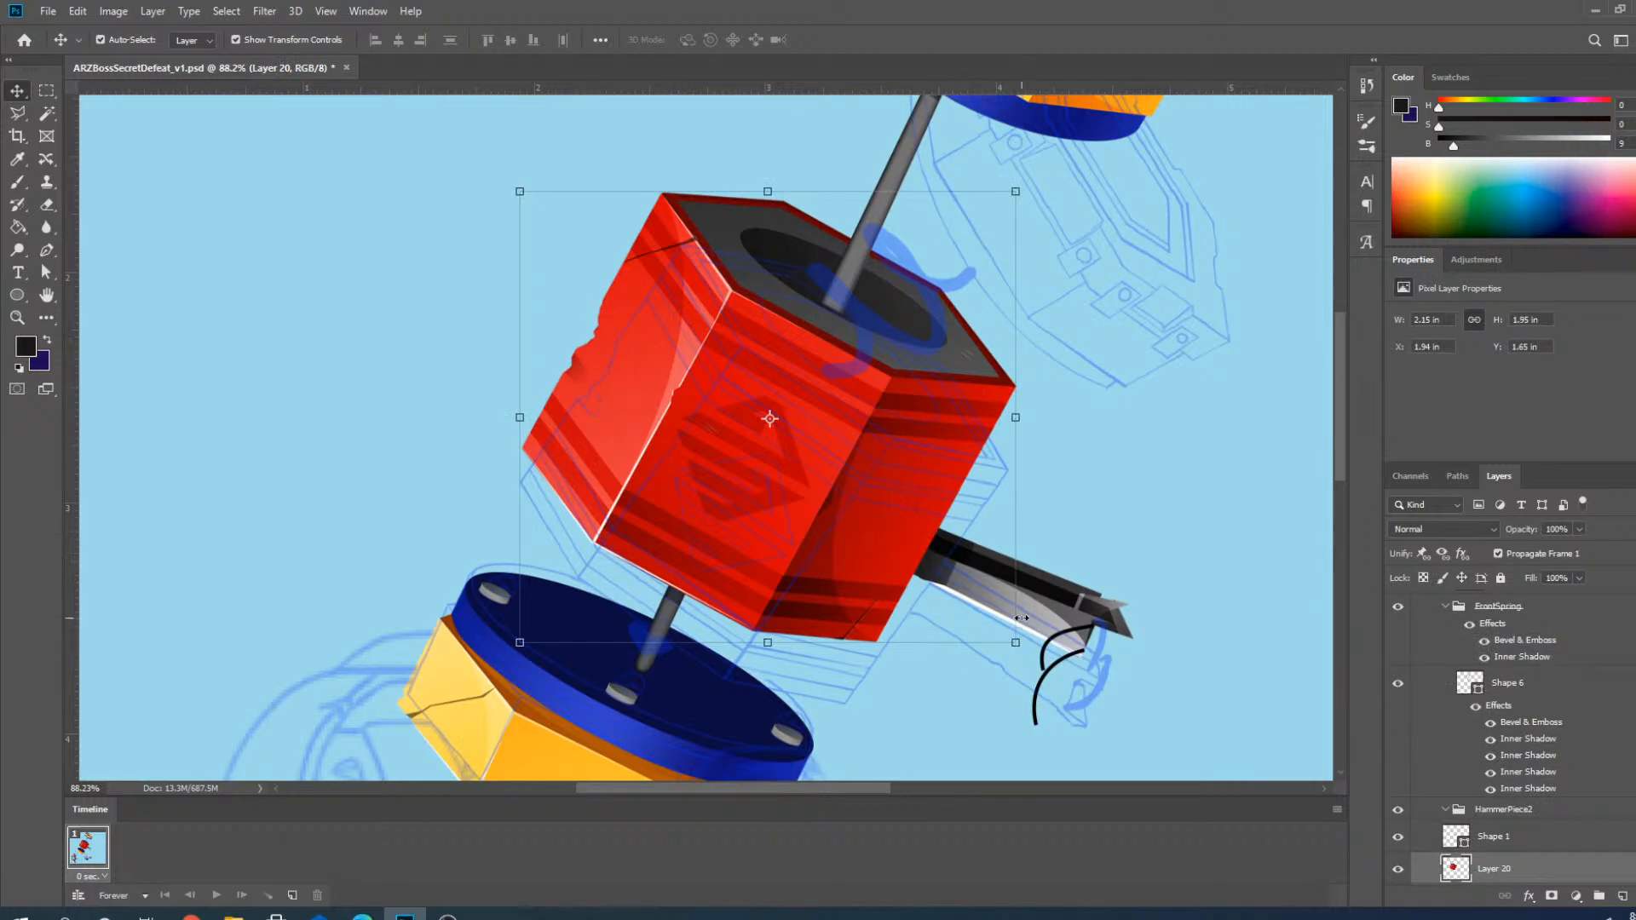
{"action": "left_click", "coordinate": [995, 593]}
{"action": "scroll", "coordinate": [993, 591], "scroll_direction": "up", "scroll_amount": 4}
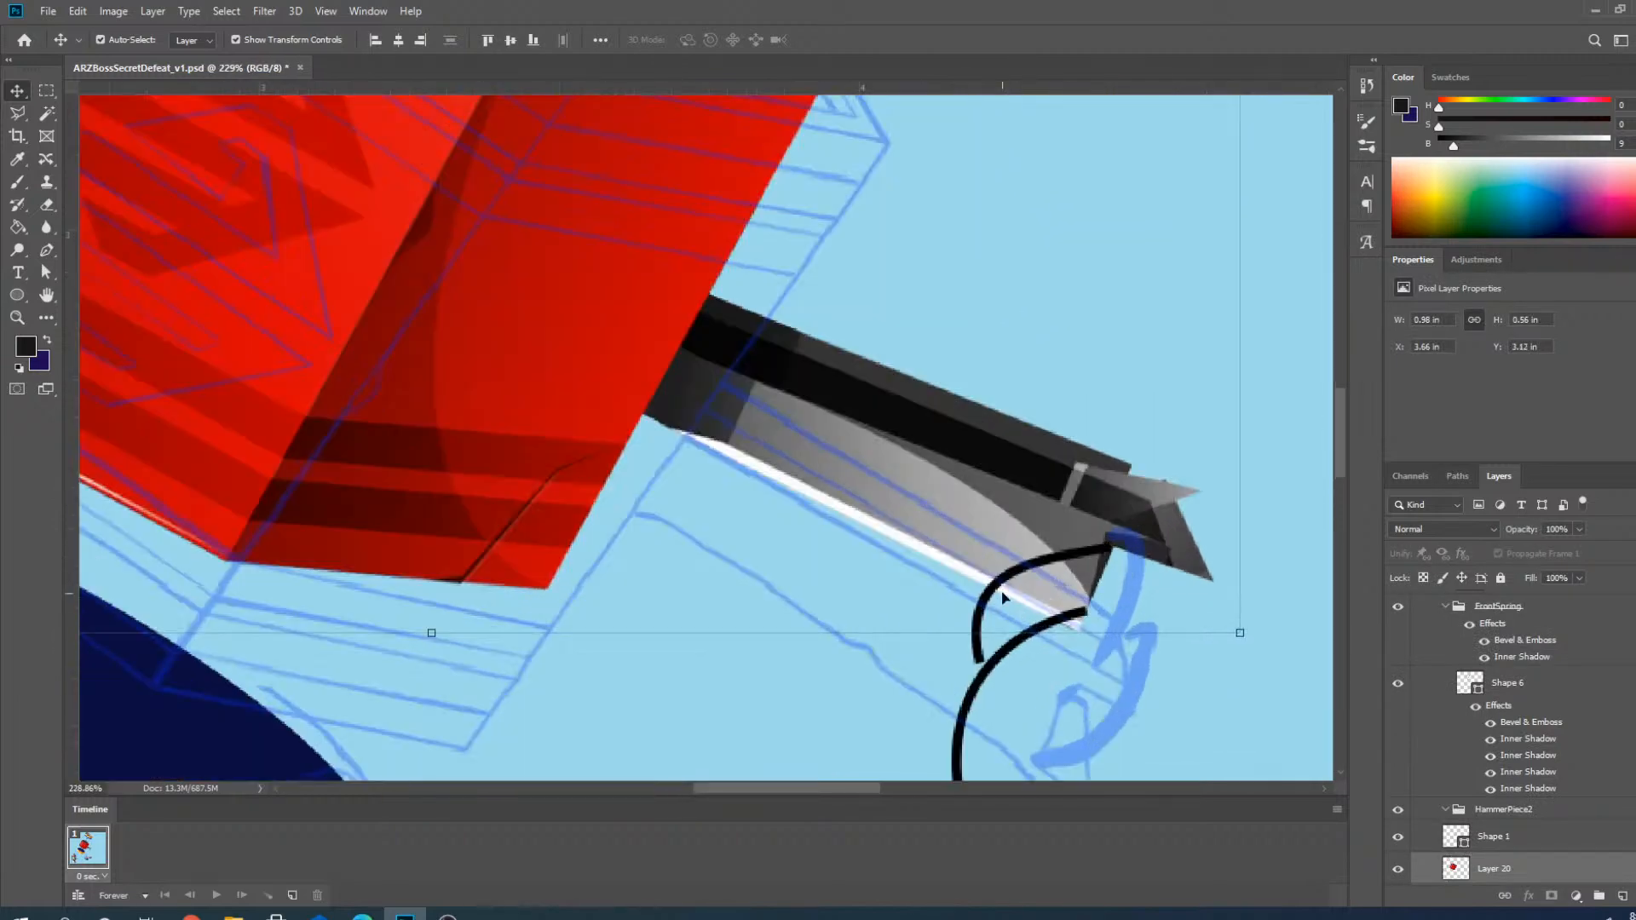
{"action": "left_click", "coordinate": [994, 587], "text": "shift"}
{"action": "left_click", "coordinate": [968, 714], "text": "shift"}
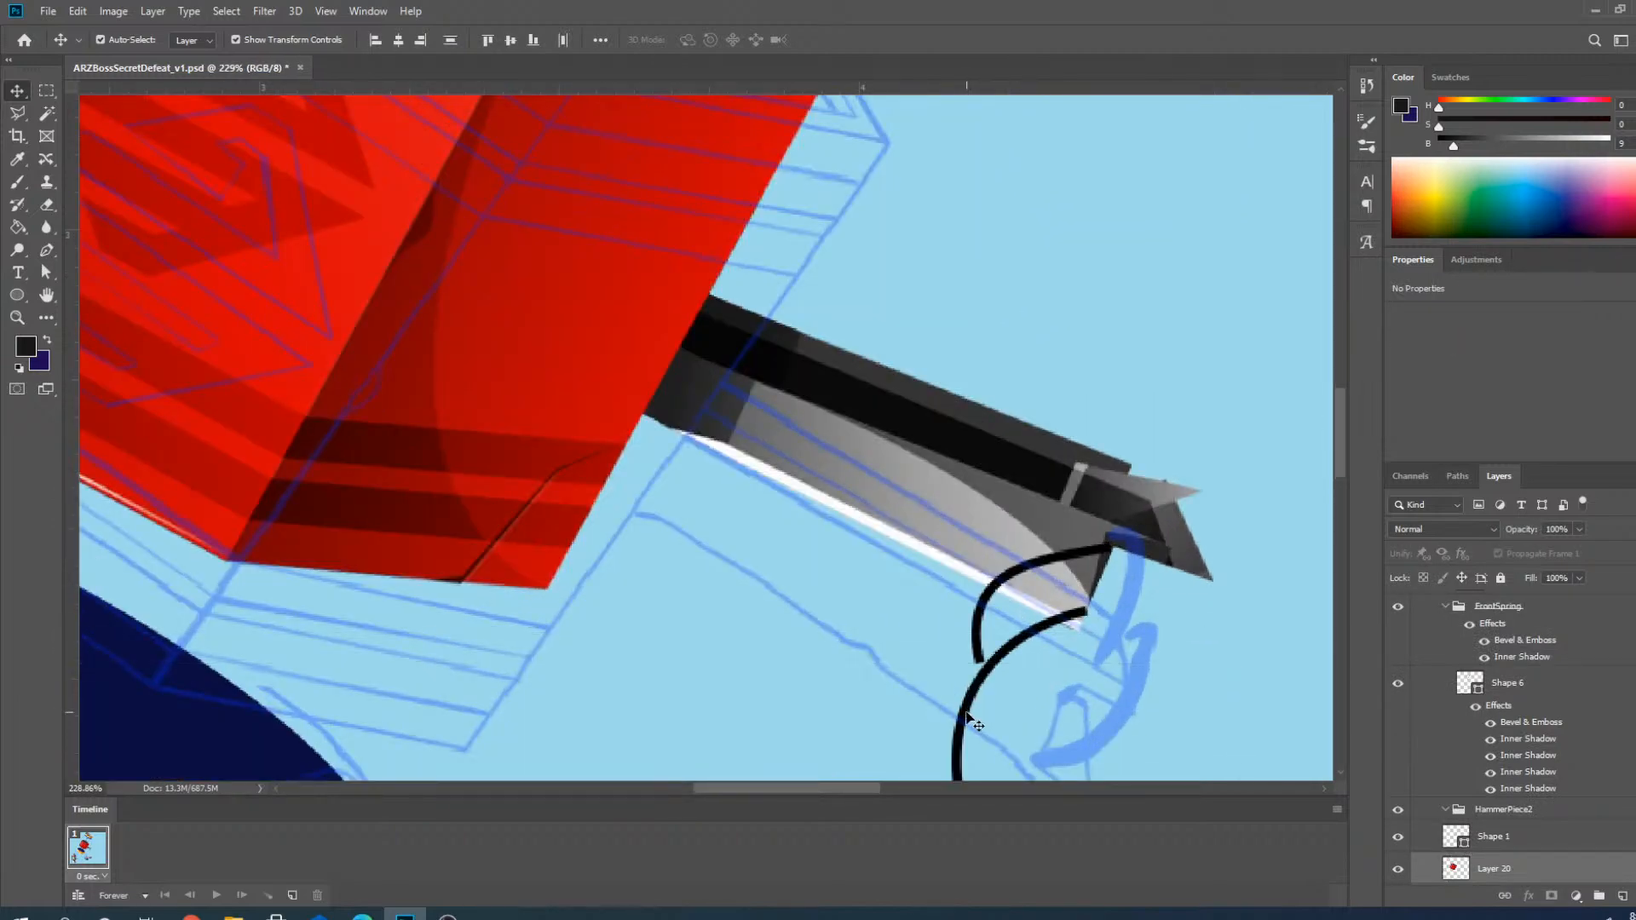
{"action": "scroll", "coordinate": [954, 587], "scroll_direction": "down", "scroll_amount": 4}
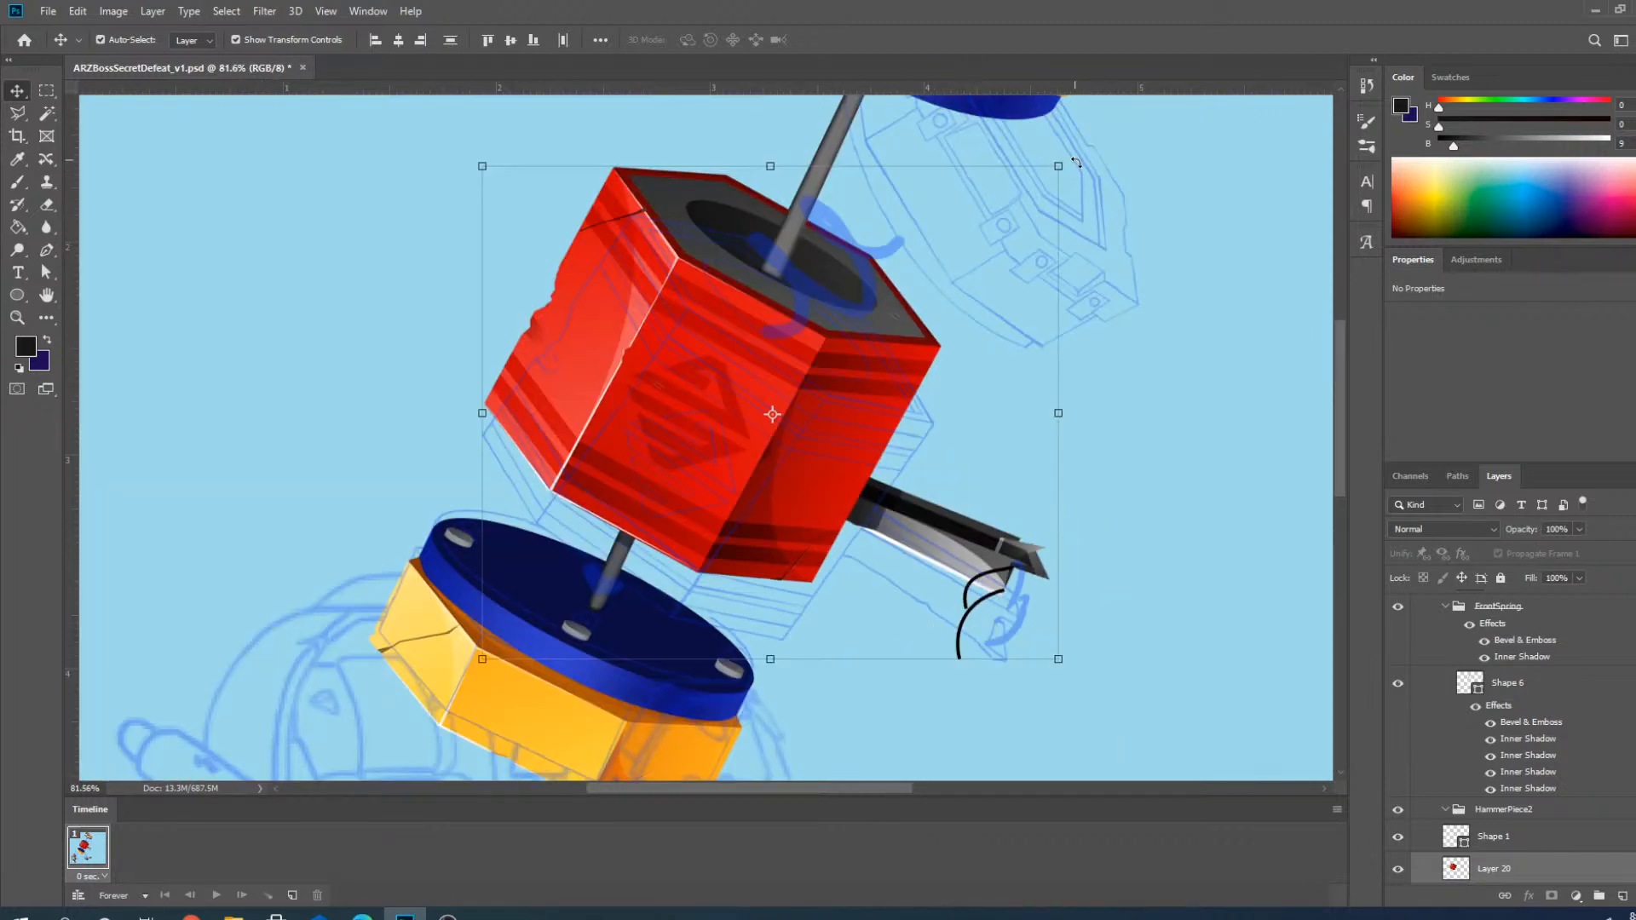
{"action": "scroll", "coordinate": [1108, 426], "scroll_direction": "down", "scroll_amount": 2}
{"action": "scroll", "coordinate": [1092, 354], "scroll_direction": "up", "scroll_amount": 2}
{"action": "scroll", "coordinate": [1100, 432], "scroll_direction": "down", "scroll_amount": 1}
{"action": "scroll", "coordinate": [1075, 326], "scroll_direction": "up", "scroll_amount": 2}
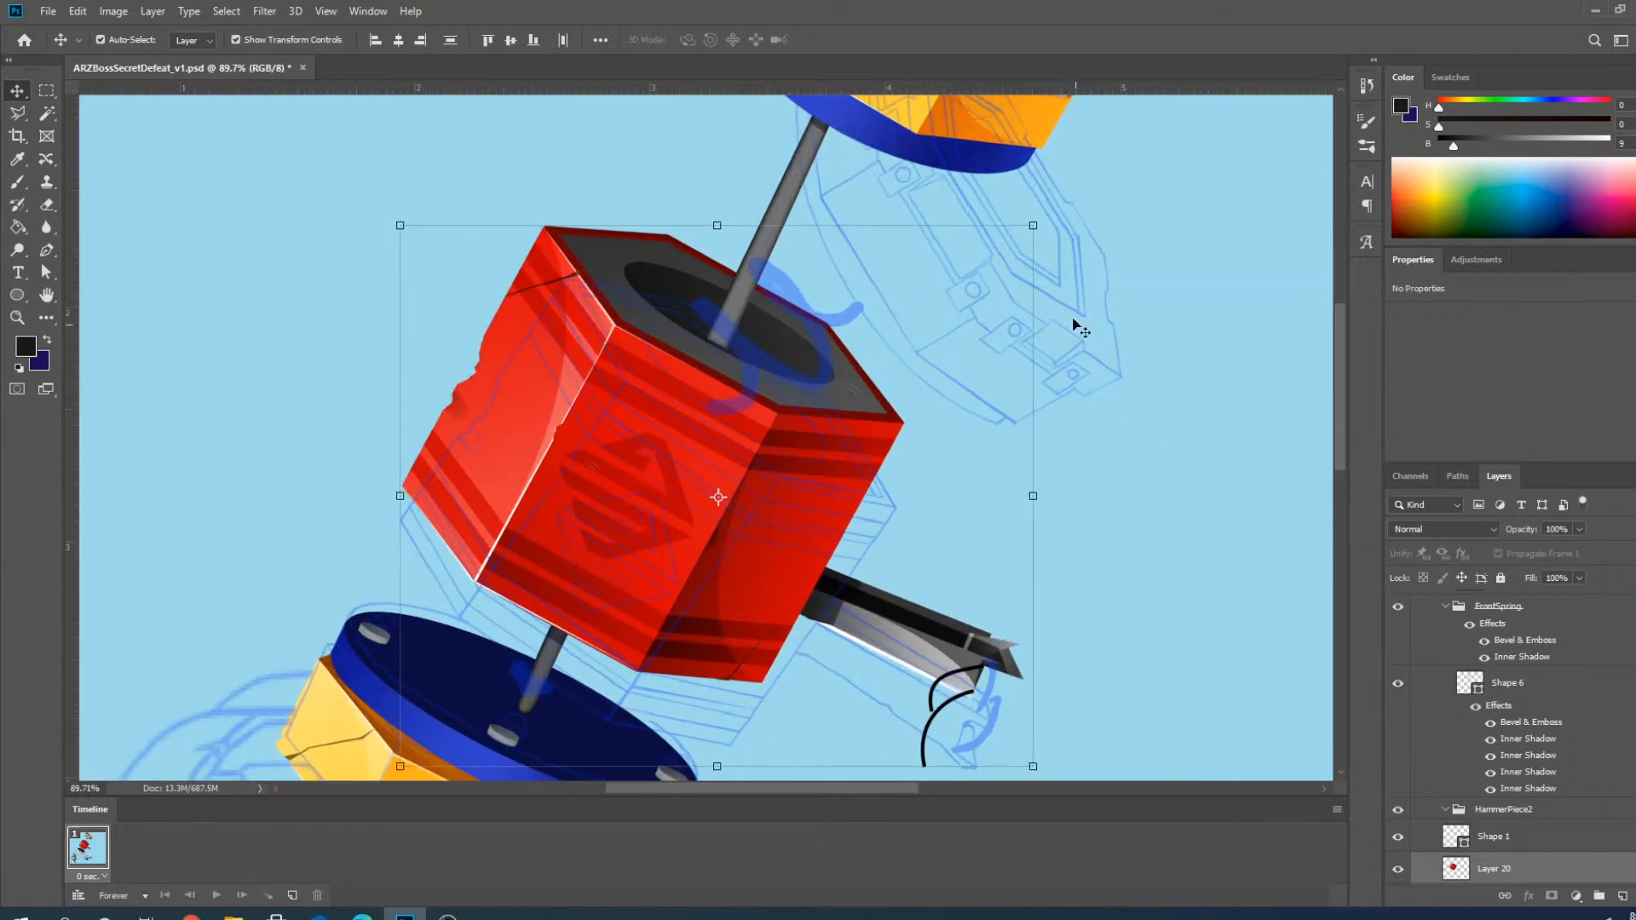
Try to rotate the selected hammer piece, broken arm and wires clockwise by about 14°.
{"action": "left_click_drag", "start_coordinate": [1044, 213], "coordinate": [1063, 278]}
{"action": "key", "text": "ctrl+z"}
{"action": "scroll", "coordinate": [823, 596], "scroll_direction": "up", "scroll_amount": 4}
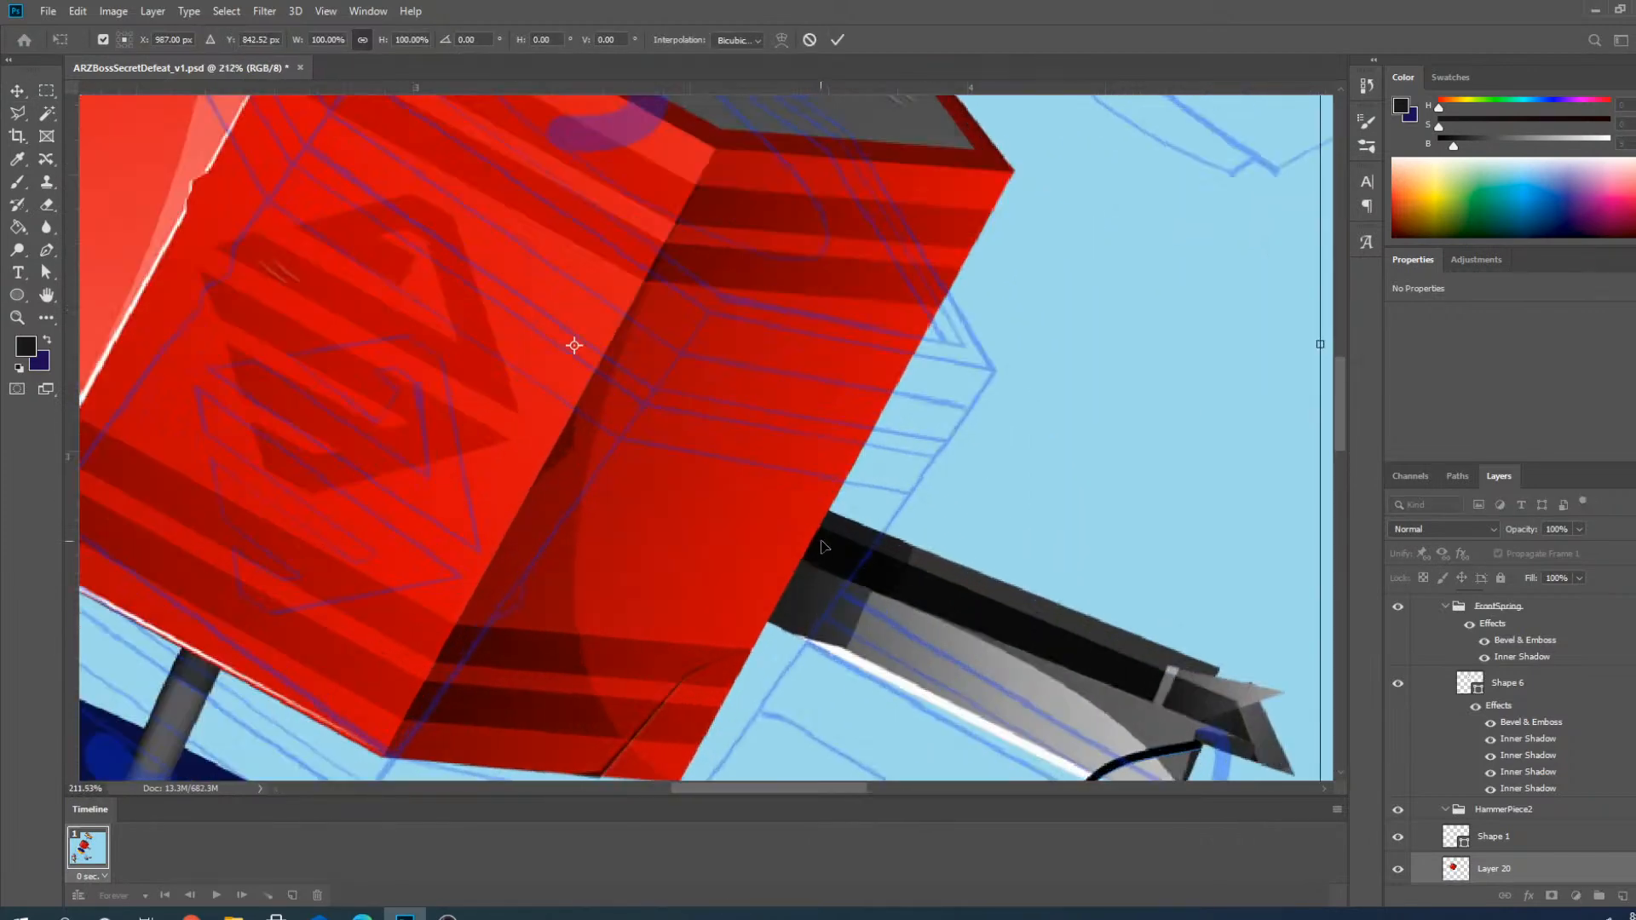
{"action": "scroll", "coordinate": [823, 541], "scroll_direction": "down", "scroll_amount": 3}
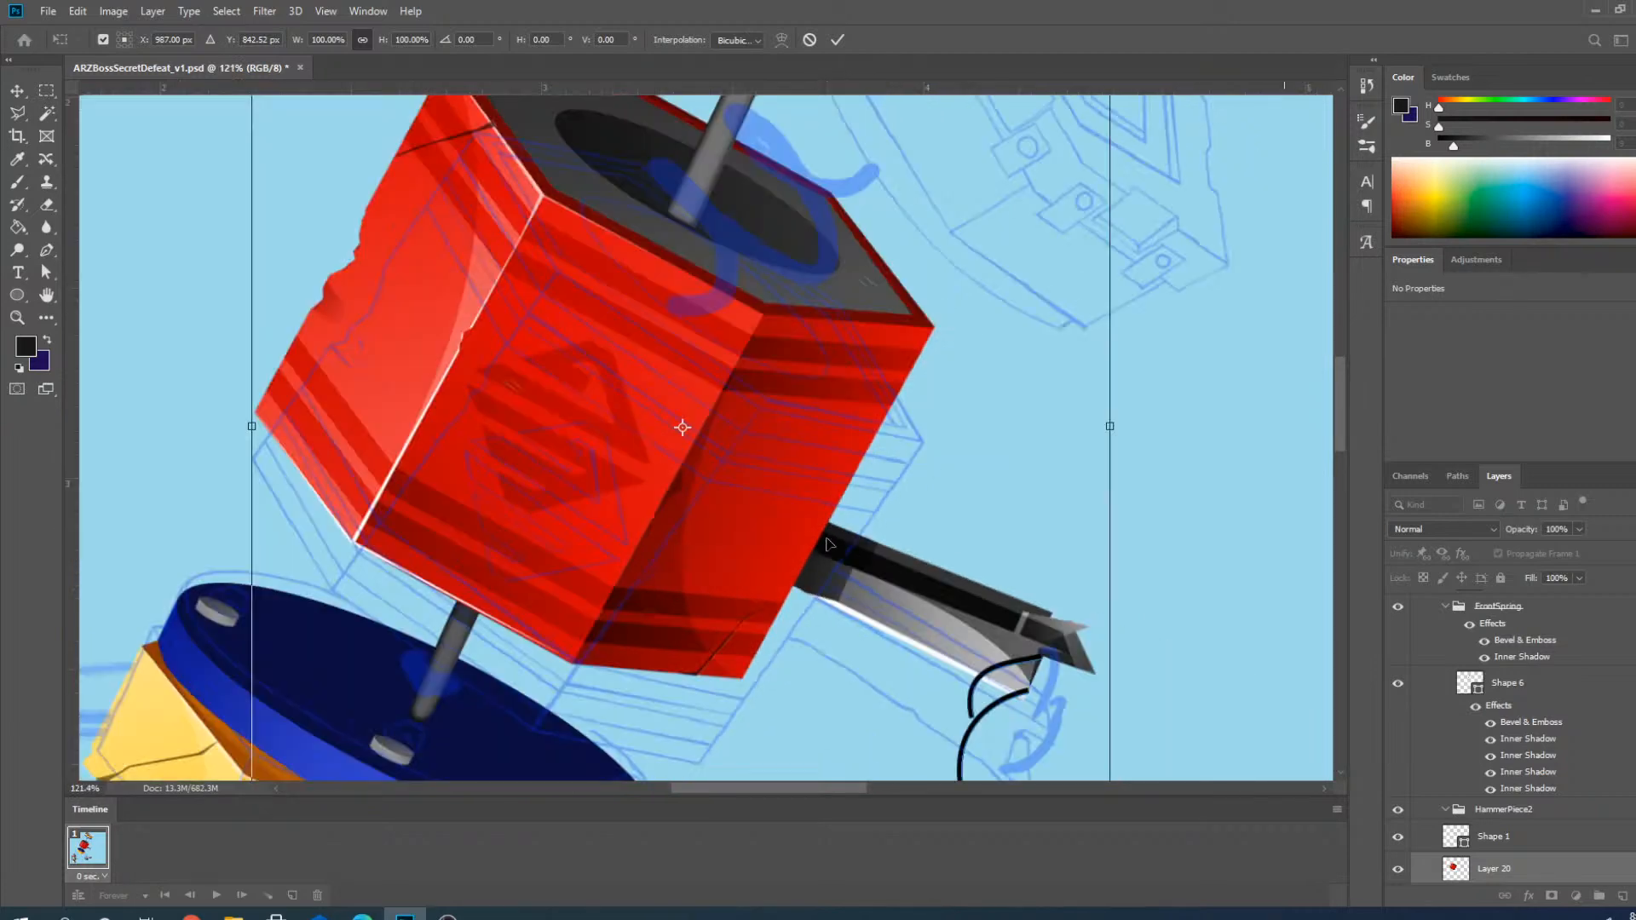
{"action": "scroll", "coordinate": [827, 544], "scroll_direction": "down", "scroll_amount": 3}
{"action": "left_click_drag", "start_coordinate": [1016, 270], "coordinate": [1057, 330]}
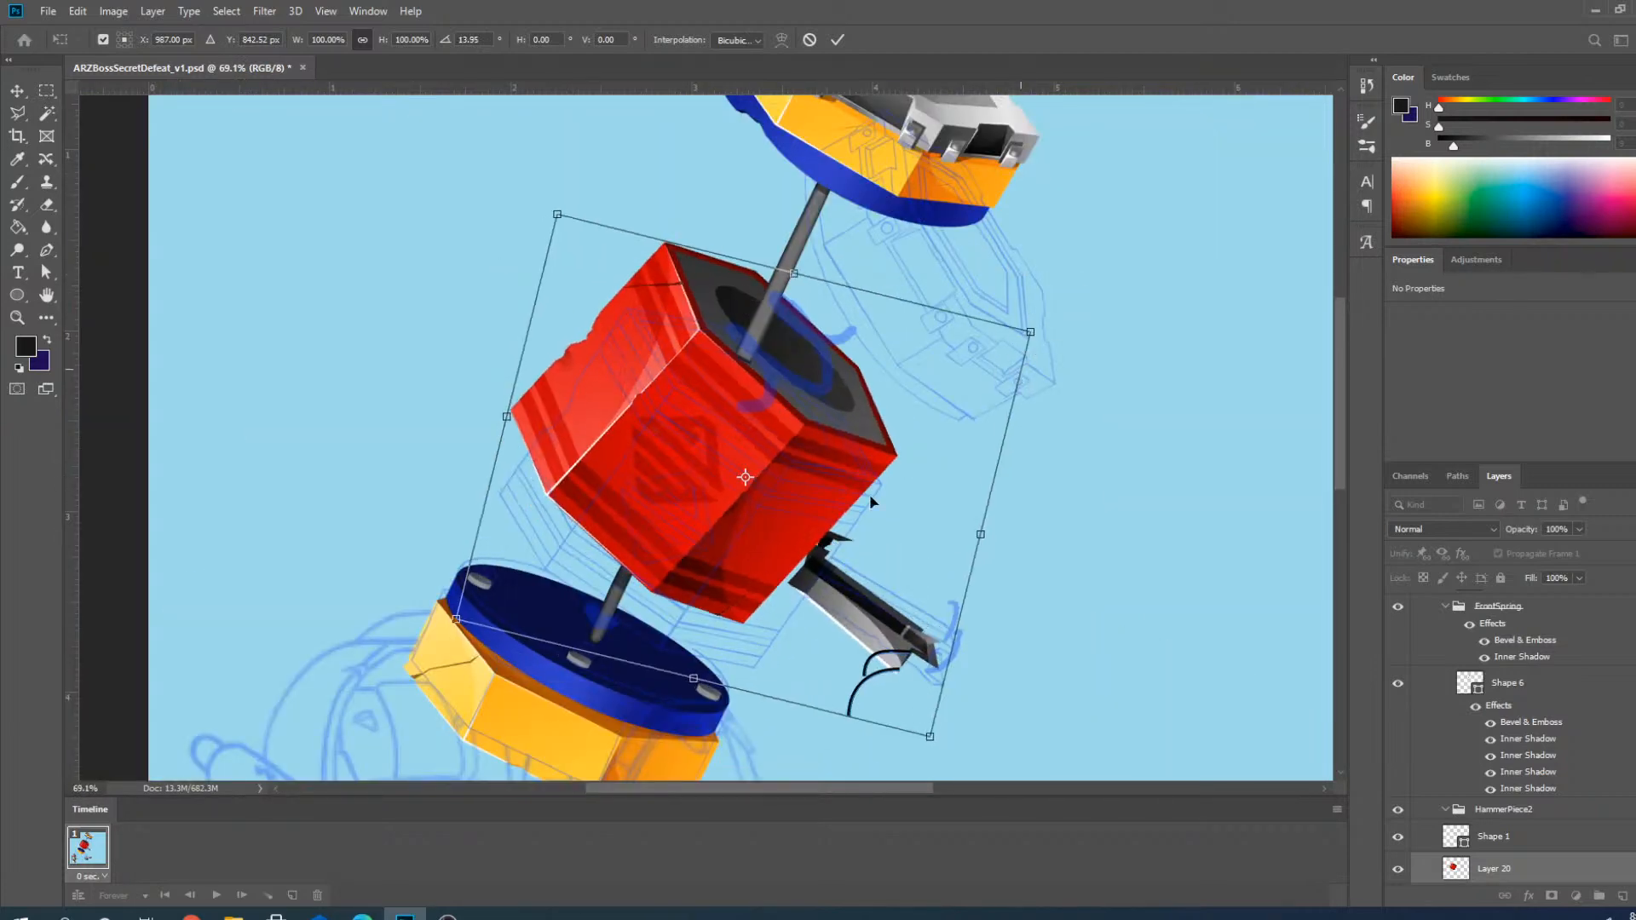
{"action": "key", "text": "ctrl+z"}
{"action": "scroll", "coordinate": [1538, 820], "scroll_direction": "down", "scroll_amount": 3}
Add Layer 21 and Layer 22 to the selection and rotate the red hammer piece assembly clockwise by about 6.7°.
{"action": "scroll", "coordinate": [1538, 820], "scroll_direction": "down", "scroll_amount": 8}
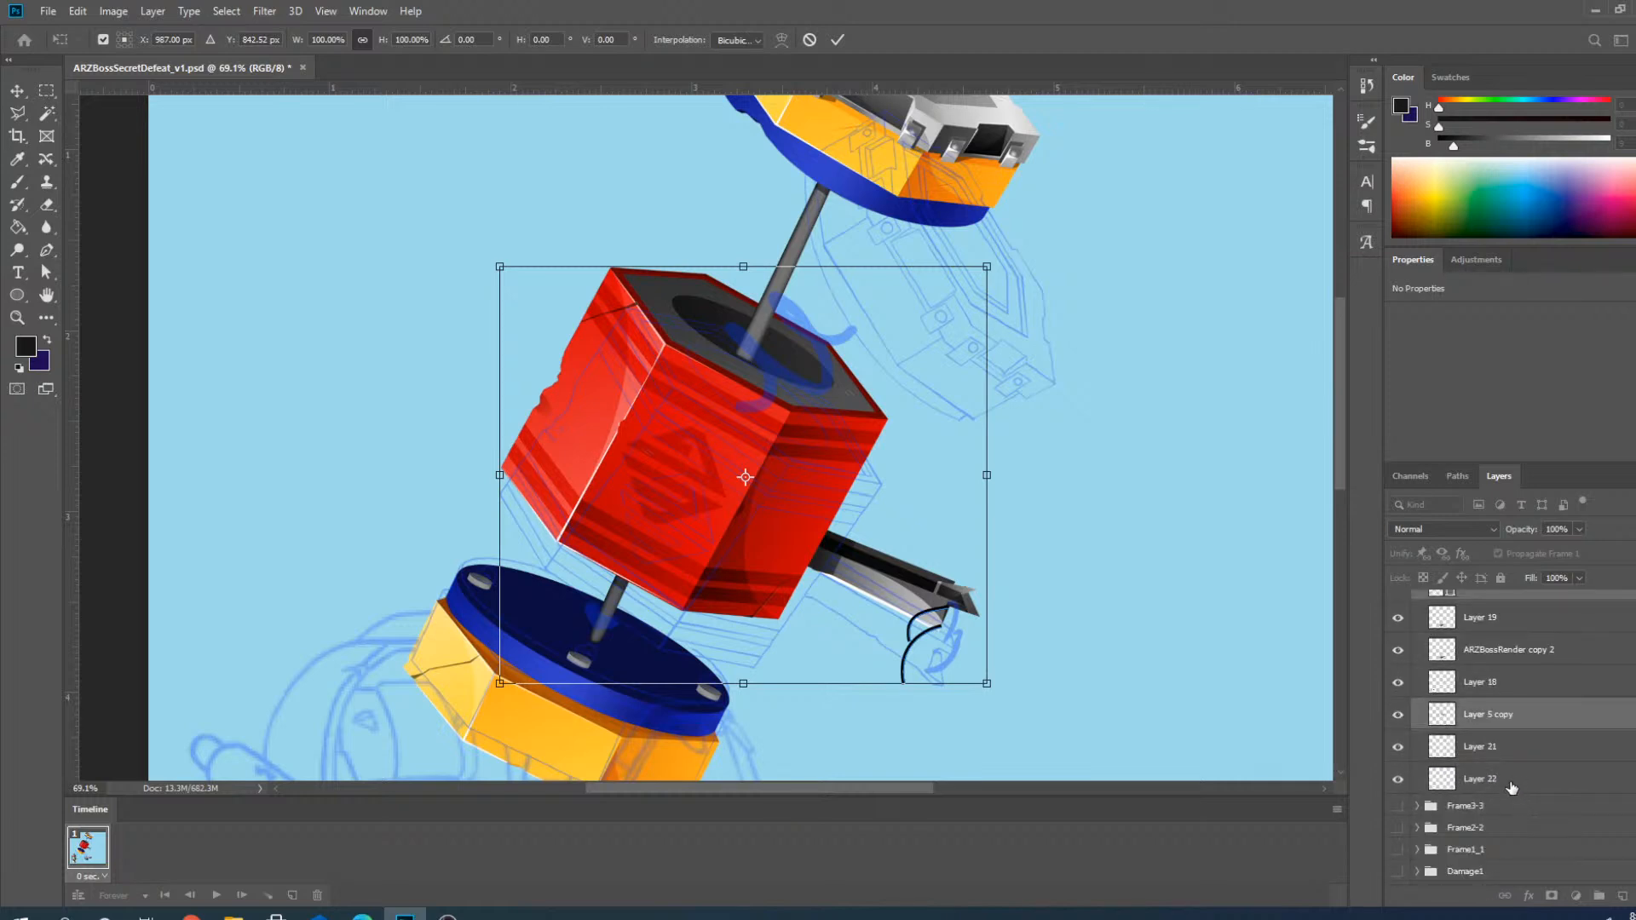
{"action": "left_click", "coordinate": [1513, 781], "text": "ctrl"}
{"action": "left_click", "coordinate": [1515, 752], "text": "ctrl"}
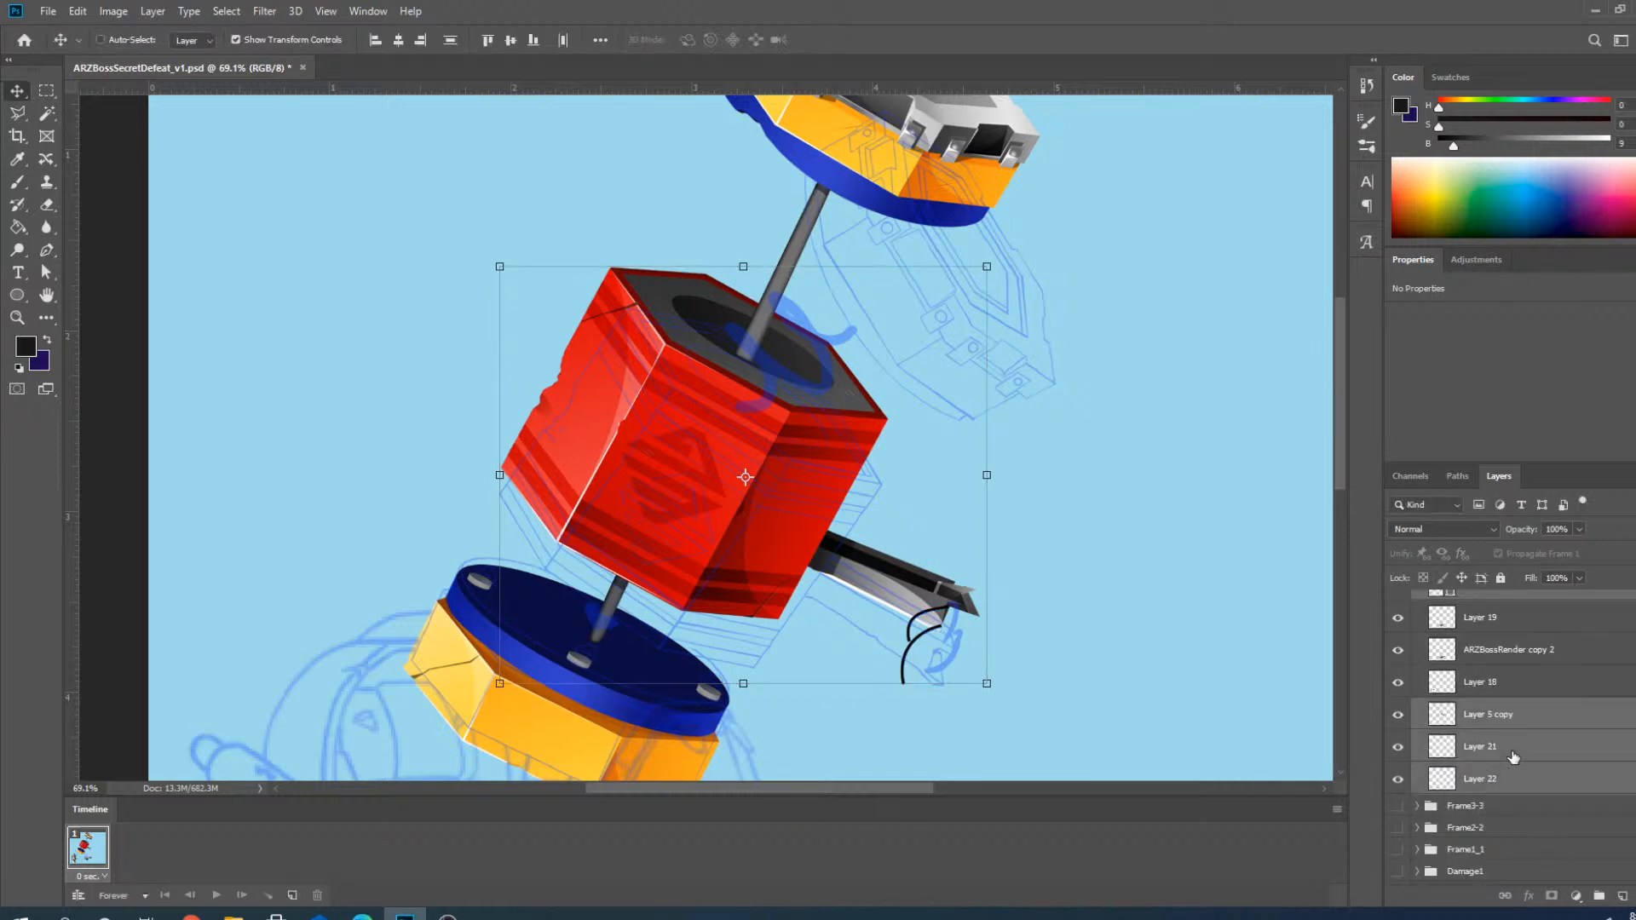
{"action": "left_click", "coordinate": [1010, 250]}
{"action": "left_click_drag", "start_coordinate": [1010, 250], "coordinate": [1031, 323]}
{"action": "key", "text": "ctrl+z"}
{"action": "left_click_drag", "start_coordinate": [1032, 236], "coordinate": [1020, 299]}
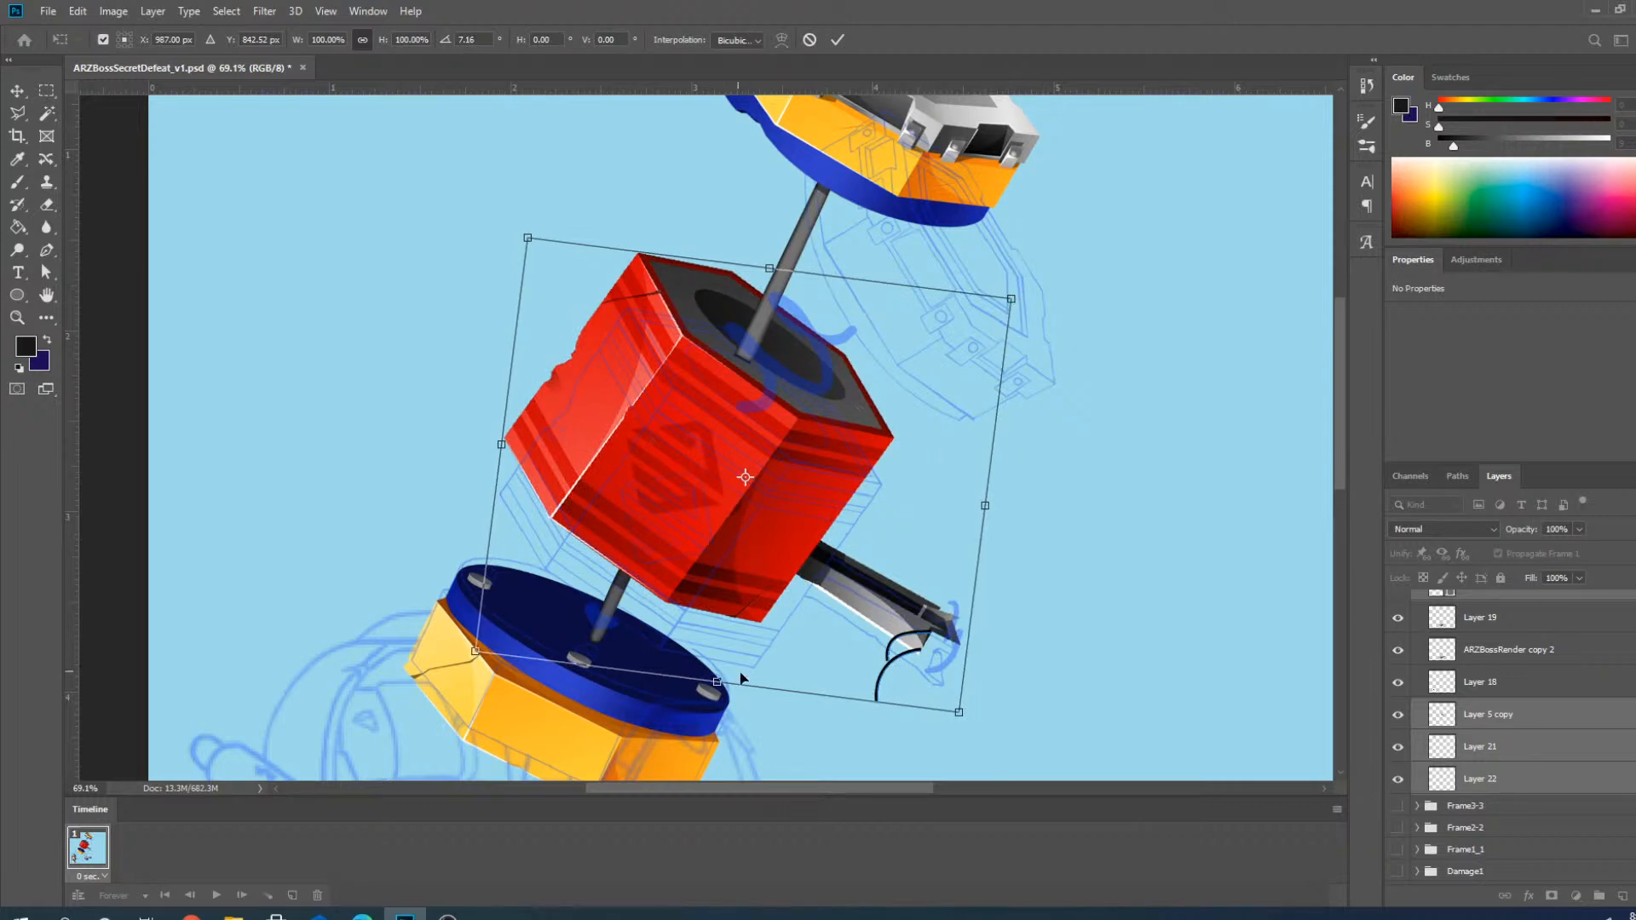
{"action": "left_click_drag", "start_coordinate": [1047, 292], "coordinate": [1046, 287]}
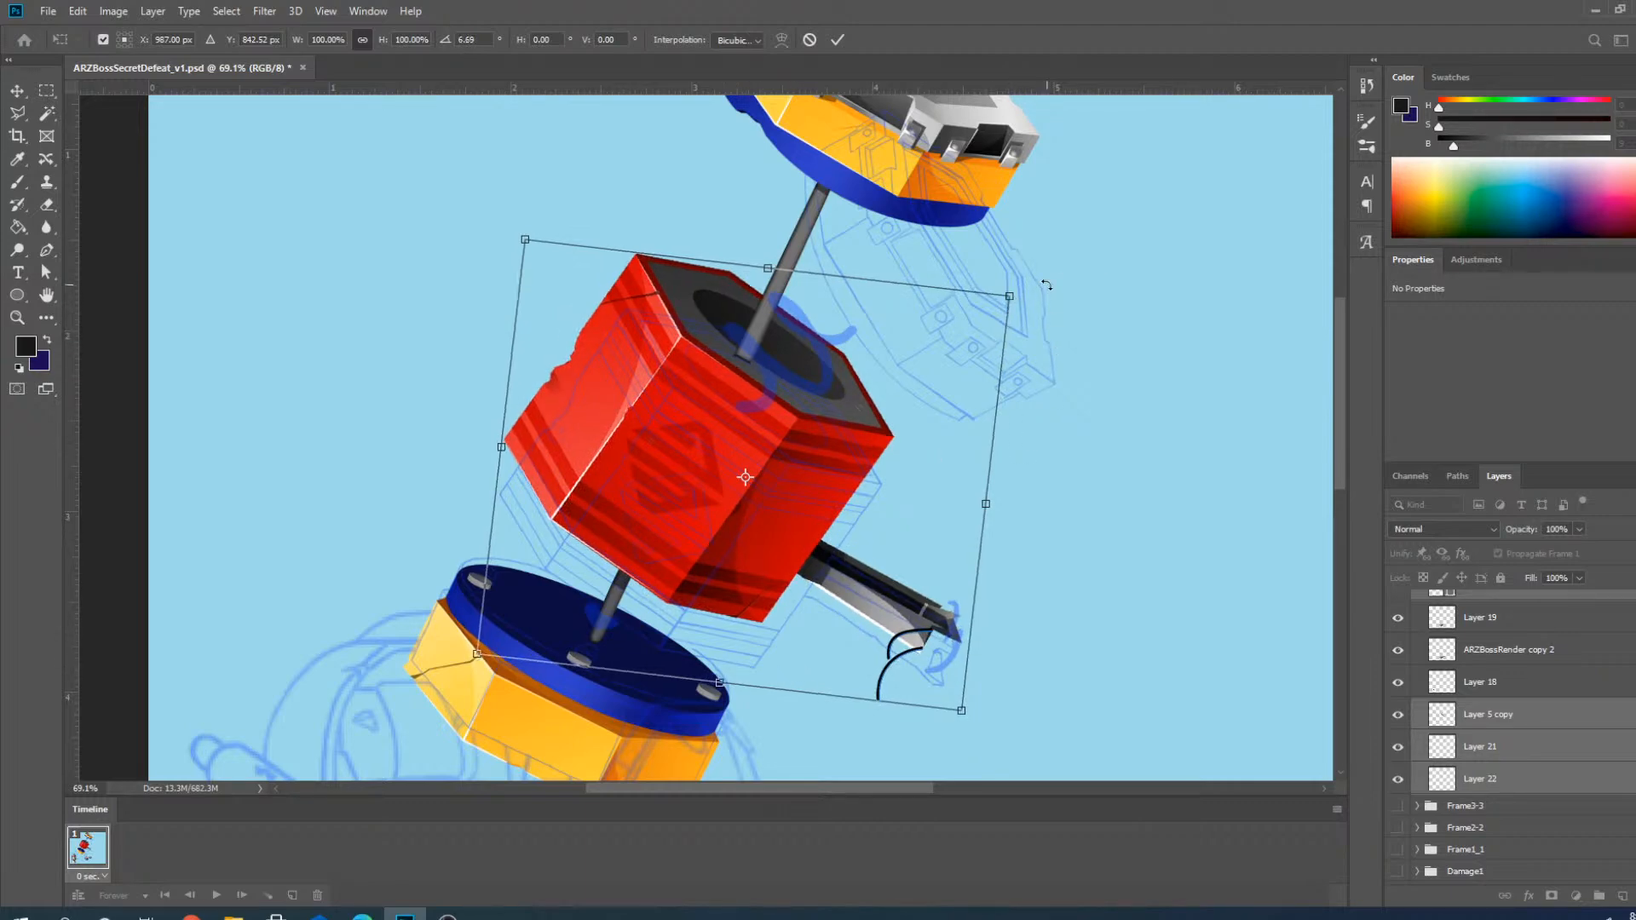
Move the rotated red hammer piece assembly onto its outline in the reference sketch and apply the transform.
{"action": "scroll", "coordinate": [788, 618], "scroll_direction": "up", "scroll_amount": 9}
{"action": "left_click_drag", "start_coordinate": [738, 482], "coordinate": [735, 519]}
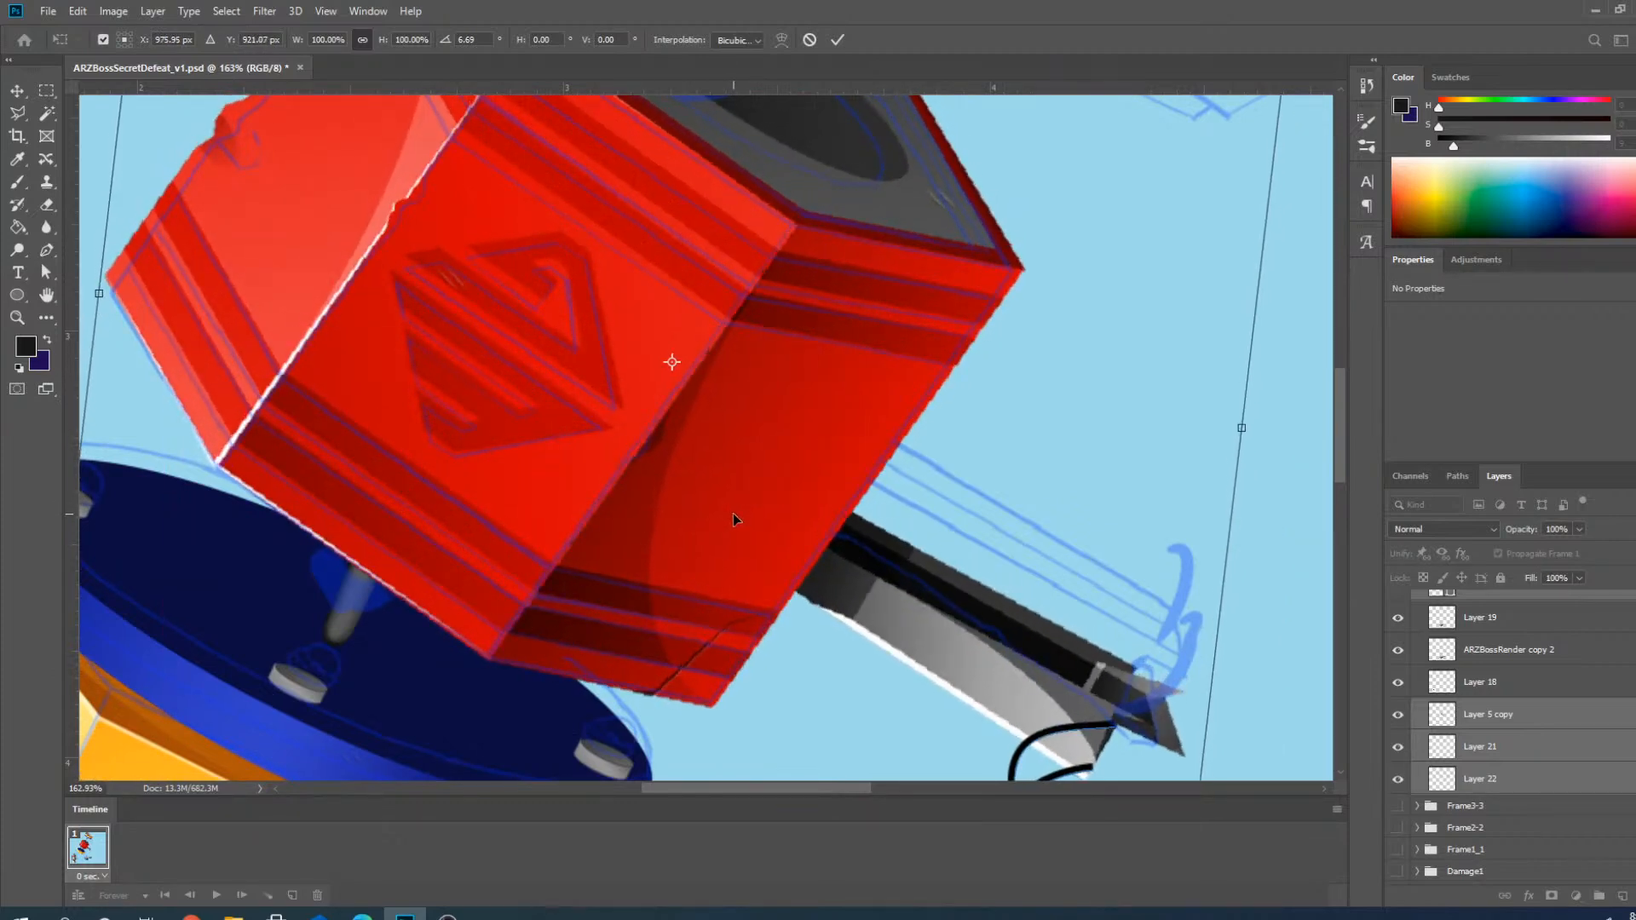
{"action": "scroll", "coordinate": [733, 513], "scroll_direction": "down", "scroll_amount": 5}
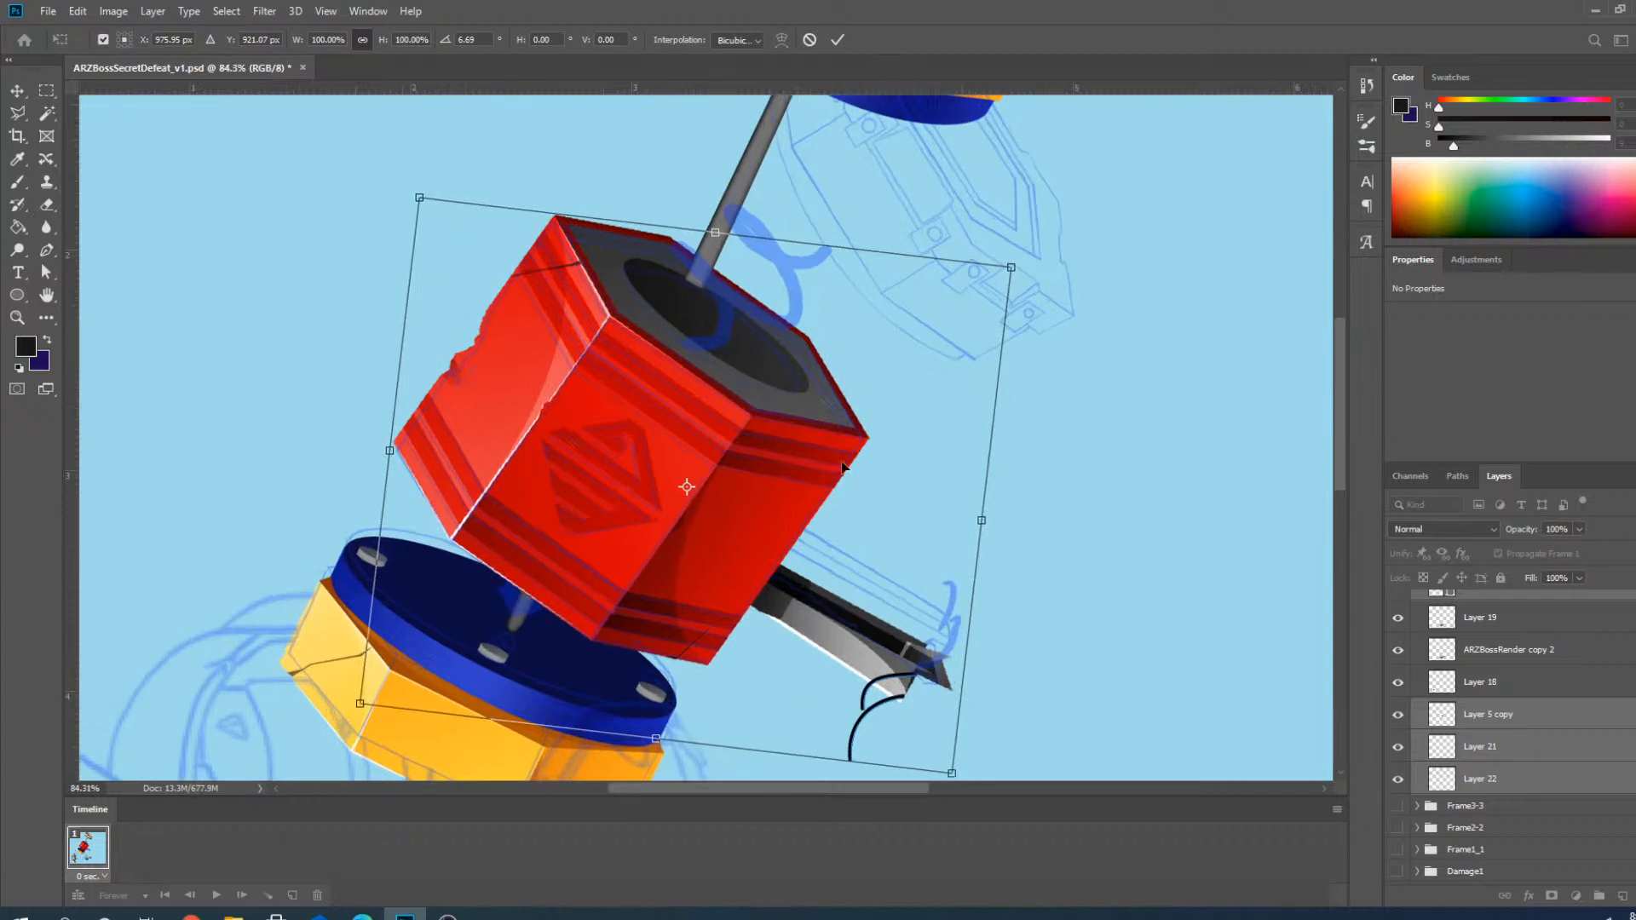
{"action": "scroll", "coordinate": [842, 467], "scroll_direction": "down", "scroll_amount": 3}
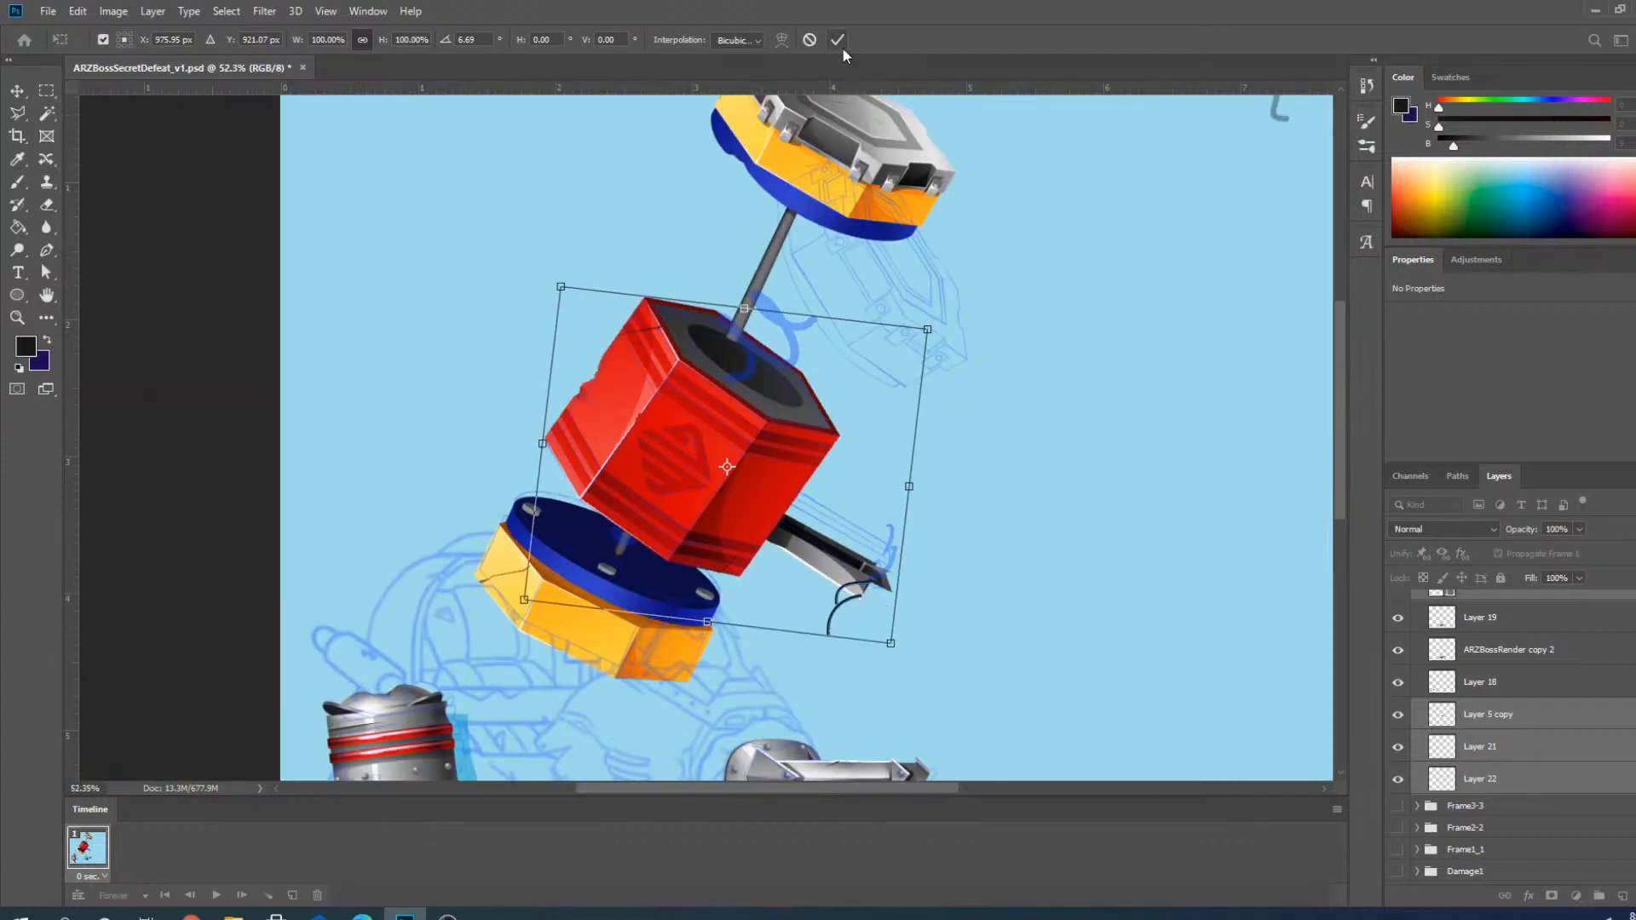
{"action": "scroll", "coordinate": [797, 460], "scroll_direction": "up", "scroll_amount": 3}
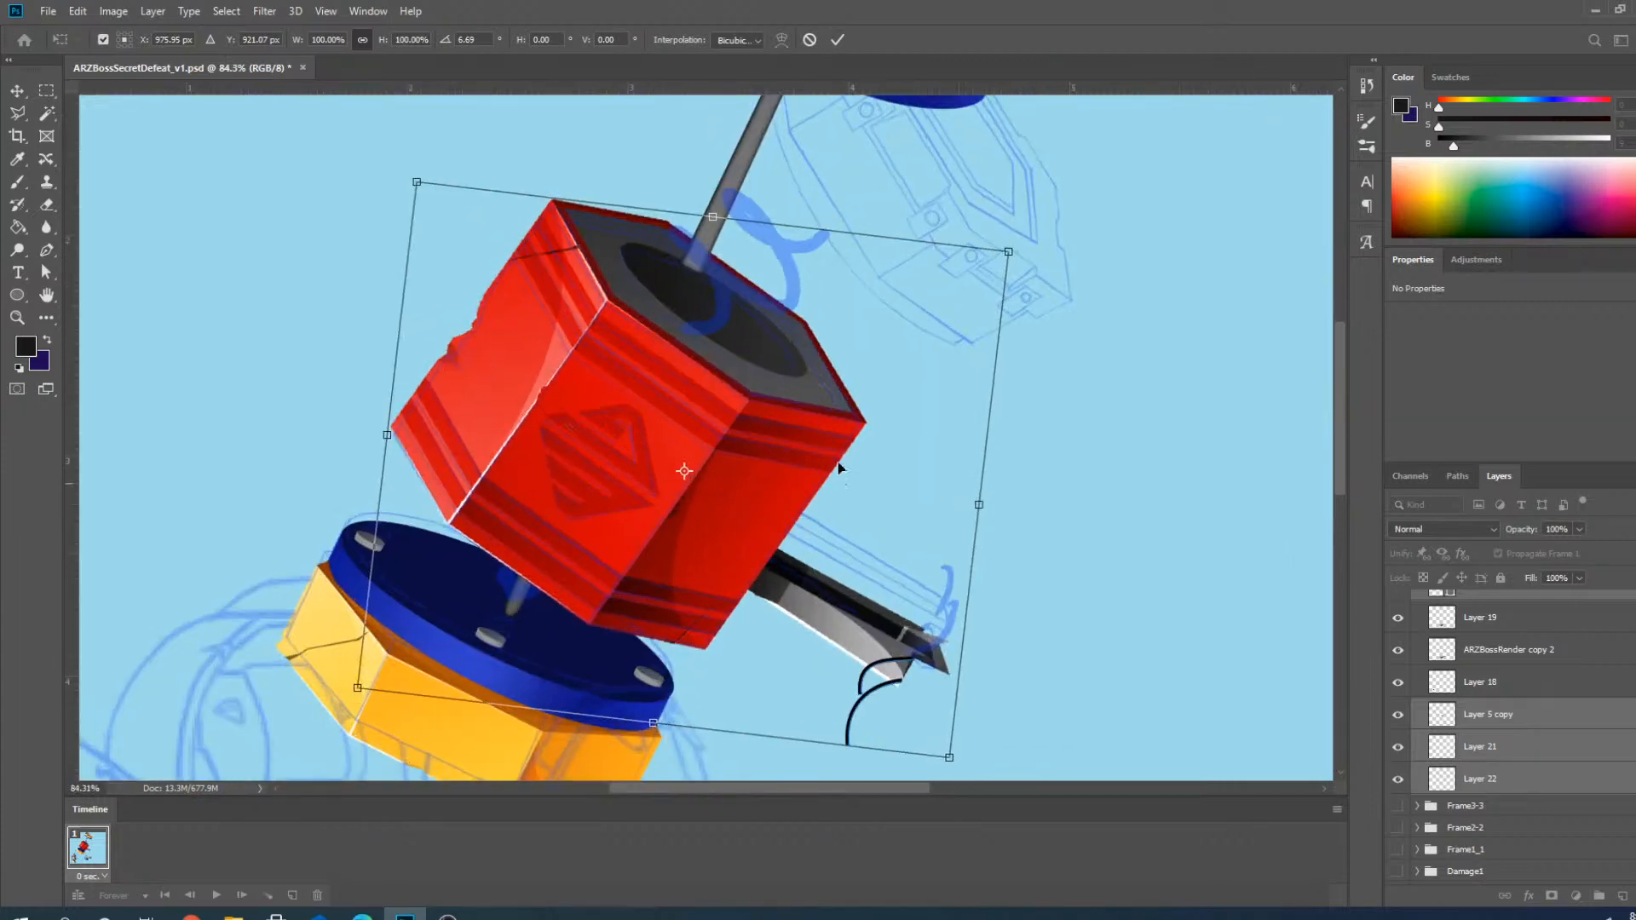
{"action": "left_click", "coordinate": [837, 40]}
Bend the lower black wire at the arm's broken end upward, moving its free end to the sketched hook and adjusting the curve handles.
{"action": "scroll", "coordinate": [968, 706], "scroll_direction": "up", "scroll_amount": 3}
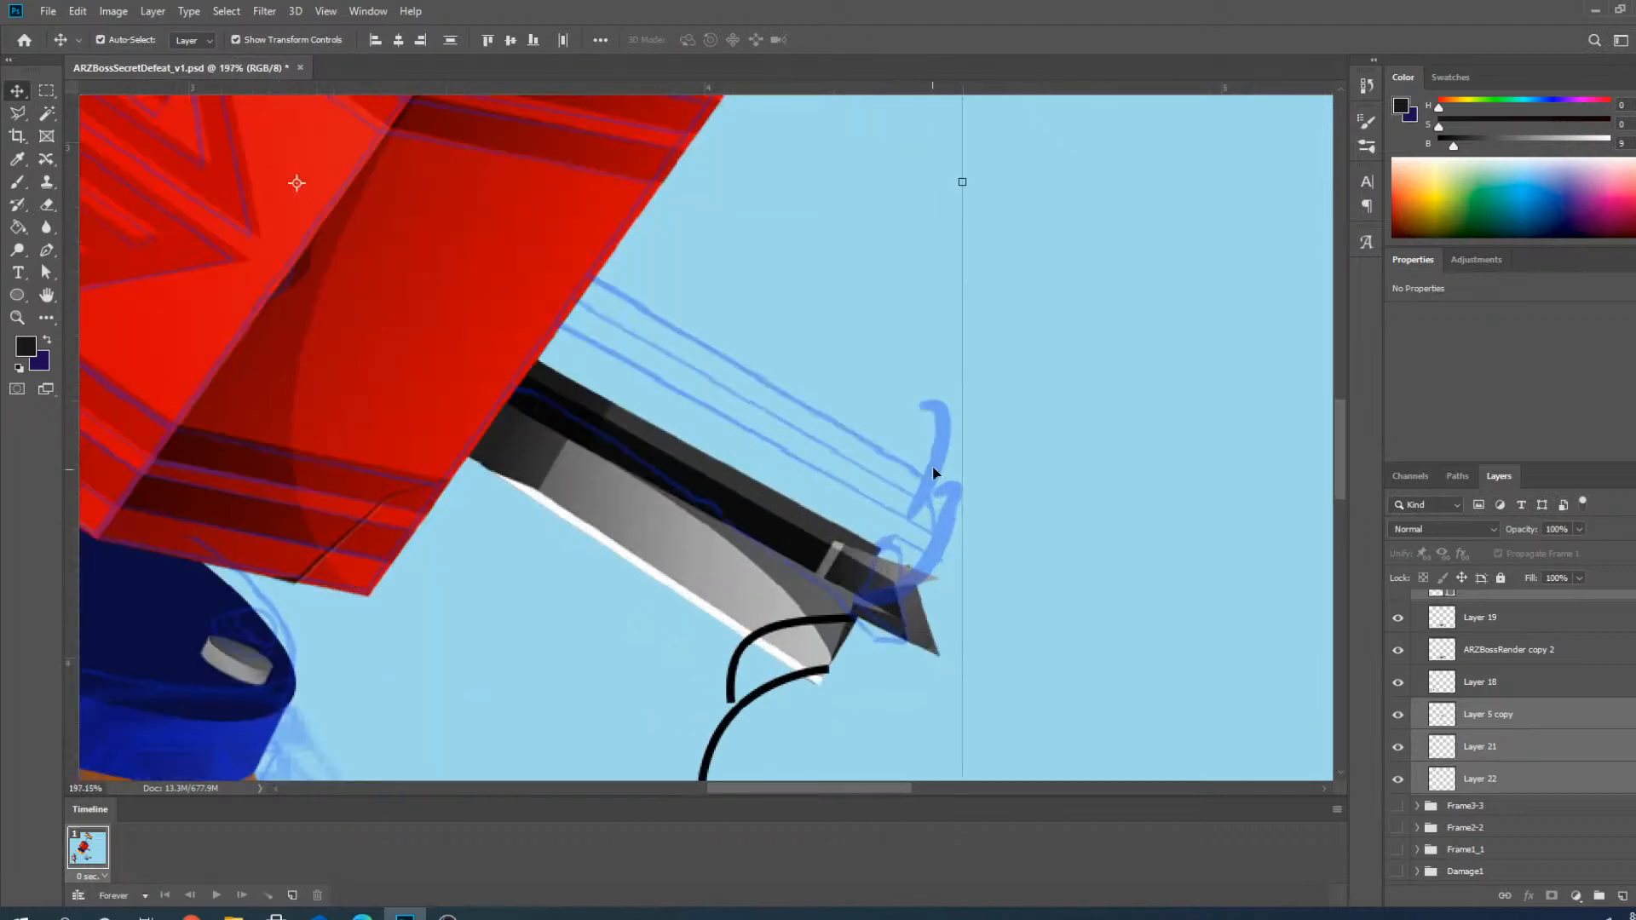
{"action": "scroll", "coordinate": [875, 672], "scroll_direction": "up", "scroll_amount": 2}
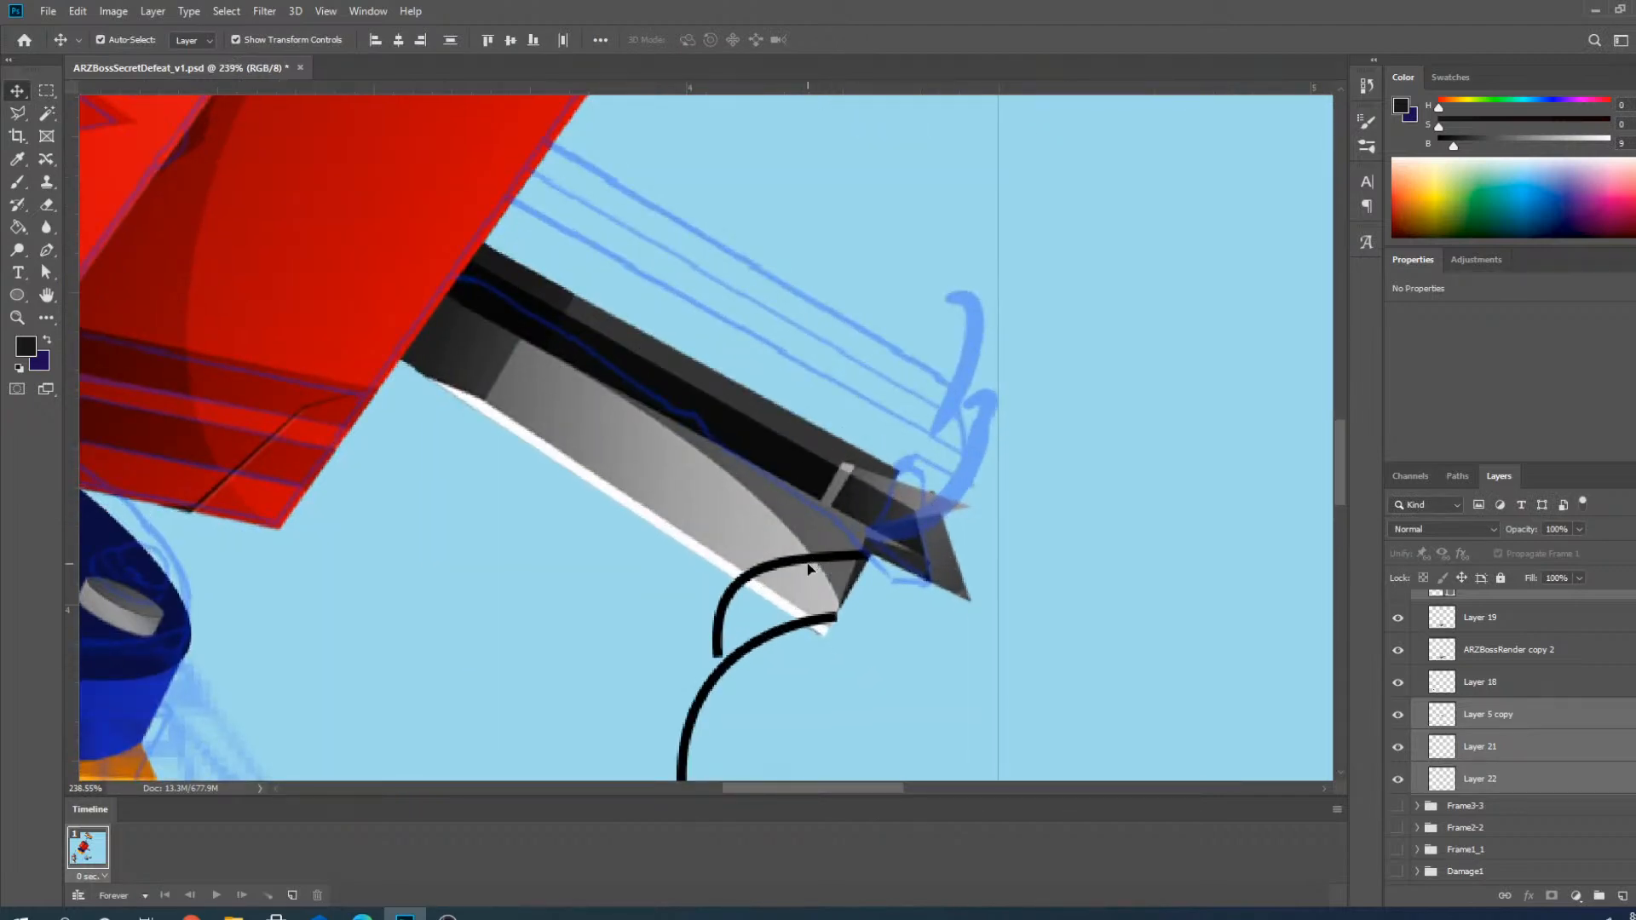
{"action": "left_click", "coordinate": [1106, 577]}
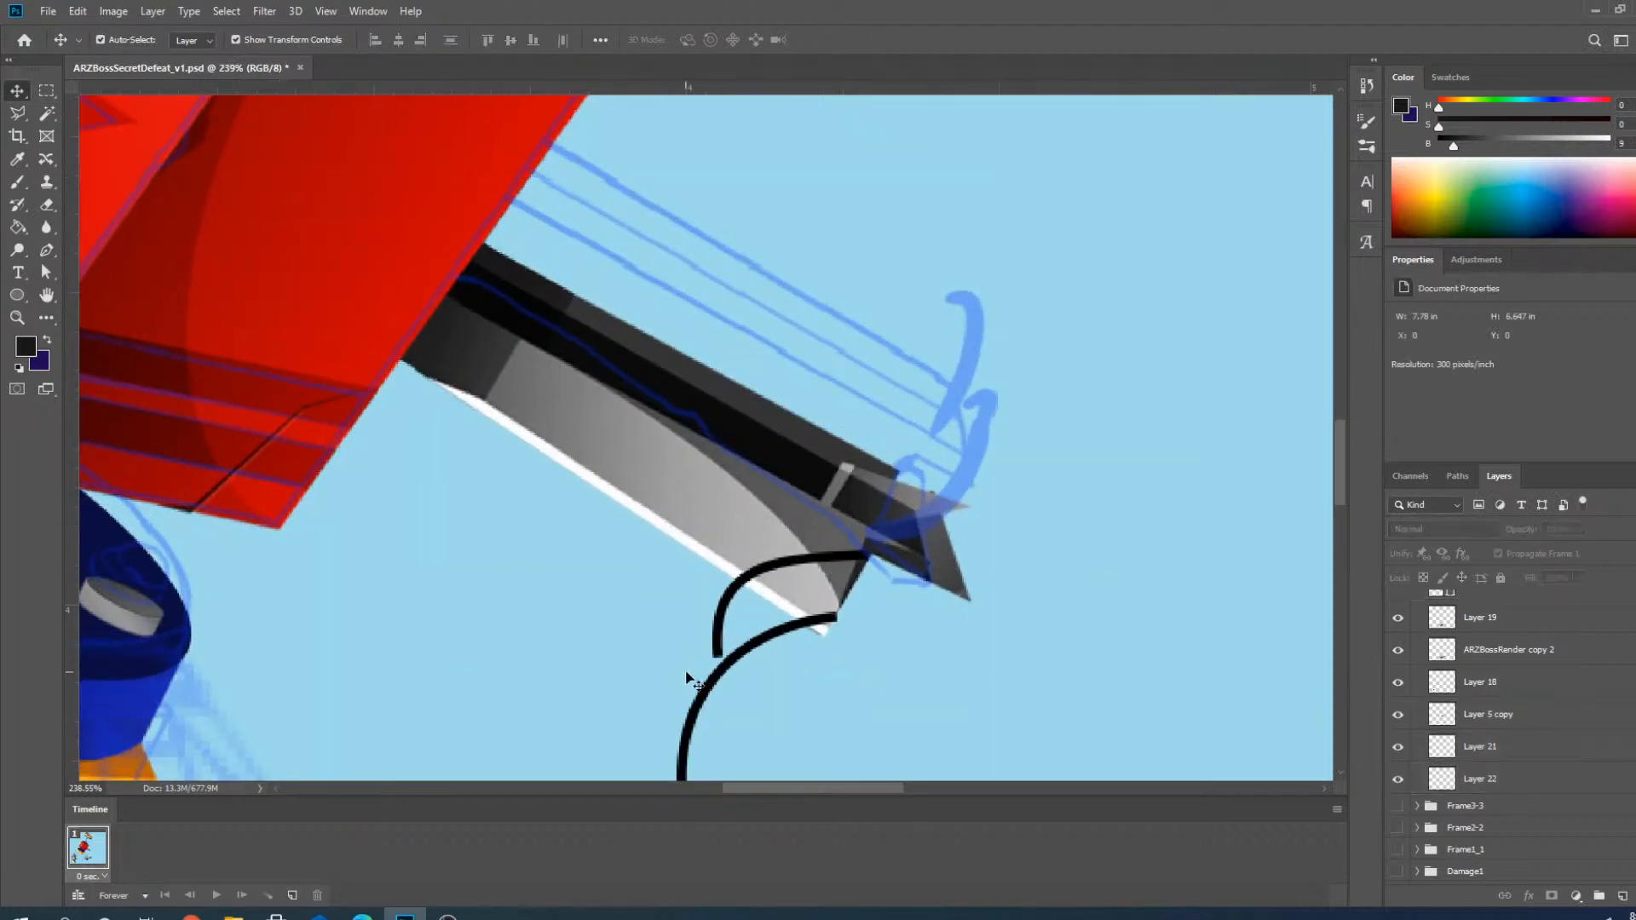
{"action": "left_click", "coordinate": [709, 687]}
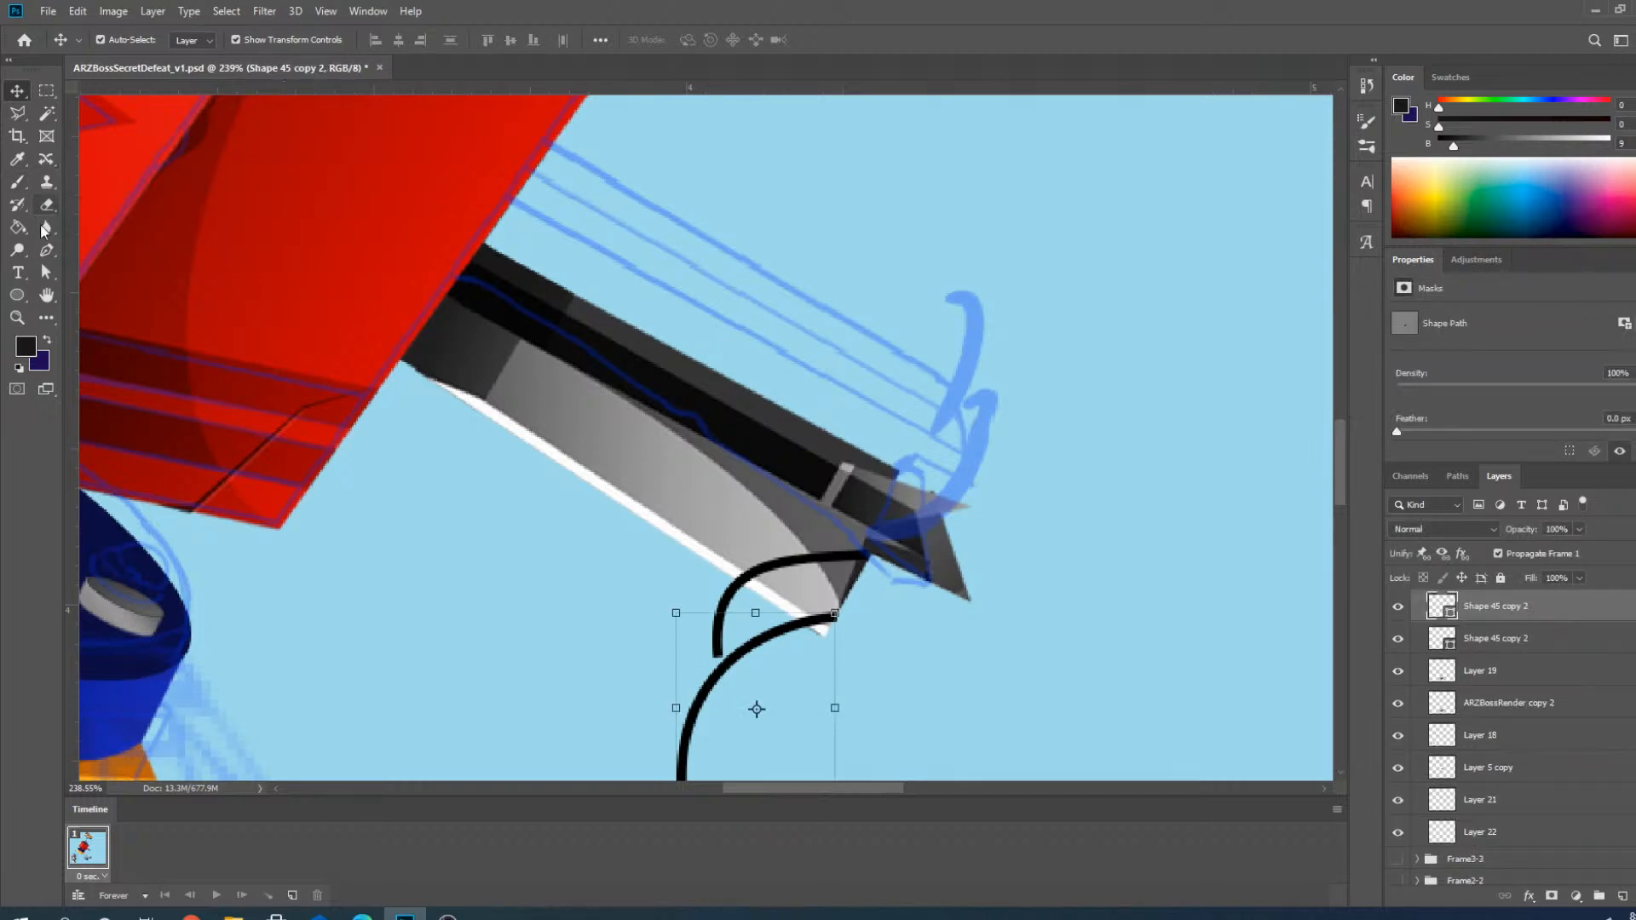
{"action": "key", "text": "p"}
{"action": "scroll", "coordinate": [741, 515], "scroll_direction": "down", "scroll_amount": 2}
{"action": "left_click_drag", "start_coordinate": [703, 712], "coordinate": [710, 783]}
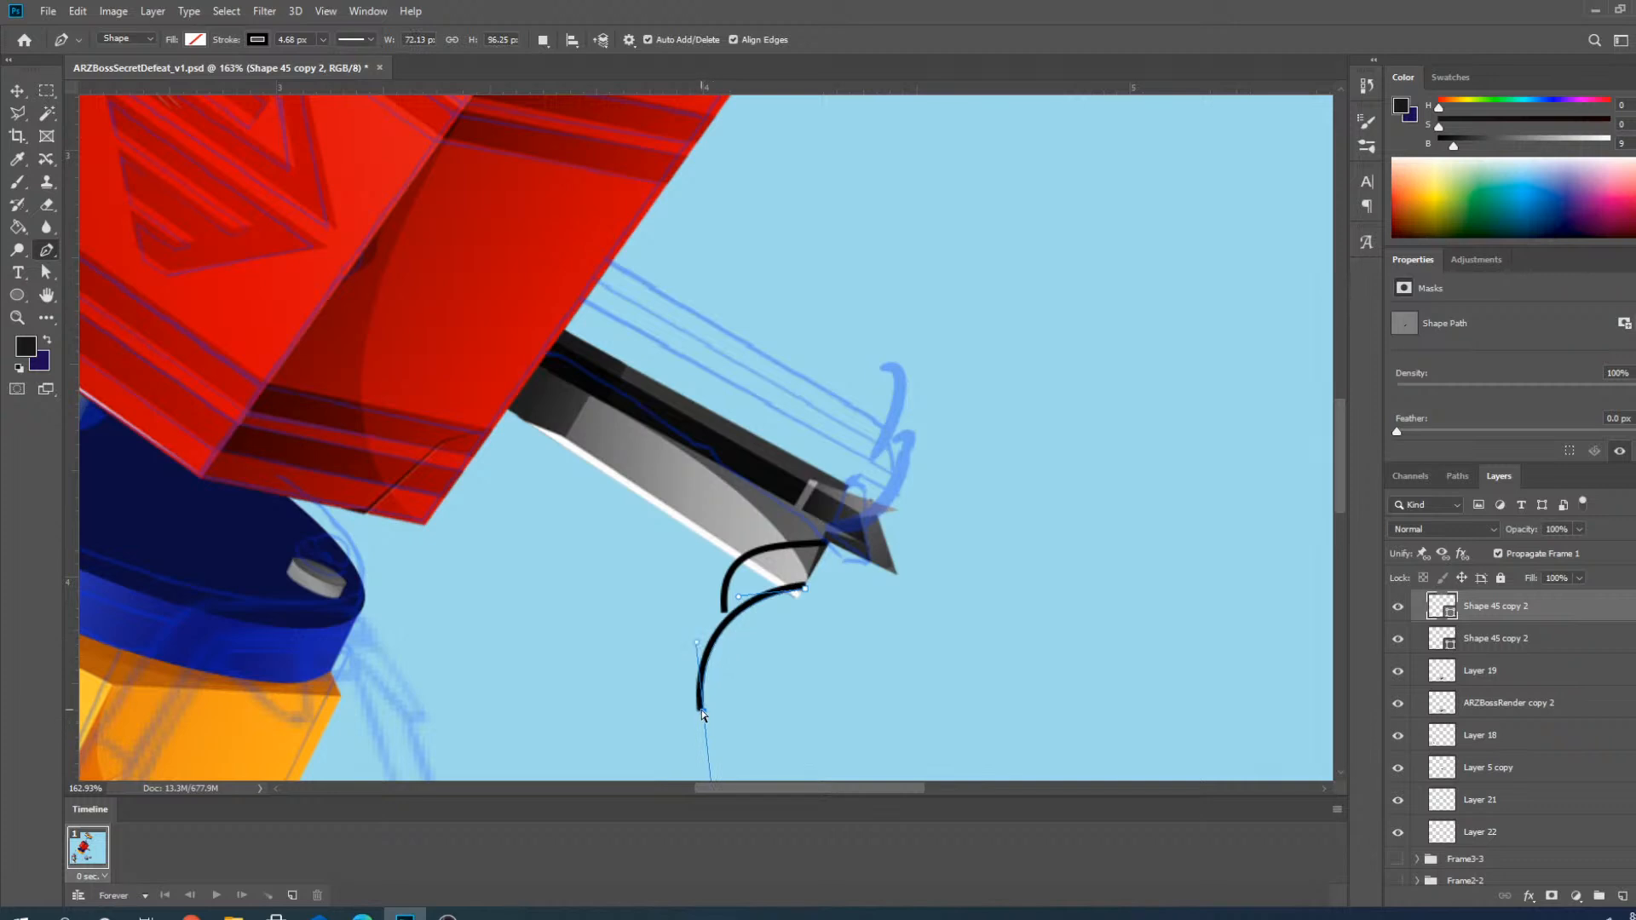
{"action": "mouse_move", "coordinate": [703, 712]}
{"action": "left_mouse_down"}
{"action": "mouse_move", "coordinate": [914, 593]}
{"action": "mouse_move", "coordinate": [895, 437]}
{"action": "left_mouse_up"}
{"action": "left_click_drag", "start_coordinate": [917, 599], "coordinate": [832, 480]}
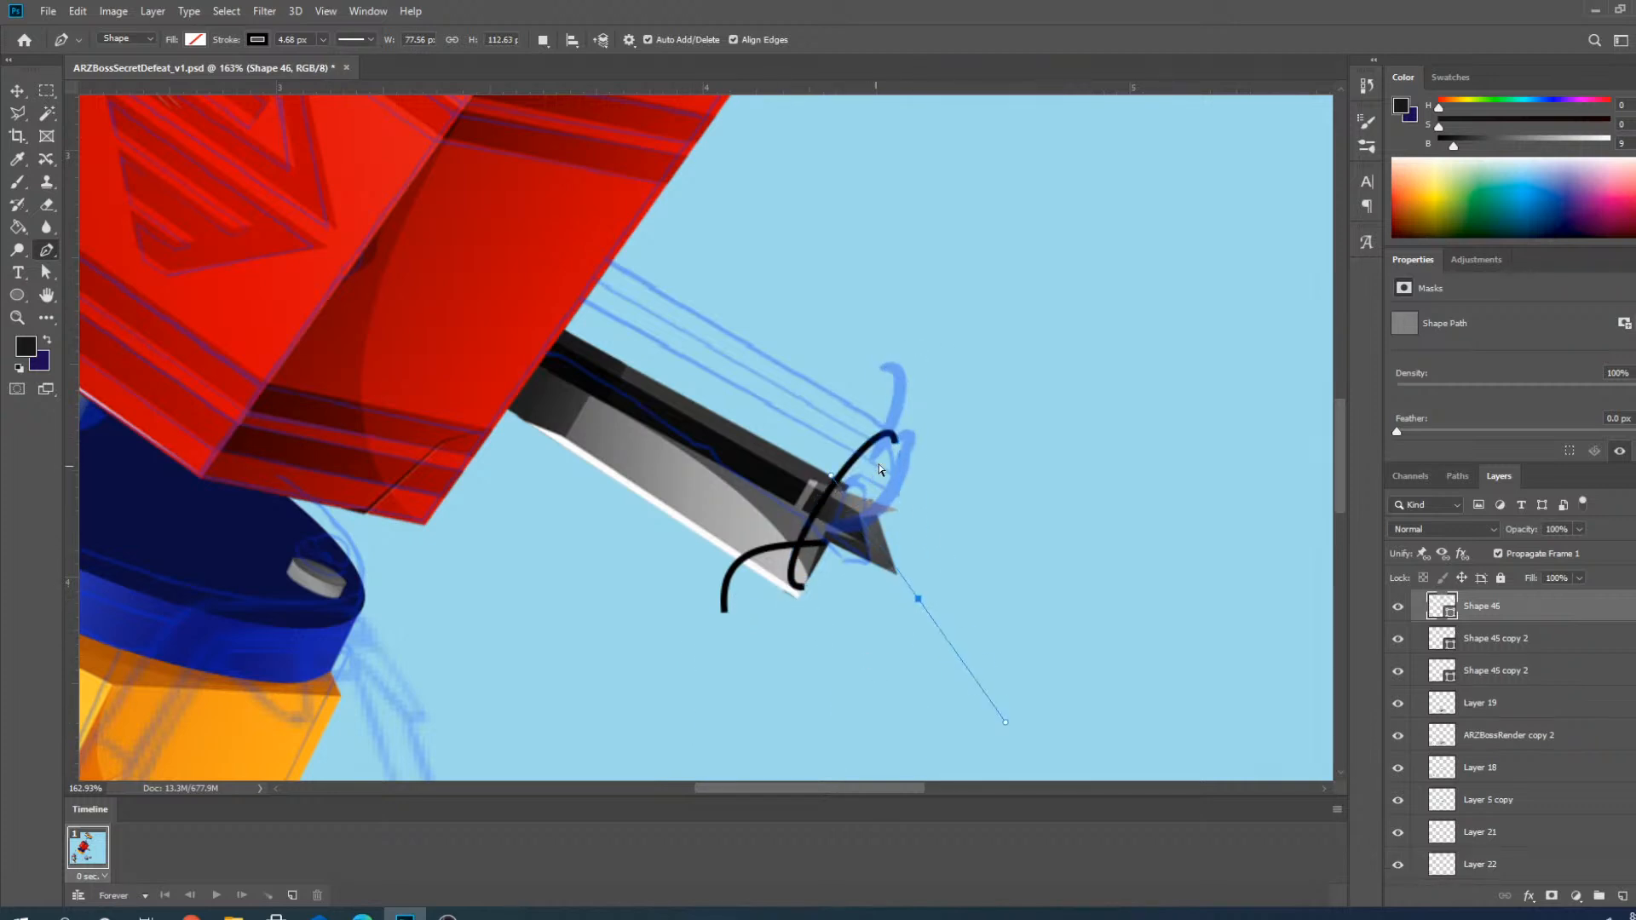
{"action": "key", "text": "ctrl+z"}
{"action": "left_click_drag", "start_coordinate": [892, 376], "coordinate": [963, 423]}
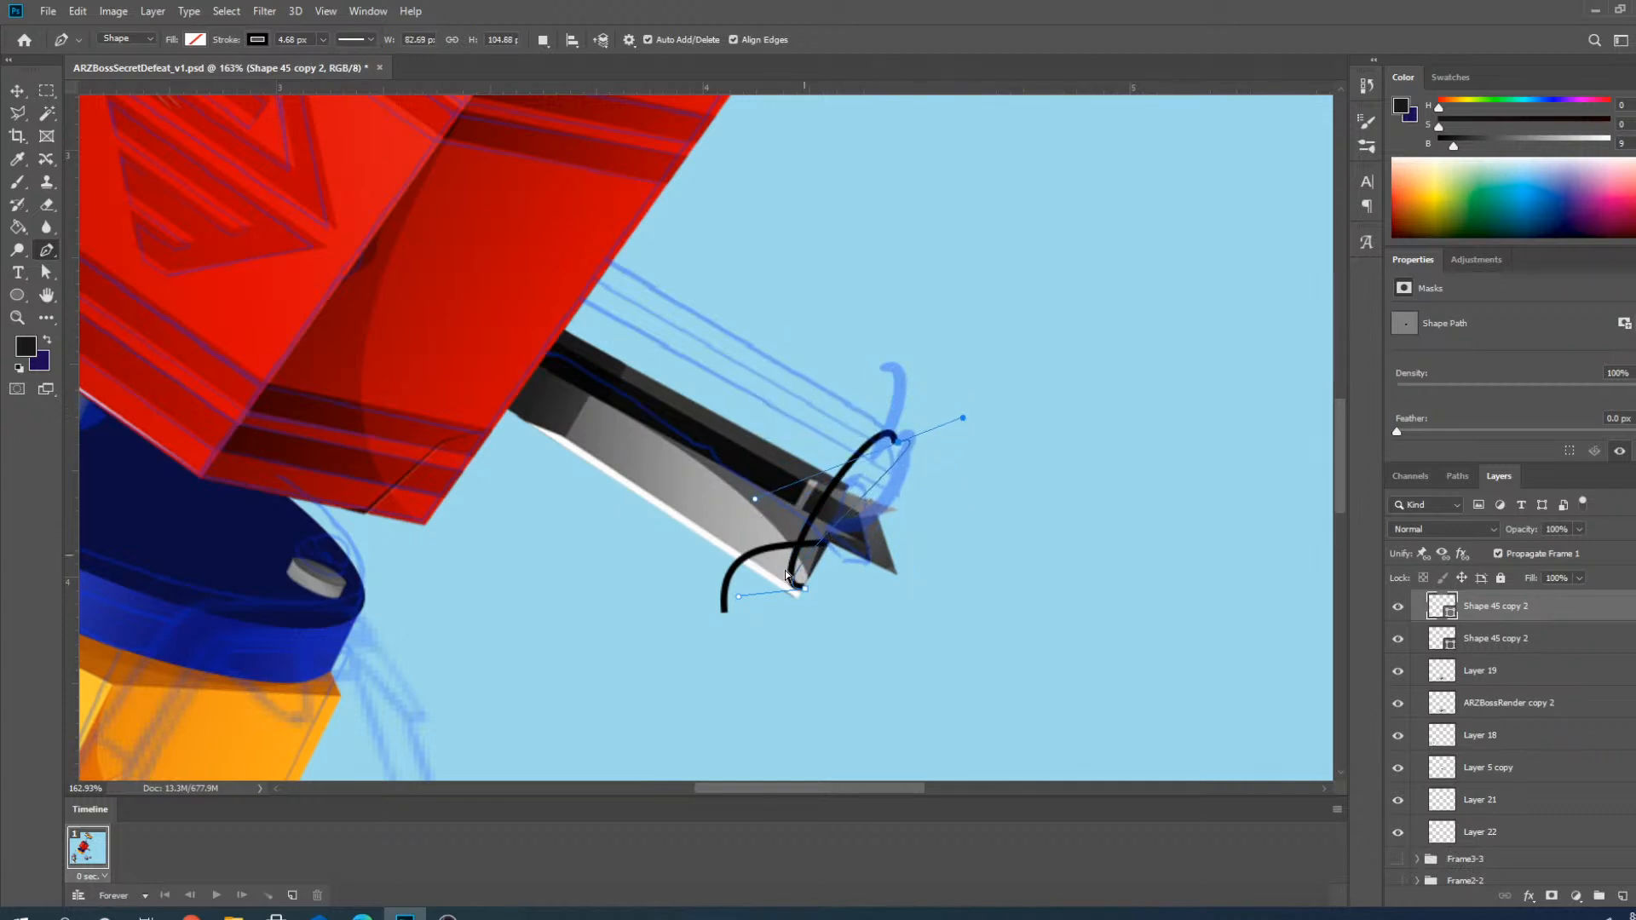
{"action": "left_click_drag", "start_coordinate": [739, 598], "coordinate": [893, 519]}
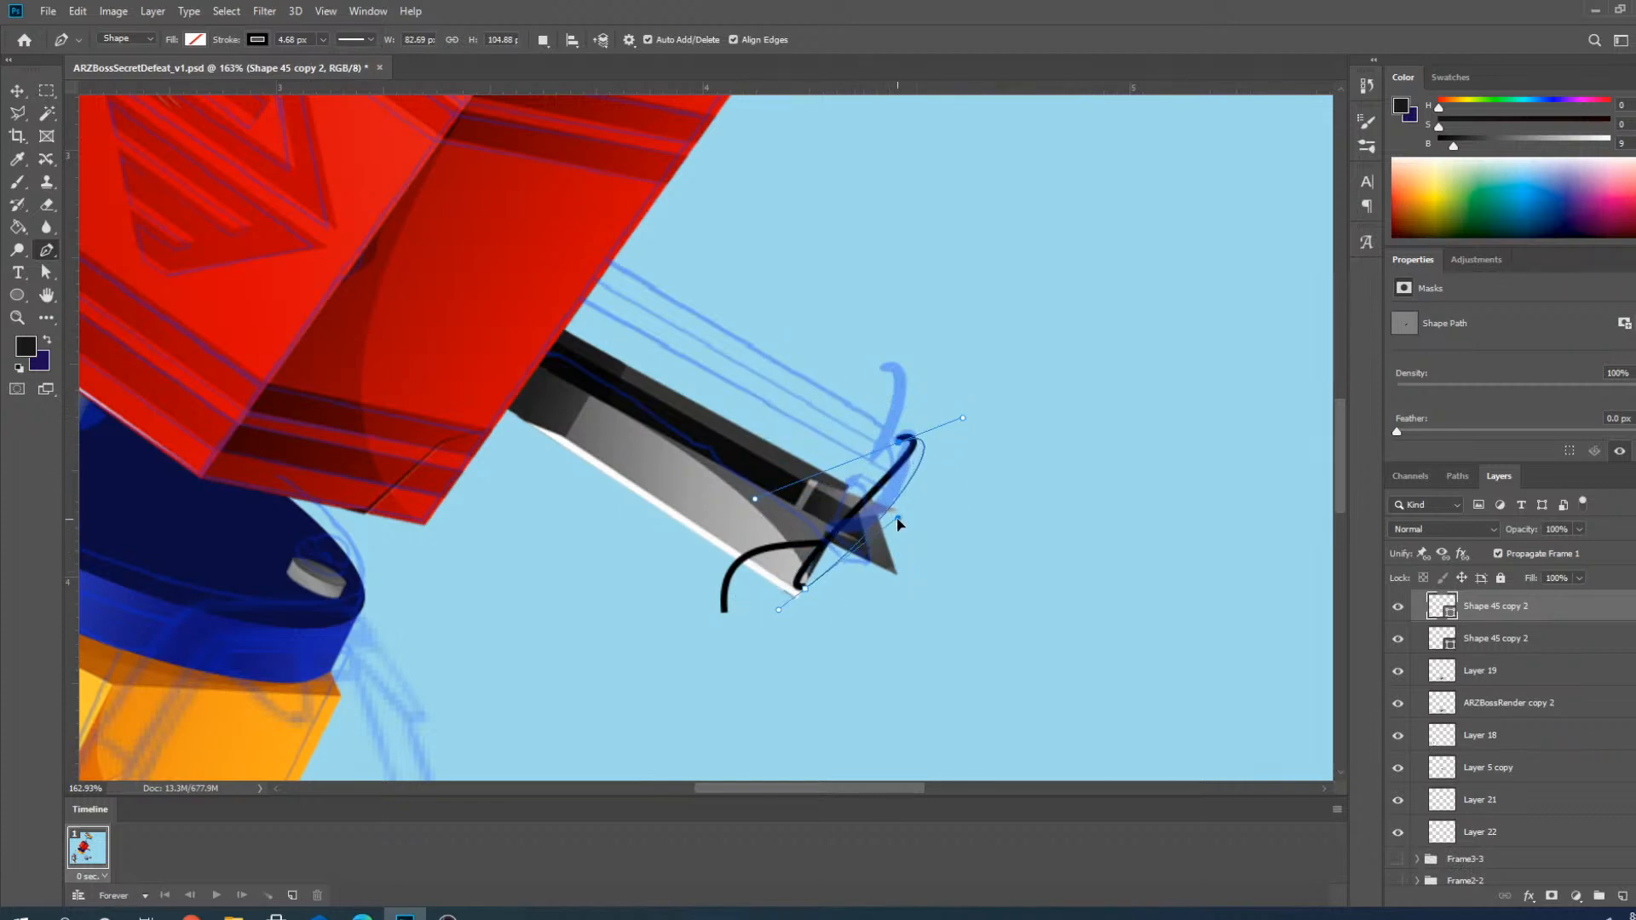
Shorten the bent wire so it runs from the arm's lower edge to its pointed tip, and refine its curve handles.
{"action": "scroll", "coordinate": [893, 520], "scroll_direction": "up", "scroll_amount": 2}
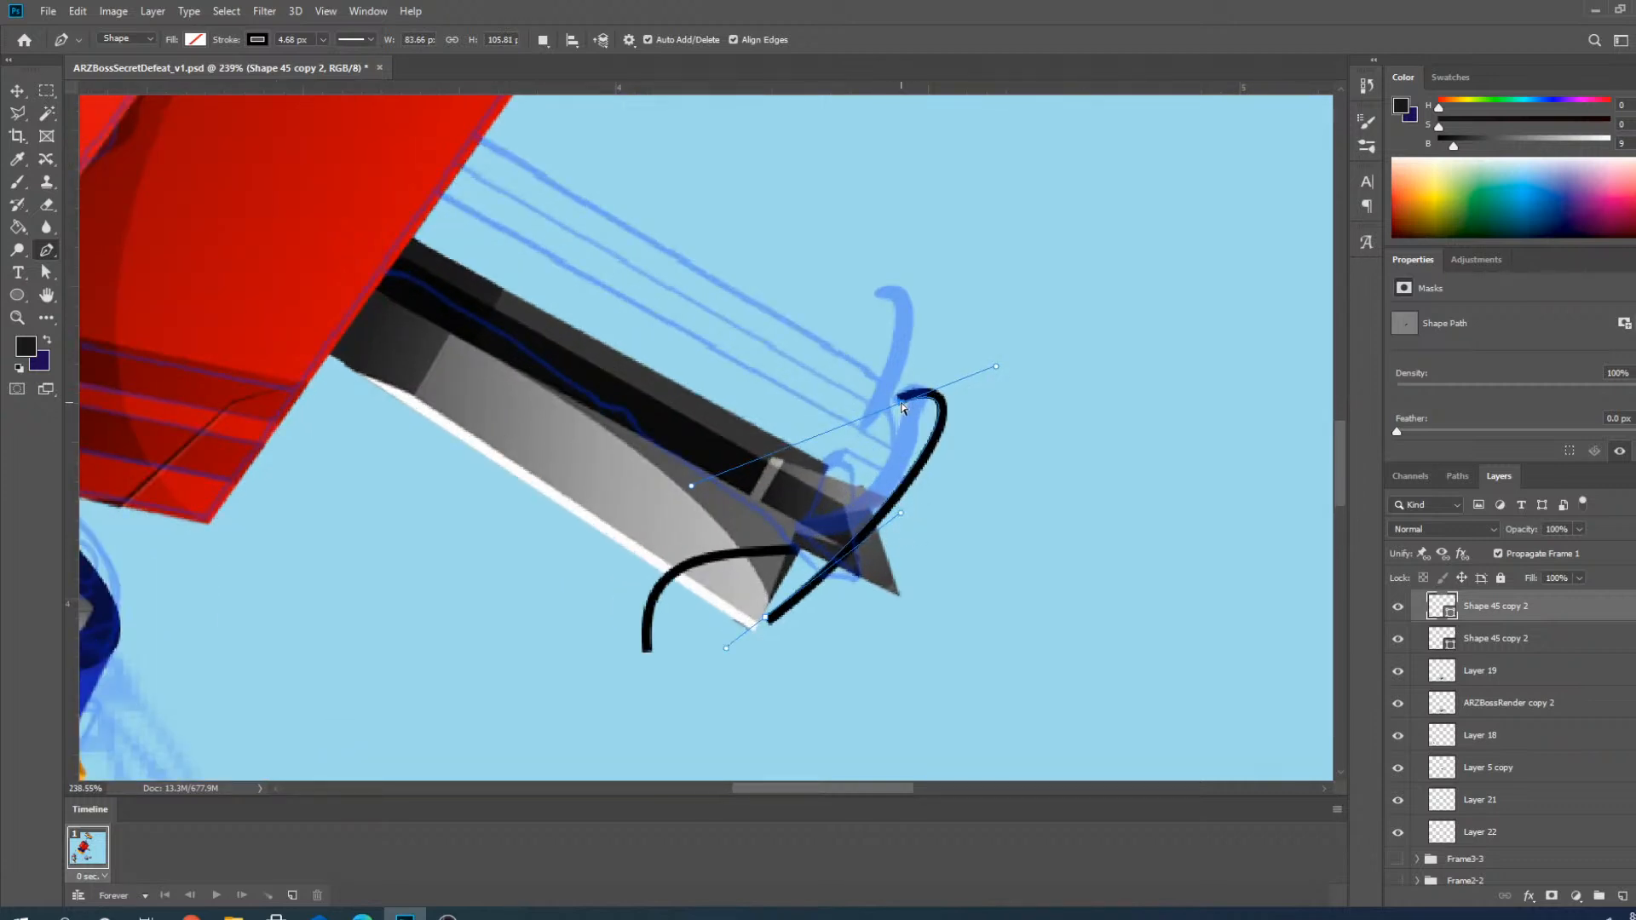
{"action": "left_click_drag", "start_coordinate": [903, 404], "coordinate": [869, 482]}
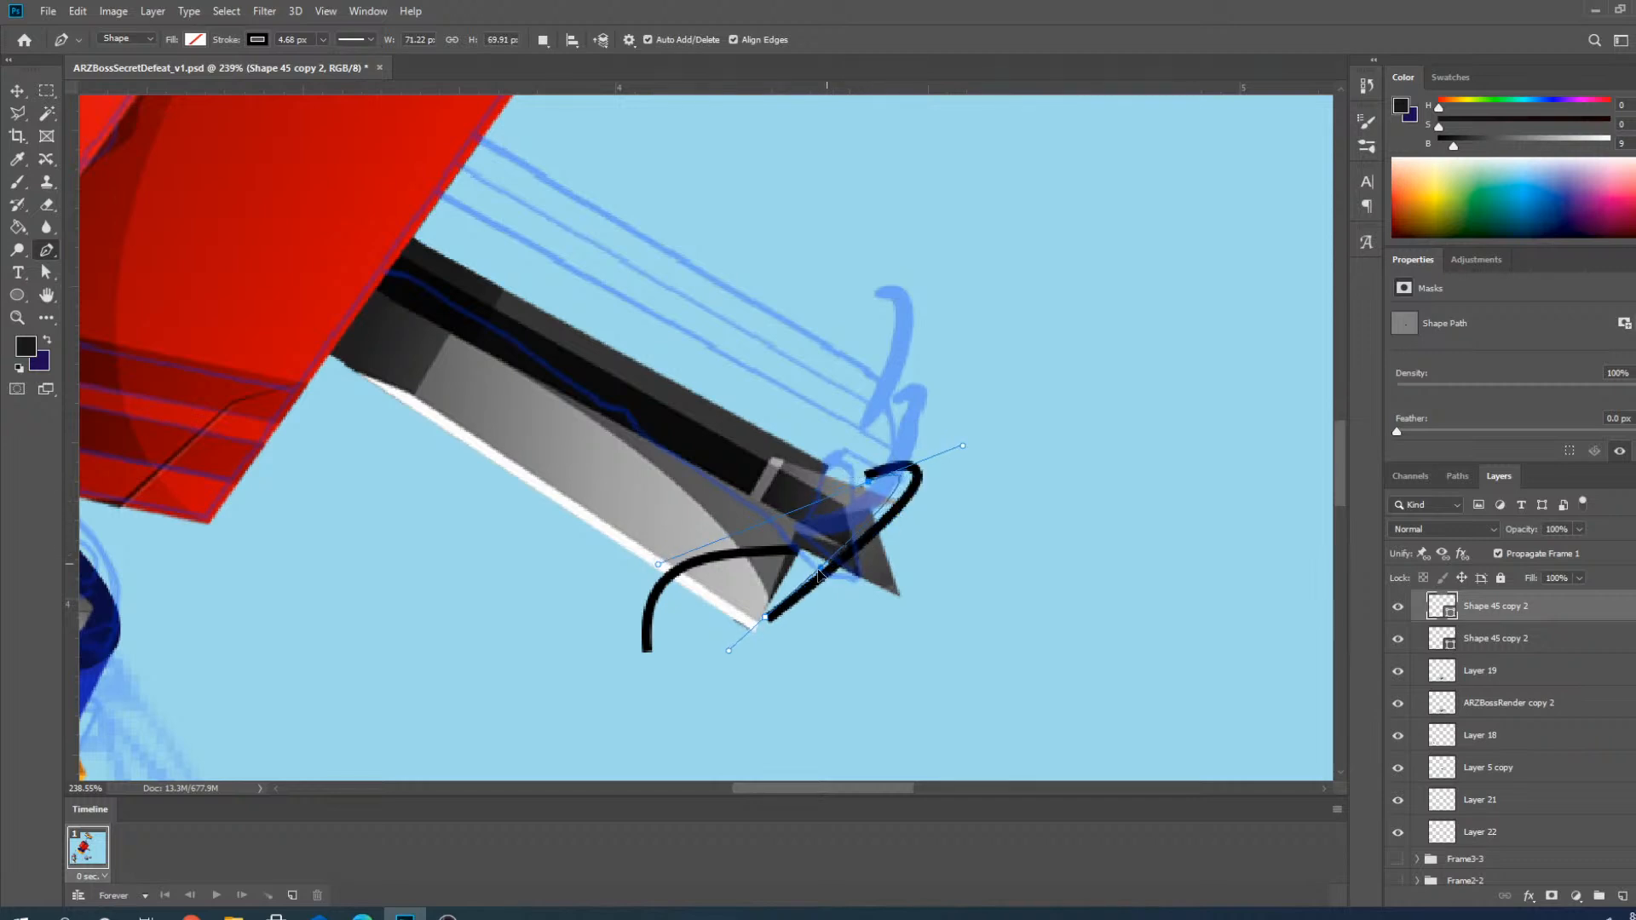
{"action": "left_click_drag", "start_coordinate": [816, 581], "coordinate": [757, 614]}
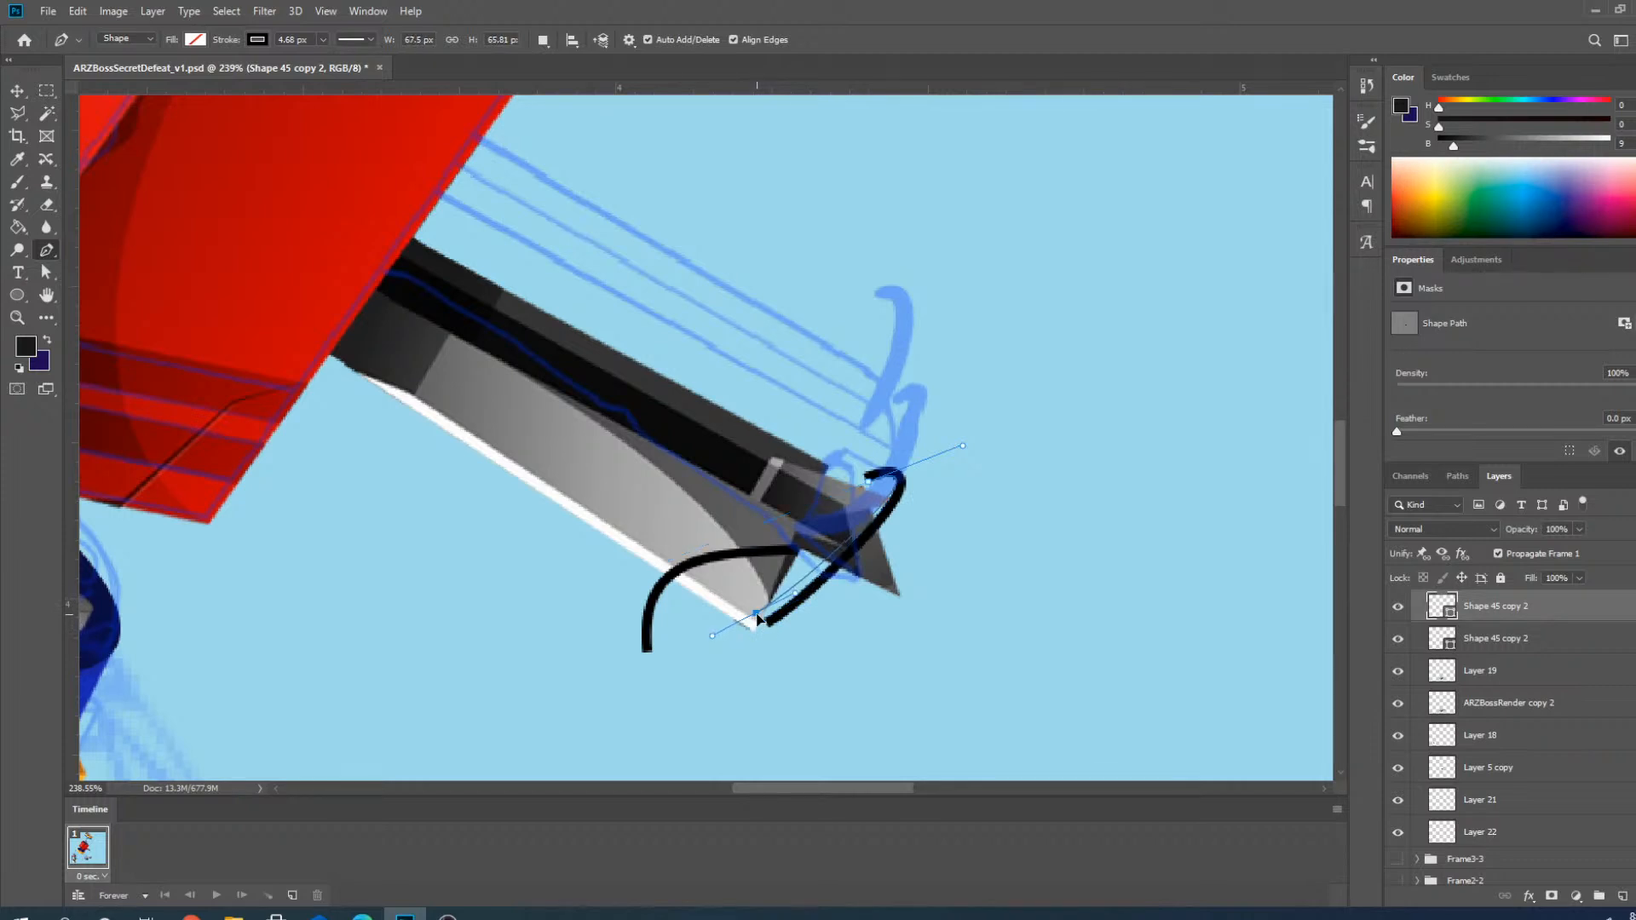
{"action": "left_click", "coordinate": [866, 484], "text": "ctrl"}
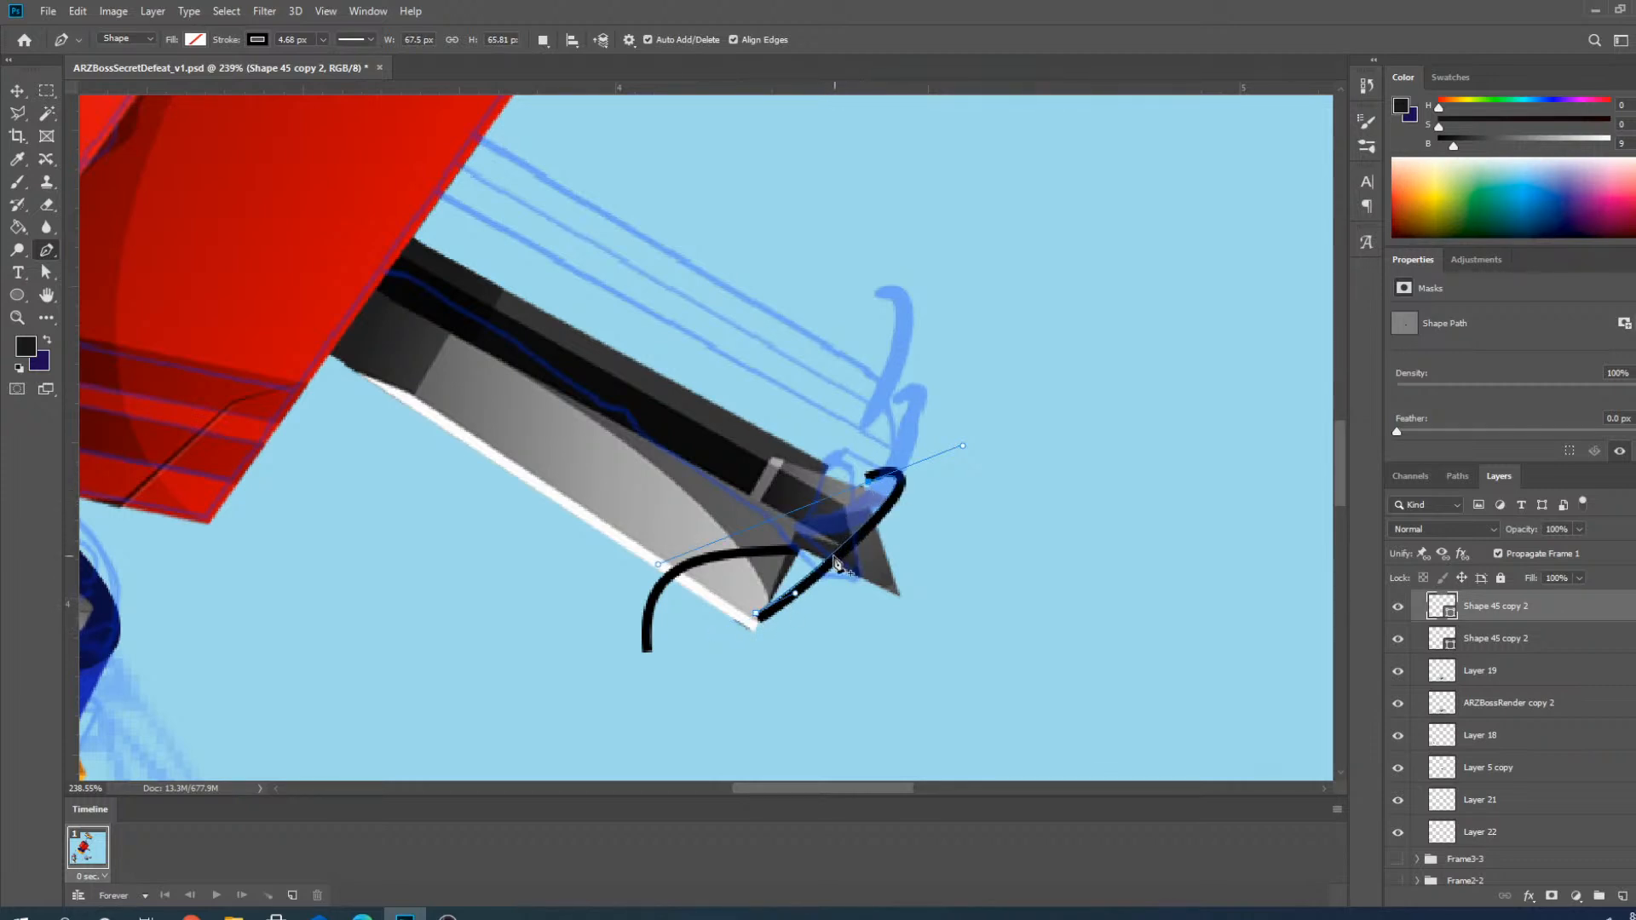
{"action": "mouse_move", "coordinate": [963, 449]}
{"action": "left_mouse_down"}
{"action": "mouse_move", "coordinate": [924, 468]}
{"action": "mouse_move", "coordinate": [939, 457]}
{"action": "left_mouse_up"}
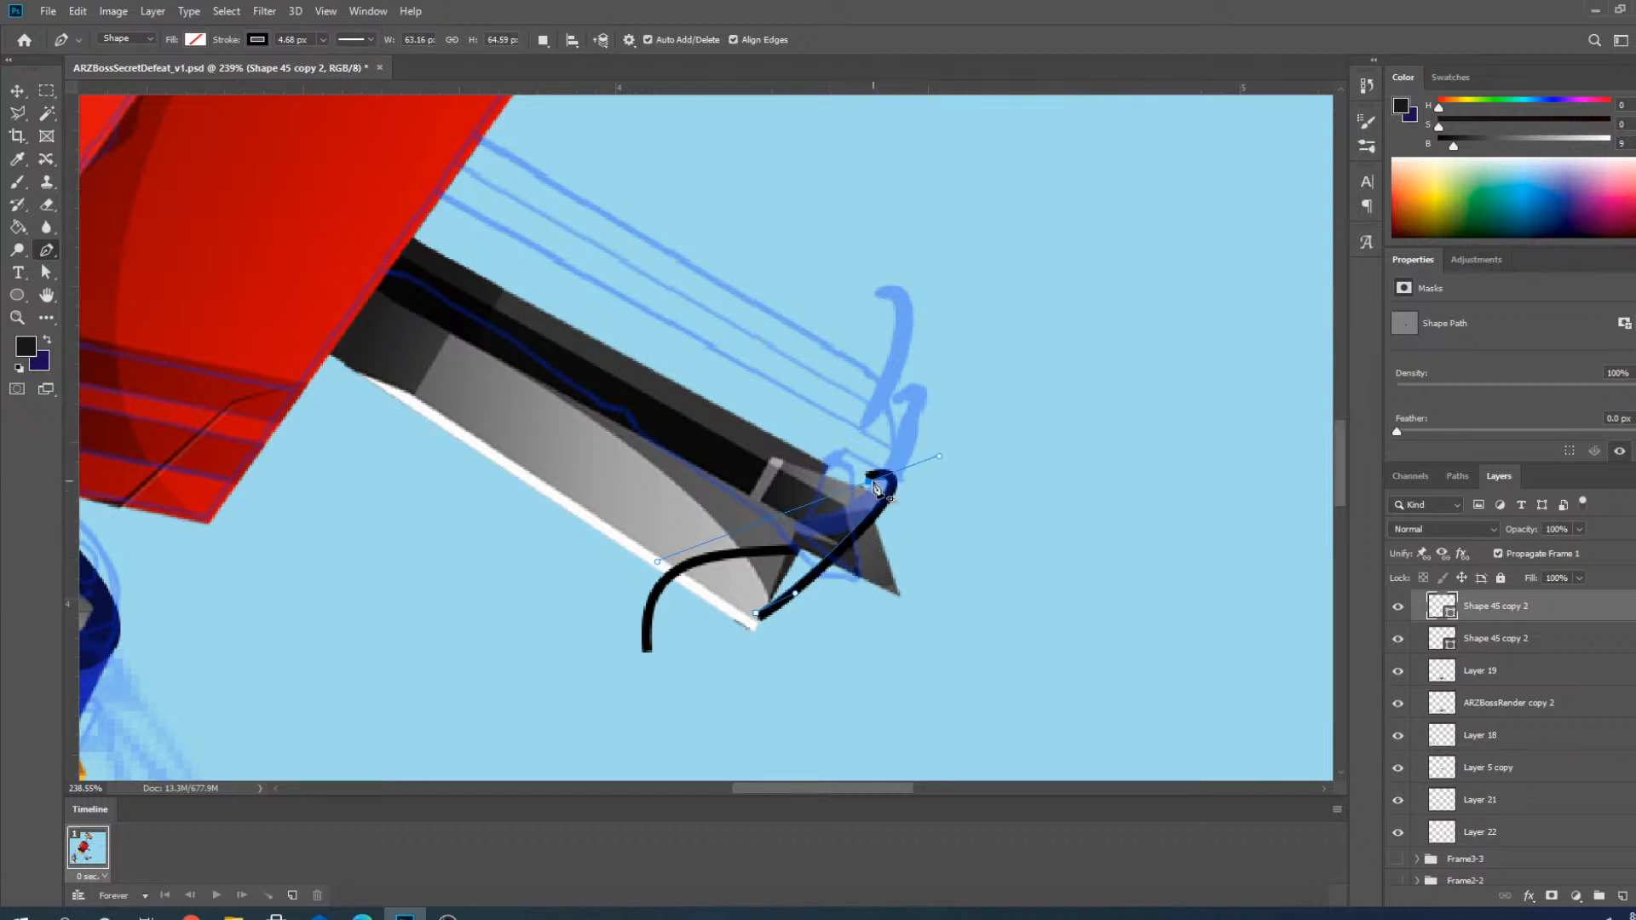
{"action": "left_click_drag", "start_coordinate": [796, 594], "coordinate": [822, 597]}
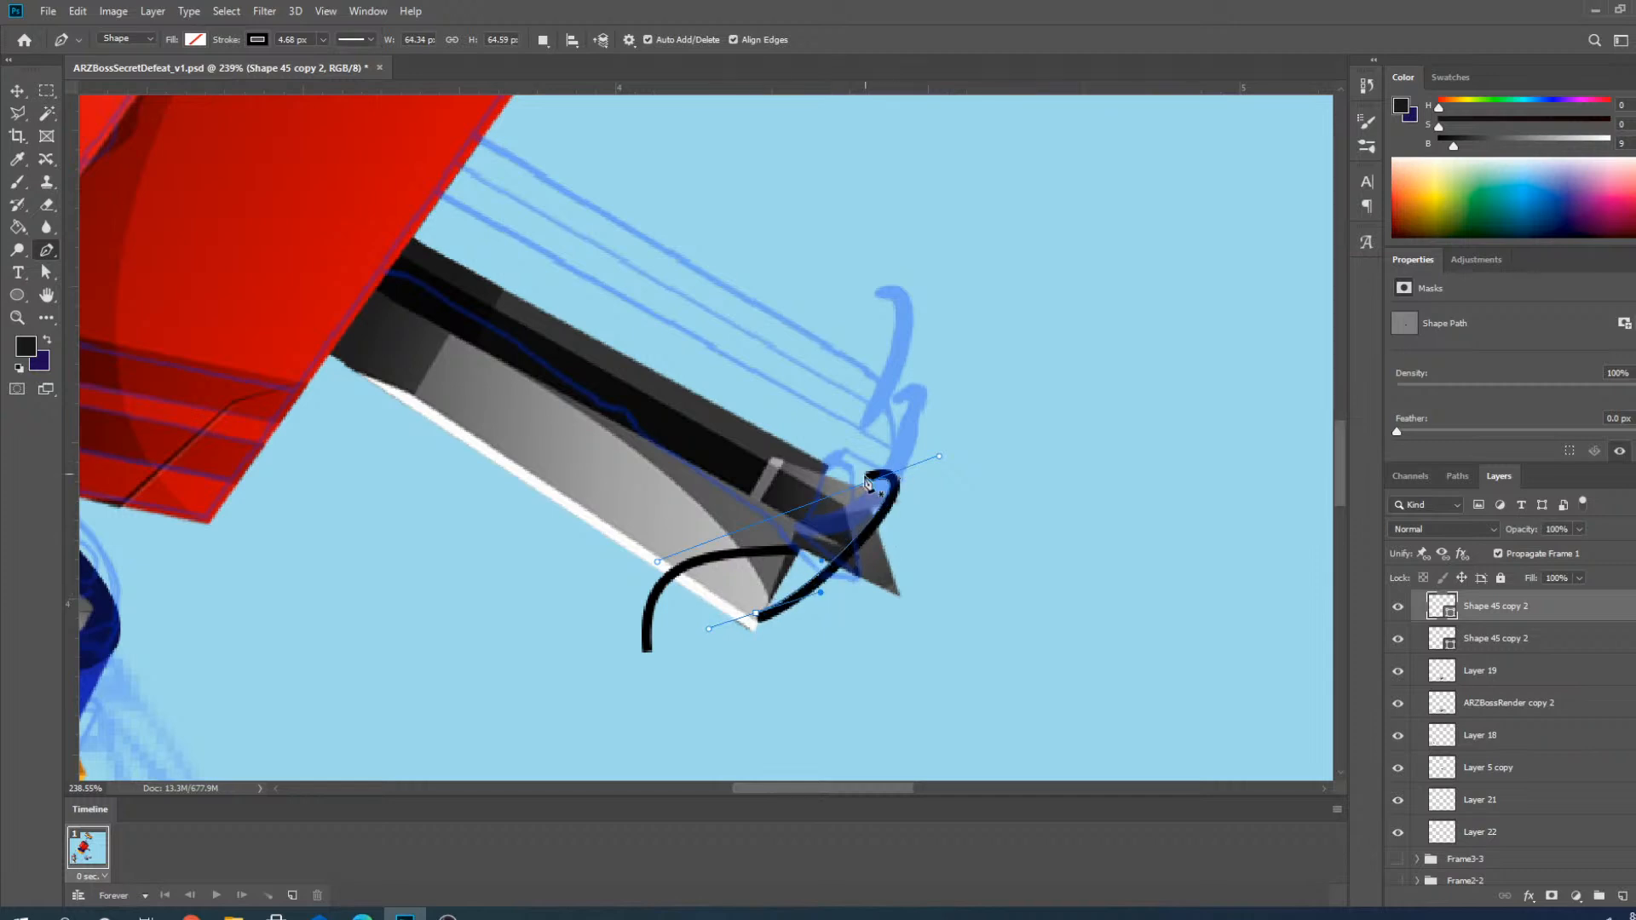
{"action": "left_click_drag", "start_coordinate": [869, 490], "coordinate": [866, 493]}
{"action": "key", "text": "Escape"}
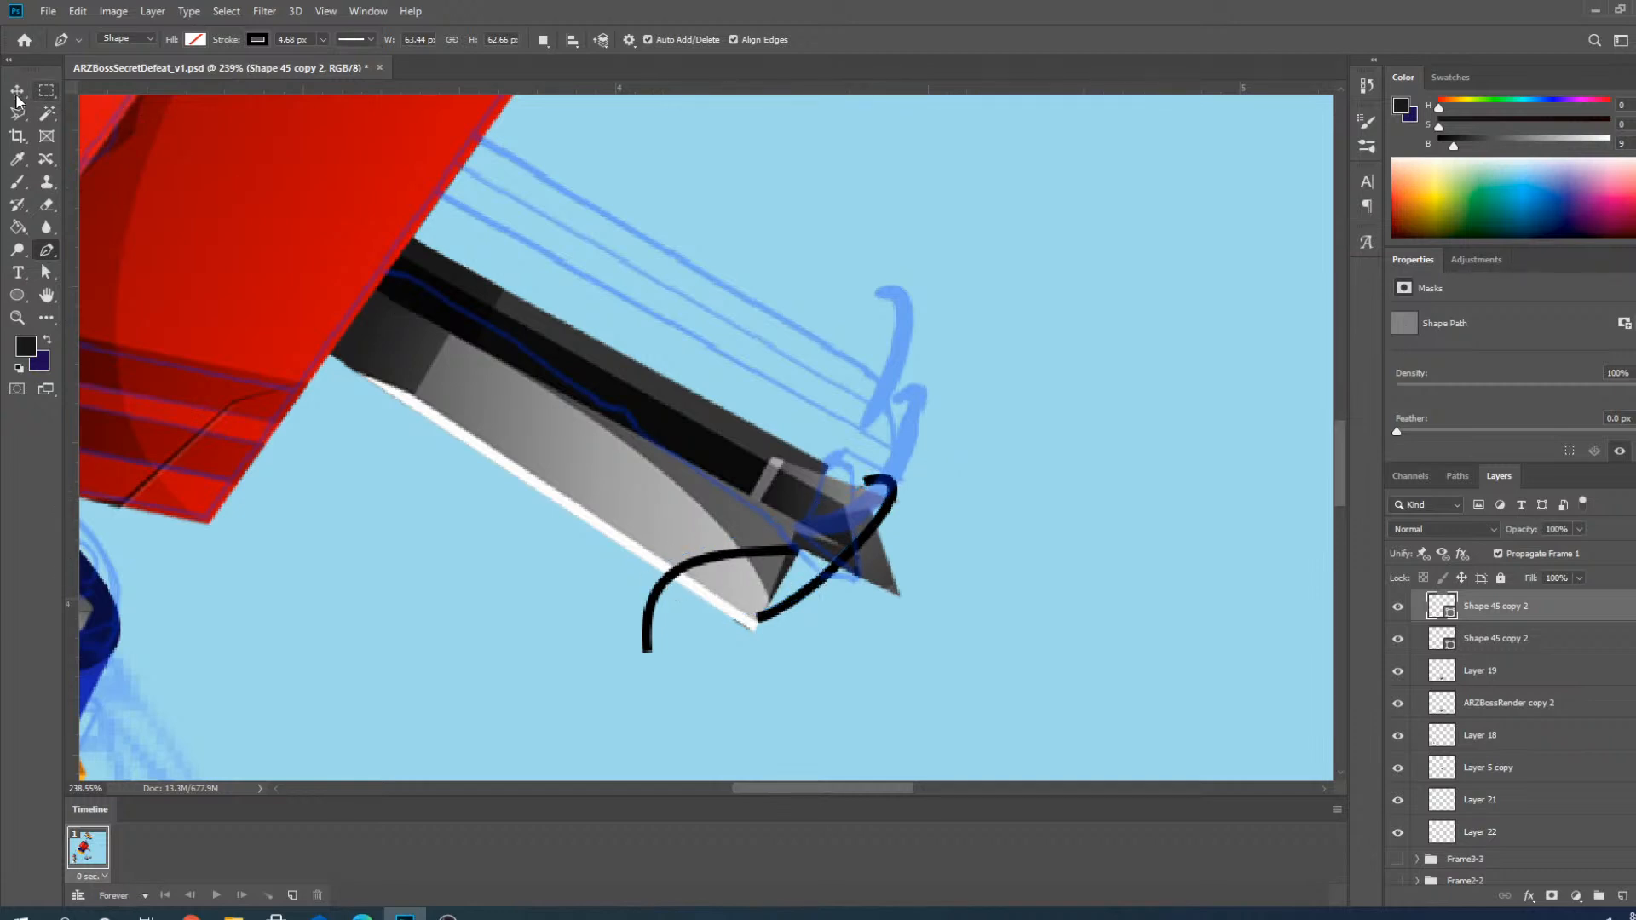
Bend the second black wire at the arm's broken end upward, moving its free end toward the sketched hooks and reshaping its curve handles.
{"action": "key", "text": "v"}
{"action": "left_click", "coordinate": [674, 575]}
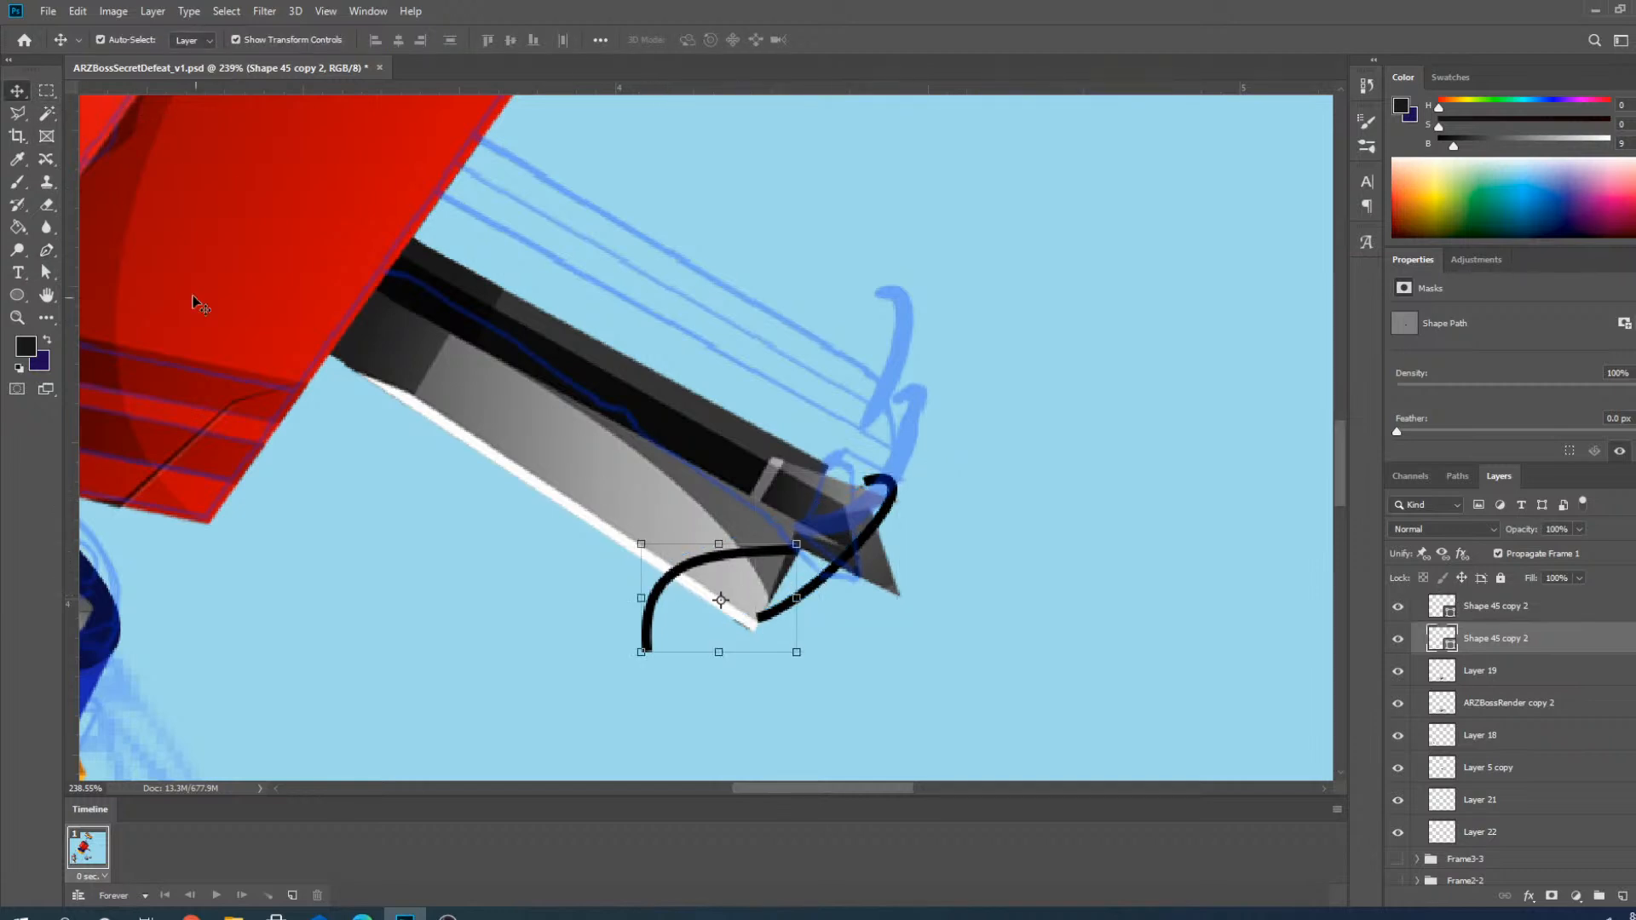
{"action": "left_click", "coordinate": [47, 250]}
{"action": "left_click", "coordinate": [650, 655], "text": "ctrl"}
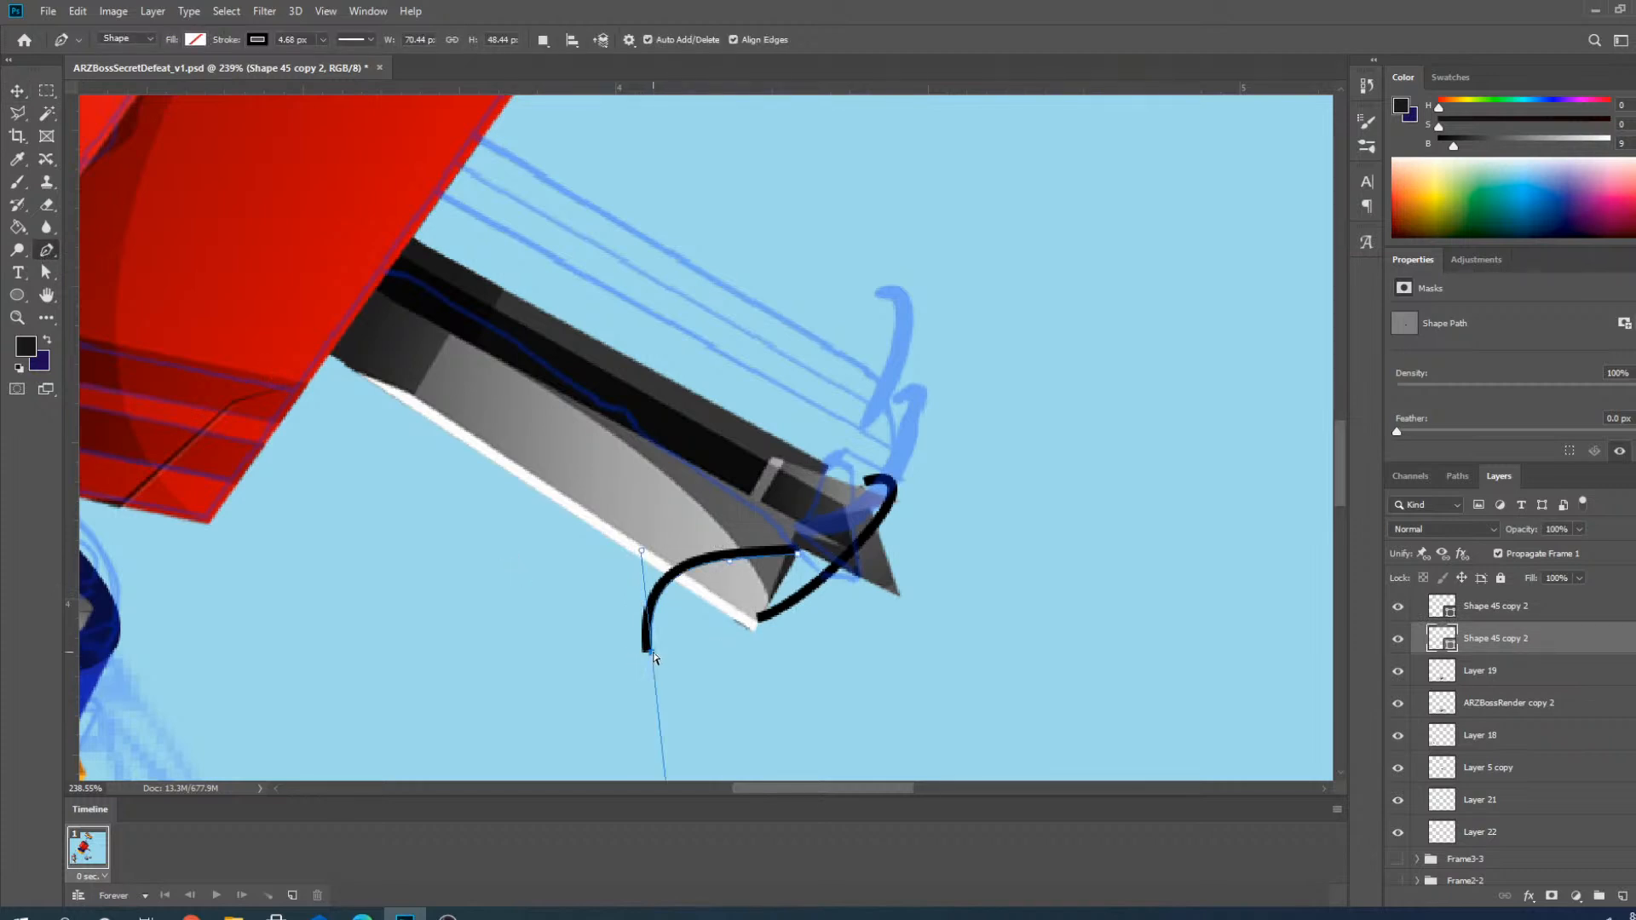
{"action": "left_click_drag", "start_coordinate": [651, 655], "coordinate": [846, 415]}
{"action": "left_click_drag", "start_coordinate": [866, 641], "coordinate": [971, 858]}
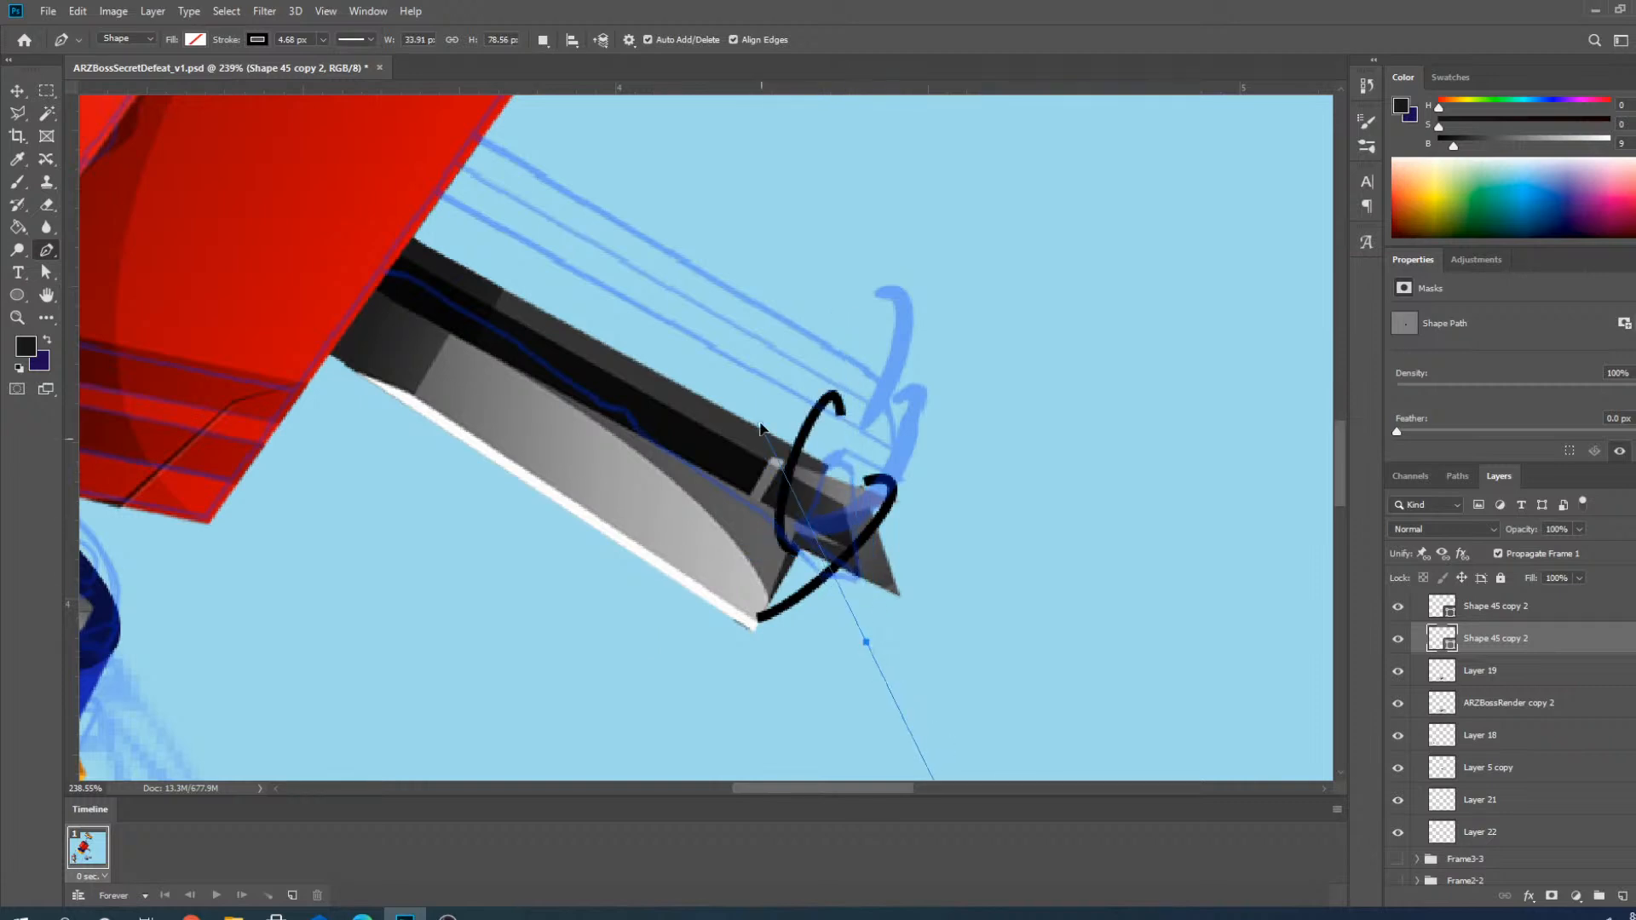
{"action": "key", "text": "ctrl+z"}
{"action": "left_click_drag", "start_coordinate": [834, 315], "coordinate": [928, 394]}
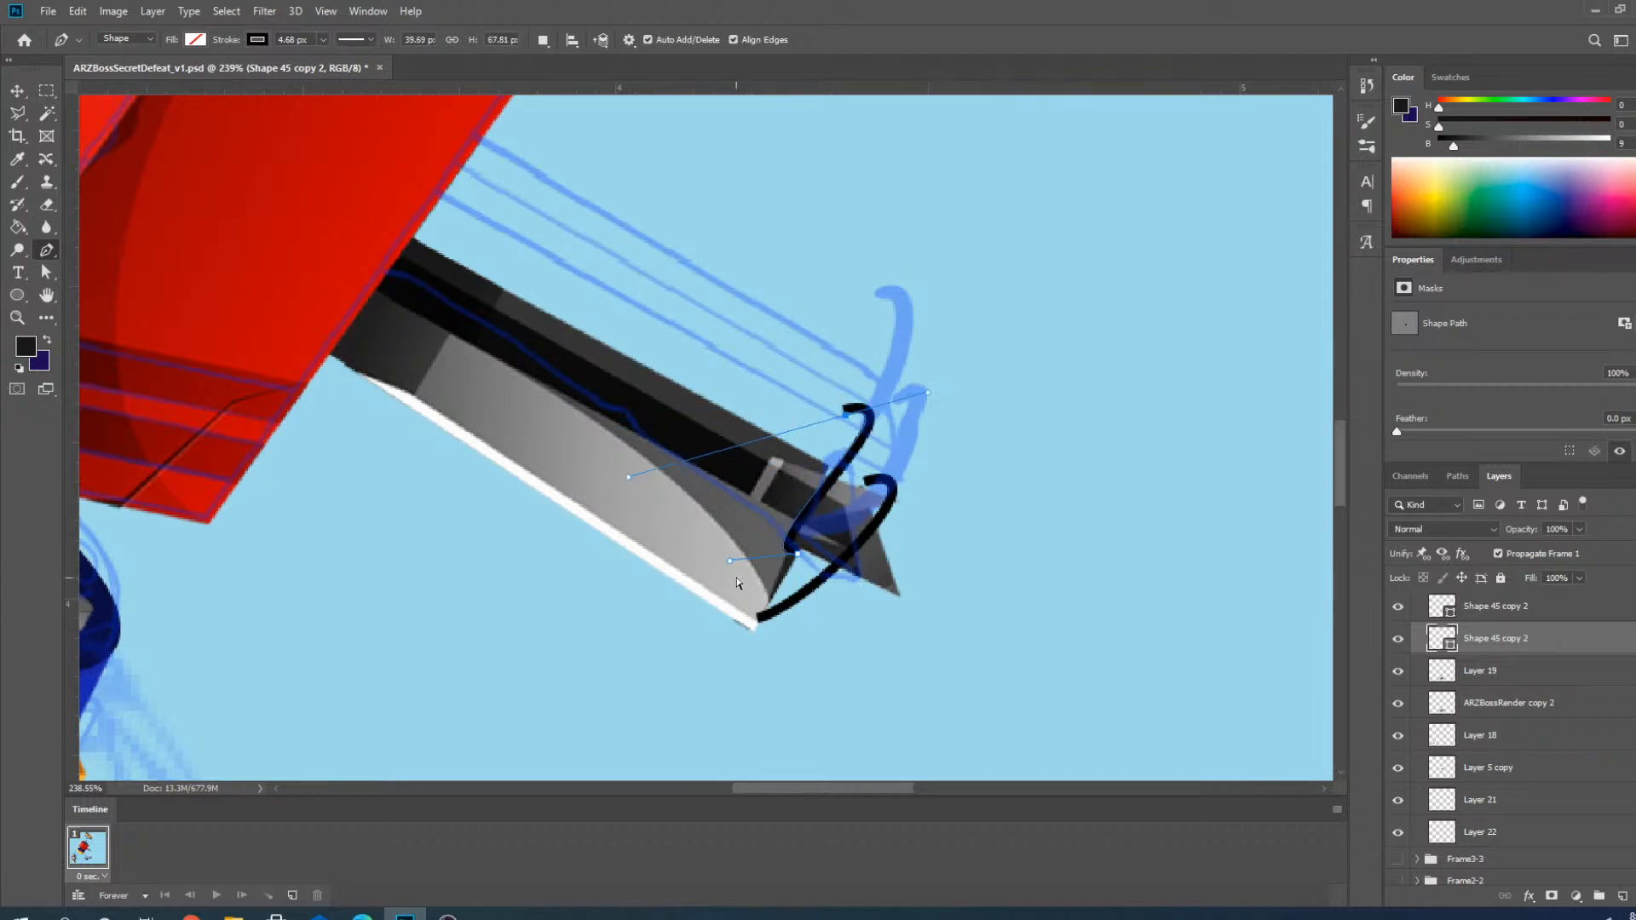
{"action": "mouse_move", "coordinate": [731, 563]}
{"action": "left_mouse_down"}
{"action": "mouse_move", "coordinate": [833, 537]}
{"action": "mouse_move", "coordinate": [783, 536]}
{"action": "left_mouse_up"}
Nudge the second wire's free end slightly outward and tighten its curve handle to form a rounder hook.
{"action": "scroll", "coordinate": [800, 573], "scroll_direction": "up", "scroll_amount": 5}
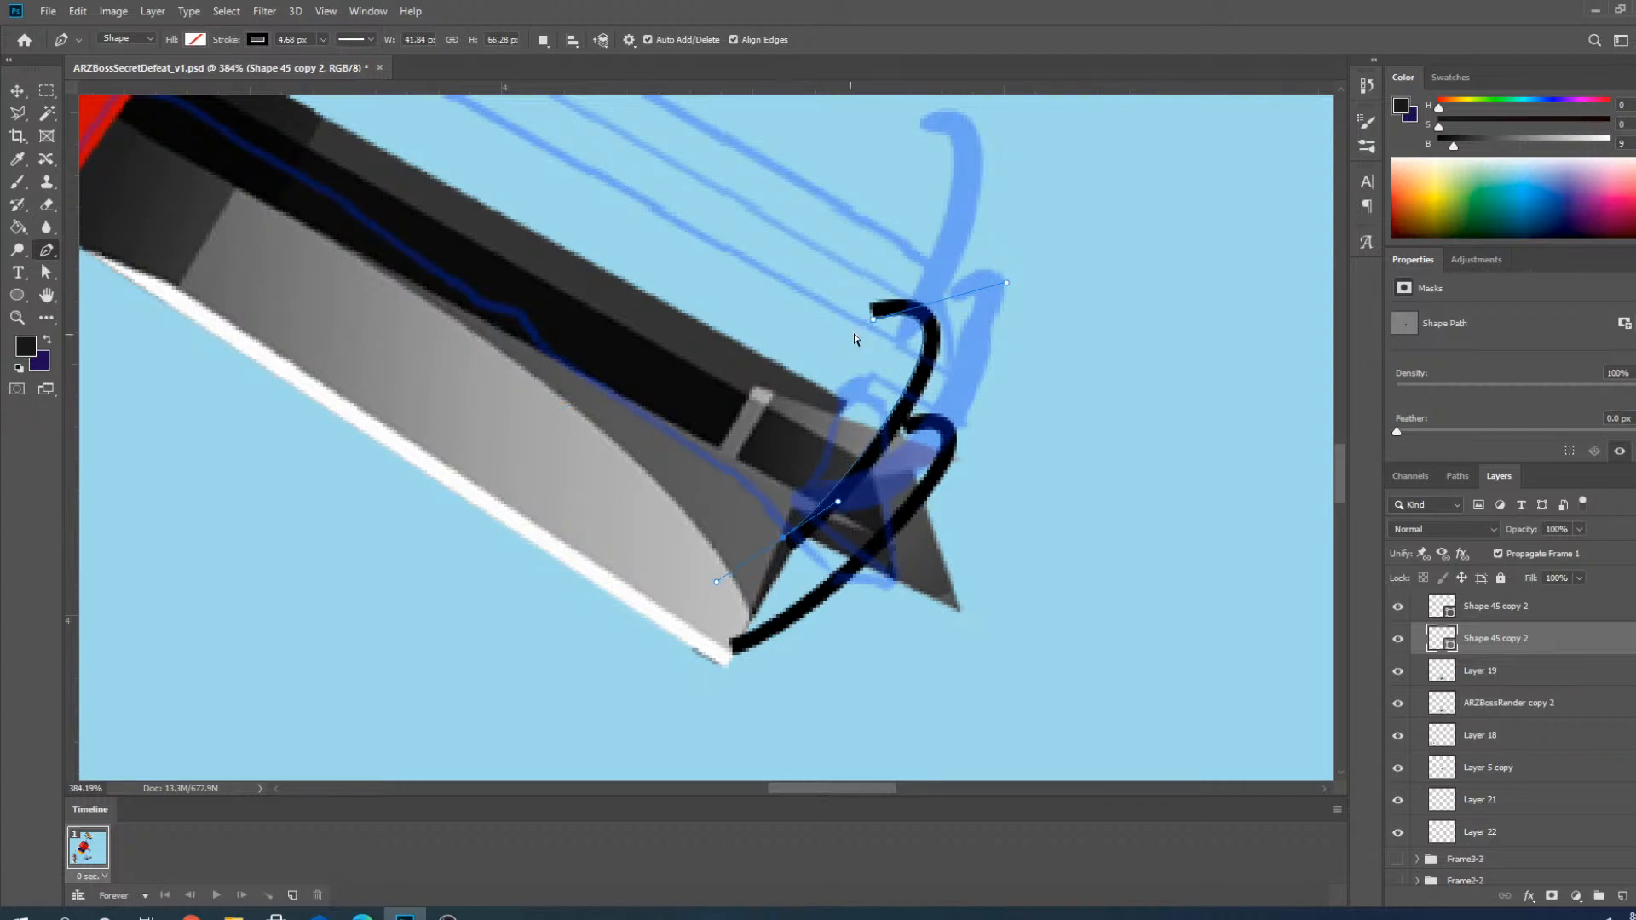
{"action": "left_click", "coordinate": [874, 319]}
{"action": "left_click_drag", "start_coordinate": [872, 320], "coordinate": [857, 318]}
{"action": "scroll", "coordinate": [781, 583], "scroll_direction": "down", "scroll_amount": 7}
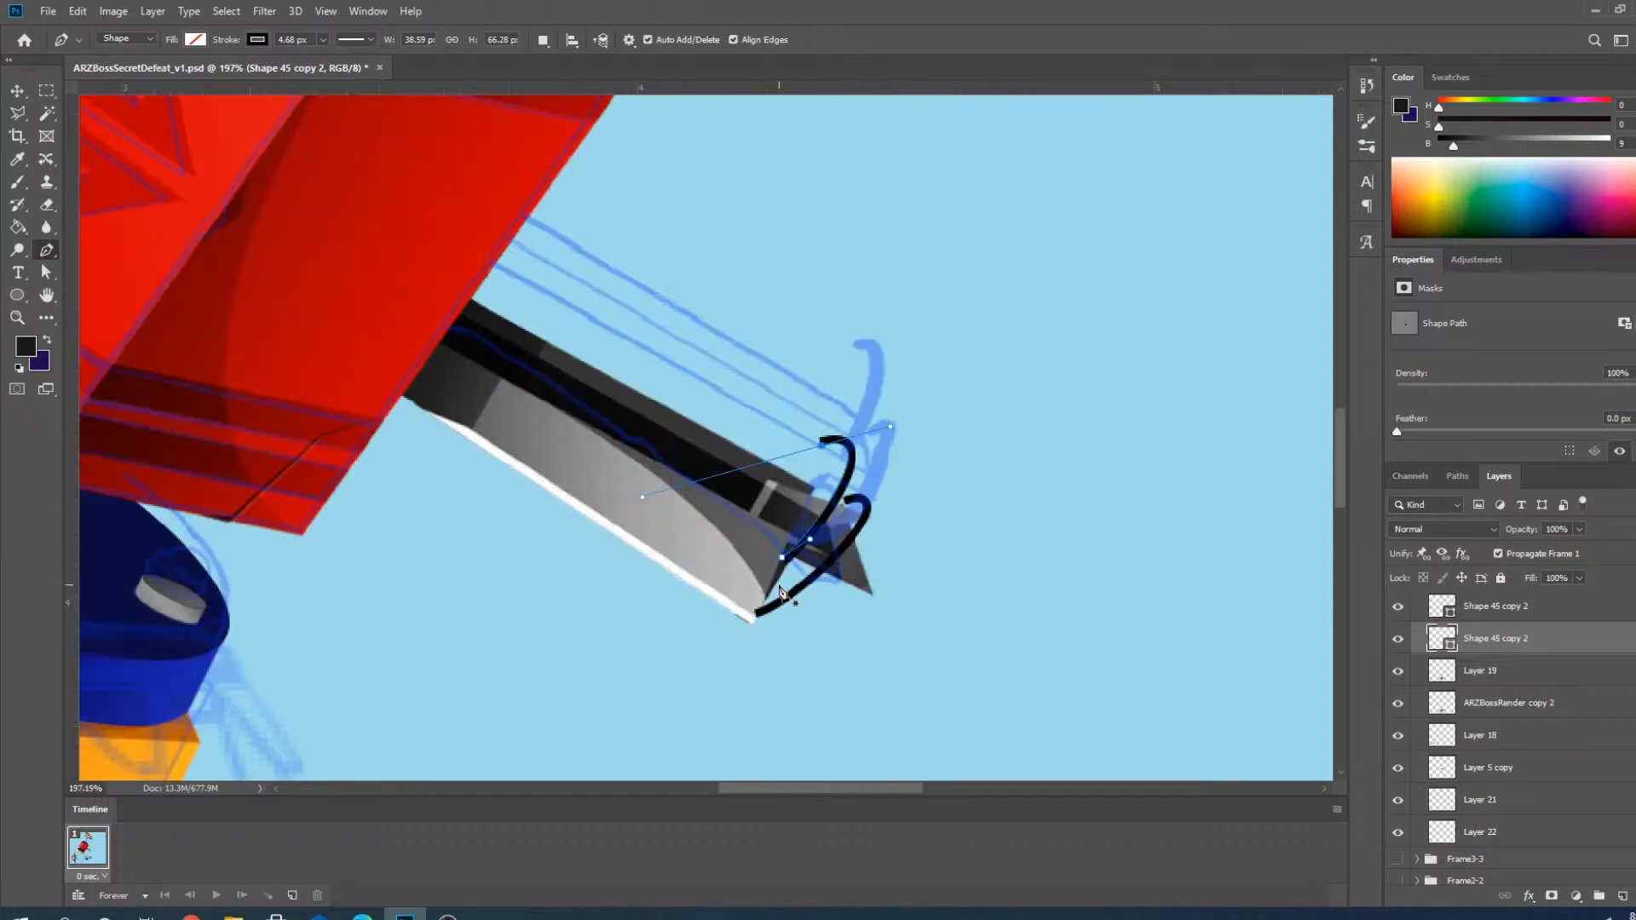
{"action": "scroll", "coordinate": [810, 508], "scroll_direction": "up", "scroll_amount": 5}
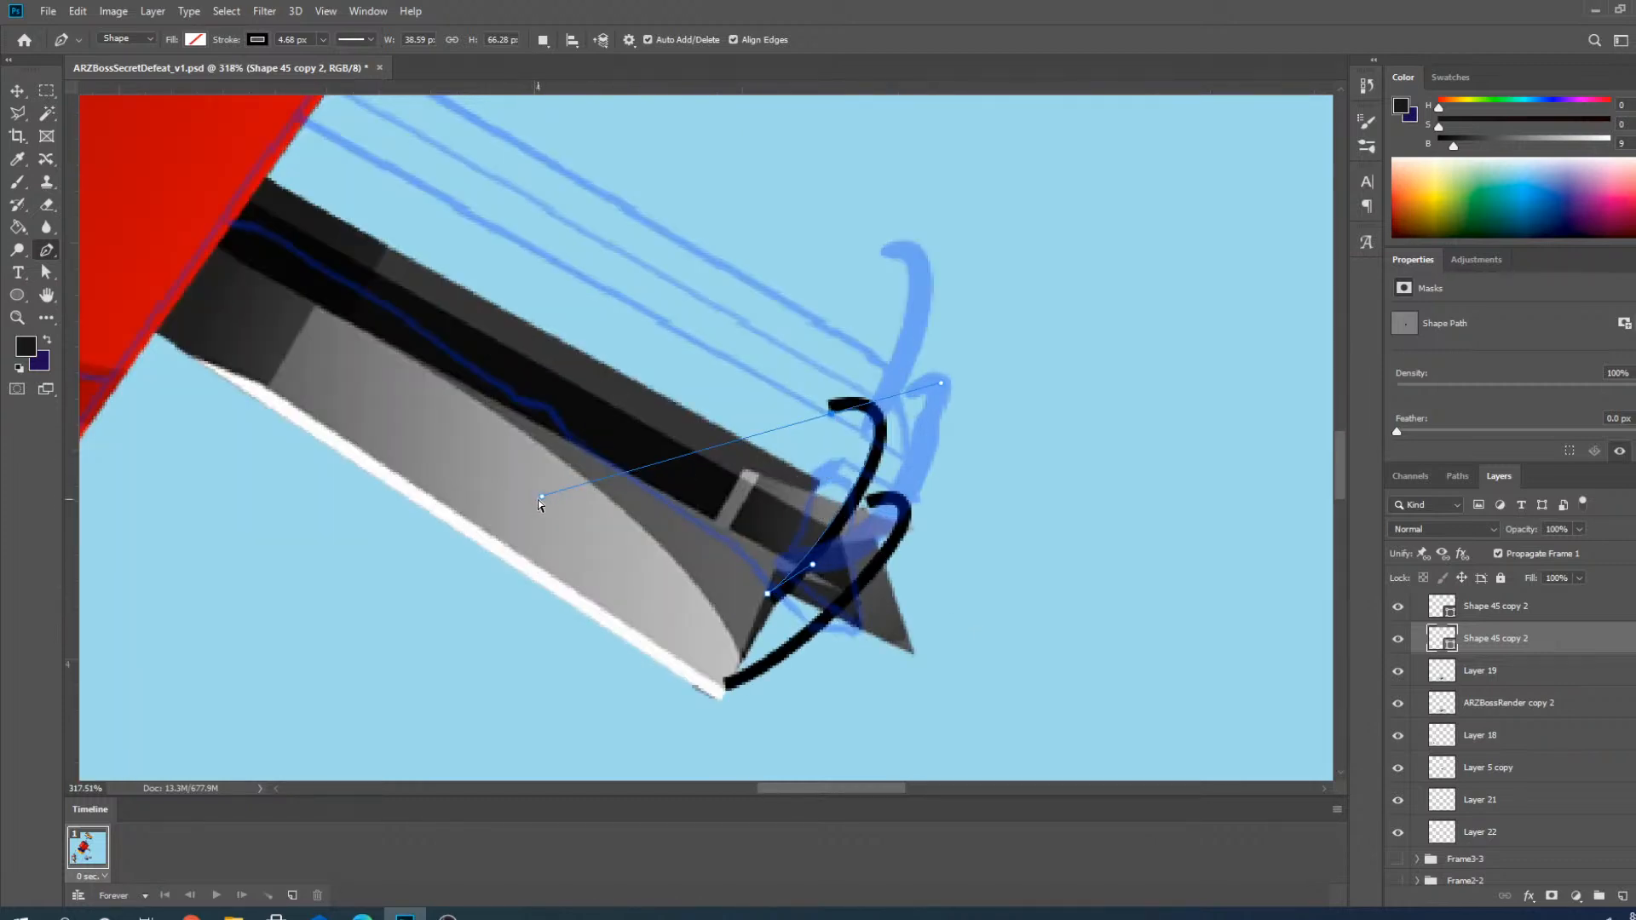
{"action": "mouse_move", "coordinate": [544, 498]}
{"action": "left_mouse_down"}
{"action": "mouse_move", "coordinate": [635, 522]}
{"action": "mouse_move", "coordinate": [662, 507]}
{"action": "left_mouse_up"}
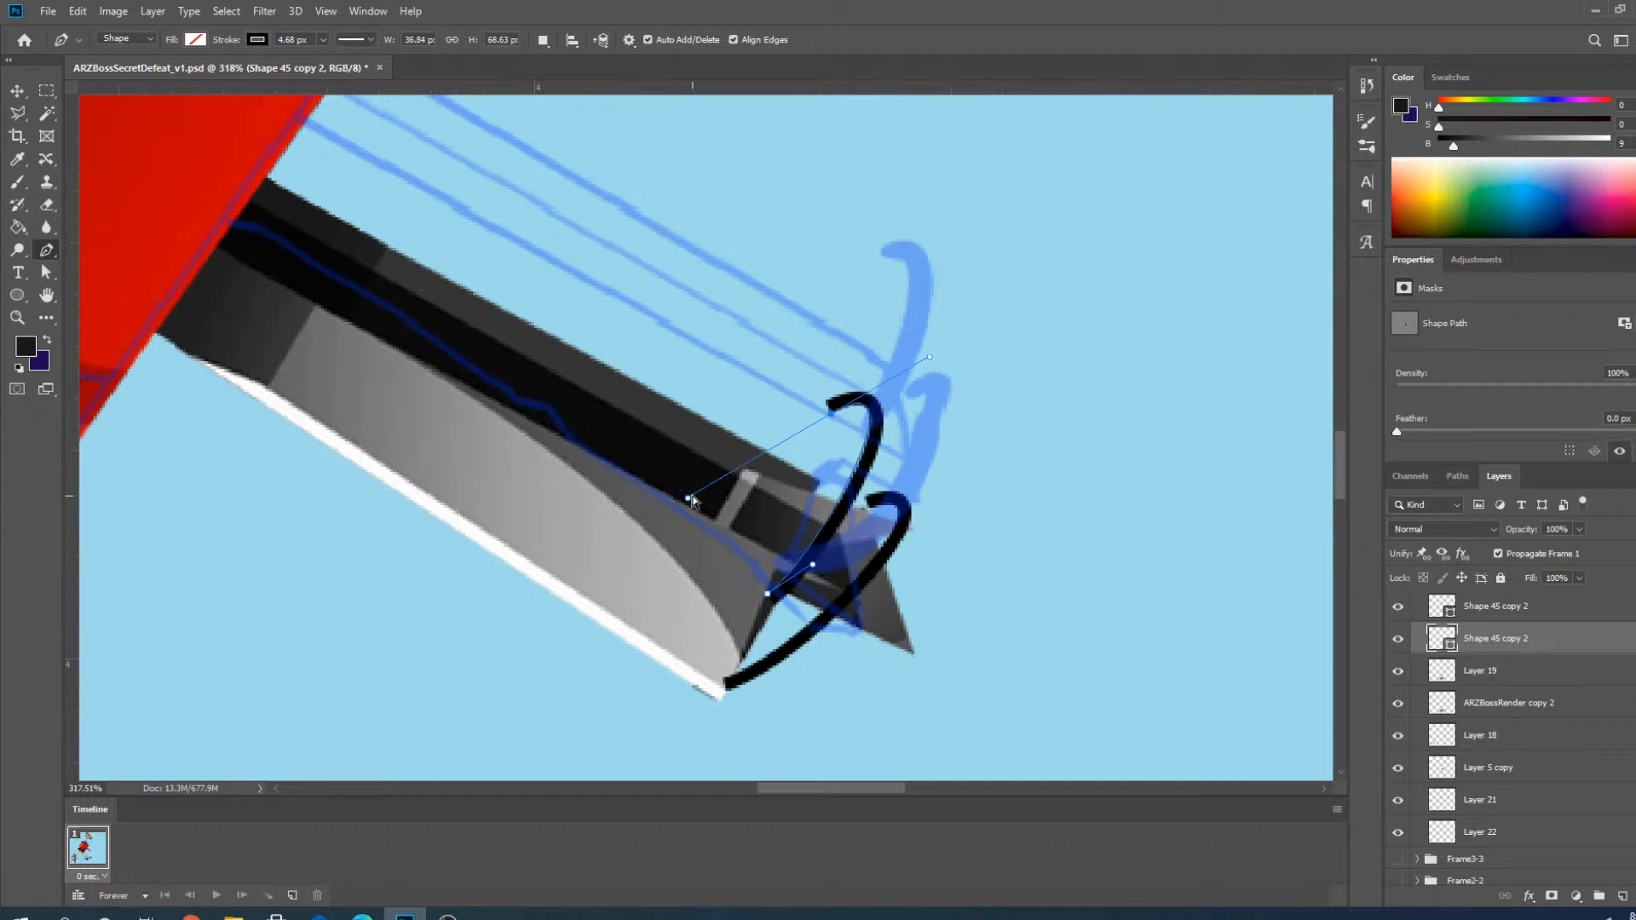
{"action": "scroll", "coordinate": [659, 508], "scroll_direction": "down", "scroll_amount": 15}
{"action": "scroll", "coordinate": [850, 586], "scroll_direction": "down", "scroll_amount": 1}
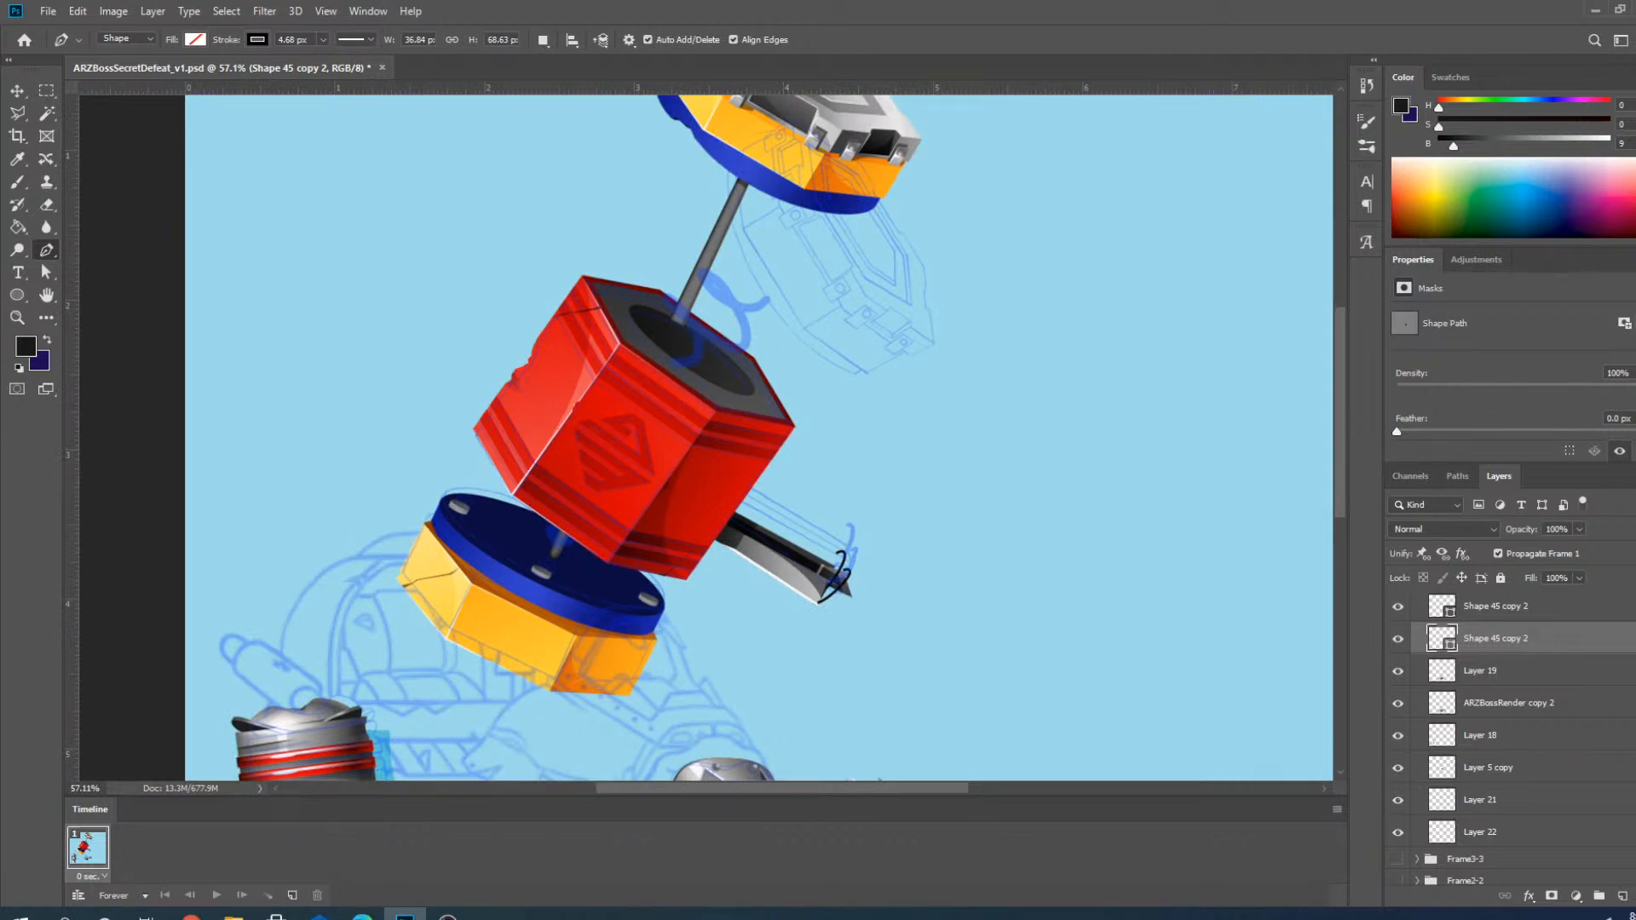
Examine the red hammer piece, the broken arm and the silver-capped hammer end against the reference sketch.
{"action": "key", "text": "alt+Tab"}
{"action": "scroll", "coordinate": [830, 538], "scroll_direction": "up", "scroll_amount": 5}
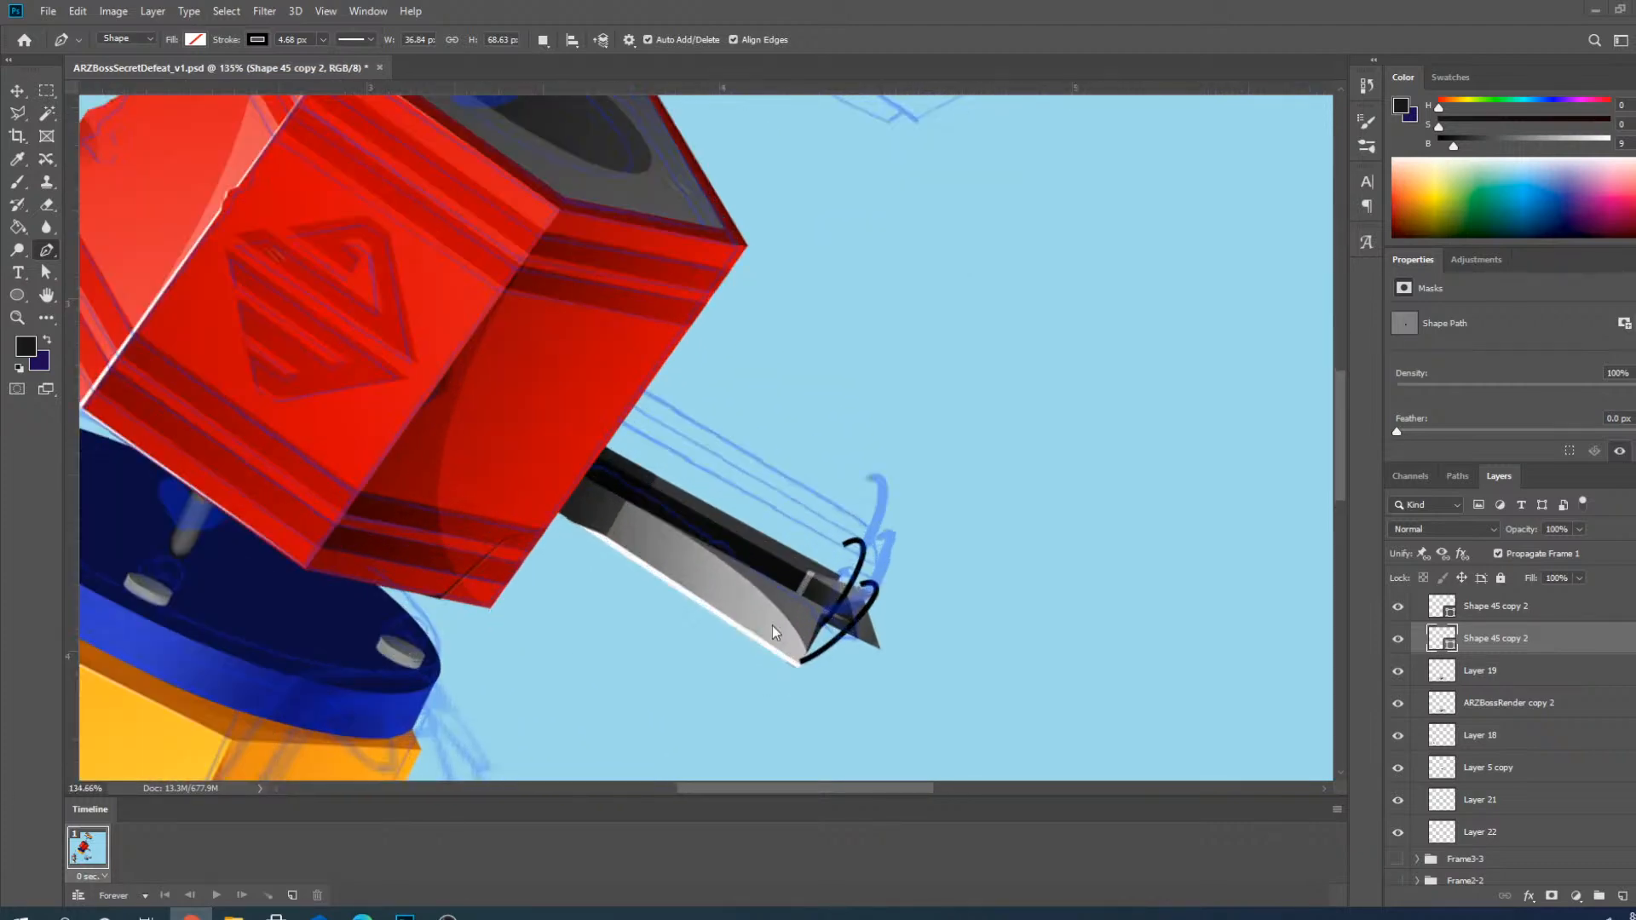
{"action": "scroll", "coordinate": [761, 572], "scroll_direction": "down", "scroll_amount": 3}
{"action": "scroll", "coordinate": [679, 608], "scroll_direction": "down", "scroll_amount": 2}
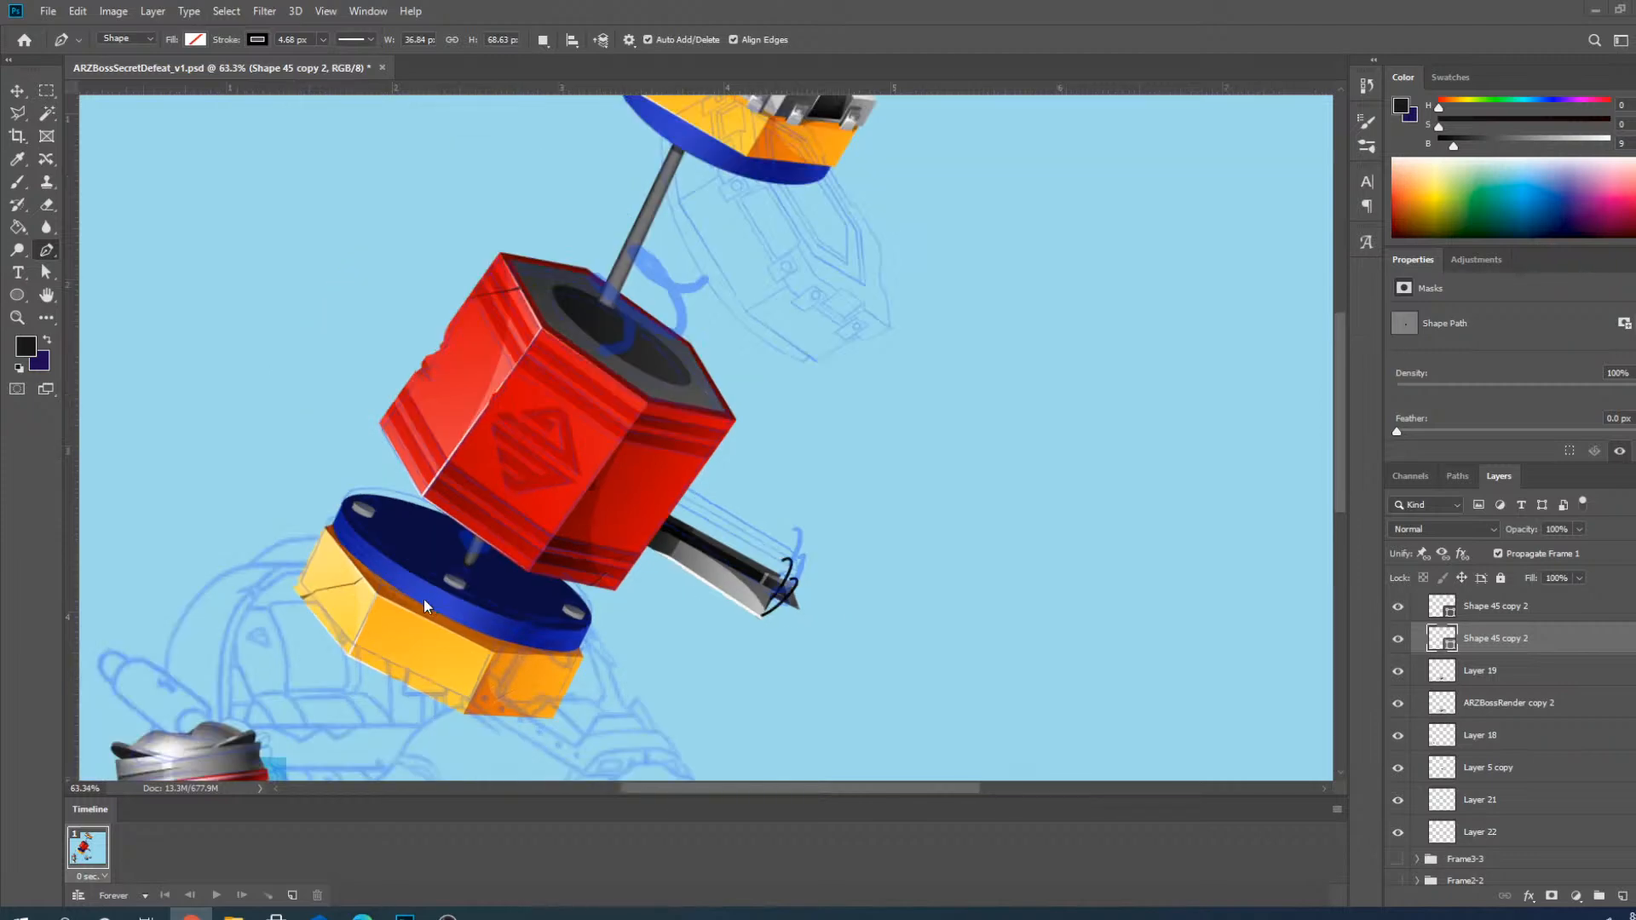
{"action": "scroll", "coordinate": [463, 601], "scroll_direction": "up", "scroll_amount": 3}
{"action": "scroll", "coordinate": [595, 368], "scroll_direction": "down", "scroll_amount": 5}
{"action": "scroll", "coordinate": [596, 366], "scroll_direction": "up", "scroll_amount": 2}
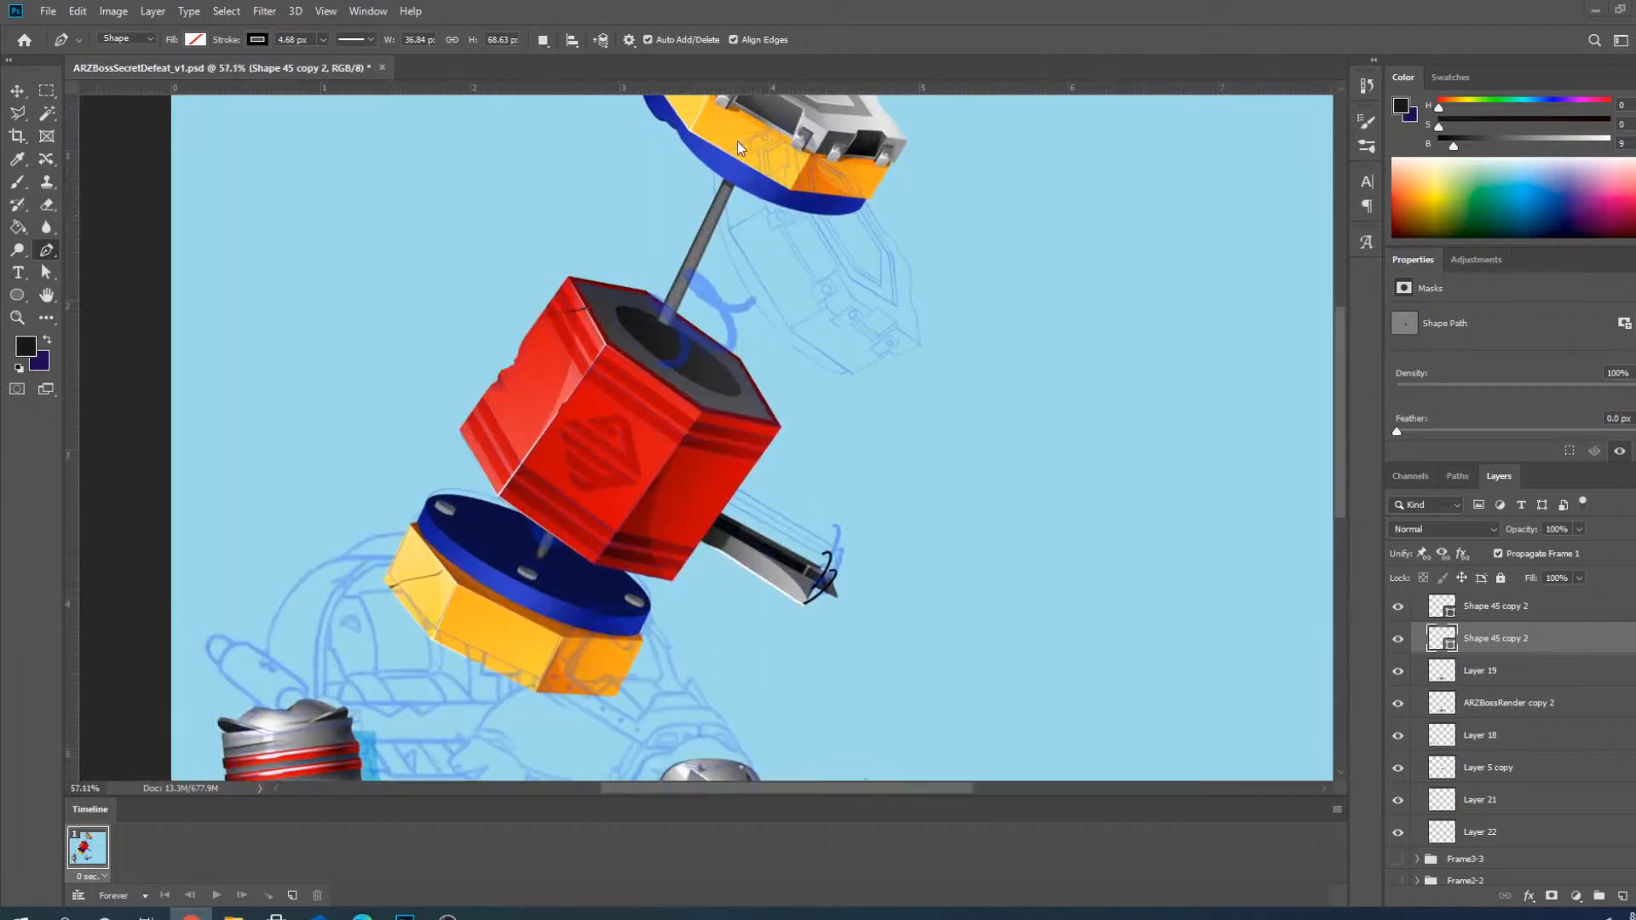
{"action": "scroll", "coordinate": [738, 141], "scroll_direction": "up", "scroll_amount": 2}
{"action": "scroll", "coordinate": [730, 588], "scroll_direction": "down", "scroll_amount": 2}
{"action": "scroll", "coordinate": [799, 179], "scroll_direction": "up", "scroll_amount": 2}
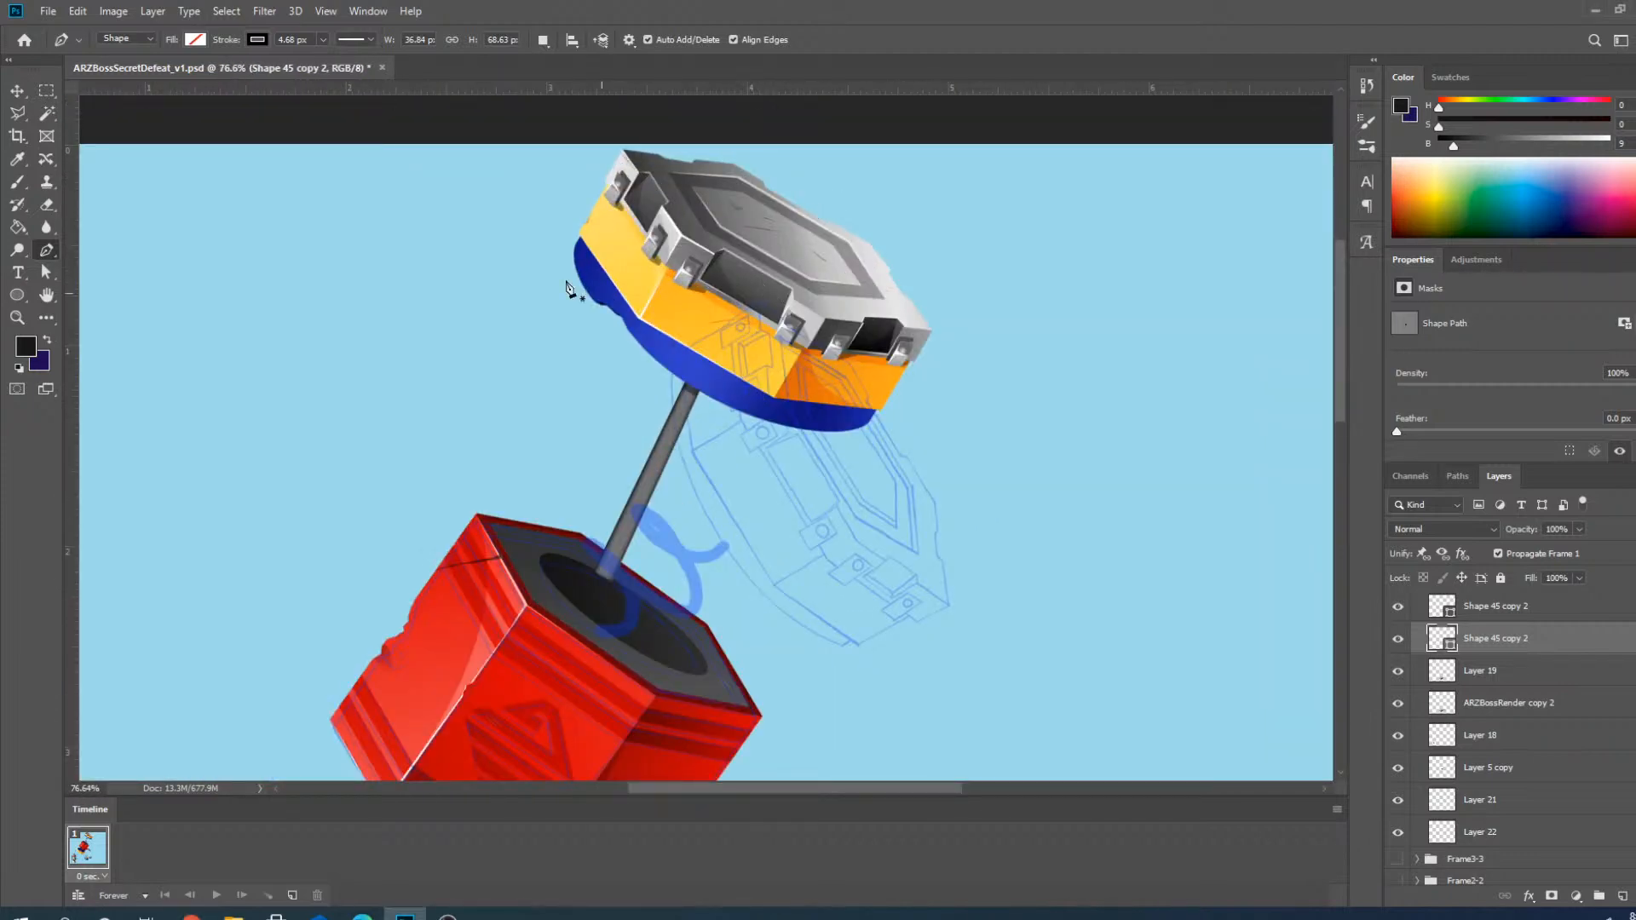
Lasso the silver and yellow hammer end piece on the Damage3 copy layer.
{"action": "key", "text": "v"}
{"action": "left_click", "coordinate": [599, 300]}
{"action": "scroll", "coordinate": [968, 540], "scroll_direction": "down", "scroll_amount": 2}
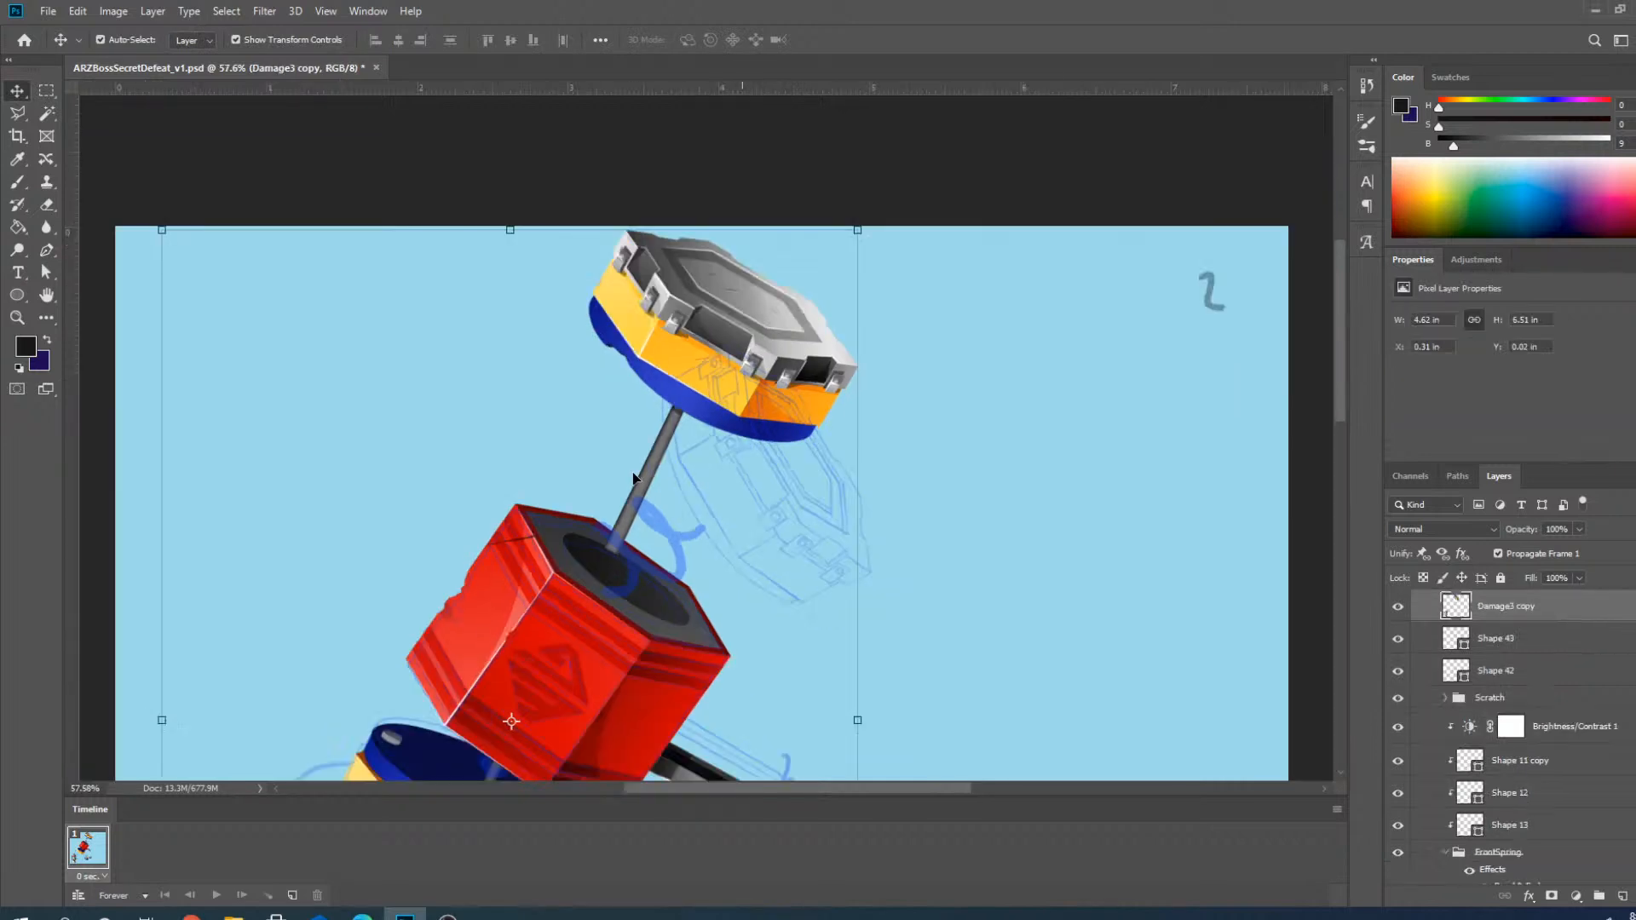
{"action": "scroll", "coordinate": [738, 448], "scroll_direction": "up", "scroll_amount": 2}
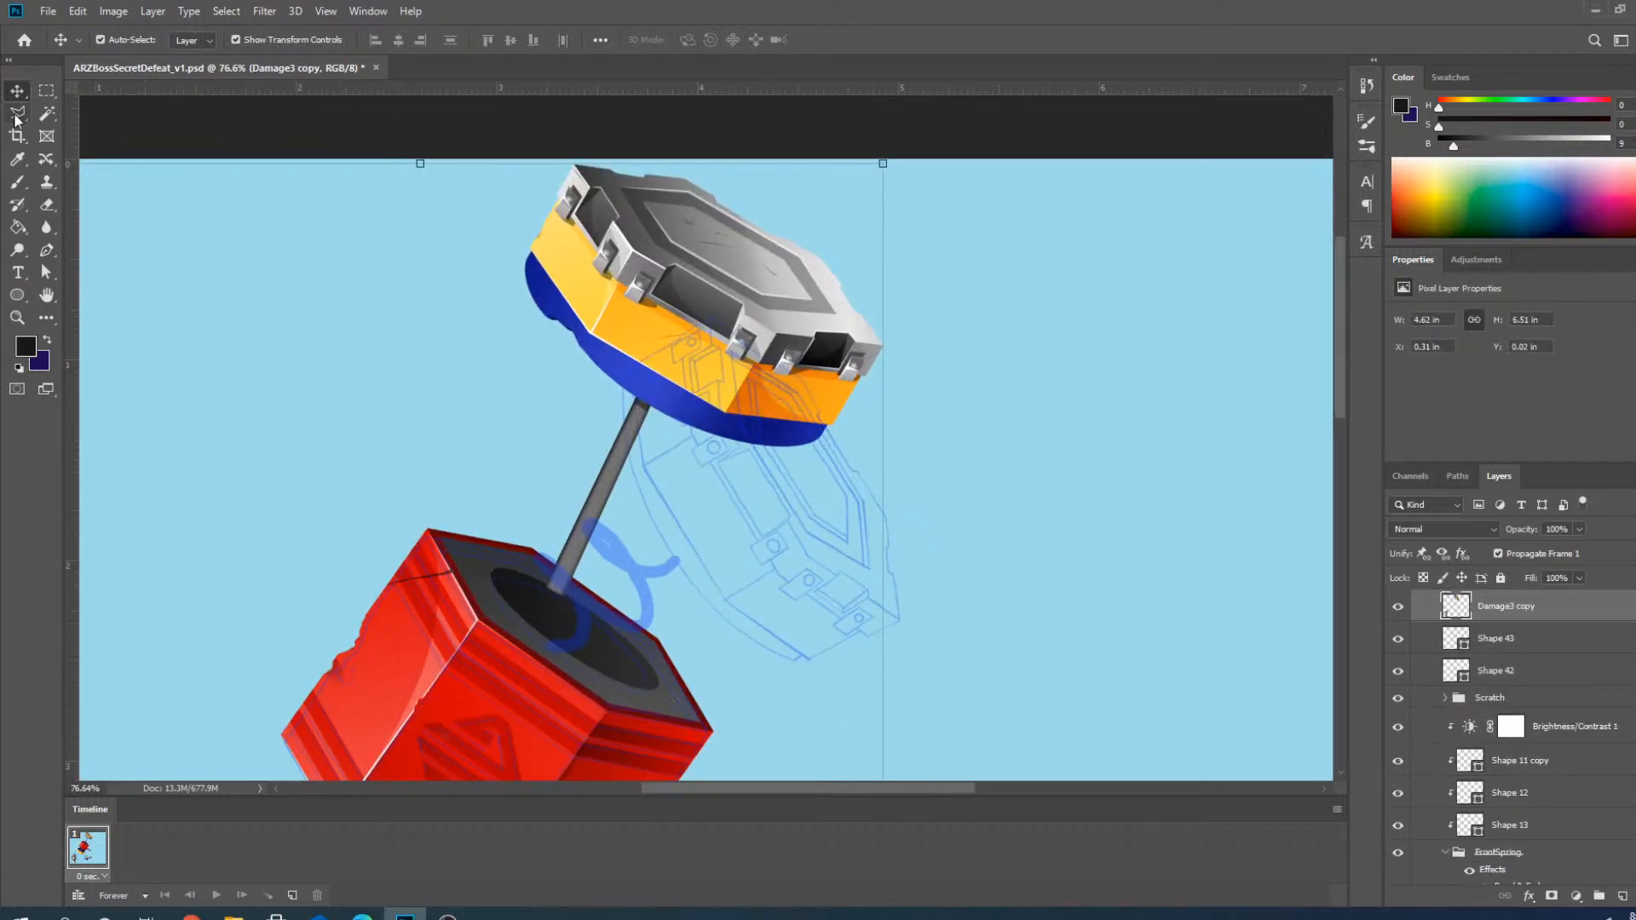
{"action": "left_click", "coordinate": [17, 113]}
{"action": "scroll", "coordinate": [648, 477], "scroll_direction": "down", "scroll_amount": 1}
{"action": "scroll", "coordinate": [704, 446], "scroll_direction": "up", "scroll_amount": 1}
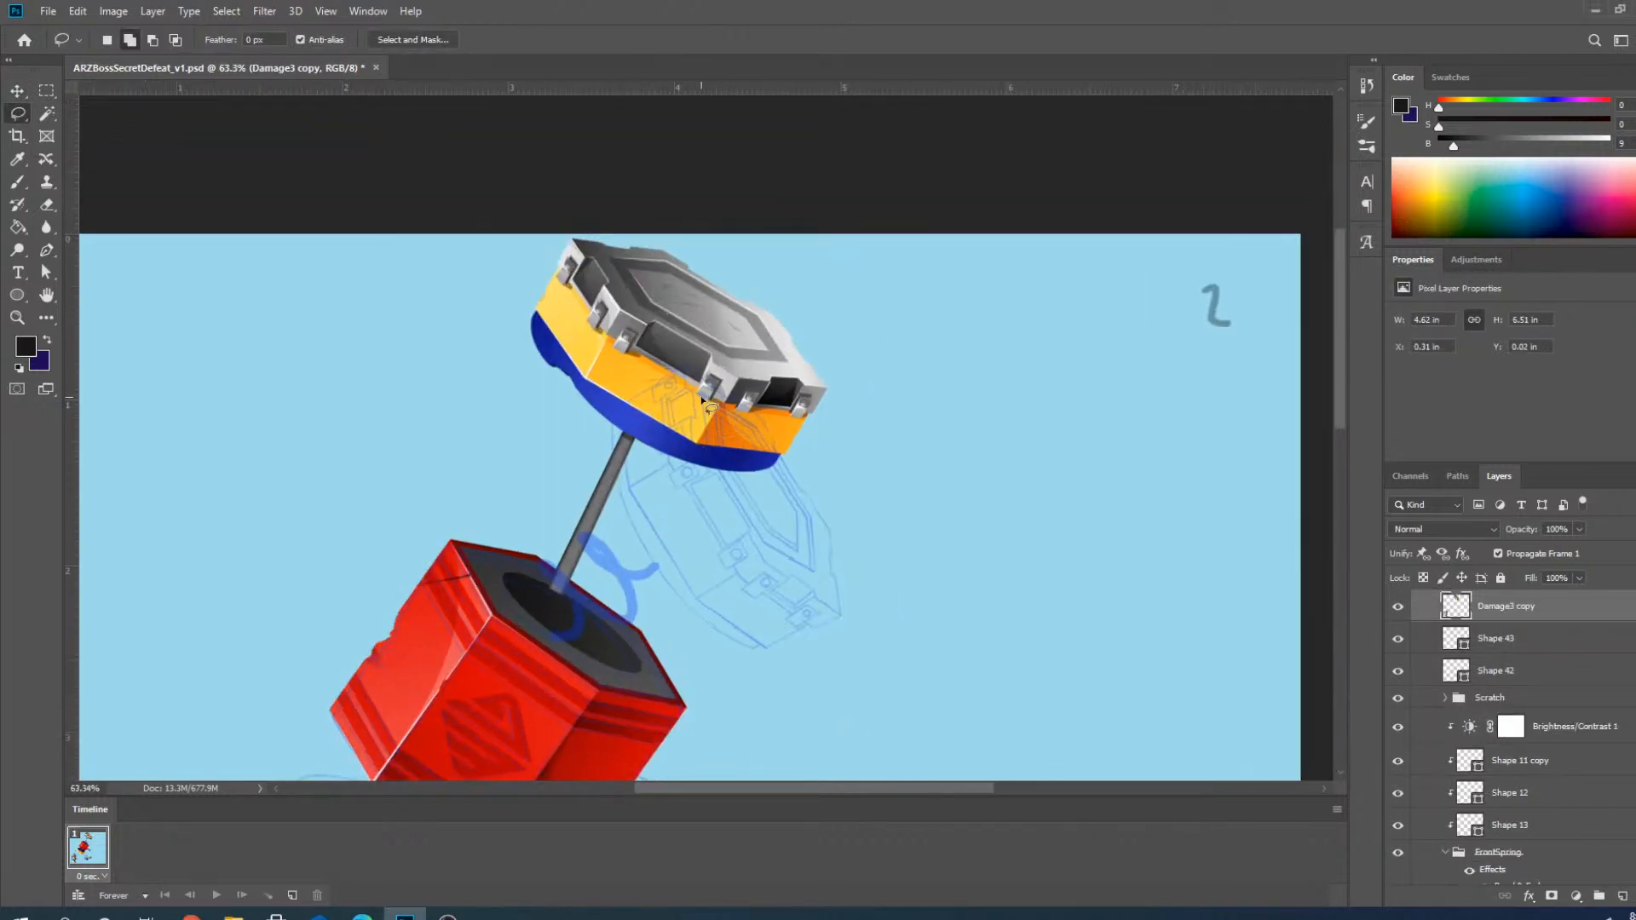
{"action": "mouse_move", "coordinate": [665, 241]}
{"action": "left_mouse_down"}
{"action": "mouse_move", "coordinate": [567, 237]}
{"action": "mouse_move", "coordinate": [554, 411]}
{"action": "mouse_move", "coordinate": [882, 347]}
{"action": "mouse_move", "coordinate": [814, 275]}
{"action": "left_mouse_up"}
Rotate the selected hammer end piece clockwise by about 24.6° and move it down onto its outline in the reference sketch.
{"action": "left_click", "coordinate": [18, 91]}
{"action": "key", "text": "ctrl+t"}
{"action": "left_click_drag", "start_coordinate": [897, 226], "coordinate": [900, 330]}
{"action": "left_click_drag", "start_coordinate": [734, 352], "coordinate": [776, 539]}
{"action": "scroll", "coordinate": [770, 532], "scroll_direction": "up", "scroll_amount": 4}
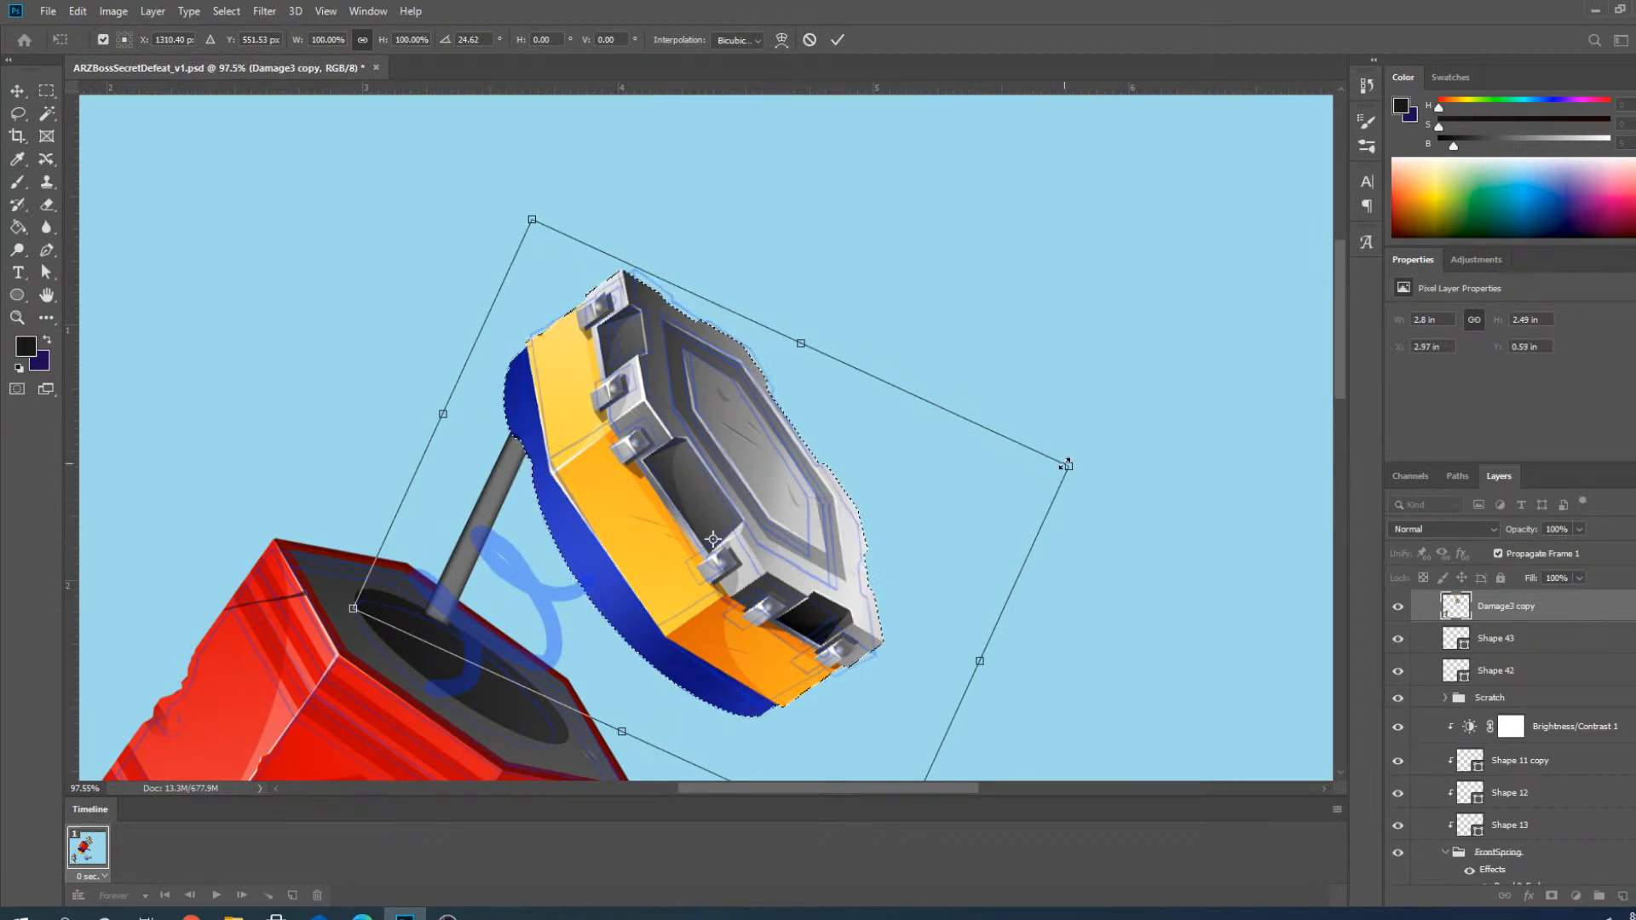
Fine-tune the hammer end piece's rotation to about 30° and its position over the sketch, apply the transform and deselect.
{"action": "left_click_drag", "start_coordinate": [1086, 440], "coordinate": [1089, 450]}
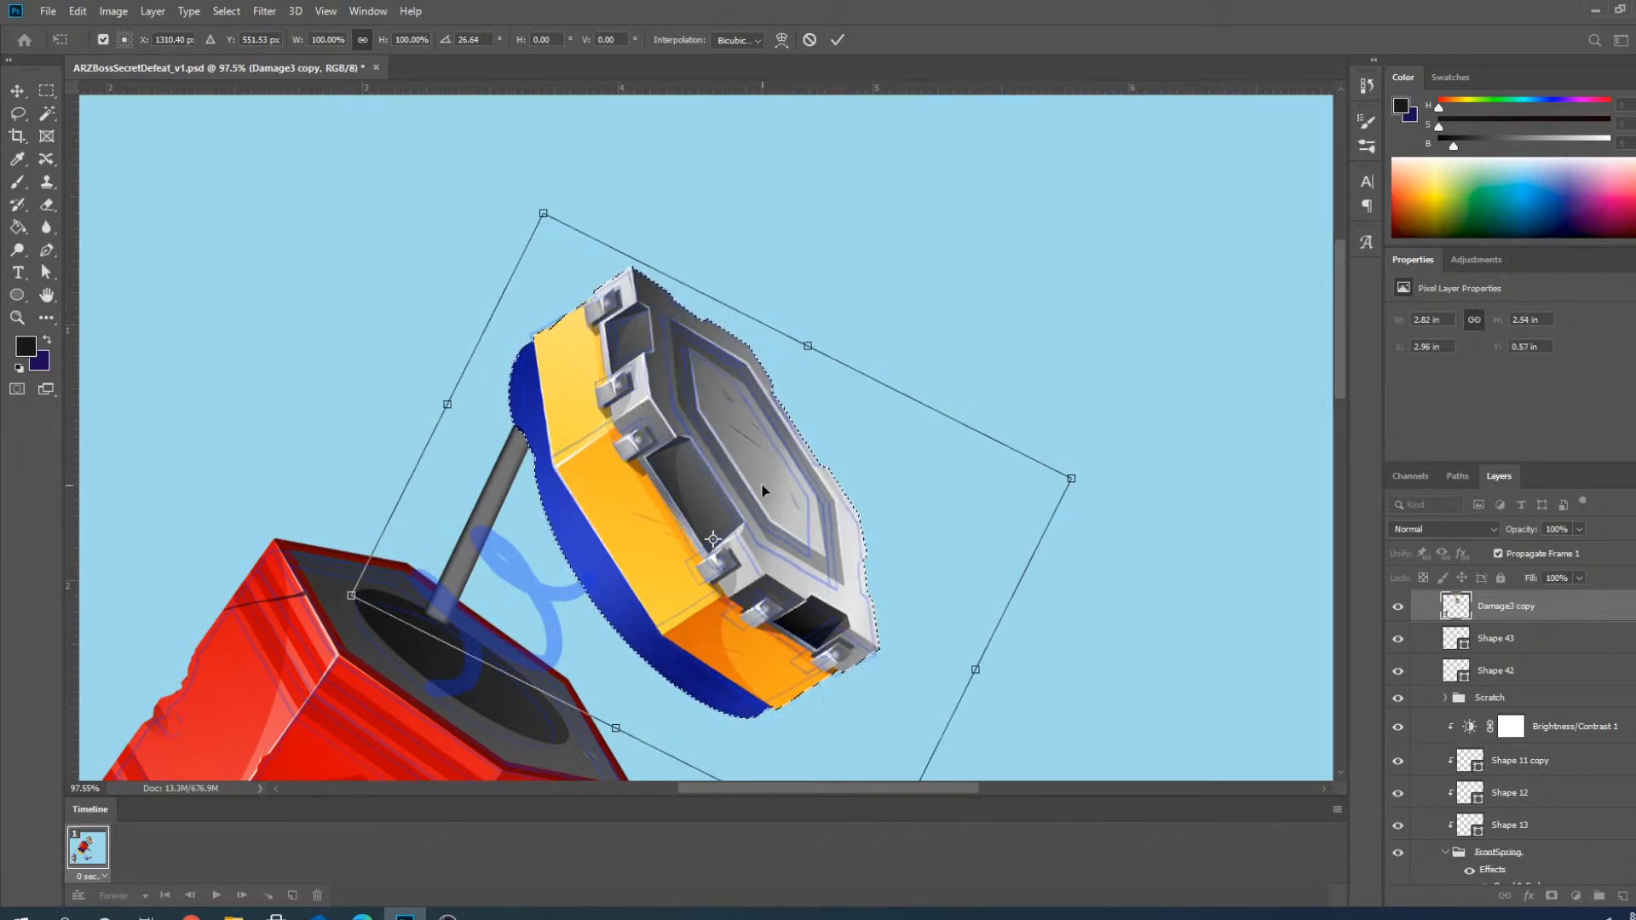
{"action": "left_click_drag", "start_coordinate": [774, 483], "coordinate": [773, 475]}
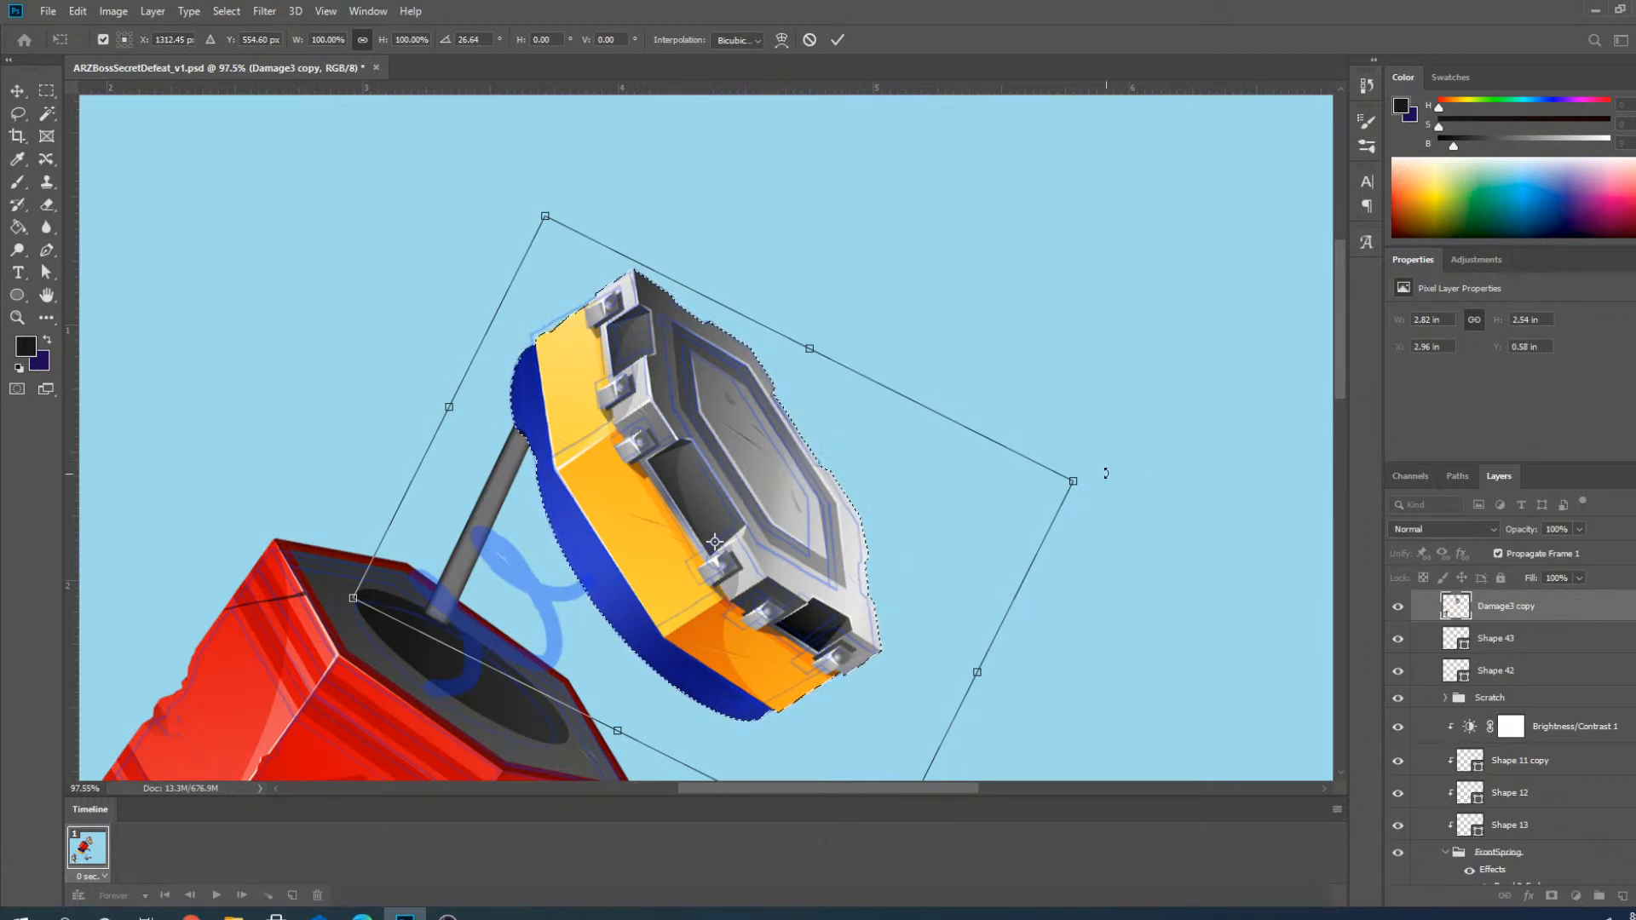
{"action": "left_click_drag", "start_coordinate": [1103, 493], "coordinate": [1101, 520]}
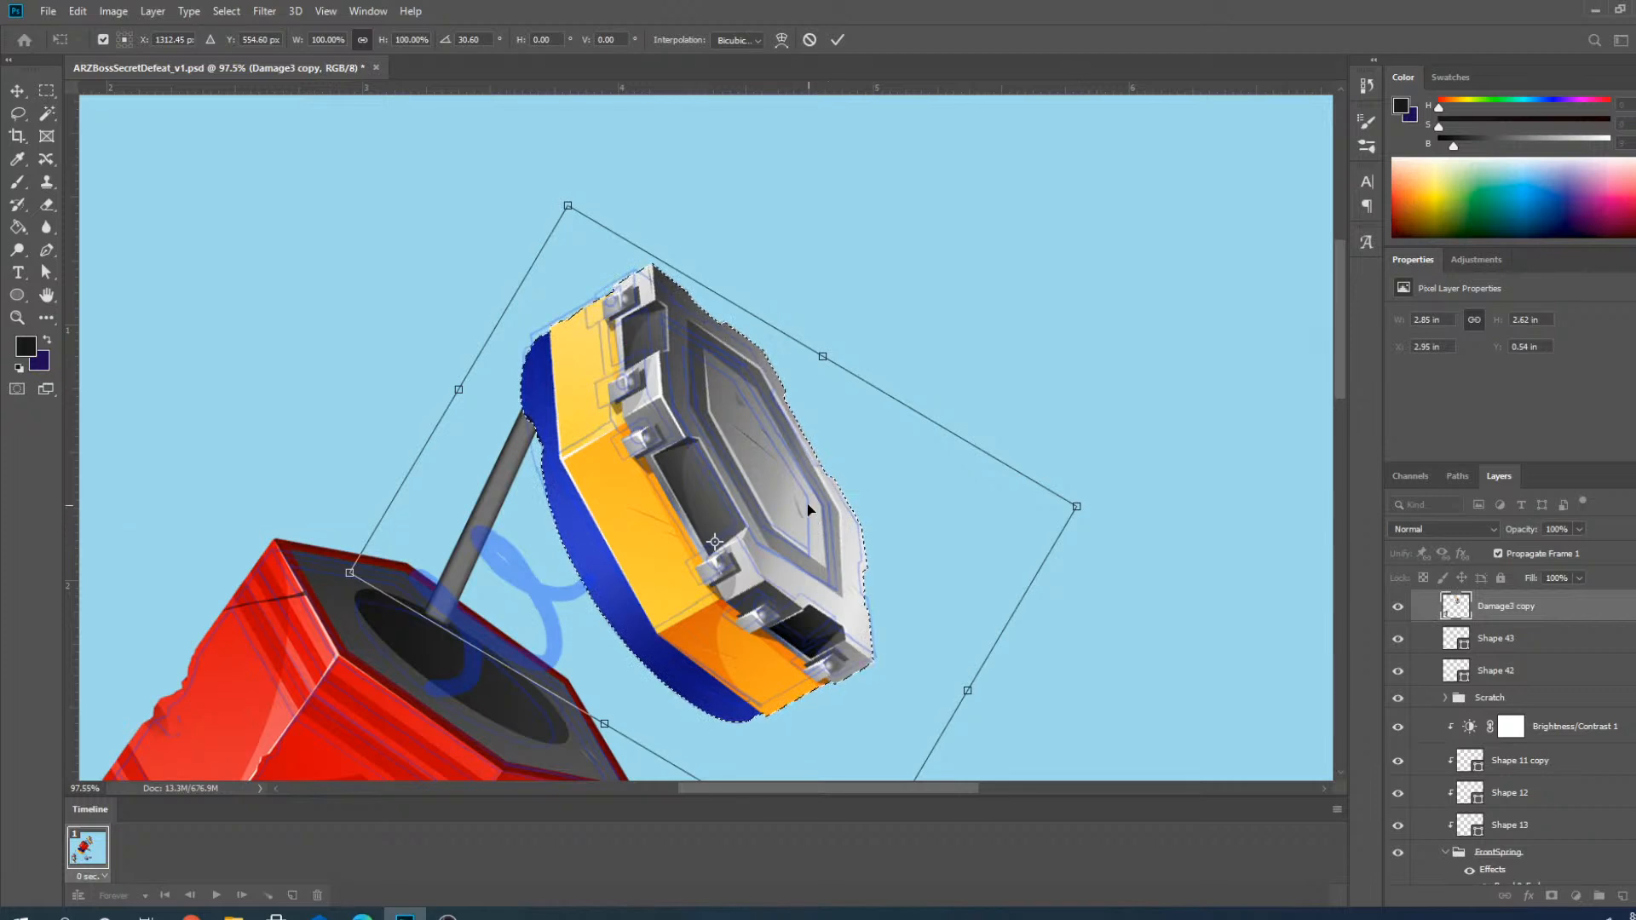
{"action": "left_click_drag", "start_coordinate": [807, 505], "coordinate": [806, 508]}
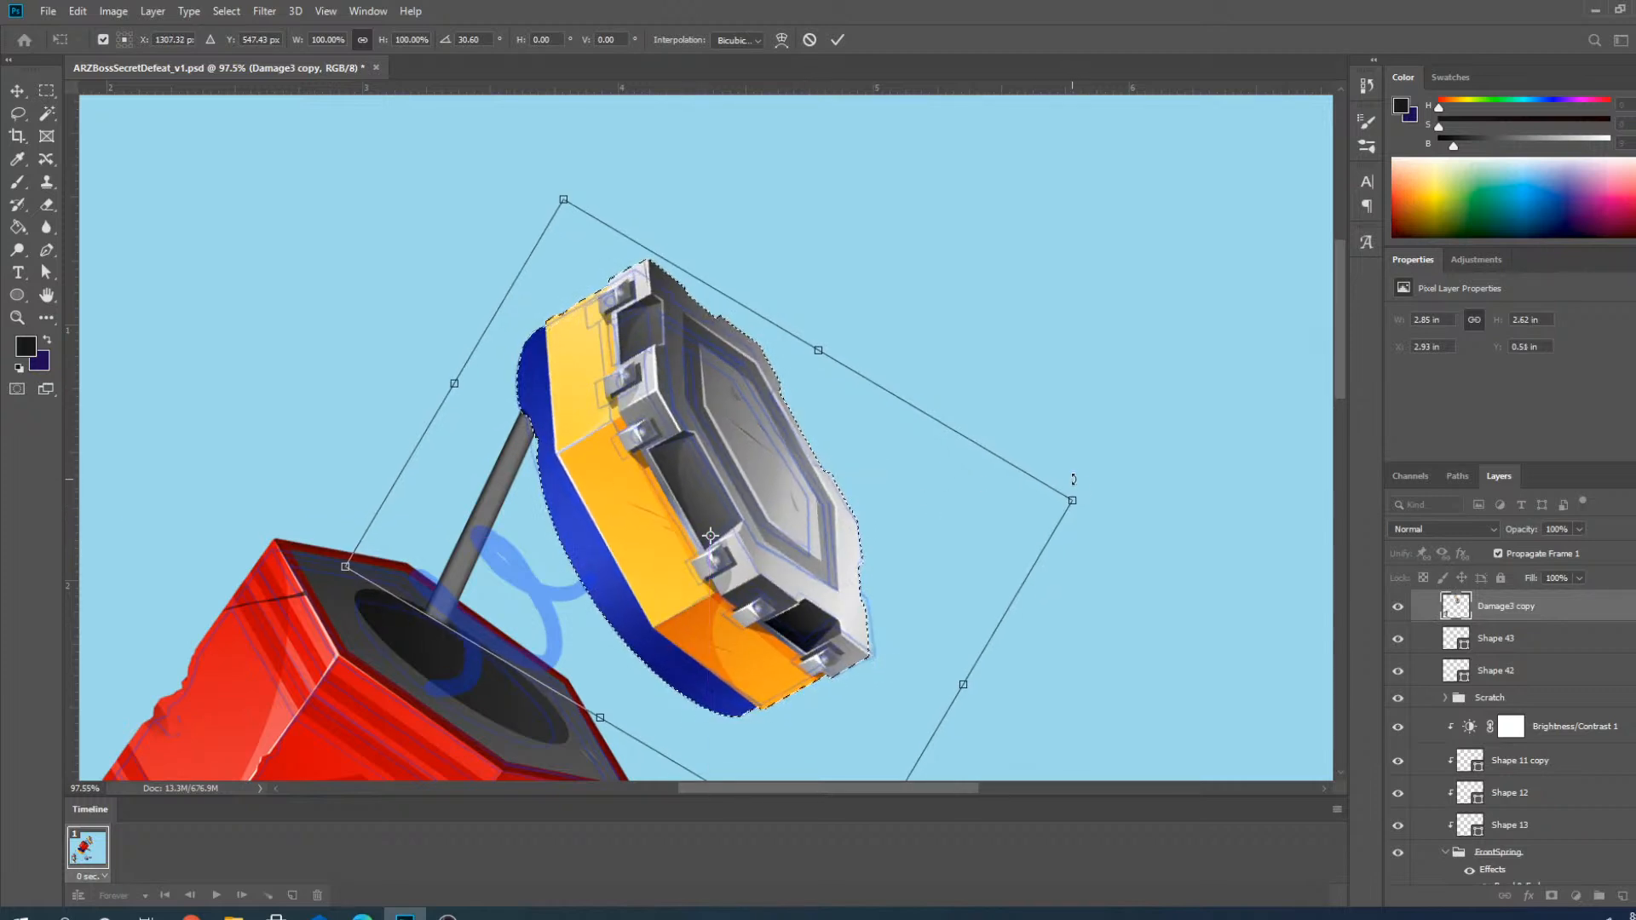
{"action": "left_click_drag", "start_coordinate": [1091, 490], "coordinate": [1089, 484]}
{"action": "right_click", "coordinate": [779, 594]}
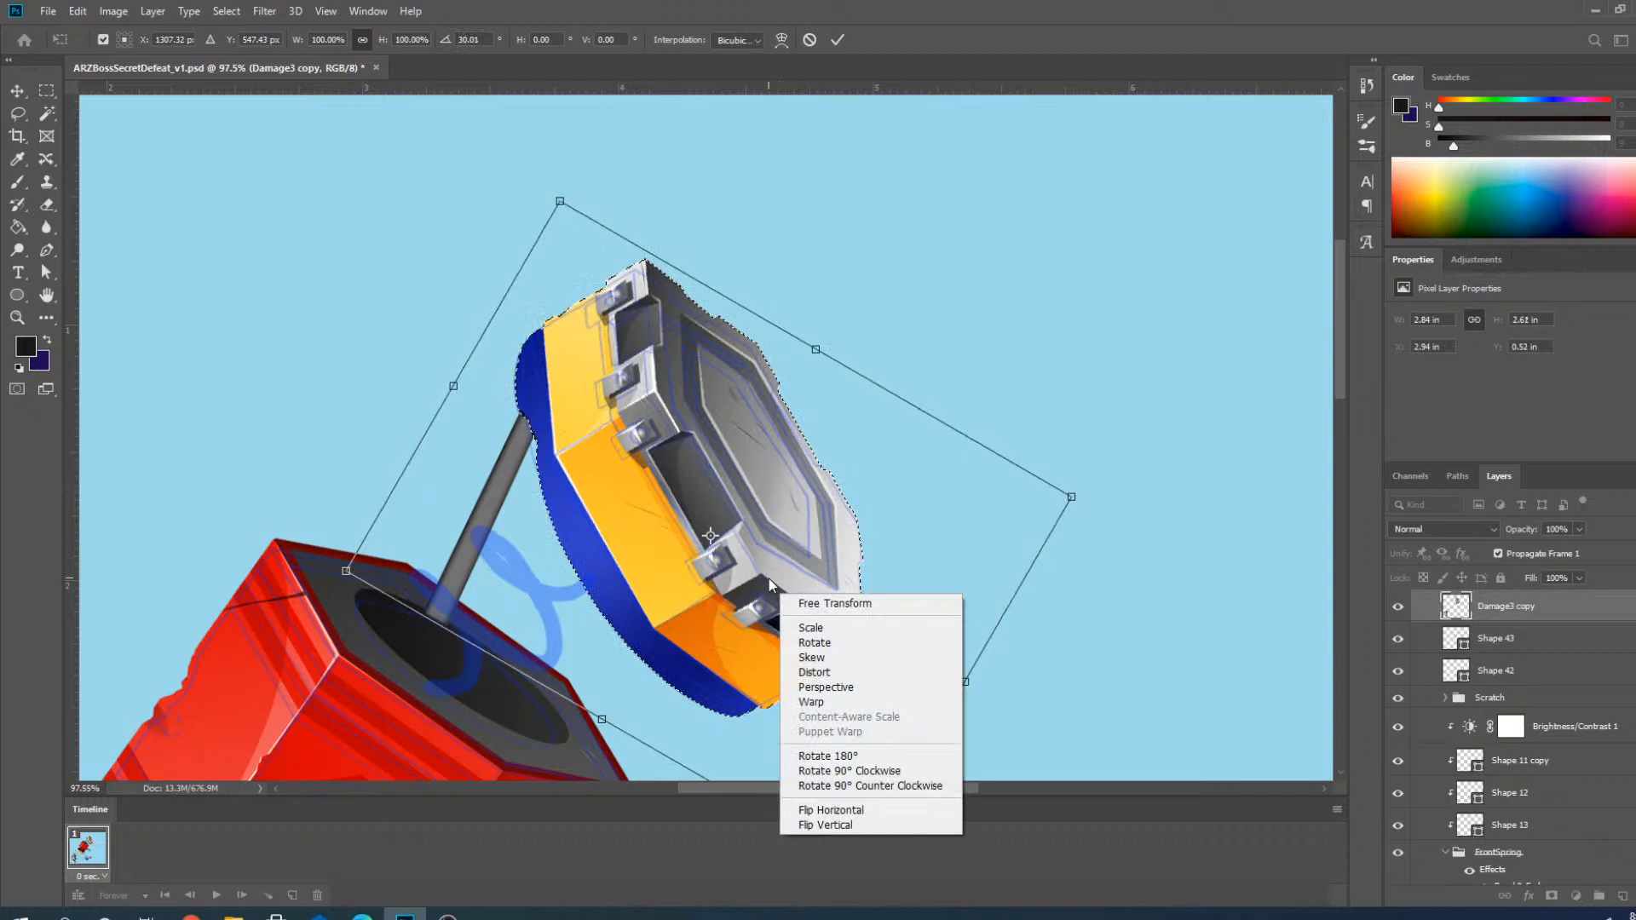
{"action": "left_click", "coordinate": [881, 34]}
{"action": "left_click", "coordinate": [839, 40]}
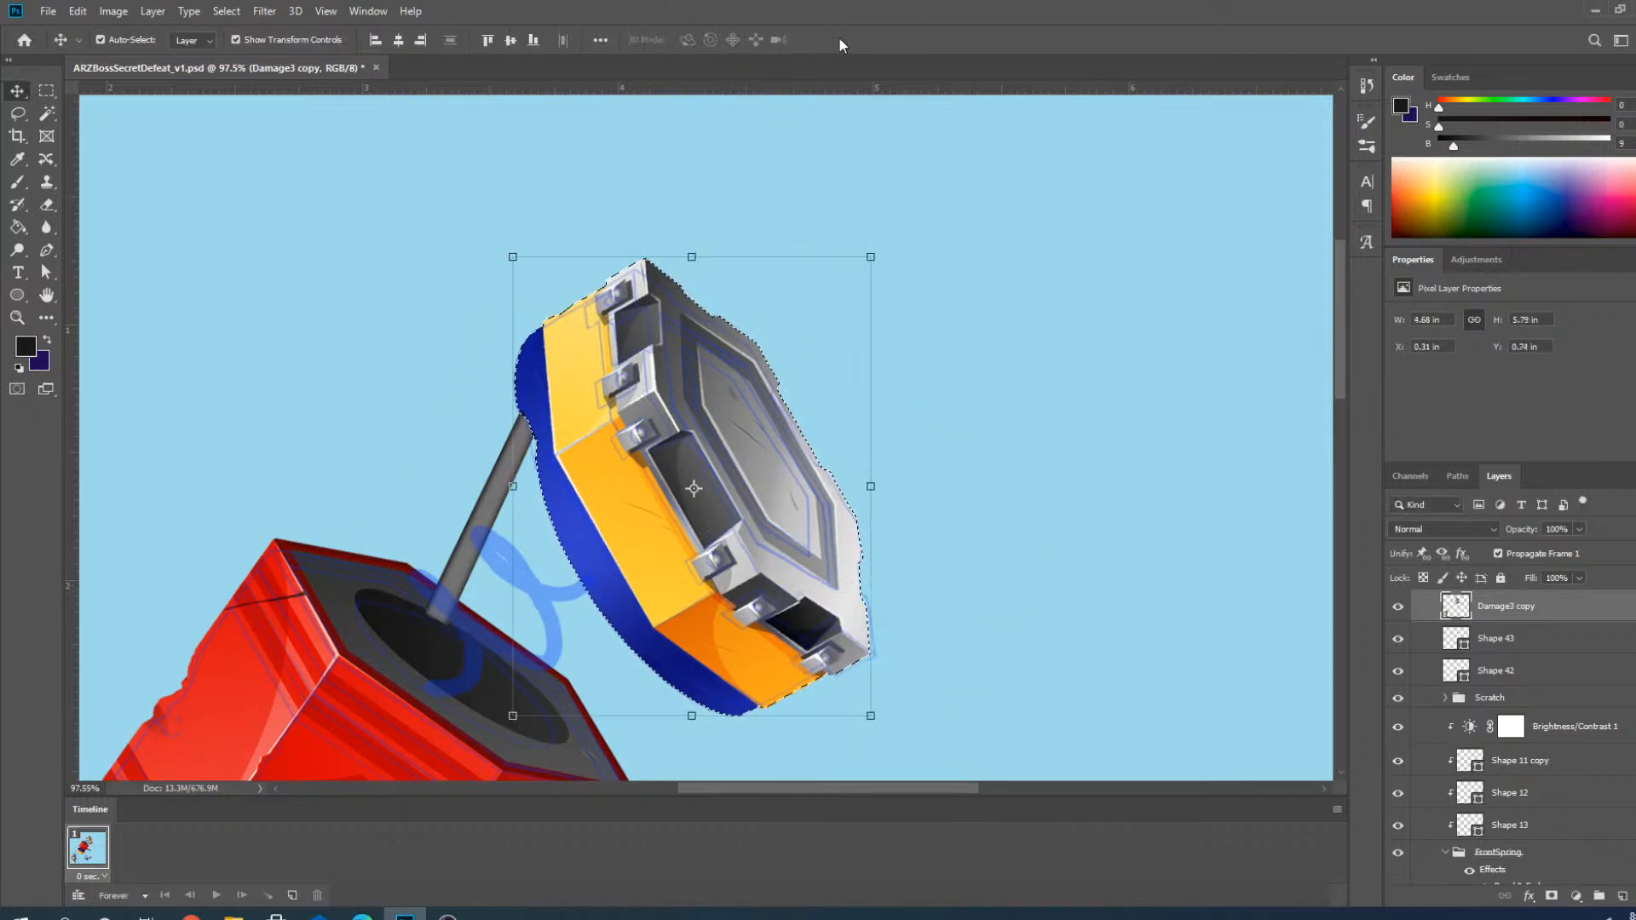
{"action": "key", "text": "ctrl+d"}
Delete the Shape 6 rod joining the red hammer piece to the silver-capped end piece.
{"action": "scroll", "coordinate": [640, 396], "scroll_direction": "down", "scroll_amount": 6}
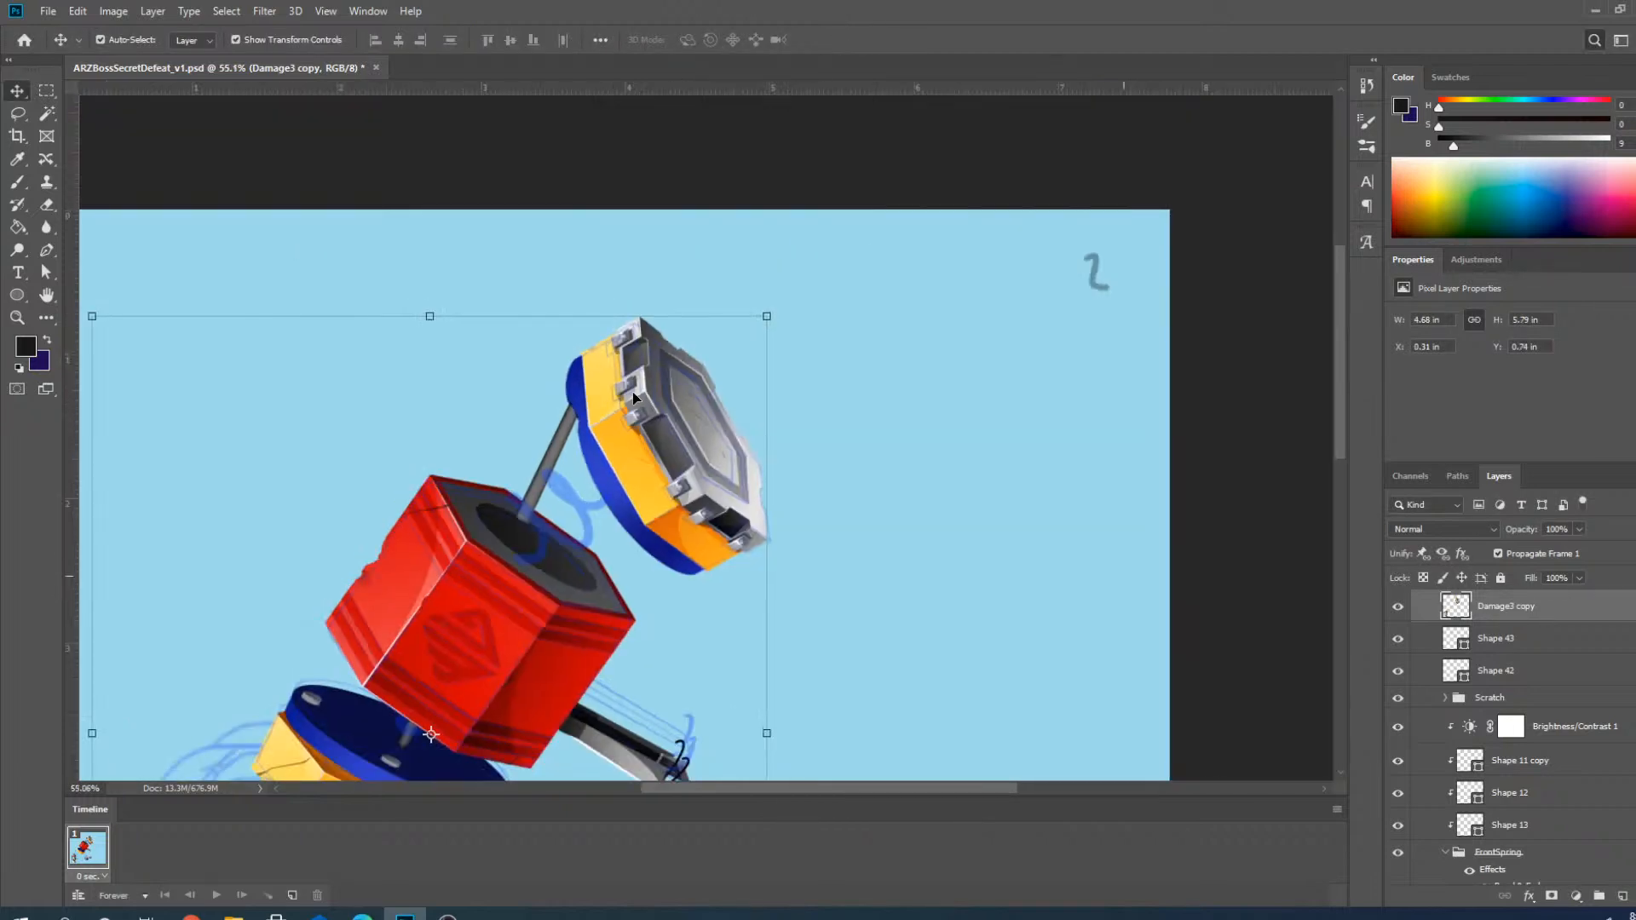
{"action": "scroll", "coordinate": [1099, 264], "scroll_direction": "down", "scroll_amount": 2}
{"action": "scroll", "coordinate": [593, 380], "scroll_direction": "up", "scroll_amount": 8}
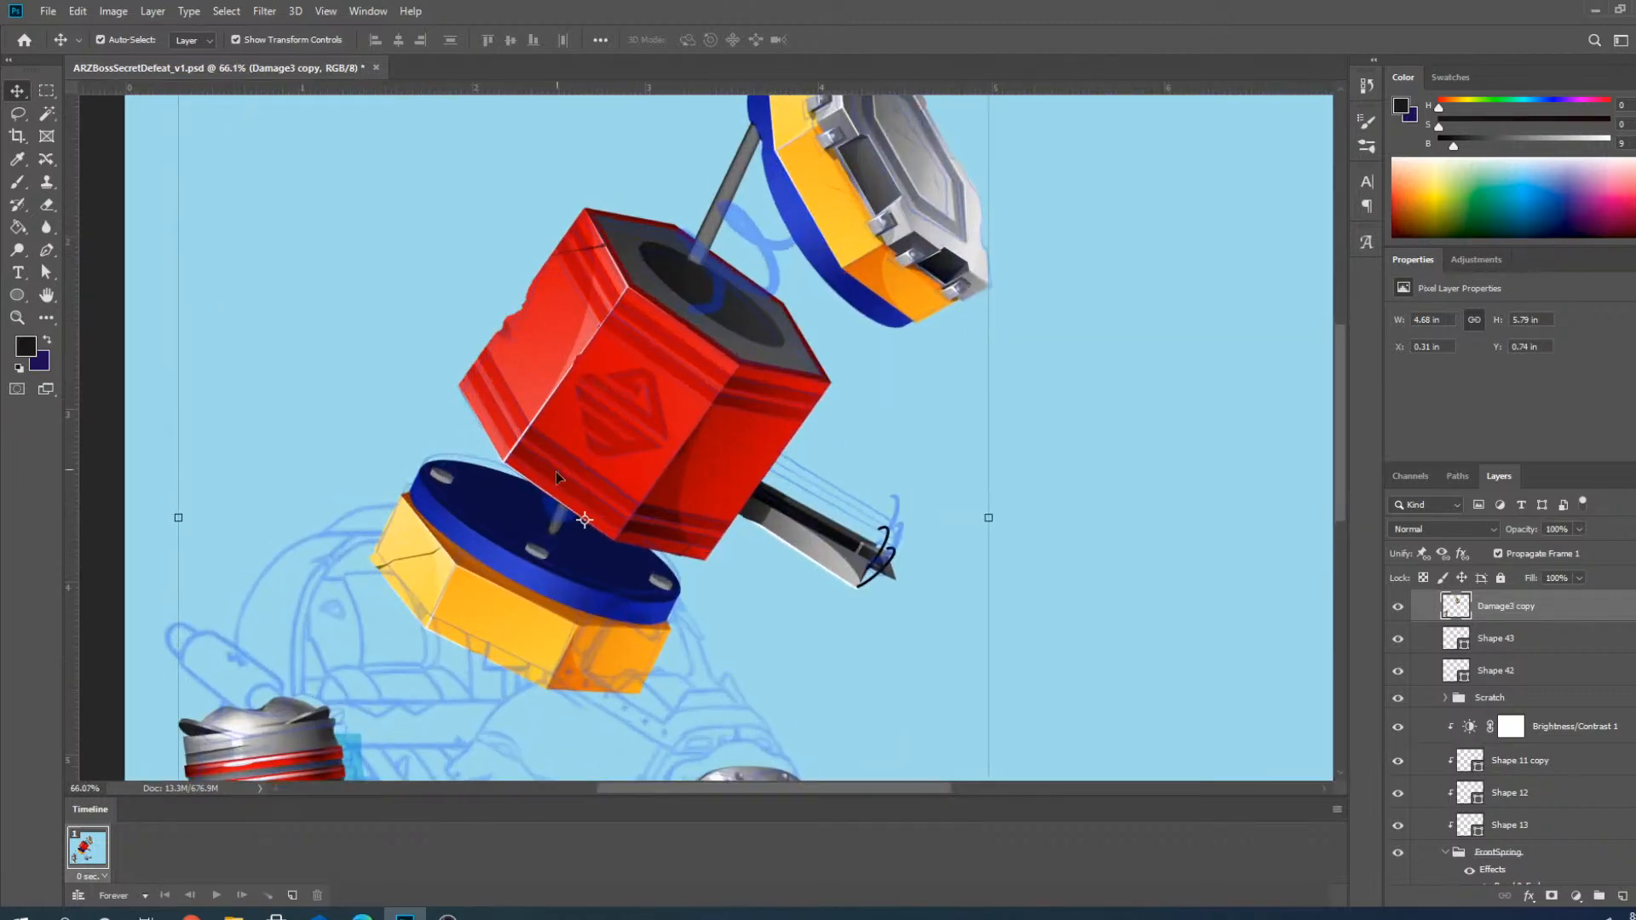
{"action": "left_click", "coordinate": [563, 534]}
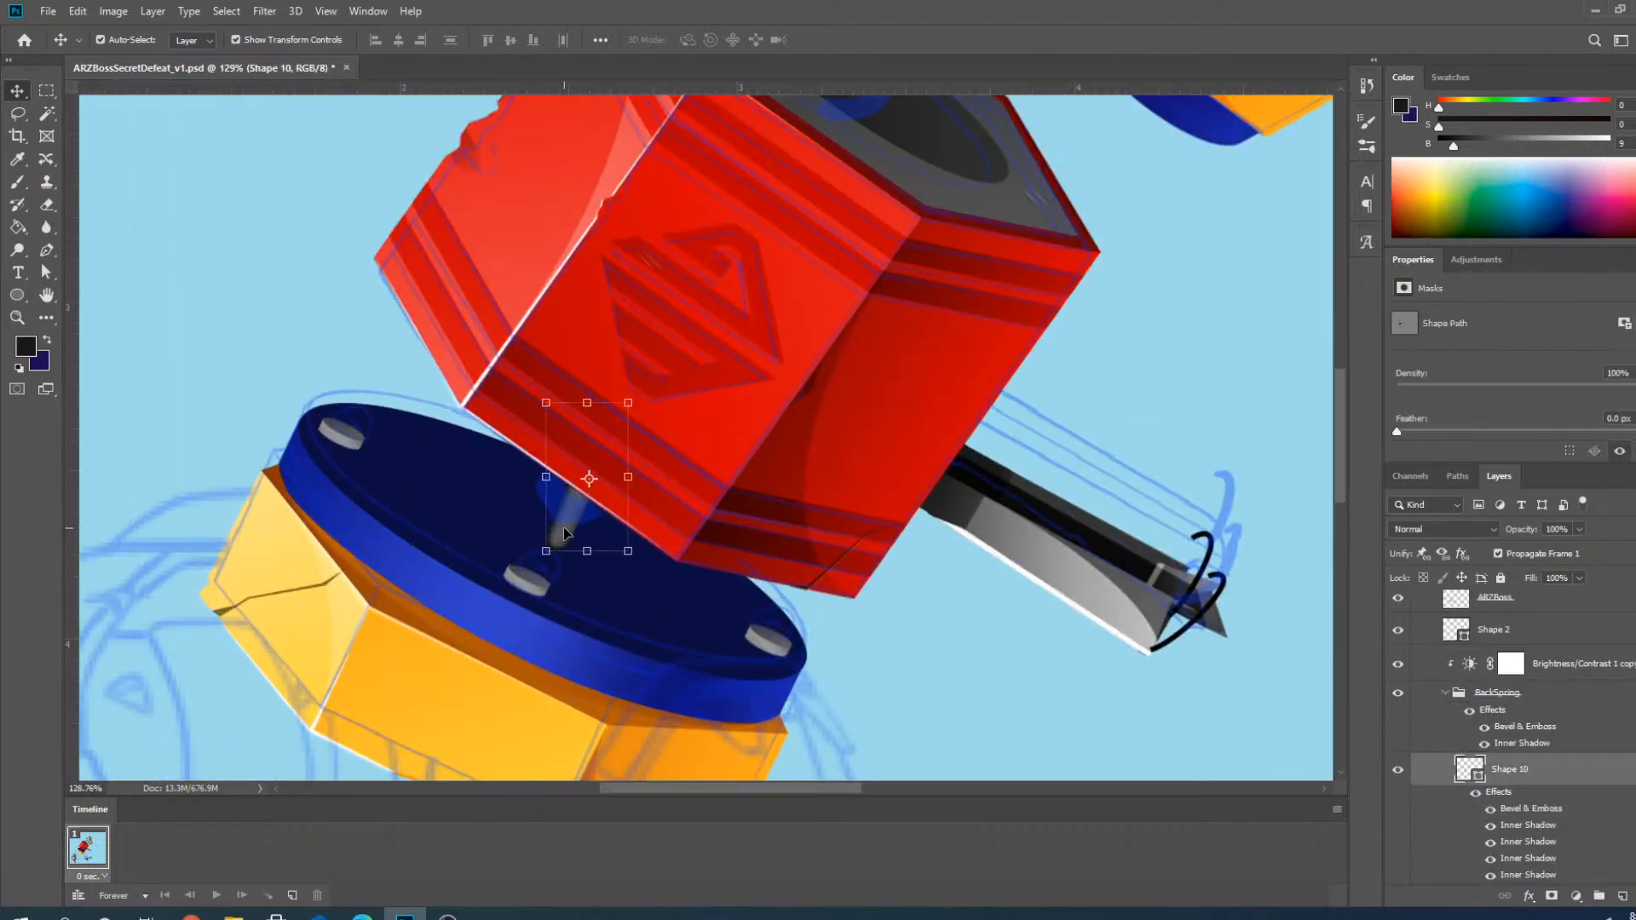
{"action": "scroll", "coordinate": [576, 552], "scroll_direction": "down", "scroll_amount": 4}
{"action": "scroll", "coordinate": [724, 268], "scroll_direction": "up", "scroll_amount": 2}
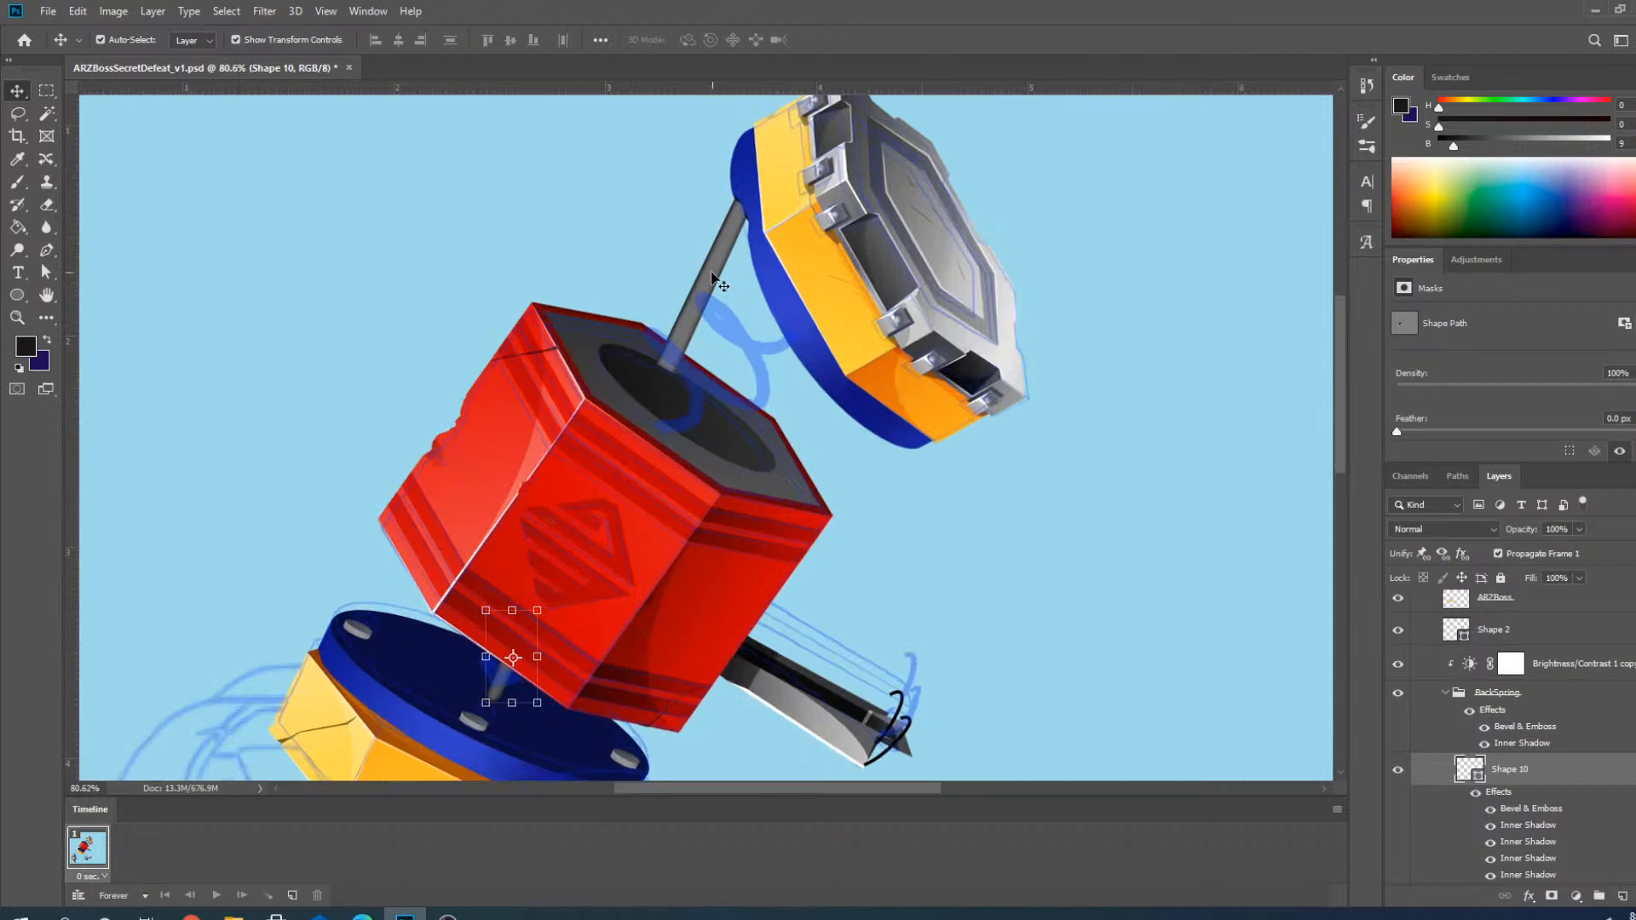
{"action": "left_click", "coordinate": [711, 275]}
{"action": "scroll", "coordinate": [733, 570], "scroll_direction": "down", "scroll_amount": 1}
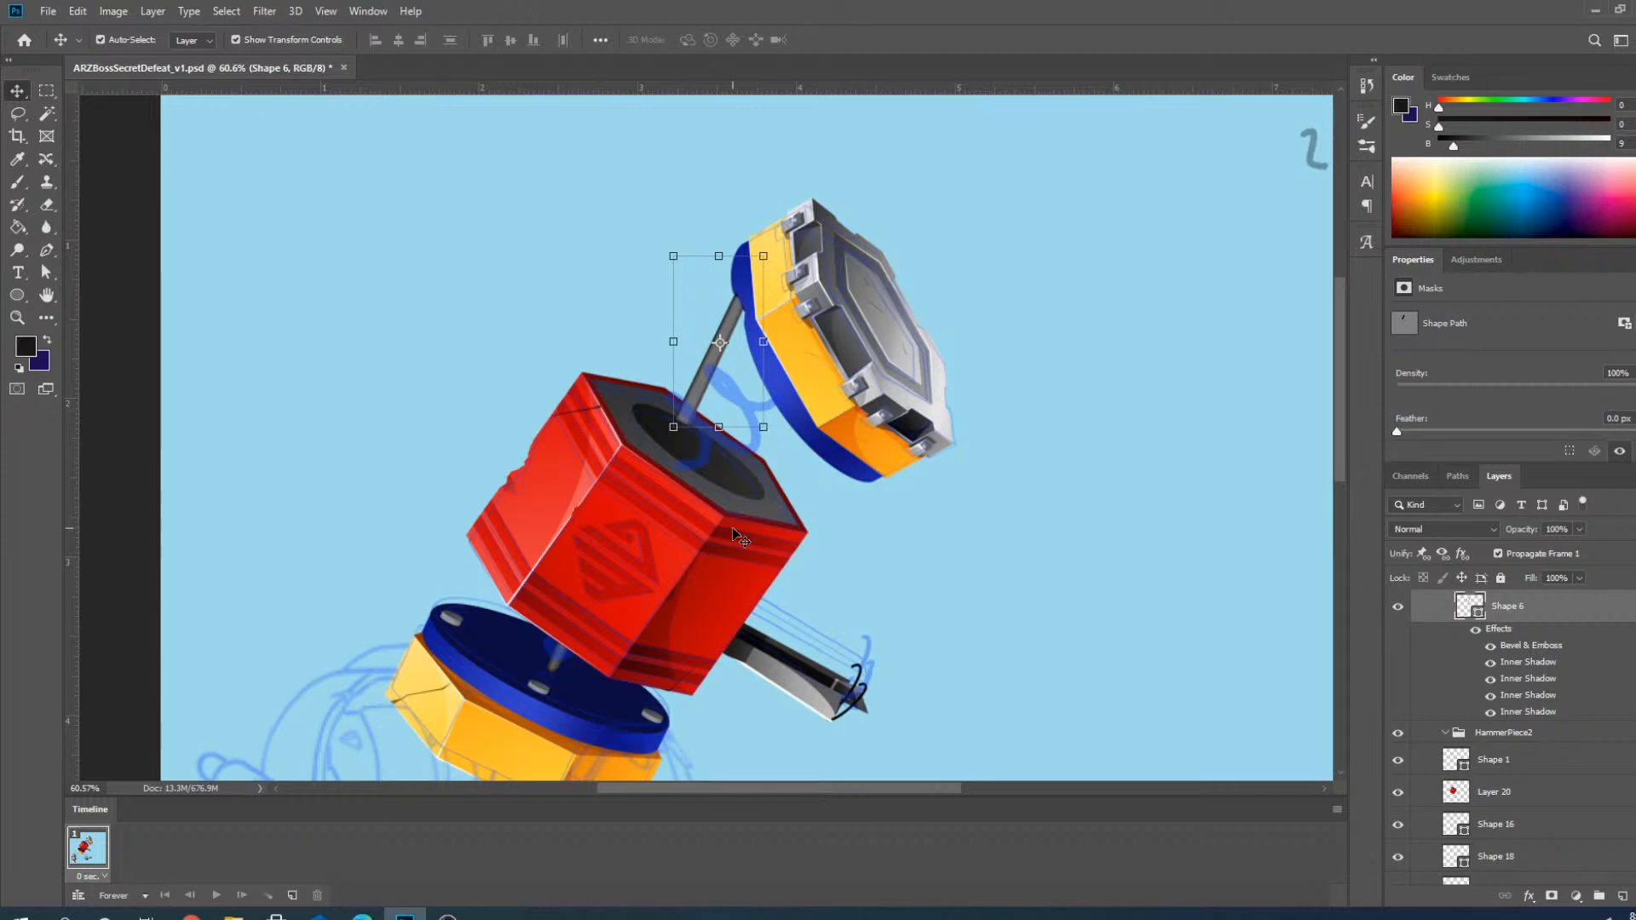
{"action": "key", "text": "Delete"}
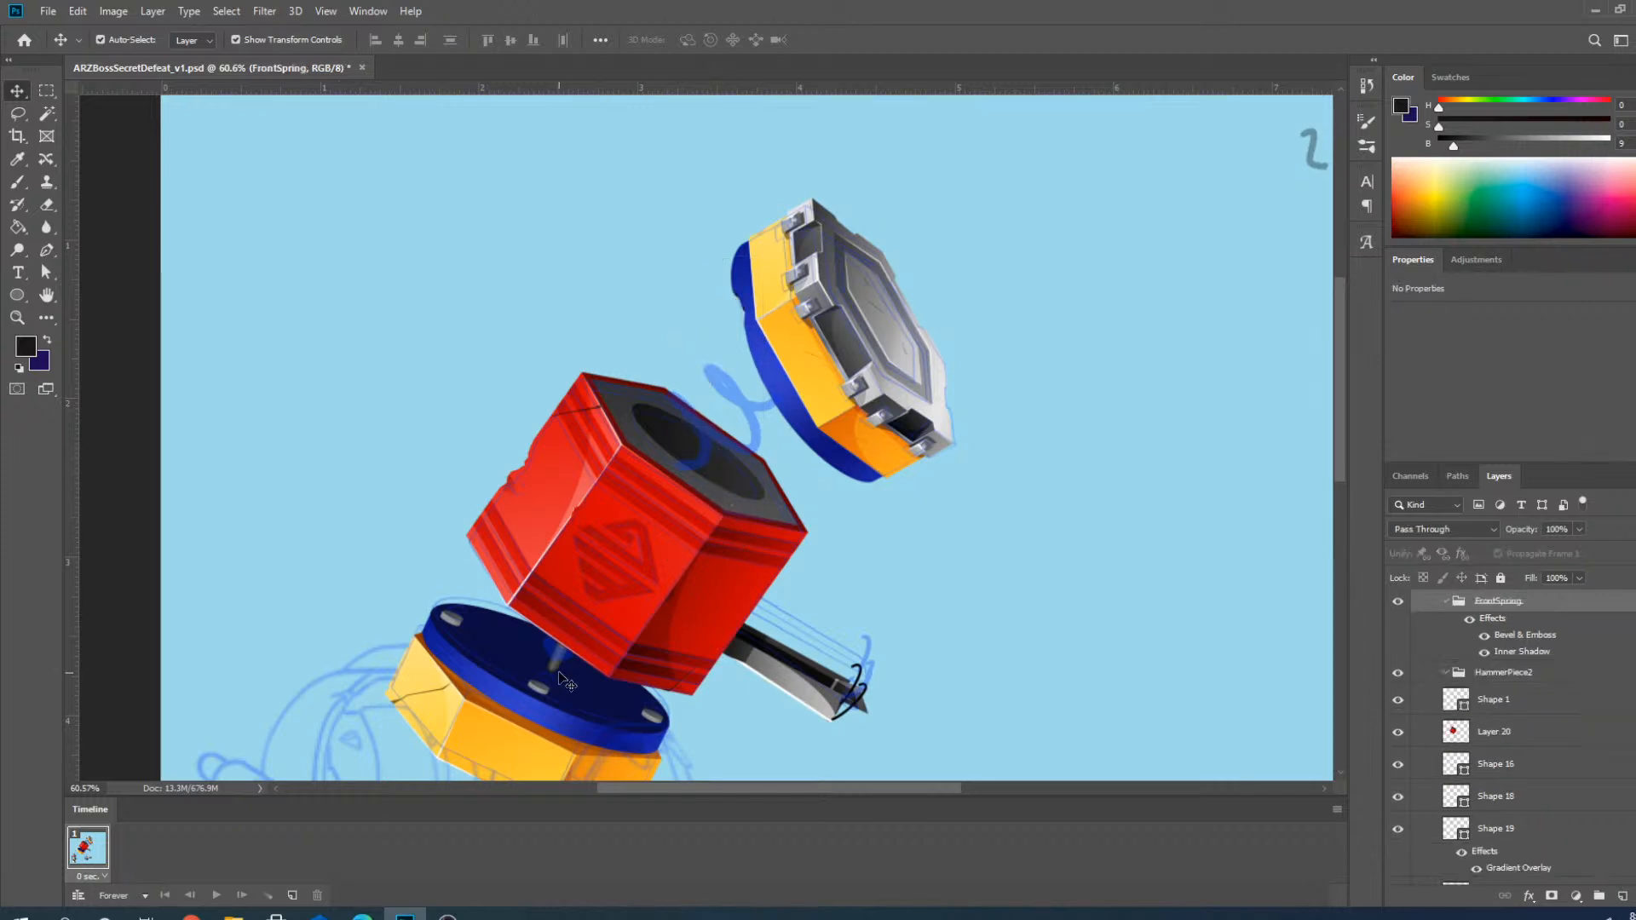
Delete the Shape 10 rod between the red hammer piece and the blue and yellow base piece.
{"action": "scroll", "coordinate": [552, 675], "scroll_direction": "up", "scroll_amount": 5}
{"action": "scroll", "coordinate": [554, 675], "scroll_direction": "up", "scroll_amount": 4}
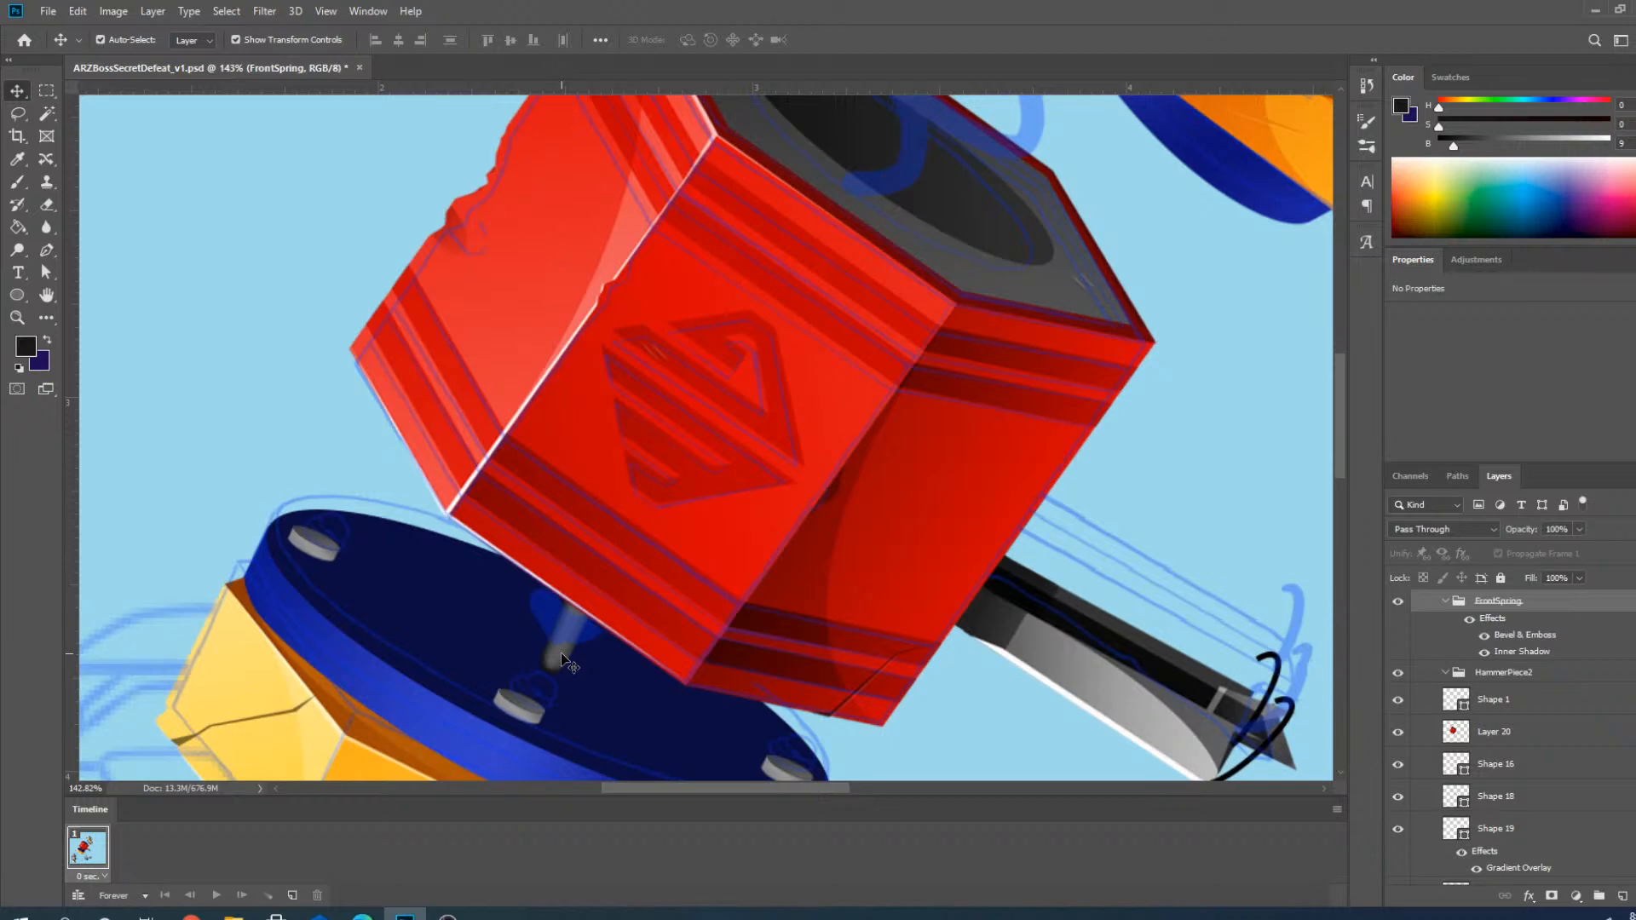
{"action": "left_click", "coordinate": [563, 660]}
{"action": "scroll", "coordinate": [563, 660], "scroll_direction": "down", "scroll_amount": 6}
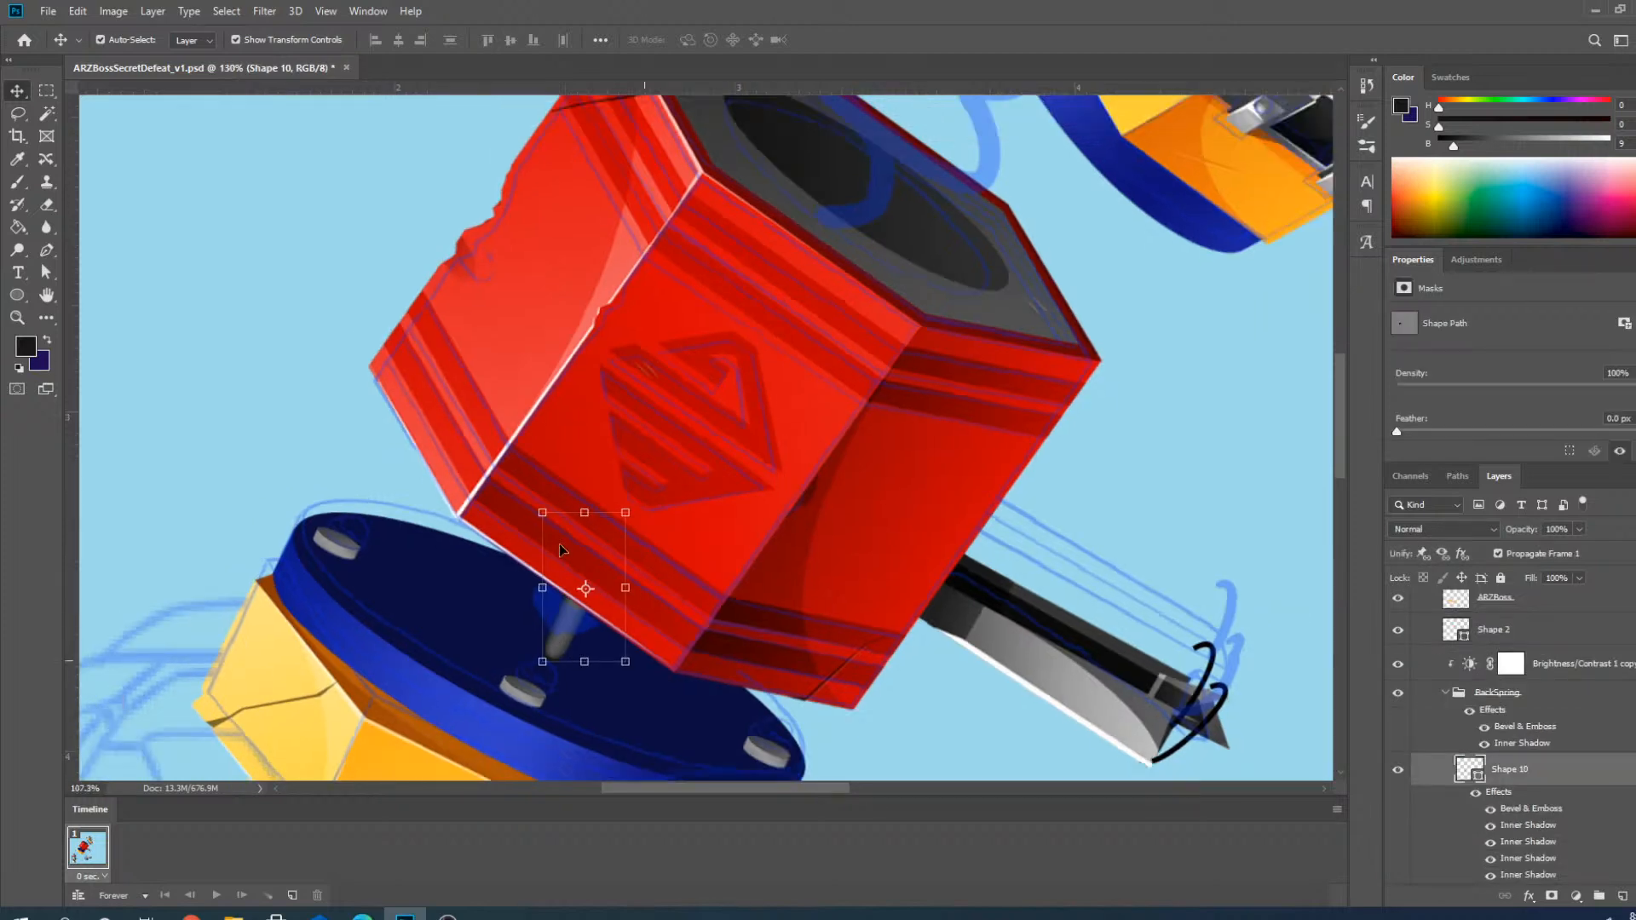
{"action": "scroll", "coordinate": [559, 542], "scroll_direction": "down", "scroll_amount": 4}
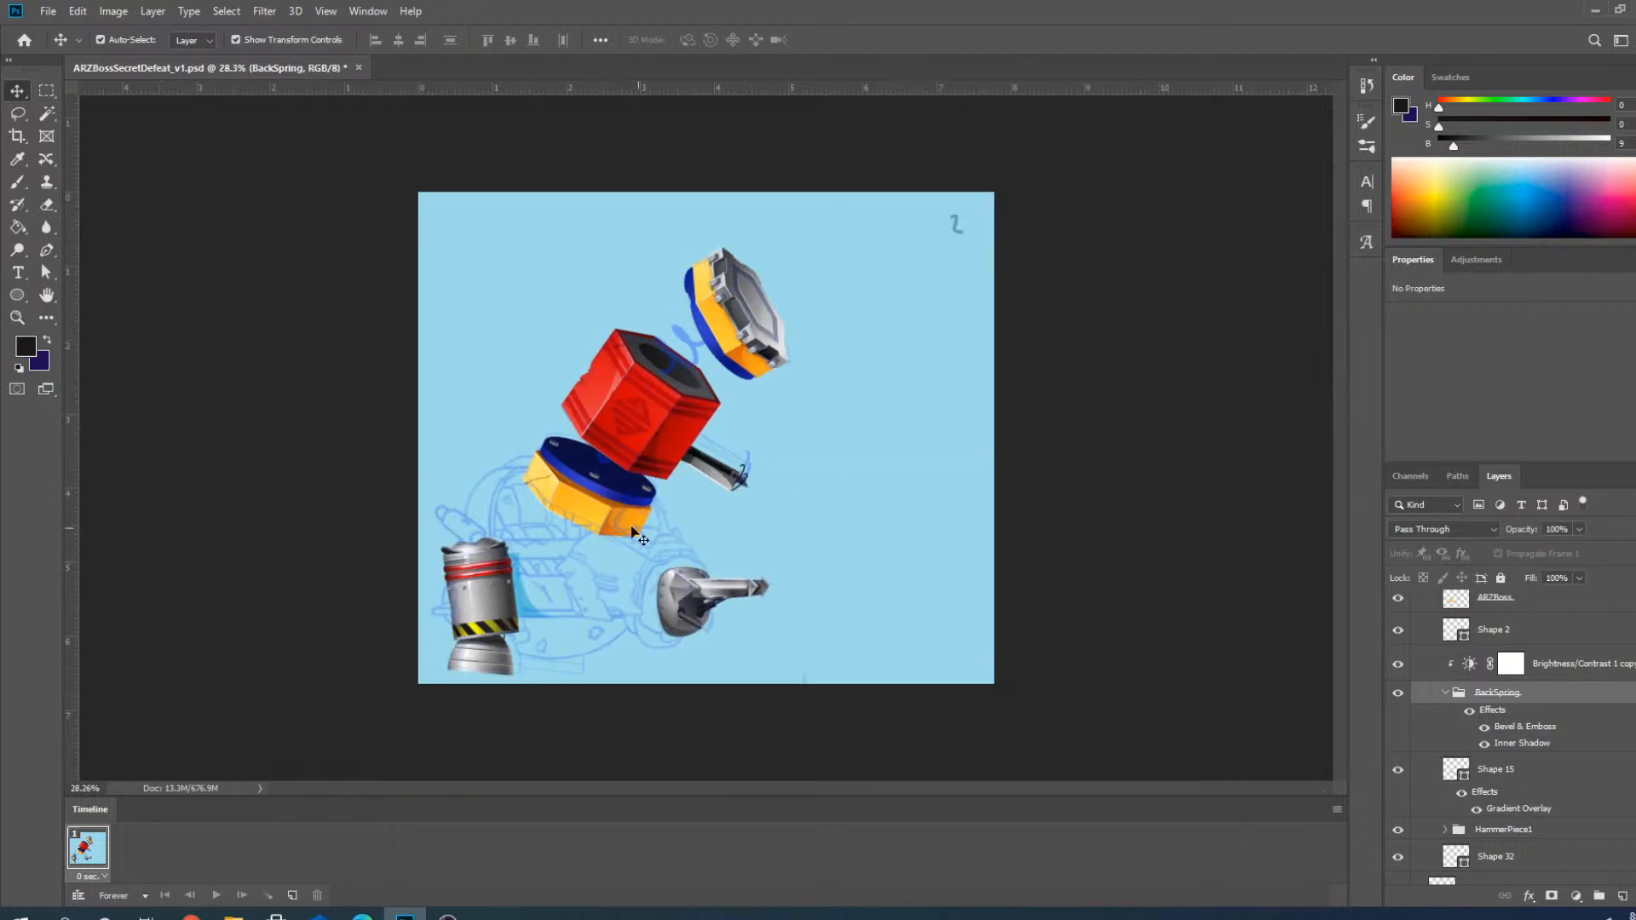
Collapse the Frame4-2 layer group.
{"action": "scroll", "coordinate": [622, 528], "scroll_direction": "up", "scroll_amount": 4}
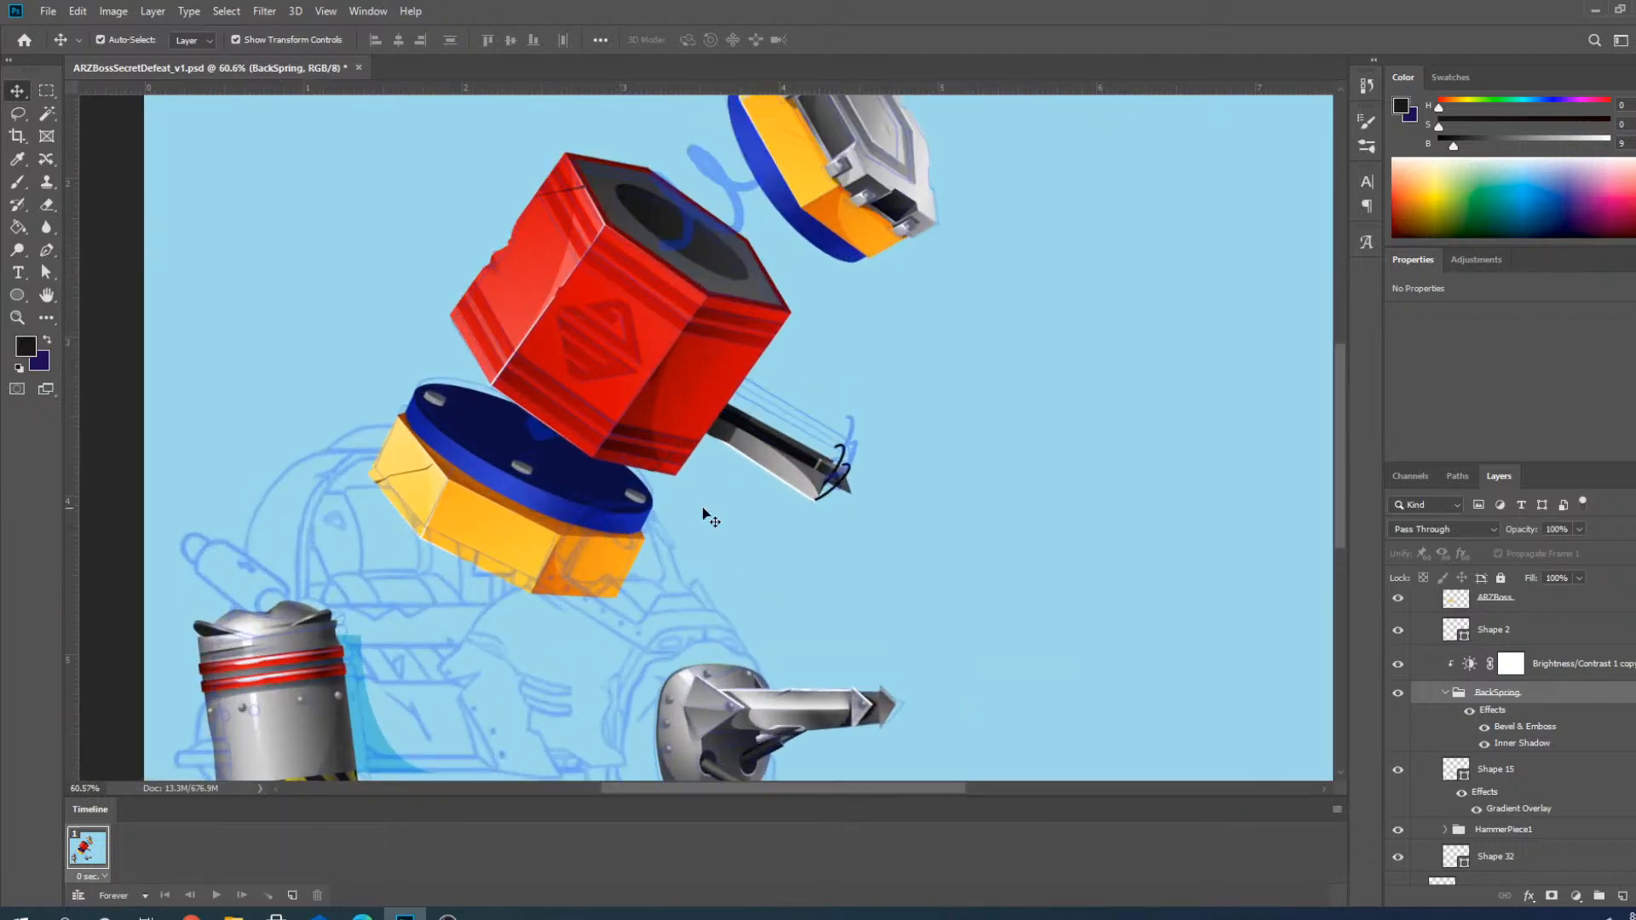
{"action": "scroll", "coordinate": [1485, 733], "scroll_direction": "down", "scroll_amount": 5}
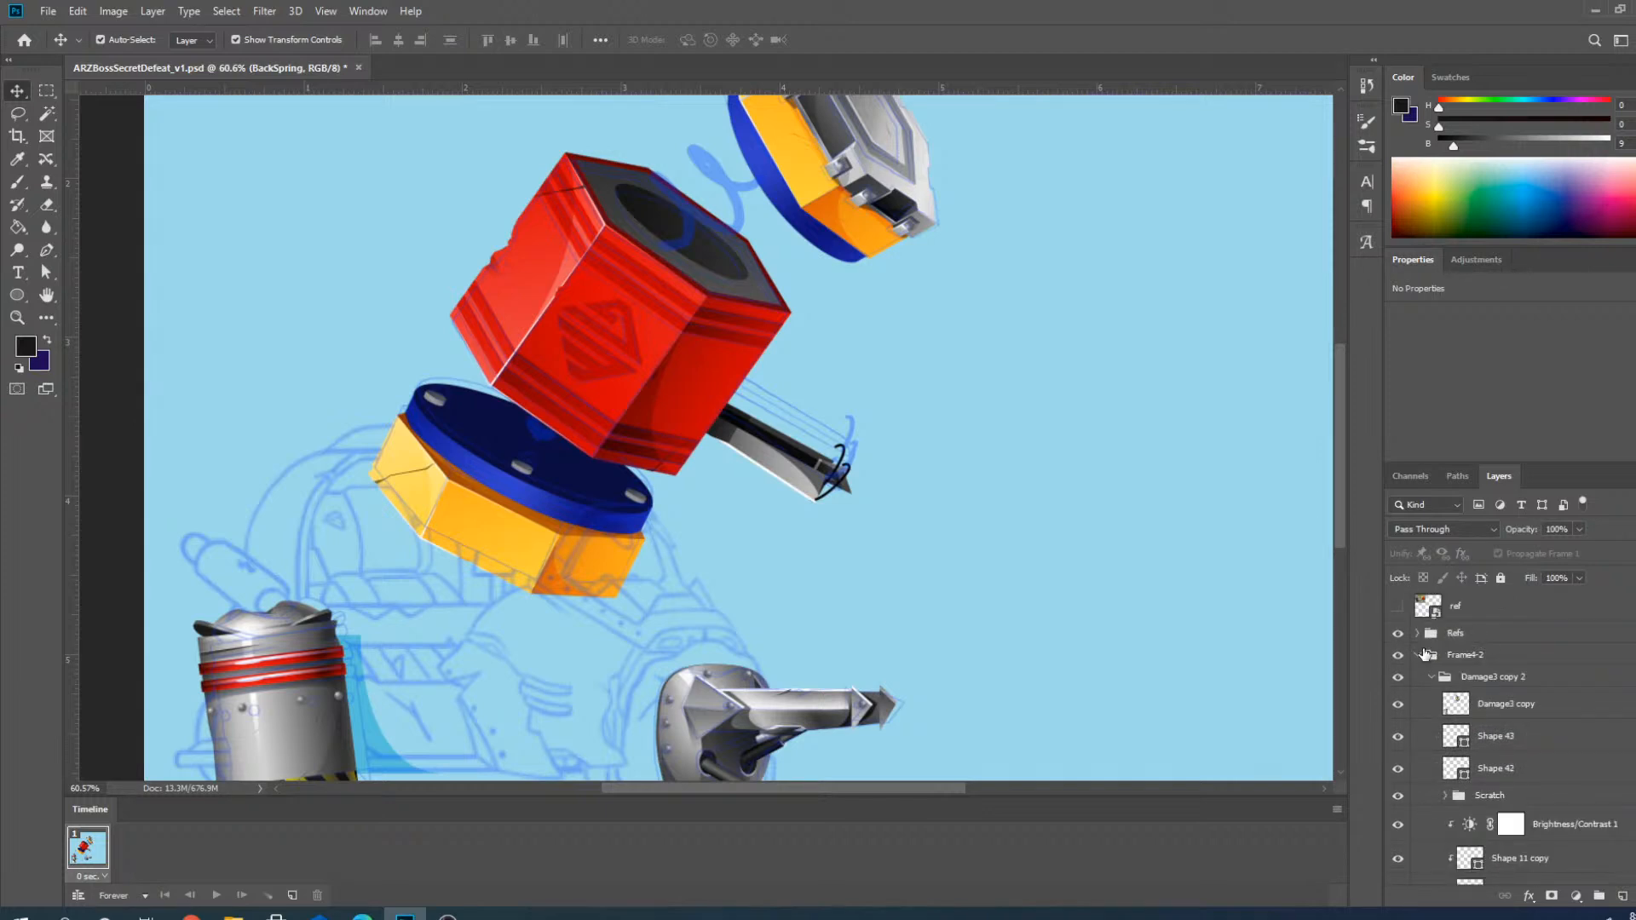
{"action": "left_click", "coordinate": [1418, 656]}
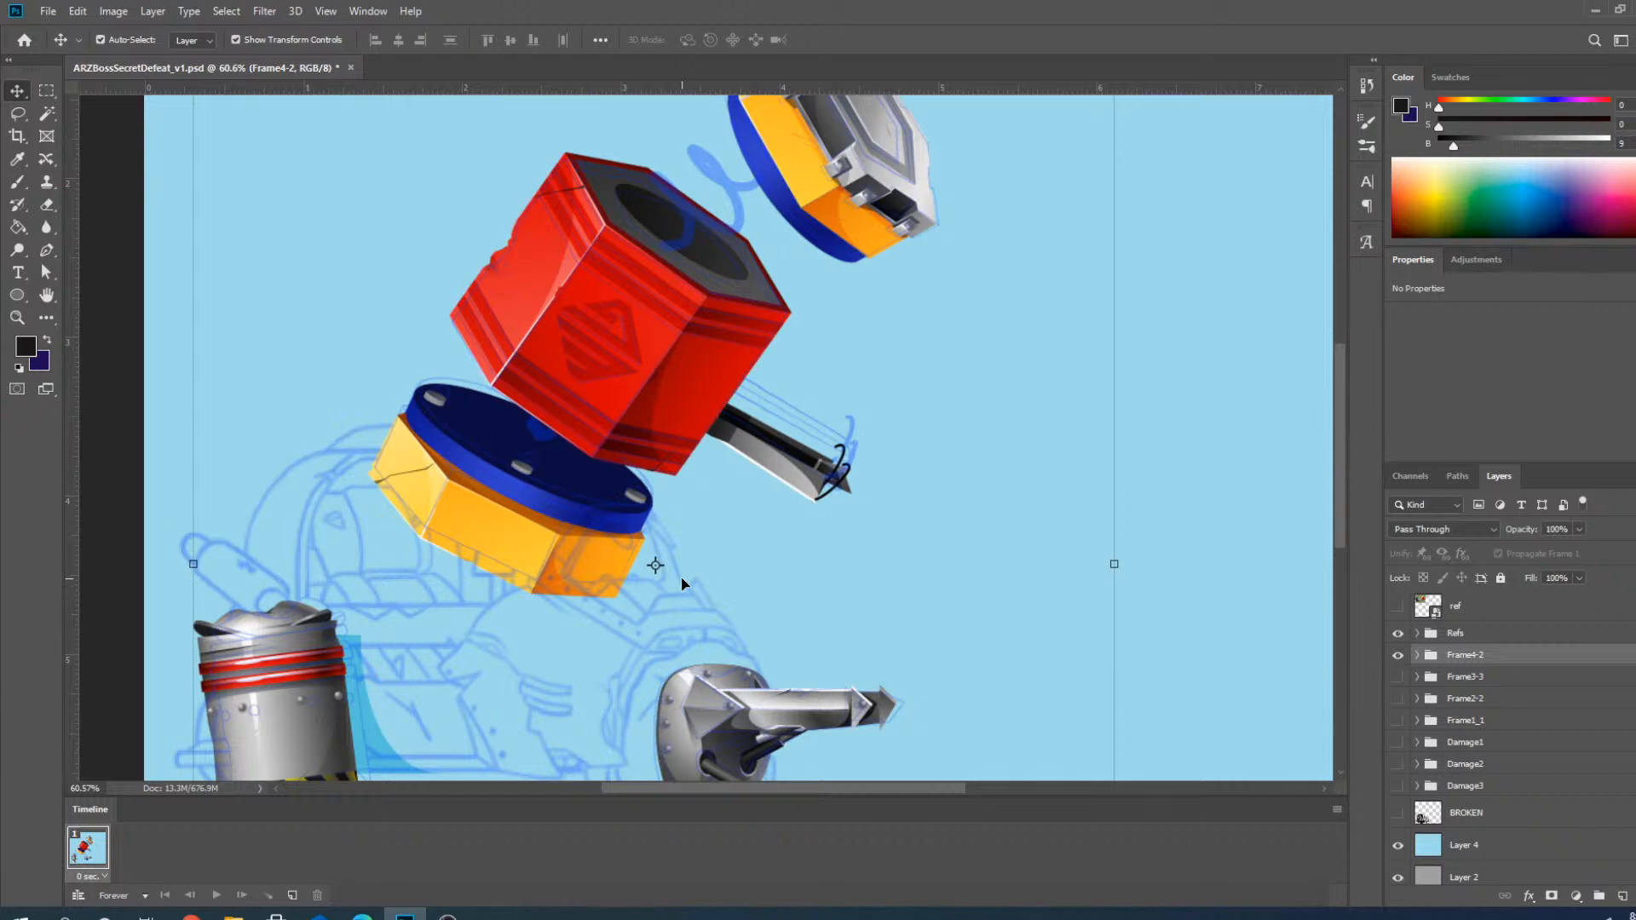
Show the Damage3 layer group again and select it.
{"action": "scroll", "coordinate": [741, 622], "scroll_direction": "down", "scroll_amount": 1}
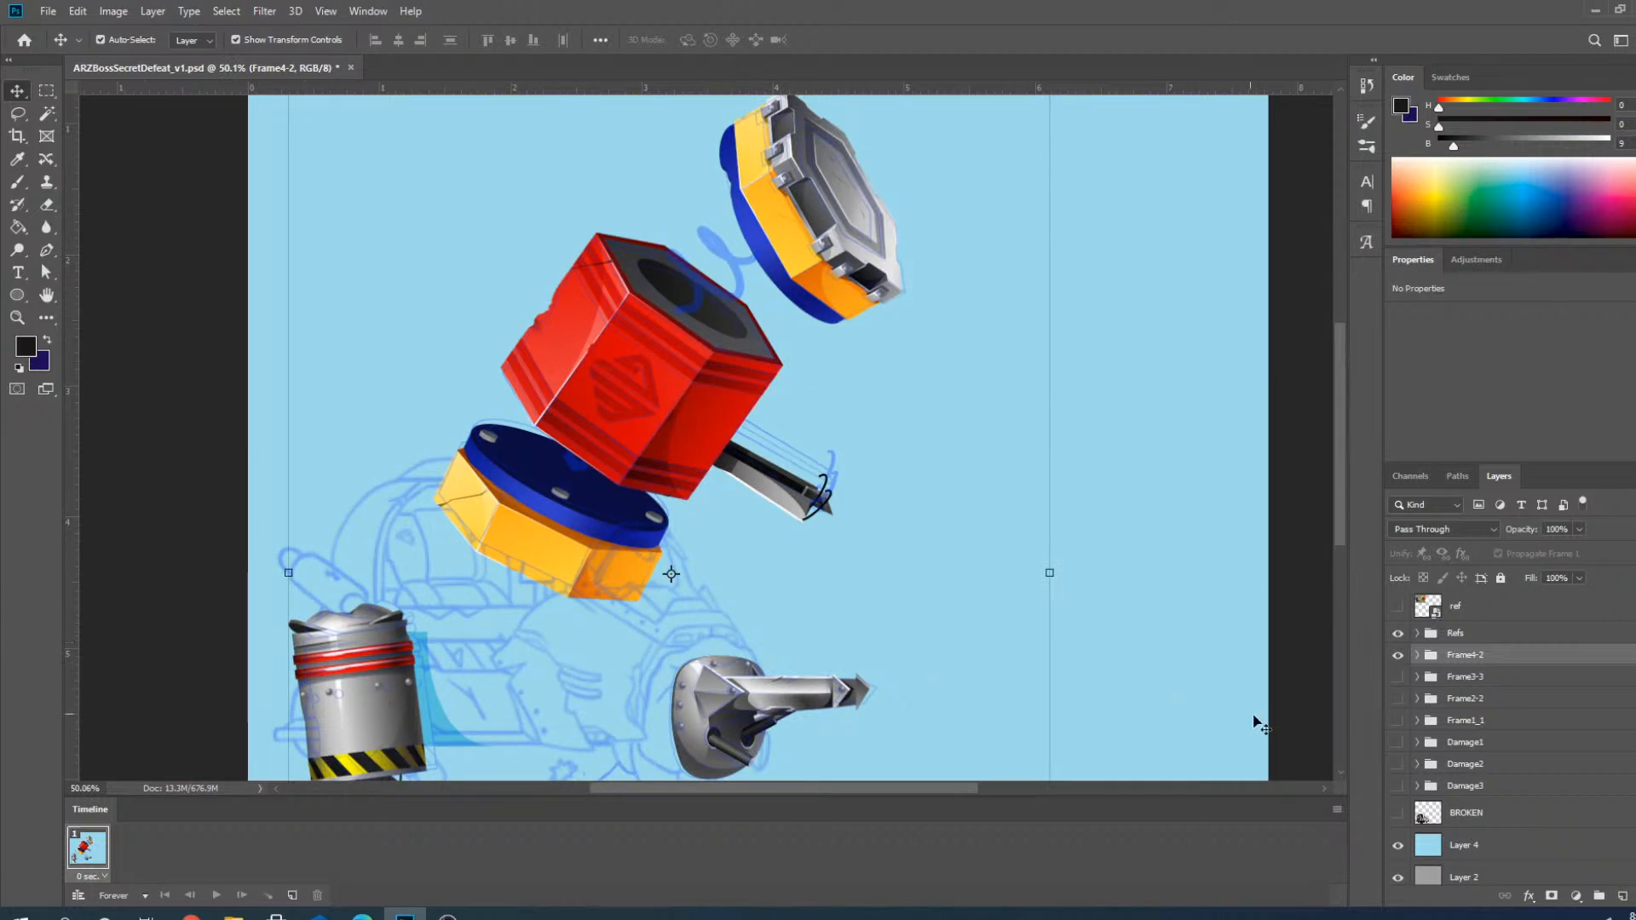
{"action": "scroll", "coordinate": [1031, 609], "scroll_direction": "down", "scroll_amount": 2}
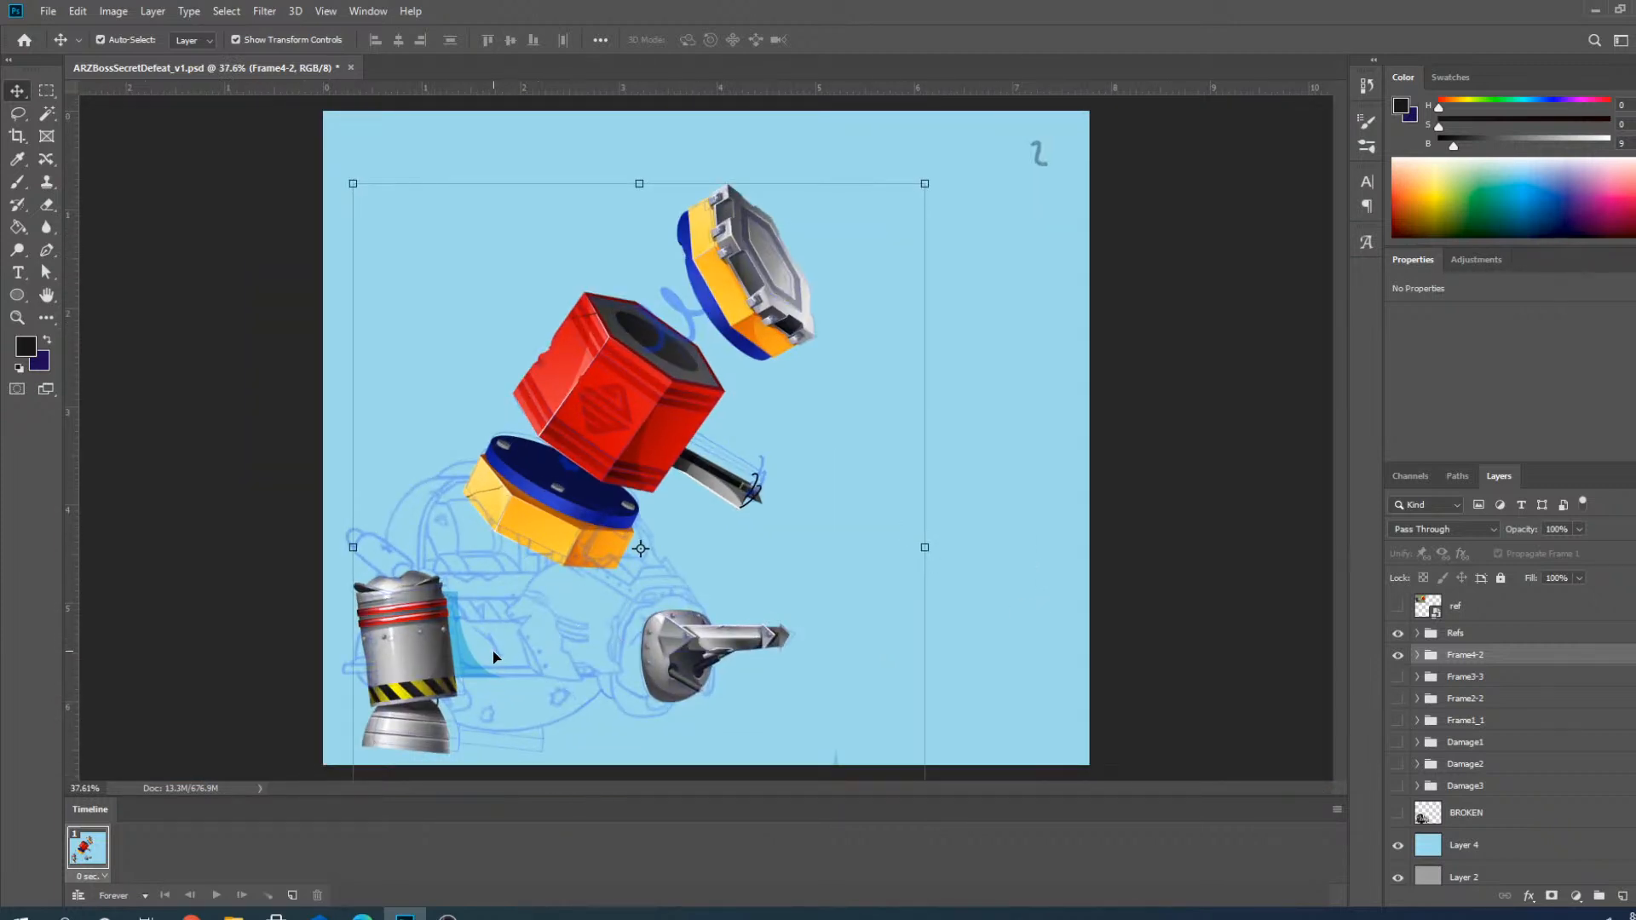
{"action": "scroll", "coordinate": [492, 660], "scroll_direction": "up", "scroll_amount": 1}
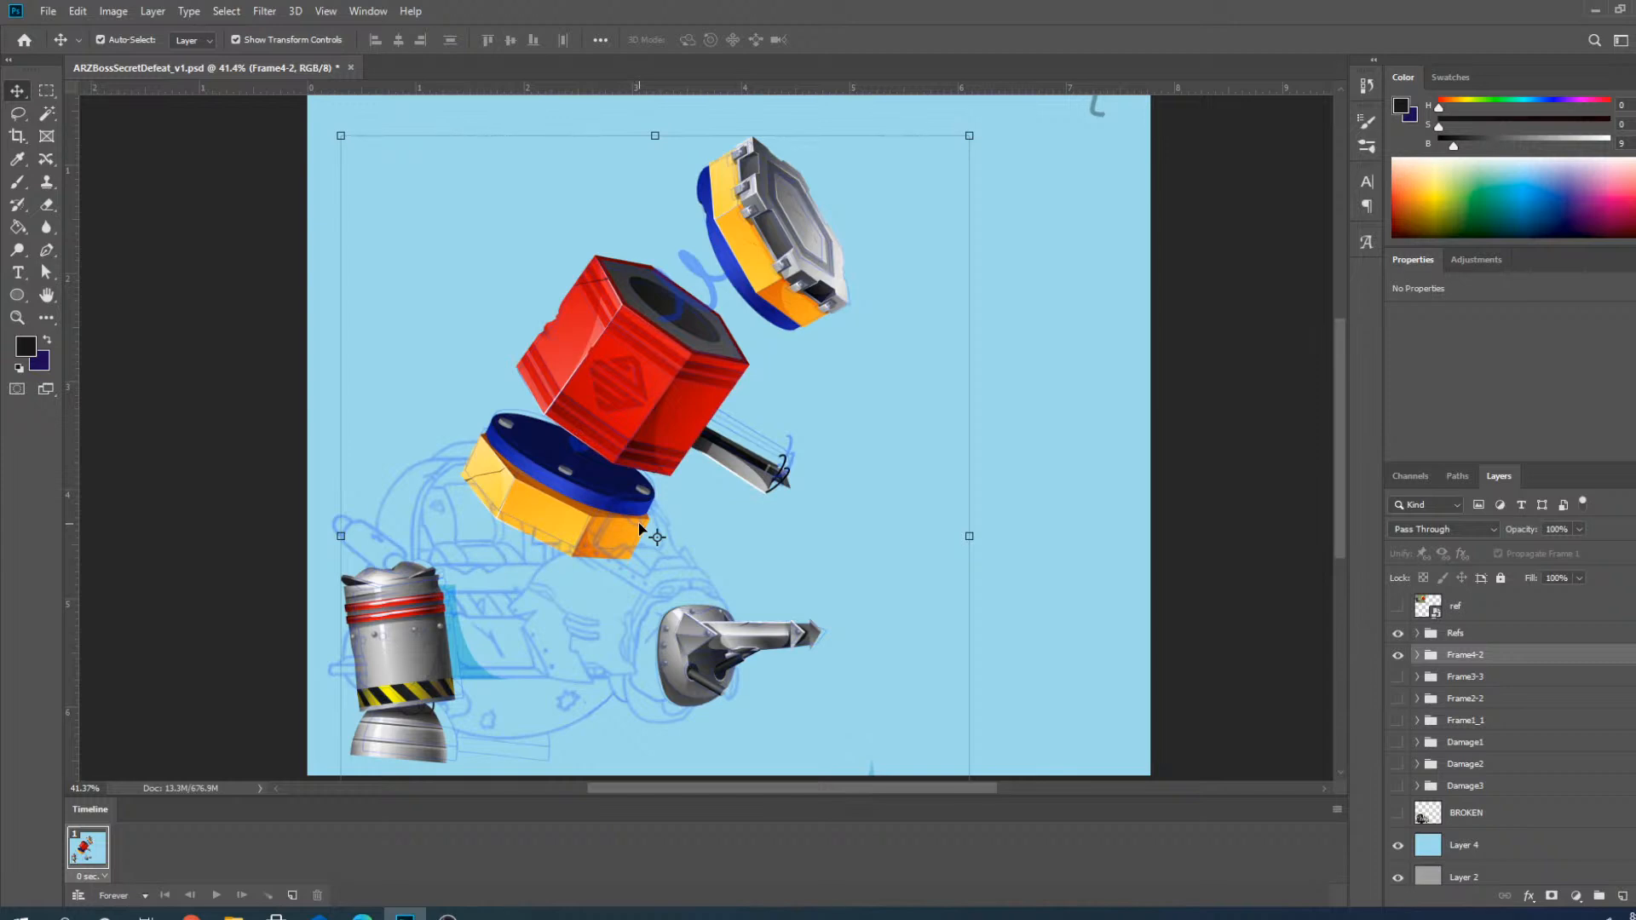
{"action": "scroll", "coordinate": [671, 632], "scroll_direction": "up", "scroll_amount": 2}
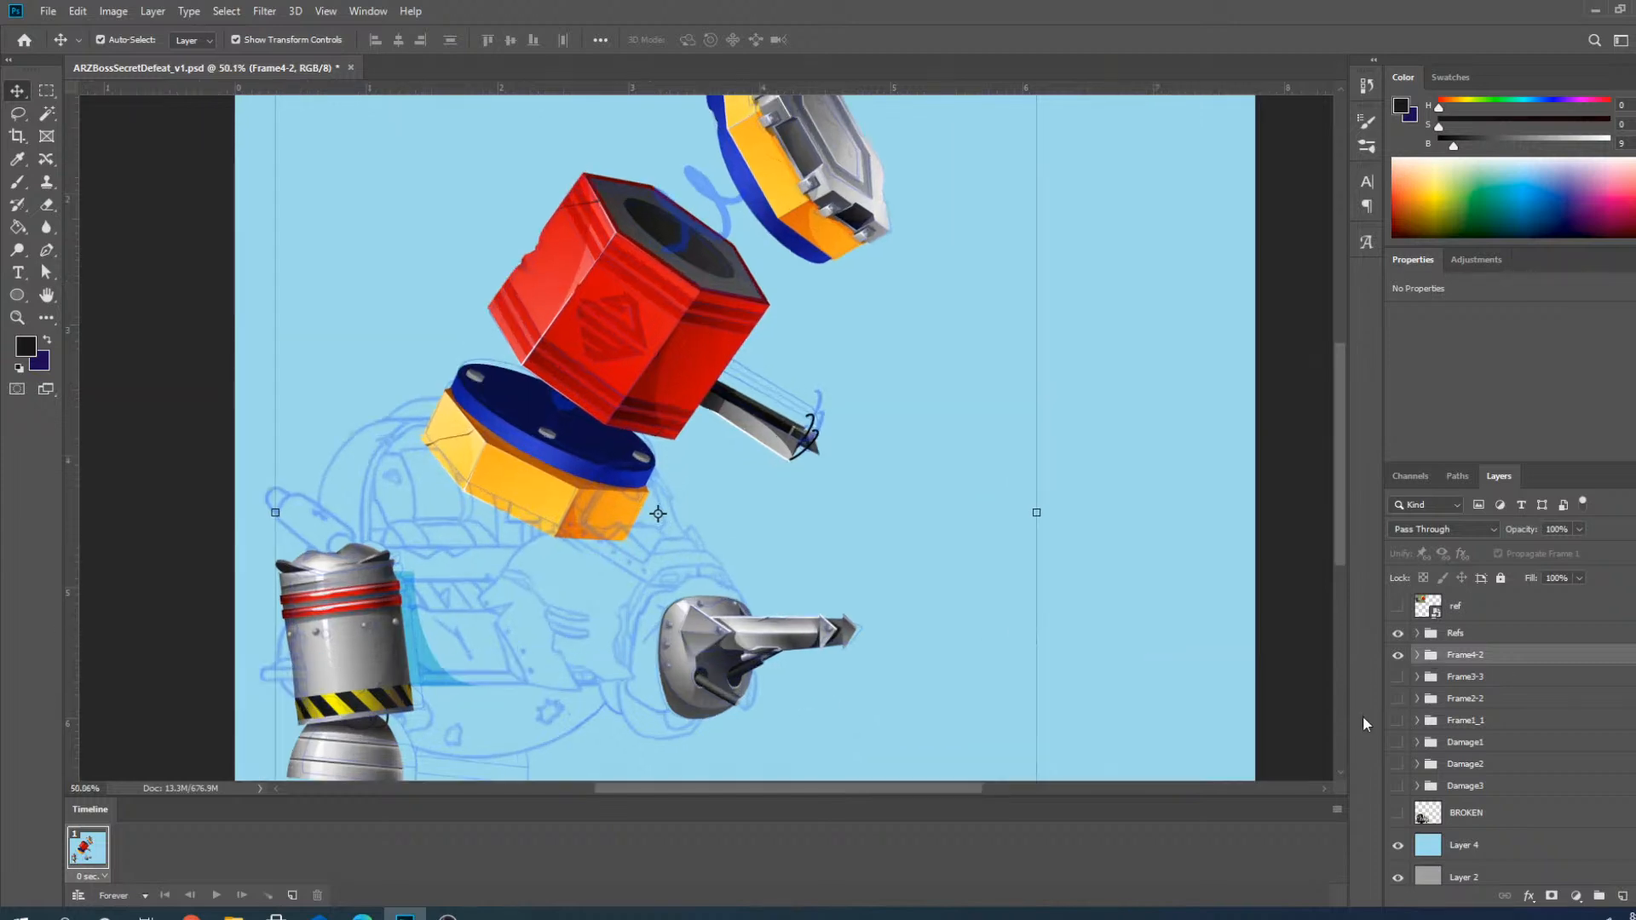
{"action": "left_click", "coordinate": [1398, 786]}
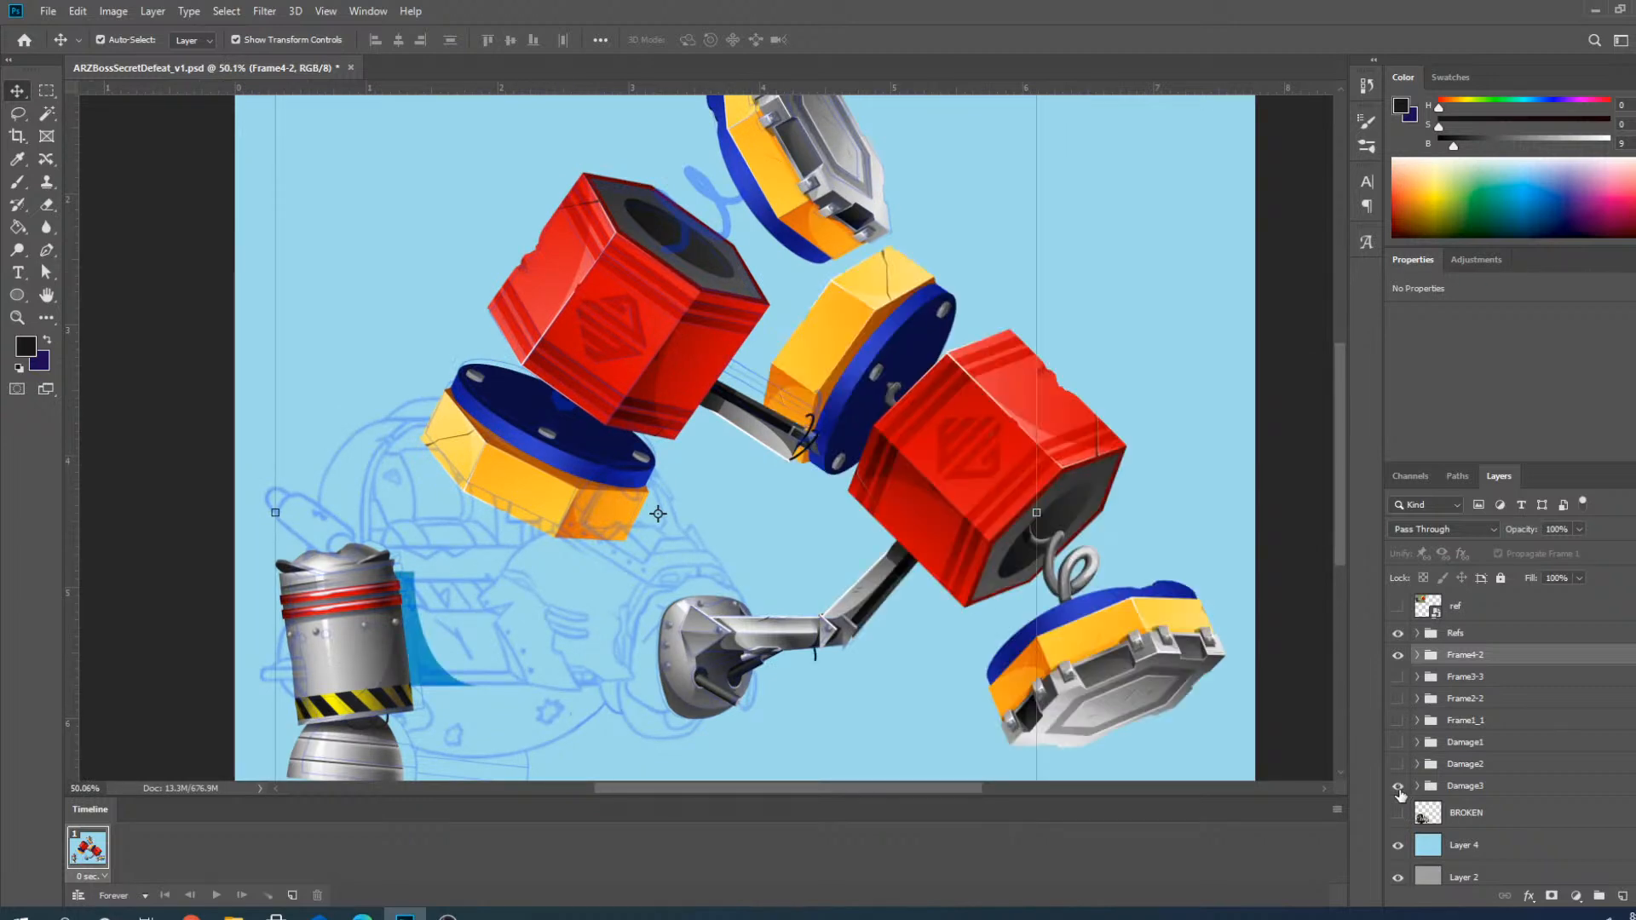
{"action": "left_click", "coordinate": [1452, 794]}
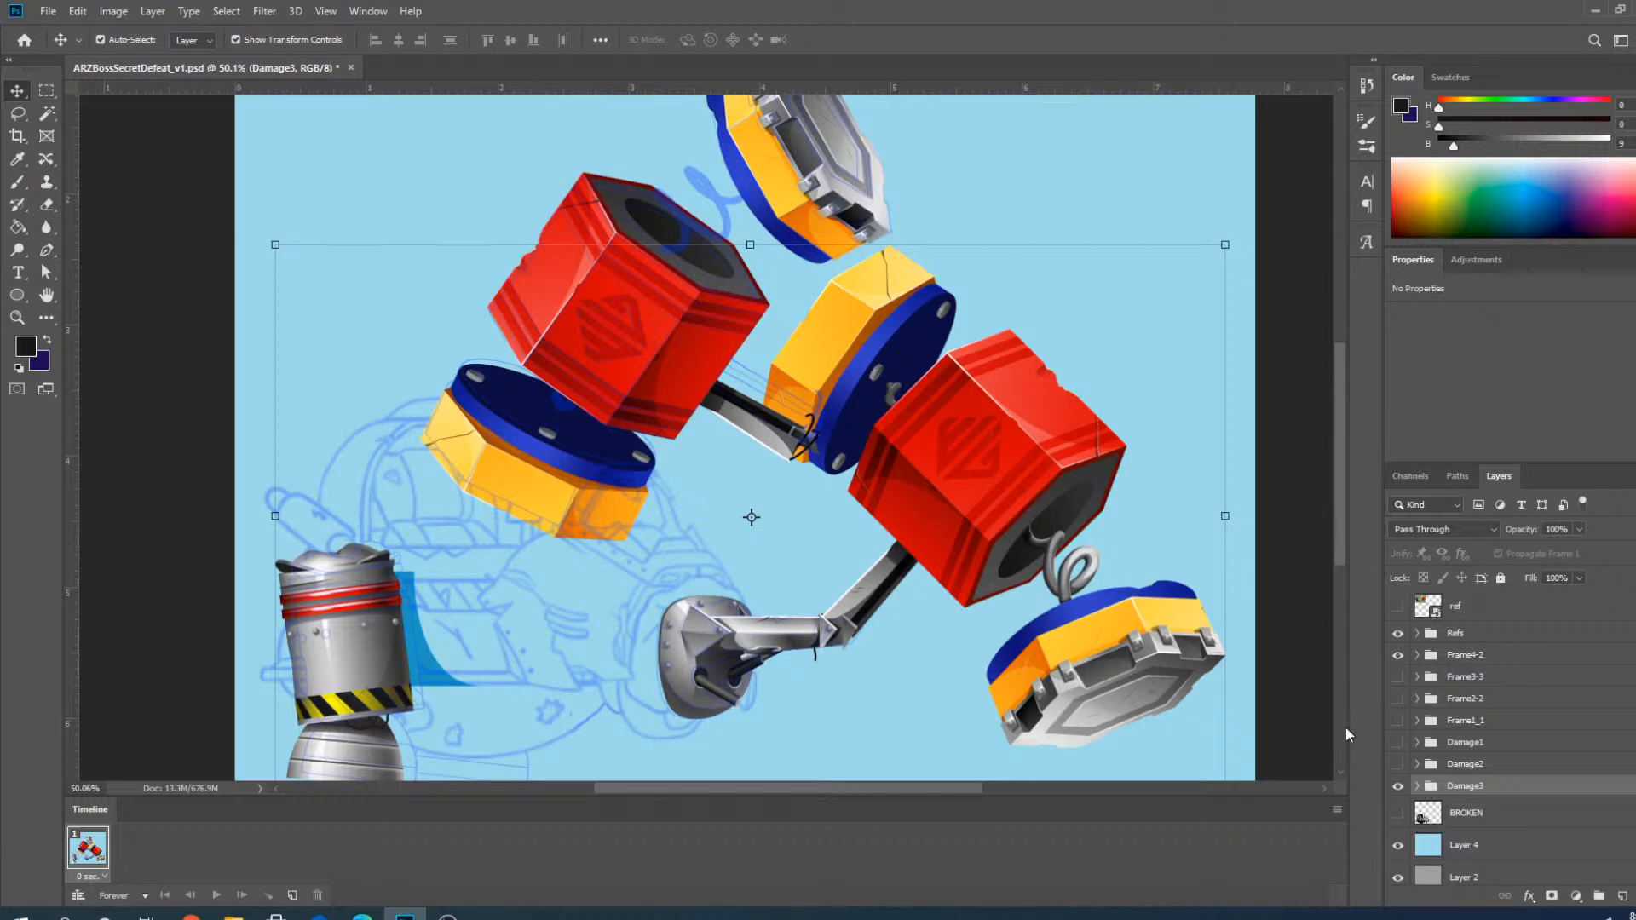
{"action": "scroll", "coordinate": [1110, 571], "scroll_direction": "up", "scroll_amount": 2}
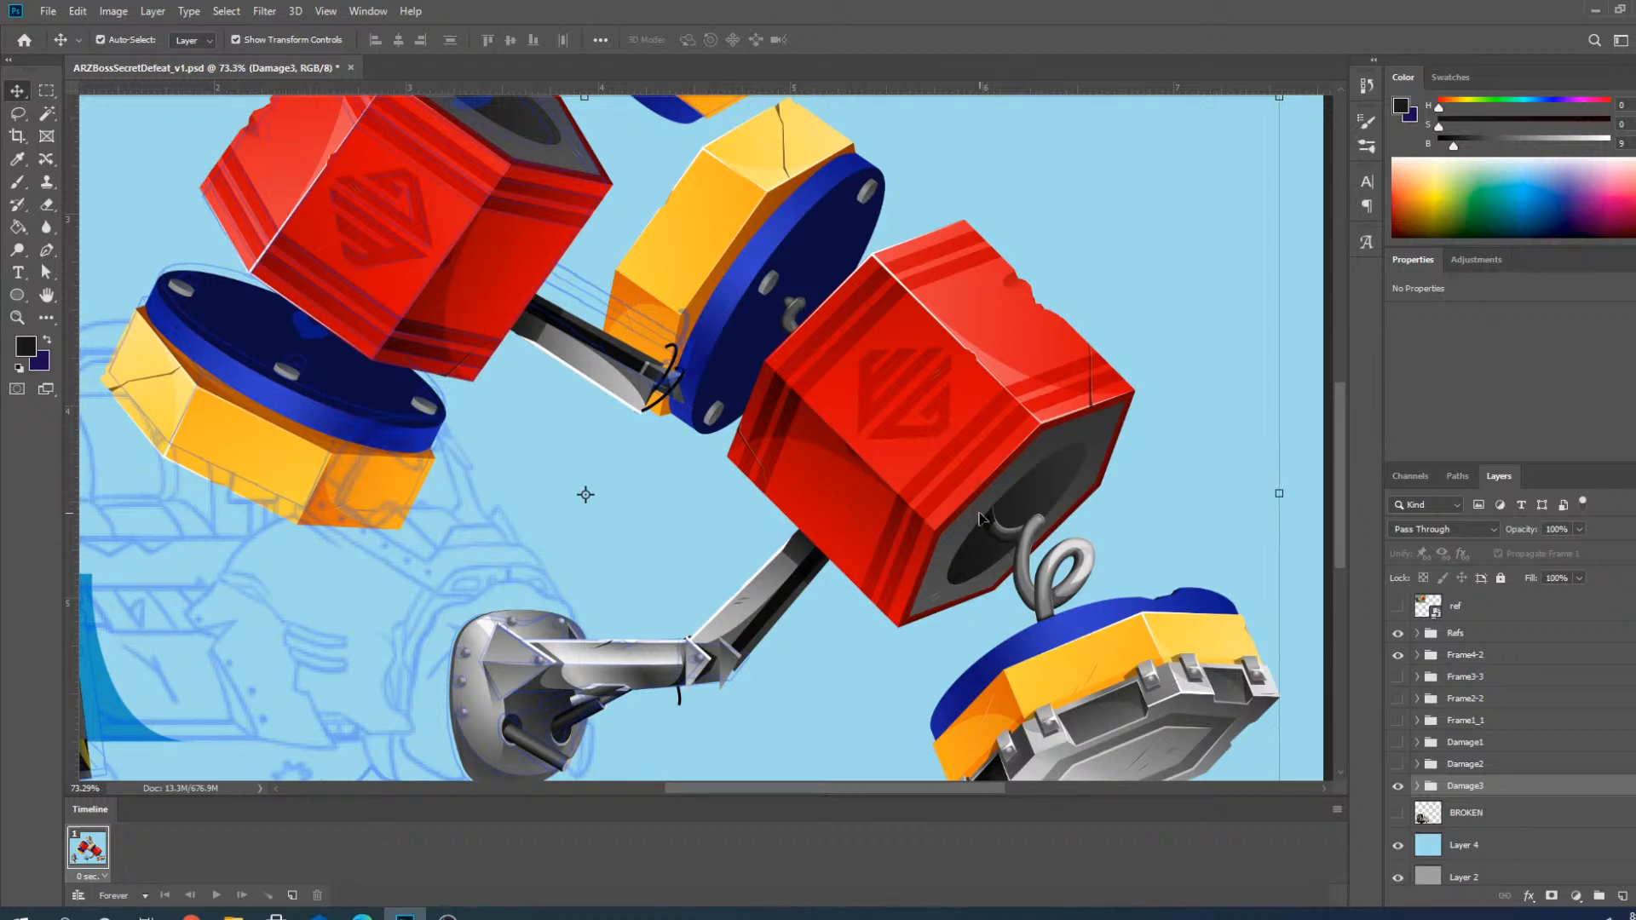
{"action": "scroll", "coordinate": [980, 518], "scroll_direction": "down", "scroll_amount": 2}
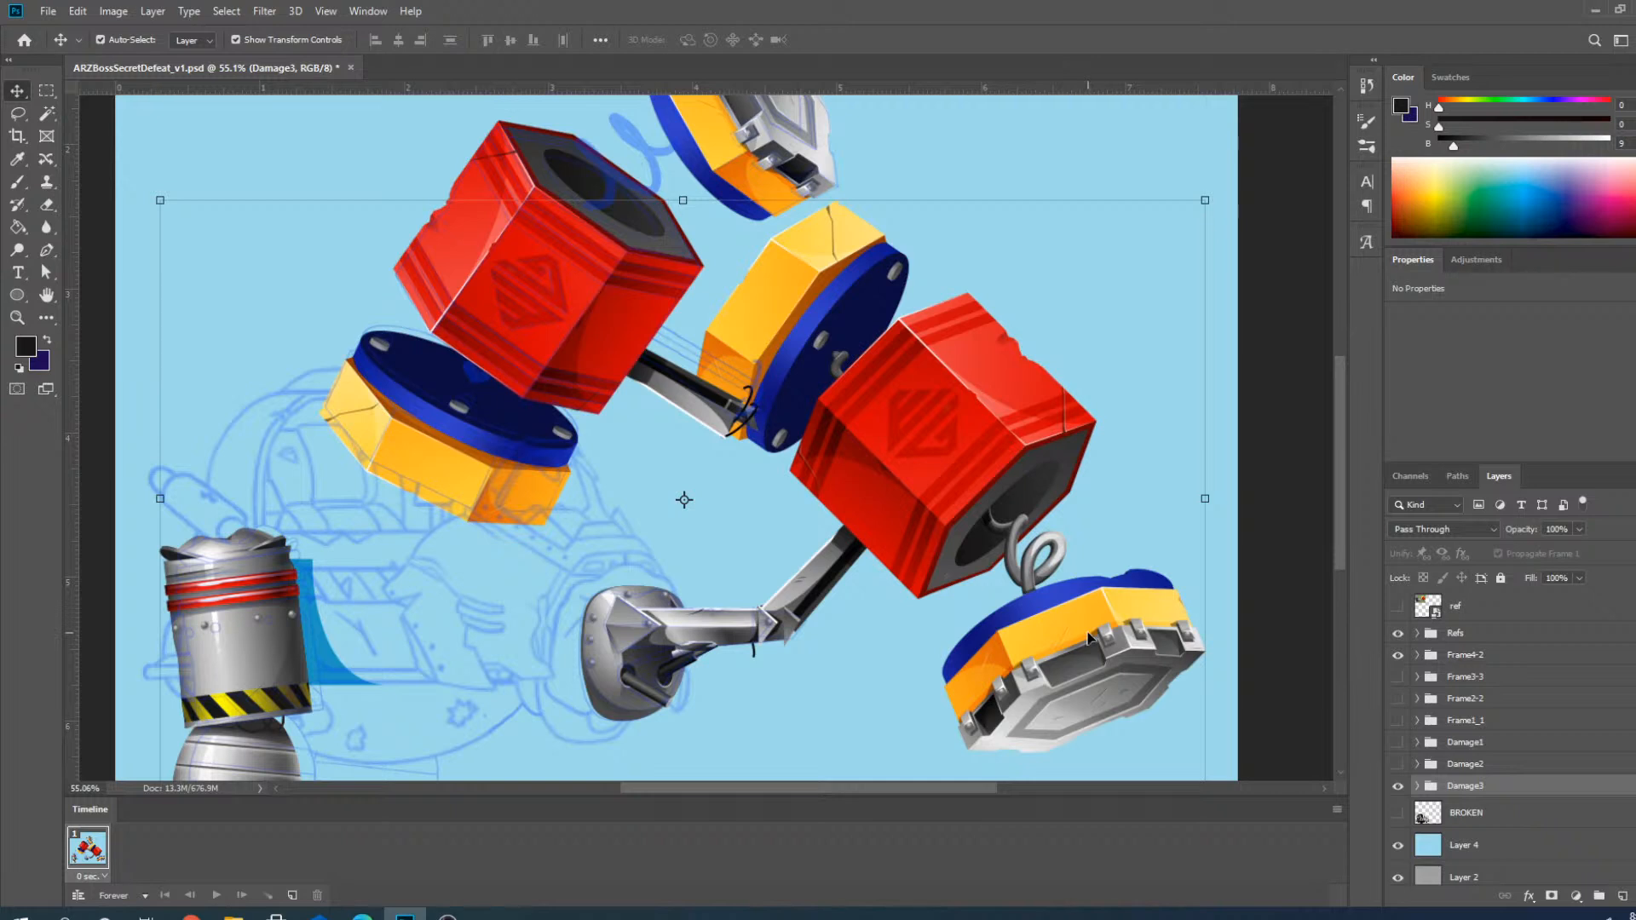
{"action": "left_click", "coordinate": [1418, 786]}
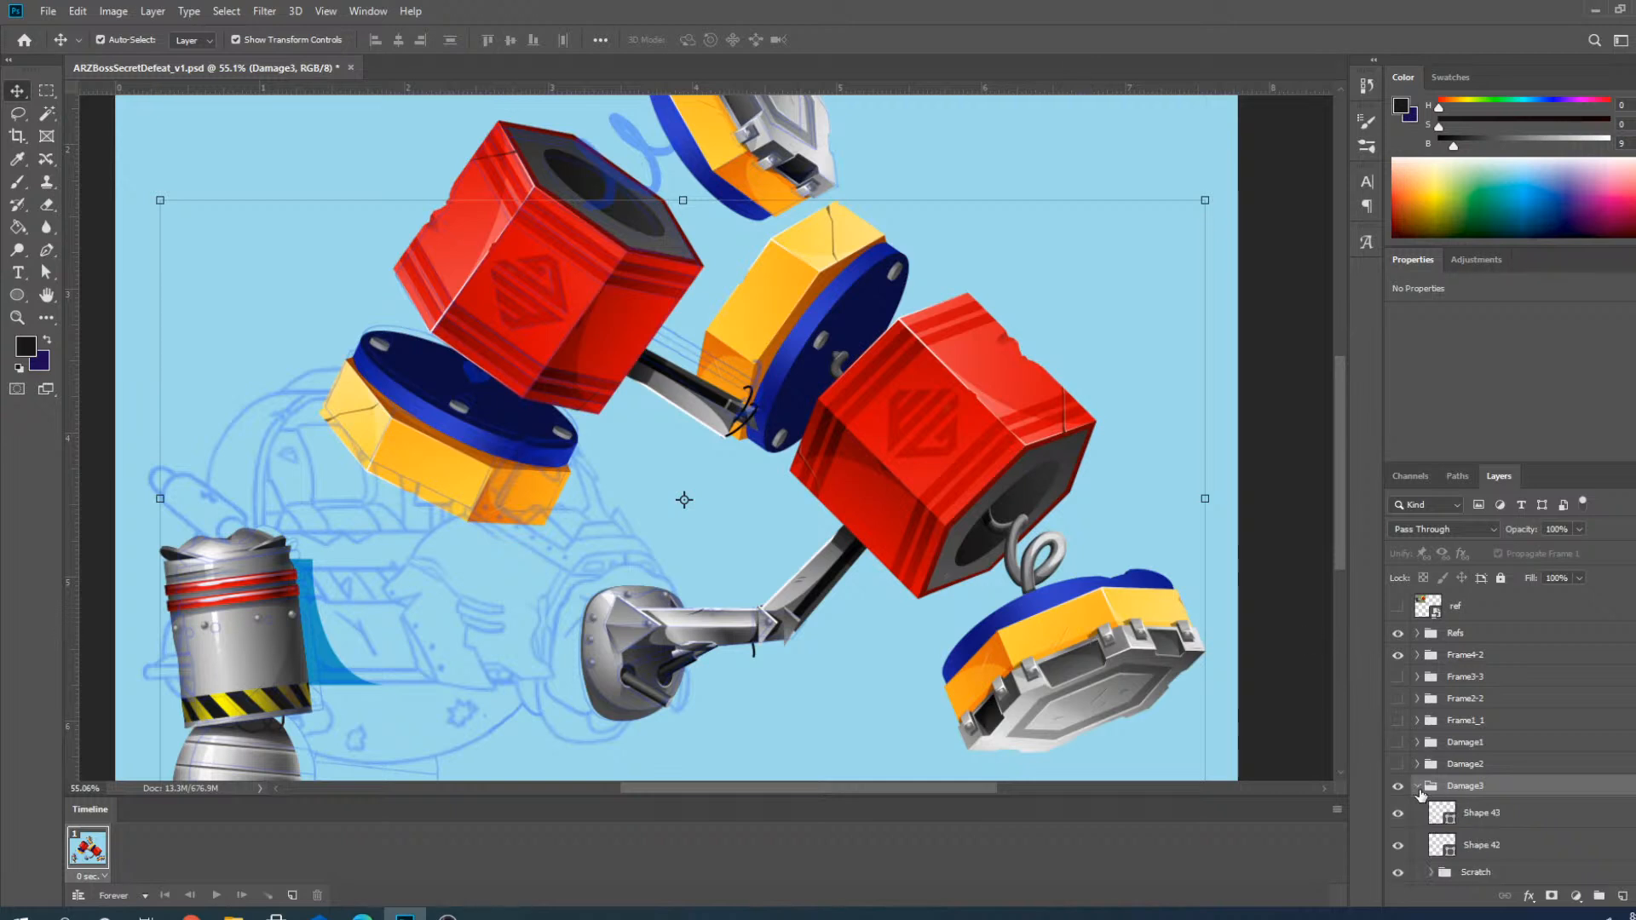
{"action": "scroll", "coordinate": [1417, 767], "scroll_direction": "down", "scroll_amount": 3}
{"action": "scroll", "coordinate": [1428, 750], "scroll_direction": "down", "scroll_amount": 3}
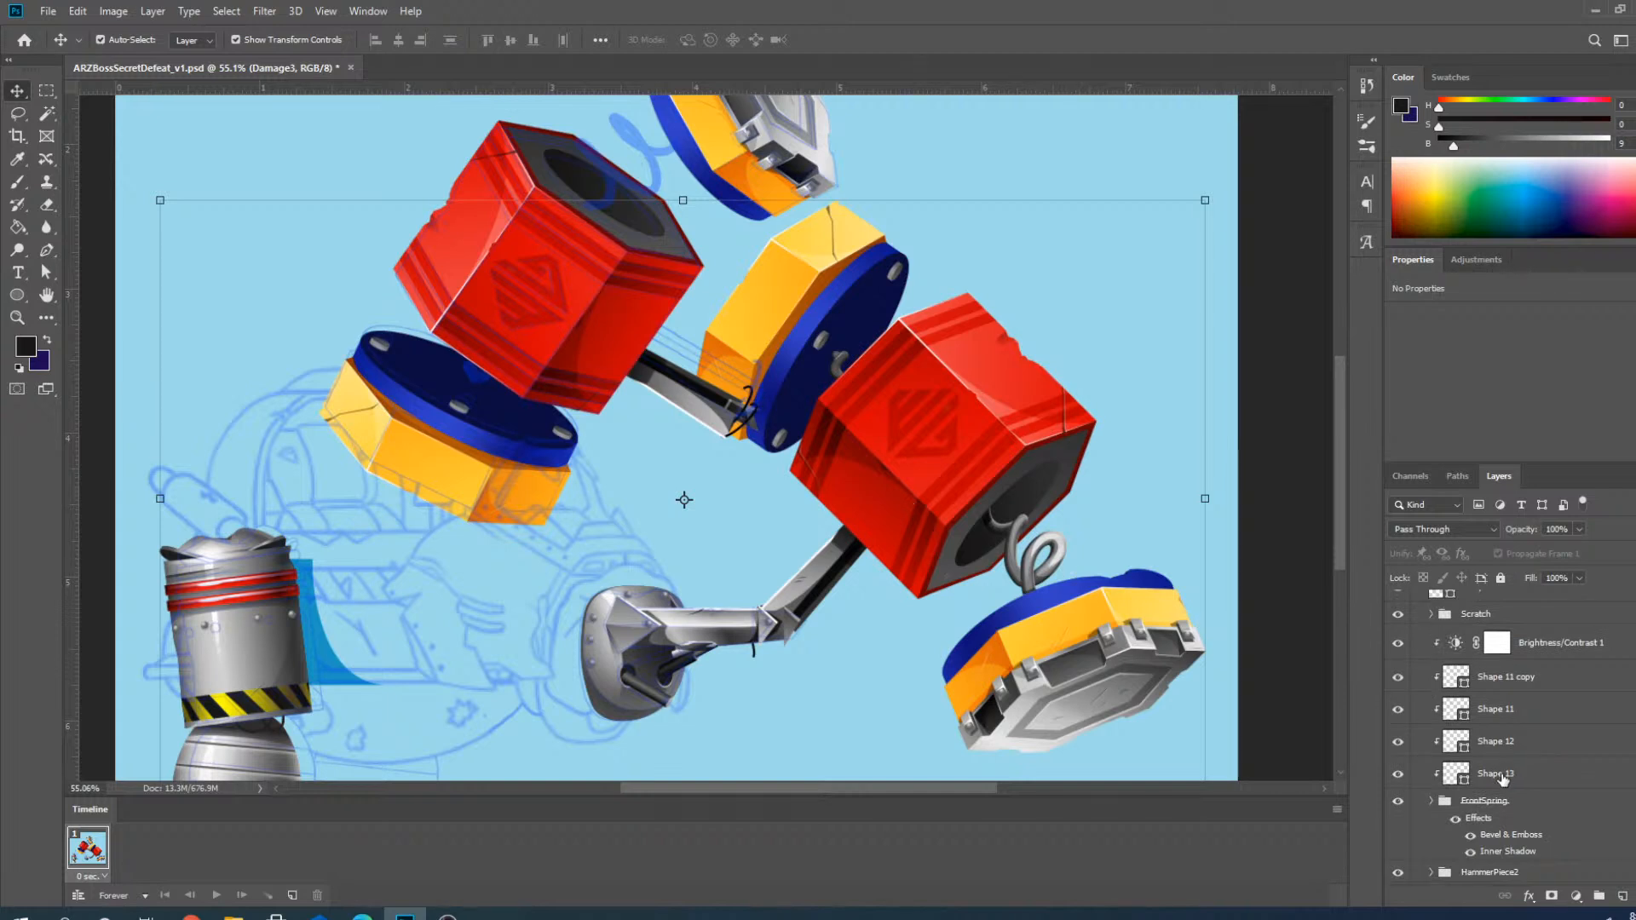
{"action": "left_click", "coordinate": [1398, 802]}
{"action": "left_click", "coordinate": [1399, 802]}
{"action": "left_click", "coordinate": [1521, 806]}
{"action": "left_click", "coordinate": [1544, 654], "text": "shift"}
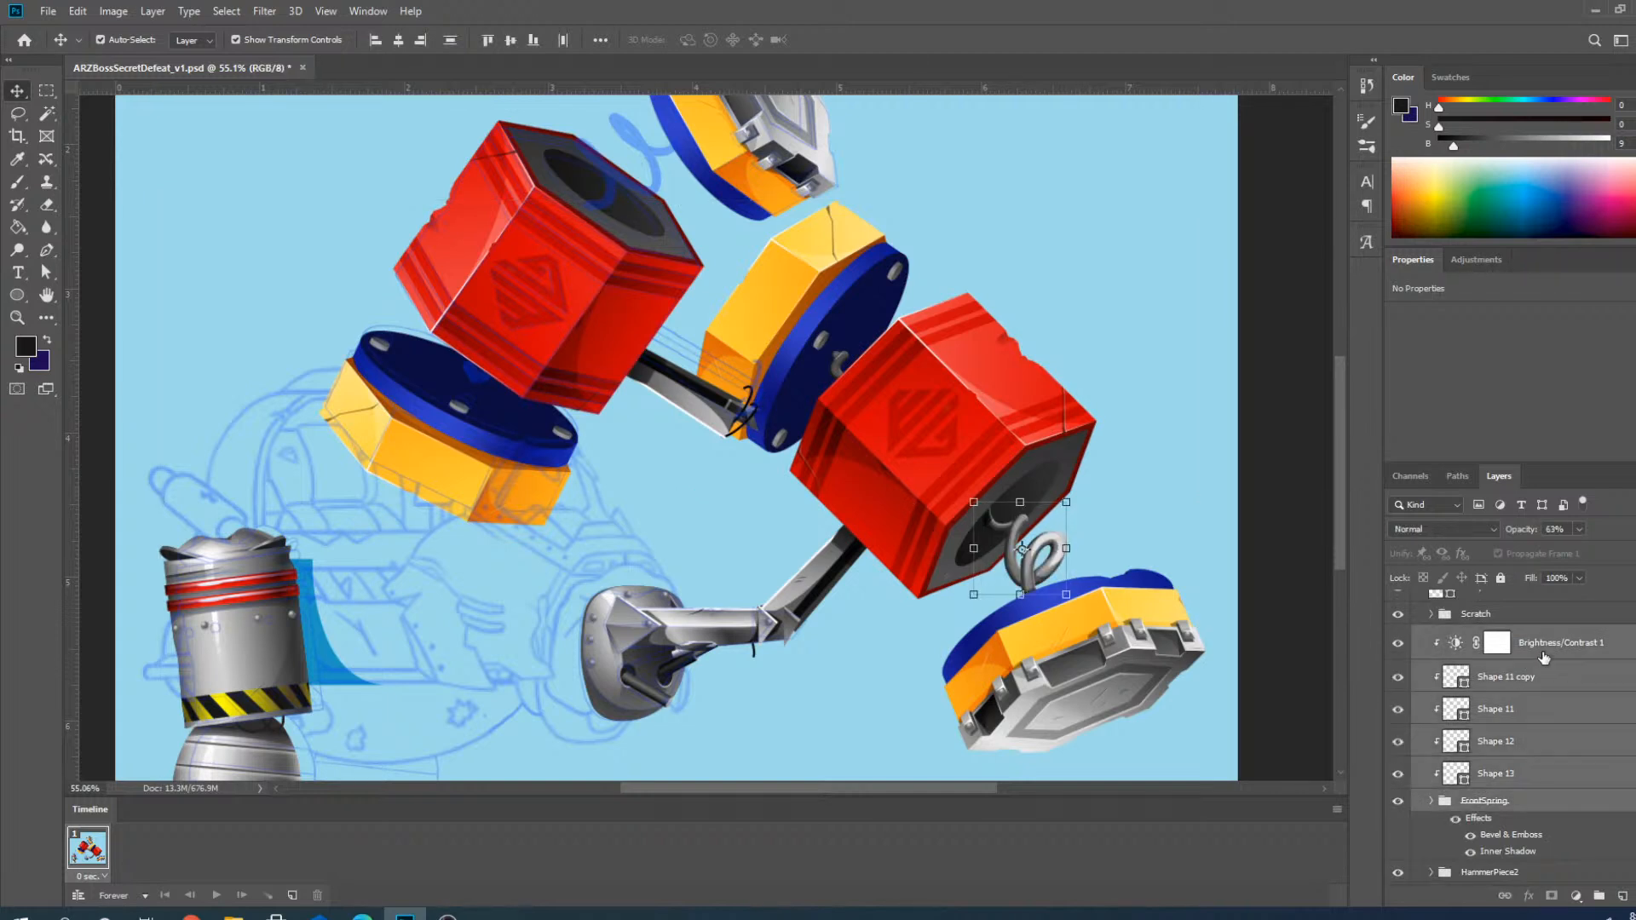
{"action": "scroll", "coordinate": [1494, 778], "scroll_direction": "up", "scroll_amount": 3}
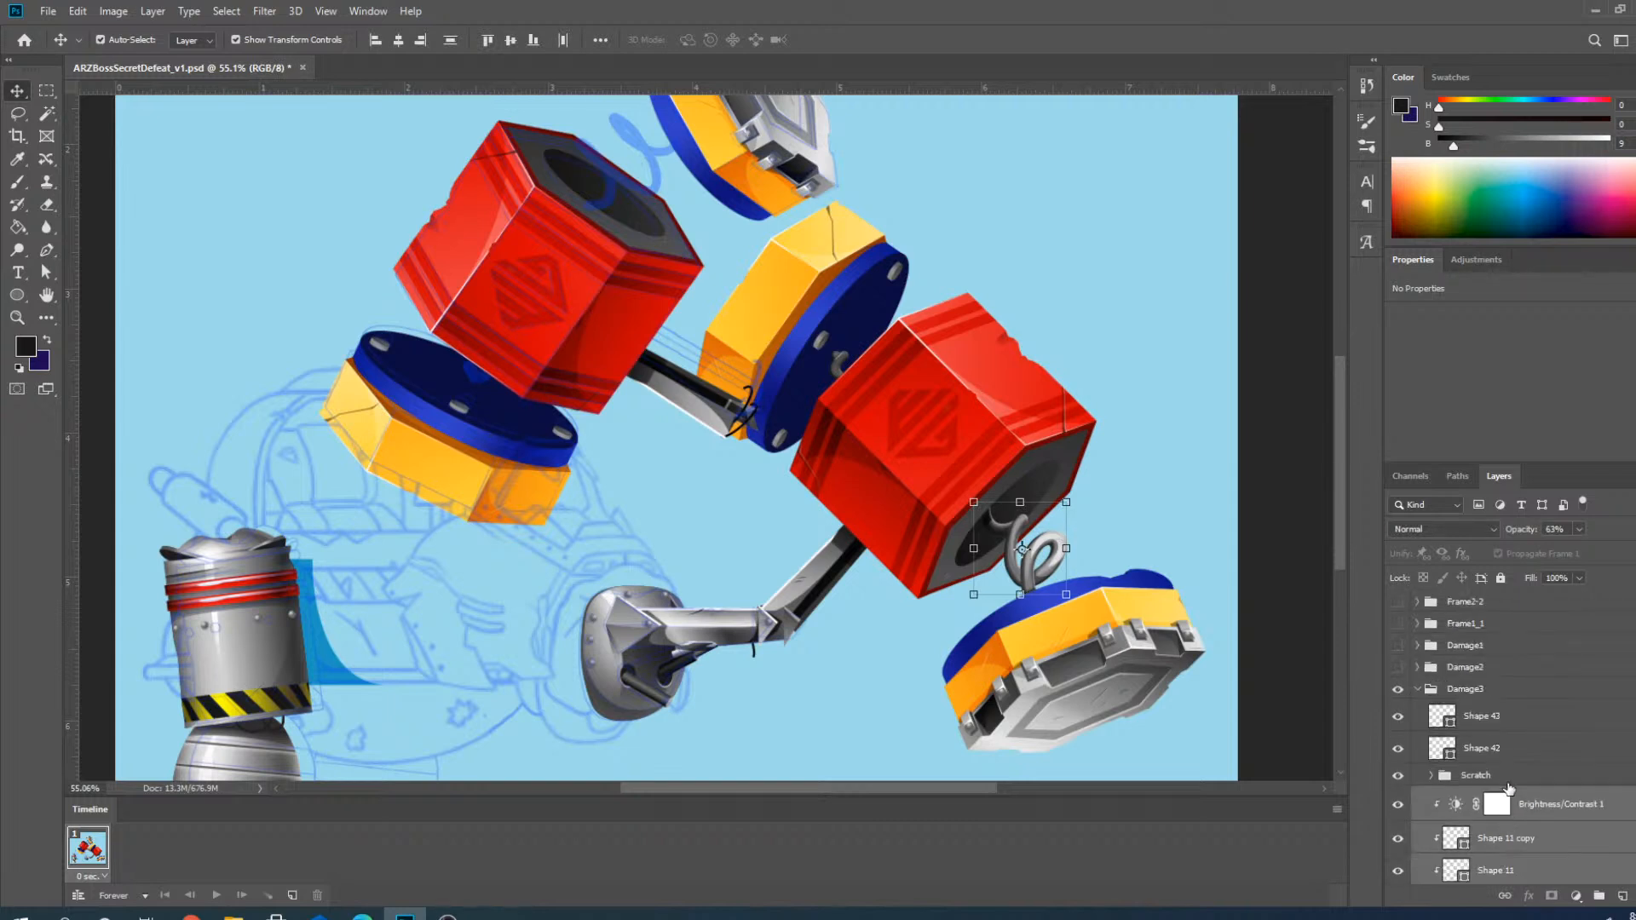
{"action": "left_click", "coordinate": [1417, 689]}
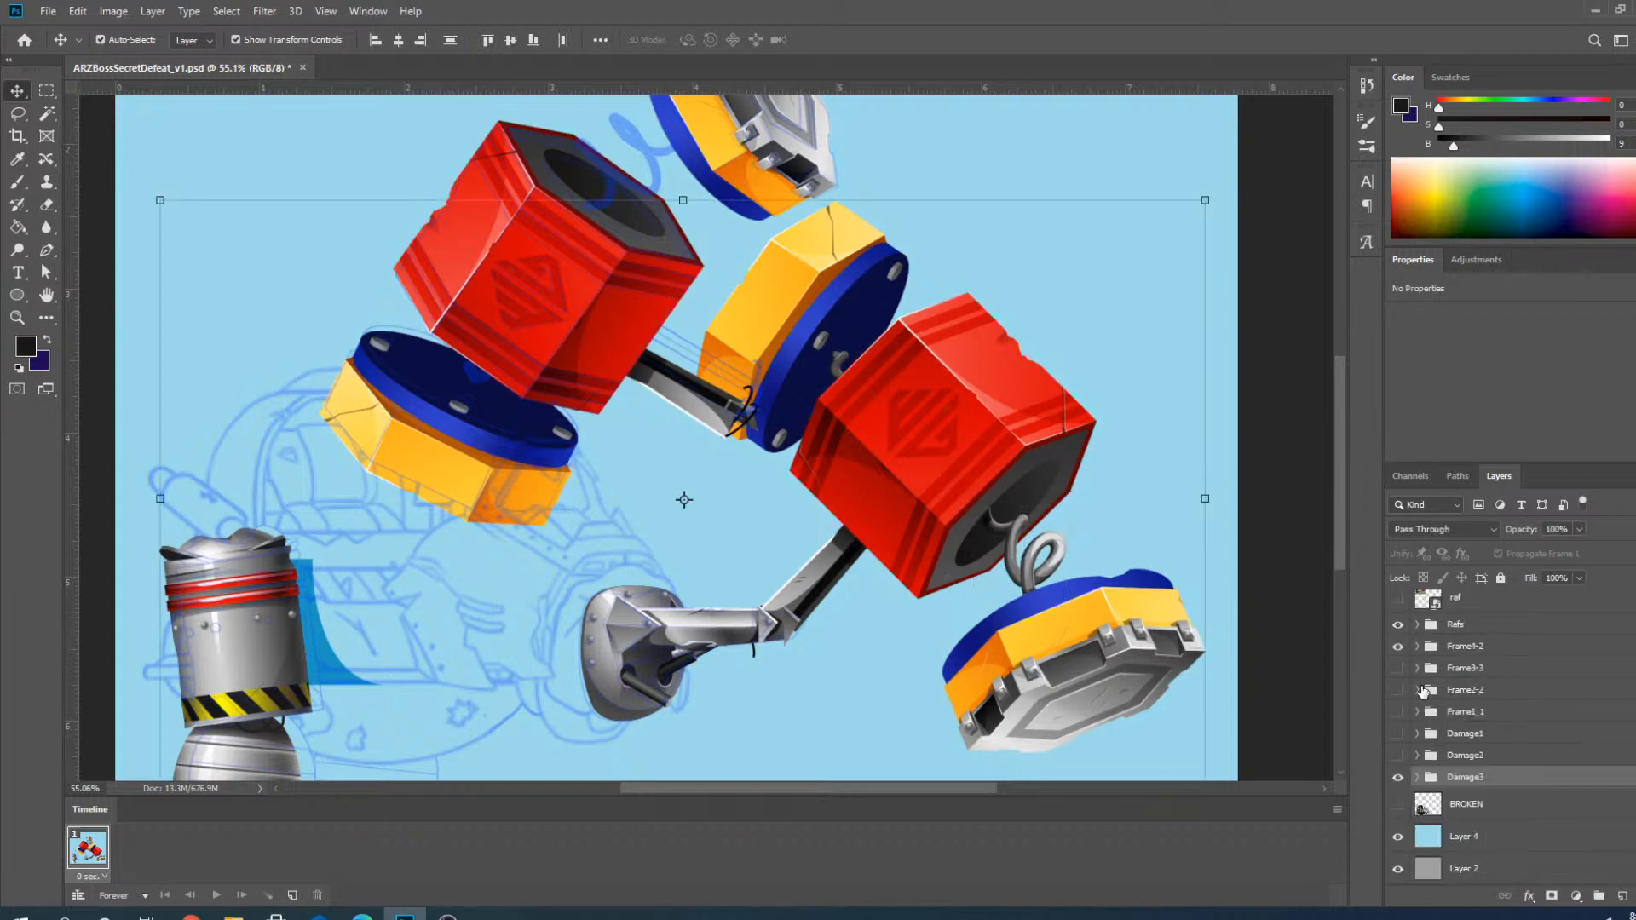
Duplicate the Damage3 layer group within the same document and hide the original.
{"action": "right_click", "coordinate": [1470, 778]}
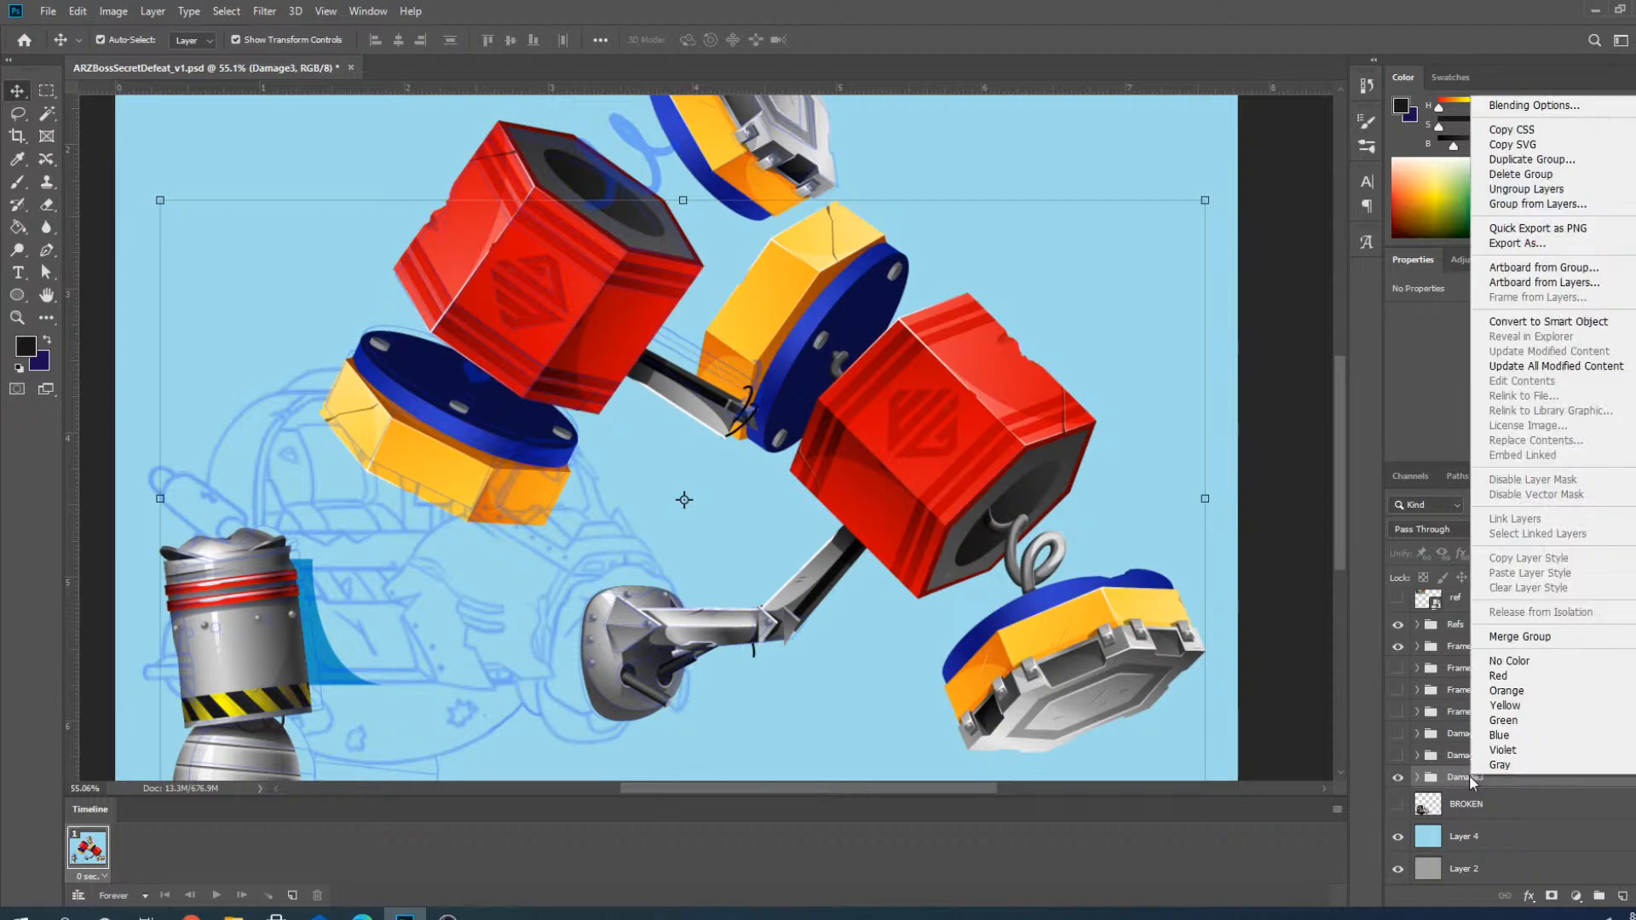
{"action": "left_click", "coordinate": [1530, 162]}
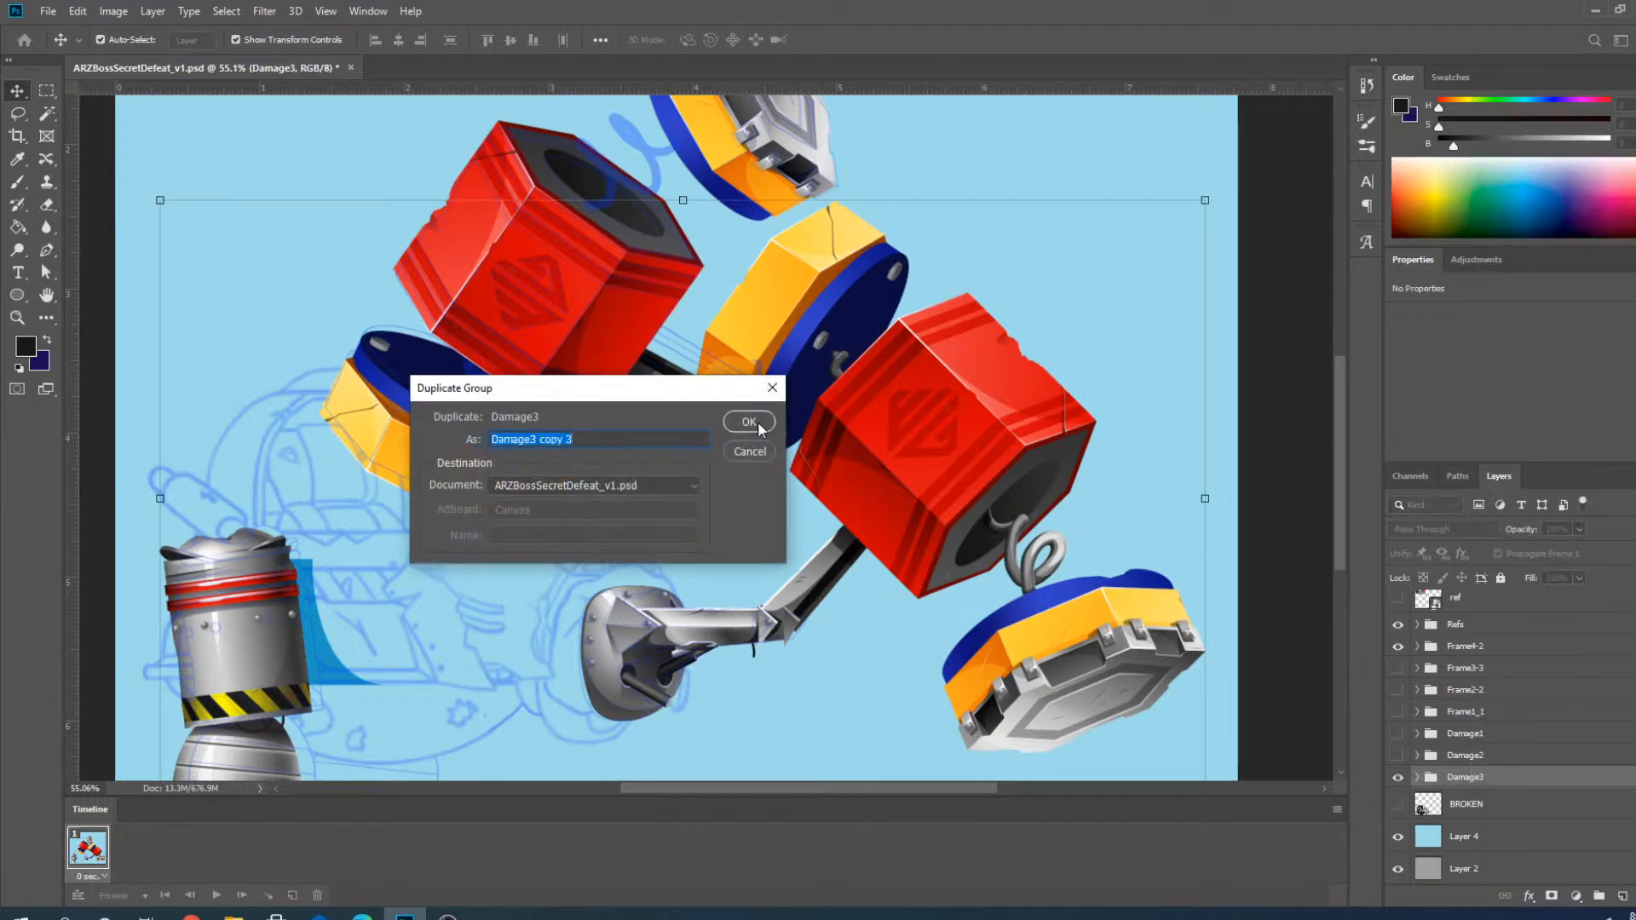
{"action": "left_click", "coordinate": [750, 424]}
{"action": "left_click", "coordinate": [1399, 799]}
Move the front spring group and its clipped Shape 11 to 13 and Brightness/Contrast 1 layers out of the duplicate to just above Frame4-2.
{"action": "left_click", "coordinate": [1417, 778]}
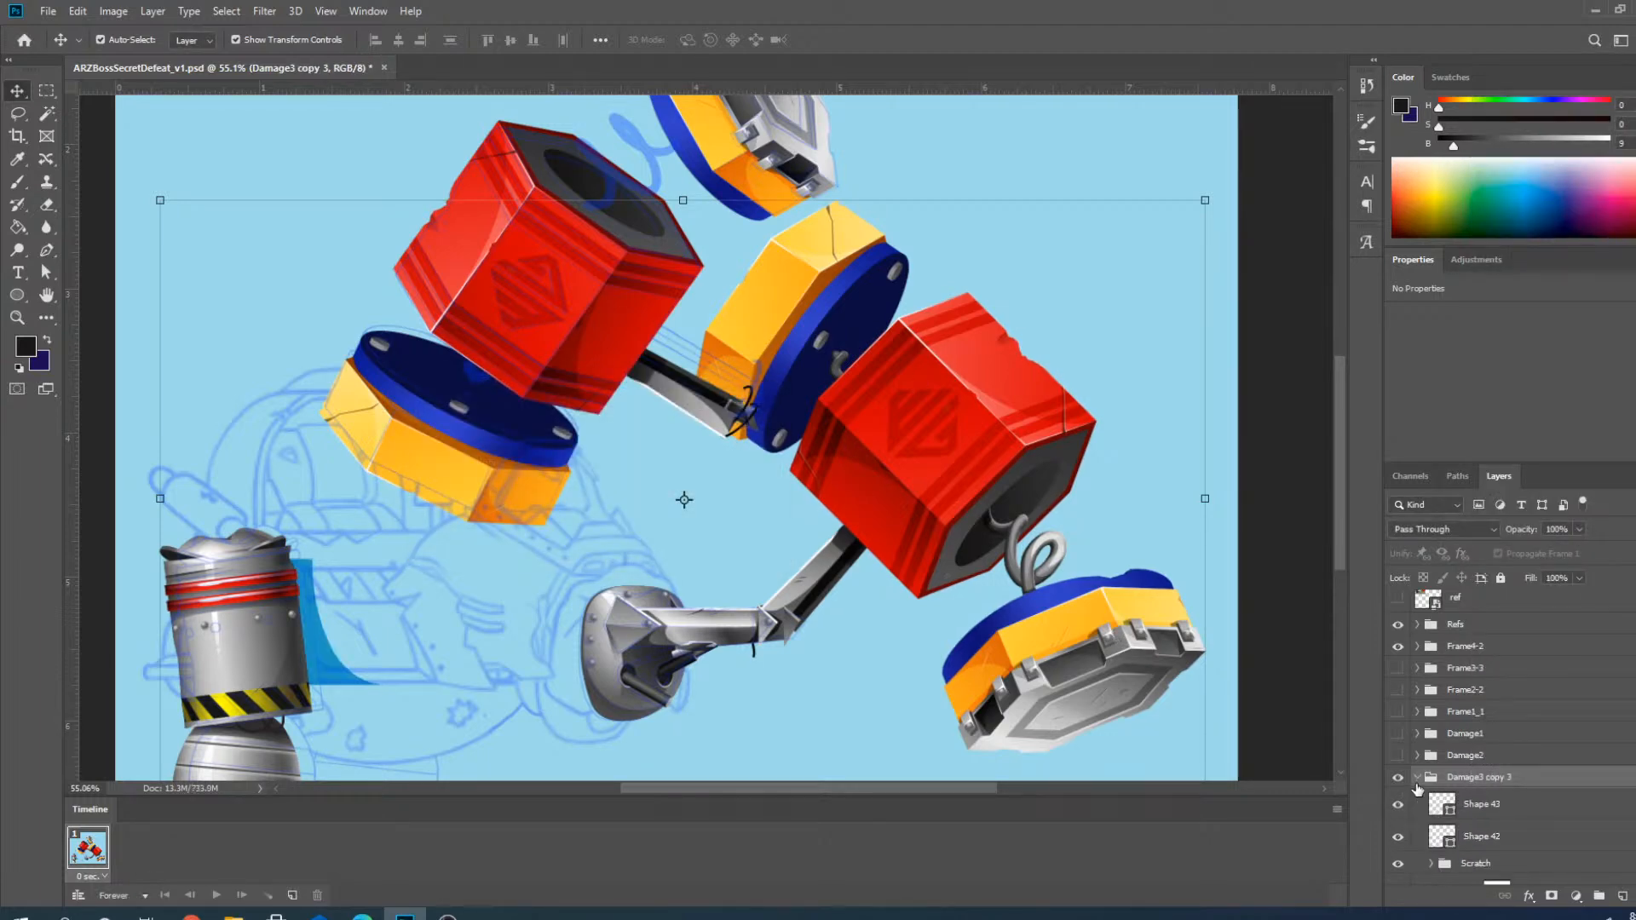
{"action": "scroll", "coordinate": [1457, 775], "scroll_direction": "down", "scroll_amount": 3}
{"action": "scroll", "coordinate": [1457, 771], "scroll_direction": "down", "scroll_amount": 2}
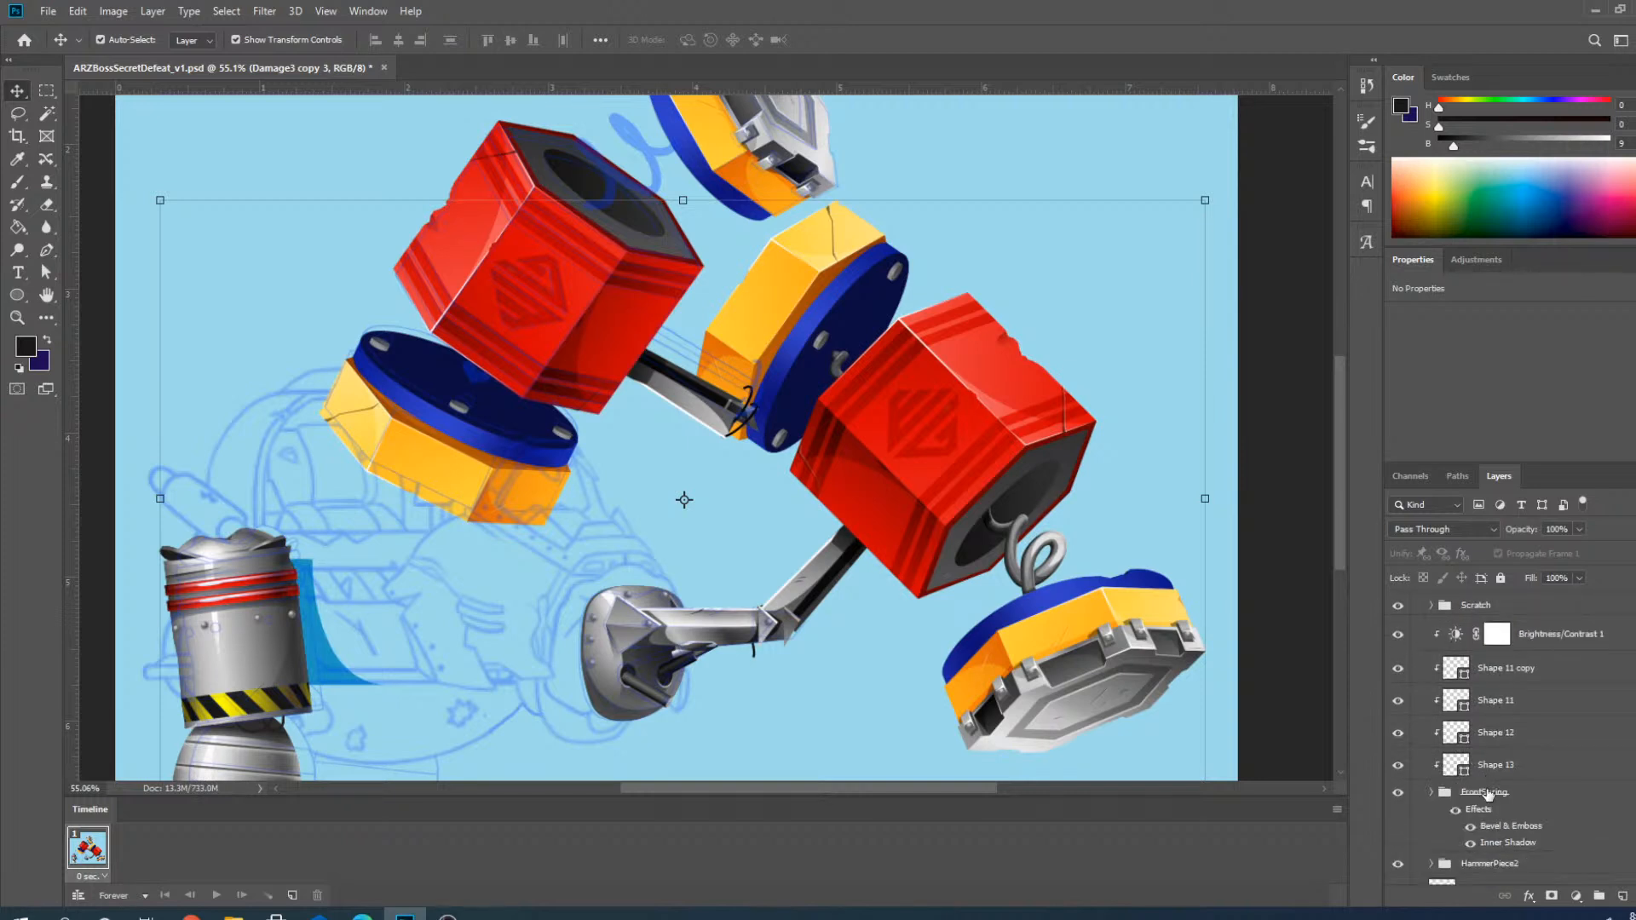
{"action": "left_click", "coordinate": [1483, 793]}
{"action": "left_click", "coordinate": [1519, 679], "text": "shift"}
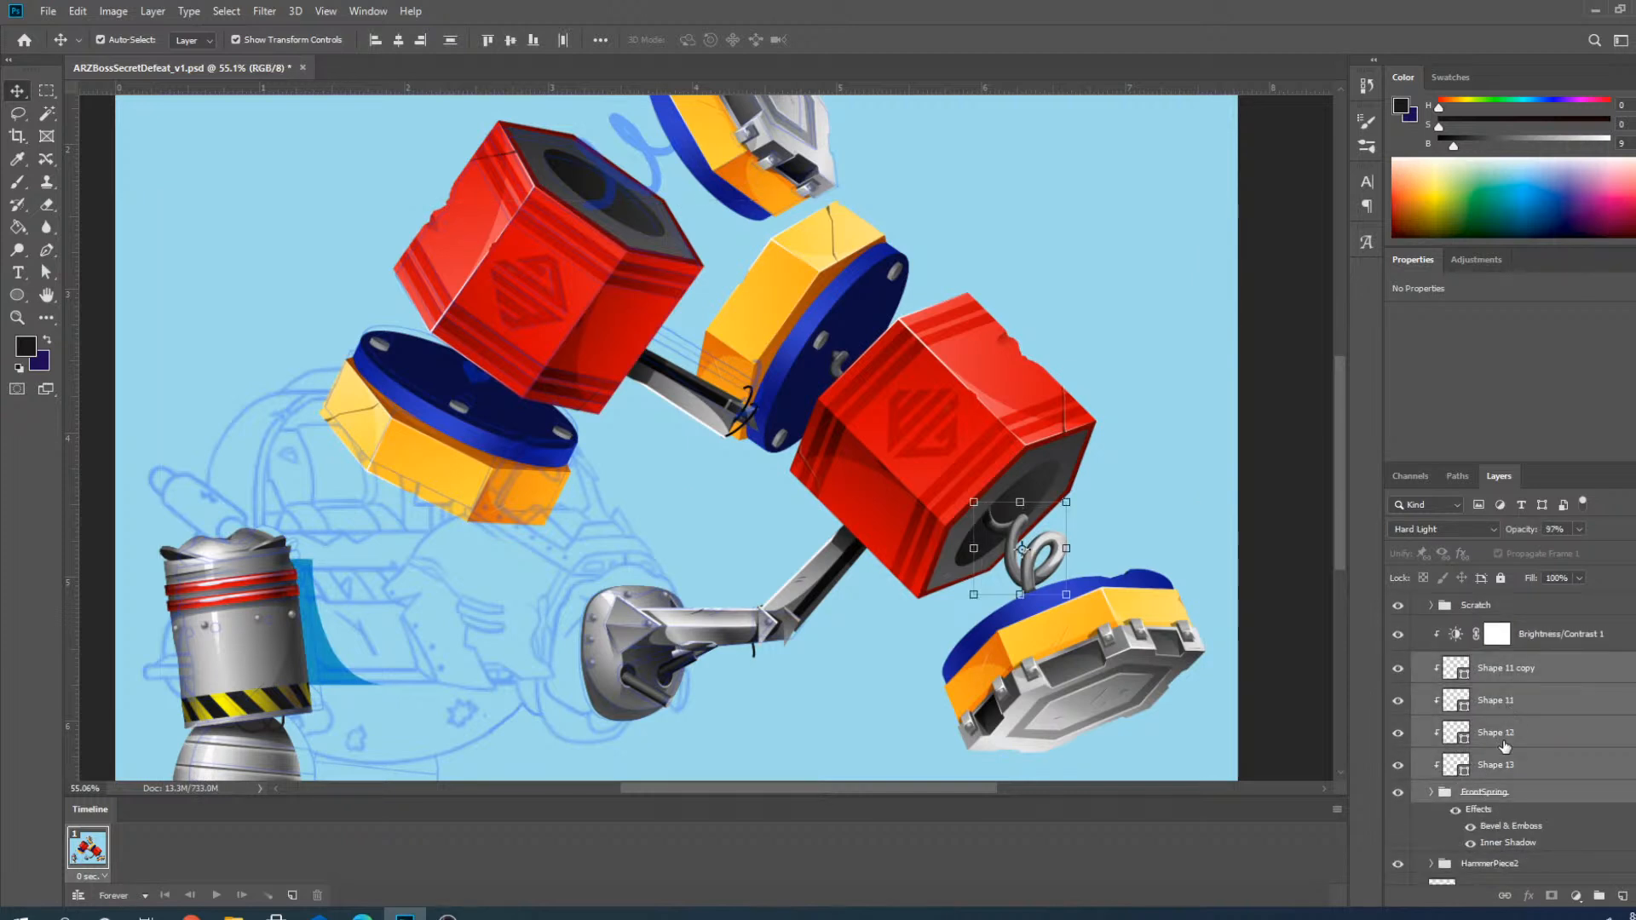
{"action": "scroll", "coordinate": [1505, 746], "scroll_direction": "up", "scroll_amount": 3}
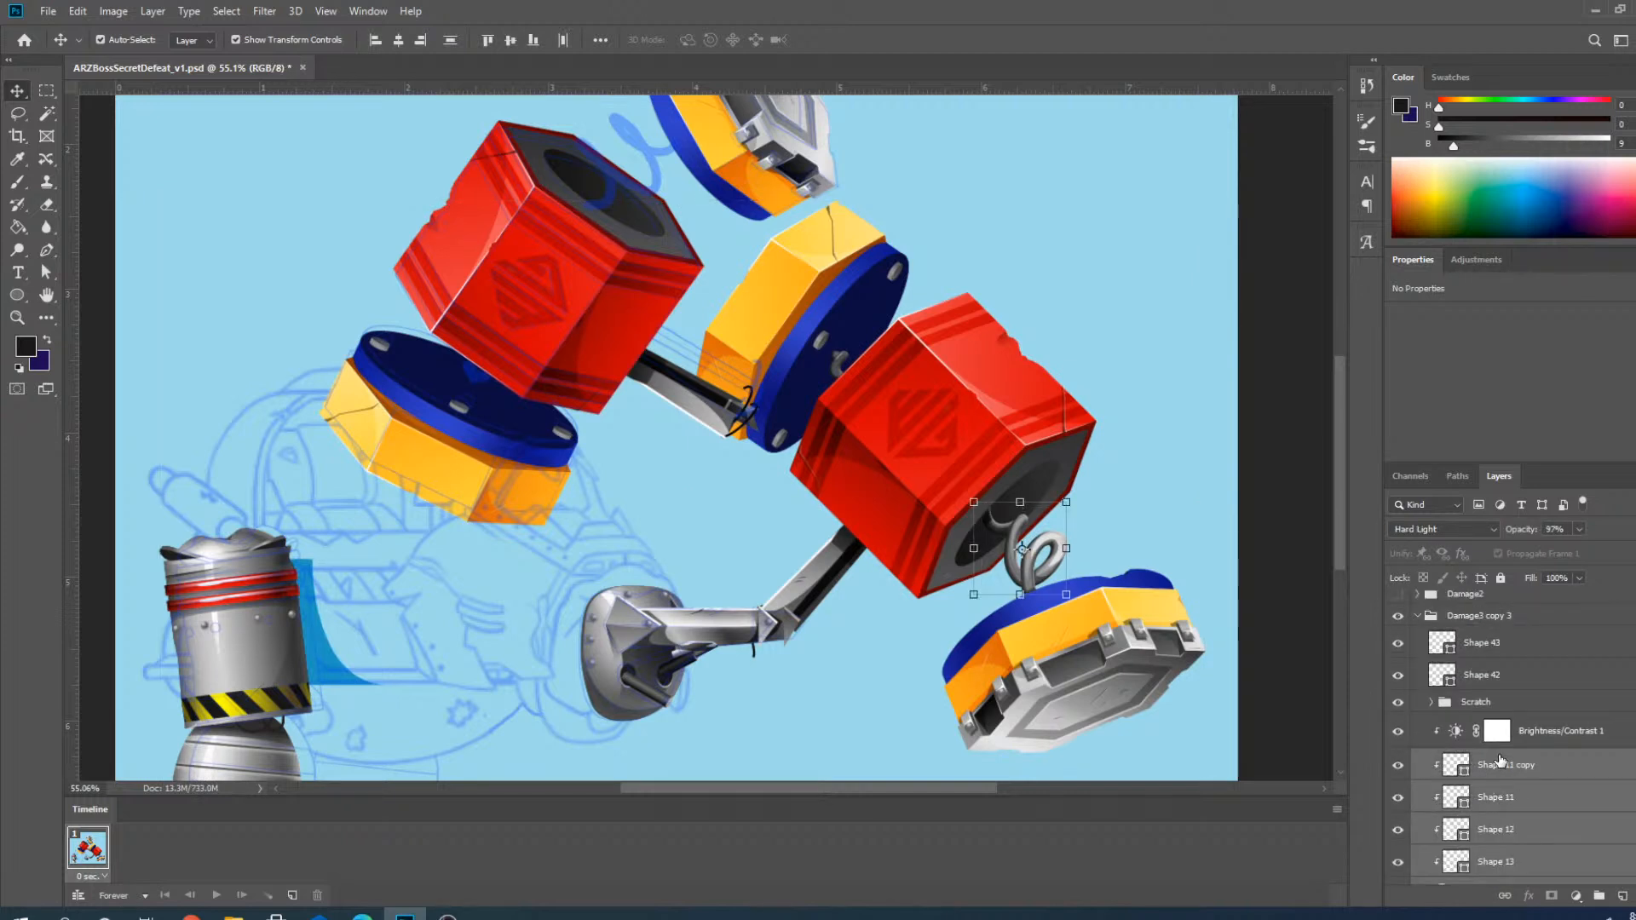
{"action": "scroll", "coordinate": [1505, 774], "scroll_direction": "up", "scroll_amount": 3}
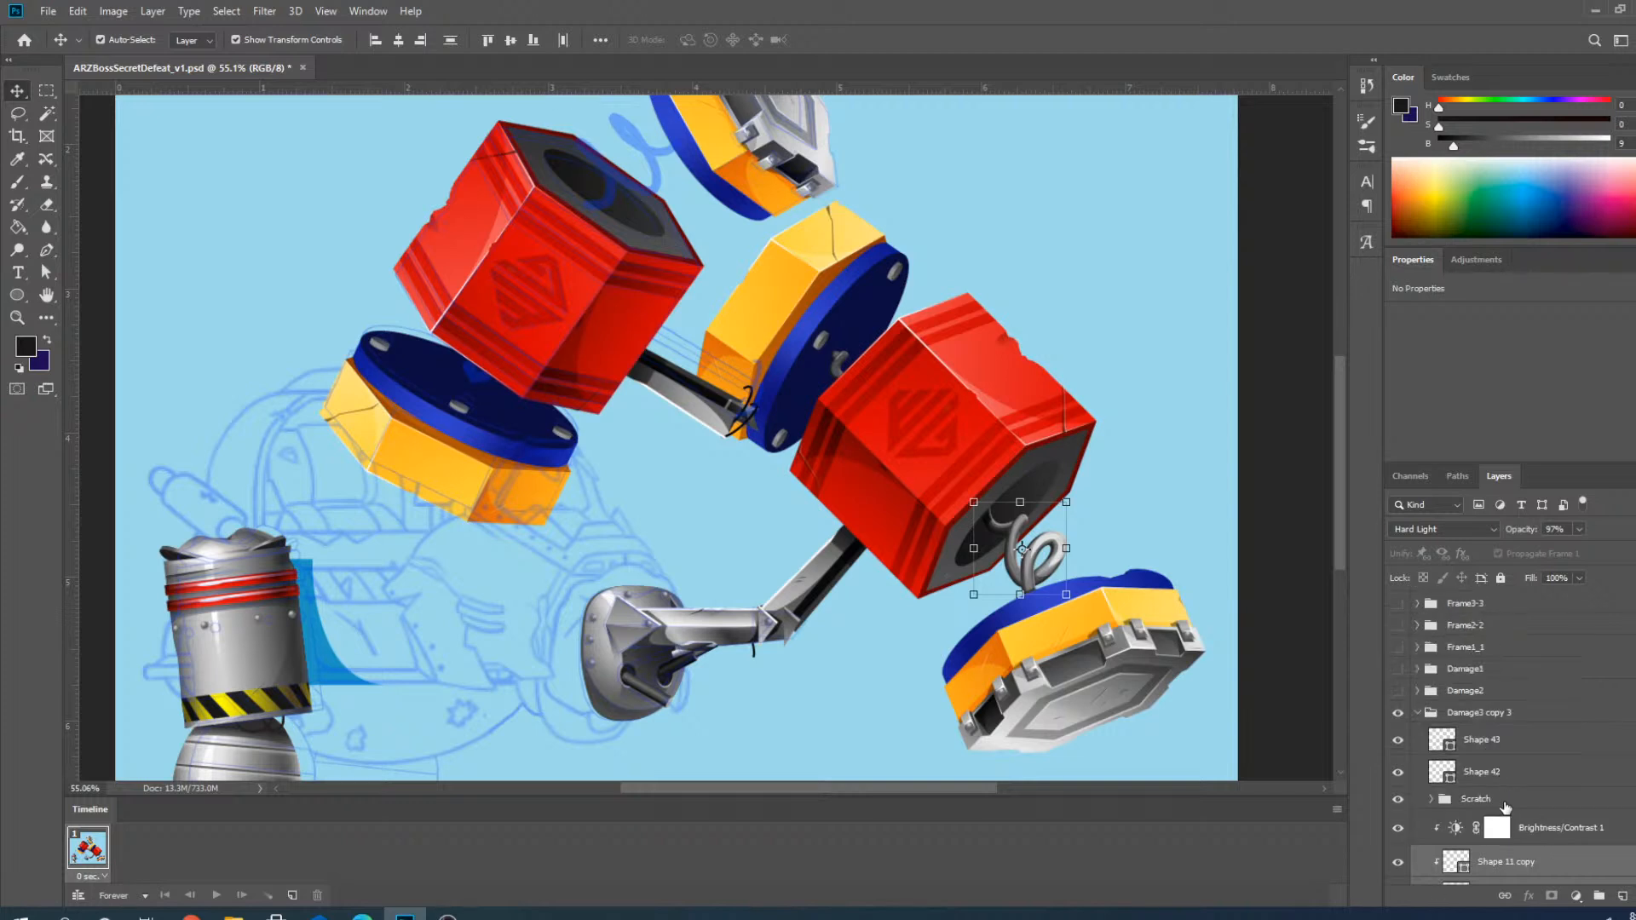
{"action": "left_click_drag", "start_coordinate": [1503, 868], "coordinate": [1505, 650]}
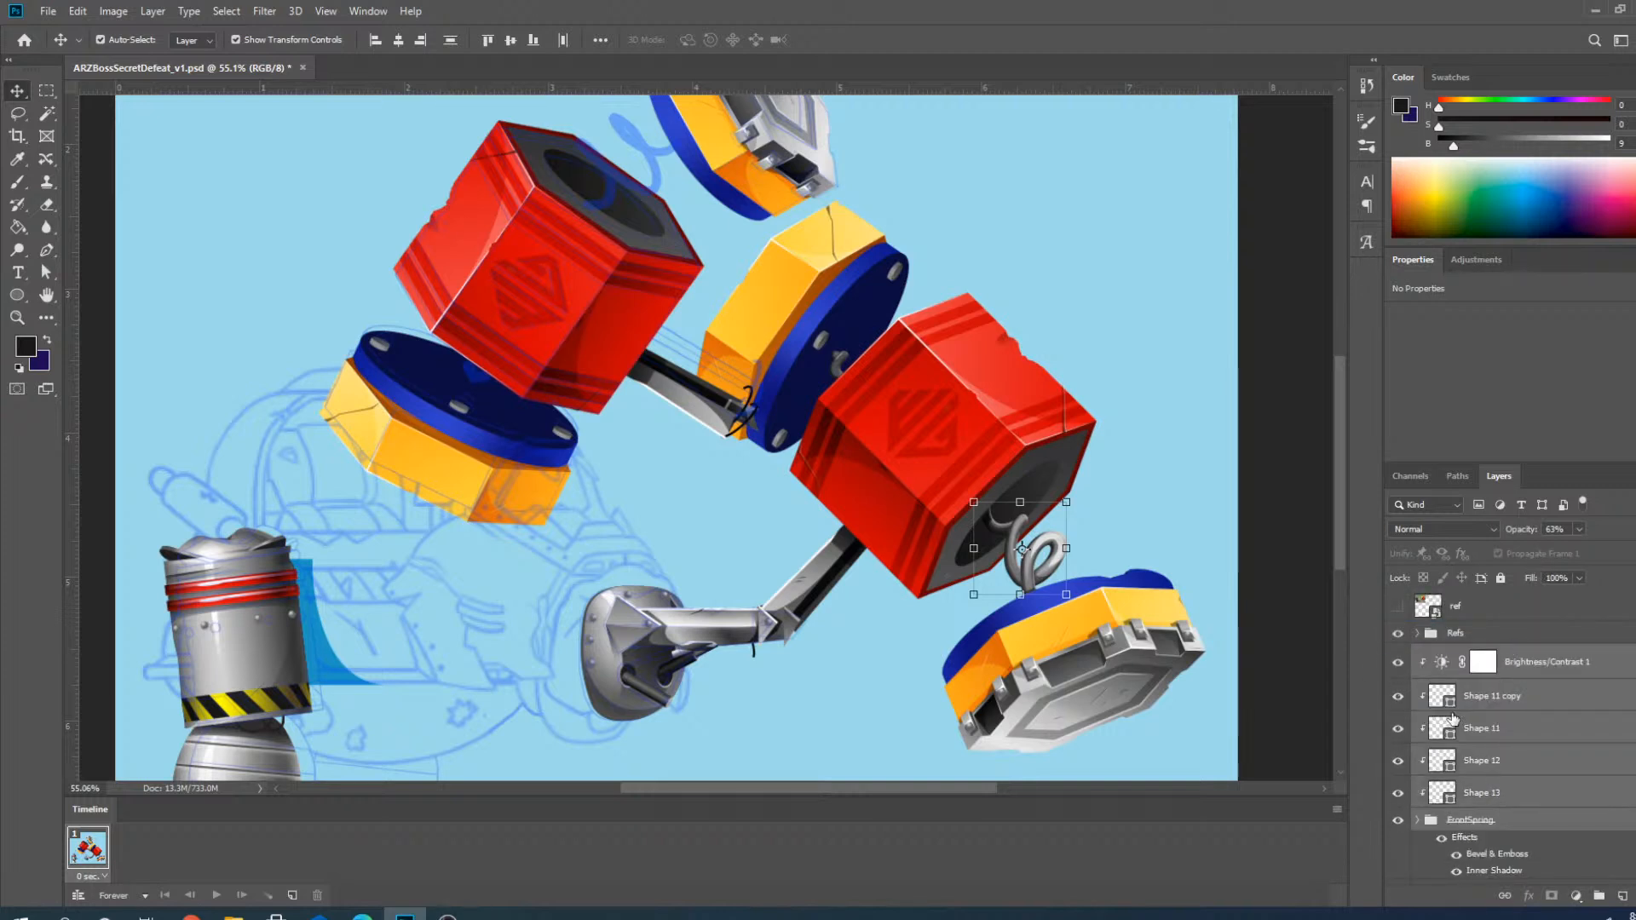
Move the back spring's Shape 9 and Shape 10 layers out of the duplicated group to directly below Refs.
{"action": "left_click", "coordinate": [848, 364]}
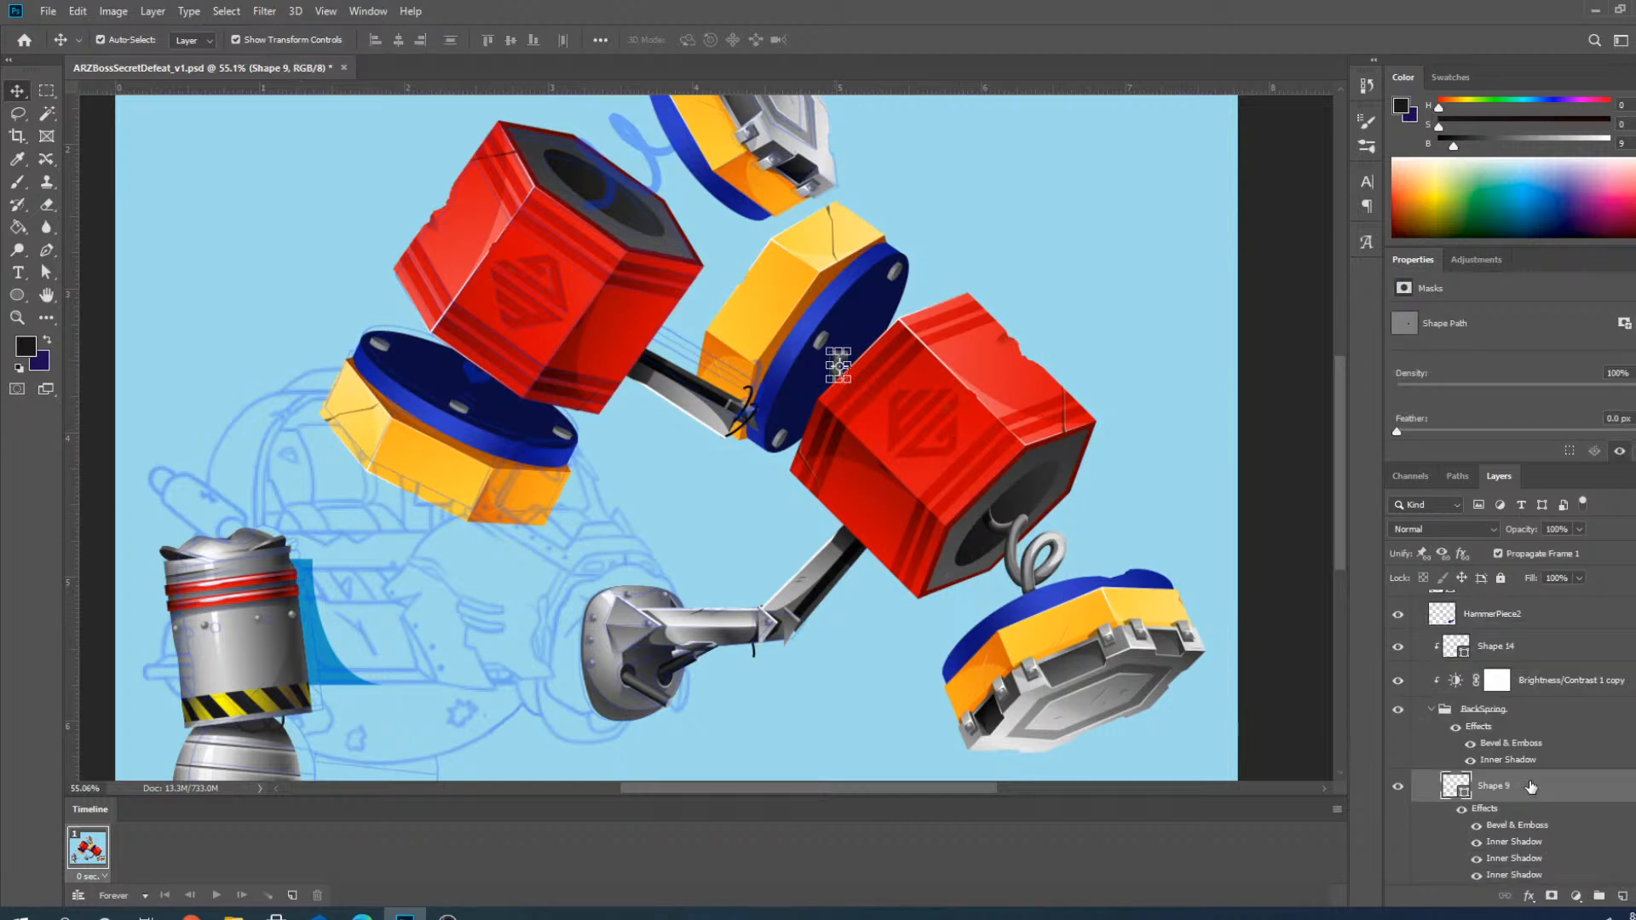
{"action": "scroll", "coordinate": [1531, 786], "scroll_direction": "down", "scroll_amount": 2}
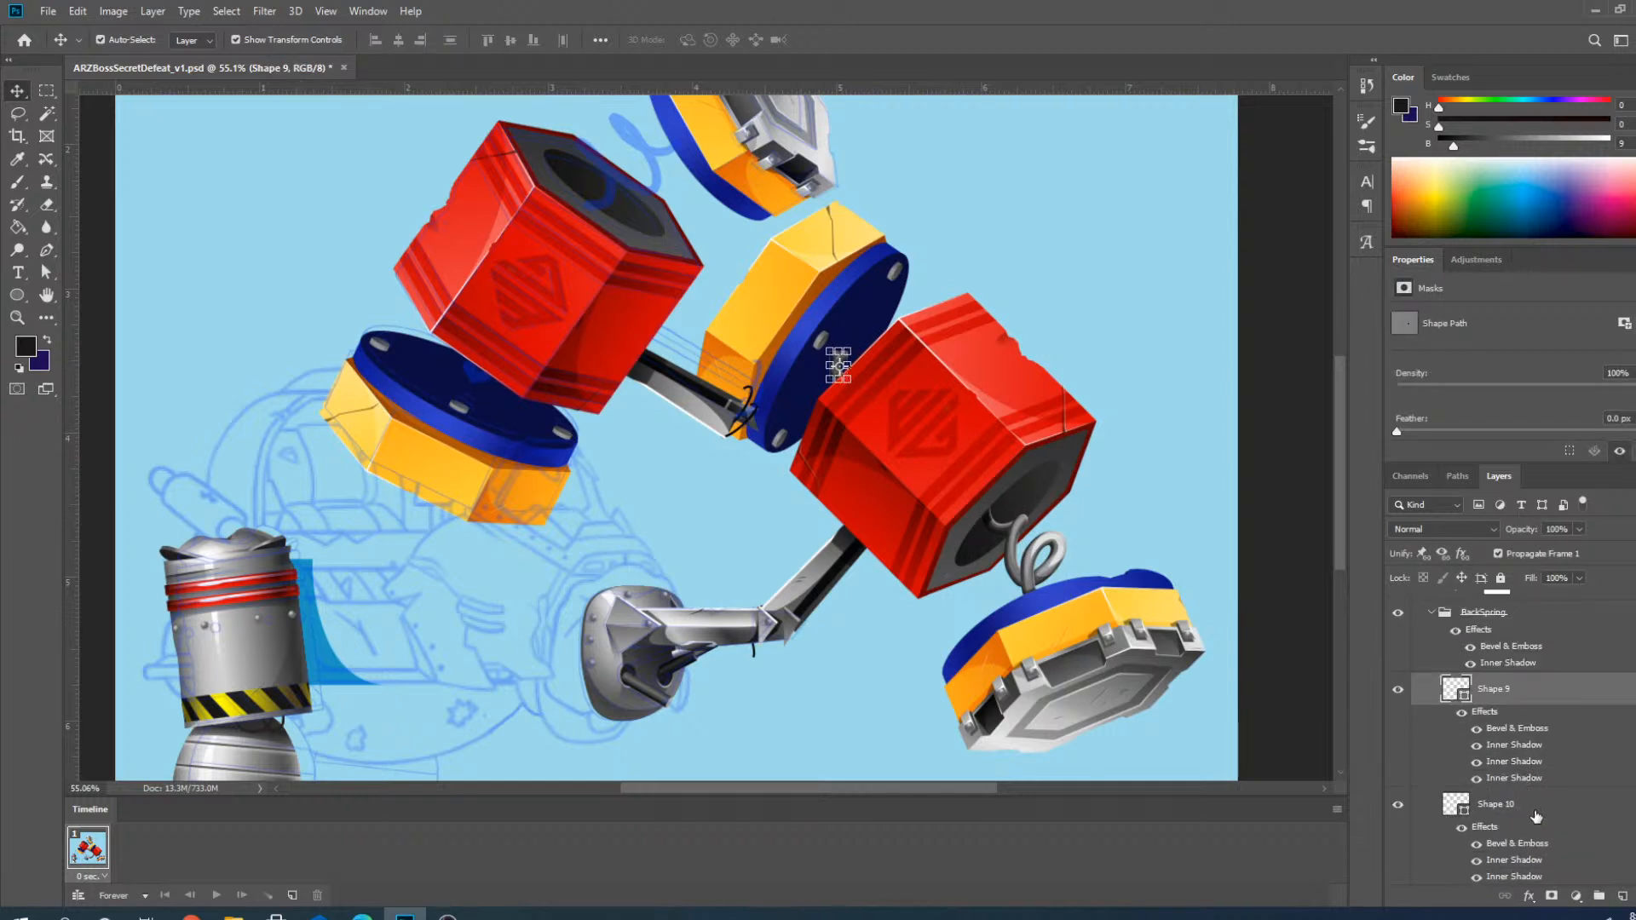
{"action": "left_click", "coordinate": [1534, 814], "text": "shift"}
{"action": "scroll", "coordinate": [1531, 746], "scroll_direction": "up", "scroll_amount": 2}
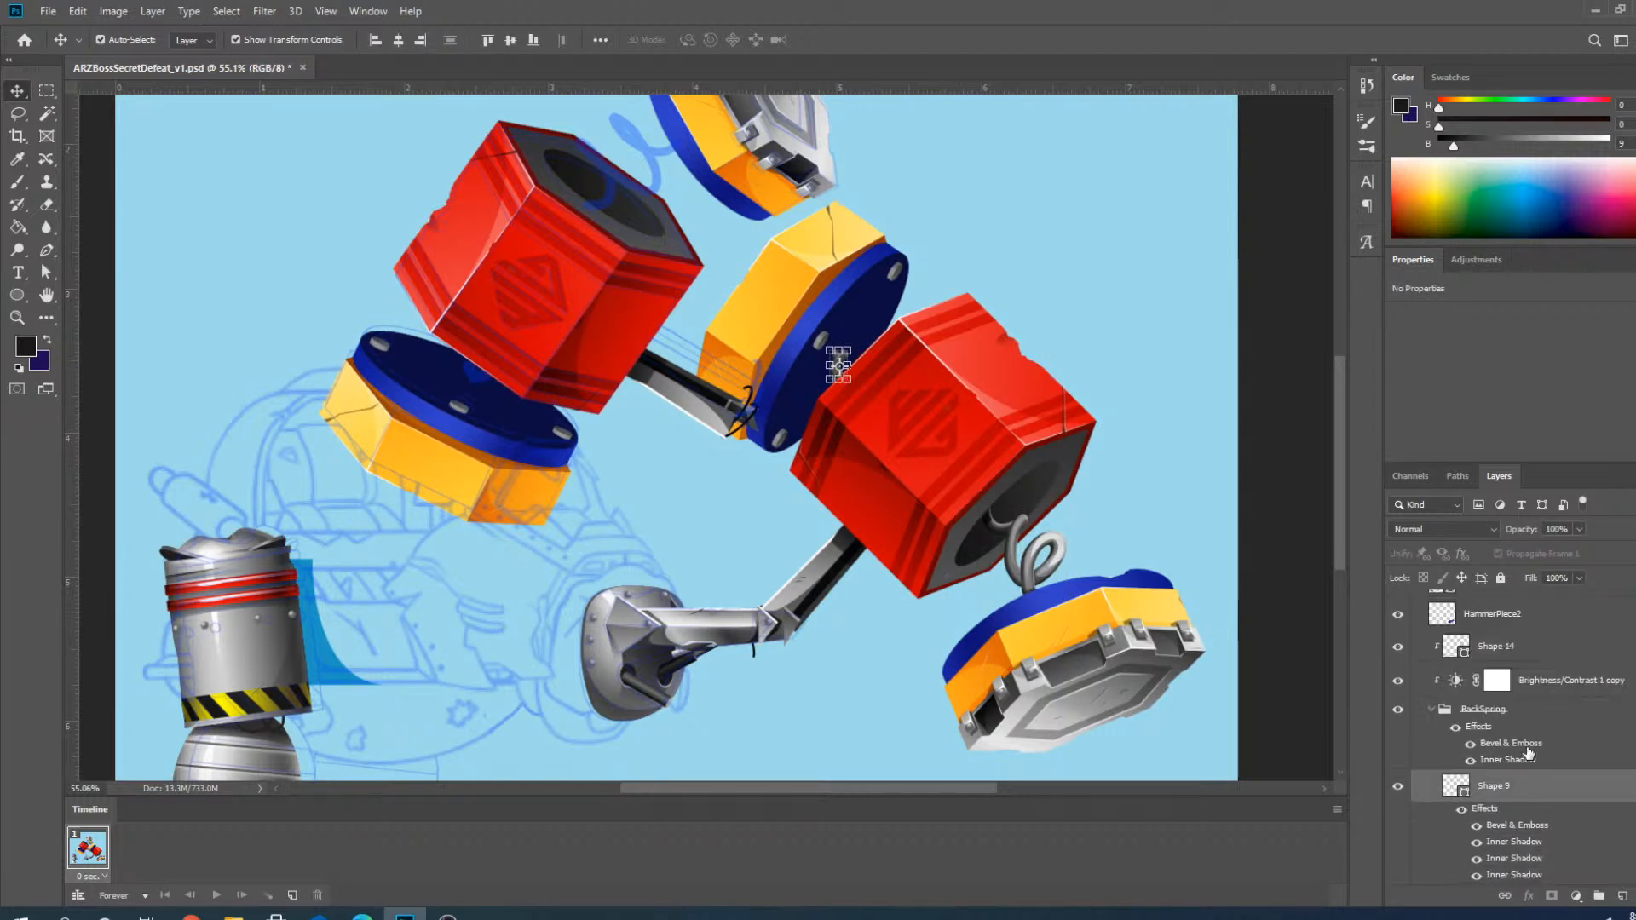
{"action": "left_click_drag", "start_coordinate": [1530, 790], "coordinate": [1491, 652]}
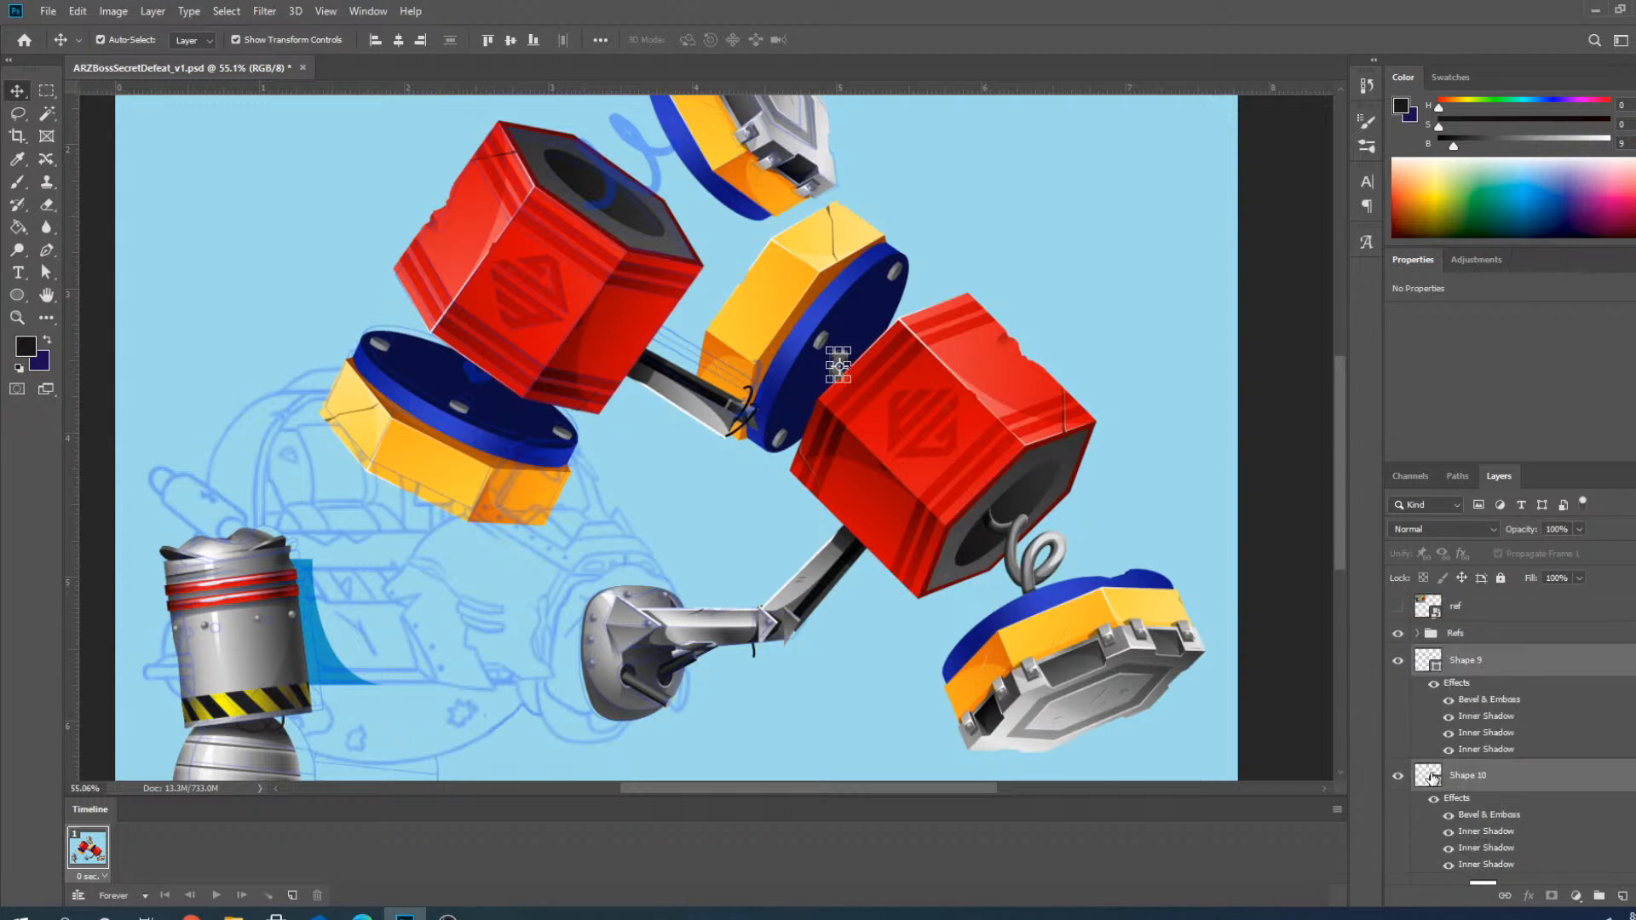
Hide the duplicated Damage3 group, leaving only the extracted spring pieces on show.
{"action": "scroll", "coordinate": [1432, 777], "scroll_direction": "down", "scroll_amount": 5}
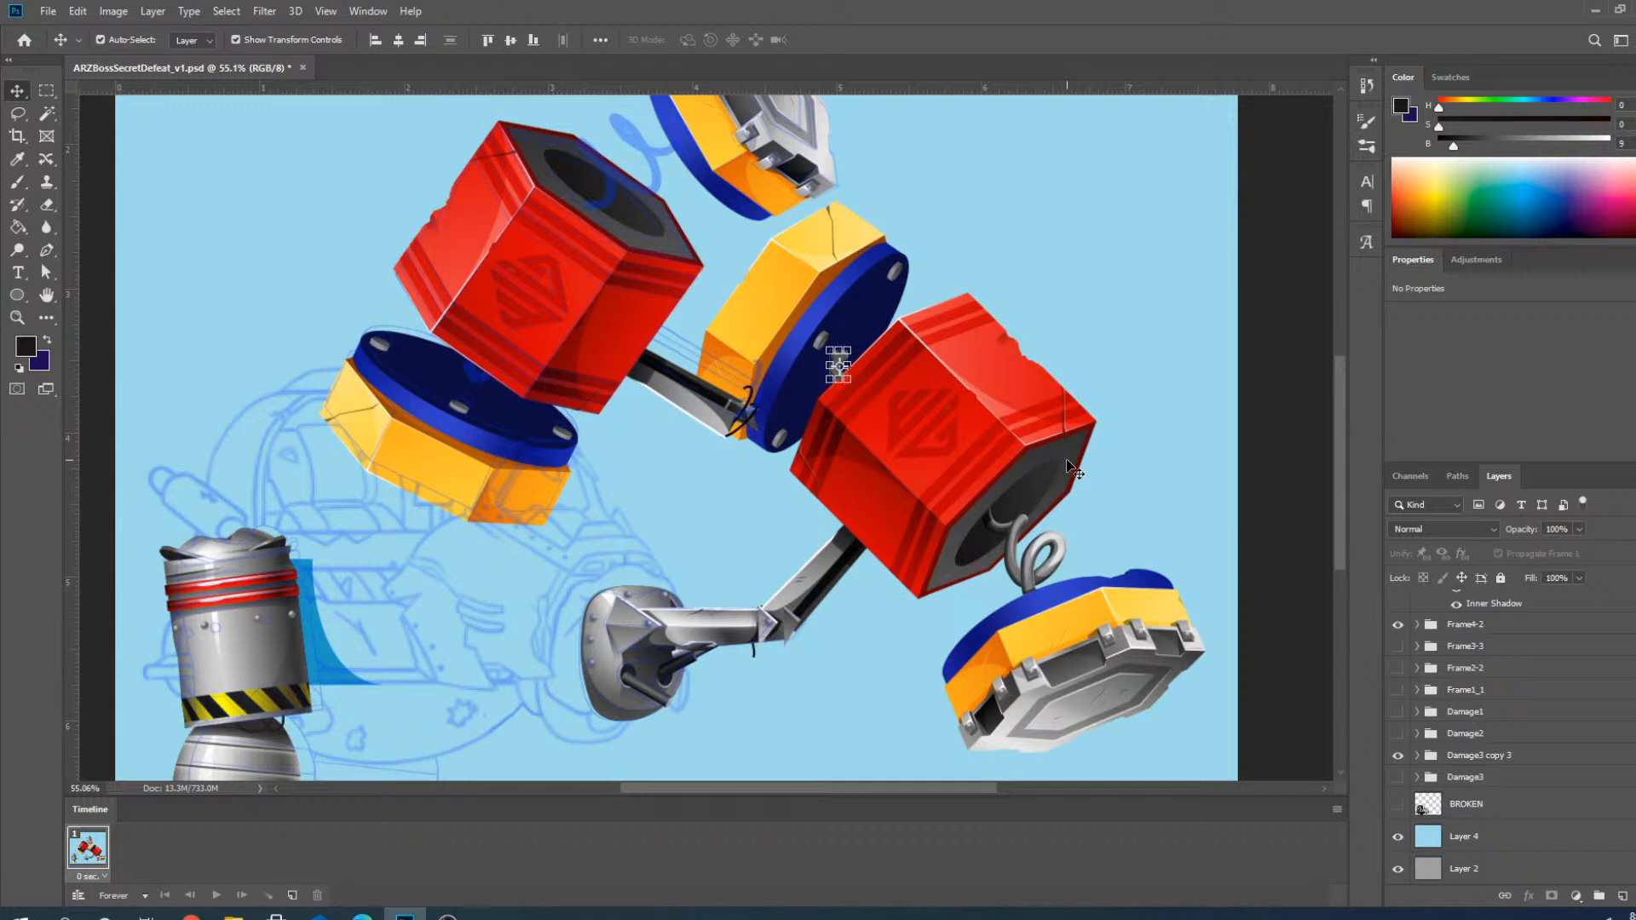
{"action": "left_click", "coordinate": [1398, 755]}
{"action": "scroll", "coordinate": [1414, 758], "scroll_direction": "up", "scroll_amount": 4}
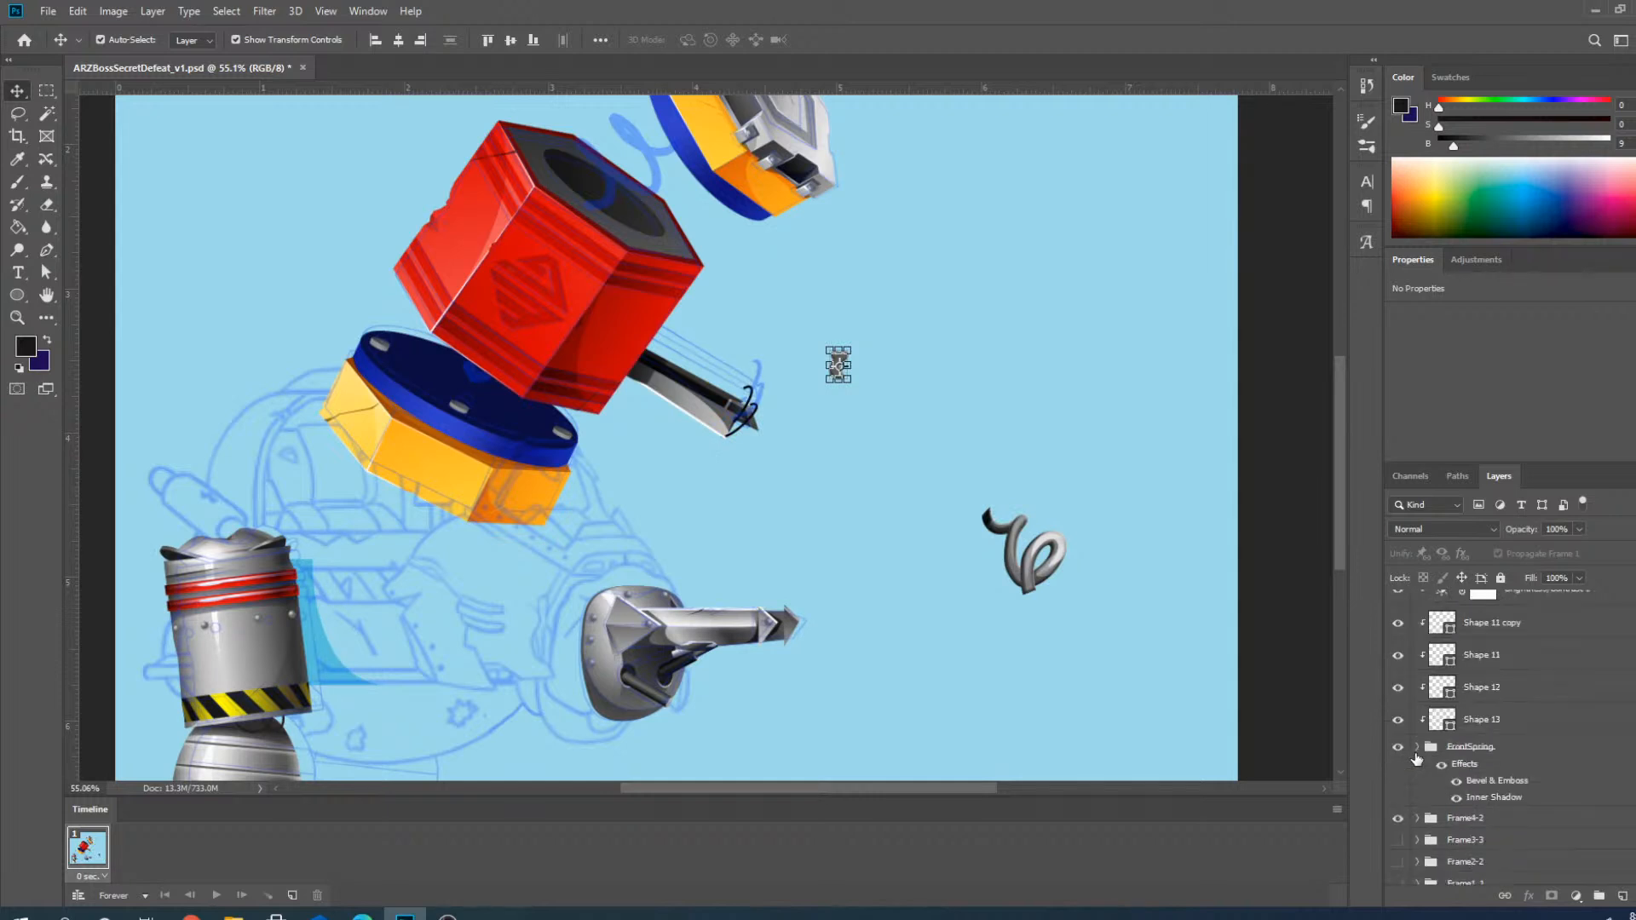
{"action": "scroll", "coordinate": [1416, 759], "scroll_direction": "up", "scroll_amount": 4}
{"action": "scroll", "coordinate": [1438, 720], "scroll_direction": "up", "scroll_amount": 3}
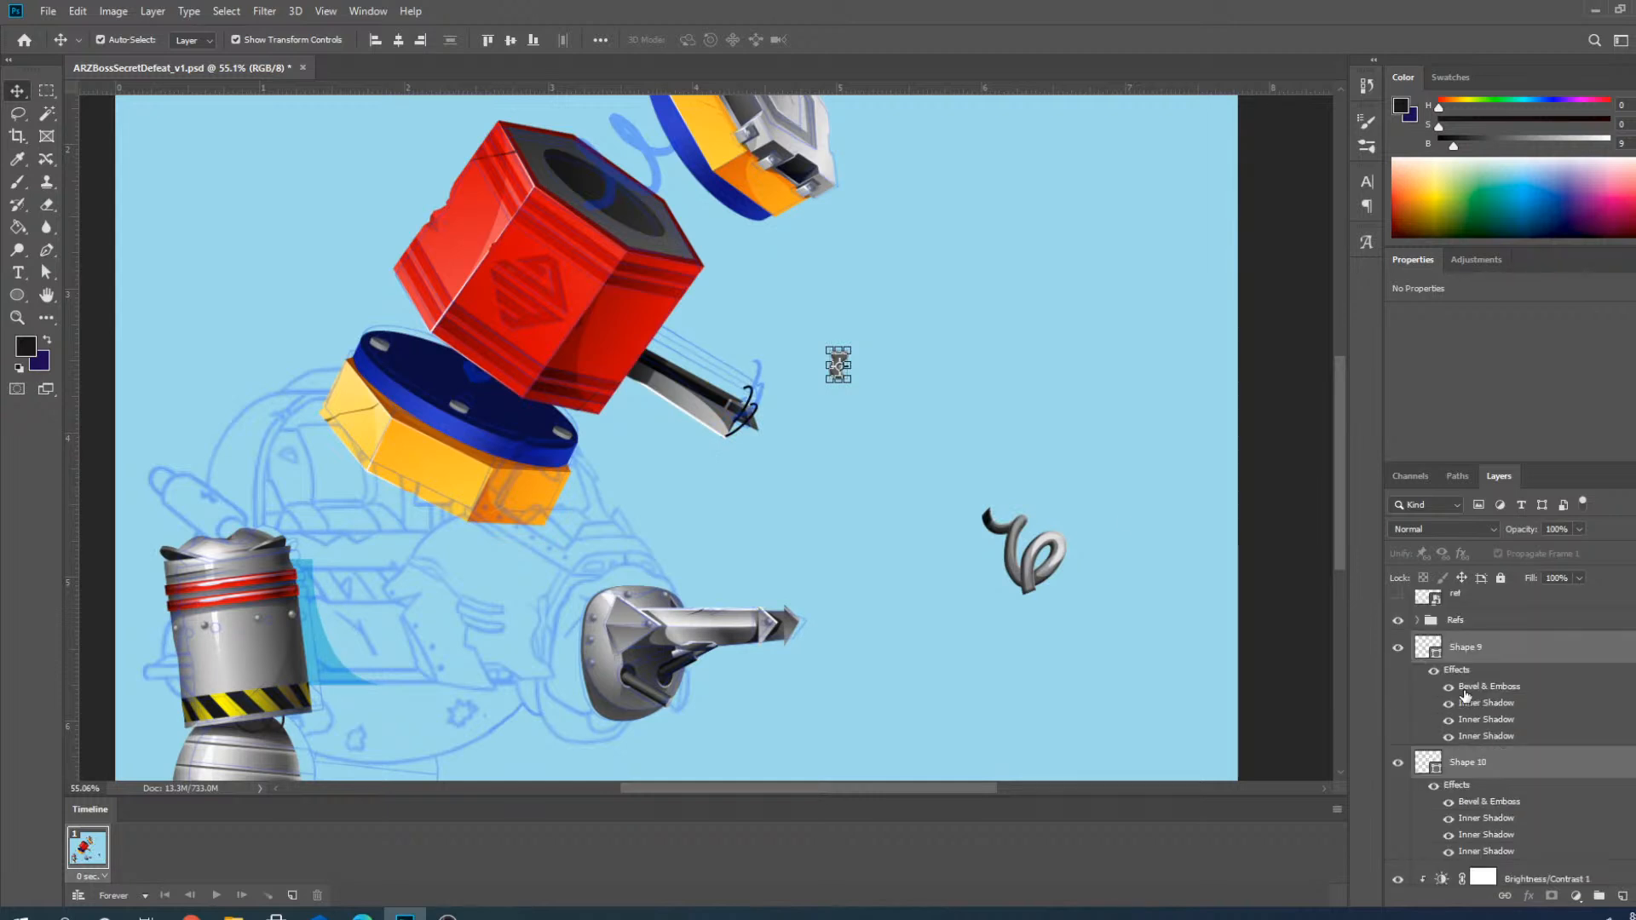
Move Shape 9 and Shape 10 onto the blue disc beside the red hammer piece, rotated counterclockwise about 95° to fit the sketch, and deselect.
{"action": "scroll", "coordinate": [673, 360], "scroll_direction": "up", "scroll_amount": 2}
{"action": "scroll", "coordinate": [950, 324], "scroll_direction": "up", "scroll_amount": 4}
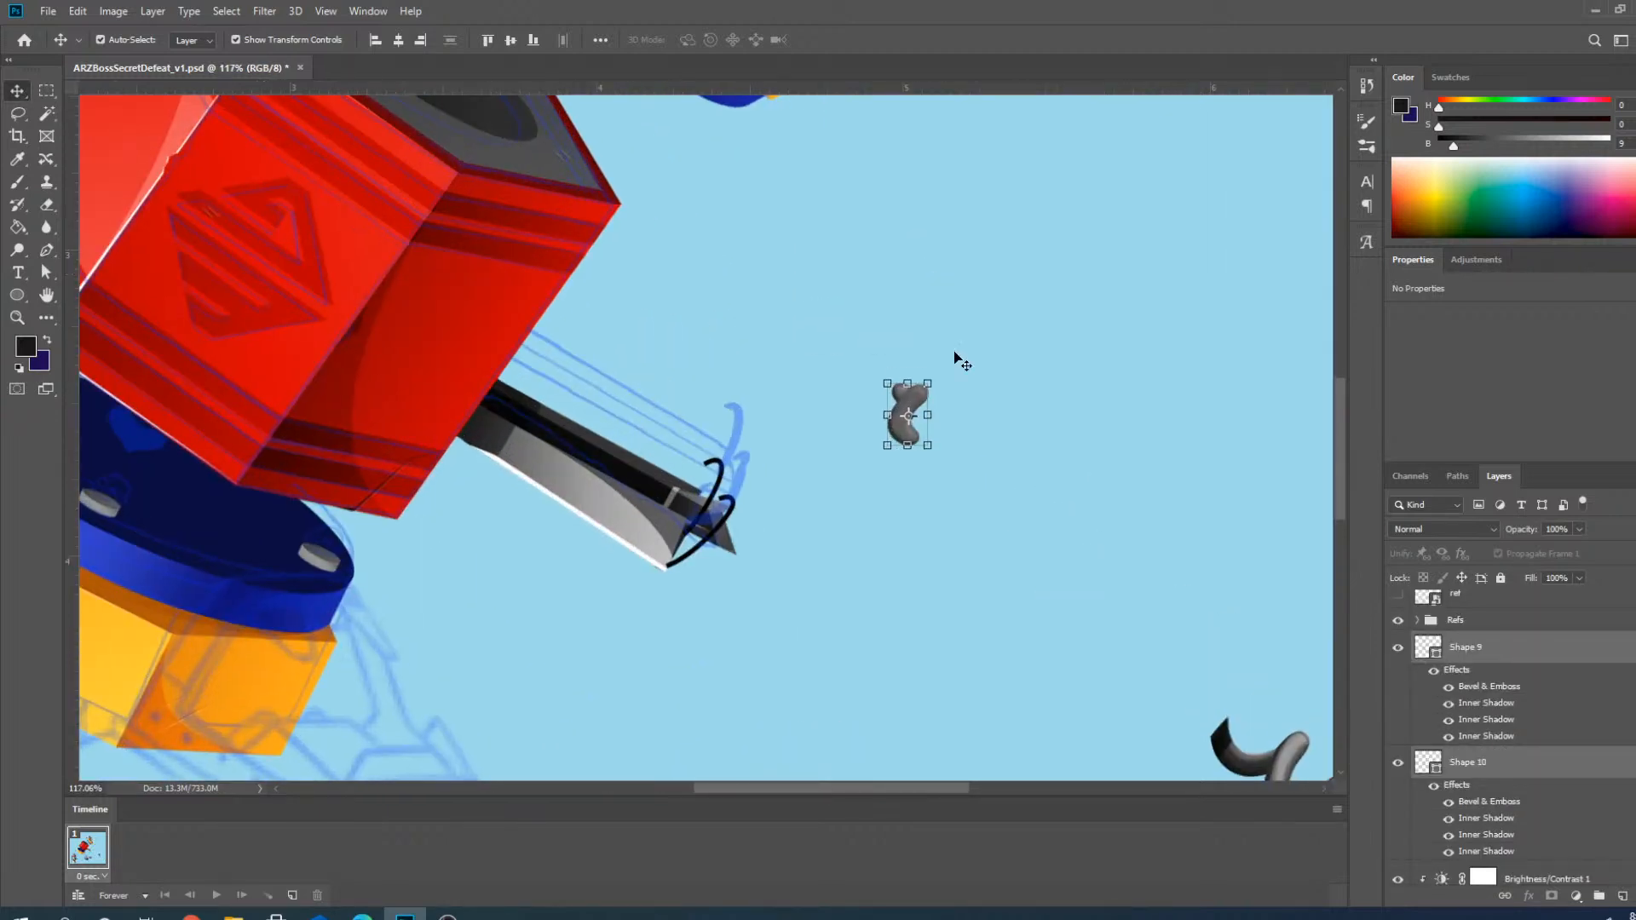
{"action": "scroll", "coordinate": [1147, 457], "scroll_direction": "down", "scroll_amount": 4}
{"action": "scroll", "coordinate": [631, 333], "scroll_direction": "up", "scroll_amount": 5}
{"action": "left_click_drag", "start_coordinate": [1254, 441], "coordinate": [406, 519]}
{"action": "scroll", "coordinate": [381, 516], "scroll_direction": "up", "scroll_amount": 5}
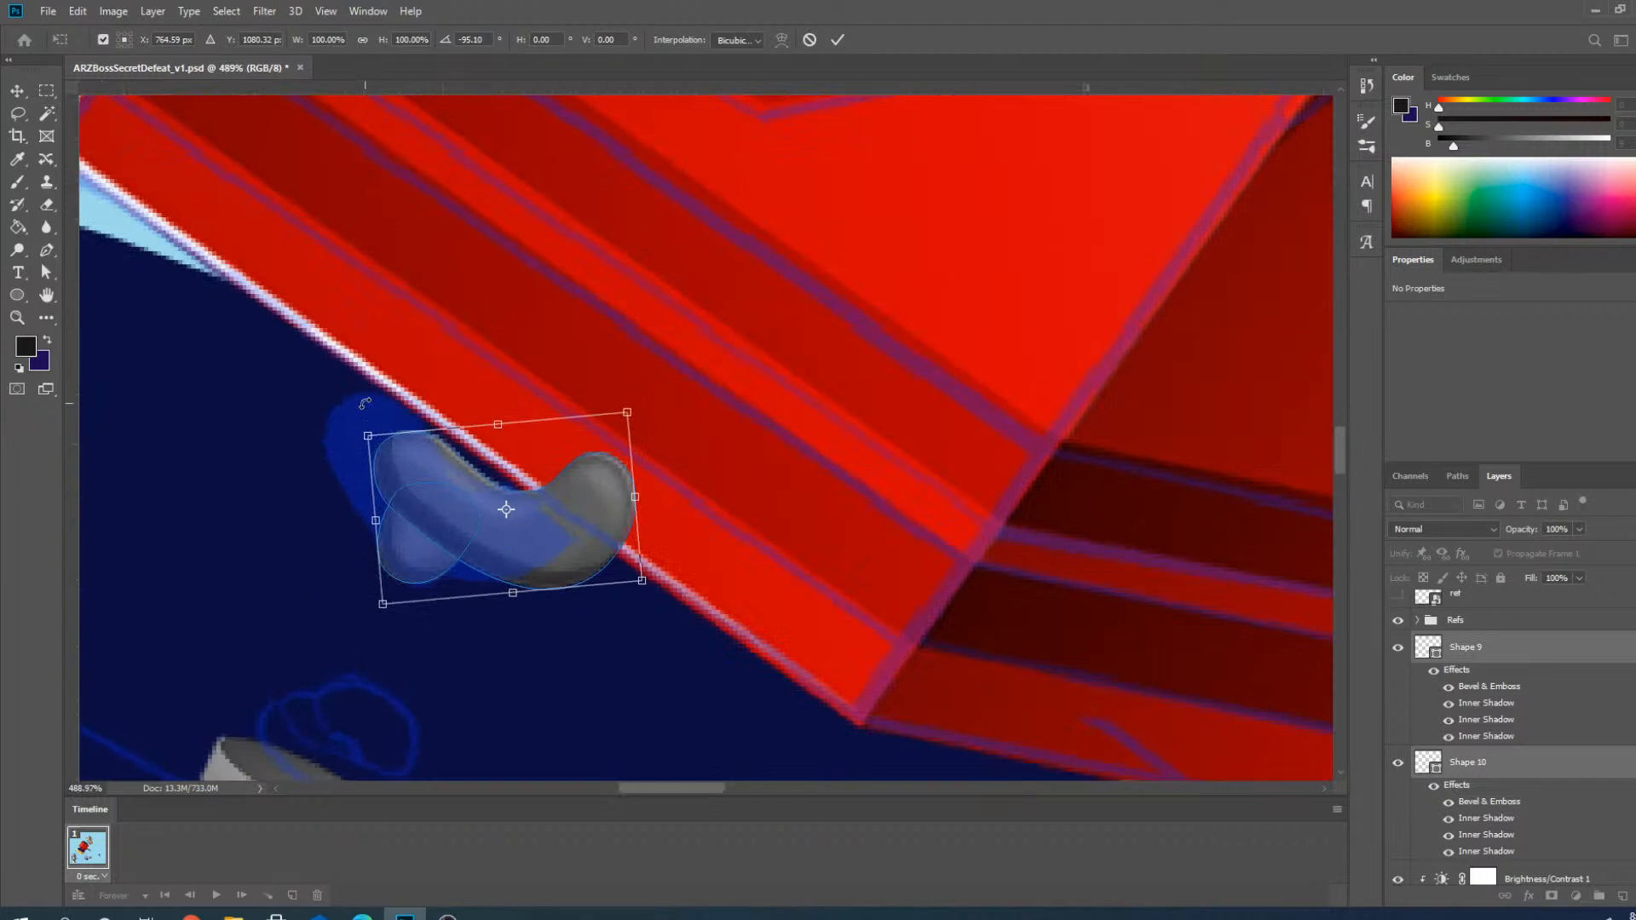
{"action": "left_click_drag", "start_coordinate": [364, 403], "coordinate": [358, 411]}
{"action": "key", "text": "Return"}
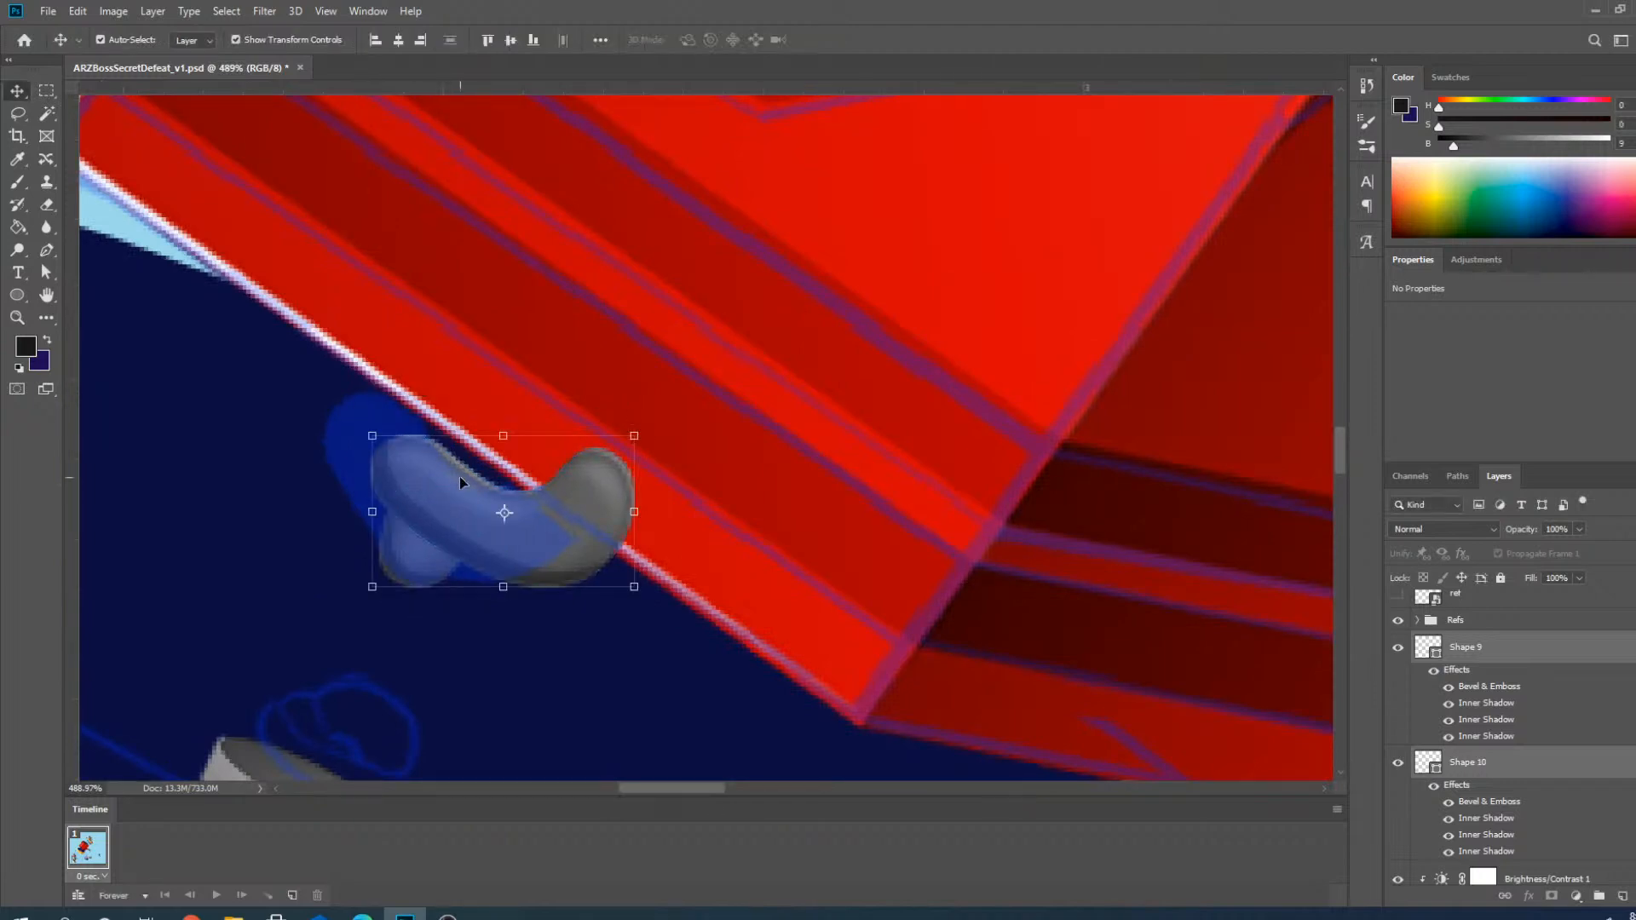
{"action": "left_click_drag", "start_coordinate": [558, 546], "coordinate": [566, 550]}
{"action": "scroll", "coordinate": [775, 489], "scroll_direction": "down", "scroll_amount": 3}
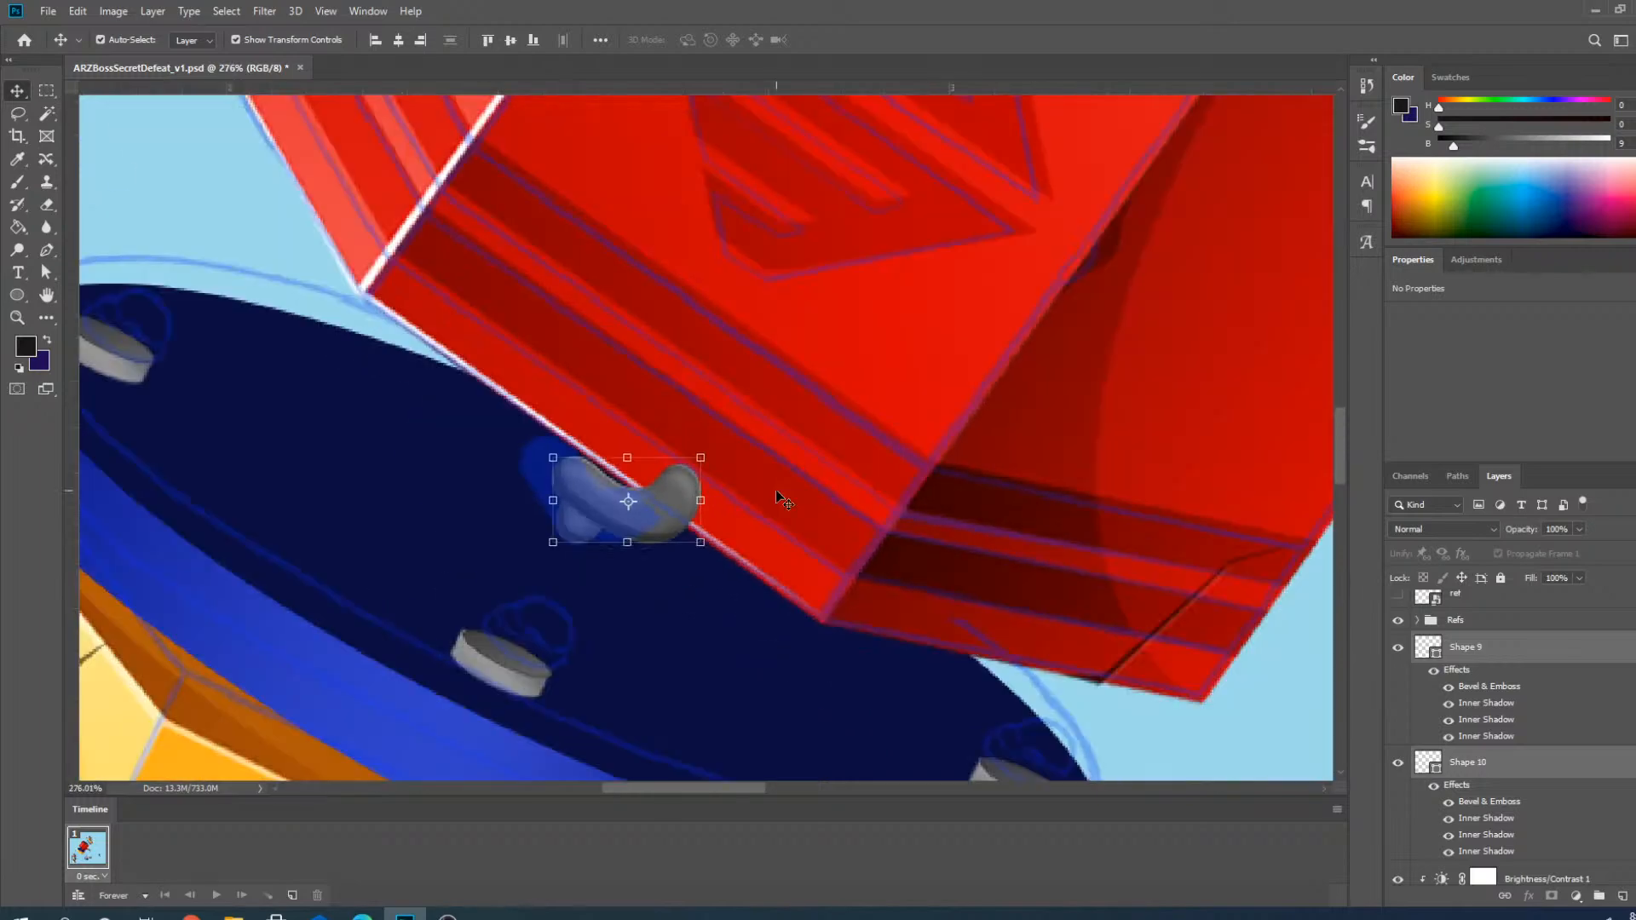
{"action": "scroll", "coordinate": [353, 495], "scroll_direction": "down", "scroll_amount": 3}
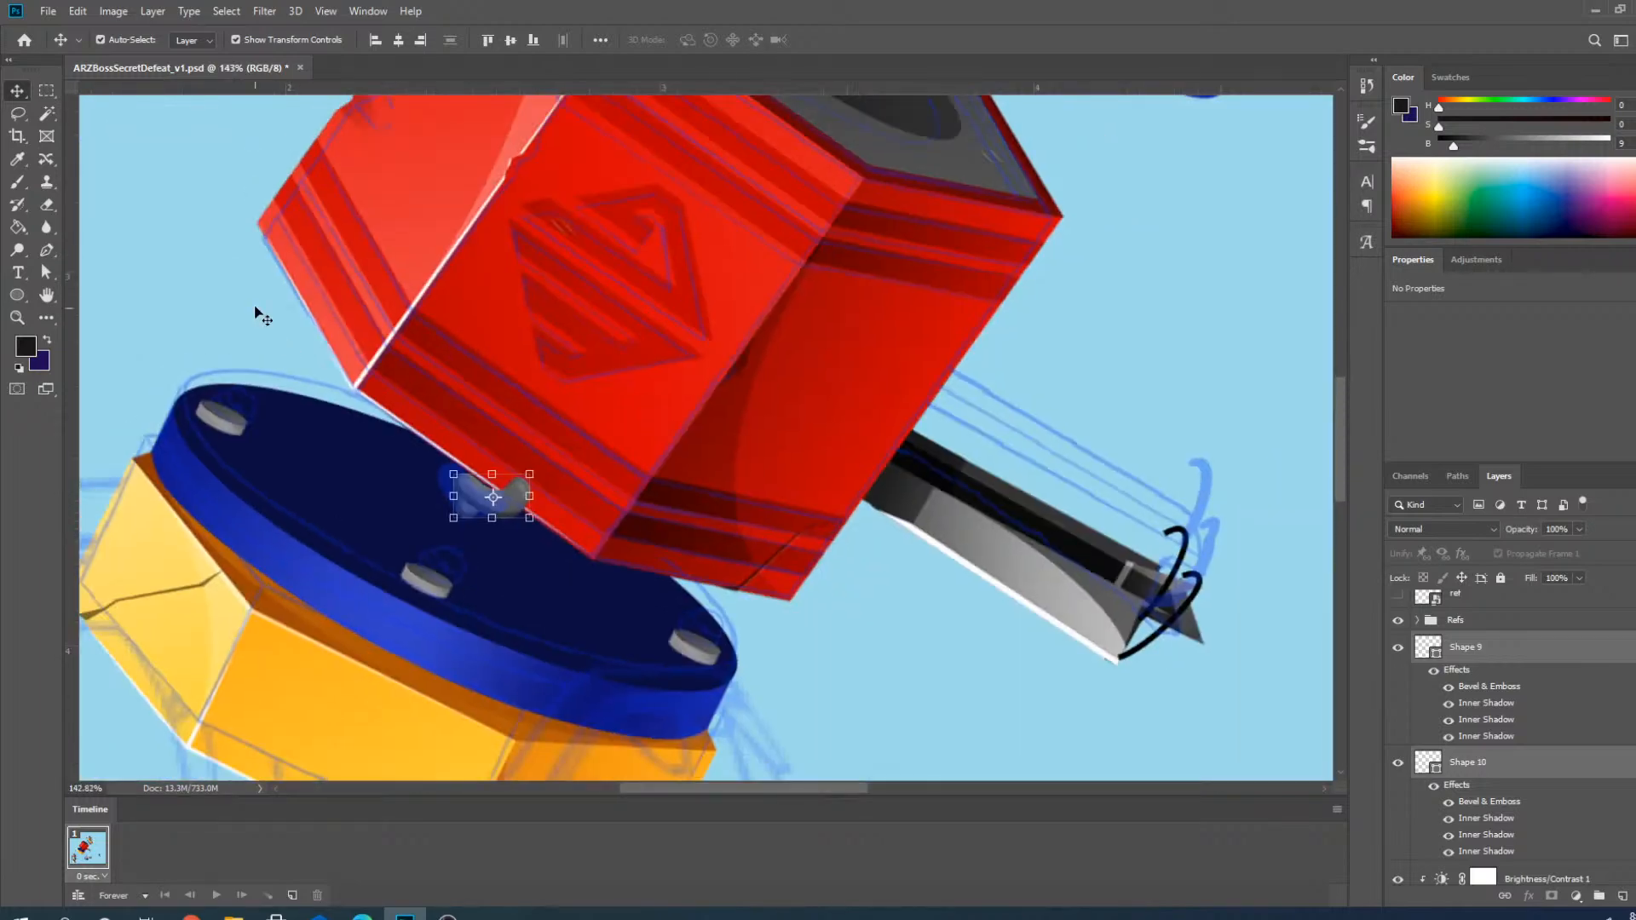
{"action": "left_click", "coordinate": [257, 309]}
Move Shape 9 alone over the sketched spring end on the blue disc beside the red hammer piece.
{"action": "scroll", "coordinate": [424, 508], "scroll_direction": "up", "scroll_amount": 5}
{"action": "left_click", "coordinate": [542, 487]}
{"action": "scroll", "coordinate": [534, 496], "scroll_direction": "up", "scroll_amount": 3}
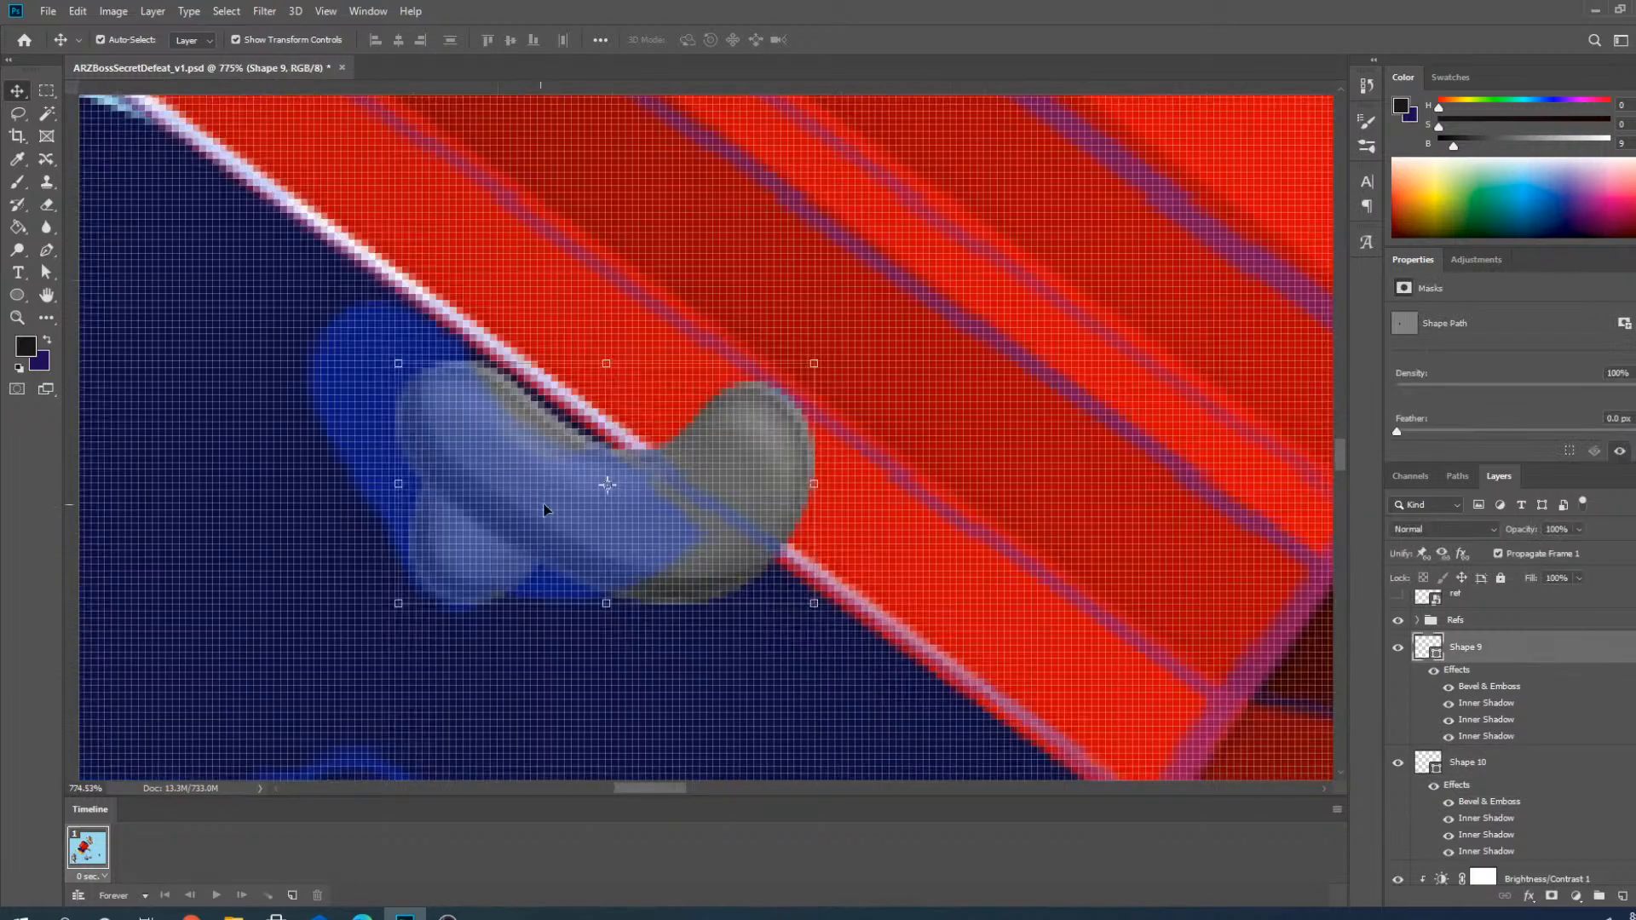
{"action": "left_click_drag", "start_coordinate": [534, 496], "coordinate": [510, 516]}
Reshape Shape 9's rounded end on the blue disc by adjusting its anchor points and curve handles to the sketched outline, and deselect.
{"action": "key", "text": "p"}
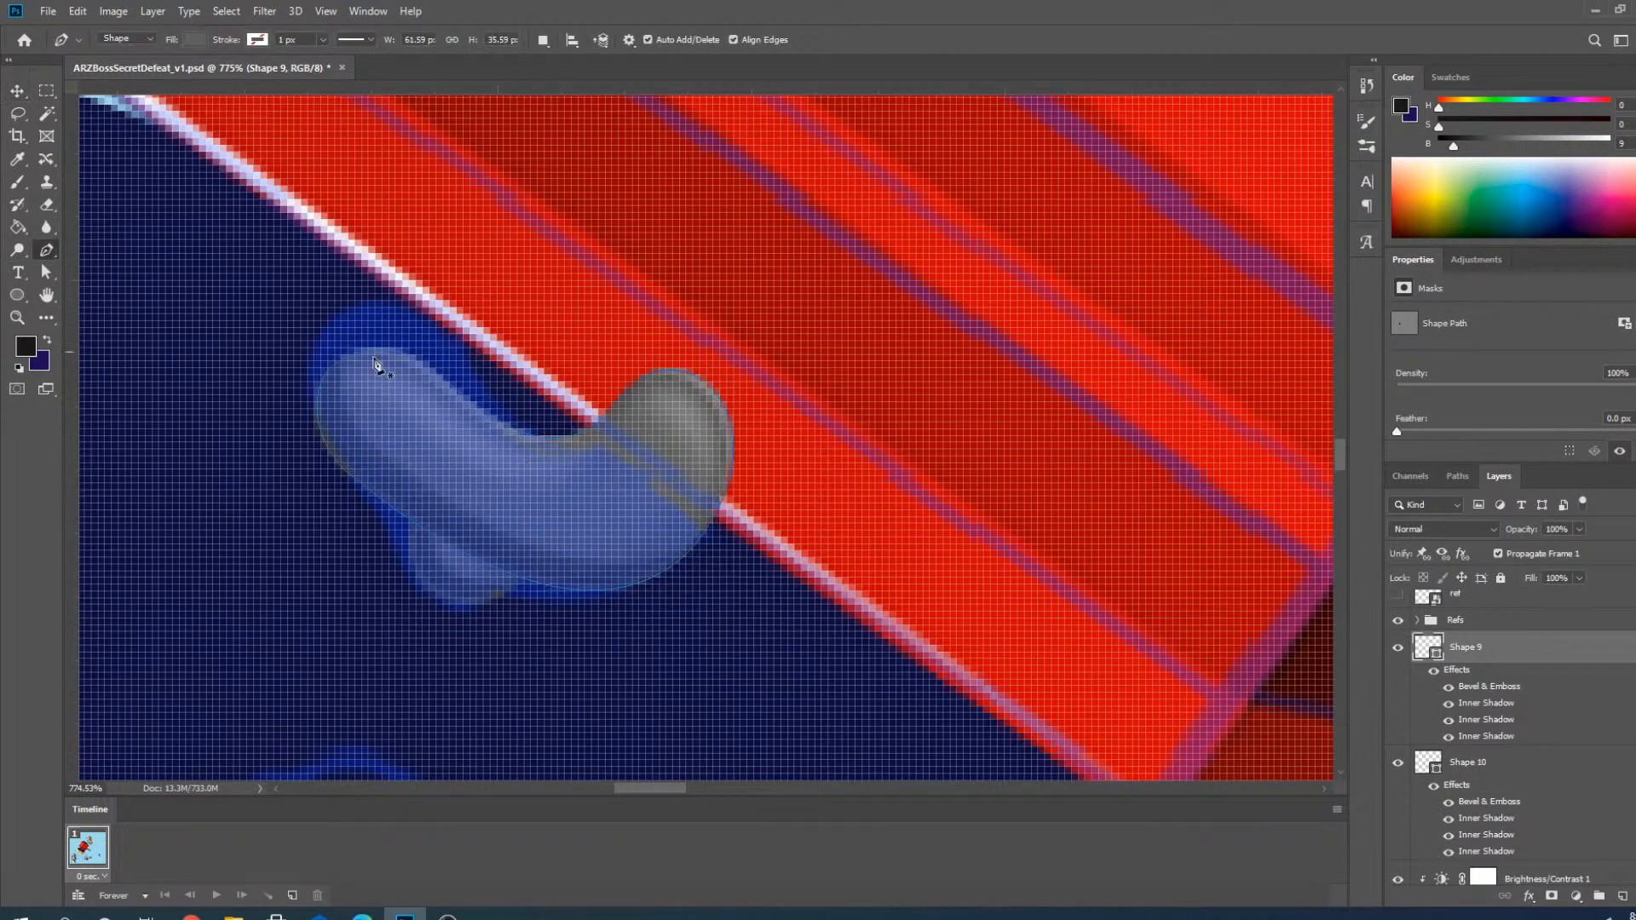
{"action": "left_click", "coordinate": [405, 356], "text": "ctrl"}
{"action": "left_click_drag", "start_coordinate": [427, 365], "coordinate": [443, 334]}
{"action": "left_click_drag", "start_coordinate": [326, 372], "coordinate": [328, 326]}
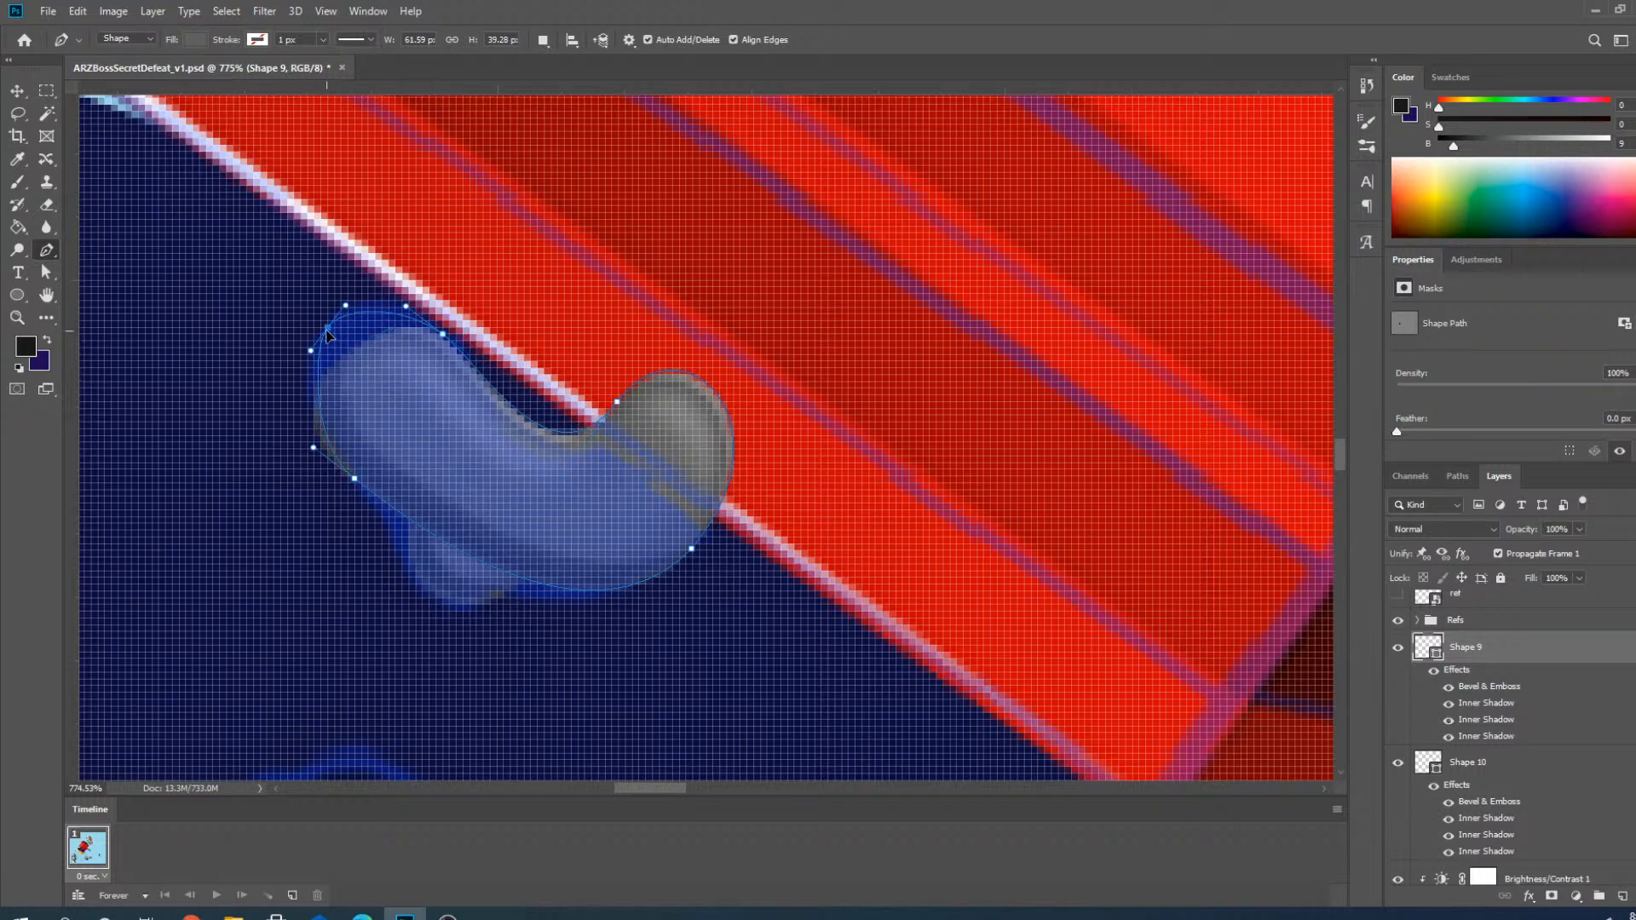
{"action": "left_click", "coordinate": [355, 479], "text": "ctrl"}
{"action": "left_click_drag", "start_coordinate": [397, 514], "coordinate": [389, 540]}
{"action": "left_click_drag", "start_coordinate": [354, 479], "coordinate": [347, 482]}
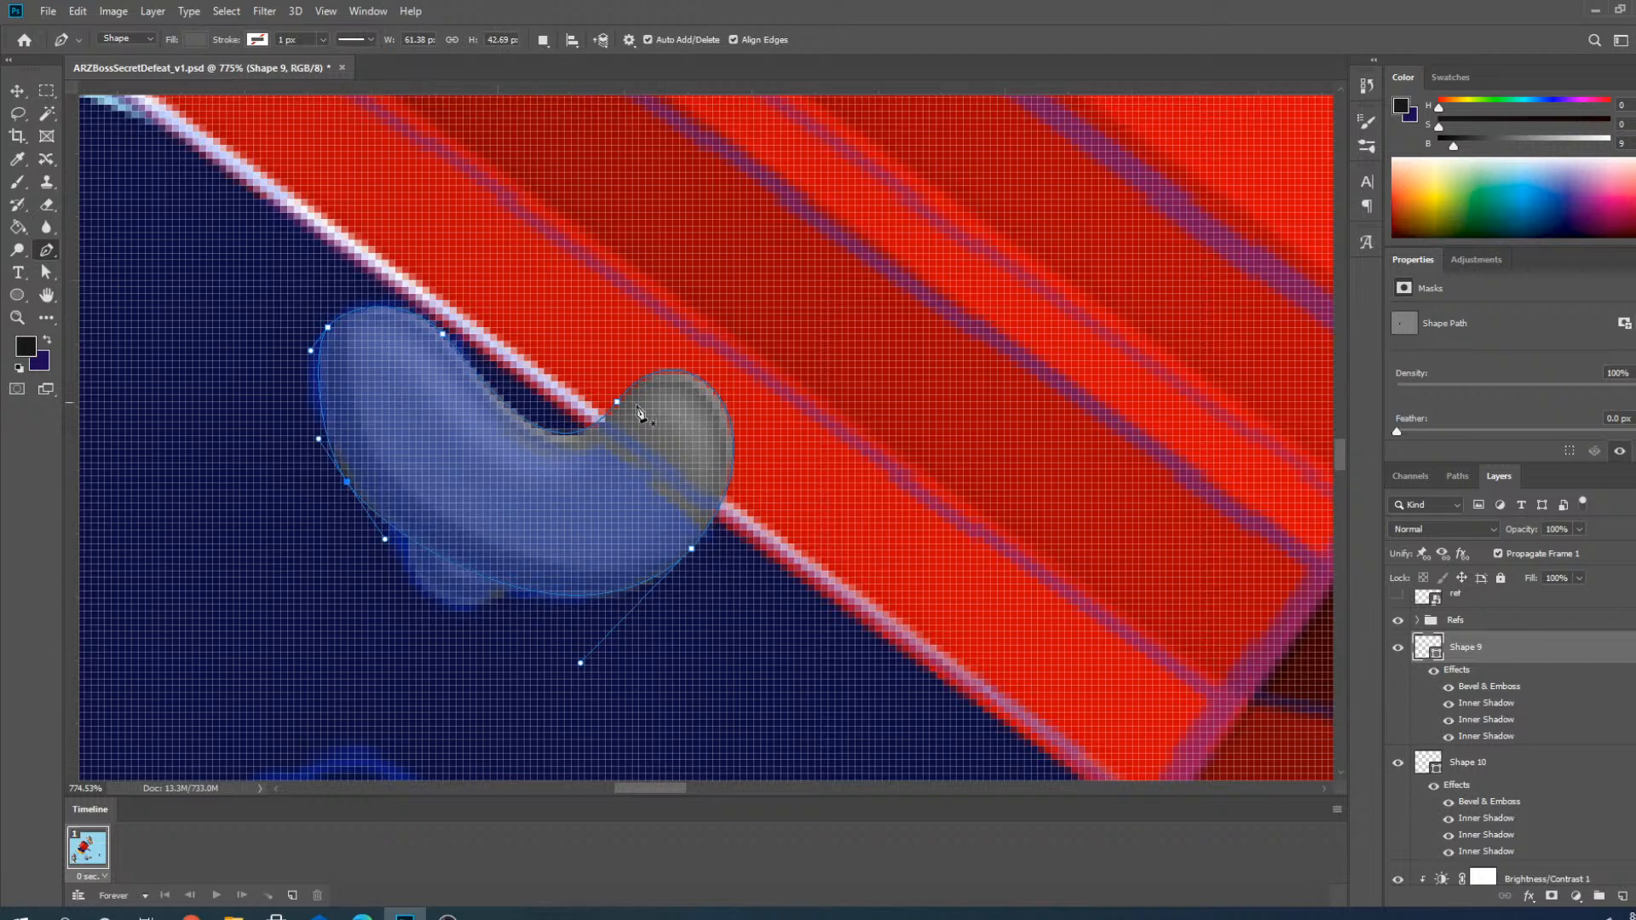
{"action": "left_click", "coordinate": [17, 90]}
{"action": "scroll", "coordinate": [546, 588], "scroll_direction": "down", "scroll_amount": 12}
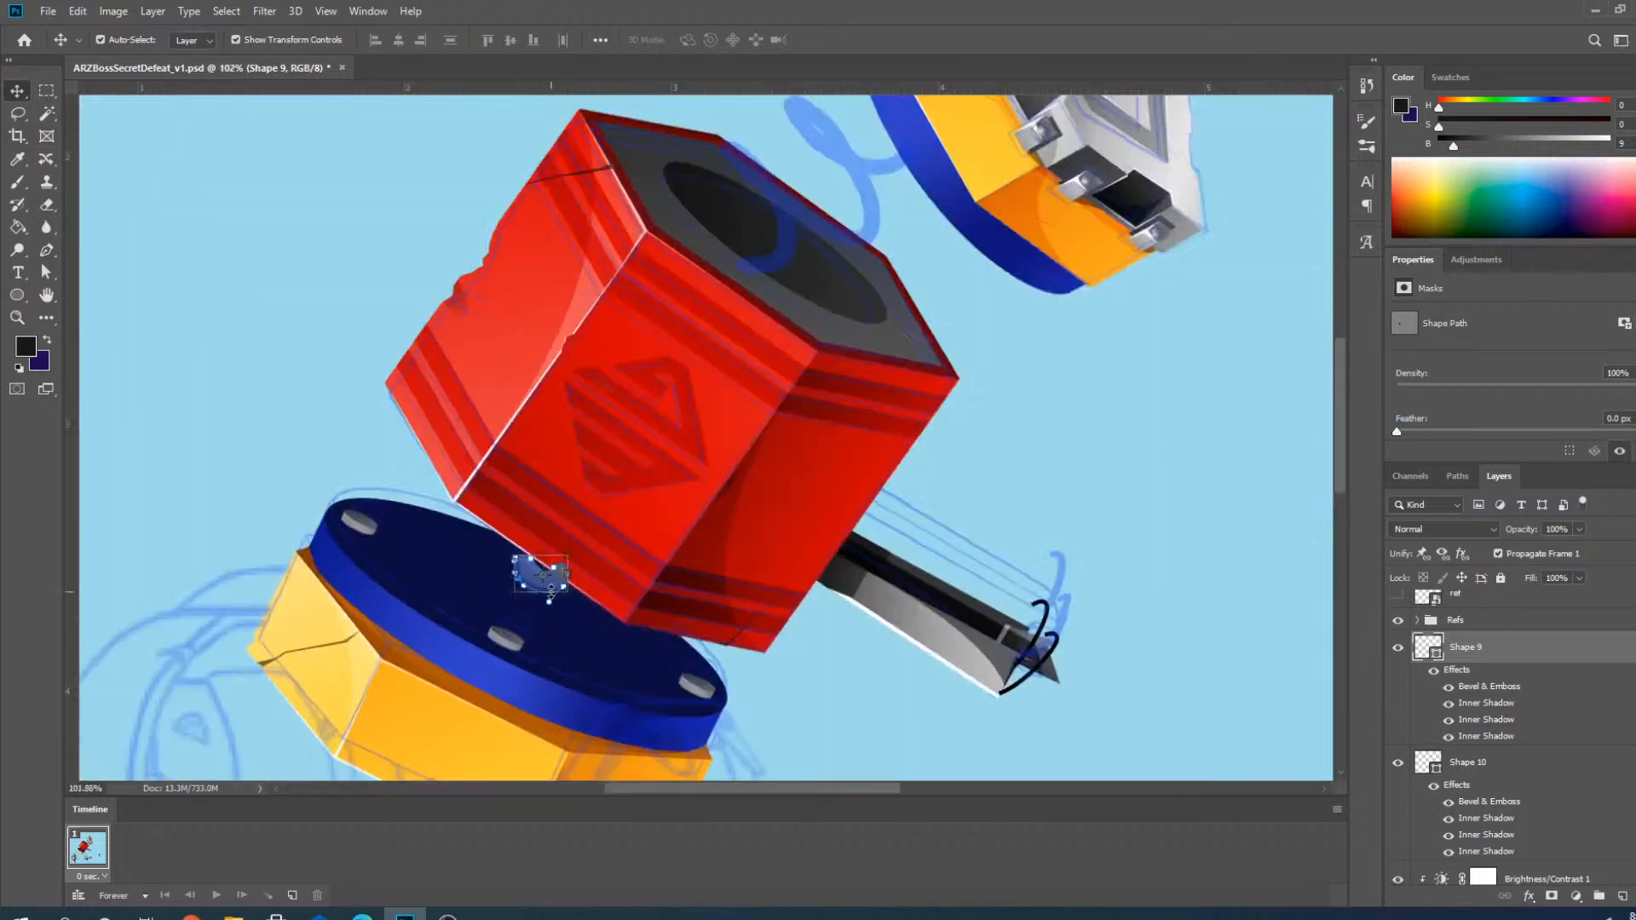
{"action": "left_click", "coordinate": [362, 445]}
Select Shape 9 and Shape 10 together and move both layers into the Frame4-2 group.
{"action": "scroll", "coordinate": [534, 594], "scroll_direction": "up", "scroll_amount": 3}
{"action": "scroll", "coordinate": [588, 576], "scroll_direction": "up", "scroll_amount": 4}
{"action": "left_click", "coordinate": [573, 569]}
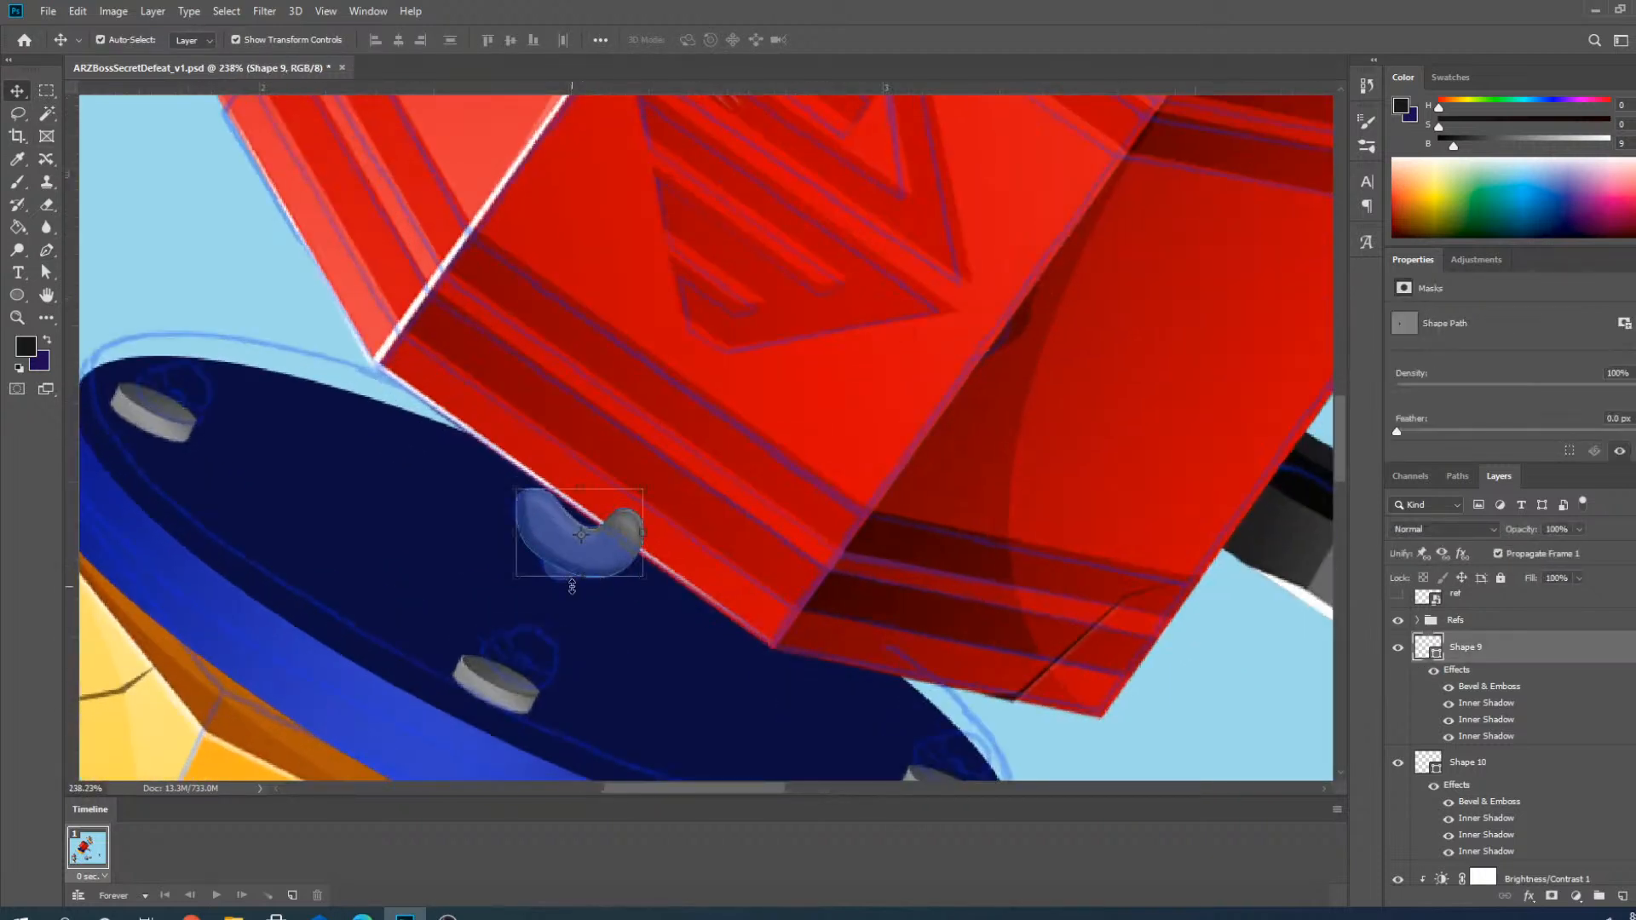
{"action": "scroll", "coordinate": [561, 597], "scroll_direction": "up", "scroll_amount": 4}
{"action": "left_click", "coordinate": [578, 550], "text": "shift"}
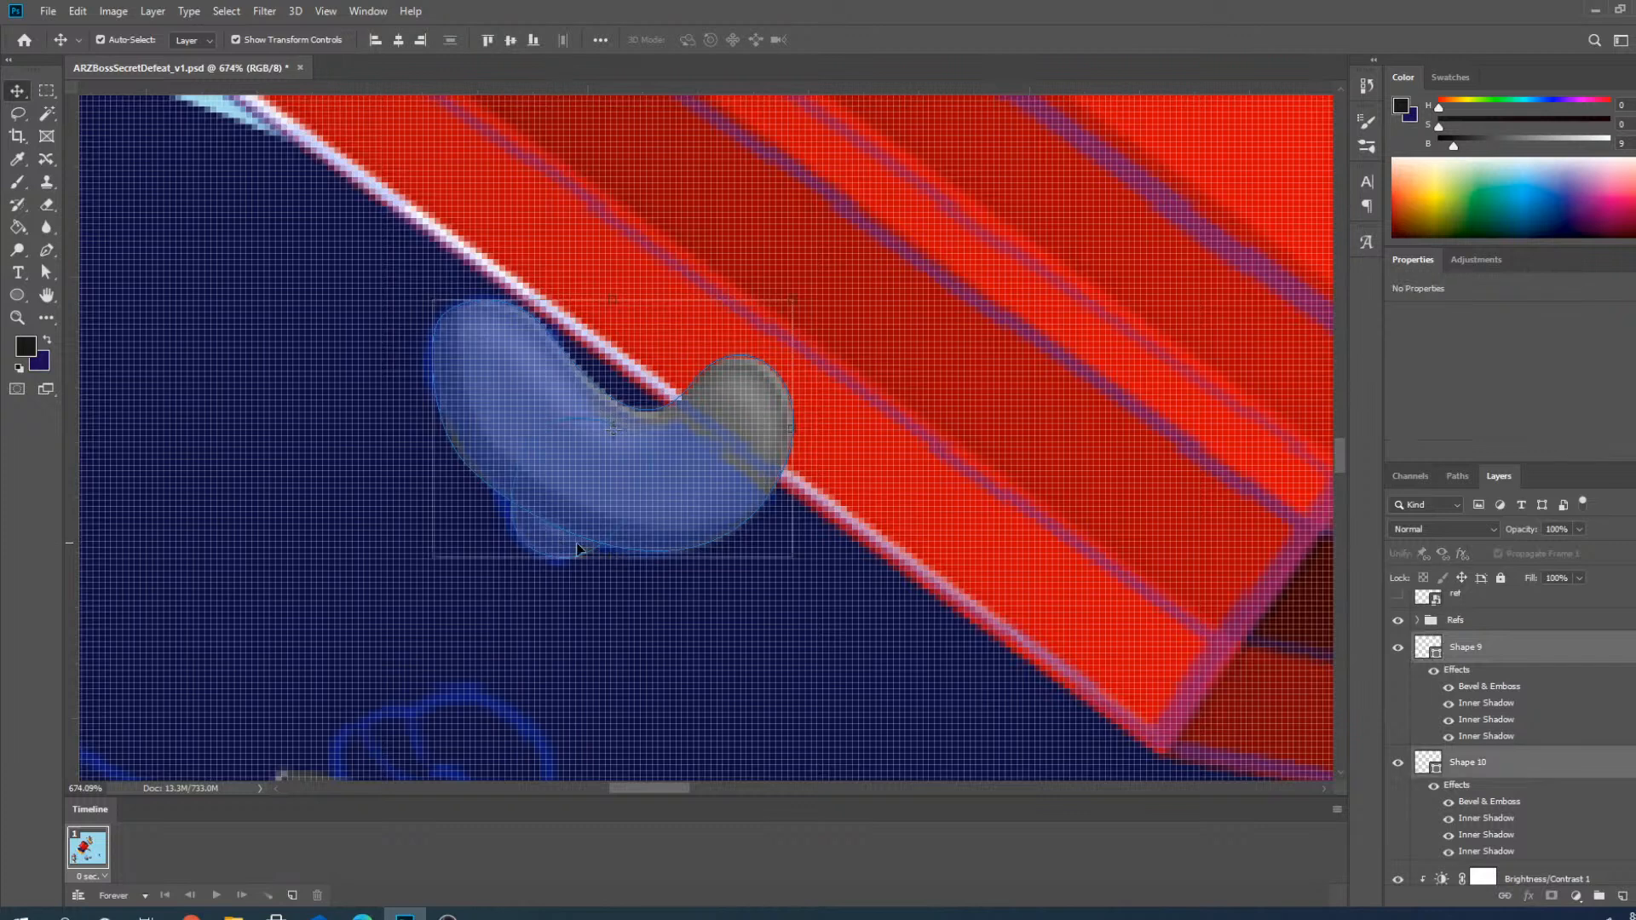
{"action": "scroll", "coordinate": [1414, 708], "scroll_direction": "down", "scroll_amount": 5}
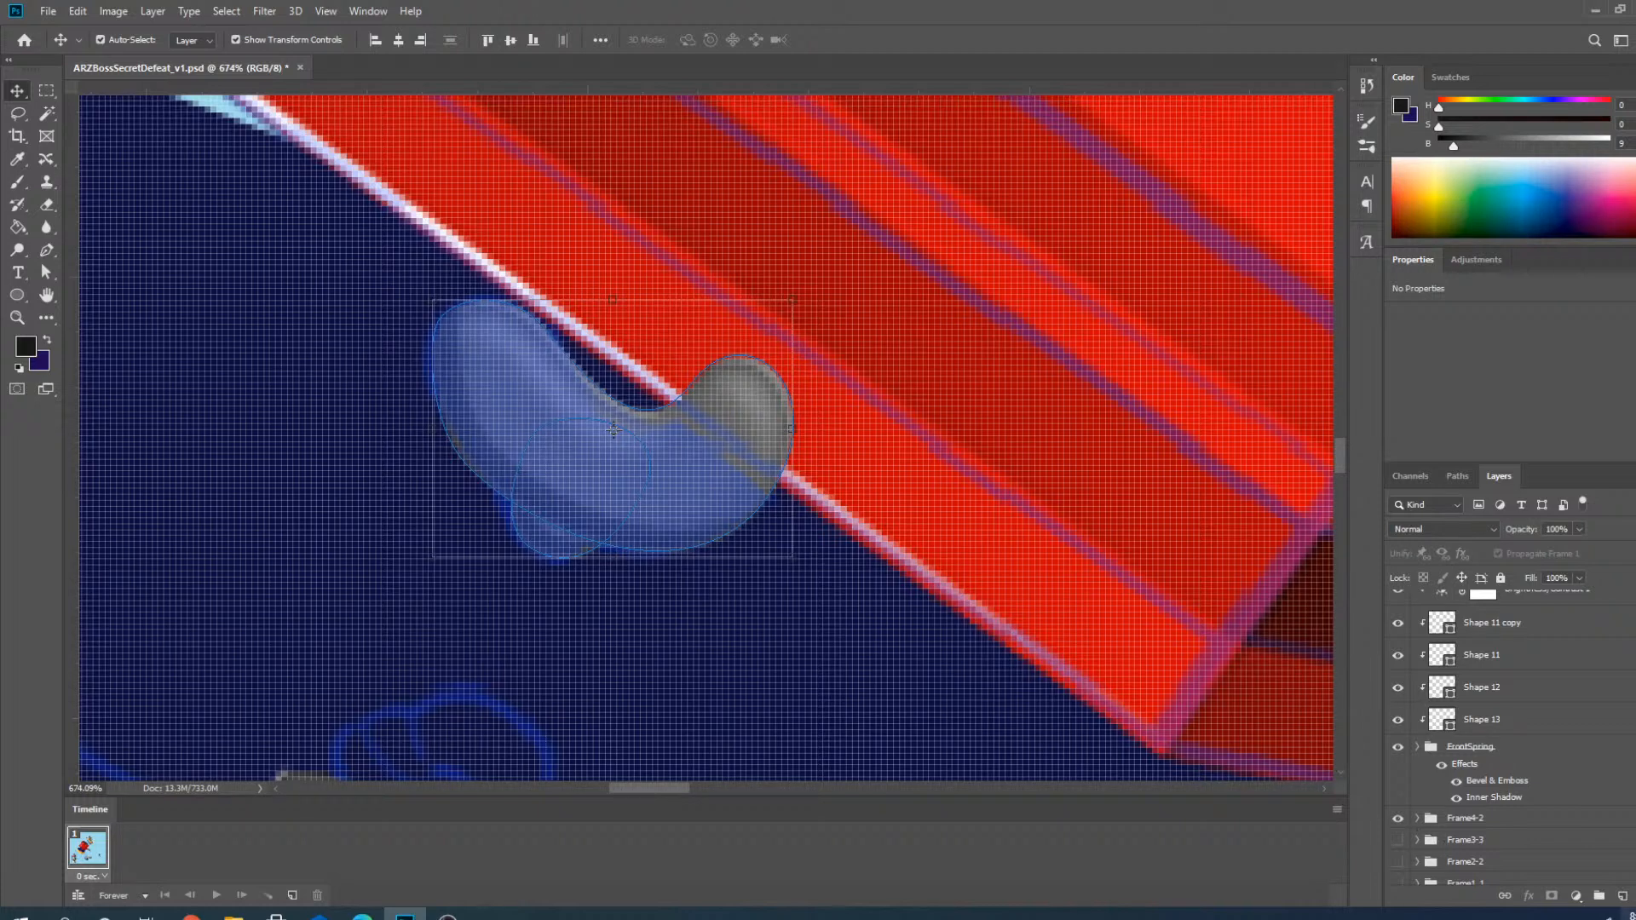
{"action": "scroll", "coordinate": [1577, 818], "scroll_direction": "up", "scroll_amount": 4}
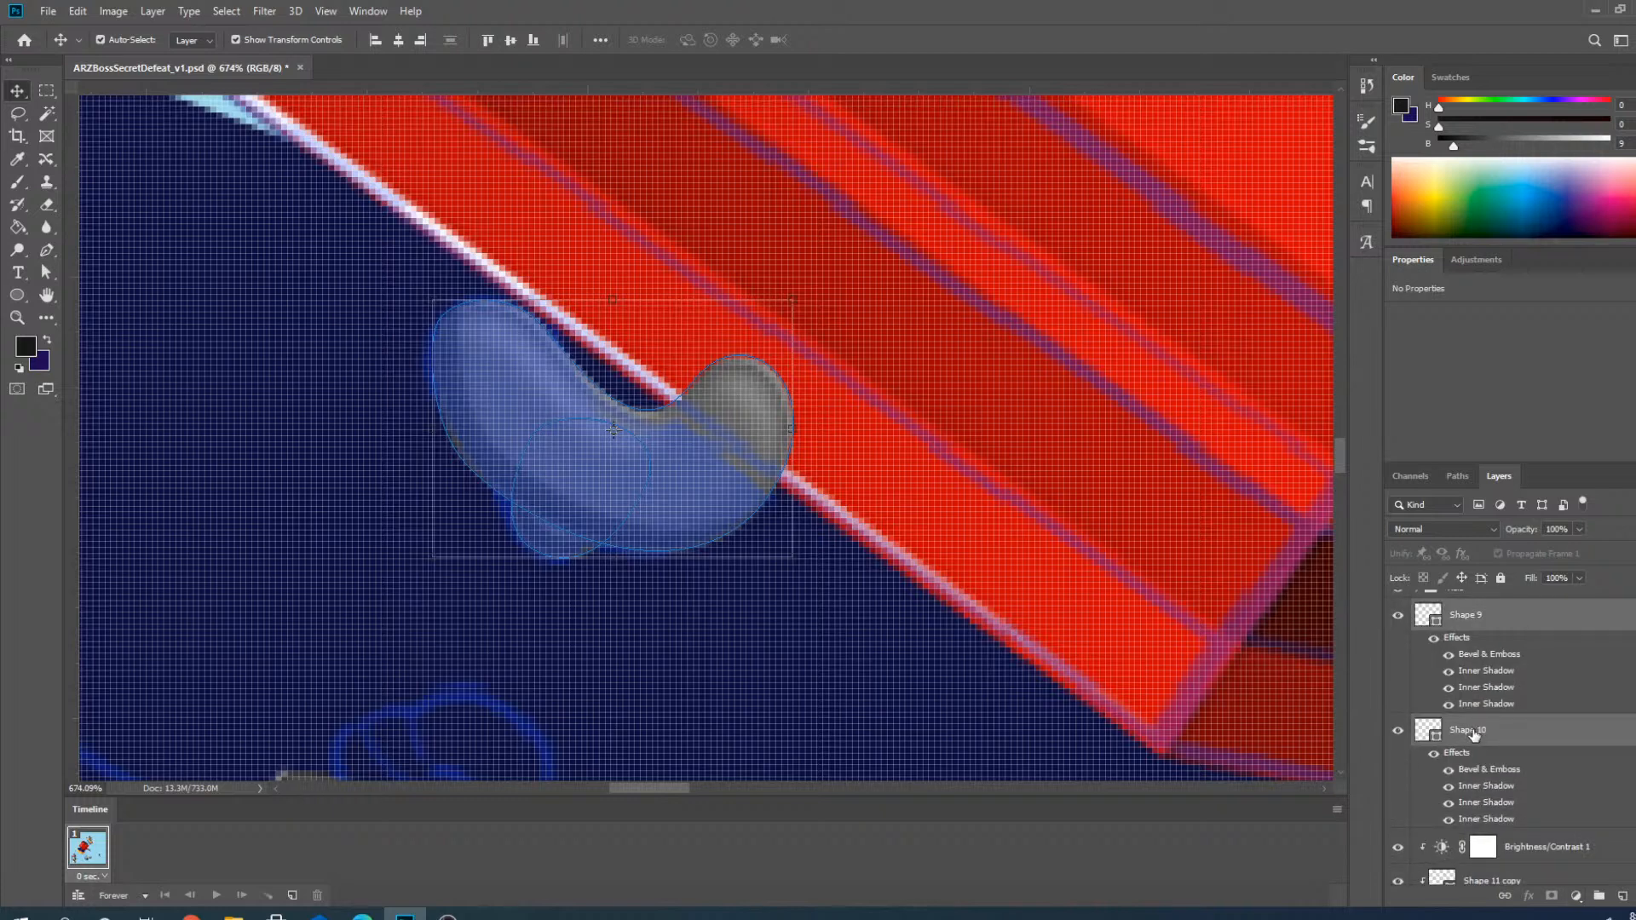
{"action": "left_click_drag", "start_coordinate": [1475, 735], "coordinate": [1440, 735]}
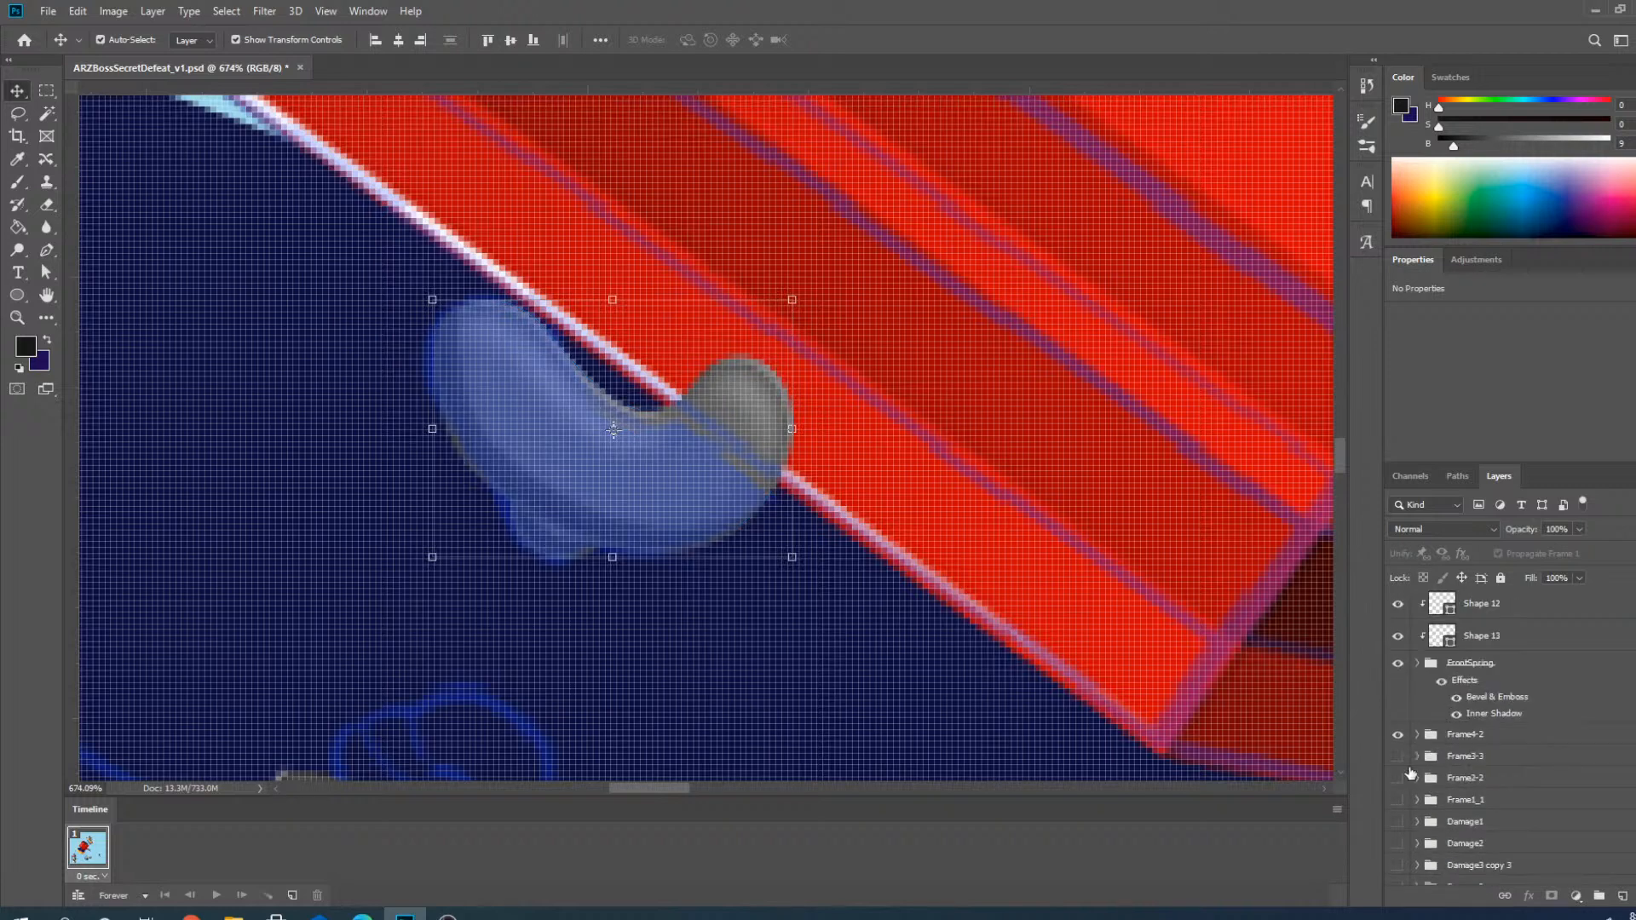
{"action": "scroll", "coordinate": [922, 610], "scroll_direction": "down", "scroll_amount": 10}
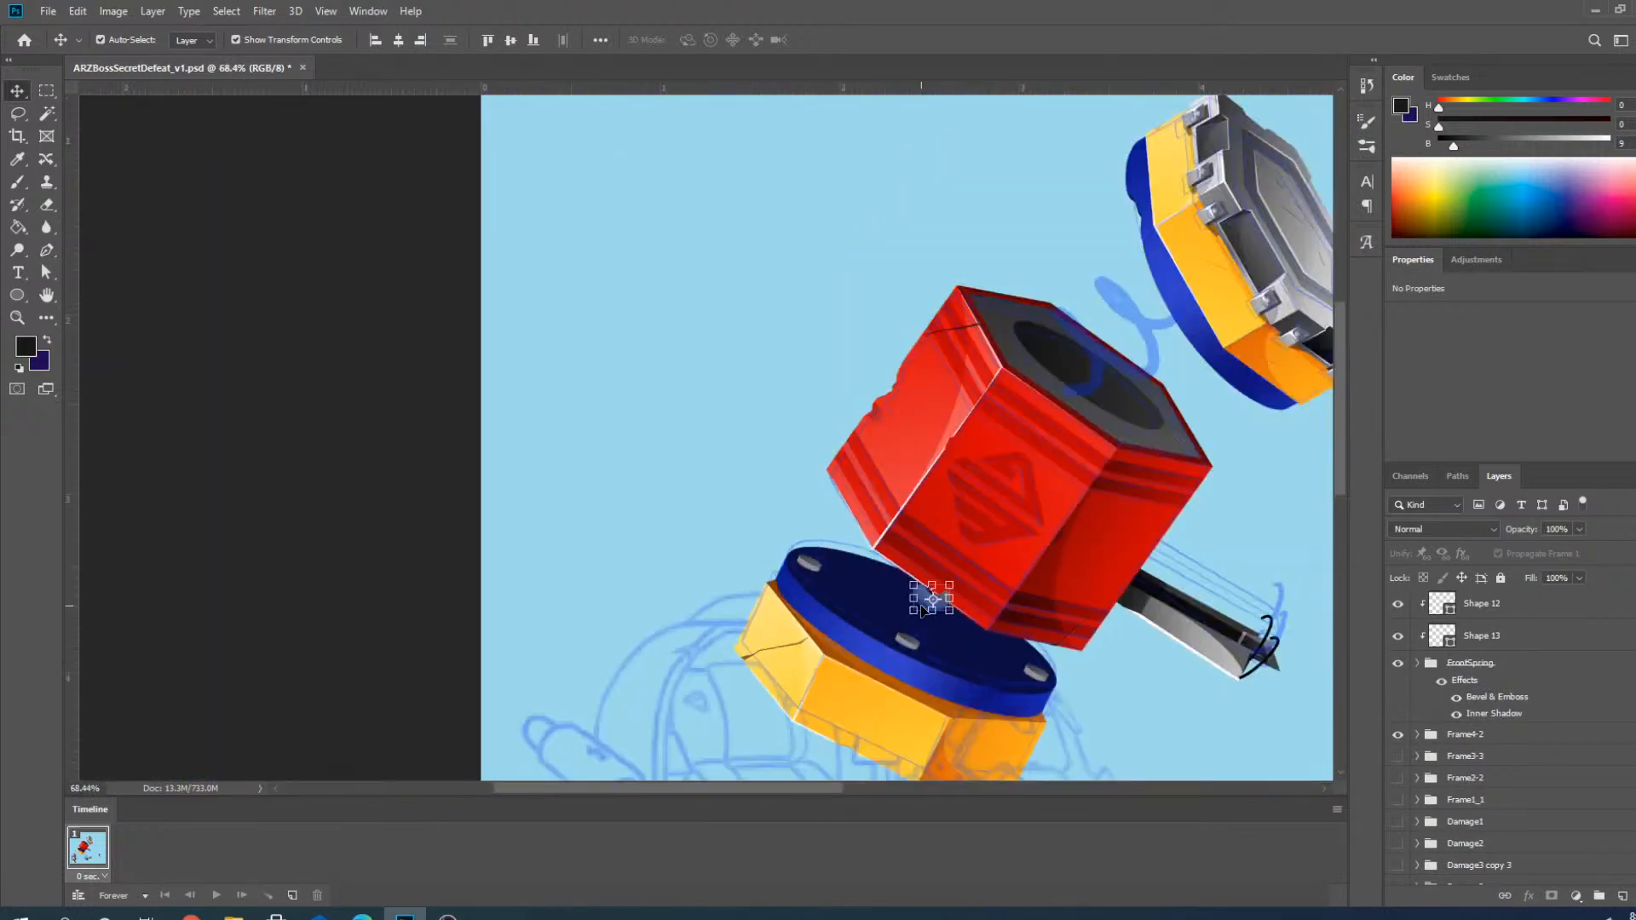
Show the Frame3-3 group briefly to compare it with Frame4-2, and hide it again.
{"action": "left_click", "coordinate": [1397, 756]}
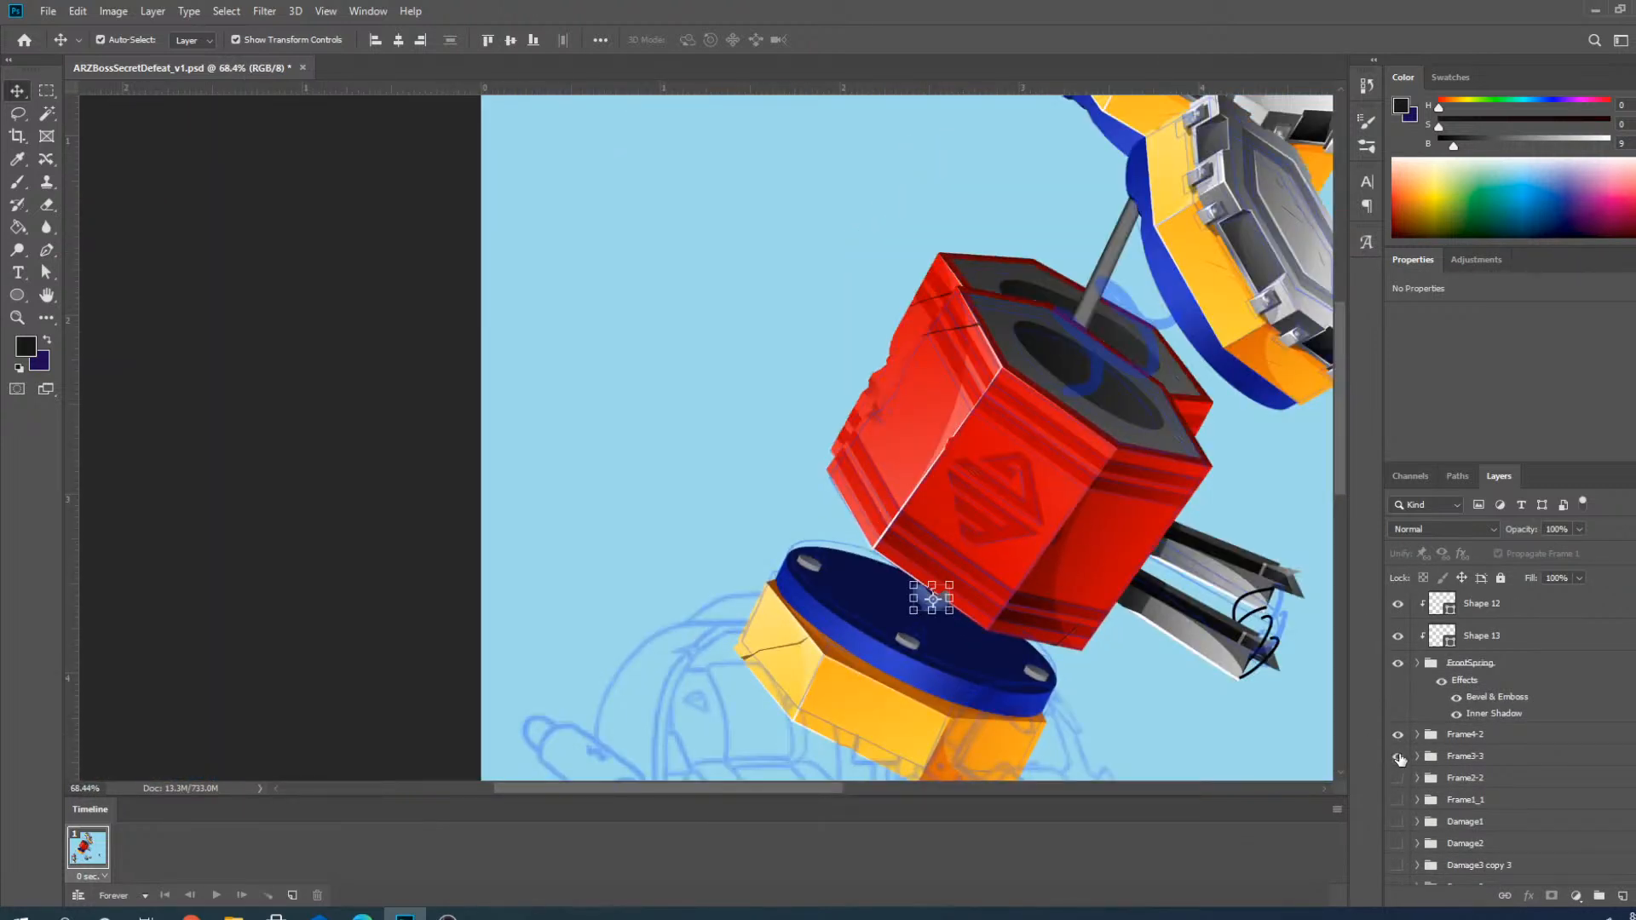
{"action": "left_click", "coordinate": [1399, 758]}
{"action": "scroll", "coordinate": [1462, 735], "scroll_direction": "up", "scroll_amount": 4}
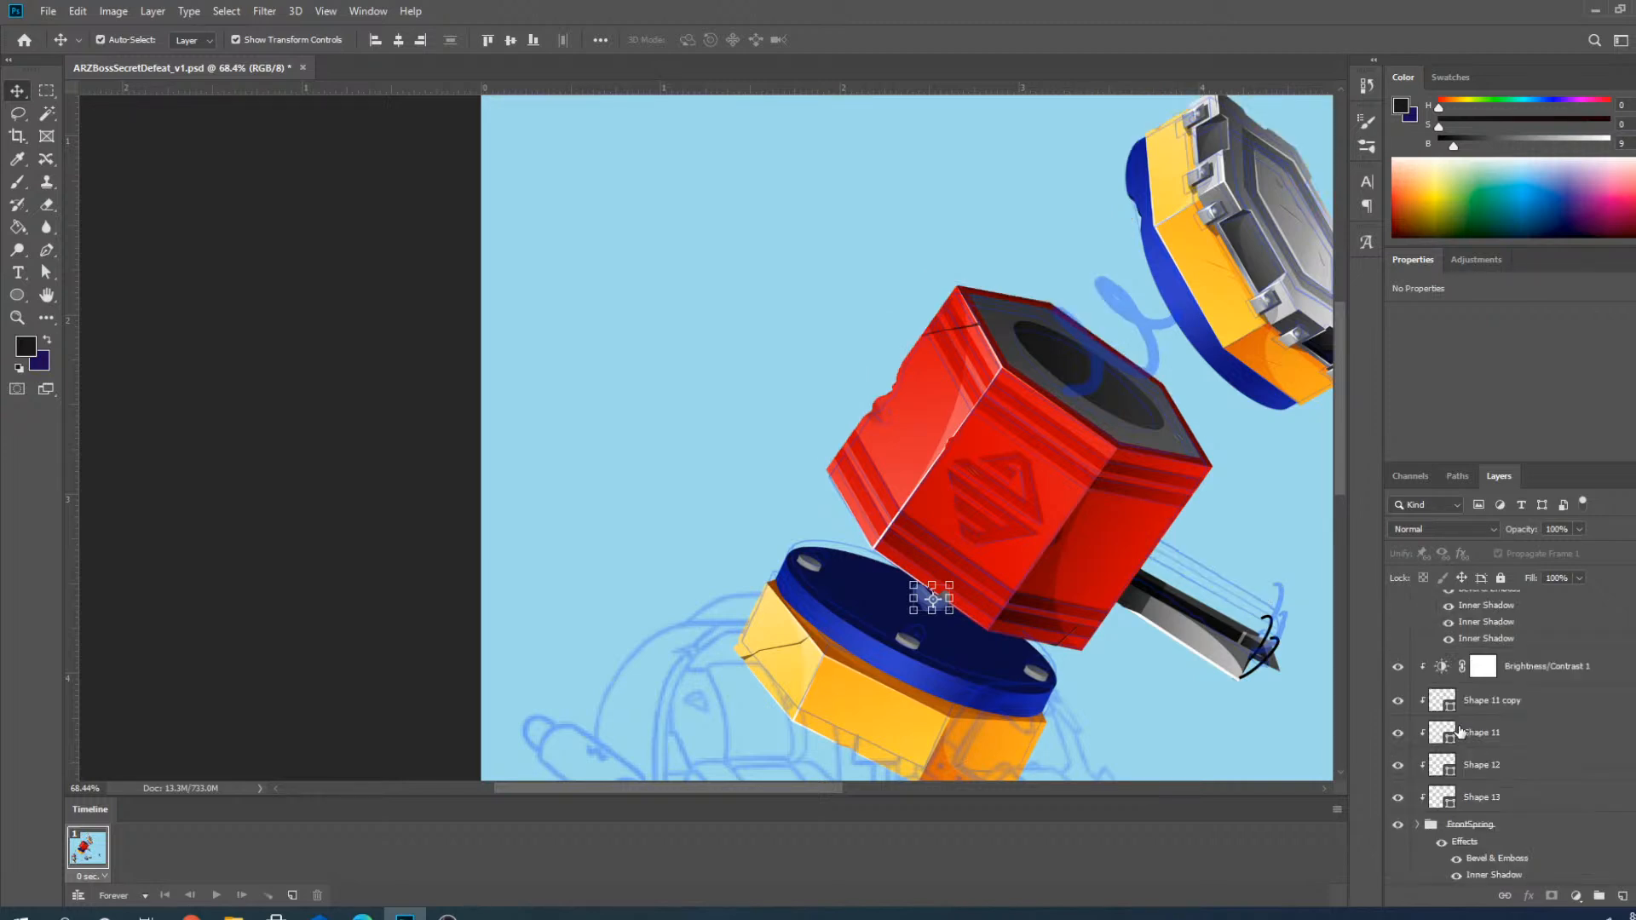
{"action": "mouse_move", "coordinate": [1463, 720]}
{"action": "left_mouse_down"}
{"action": "mouse_move", "coordinate": [1470, 916]}
{"action": "mouse_move", "coordinate": [1464, 723]}
{"action": "left_mouse_up"}
Select the Shape 9 and Shape 10 layers in the Frame4-2 group and move them below the Damage3 copy 2 group.
{"action": "left_click", "coordinate": [1419, 628]}
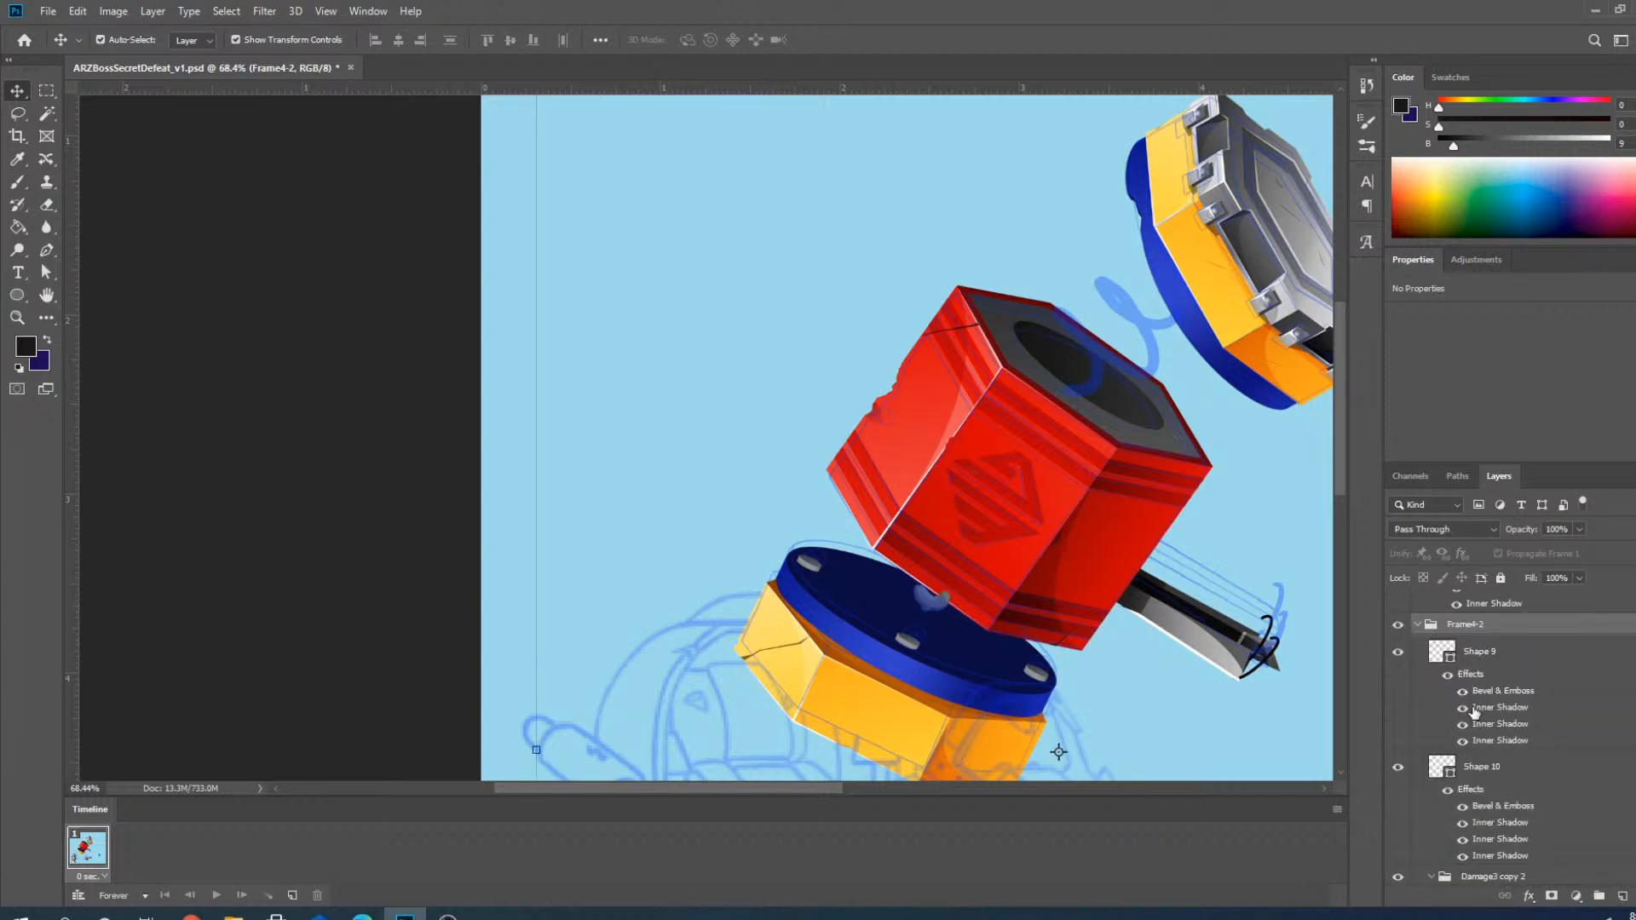
{"action": "left_click", "coordinate": [1499, 665]}
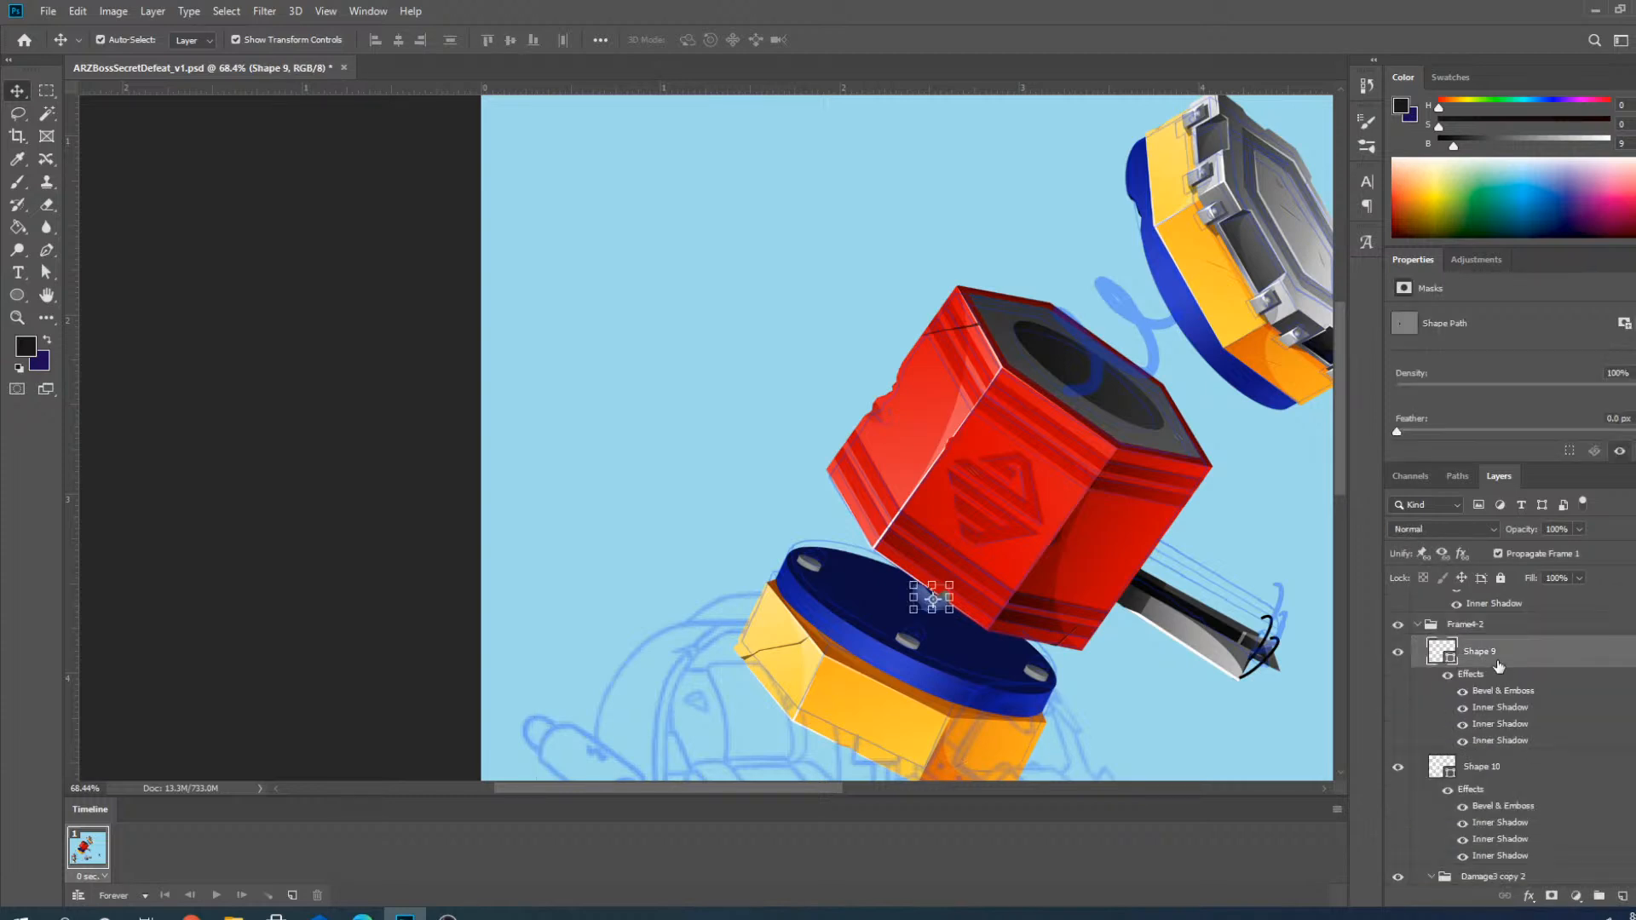
{"action": "left_click", "coordinate": [1495, 768], "text": "shift"}
{"action": "scroll", "coordinate": [1499, 699], "scroll_direction": "down", "scroll_amount": 3}
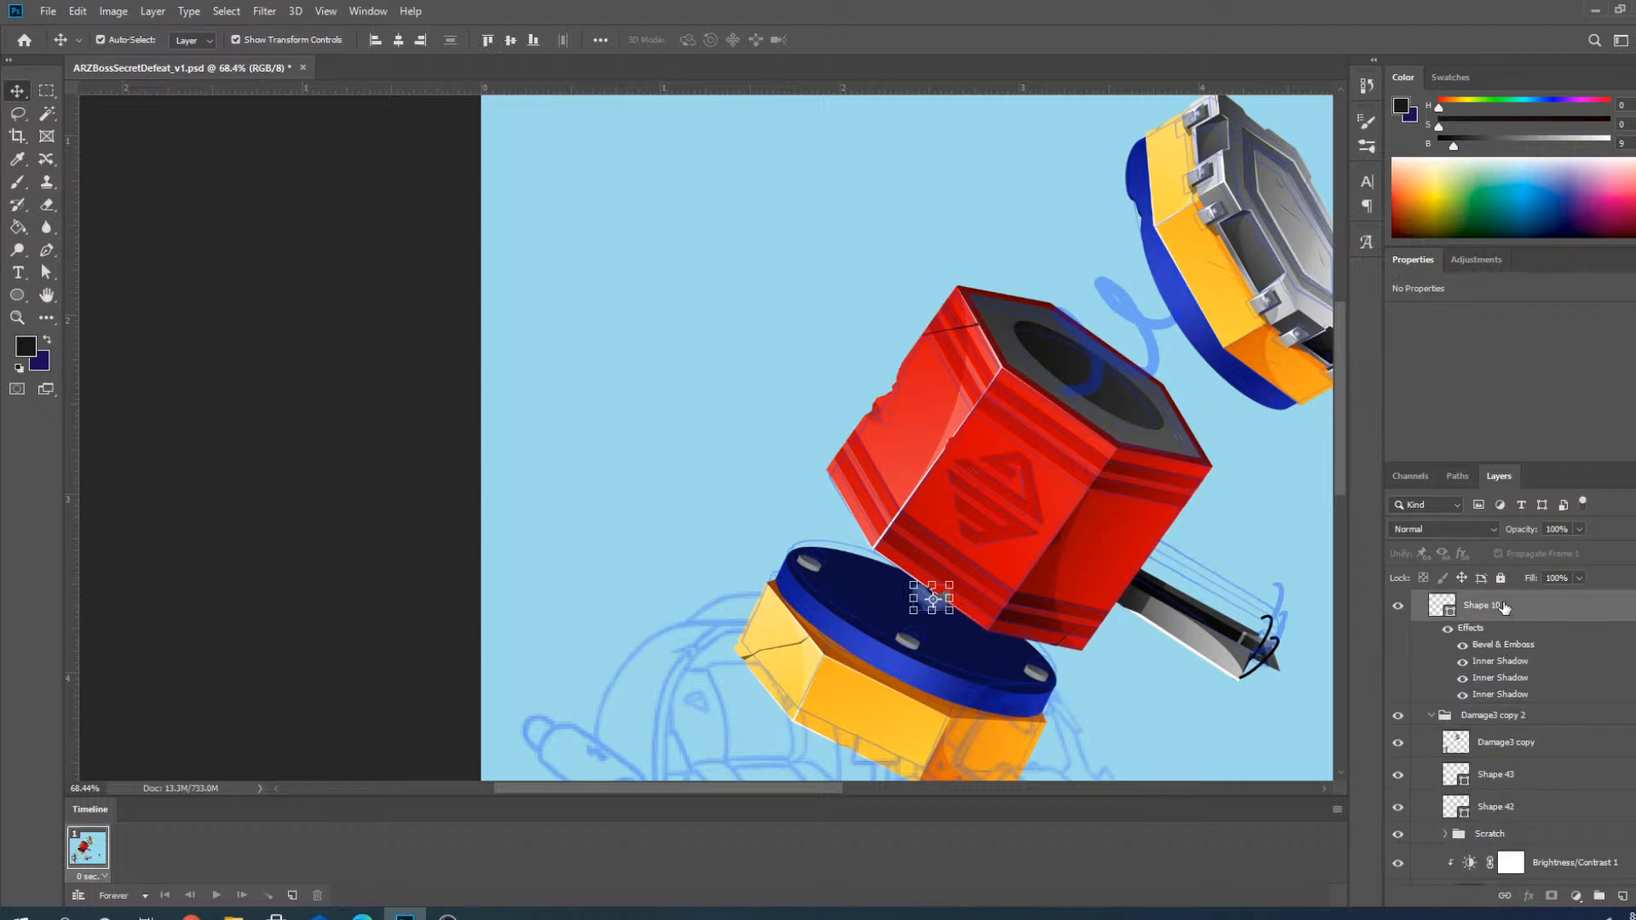
{"action": "scroll", "coordinate": [1523, 714], "scroll_direction": "down", "scroll_amount": 3}
{"action": "scroll", "coordinate": [1523, 714], "scroll_direction": "up", "scroll_amount": 3}
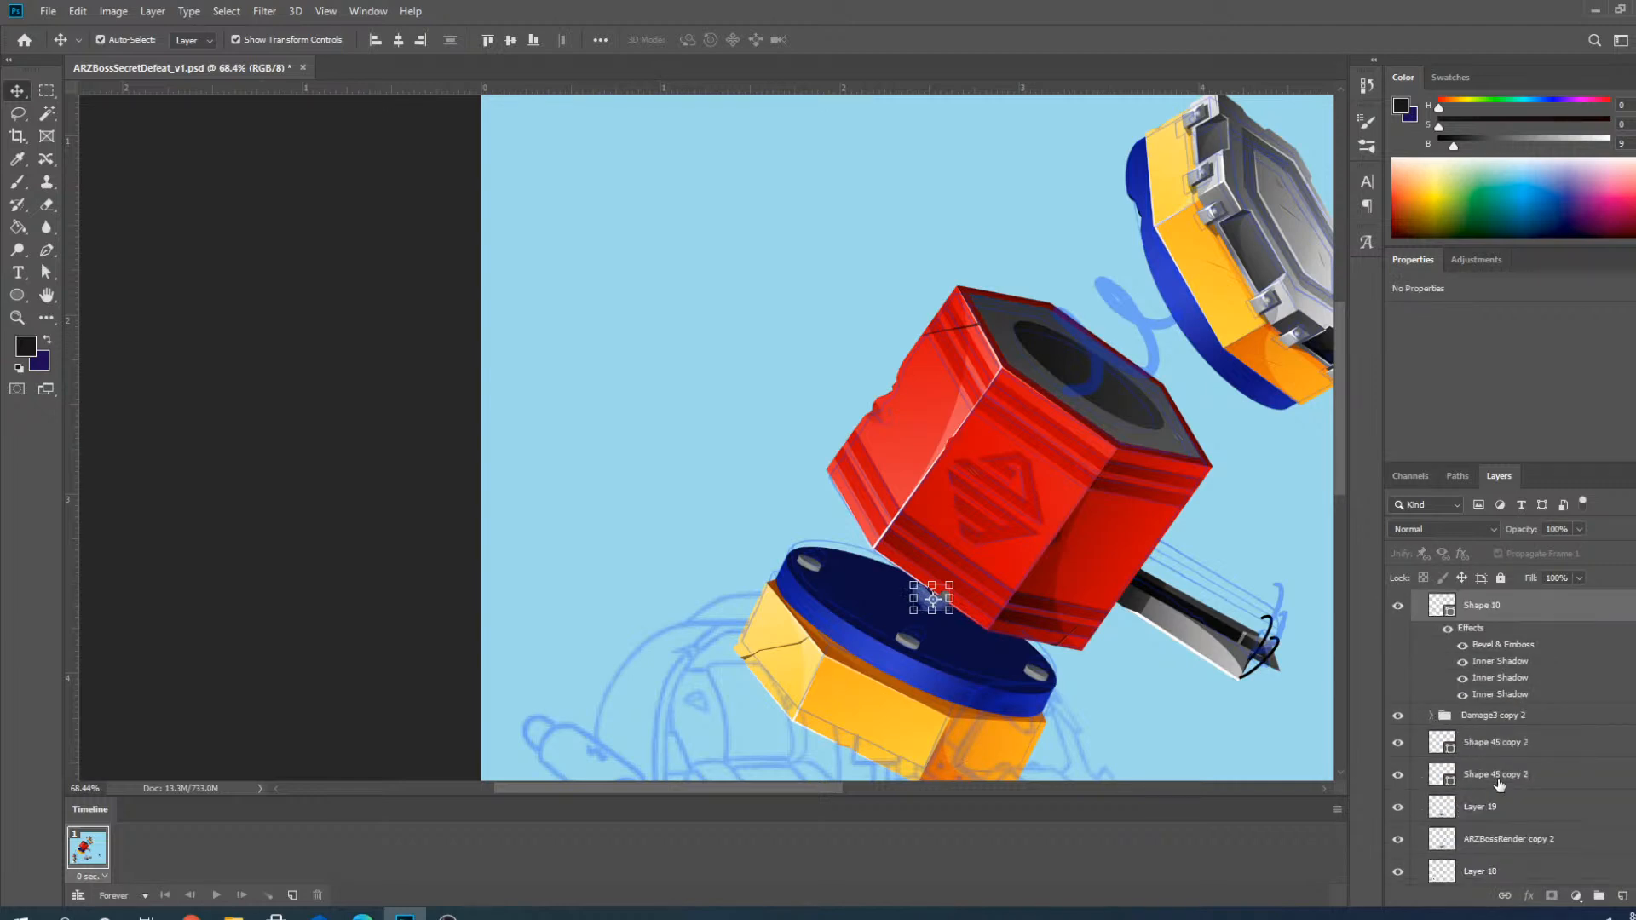
{"action": "scroll", "coordinate": [1500, 784], "scroll_direction": "down", "scroll_amount": 5}
{"action": "scroll", "coordinate": [1500, 784], "scroll_direction": "up", "scroll_amount": 5}
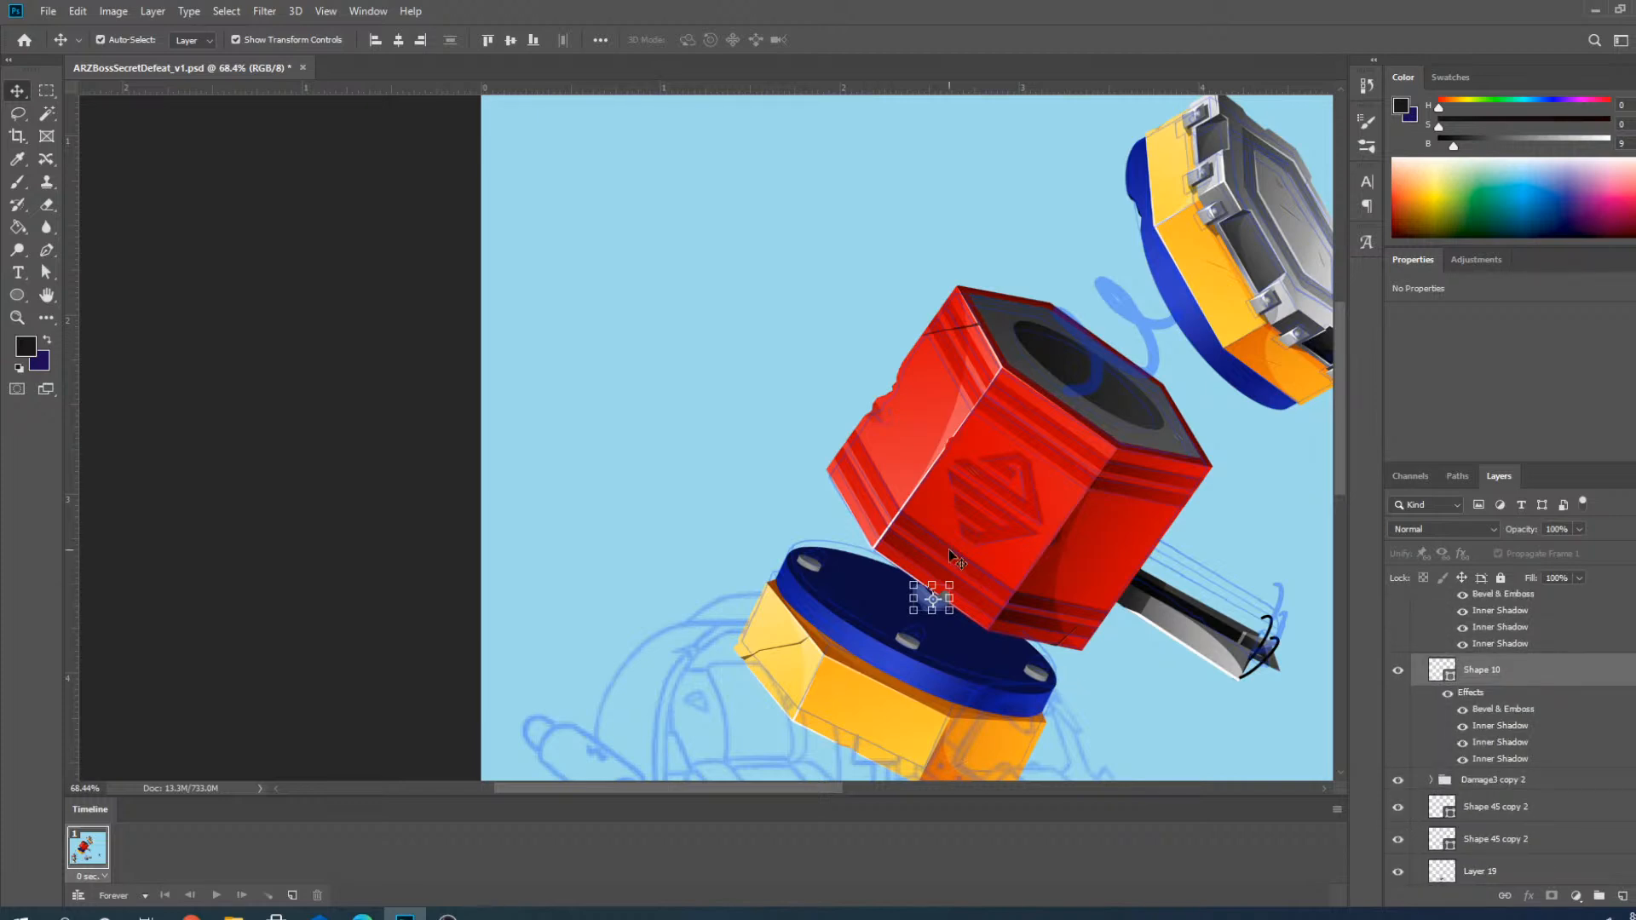
{"action": "scroll", "coordinate": [953, 557], "scroll_direction": "up", "scroll_amount": 3}
{"action": "scroll", "coordinate": [953, 557], "scroll_direction": "down", "scroll_amount": 2}
{"action": "scroll", "coordinate": [953, 556], "scroll_direction": "up", "scroll_amount": 3}
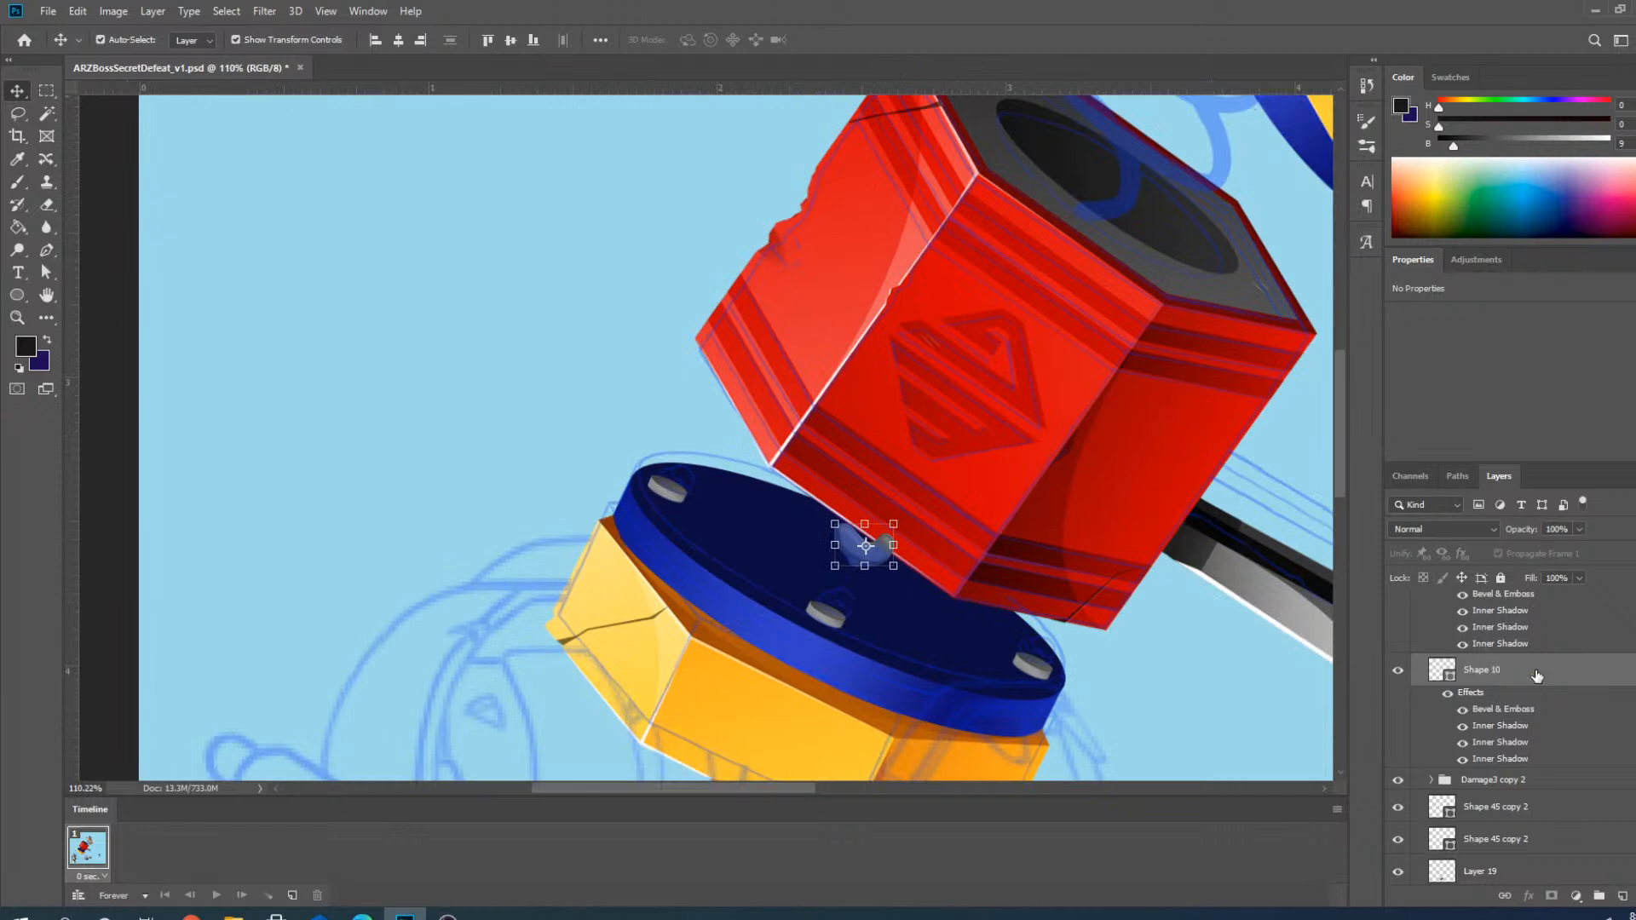
{"action": "scroll", "coordinate": [1502, 684], "scroll_direction": "down", "scroll_amount": 5}
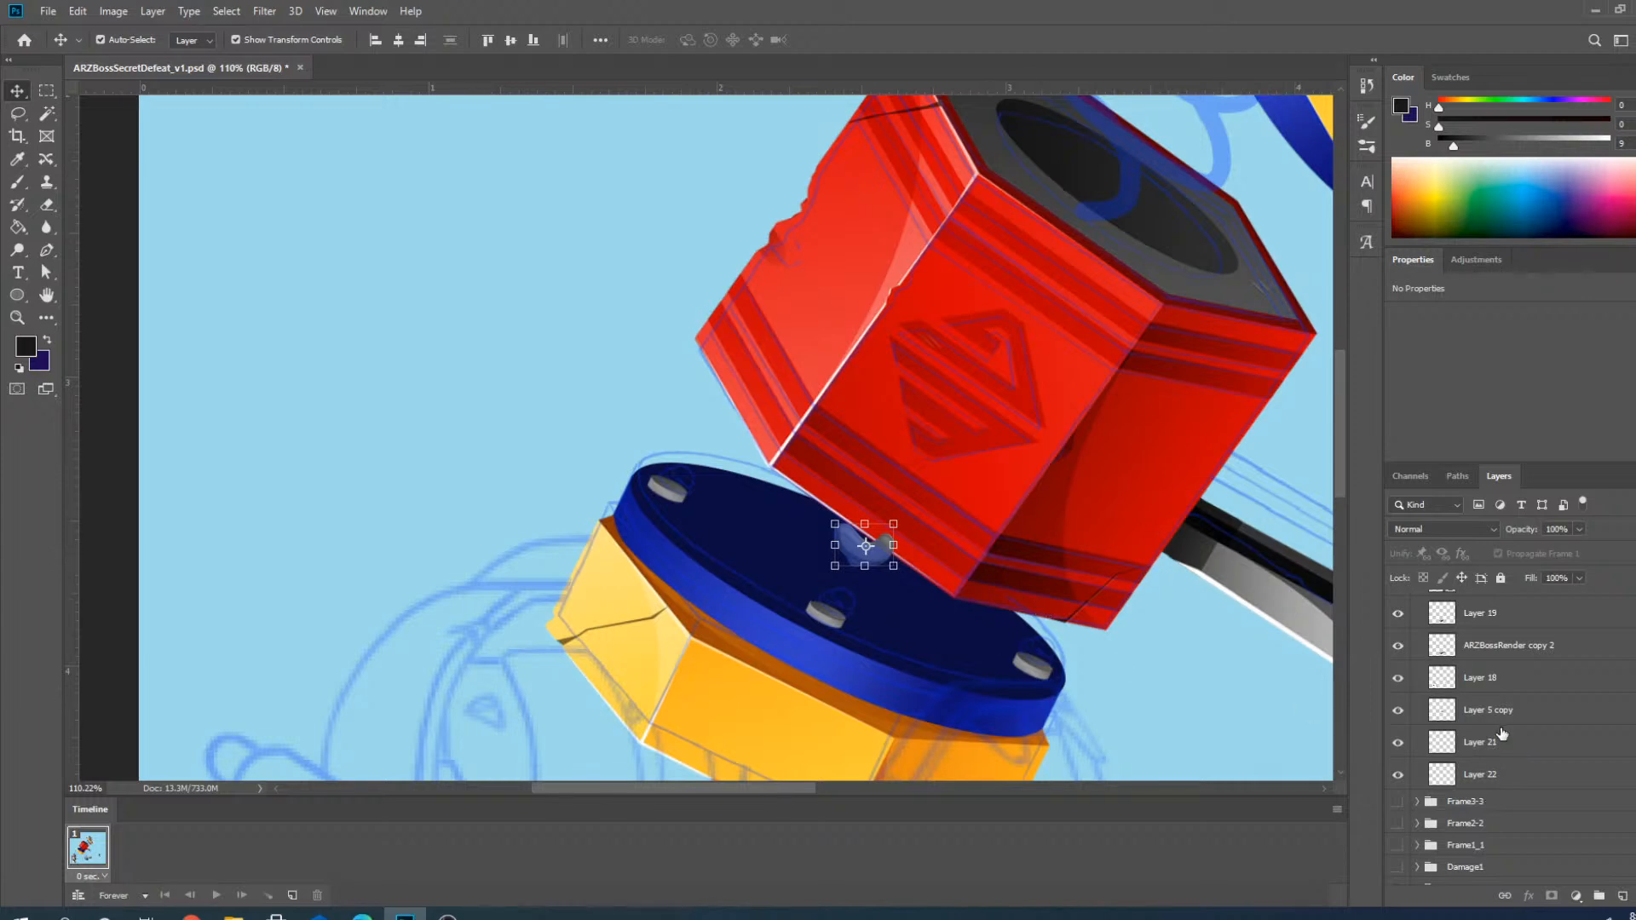
{"action": "scroll", "coordinate": [1500, 733], "scroll_direction": "up", "scroll_amount": 4}
{"action": "scroll", "coordinate": [1440, 694], "scroll_direction": "down", "scroll_amount": 2}
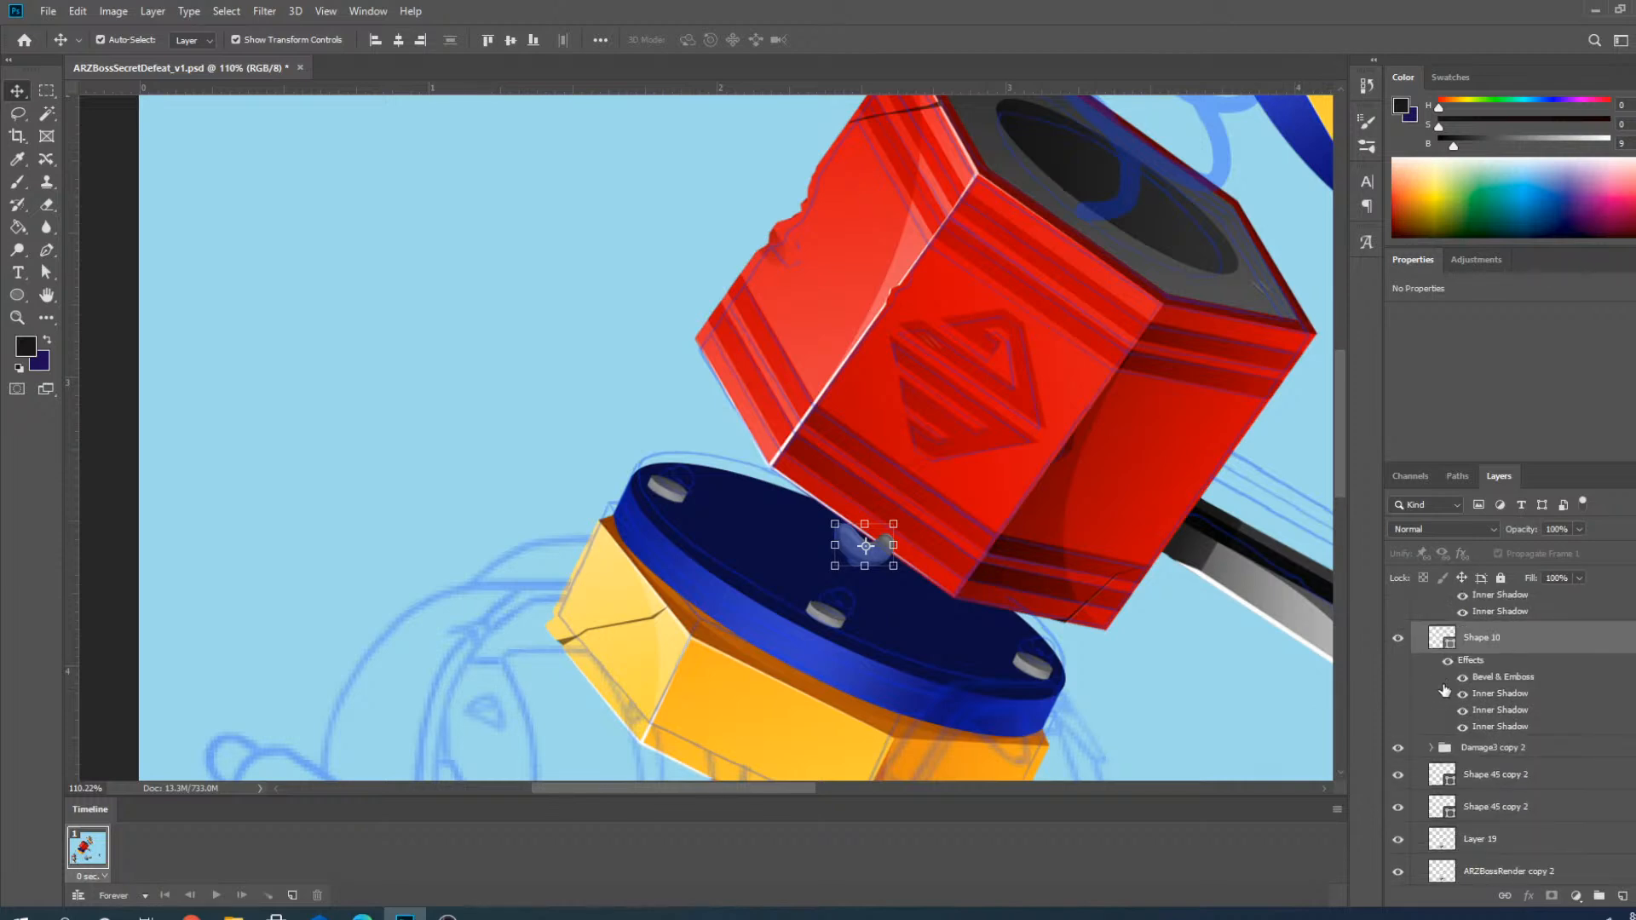
{"action": "scroll", "coordinate": [1521, 650], "scroll_direction": "down", "scroll_amount": 3}
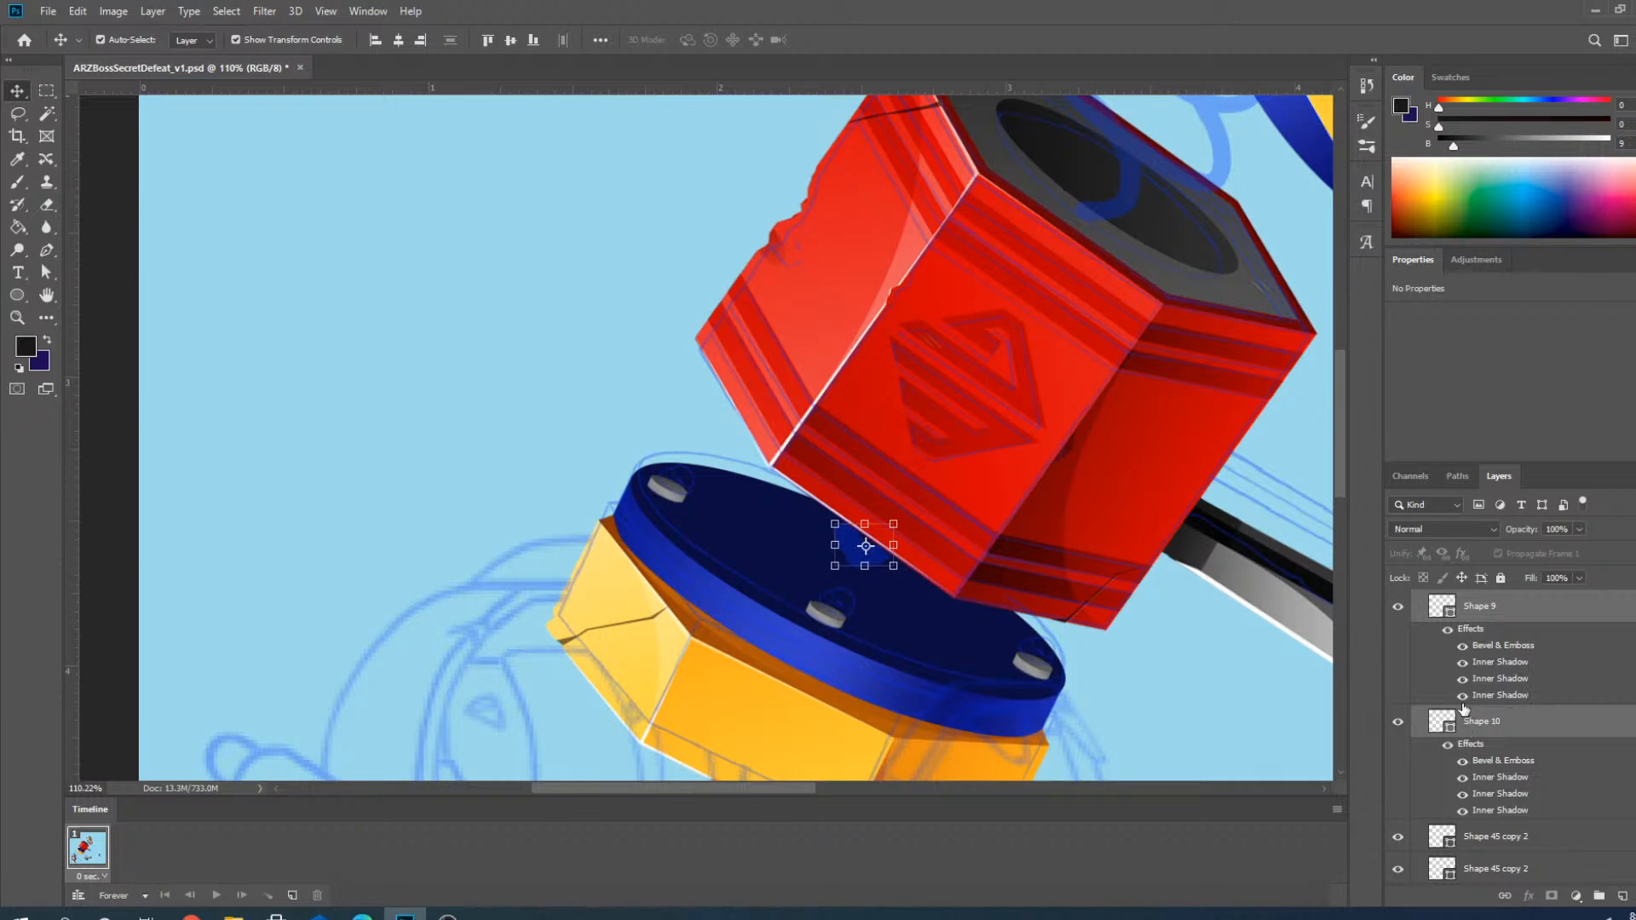
Move Shape 9 and Shape 10 into the Damage3 copy 2 group, directly beneath Layer 20.
{"action": "scroll", "coordinate": [1441, 720], "scroll_direction": "up", "scroll_amount": 1}
{"action": "left_click", "coordinate": [1429, 739]}
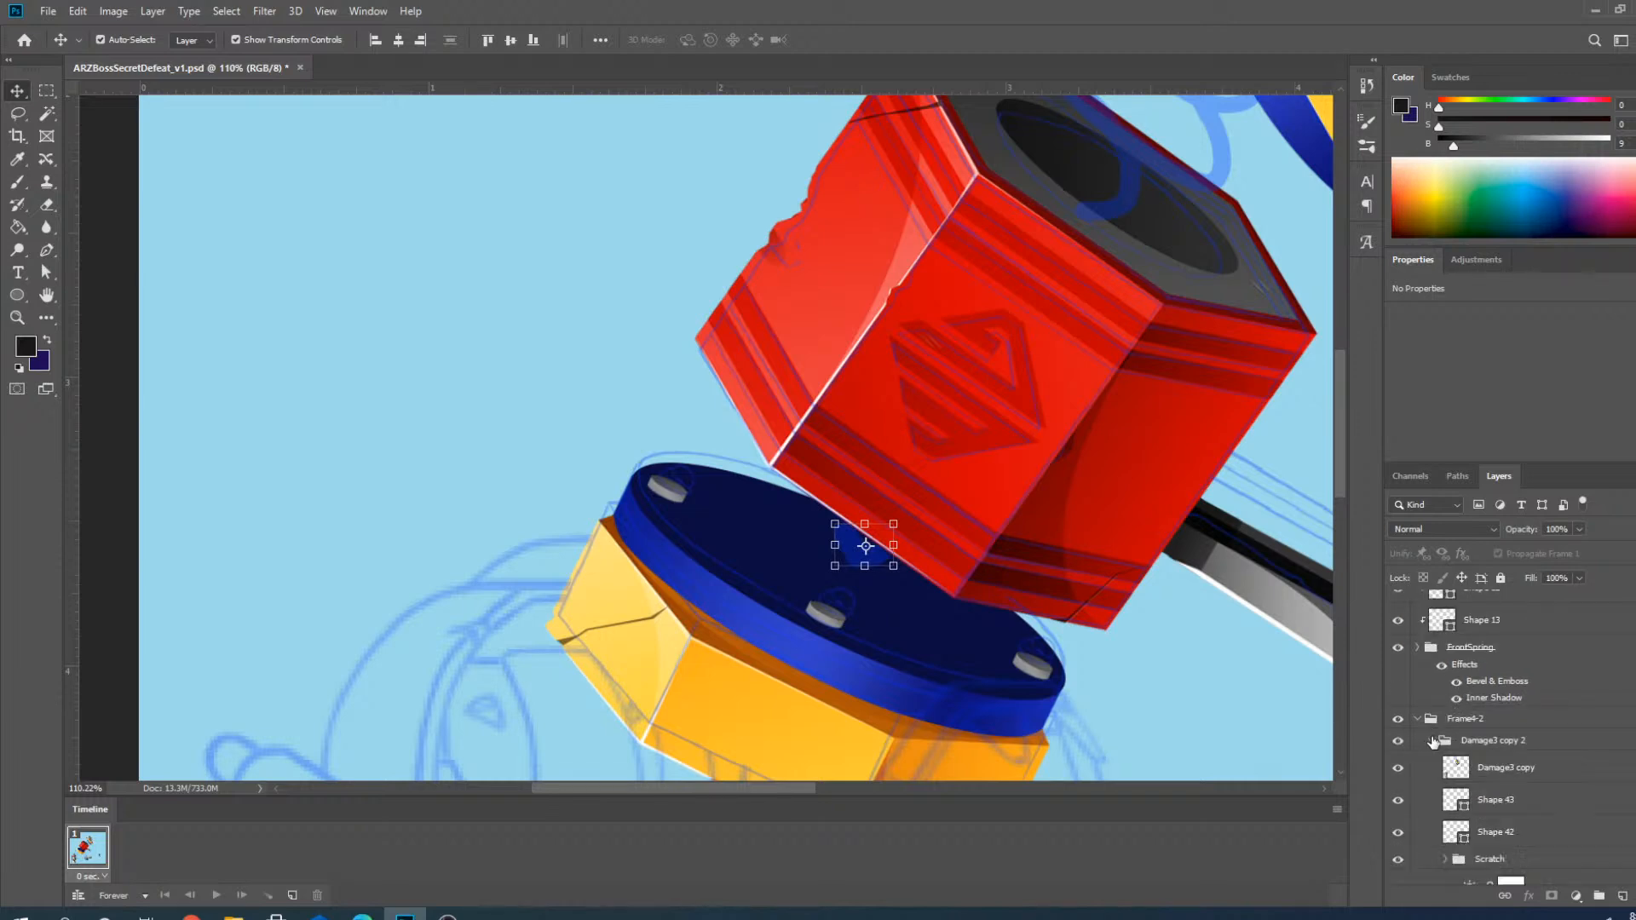
{"action": "scroll", "coordinate": [1449, 792], "scroll_direction": "down", "scroll_amount": 3}
{"action": "scroll", "coordinate": [1449, 797], "scroll_direction": "down", "scroll_amount": 6}
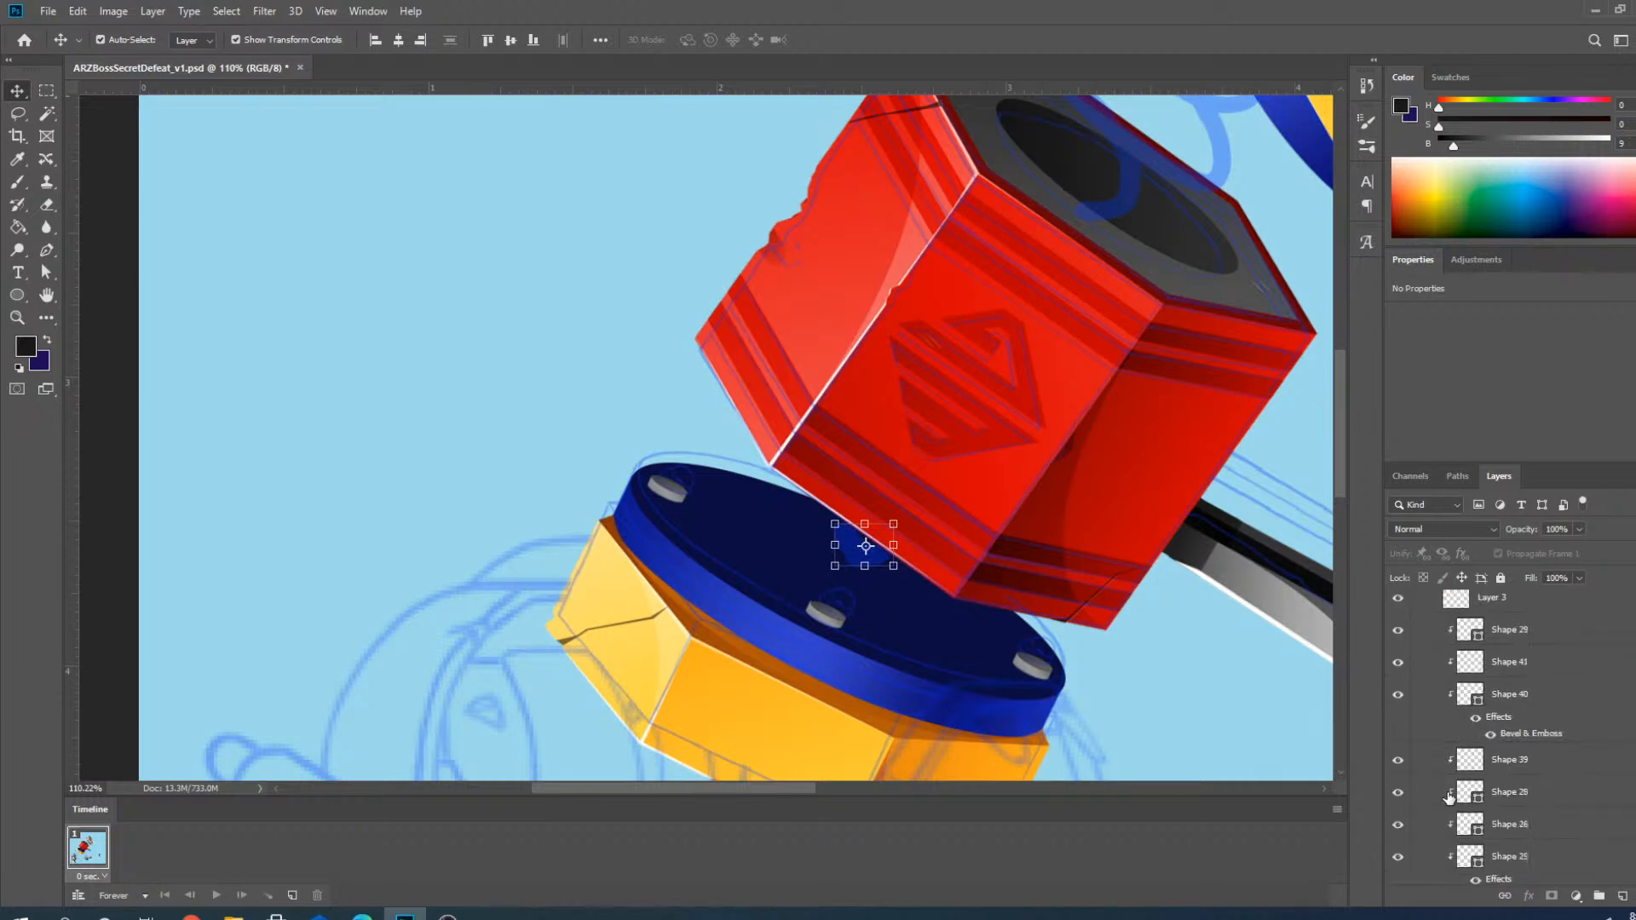
{"action": "left_click_drag", "start_coordinate": [1464, 797], "coordinate": [1491, 667]}
{"action": "scroll", "coordinate": [955, 601], "scroll_direction": "up", "scroll_amount": 10}
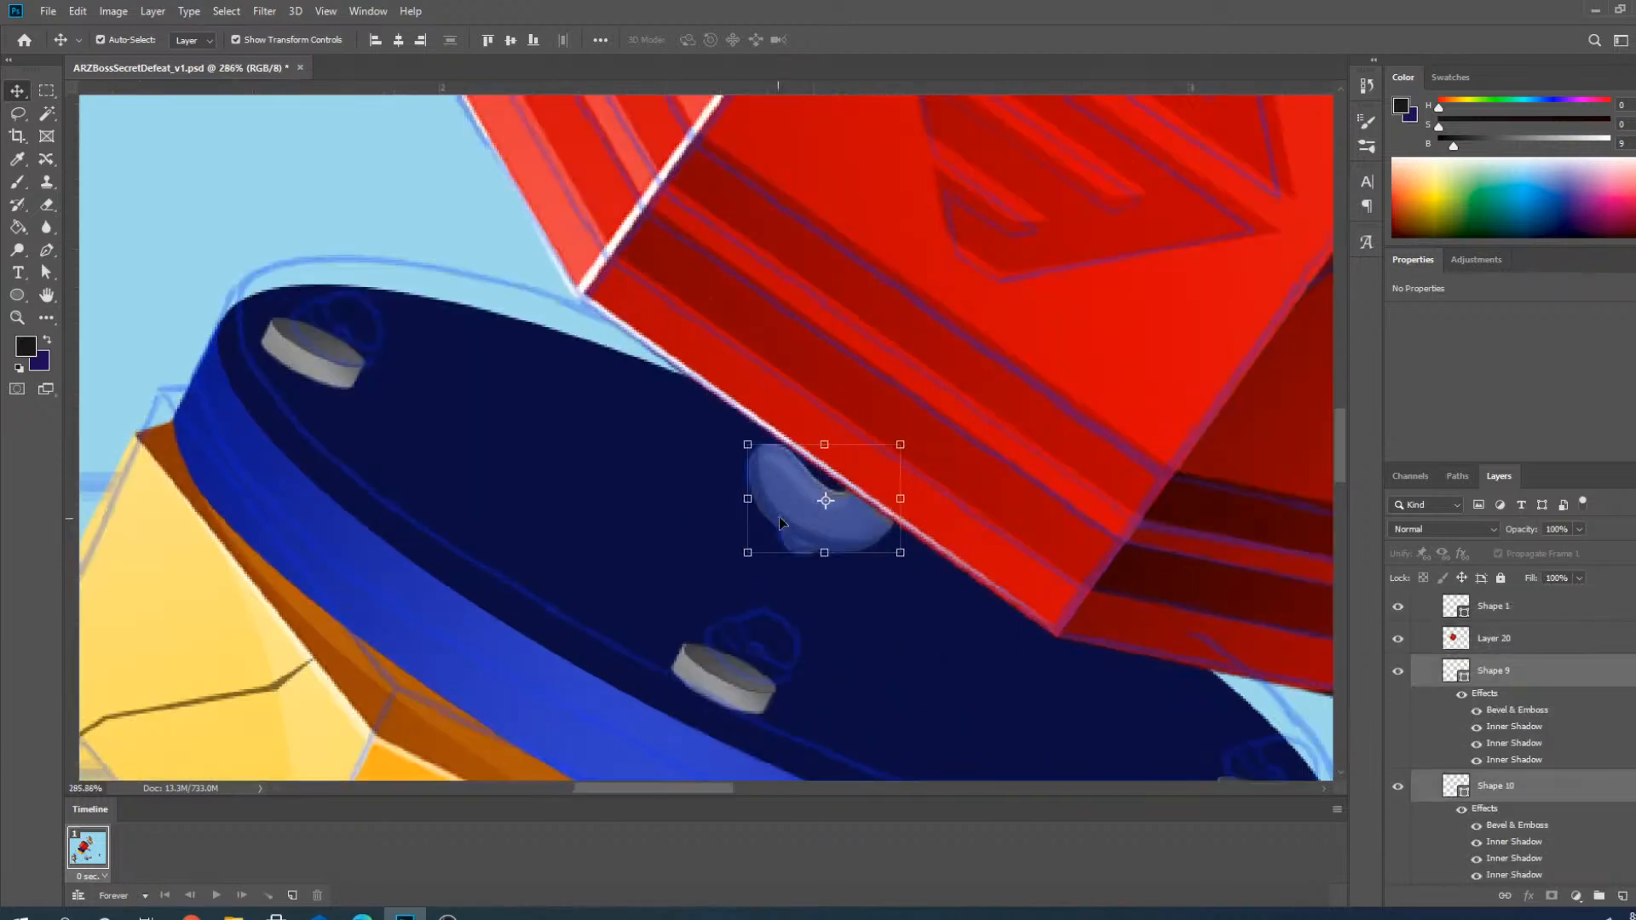
Rotate the FrontSpring group with its clipped shape and Brightness/Contrast layers by -90.74 degrees and place it over the red block's upper face.
{"action": "scroll", "coordinate": [835, 544], "scroll_direction": "down", "scroll_amount": 15}
{"action": "scroll", "coordinate": [814, 561], "scroll_direction": "down", "scroll_amount": 4}
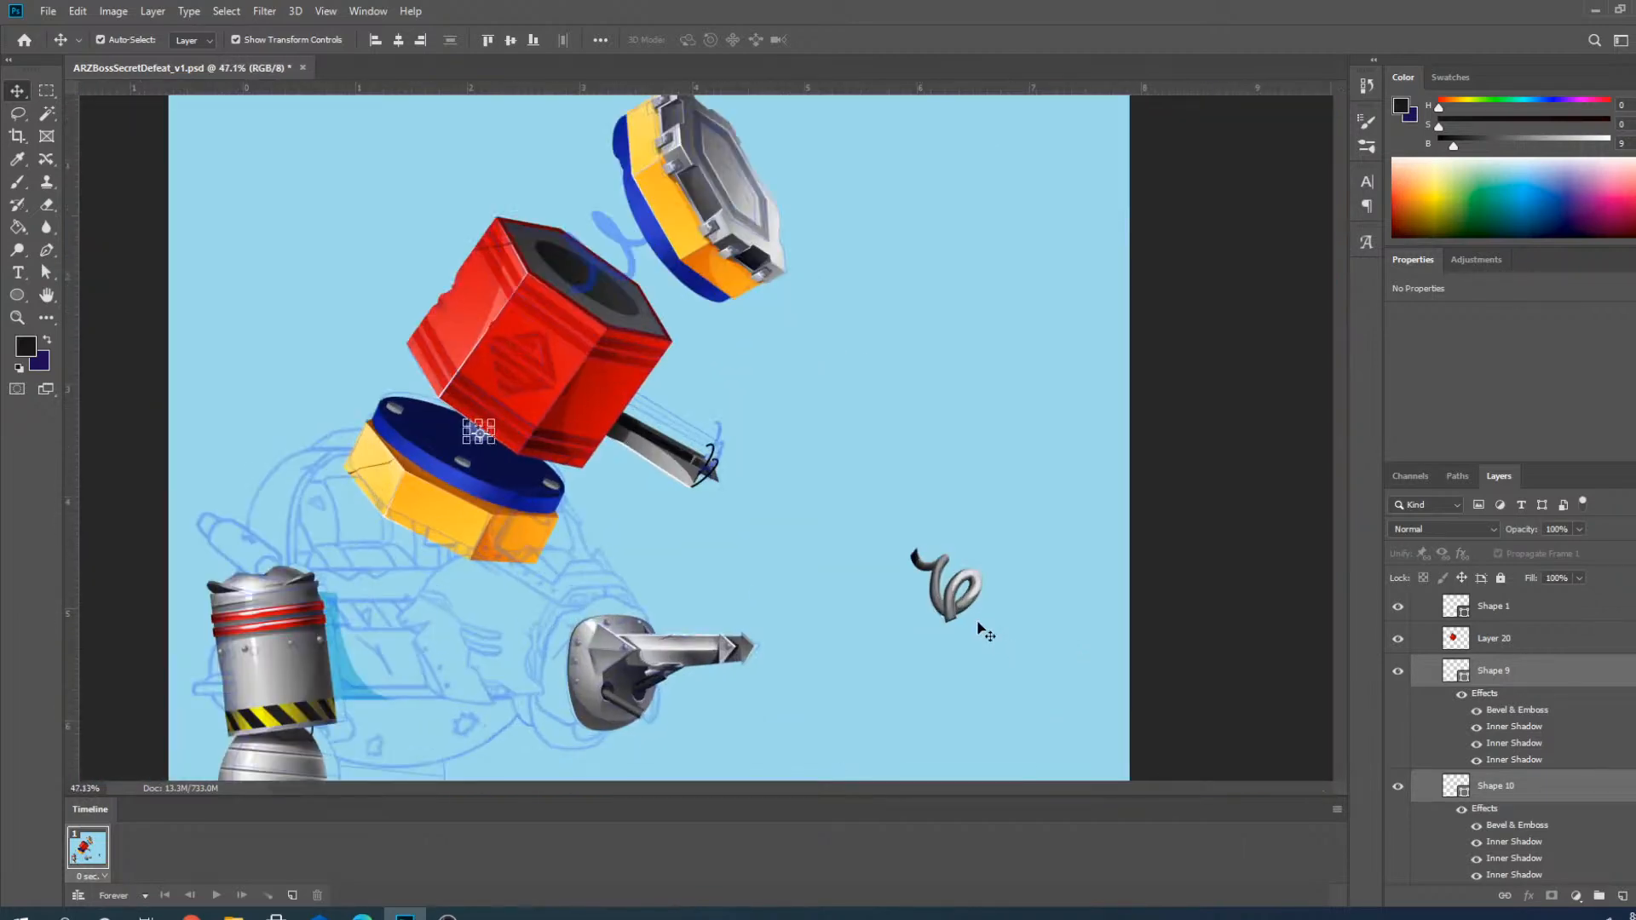
{"action": "scroll", "coordinate": [1512, 738], "scroll_direction": "up", "scroll_amount": 10}
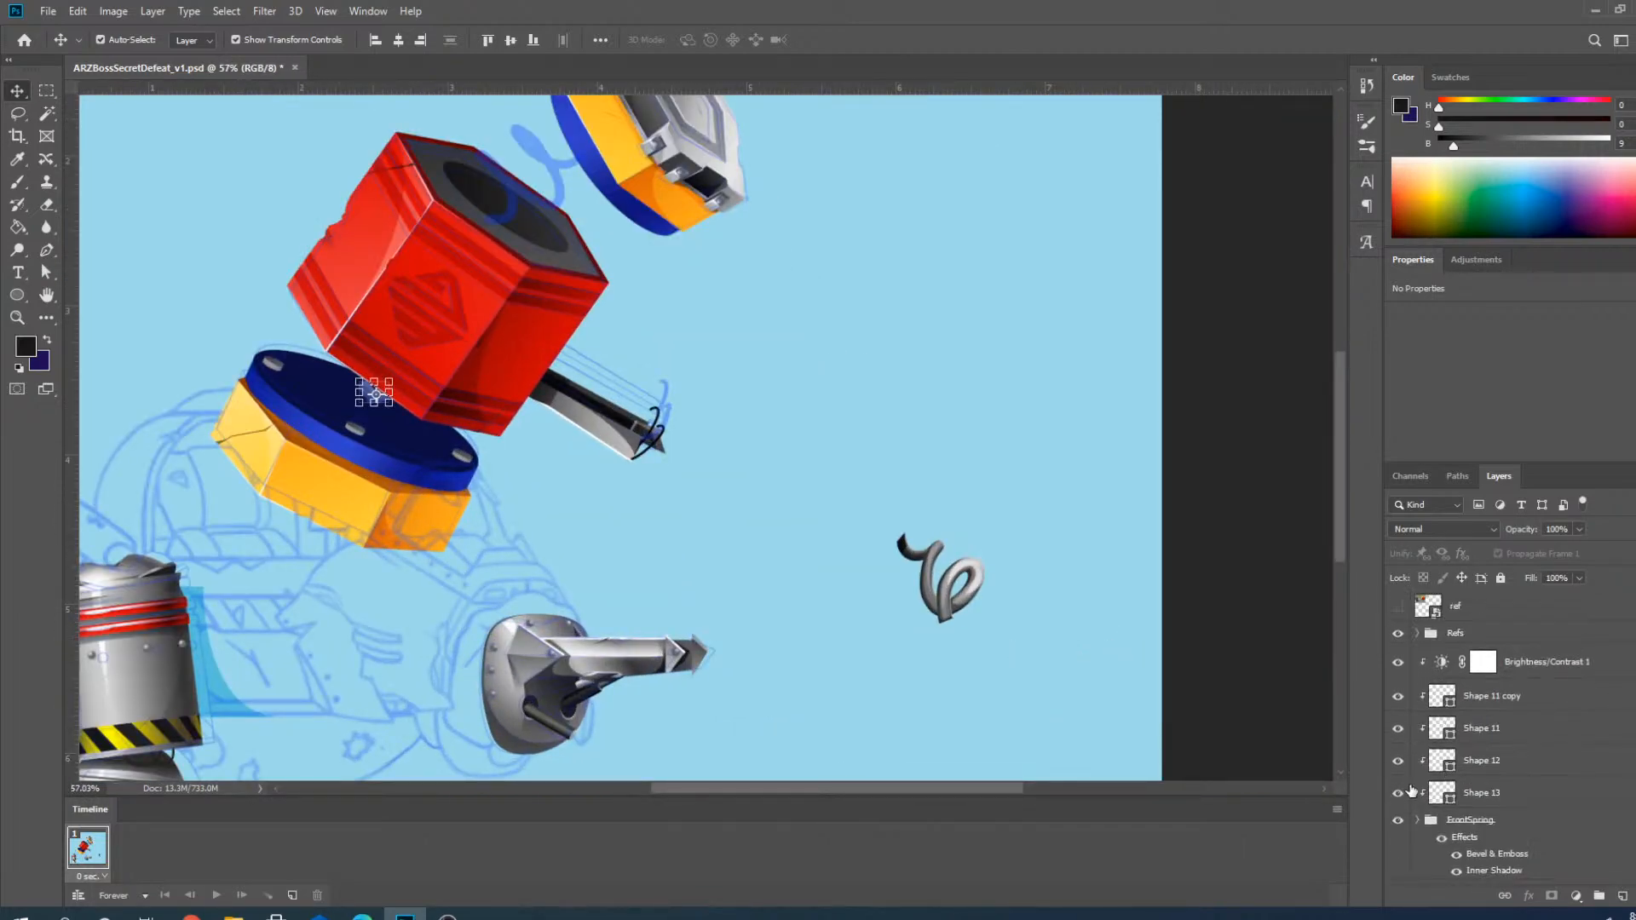
{"action": "scroll", "coordinate": [1419, 816], "scroll_direction": "down", "scroll_amount": 4}
{"action": "left_click", "coordinate": [1418, 731]}
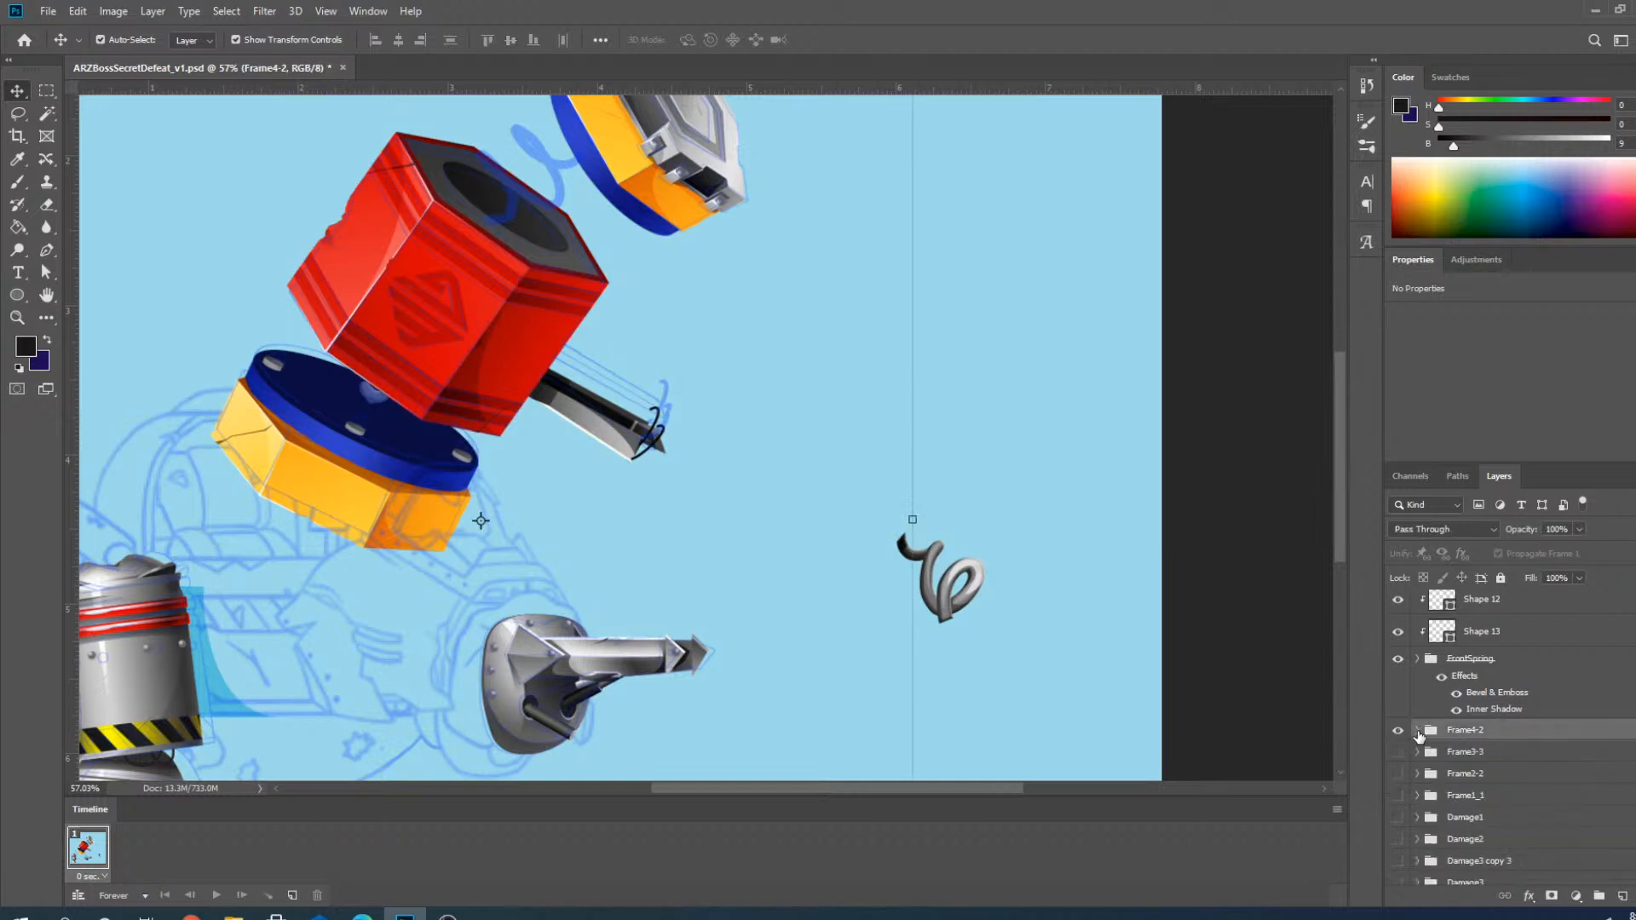
{"action": "left_click", "coordinate": [1497, 679]}
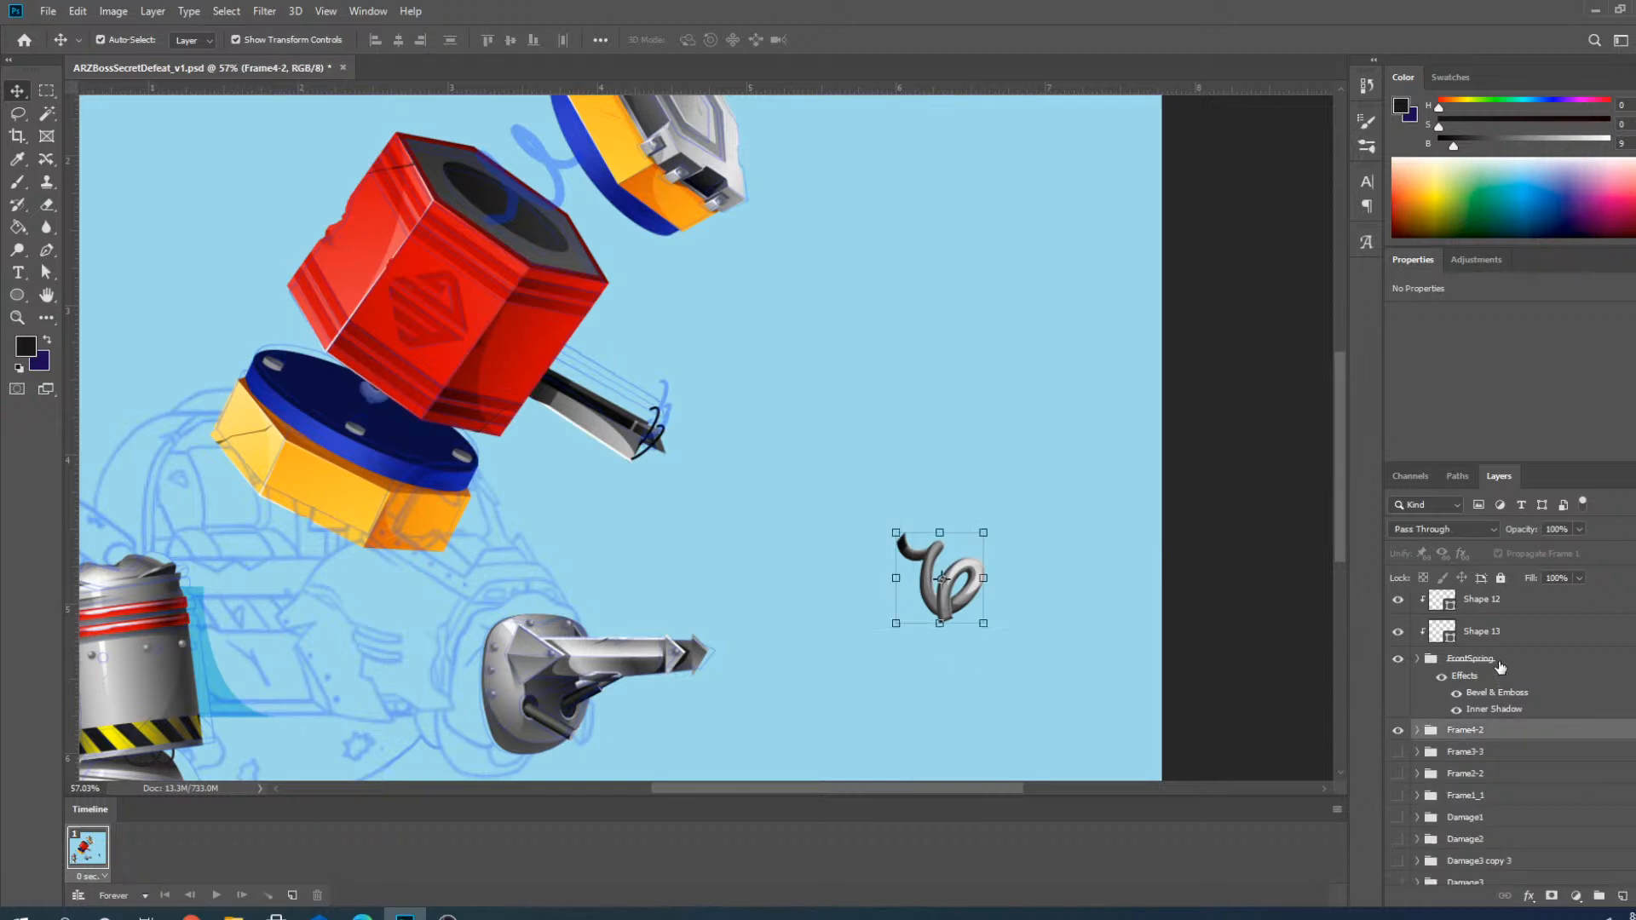
{"action": "scroll", "coordinate": [1500, 680], "scroll_direction": "up", "scroll_amount": 2}
{"action": "left_click", "coordinate": [1534, 673], "text": "shift"}
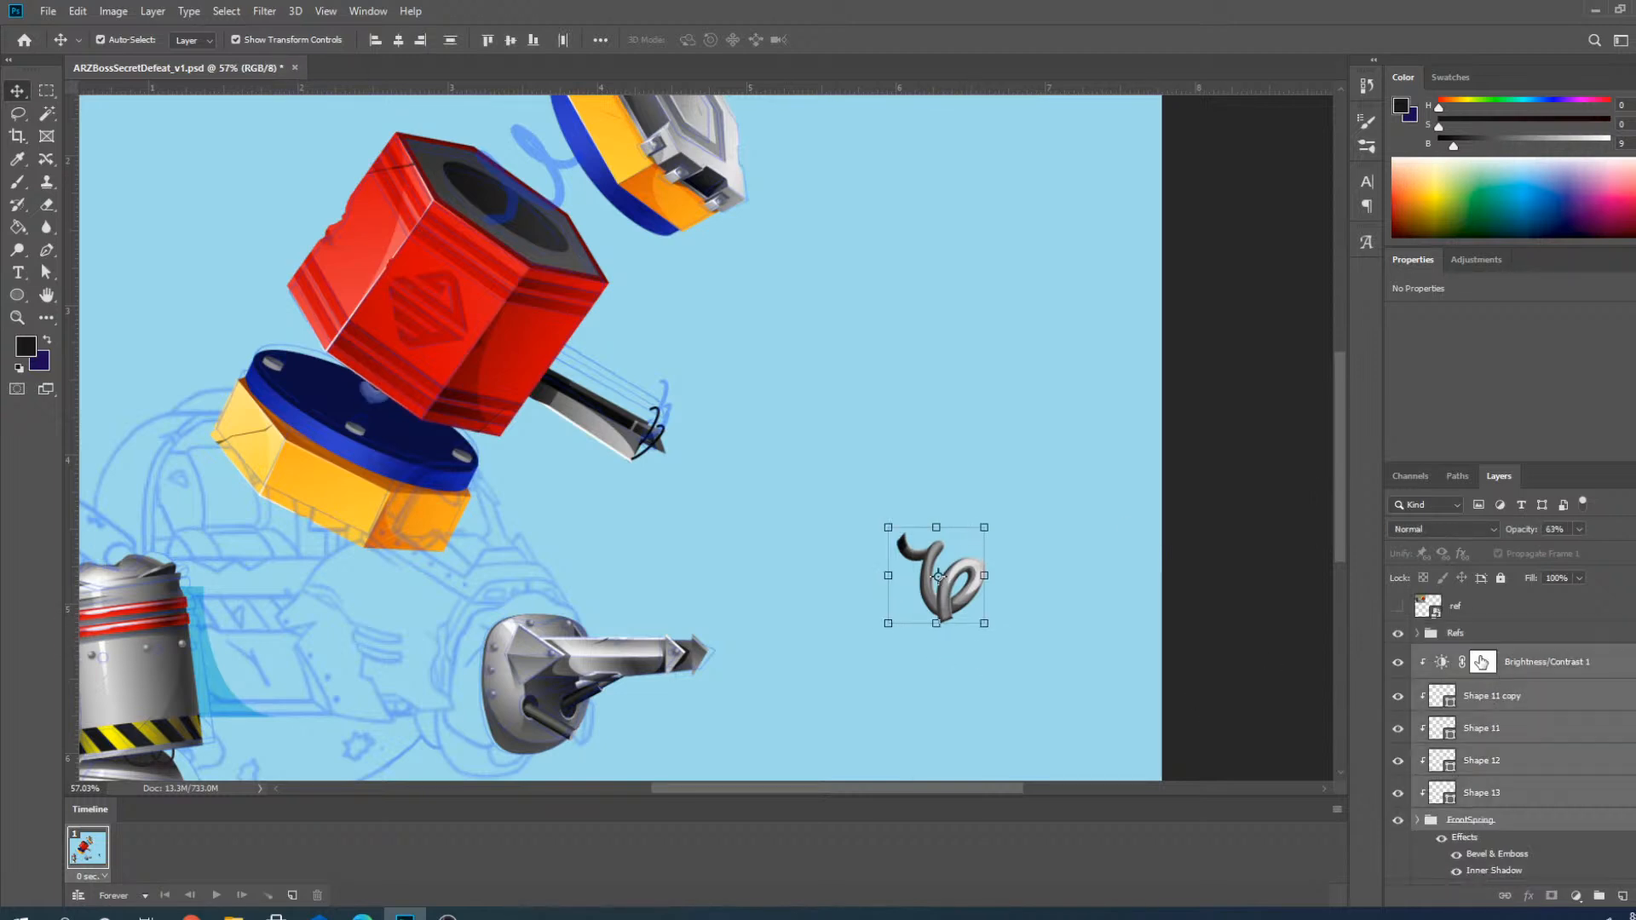
{"action": "left_click_drag", "start_coordinate": [1003, 513], "coordinate": [893, 528]}
{"action": "left_click_drag", "start_coordinate": [919, 601], "coordinate": [543, 249]}
{"action": "scroll", "coordinate": [738, 518], "scroll_direction": "down", "scroll_amount": 5}
{"action": "scroll", "coordinate": [656, 340], "scroll_direction": "up", "scroll_amount": 12}
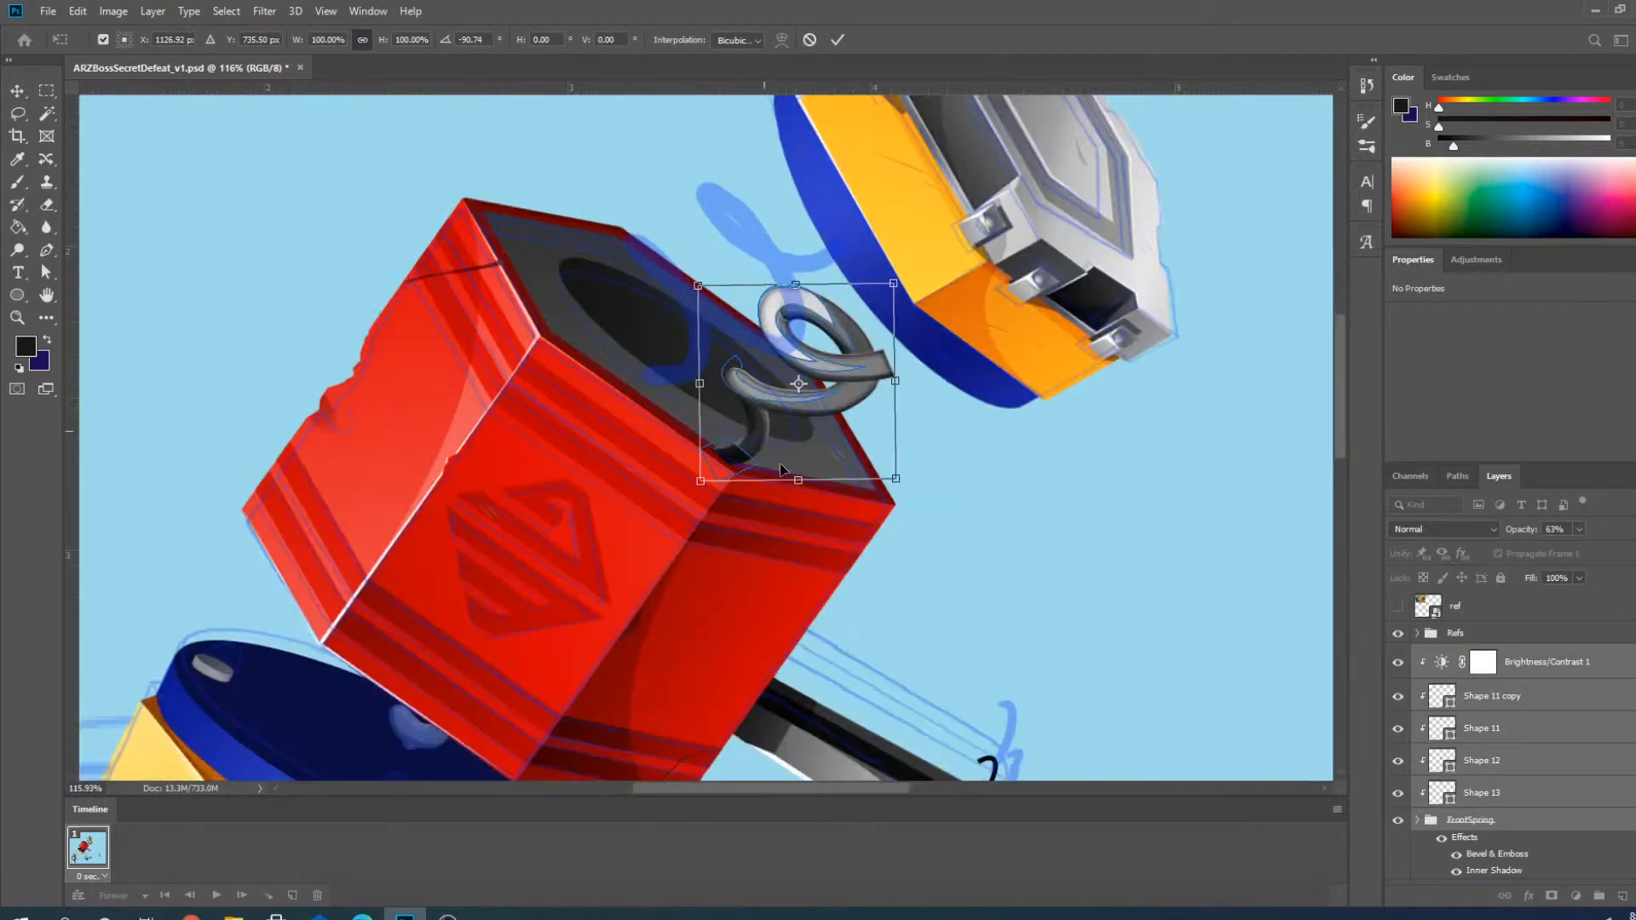
{"action": "key", "text": "Return"}
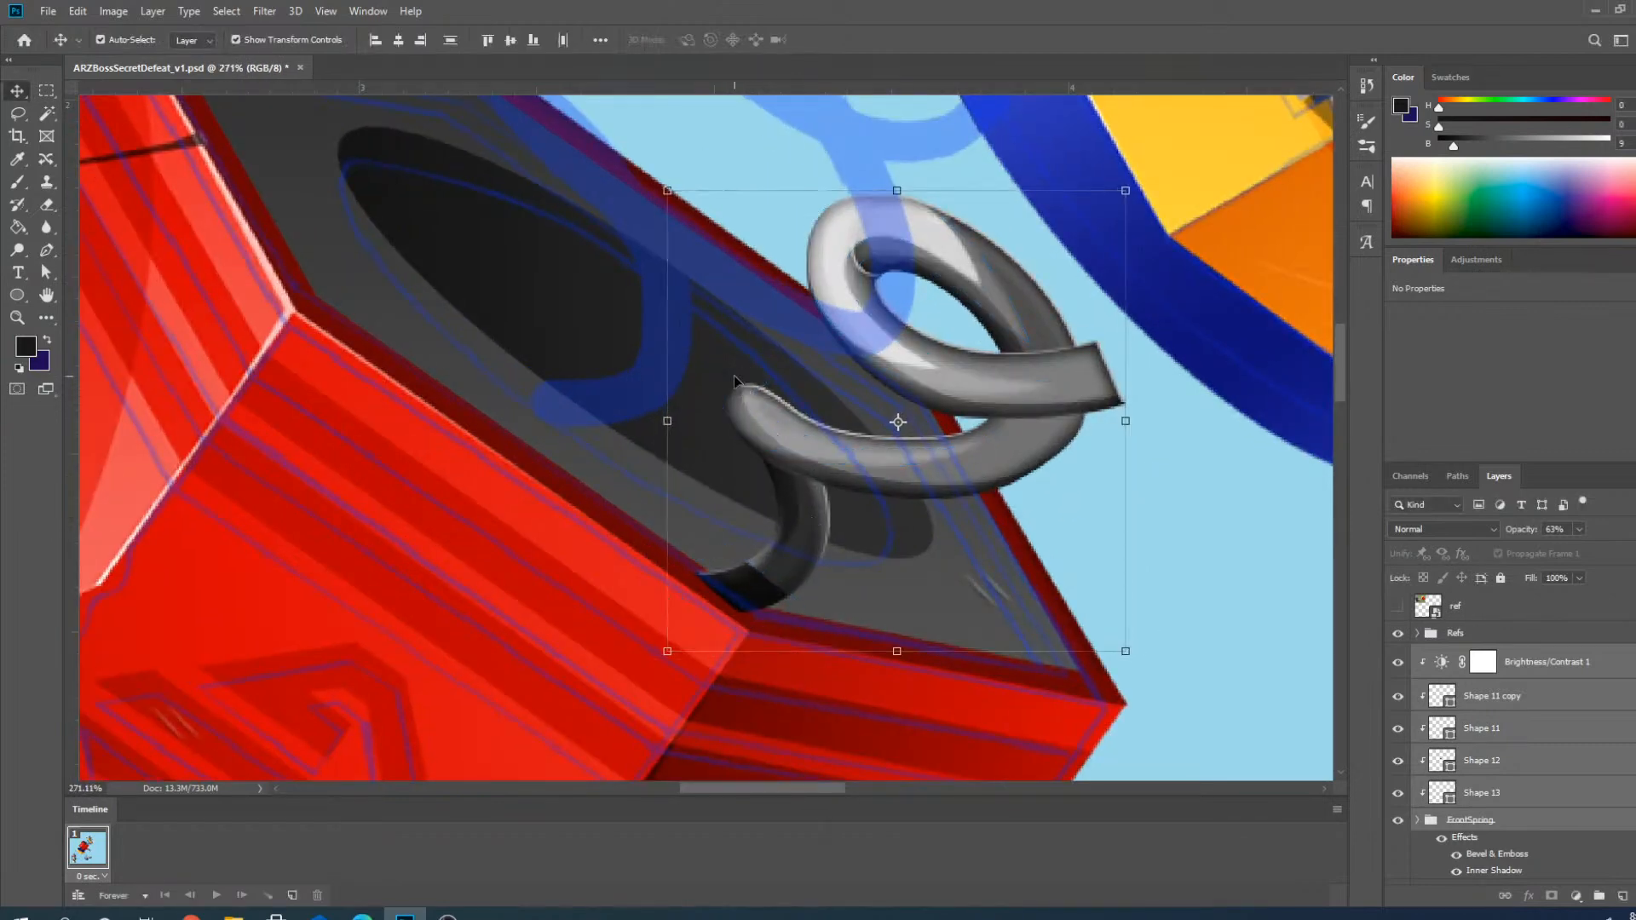
{"action": "left_click_drag", "start_coordinate": [787, 455], "coordinate": [713, 370]}
{"action": "key", "text": "ctrl+z"}
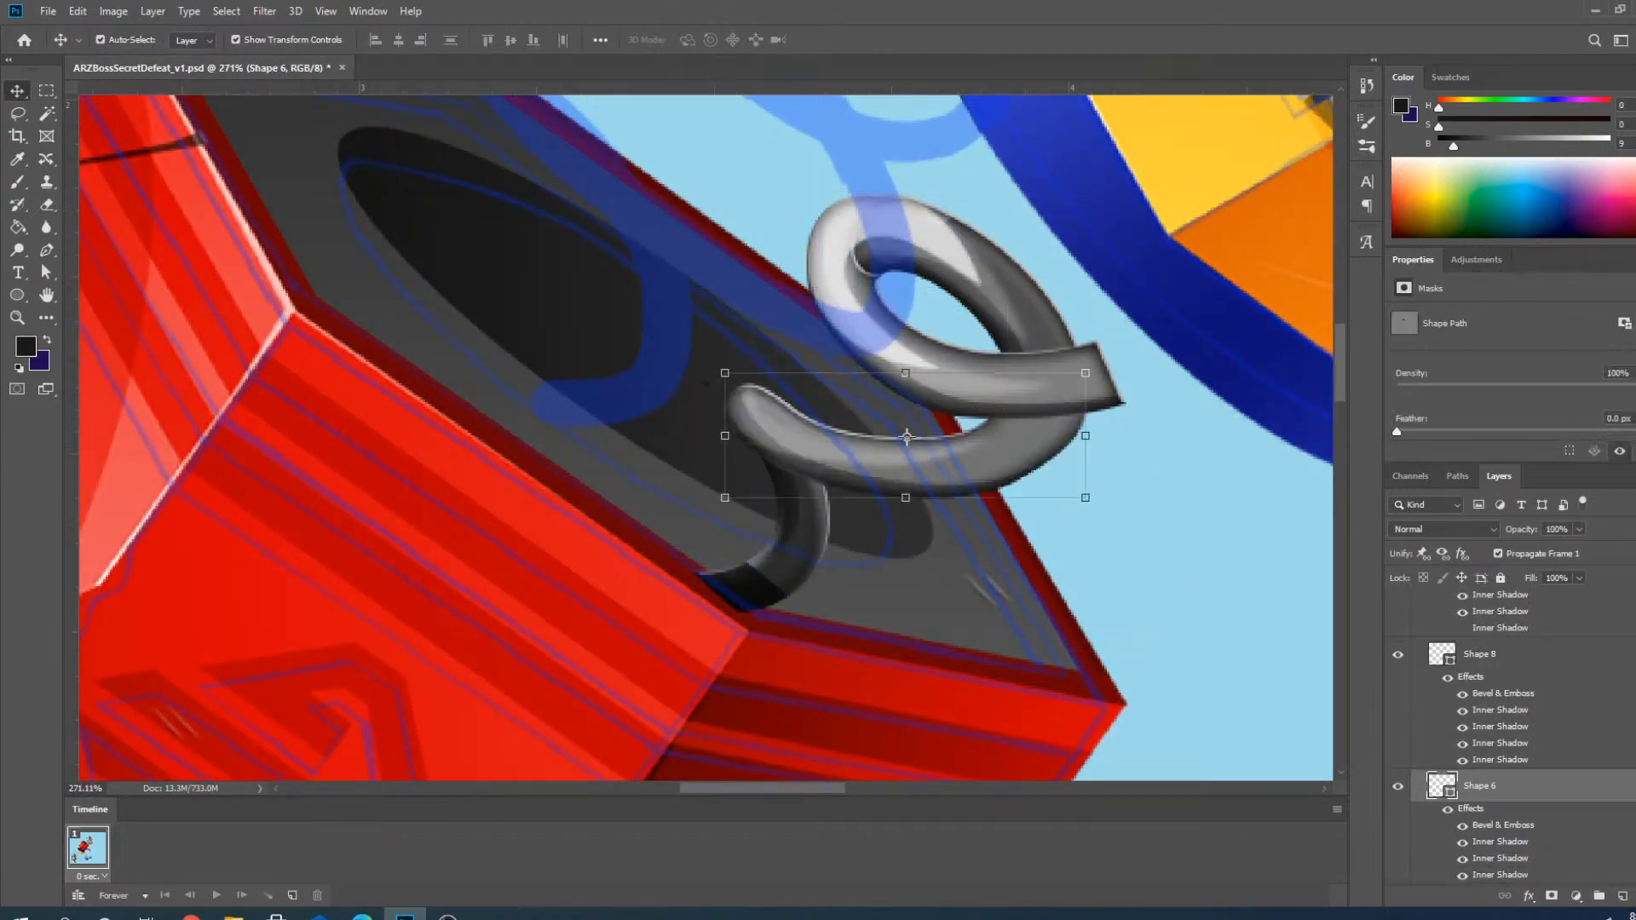
{"action": "scroll", "coordinate": [1575, 743], "scroll_direction": "up", "scroll_amount": 5}
{"action": "scroll", "coordinate": [1513, 737], "scroll_direction": "up", "scroll_amount": 5}
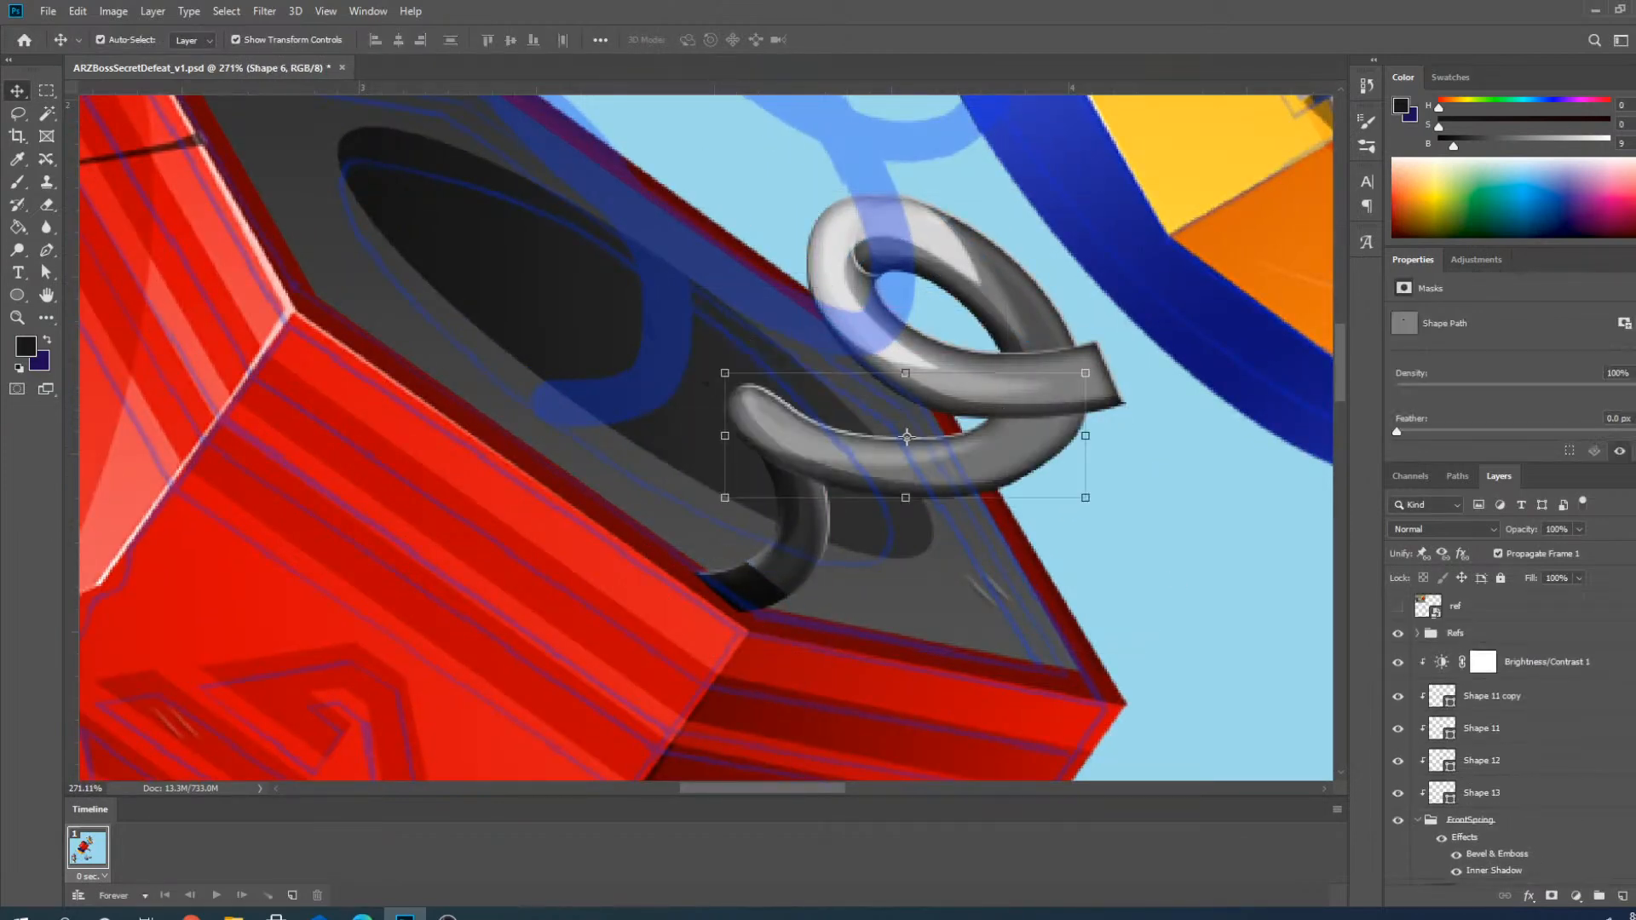
{"action": "scroll", "coordinate": [1428, 738], "scroll_direction": "down", "scroll_amount": 3}
{"action": "left_click", "coordinate": [1421, 724]}
{"action": "left_click", "coordinate": [1418, 723]}
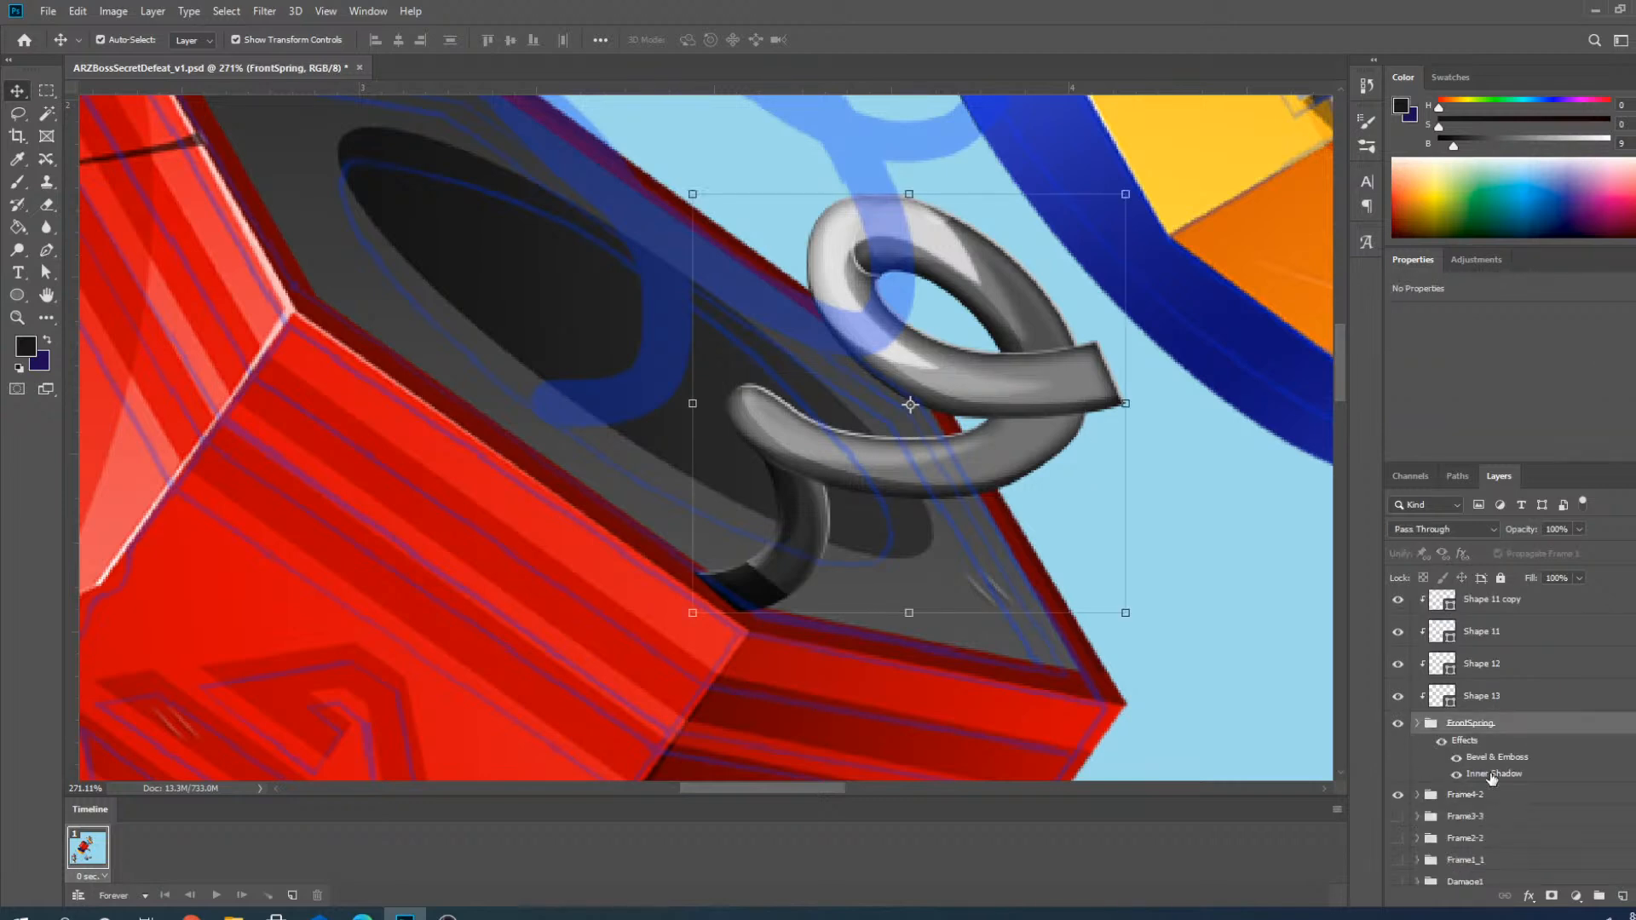
{"action": "scroll", "coordinate": [1499, 738], "scroll_direction": "up", "scroll_amount": 3}
{"action": "left_click", "coordinate": [1513, 663]}
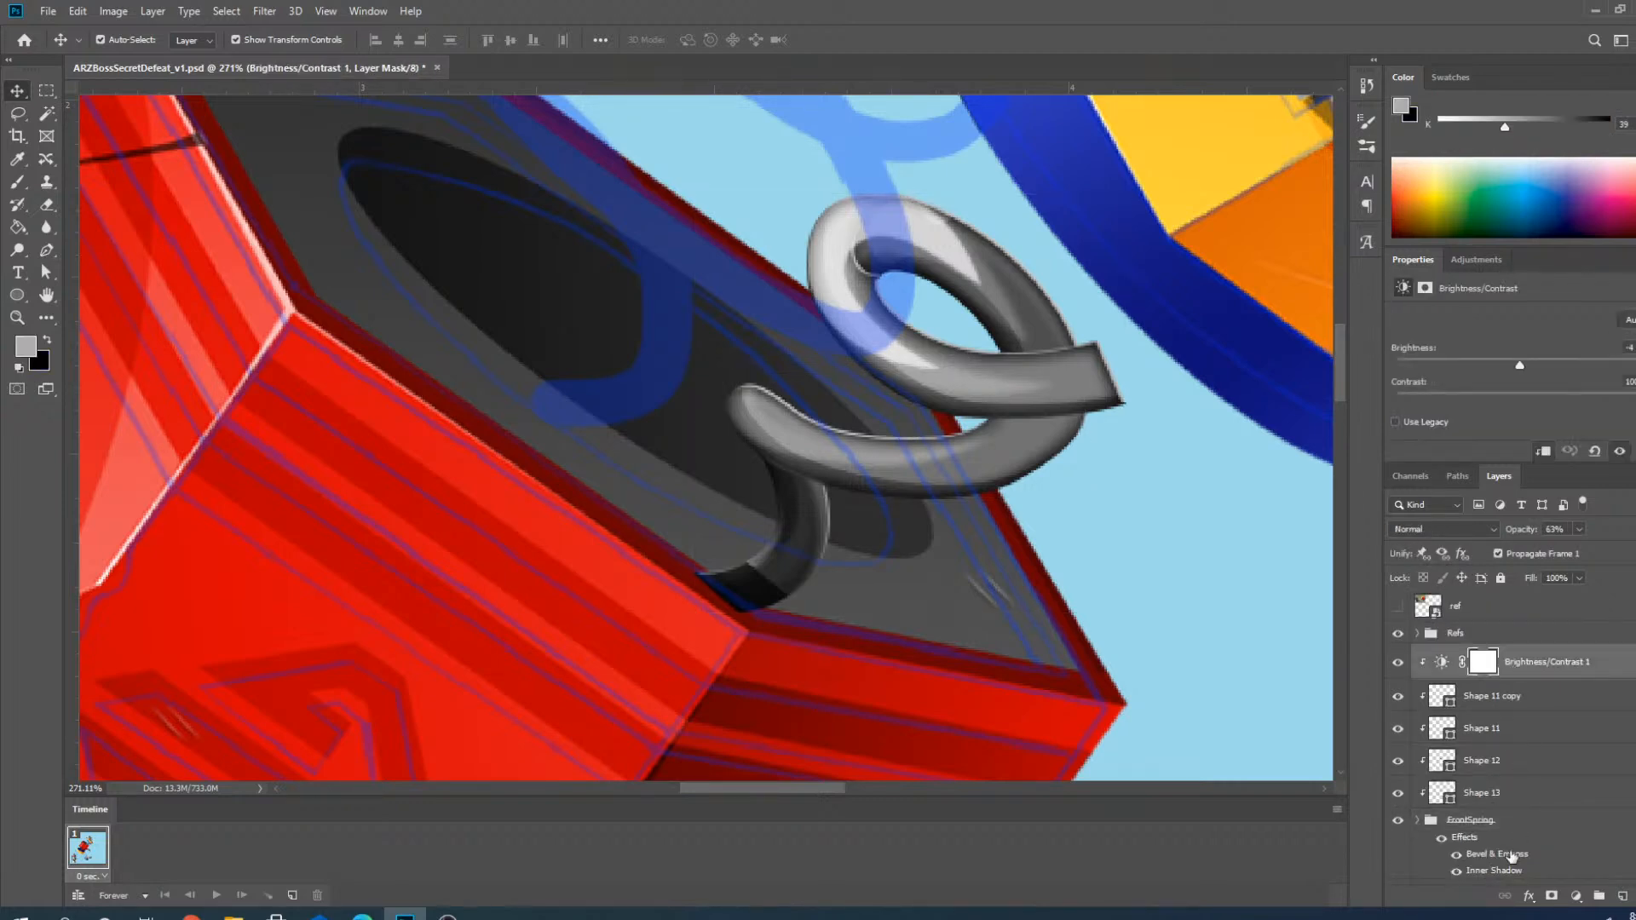
{"action": "left_click", "coordinate": [1511, 828], "text": "shift"}
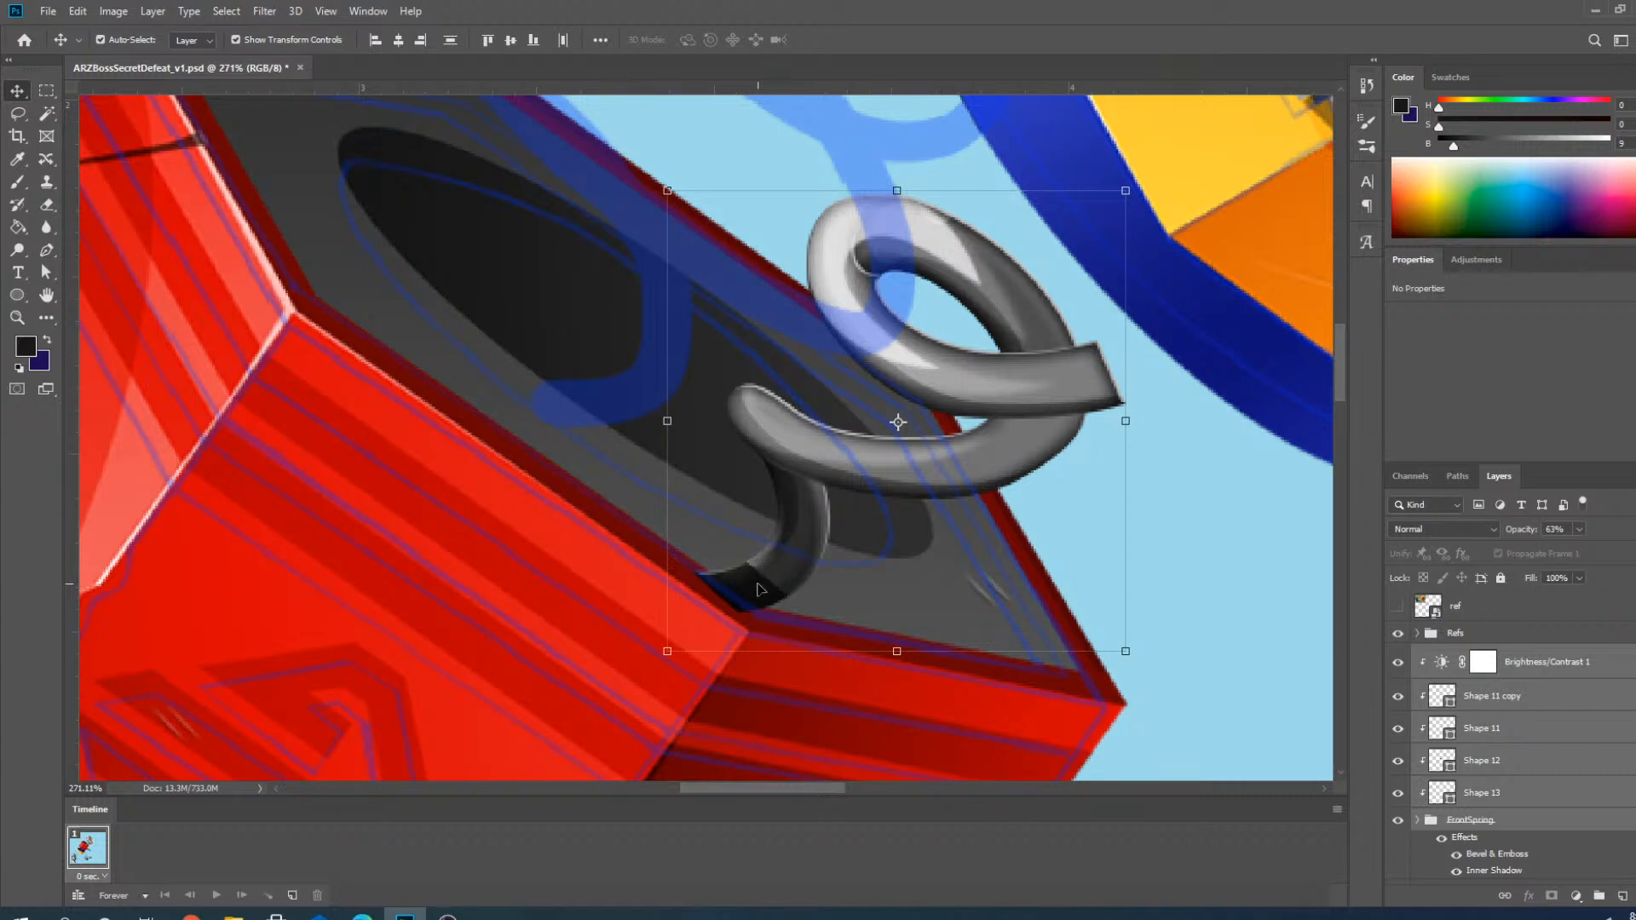
{"action": "left_click_drag", "start_coordinate": [759, 595], "coordinate": [628, 410]}
{"action": "key", "text": "ctrl+z"}
{"action": "scroll", "coordinate": [1437, 643], "scroll_direction": "up", "scroll_amount": 5}
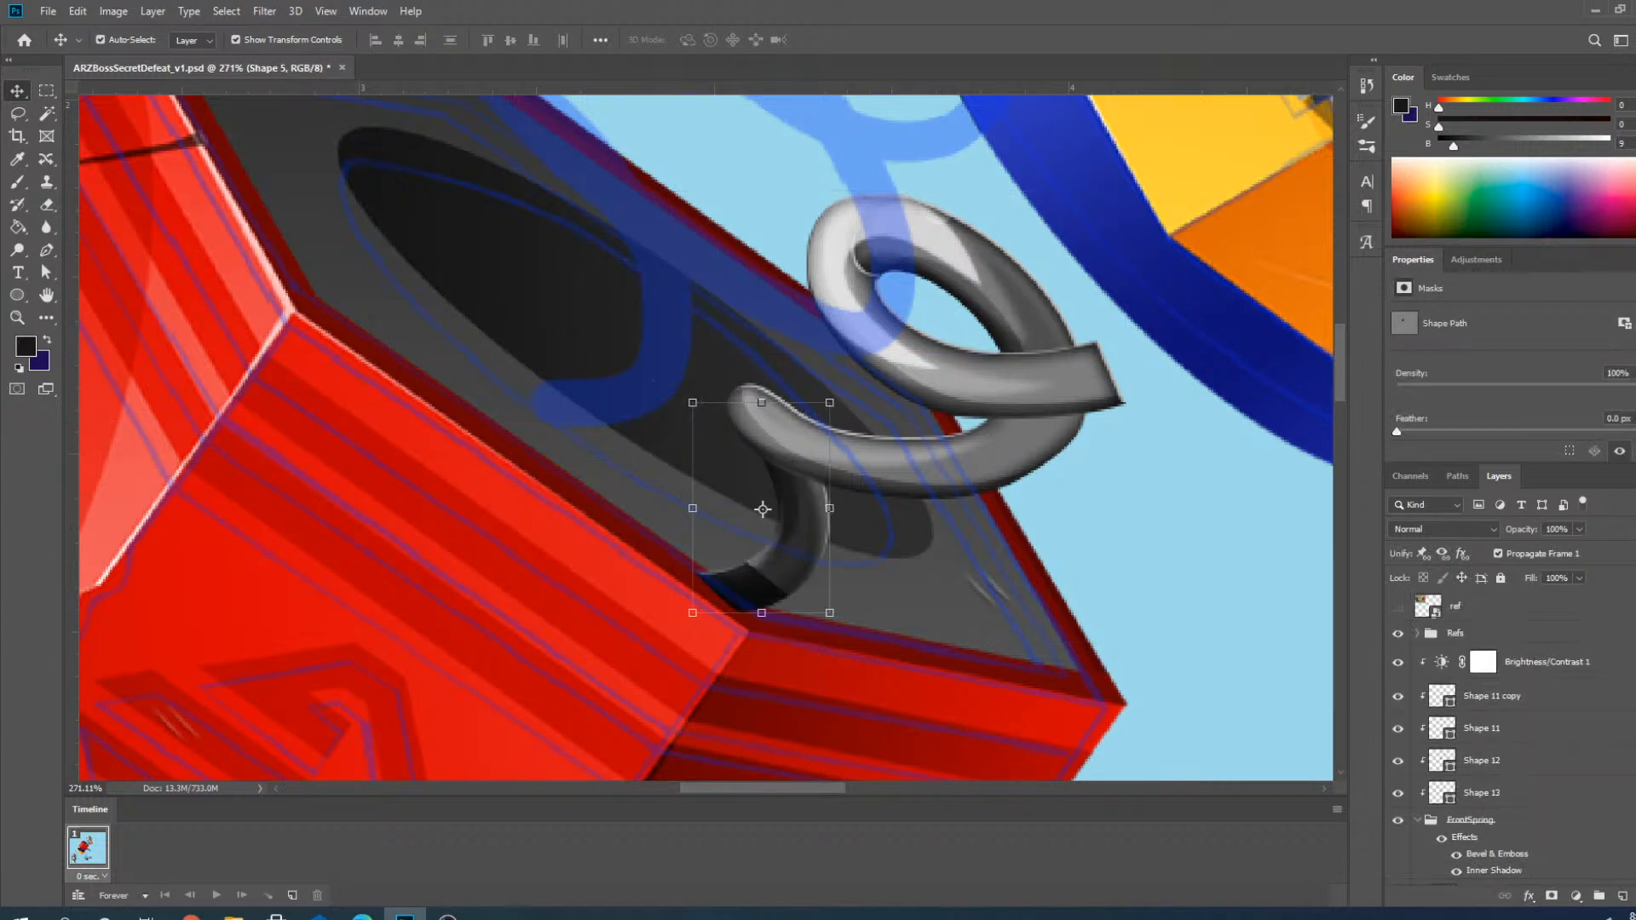
{"action": "left_click", "coordinate": [1418, 827]}
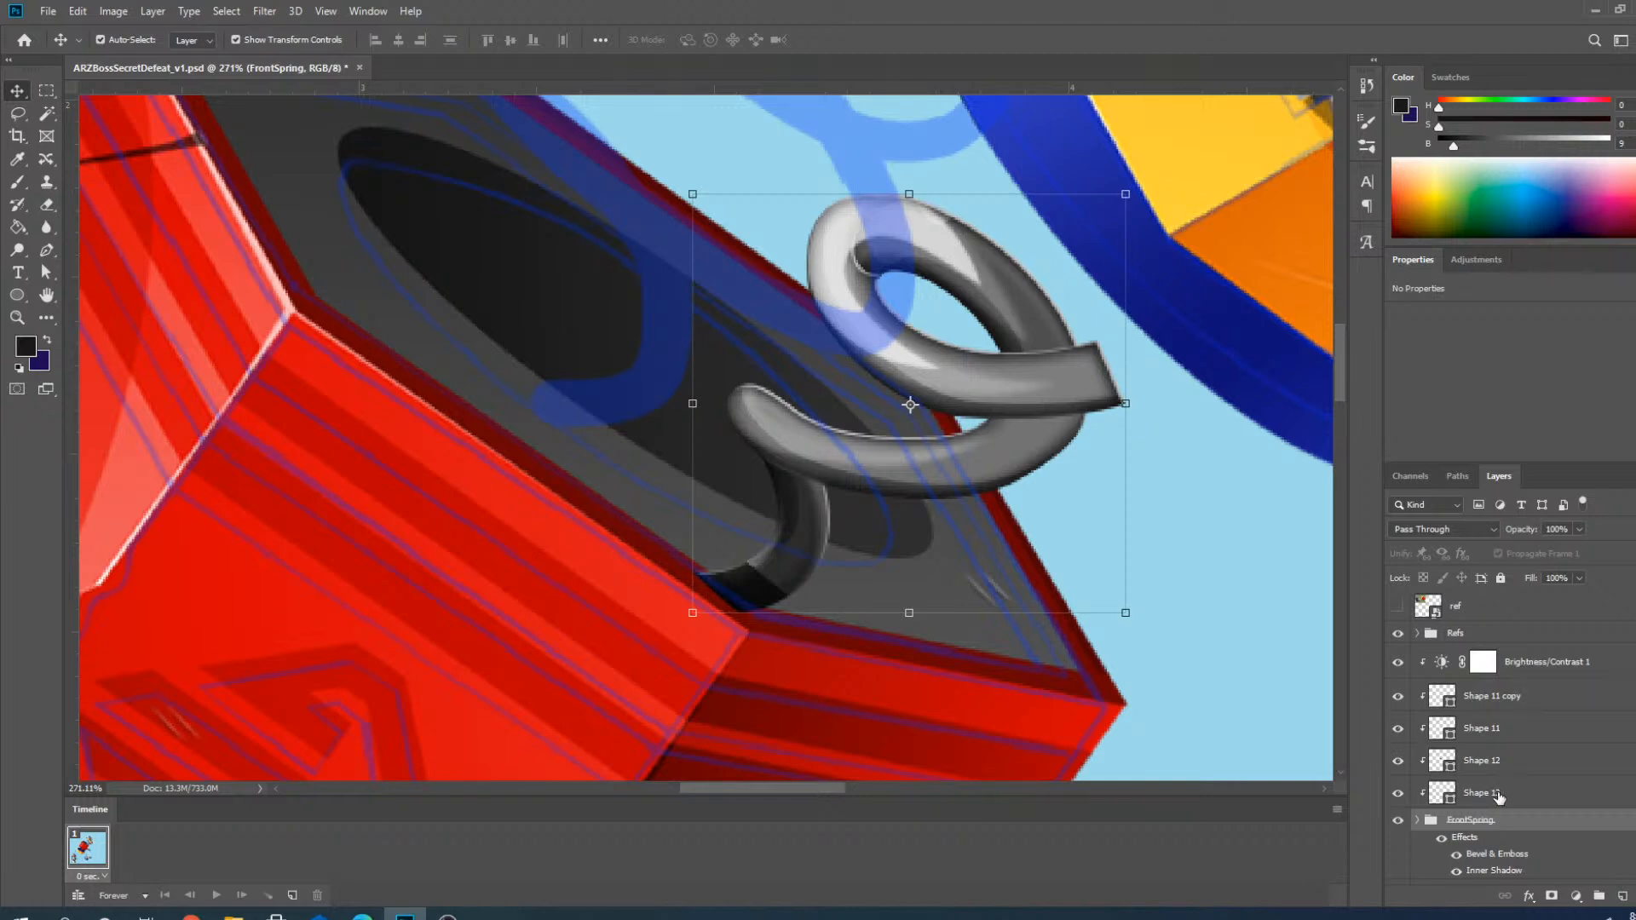
Turn off Auto-Select and move the FrontSpring group with its clipped layers so the spring's end meets the sketched coil inside the block's hole.
{"action": "left_click", "coordinate": [1568, 676]}
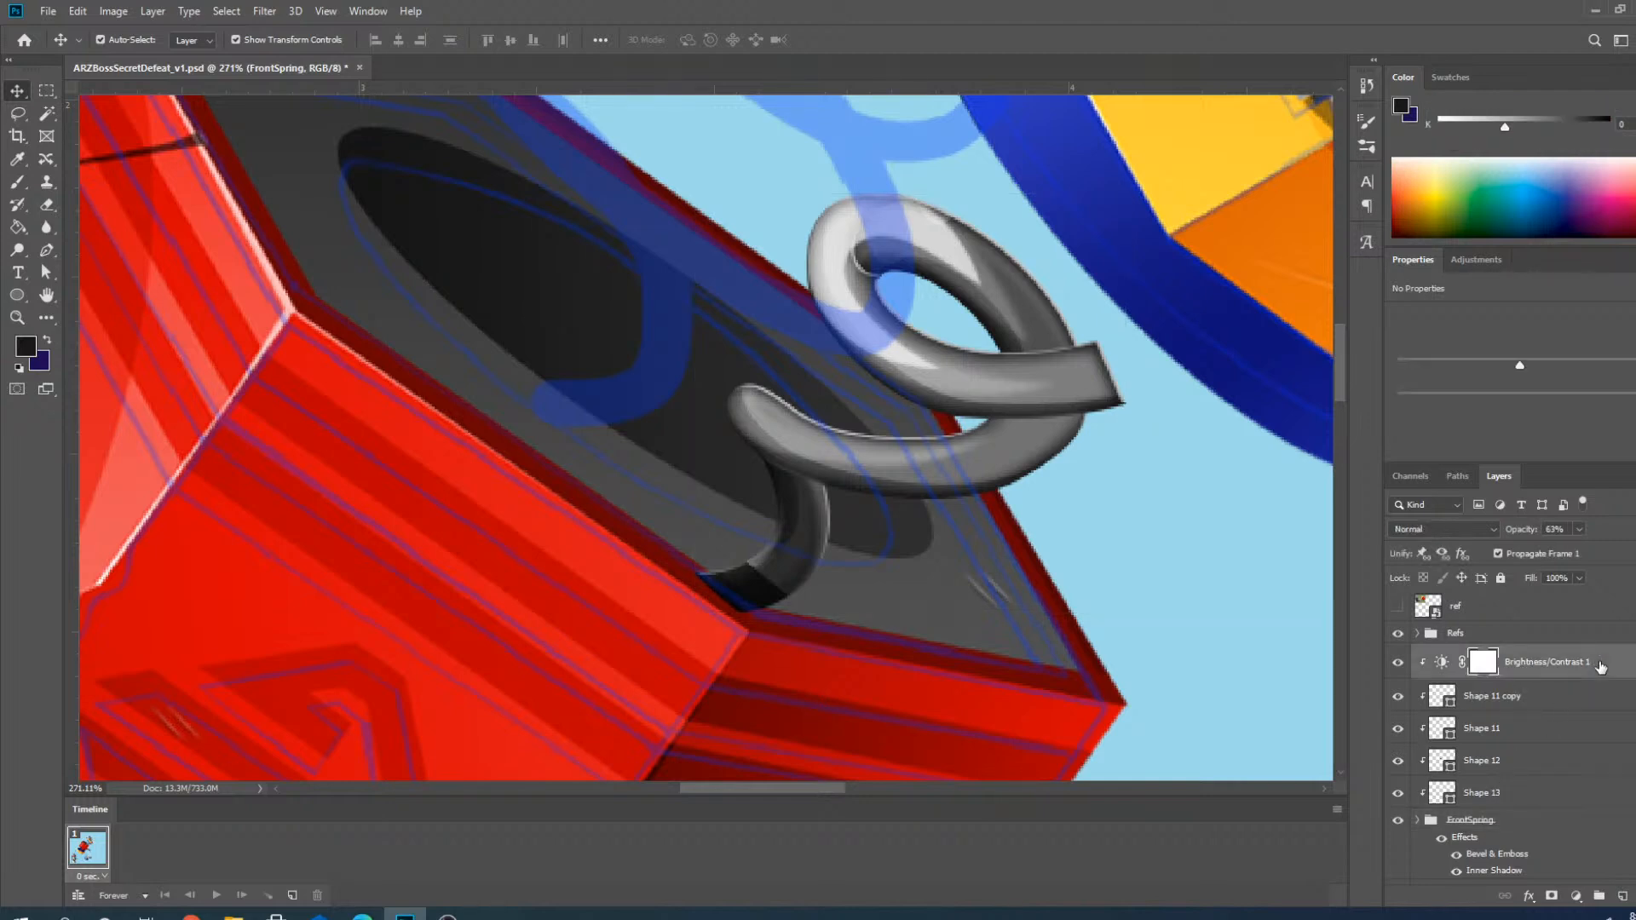
{"action": "left_click", "coordinate": [1549, 825], "text": "shift"}
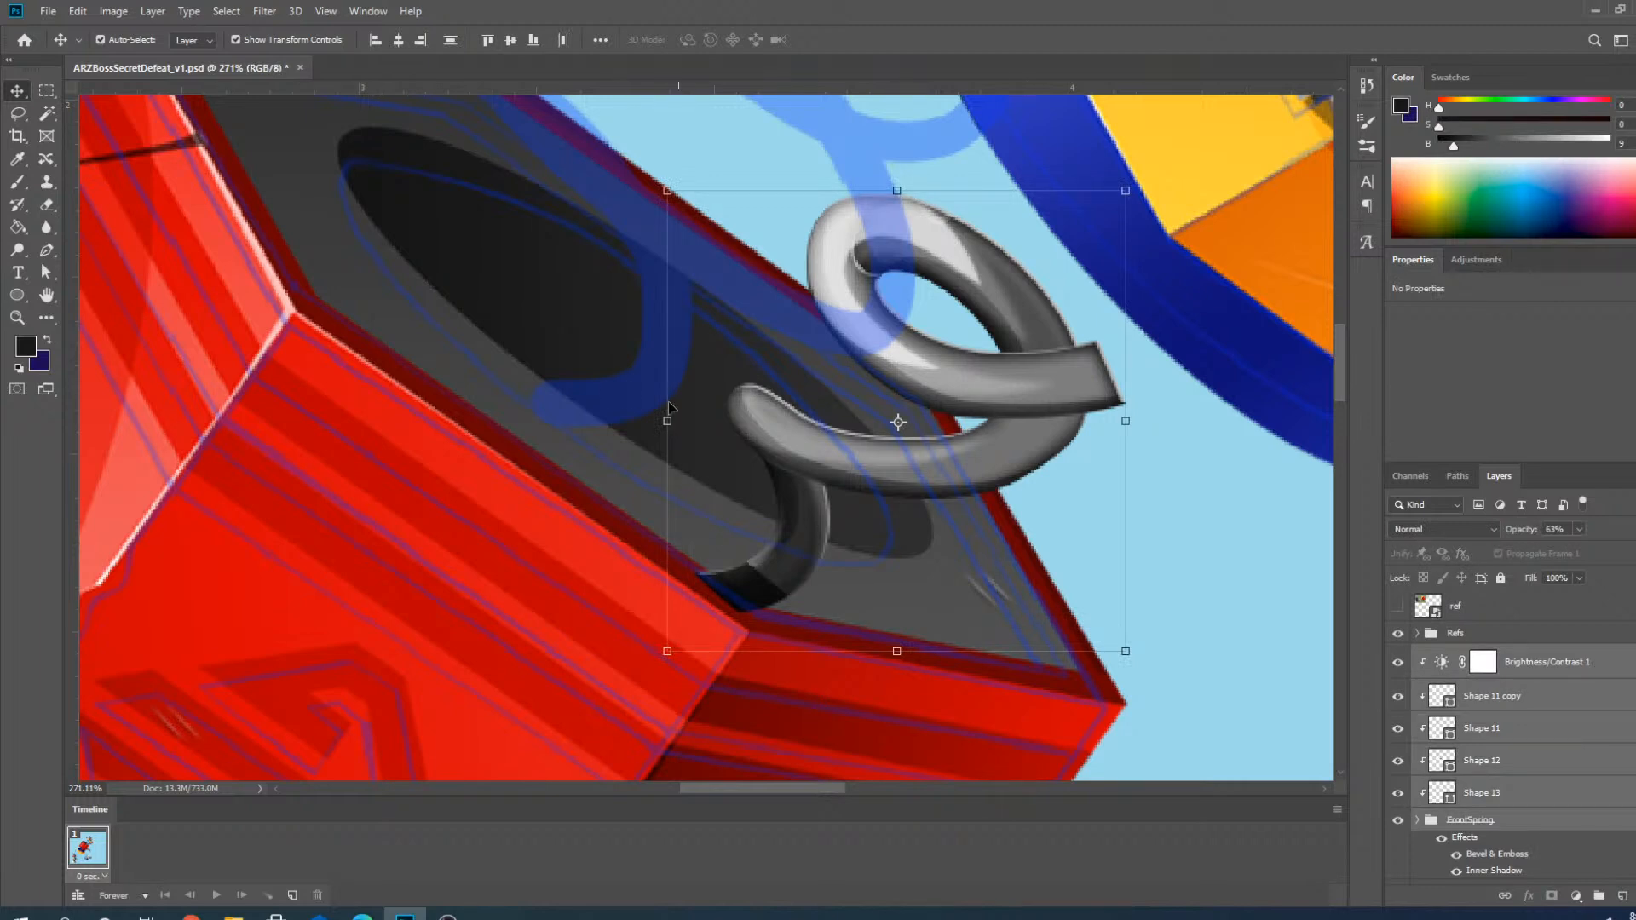
{"action": "left_click", "coordinate": [101, 40]}
{"action": "left_click_drag", "start_coordinate": [763, 607], "coordinate": [626, 418]}
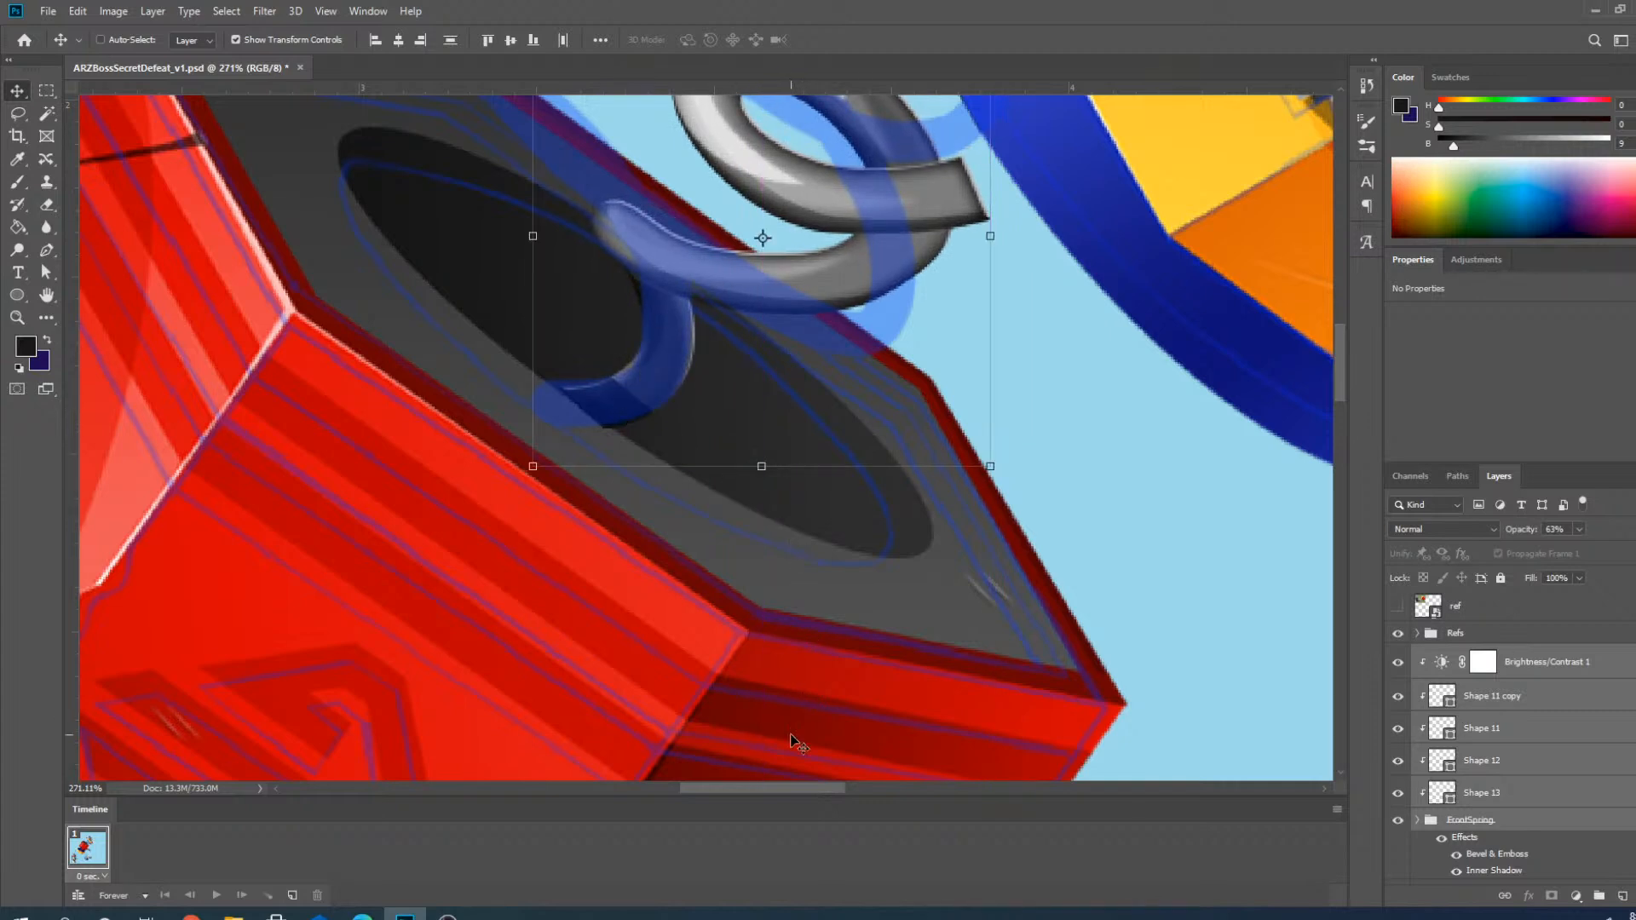
{"action": "scroll", "coordinate": [797, 725], "scroll_direction": "down", "scroll_amount": 2}
{"action": "left_click", "coordinate": [19, 115]}
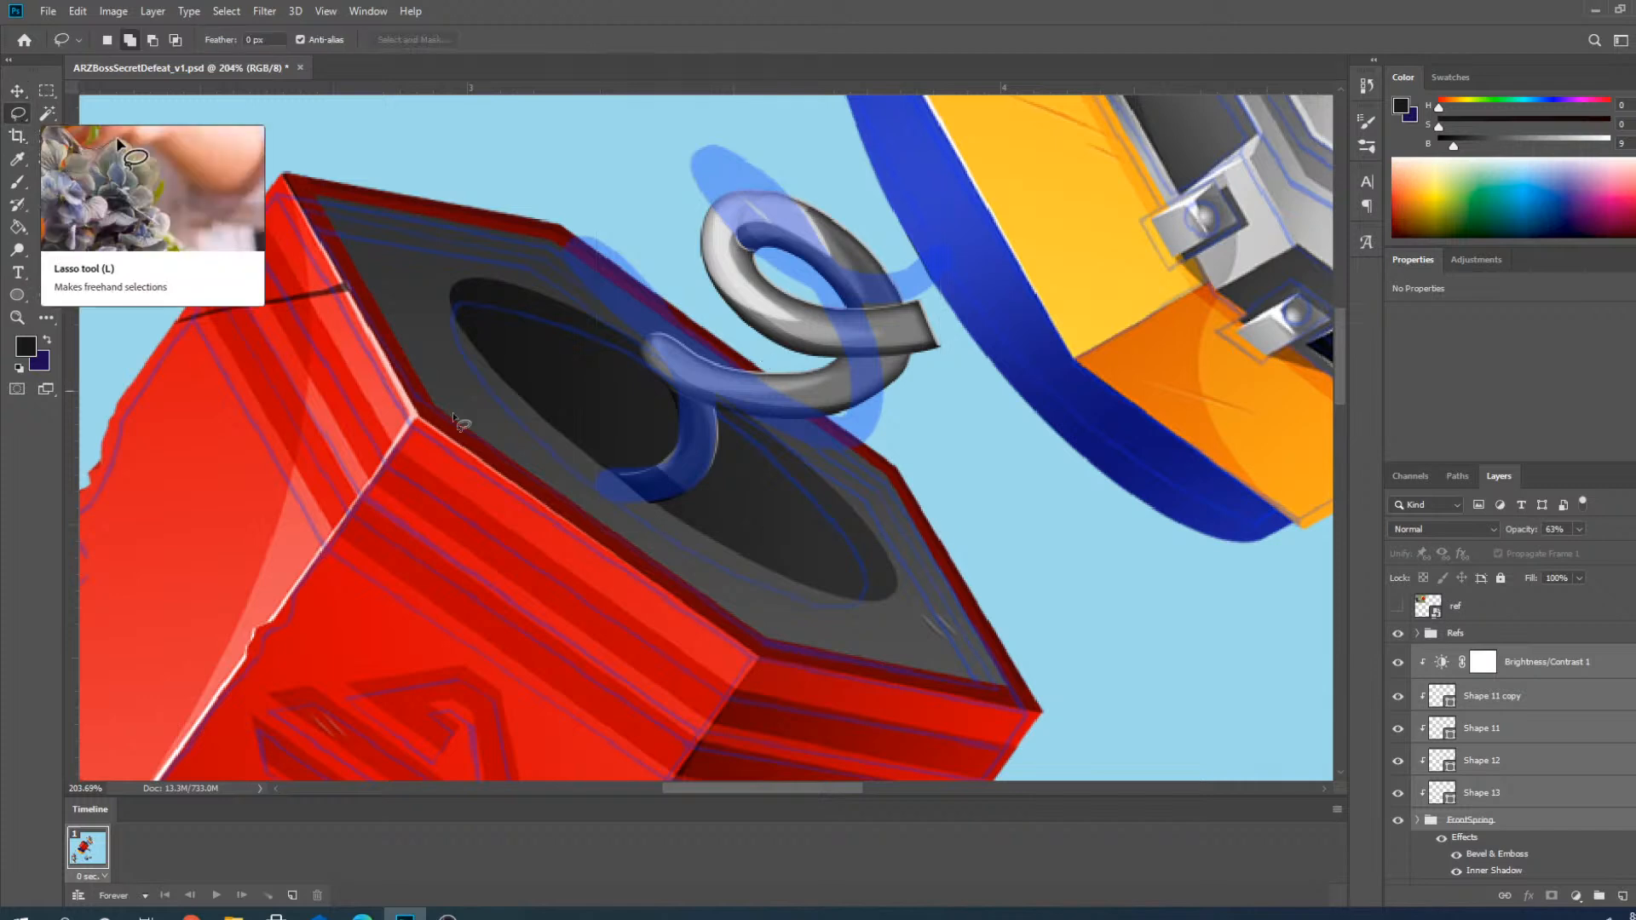
{"action": "scroll", "coordinate": [767, 596], "scroll_direction": "down", "scroll_amount": 3}
{"action": "scroll", "coordinate": [771, 588], "scroll_direction": "down", "scroll_amount": 2}
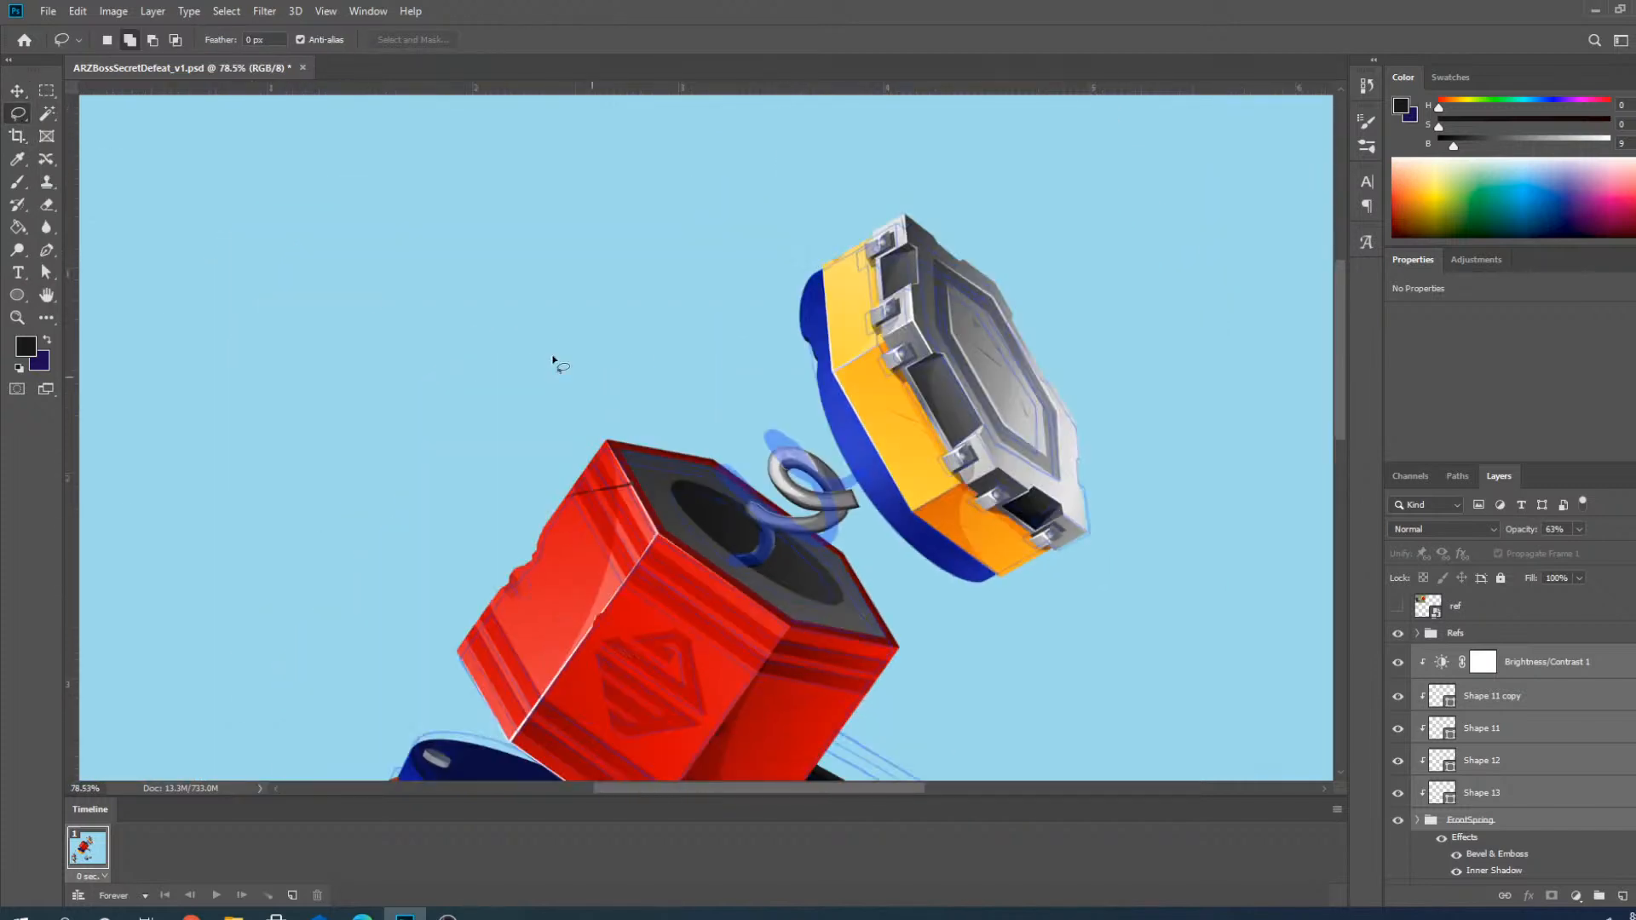
{"action": "mouse_move", "coordinate": [405, 277]}
{"action": "left_mouse_down"}
{"action": "mouse_move", "coordinate": [479, 273]}
{"action": "mouse_move", "coordinate": [416, 301]}
{"action": "mouse_move", "coordinate": [492, 371]}
{"action": "mouse_move", "coordinate": [495, 399]}
{"action": "mouse_move", "coordinate": [379, 413]}
{"action": "mouse_move", "coordinate": [422, 322]}
{"action": "left_mouse_up"}
{"action": "key", "text": "ctrl+z"}
{"action": "key", "text": "ctrl+z"}
{"action": "scroll", "coordinate": [594, 388], "scroll_direction": "down", "scroll_amount": 1}
{"action": "scroll", "coordinate": [957, 554], "scroll_direction": "down", "scroll_amount": 1}
{"action": "scroll", "coordinate": [957, 554], "scroll_direction": "up", "scroll_amount": 6}
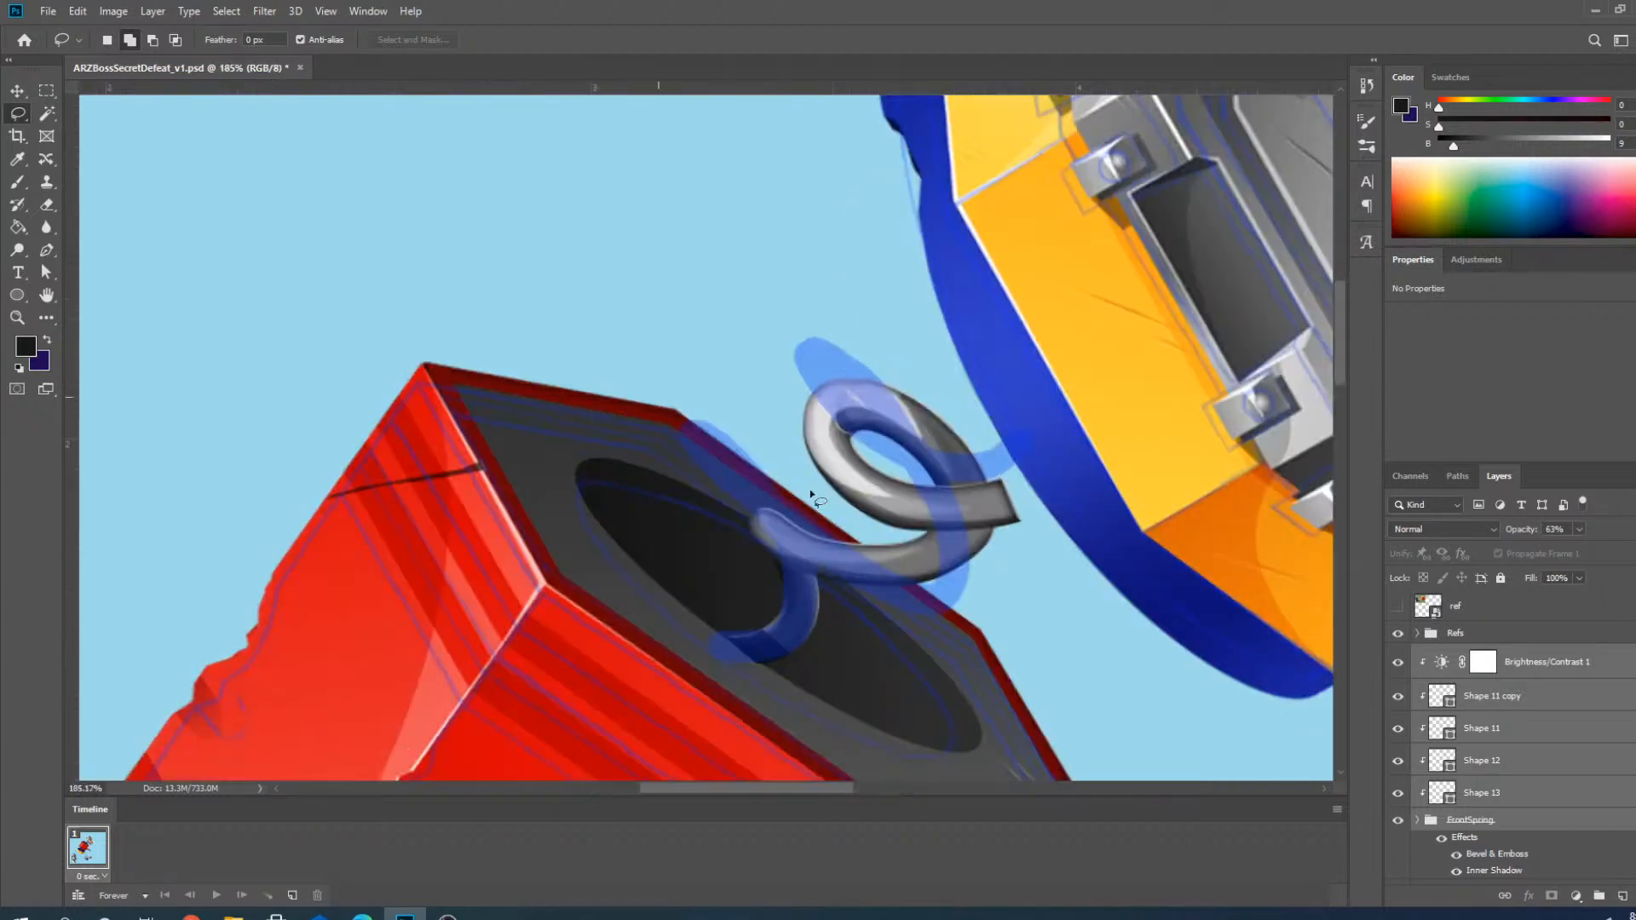
{"action": "scroll", "coordinate": [878, 588], "scroll_direction": "down", "scroll_amount": 2}
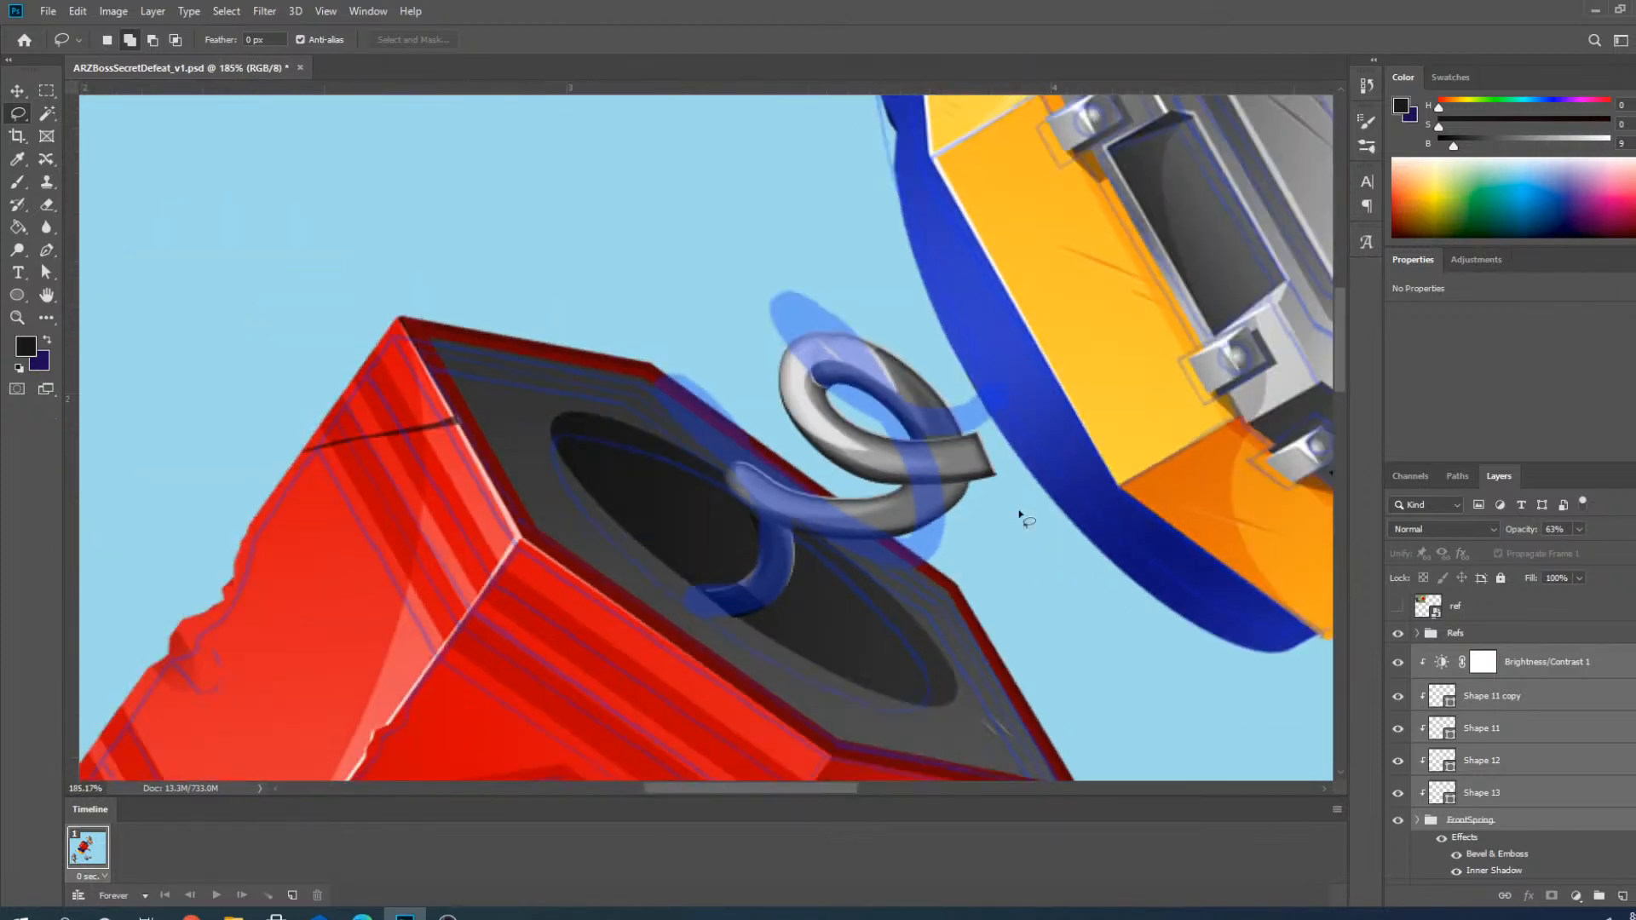
{"action": "scroll", "coordinate": [1019, 507], "scroll_direction": "up", "scroll_amount": 2}
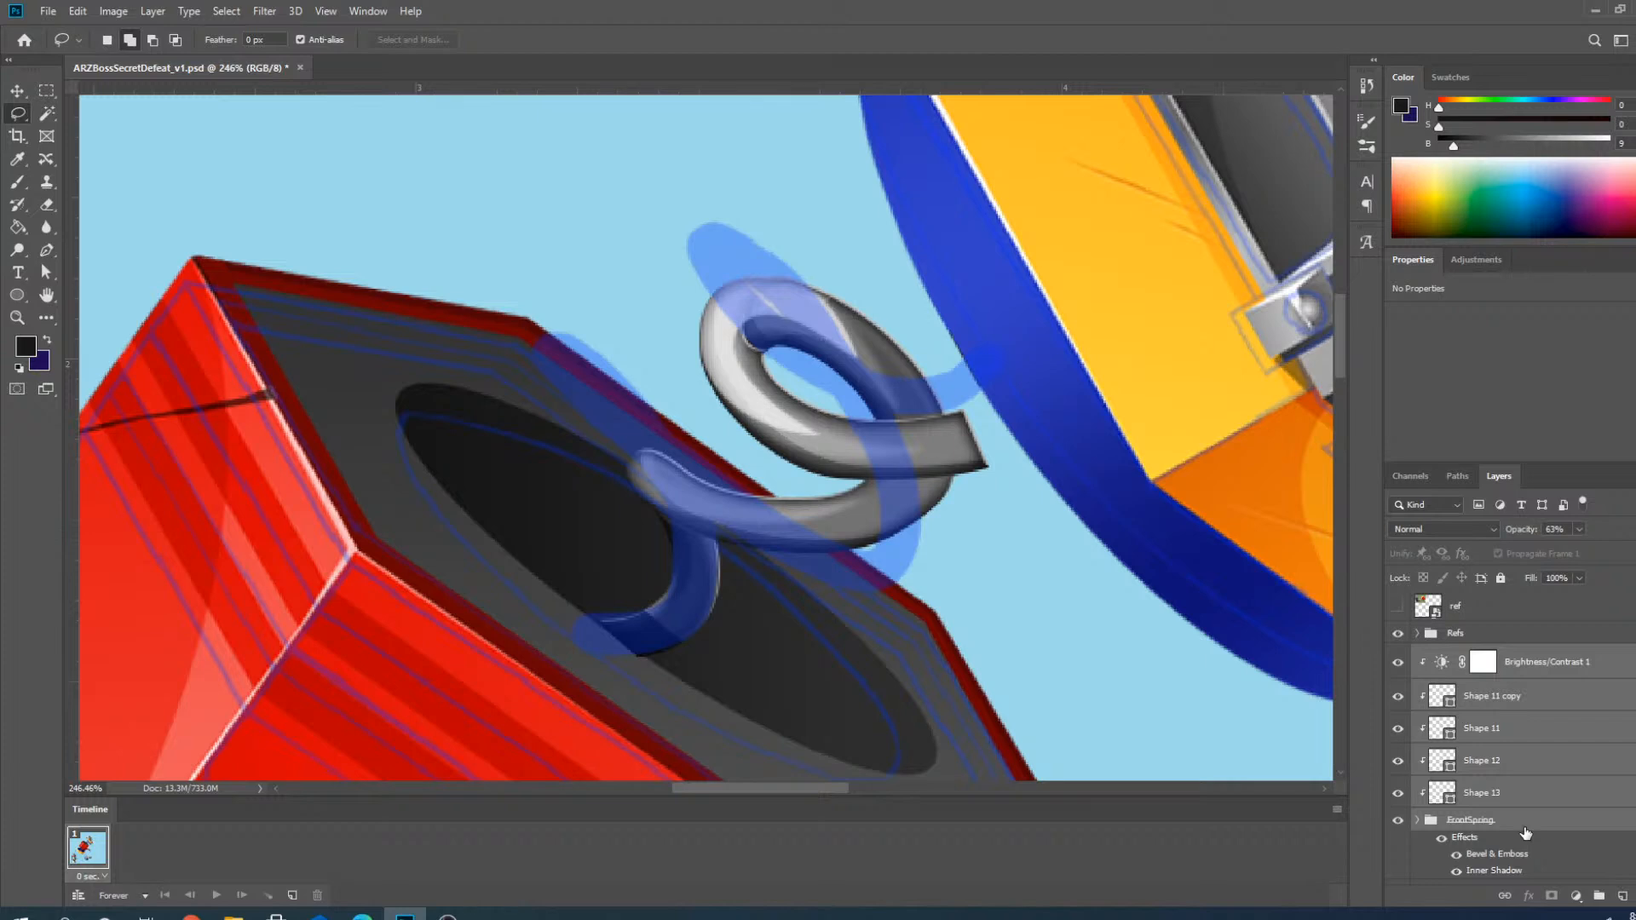
{"action": "left_click", "coordinate": [1471, 820]}
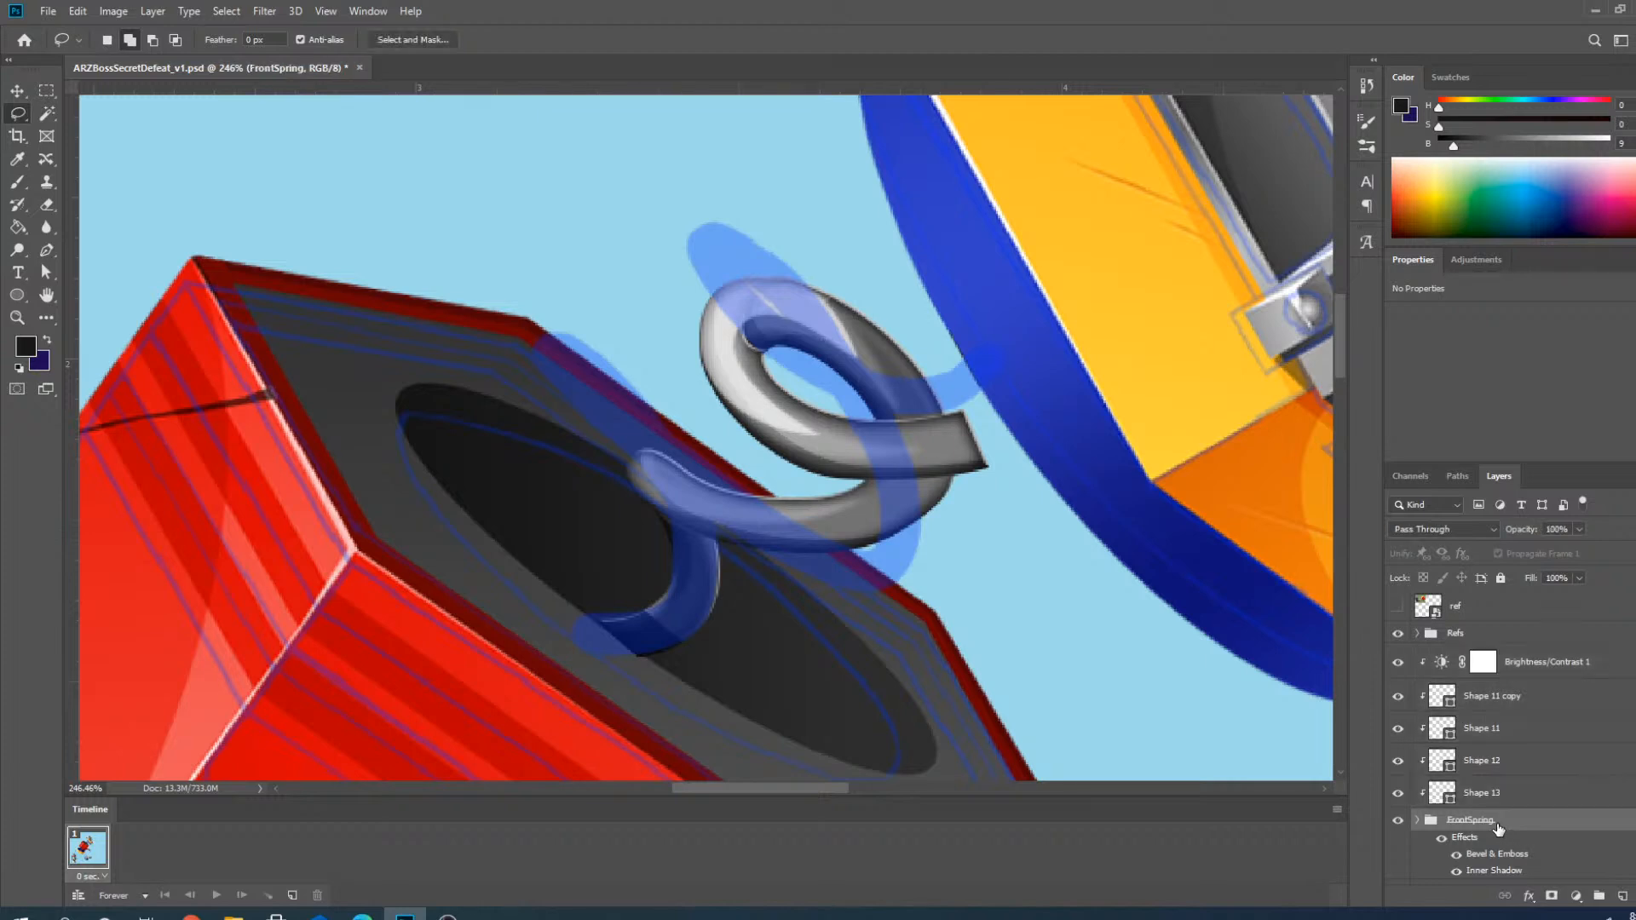
{"action": "scroll", "coordinate": [987, 588], "scroll_direction": "down", "scroll_amount": 5}
{"action": "scroll", "coordinate": [987, 588], "scroll_direction": "down", "scroll_amount": 1}
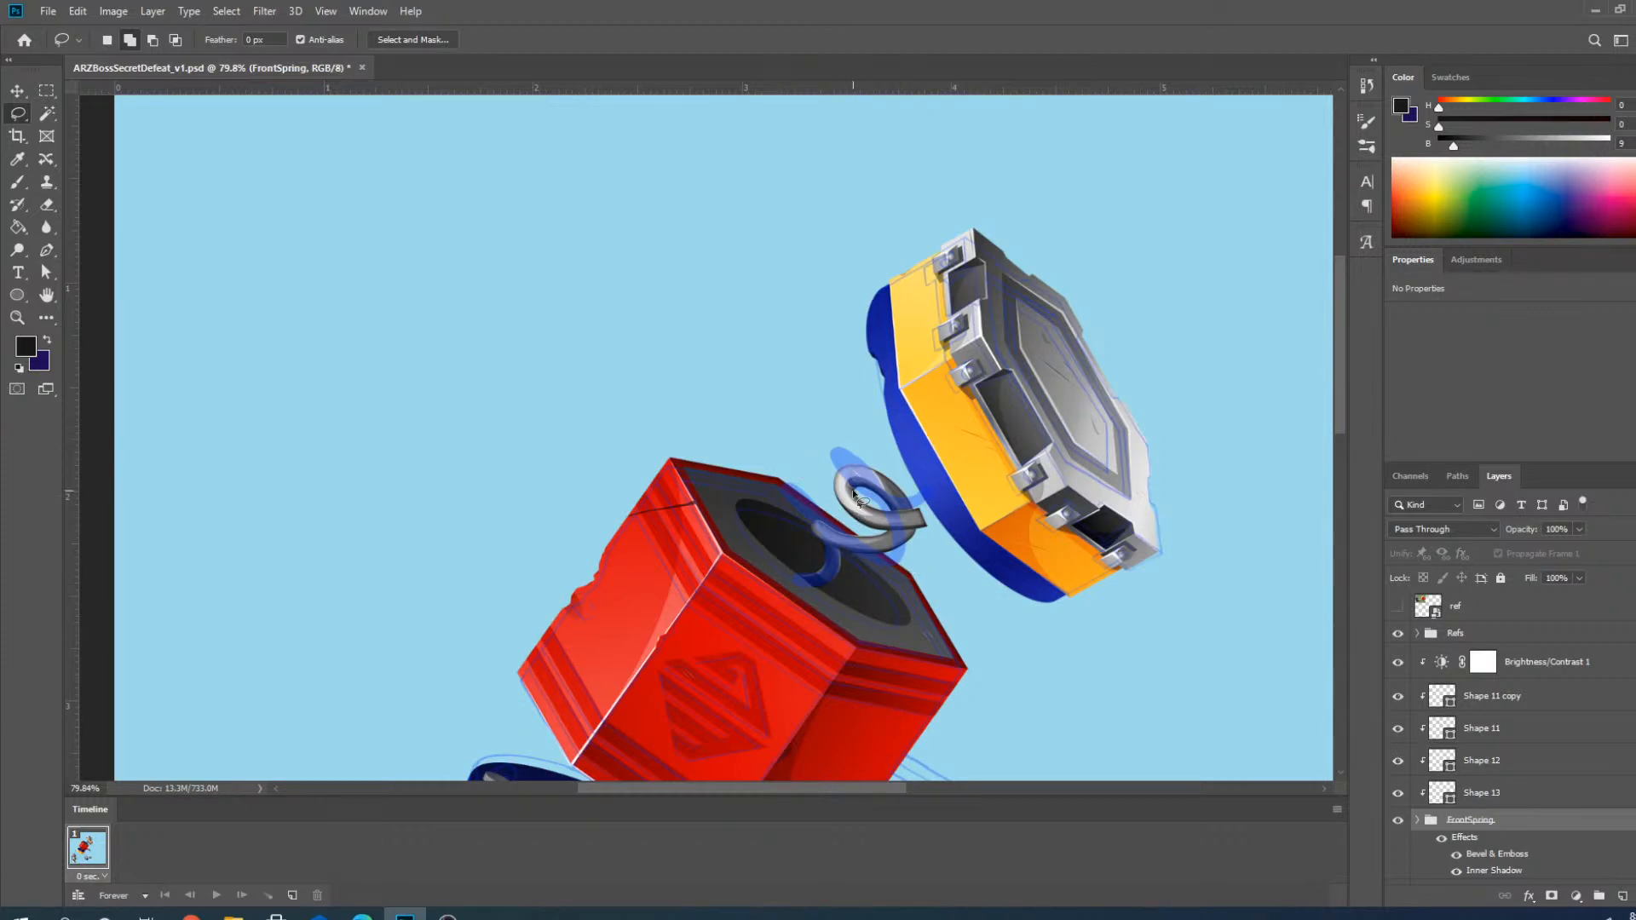
{"action": "scroll", "coordinate": [855, 494], "scroll_direction": "up", "scroll_amount": 5}
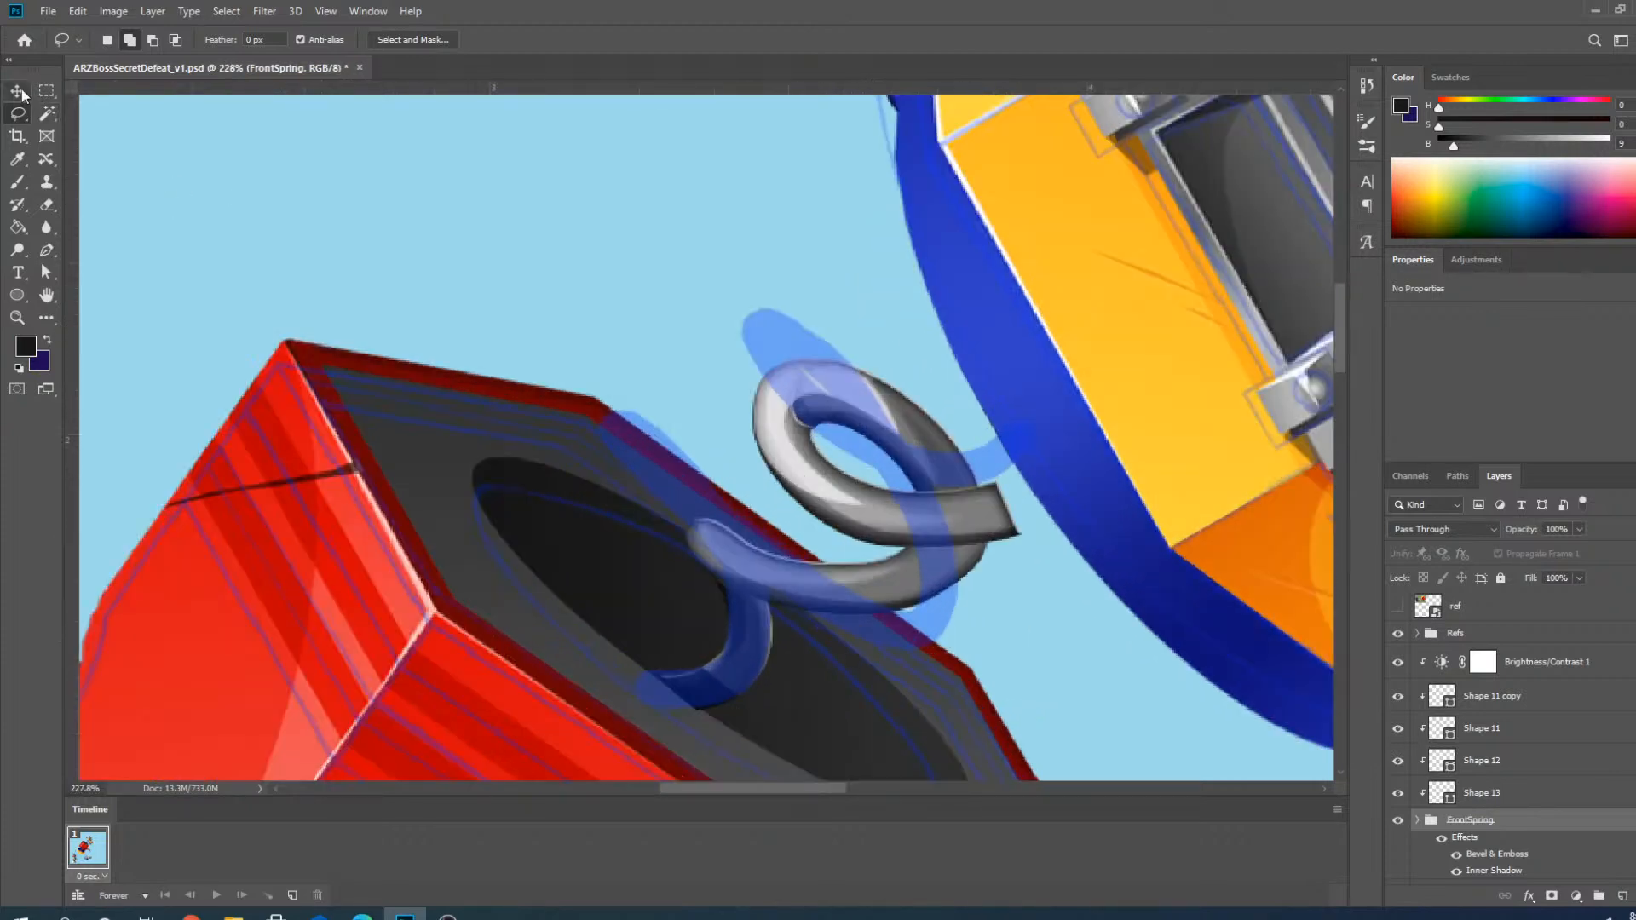
{"action": "left_click", "coordinate": [20, 91]}
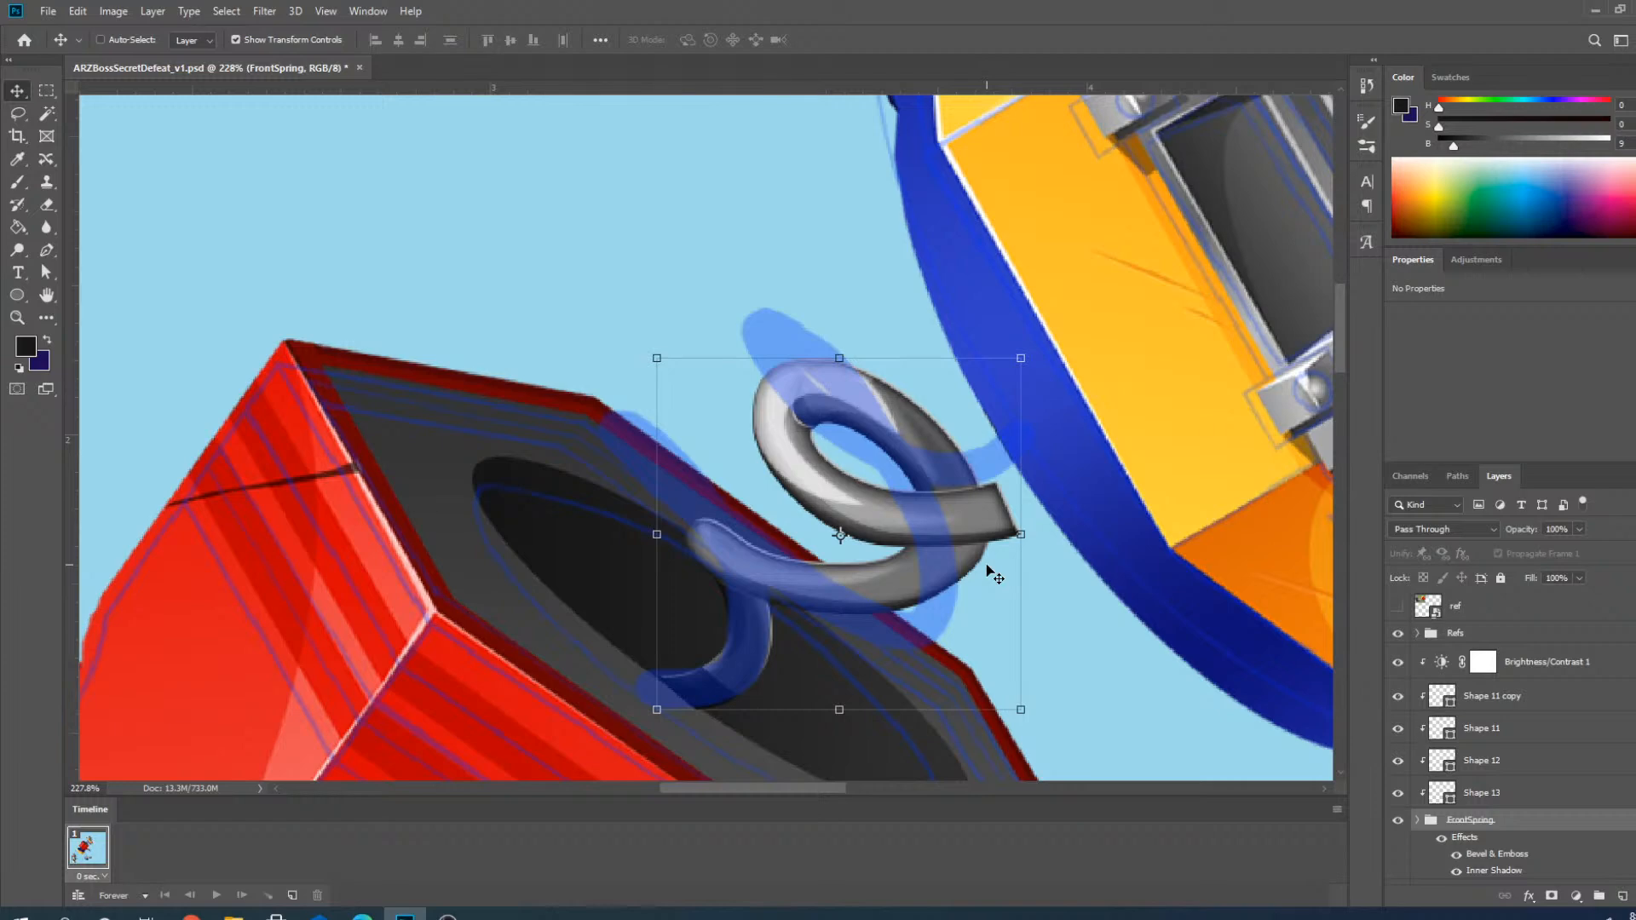
{"action": "scroll", "coordinate": [987, 567], "scroll_direction": "up", "scroll_amount": 2}
{"action": "scroll", "coordinate": [988, 567], "scroll_direction": "down", "scroll_amount": 6}
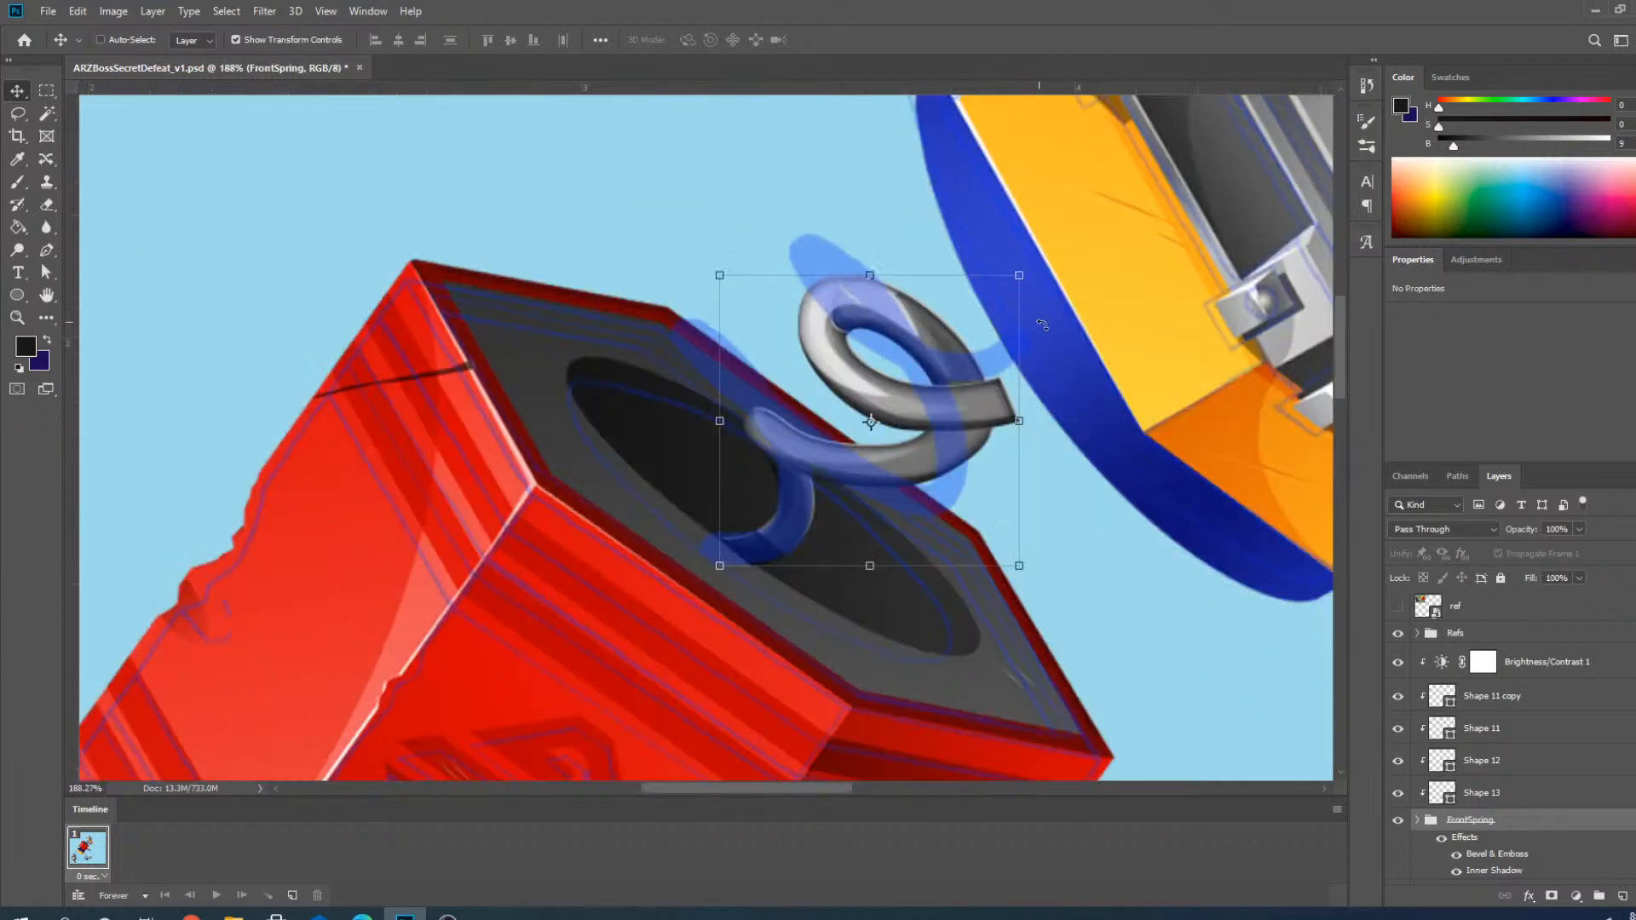
Lasso a jagged, three-peaked selection in the empty sky above the red block and subtract small notches from its peaks.
{"action": "left_click", "coordinate": [17, 113]}
{"action": "scroll", "coordinate": [743, 418], "scroll_direction": "down", "scroll_amount": 1}
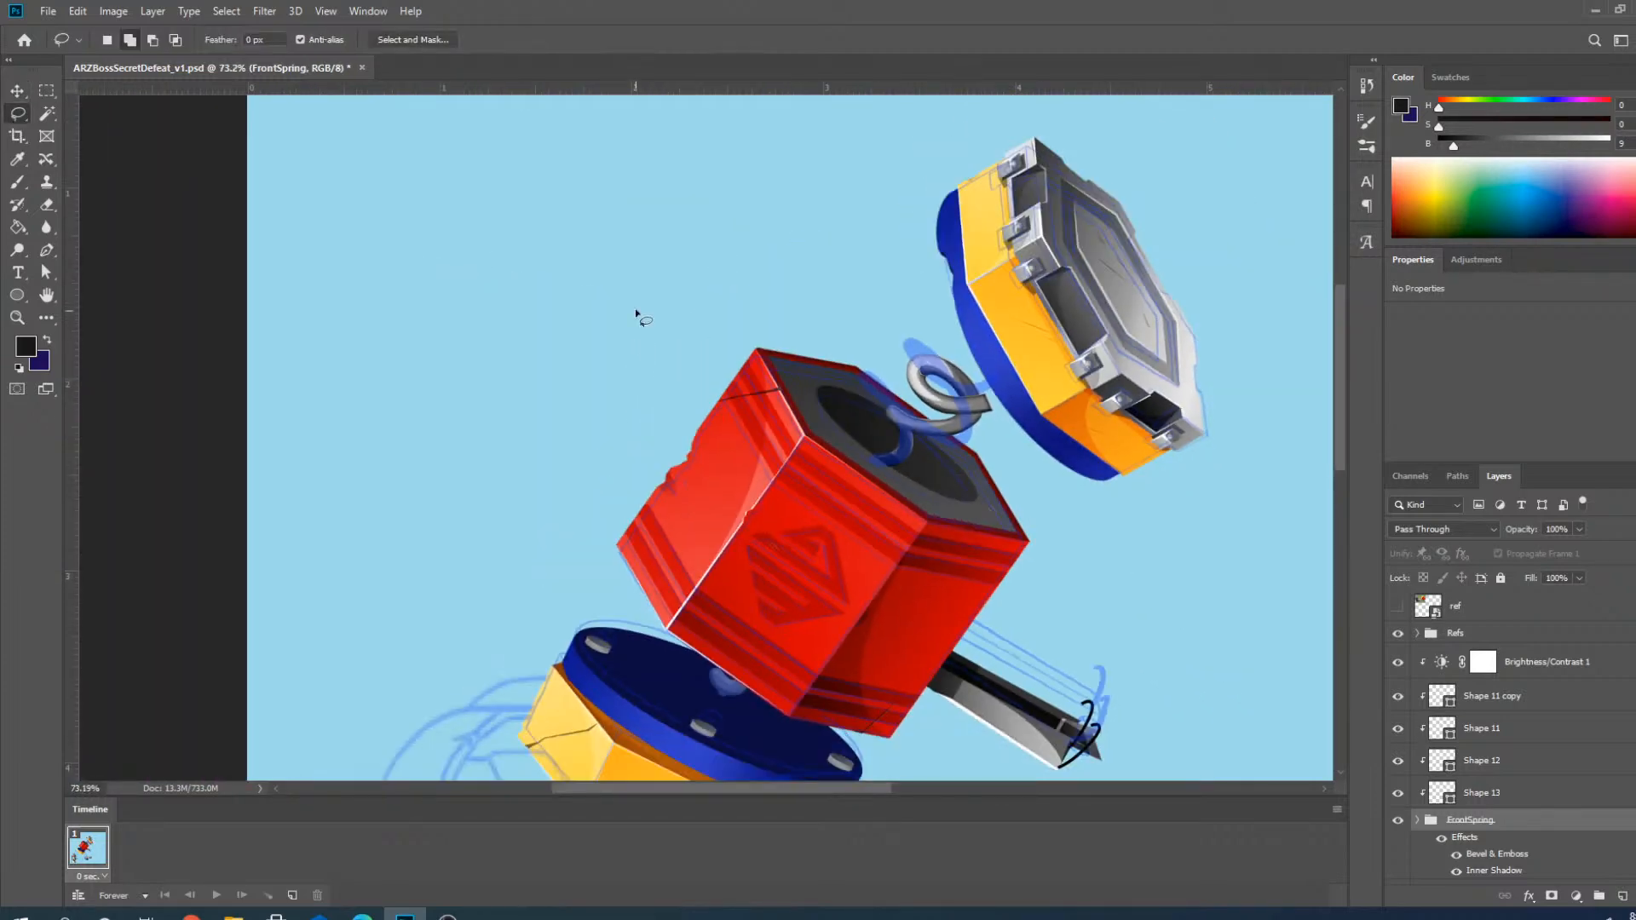
{"action": "mouse_move", "coordinate": [665, 310]}
{"action": "left_mouse_down"}
{"action": "mouse_move", "coordinate": [582, 312]}
{"action": "mouse_move", "coordinate": [614, 230]}
{"action": "mouse_move", "coordinate": [645, 244]}
{"action": "mouse_move", "coordinate": [666, 307]}
{"action": "mouse_move", "coordinate": [658, 249]}
{"action": "mouse_move", "coordinate": [670, 306]}
{"action": "mouse_move", "coordinate": [728, 304]}
{"action": "mouse_move", "coordinate": [713, 223]}
{"action": "mouse_move", "coordinate": [685, 221]}
{"action": "mouse_move", "coordinate": [662, 295]}
{"action": "mouse_move", "coordinate": [771, 307]}
{"action": "mouse_move", "coordinate": [761, 268]}
{"action": "mouse_move", "coordinate": [739, 265]}
{"action": "mouse_move", "coordinate": [707, 304]}
{"action": "mouse_move", "coordinate": [746, 308]}
{"action": "mouse_move", "coordinate": [709, 323]}
{"action": "mouse_move", "coordinate": [566, 327]}
{"action": "mouse_move", "coordinate": [724, 323]}
{"action": "left_mouse_up"}
{"action": "scroll", "coordinate": [750, 249], "scroll_direction": "up", "scroll_amount": 3}
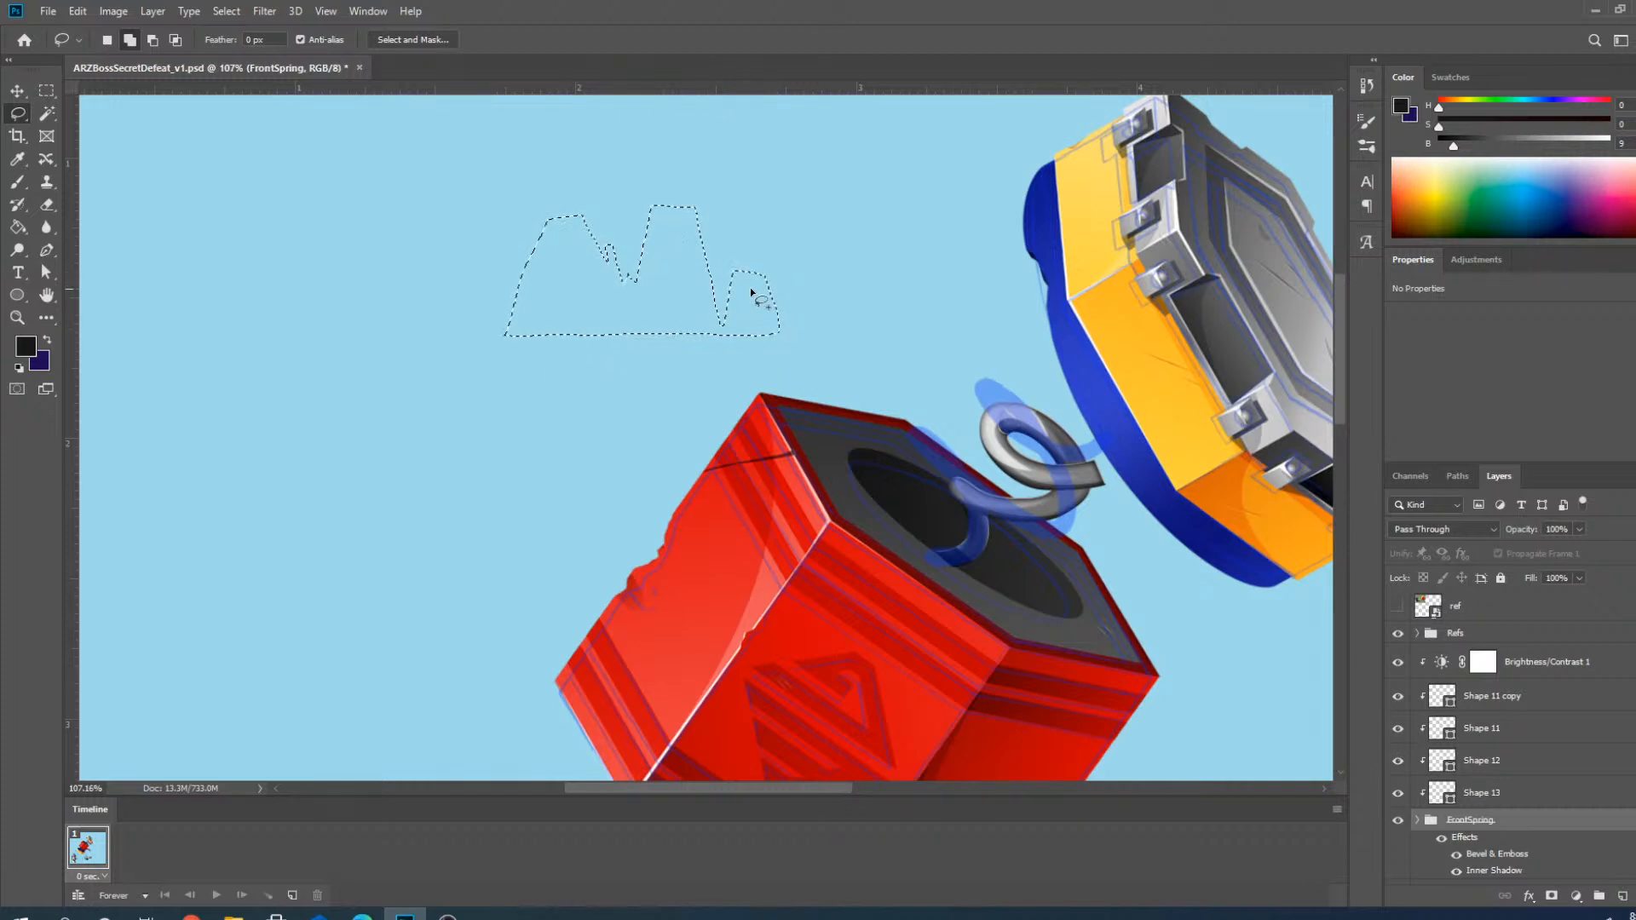
{"action": "scroll", "coordinate": [752, 285], "scroll_direction": "up", "scroll_amount": 3}
{"action": "mouse_move", "coordinate": [792, 363]}
{"action": "left_mouse_down"}
{"action": "mouse_move", "coordinate": [774, 245]}
{"action": "mouse_move", "coordinate": [763, 351]}
{"action": "left_mouse_up"}
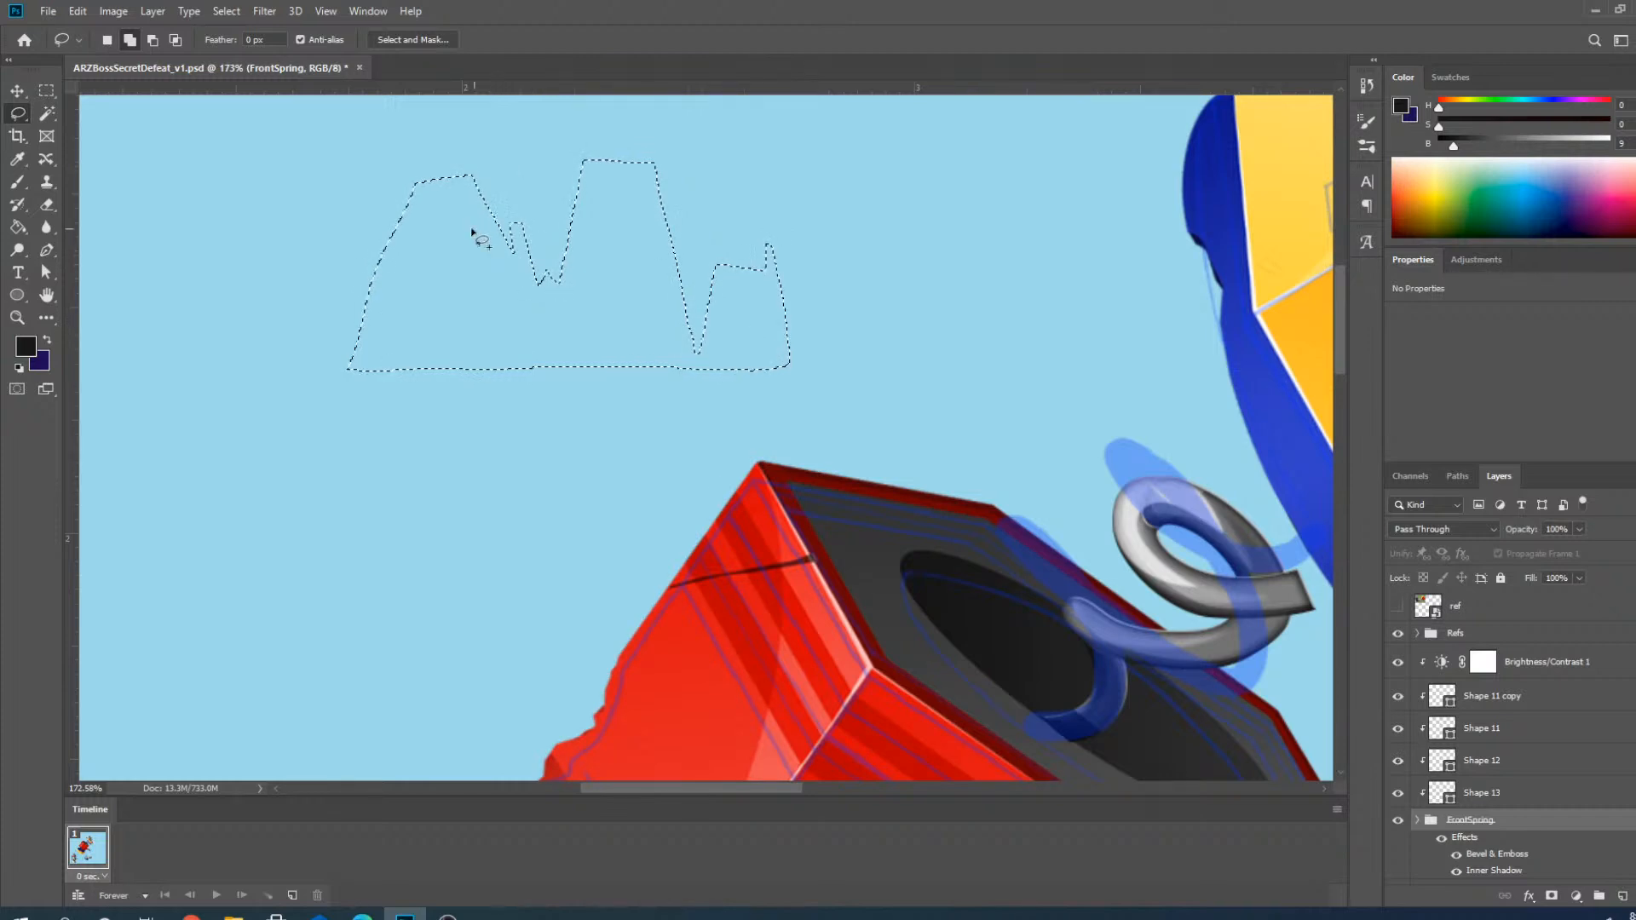
{"action": "left_click", "coordinate": [156, 40]}
{"action": "left_click_drag", "start_coordinate": [459, 173], "coordinate": [466, 160]}
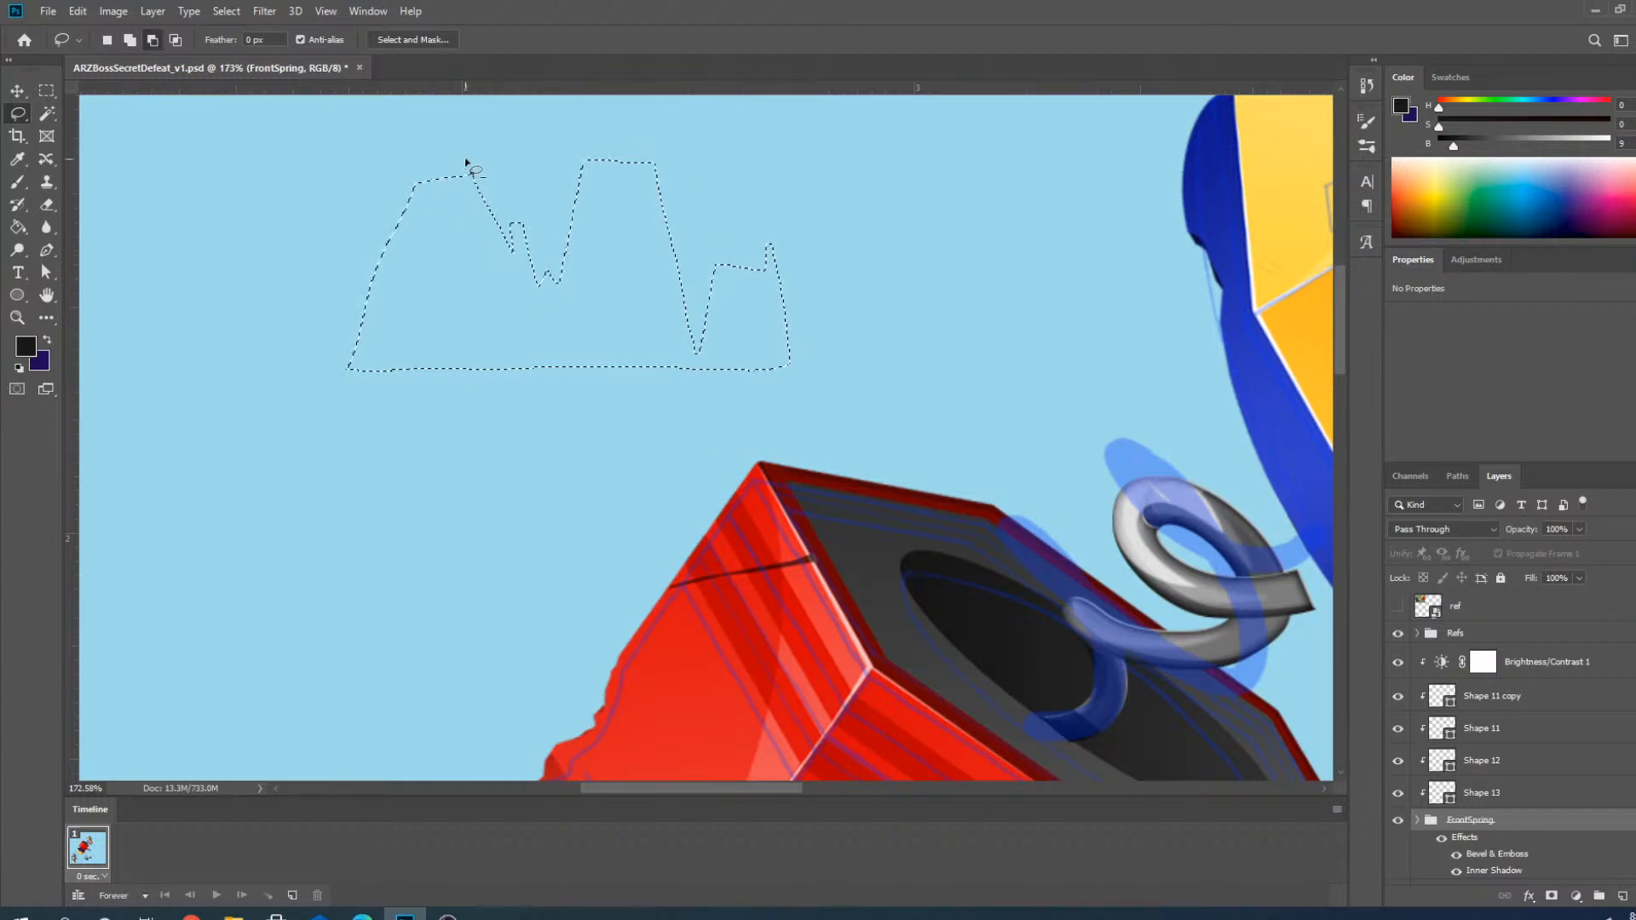
{"action": "left_click_drag", "start_coordinate": [603, 158], "coordinate": [620, 158]}
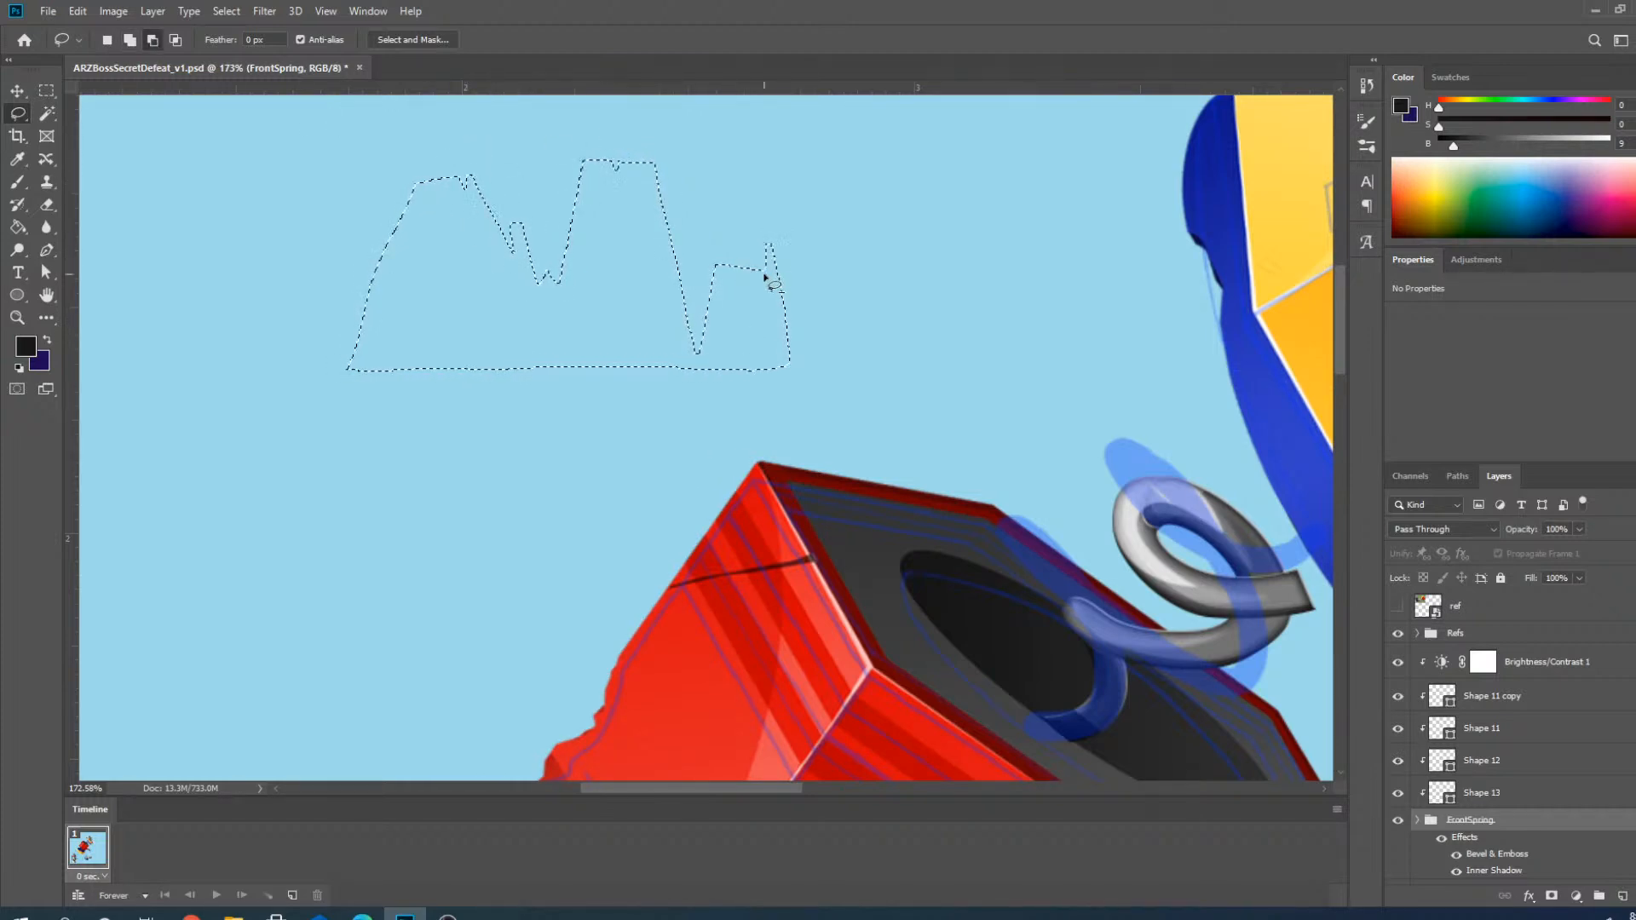
{"action": "left_click_drag", "start_coordinate": [730, 267], "coordinate": [740, 267]}
Create a new layer above the Refs group, fill the jagged selection with the dark foreground color, and deselect it.
{"action": "key", "text": "b"}
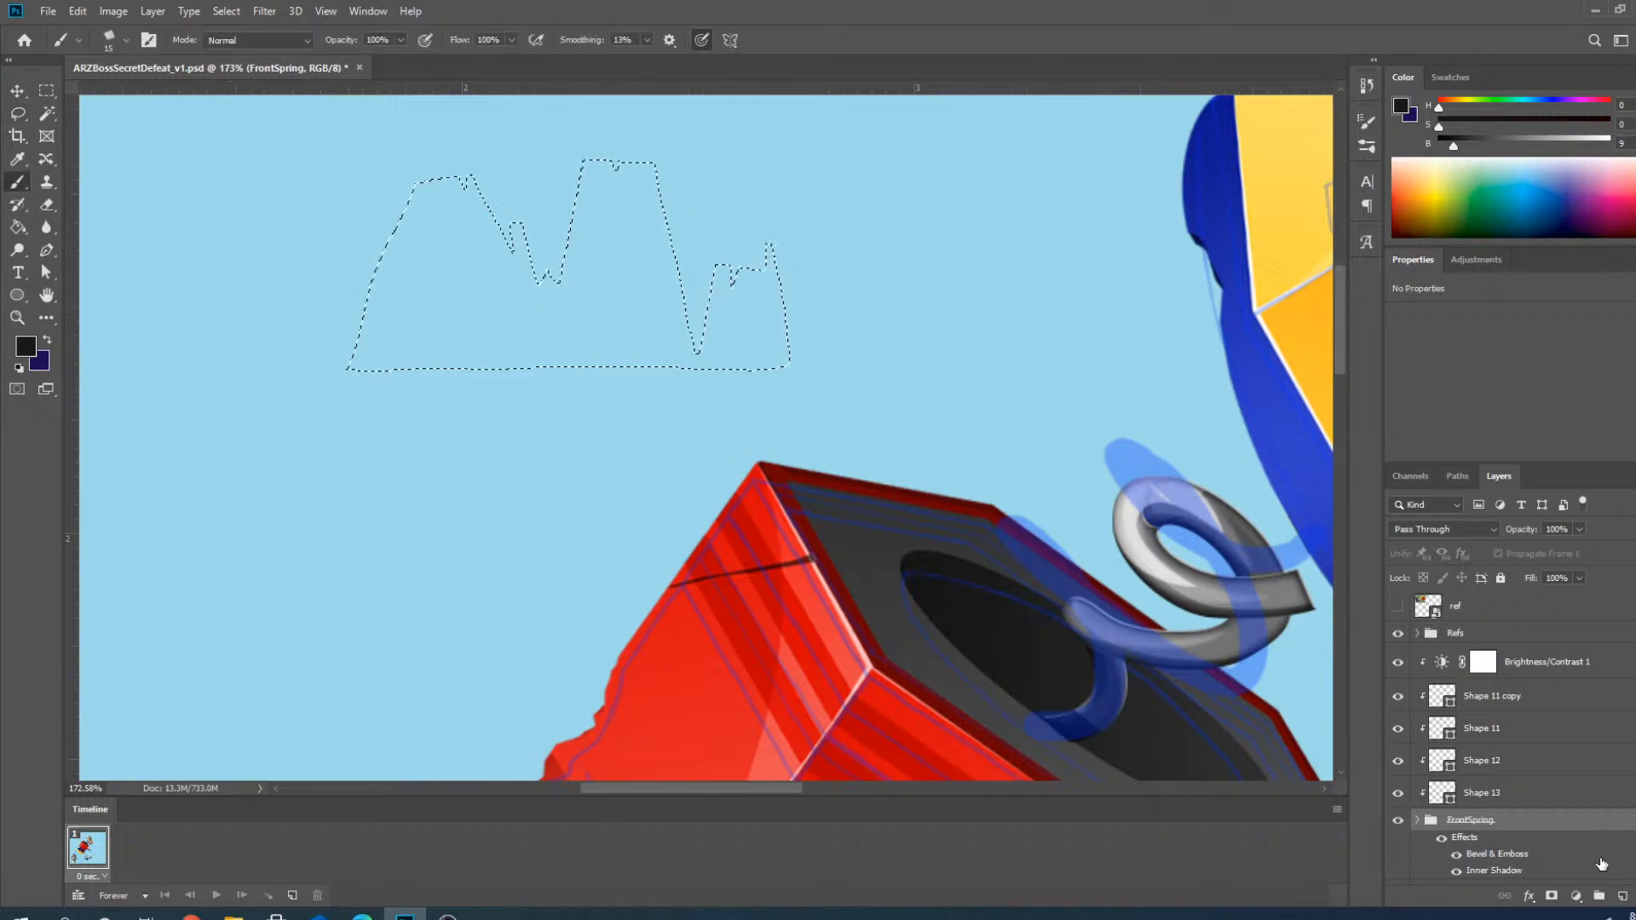
{"action": "scroll", "coordinate": [689, 394], "scroll_direction": "down", "scroll_amount": 3}
{"action": "scroll", "coordinate": [1504, 794], "scroll_direction": "down", "scroll_amount": 2}
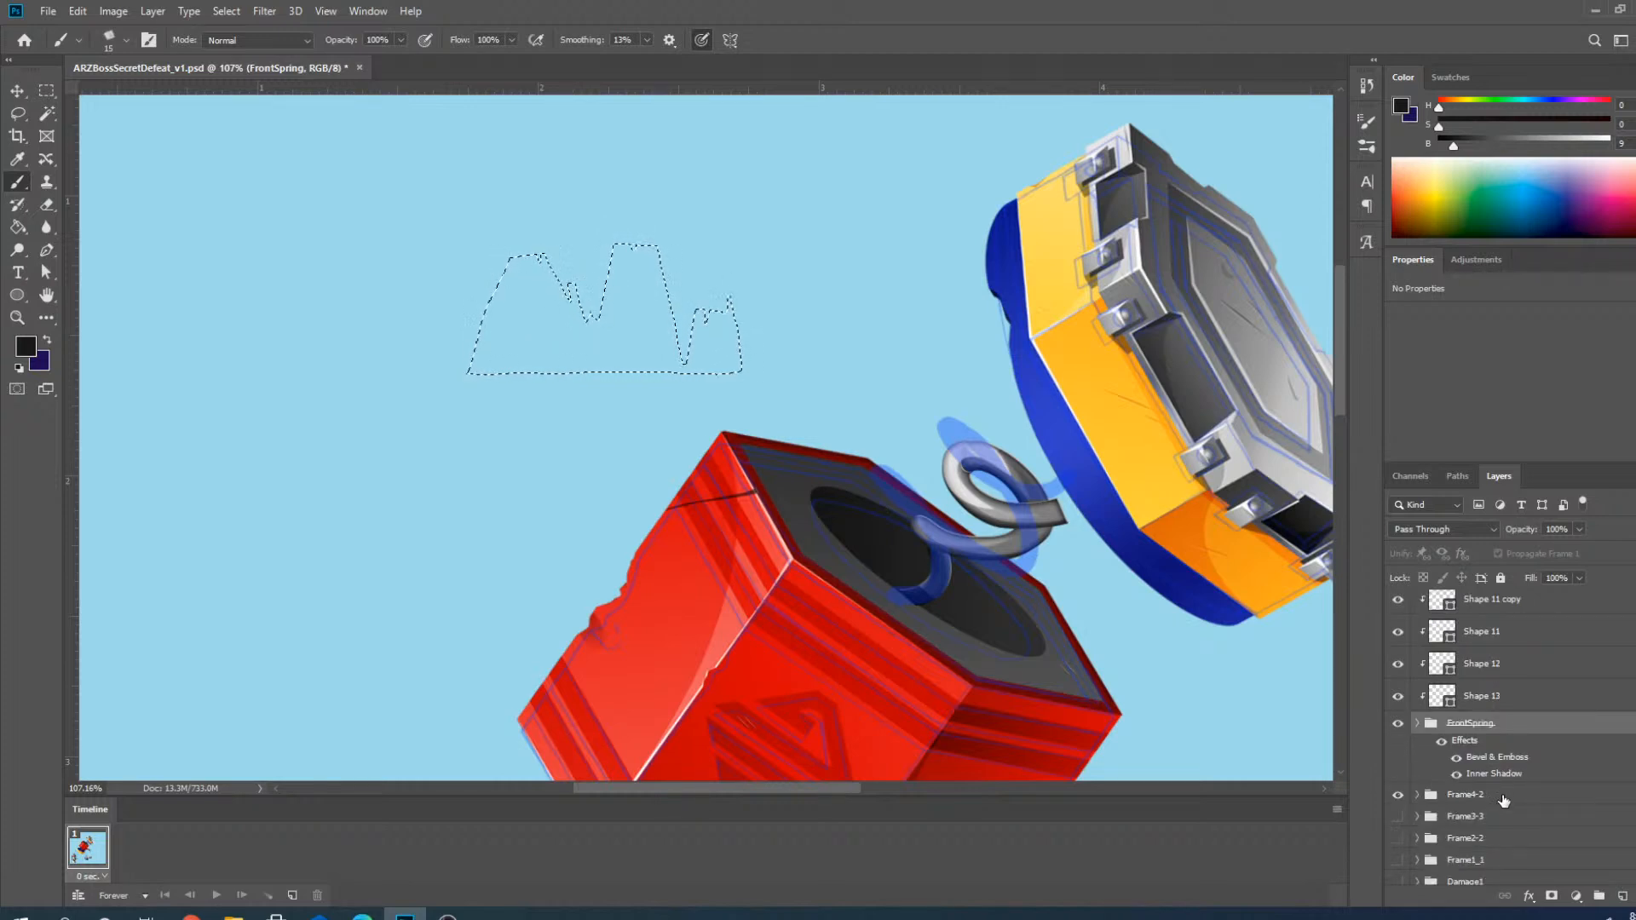
{"action": "scroll", "coordinate": [1538, 712], "scroll_direction": "up", "scroll_amount": 1}
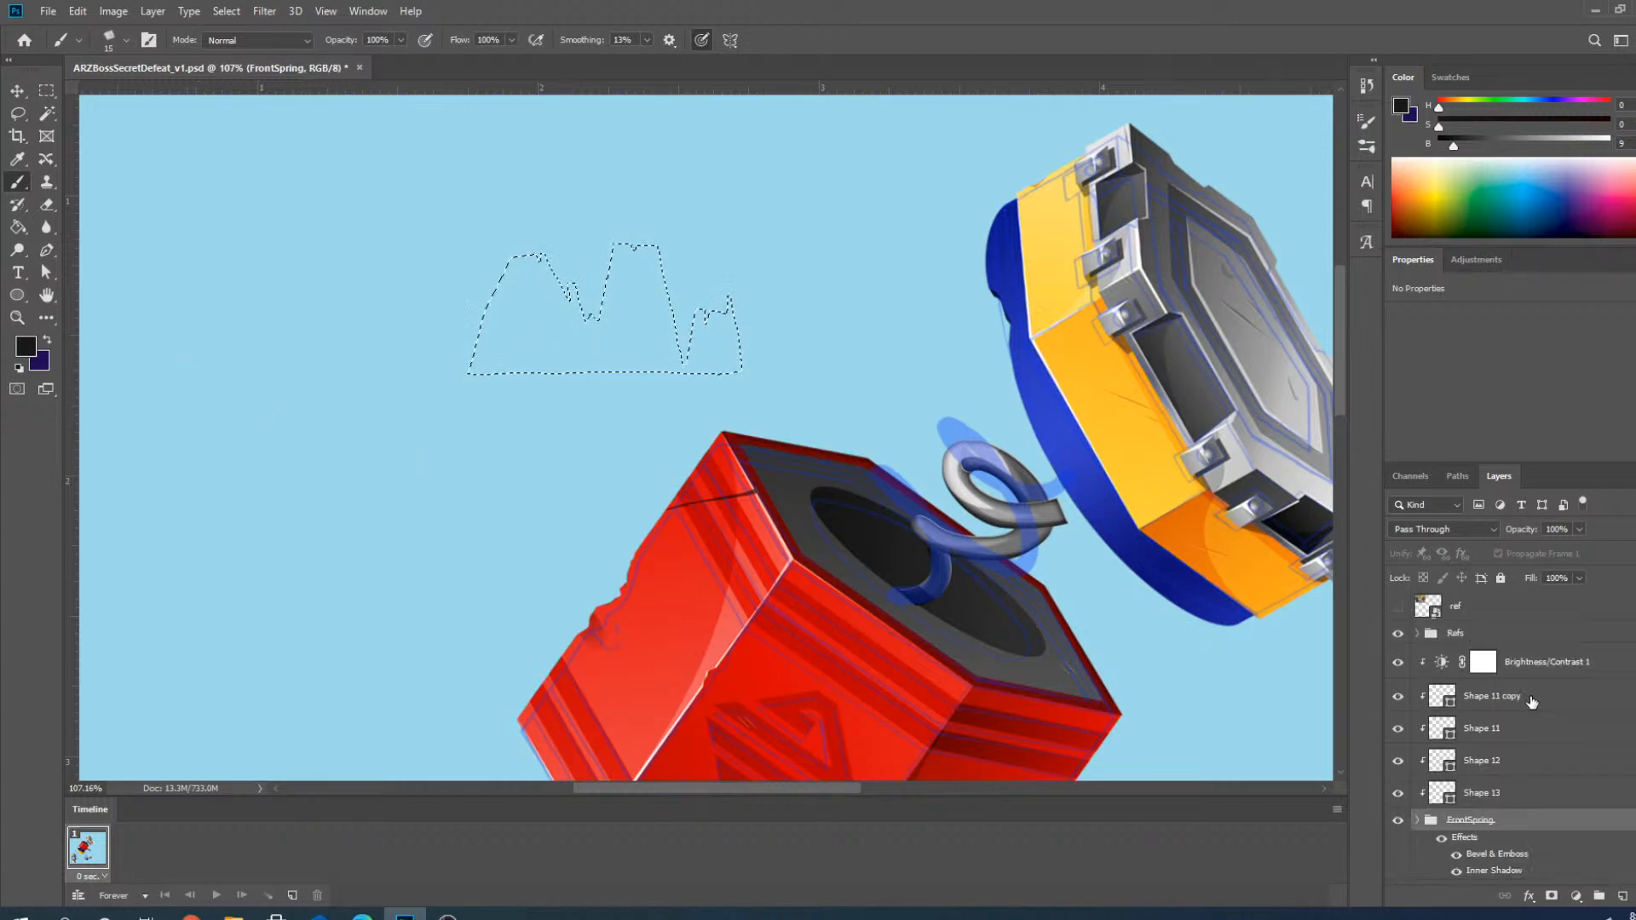
{"action": "left_click", "coordinate": [1511, 644]}
{"action": "left_click", "coordinate": [1623, 896]}
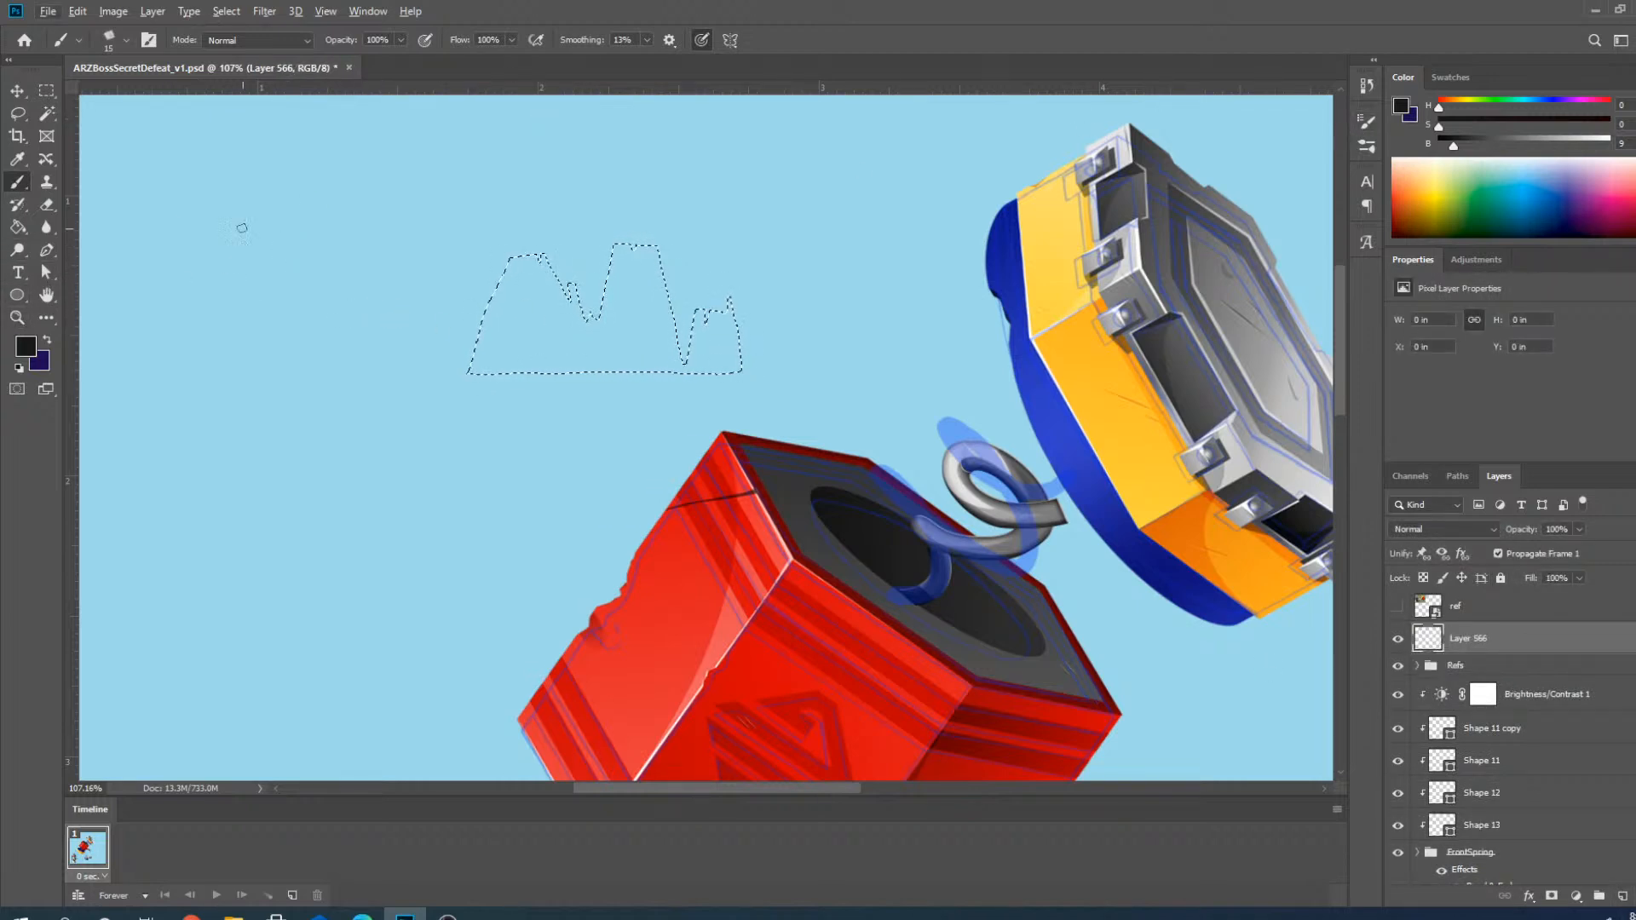
{"action": "left_click", "coordinate": [48, 210]}
{"action": "left_click", "coordinate": [18, 228]}
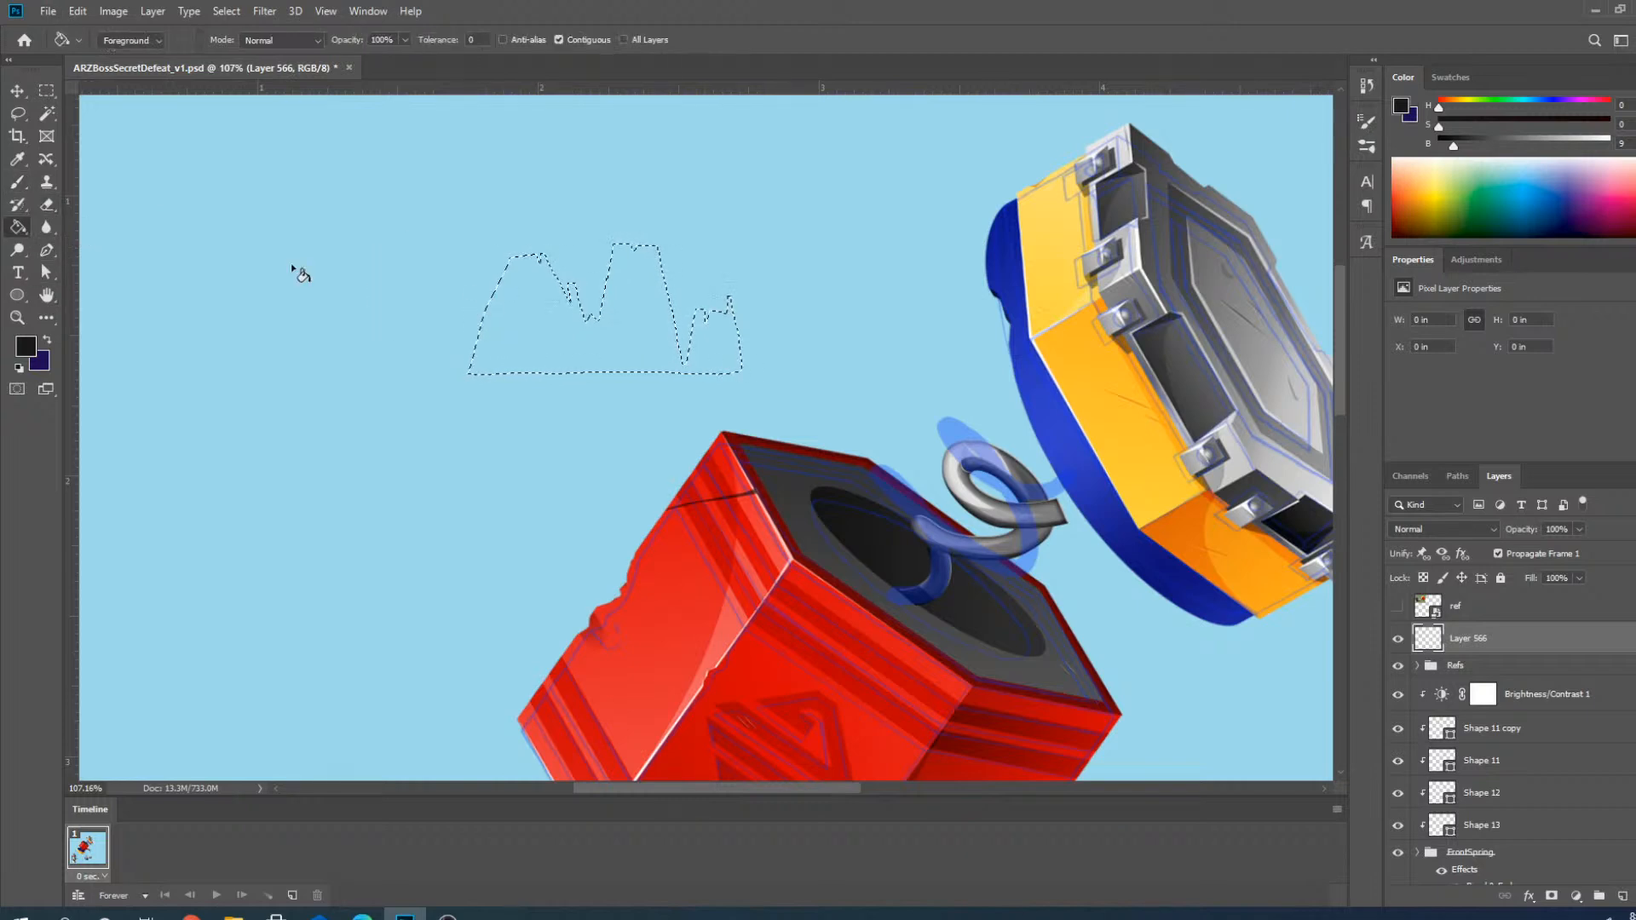
{"action": "left_click", "coordinate": [502, 299]}
{"action": "key", "text": "ctrl+d"}
{"action": "scroll", "coordinate": [585, 420], "scroll_direction": "down", "scroll_amount": 3}
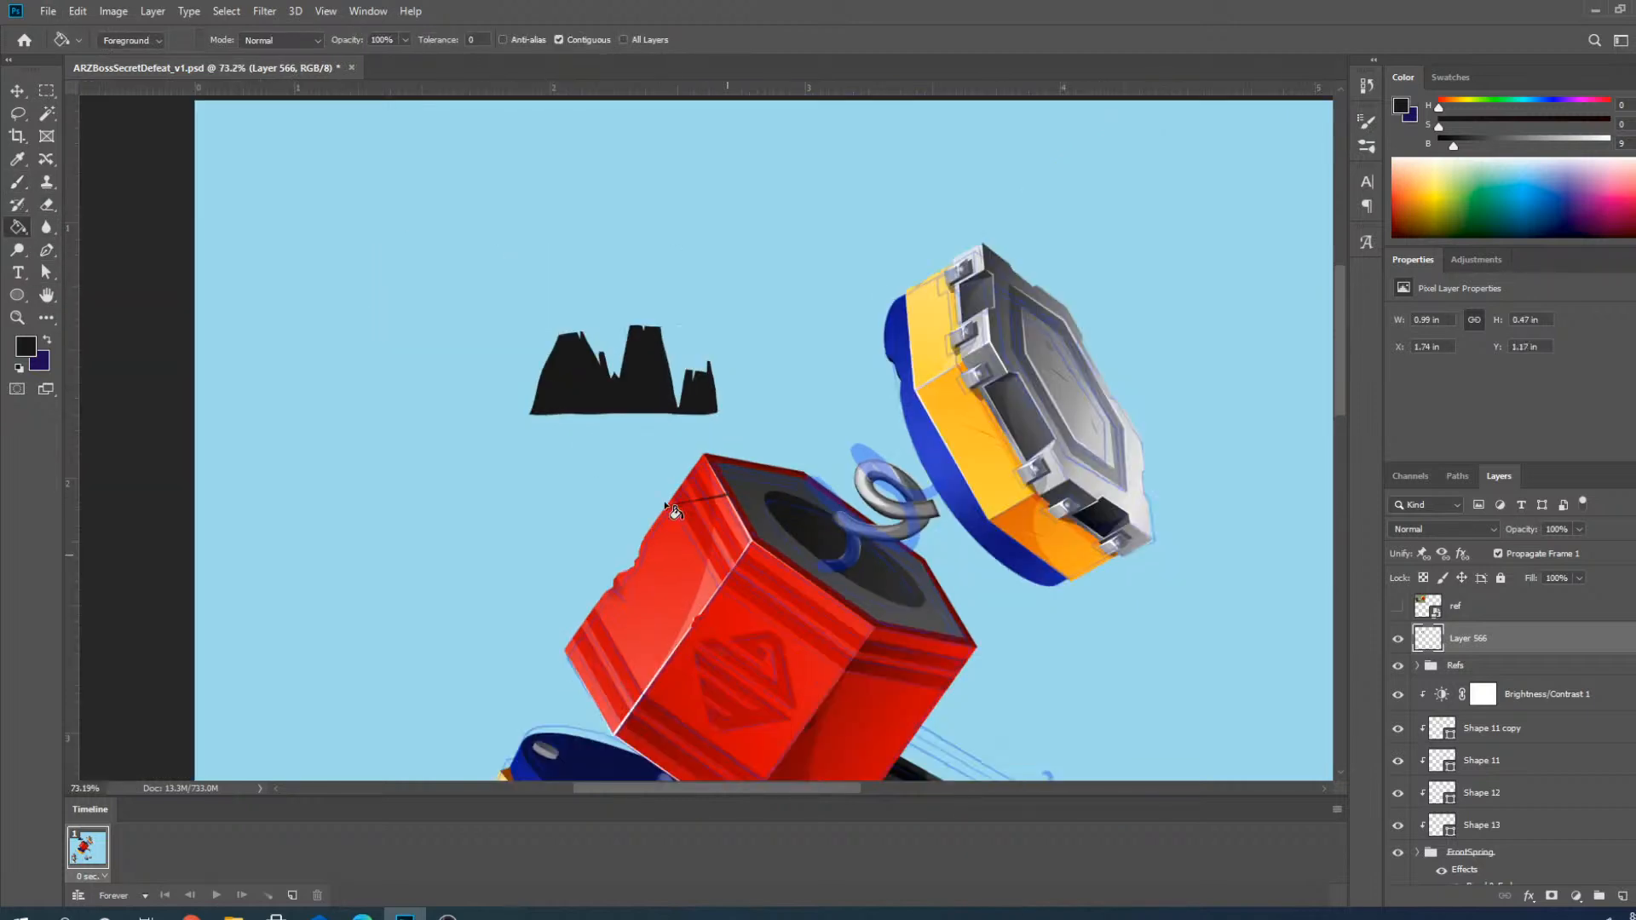
Try rotating the dark jagged shape by -28.37 degrees and moving it upward, then cancel the transform and delete the shape's layer.
{"action": "scroll", "coordinate": [616, 292], "scroll_direction": "up", "scroll_amount": 3}
{"action": "left_click", "coordinate": [18, 91]}
{"action": "left_click_drag", "start_coordinate": [576, 443], "coordinate": [546, 392]}
{"action": "left_click_drag", "start_coordinate": [608, 442], "coordinate": [642, 433]}
{"action": "mouse_move", "coordinate": [636, 425]}
{"action": "left_mouse_down"}
{"action": "mouse_move", "coordinate": [628, 407]}
{"action": "mouse_move", "coordinate": [666, 424]}
{"action": "left_mouse_up"}
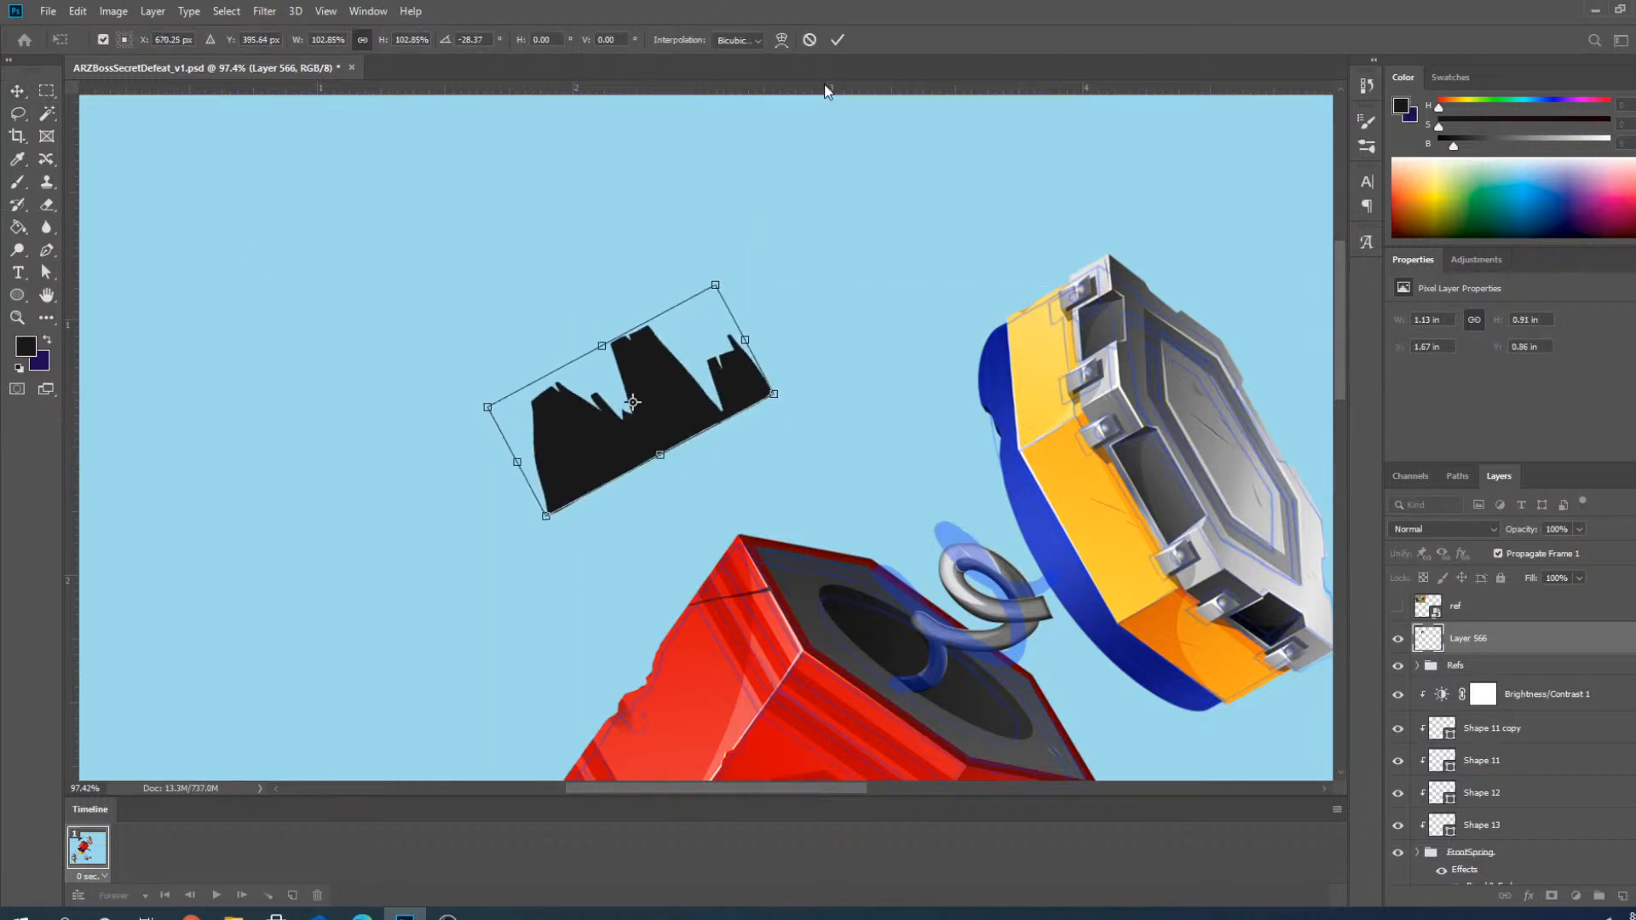
{"action": "left_click_drag", "start_coordinate": [704, 371], "coordinate": [712, 292]}
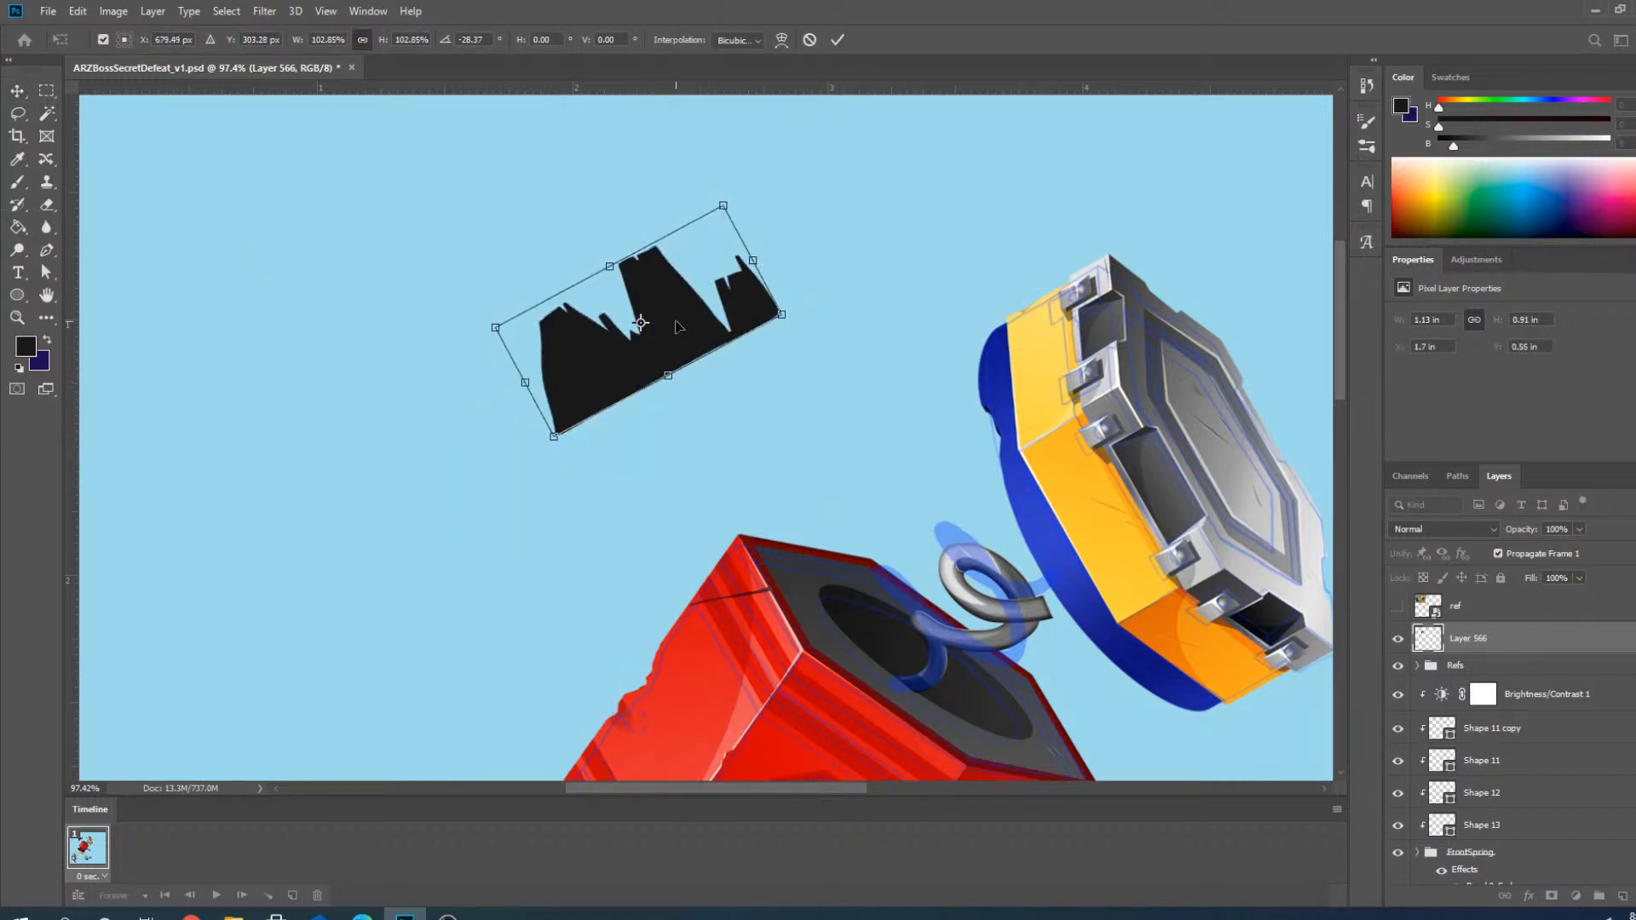
{"action": "left_click", "coordinate": [809, 41]}
{"action": "key", "text": "Delete"}
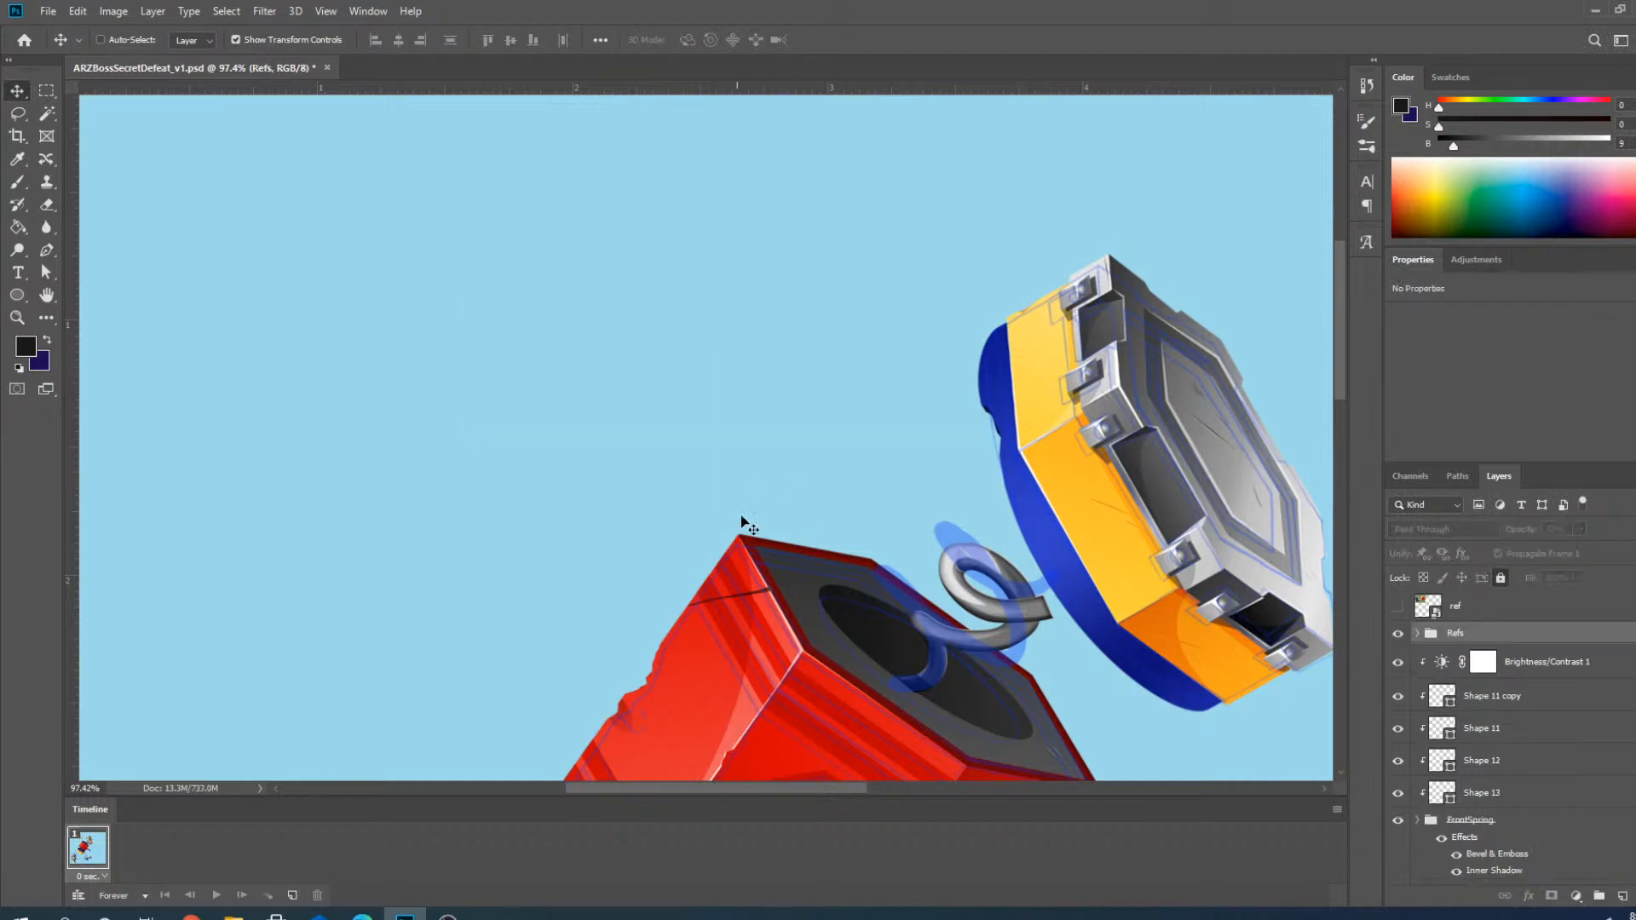
Examine the outlines of the clipped Shape 13, Shape 12, Shape 11 and Shape 11 copy layers on the spring with the Pen tool.
{"action": "scroll", "coordinate": [949, 682], "scroll_direction": "up", "scroll_amount": 4}
{"action": "scroll", "coordinate": [913, 551], "scroll_direction": "up", "scroll_amount": 2}
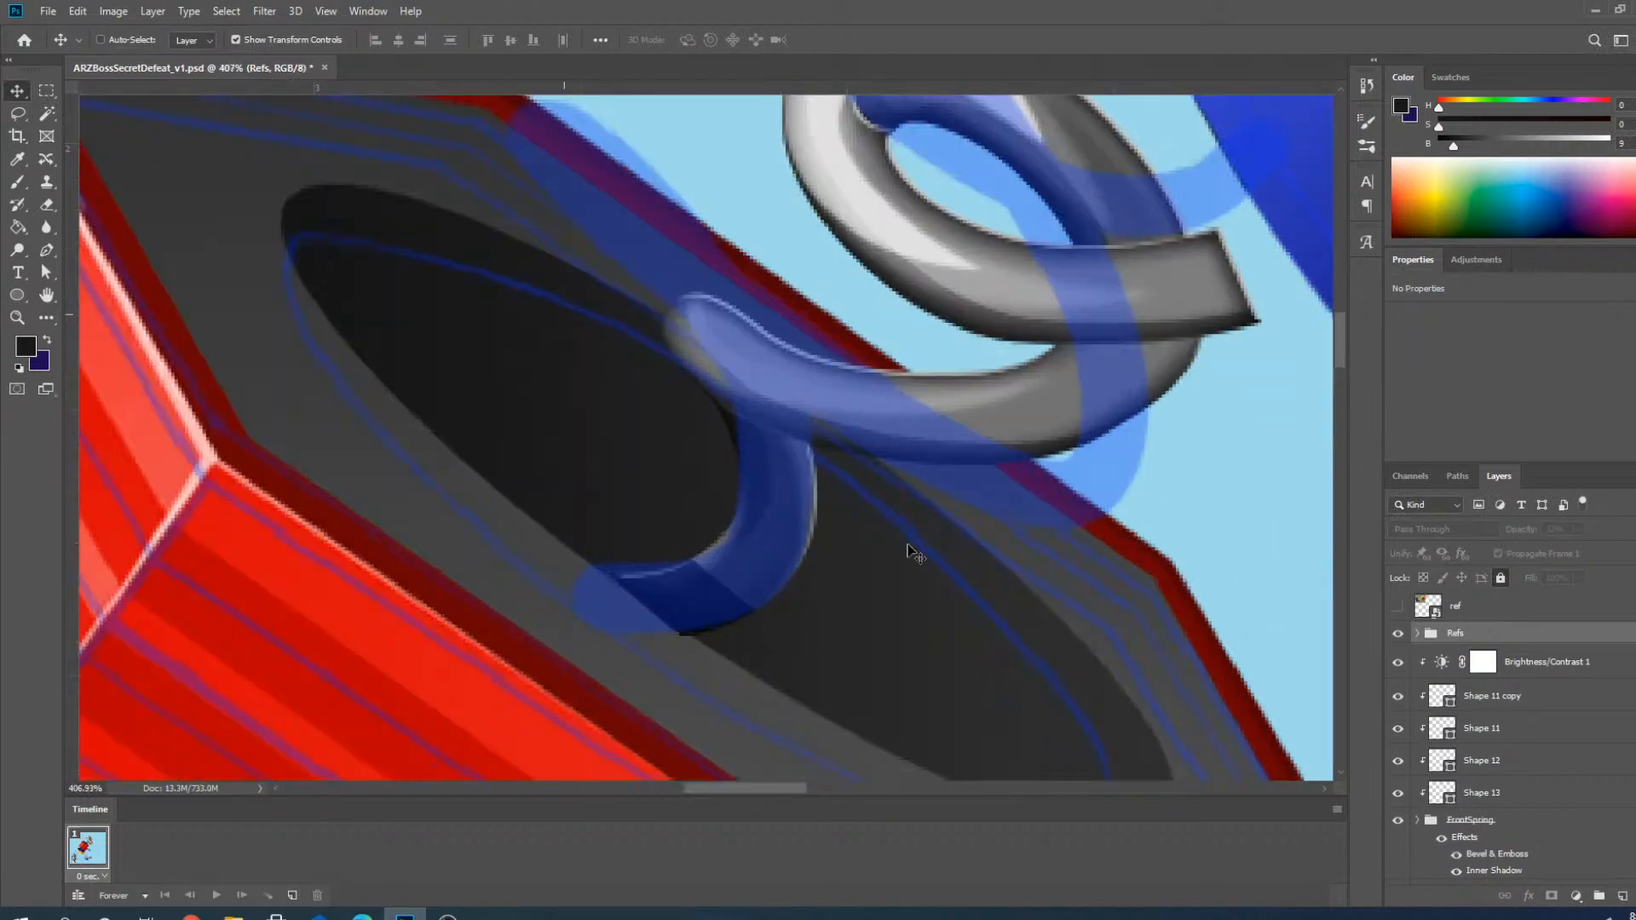
{"action": "scroll", "coordinate": [784, 554], "scroll_direction": "down", "scroll_amount": 2}
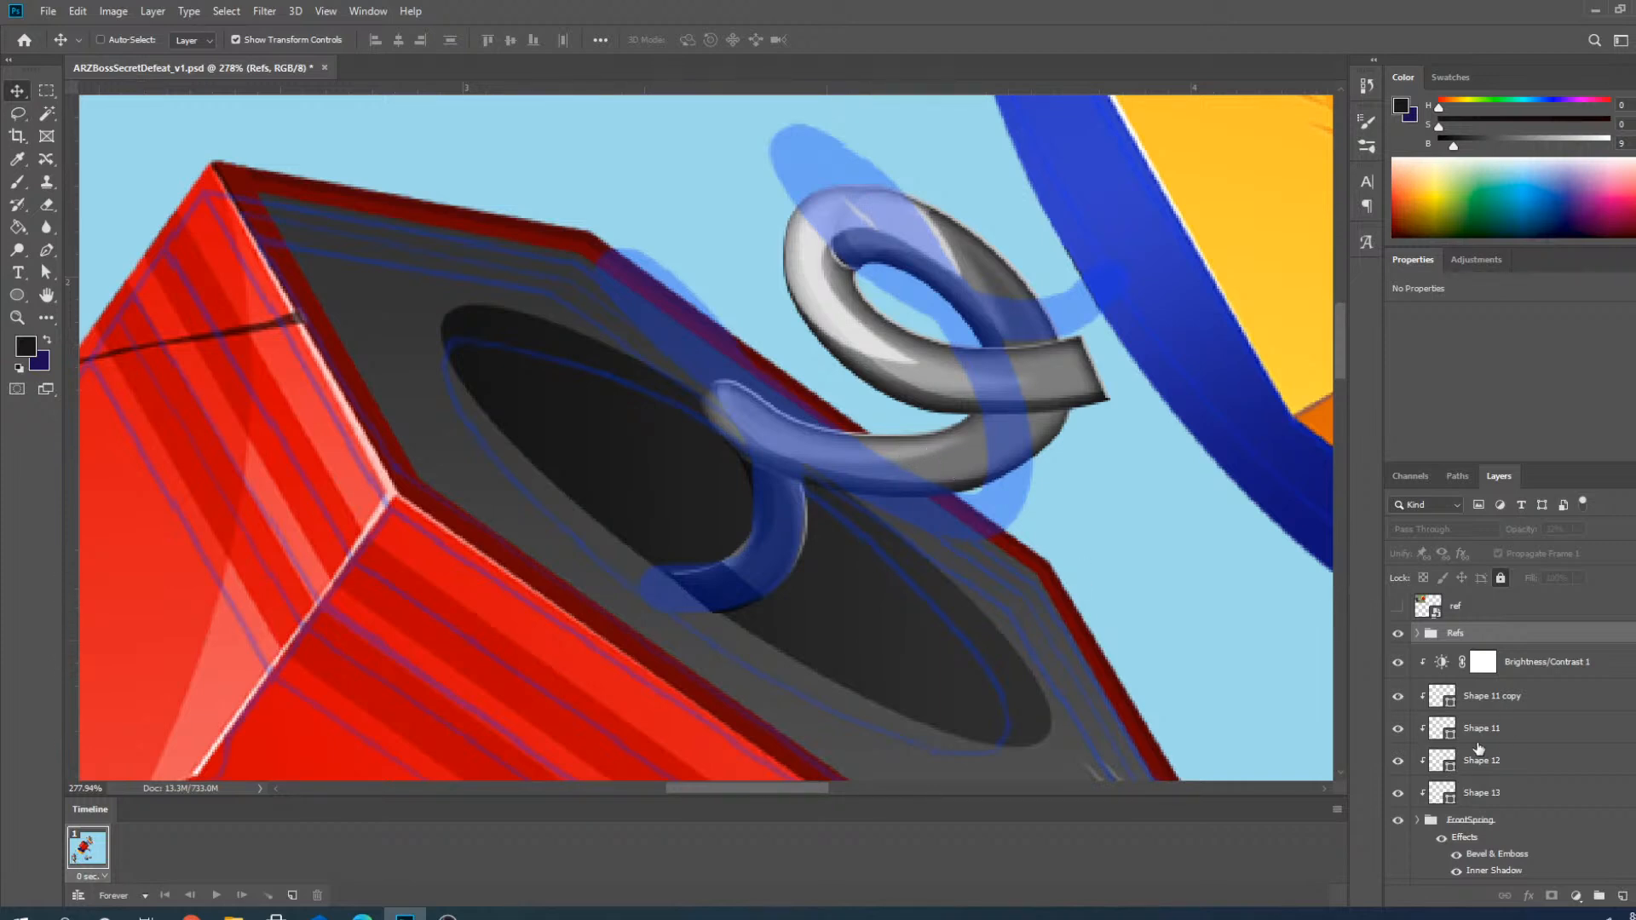
{"action": "left_click", "coordinate": [1478, 826]}
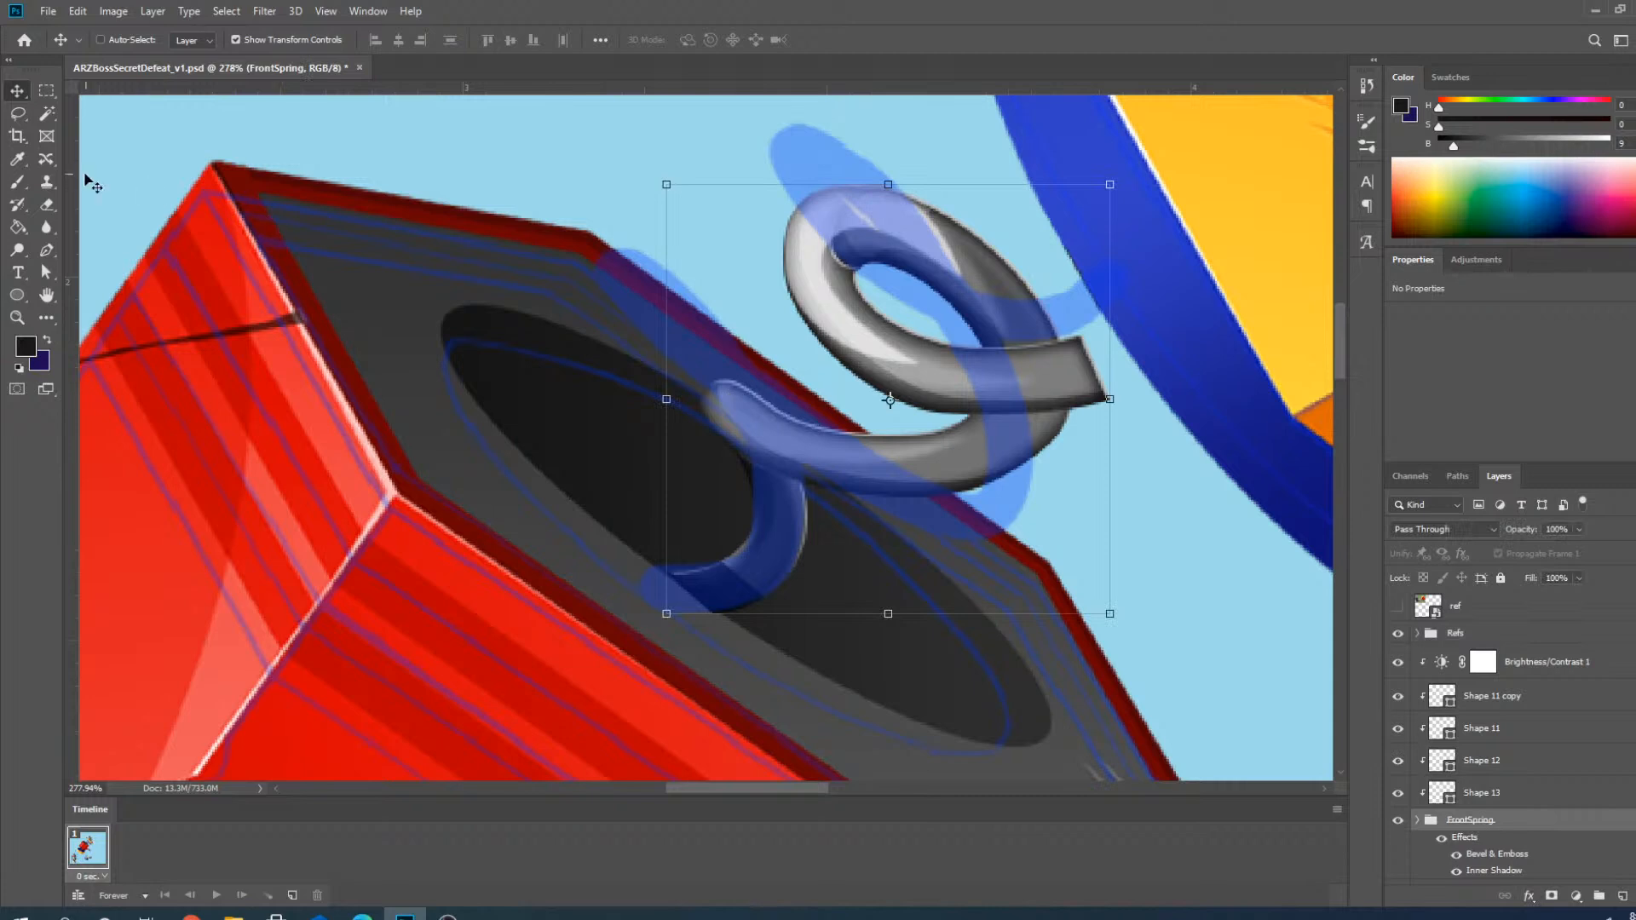
{"action": "left_click", "coordinate": [46, 250]}
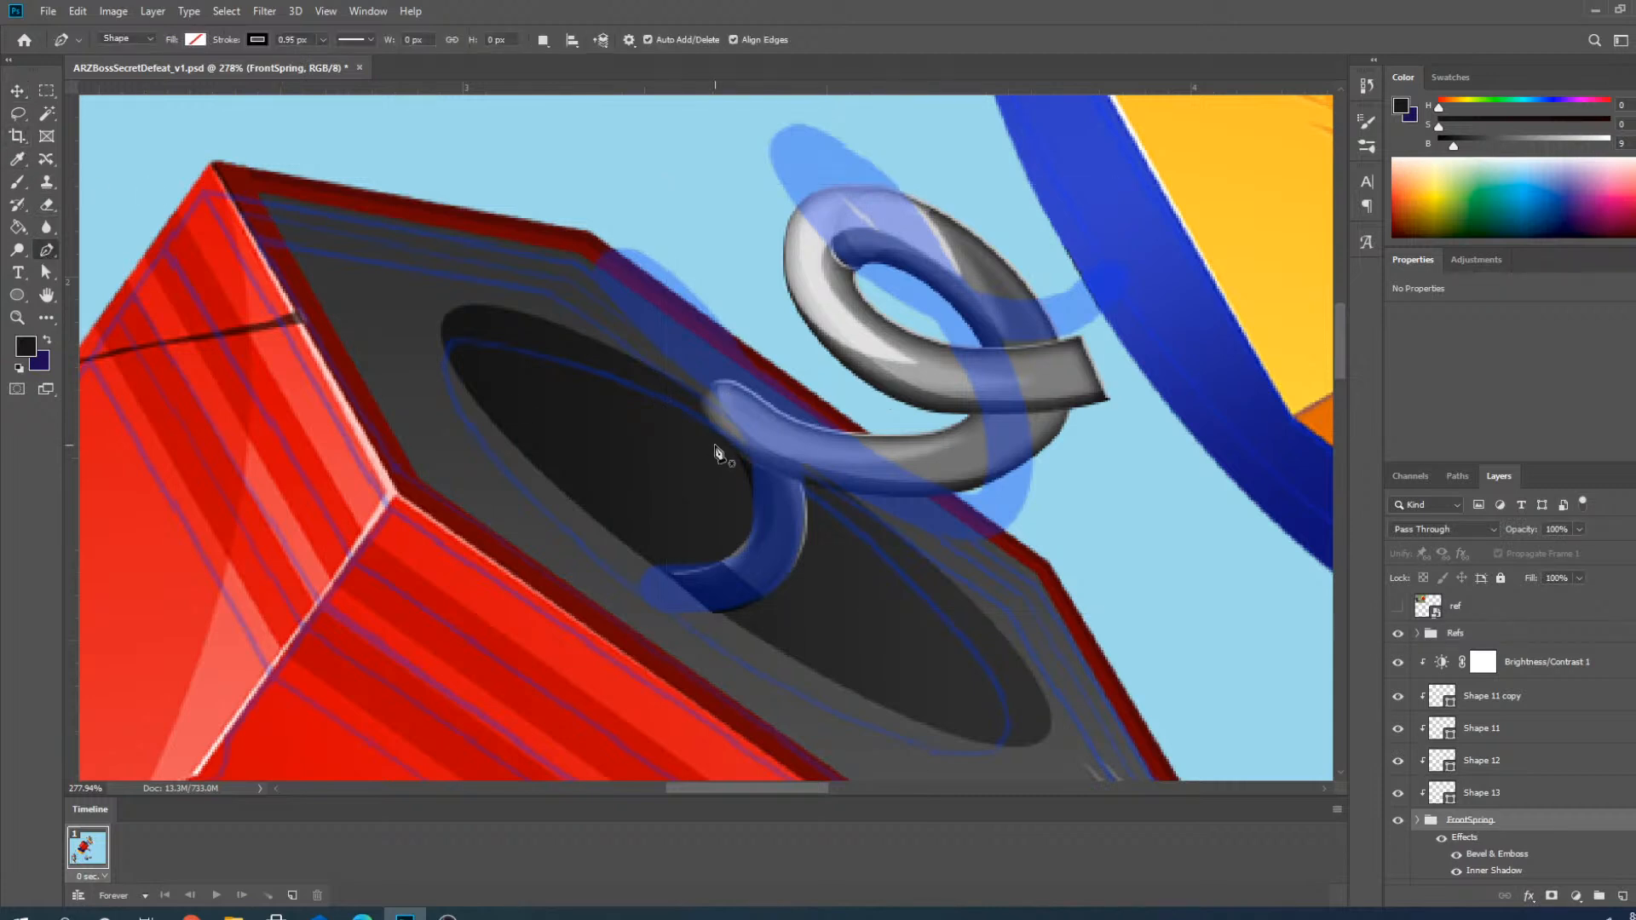
{"action": "left_click", "coordinate": [1518, 802]}
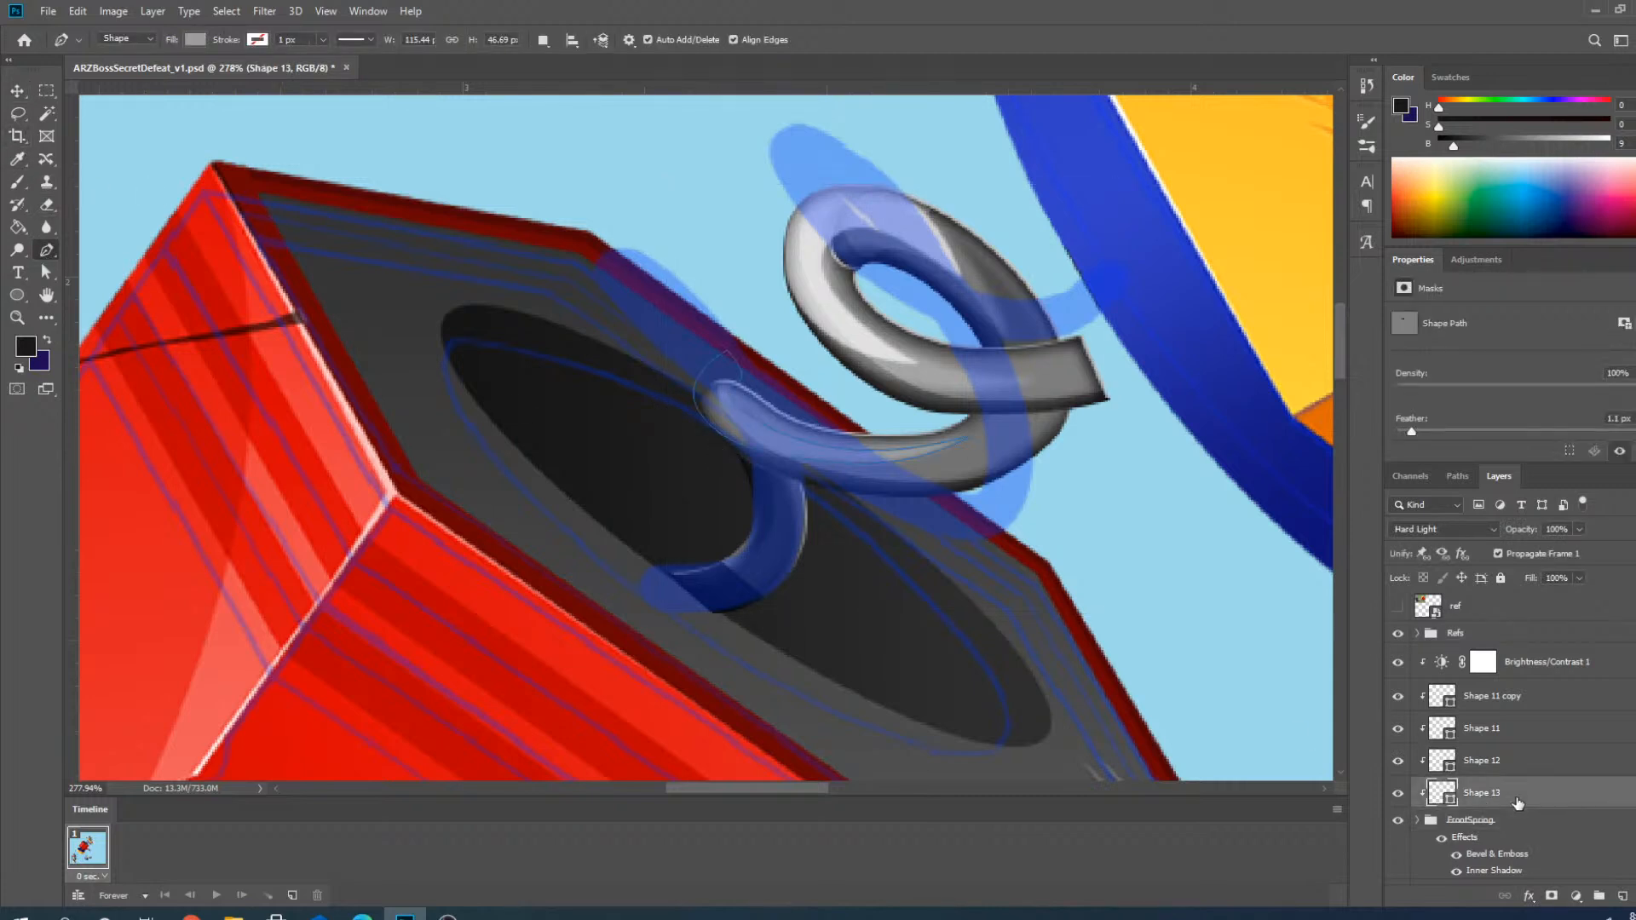
{"action": "left_click", "coordinate": [1517, 774]}
{"action": "left_click", "coordinate": [1510, 735]}
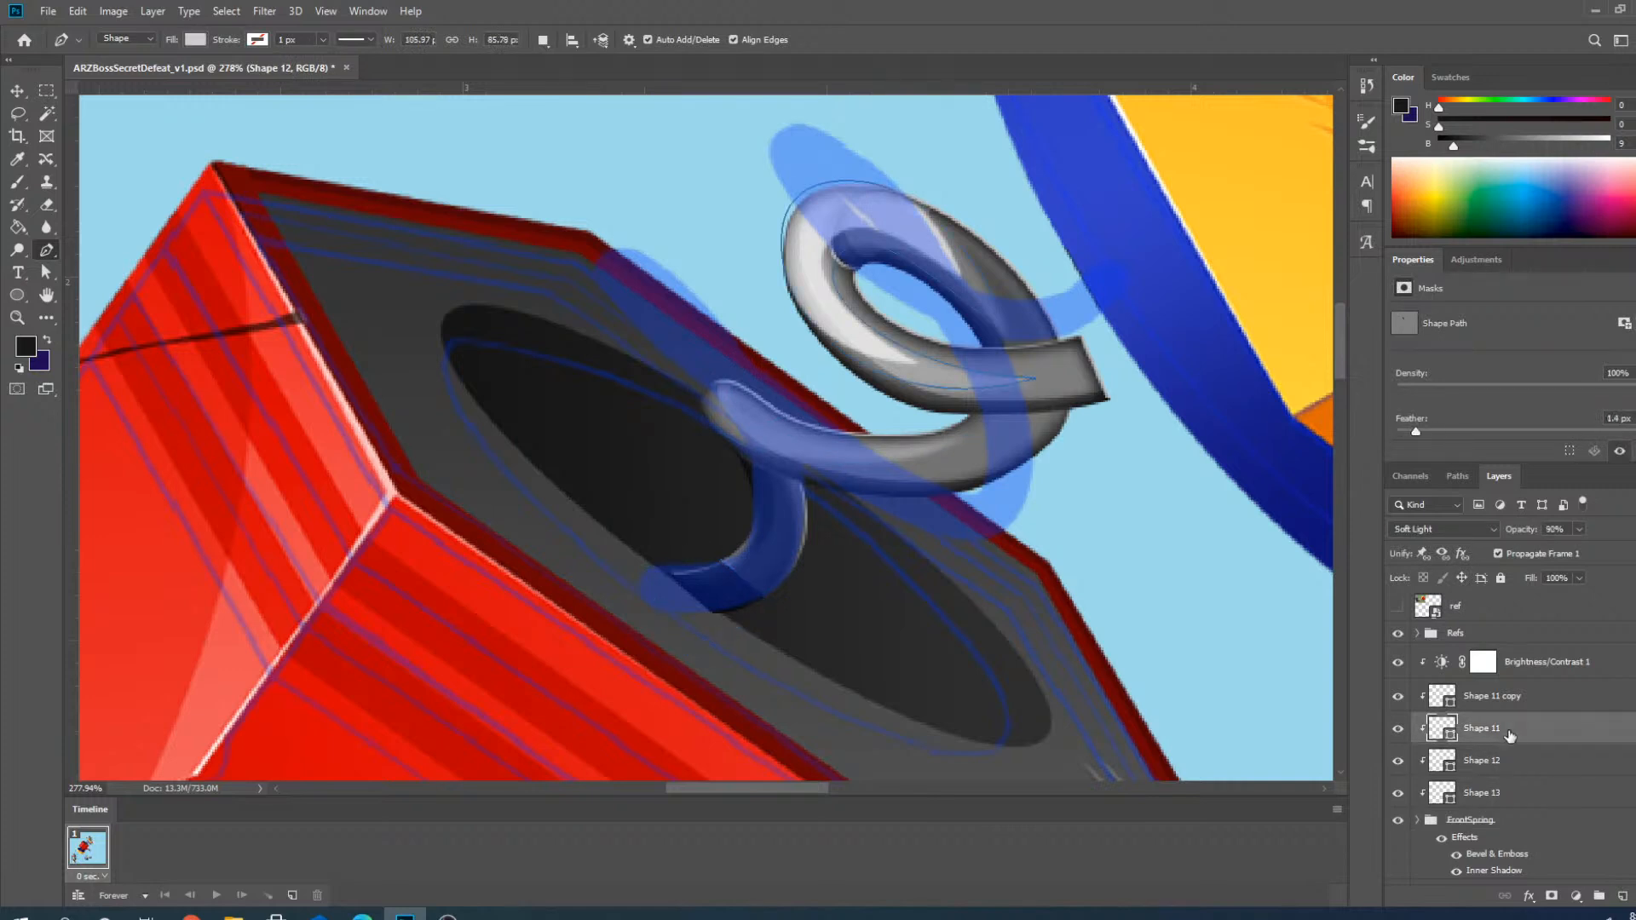
{"action": "left_click", "coordinate": [1511, 698]}
{"action": "scroll", "coordinate": [1438, 803], "scroll_direction": "down", "scroll_amount": 2}
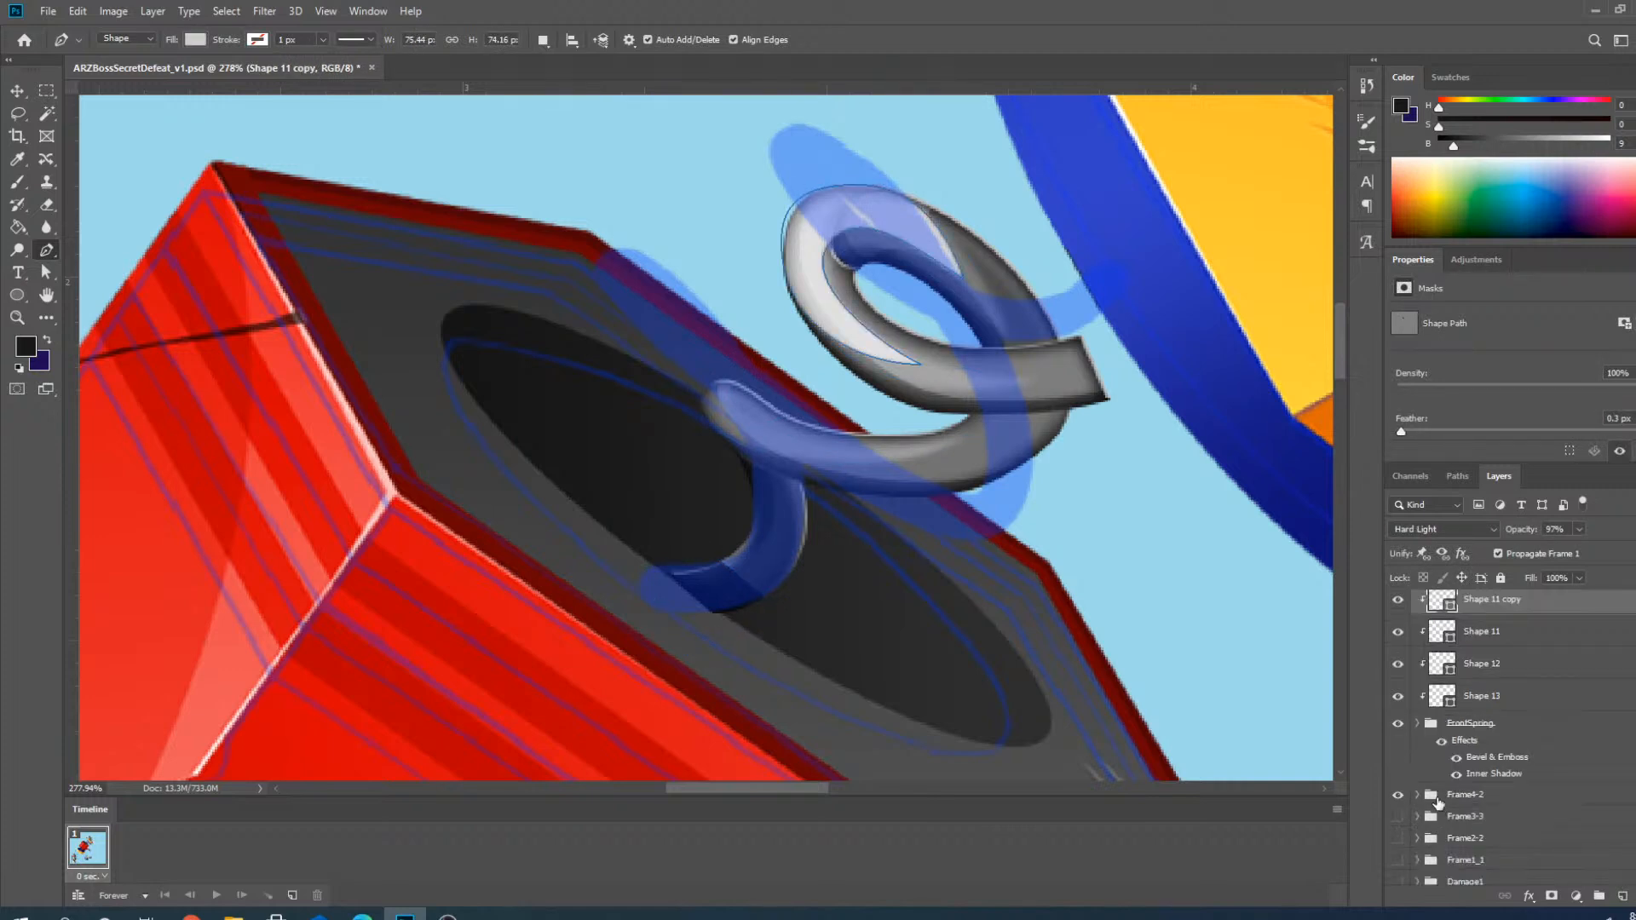
Expand the FrontSpring group and reshape Shape 6 by moving its end anchor points out along the sketched coil to the block's upper edge.
{"action": "left_click", "coordinate": [1417, 726]}
{"action": "scroll", "coordinate": [1465, 781], "scroll_direction": "down", "scroll_amount": 3}
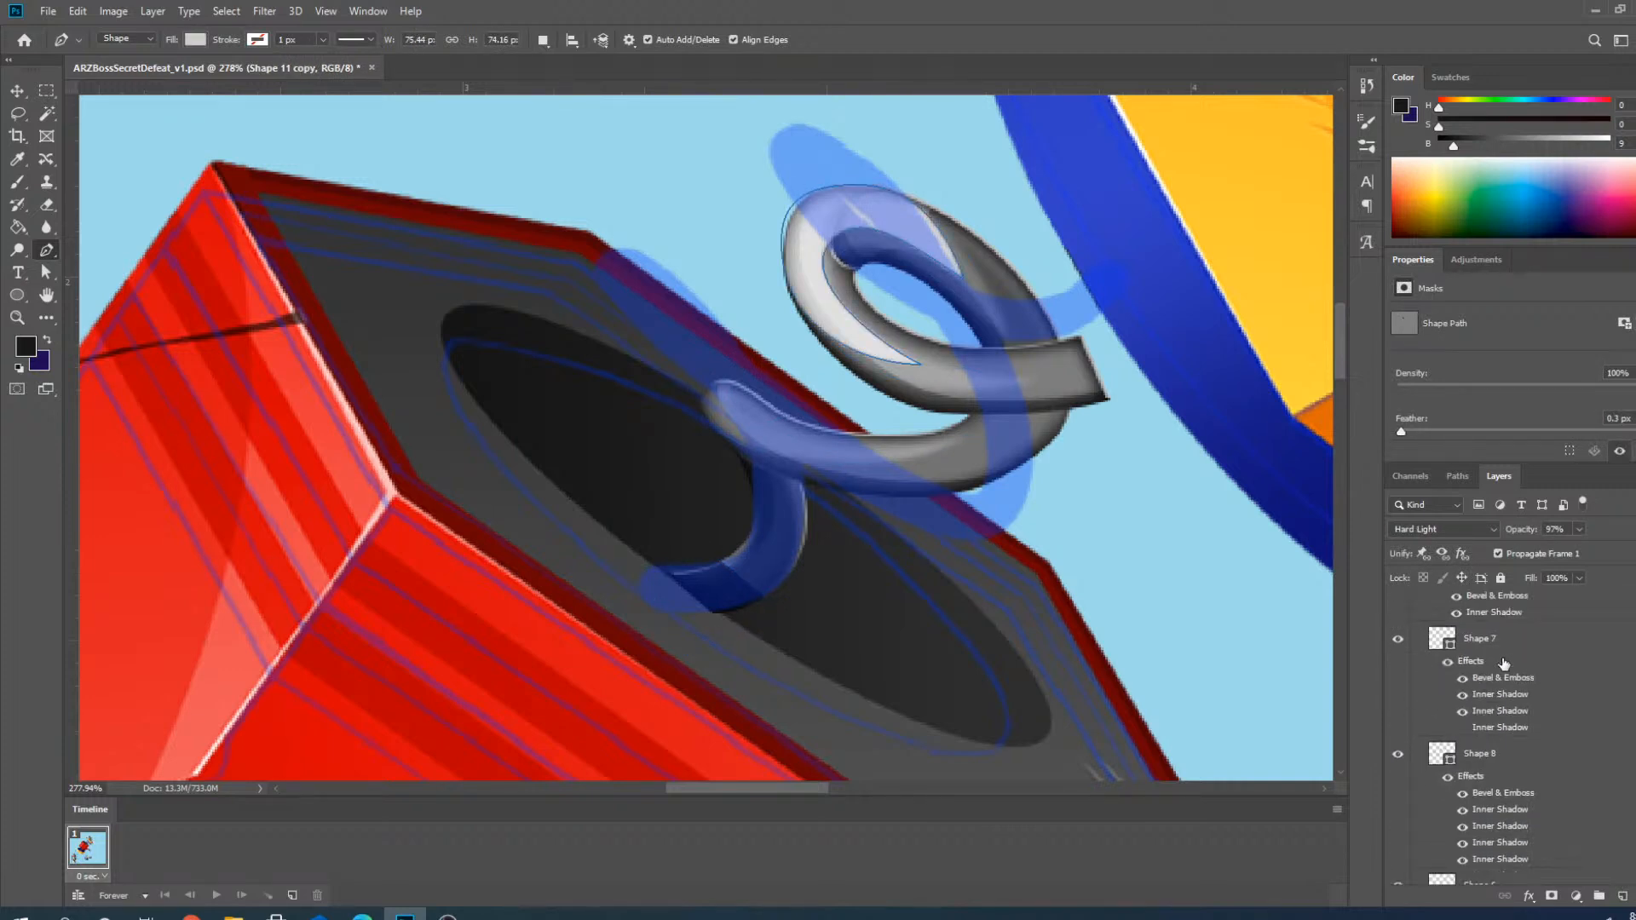
{"action": "left_click", "coordinate": [1504, 664]}
{"action": "left_click", "coordinate": [1490, 756]}
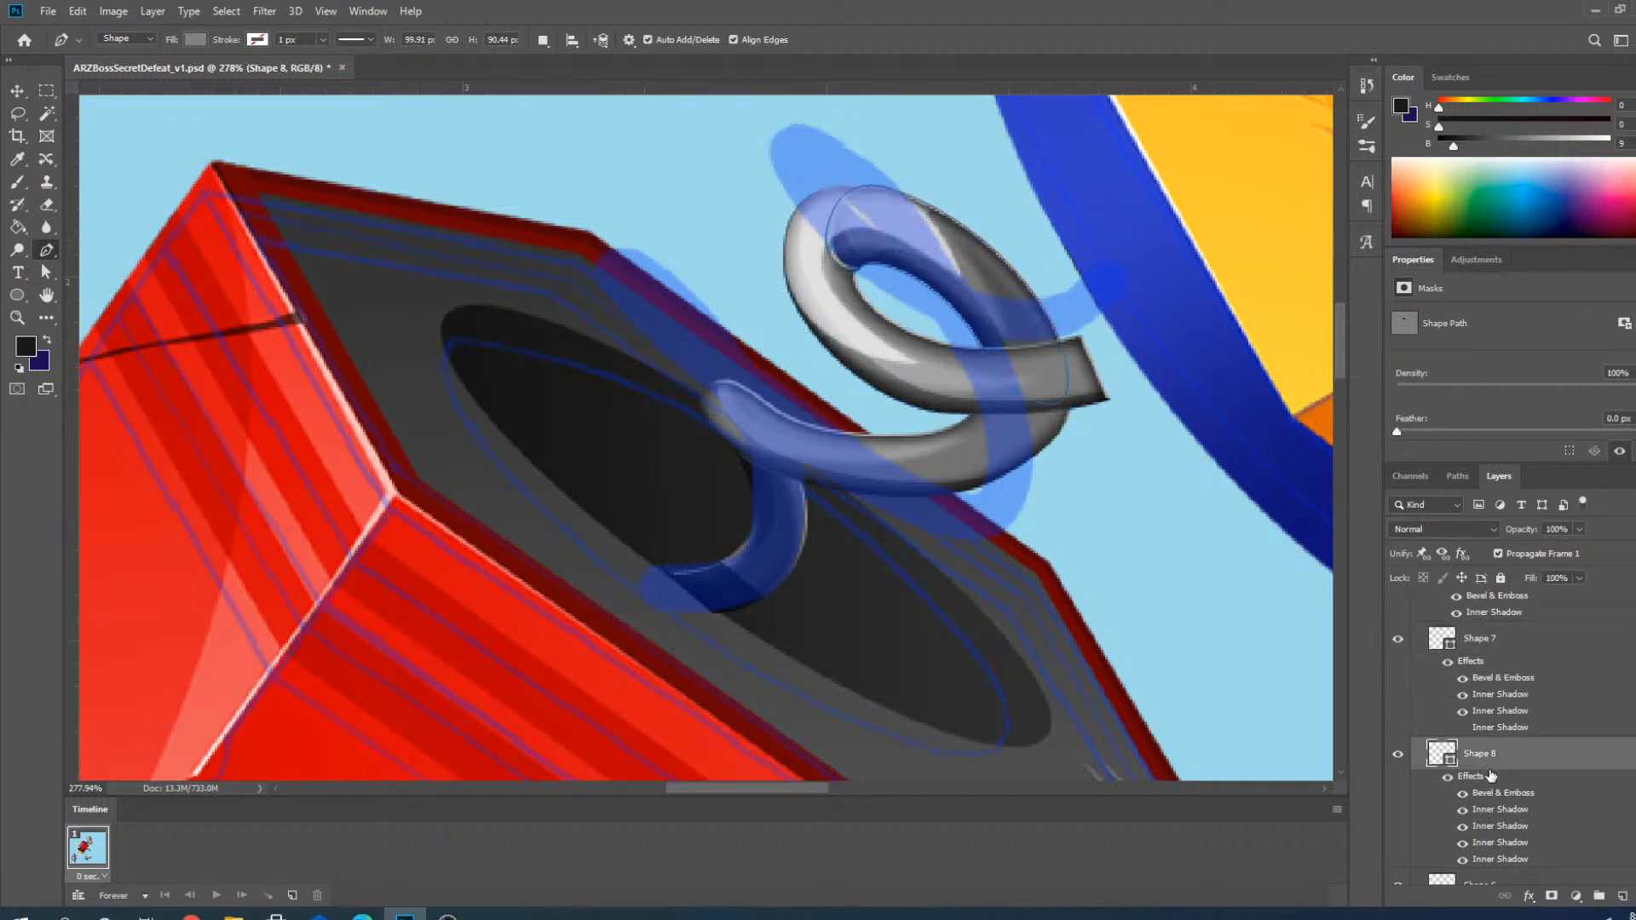
{"action": "scroll", "coordinate": [1491, 776], "scroll_direction": "down", "scroll_amount": 2}
{"action": "left_click", "coordinate": [1507, 804]}
{"action": "scroll", "coordinate": [767, 367], "scroll_direction": "up", "scroll_amount": 4}
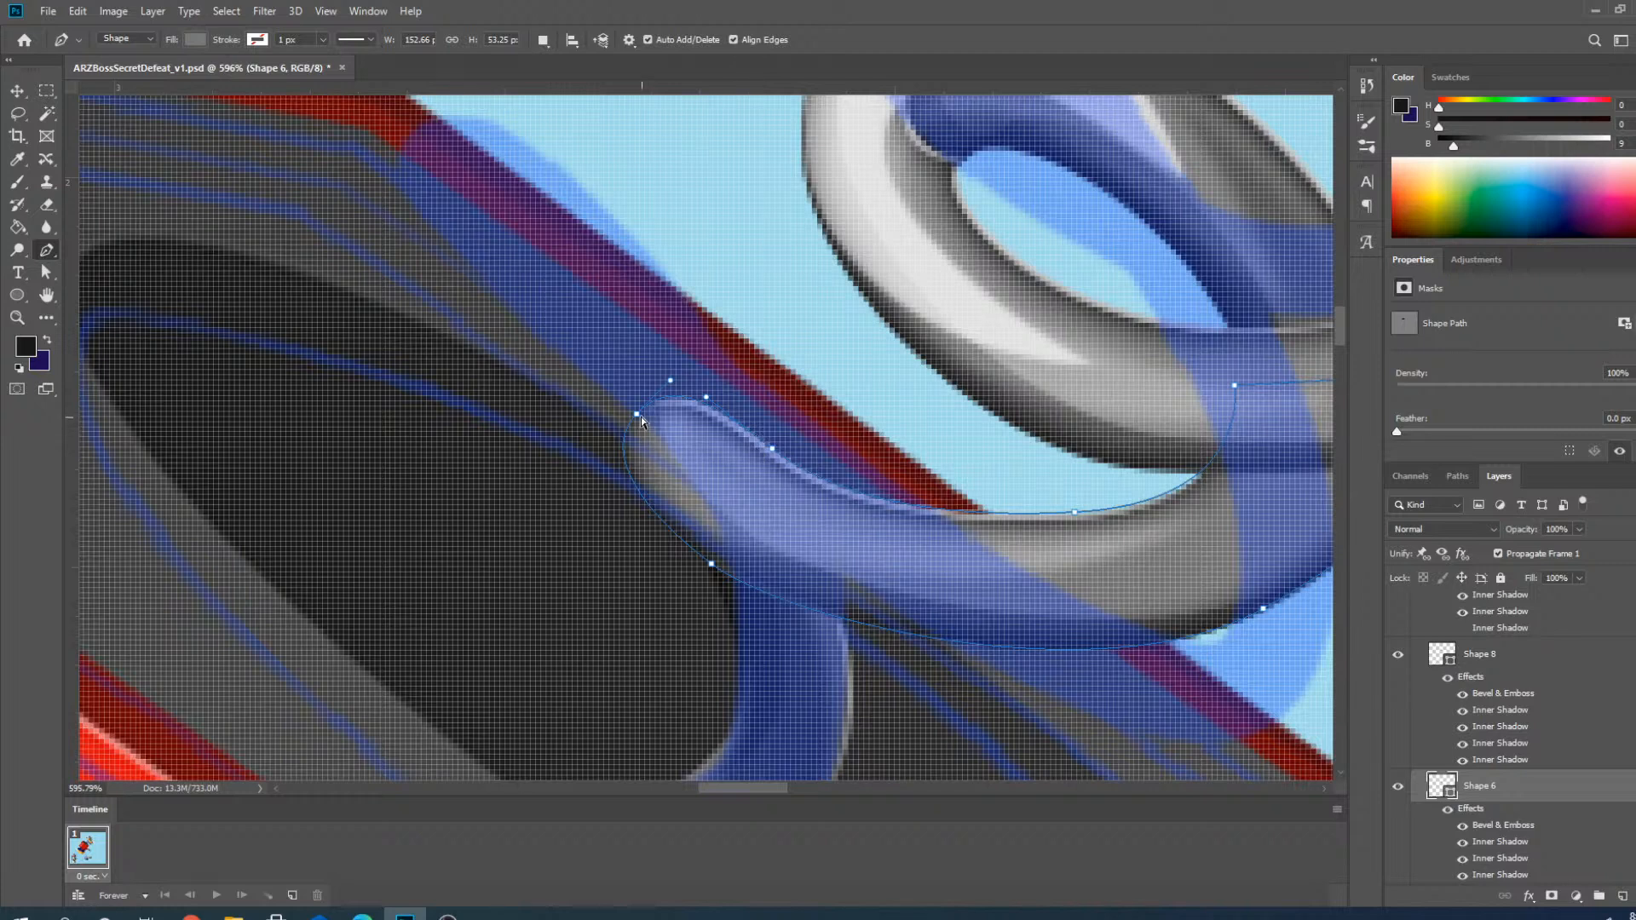
{"action": "left_click_drag", "start_coordinate": [638, 416], "coordinate": [424, 131]}
{"action": "left_click_drag", "start_coordinate": [773, 454], "coordinate": [593, 198]}
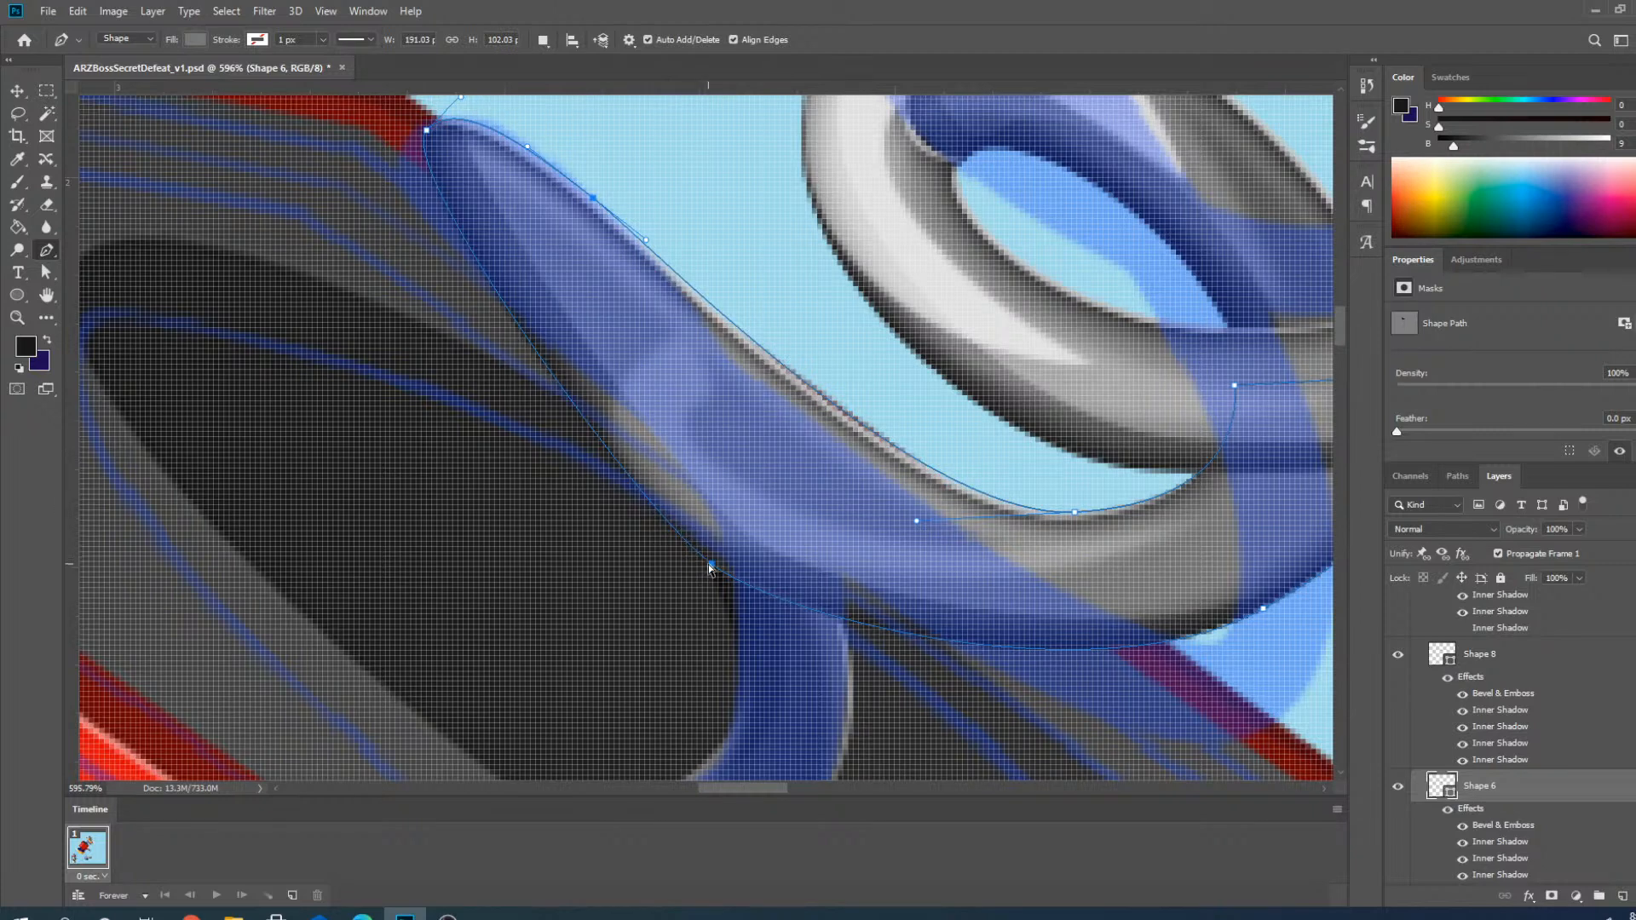
{"action": "scroll", "coordinate": [610, 546], "scroll_direction": "down", "scroll_amount": 10}
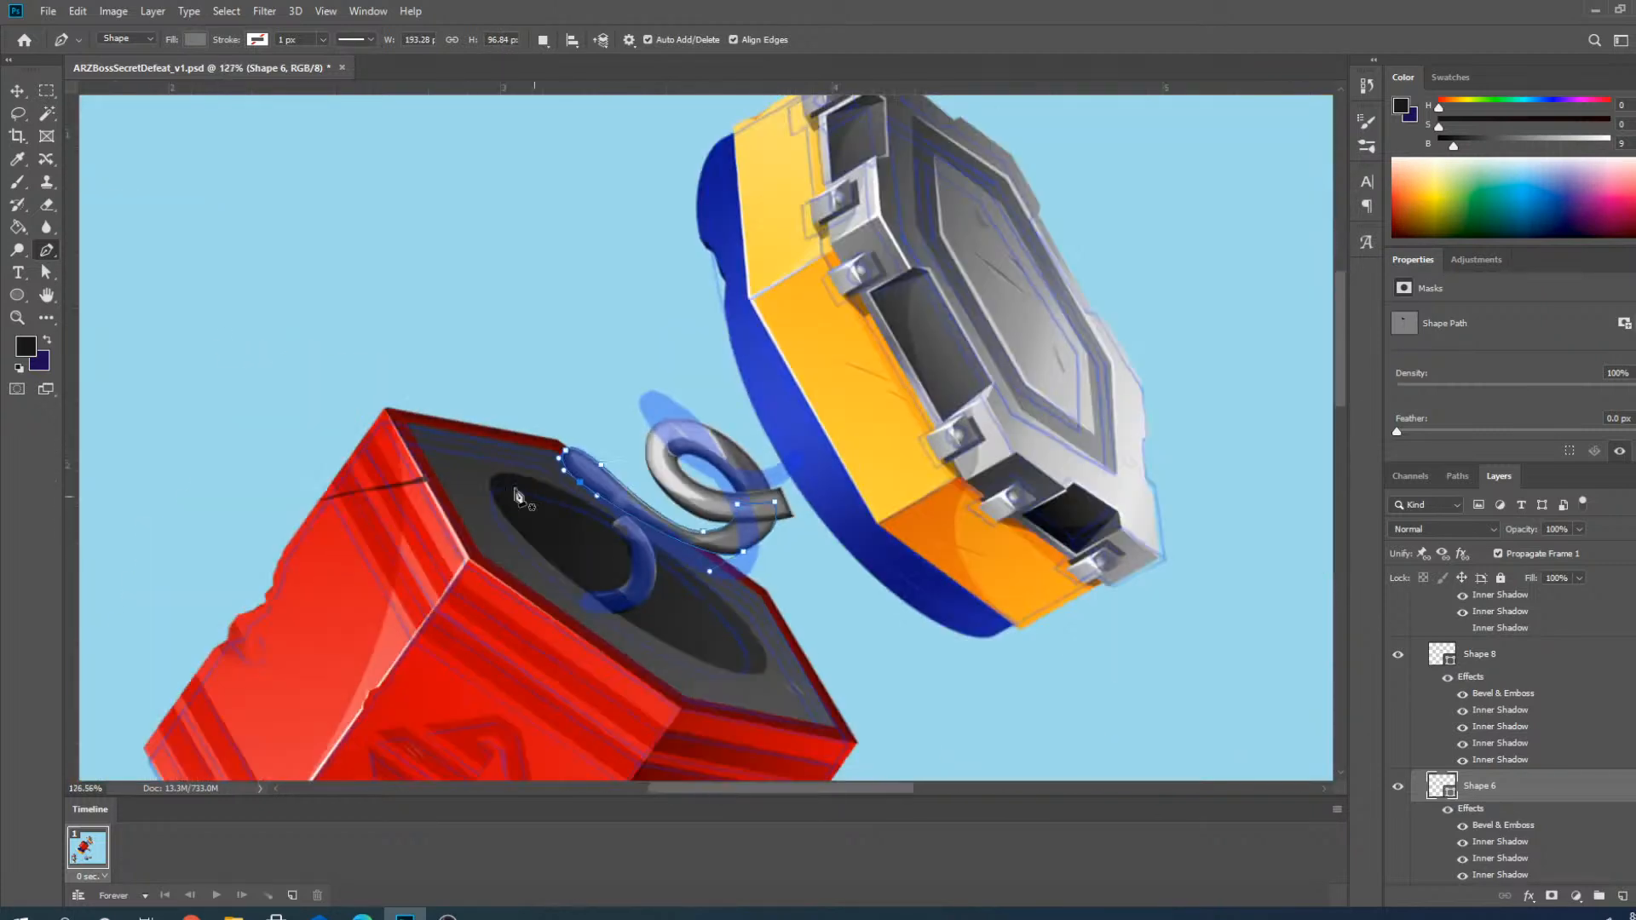
Create a new layer above the Refs group and switch to the Pencil Tool.
{"action": "scroll", "coordinate": [1500, 733], "scroll_direction": "up", "scroll_amount": 5}
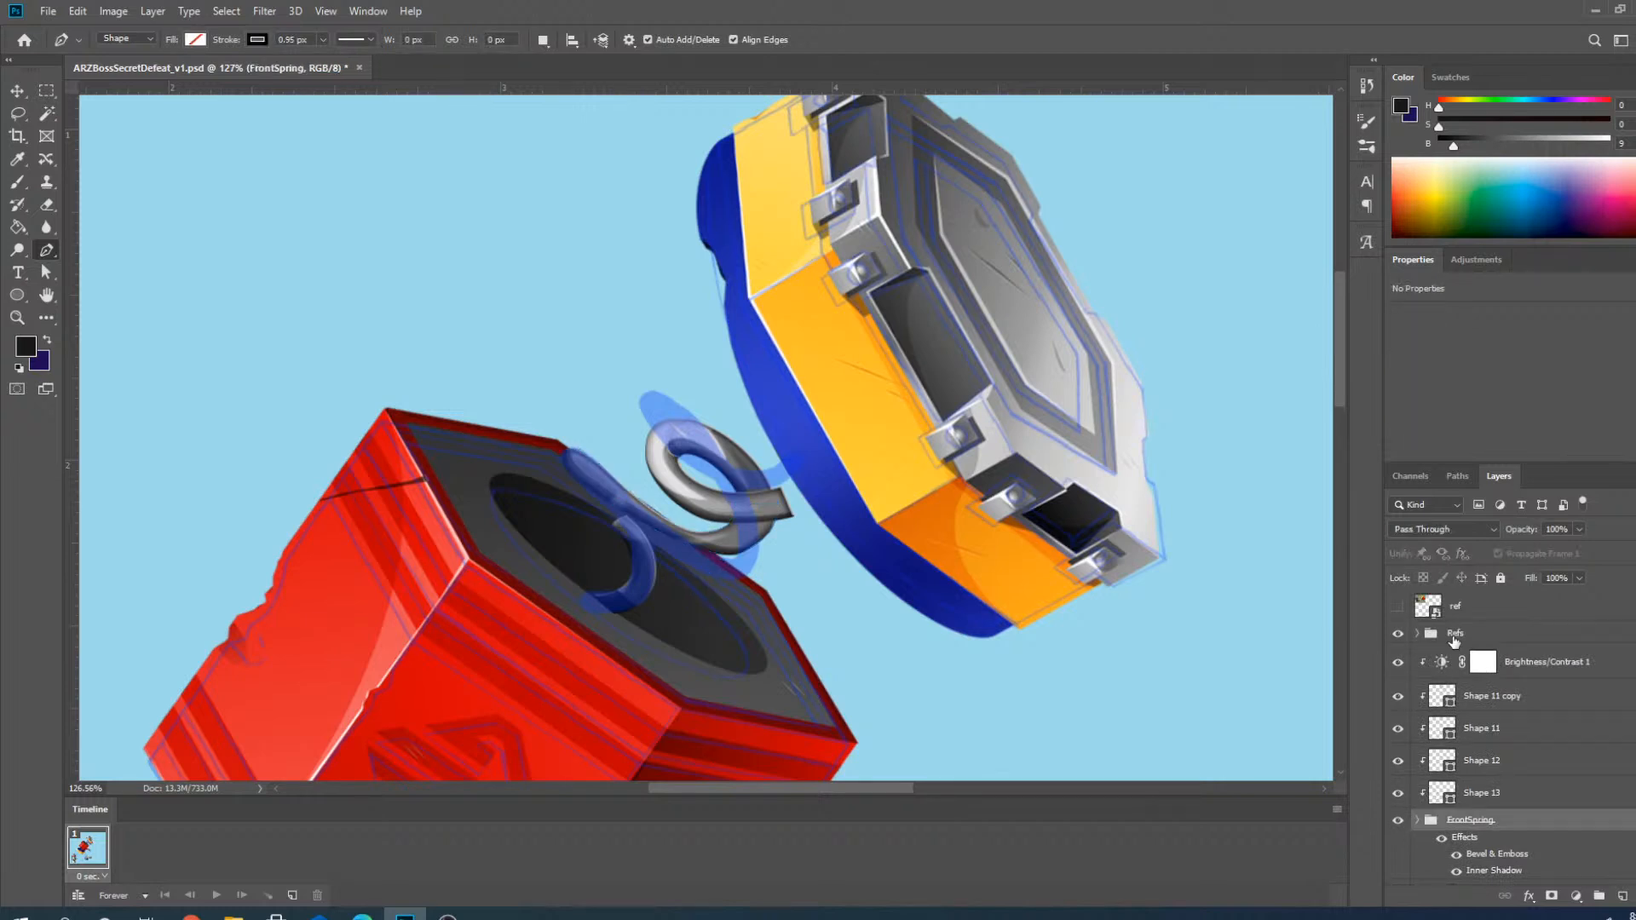
{"action": "left_click", "coordinate": [1454, 635]}
{"action": "left_click", "coordinate": [1623, 896]}
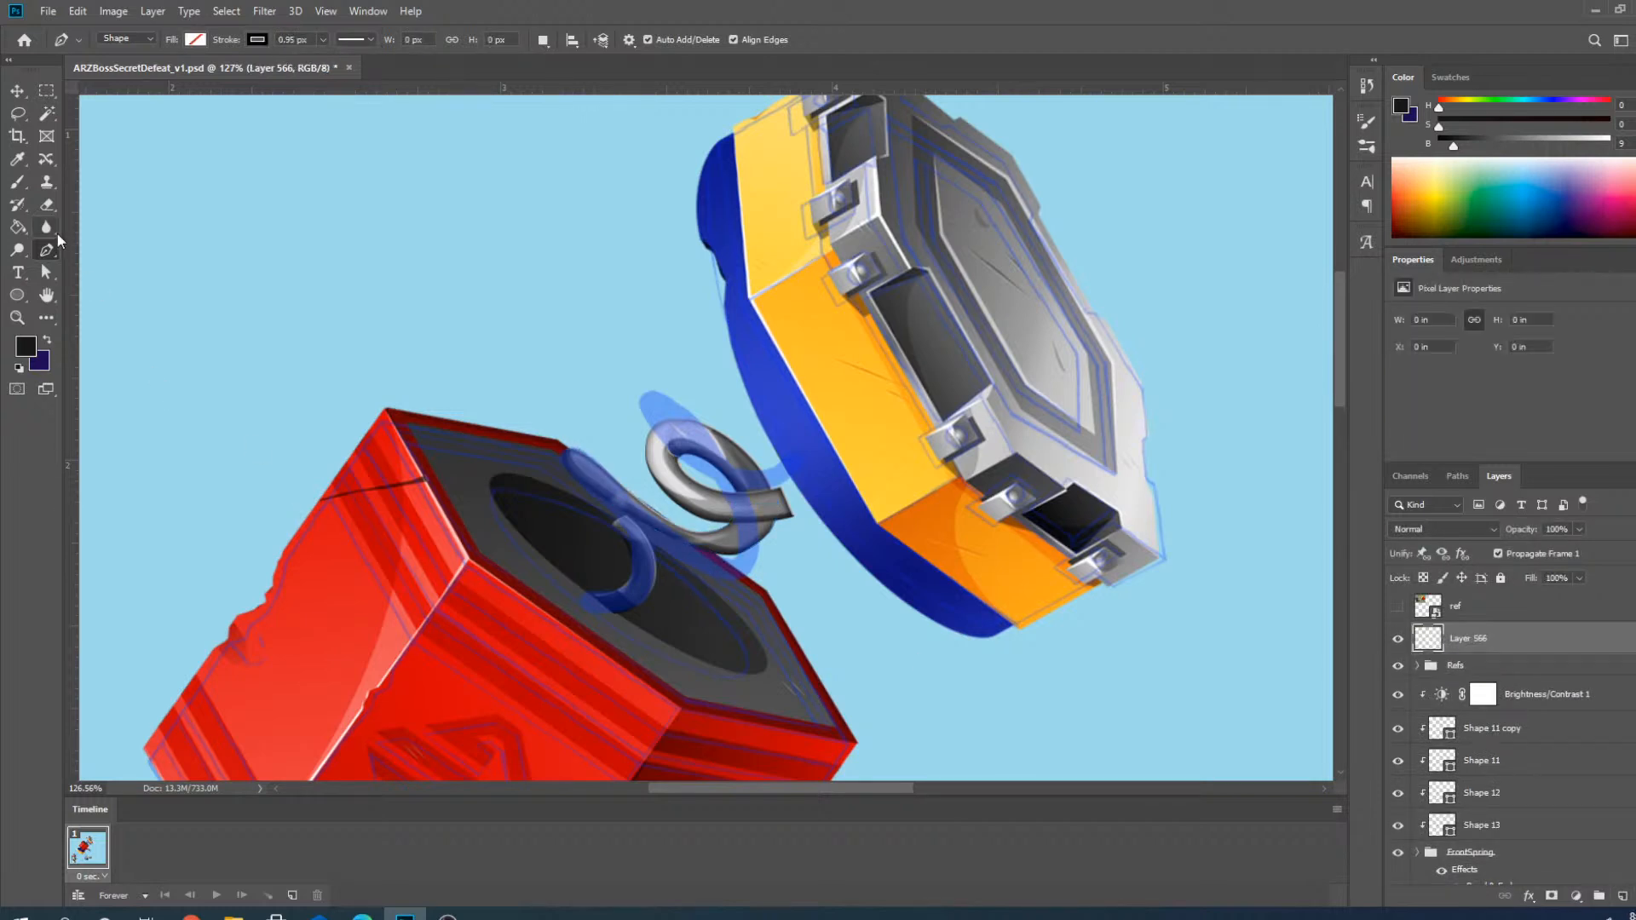
{"action": "right_click", "coordinate": [51, 250]}
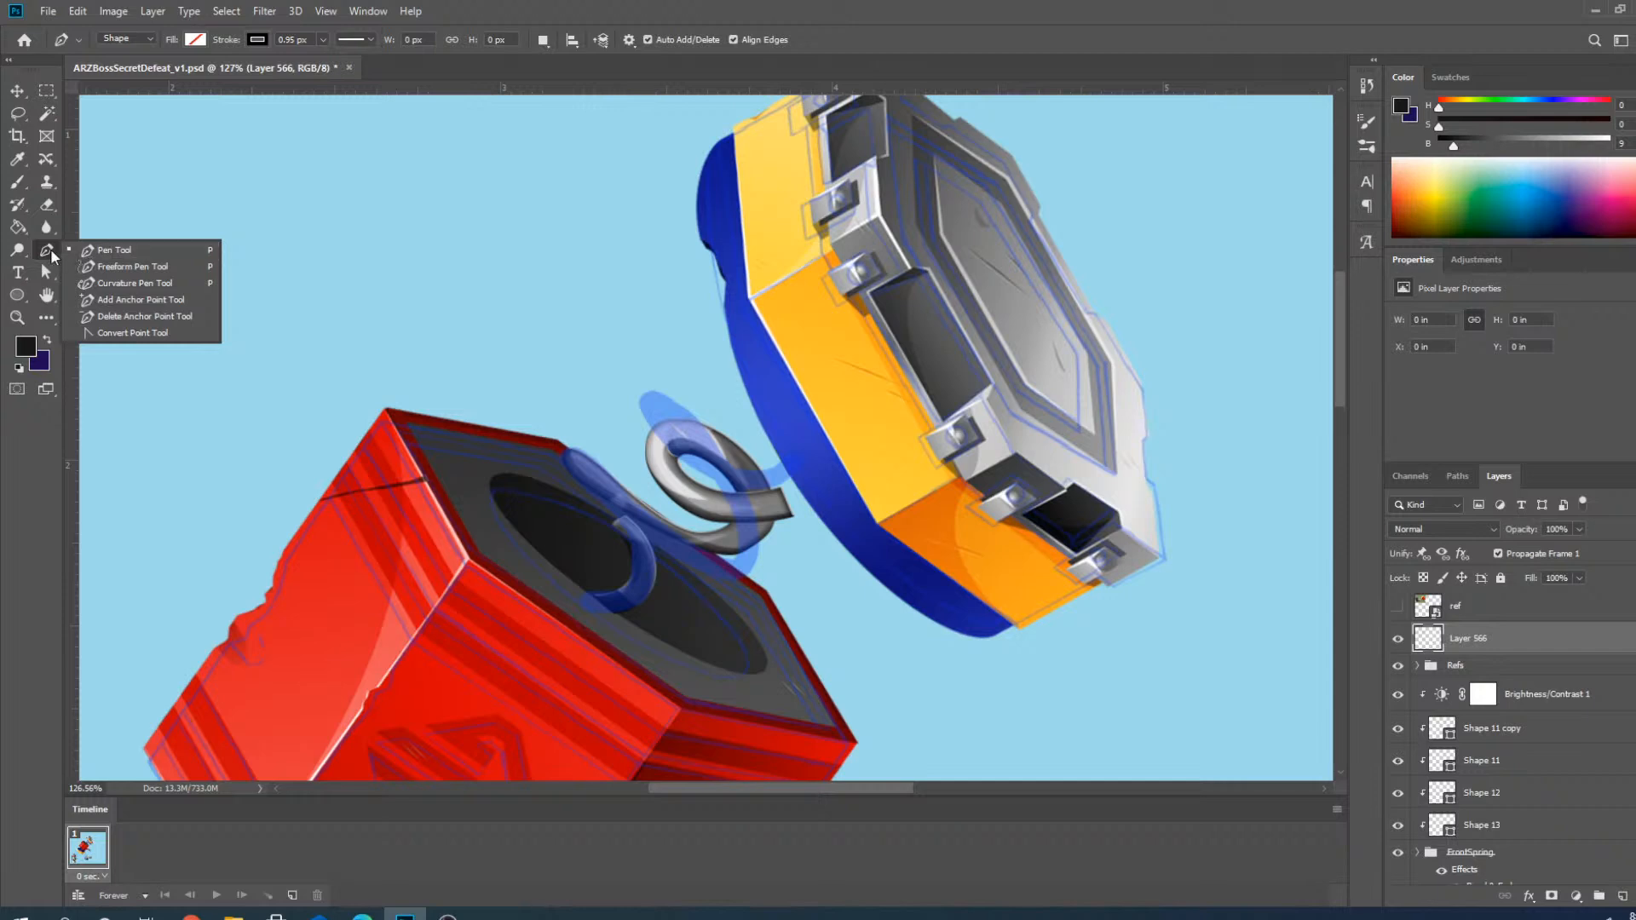
{"action": "left_click", "coordinate": [49, 256]}
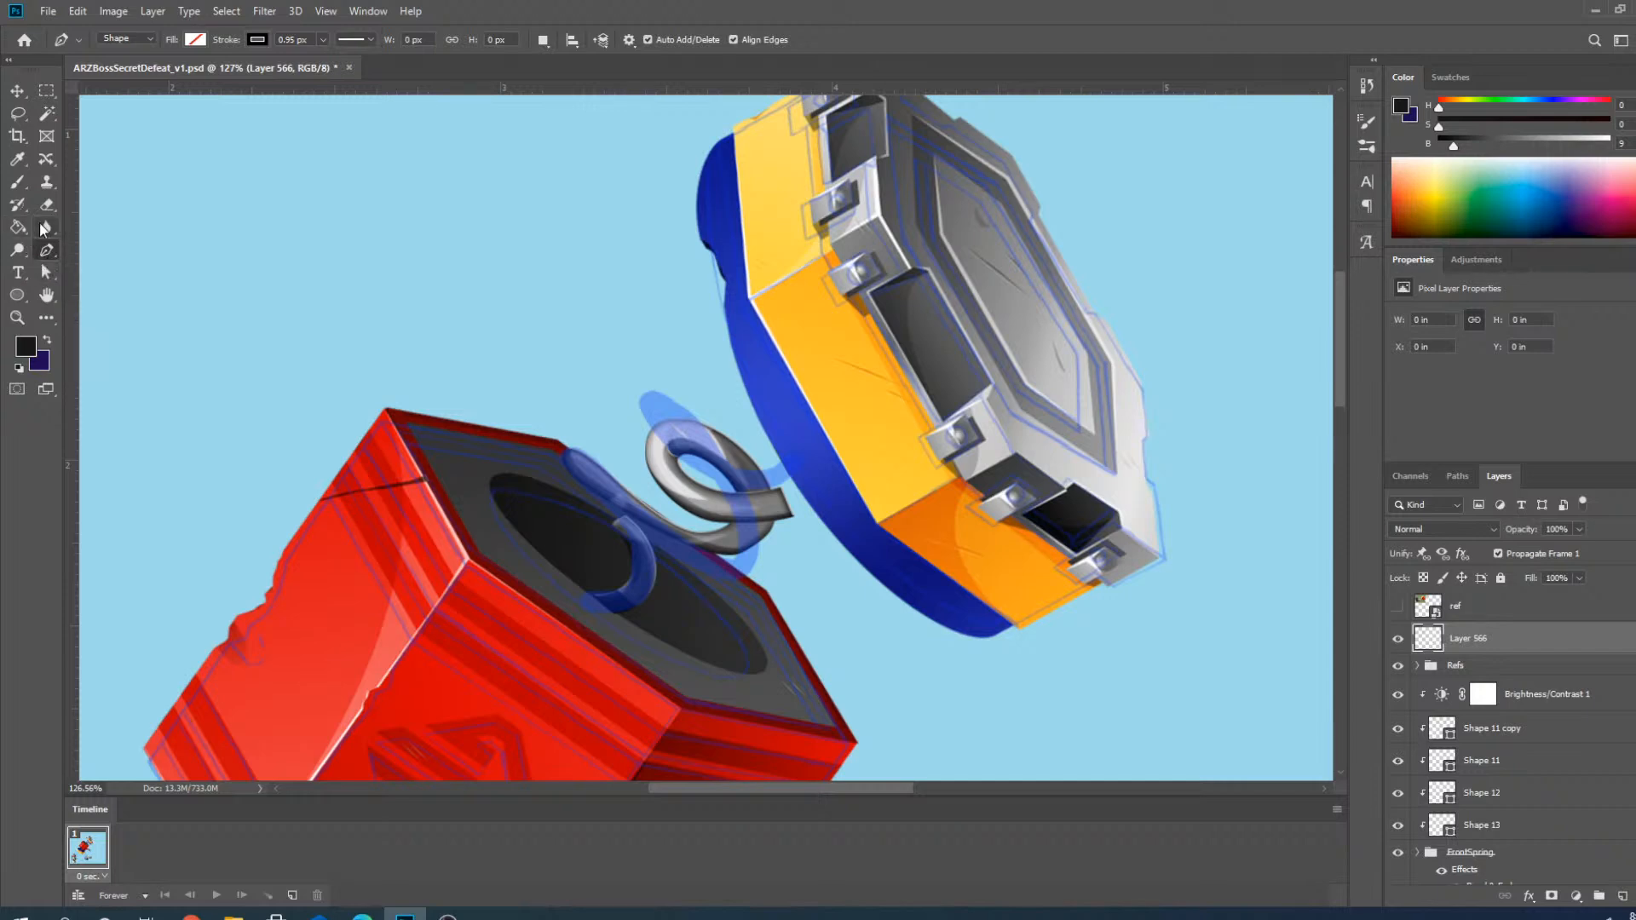
{"action": "left_click", "coordinate": [17, 181]}
{"action": "right_click", "coordinate": [17, 182]}
{"action": "left_click", "coordinate": [96, 205]}
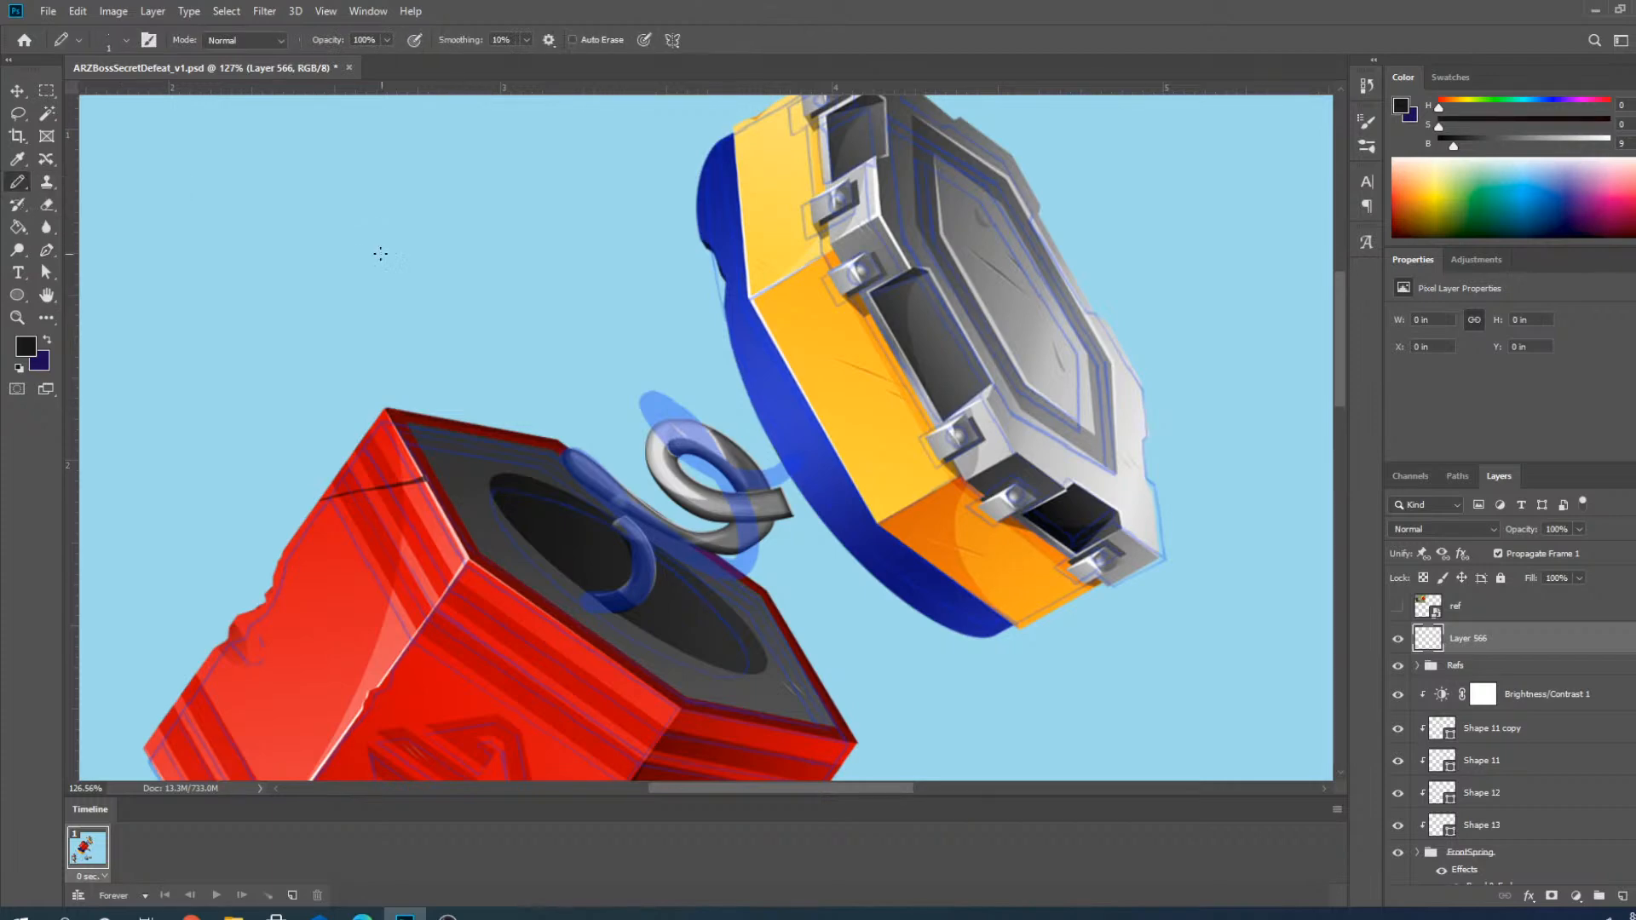
Try freehand Pencil scribbles with thin and thick tips and pressure-controlled size in the empty sky, and undo all the strokes.
{"action": "scroll", "coordinate": [384, 281], "scroll_direction": "up", "scroll_amount": 6}
{"action": "scroll", "coordinate": [518, 373], "scroll_direction": "down", "scroll_amount": 3}
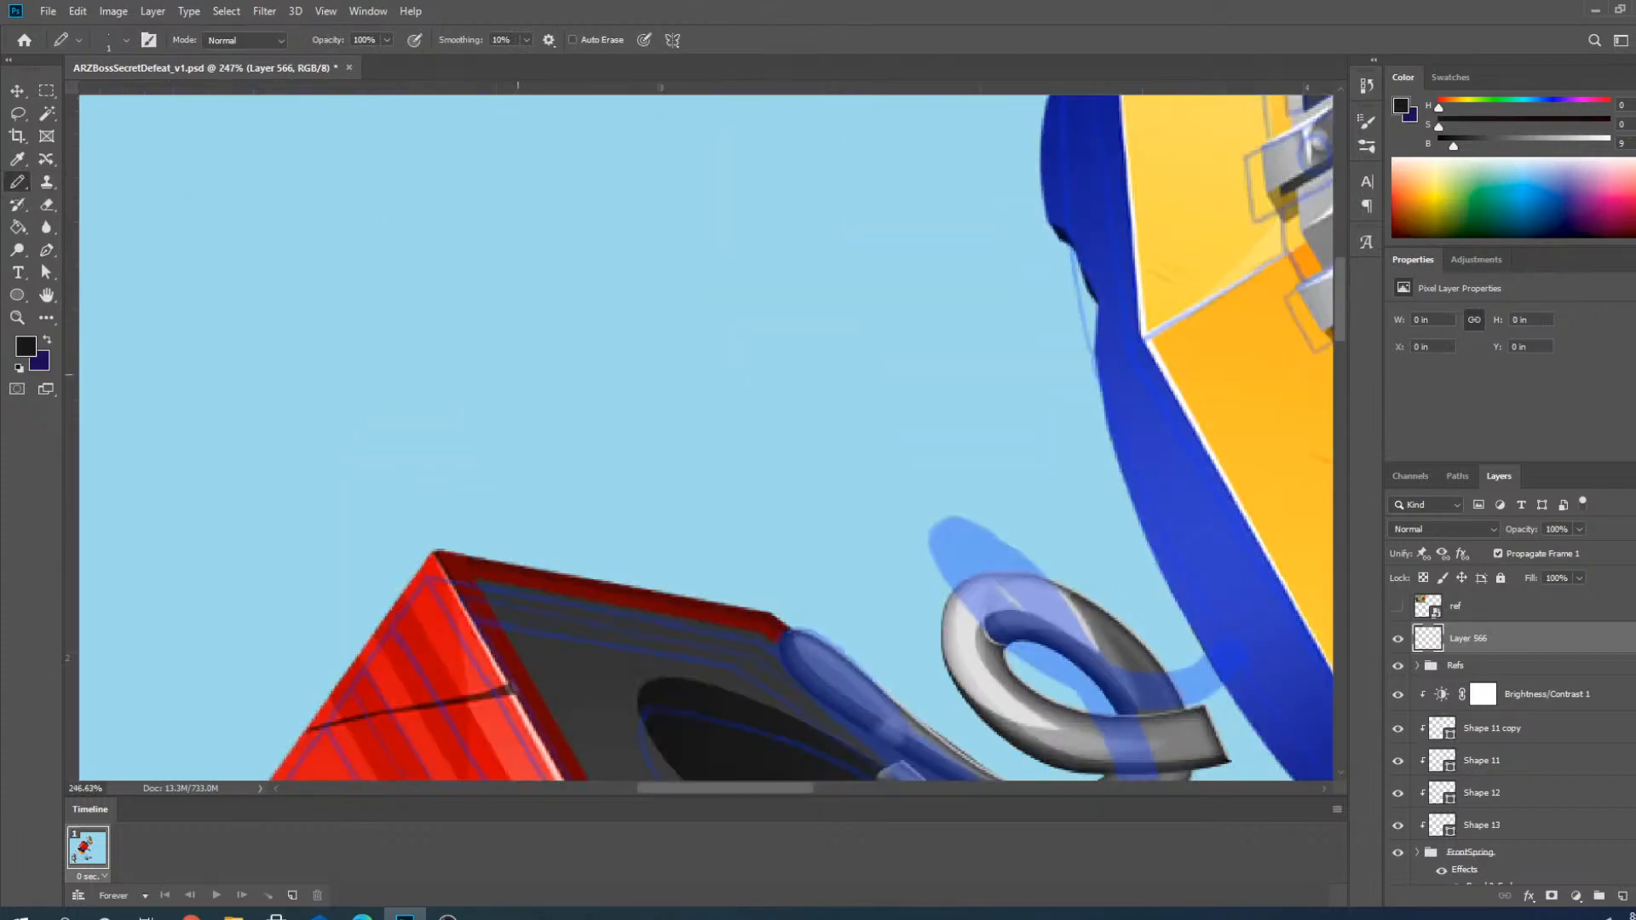
{"action": "mouse_move", "coordinate": [458, 320]}
{"action": "left_mouse_down"}
{"action": "mouse_move", "coordinate": [355, 459]}
{"action": "mouse_move", "coordinate": [559, 256]}
{"action": "mouse_move", "coordinate": [507, 418]}
{"action": "mouse_move", "coordinate": [597, 357]}
{"action": "left_mouse_up"}
{"action": "scroll", "coordinate": [596, 358], "scroll_direction": "up", "scroll_amount": 2}
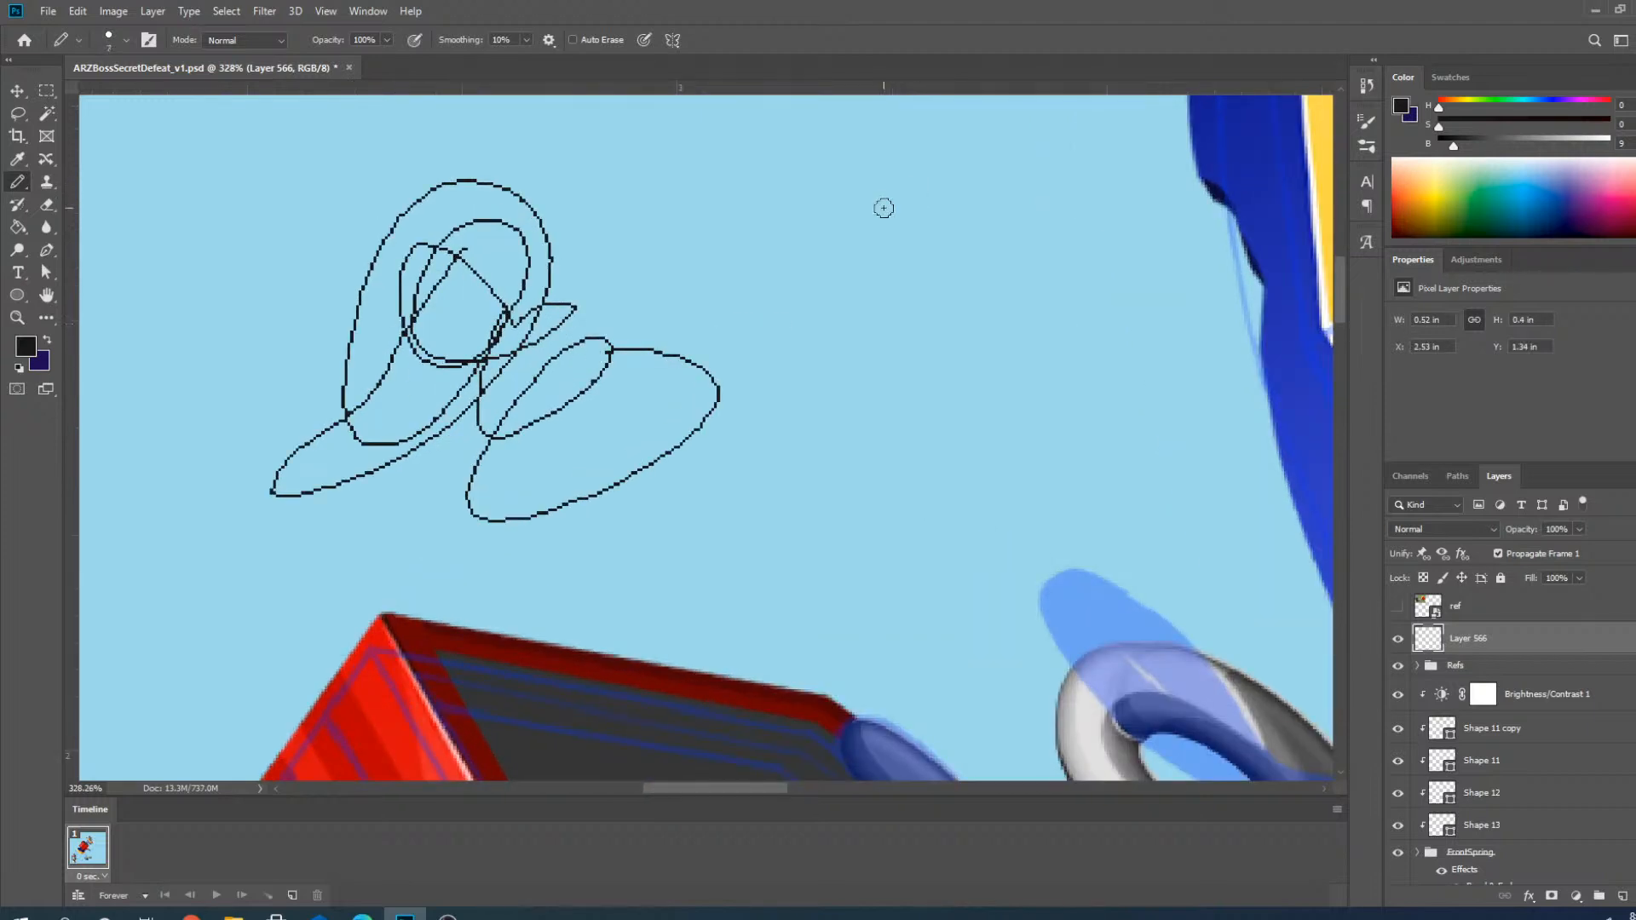
{"action": "mouse_move", "coordinate": [885, 206]}
{"action": "left_mouse_down"}
{"action": "mouse_move", "coordinate": [831, 226]}
{"action": "mouse_move", "coordinate": [797, 328]}
{"action": "mouse_move", "coordinate": [728, 252]}
{"action": "mouse_move", "coordinate": [680, 256]}
{"action": "mouse_move", "coordinate": [554, 339]}
{"action": "left_mouse_up"}
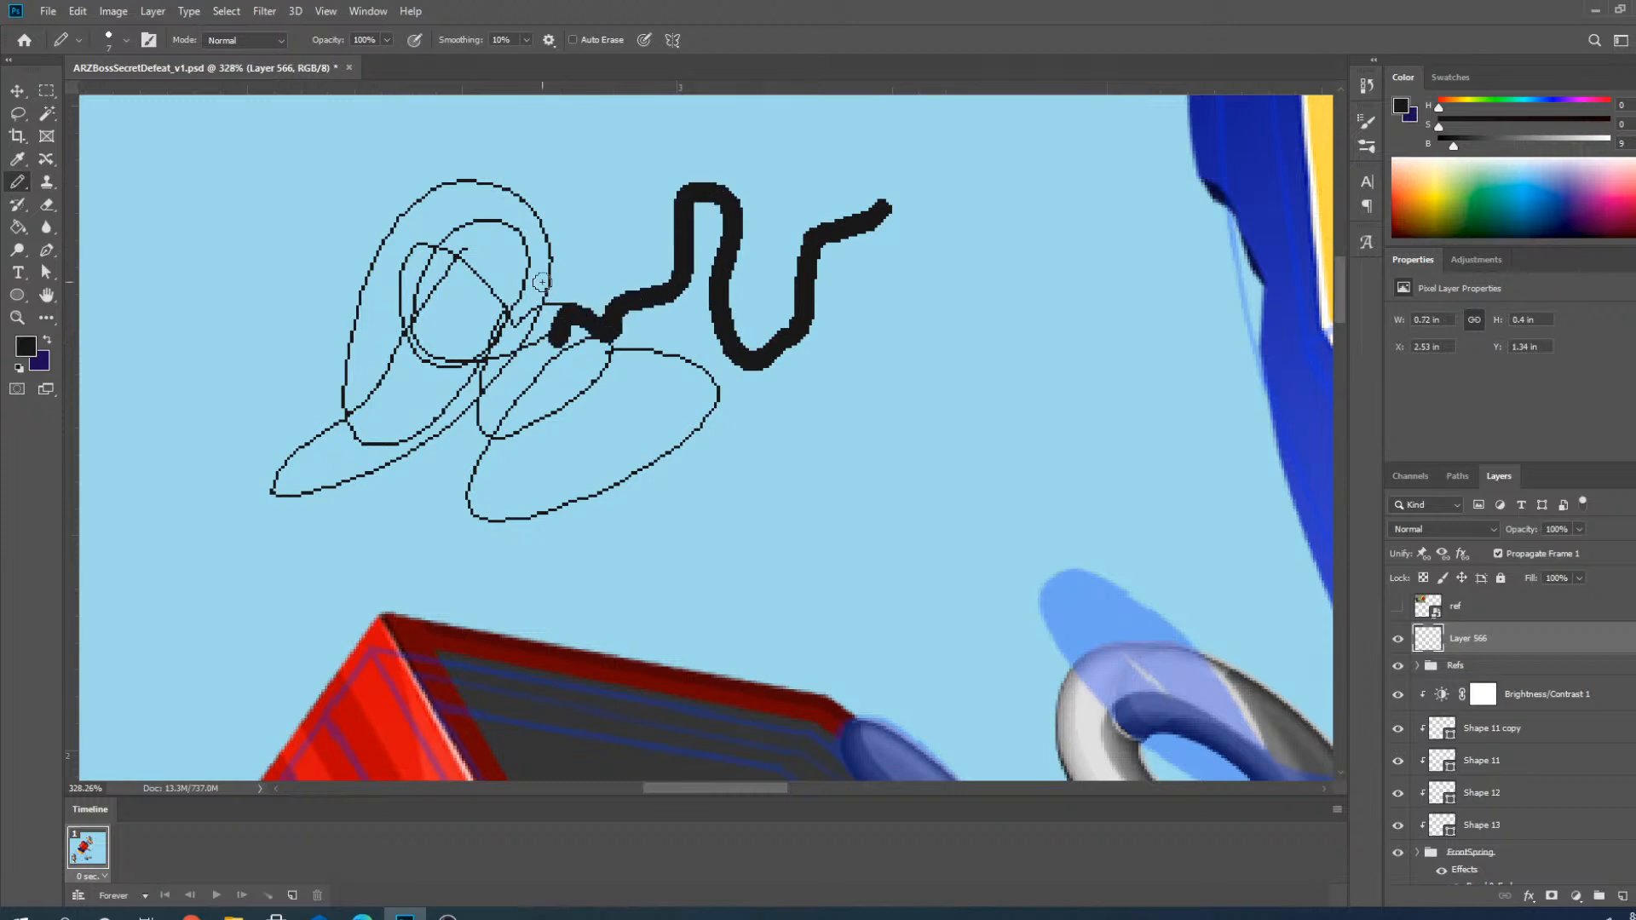
{"action": "left_click", "coordinate": [645, 39]}
{"action": "mouse_move", "coordinate": [823, 159]}
{"action": "left_mouse_down"}
{"action": "mouse_move", "coordinate": [720, 133]}
{"action": "mouse_move", "coordinate": [634, 178]}
{"action": "mouse_move", "coordinate": [403, 163]}
{"action": "mouse_move", "coordinate": [360, 222]}
{"action": "mouse_move", "coordinate": [260, 238]}
{"action": "mouse_move", "coordinate": [280, 330]}
{"action": "mouse_move", "coordinate": [215, 466]}
{"action": "mouse_move", "coordinate": [211, 553]}
{"action": "mouse_move", "coordinate": [771, 518]}
{"action": "mouse_move", "coordinate": [815, 415]}
{"action": "mouse_move", "coordinate": [889, 321]}
{"action": "mouse_move", "coordinate": [994, 254]}
{"action": "mouse_move", "coordinate": [997, 212]}
{"action": "mouse_move", "coordinate": [844, 146]}
{"action": "mouse_move", "coordinate": [740, 244]}
{"action": "left_mouse_up"}
{"action": "scroll", "coordinate": [680, 526], "scroll_direction": "down", "scroll_amount": 5}
{"action": "key", "text": "ctrl+z"}
{"action": "key", "text": "ctrl+z"}
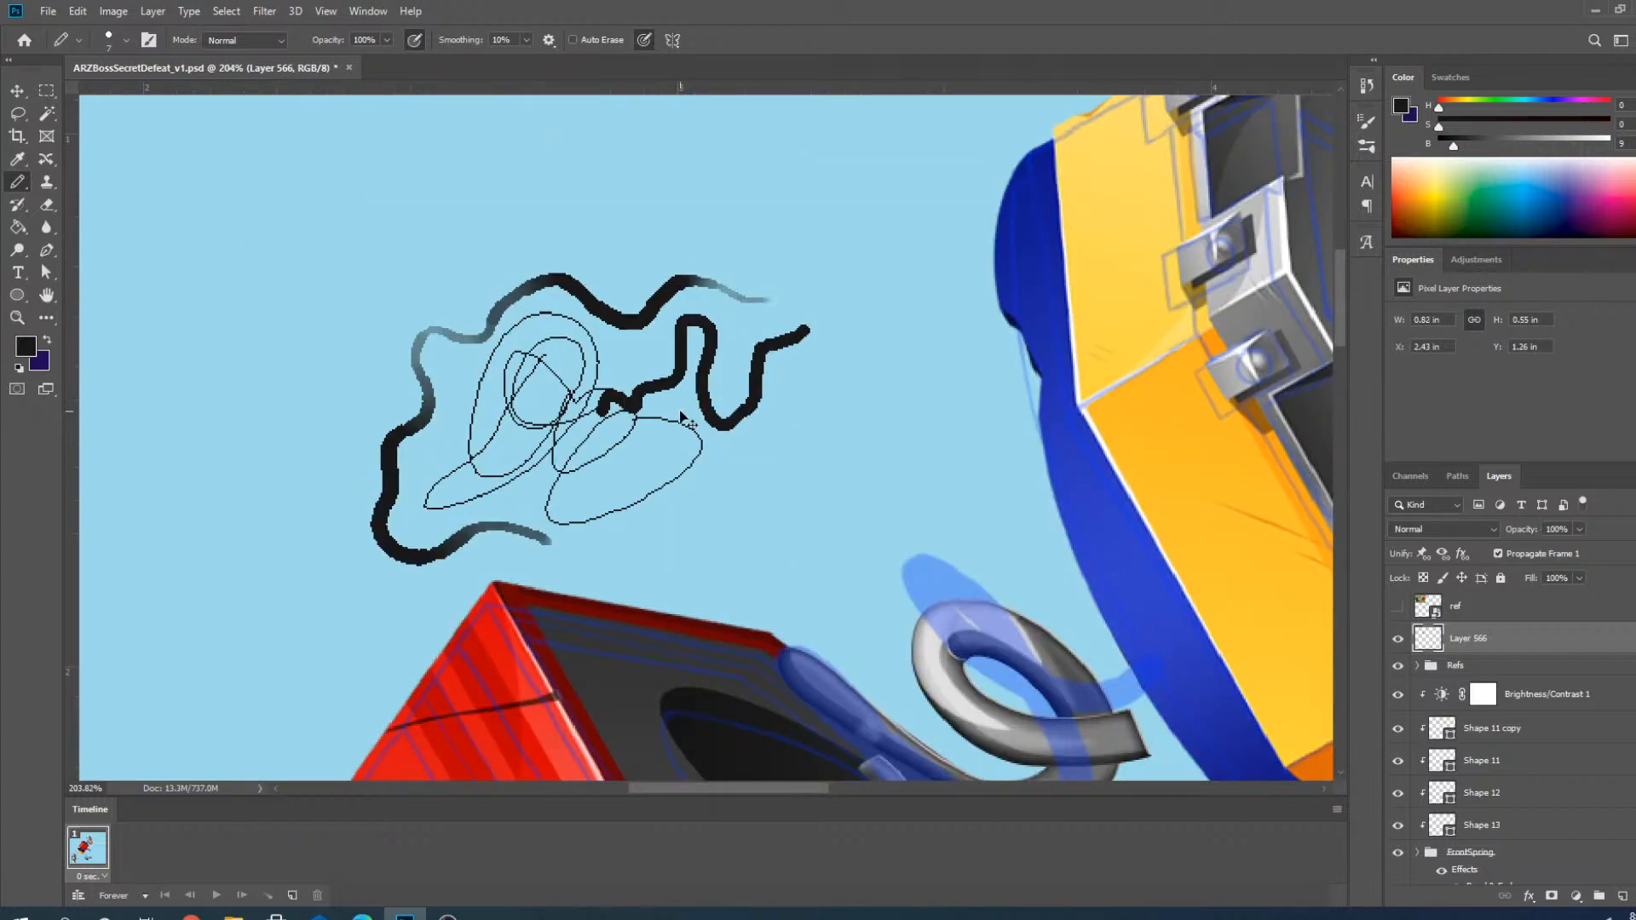
{"action": "key", "text": "ctrl+z"}
{"action": "key", "text": "ctrl+z"}
Try one more freehand pencil stroke across the sky above the red block and undo it.
{"action": "scroll", "coordinate": [694, 427], "scroll_direction": "up", "scroll_amount": 2}
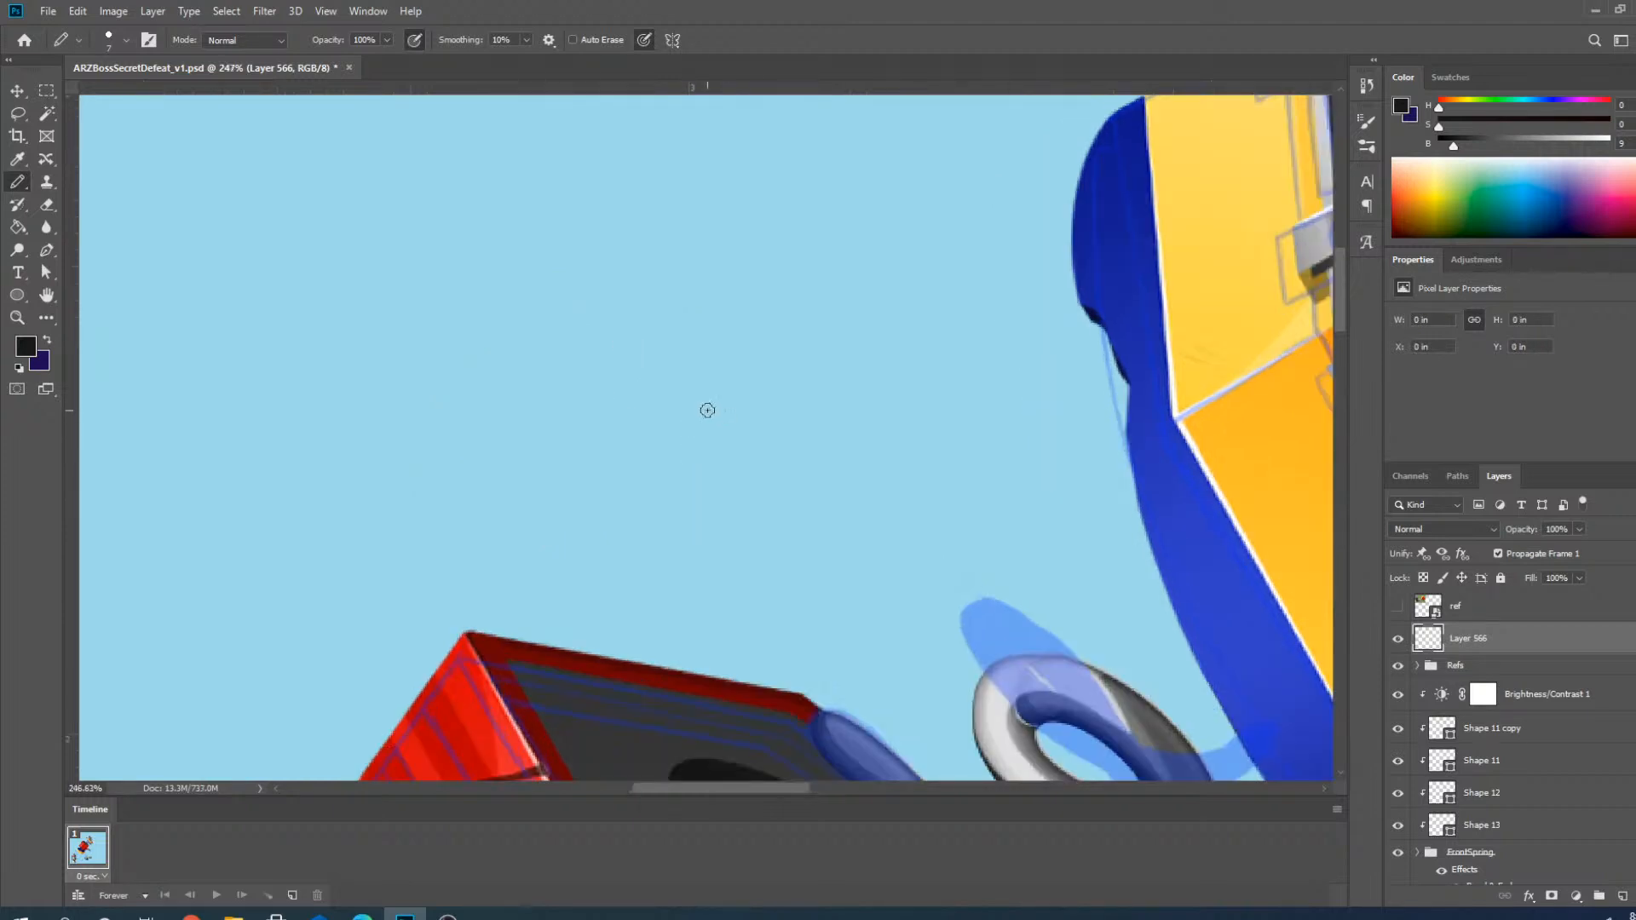
{"action": "mouse_move", "coordinate": [708, 410]}
{"action": "left_mouse_down"}
{"action": "mouse_move", "coordinate": [600, 234]}
{"action": "mouse_move", "coordinate": [547, 349]}
{"action": "mouse_move", "coordinate": [448, 280]}
{"action": "mouse_move", "coordinate": [411, 371]}
{"action": "mouse_move", "coordinate": [429, 491]}
{"action": "mouse_move", "coordinate": [318, 548]}
{"action": "mouse_move", "coordinate": [305, 626]}
{"action": "mouse_move", "coordinate": [265, 683]}
{"action": "mouse_move", "coordinate": [200, 729]}
{"action": "left_mouse_up"}
{"action": "key", "text": "ctrl+z"}
{"action": "scroll", "coordinate": [628, 516], "scroll_direction": "down", "scroll_amount": 3}
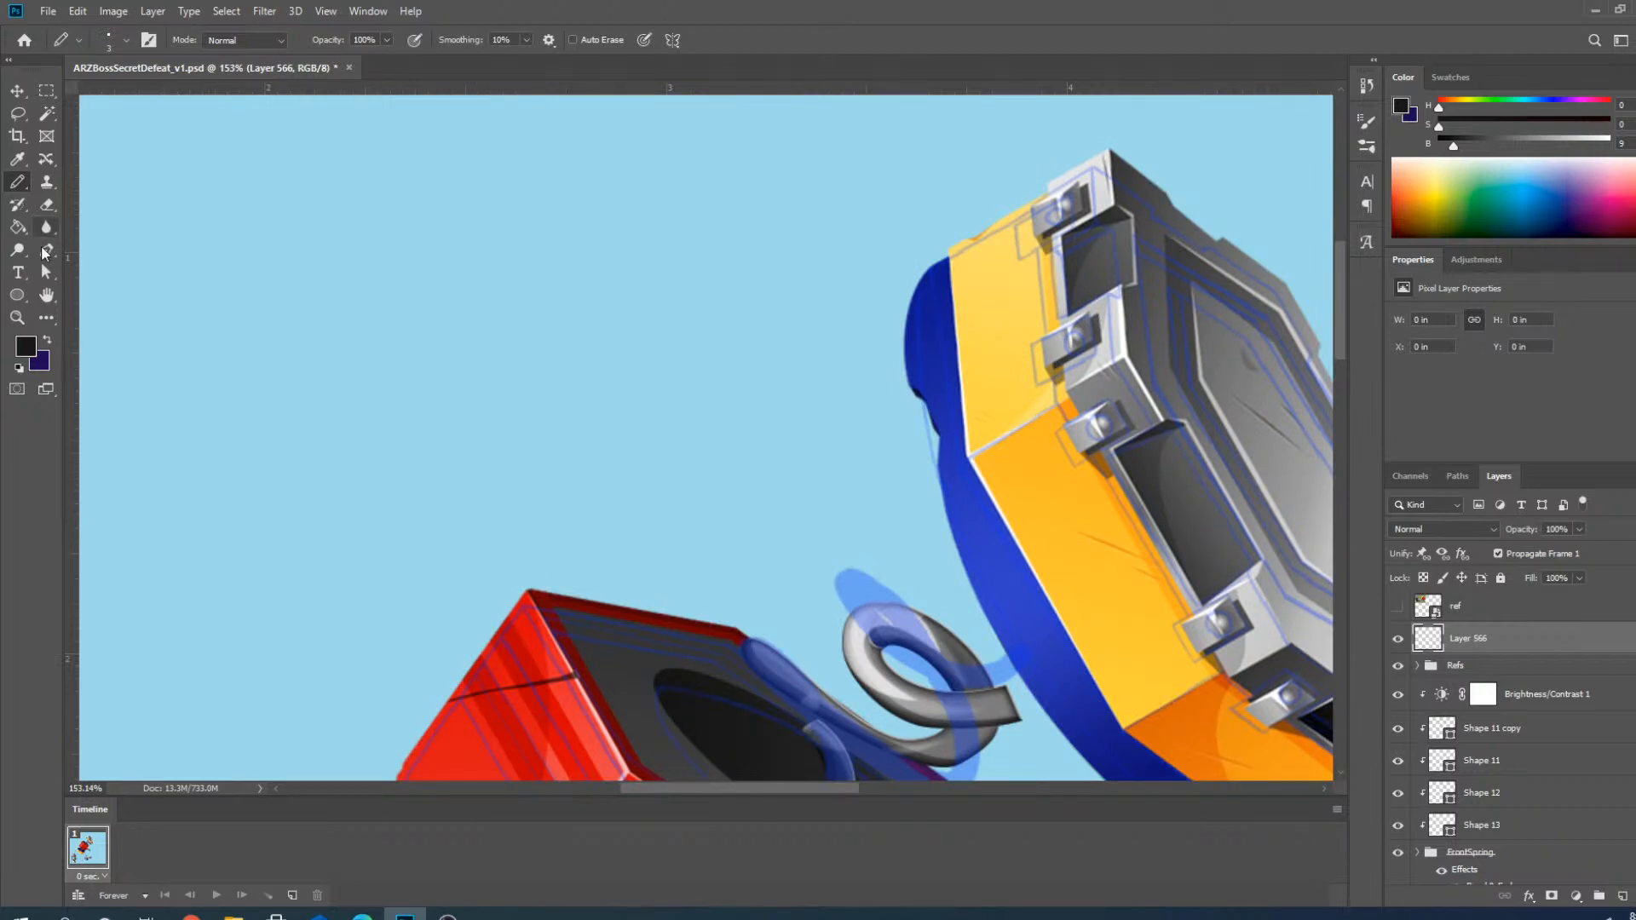
Select Shape 6 of the spring and move its outer-edge anchor points onto the lower outline of the sketched coil with the Pen tool.
{"action": "left_click", "coordinate": [46, 251]}
{"action": "scroll", "coordinate": [1006, 592], "scroll_direction": "down", "scroll_amount": 5}
{"action": "scroll", "coordinate": [912, 699], "scroll_direction": "up", "scroll_amount": 12}
{"action": "scroll", "coordinate": [907, 701], "scroll_direction": "down", "scroll_amount": 5}
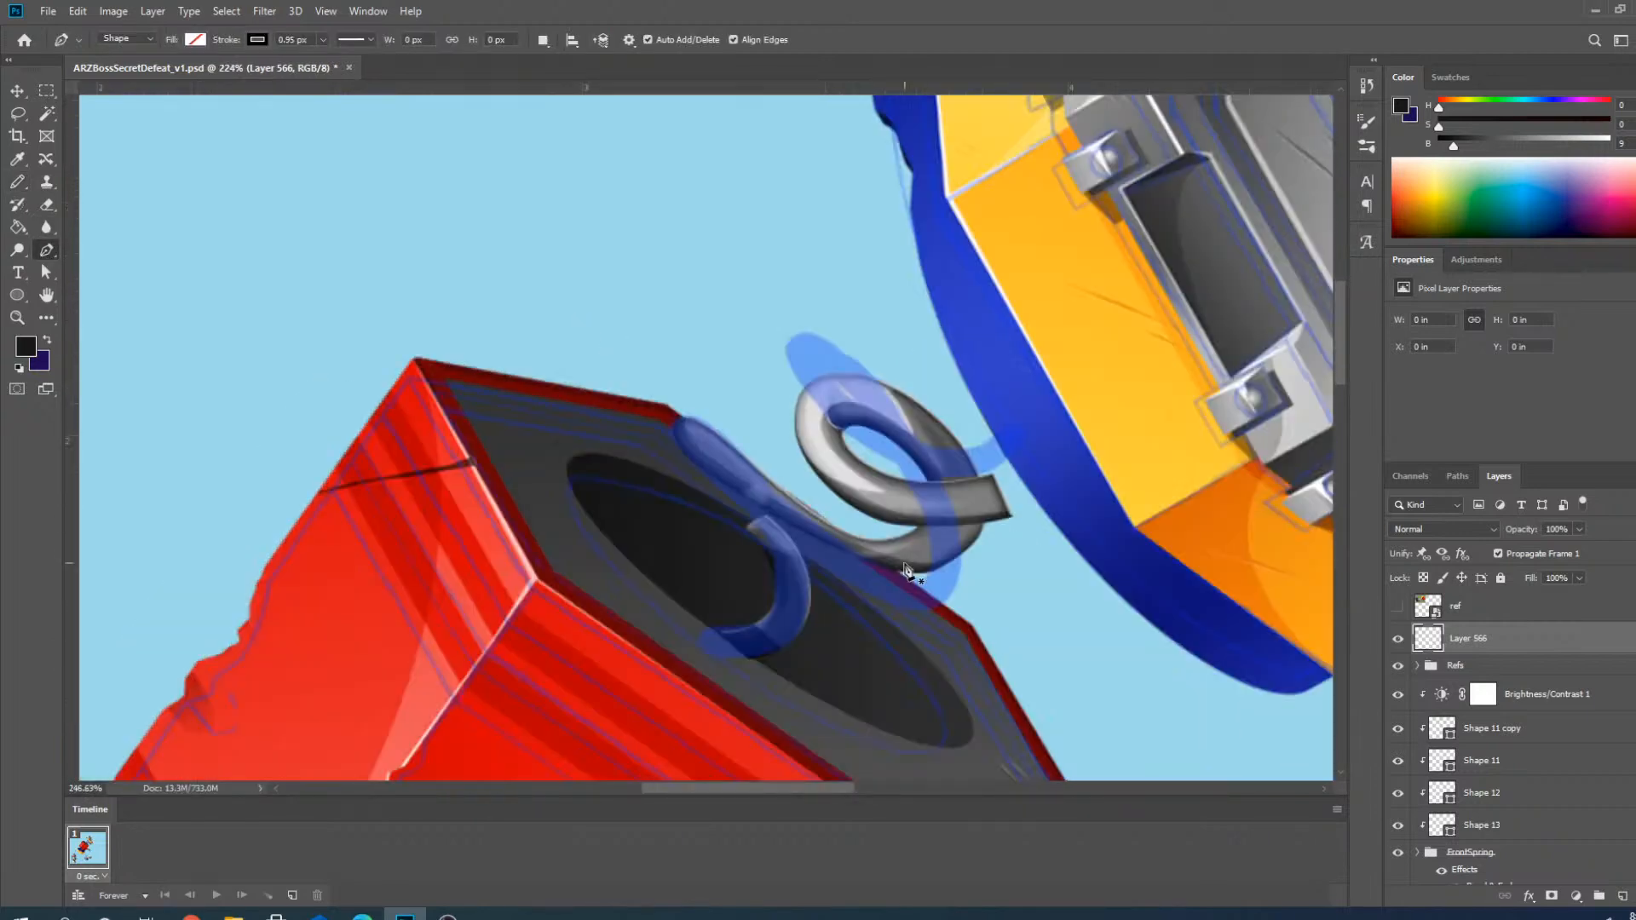
{"action": "scroll", "coordinate": [903, 569], "scroll_direction": "up", "scroll_amount": 5}
{"action": "left_click", "coordinate": [17, 90]}
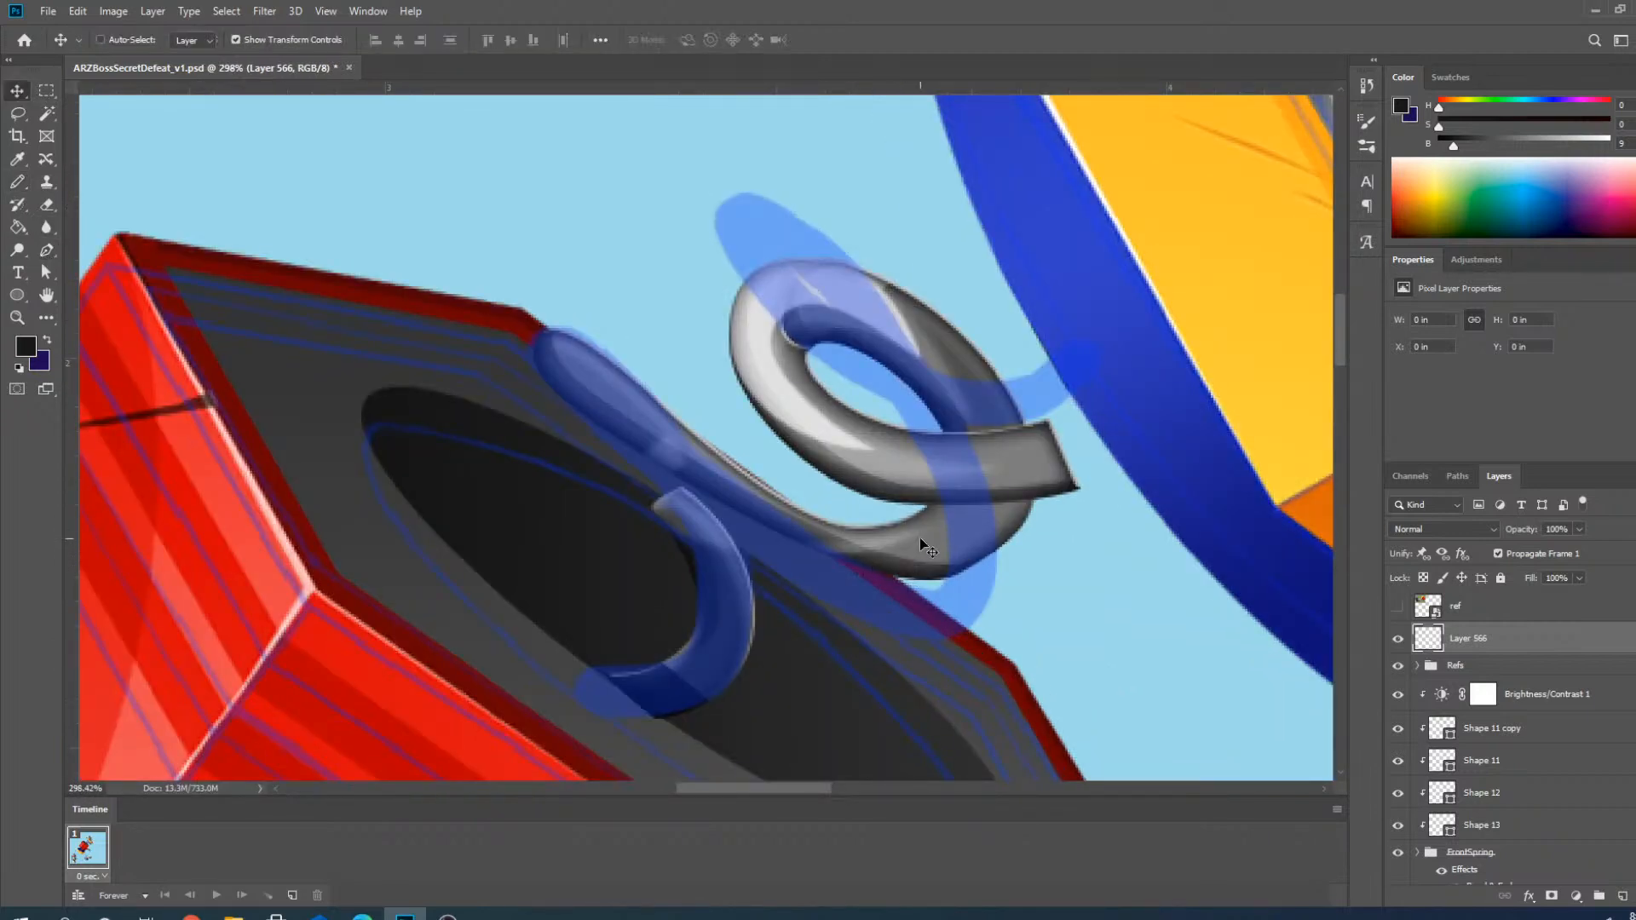
{"action": "scroll", "coordinate": [864, 567], "scroll_direction": "up", "scroll_amount": 3}
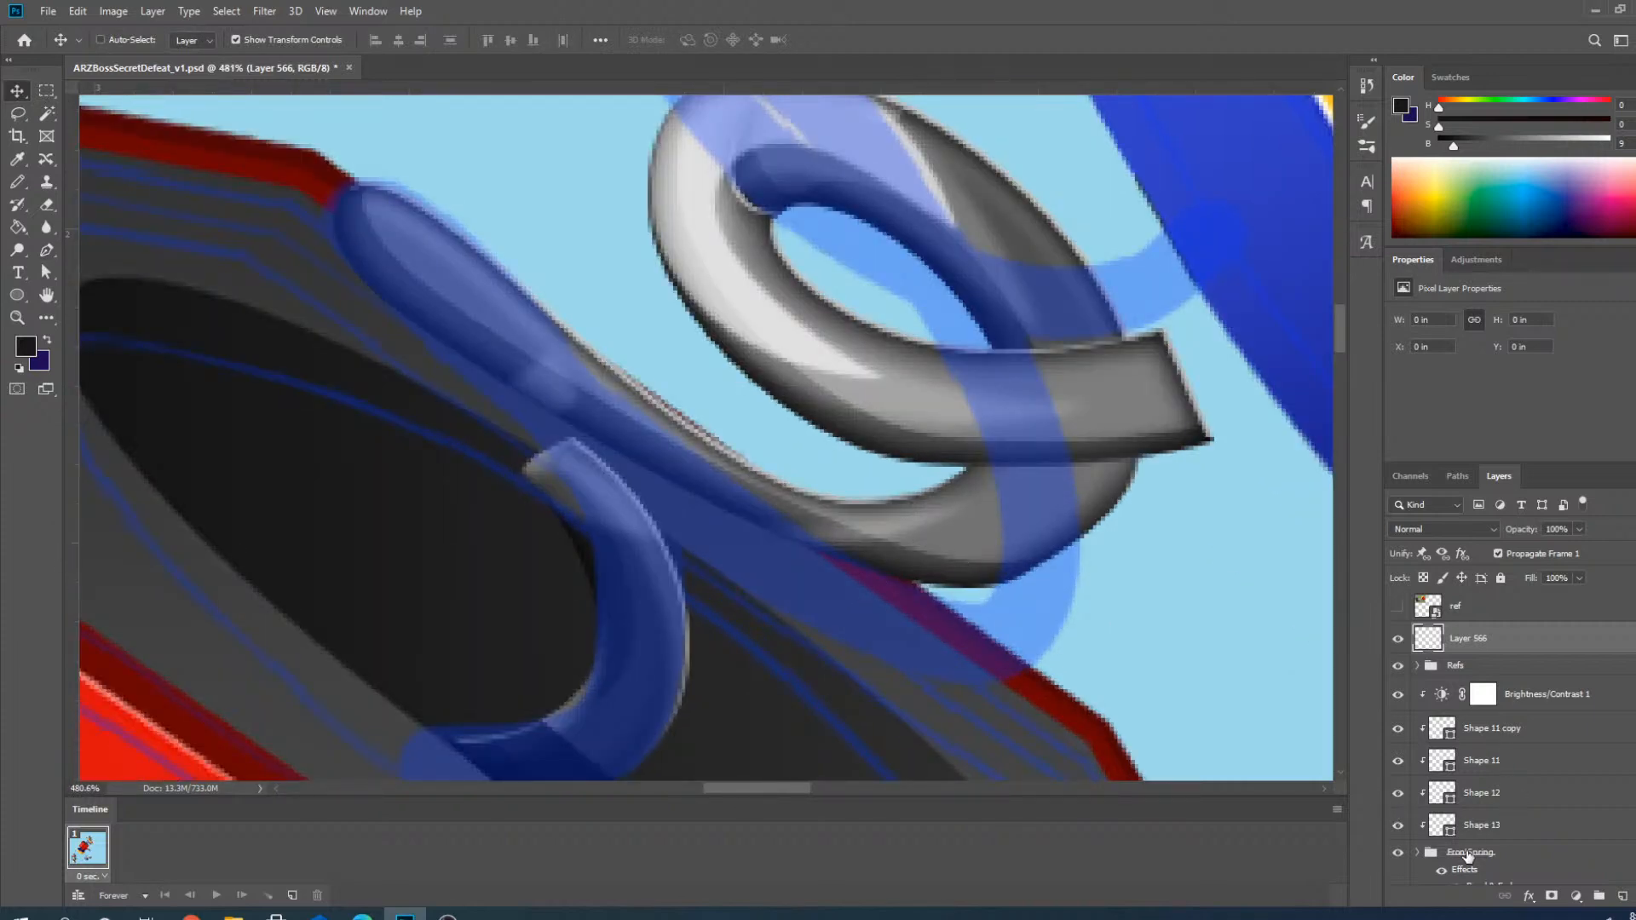
{"action": "scroll", "coordinate": [1467, 856], "scroll_direction": "down", "scroll_amount": 3}
{"action": "left_click", "coordinate": [1477, 726]}
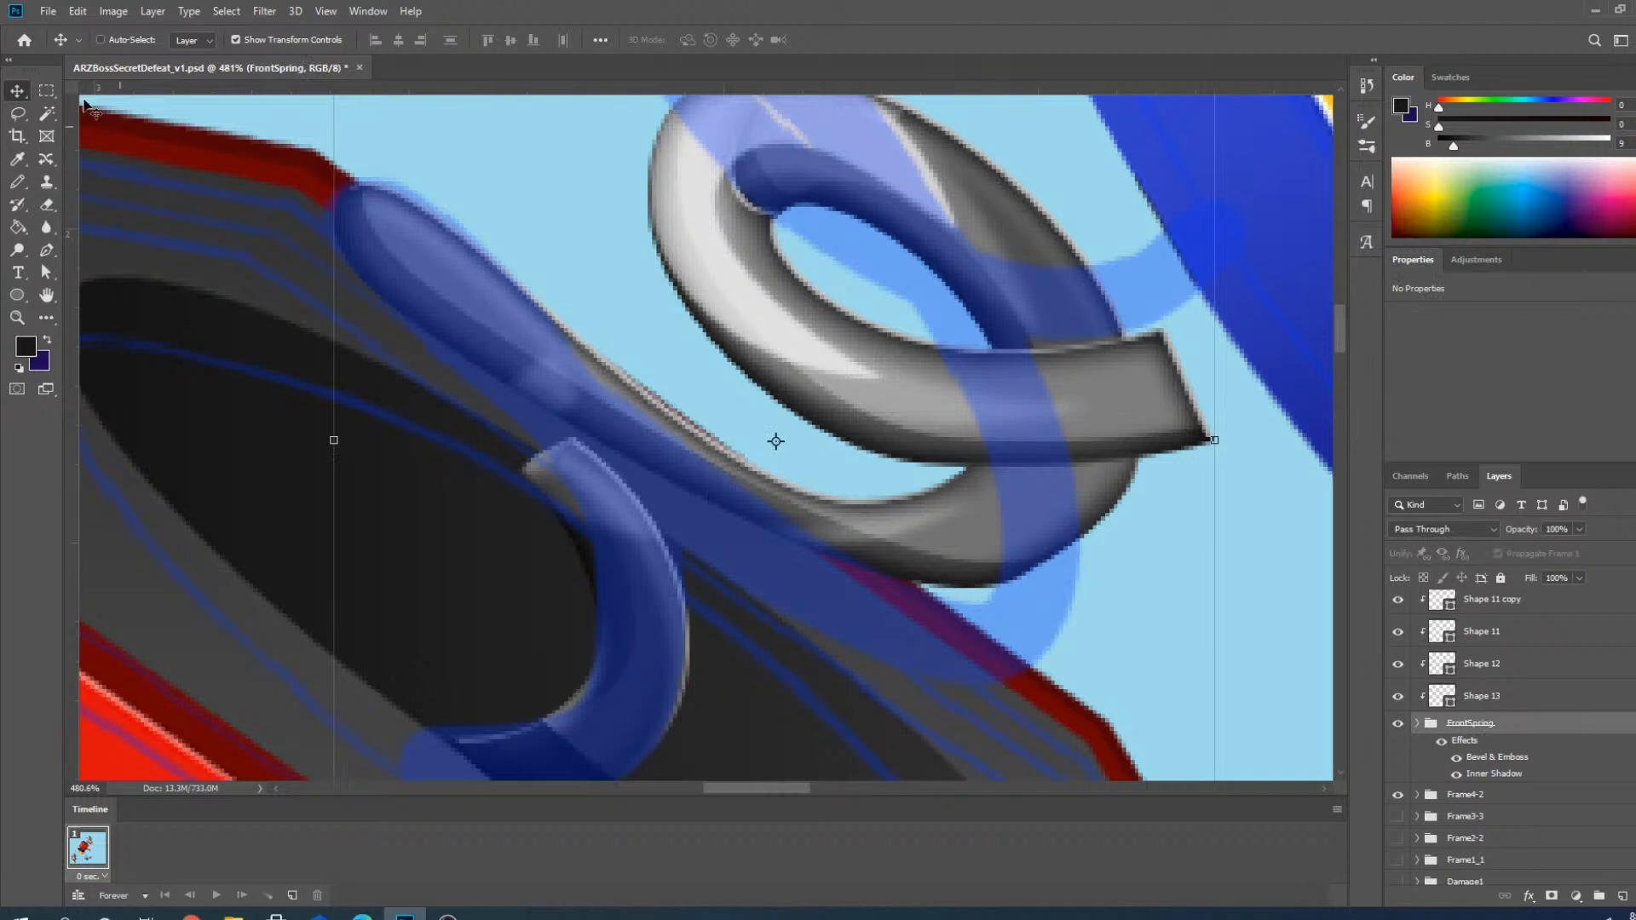
{"action": "left_click", "coordinate": [918, 526]}
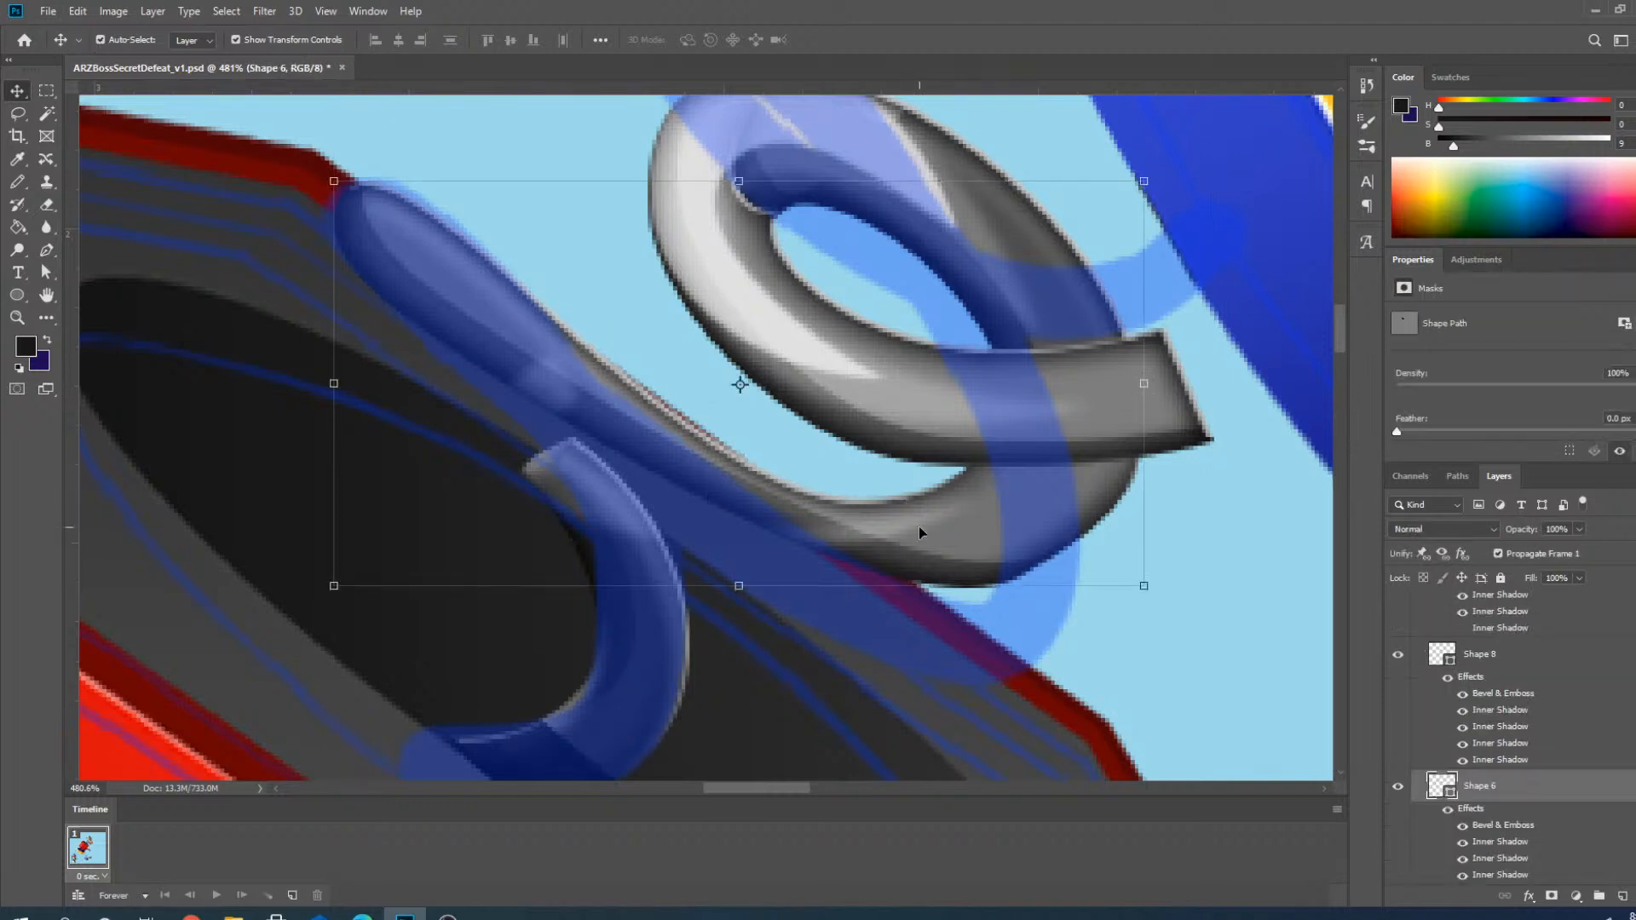
{"action": "left_click", "coordinate": [47, 249]}
{"action": "scroll", "coordinate": [731, 575], "scroll_direction": "up", "scroll_amount": 1}
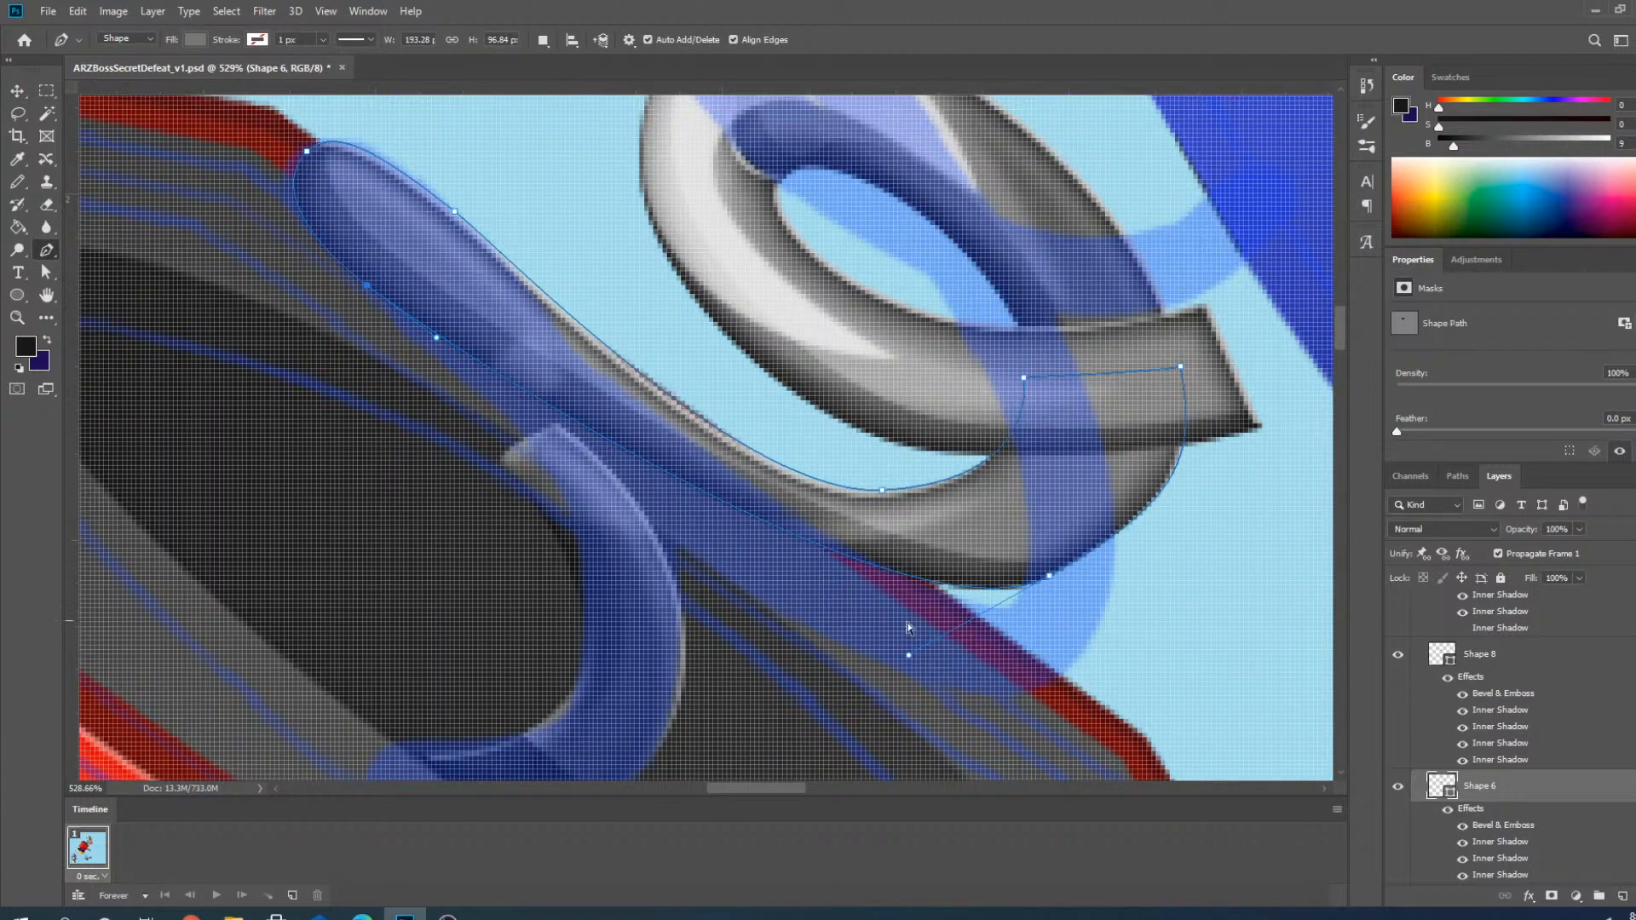
{"action": "left_click_drag", "start_coordinate": [1047, 581], "coordinate": [1029, 687]}
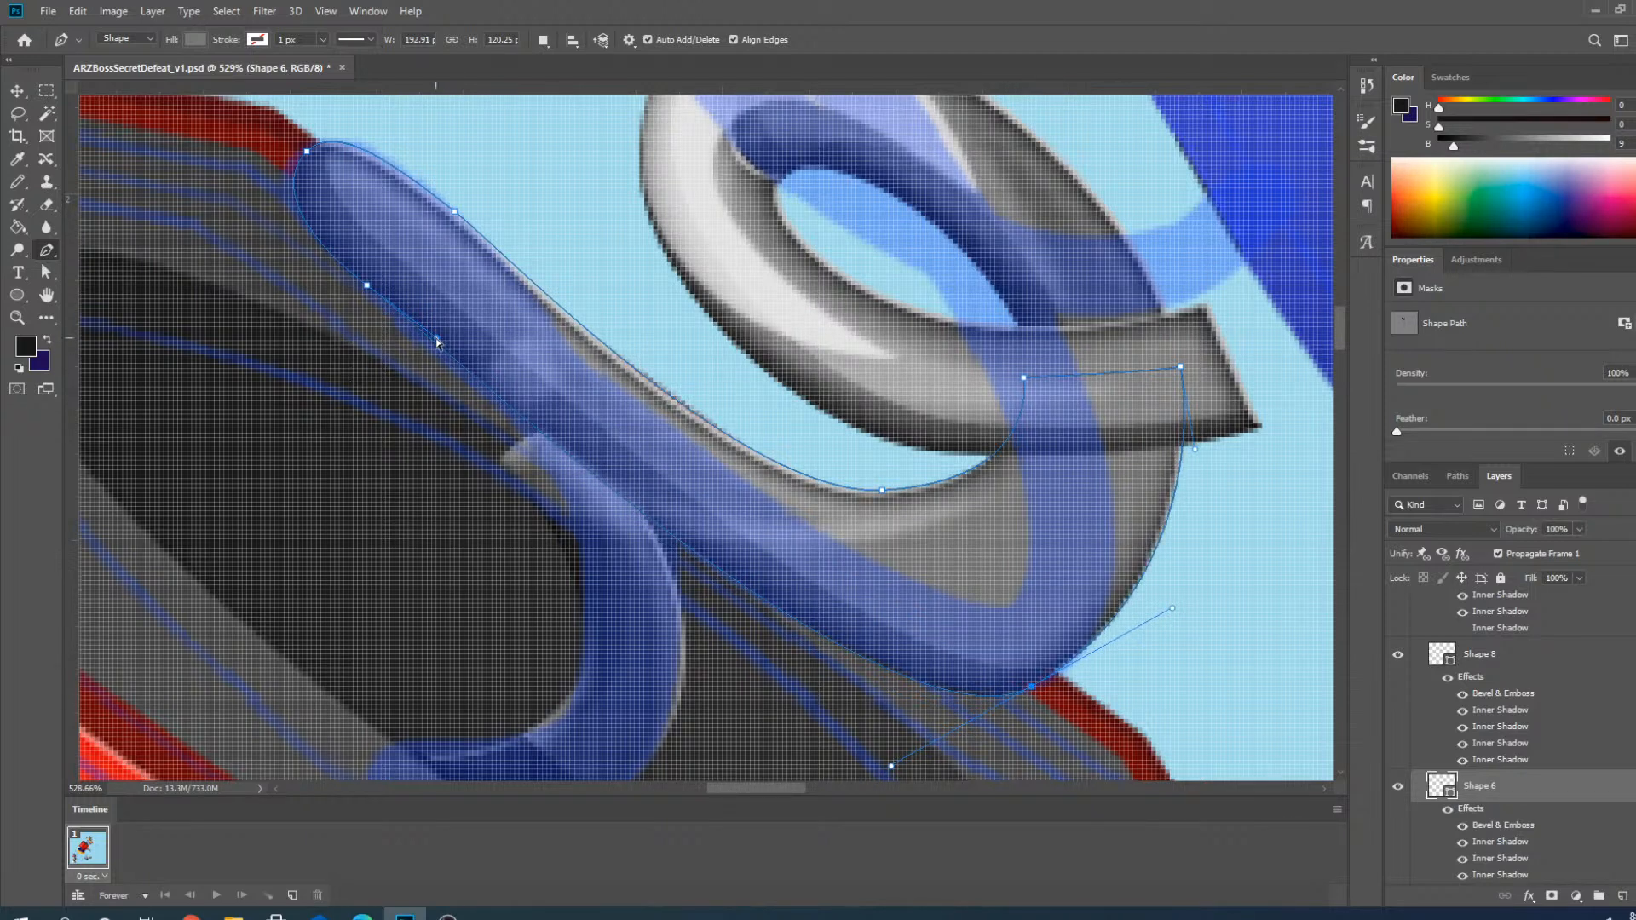
{"action": "left_click_drag", "start_coordinate": [437, 340], "coordinate": [428, 340]}
{"action": "left_click_drag", "start_coordinate": [368, 291], "coordinate": [364, 293]}
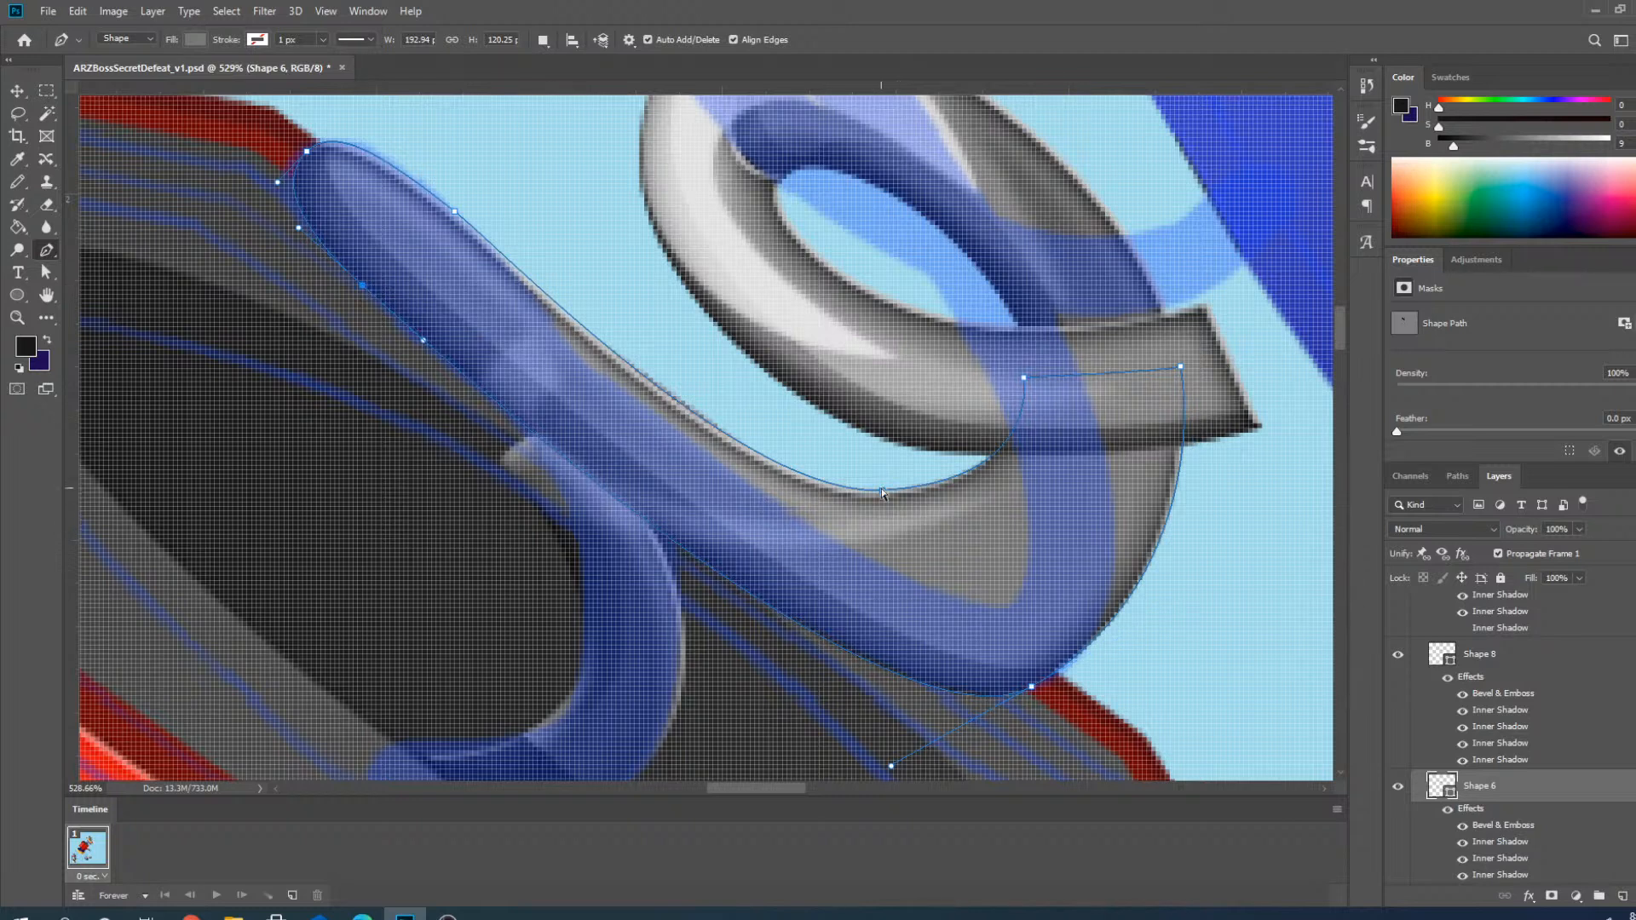
Pull Shape 6's inner bend anchor onto the sketched curve and narrow its open end to the coil's width.
{"action": "left_click_drag", "start_coordinate": [882, 492], "coordinate": [999, 607]}
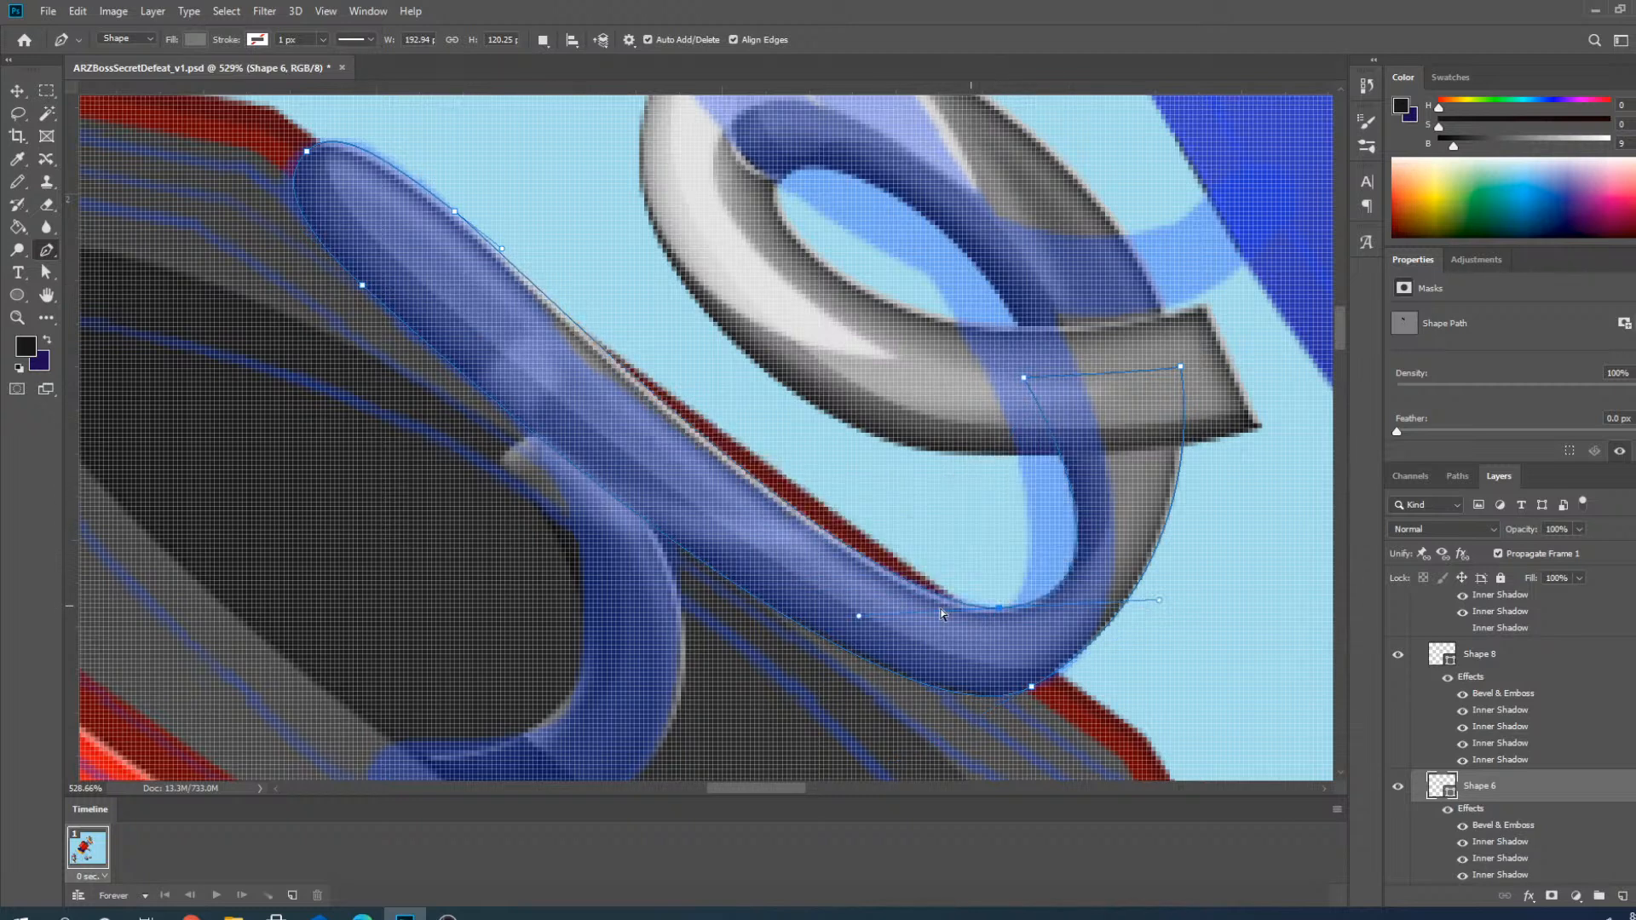
{"action": "left_click_drag", "start_coordinate": [859, 622], "coordinate": [814, 600]}
{"action": "scroll", "coordinate": [1071, 537], "scroll_direction": "down", "scroll_amount": 1}
{"action": "scroll", "coordinate": [1071, 537], "scroll_direction": "up", "scroll_amount": 3}
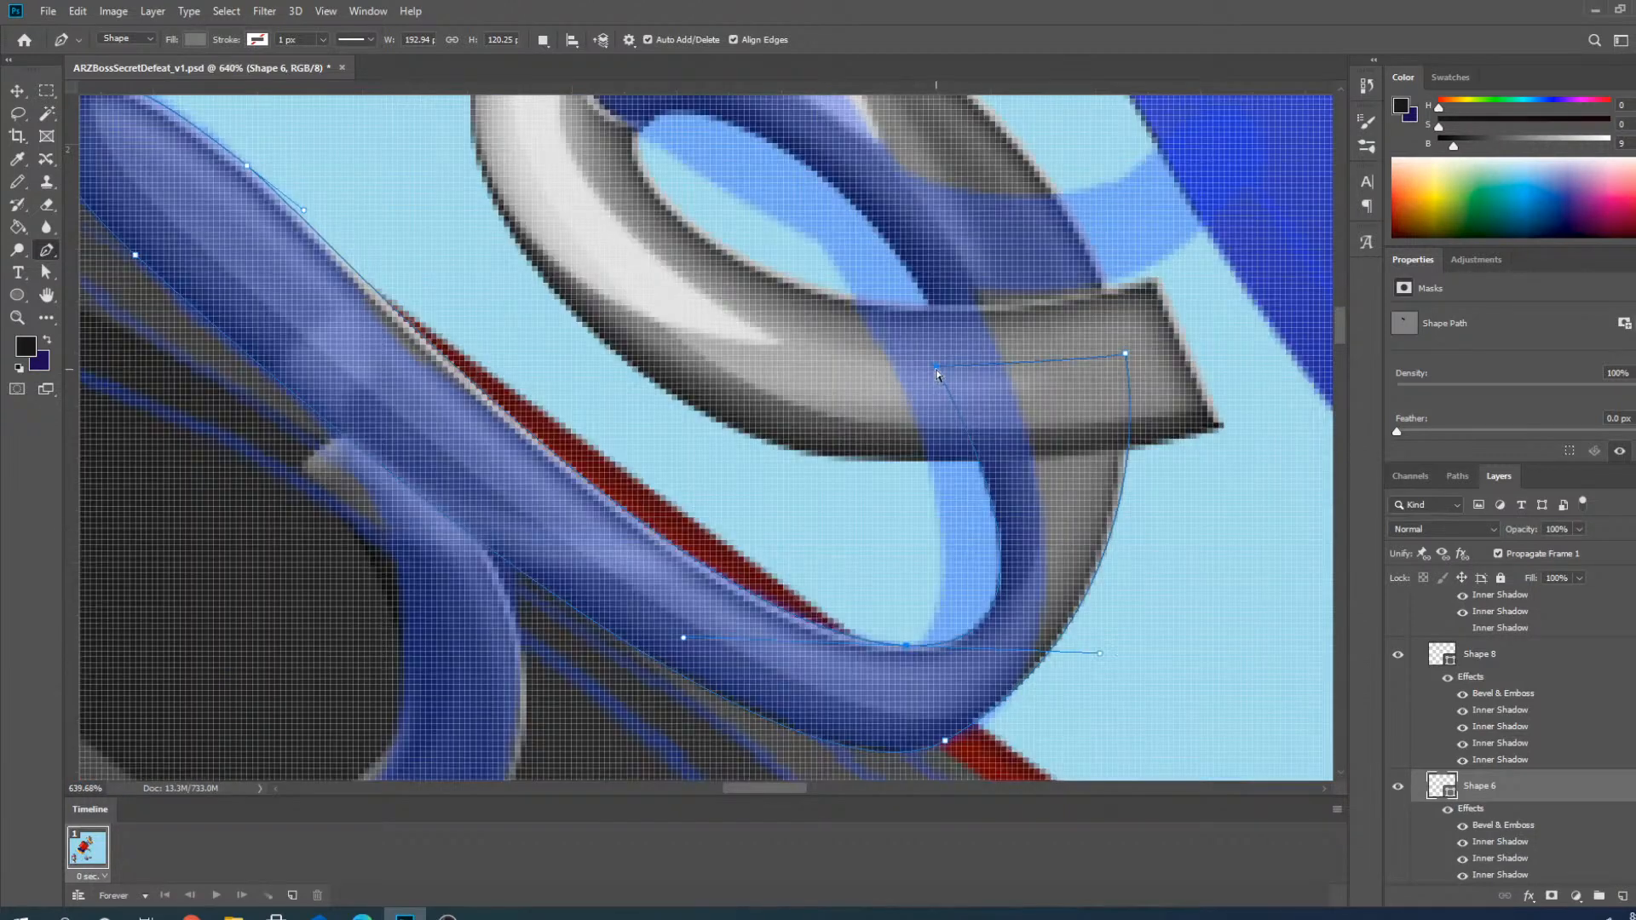
{"action": "left_click_drag", "start_coordinate": [936, 369], "coordinate": [895, 362]}
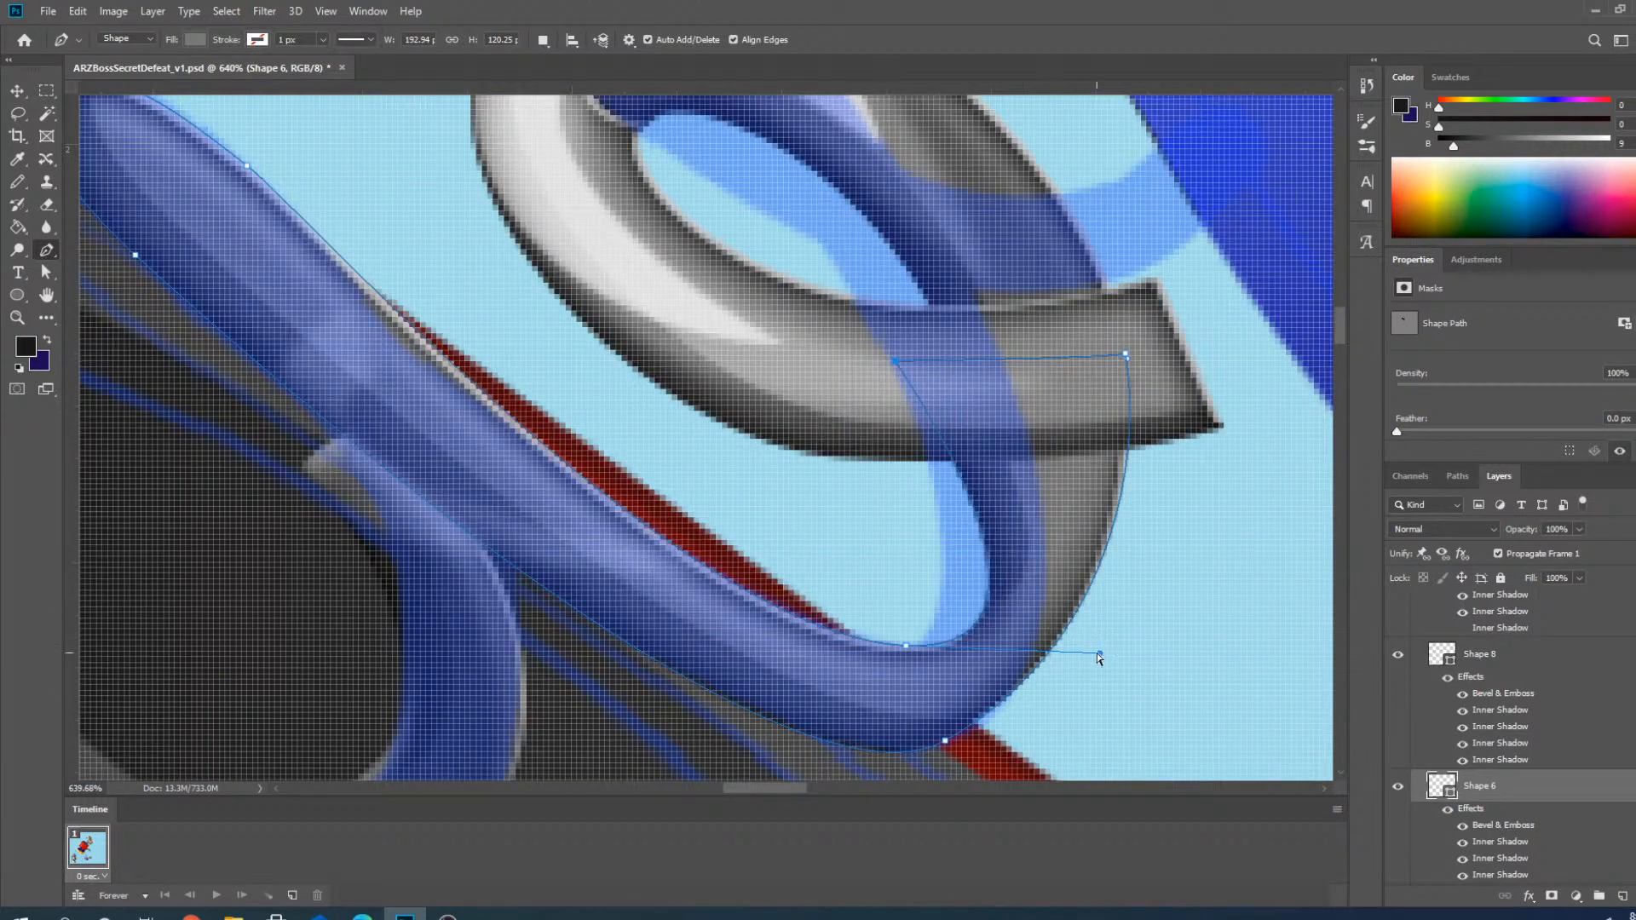
{"action": "left_click_drag", "start_coordinate": [1099, 653], "coordinate": [1002, 646]}
{"action": "left_click_drag", "start_coordinate": [1125, 354], "coordinate": [1002, 359]}
{"action": "scroll", "coordinate": [943, 587], "scroll_direction": "down", "scroll_amount": 2}
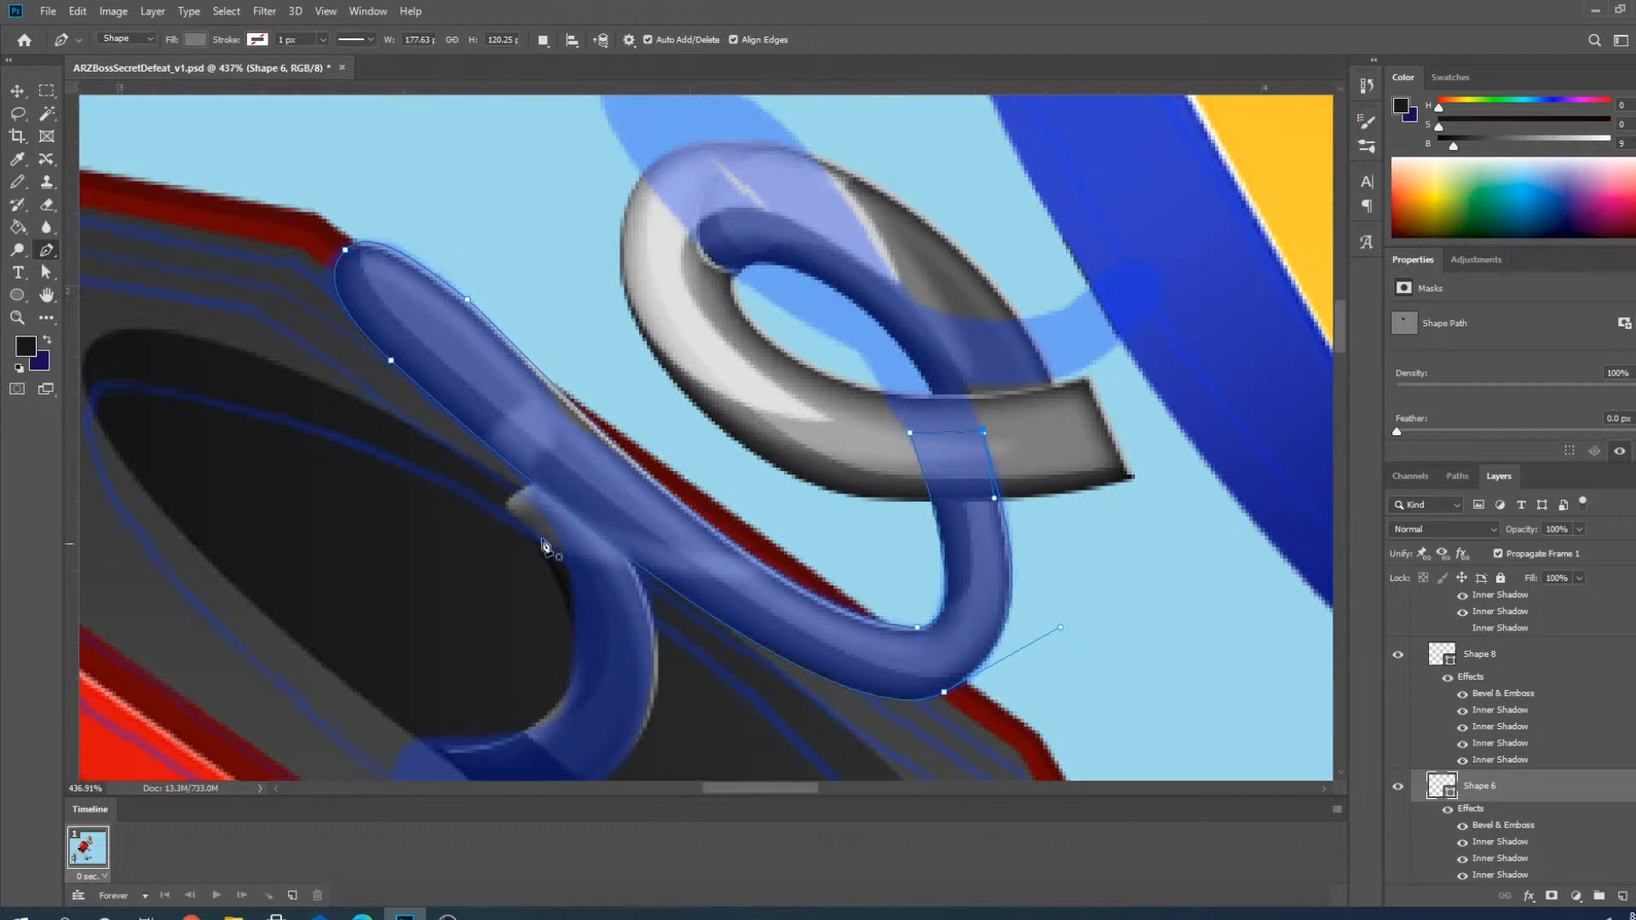
{"action": "scroll", "coordinate": [744, 543], "scroll_direction": "down", "scroll_amount": 2}
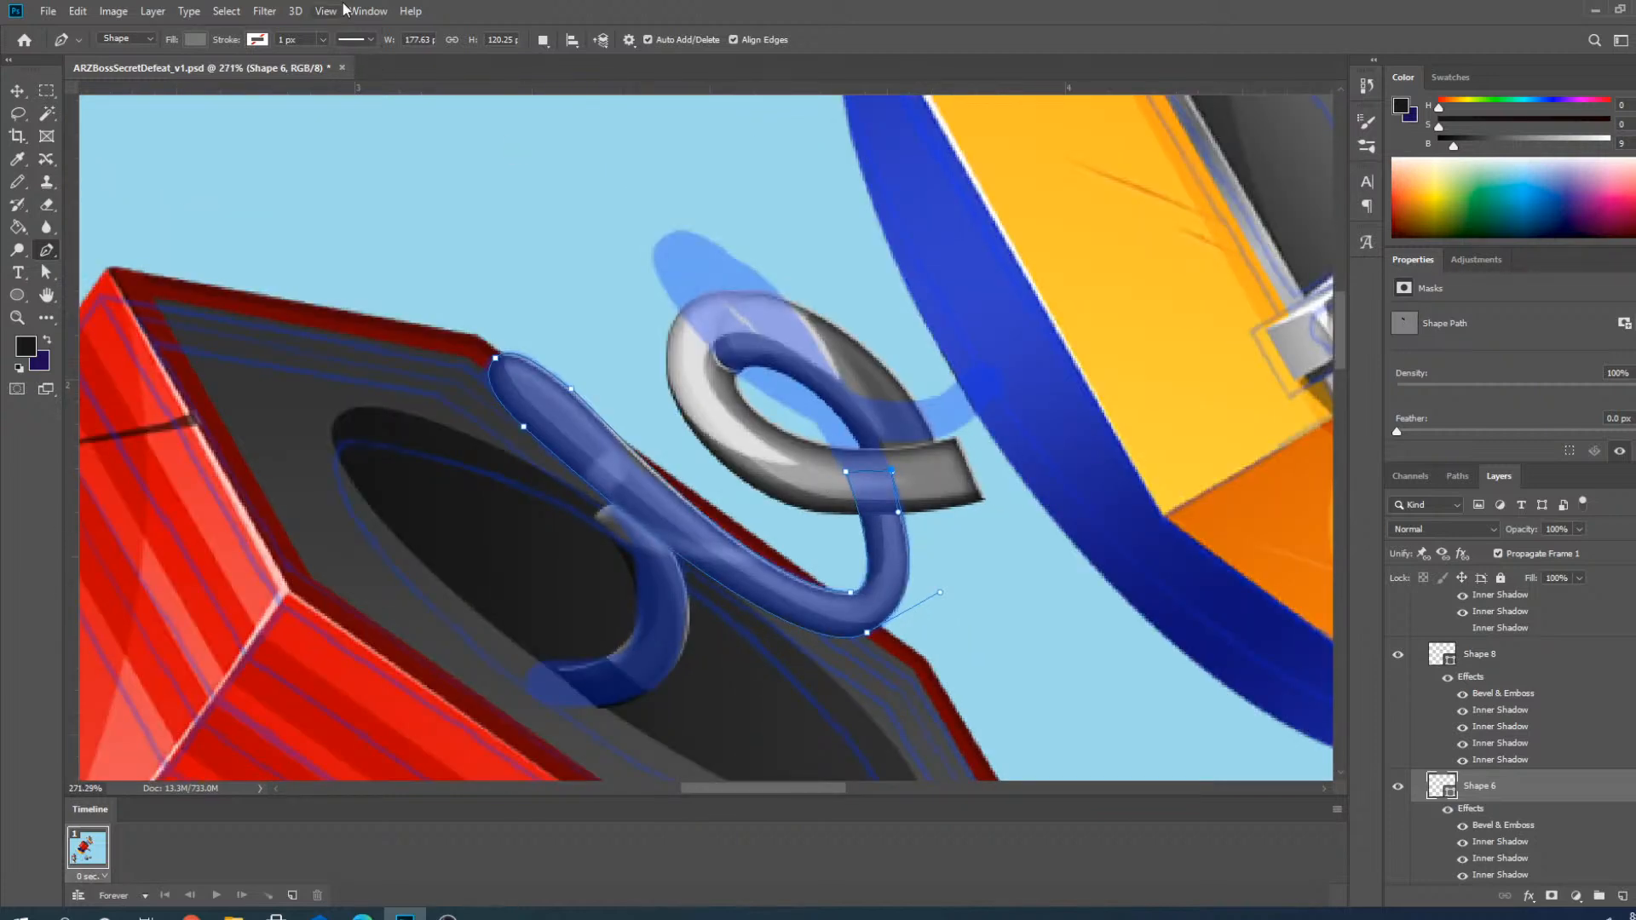
{"action": "left_click", "coordinate": [368, 11]}
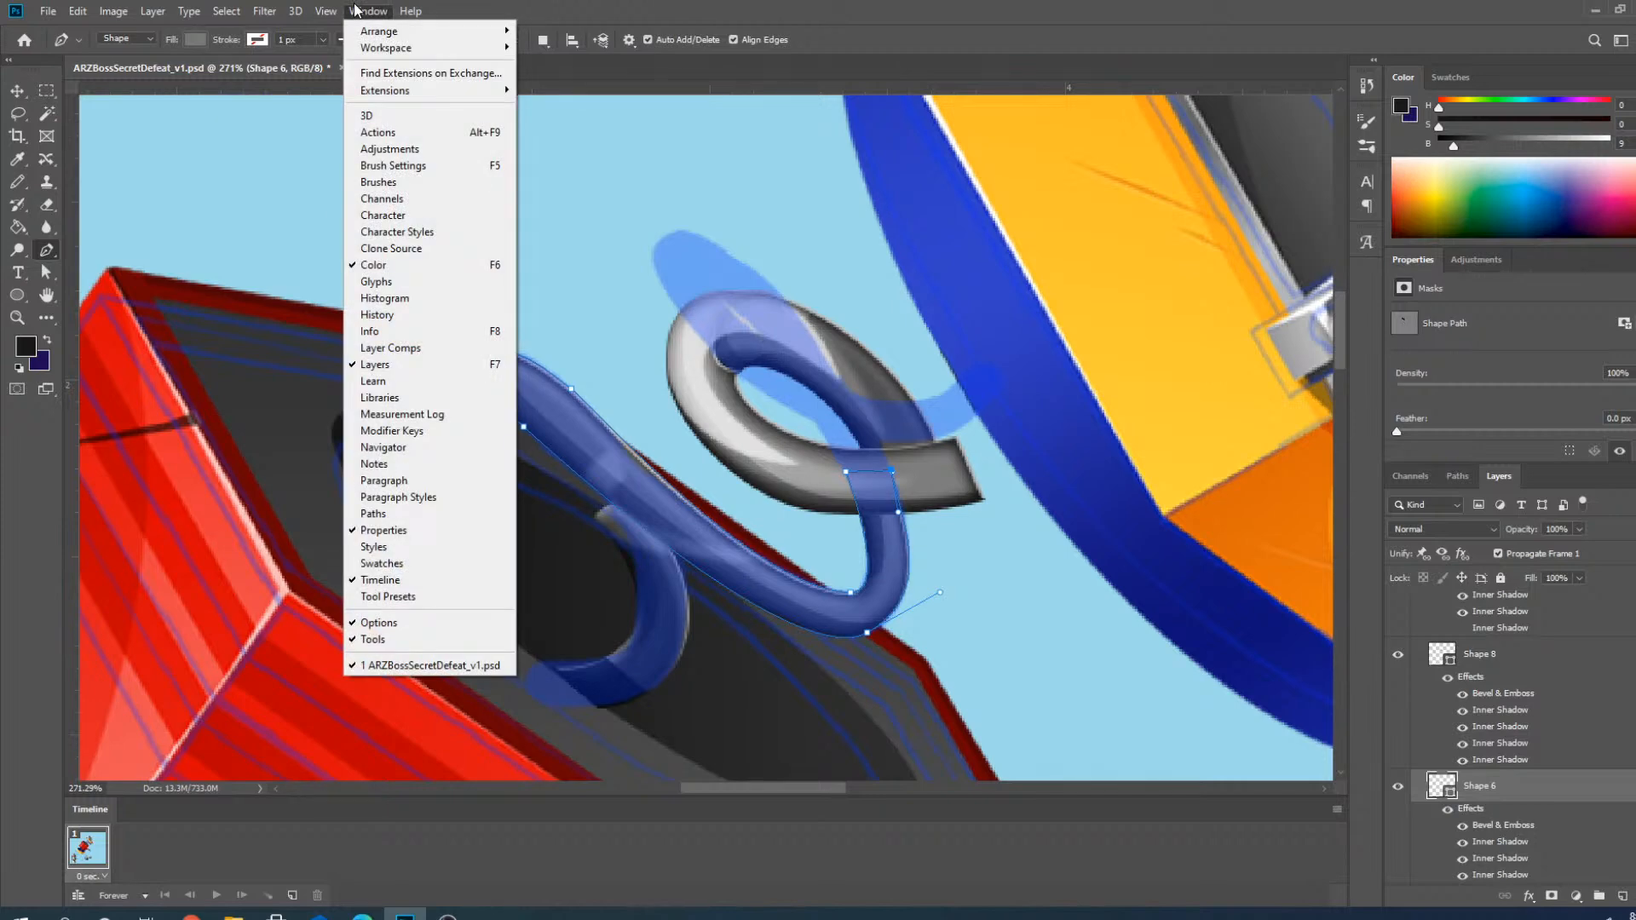
{"action": "mouse_move", "coordinate": [387, 52]}
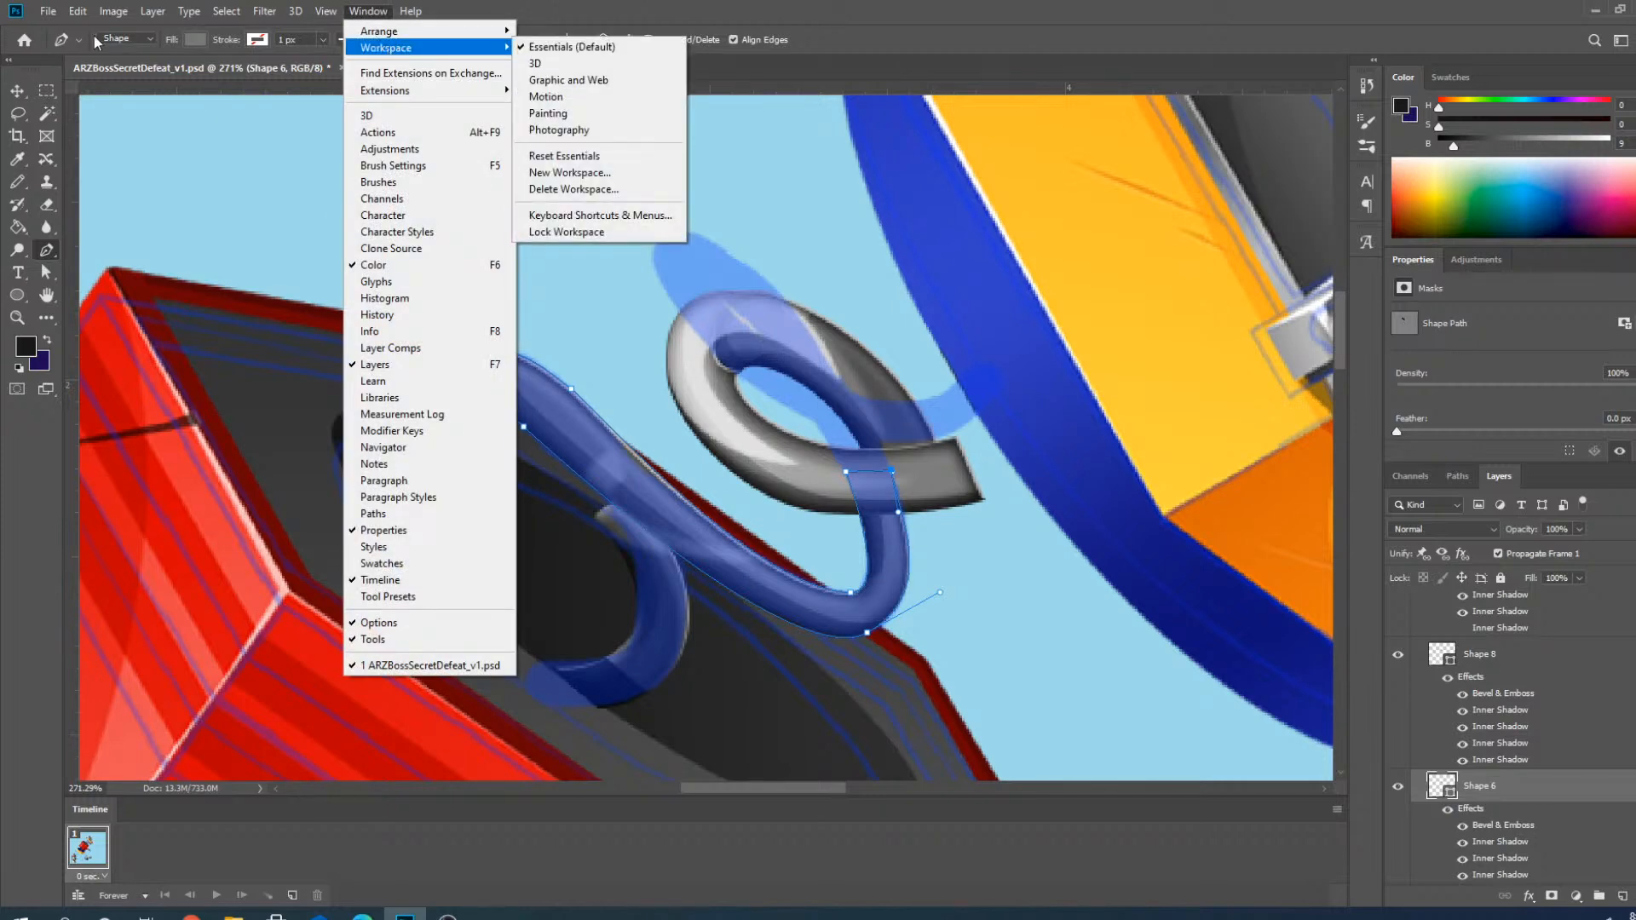
{"action": "mouse_move", "coordinate": [78, 10]}
{"action": "mouse_move", "coordinate": [168, 722]}
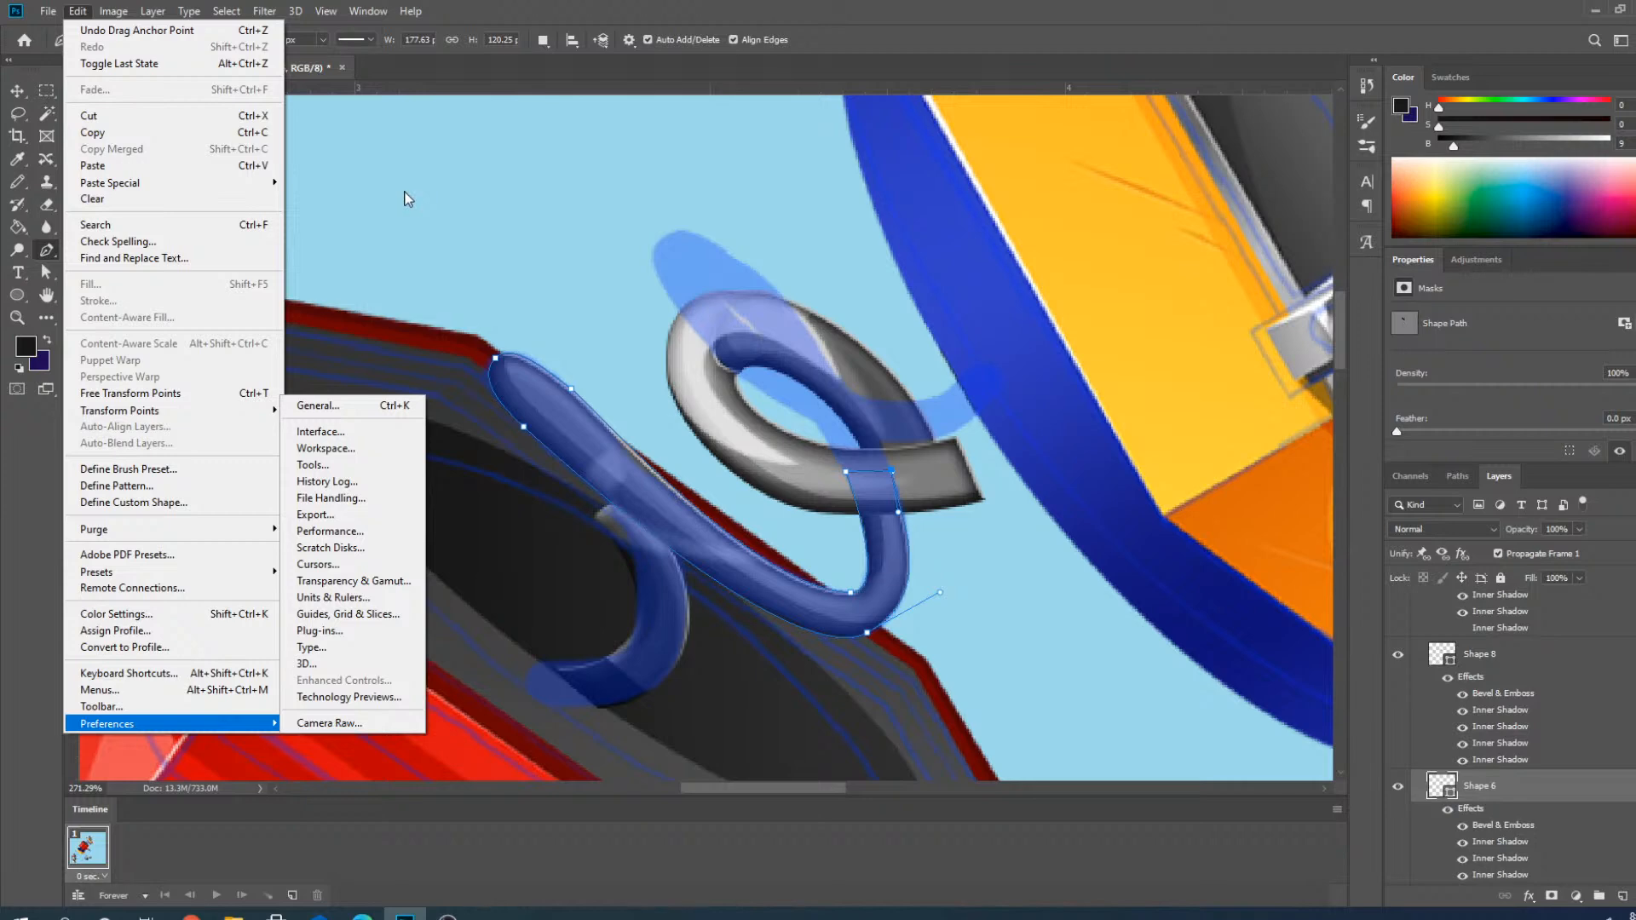
{"action": "left_click", "coordinate": [480, 225]}
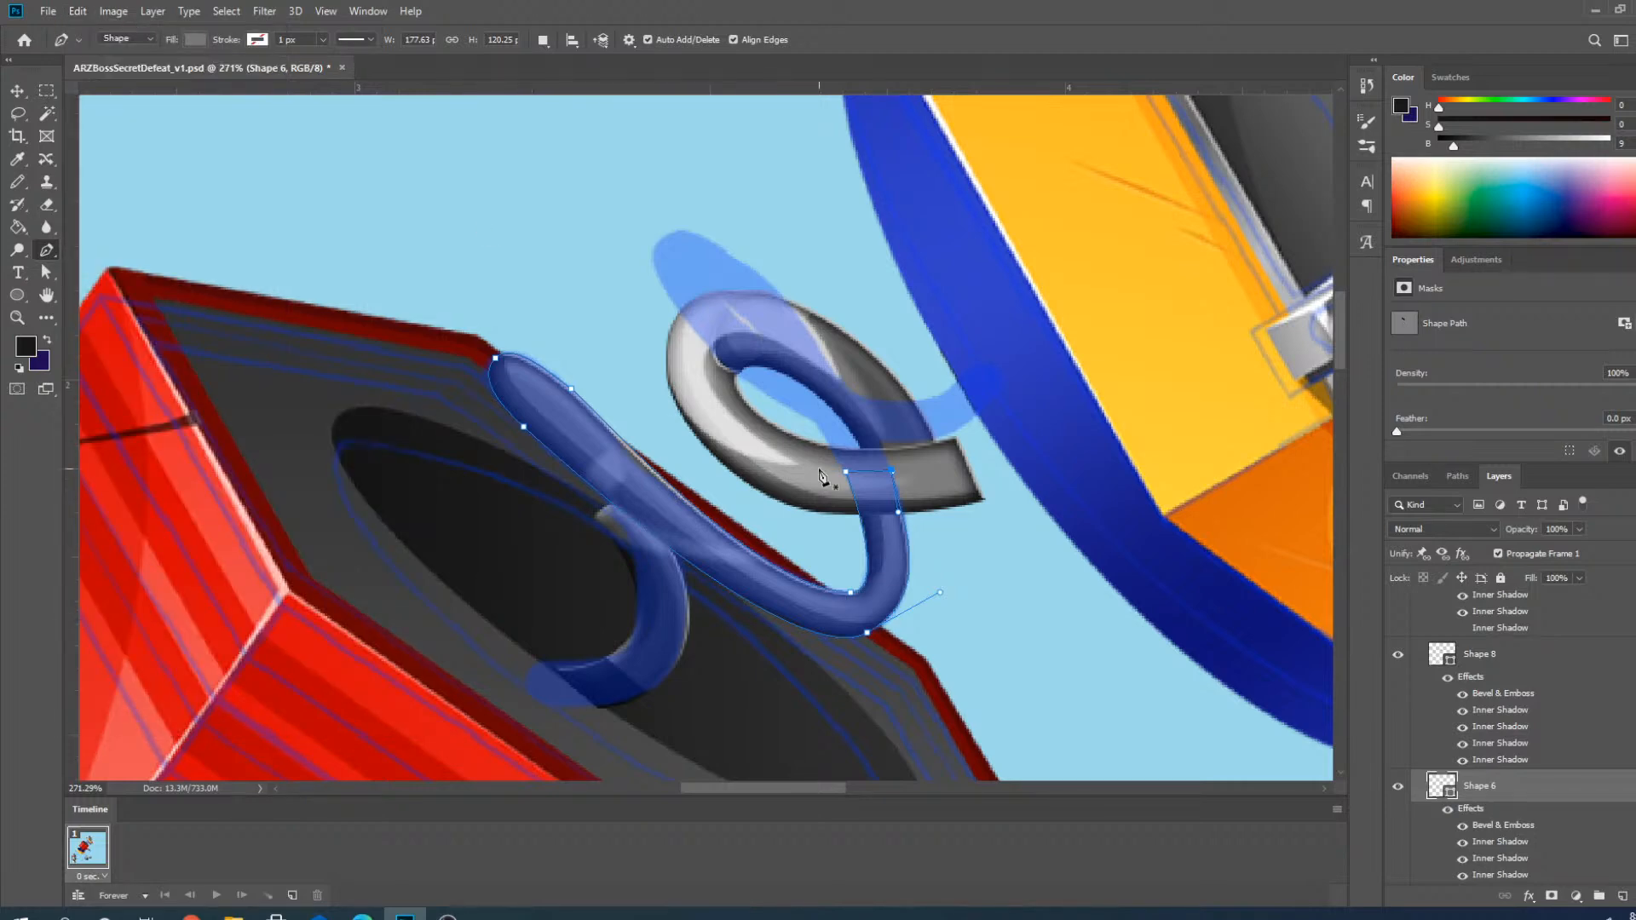
Move the Shape 7 coil segment up so its open end meets the blue rim of the yellow block.
{"action": "scroll", "coordinate": [738, 552], "scroll_direction": "up", "scroll_amount": 3}
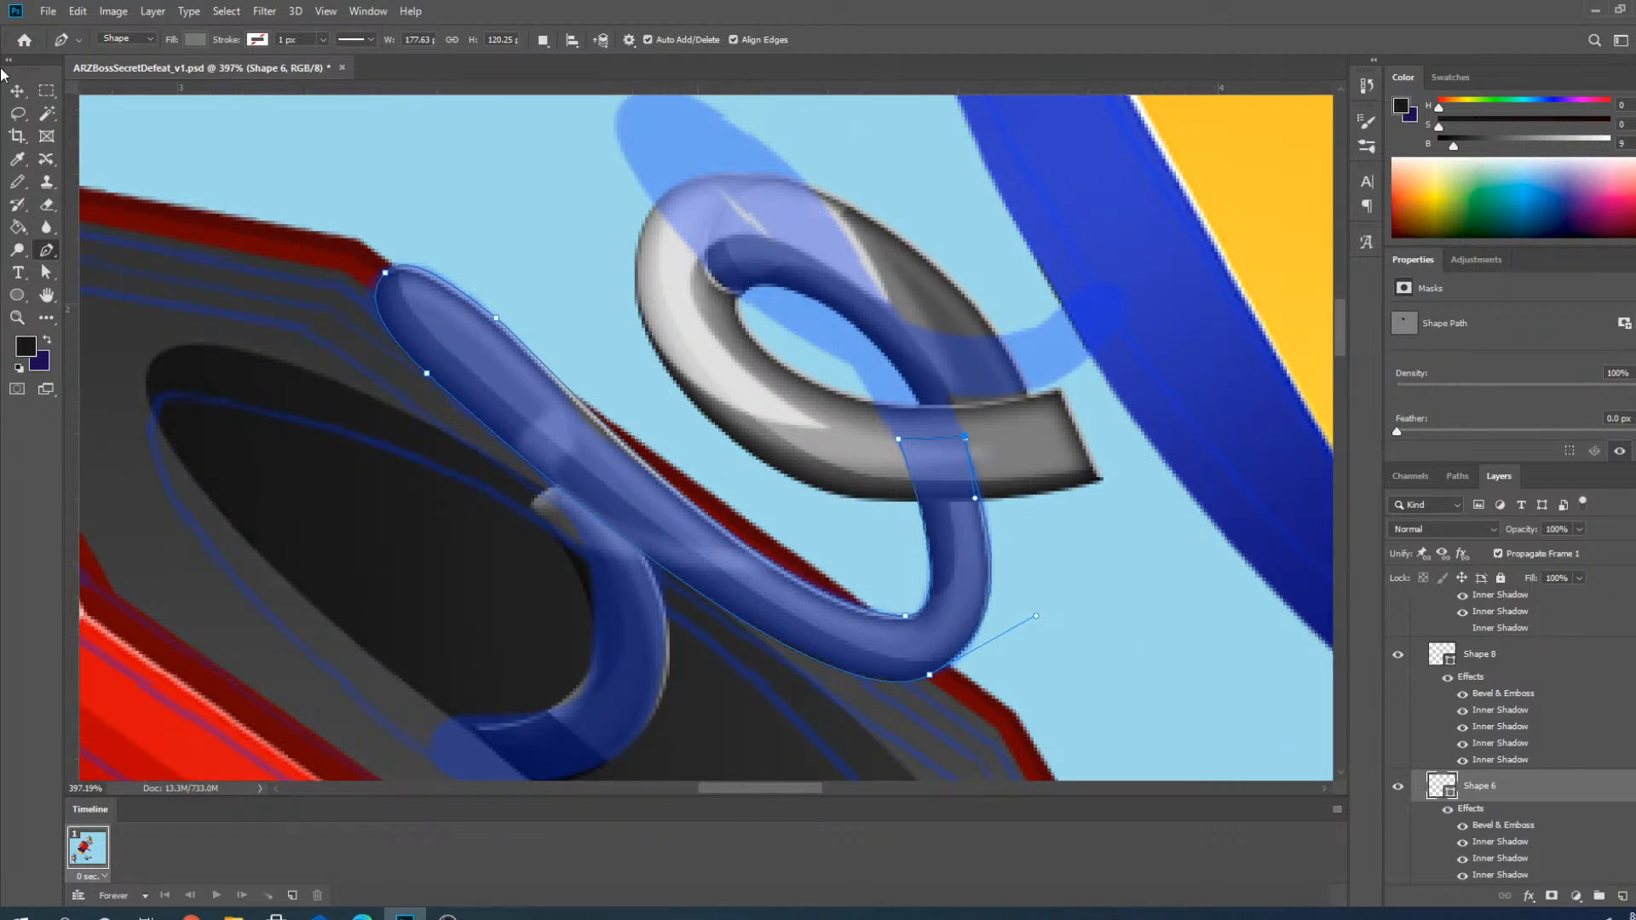
{"action": "left_click", "coordinate": [17, 90]}
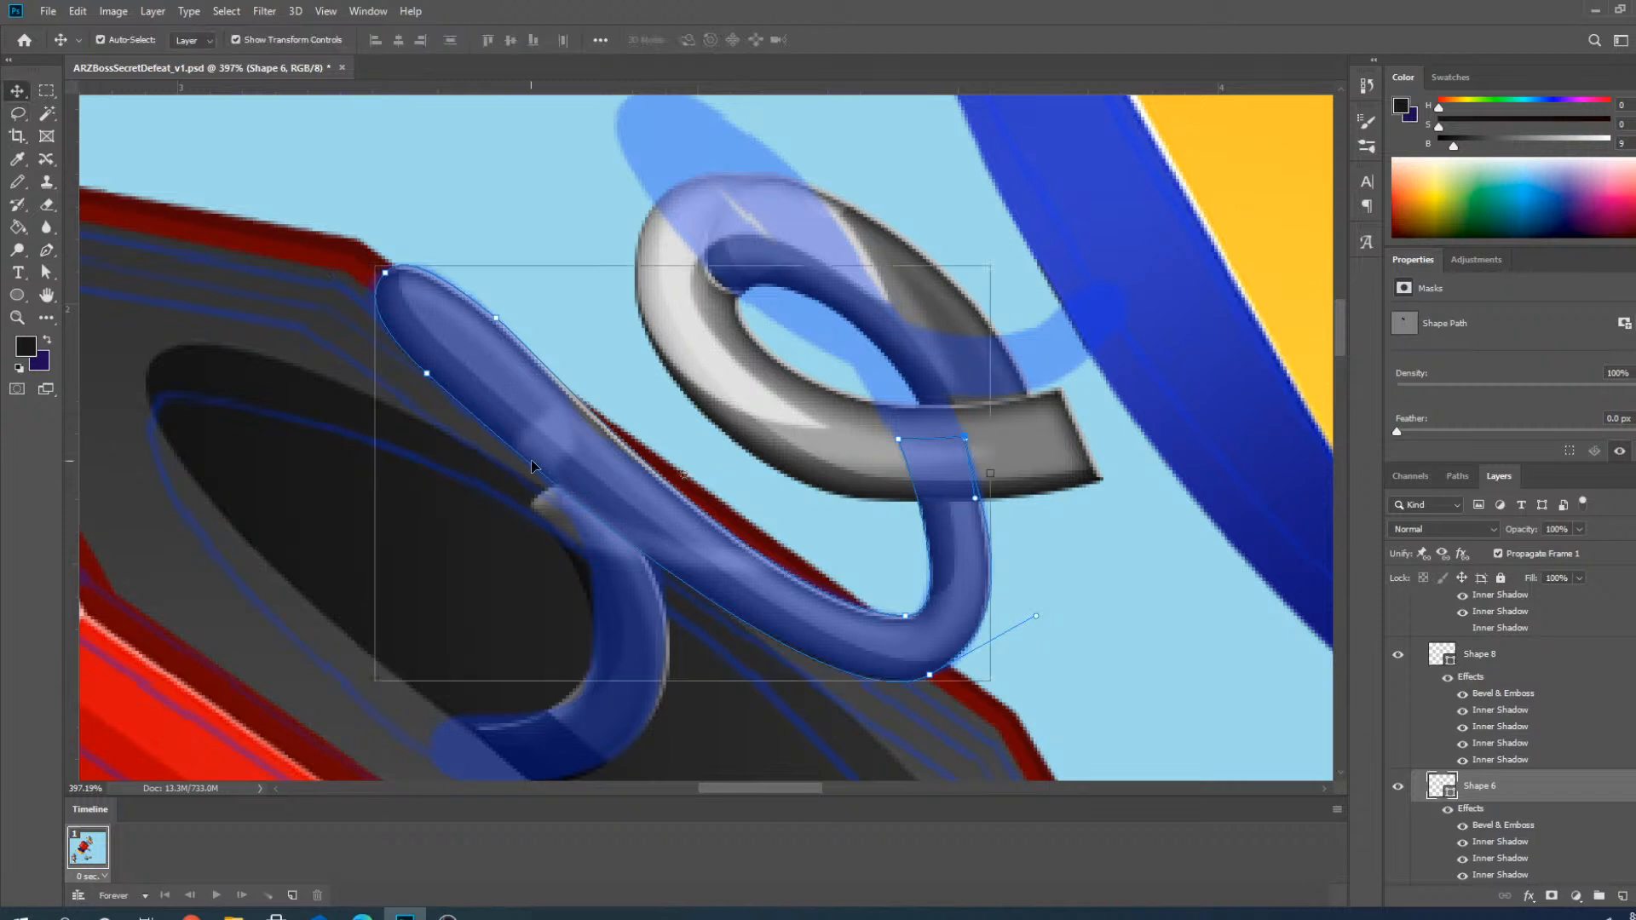
{"action": "left_click", "coordinate": [446, 208]}
{"action": "left_click", "coordinate": [565, 435]}
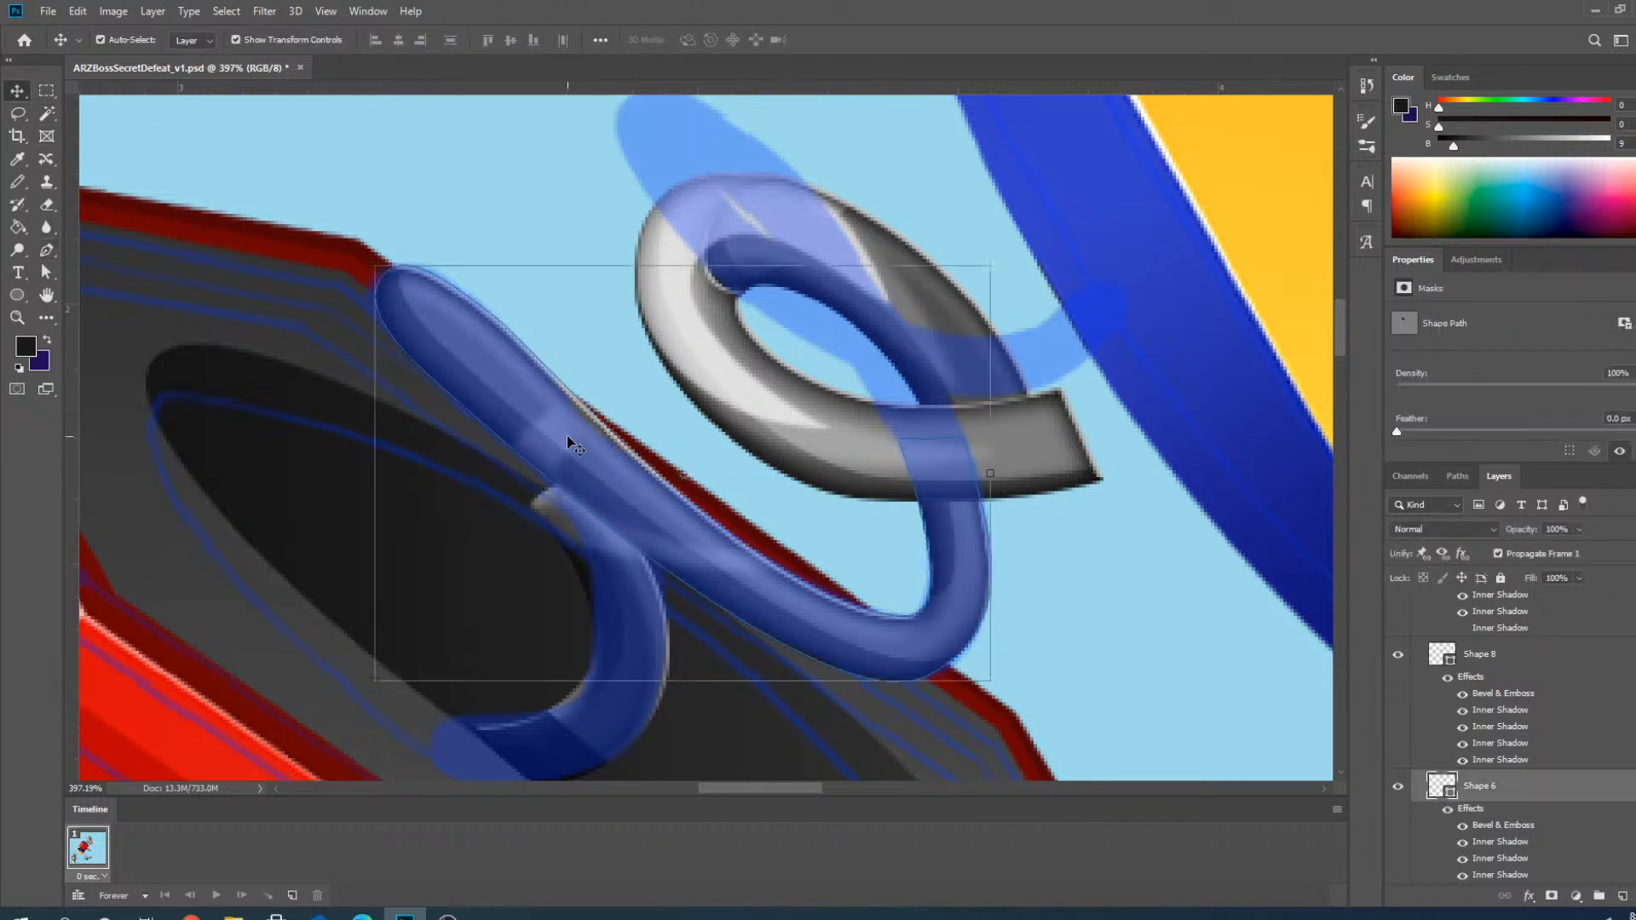
{"action": "left_click", "coordinate": [1545, 665]}
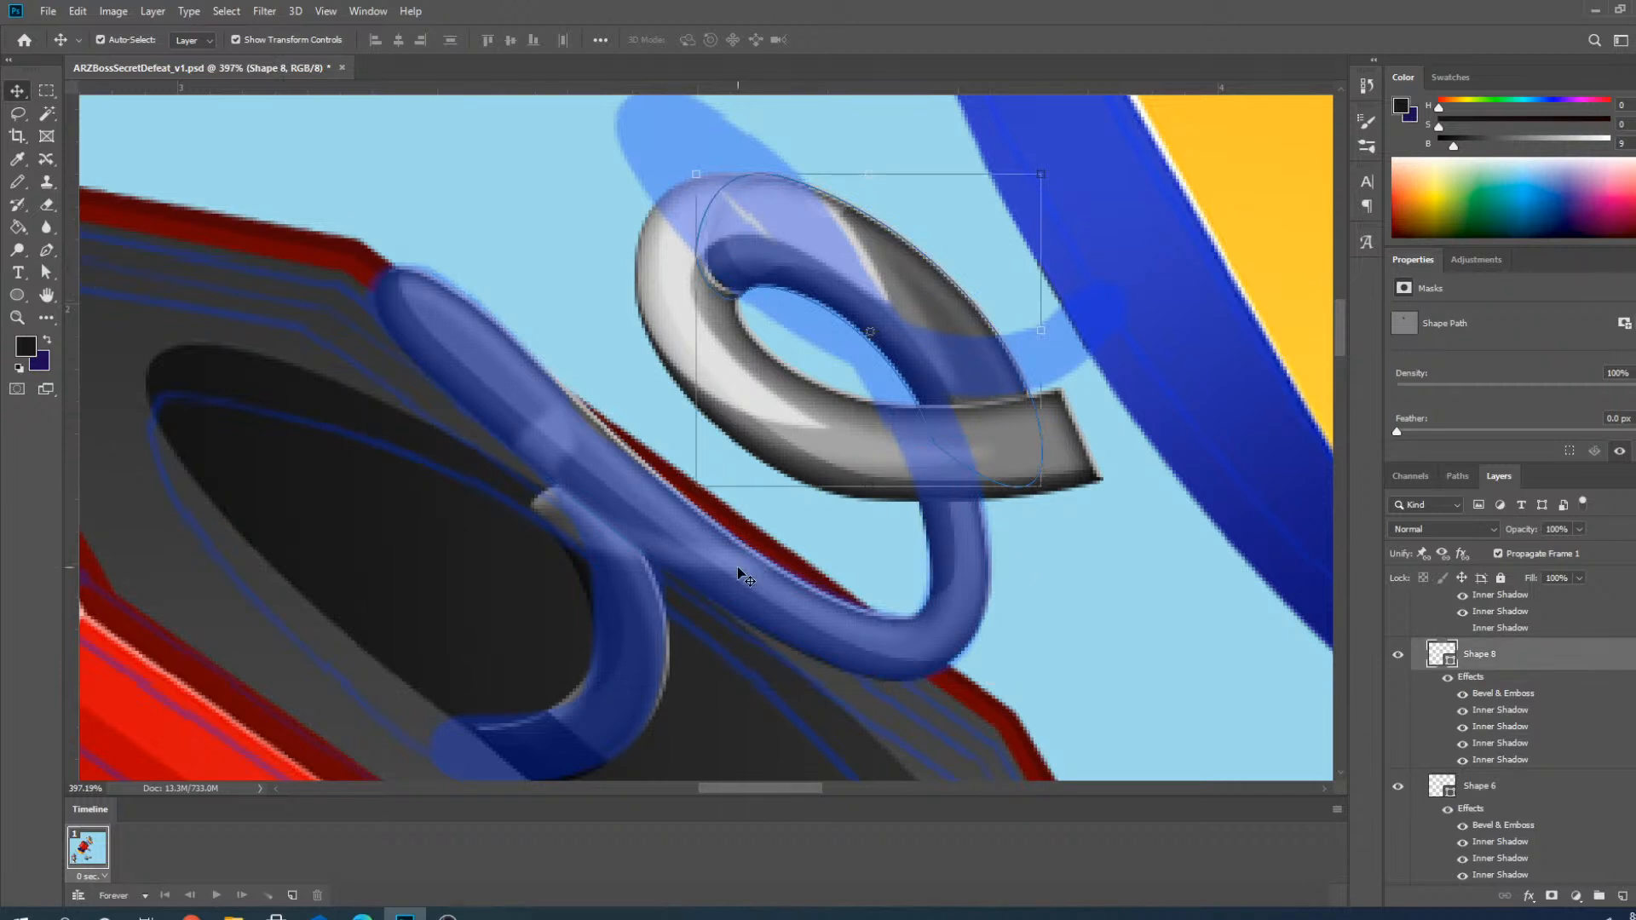
{"action": "scroll", "coordinate": [742, 571], "scroll_direction": "down", "scroll_amount": 1}
{"action": "scroll", "coordinate": [914, 406], "scroll_direction": "up", "scroll_amount": 1}
{"action": "left_click_drag", "start_coordinate": [1016, 517], "coordinate": [1017, 431]}
Trim Shape 7's open end with the Pen tool by deleting its lower corner anchor and adjusting the bottom edge's curve handle.
{"action": "left_click", "coordinate": [48, 251]}
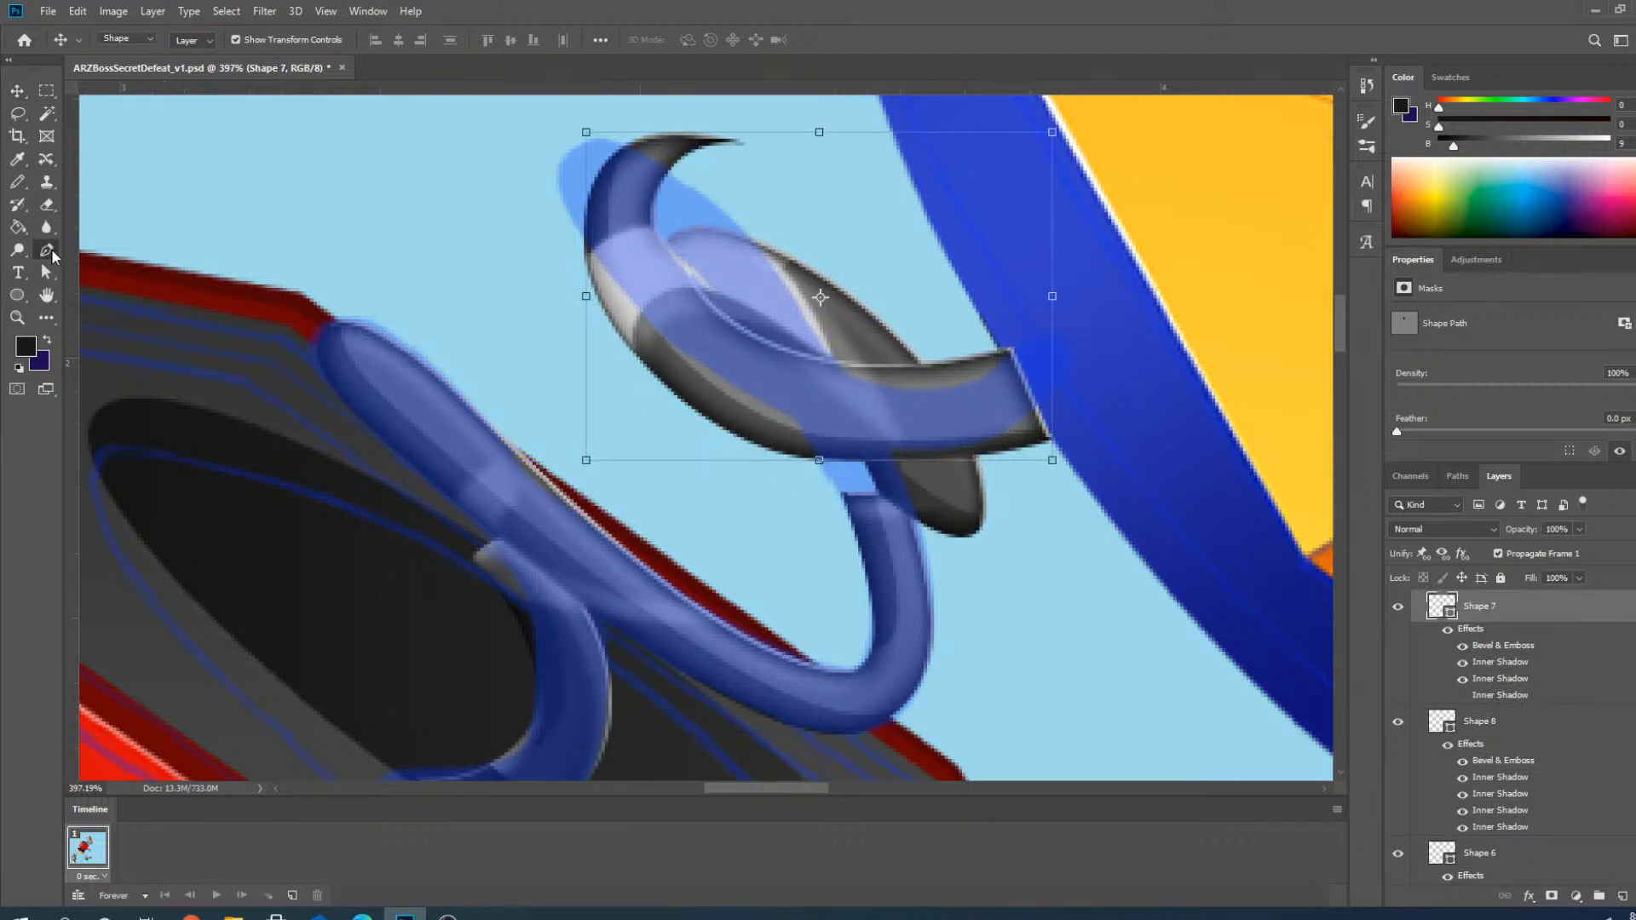
{"action": "scroll", "coordinate": [735, 472], "scroll_direction": "down", "scroll_amount": 3}
{"action": "scroll", "coordinate": [955, 373], "scroll_direction": "up", "scroll_amount": 4}
{"action": "left_click", "coordinate": [940, 406], "text": "ctrl"}
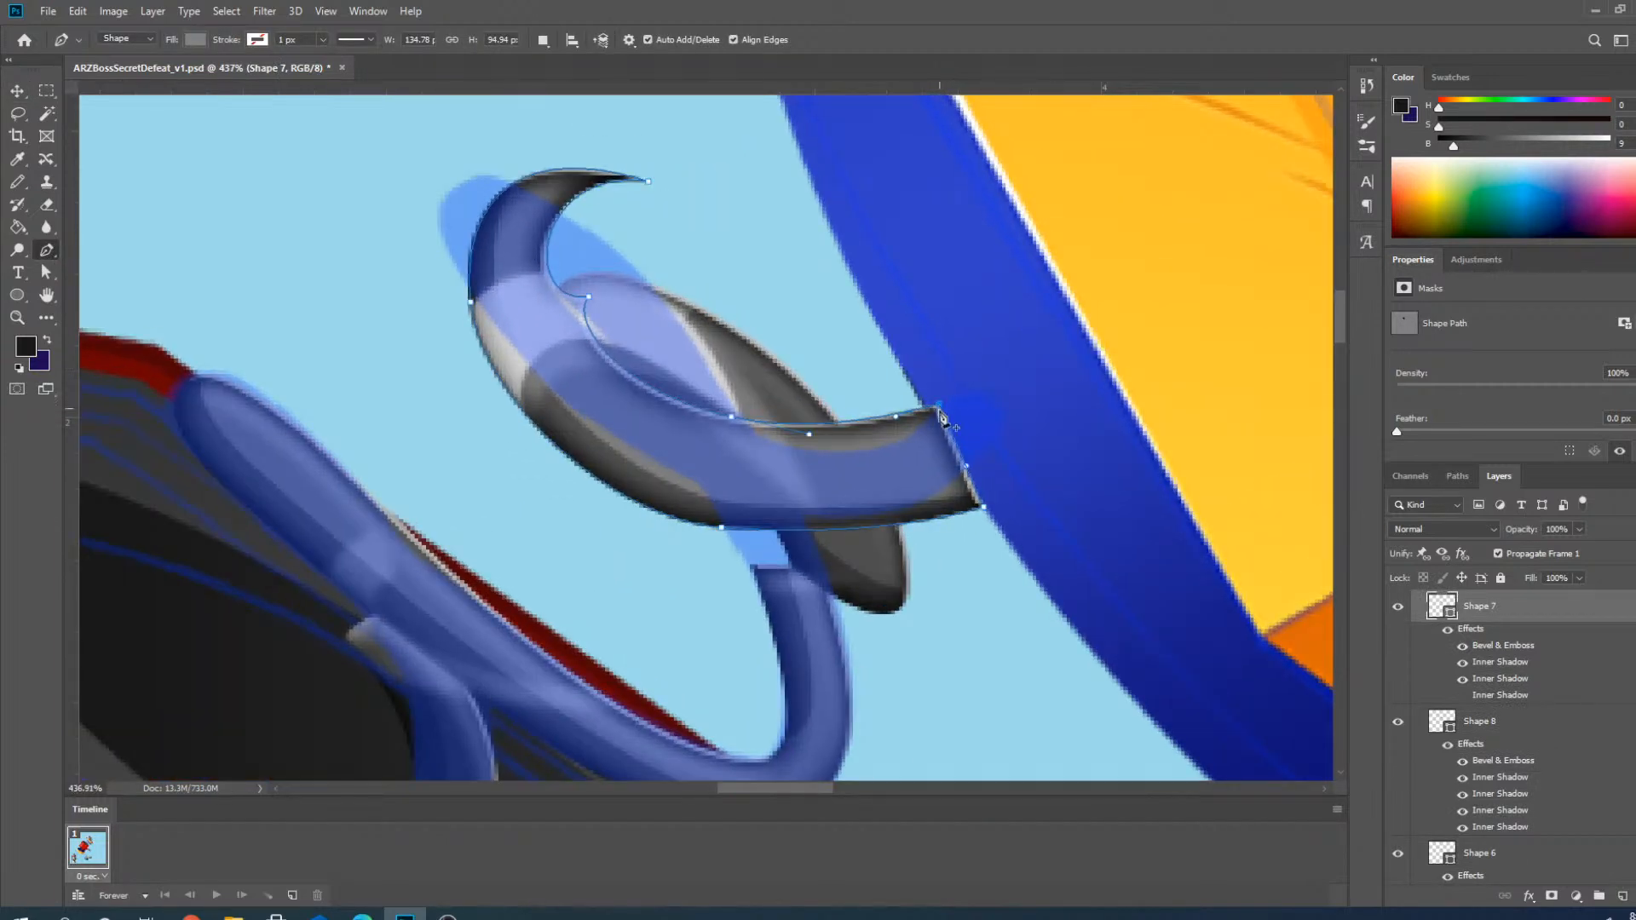
{"action": "left_click", "coordinate": [981, 509]}
{"action": "left_click_drag", "start_coordinate": [904, 491], "coordinate": [915, 517]}
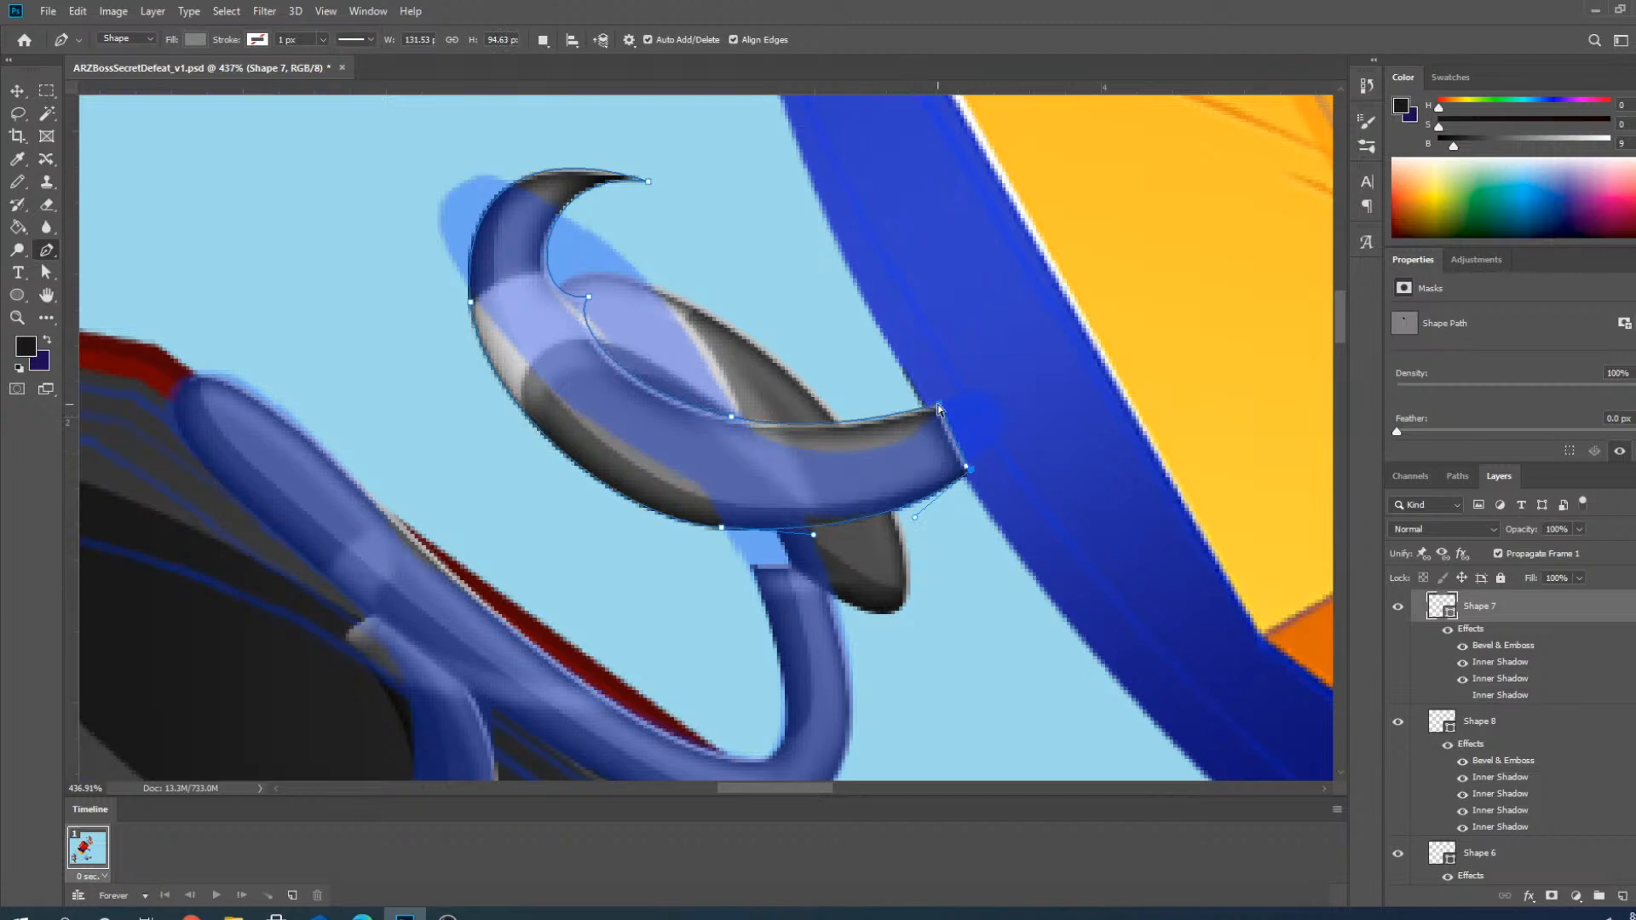
Fit the inner and bottom edges of Shape 7's lower stretch to the sketched coil by moving their anchors and curve handles.
{"action": "left_click", "coordinate": [939, 405], "text": "ctrl"}
{"action": "left_click_drag", "start_coordinate": [896, 419], "coordinate": [902, 456]}
{"action": "left_click_drag", "start_coordinate": [729, 416], "coordinate": [672, 432]}
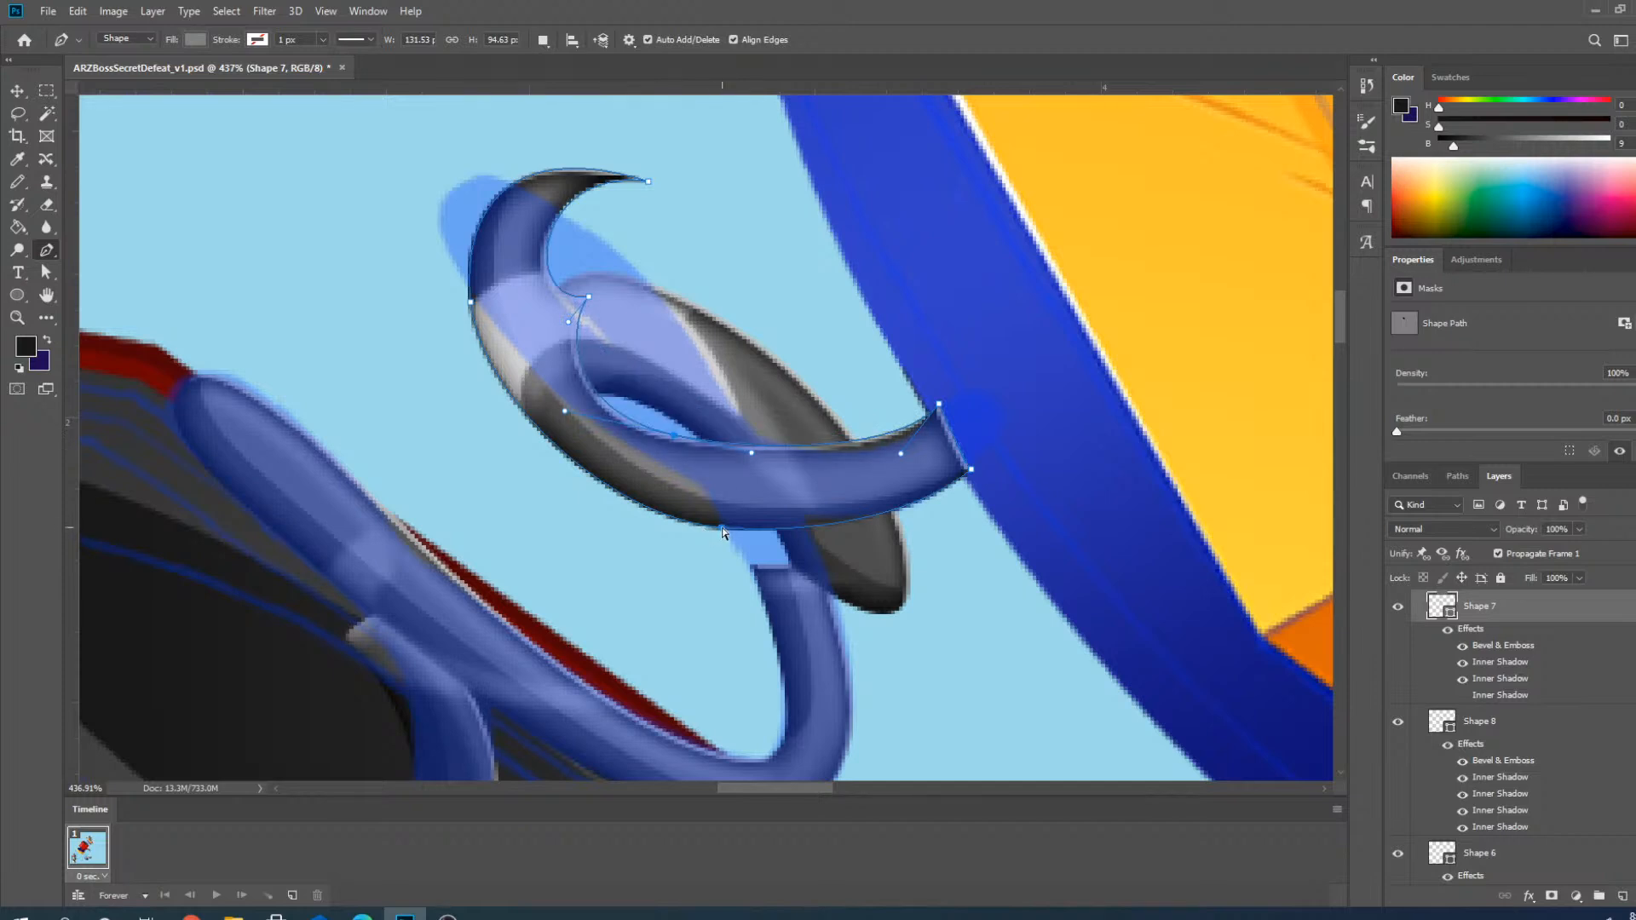
{"action": "left_click_drag", "start_coordinate": [723, 533], "coordinate": [644, 560]}
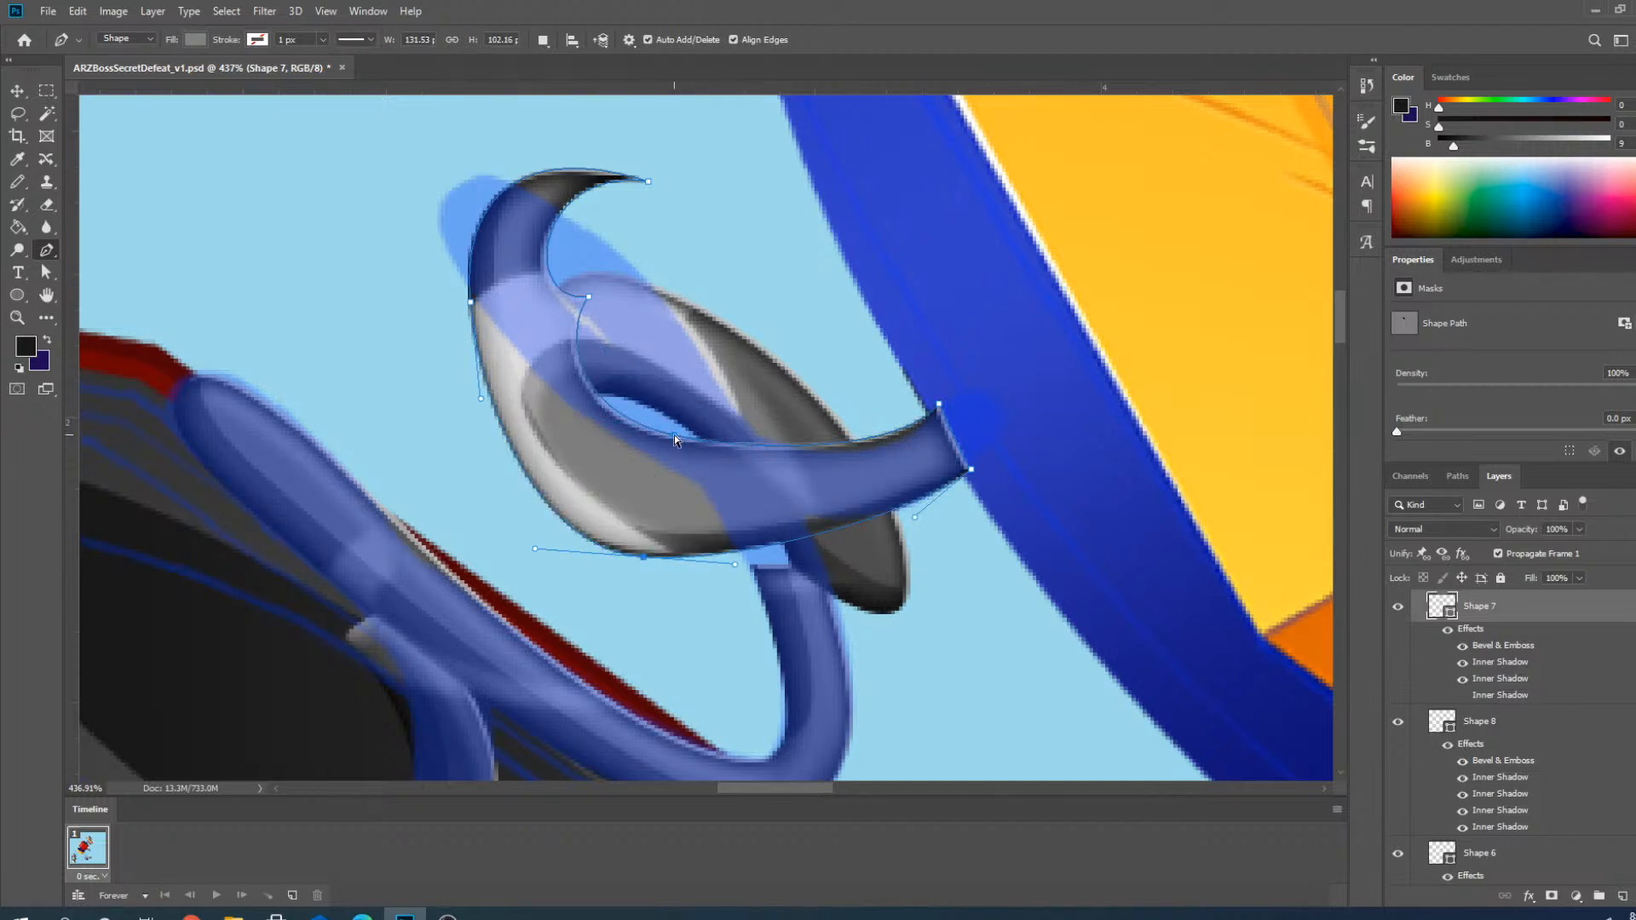
{"action": "left_click_drag", "start_coordinate": [673, 435], "coordinate": [670, 384]}
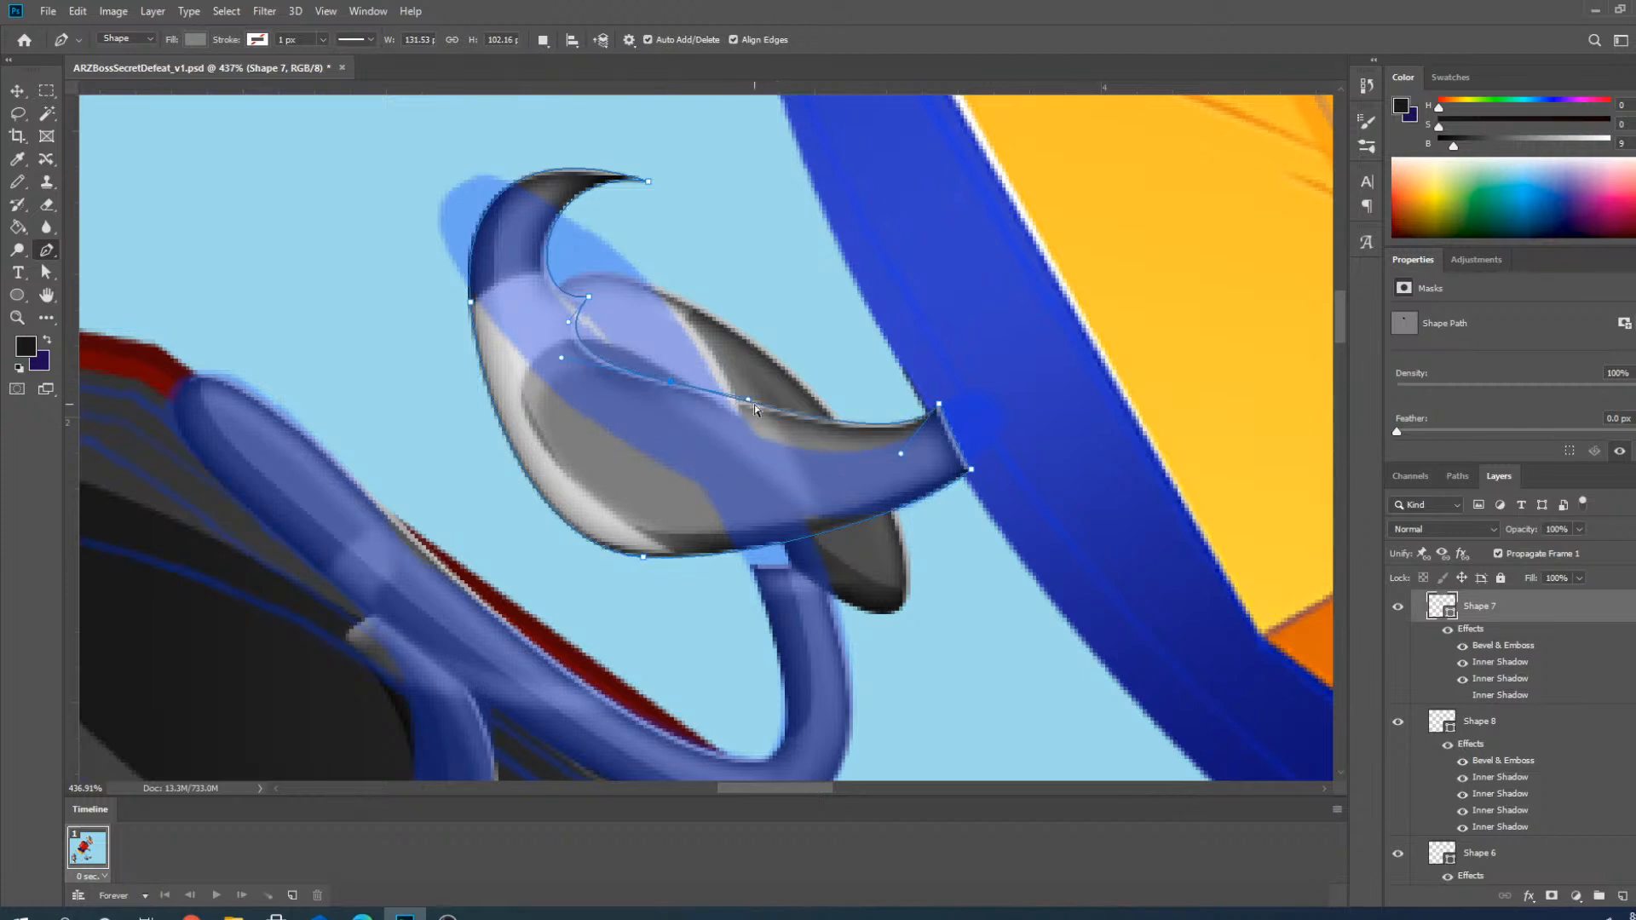
{"action": "left_click_drag", "start_coordinate": [748, 403], "coordinate": [759, 451]}
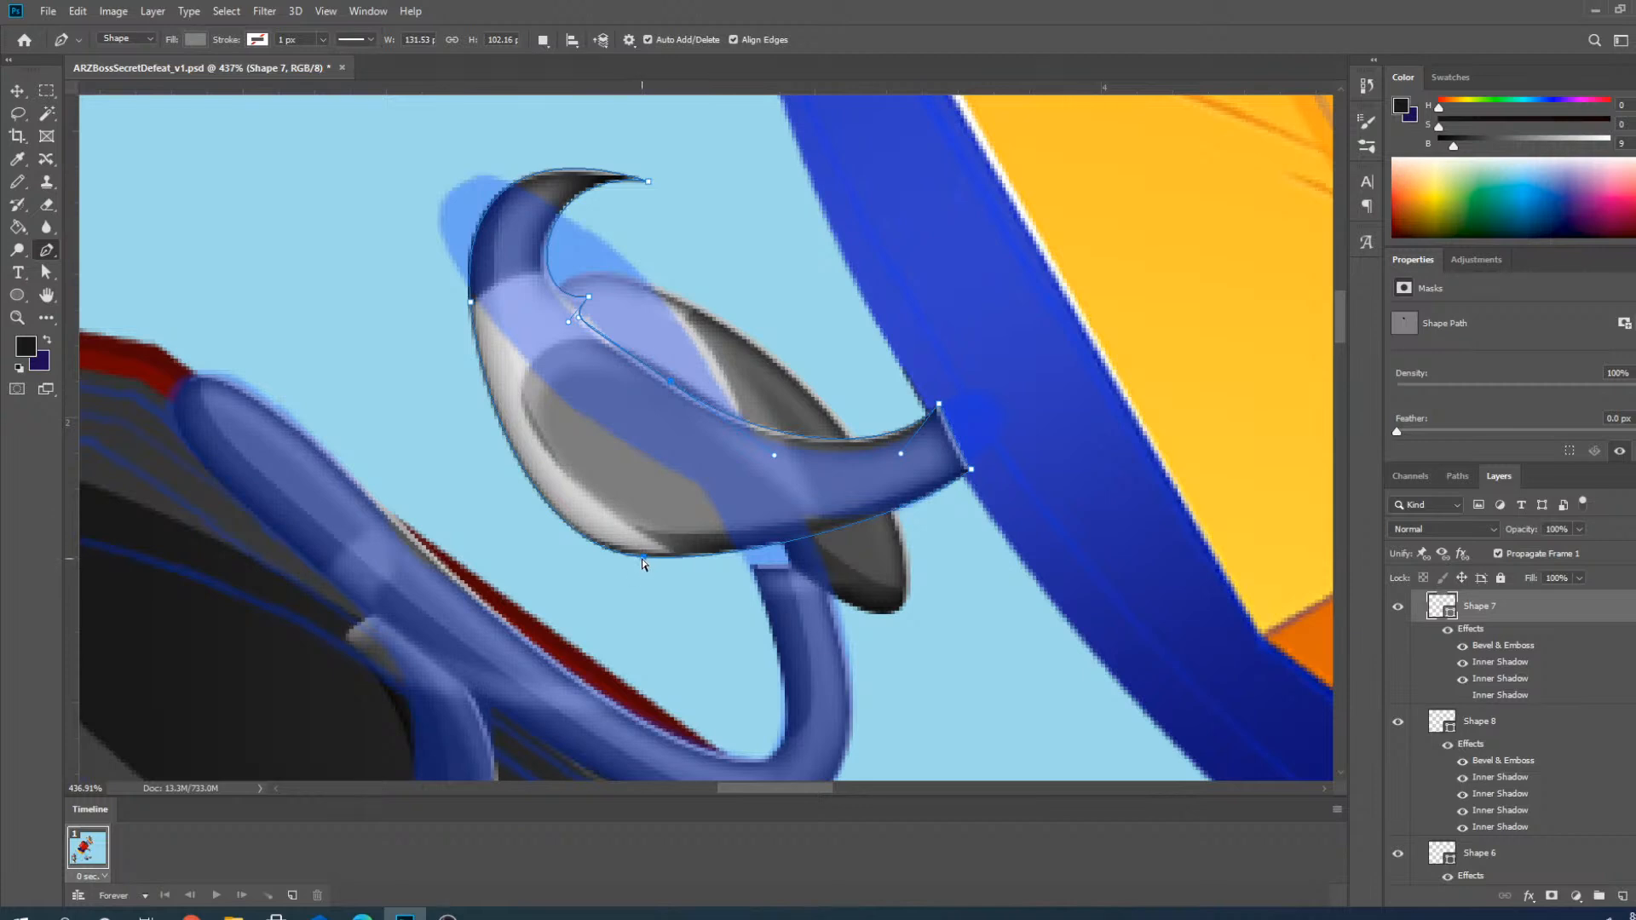
{"action": "left_click_drag", "start_coordinate": [644, 558], "coordinate": [771, 544]}
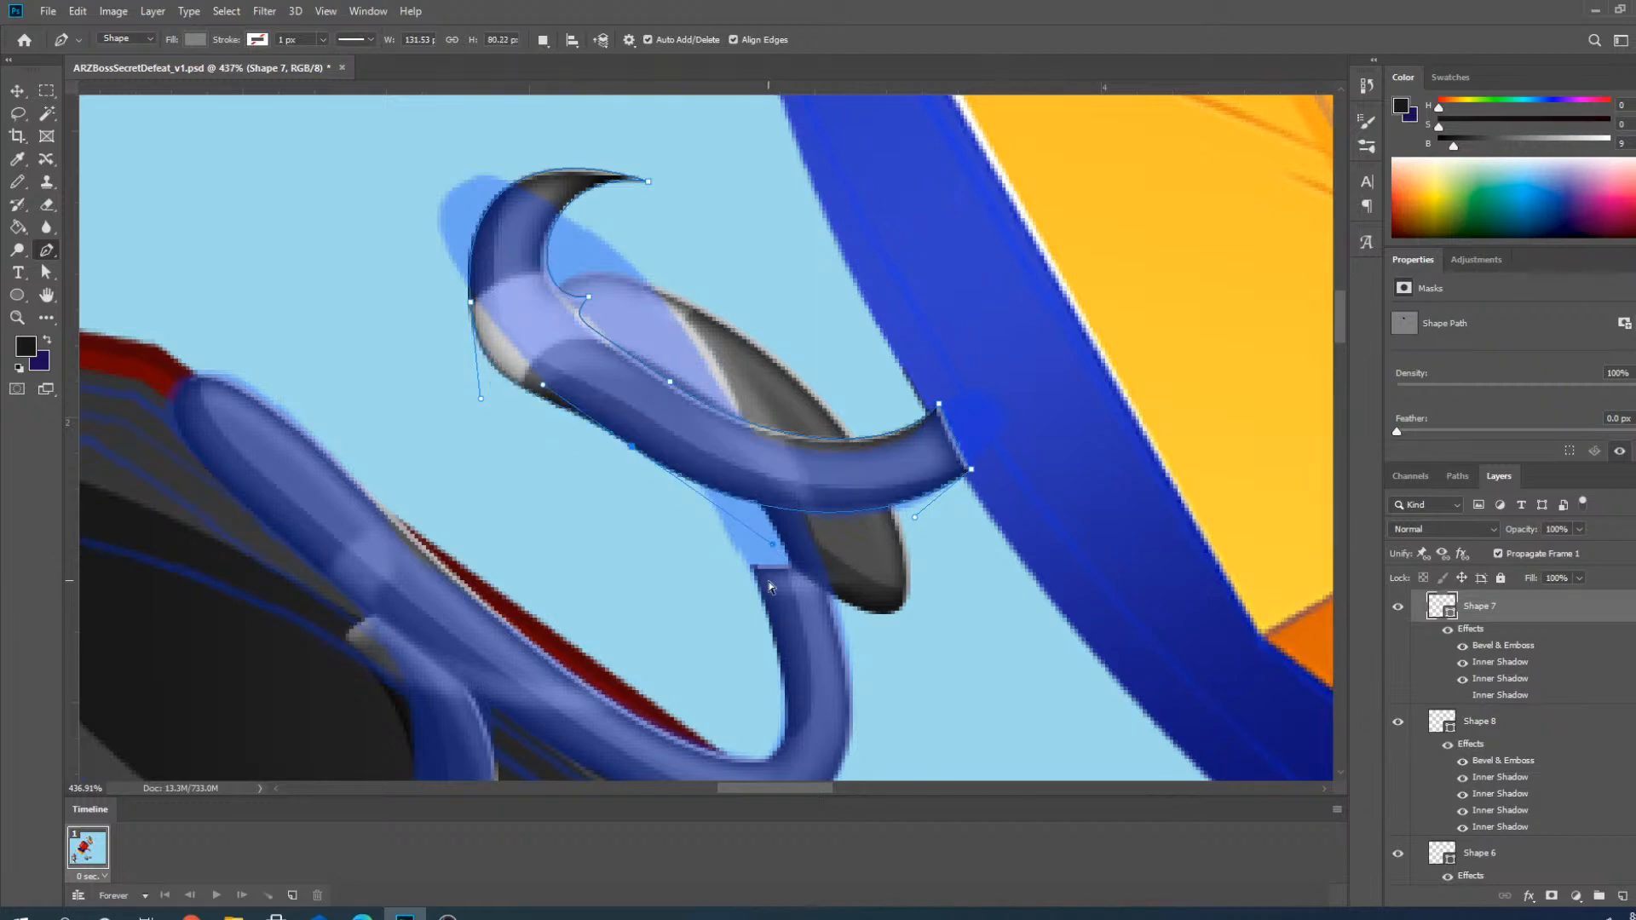
Move Shape 7's outer-edge anchor and pointed tip onto the sketched loop, and round the loop's end with their curve handles.
{"action": "scroll", "coordinate": [482, 234], "scroll_direction": "up", "scroll_amount": 2}
{"action": "scroll", "coordinate": [522, 515], "scroll_direction": "down", "scroll_amount": 2}
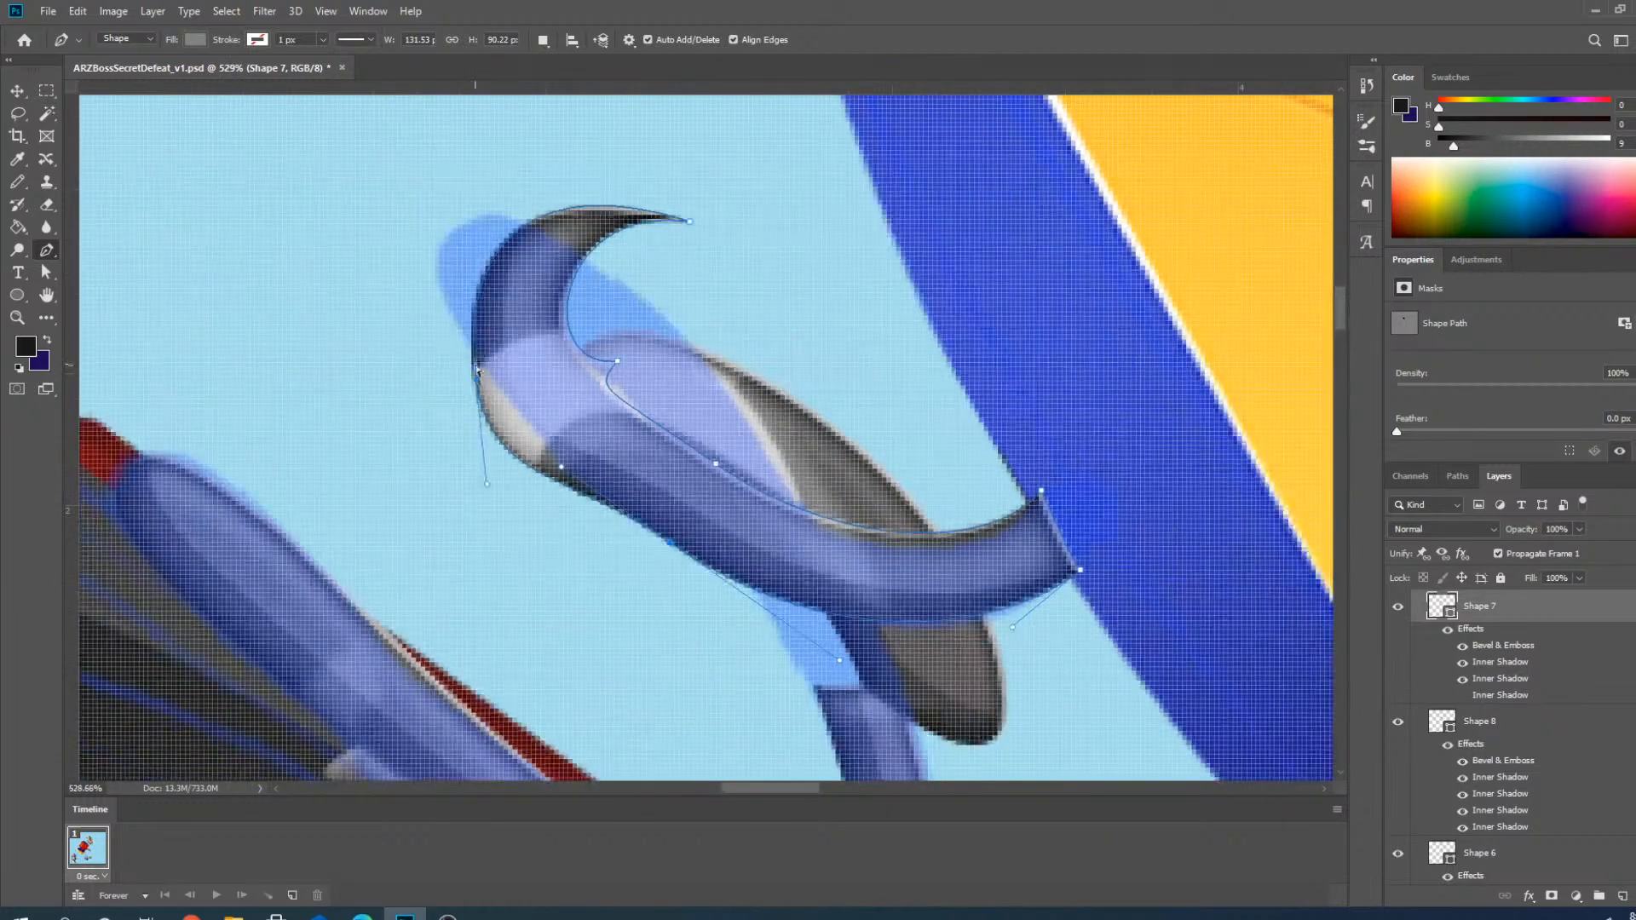
{"action": "left_click_drag", "start_coordinate": [477, 368], "coordinate": [444, 276]}
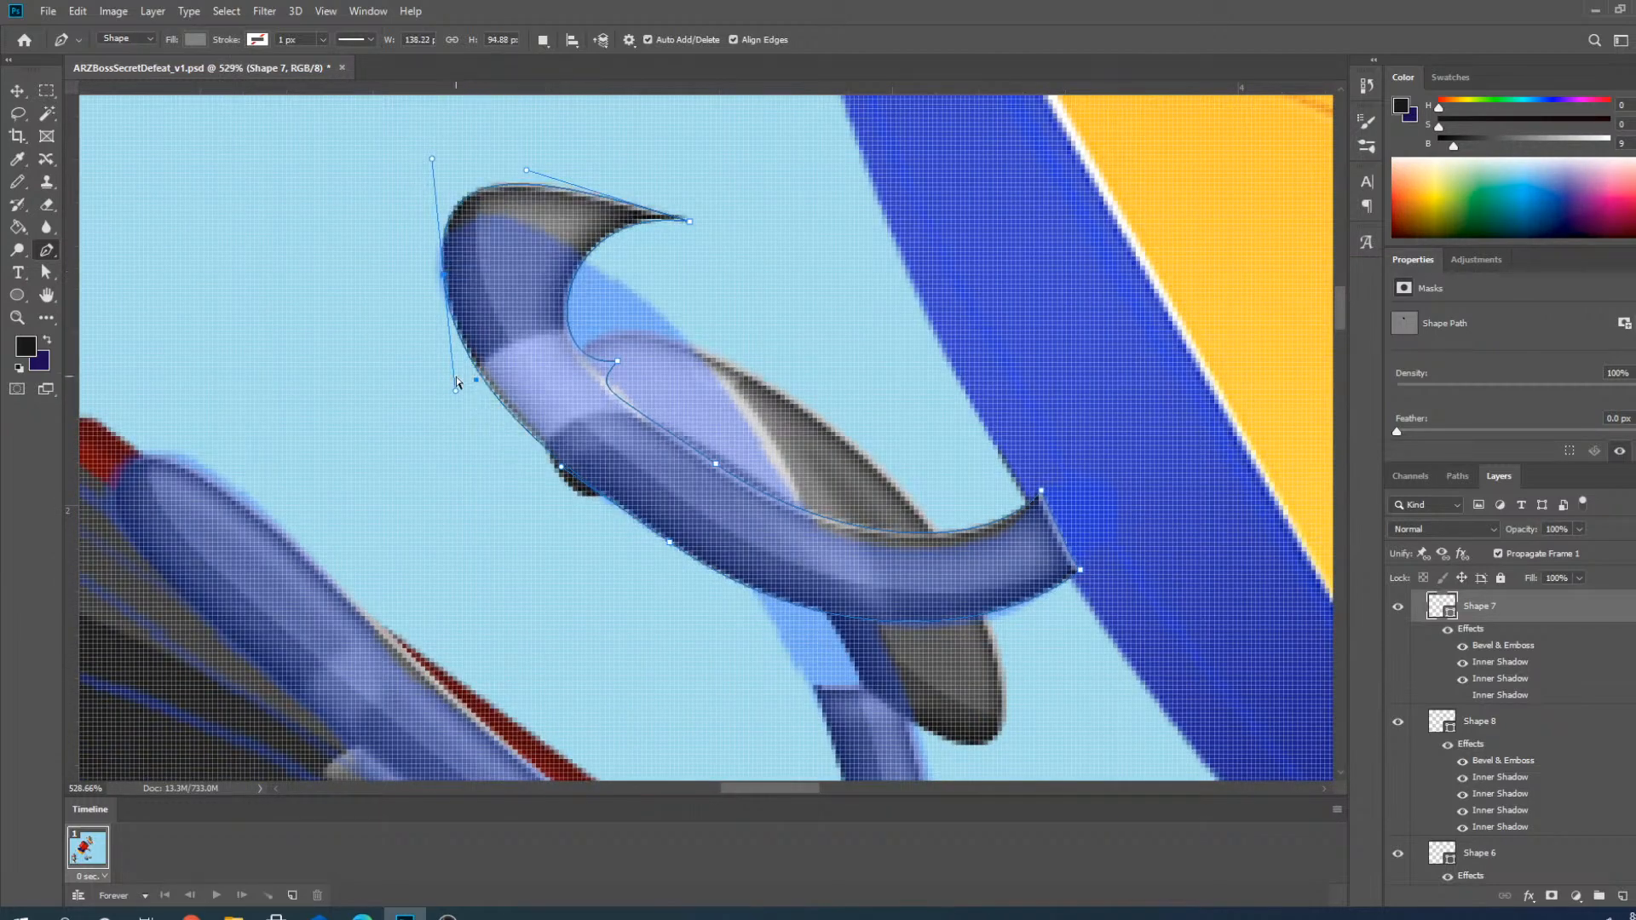
{"action": "left_click_drag", "start_coordinate": [459, 394], "coordinate": [469, 394]}
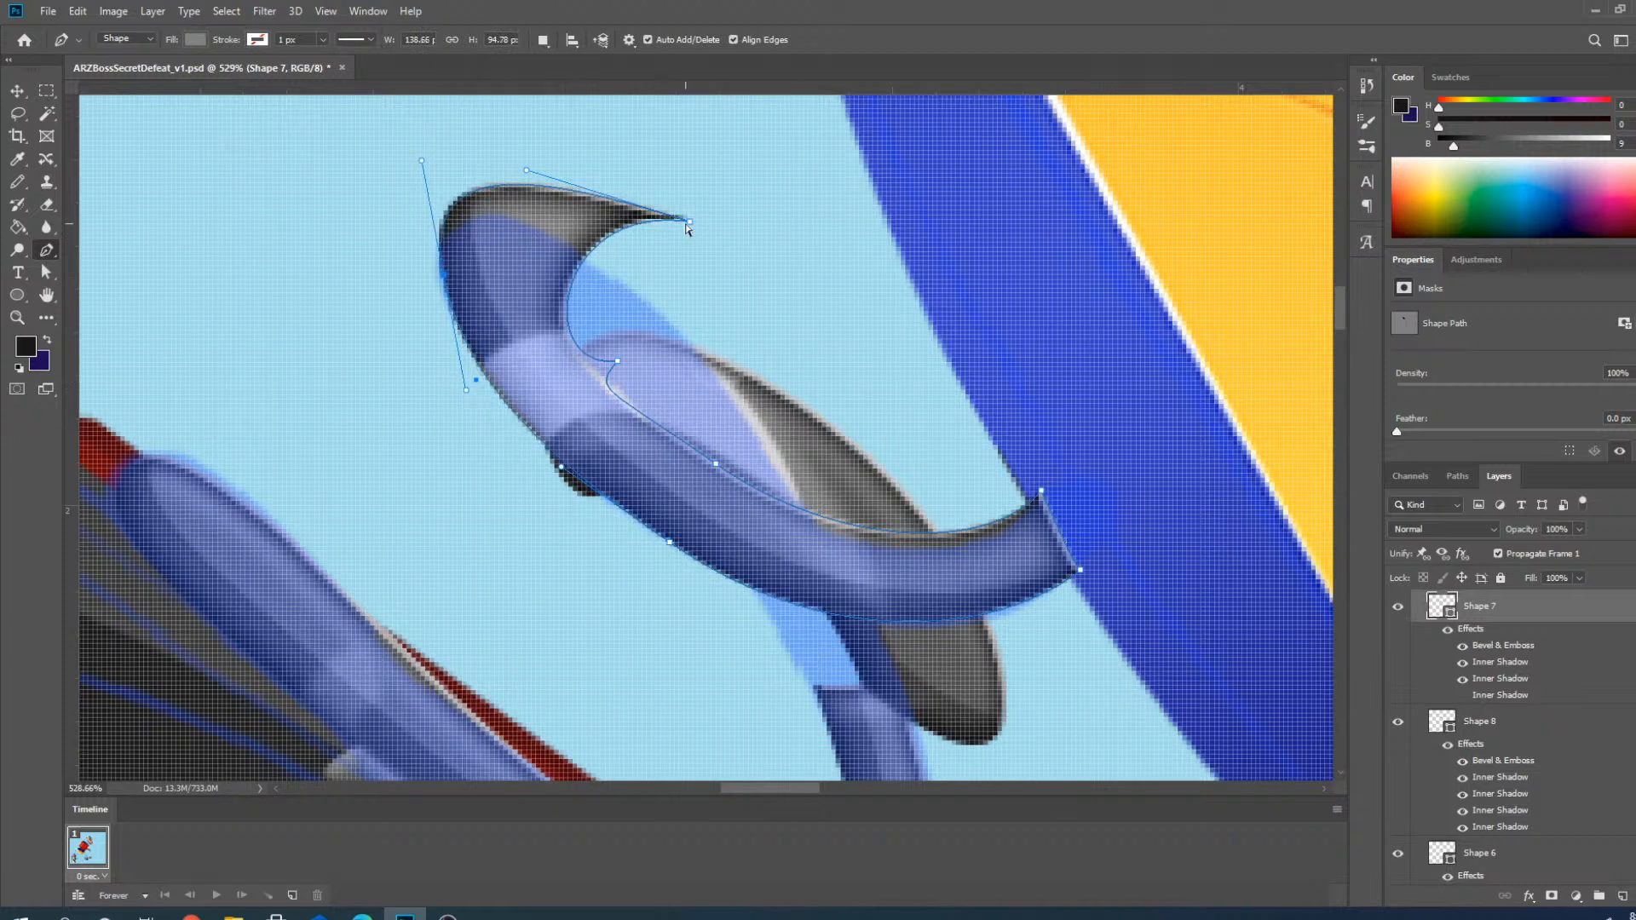
{"action": "left_click_drag", "start_coordinate": [689, 221], "coordinate": [599, 270]}
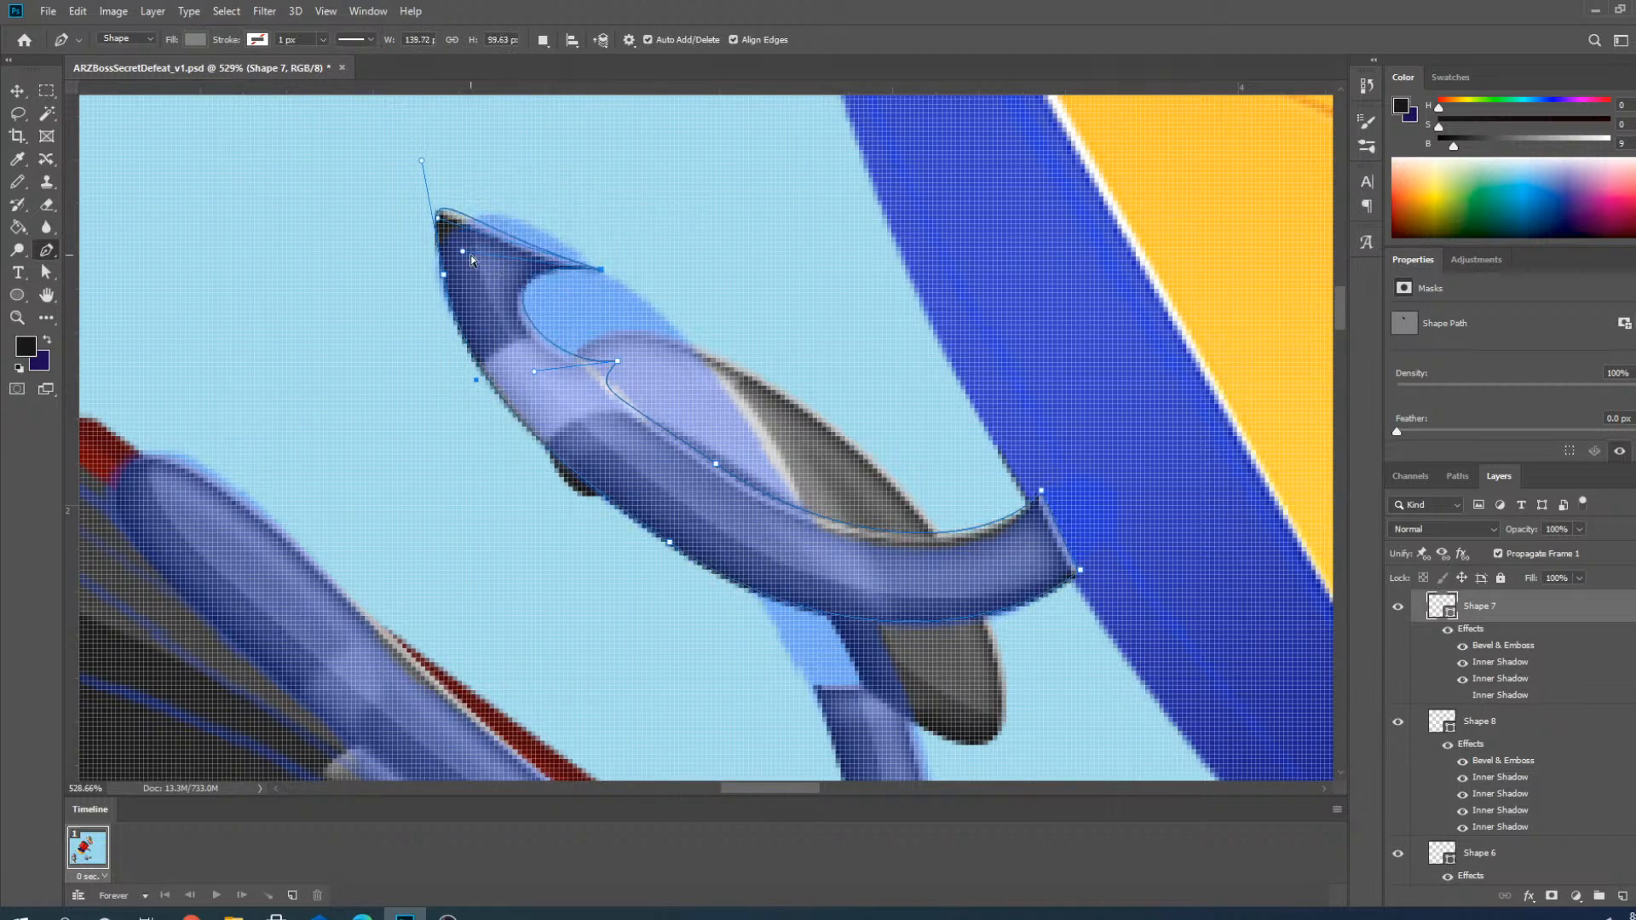
{"action": "left_click_drag", "start_coordinate": [464, 251], "coordinate": [530, 243]}
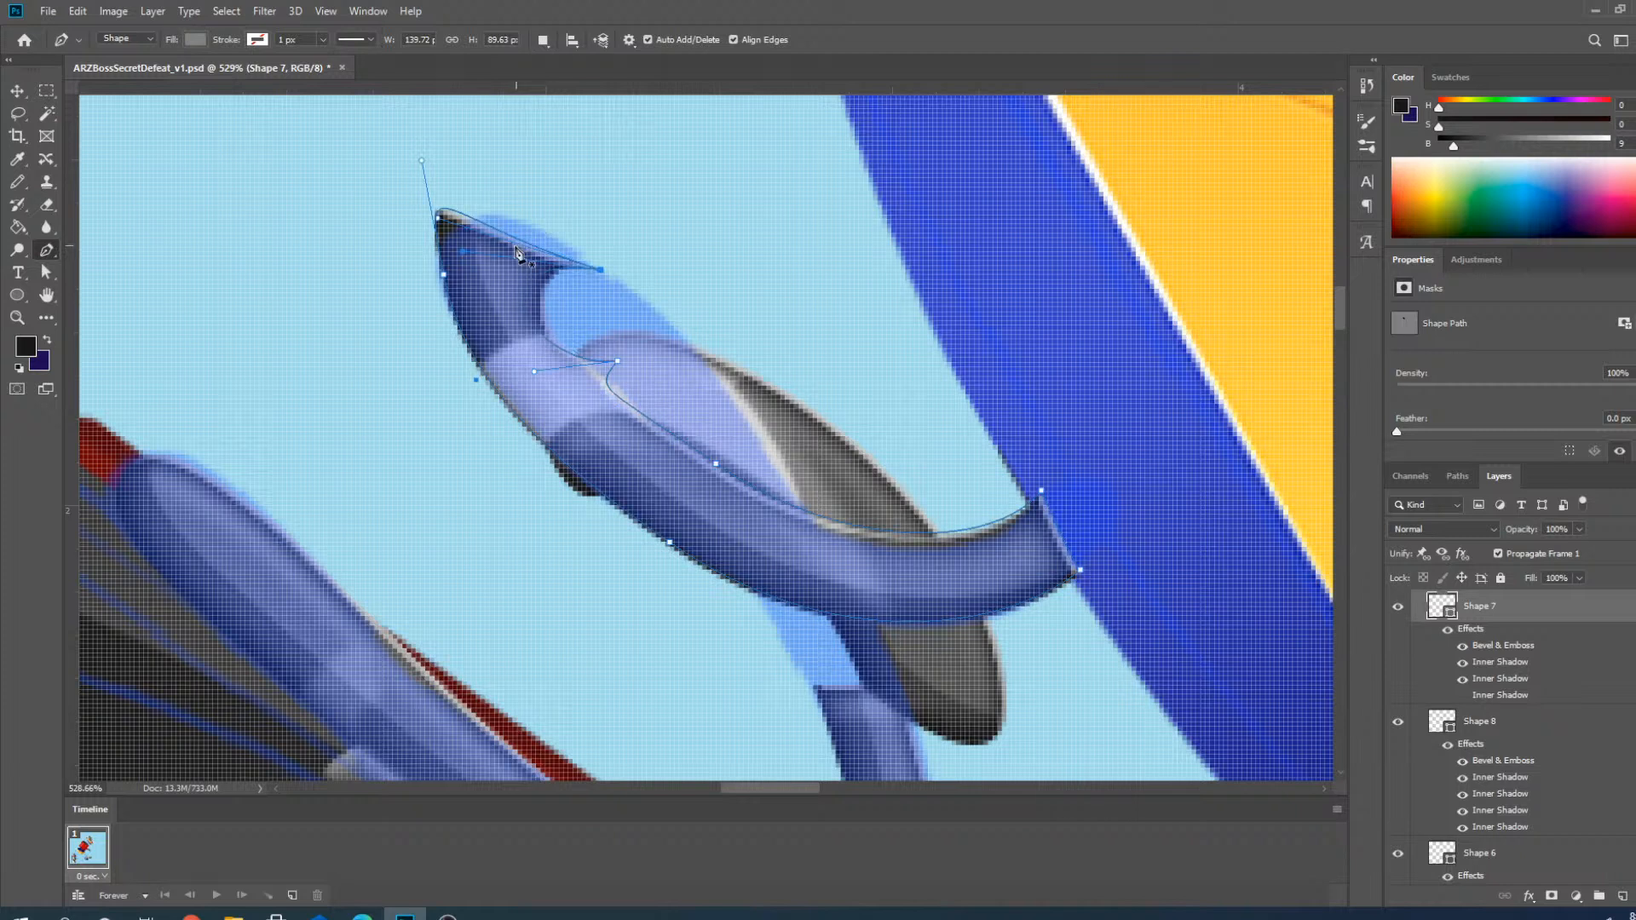
{"action": "key", "text": "ctrl+z"}
{"action": "left_click_drag", "start_coordinate": [440, 221], "coordinate": [550, 220]}
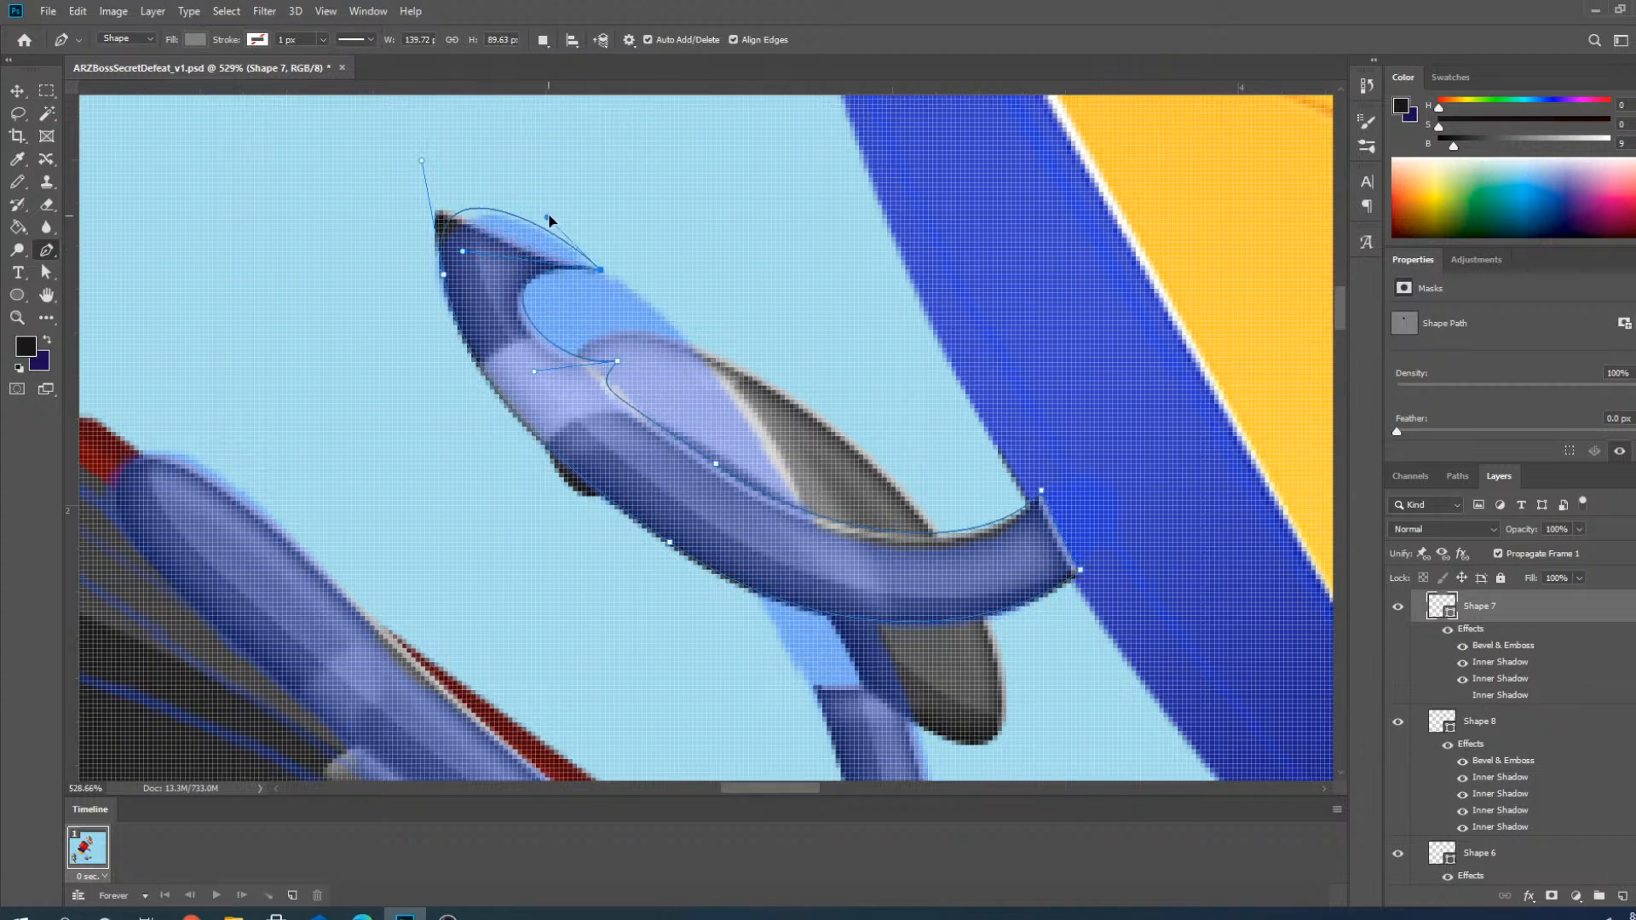
{"action": "left_click_drag", "start_coordinate": [422, 161], "coordinate": [434, 196]}
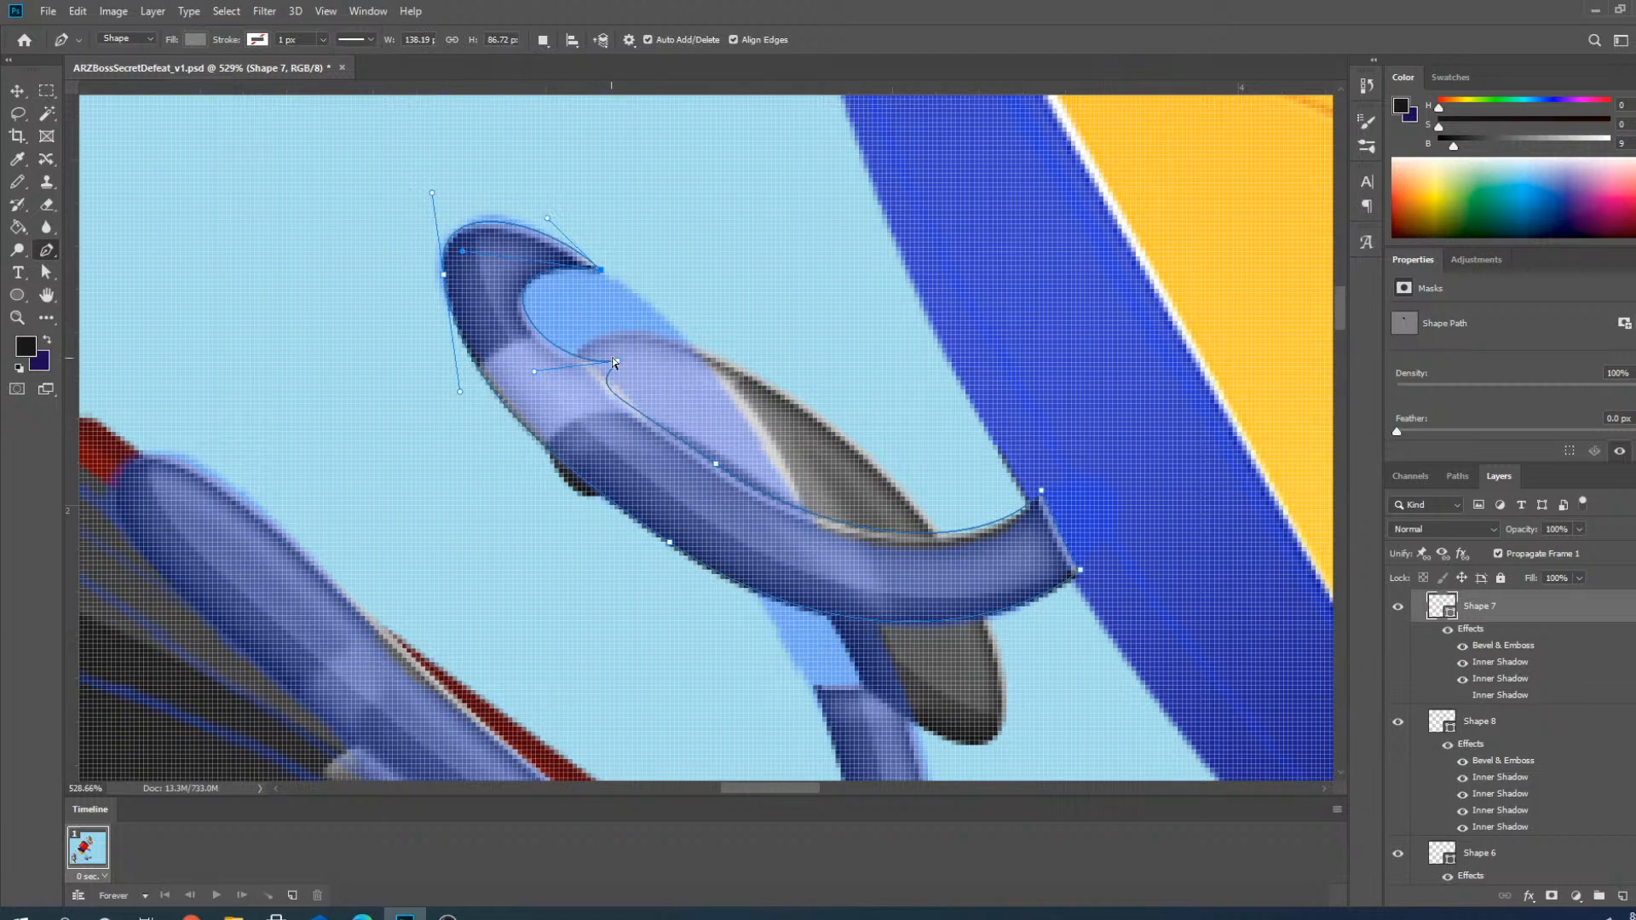
Pull Shape 7's inner bend anchor toward the loop's closed end and adjust the adjoining handles to fit the sketched inner outline.
{"action": "left_click_drag", "start_coordinate": [617, 365], "coordinate": [550, 303]}
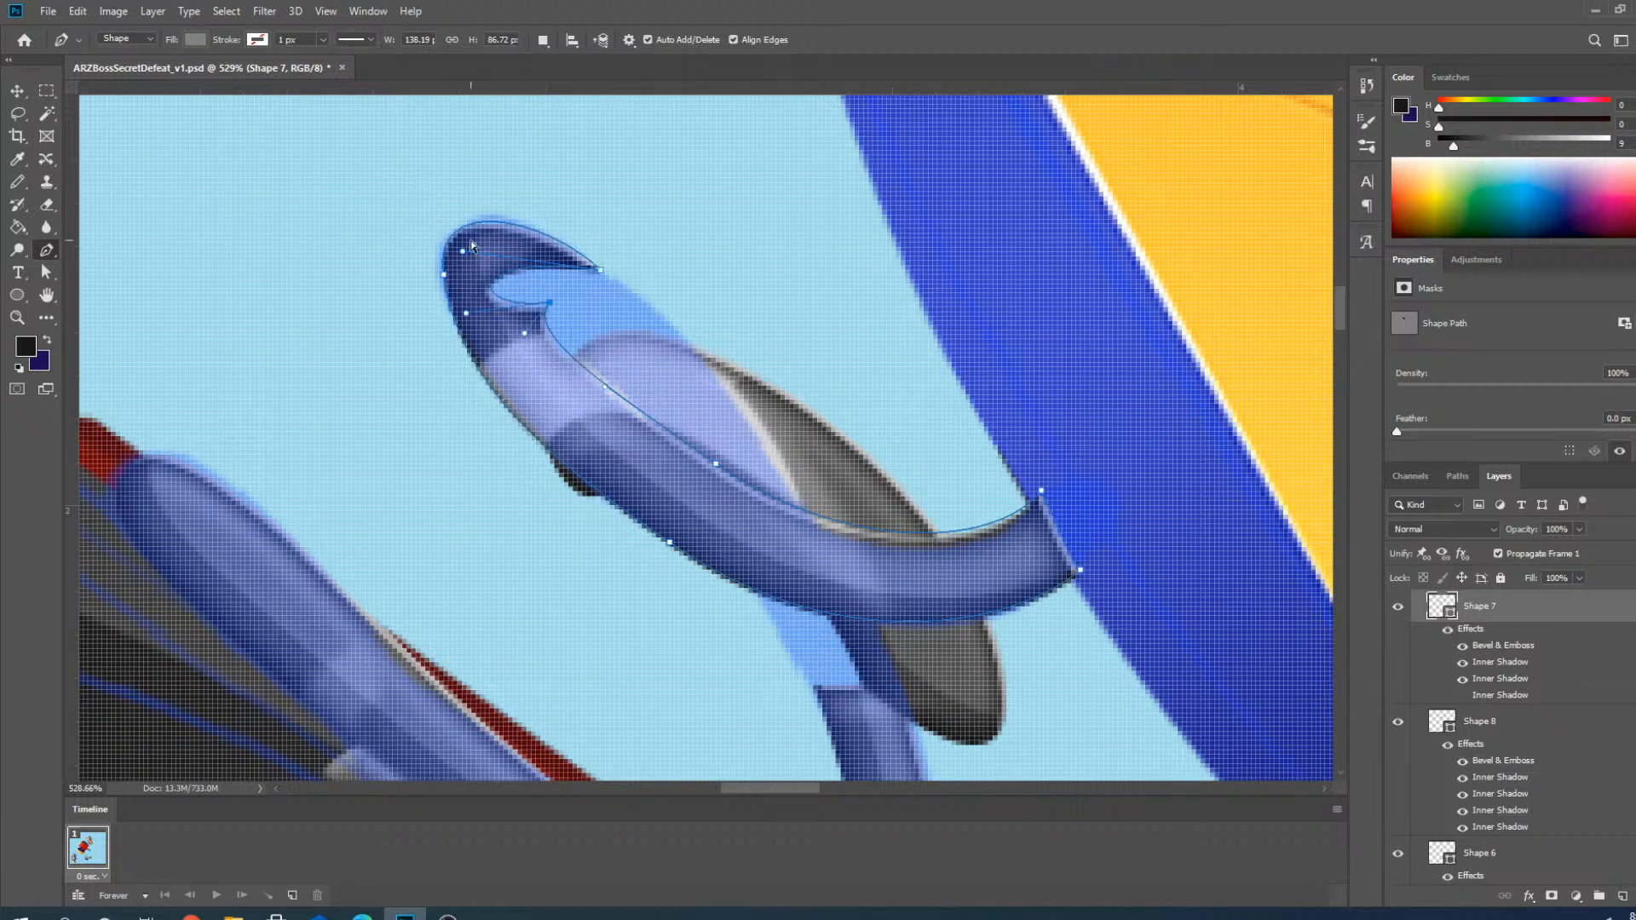
{"action": "left_click_drag", "start_coordinate": [462, 250], "coordinate": [507, 245]}
{"action": "left_click_drag", "start_coordinate": [550, 302], "coordinate": [491, 320]}
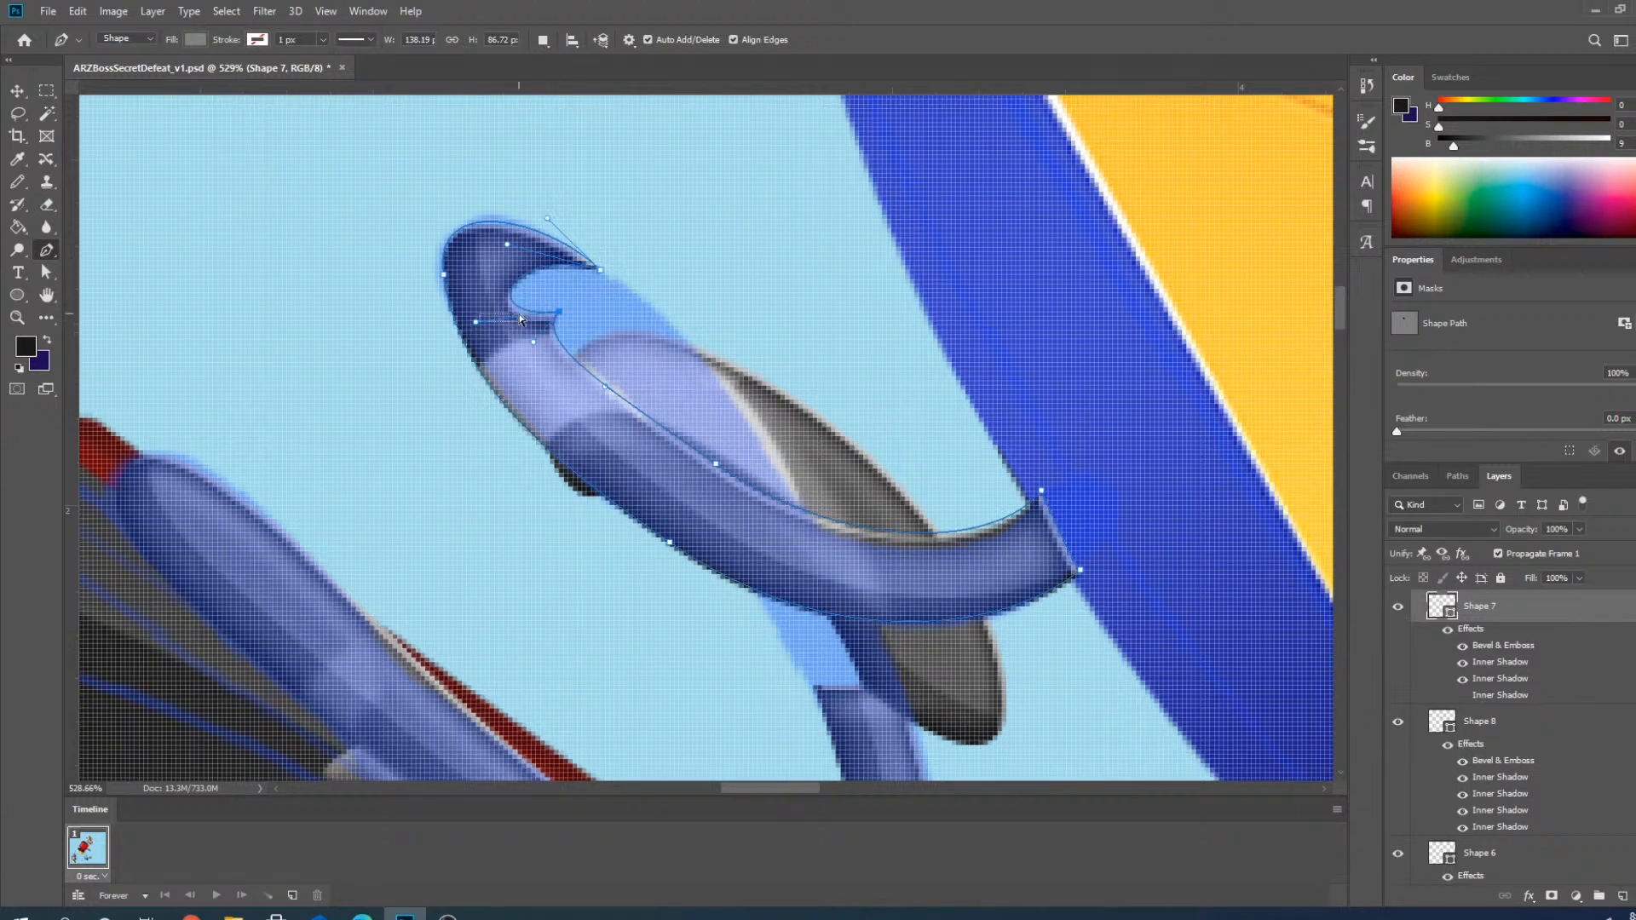
{"action": "key", "text": "Return"}
{"action": "left_click_drag", "start_coordinate": [563, 317], "coordinate": [566, 330]}
{"action": "left_click", "coordinate": [714, 467]}
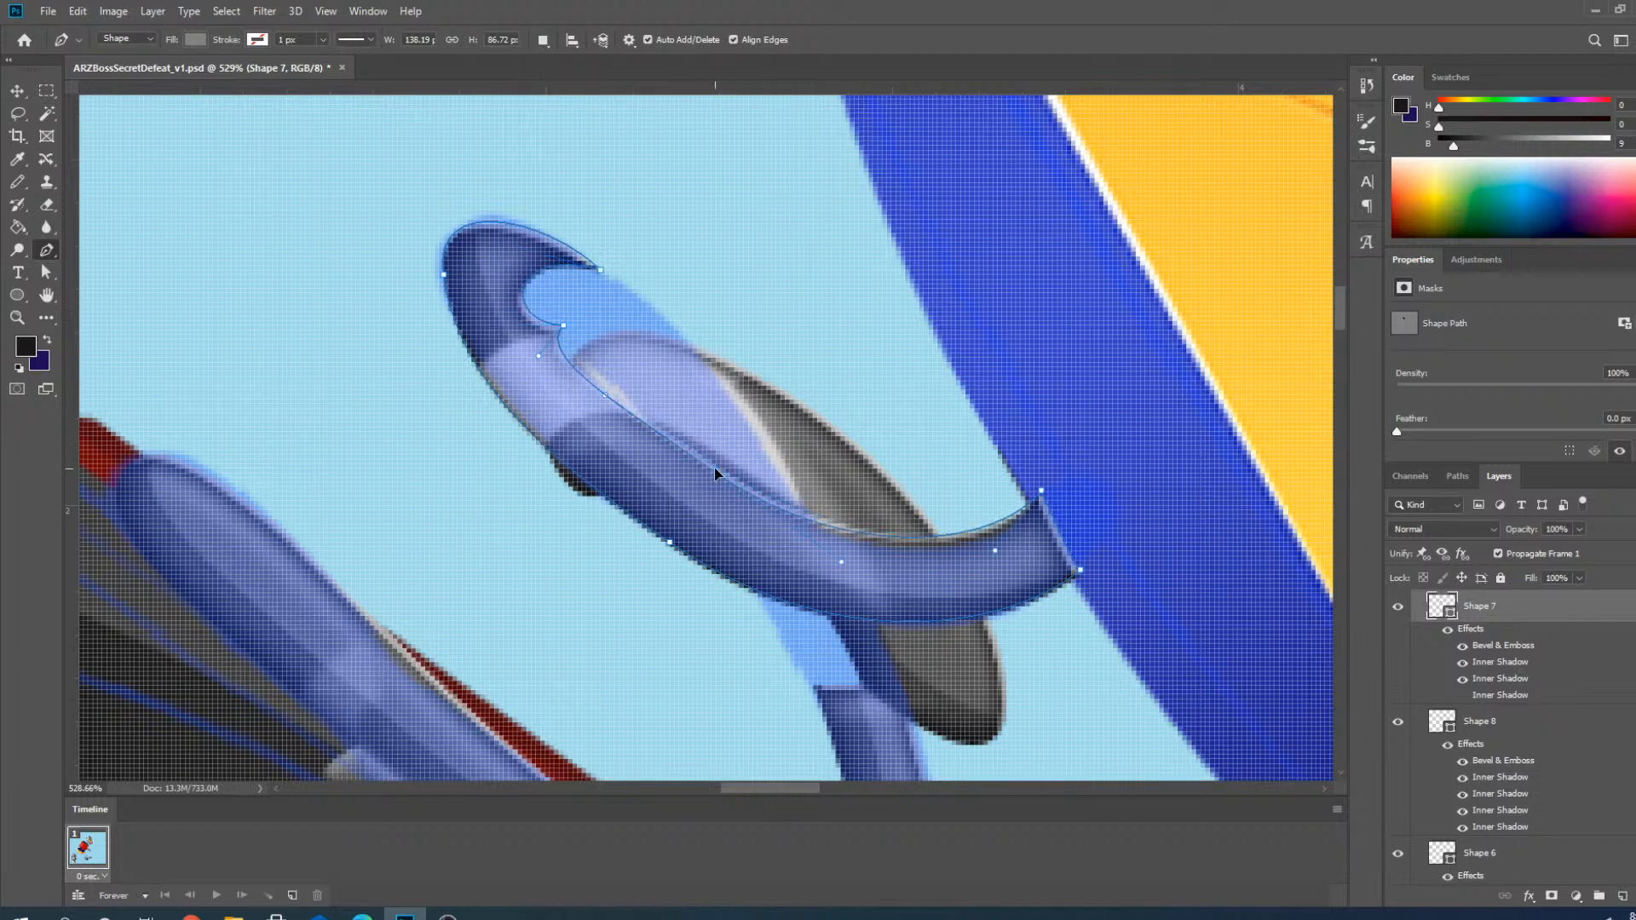
Select Shape 6 and extend its open end with the Pen tool, placing both end corners against Shape 7's lower edge.
{"action": "scroll", "coordinate": [814, 533], "scroll_direction": "down", "scroll_amount": 3}
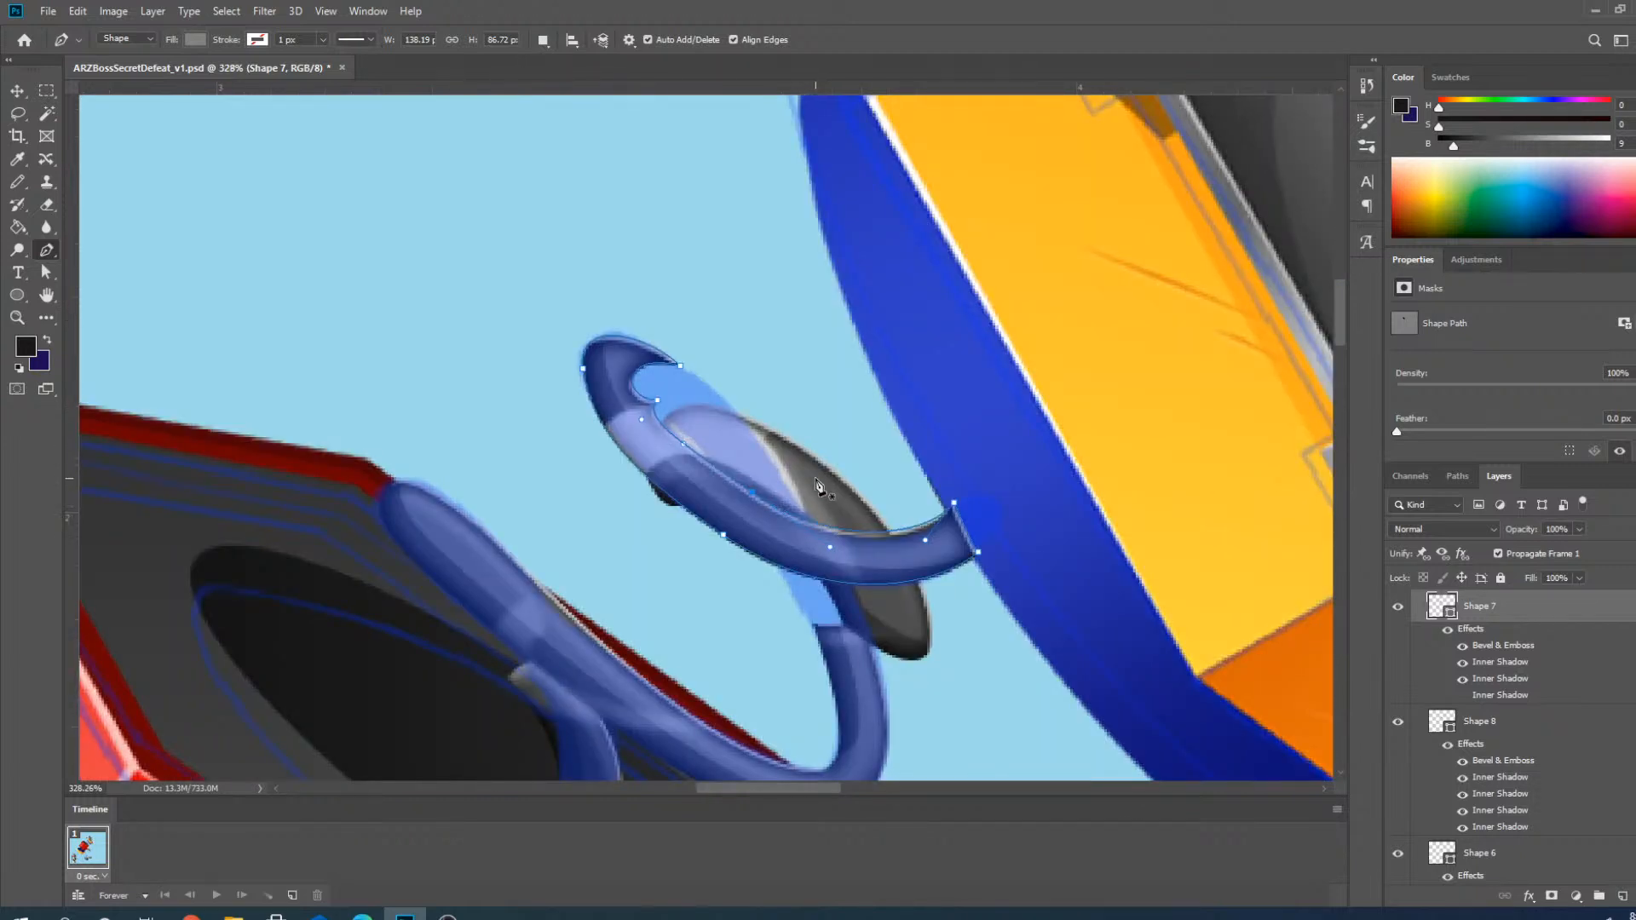
{"action": "scroll", "coordinate": [846, 516], "scroll_direction": "up", "scroll_amount": 2}
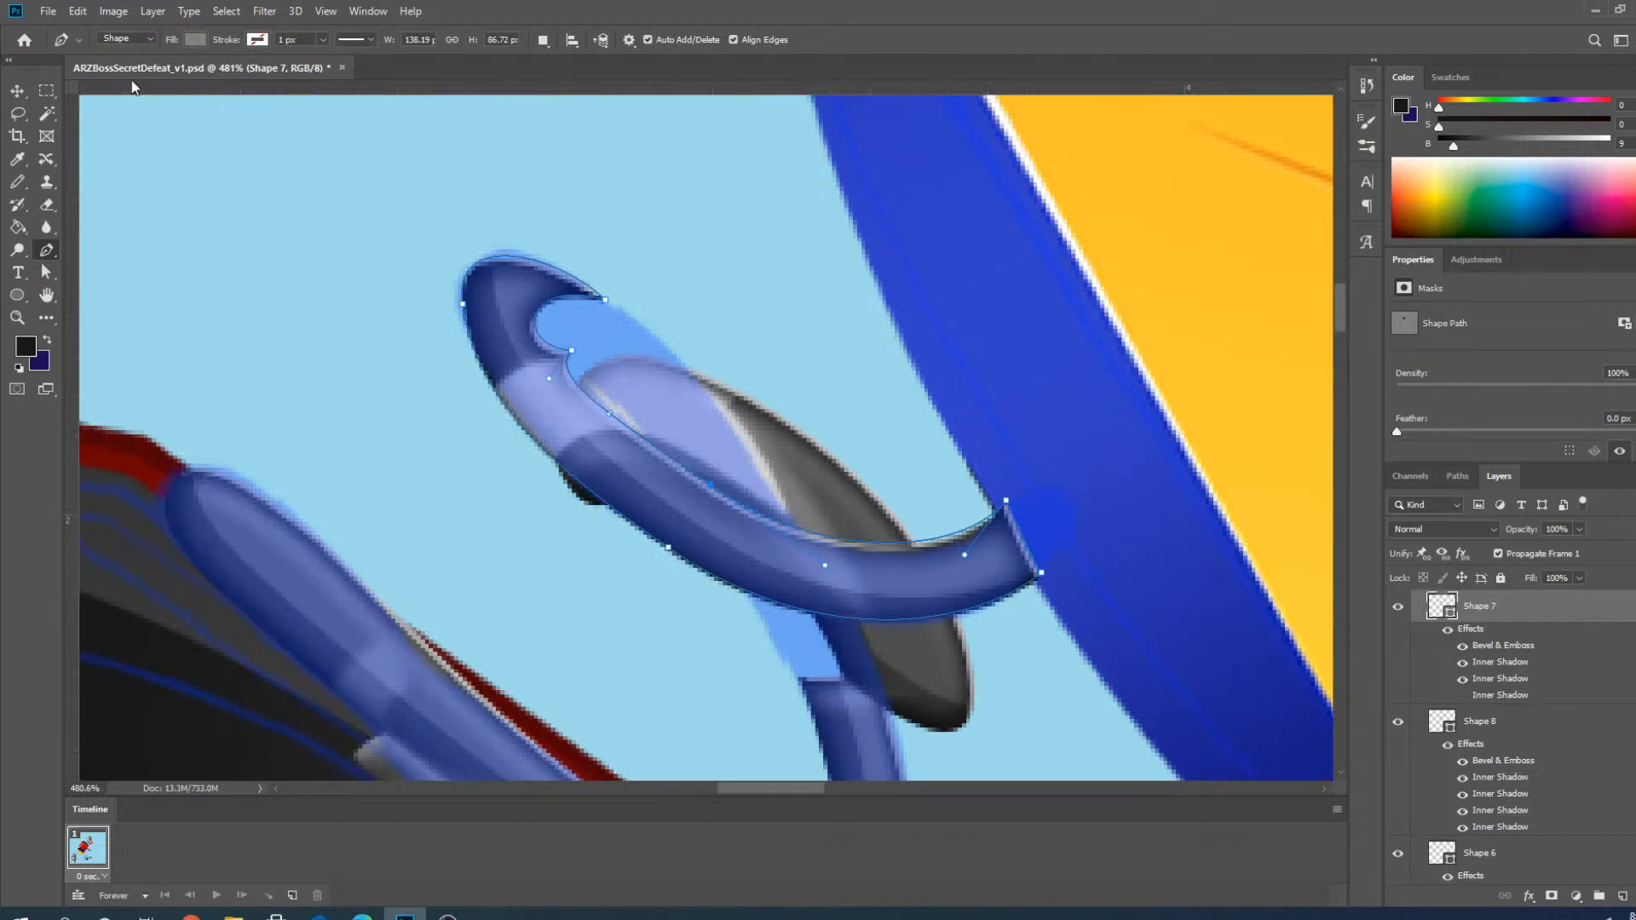
{"action": "scroll", "coordinate": [818, 626], "scroll_direction": "down", "scroll_amount": 1}
{"action": "key", "text": "v"}
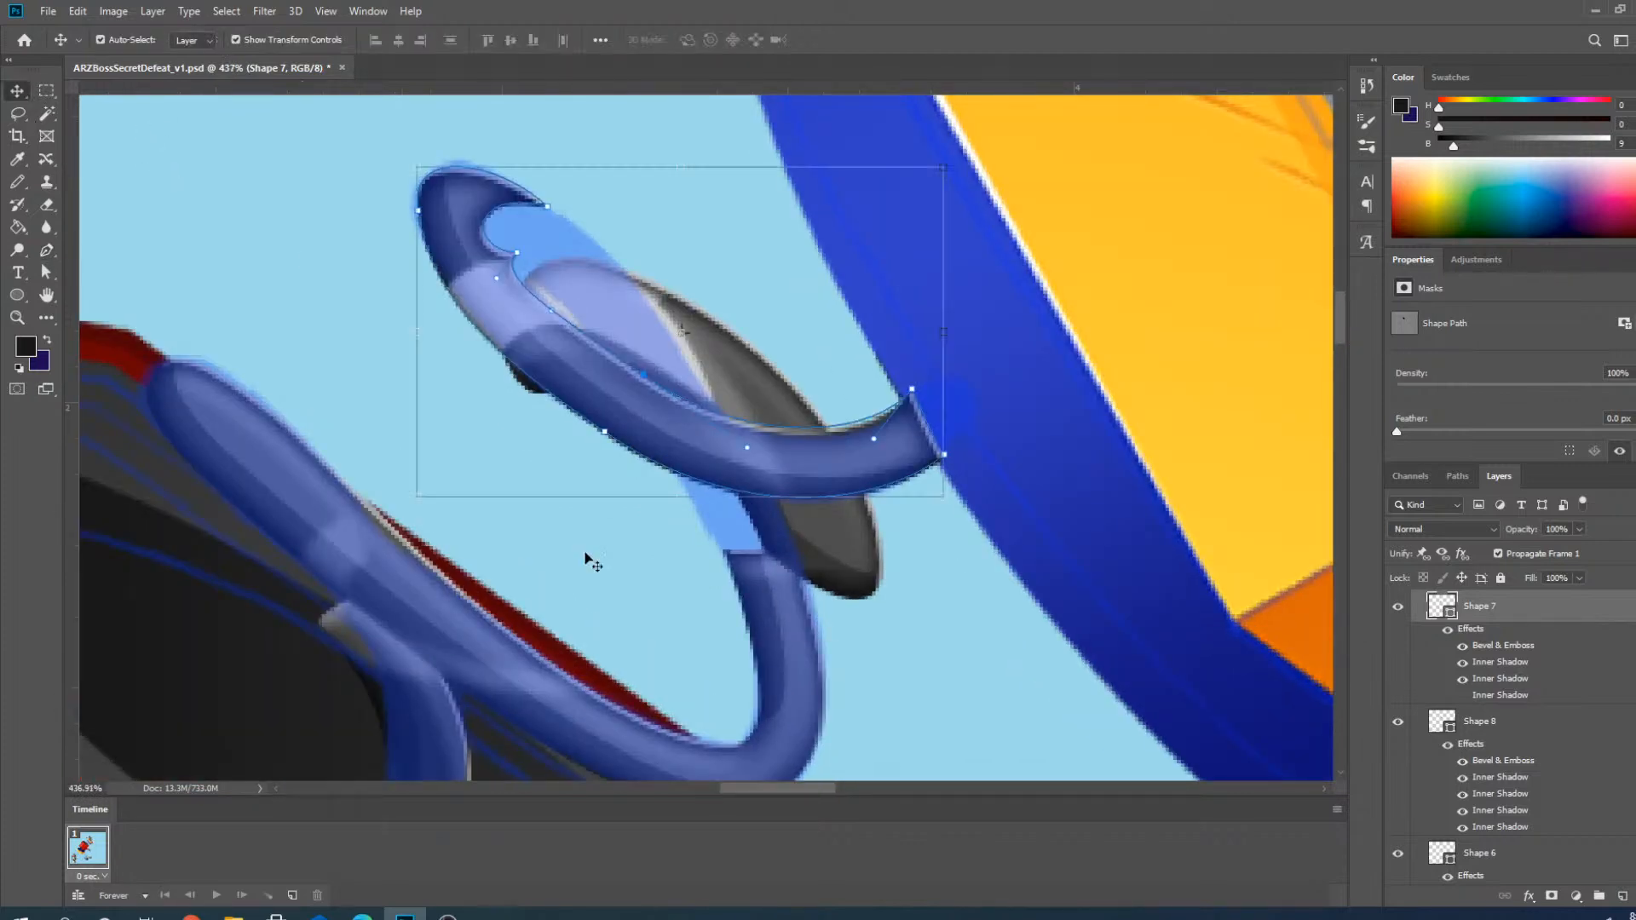
{"action": "left_click", "coordinate": [772, 595]}
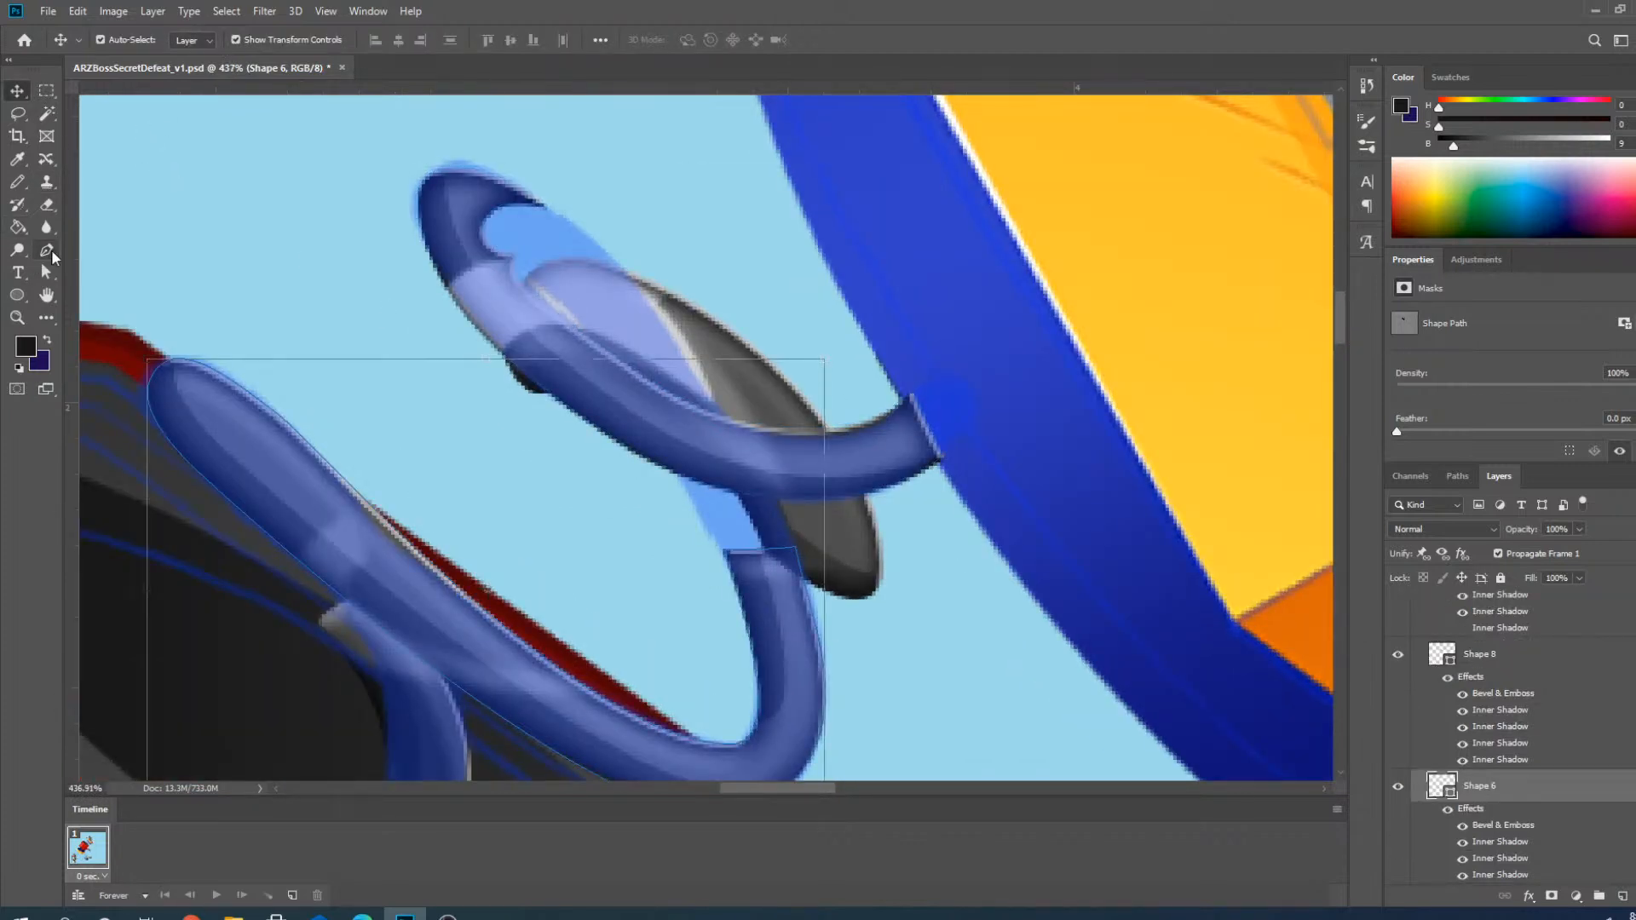
{"action": "left_click", "coordinate": [49, 253]}
{"action": "left_click_drag", "start_coordinate": [725, 552], "coordinate": [678, 466]}
{"action": "left_click_drag", "start_coordinate": [799, 756], "coordinate": [824, 756]}
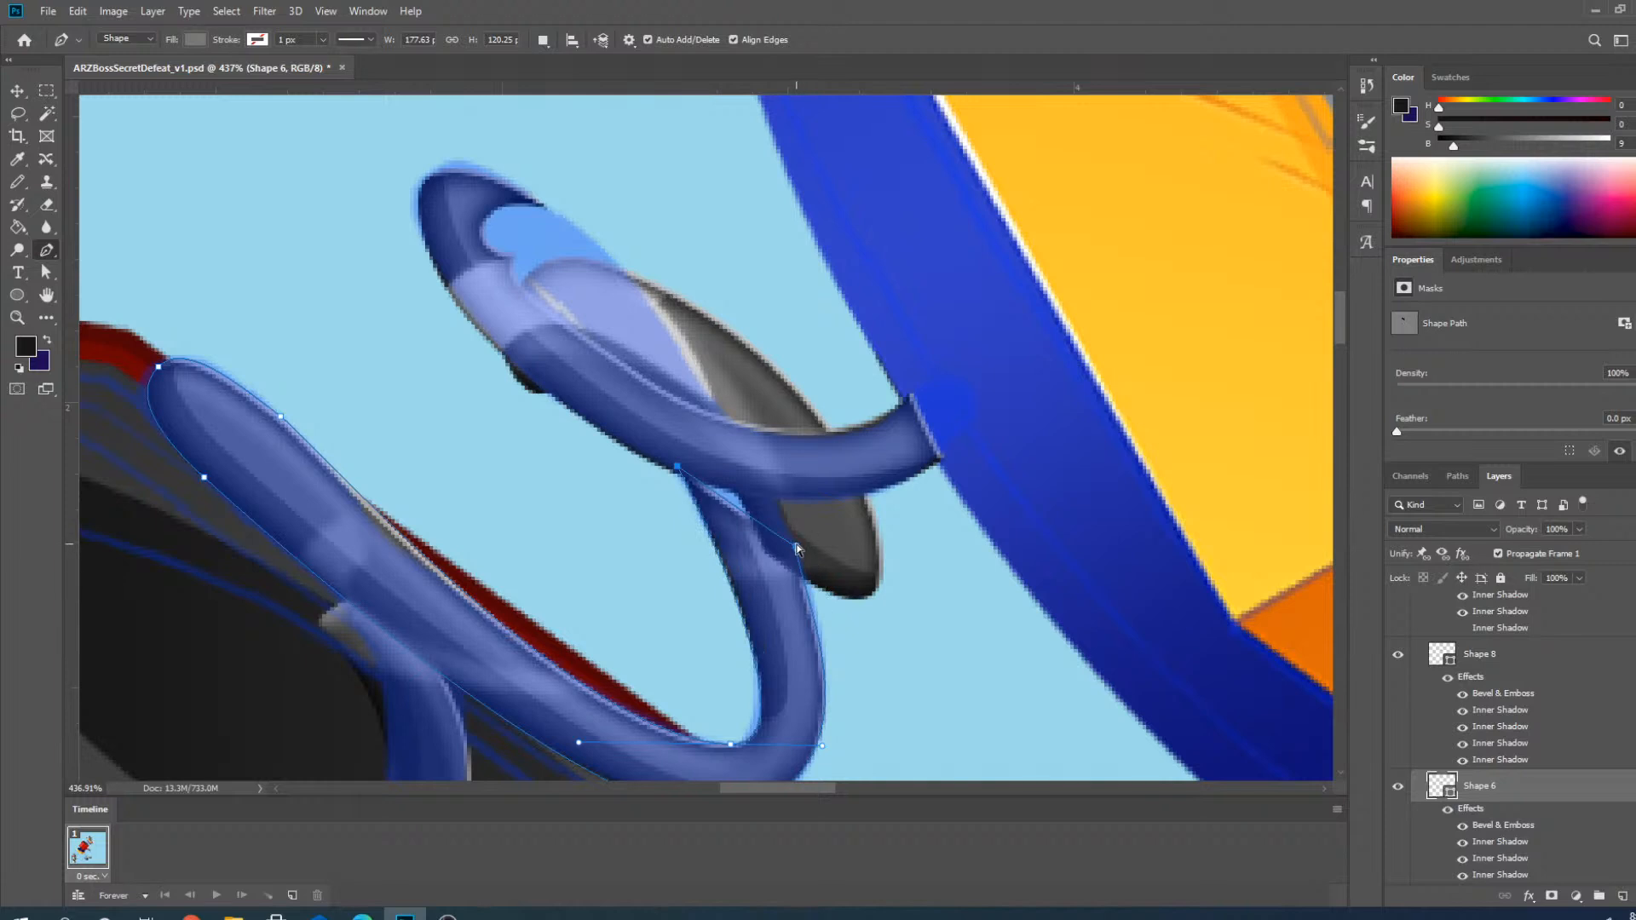
{"action": "left_click_drag", "start_coordinate": [797, 548], "coordinate": [768, 472]}
Adjust the curve handles along Shape 6's outer edge so the extended end follows the sketched coil.
{"action": "scroll", "coordinate": [767, 471], "scroll_direction": "down", "scroll_amount": 1}
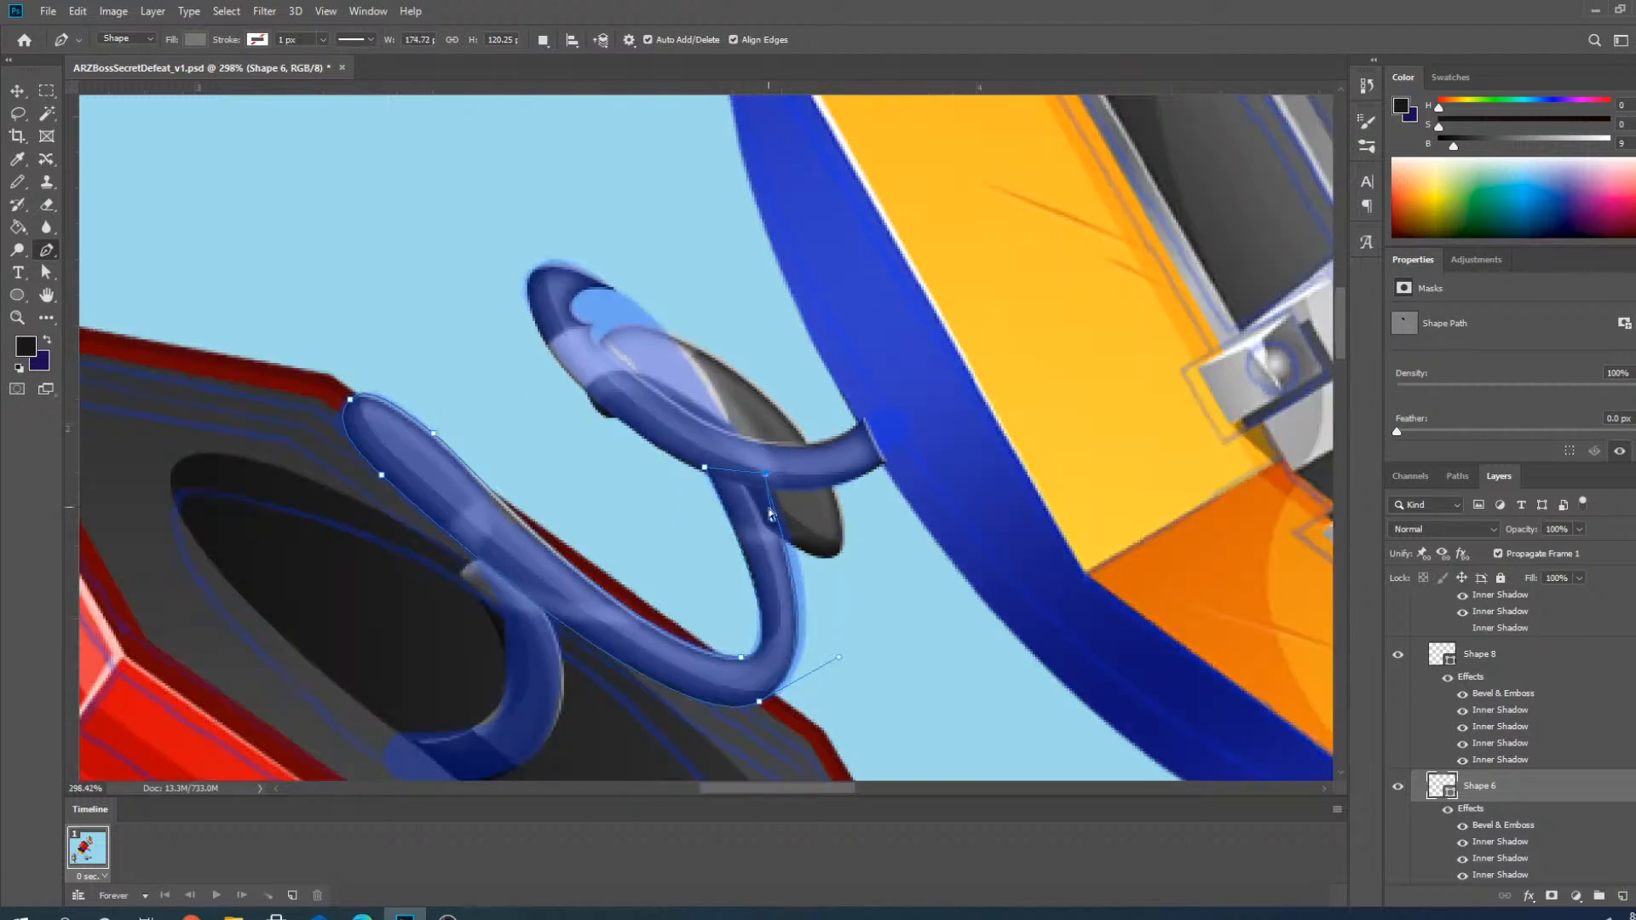
{"action": "scroll", "coordinate": [776, 657], "scroll_direction": "up", "scroll_amount": 1}
{"action": "left_click_drag", "start_coordinate": [877, 658], "coordinate": [906, 650]}
{"action": "left_click_drag", "start_coordinate": [769, 440], "coordinate": [779, 433]}
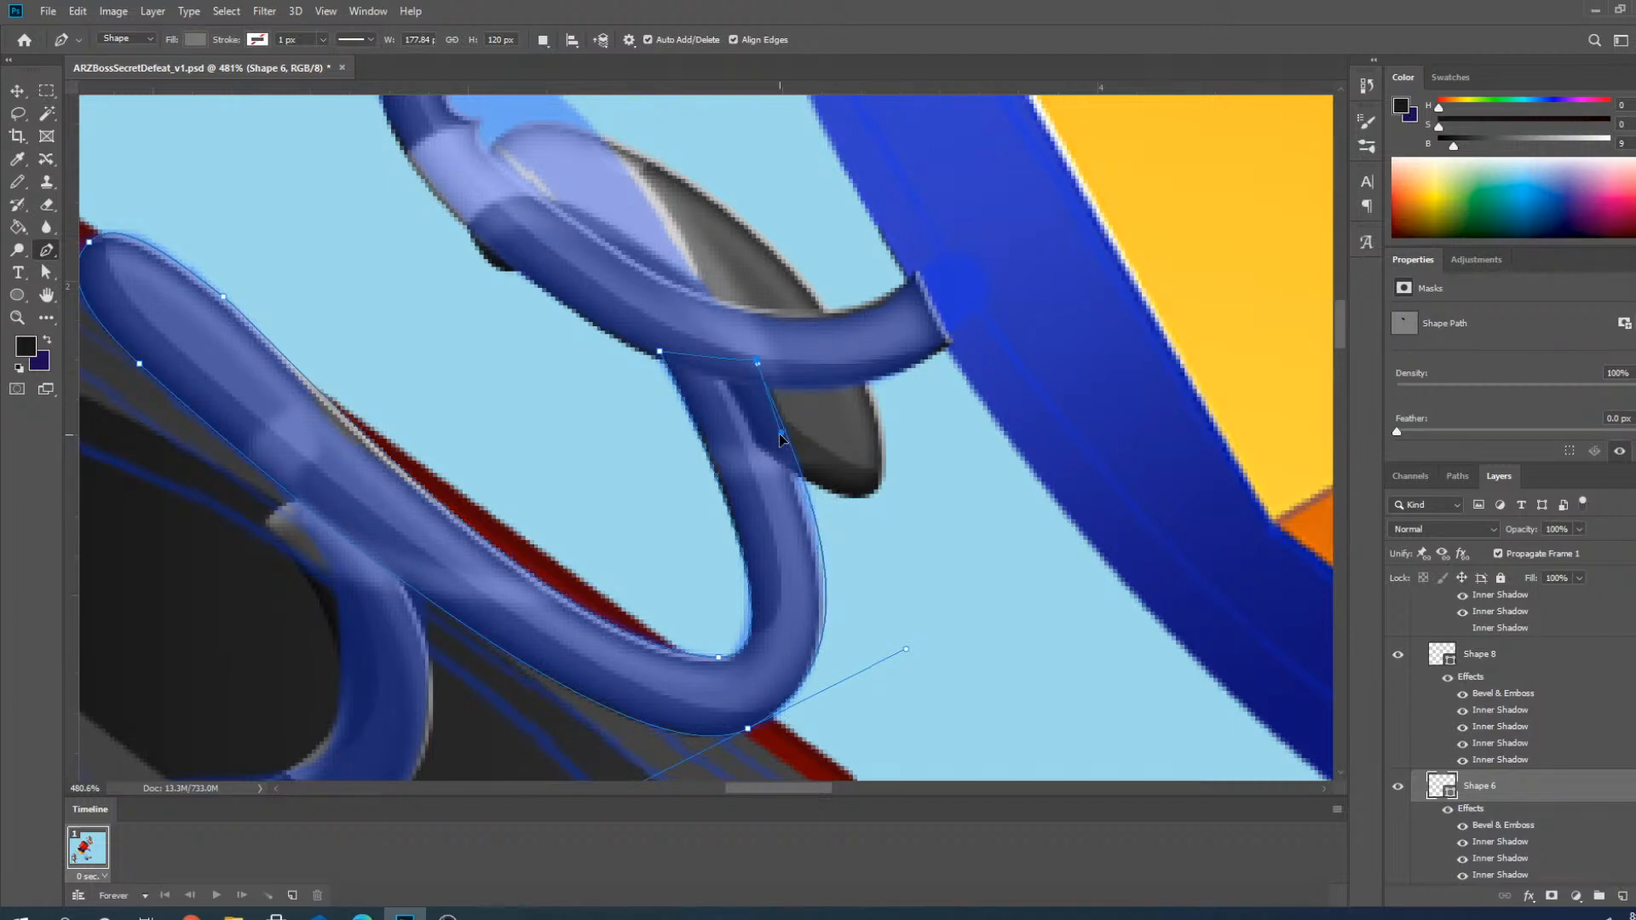
Select Shape 8 and move its upper anchor with the Pen tool onto the outline at the top of the sketched loop.
{"action": "scroll", "coordinate": [779, 433], "scroll_direction": "down", "scroll_amount": 2}
{"action": "scroll", "coordinate": [784, 426], "scroll_direction": "up", "scroll_amount": 1}
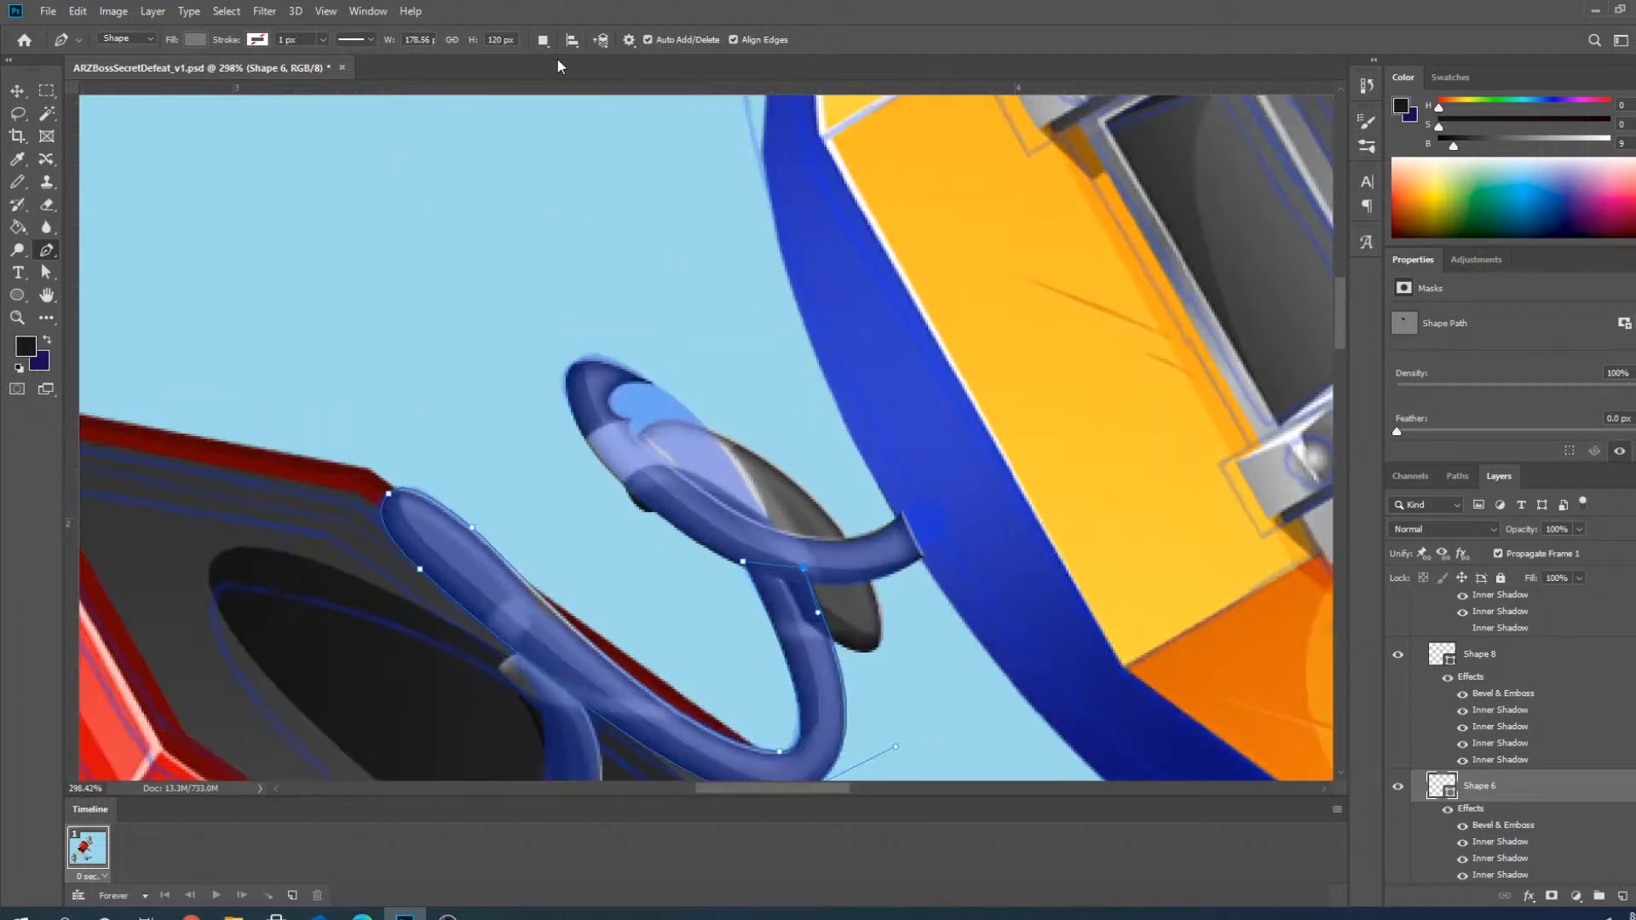
{"action": "left_click", "coordinate": [19, 91]}
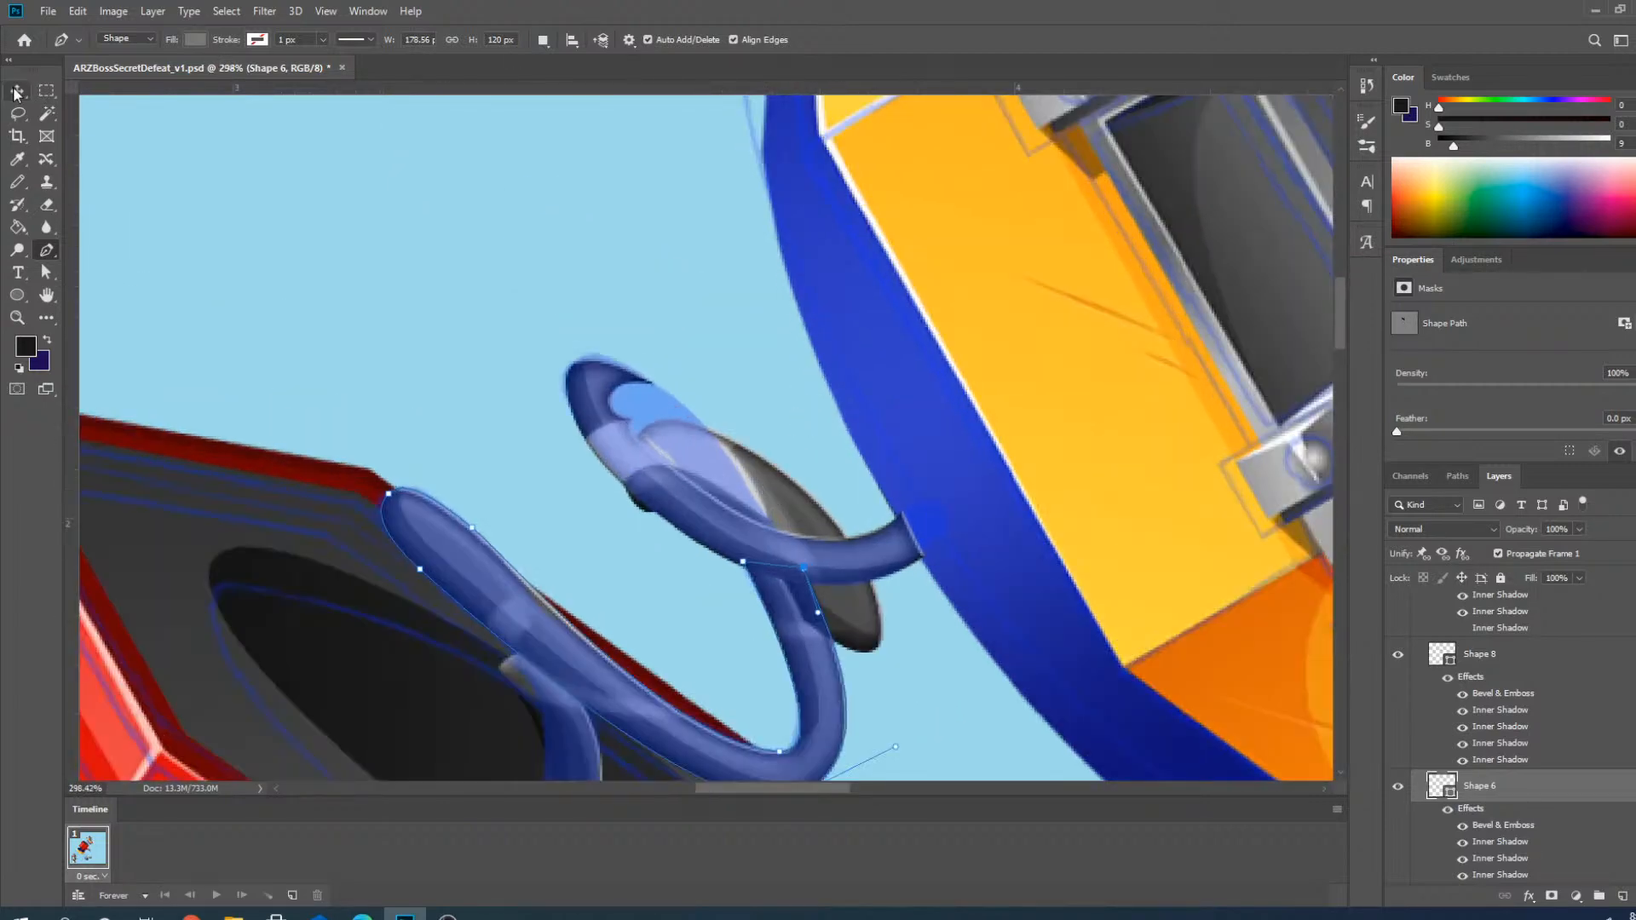
{"action": "left_click", "coordinate": [754, 465]}
{"action": "scroll", "coordinate": [750, 458], "scroll_direction": "up", "scroll_amount": 2}
{"action": "key", "text": "p"}
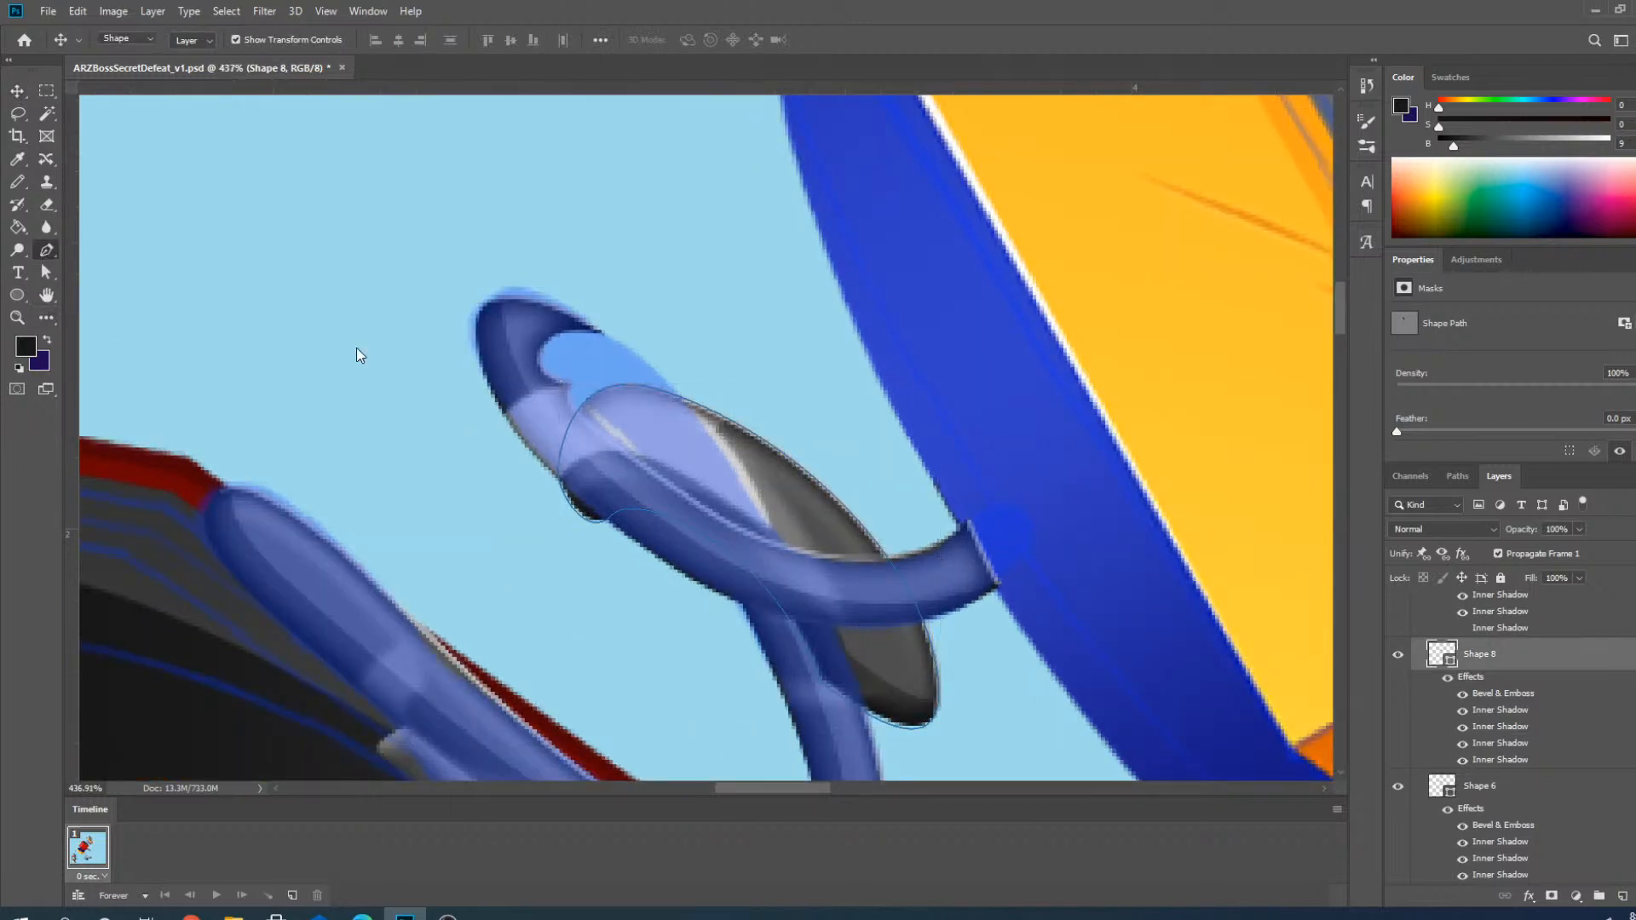
{"action": "scroll", "coordinate": [645, 387], "scroll_direction": "up", "scroll_amount": 2}
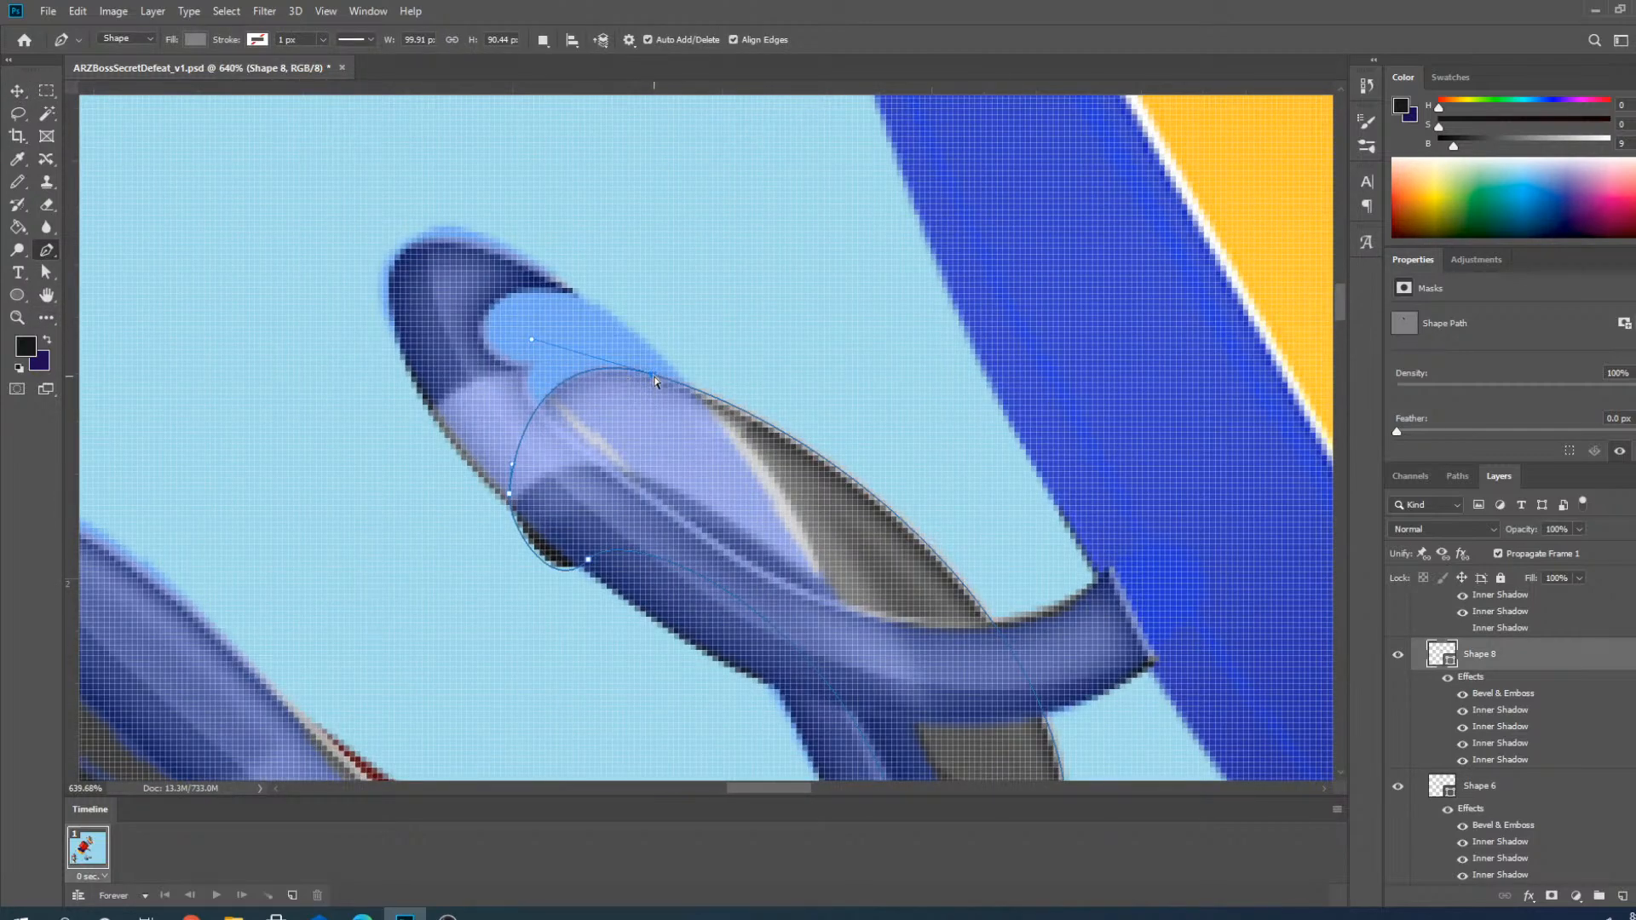
{"action": "left_click_drag", "start_coordinate": [654, 377], "coordinate": [486, 247]}
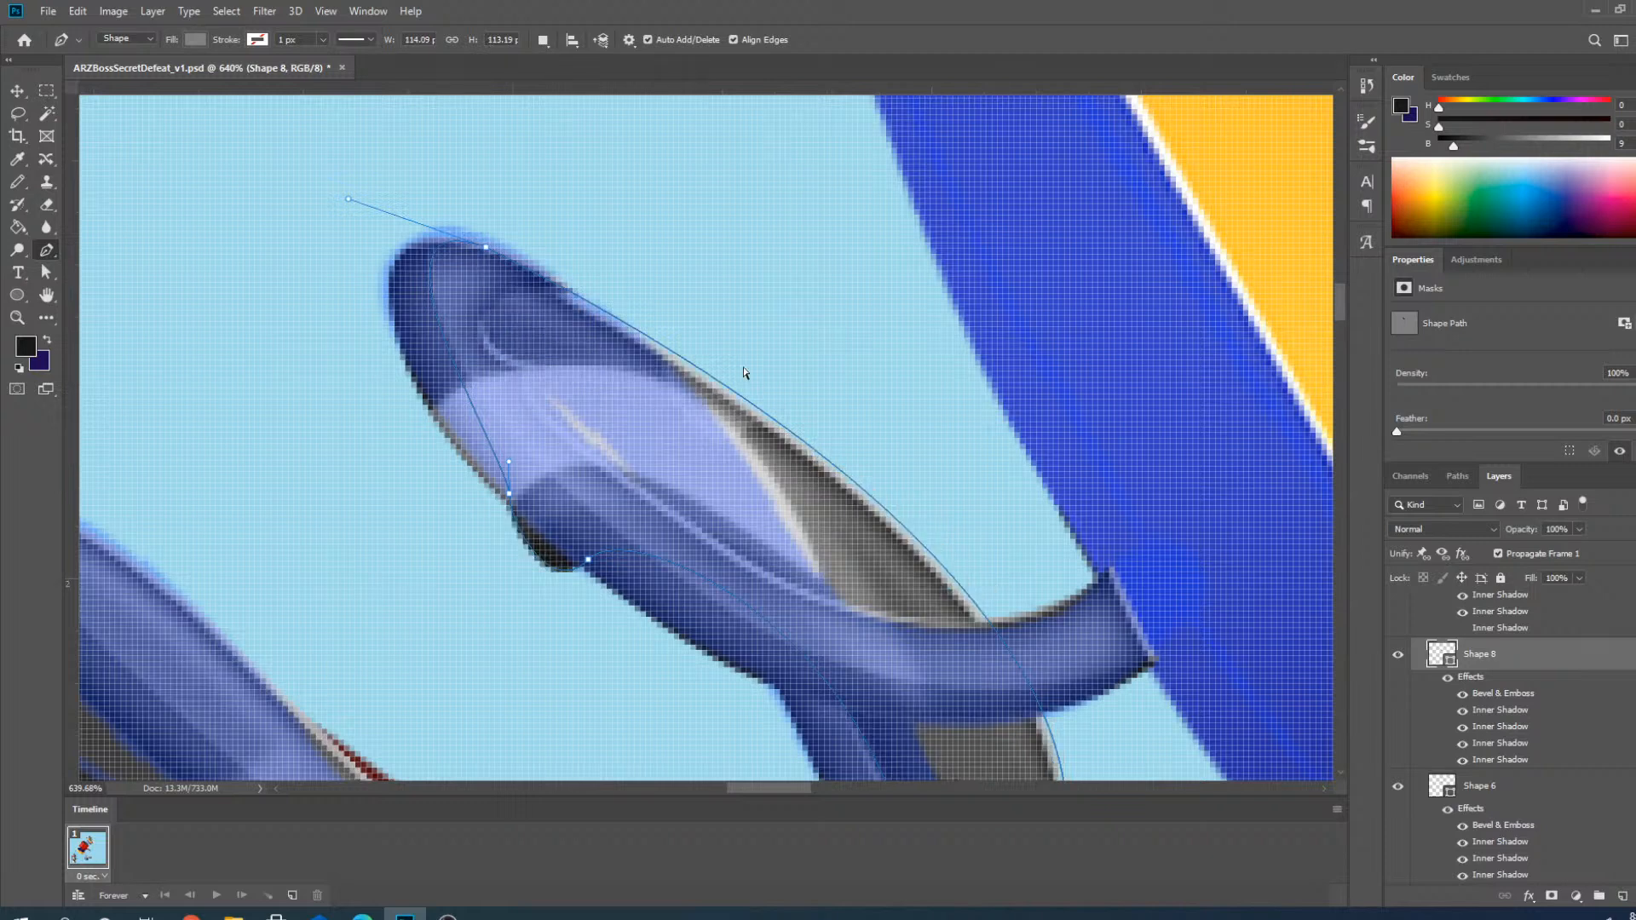
Move Shape 8's lower outer corner in behind Shape 7 and fit its outer edge to the sketched loop with the curve handles.
{"action": "scroll", "coordinate": [744, 372], "scroll_direction": "down", "scroll_amount": 2}
{"action": "left_click_drag", "start_coordinate": [964, 661], "coordinate": [829, 585]}
{"action": "left_click_drag", "start_coordinate": [817, 473], "coordinate": [782, 470]}
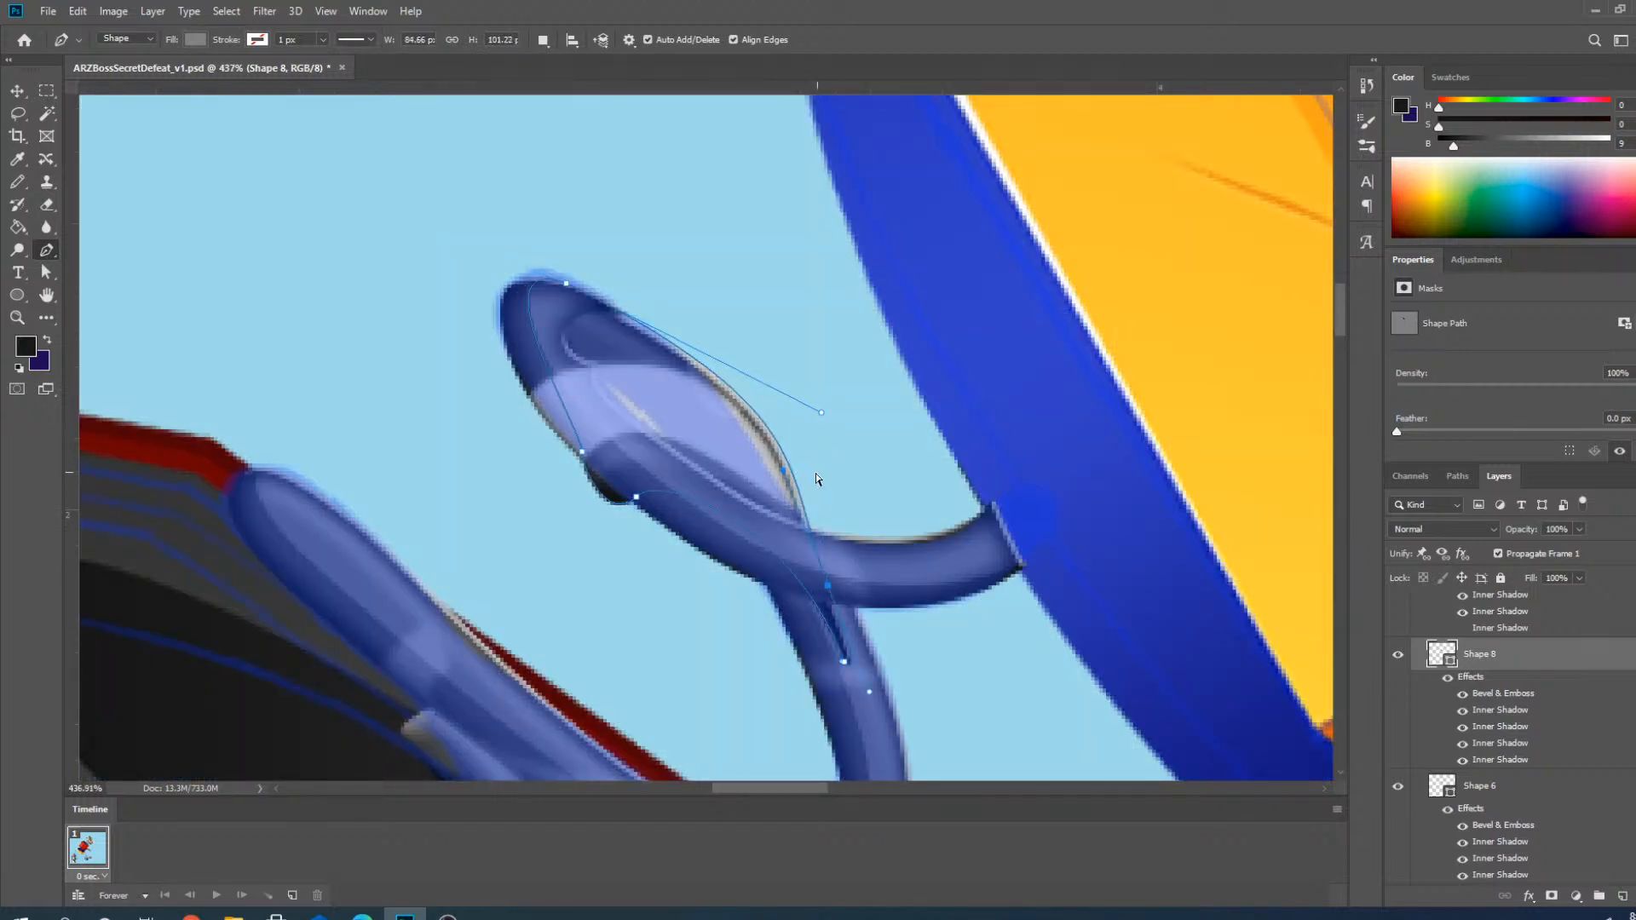
{"action": "left_click", "coordinate": [819, 414]}
{"action": "left_click_drag", "start_coordinate": [816, 414], "coordinate": [778, 401]}
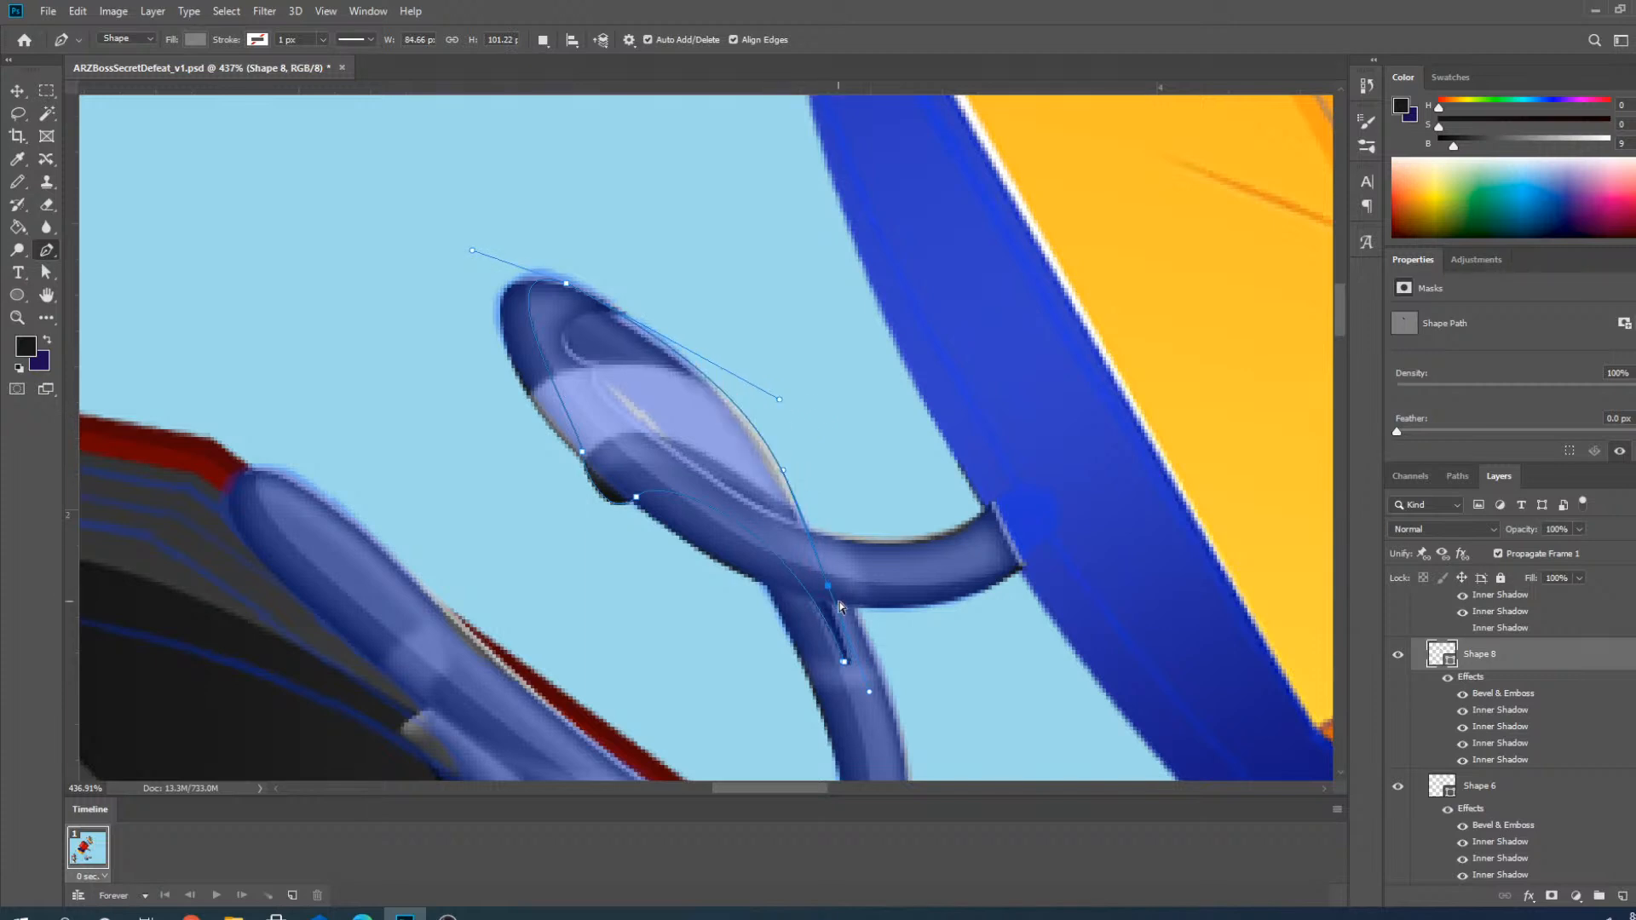
{"action": "left_click_drag", "start_coordinate": [830, 588], "coordinate": [840, 590]}
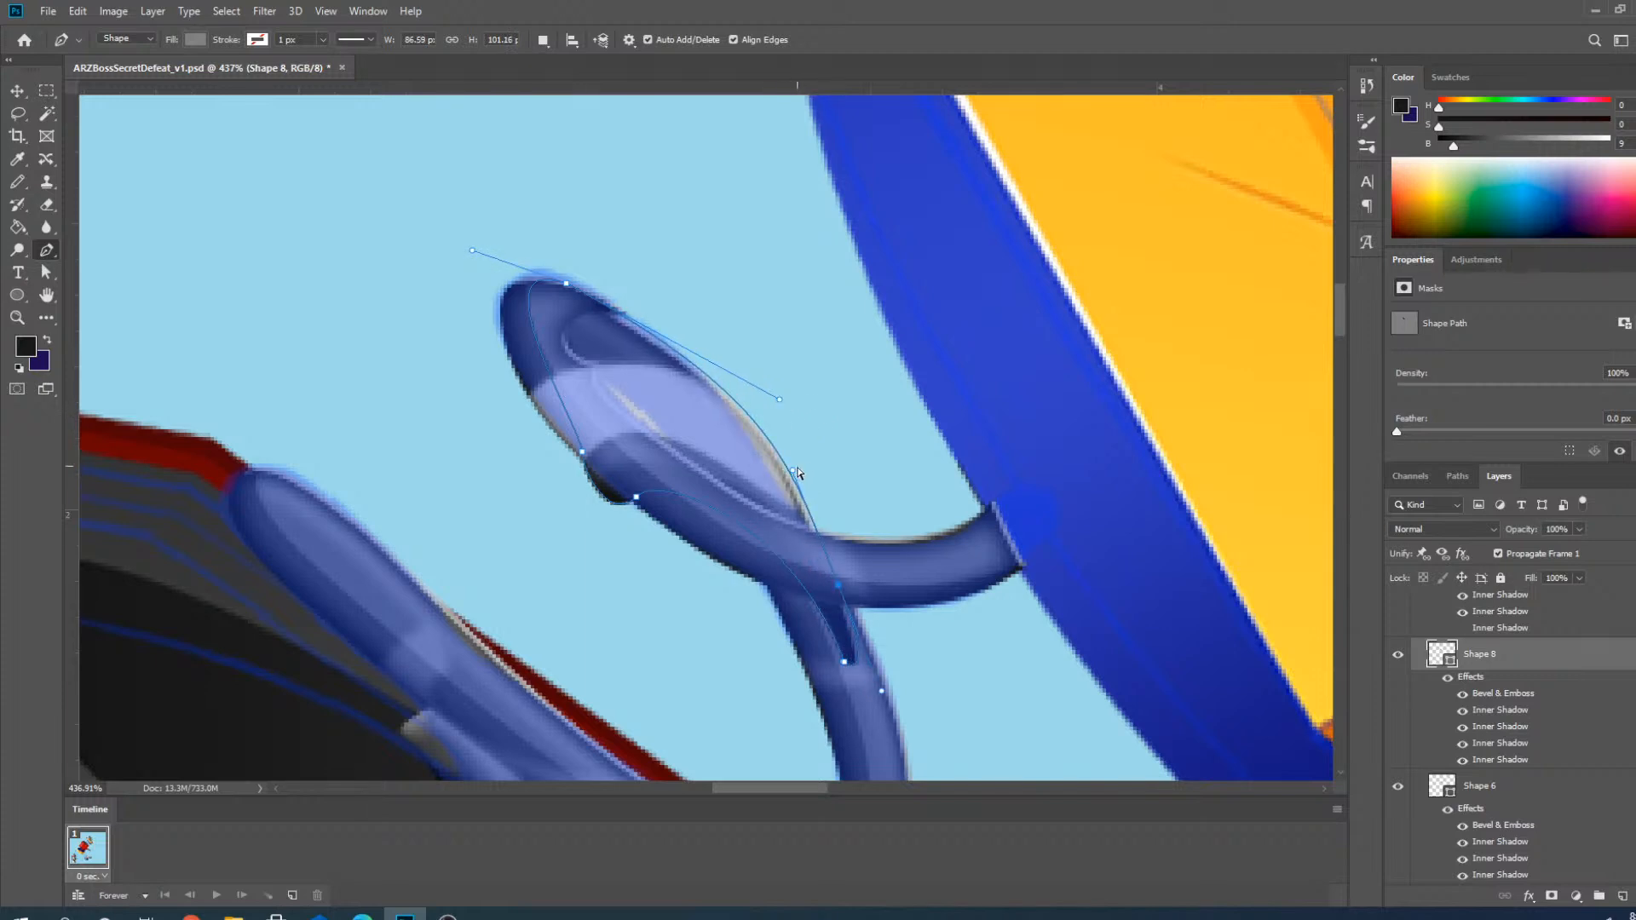
{"action": "left_click_drag", "start_coordinate": [791, 476], "coordinate": [786, 476]}
Tuck Shape 8's anchors at the closed end of the loop within Shape 7's outline and adjust their curve handles.
{"action": "left_click_drag", "start_coordinate": [581, 454], "coordinate": [549, 354]}
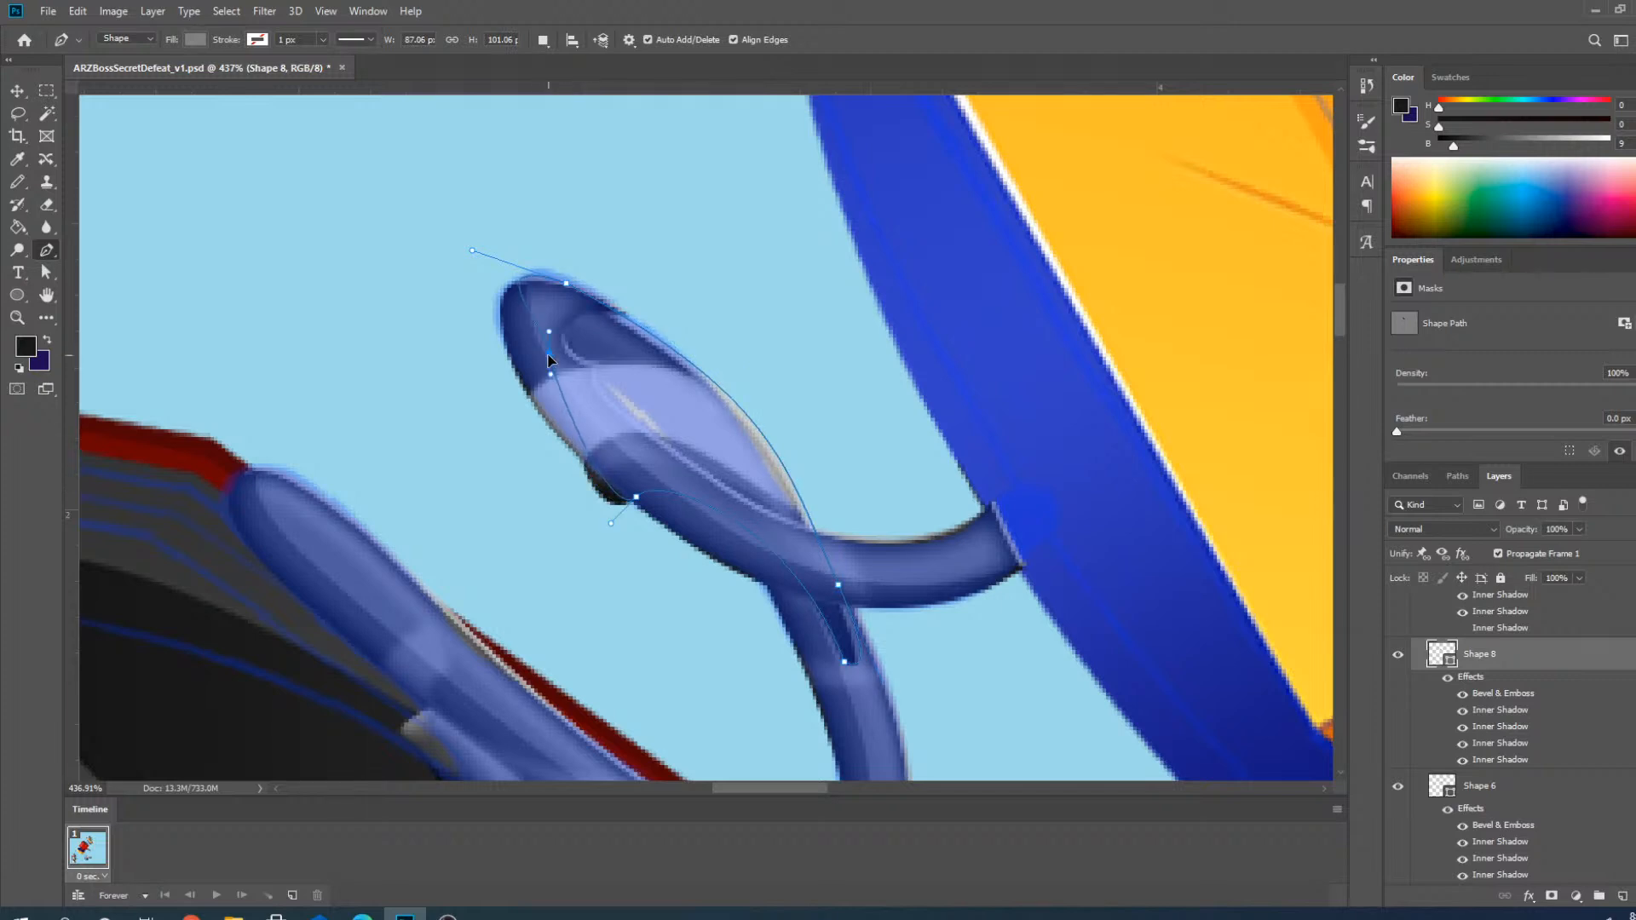
{"action": "left_click_drag", "start_coordinate": [473, 252], "coordinate": [495, 254]}
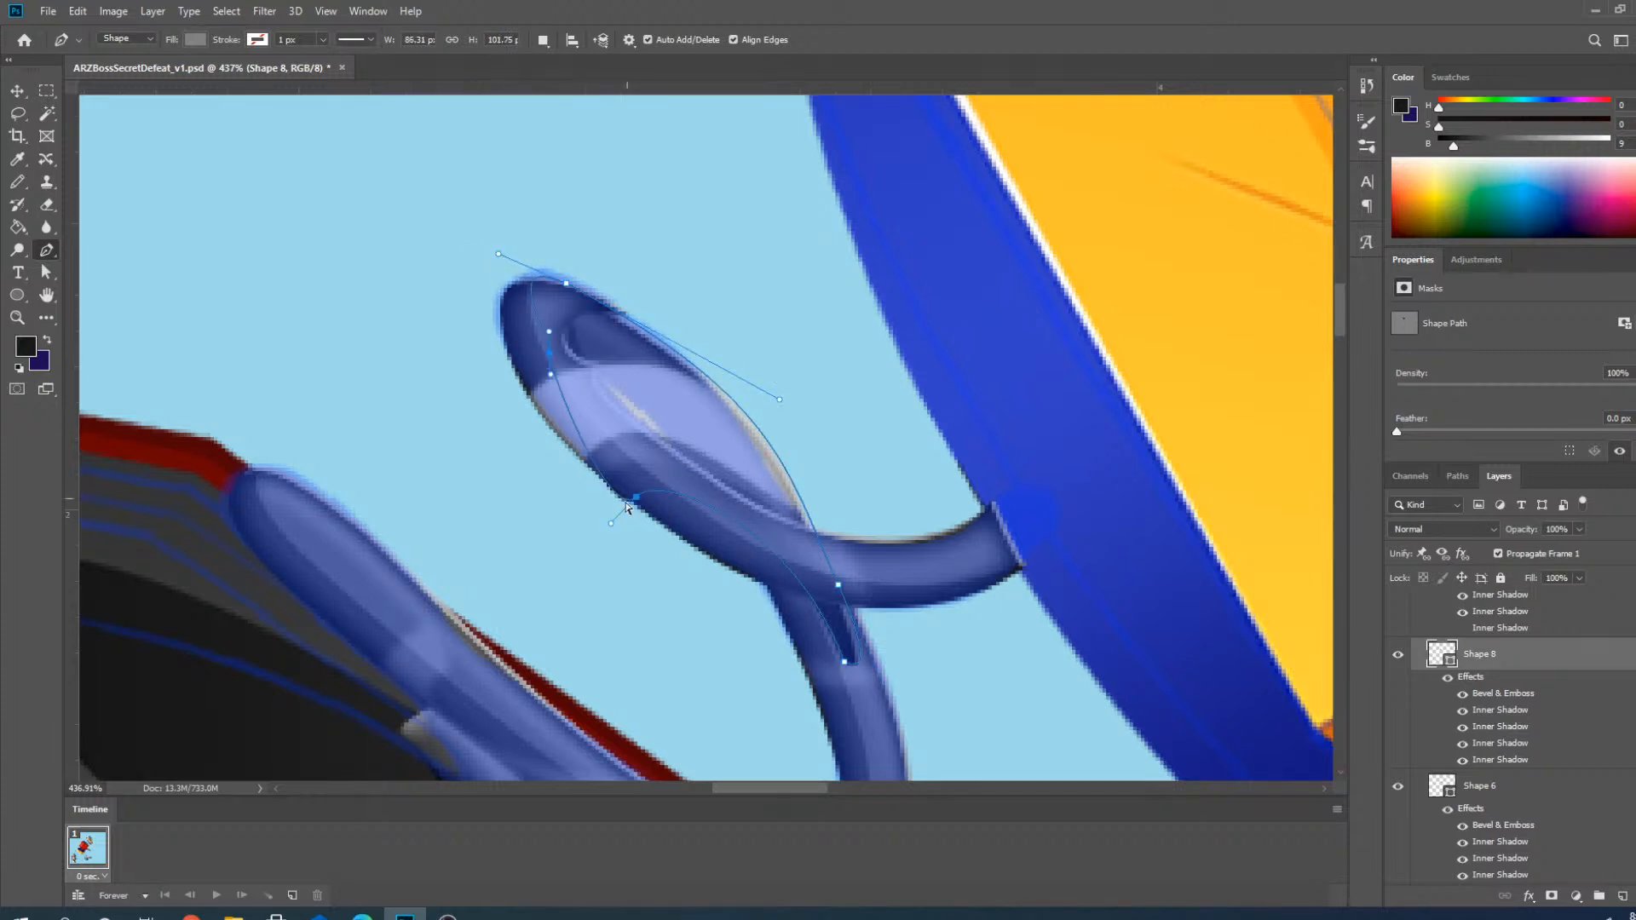
{"action": "left_click_drag", "start_coordinate": [613, 524], "coordinate": [572, 450]}
{"action": "left_click_drag", "start_coordinate": [636, 498], "coordinate": [657, 475]}
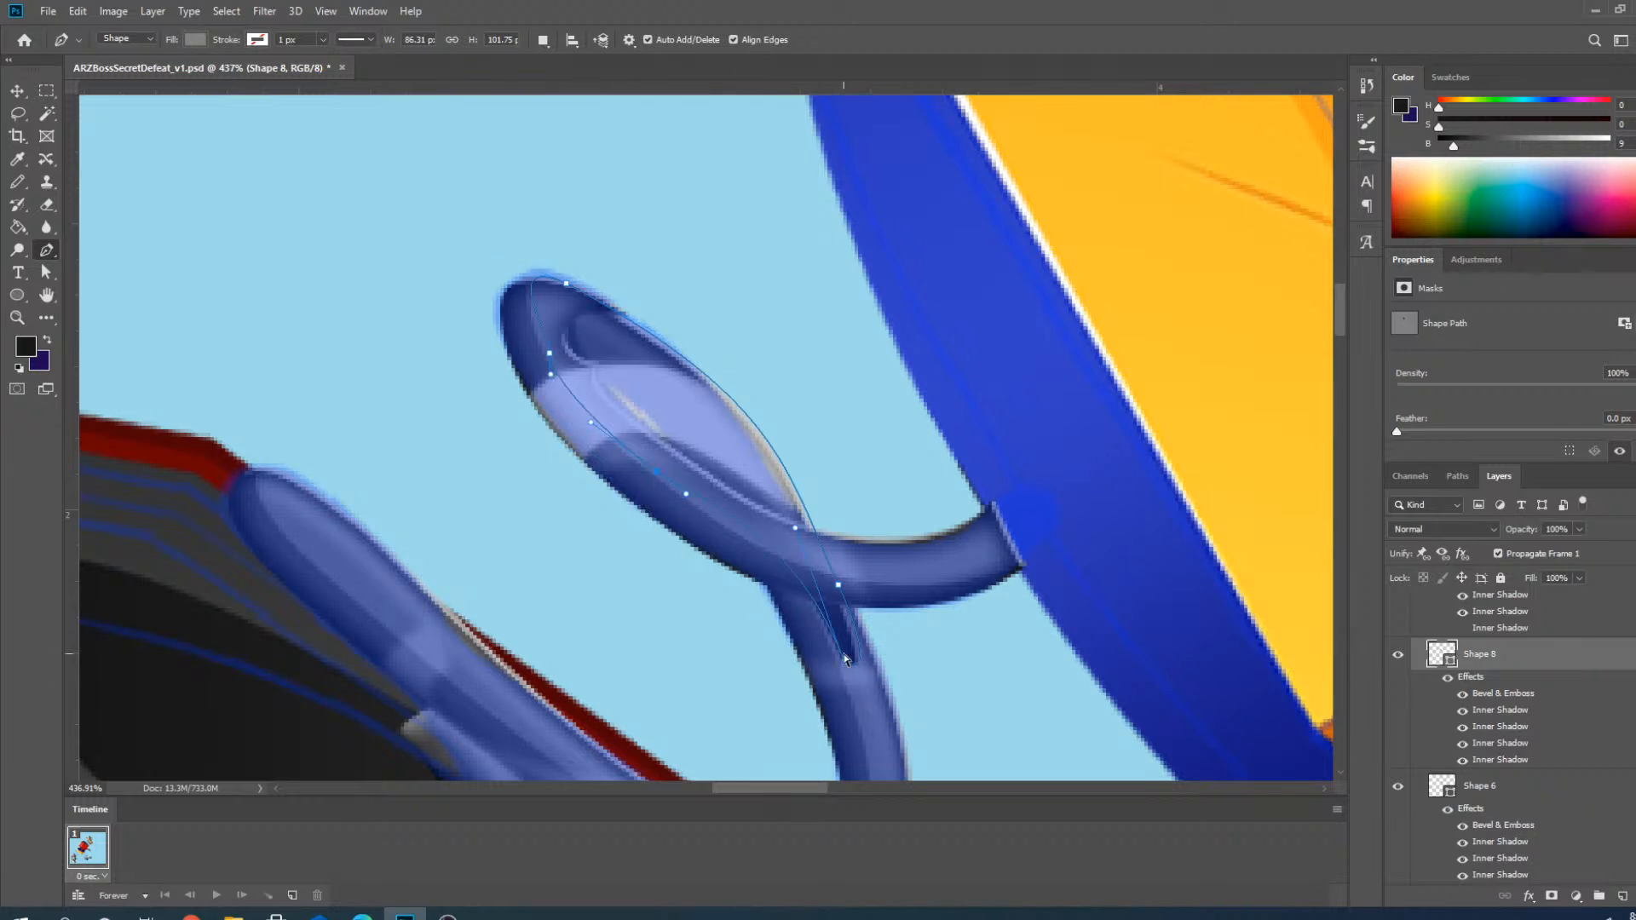
Move Shape 8's remaining lower end anchor to Shape 7's lower edge and shorten the end's bulge with its curve handles.
{"action": "left_click_drag", "start_coordinate": [844, 663], "coordinate": [761, 575]}
{"action": "left_click_drag", "start_coordinate": [714, 440], "coordinate": [725, 487]}
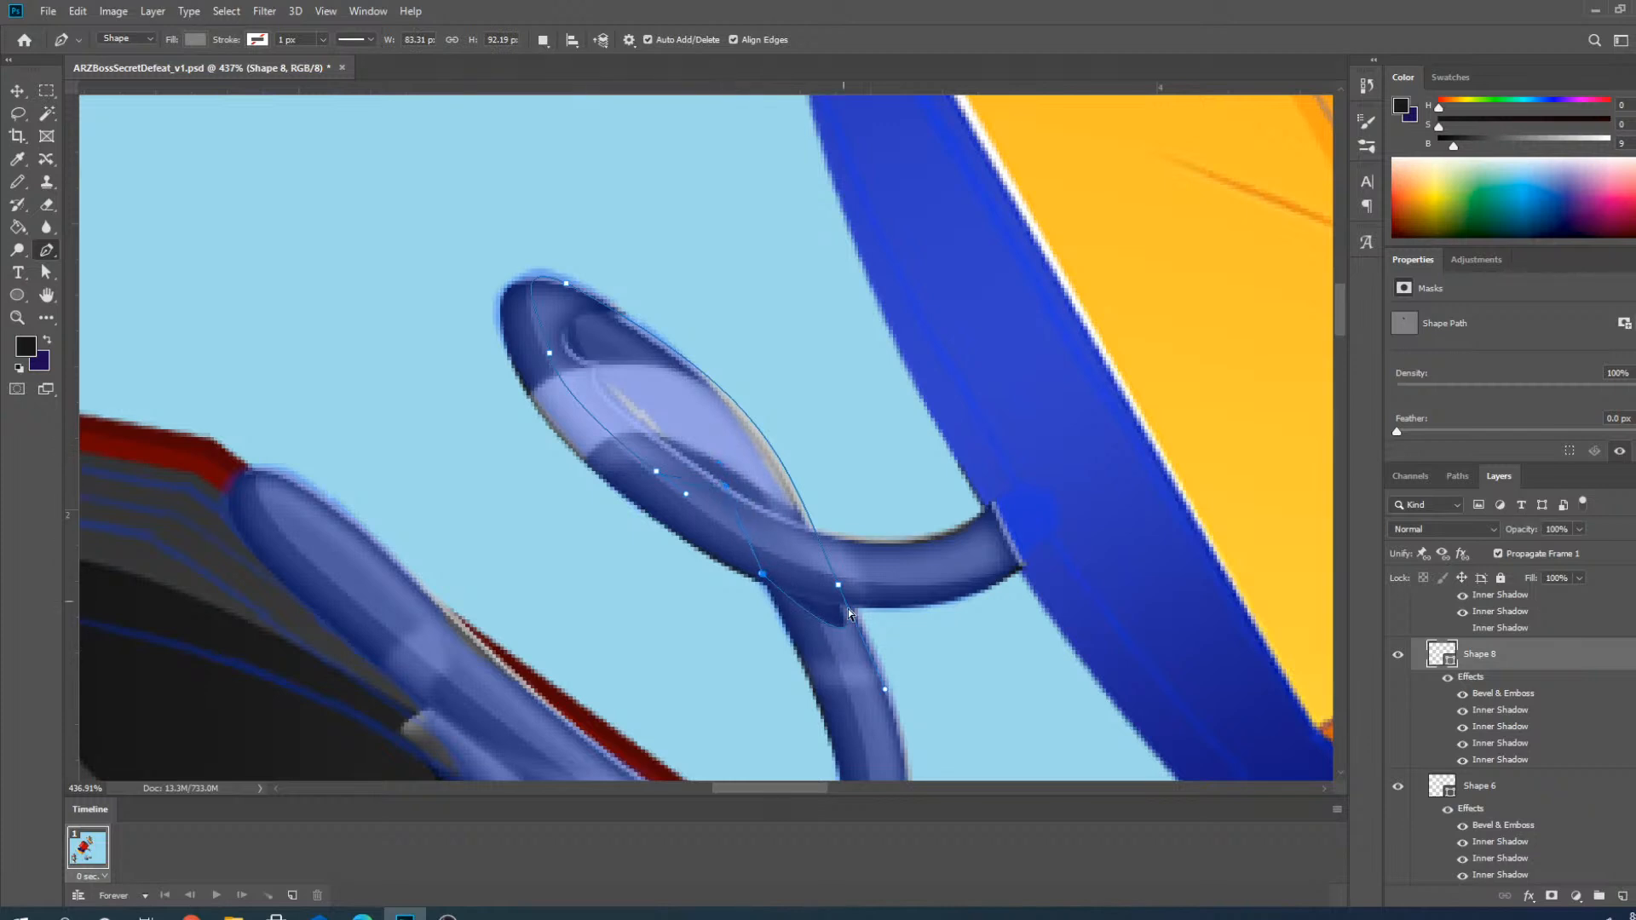
{"action": "left_click_drag", "start_coordinate": [885, 691], "coordinate": [846, 600]}
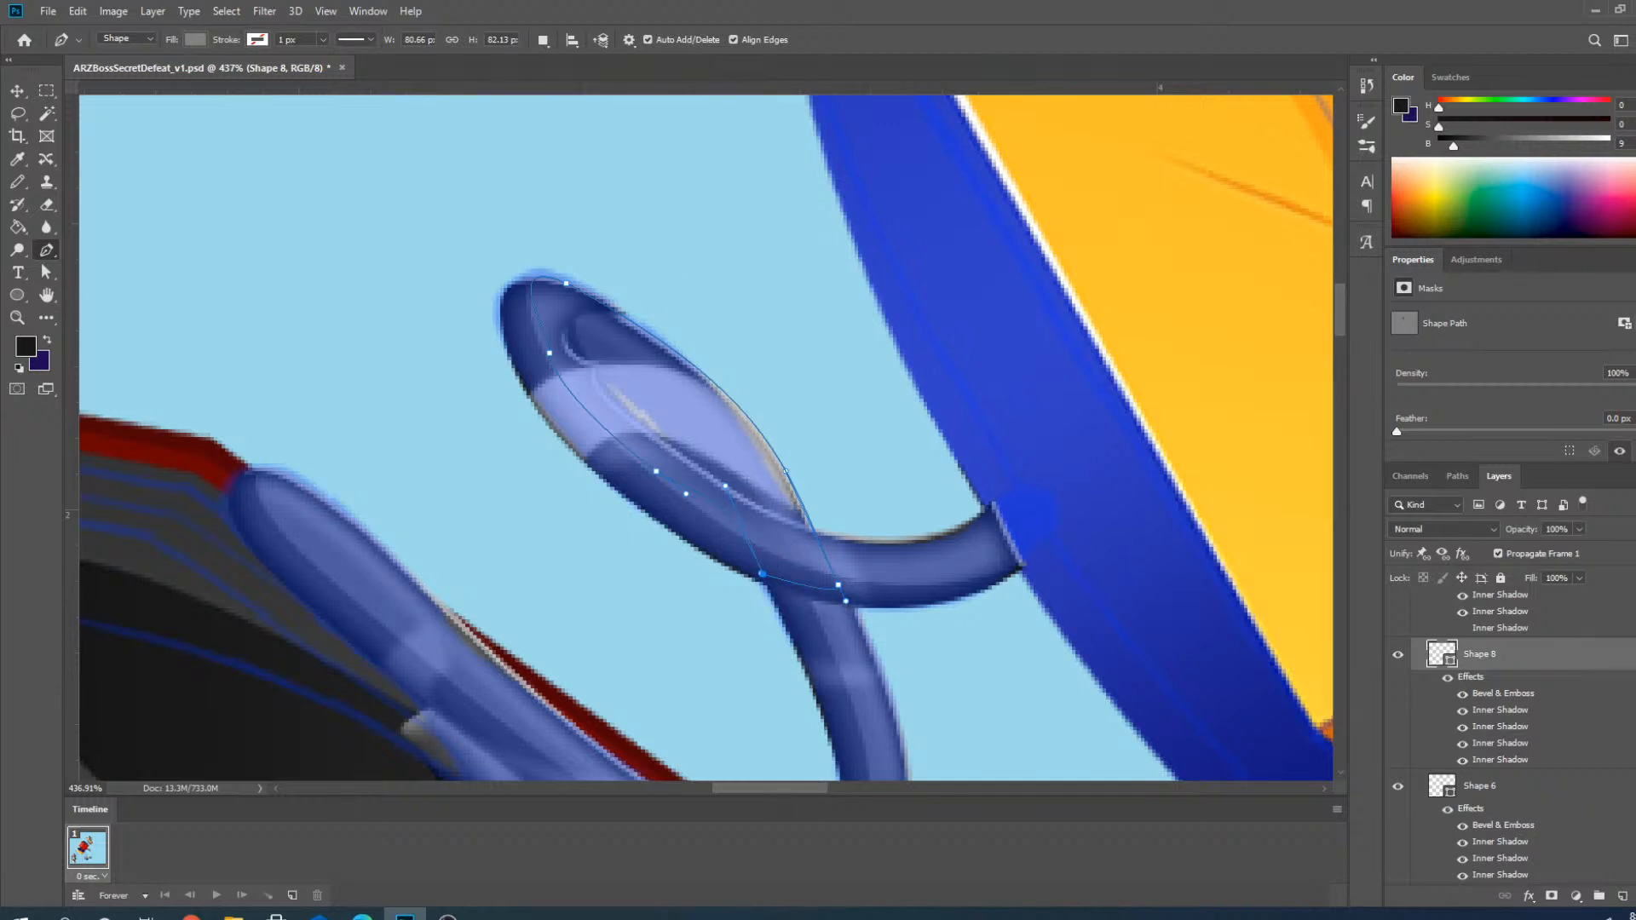
Hide the Refs group and refit Shape 8's inner-side and top anchors to the upper loop's outline with the Pen tool.
{"action": "scroll", "coordinate": [1466, 656], "scroll_direction": "up", "scroll_amount": 4}
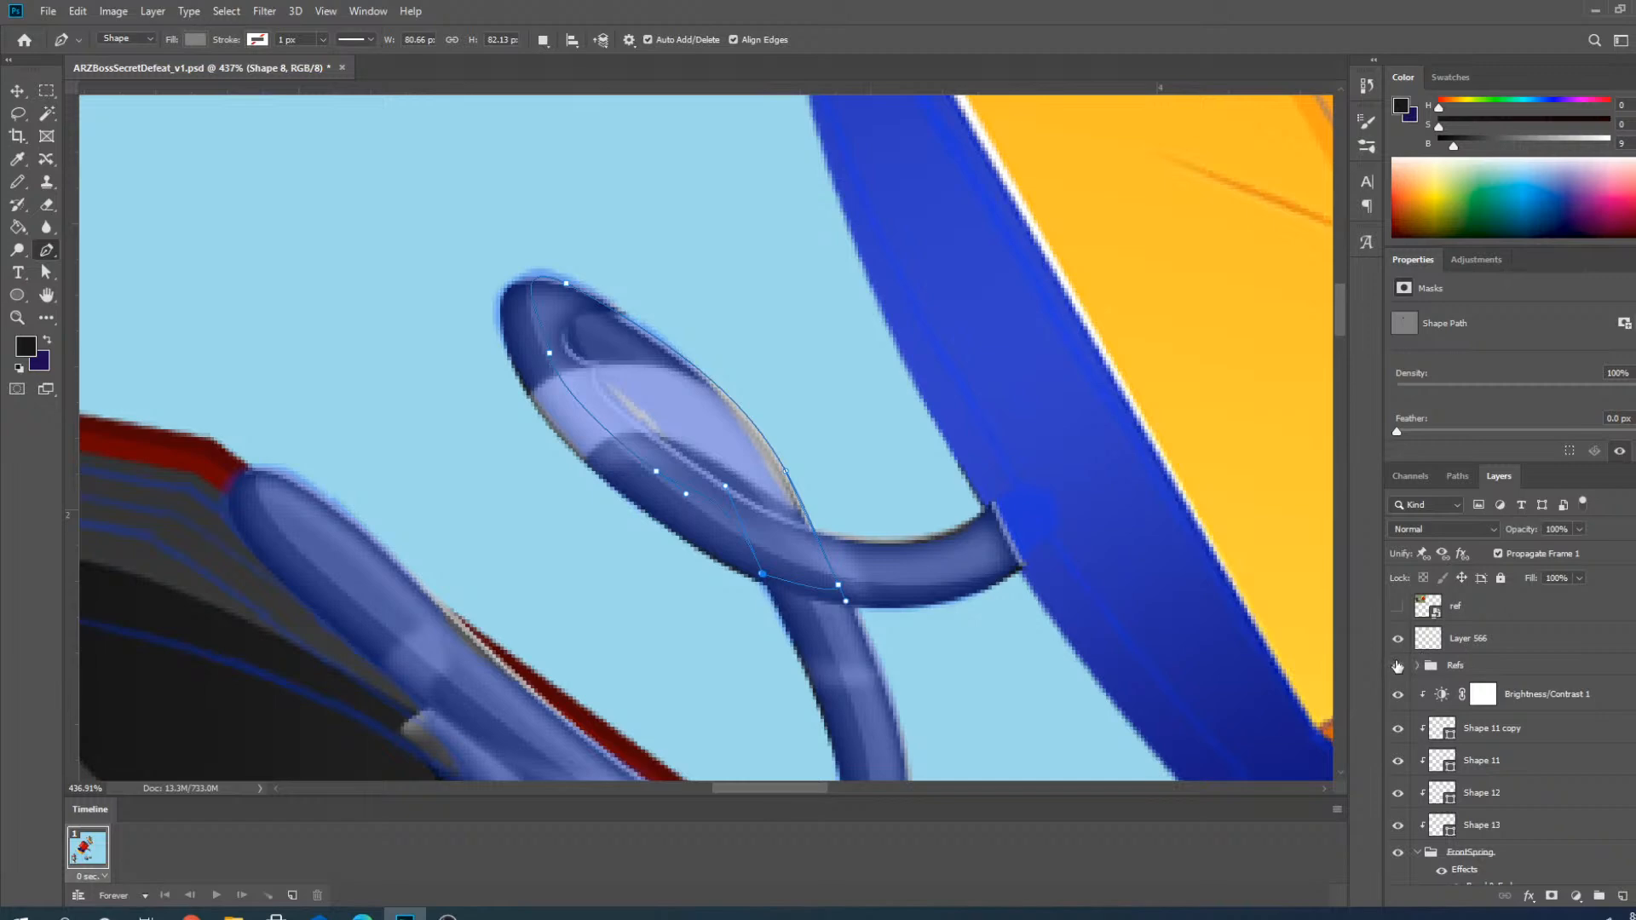
{"action": "left_click", "coordinate": [1398, 666]}
{"action": "scroll", "coordinate": [694, 292], "scroll_direction": "up", "scroll_amount": 3}
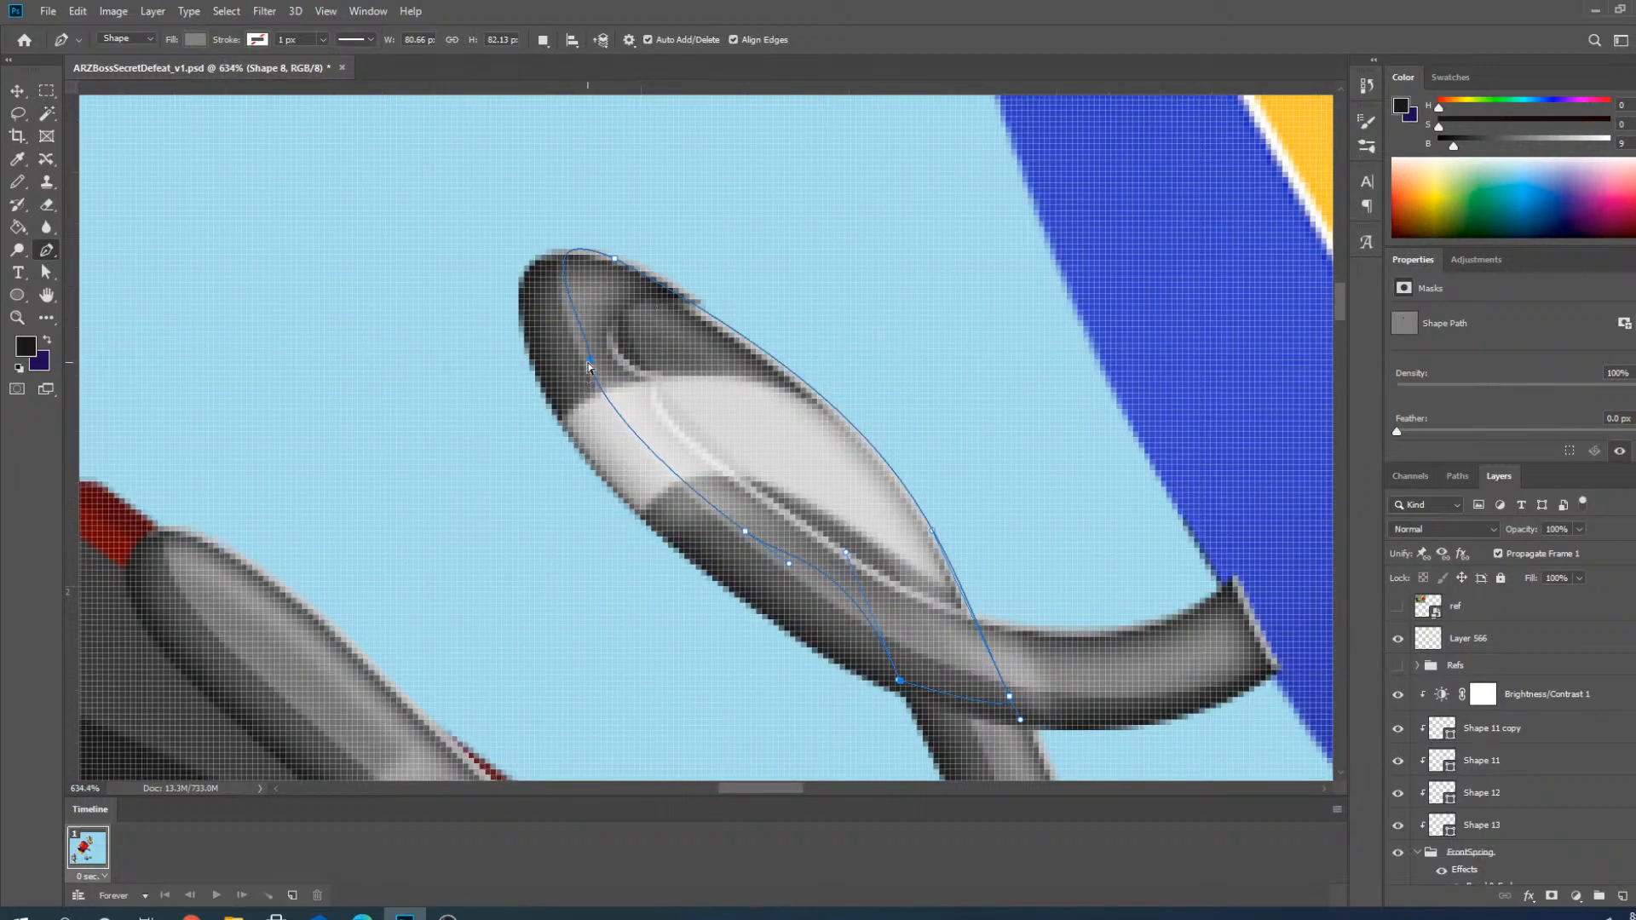
{"action": "left_click_drag", "start_coordinate": [589, 367], "coordinate": [576, 372]}
{"action": "left_click", "coordinate": [614, 258]}
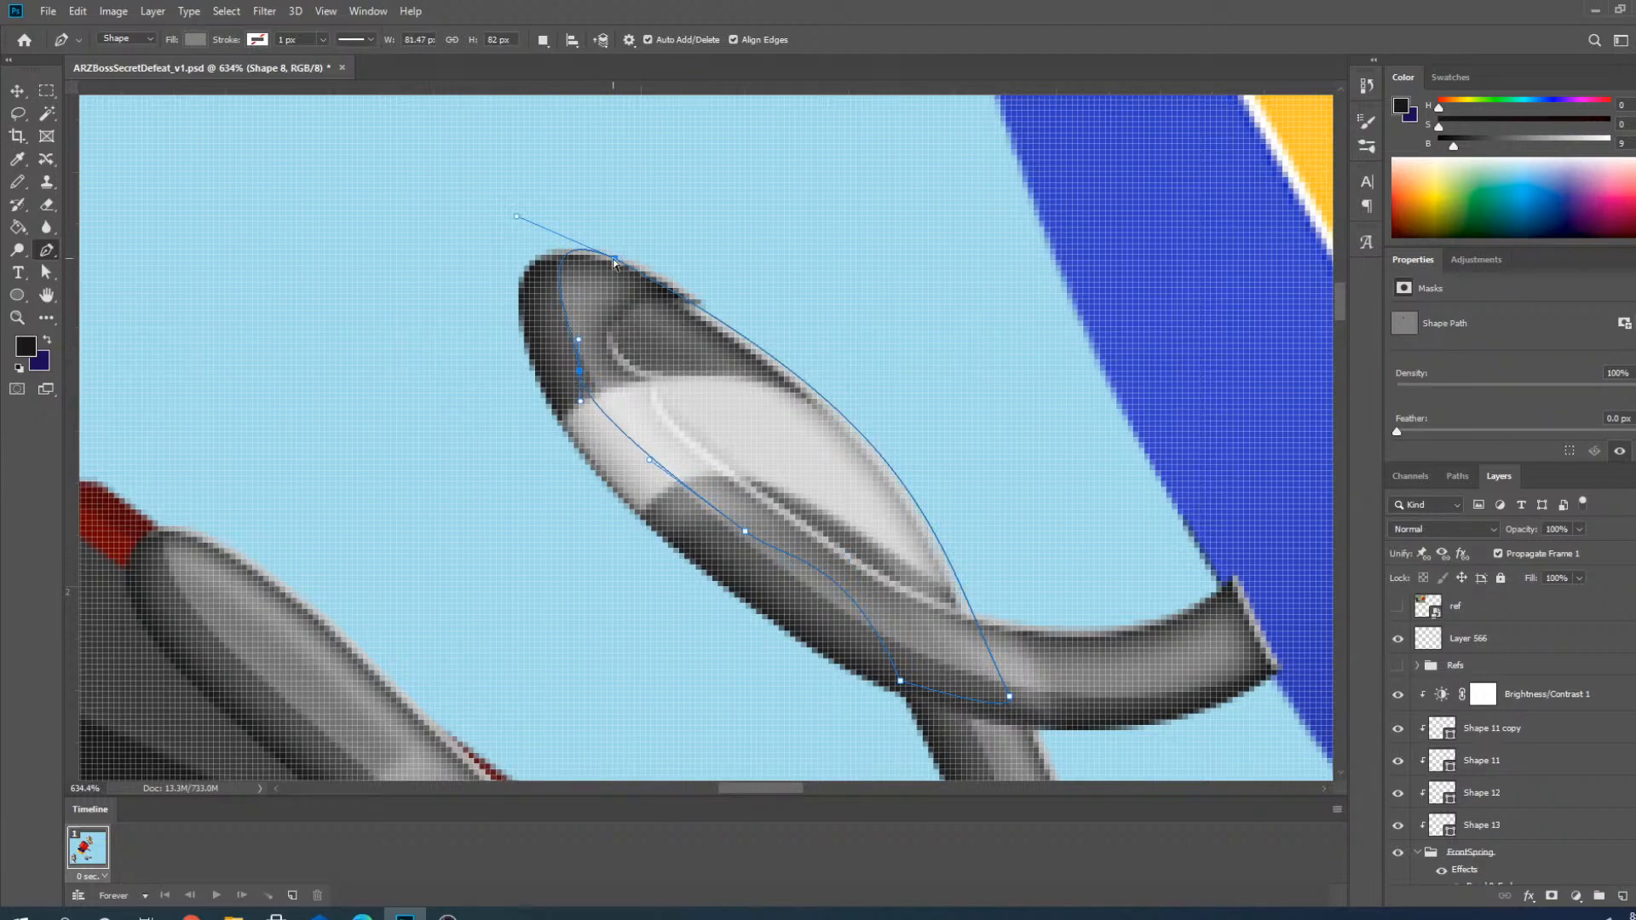
{"action": "left_click_drag", "start_coordinate": [613, 258], "coordinate": [635, 266]}
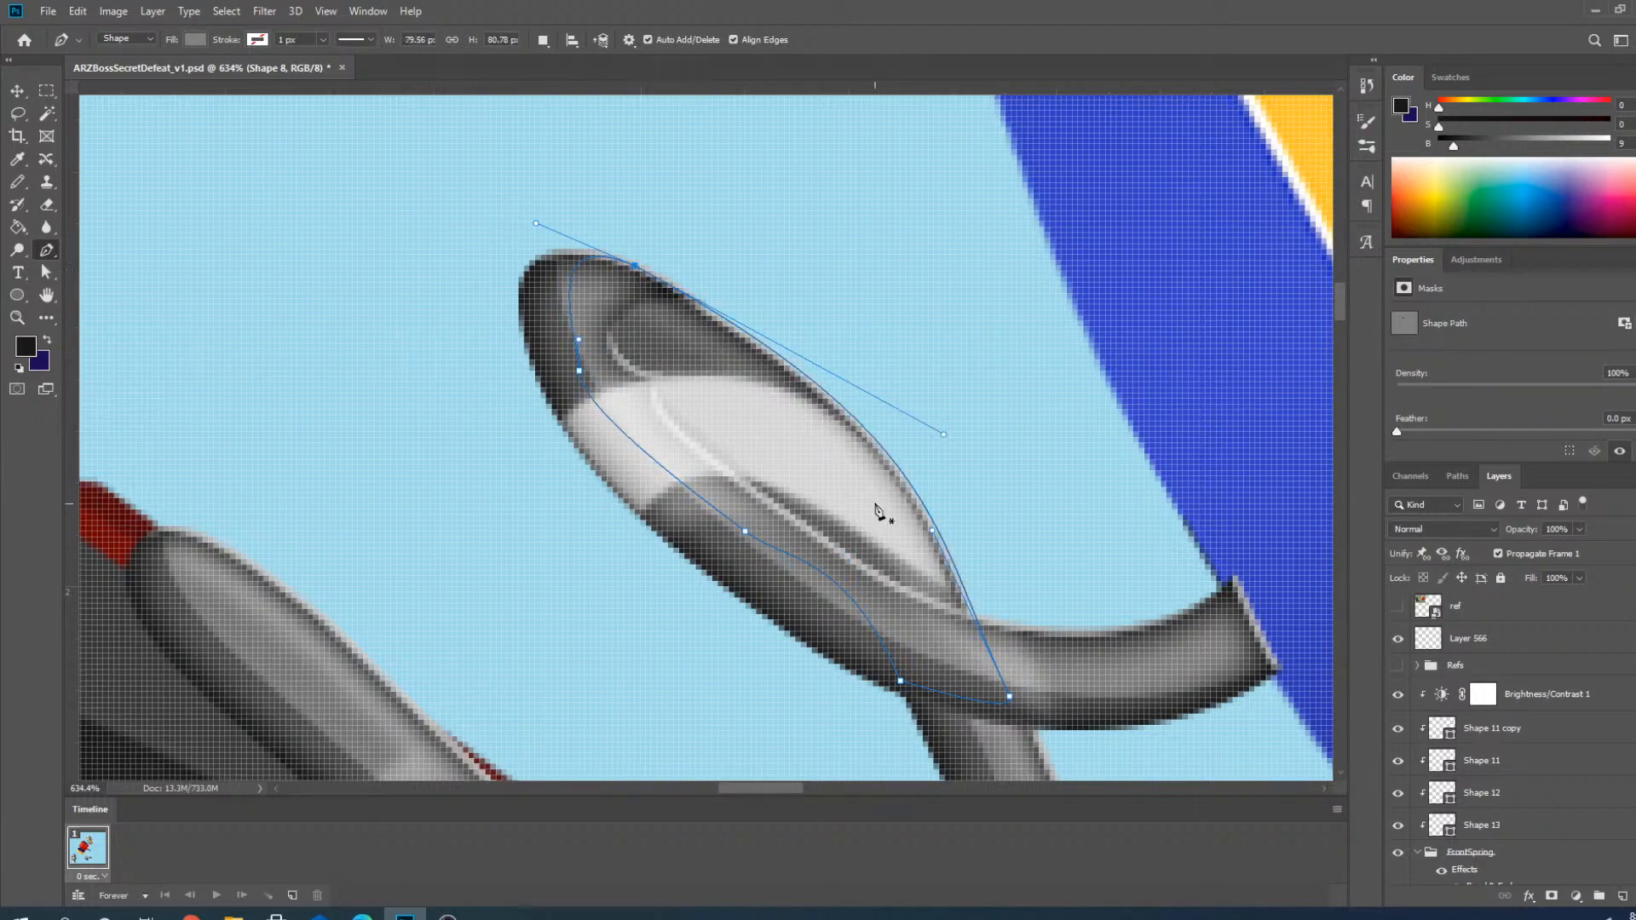
{"action": "scroll", "coordinate": [876, 505], "scroll_direction": "down", "scroll_amount": 9}
{"action": "scroll", "coordinate": [1035, 558], "scroll_direction": "up", "scroll_amount": 4}
{"action": "scroll", "coordinate": [801, 371], "scroll_direction": "down", "scroll_amount": 4}
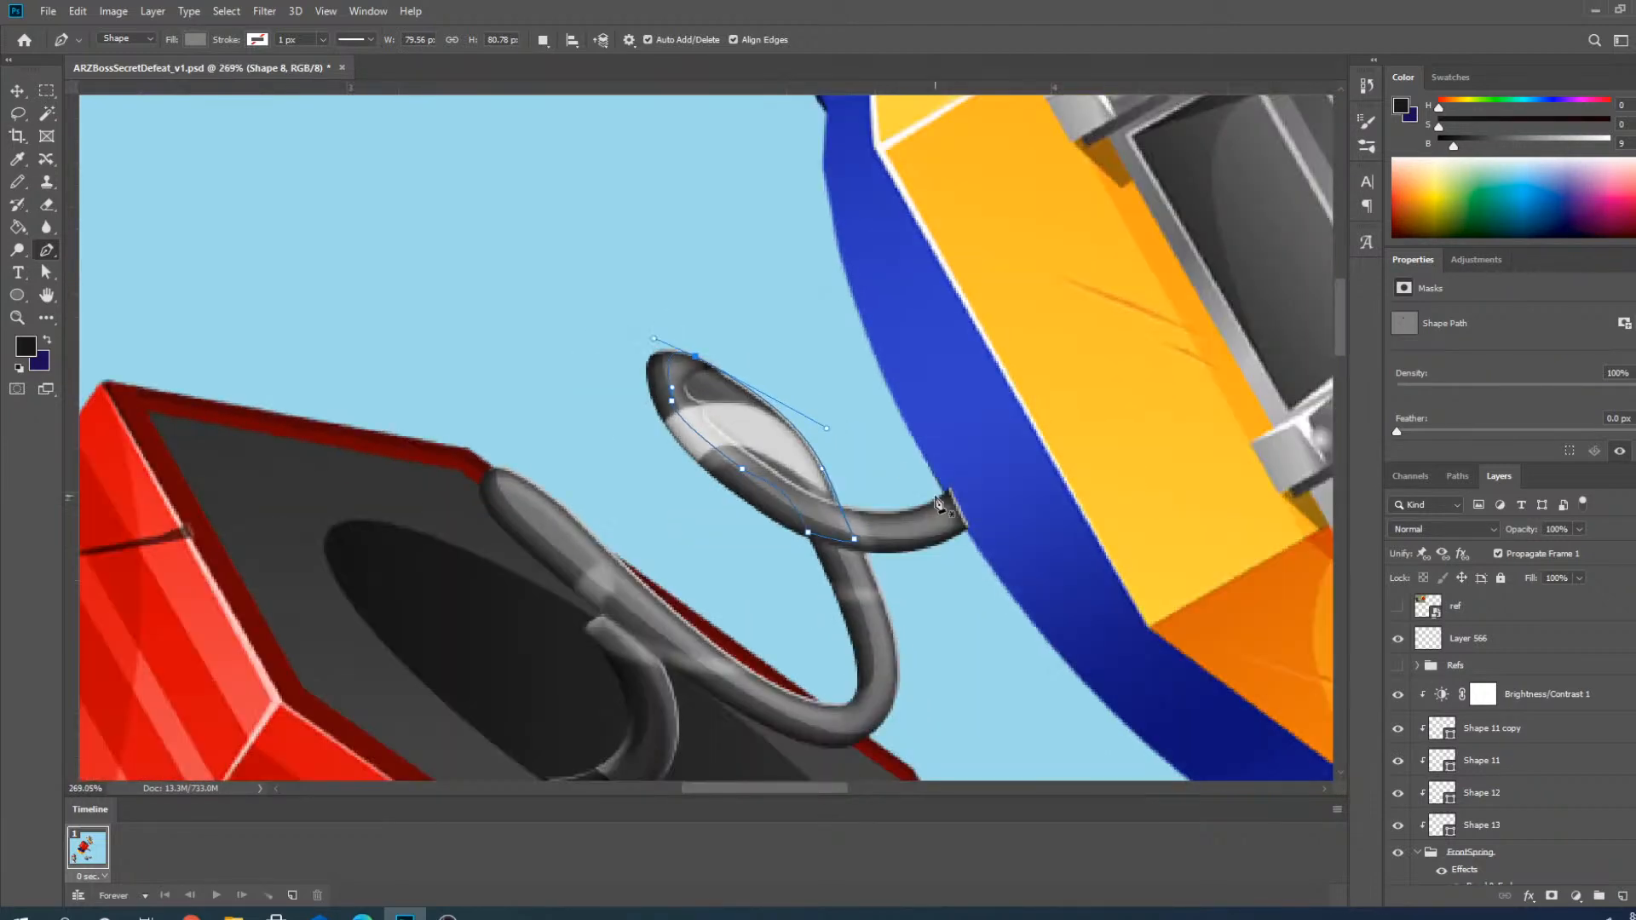
{"action": "scroll", "coordinate": [940, 505], "scroll_direction": "up", "scroll_amount": 3}
{"action": "left_click", "coordinate": [17, 90]}
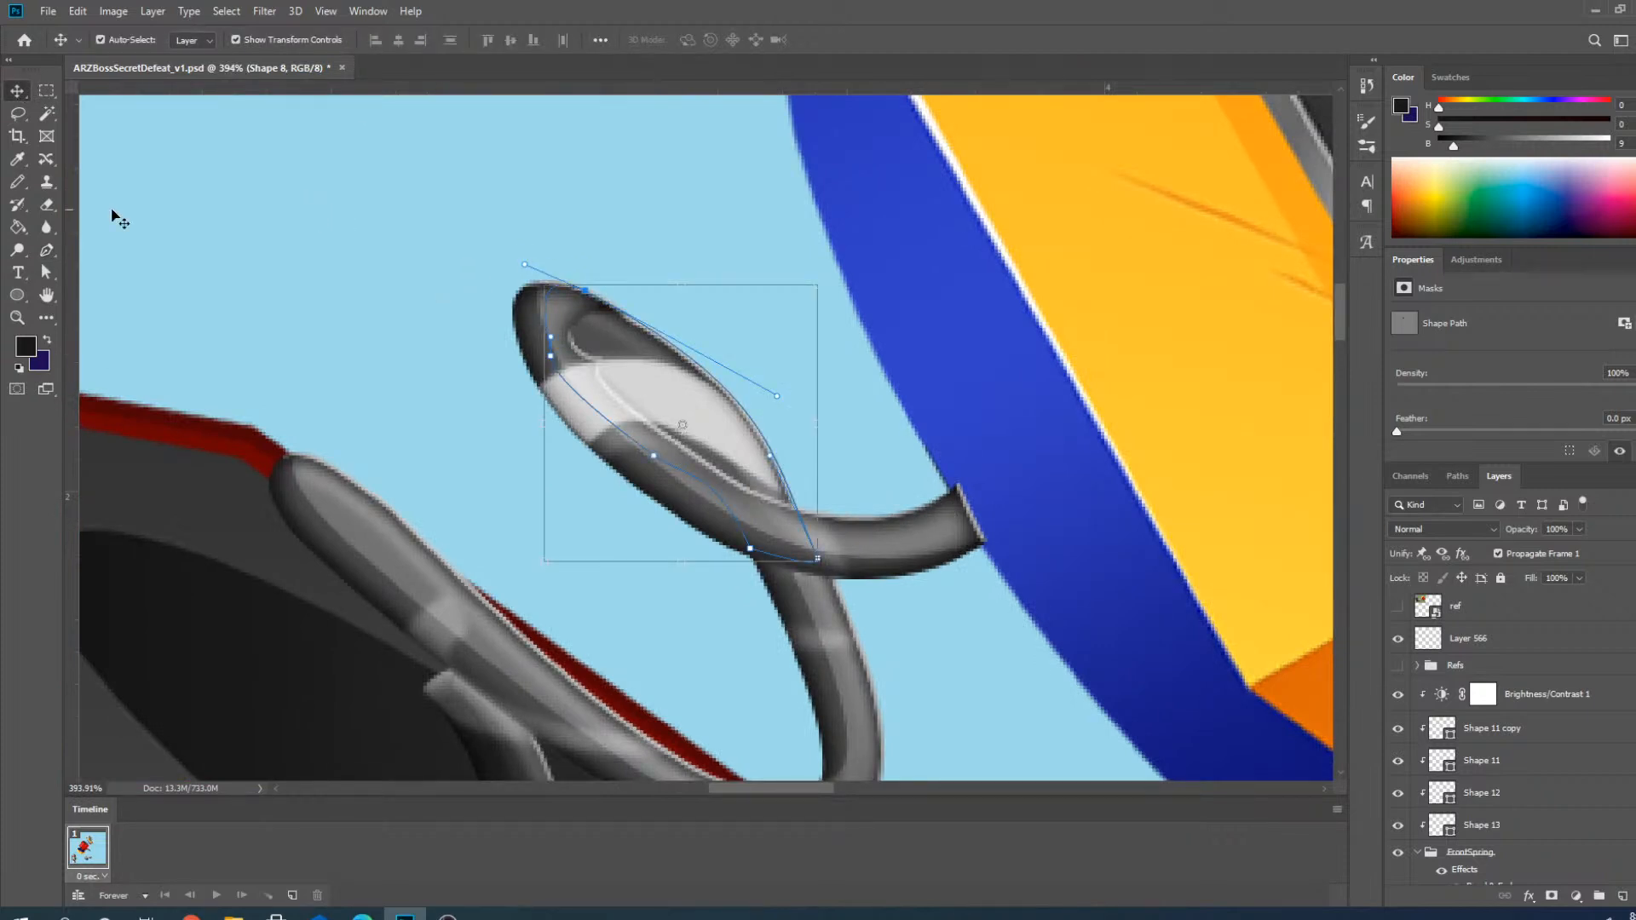
{"action": "key", "text": "p"}
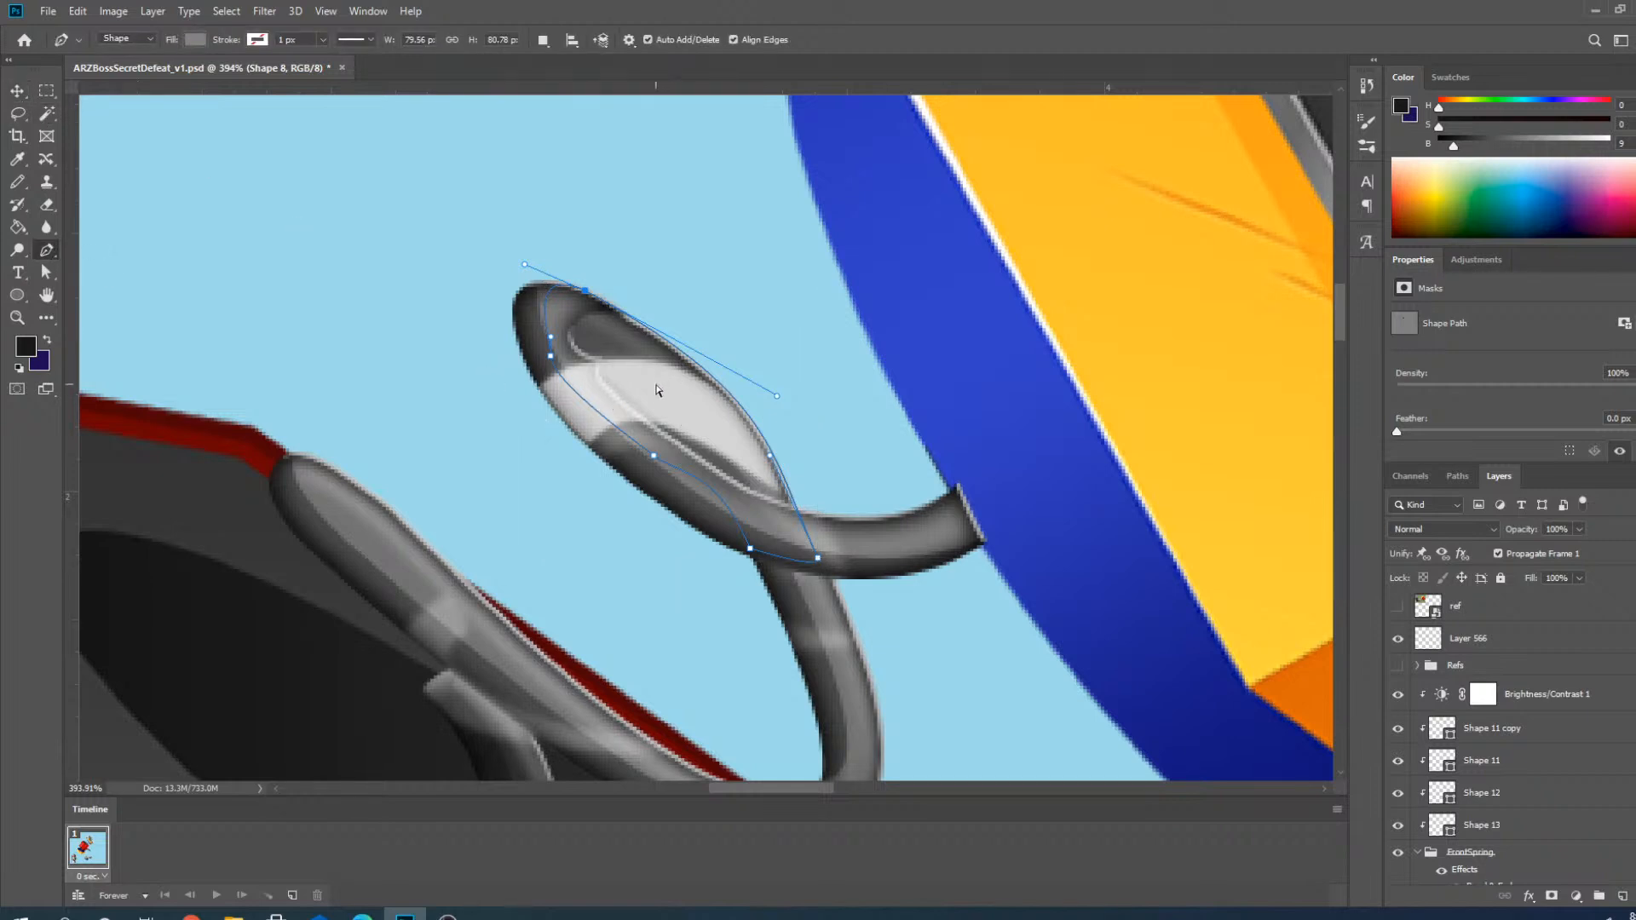
{"action": "left_click", "coordinate": [396, 245]}
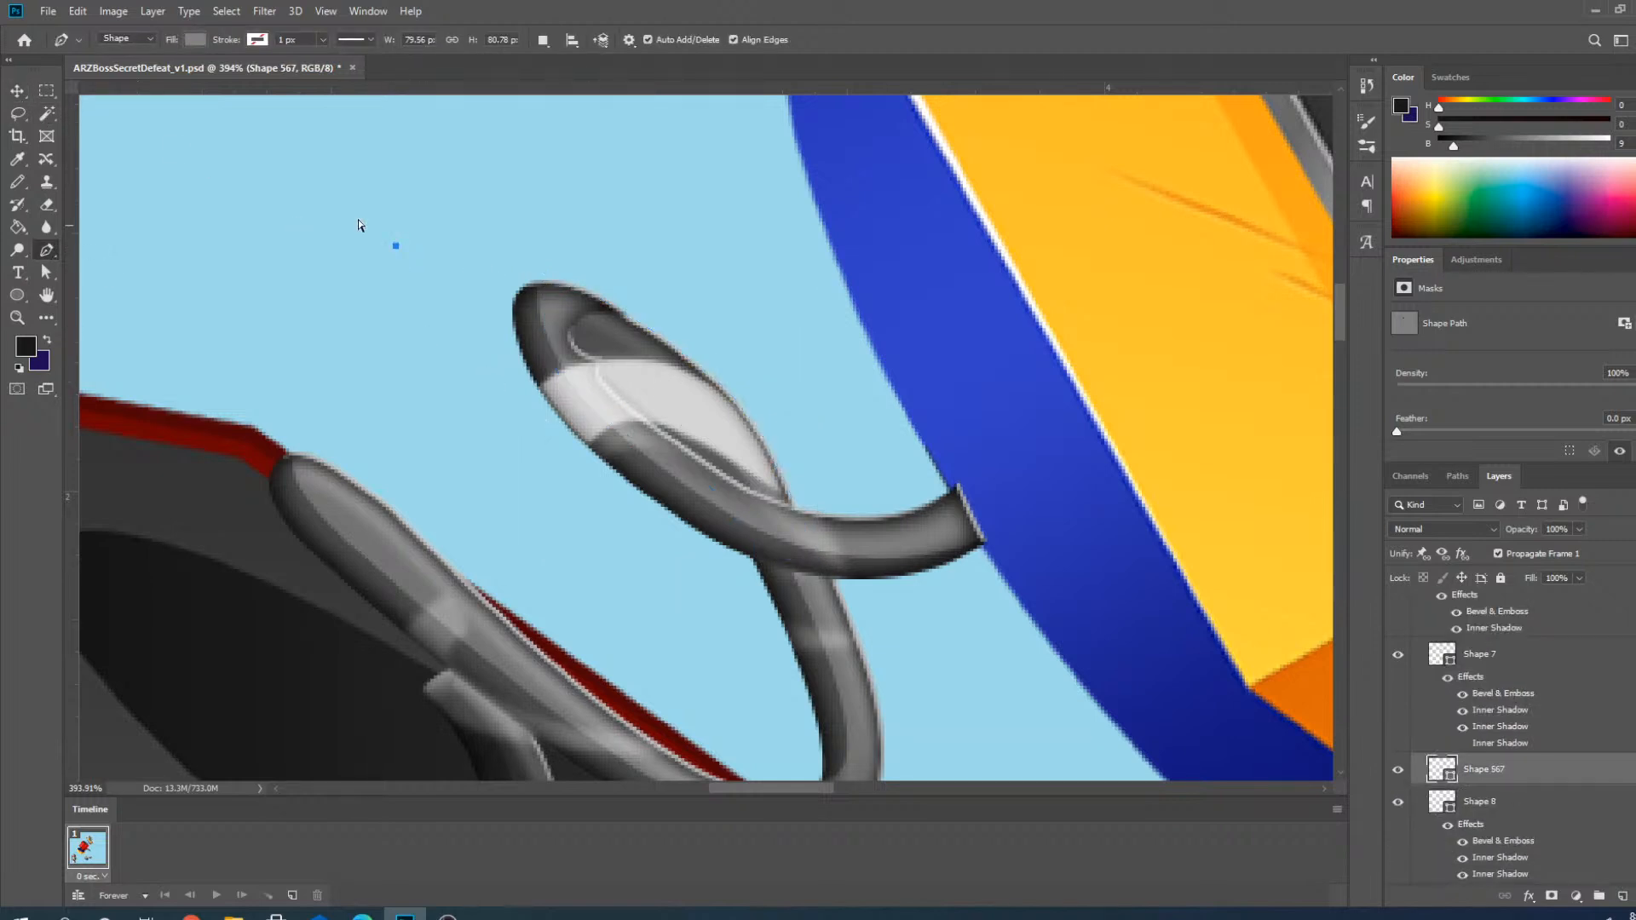
{"action": "key", "text": "v"}
{"action": "left_click", "coordinate": [673, 399]}
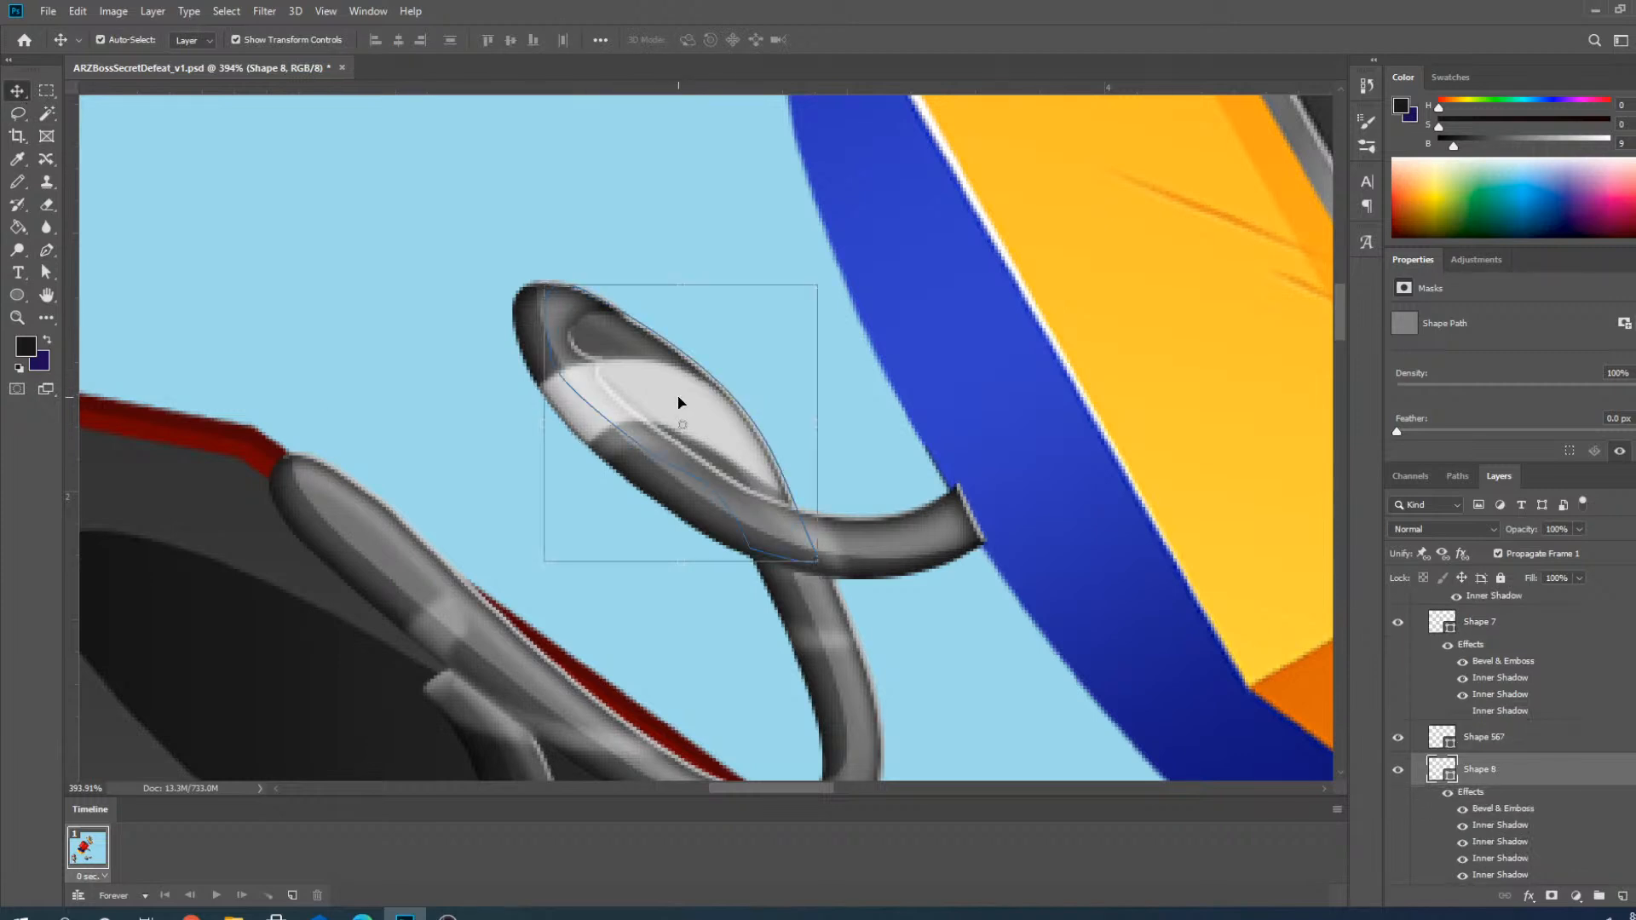
{"action": "scroll", "coordinate": [1511, 756], "scroll_direction": "down", "scroll_amount": 2}
{"action": "scroll", "coordinate": [1511, 756], "scroll_direction": "up", "scroll_amount": 6}
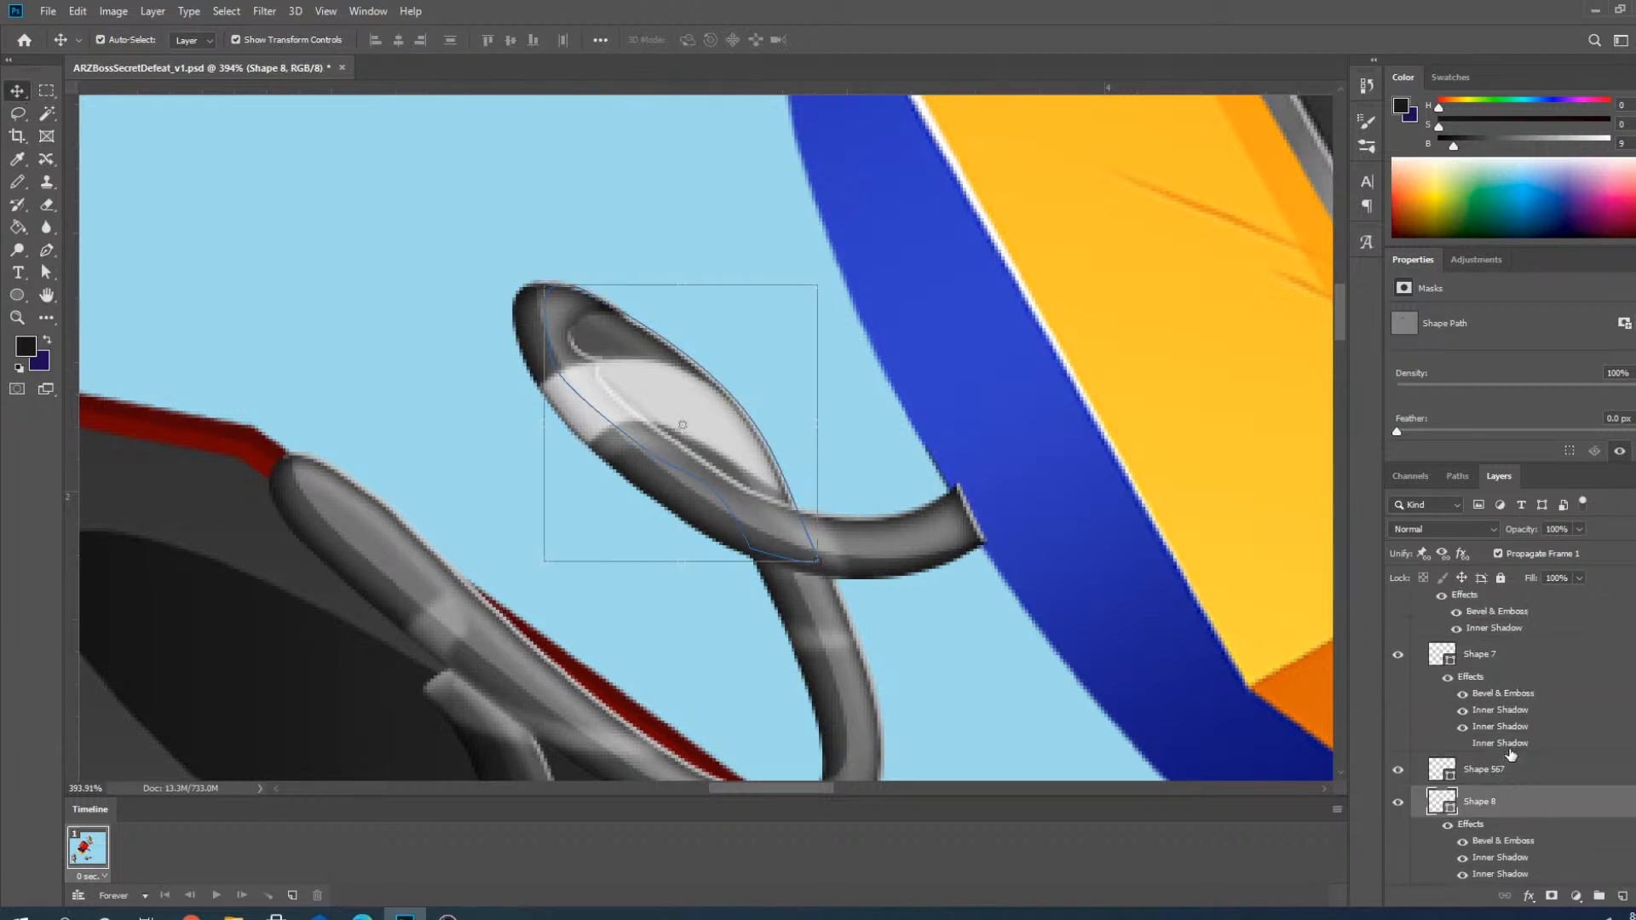
Select the Shape 13 highlight, stretch, rotate and narrow it to follow the long lower coil segment, and apply the transform.
{"action": "left_click", "coordinate": [1485, 735]}
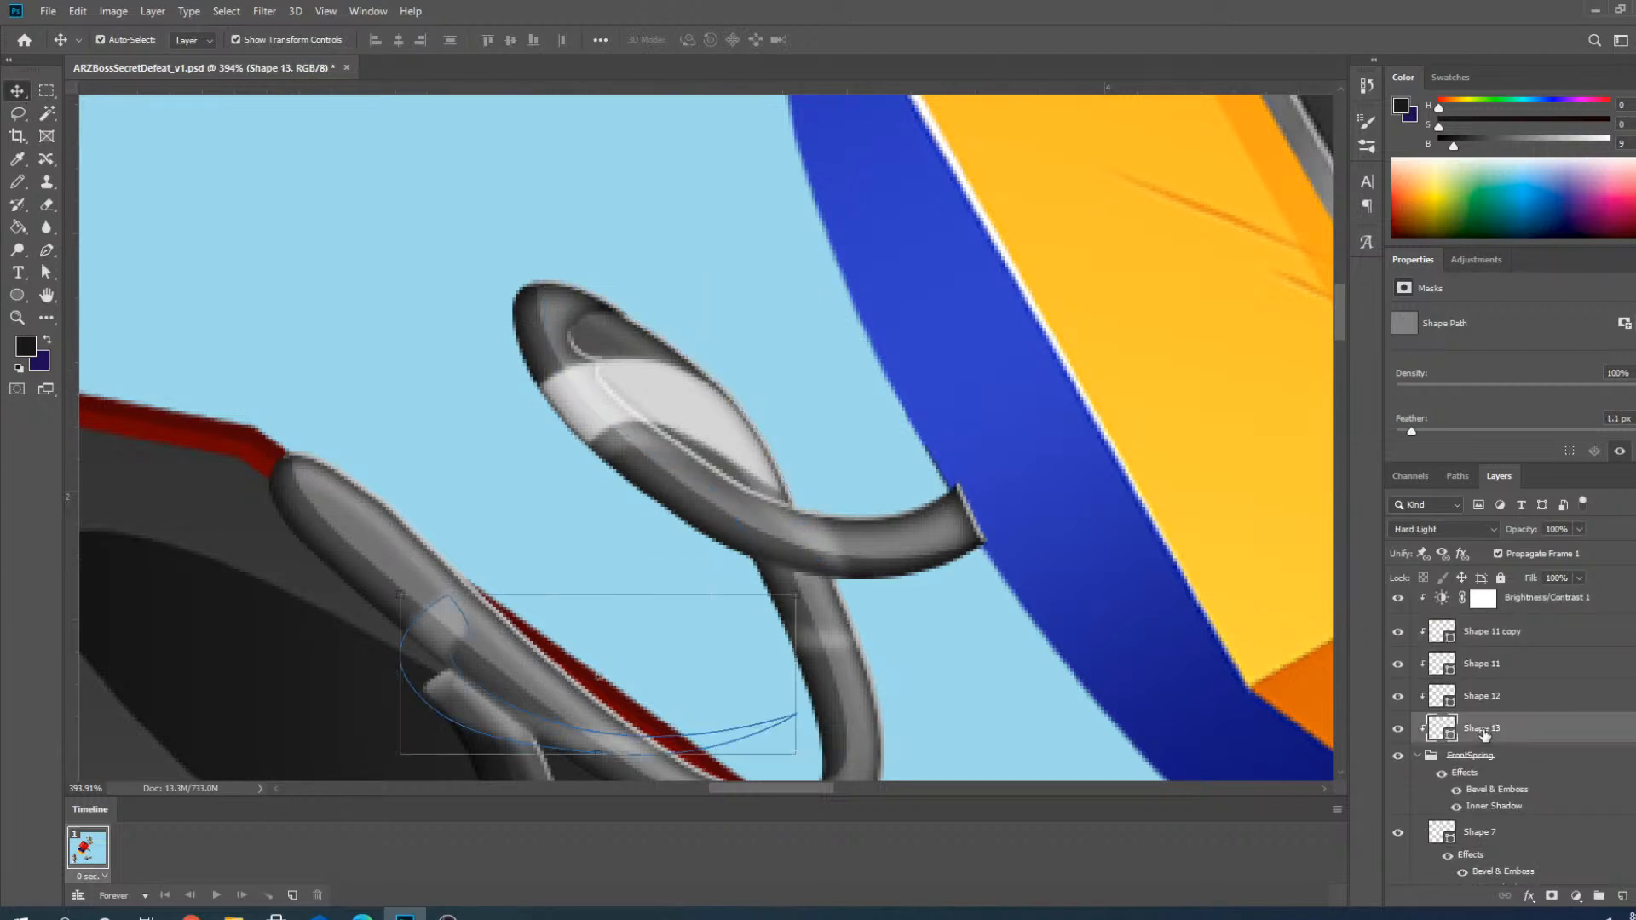
{"action": "scroll", "coordinate": [767, 435], "scroll_direction": "down", "scroll_amount": 4}
{"action": "scroll", "coordinate": [528, 576], "scroll_direction": "up", "scroll_amount": 6}
{"action": "scroll", "coordinate": [499, 528], "scroll_direction": "down", "scroll_amount": 1}
{"action": "scroll", "coordinate": [499, 528], "scroll_direction": "down", "scroll_amount": 1}
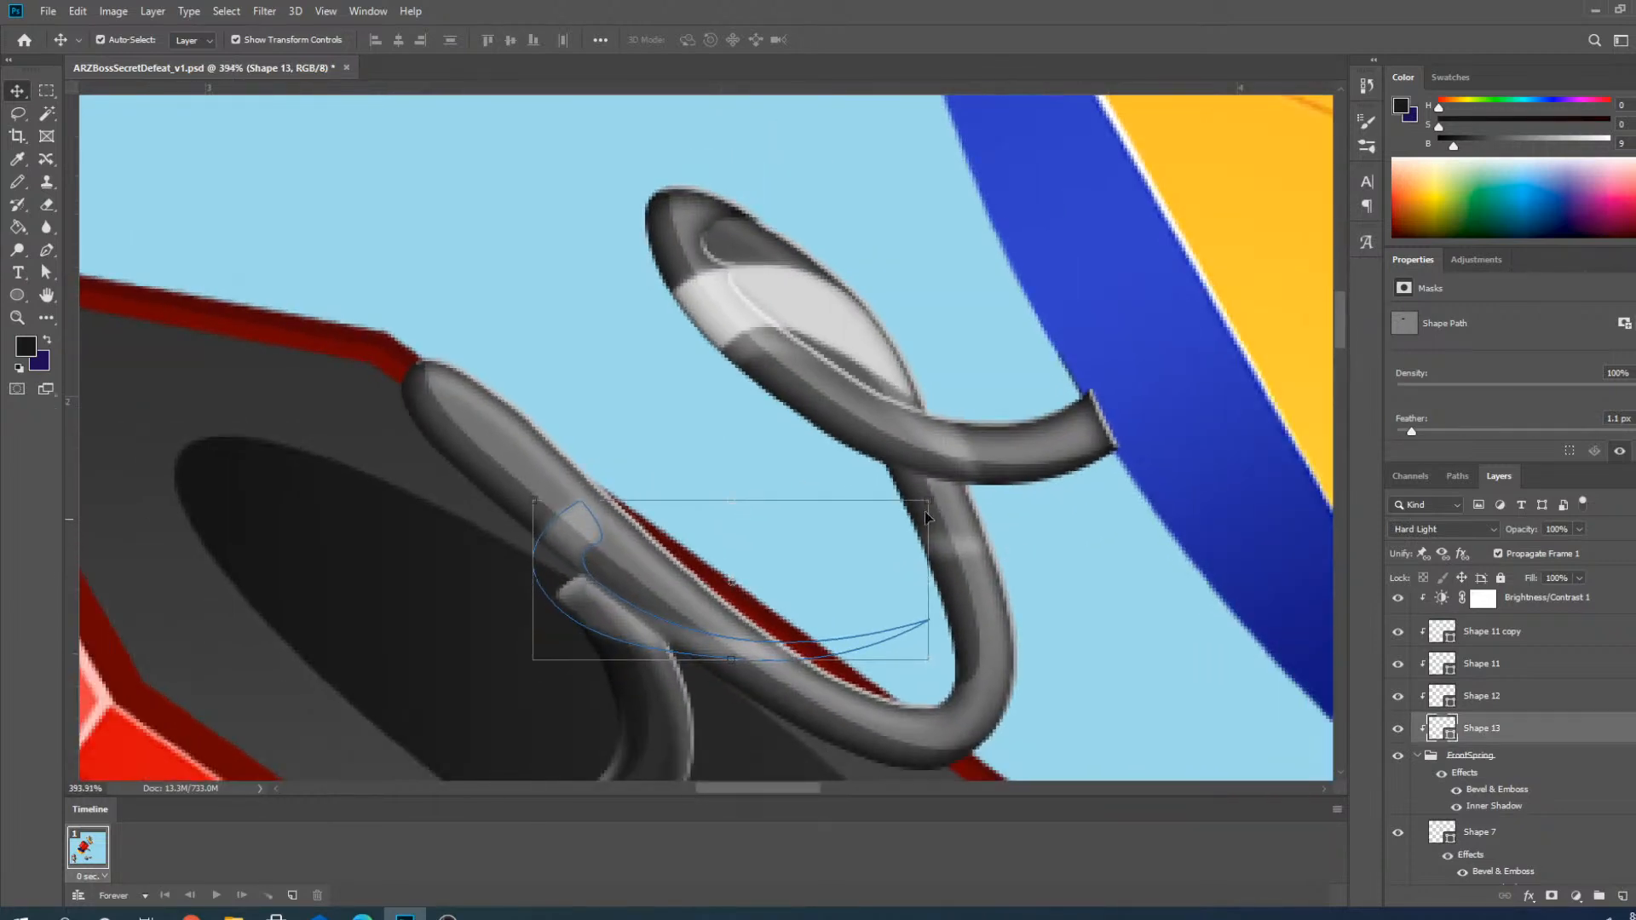
{"action": "left_click_drag", "start_coordinate": [946, 484], "coordinate": [966, 596]}
{"action": "left_click_drag", "start_coordinate": [561, 491], "coordinate": [453, 355]}
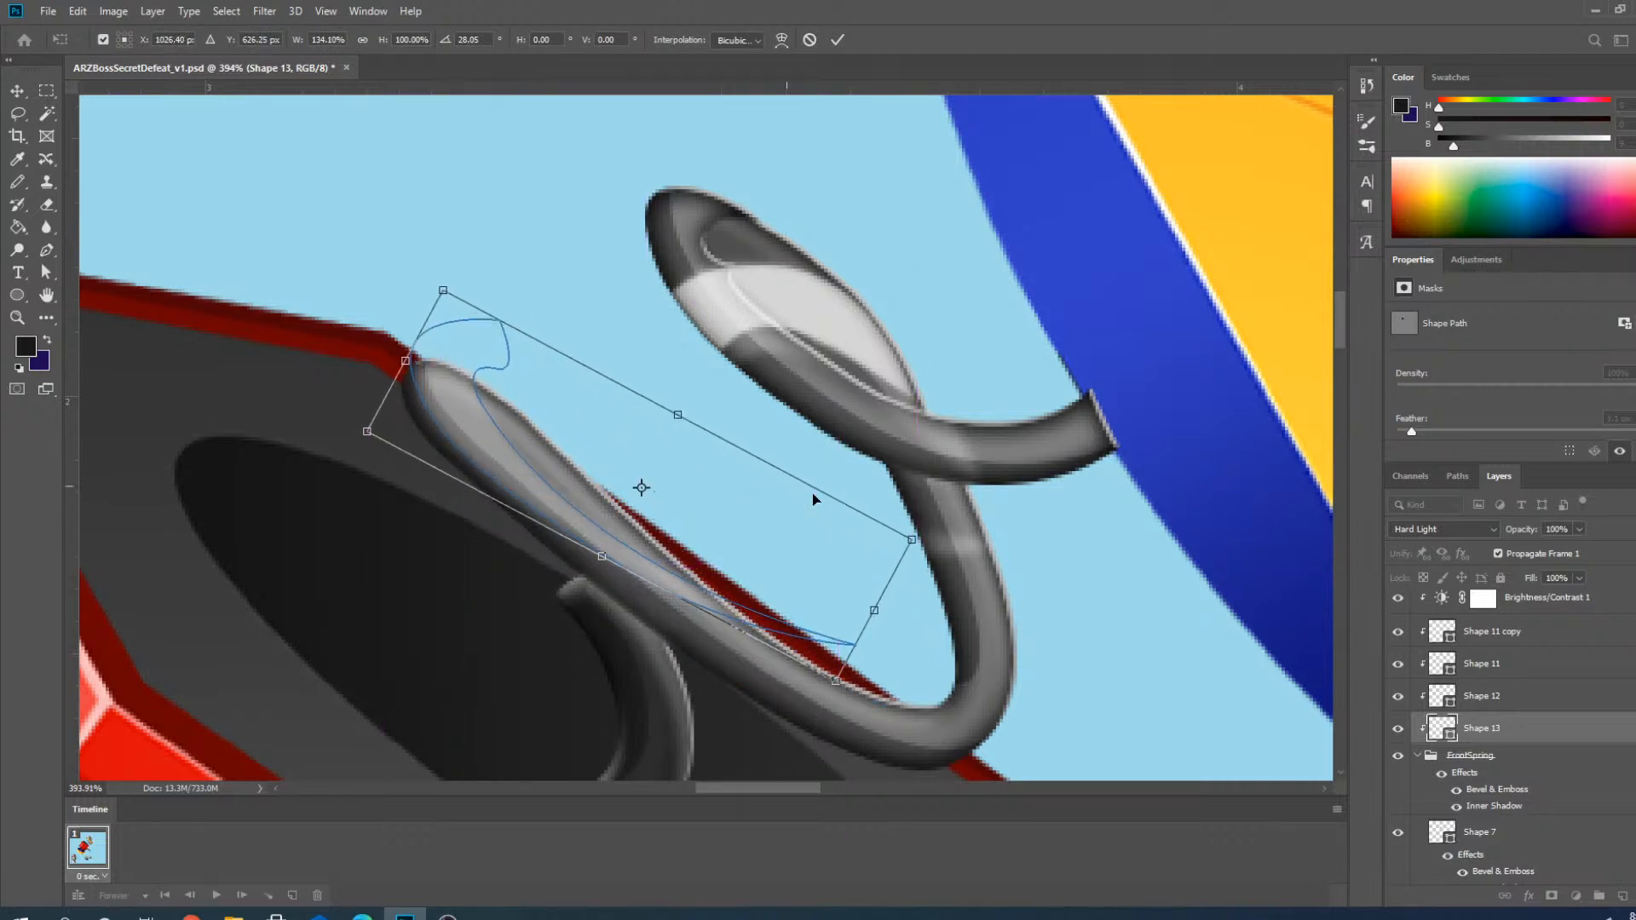
{"action": "left_click_drag", "start_coordinate": [691, 408], "coordinate": [664, 455]}
{"action": "left_click_drag", "start_coordinate": [916, 577], "coordinate": [907, 608]}
{"action": "left_click", "coordinate": [839, 40]}
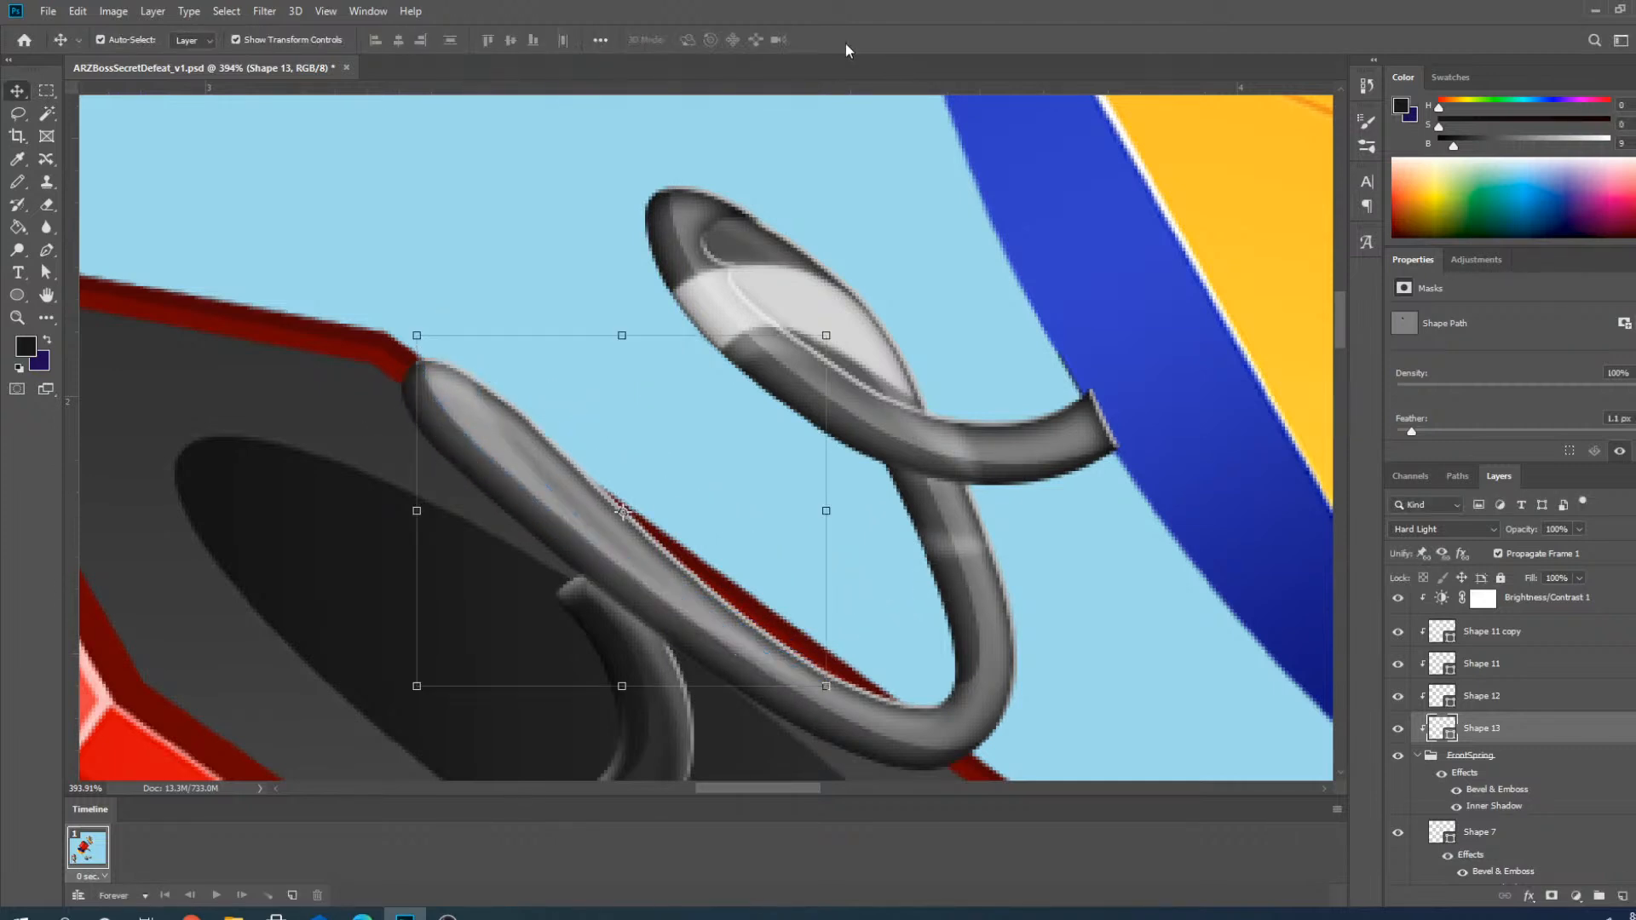
Select Shape 5 and extend its upper end with the Pen tool up behind the long coil segment to the red rim.
{"action": "scroll", "coordinate": [546, 325], "scroll_direction": "down", "scroll_amount": 2}
{"action": "scroll", "coordinate": [545, 326], "scroll_direction": "down", "scroll_amount": 1}
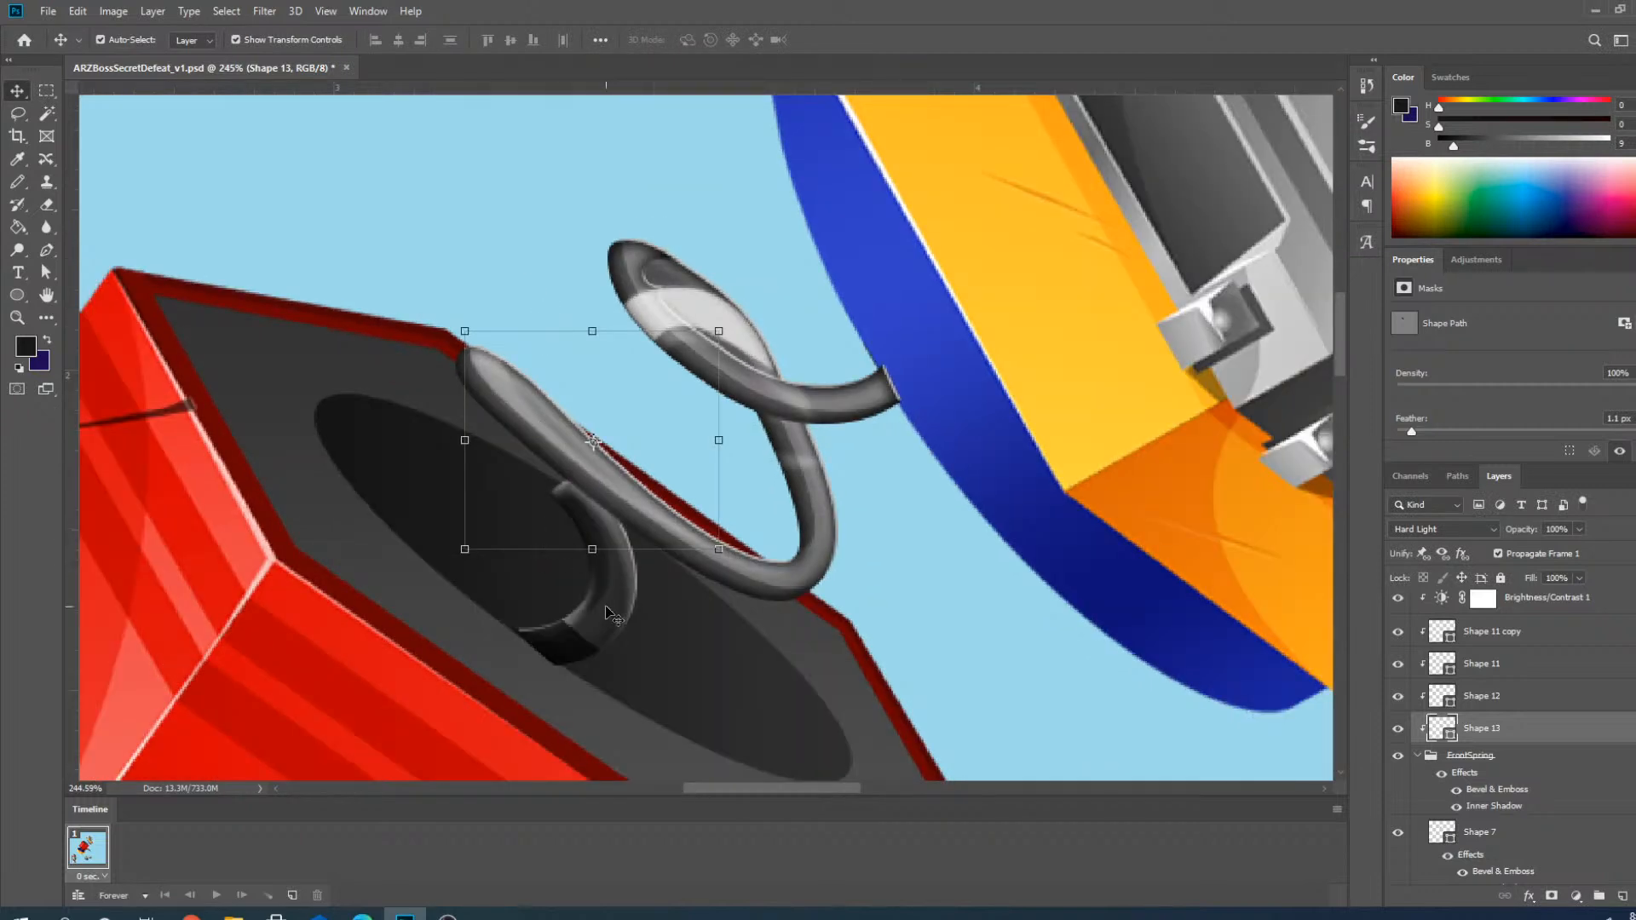
{"action": "left_click", "coordinate": [616, 614]}
{"action": "left_click", "coordinate": [47, 251]}
{"action": "scroll", "coordinate": [611, 532], "scroll_direction": "up", "scroll_amount": 4}
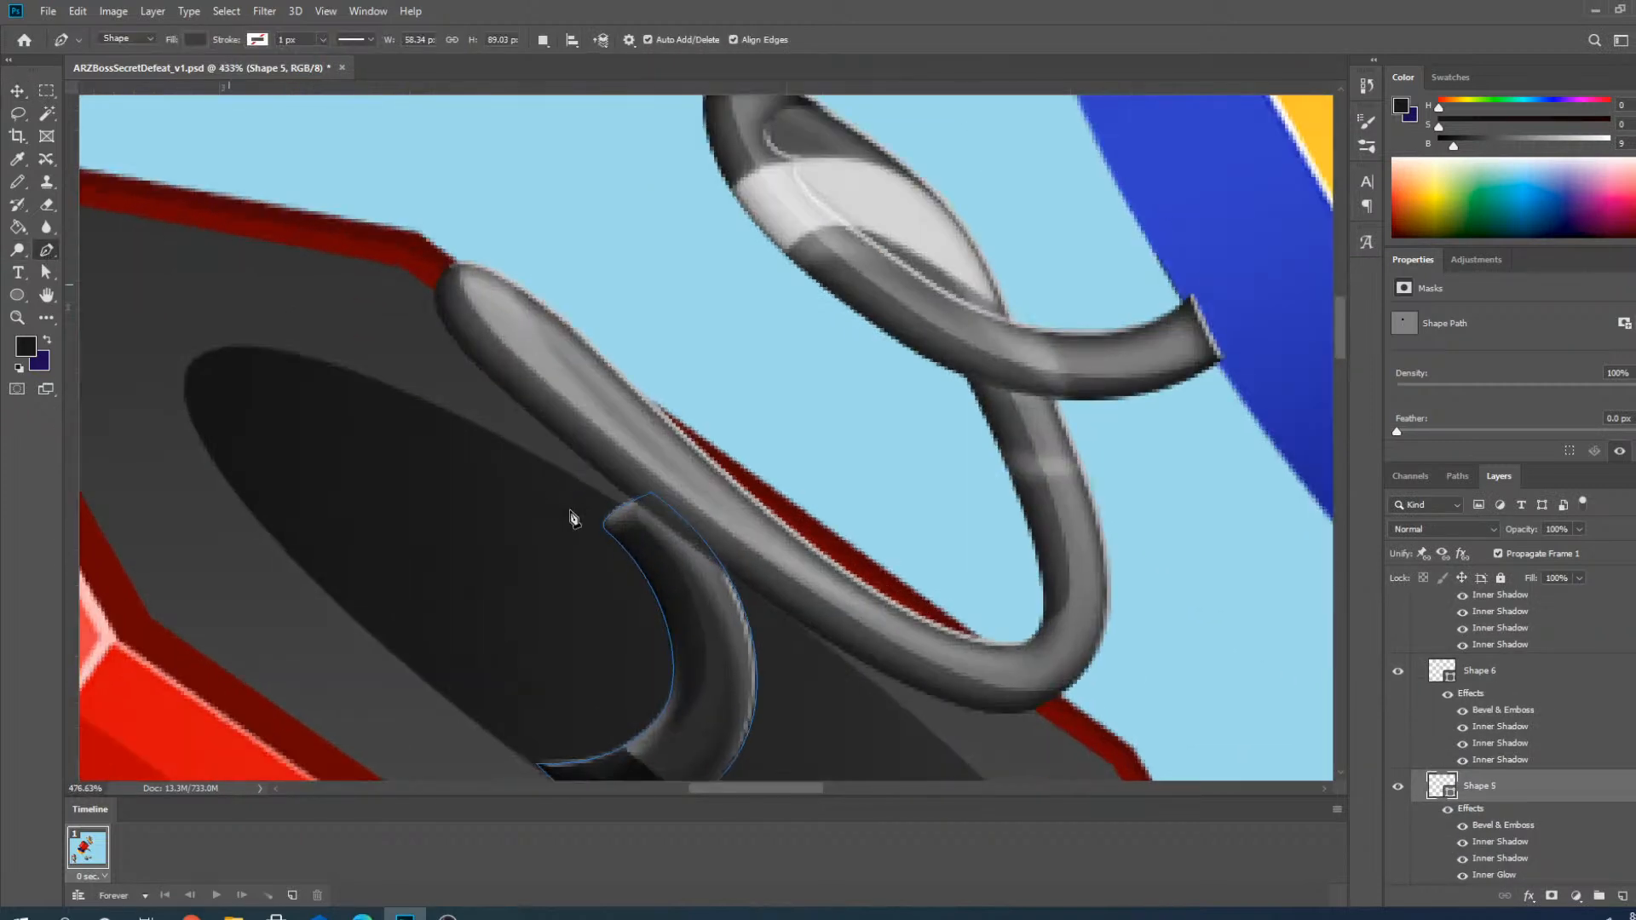
{"action": "left_click", "coordinate": [611, 531], "text": "ctrl"}
{"action": "left_click_drag", "start_coordinate": [537, 394], "coordinate": [463, 333]}
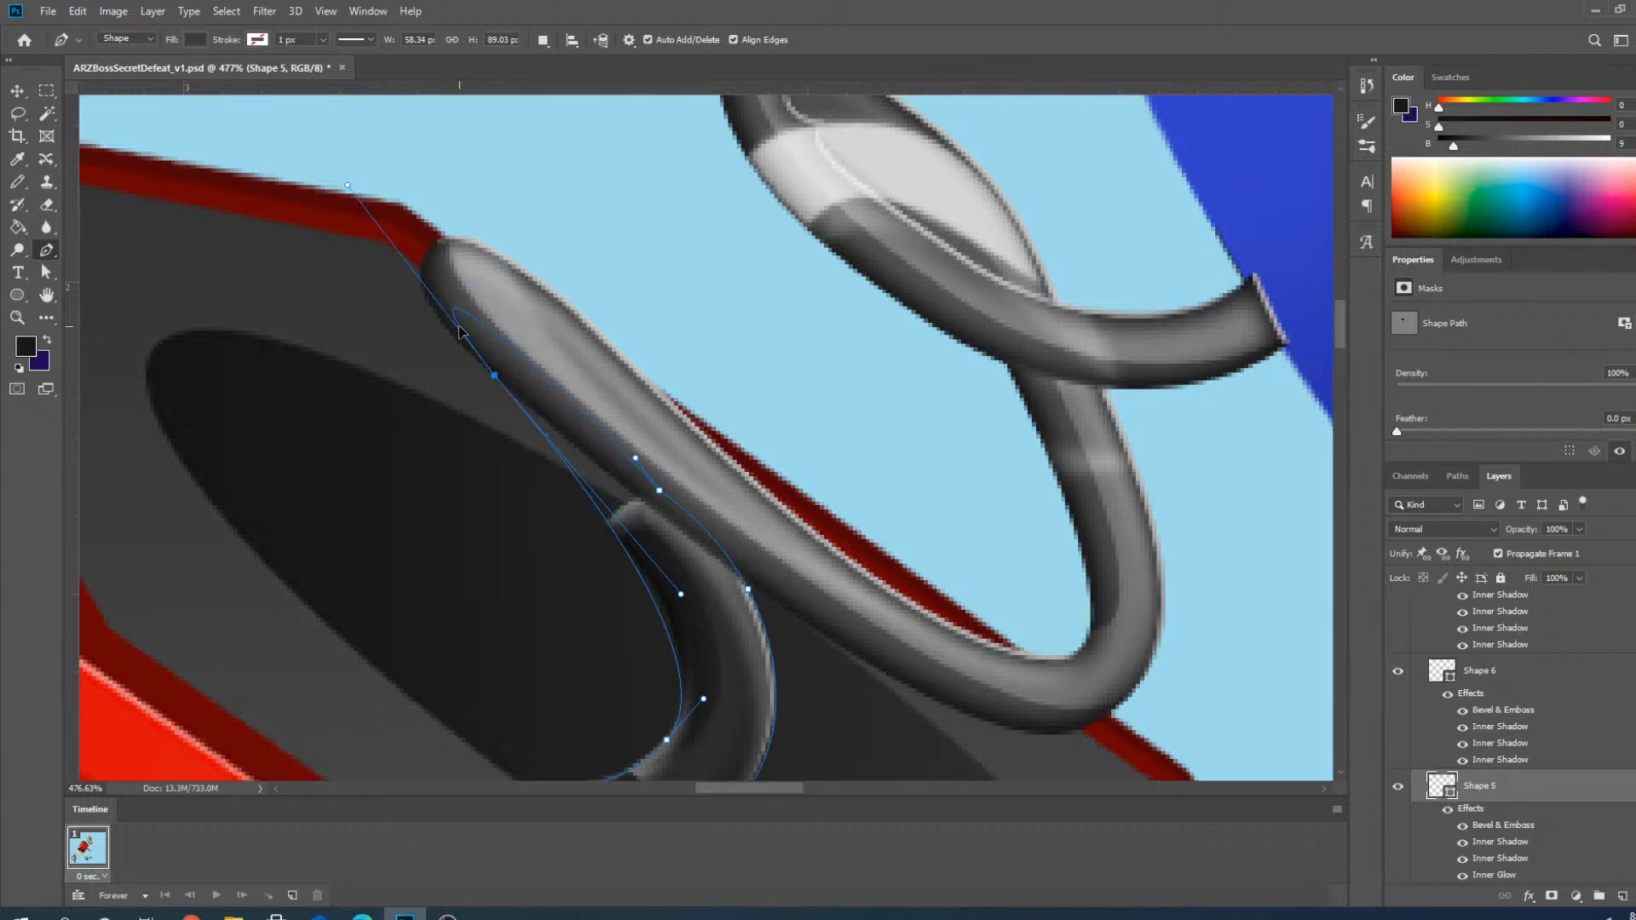
{"action": "scroll", "coordinate": [631, 470], "scroll_direction": "down", "scroll_amount": 5}
{"action": "scroll", "coordinate": [648, 503], "scroll_direction": "up", "scroll_amount": 3}
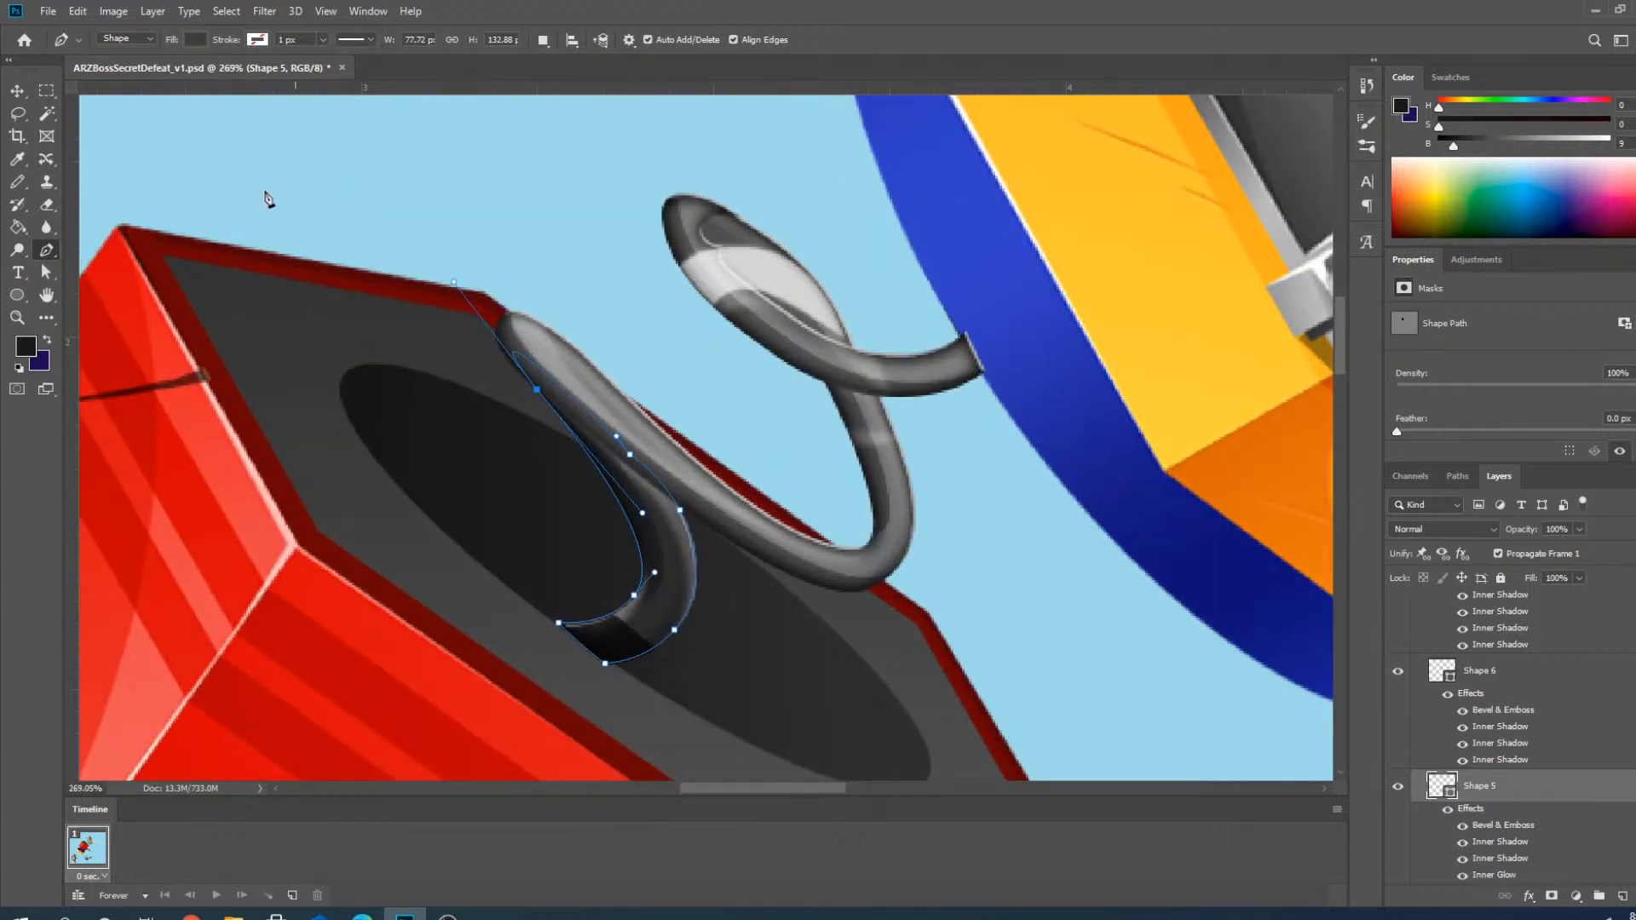
Select the Shape 11 highlight layer and save the document.
{"action": "left_click", "coordinate": [17, 91]}
{"action": "scroll", "coordinate": [1604, 736], "scroll_direction": "up", "scroll_amount": 3}
{"action": "scroll", "coordinate": [1604, 737], "scroll_direction": "up", "scroll_amount": 5}
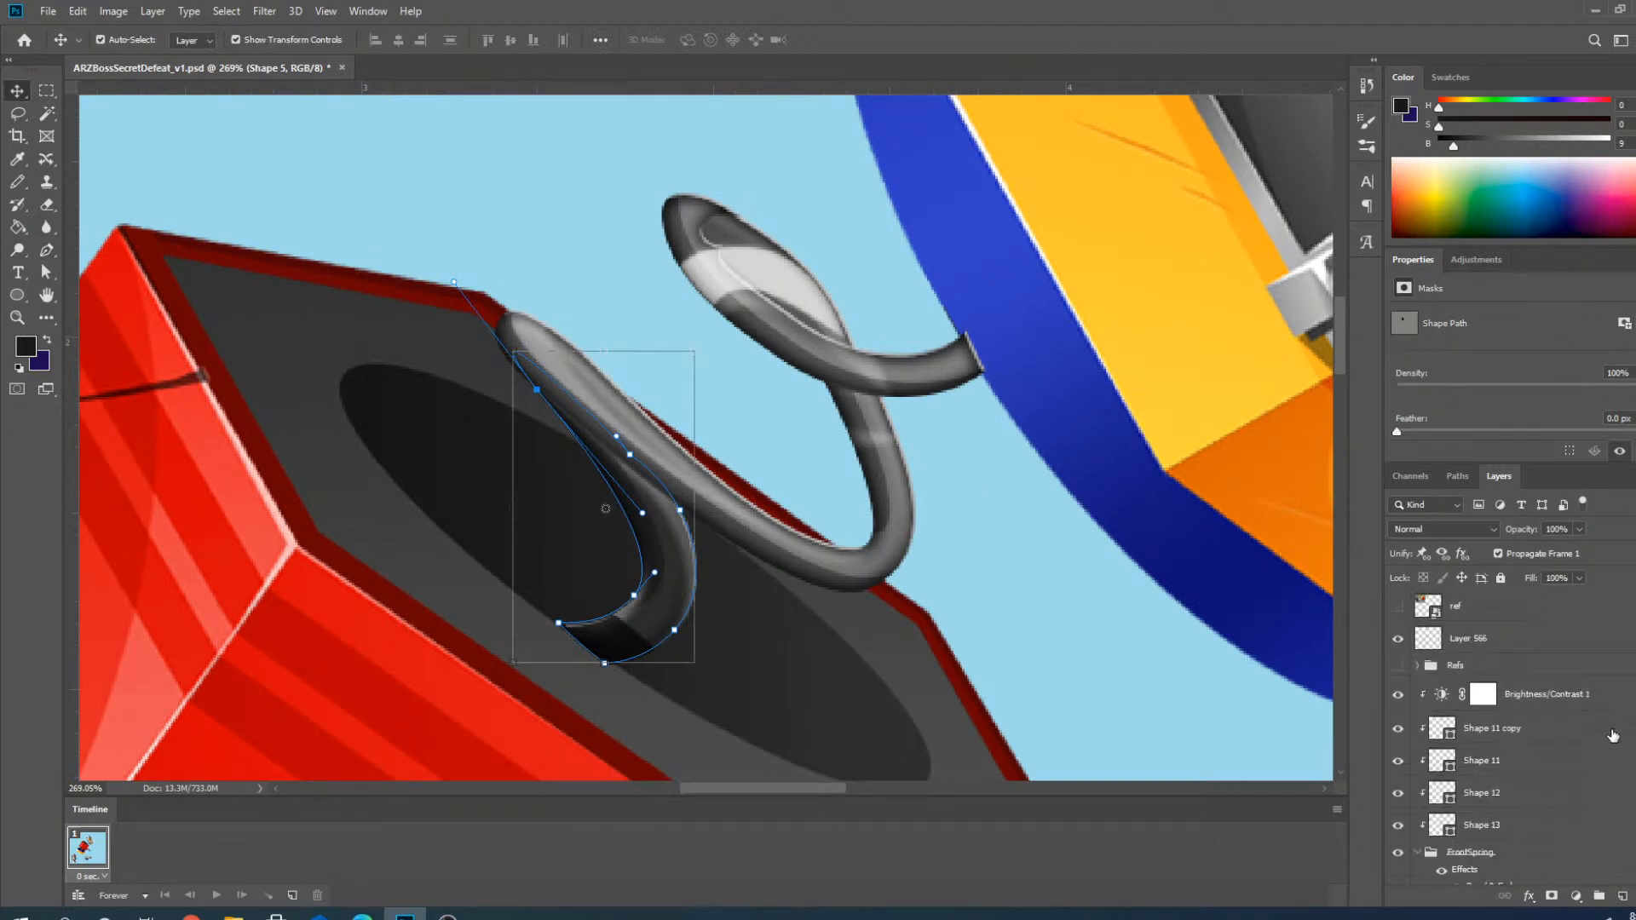
{"action": "left_click", "coordinate": [1516, 796]}
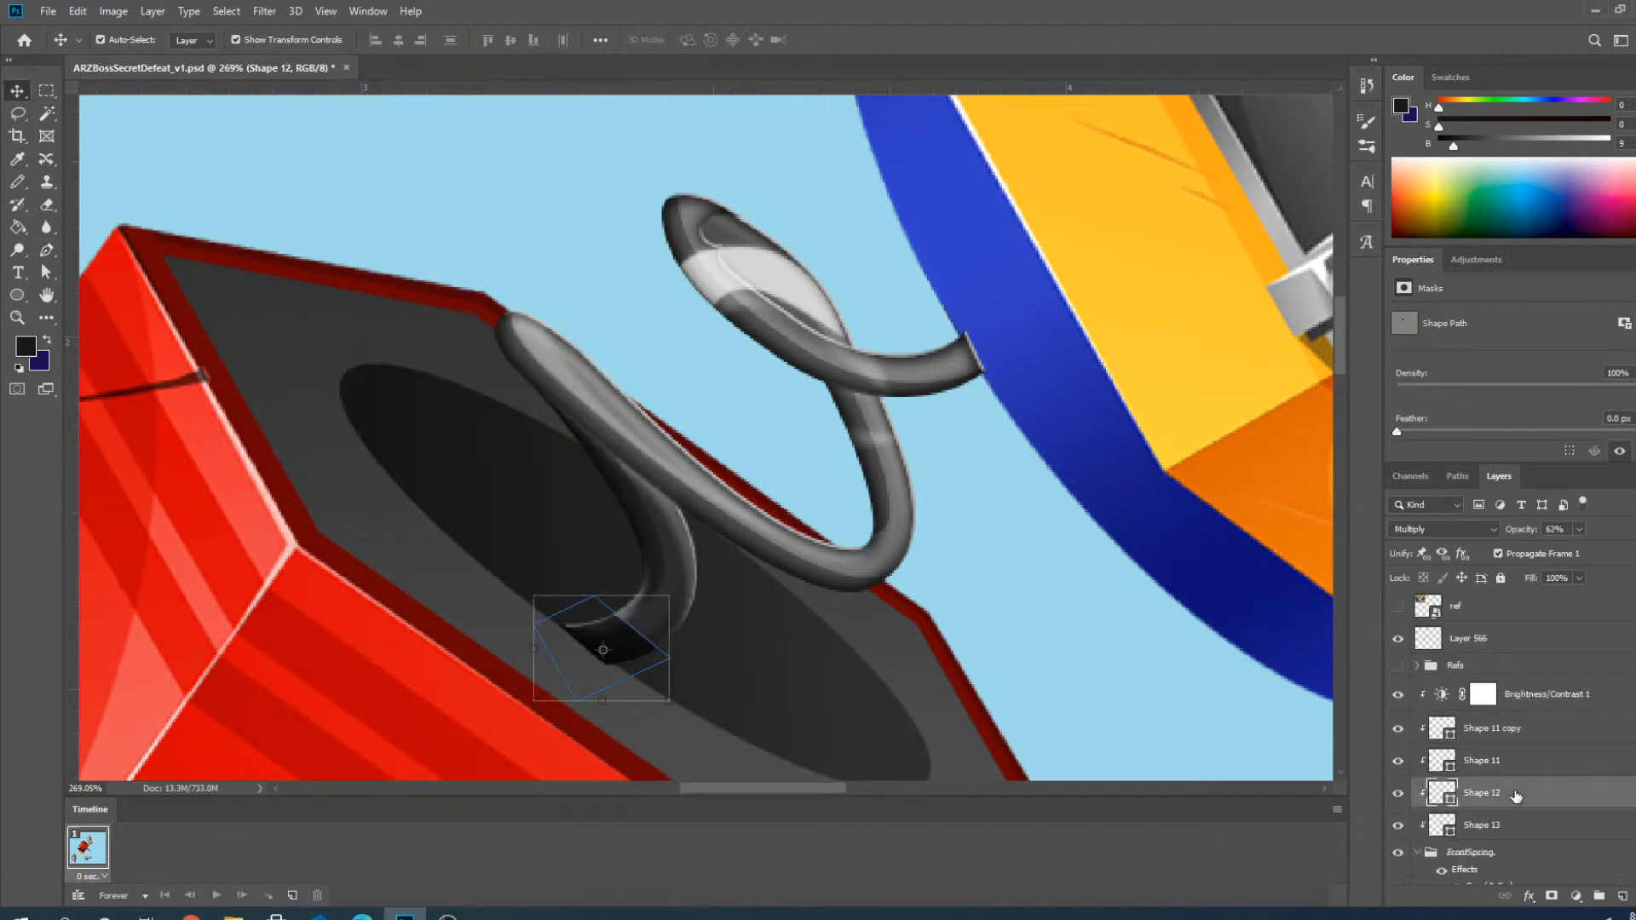
{"action": "left_click", "coordinate": [1519, 763]}
{"action": "scroll", "coordinate": [795, 250], "scroll_direction": "up", "scroll_amount": 3}
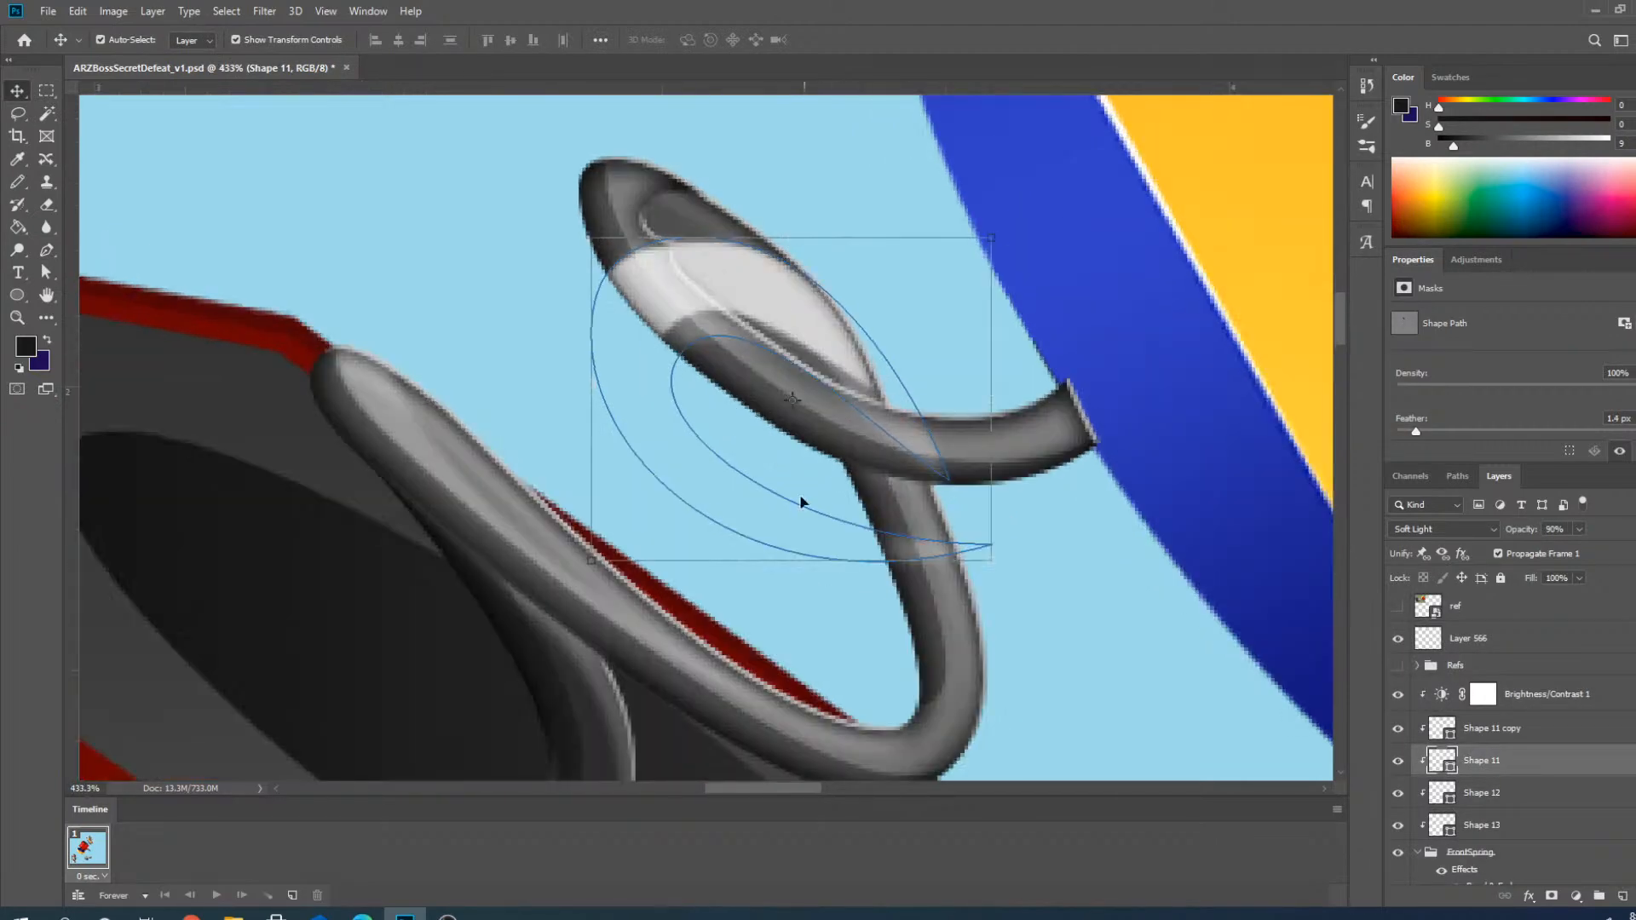
{"action": "scroll", "coordinate": [788, 530], "scroll_direction": "down", "scroll_amount": 3}
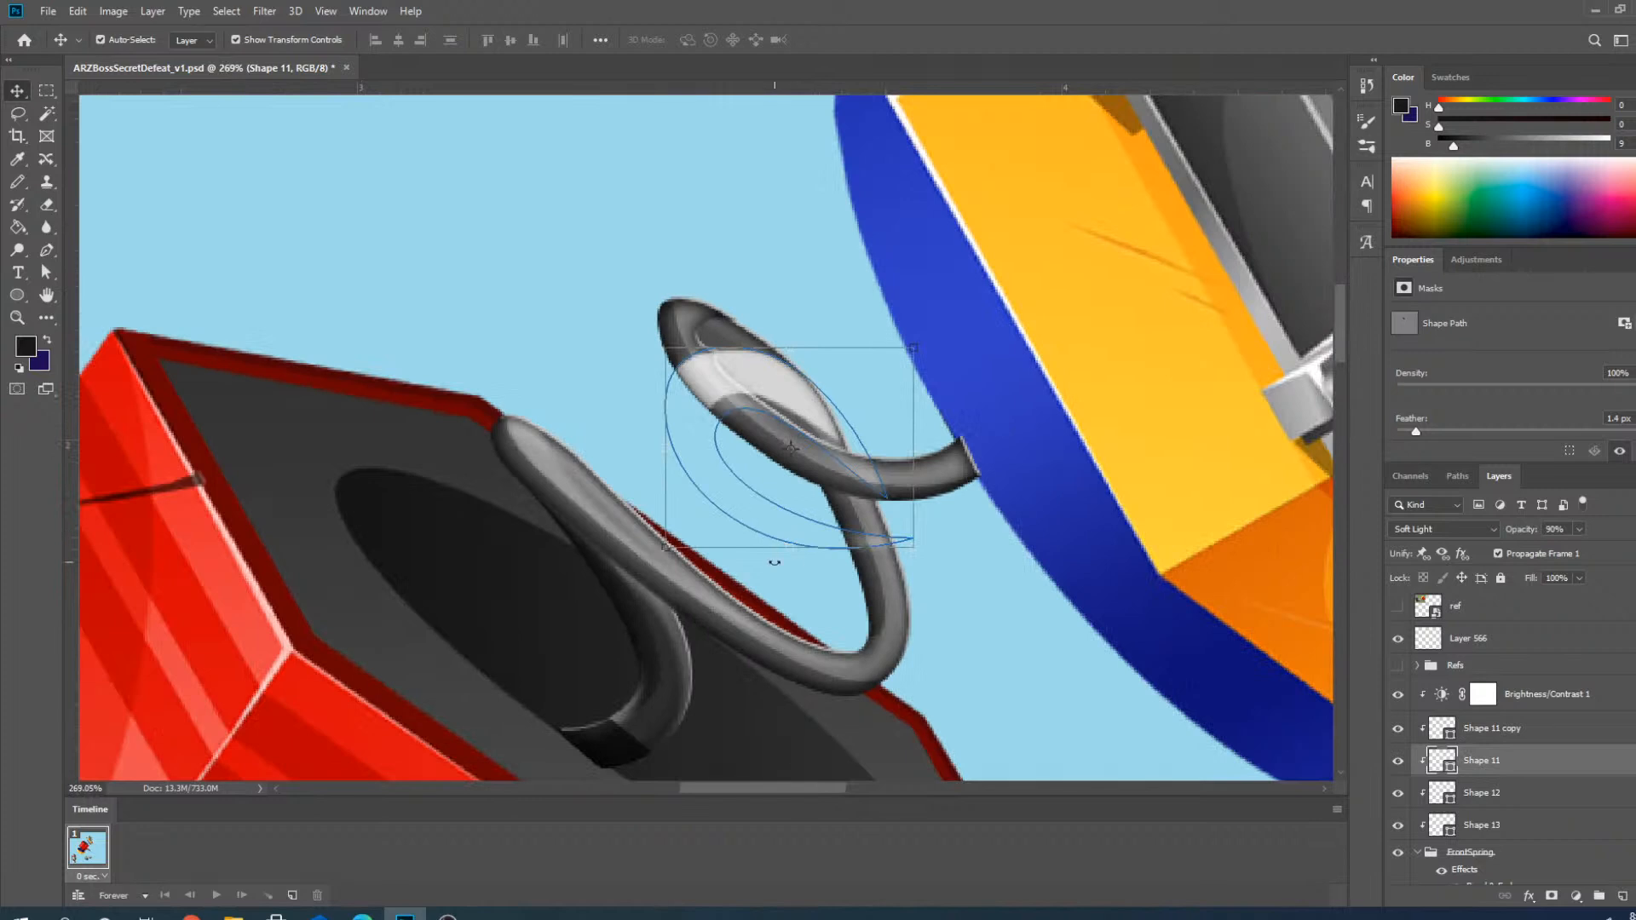
{"action": "left_click", "coordinate": [43, 13]}
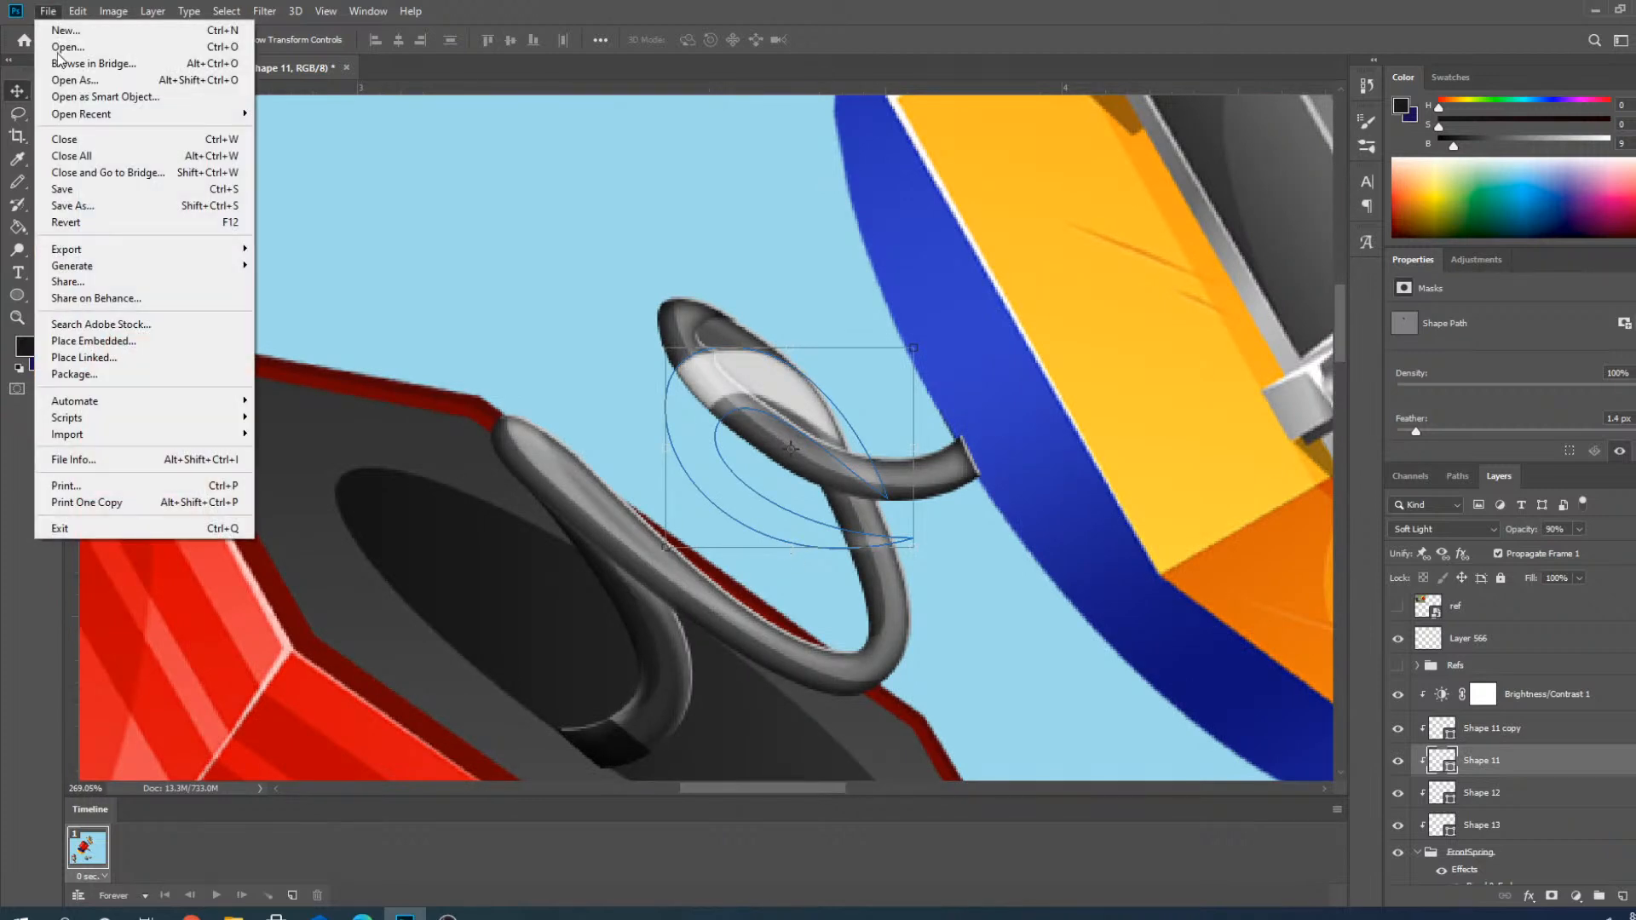
{"action": "left_click", "coordinate": [92, 192]}
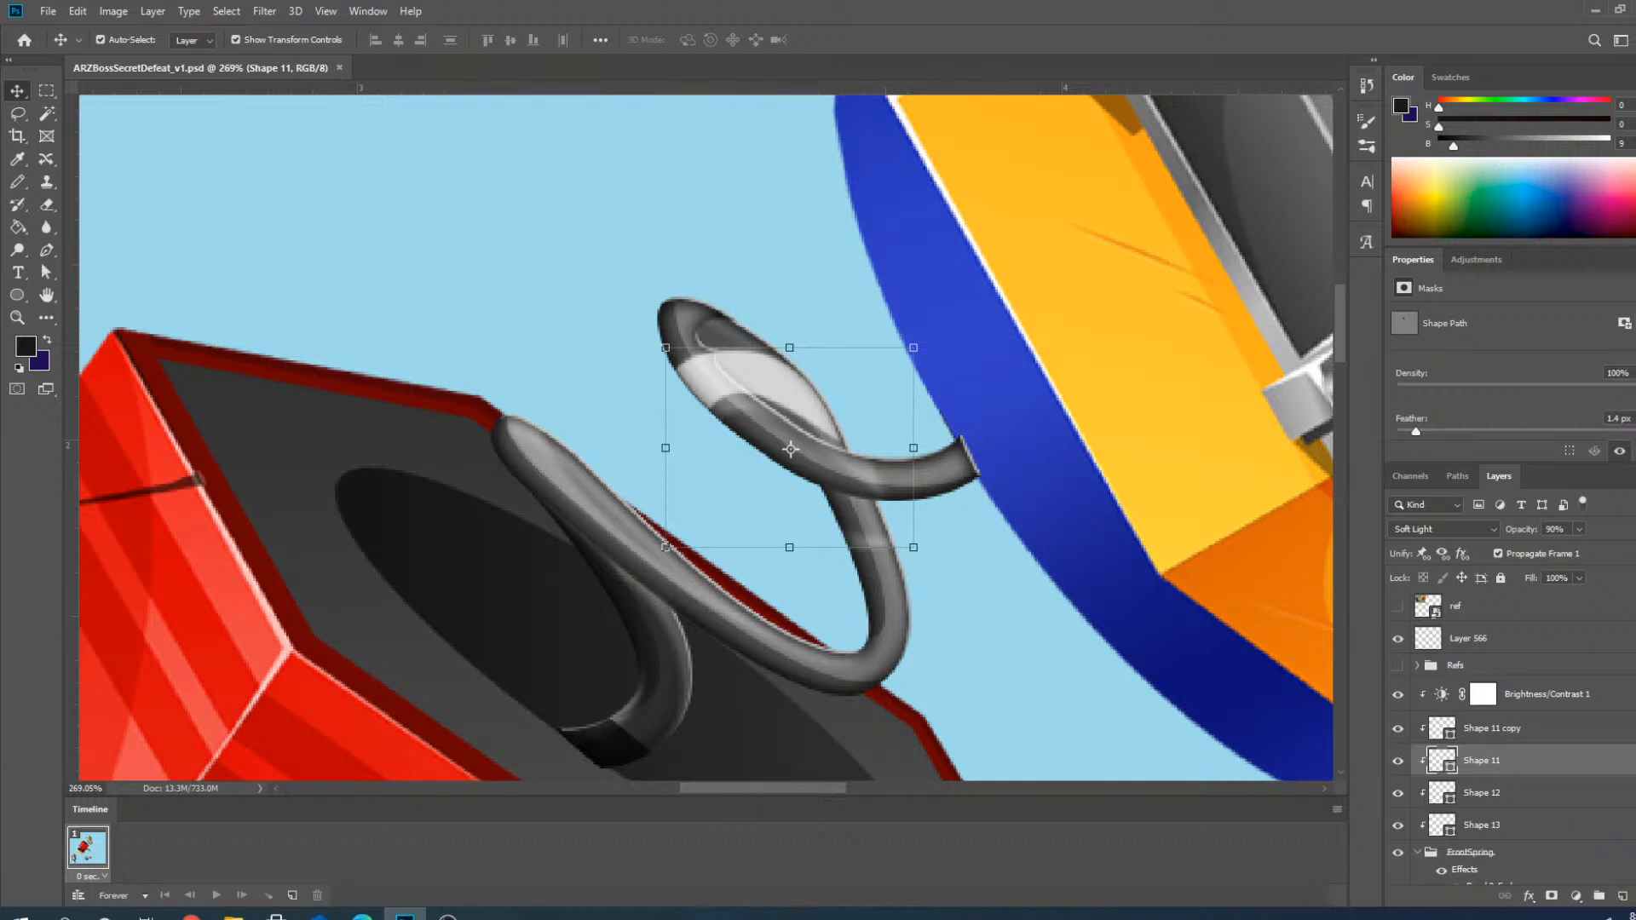
Squash Shape 11 to about 36% height, rotate it about 32 degrees, fit it over the upper coil loop and apply the transform.
{"action": "scroll", "coordinate": [370, 401], "scroll_direction": "up", "scroll_amount": 2}
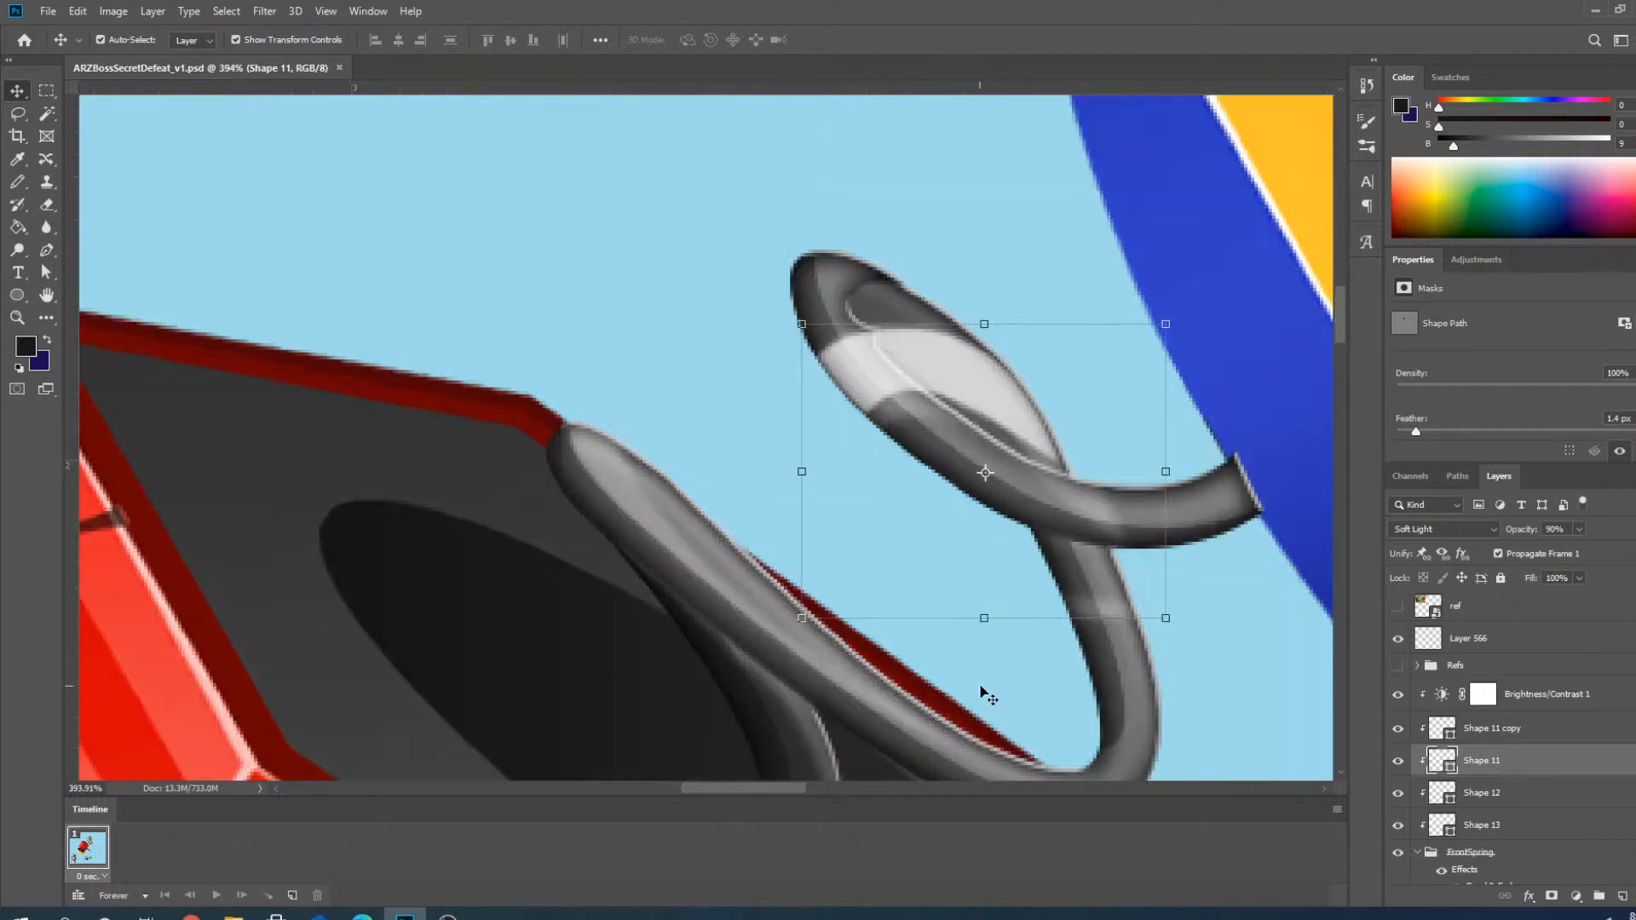
{"action": "left_click_drag", "start_coordinate": [984, 620], "coordinate": [984, 431]}
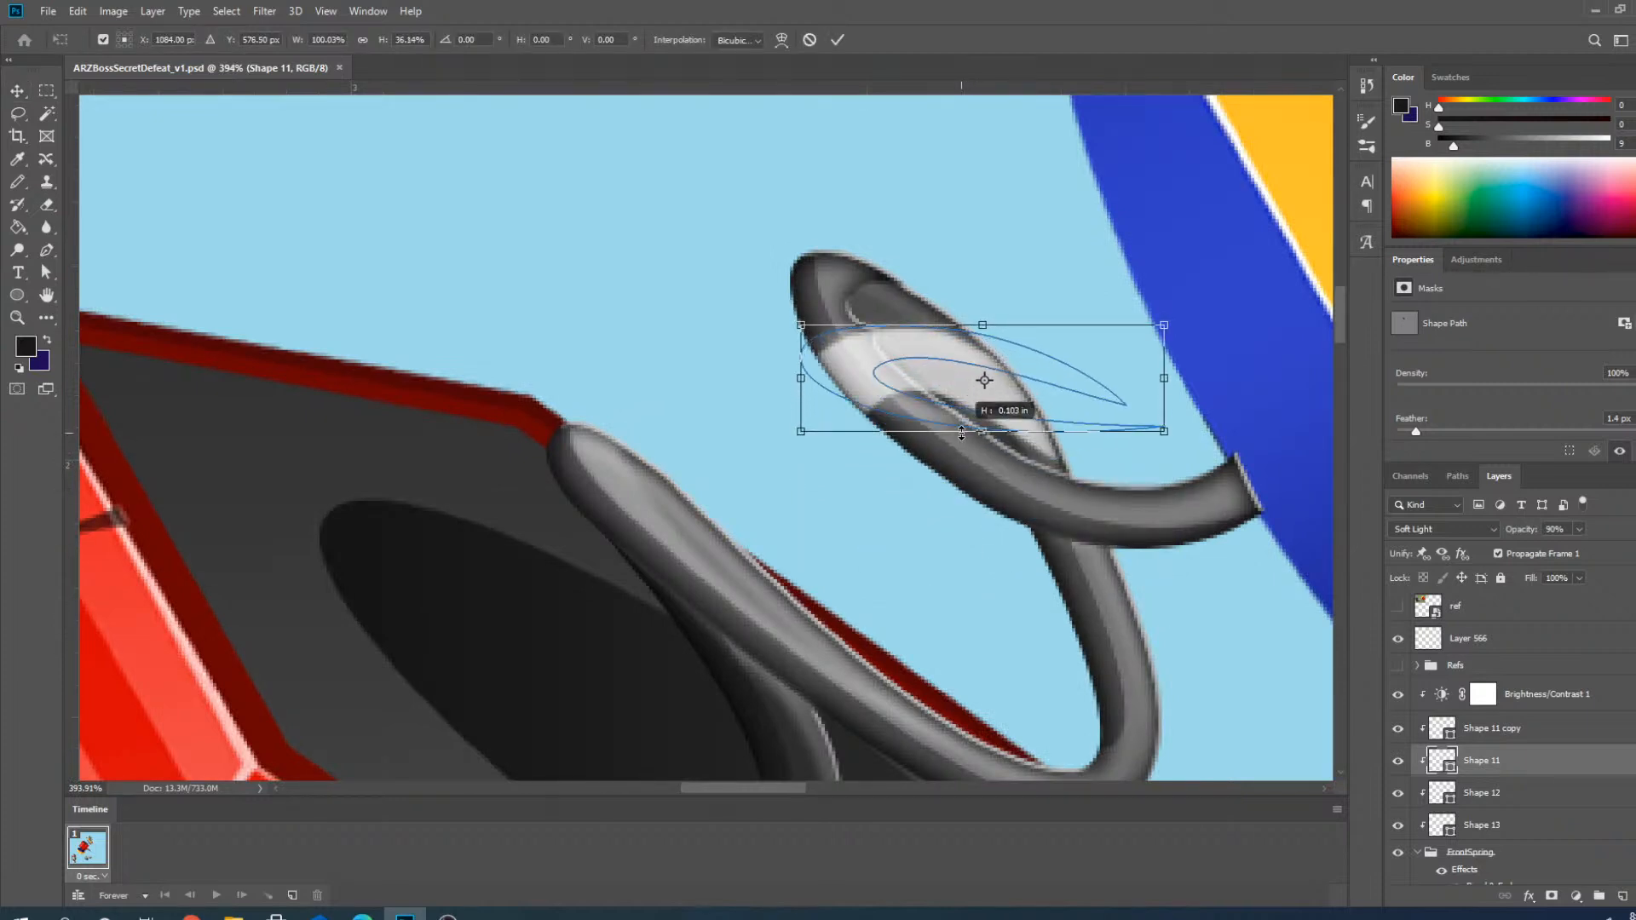
{"action": "left_click_drag", "start_coordinate": [1155, 307], "coordinate": [1150, 426]}
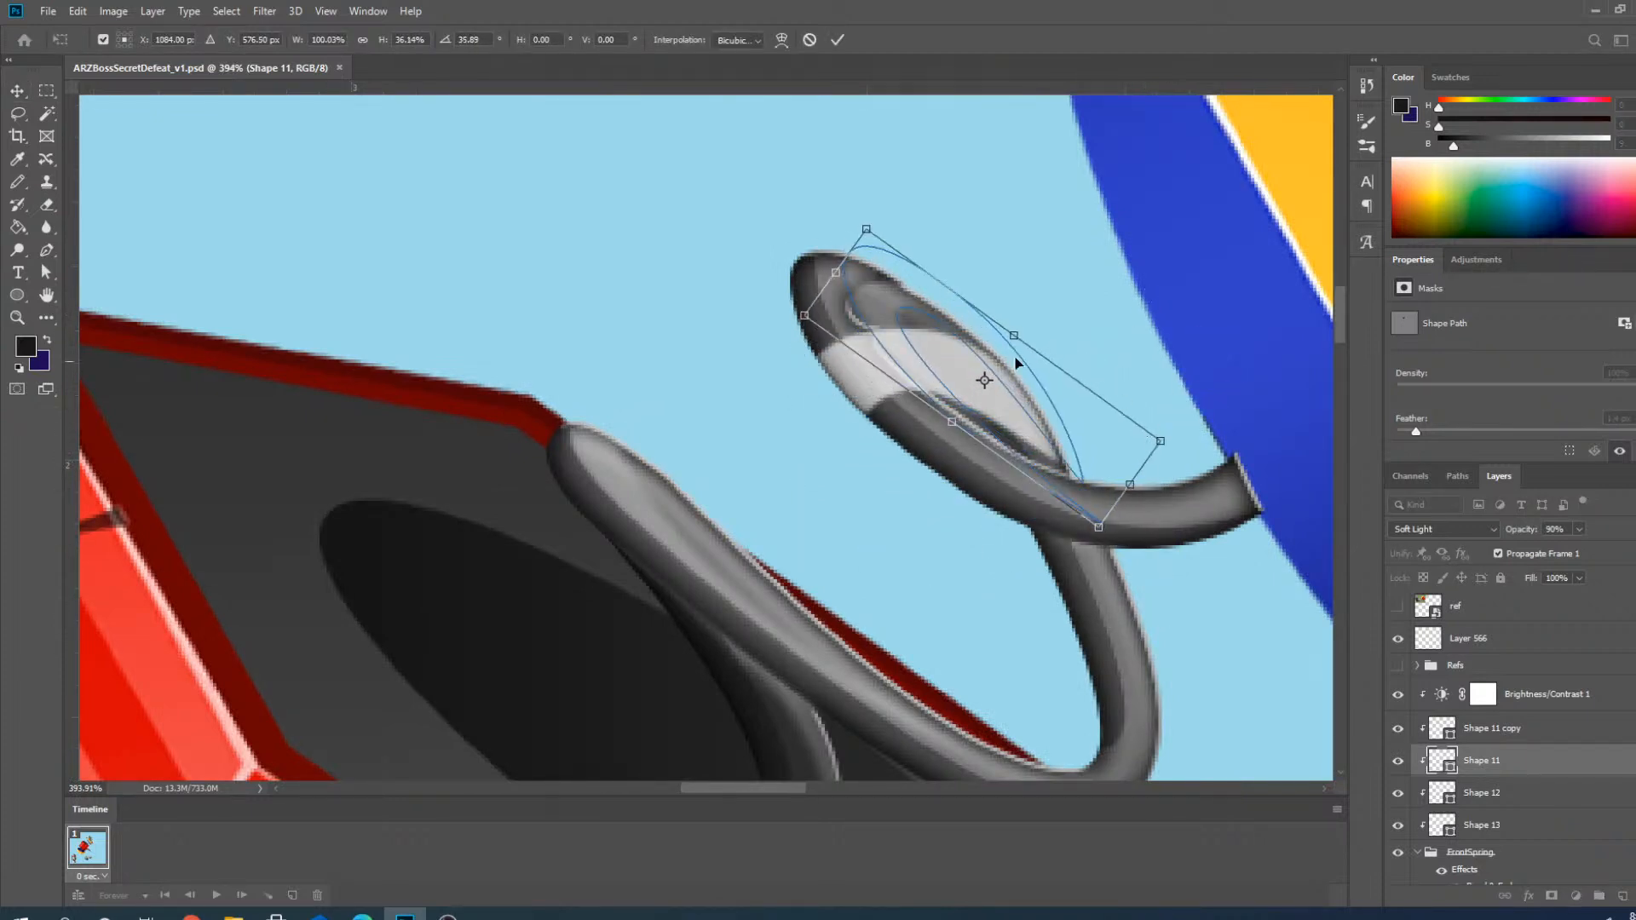
{"action": "left_click_drag", "start_coordinate": [927, 320], "coordinate": [893, 330]}
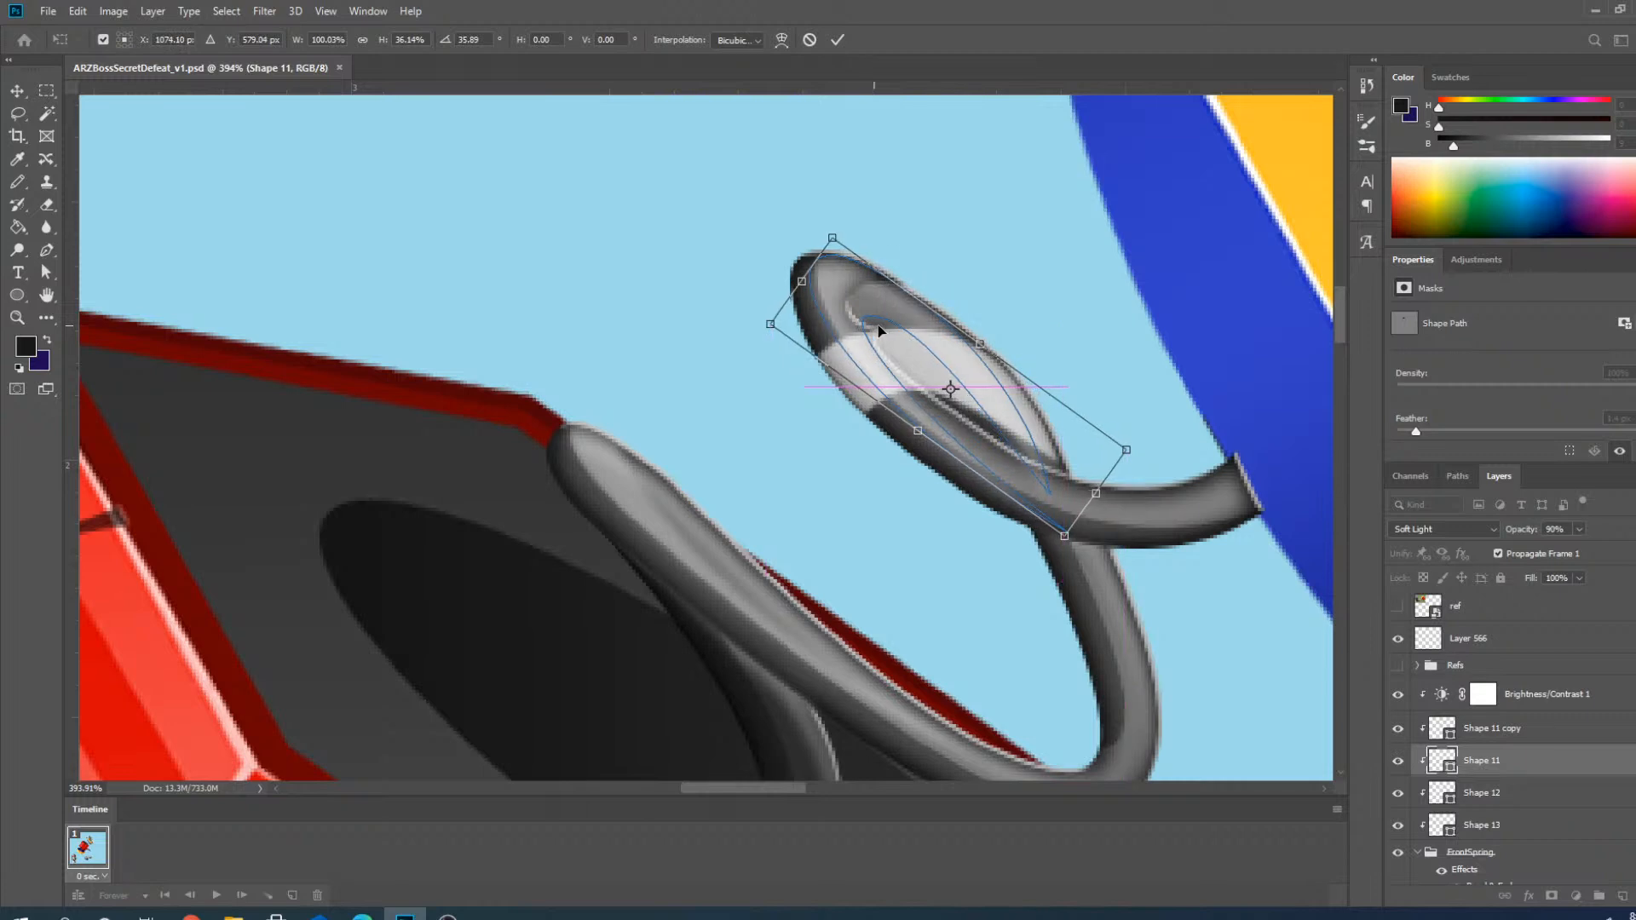
{"action": "left_click_drag", "start_coordinate": [1154, 433], "coordinate": [1157, 417]}
{"action": "left_click_drag", "start_coordinate": [1014, 409], "coordinate": [1011, 397]}
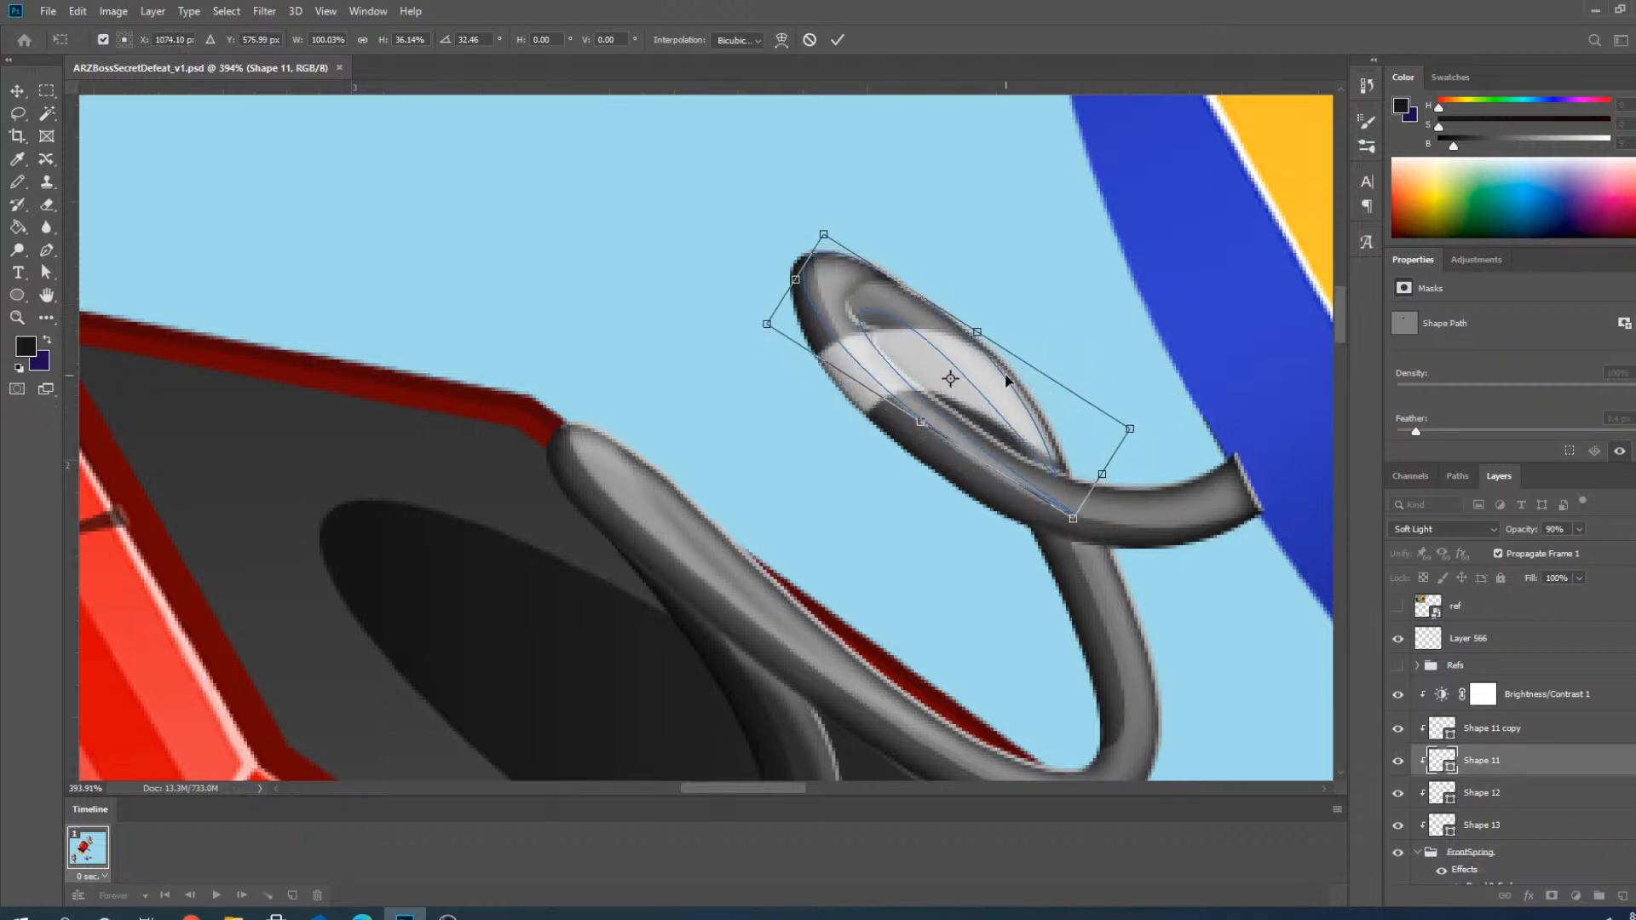
{"action": "left_click", "coordinate": [838, 39]}
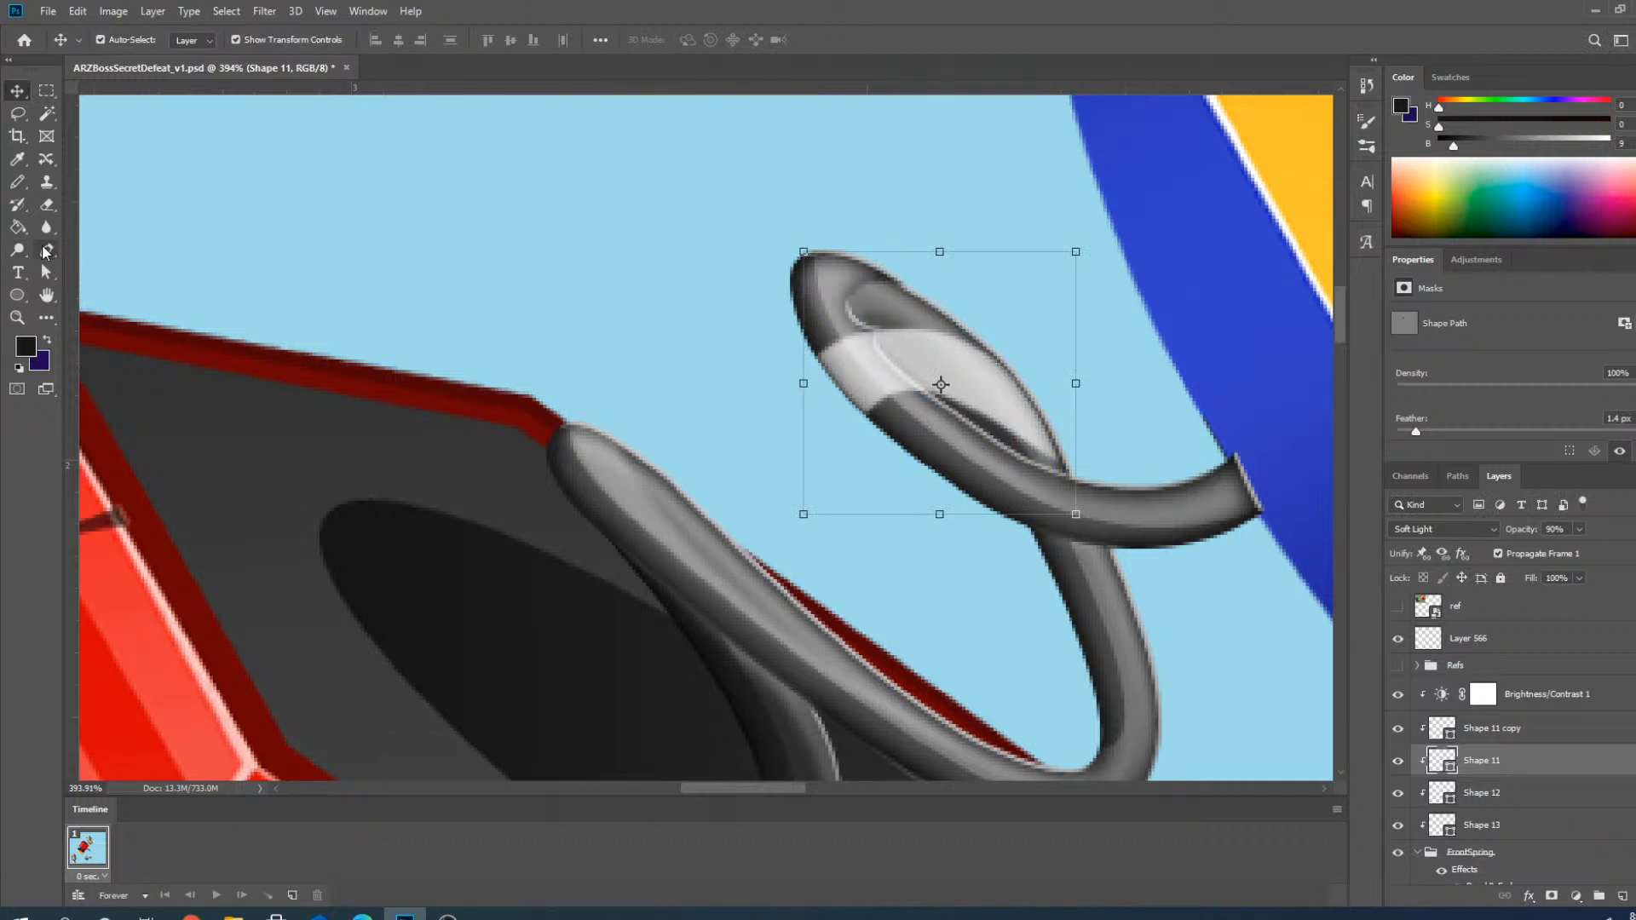
{"action": "left_click", "coordinate": [43, 251]}
{"action": "left_click", "coordinate": [48, 252]}
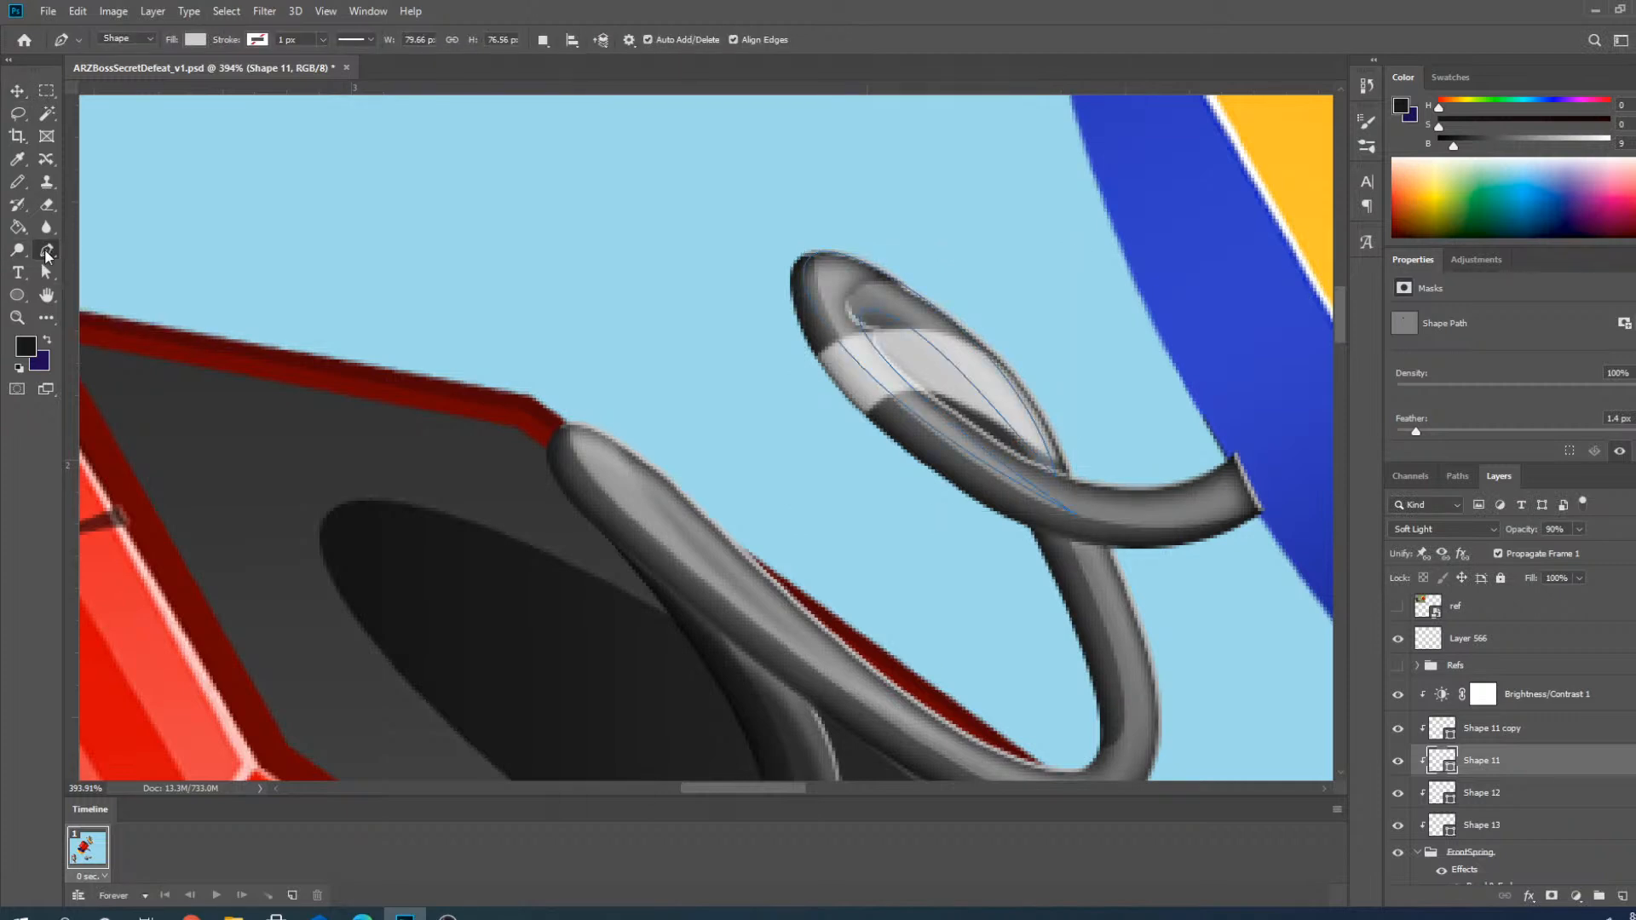
{"action": "left_click", "coordinate": [46, 320]}
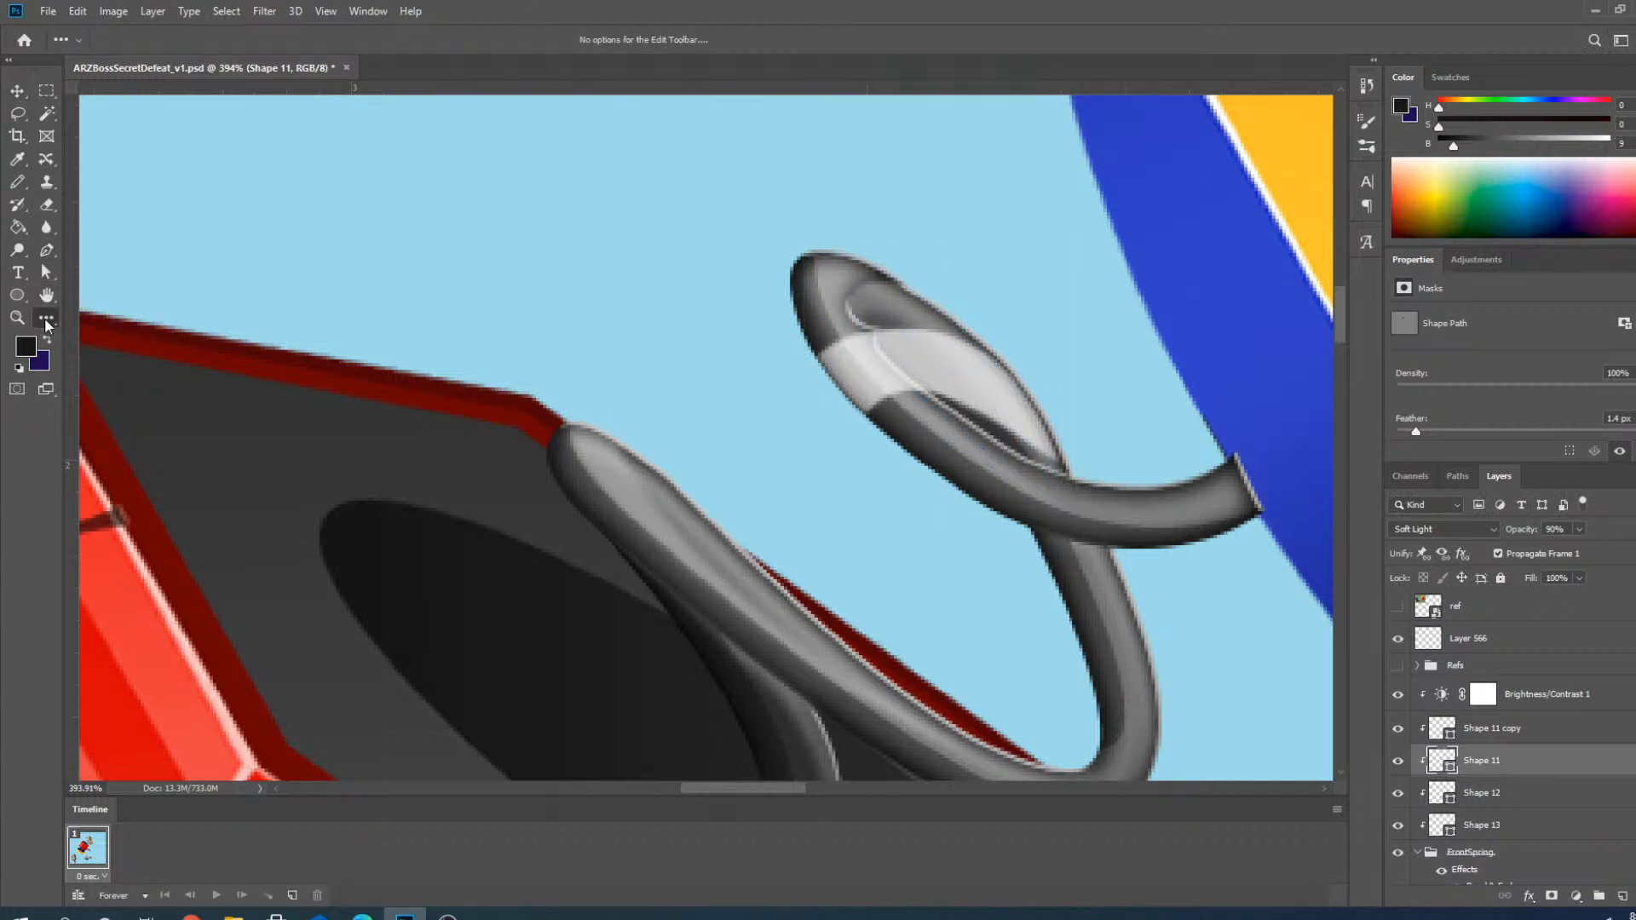
{"action": "left_click", "coordinate": [77, 19]}
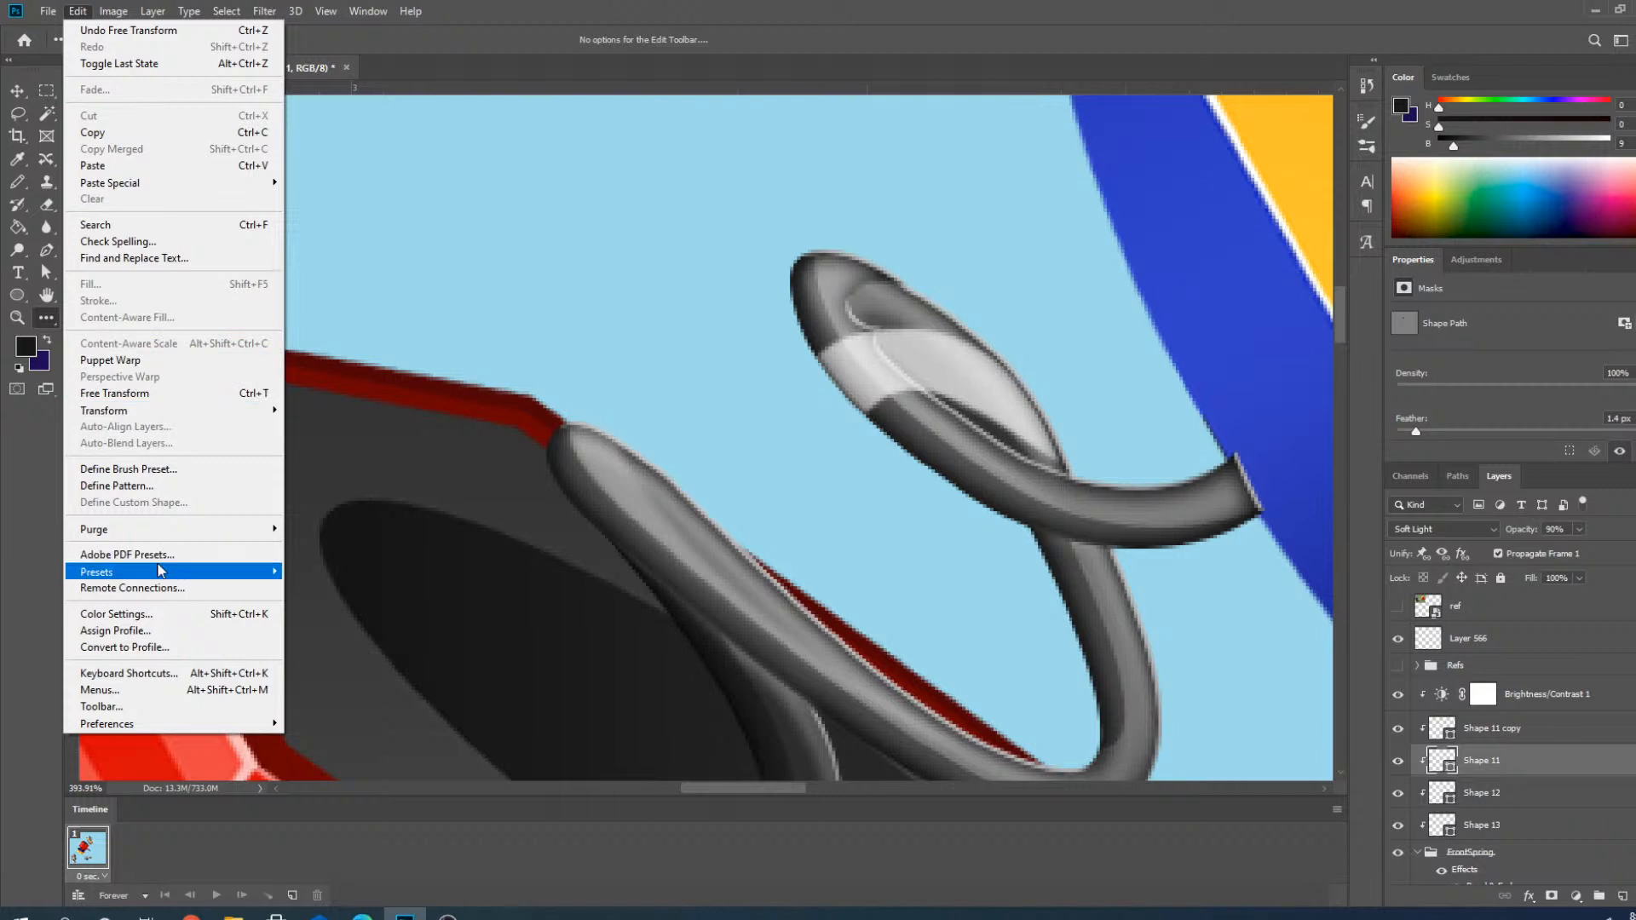
{"action": "mouse_move", "coordinate": [161, 572]}
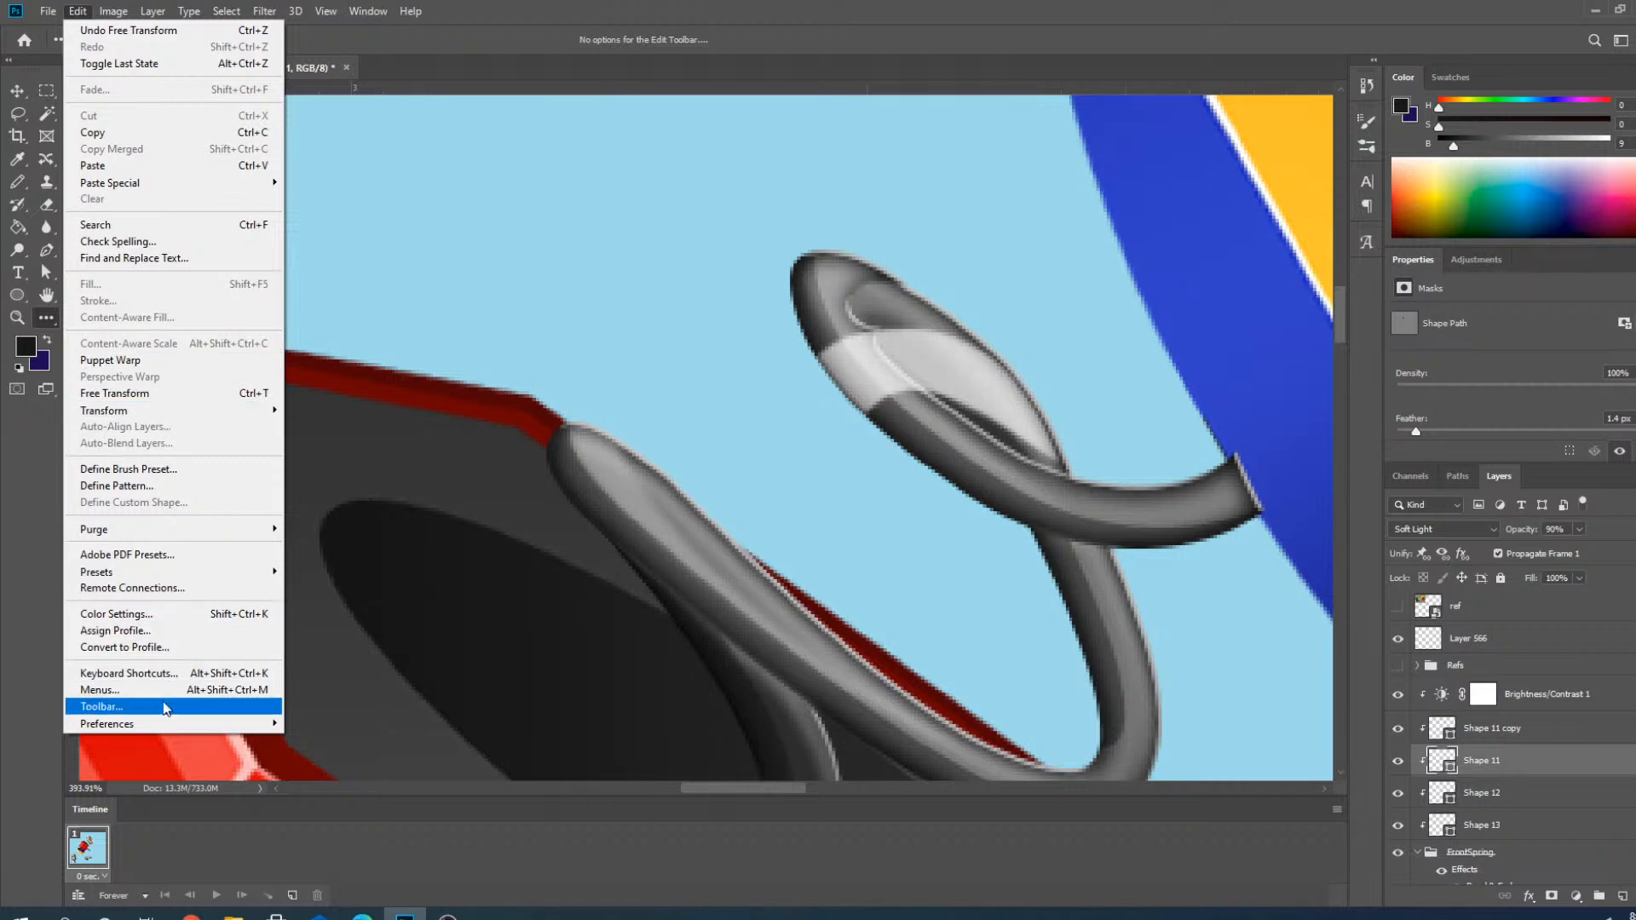
{"action": "left_click", "coordinate": [136, 364]}
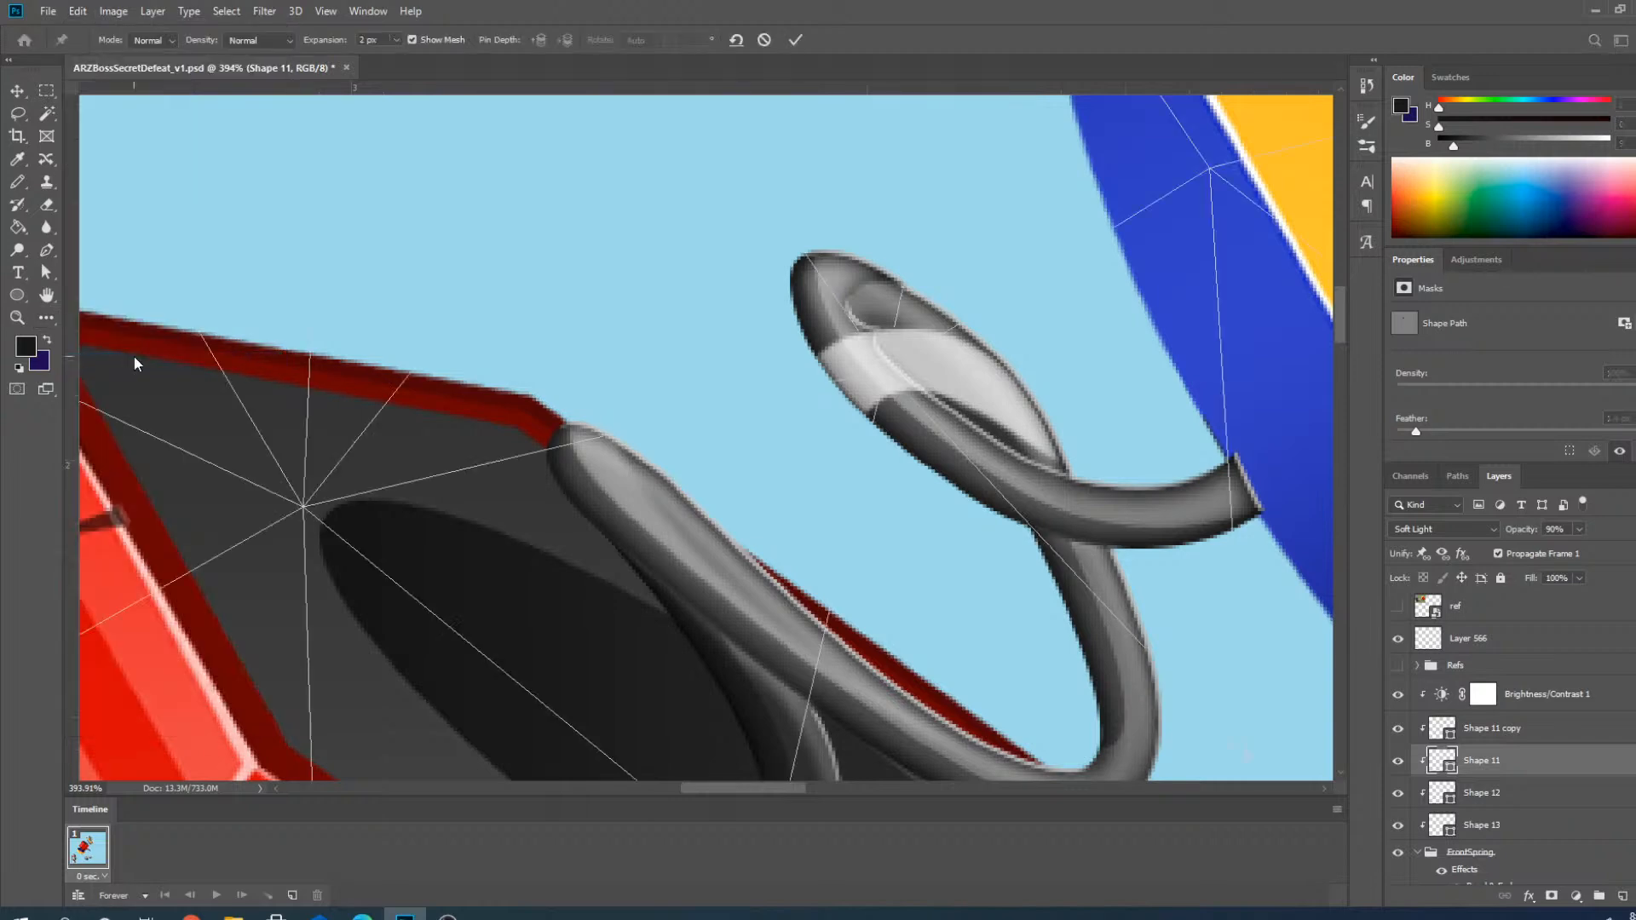
{"action": "scroll", "coordinate": [743, 433], "scroll_direction": "down", "scroll_amount": 10}
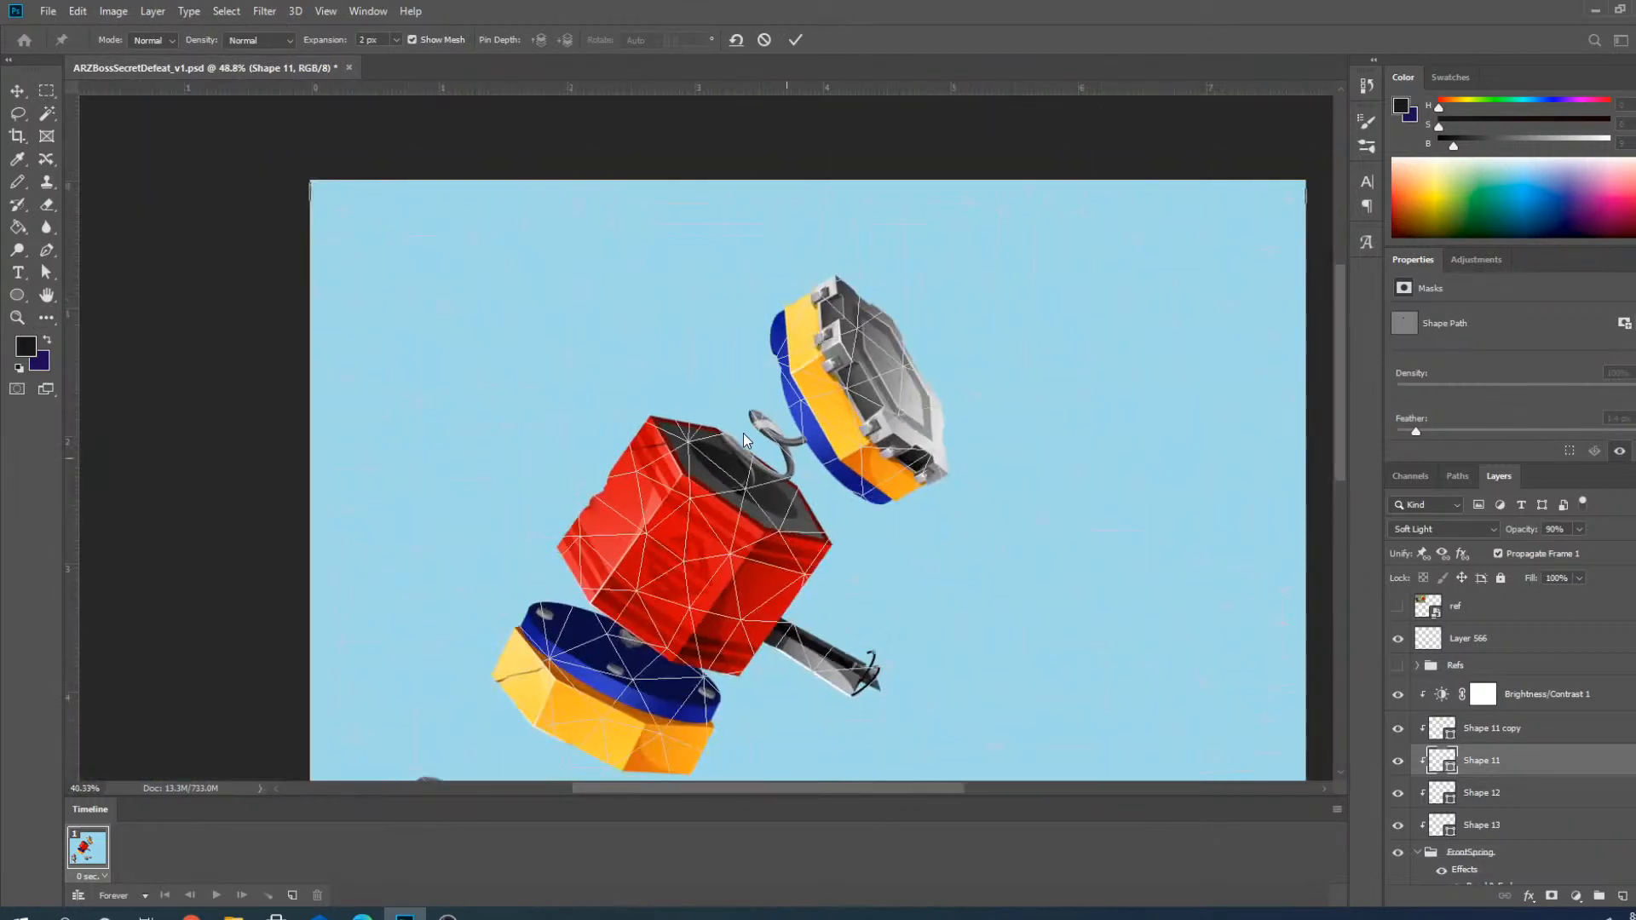
{"action": "scroll", "coordinate": [668, 368], "scroll_direction": "up", "scroll_amount": 7}
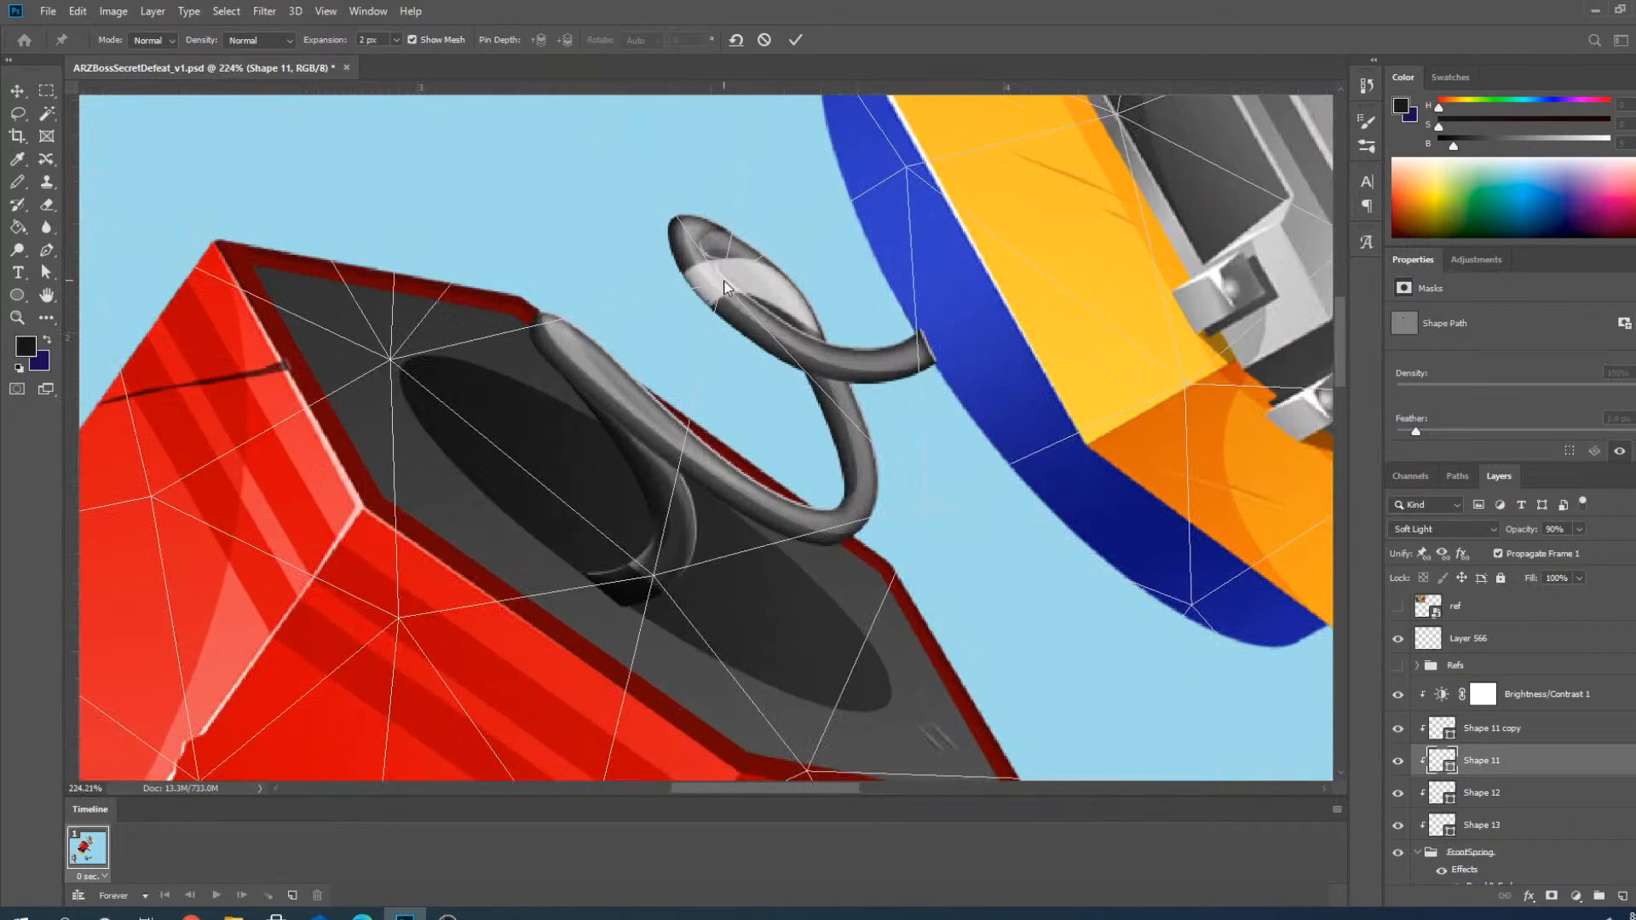
{"action": "left_click", "coordinate": [724, 287]}
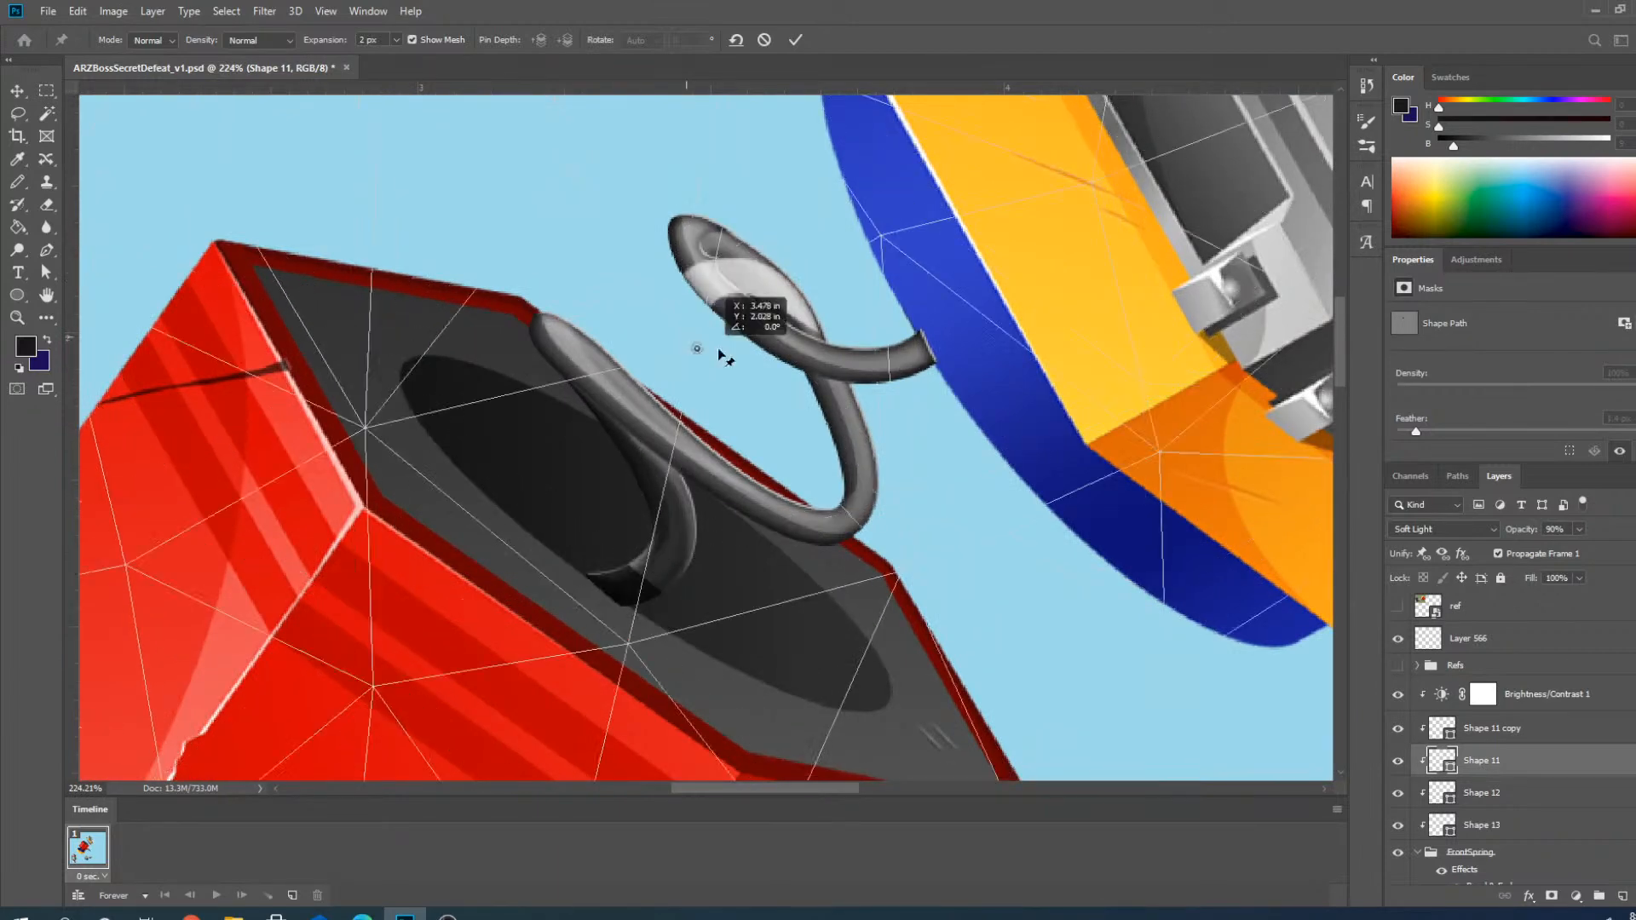
{"action": "scroll", "coordinate": [751, 465], "scroll_direction": "down", "scroll_amount": 3}
{"action": "scroll", "coordinate": [751, 465], "scroll_direction": "down", "scroll_amount": 2}
{"action": "scroll", "coordinate": [687, 452], "scroll_direction": "up", "scroll_amount": 1}
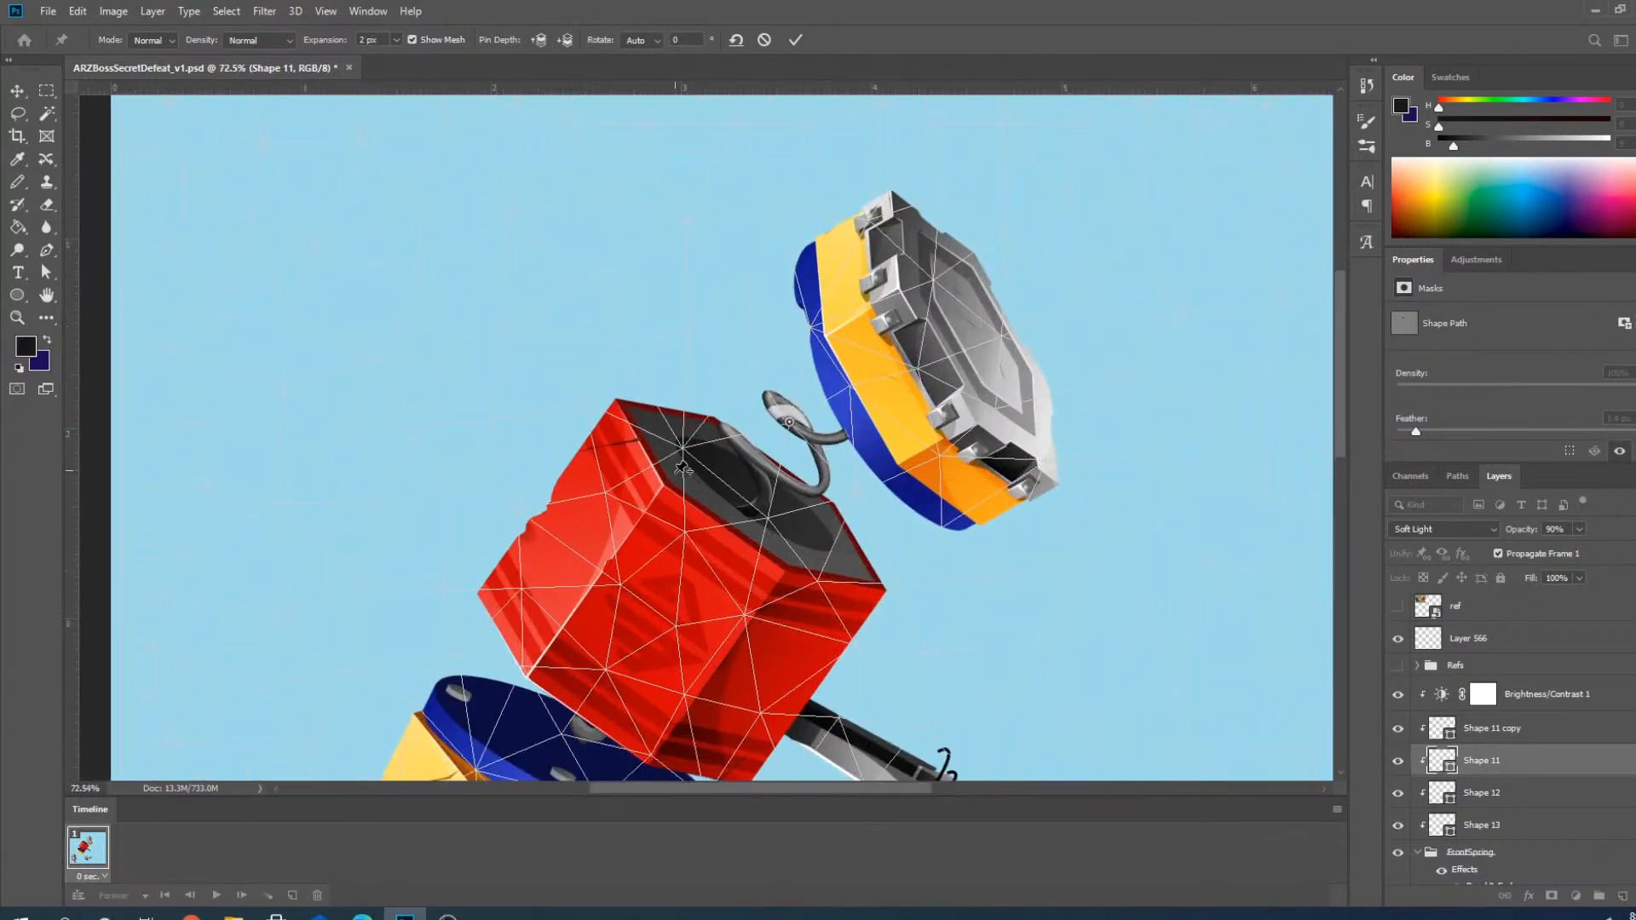
{"action": "left_click", "coordinate": [676, 452]}
{"action": "scroll", "coordinate": [768, 388], "scroll_direction": "up", "scroll_amount": 2}
{"action": "scroll", "coordinate": [748, 411], "scroll_direction": "down", "scroll_amount": 3}
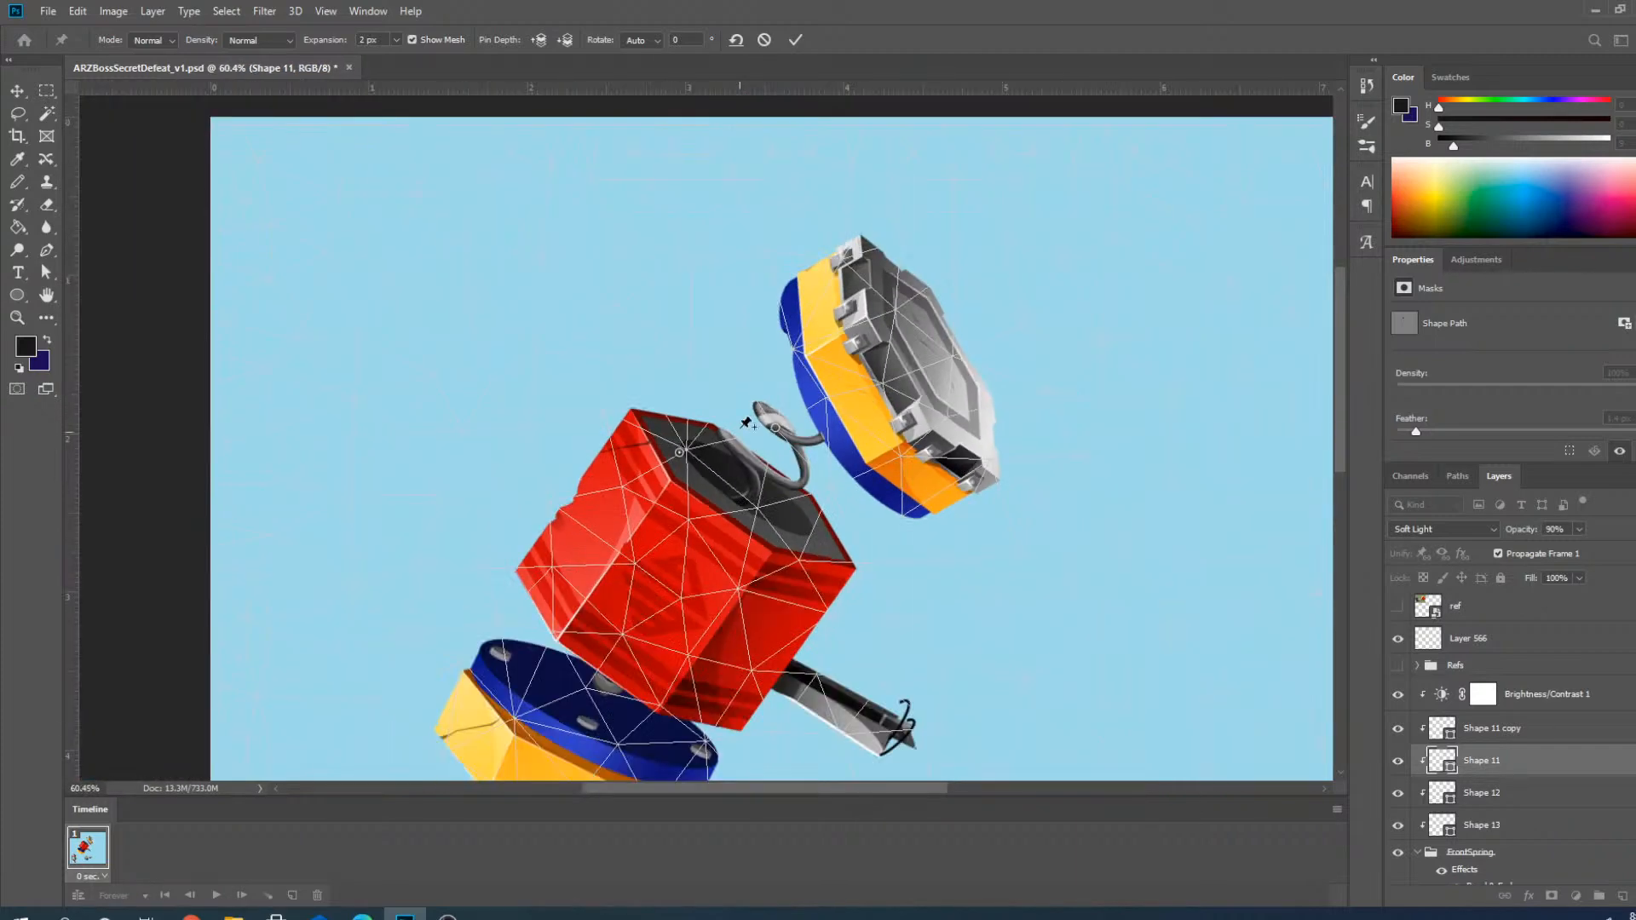
{"action": "left_click", "coordinate": [763, 40]}
{"action": "scroll", "coordinate": [815, 426], "scroll_direction": "up", "scroll_amount": 2}
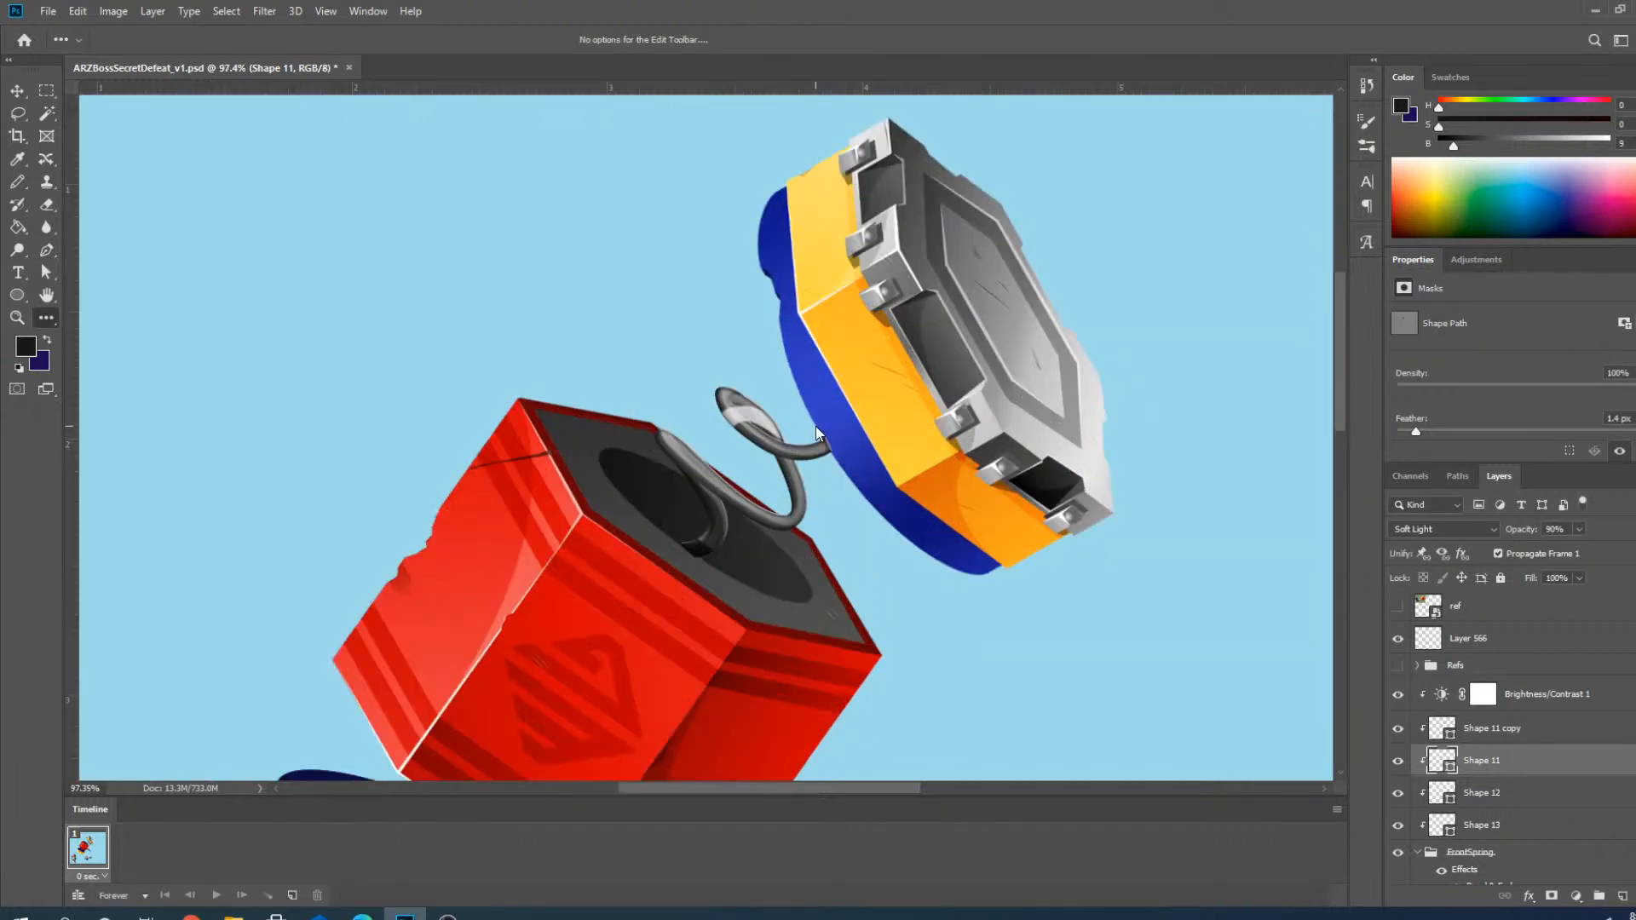
{"action": "scroll", "coordinate": [816, 426], "scroll_direction": "up", "scroll_amount": 5}
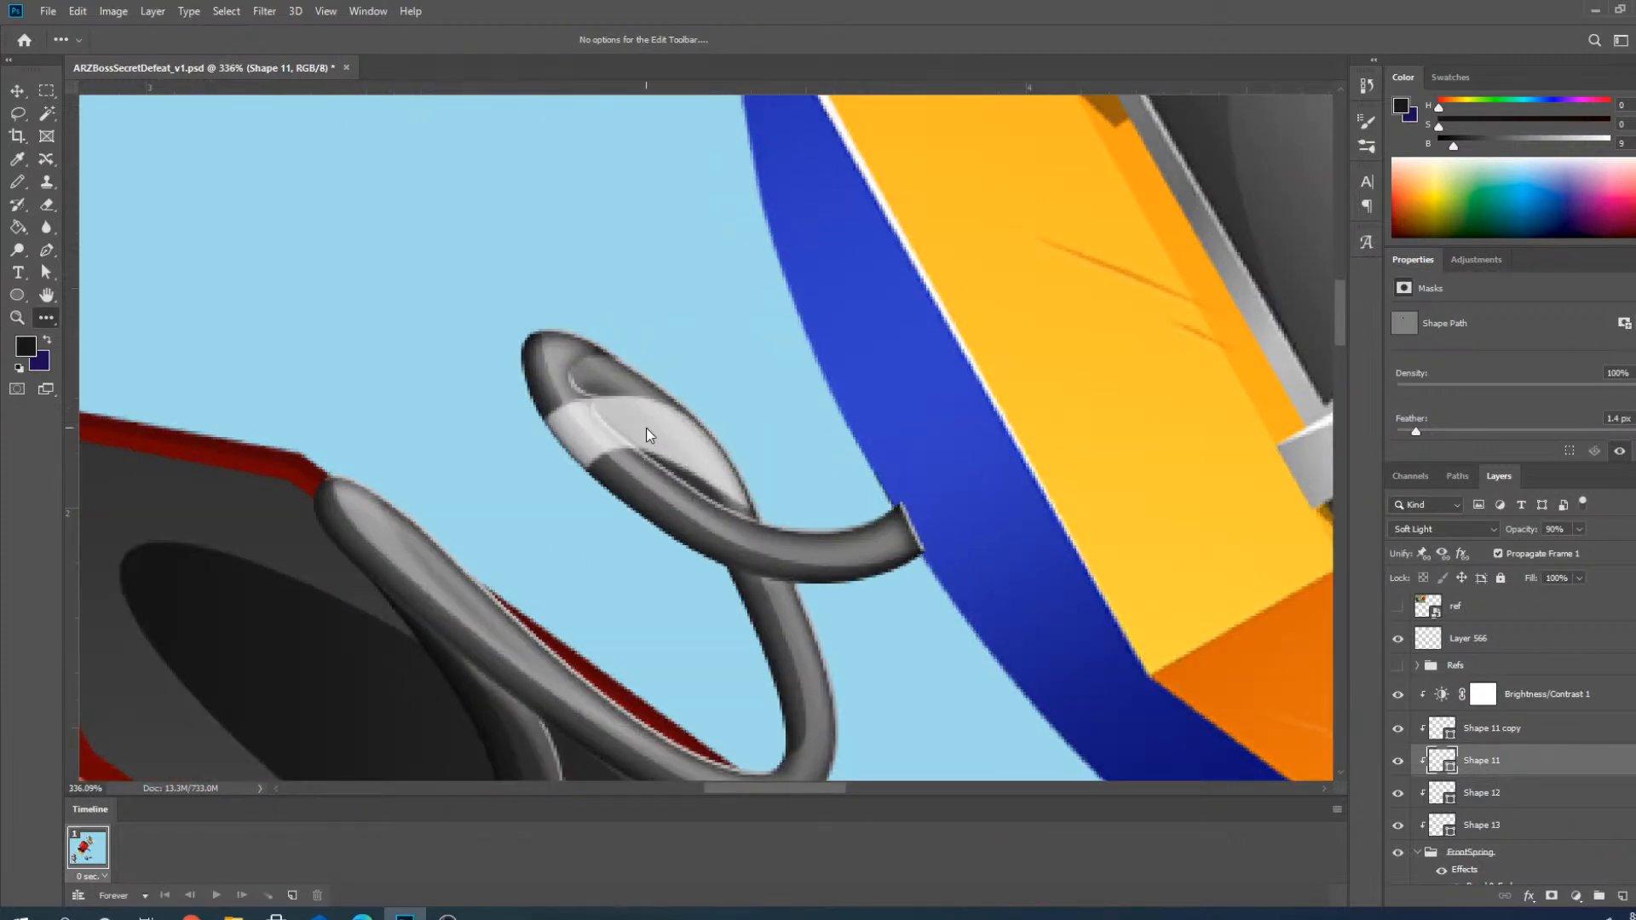
{"action": "left_click", "coordinate": [1531, 731]}
{"action": "scroll", "coordinate": [875, 467], "scroll_direction": "down", "scroll_amount": 8}
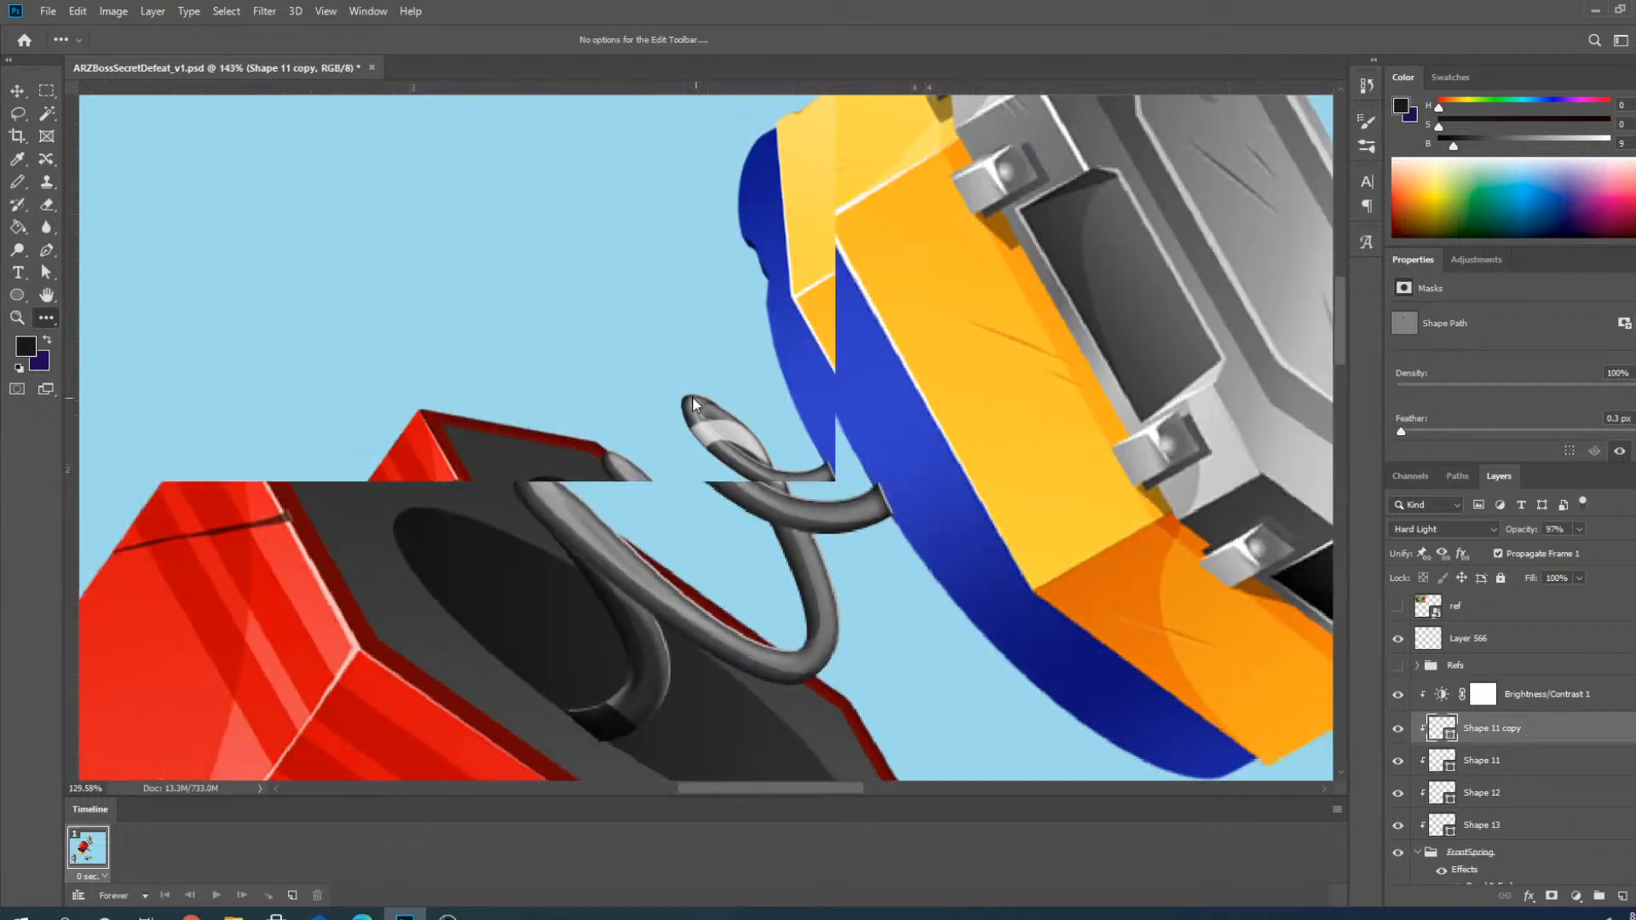
Show the ref layer with the mech and hammer picture, select it and rasterize it.
{"action": "scroll", "coordinate": [1545, 789], "scroll_direction": "down", "scroll_amount": 4}
{"action": "scroll", "coordinate": [1545, 789], "scroll_direction": "up", "scroll_amount": 4}
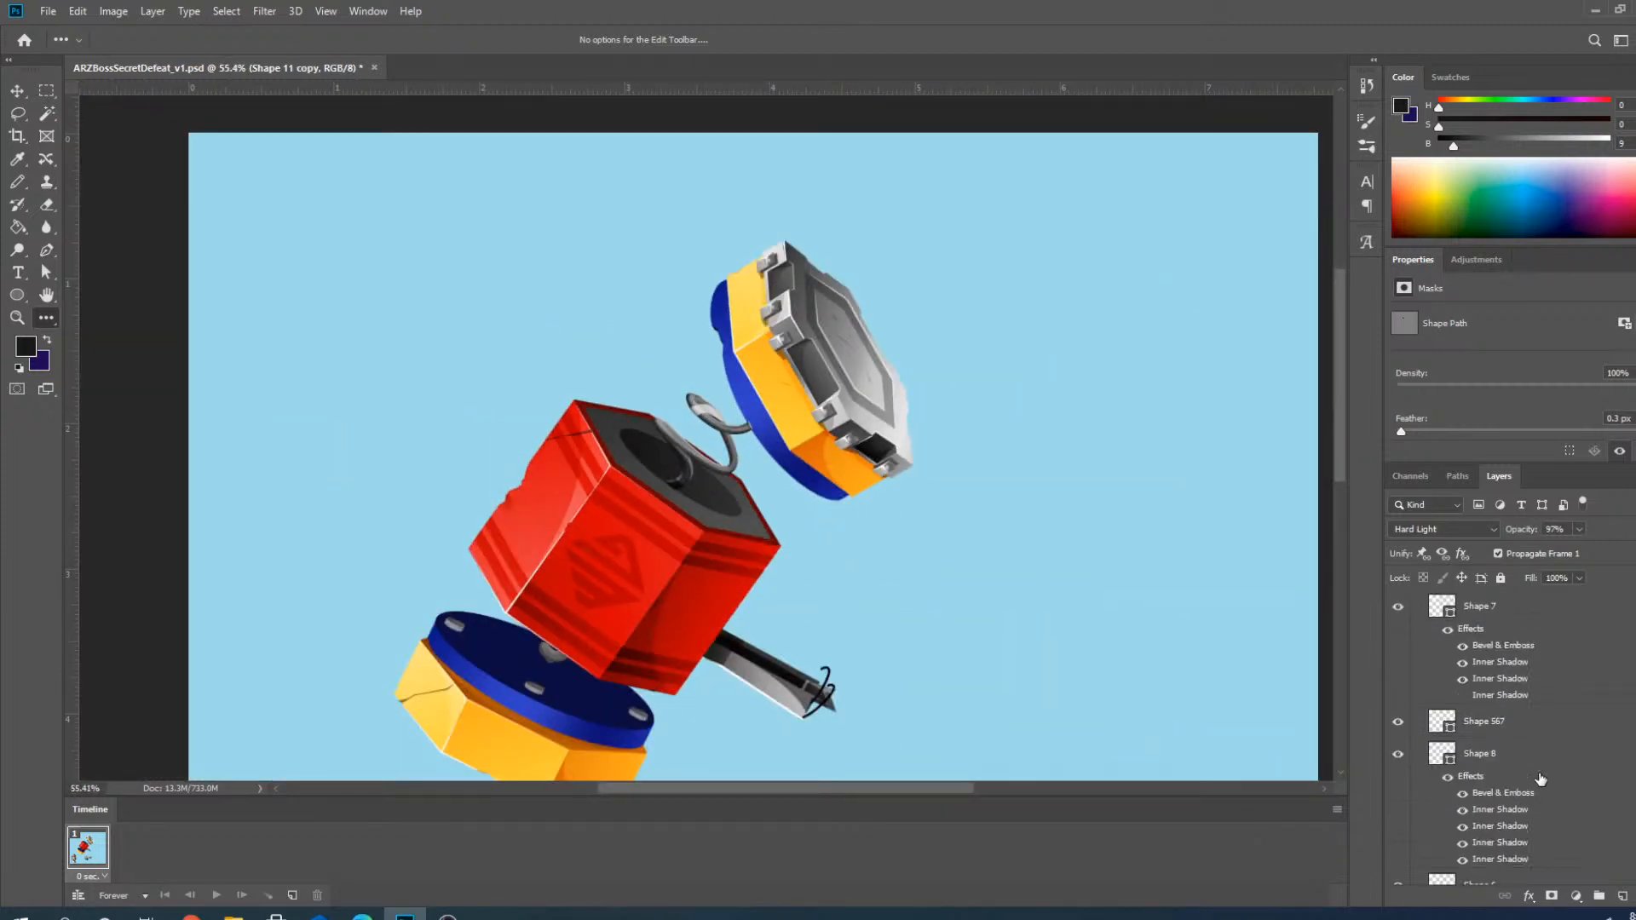
{"action": "left_click", "coordinate": [1397, 607]}
{"action": "left_click", "coordinate": [1525, 609]}
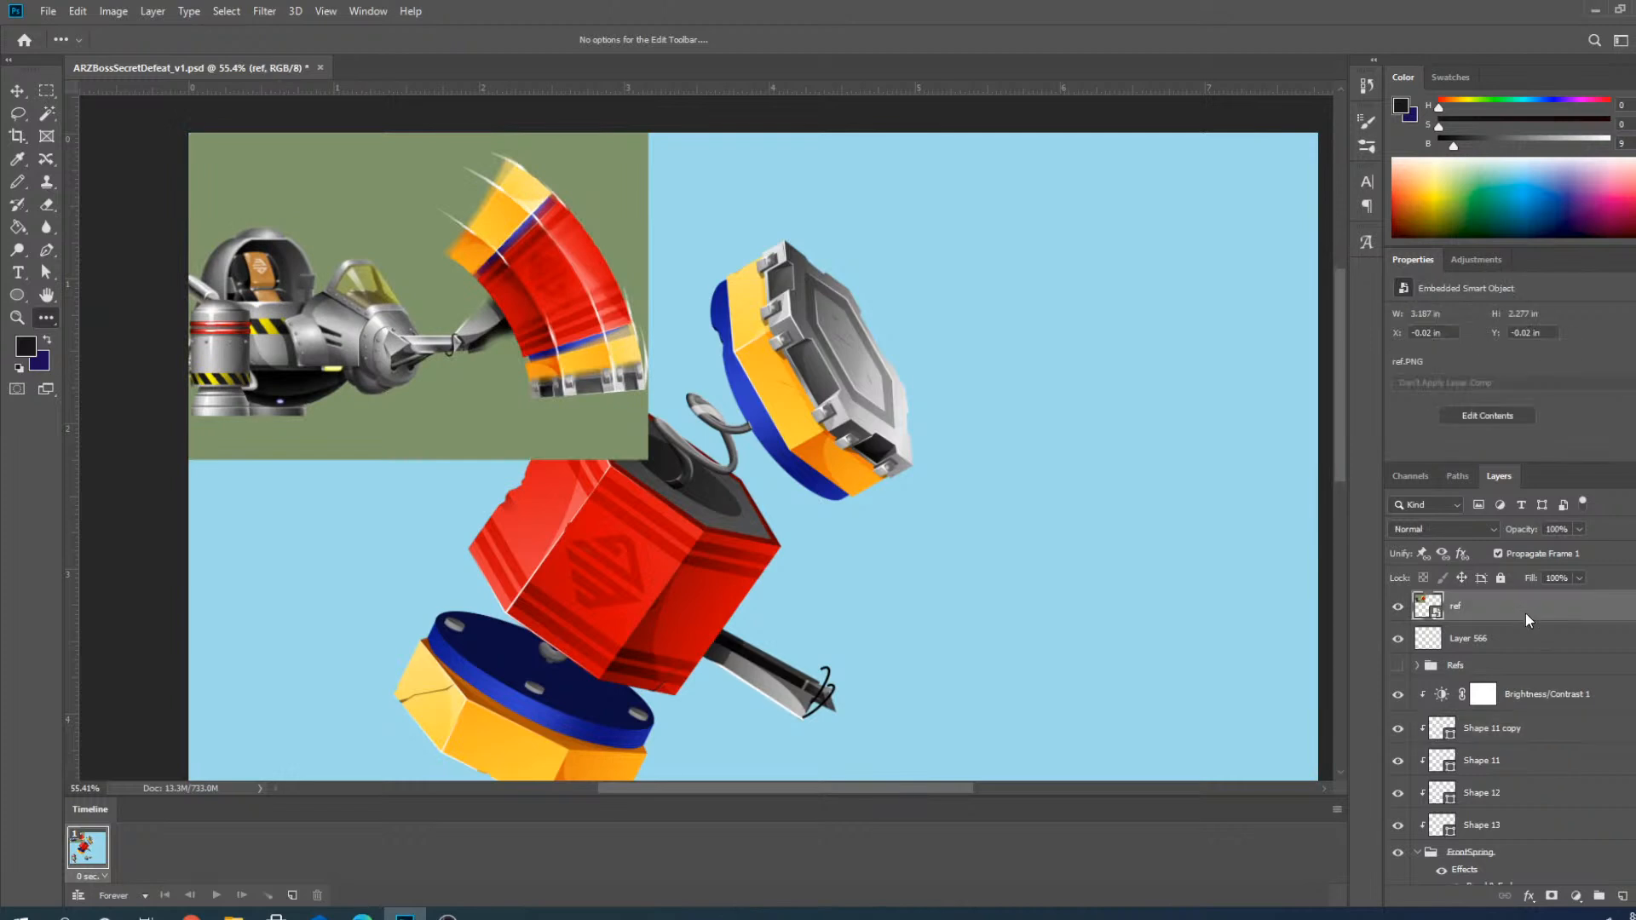
{"action": "right_click", "coordinate": [1526, 612]}
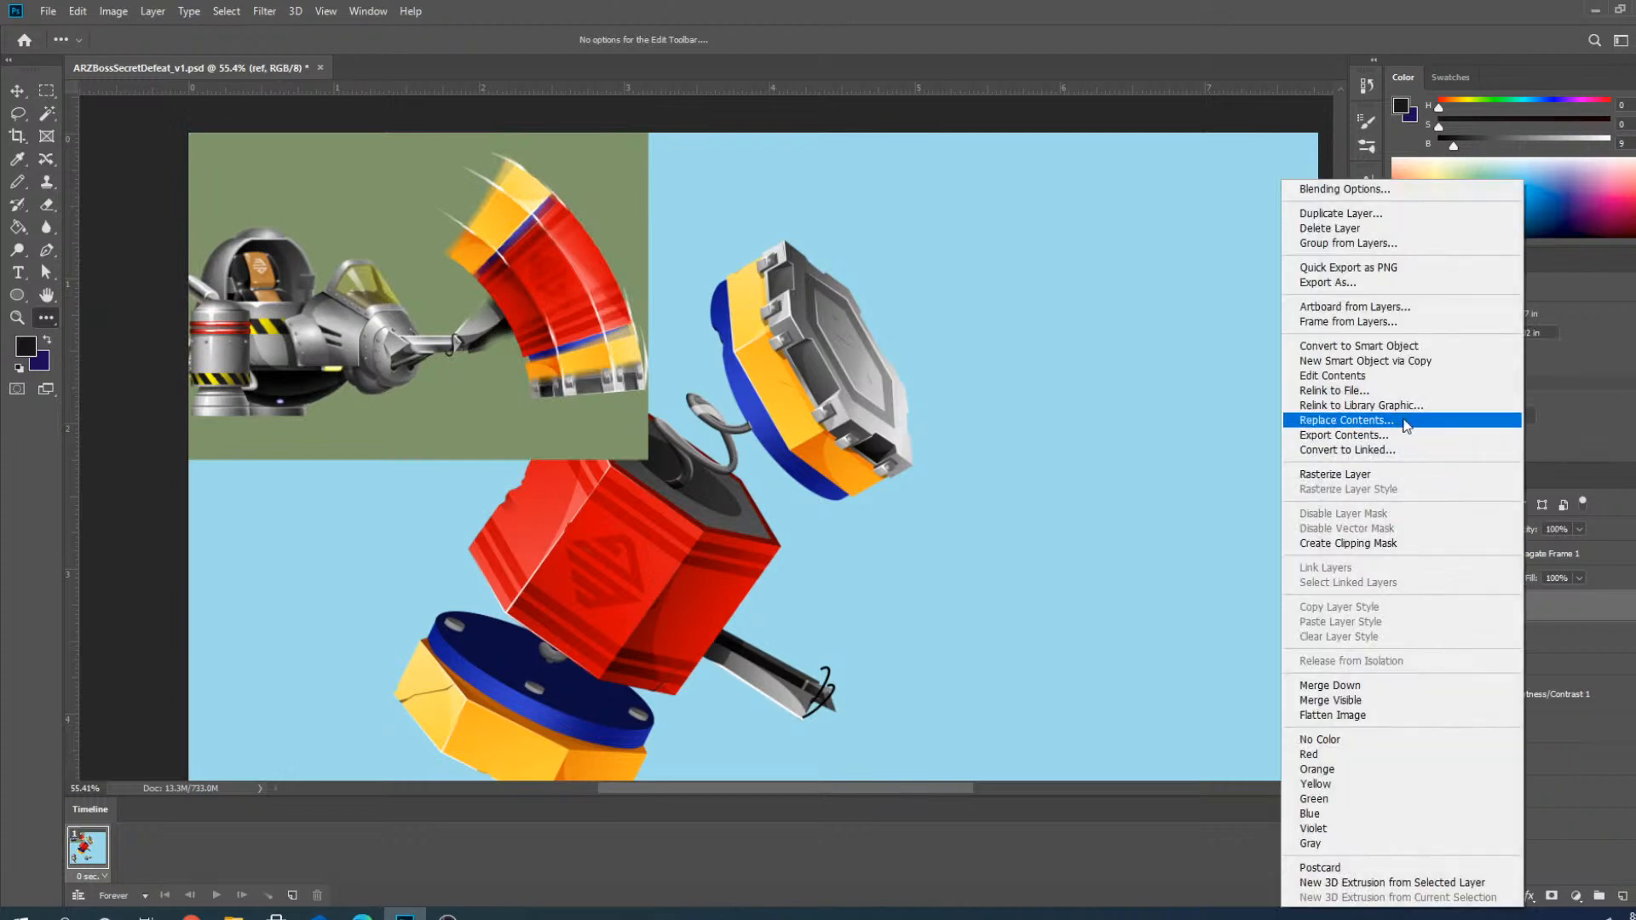
{"action": "left_click", "coordinate": [1335, 475]}
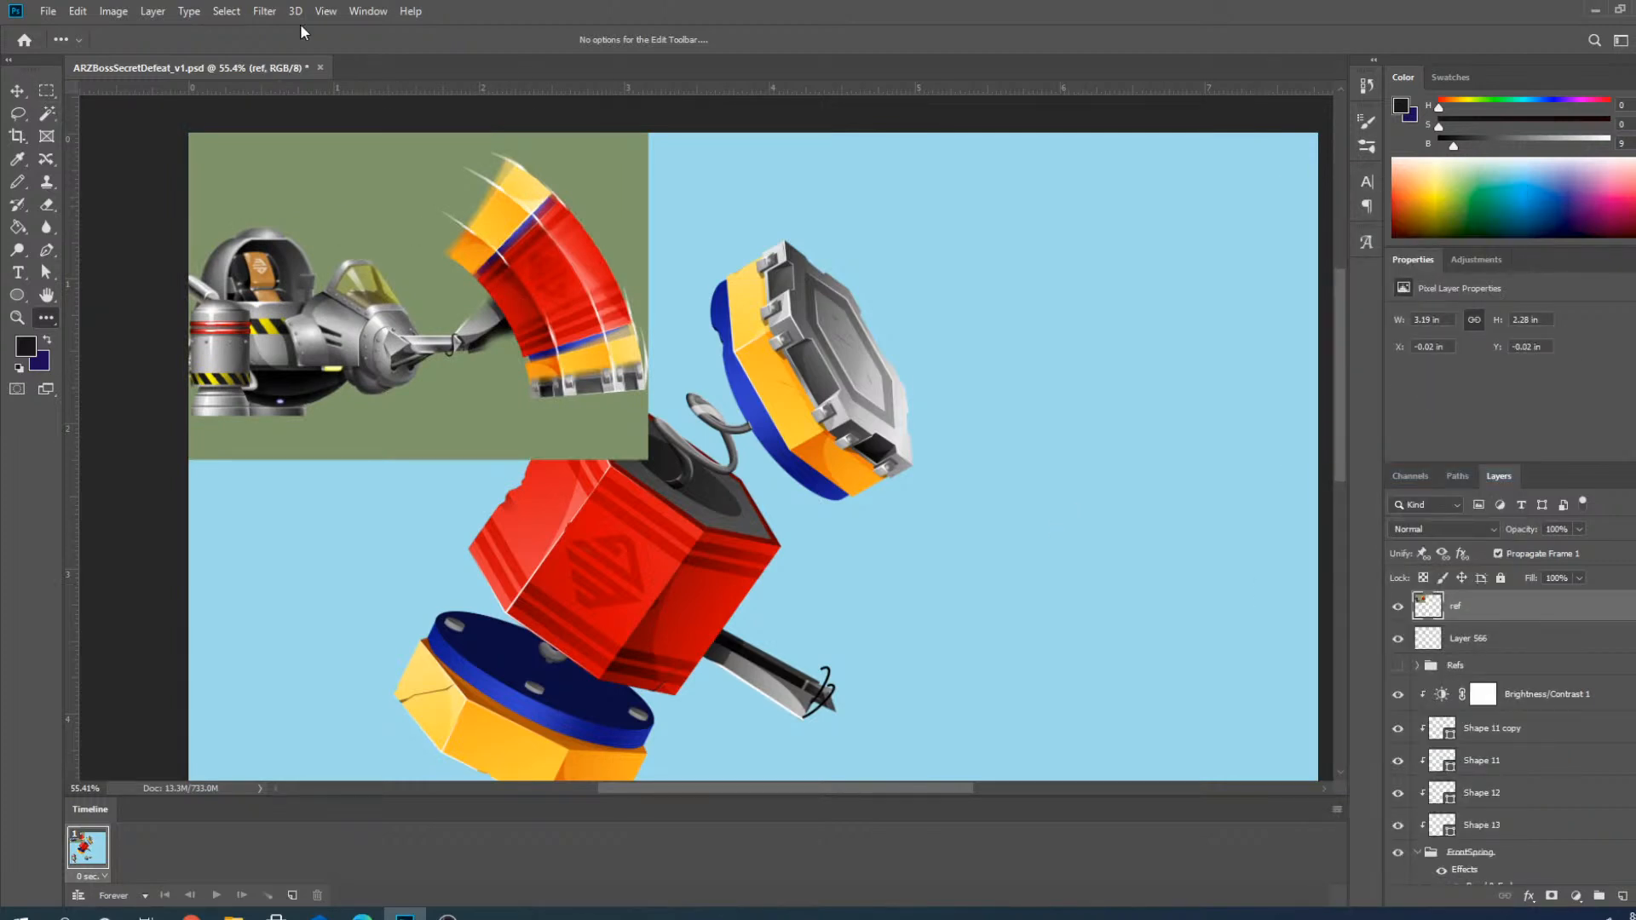
Start Puppet Warp on the ref layer and set the mesh density to More Points.
{"action": "left_click", "coordinate": [81, 11]}
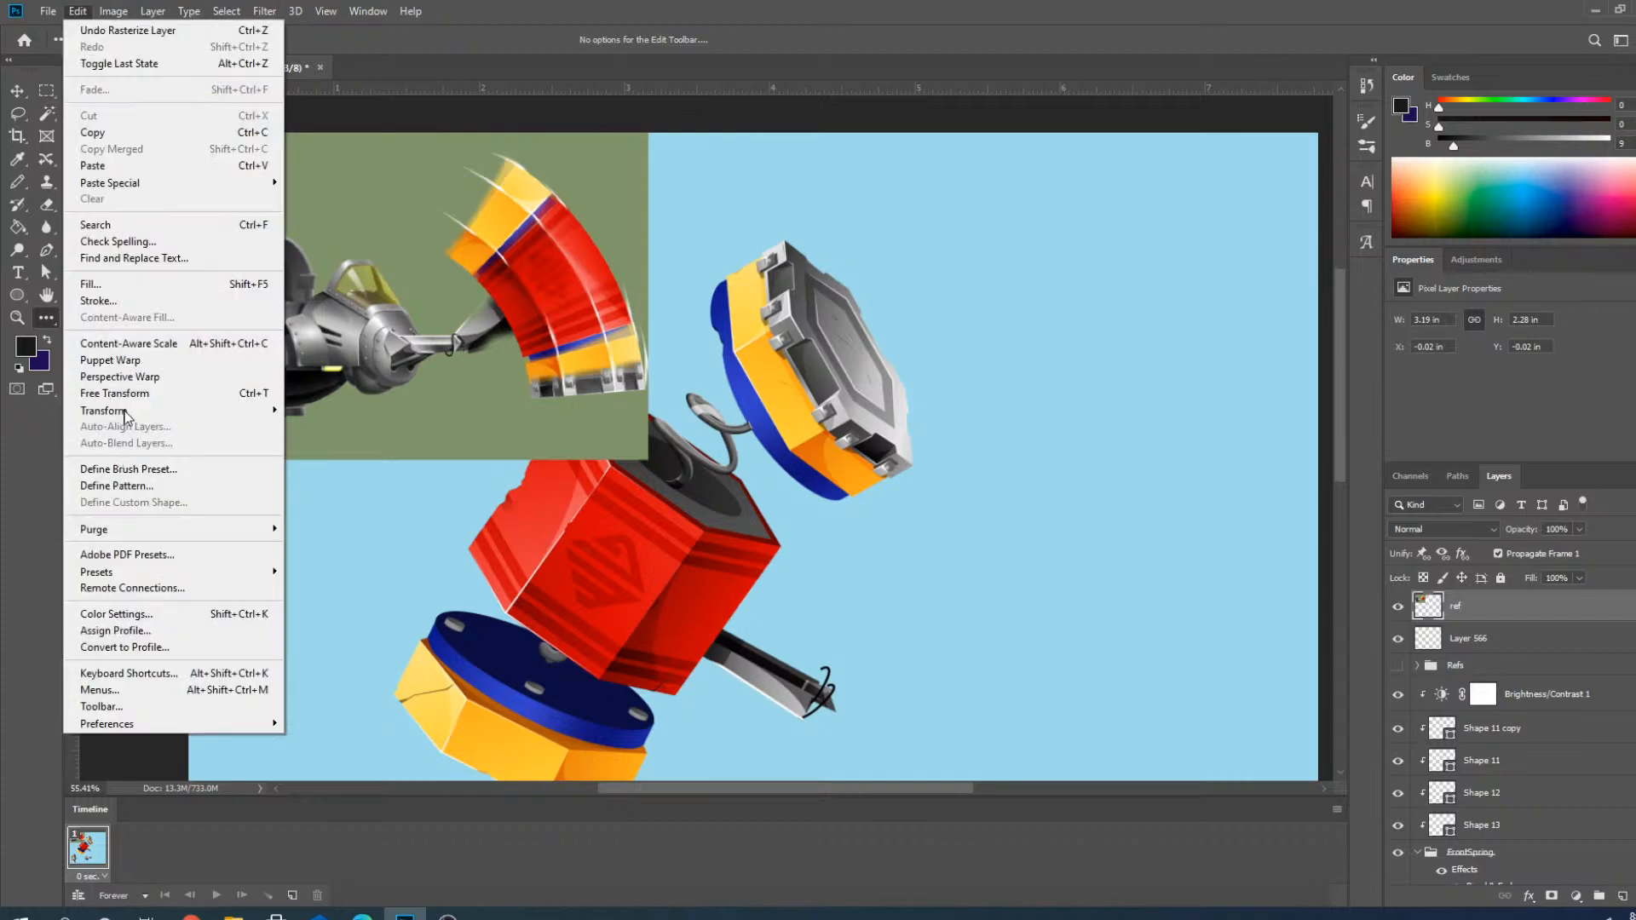
{"action": "left_click", "coordinate": [111, 368]}
{"action": "scroll", "coordinate": [365, 167], "scroll_direction": "up", "scroll_amount": 6}
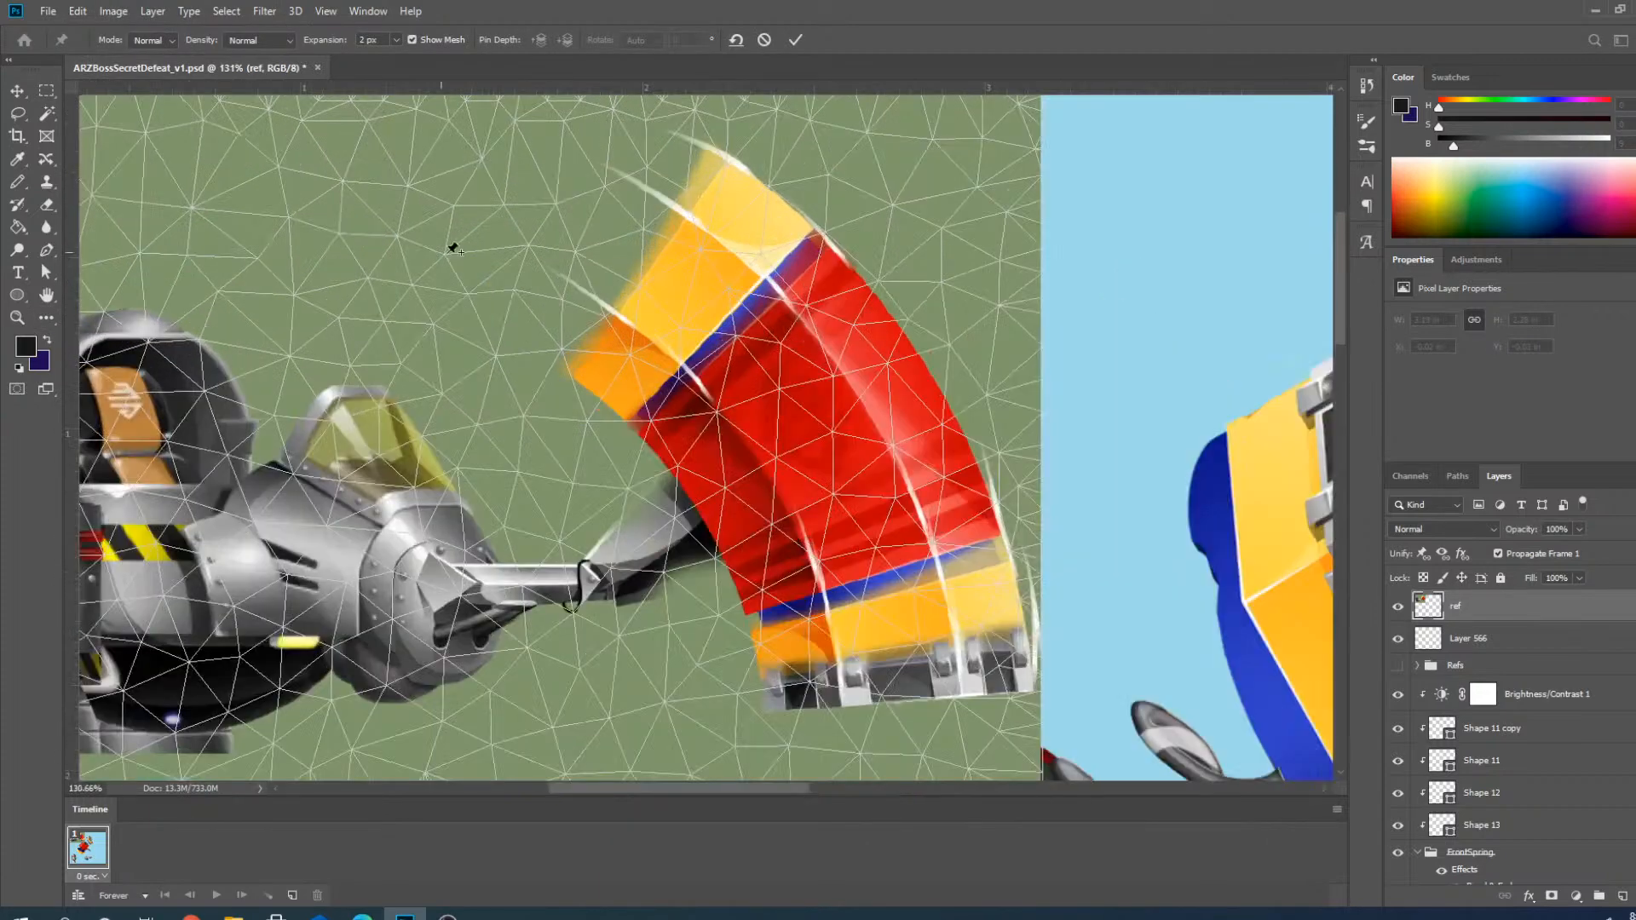
{"action": "scroll", "coordinate": [512, 143], "scroll_direction": "down", "scroll_amount": 2}
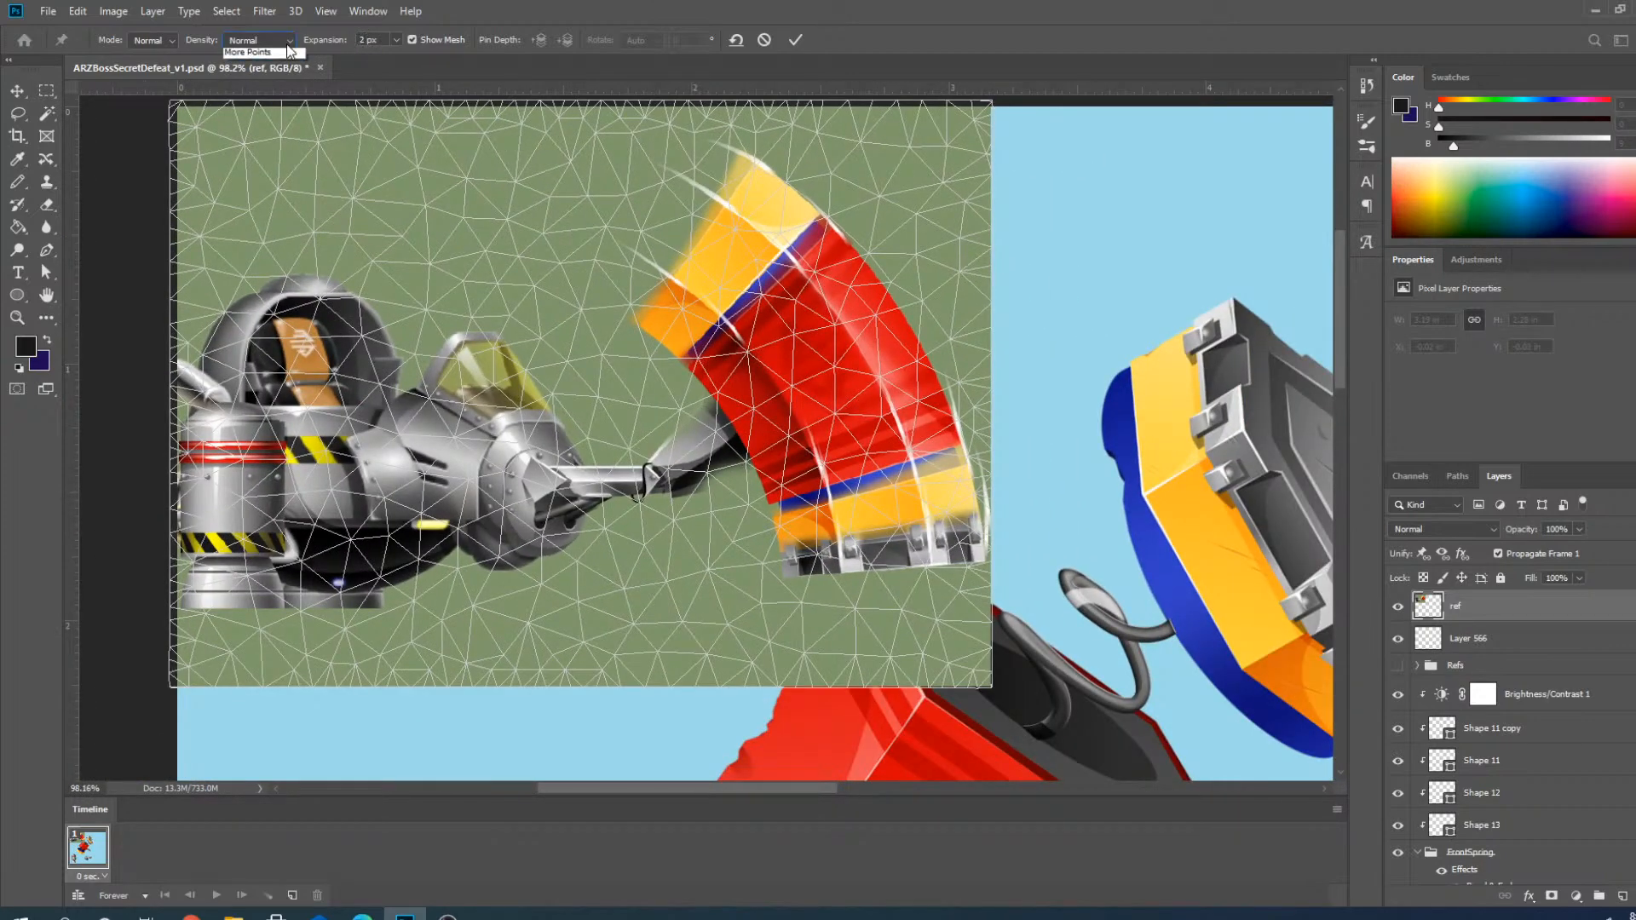
{"action": "left_click", "coordinate": [260, 40]}
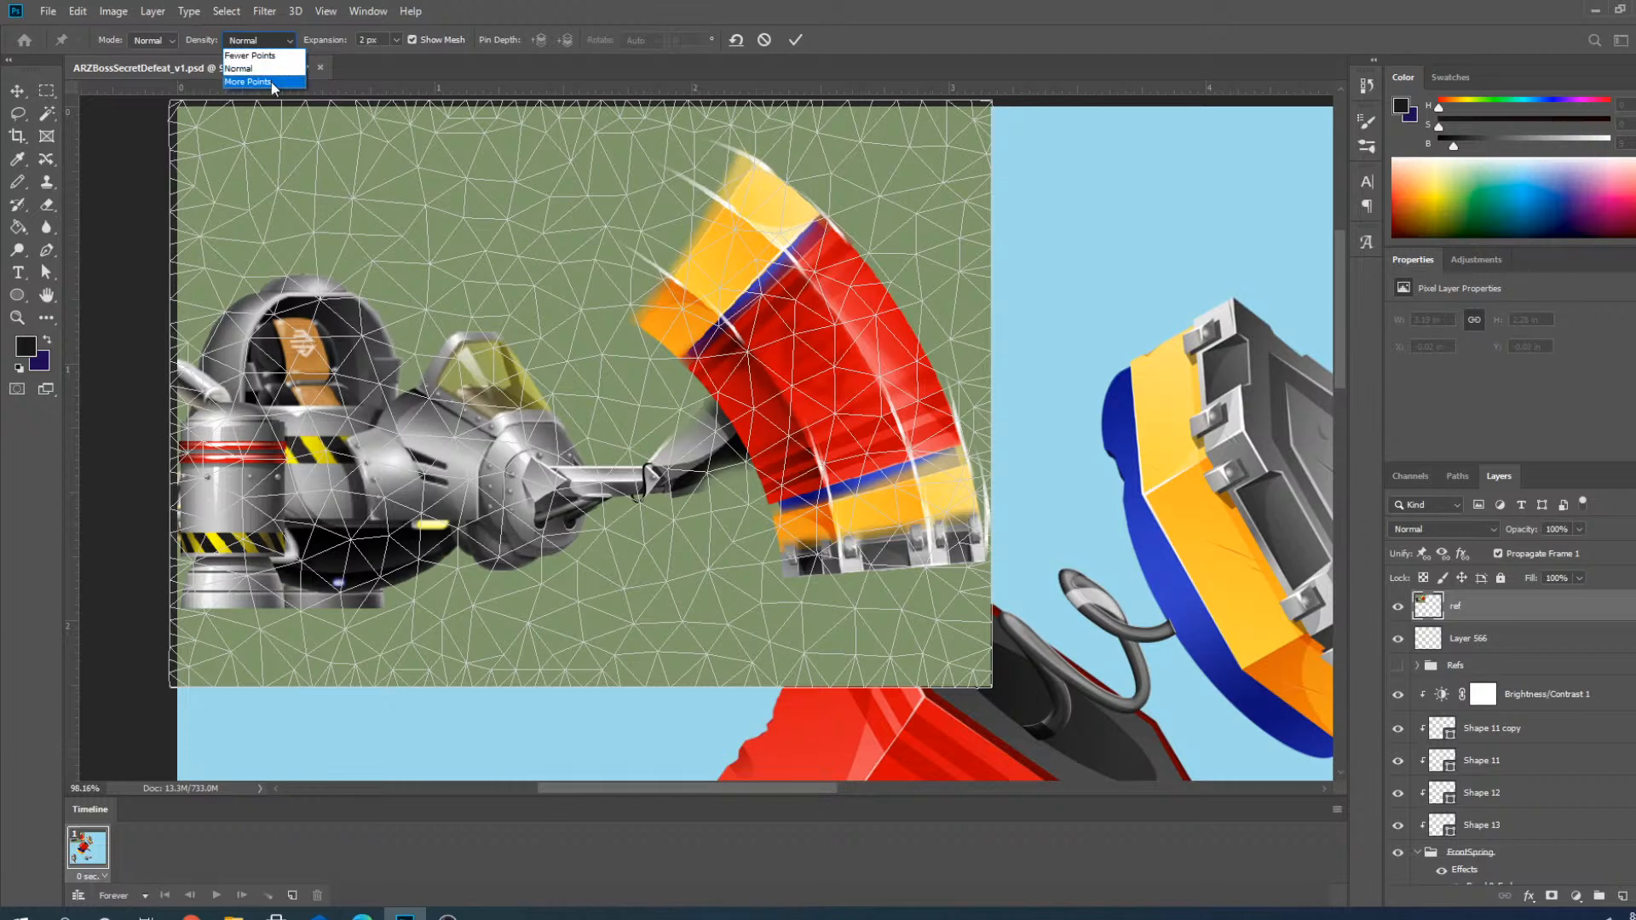
{"action": "left_click", "coordinate": [265, 82]}
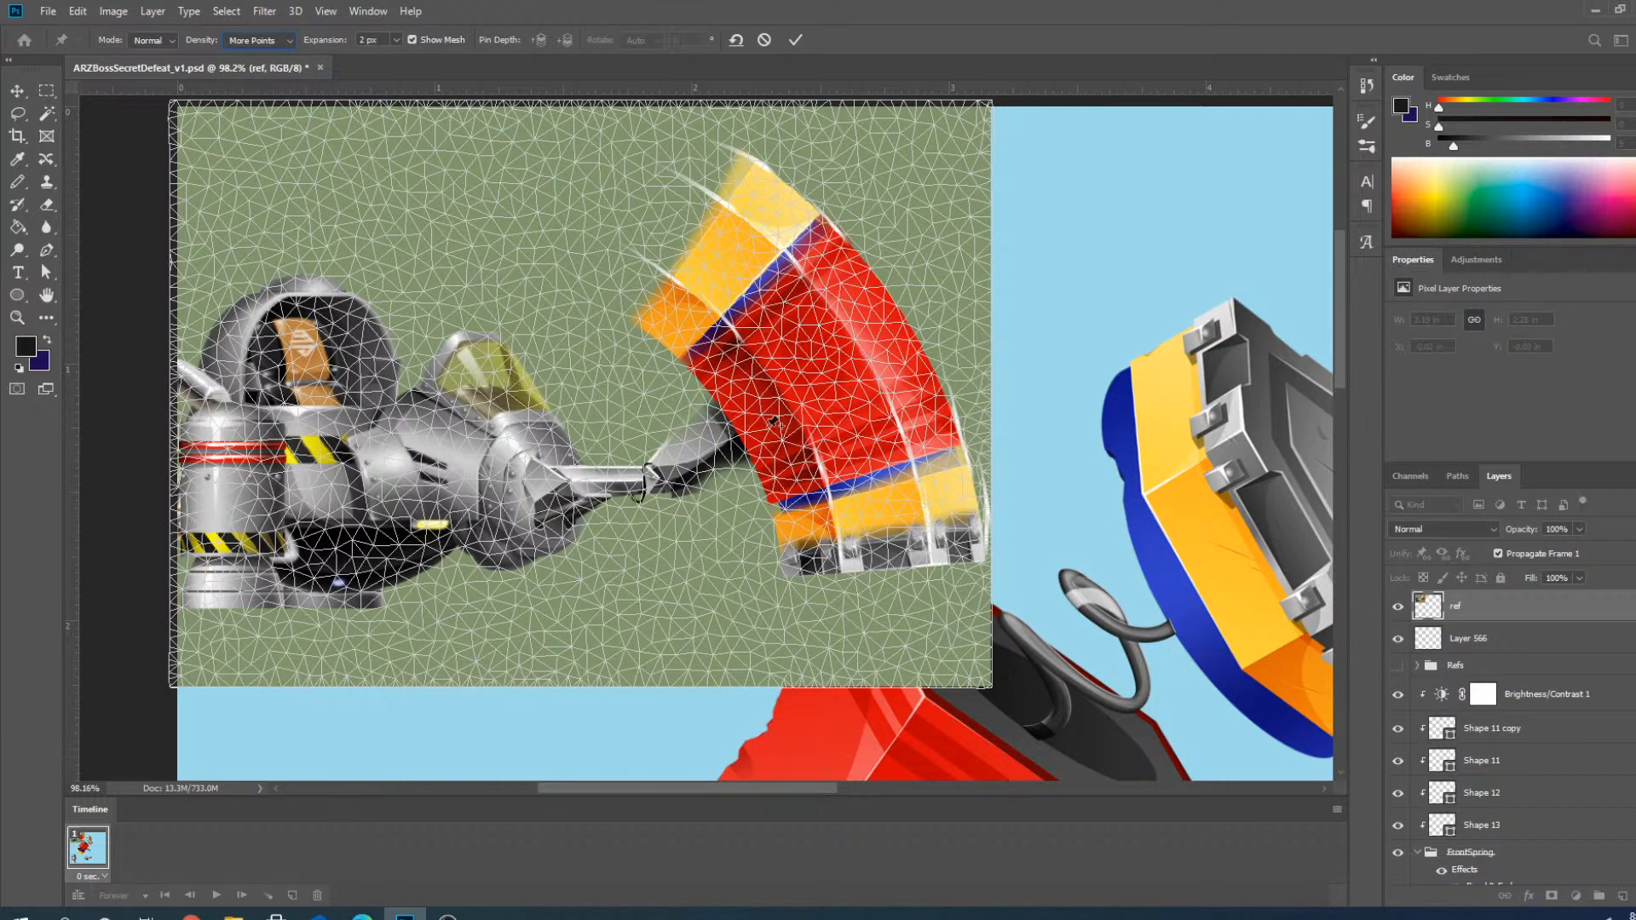
Pin the middle of the hammer's red section and pull a second pin up and left towards its dark blue band.
{"action": "mouse_move", "coordinate": [773, 379]}
{"action": "left_mouse_down"}
{"action": "mouse_move", "coordinate": [756, 412]}
{"action": "mouse_move", "coordinate": [781, 380]}
{"action": "left_mouse_up"}
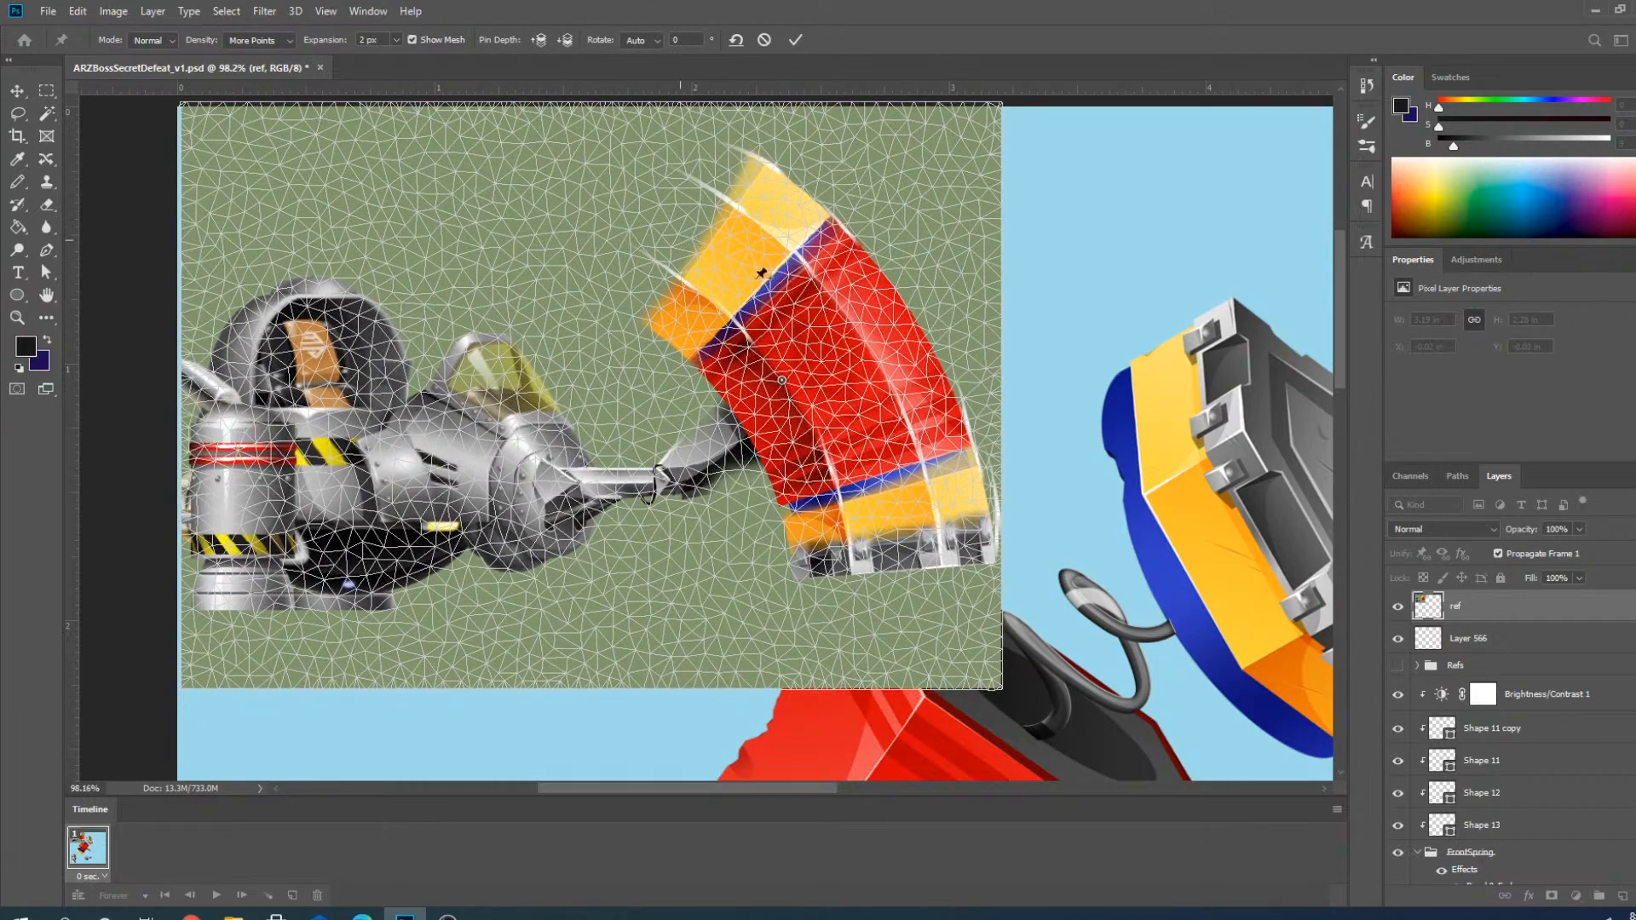
{"action": "scroll", "coordinate": [721, 329], "scroll_direction": "up", "scroll_amount": 3}
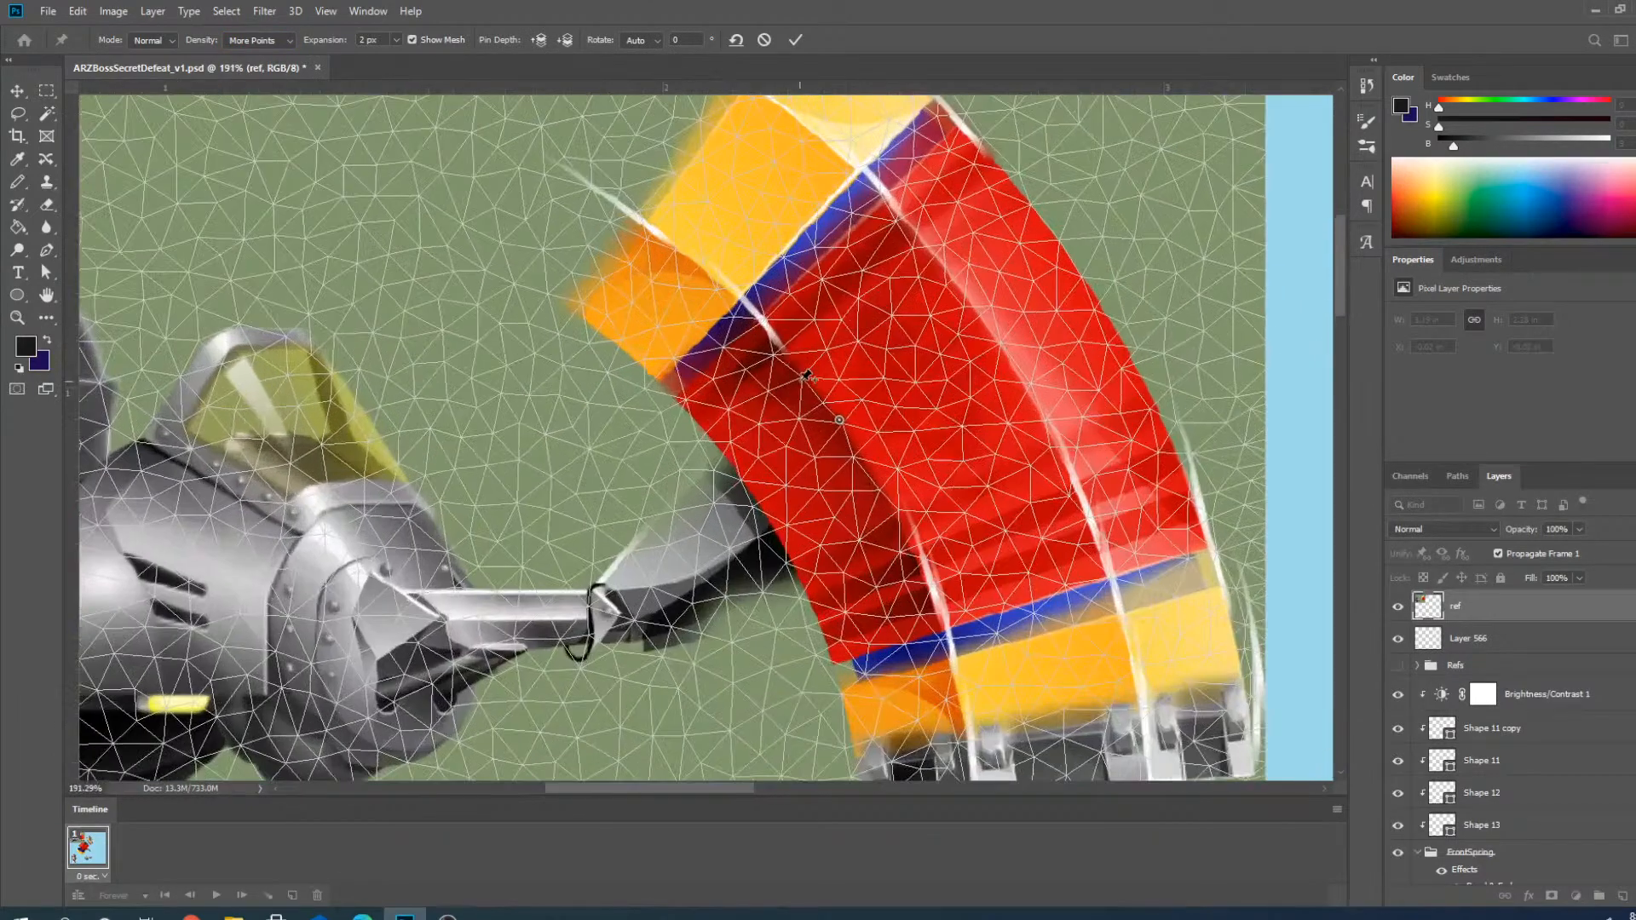
{"action": "left_click_drag", "start_coordinate": [829, 398], "coordinate": [637, 259]}
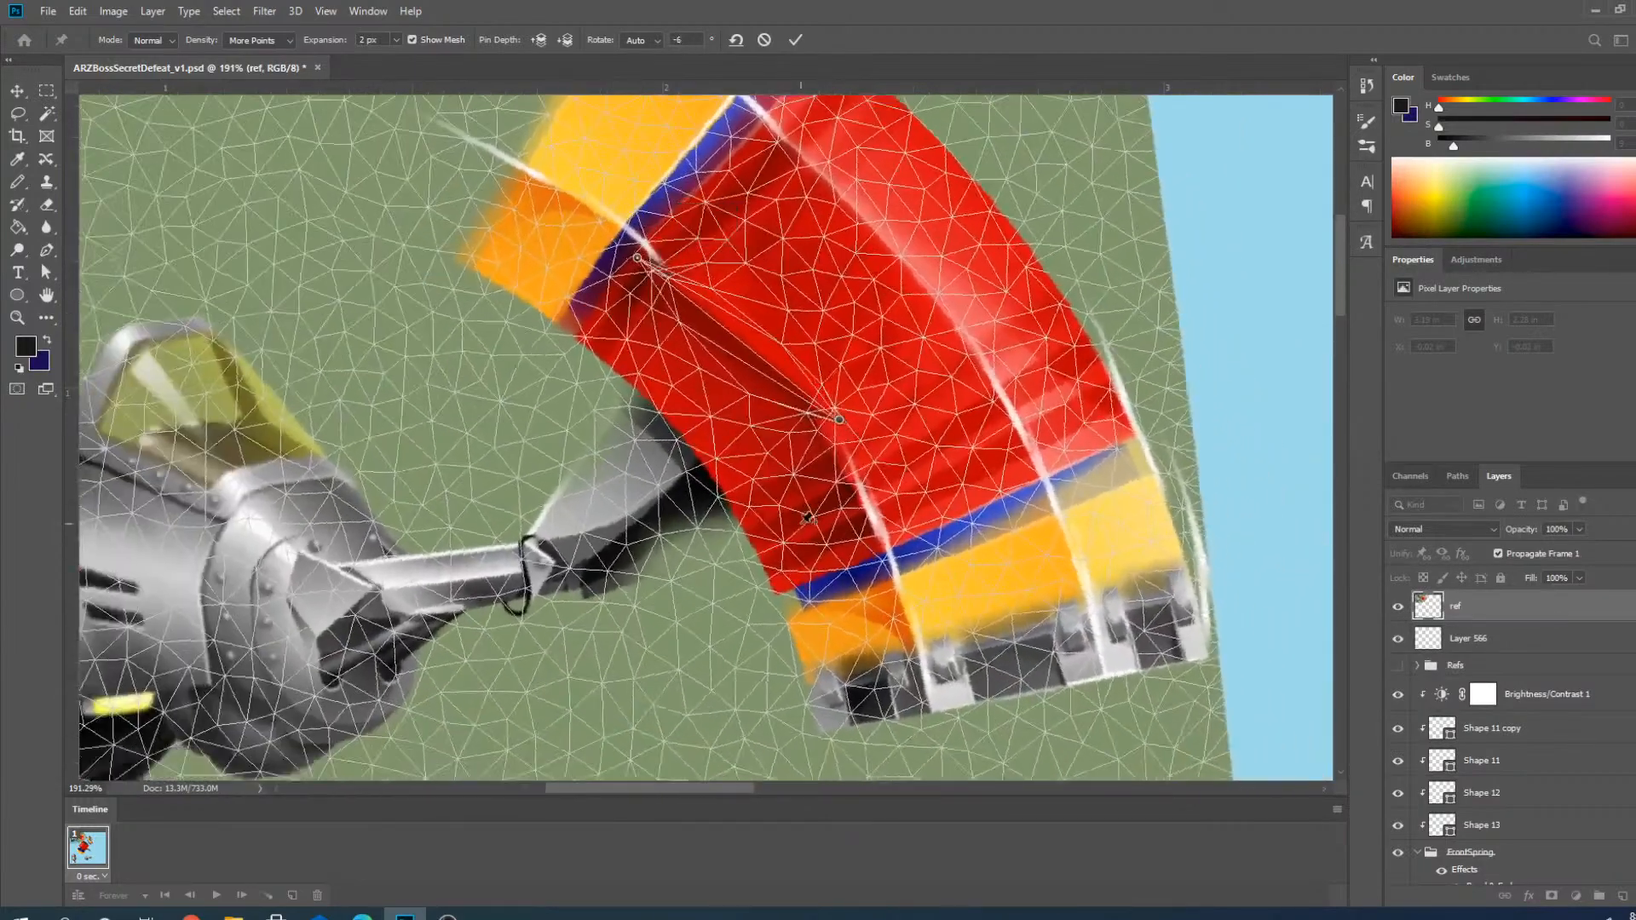
{"action": "scroll", "coordinate": [806, 518], "scroll_direction": "down", "scroll_amount": 9}
{"action": "scroll", "coordinate": [663, 432], "scroll_direction": "up", "scroll_amount": 4}
{"action": "scroll", "coordinate": [631, 469], "scroll_direction": "up", "scroll_amount": 4}
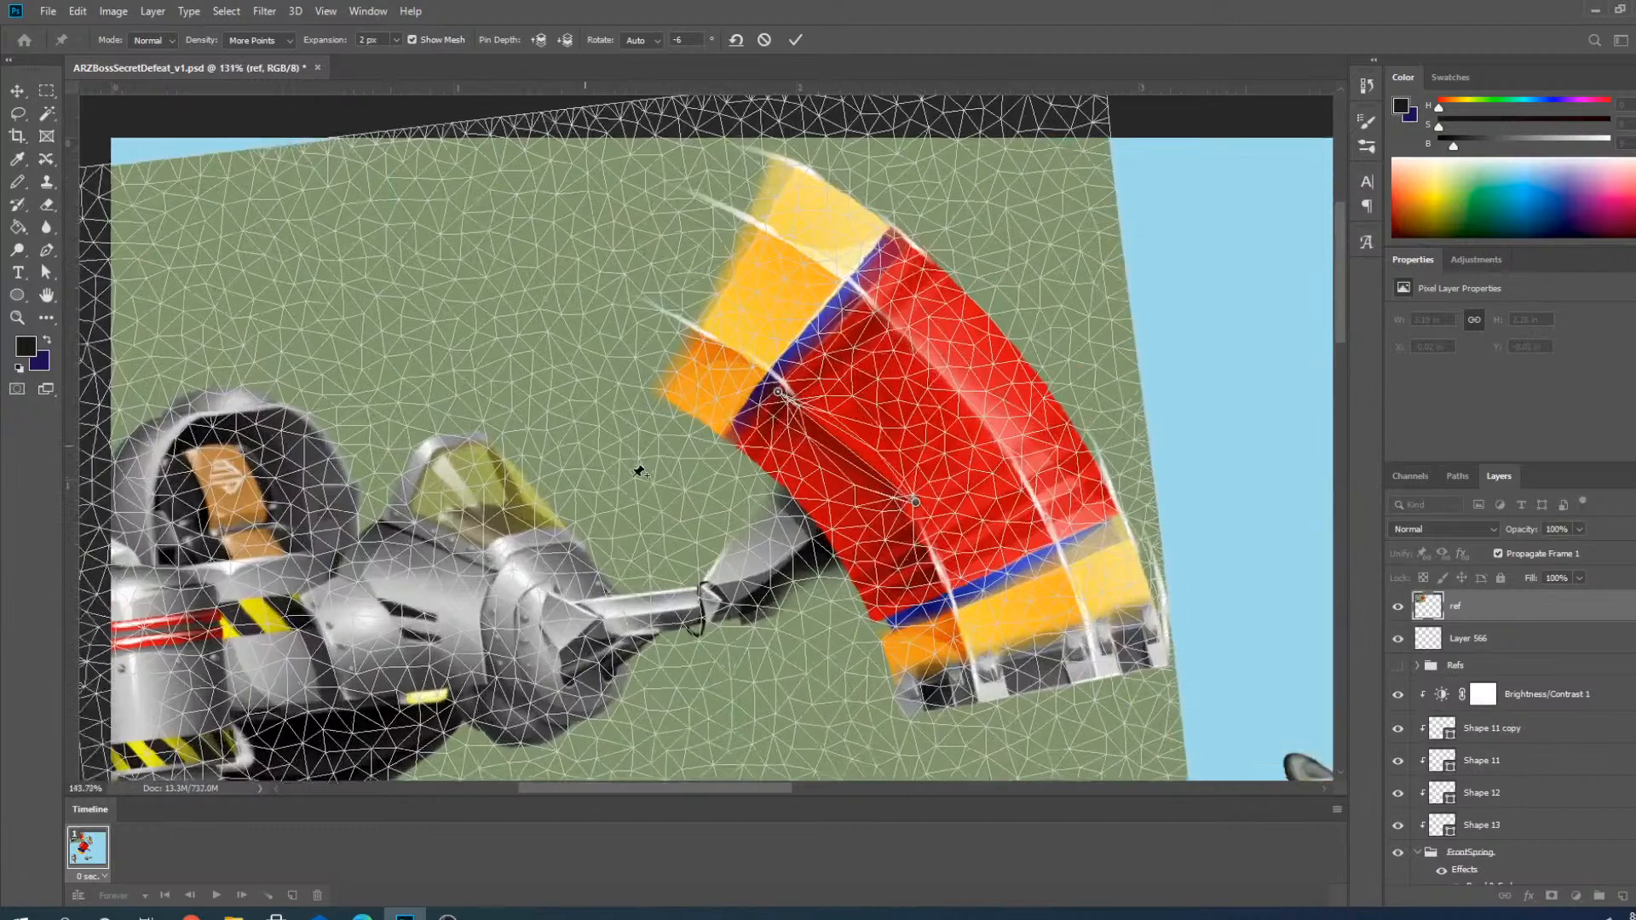
Pull a new pin from the green gap left over the cockpit glass, and another on the hammer's upper blue band upward.
{"action": "left_click", "coordinate": [637, 478]}
{"action": "left_click_drag", "start_coordinate": [637, 478], "coordinate": [119, 482]}
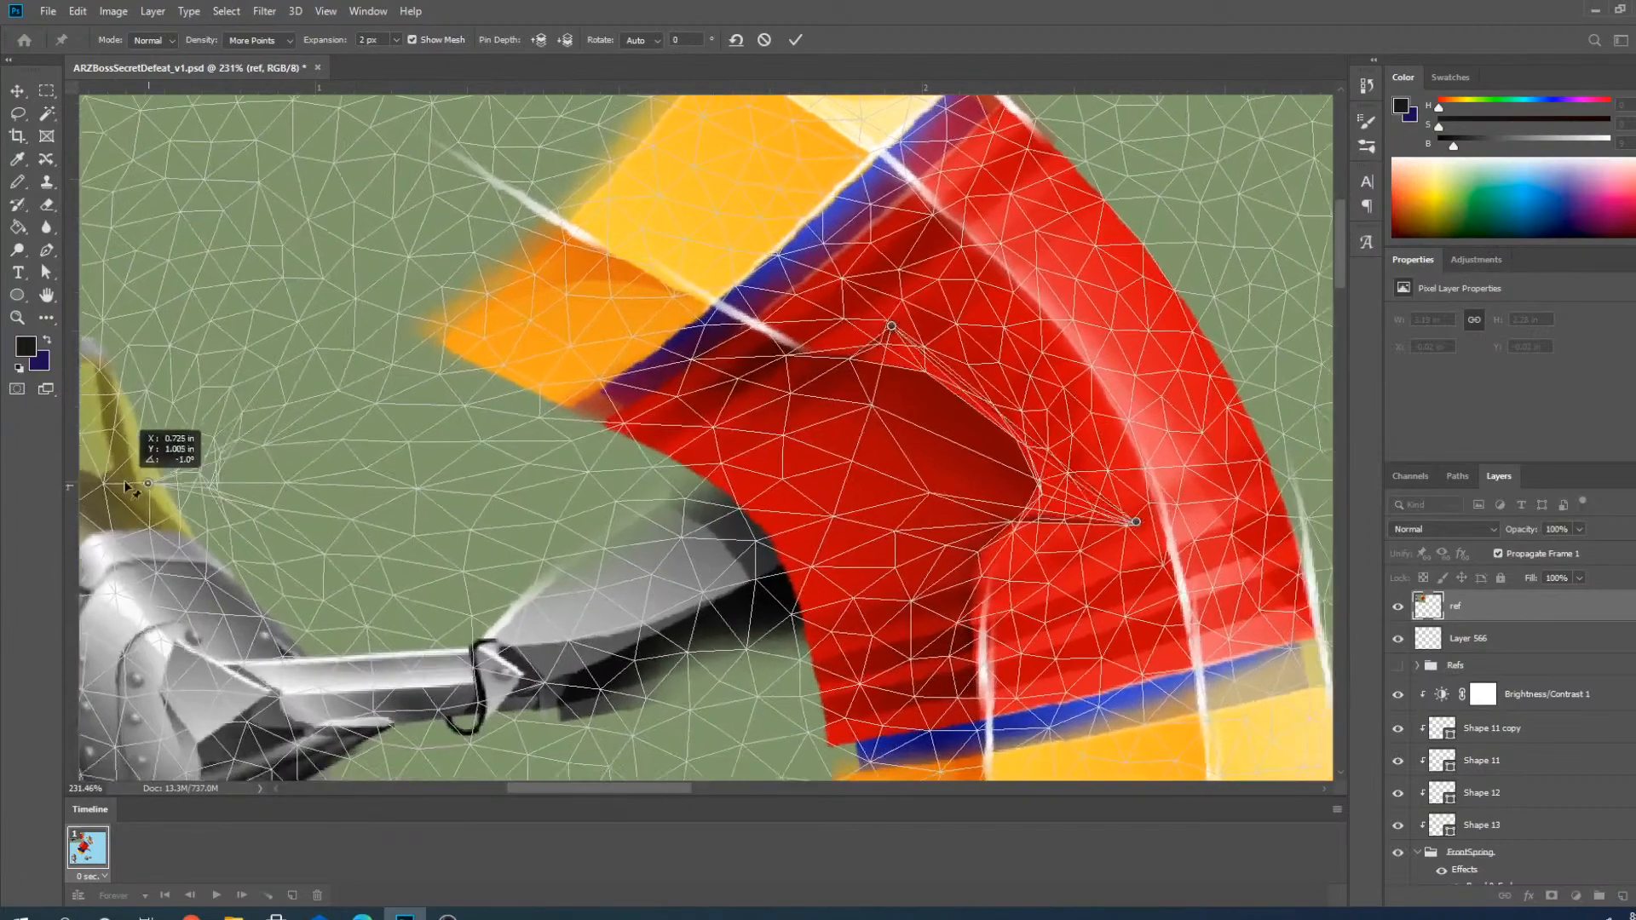
{"action": "scroll", "coordinate": [950, 624], "scroll_direction": "down", "scroll_amount": 1}
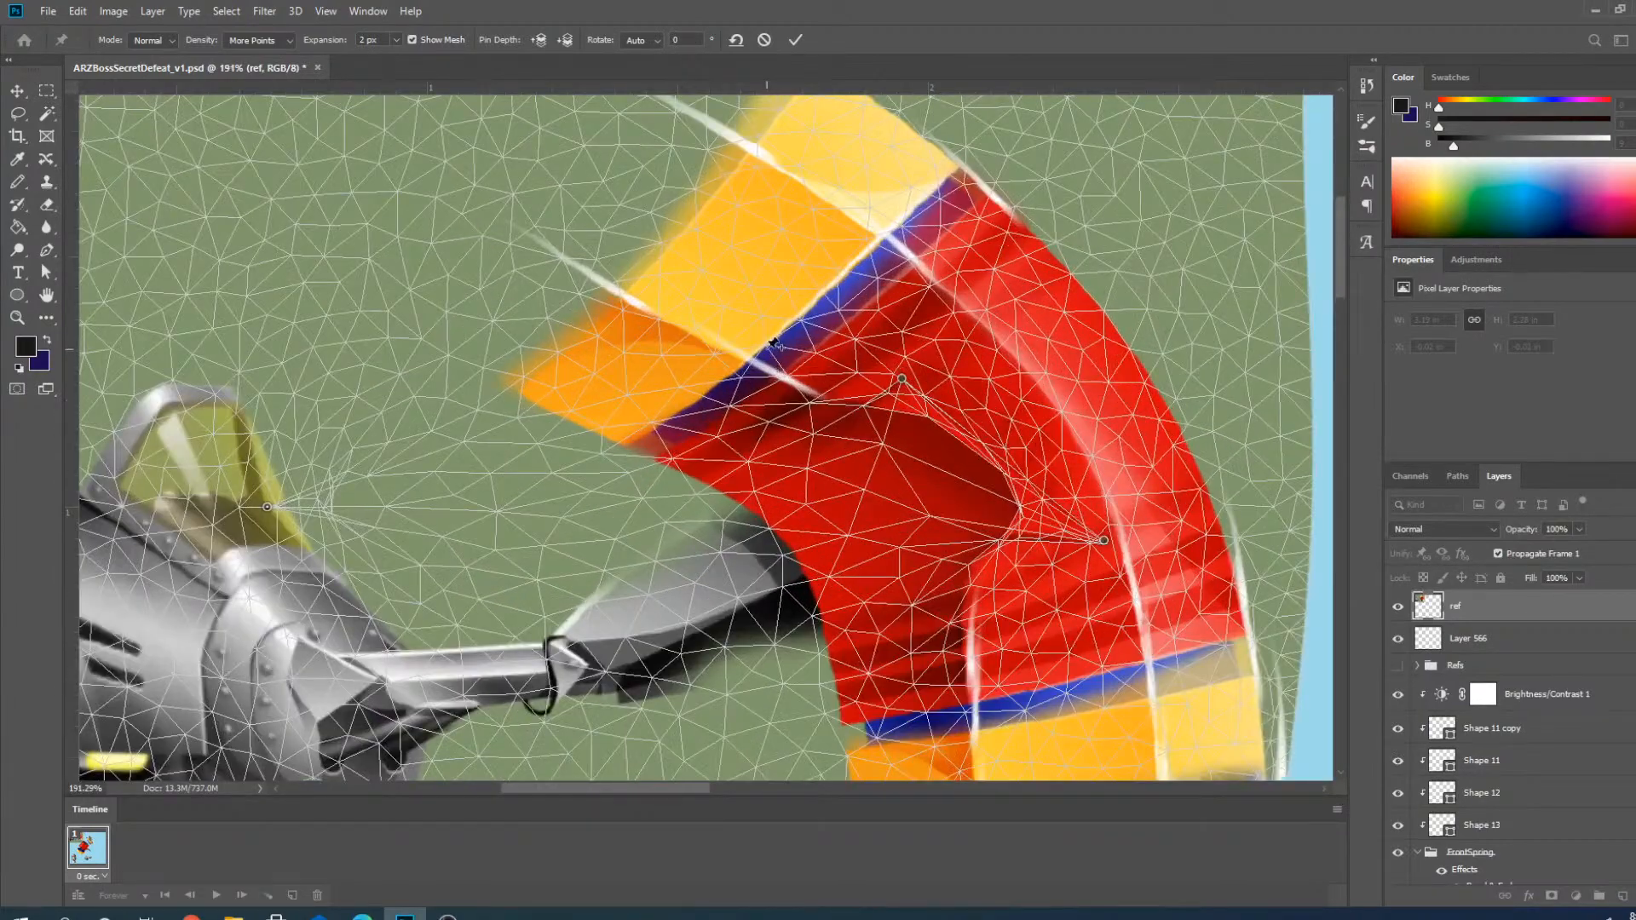
{"action": "left_click_drag", "start_coordinate": [773, 342], "coordinate": [799, 221]}
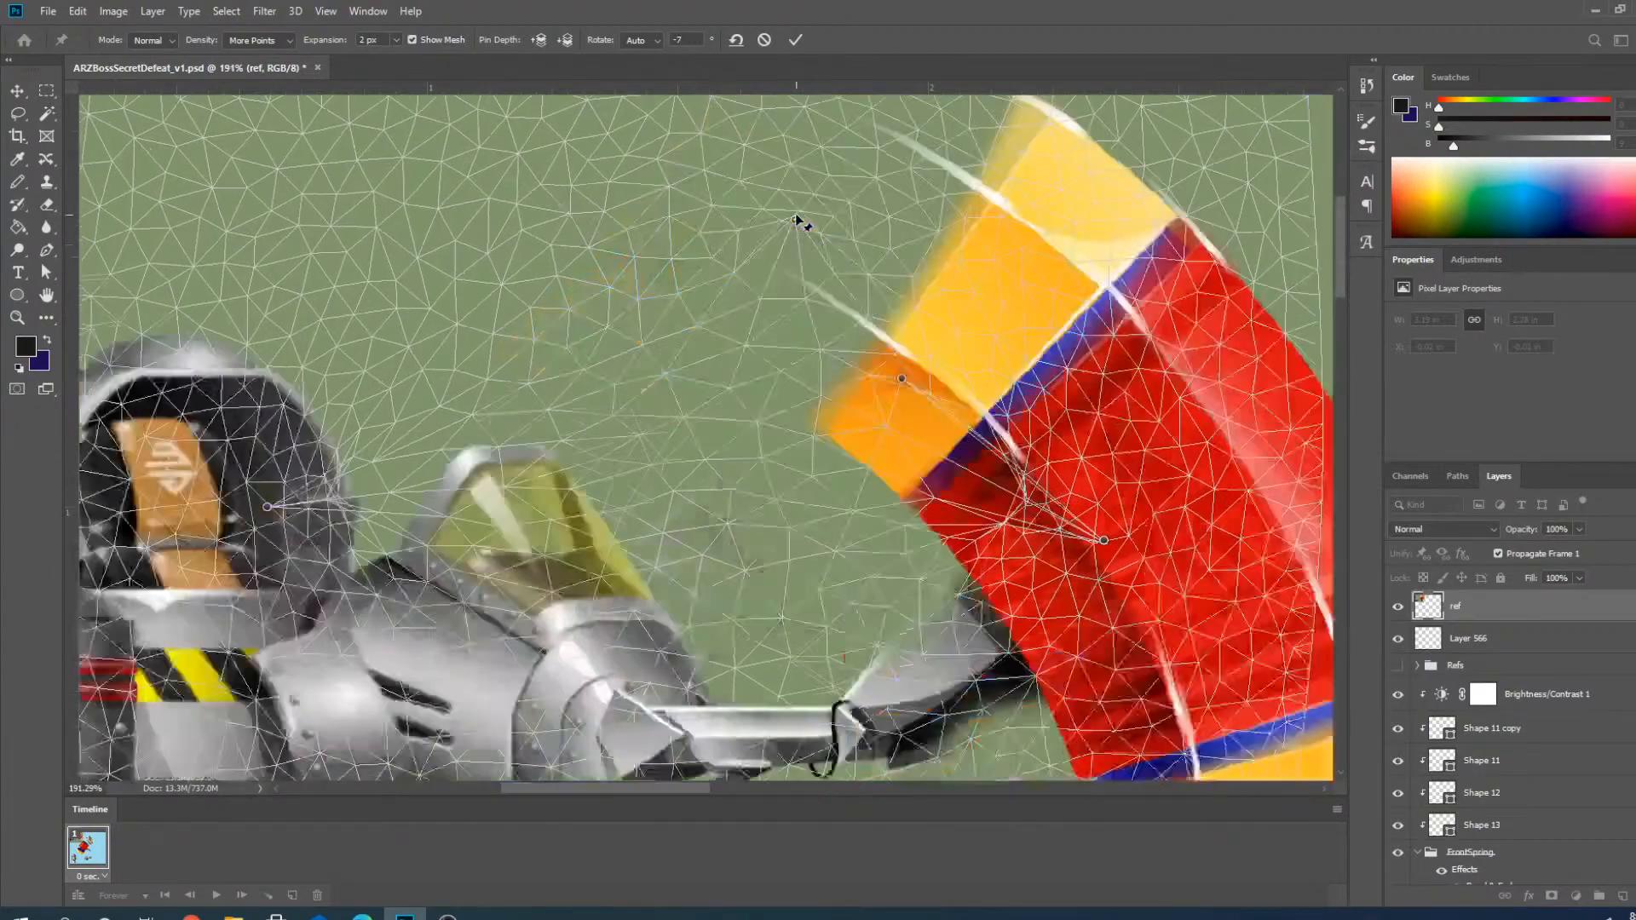
{"action": "scroll", "coordinate": [844, 390], "scroll_direction": "down", "scroll_amount": 2}
{"action": "scroll", "coordinate": [819, 547], "scroll_direction": "up", "scroll_amount": 1}
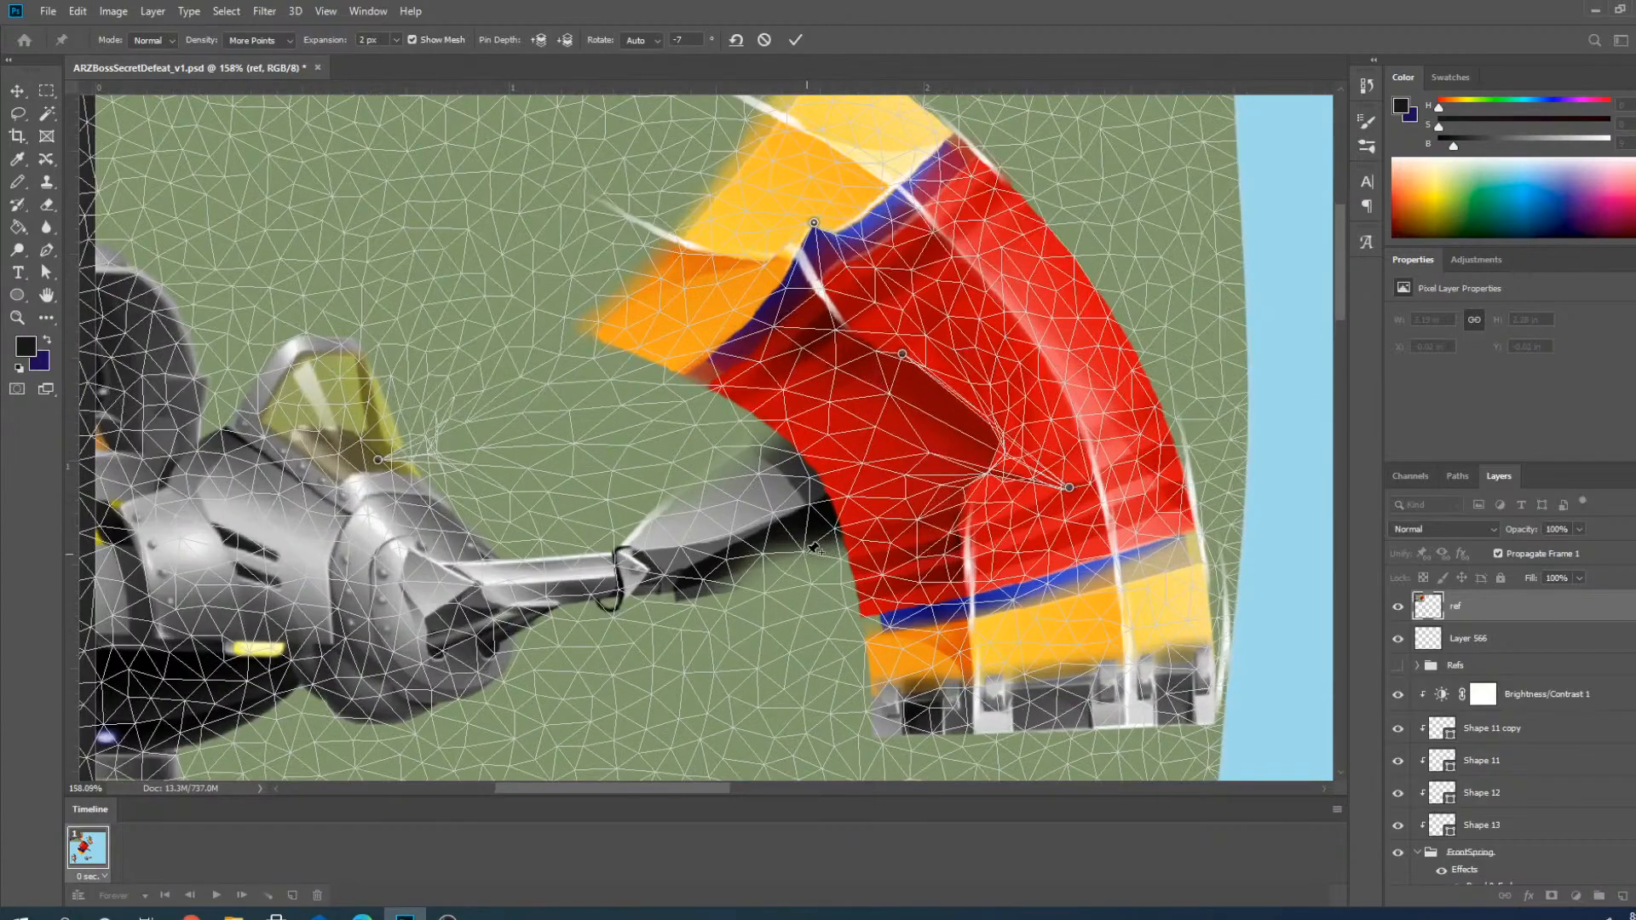
Add warp pins below the mech's arm, near the hammer and under the wrist, pulling each down and left.
{"action": "left_click_drag", "start_coordinate": [794, 568], "coordinate": [743, 613]}
{"action": "scroll", "coordinate": [914, 476], "scroll_direction": "down", "scroll_amount": 3}
{"action": "scroll", "coordinate": [921, 472], "scroll_direction": "up", "scroll_amount": 4}
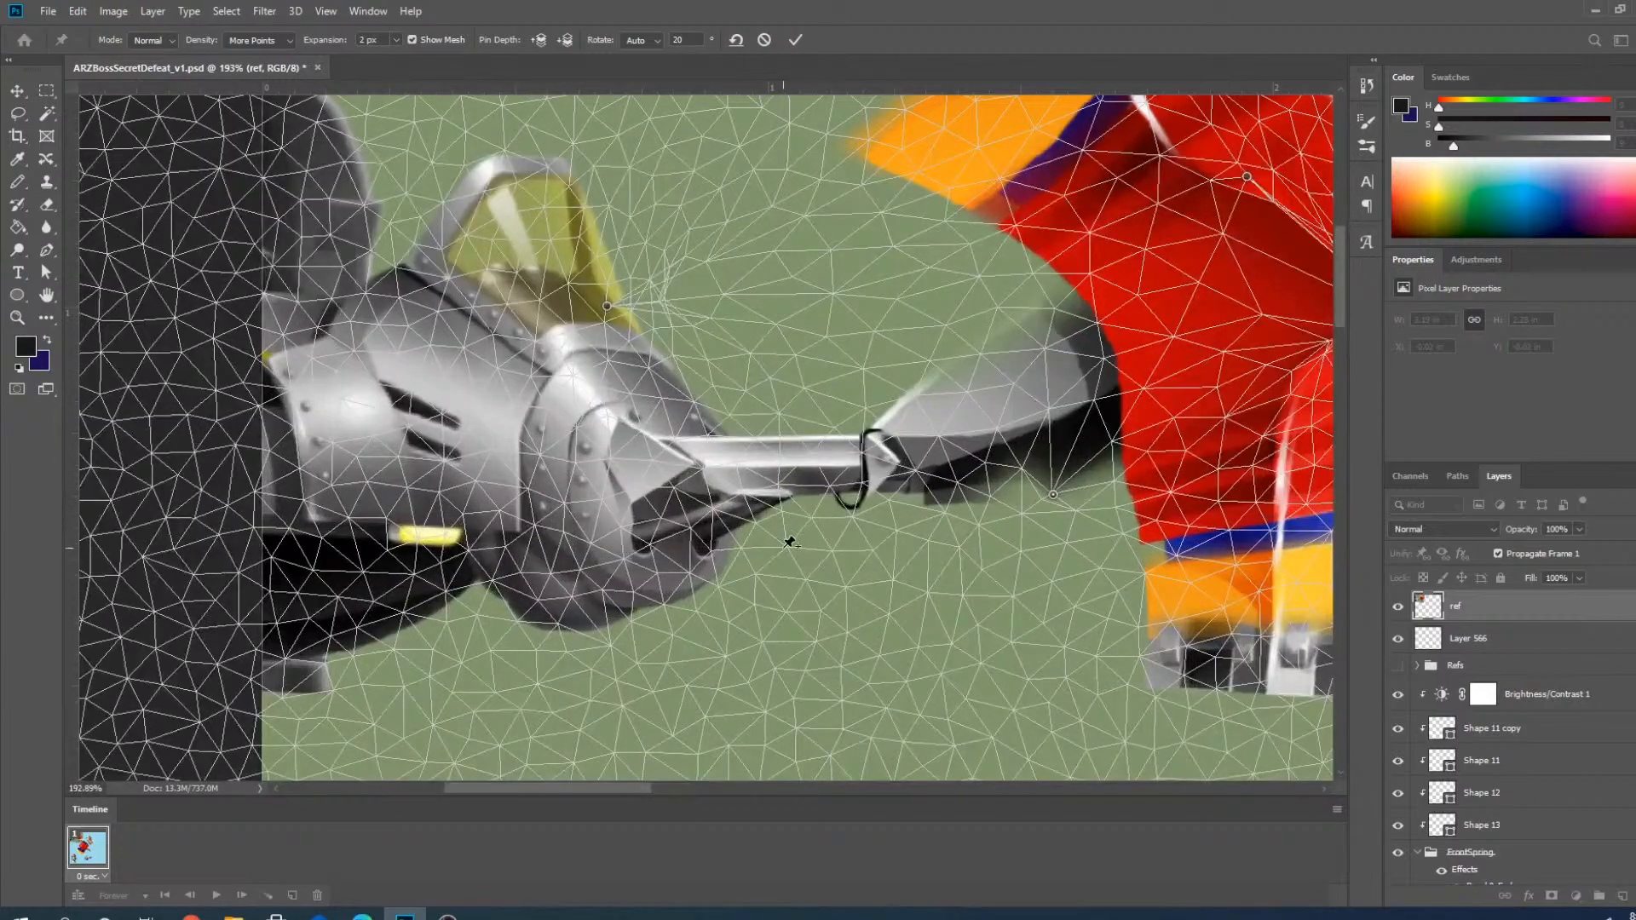
{"action": "left_click_drag", "start_coordinate": [790, 542], "coordinate": [664, 645]}
{"action": "scroll", "coordinate": [782, 585], "scroll_direction": "down", "scroll_amount": 3}
{"action": "scroll", "coordinate": [649, 397], "scroll_direction": "up", "scroll_amount": 1}
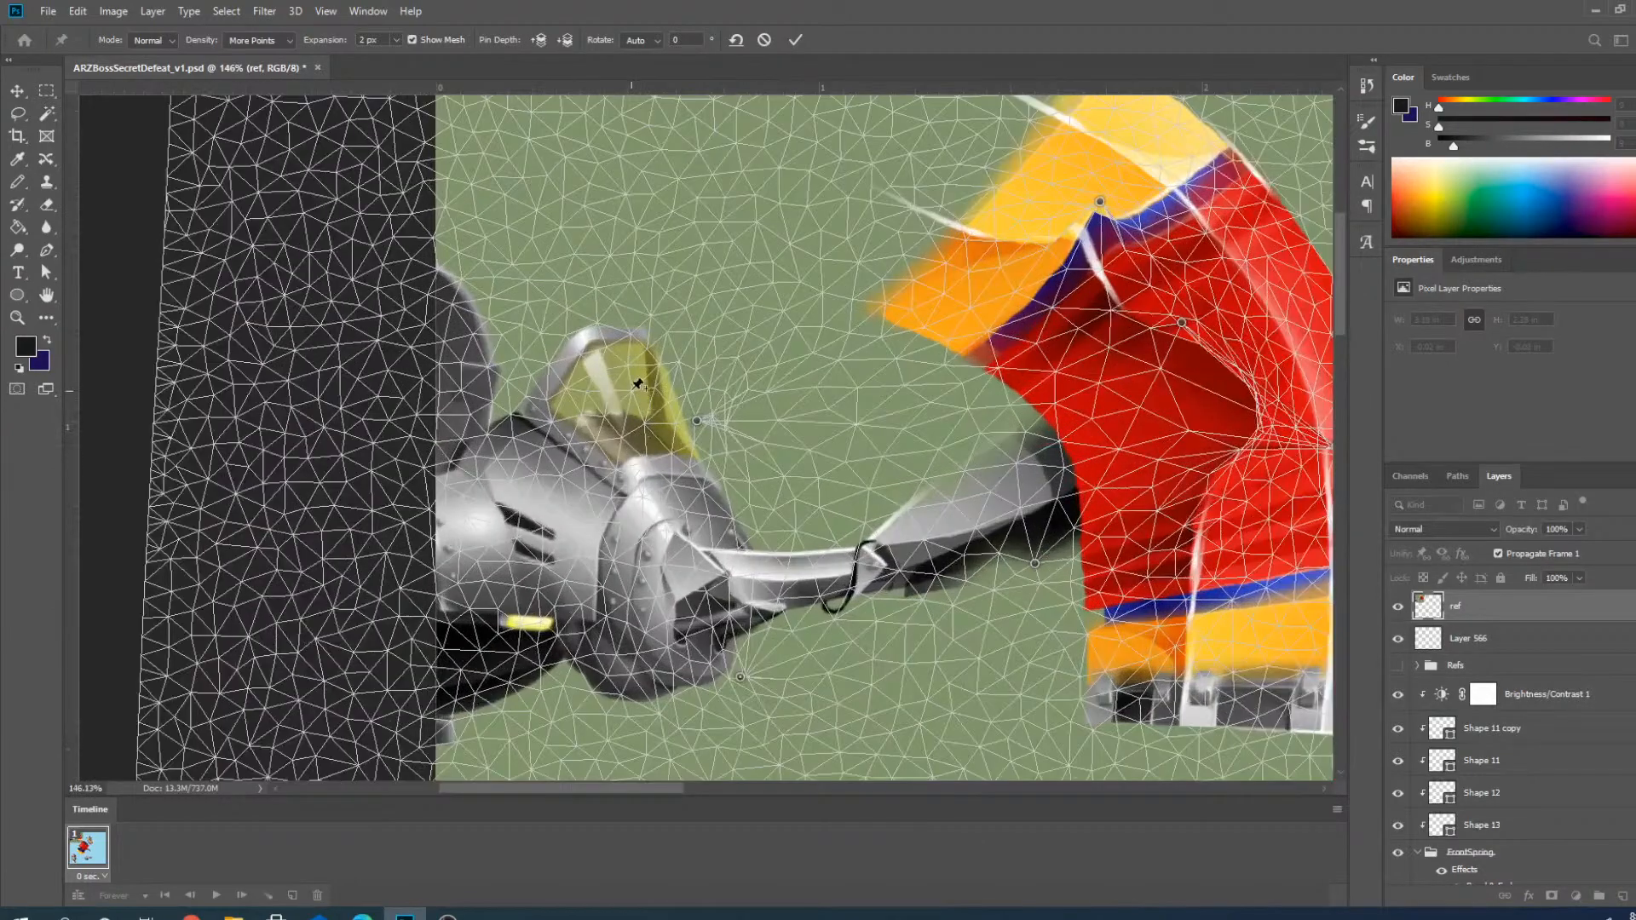
Add warp pins on the cockpit glass and on the green above and below the hammer, pulling them down-right, down-right and far up-left.
{"action": "left_click_drag", "start_coordinate": [638, 383], "coordinate": [1072, 549]}
{"action": "scroll", "coordinate": [905, 359], "scroll_direction": "down", "scroll_amount": 3}
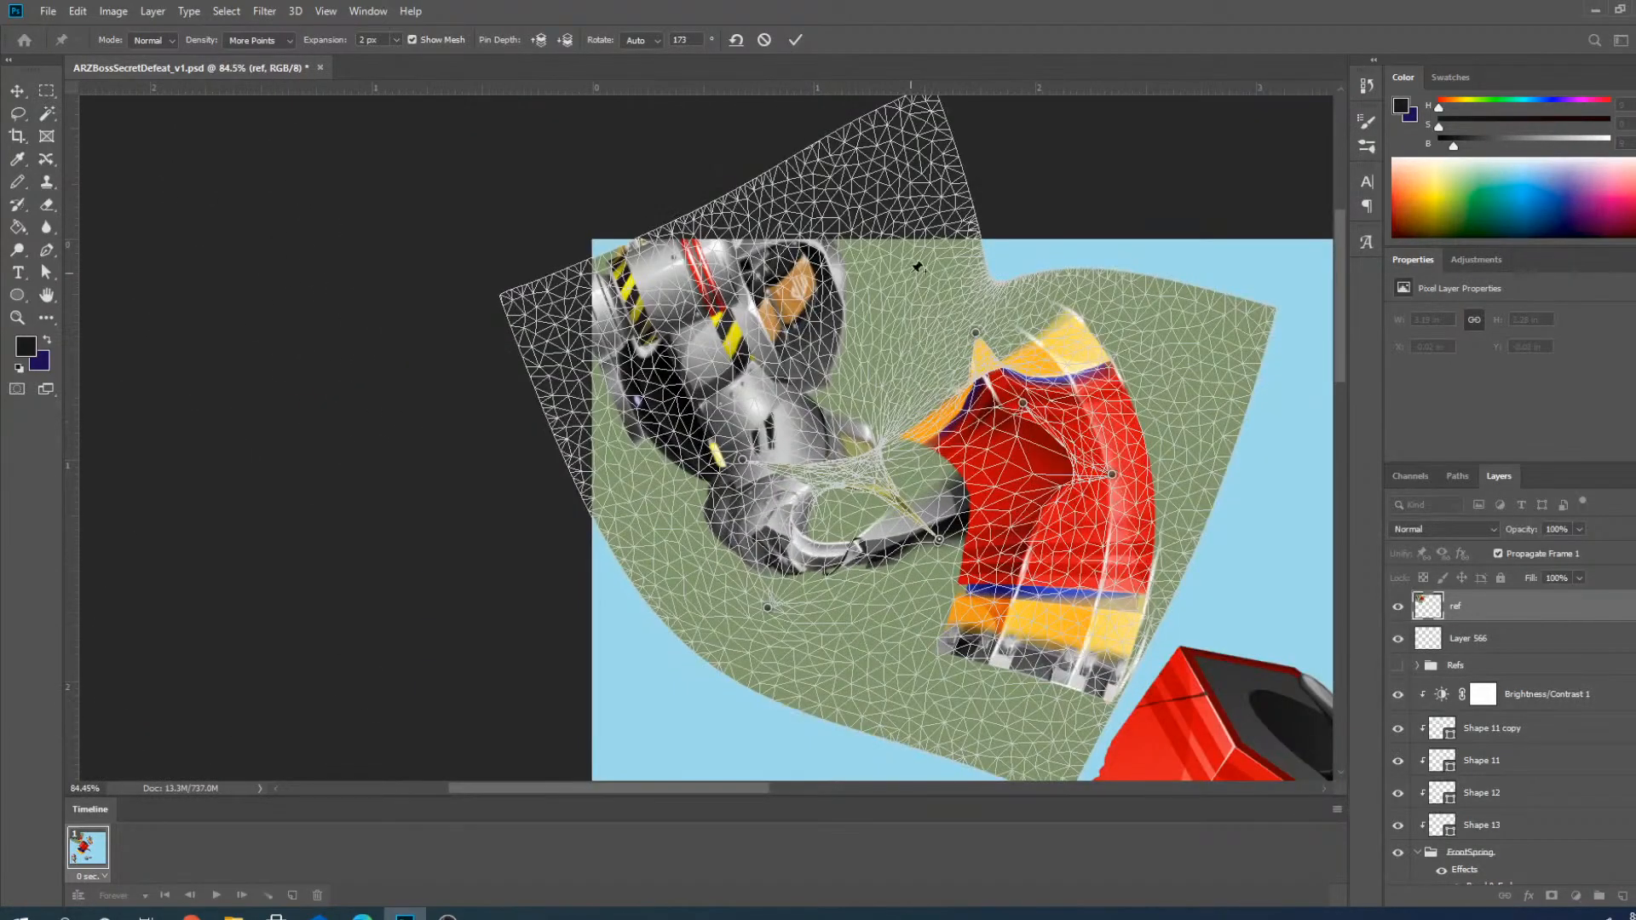
{"action": "left_click_drag", "start_coordinate": [917, 267], "coordinate": [1061, 415]}
{"action": "left_click_drag", "start_coordinate": [989, 730], "coordinate": [666, 596]}
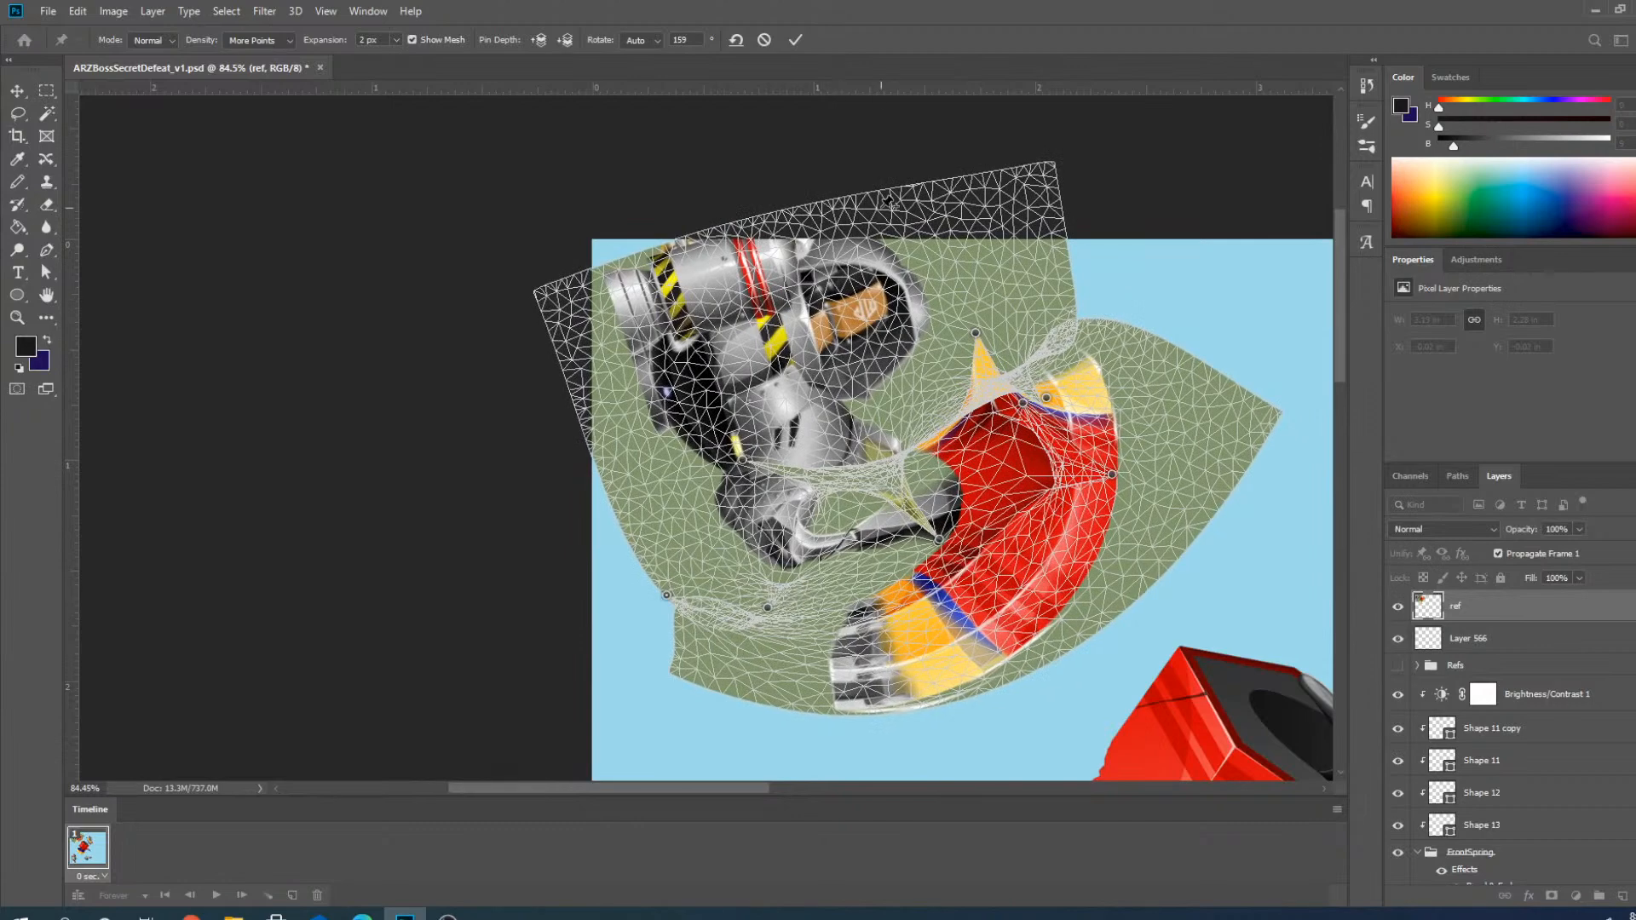
Add warp pins on the mesh's upper edge, the striped canister, the lower-left green and the outer green corner, pulling each inward.
{"action": "left_click_drag", "start_coordinate": [891, 205], "coordinate": [902, 270]}
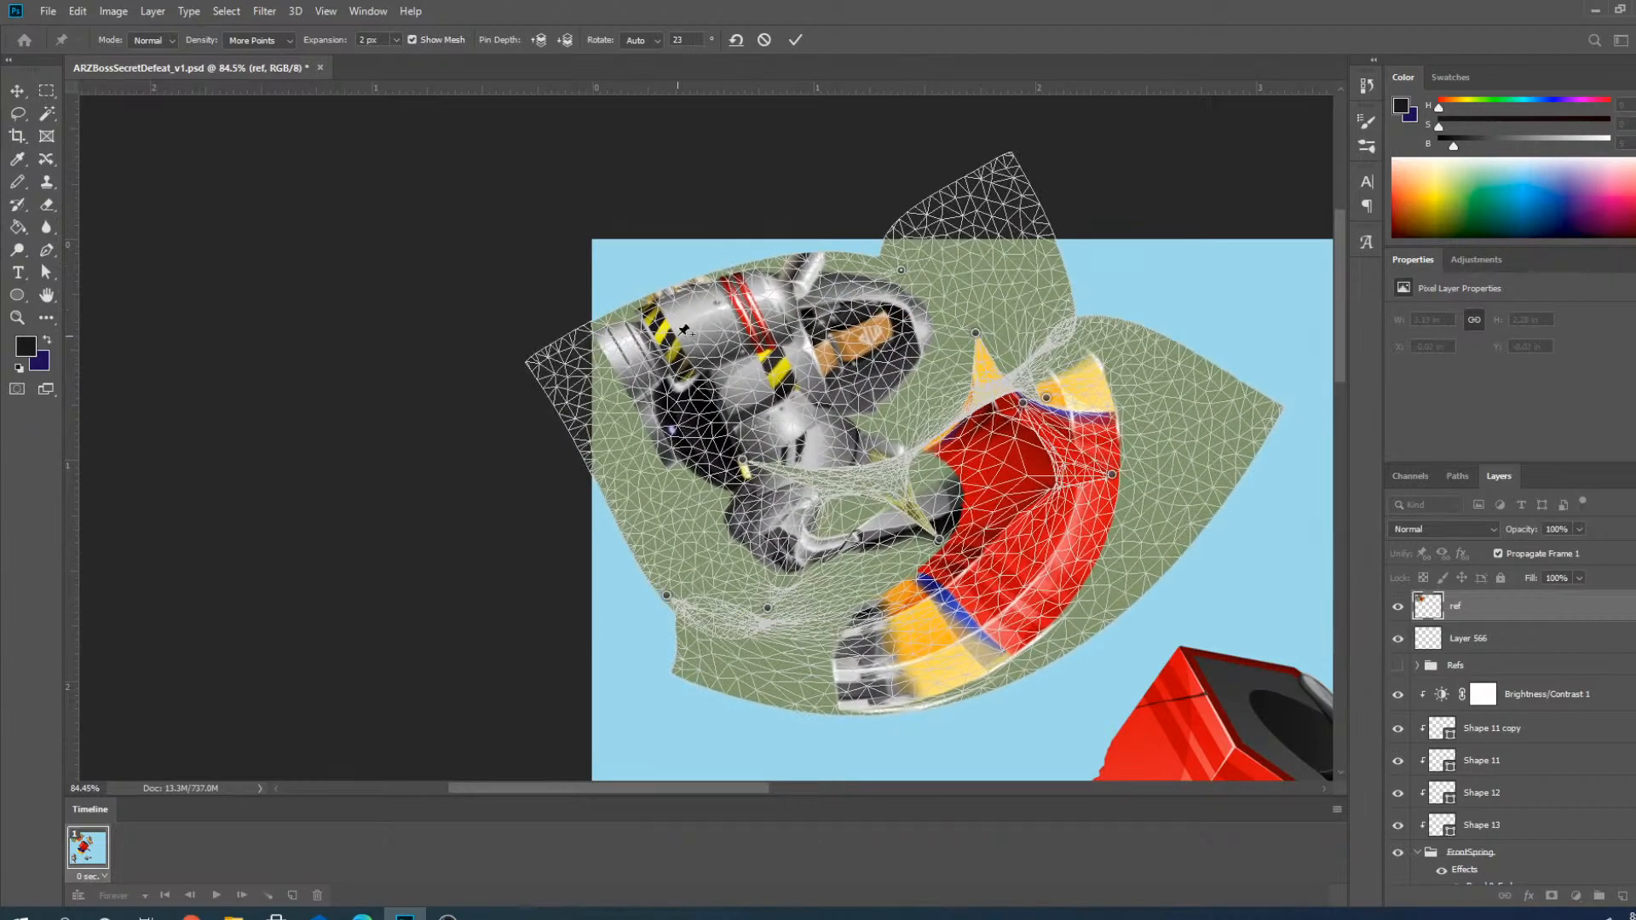
{"action": "left_click_drag", "start_coordinate": [727, 328], "coordinate": [862, 390]}
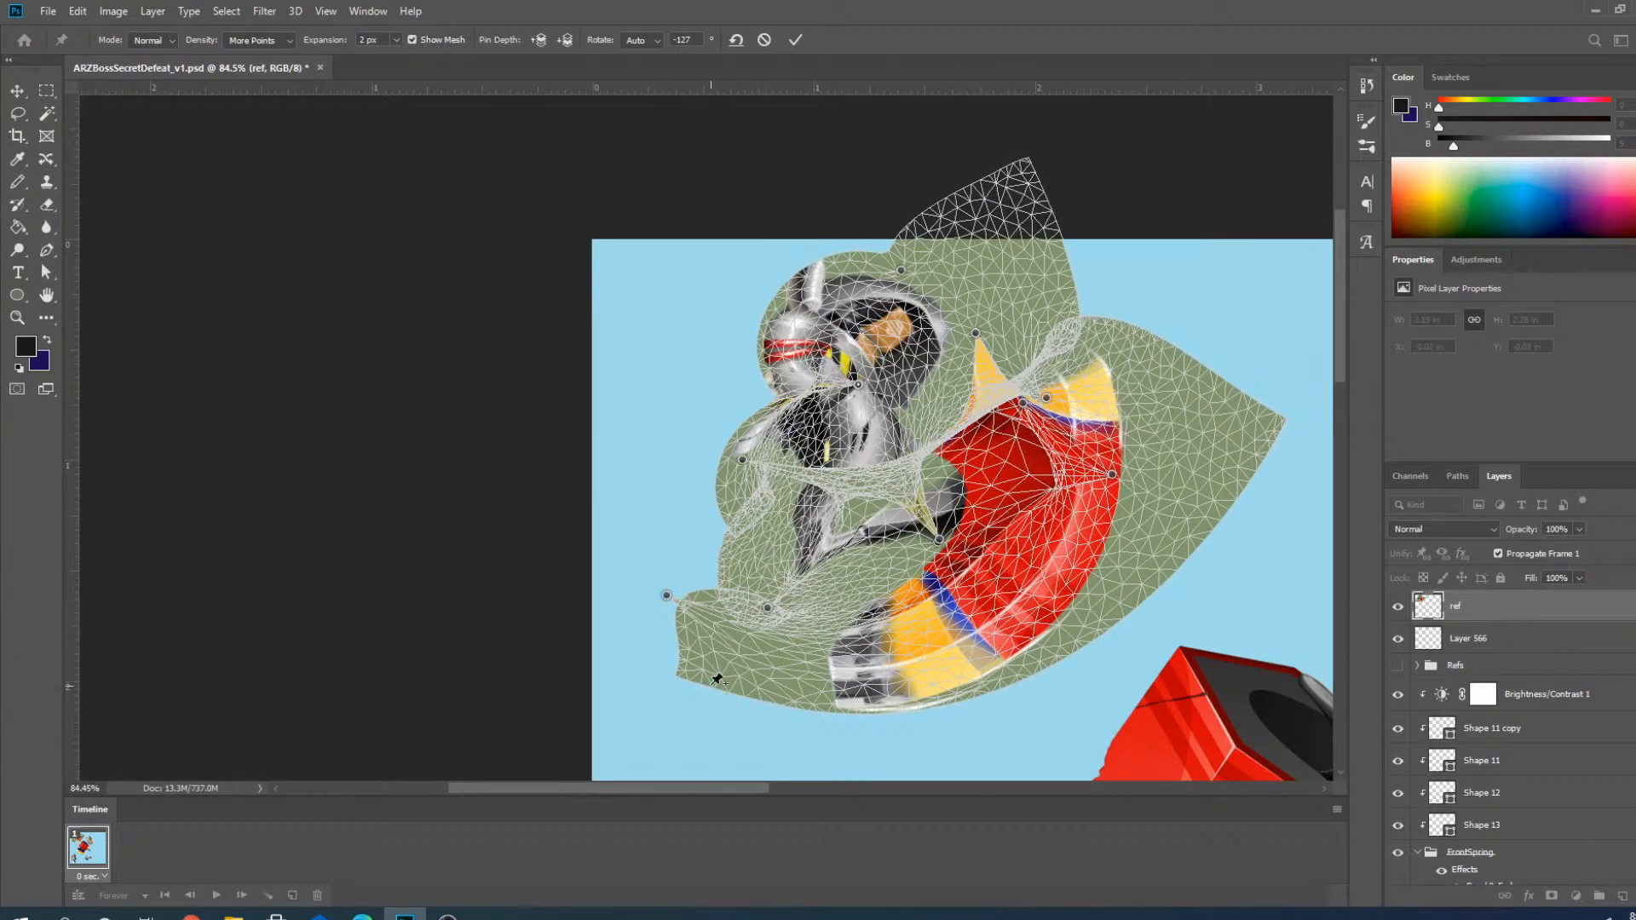
{"action": "left_click_drag", "start_coordinate": [741, 649], "coordinate": [740, 517]}
{"action": "left_click_drag", "start_coordinate": [1232, 415], "coordinate": [1068, 506]}
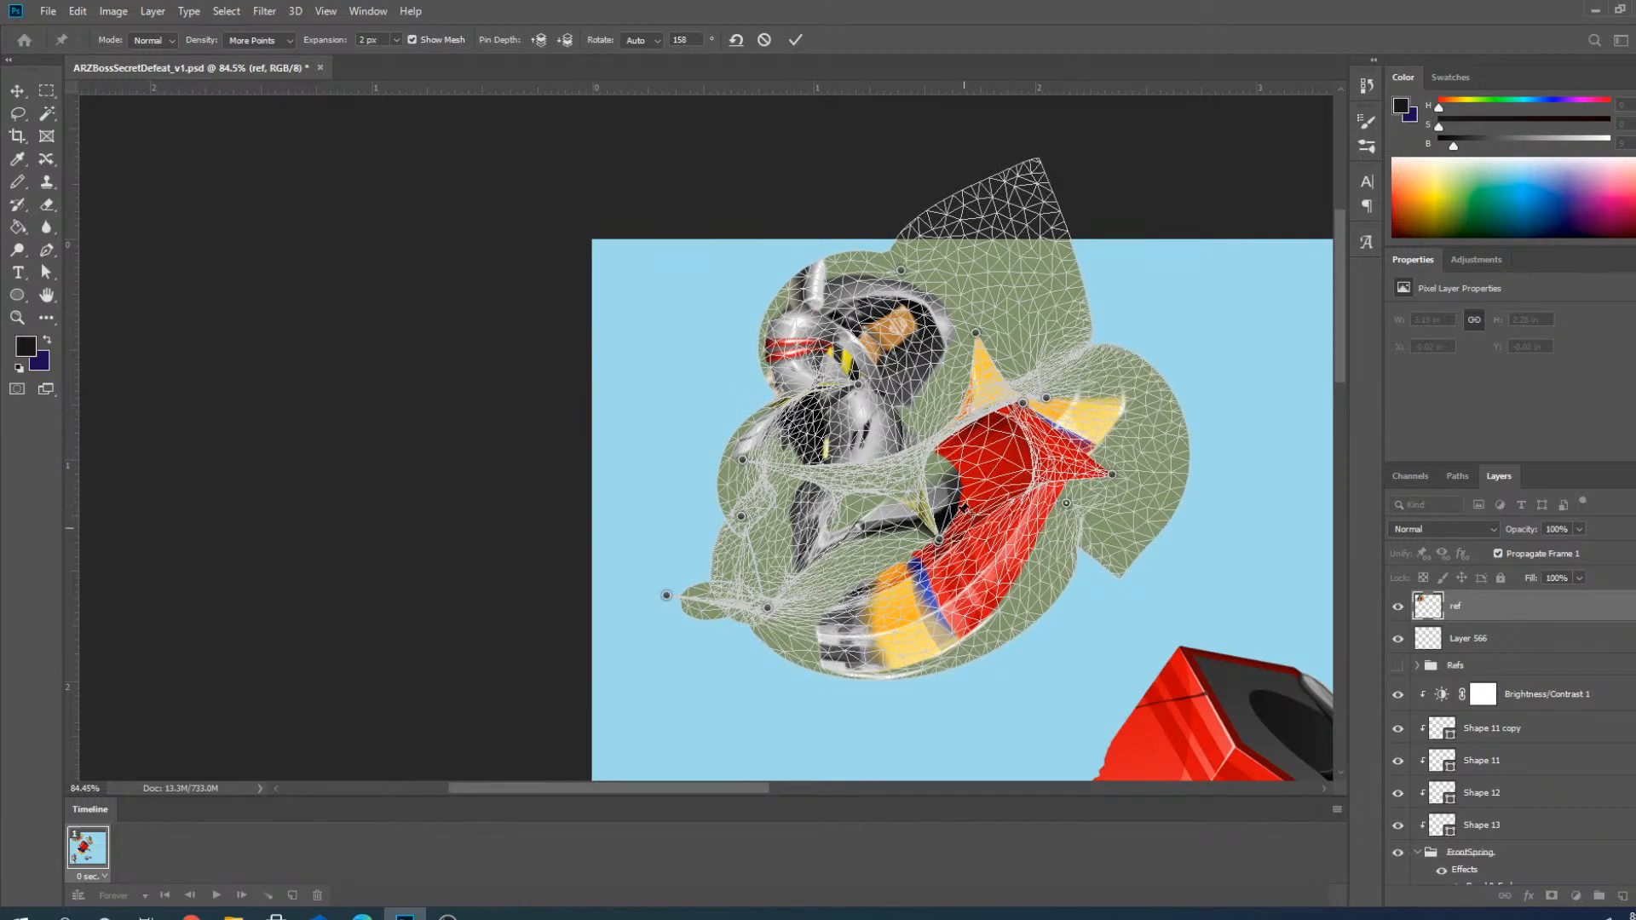
Pull the mesh's upper peak down to the hammer's yellow tip and the lower middle upward, and apply the Puppet Warp.
{"action": "left_click_drag", "start_coordinate": [1023, 228], "coordinate": [992, 385]}
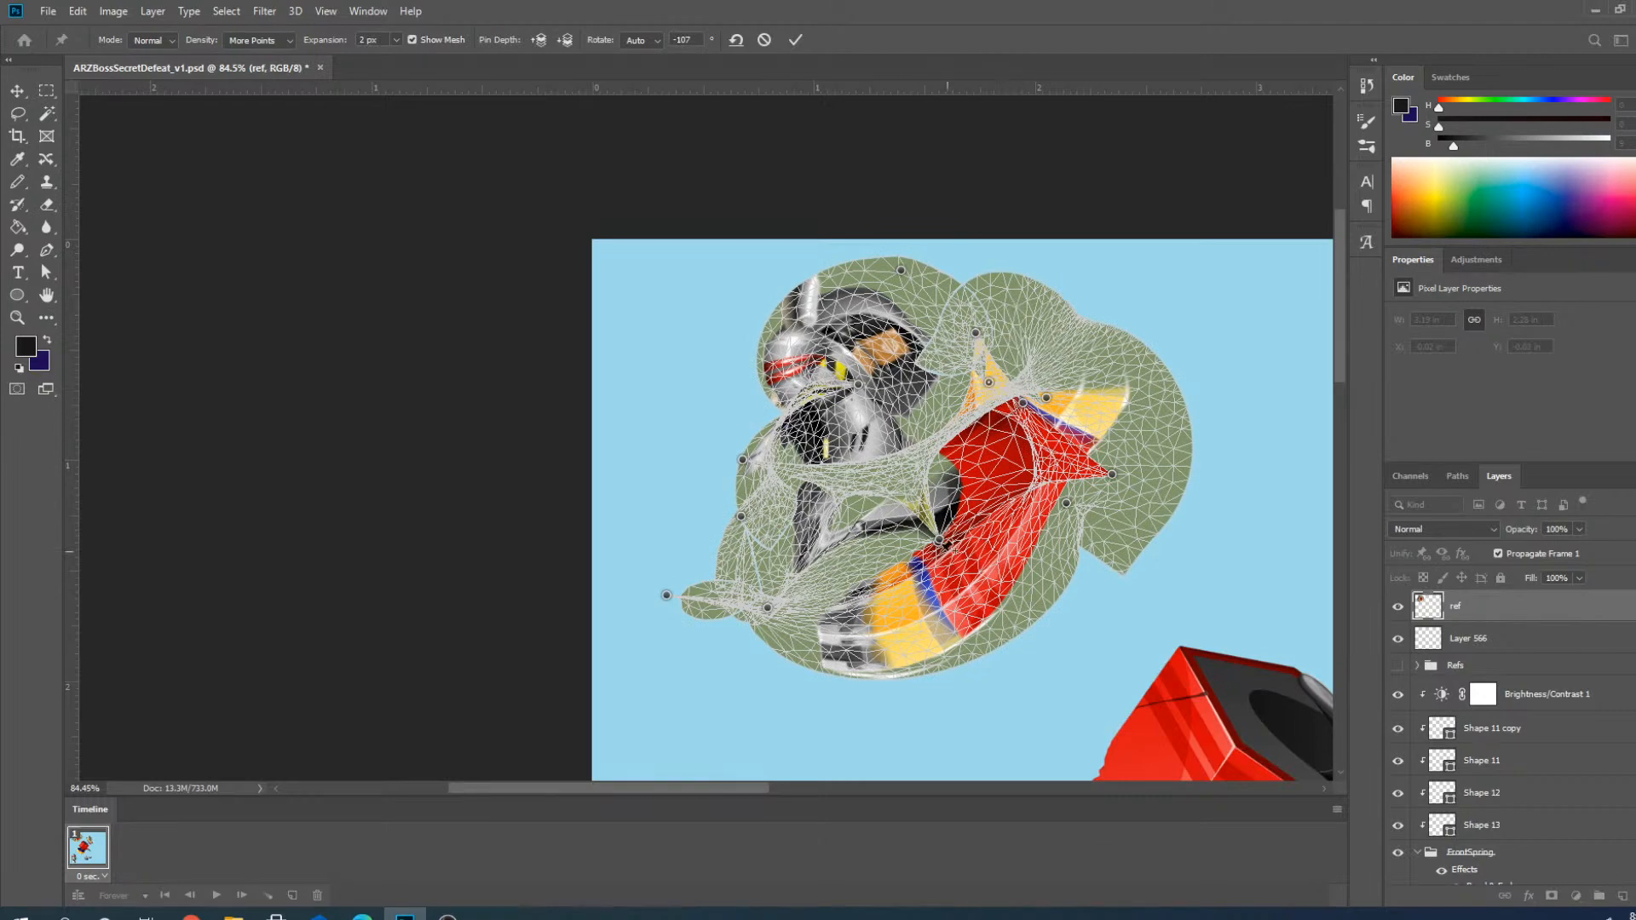
{"action": "left_click_drag", "start_coordinate": [858, 586], "coordinate": [865, 494]}
{"action": "left_click", "coordinate": [798, 39]}
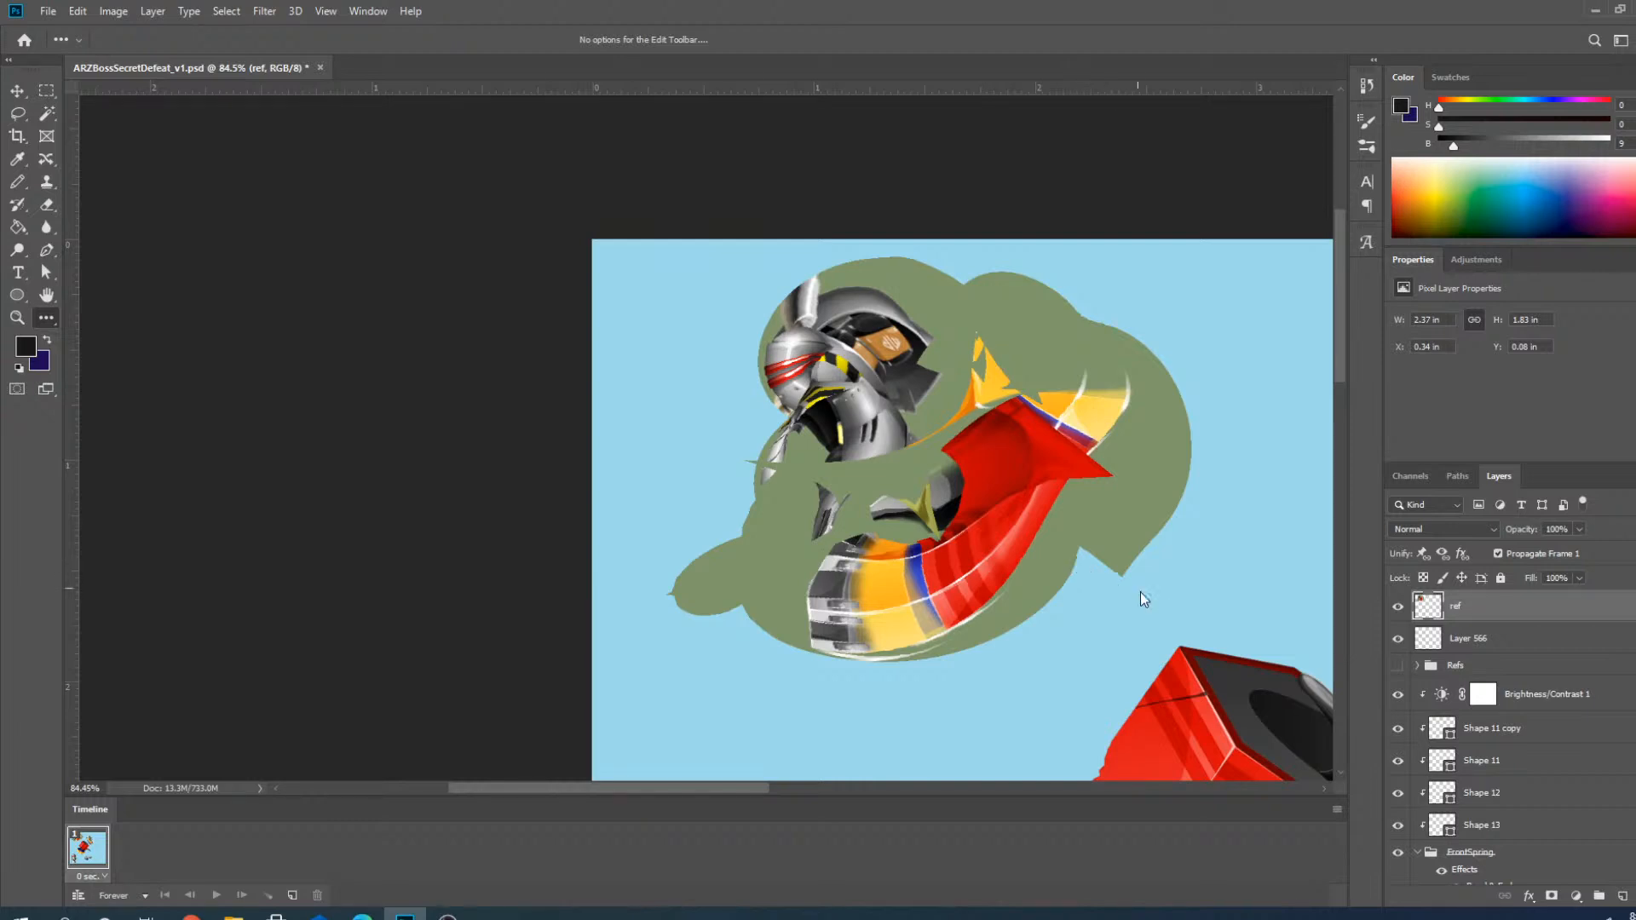
Move the warped ref image into the canvas's upper-left corner, at about X 0.01 in and Y 0.04 in.
{"action": "scroll", "coordinate": [841, 507], "scroll_direction": "down", "scroll_amount": 9}
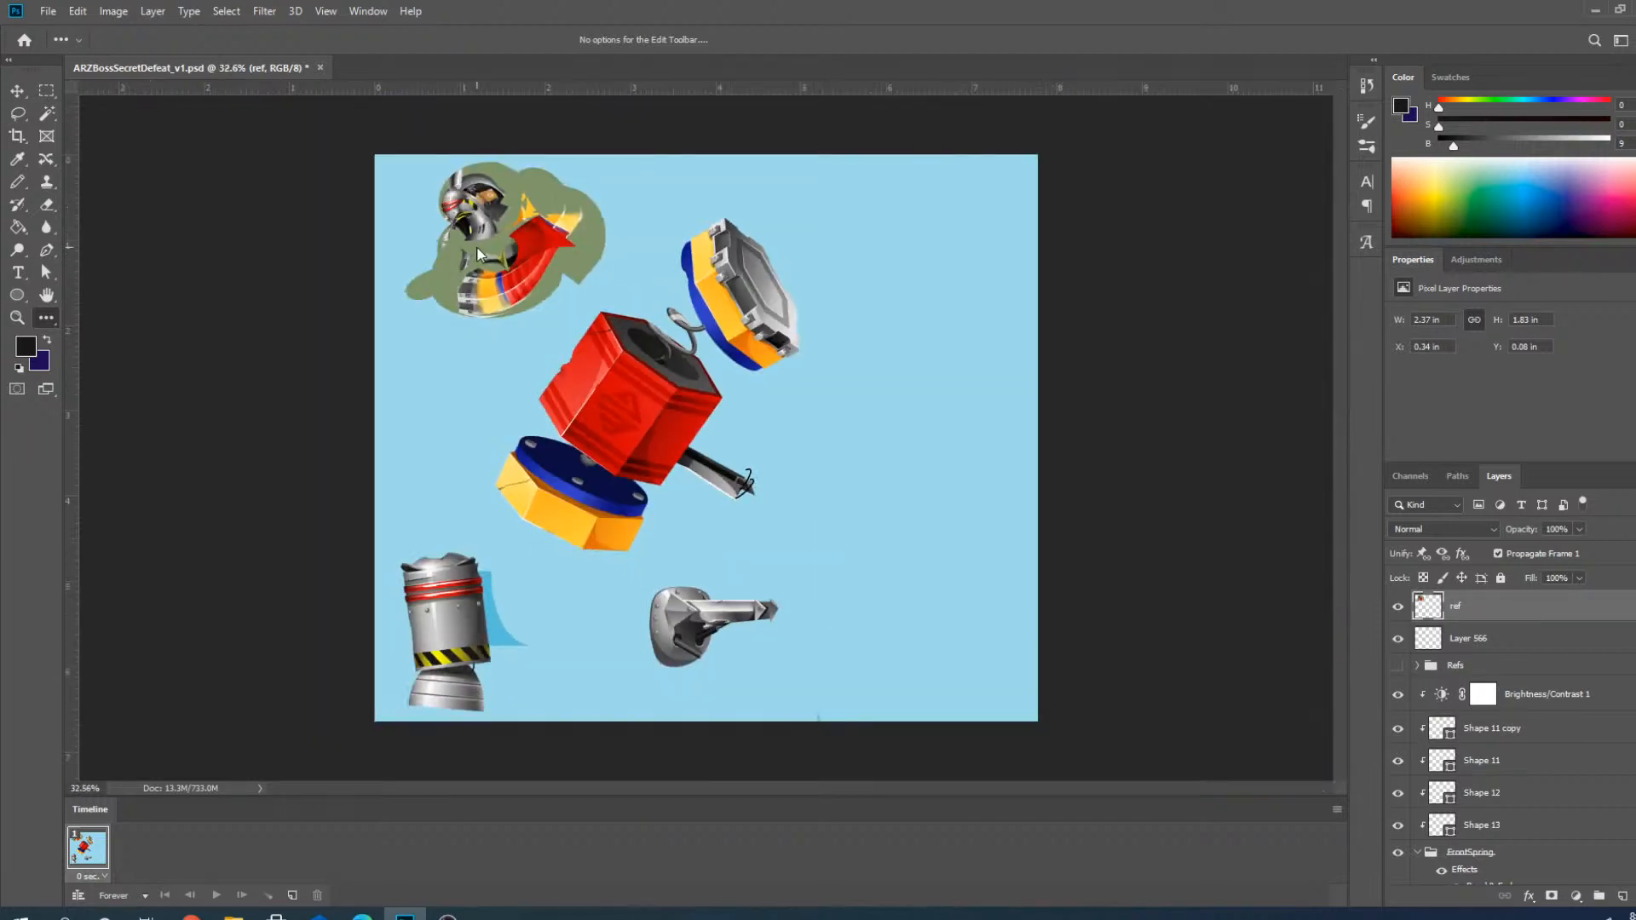
{"action": "scroll", "coordinate": [600, 304], "scroll_direction": "up", "scroll_amount": 7}
{"action": "scroll", "coordinate": [583, 267], "scroll_direction": "down", "scroll_amount": 4}
{"action": "scroll", "coordinate": [559, 285], "scroll_direction": "up", "scroll_amount": 4}
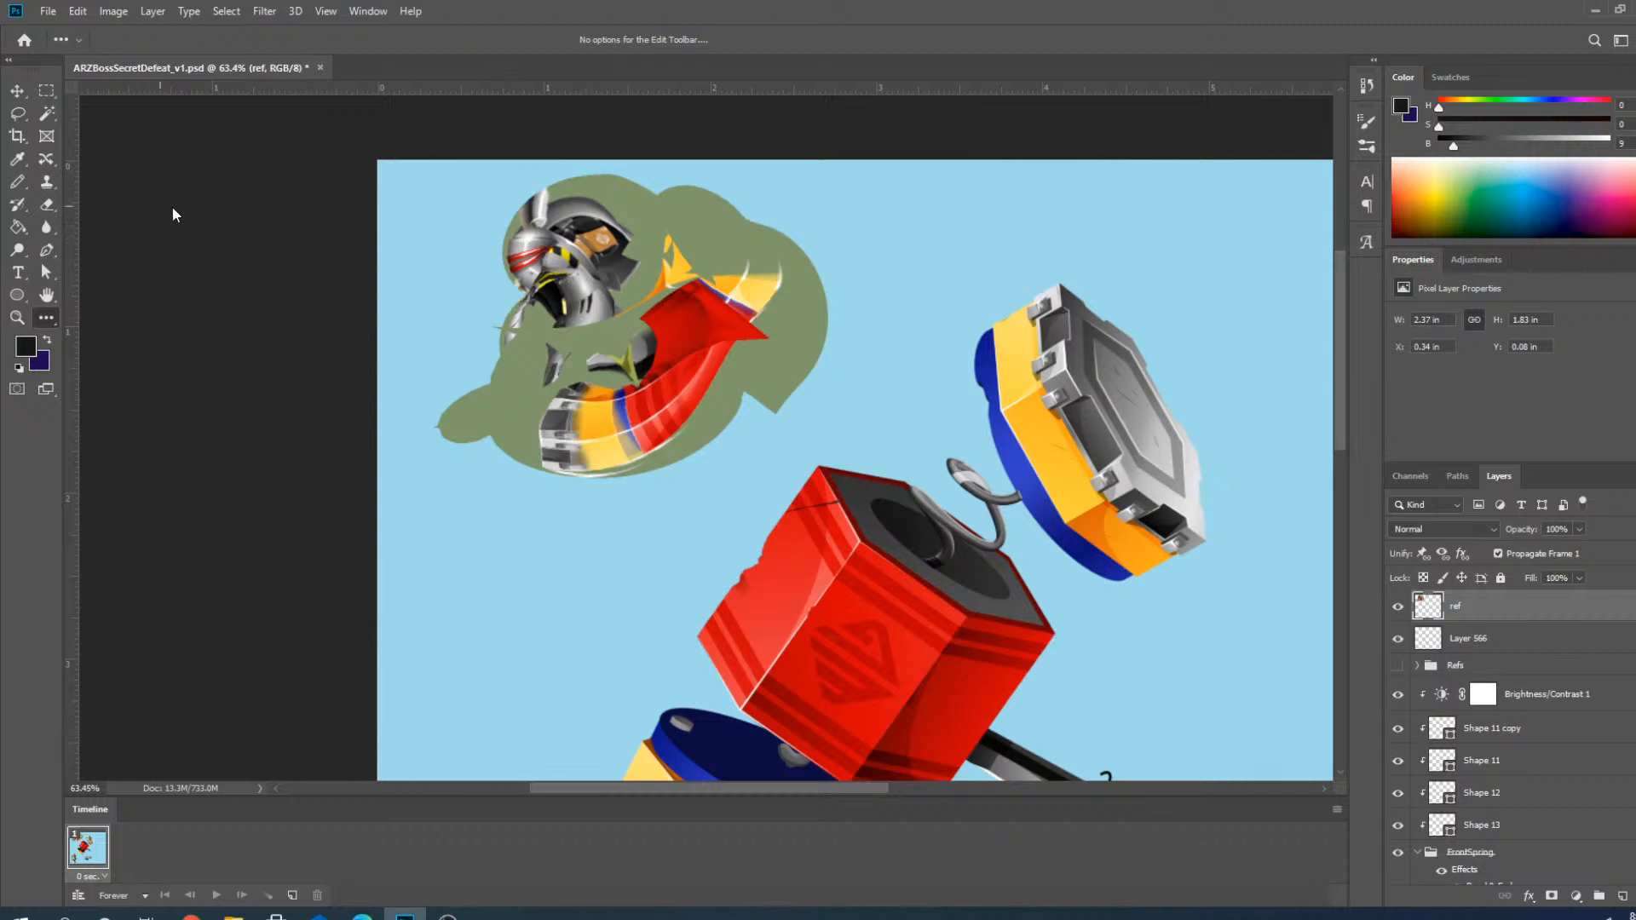
{"action": "scroll", "coordinate": [497, 380], "scroll_direction": "down", "scroll_amount": 3}
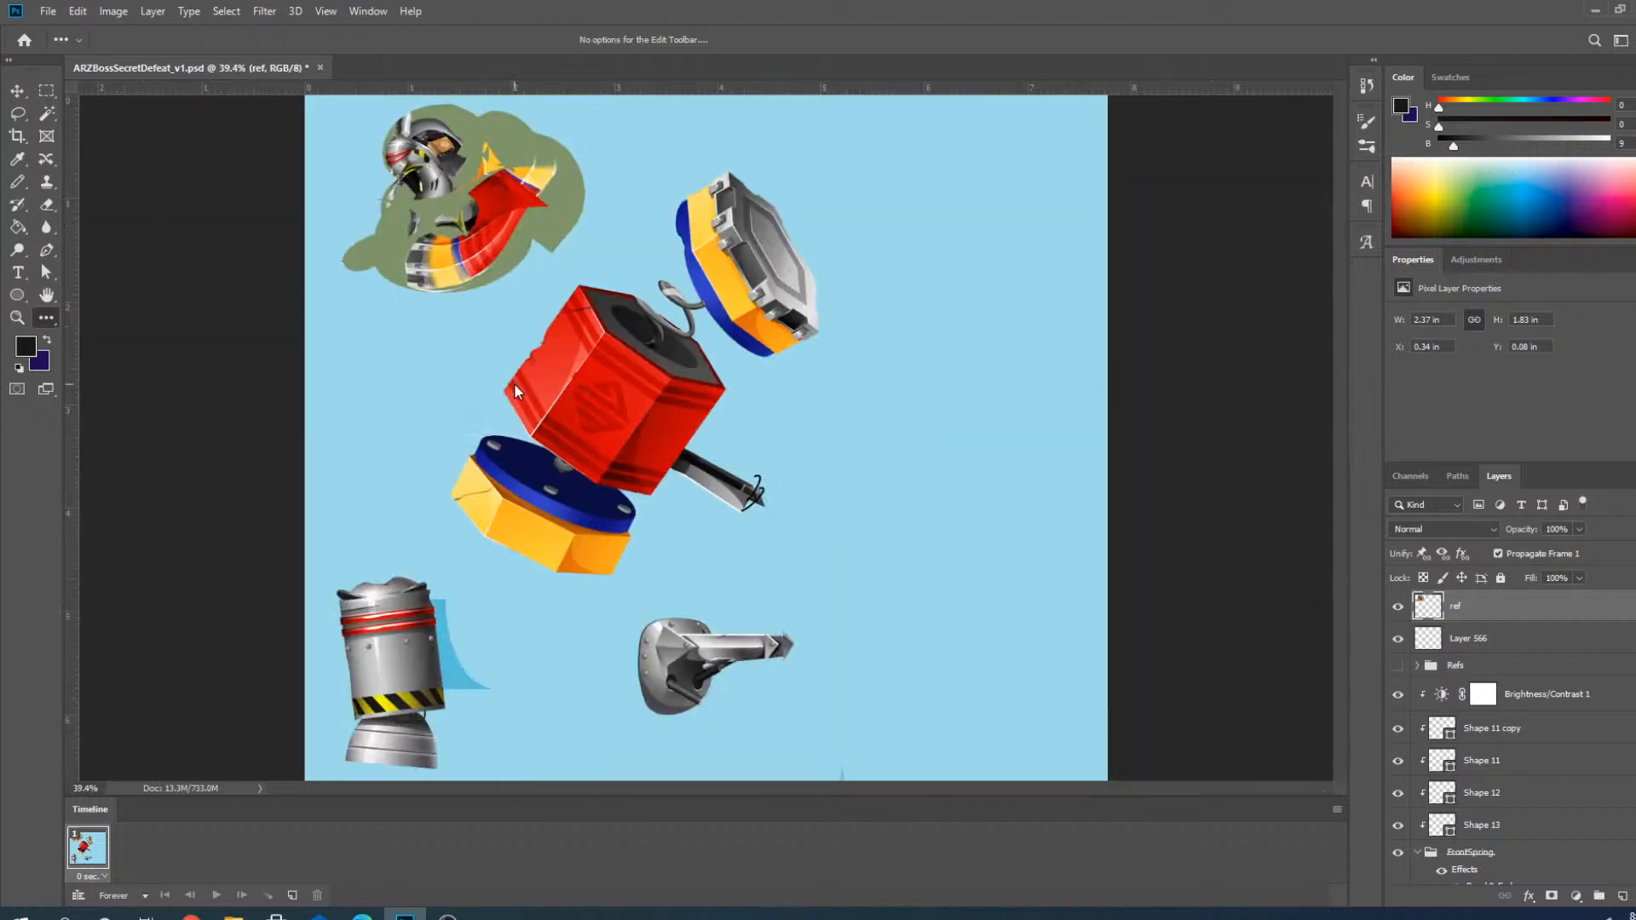
{"action": "left_click", "coordinate": [17, 91]}
{"action": "scroll", "coordinate": [473, 196], "scroll_direction": "up", "scroll_amount": 1}
{"action": "scroll", "coordinate": [474, 226], "scroll_direction": "down", "scroll_amount": 2}
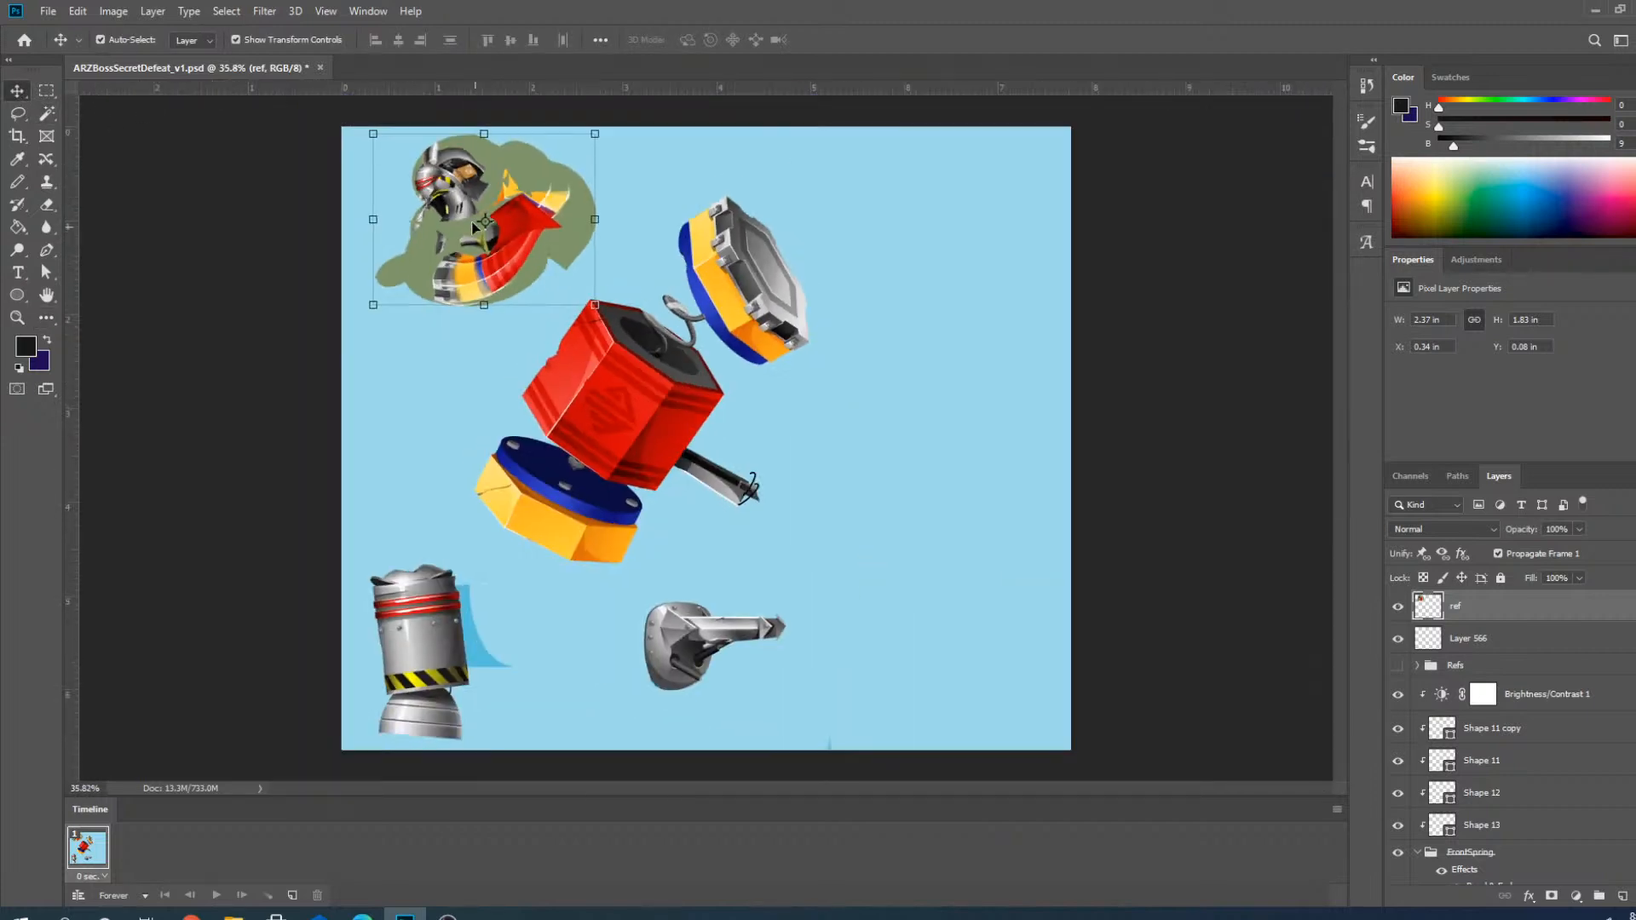
{"action": "scroll", "coordinate": [474, 227], "scroll_direction": "up", "scroll_amount": 1}
{"action": "scroll", "coordinate": [486, 247], "scroll_direction": "down", "scroll_amount": 1}
{"action": "scroll", "coordinate": [499, 268], "scroll_direction": "up", "scroll_amount": 2}
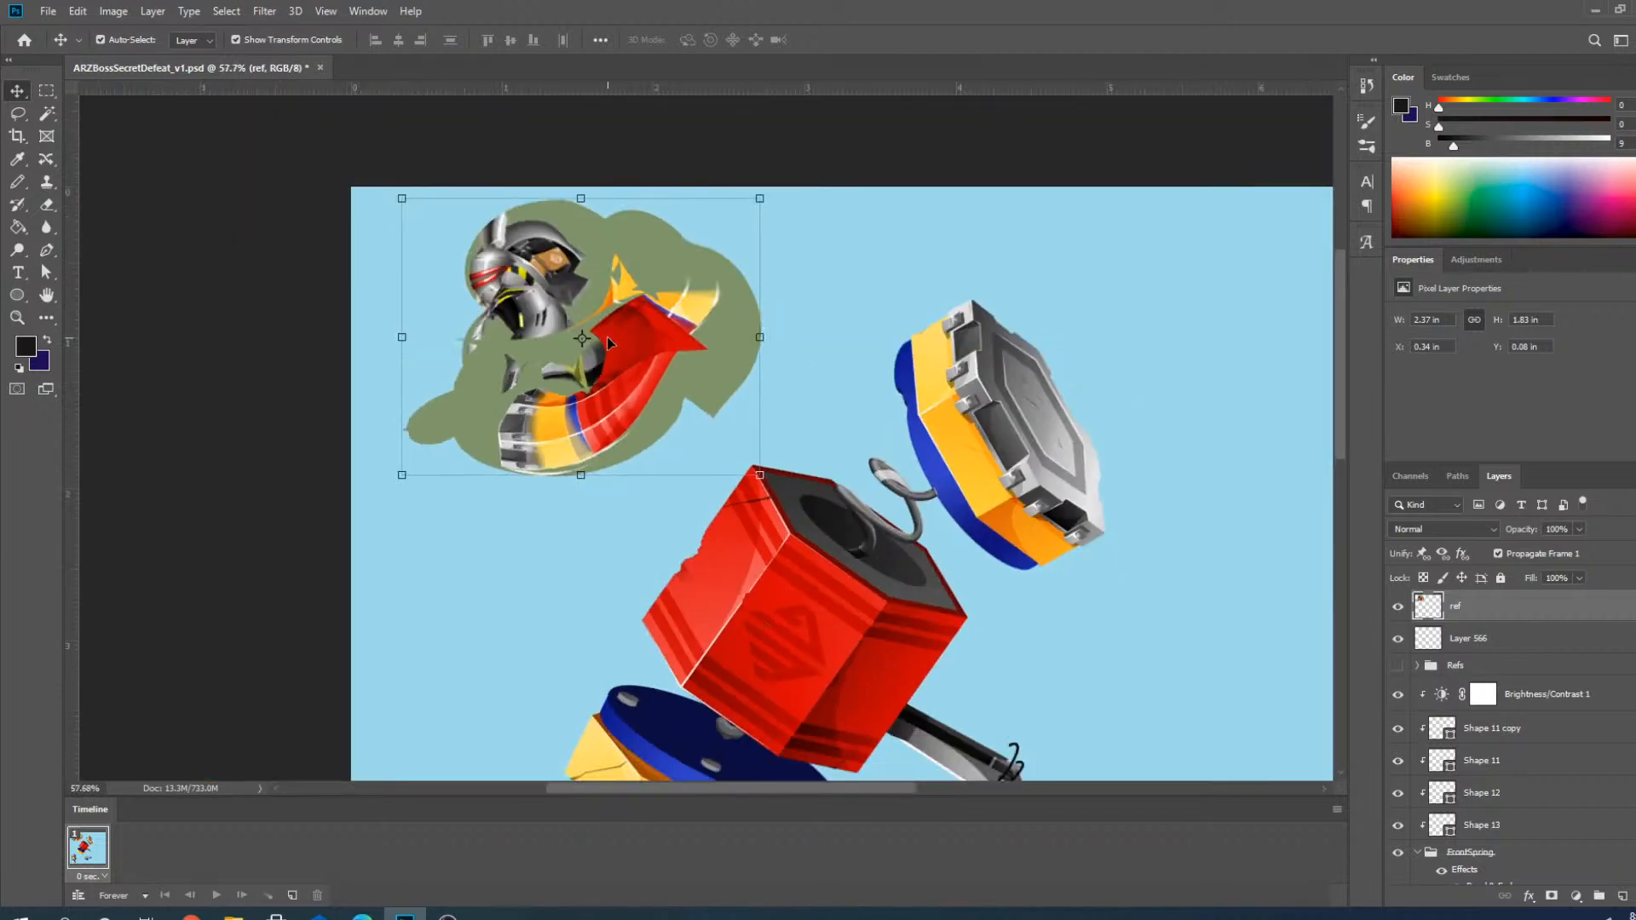
{"action": "left_click_drag", "start_coordinate": [607, 336], "coordinate": [559, 336]}
{"action": "left_click_drag", "start_coordinate": [559, 334], "coordinate": [559, 331]}
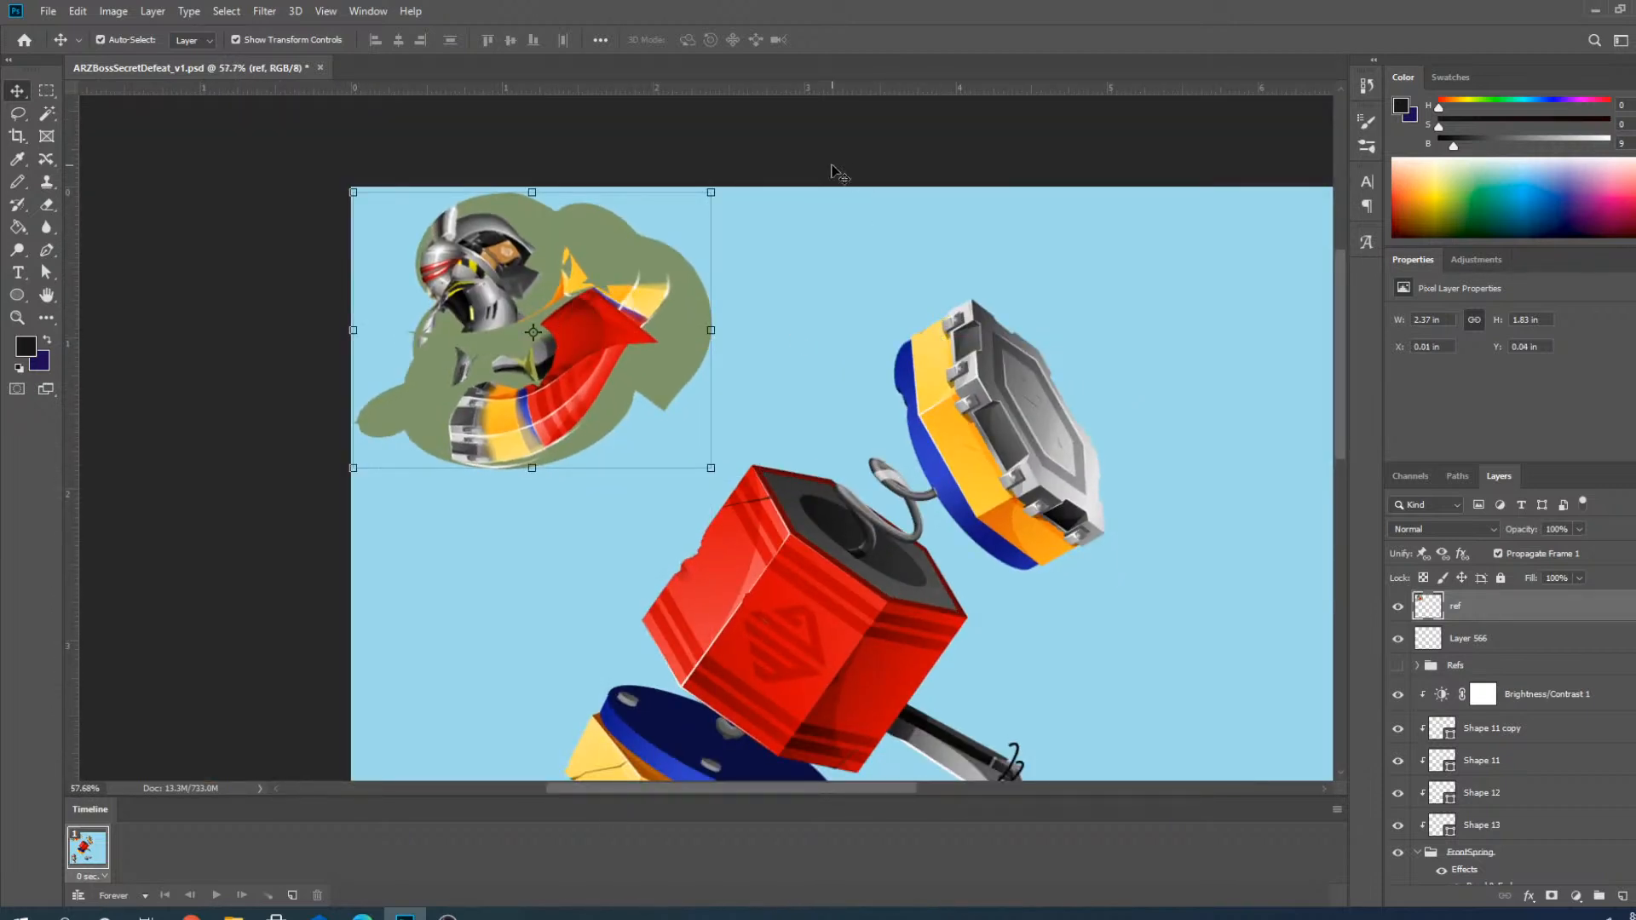
Select the spring's Shape 8 layer and toggle its visibility off and on to identify which coil it forms.
{"action": "scroll", "coordinate": [833, 196], "scroll_direction": "down", "scroll_amount": 2}
{"action": "scroll", "coordinate": [597, 292], "scroll_direction": "up", "scroll_amount": 5}
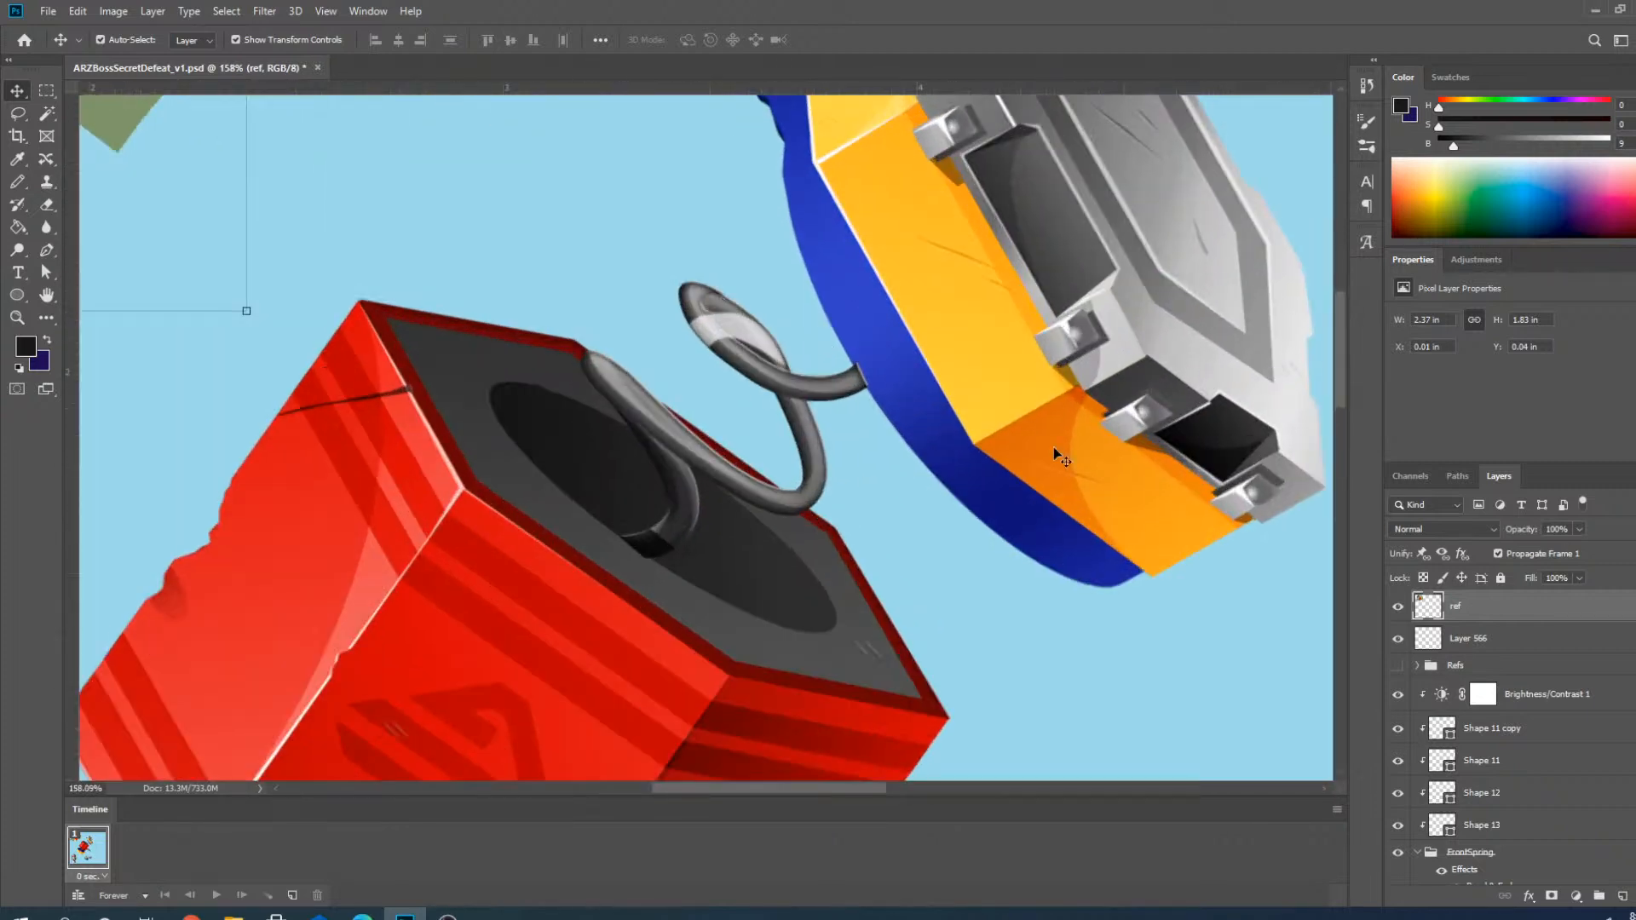
{"action": "left_click", "coordinate": [752, 345]}
{"action": "left_click", "coordinate": [1398, 771]}
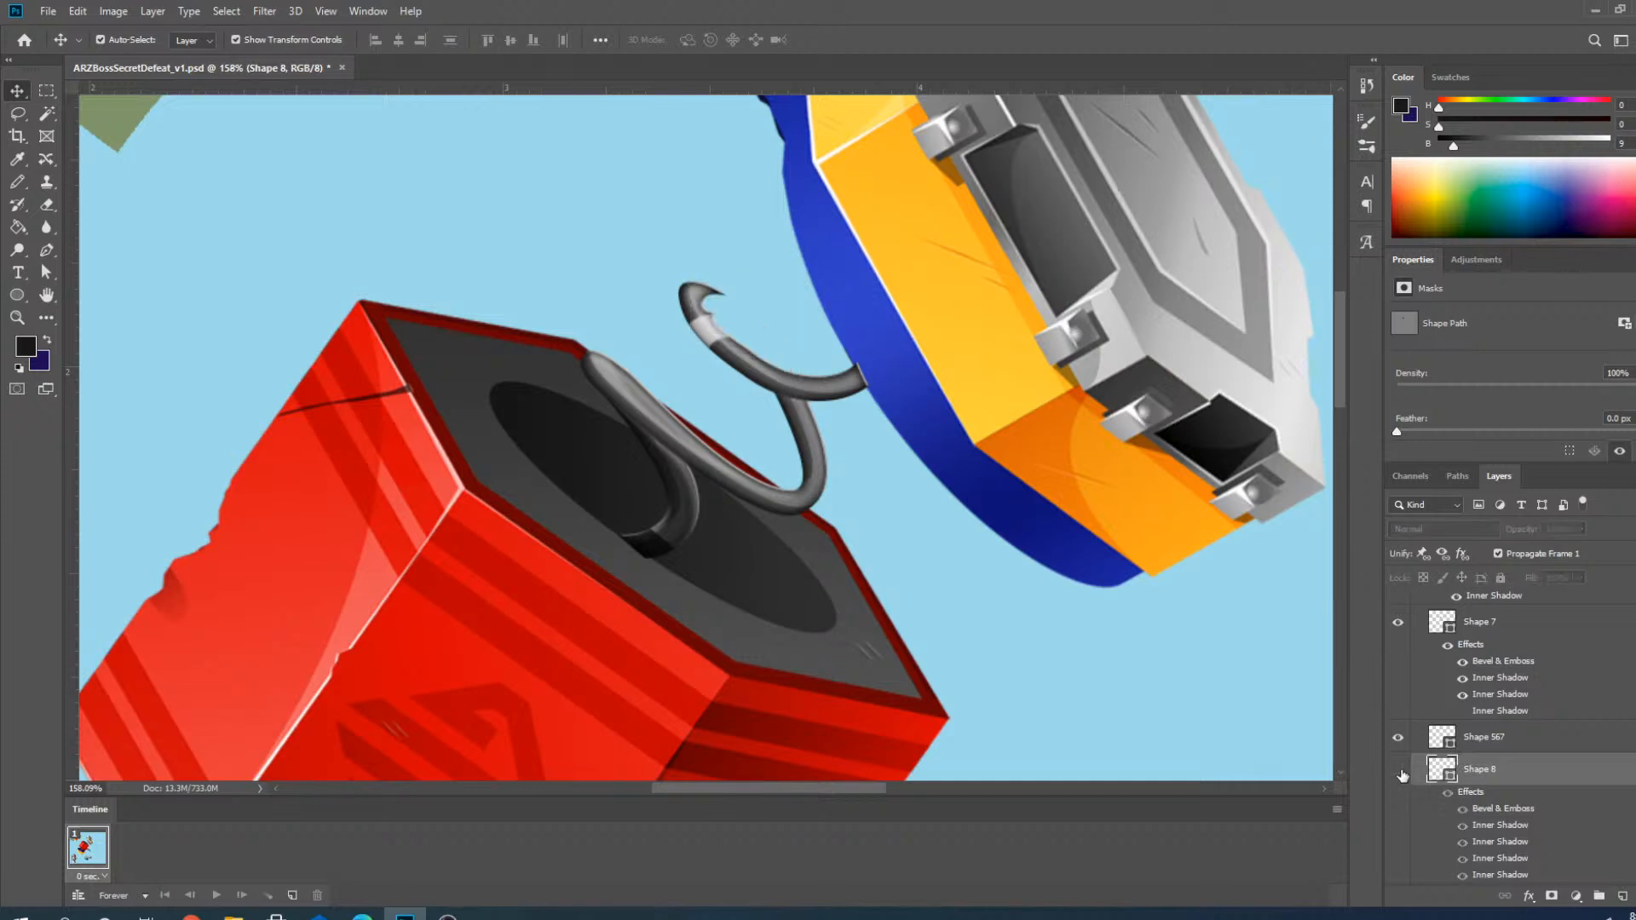
{"action": "left_click", "coordinate": [1399, 770]}
Rotate the Shape 11 copy highlight on the spring's upper coil to about -14.22° and apply the transform.
{"action": "scroll", "coordinate": [1491, 716], "scroll_direction": "up", "scroll_amount": 5}
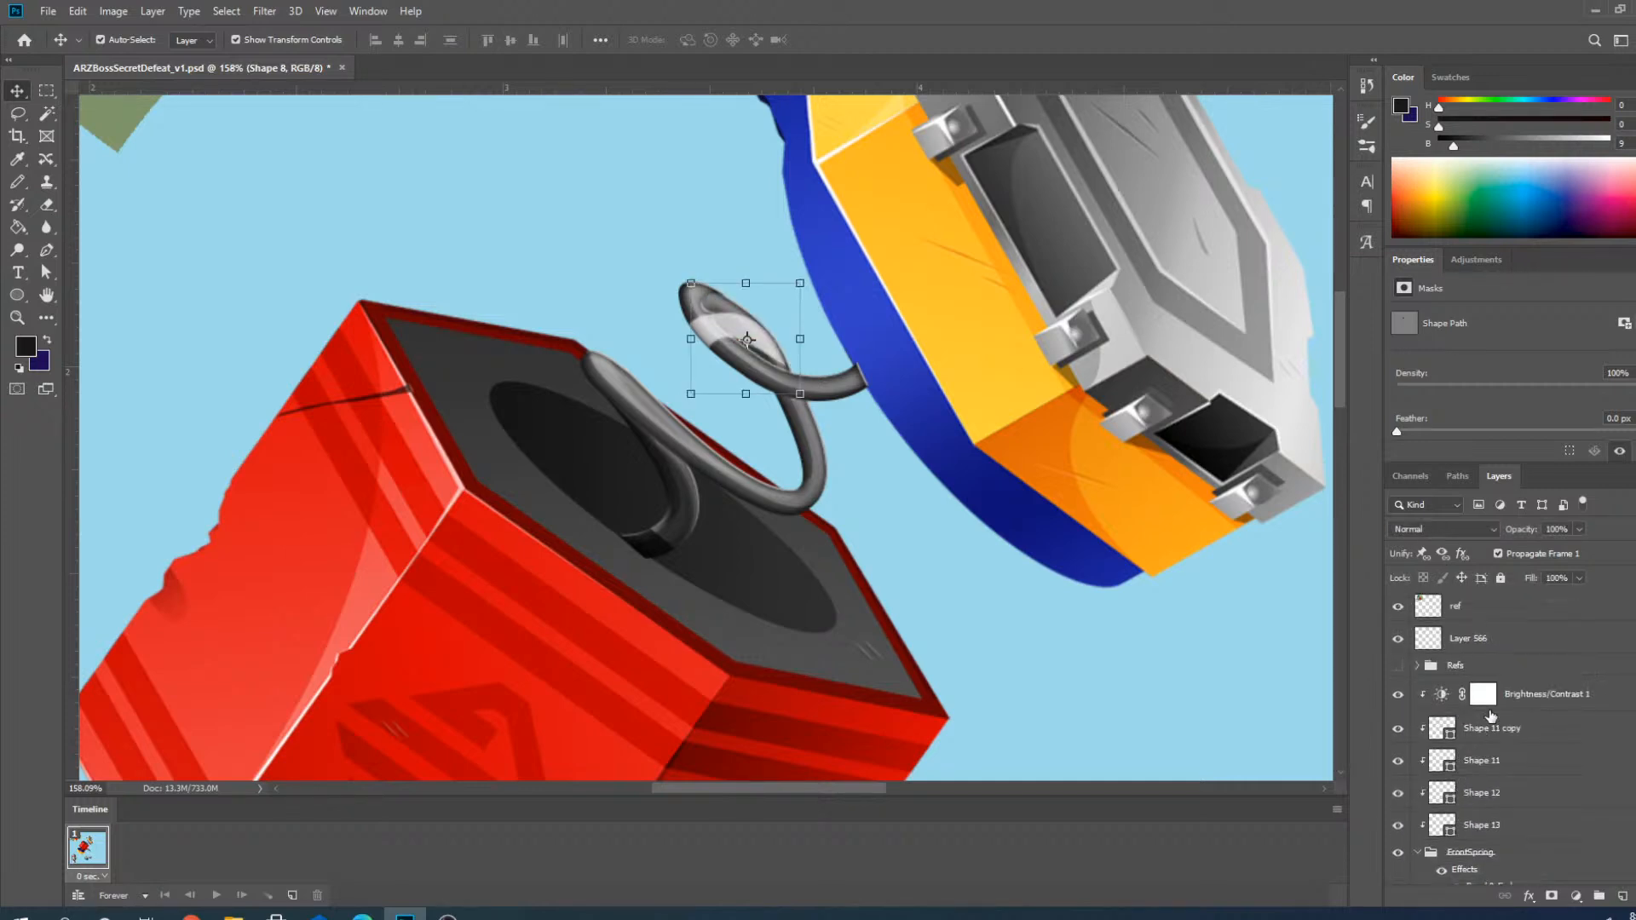
{"action": "left_click", "coordinate": [1491, 720]}
{"action": "scroll", "coordinate": [700, 314], "scroll_direction": "up", "scroll_amount": 5}
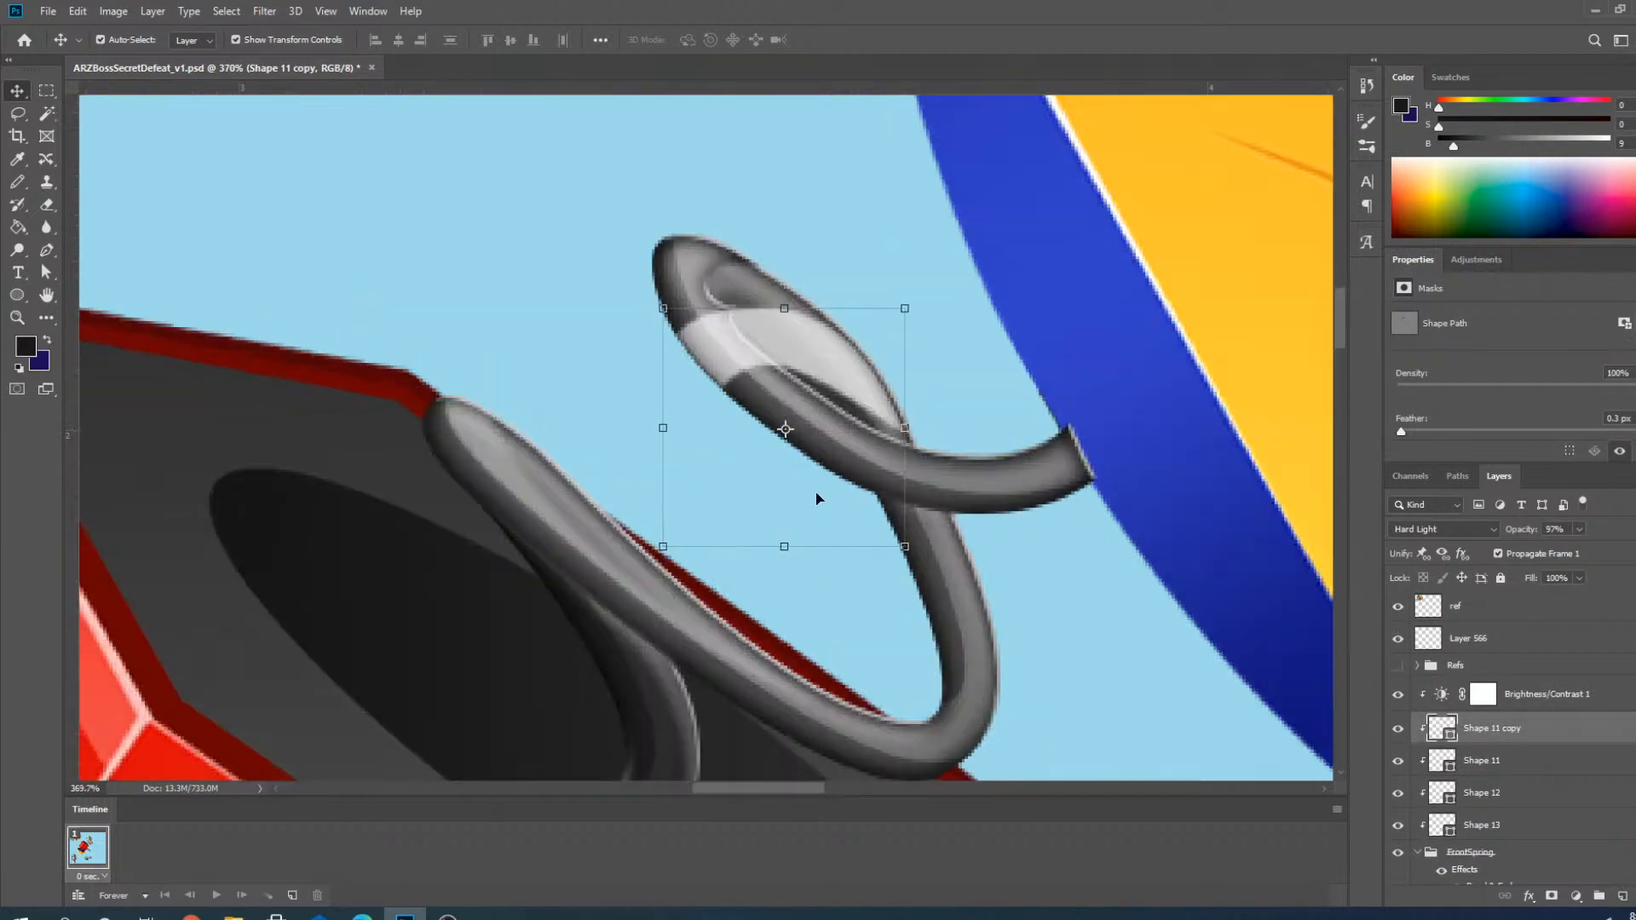
{"action": "left_click_drag", "start_coordinate": [883, 273], "coordinate": [824, 256]}
{"action": "left_click", "coordinate": [1491, 738]}
{"action": "left_click_drag", "start_coordinate": [919, 298], "coordinate": [824, 246]}
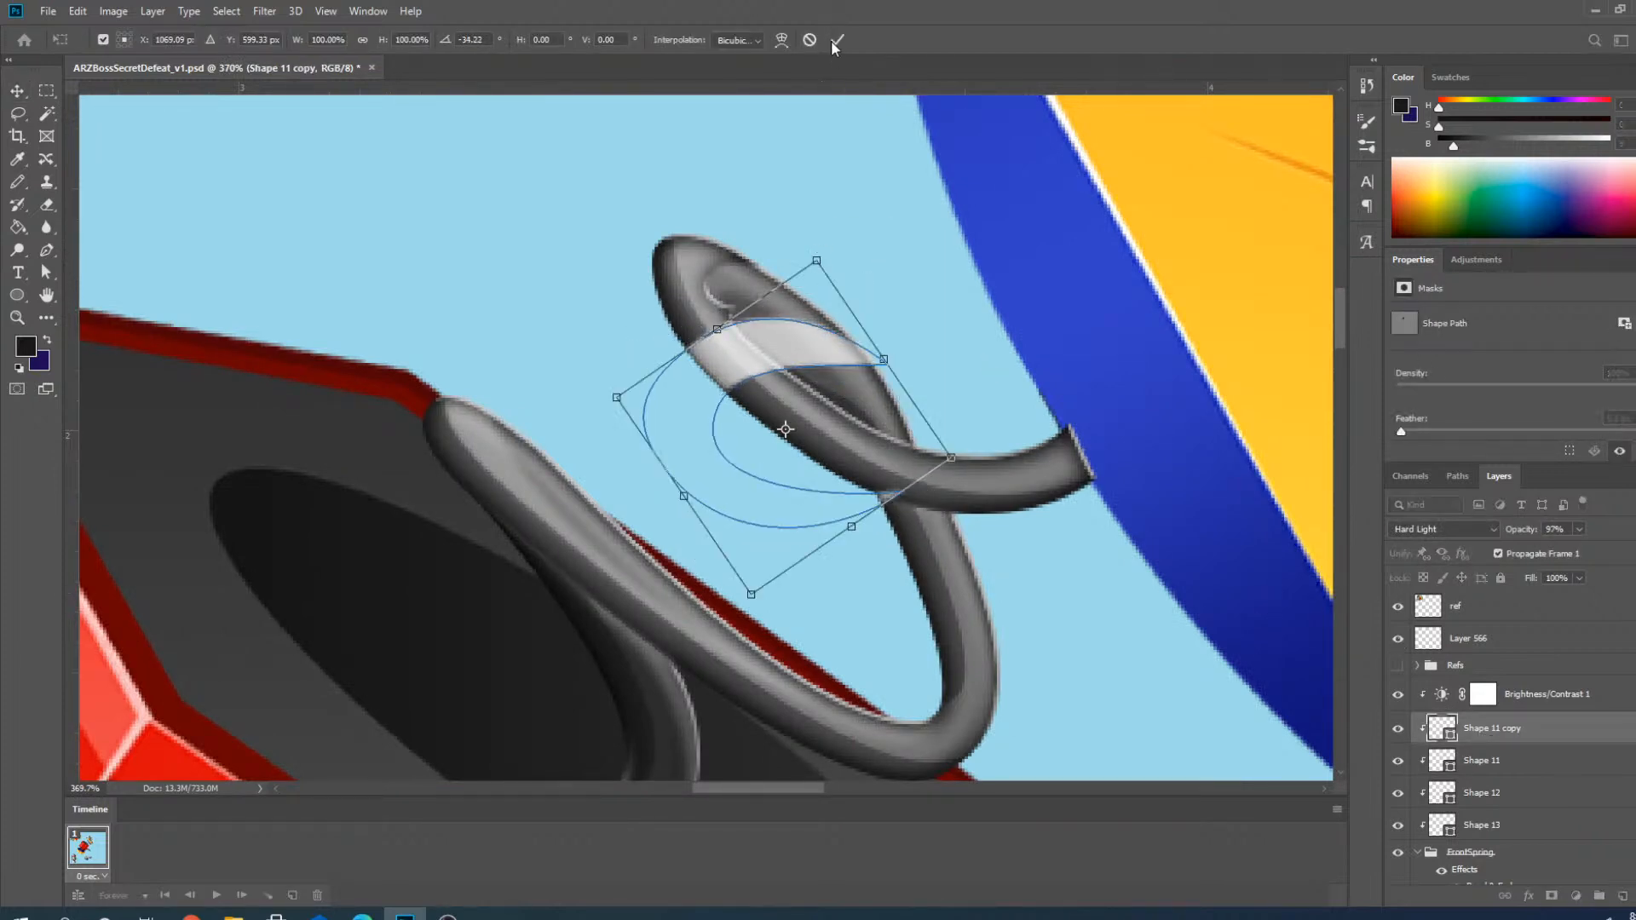
{"action": "left_click", "coordinate": [837, 40]}
Squash the Shape 11 copy highlight to about 40% height, rotate it about 39° and fit it over the upper coil's loop.
{"action": "left_click_drag", "start_coordinate": [773, 516], "coordinate": [773, 437]}
{"action": "left_click", "coordinate": [1511, 738]}
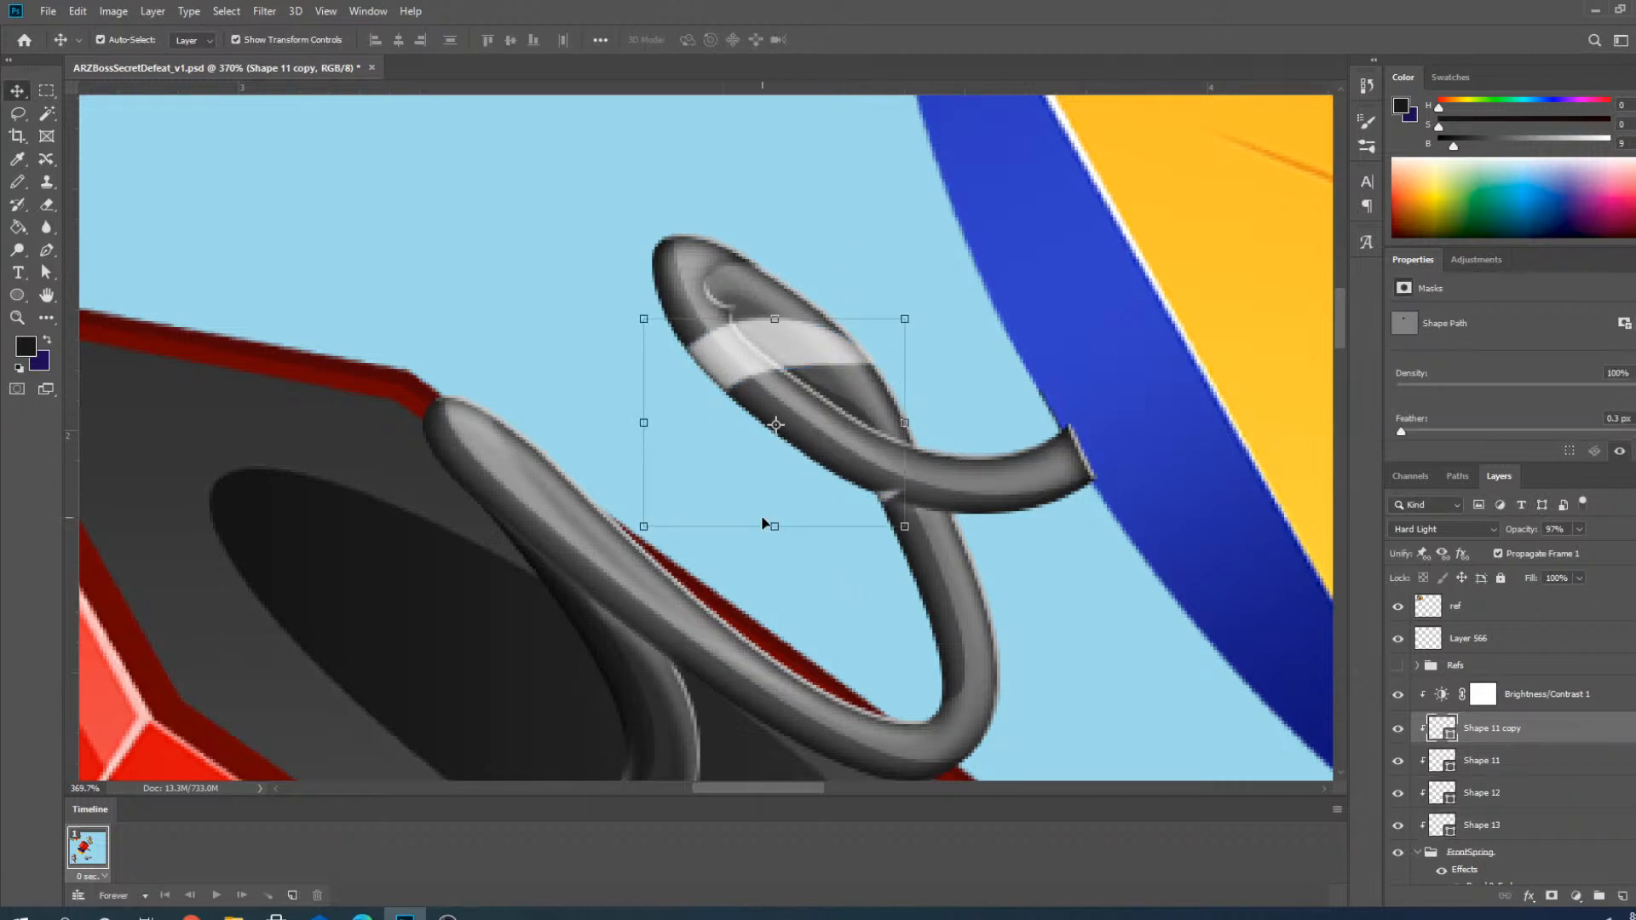
{"action": "left_click_drag", "start_coordinate": [776, 528], "coordinate": [773, 399]}
{"action": "left_click_drag", "start_coordinate": [917, 304], "coordinate": [916, 404]}
{"action": "left_click_drag", "start_coordinate": [739, 335], "coordinate": [732, 277]}
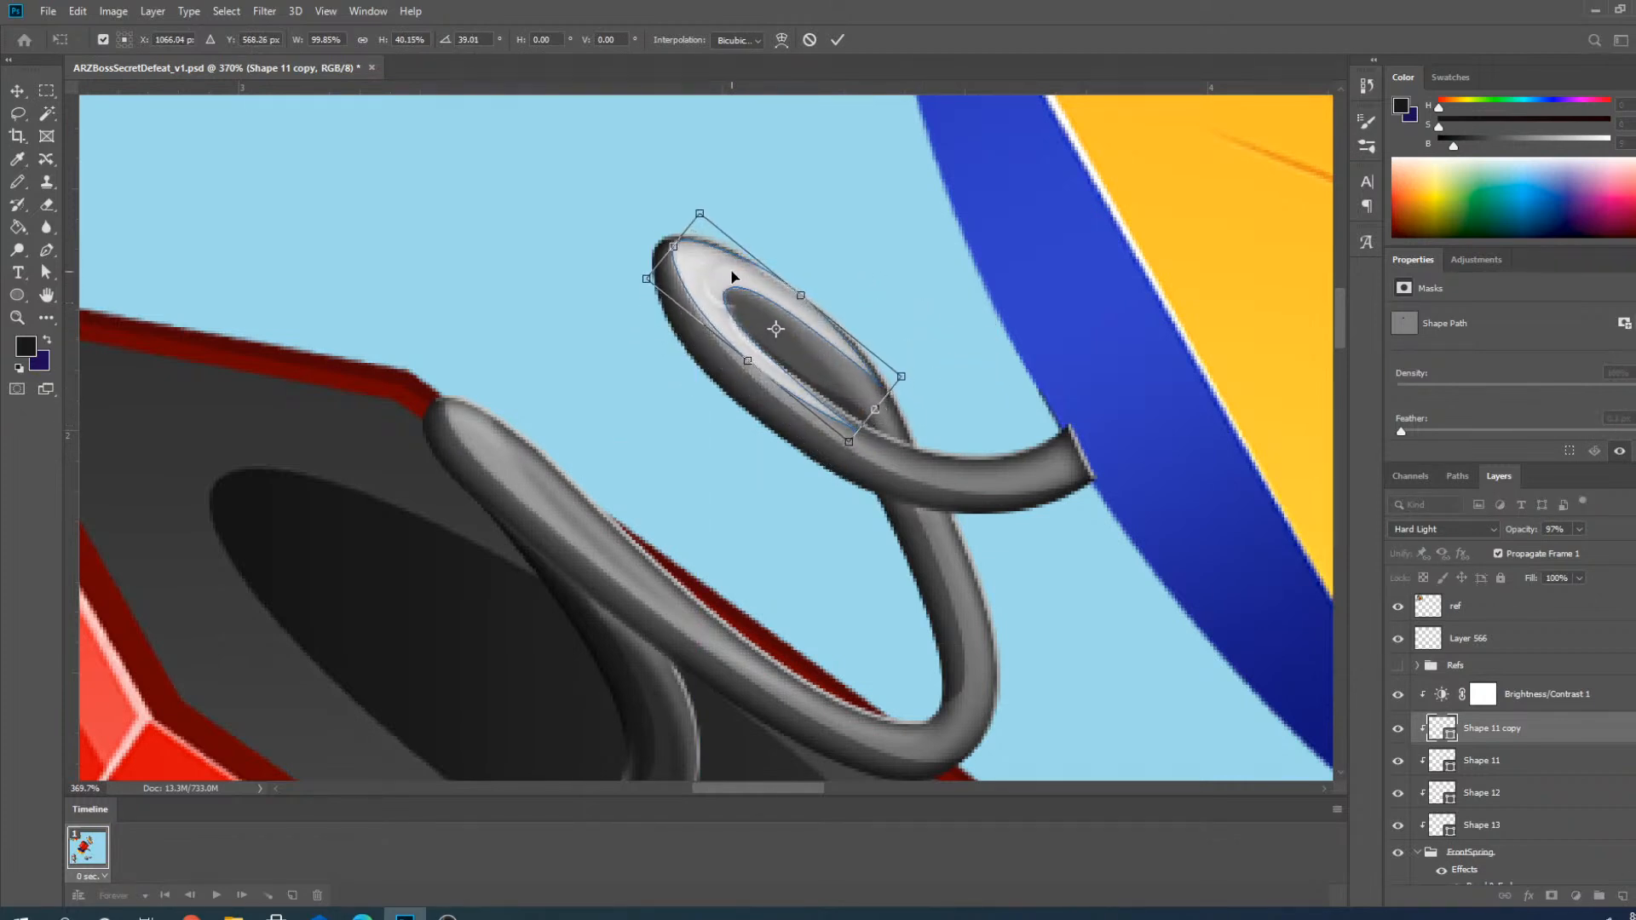
{"action": "left_click", "coordinate": [838, 40]}
Check the spring's highlights and step through Shape 11 copy, Shape 11, Shape 12 and Shape 13 to see what each covers.
{"action": "scroll", "coordinate": [771, 586], "scroll_direction": "down", "scroll_amount": 10}
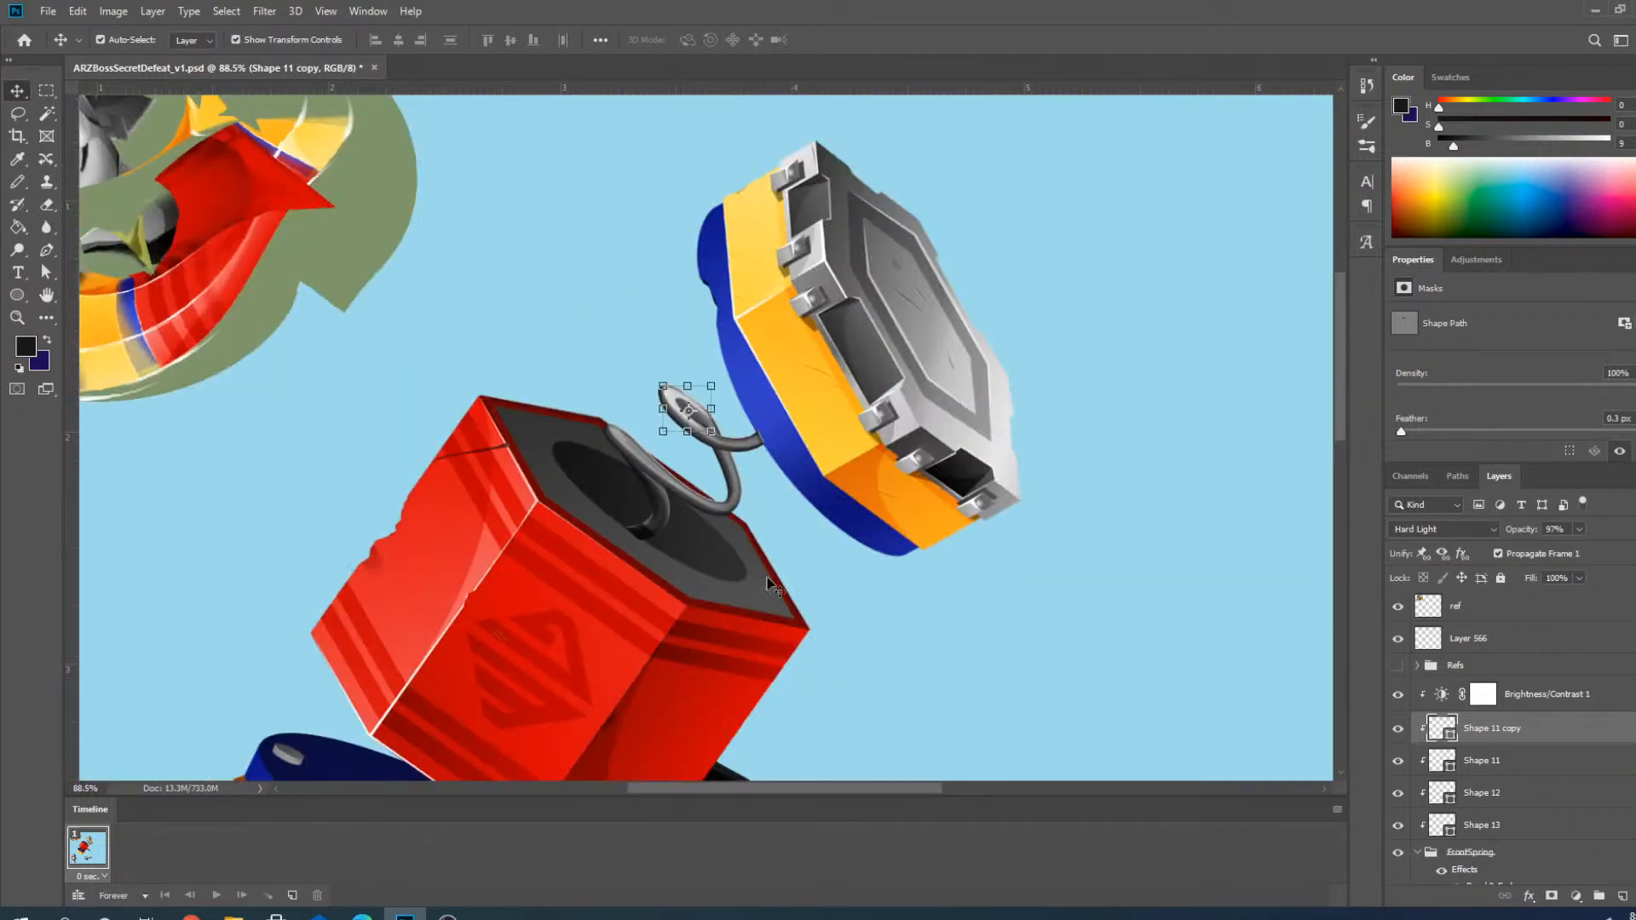
{"action": "left_click", "coordinate": [880, 585]}
{"action": "scroll", "coordinate": [638, 444], "scroll_direction": "up", "scroll_amount": 9}
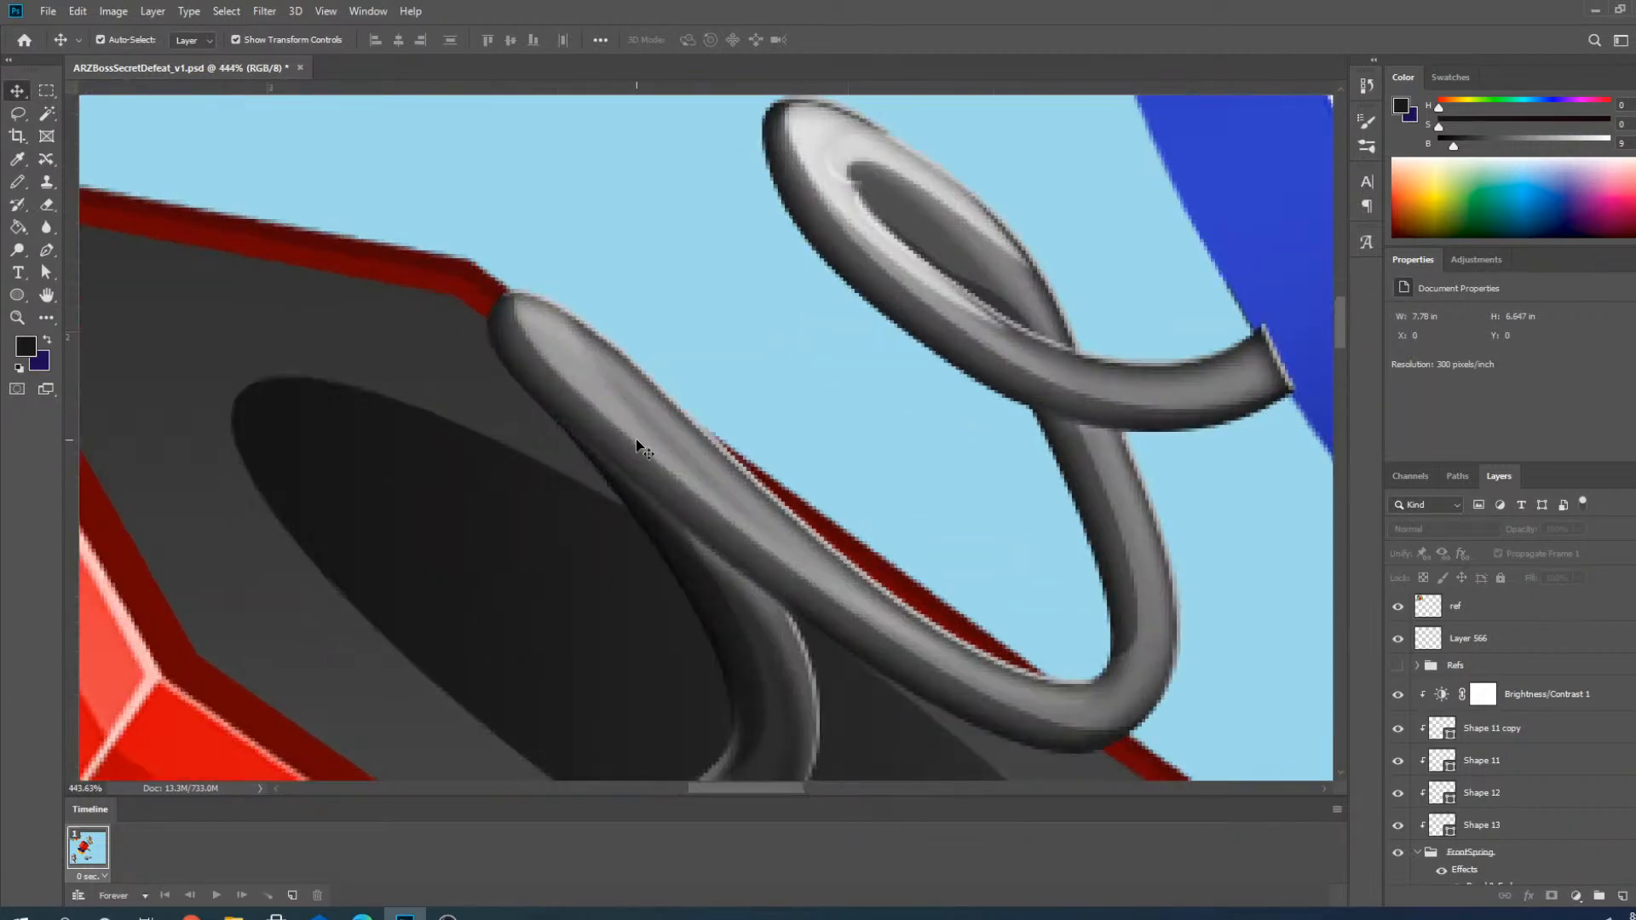
{"action": "scroll", "coordinate": [637, 445], "scroll_direction": "down", "scroll_amount": 4}
{"action": "left_click", "coordinate": [1509, 740]}
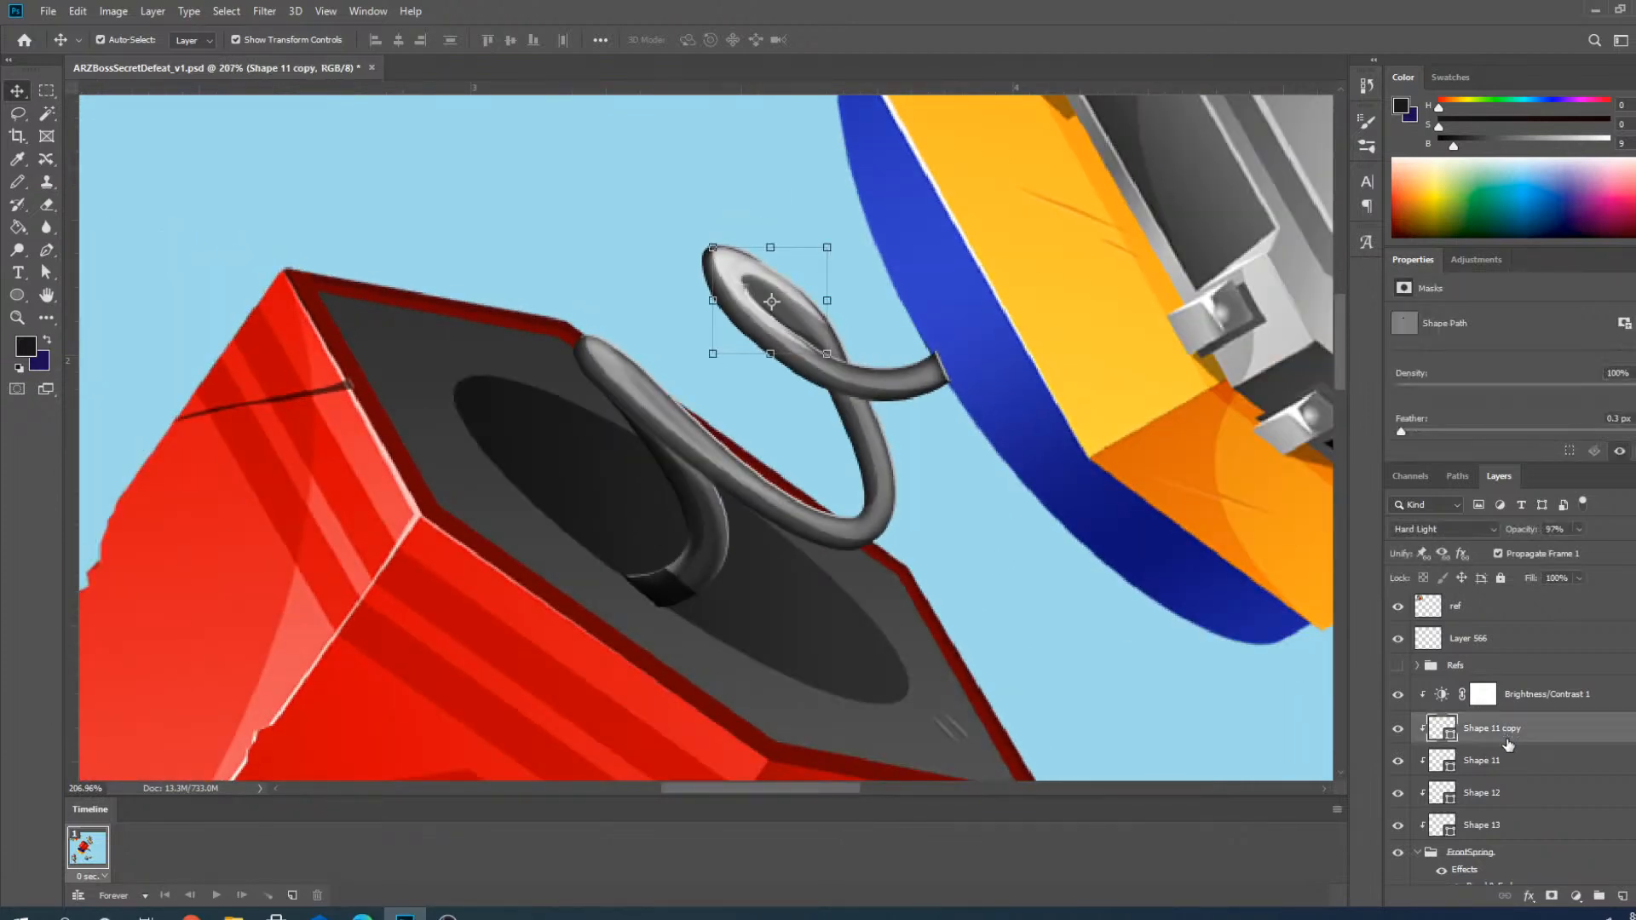
{"action": "left_click", "coordinate": [1504, 761]}
{"action": "left_click", "coordinate": [1501, 791]}
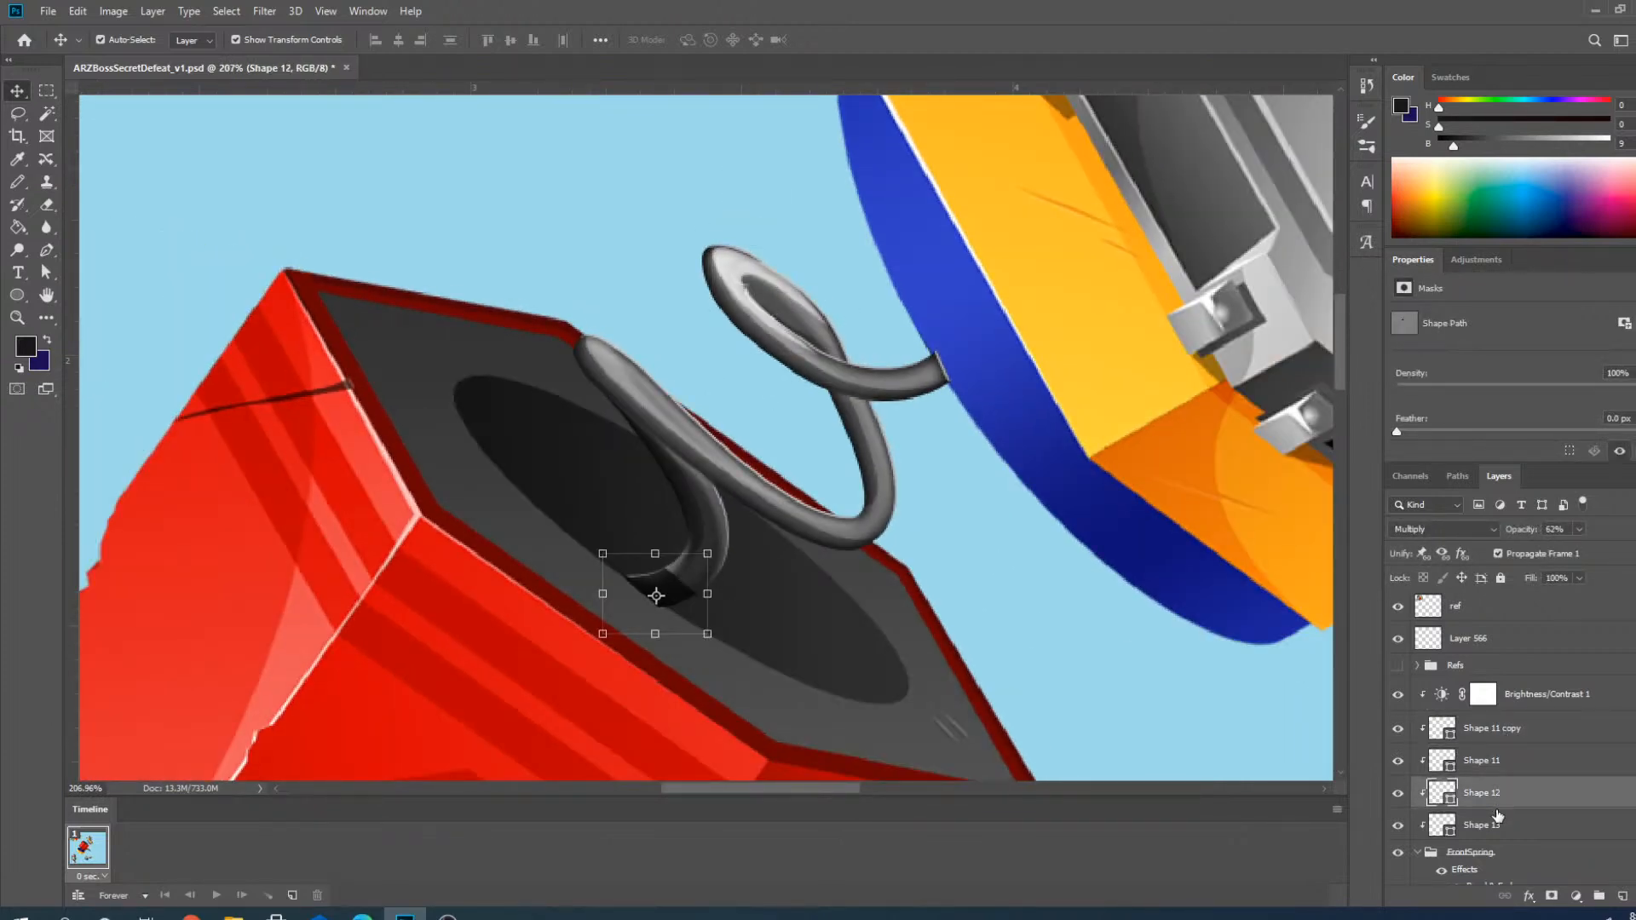
{"action": "left_click", "coordinate": [1491, 824]}
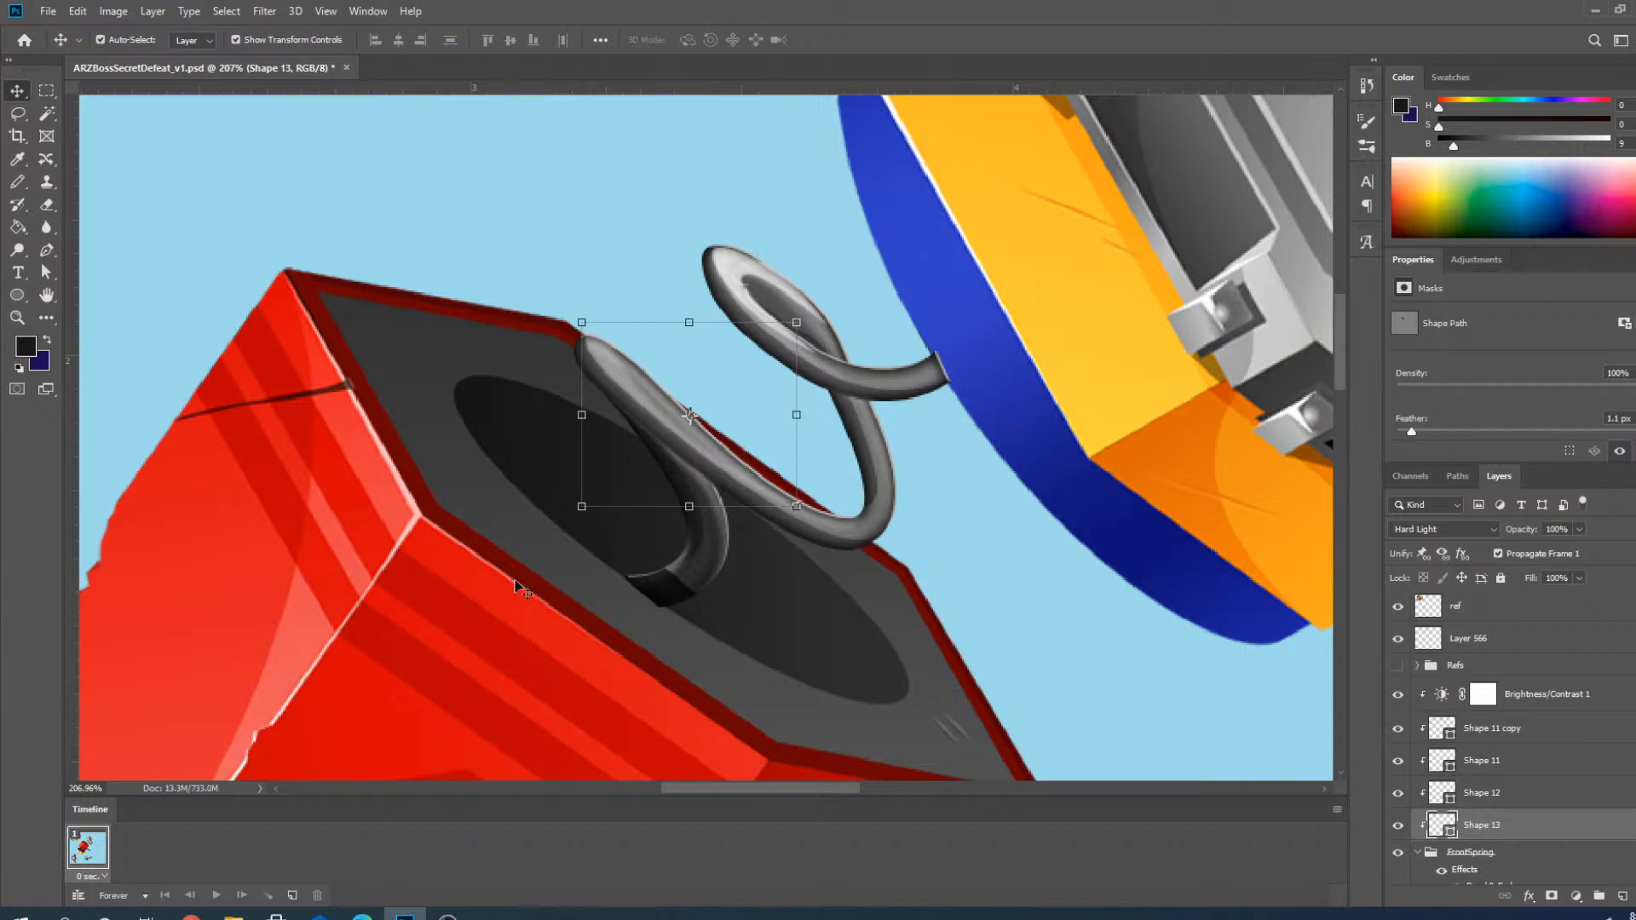
Move the lowest anchor point of the Shape 5 coil slightly up and right to line up with the hole's edge.
{"action": "left_click", "coordinate": [678, 592]}
{"action": "scroll", "coordinate": [678, 592], "scroll_direction": "up", "scroll_amount": 3}
{"action": "key", "text": "p"}
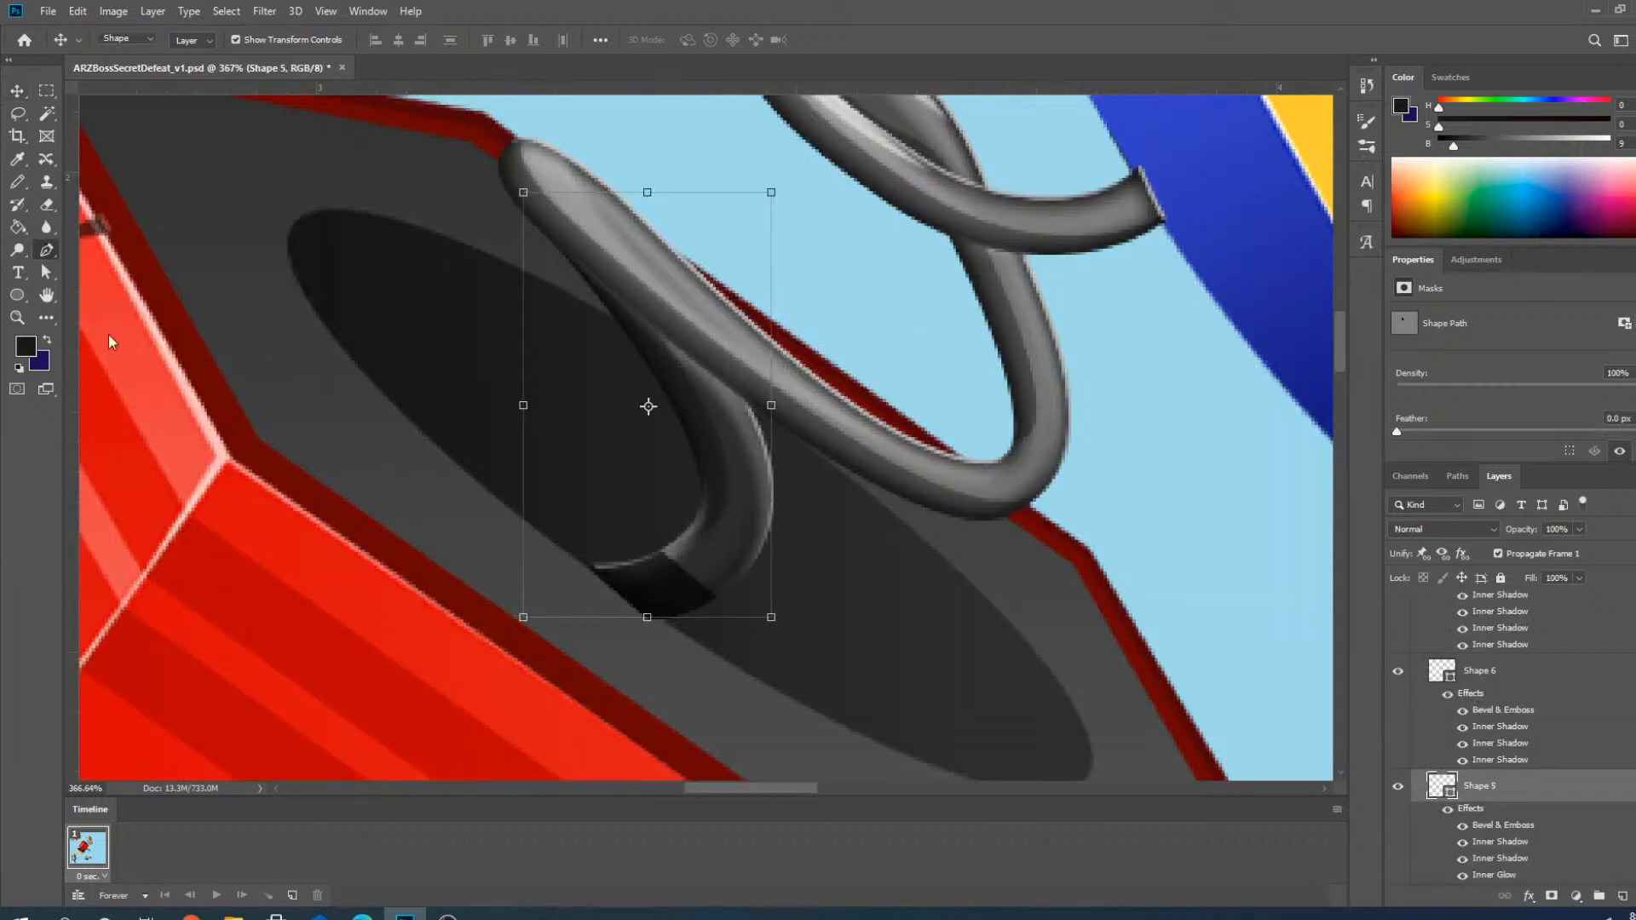
{"action": "scroll", "coordinate": [673, 627], "scroll_direction": "up", "scroll_amount": 3}
{"action": "left_click", "coordinate": [675, 622], "text": "ctrl"}
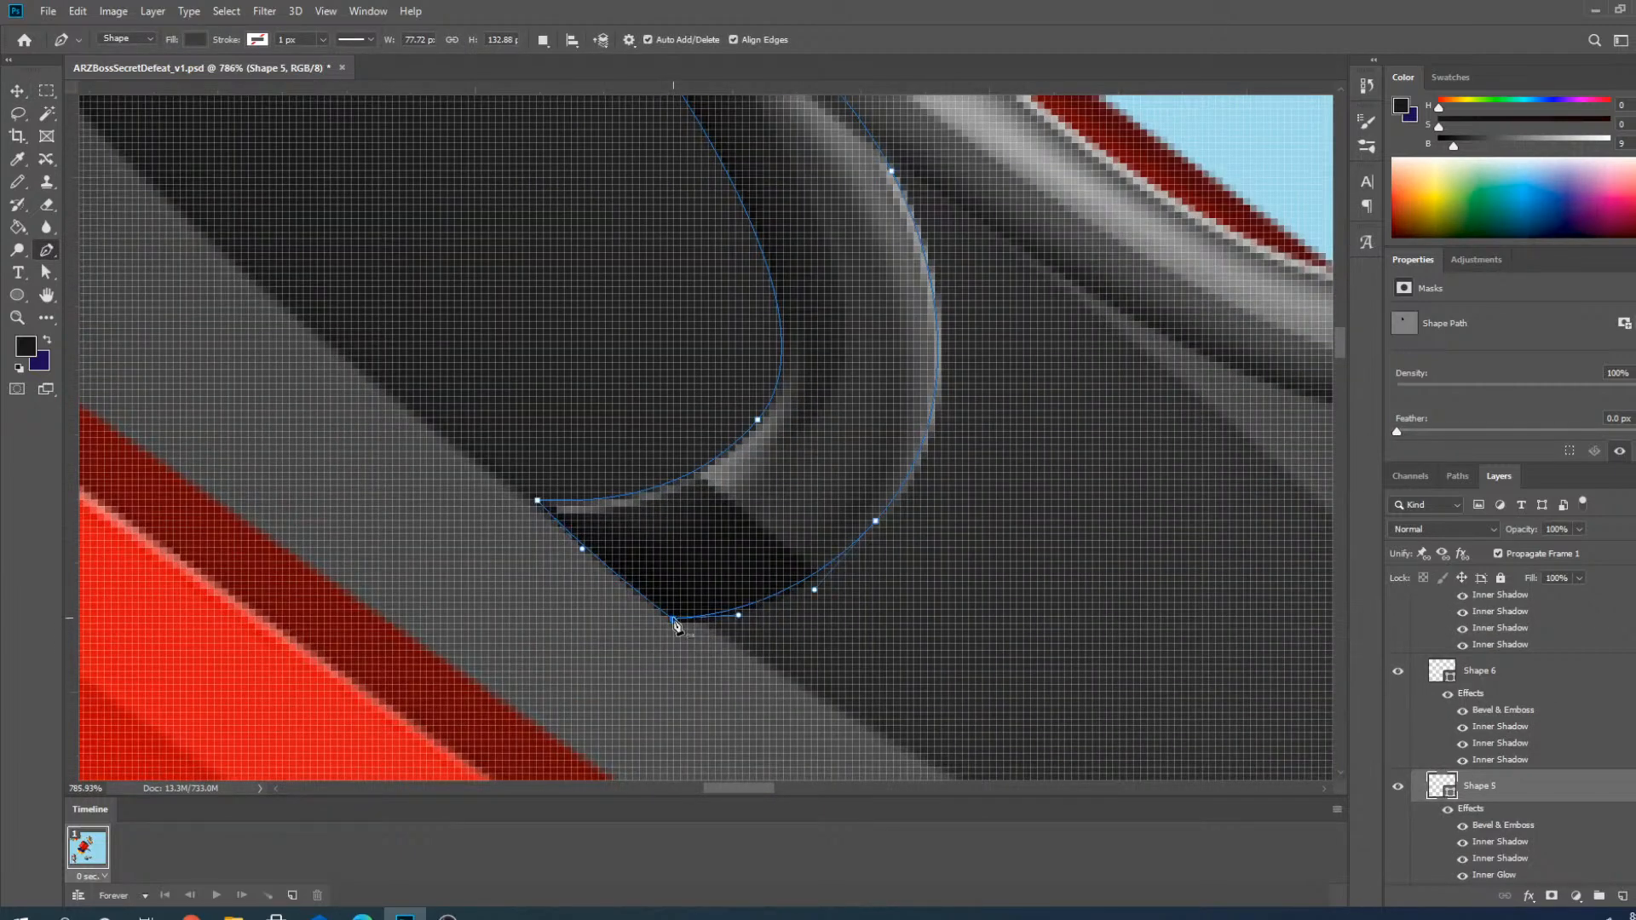
{"action": "left_click_drag", "start_coordinate": [675, 621], "coordinate": [687, 610]}
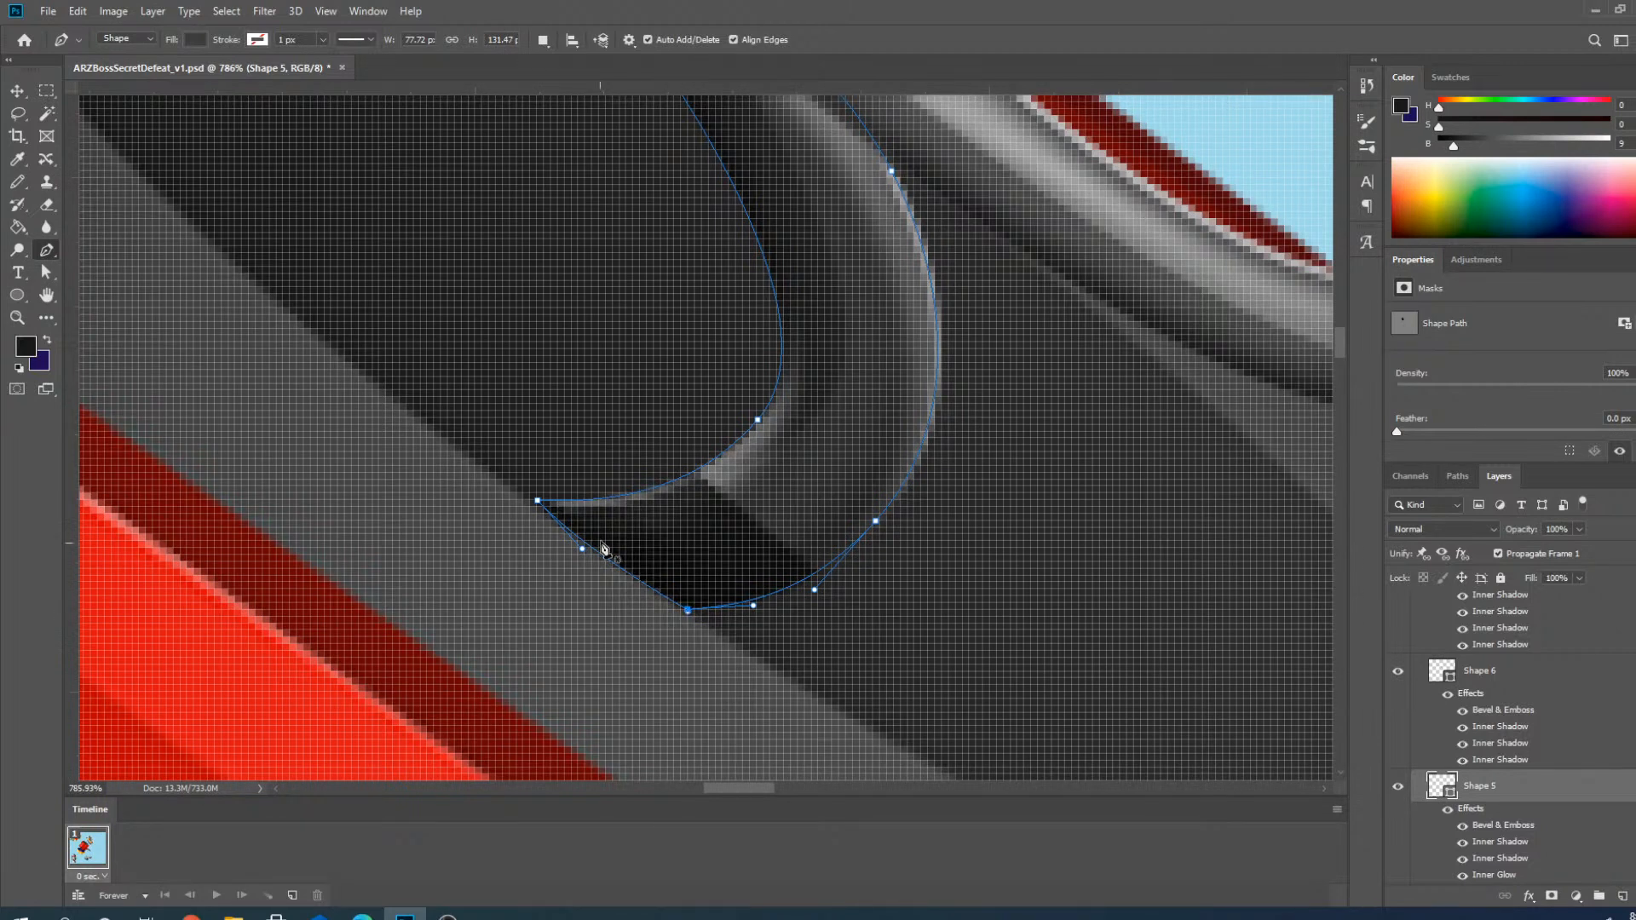
{"action": "scroll", "coordinate": [666, 564], "scroll_direction": "down", "scroll_amount": 8}
{"action": "scroll", "coordinate": [862, 467], "scroll_direction": "up", "scroll_amount": 4}
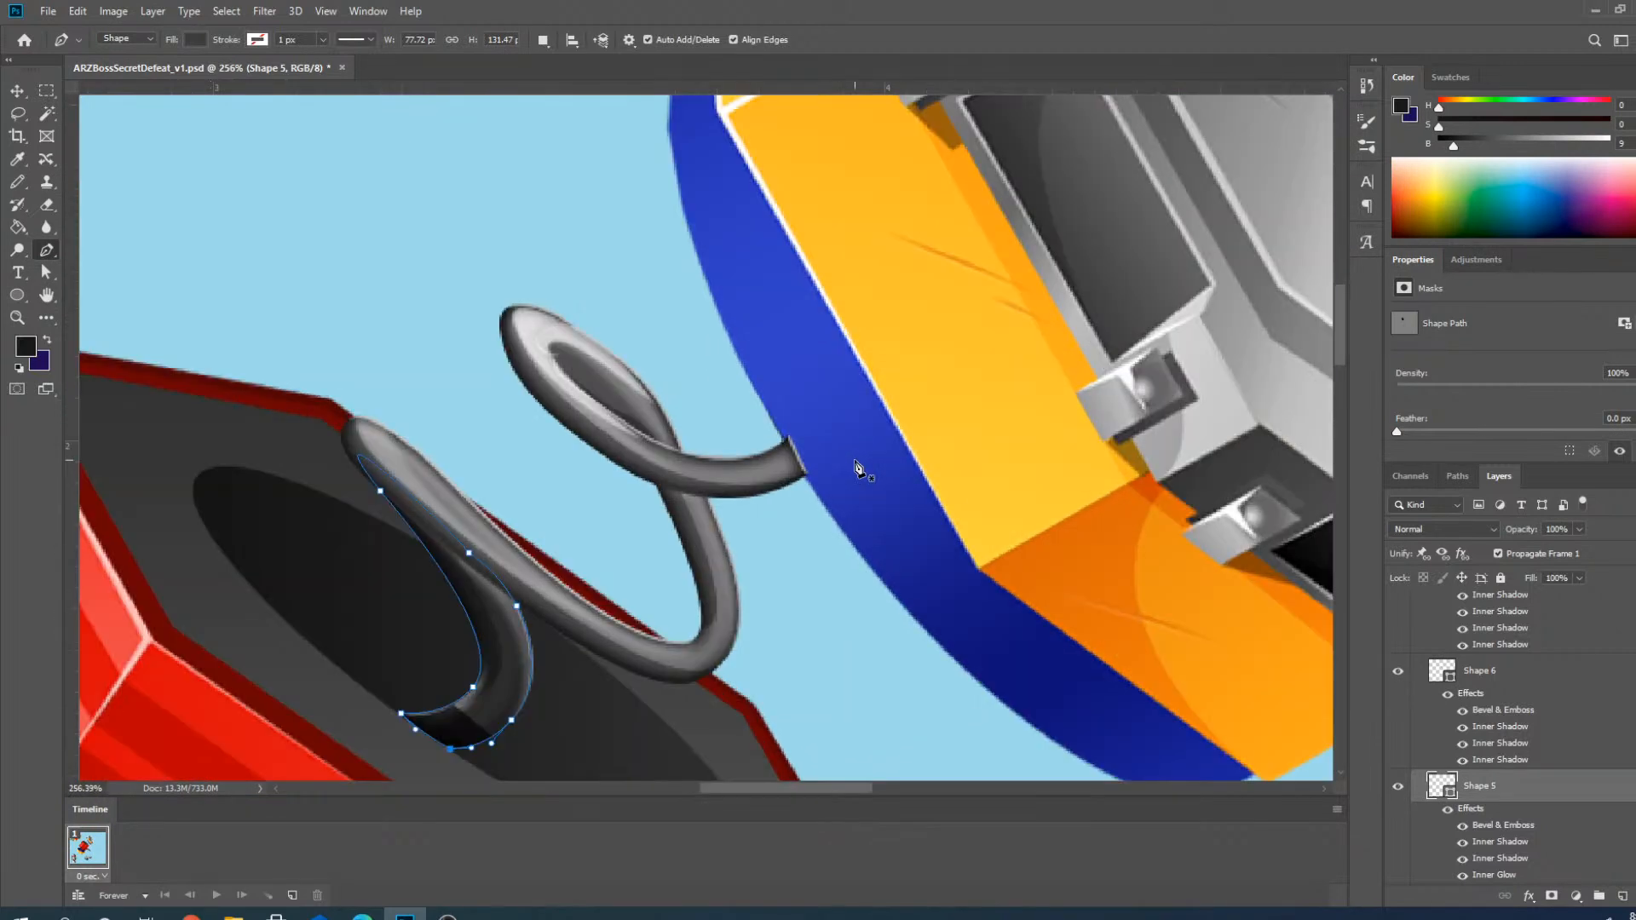
Take the Damage3 copy layer out of the Damage3 copy 2 group and place it directly above Brightness/Contrast 1.
{"action": "left_click", "coordinate": [17, 92]}
{"action": "left_click", "coordinate": [811, 346]}
{"action": "scroll", "coordinate": [811, 346], "scroll_direction": "down", "scroll_amount": 5}
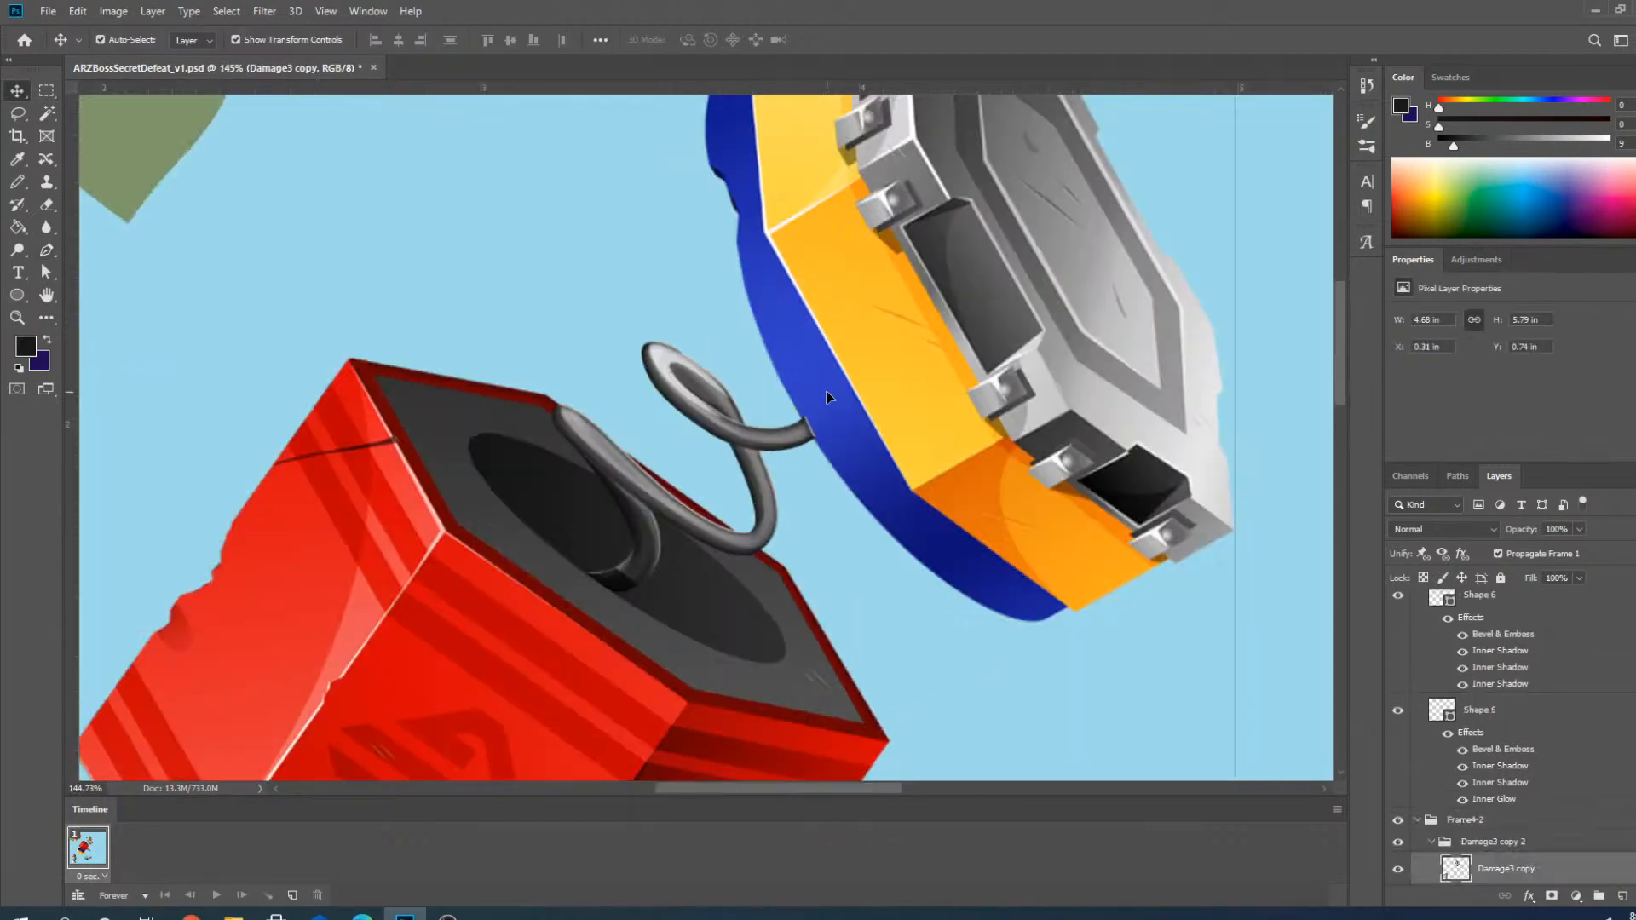
{"action": "scroll", "coordinate": [1530, 738], "scroll_direction": "down", "scroll_amount": 2}
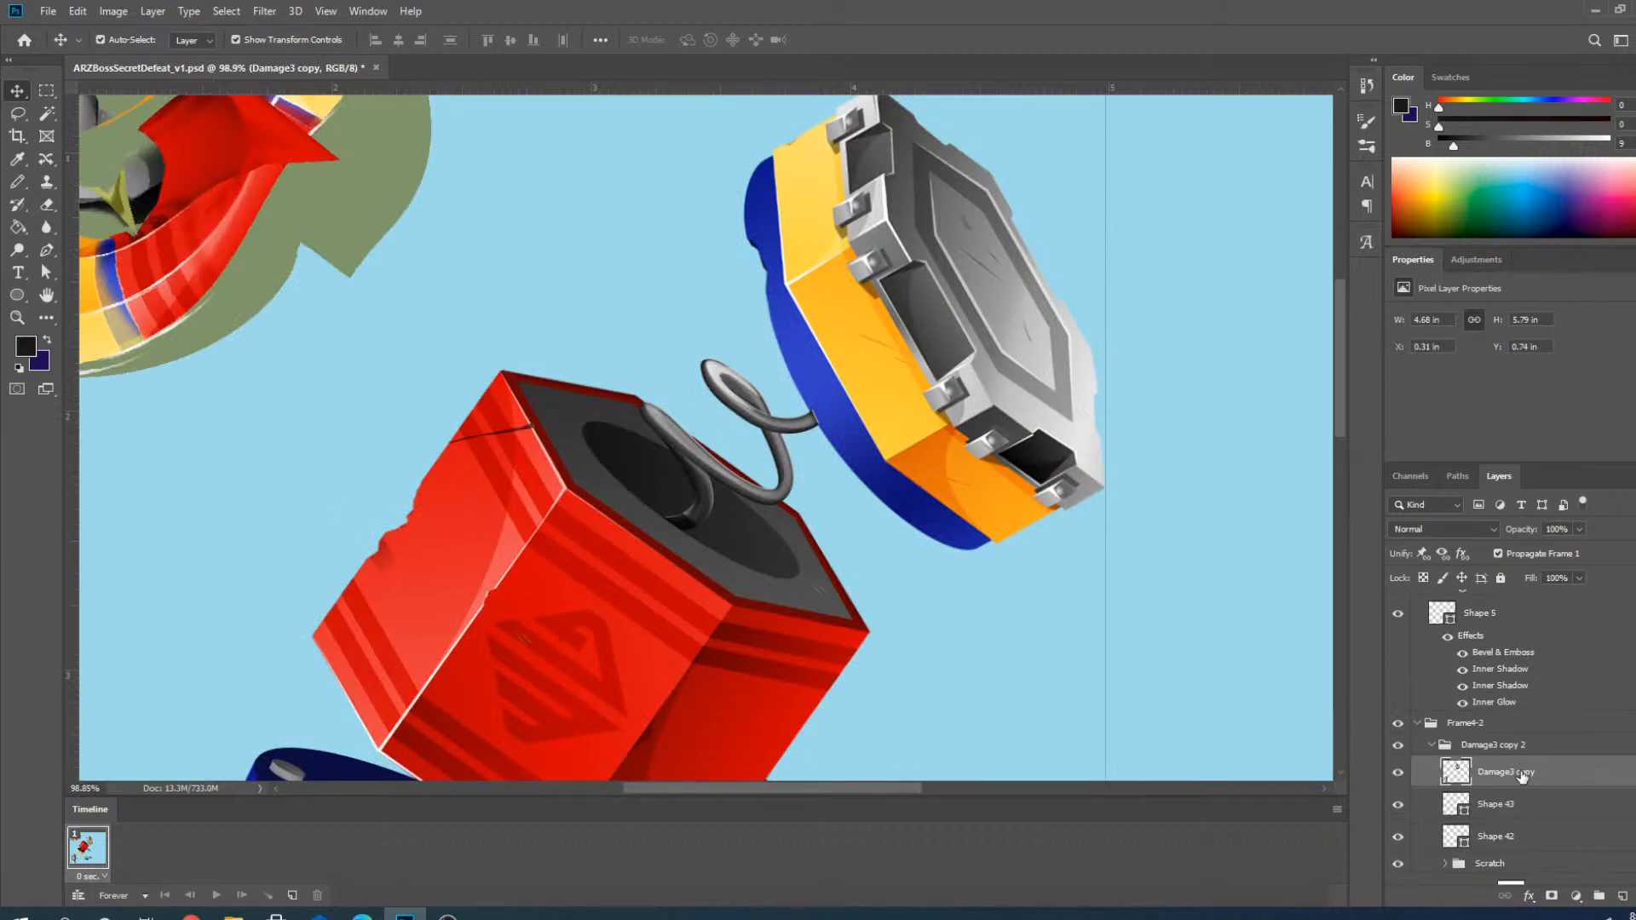
{"action": "scroll", "coordinate": [1188, 741], "scroll_direction": "down", "scroll_amount": 4}
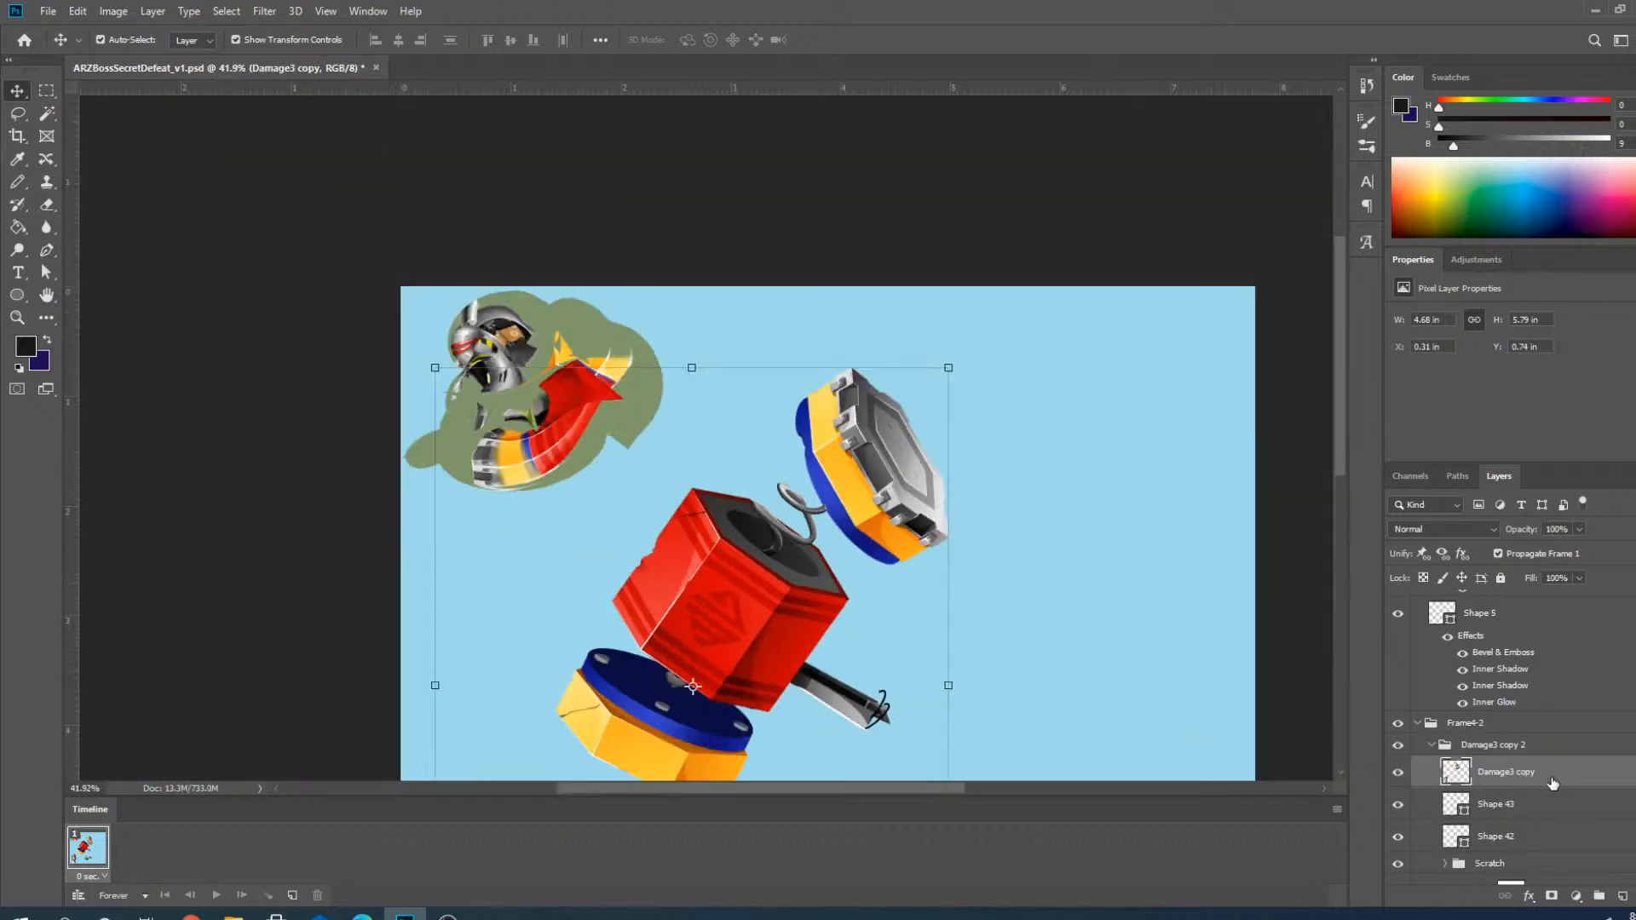
{"action": "left_click_drag", "start_coordinate": [1545, 775], "coordinate": [1475, 654]}
{"action": "scroll", "coordinate": [848, 456], "scroll_direction": "down", "scroll_amount": 6}
{"action": "scroll", "coordinate": [692, 460], "scroll_direction": "up", "scroll_amount": 2}
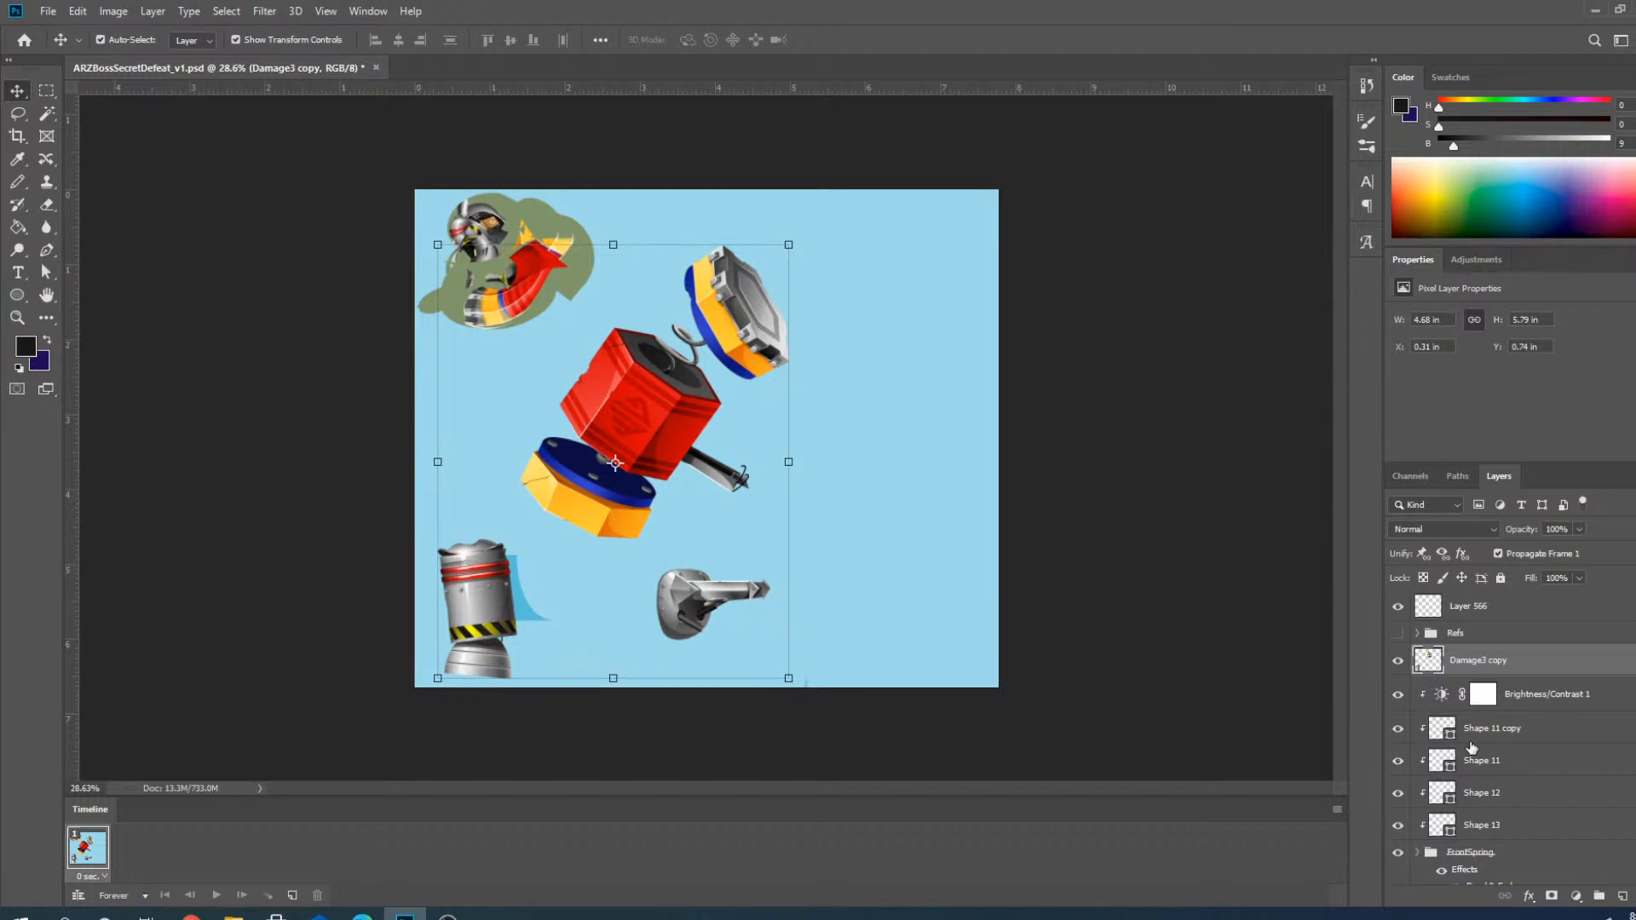
{"action": "scroll", "coordinate": [1474, 818], "scroll_direction": "down", "scroll_amount": 3}
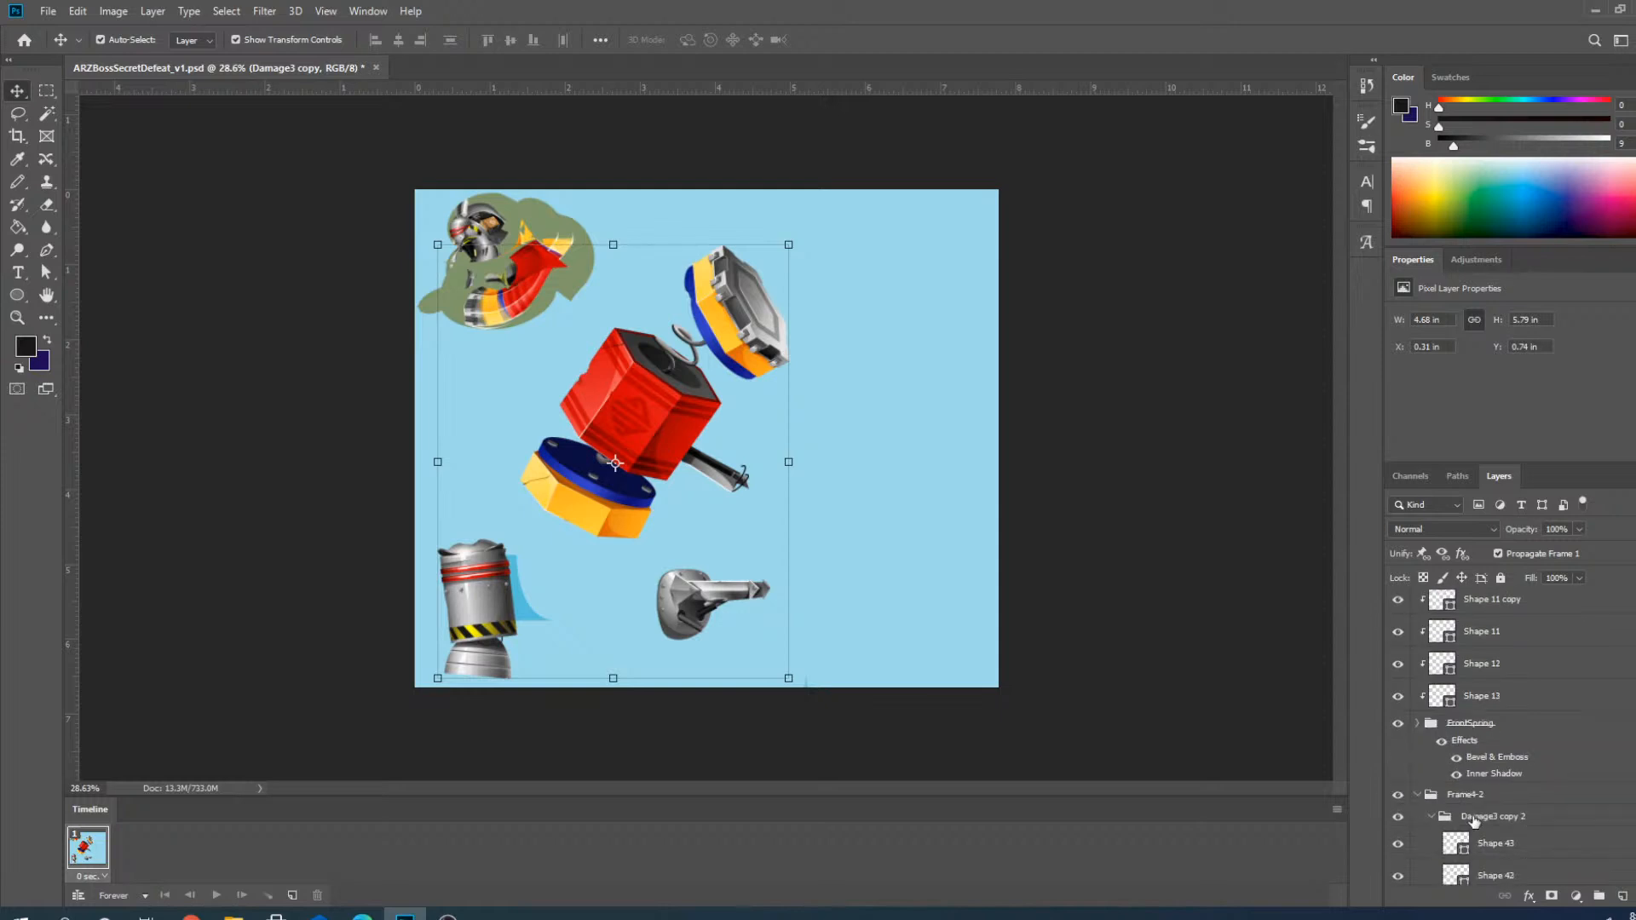
{"action": "left_click", "coordinate": [1421, 796]}
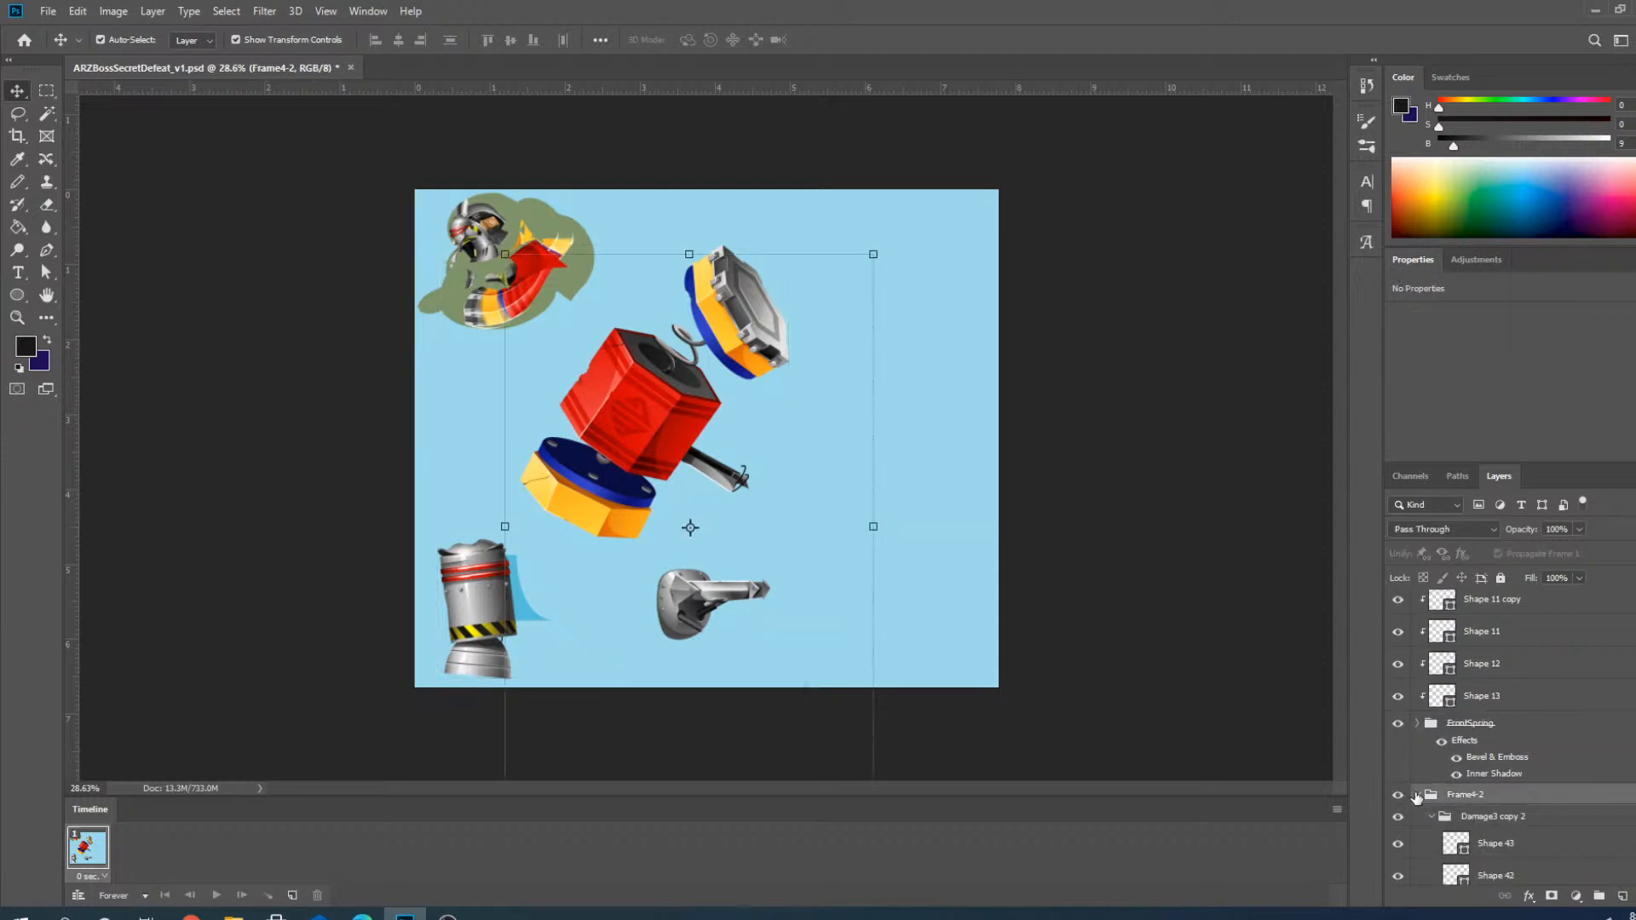
{"action": "left_click", "coordinate": [1417, 794]}
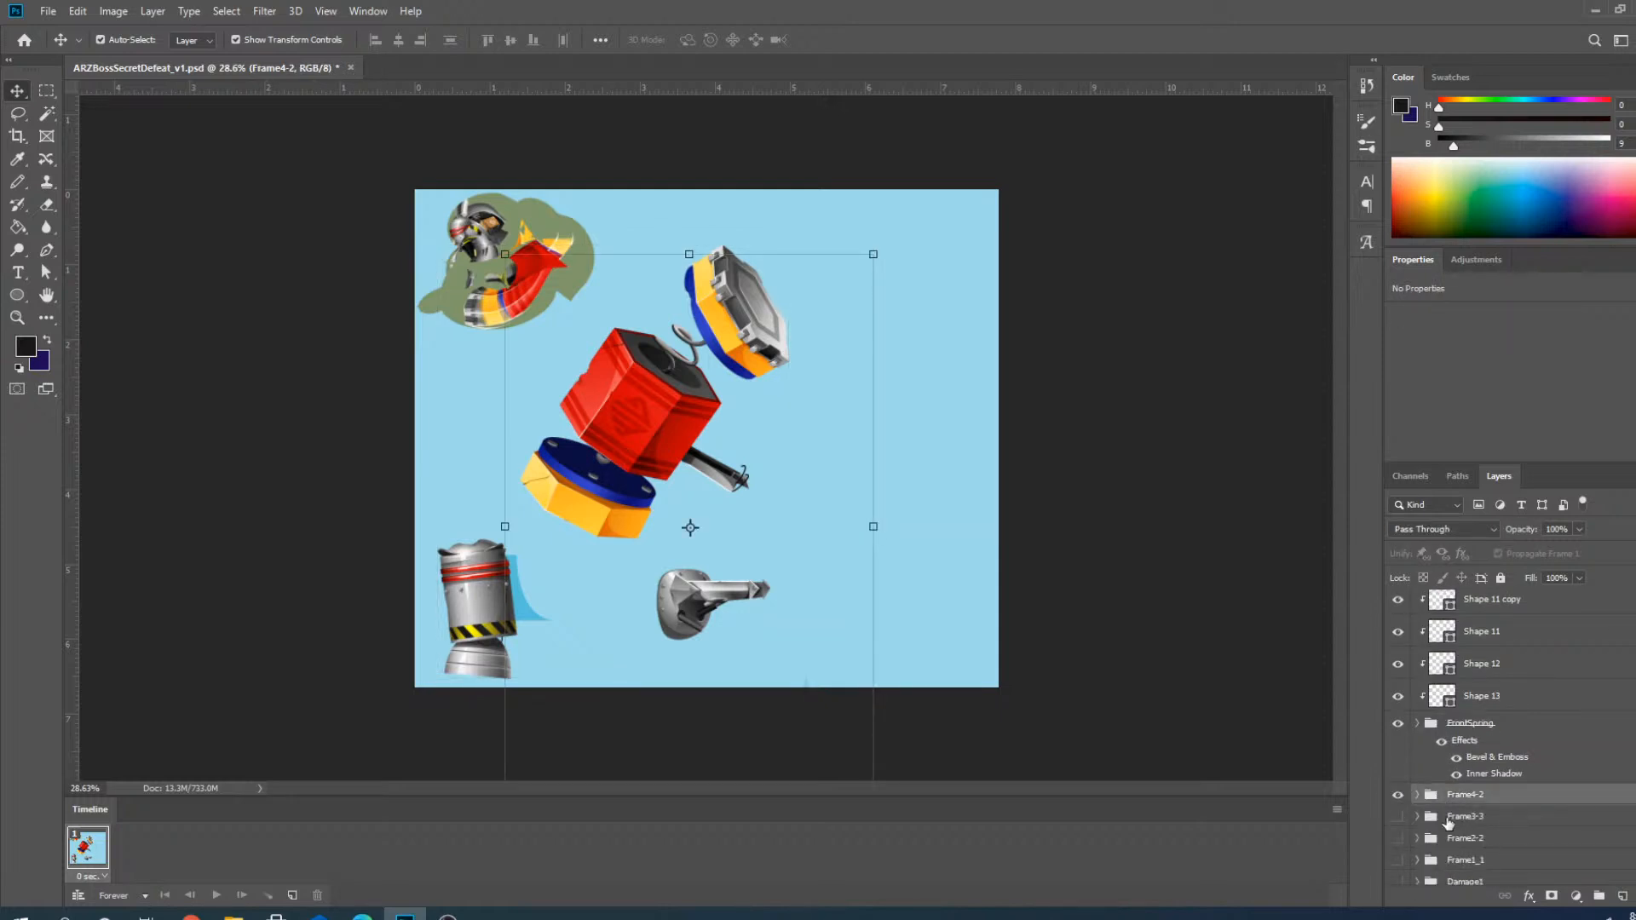
{"action": "scroll", "coordinate": [1493, 794], "scroll_direction": "up", "scroll_amount": 3}
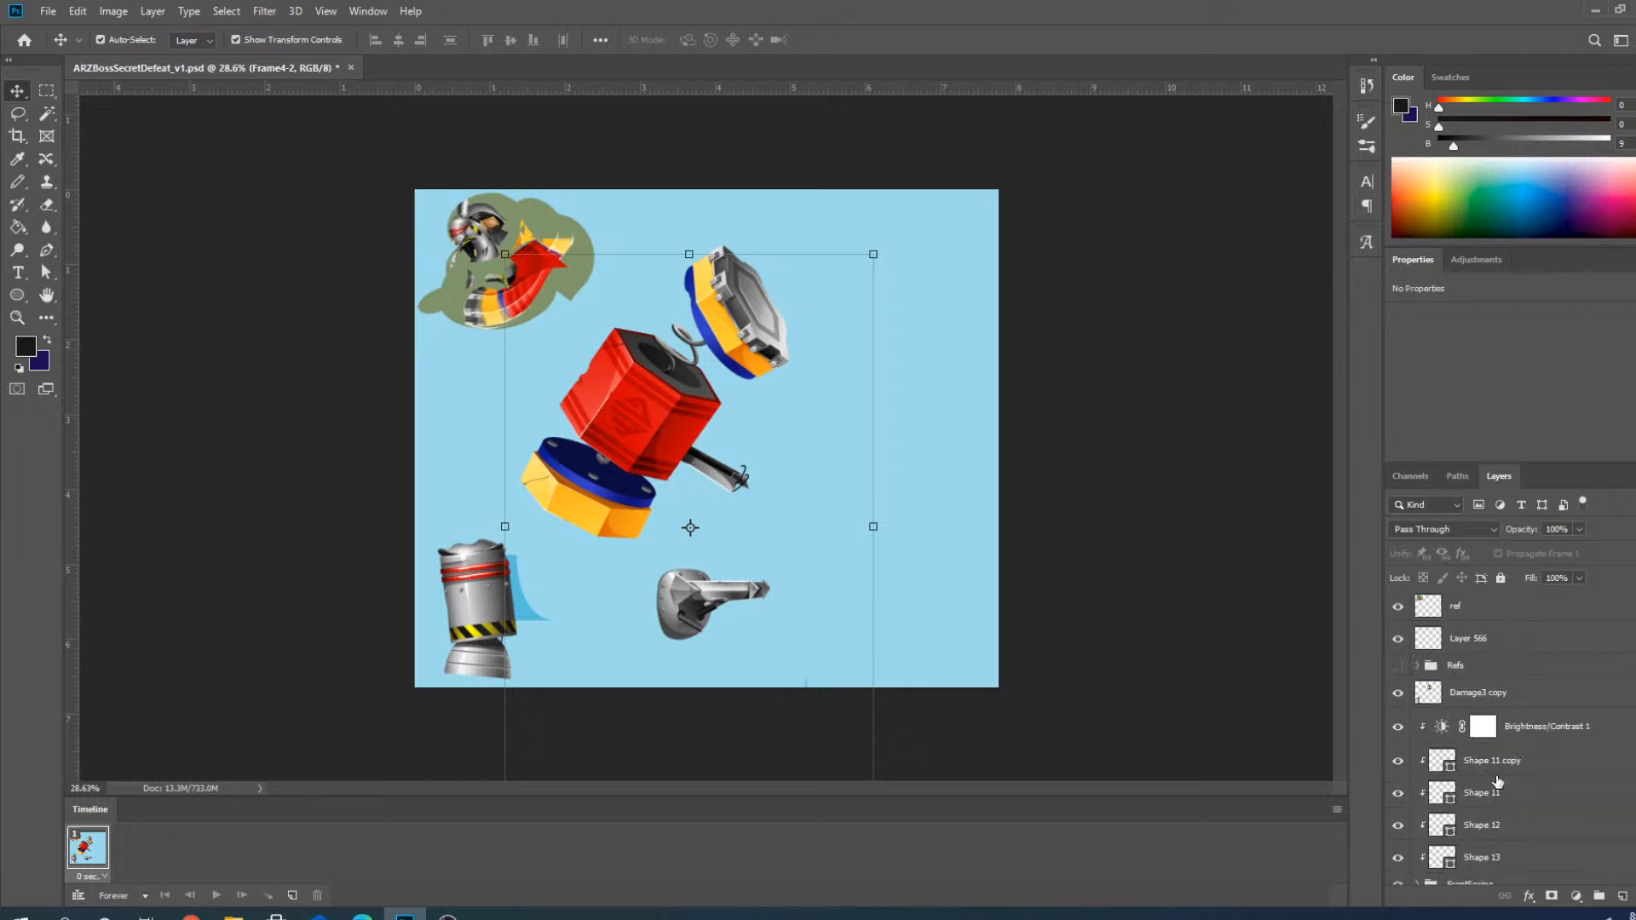
{"action": "left_click", "coordinate": [1472, 703]}
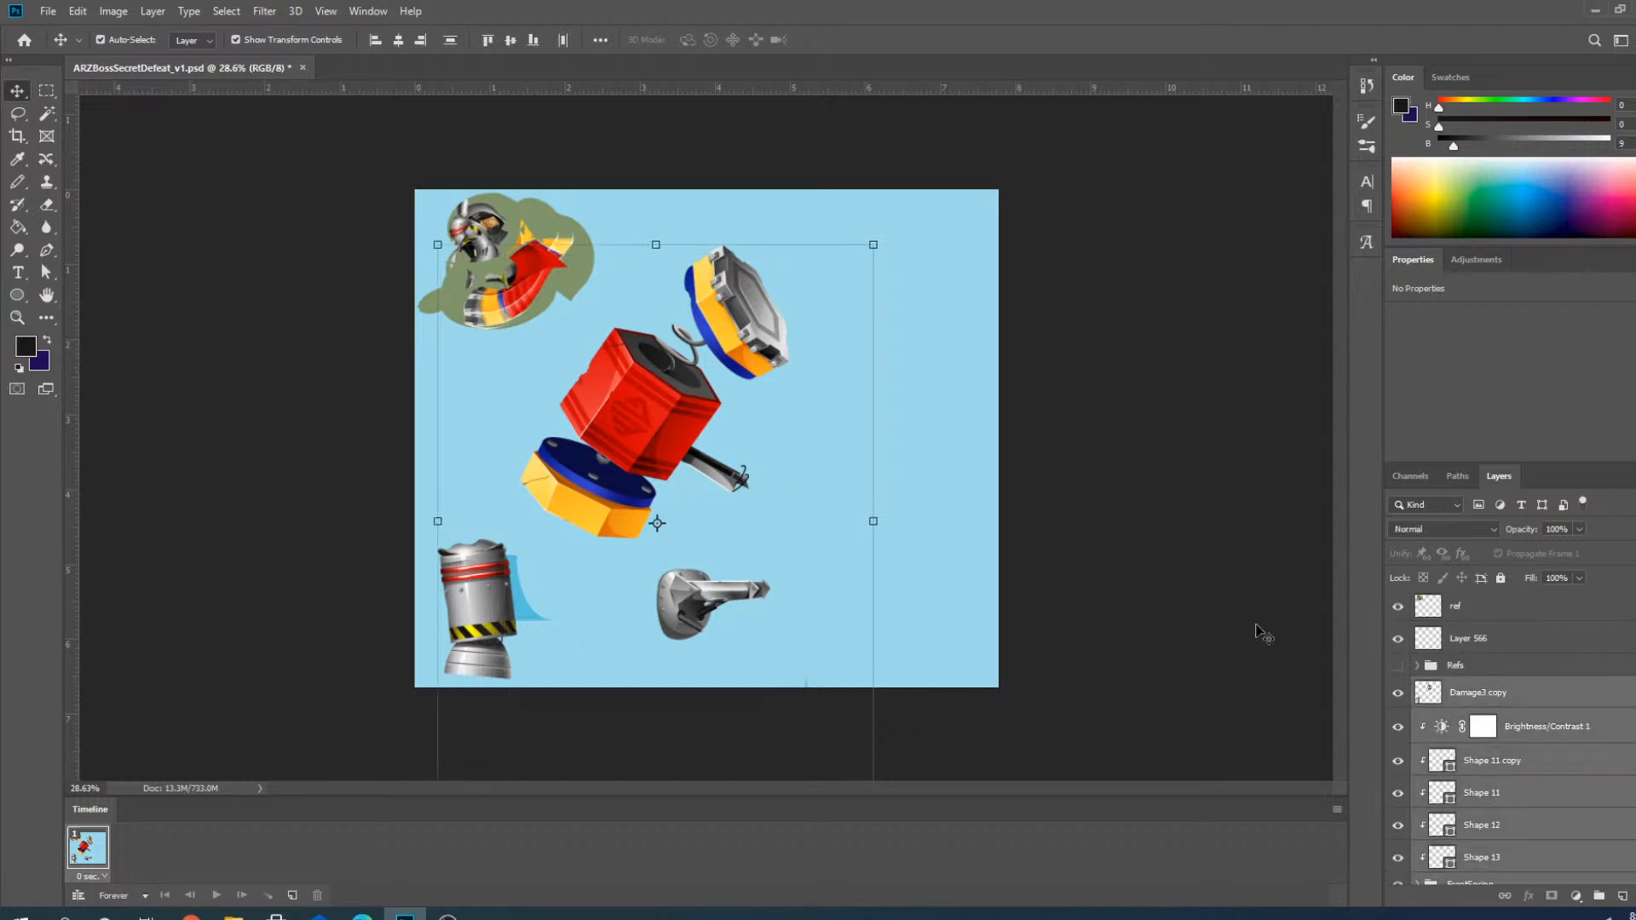
{"action": "scroll", "coordinate": [1265, 635], "scroll_direction": "down", "scroll_amount": 2}
{"action": "scroll", "coordinate": [1560, 744], "scroll_direction": "down", "scroll_amount": 3}
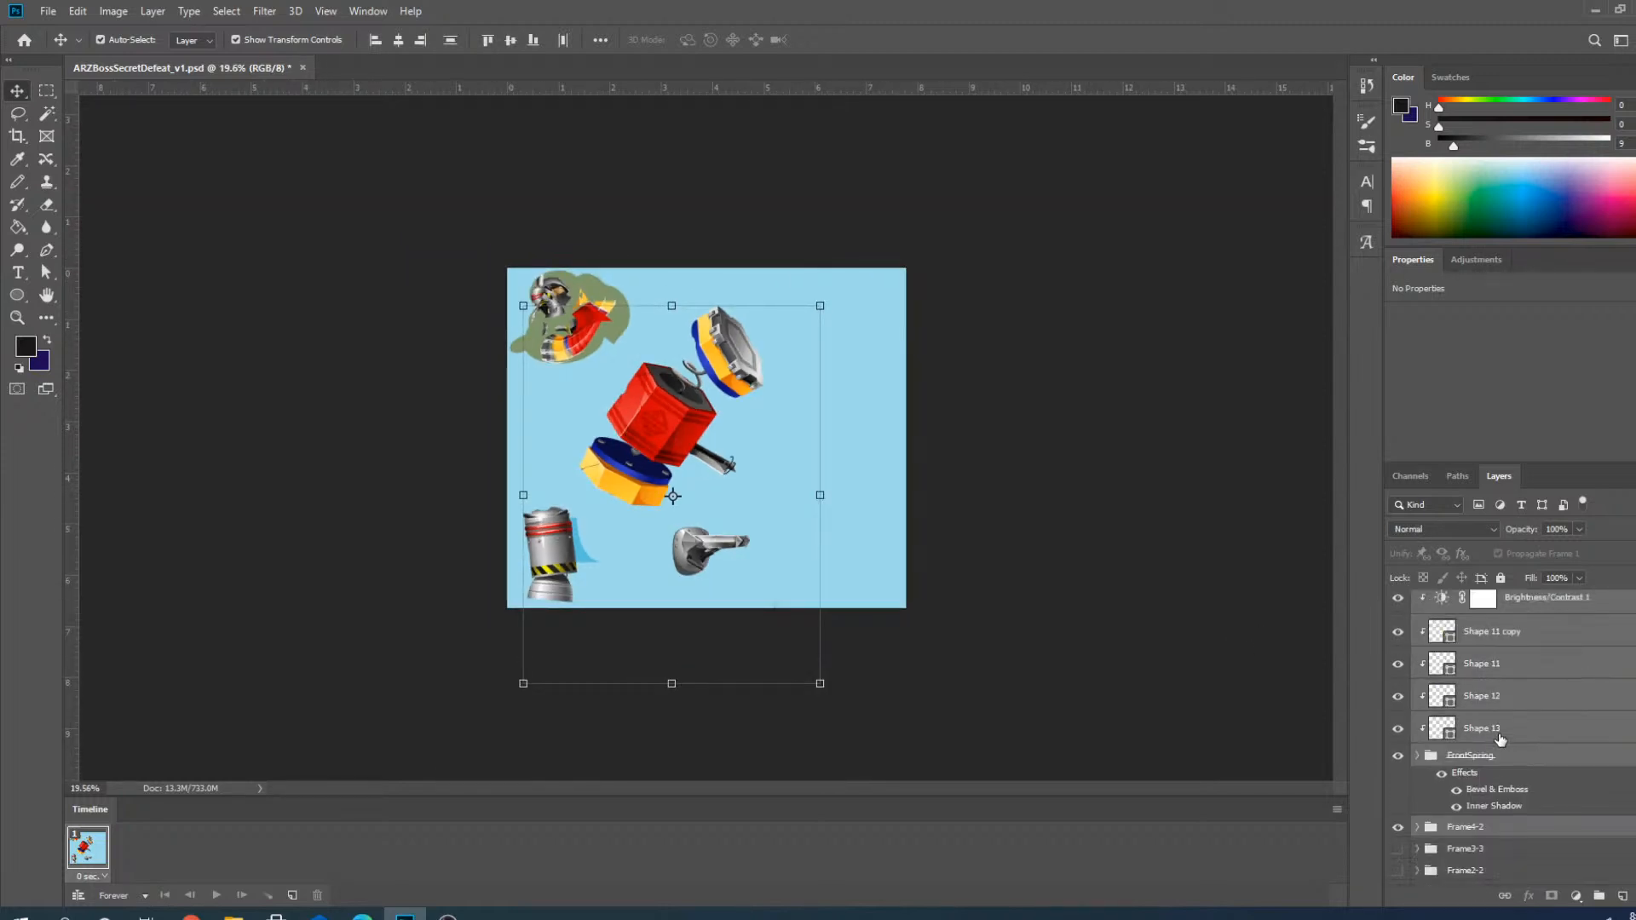
{"action": "scroll", "coordinate": [1501, 740], "scroll_direction": "down", "scroll_amount": 2}
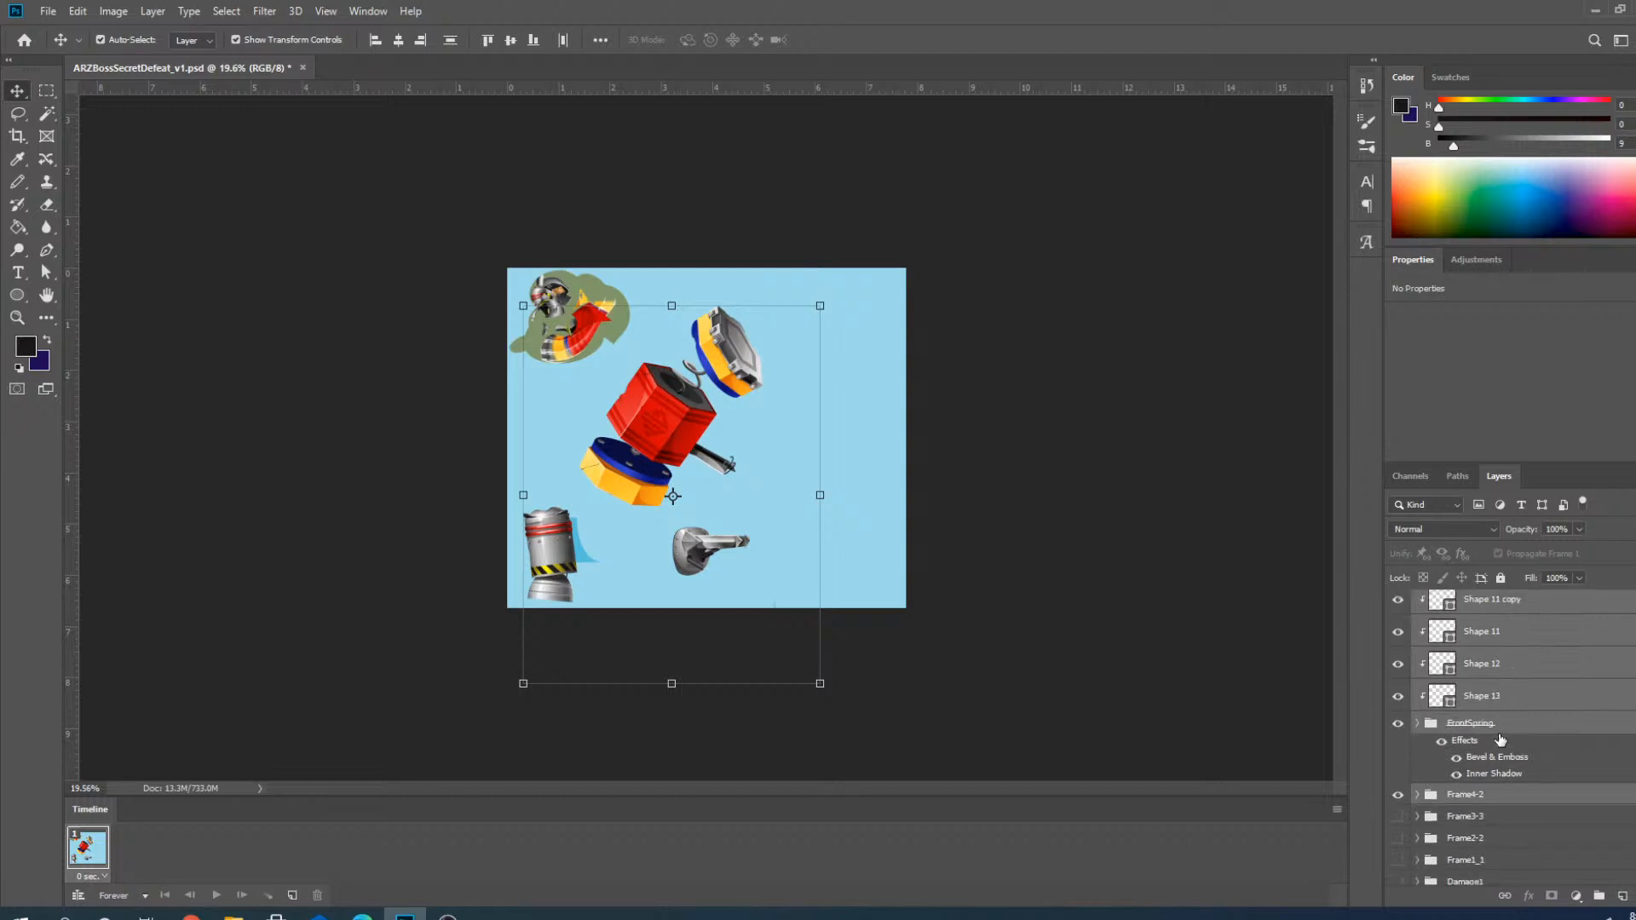
{"action": "left_click", "coordinate": [1467, 795]}
Move the layers from Damage3 copy down through the spring group into the Frame4-2 group, then collapse that group.
{"action": "scroll", "coordinate": [1477, 732], "scroll_direction": "up", "scroll_amount": 5}
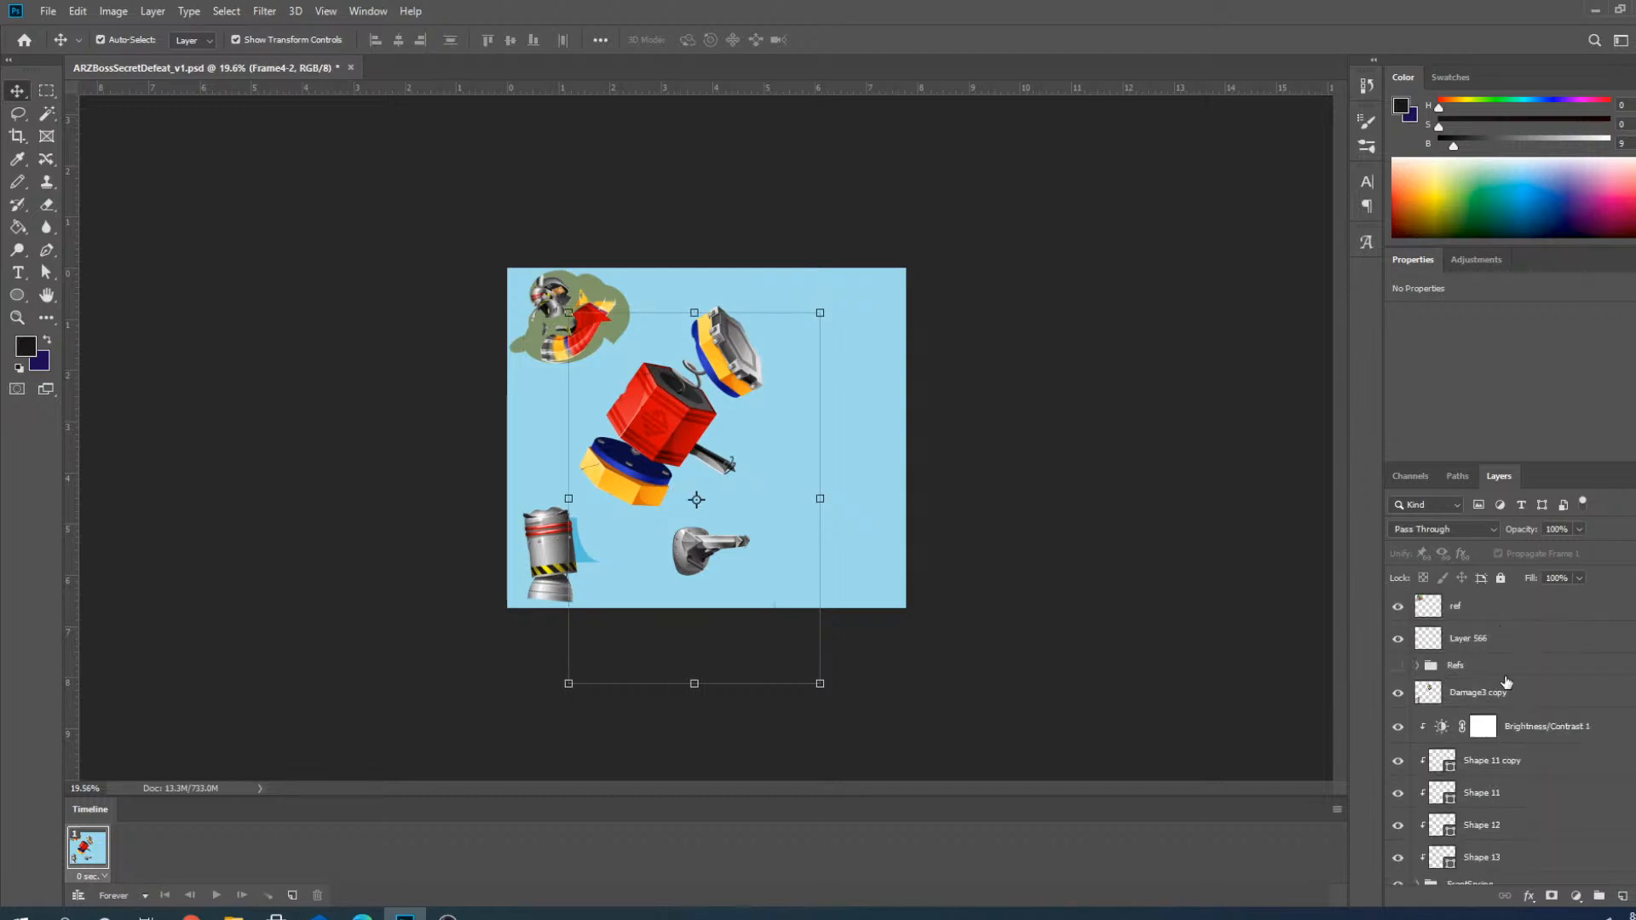
{"action": "left_click", "coordinate": [1508, 693]}
{"action": "scroll", "coordinate": [1508, 692], "scroll_direction": "down", "scroll_amount": 5}
{"action": "scroll", "coordinate": [1508, 693], "scroll_direction": "down", "scroll_amount": 1}
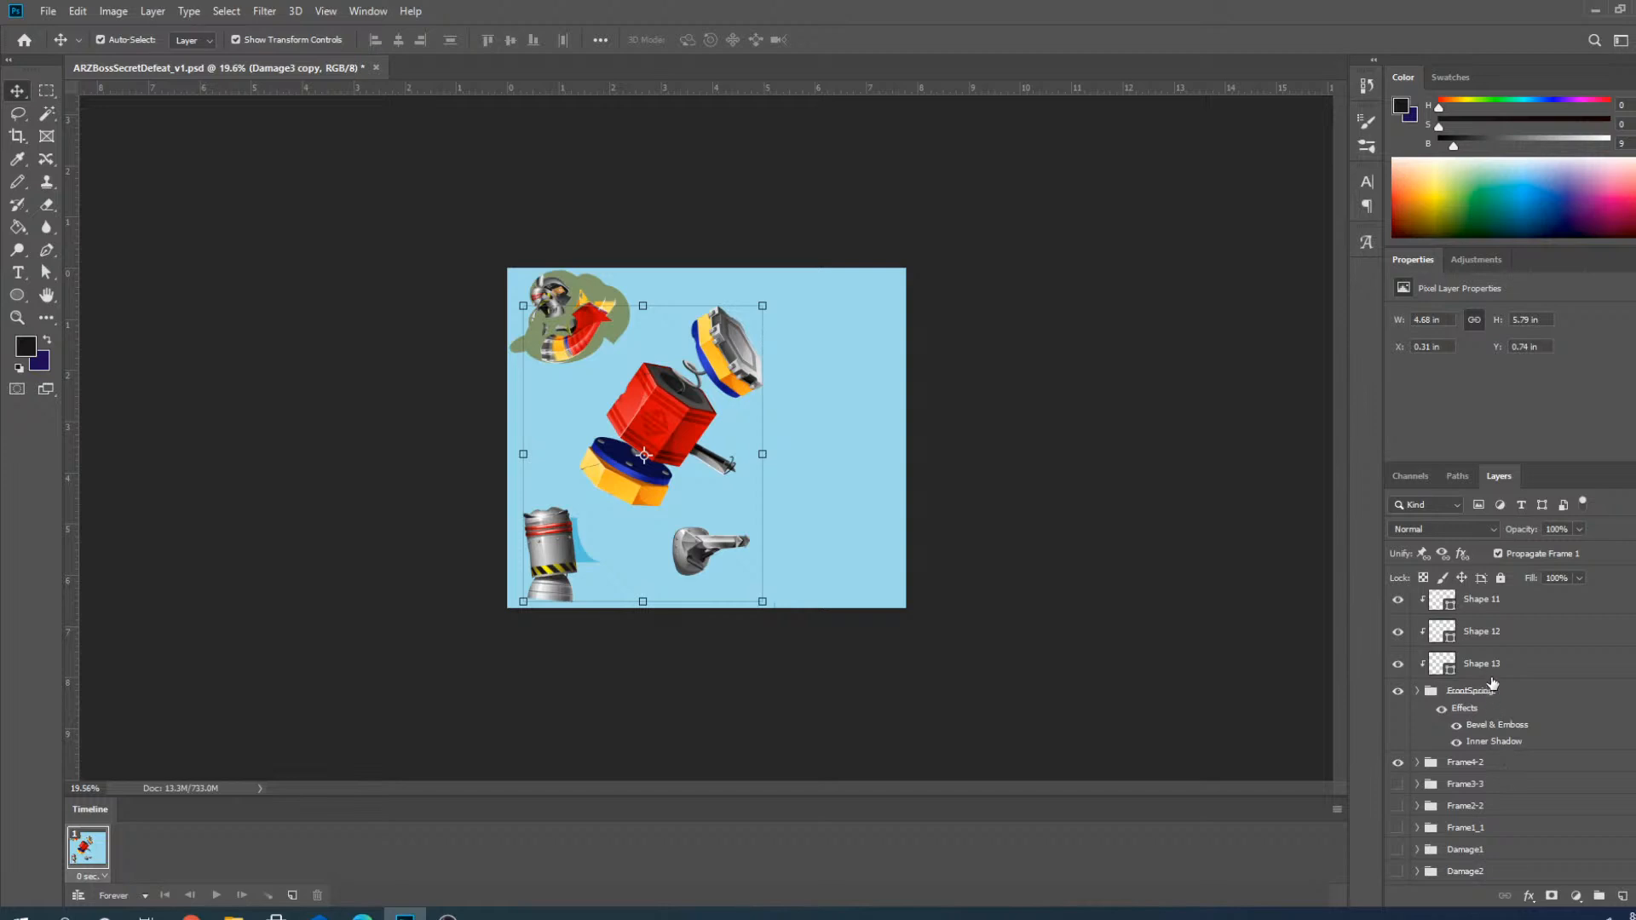
{"action": "left_click", "coordinate": [1488, 695], "text": "shift"}
{"action": "left_click", "coordinate": [1417, 763]}
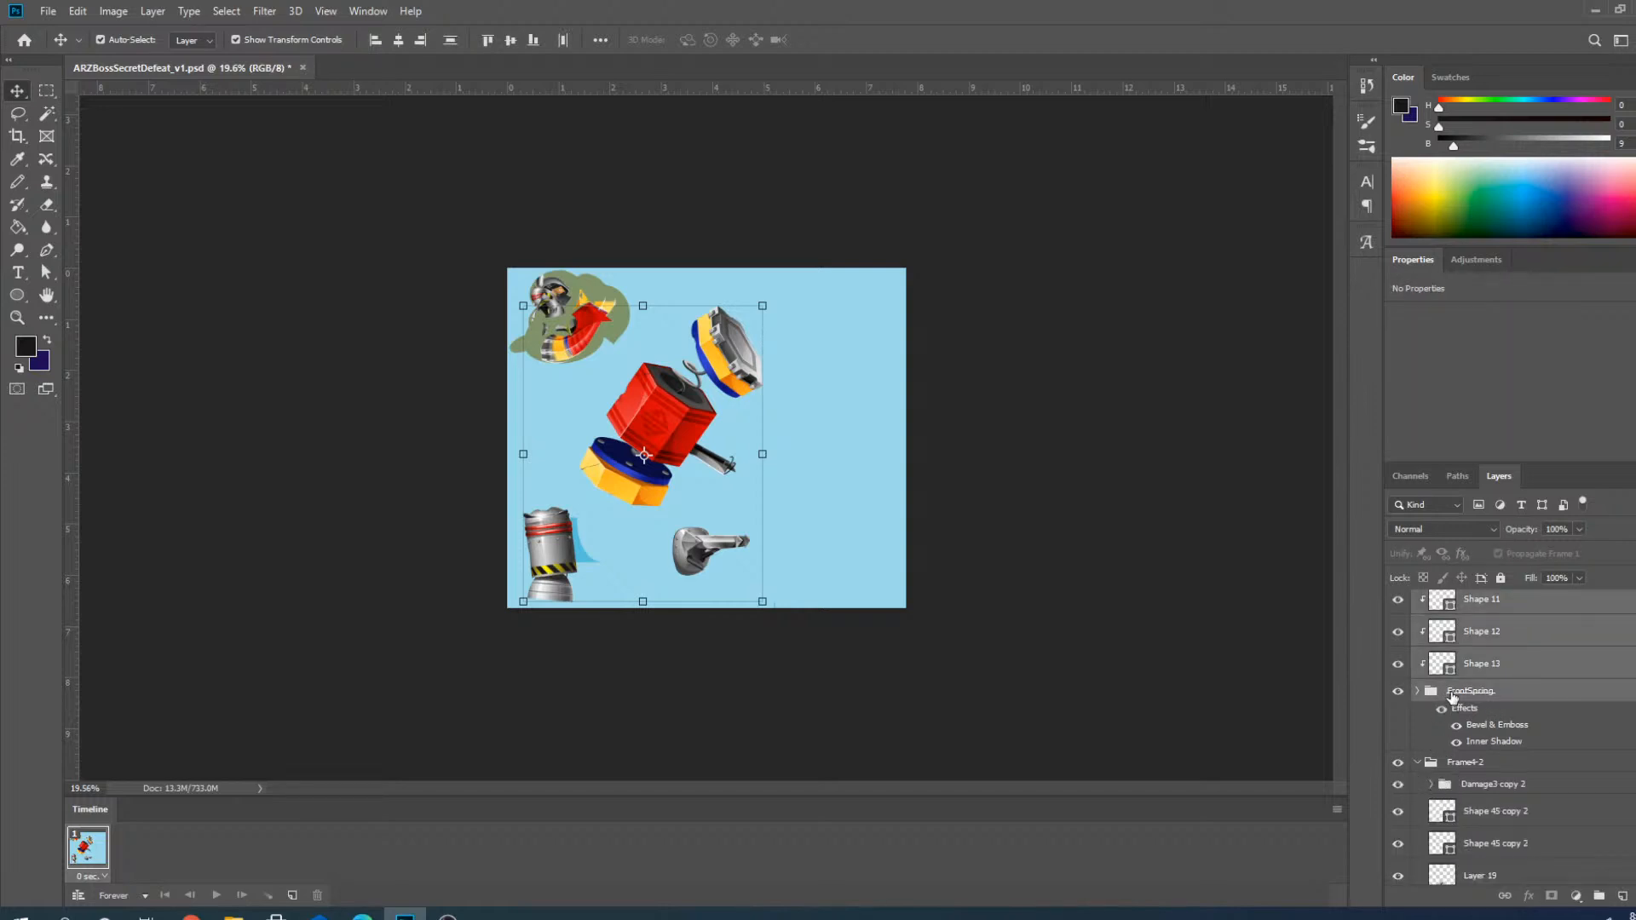
{"action": "left_click_drag", "start_coordinate": [1455, 697], "coordinate": [1460, 776]}
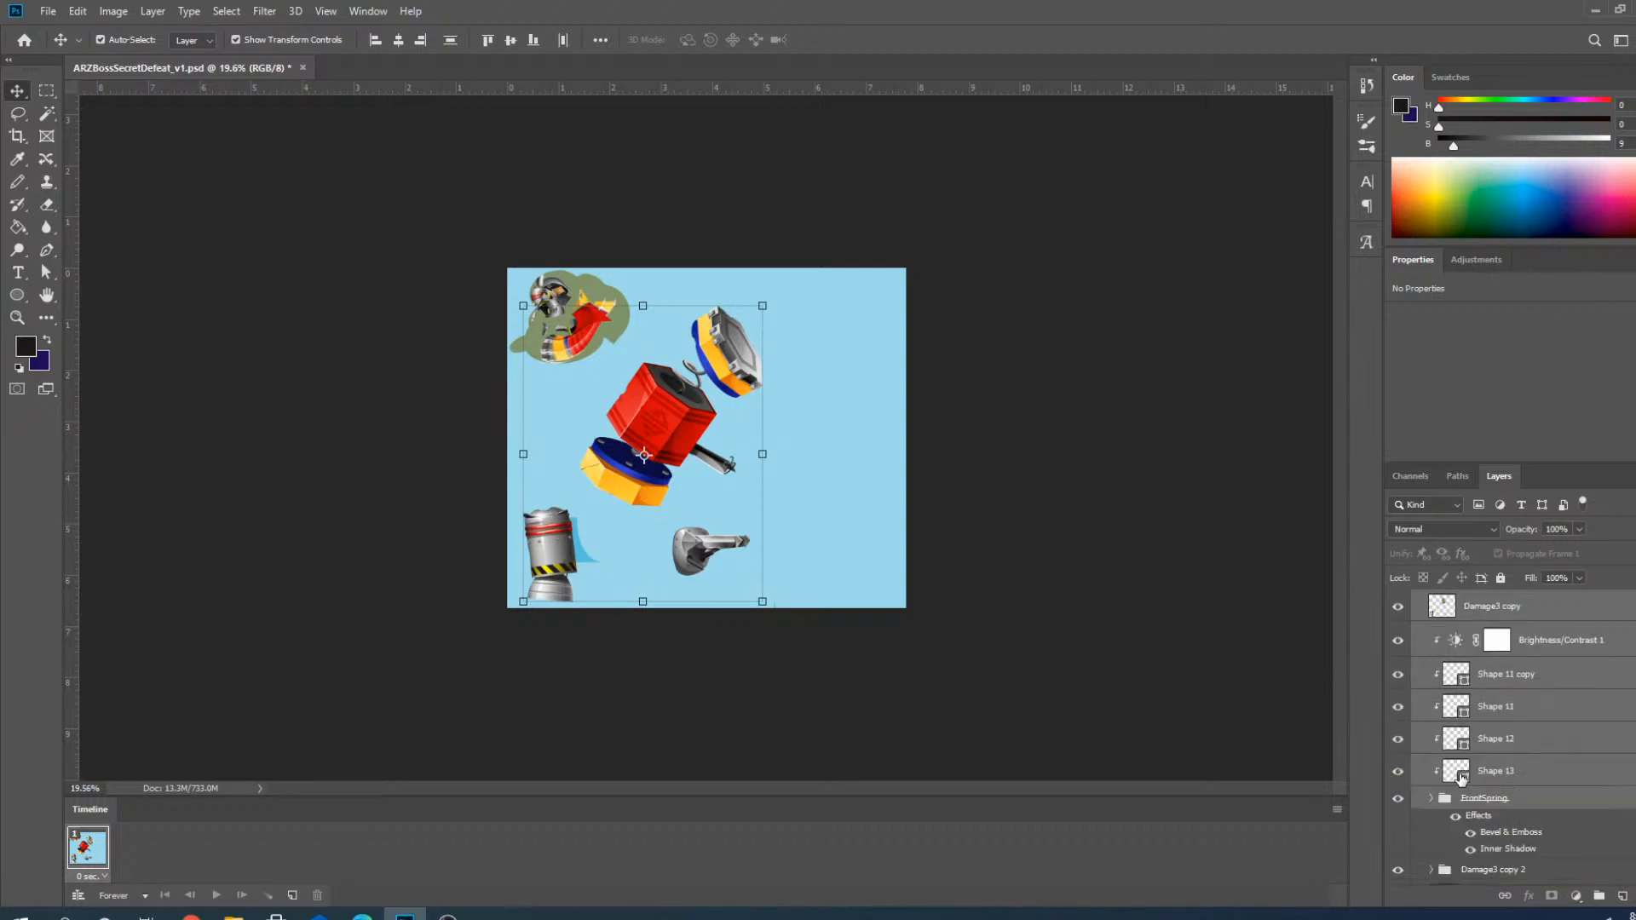
{"action": "scroll", "coordinate": [1461, 758], "scroll_direction": "up", "scroll_amount": 2}
{"action": "left_click", "coordinate": [1425, 690]}
{"action": "left_click", "coordinate": [1418, 688]}
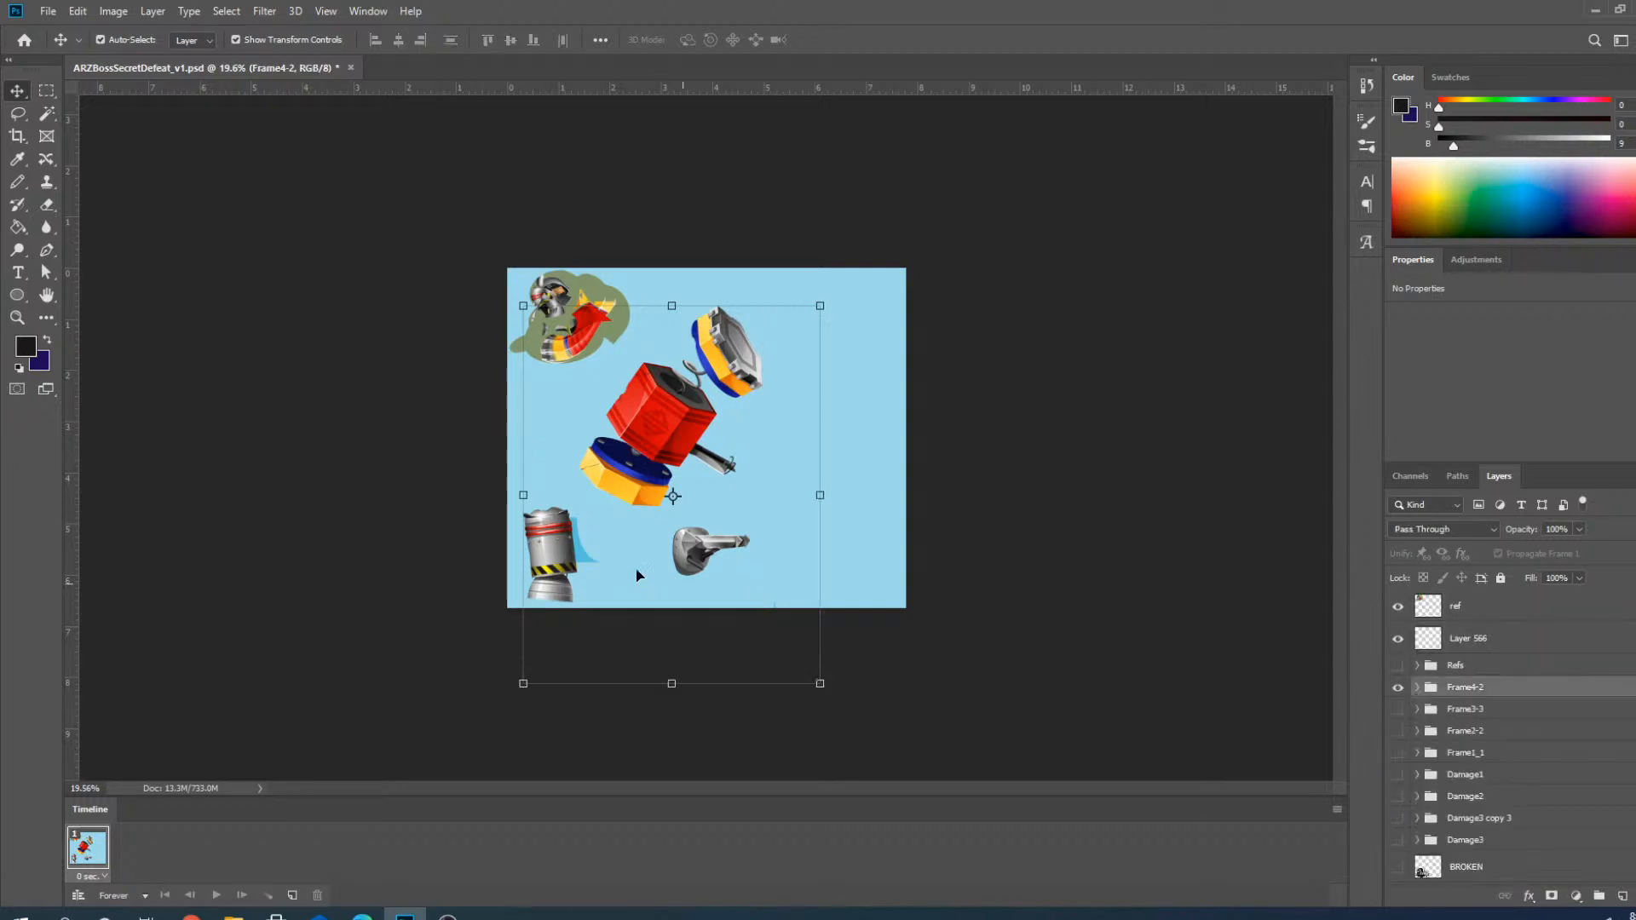
Show the Refs group and switch its visible sketch from Boss_ARZ_Secret_08 to Boss_ARZ_Secret_10.
{"action": "scroll", "coordinate": [596, 447], "scroll_direction": "up", "scroll_amount": 5}
{"action": "scroll", "coordinate": [570, 418], "scroll_direction": "up", "scroll_amount": 4}
{"action": "scroll", "coordinate": [868, 397], "scroll_direction": "down", "scroll_amount": 5}
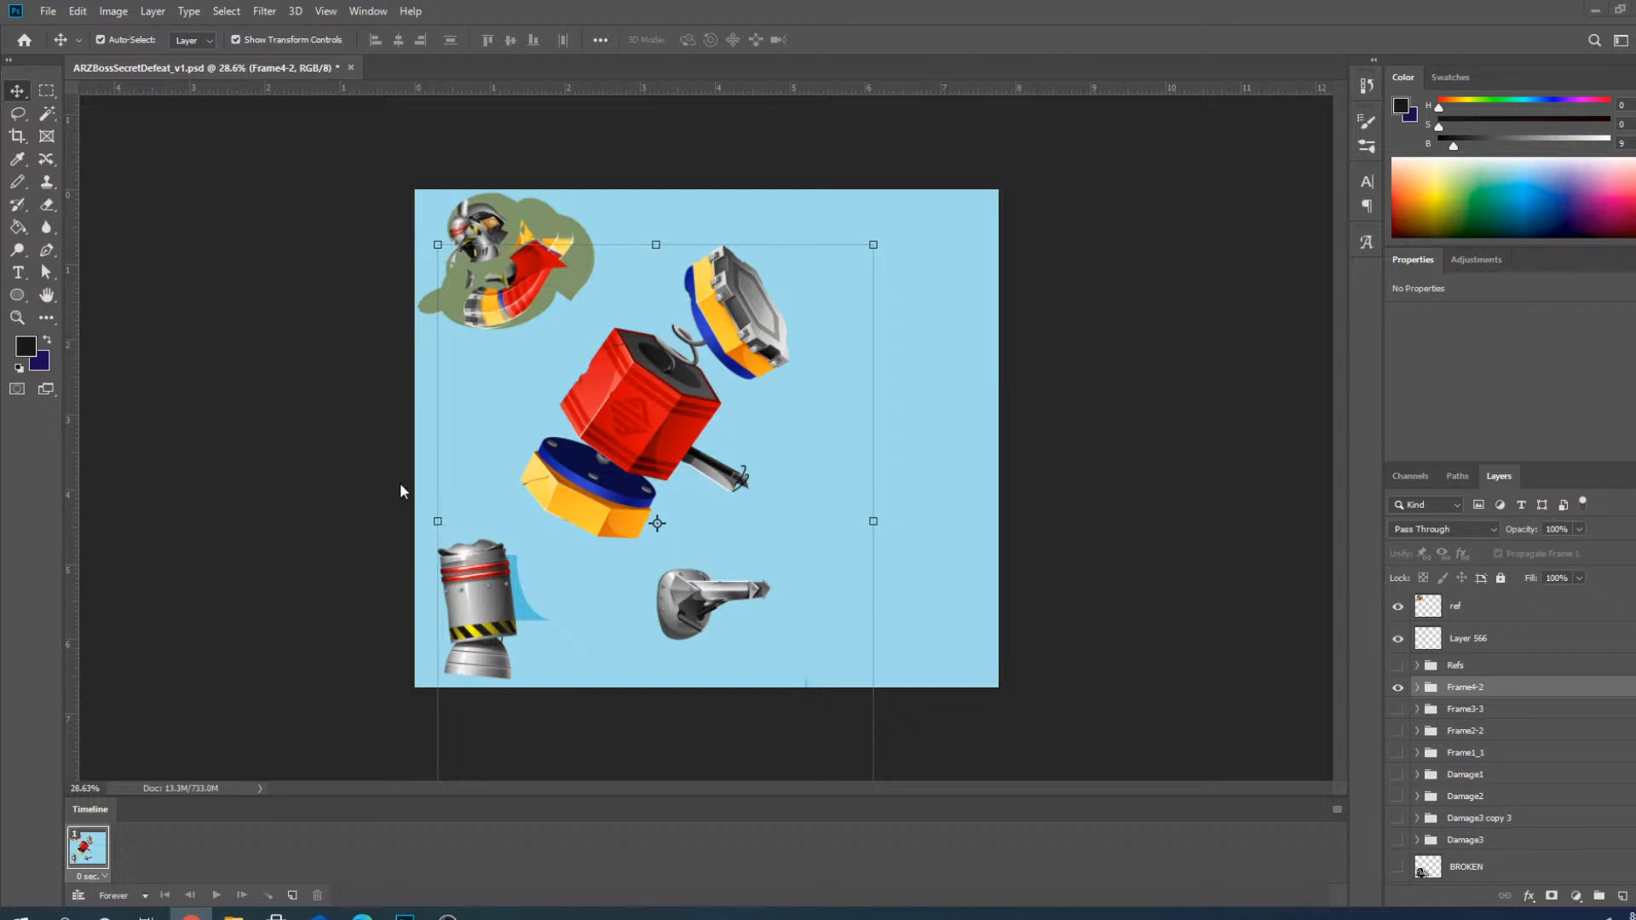
{"action": "left_click", "coordinate": [1417, 666]}
{"action": "left_click", "coordinate": [1398, 666]}
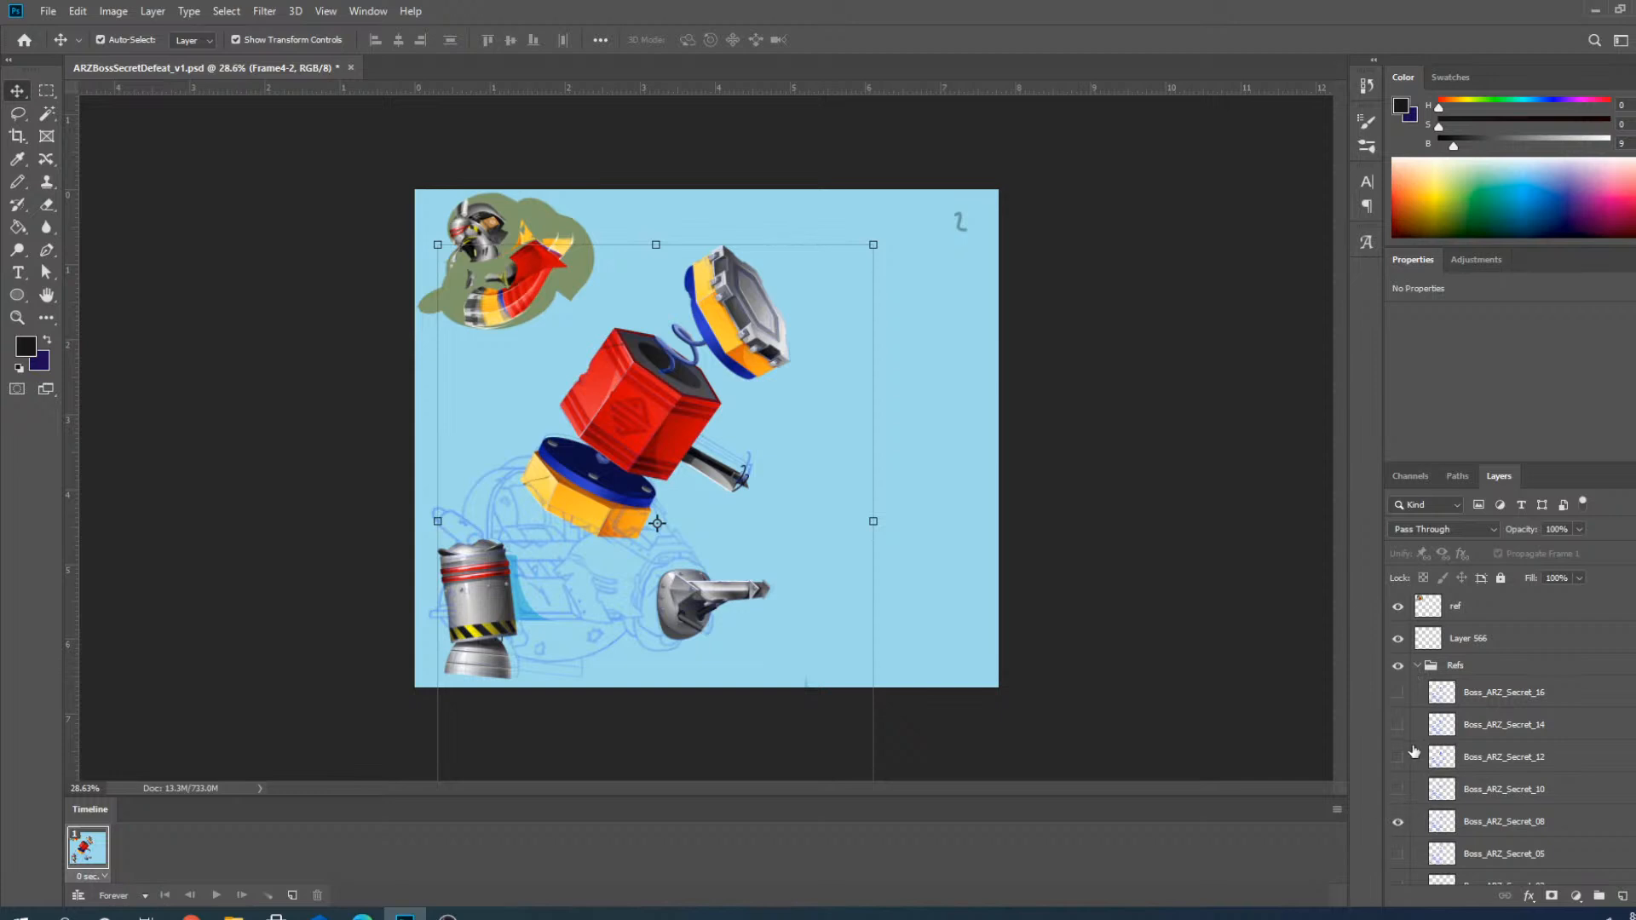
{"action": "left_click", "coordinate": [1398, 821]}
{"action": "left_click", "coordinate": [1419, 666]}
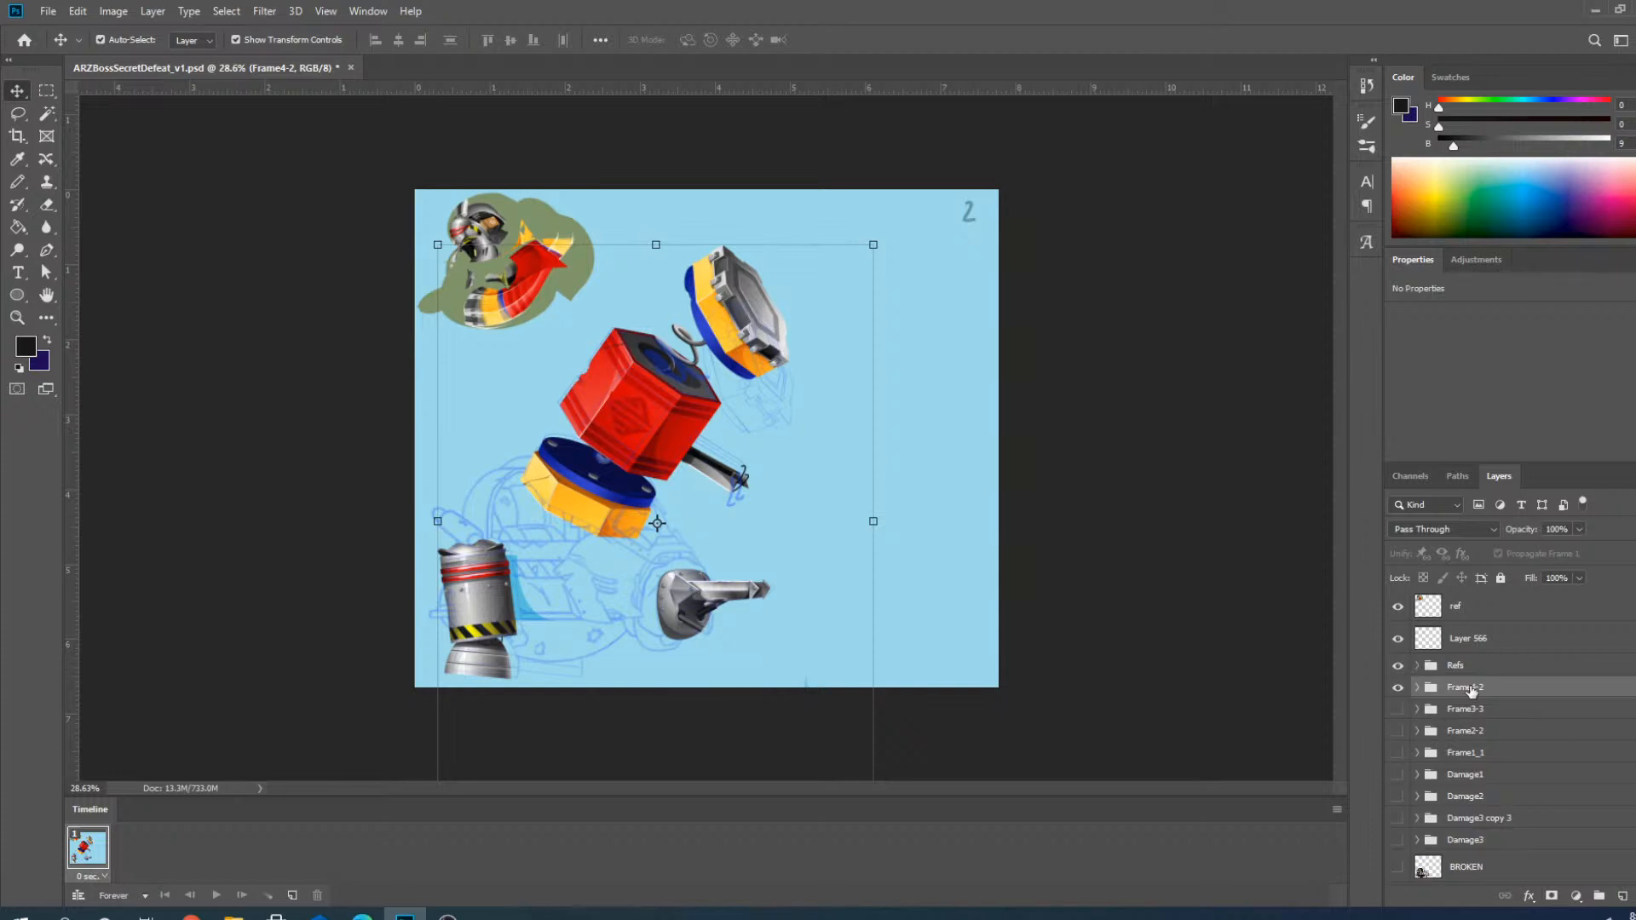
Toggle the Frame4-2 group off and on to compare its artwork with the new reference sketch.
{"action": "left_click", "coordinate": [1398, 688]}
{"action": "left_click", "coordinate": [1398, 687]}
{"action": "scroll", "coordinate": [732, 488], "scroll_direction": "up", "scroll_amount": 3}
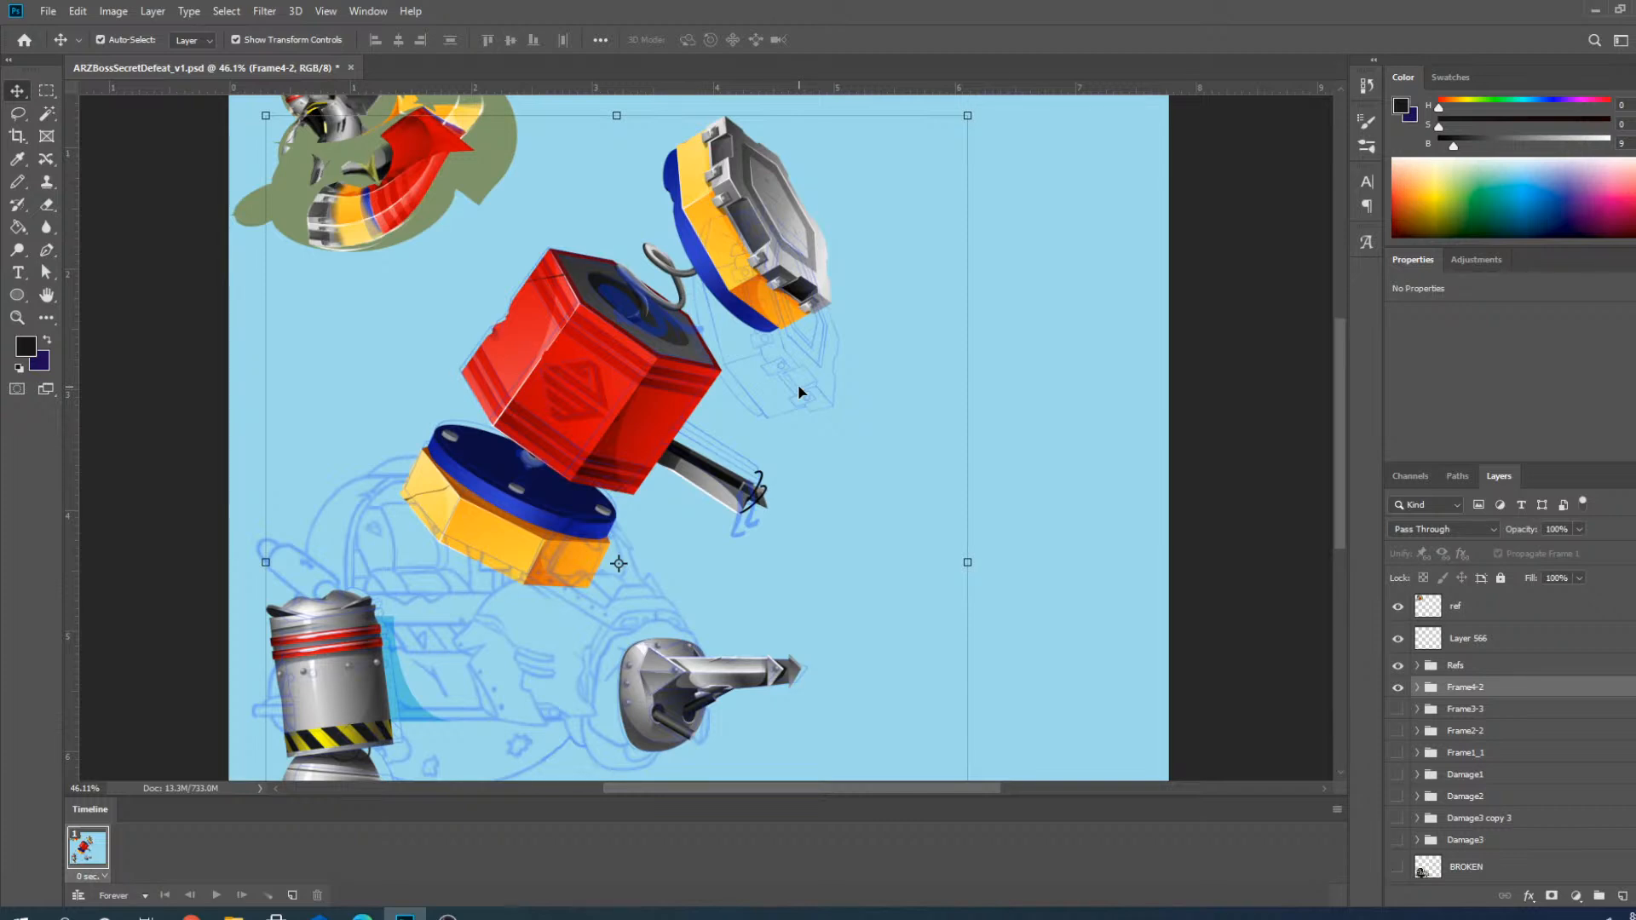
{"action": "scroll", "coordinate": [673, 538], "scroll_direction": "down", "scroll_amount": 2}
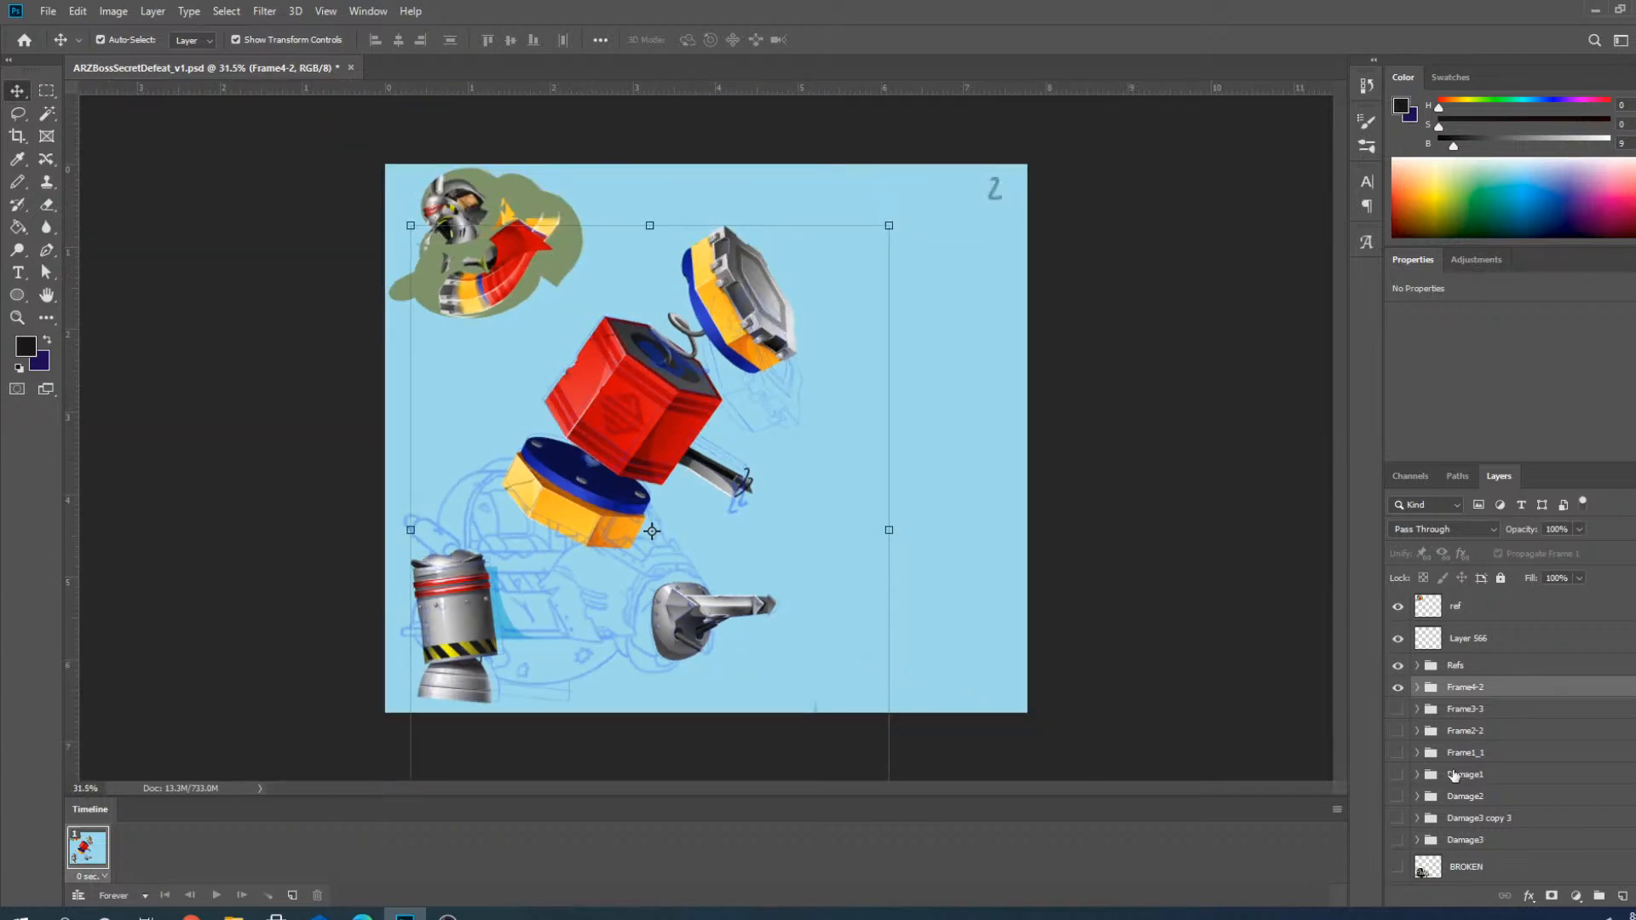
Duplicate the Frame4-2 group within the document and rename the copy Frame5-2.
{"action": "right_click", "coordinate": [1481, 692]}
{"action": "left_click", "coordinate": [1501, 72]}
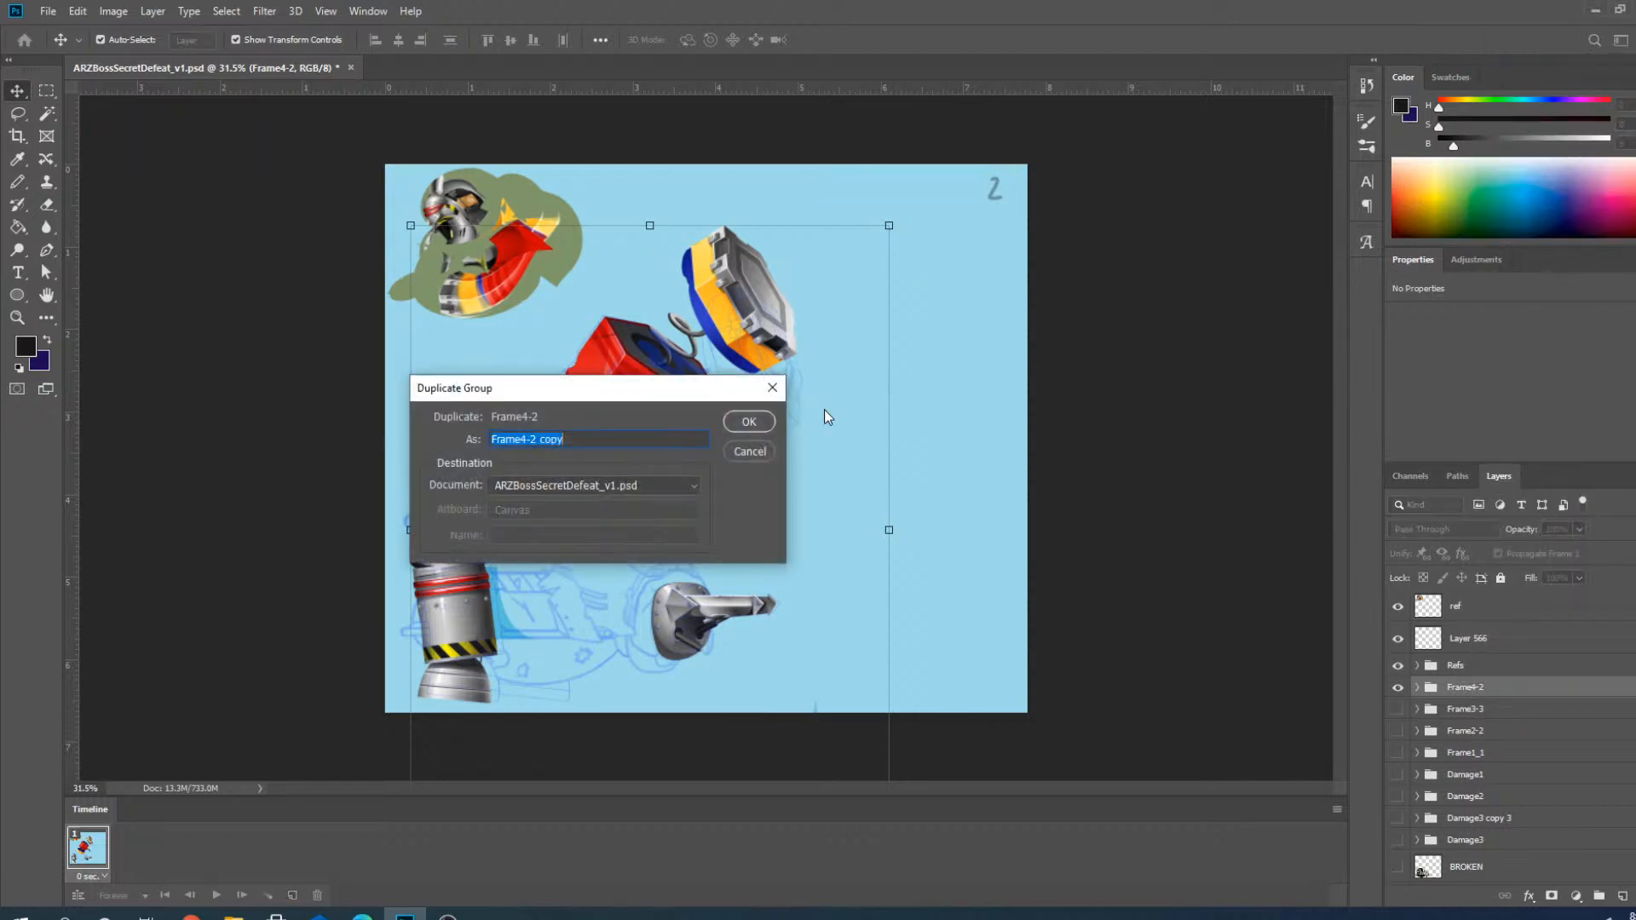
{"action": "left_click", "coordinate": [746, 420]}
{"action": "double_click", "coordinate": [1462, 689]}
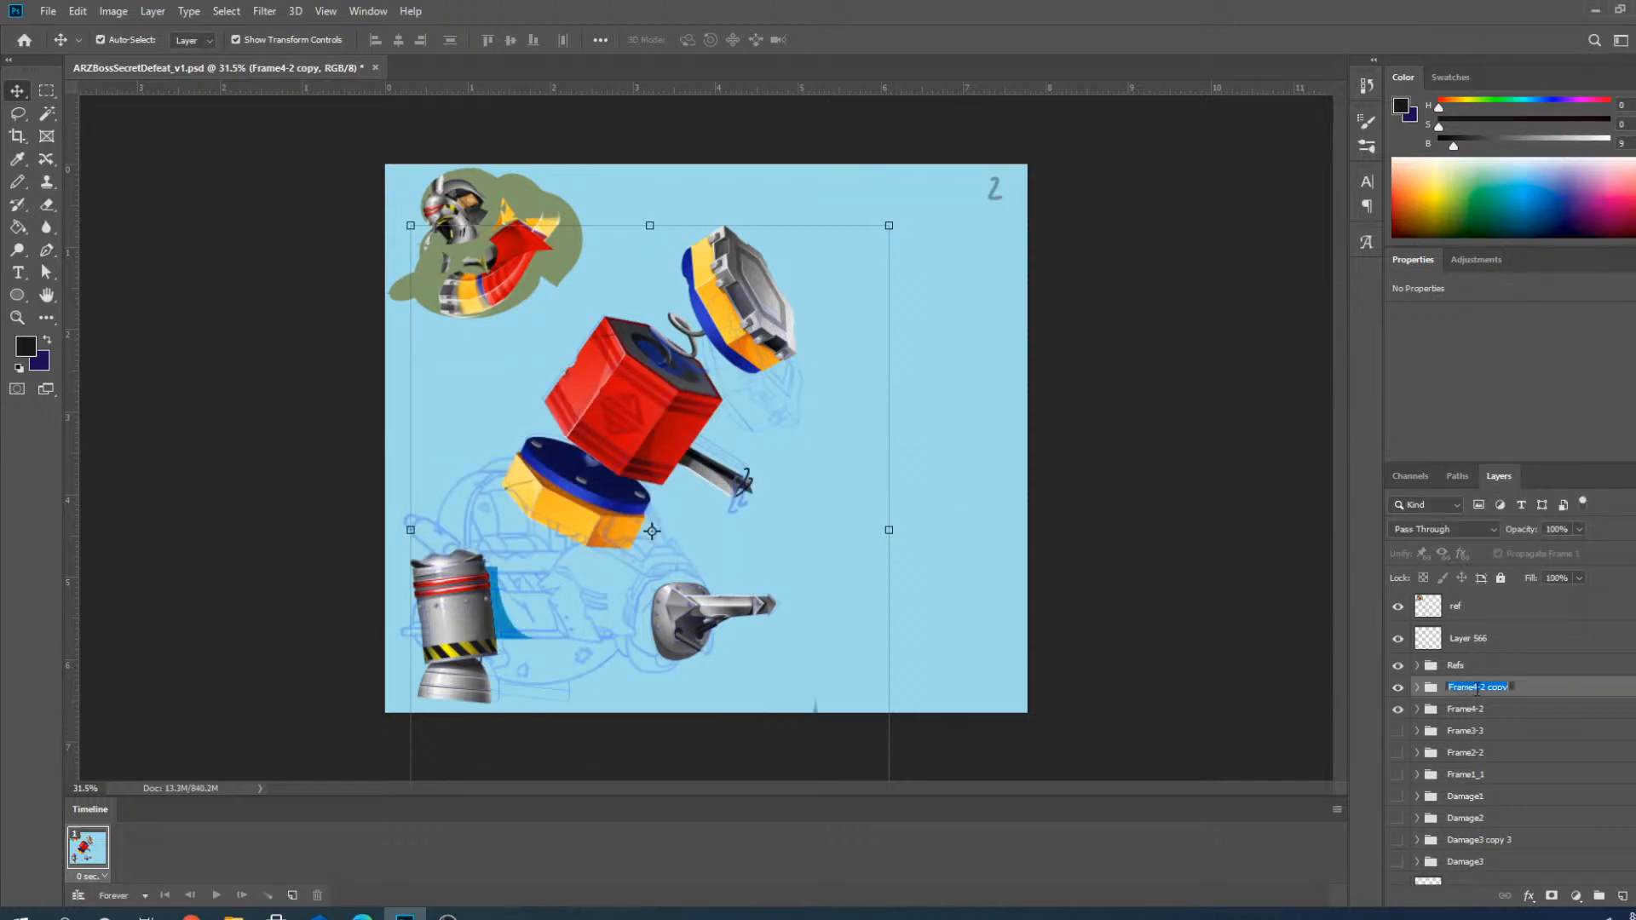
{"action": "left_click_drag", "start_coordinate": [1513, 689], "coordinate": [1476, 698]}
{"action": "type", "text": "5"}
{"action": "key", "text": "Return"}
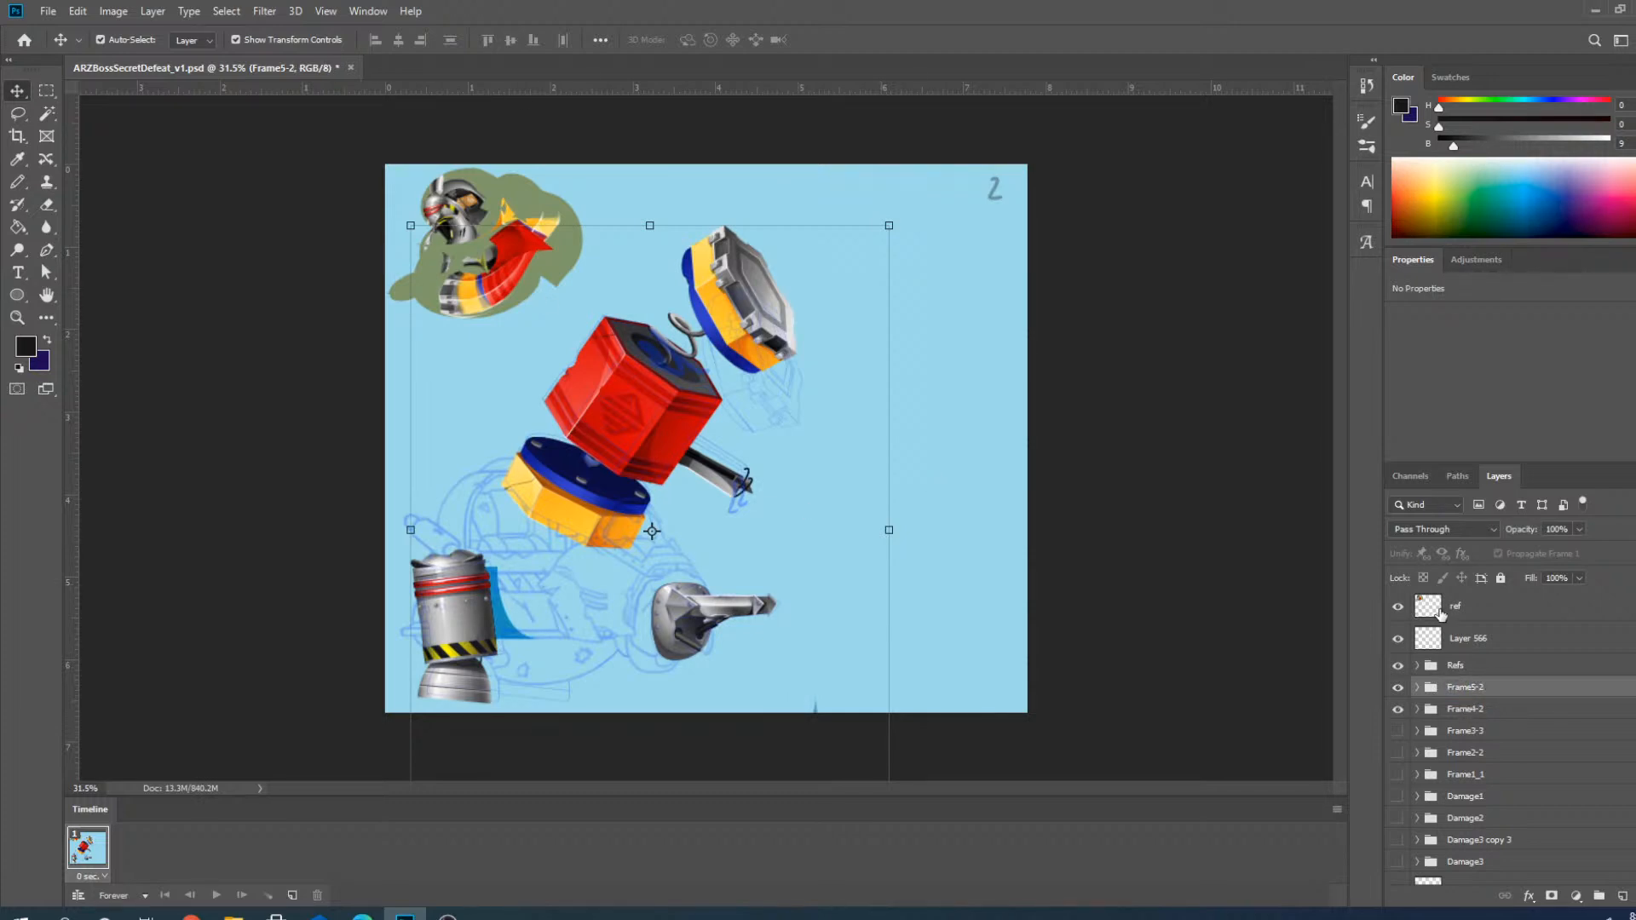
Check the visible sketch in Refs, and hide the Frame4-2 group and the ref layer.
{"action": "left_click", "coordinate": [1417, 666]}
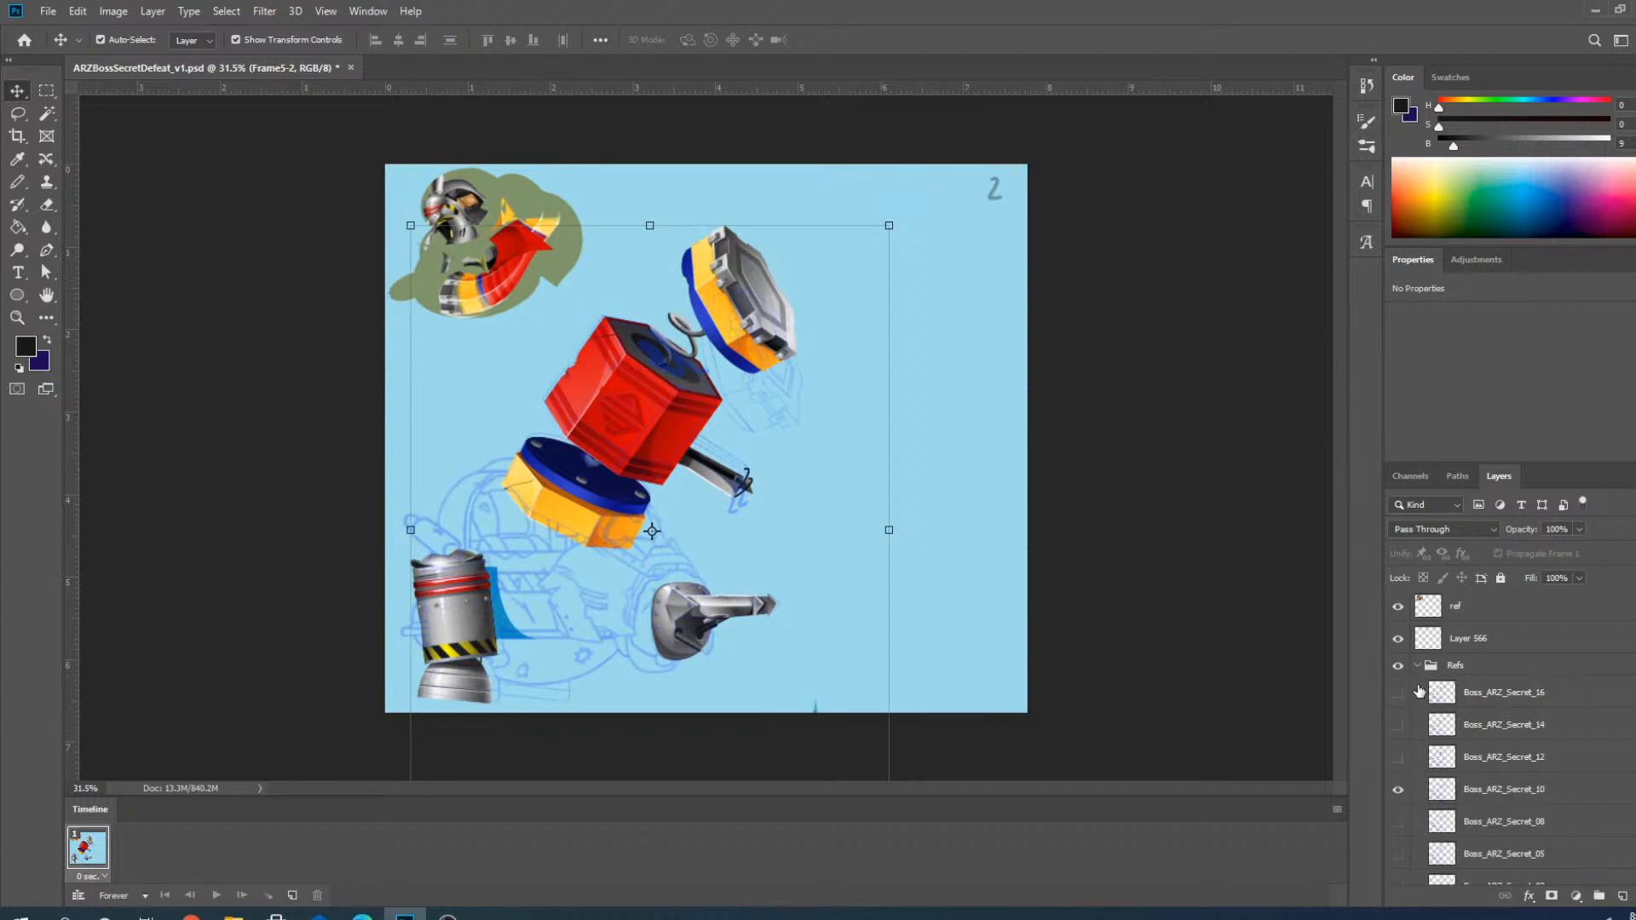
{"action": "left_click", "coordinate": [1418, 667]}
{"action": "scroll", "coordinate": [701, 281], "scroll_direction": "up", "scroll_amount": 13}
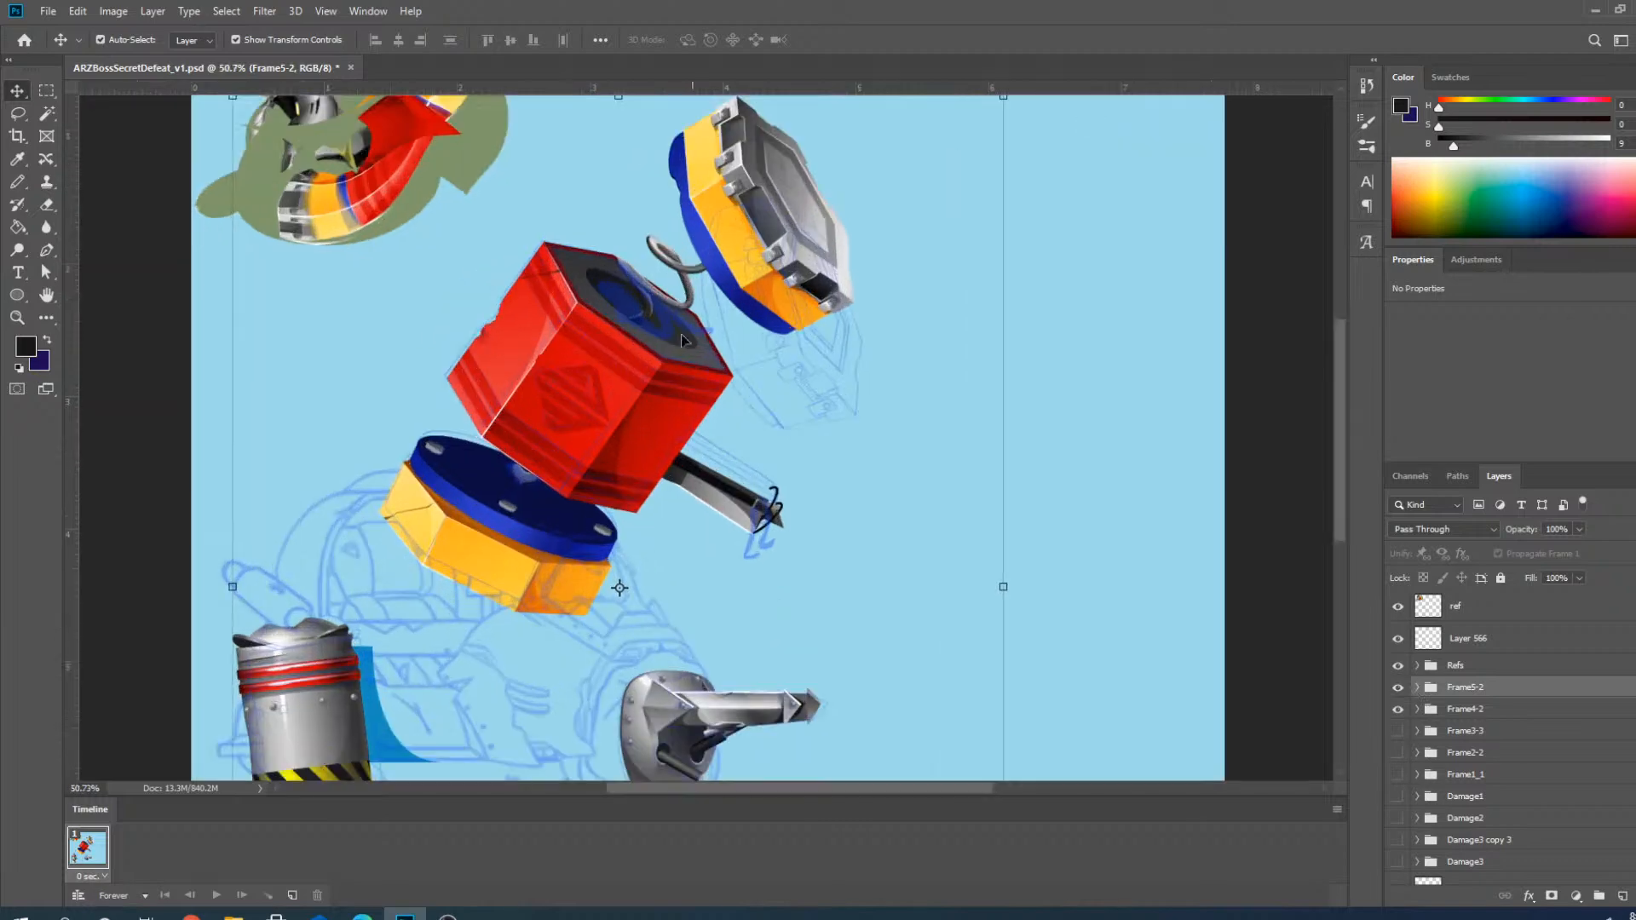
{"action": "scroll", "coordinate": [842, 179], "scroll_direction": "down", "scroll_amount": 7}
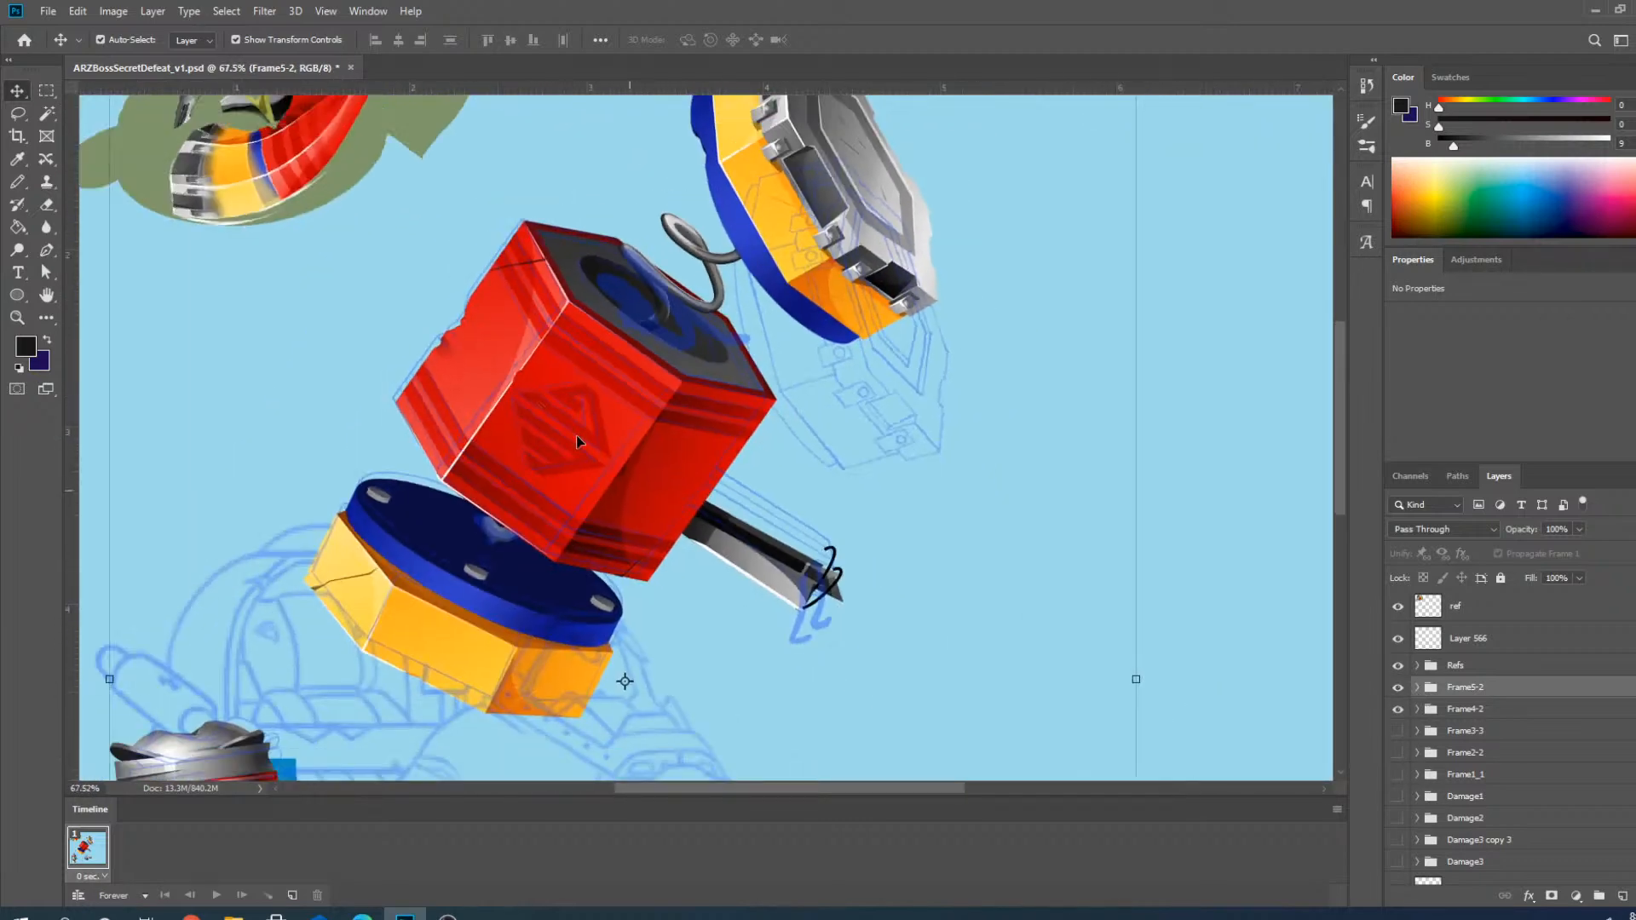
{"action": "scroll", "coordinate": [714, 319], "scroll_direction": "down", "scroll_amount": 2}
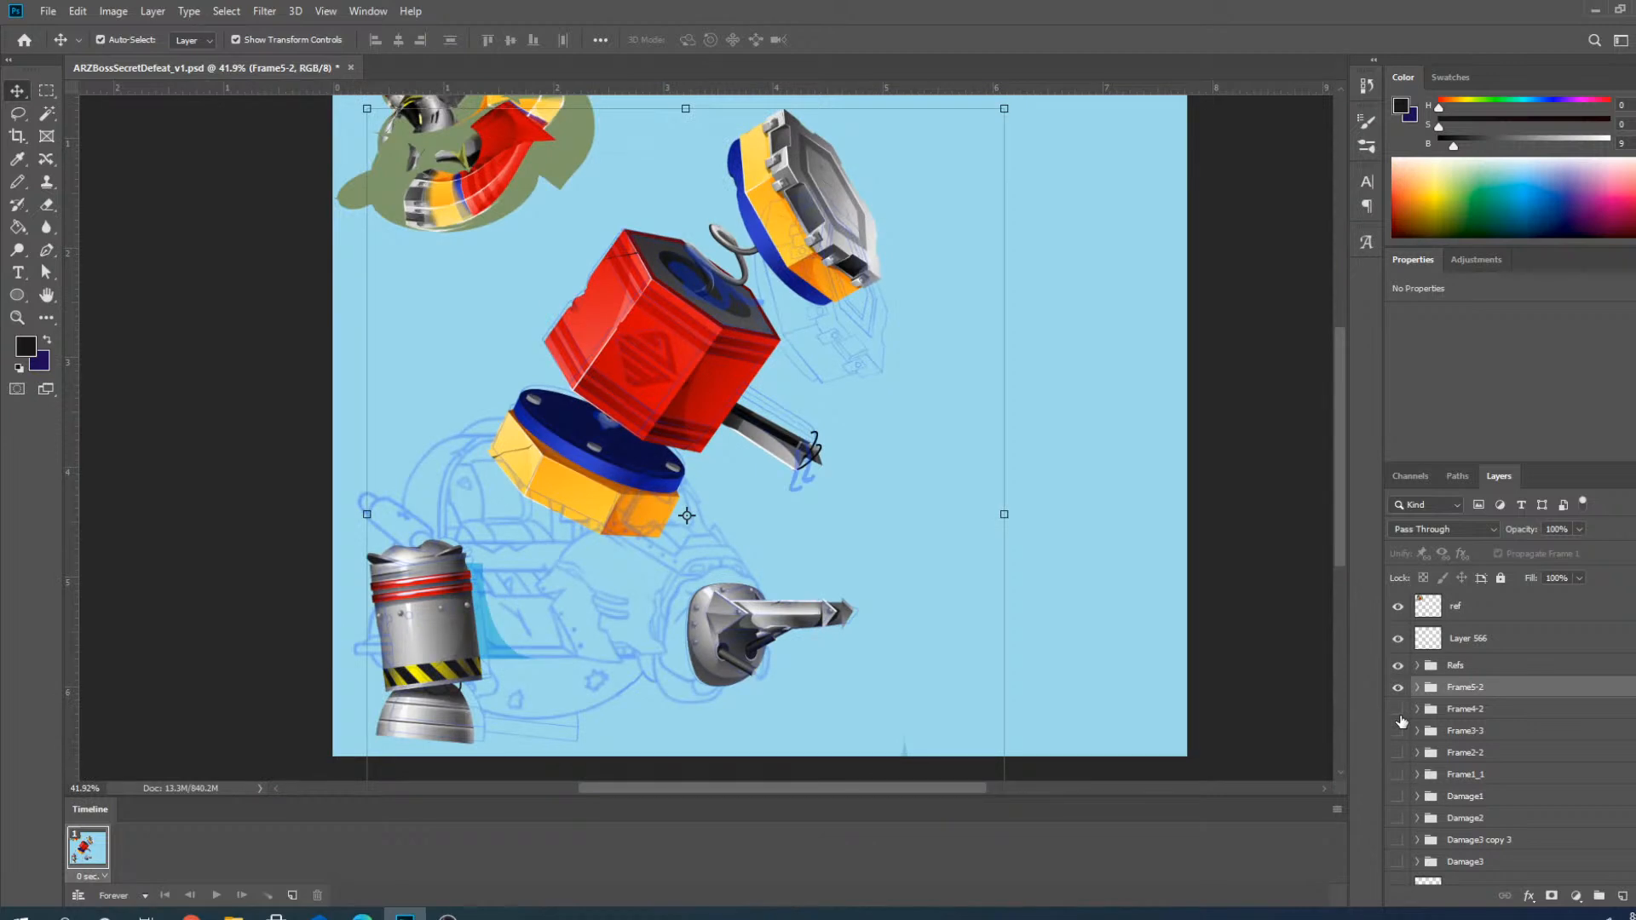
{"action": "scroll", "coordinate": [887, 305], "scroll_direction": "down", "scroll_amount": 1}
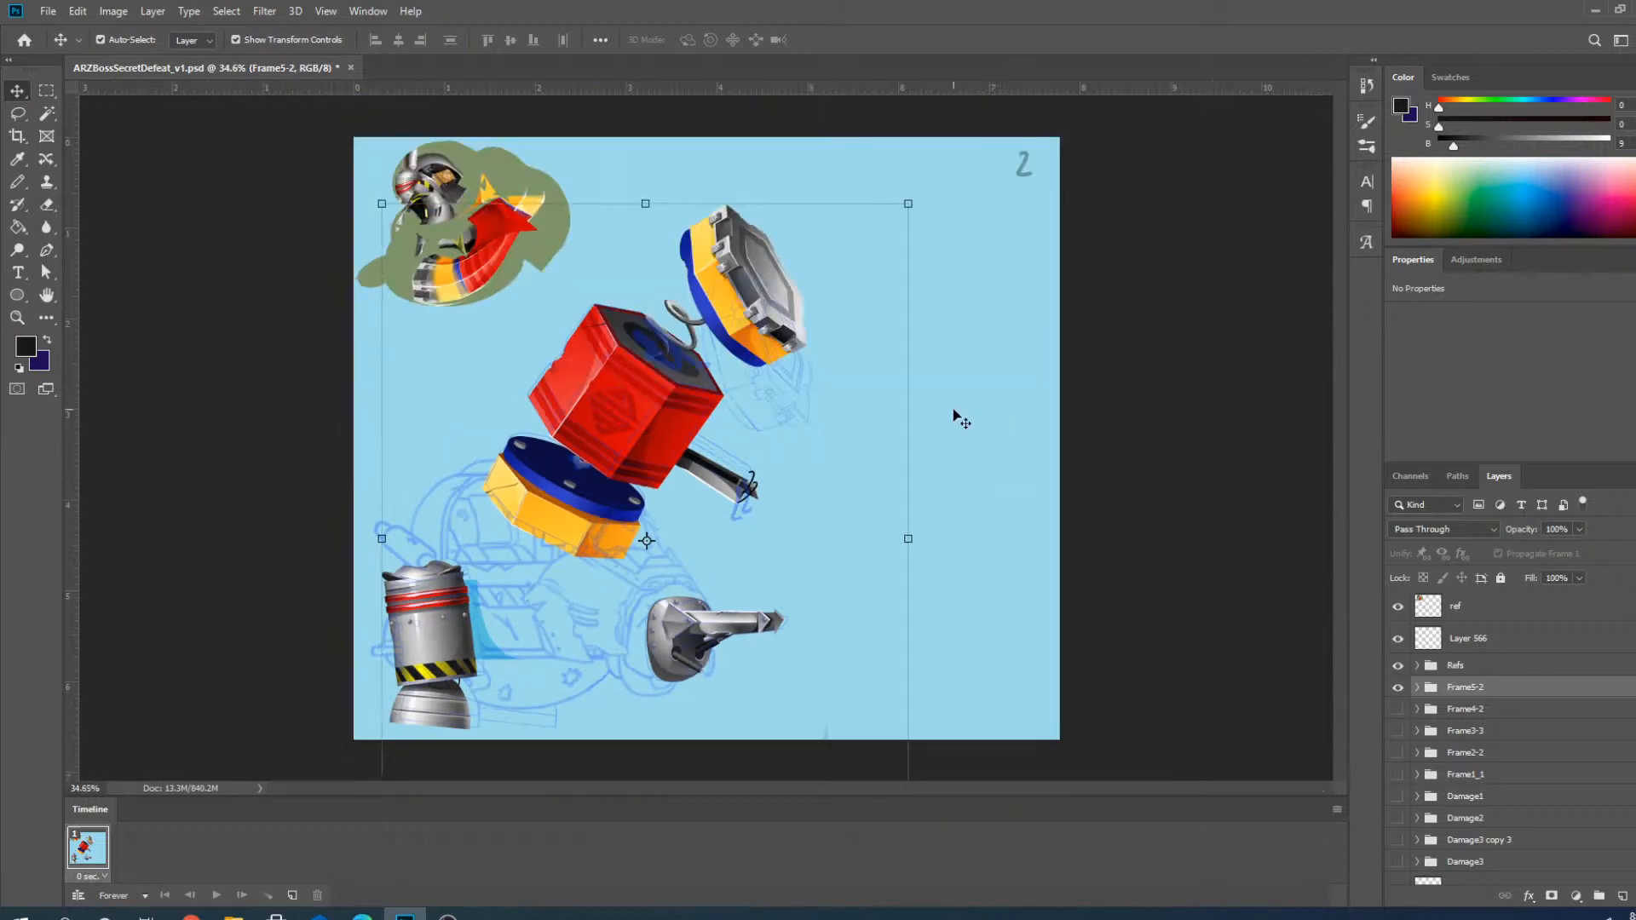
{"action": "left_click", "coordinate": [1398, 606]}
Lasso the detached yellow and grey cap on the Damage3 copy layer inside Frame5-2.
{"action": "scroll", "coordinate": [881, 205], "scroll_direction": "up", "scroll_amount": 2}
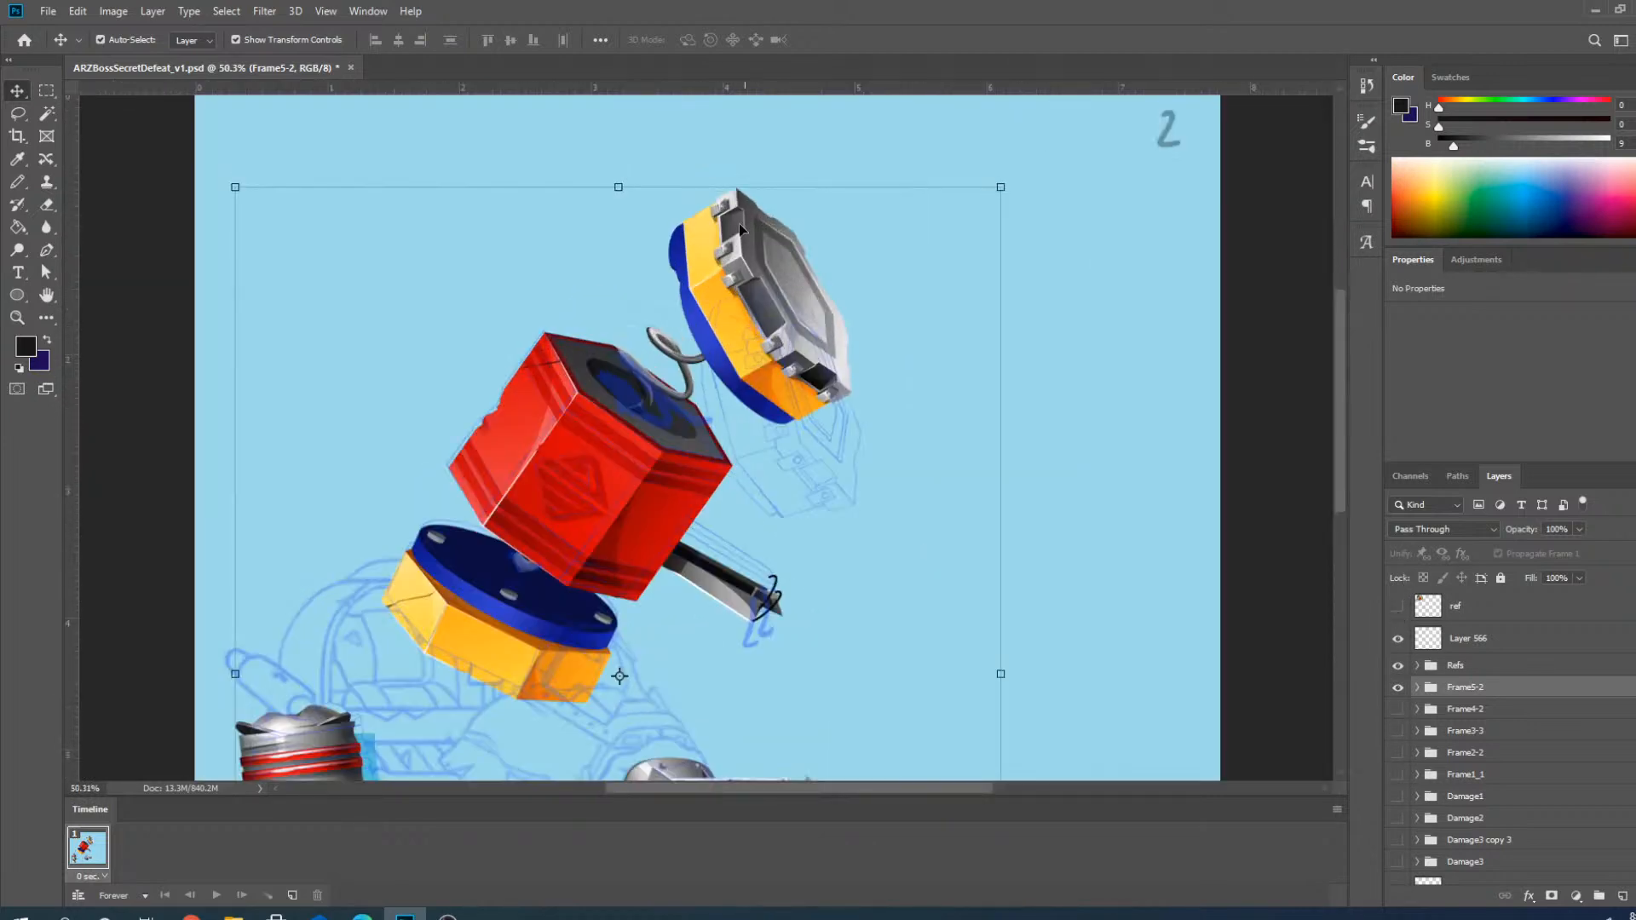
{"action": "left_click", "coordinate": [738, 221]}
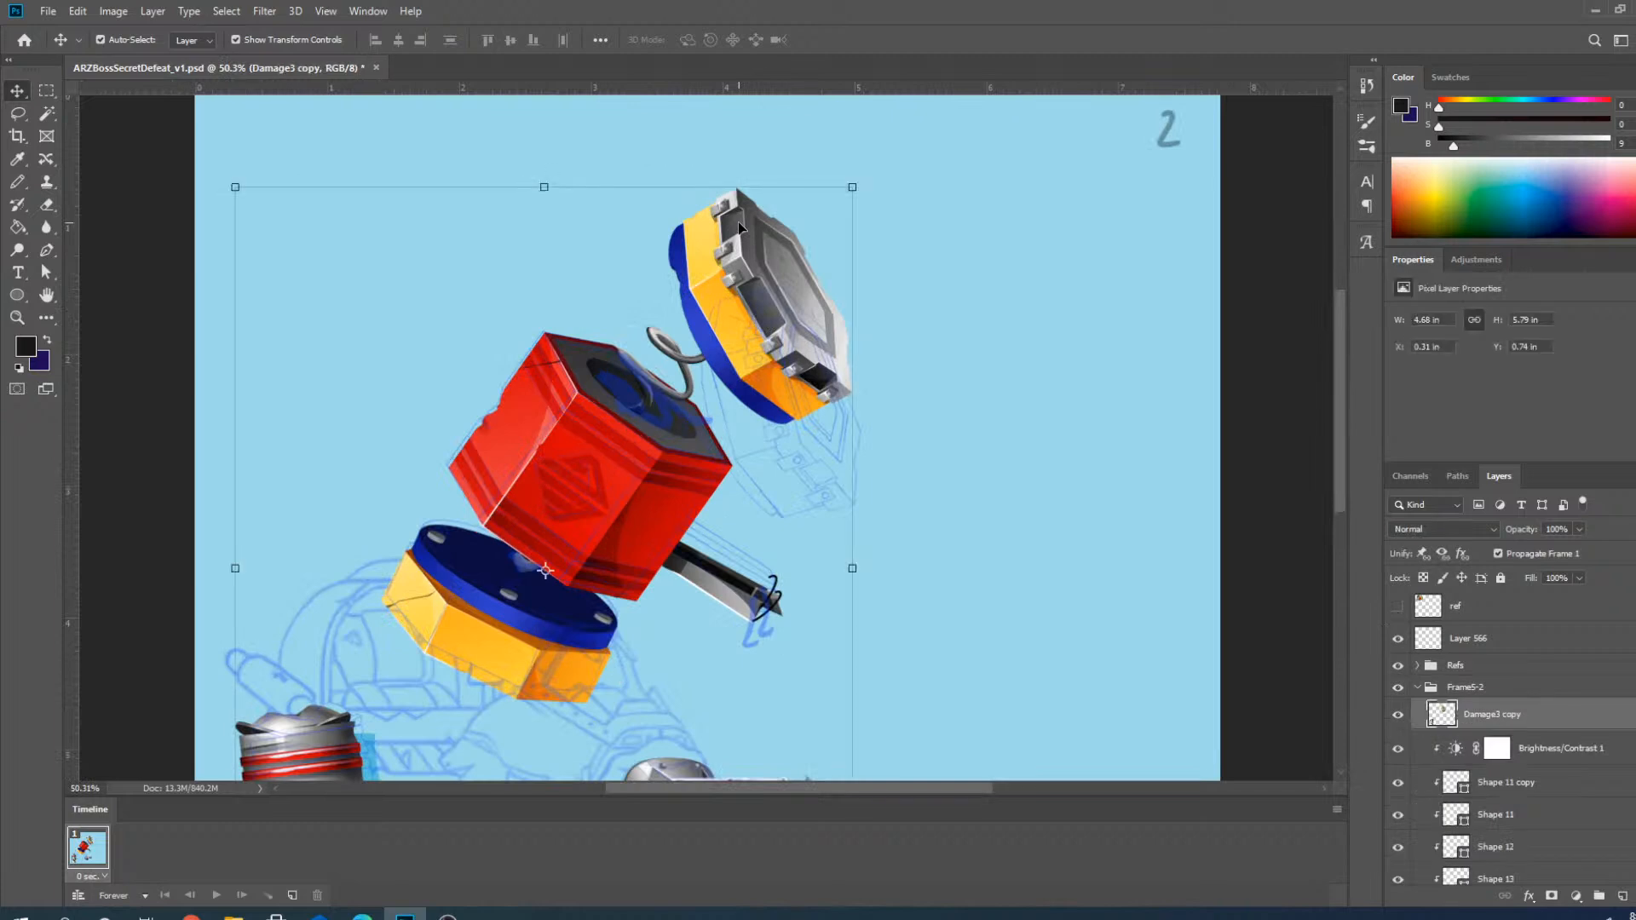
{"action": "left_click", "coordinate": [18, 113]}
{"action": "scroll", "coordinate": [777, 244], "scroll_direction": "up", "scroll_amount": 2}
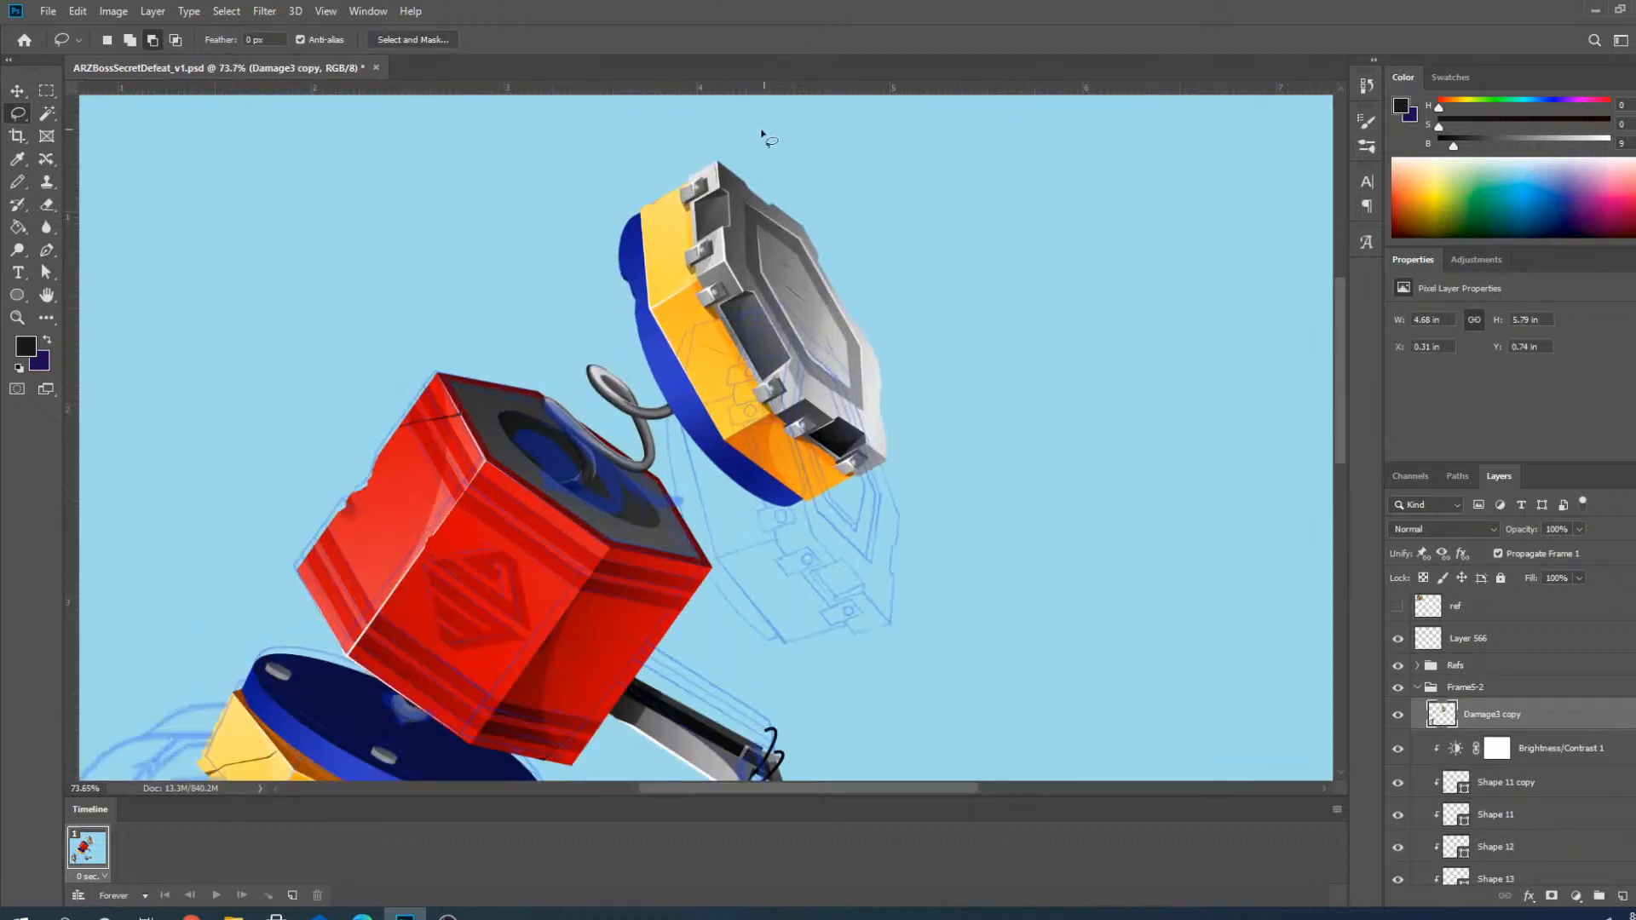
{"action": "mouse_move", "coordinate": [764, 135]}
{"action": "left_mouse_down"}
{"action": "mouse_move", "coordinate": [603, 309]}
{"action": "mouse_move", "coordinate": [732, 523]}
{"action": "mouse_move", "coordinate": [718, 135]}
{"action": "left_mouse_up"}
{"action": "key", "text": "v"}
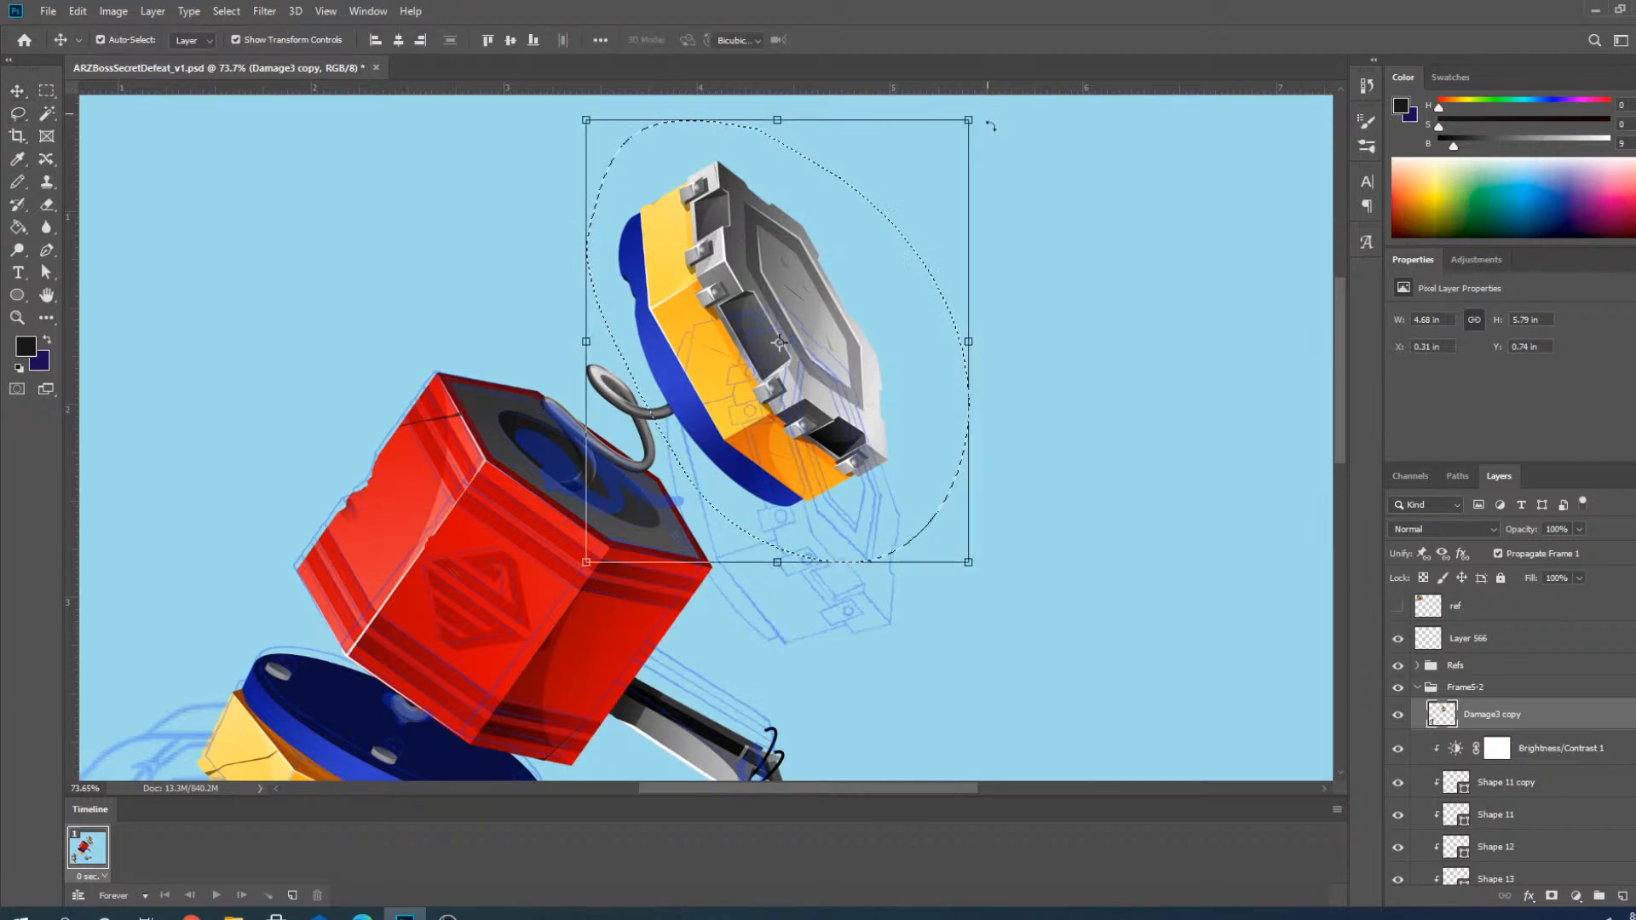
Rotate the selected yellow and grey cap about 13° clockwise, move it down onto its sketch outline, and clear the selection.
{"action": "left_click_drag", "start_coordinate": [997, 121], "coordinate": [1030, 162]}
{"action": "left_click_drag", "start_coordinate": [781, 317], "coordinate": [810, 448]}
{"action": "scroll", "coordinate": [823, 373], "scroll_direction": "up", "scroll_amount": 4}
{"action": "left_click_drag", "start_coordinate": [1150, 280], "coordinate": [1166, 274]}
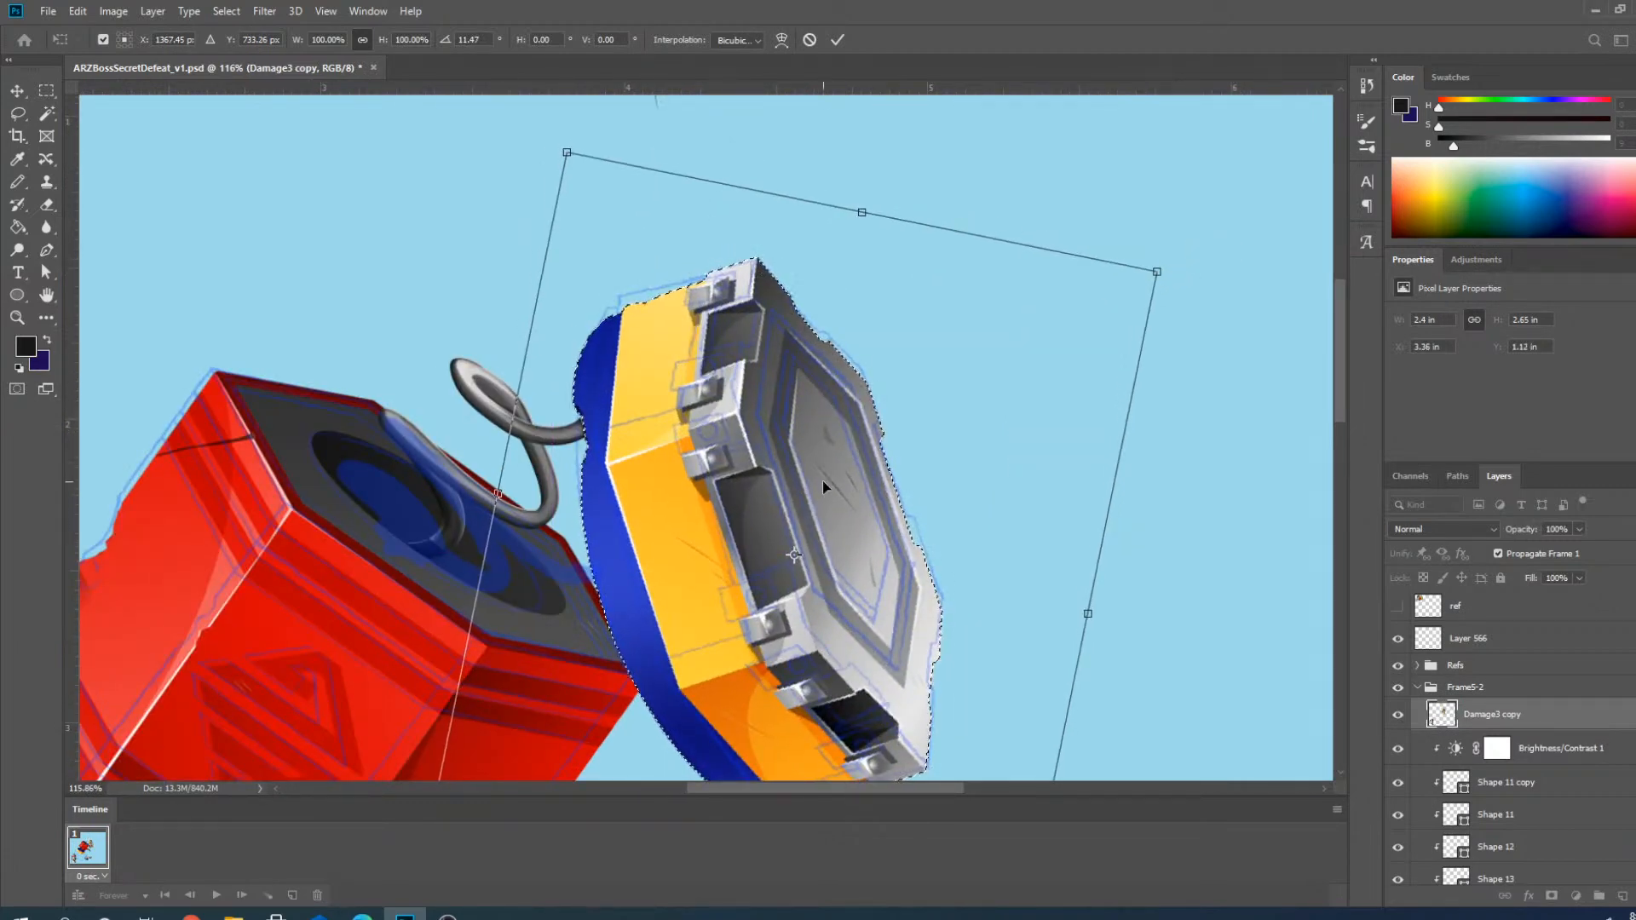
{"action": "left_click_drag", "start_coordinate": [822, 481], "coordinate": [823, 474]}
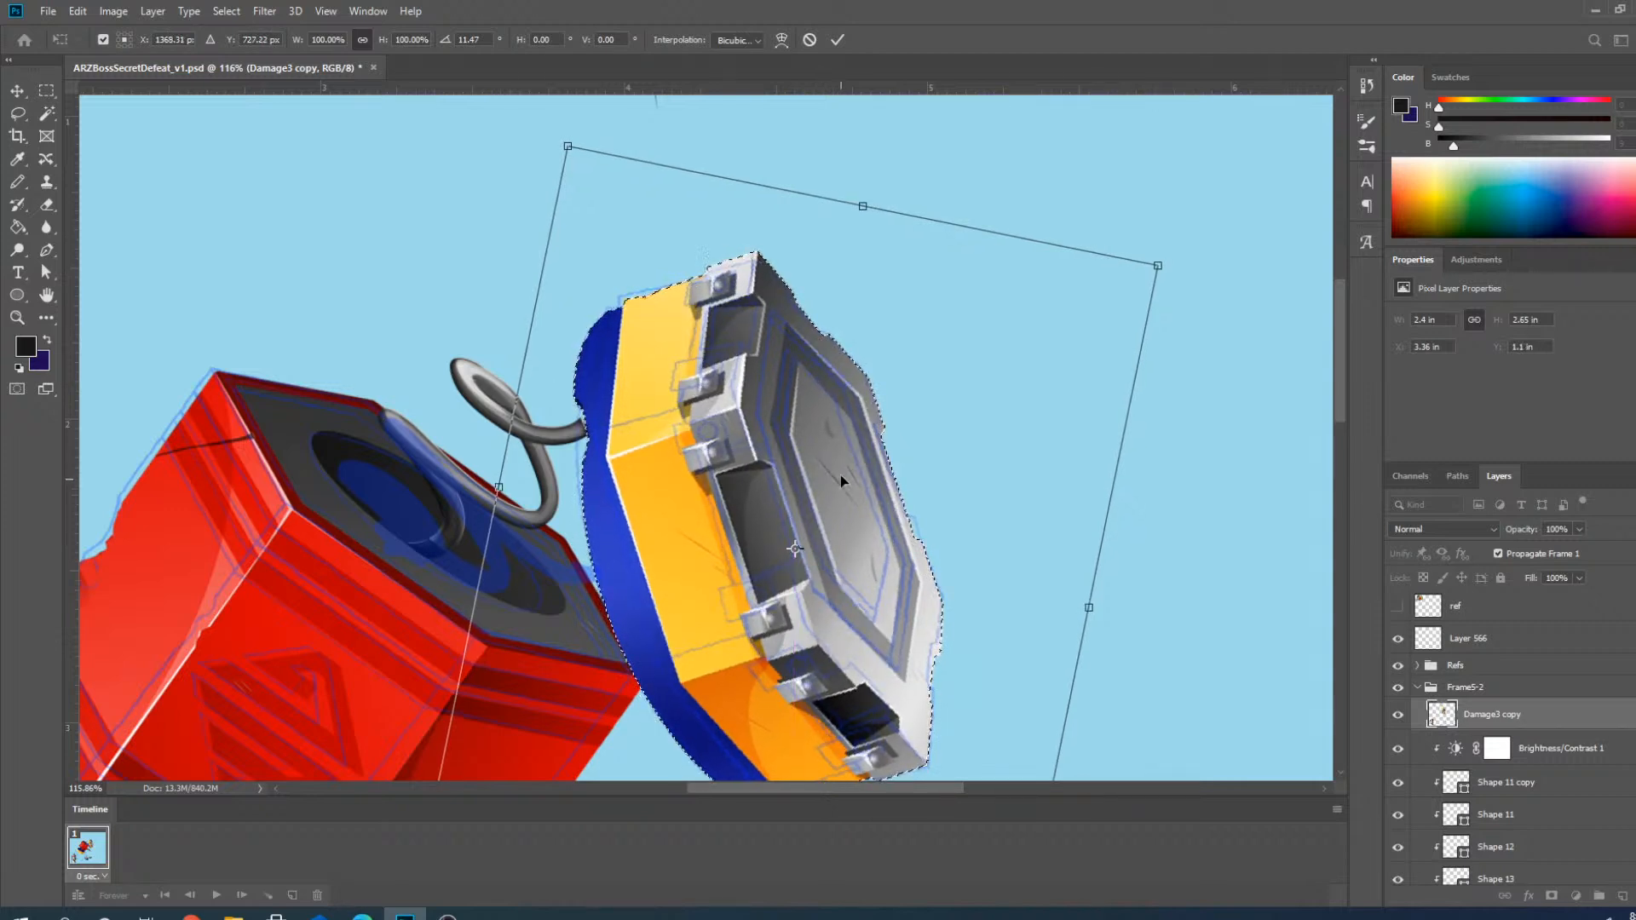
{"action": "scroll", "coordinate": [841, 474], "scroll_direction": "down", "scroll_amount": 3}
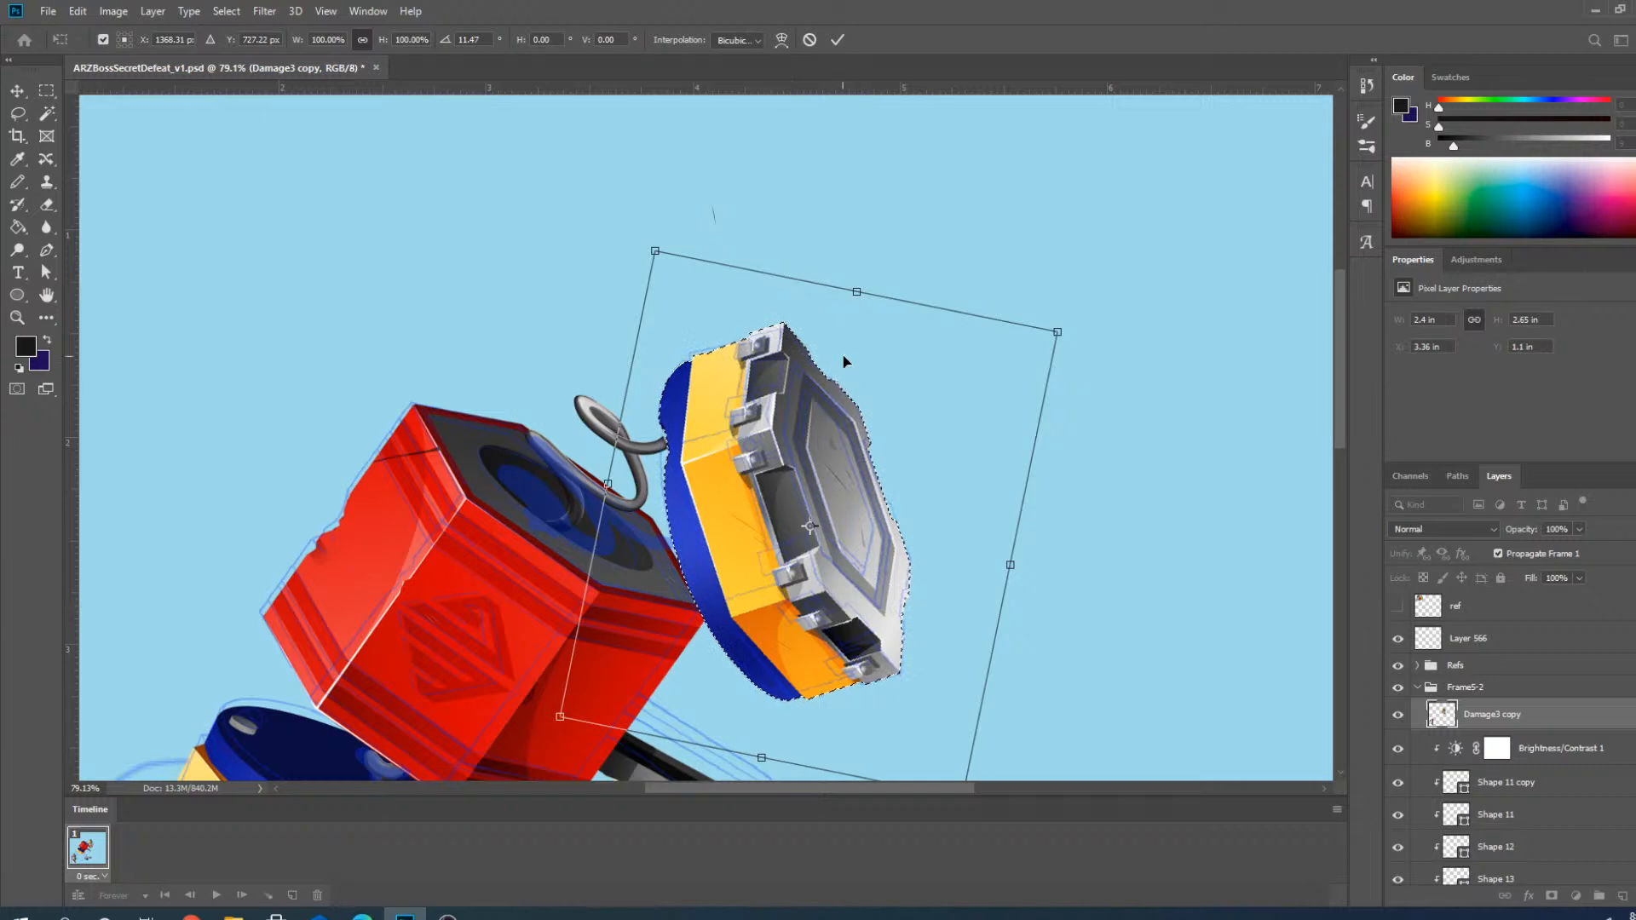
{"action": "scroll", "coordinate": [778, 637], "scroll_direction": "up", "scroll_amount": 3}
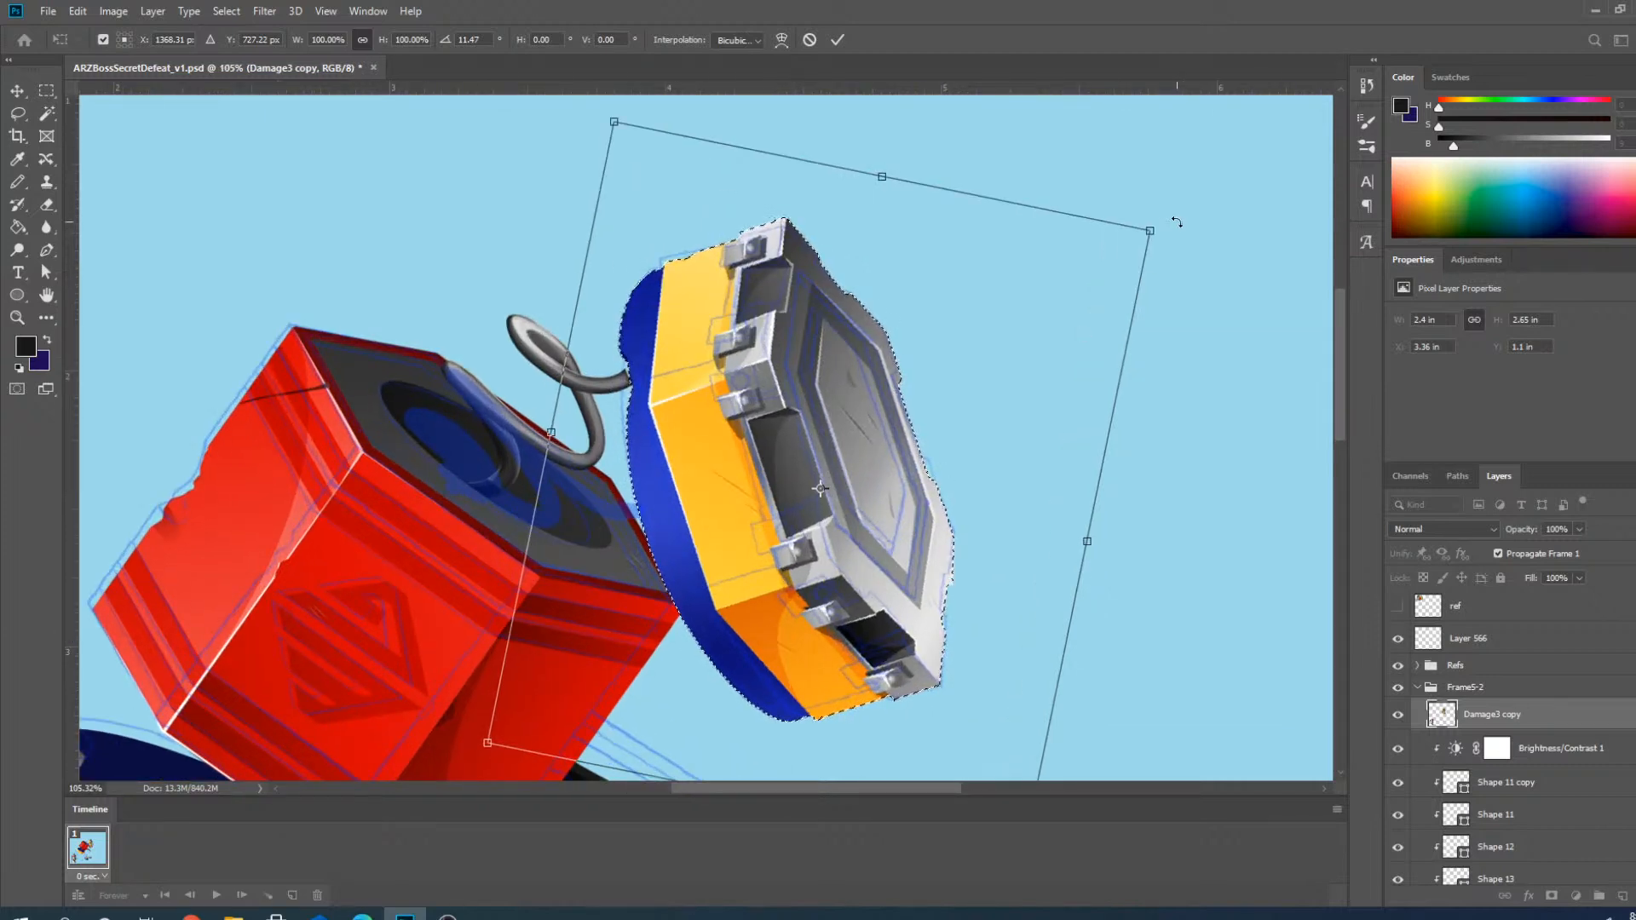
{"action": "left_click_drag", "start_coordinate": [1180, 224], "coordinate": [1182, 246]}
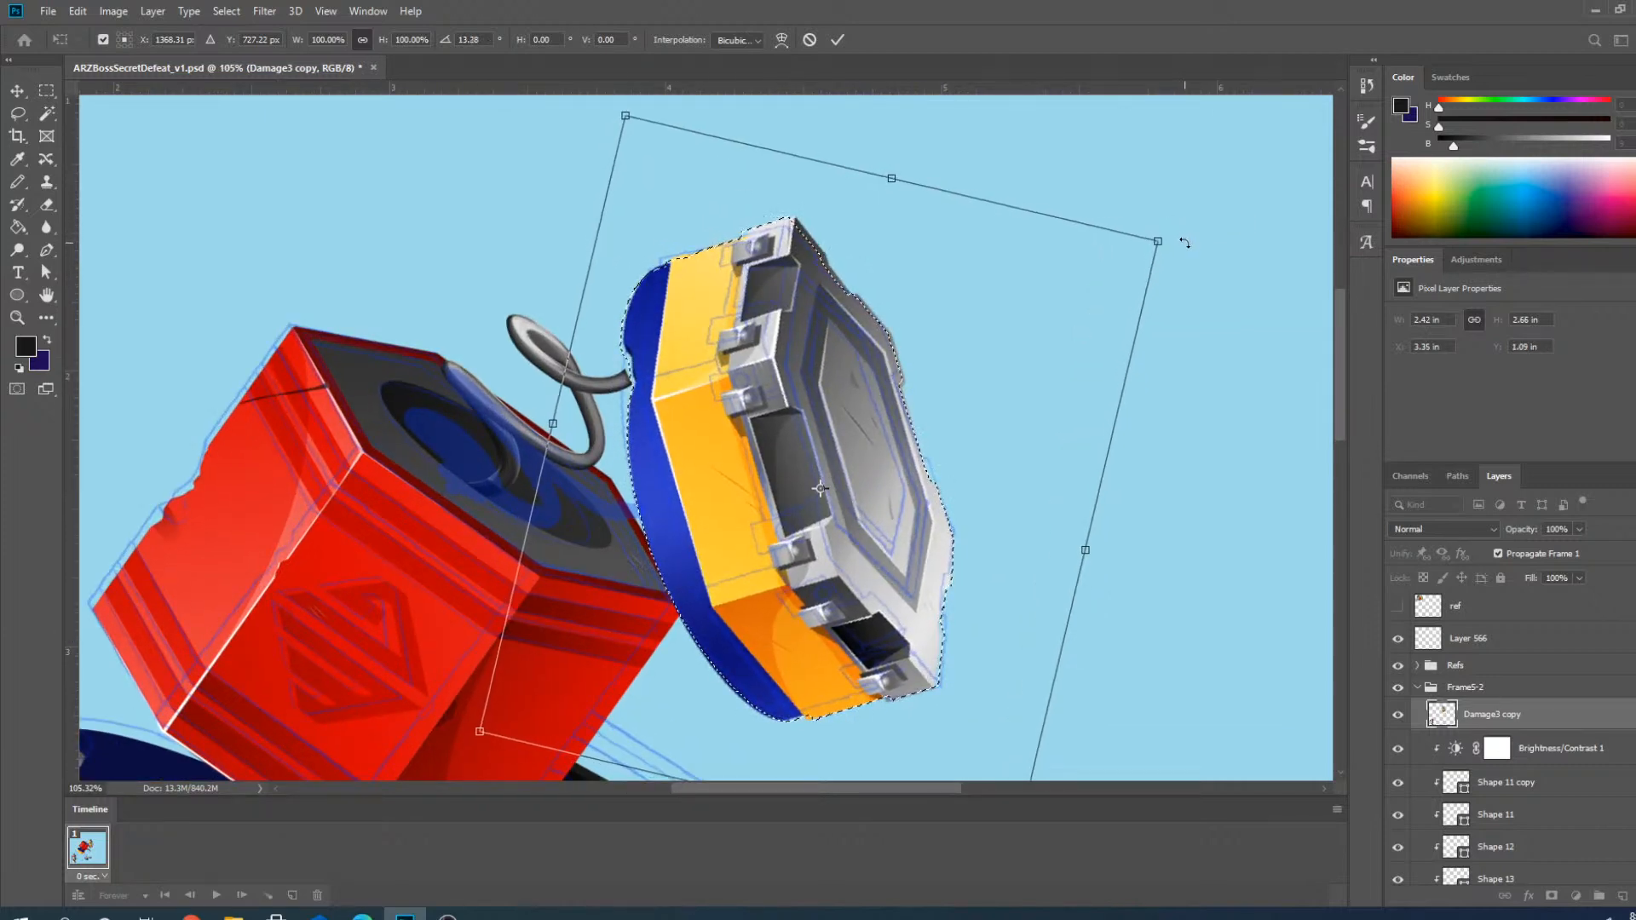
{"action": "left_click_drag", "start_coordinate": [848, 470], "coordinate": [855, 464]}
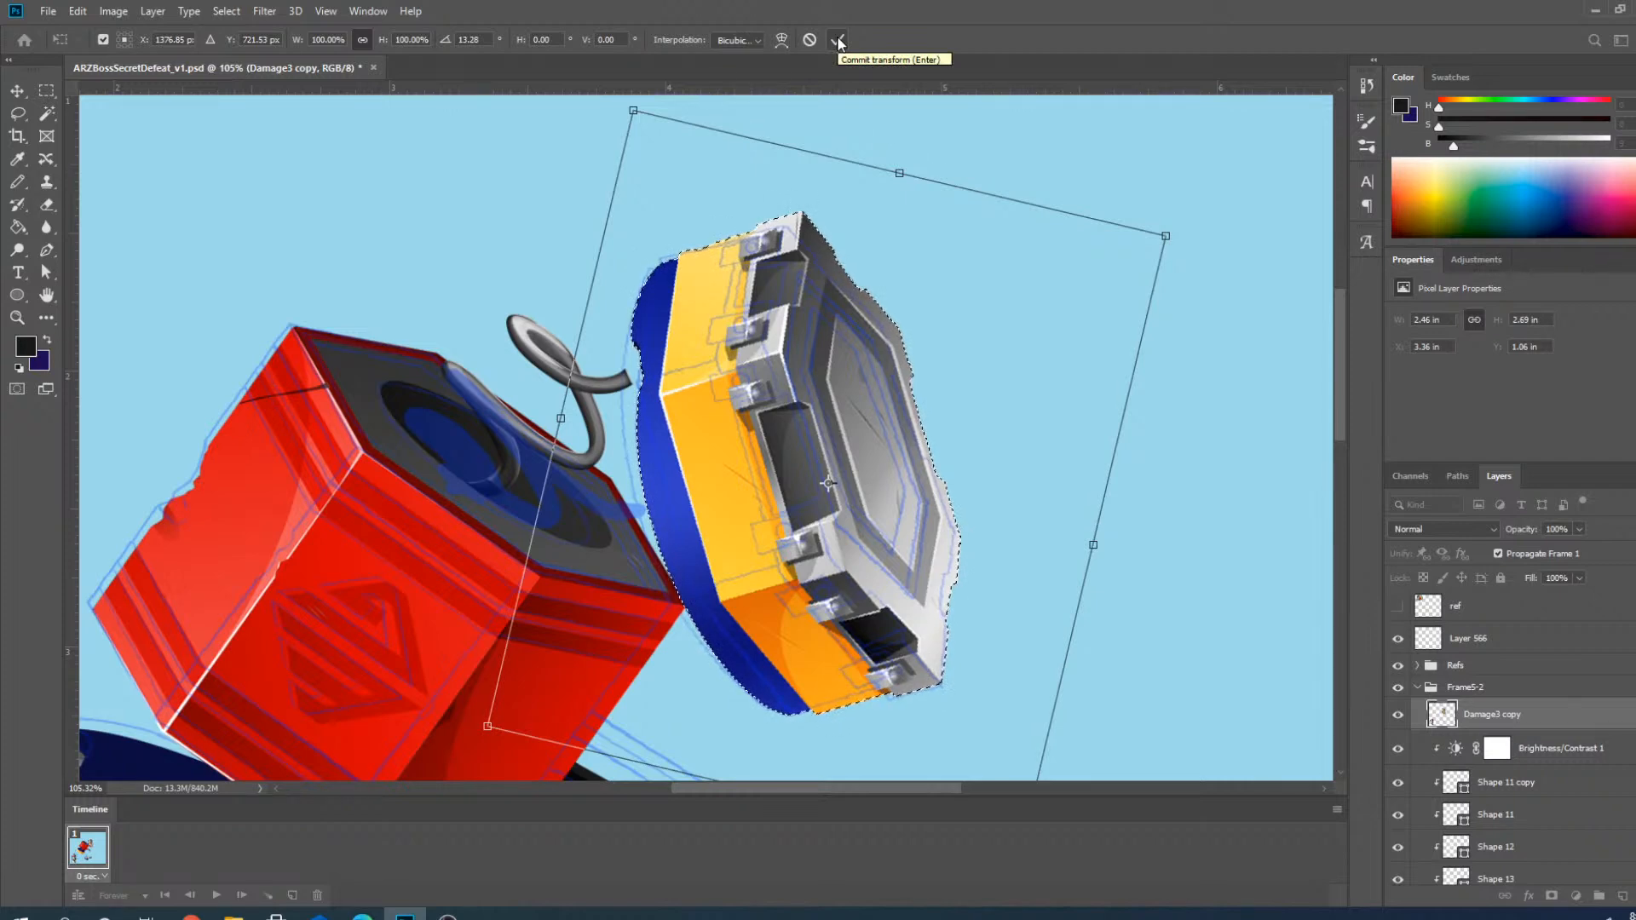
{"action": "left_click", "coordinate": [839, 41]}
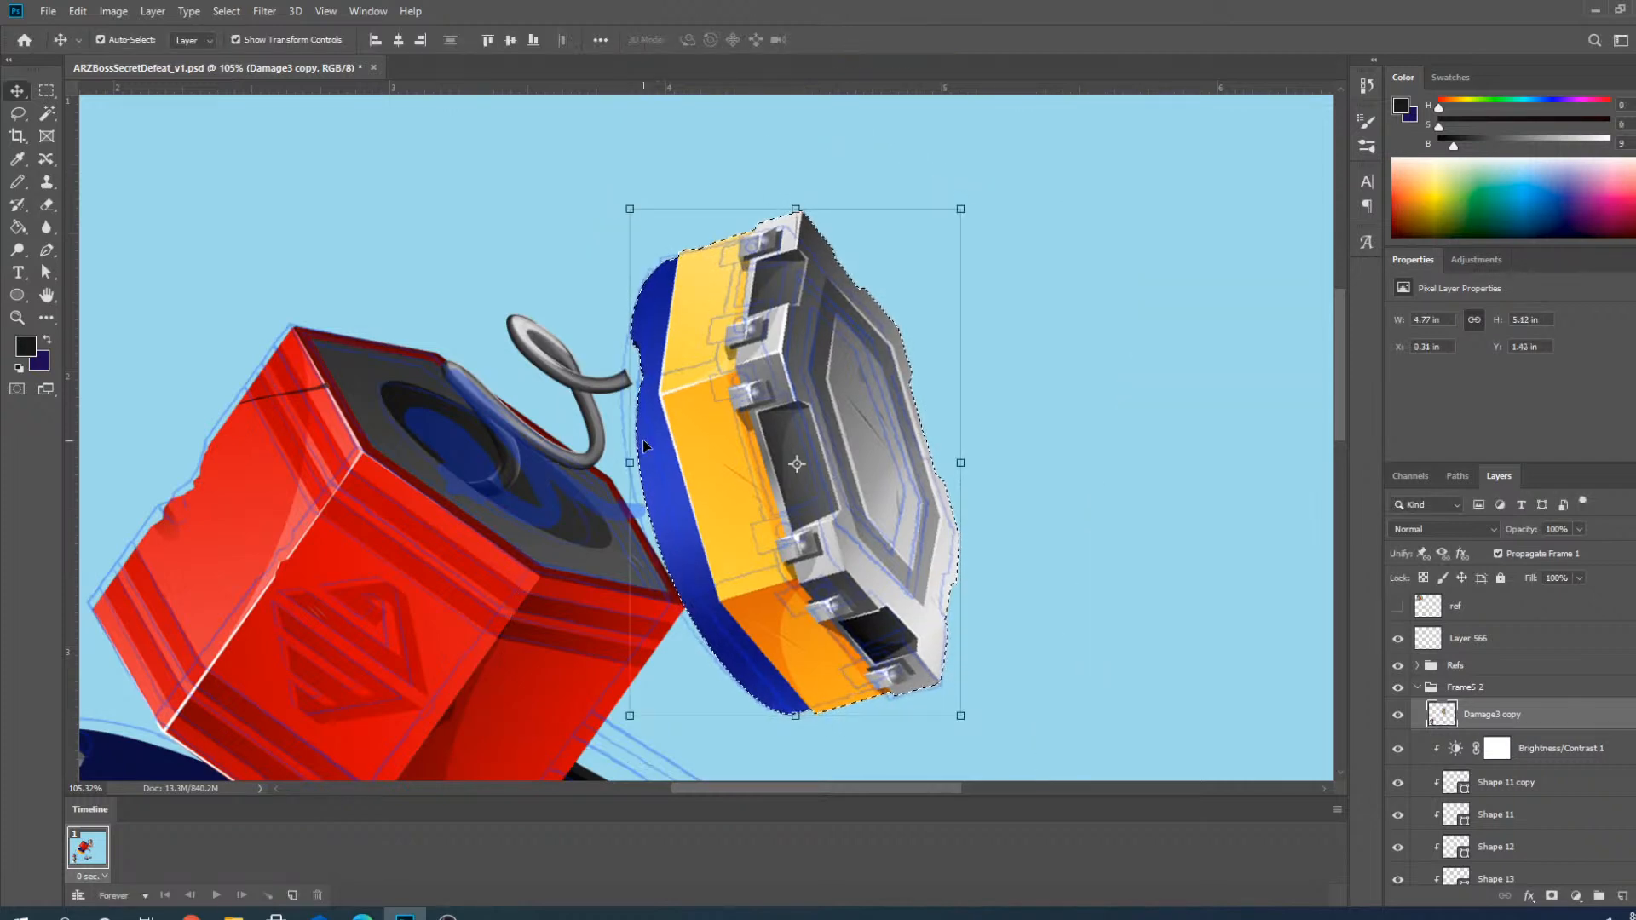
{"action": "key", "text": "ctrl+d"}
Examine the red block, cap and handle against the sketches, toggling Boss_ARZ_Secret_08 in Refs to compare the two poses.
{"action": "scroll", "coordinate": [711, 366], "scroll_direction": "down", "scroll_amount": 6}
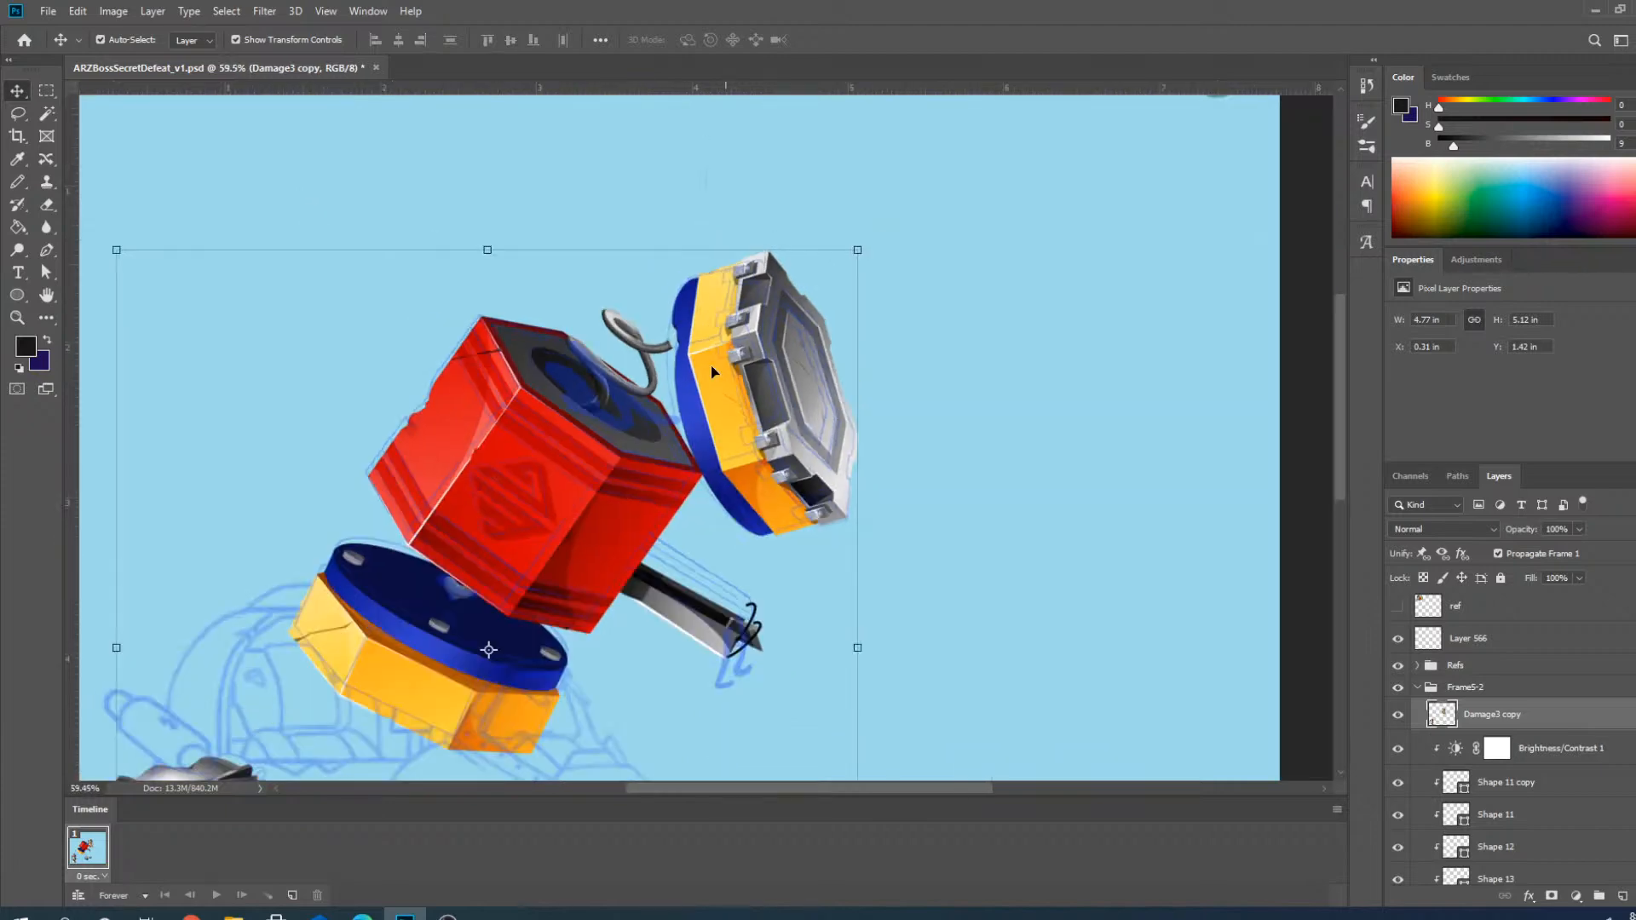
{"action": "scroll", "coordinate": [480, 456], "scroll_direction": "up", "scroll_amount": 5}
{"action": "scroll", "coordinate": [584, 252], "scroll_direction": "down", "scroll_amount": 3}
{"action": "scroll", "coordinate": [405, 490], "scroll_direction": "up", "scroll_amount": 4}
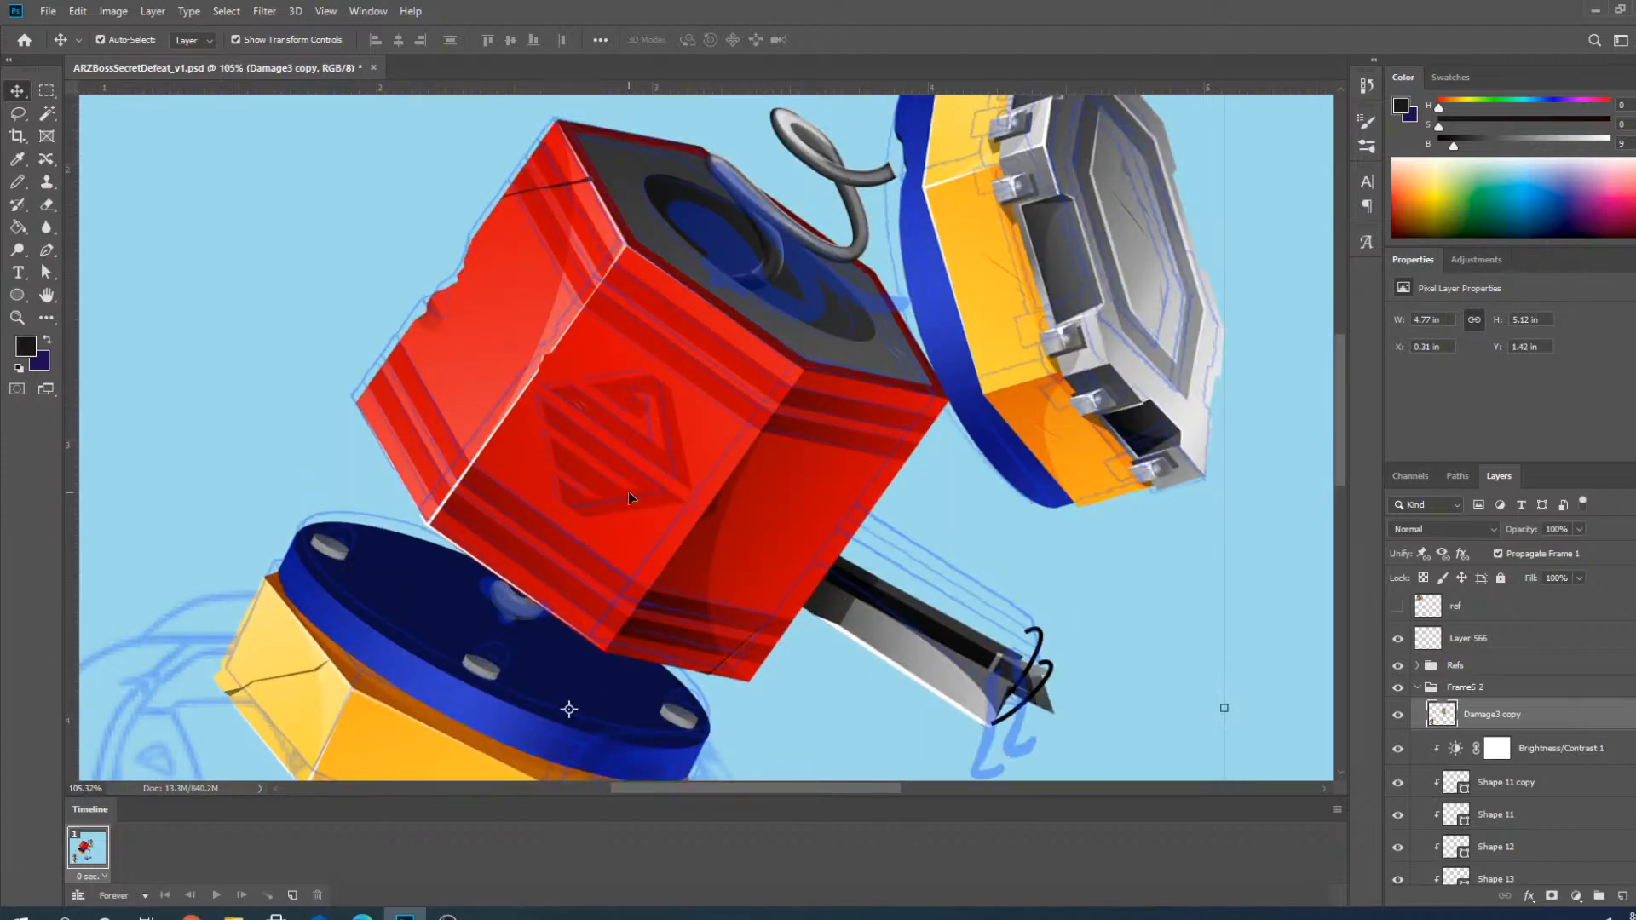
{"action": "scroll", "coordinate": [627, 491], "scroll_direction": "down", "scroll_amount": 2}
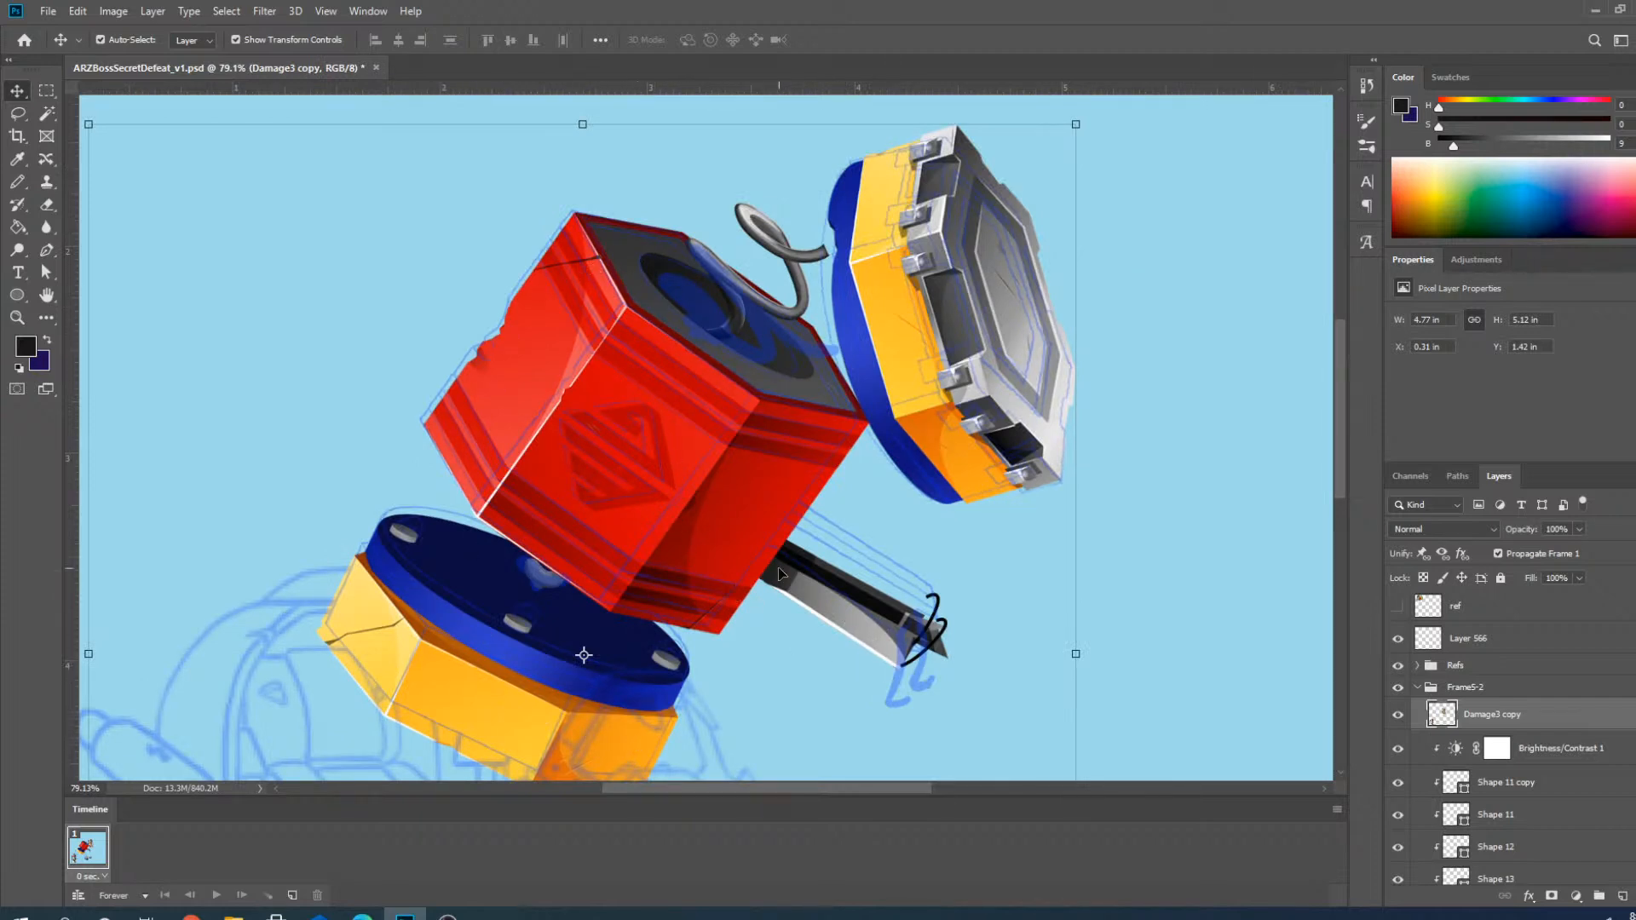
{"action": "scroll", "coordinate": [601, 610], "scroll_direction": "up", "scroll_amount": 2}
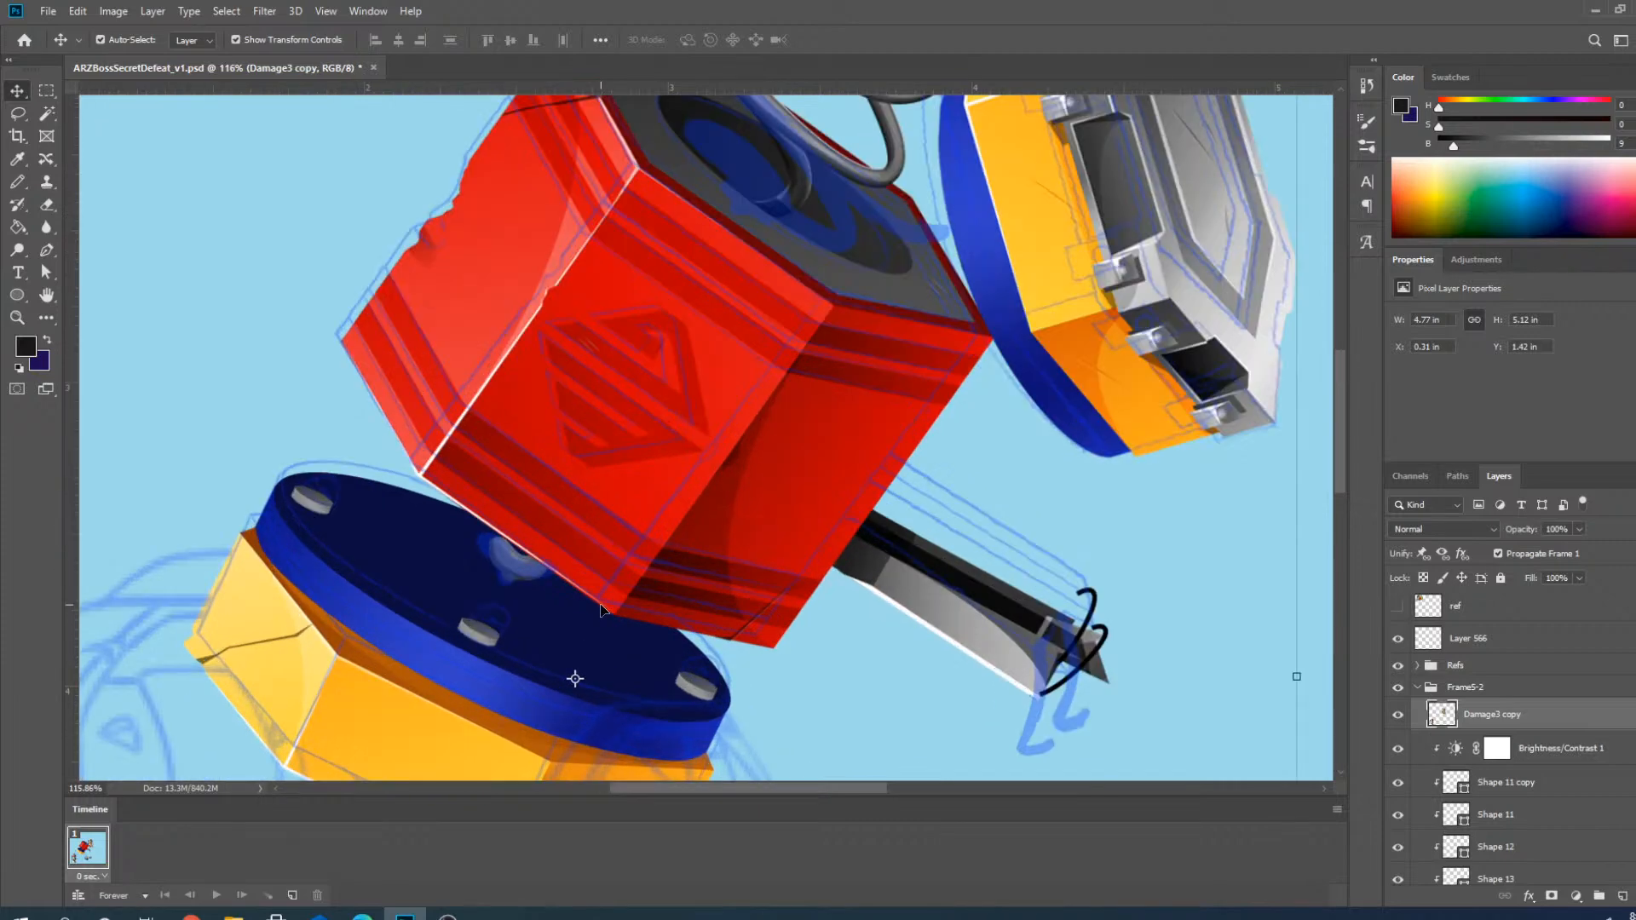
{"action": "scroll", "coordinate": [569, 467], "scroll_direction": "down", "scroll_amount": 2}
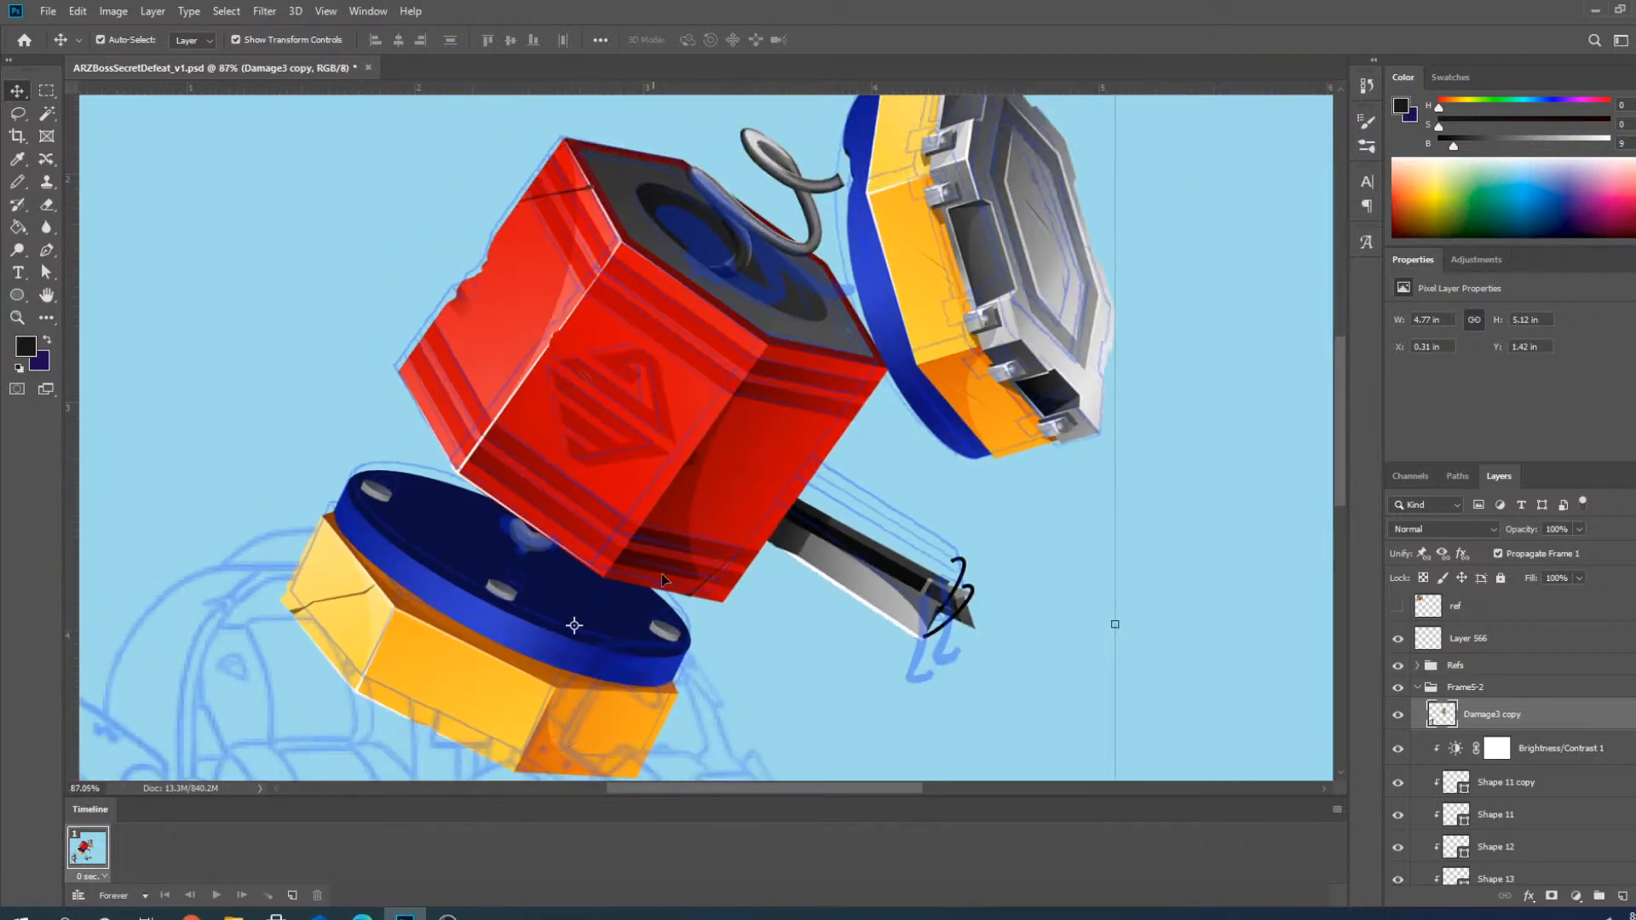
{"action": "left_click", "coordinate": [1418, 666]}
{"action": "left_click", "coordinate": [1398, 788]}
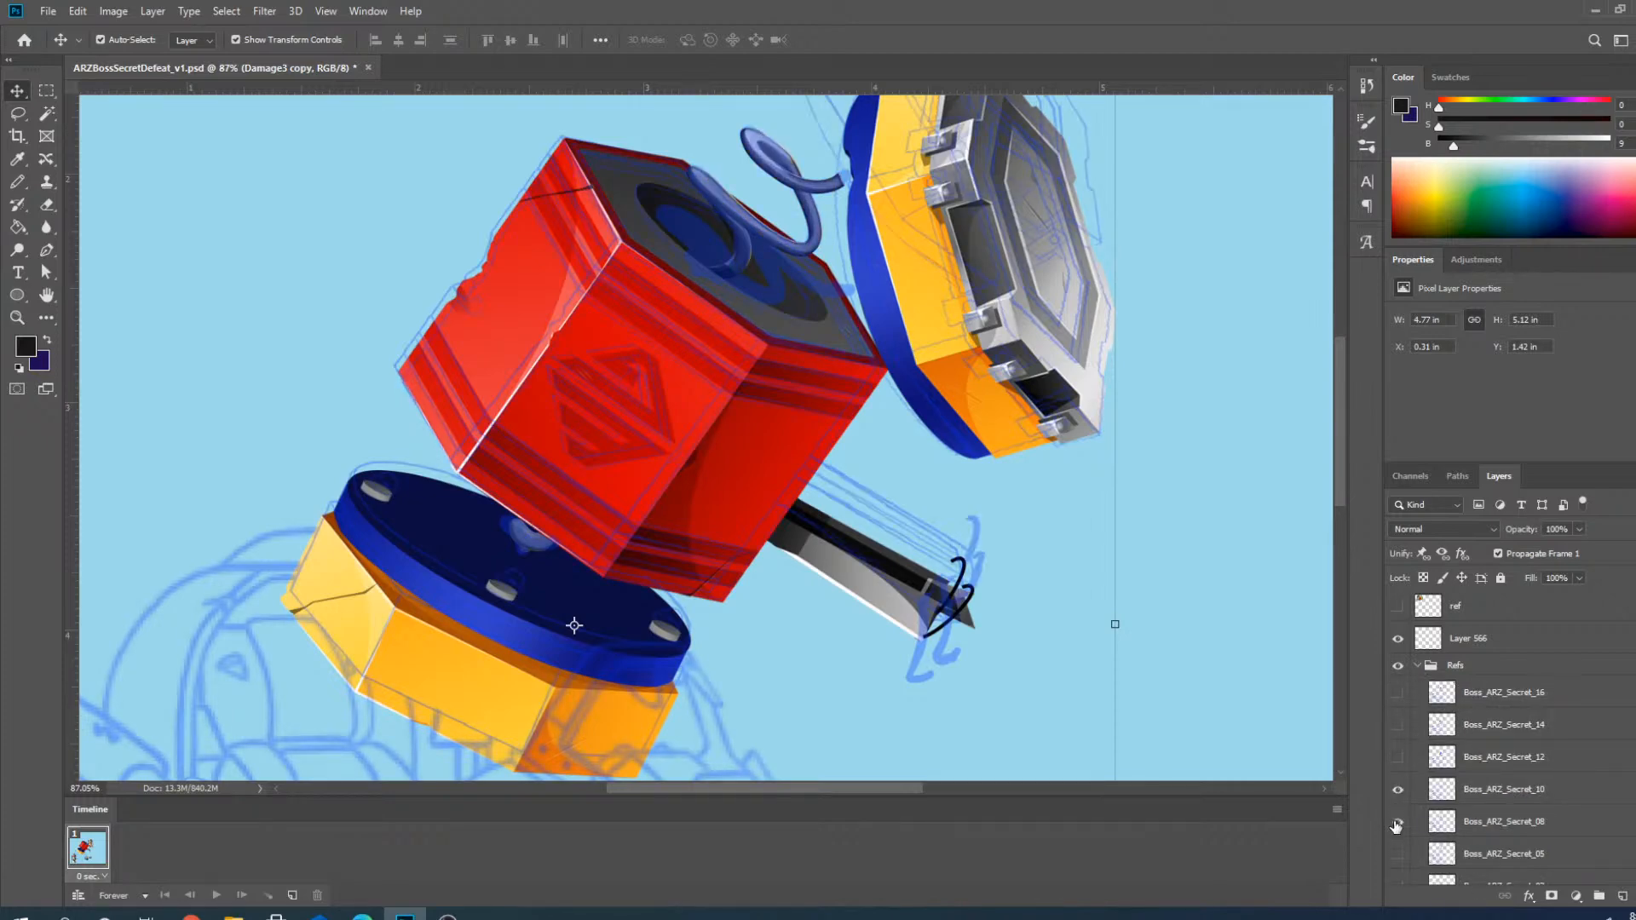
{"action": "left_click", "coordinate": [1398, 821]}
{"action": "scroll", "coordinate": [607, 281], "scroll_direction": "up", "scroll_amount": 5}
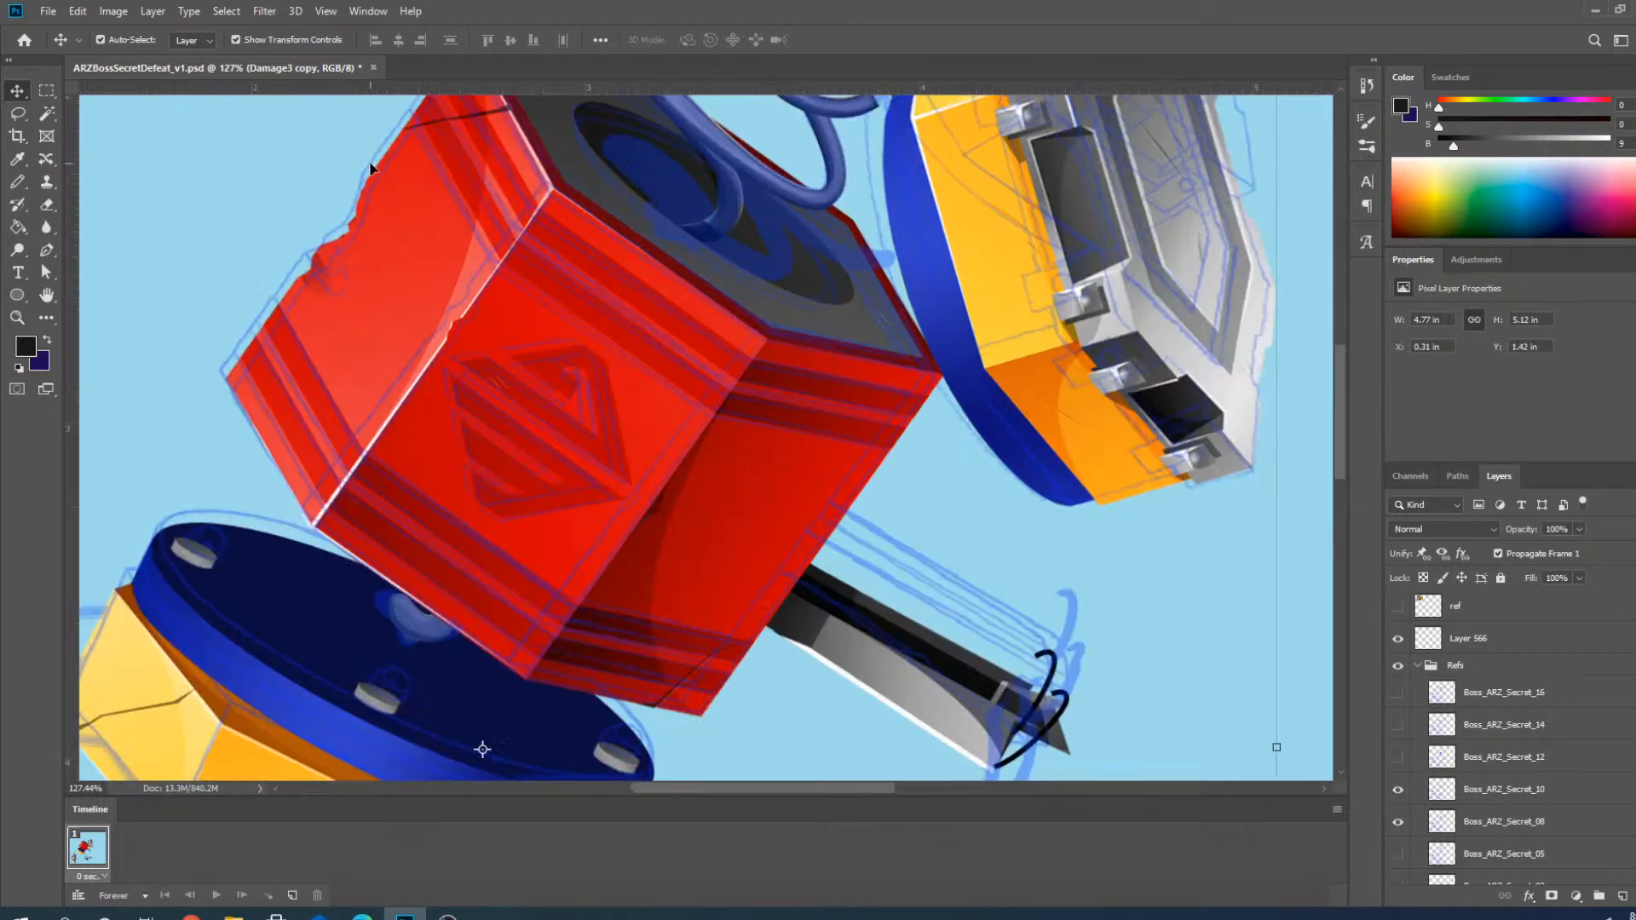
{"action": "scroll", "coordinate": [310, 329], "scroll_direction": "down", "scroll_amount": 3}
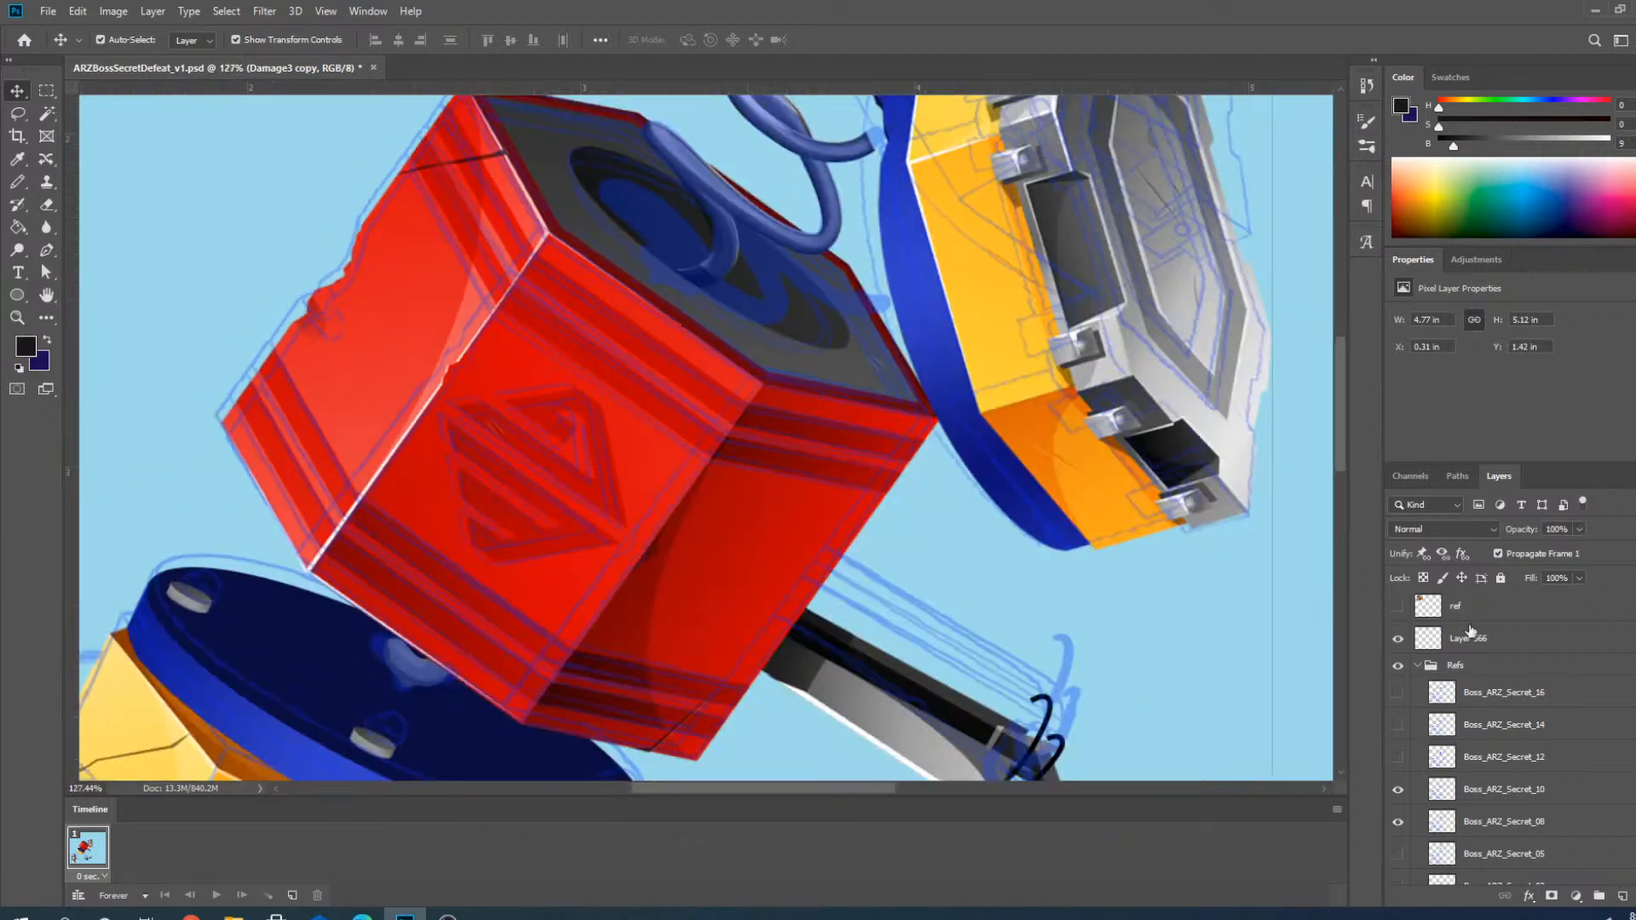
{"action": "left_click", "coordinate": [1396, 823]}
{"action": "left_click", "coordinate": [1396, 823]}
{"action": "left_click", "coordinate": [1395, 823]}
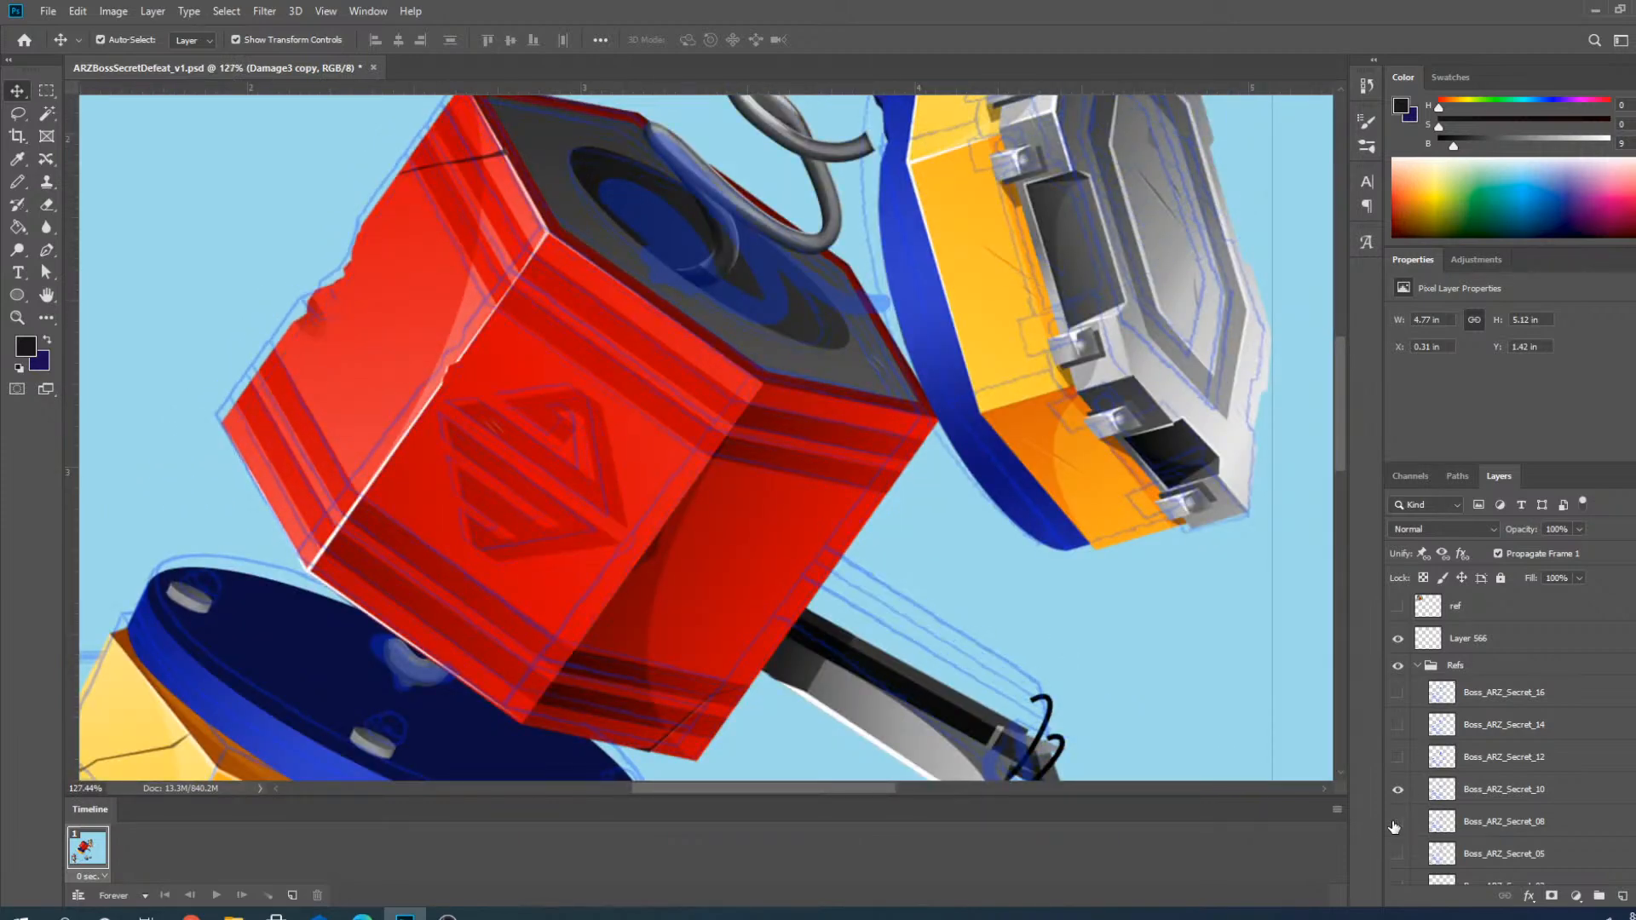
{"action": "left_click", "coordinate": [1396, 823]}
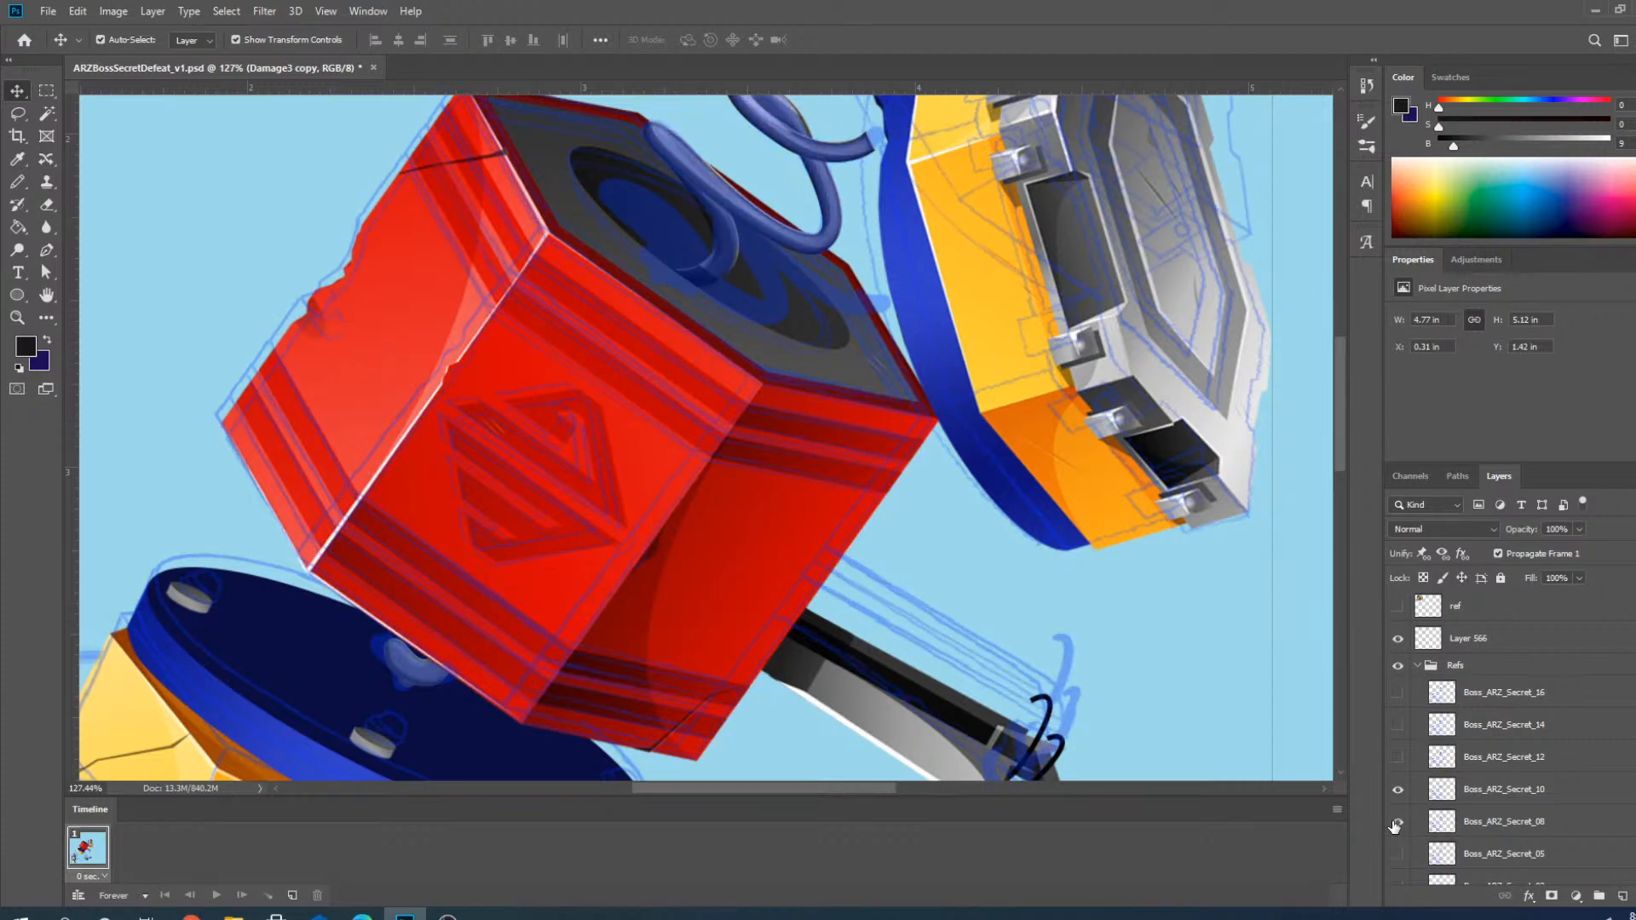
{"action": "left_click", "coordinate": [1396, 823]}
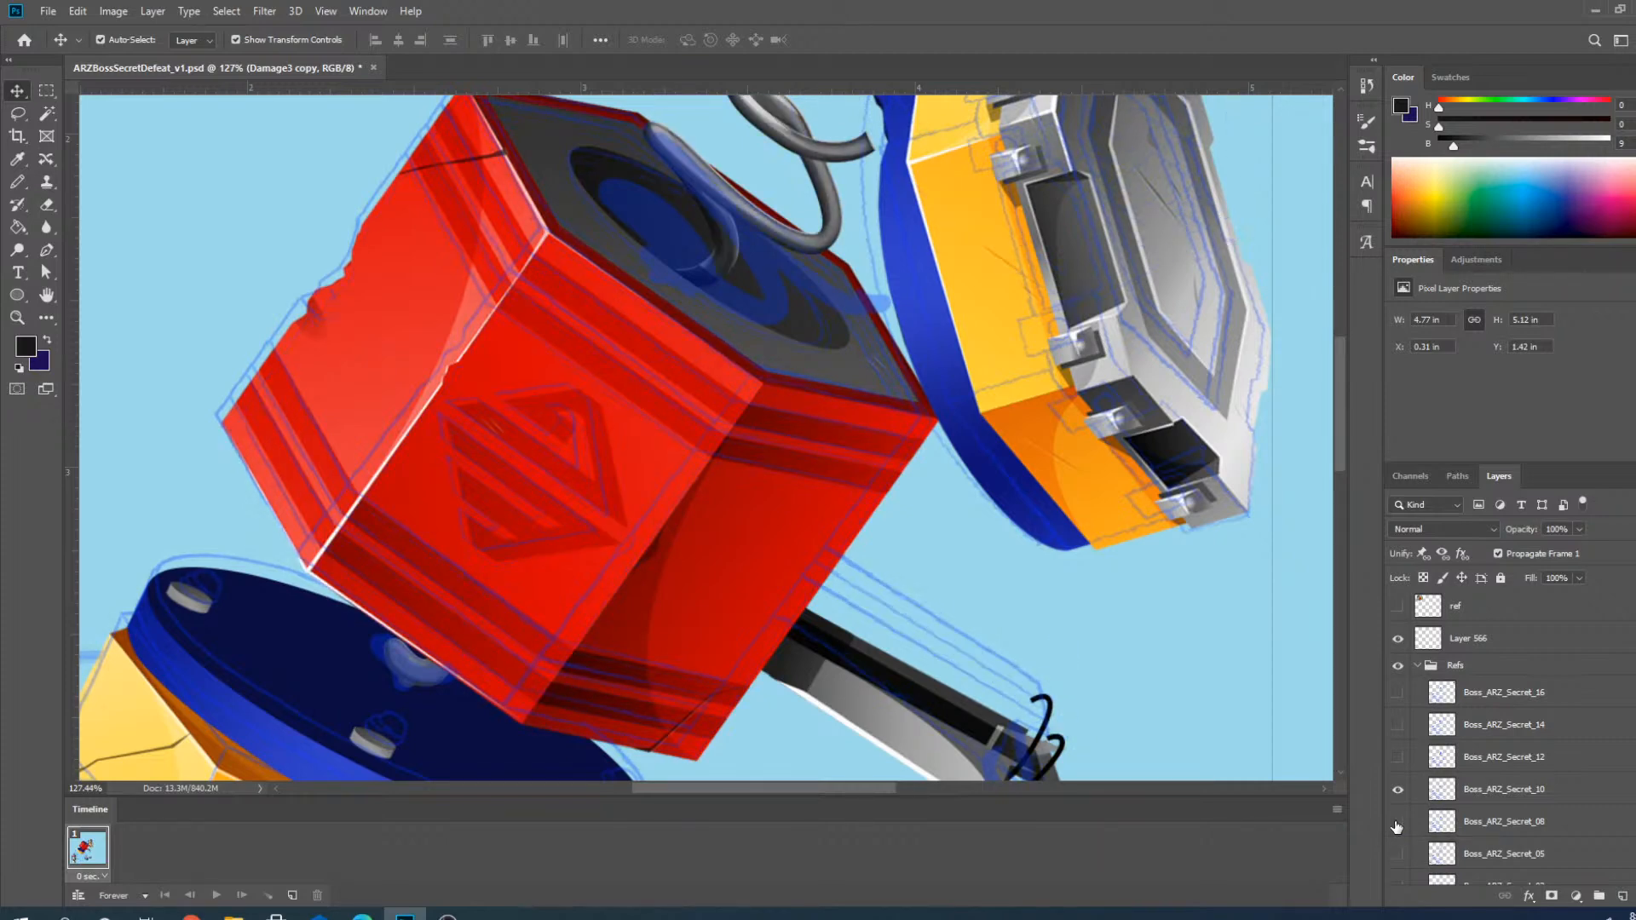
{"action": "scroll", "coordinate": [668, 349], "scroll_direction": "down", "scroll_amount": 3}
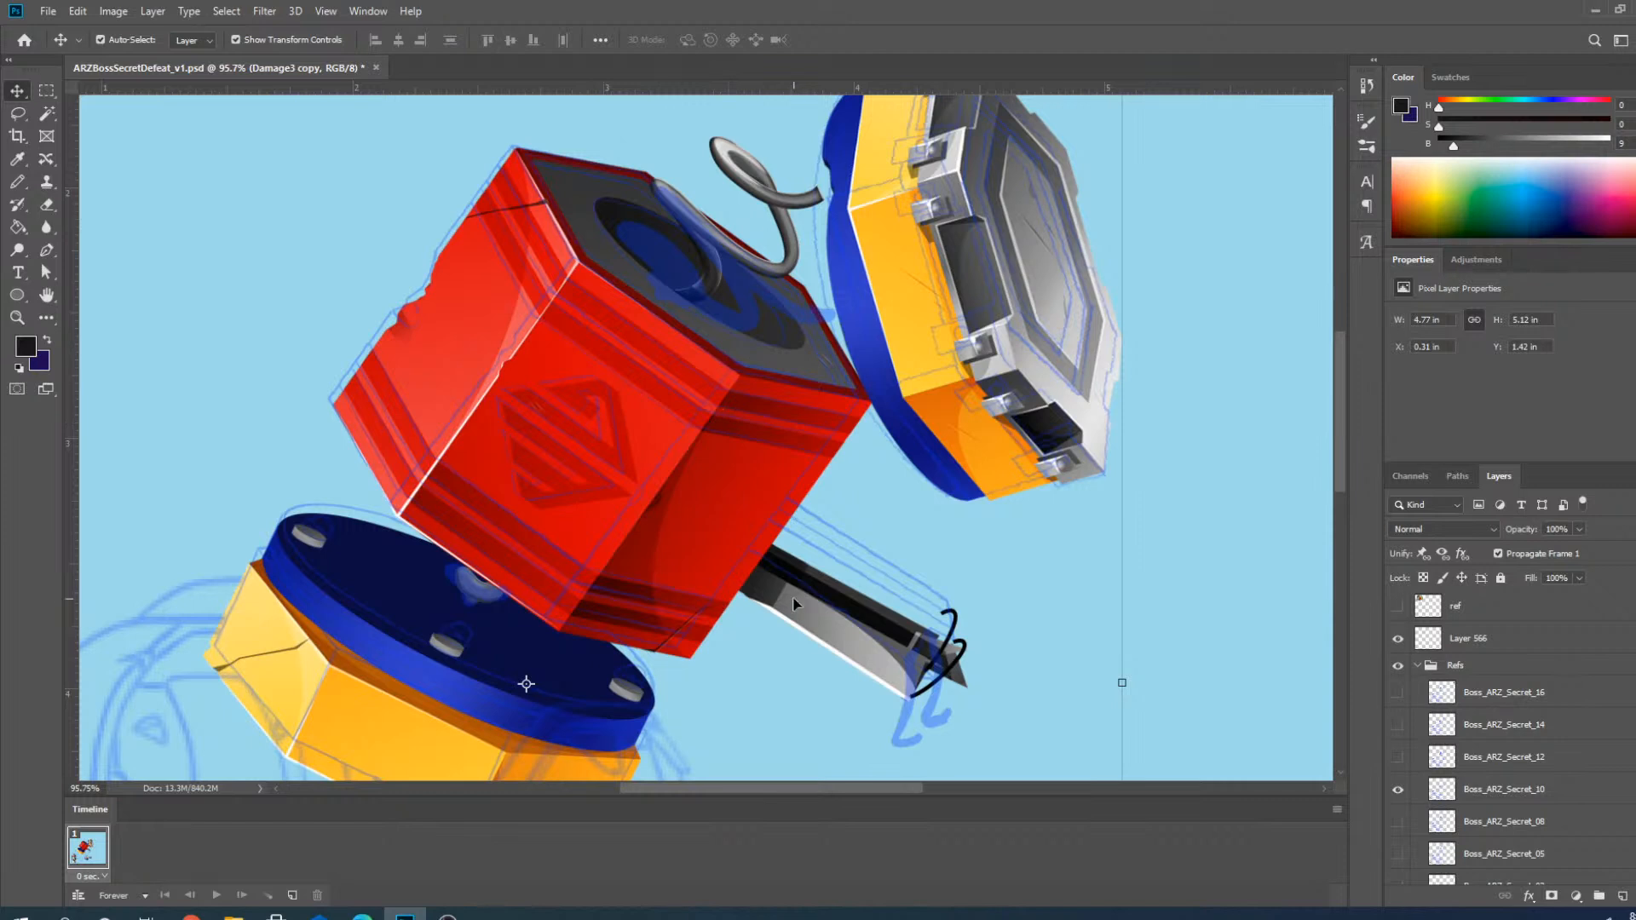
Select the red hammer block's Layer 20, toggle its visibility to check it, and add the broken handle's parts to the selection.
{"action": "left_click", "coordinate": [571, 407]}
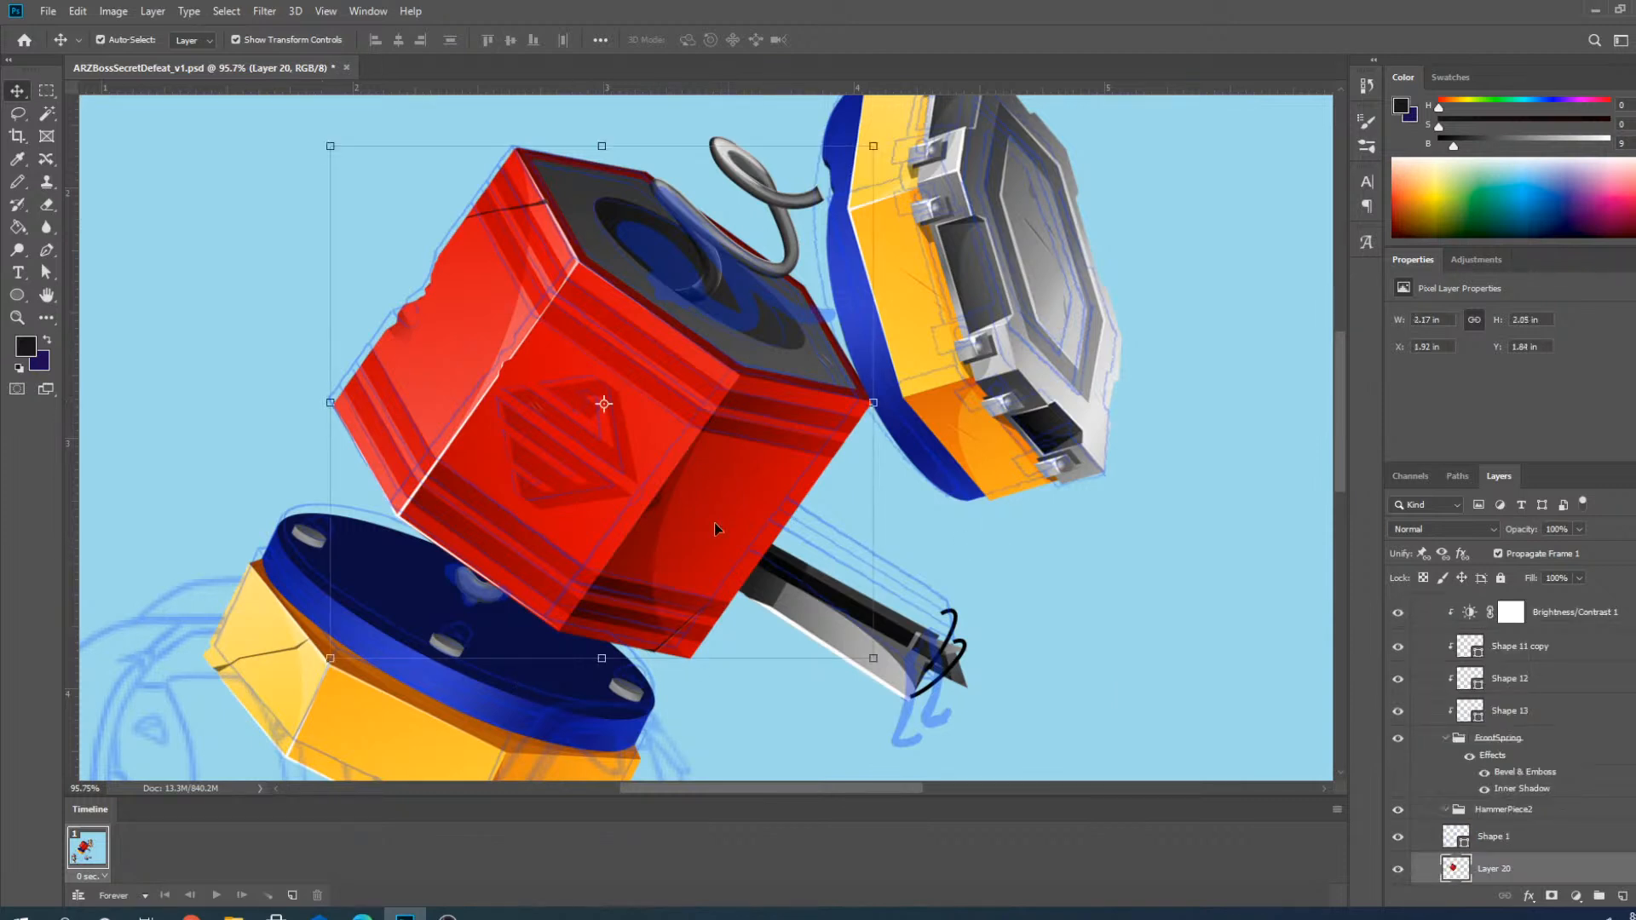
{"action": "left_click", "coordinate": [1397, 871]}
{"action": "left_click", "coordinate": [1397, 871]}
{"action": "scroll", "coordinate": [858, 657], "scroll_direction": "up", "scroll_amount": 5}
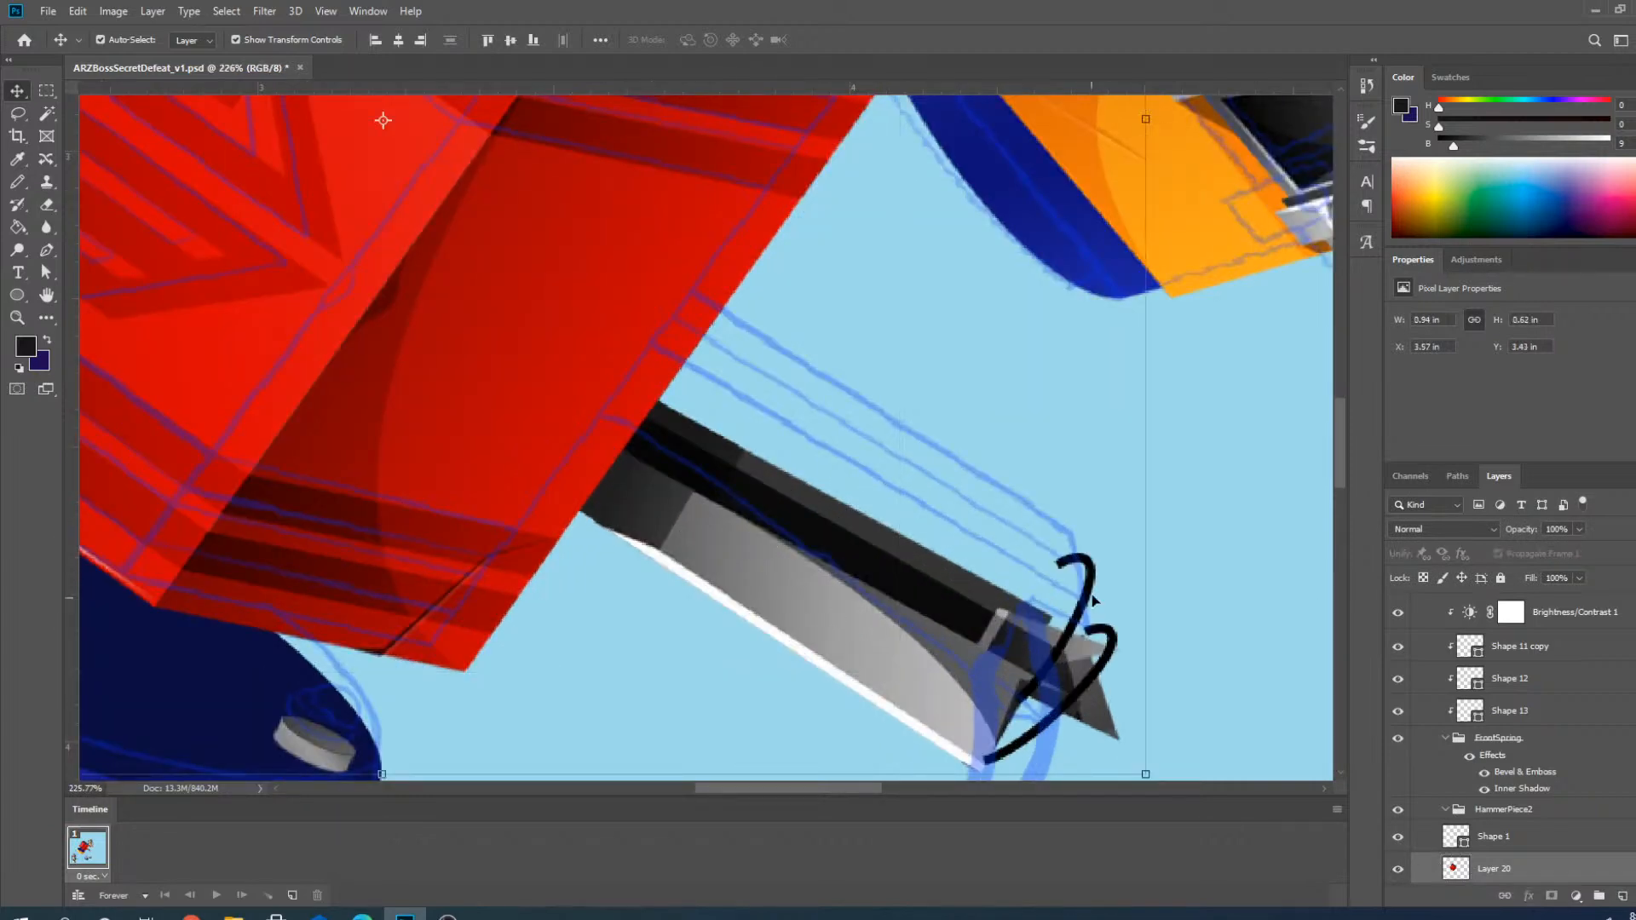
{"action": "scroll", "coordinate": [1093, 601], "scroll_direction": "down", "scroll_amount": 5}
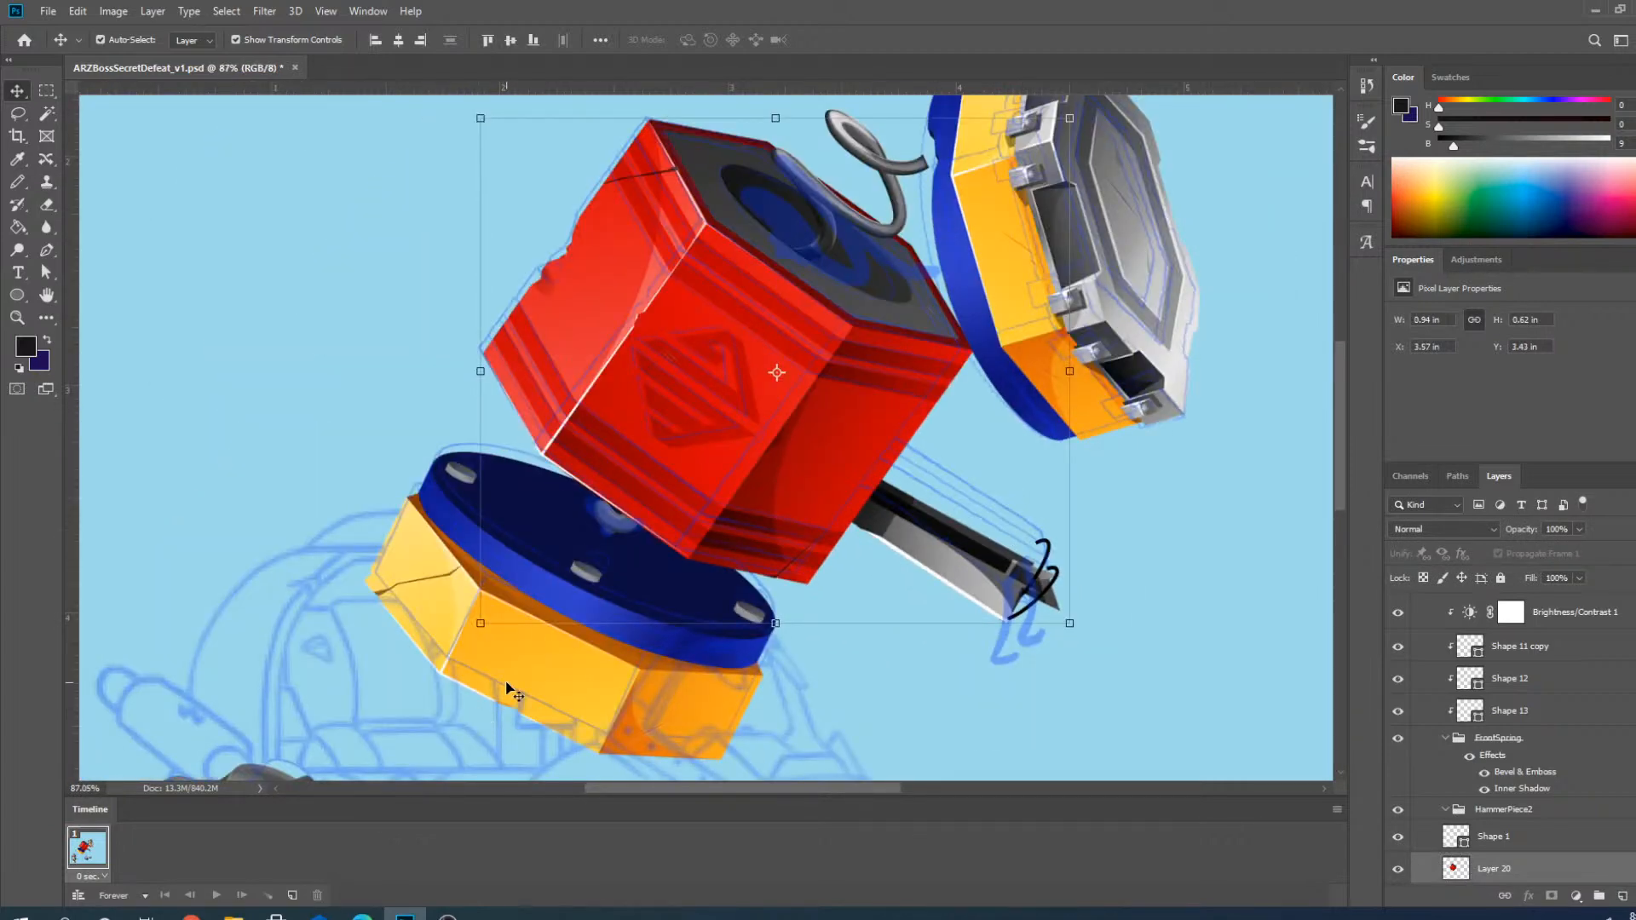
{"action": "scroll", "coordinate": [1180, 628], "scroll_direction": "up", "scroll_amount": 4}
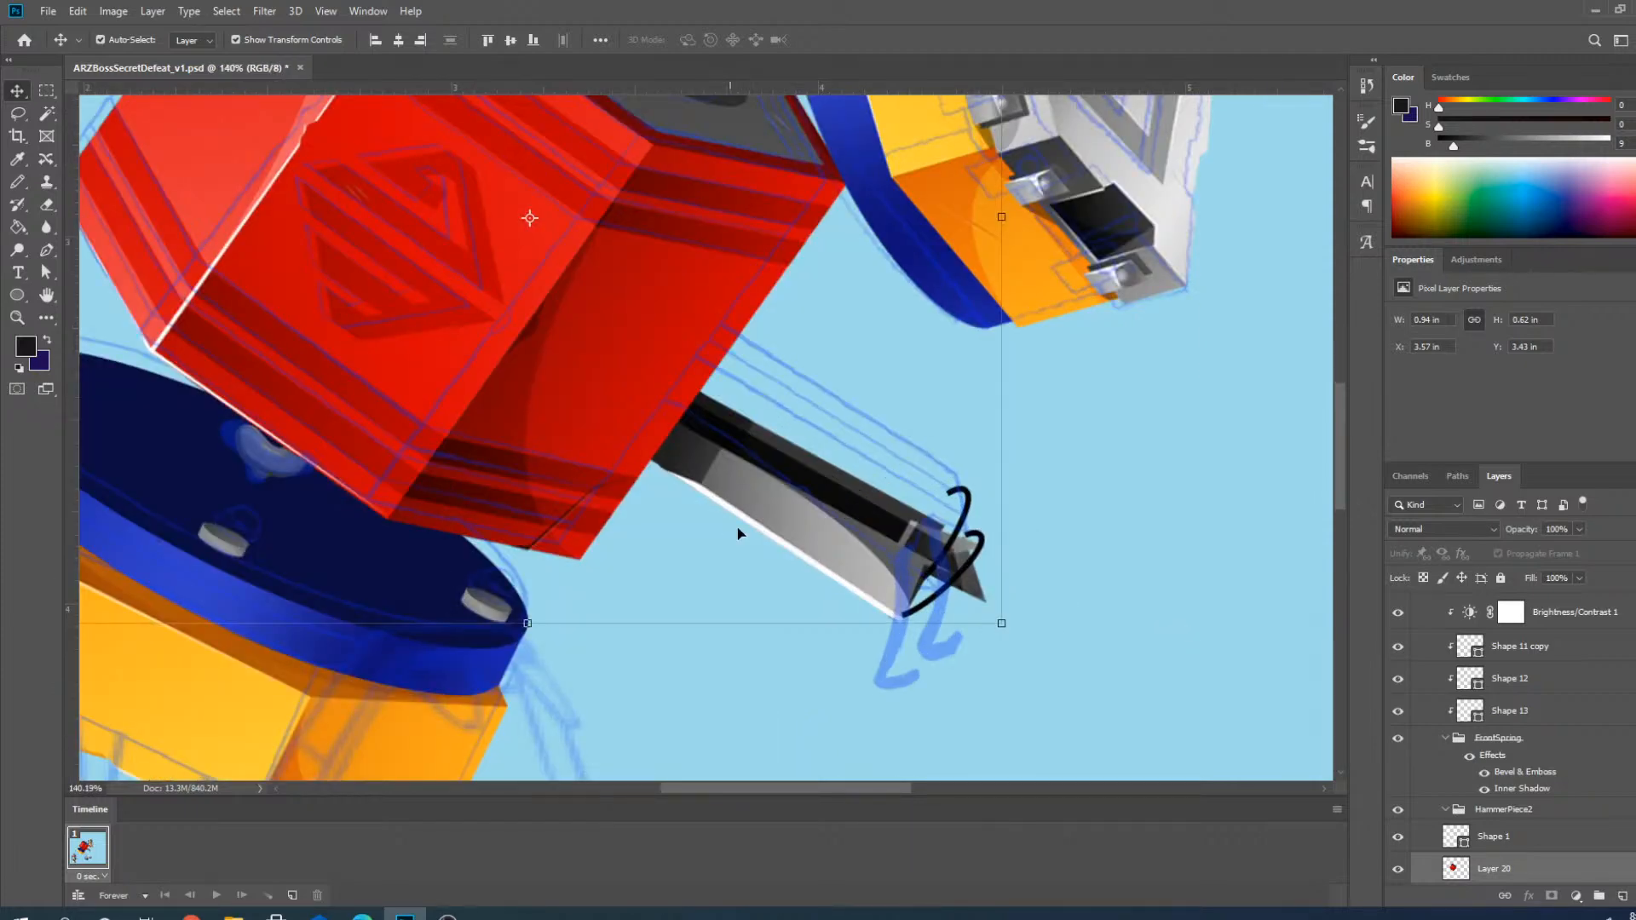
{"action": "scroll", "coordinate": [682, 443], "scroll_direction": "down", "scroll_amount": 2}
{"action": "scroll", "coordinate": [668, 442], "scroll_direction": "up", "scroll_amount": 6}
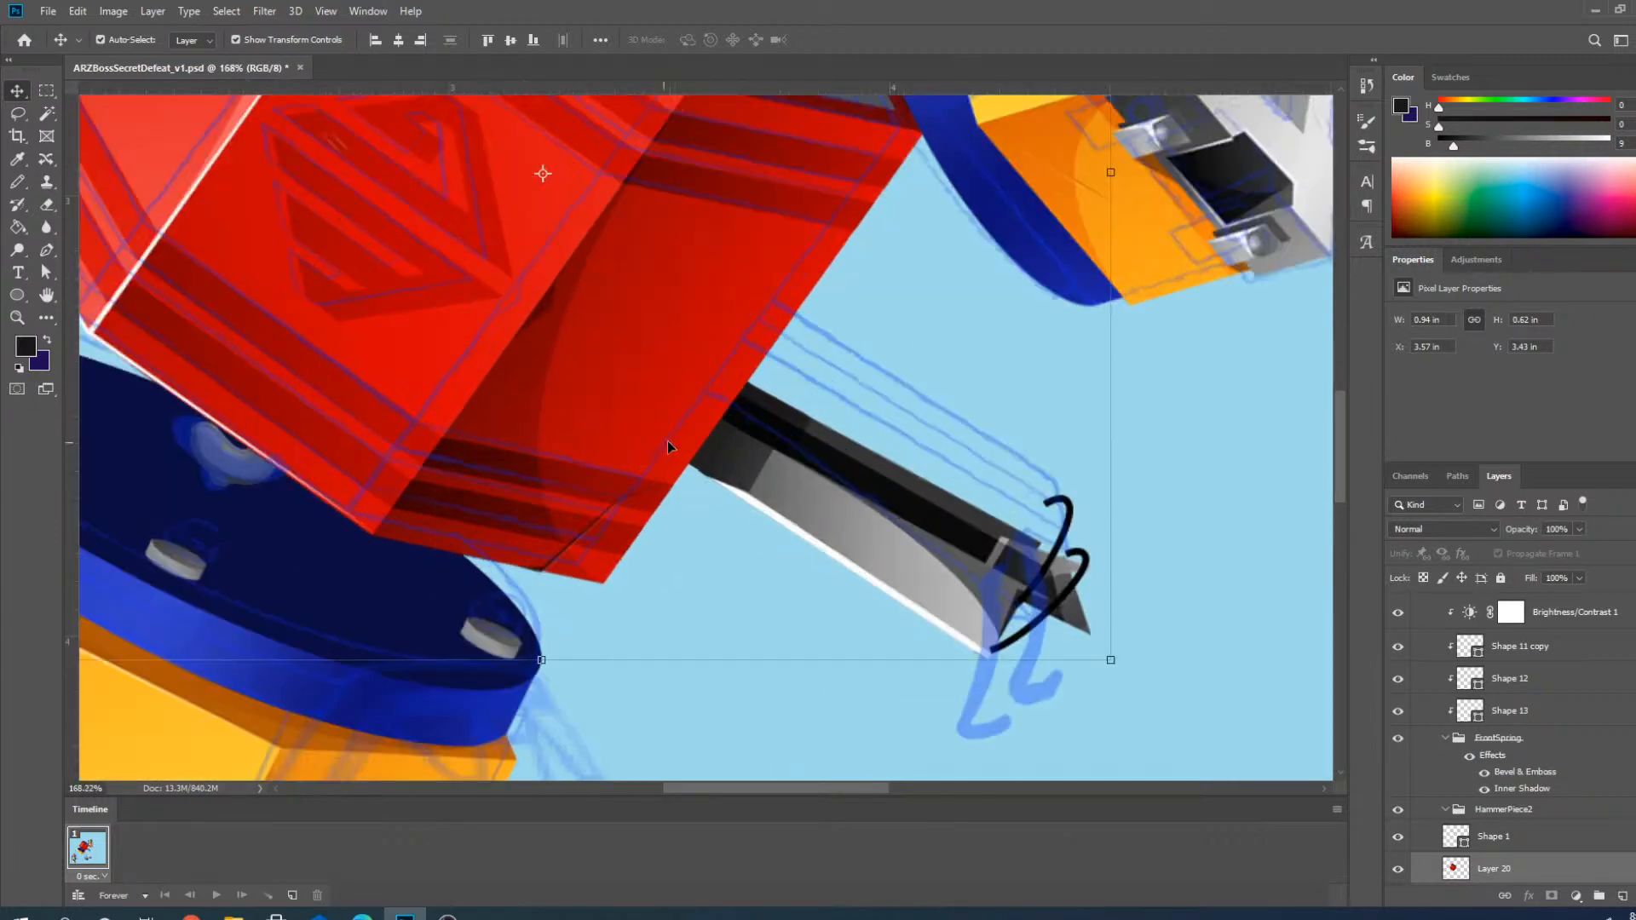
{"action": "scroll", "coordinate": [1538, 791], "scroll_direction": "up", "scroll_amount": 5}
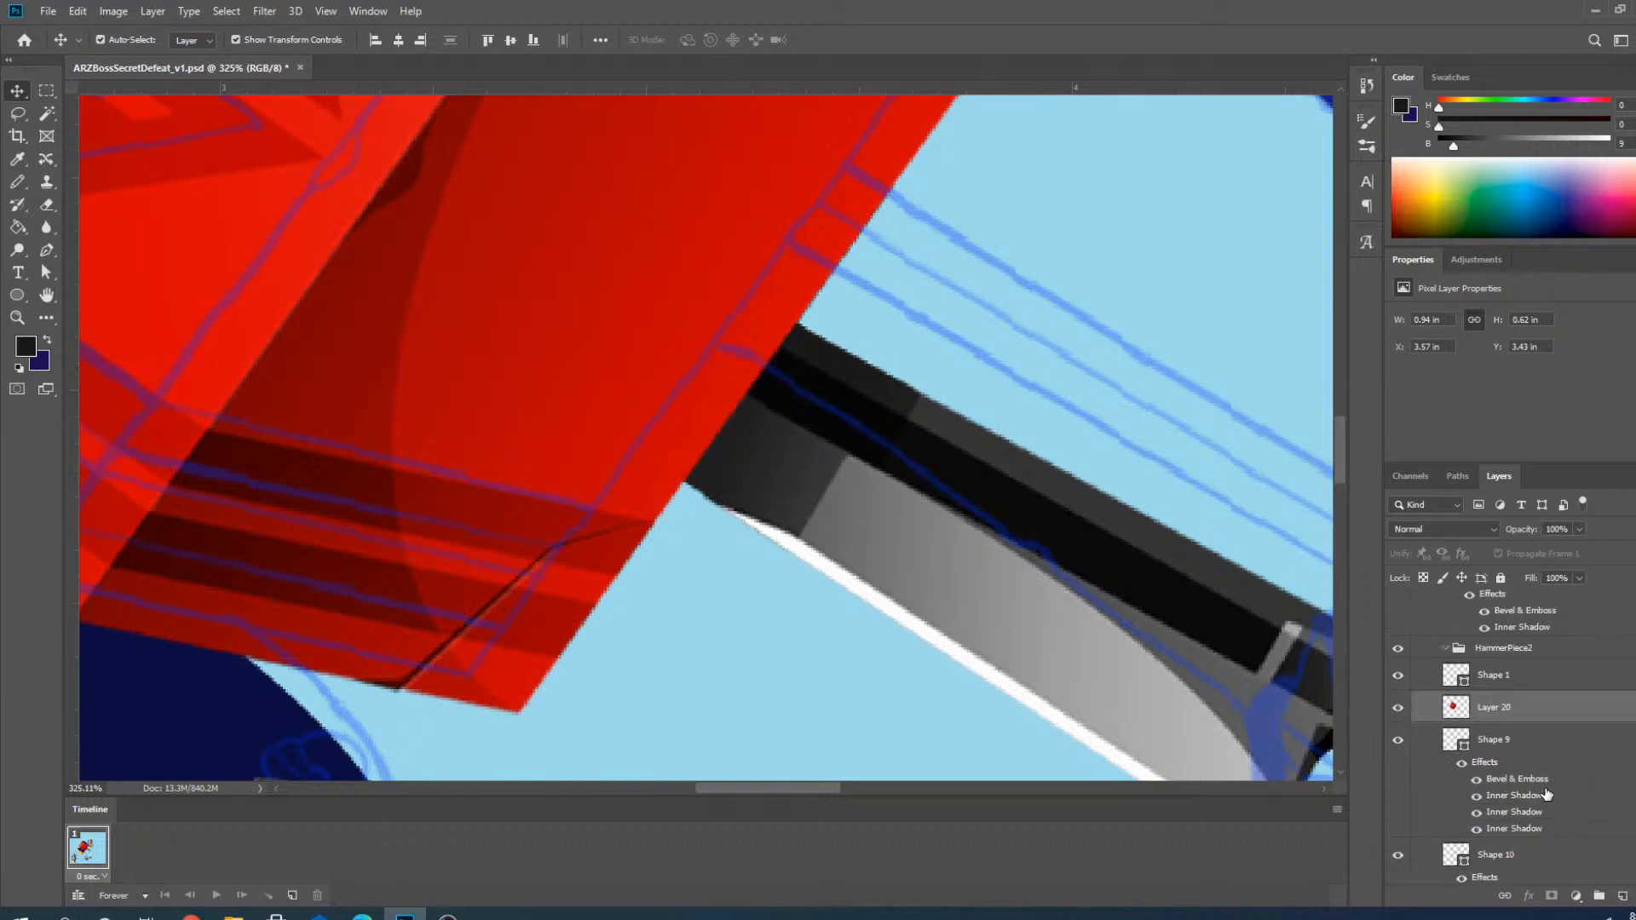
Add Layer 21, Layer 22 and both Shape 45 copy 2 layers with the black hooks to the hammer selection.
{"action": "scroll", "coordinate": [1542, 784], "scroll_direction": "down", "scroll_amount": 5}
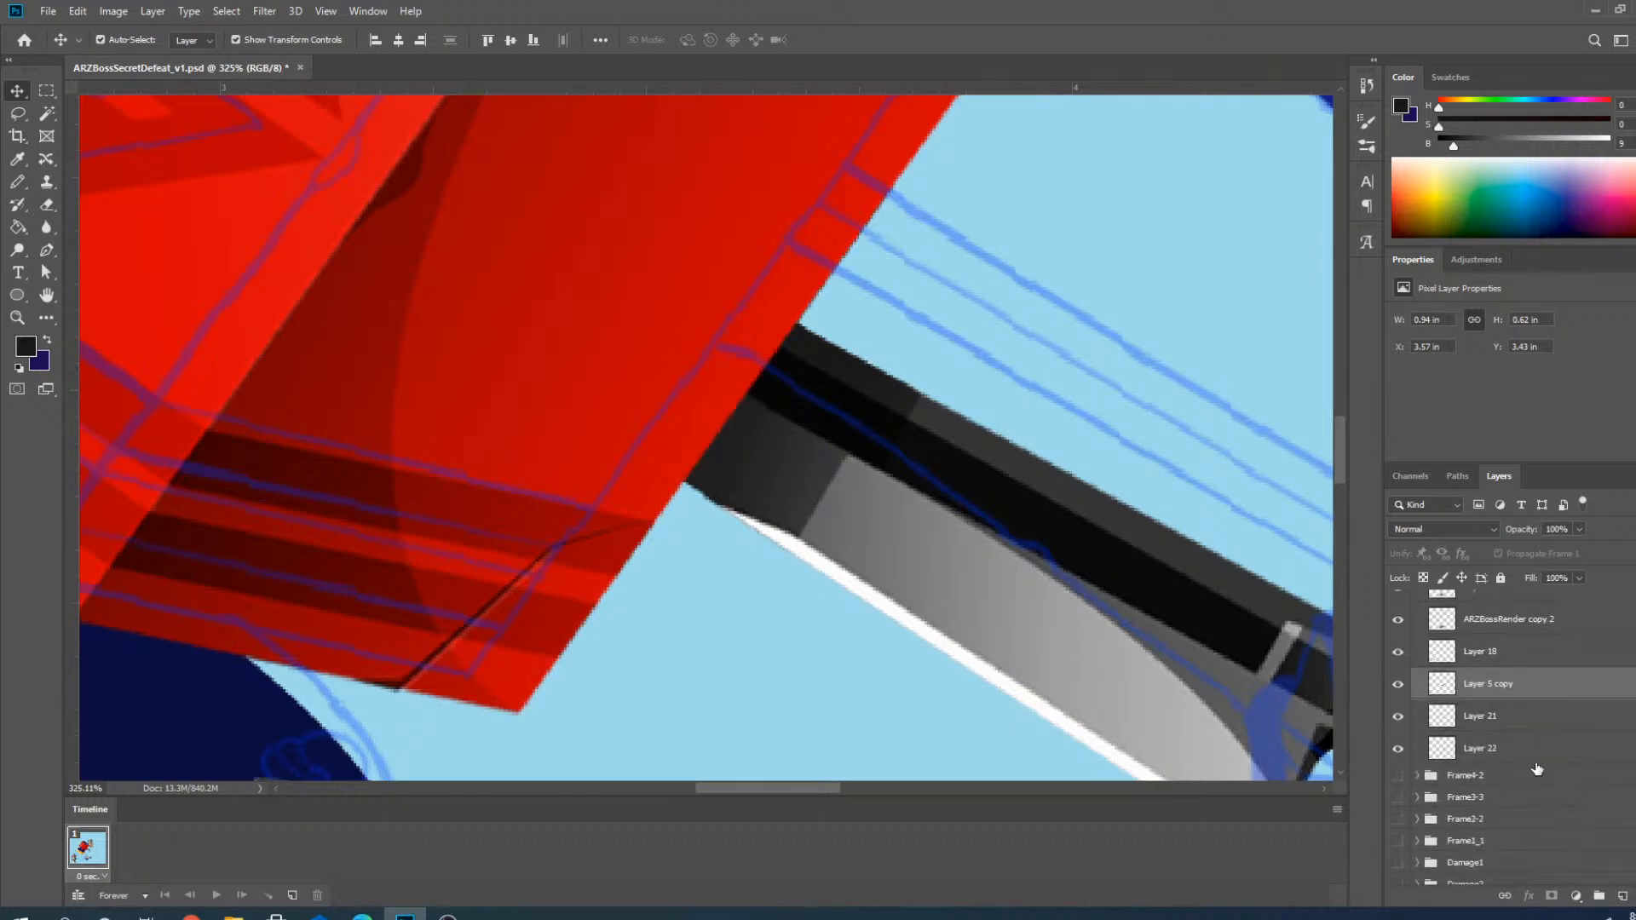
{"action": "key", "text": "ctrl"}
{"action": "left_click", "coordinate": [1502, 727], "text": "ctrl"}
{"action": "left_click", "coordinate": [1500, 749], "text": "ctrl"}
{"action": "scroll", "coordinate": [1139, 676], "scroll_direction": "down", "scroll_amount": 5}
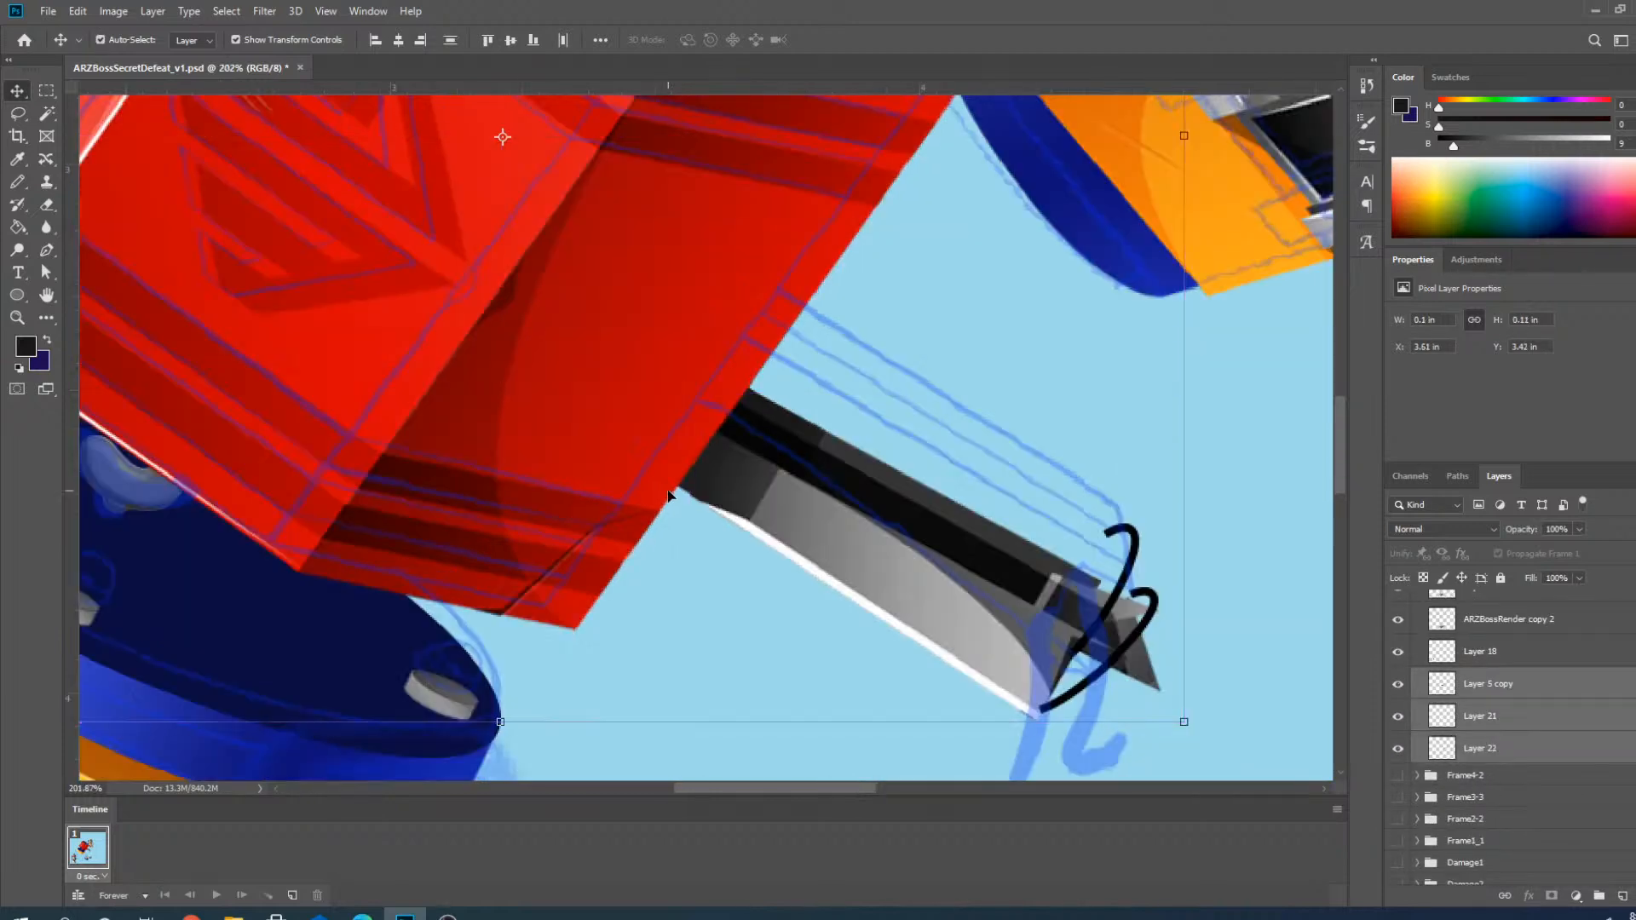
{"action": "scroll", "coordinate": [942, 571], "scroll_direction": "up", "scroll_amount": 5}
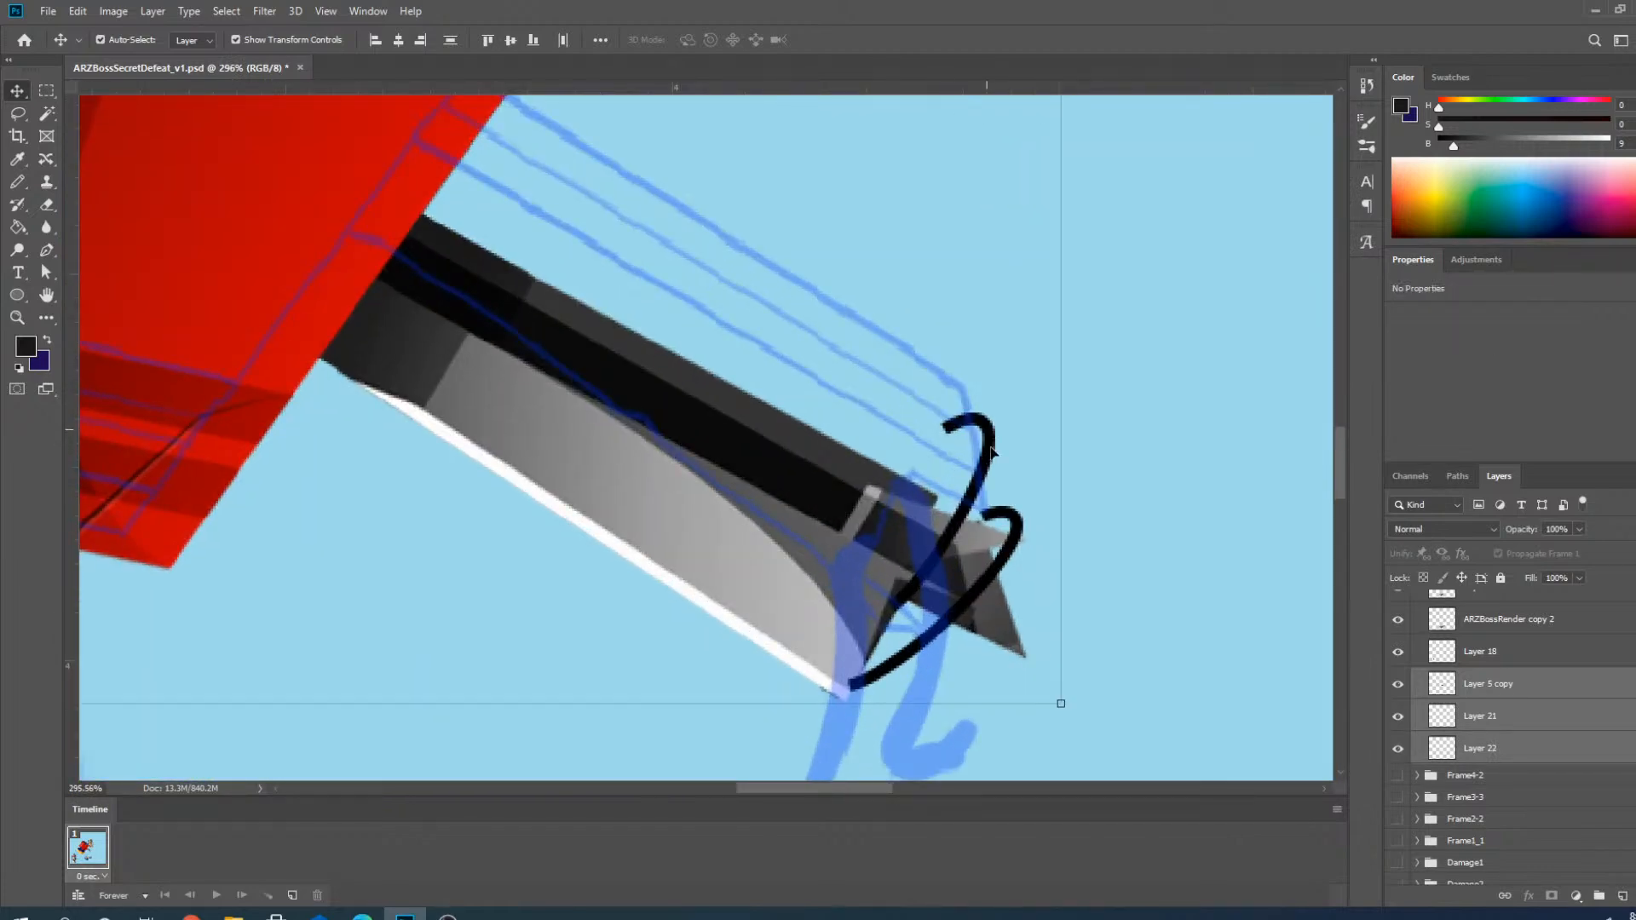
{"action": "scroll", "coordinate": [1443, 706], "scroll_direction": "up", "scroll_amount": 5}
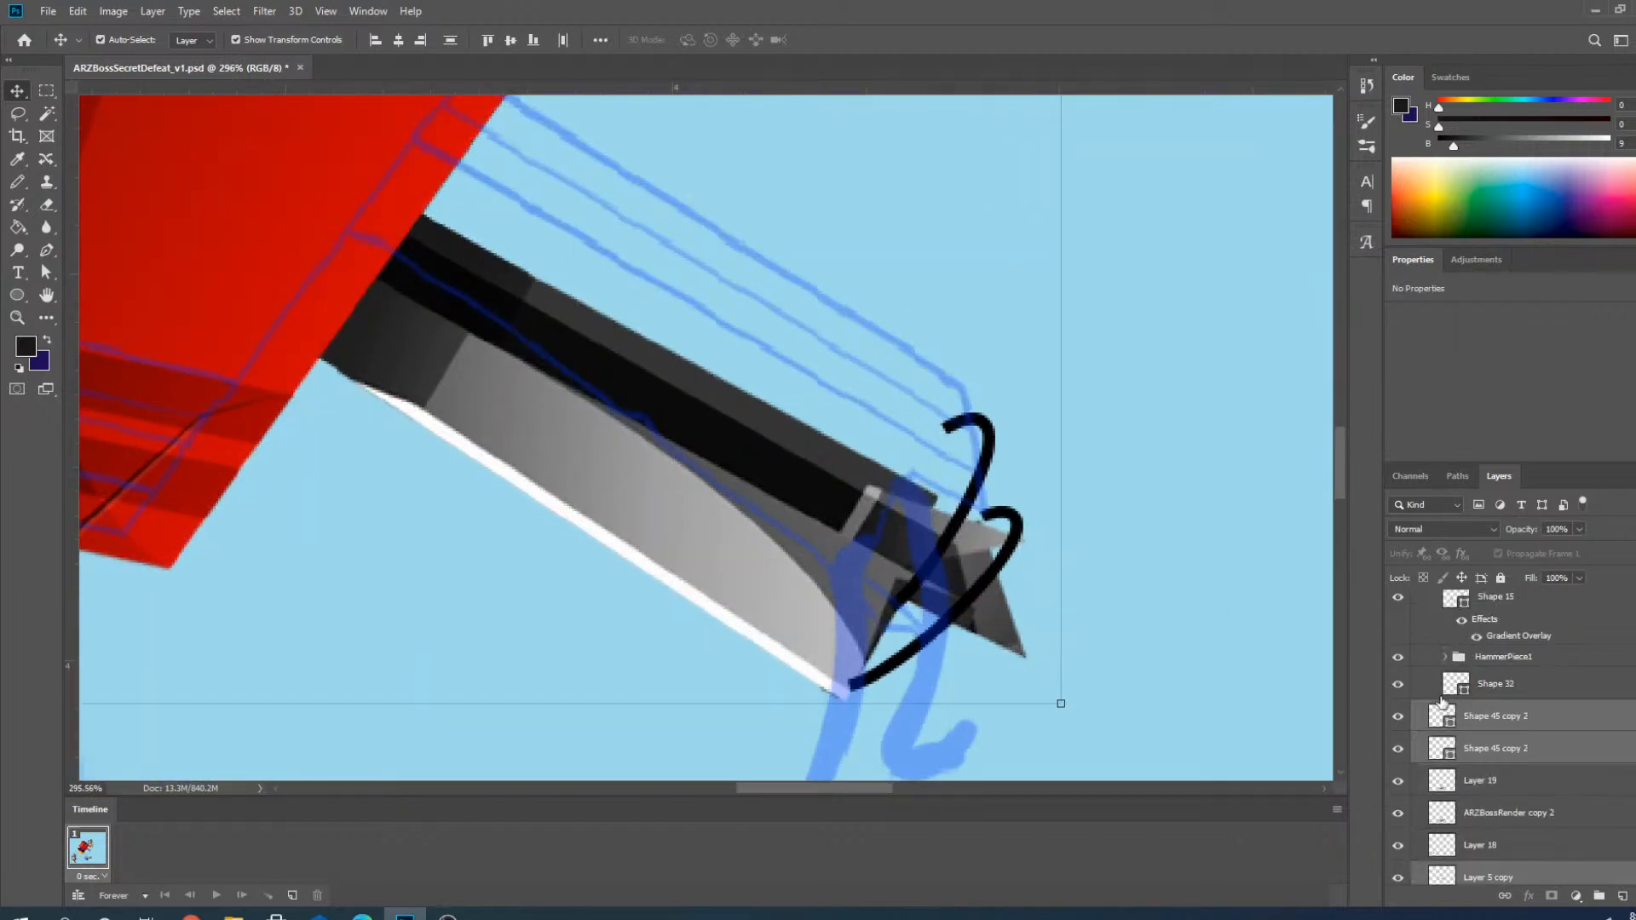
{"action": "scroll", "coordinate": [1443, 705], "scroll_direction": "down", "scroll_amount": 1}
Show the Boss_ARZ_Secret_08 sketch and compare it with the selected hammer block's position.
{"action": "scroll", "coordinate": [1089, 621], "scroll_direction": "down", "scroll_amount": 5}
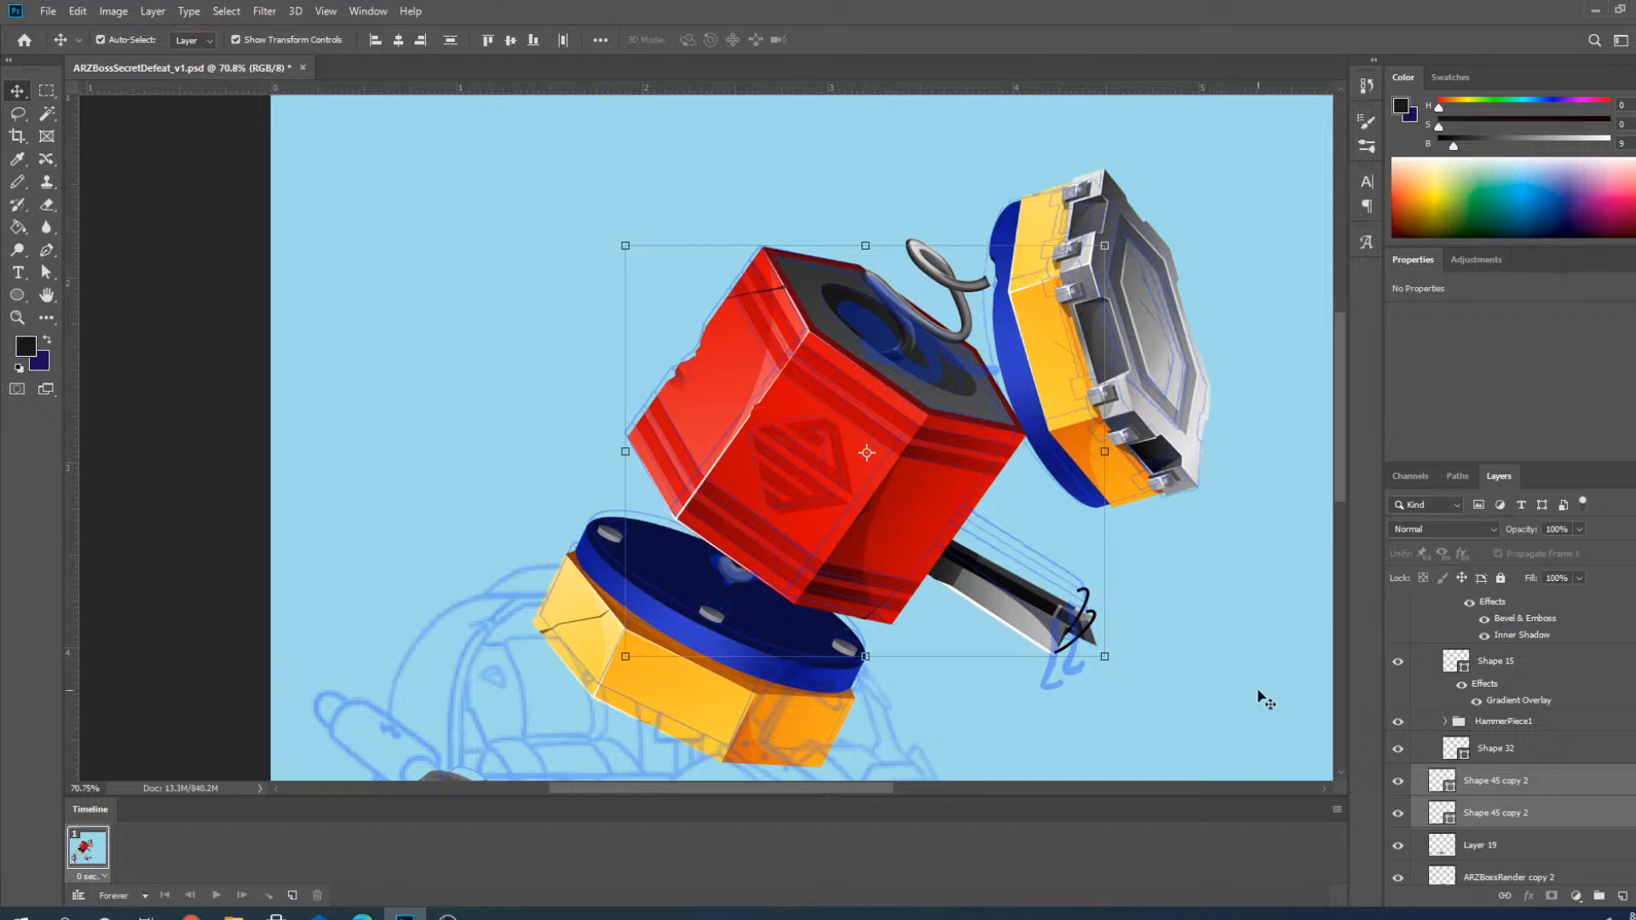
{"action": "scroll", "coordinate": [834, 497], "scroll_direction": "down", "scroll_amount": 2}
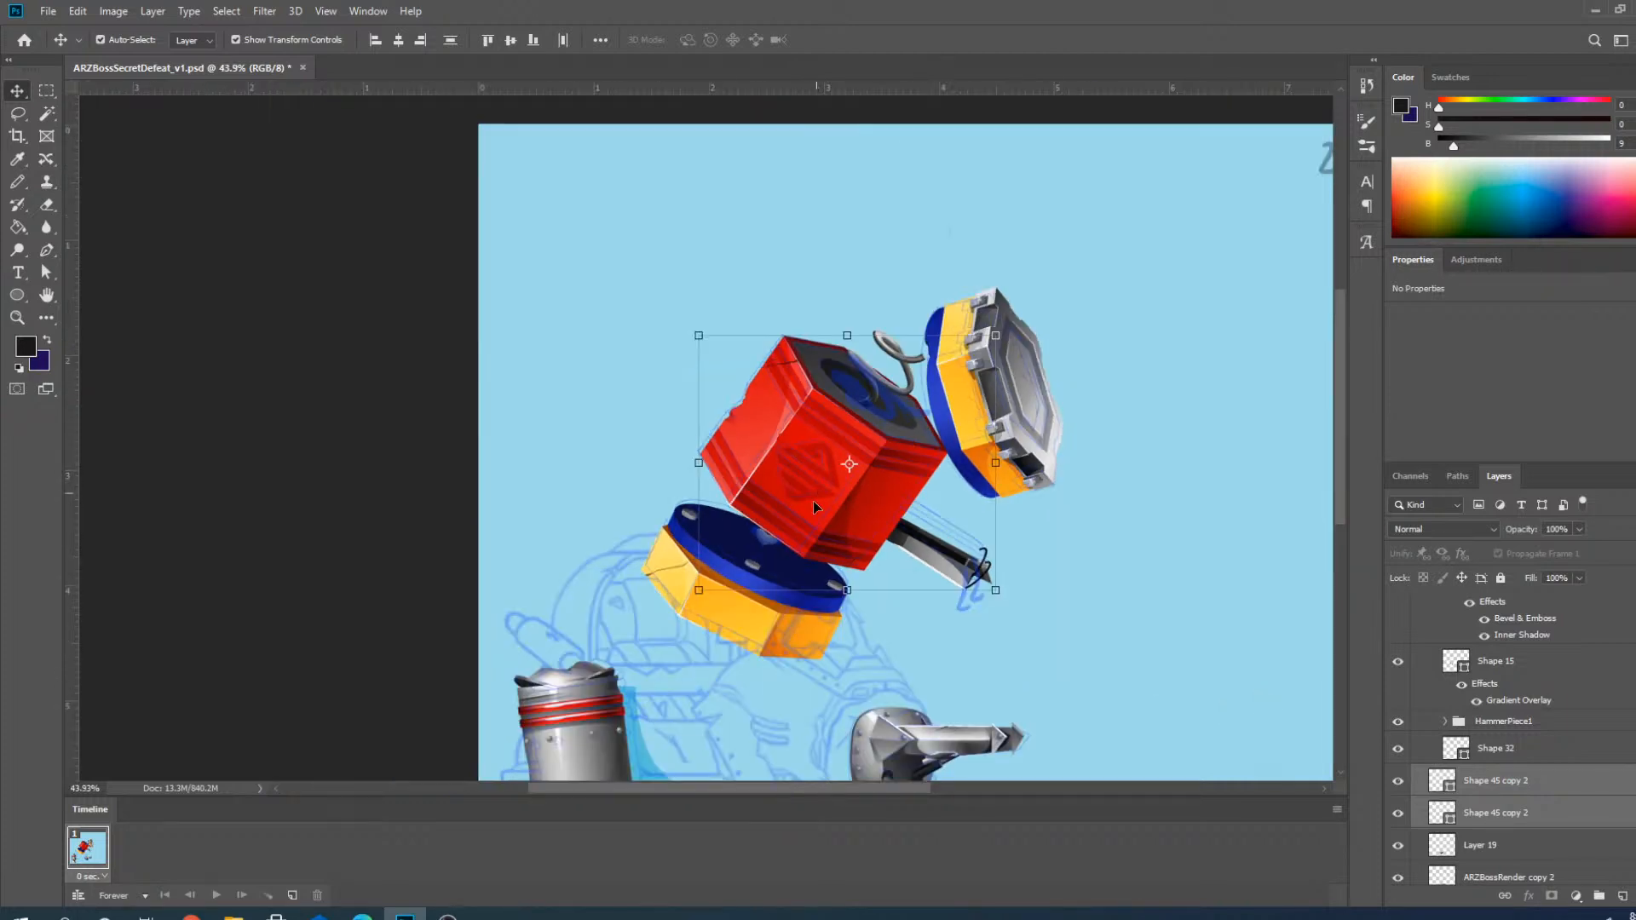
{"action": "scroll", "coordinate": [841, 536], "scroll_direction": "down", "scroll_amount": 2}
{"action": "scroll", "coordinate": [548, 190], "scroll_direction": "up", "scroll_amount": 5}
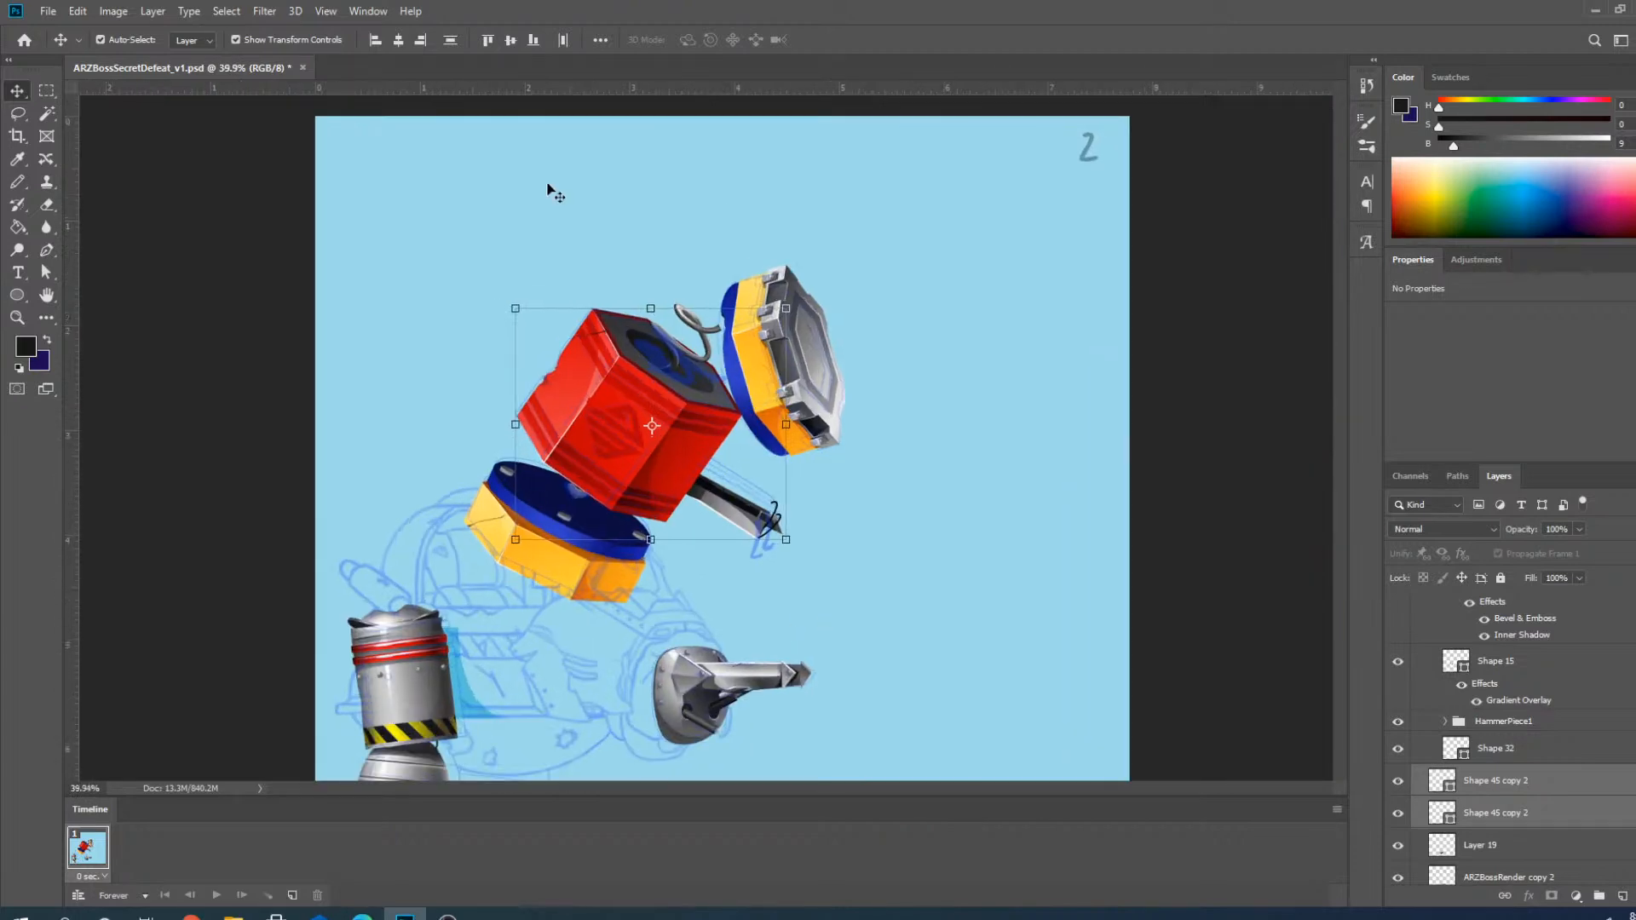
{"action": "scroll", "coordinate": [1477, 714], "scroll_direction": "down", "scroll_amount": 1}
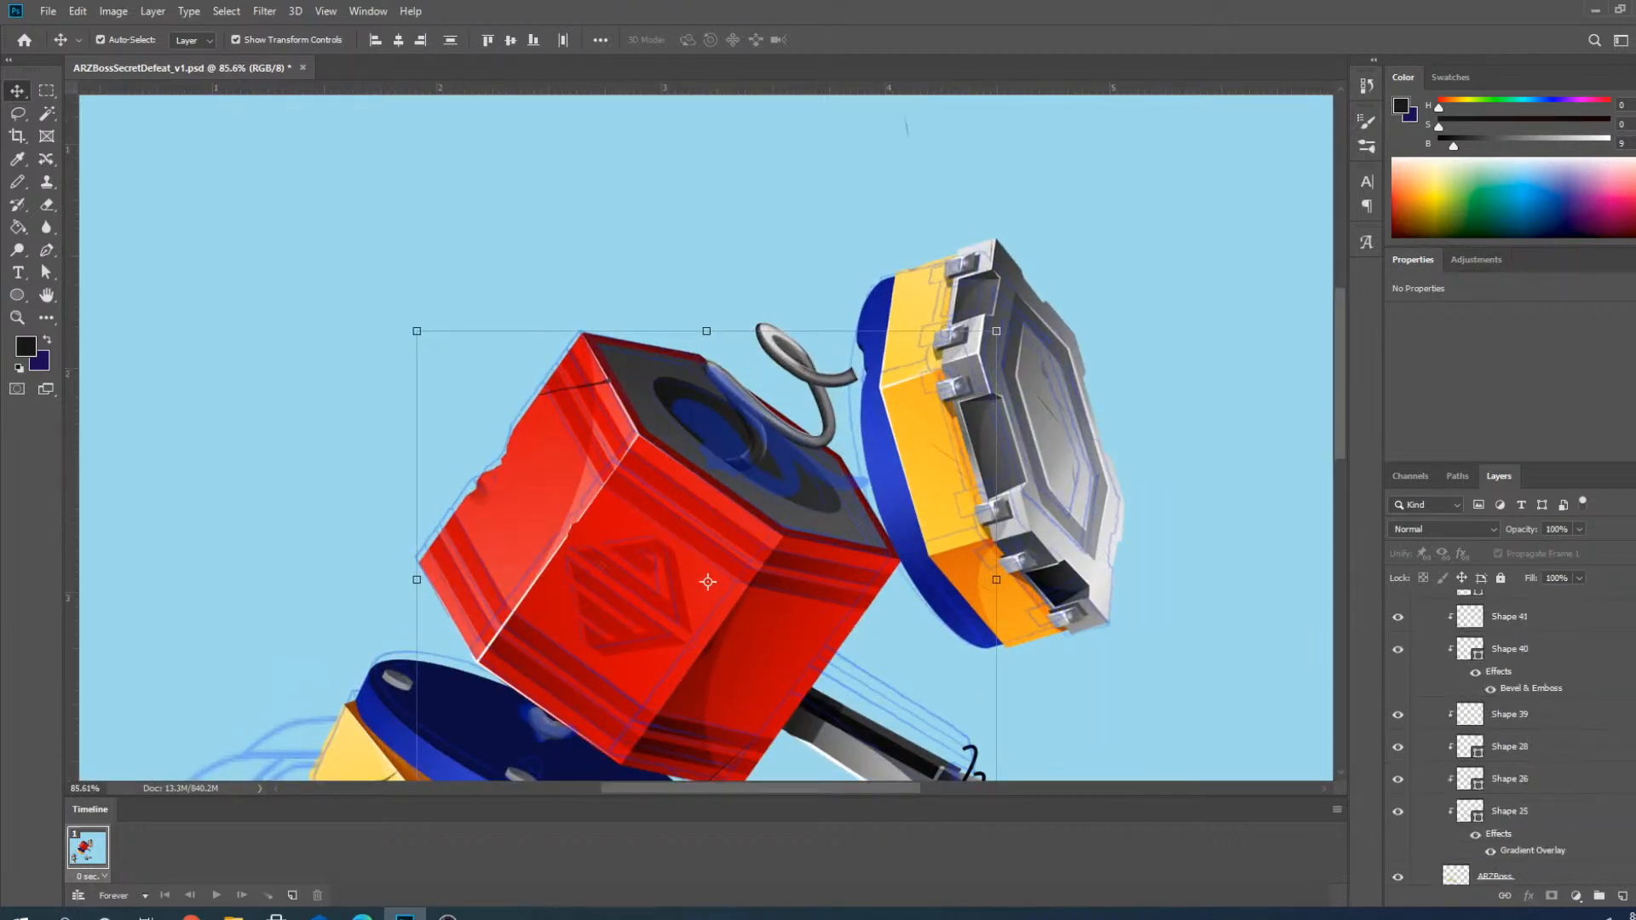
{"action": "scroll", "coordinate": [1491, 733], "scroll_direction": "up", "scroll_amount": 5}
{"action": "left_click", "coordinate": [1399, 824]}
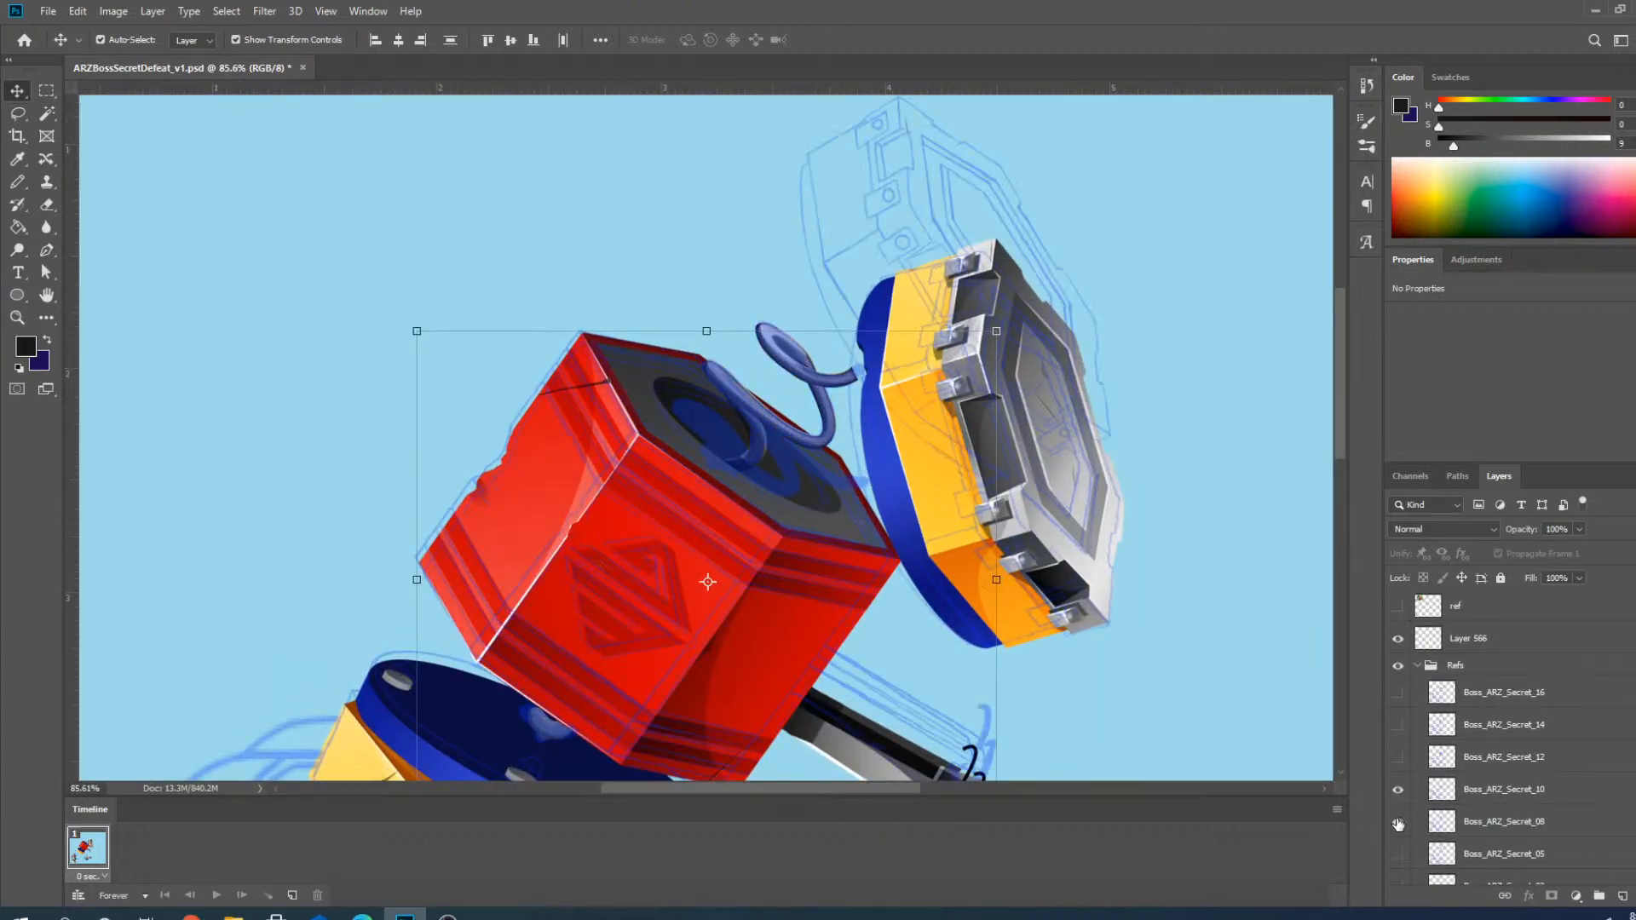
{"action": "scroll", "coordinate": [525, 663], "scroll_direction": "up", "scroll_amount": 3}
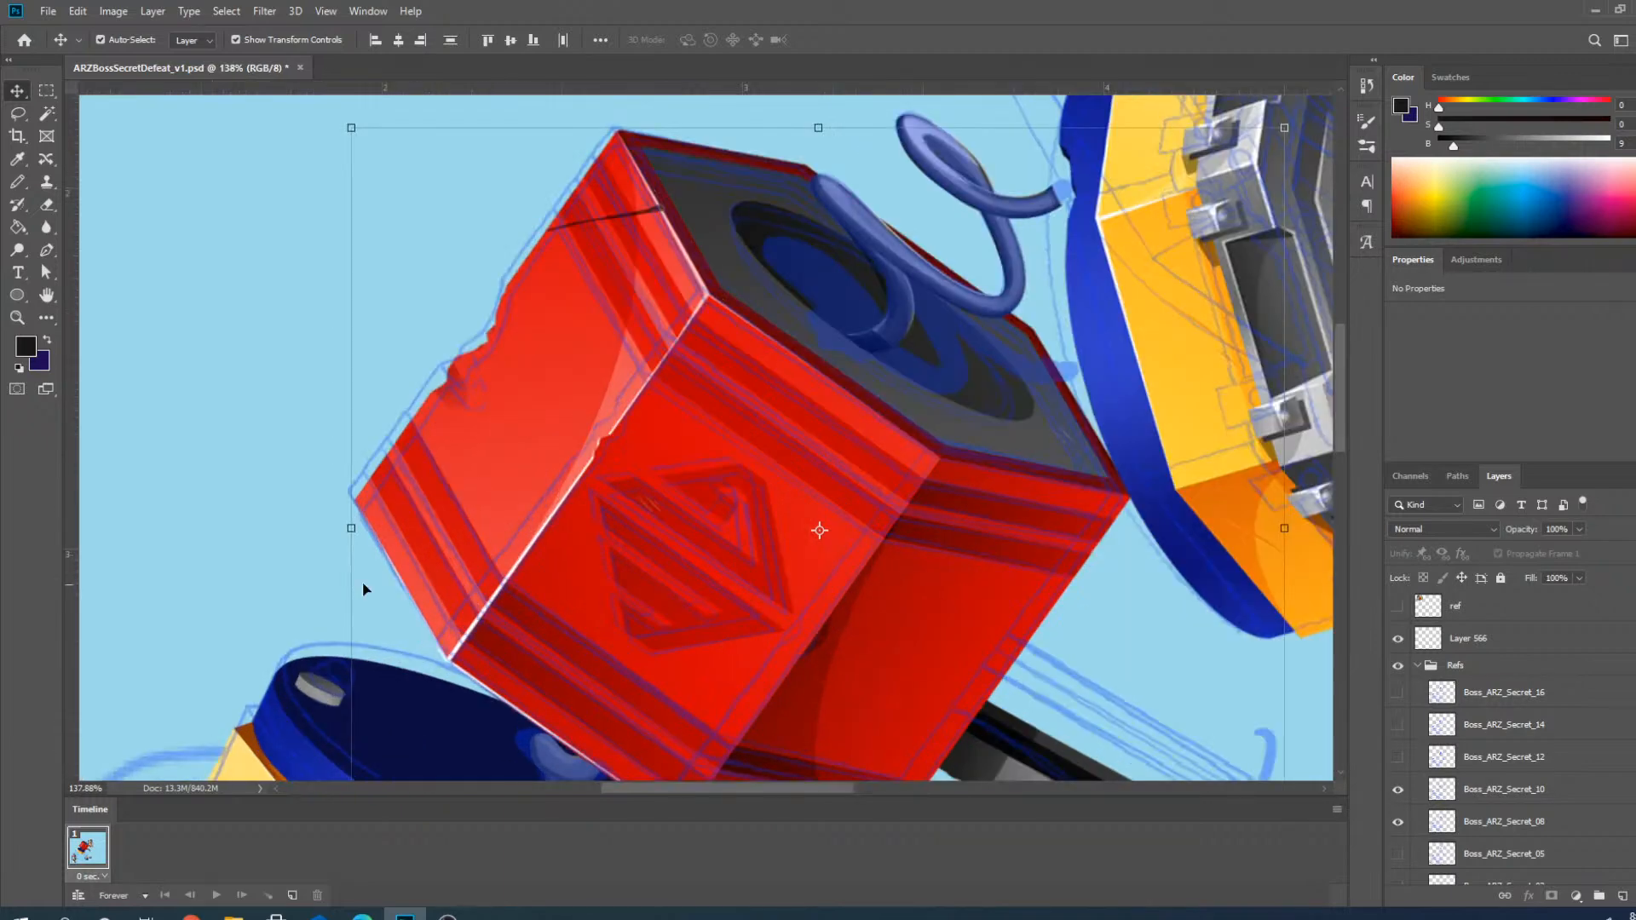
Nudge the selected hammer block and handle parts up and slightly left to align them with the sketch.
{"action": "left_click", "coordinate": [362, 581]}
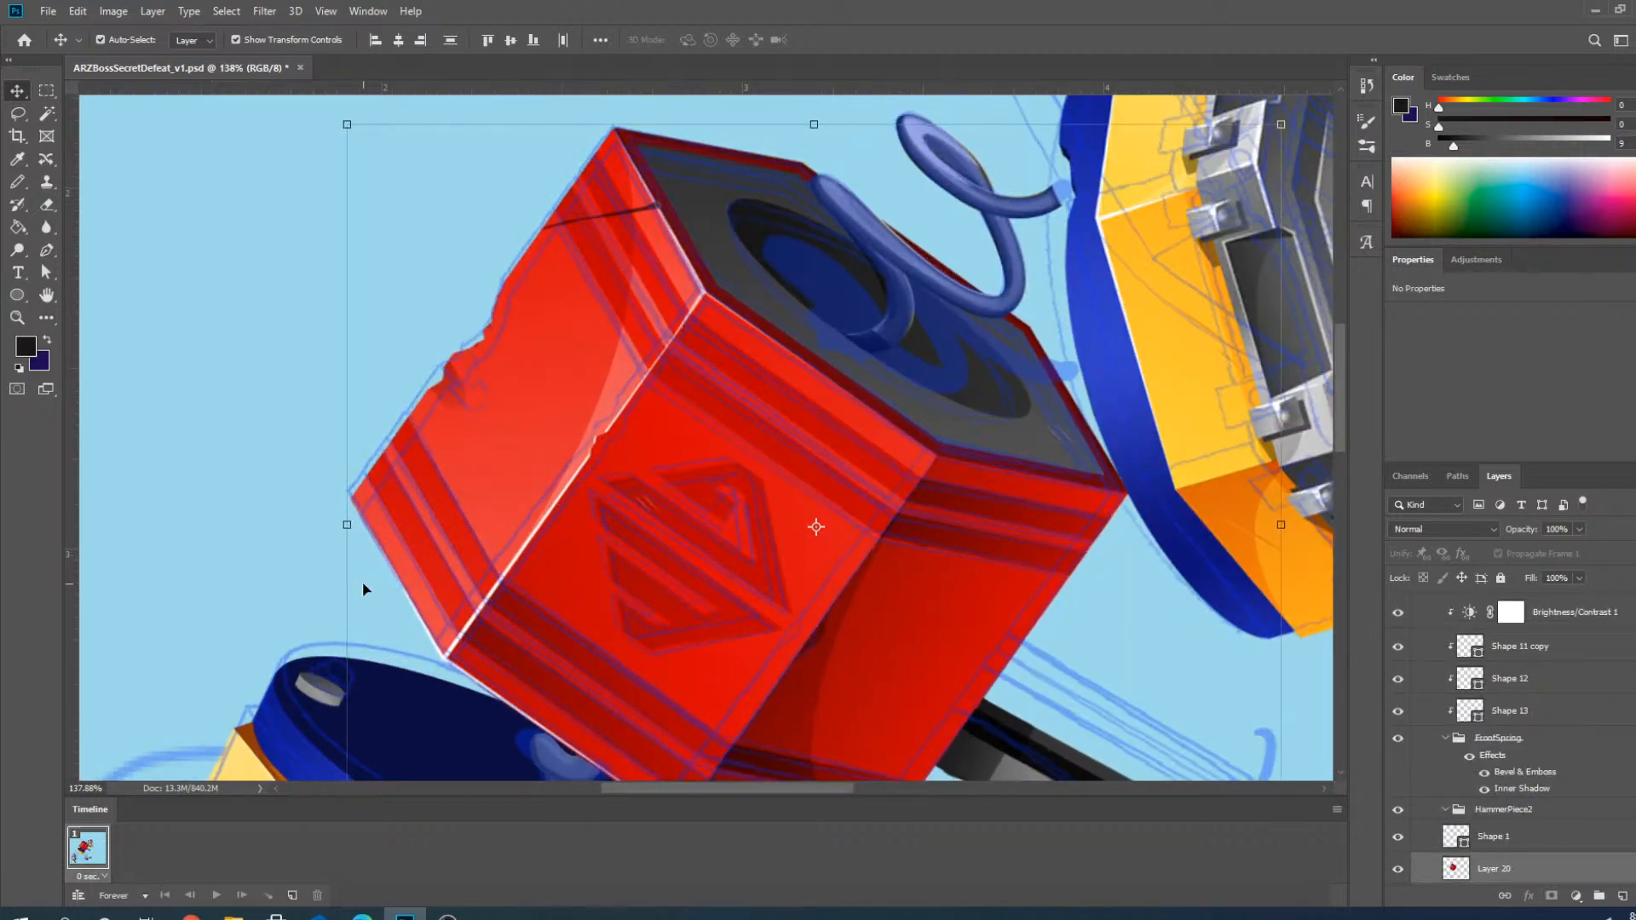
{"action": "key", "text": "Up"}
{"action": "key", "text": "Up"}
{"action": "key", "text": "Up"}
{"action": "key", "text": "Up"}
{"action": "key", "text": "Left"}
{"action": "key", "text": "Up"}
{"action": "key", "text": "Up"}
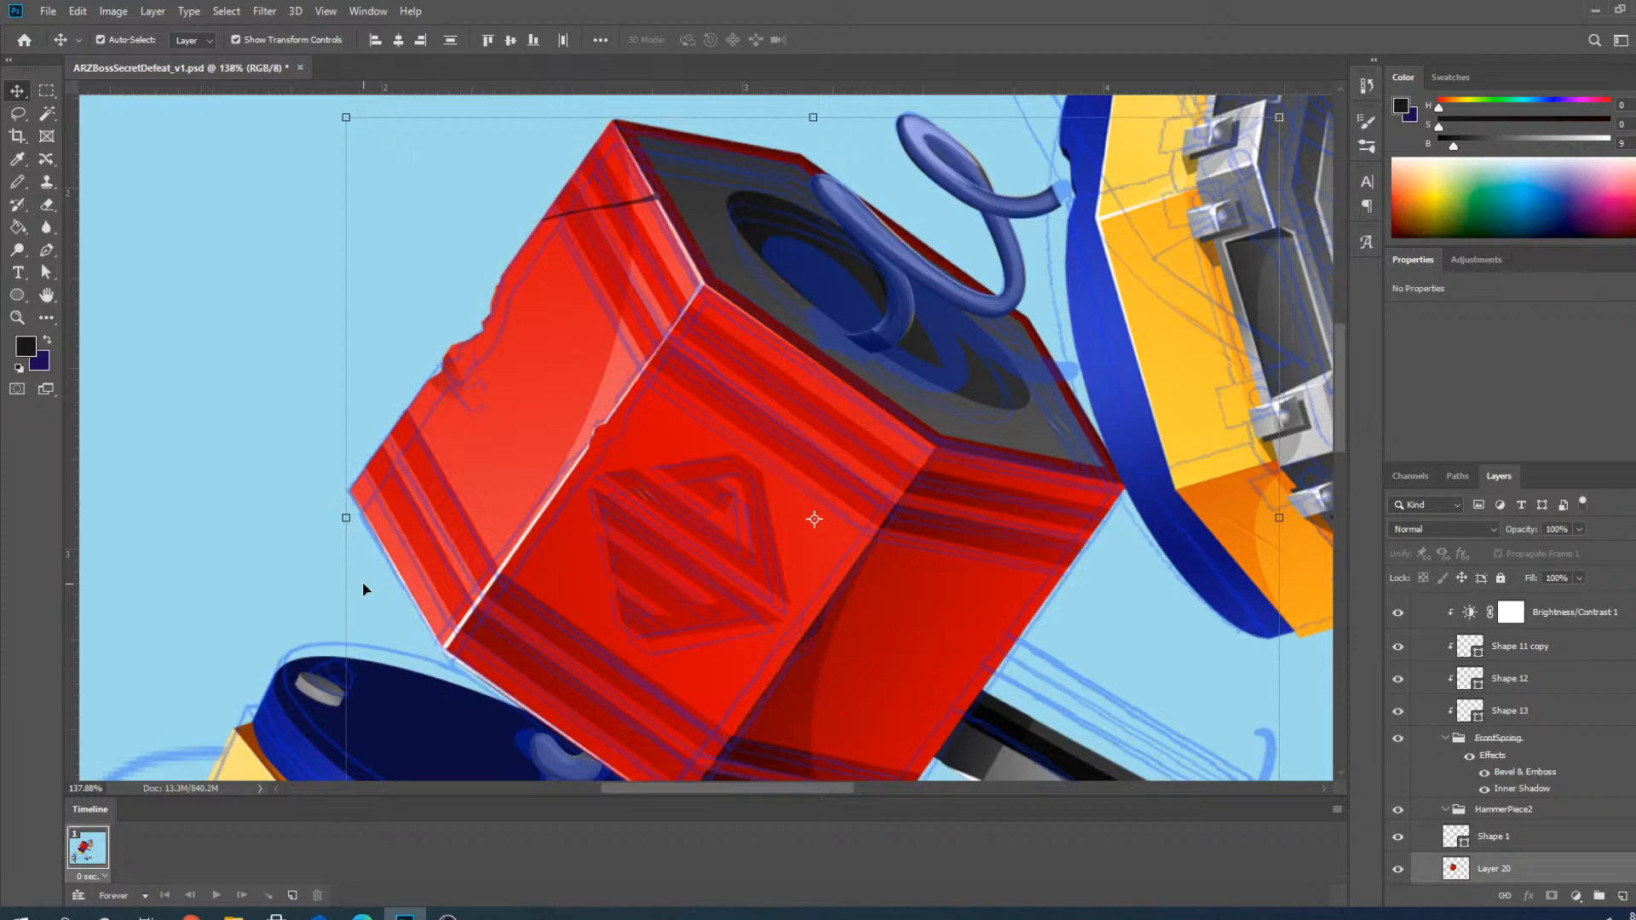
{"action": "scroll", "coordinate": [673, 360], "scroll_direction": "down", "scroll_amount": 3}
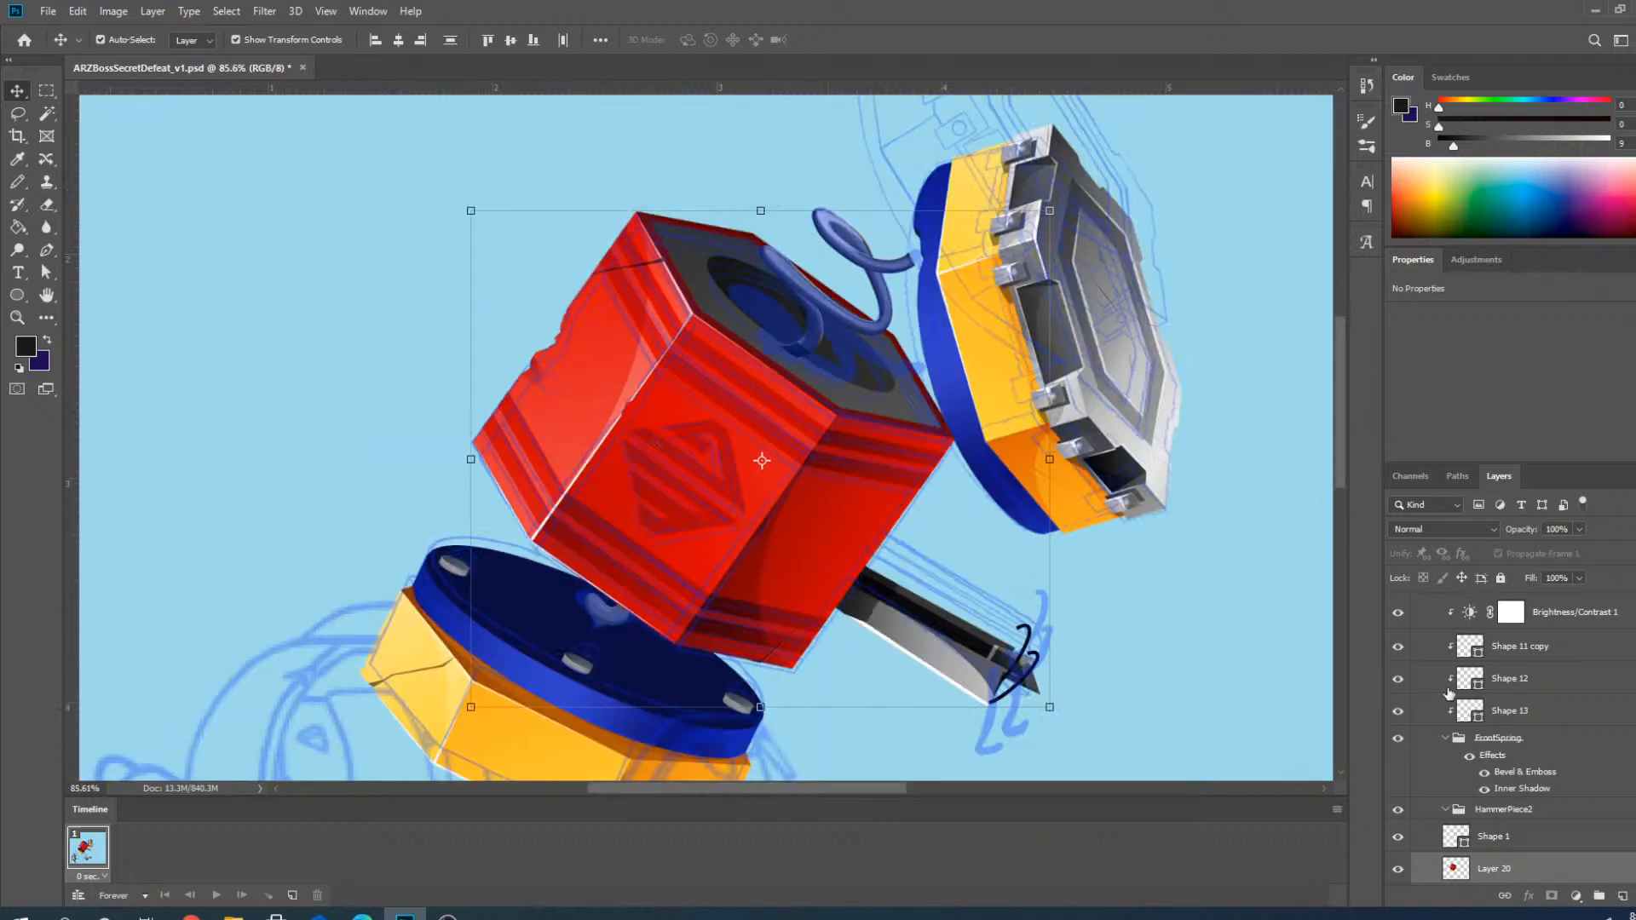
Hide the Boss_ARZ_Secret_08 sketch, check the hammer's placement, and deselect its layers.
{"action": "scroll", "coordinate": [1448, 733], "scroll_direction": "up", "scroll_amount": 5}
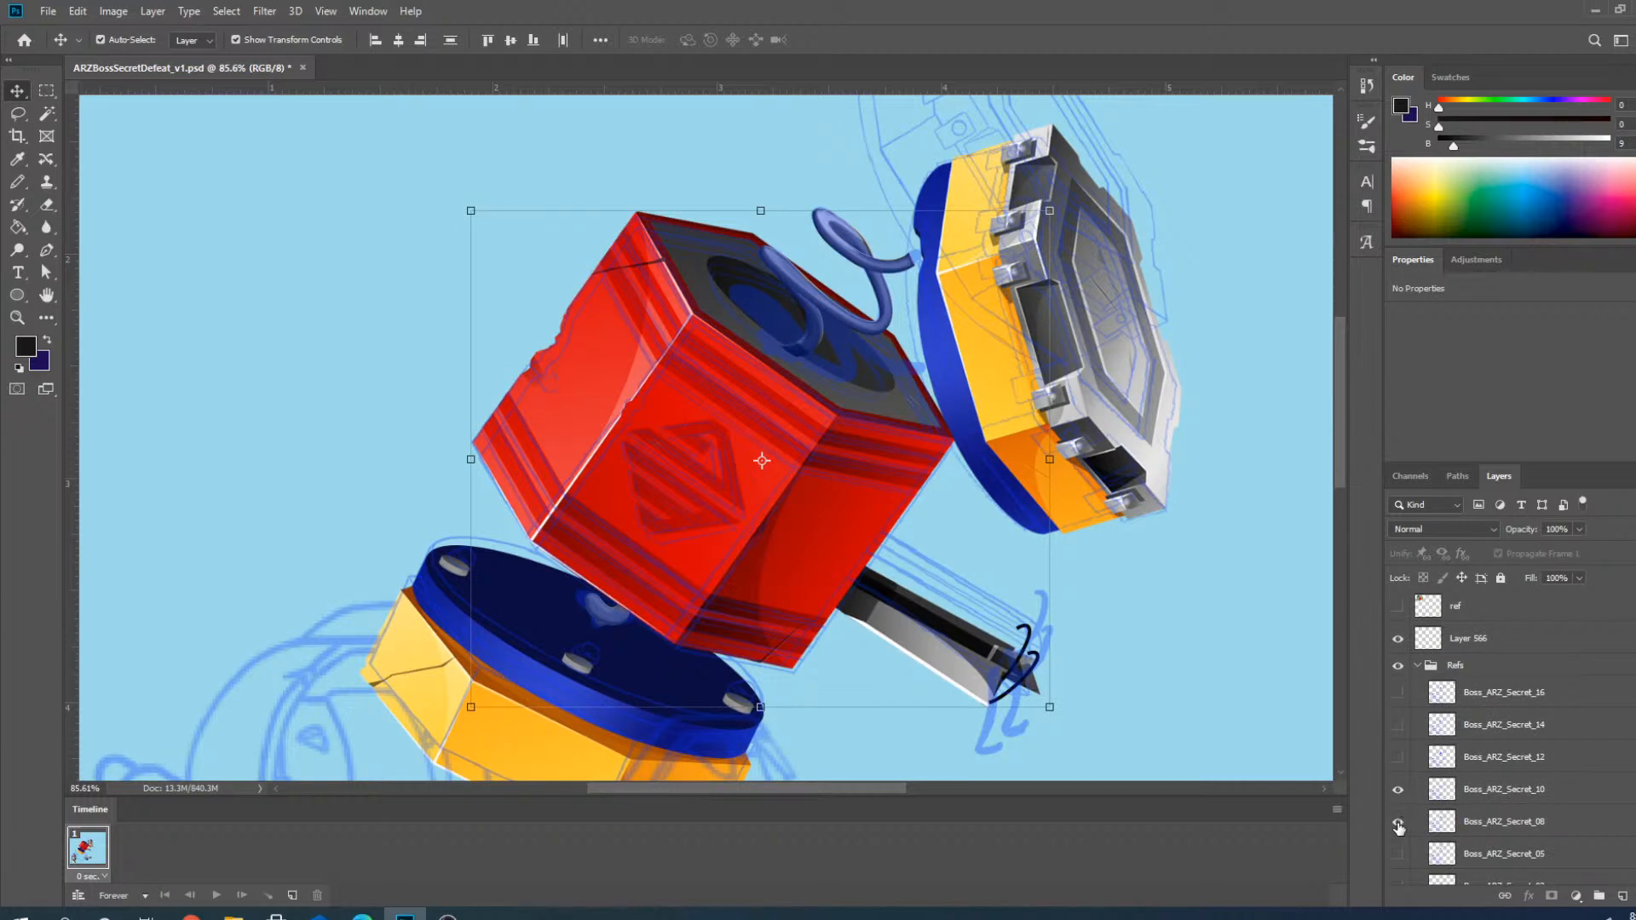
{"action": "left_click", "coordinate": [1398, 821]}
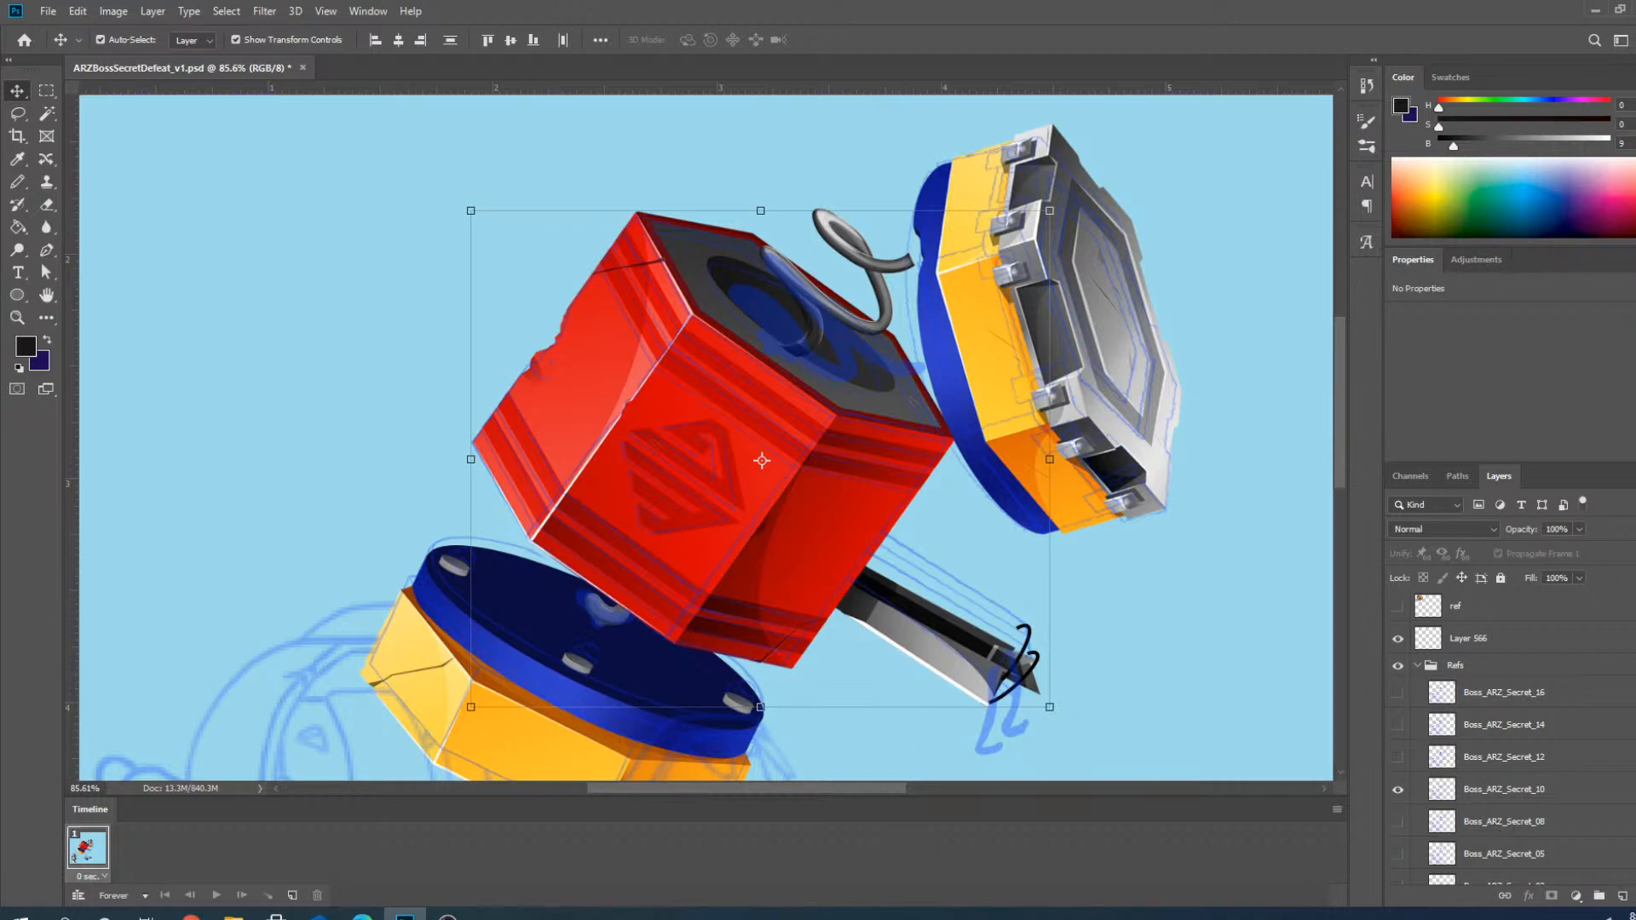
{"action": "key", "text": "alt+Tab"}
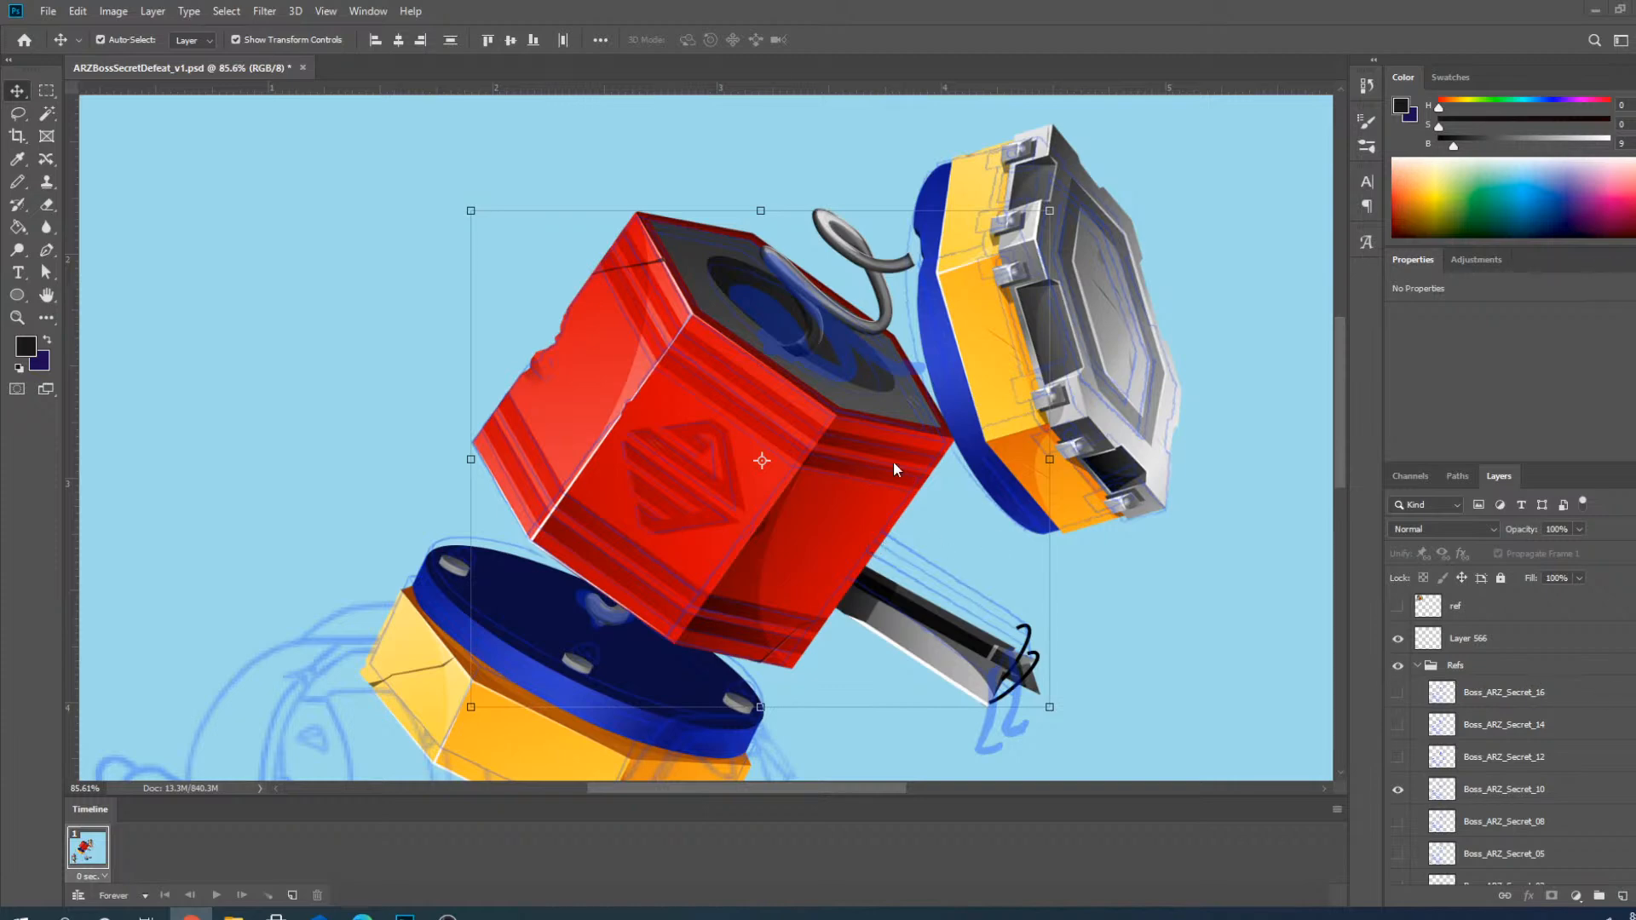
{"action": "scroll", "coordinate": [1030, 695], "scroll_direction": "up", "scroll_amount": 4}
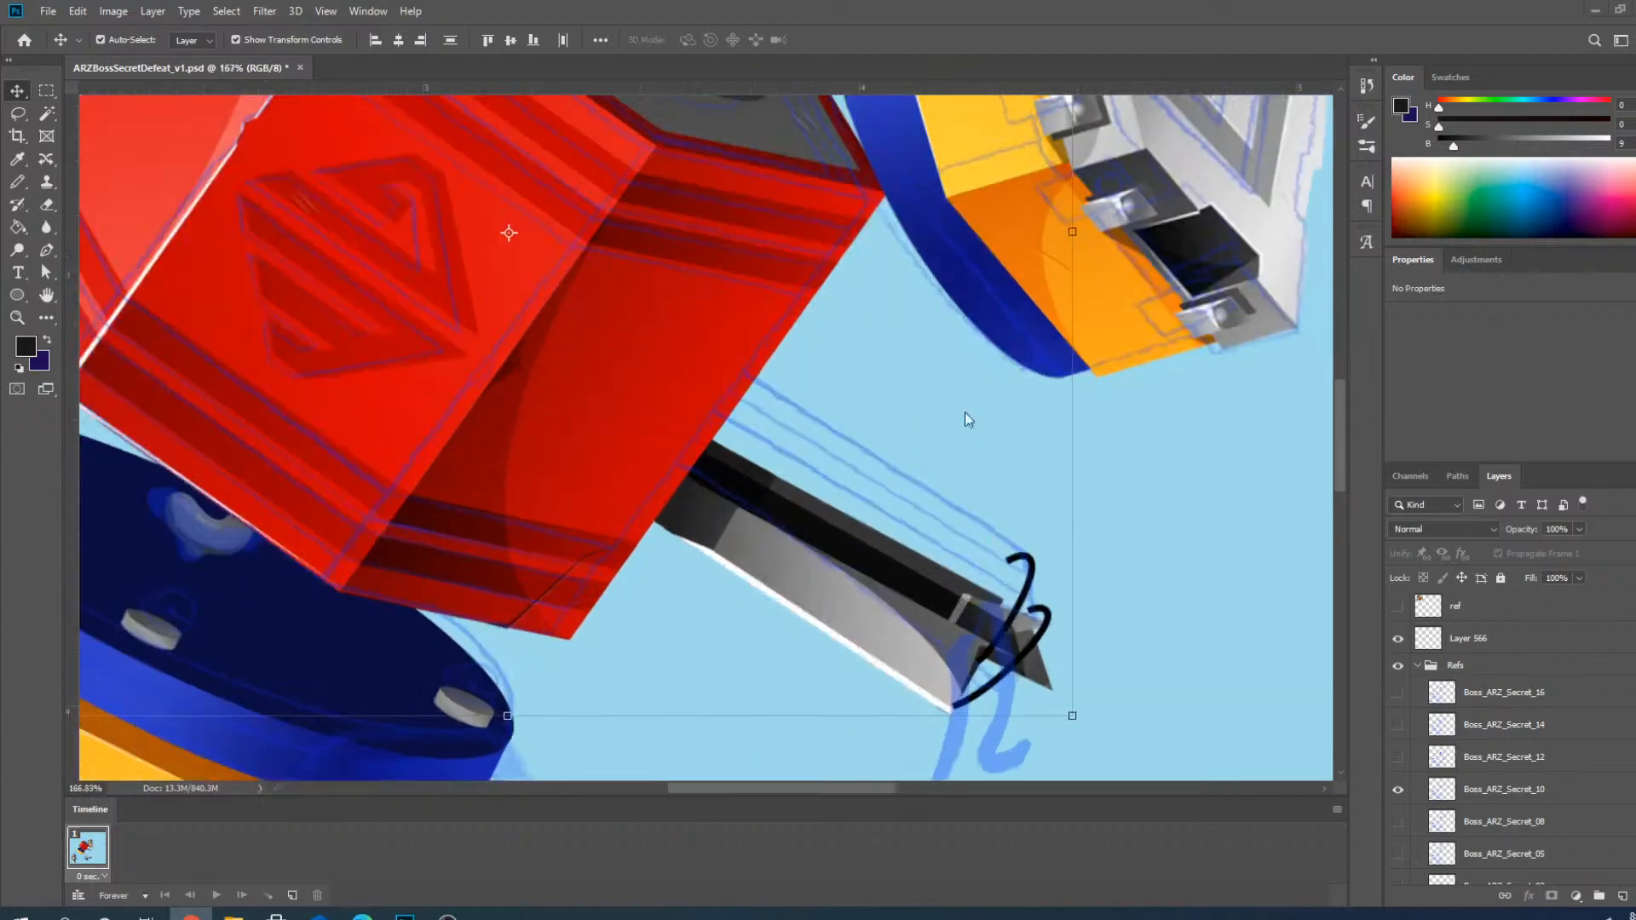
{"action": "scroll", "coordinate": [1070, 685], "scroll_direction": "down", "scroll_amount": 4}
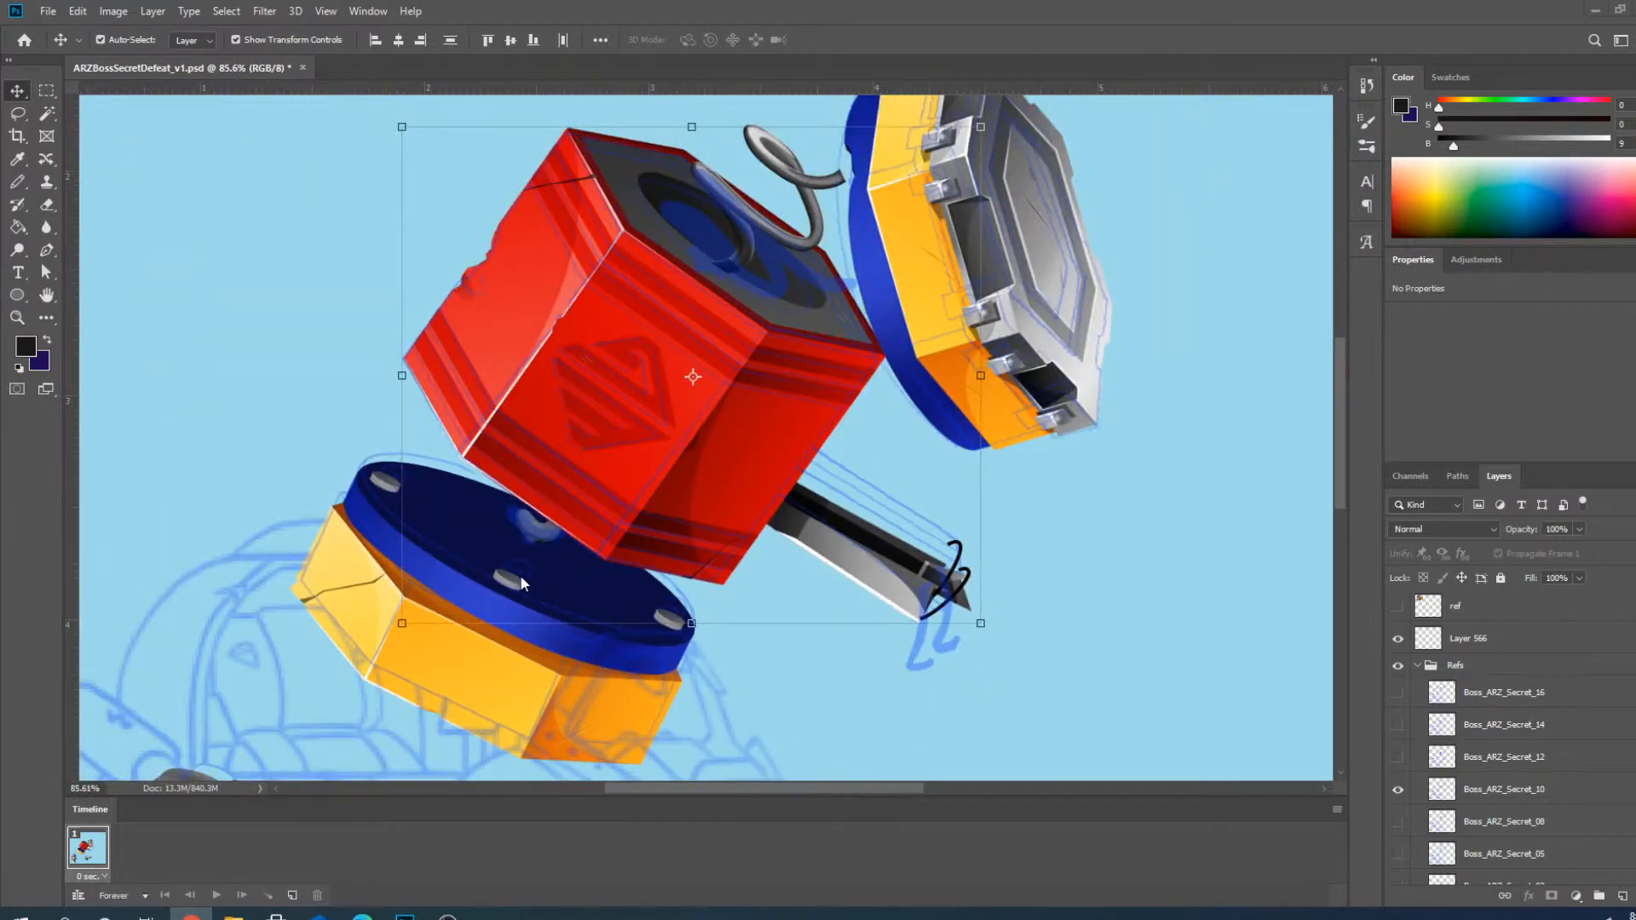
{"action": "scroll", "coordinate": [521, 583], "scroll_direction": "up", "scroll_amount": 2}
{"action": "scroll", "coordinate": [713, 468], "scroll_direction": "down", "scroll_amount": 4}
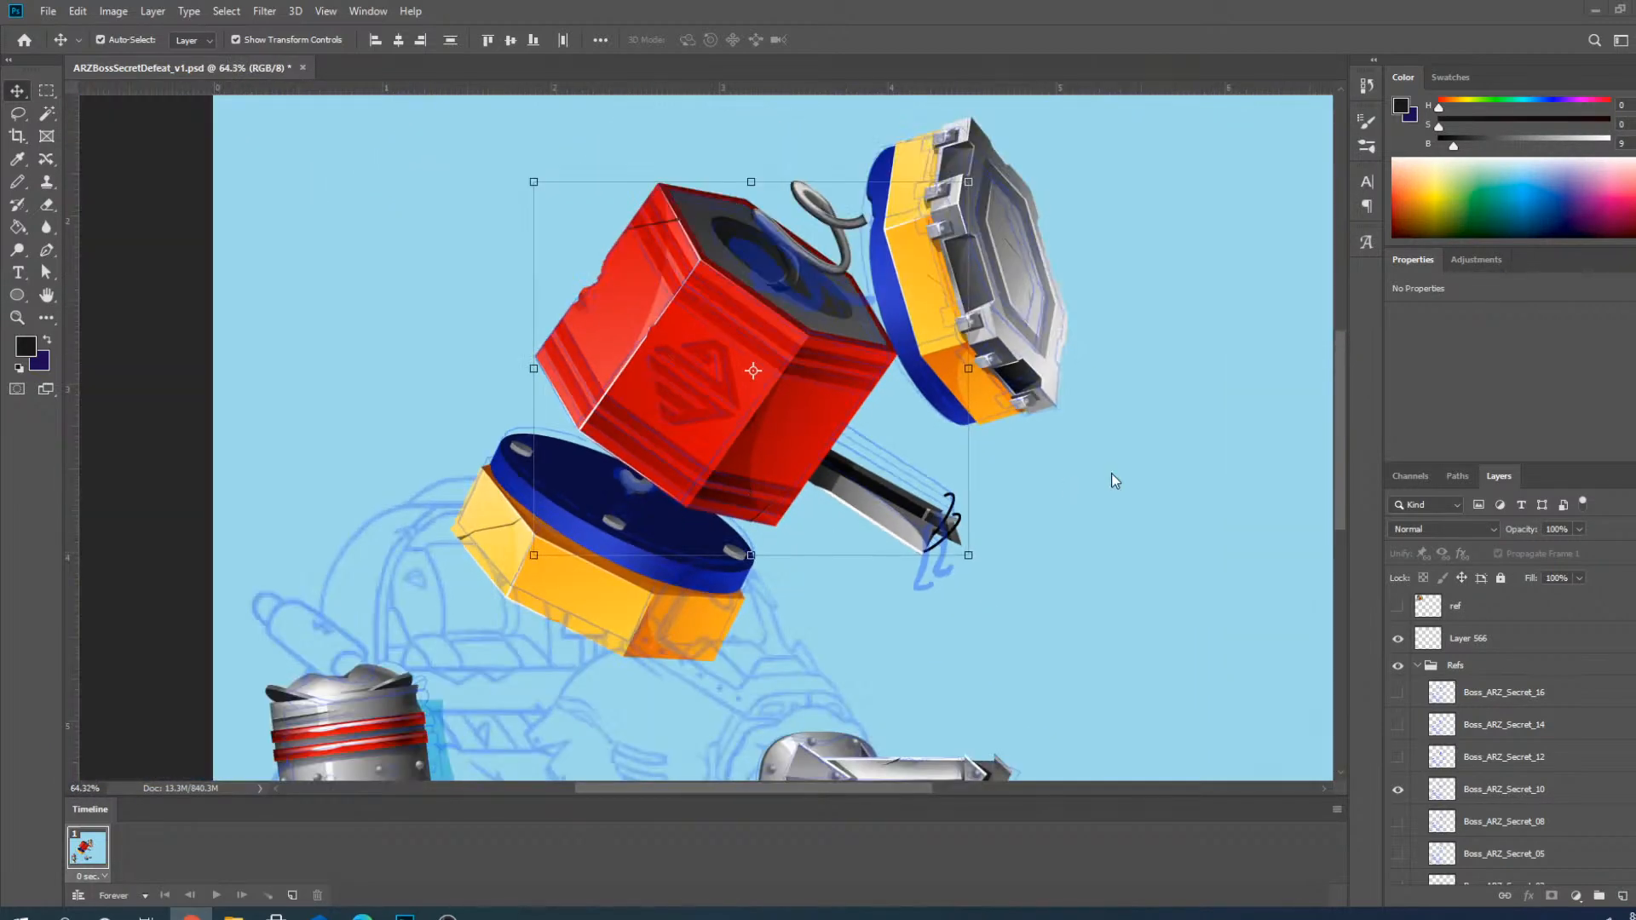
{"action": "left_click", "coordinate": [1123, 505]}
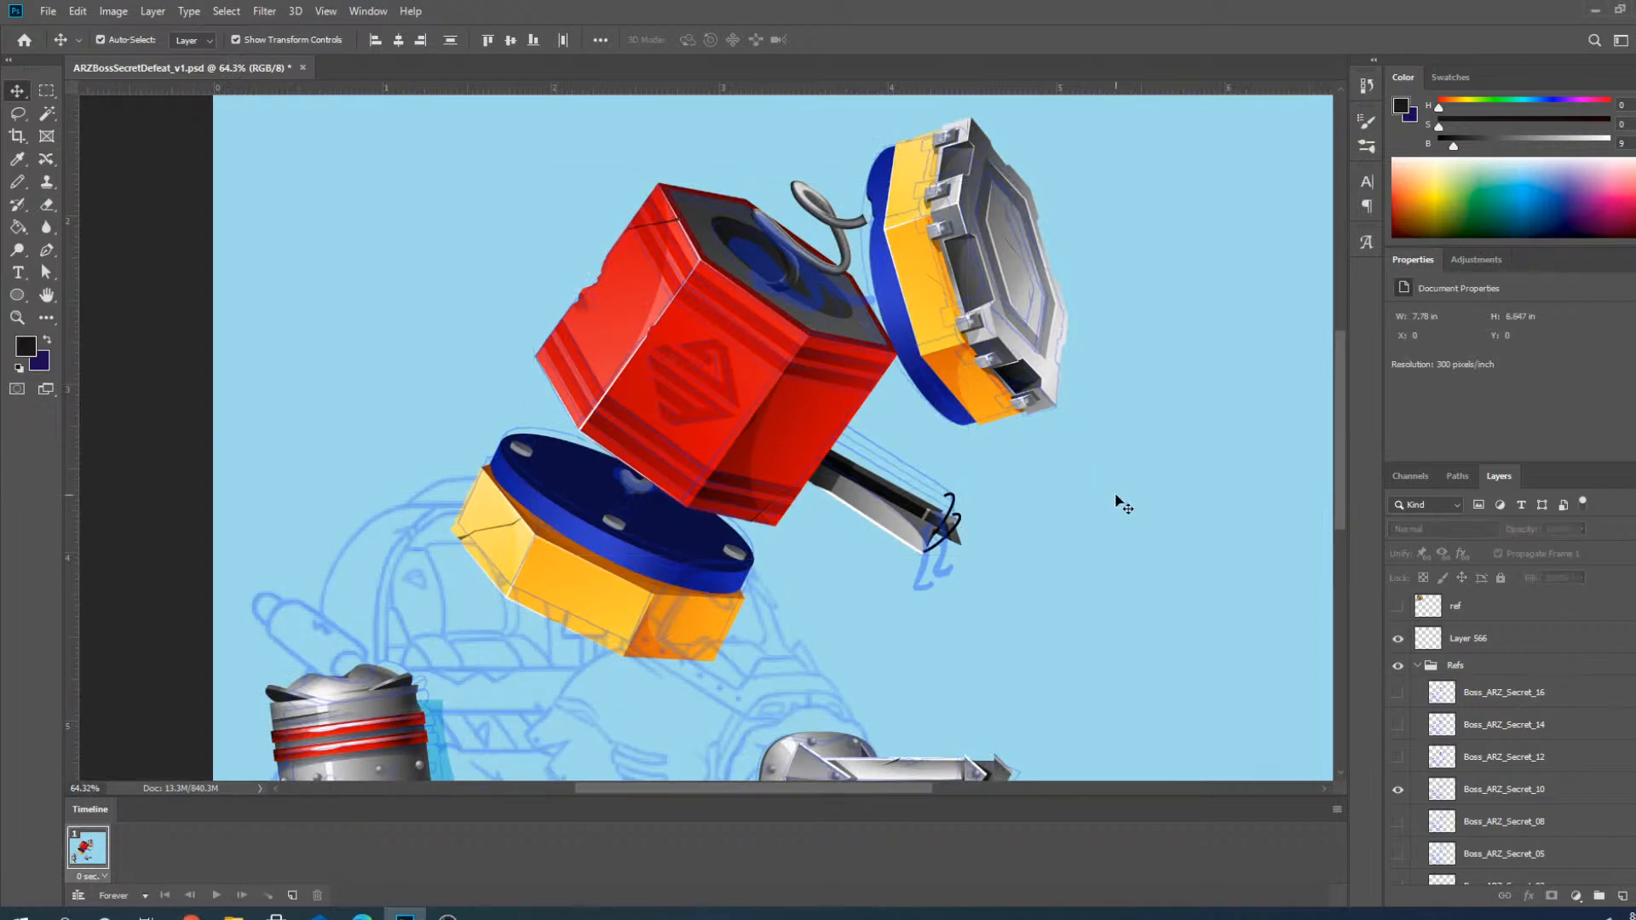
Select the upper black hook at the handle's broken end and add an anchor point midway along its path.
{"action": "scroll", "coordinate": [946, 502], "scroll_direction": "up", "scroll_amount": 4}
{"action": "left_click", "coordinate": [911, 516]}
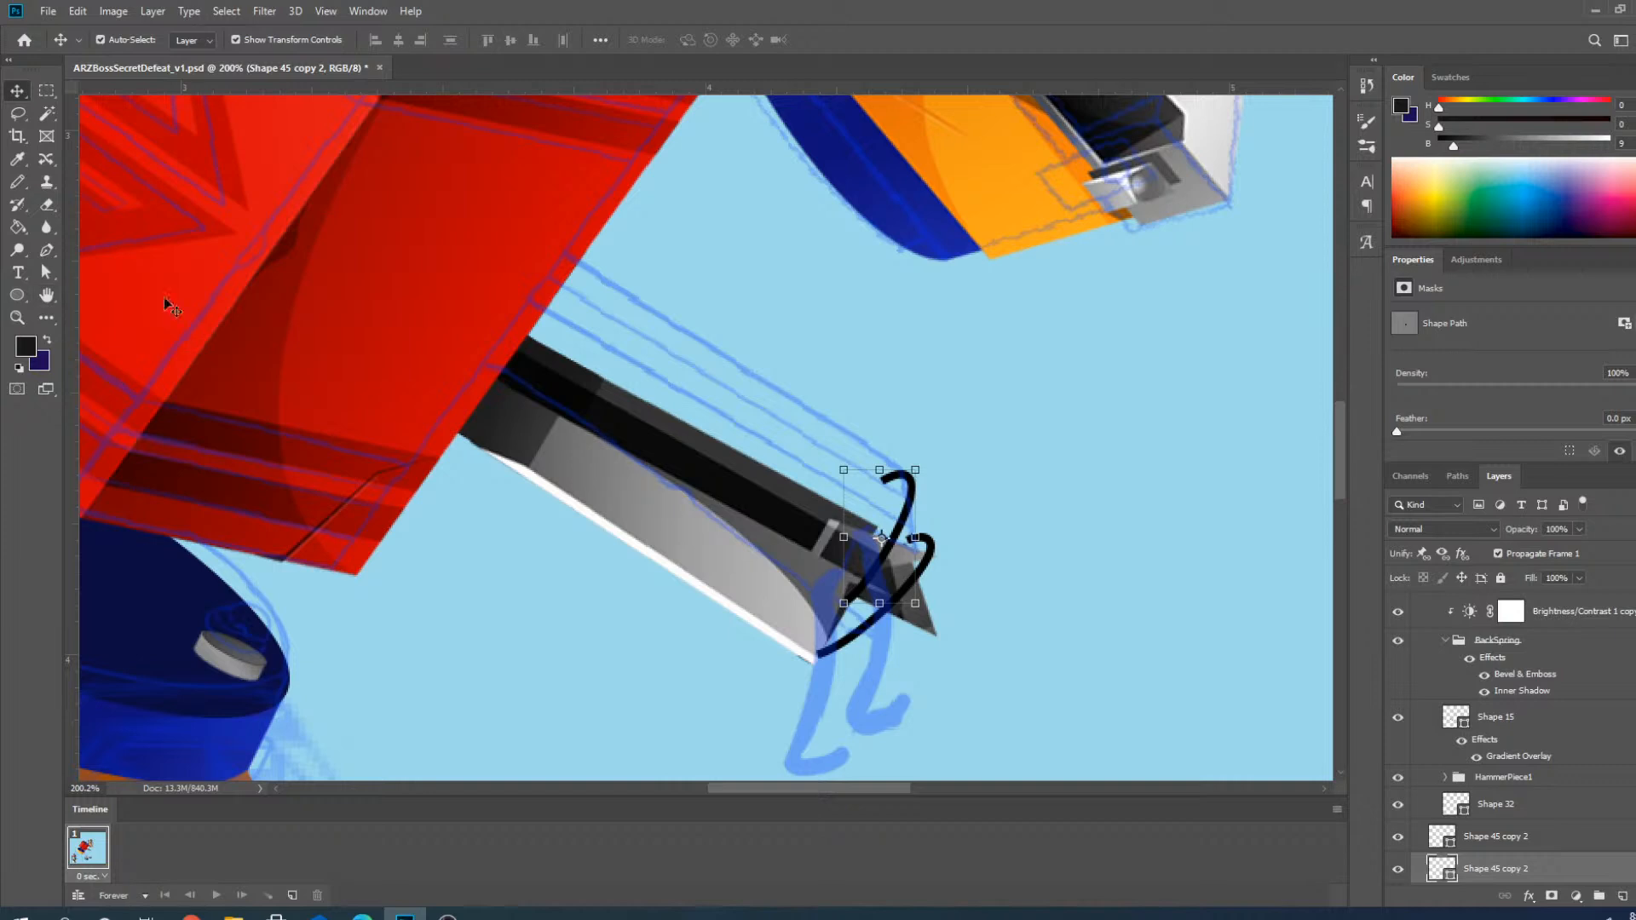
{"action": "left_click", "coordinate": [48, 251]}
{"action": "scroll", "coordinate": [833, 549], "scroll_direction": "up", "scroll_amount": 4}
{"action": "scroll", "coordinate": [925, 554], "scroll_direction": "up", "scroll_amount": 3}
{"action": "scroll", "coordinate": [723, 317], "scroll_direction": "down", "scroll_amount": 5}
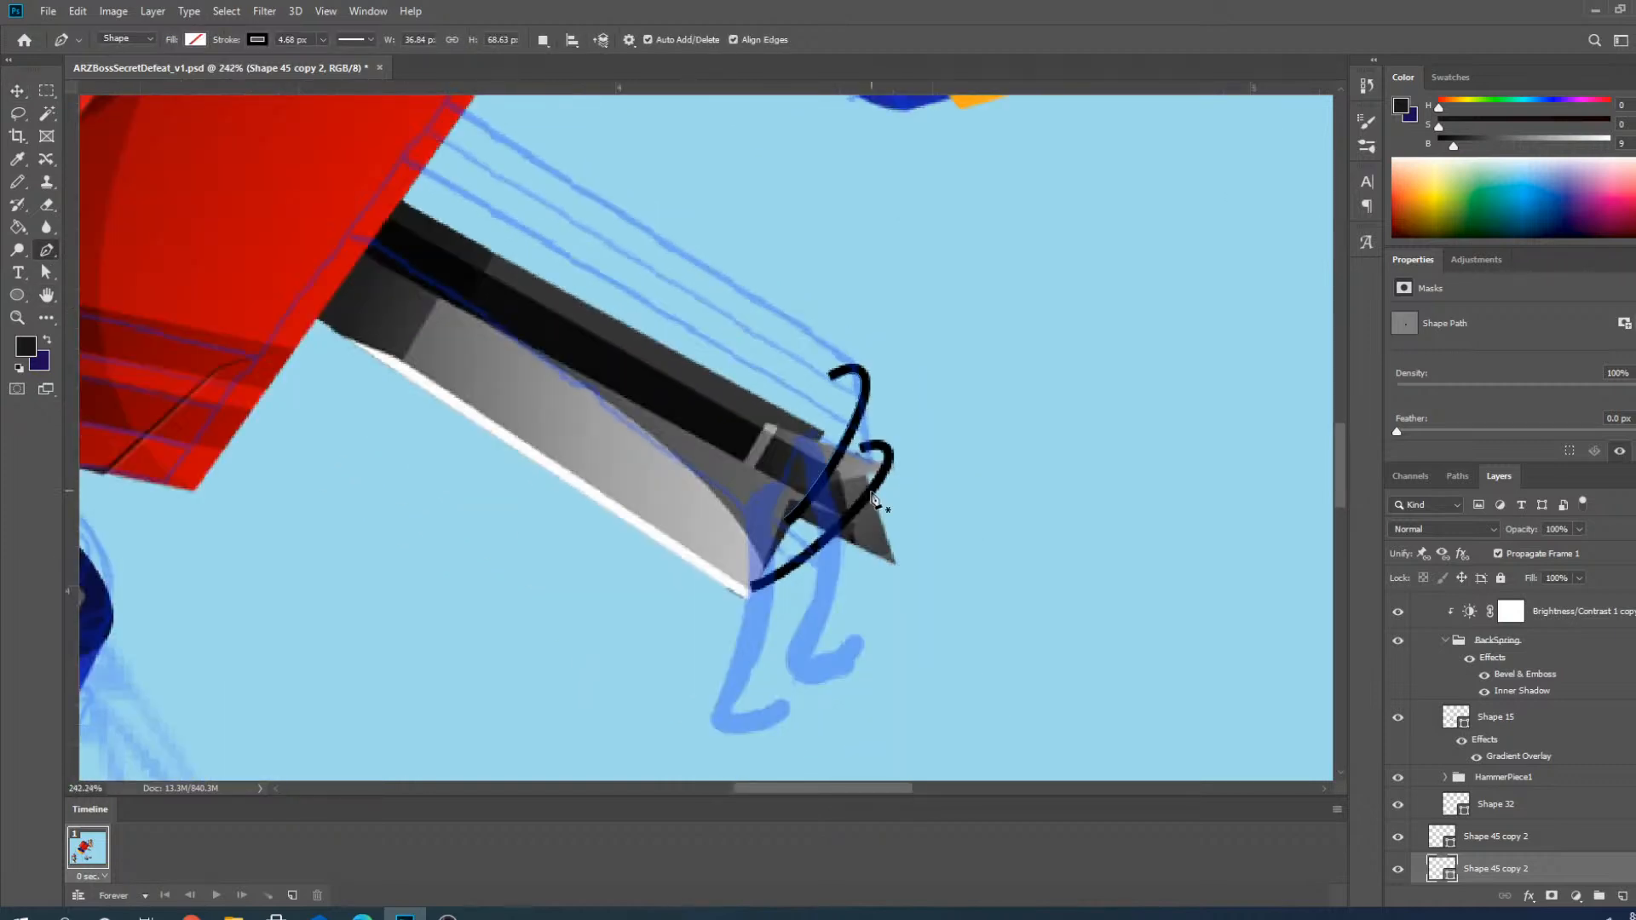
{"action": "scroll", "coordinate": [871, 492], "scroll_direction": "up", "scroll_amount": 3}
{"action": "left_click", "coordinate": [822, 444], "text": "ctrl"}
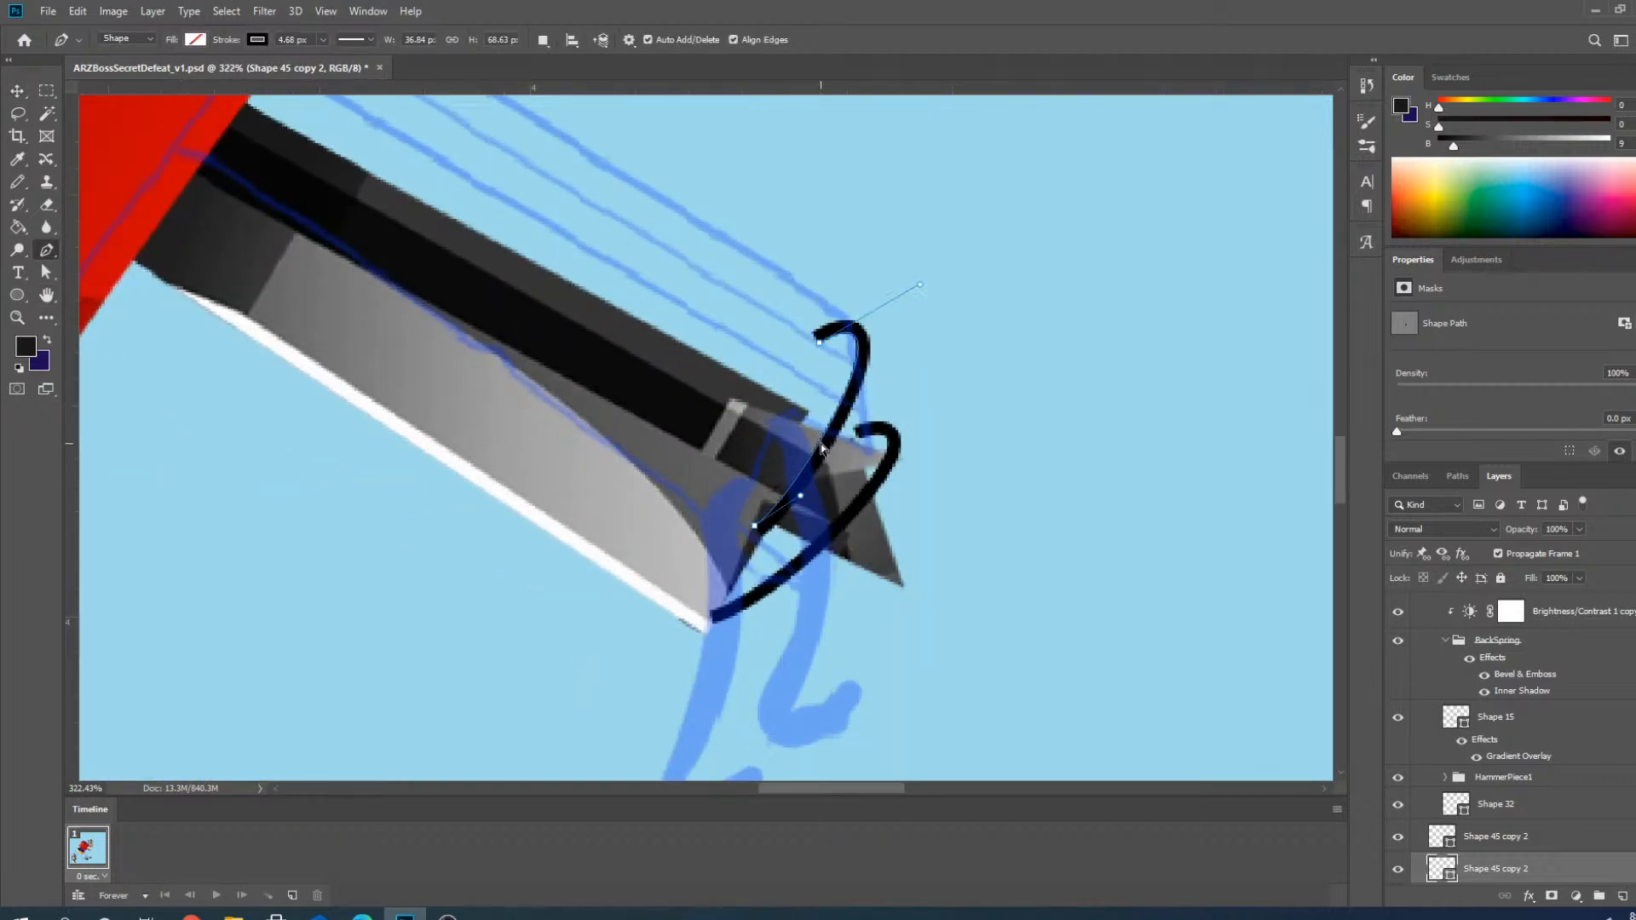
{"action": "left_click", "coordinate": [819, 443]}
Pull the upper hook's lower end toward the handle tip and adjust its handles so it curls outward.
{"action": "mouse_move", "coordinate": [758, 527]}
{"action": "left_mouse_down"}
{"action": "mouse_move", "coordinate": [808, 535]}
{"action": "mouse_move", "coordinate": [765, 541]}
{"action": "left_mouse_up"}
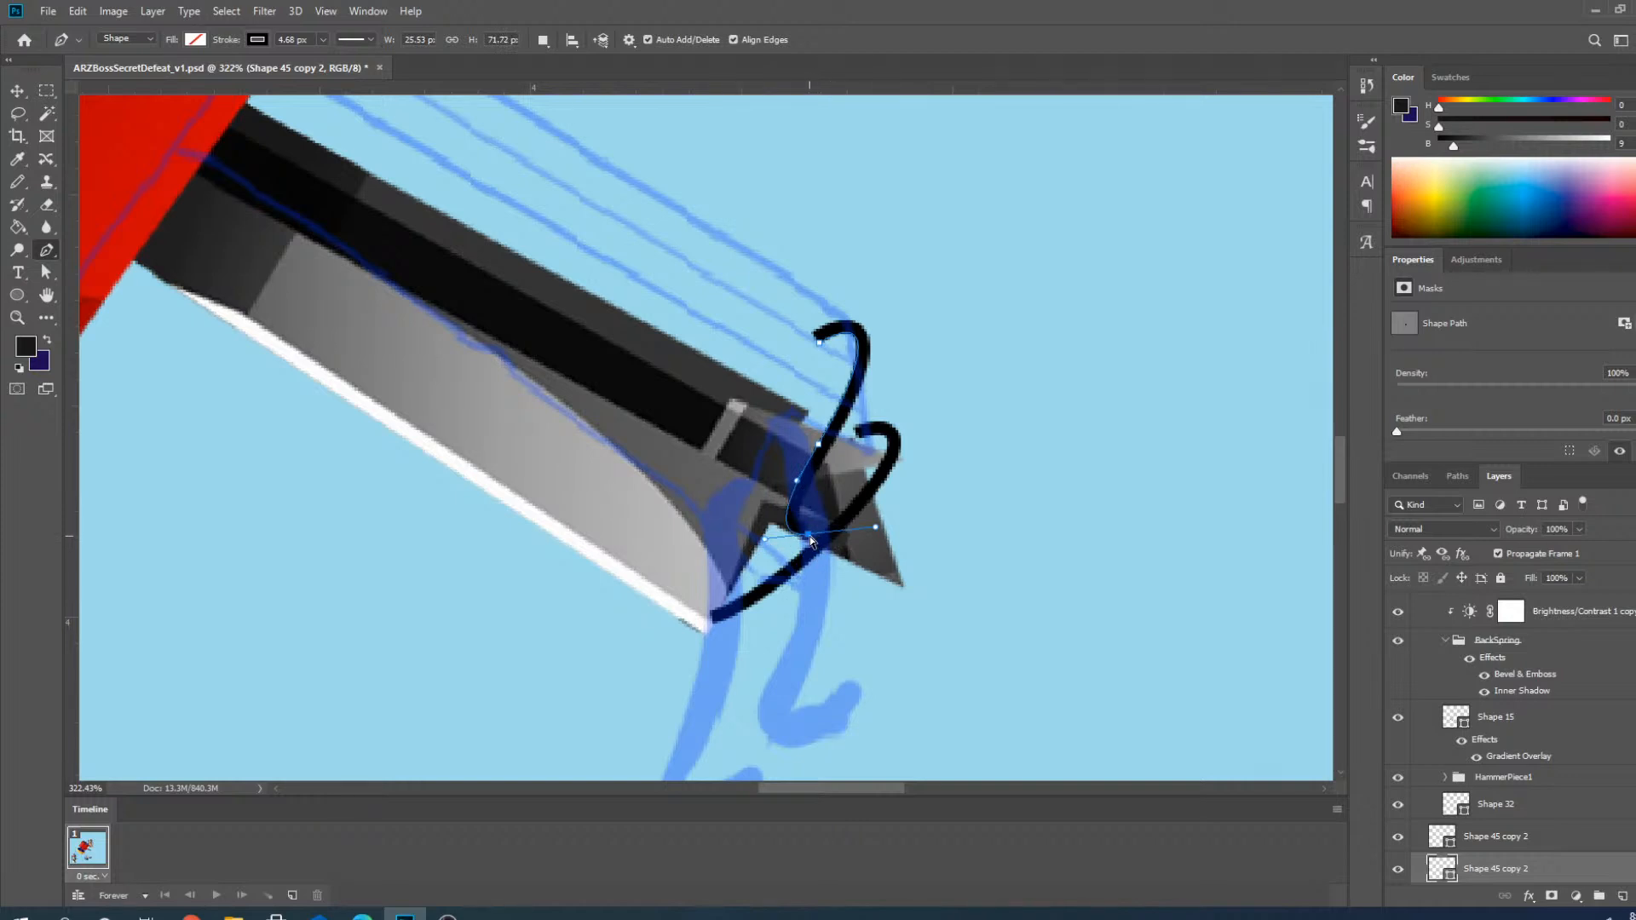
{"action": "left_click_drag", "start_coordinate": [811, 540], "coordinate": [761, 547]}
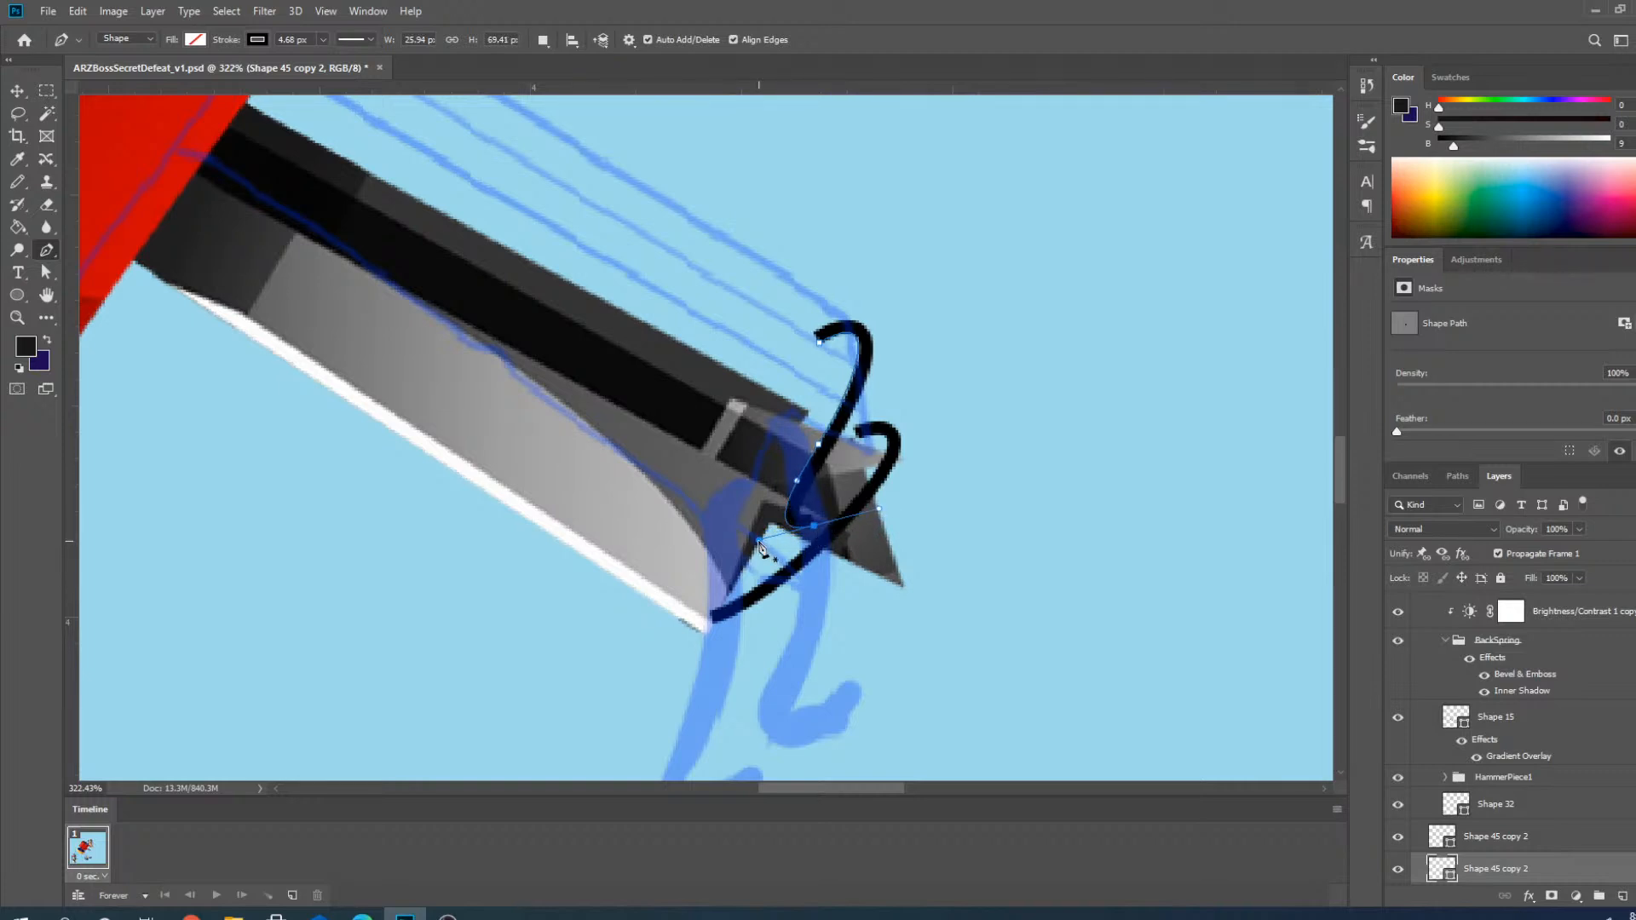
{"action": "scroll", "coordinate": [767, 548], "scroll_direction": "down", "scroll_amount": 2}
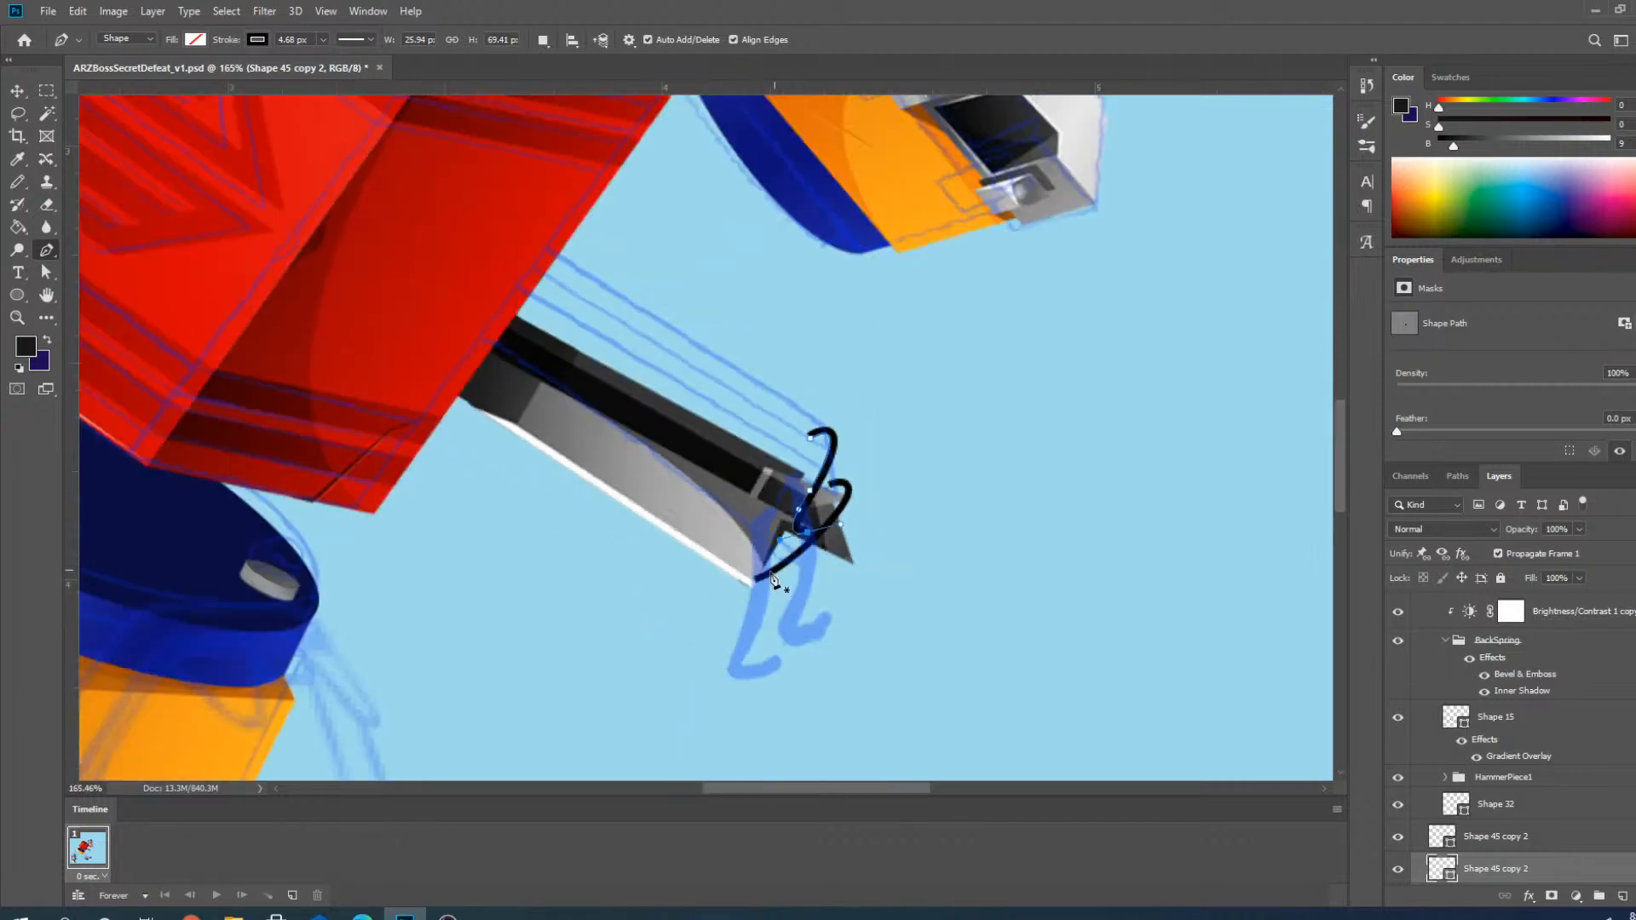
{"action": "scroll", "coordinate": [773, 582], "scroll_direction": "up", "scroll_amount": 2}
{"action": "left_click", "coordinate": [828, 517]}
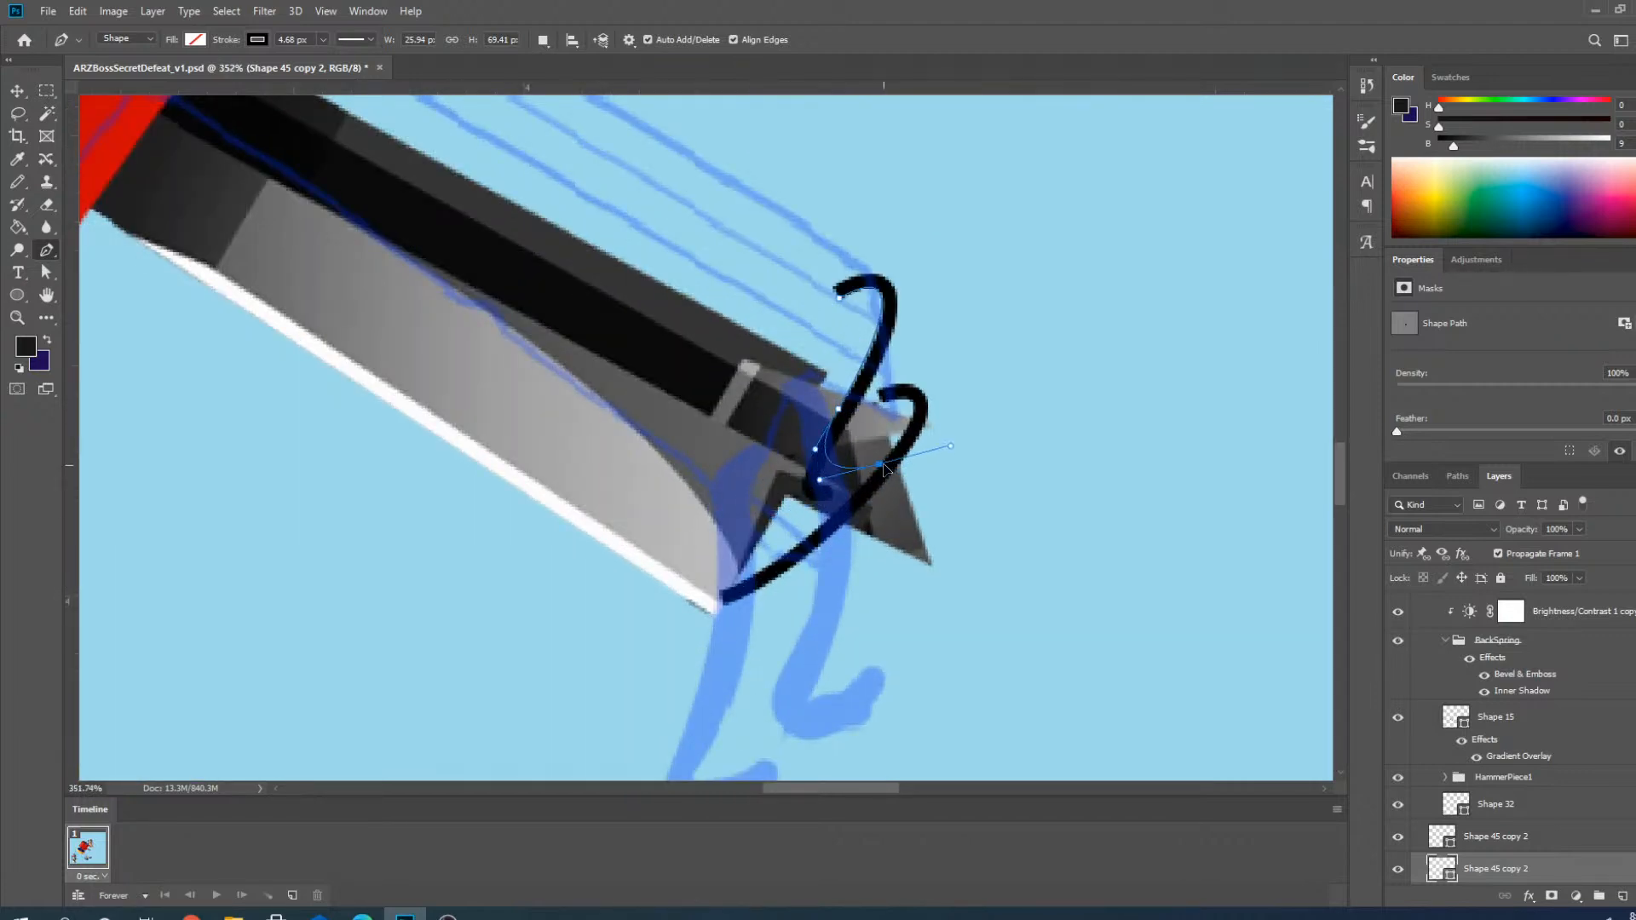
{"action": "left_click_drag", "start_coordinate": [884, 468], "coordinate": [795, 516]}
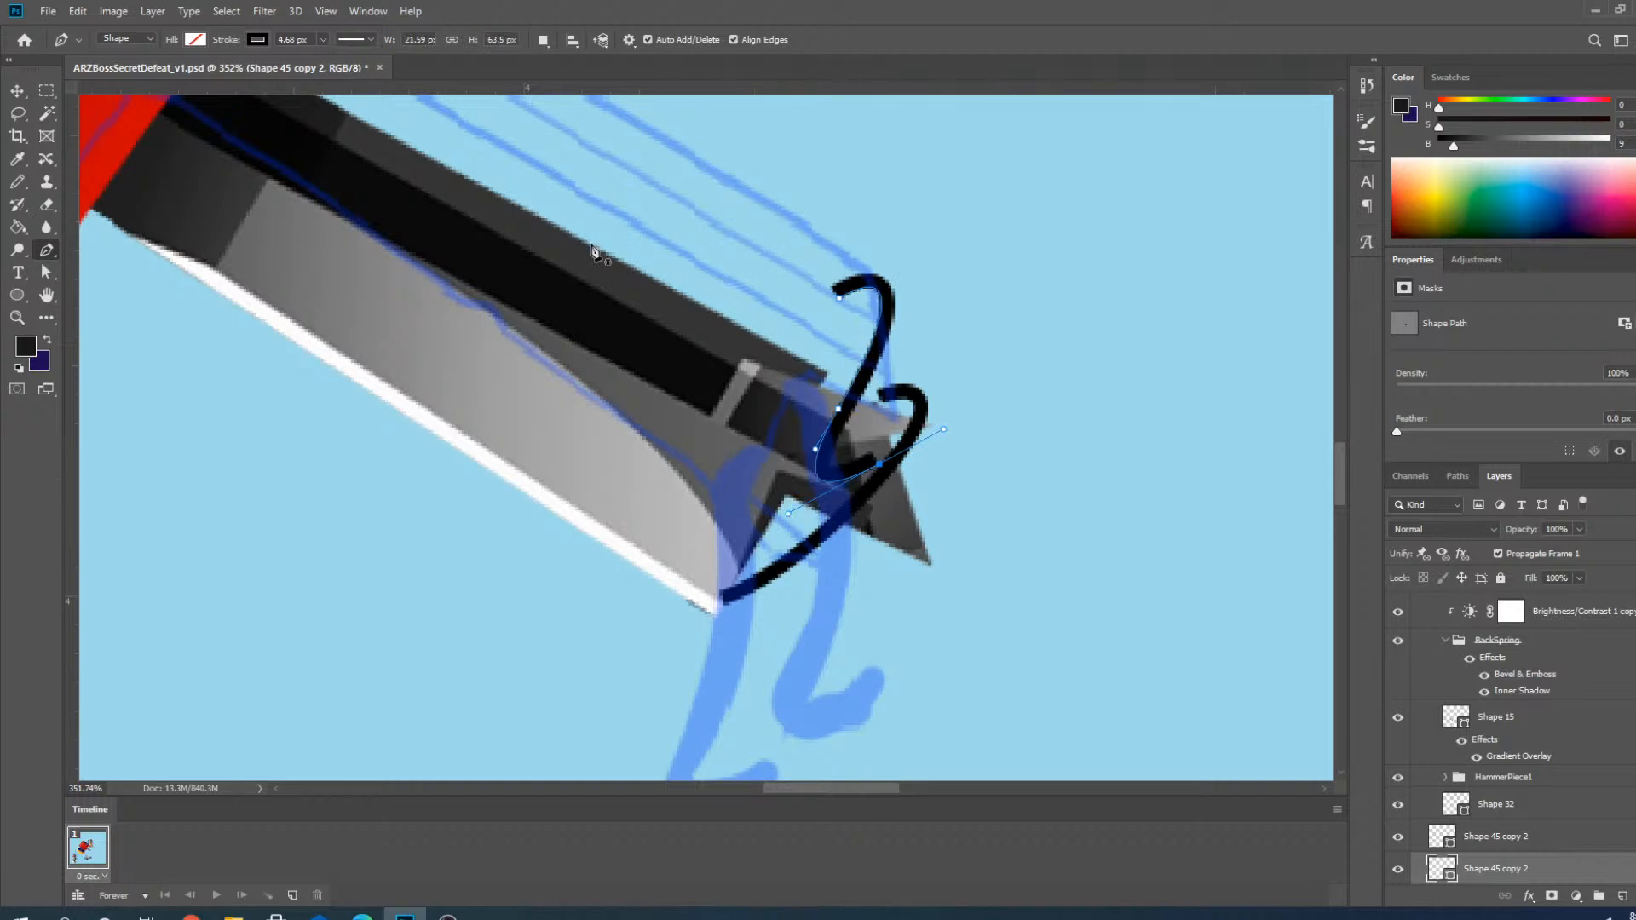
Select the lower black hook, add an anchor point midway, and reshape its lower end into a matching outward curl.
{"action": "left_click", "coordinate": [17, 90]}
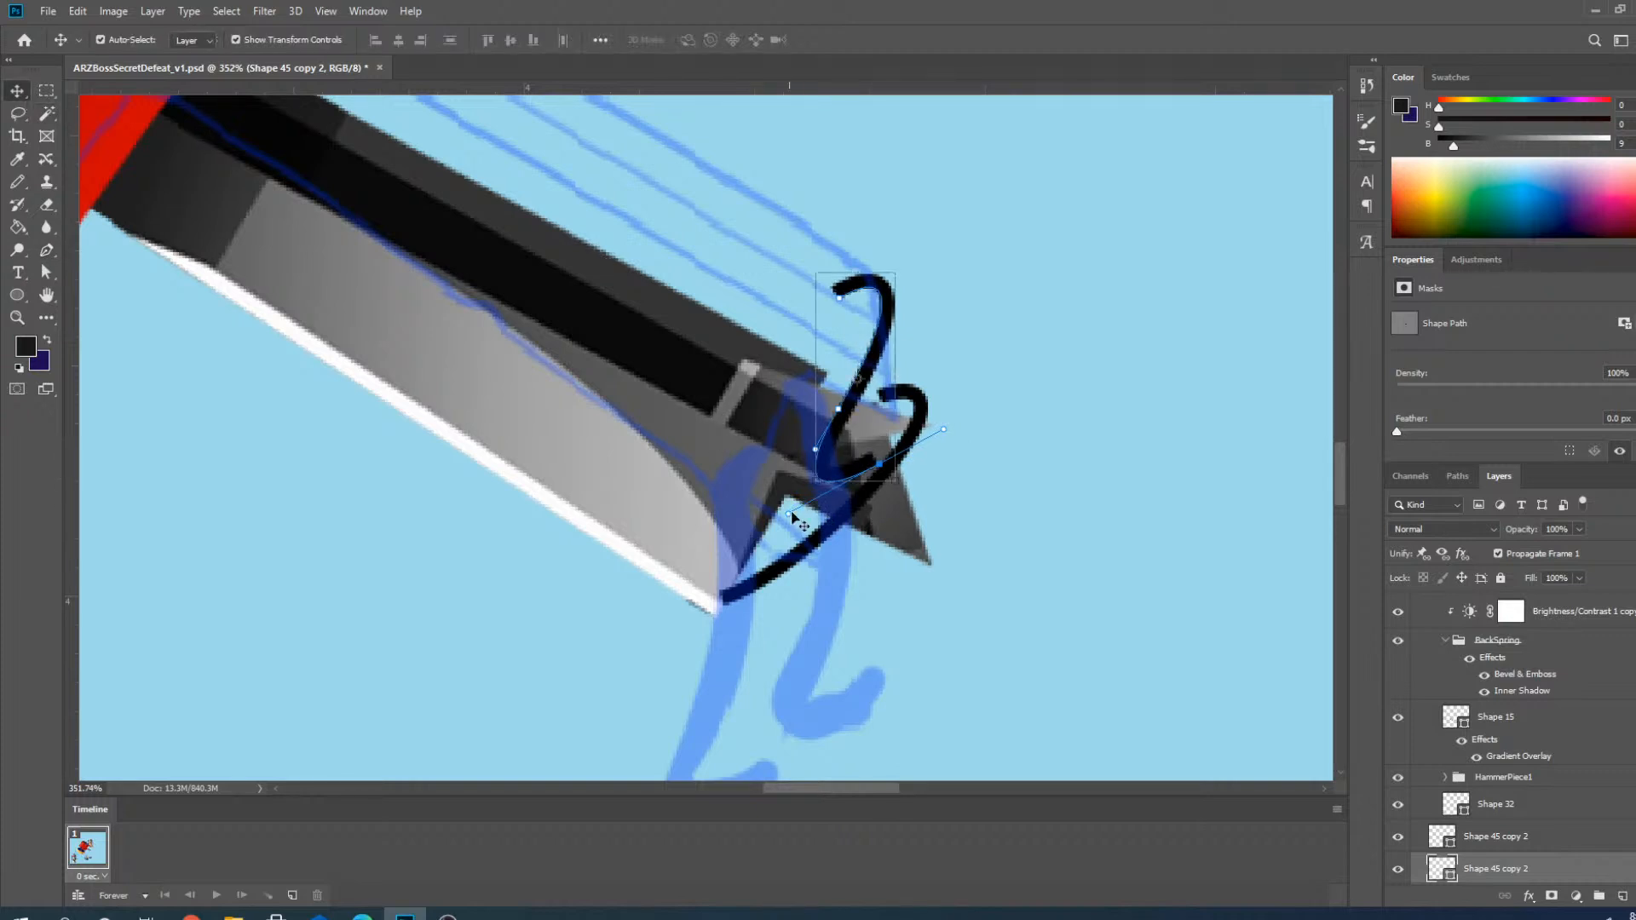
{"action": "left_click", "coordinate": [814, 558]}
{"action": "key", "text": "p"}
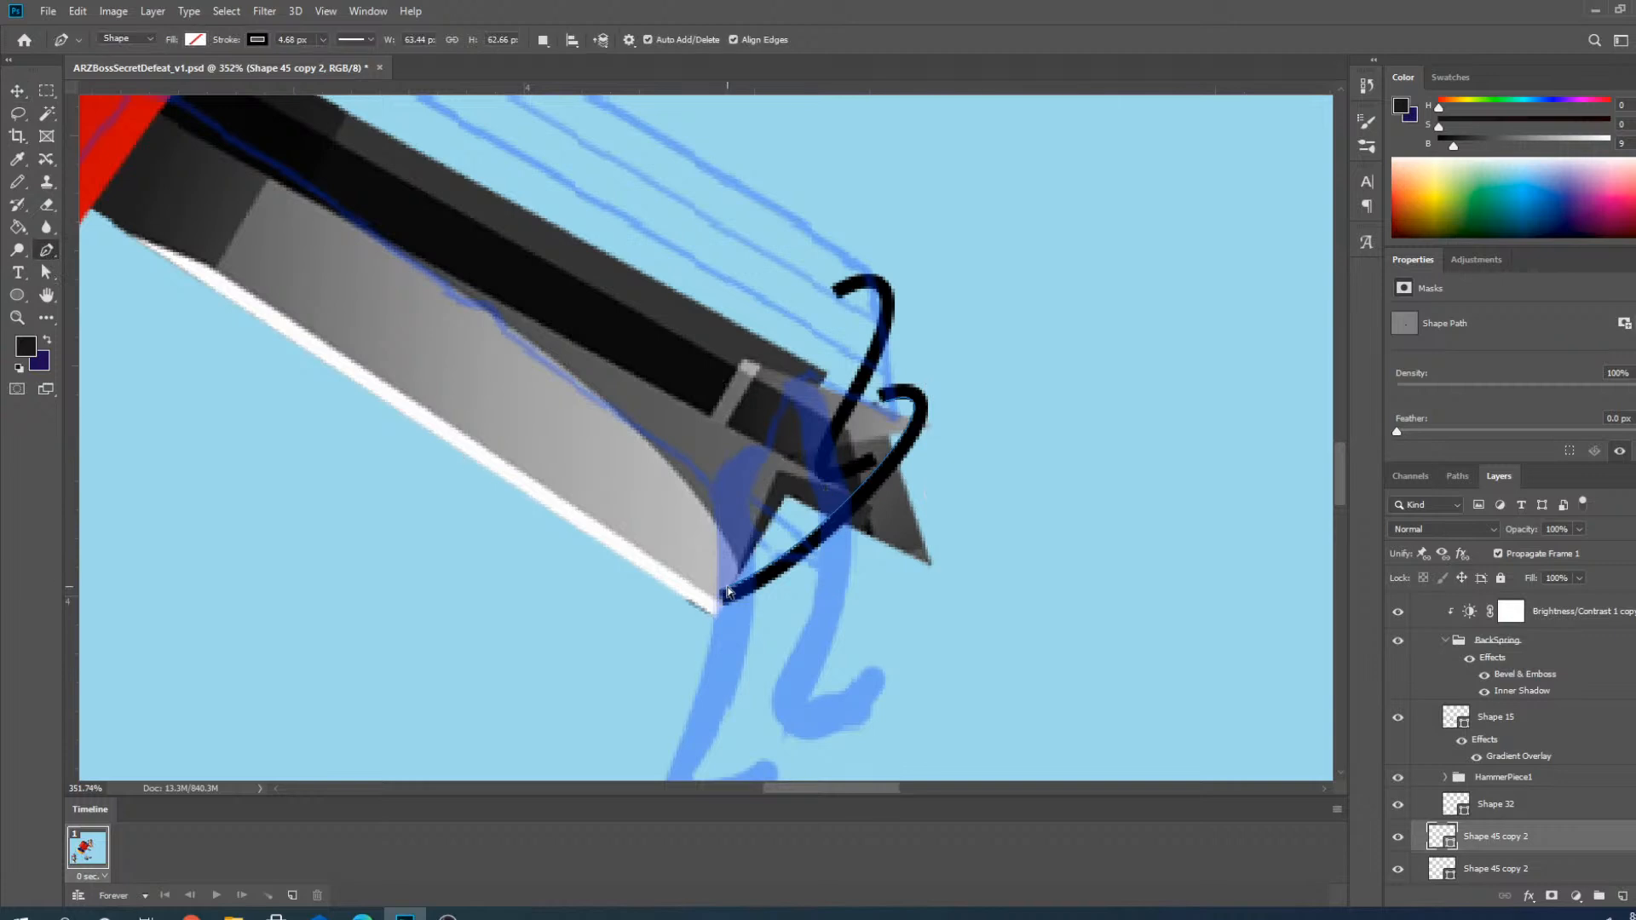
{"action": "left_click", "coordinate": [723, 590], "text": "ctrl"}
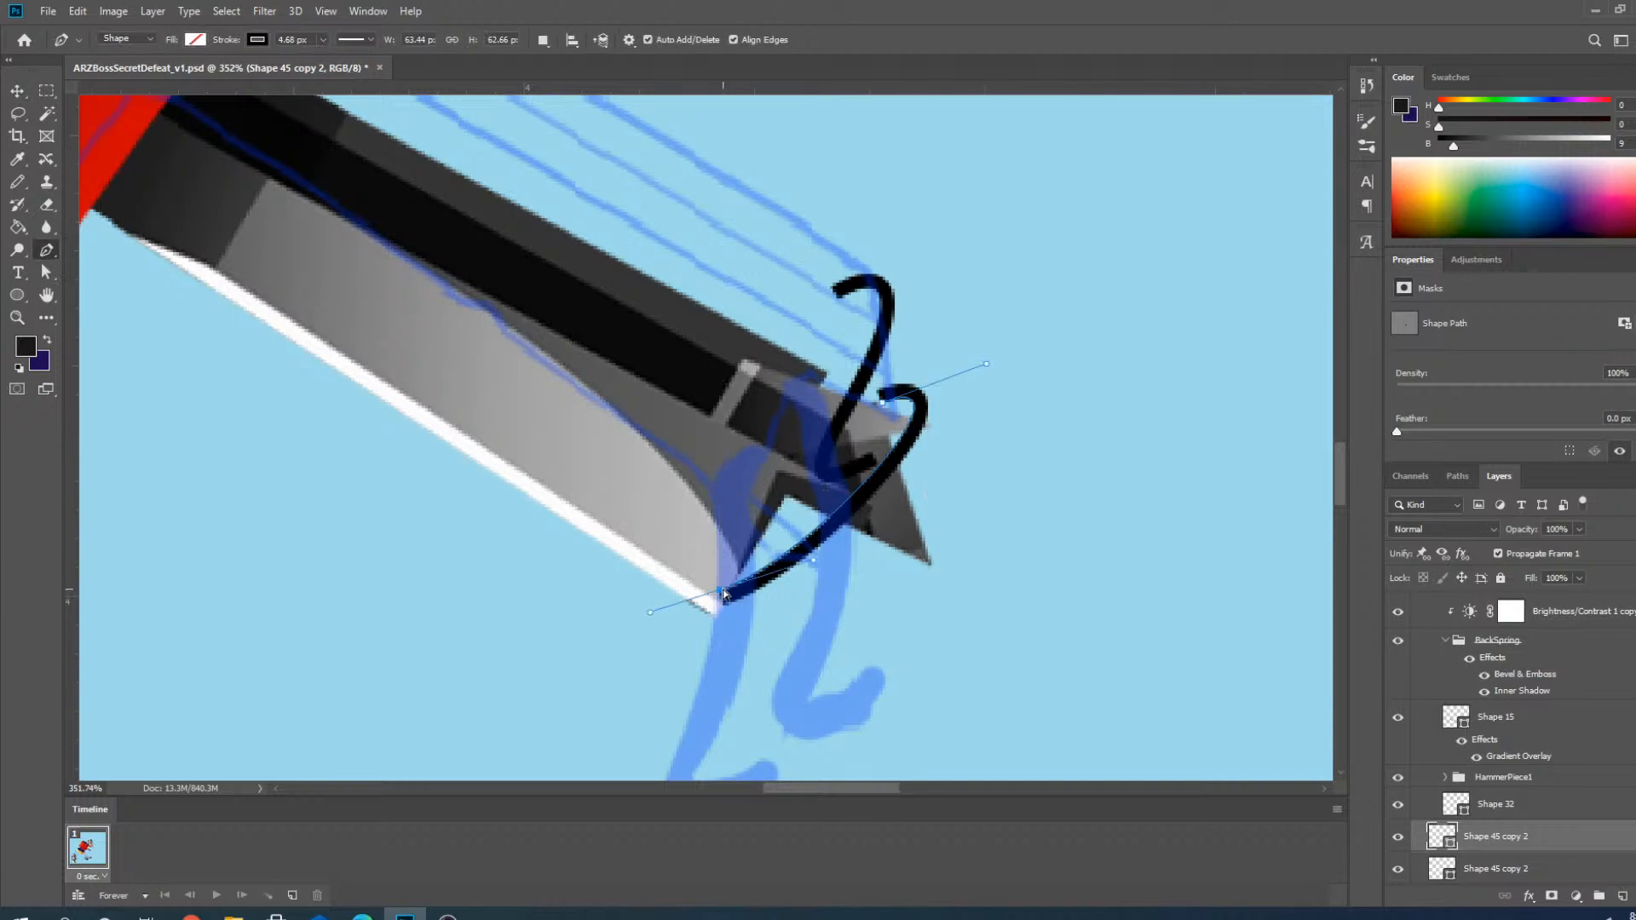
{"action": "left_click", "coordinate": [822, 527]}
{"action": "mouse_move", "coordinate": [720, 595]}
{"action": "left_mouse_down"}
{"action": "mouse_move", "coordinate": [825, 600]}
{"action": "mouse_move", "coordinate": [793, 585]}
{"action": "mouse_move", "coordinate": [770, 632]}
{"action": "left_mouse_up"}
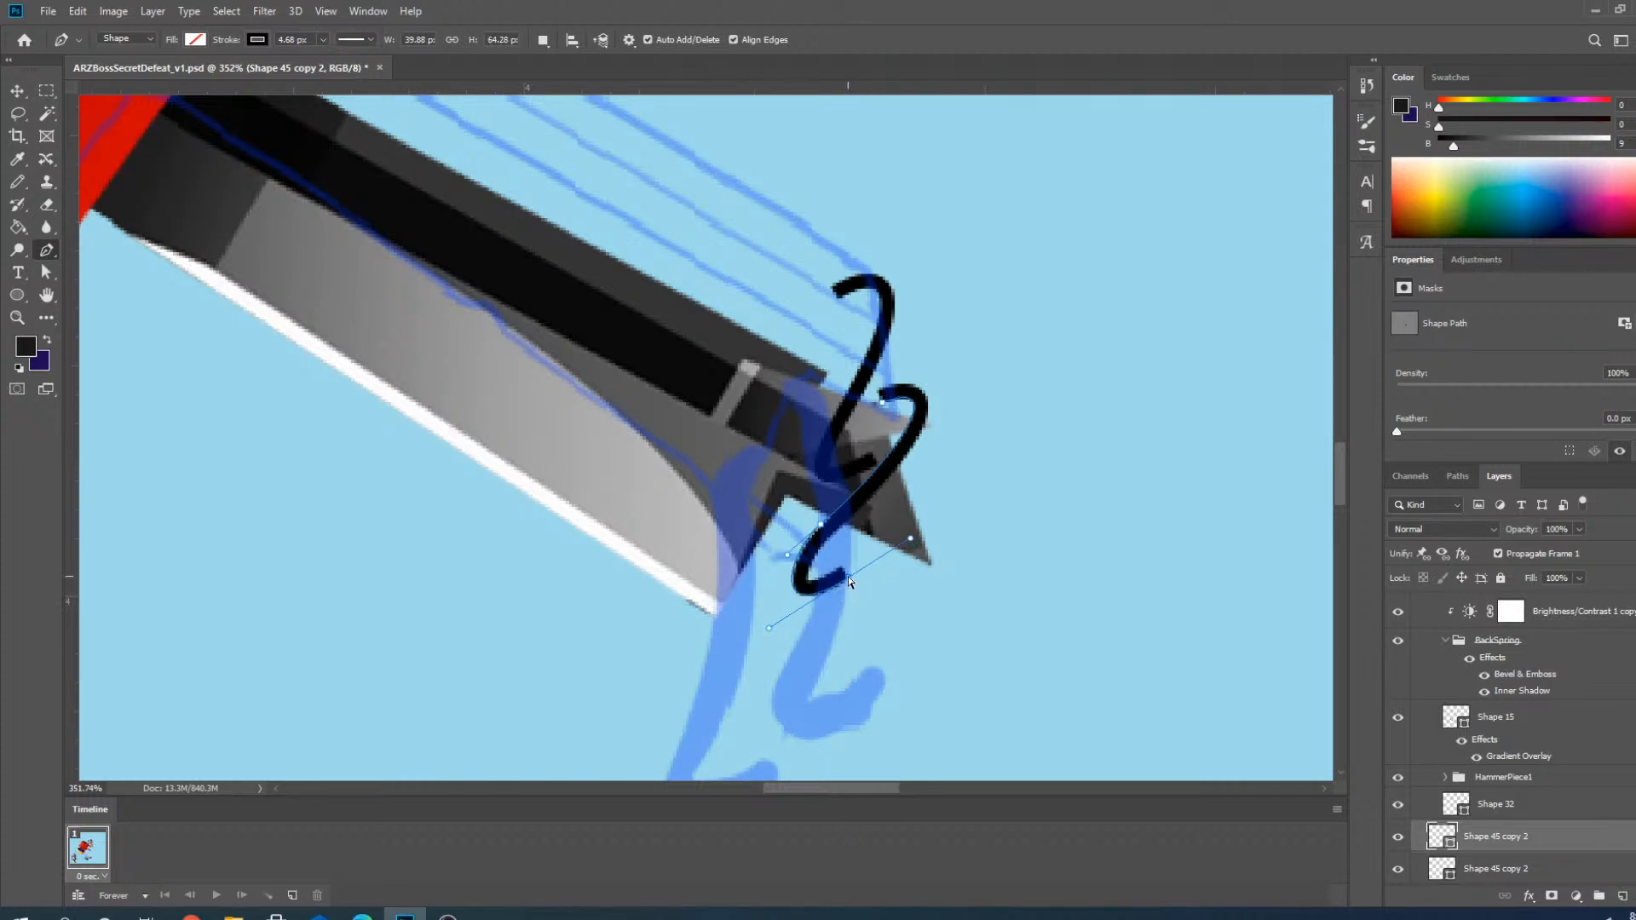
{"action": "left_click_drag", "start_coordinate": [849, 583], "coordinate": [865, 603]}
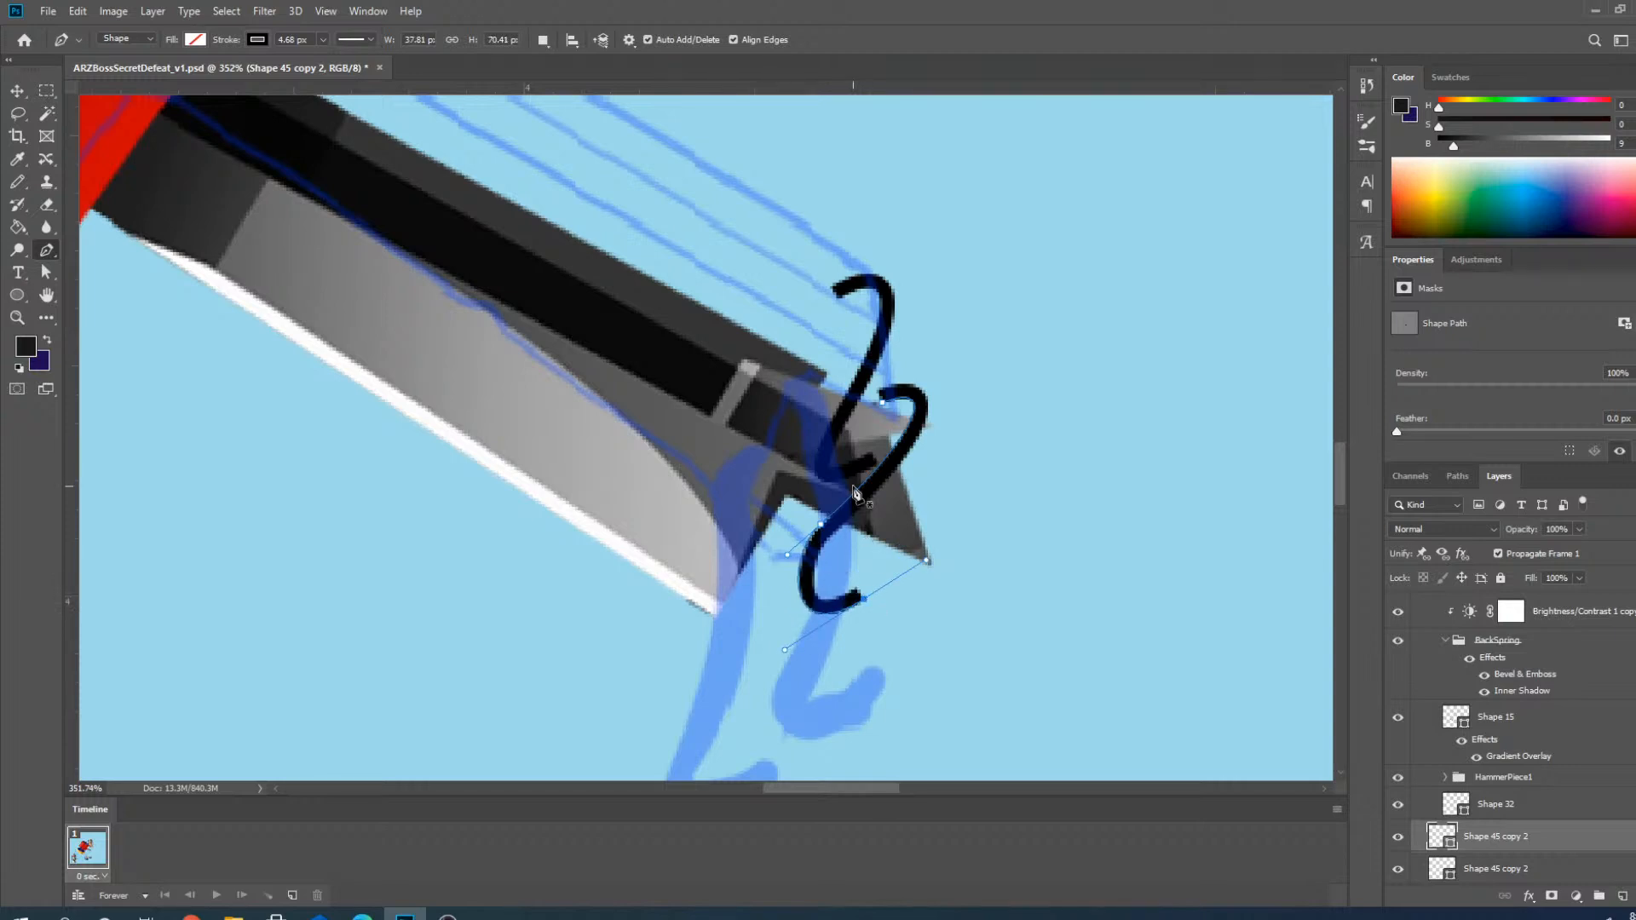
Compare the reshaped hooks with the Boss_ARZ_Secret_08 sketch by toggling it, and collapse the Refs group.
{"action": "scroll", "coordinate": [854, 492], "scroll_direction": "down", "scroll_amount": 2}
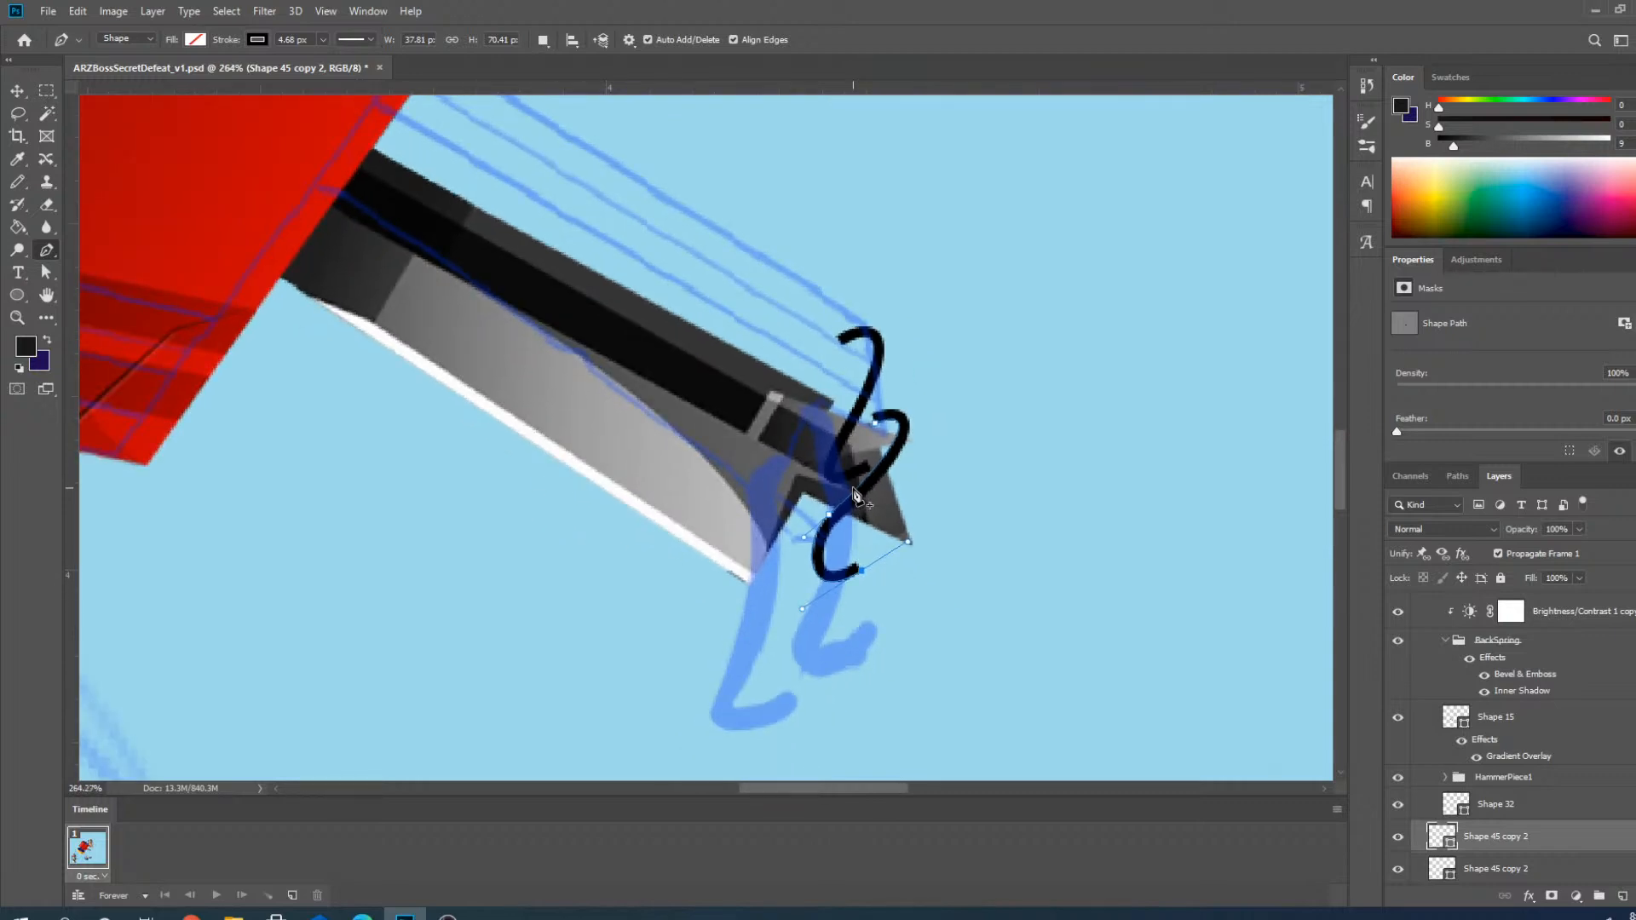
{"action": "scroll", "coordinate": [854, 493], "scroll_direction": "down", "scroll_amount": 2}
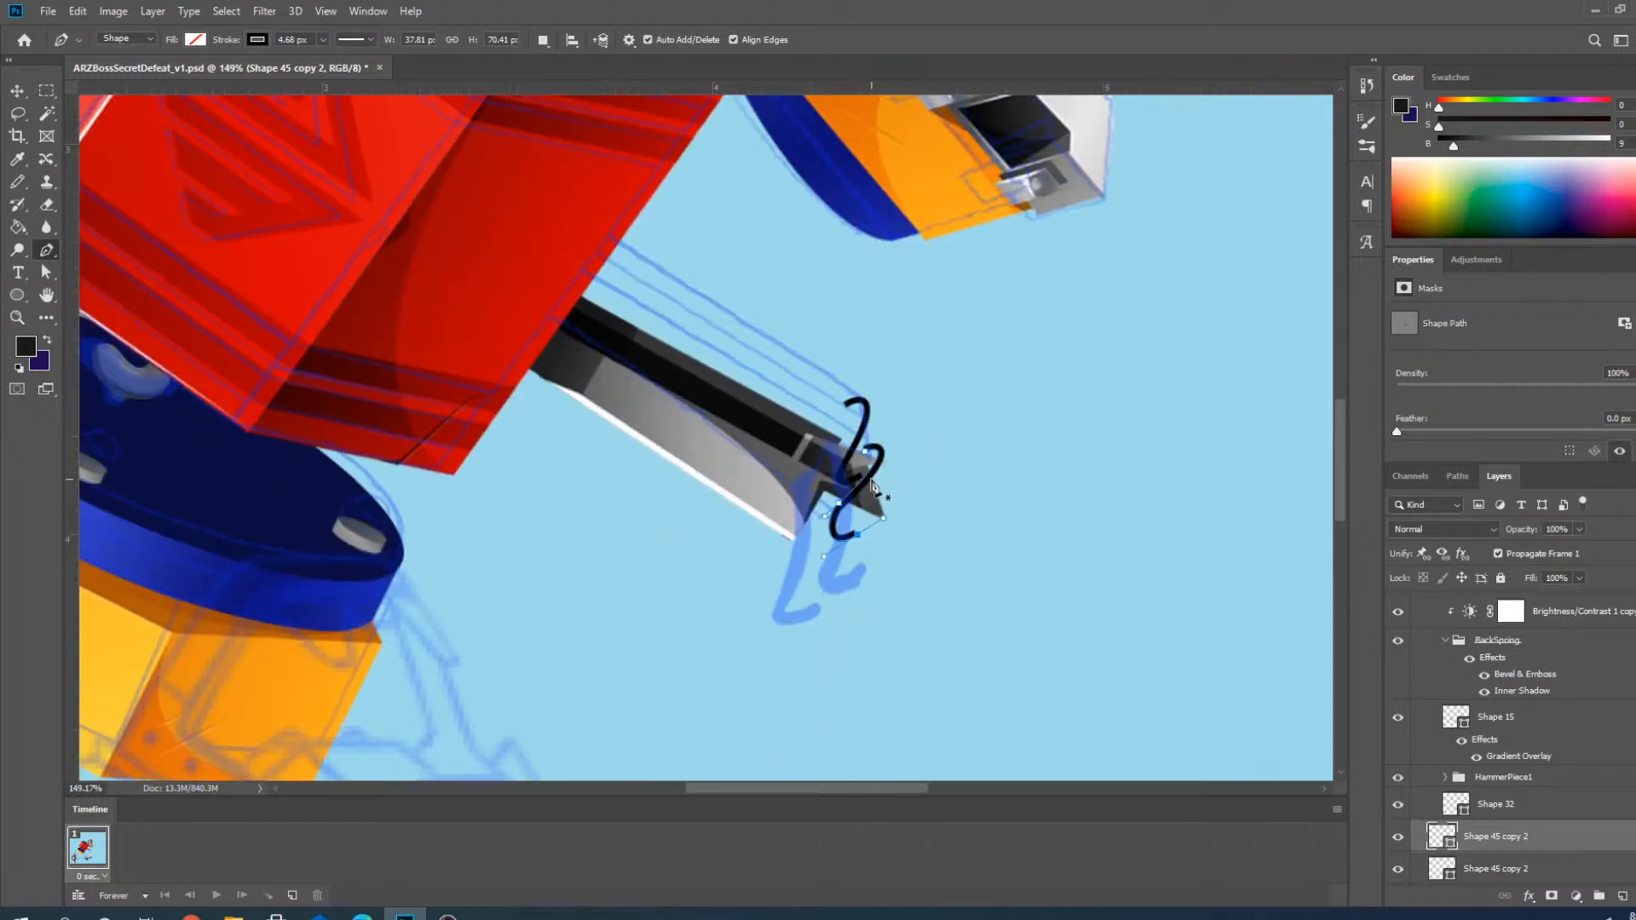
{"action": "scroll", "coordinate": [855, 493], "scroll_direction": "up", "scroll_amount": 1}
{"action": "scroll", "coordinate": [1512, 737], "scroll_direction": "up", "scroll_amount": 5}
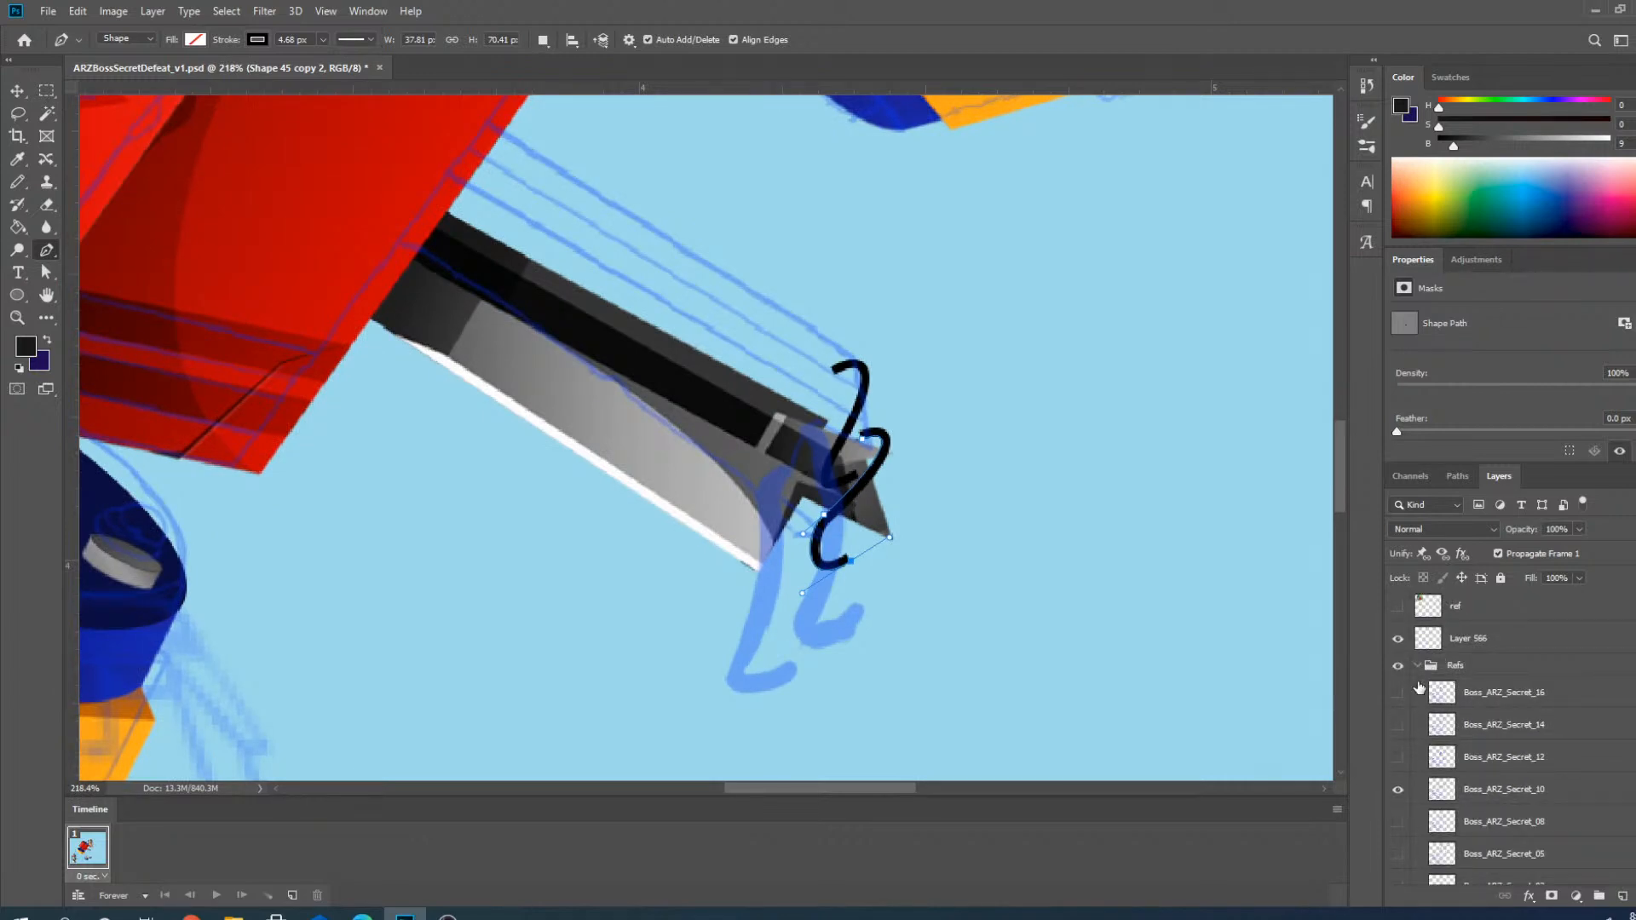
{"action": "left_click", "coordinate": [1398, 823]}
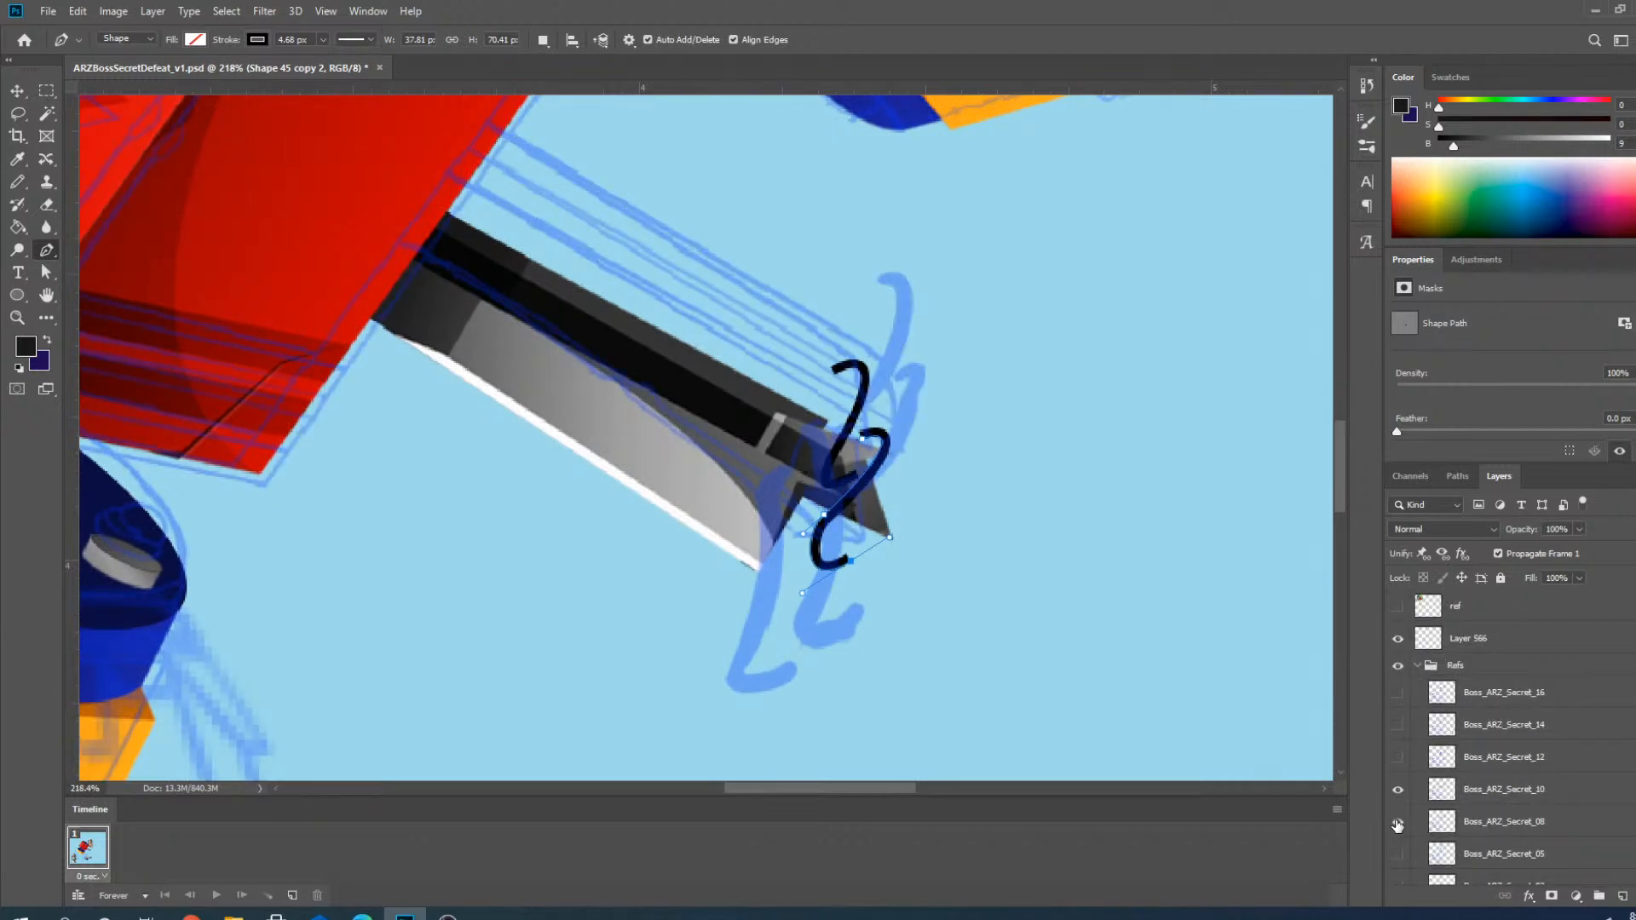
{"action": "left_click", "coordinate": [1398, 823]}
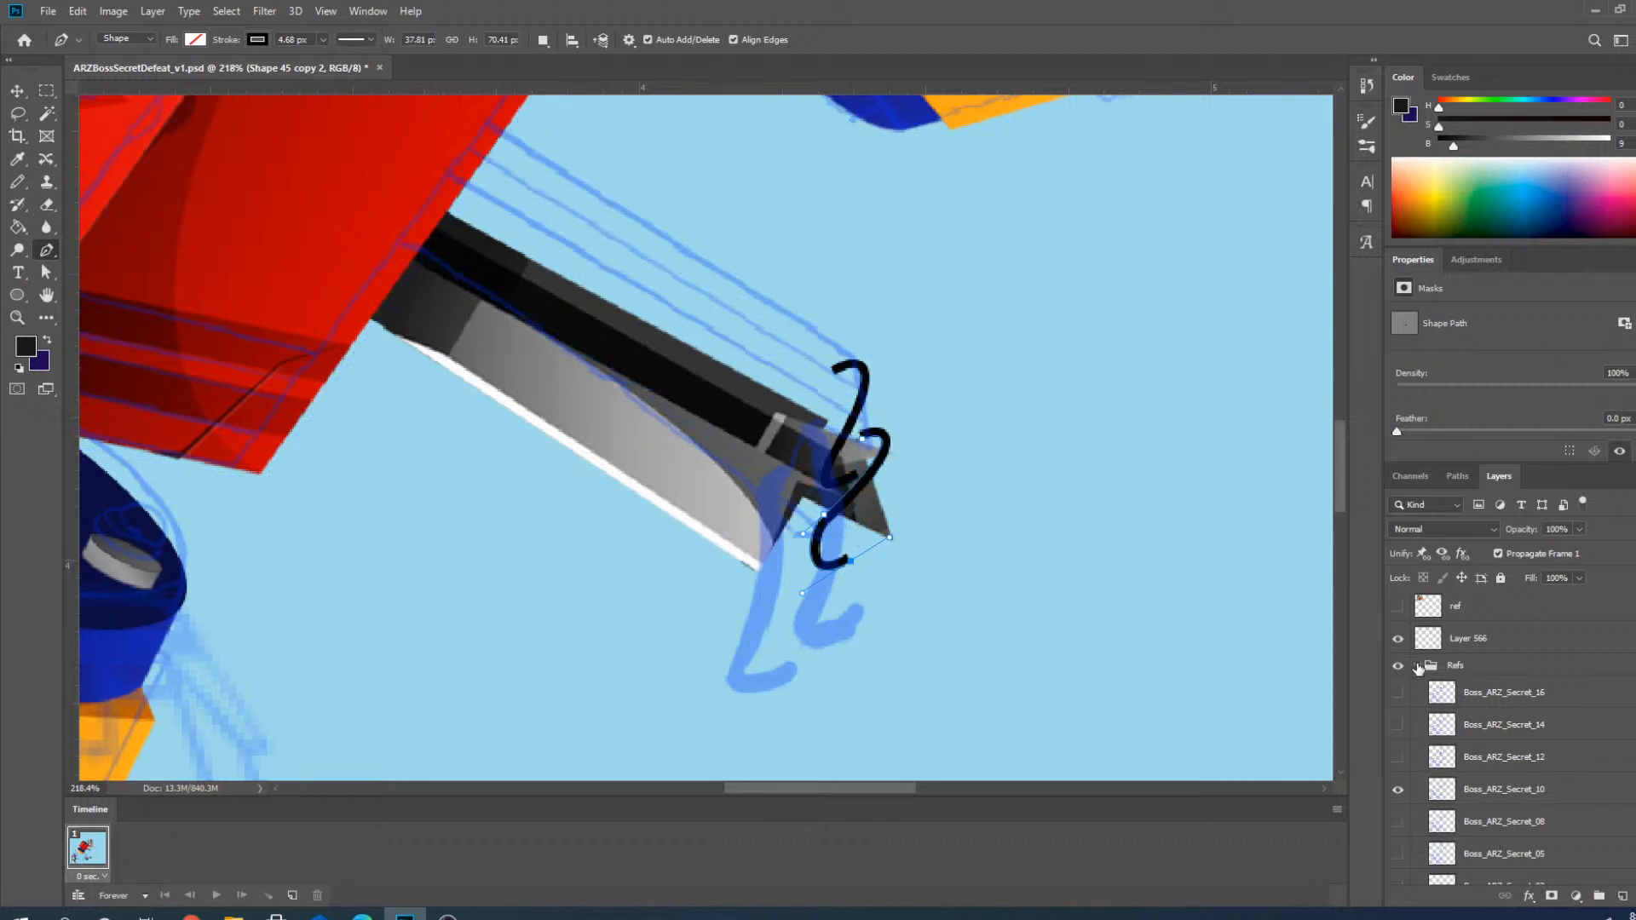
{"action": "left_click", "coordinate": [1418, 665]}
{"action": "scroll", "coordinate": [775, 524], "scroll_direction": "up", "scroll_amount": 2}
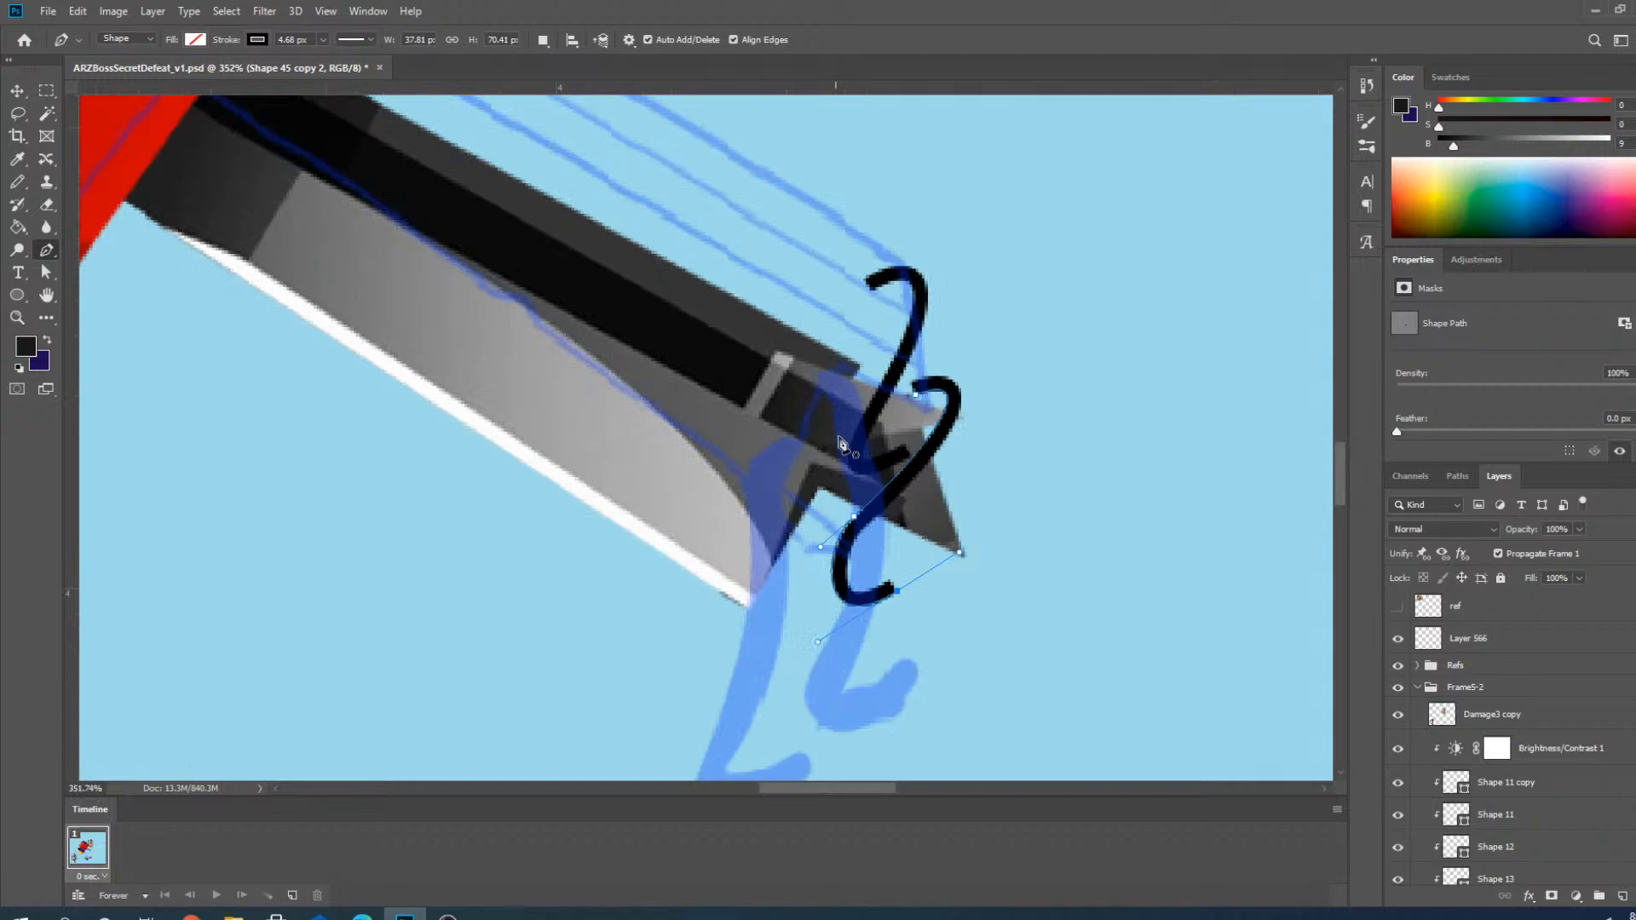
Move both Shape 45 copy 2 hooks down below the handle's broken end, toward the hooks drawn in the sketch.
{"action": "key", "text": "v"}
{"action": "left_click", "coordinate": [919, 315]}
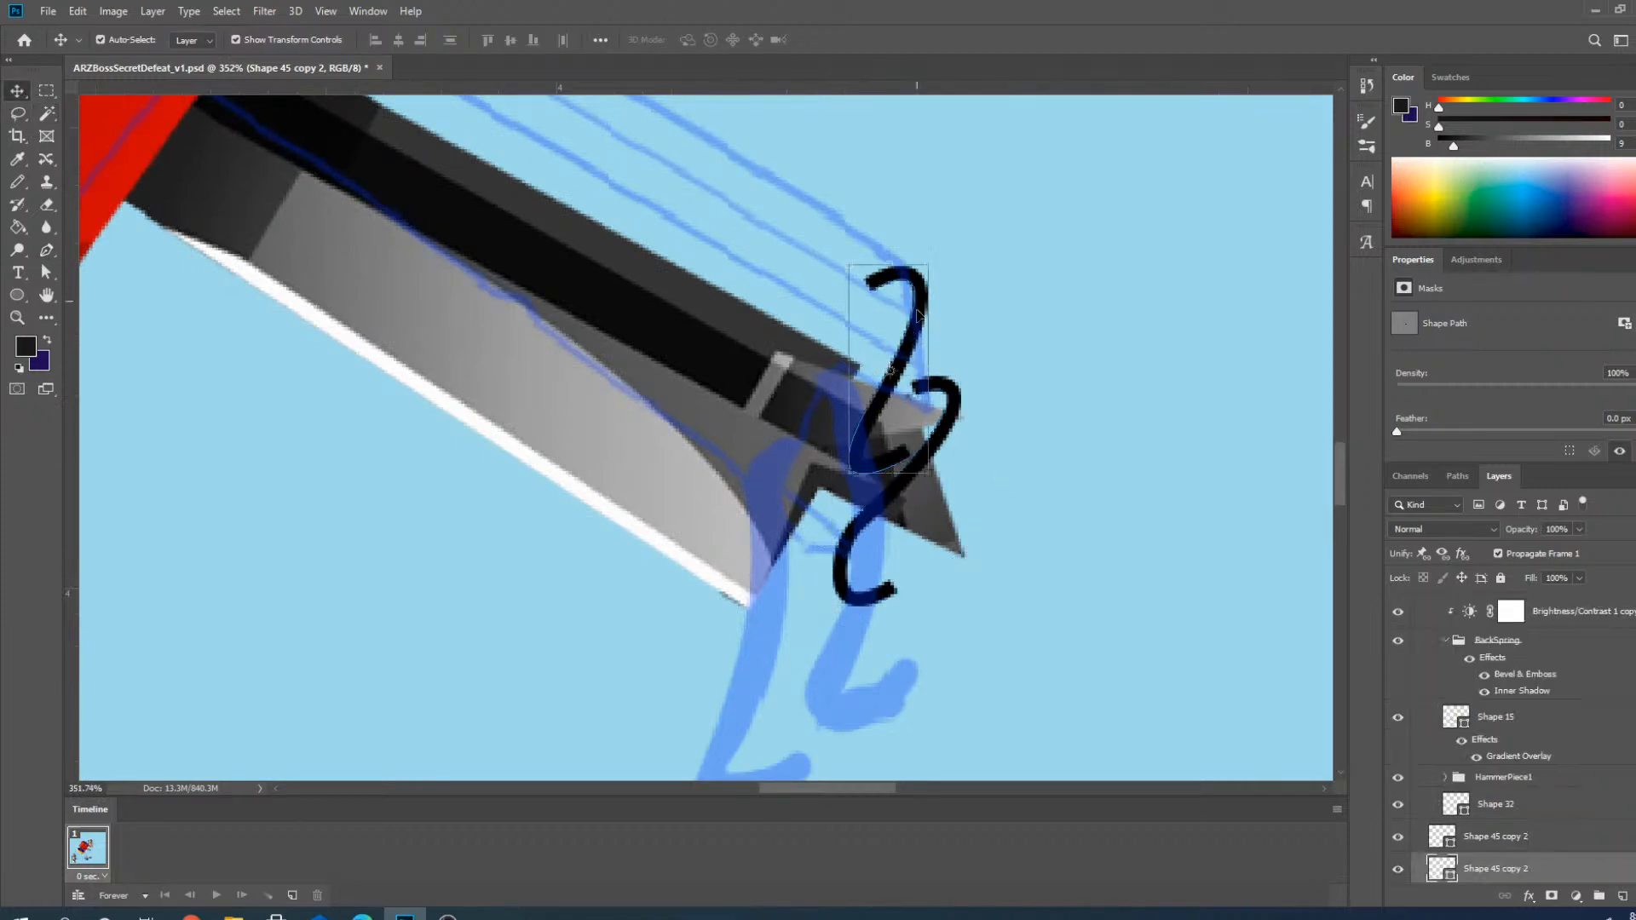
{"action": "left_click_drag", "start_coordinate": [910, 335], "coordinate": [790, 637]}
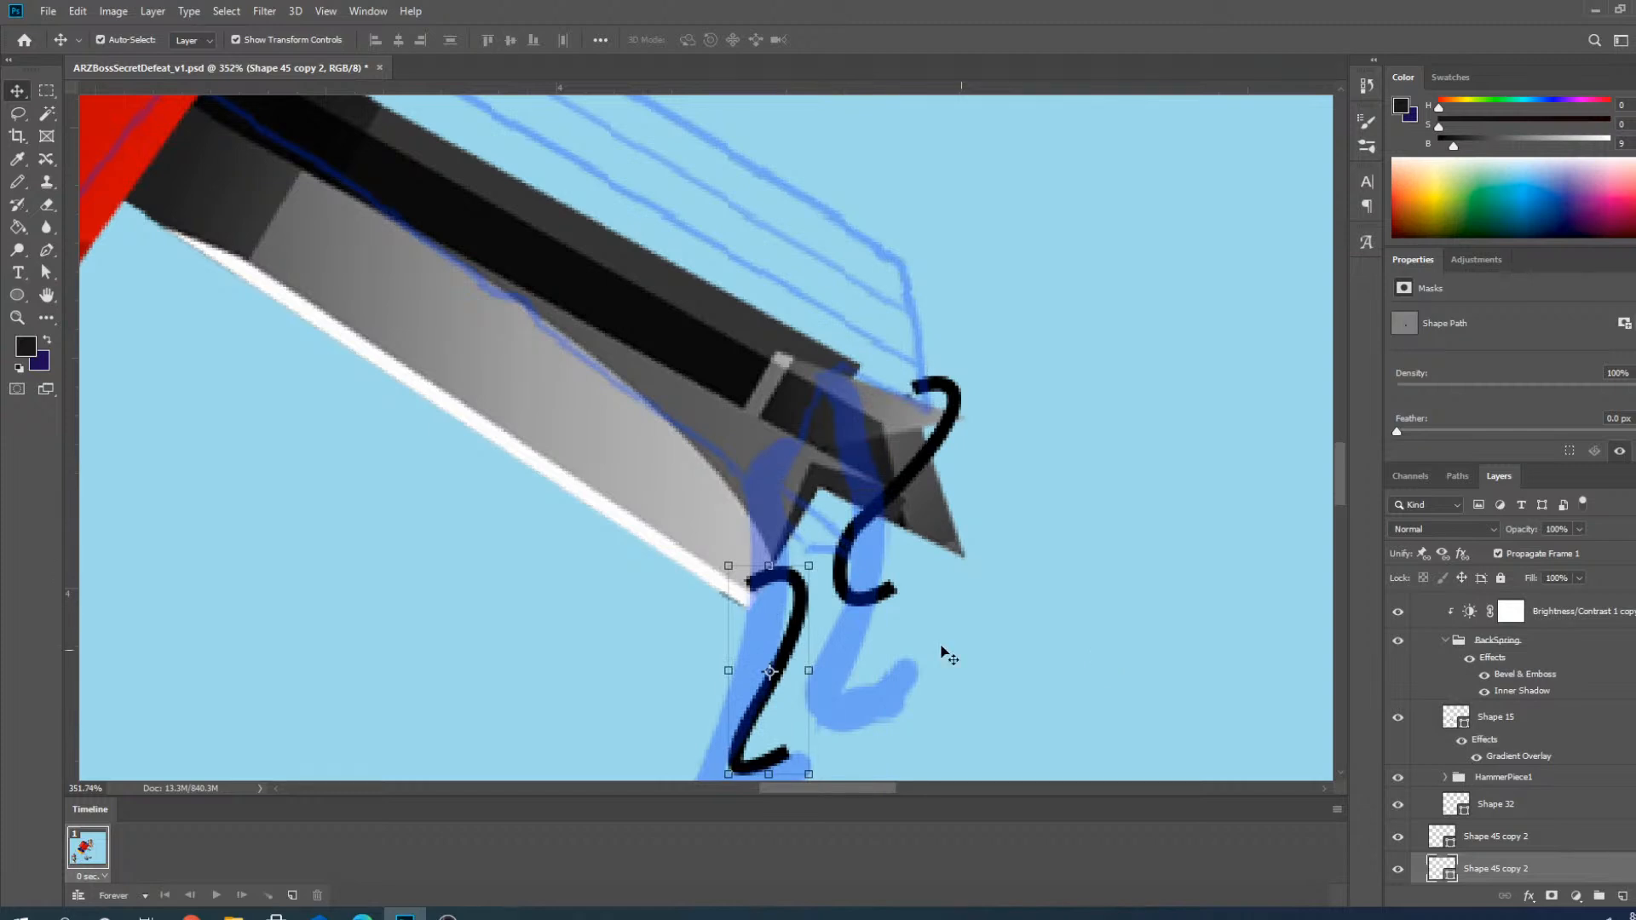
{"action": "mouse_move", "coordinate": [934, 458]}
{"action": "left_mouse_down"}
{"action": "mouse_move", "coordinate": [858, 537]}
{"action": "mouse_move", "coordinate": [858, 512]}
{"action": "mouse_move", "coordinate": [824, 543]}
{"action": "left_mouse_up"}
{"action": "scroll", "coordinate": [874, 419], "scroll_direction": "down", "scroll_amount": 2}
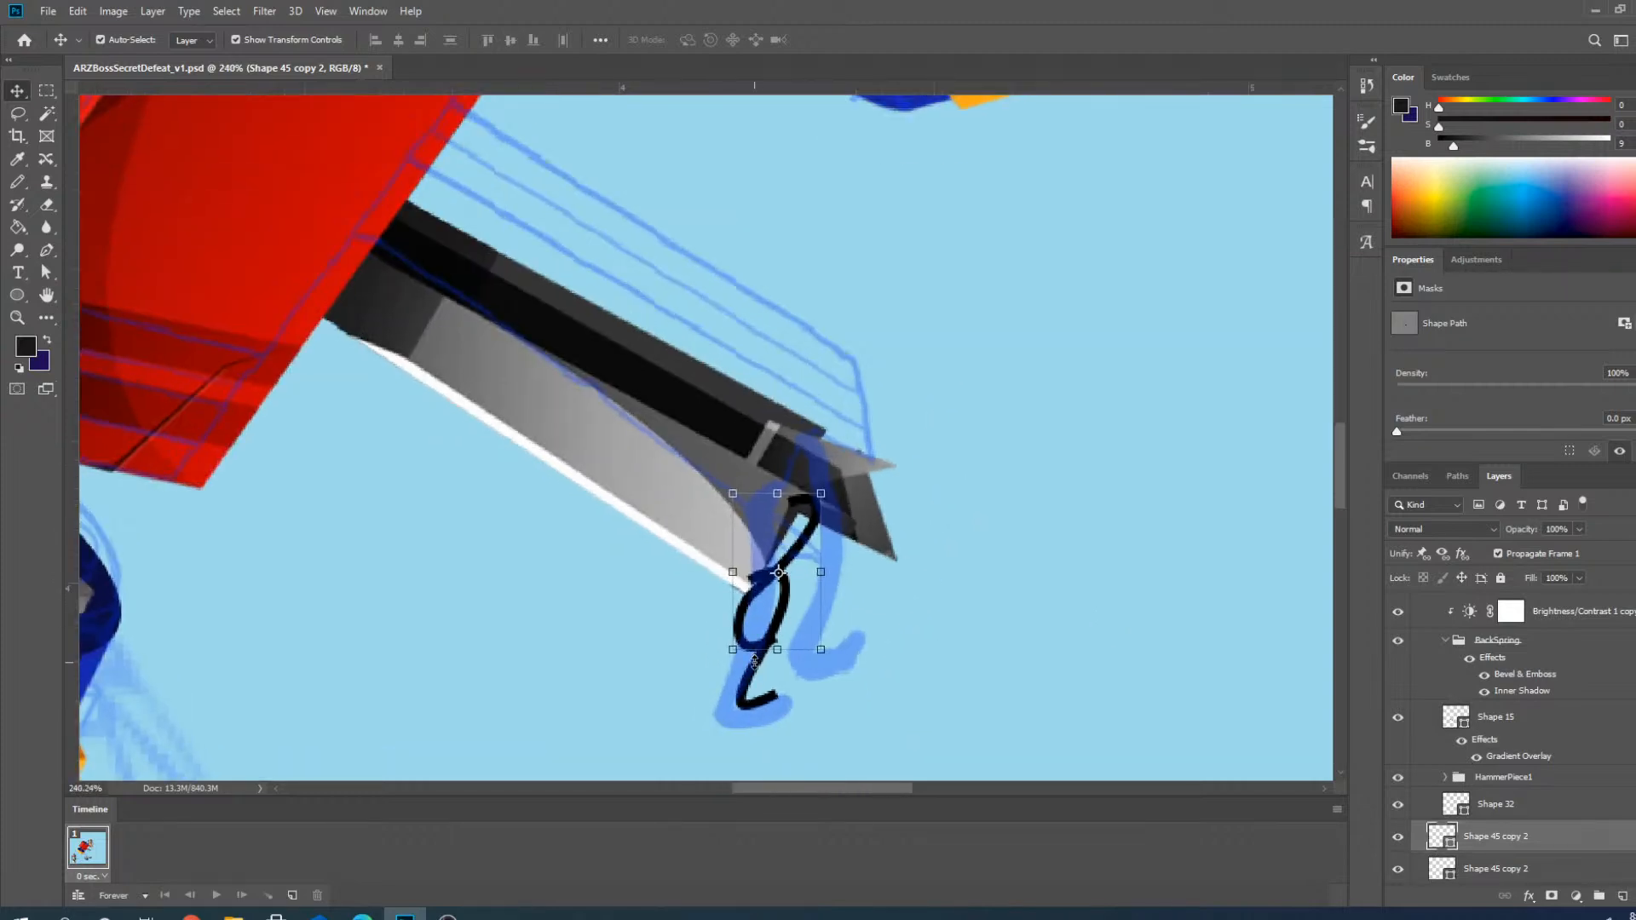
Rotate the second hook about -25° to follow the sketch, apply the transform, and activate the Pen tool.
{"action": "left_click_drag", "start_coordinate": [861, 426], "coordinate": [847, 465]}
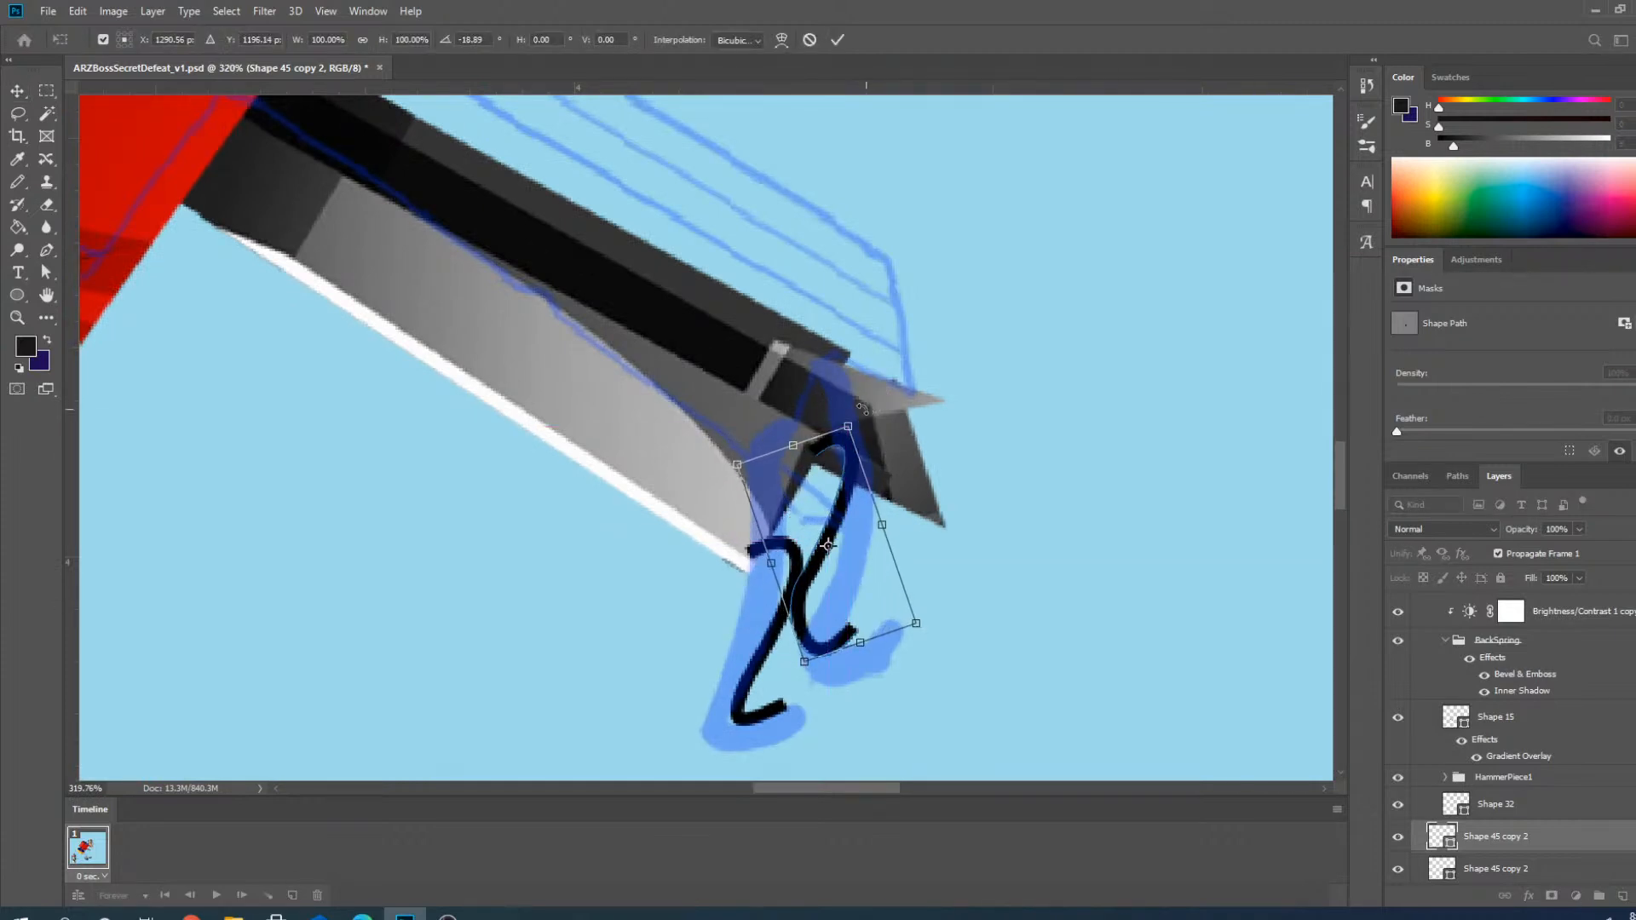
{"action": "left_click_drag", "start_coordinate": [863, 409], "coordinate": [827, 454]}
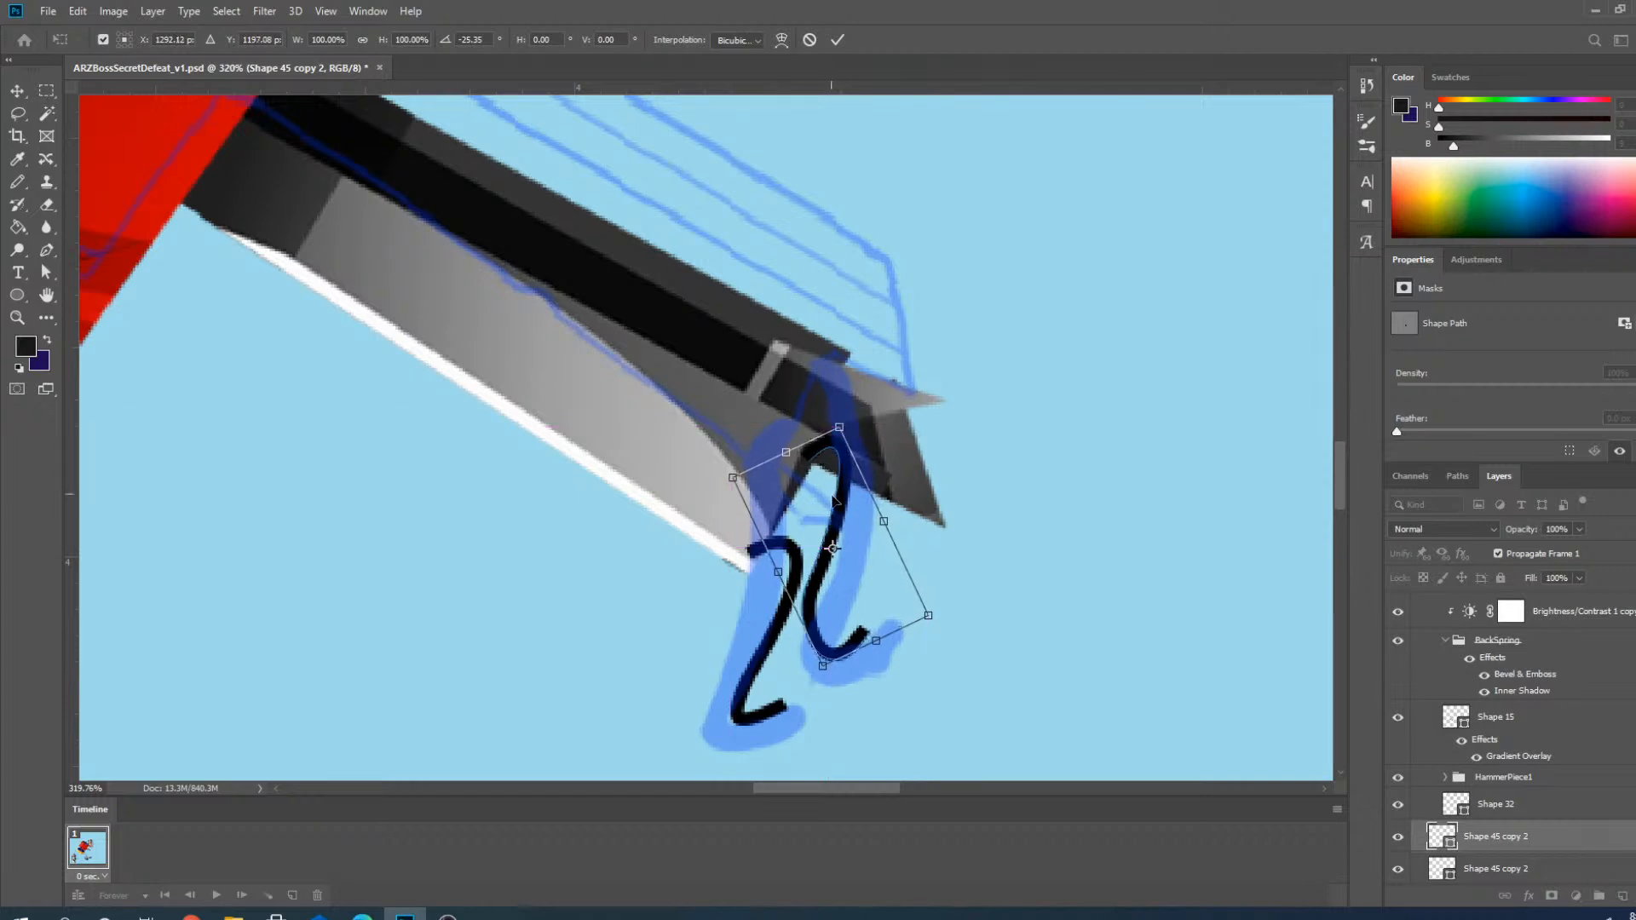
{"action": "left_click", "coordinate": [837, 40]}
{"action": "left_click", "coordinate": [47, 251]}
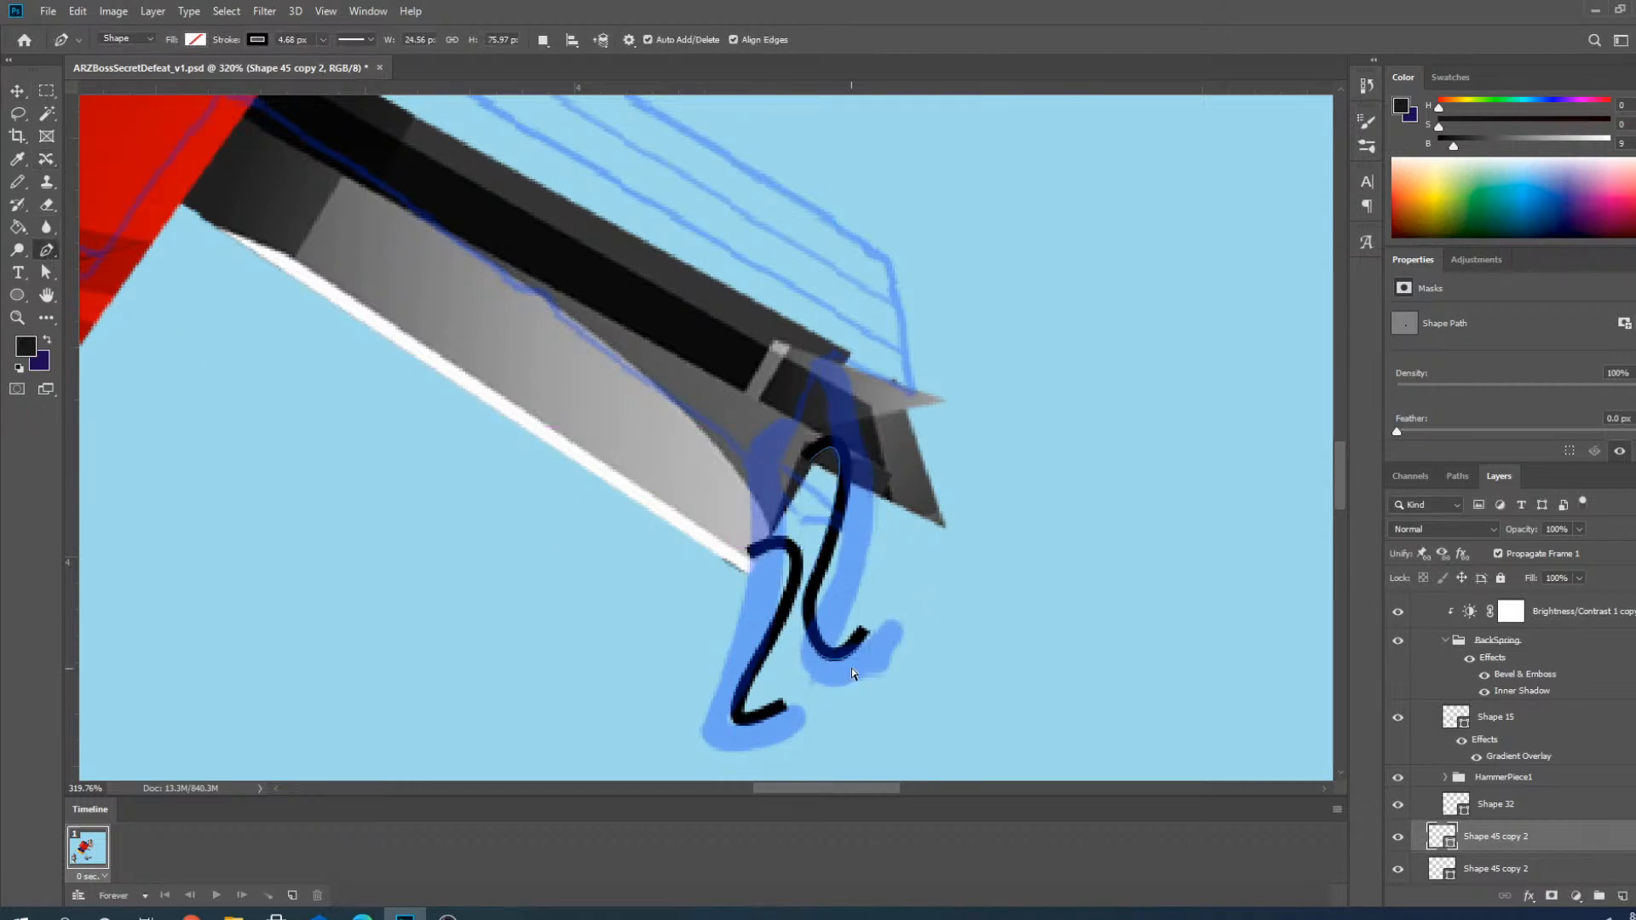
Shift the right-hand black hook's lower anchor rightward and extend its curled end outward to follow the blue sketch.
{"action": "scroll", "coordinate": [818, 652], "scroll_direction": "up", "scroll_amount": 2}
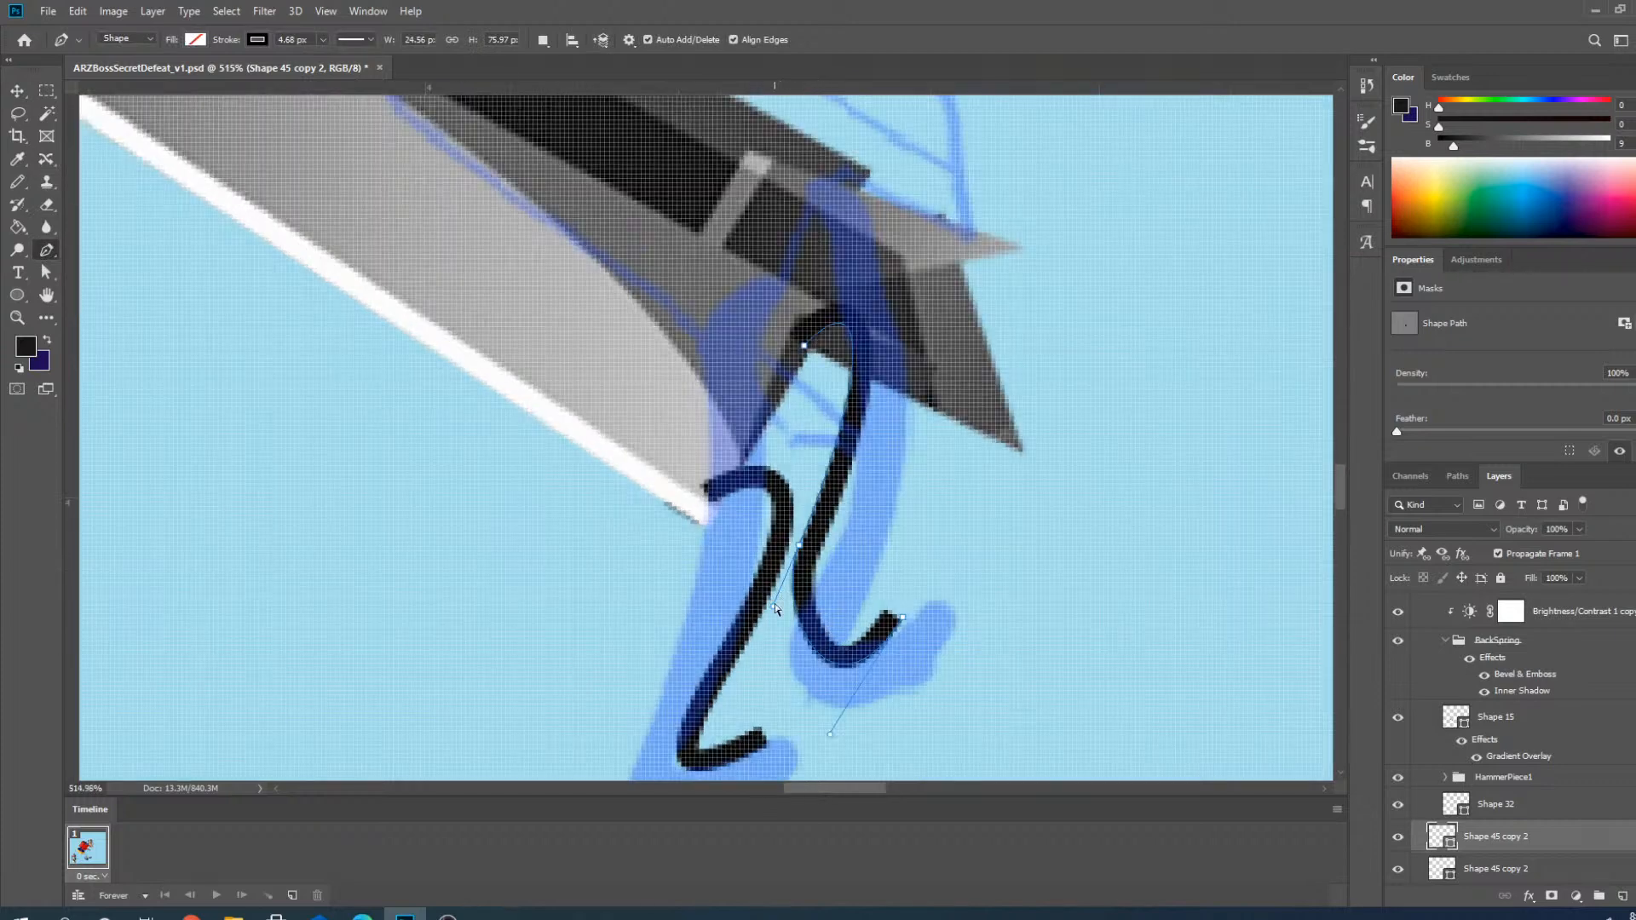
{"action": "left_click_drag", "start_coordinate": [773, 605], "coordinate": [786, 611]}
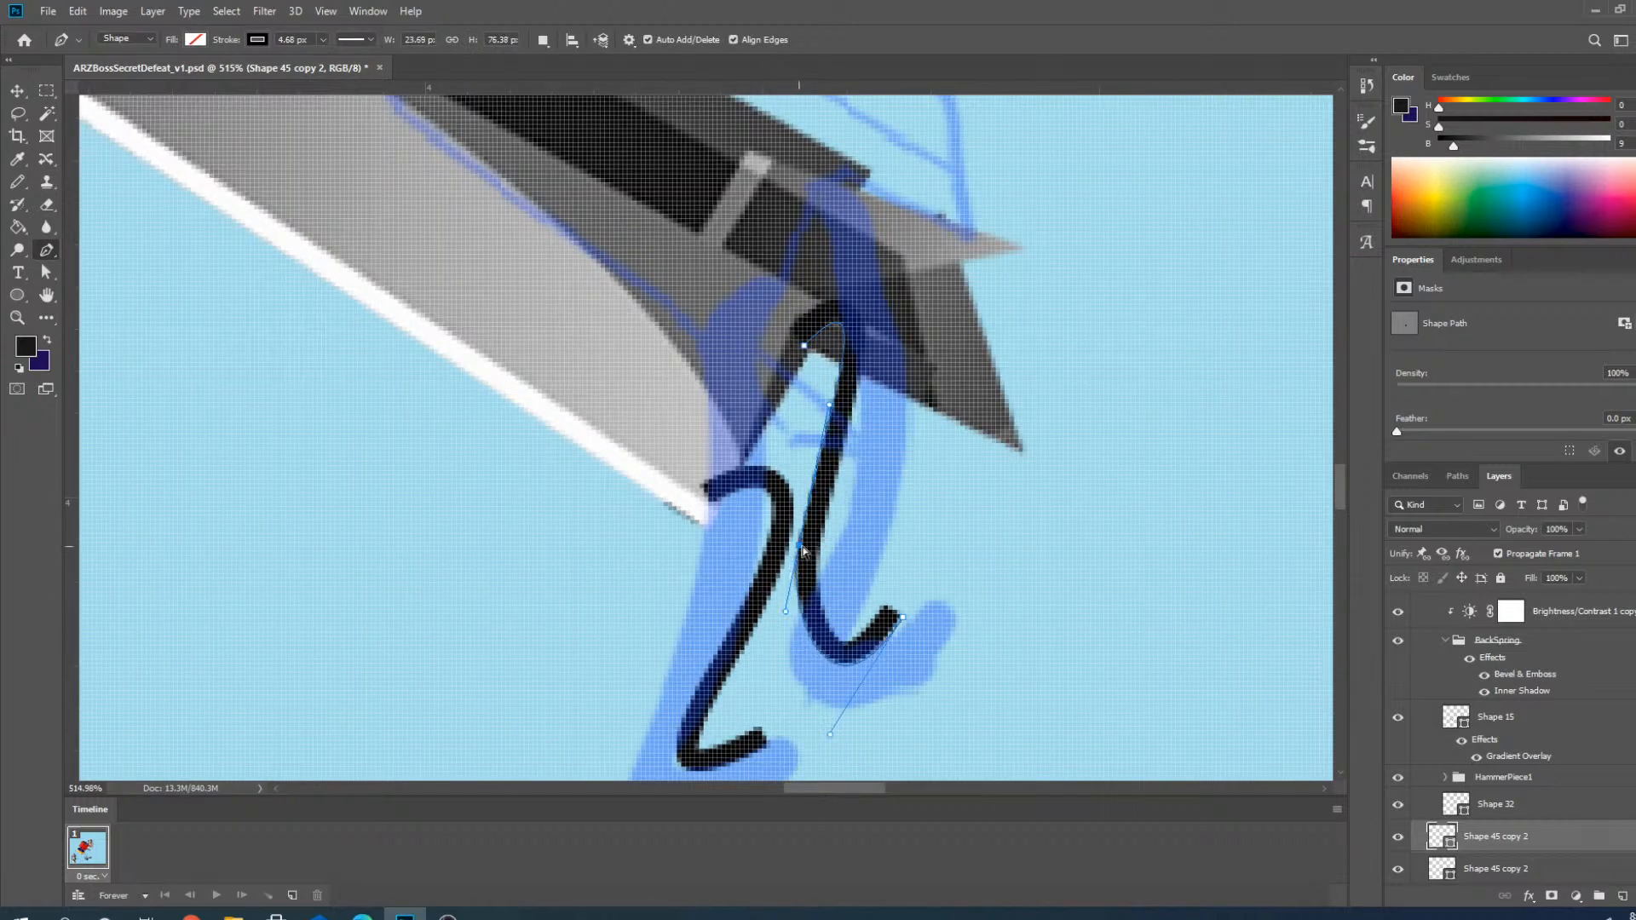
{"action": "left_click_drag", "start_coordinate": [803, 551], "coordinate": [822, 551]}
{"action": "left_click_drag", "start_coordinate": [903, 620], "coordinate": [943, 621]}
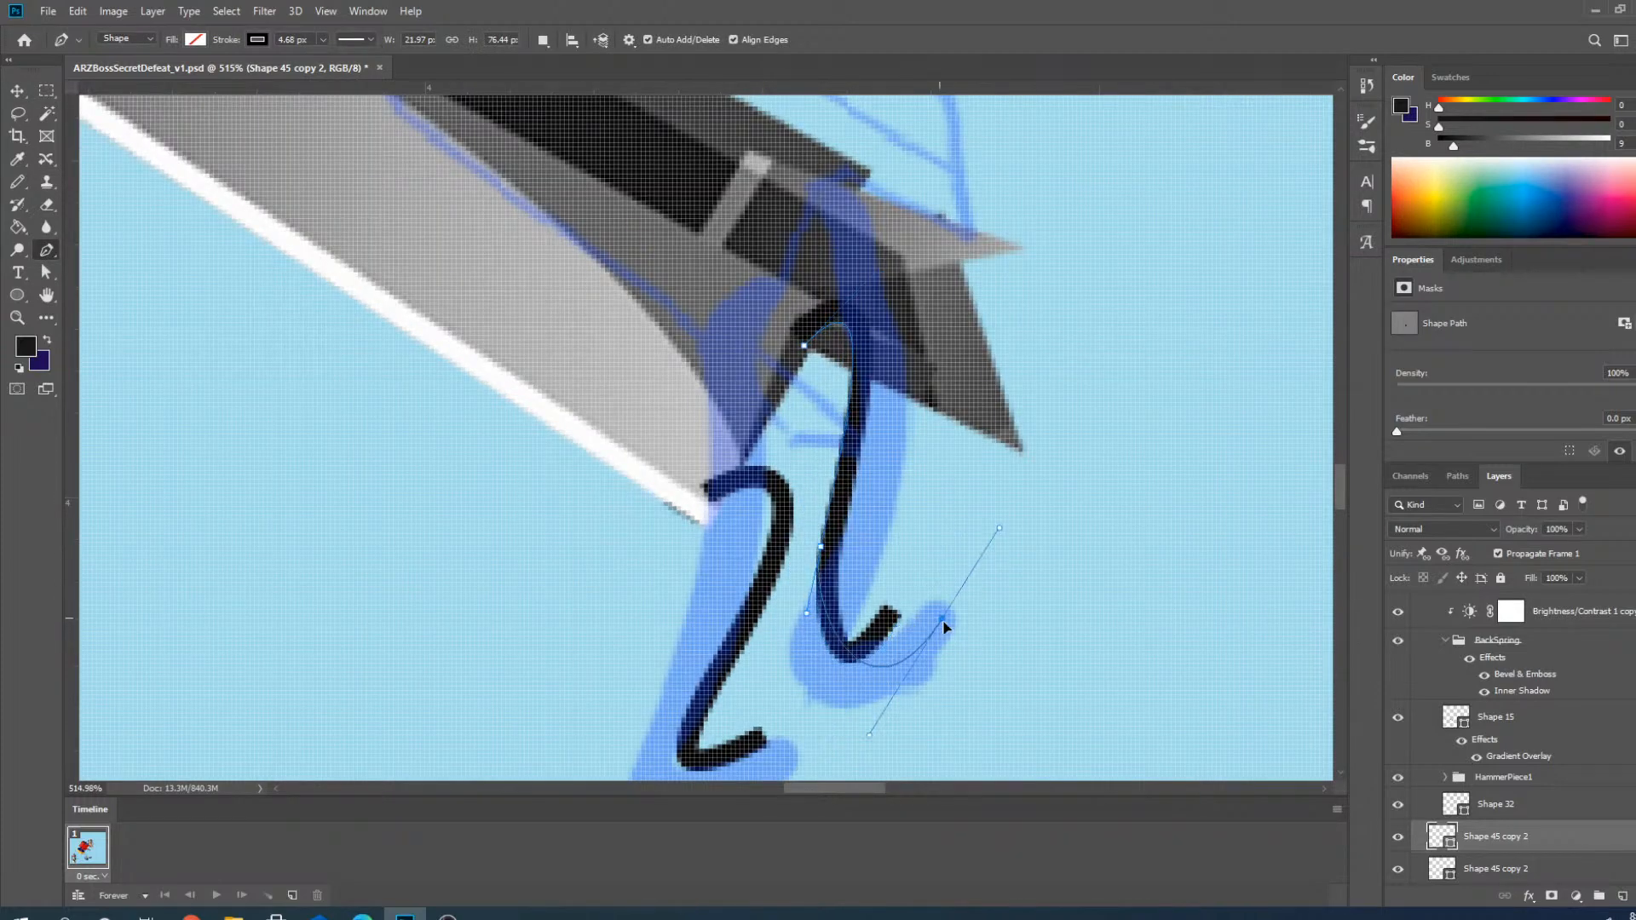
{"action": "left_click", "coordinate": [17, 90]}
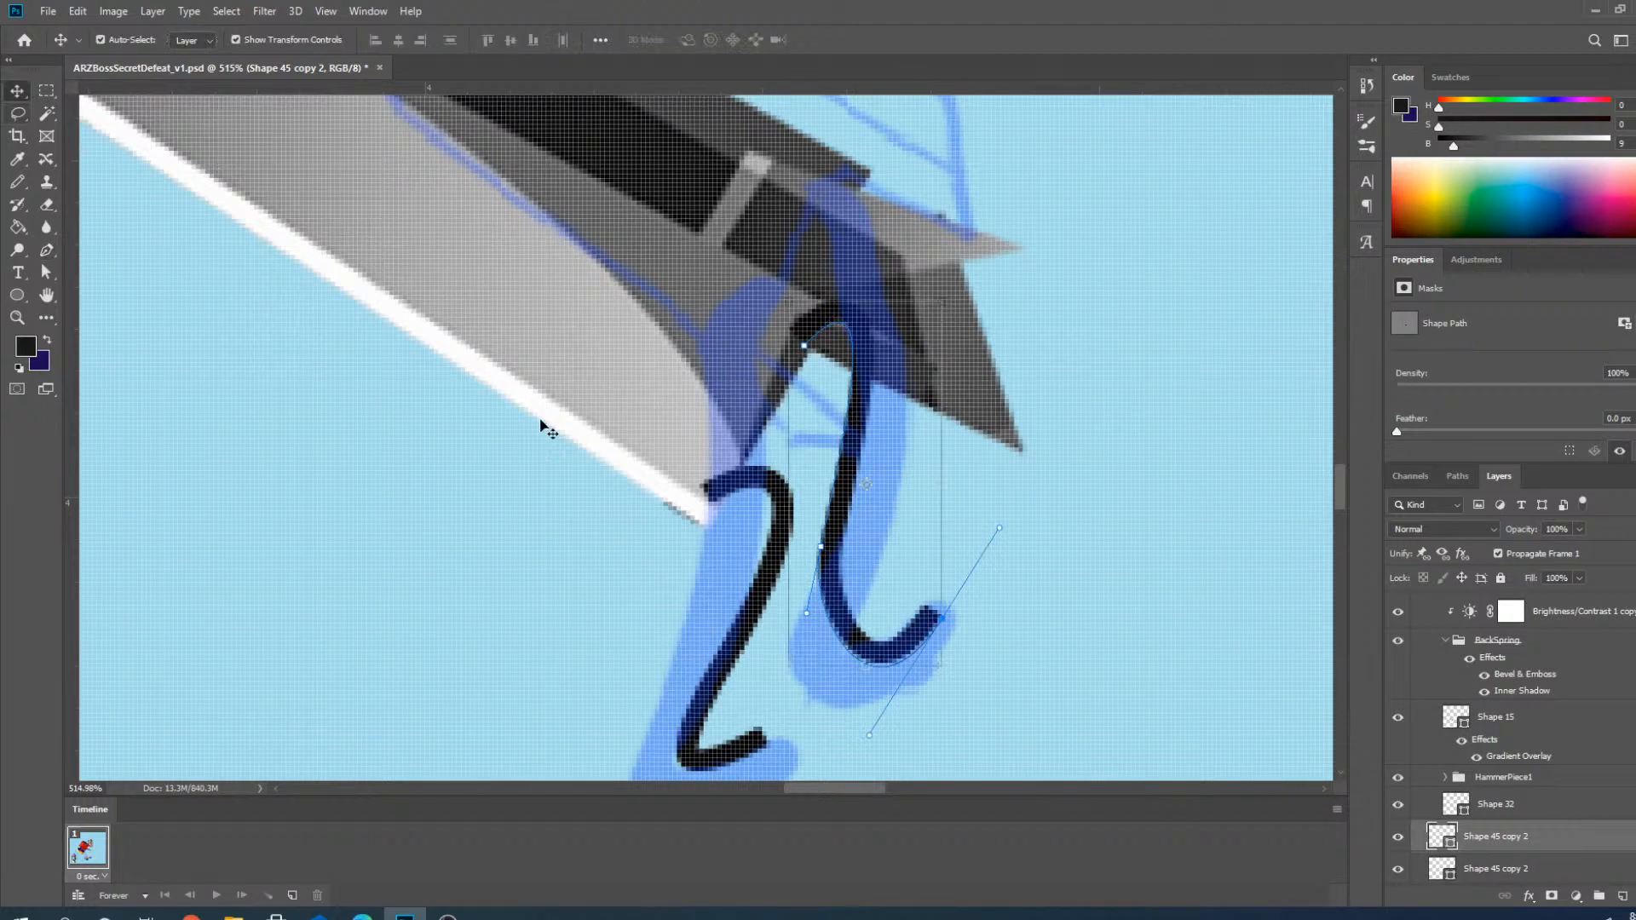
Collapse the Frame5-2 group and briefly show Frame4-2 to compare the hooks' position with the previous frame.
{"action": "left_click", "coordinate": [771, 588]}
{"action": "scroll", "coordinate": [766, 594], "scroll_direction": "down", "scroll_amount": 5}
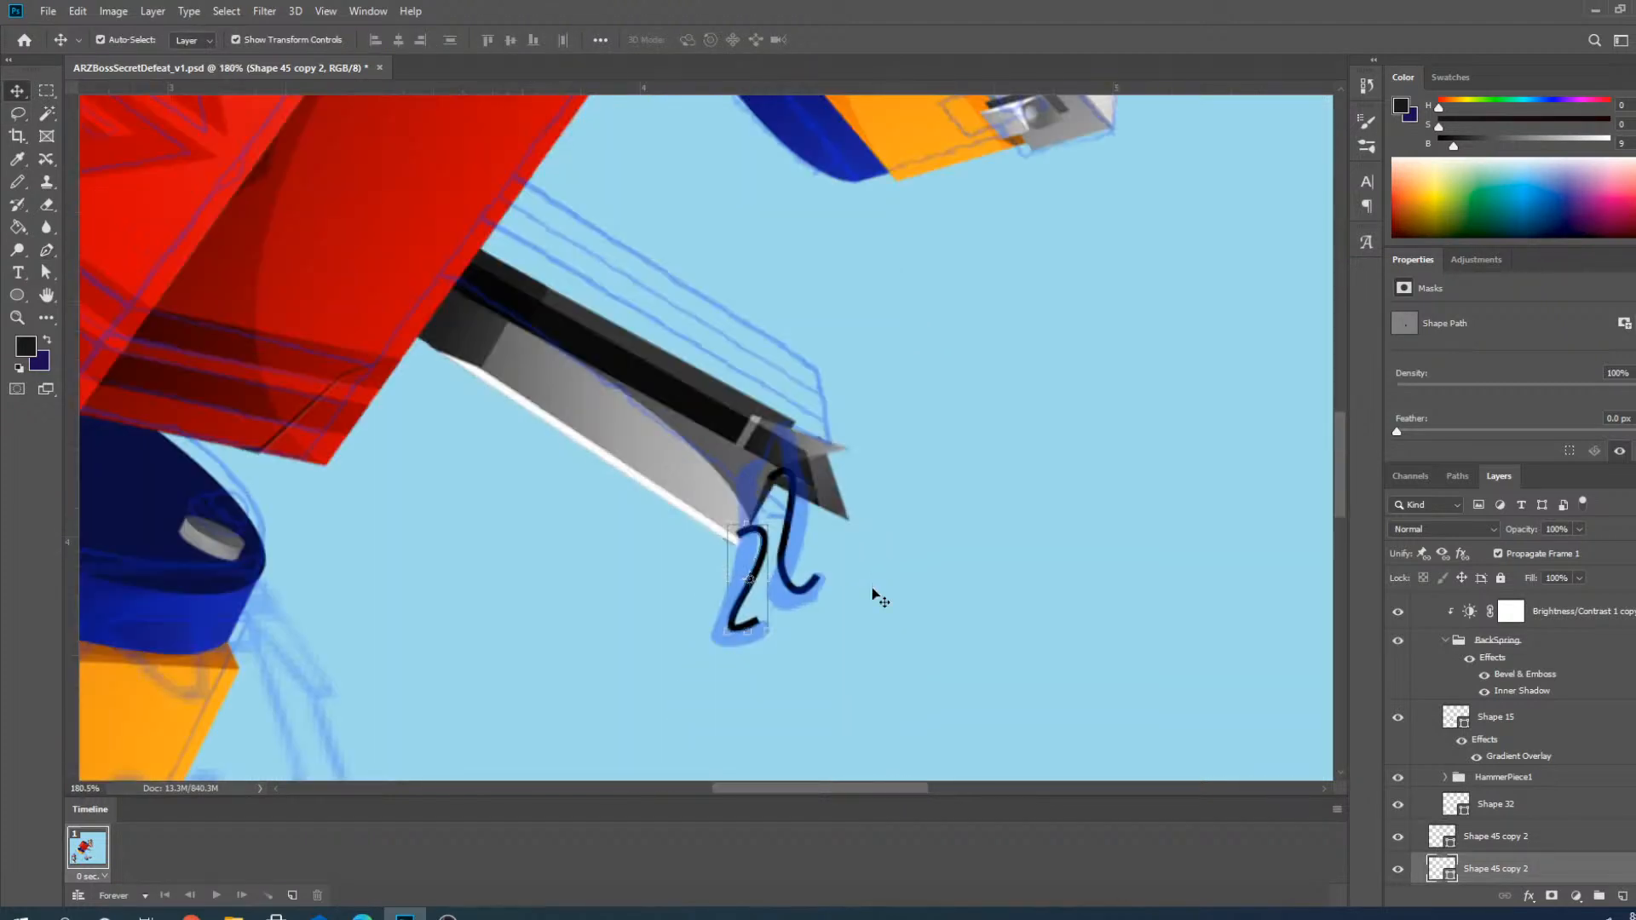
{"action": "scroll", "coordinate": [1413, 691], "scroll_direction": "up", "scroll_amount": 10}
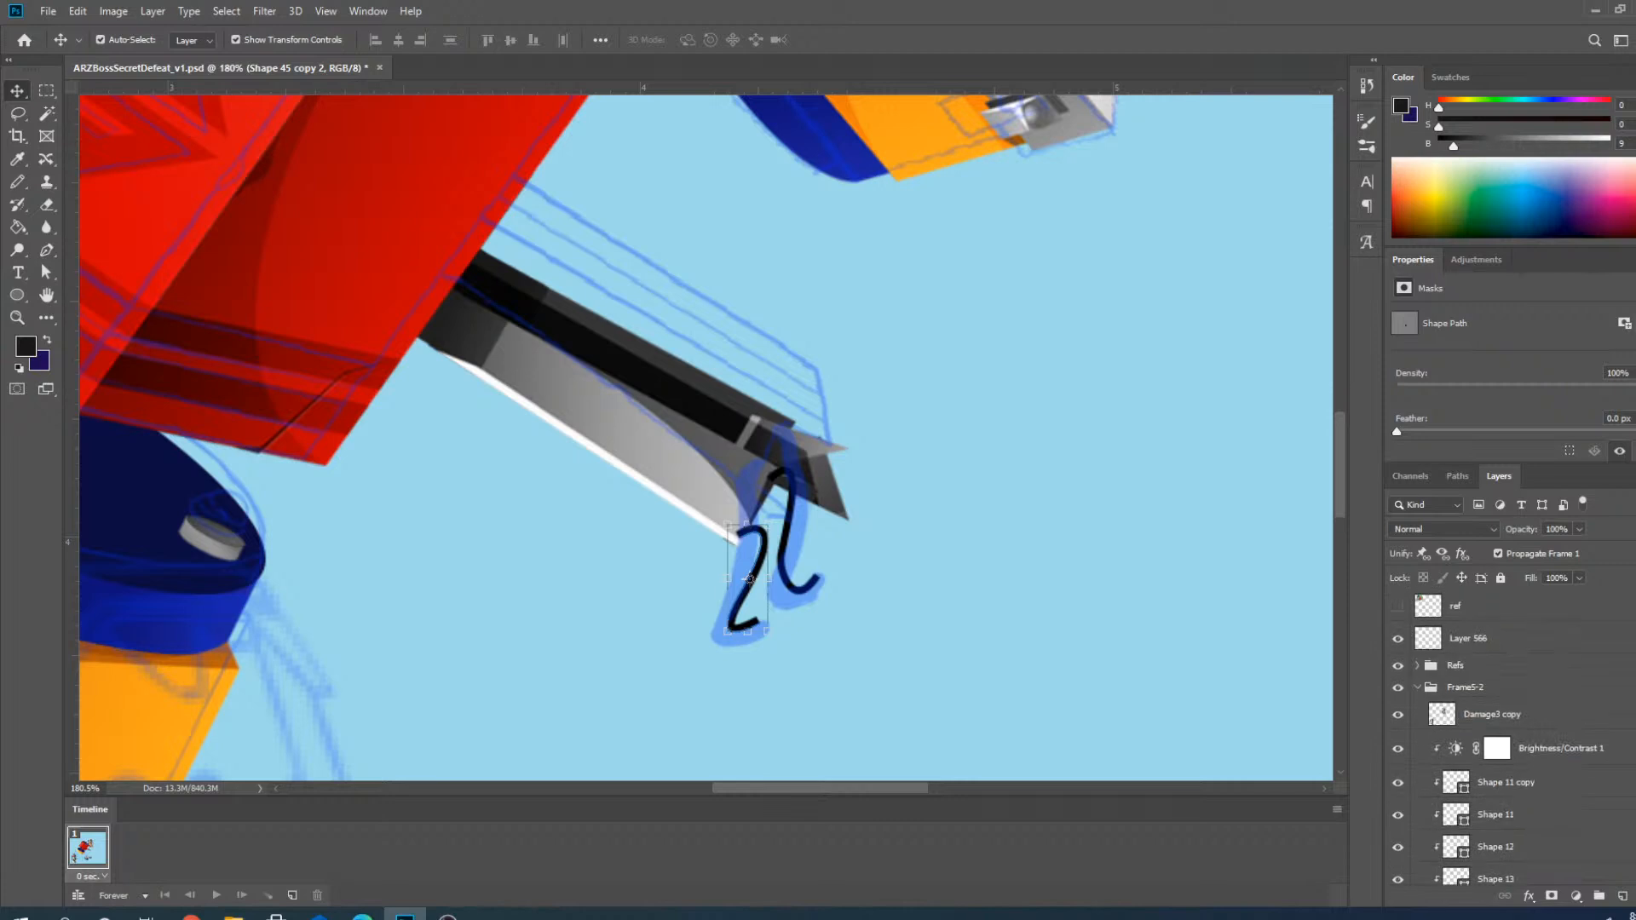
{"action": "left_click", "coordinate": [1417, 688]}
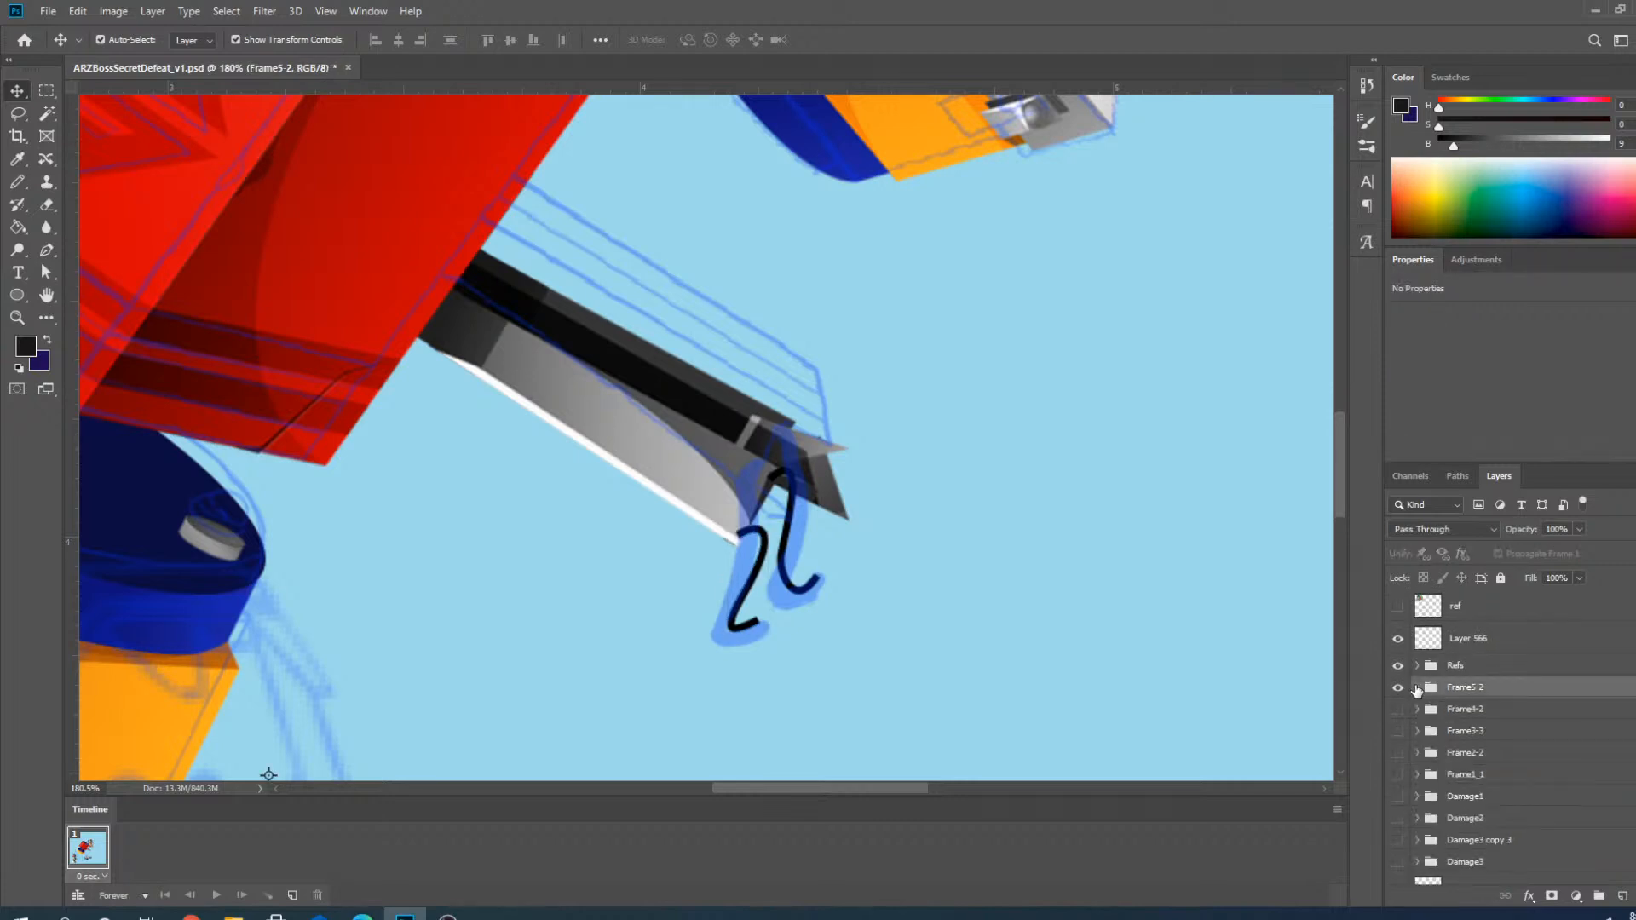
{"action": "left_click", "coordinate": [1399, 710]}
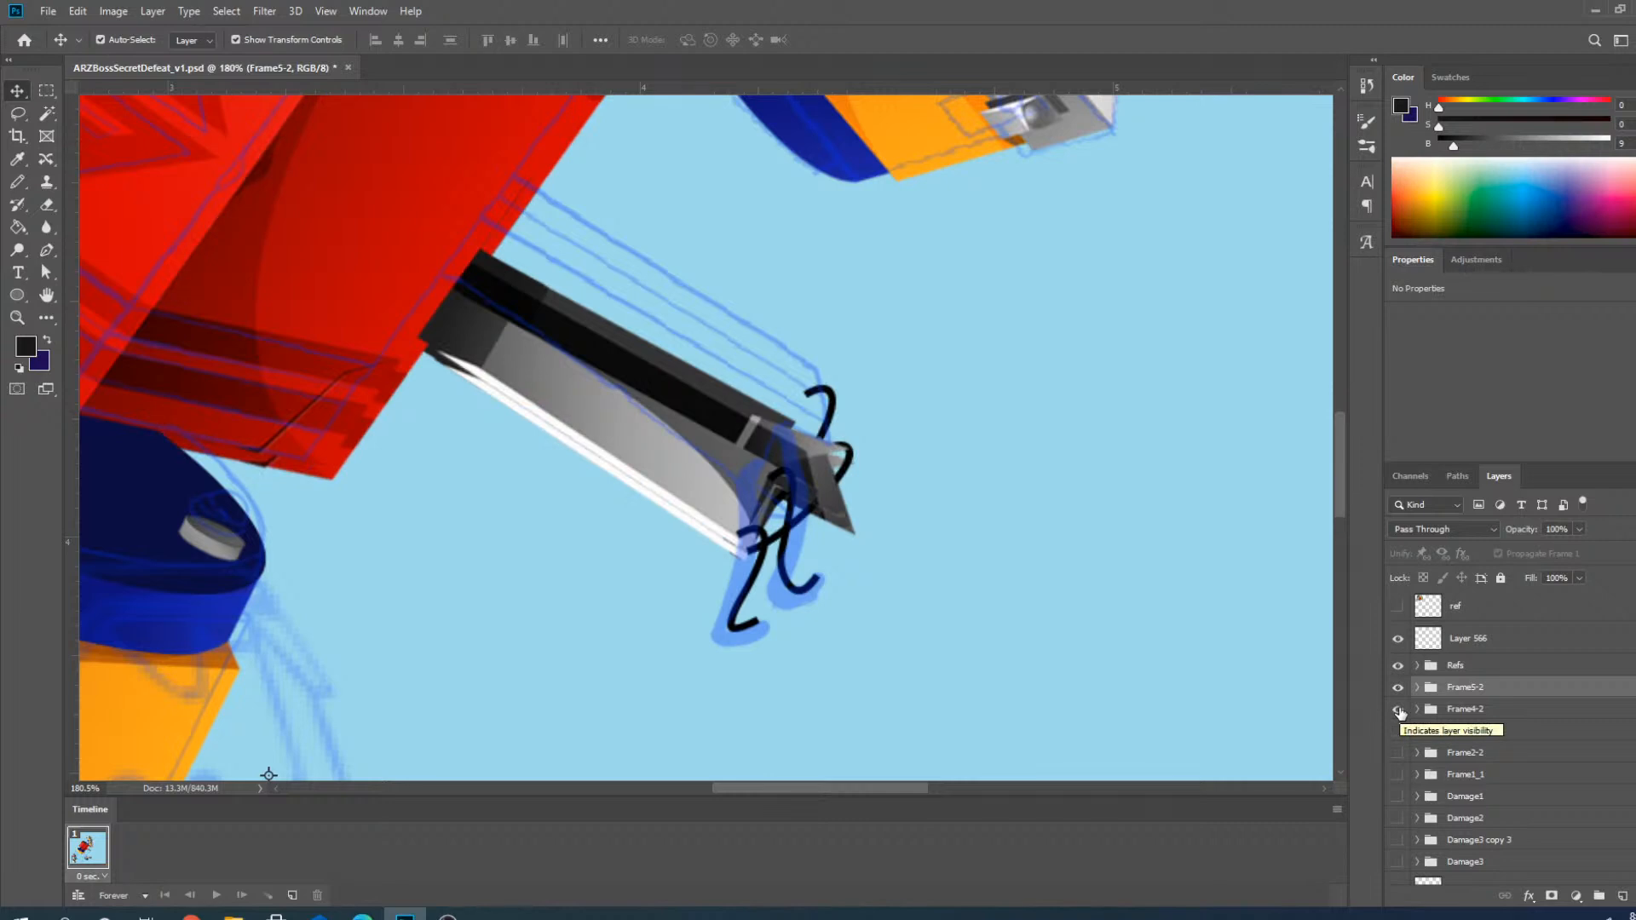
{"action": "left_click", "coordinate": [1398, 710]}
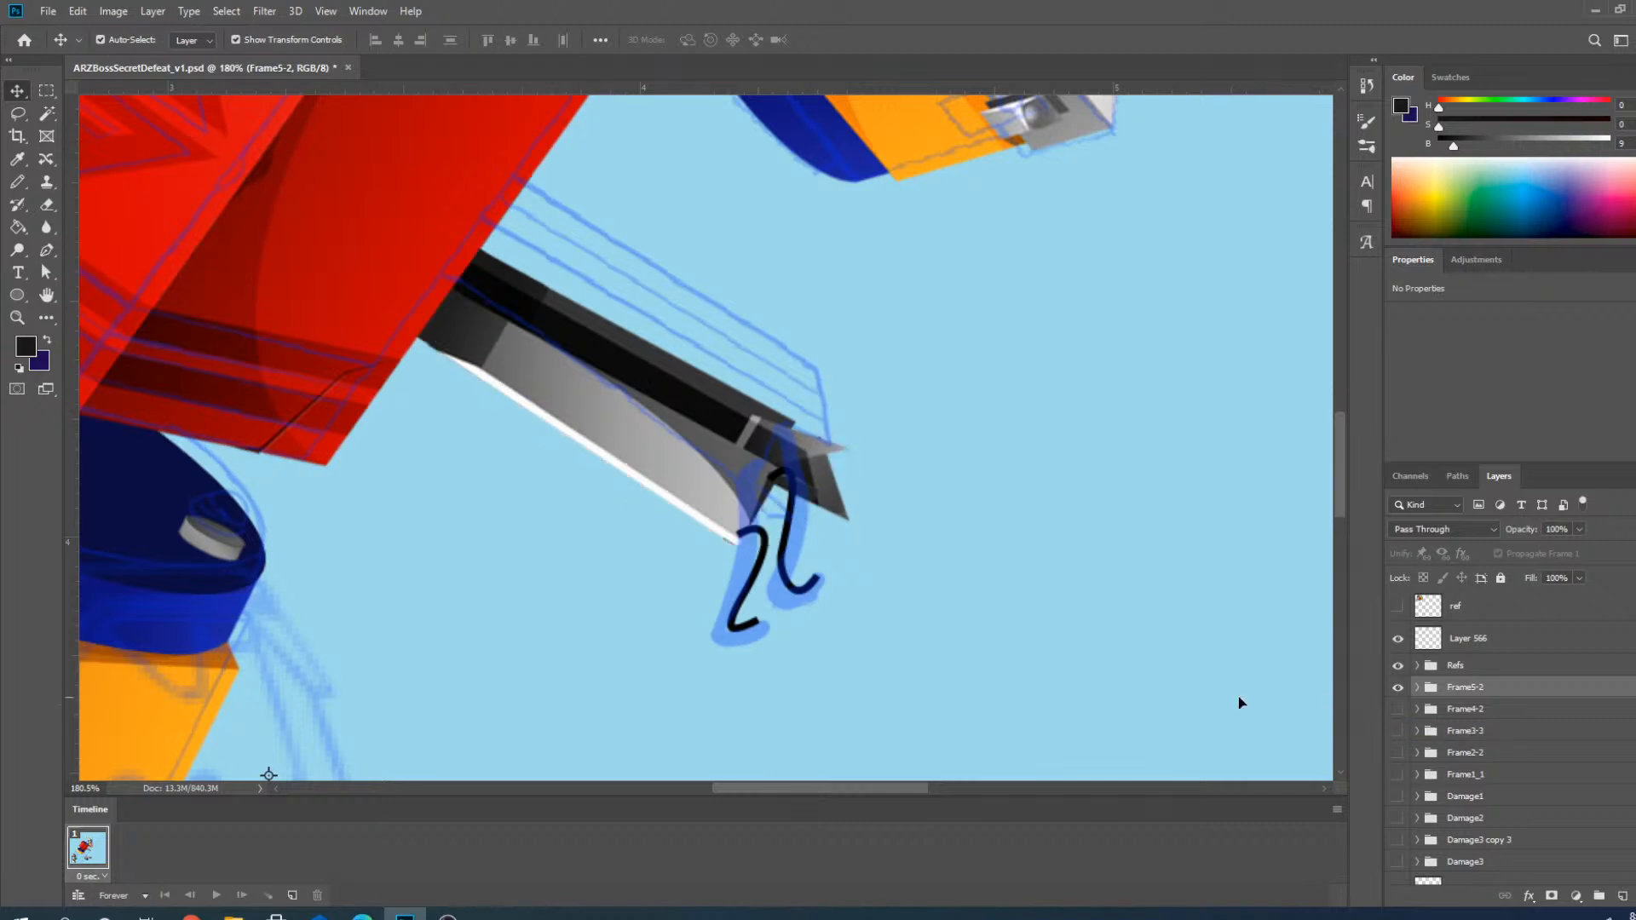
Adjust the direction handles of the right-hand Shape 45 copy 2 hook to round its lower curl, and deselect it.
{"action": "scroll", "coordinate": [792, 602], "scroll_direction": "up", "scroll_amount": 10}
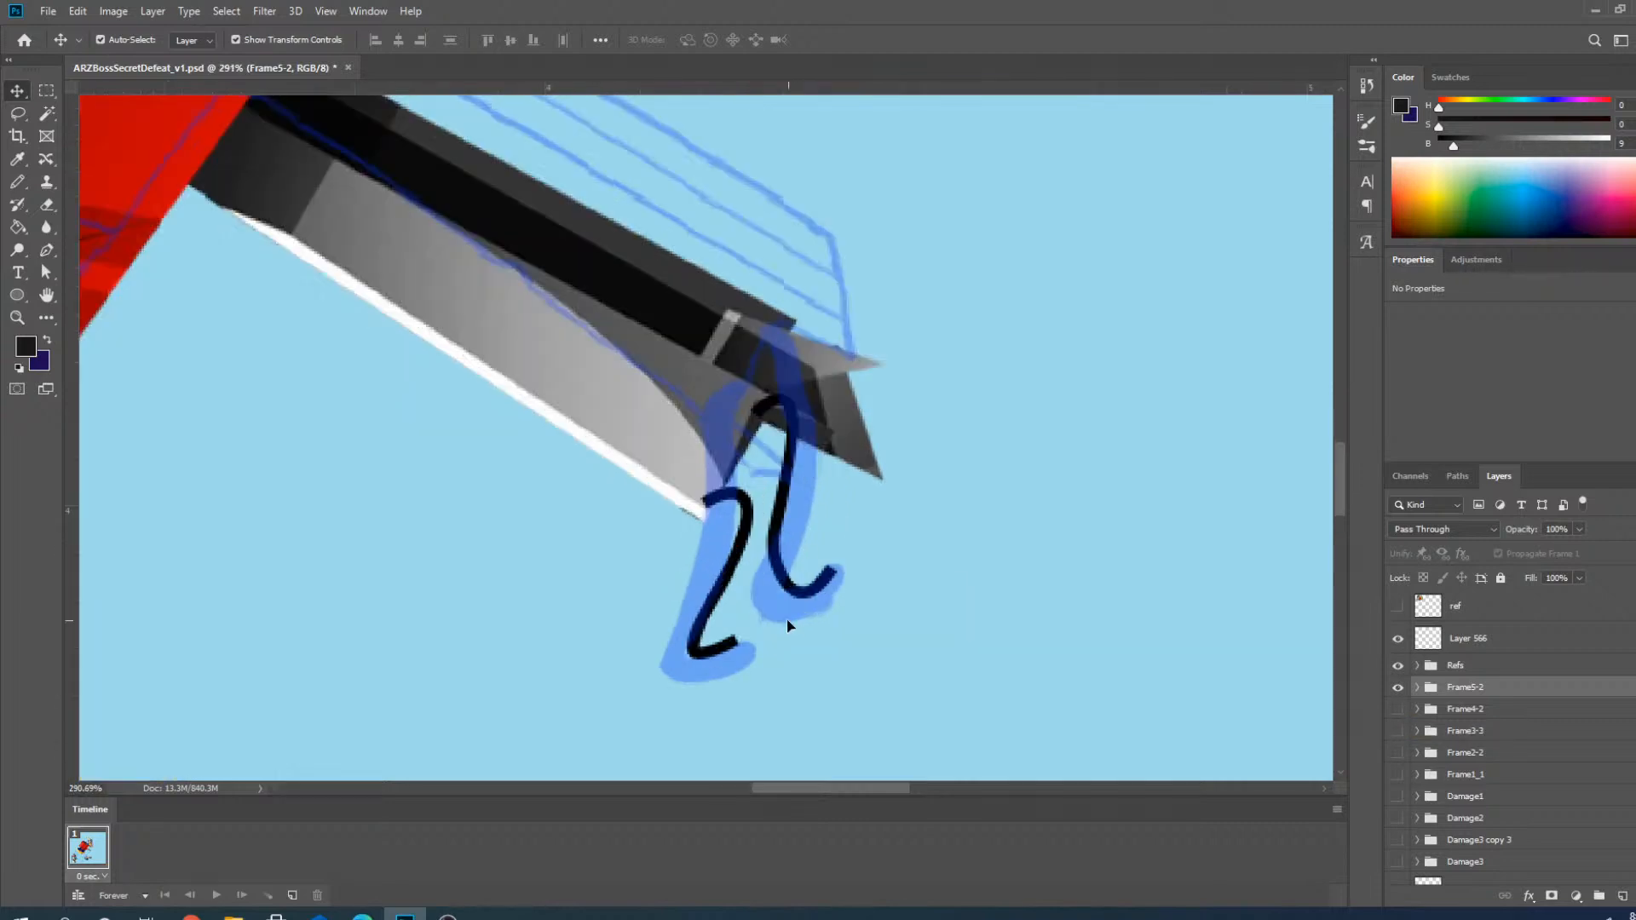
{"action": "left_click", "coordinate": [788, 563]}
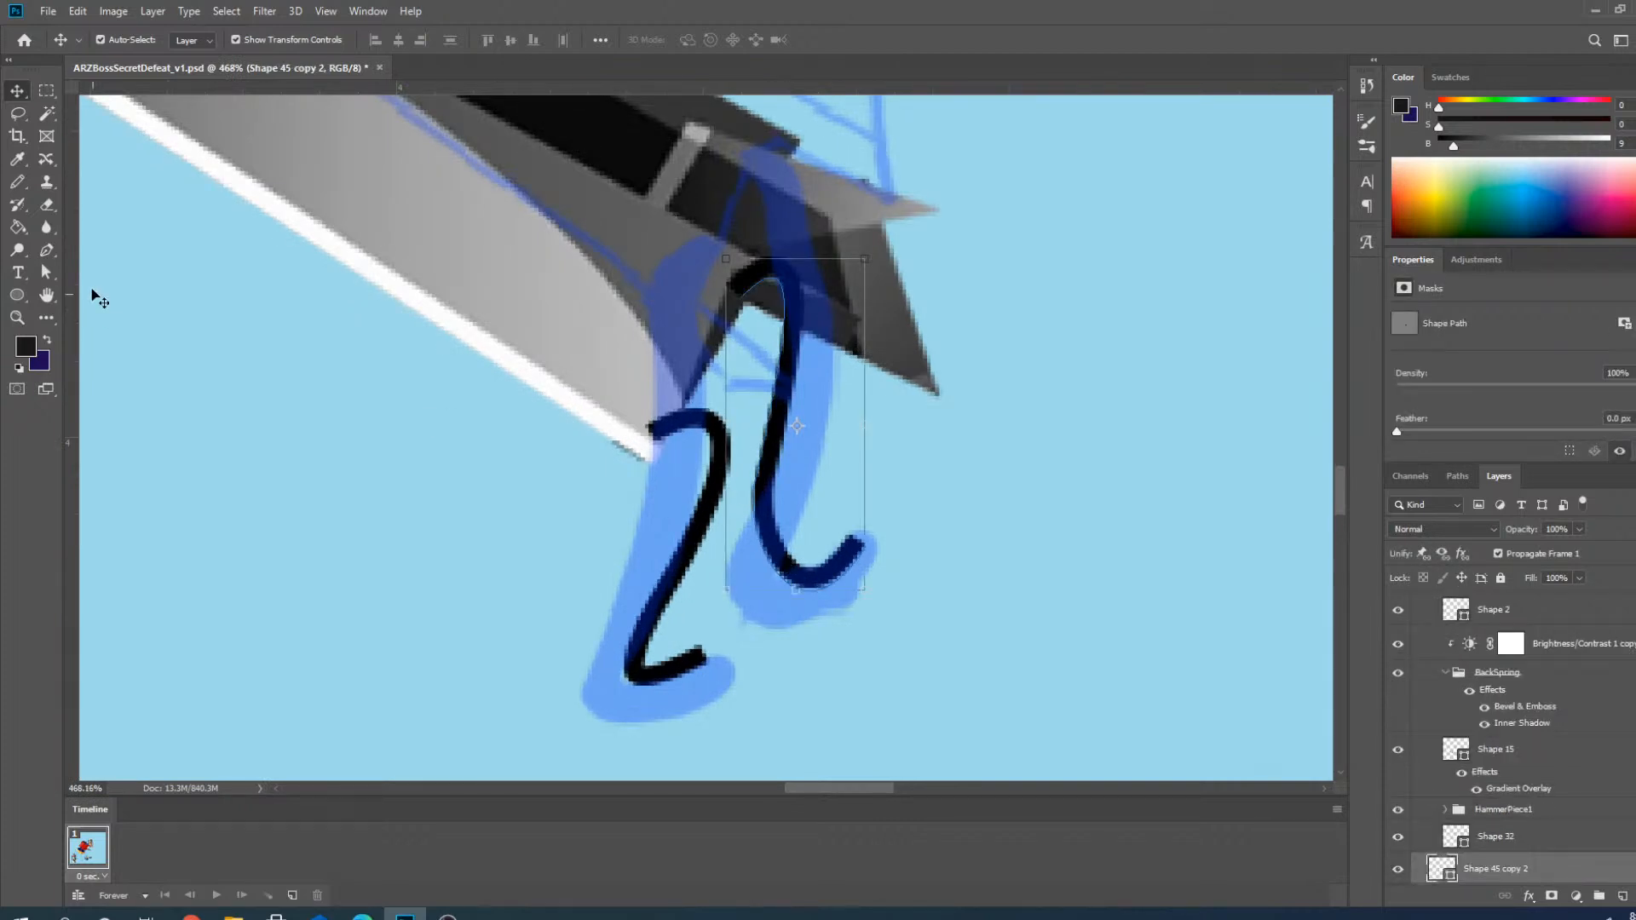
{"action": "left_click", "coordinate": [43, 256]}
{"action": "left_click", "coordinate": [761, 552], "text": "ctrl"}
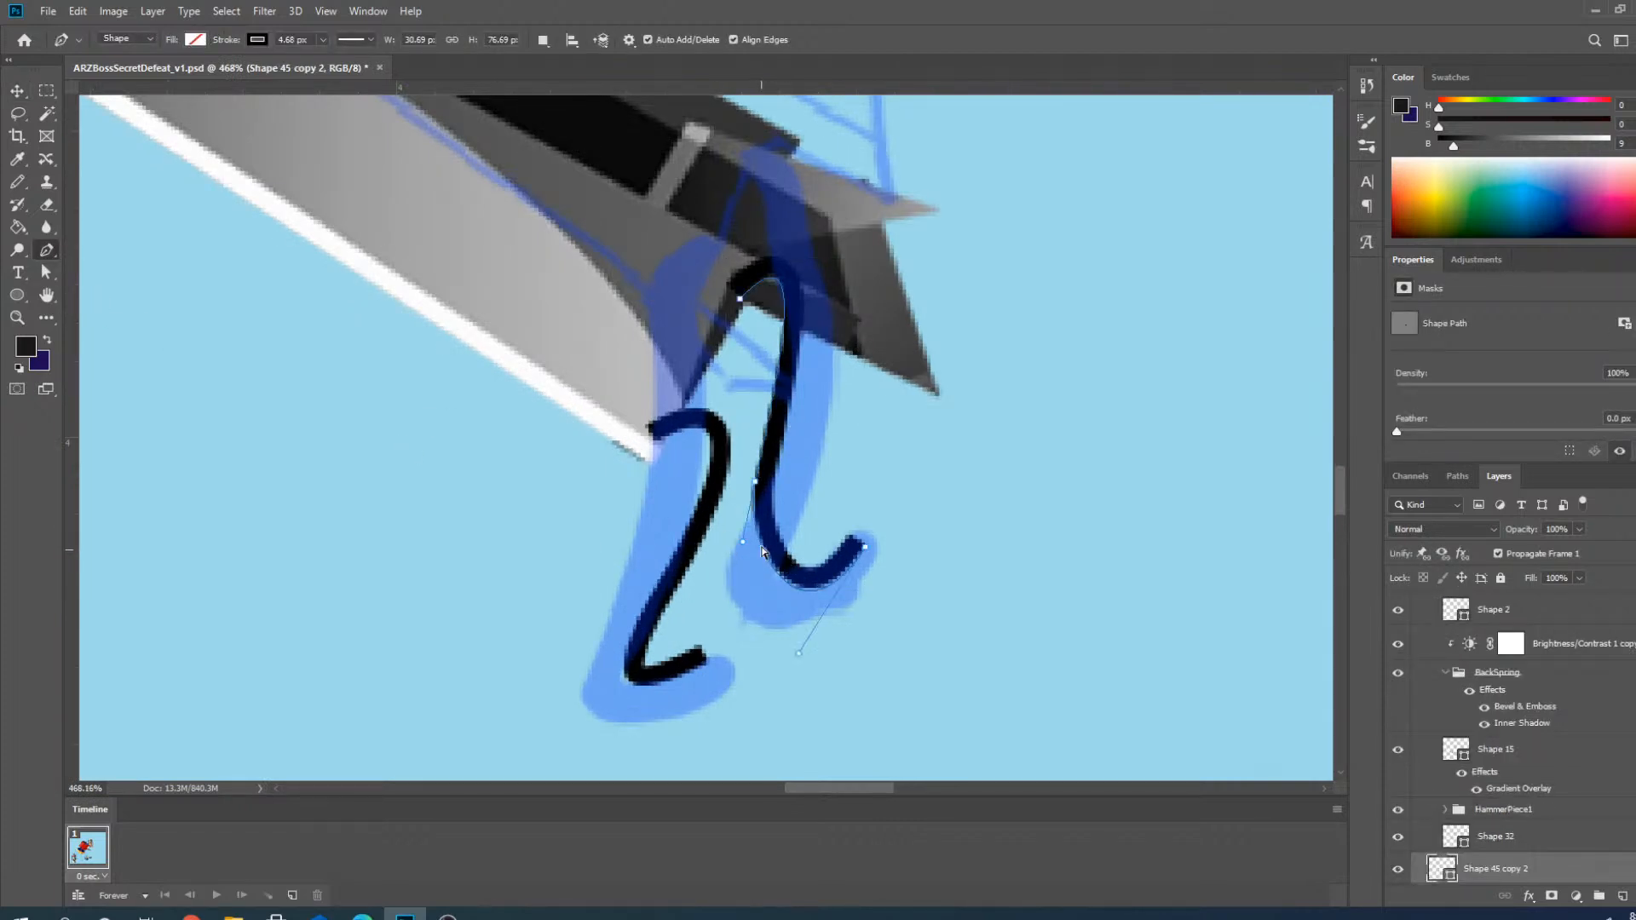
{"action": "left_click_drag", "start_coordinate": [745, 541], "coordinate": [742, 560]}
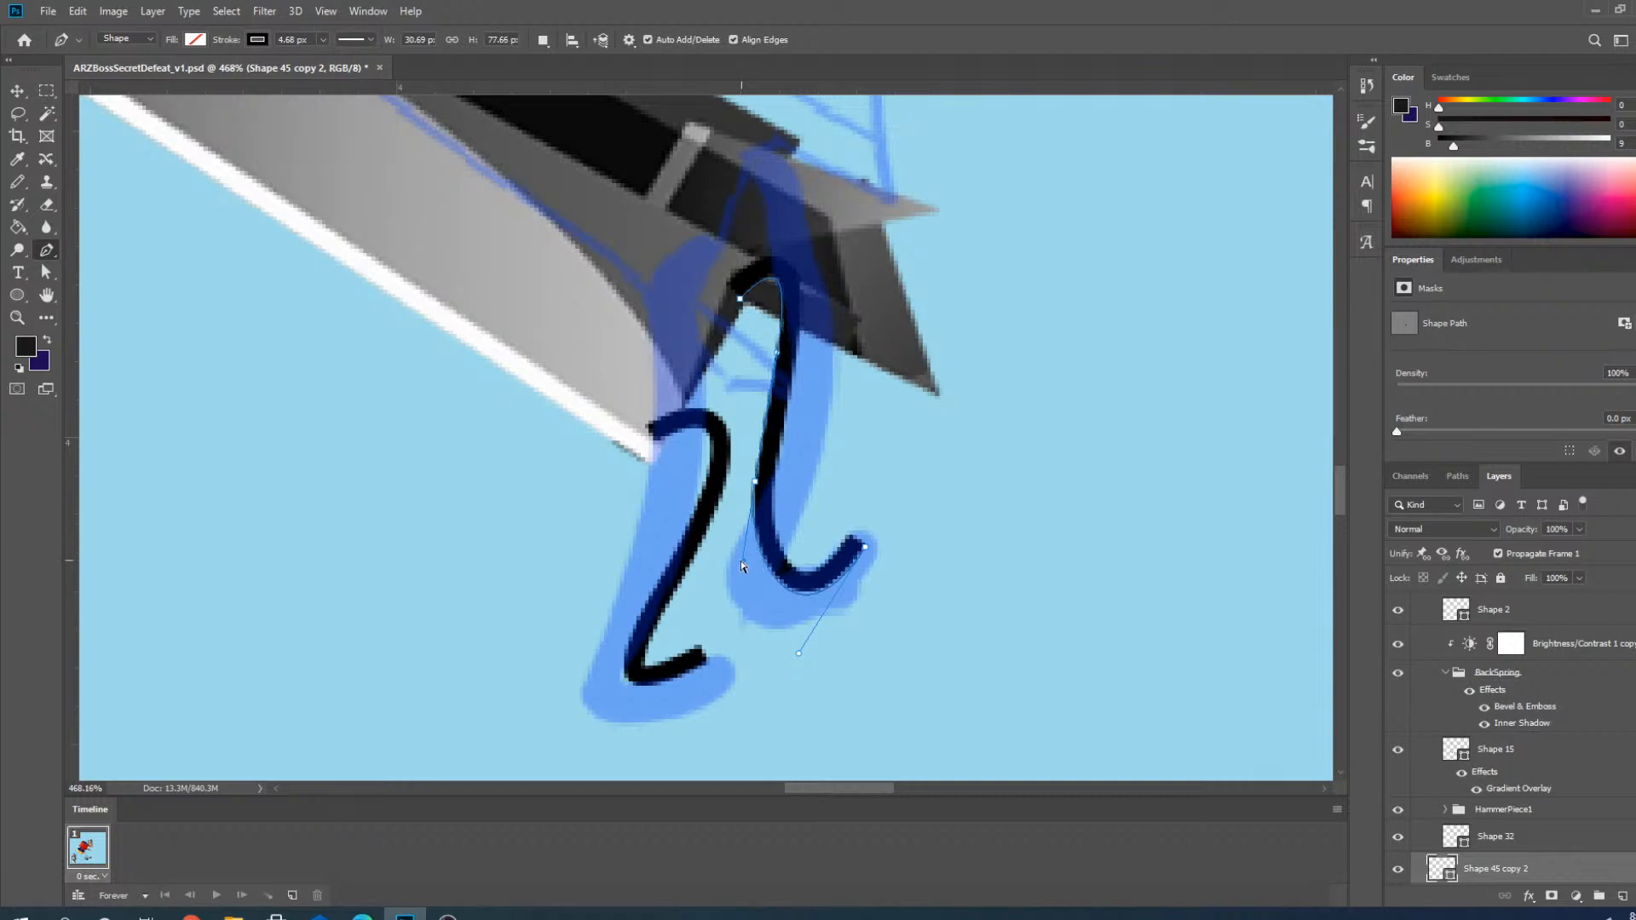
{"action": "left_click_drag", "start_coordinate": [800, 657], "coordinate": [774, 645]}
{"action": "left_click", "coordinate": [17, 92]}
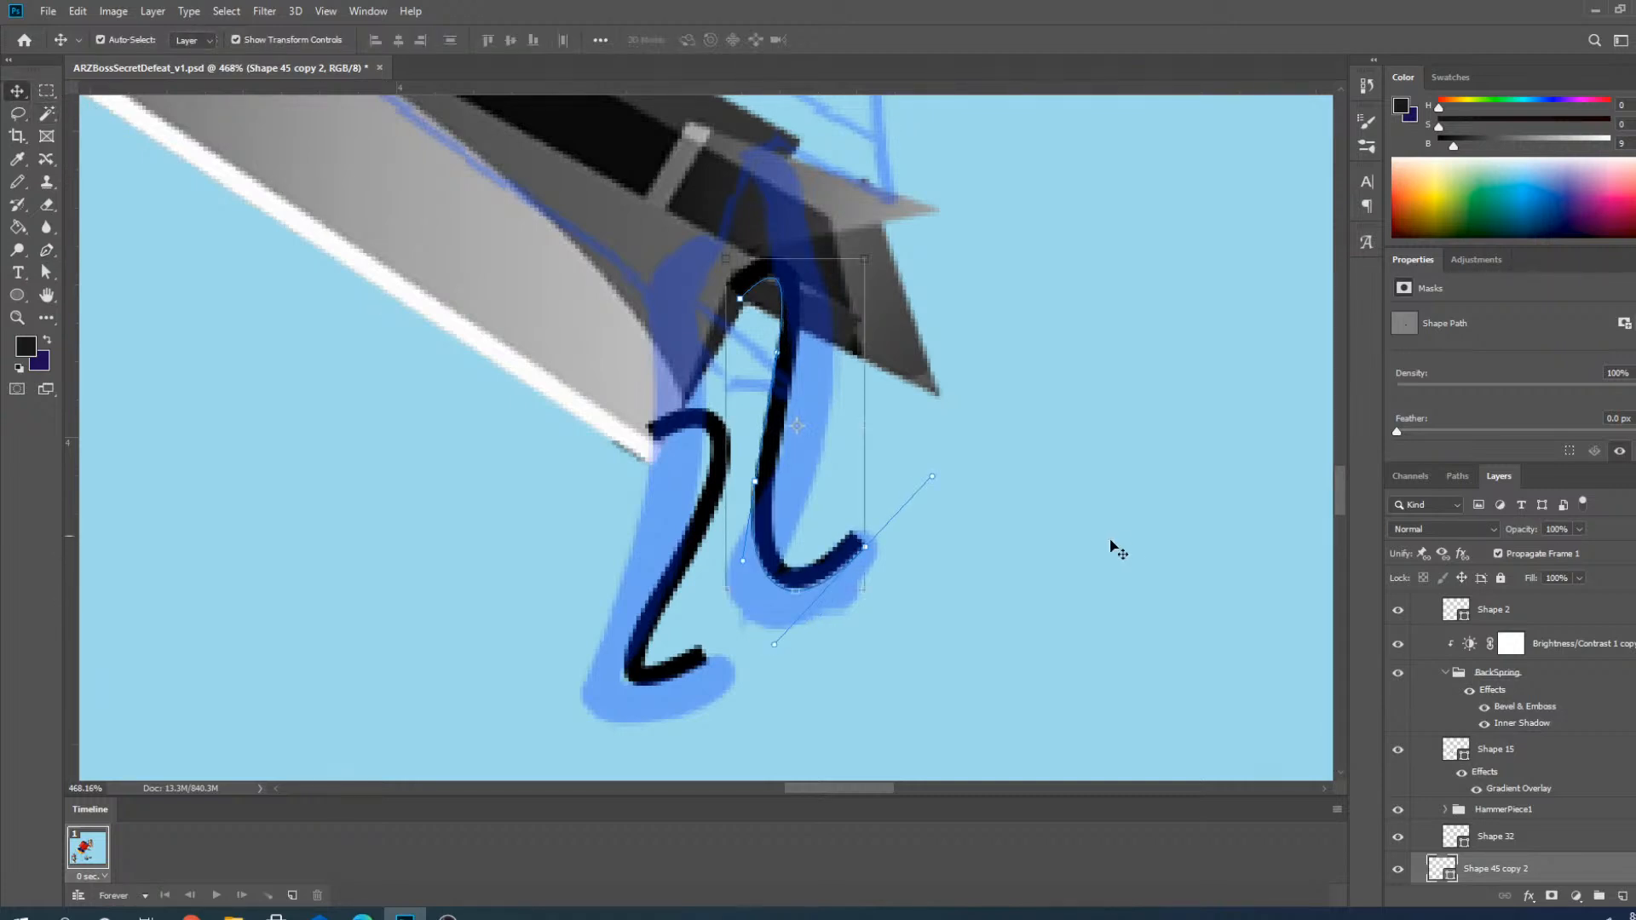
{"action": "left_click", "coordinate": [1112, 548]}
Select the Shape 5 spring segment in the red hammer block's opening and pull its two lower-end anchors slightly up and inward.
{"action": "scroll", "coordinate": [903, 598], "scroll_direction": "down", "scroll_amount": 6}
{"action": "scroll", "coordinate": [903, 597], "scroll_direction": "down", "scroll_amount": 3}
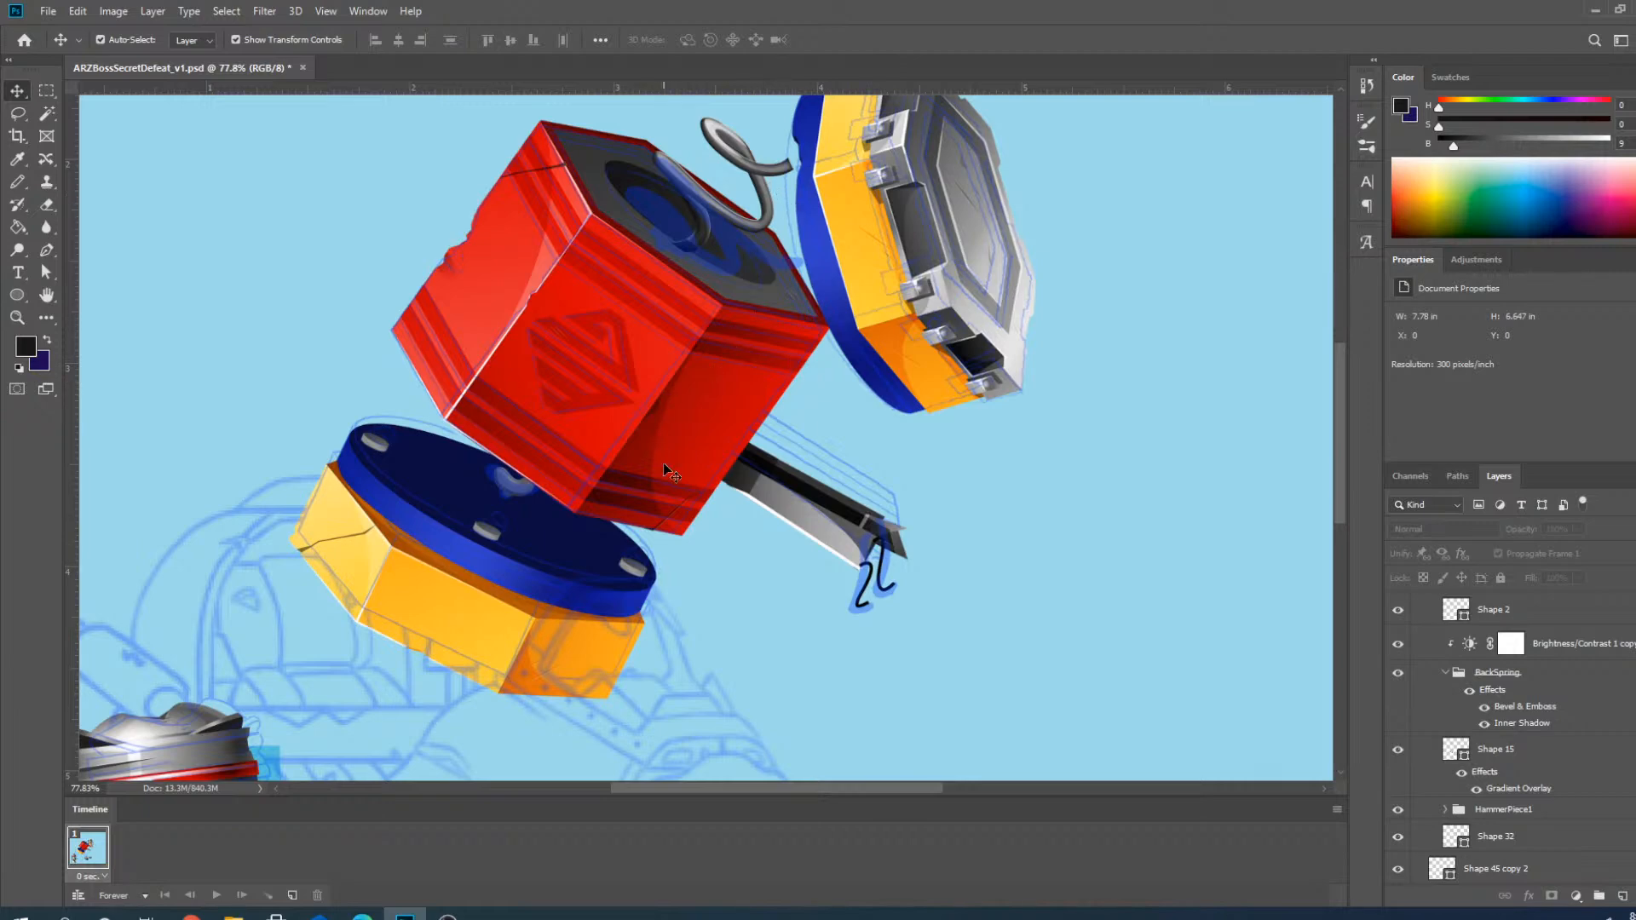
{"action": "scroll", "coordinate": [716, 677], "scroll_direction": "down", "scroll_amount": 3}
{"action": "scroll", "coordinate": [726, 275], "scroll_direction": "up", "scroll_amount": 4}
{"action": "scroll", "coordinate": [729, 290], "scroll_direction": "up", "scroll_amount": 3}
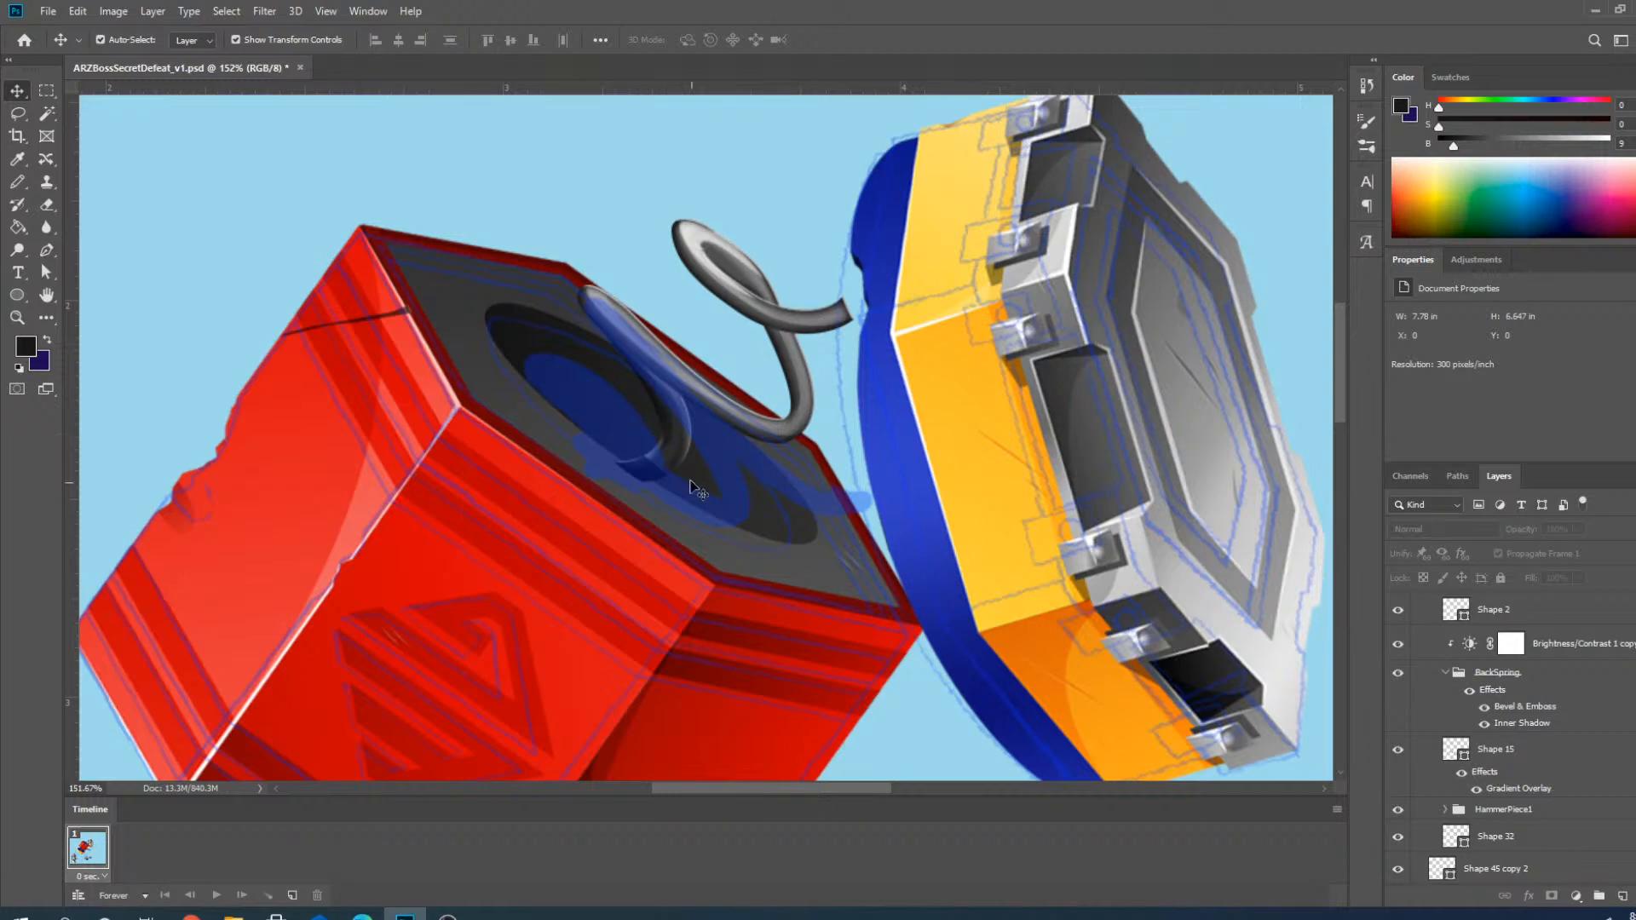
{"action": "scroll", "coordinate": [663, 438], "scroll_direction": "up", "scroll_amount": 4}
{"action": "scroll", "coordinate": [630, 477], "scroll_direction": "down", "scroll_amount": 2}
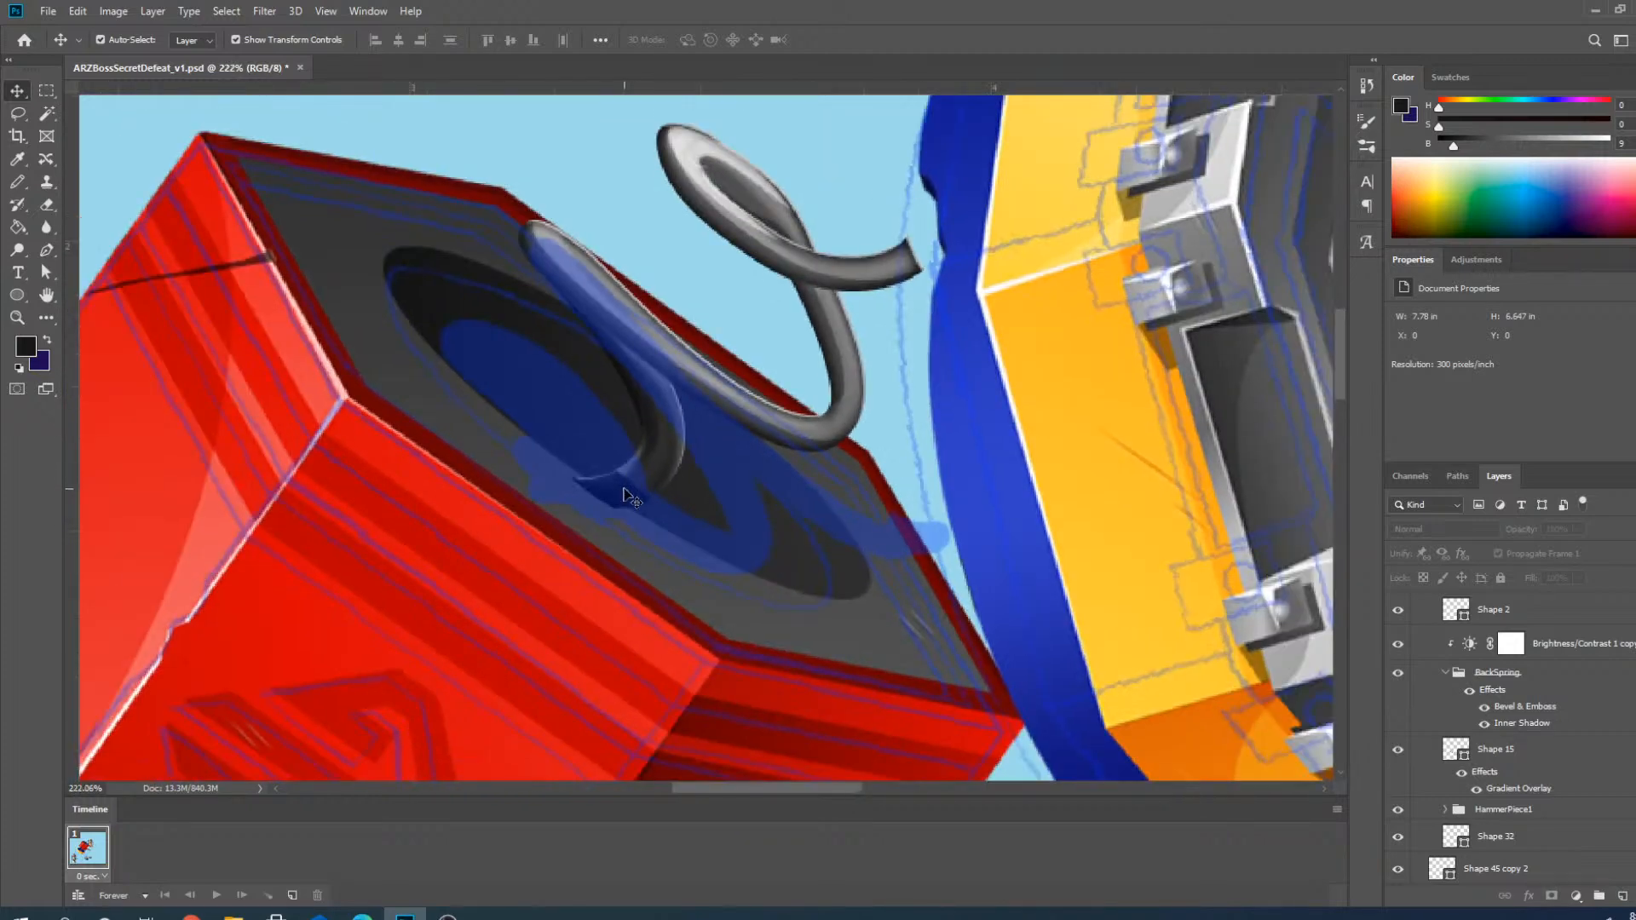
{"action": "left_click", "coordinate": [632, 495]}
{"action": "left_click", "coordinate": [47, 249]}
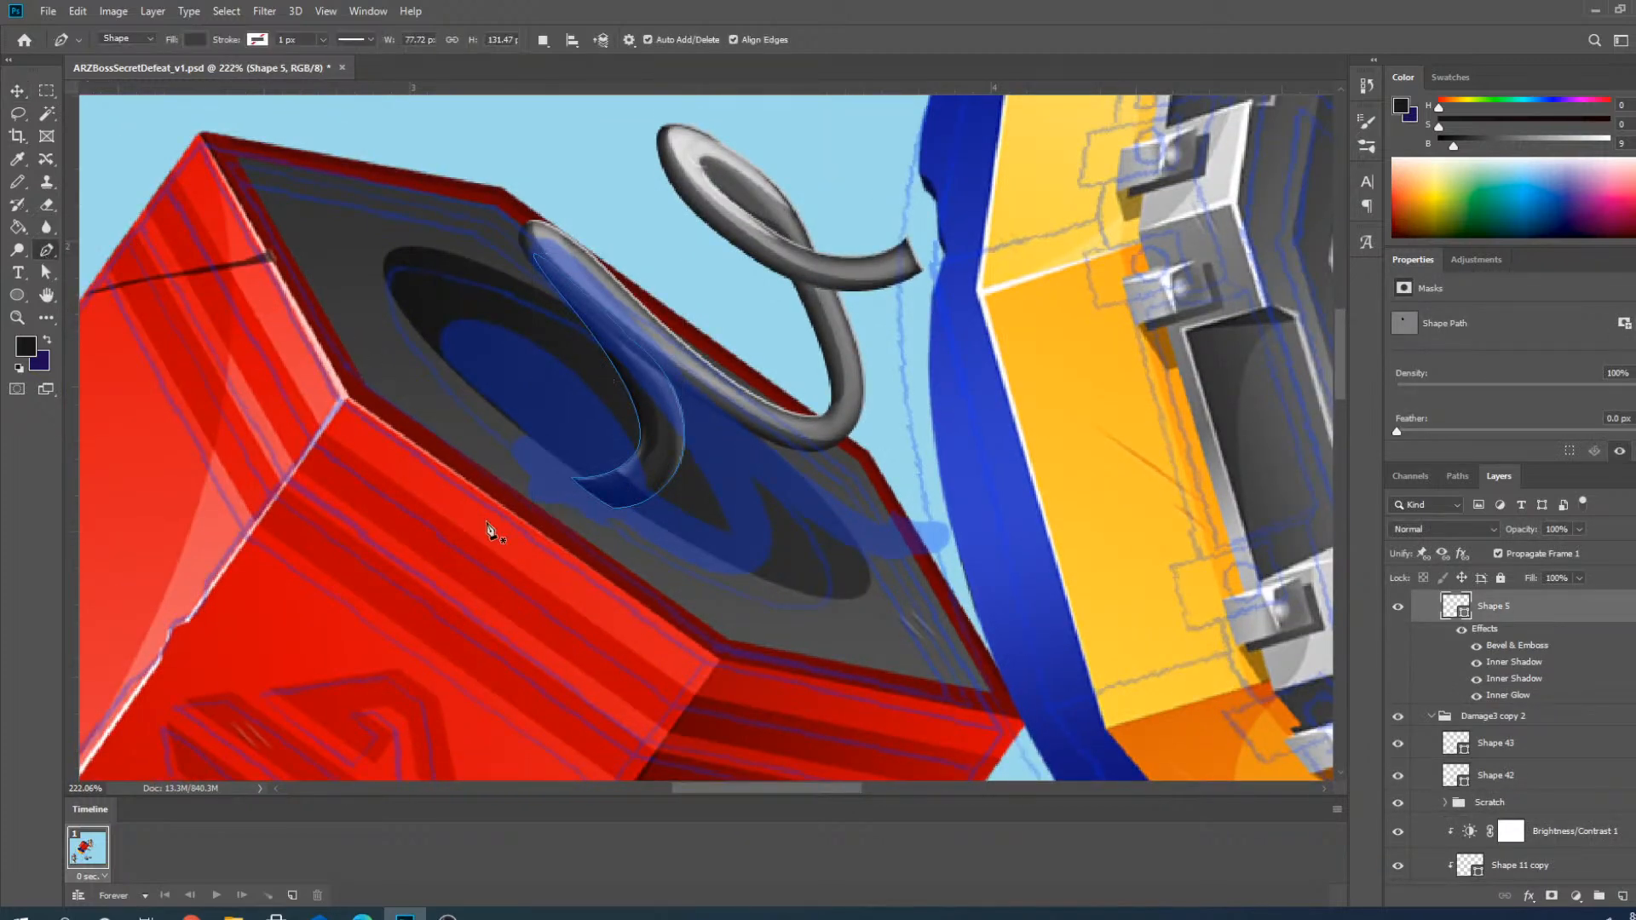
{"action": "scroll", "coordinate": [546, 494], "scroll_direction": "up", "scroll_amount": 3}
{"action": "scroll", "coordinate": [548, 488], "scroll_direction": "down", "scroll_amount": 3}
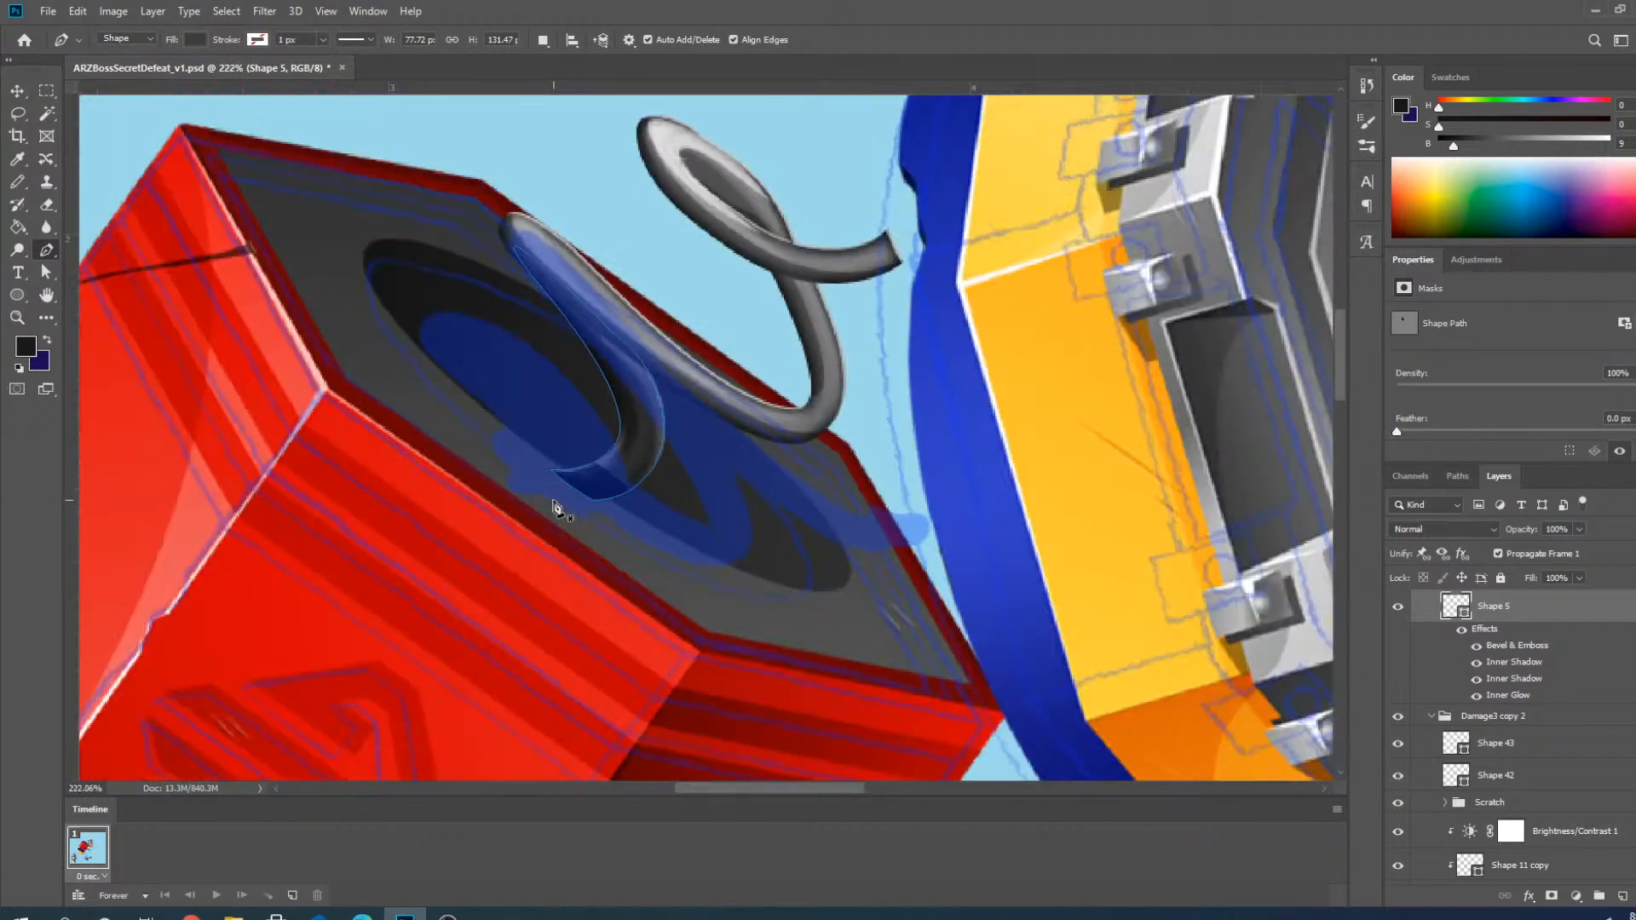
{"action": "scroll", "coordinate": [596, 469], "scroll_direction": "up", "scroll_amount": 3}
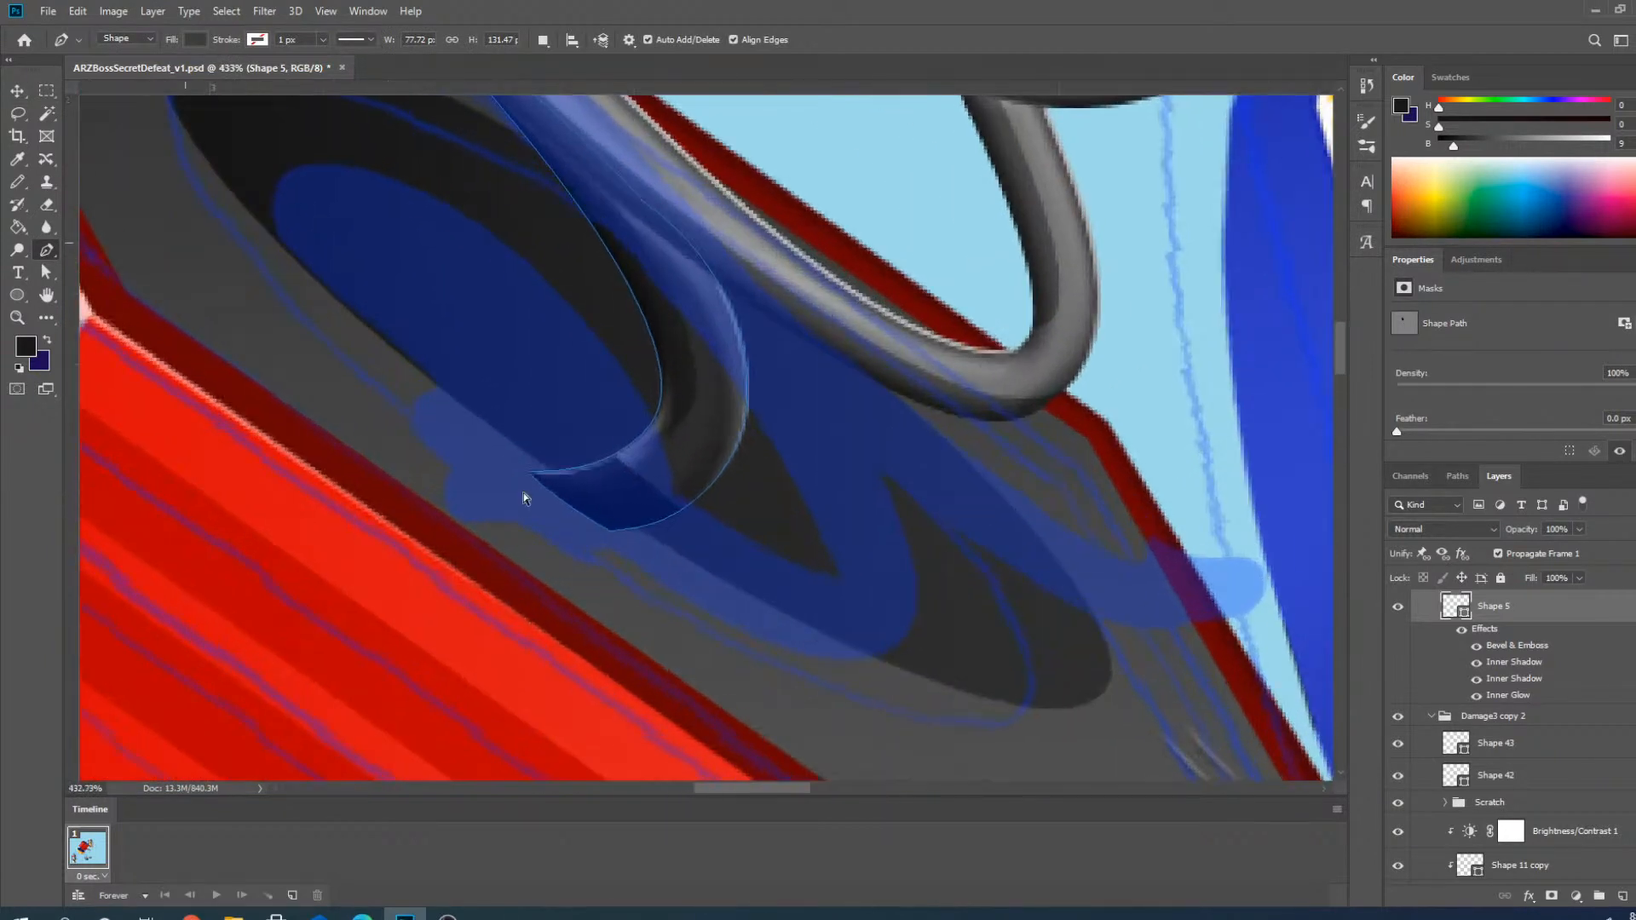
{"action": "scroll", "coordinate": [523, 492], "scroll_direction": "up", "scroll_amount": 3}
{"action": "left_click", "coordinate": [531, 470], "text": "ctrl"}
{"action": "left_click_drag", "start_coordinate": [531, 468], "coordinate": [543, 450]}
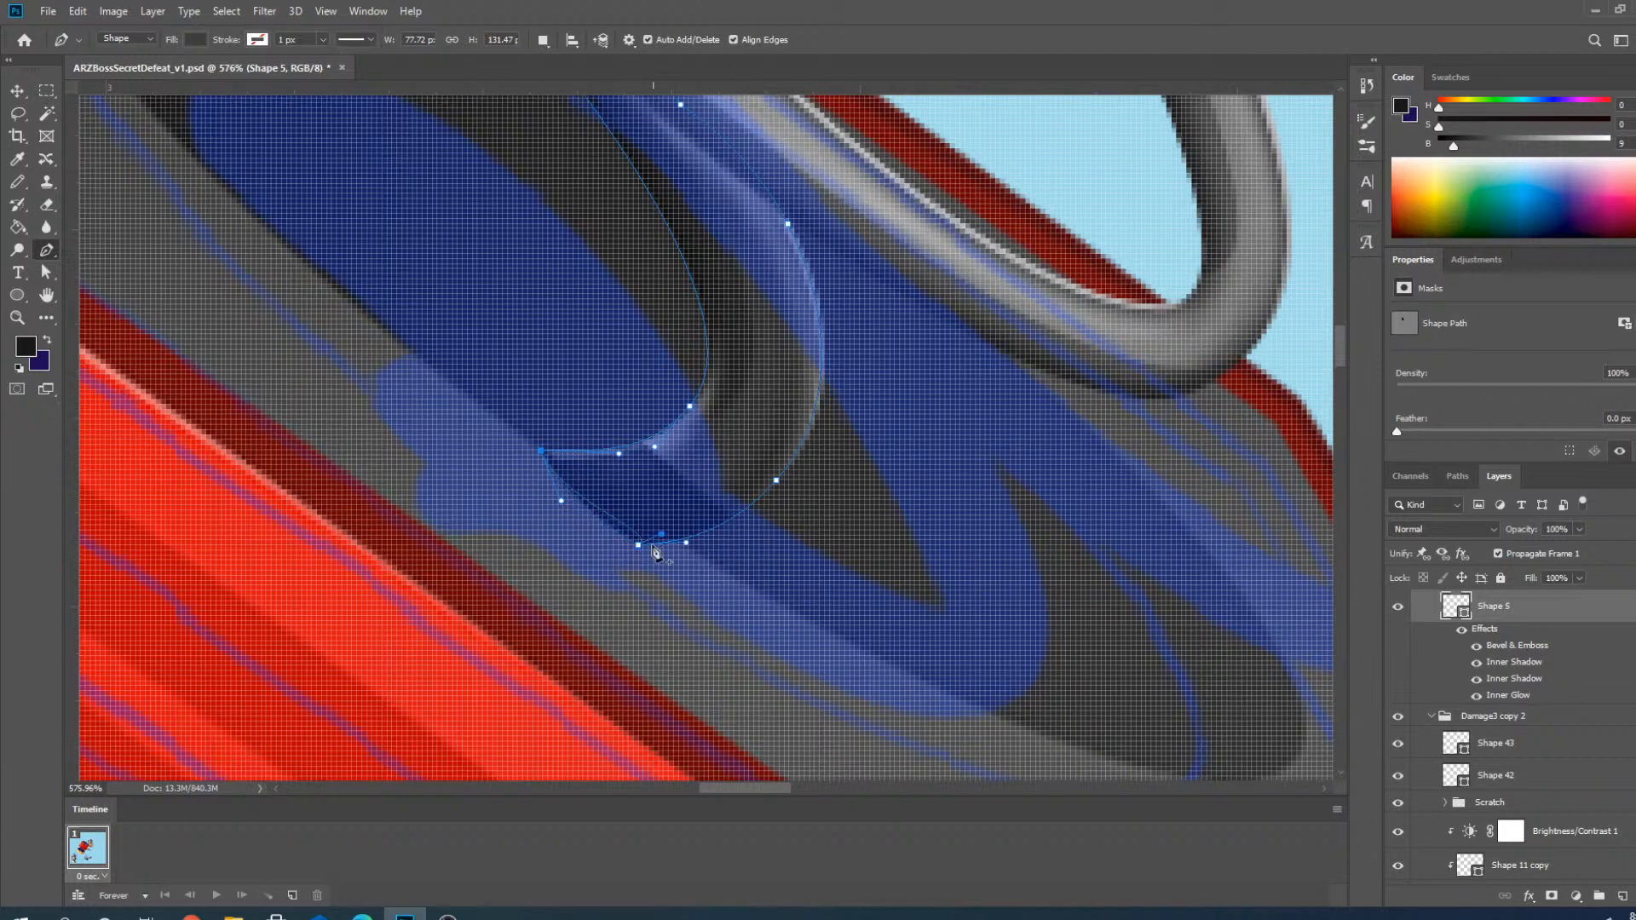
{"action": "left_click_drag", "start_coordinate": [639, 547], "coordinate": [658, 534]}
{"action": "scroll", "coordinate": [565, 503], "scroll_direction": "down", "scroll_amount": 3}
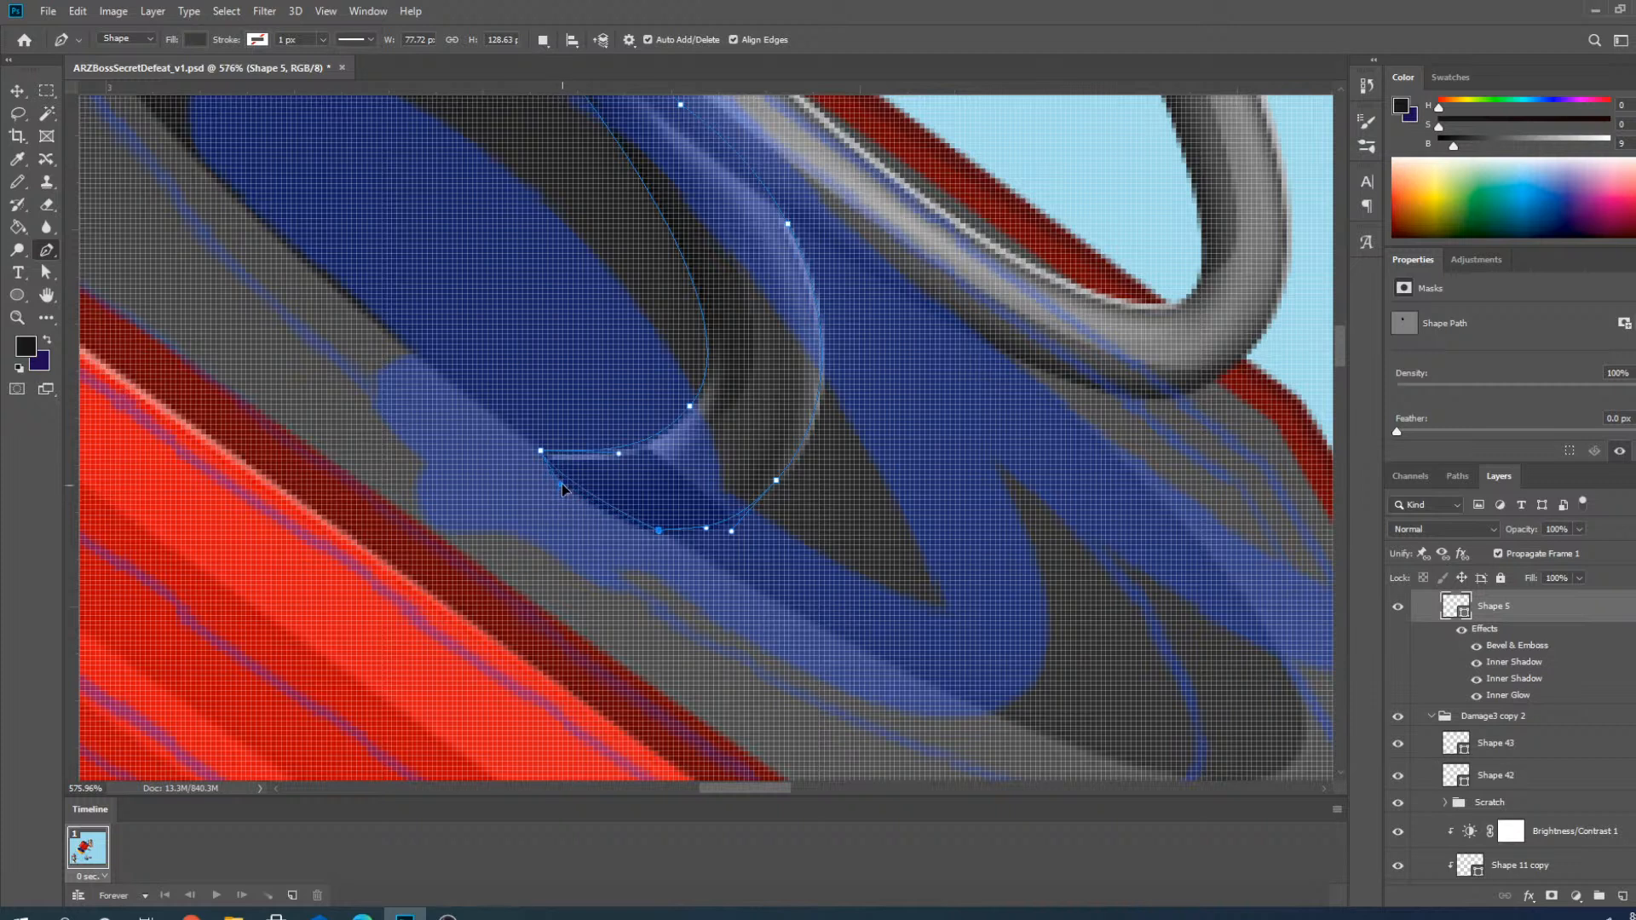
{"action": "scroll", "coordinate": [682, 559], "scroll_direction": "down", "scroll_amount": 3}
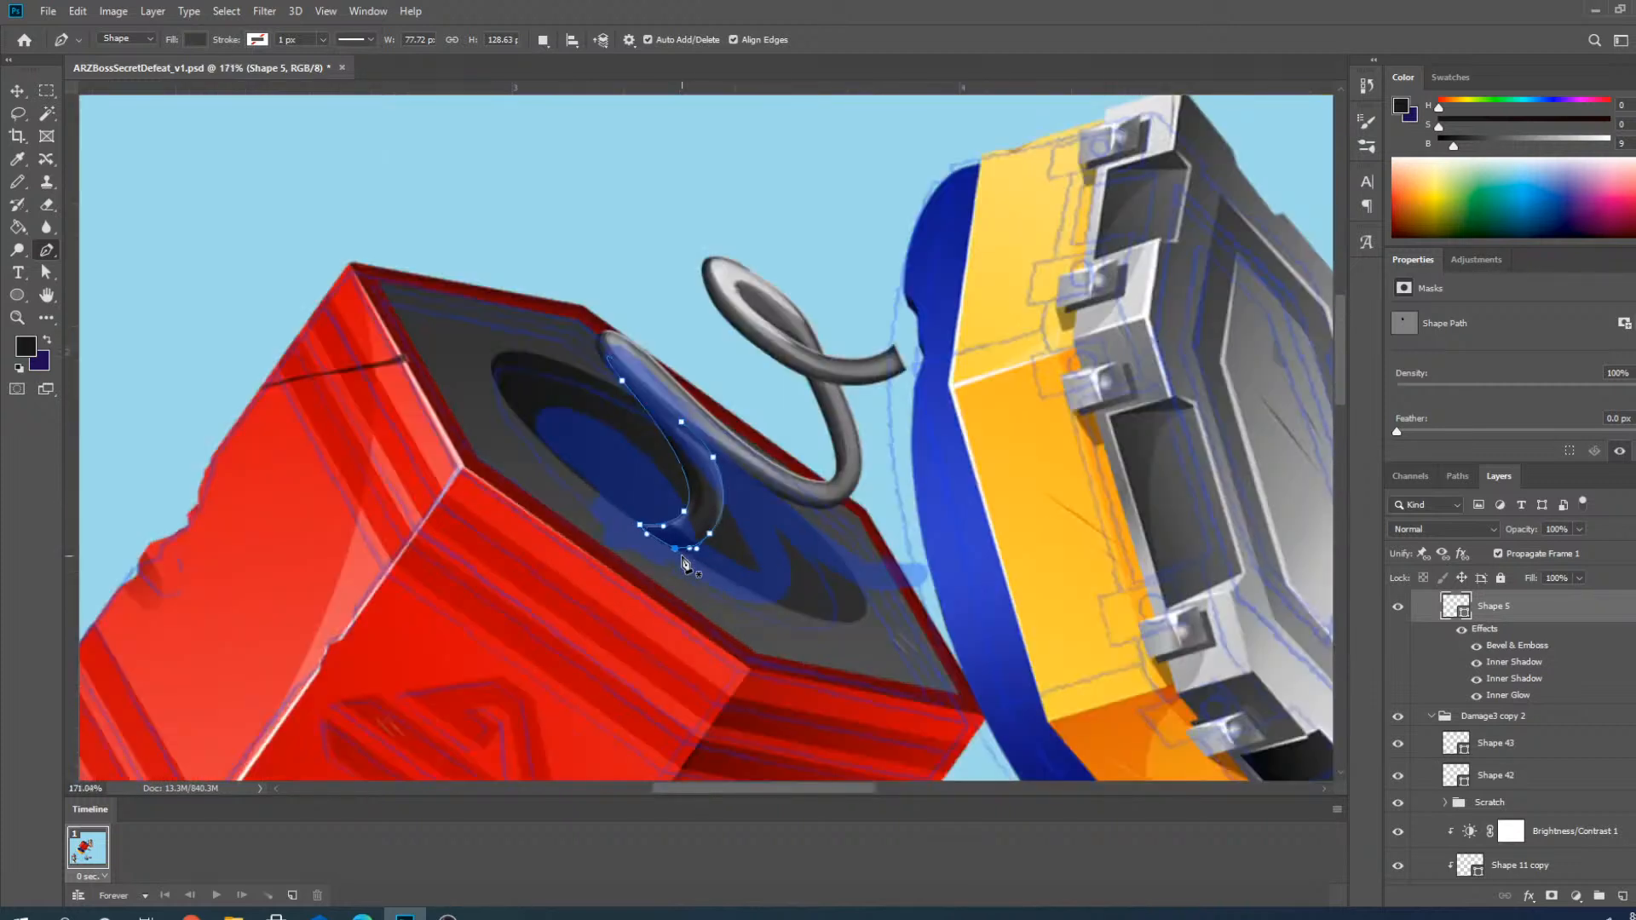
Move Shape 5's upper and outer anchors down into the opening, reshaping the segment into the short inner coil of the sketch.
{"action": "scroll", "coordinate": [708, 564], "scroll_direction": "up", "scroll_amount": 2}
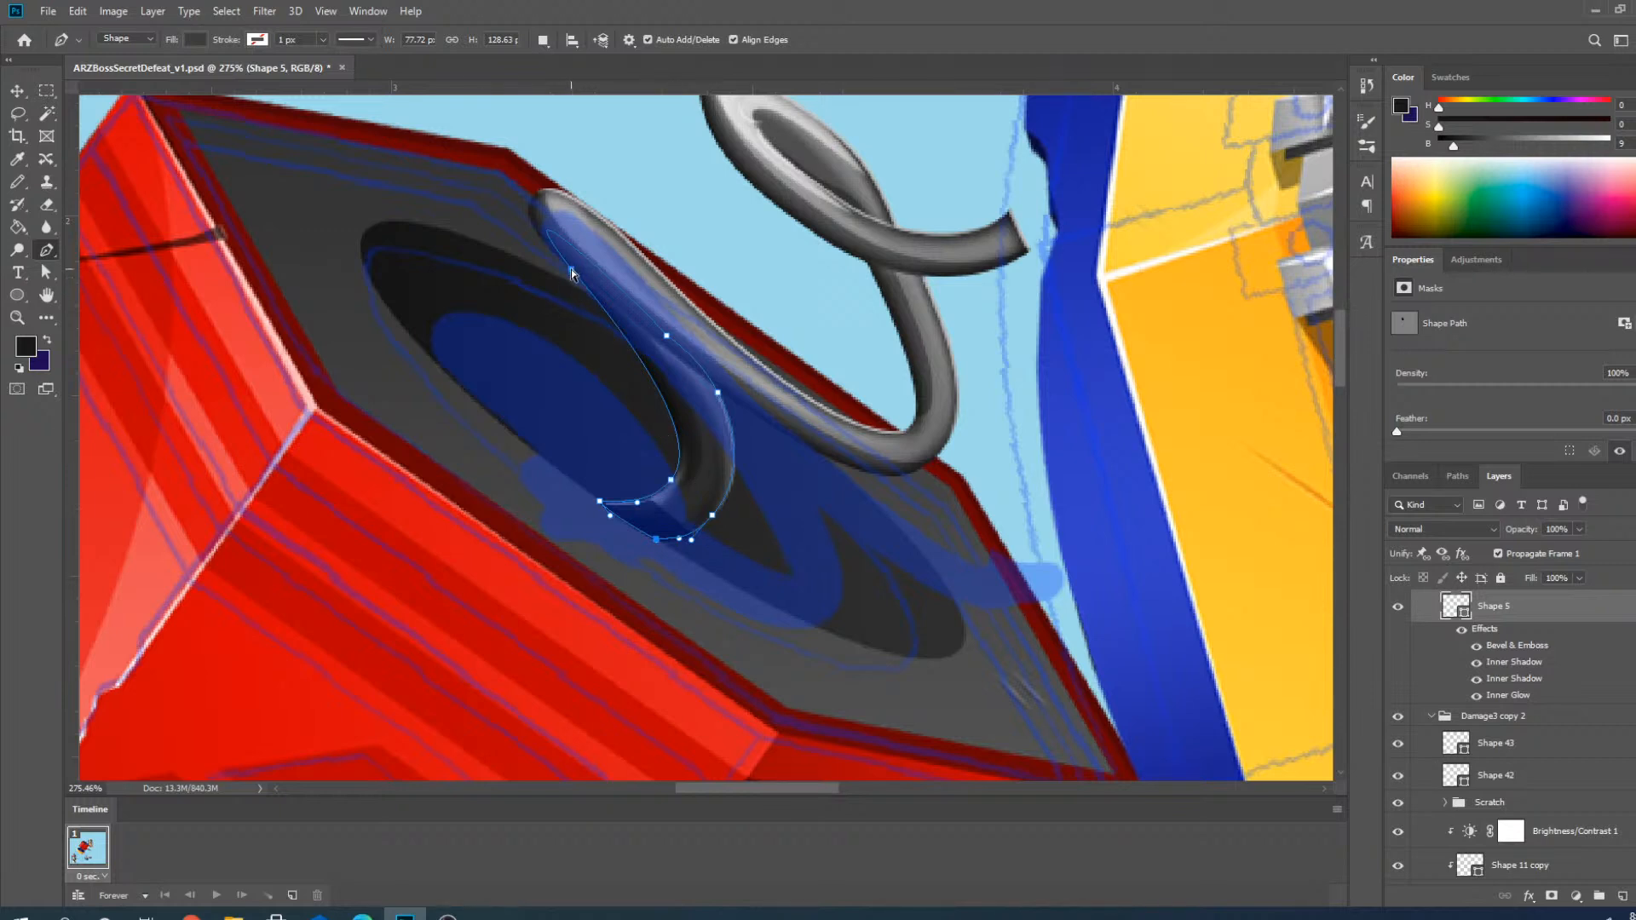
{"action": "left_click_drag", "start_coordinate": [571, 270], "coordinate": [453, 365]}
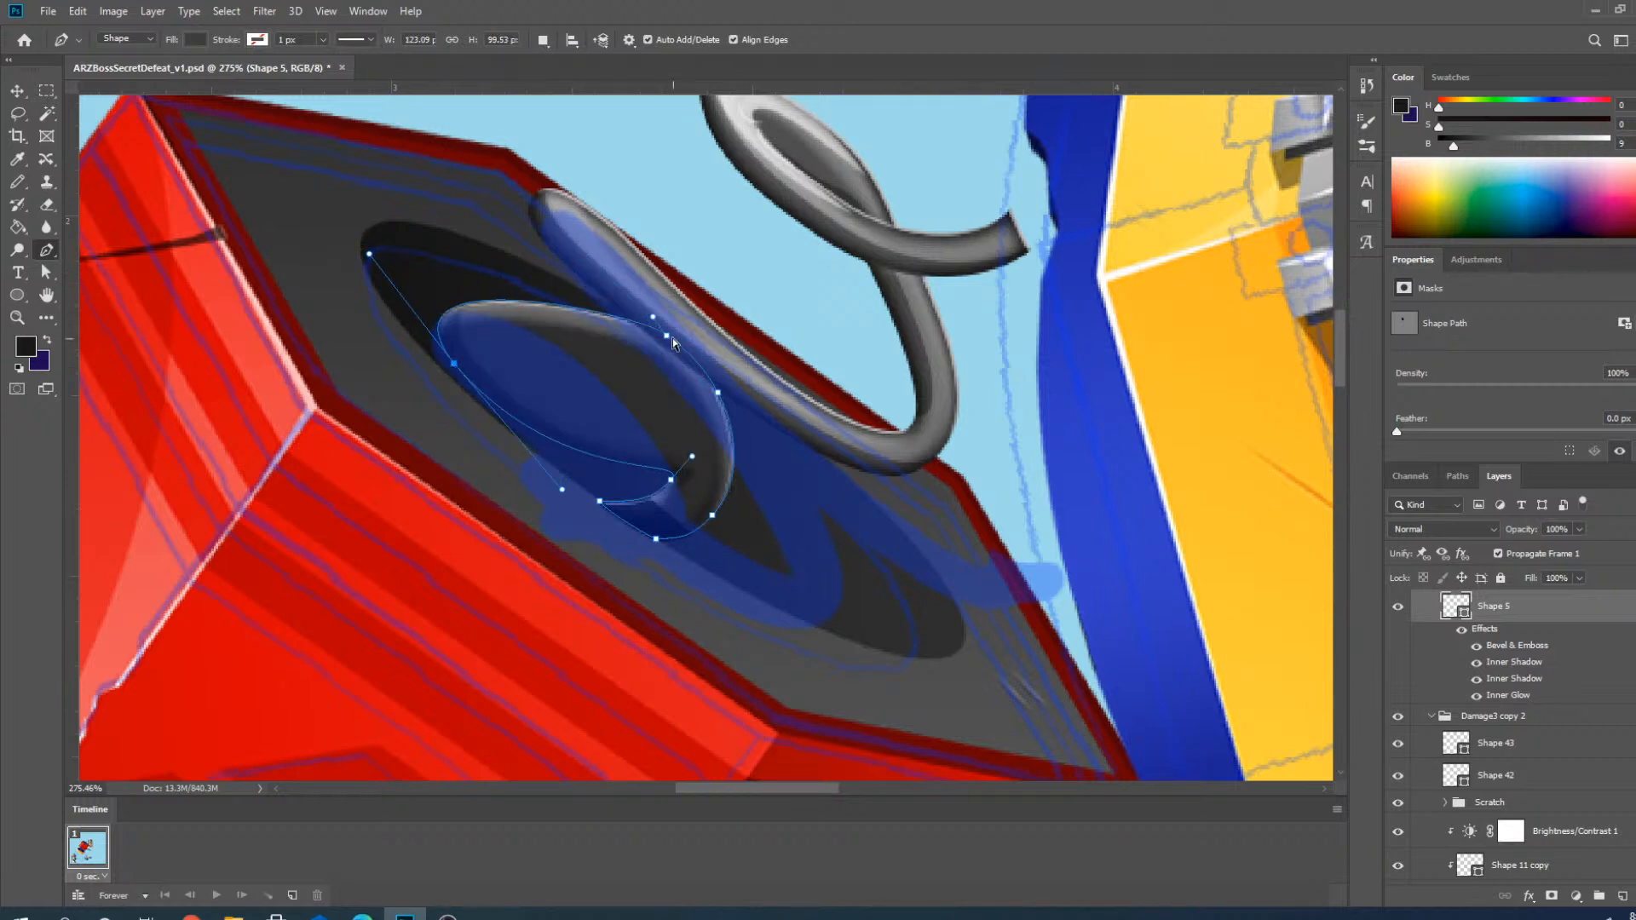
{"action": "left_click_drag", "start_coordinate": [667, 336], "coordinate": [586, 364]}
{"action": "left_click_drag", "start_coordinate": [717, 393], "coordinate": [672, 533]}
{"action": "left_click", "coordinate": [599, 500]}
{"action": "left_click", "coordinate": [714, 517]}
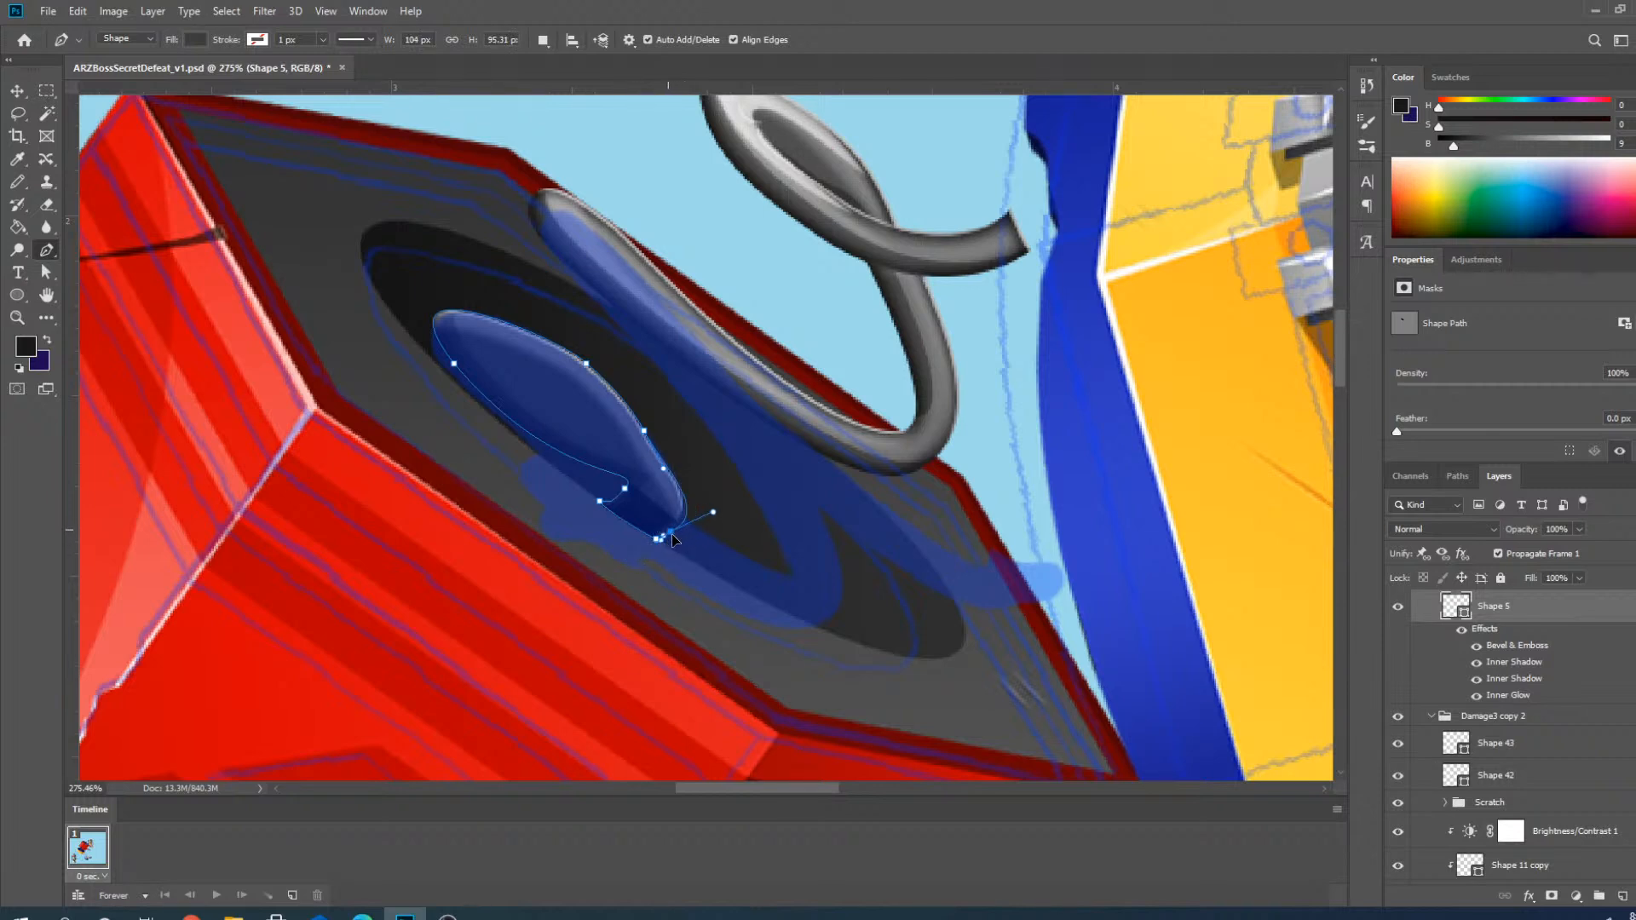
Refine the curve handles on Shape 5's outer edge and nudge its left anchor inward so the coil forms a smooth arc.
{"action": "left_click", "coordinate": [645, 433]}
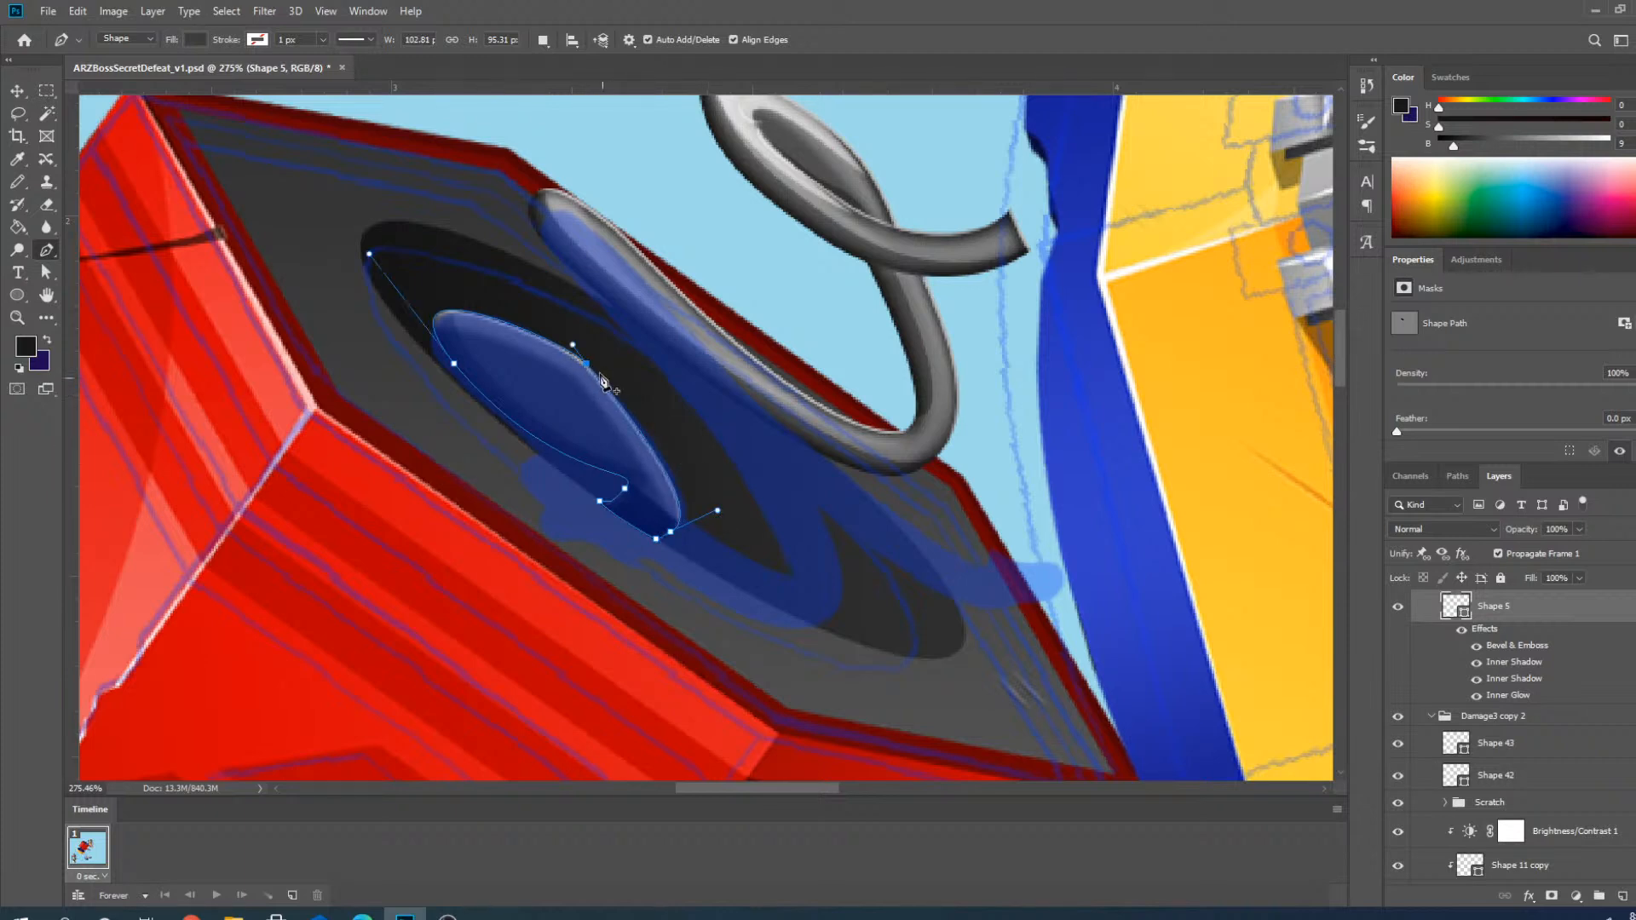
{"action": "key", "text": "ctrl+z"}
{"action": "key", "text": "ctrl+z"}
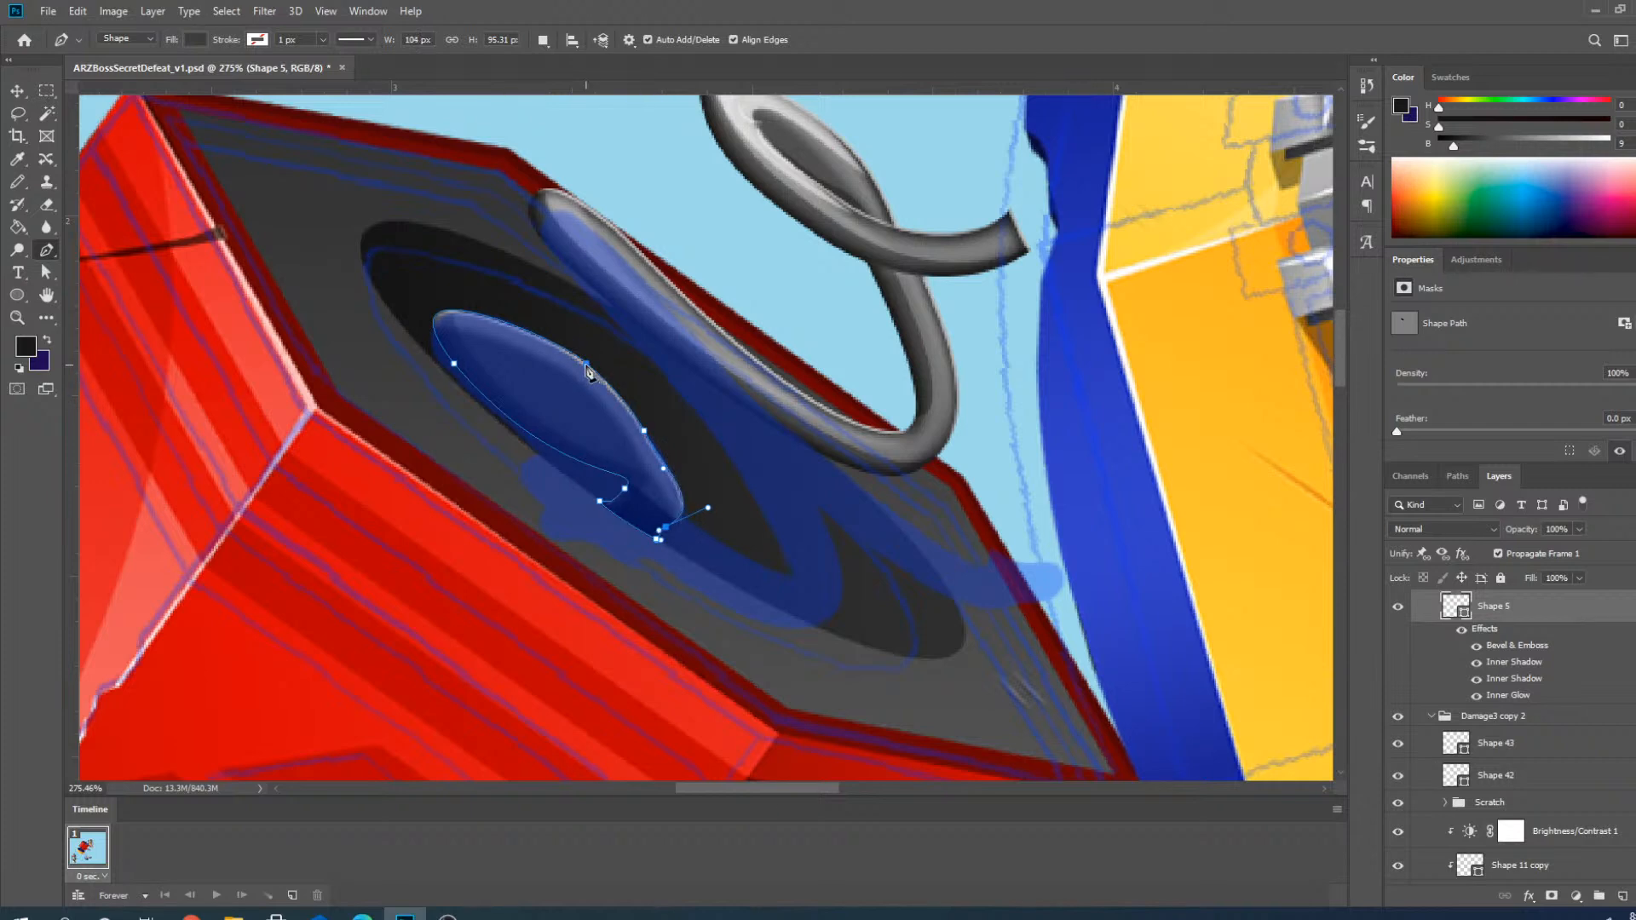
{"action": "left_click", "coordinate": [646, 432]}
{"action": "left_click_drag", "start_coordinate": [629, 397], "coordinate": [640, 419]}
{"action": "key", "text": "ctrl+z"}
{"action": "key", "text": "ctrl+z"}
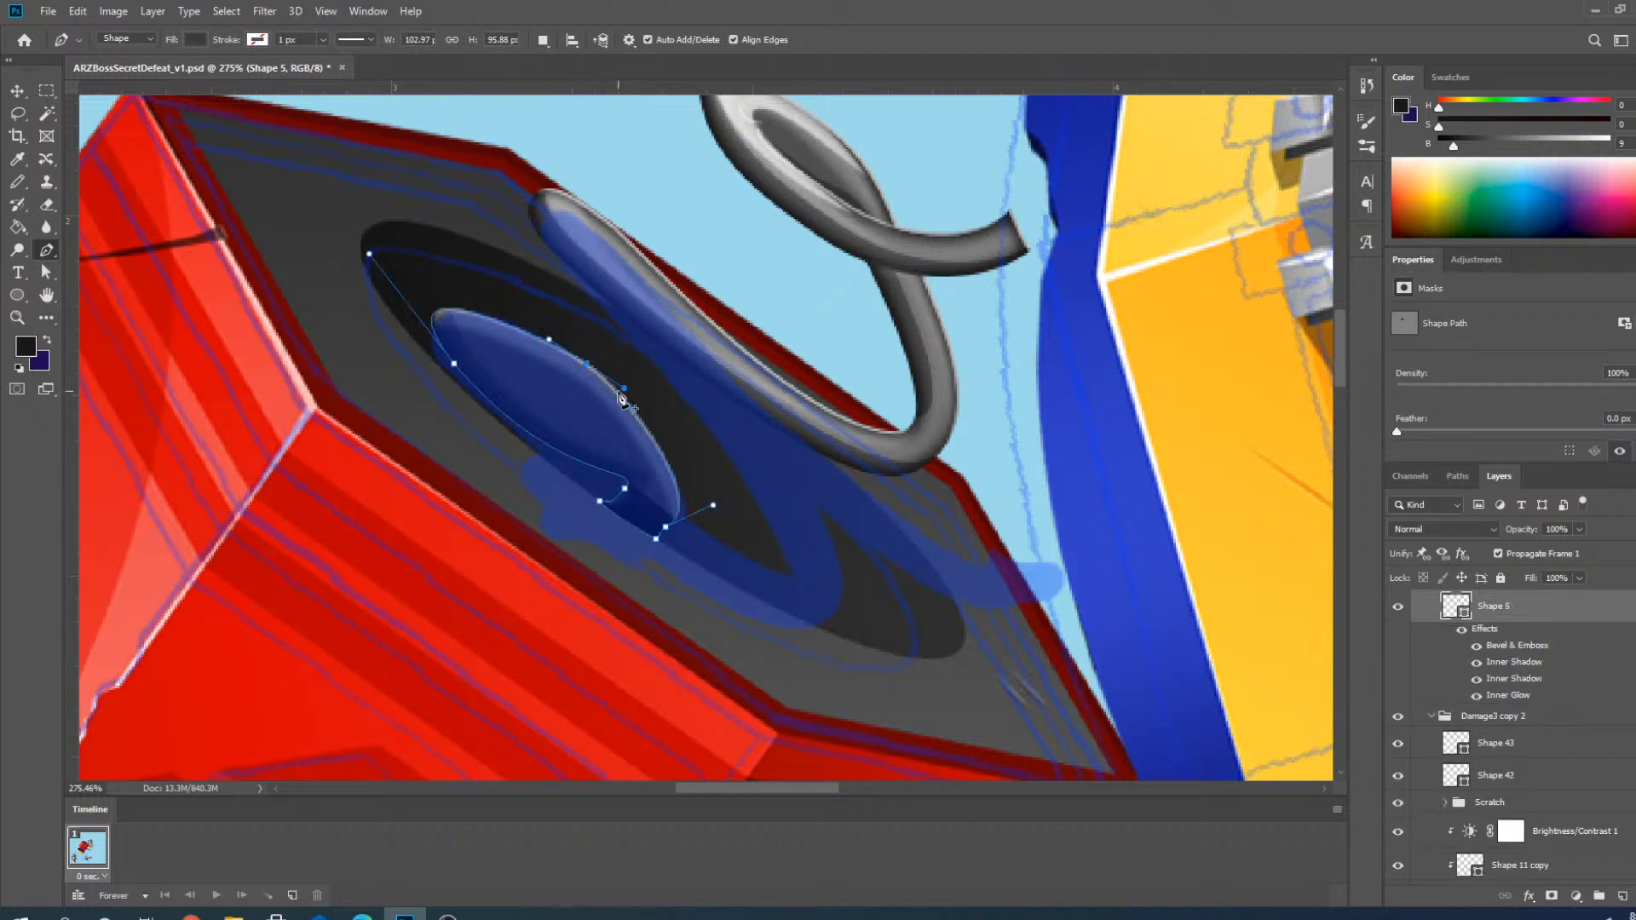
{"action": "left_click_drag", "start_coordinate": [645, 411], "coordinate": [644, 399]}
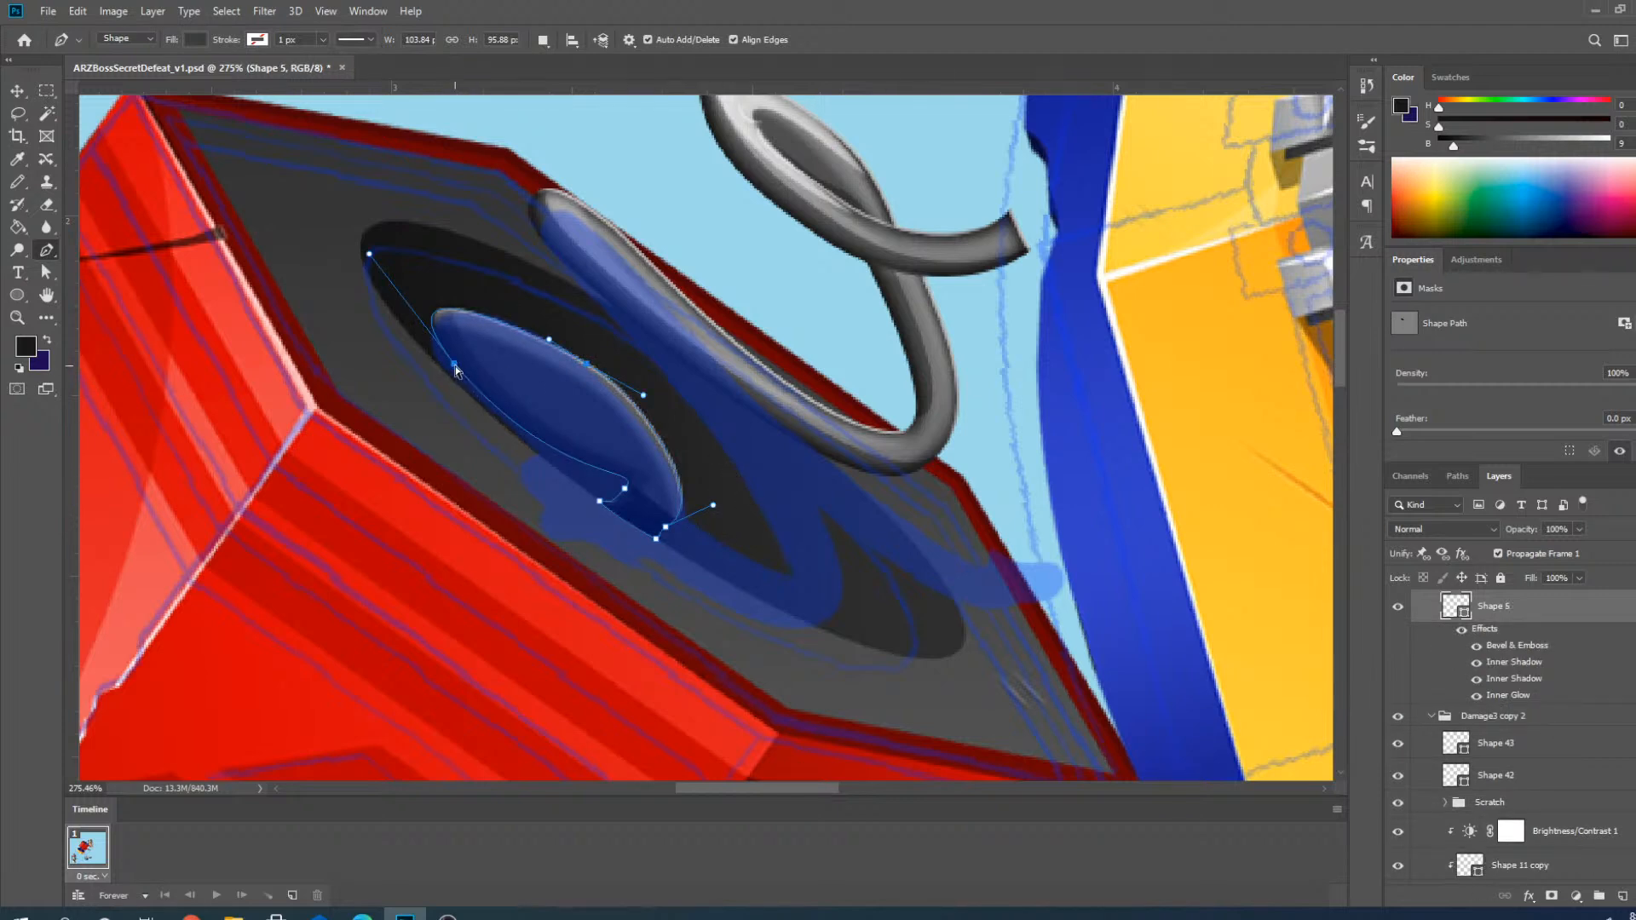
{"action": "mouse_move", "coordinate": [454, 365]}
{"action": "left_mouse_down"}
{"action": "mouse_move", "coordinate": [468, 391]}
{"action": "mouse_move", "coordinate": [473, 376]}
{"action": "left_mouse_up"}
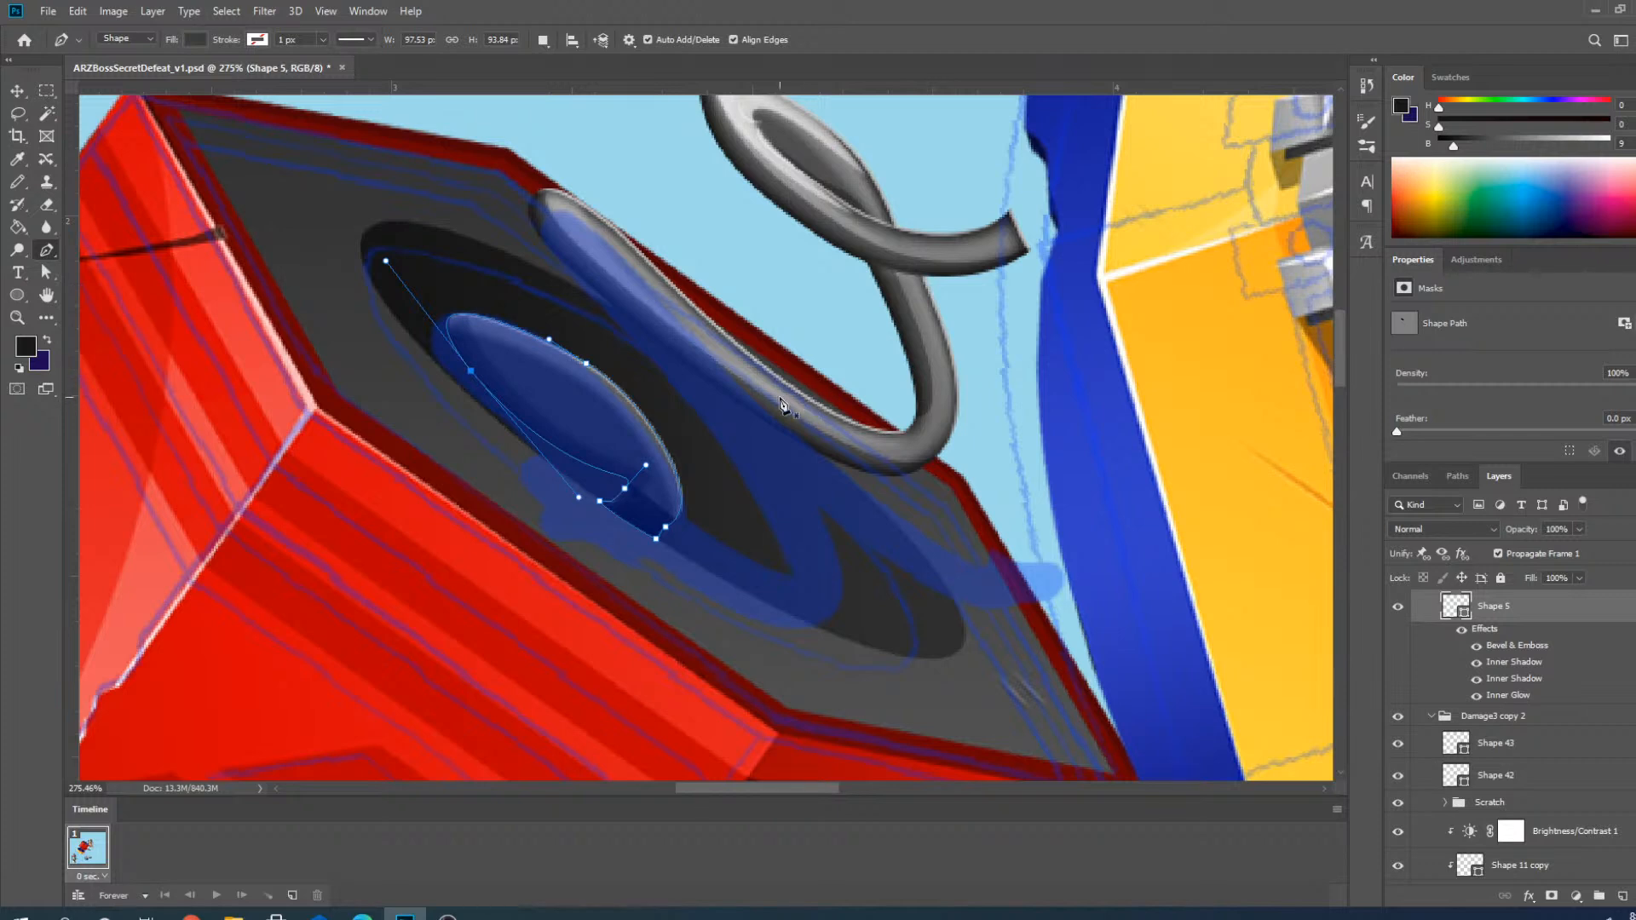
{"action": "left_click", "coordinate": [17, 89]}
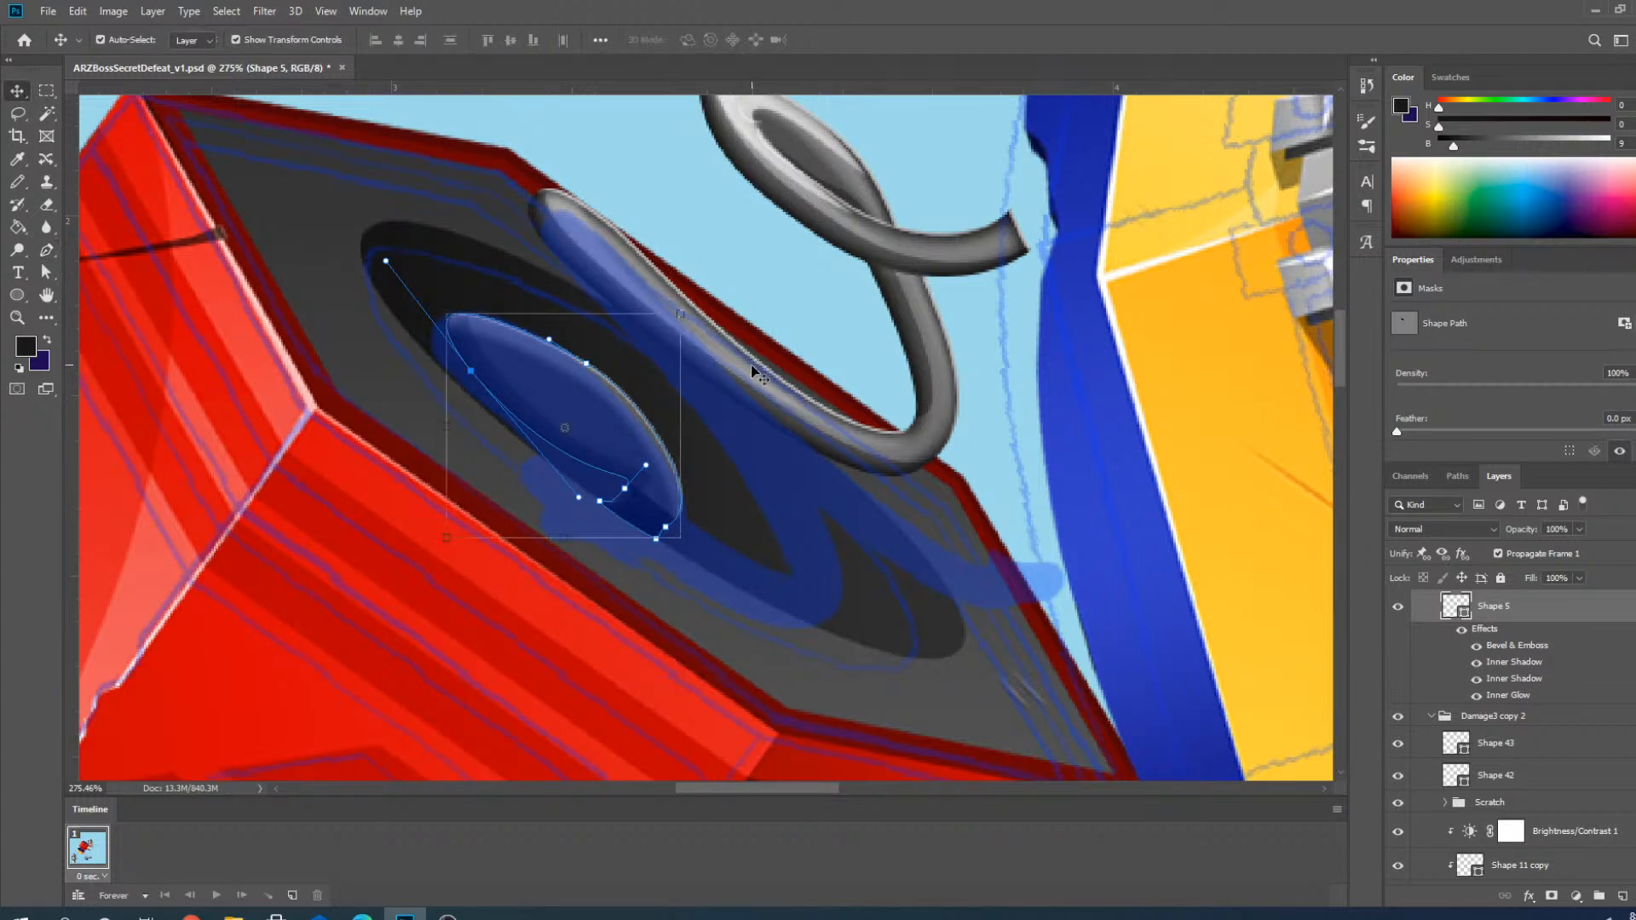
Move the Shape 6 spring segment down over Shape 5 so its loop follows the coil sketched in the opening.
{"action": "left_click", "coordinate": [745, 380]}
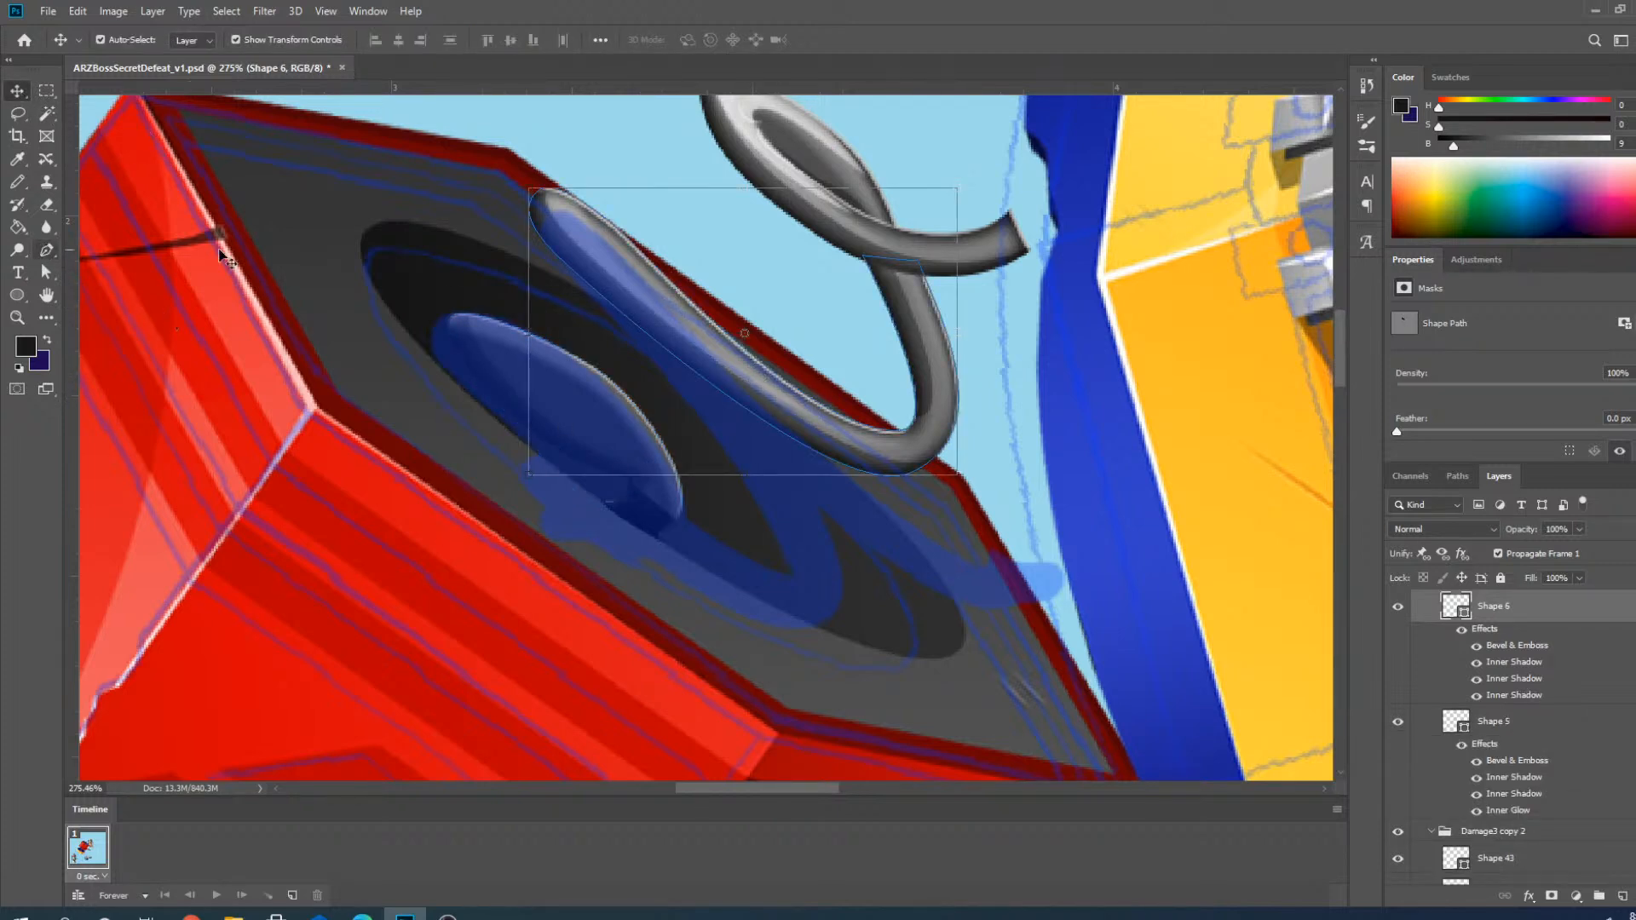
{"action": "left_click_drag", "start_coordinate": [689, 353], "coordinate": [590, 474]}
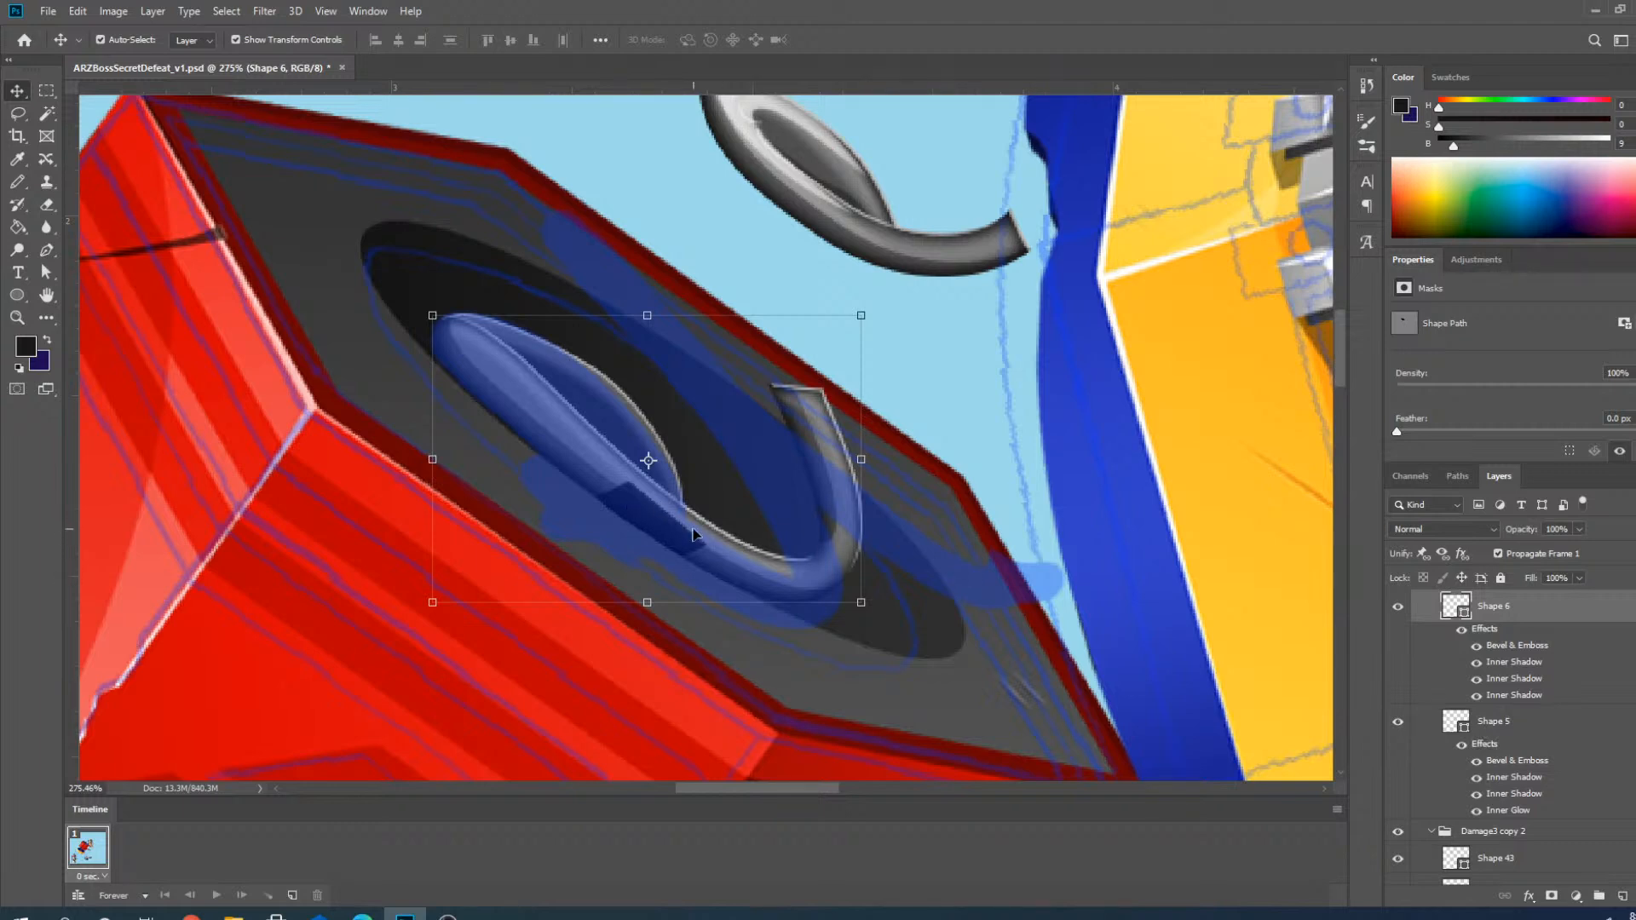
{"action": "scroll", "coordinate": [1527, 667], "scroll_direction": "up", "scroll_amount": 6}
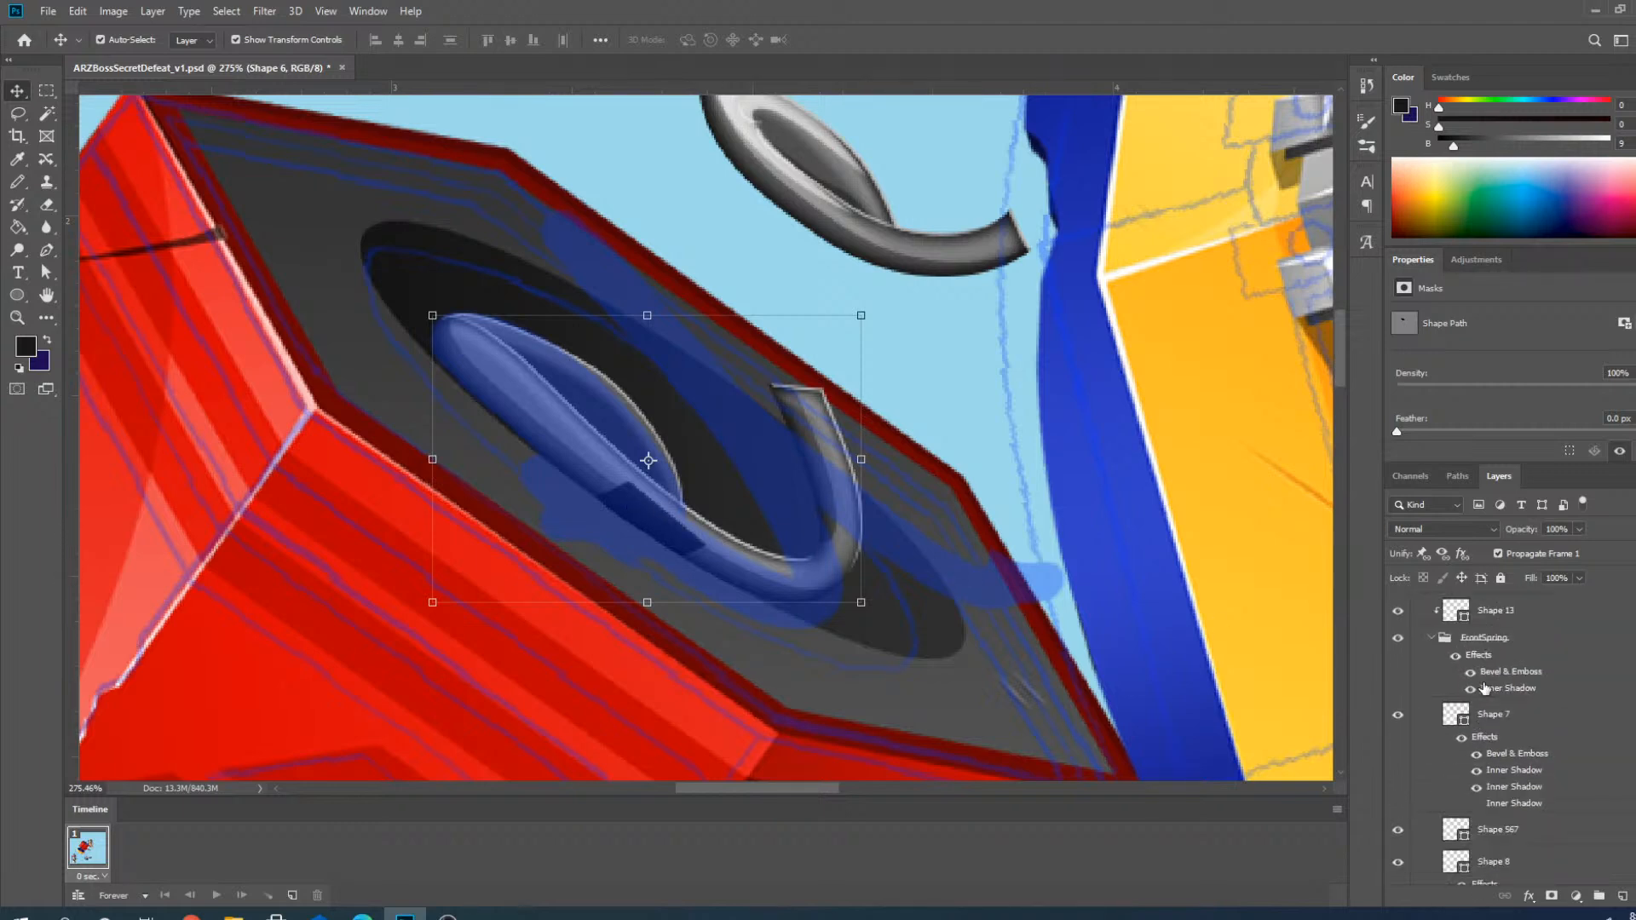
Hide the Shape 12 layer and pull the two anchors at Shape 6's open end inward so that arm leans into the dark opening.
{"action": "left_click", "coordinate": [1402, 707]}
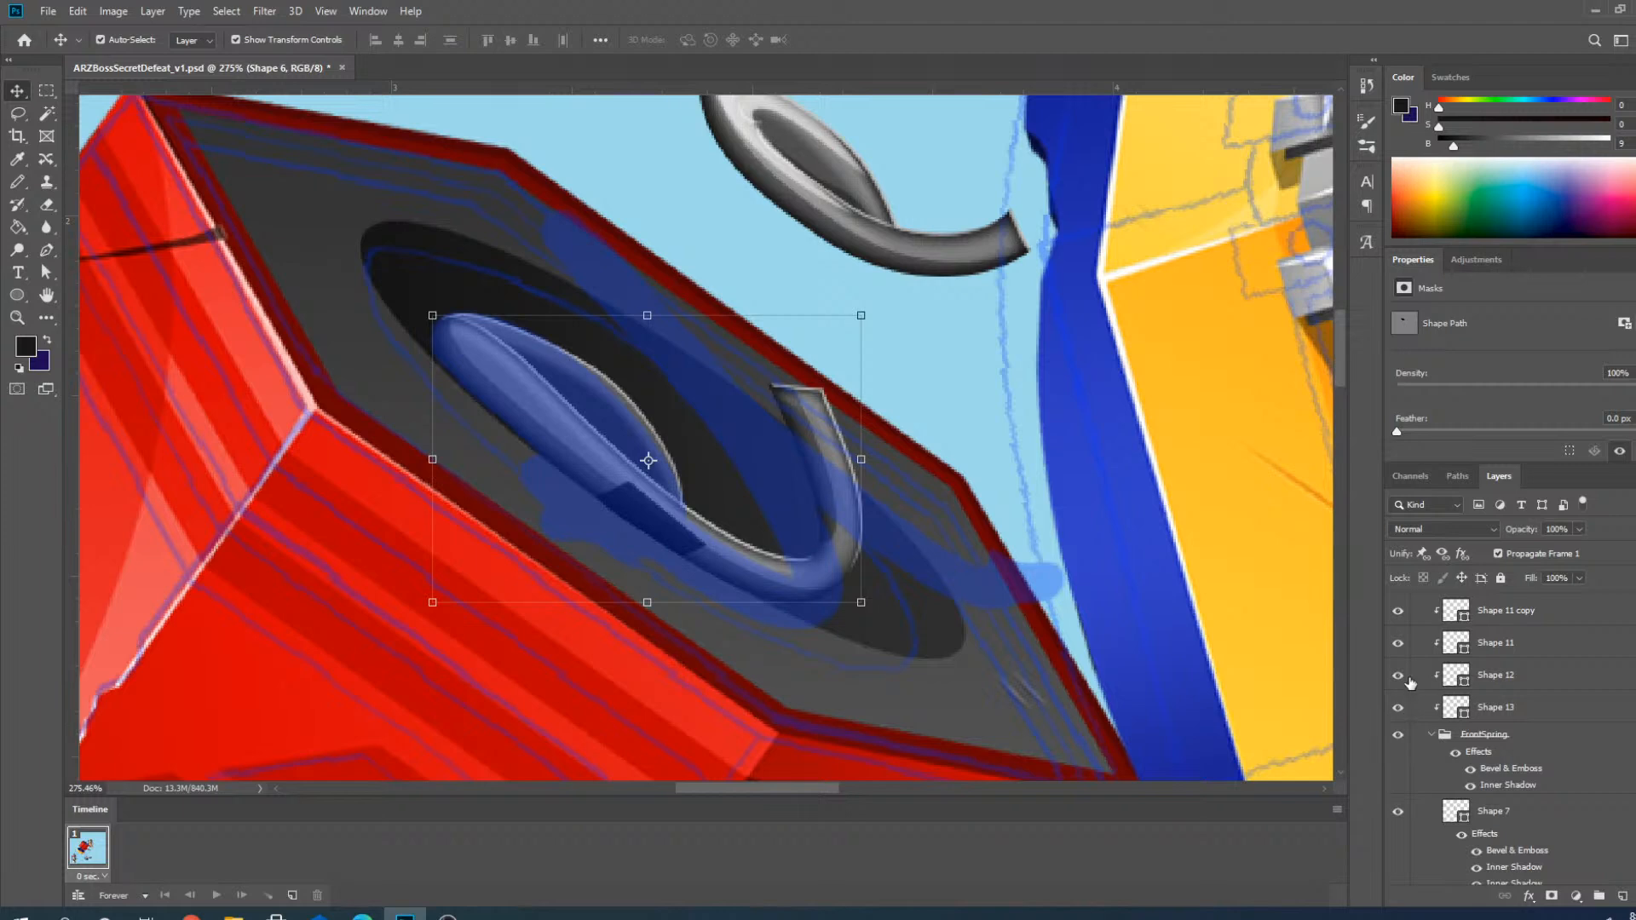
{"action": "left_click", "coordinate": [1405, 675]}
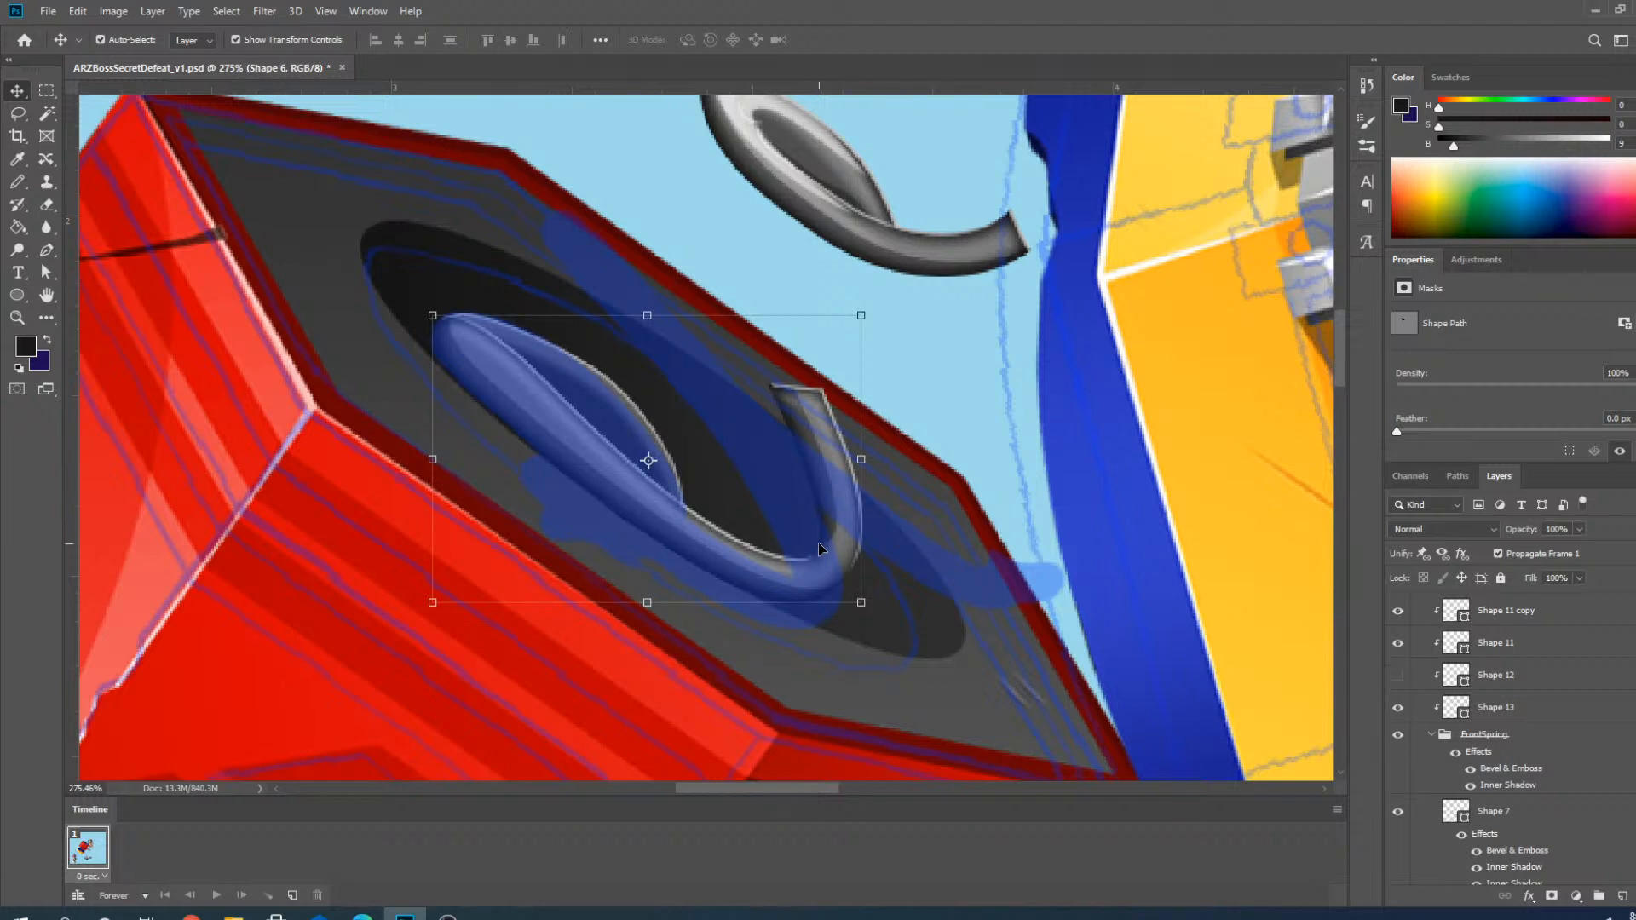
{"action": "left_click", "coordinate": [47, 249]}
{"action": "scroll", "coordinate": [865, 464], "scroll_direction": "up", "scroll_amount": 3}
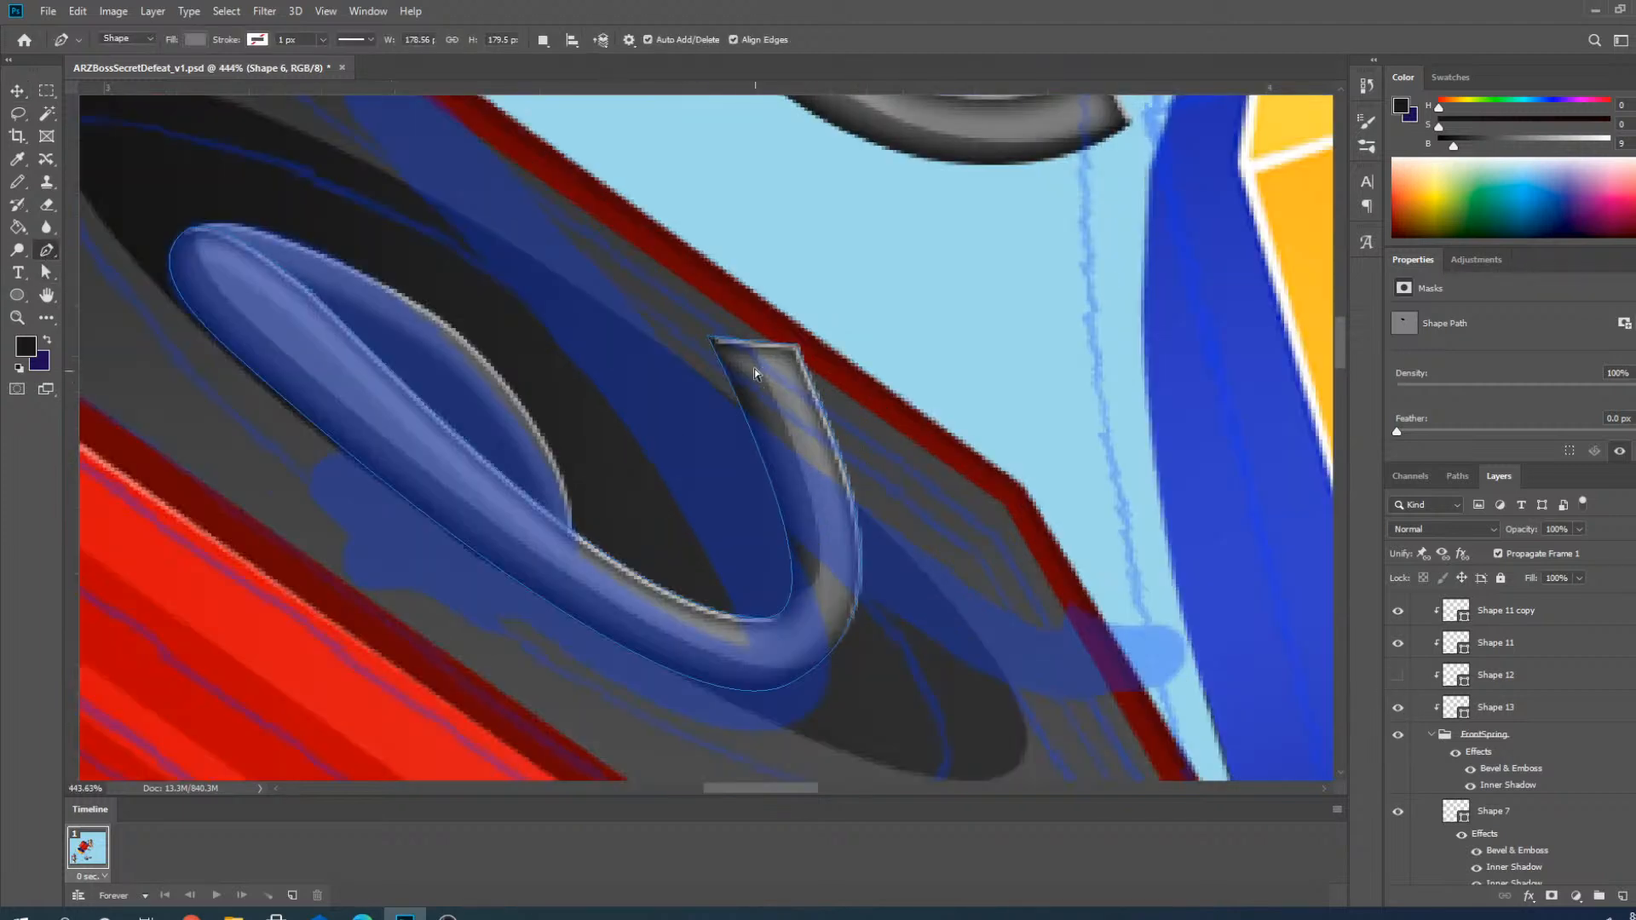
{"action": "key", "text": "Escape"}
{"action": "left_click", "coordinate": [710, 338], "text": "ctrl"}
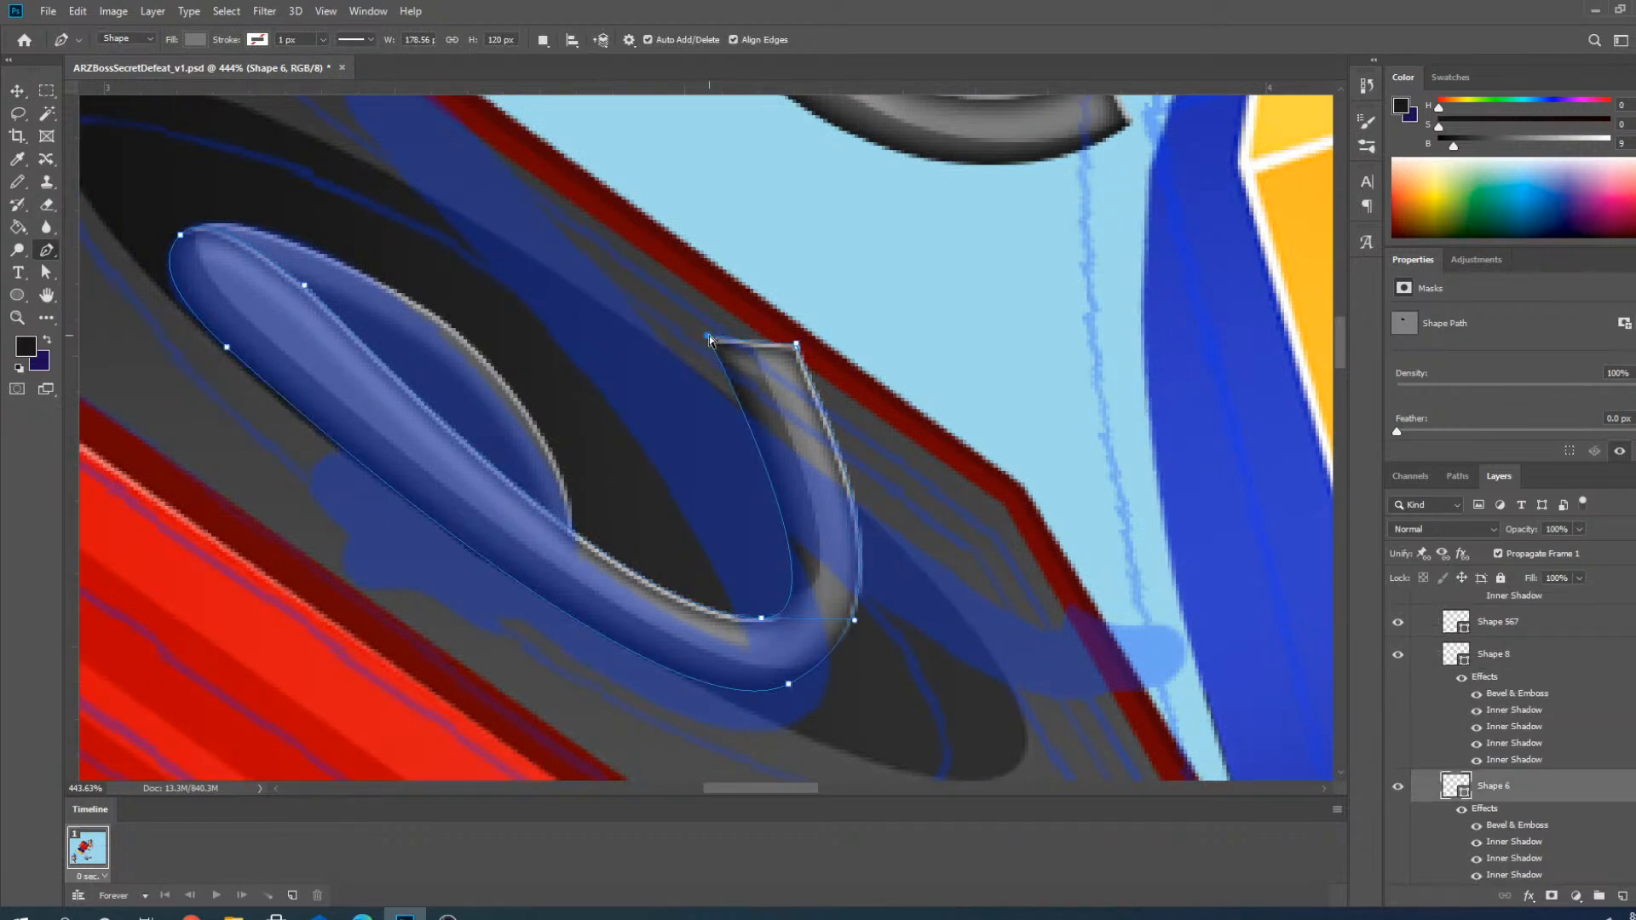
{"action": "left_click_drag", "start_coordinate": [709, 339], "coordinate": [546, 322]}
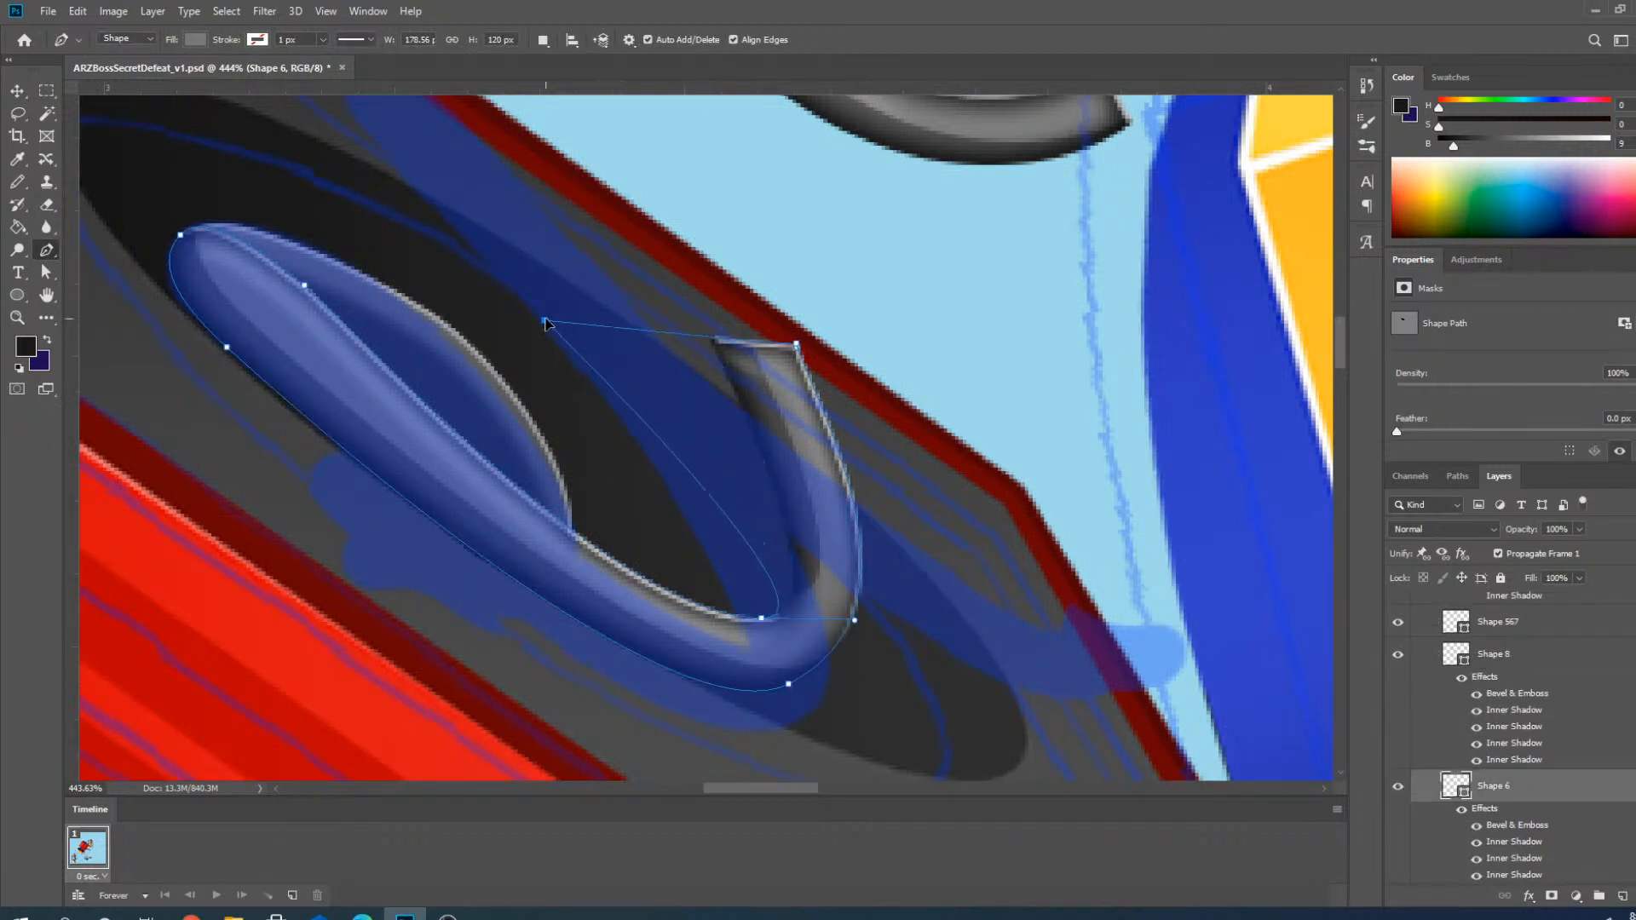
{"action": "left_click", "coordinate": [797, 347], "text": "ctrl"}
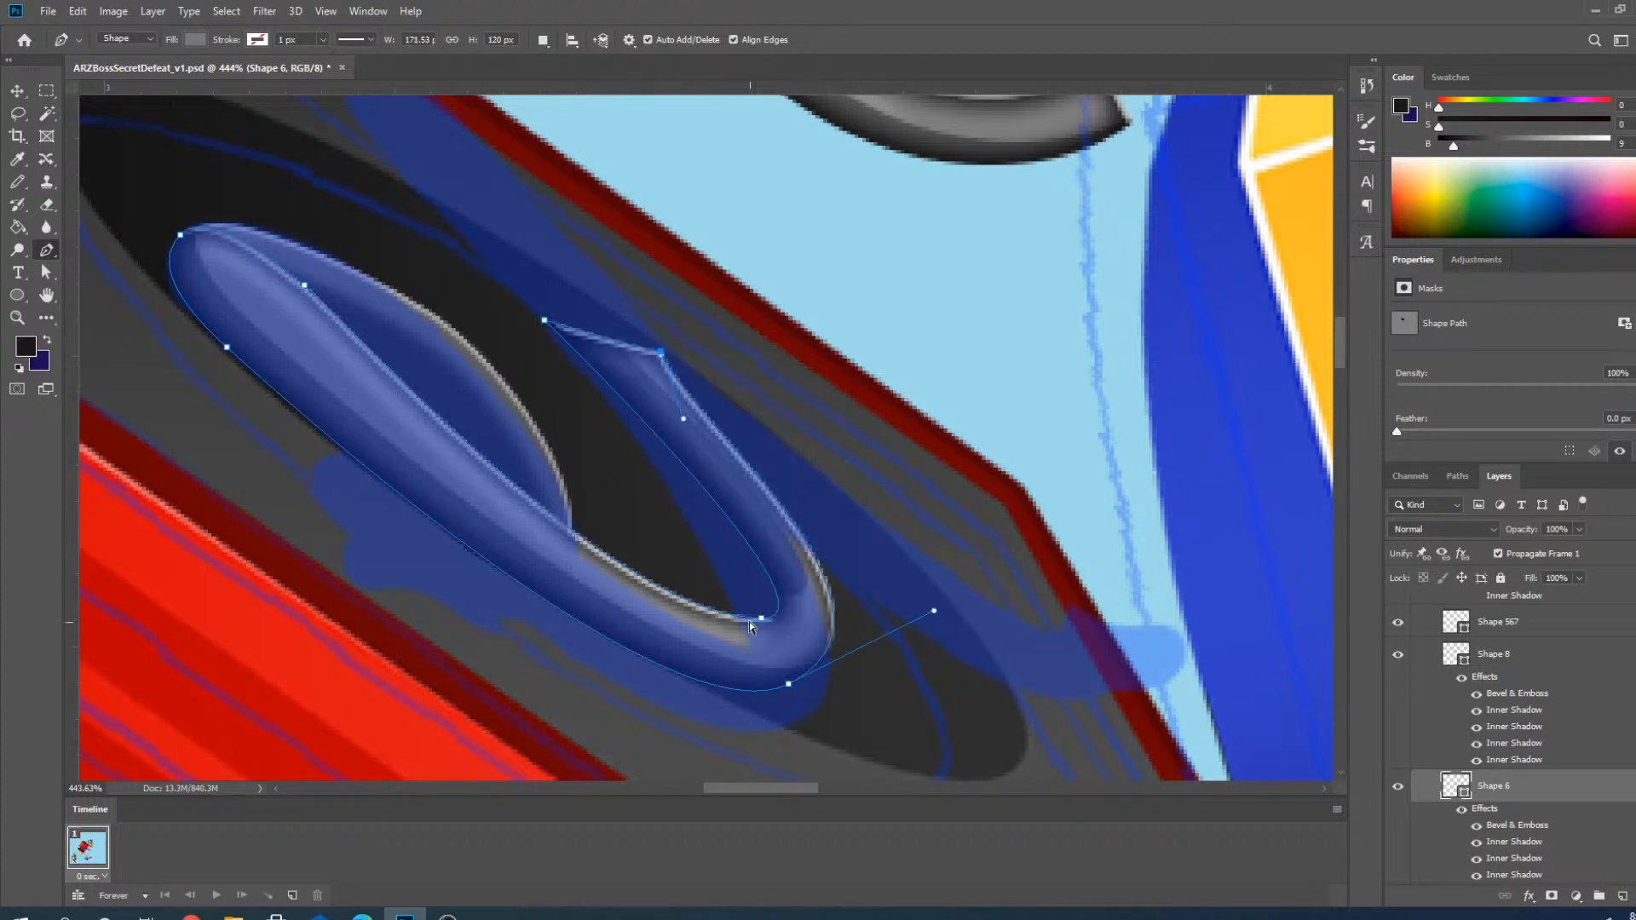
Thicken Shape 6's lower bend by moving its inner anchor inward and outer anchor down, and shorten the inner curve handle to smooth it.
{"action": "left_click_drag", "start_coordinate": [761, 617], "coordinate": [724, 635]}
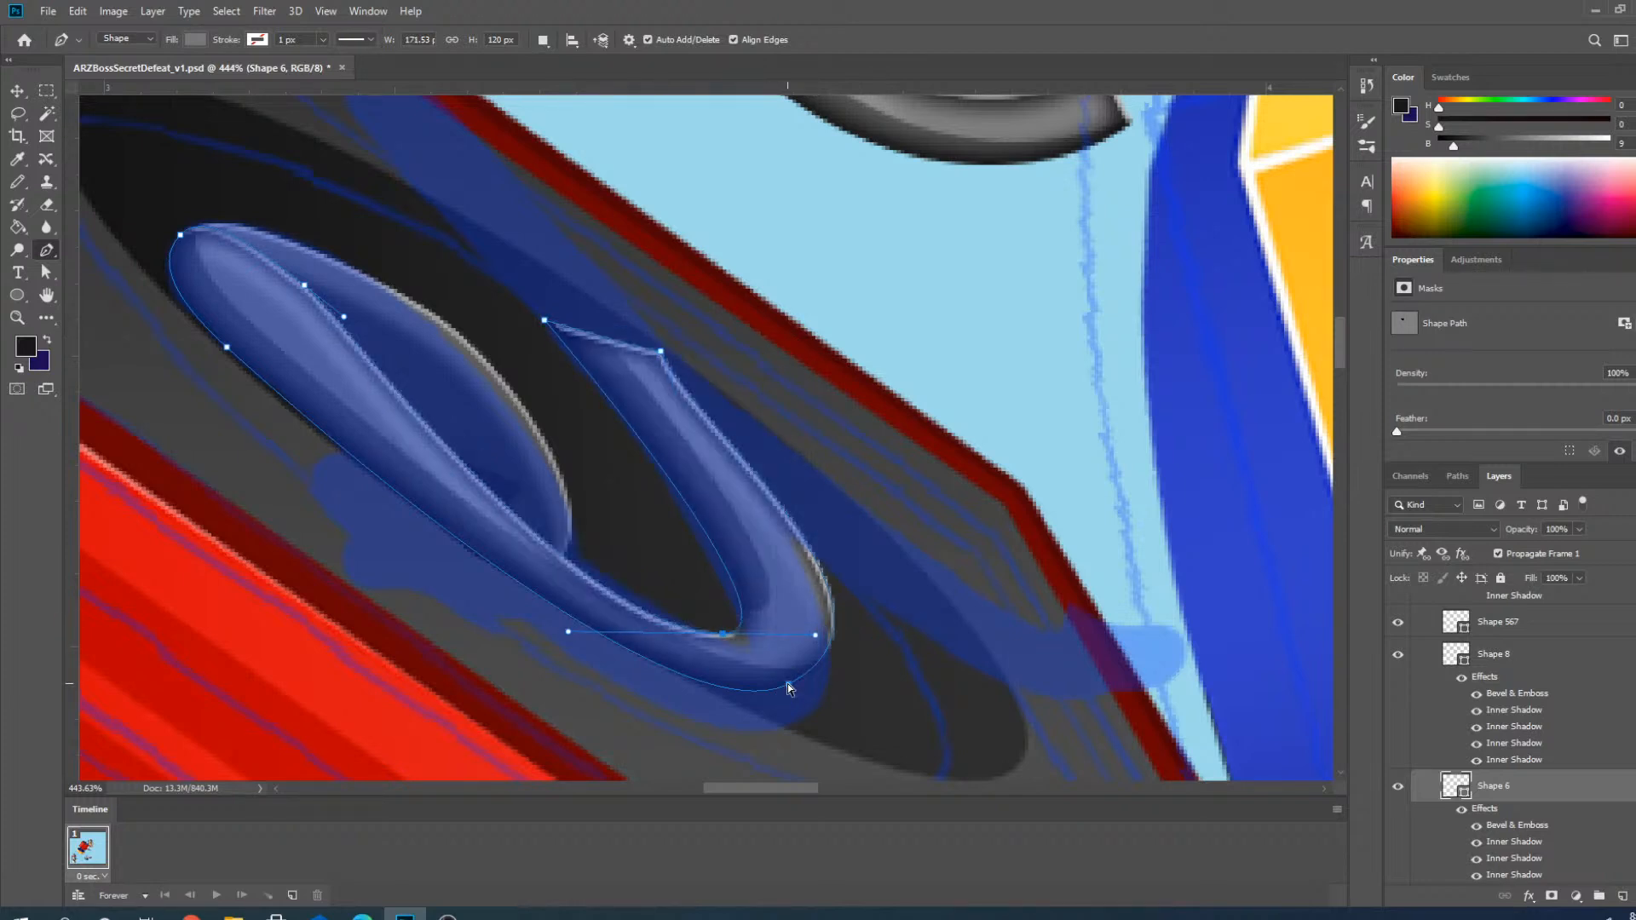
{"action": "left_click_drag", "start_coordinate": [788, 684], "coordinate": [784, 729]}
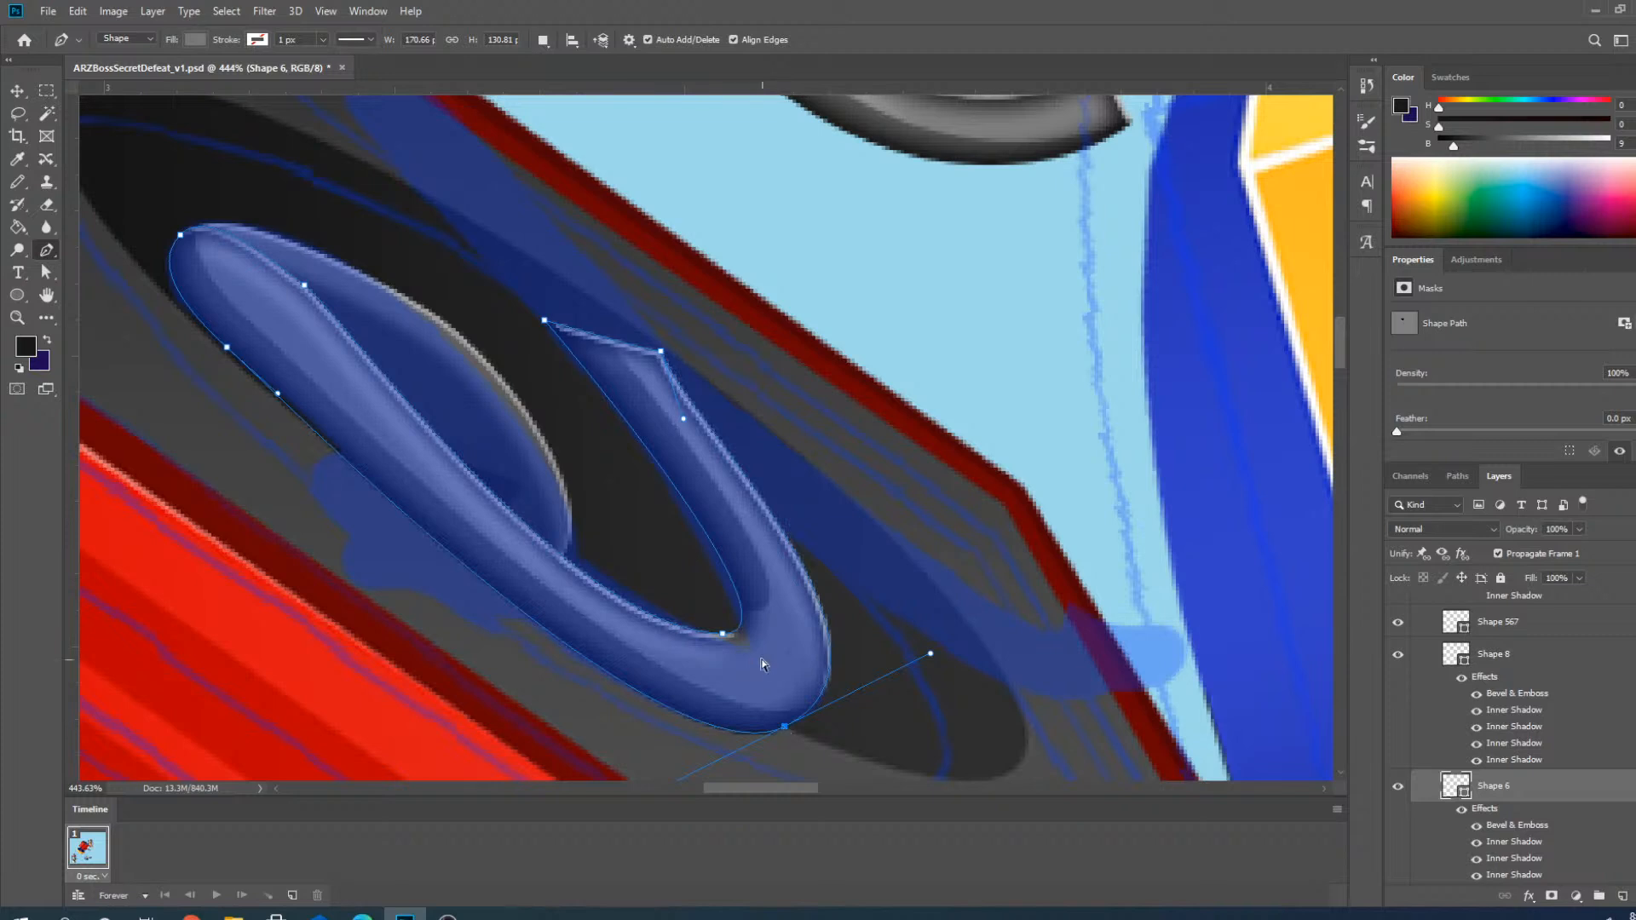
{"action": "left_click", "coordinate": [725, 636], "text": "ctrl"}
{"action": "left_click_drag", "start_coordinate": [728, 636], "coordinate": [714, 639]}
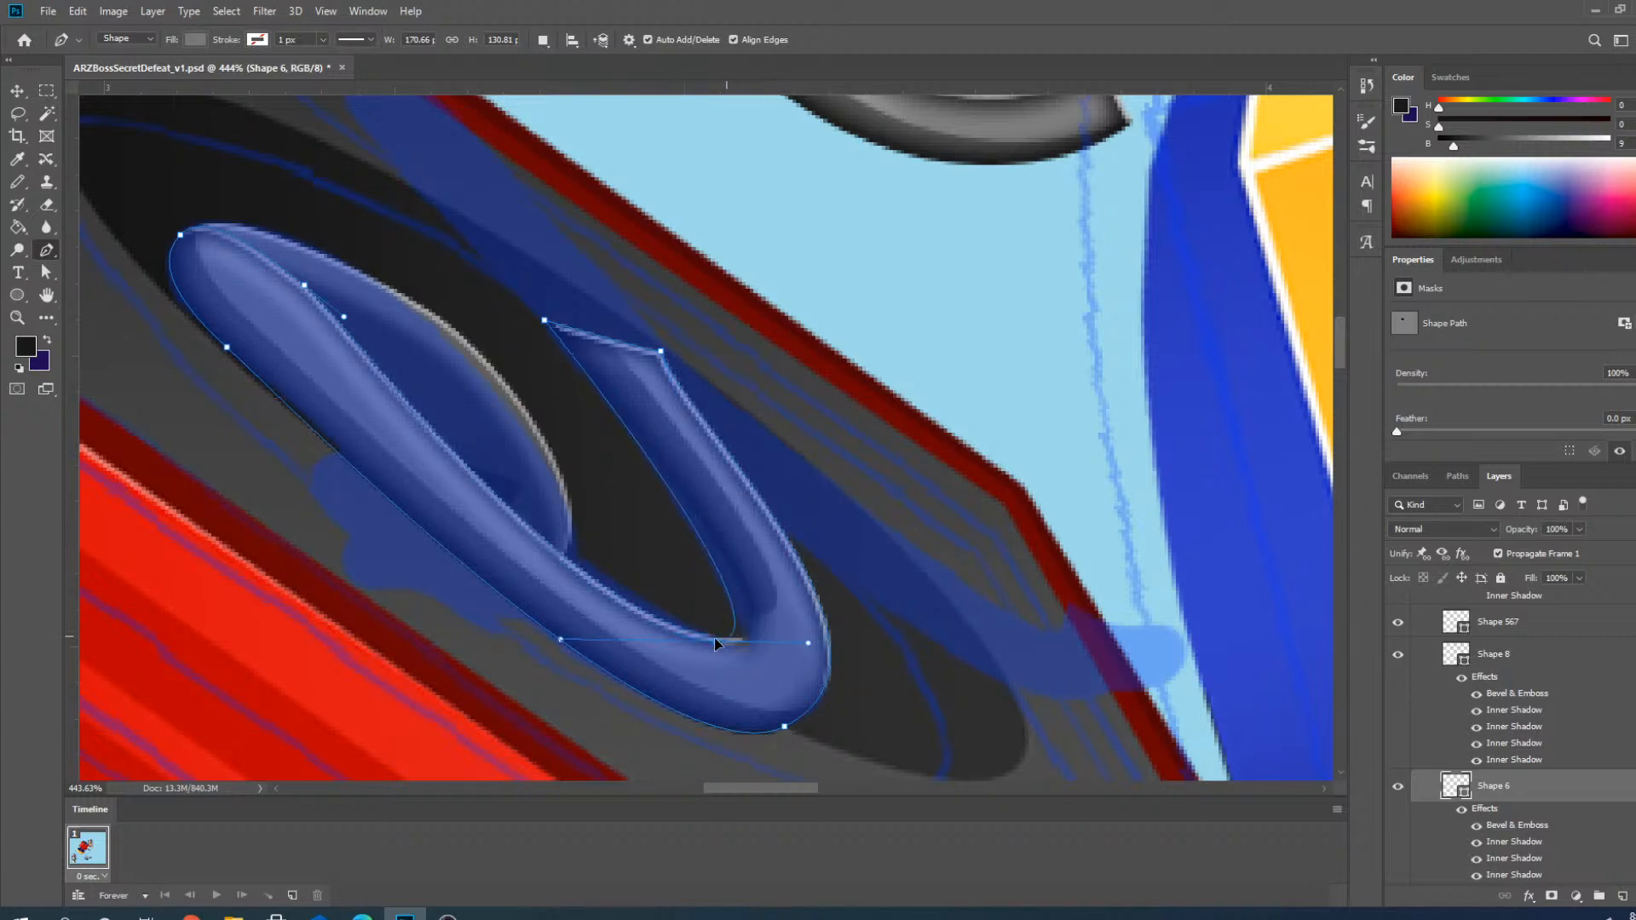
{"action": "left_click_drag", "start_coordinate": [559, 642], "coordinate": [612, 631]}
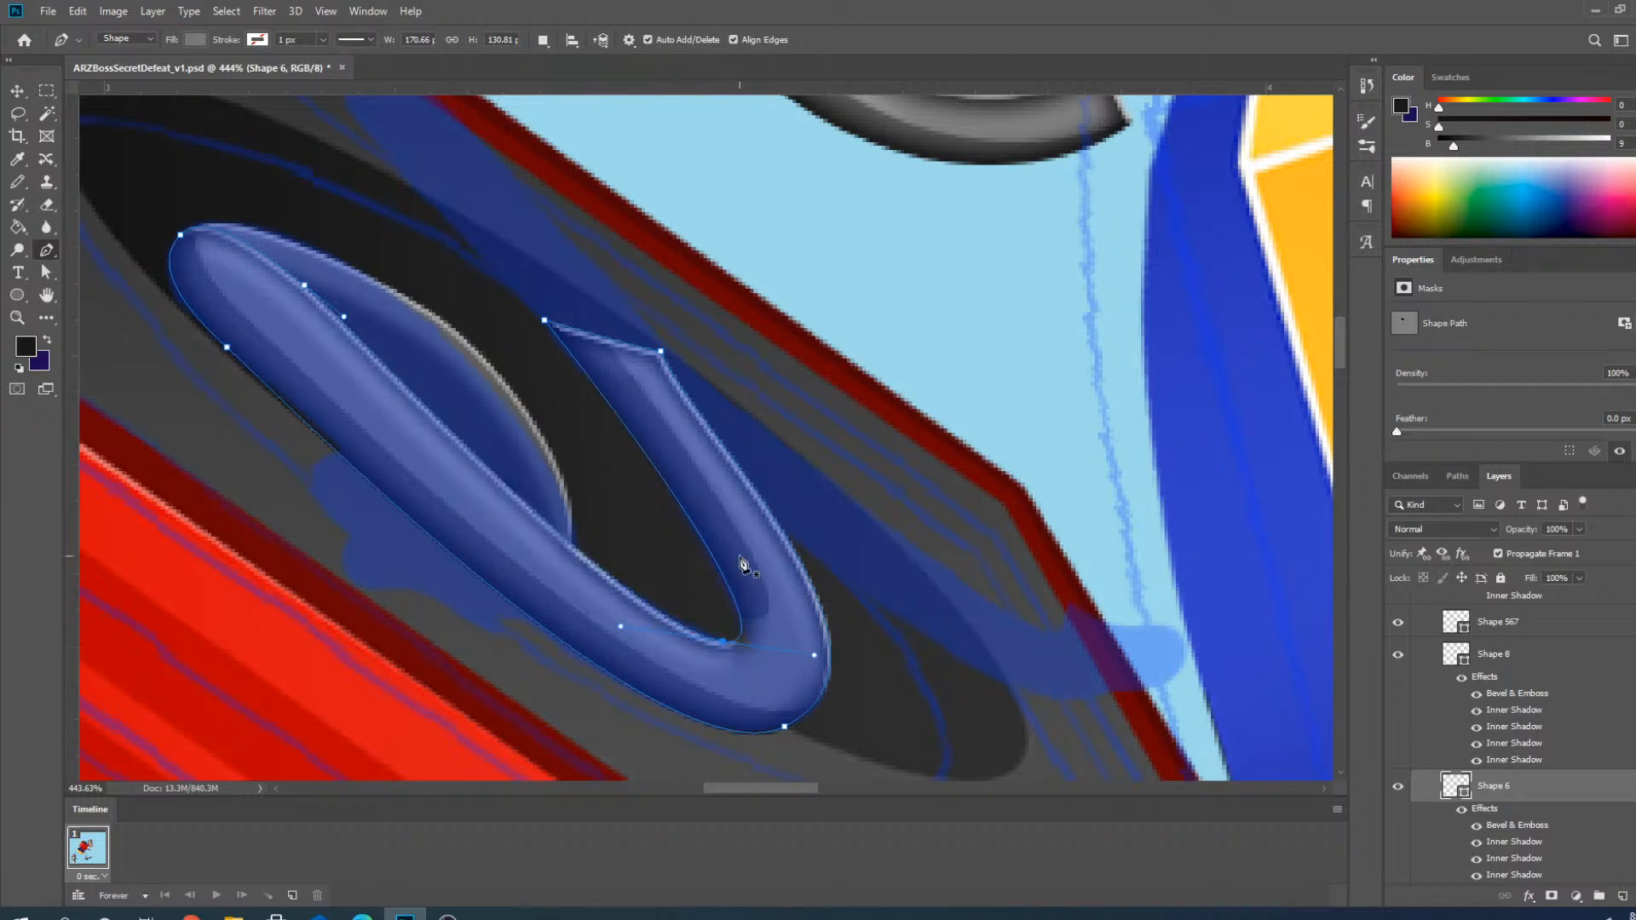
Nudge the outer corner anchor of Shape 6's open end slightly inward to narrow the tip, and finish editing the path.
{"action": "scroll", "coordinate": [743, 552], "scroll_direction": "down", "scroll_amount": 5}
{"action": "scroll", "coordinate": [632, 478], "scroll_direction": "up", "scroll_amount": 2}
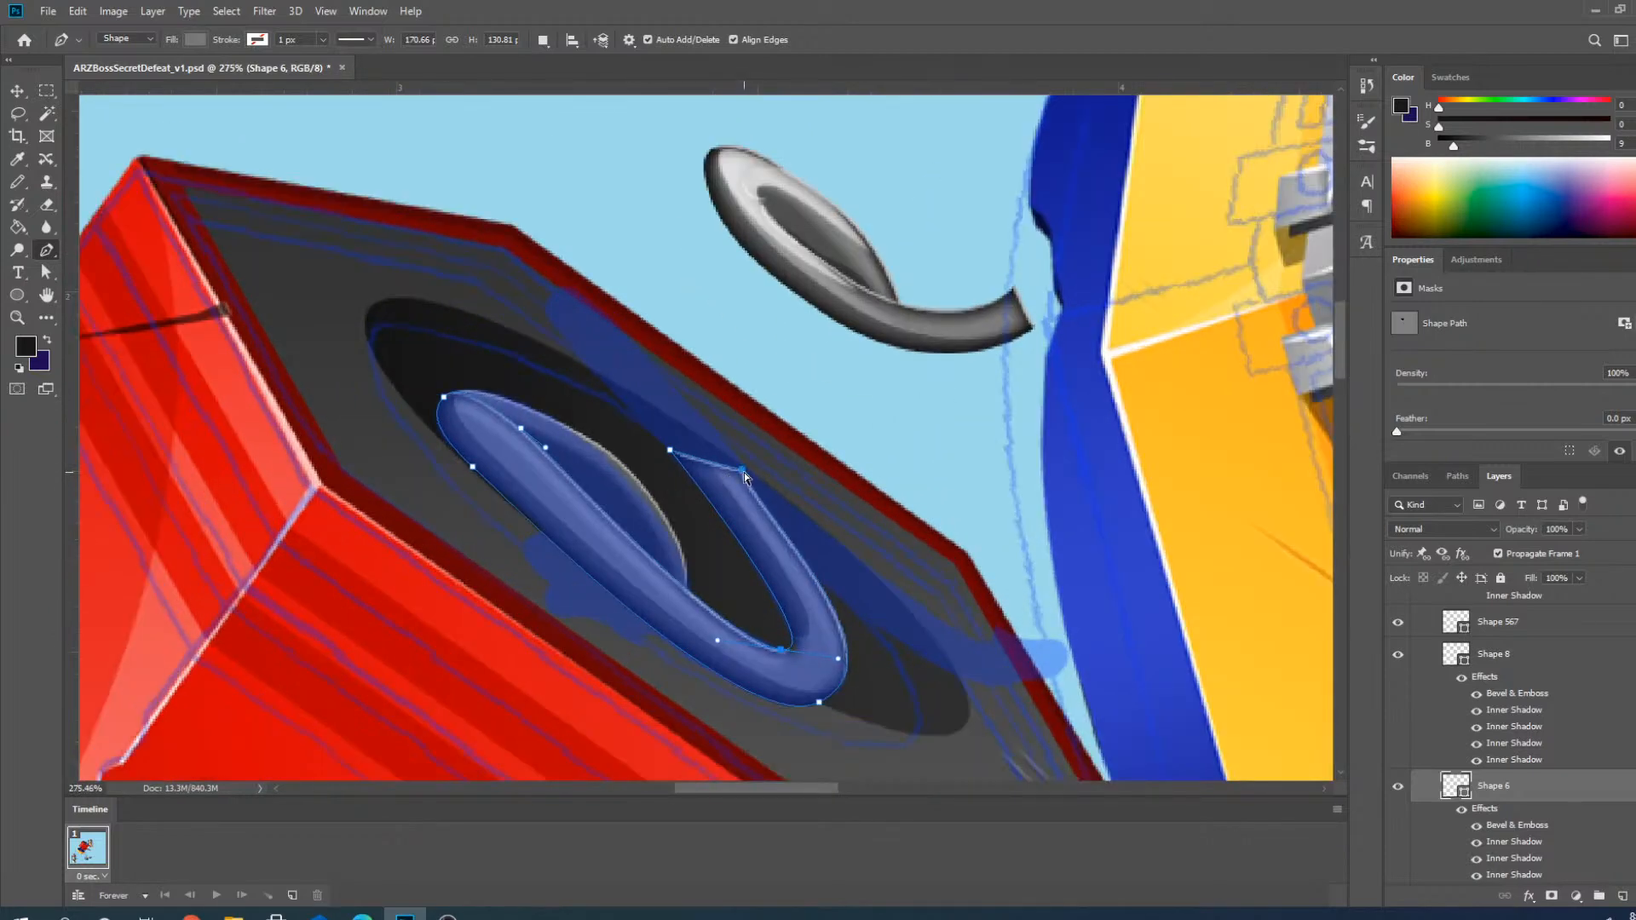
{"action": "left_click", "coordinate": [741, 471], "text": "ctrl"}
{"action": "left_click_drag", "start_coordinate": [731, 470], "coordinate": [734, 474]}
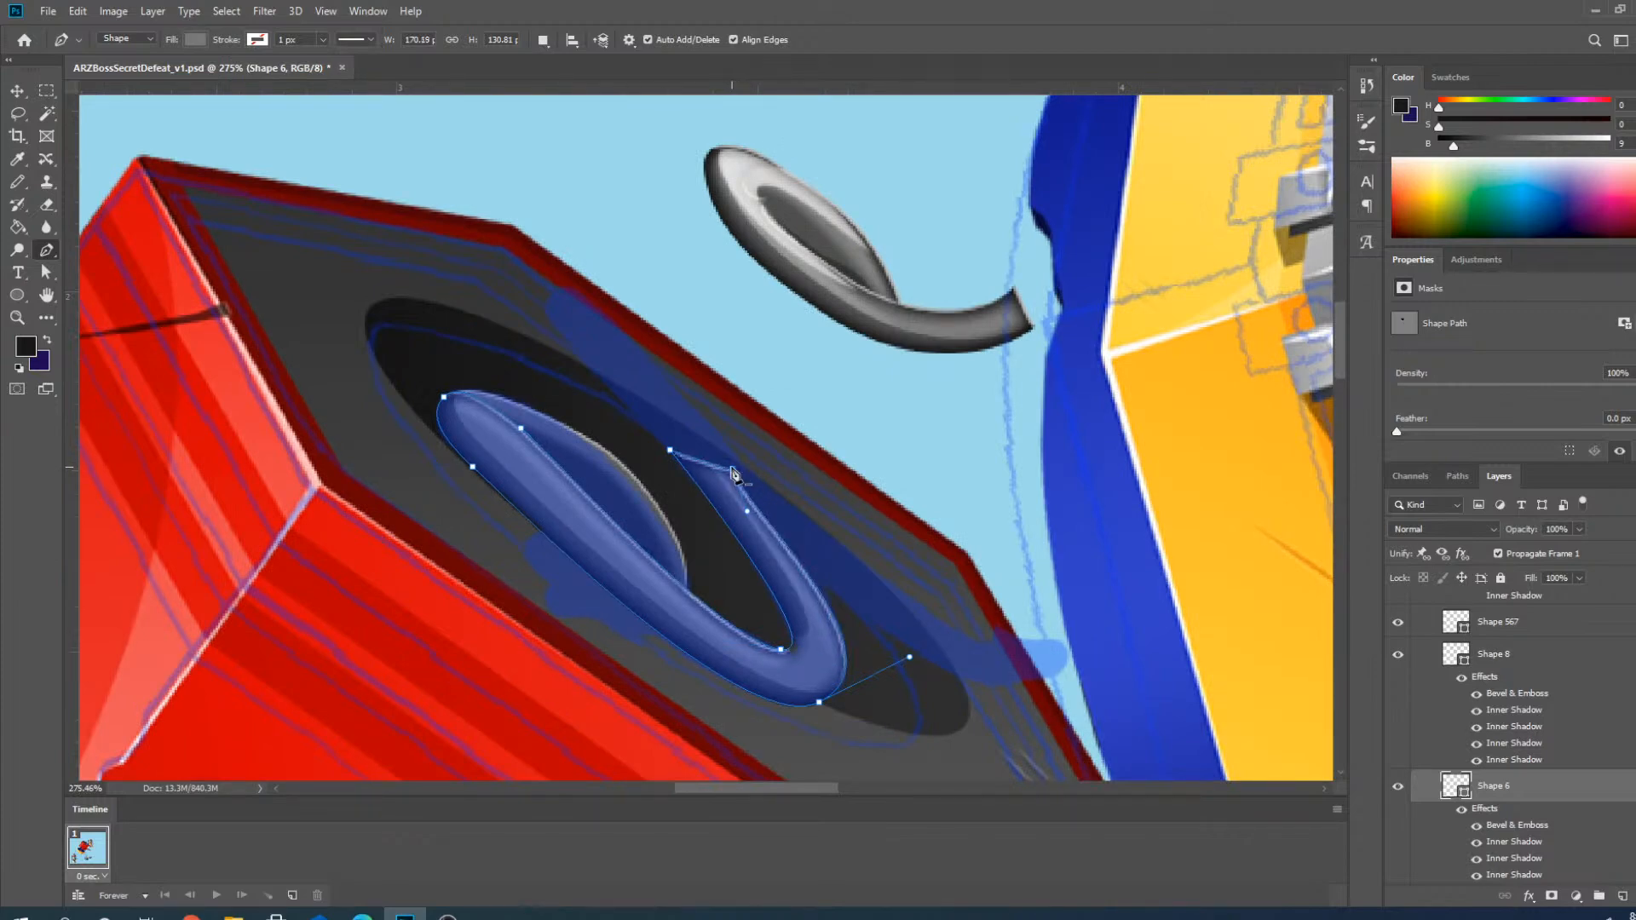
{"action": "scroll", "coordinate": [756, 537], "scroll_direction": "down", "scroll_amount": 3}
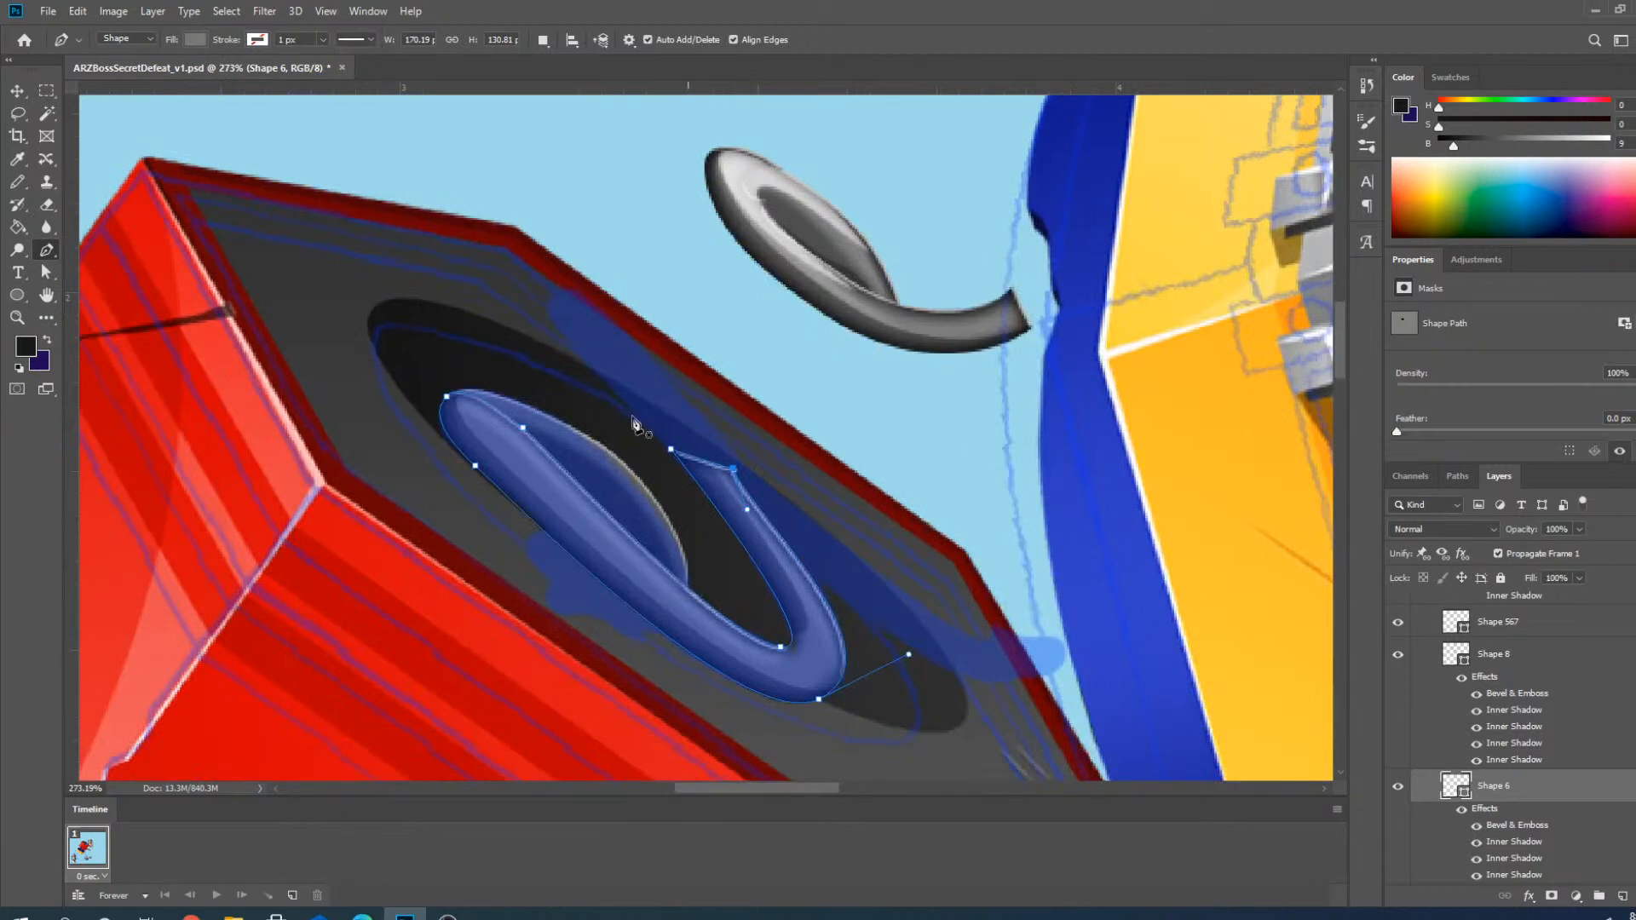
{"action": "left_click", "coordinate": [17, 91]}
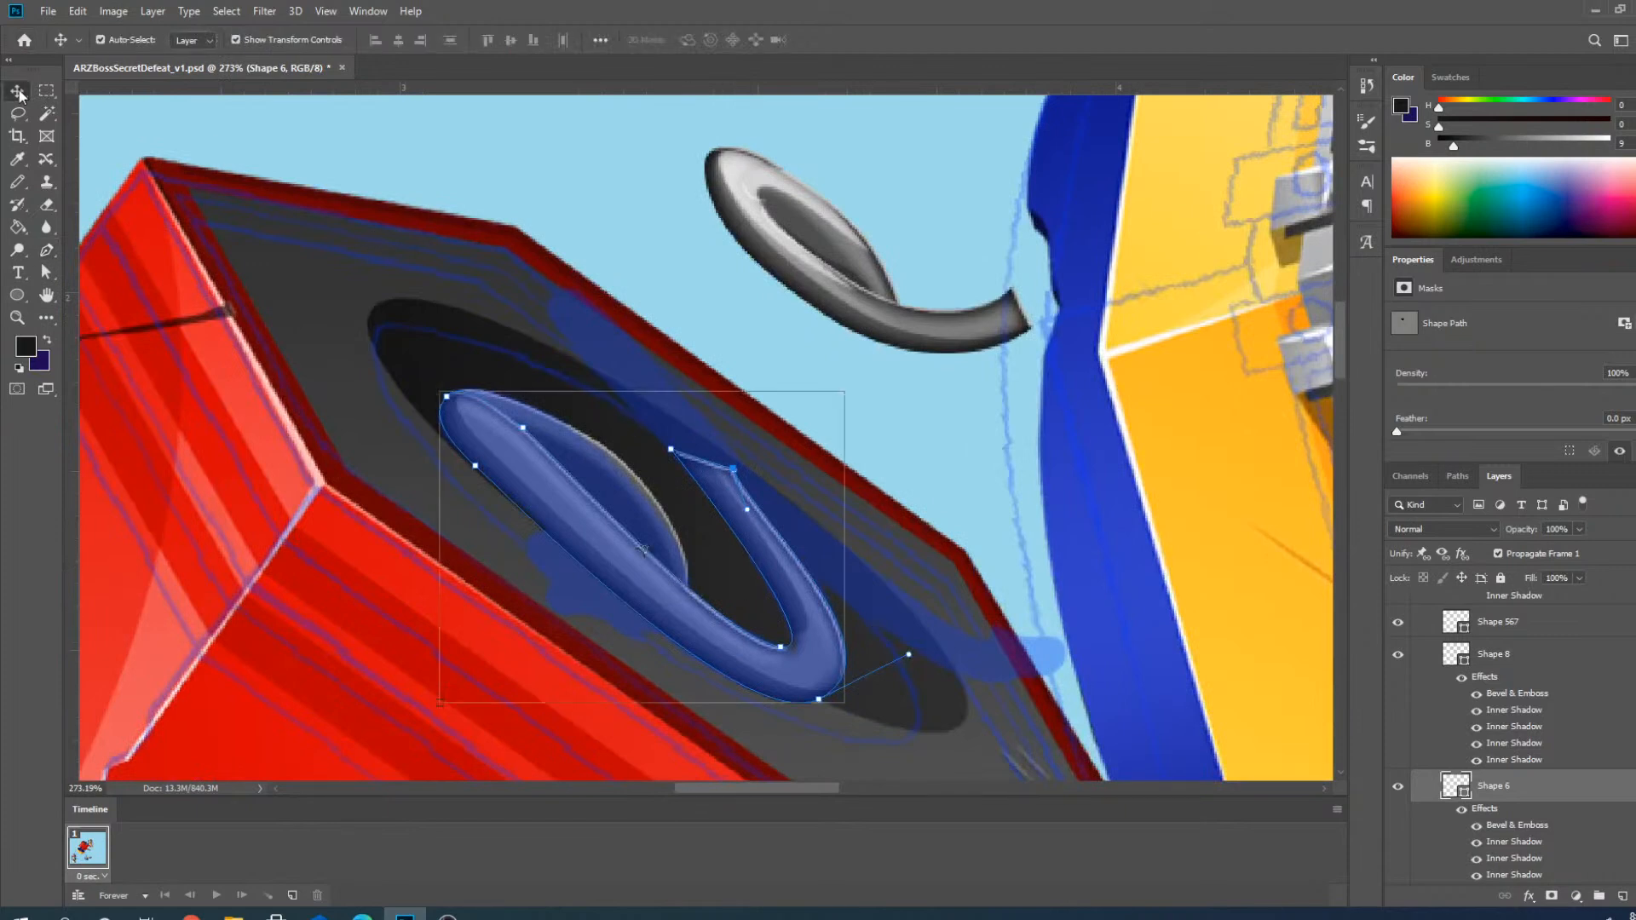
Select the Shape 7 tube piece in the sky area and move it onto the upper edge of the red box's dark panel.
{"action": "left_click", "coordinate": [777, 264]}
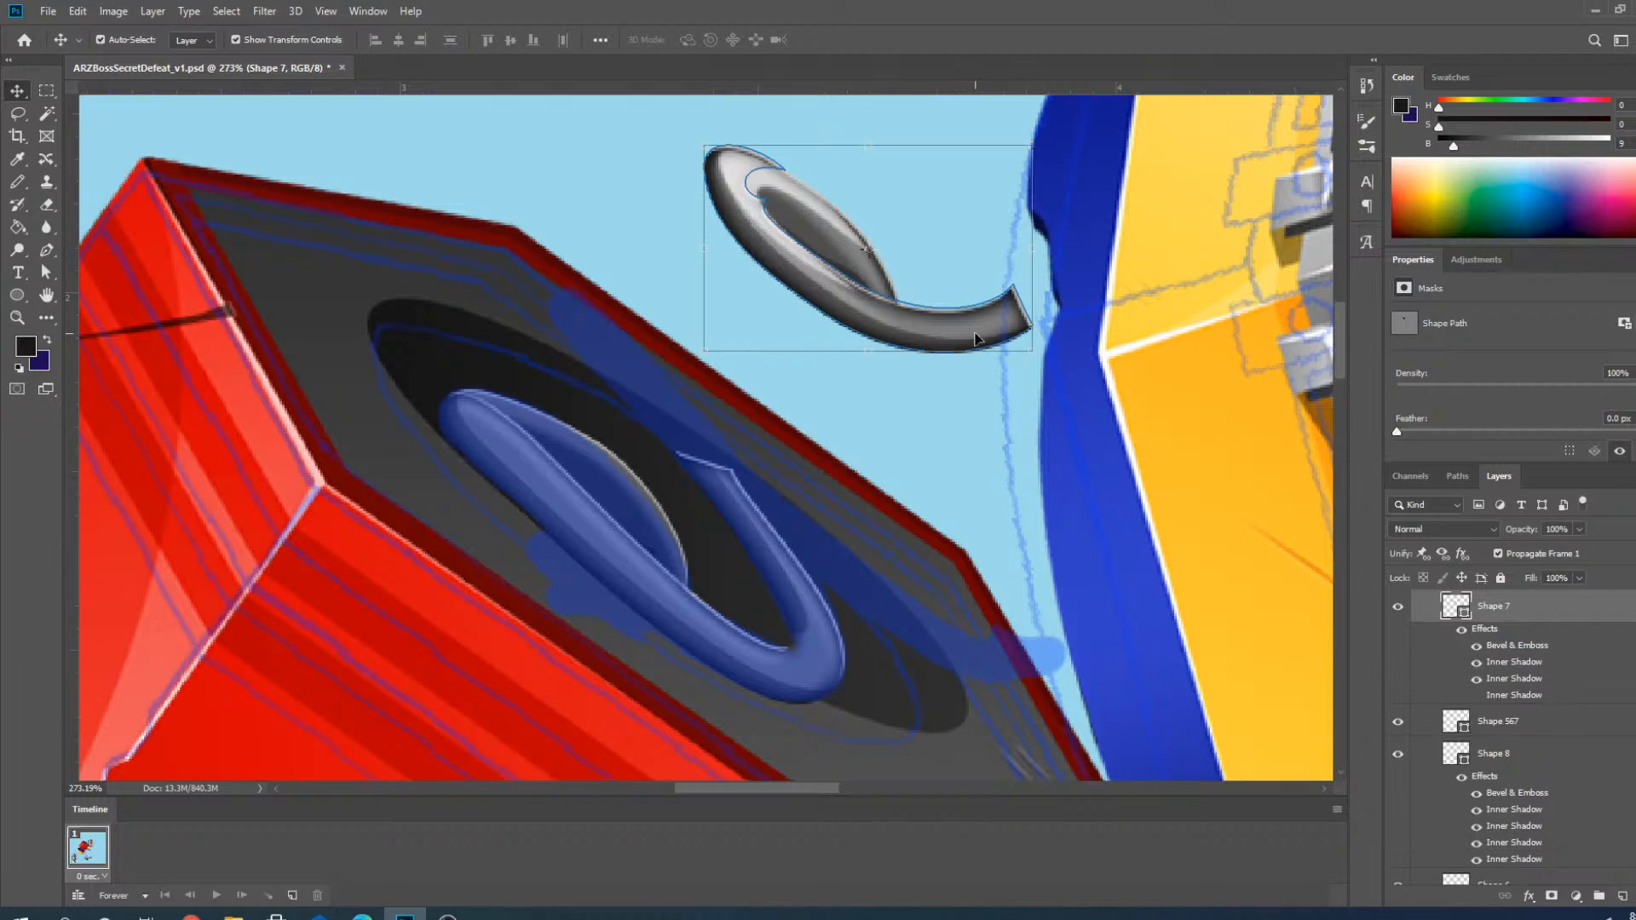
{"action": "scroll", "coordinate": [974, 338], "scroll_direction": "up", "scroll_amount": 2}
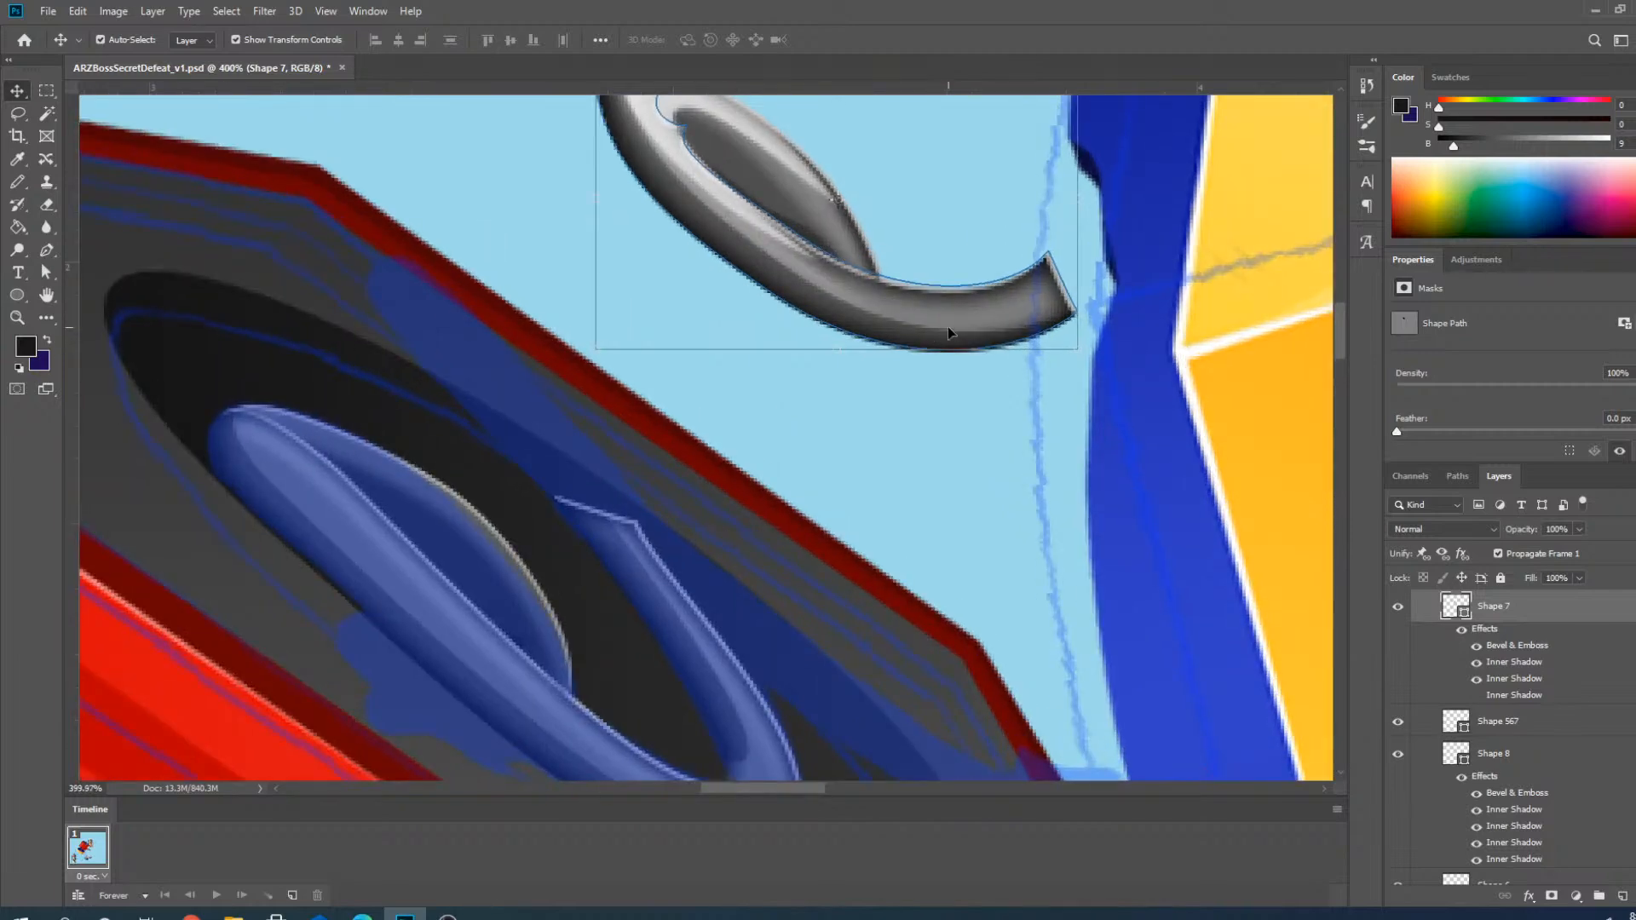
{"action": "scroll", "coordinate": [933, 339], "scroll_direction": "down", "scroll_amount": 4}
{"action": "scroll", "coordinate": [927, 344], "scroll_direction": "up", "scroll_amount": 2}
{"action": "left_click_drag", "start_coordinate": [924, 339], "coordinate": [769, 473]}
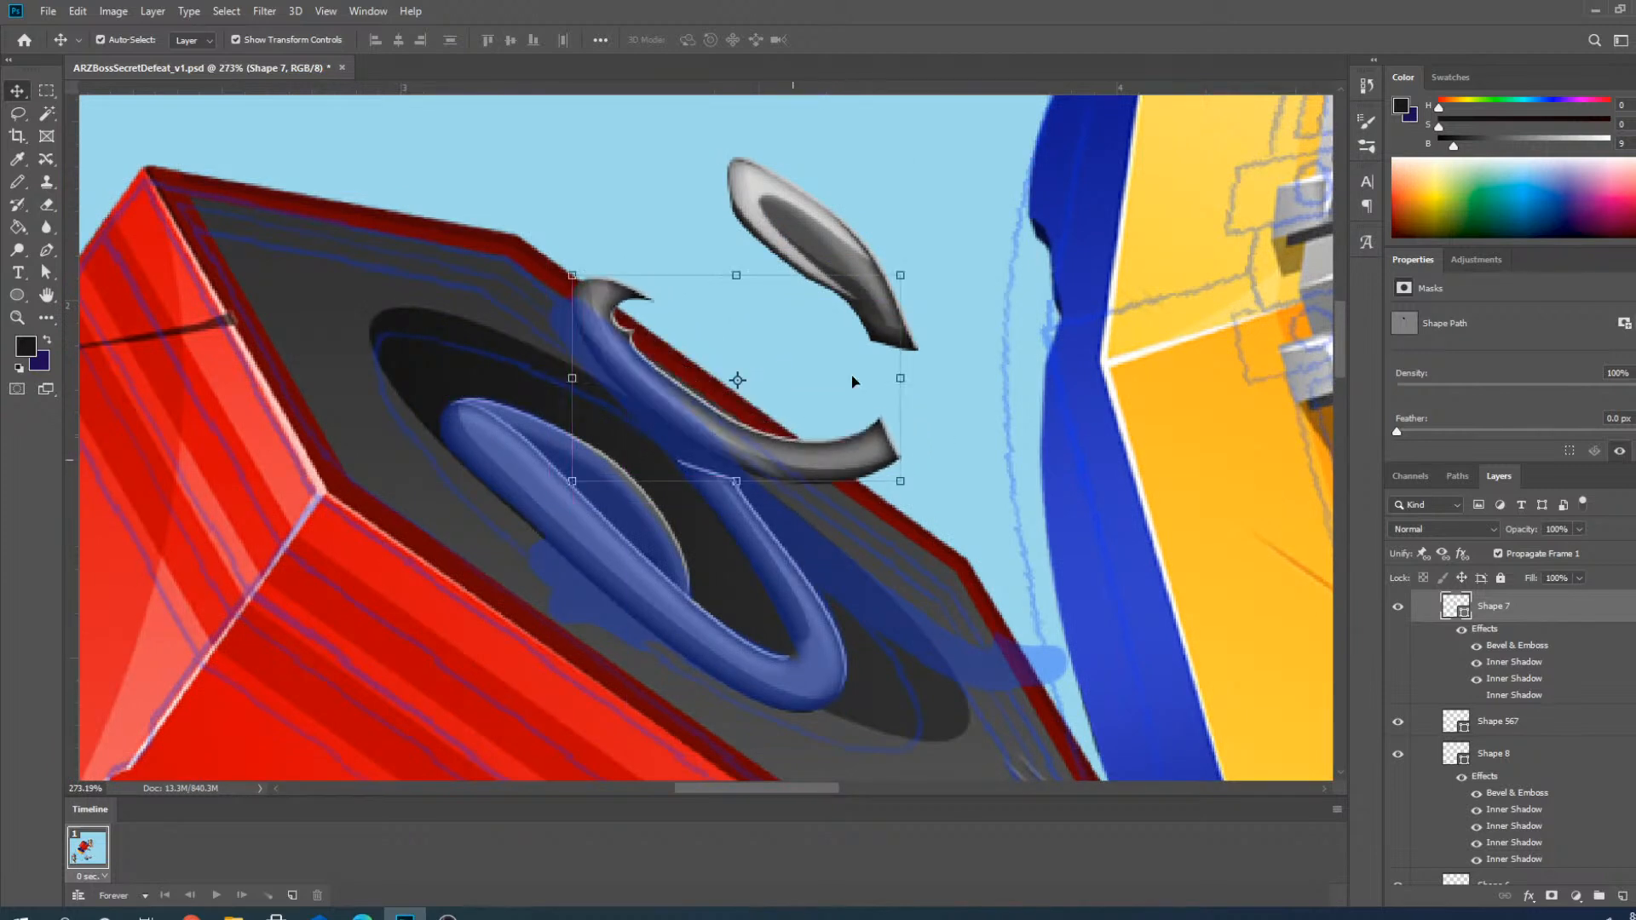
Stretch the open end of Shape 7 along the sketched cable to the blue casing by moving its two end anchor points.
{"action": "left_click", "coordinate": [842, 250]}
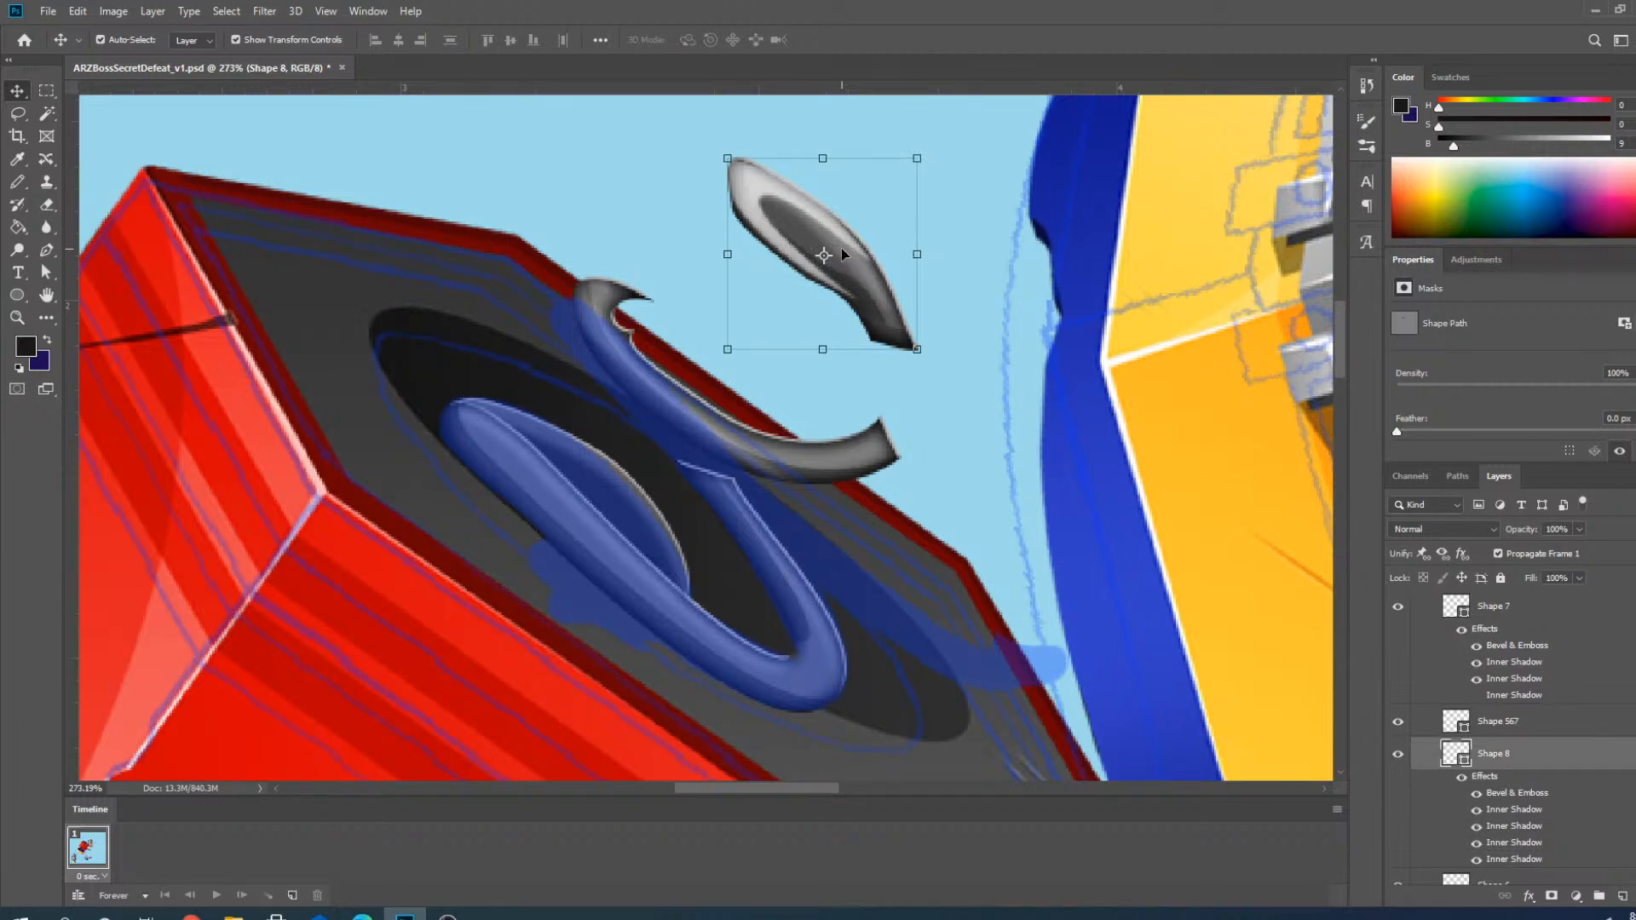
{"action": "scroll", "coordinate": [745, 431], "scroll_direction": "up", "scroll_amount": 3}
{"action": "left_click", "coordinate": [813, 468]}
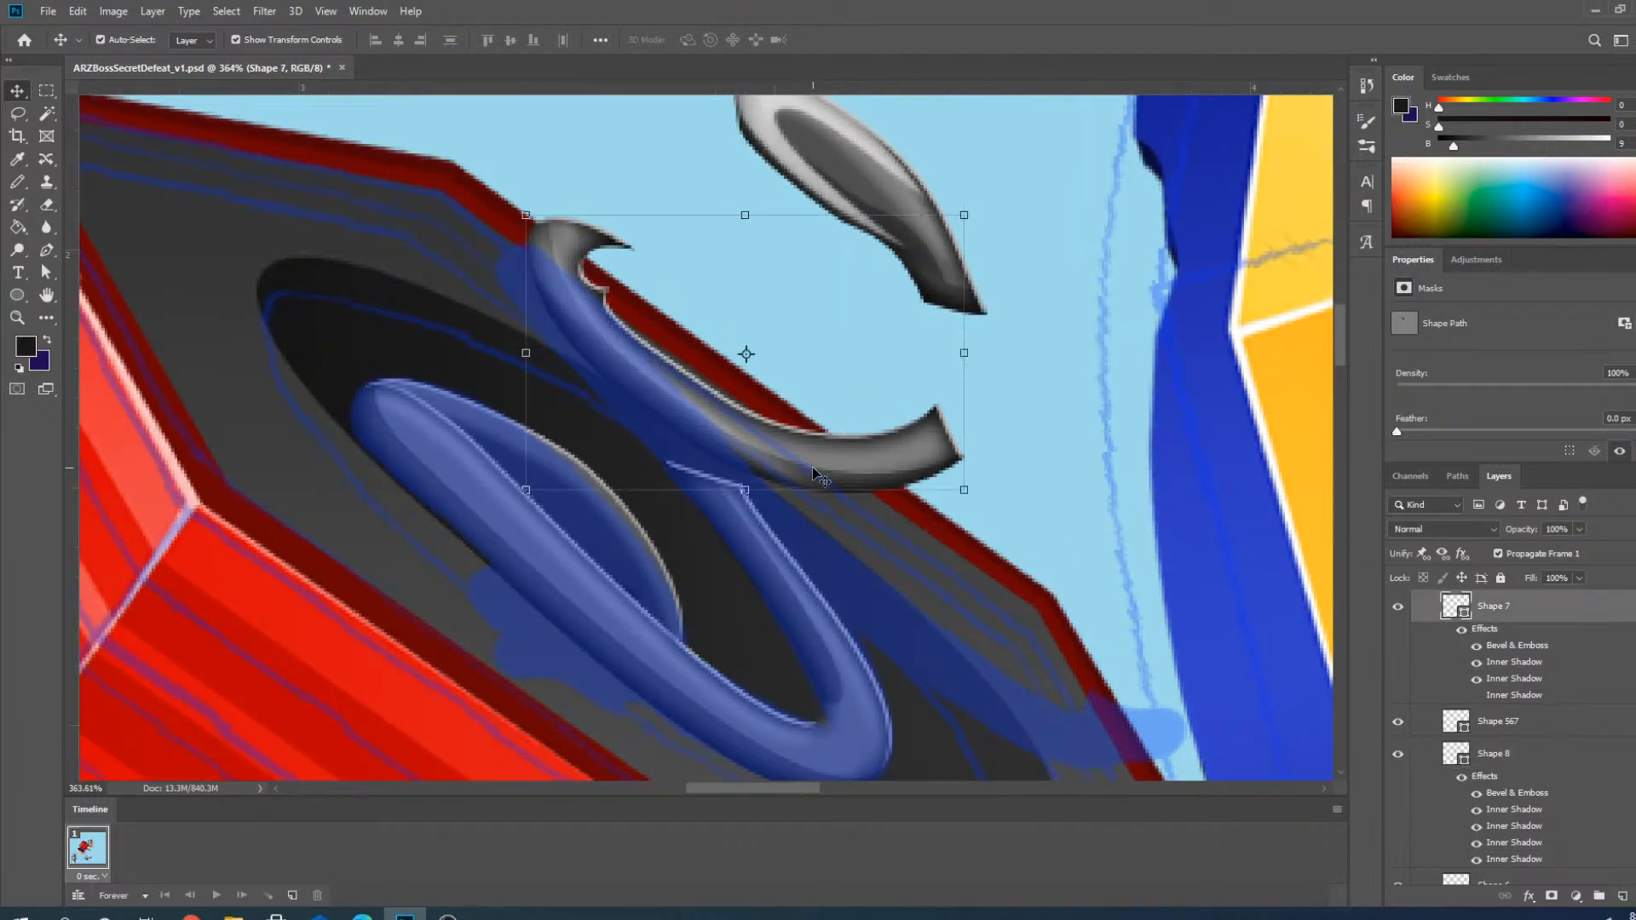
{"action": "left_click", "coordinate": [46, 250]}
{"action": "scroll", "coordinate": [814, 426], "scroll_direction": "down", "scroll_amount": 5}
{"action": "scroll", "coordinate": [928, 450], "scroll_direction": "up", "scroll_amount": 5}
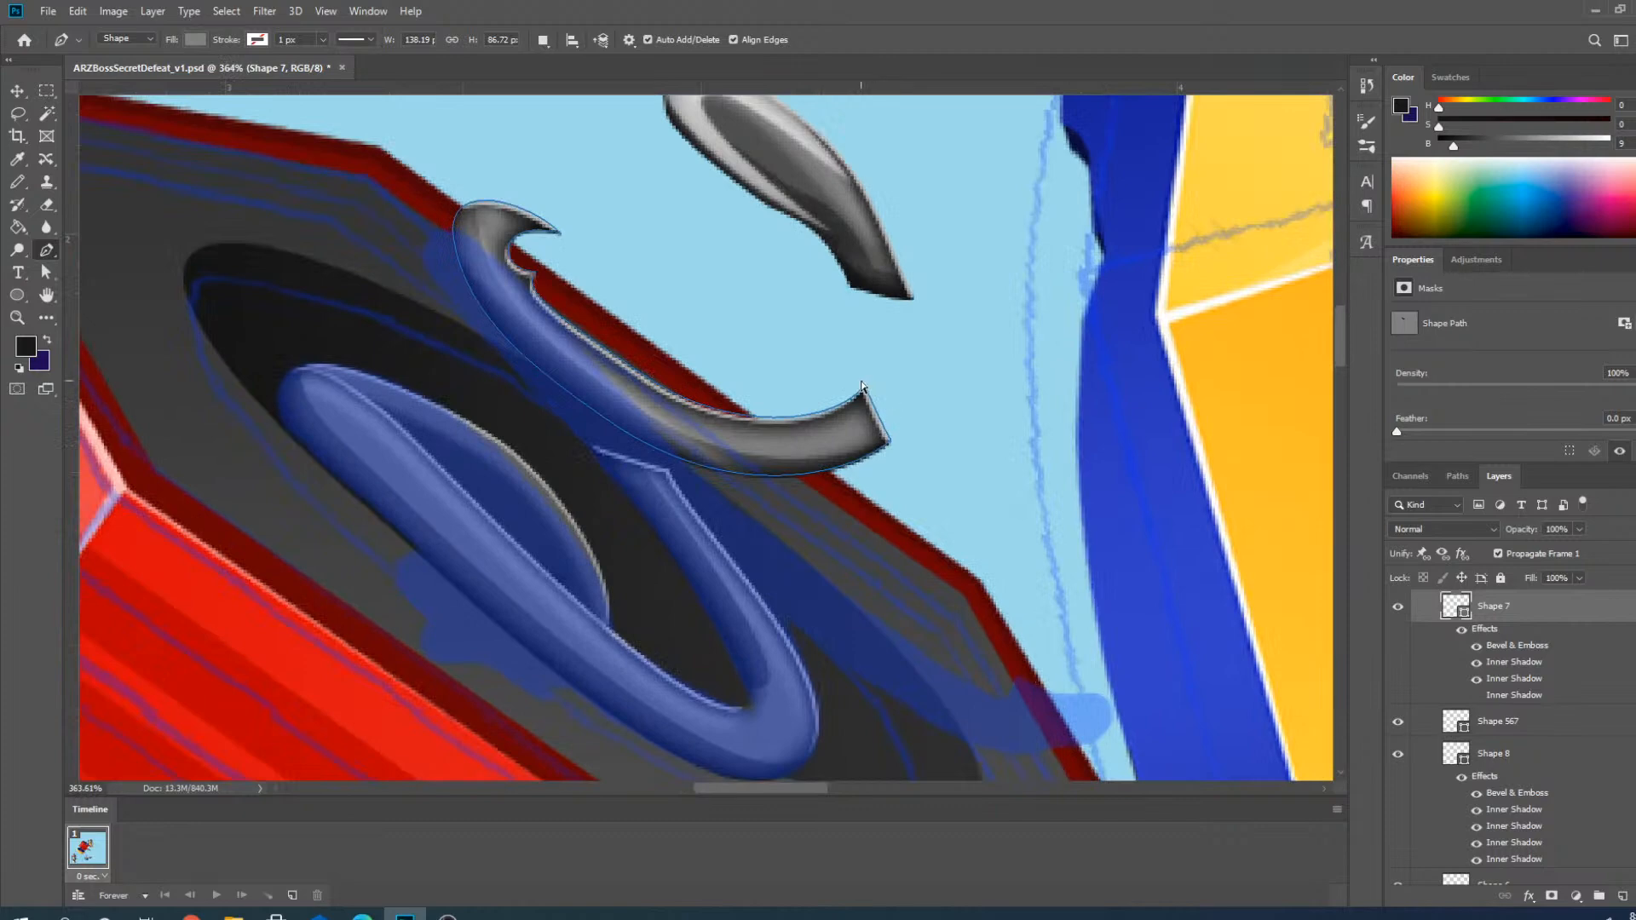
{"action": "scroll", "coordinate": [861, 385], "scroll_direction": "down", "scroll_amount": 3}
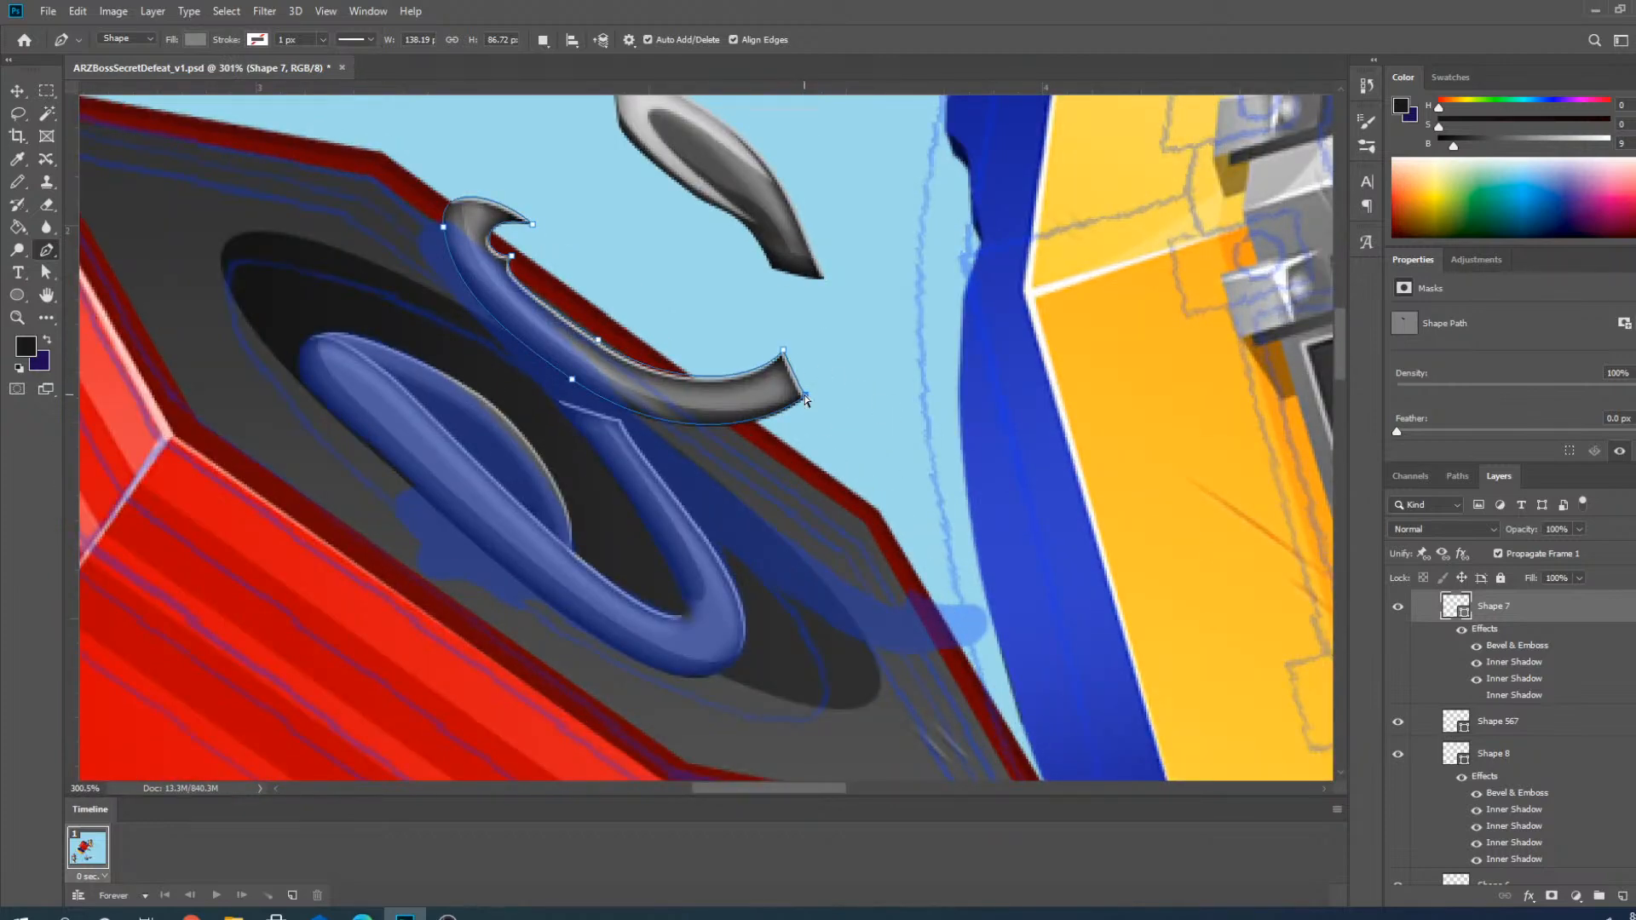
{"action": "left_click_drag", "start_coordinate": [804, 395], "coordinate": [999, 643]}
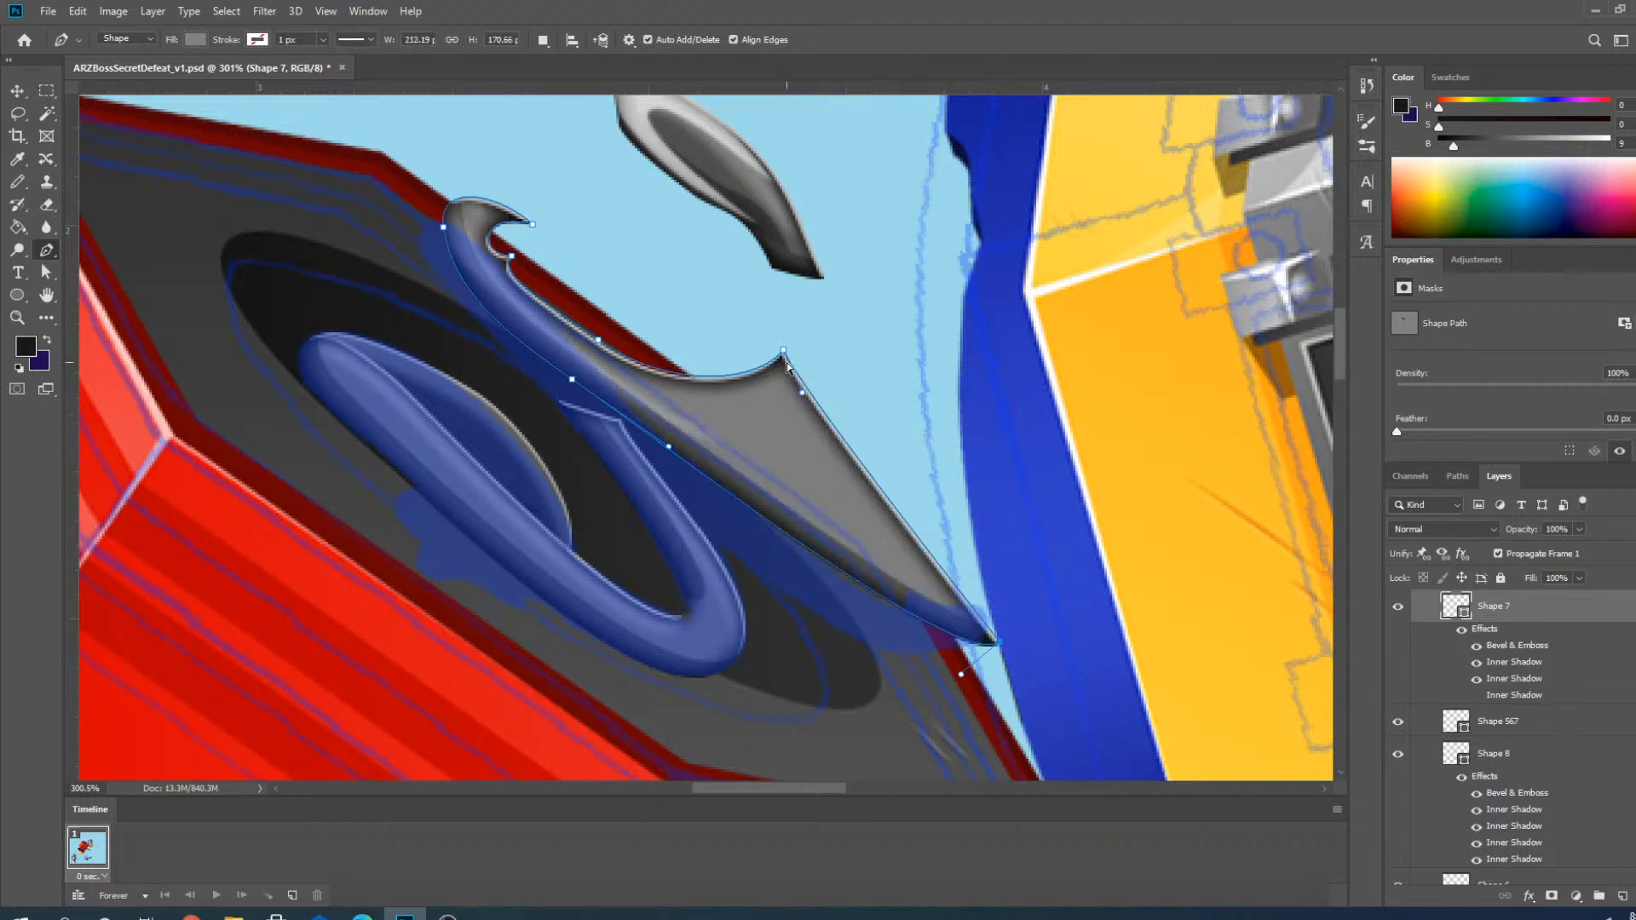
{"action": "left_click_drag", "start_coordinate": [786, 365], "coordinate": [997, 600]}
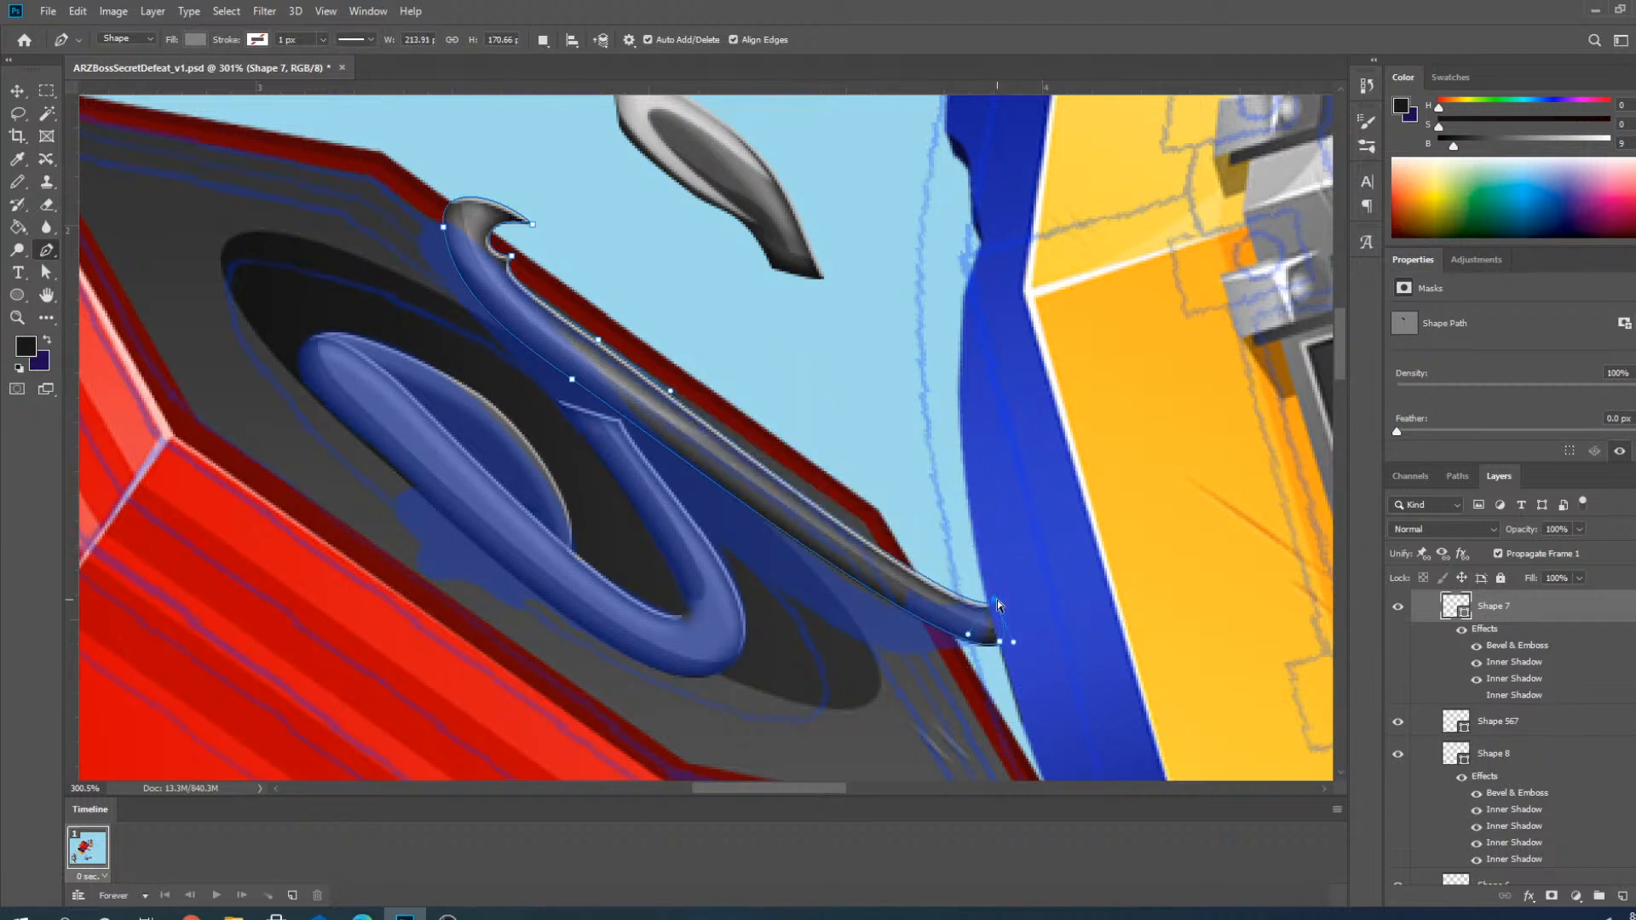
Reshape Shape 7's lower edge and its upper-left end to follow the sketched cable, adjusting the anchor points and curve handles.
{"action": "left_click", "coordinate": [571, 379]}
{"action": "left_click_drag", "start_coordinate": [572, 379], "coordinate": [606, 457]}
{"action": "left_click_drag", "start_coordinate": [962, 675], "coordinate": [850, 693]}
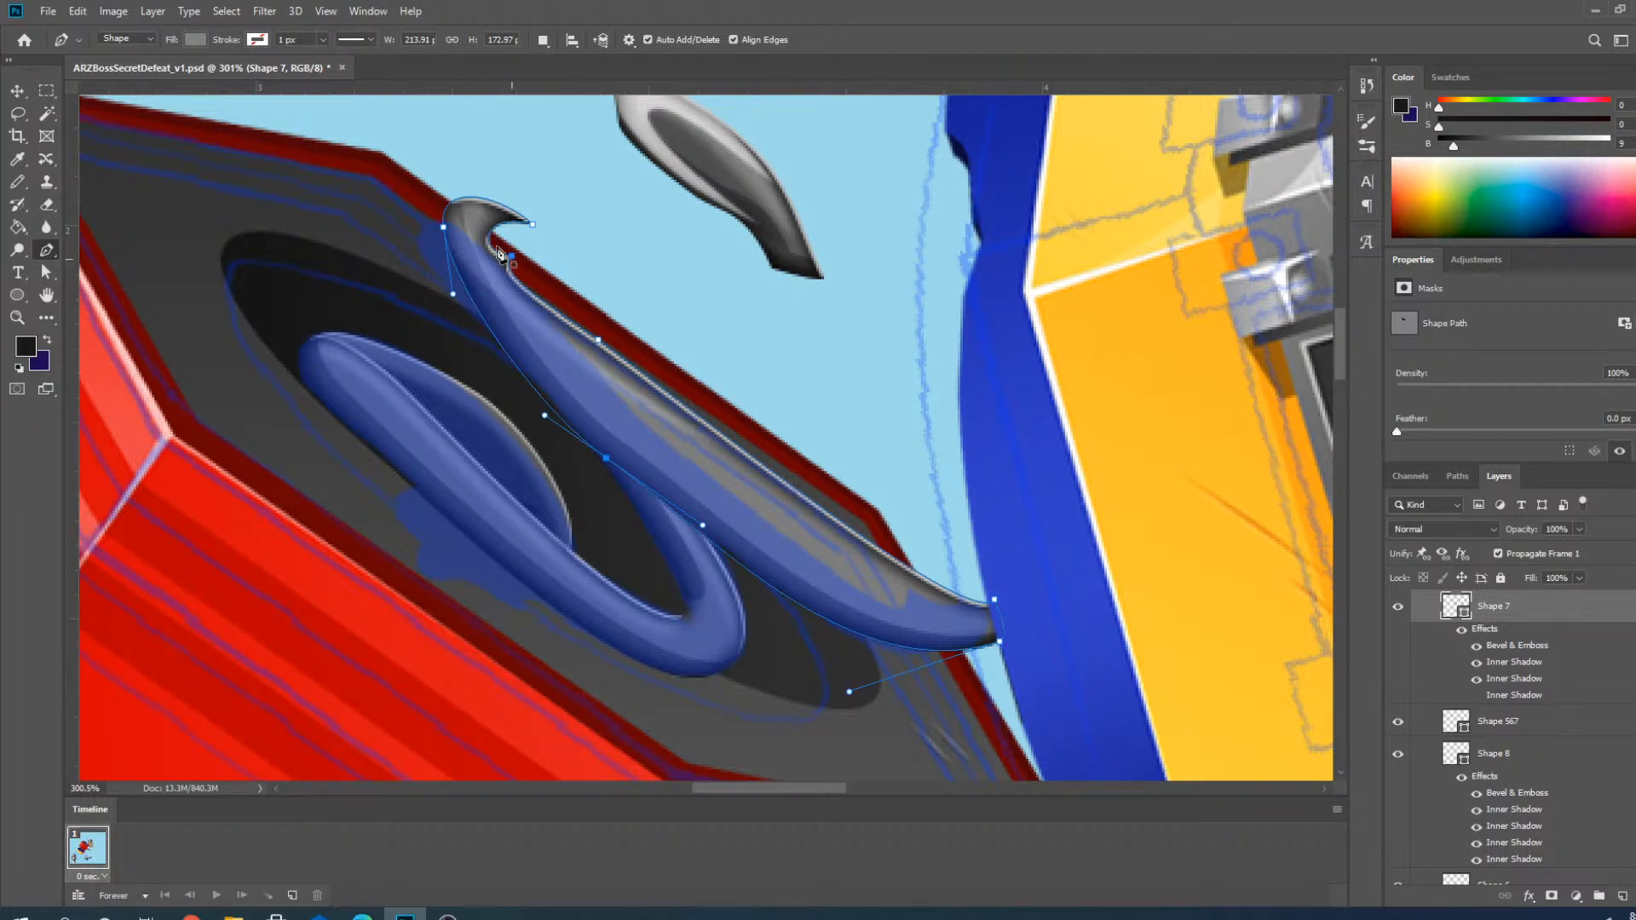
{"action": "scroll", "coordinate": [443, 230], "scroll_direction": "up", "scroll_amount": 3}
{"action": "left_click_drag", "start_coordinate": [440, 231], "coordinate": [401, 264]}
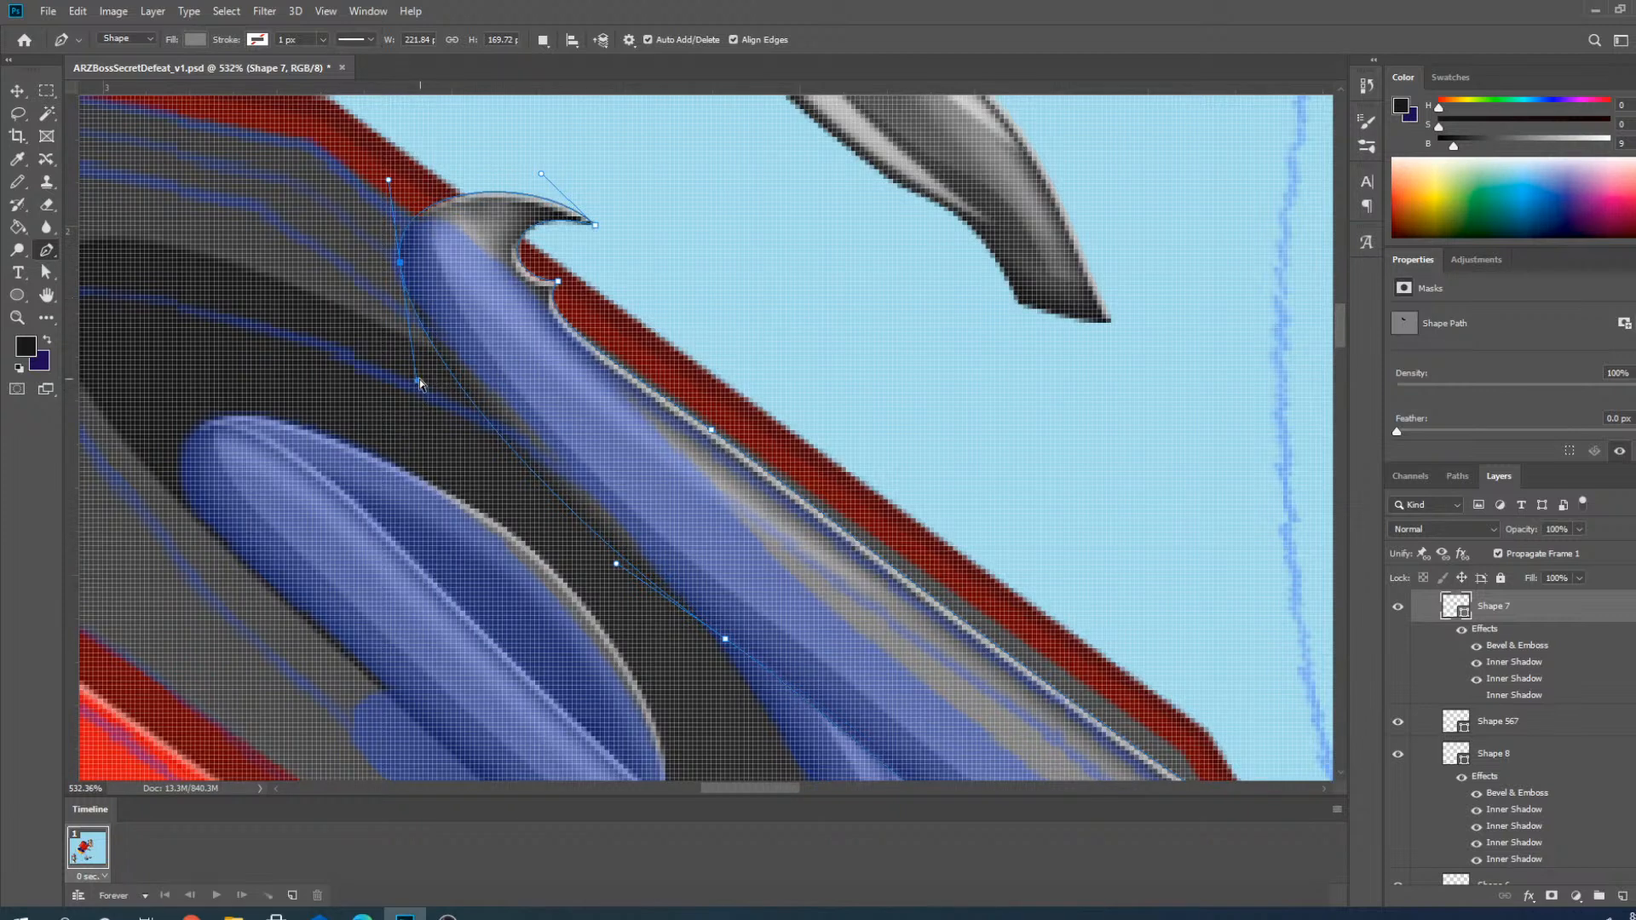
{"action": "left_click_drag", "start_coordinate": [417, 380], "coordinate": [439, 384]}
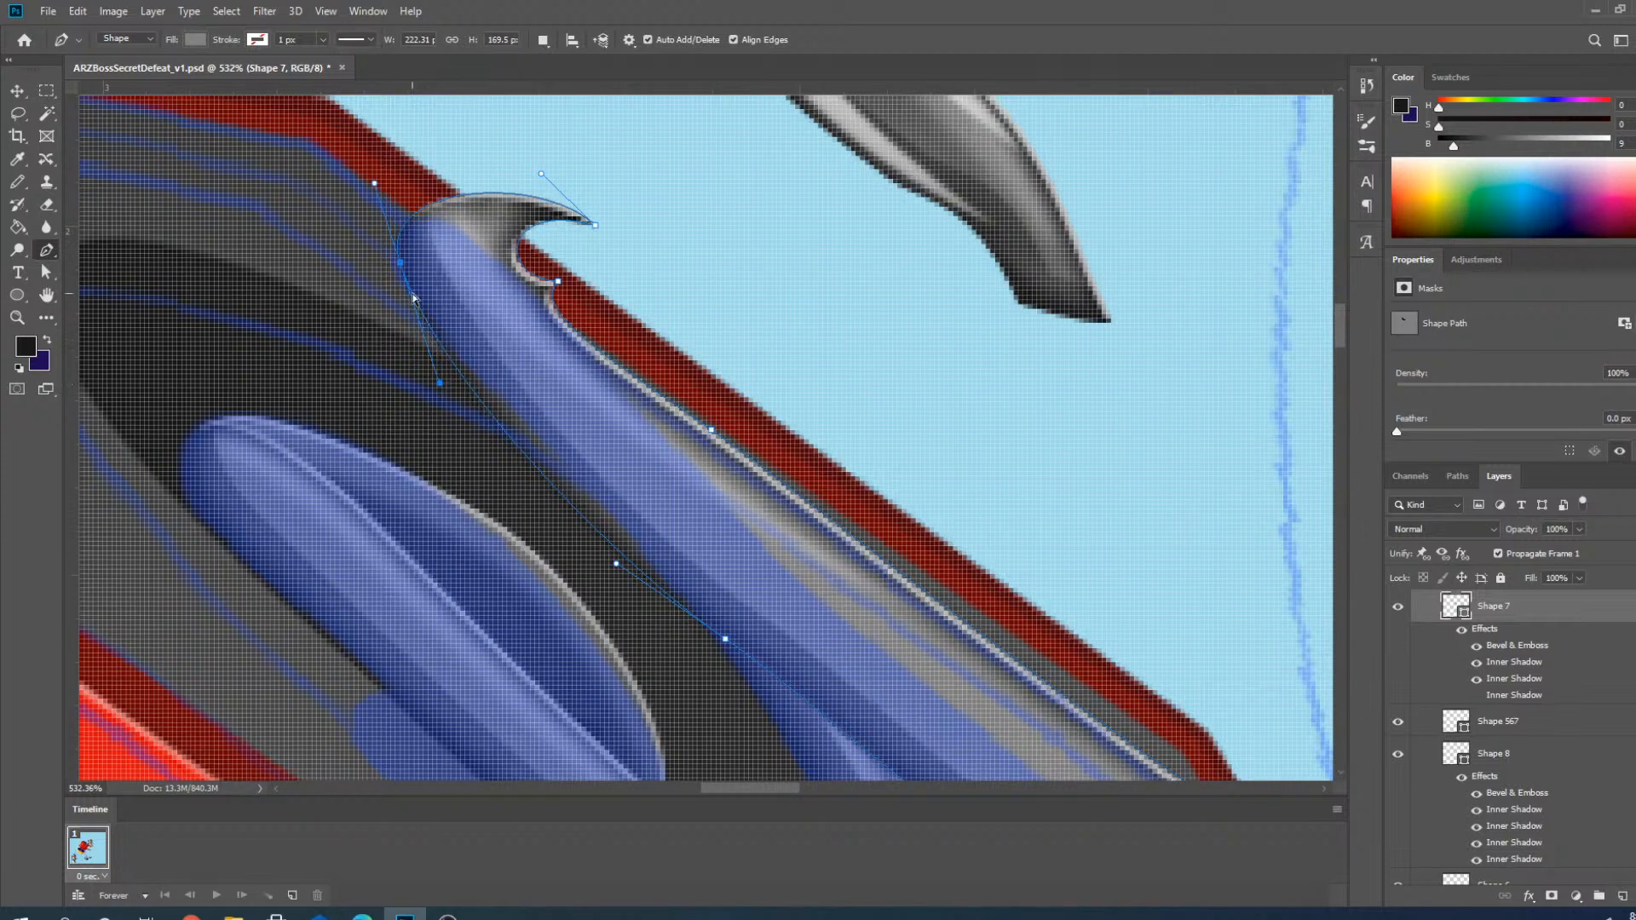
{"action": "scroll", "coordinate": [510, 389], "scroll_direction": "down", "scroll_amount": 5}
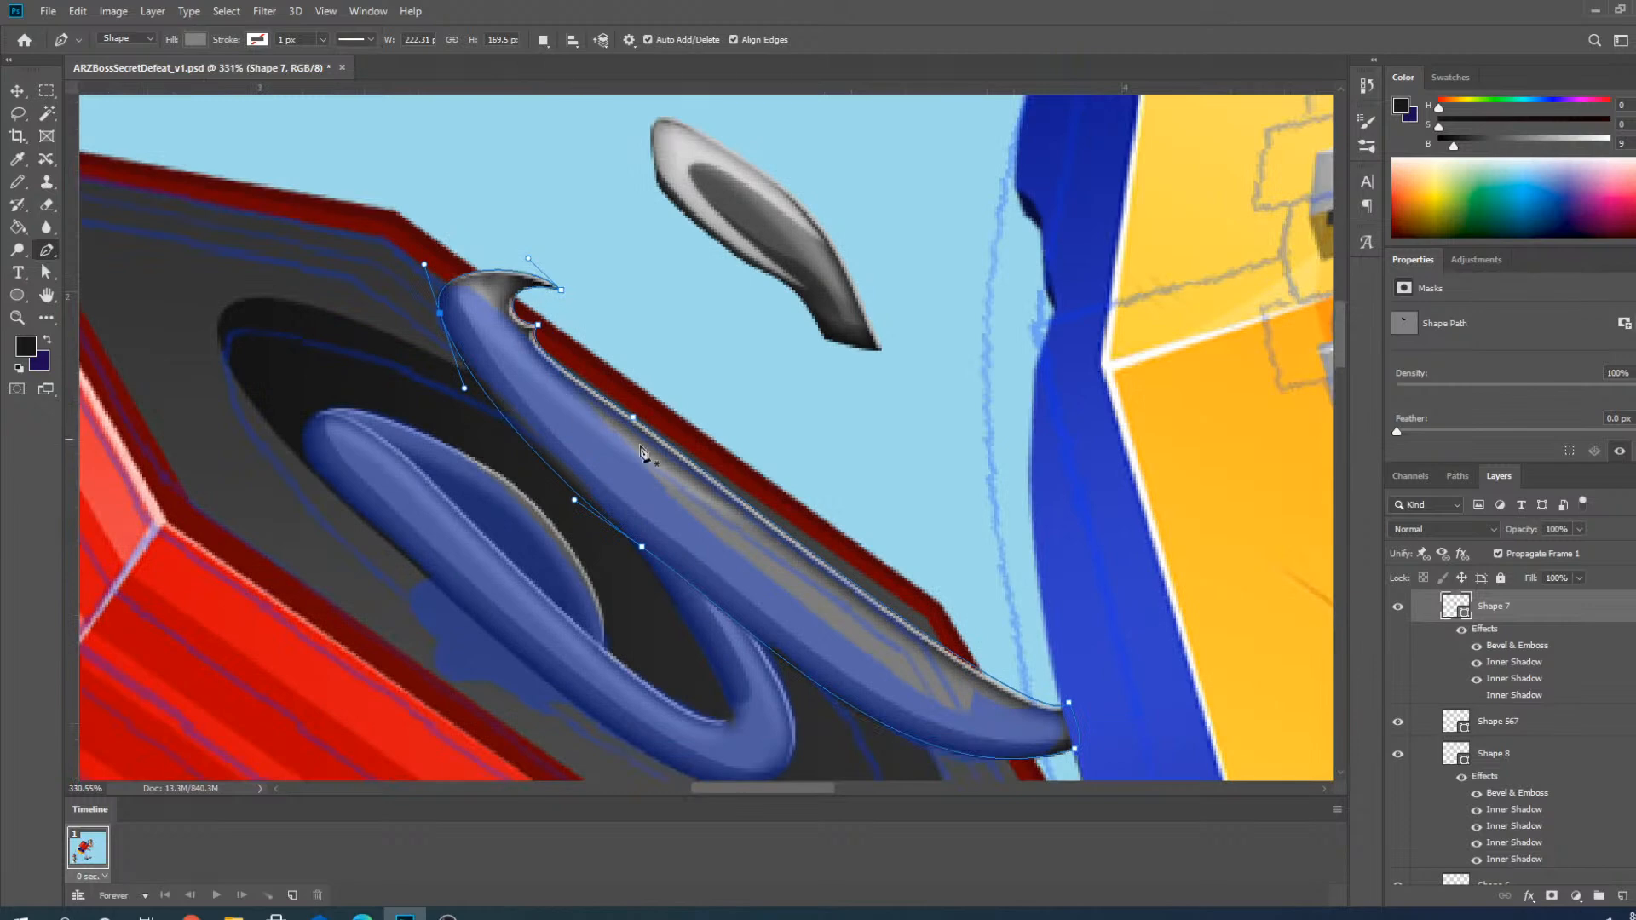
Curve Shape 7's upper edge and the underside of its casing end to match the sketched cable's contour.
{"action": "scroll", "coordinate": [705, 490], "scroll_direction": "up", "scroll_amount": 2}
{"action": "left_click_drag", "start_coordinate": [619, 403], "coordinate": [608, 431]}
{"action": "scroll", "coordinate": [694, 388], "scroll_direction": "down", "scroll_amount": 4}
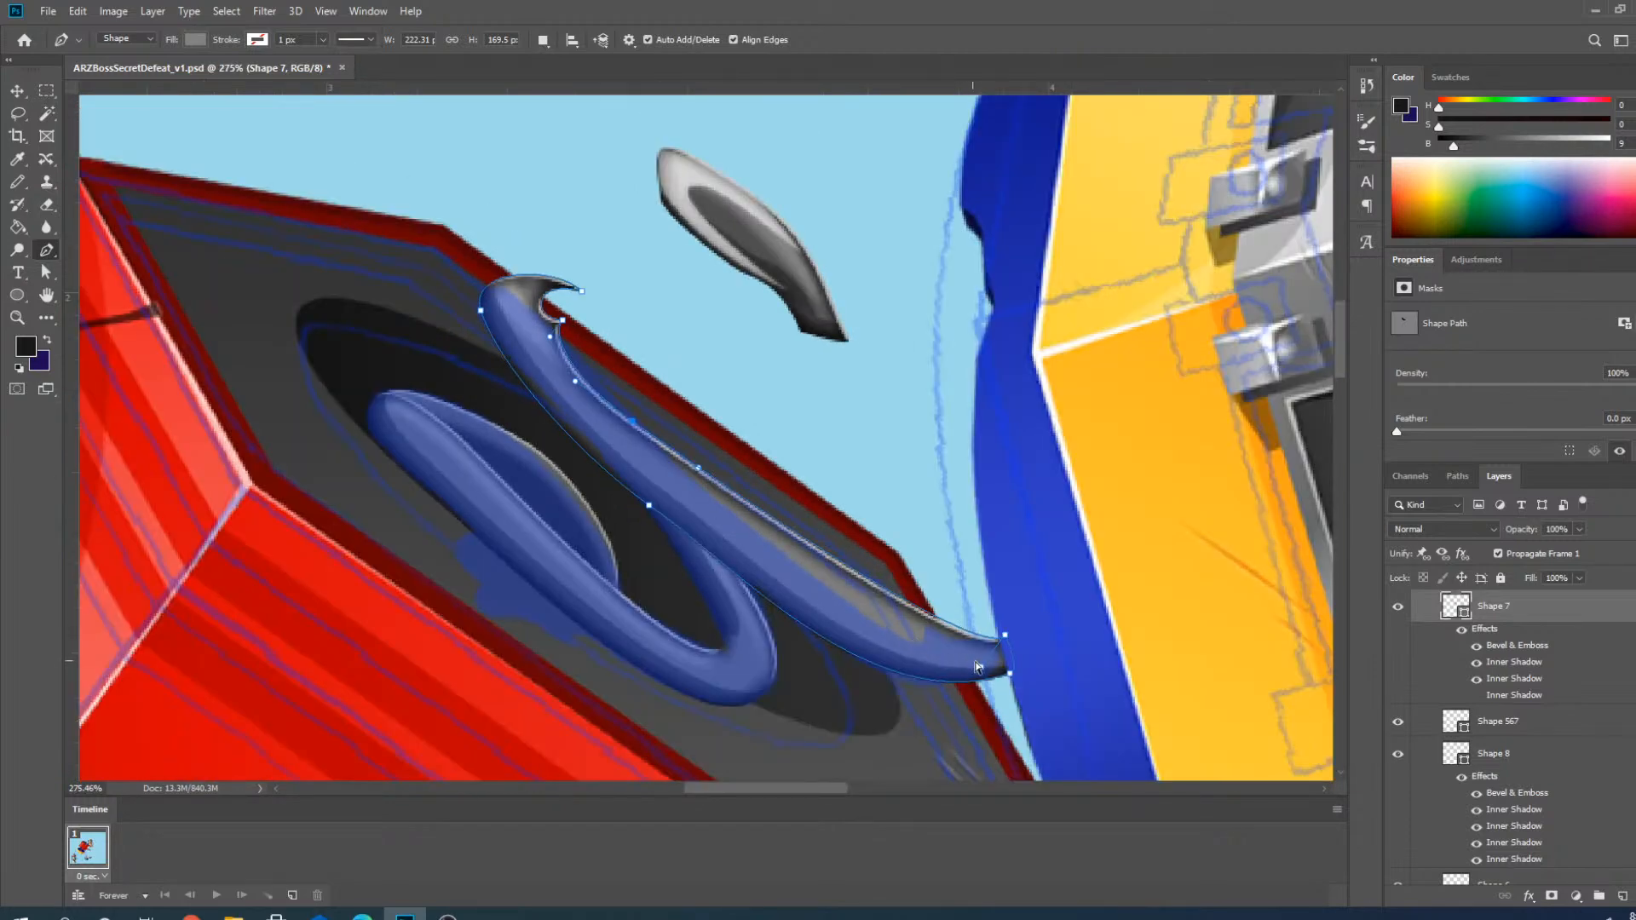
{"action": "left_click_drag", "start_coordinate": [1010, 674], "coordinate": [888, 685]}
{"action": "scroll", "coordinate": [580, 406], "scroll_direction": "up", "scroll_amount": 4}
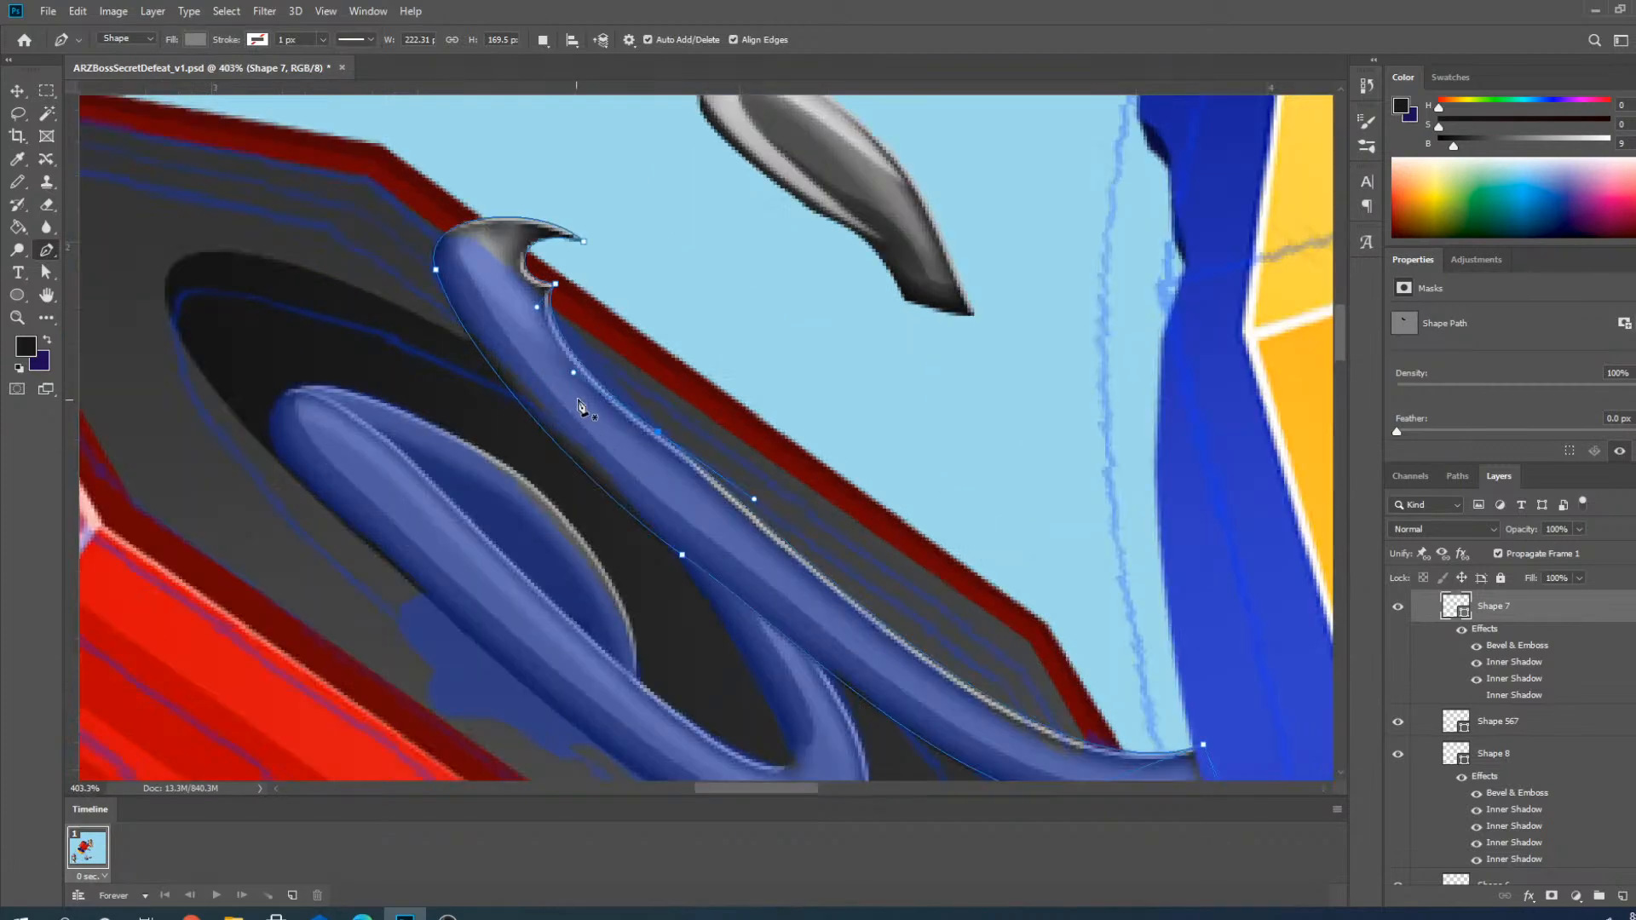
{"action": "left_click_drag", "start_coordinate": [570, 376], "coordinate": [586, 369]}
{"action": "left_click_drag", "start_coordinate": [632, 423], "coordinate": [649, 441]}
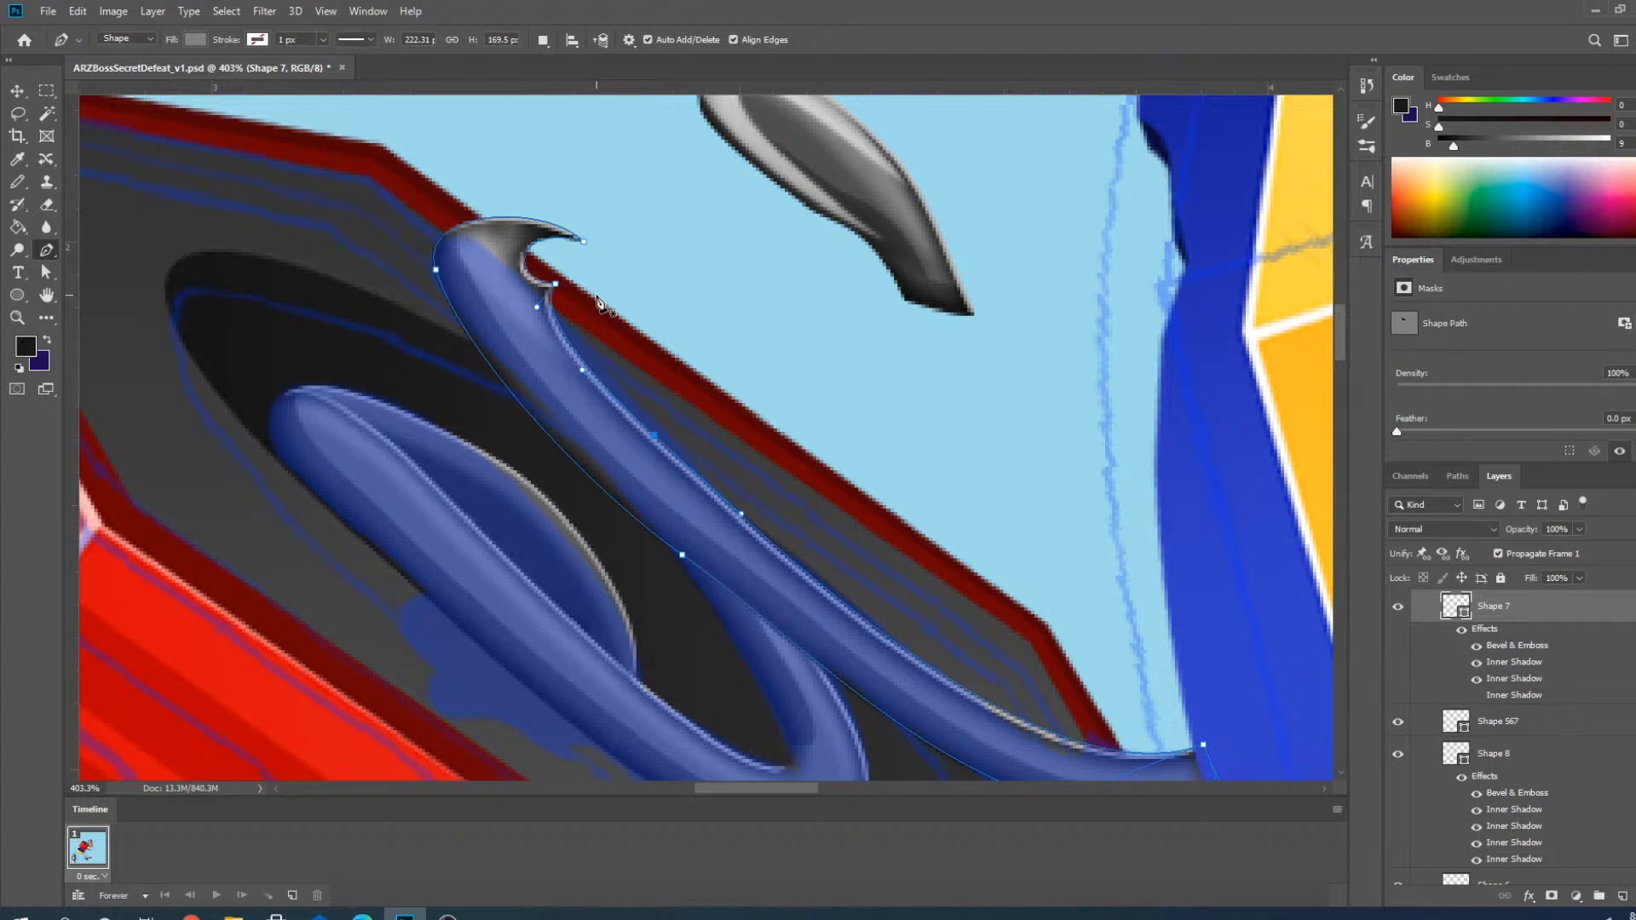
Remove the notch anchor point at Shape 7's hooked upper tip and reshape the tip into a smooth rounded cable end.
{"action": "left_click", "coordinate": [558, 287]}
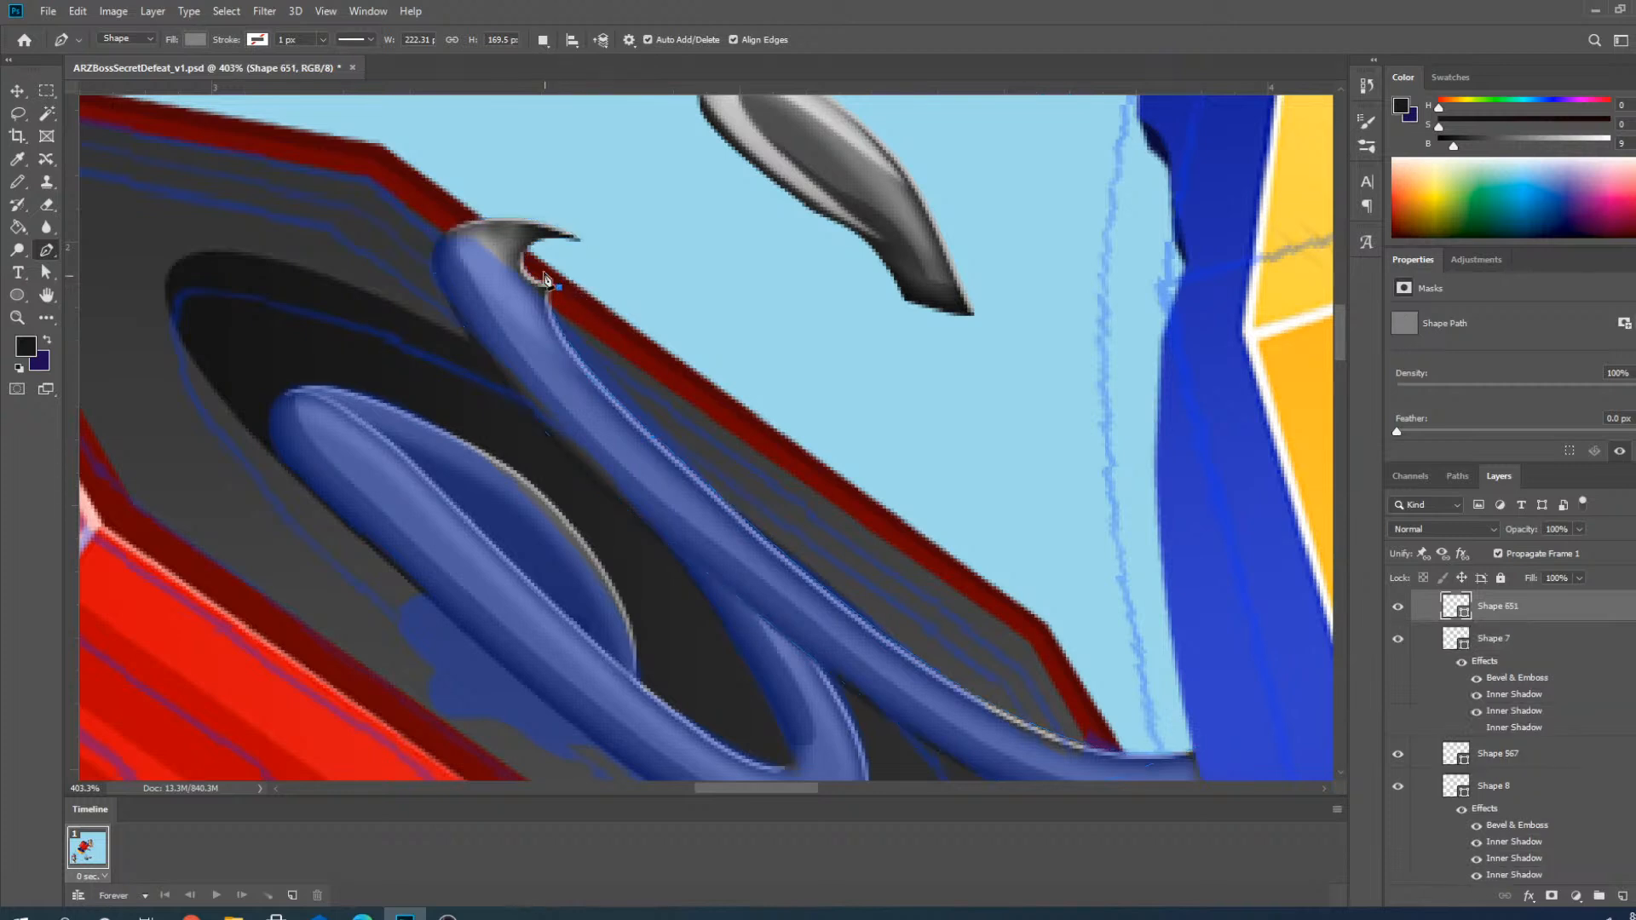
{"action": "key", "text": "ctrl+z"}
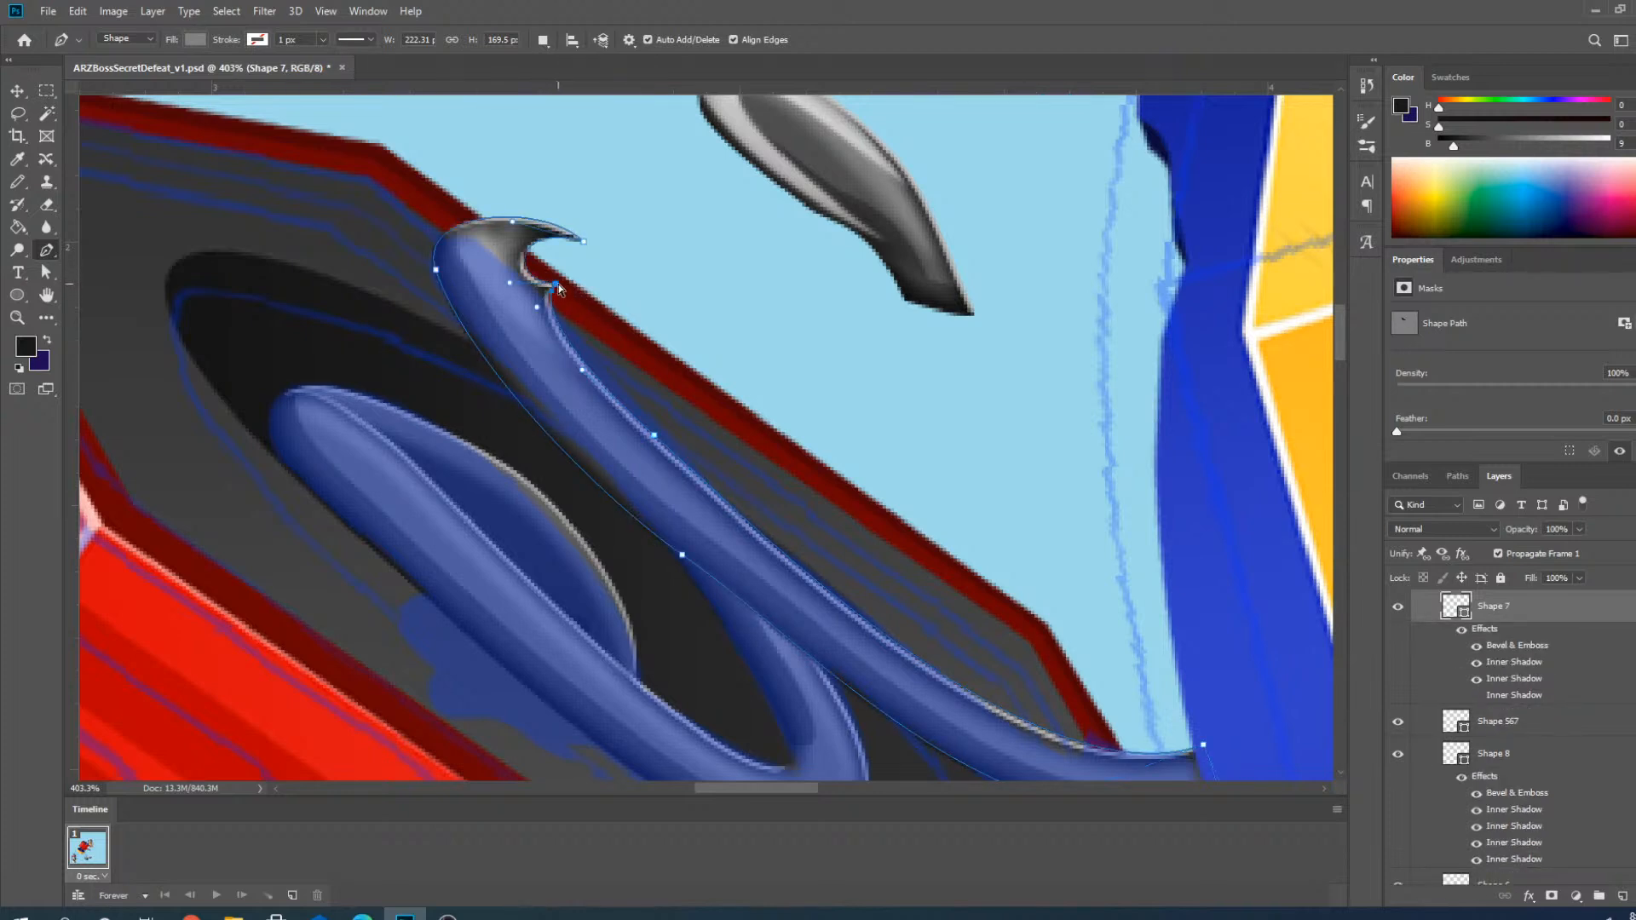
{"action": "left_click", "coordinate": [554, 288]}
{"action": "scroll", "coordinate": [554, 289], "scroll_direction": "up", "scroll_amount": 3}
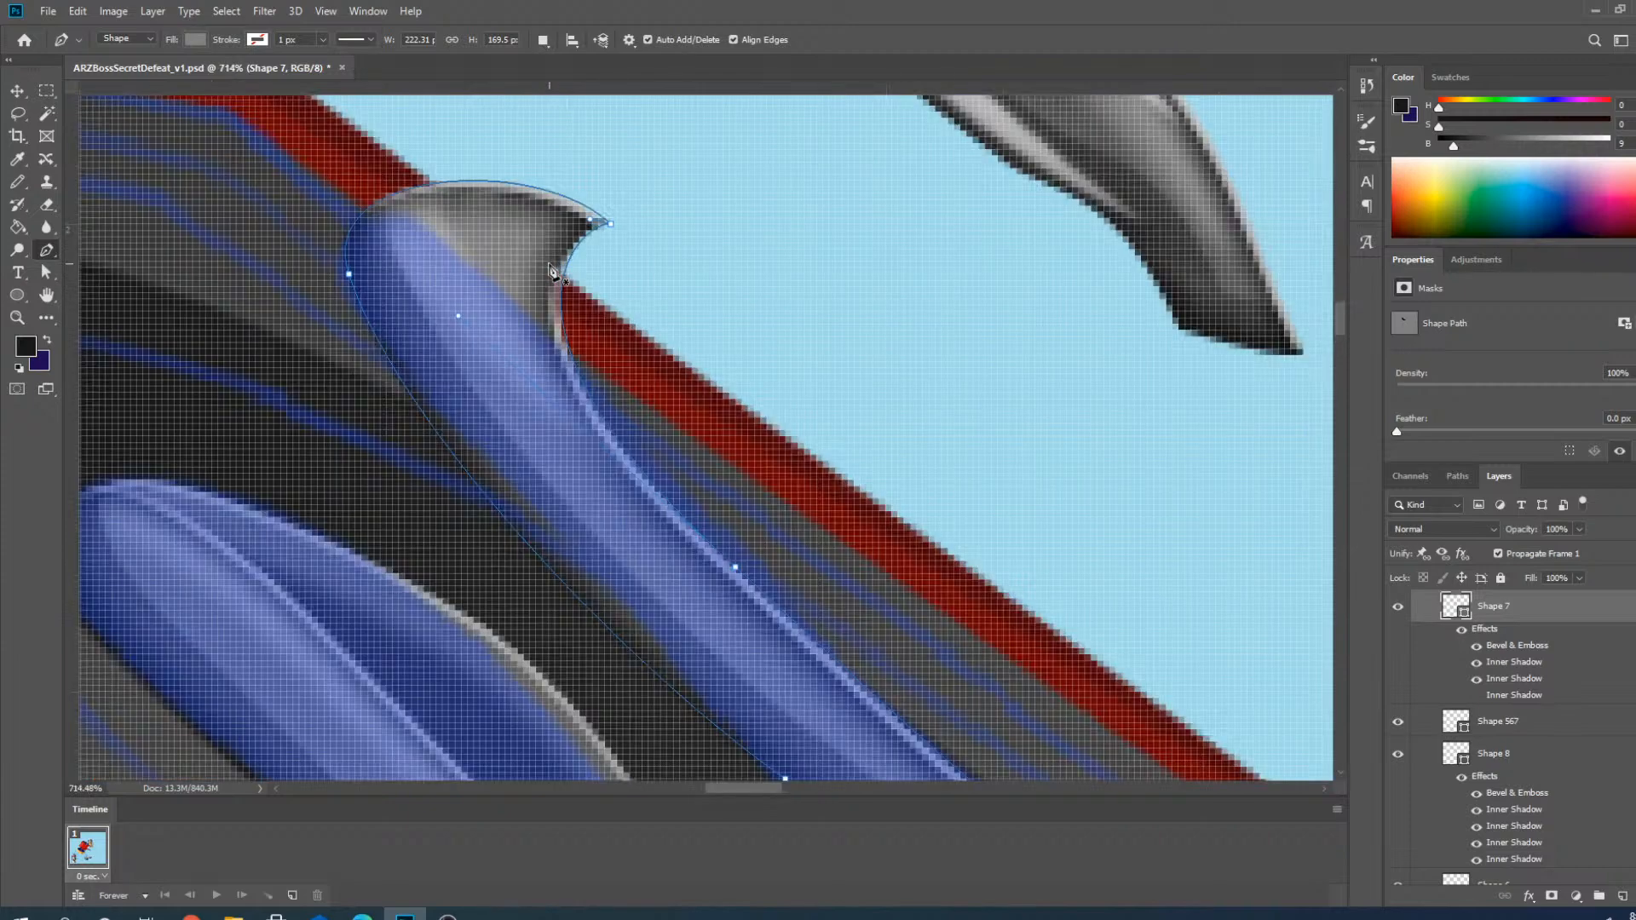
{"action": "left_click_drag", "start_coordinate": [614, 229], "coordinate": [481, 250]}
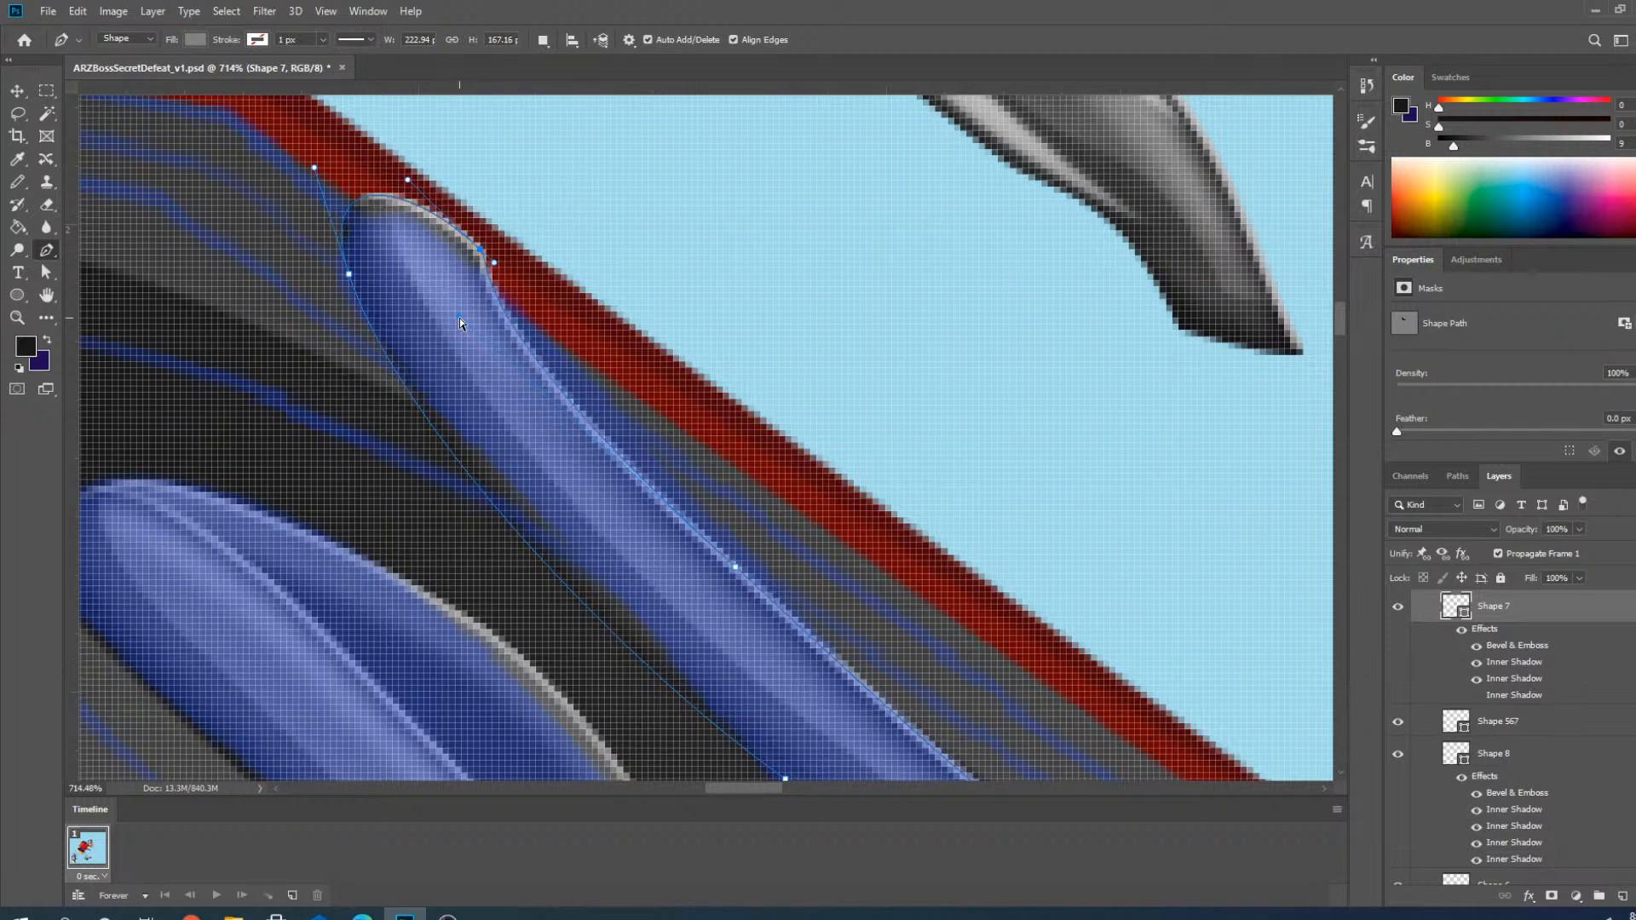
{"action": "left_click_drag", "start_coordinate": [458, 316], "coordinate": [564, 368]}
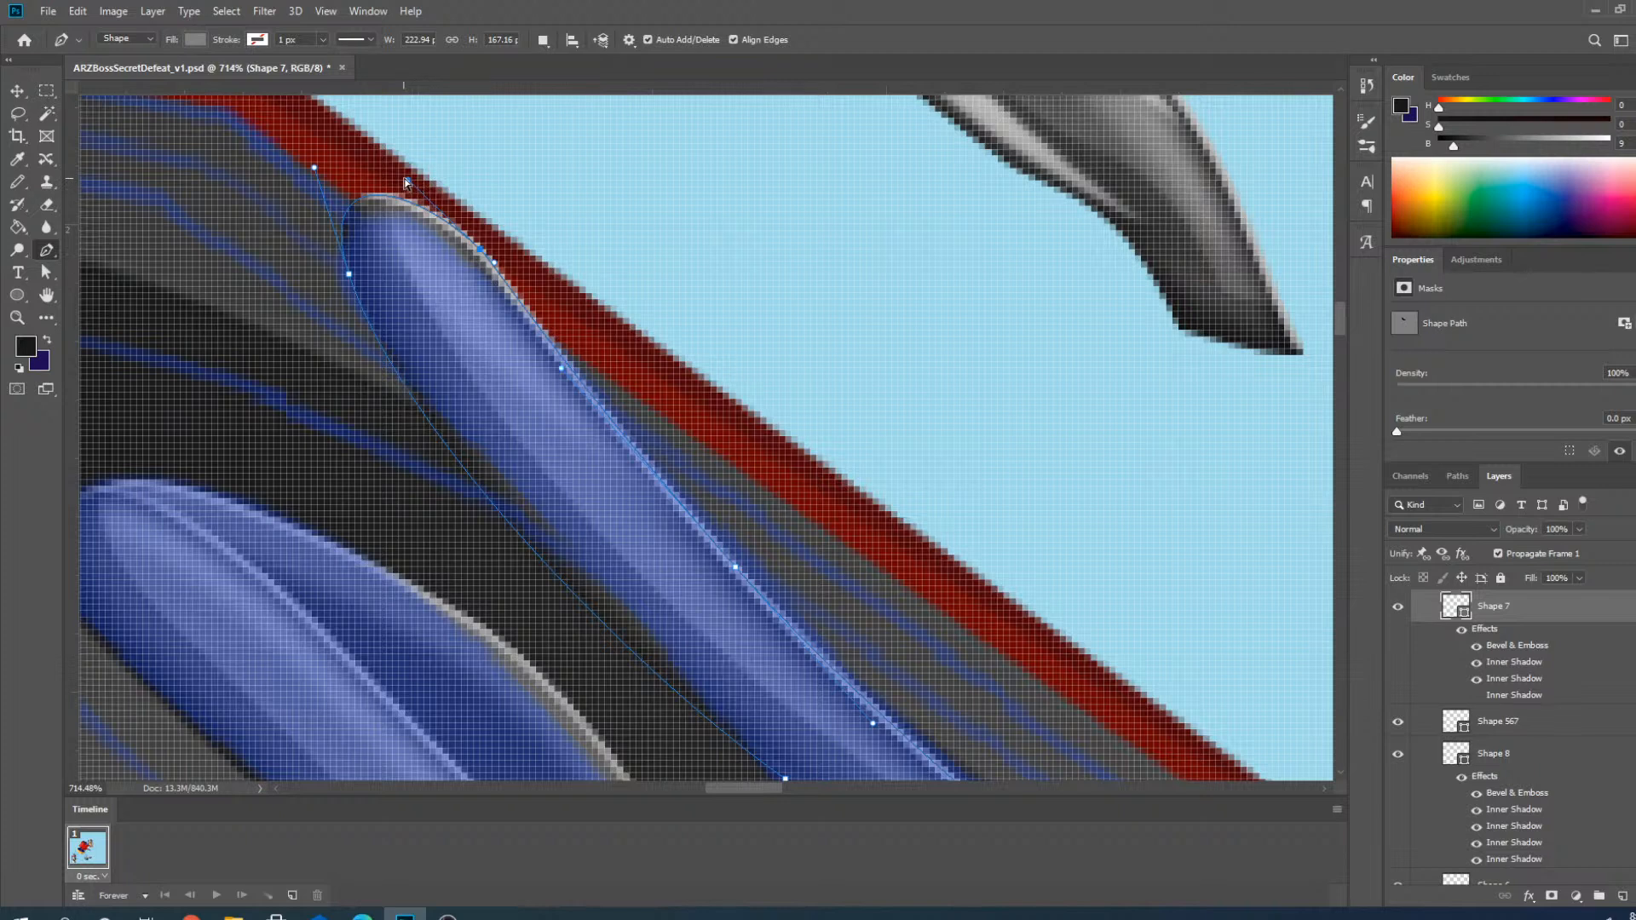
{"action": "left_click_drag", "start_coordinate": [407, 182], "coordinate": [436, 202]}
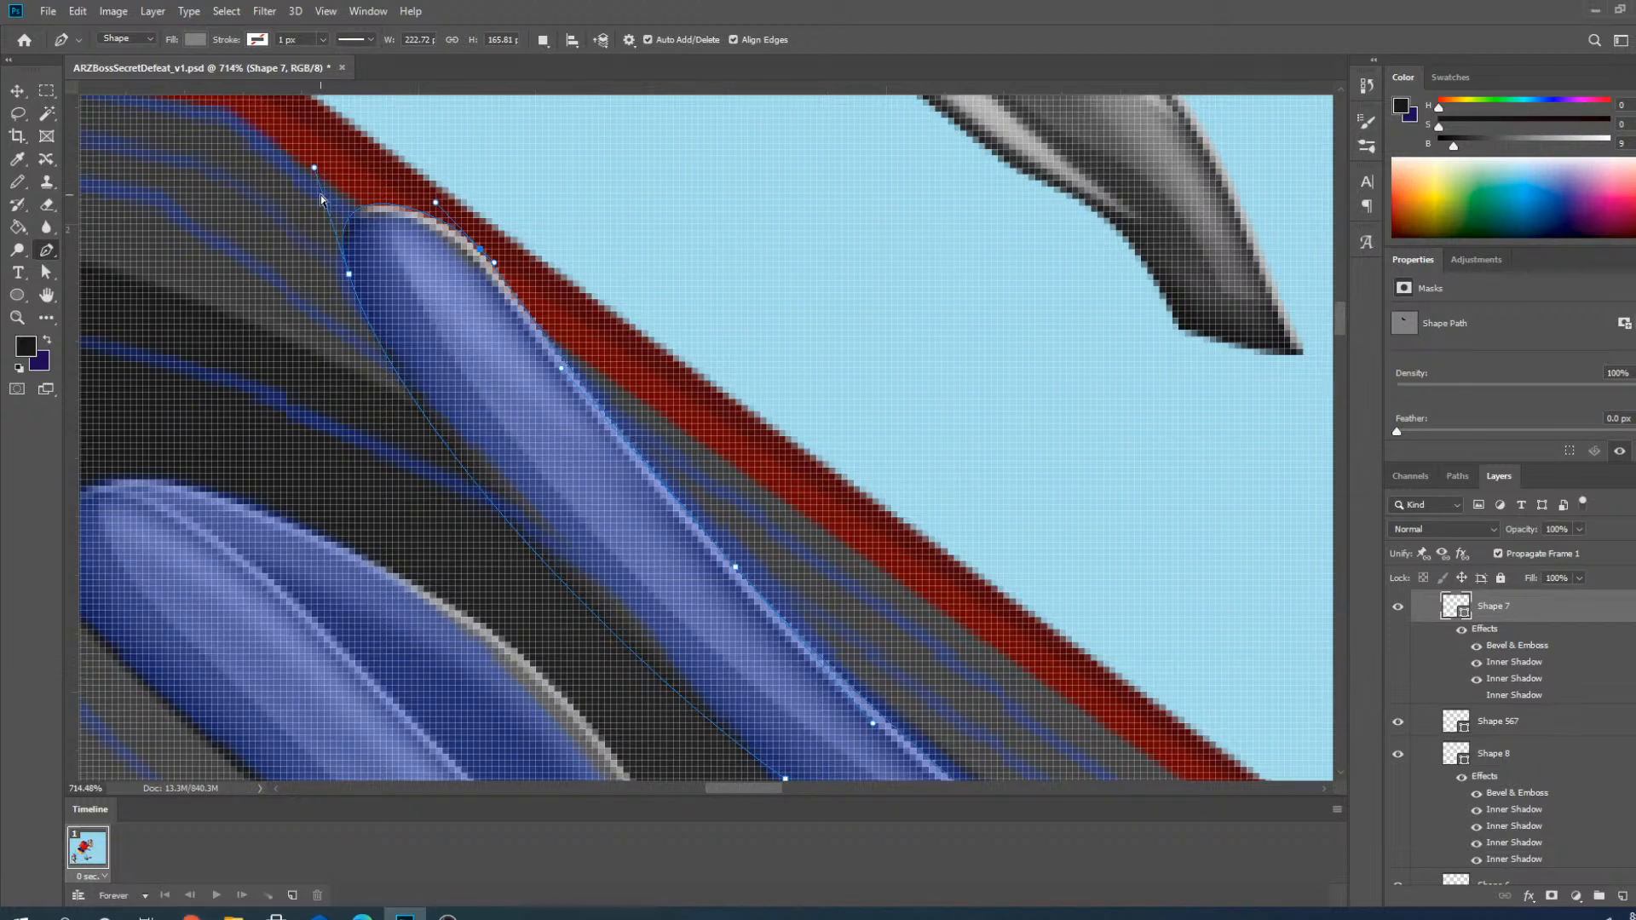
{"action": "left_click", "coordinate": [314, 168]}
{"action": "left_click_drag", "start_coordinate": [347, 275], "coordinate": [329, 204]}
{"action": "scroll", "coordinate": [449, 496], "scroll_direction": "down", "scroll_amount": 13}
{"action": "scroll", "coordinate": [668, 663], "scroll_direction": "up", "scroll_amount": 5}
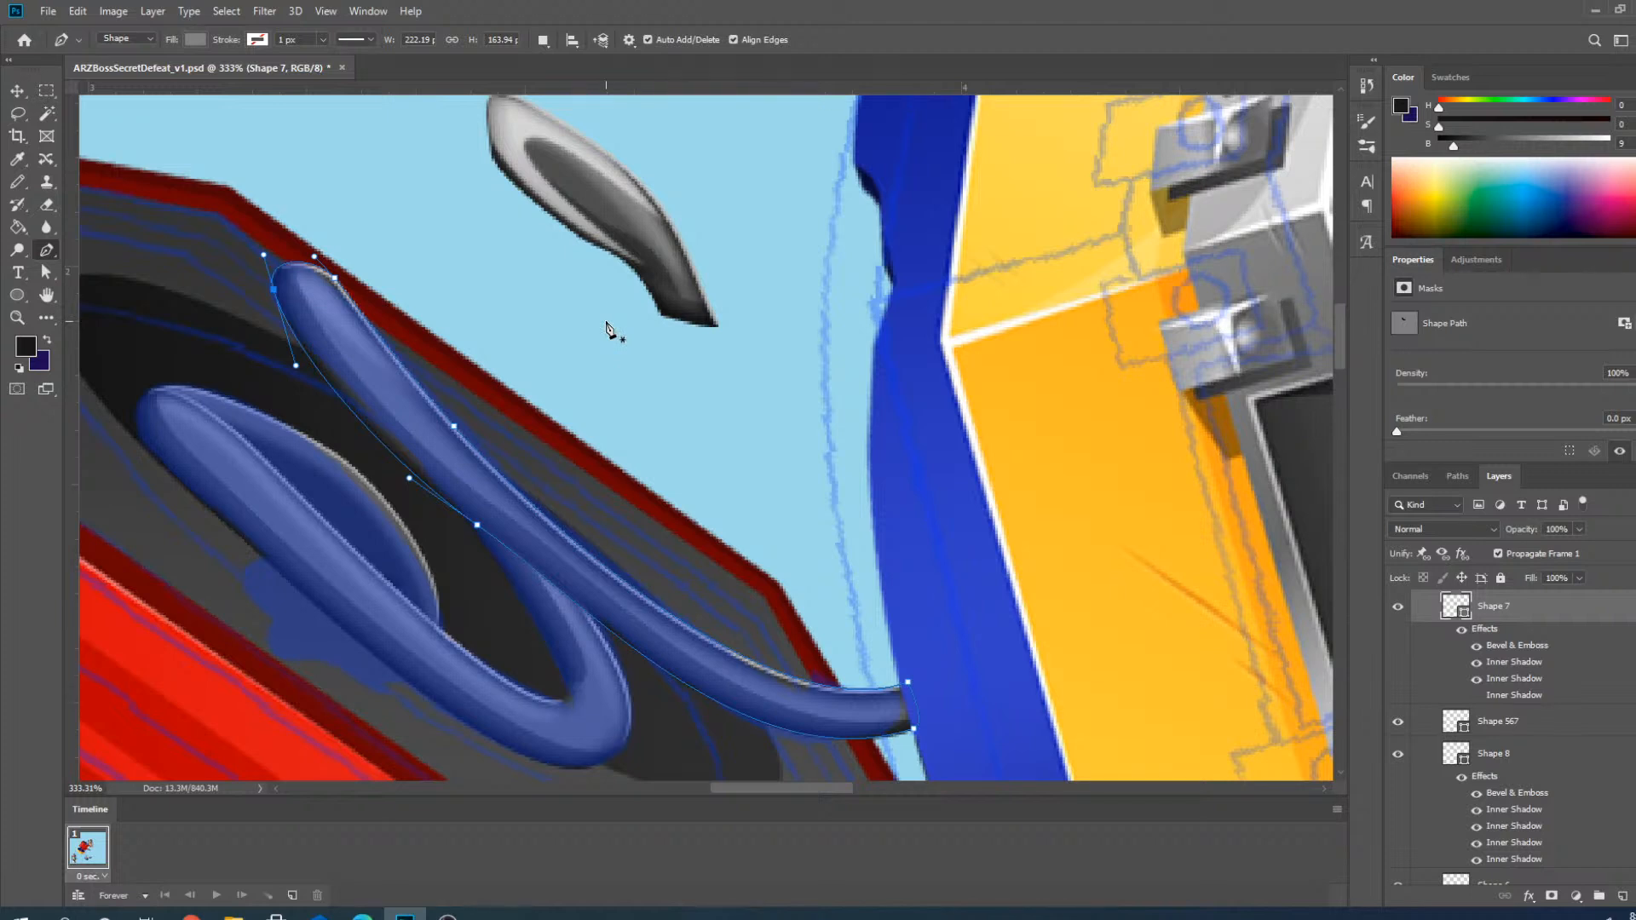
Switch to the Move tool and select the remaining Shape 8 piece floating above the red box.
{"action": "left_click", "coordinate": [17, 91]}
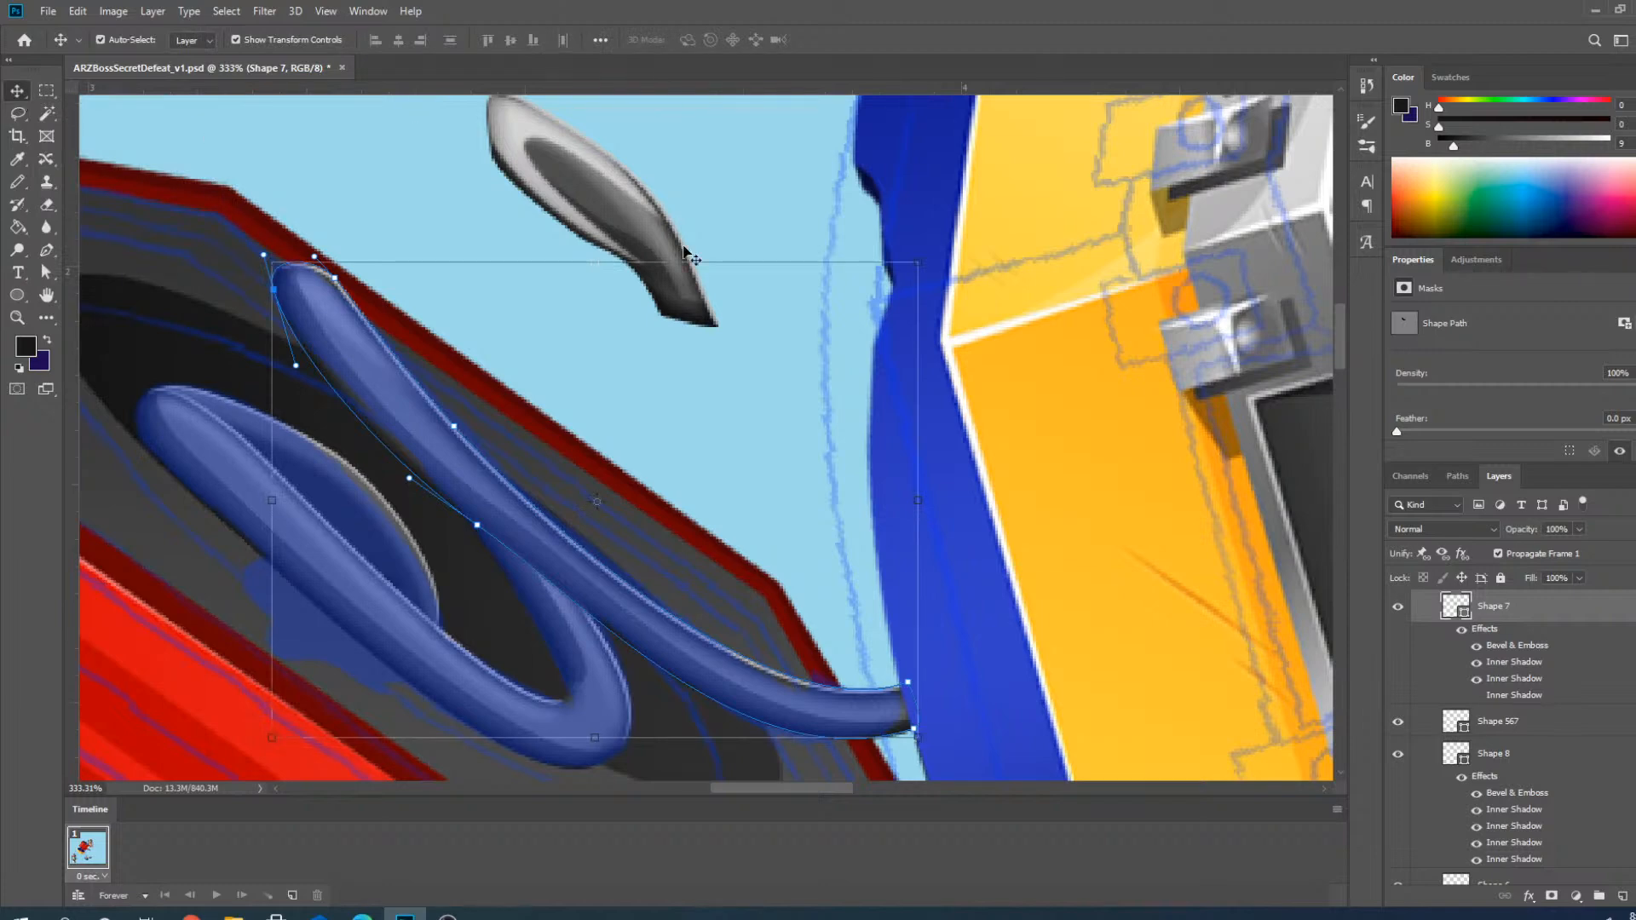
{"action": "left_click", "coordinate": [631, 213]}
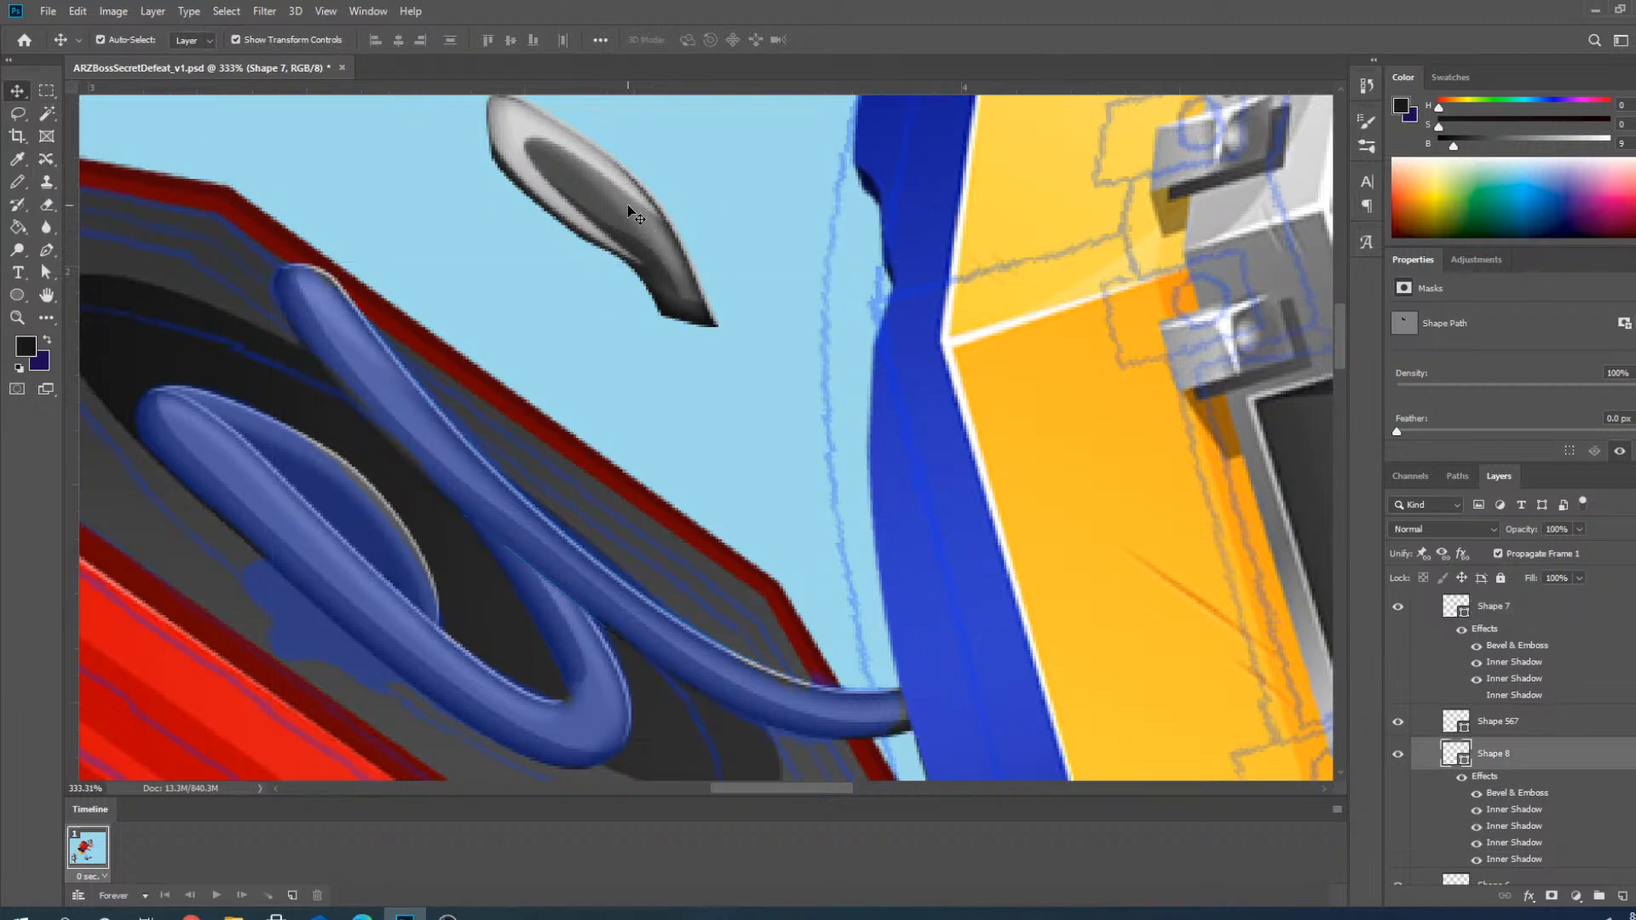
{"action": "scroll", "coordinate": [755, 571], "scroll_direction": "down", "scroll_amount": 3}
{"action": "scroll", "coordinate": [621, 287], "scroll_direction": "up", "scroll_amount": 3}
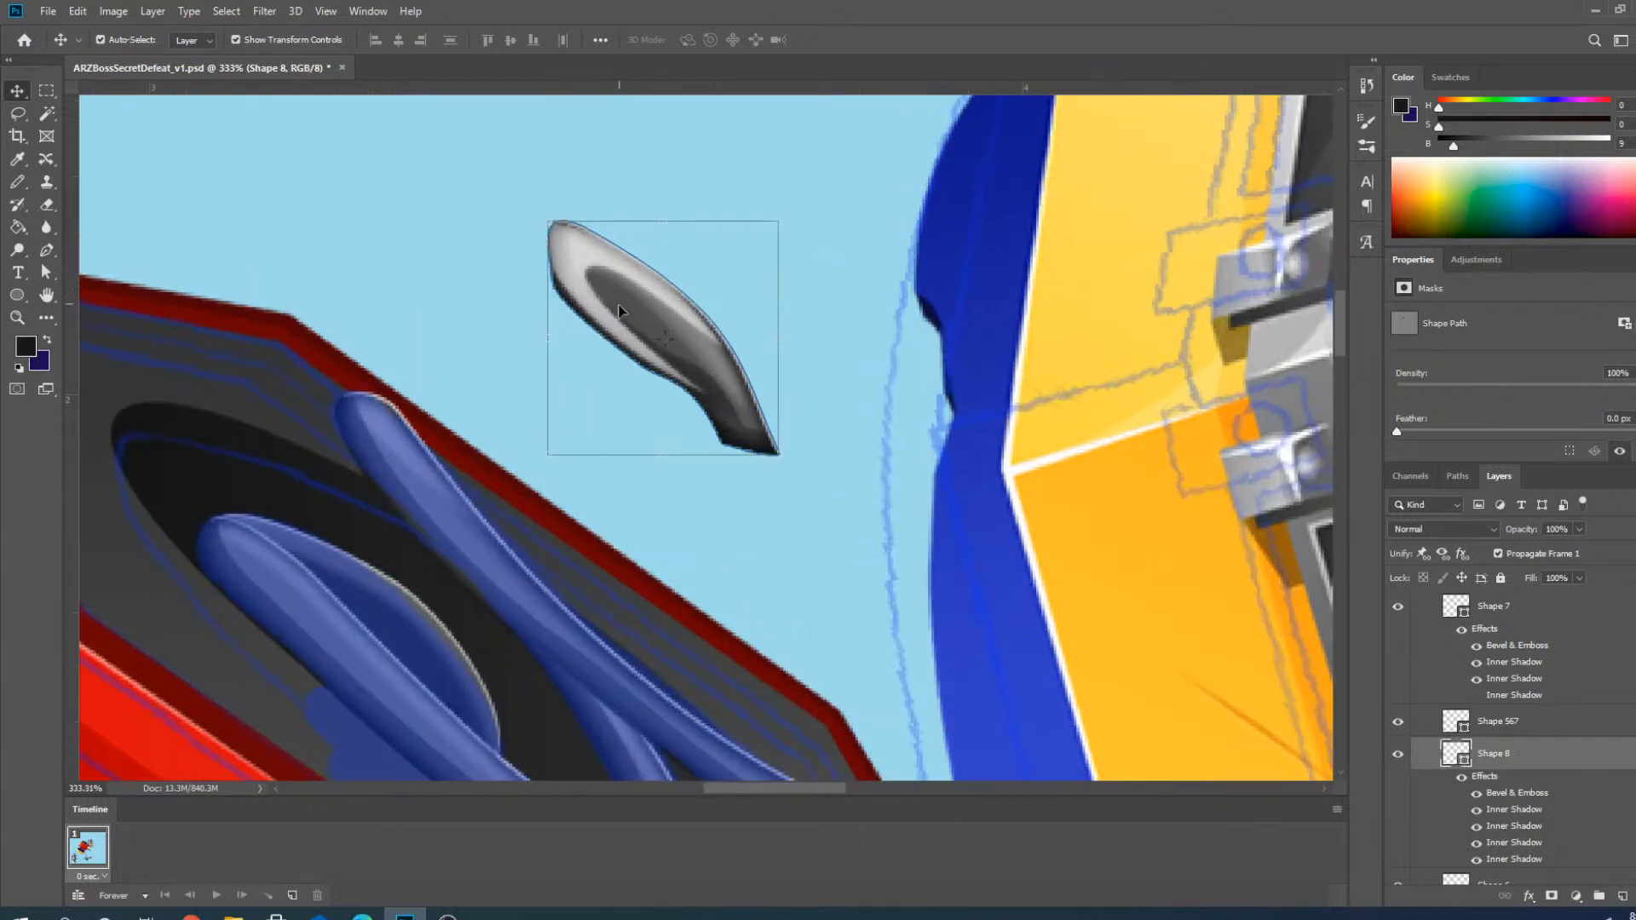
{"action": "scroll", "coordinate": [536, 370], "scroll_direction": "down", "scroll_amount": 3}
{"action": "scroll", "coordinate": [610, 589], "scroll_direction": "down", "scroll_amount": 2}
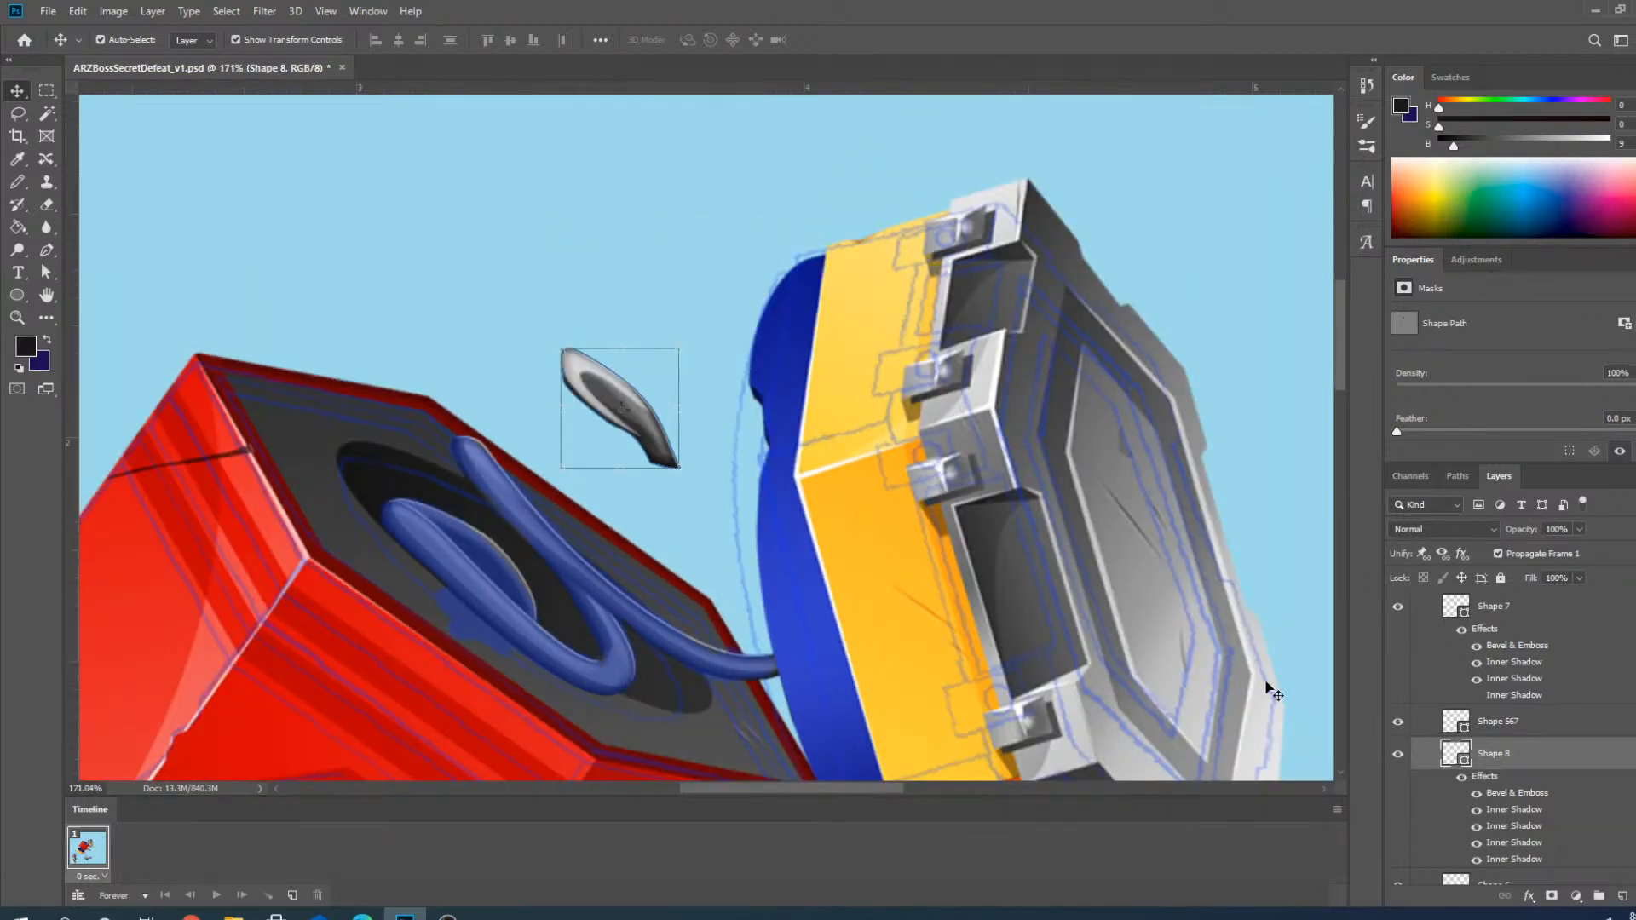
Try to move the Shape 11 and Shape 11 copy layers together from the floating piece toward the cable.
{"action": "scroll", "coordinate": [1583, 750], "scroll_direction": "up", "scroll_amount": 5}
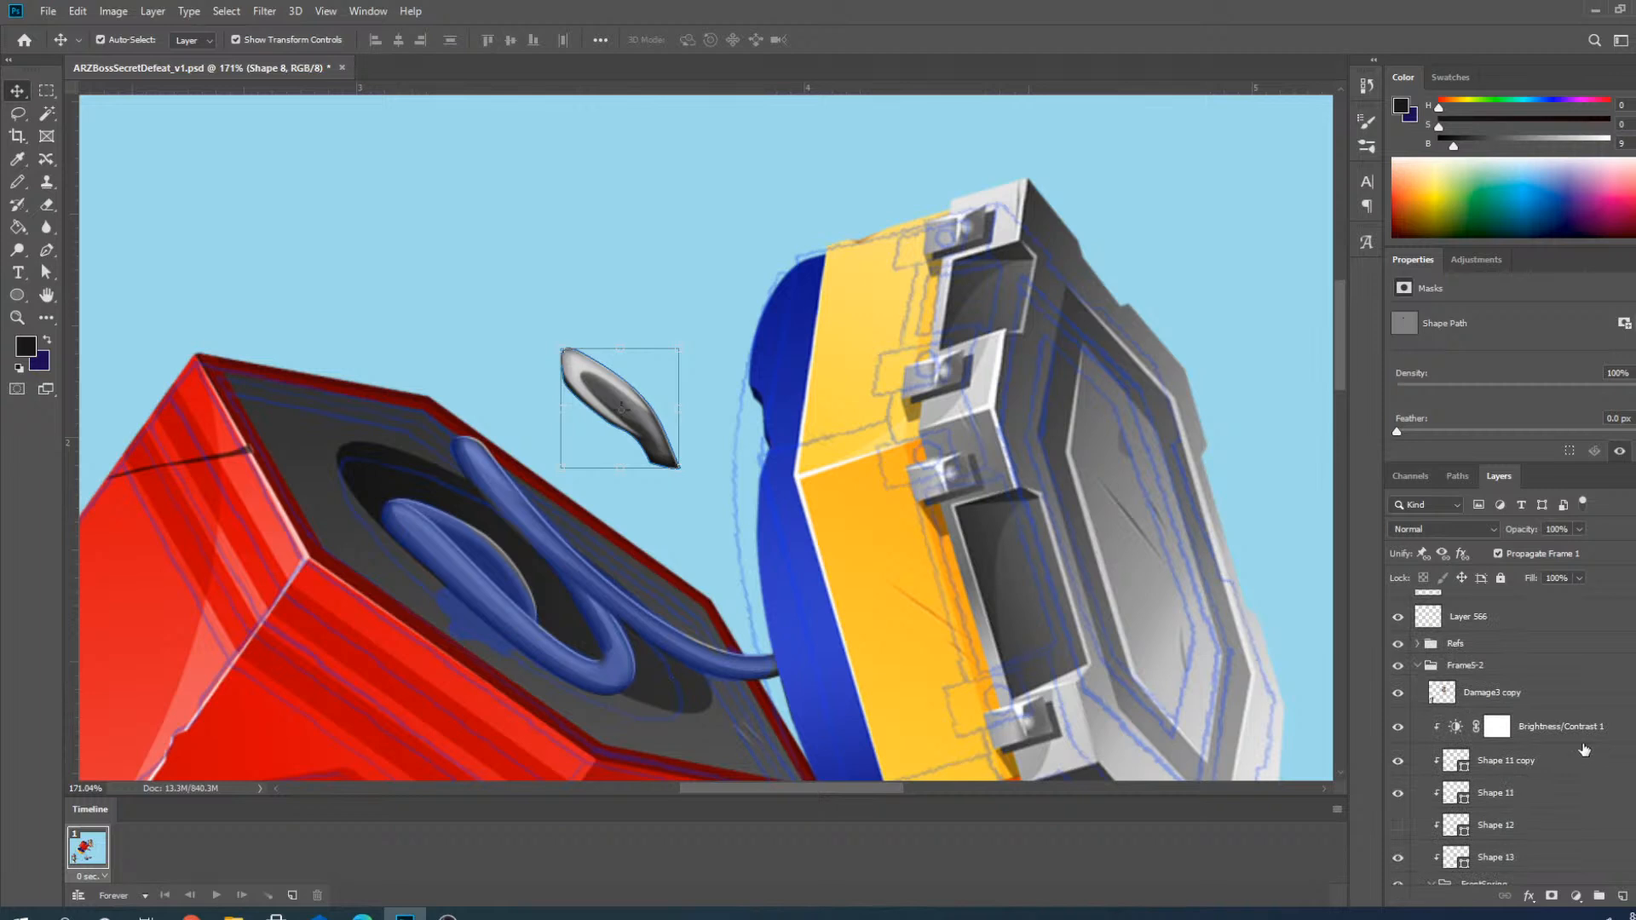
{"action": "left_click", "coordinate": [1491, 799]}
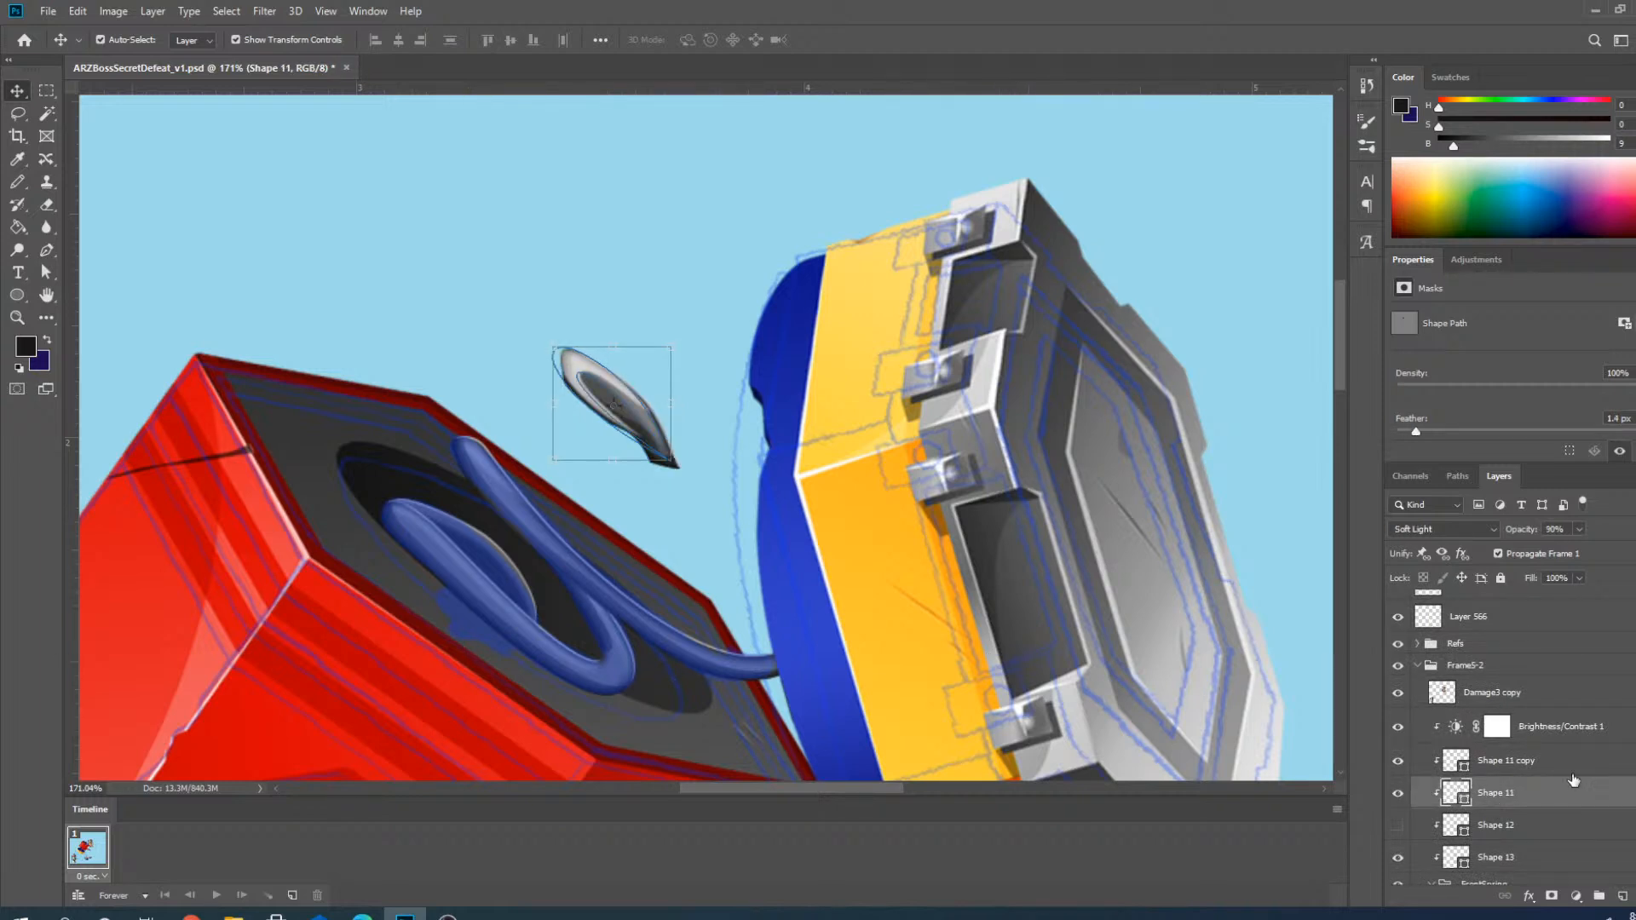
{"action": "left_click", "coordinate": [1546, 765], "text": "ctrl"}
{"action": "scroll", "coordinate": [588, 461], "scroll_direction": "up", "scroll_amount": 3}
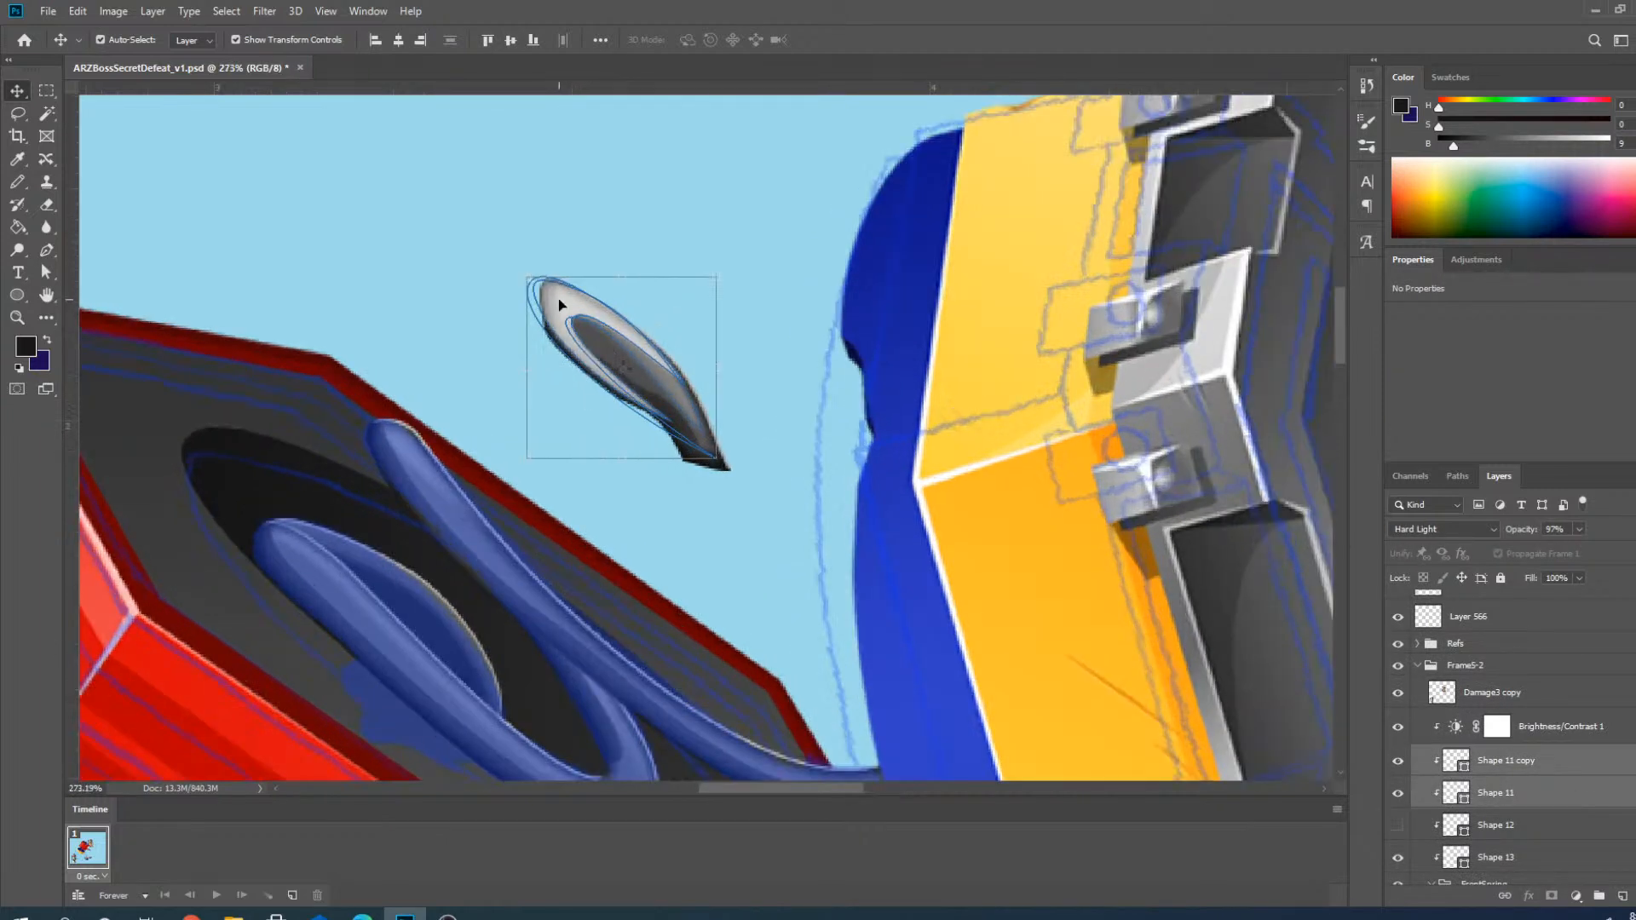
{"action": "left_click_drag", "start_coordinate": [559, 305], "coordinate": [411, 443]}
{"action": "key", "text": "ctrl+z"}
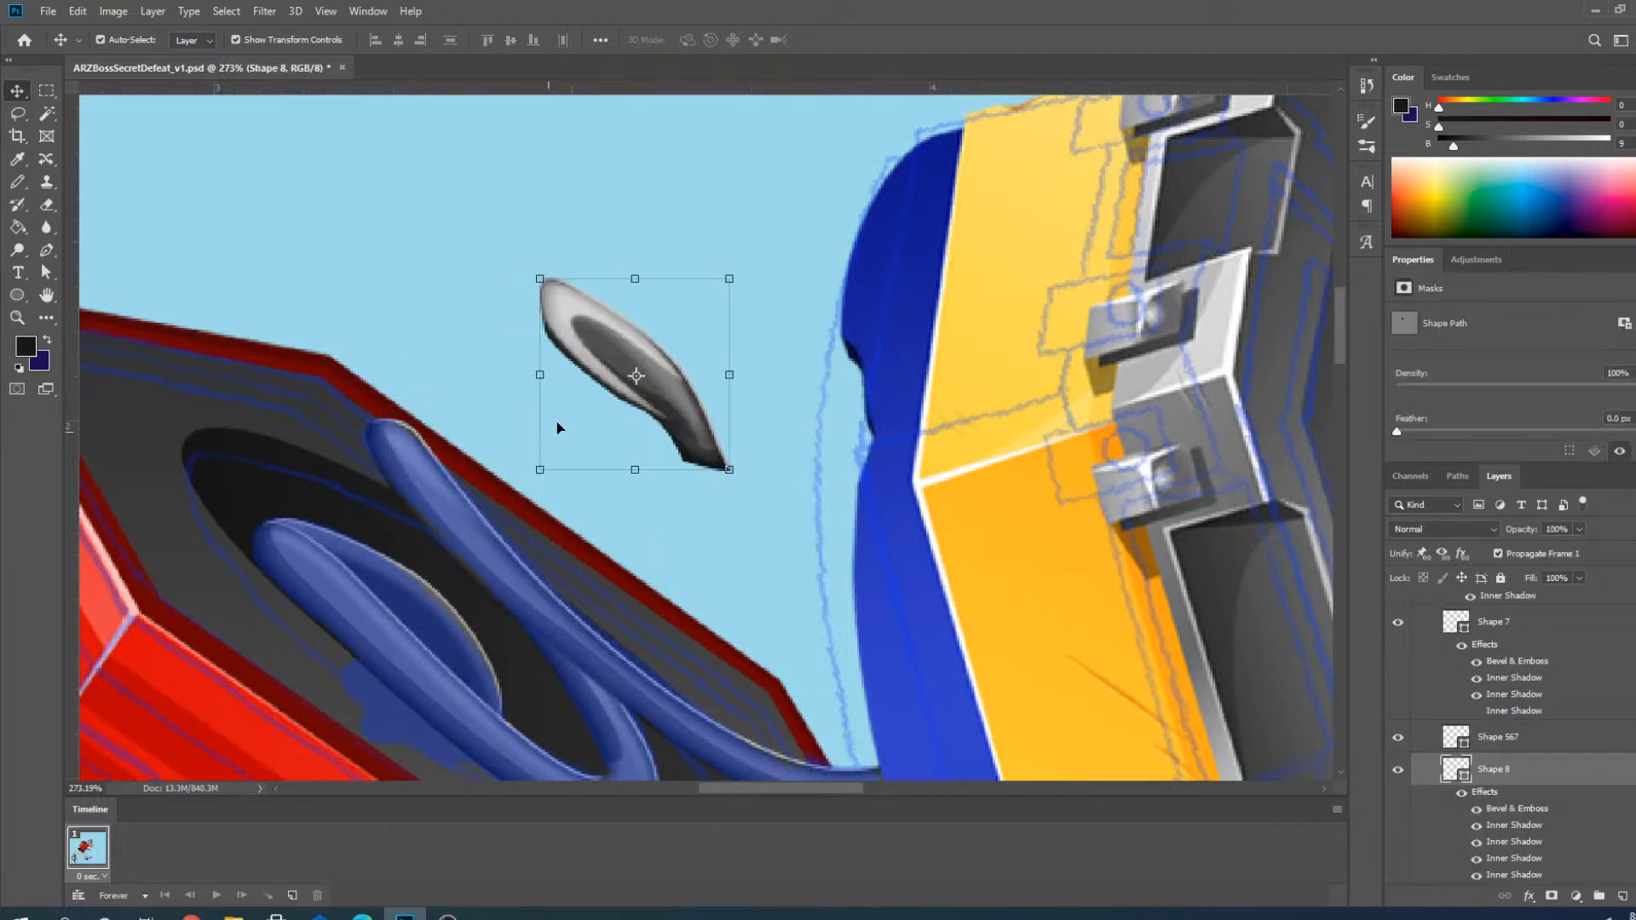
Try to move the Shape 11 copy layer alone from the floating piece toward the cable.
{"action": "scroll", "coordinate": [1500, 749], "scroll_direction": "up", "scroll_amount": 5}
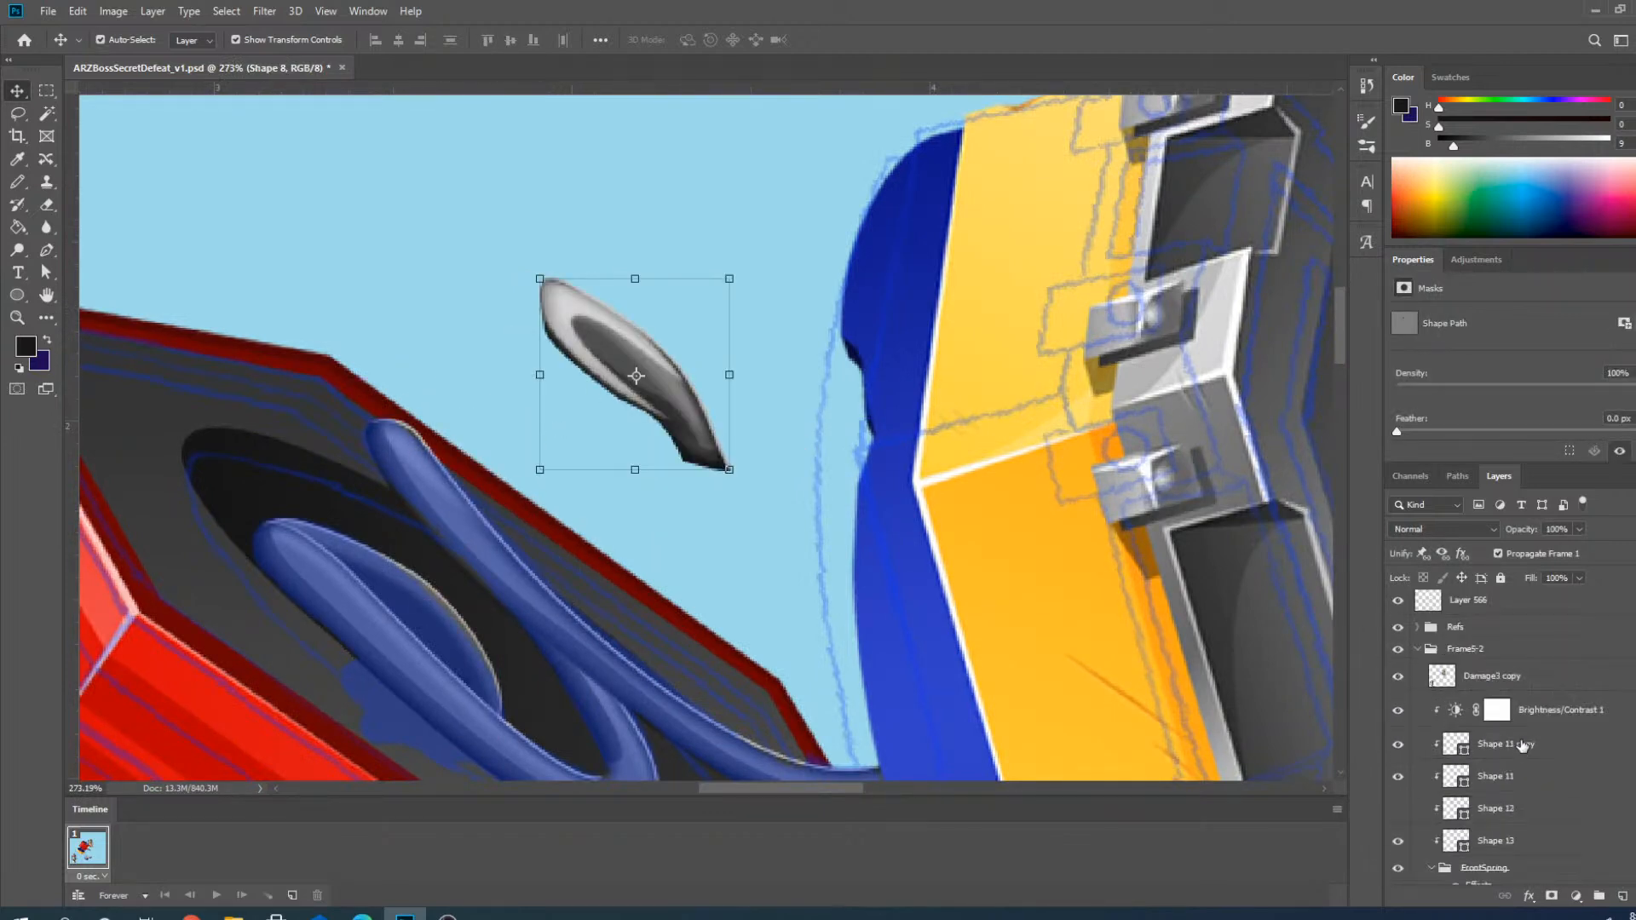
{"action": "left_click", "coordinate": [1491, 748]}
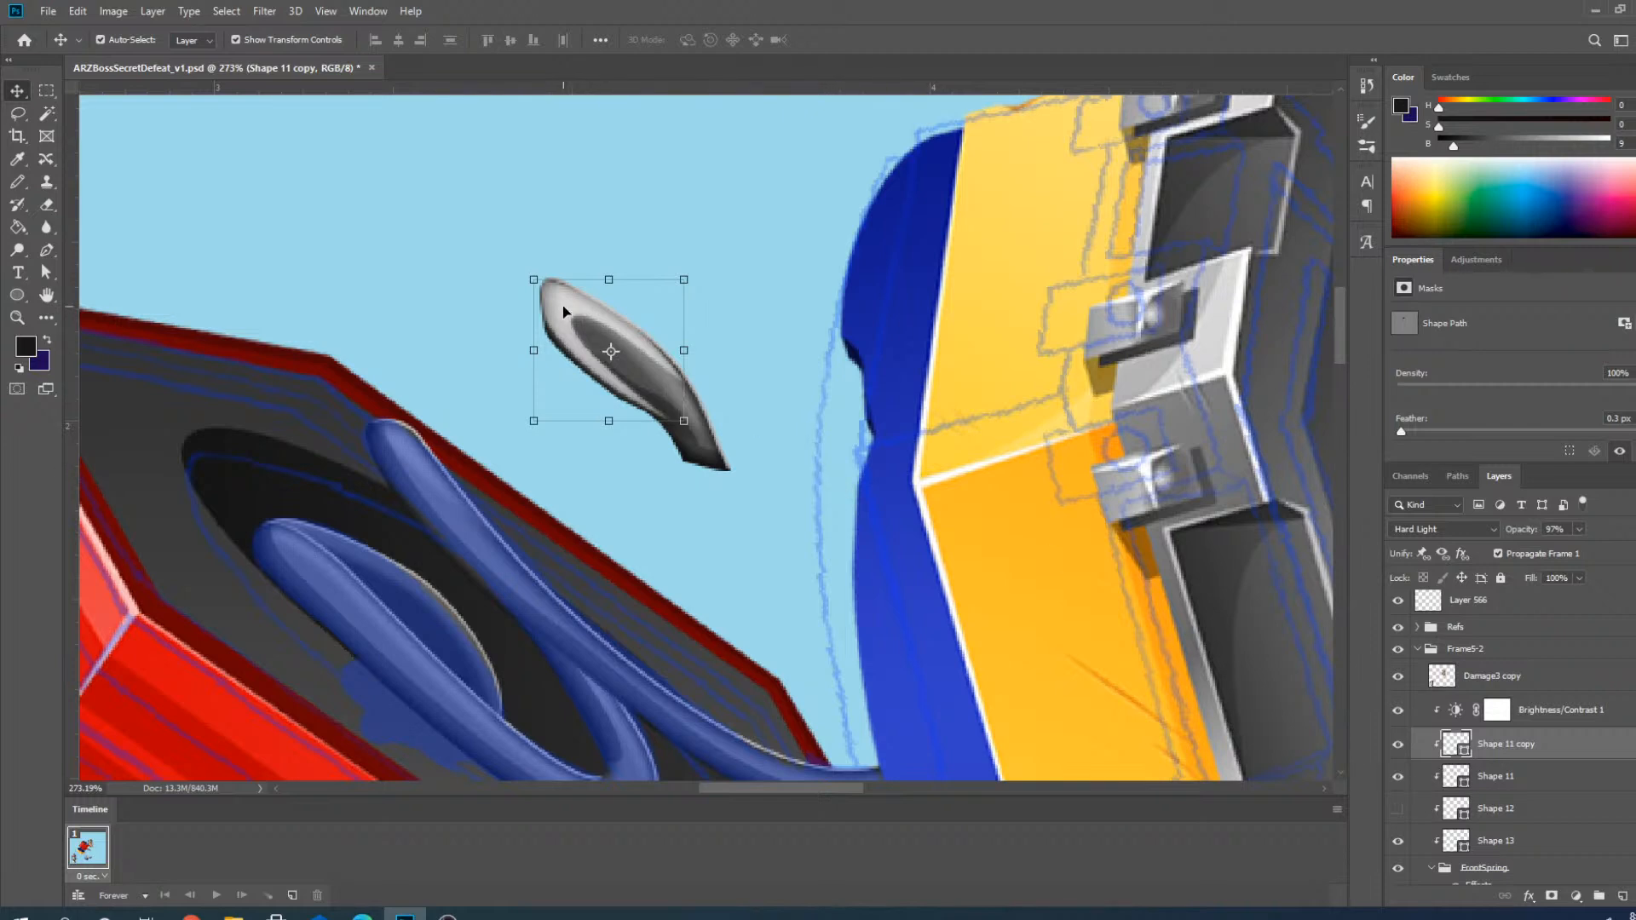
{"action": "left_click_drag", "start_coordinate": [562, 305], "coordinate": [486, 384]}
{"action": "key", "text": "ctrl+z"}
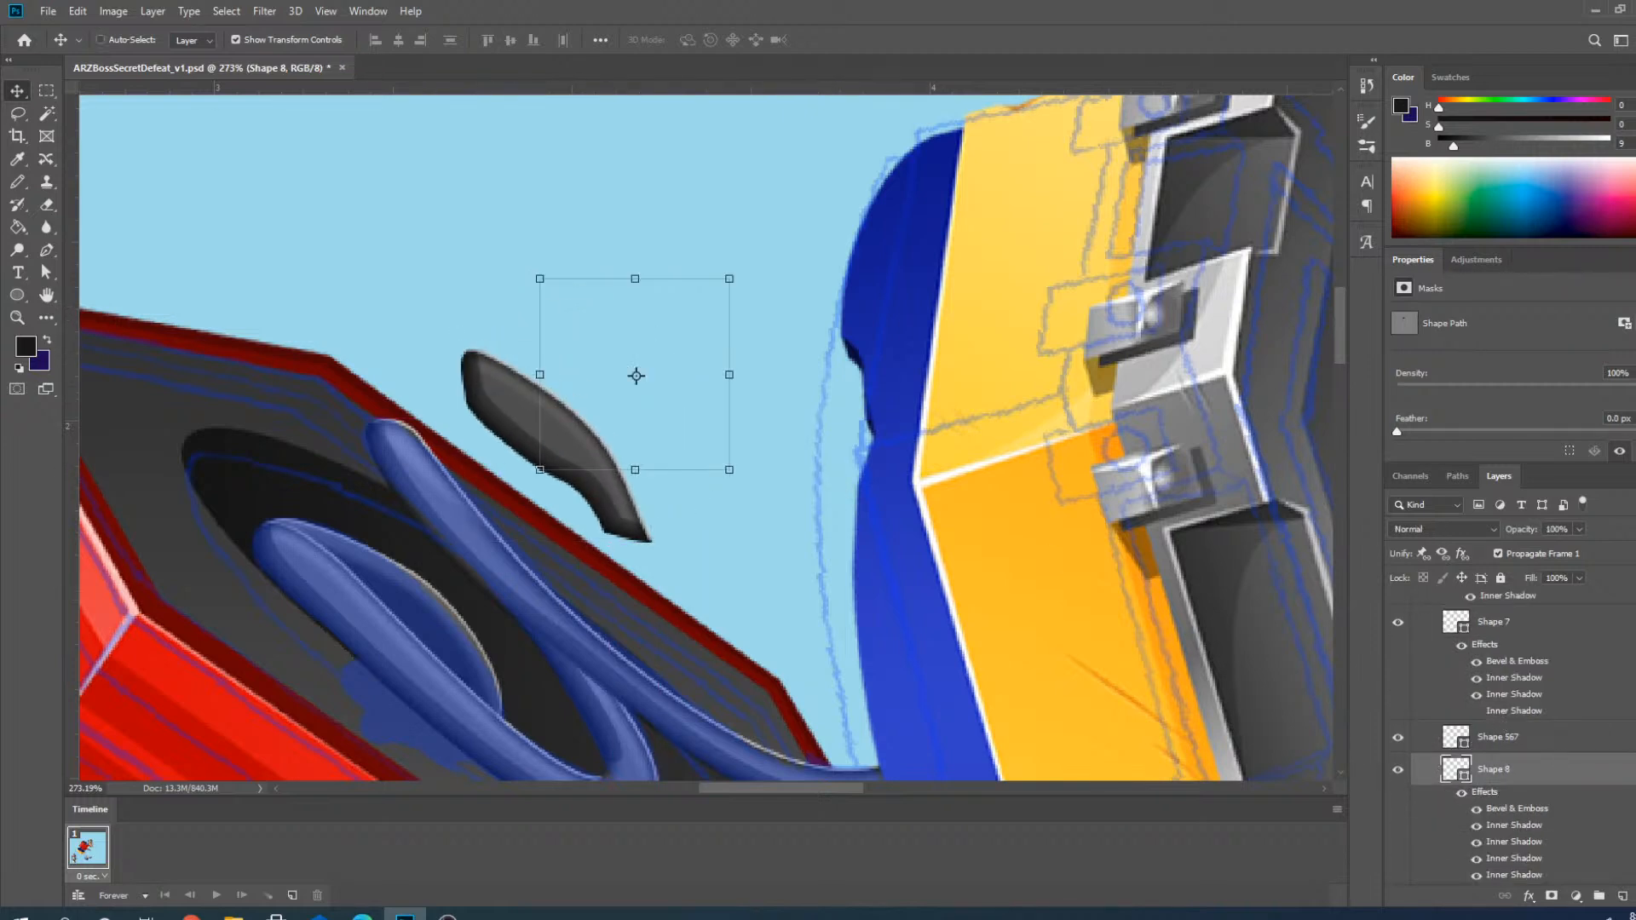
Select the Shape 11 copy layer alone and rotate it about -37 degrees over the floating piece.
{"action": "scroll", "coordinate": [1575, 763], "scroll_direction": "up", "scroll_amount": 3}
{"action": "scroll", "coordinate": [1575, 764], "scroll_direction": "up", "scroll_amount": 2}
{"action": "left_click", "coordinate": [1521, 788]}
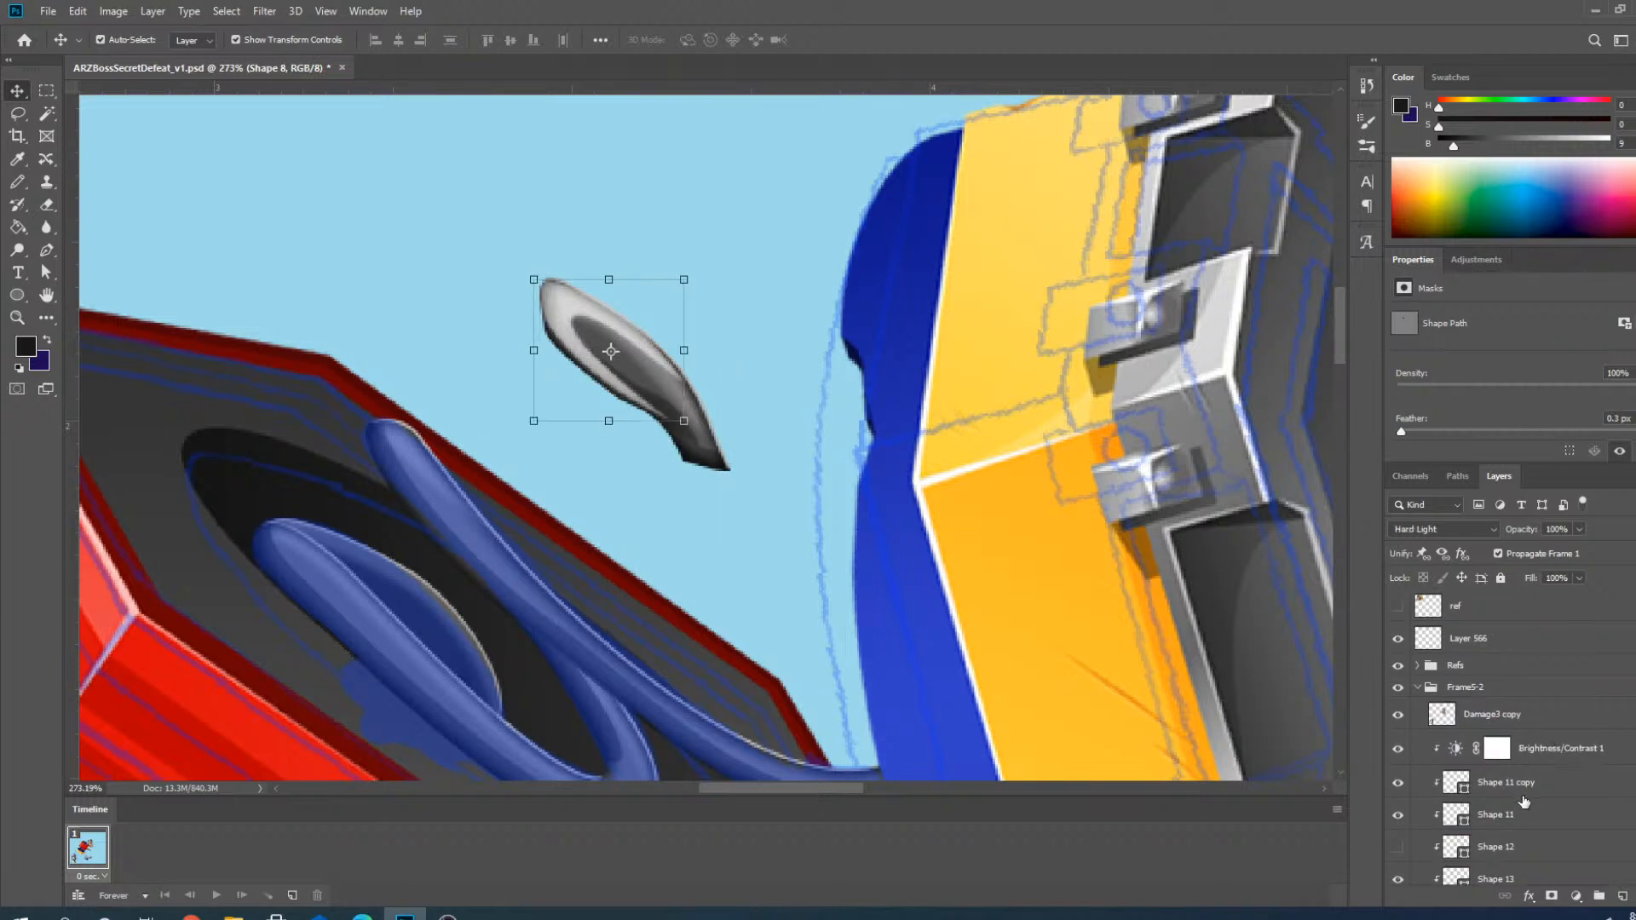
{"action": "left_click", "coordinate": [100, 39]}
{"action": "scroll", "coordinate": [548, 286], "scroll_direction": "up", "scroll_amount": 2}
{"action": "left_click_drag", "start_coordinate": [537, 328], "coordinate": [355, 504]}
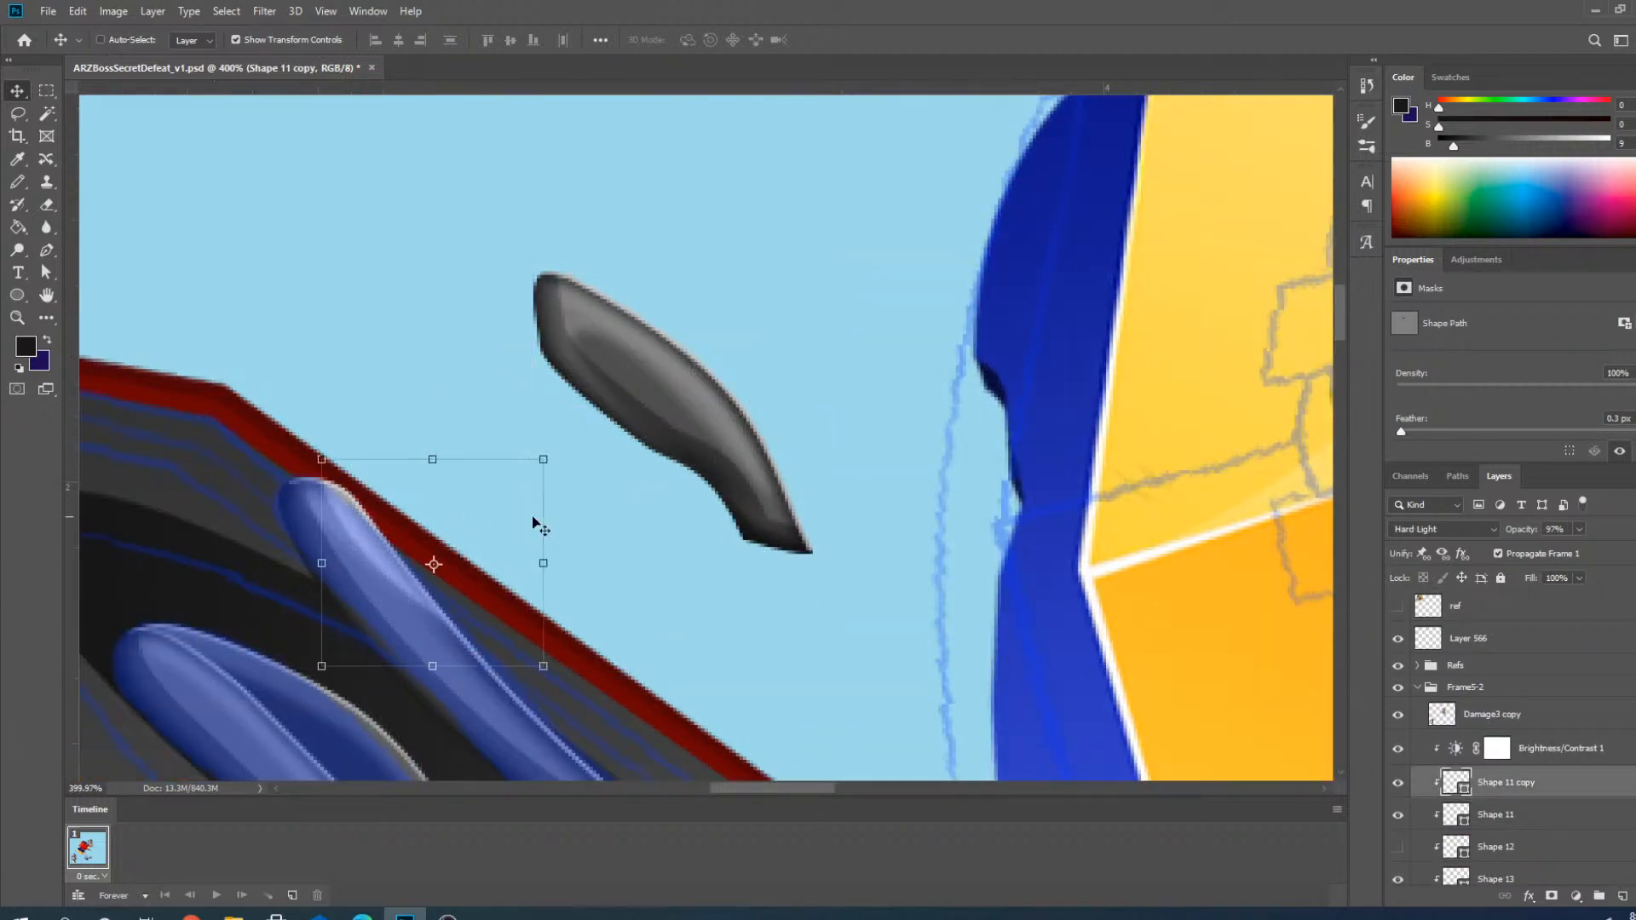
{"action": "left_click_drag", "start_coordinate": [490, 490], "coordinate": [721, 380]}
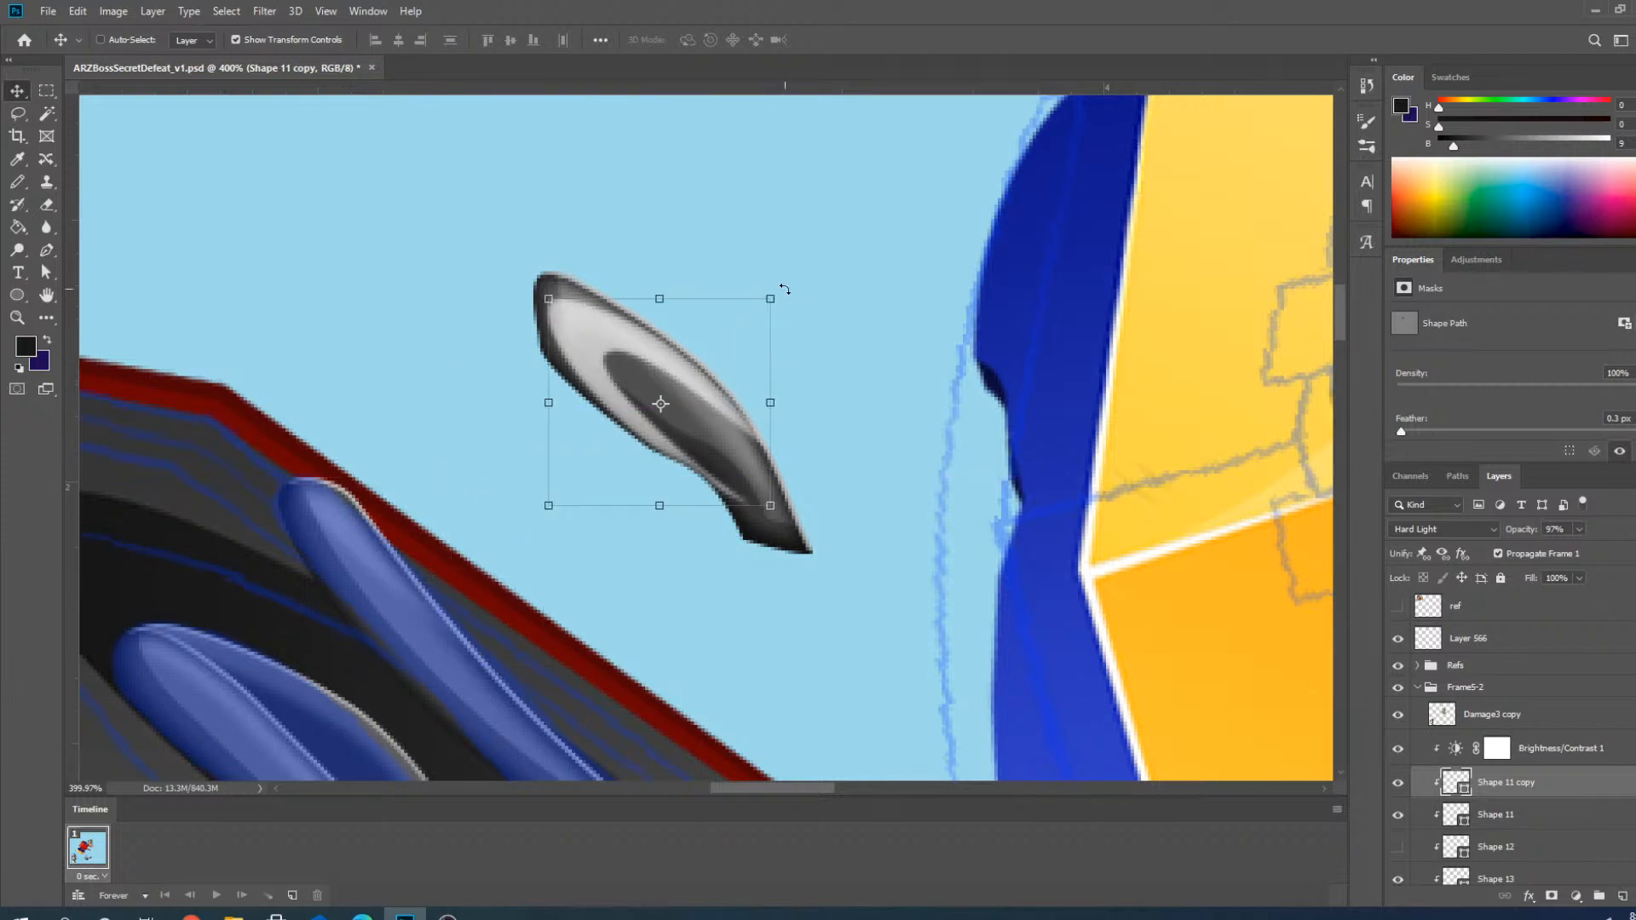
{"action": "left_click_drag", "start_coordinate": [785, 290], "coordinate": [689, 238]}
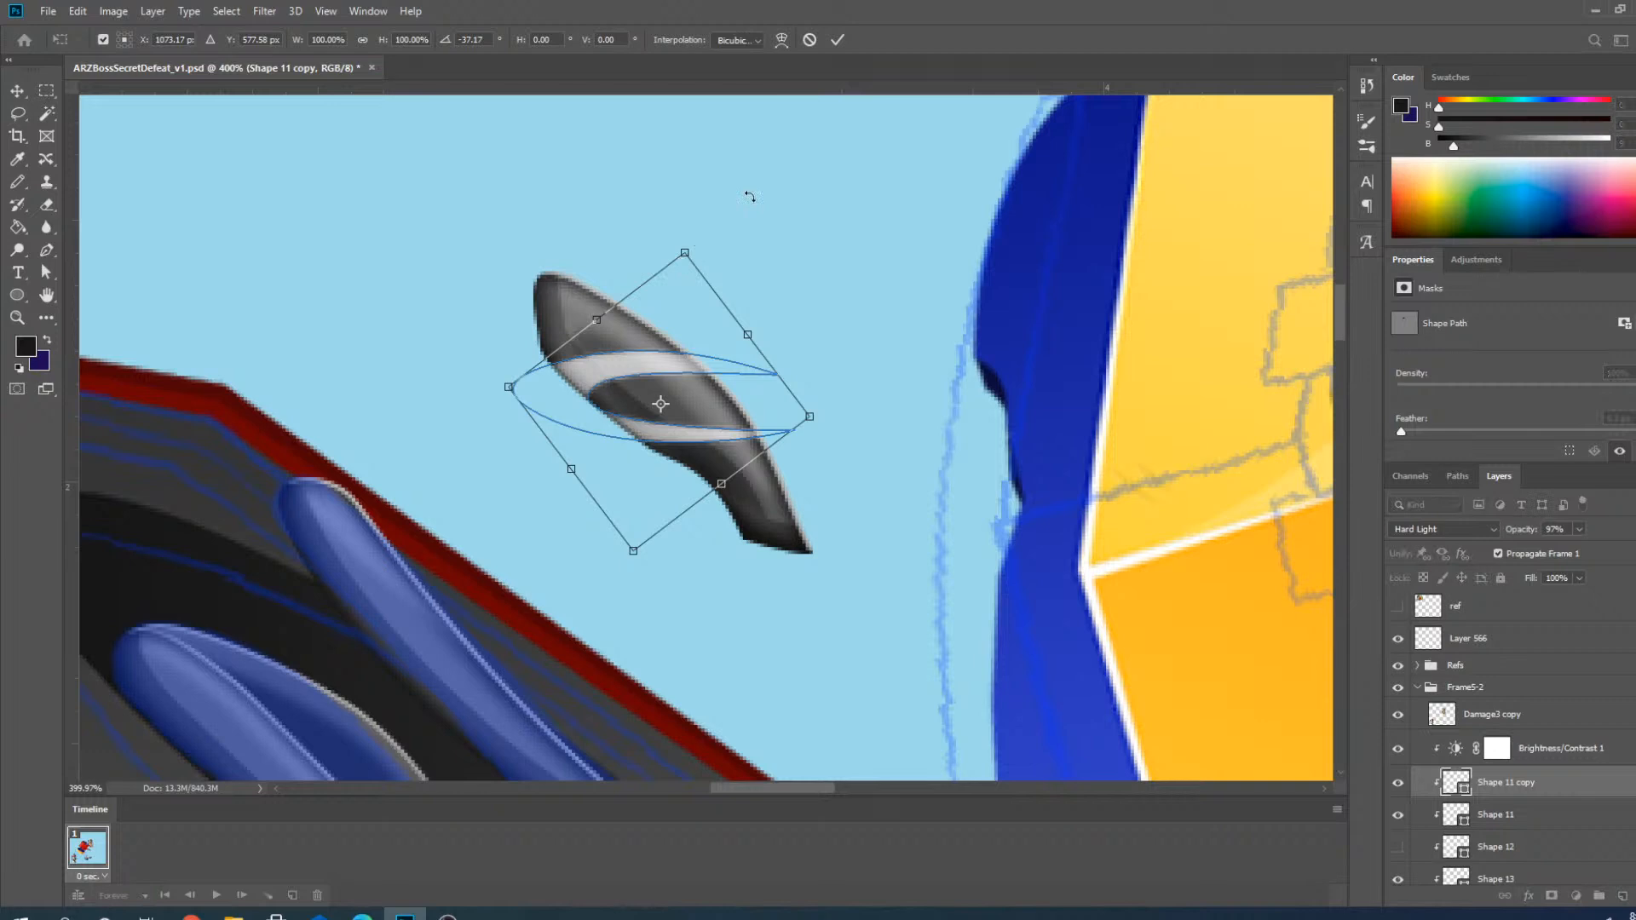
{"action": "left_click", "coordinate": [839, 43]}
Squash Shape 11 copy to 26.63% height, rotate it 48.45 degrees and place it along the upper end of the cable's outer edge.
{"action": "left_click_drag", "start_coordinate": [655, 455], "coordinate": [363, 500]}
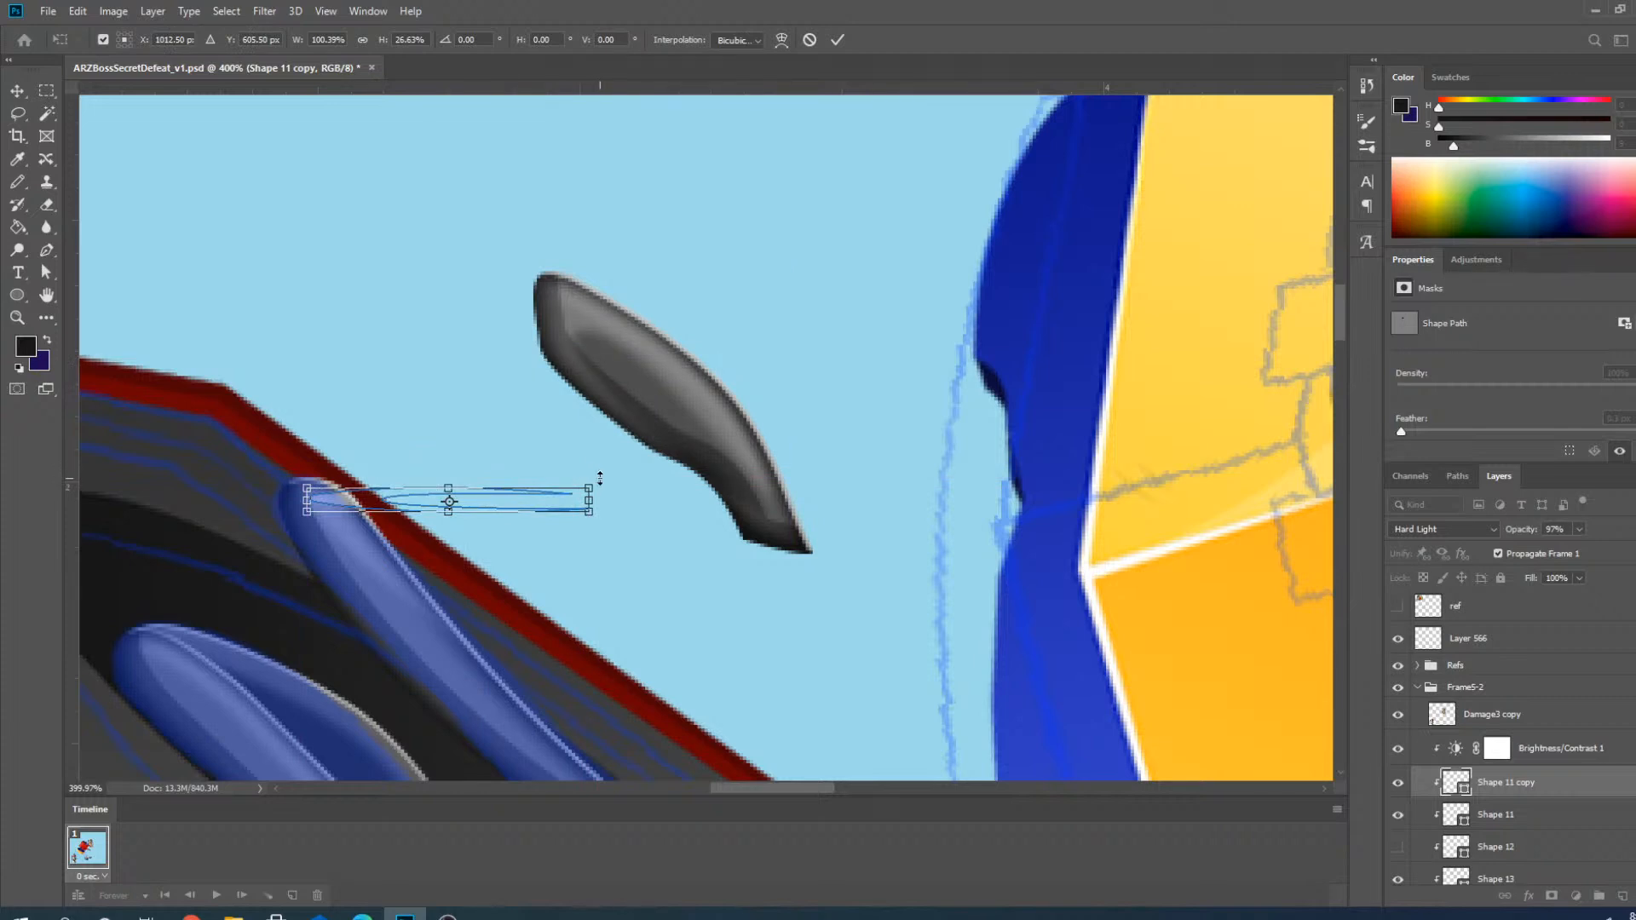
{"action": "left_click_drag", "start_coordinate": [612, 478], "coordinate": [573, 600]}
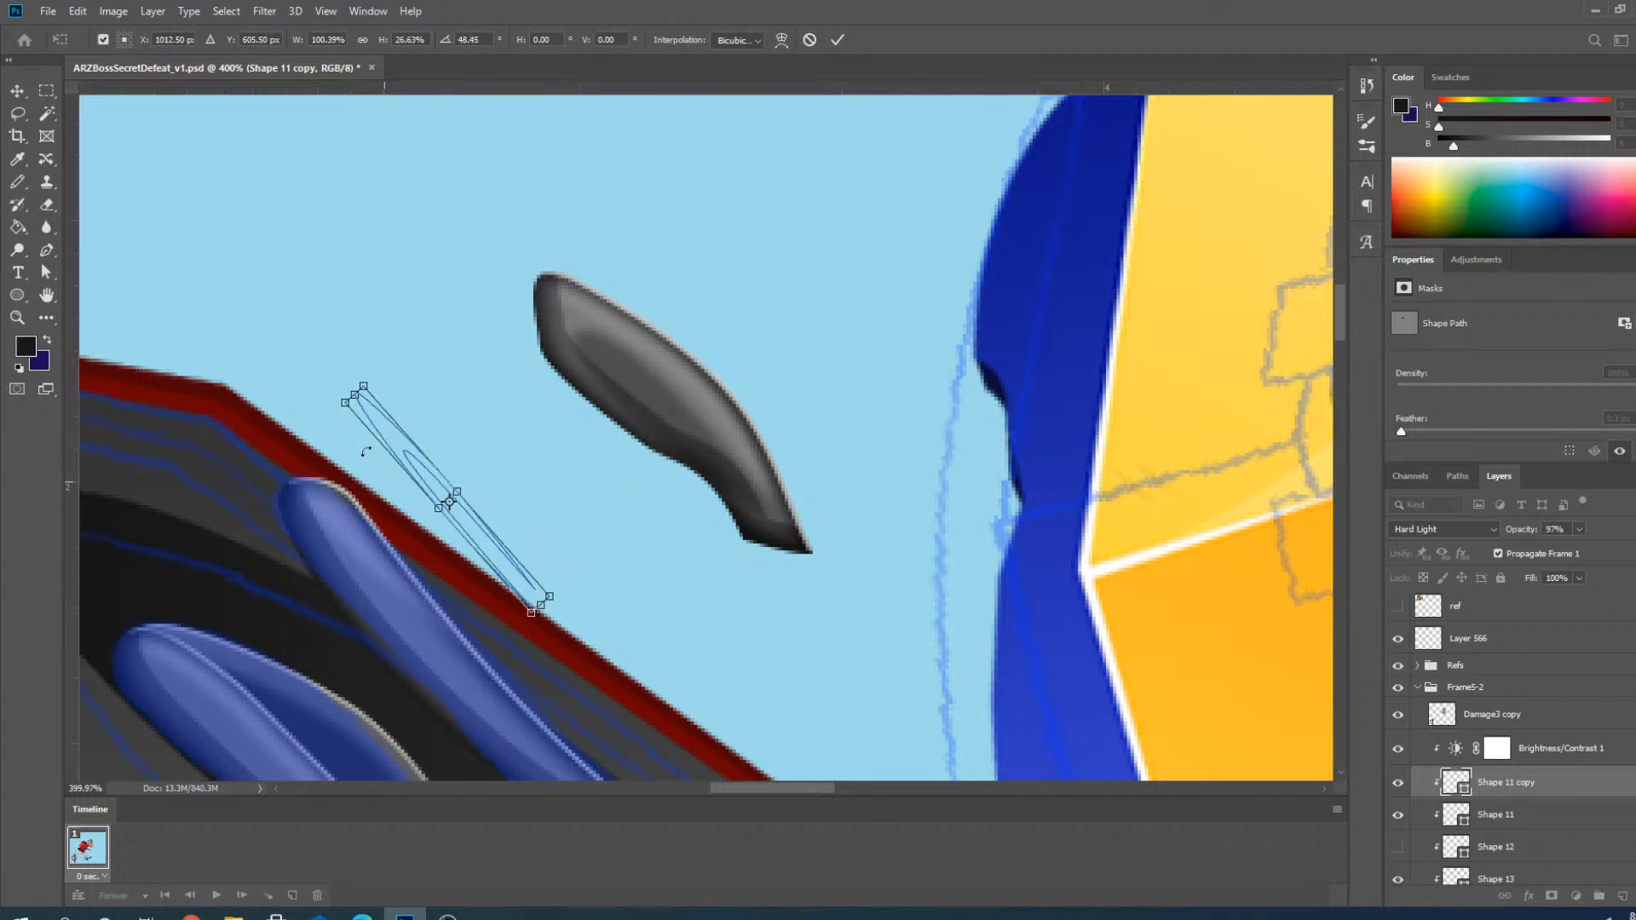
{"action": "left_click_drag", "start_coordinate": [392, 439], "coordinate": [361, 520]}
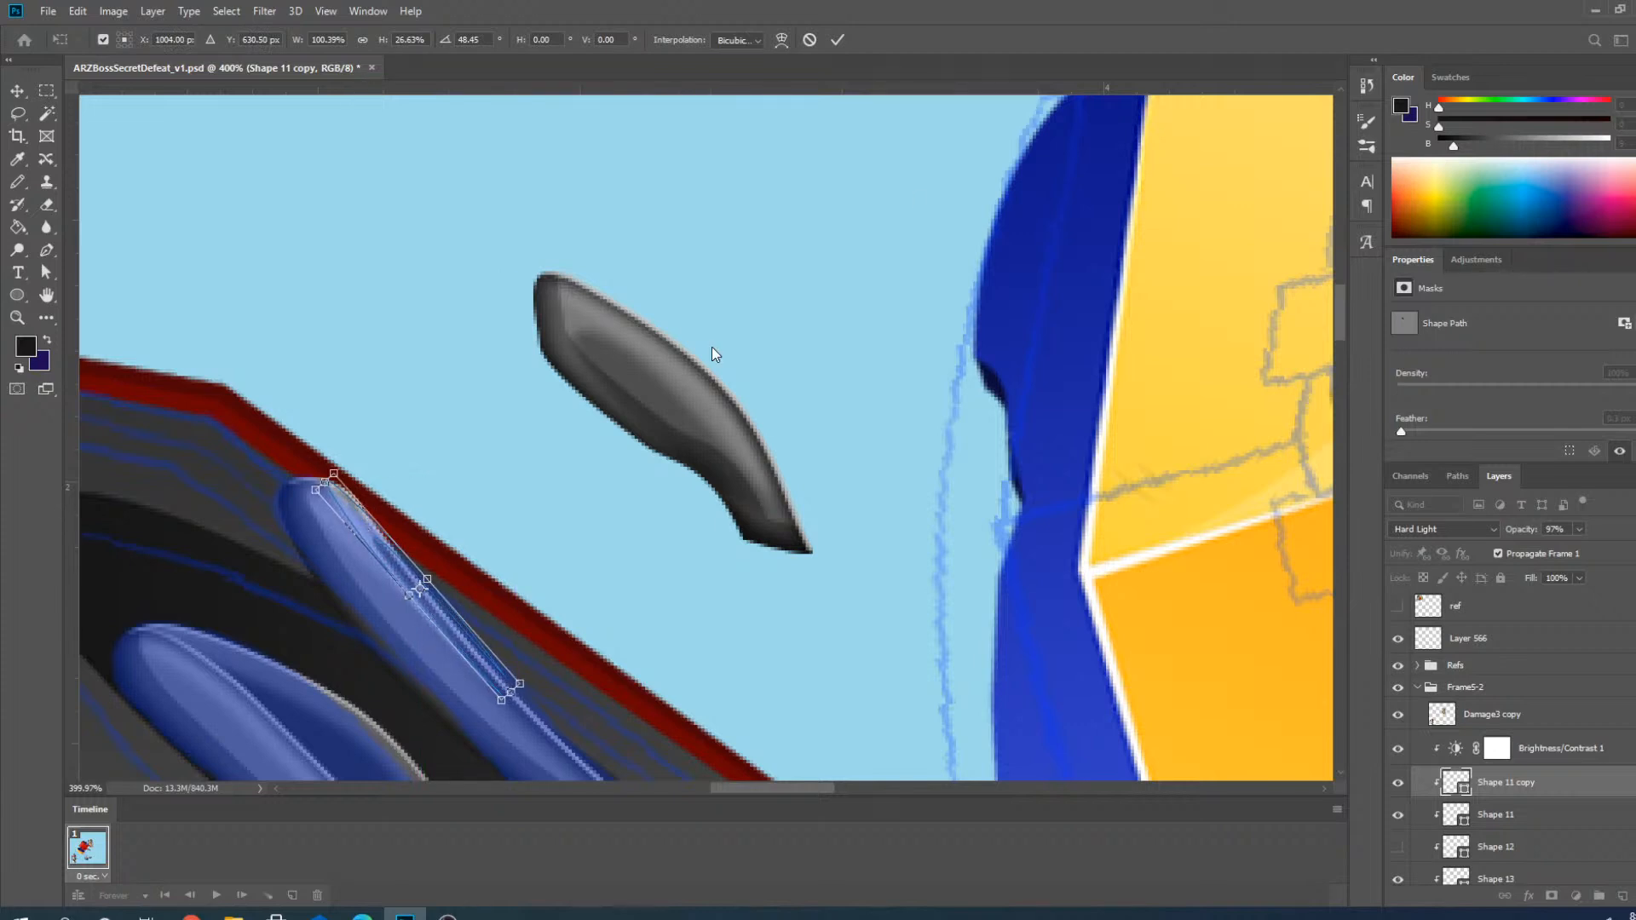
{"action": "left_click", "coordinate": [836, 42]}
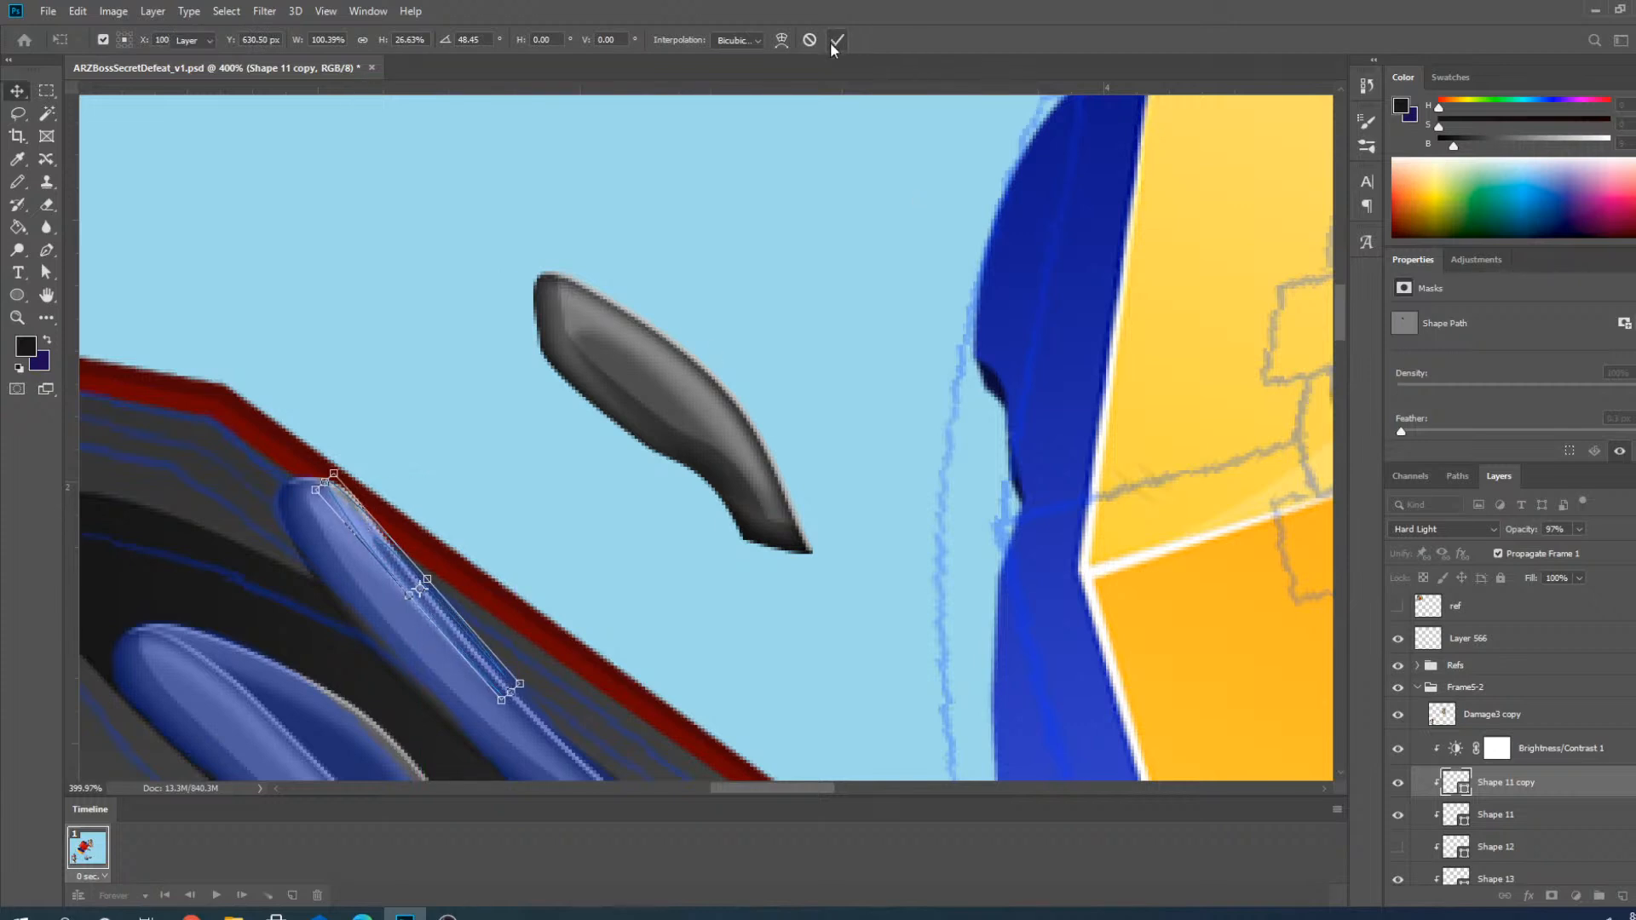
Hide the Shape 11 layer and the floating Shape 8 piece above the red box.
{"action": "left_click", "coordinate": [1400, 816]}
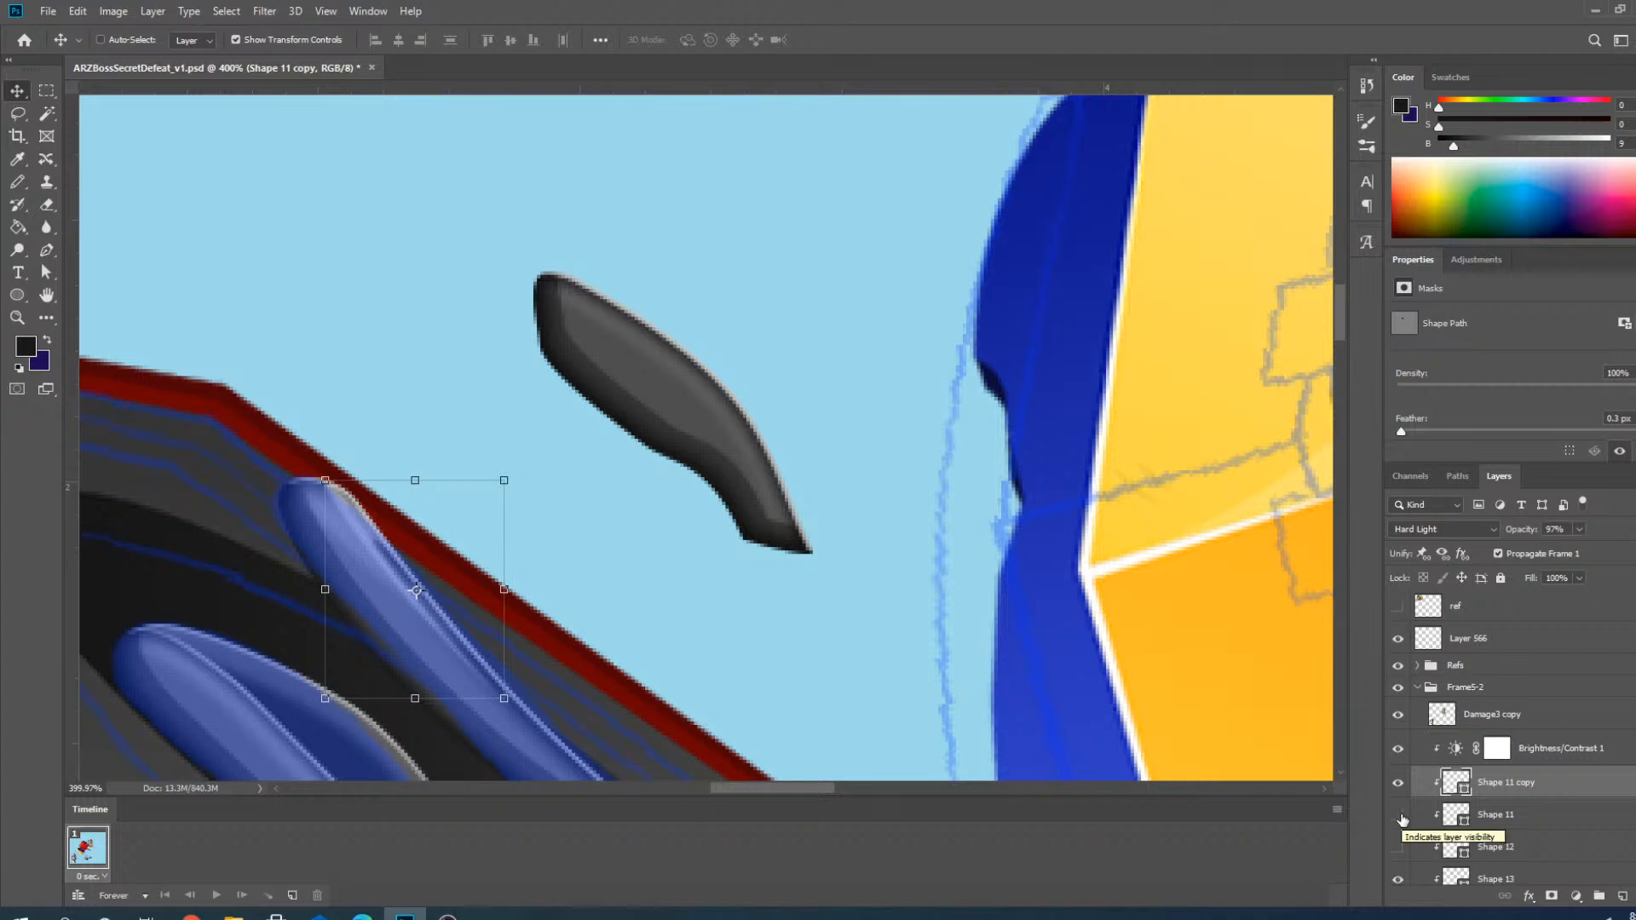
{"action": "scroll", "coordinate": [1524, 808], "scroll_direction": "down", "scroll_amount": 3}
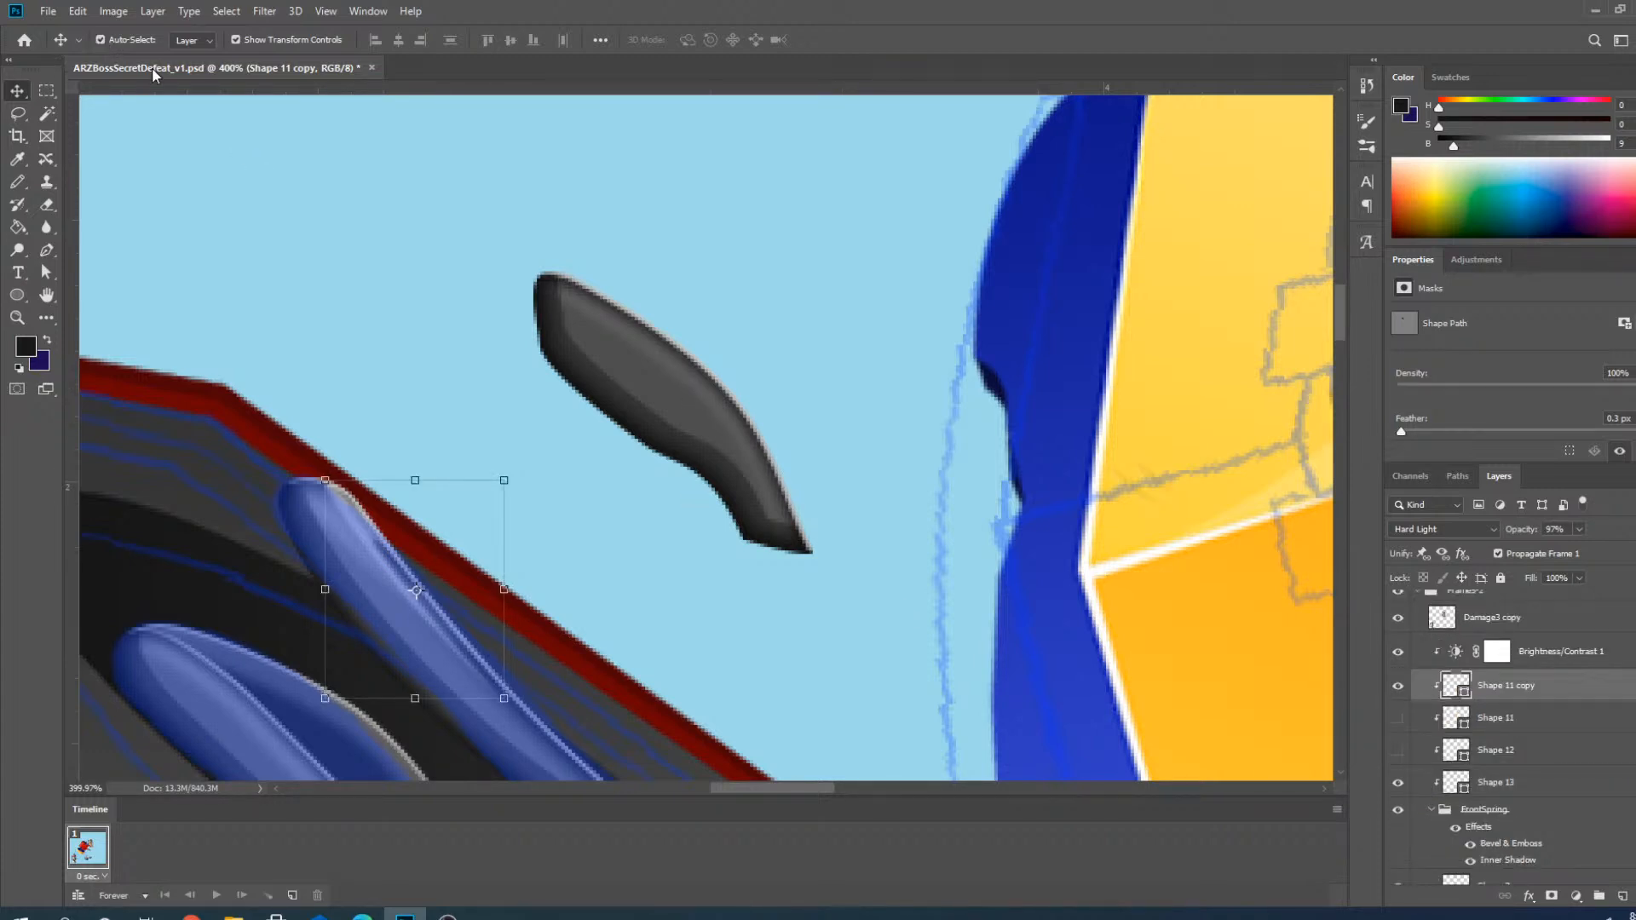
{"action": "left_click", "coordinate": [615, 348]}
{"action": "left_click", "coordinate": [1398, 771]}
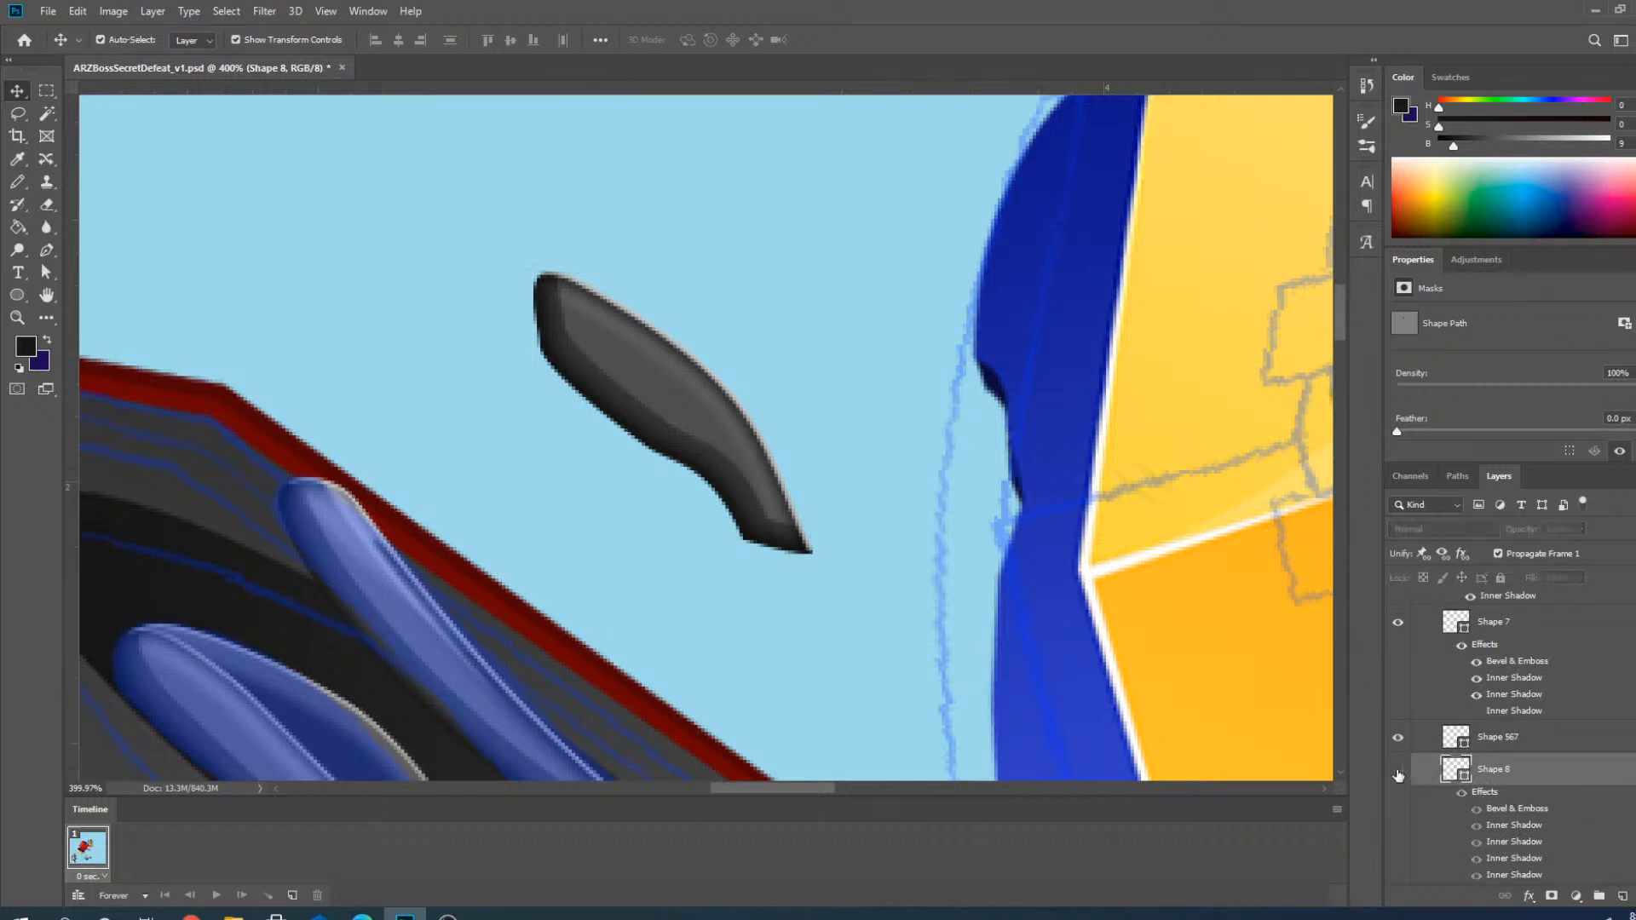
Extend the curve handle on the upper edge of Shape 5 to round the inner cable loop outward, and deselect the shape.
{"action": "scroll", "coordinate": [585, 431], "scroll_direction": "down", "scroll_amount": 6}
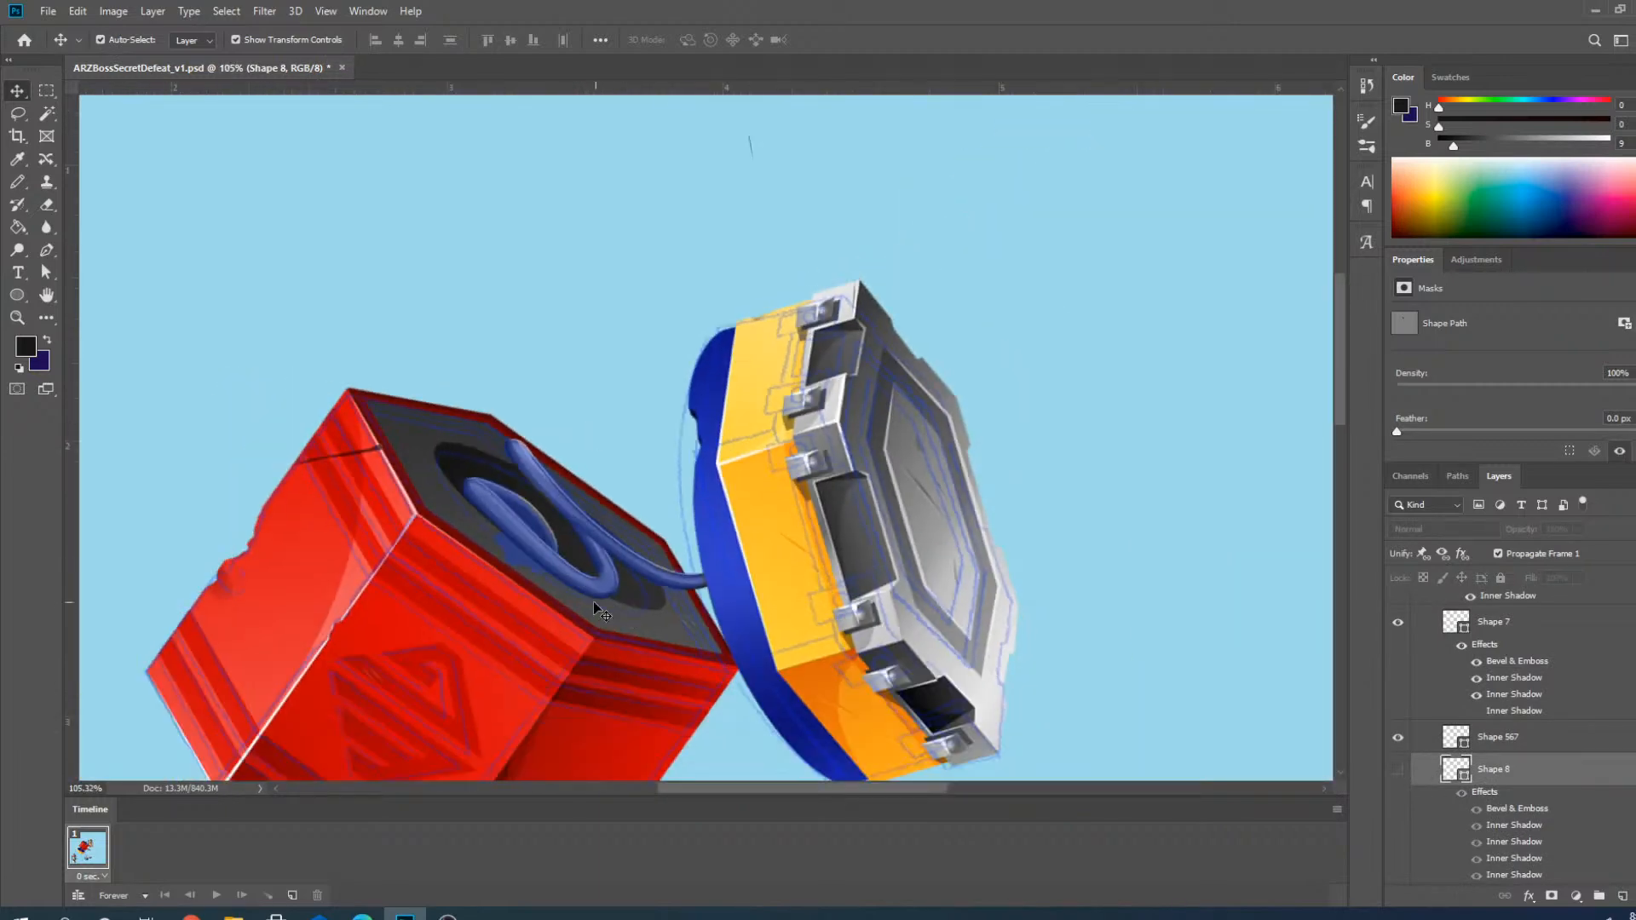
{"action": "scroll", "coordinate": [528, 545], "scroll_direction": "up", "scroll_amount": 6}
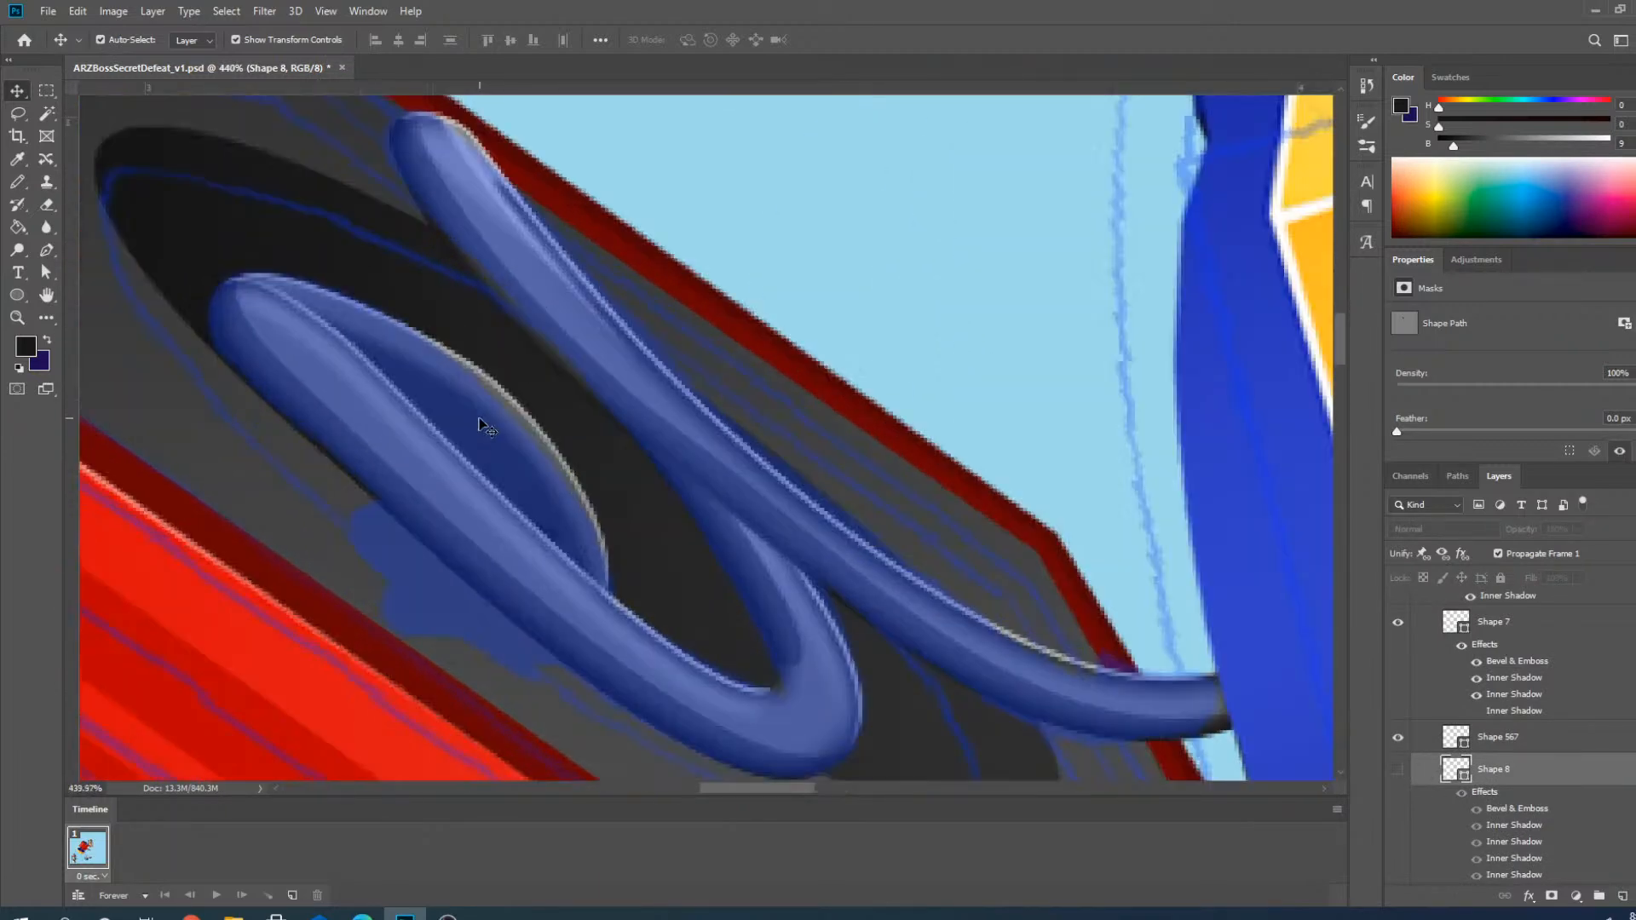
{"action": "left_click", "coordinate": [385, 399]}
{"action": "left_click", "coordinate": [47, 250]}
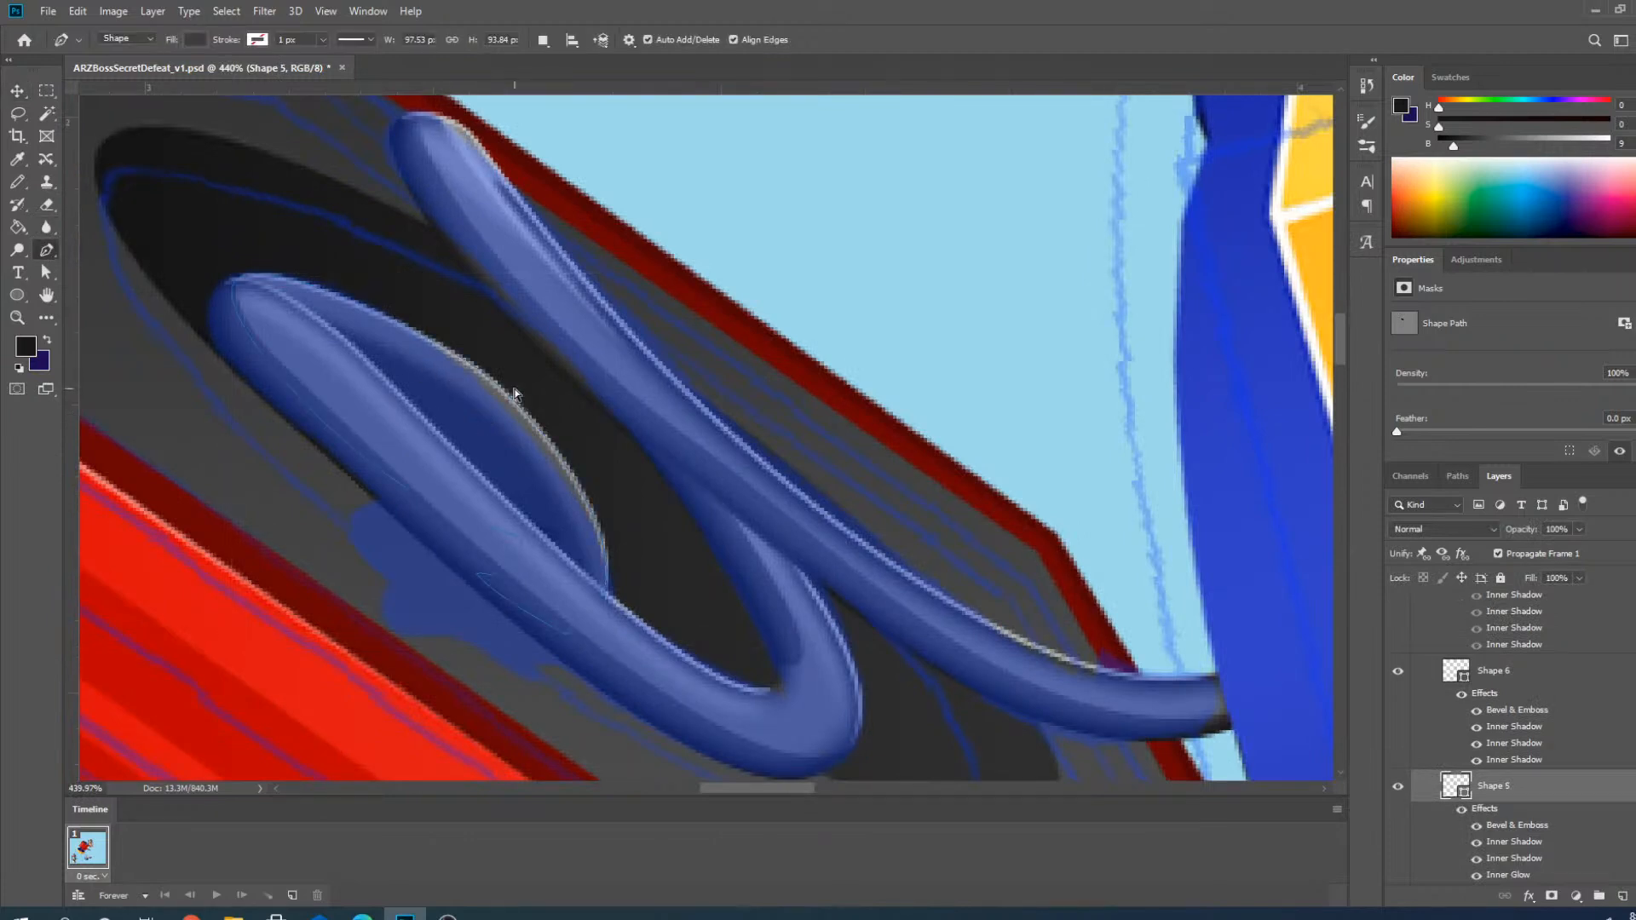
{"action": "left_click", "coordinate": [449, 363]}
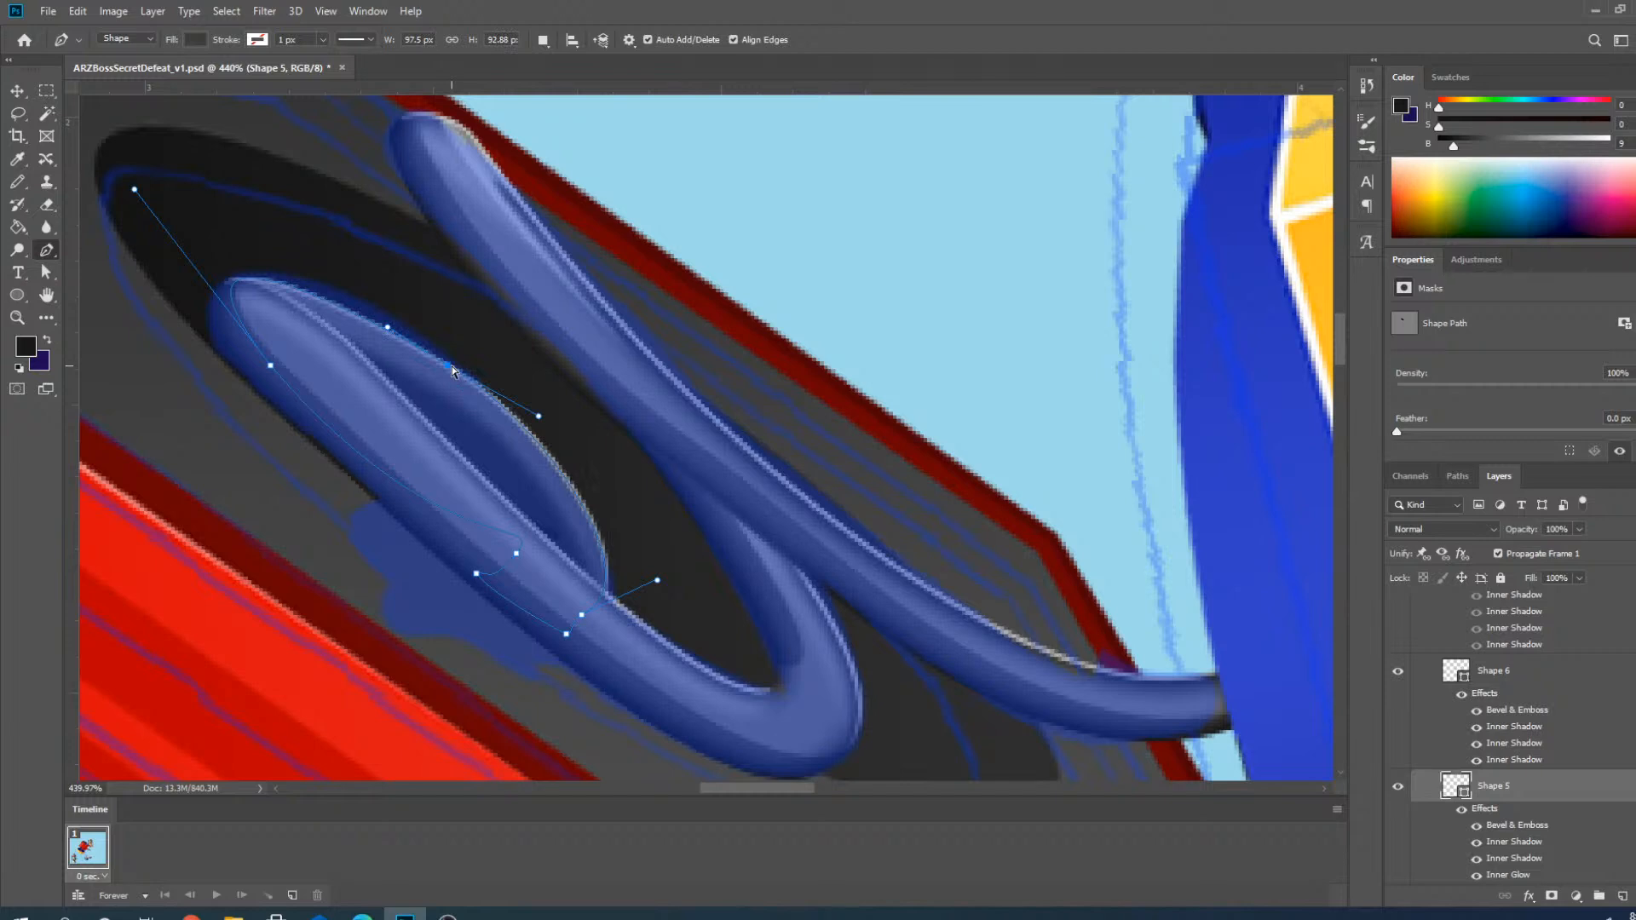
{"action": "left_click_drag", "start_coordinate": [538, 418], "coordinate": [577, 449]}
{"action": "key", "text": "Return"}
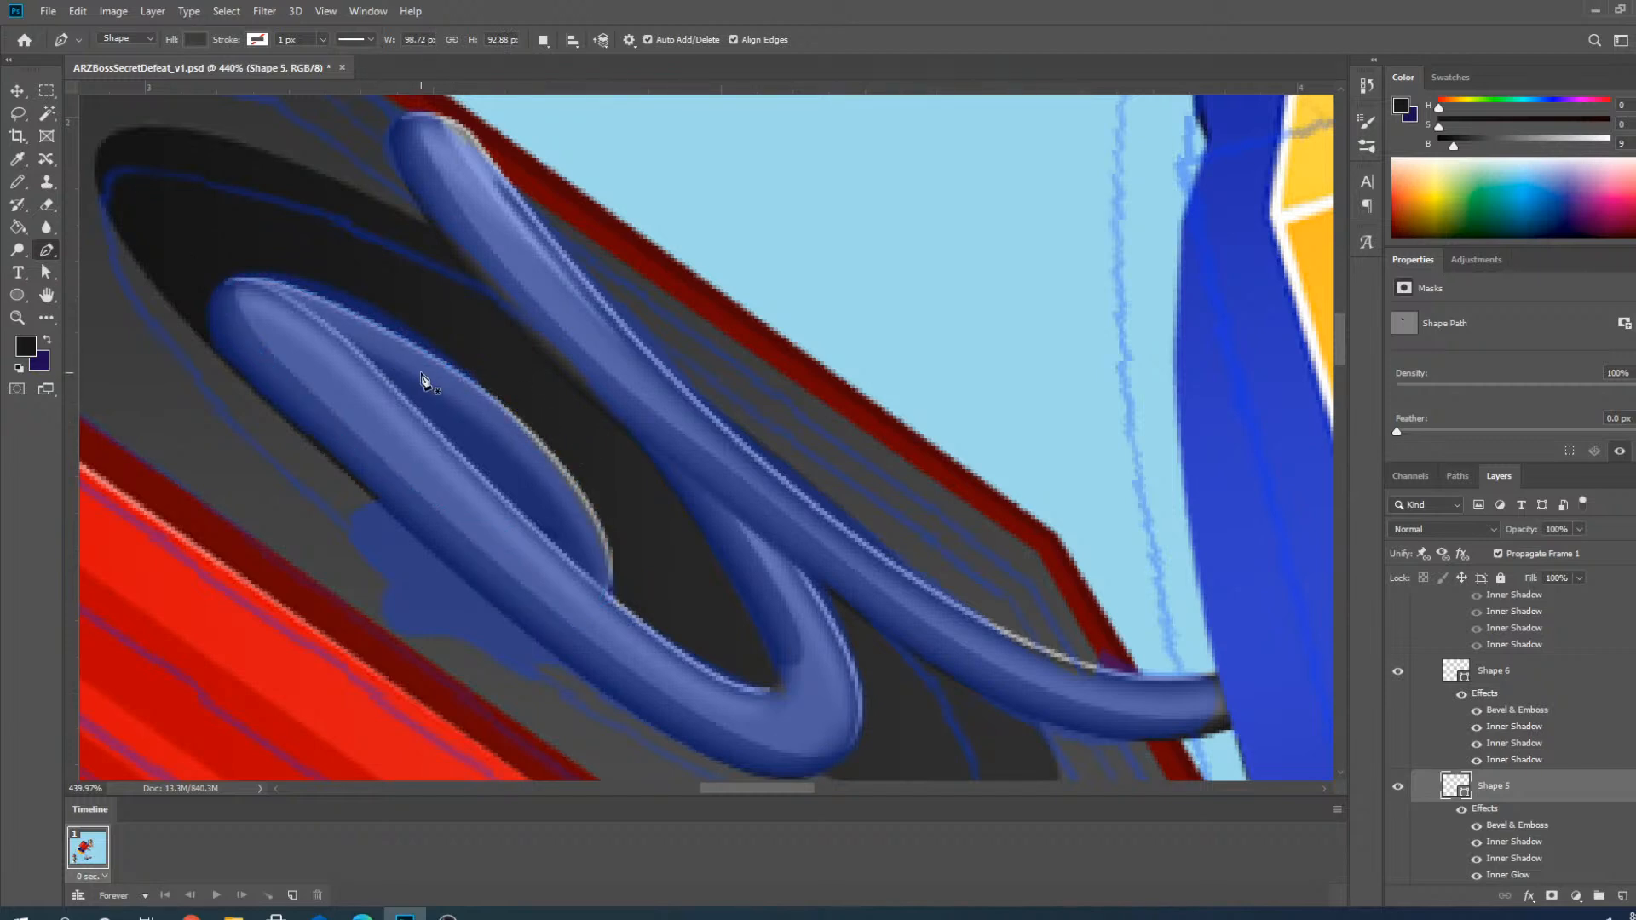
{"action": "left_click", "coordinate": [23, 95]}
{"action": "scroll", "coordinate": [599, 478], "scroll_direction": "down", "scroll_amount": 8}
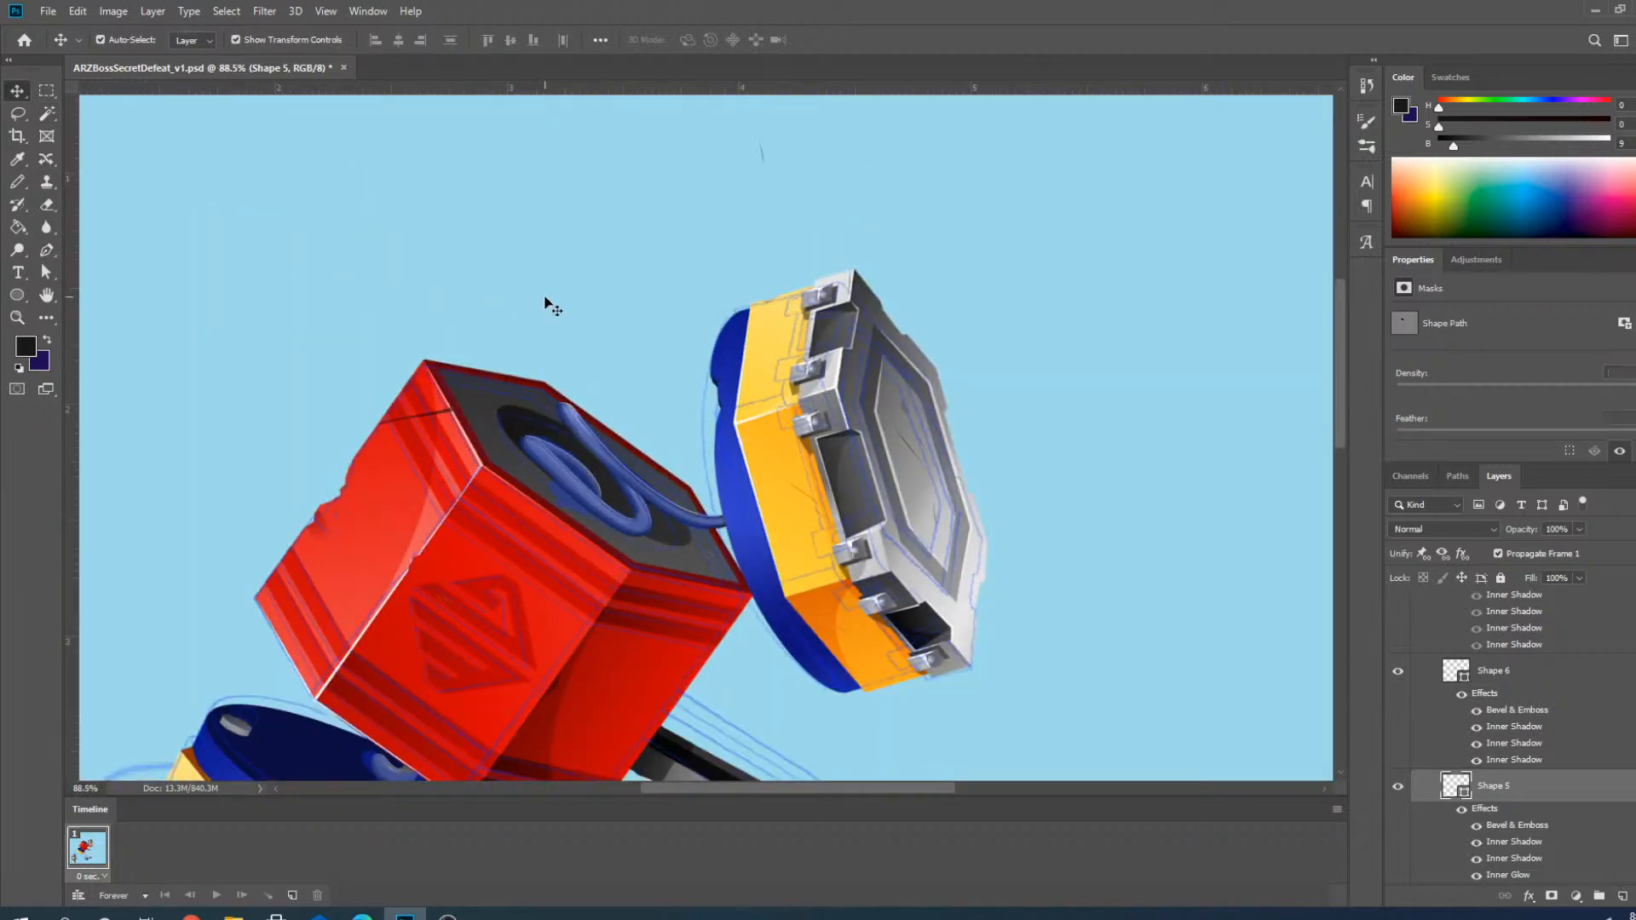
{"action": "left_click", "coordinate": [552, 307]}
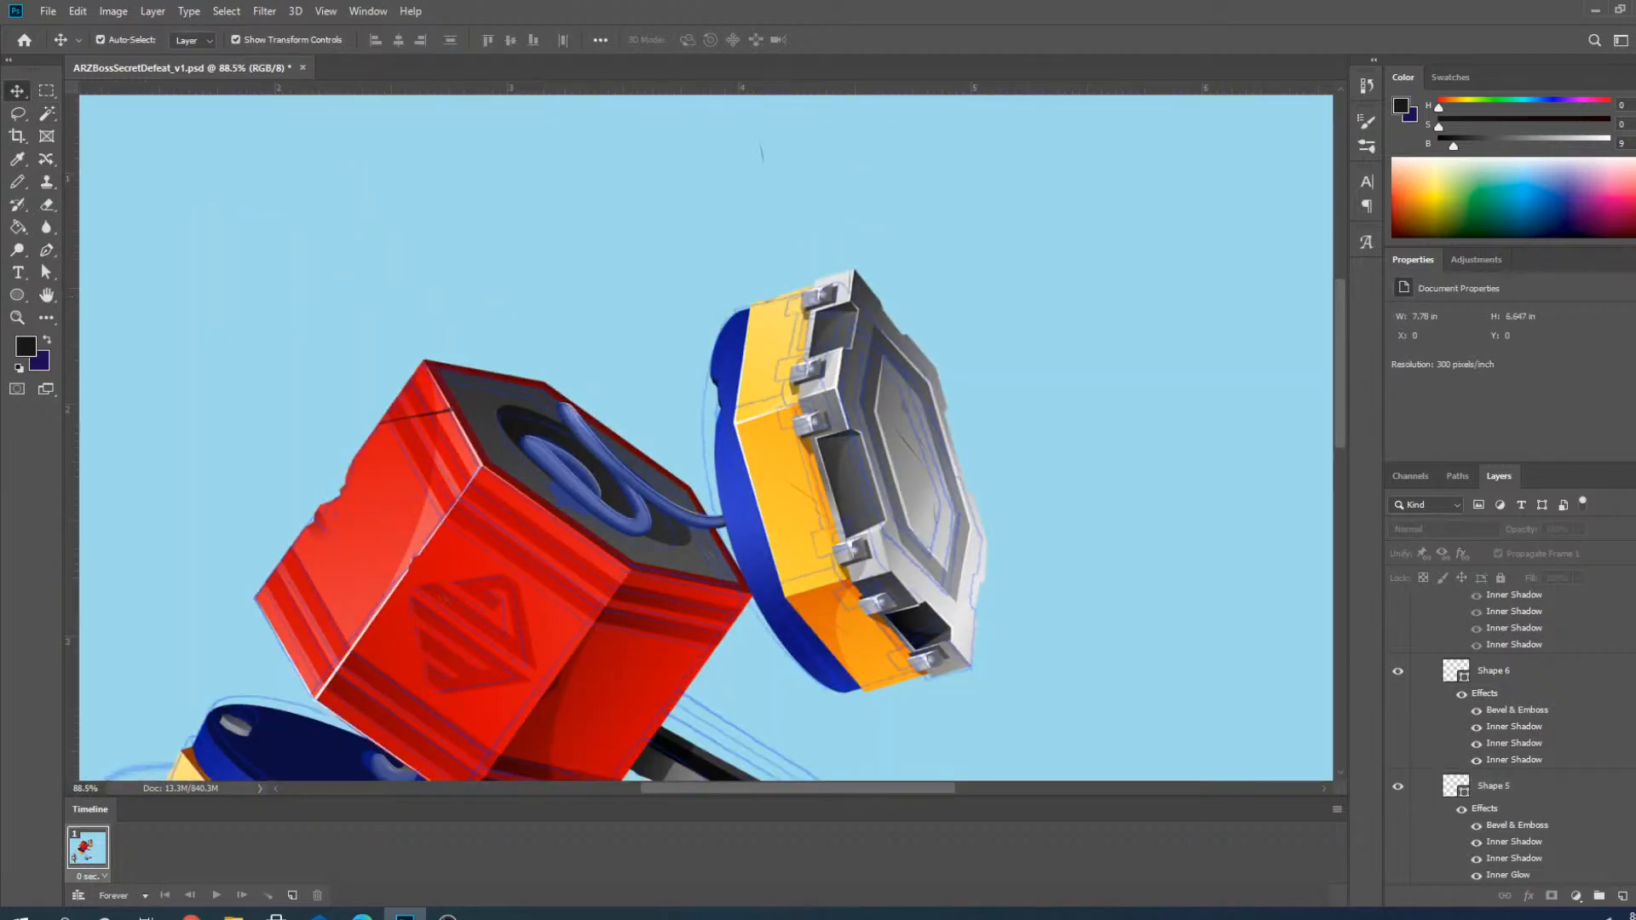
Collapse the Frame5-2 layer group and save the document.
{"action": "scroll", "coordinate": [1500, 742], "scroll_direction": "up", "scroll_amount": 10}
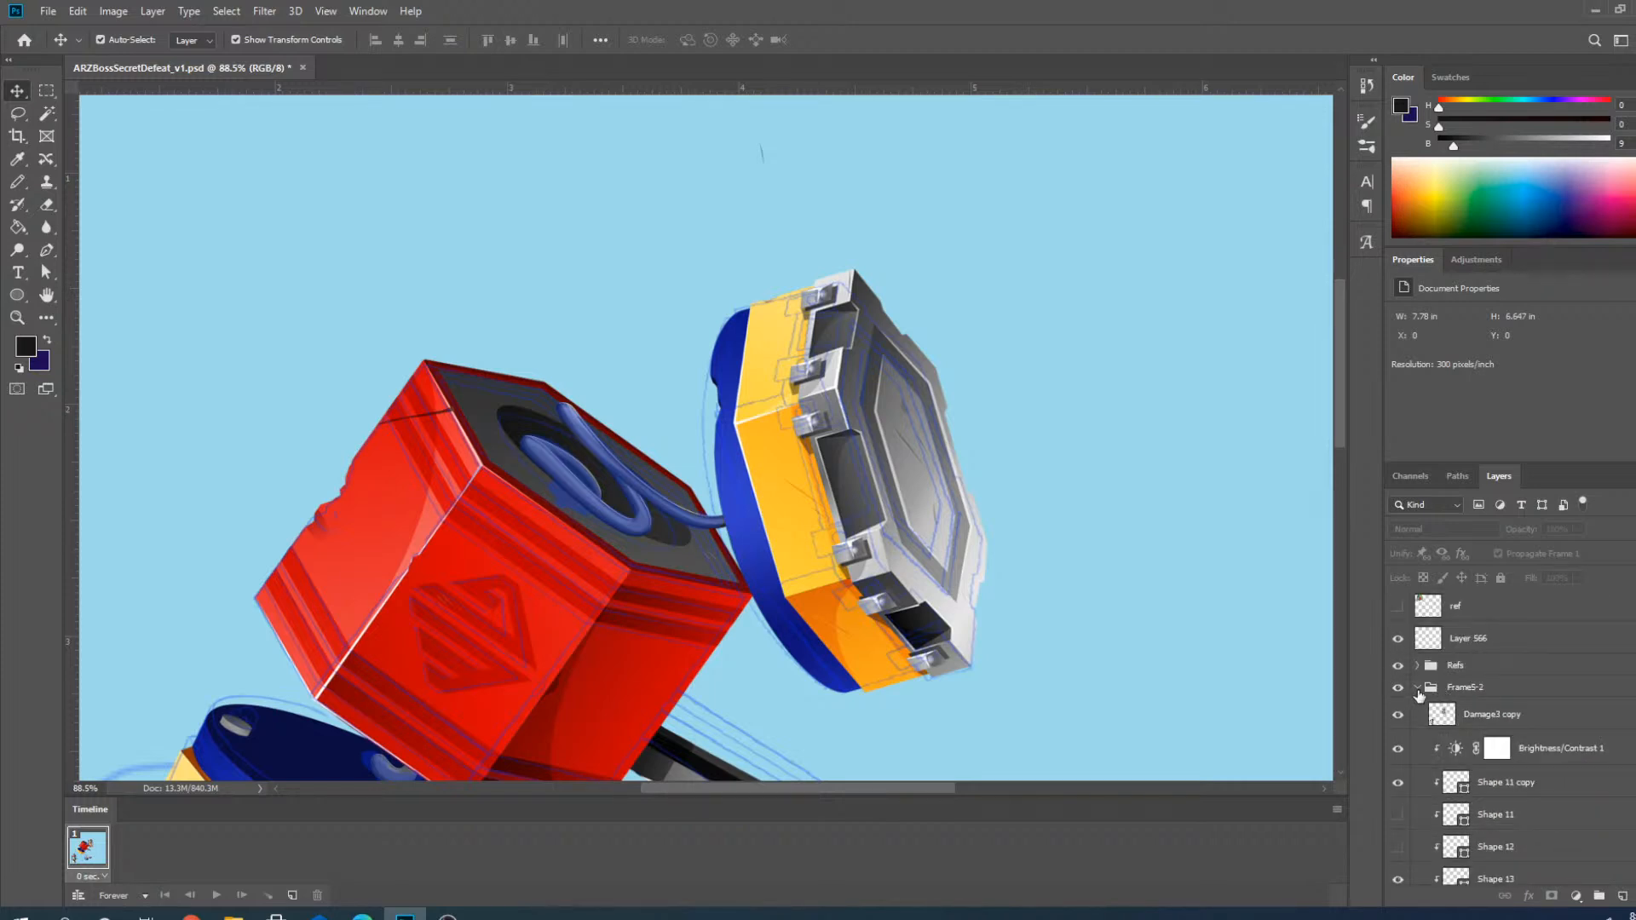
{"action": "left_click", "coordinate": [1417, 688]}
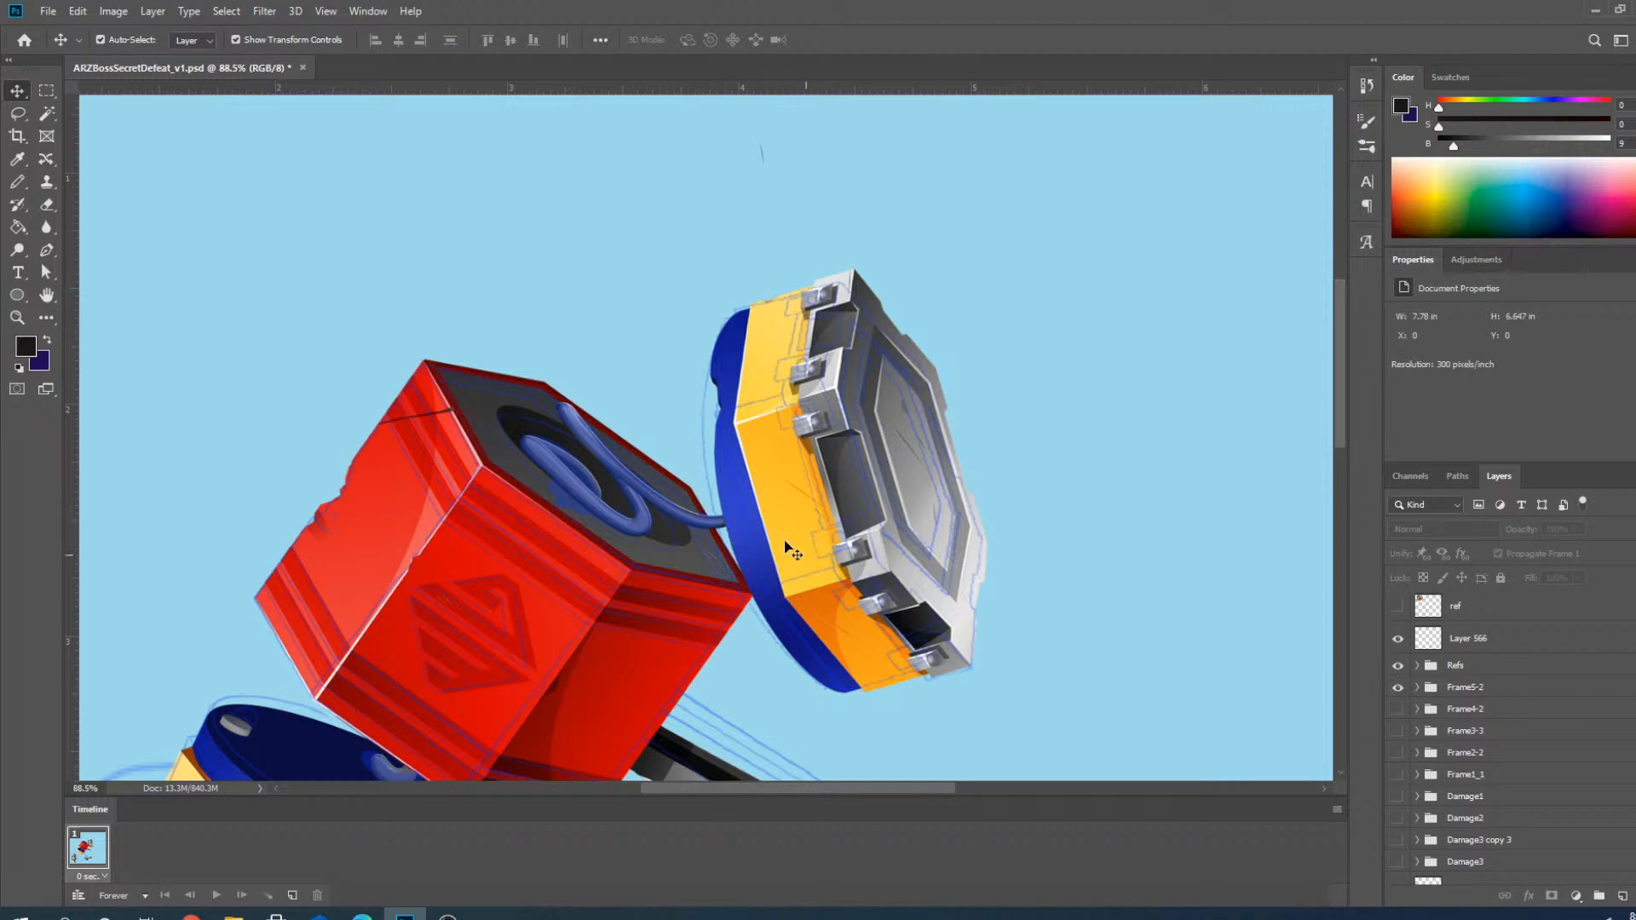
{"action": "scroll", "coordinate": [697, 401], "scroll_direction": "down", "scroll_amount": 3}
{"action": "scroll", "coordinate": [691, 394], "scroll_direction": "down", "scroll_amount": 2}
{"action": "scroll", "coordinate": [537, 498], "scroll_direction": "up", "scroll_amount": 2}
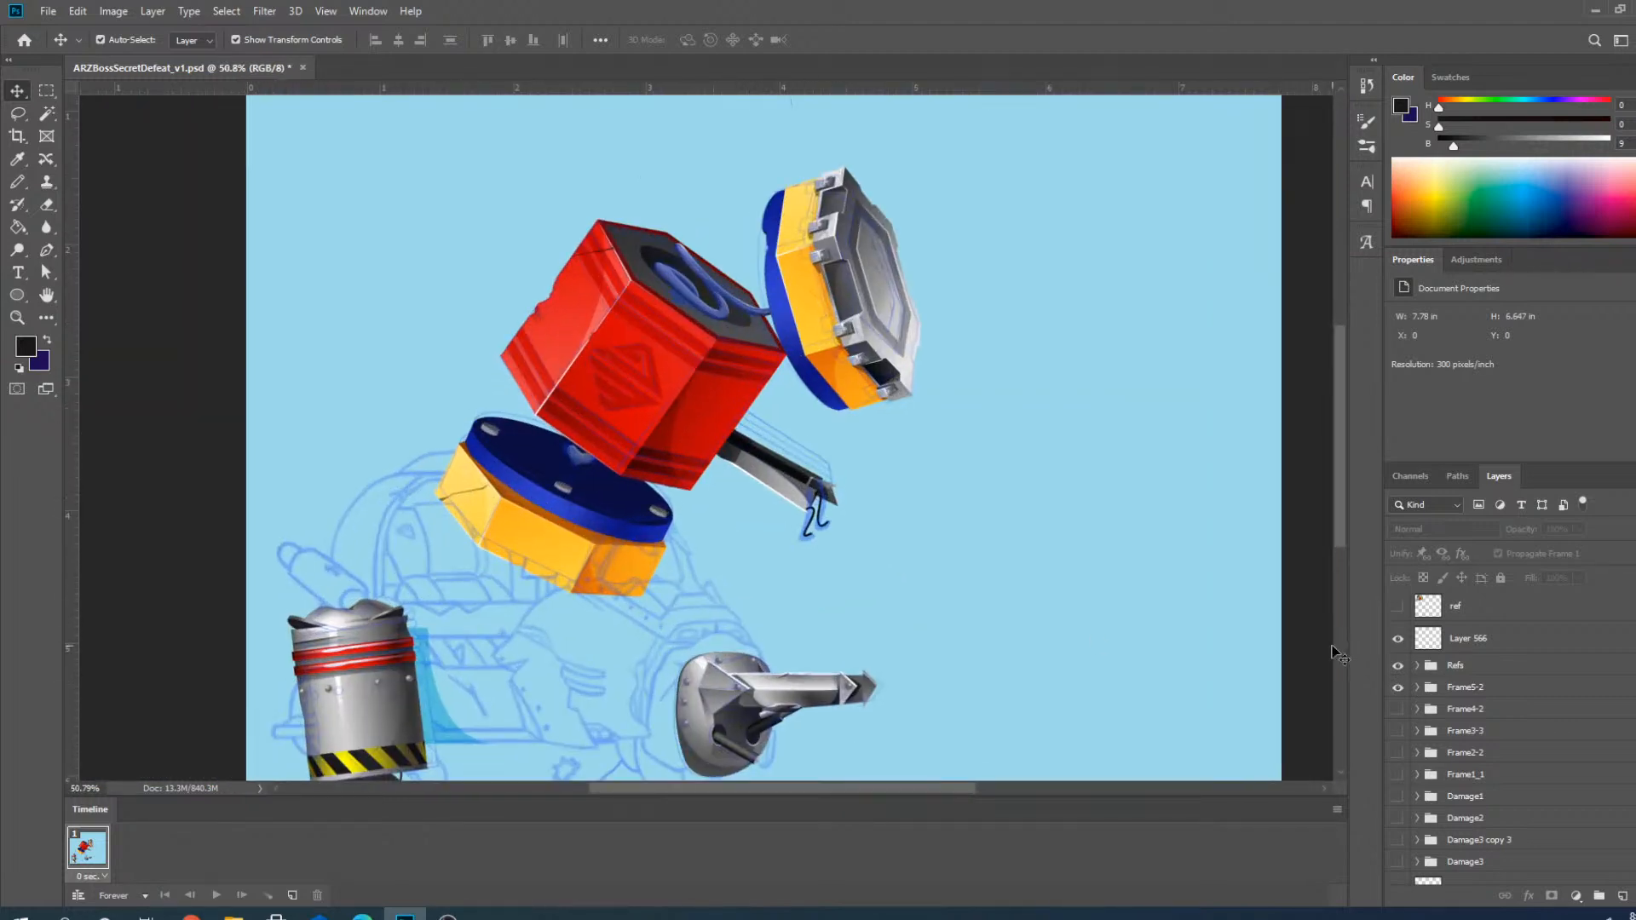
{"action": "left_click", "coordinate": [1397, 665]}
{"action": "left_click", "coordinate": [48, 11]}
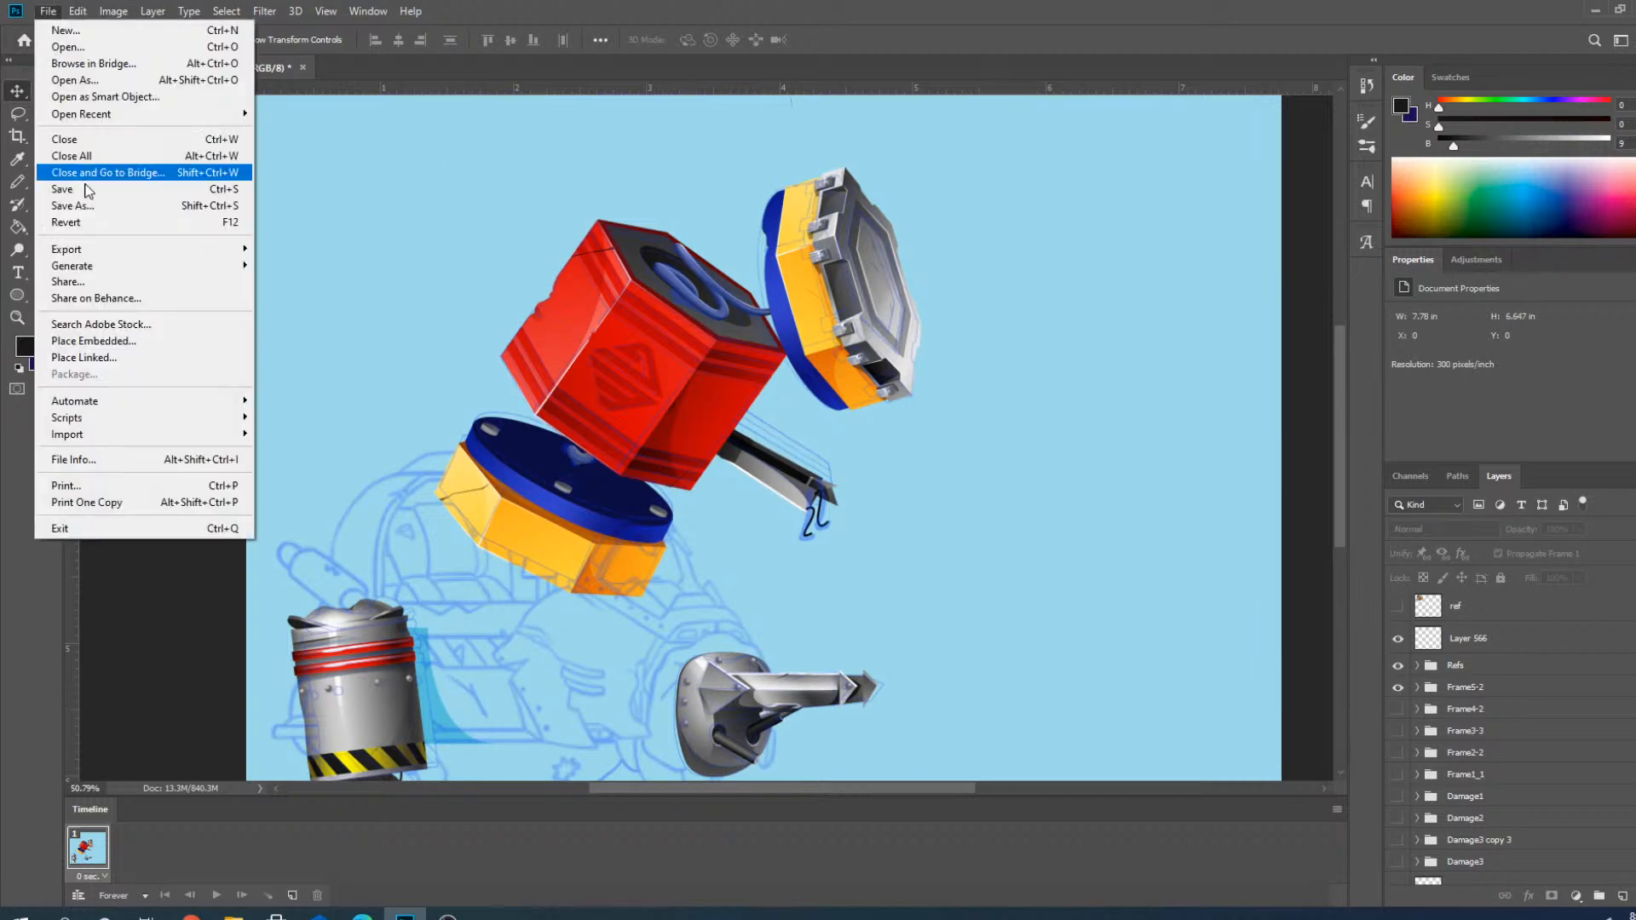
{"action": "left_click", "coordinate": [94, 190]}
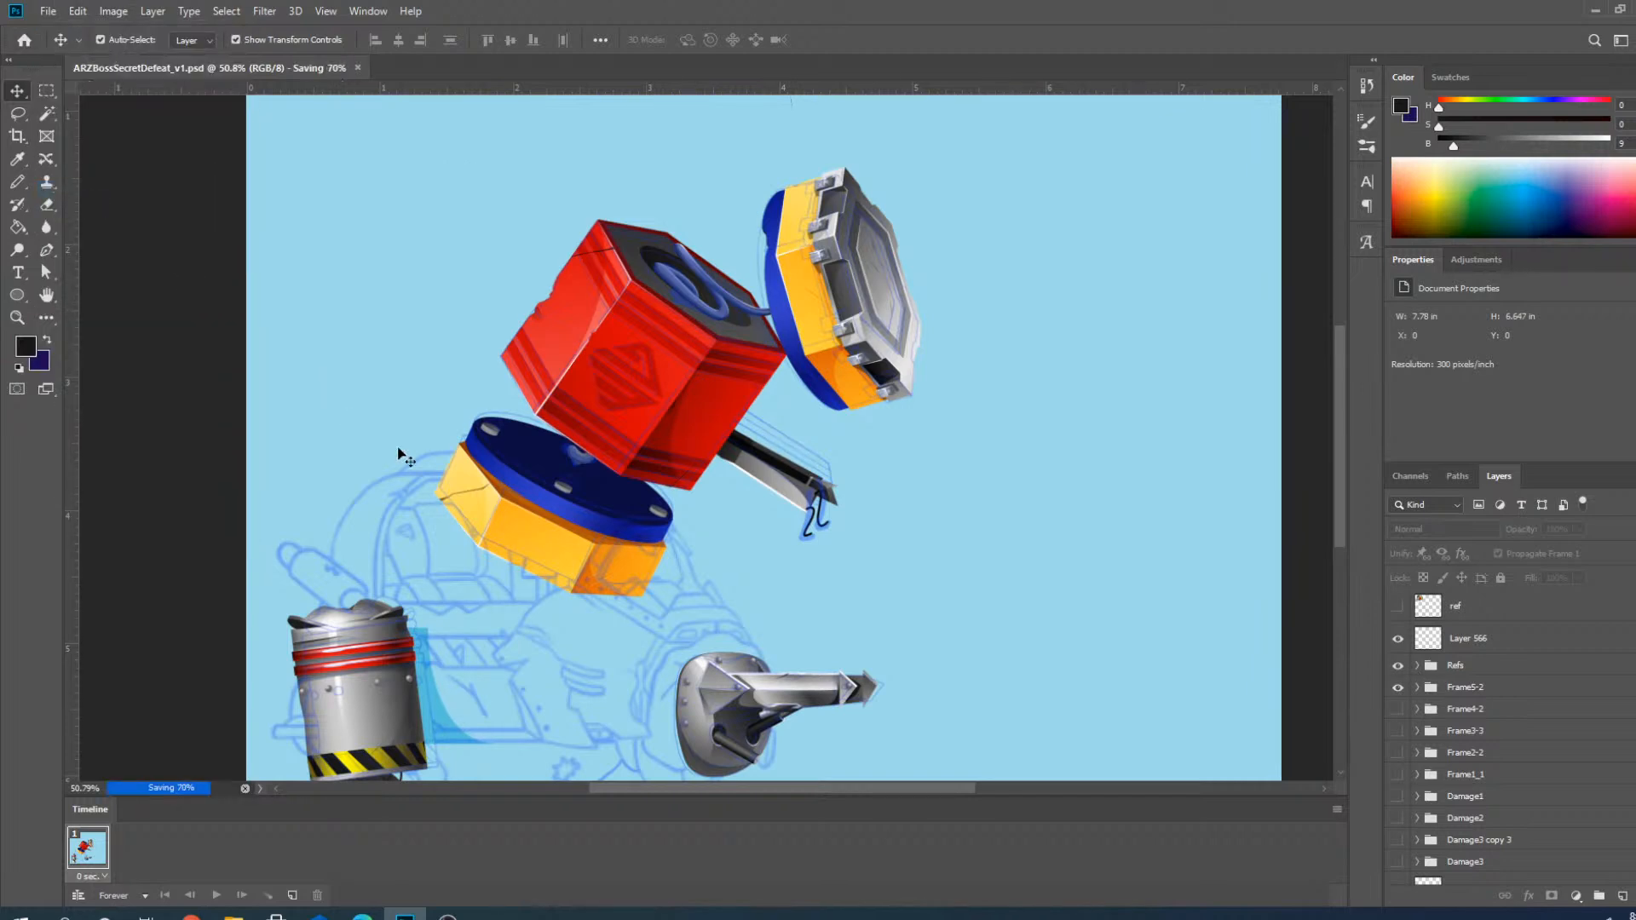
Swap the visible reference sketch in the Refs group from Boss_ARZ_Secret_10 to Boss_ARZ_Secret_12 and show the Frame4-2 group.
{"action": "left_click", "coordinate": [1417, 666]}
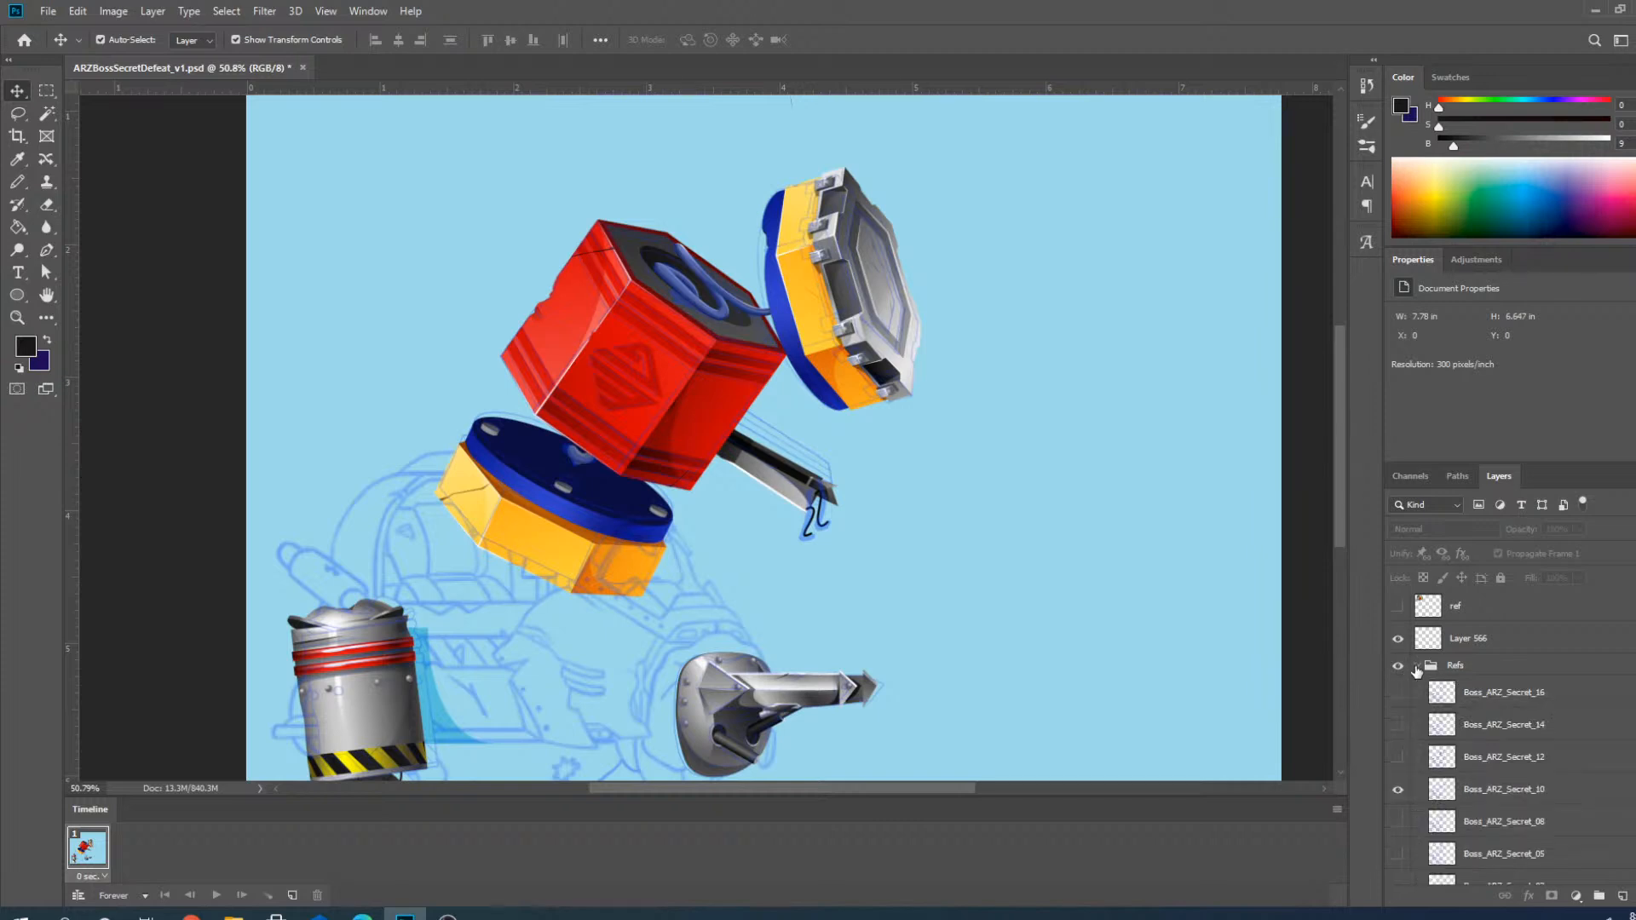
{"action": "left_click", "coordinate": [1398, 756]}
{"action": "left_click", "coordinate": [1399, 790]}
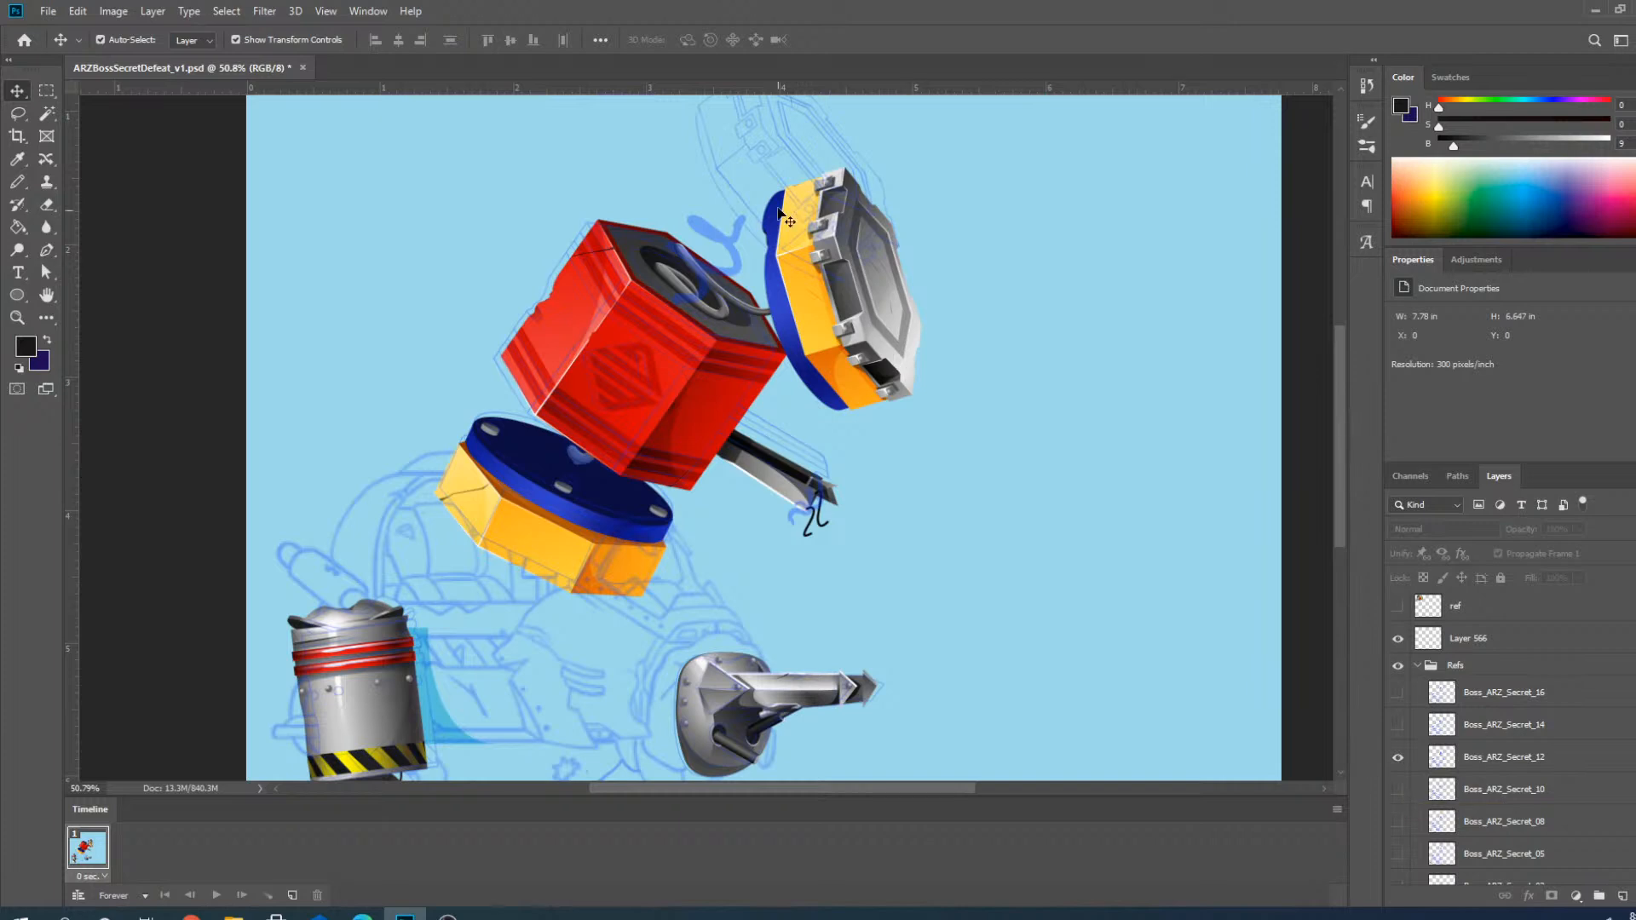
{"action": "scroll", "coordinate": [784, 215], "scroll_direction": "up", "scroll_amount": 4}
{"action": "scroll", "coordinate": [799, 260], "scroll_direction": "down", "scroll_amount": 4}
{"action": "left_click", "coordinate": [1416, 667]}
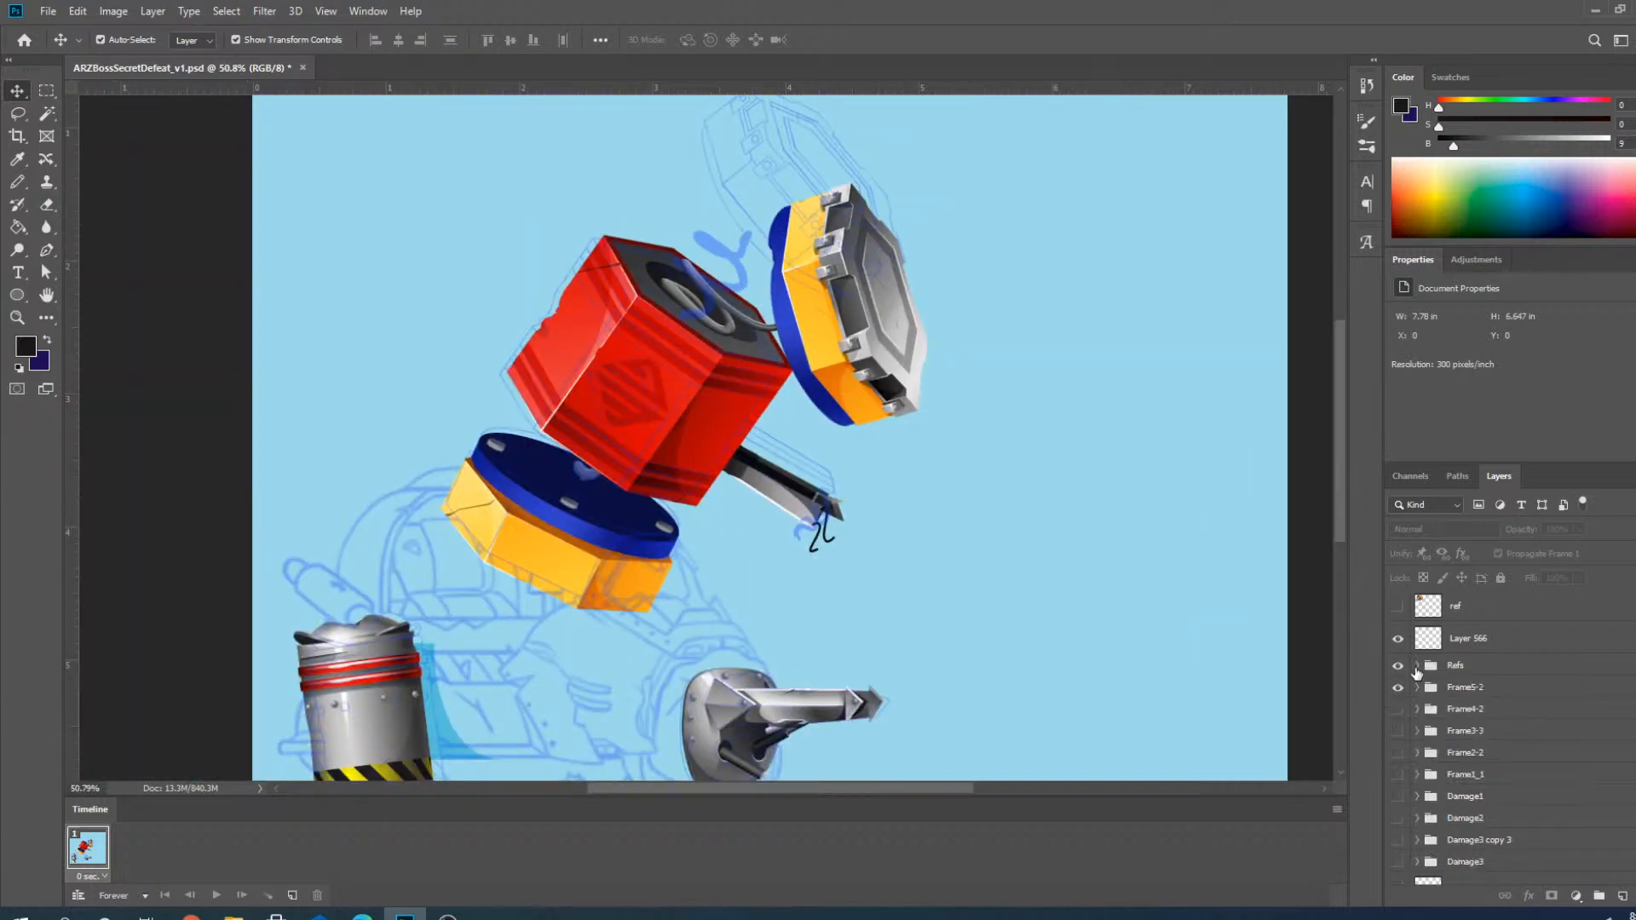
{"action": "left_click", "coordinate": [1399, 709]}
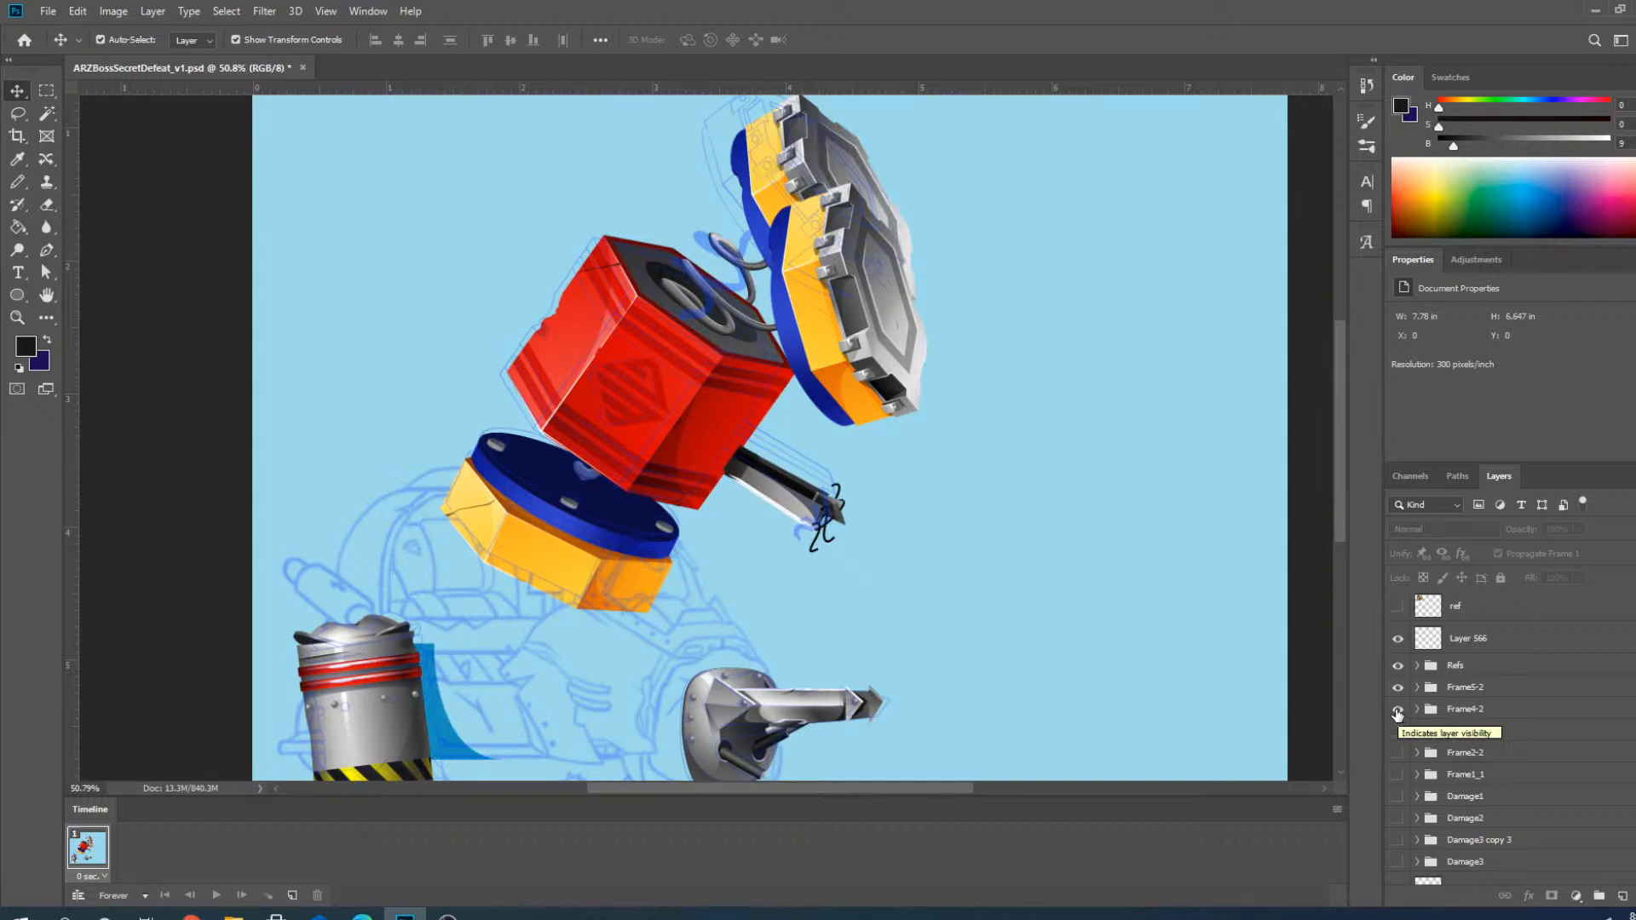
{"action": "scroll", "coordinate": [675, 402], "scroll_direction": "up", "scroll_amount": 5}
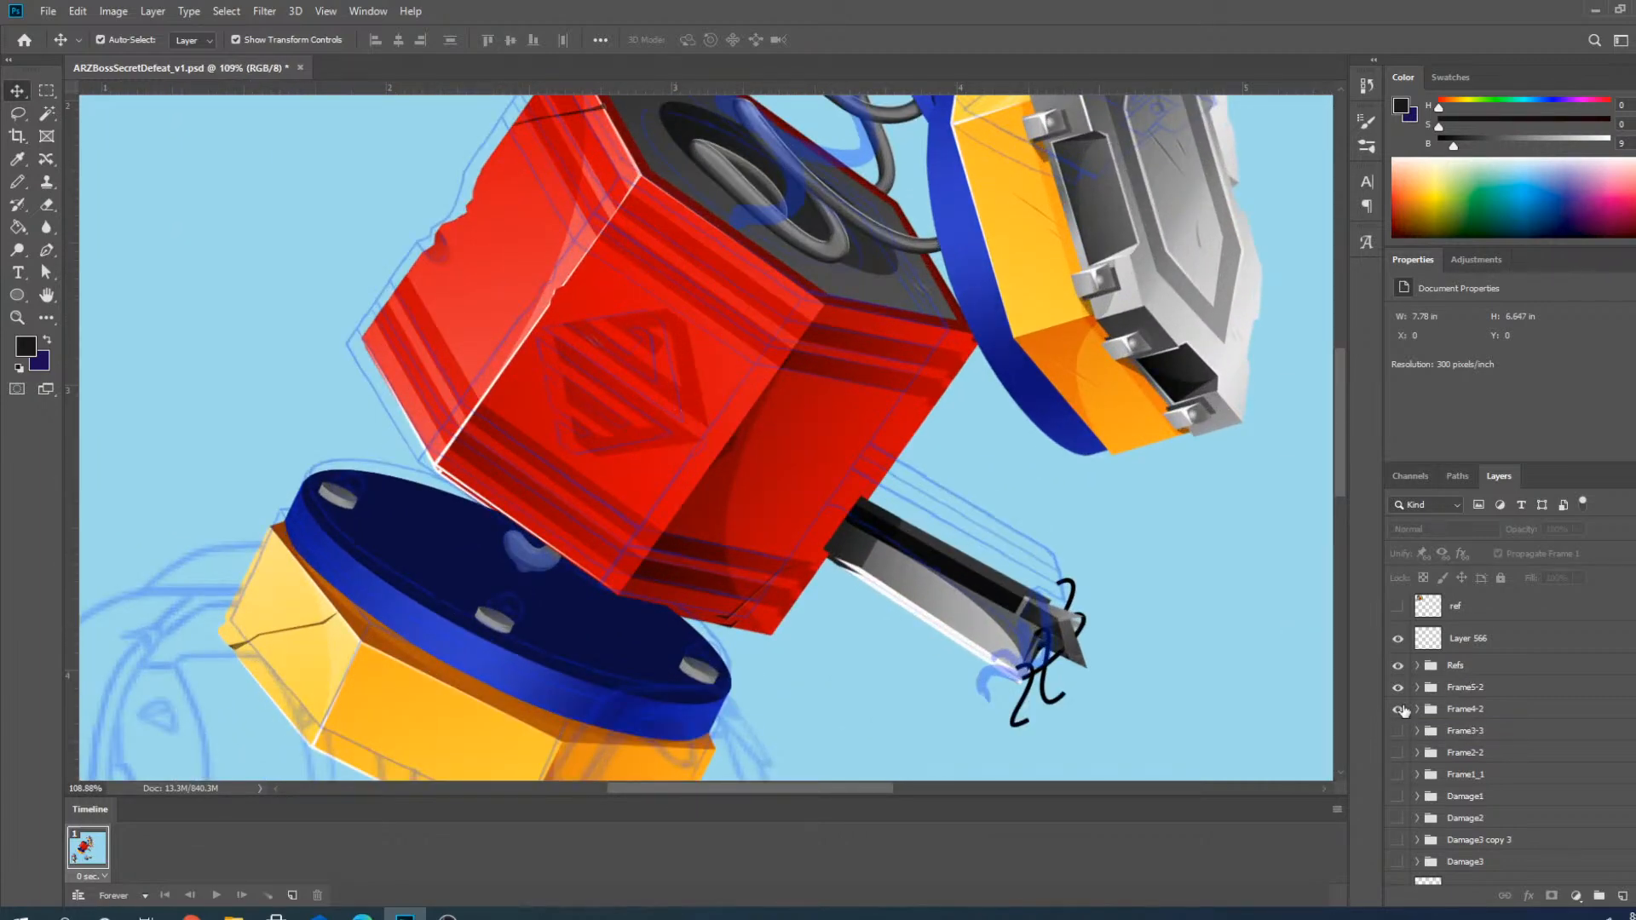
Compare the Boss_ARZ_Secret_10, 08, 14 and 16 reference sketches against the artwork one by one, leaving only Boss_ARZ_Secret_12 shown.
{"action": "left_click", "coordinate": [1418, 666]}
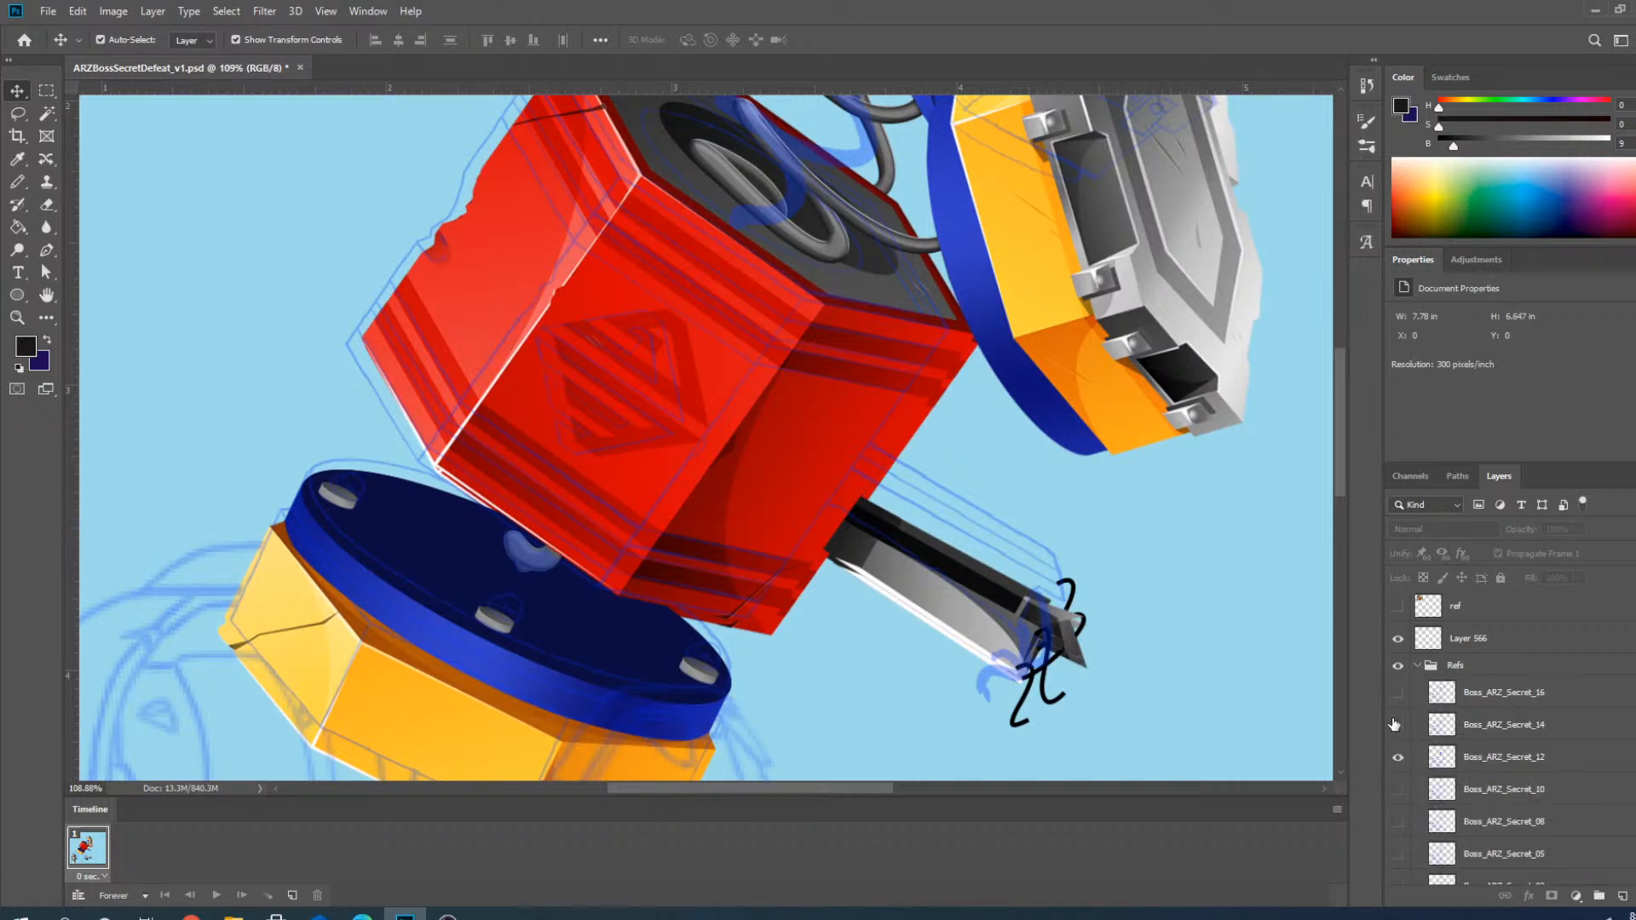
{"action": "left_click", "coordinate": [1399, 791]}
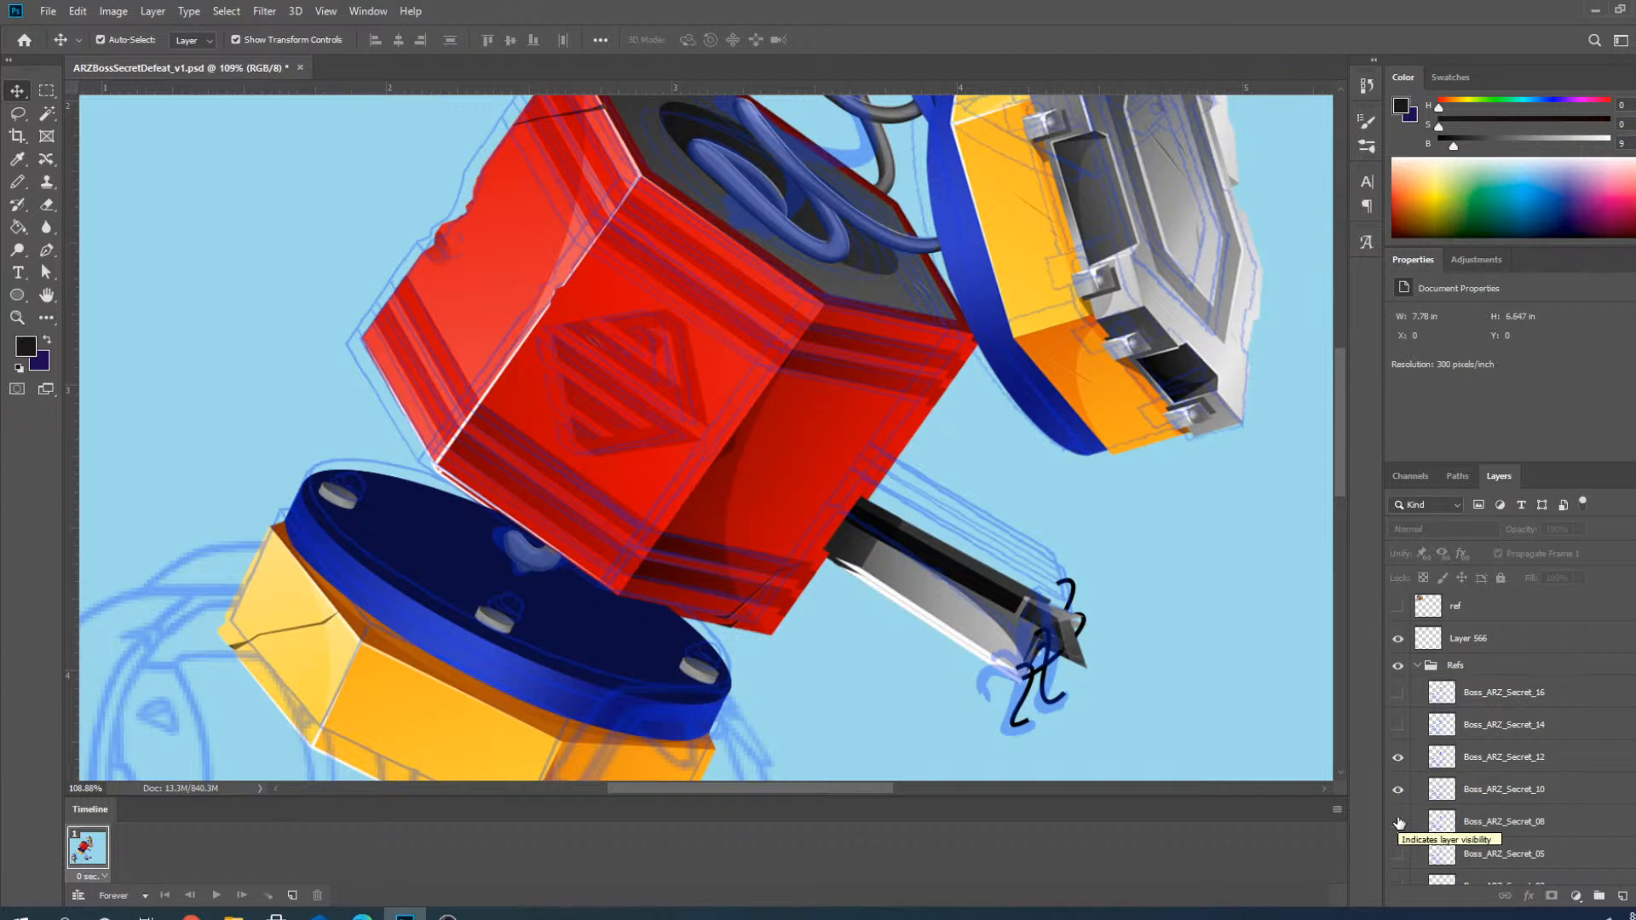
{"action": "left_click", "coordinate": [1398, 823]}
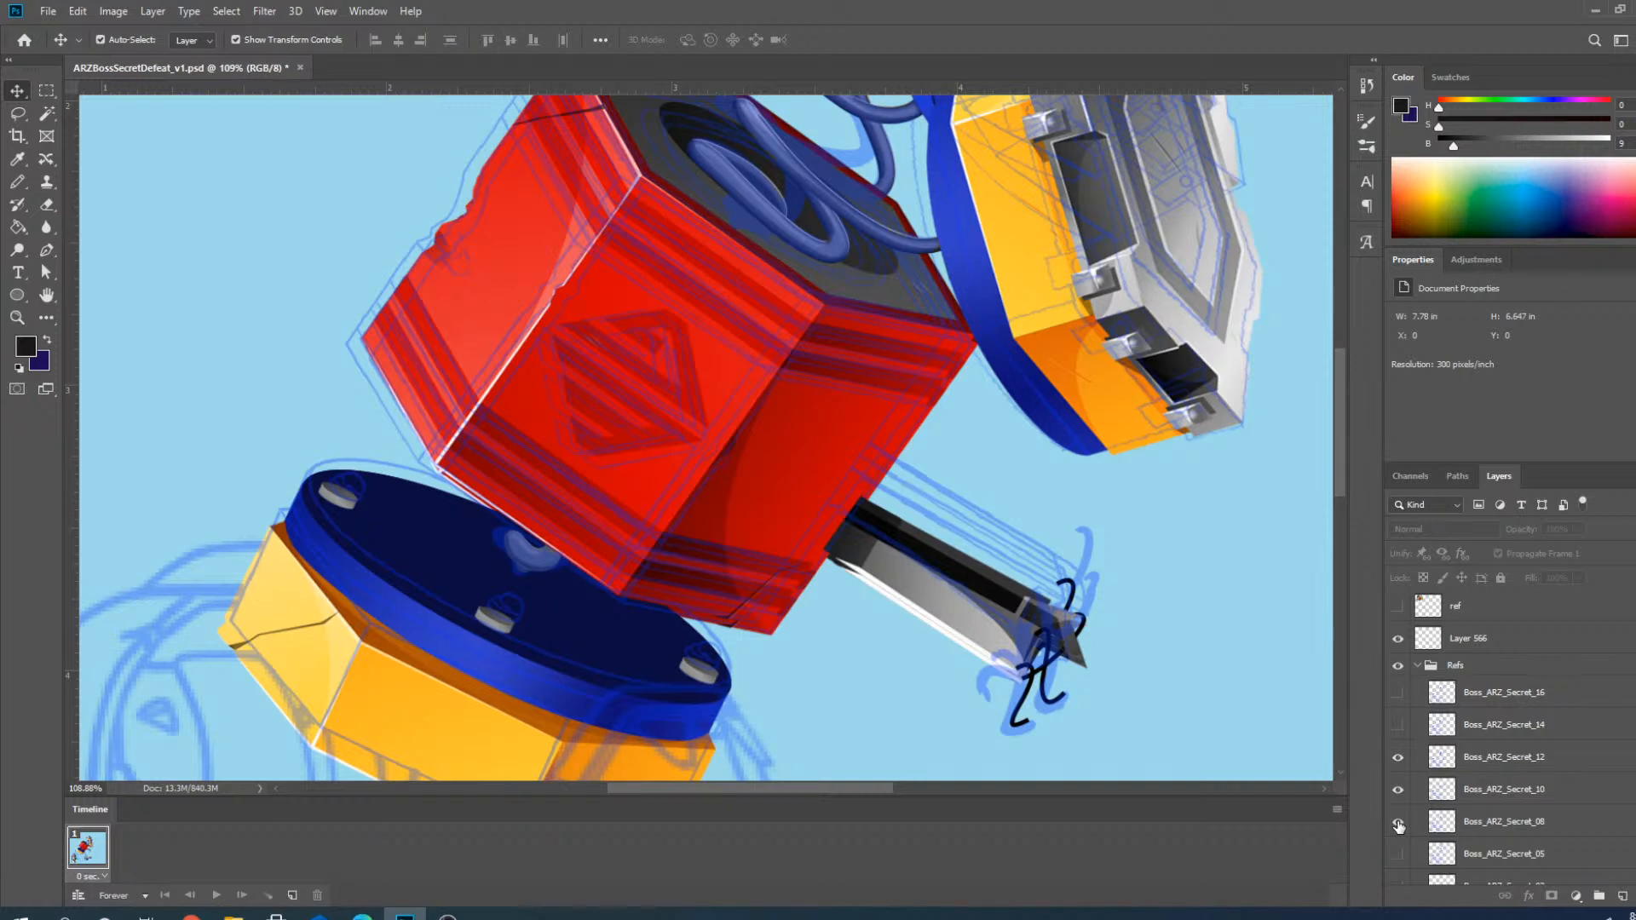
{"action": "left_click", "coordinate": [1398, 824]}
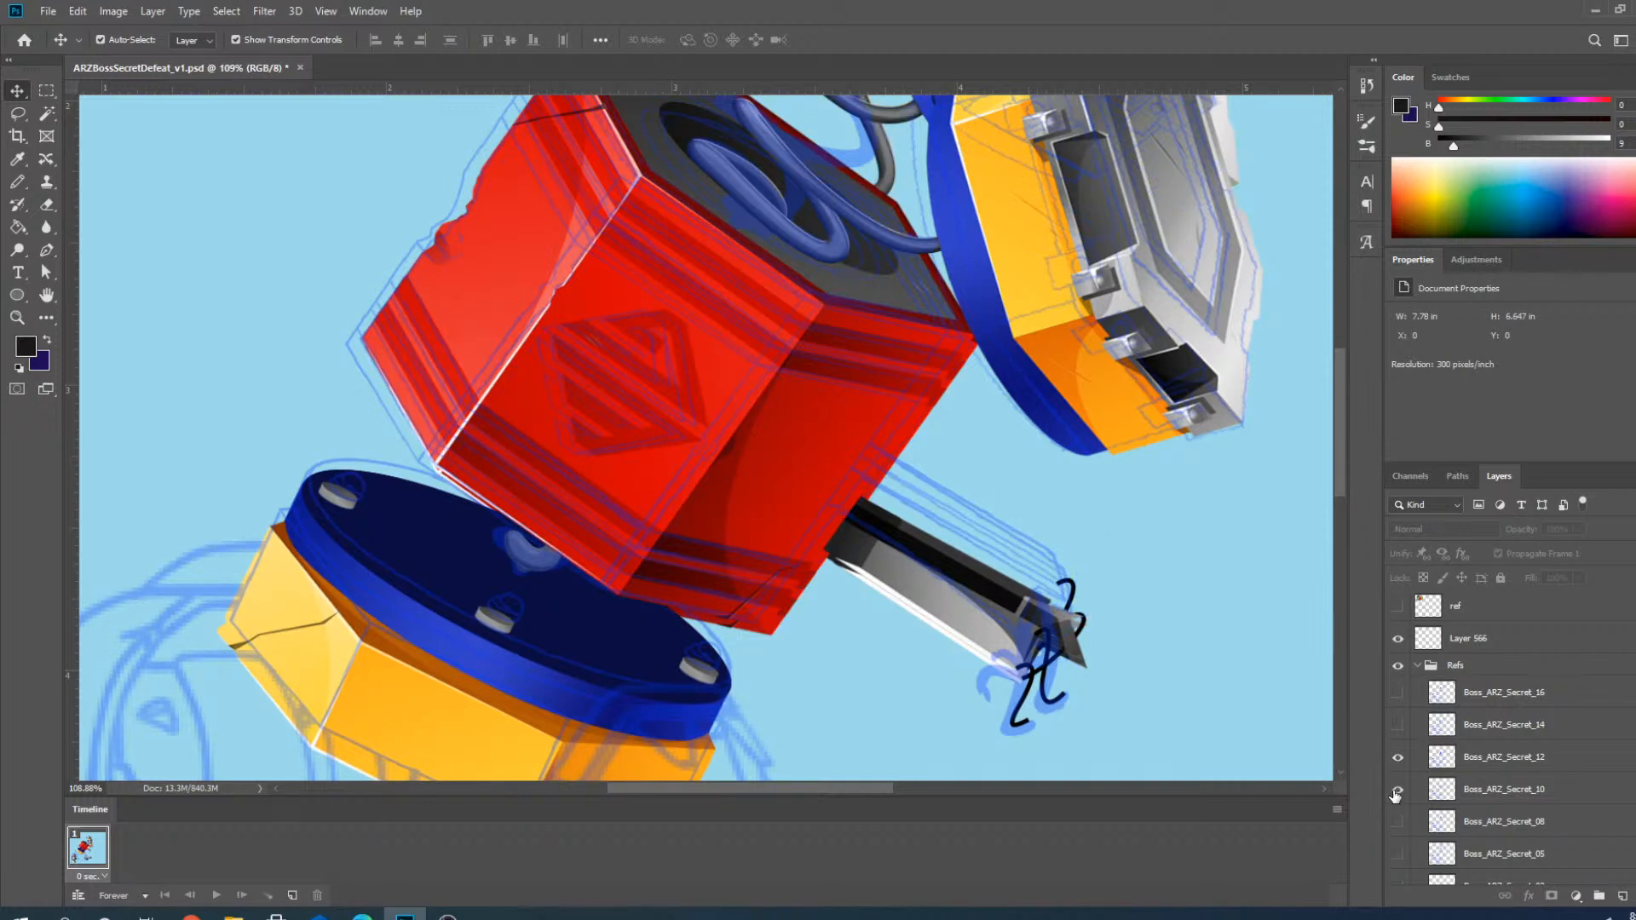
{"action": "left_click", "coordinate": [1398, 725]}
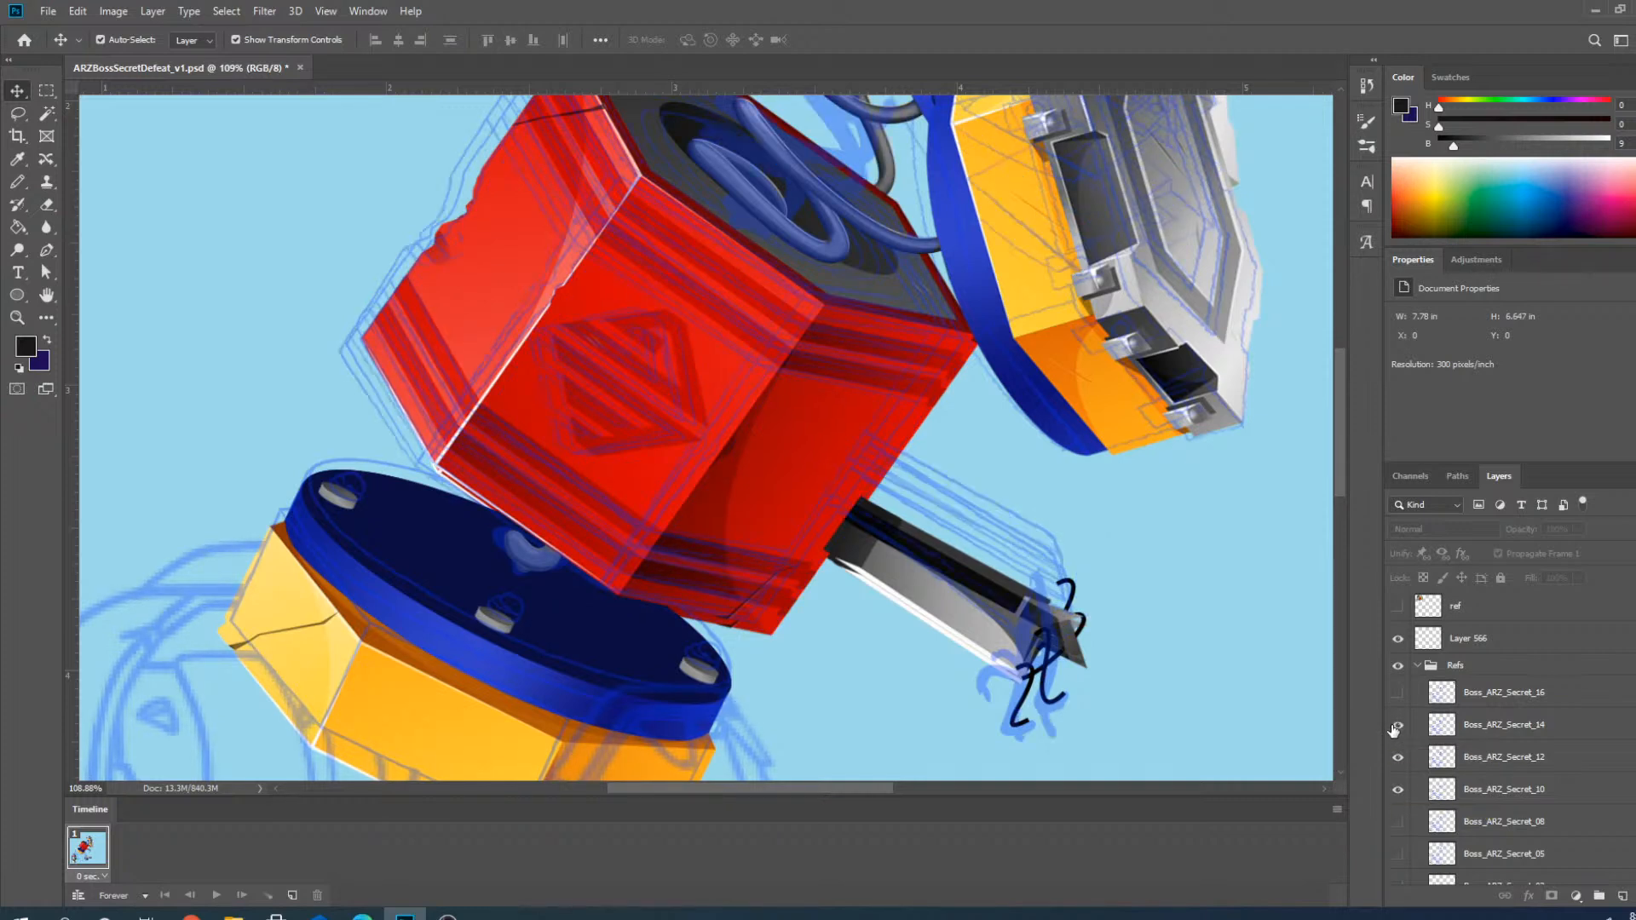
{"action": "left_click", "coordinate": [1397, 725]}
{"action": "left_click", "coordinate": [1398, 693]}
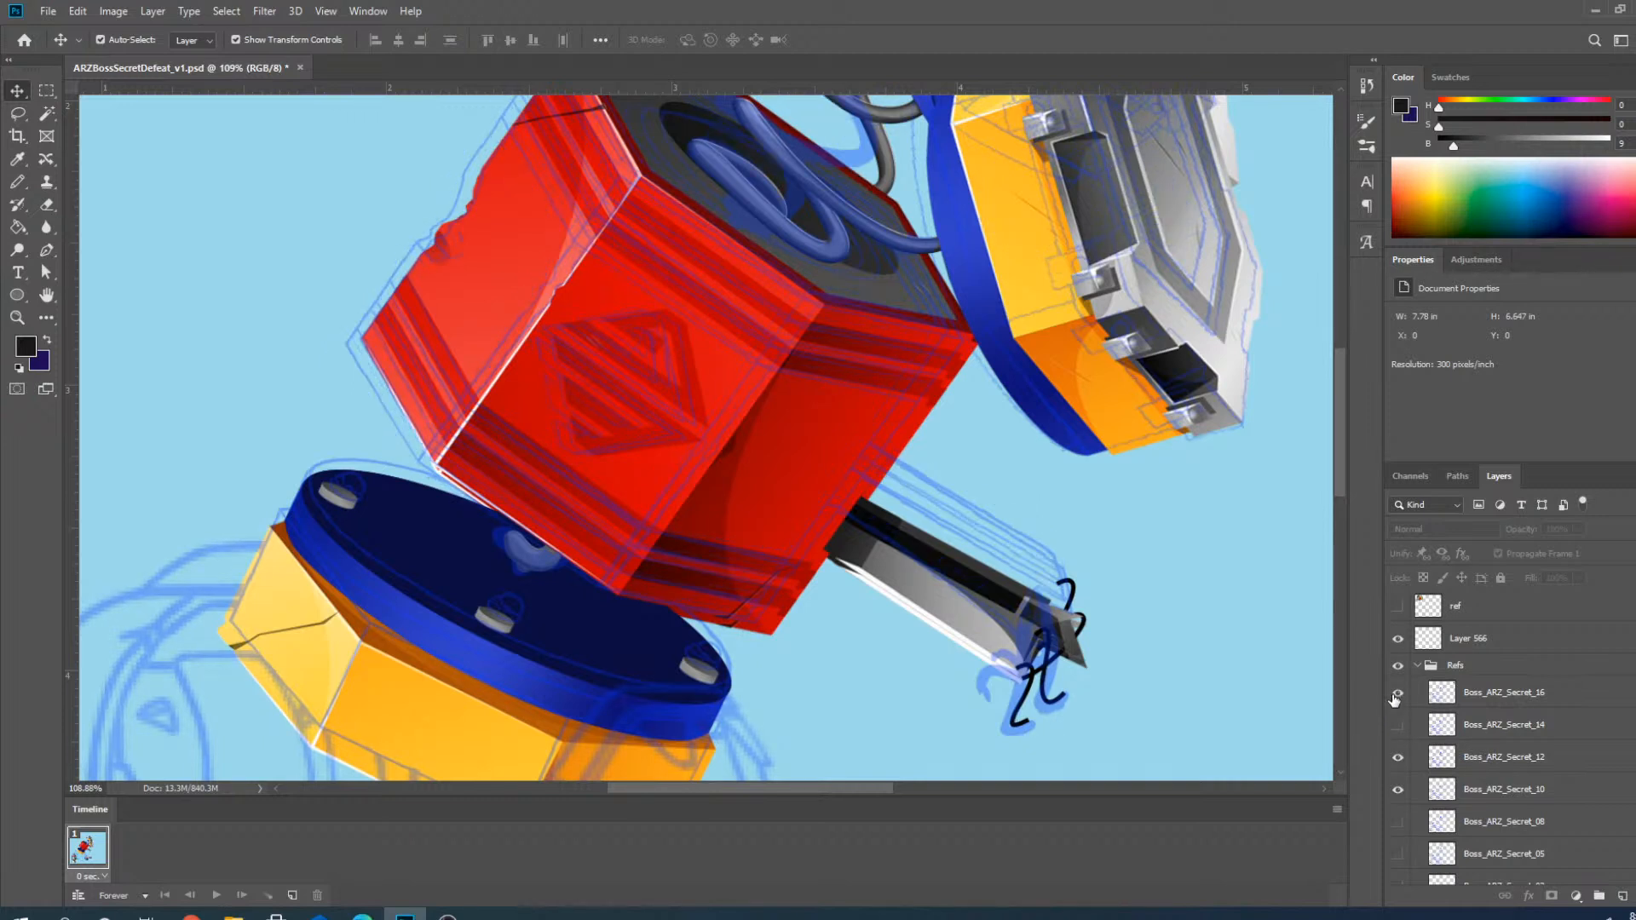
{"action": "left_click", "coordinate": [1397, 693]}
{"action": "left_click", "coordinate": [1398, 789]}
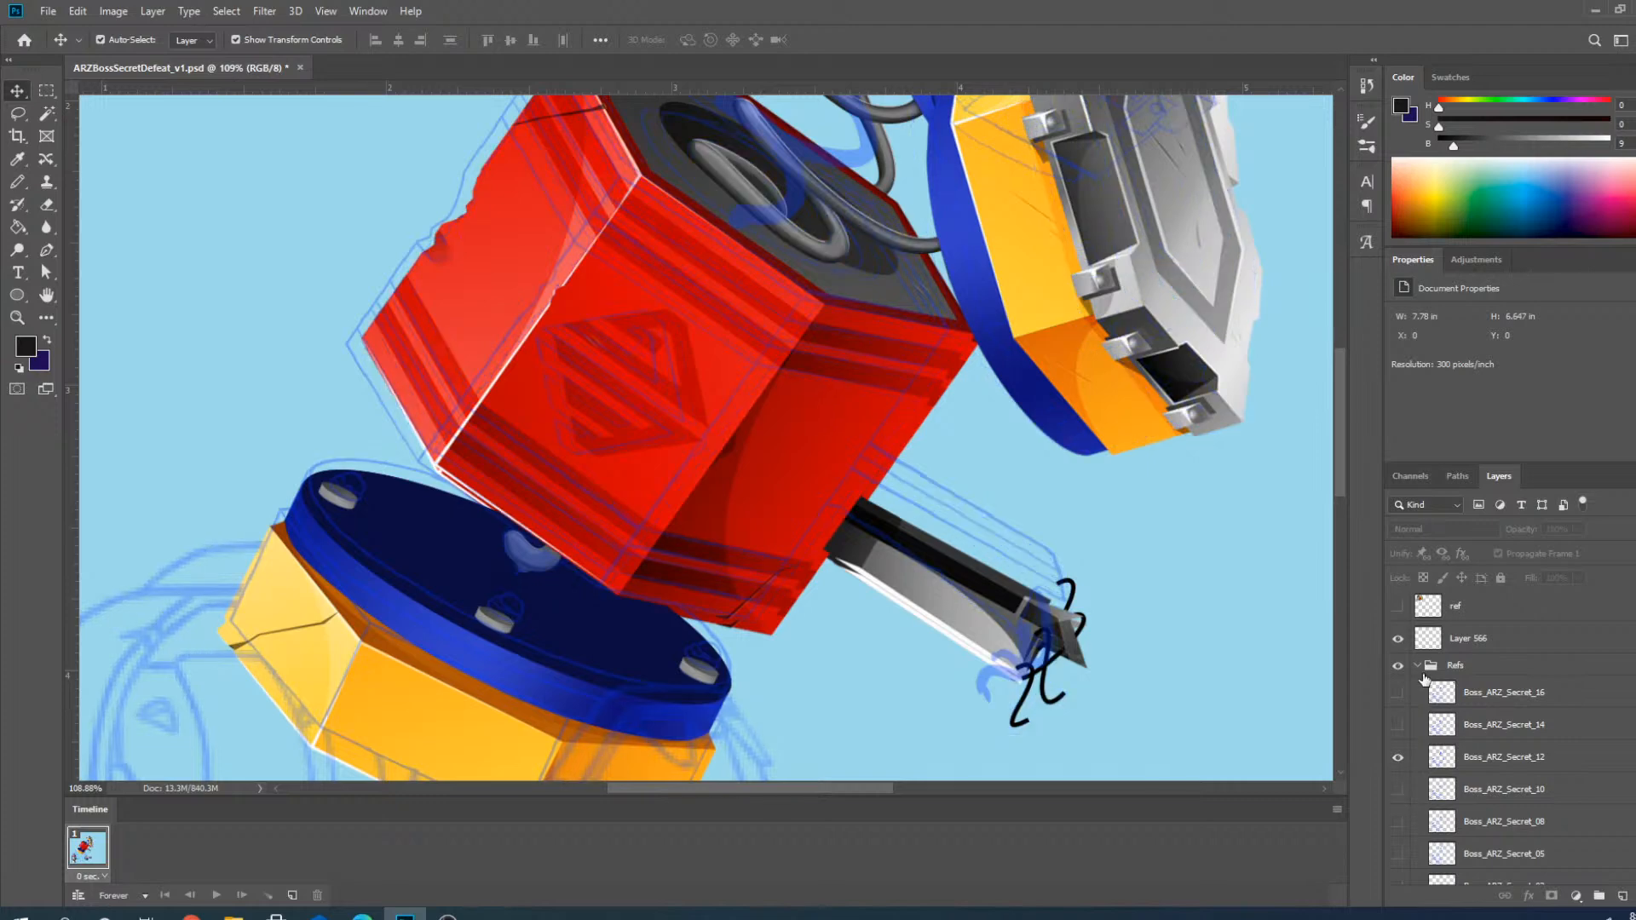
Collapse the Refs group, check the Frame5-2 artwork on its own, and switch the visible frame group to Frame4-2.
{"action": "left_click", "coordinate": [1418, 665]}
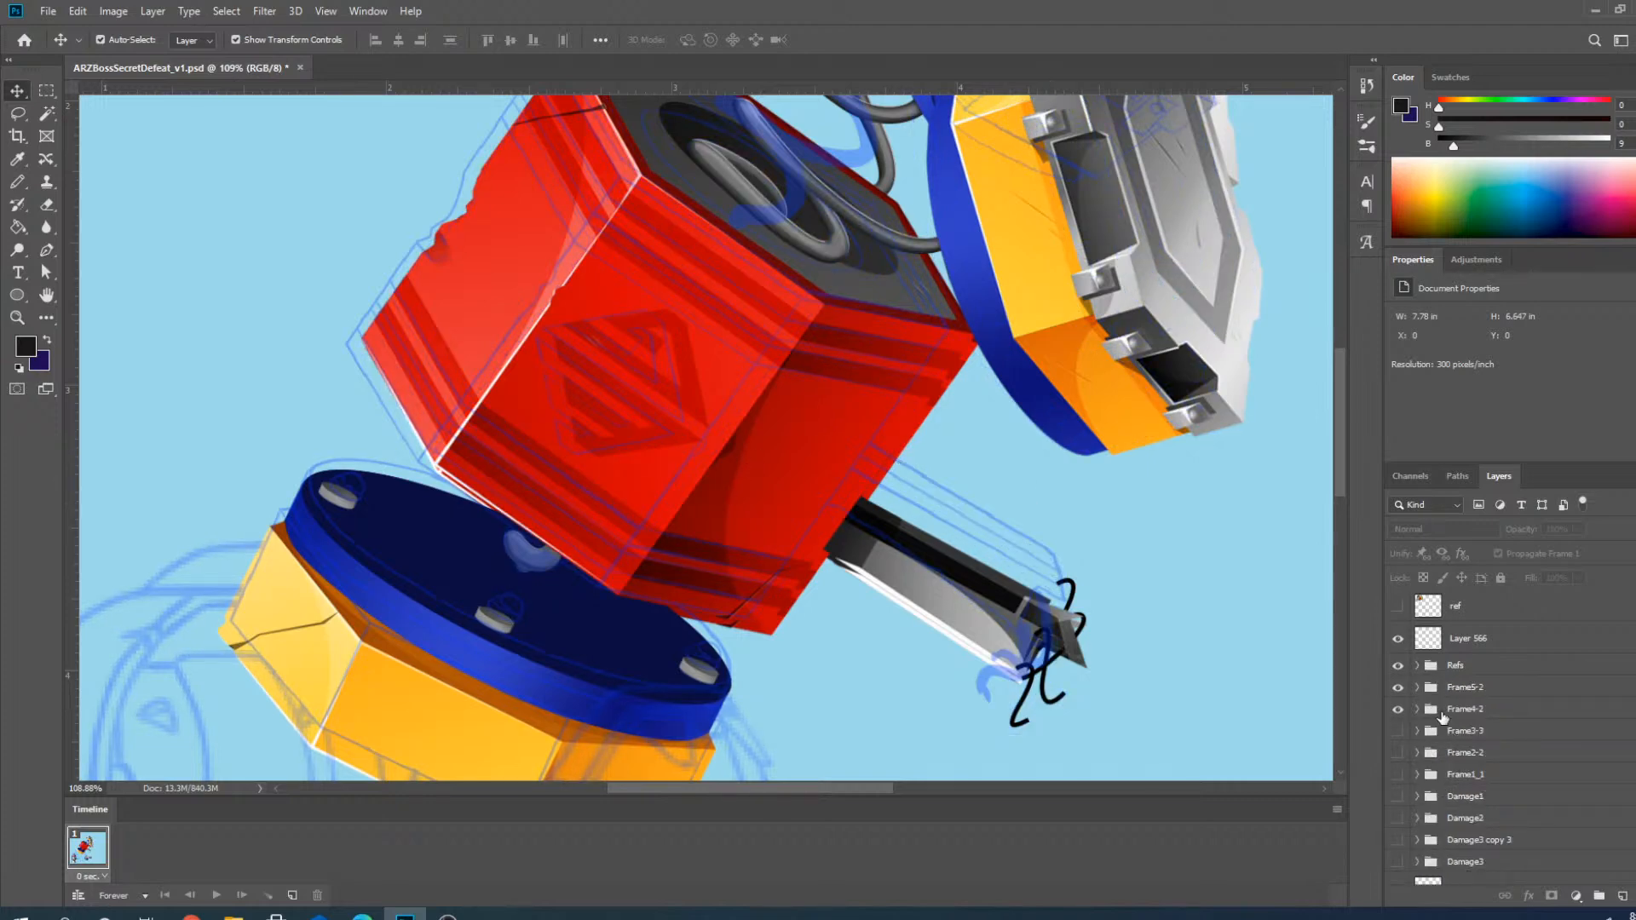
{"action": "left_click", "coordinate": [1397, 709]}
{"action": "scroll", "coordinate": [795, 522], "scroll_direction": "down", "scroll_amount": 4}
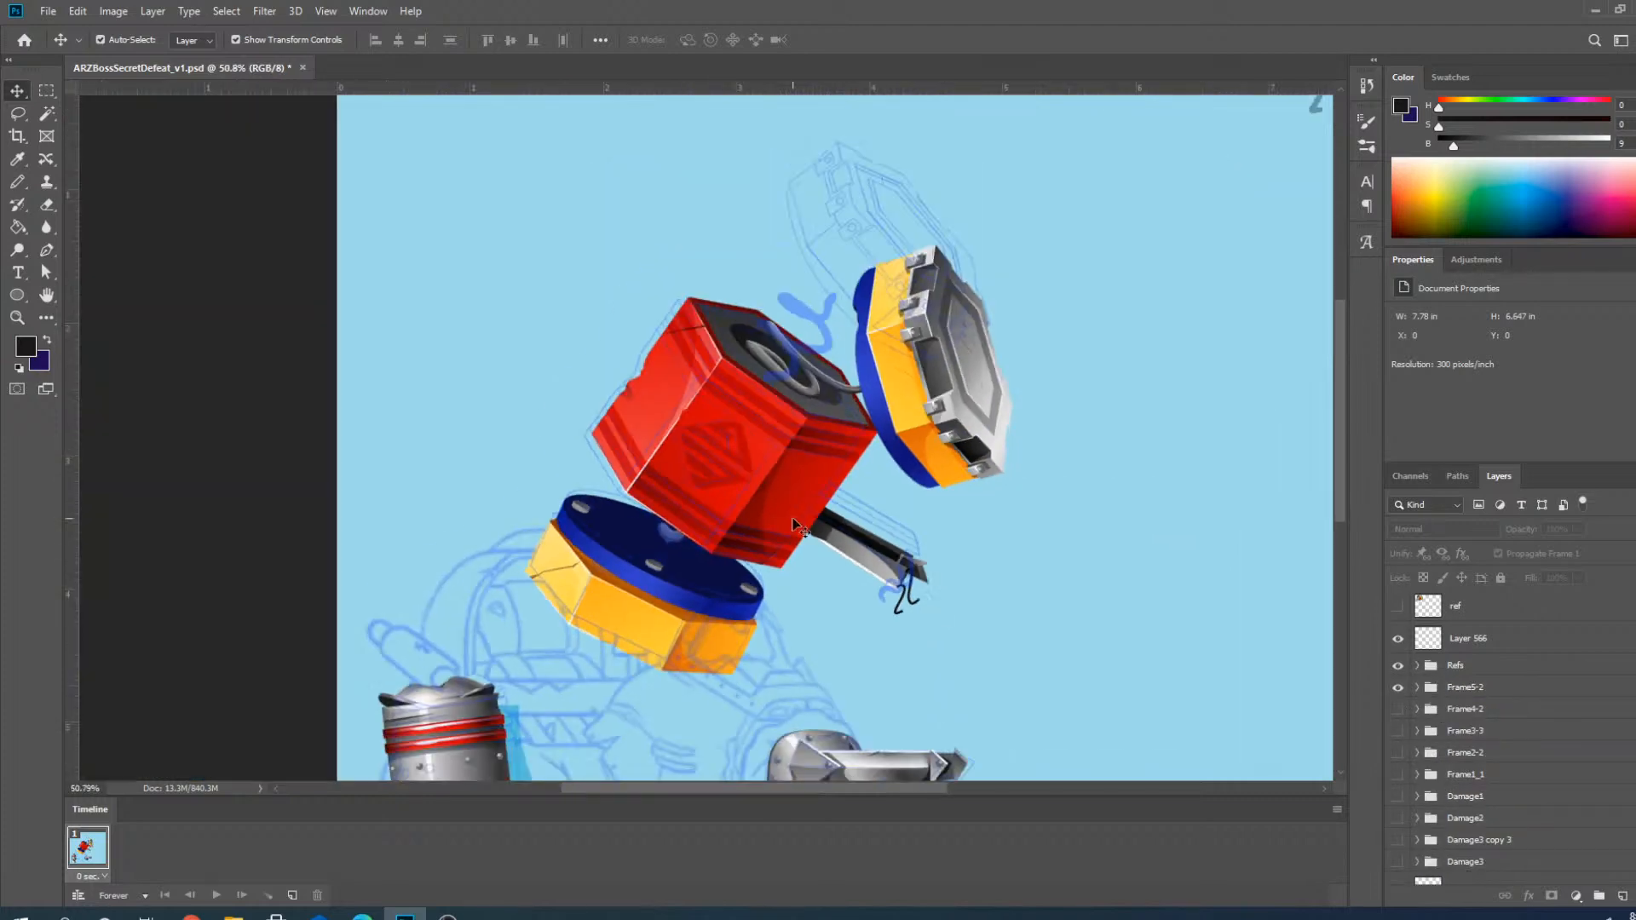
{"action": "scroll", "coordinate": [895, 592], "scroll_direction": "up", "scroll_amount": 4}
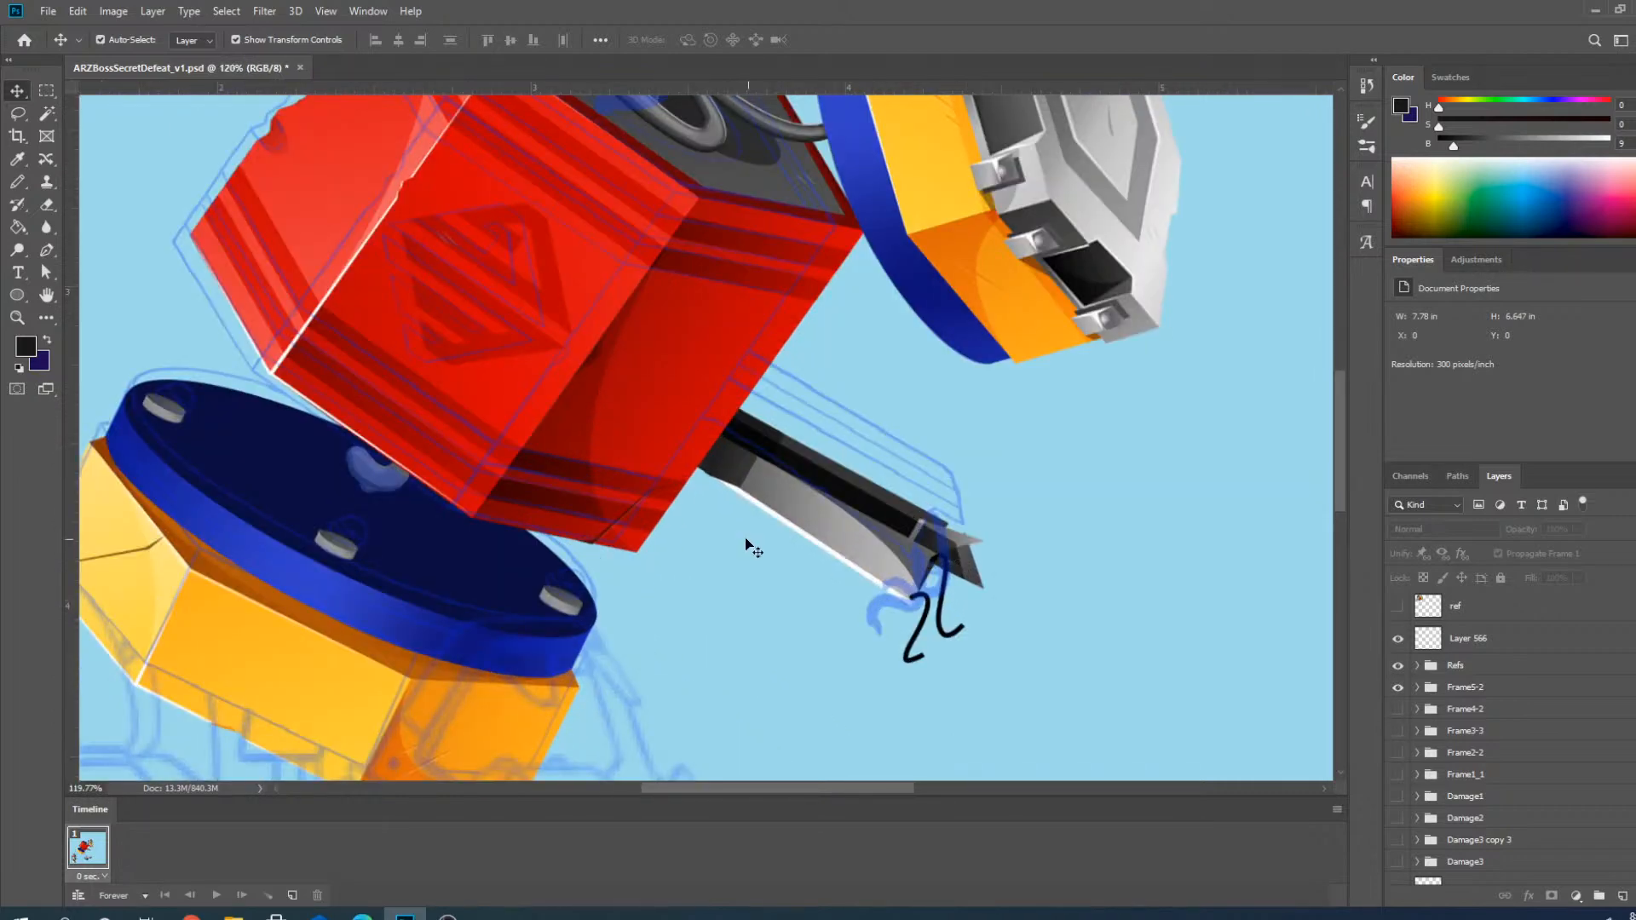
{"action": "scroll", "coordinate": [704, 535], "scroll_direction": "down", "scroll_amount": 1}
{"action": "scroll", "coordinate": [704, 535], "scroll_direction": "down", "scroll_amount": 2}
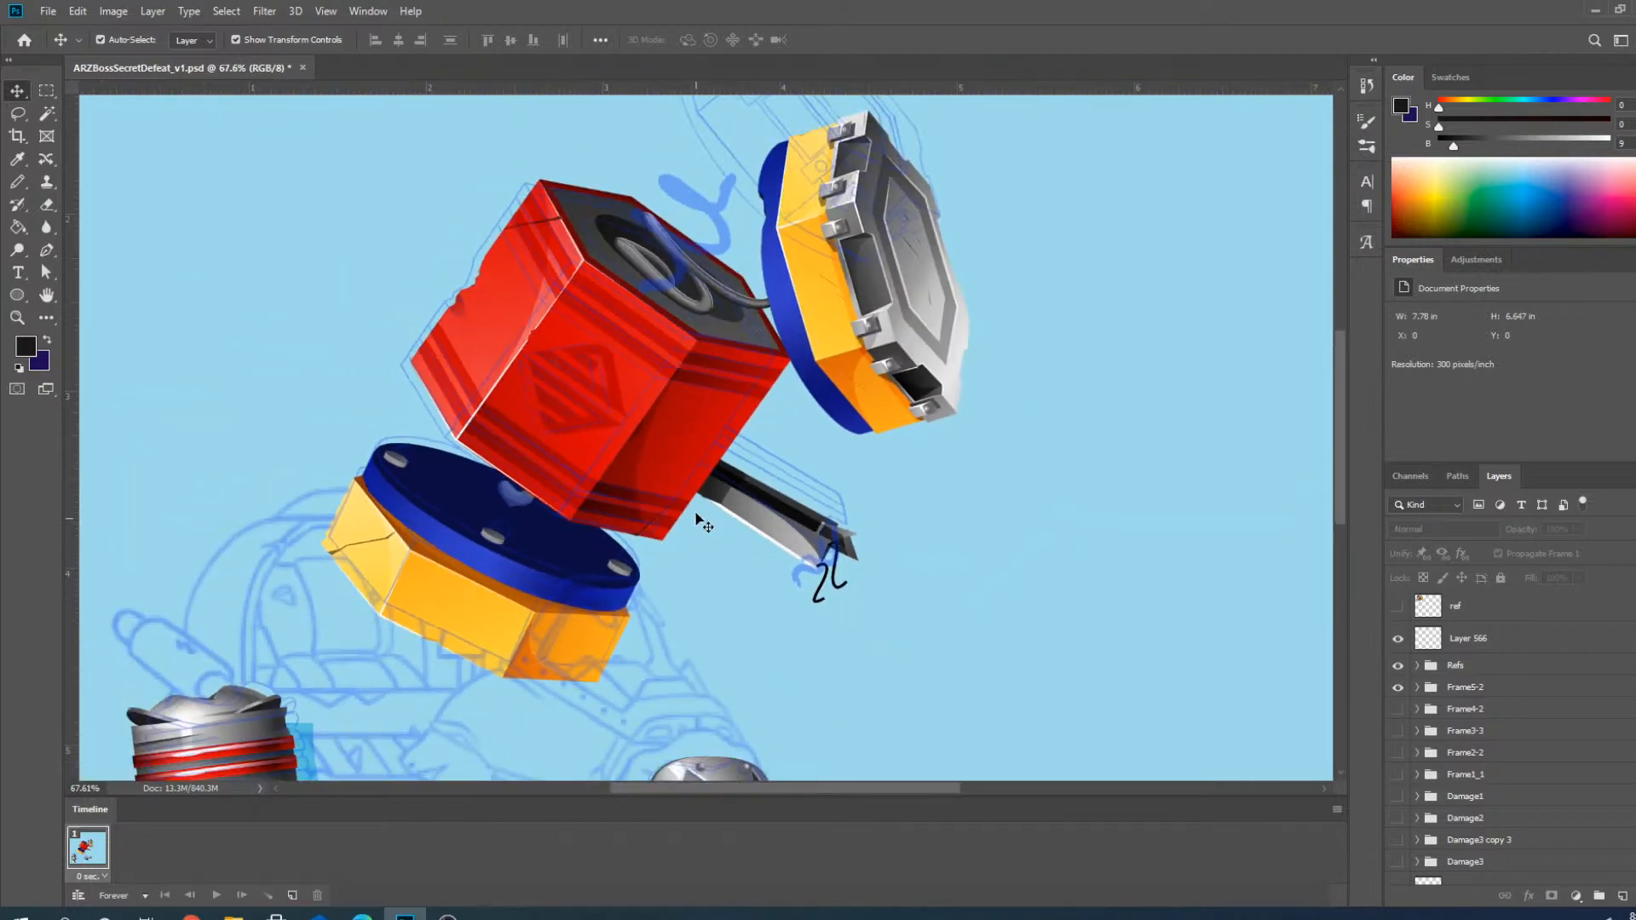
{"action": "left_click", "coordinate": [1397, 686]}
{"action": "left_click", "coordinate": [1398, 709]}
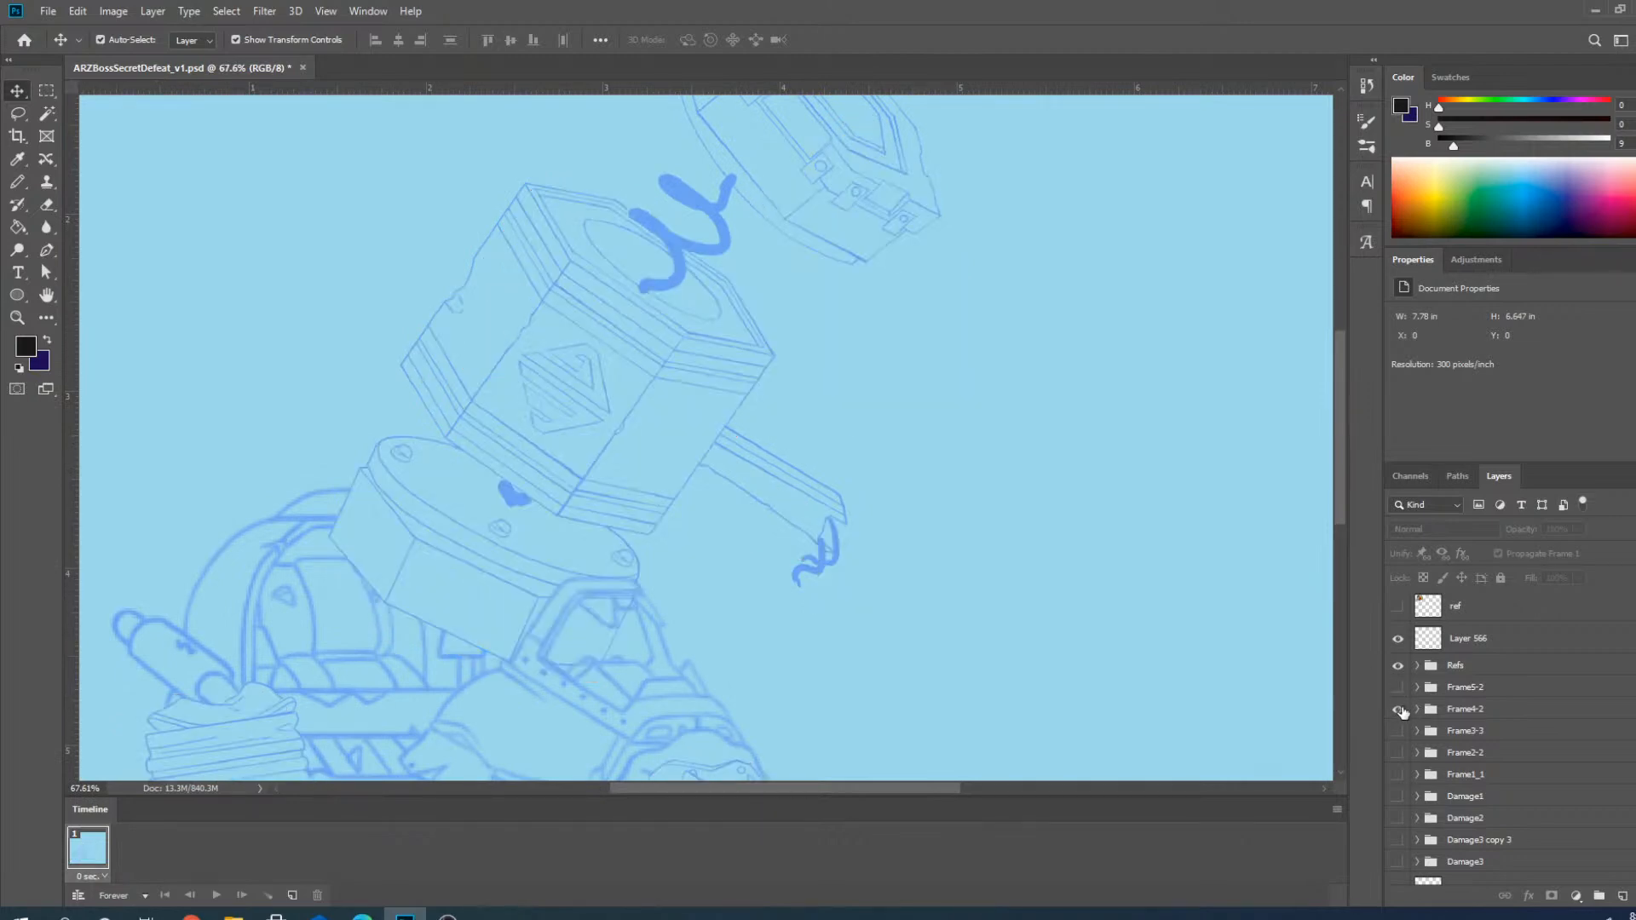
Duplicate the Frame4-2 layer group within the same document under the default copy name.
{"action": "left_click", "coordinate": [1483, 709]}
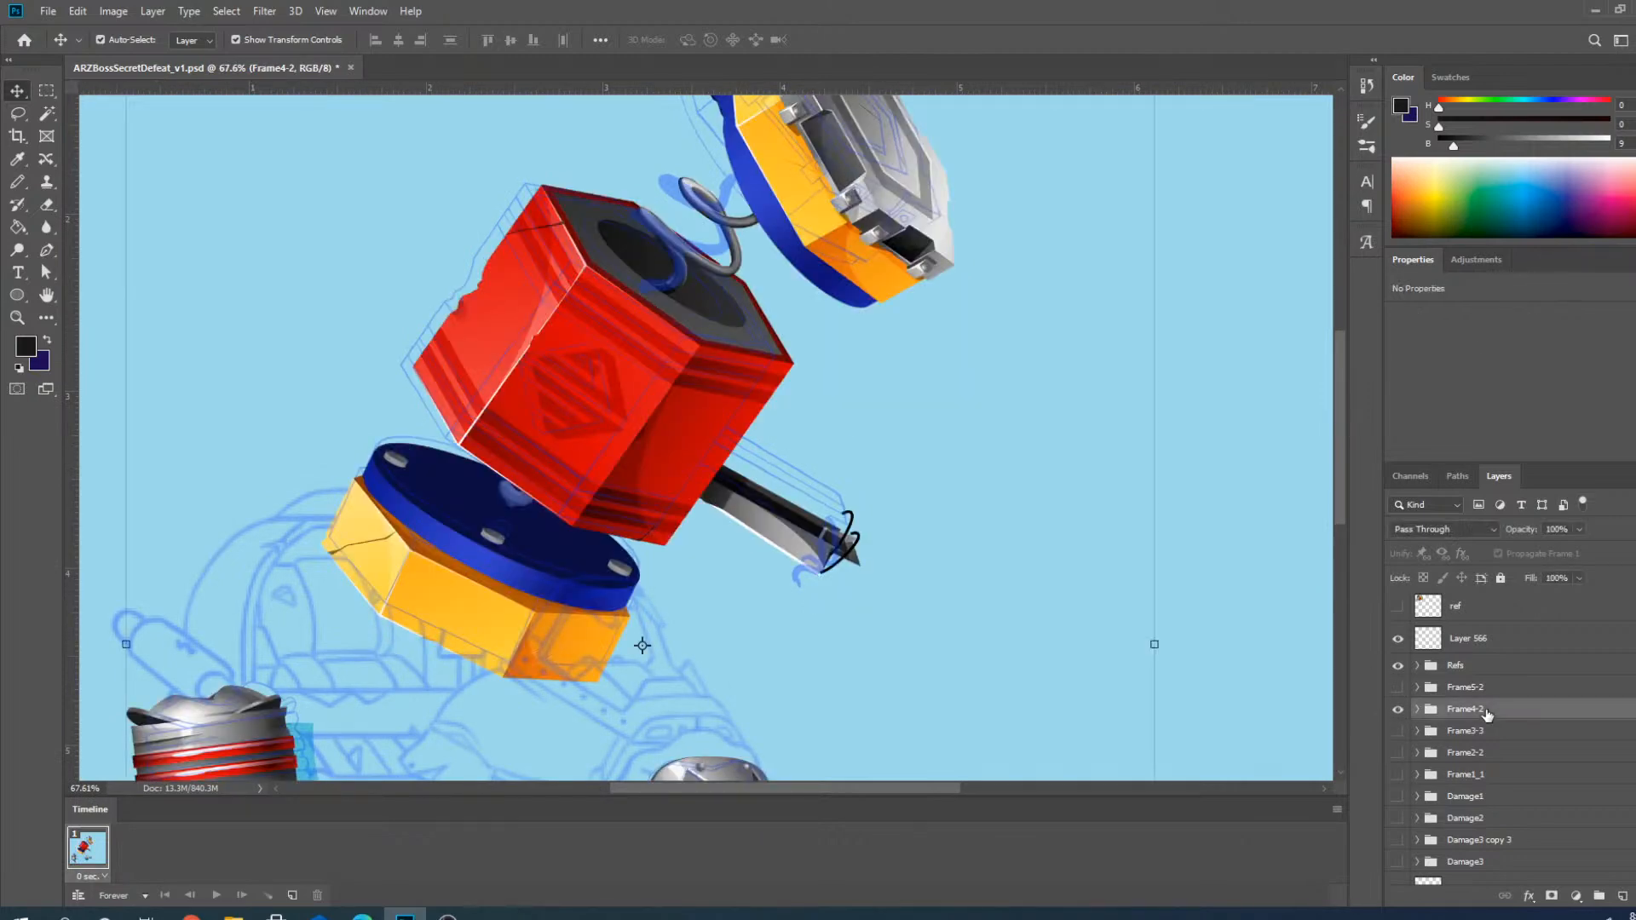
{"action": "right_click", "coordinate": [1481, 709]}
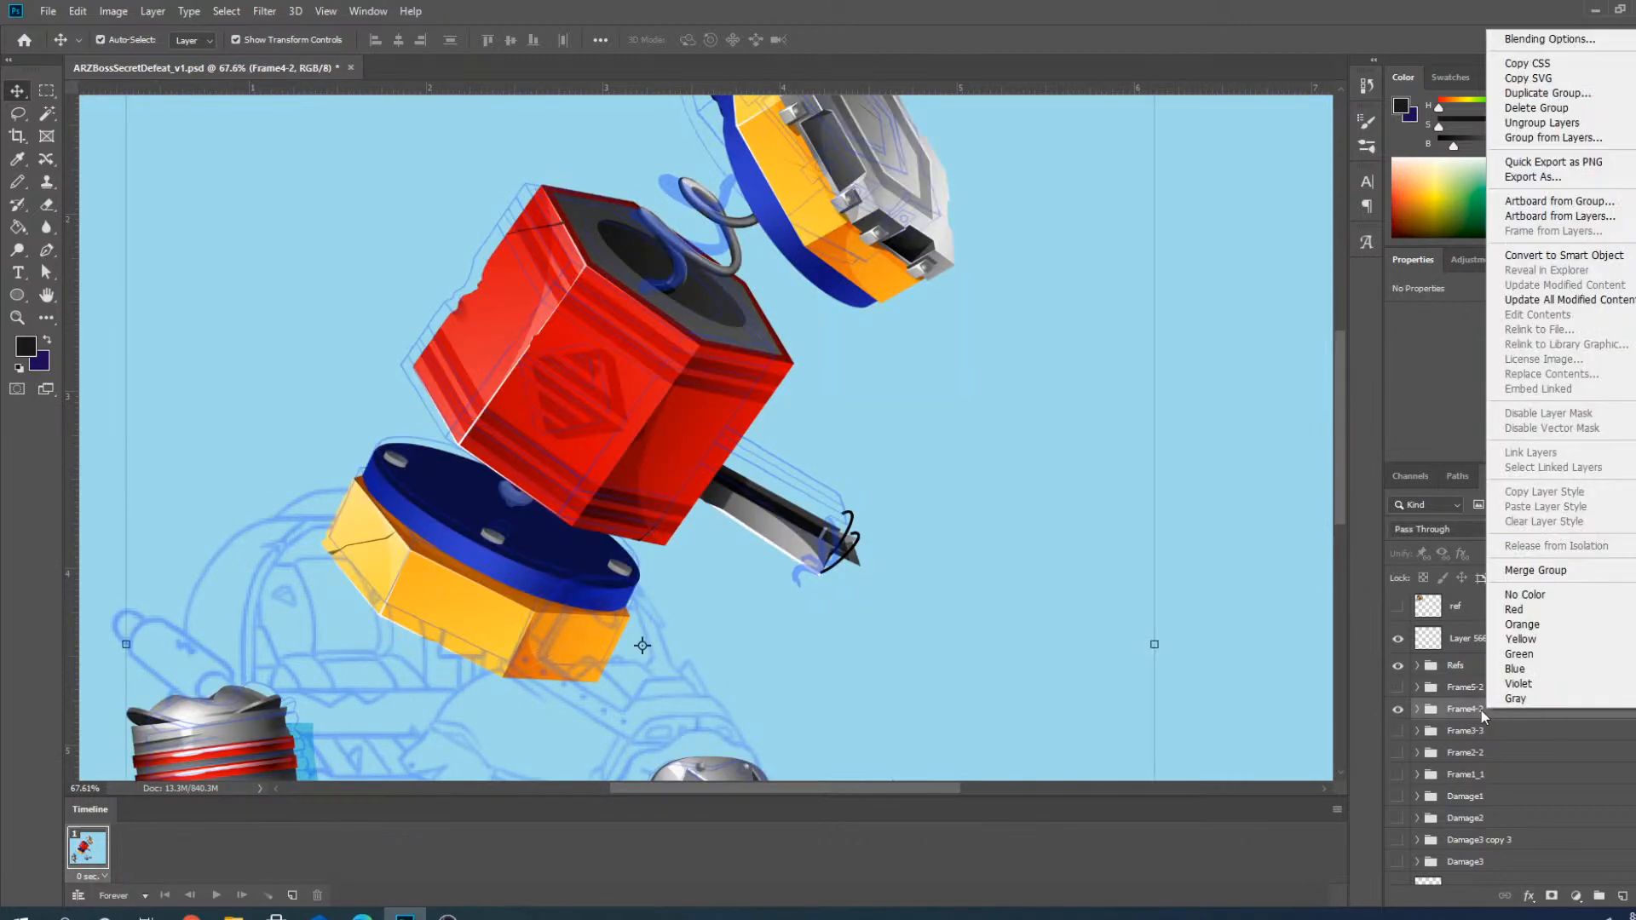
{"action": "left_click", "coordinate": [1550, 93]}
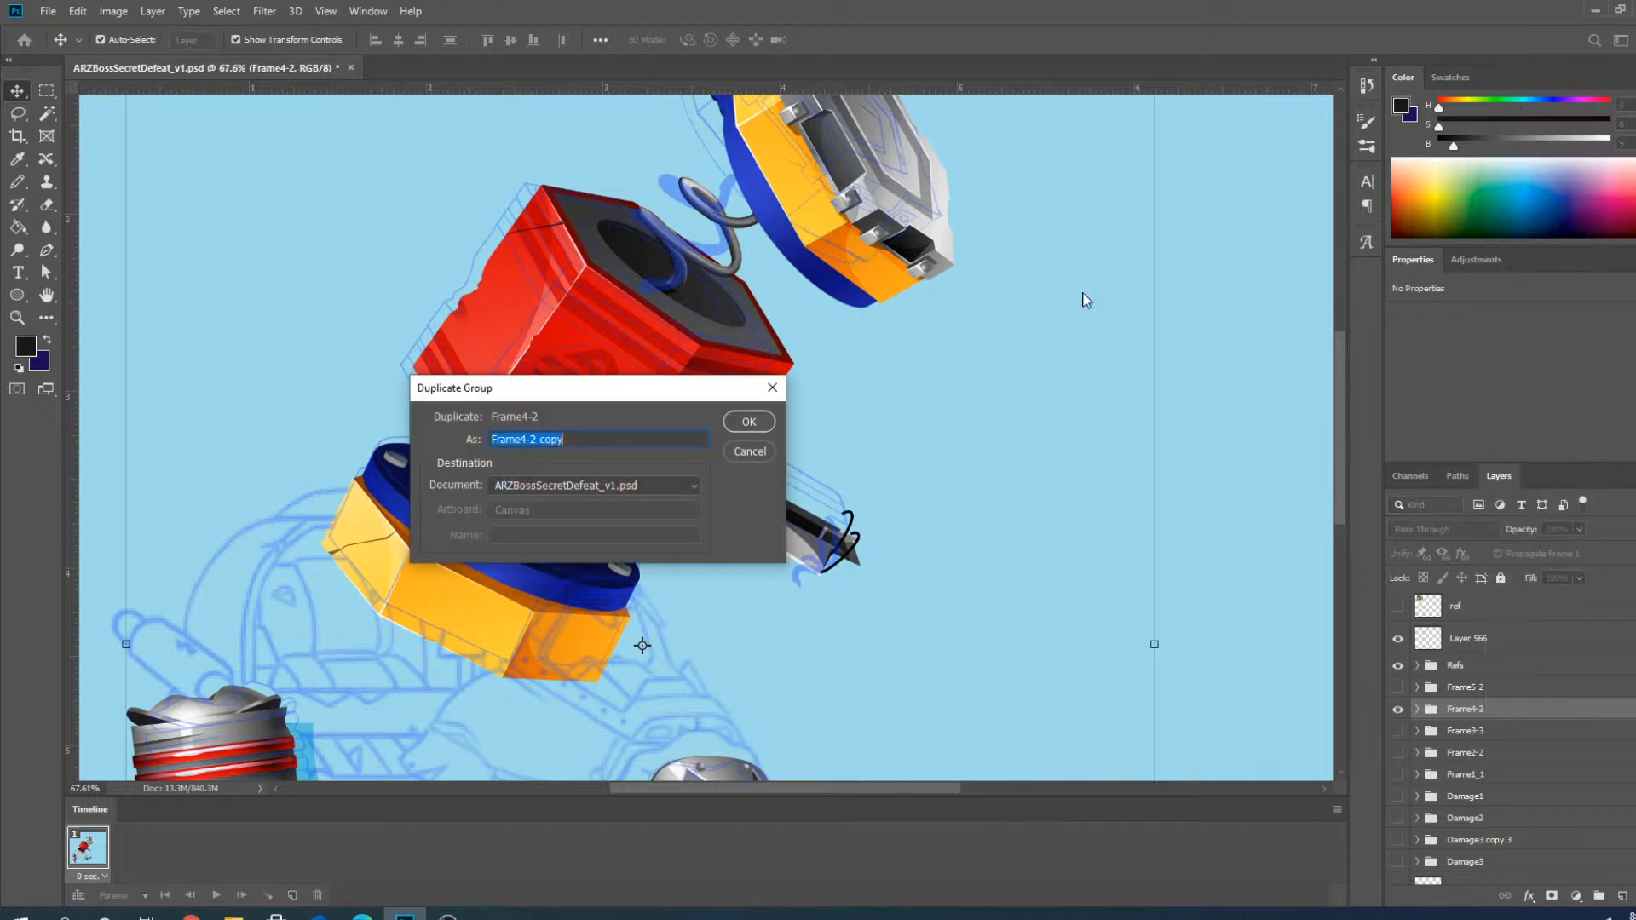
{"action": "left_click", "coordinate": [738, 424]}
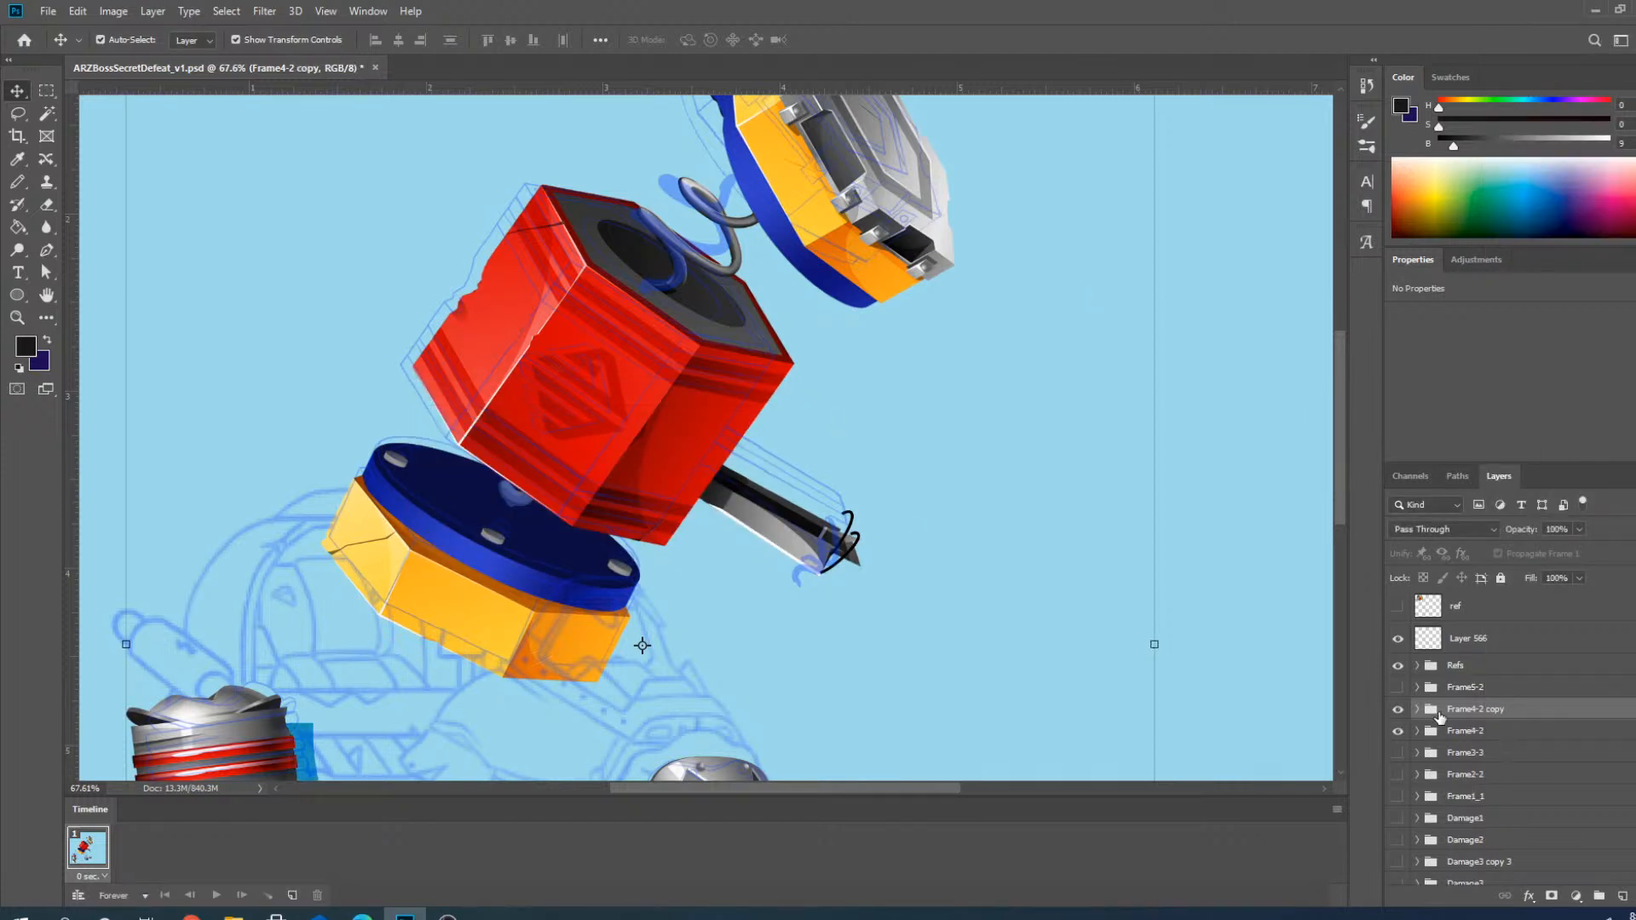
Move the copied group above Frame5-2 and rename it as Frame6-2, leaving the Frame4-2 original hidden.
{"action": "left_click_drag", "start_coordinate": [1439, 718], "coordinate": [1478, 696]}
{"action": "double_click", "coordinate": [1496, 691]}
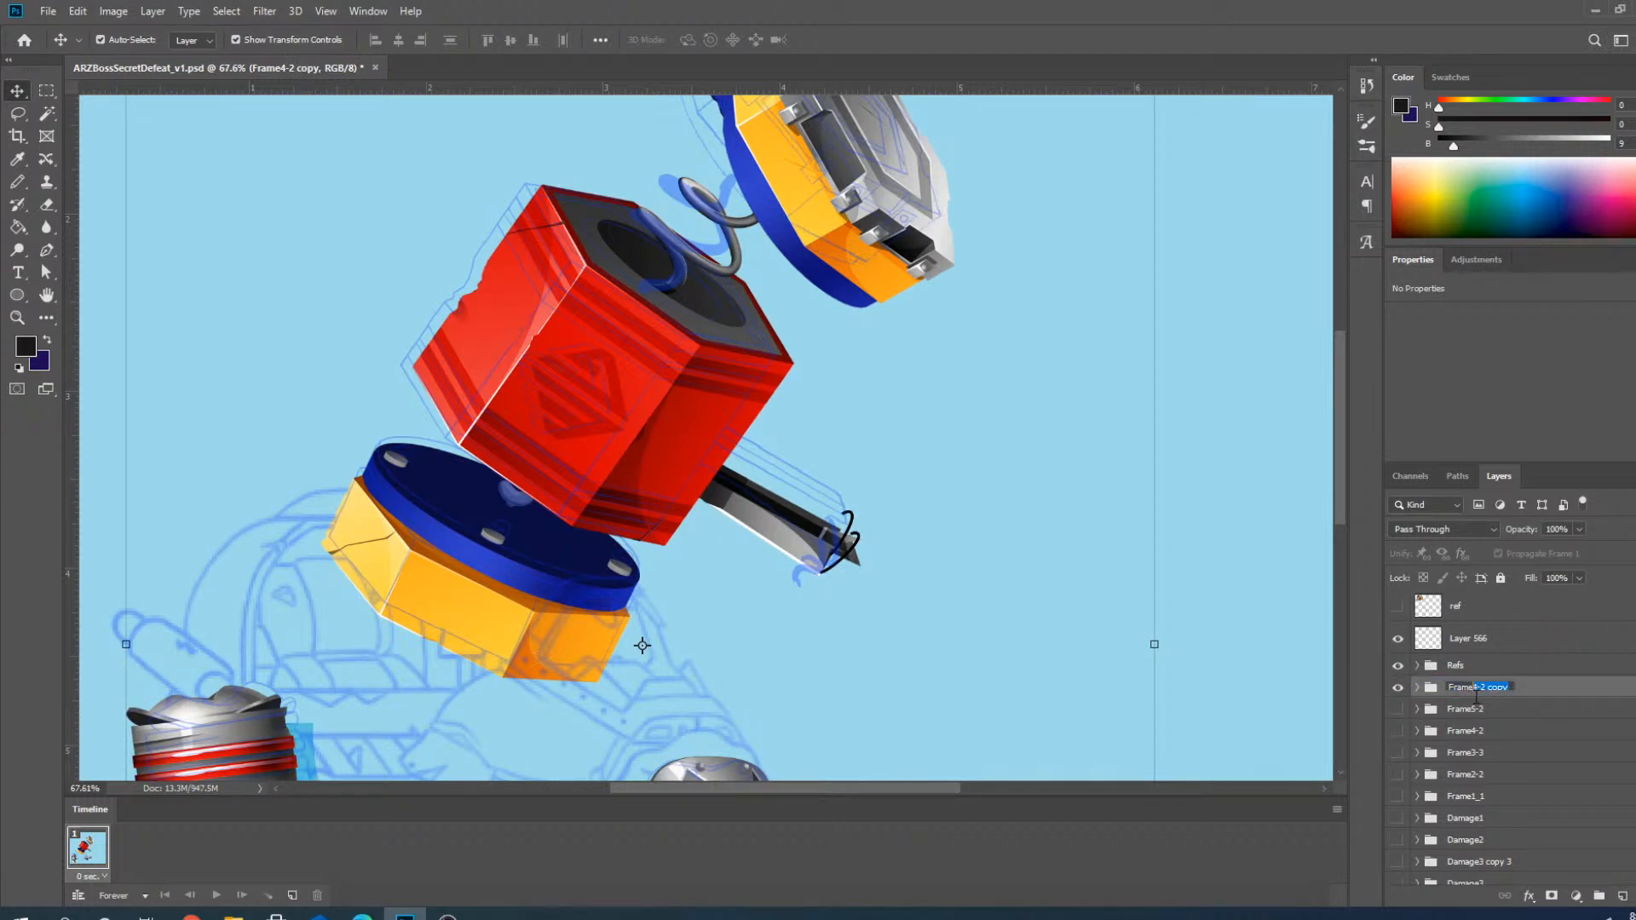
{"action": "type", "text": "6"}
{"action": "key", "text": "Return"}
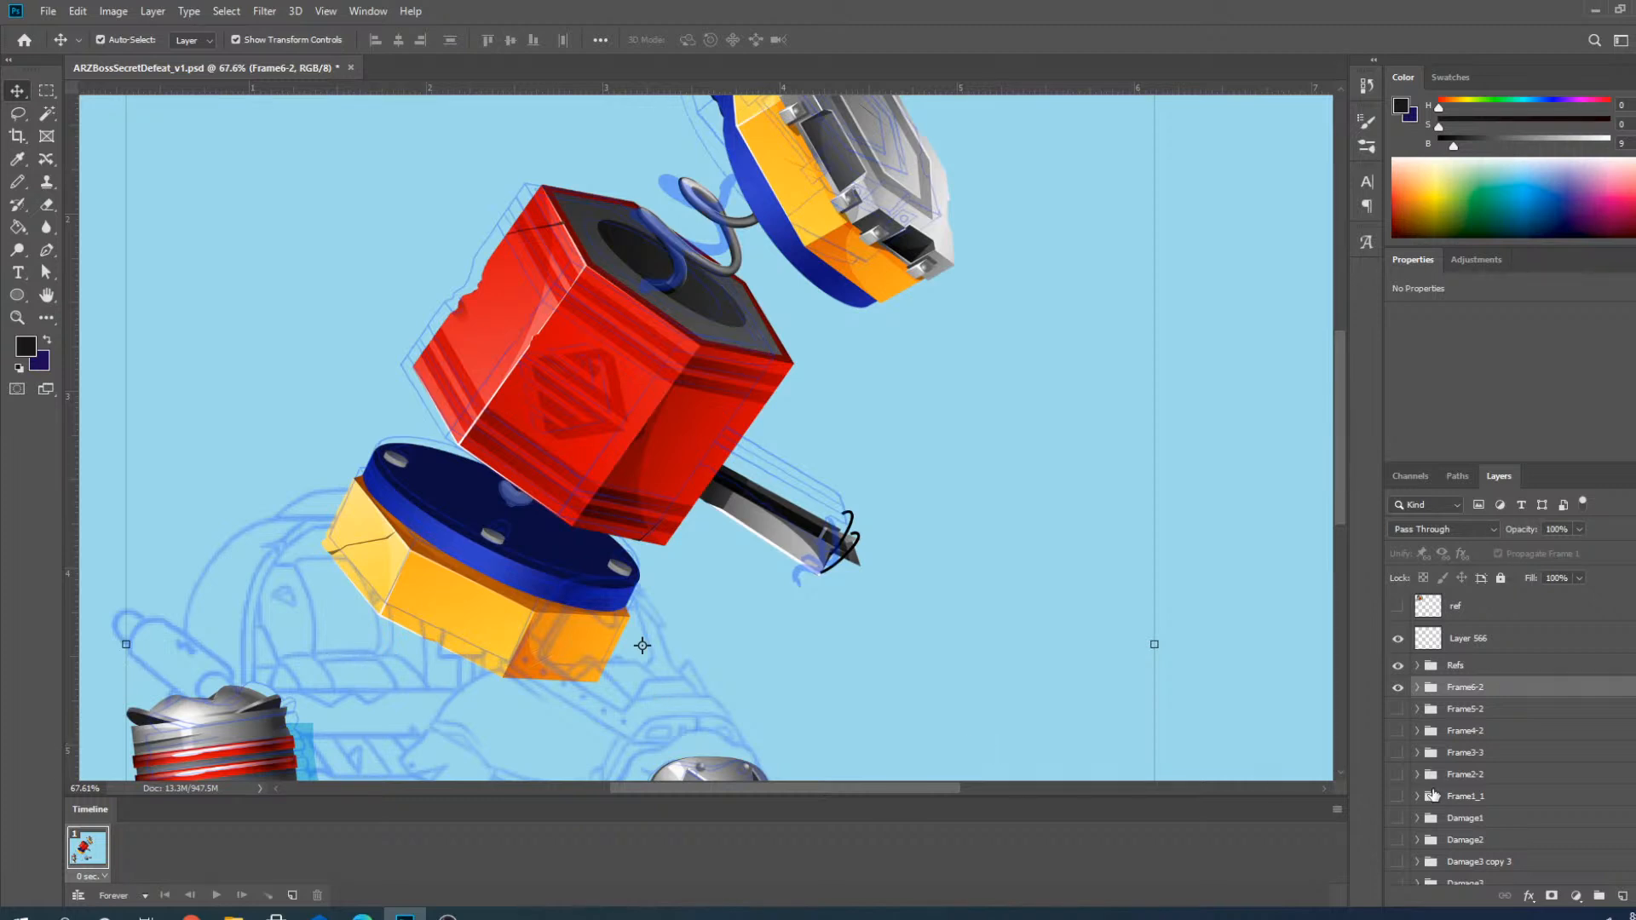
Lasso the detached yellow and silver hammer cap on the Damage3 copy layer of Frame6-2.
{"action": "scroll", "coordinate": [916, 665], "scroll_direction": "down", "scroll_amount": 4}
{"action": "scroll", "coordinate": [861, 299], "scroll_direction": "up", "scroll_amount": 8}
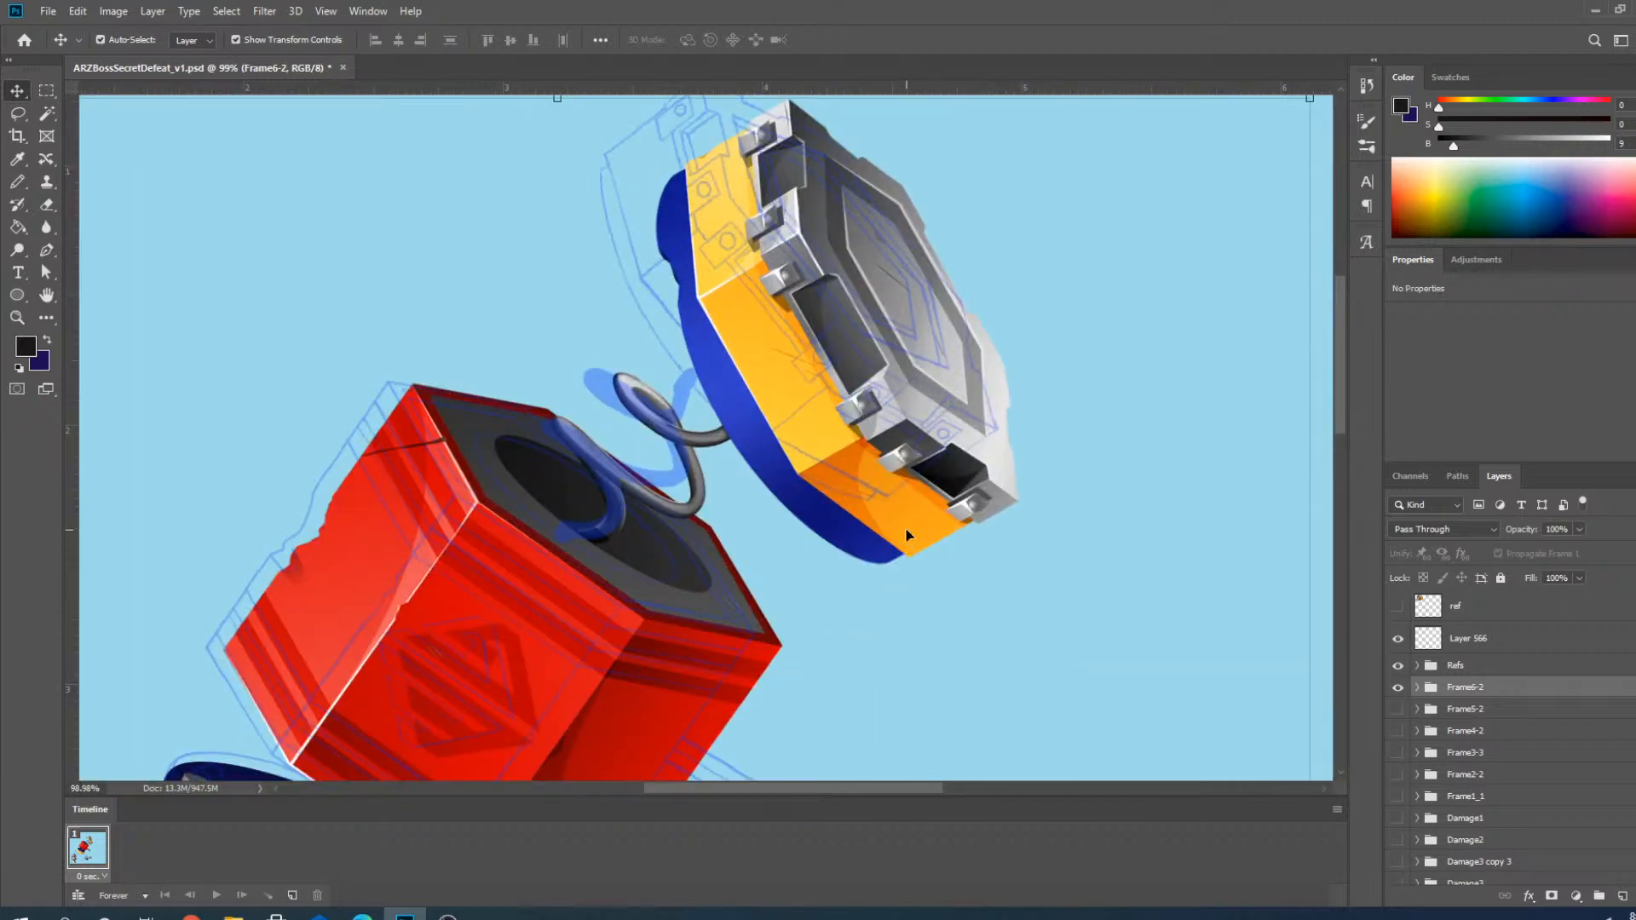
{"action": "left_click", "coordinate": [906, 534]}
{"action": "scroll", "coordinate": [897, 483], "scroll_direction": "down", "scroll_amount": 2}
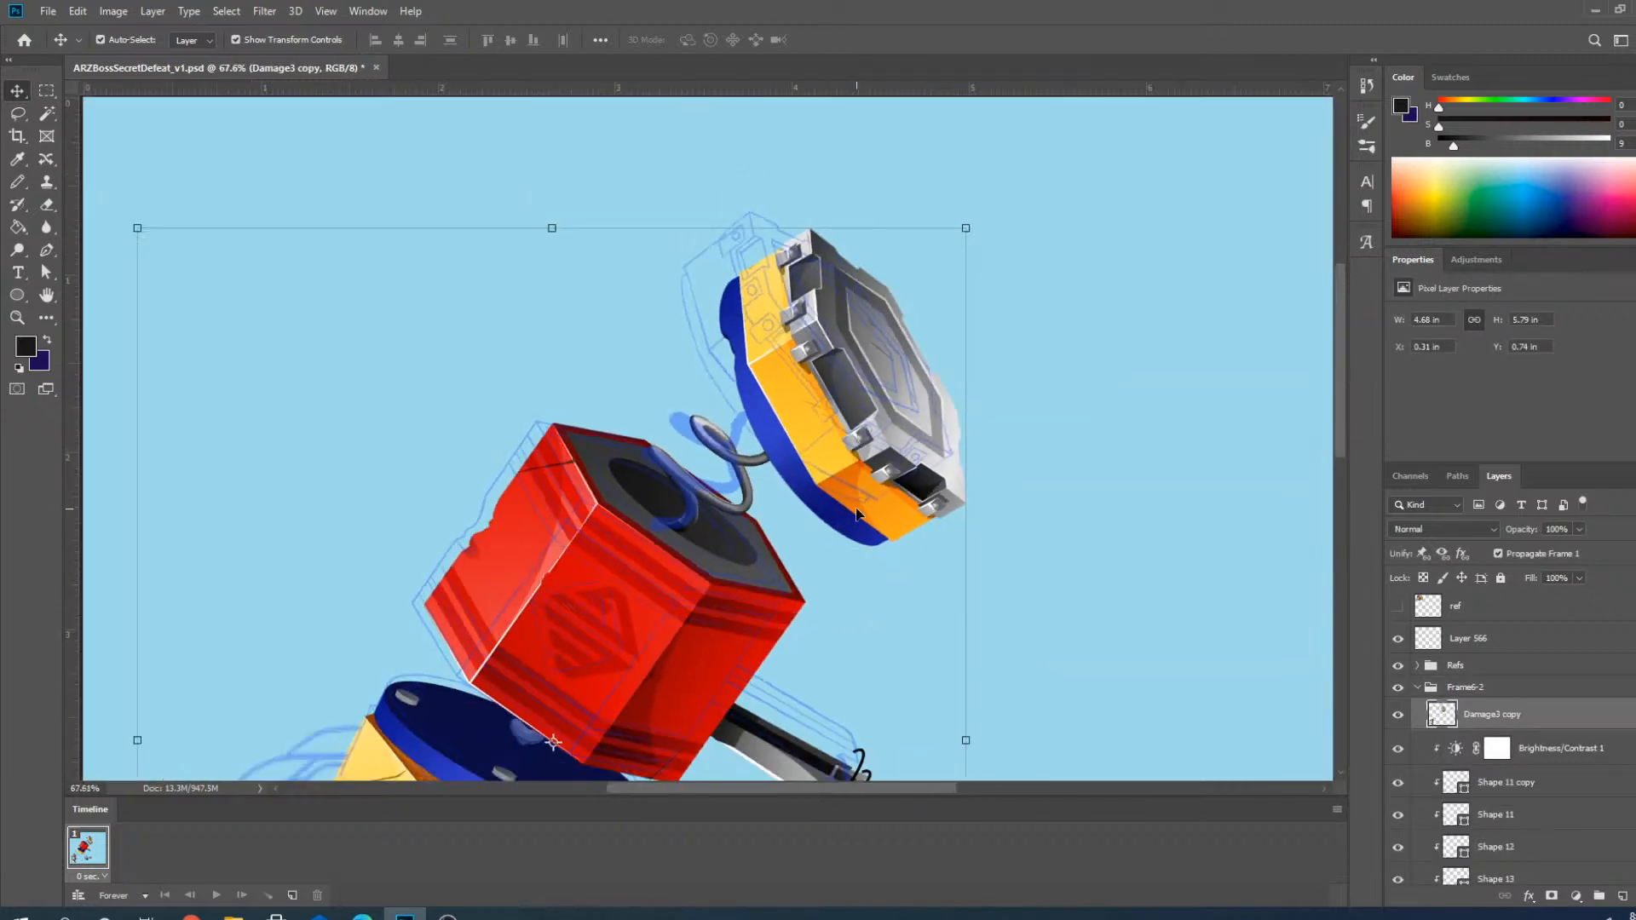
{"action": "left_click", "coordinate": [18, 113]}
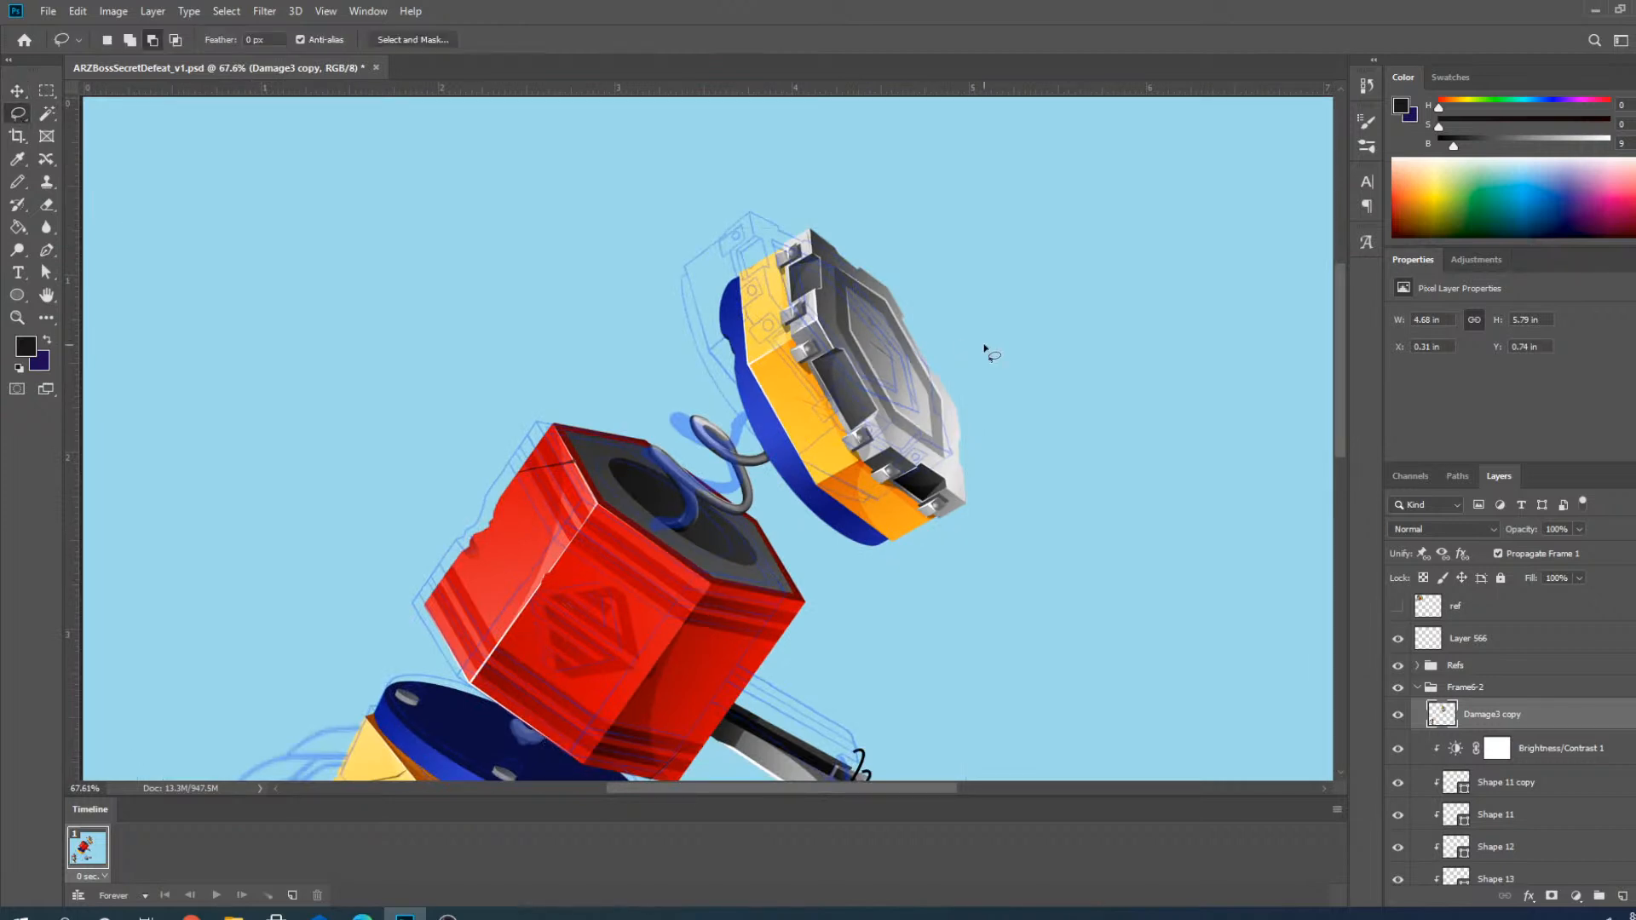
{"action": "scroll", "coordinate": [984, 349], "scroll_direction": "up", "scroll_amount": 2}
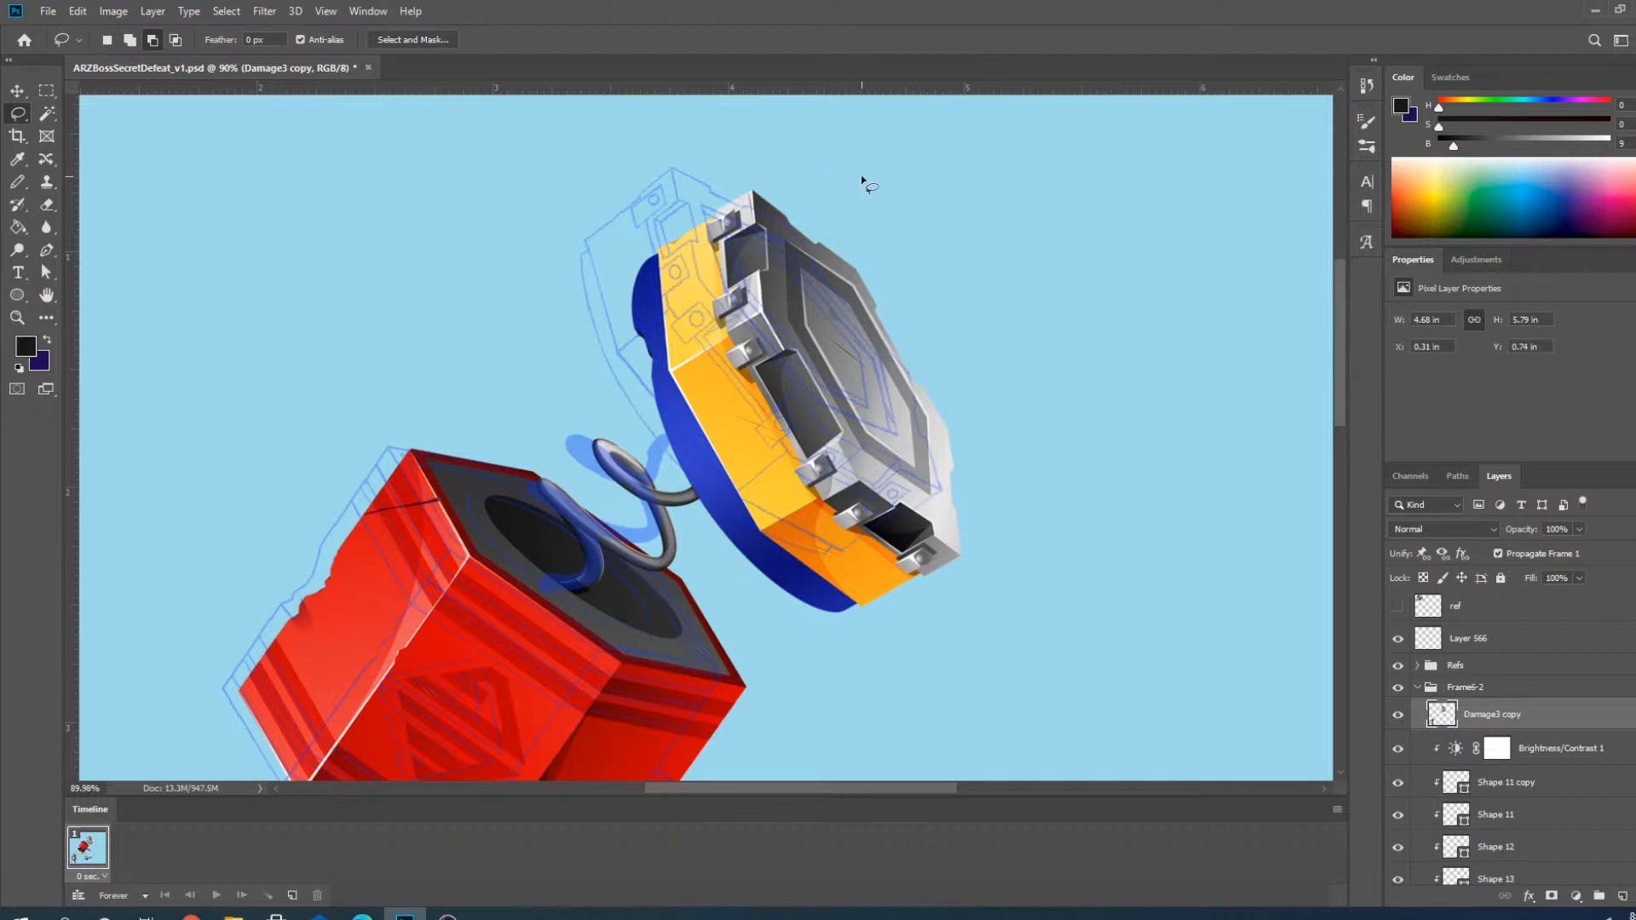
{"action": "mouse_move", "coordinate": [819, 162]}
{"action": "left_mouse_down"}
{"action": "mouse_move", "coordinate": [657, 180]}
{"action": "mouse_move", "coordinate": [617, 207]}
{"action": "mouse_move", "coordinate": [617, 334]}
{"action": "left_mouse_up"}
{"action": "mouse_move", "coordinate": [654, 444]}
{"action": "left_mouse_down"}
{"action": "mouse_move", "coordinate": [725, 566]}
{"action": "mouse_move", "coordinate": [1060, 395]}
{"action": "mouse_move", "coordinate": [869, 200]}
{"action": "left_mouse_up"}
Rotate the selected hammer cap by about -10.08° and move it up and left onto the sketched cap outline.
{"action": "left_click", "coordinate": [26, 91]}
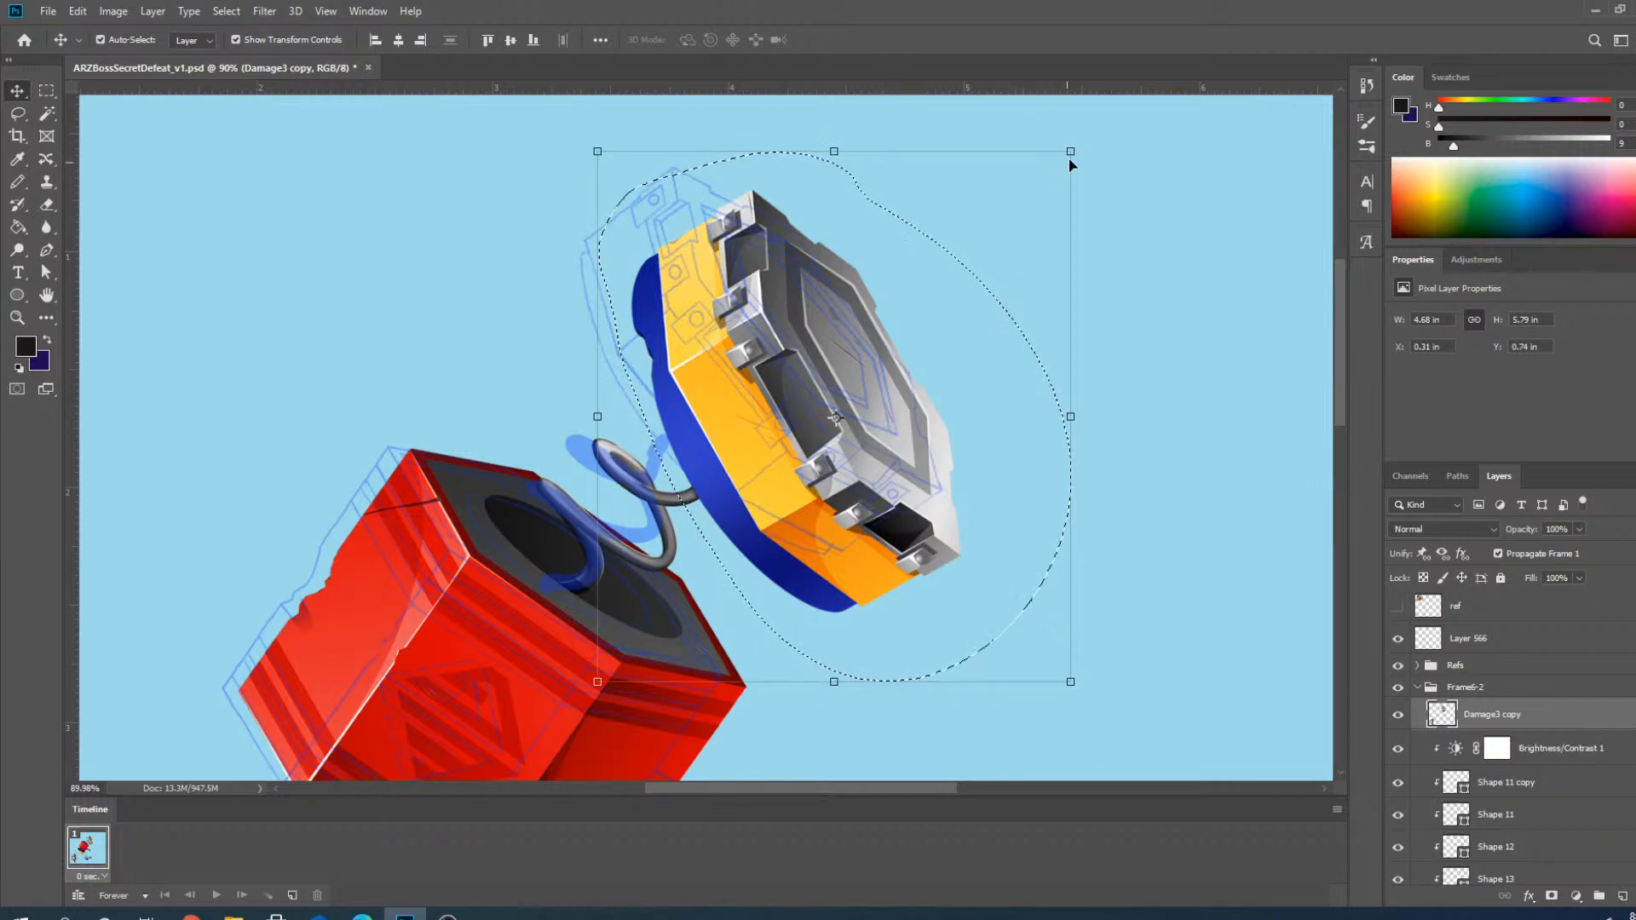
{"action": "left_click_drag", "start_coordinate": [1085, 143], "coordinate": [1034, 92]}
{"action": "scroll", "coordinate": [775, 455], "scroll_direction": "up", "scroll_amount": 4}
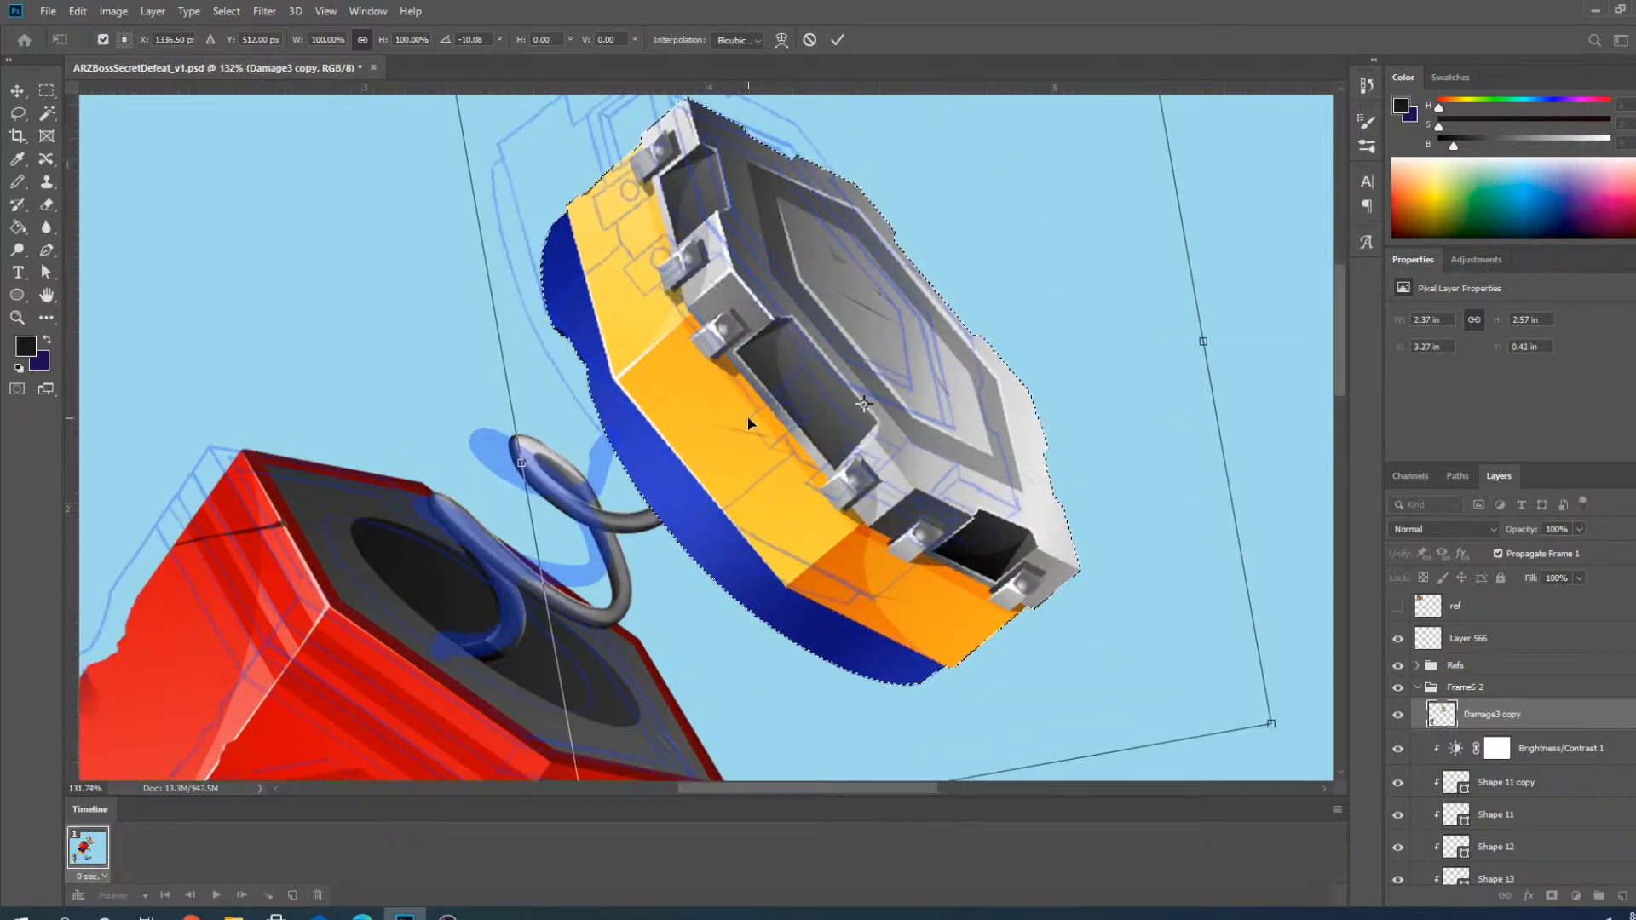
{"action": "scroll", "coordinate": [741, 409], "scroll_direction": "down", "scroll_amount": 5}
{"action": "scroll", "coordinate": [739, 404], "scroll_direction": "up", "scroll_amount": 4}
{"action": "left_click_drag", "start_coordinate": [744, 527], "coordinate": [683, 462]}
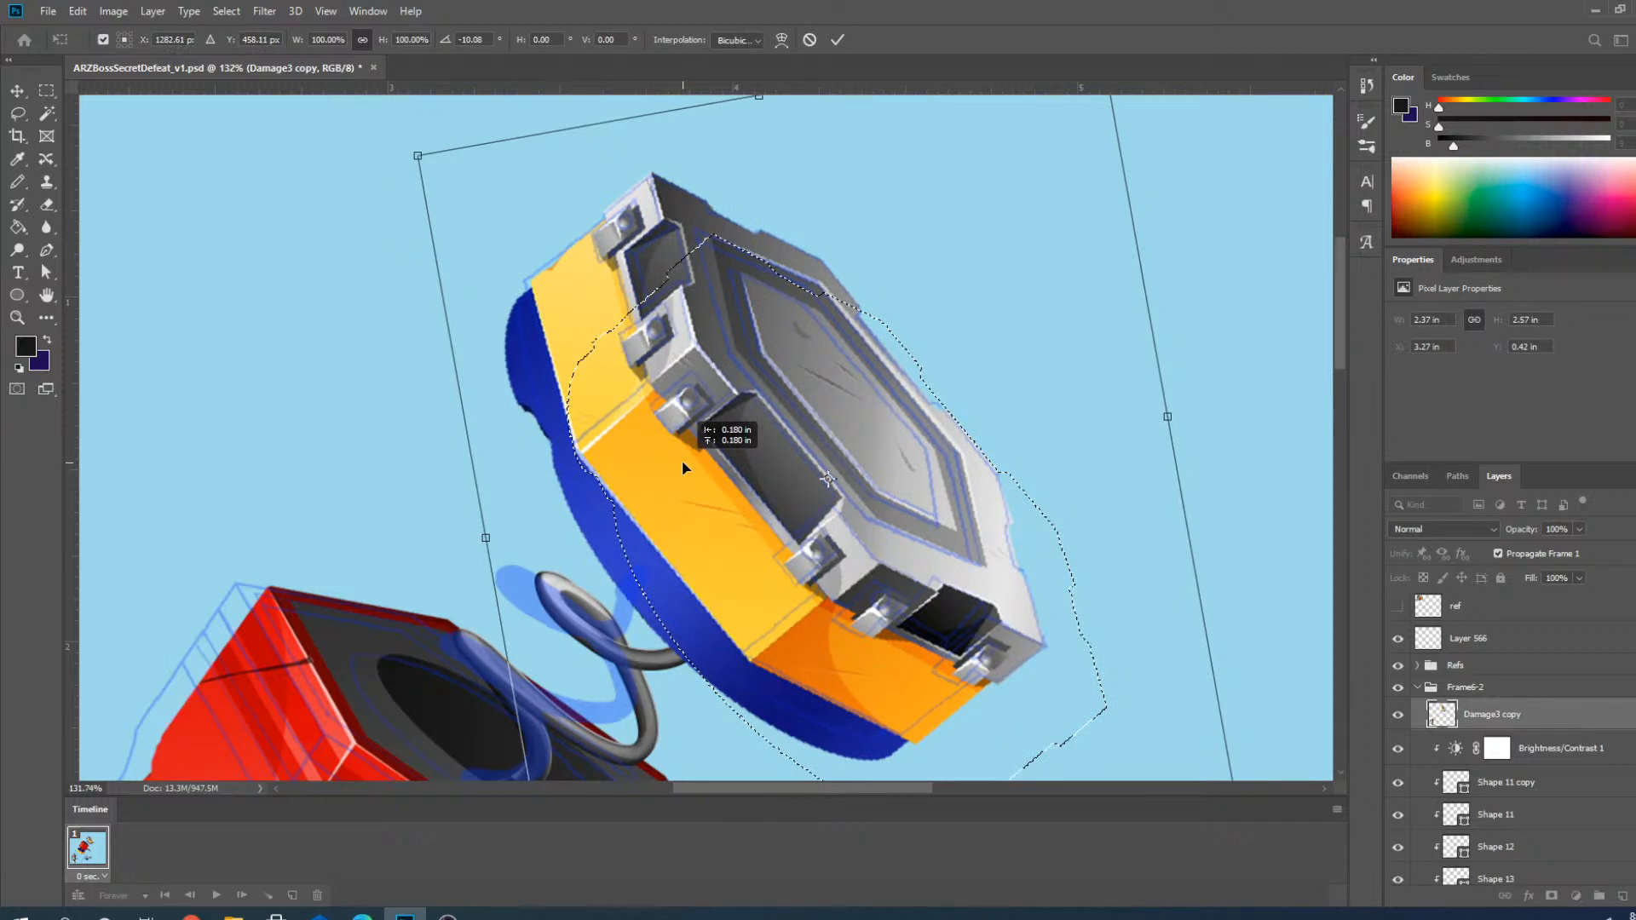
{"action": "left_click_drag", "start_coordinate": [683, 469], "coordinate": [683, 469]}
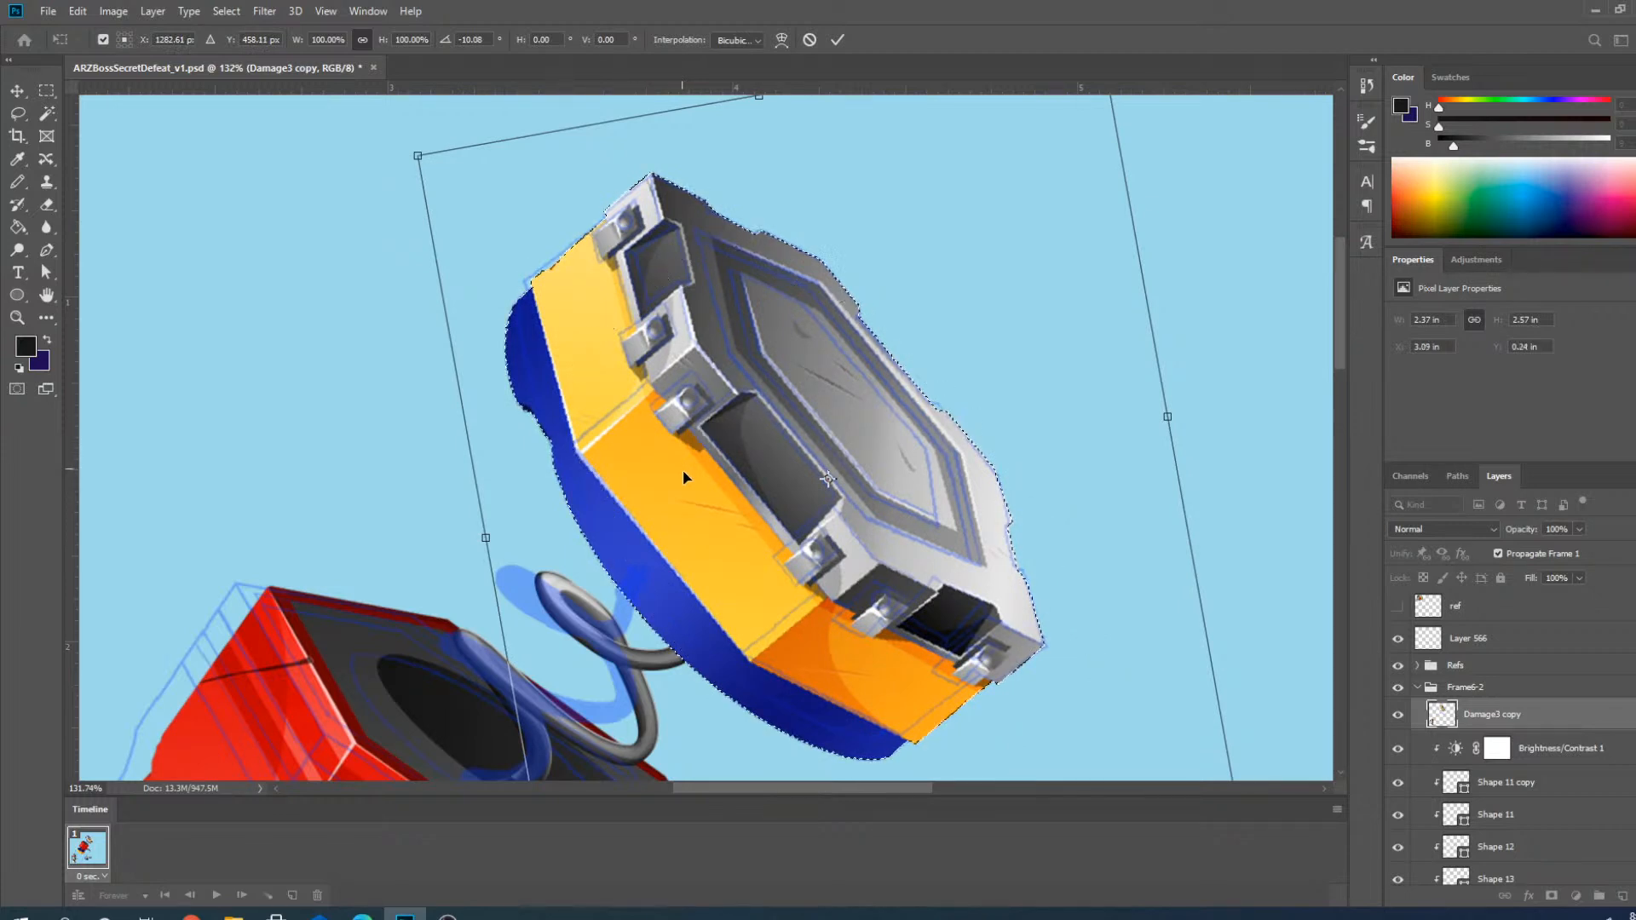
{"action": "left_click", "coordinate": [838, 42]}
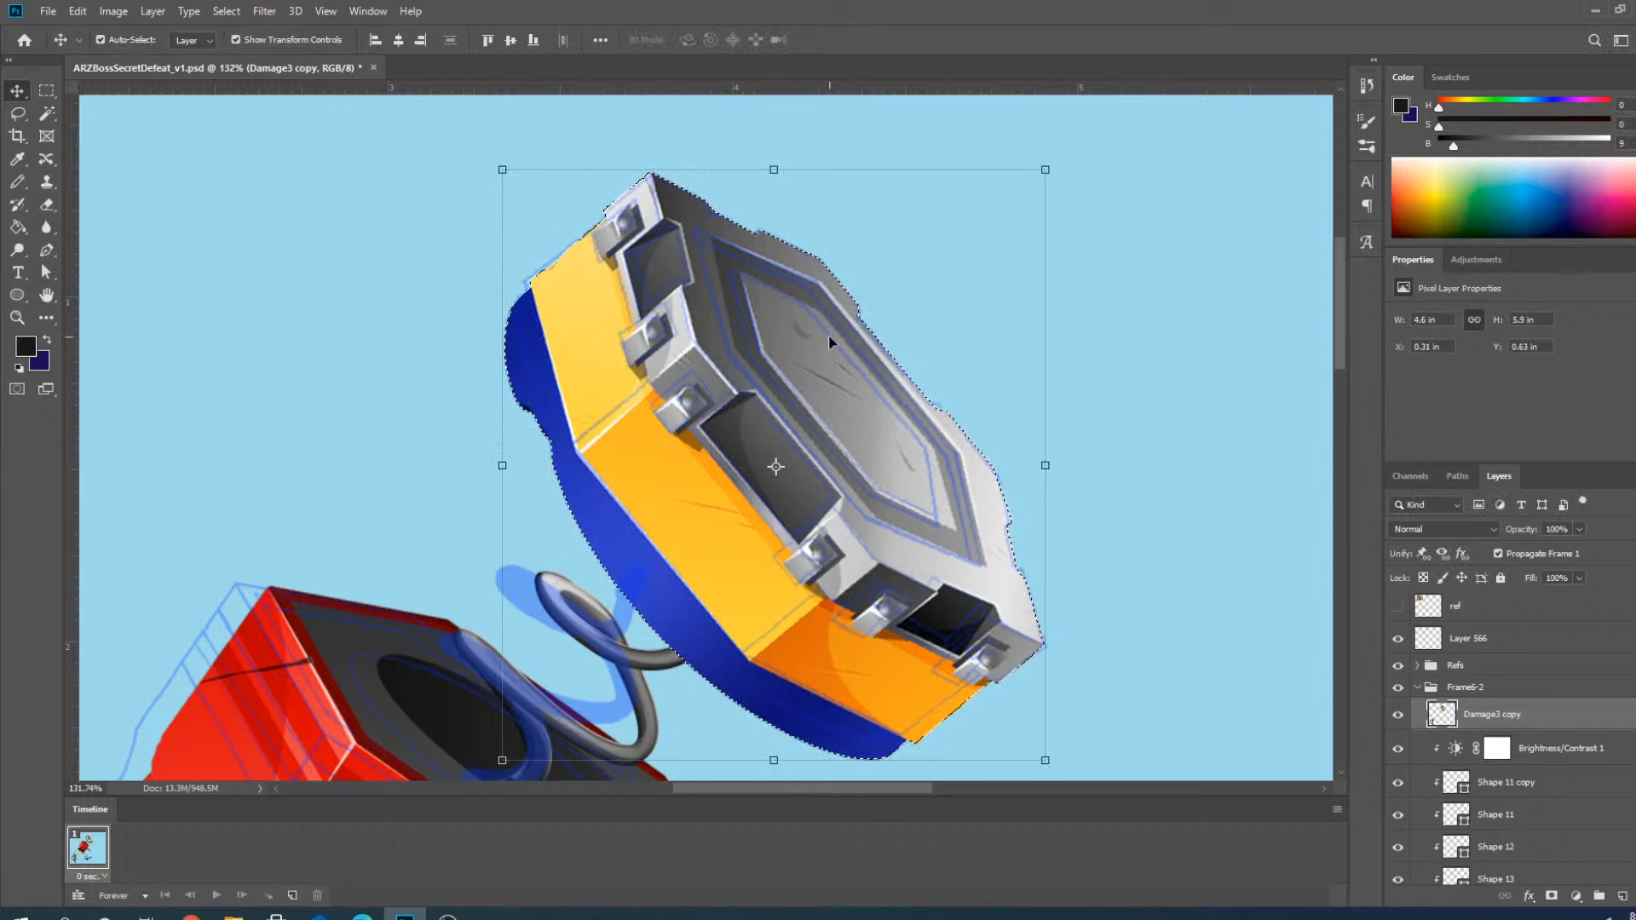
Compare the red hammer block with the Boss_ARZ_Secret_10 sketch, leave it shown alongside Boss_ARZ_Secret_12, and collapse the Refs group.
{"action": "scroll", "coordinate": [735, 318], "scroll_direction": "down", "scroll_amount": 5}
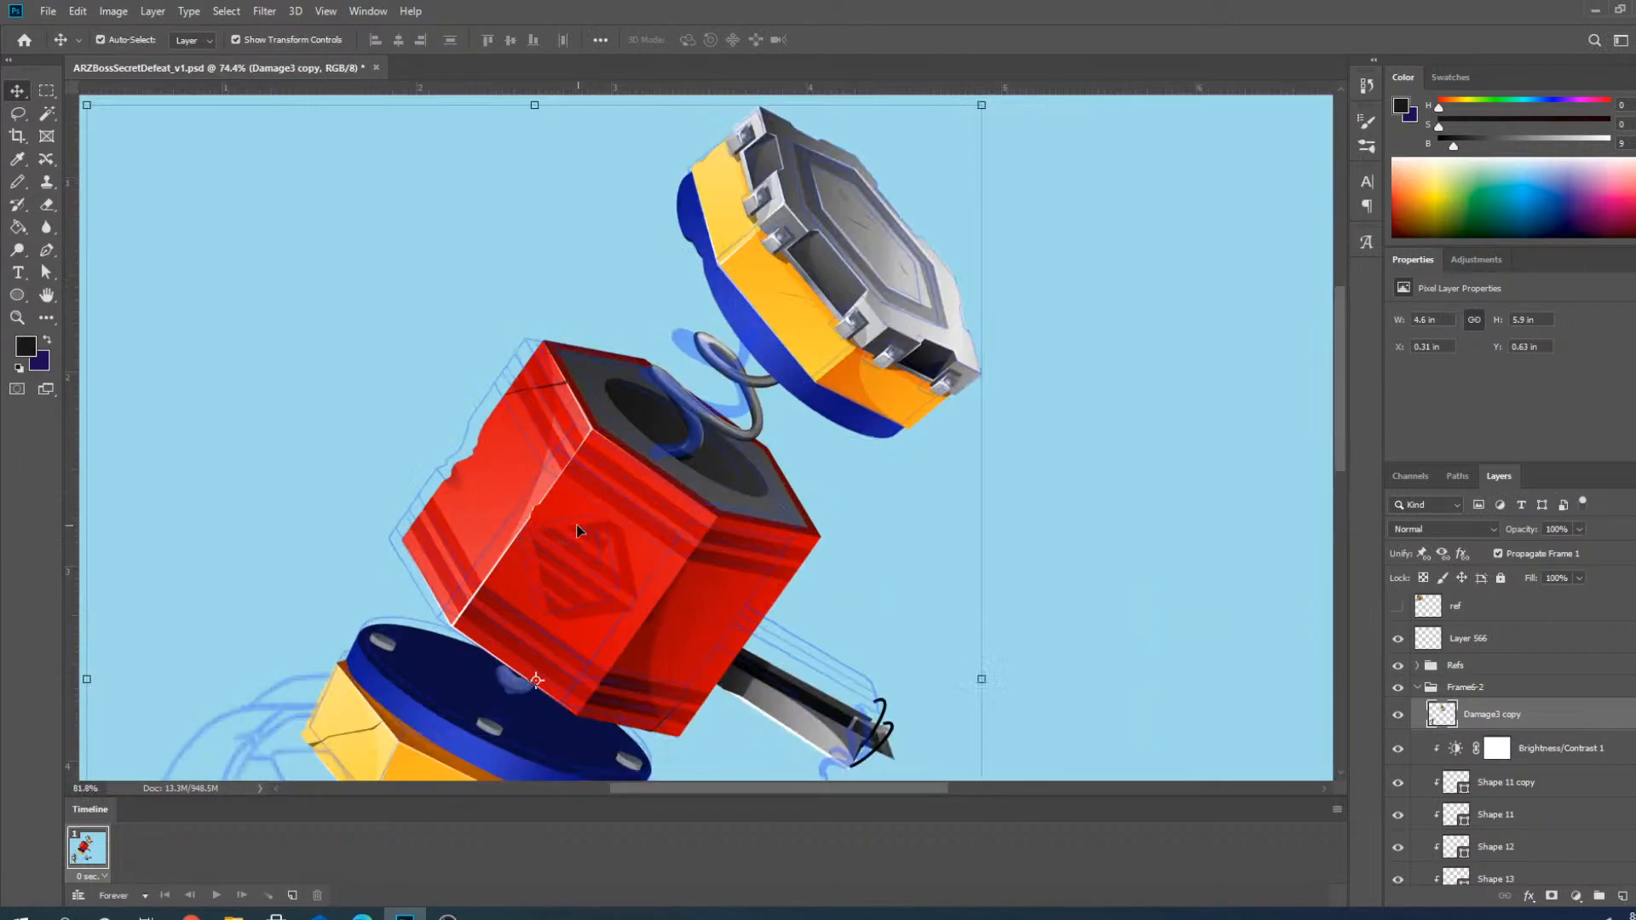
{"action": "scroll", "coordinate": [656, 378], "scroll_direction": "down", "scroll_amount": 2}
{"action": "scroll", "coordinate": [546, 699], "scroll_direction": "up", "scroll_amount": 3}
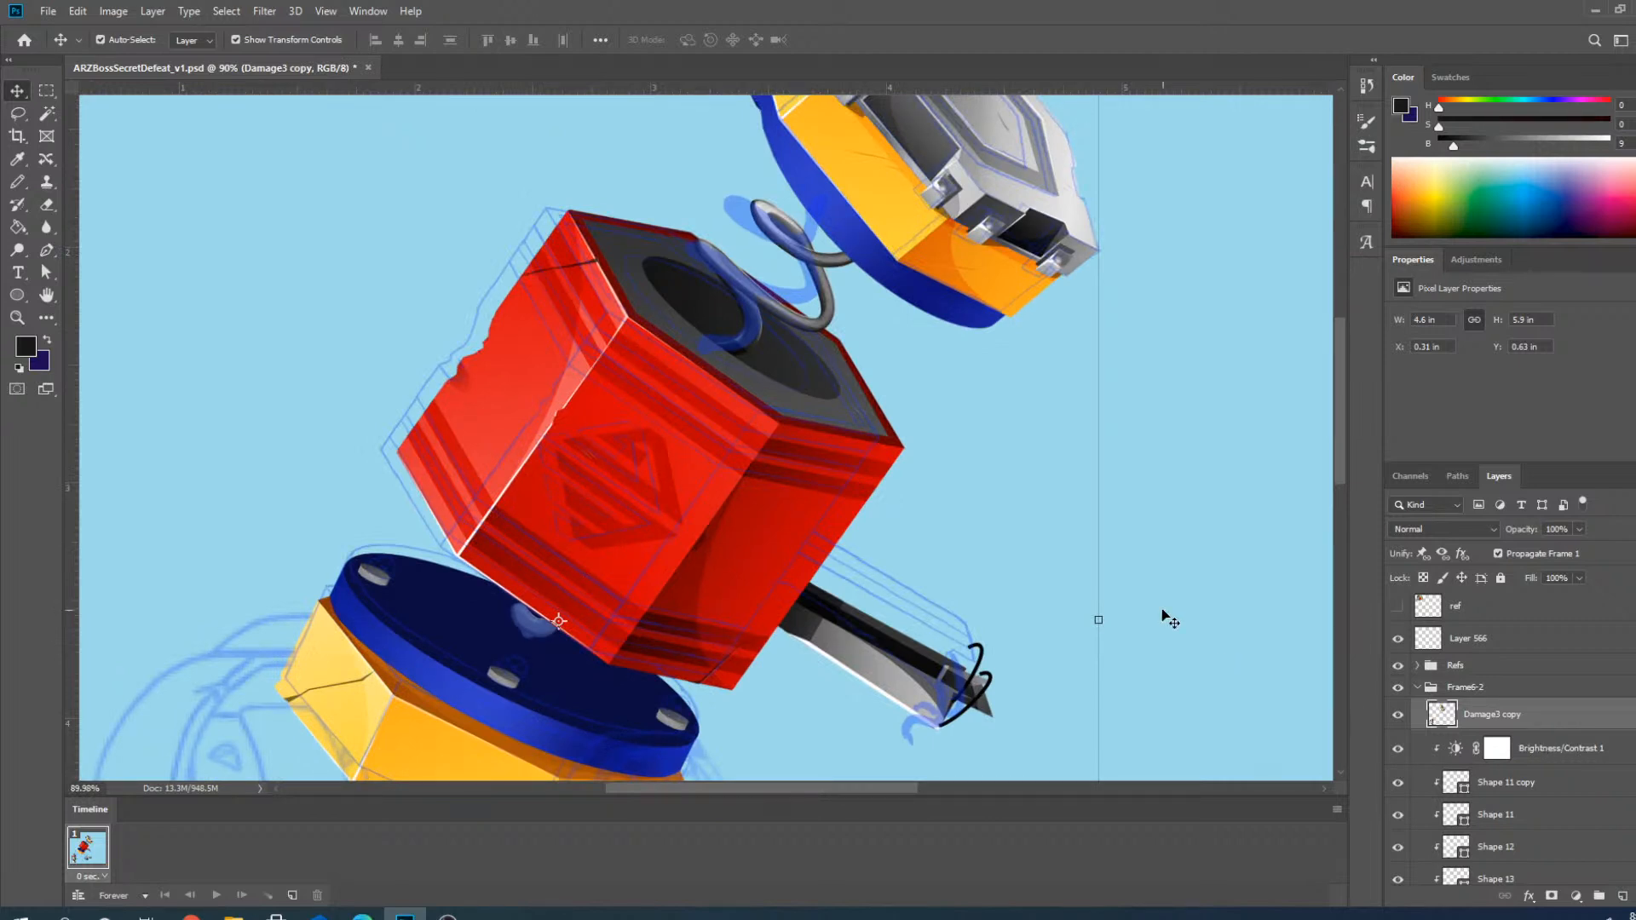
{"action": "left_click", "coordinate": [1417, 667]}
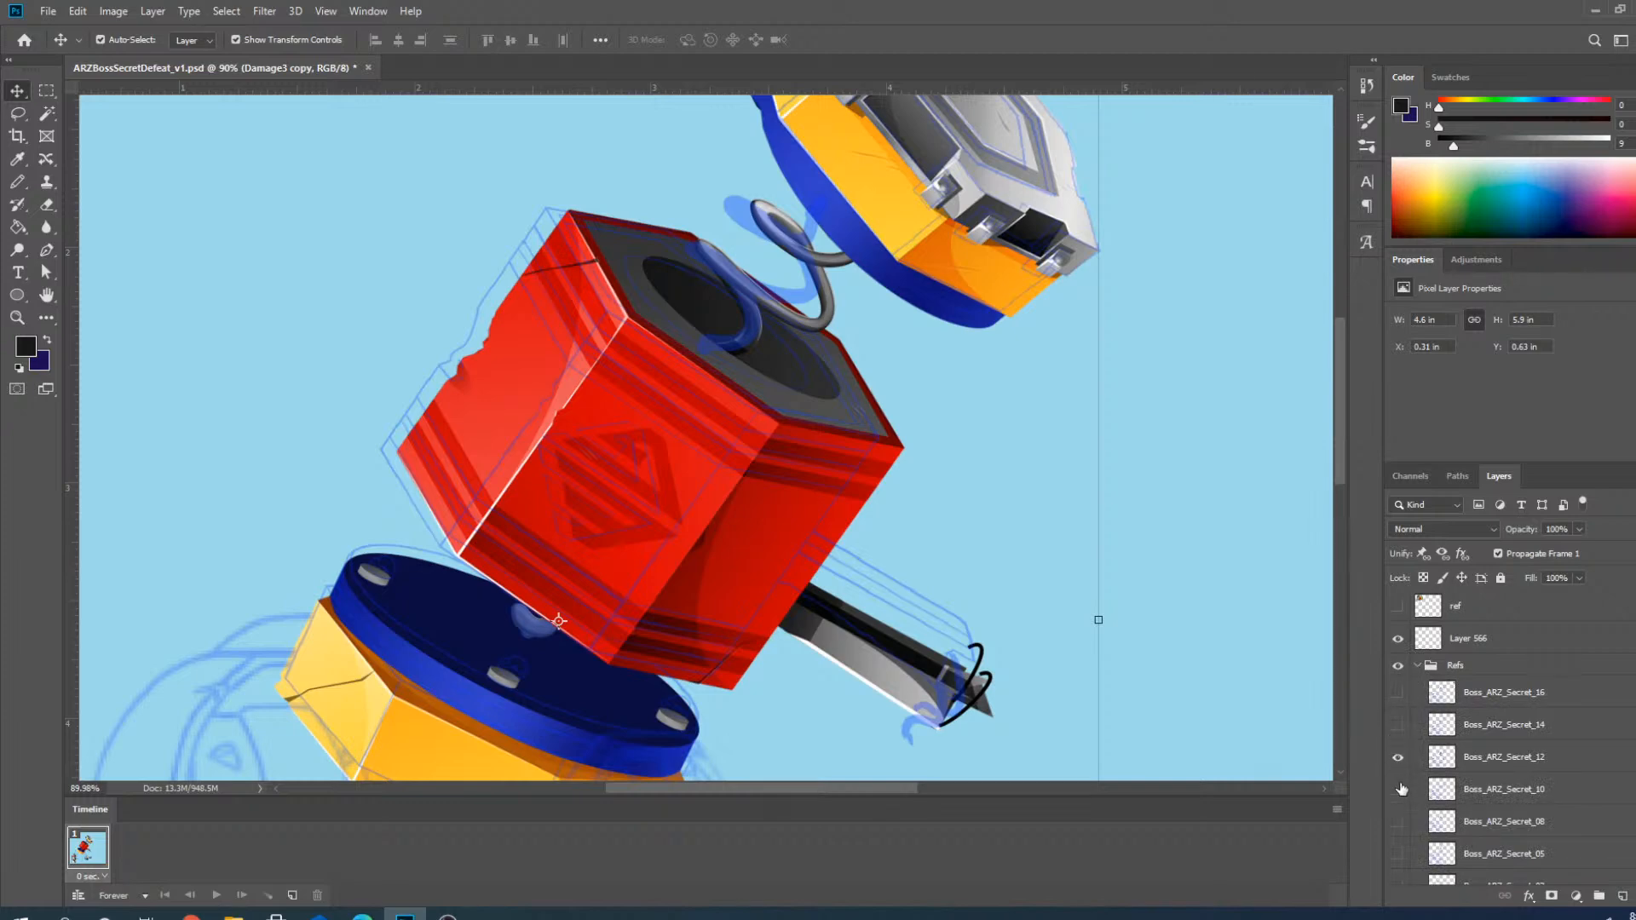
{"action": "left_click", "coordinate": [1398, 790]}
{"action": "scroll", "coordinate": [535, 440], "scroll_direction": "up", "scroll_amount": 3}
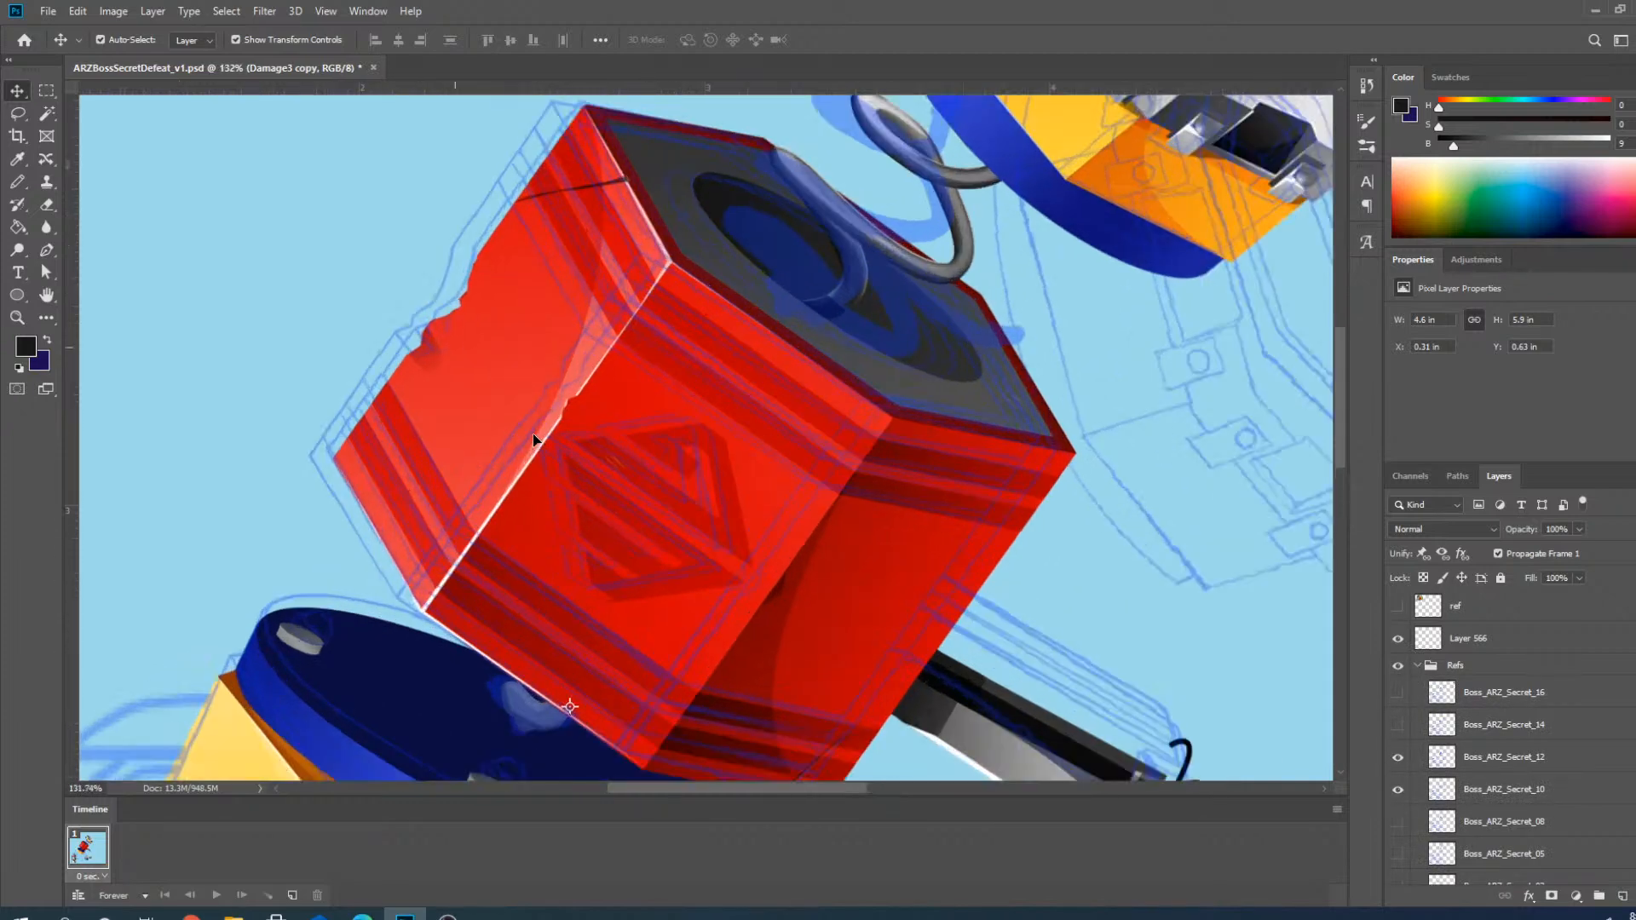
{"action": "left_click", "coordinate": [1398, 789]}
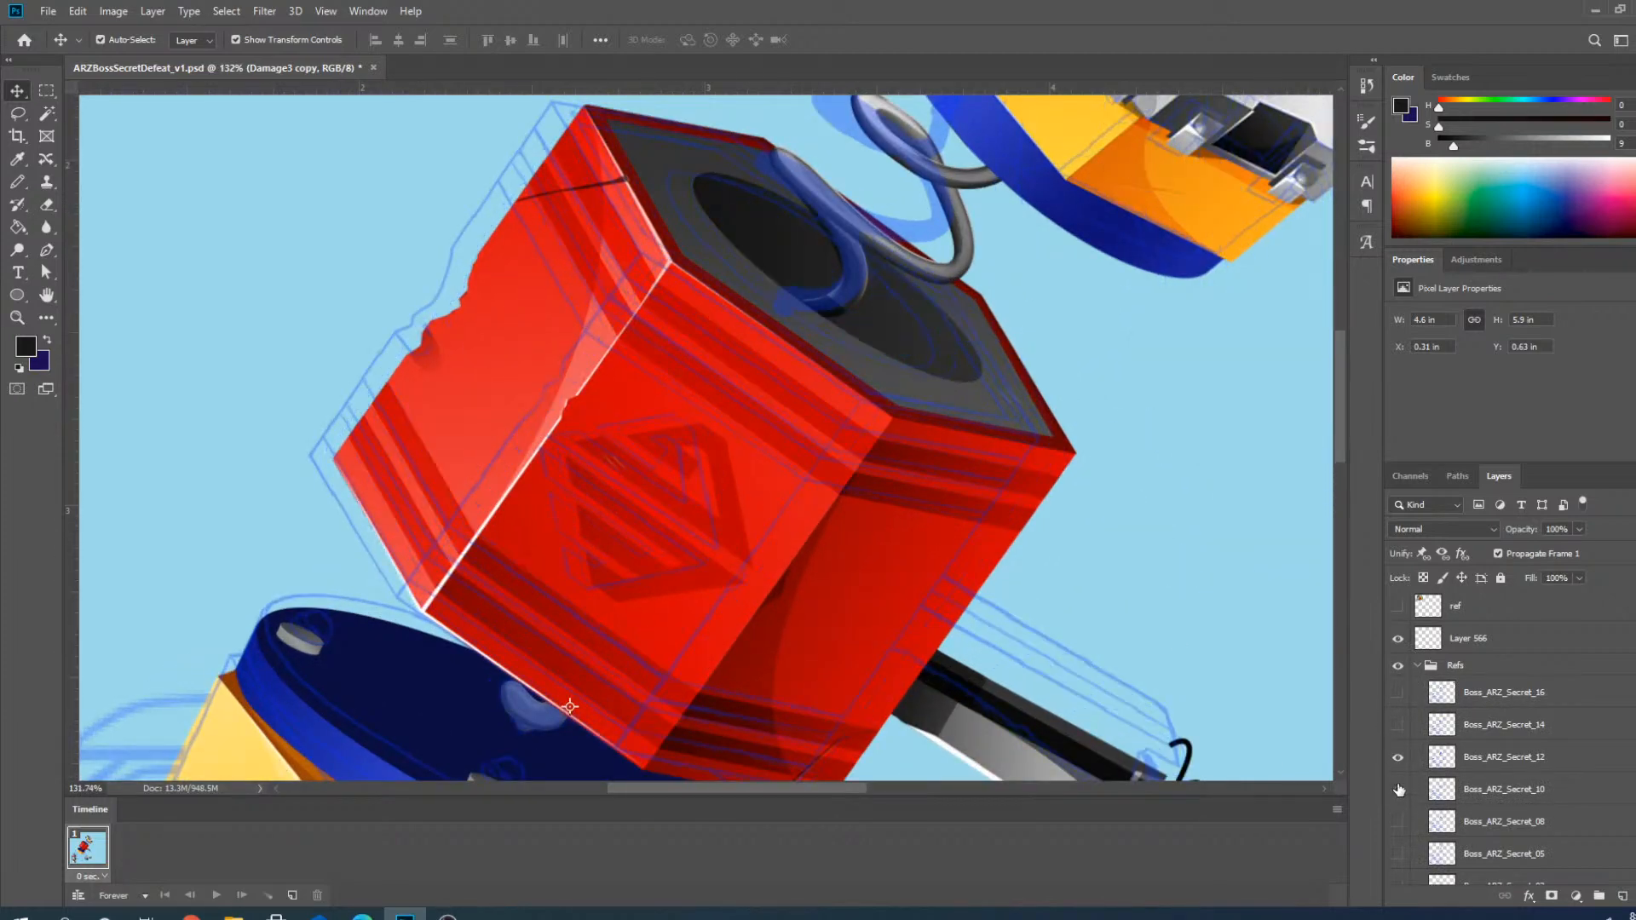
{"action": "left_click", "coordinate": [1398, 789]}
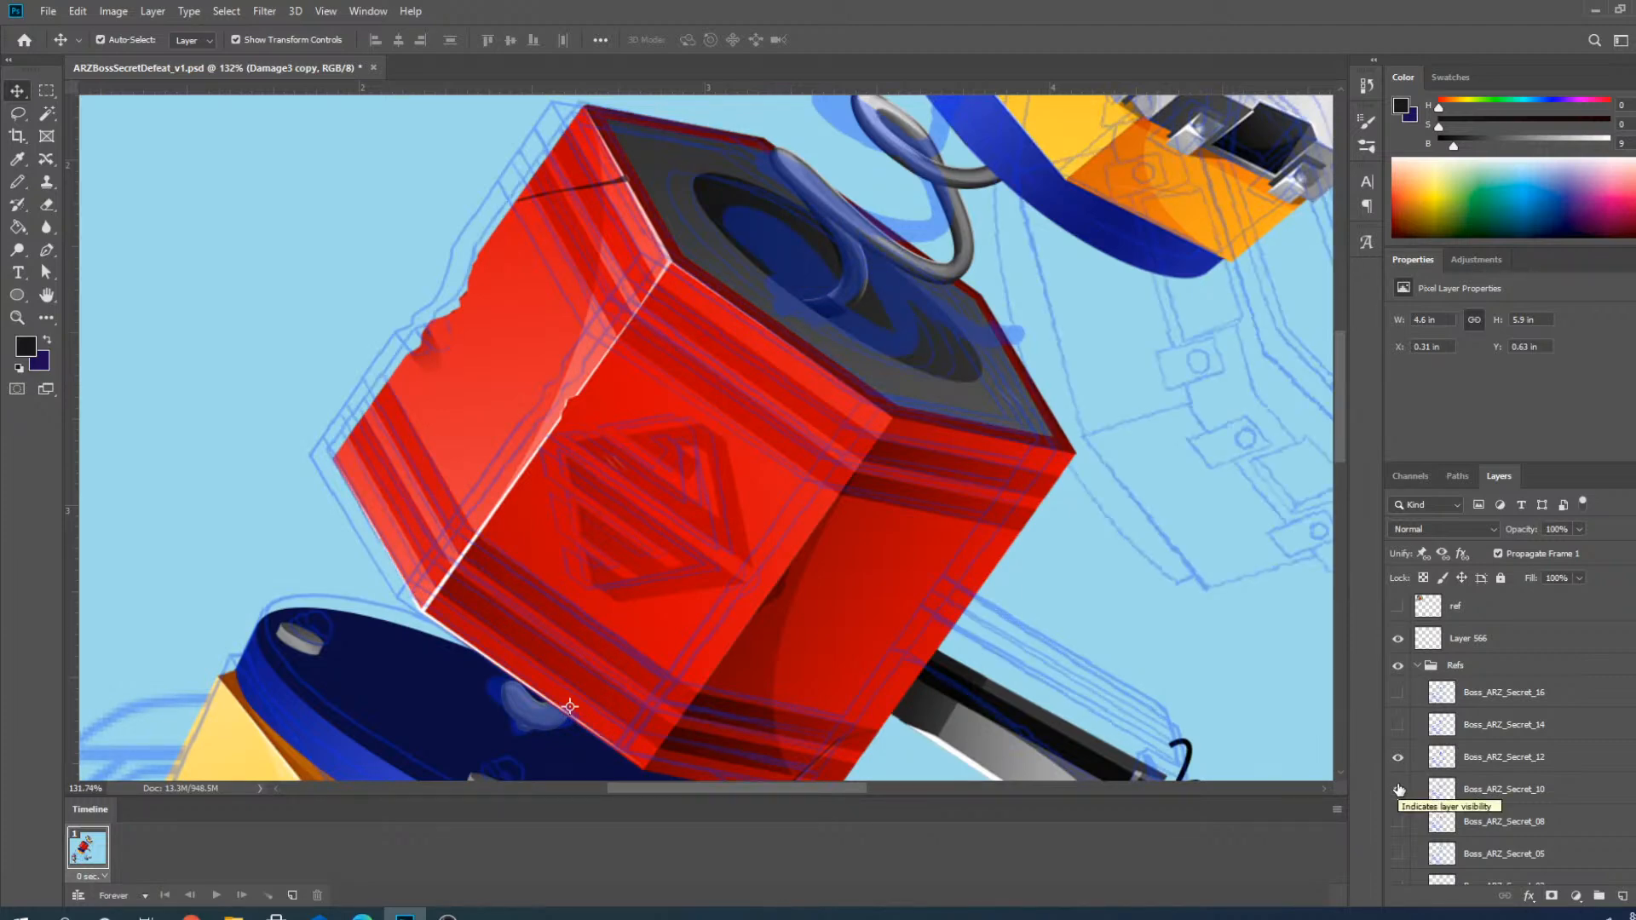
{"action": "scroll", "coordinate": [767, 426], "scroll_direction": "down", "scroll_amount": 3}
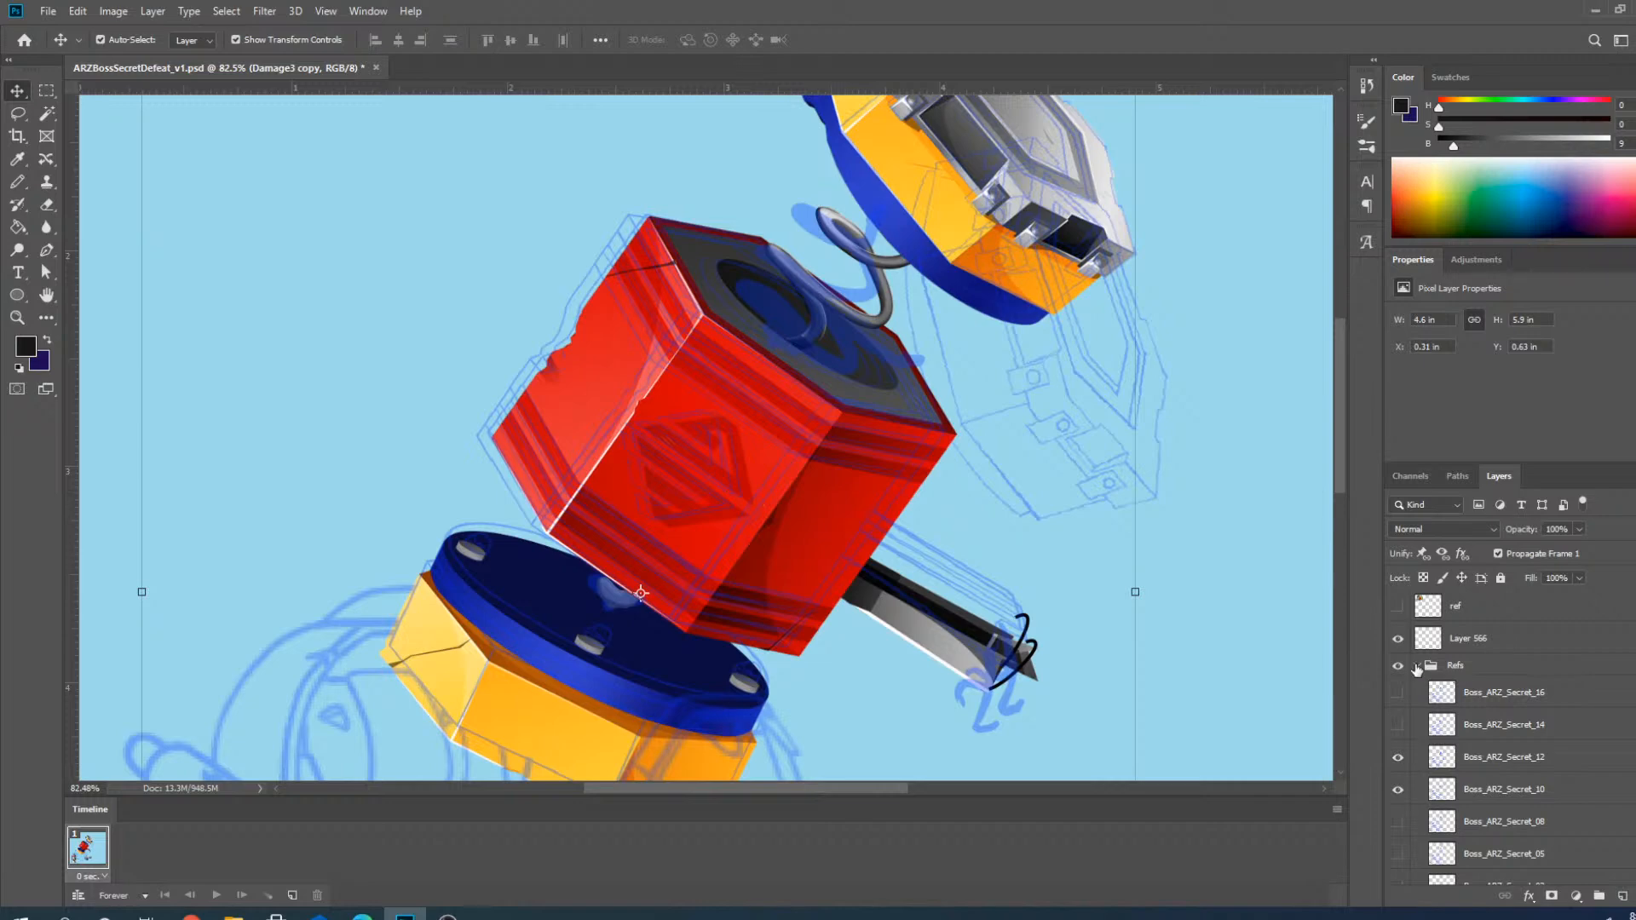
{"action": "left_click", "coordinate": [1416, 666]}
Select the red hammer block on Layer 20 together with its handle and cable layers, including Layer 5 copy, Layer 21 and Layer 22.
{"action": "left_click", "coordinate": [784, 467]}
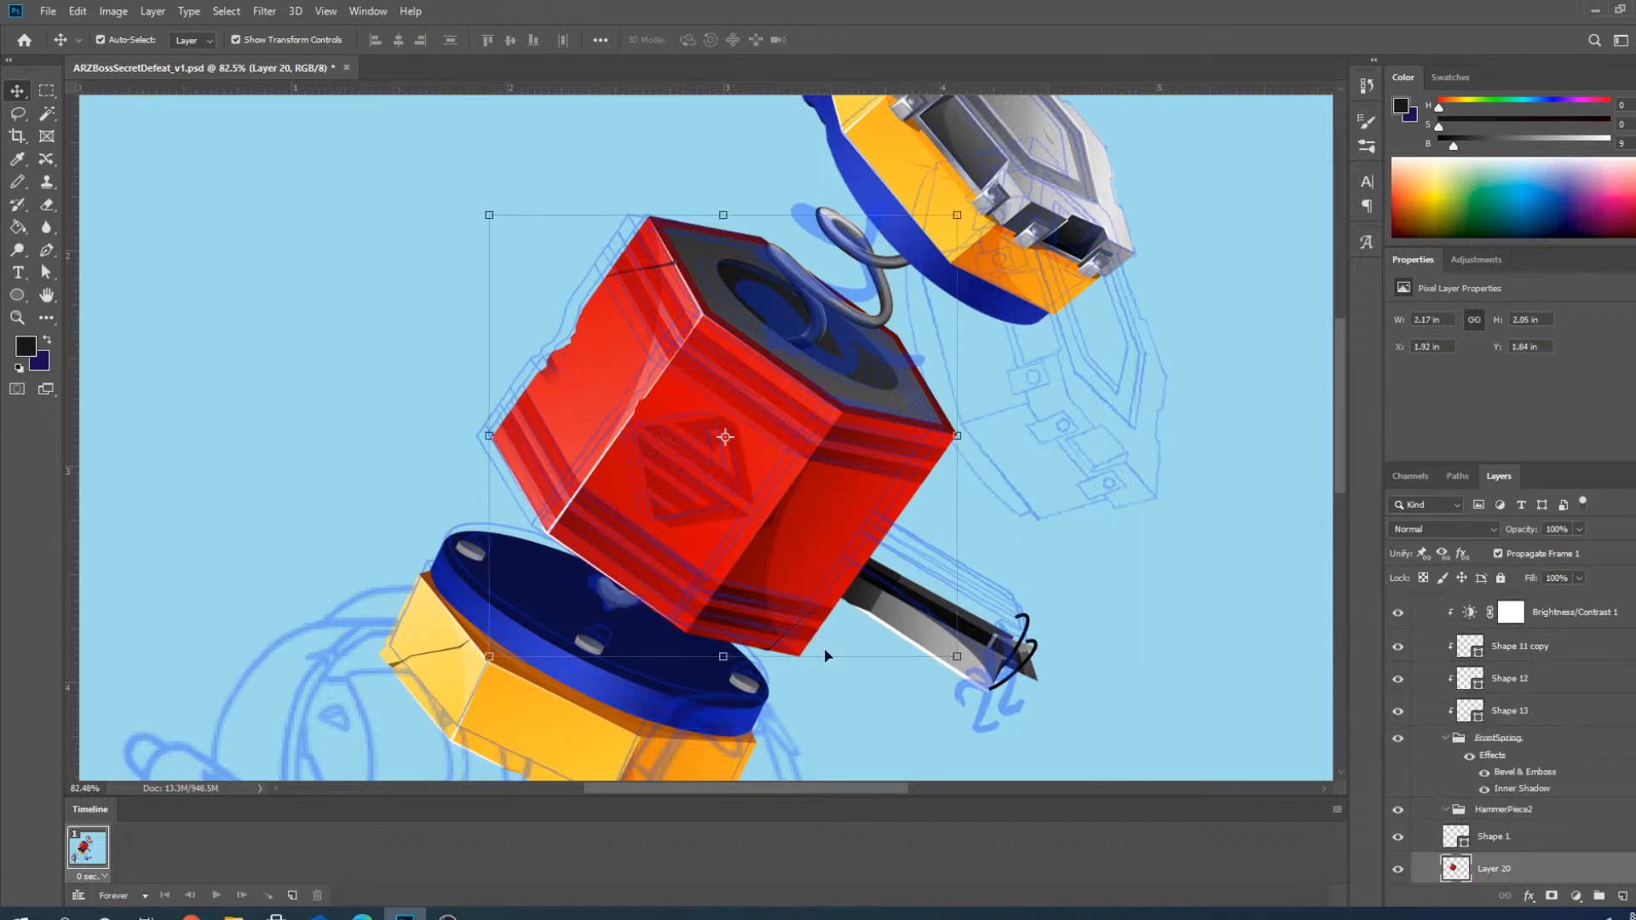
{"action": "scroll", "coordinate": [882, 651], "scroll_direction": "up", "scroll_amount": 4}
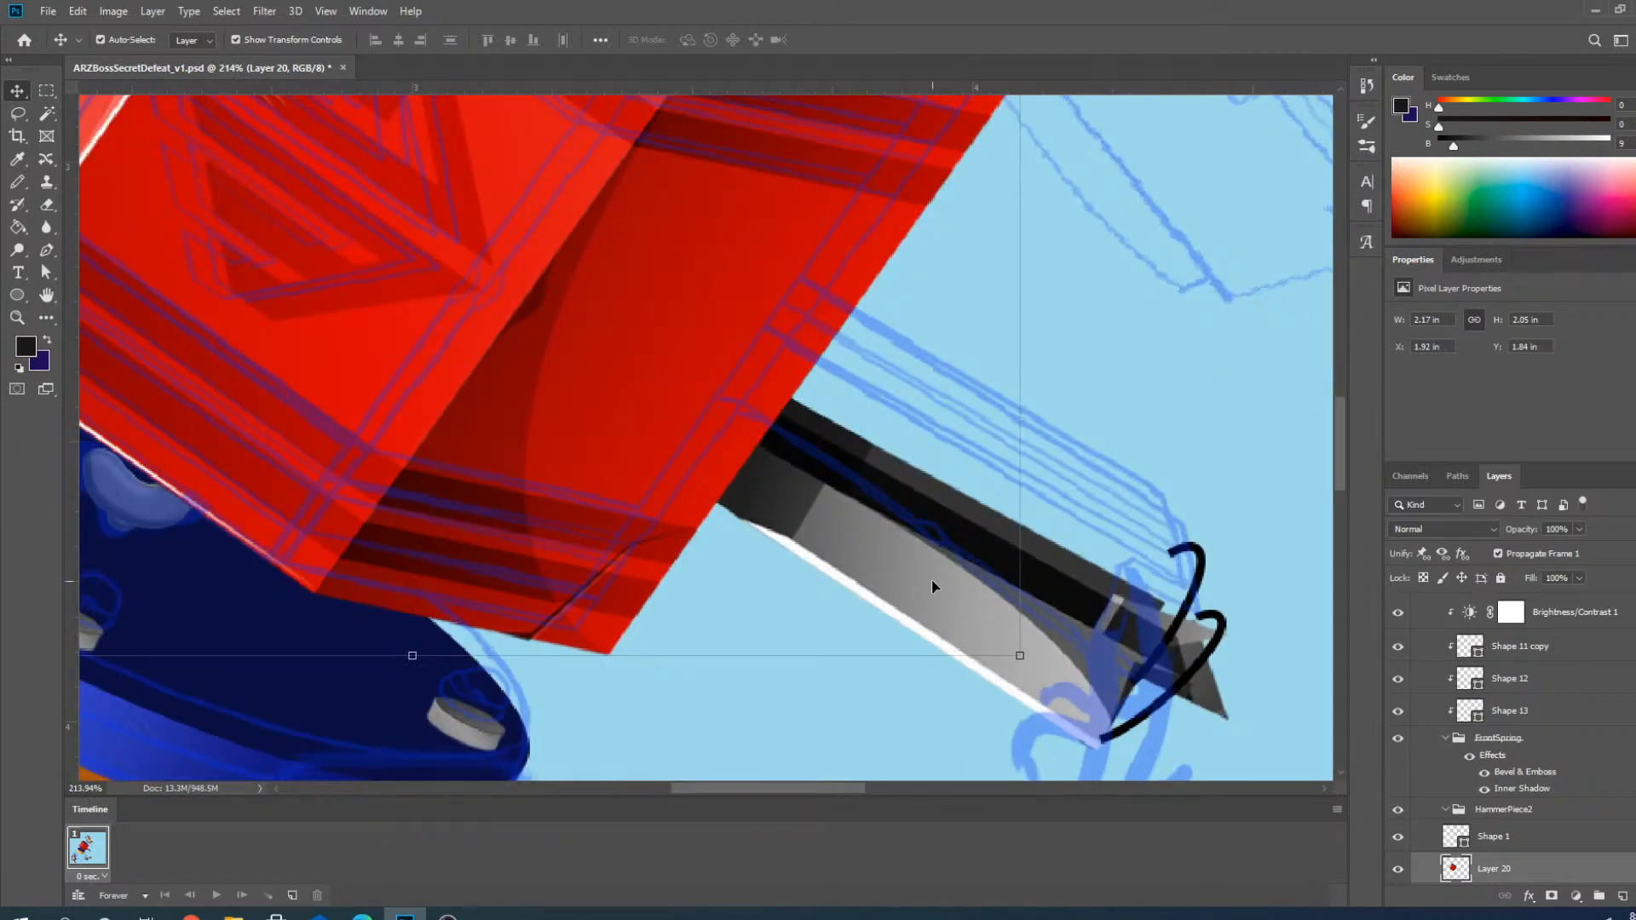
{"action": "left_click", "coordinate": [932, 579]}
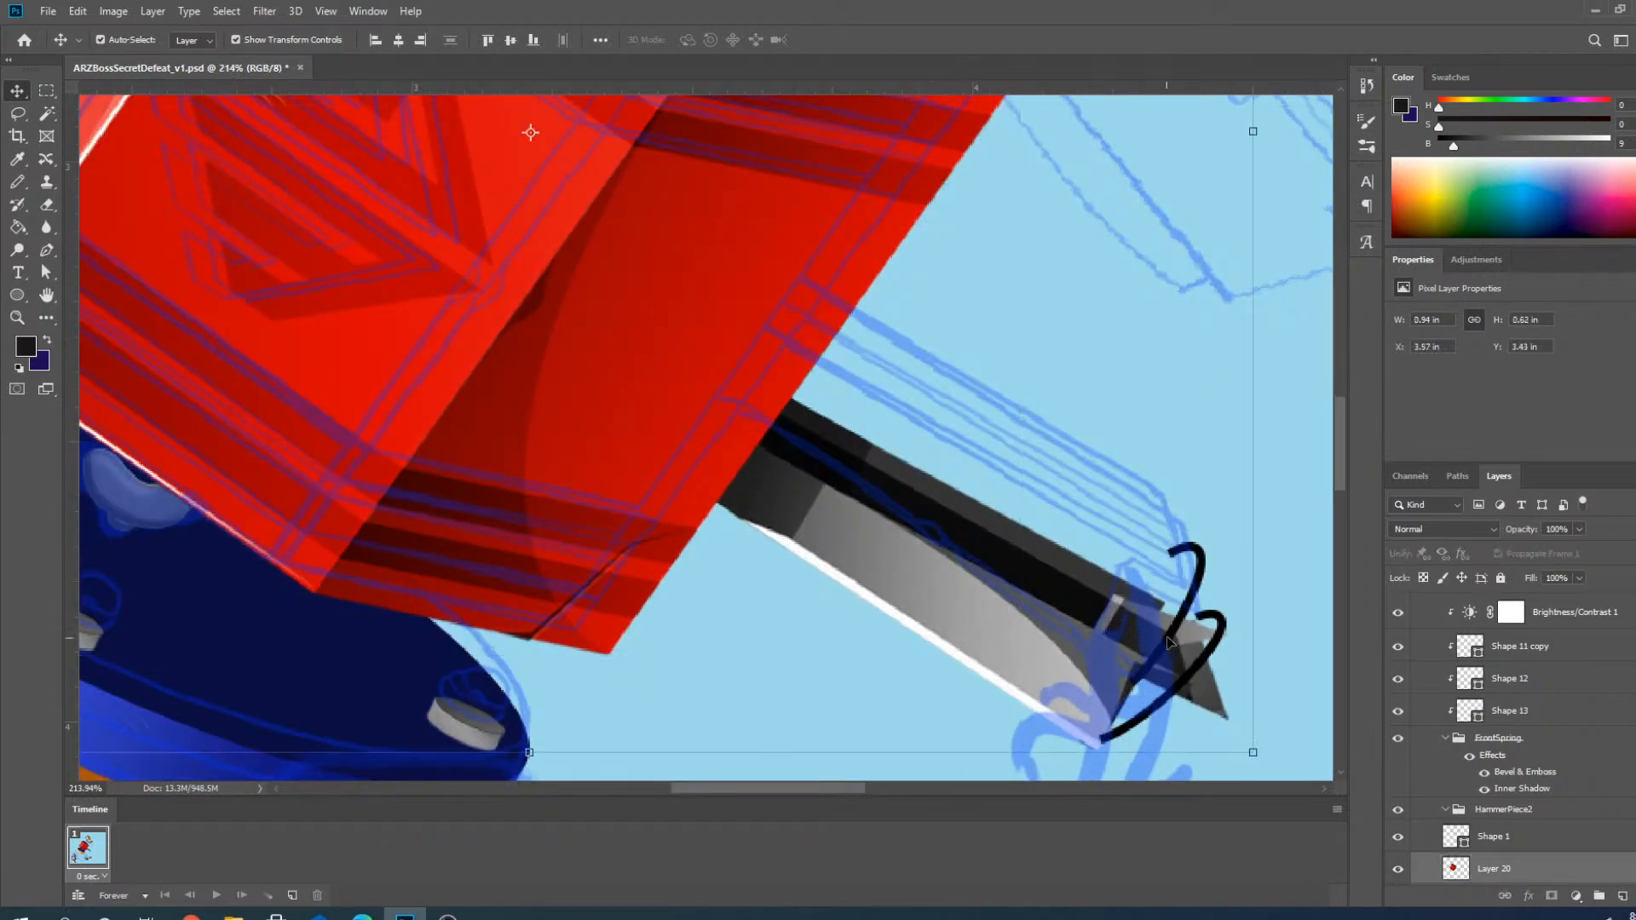
{"action": "left_click", "coordinate": [1202, 556], "text": "shift"}
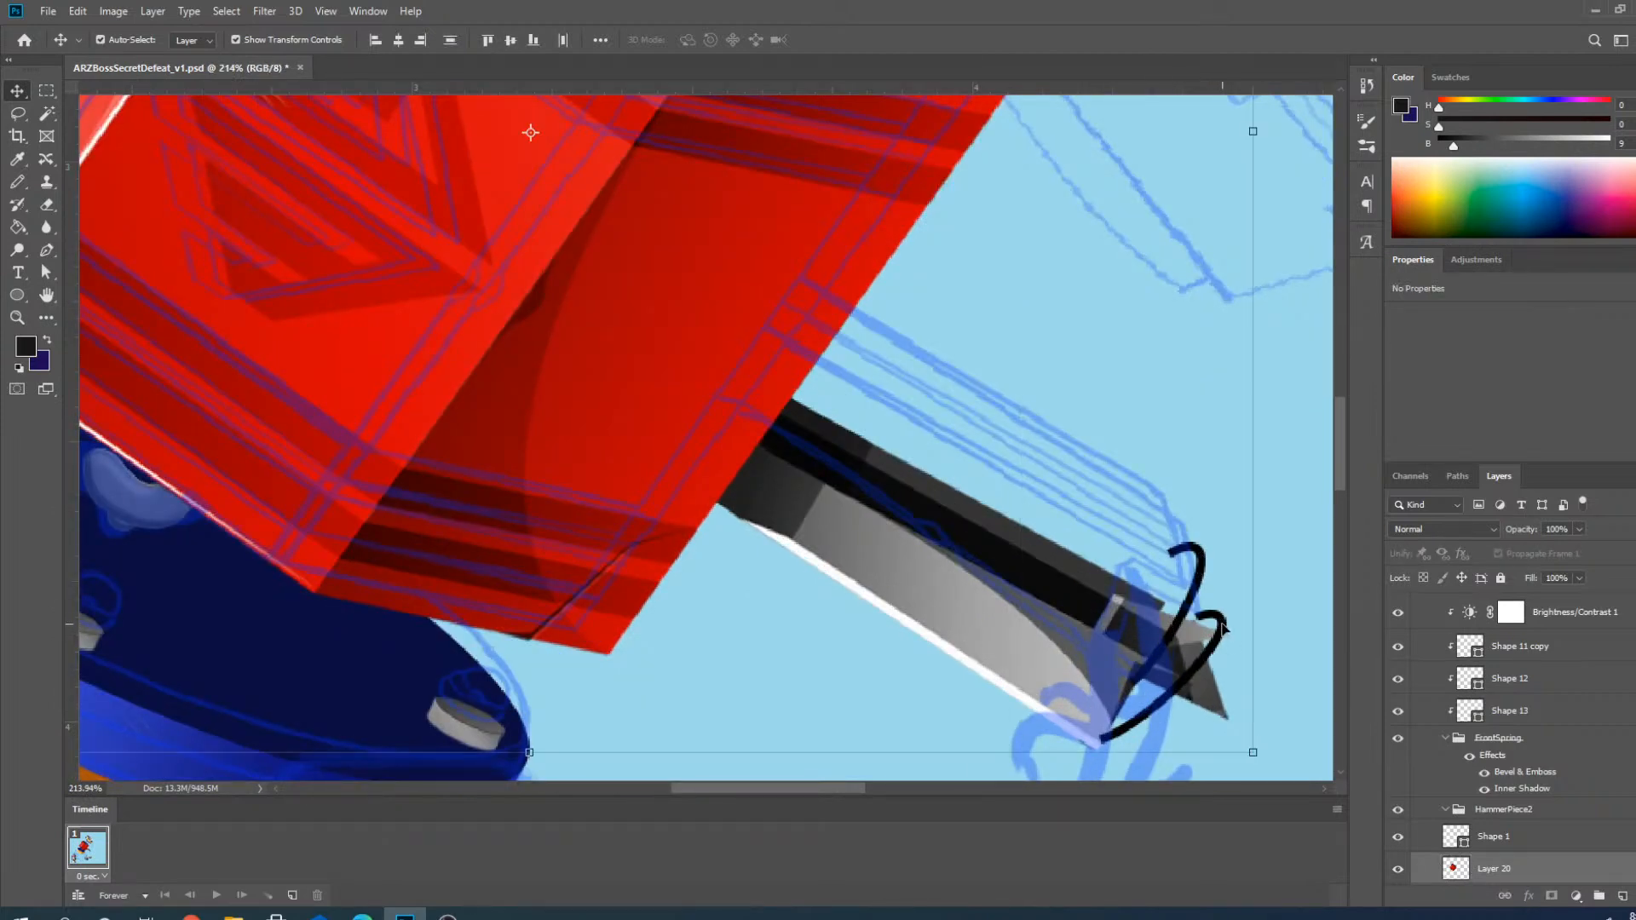
{"action": "scroll", "coordinate": [1485, 769], "scroll_direction": "down", "scroll_amount": 5}
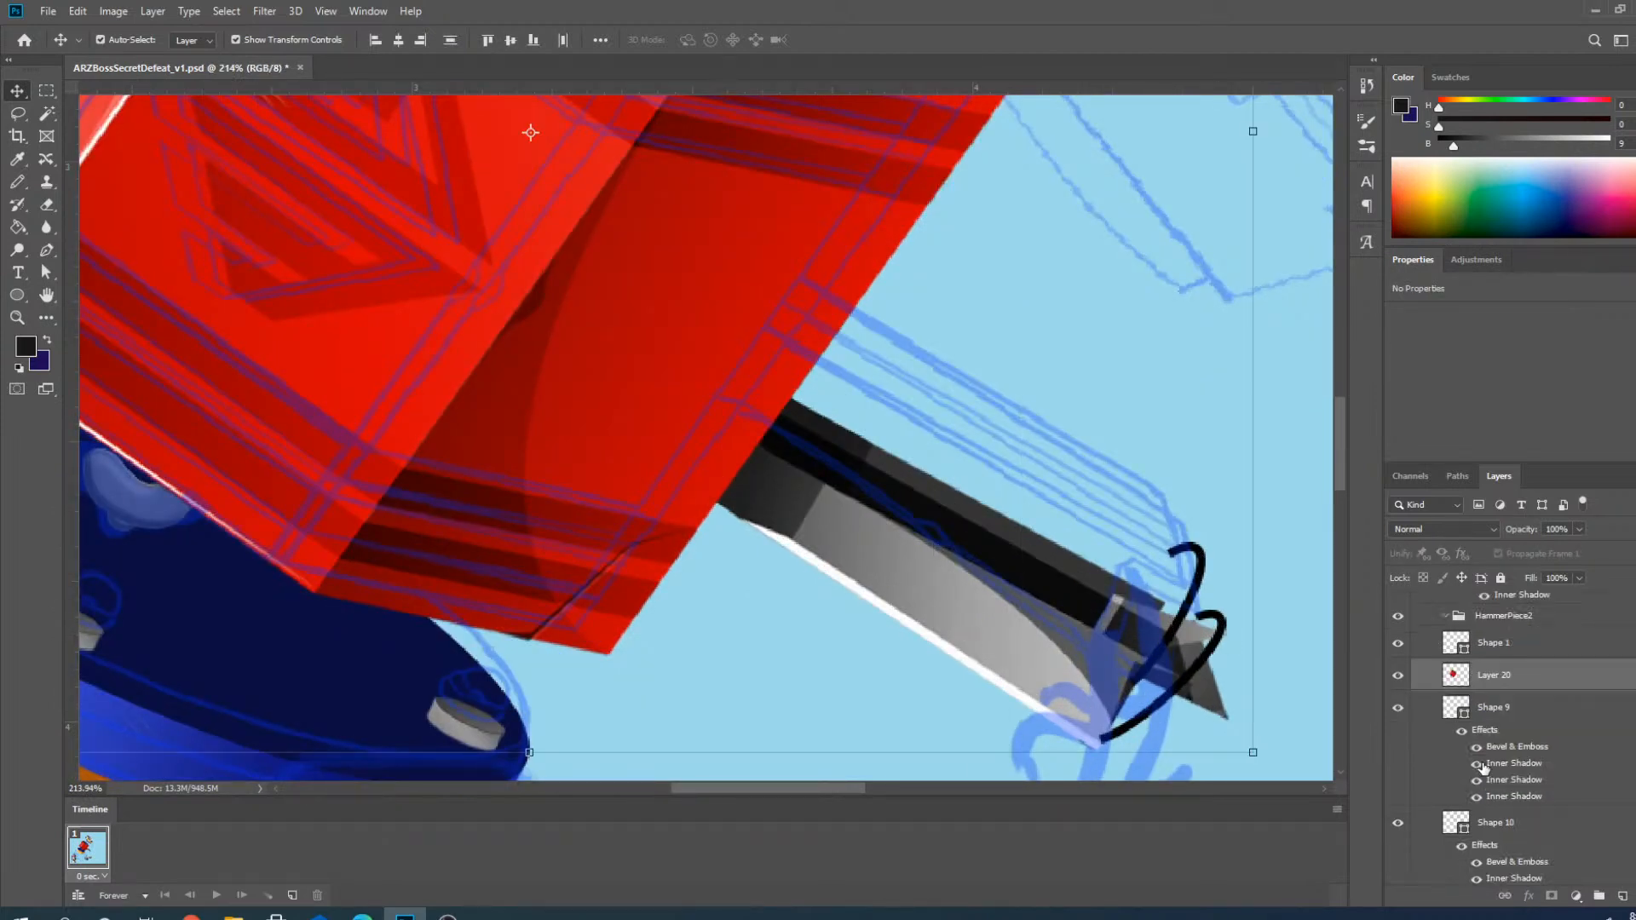
{"action": "scroll", "coordinate": [1484, 769], "scroll_direction": "down", "scroll_amount": 5}
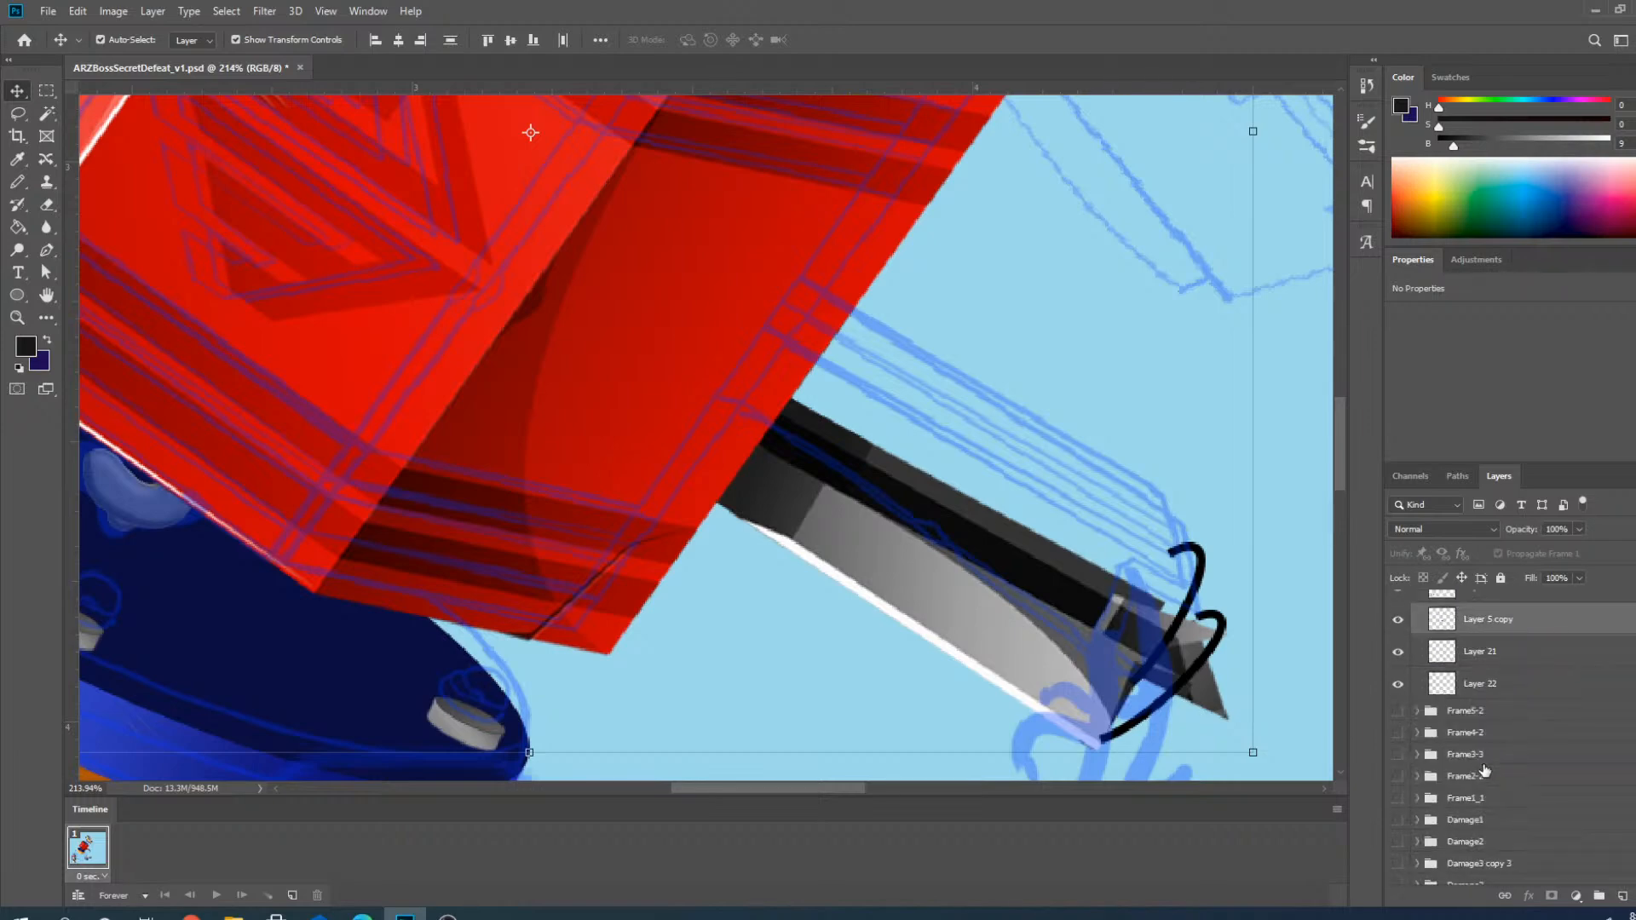
{"action": "left_click", "coordinate": [1496, 653], "text": "ctrl"}
{"action": "scroll", "coordinate": [1139, 556], "scroll_direction": "down", "scroll_amount": 5}
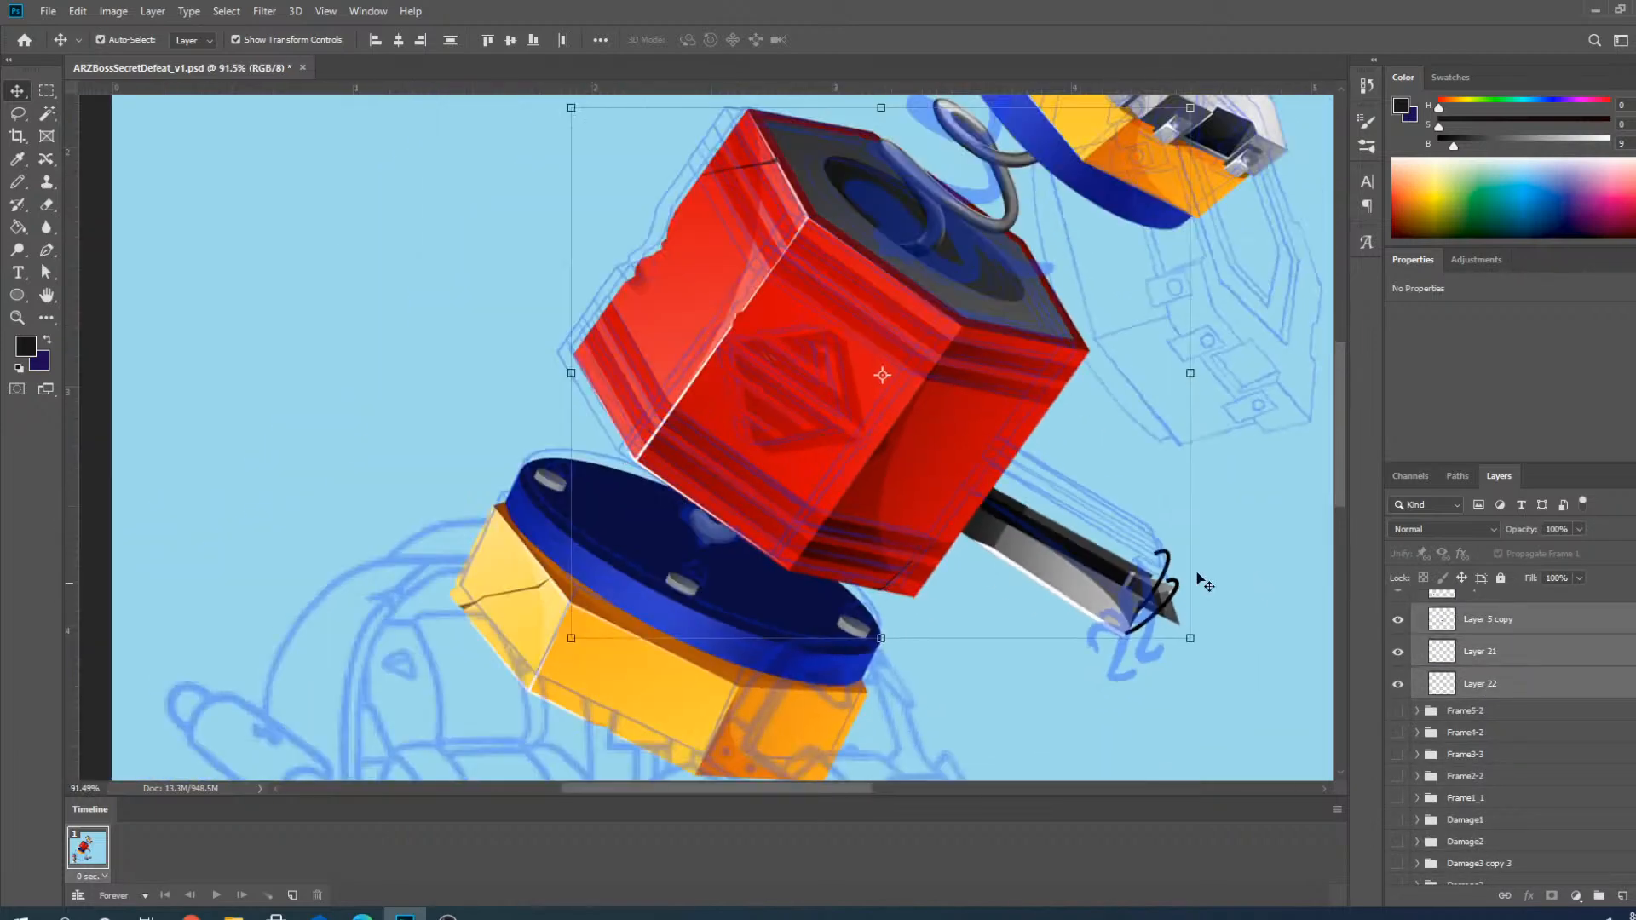
Nudge the selected hammer block, handle and cable layers slightly left toward the sketch outline.
{"action": "scroll", "coordinate": [658, 370], "scroll_direction": "up", "scroll_amount": 3}
{"action": "key", "text": "Left"}
{"action": "key", "text": "Left"}
{"action": "key", "text": "Left"}
{"action": "key", "text": "Left"}
{"action": "key", "text": "Left"}
{"action": "key", "text": "Left"}
{"action": "key", "text": "Left"}
{"action": "key", "text": "Left"}
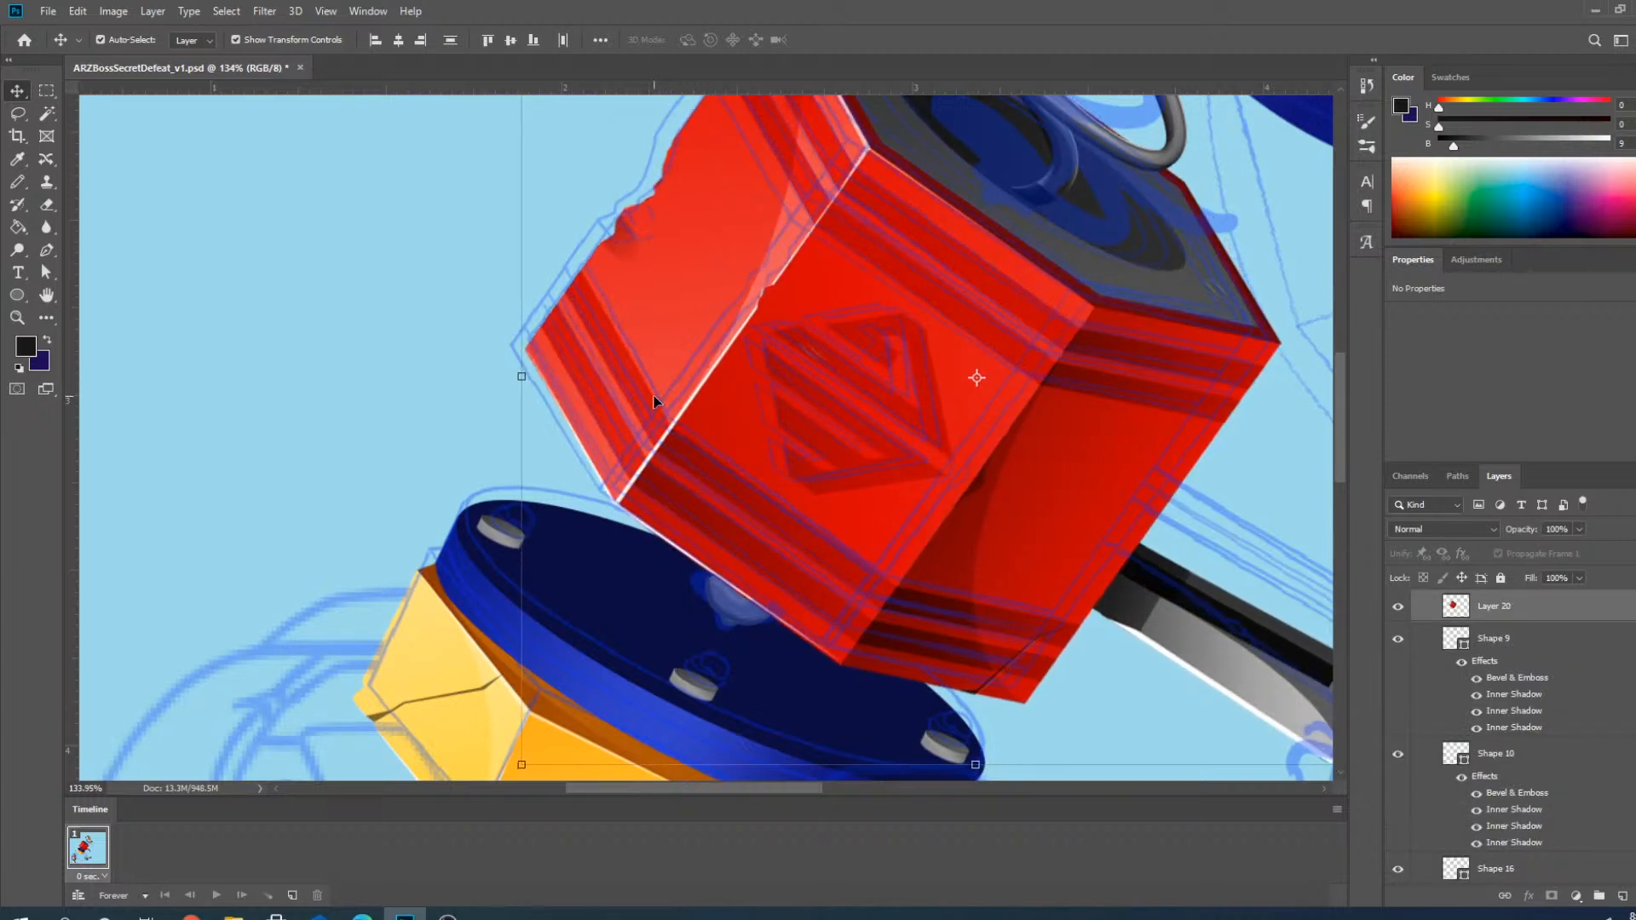
Nudge the selected hammer block, handle and cable layers slightly up and left onto the sketched block outline.
{"action": "key", "text": "Left"}
{"action": "key", "text": "Up"}
{"action": "key", "text": "Up"}
{"action": "key", "text": "Up"}
{"action": "key", "text": "Left"}
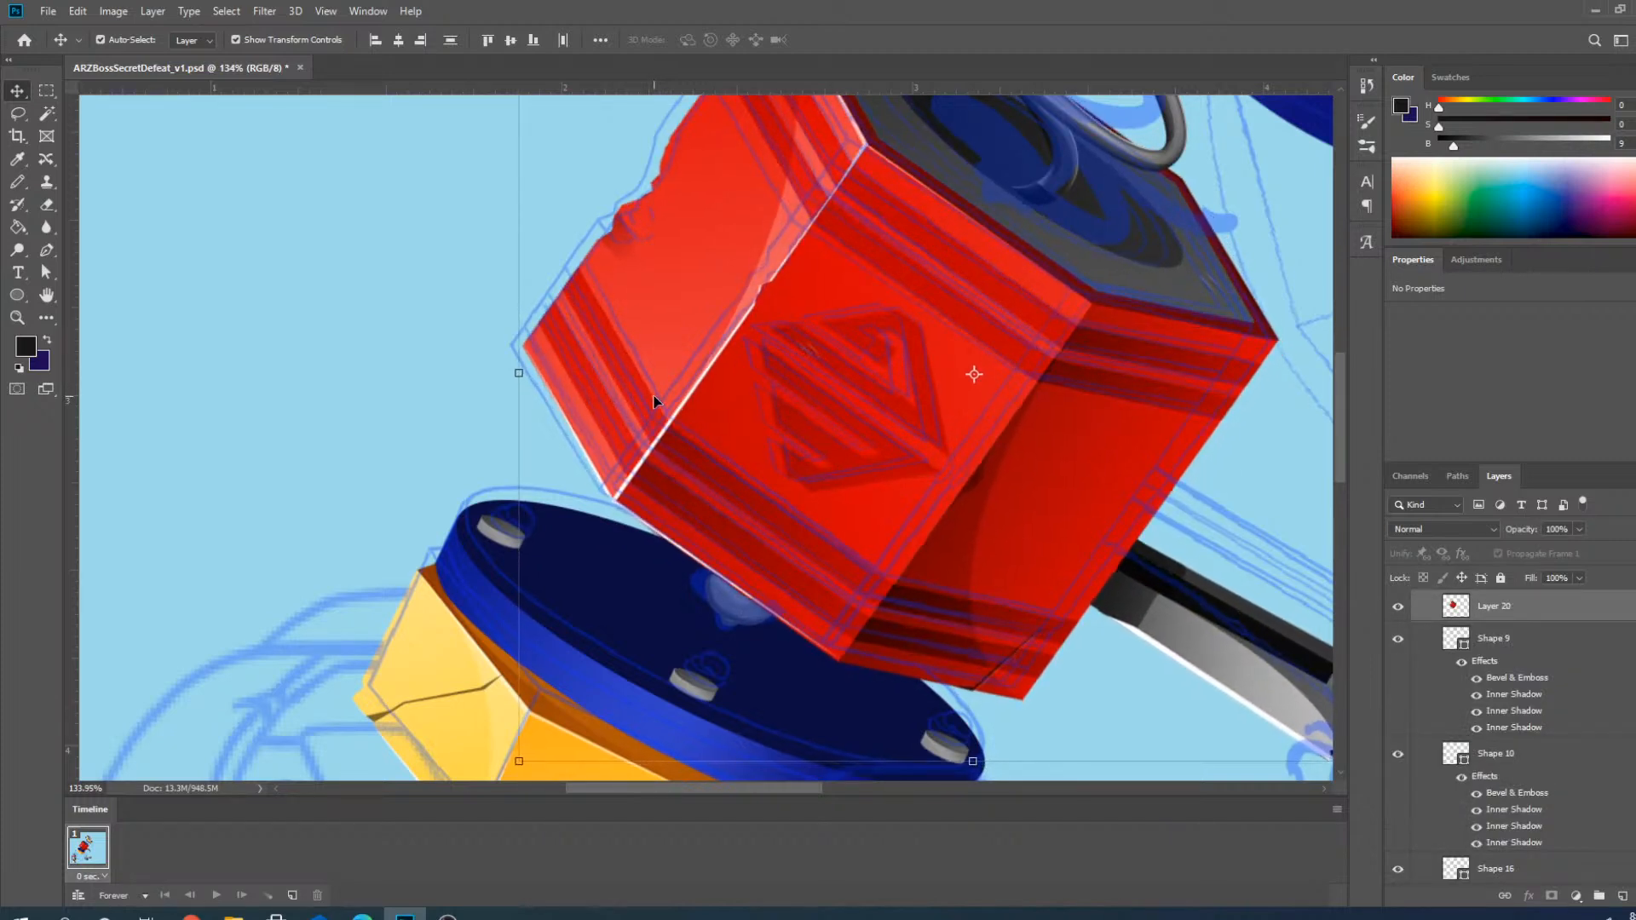
Hide the Boss_ARZ_Secret_10 sketch in the Refs group so only Boss_ARZ_Secret_12 is shown, and collapse the group.
{"action": "scroll", "coordinate": [654, 402], "scroll_direction": "down", "scroll_amount": 5}
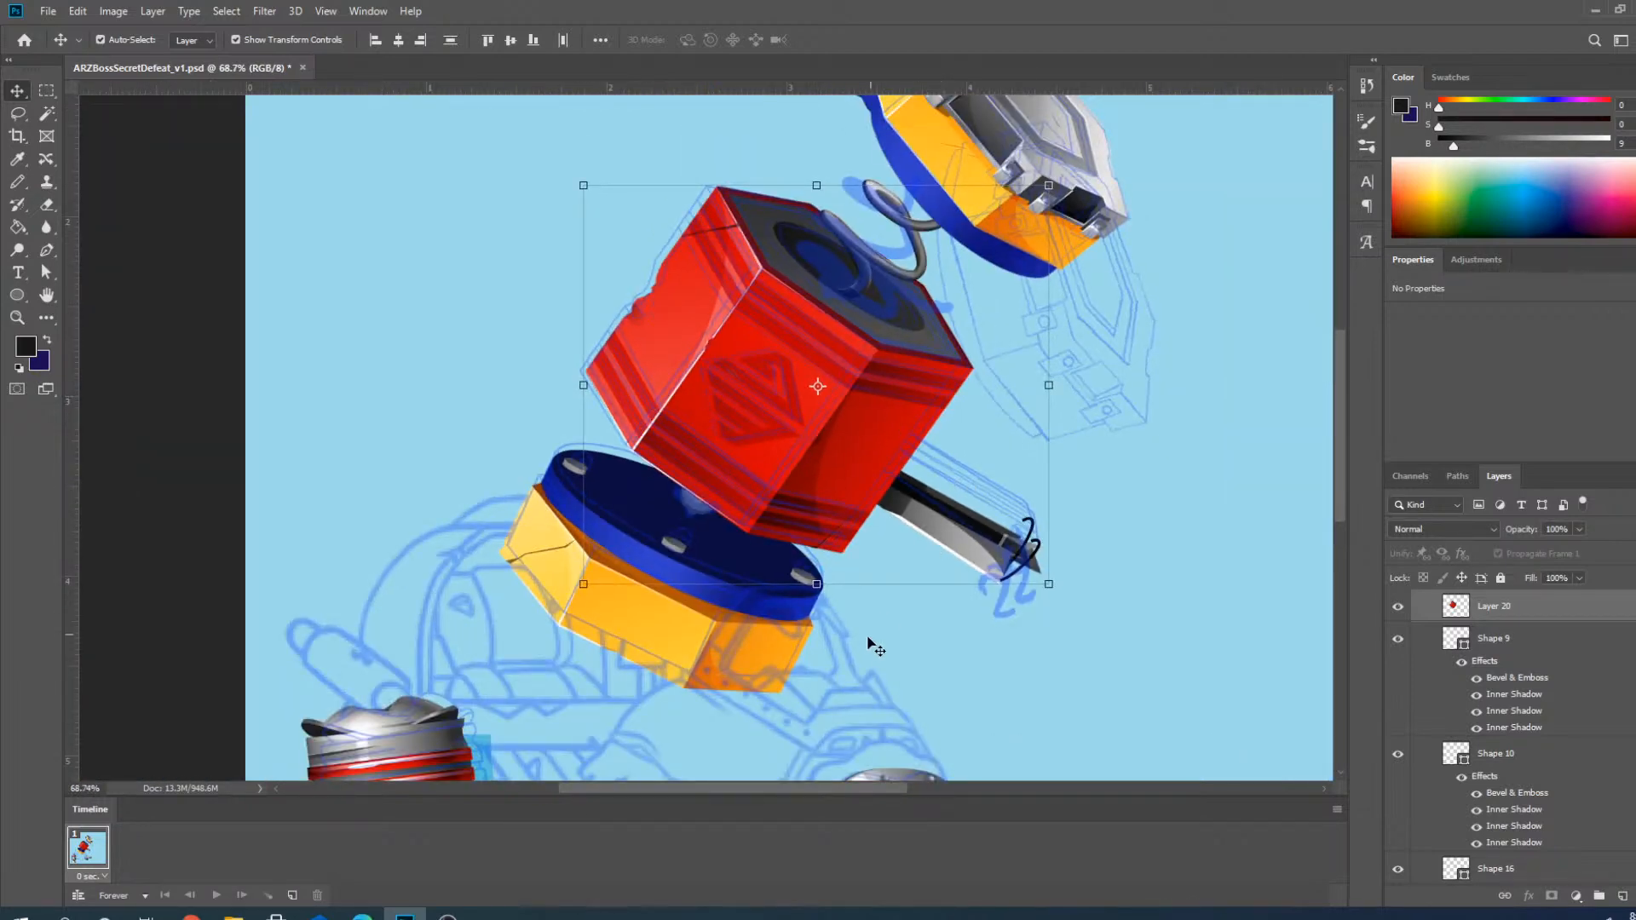
{"action": "scroll", "coordinate": [867, 647], "scroll_direction": "down", "scroll_amount": 2}
{"action": "scroll", "coordinate": [1463, 679], "scroll_direction": "up", "scroll_amount": 10}
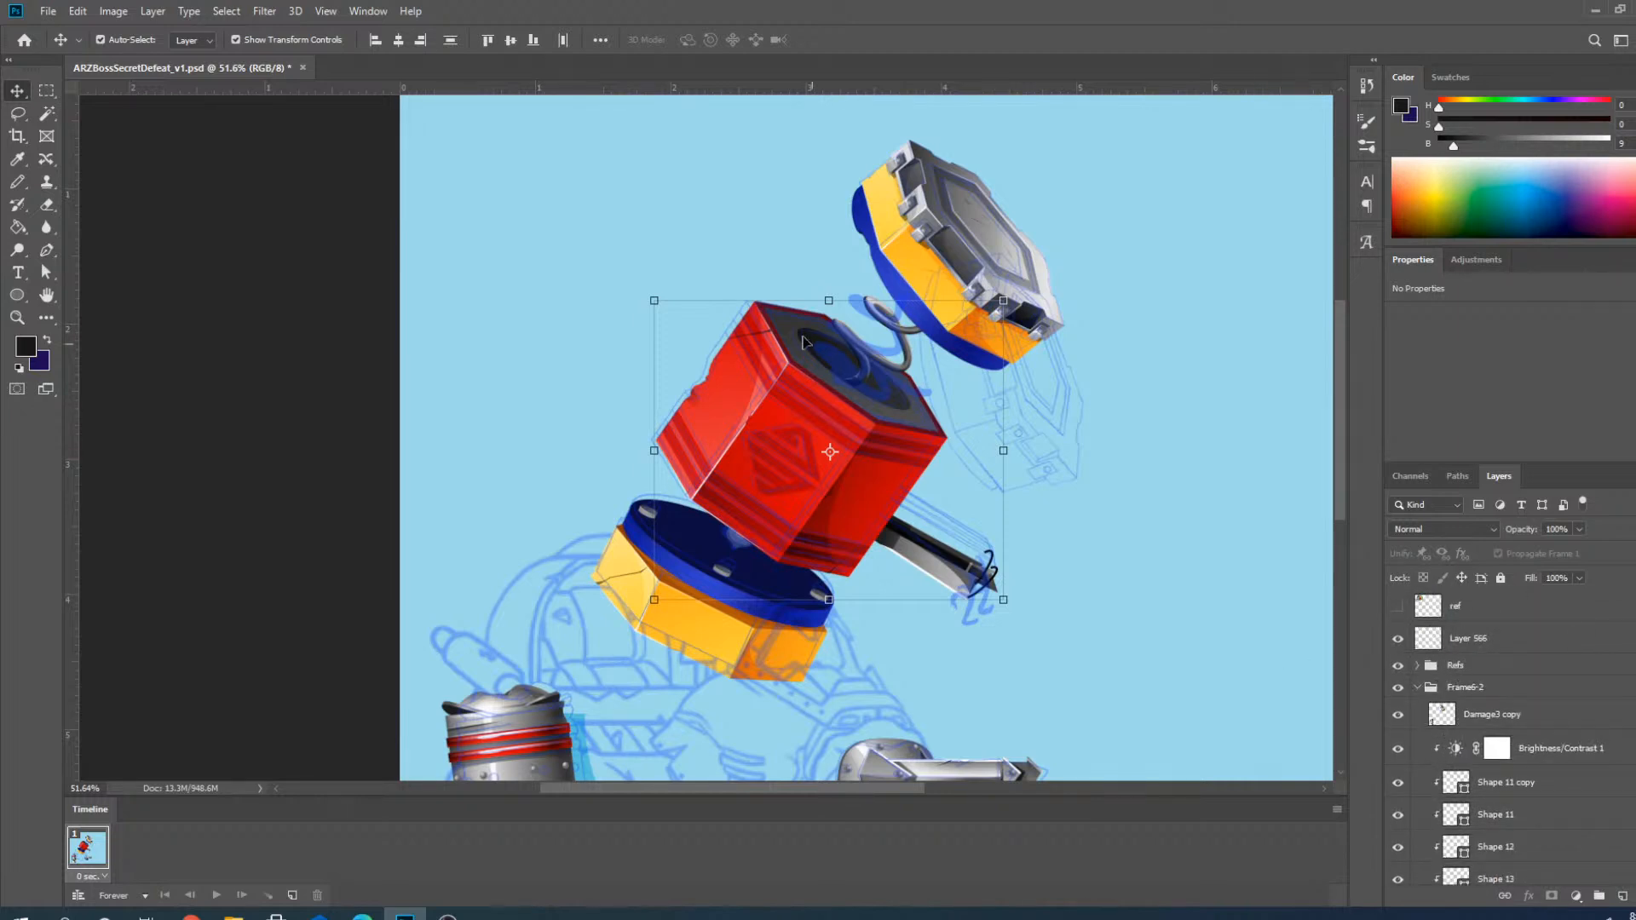
{"action": "scroll", "coordinate": [807, 342], "scroll_direction": "up", "scroll_amount": 3}
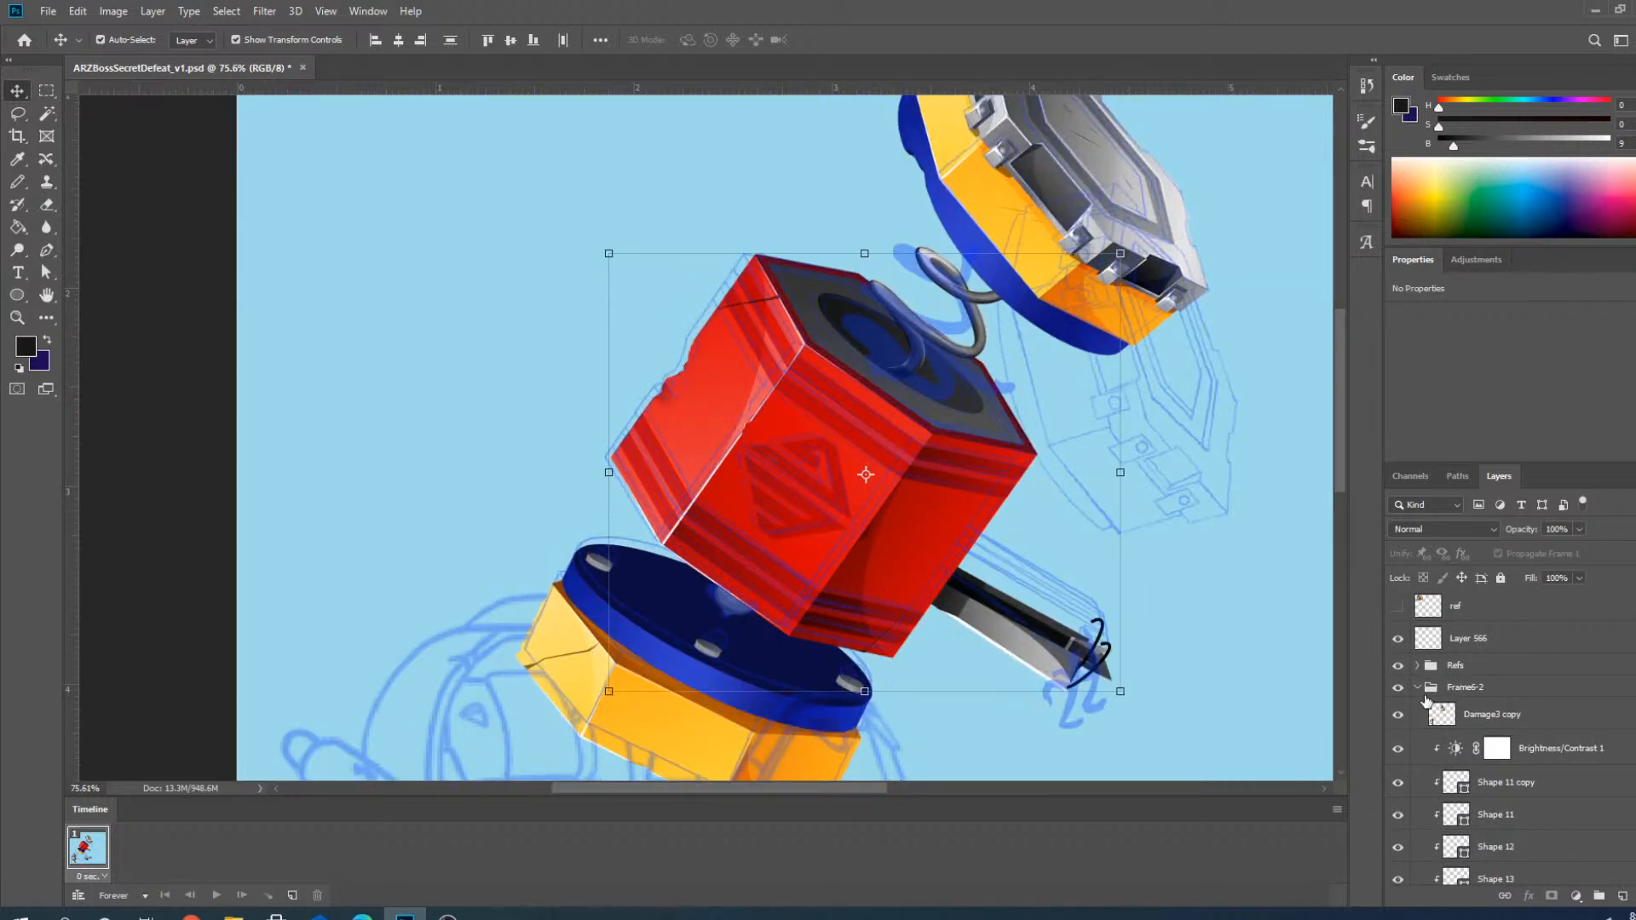
{"action": "left_click", "coordinate": [1419, 665]}
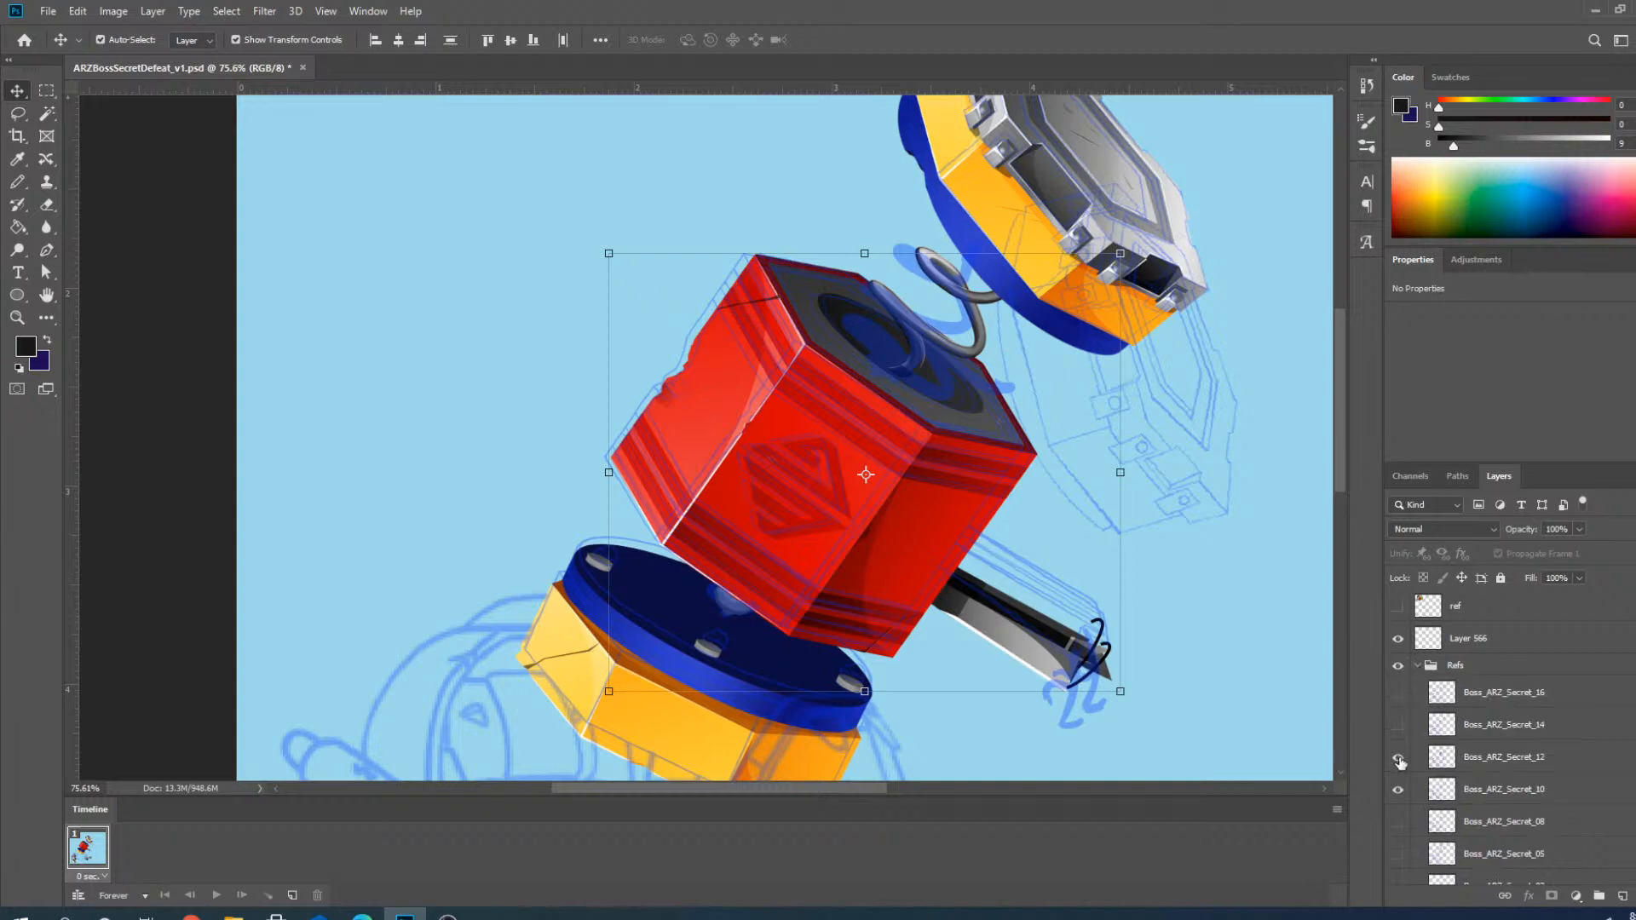
{"action": "left_click", "coordinate": [1398, 793]}
{"action": "left_click", "coordinate": [1418, 666]}
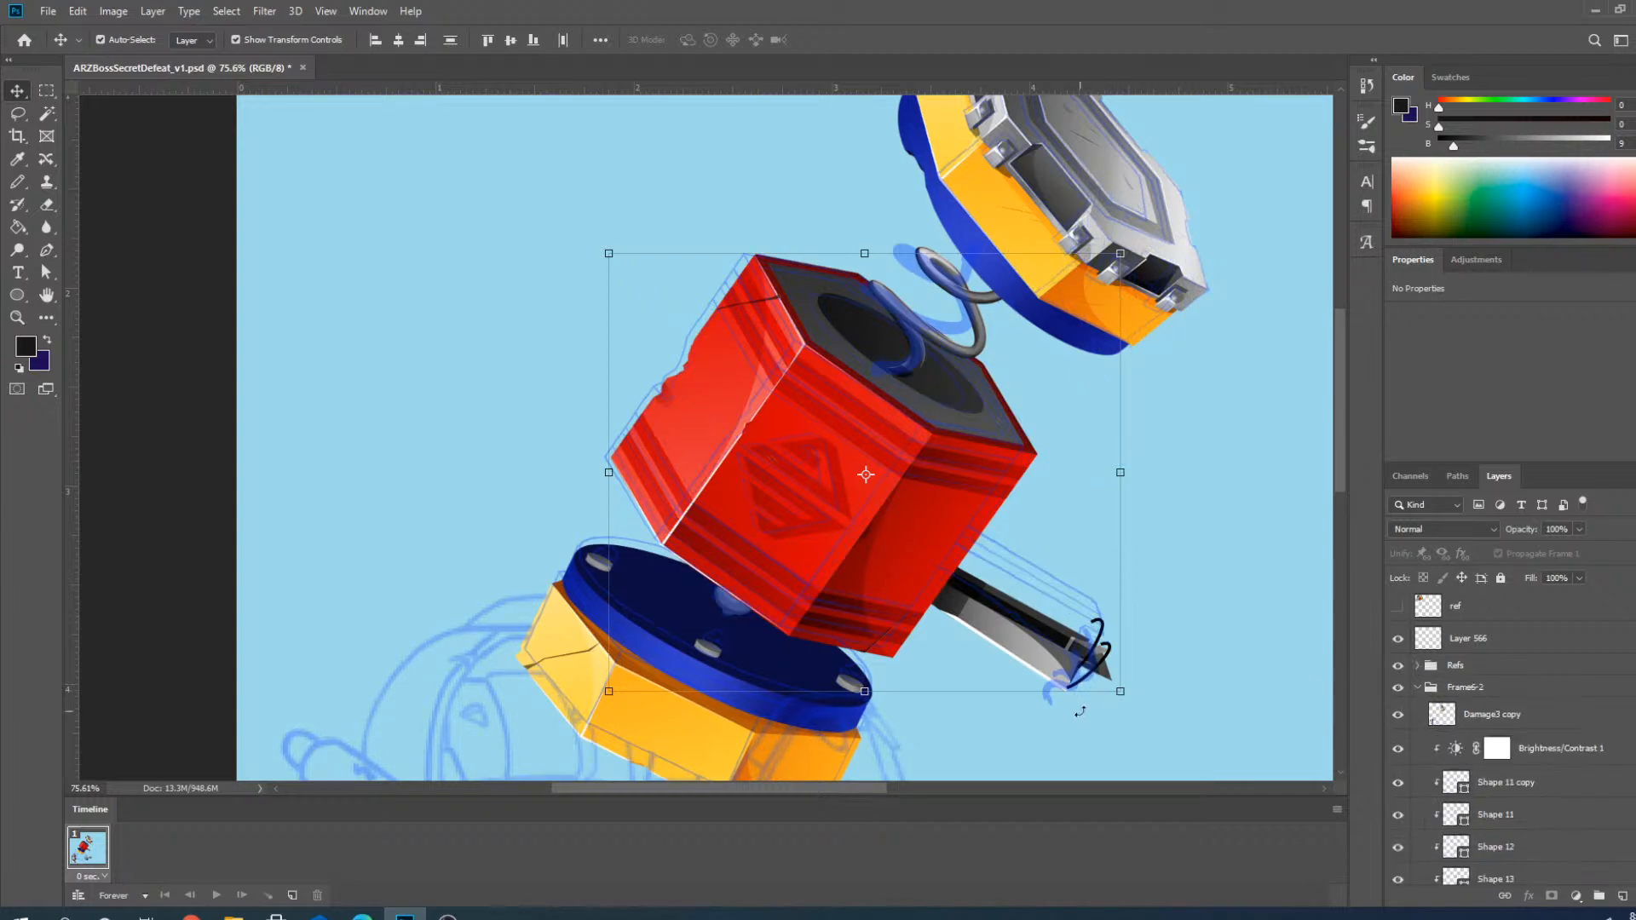
Select Shape 45 copy 2 at the handle's broken end and compare that area with the Boss_ARZ_Secret_10 sketch, leaving the sketch hidden.
{"action": "scroll", "coordinate": [1078, 711], "scroll_direction": "up", "scroll_amount": 3}
{"action": "left_click", "coordinate": [1018, 573]}
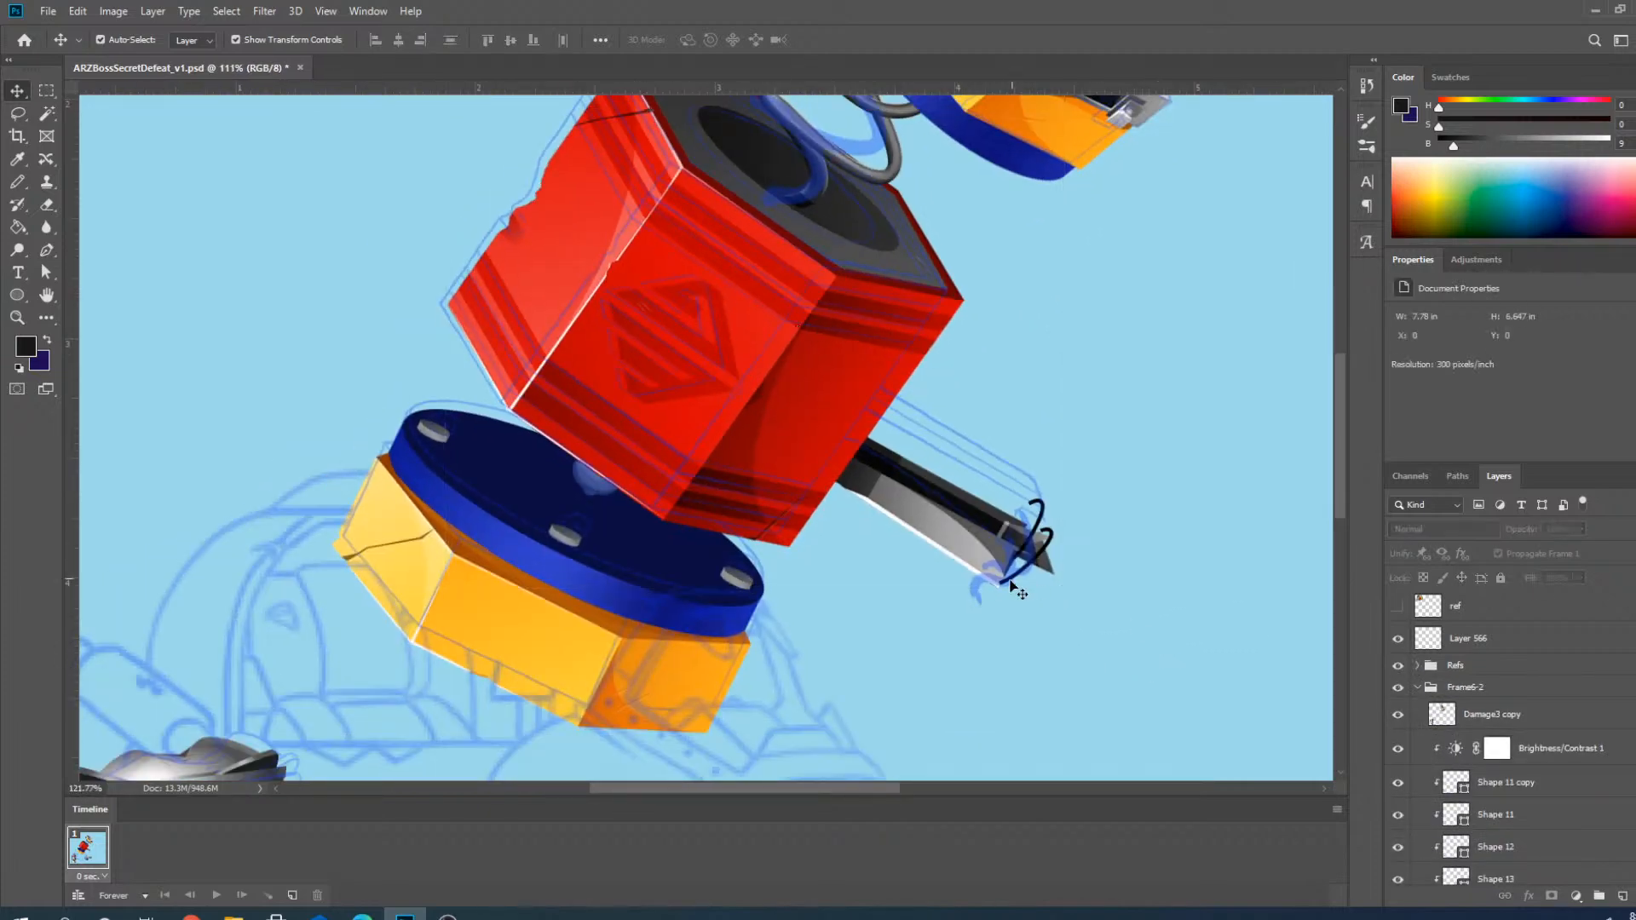
{"action": "scroll", "coordinate": [1016, 576], "scroll_direction": "up", "scroll_amount": 4}
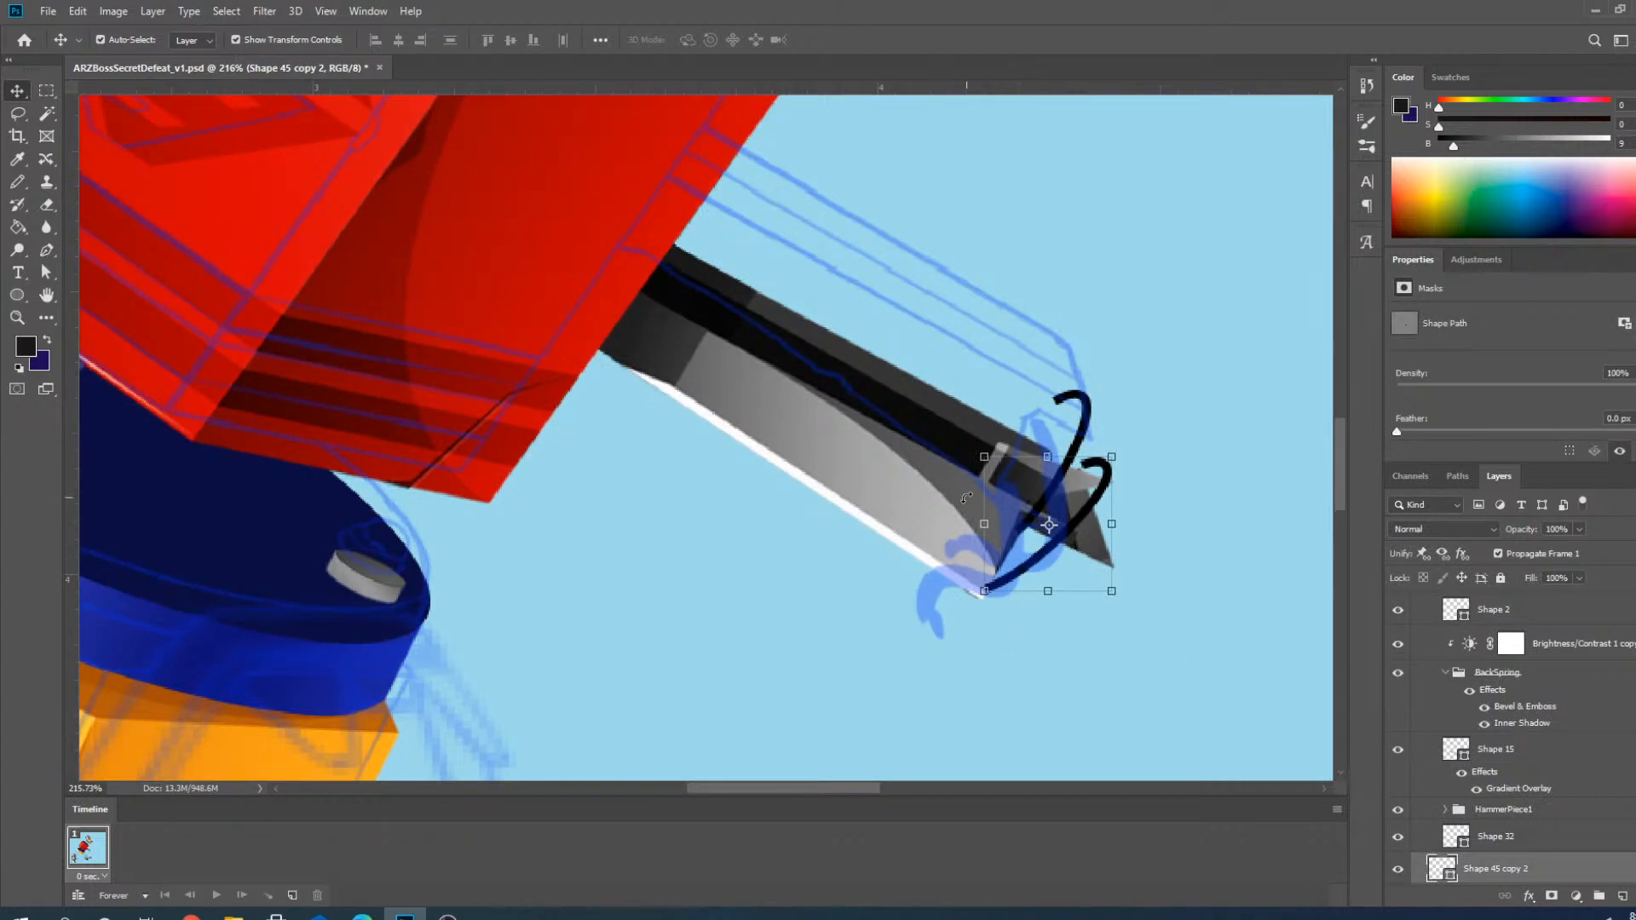
{"action": "scroll", "coordinate": [1021, 594], "scroll_direction": "up", "scroll_amount": 2}
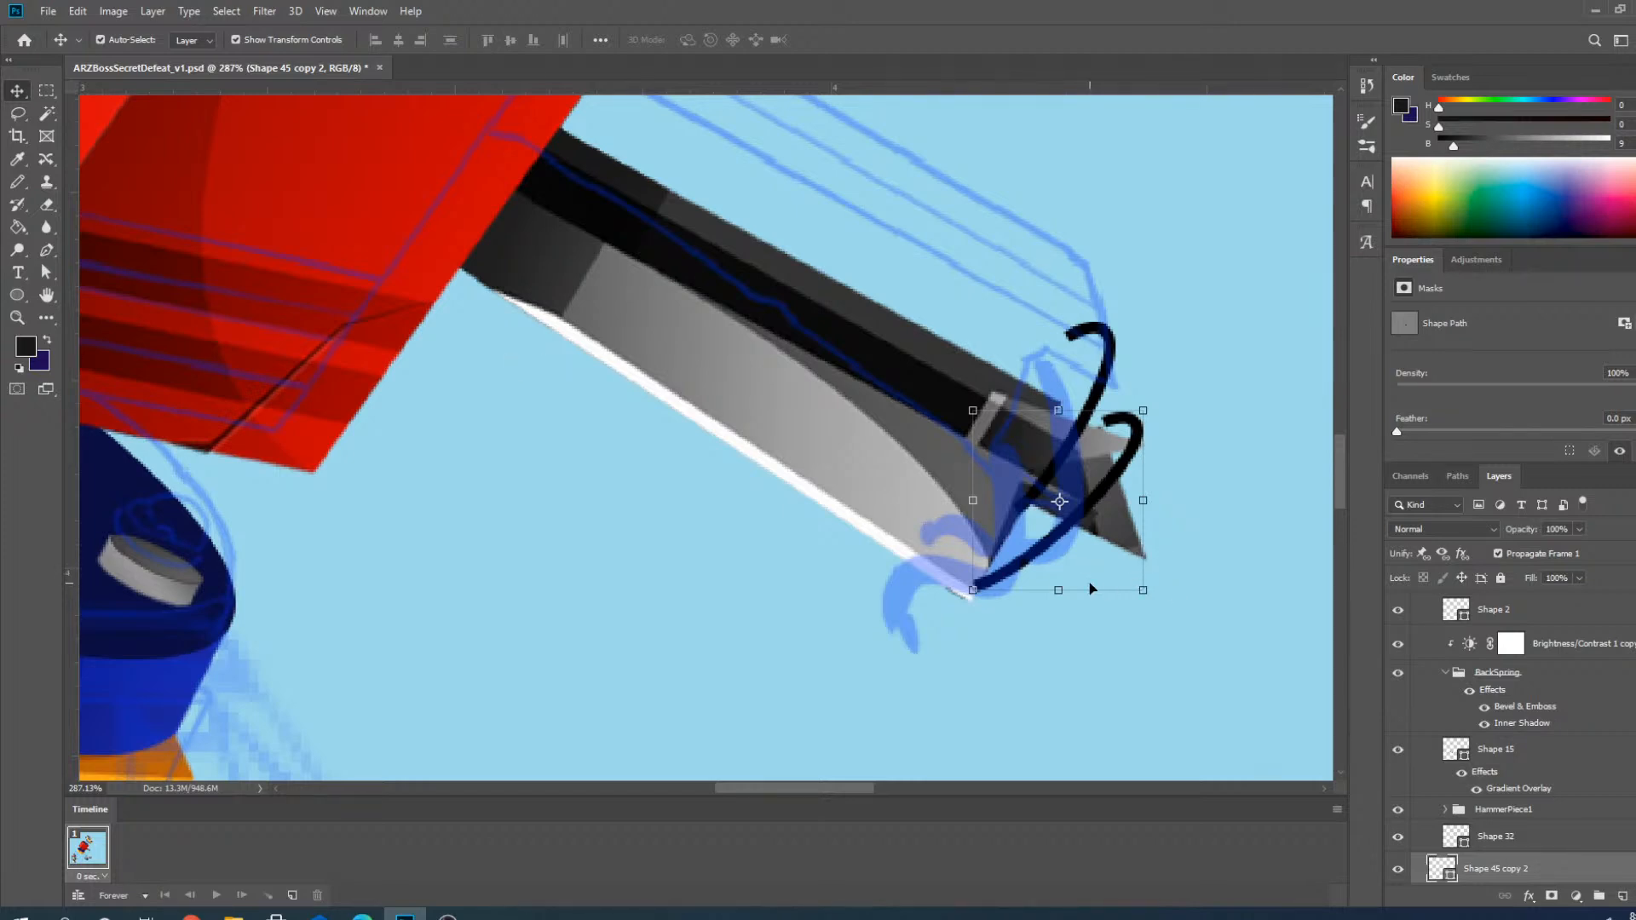
{"action": "scroll", "coordinate": [1551, 692], "scroll_direction": "up", "scroll_amount": 5}
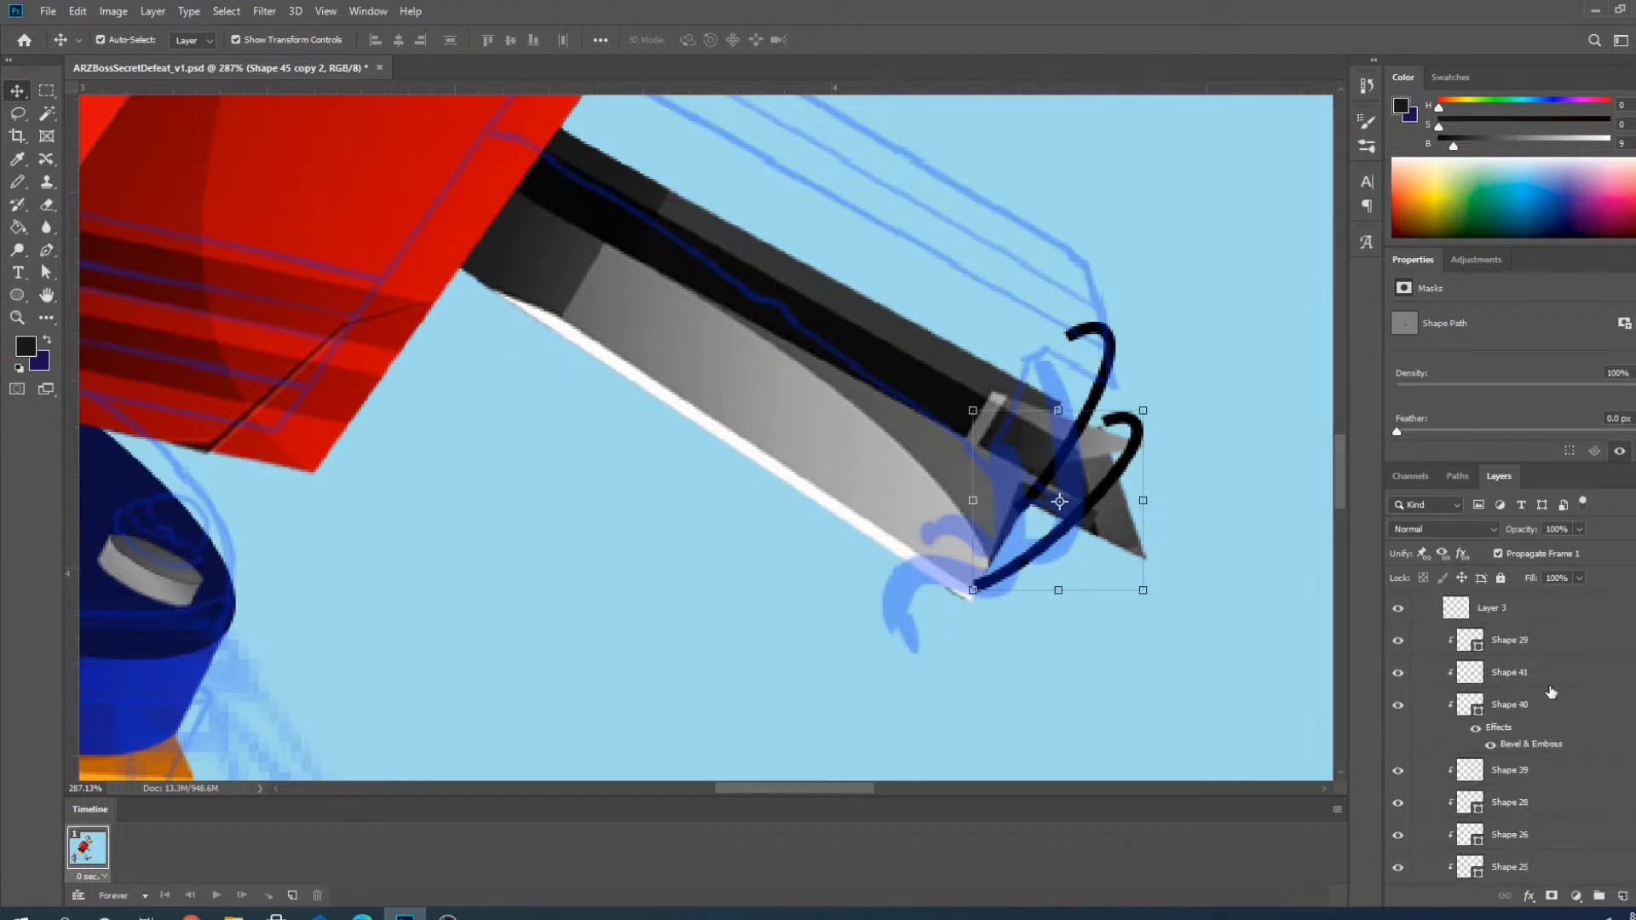
{"action": "scroll", "coordinate": [1419, 710], "scroll_direction": "up", "scroll_amount": 10}
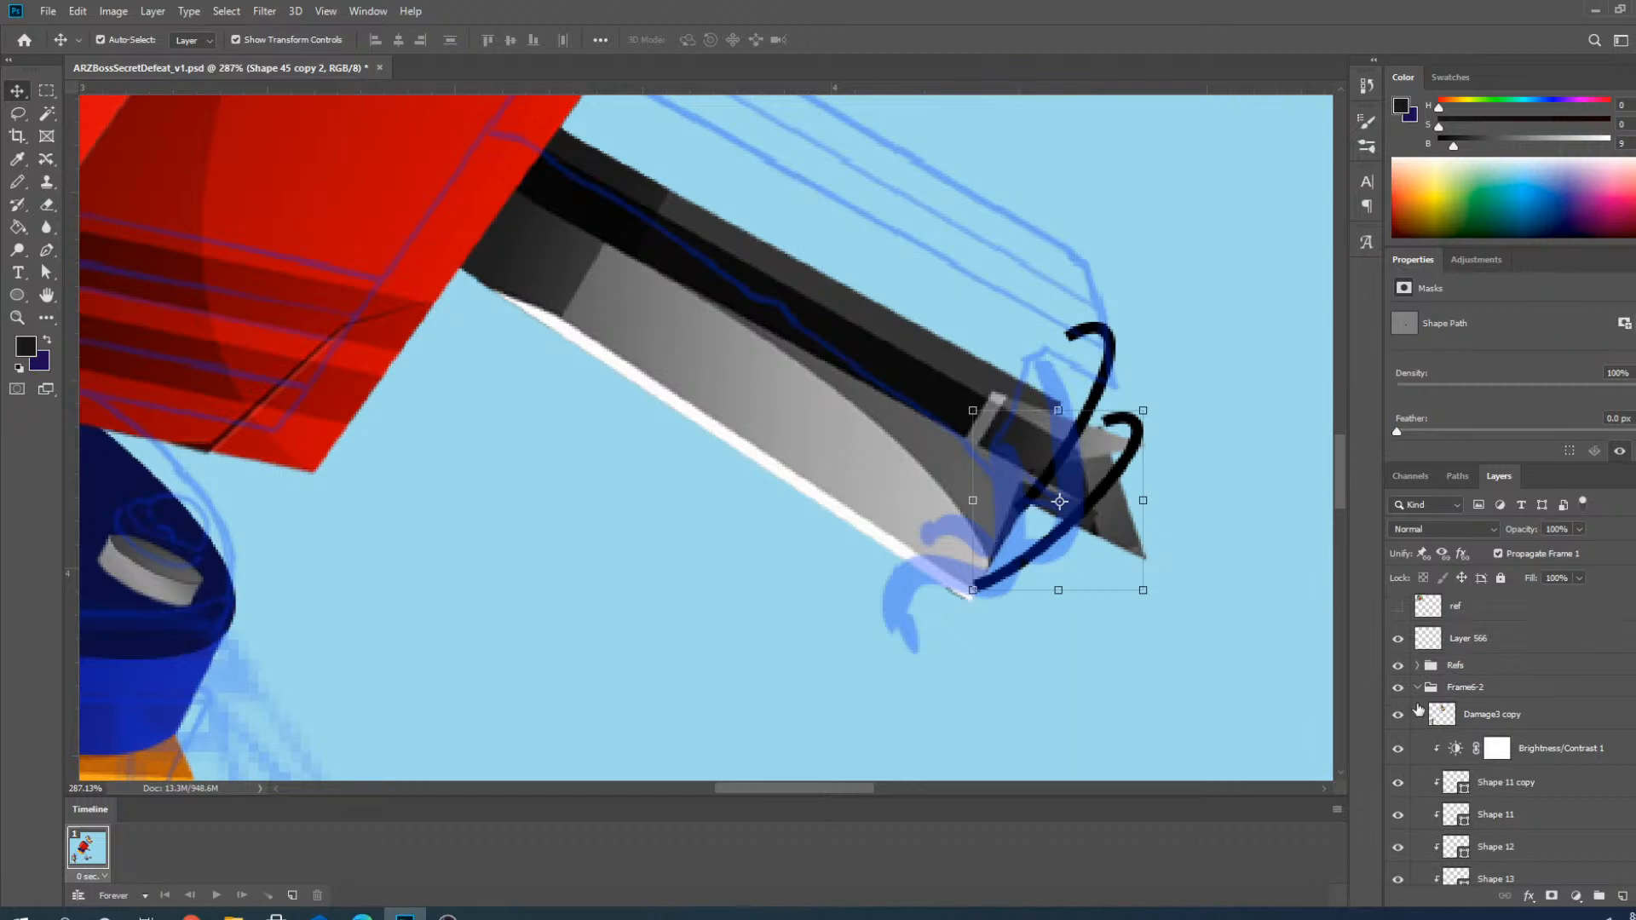
{"action": "left_click", "coordinate": [1417, 665]}
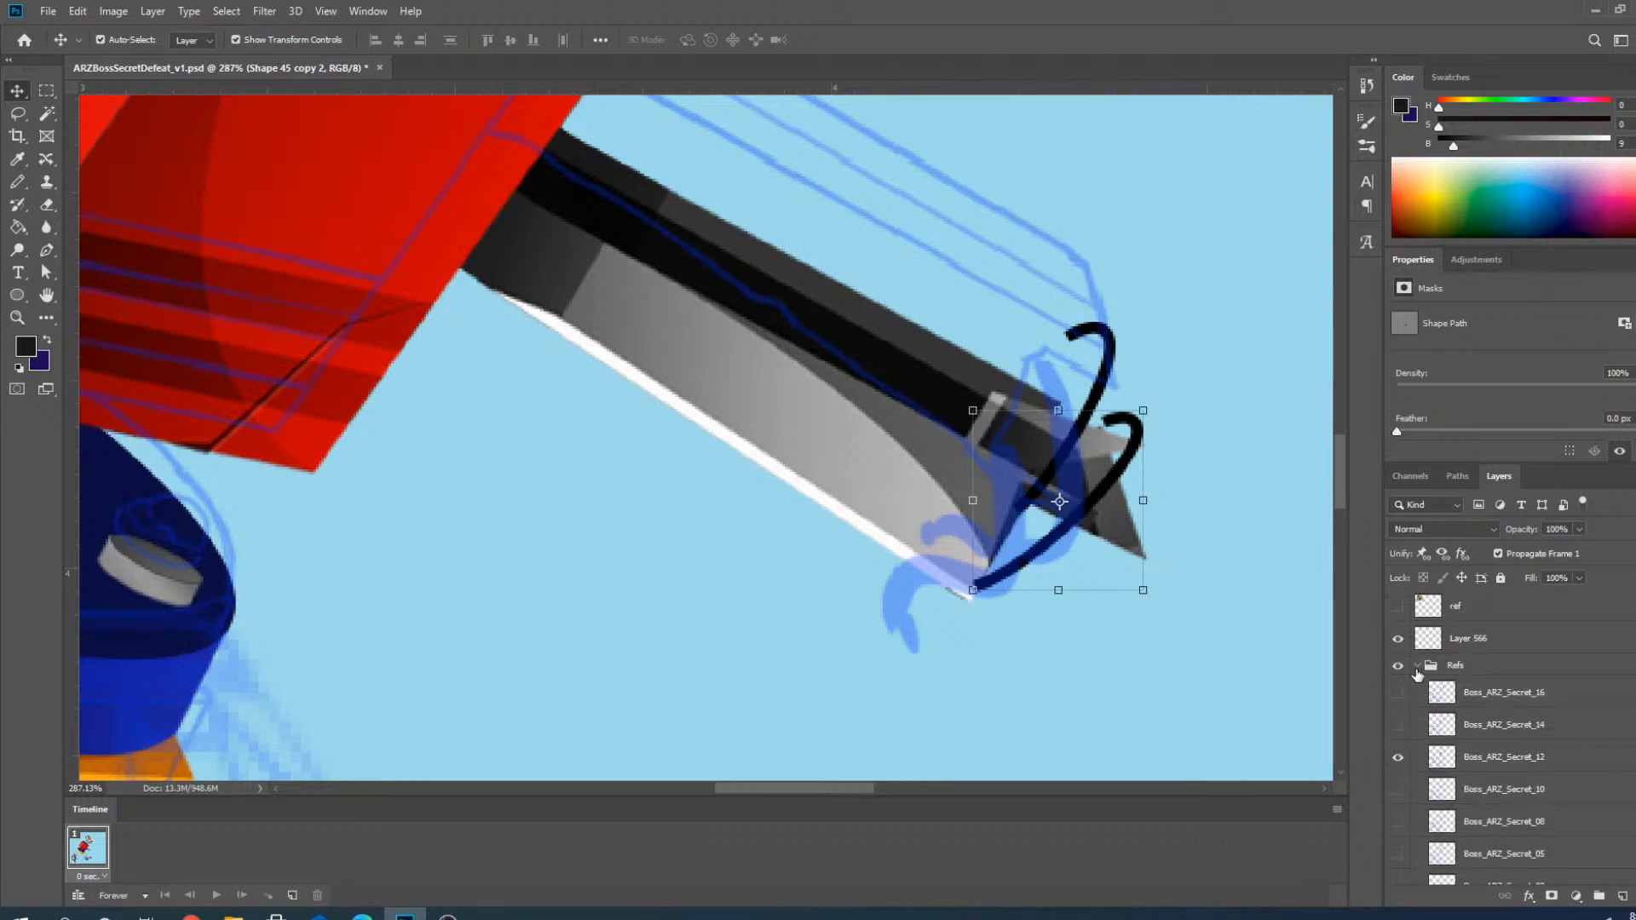
{"action": "left_click", "coordinate": [1398, 788]}
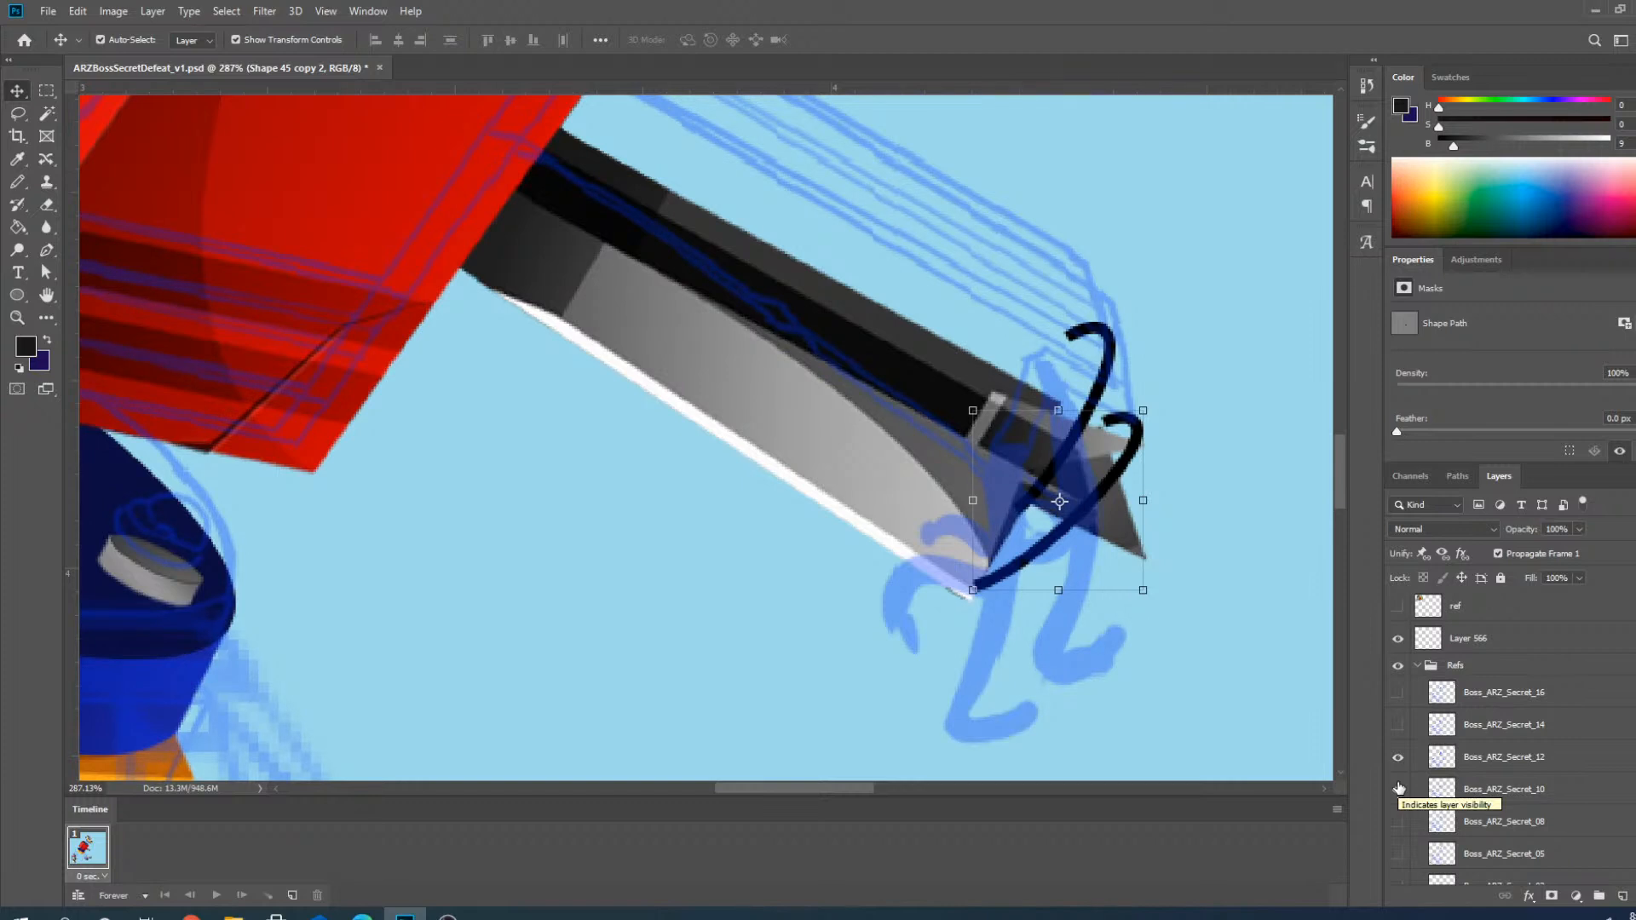
{"action": "left_click", "coordinate": [1399, 789]}
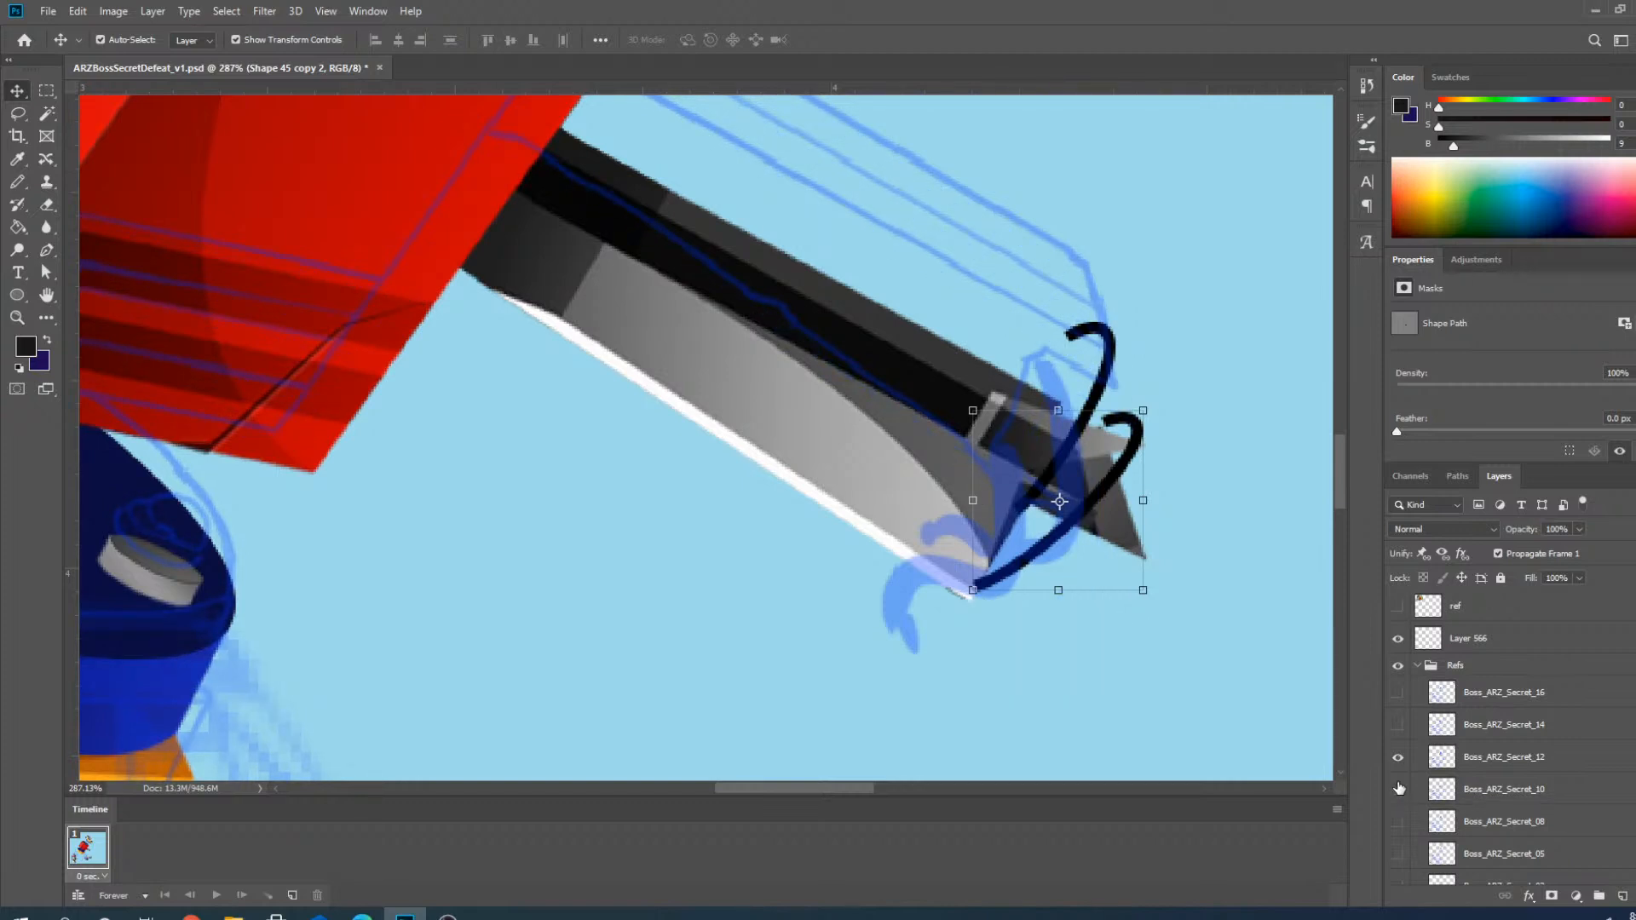
Select the spring's lowest segment, Shape 5, and move its two end anchor points outward to meet the rim of the block's hole.
{"action": "scroll", "coordinate": [1038, 584], "scroll_direction": "down", "scroll_amount": 5}
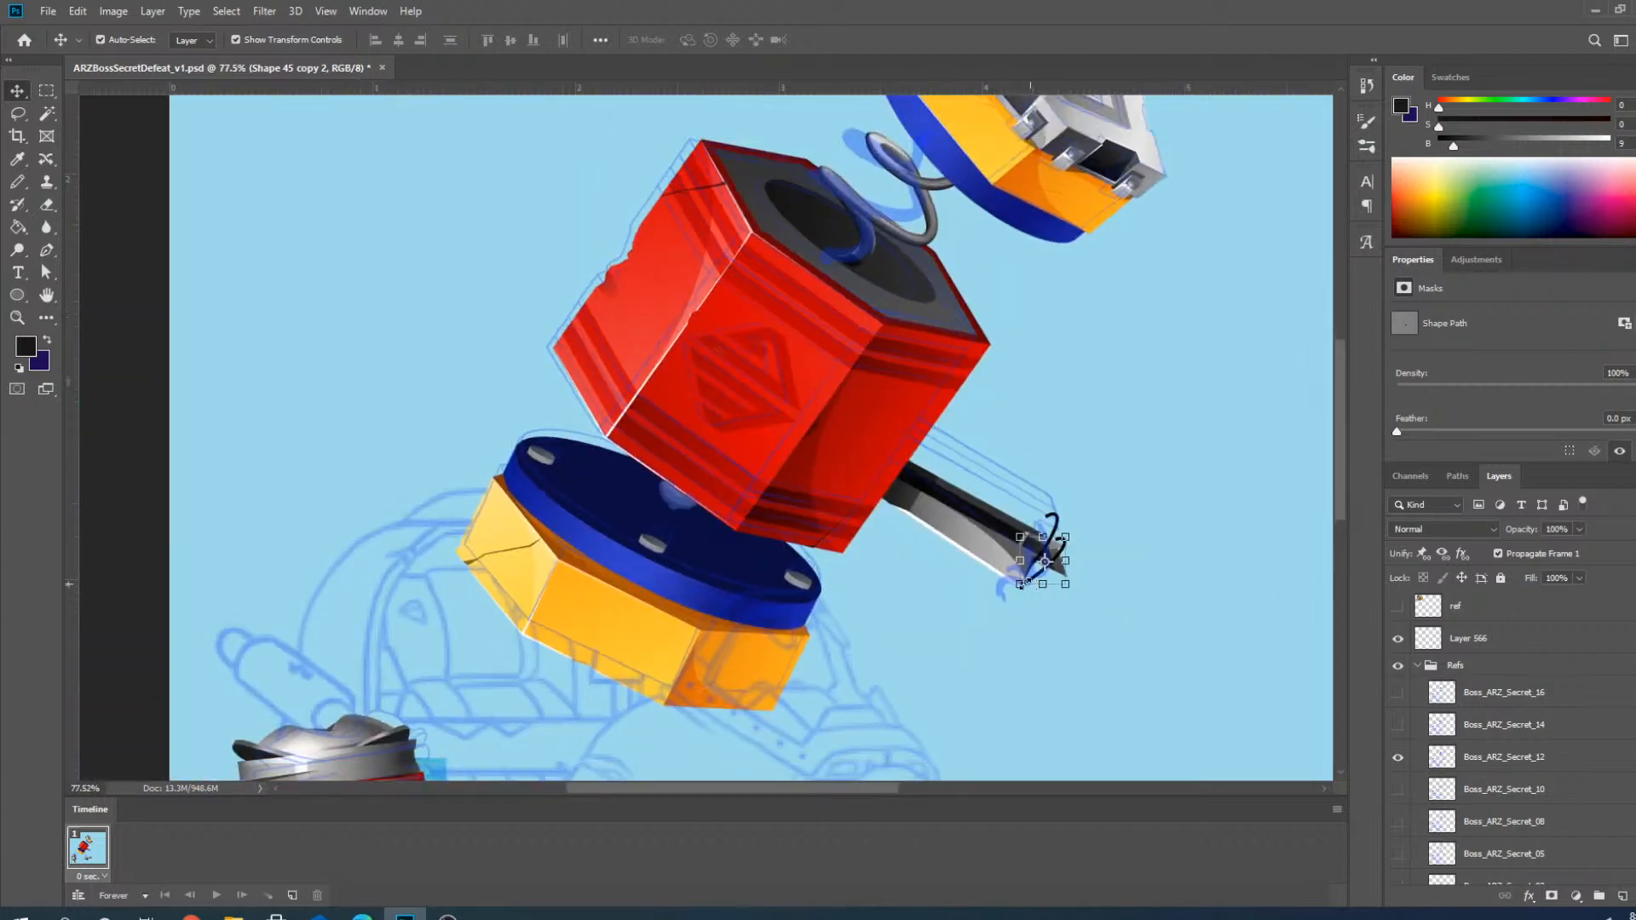
{"action": "scroll", "coordinate": [841, 452], "scroll_direction": "up", "scroll_amount": 6}
{"action": "scroll", "coordinate": [858, 300], "scroll_direction": "down", "scroll_amount": 2}
{"action": "scroll", "coordinate": [910, 358], "scroll_direction": "up", "scroll_amount": 4}
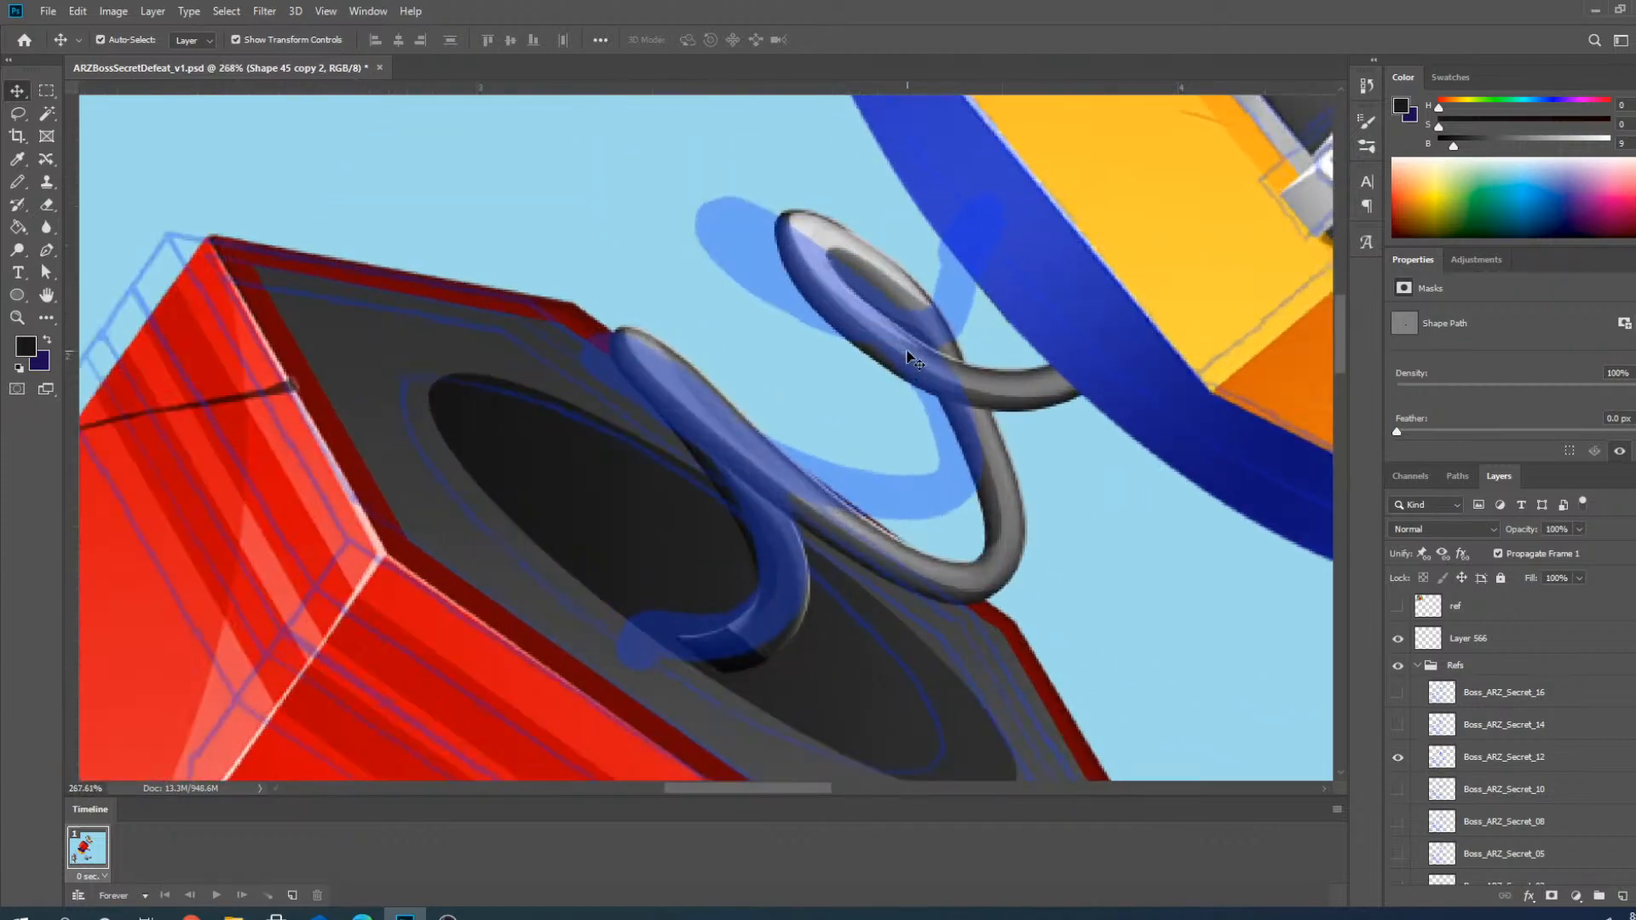
{"action": "scroll", "coordinate": [910, 358], "scroll_direction": "up", "scroll_amount": 1}
{"action": "scroll", "coordinate": [759, 569], "scroll_direction": "down", "scroll_amount": 2}
{"action": "scroll", "coordinate": [721, 558], "scroll_direction": "up", "scroll_amount": 2}
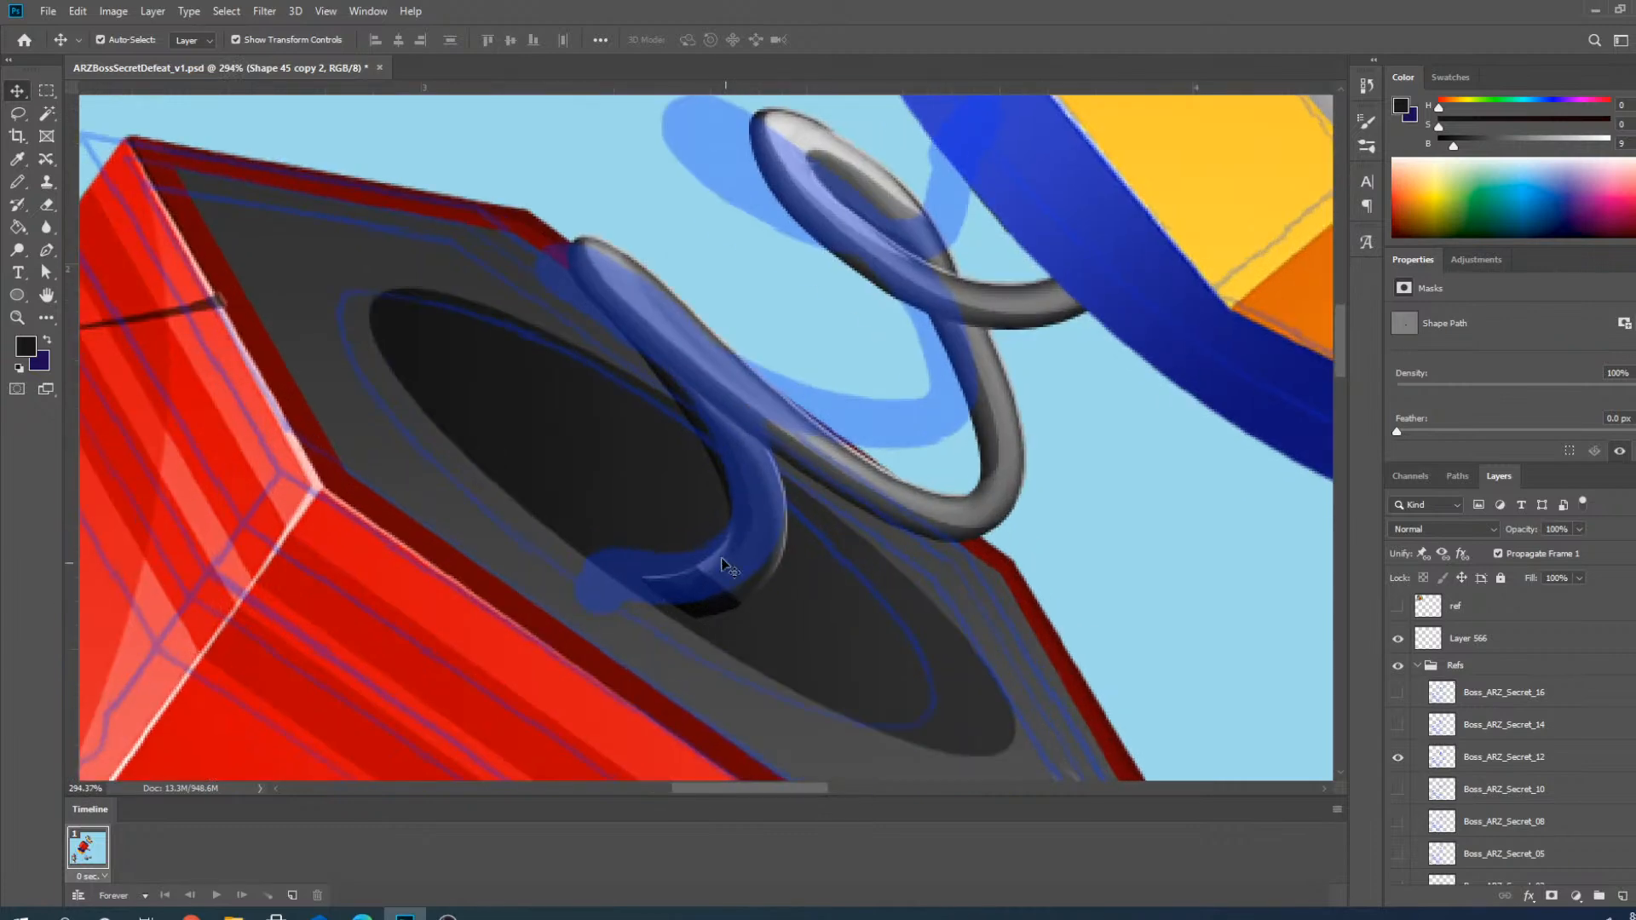
{"action": "left_click", "coordinate": [718, 588]}
{"action": "left_click", "coordinate": [47, 250]}
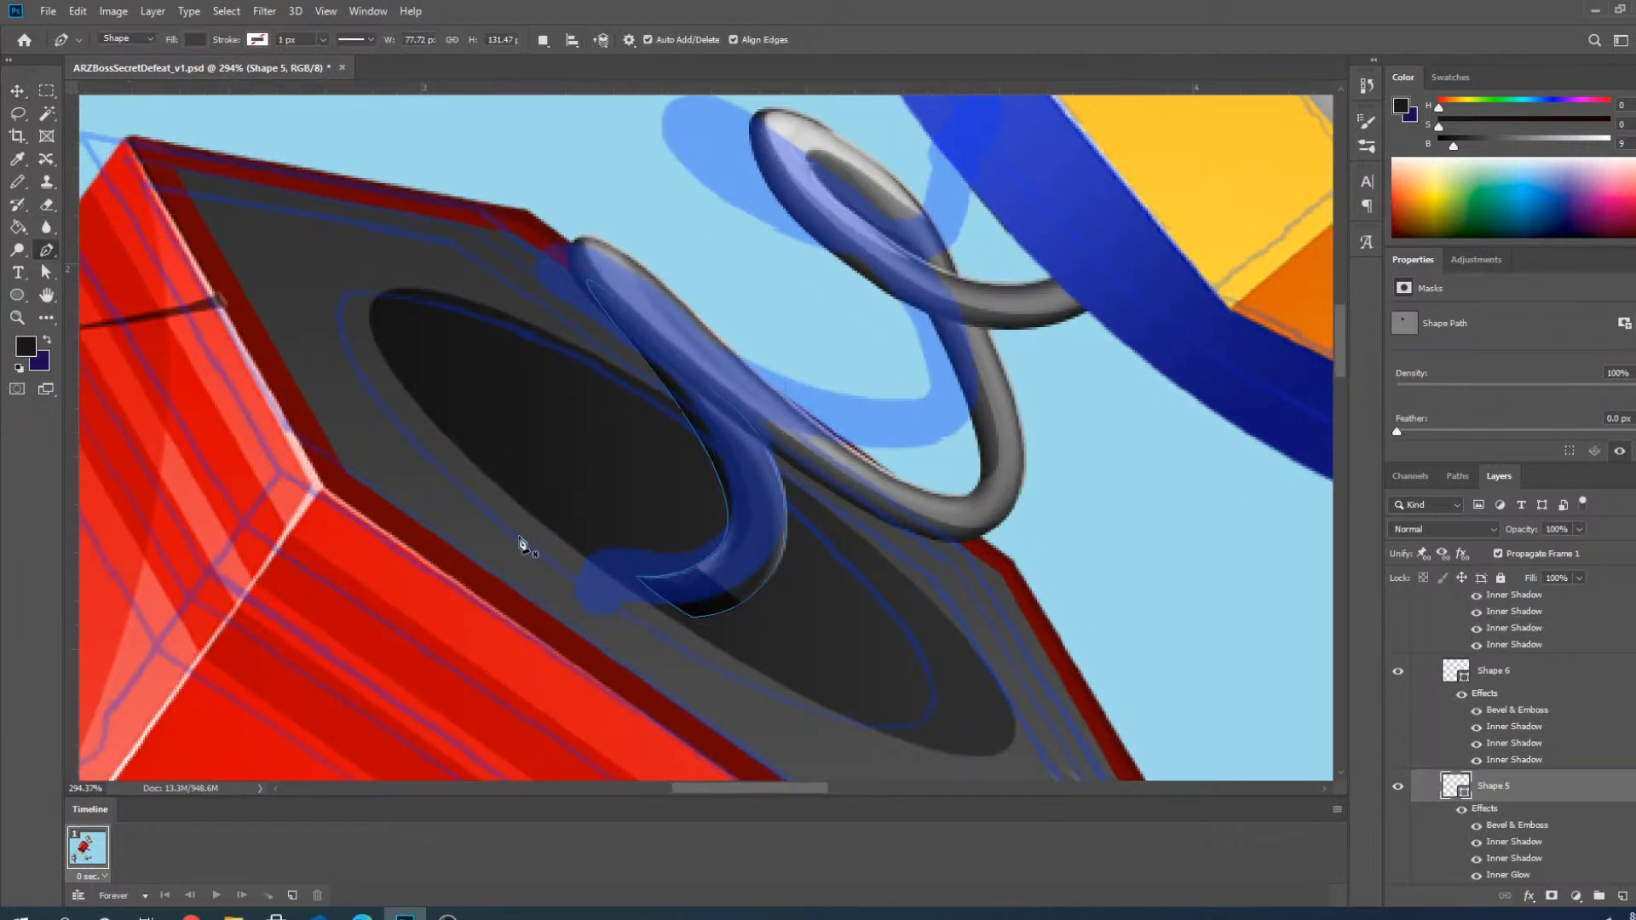
{"action": "scroll", "coordinate": [678, 593], "scroll_direction": "up", "scroll_amount": 2}
{"action": "left_click", "coordinate": [671, 590], "text": "ctrl"}
{"action": "left_click_drag", "start_coordinate": [671, 590], "coordinate": [598, 560]}
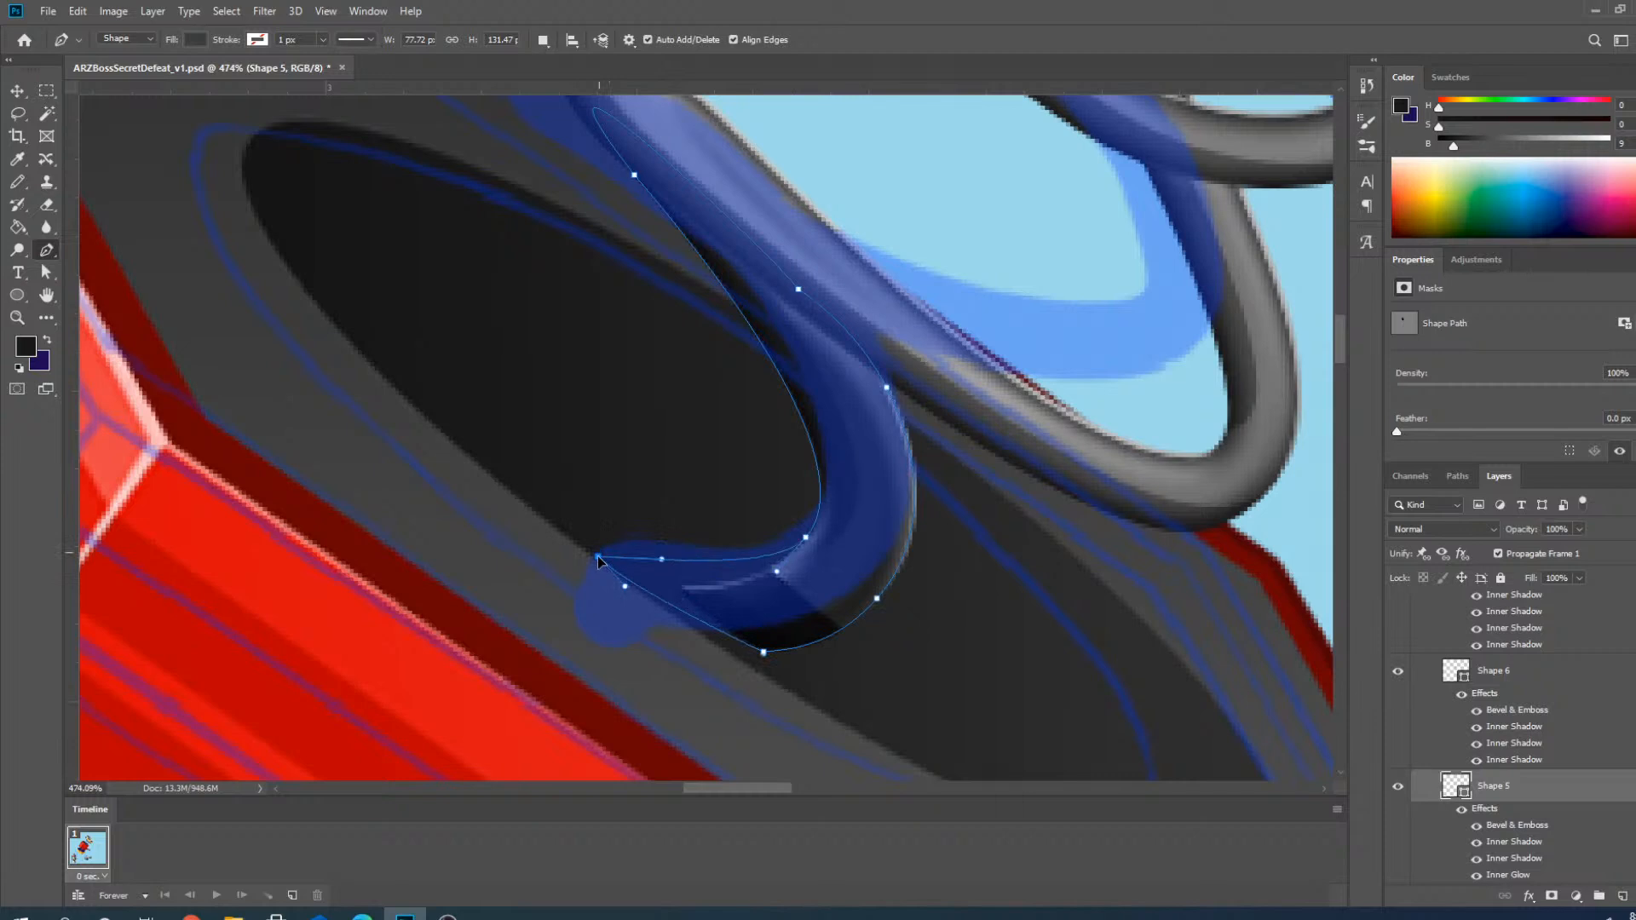
{"action": "left_click", "coordinate": [764, 654], "text": "ctrl"}
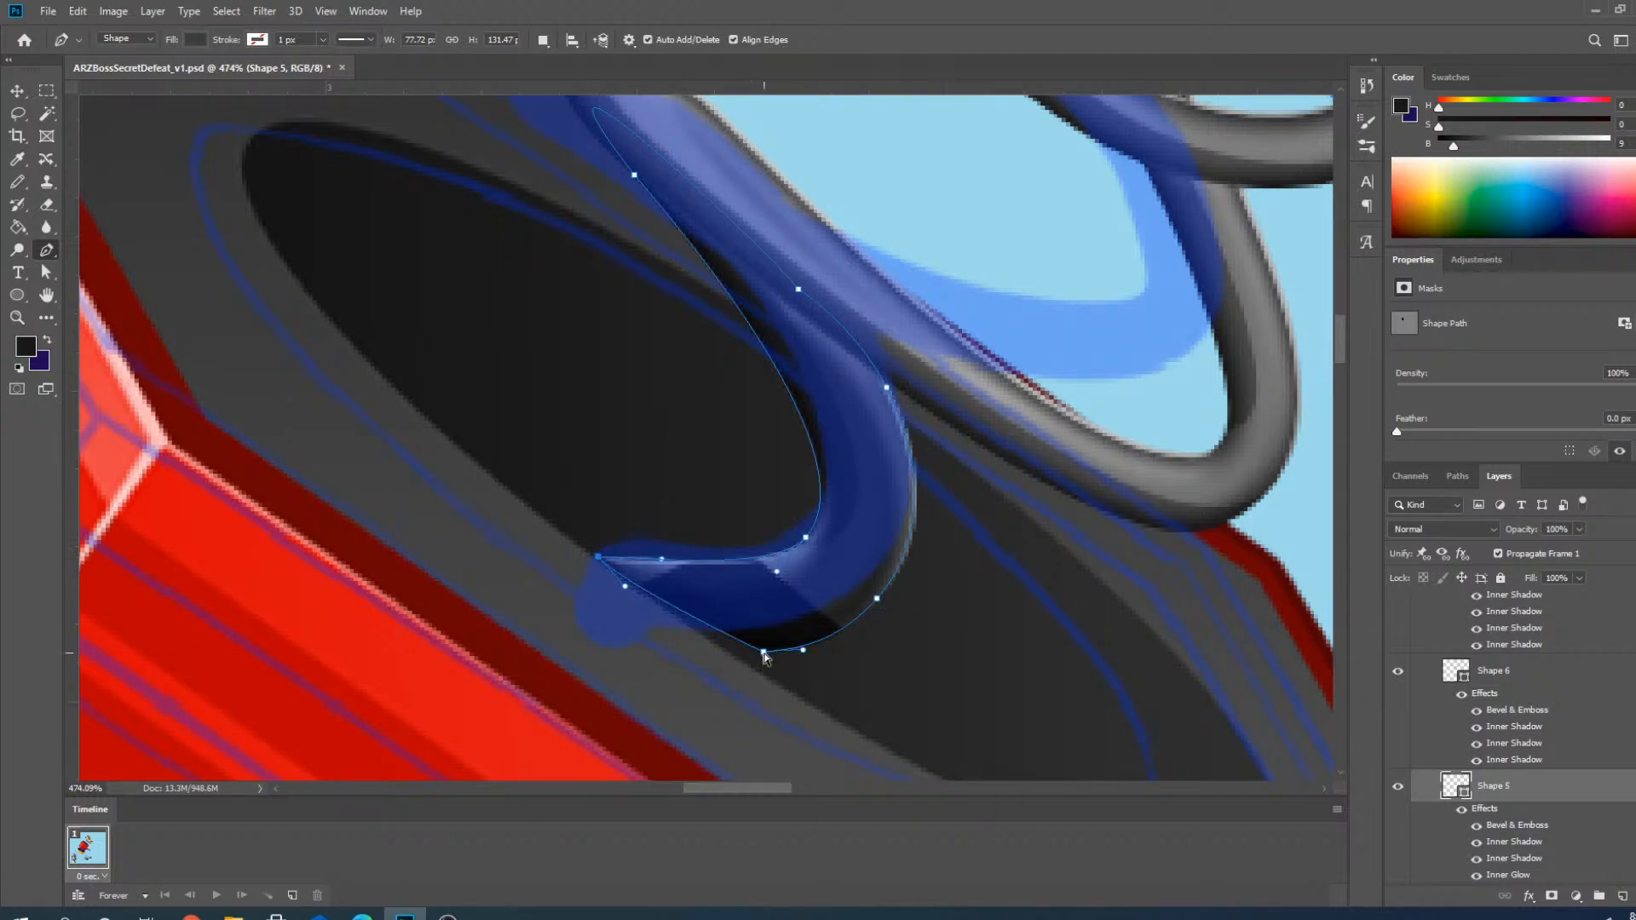
{"action": "left_click_drag", "start_coordinate": [763, 655], "coordinate": [693, 635]}
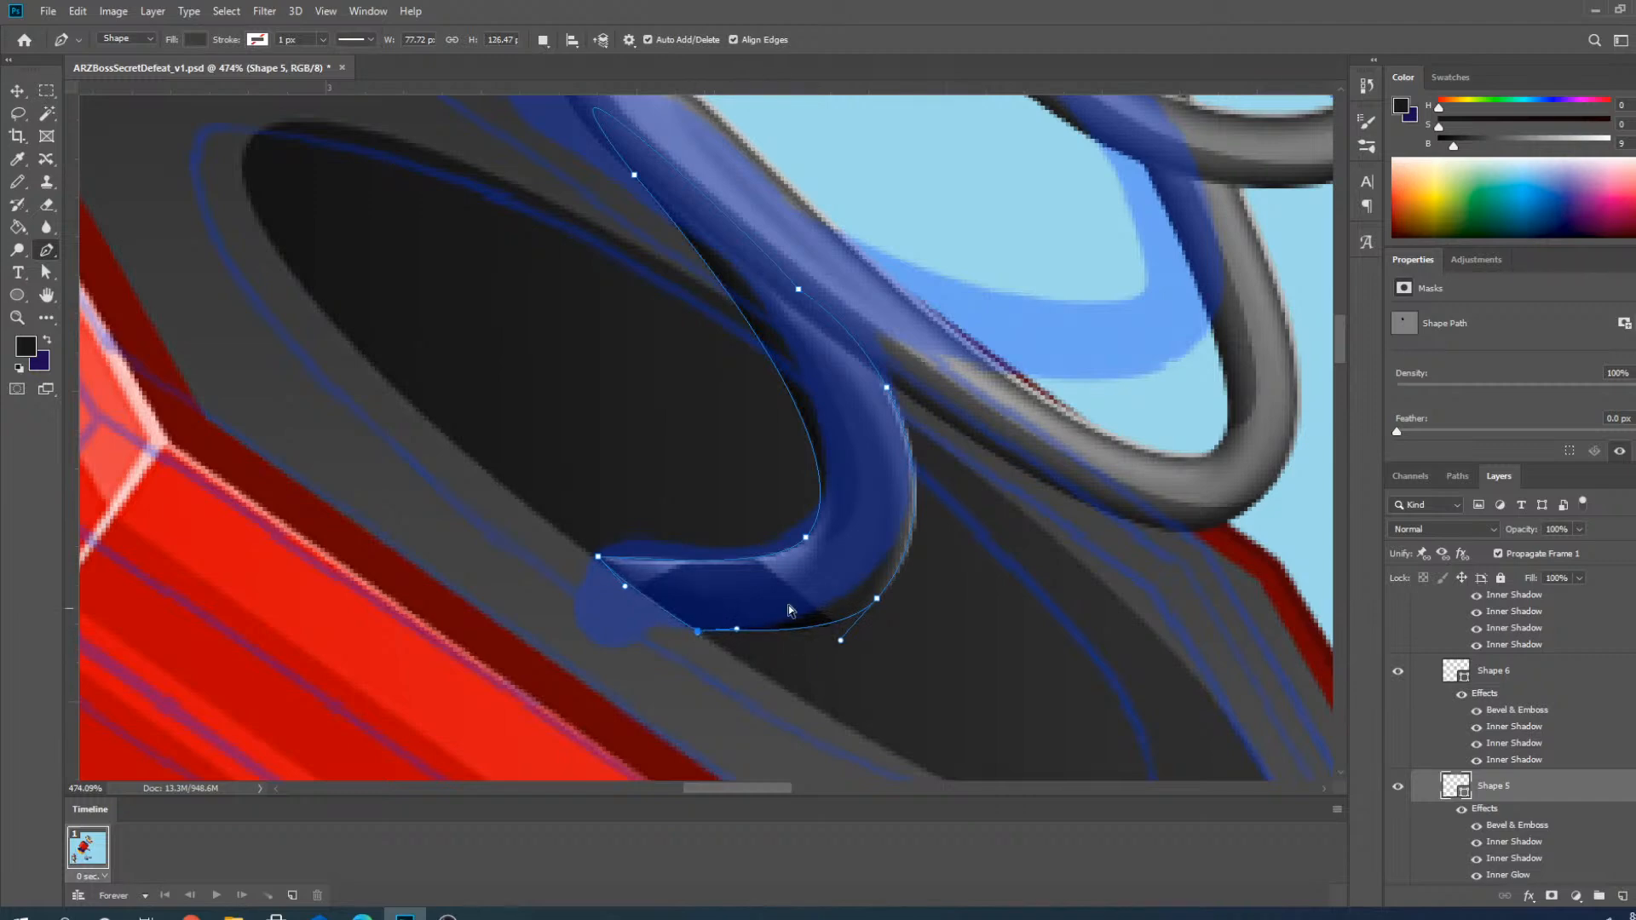
Reshape the lower bend of Shape 5 by moving its outer and inner anchor points up to follow the sketched spring.
{"action": "scroll", "coordinate": [872, 652], "scroll_direction": "down", "scroll_amount": 3}
{"action": "scroll", "coordinate": [835, 333], "scroll_direction": "up", "scroll_amount": 5}
{"action": "scroll", "coordinate": [604, 266], "scroll_direction": "down", "scroll_amount": 3}
{"action": "scroll", "coordinate": [803, 634], "scroll_direction": "up", "scroll_amount": 5}
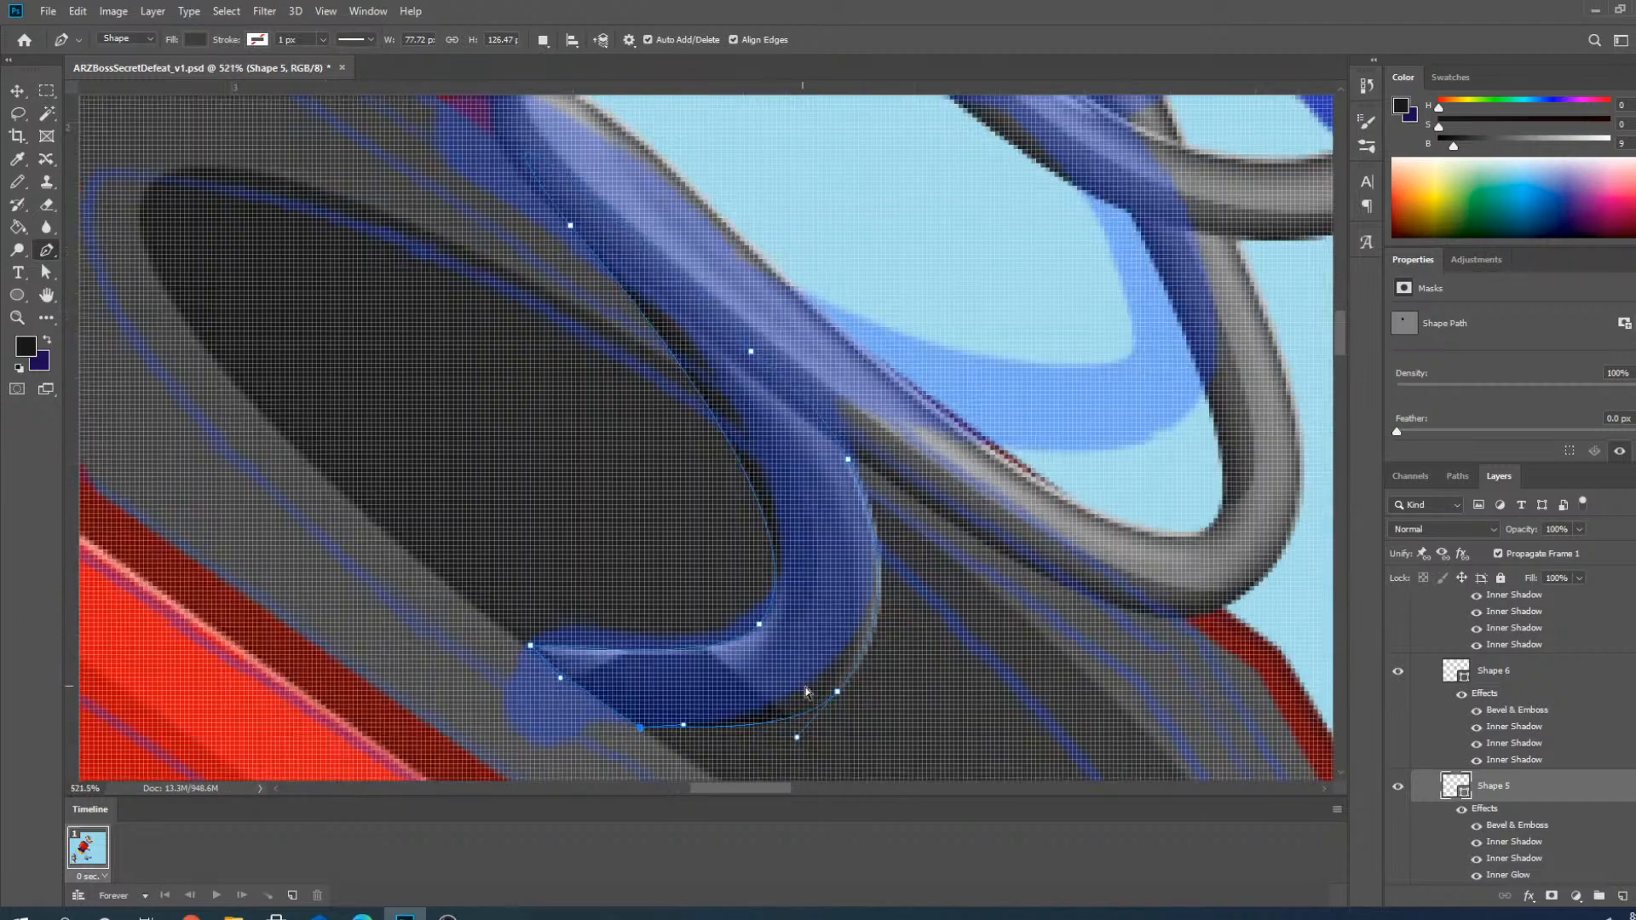
{"action": "left_click_drag", "start_coordinate": [842, 697], "coordinate": [757, 611]}
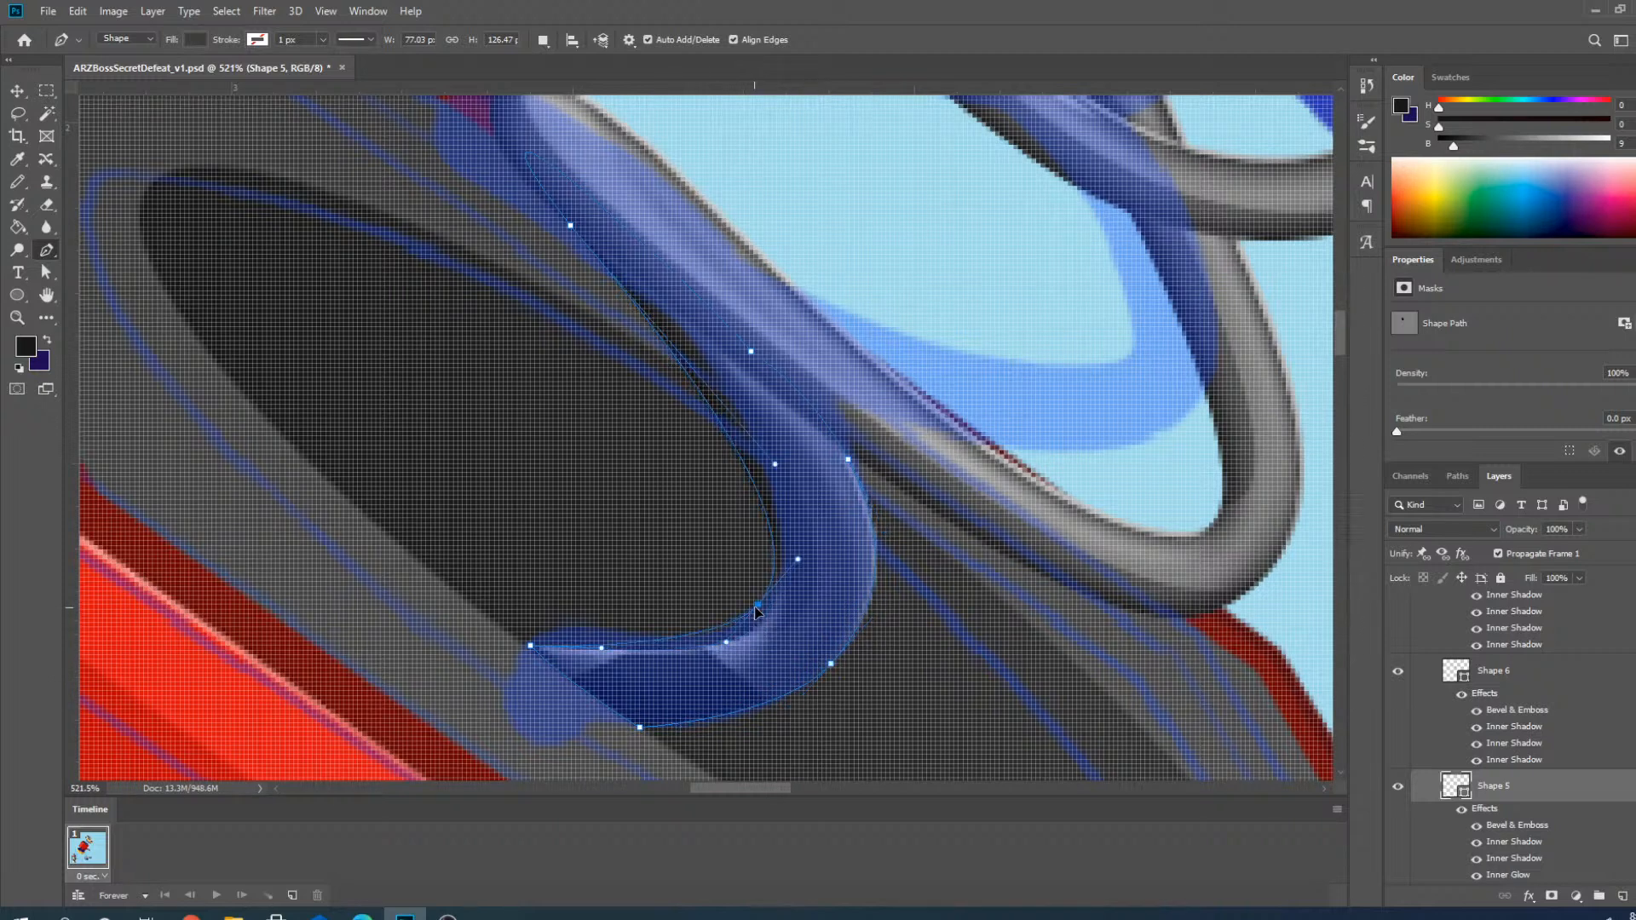
Adjust the upper anchor points of Shape 5 so the segment tucks behind the adjoining coil and keeps an even thickness.
{"action": "scroll", "coordinate": [758, 606], "scroll_direction": "down", "scroll_amount": 4}
{"action": "scroll", "coordinate": [692, 460], "scroll_direction": "up", "scroll_amount": 4}
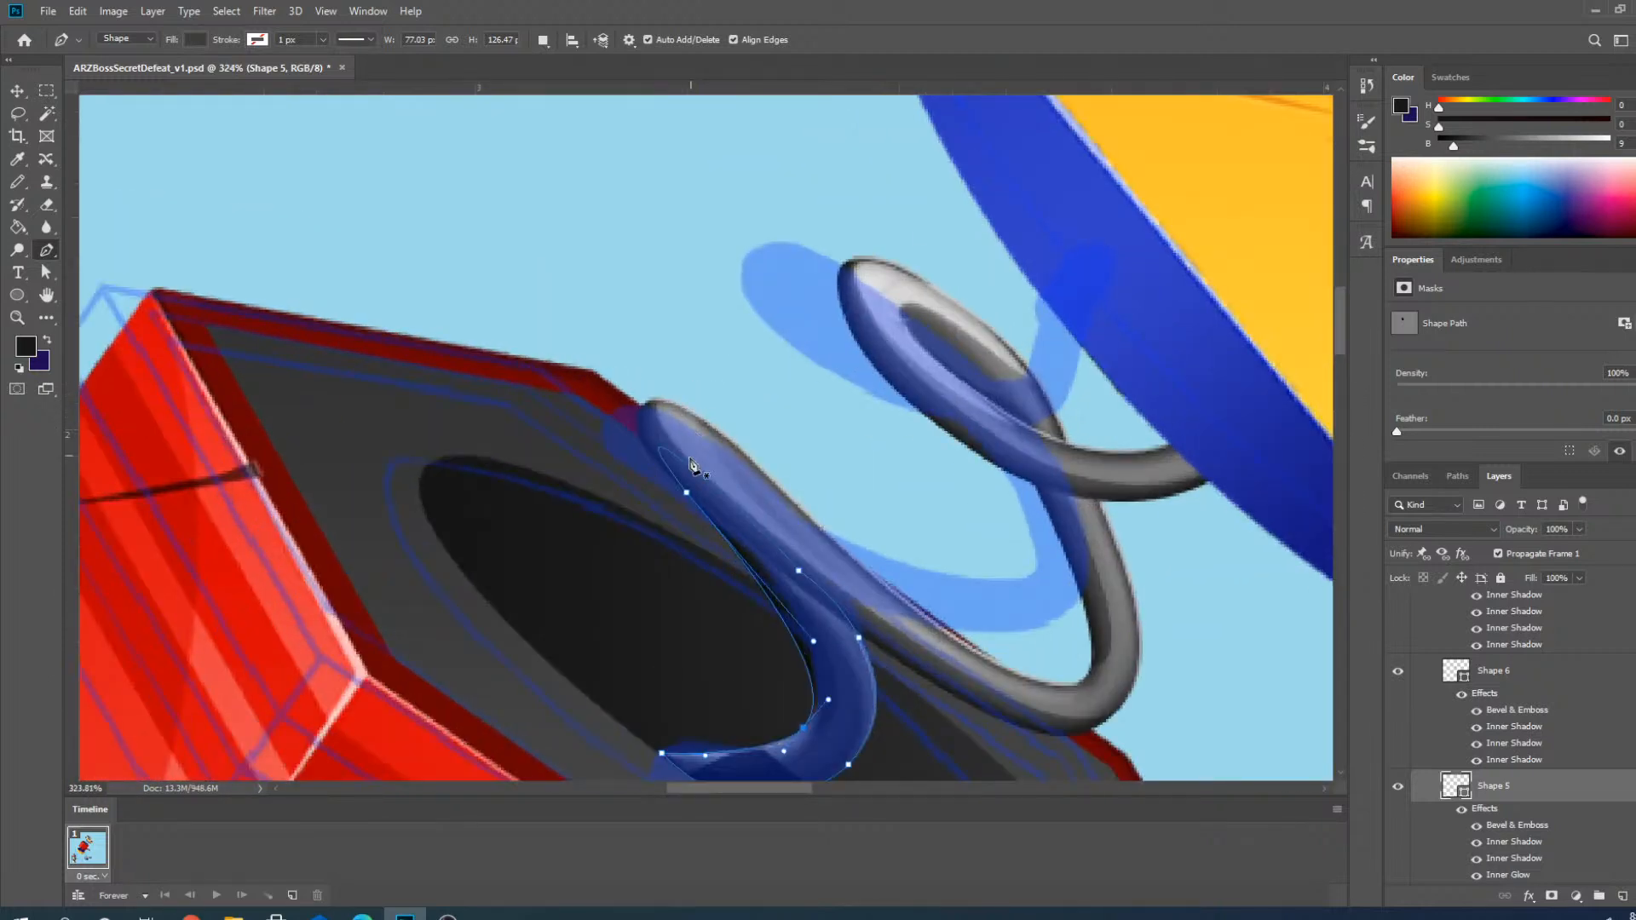
{"action": "scroll", "coordinate": [607, 334], "scroll_direction": "down", "scroll_amount": 2}
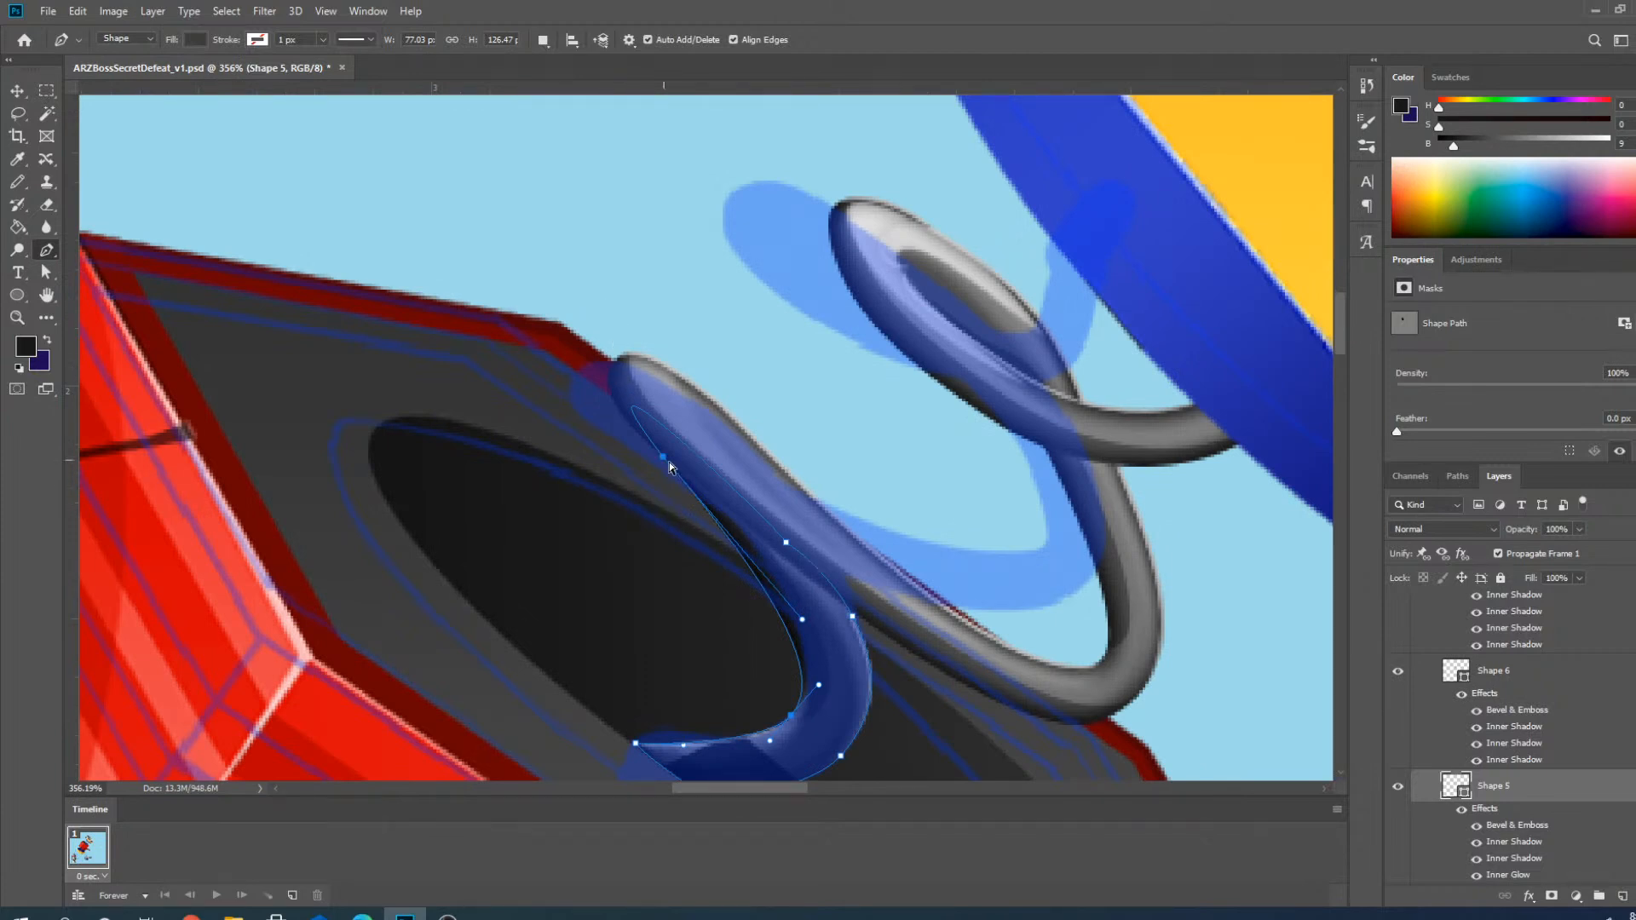
{"action": "left_click", "coordinate": [789, 544]}
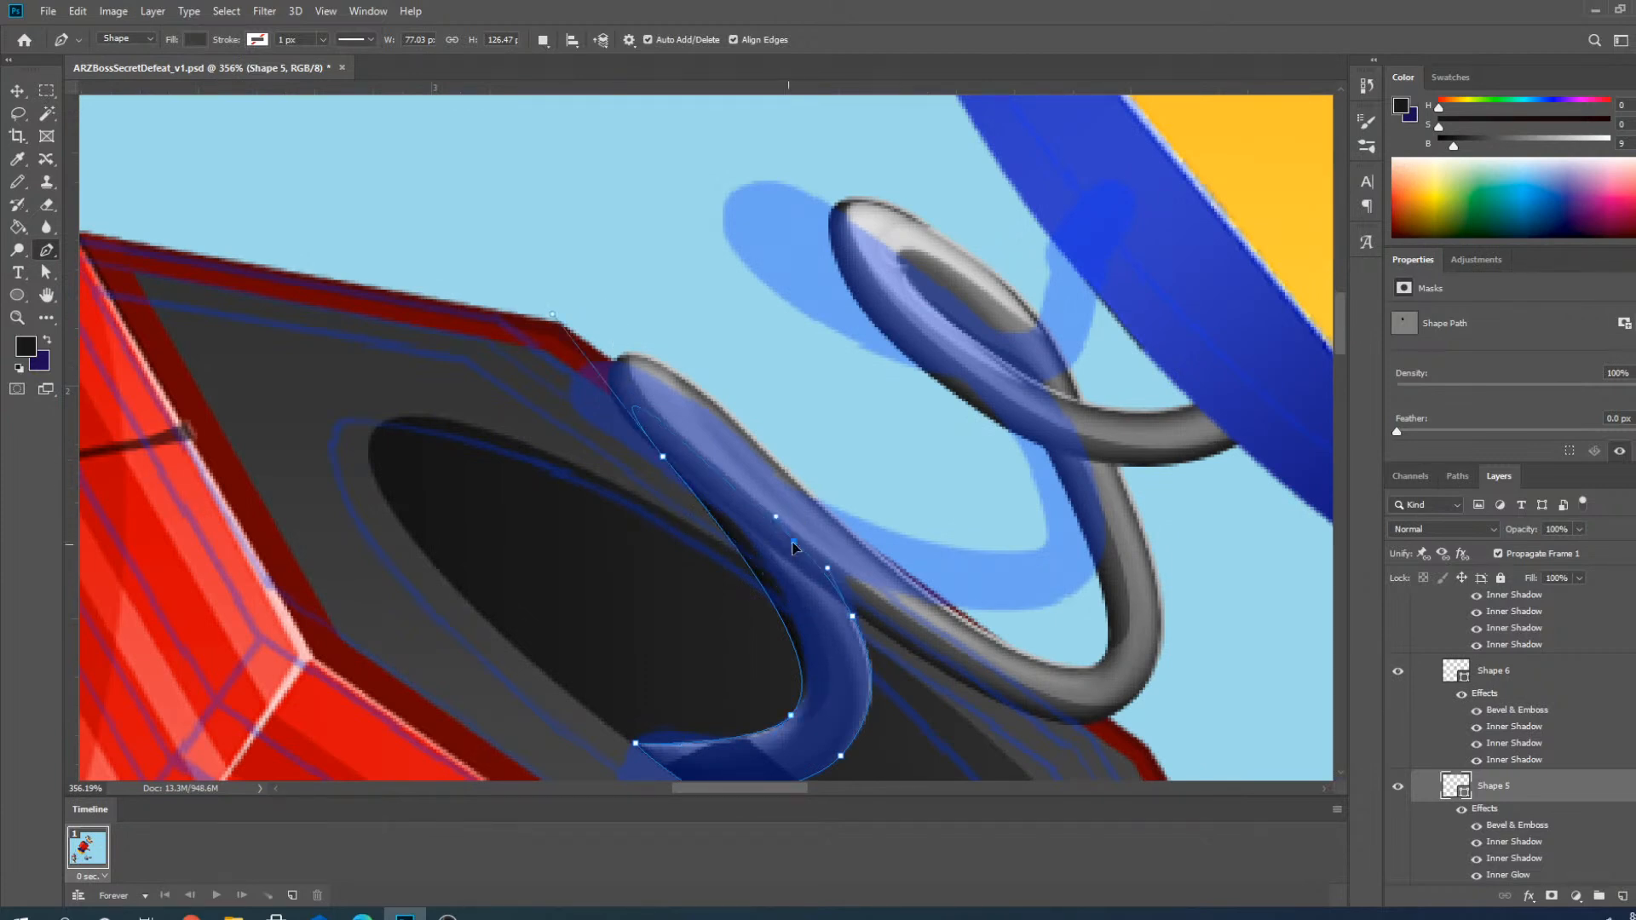
{"action": "left_click", "coordinate": [853, 614]}
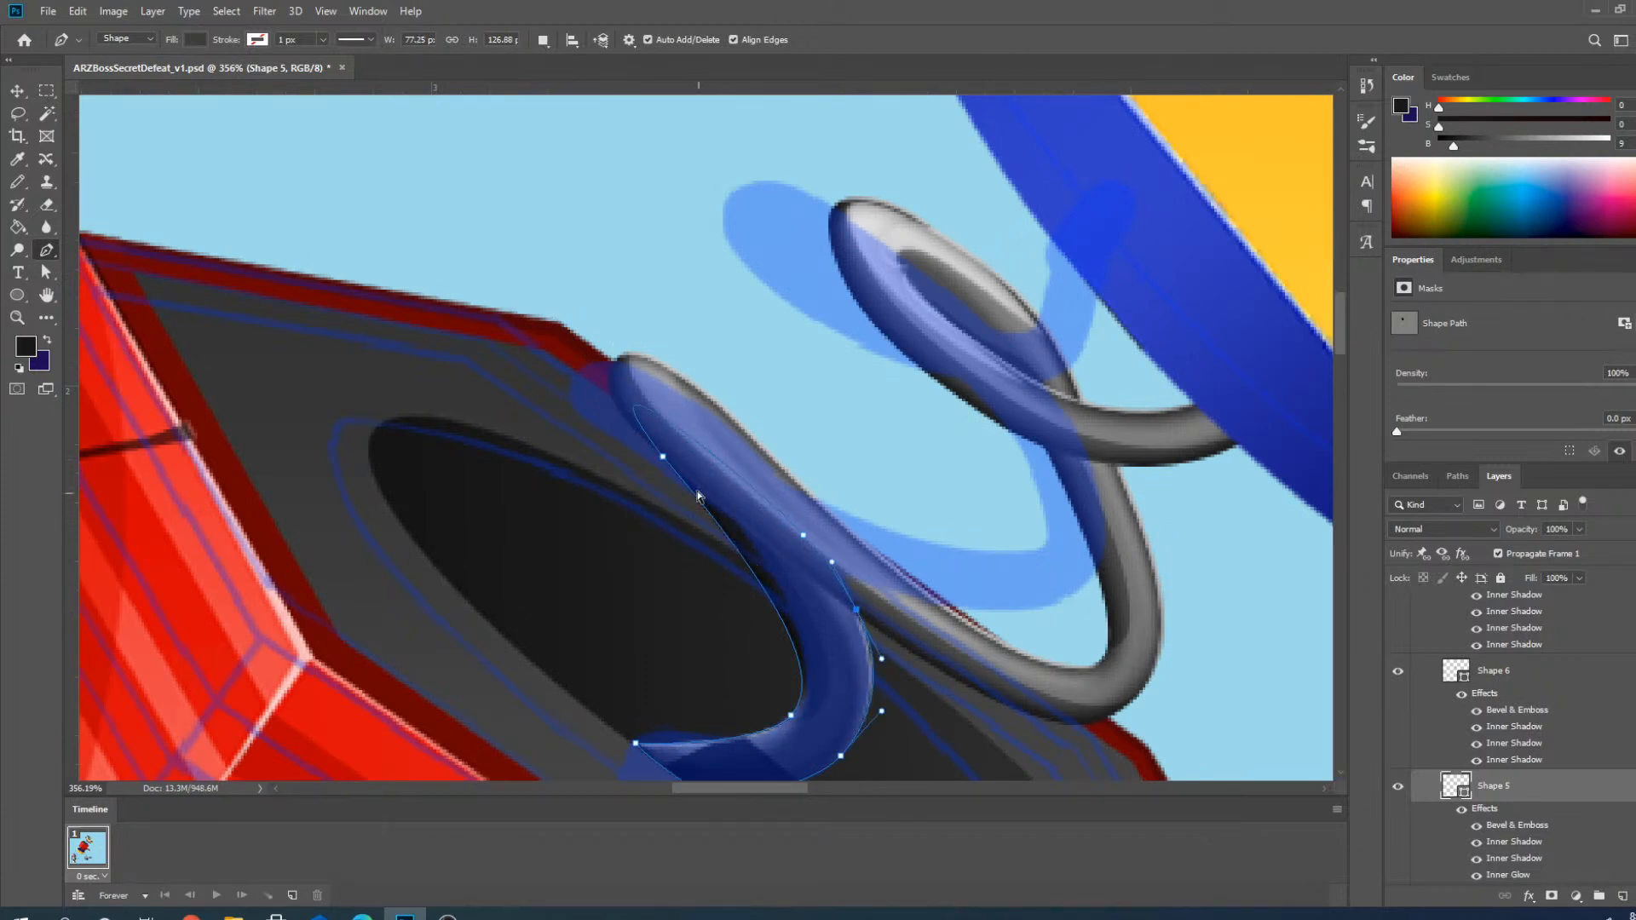
{"action": "left_click_drag", "start_coordinate": [662, 457], "coordinate": [683, 456]}
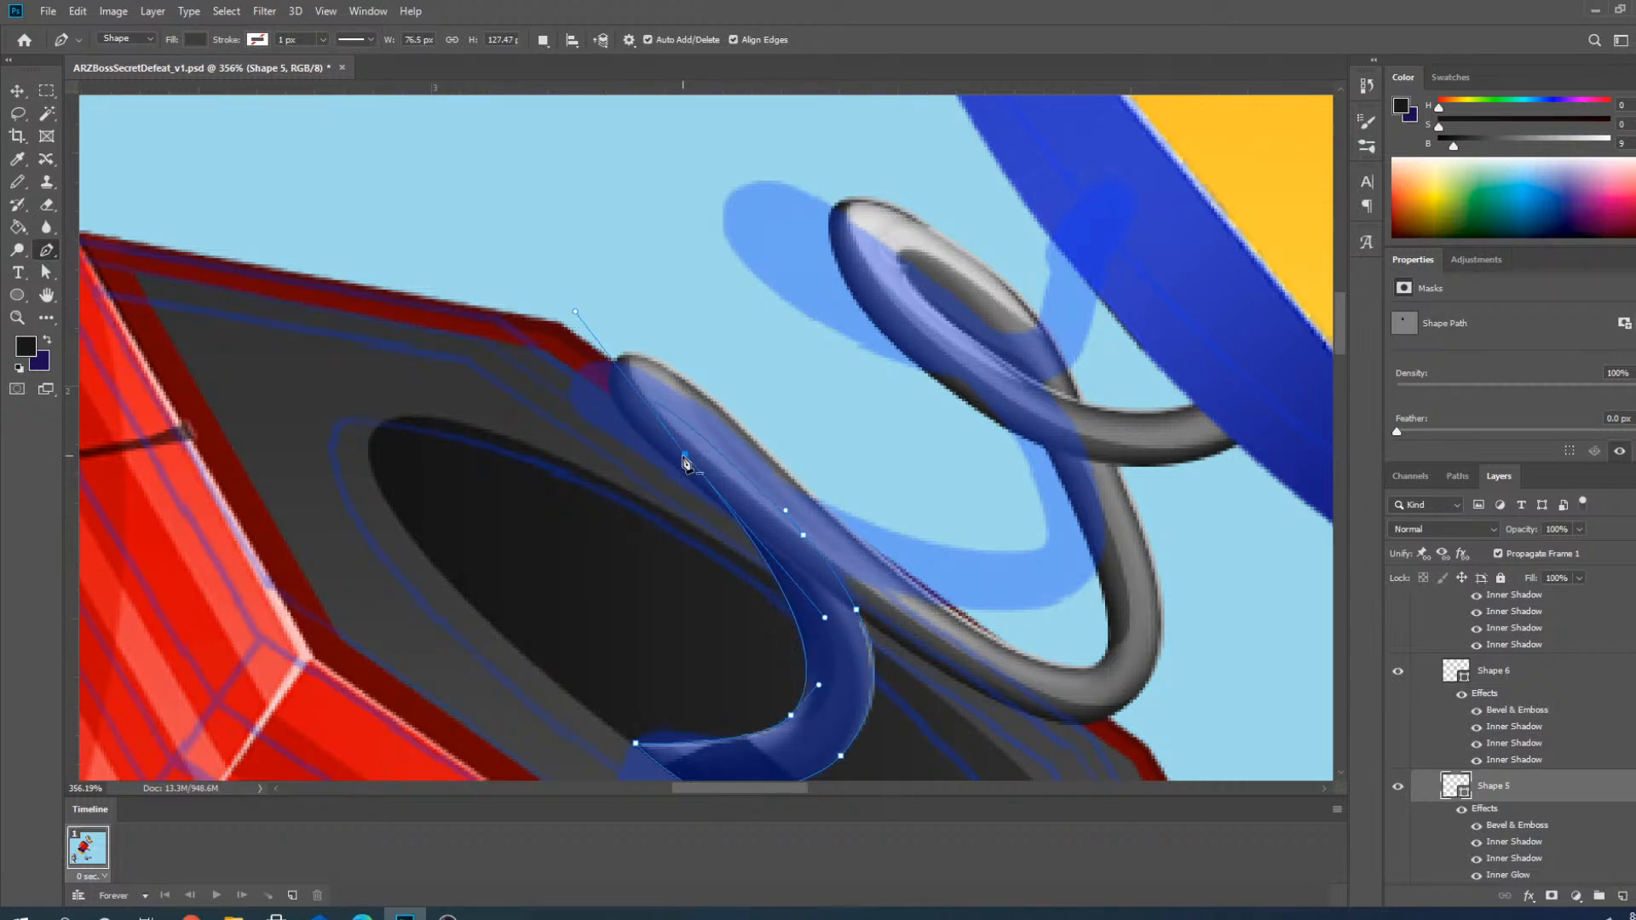
{"action": "scroll", "coordinate": [684, 457], "scroll_direction": "down", "scroll_amount": 3}
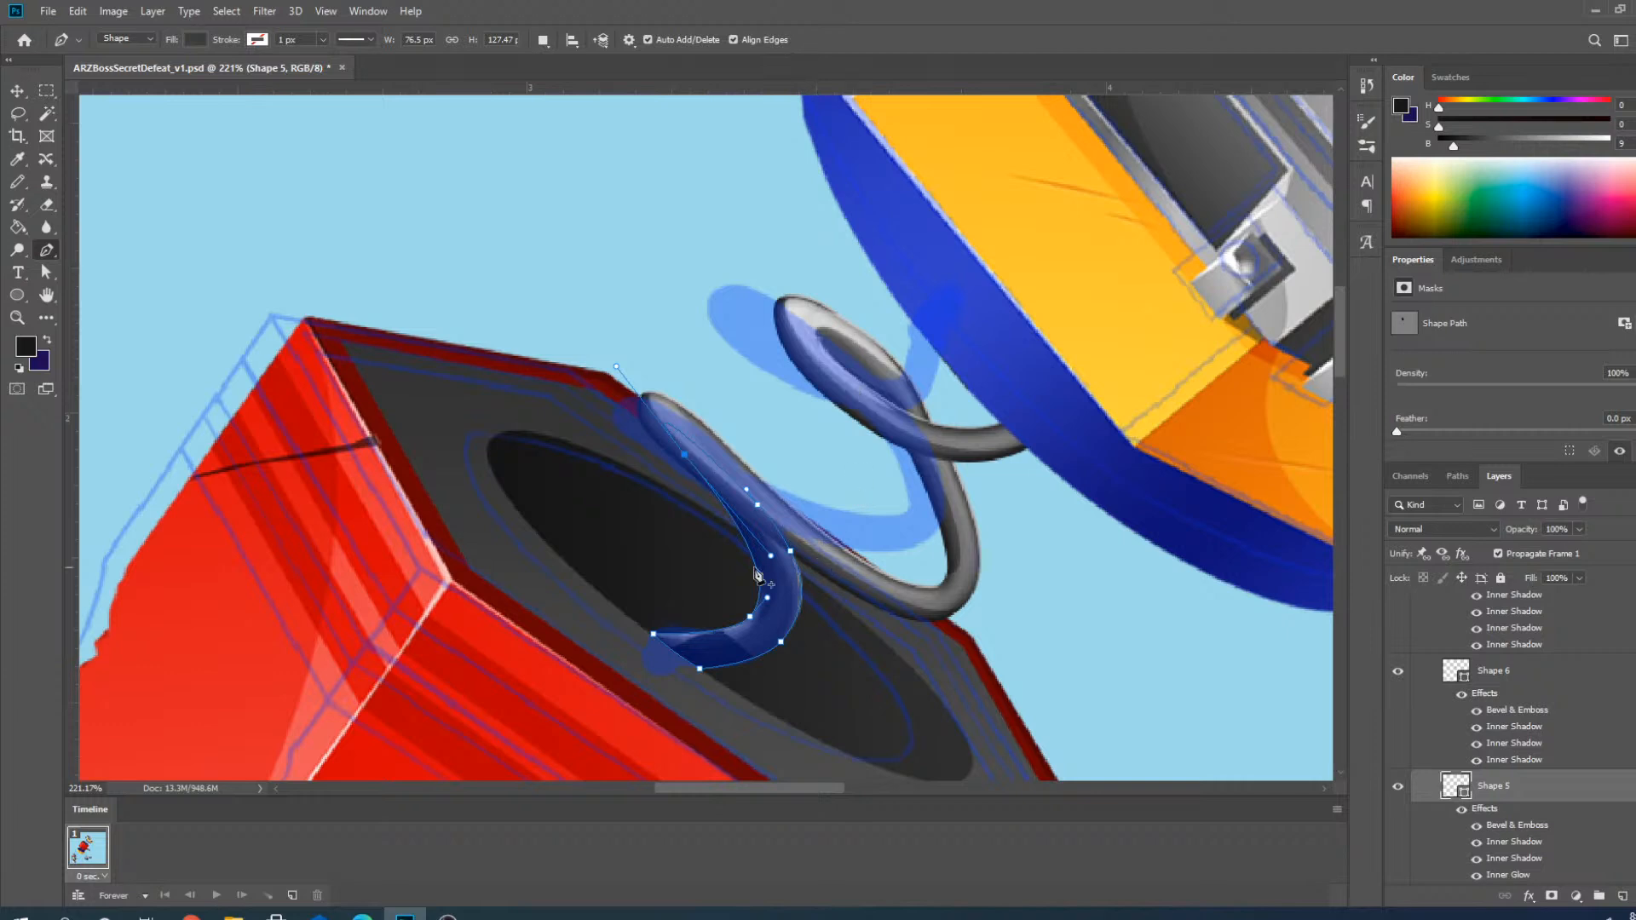
{"action": "scroll", "coordinate": [765, 577], "scroll_direction": "up", "scroll_amount": 3}
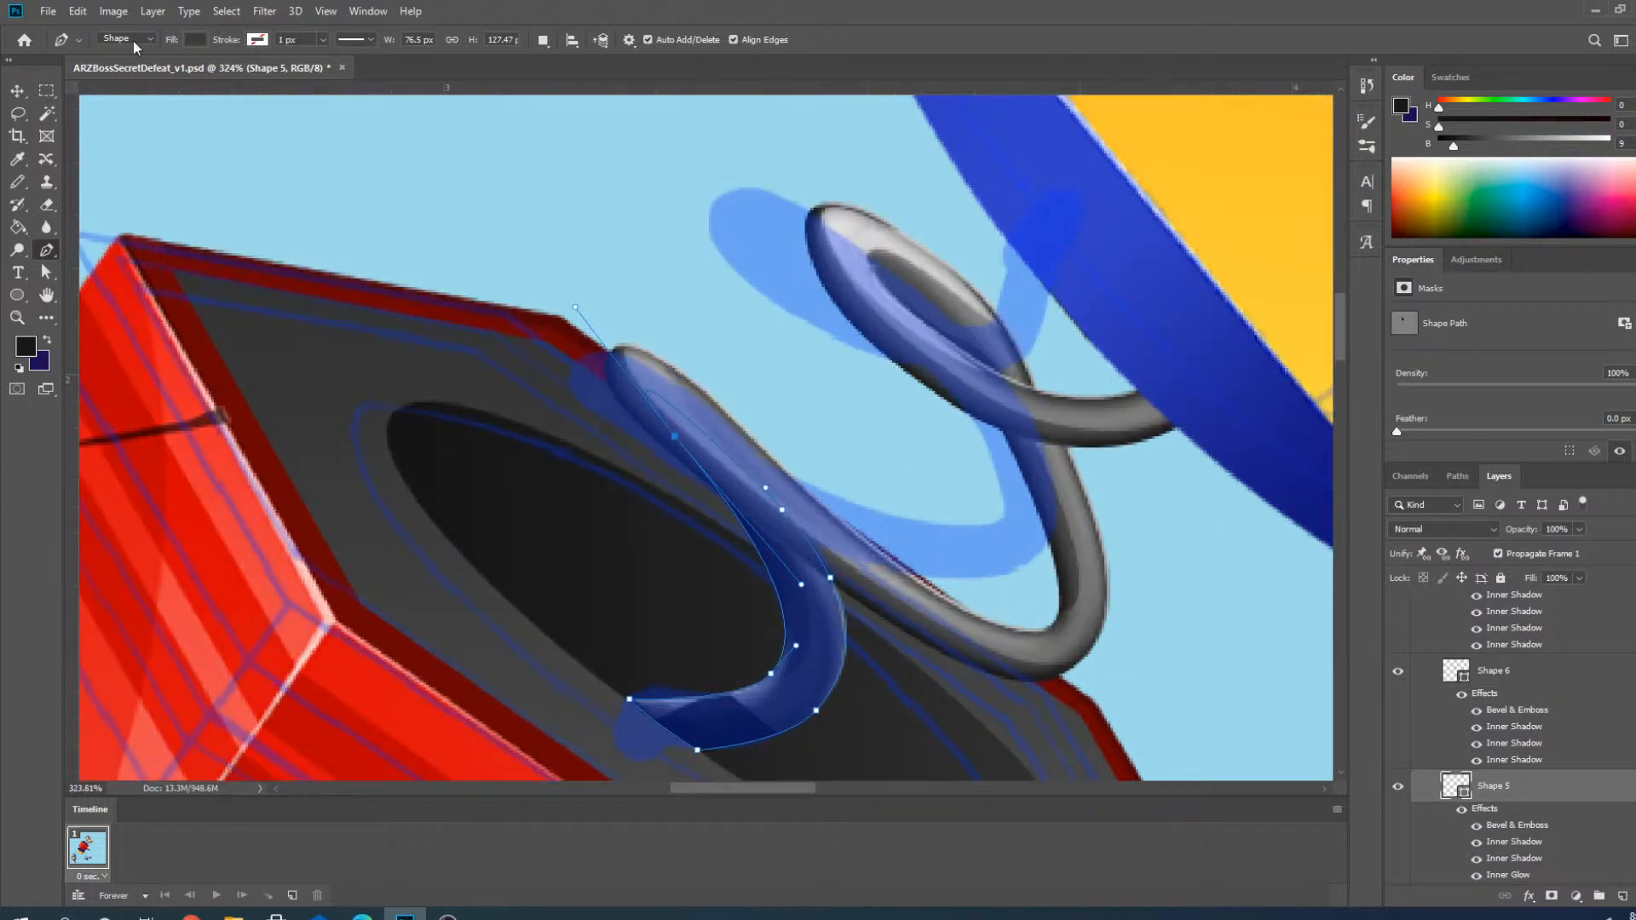
Select Shape 6, the spring's middle segment, and move its rounded tip and nearby lower-edge anchor points outward to match the sketched coil.
{"action": "left_click", "coordinate": [17, 90]}
{"action": "left_click", "coordinate": [1092, 600]}
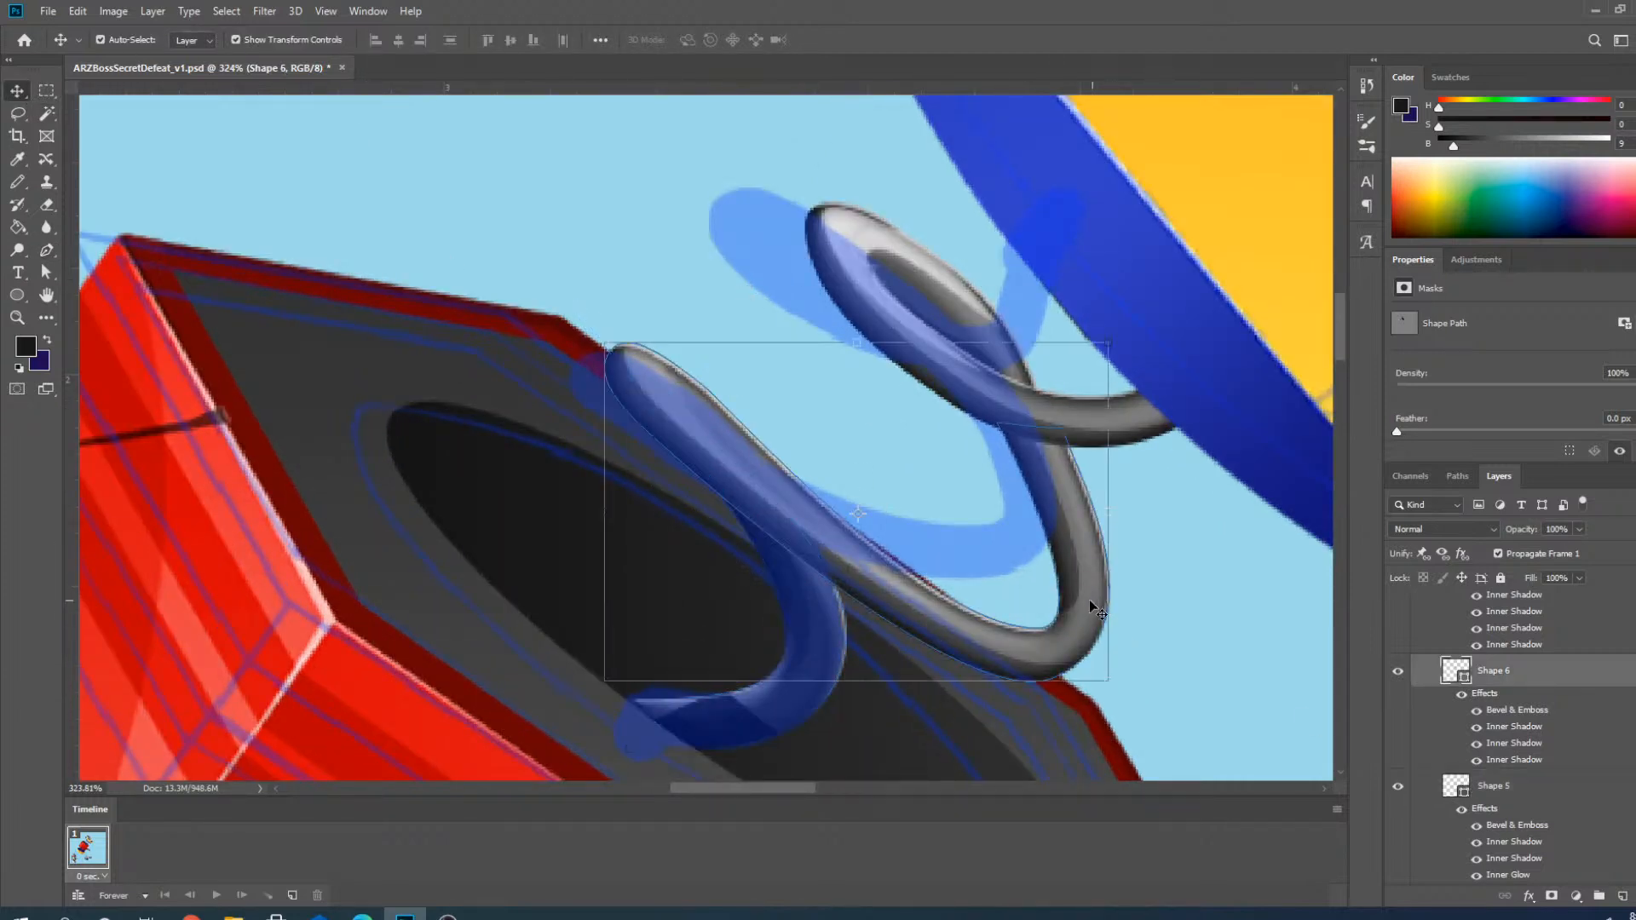
{"action": "left_click", "coordinate": [45, 253]}
{"action": "scroll", "coordinate": [728, 443], "scroll_direction": "up", "scroll_amount": 2}
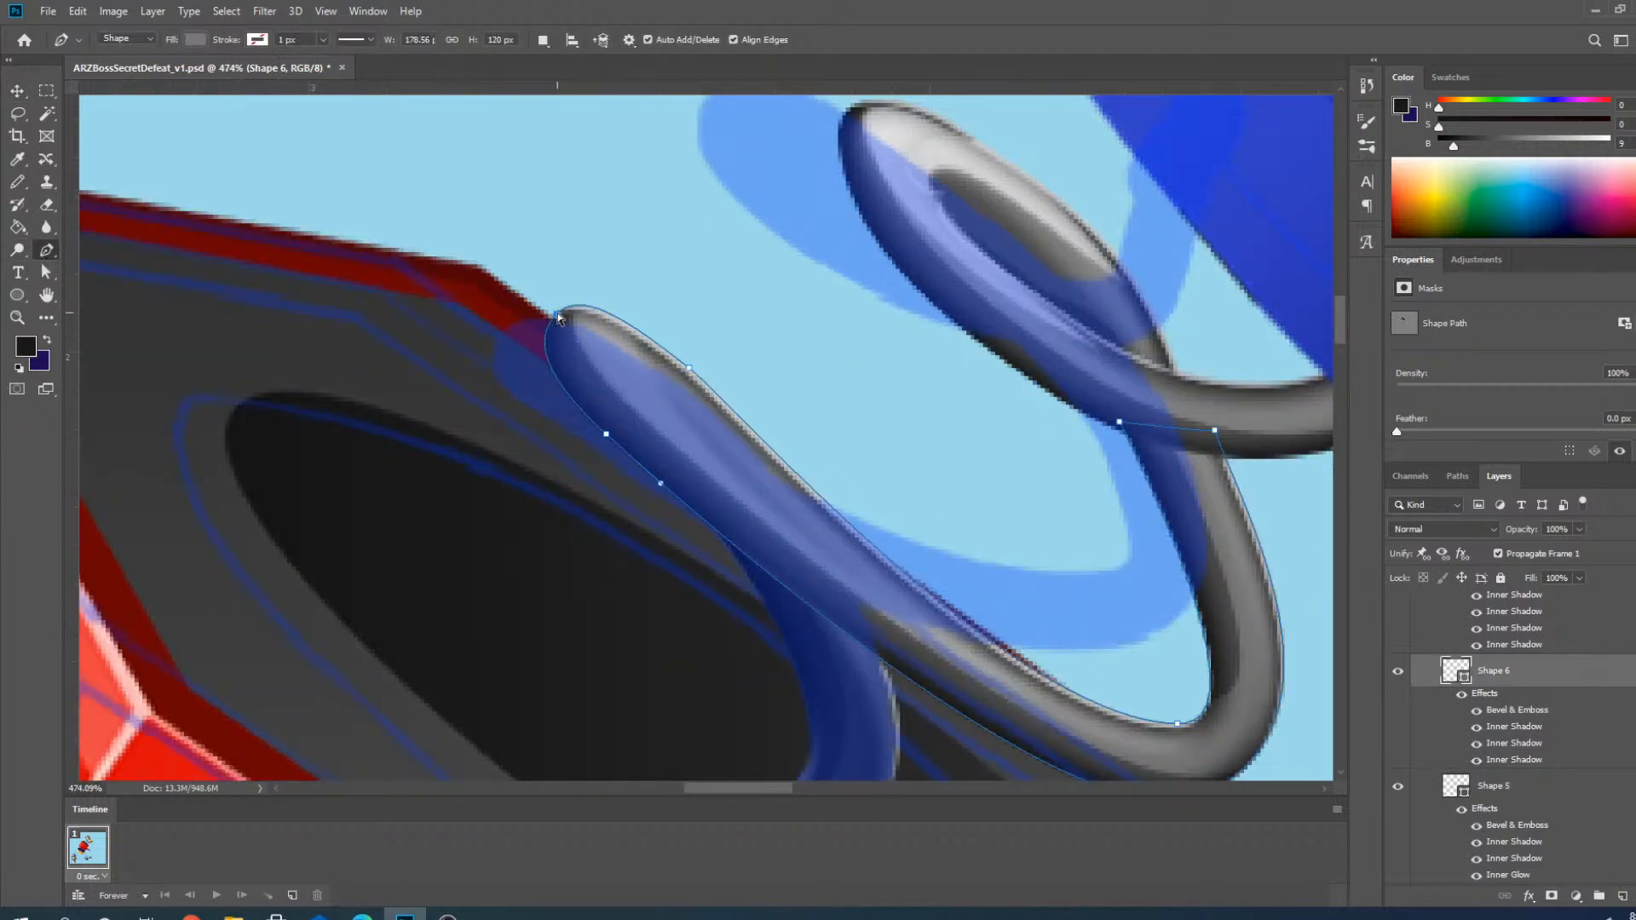
{"action": "left_click_drag", "start_coordinate": [557, 313], "coordinate": [498, 337]}
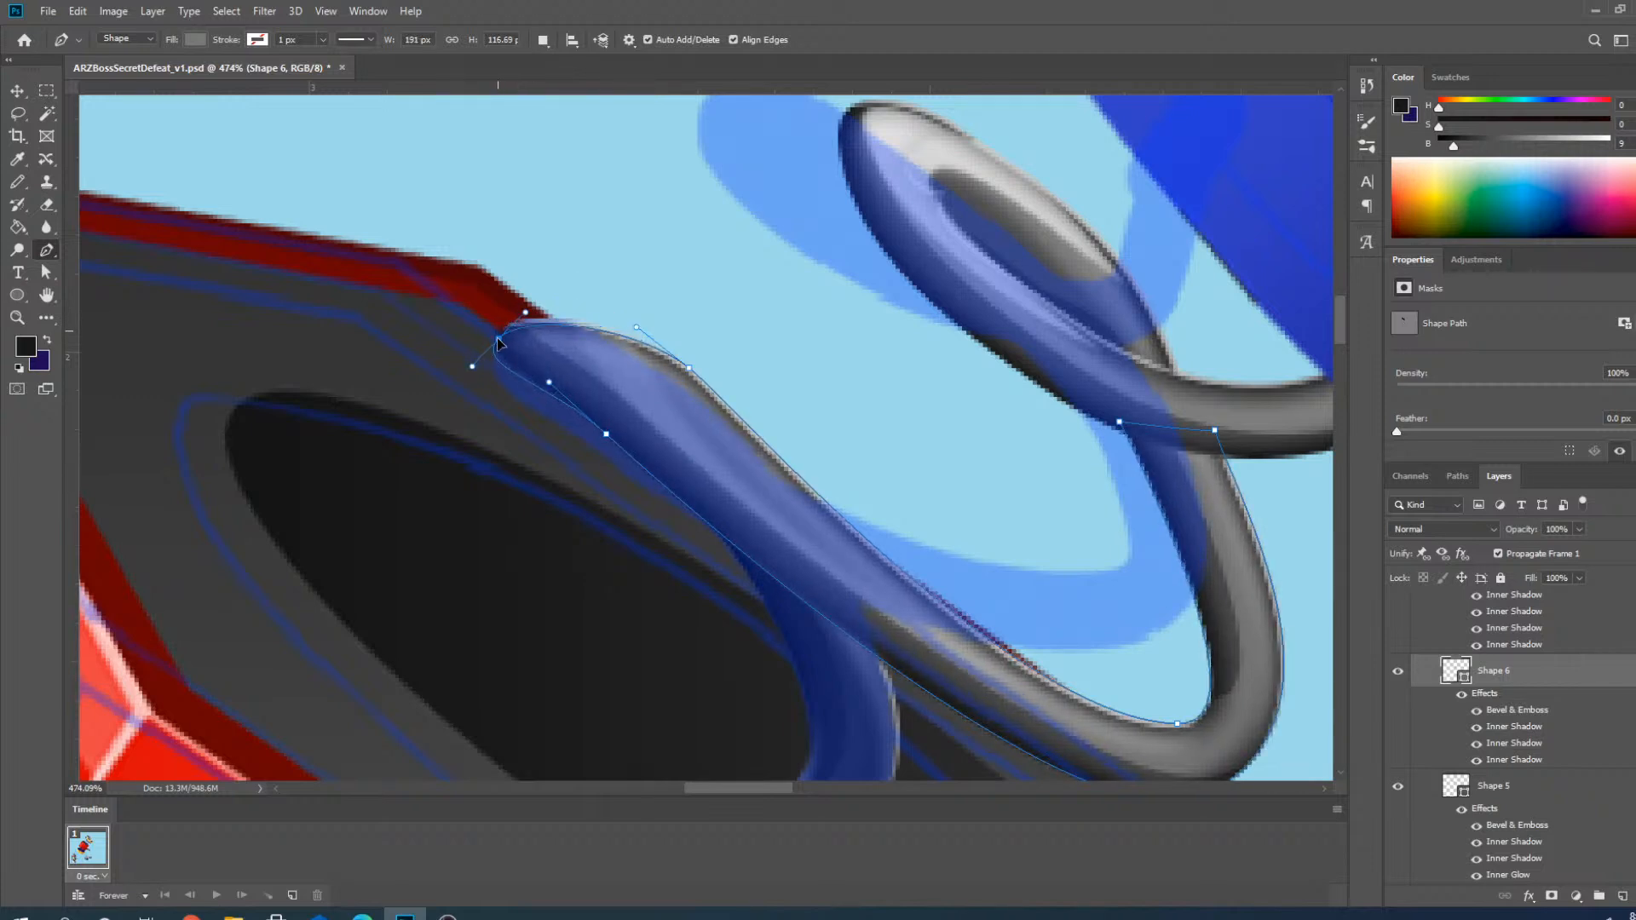
{"action": "left_click_drag", "start_coordinate": [607, 437], "coordinate": [600, 450]}
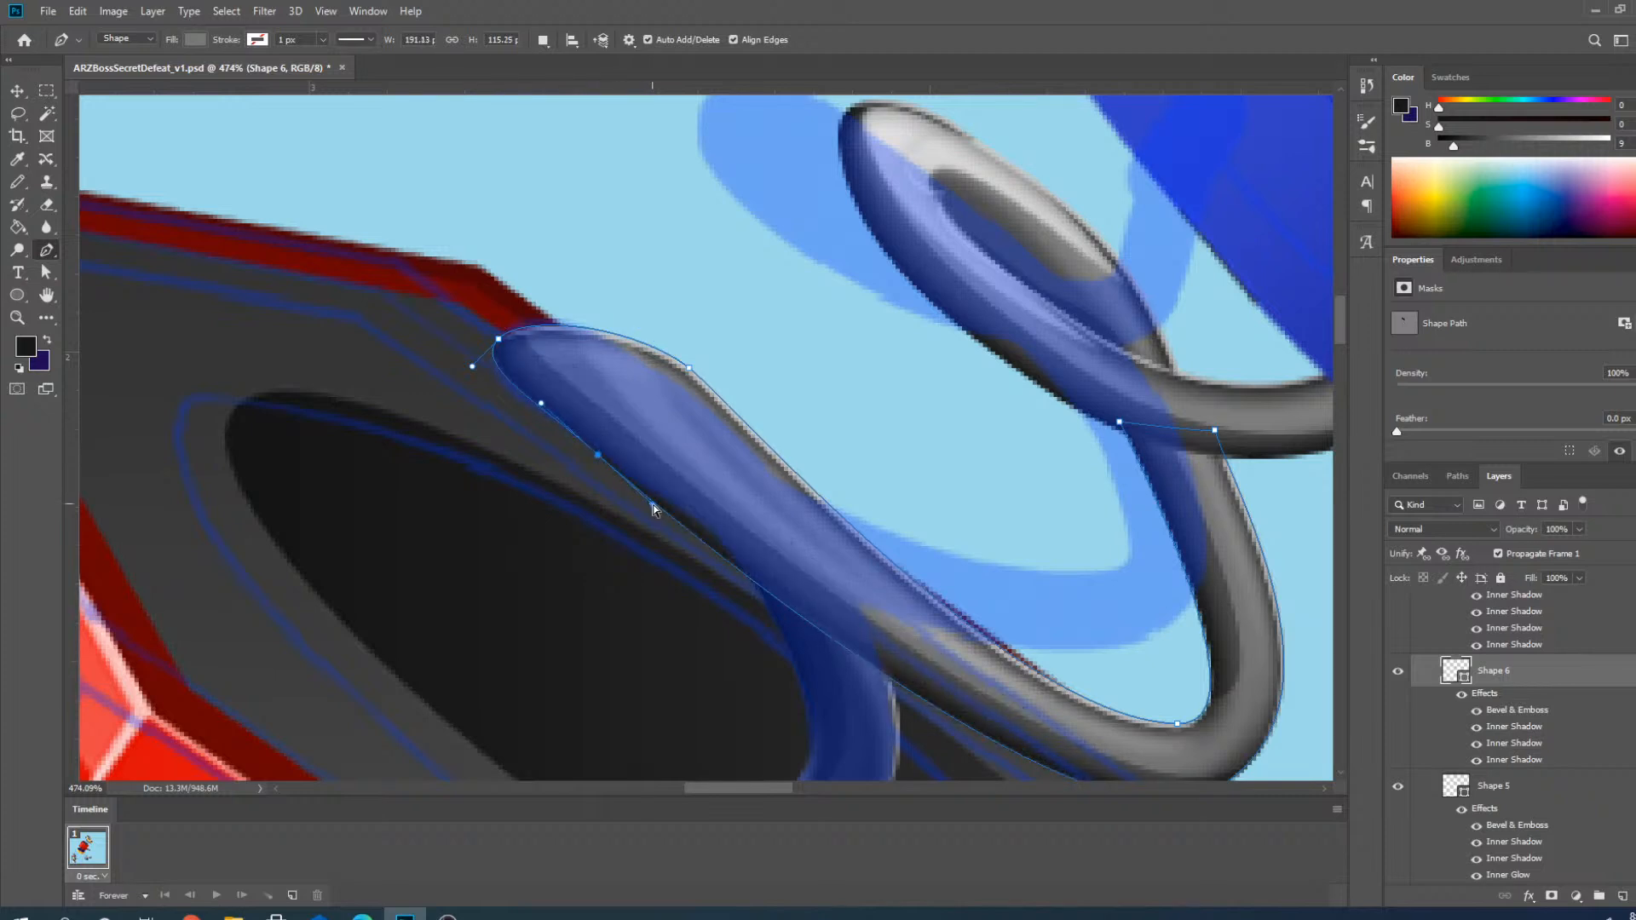
{"action": "left_click_drag", "start_coordinate": [652, 505], "coordinate": [661, 500]}
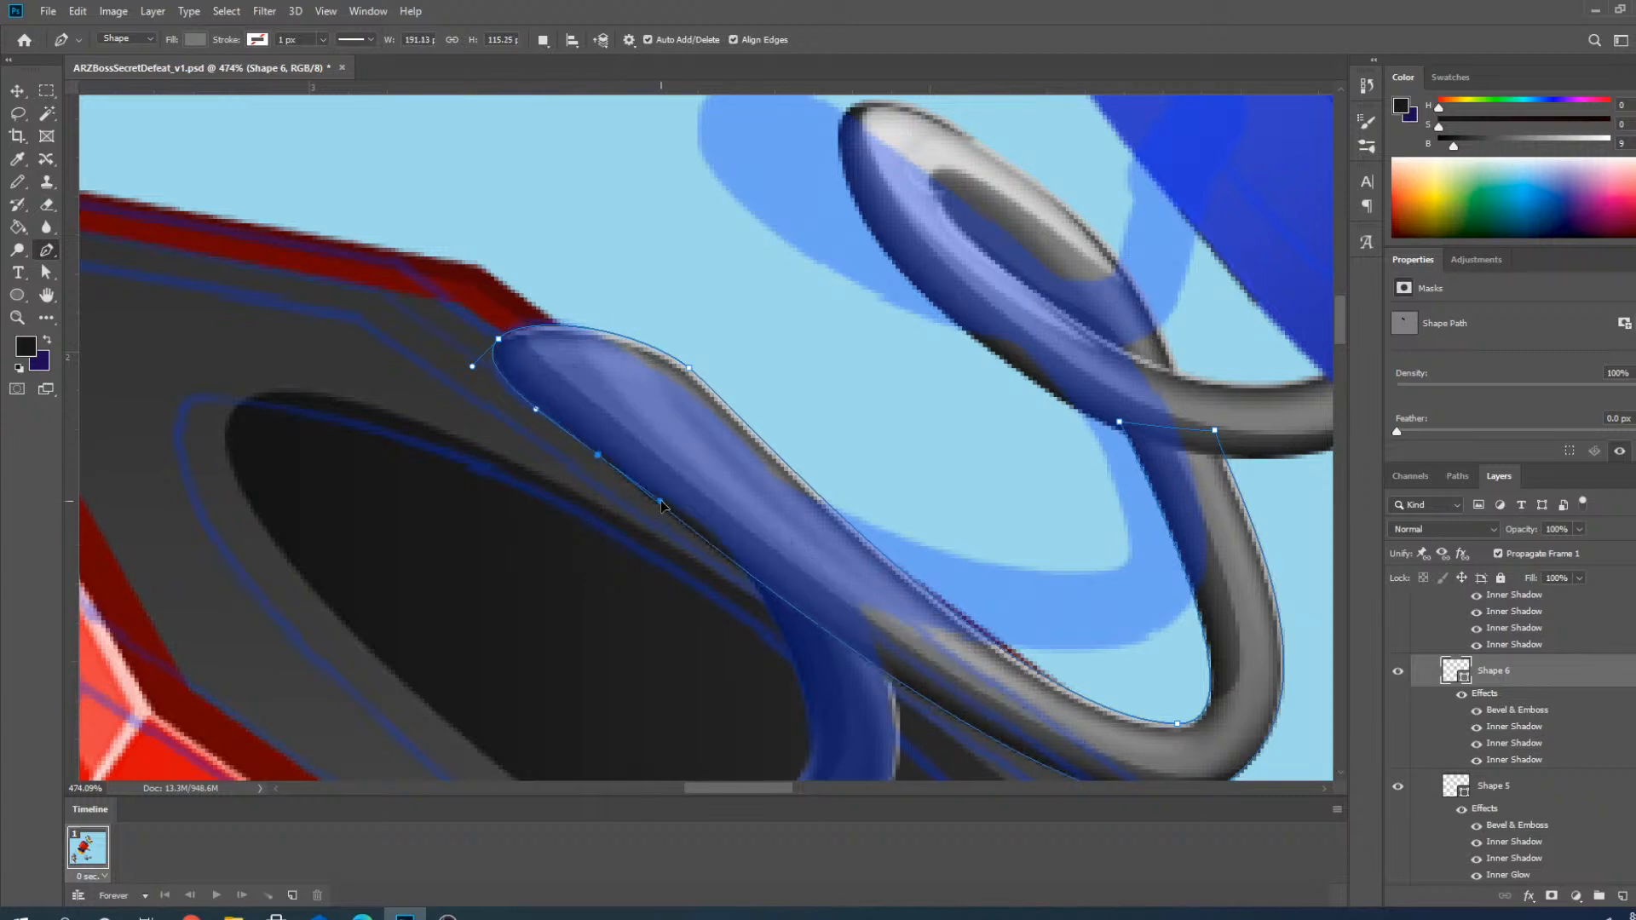
Move the upper-edge anchor point beside Shape 6's rounded tip inward and adjust its handle to smooth the coil's top curve.
{"action": "left_click", "coordinate": [689, 369]}
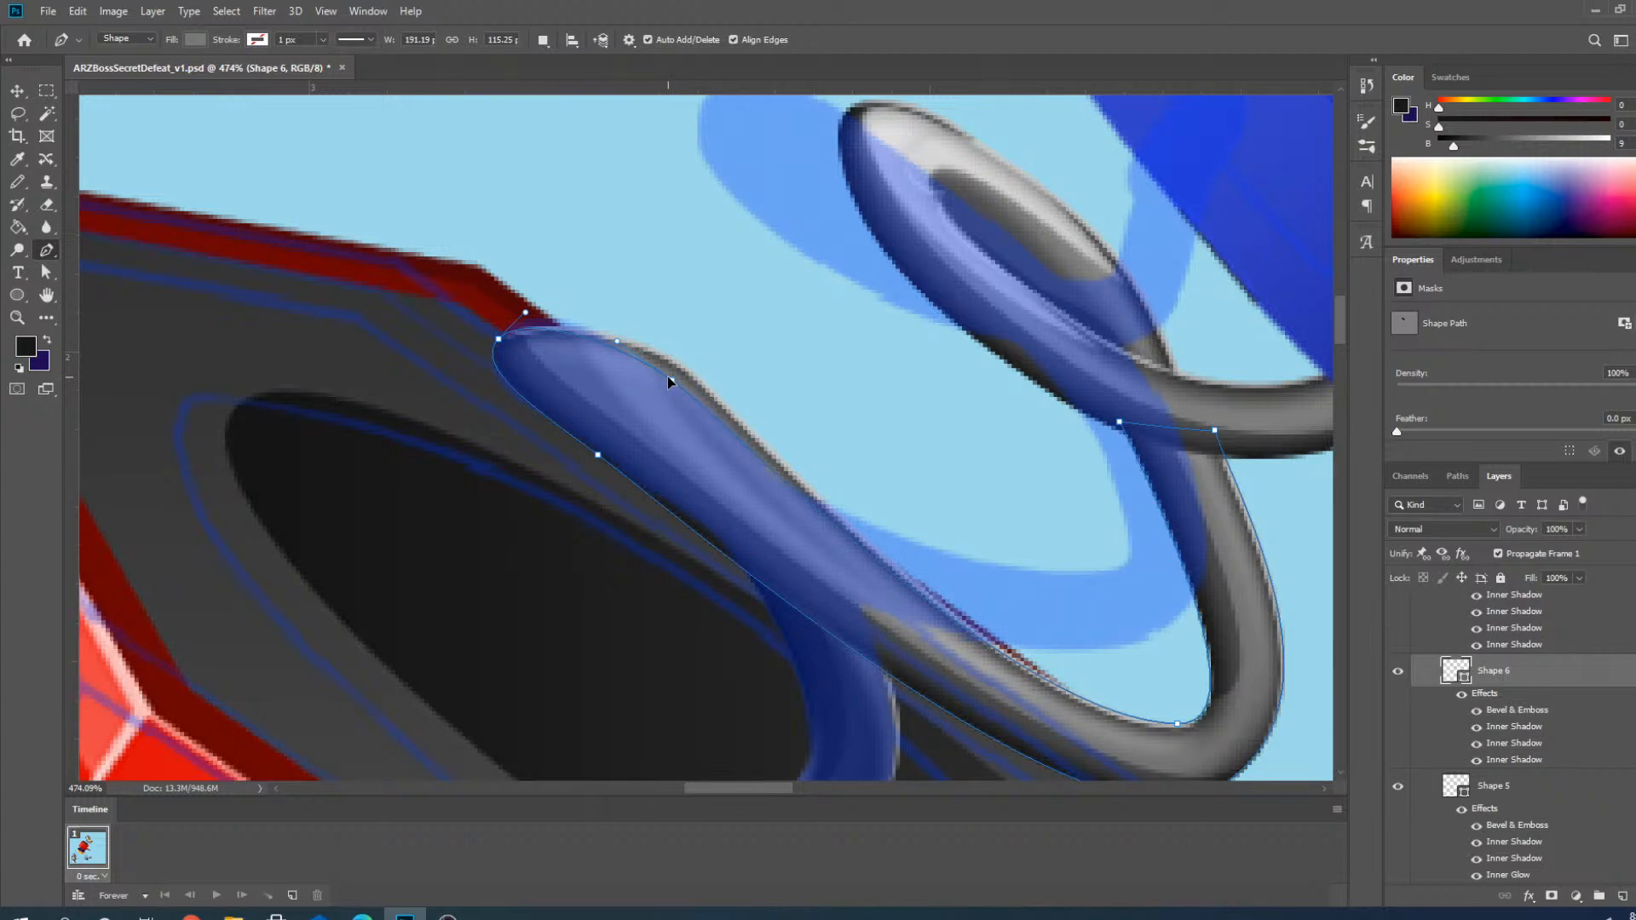
{"action": "left_click", "coordinate": [670, 380]}
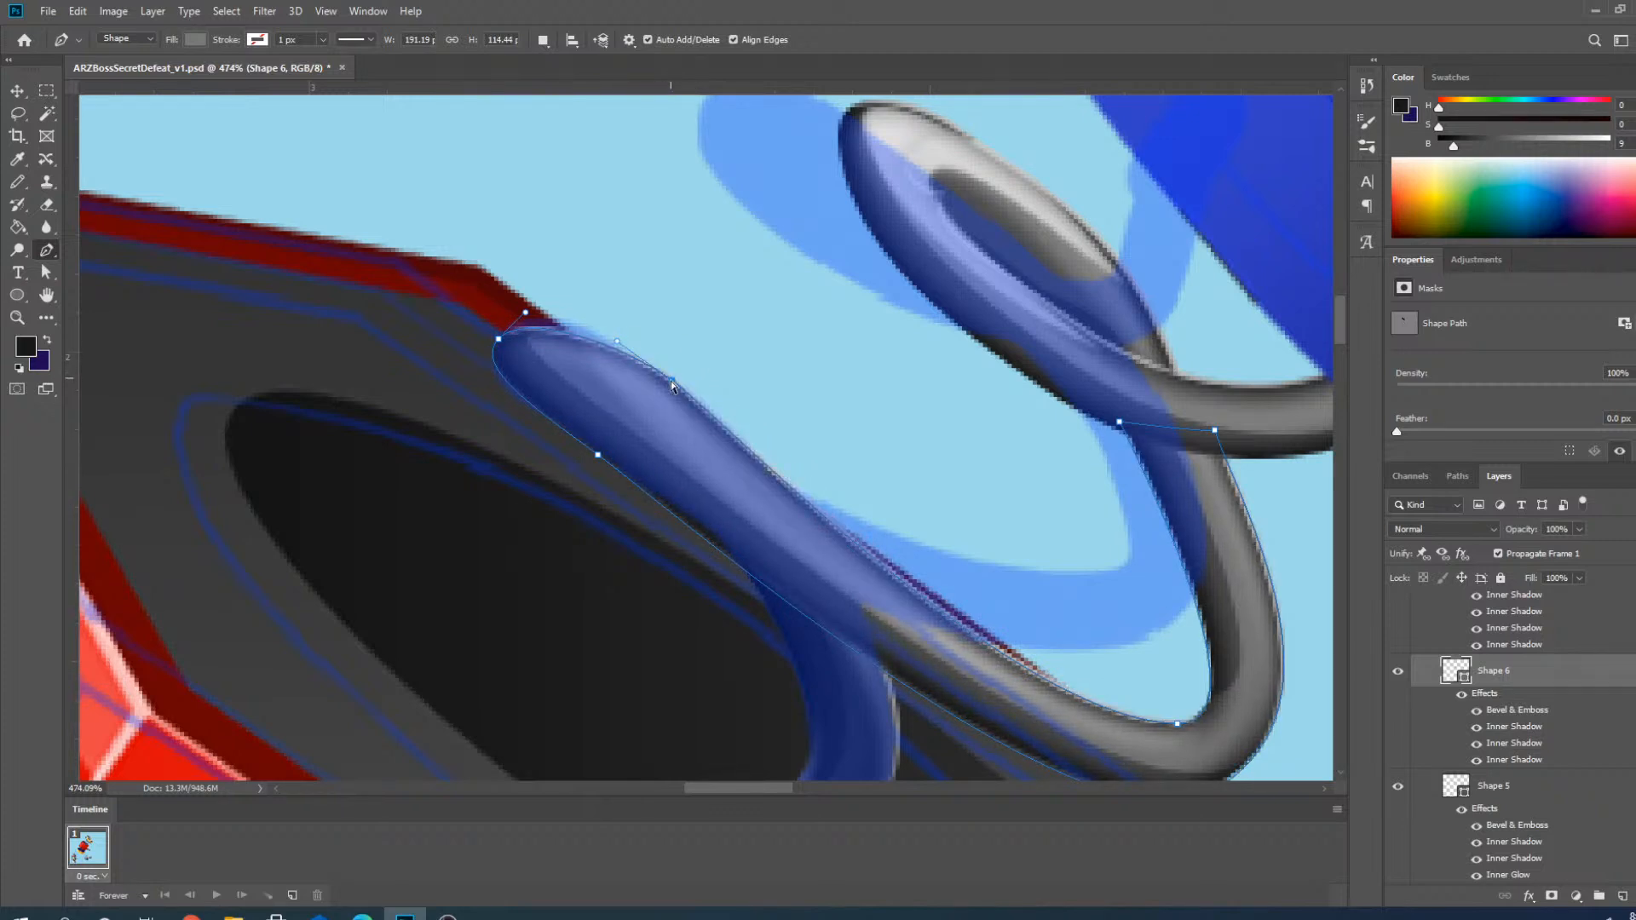
{"action": "left_click_drag", "start_coordinate": [671, 381], "coordinate": [590, 313]}
{"action": "scroll", "coordinate": [595, 326], "scroll_direction": "down", "scroll_amount": 3}
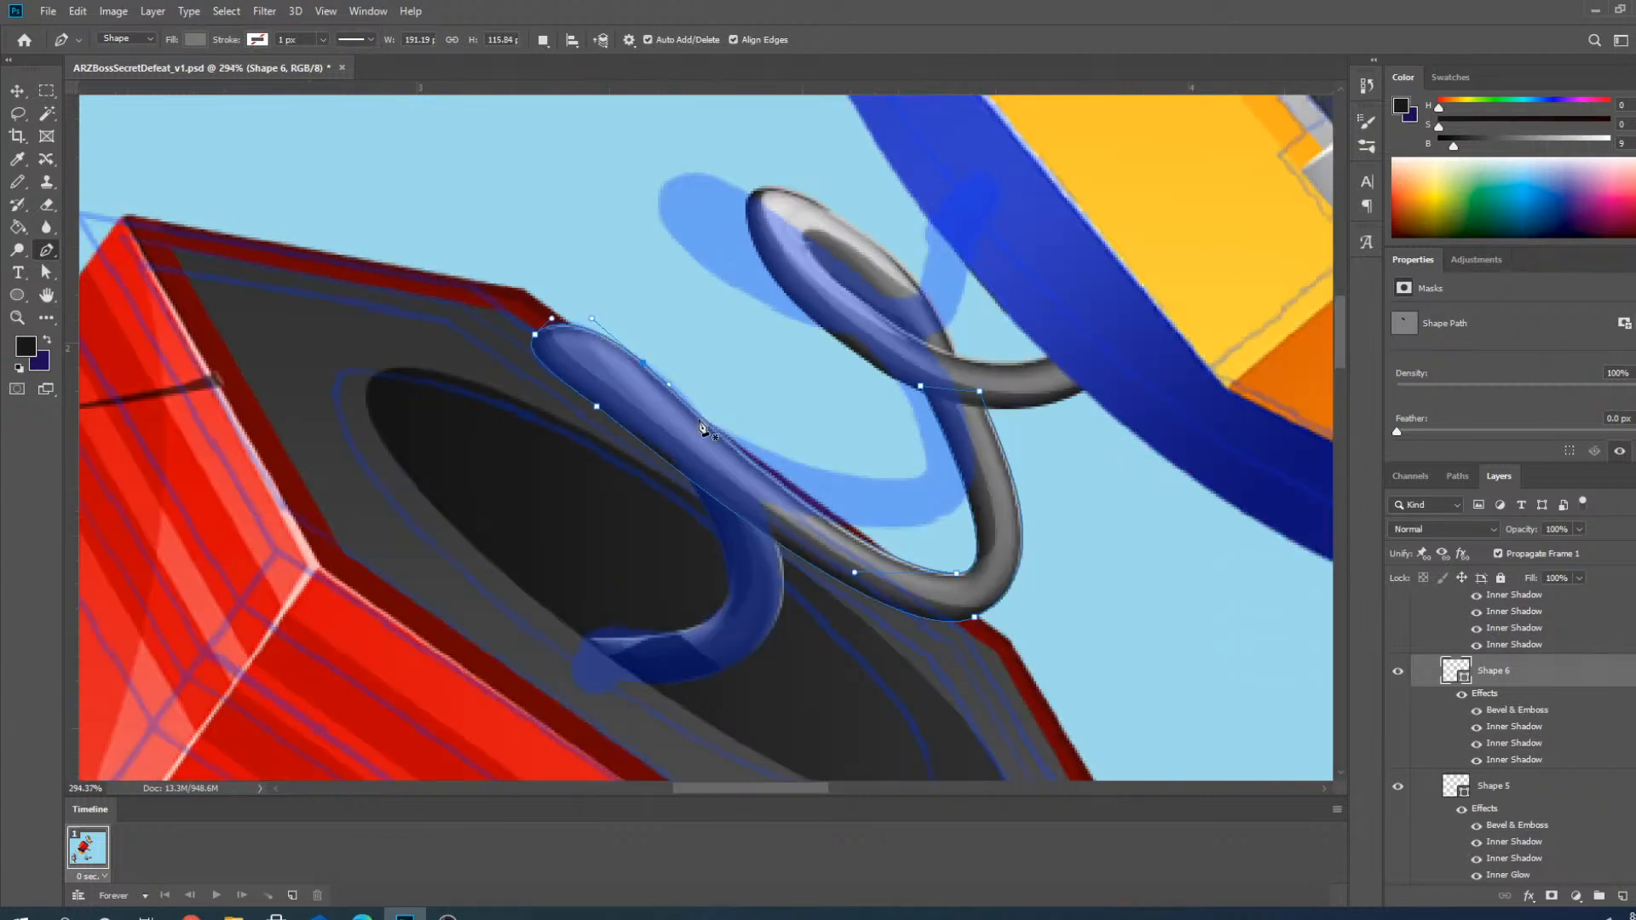
Raise the inner and outer anchor points of Shape 6's lower bend and adjust their handles to follow the sketched spring.
{"action": "scroll", "coordinate": [905, 552], "scroll_direction": "up", "scroll_amount": 2}
{"action": "left_click_drag", "start_coordinate": [986, 584], "coordinate": [901, 446]}
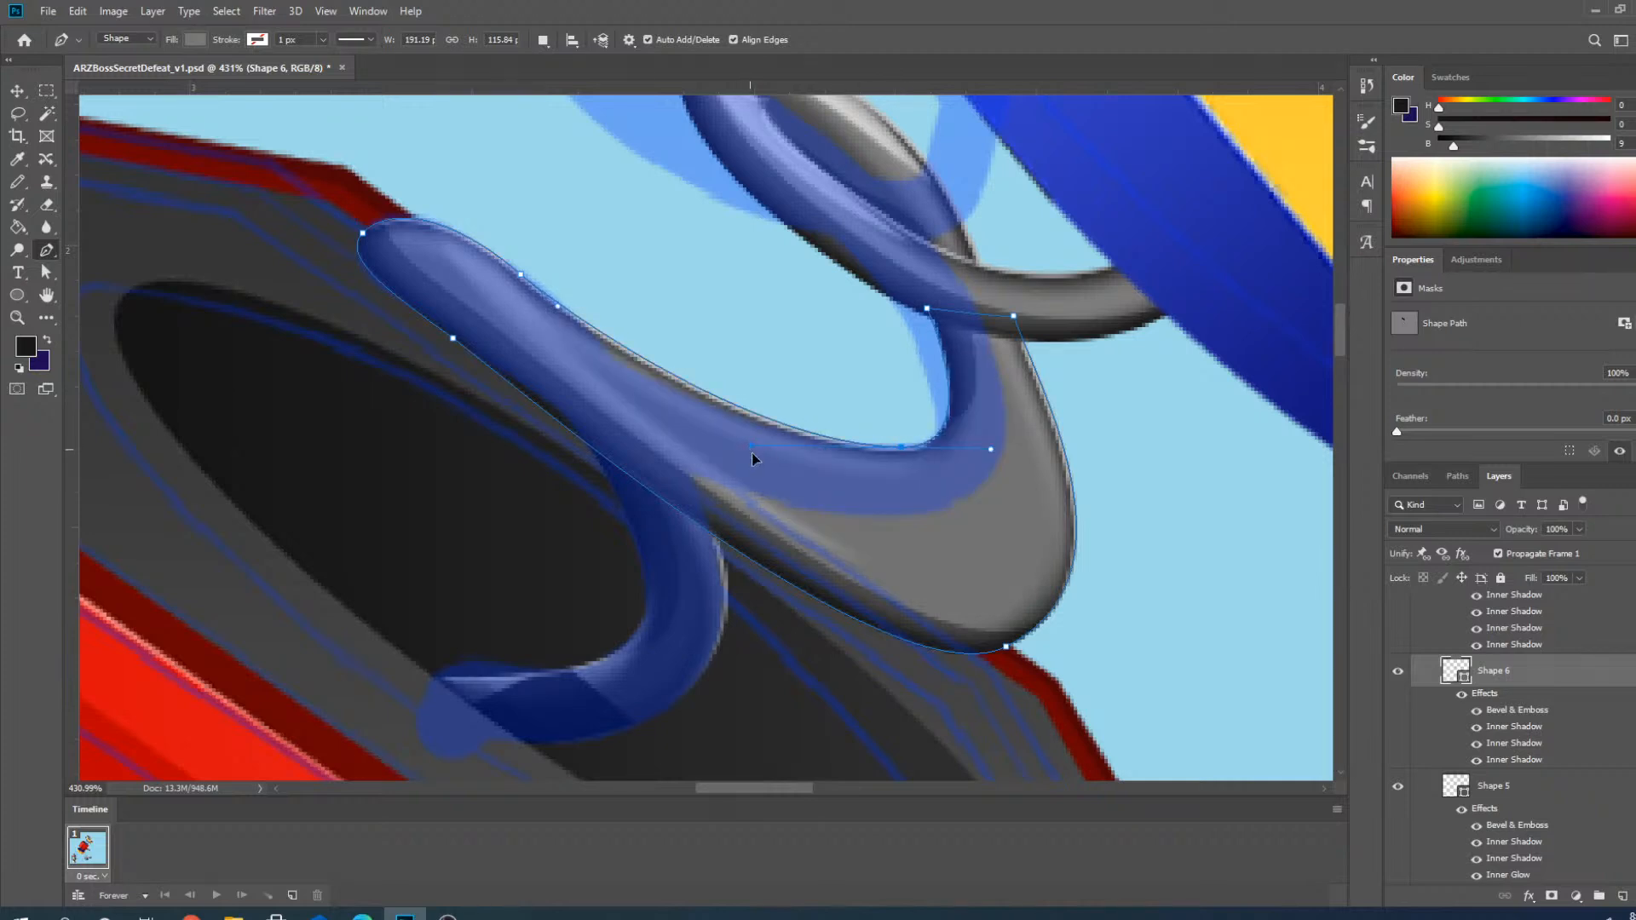
{"action": "left_click_drag", "start_coordinate": [750, 446], "coordinate": [780, 469]}
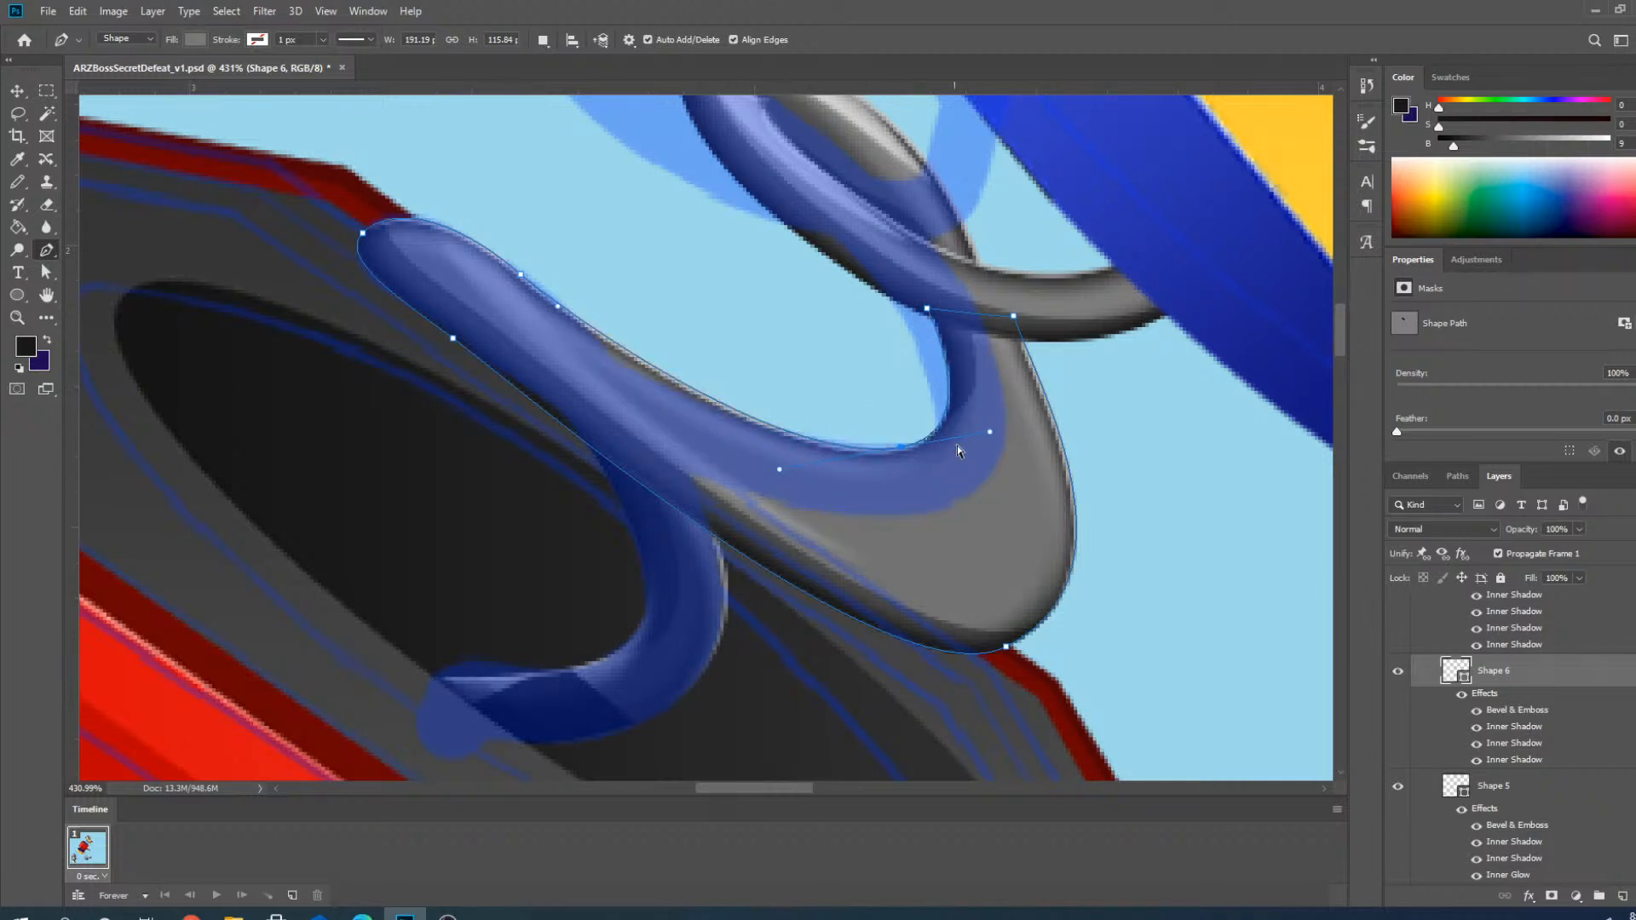
{"action": "left_click_drag", "start_coordinate": [1007, 650], "coordinate": [939, 515]}
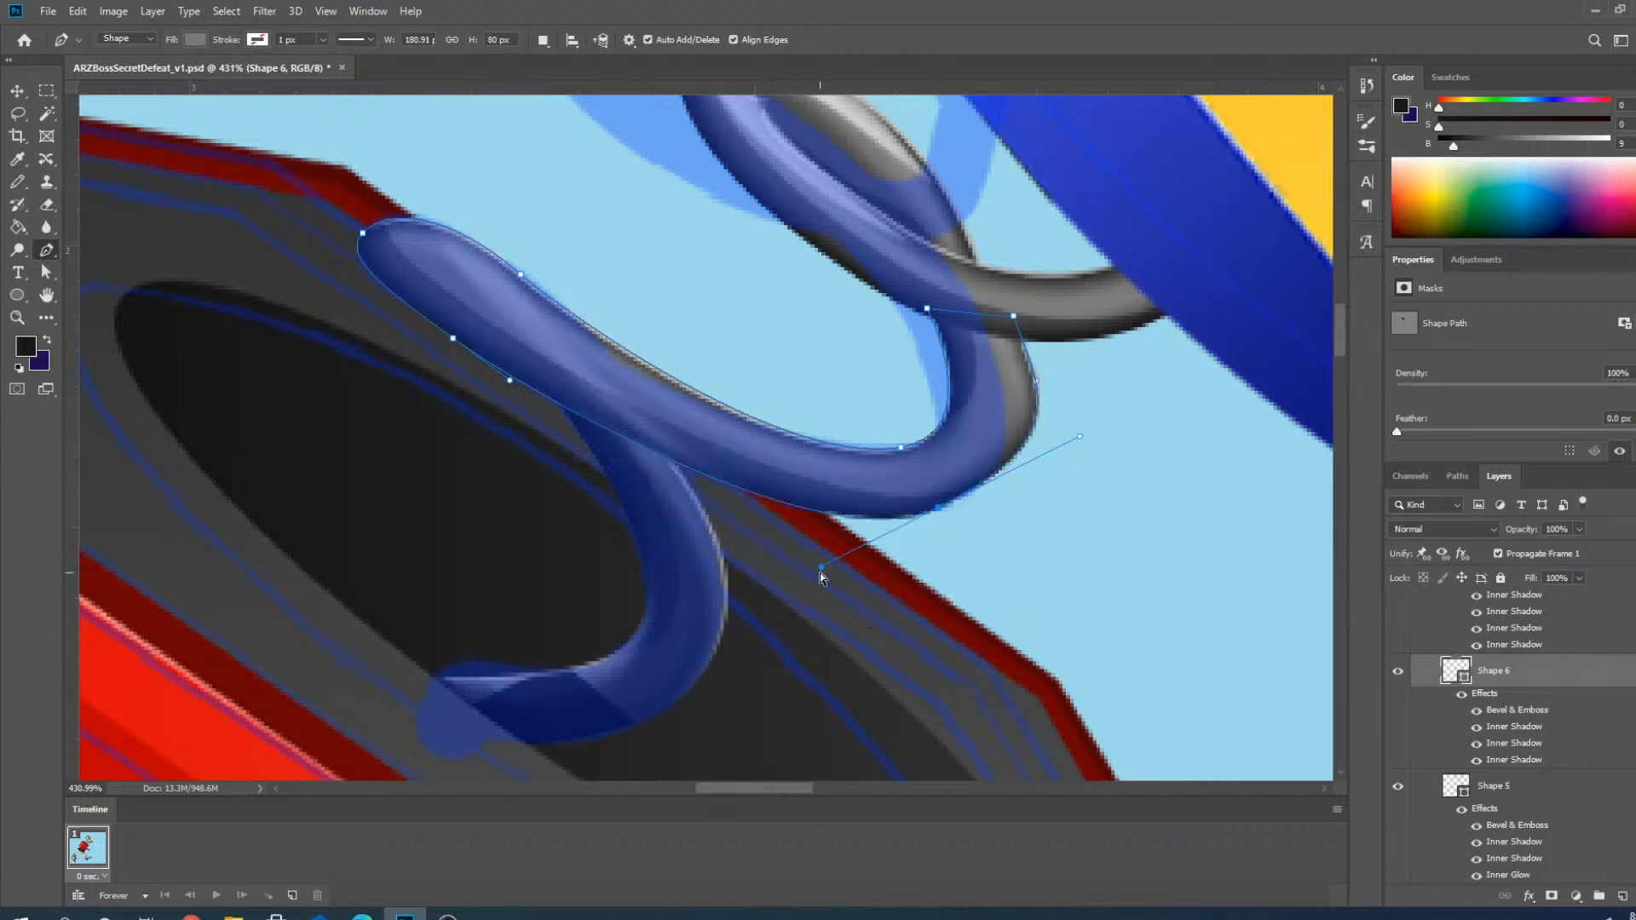
Shift the two upper end anchor points of Shape 6 inward and adjust the outer bend's handles to narrow the segment to the sketch.
{"action": "scroll", "coordinate": [787, 558], "scroll_direction": "down", "scroll_amount": 3}
{"action": "scroll", "coordinate": [918, 378], "scroll_direction": "up", "scroll_amount": 5}
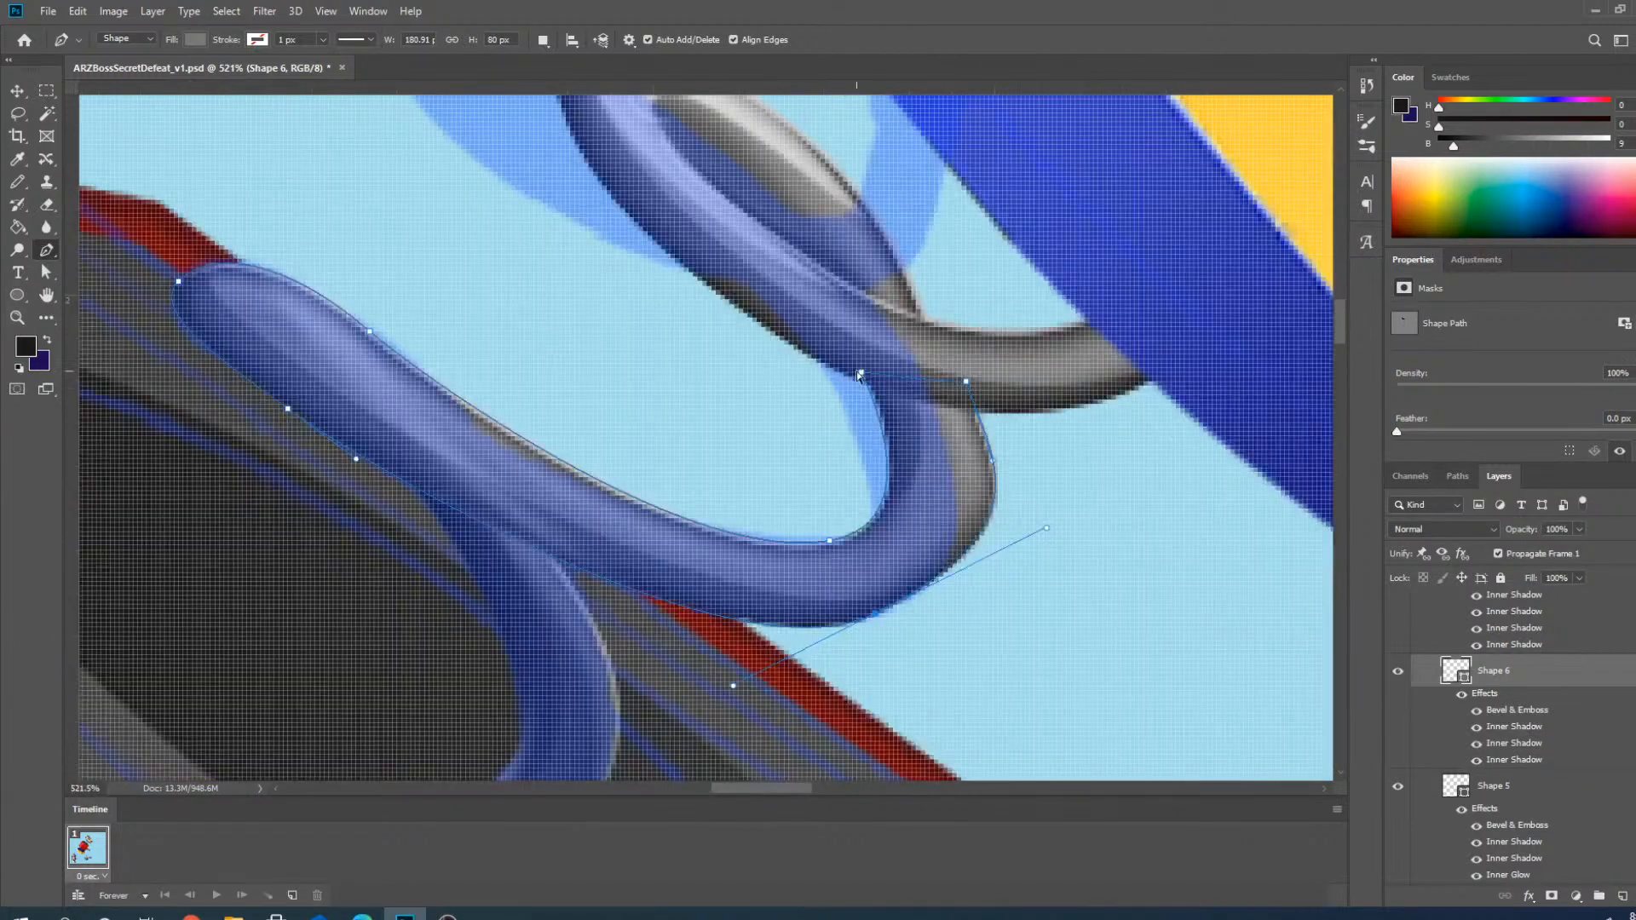
{"action": "left_click_drag", "start_coordinate": [859, 374], "coordinate": [815, 353]}
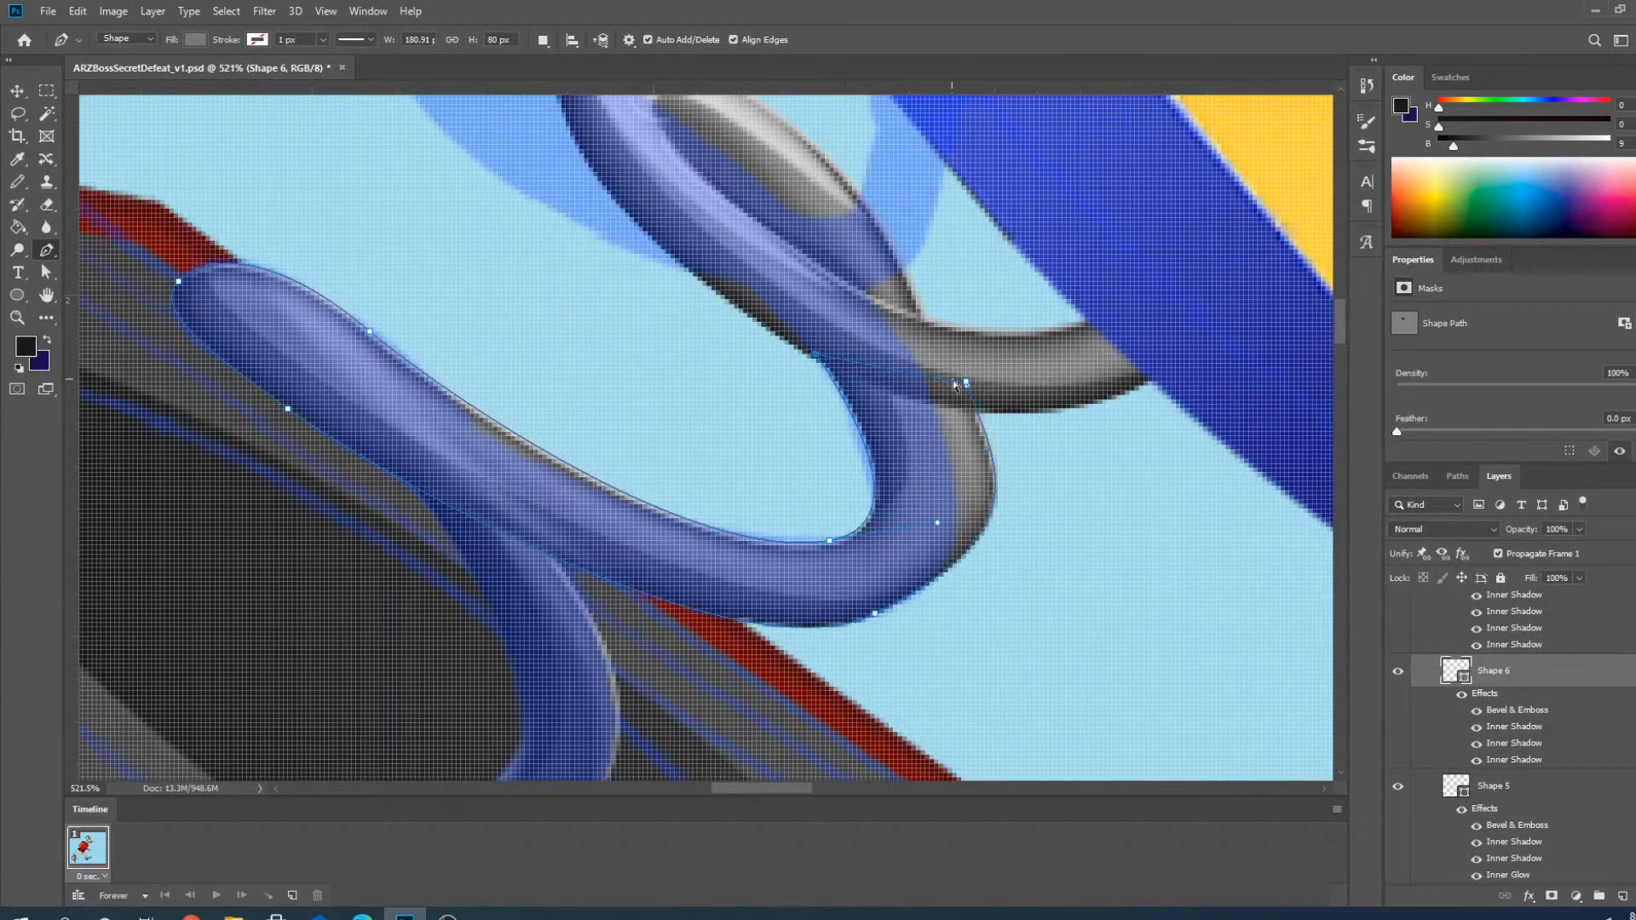
{"action": "left_click_drag", "start_coordinate": [965, 384], "coordinate": [917, 369]}
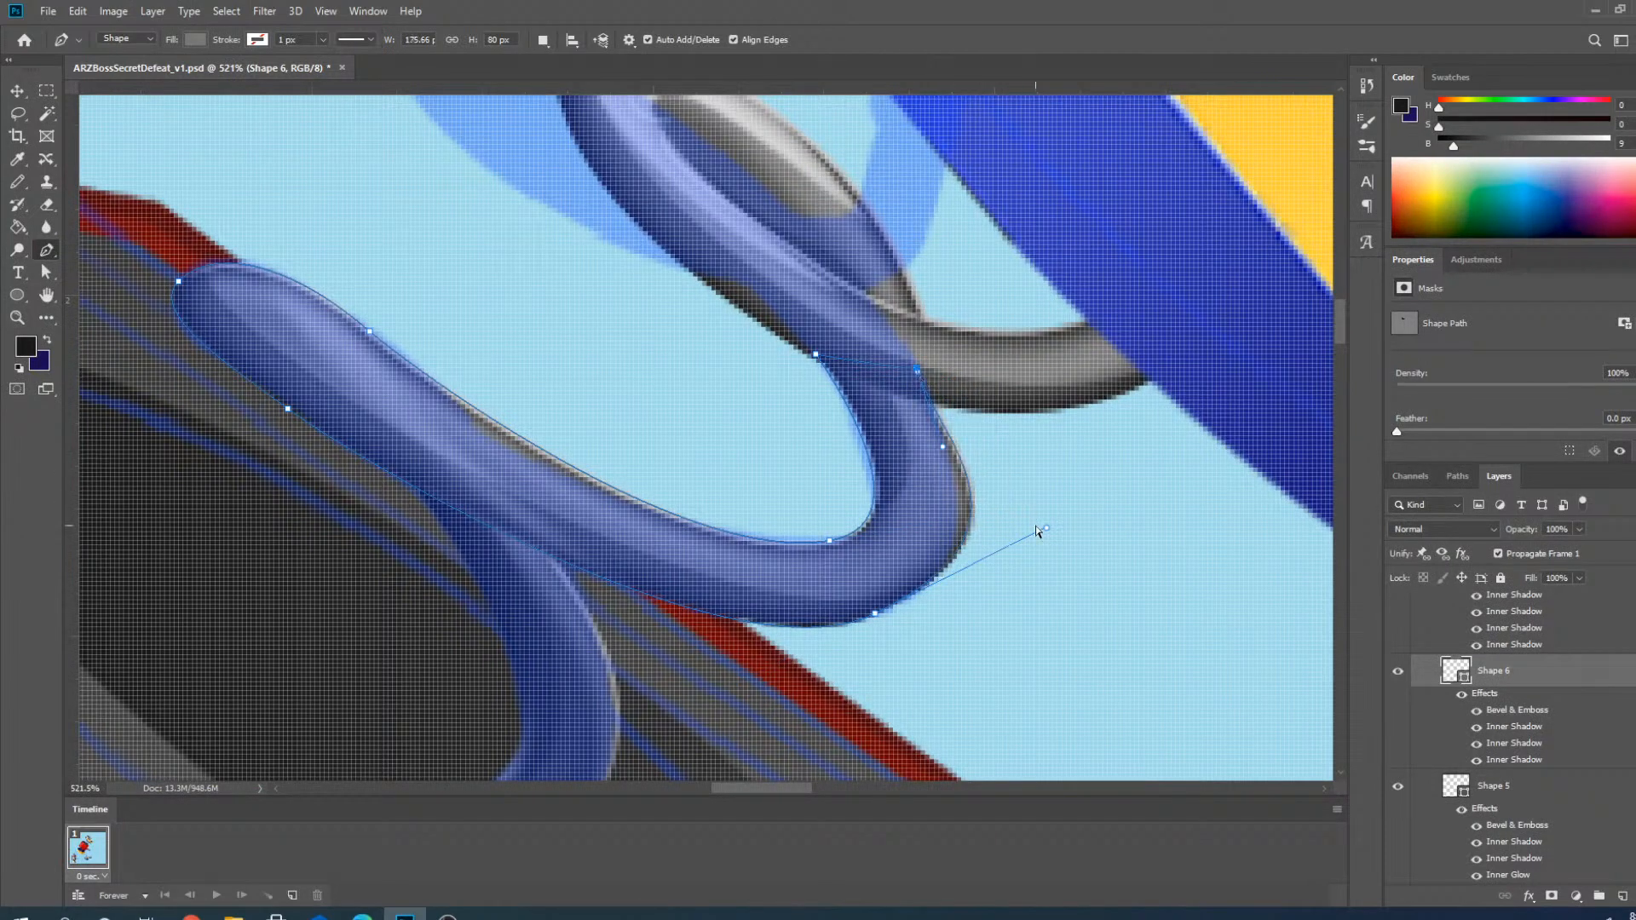
{"action": "mouse_move", "coordinate": [1048, 530]}
{"action": "left_mouse_down"}
{"action": "mouse_move", "coordinate": [1006, 555]}
{"action": "mouse_move", "coordinate": [1063, 559]}
{"action": "mouse_move", "coordinate": [1041, 549]}
{"action": "left_mouse_up"}
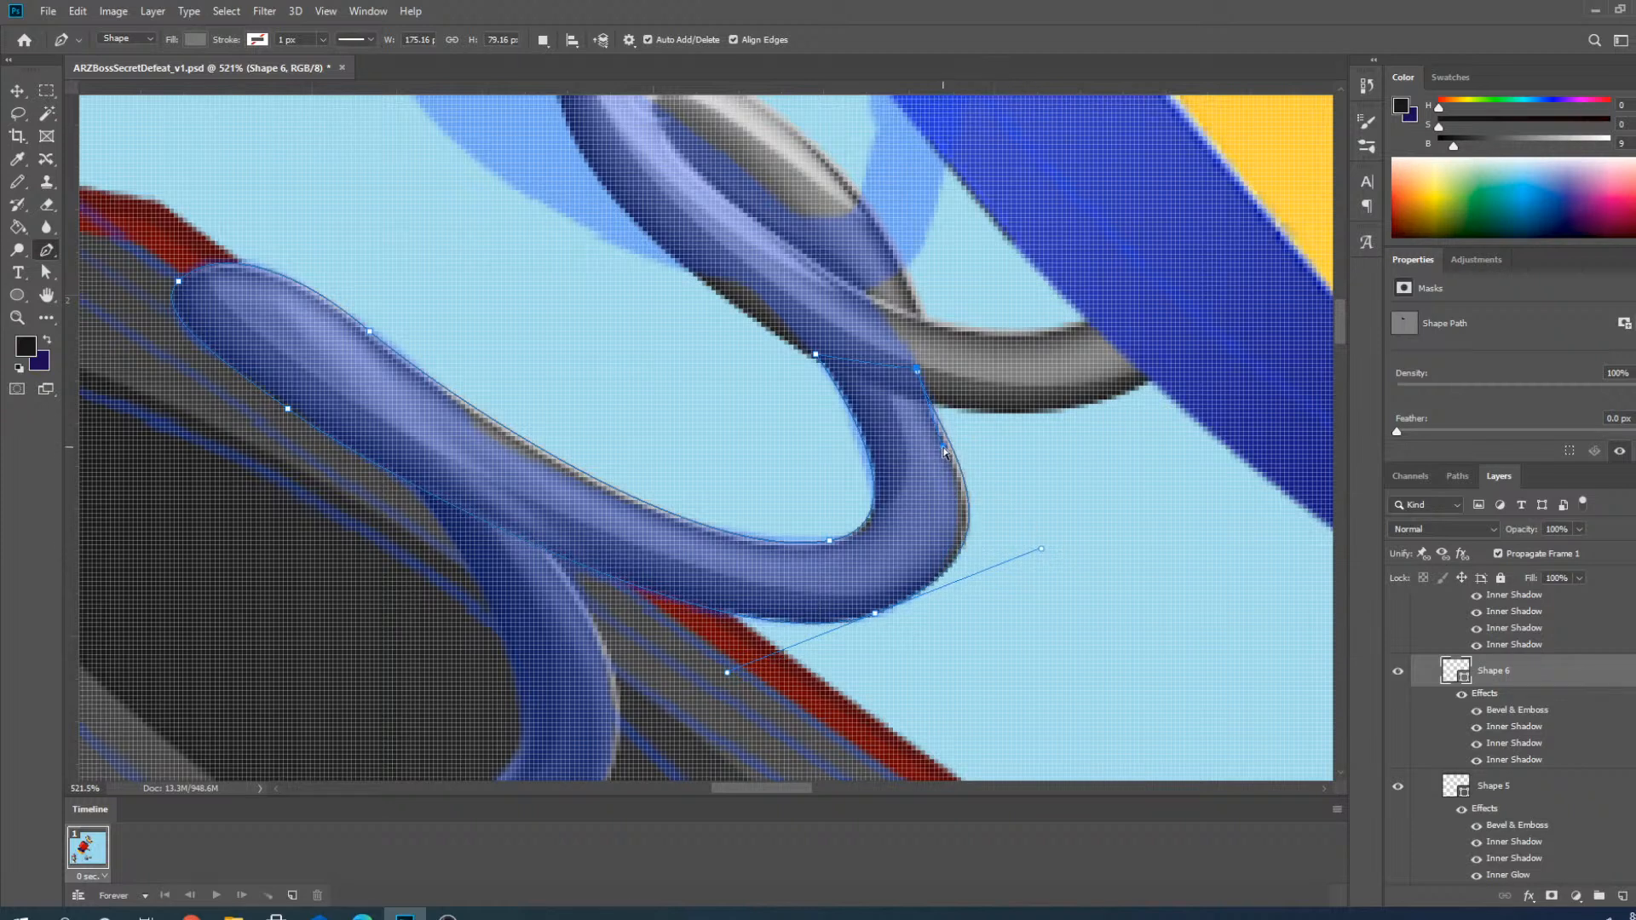
{"action": "left_click_drag", "start_coordinate": [944, 443], "coordinate": [944, 407]}
Extend Shape 6's upper end behind the adjoining coil by moving its end anchor points up, and check the segment against the sketch.
{"action": "scroll", "coordinate": [943, 409], "scroll_direction": "down", "scroll_amount": 4}
{"action": "scroll", "coordinate": [900, 274], "scroll_direction": "up", "scroll_amount": 3}
{"action": "left_click_drag", "start_coordinate": [926, 532], "coordinate": [833, 492]}
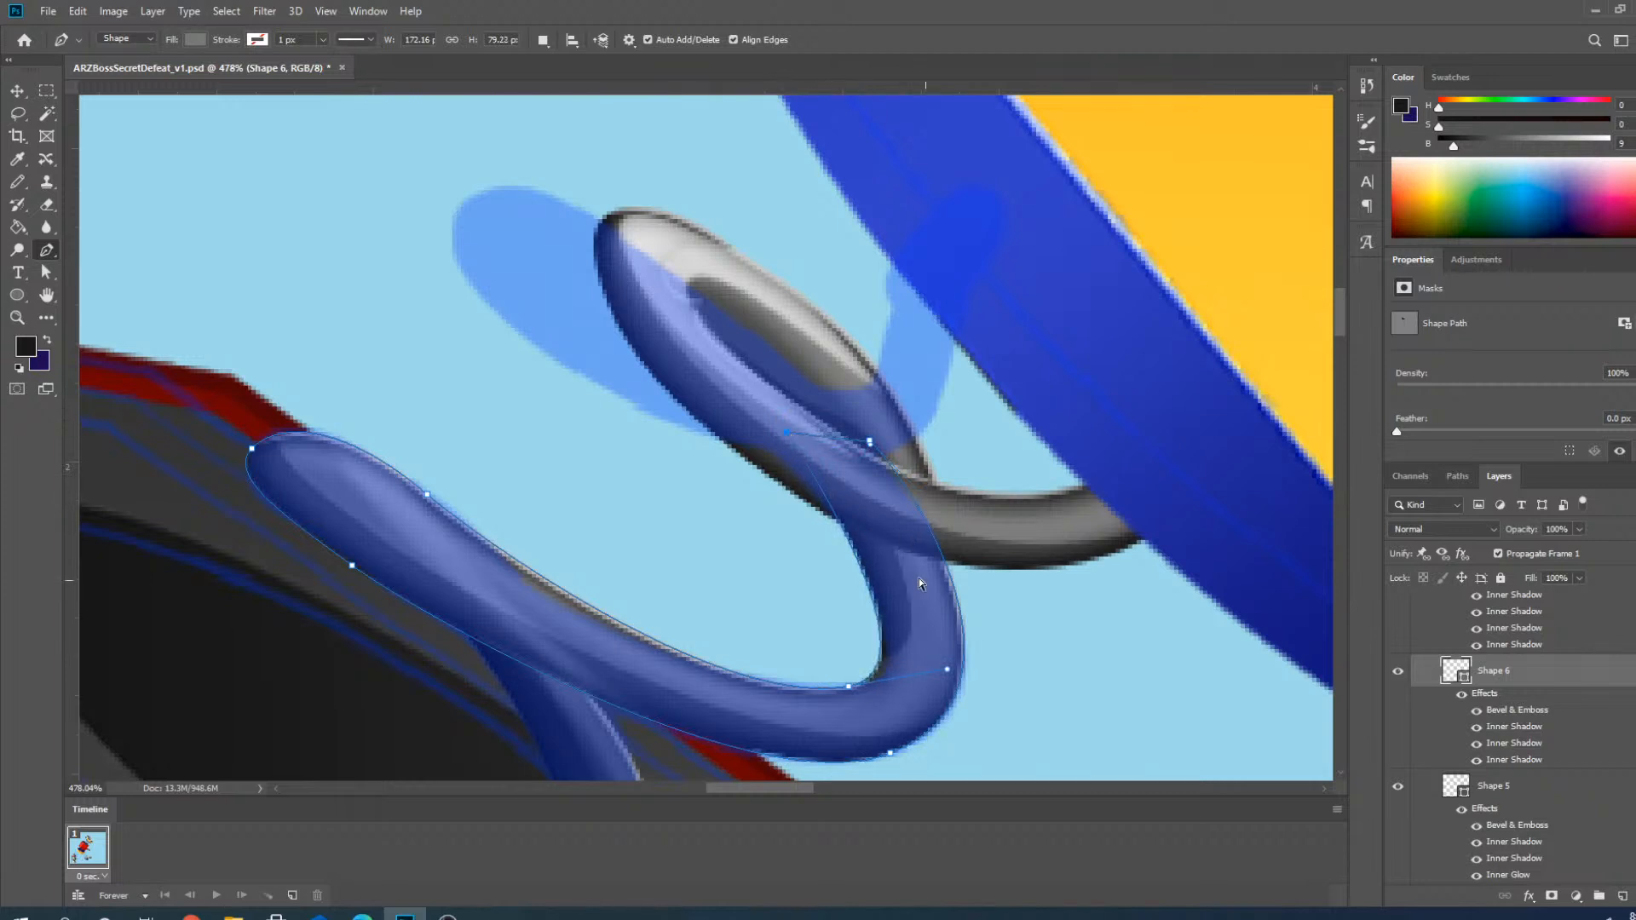
{"action": "scroll", "coordinate": [786, 439], "scroll_direction": "down", "scroll_amount": 5}
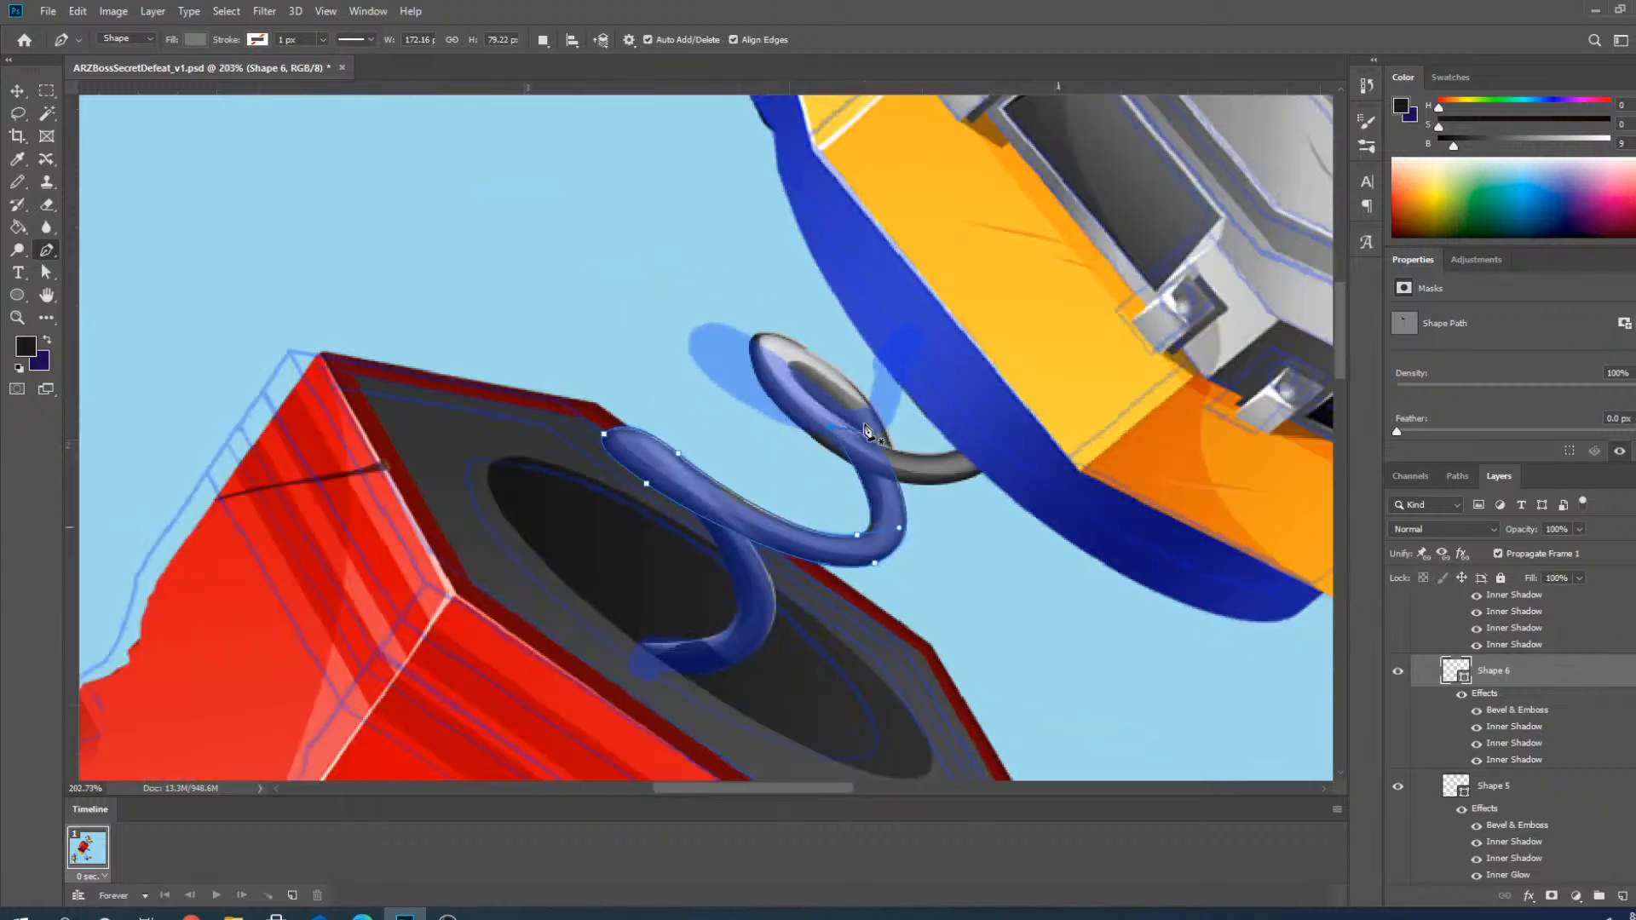
{"action": "scroll", "coordinate": [783, 529], "scroll_direction": "up", "scroll_amount": 3}
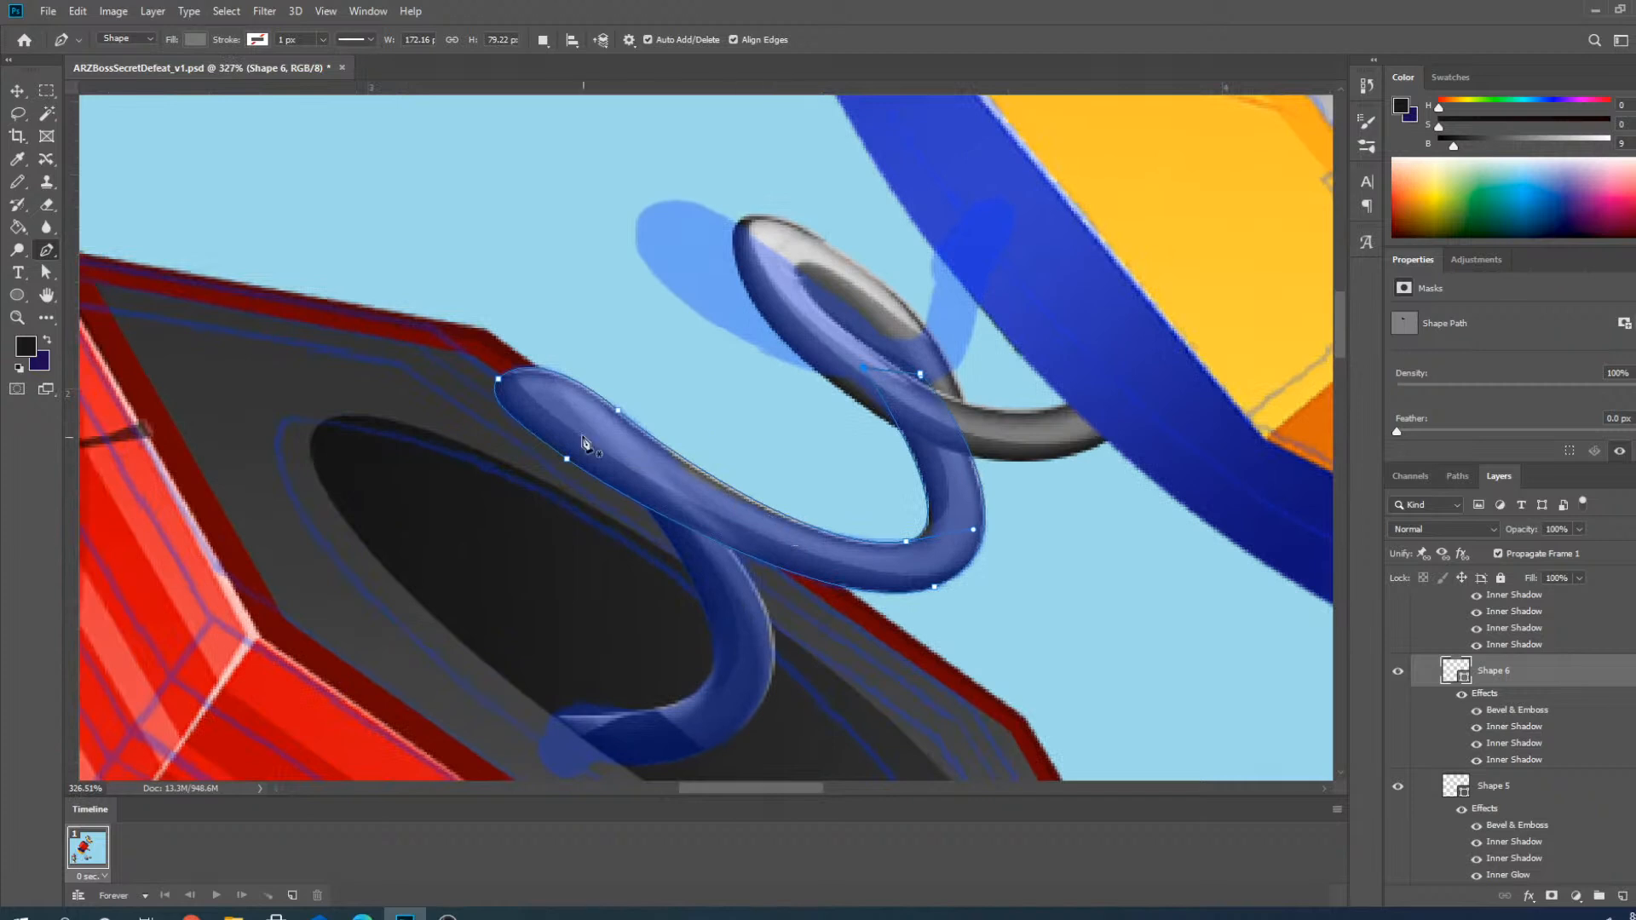
{"action": "scroll", "coordinate": [882, 409], "scroll_direction": "up", "scroll_amount": 2}
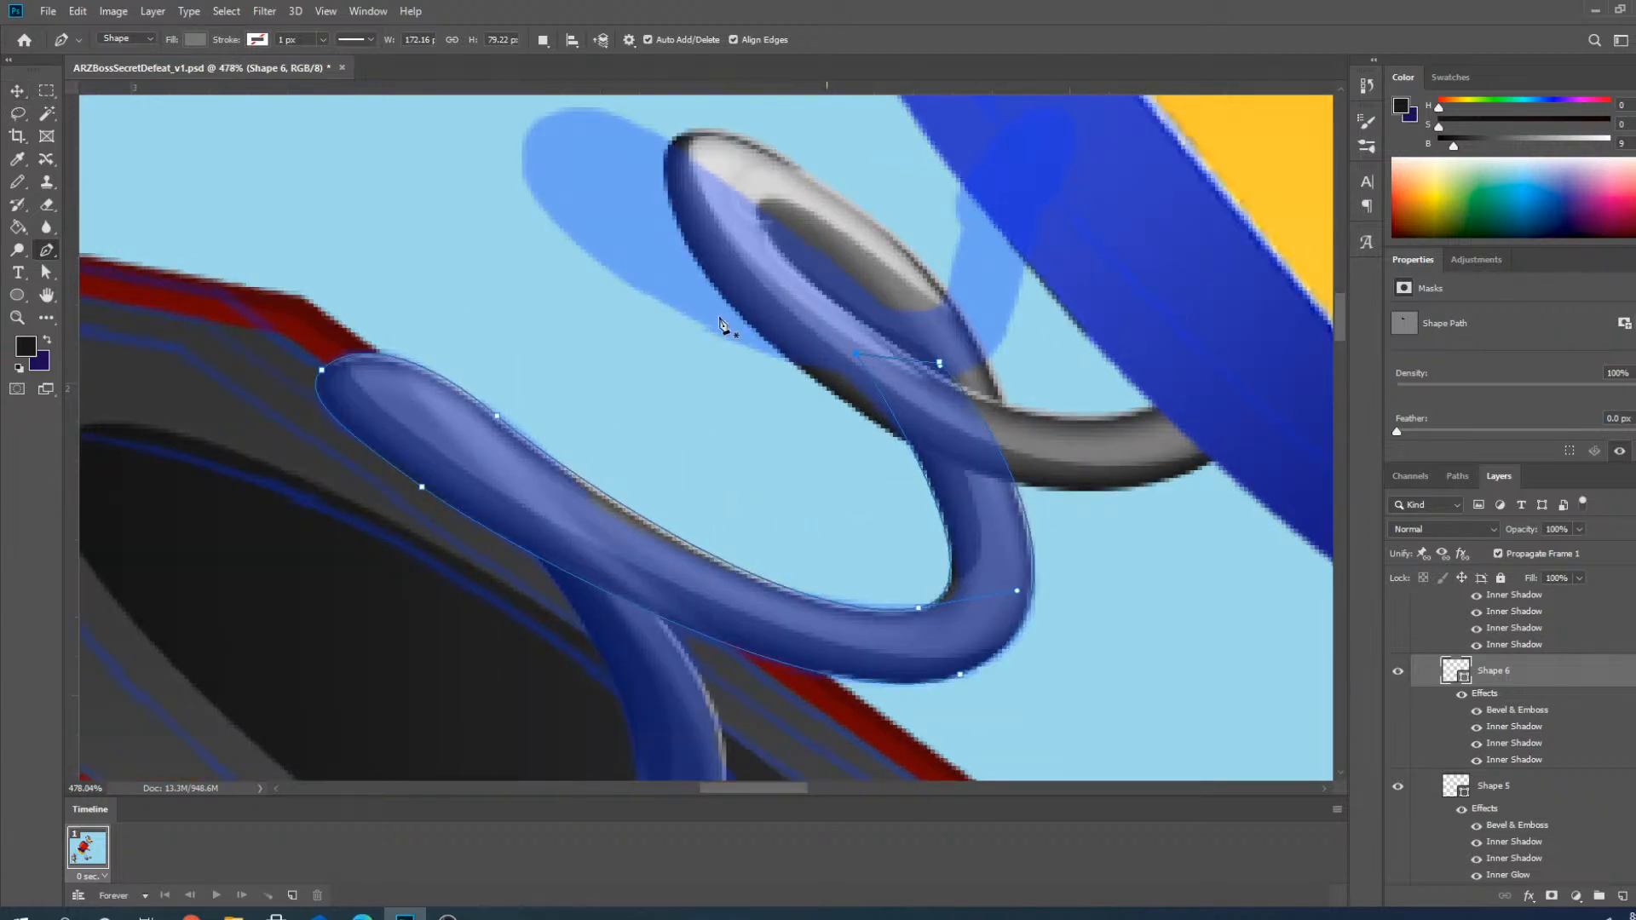
Select Shape 7, the spring's upper coil, and move its outermost anchor point out to the rounded tip of the sketched coil.
{"action": "left_click", "coordinate": [15, 92]}
{"action": "left_click", "coordinate": [1096, 443]}
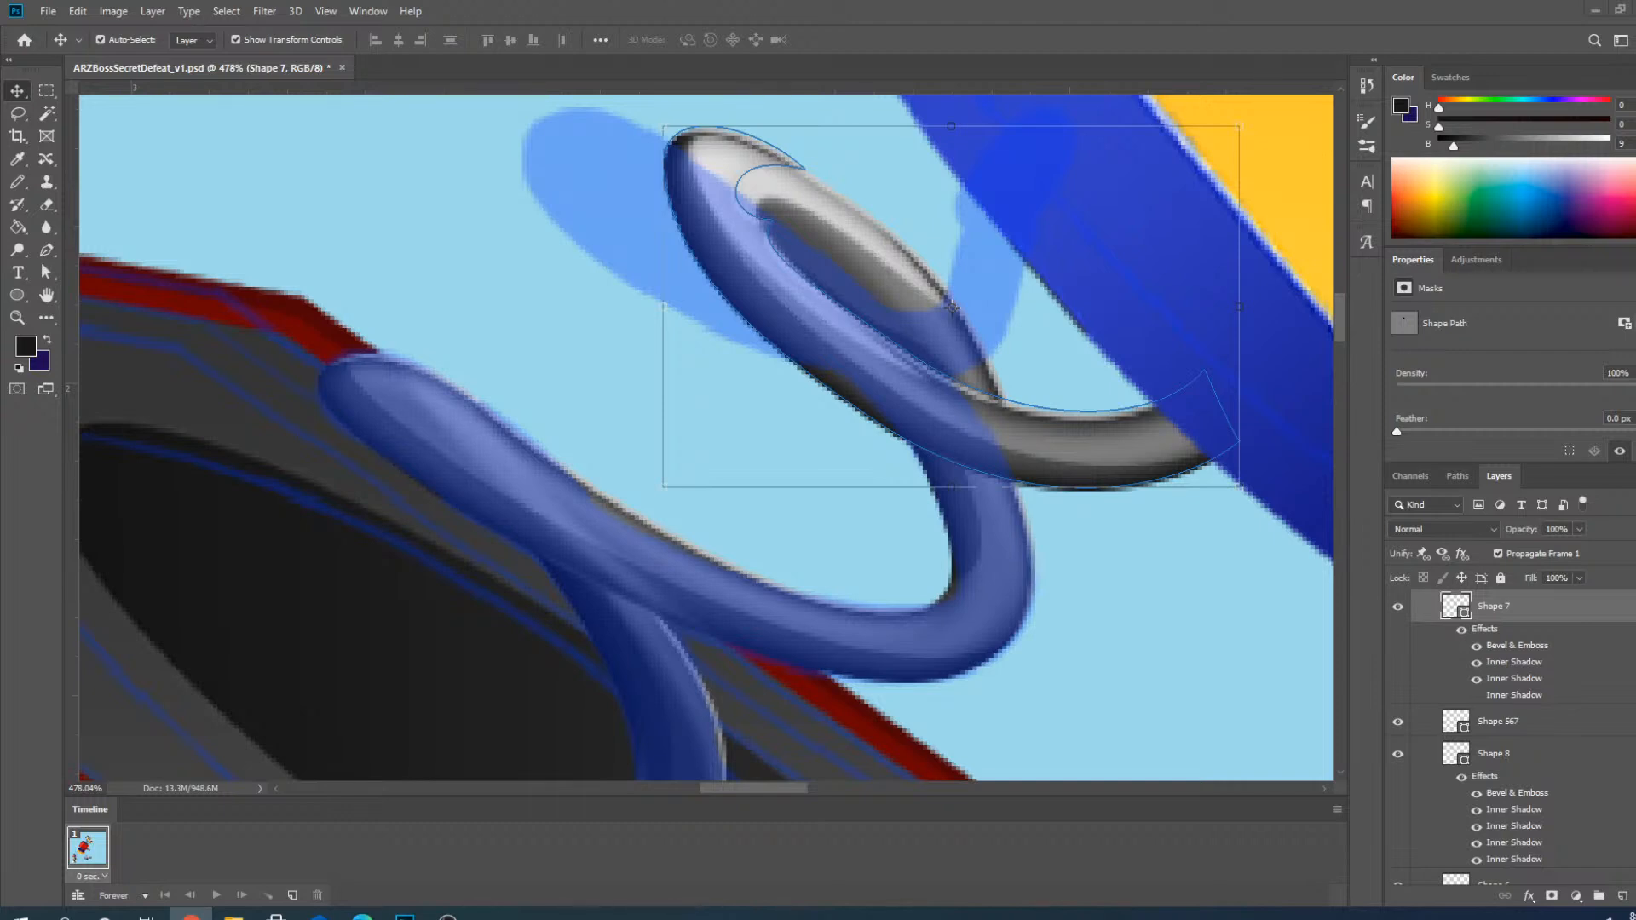
{"action": "scroll", "coordinate": [819, 443], "scroll_direction": "down", "scroll_amount": 4}
{"action": "scroll", "coordinate": [813, 358], "scroll_direction": "up", "scroll_amount": 4}
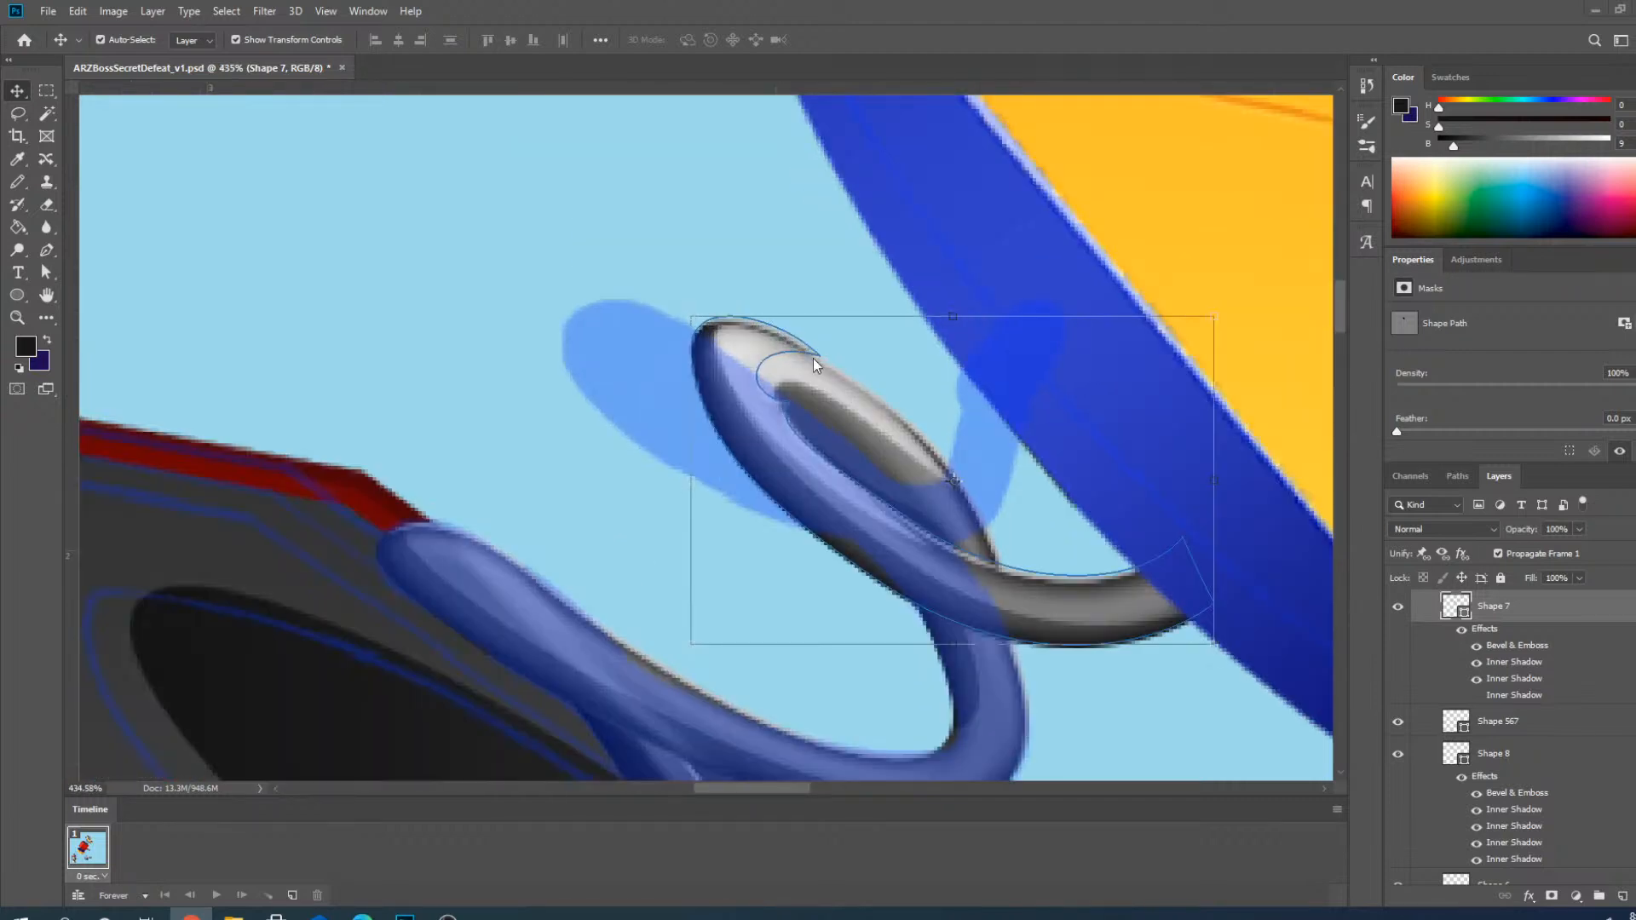
{"action": "left_click", "coordinate": [47, 250]}
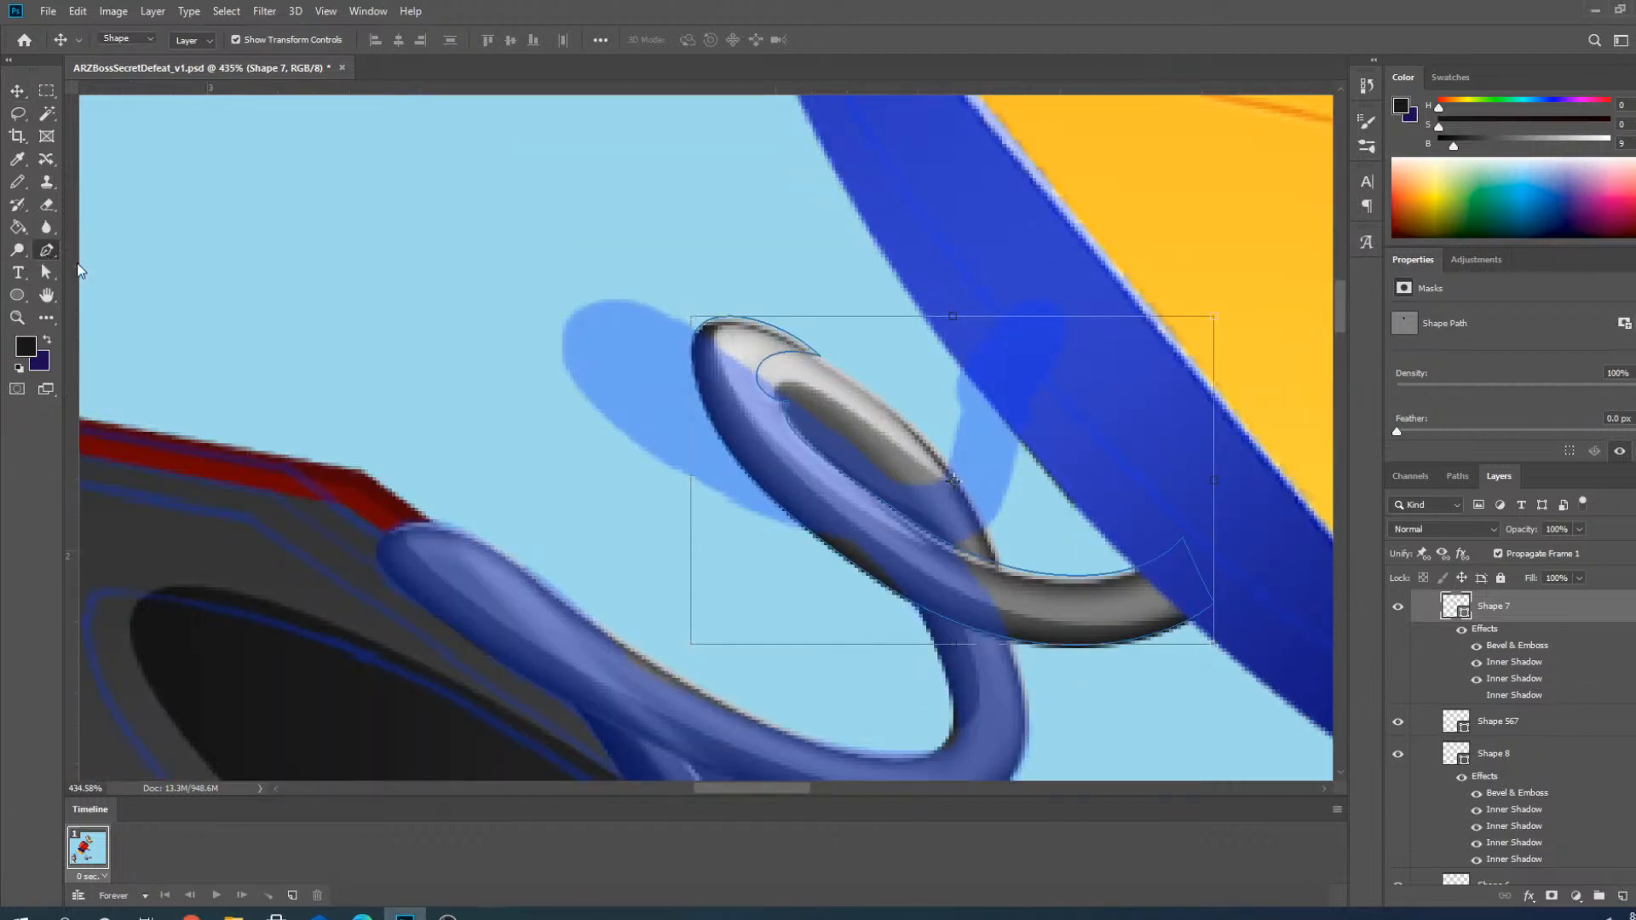
{"action": "scroll", "coordinate": [793, 490], "scroll_direction": "up", "scroll_amount": 1}
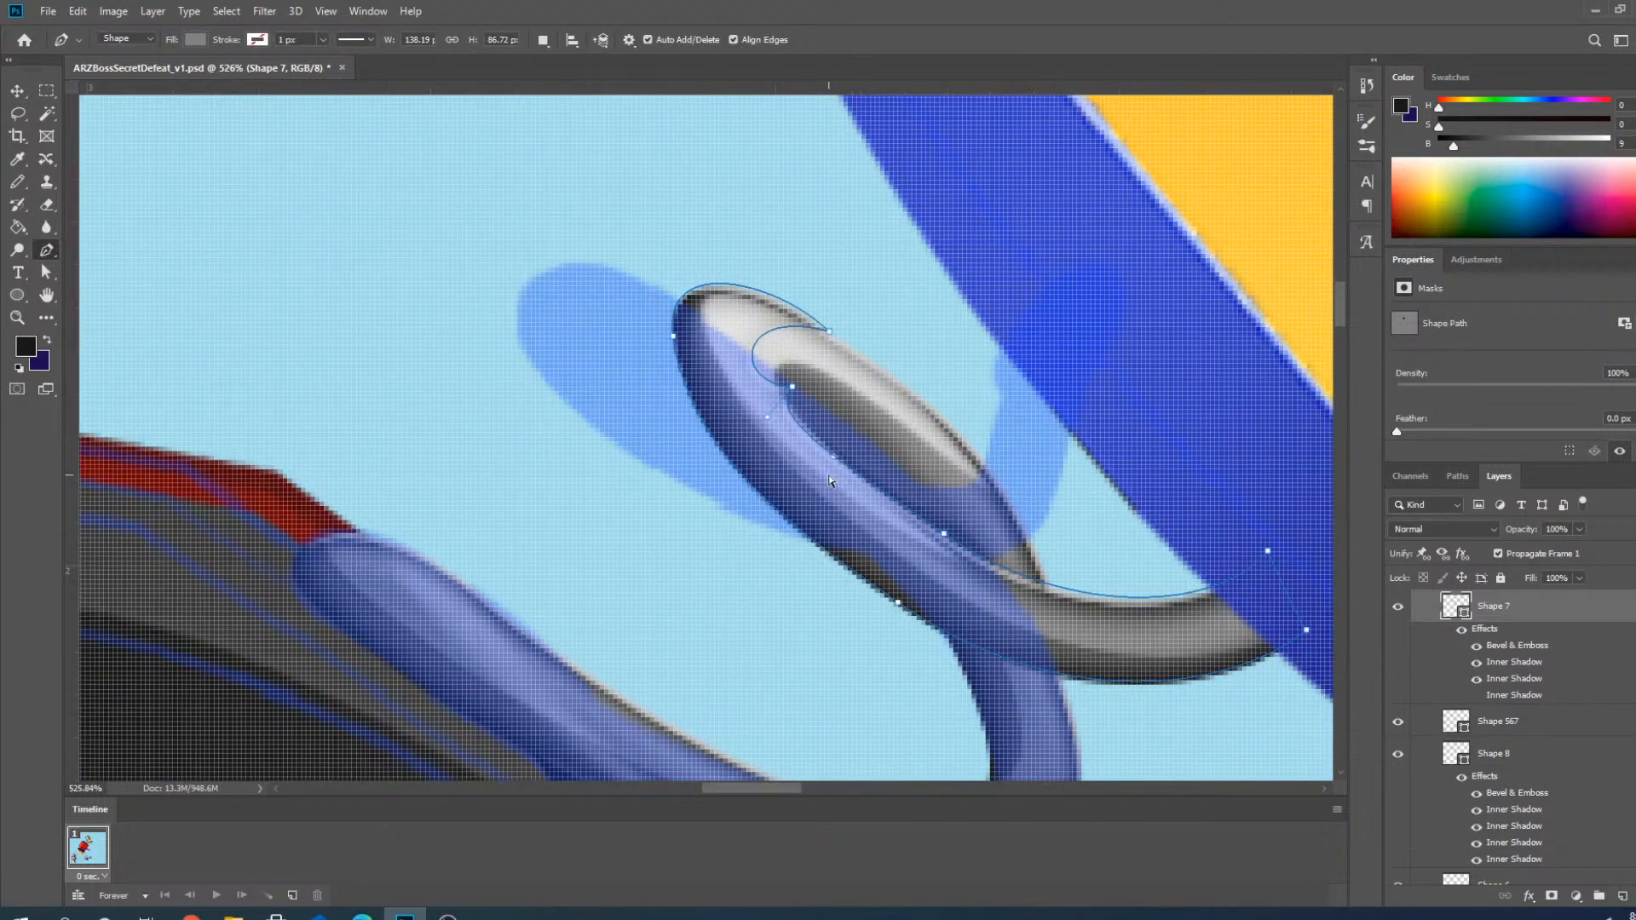
{"action": "scroll", "coordinate": [681, 546], "scroll_direction": "down", "scroll_amount": 2}
{"action": "scroll", "coordinate": [754, 375], "scroll_direction": "up", "scroll_amount": 2}
{"action": "left_click", "coordinate": [623, 427], "text": "ctrl"}
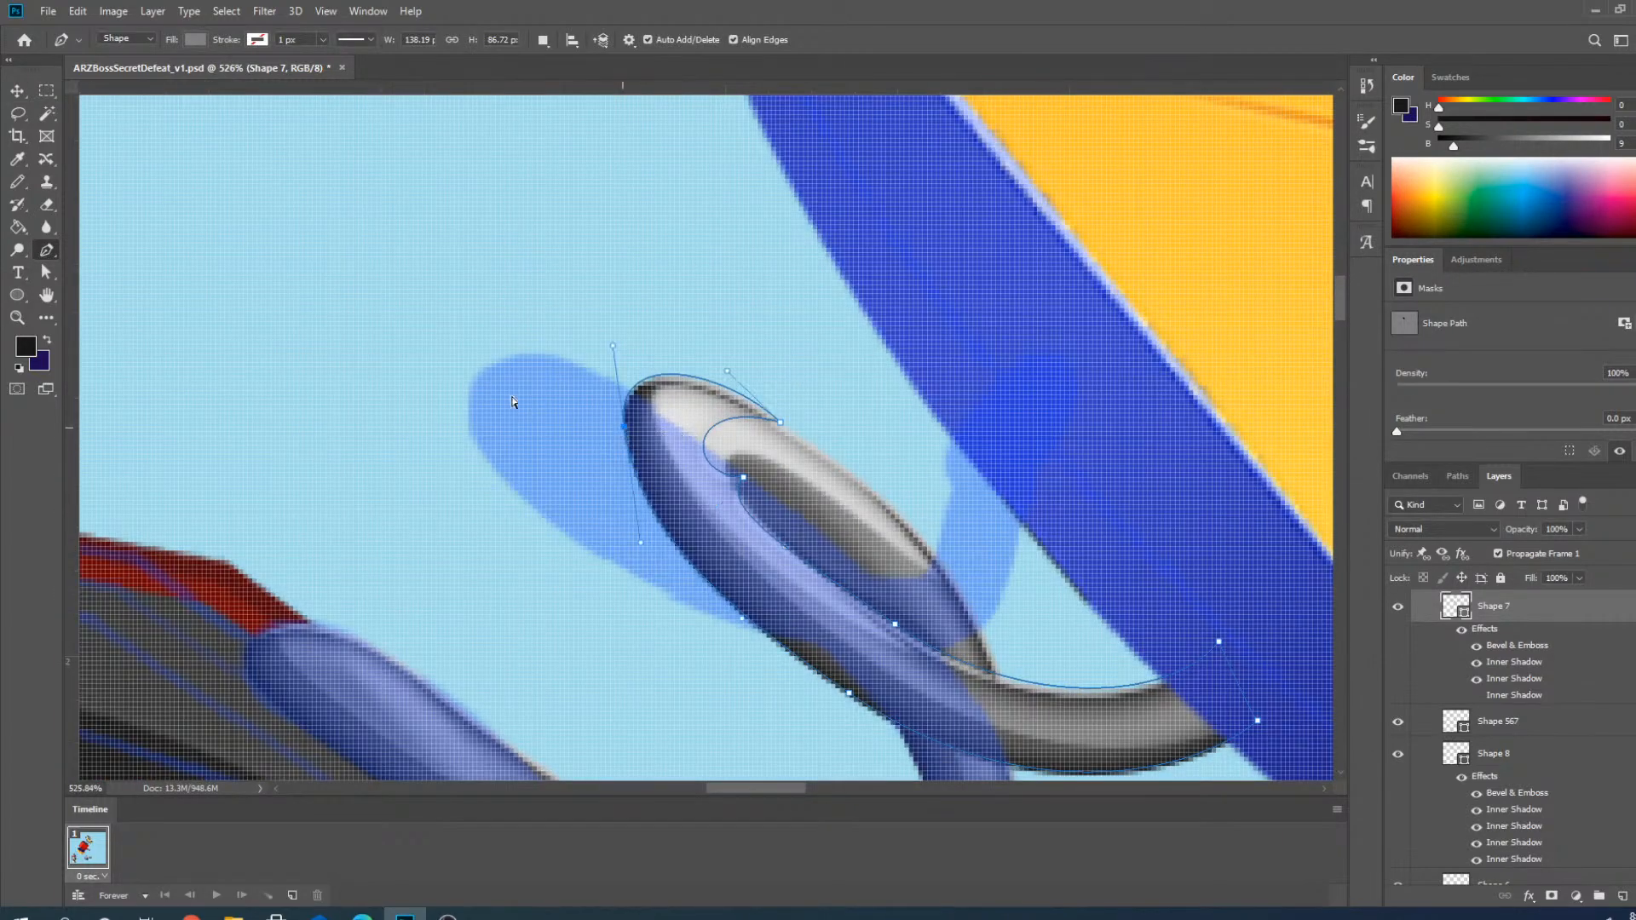
{"action": "mouse_move", "coordinate": [493, 402]}
{"action": "left_mouse_down"}
{"action": "mouse_move", "coordinate": [493, 441]}
{"action": "mouse_move", "coordinate": [470, 416]}
{"action": "left_mouse_up"}
Move the two inner anchor points of Shape 7's tip out to the sketch and adjust their handles to form a rounded, hooked end.
{"action": "left_click_drag", "start_coordinate": [780, 422], "coordinate": [562, 363]}
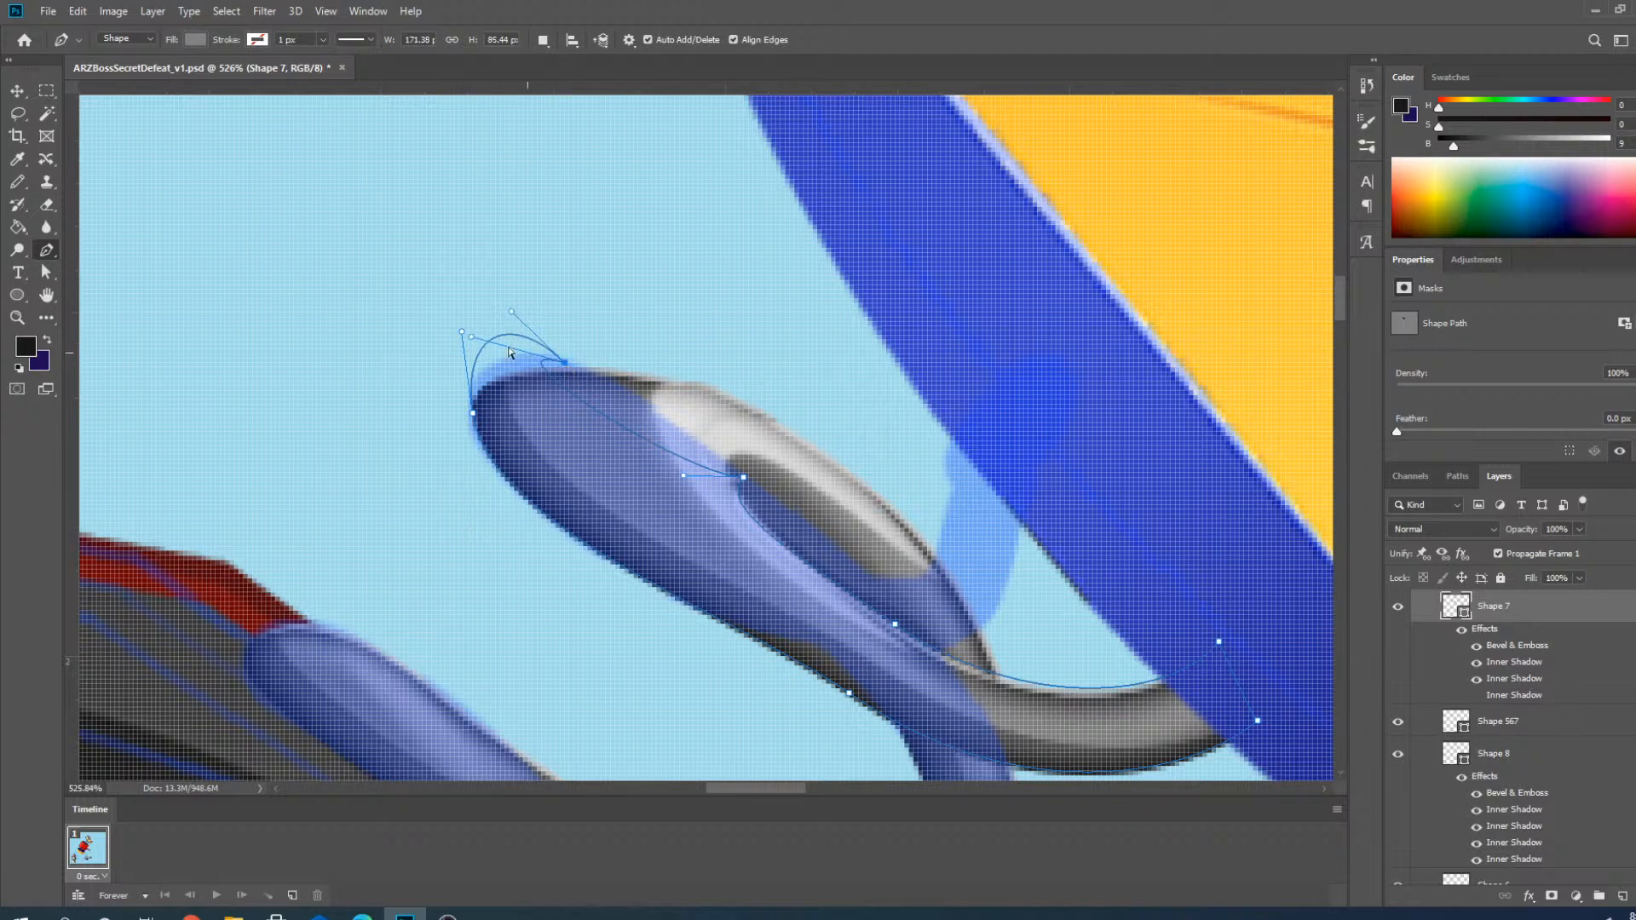
{"action": "left_click_drag", "start_coordinate": [511, 313], "coordinate": [467, 356]}
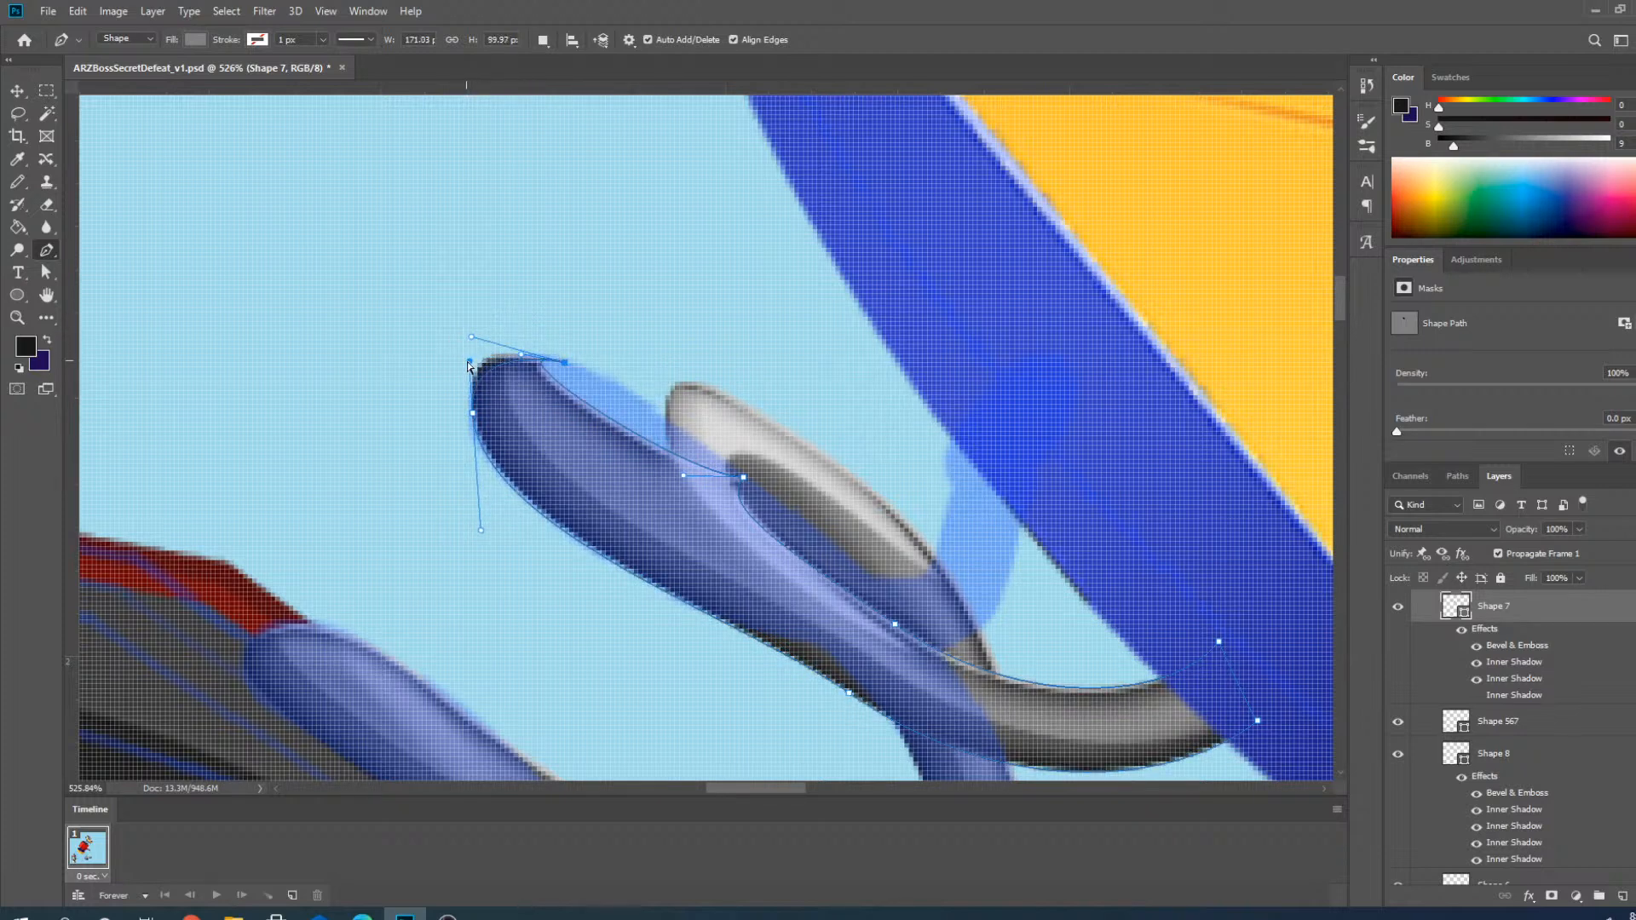
{"action": "scroll", "coordinate": [559, 501], "scroll_direction": "down", "scroll_amount": 3}
{"action": "scroll", "coordinate": [664, 521], "scroll_direction": "up", "scroll_amount": 4}
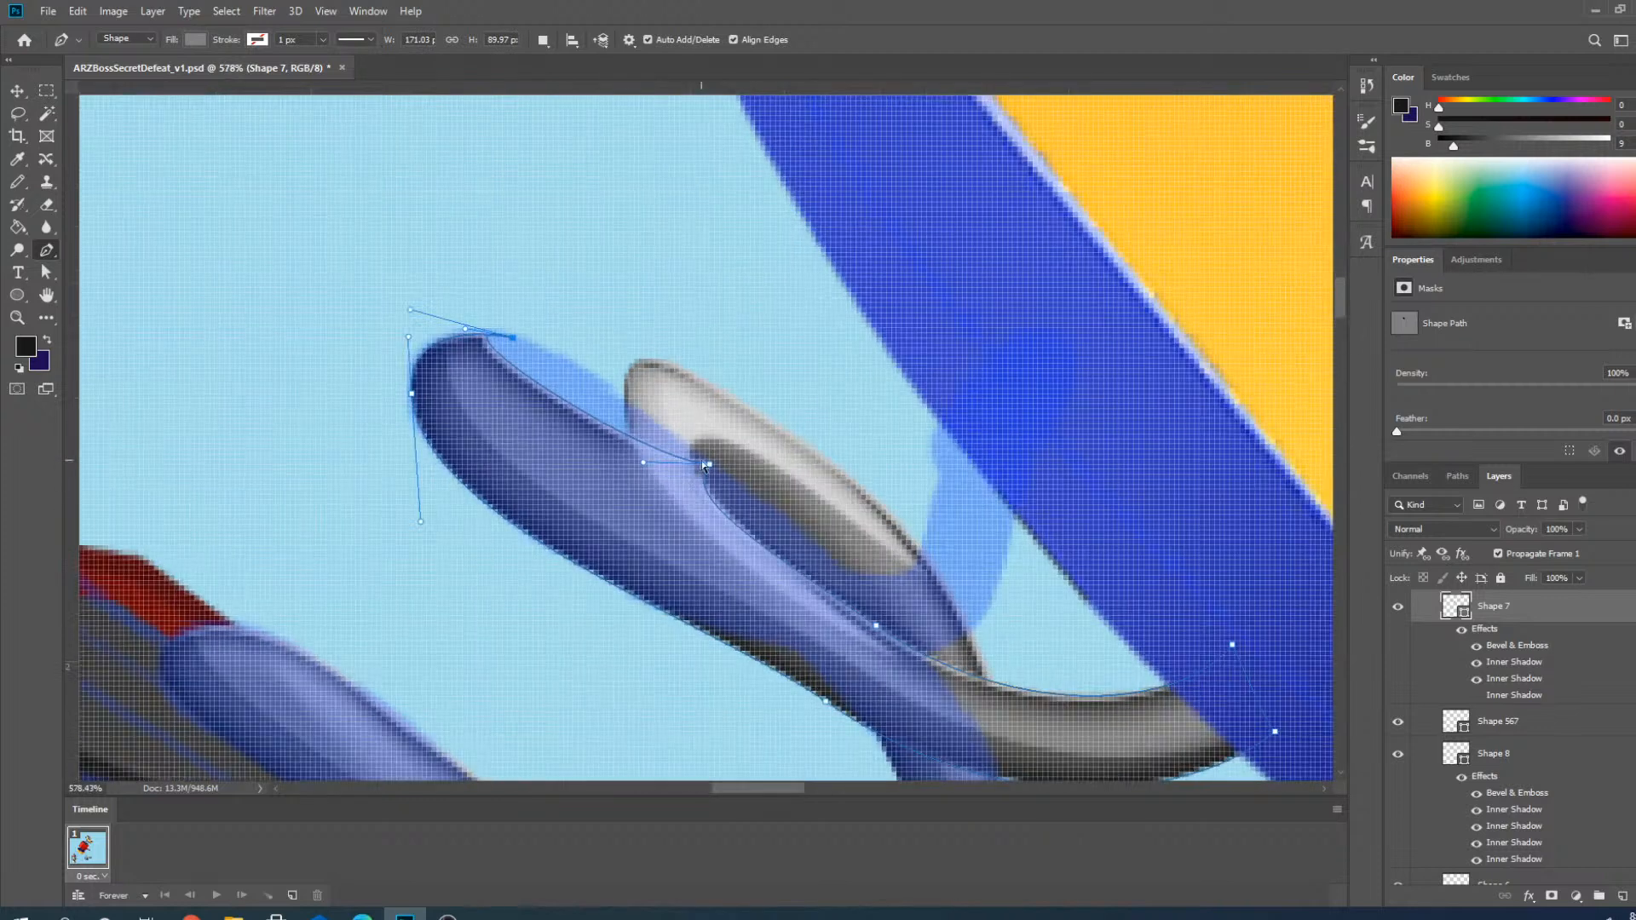
{"action": "left_click_drag", "start_coordinate": [709, 463], "coordinate": [500, 381]}
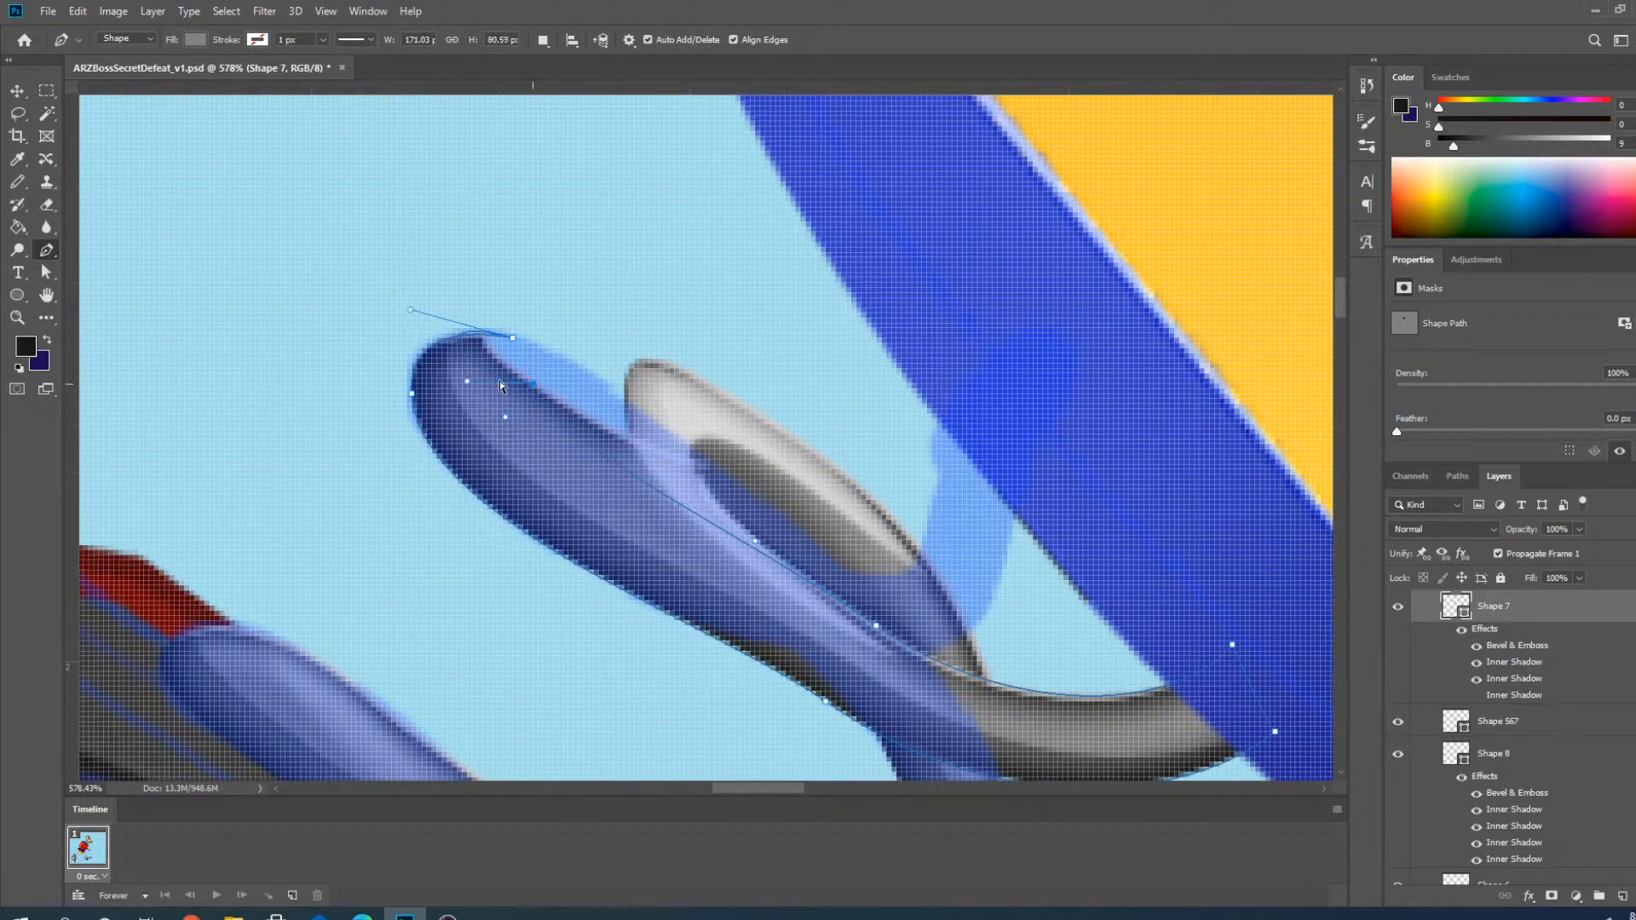
{"action": "left_click_drag", "start_coordinate": [411, 309], "coordinate": [461, 333]}
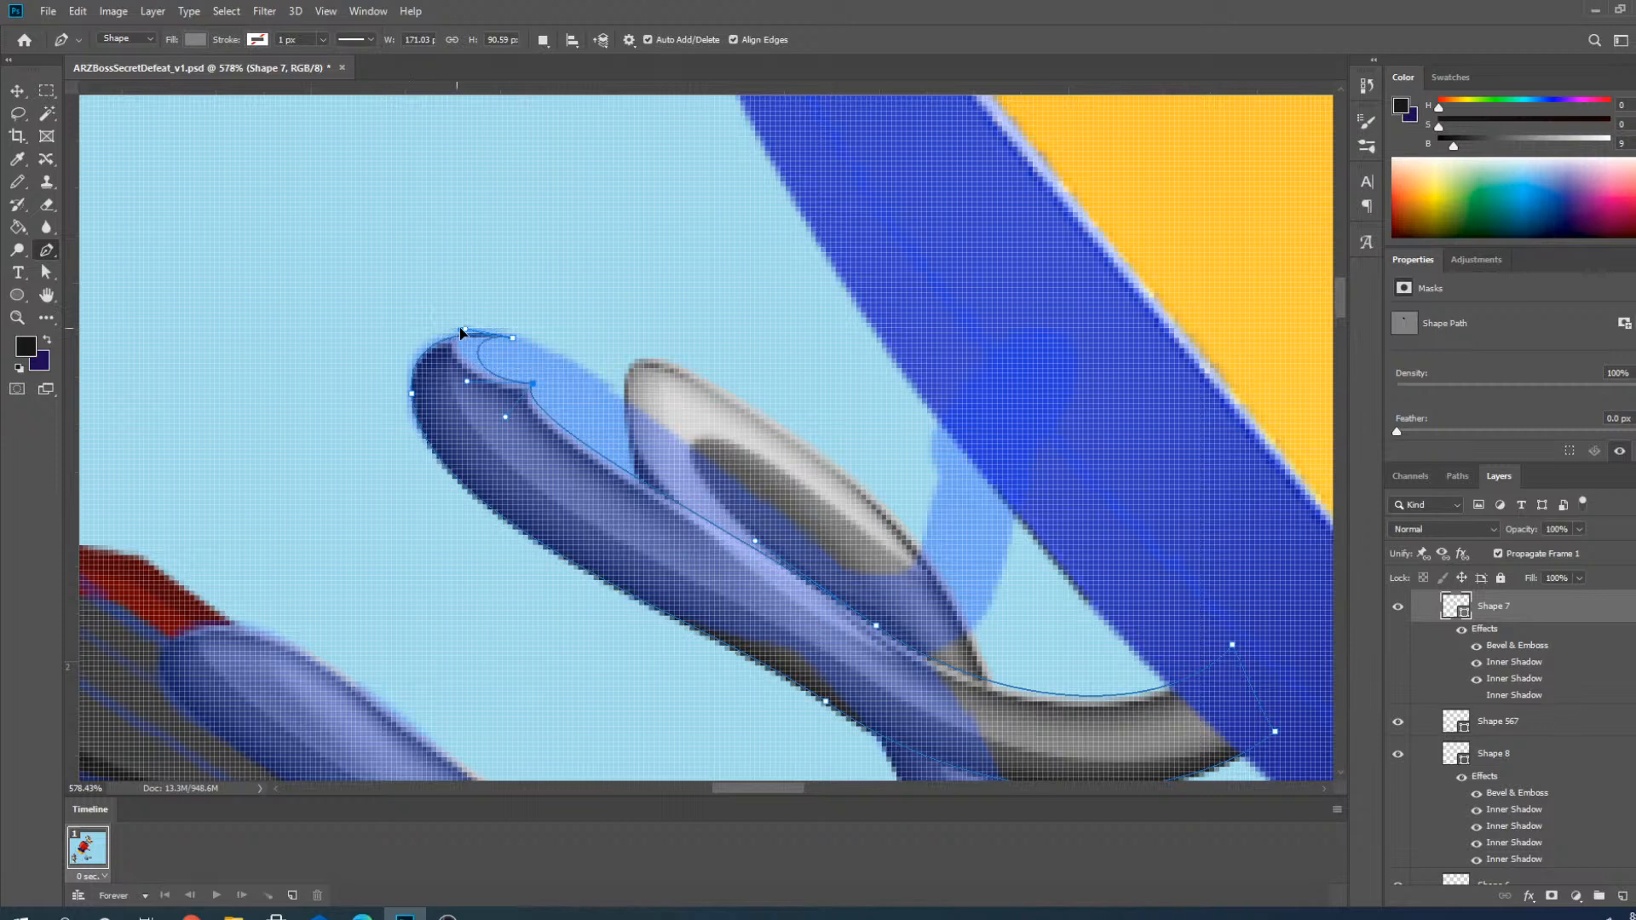
{"action": "left_click_drag", "start_coordinate": [531, 384], "coordinate": [484, 360]}
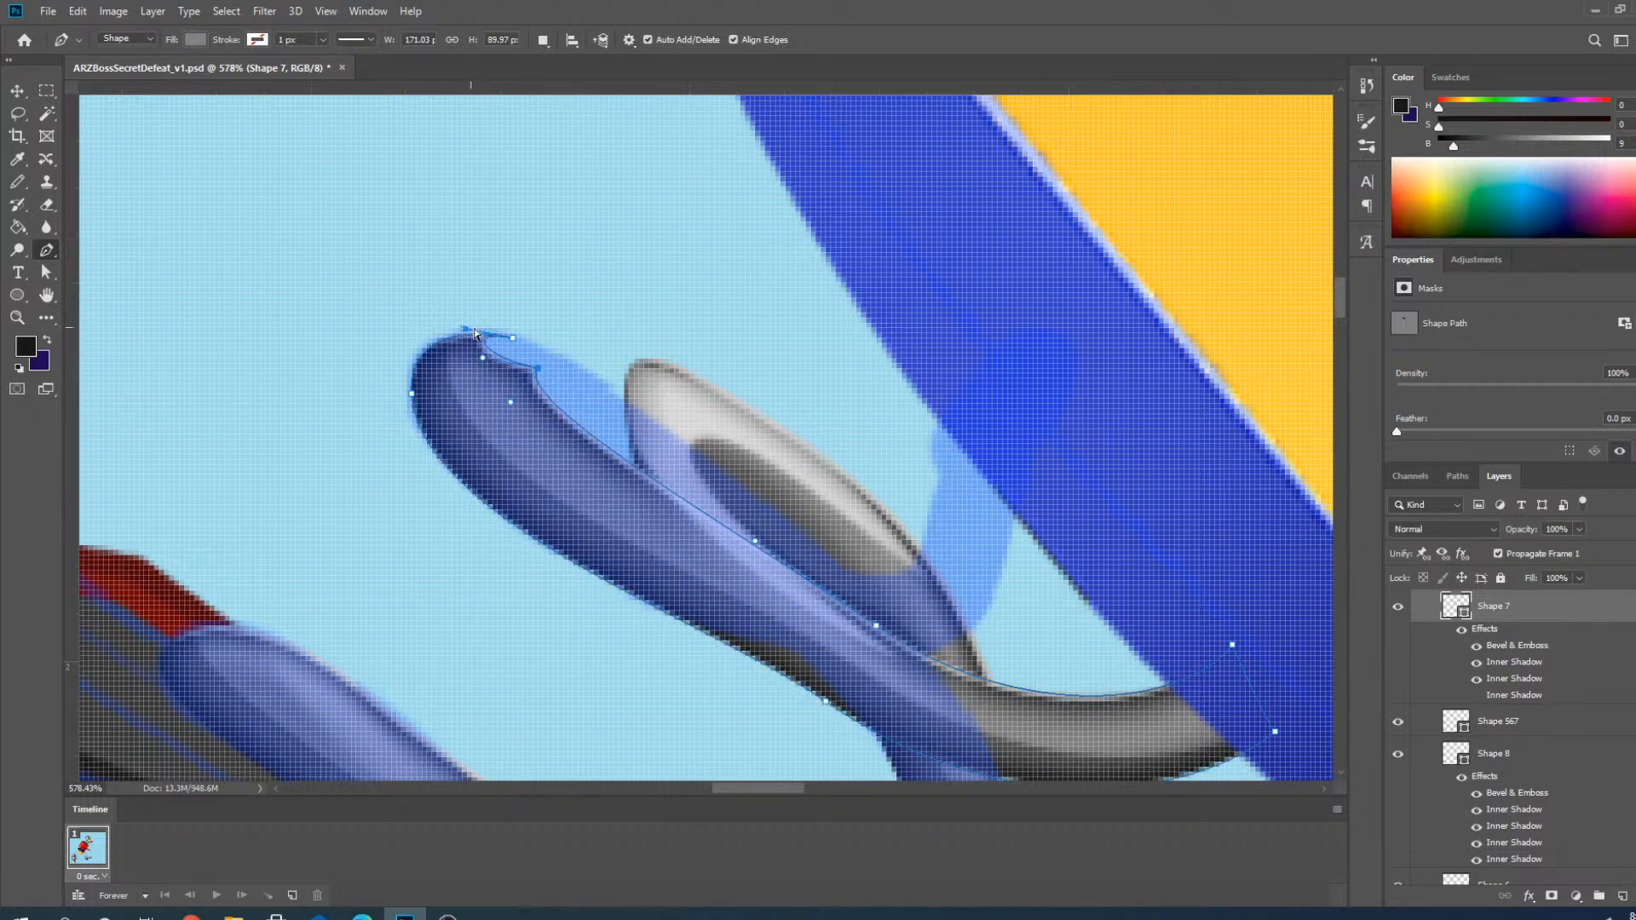
{"action": "key", "text": "Return"}
Reshape the inner edge of Shape 7 along the sketched coil and move its inner end anchor point up to the blue rim.
{"action": "left_click", "coordinate": [581, 467], "text": "ctrl"}
{"action": "left_click_drag", "start_coordinate": [876, 626], "coordinate": [769, 531]}
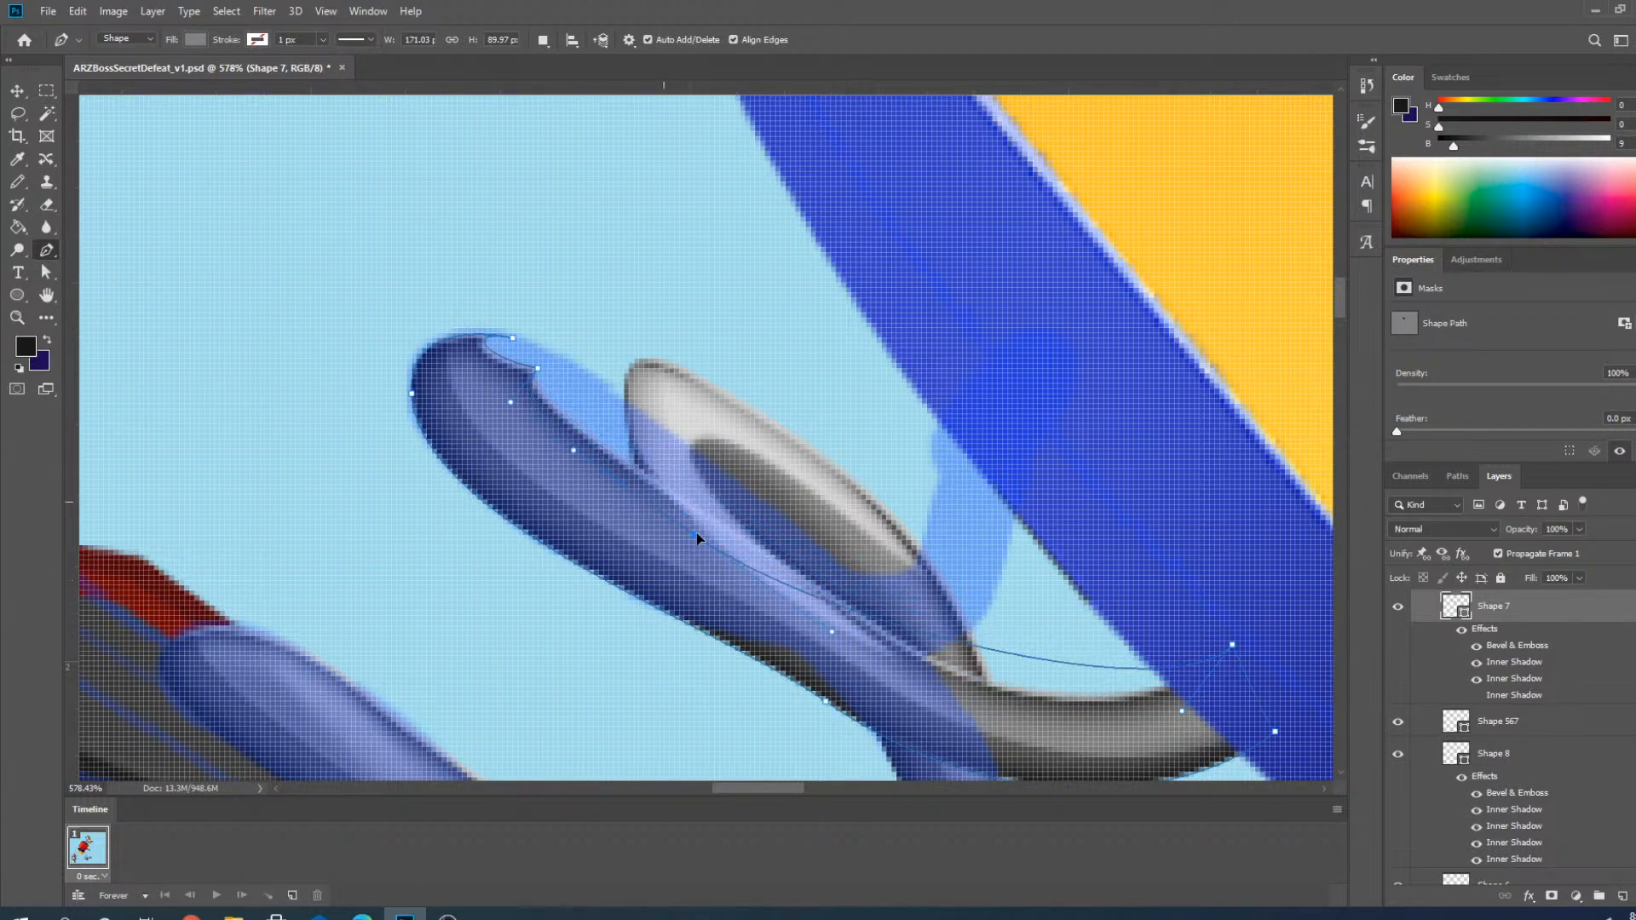
{"action": "scroll", "coordinate": [702, 519], "scroll_direction": "down", "scroll_amount": 2}
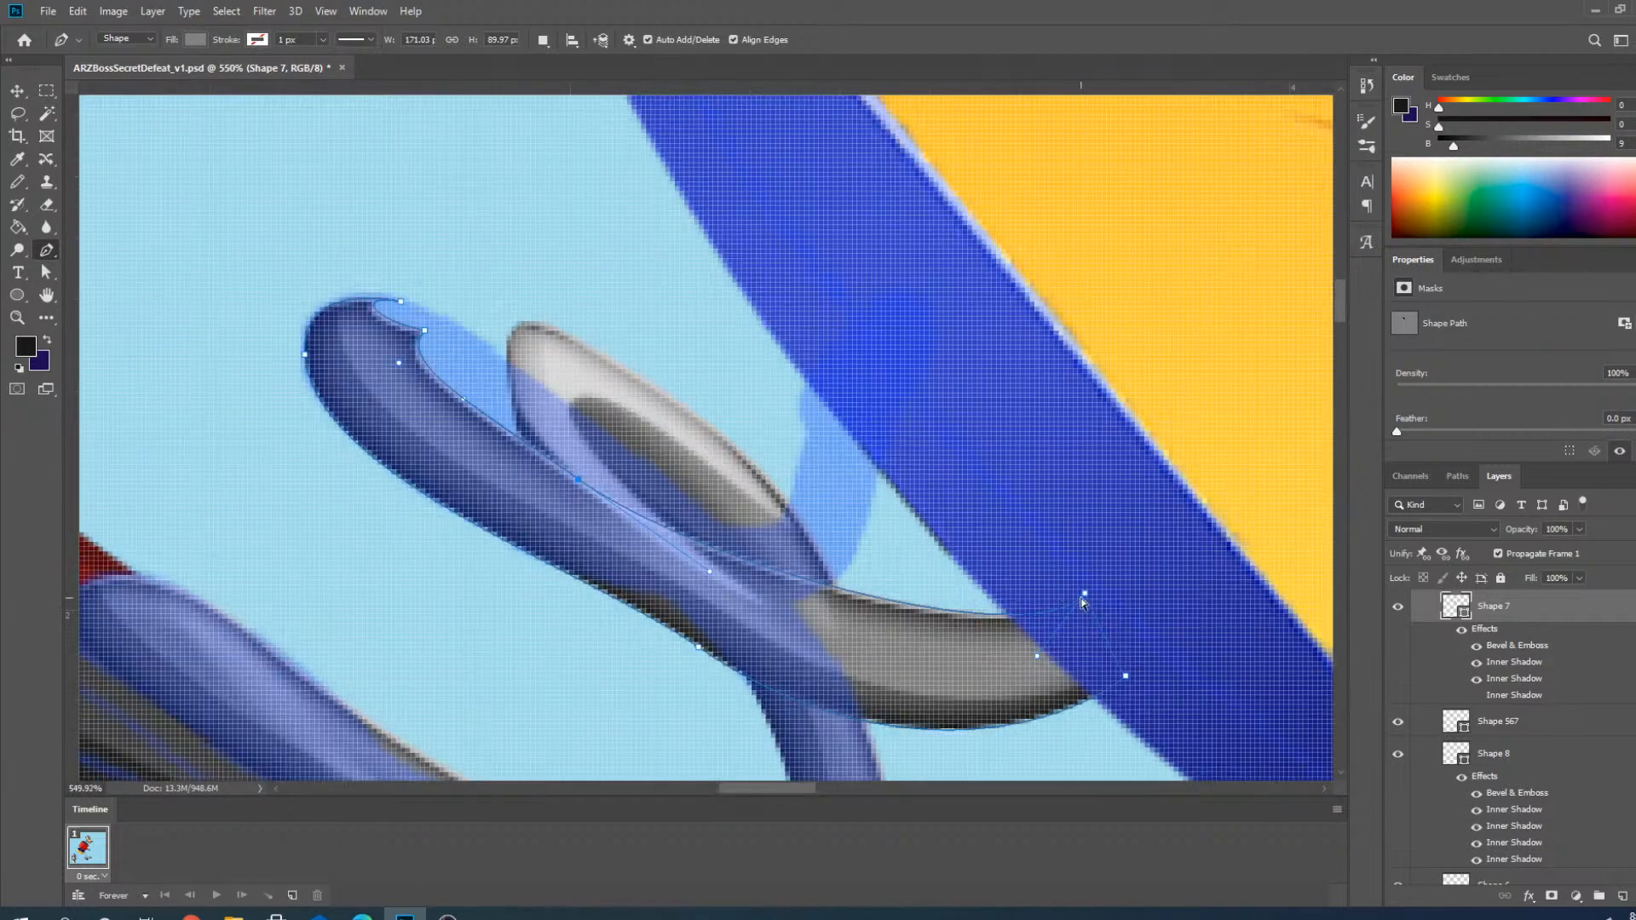
{"action": "left_click_drag", "start_coordinate": [1083, 591], "coordinate": [814, 365]}
{"action": "left_click_drag", "start_coordinate": [771, 438], "coordinate": [834, 568]}
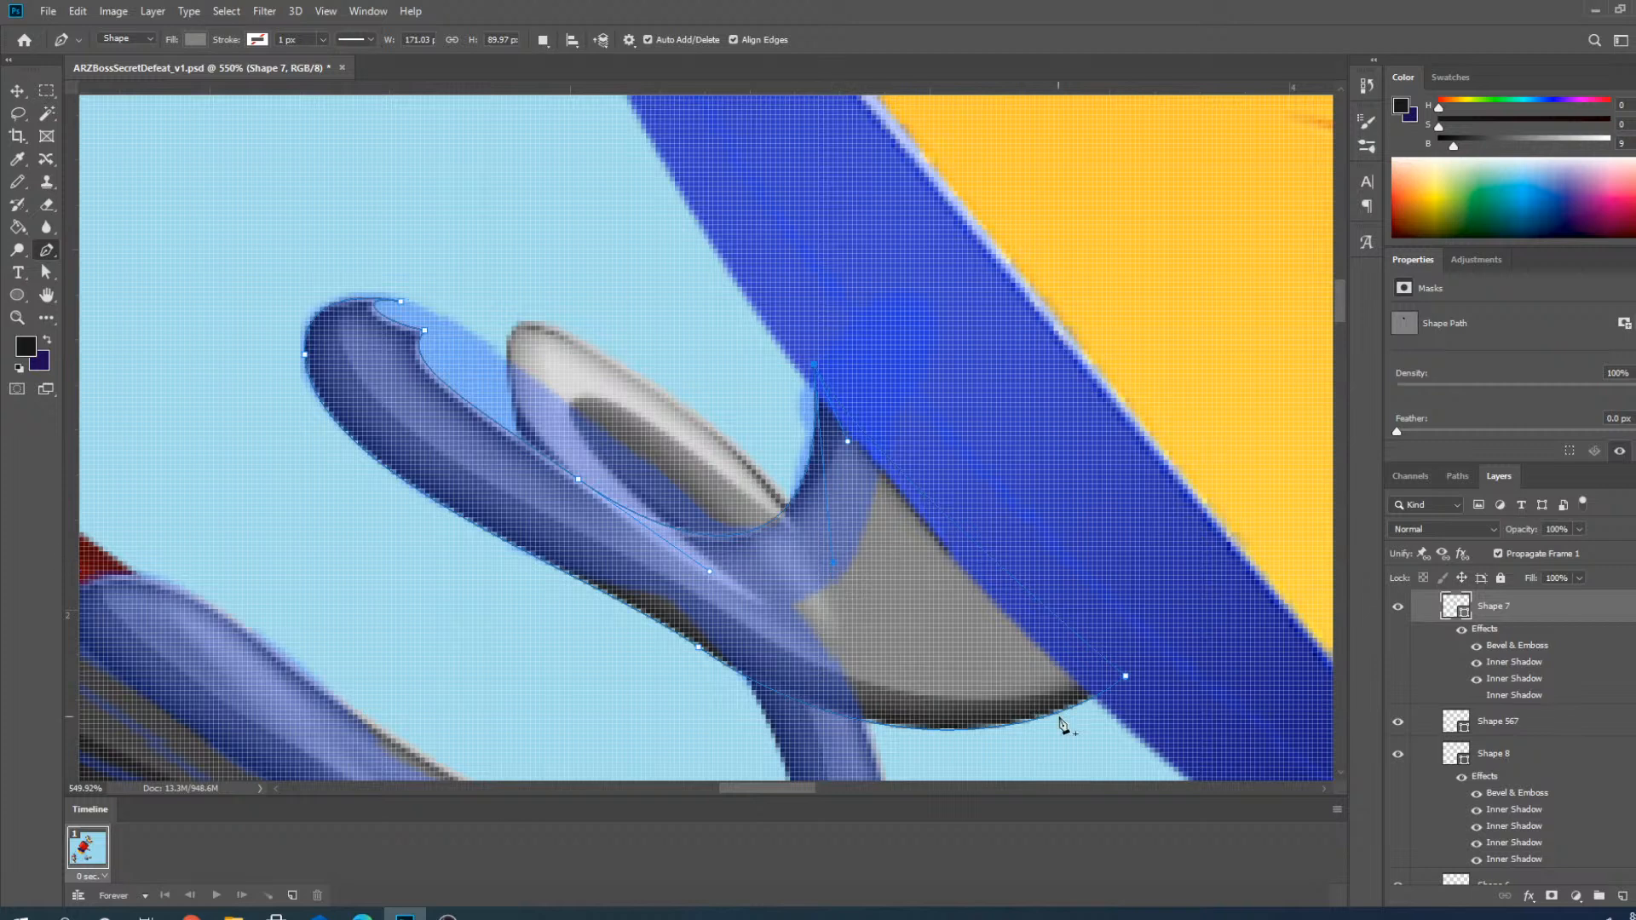
Pull Shape 7's outer end and lower edge anchor points in to the sketch, curving the coil around to meet the blue rim.
{"action": "left_click", "coordinate": [1126, 676], "text": "ctrl"}
{"action": "left_click_drag", "start_coordinate": [1091, 626], "coordinate": [881, 447]}
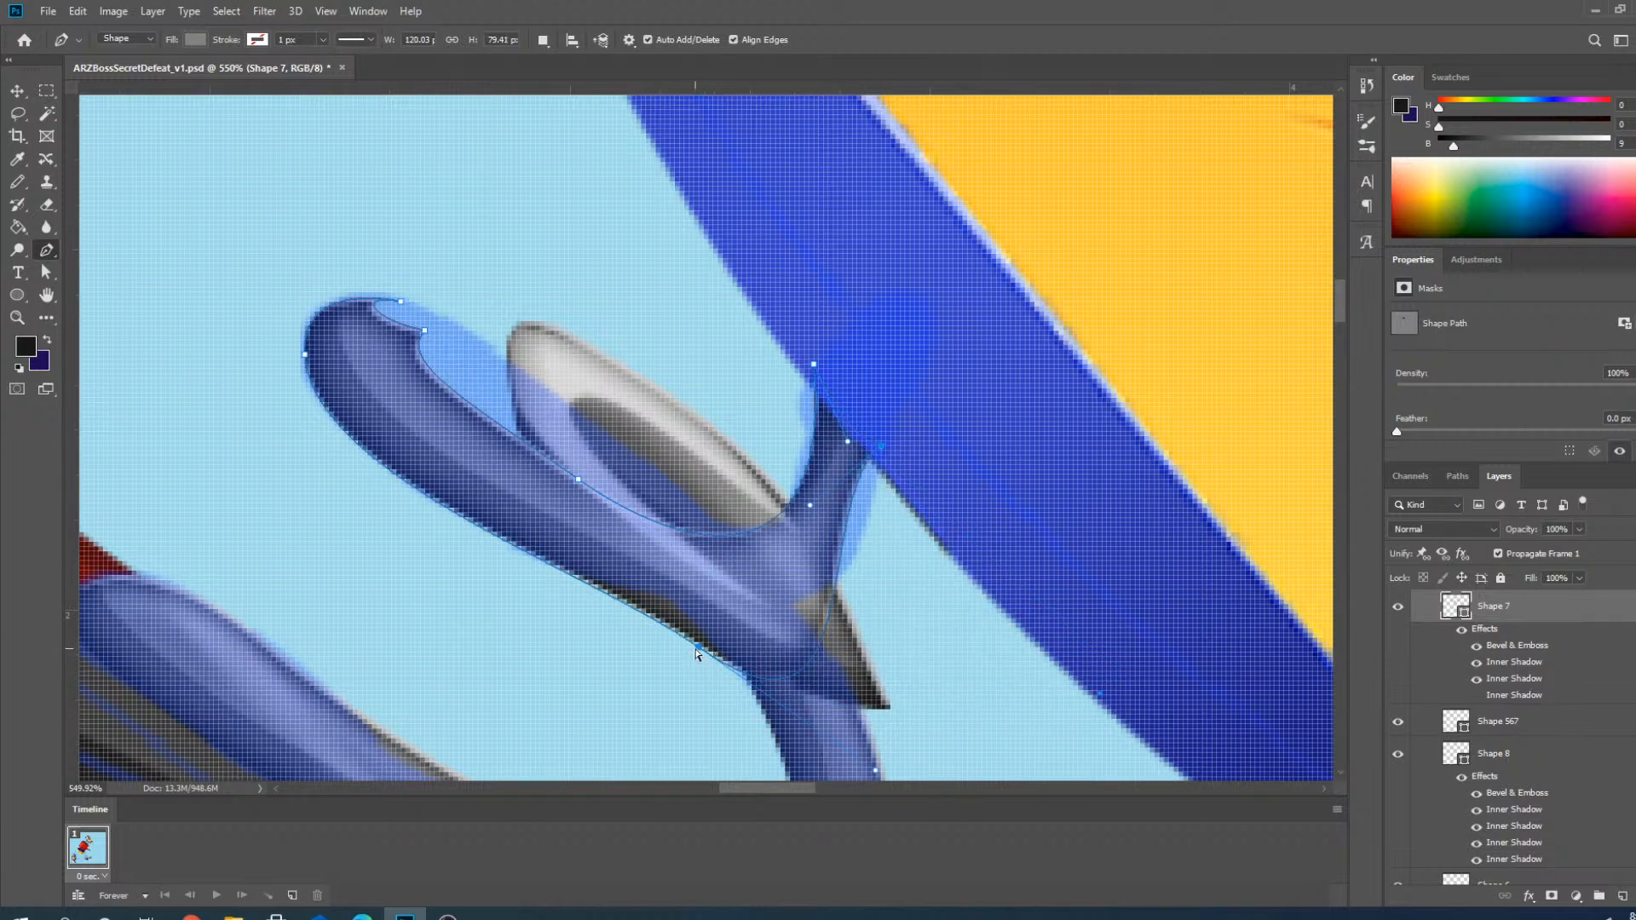
{"action": "left_click_drag", "start_coordinate": [695, 649], "coordinate": [571, 568]}
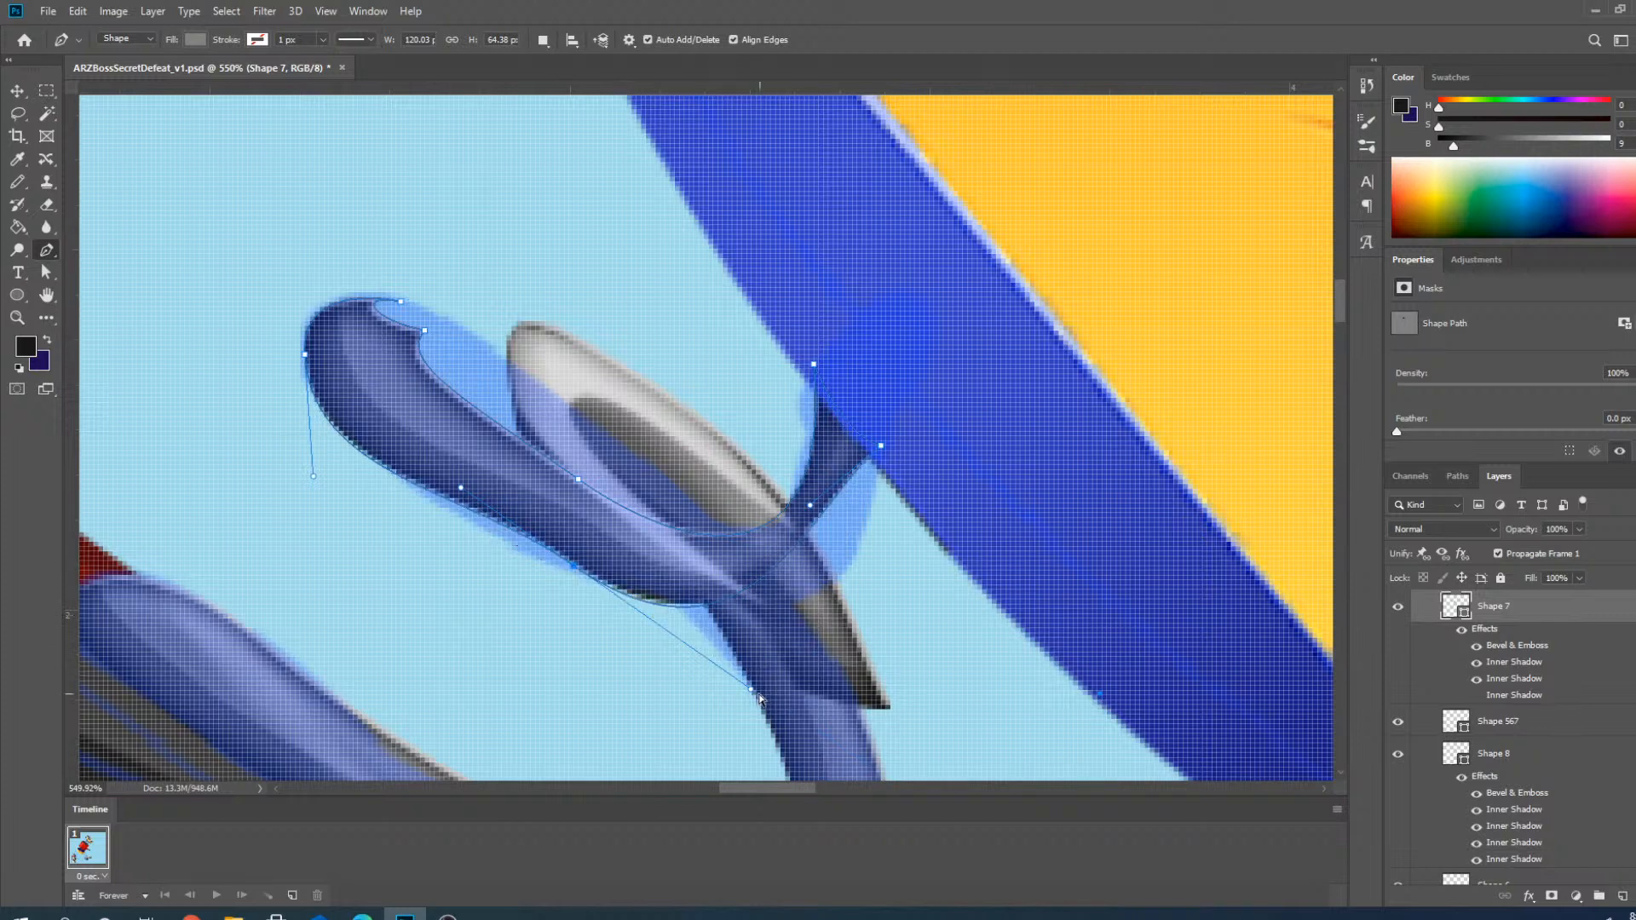
{"action": "left_click_drag", "start_coordinate": [757, 694], "coordinate": [927, 710]}
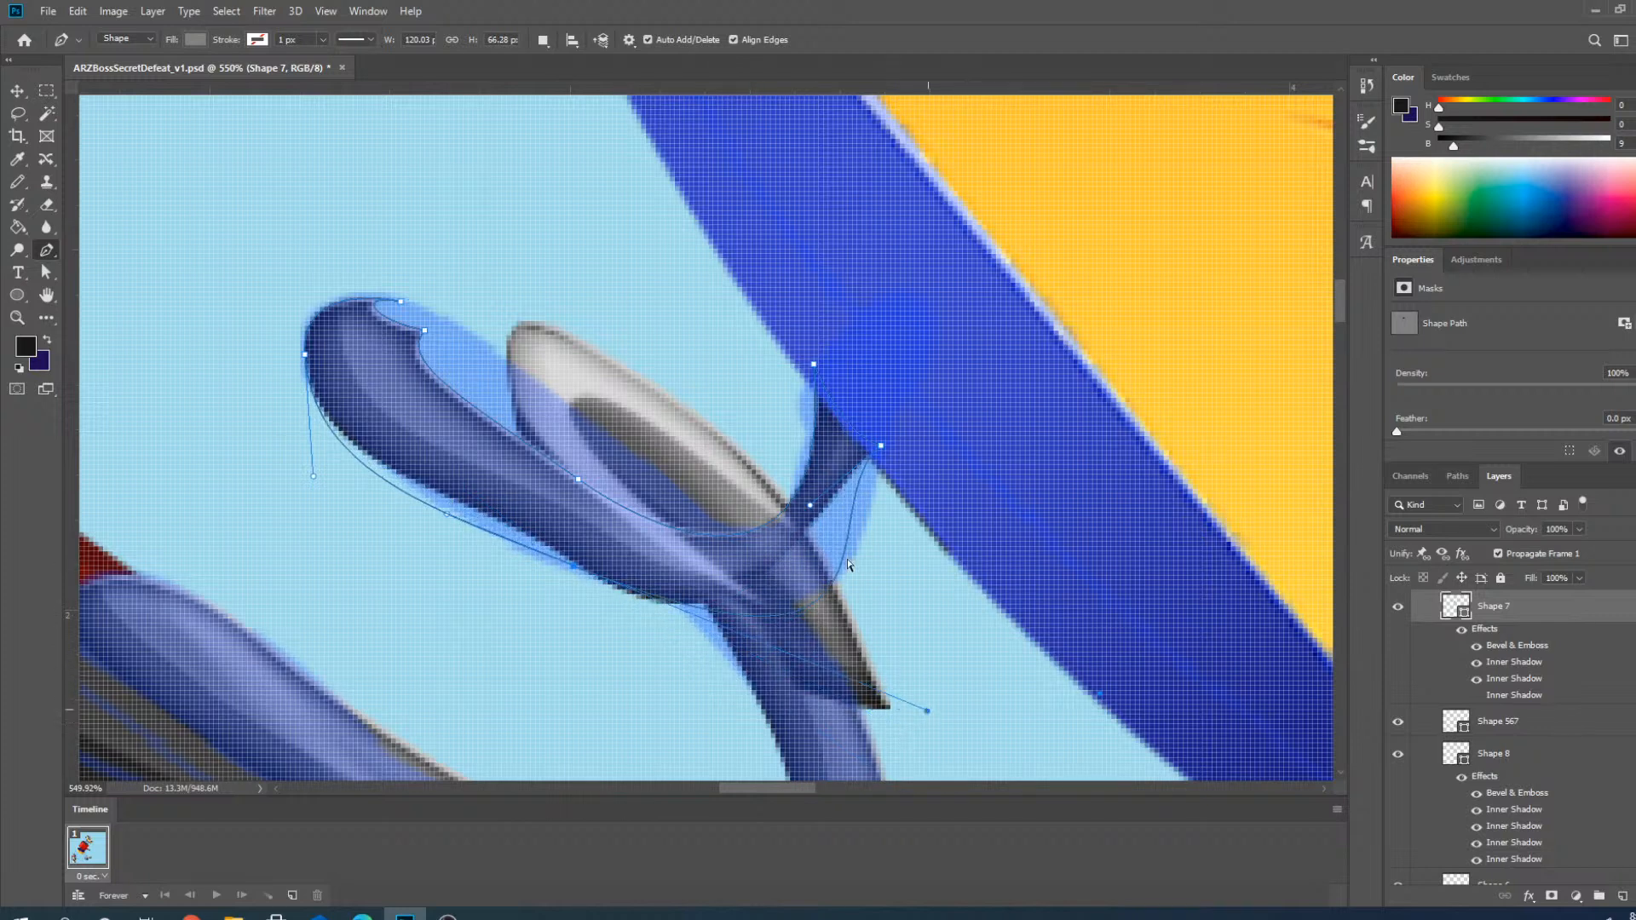
{"action": "left_click_drag", "start_coordinate": [810, 506], "coordinate": [876, 423]}
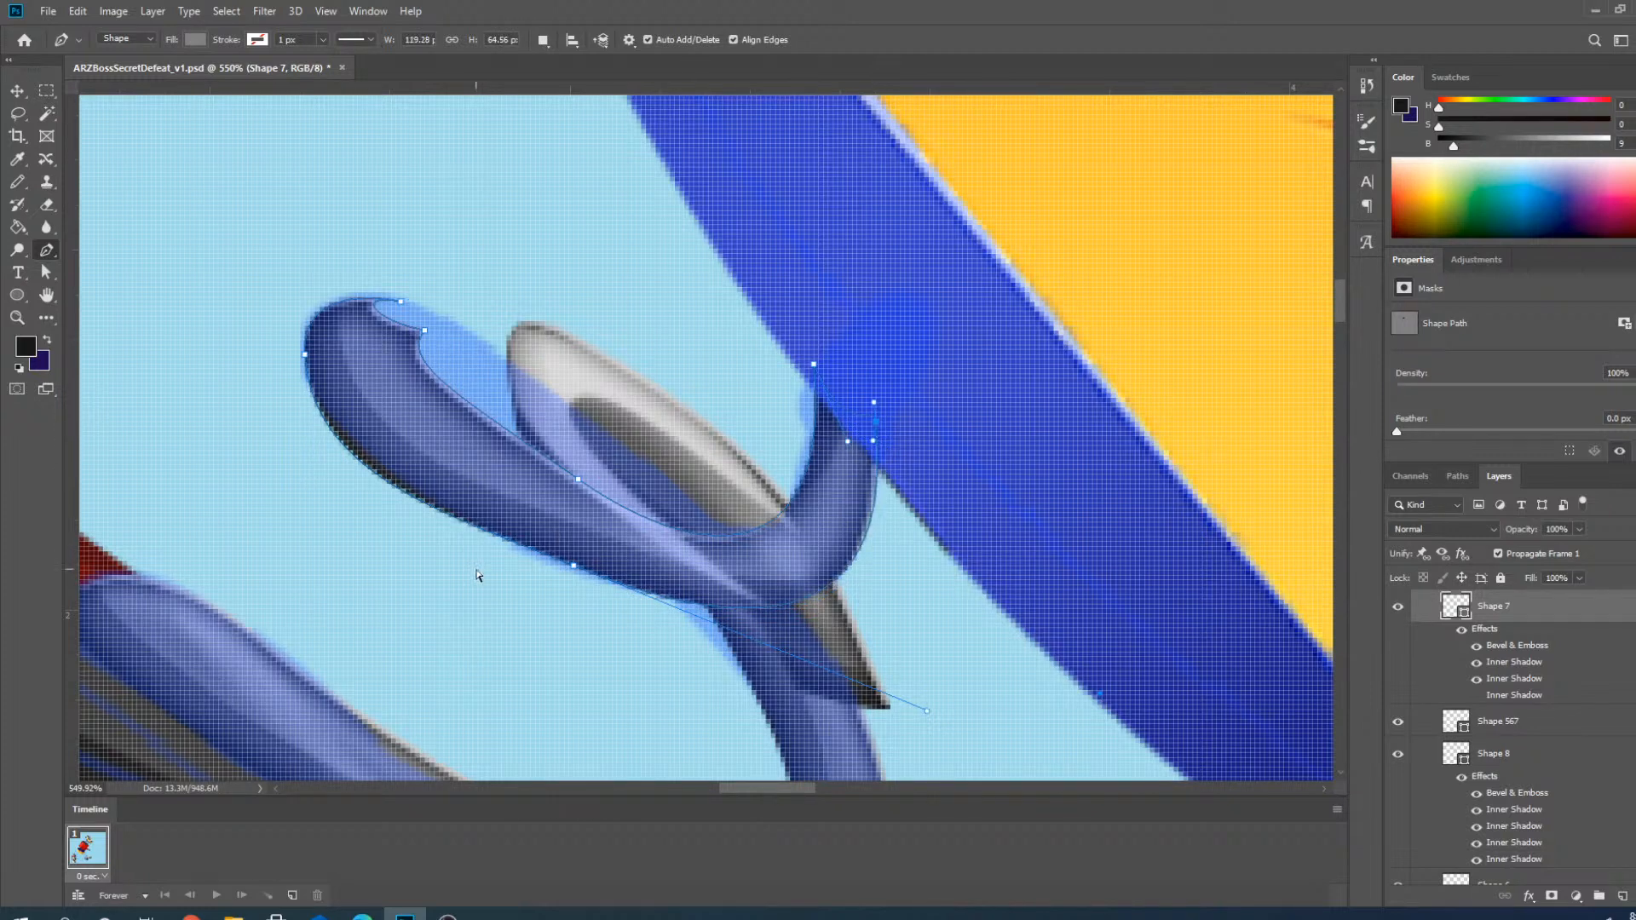
Fine-tune Shape 7's outer and inner edge anchor points and handles to even out the coil, including its inner end at the rim.
{"action": "left_click", "coordinate": [571, 569]}
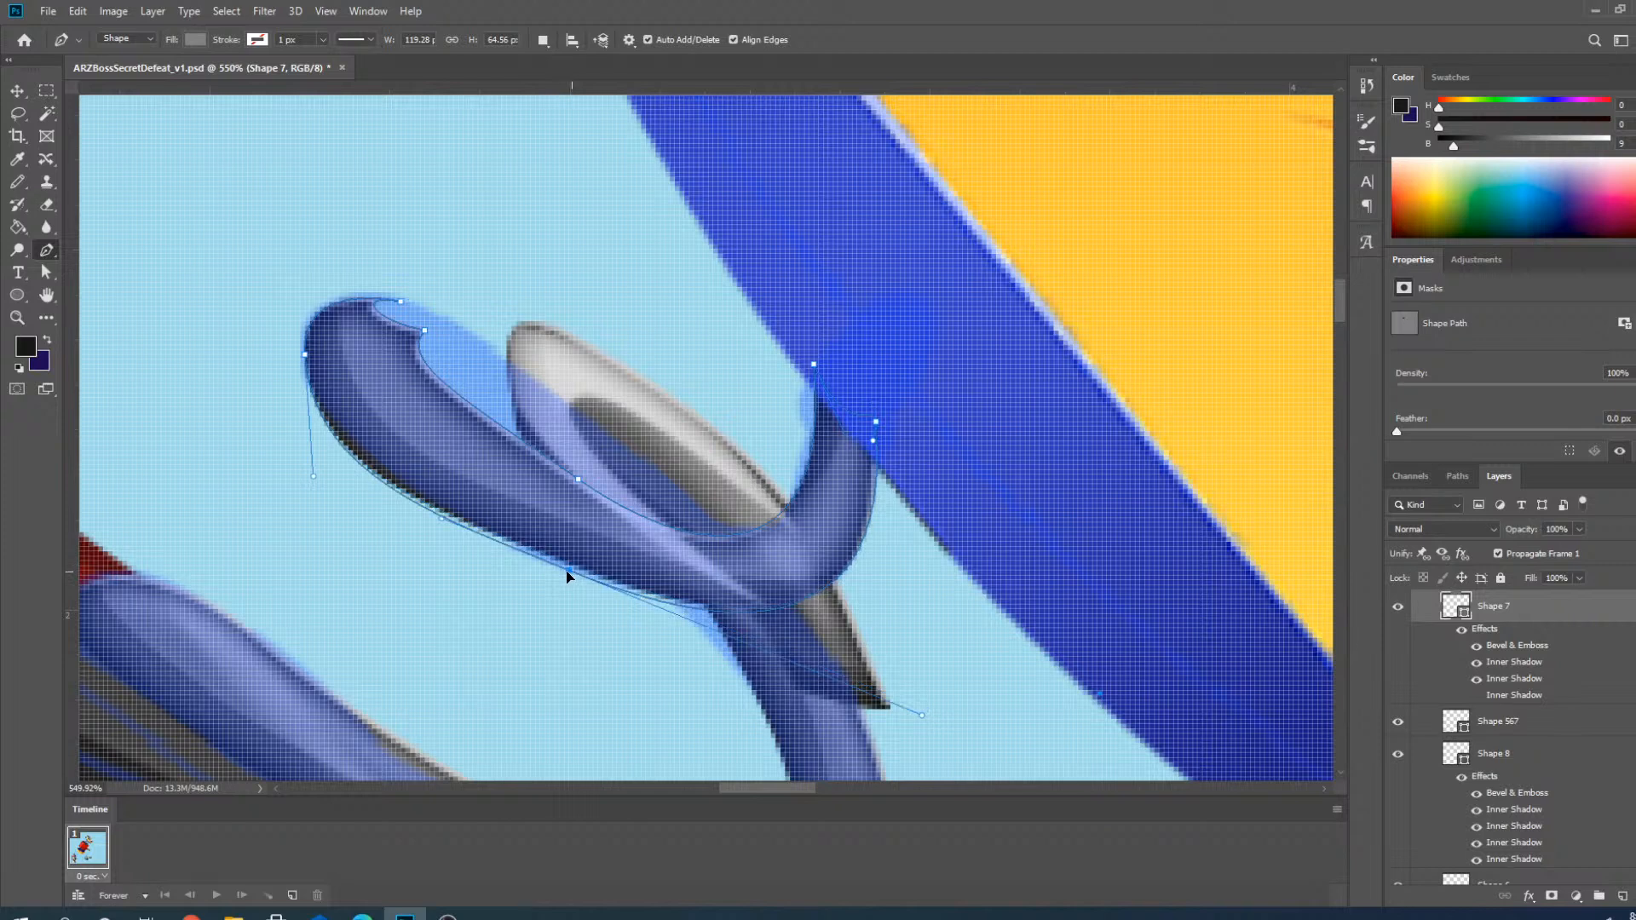
{"action": "left_click", "coordinate": [579, 483]}
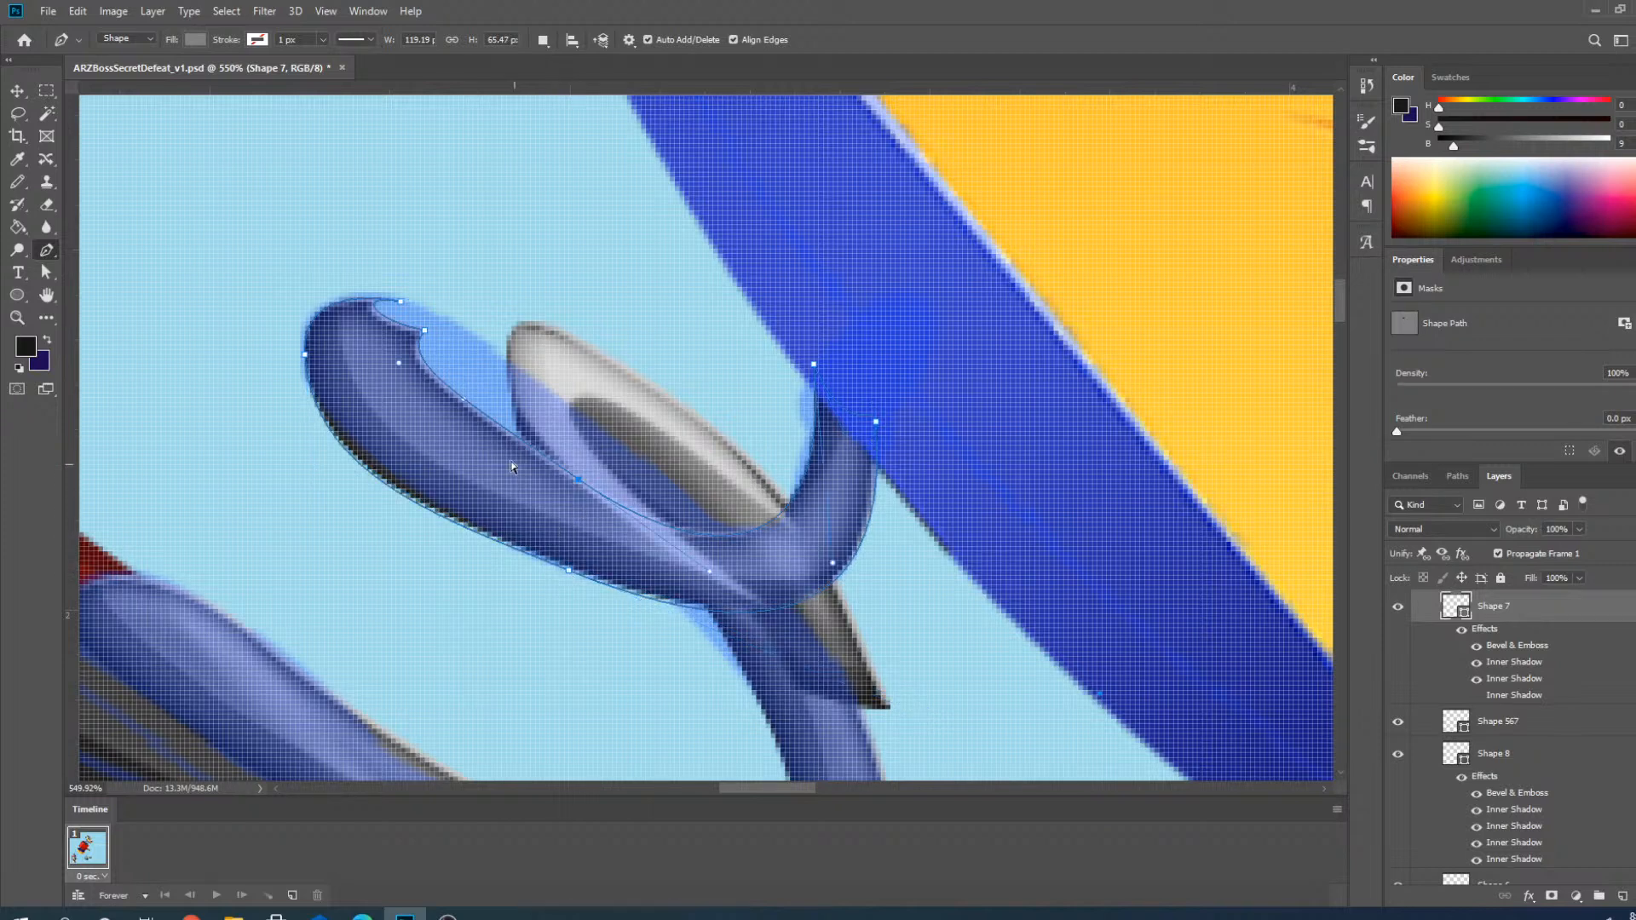
{"action": "left_click_drag", "start_coordinate": [460, 402], "coordinate": [457, 428]}
{"action": "left_click", "coordinate": [576, 488]}
{"action": "key", "text": "ctrl+z"}
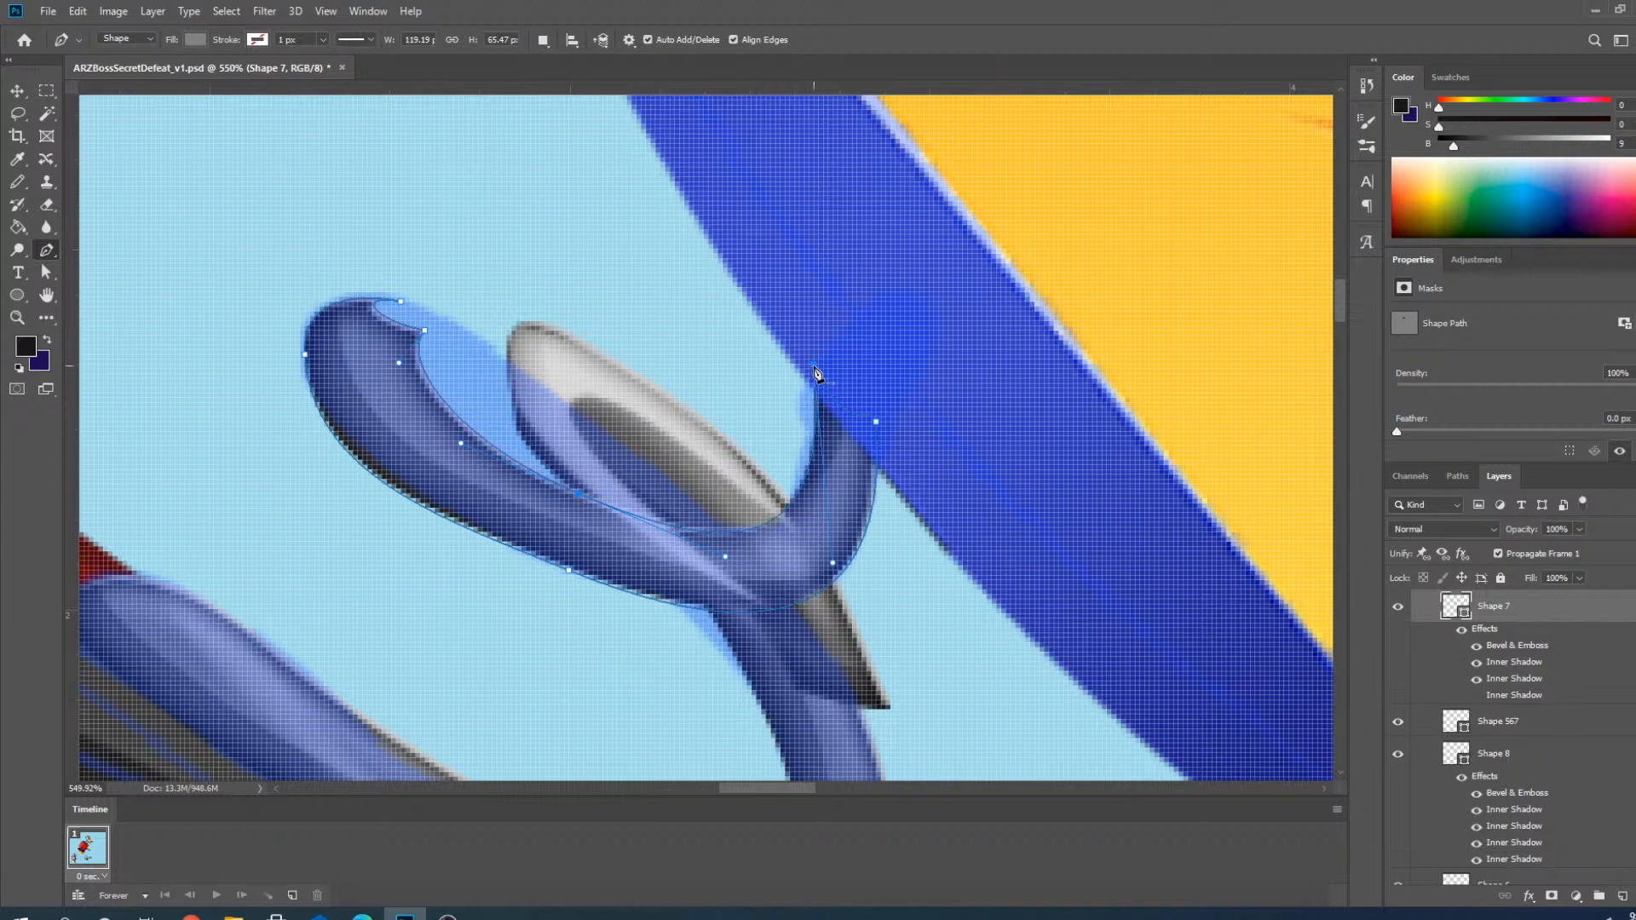
{"action": "left_click_drag", "start_coordinate": [812, 364], "coordinate": [805, 359]}
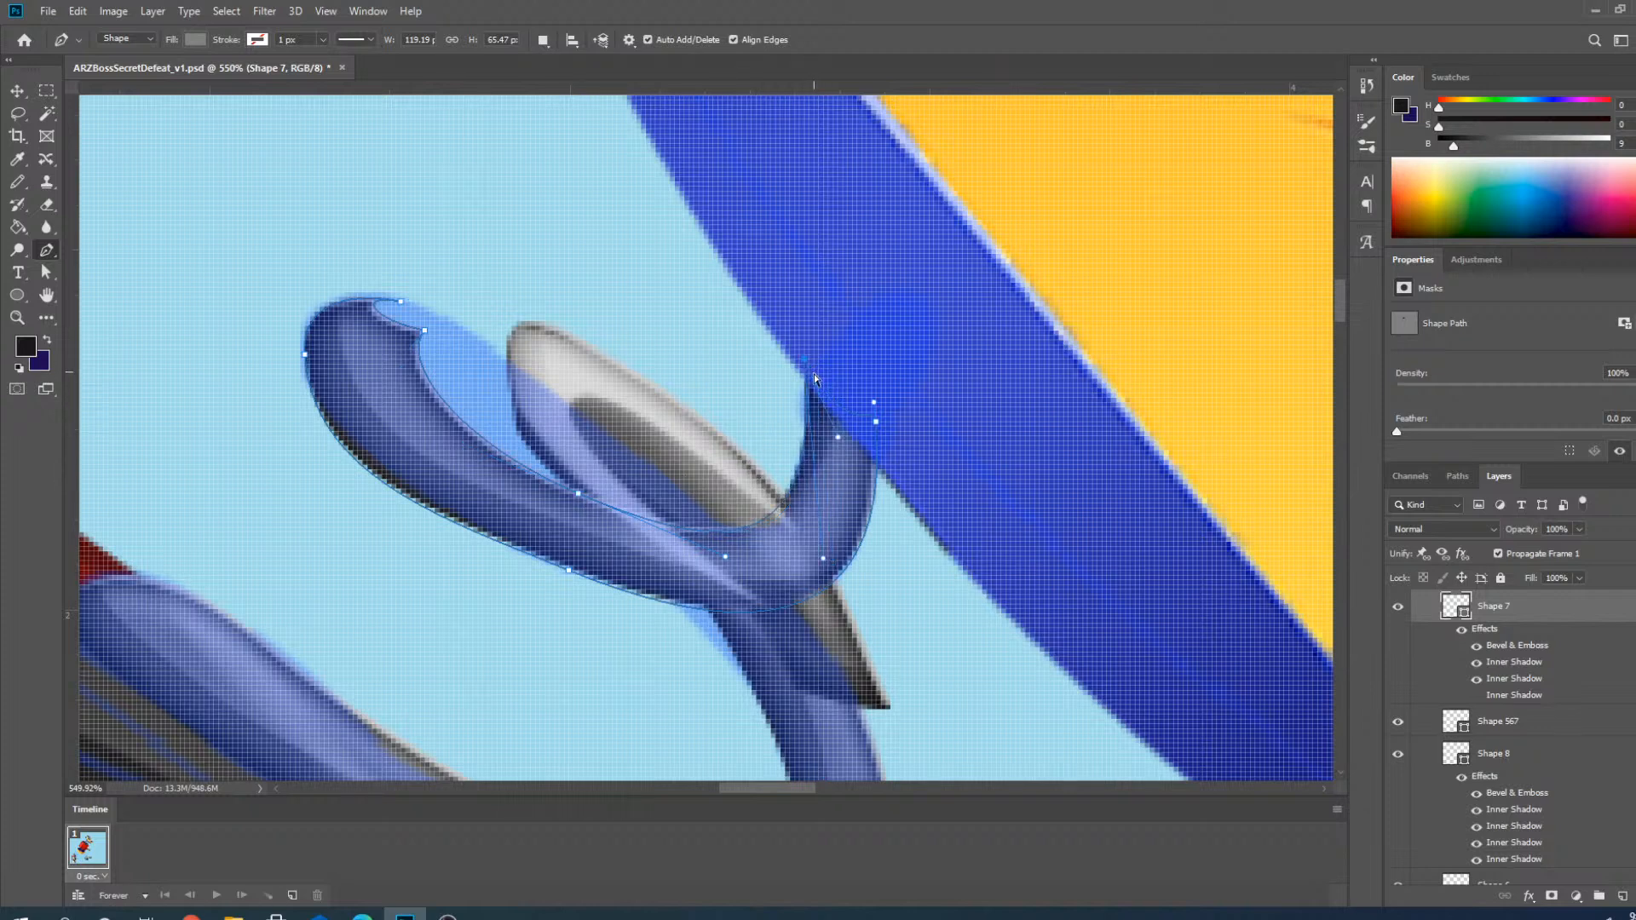
{"action": "scroll", "coordinate": [654, 385], "scroll_direction": "down", "scroll_amount": 3}
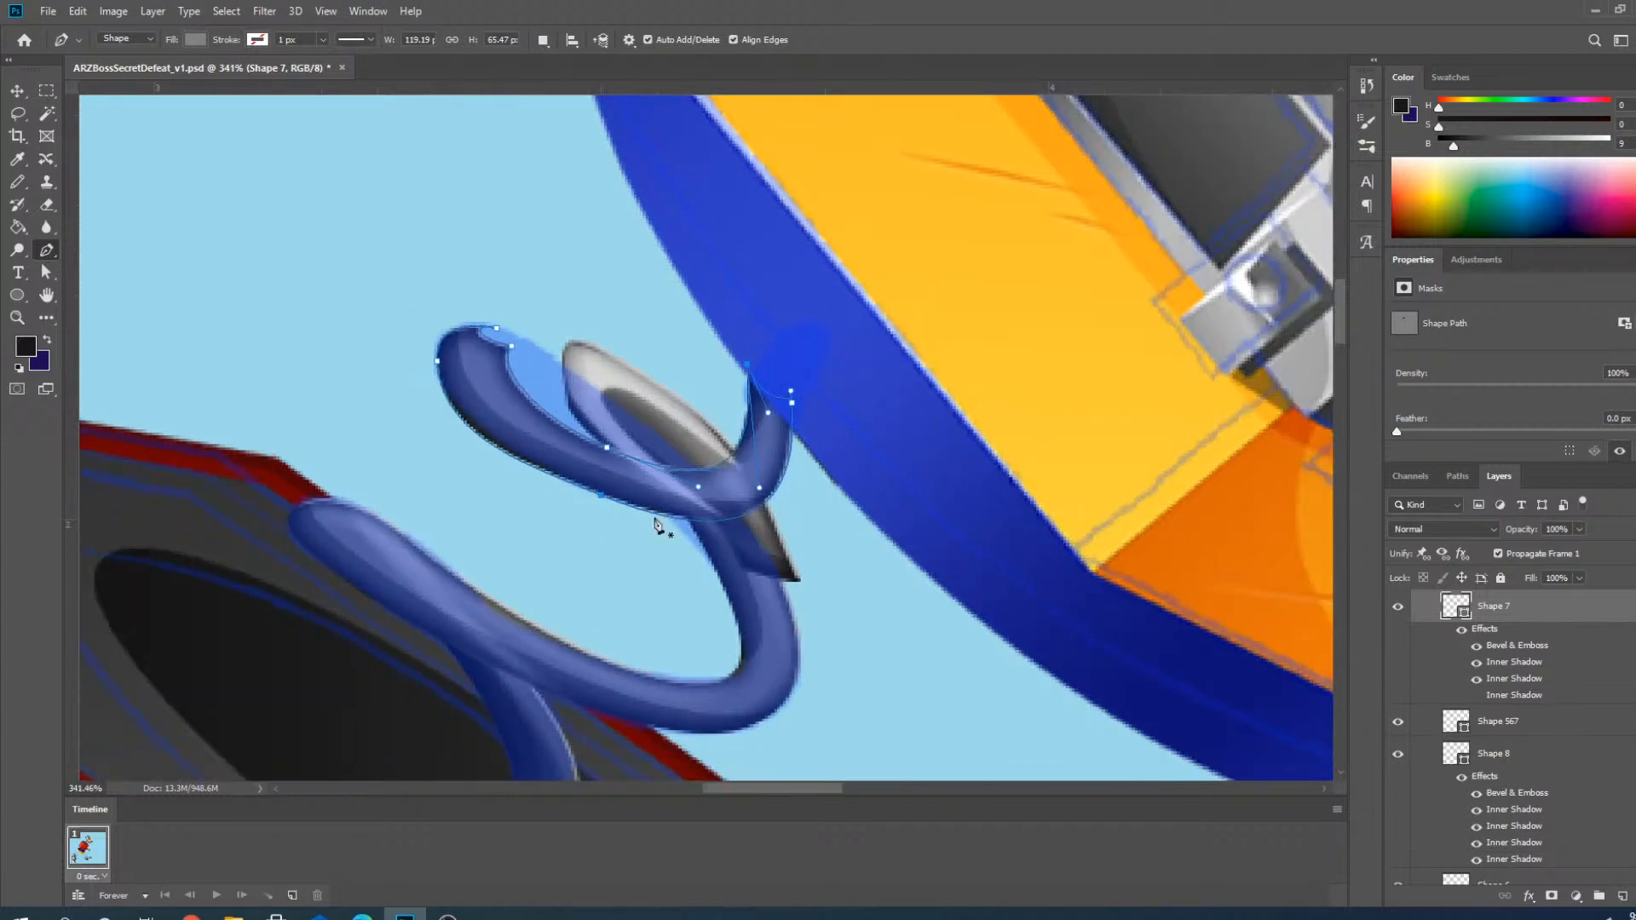
Select Shape 8, the coil's back segment, and move its upper-end anchor points and handle out to Shape 7's rounded tip.
{"action": "scroll", "coordinate": [662, 494], "scroll_direction": "up", "scroll_amount": 3}
{"action": "left_click", "coordinate": [17, 90]}
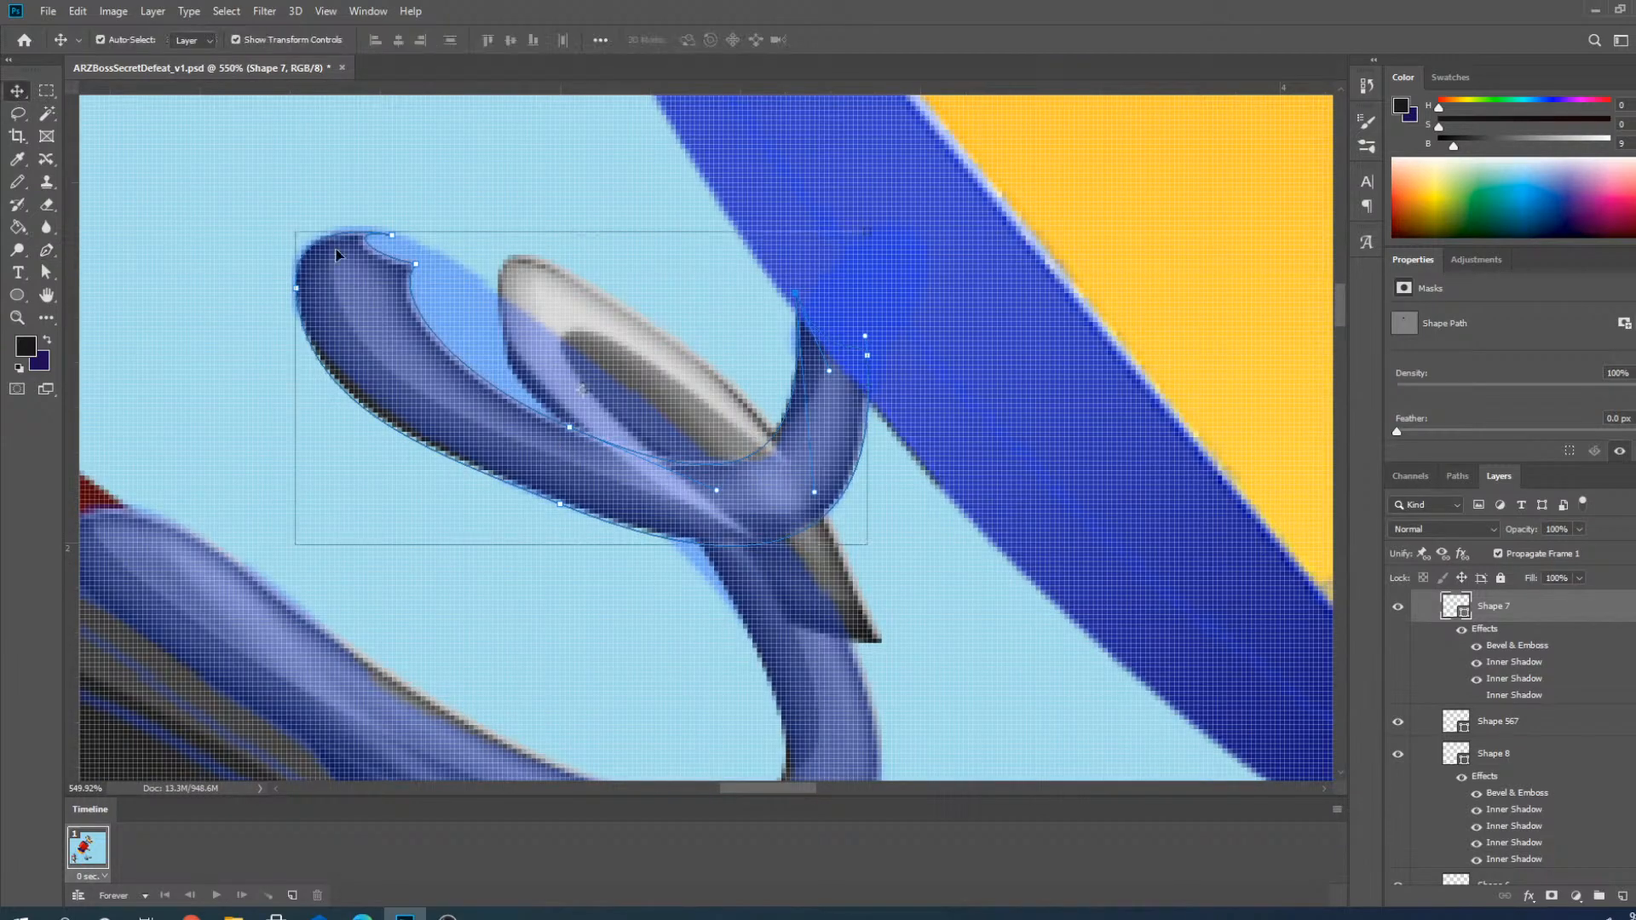
{"action": "left_click", "coordinate": [621, 341]}
{"action": "left_click", "coordinate": [47, 251]}
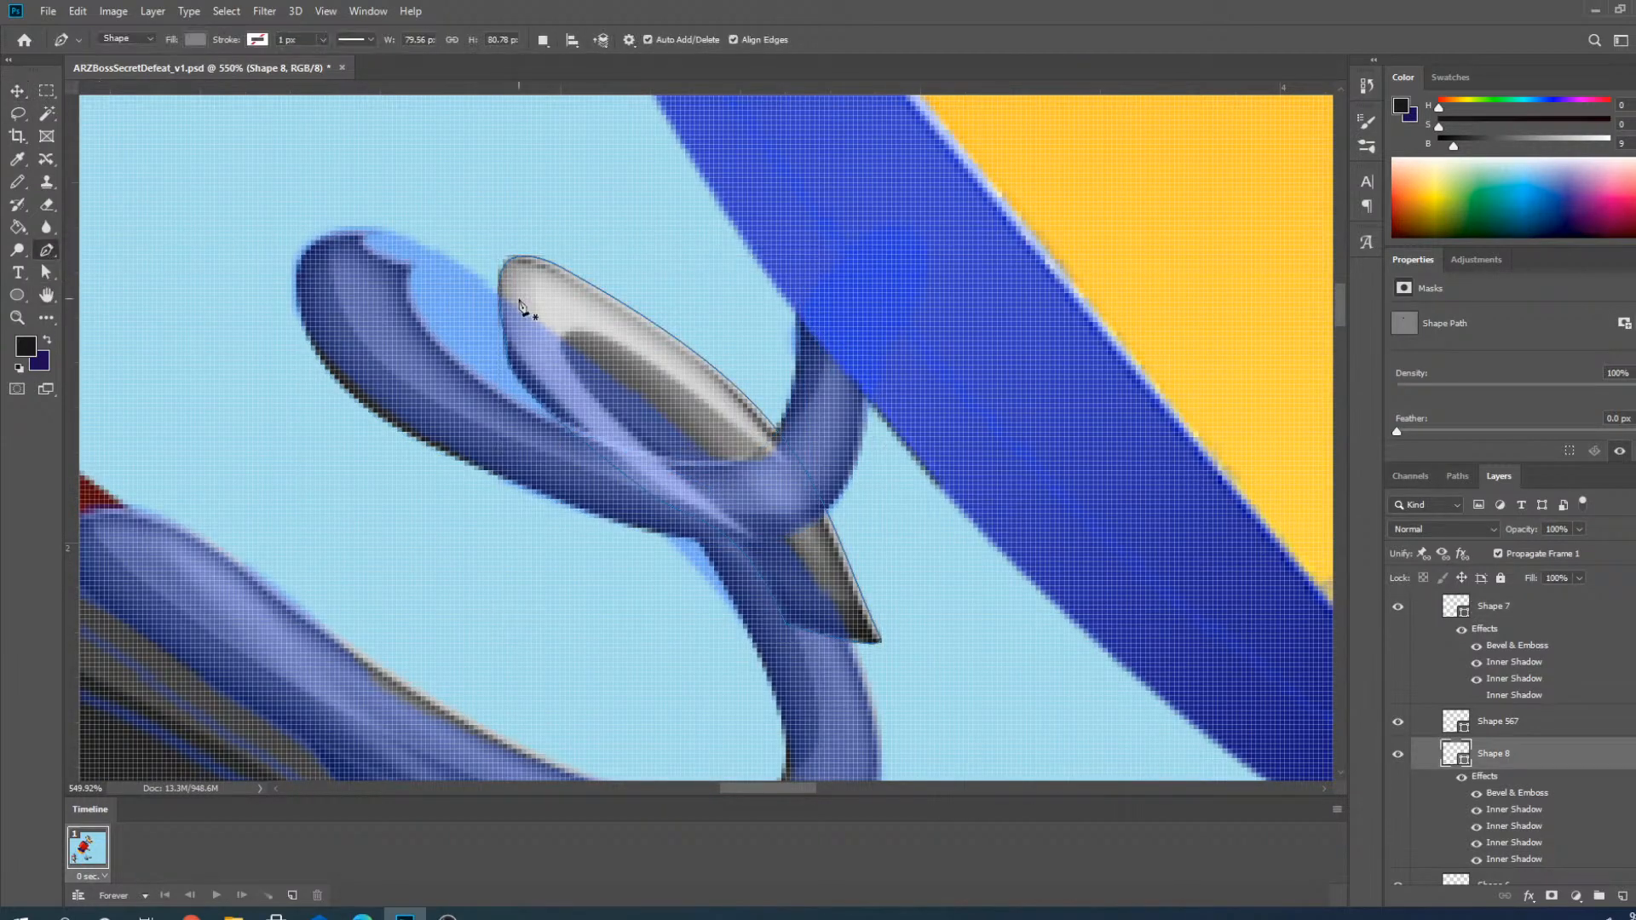
{"action": "scroll", "coordinate": [522, 307], "scroll_direction": "up", "scroll_amount": 2}
{"action": "left_click", "coordinate": [522, 357], "text": "ctrl"}
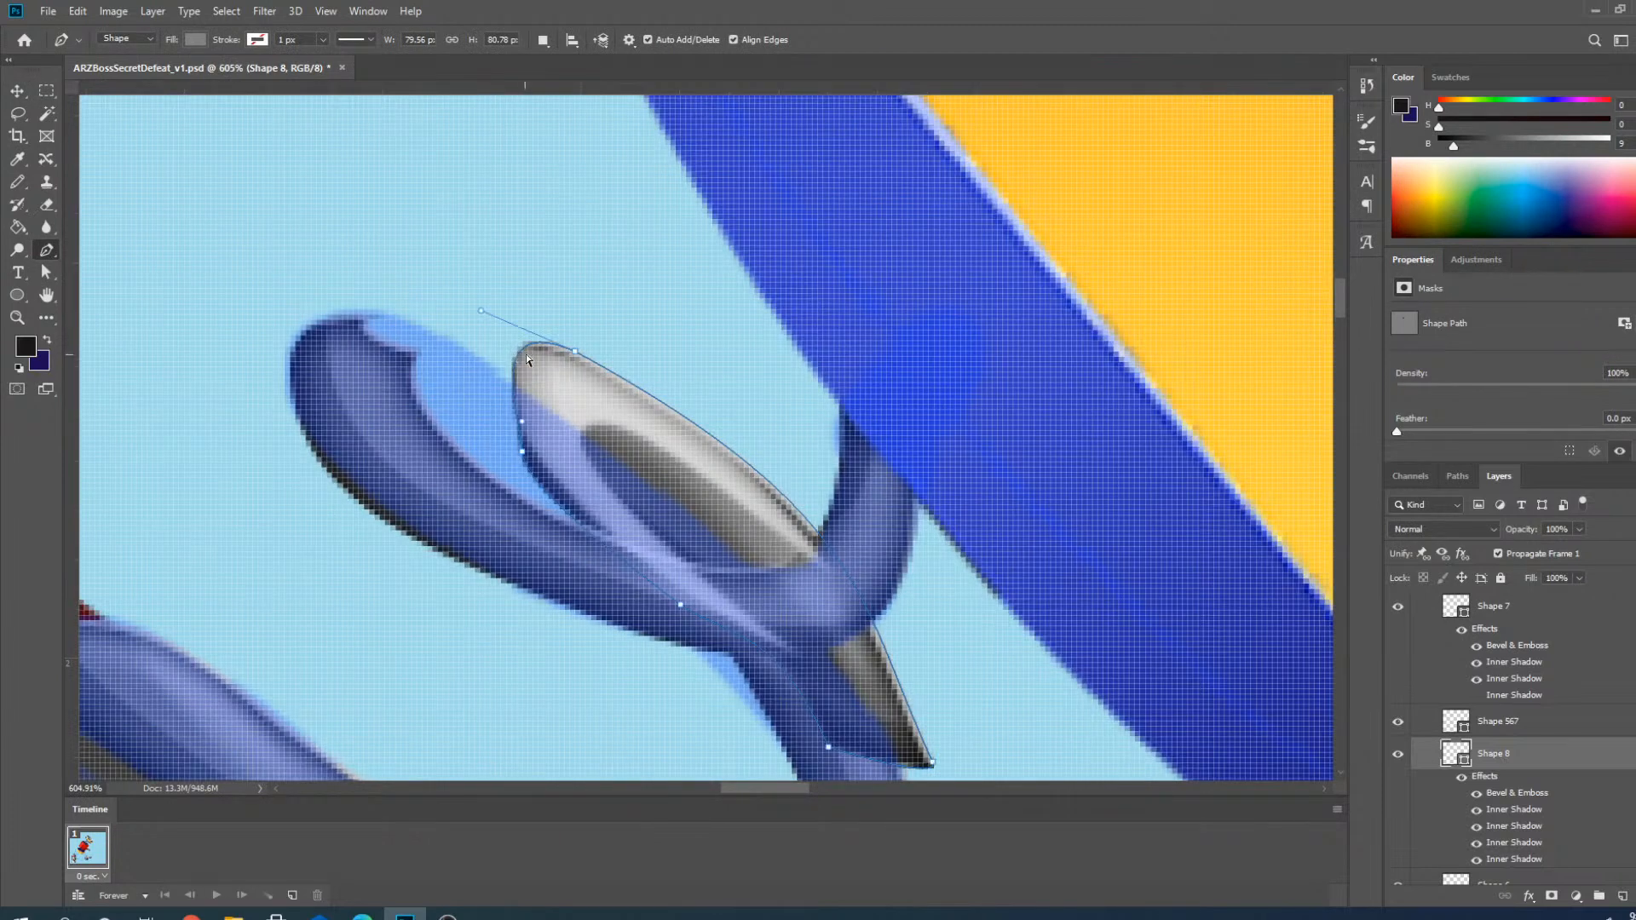
{"action": "left_click_drag", "start_coordinate": [579, 357], "coordinate": [392, 322]}
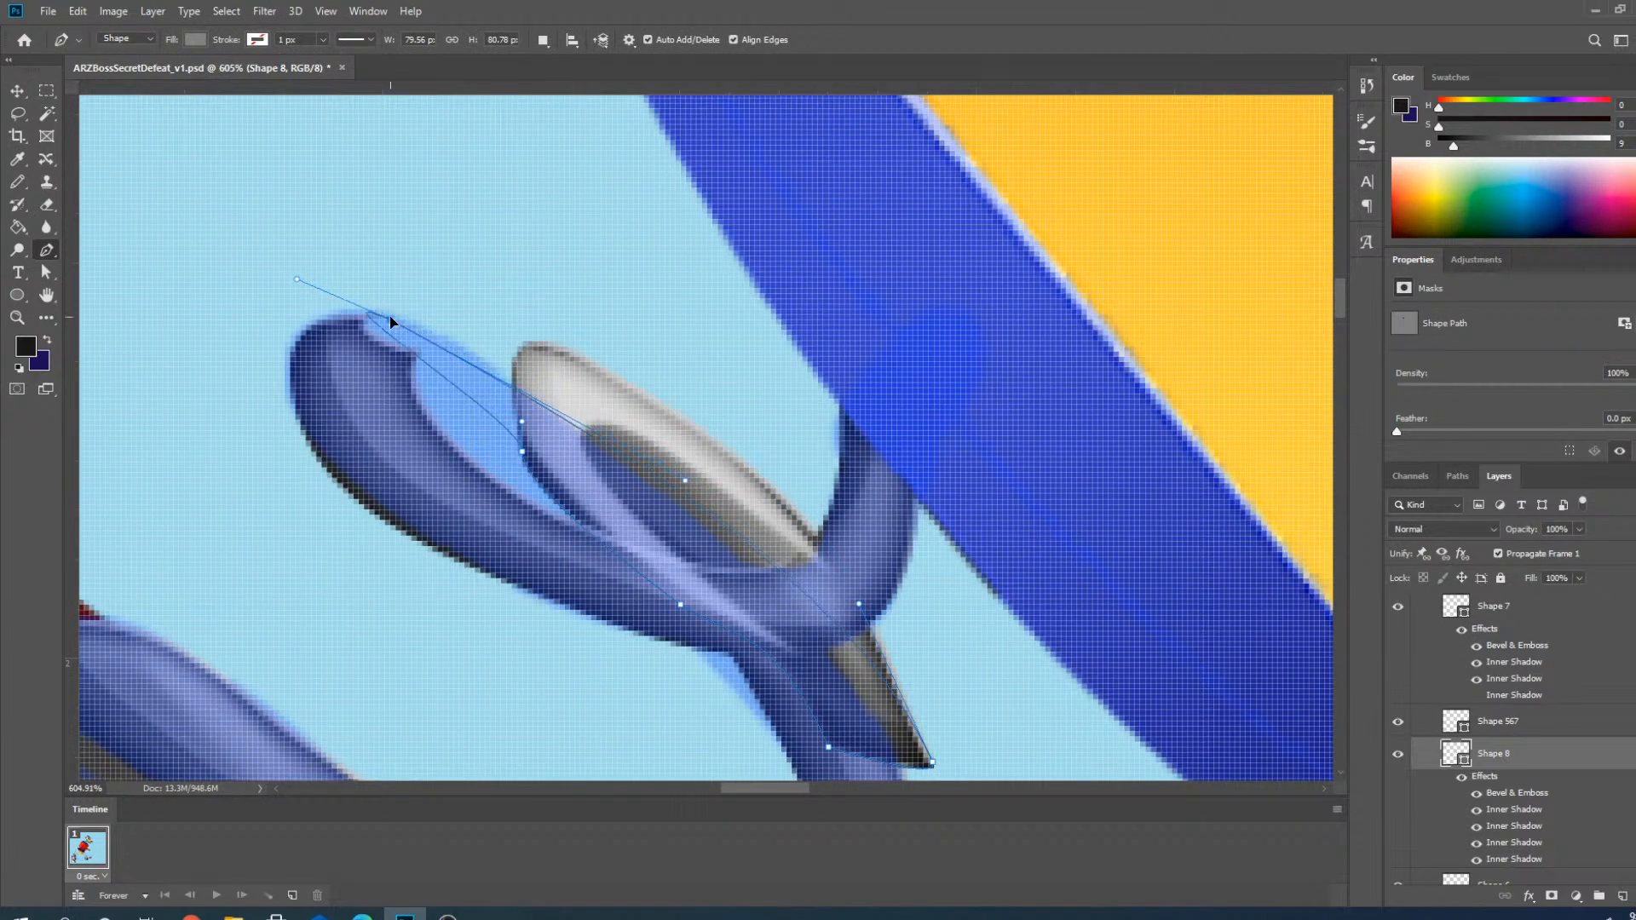
{"action": "left_click_drag", "start_coordinate": [524, 453], "coordinate": [370, 434]}
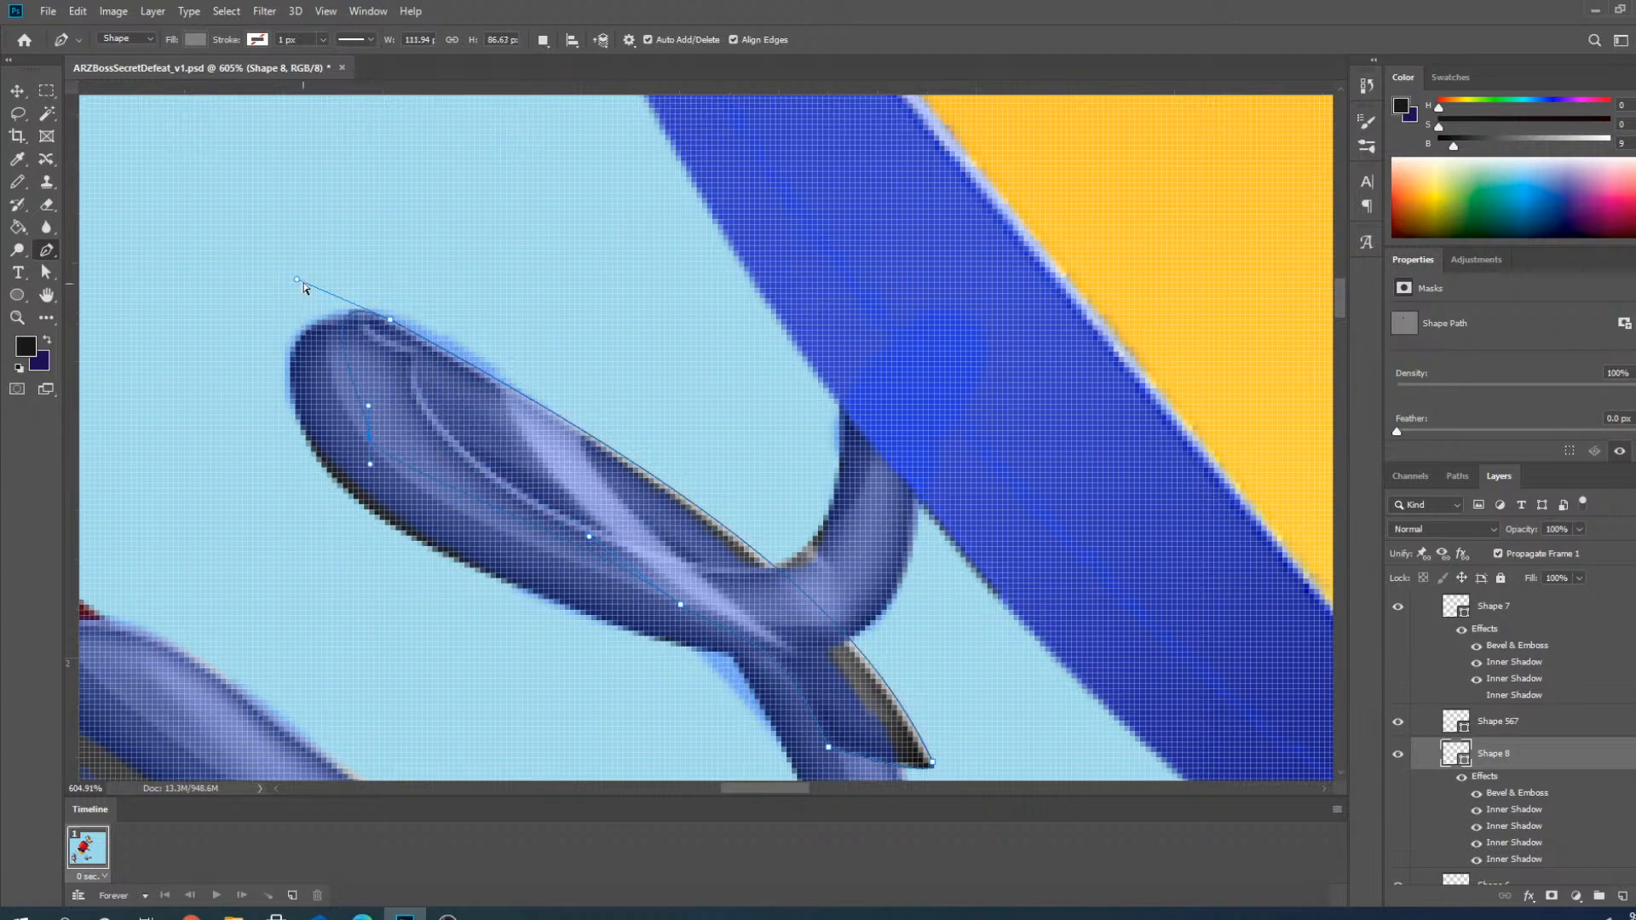
{"action": "left_click_drag", "start_coordinate": [298, 284], "coordinate": [306, 285]}
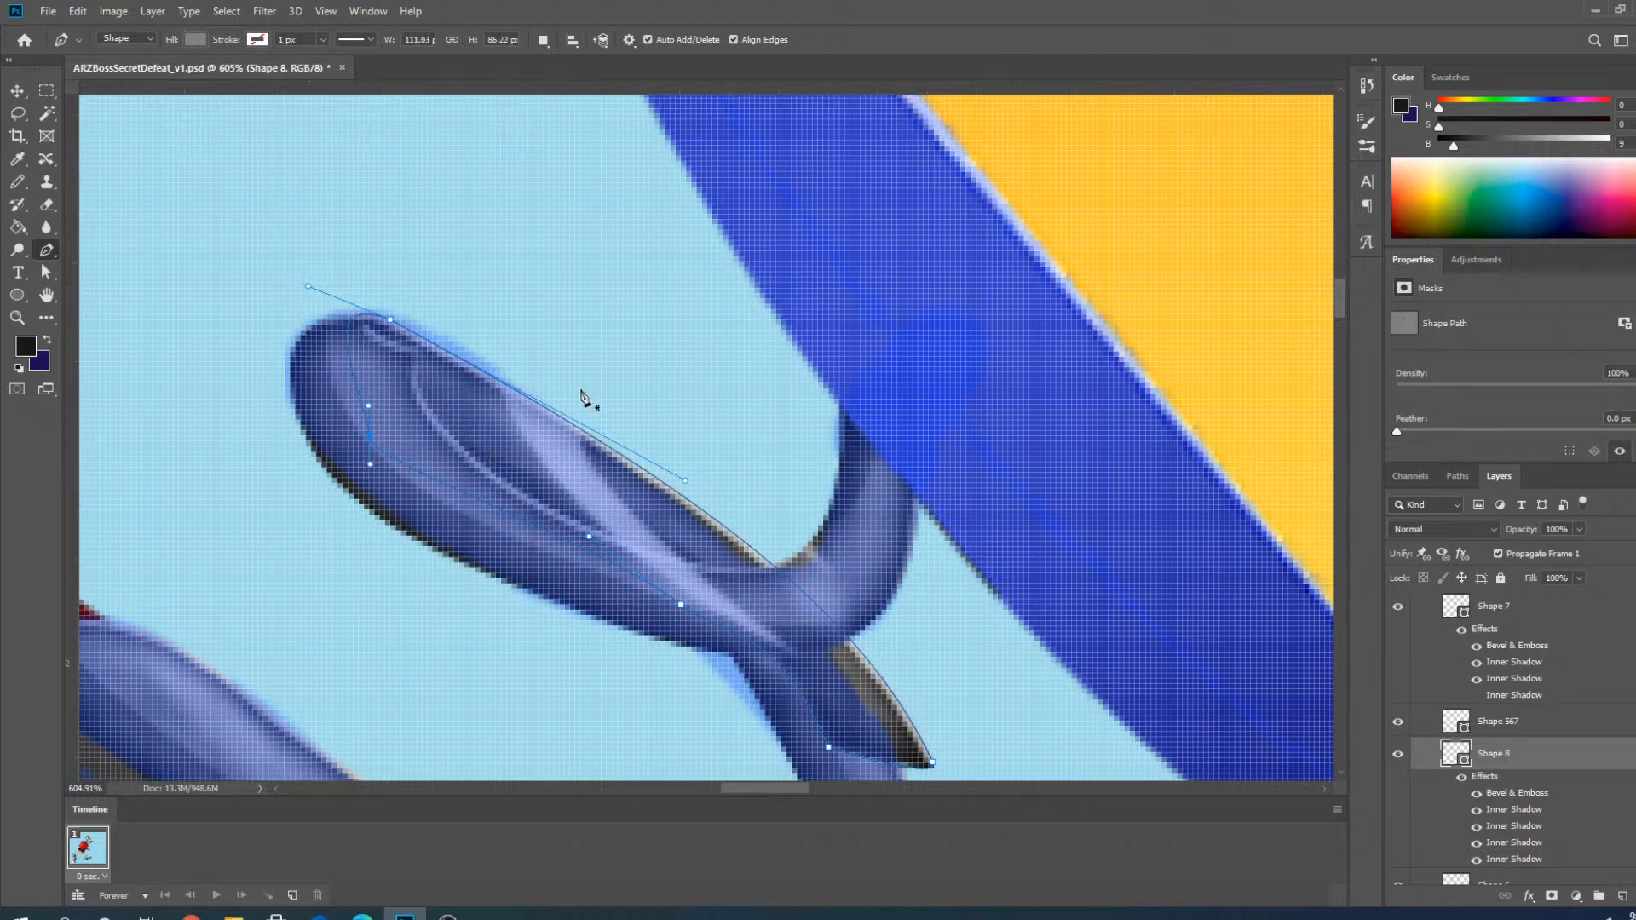
Move Shape 8's lower edge and lower-end anchor points in behind the crossing of the adjoining coils.
{"action": "scroll", "coordinate": [567, 367], "scroll_direction": "down", "scroll_amount": 2}
{"action": "scroll", "coordinate": [648, 597], "scroll_direction": "up", "scroll_amount": 2}
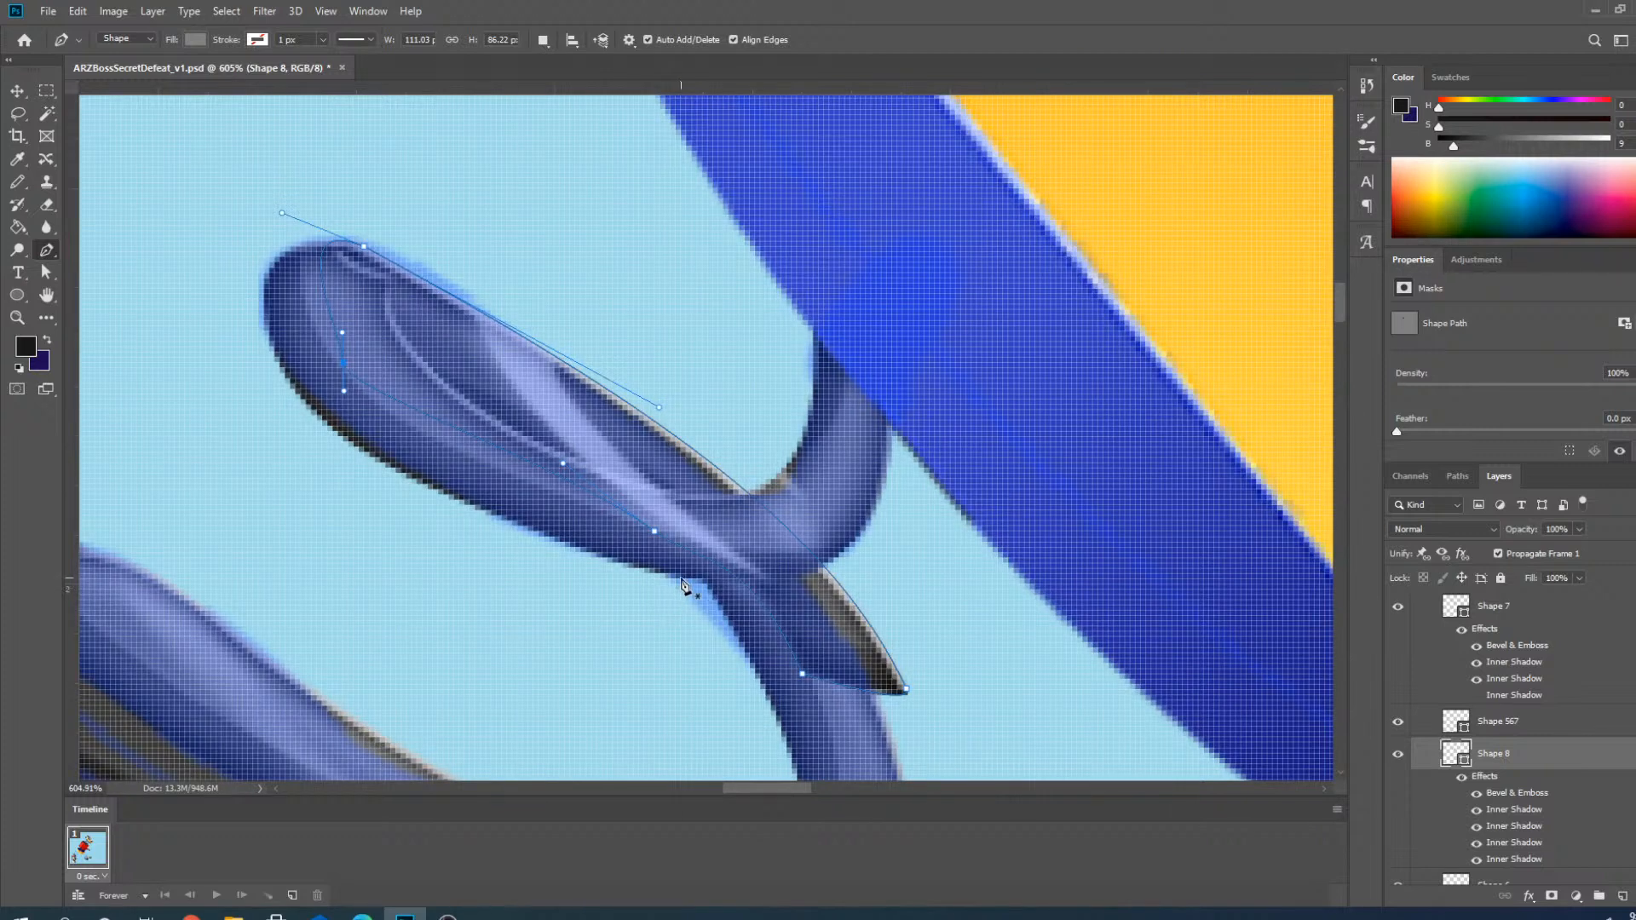
{"action": "left_click_drag", "start_coordinate": [658, 533], "coordinate": [511, 475]}
{"action": "left_click_drag", "start_coordinate": [801, 678], "coordinate": [704, 579]}
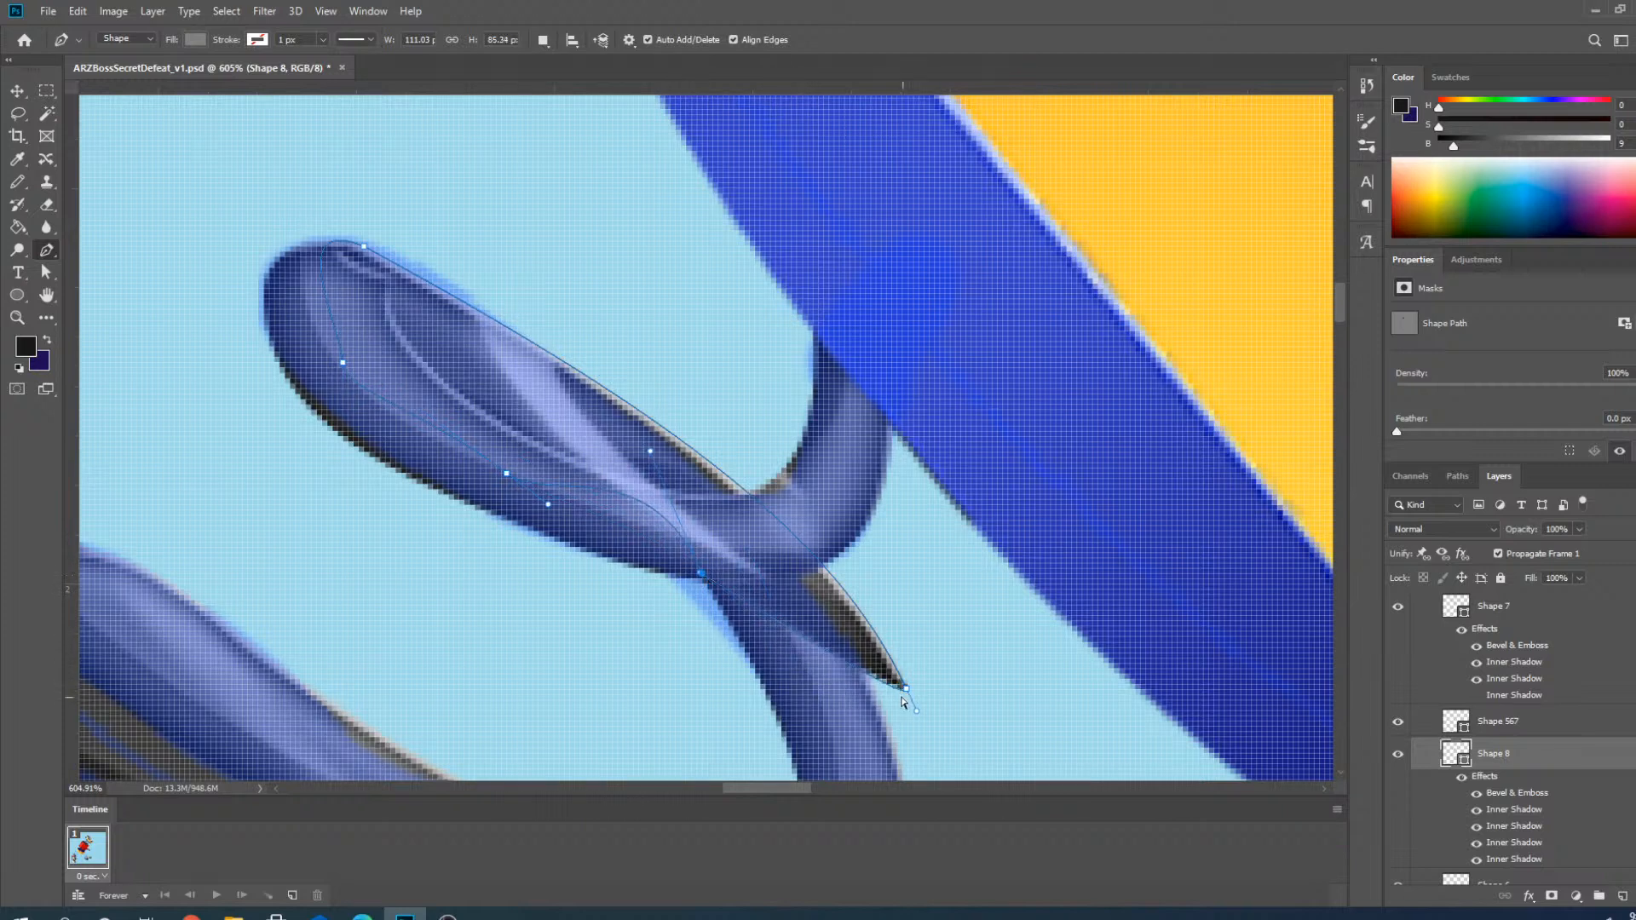
{"action": "left_click_drag", "start_coordinate": [908, 694], "coordinate": [797, 588]}
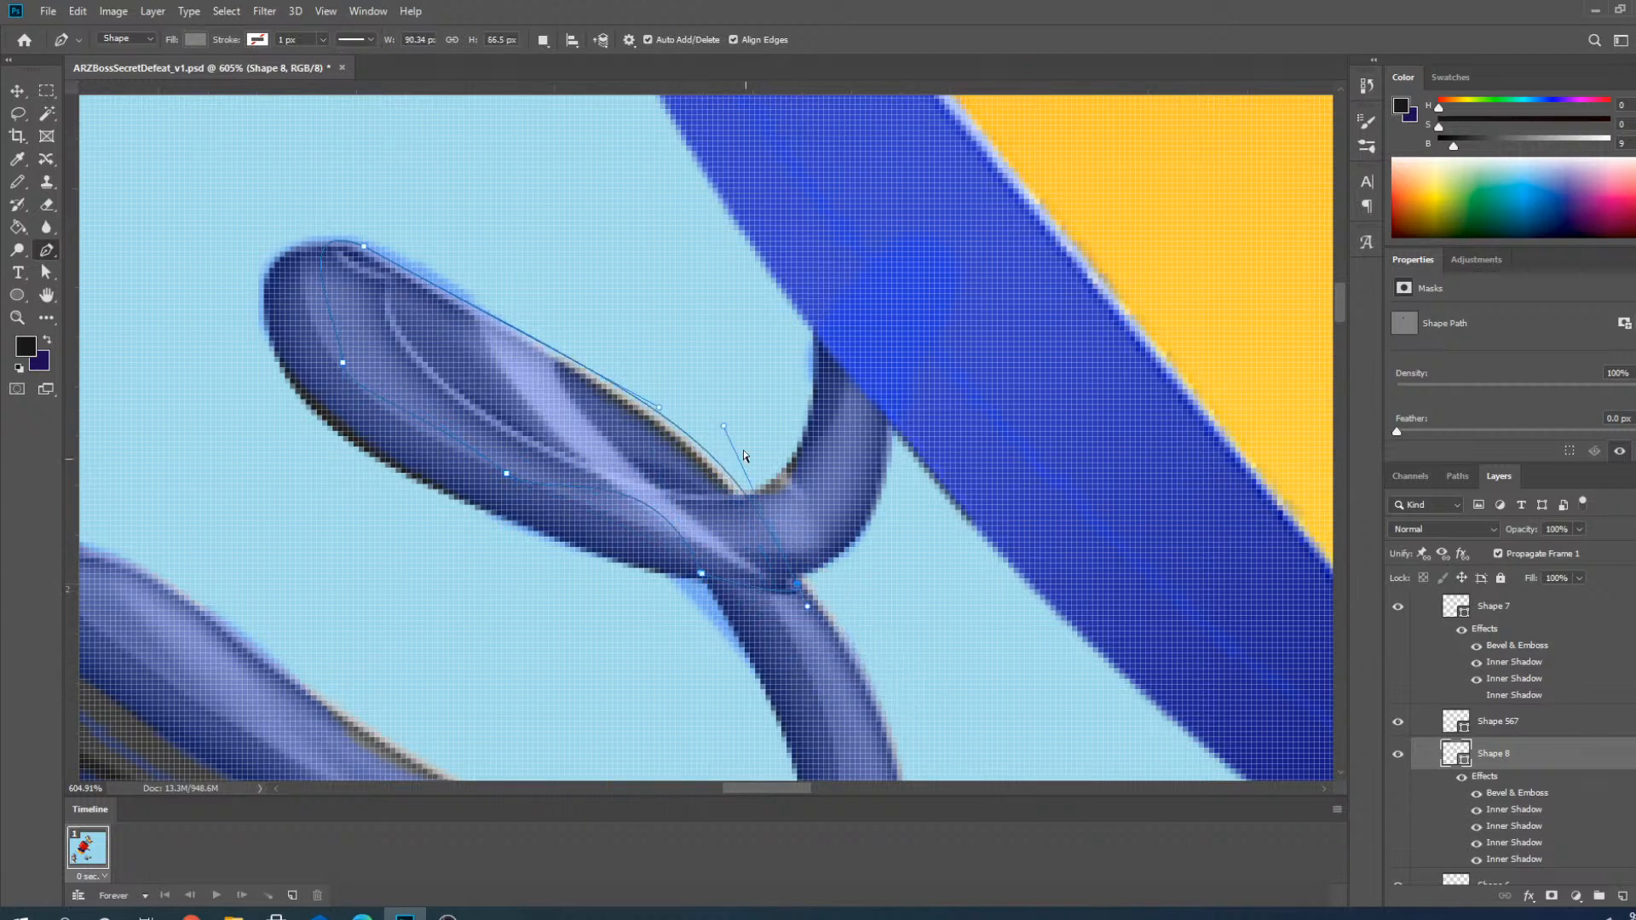
Adjust the handles along Shape 8's upper edge to bow it out along the sketched coil, and deselect the path.
{"action": "left_click_drag", "start_coordinate": [725, 427], "coordinate": [585, 335]}
{"action": "left_click", "coordinate": [658, 409]}
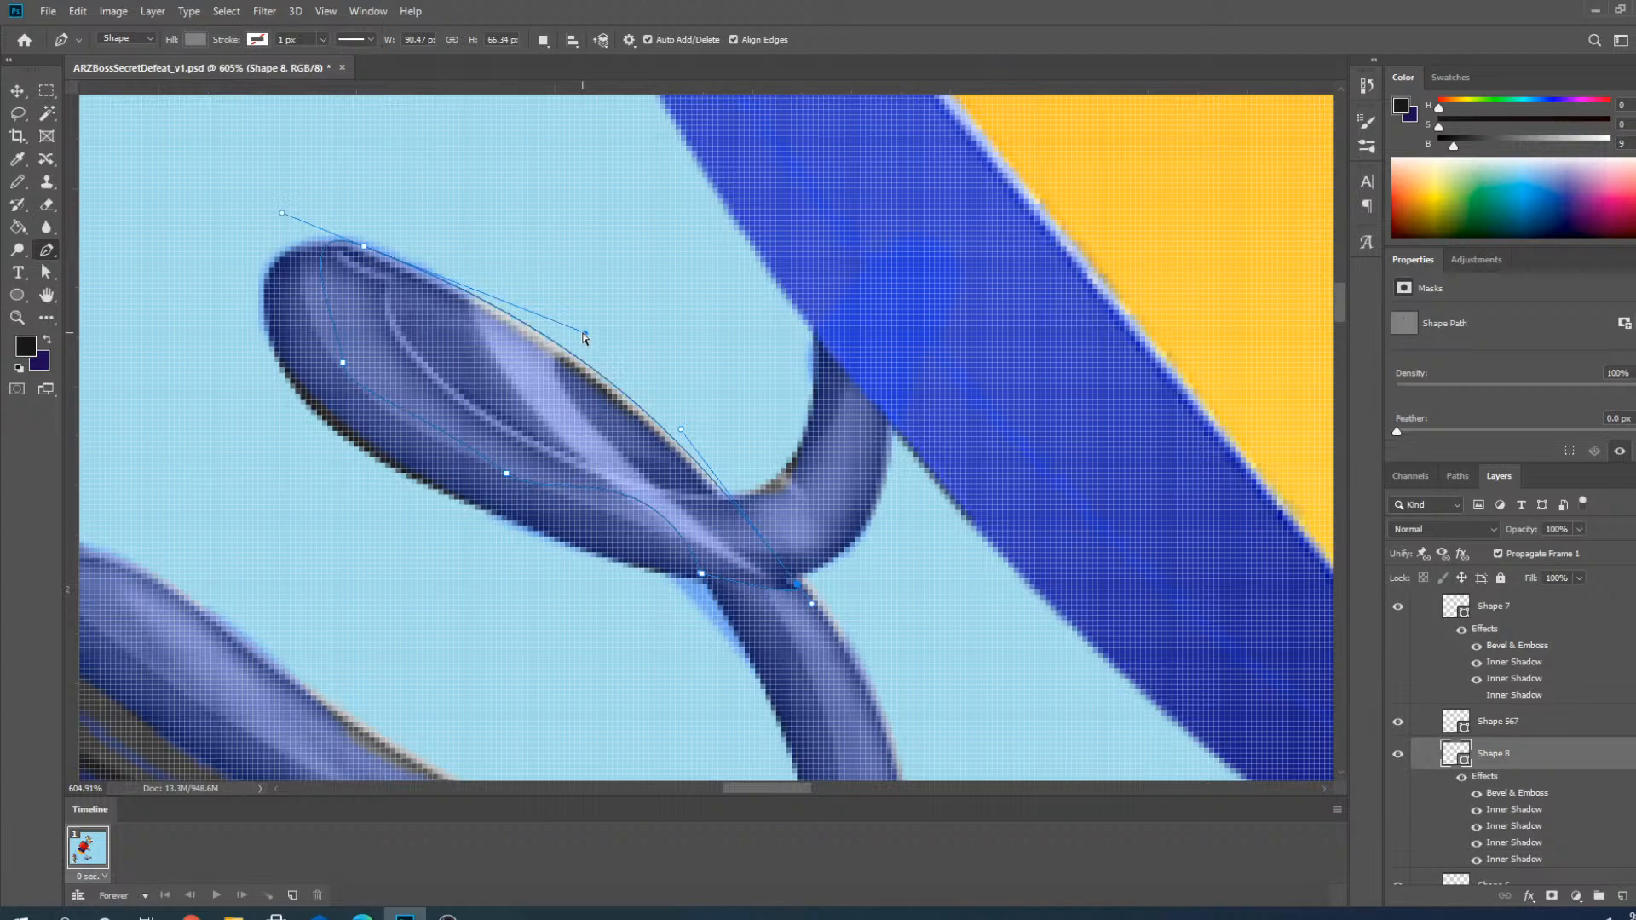
{"action": "left_click", "coordinate": [714, 600], "text": "ctrl"}
{"action": "scroll", "coordinate": [558, 512], "scroll_direction": "down", "scroll_amount": 6}
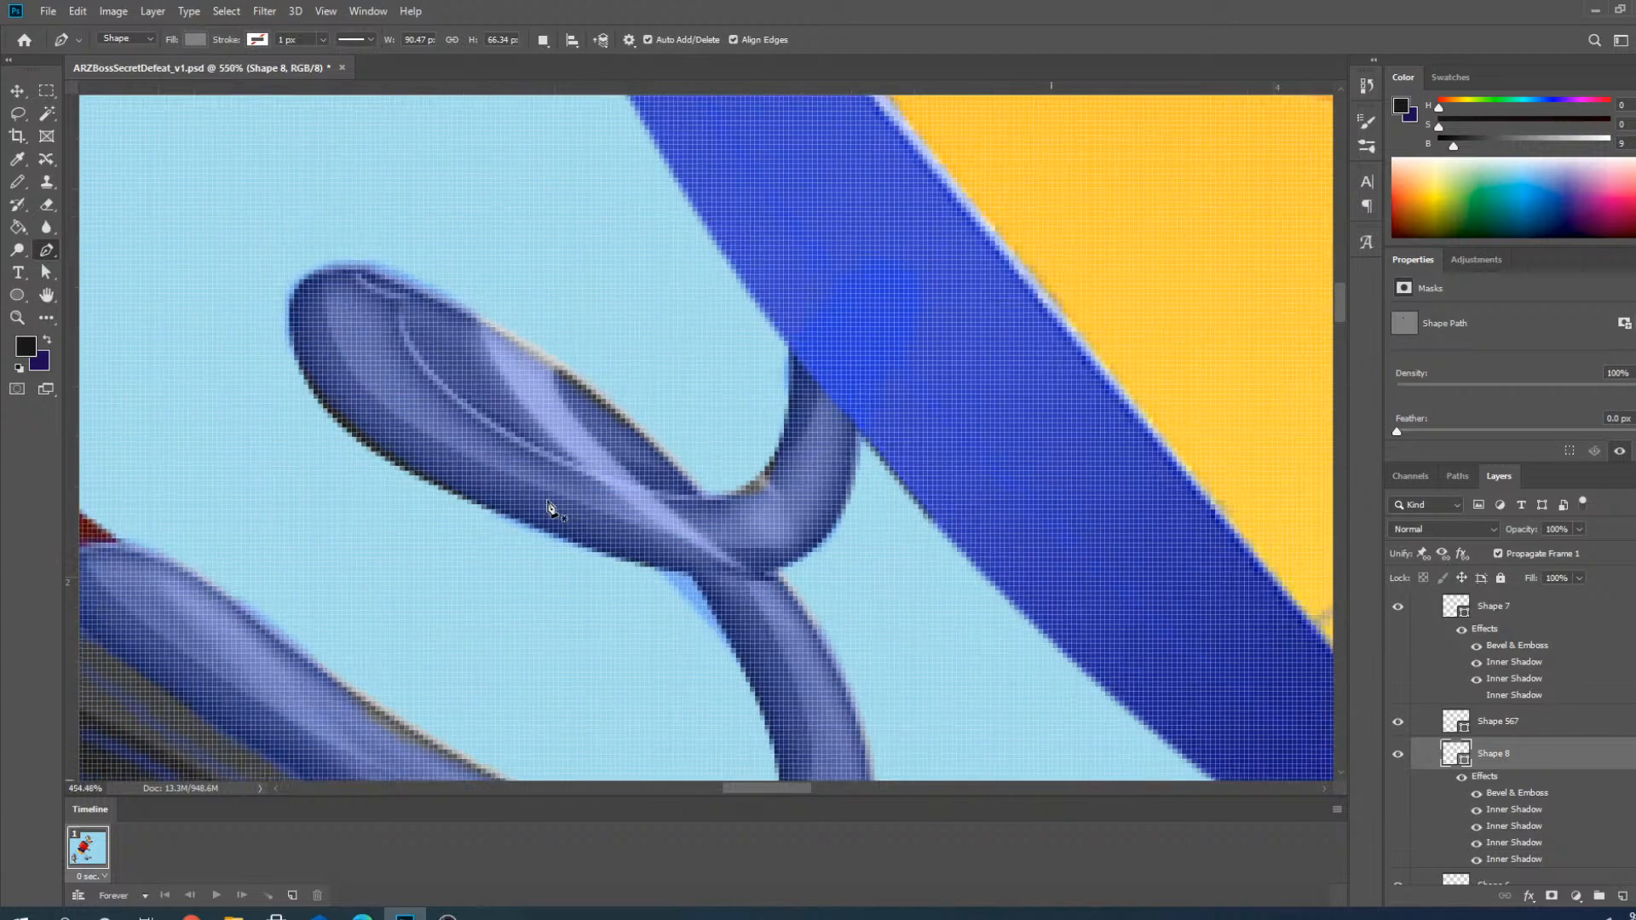
Hide the Refs group and inspect the spring's upper coil without the sketch overlay.
{"action": "scroll", "coordinate": [1612, 689], "scroll_direction": "up", "scroll_amount": 3}
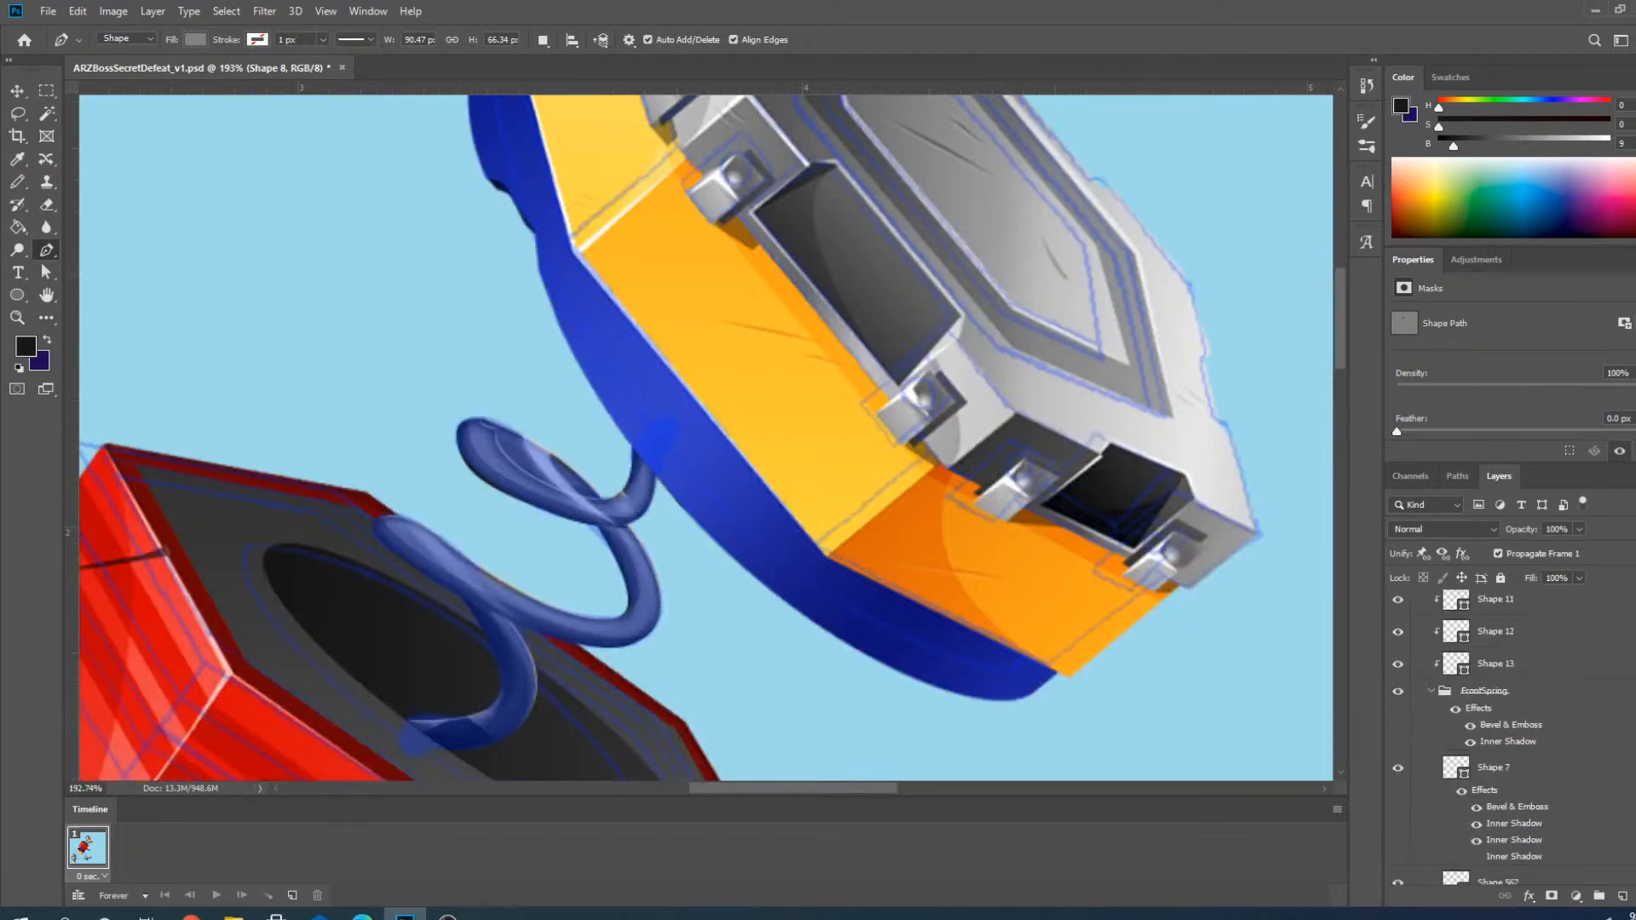
{"action": "scroll", "coordinate": [1500, 733], "scroll_direction": "up", "scroll_amount": 10}
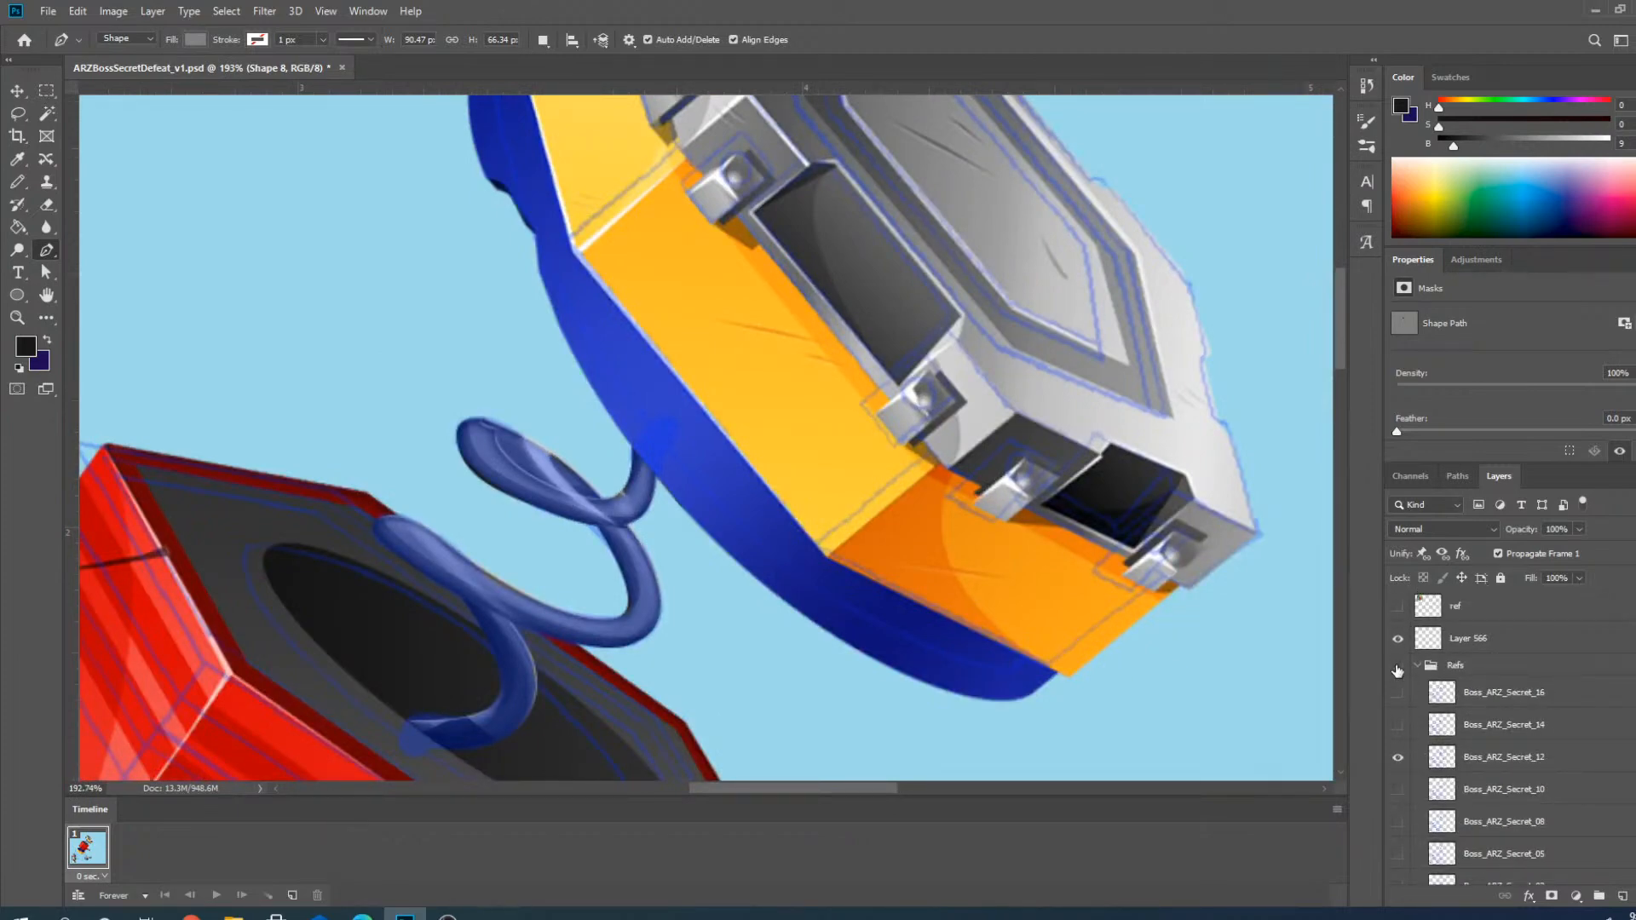
{"action": "left_click", "coordinate": [1398, 666]}
{"action": "scroll", "coordinate": [566, 446], "scroll_direction": "up", "scroll_amount": 5}
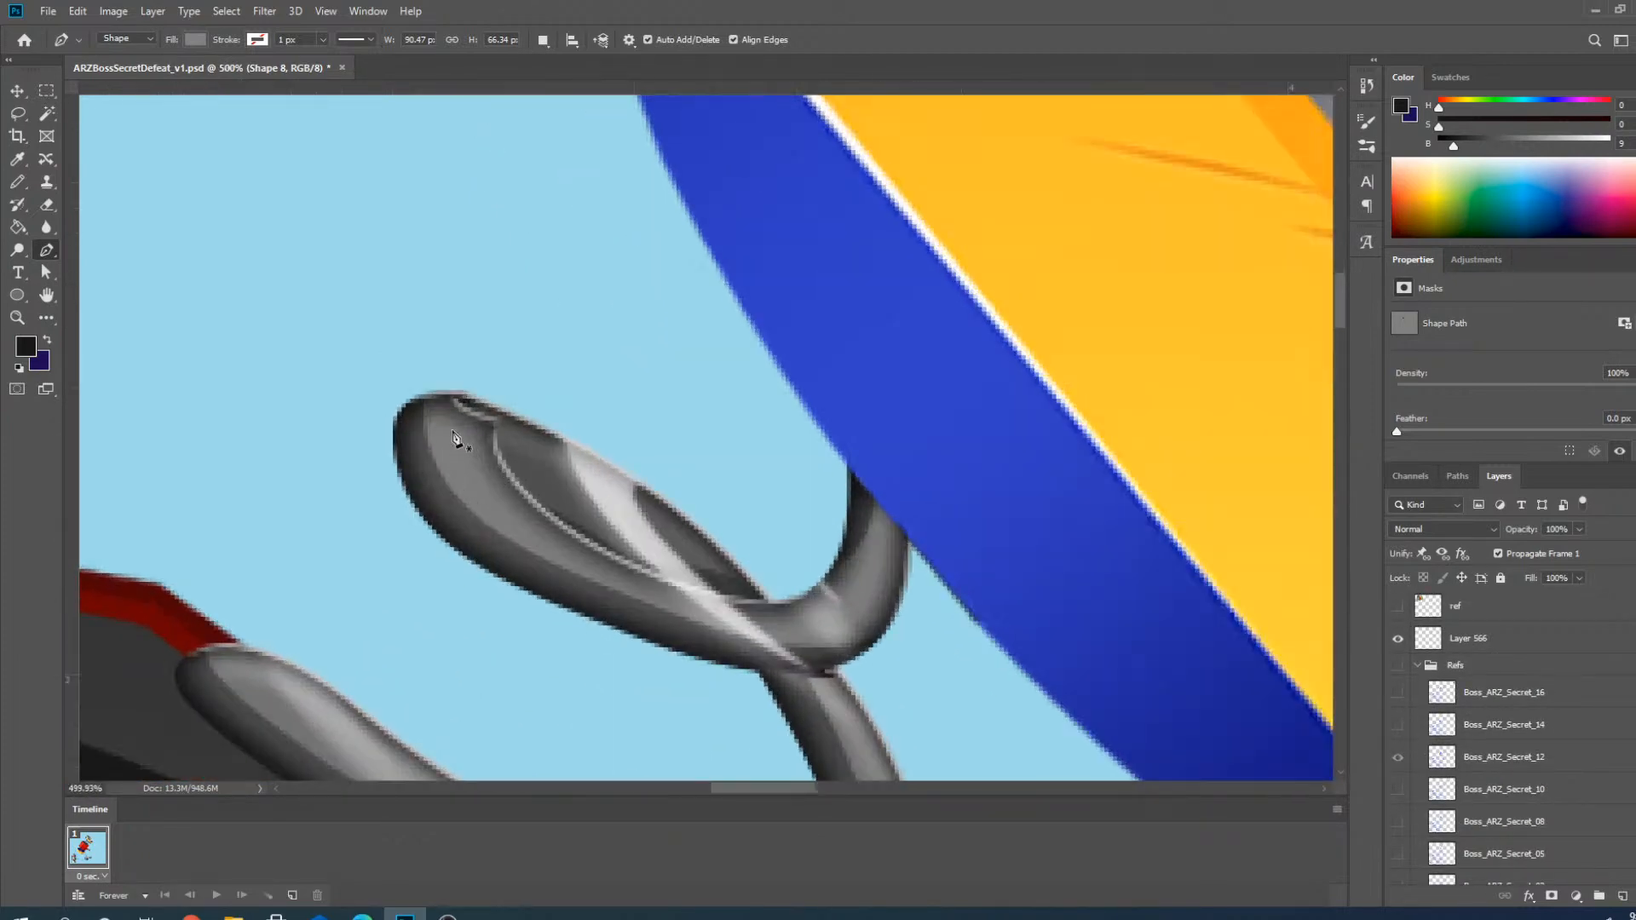
{"action": "scroll", "coordinate": [456, 439], "scroll_direction": "up", "scroll_amount": 1}
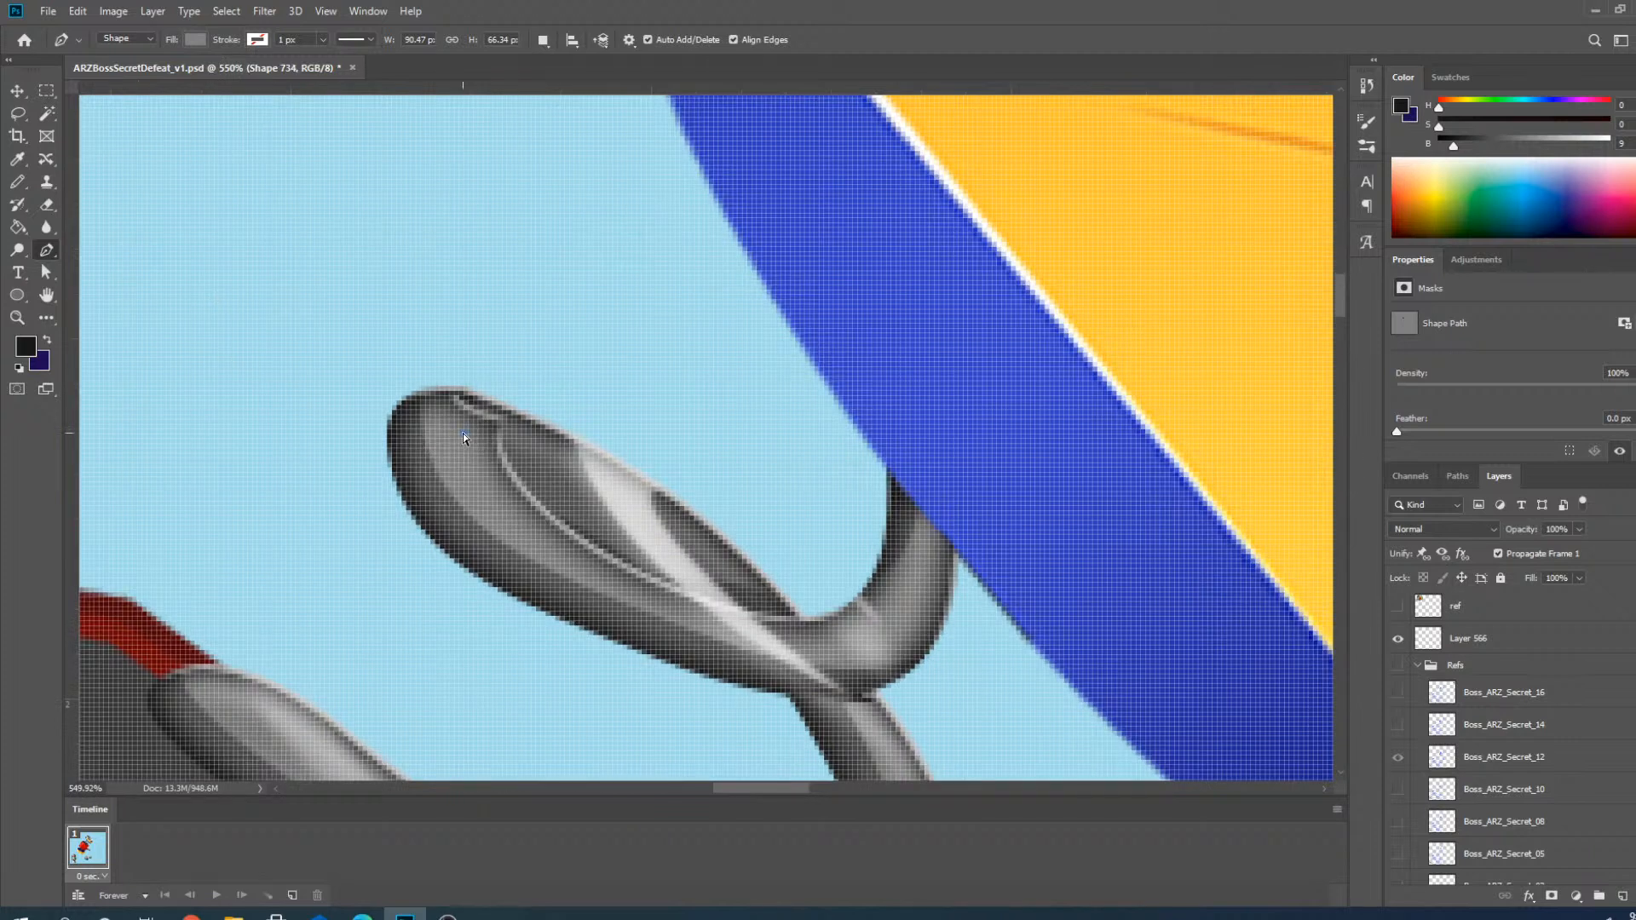
Select Shape 7 and nudge the inner anchor points of its hooked tip to blend it with the back segment.
{"action": "left_click", "coordinate": [462, 433], "text": "ctrl"}
{"action": "left_click", "coordinate": [17, 91]}
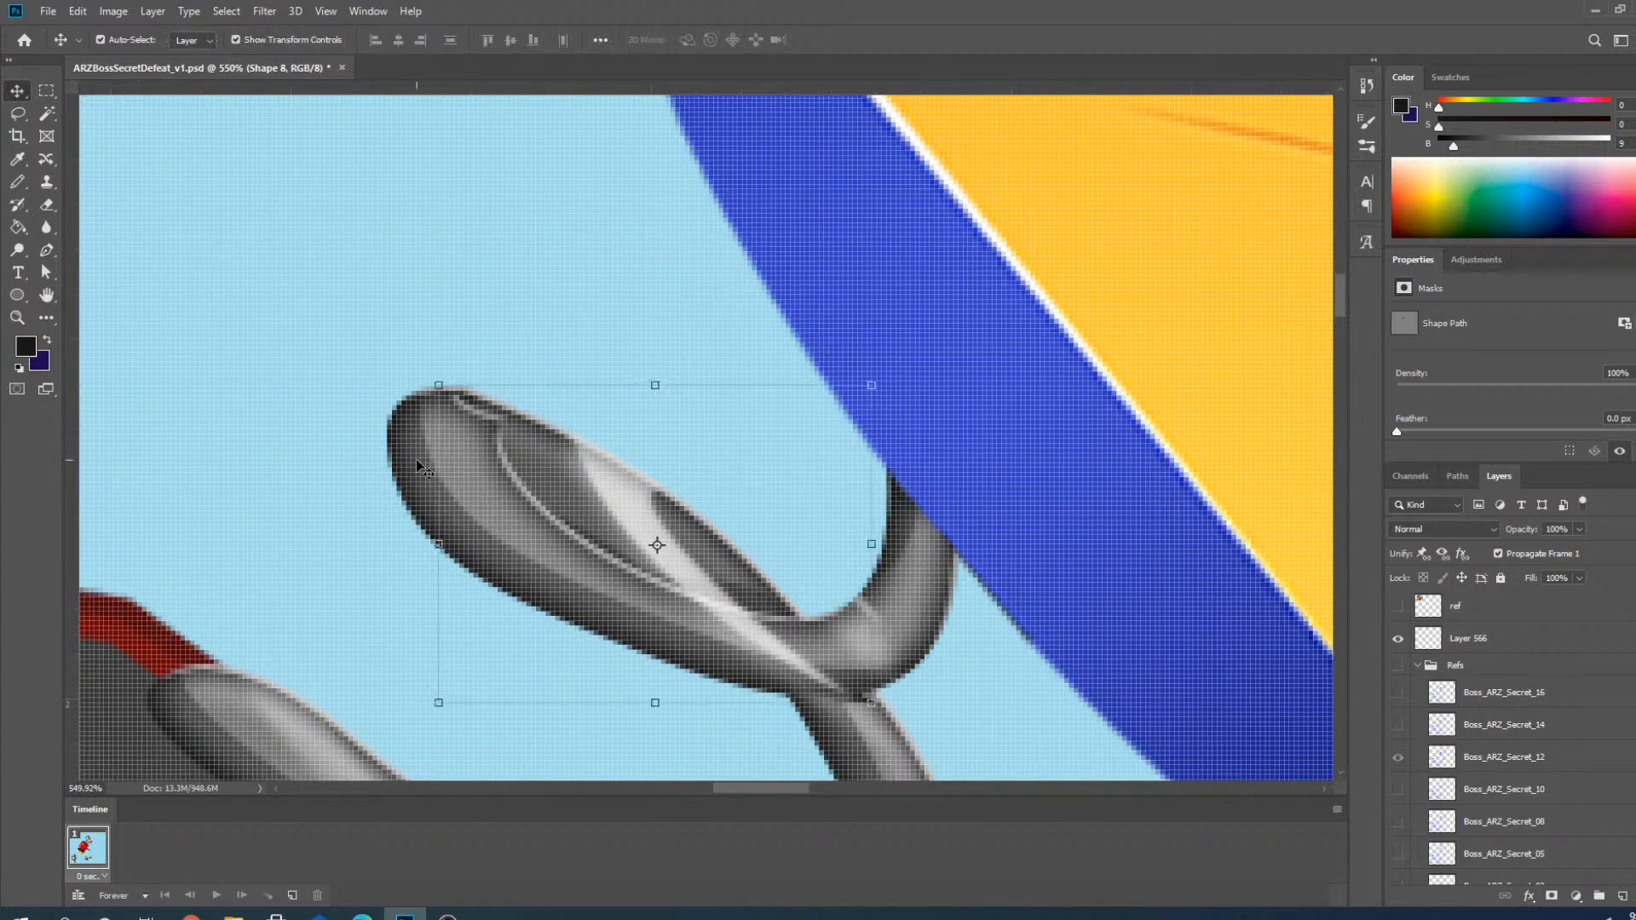
{"action": "left_click", "coordinate": [463, 473]}
{"action": "left_click", "coordinate": [46, 255]}
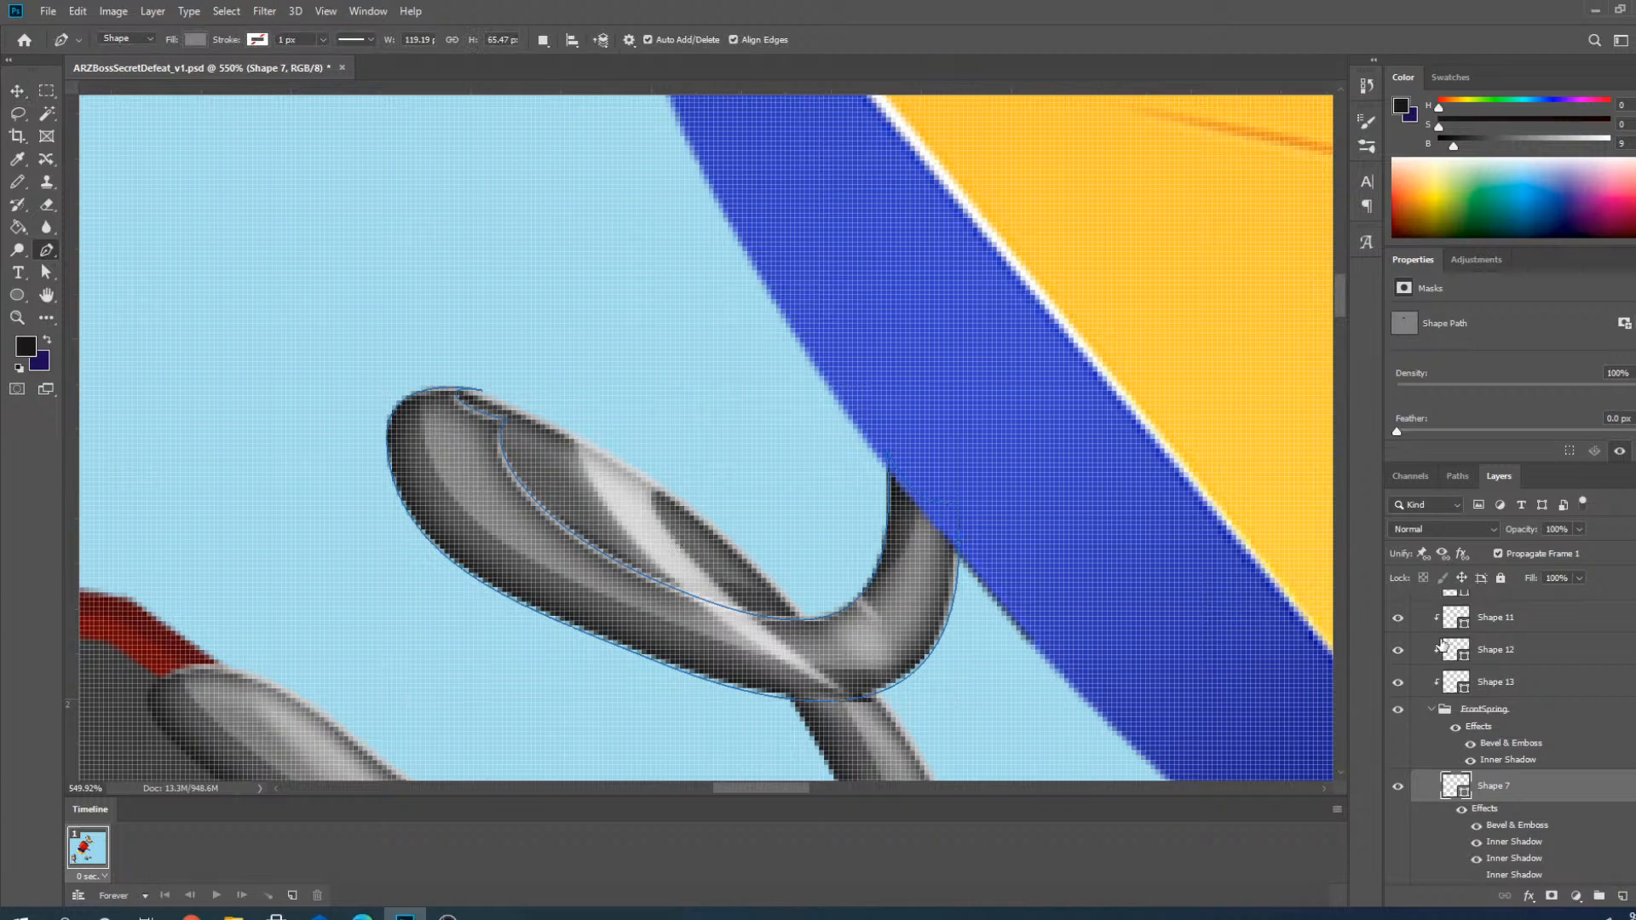
{"action": "scroll", "coordinate": [559, 419], "scroll_direction": "up", "scroll_amount": 5}
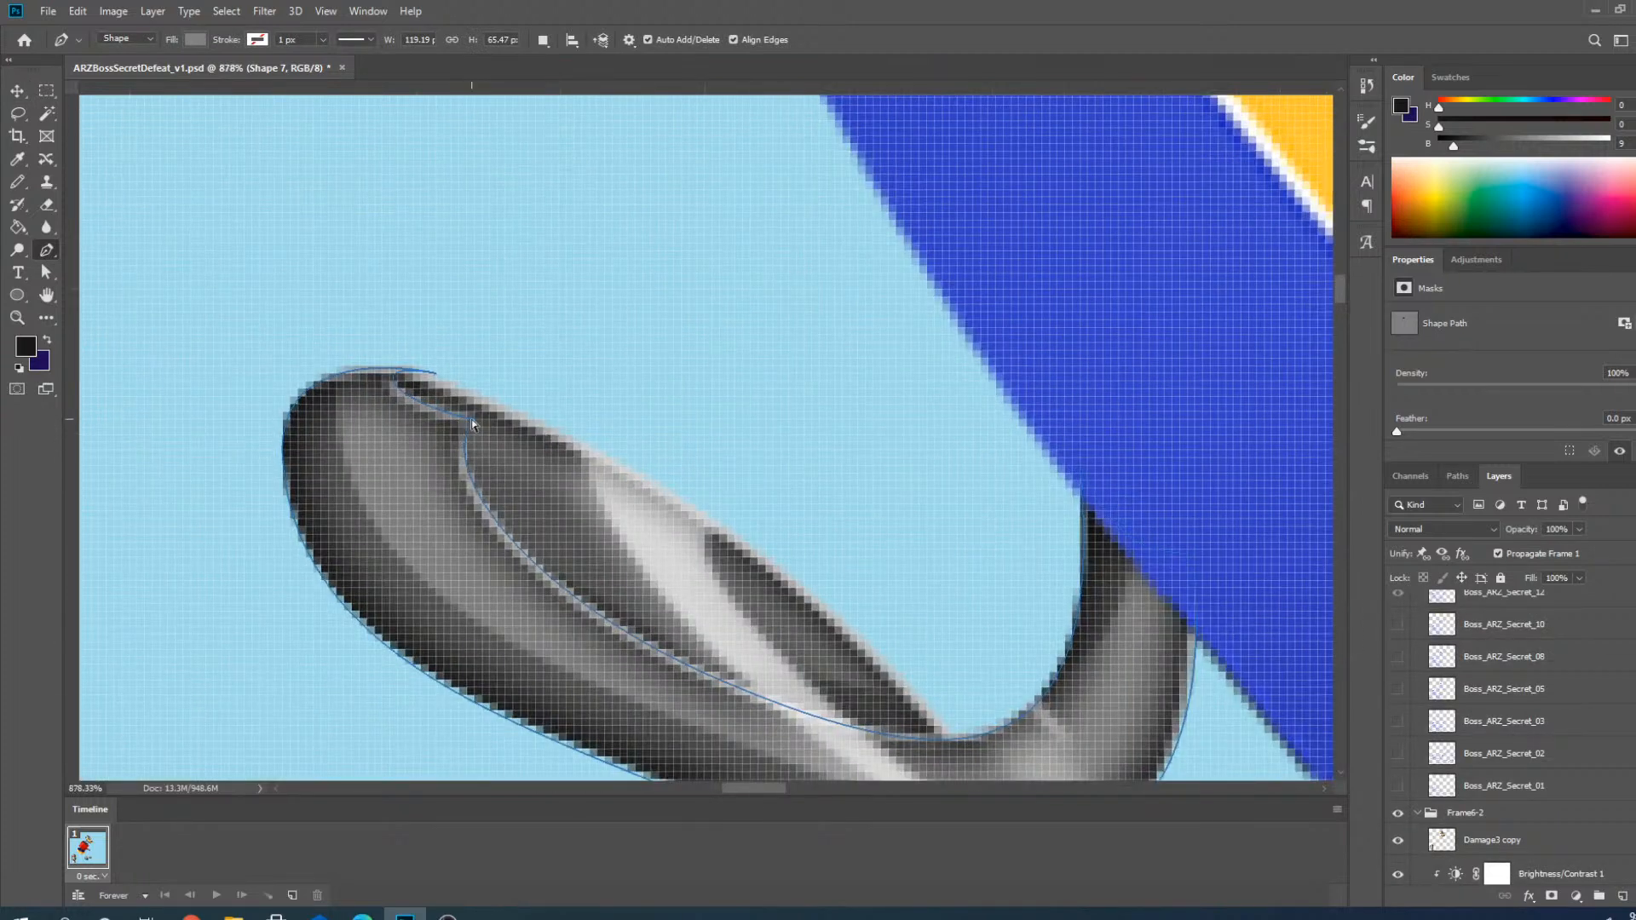
{"action": "left_click_drag", "start_coordinate": [472, 419], "coordinate": [467, 457]}
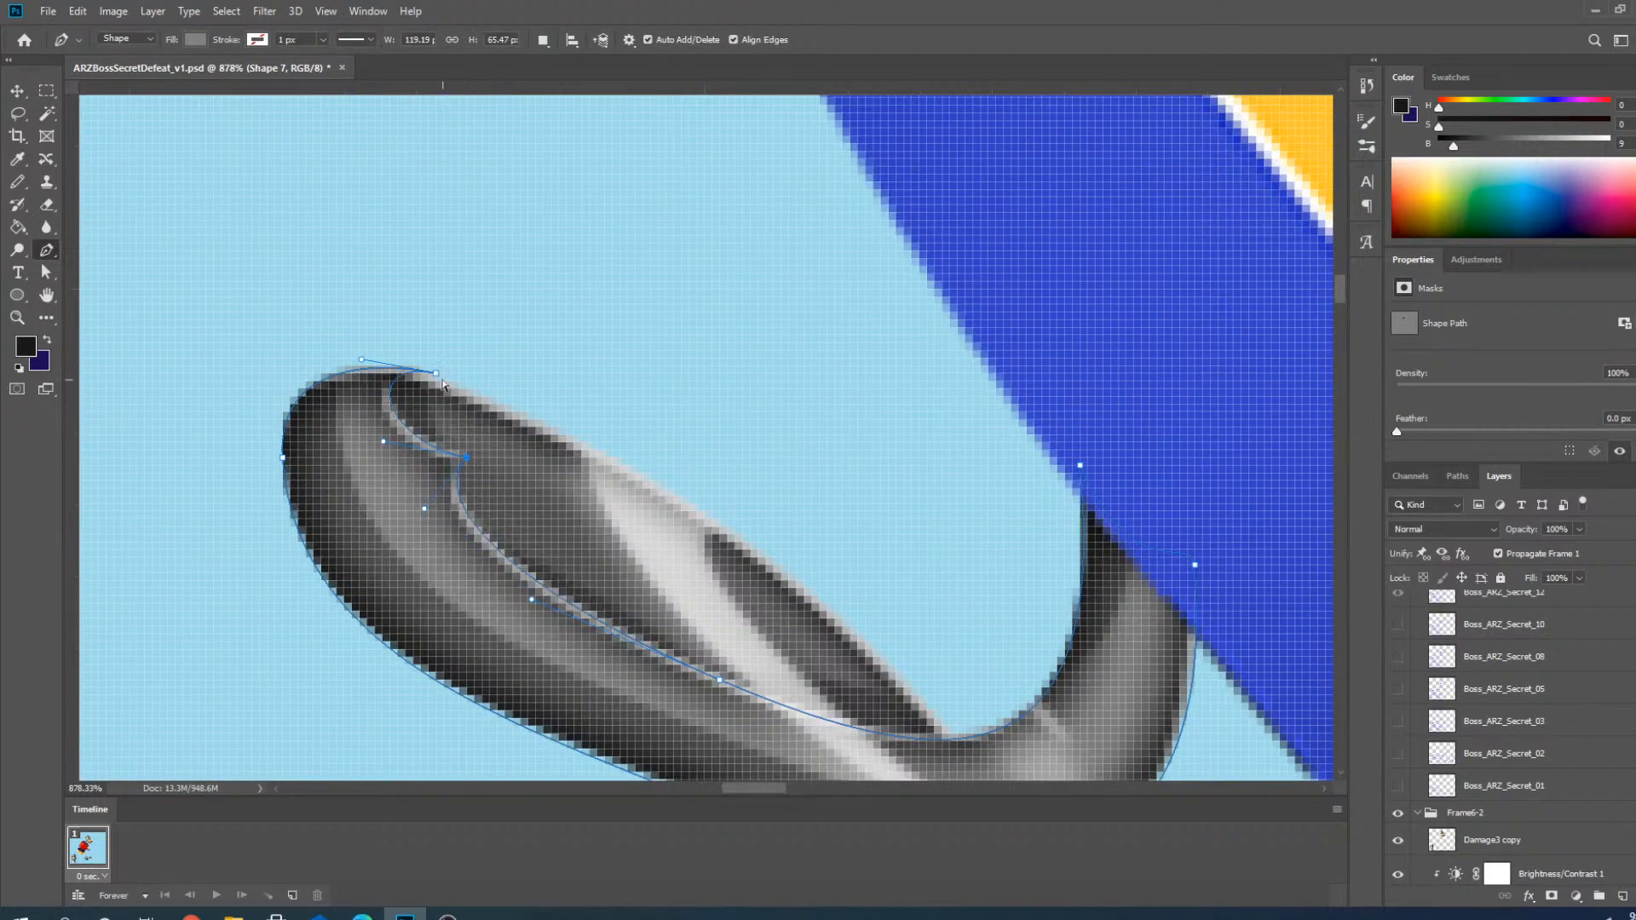
{"action": "left_click_drag", "start_coordinate": [436, 375], "coordinate": [434, 372]}
{"action": "scroll", "coordinate": [778, 468], "scroll_direction": "down", "scroll_amount": 6}
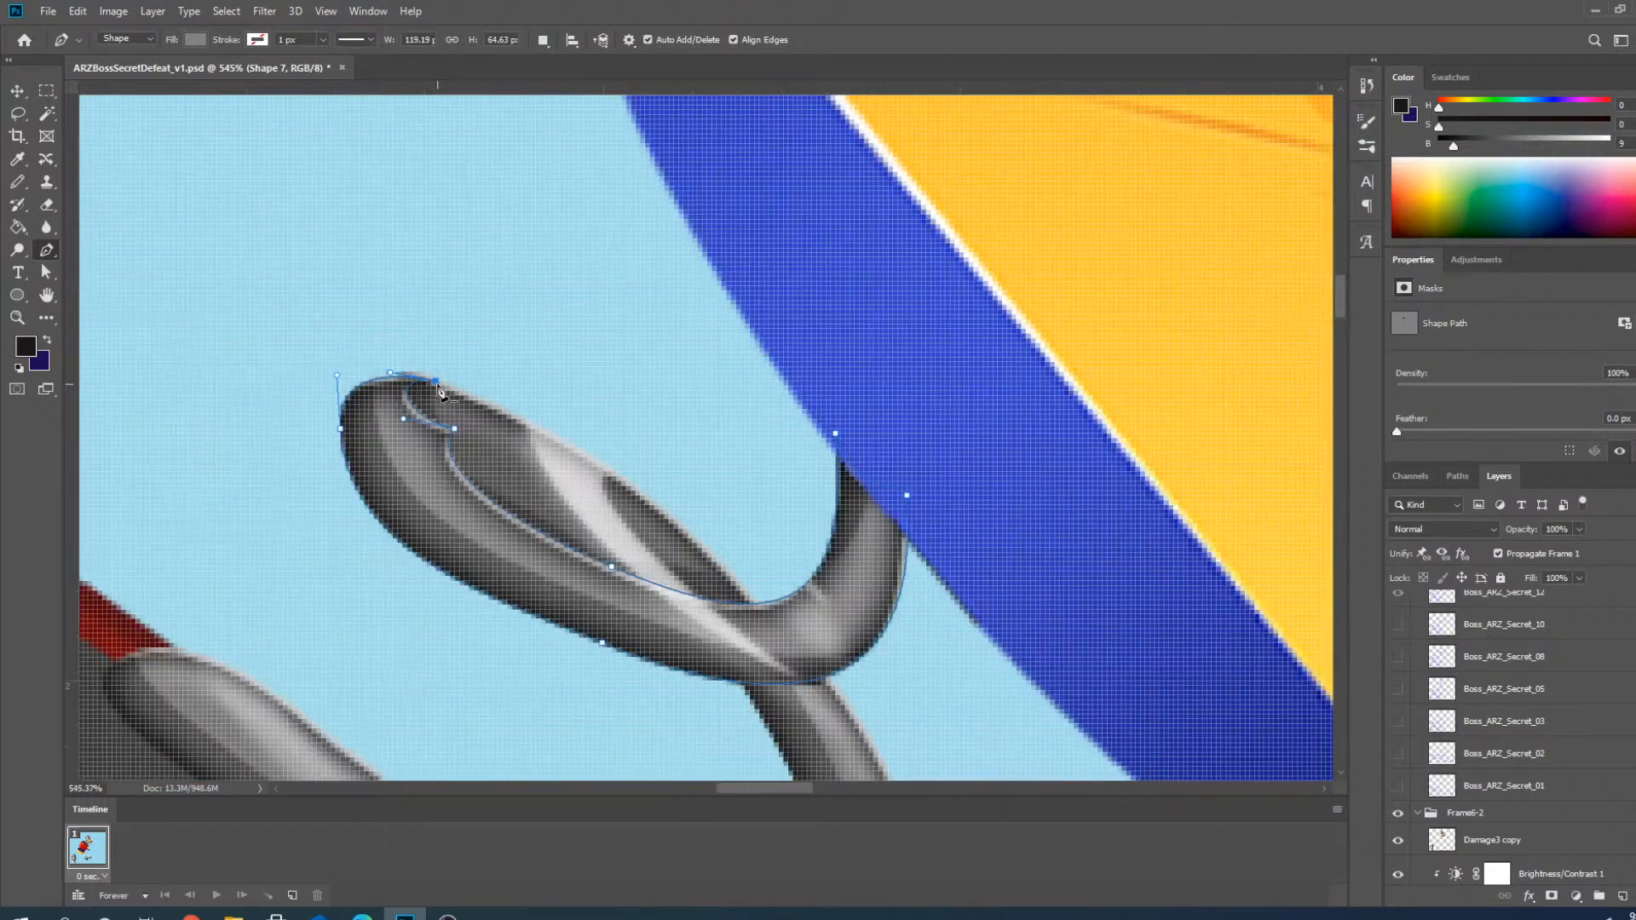
{"action": "left_click", "coordinate": [17, 91]}
{"action": "scroll", "coordinate": [429, 289], "scroll_direction": "down", "scroll_amount": 4}
{"action": "scroll", "coordinate": [408, 351], "scroll_direction": "up", "scroll_amount": 4}
{"action": "scroll", "coordinate": [433, 288], "scroll_direction": "down", "scroll_amount": 4}
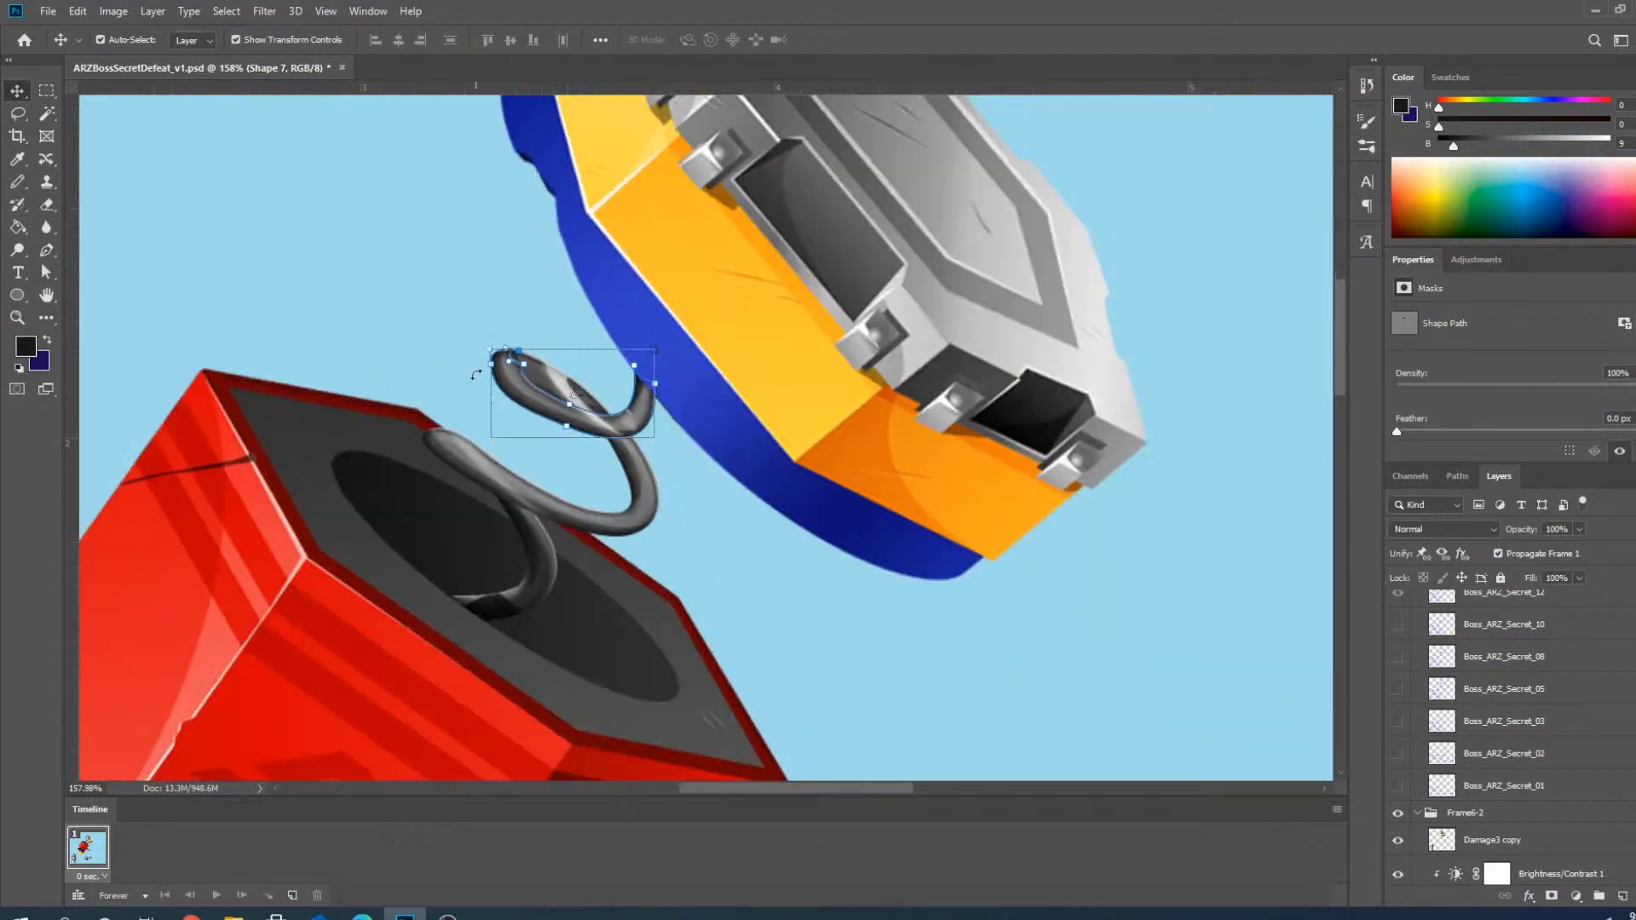
Turn off Auto-Select and move Shape 12, the Multiply shadow, onto the end of the spring's lowest coil.
{"action": "scroll", "coordinate": [467, 609], "scroll_direction": "up", "scroll_amount": 5}
{"action": "left_click", "coordinate": [566, 635]}
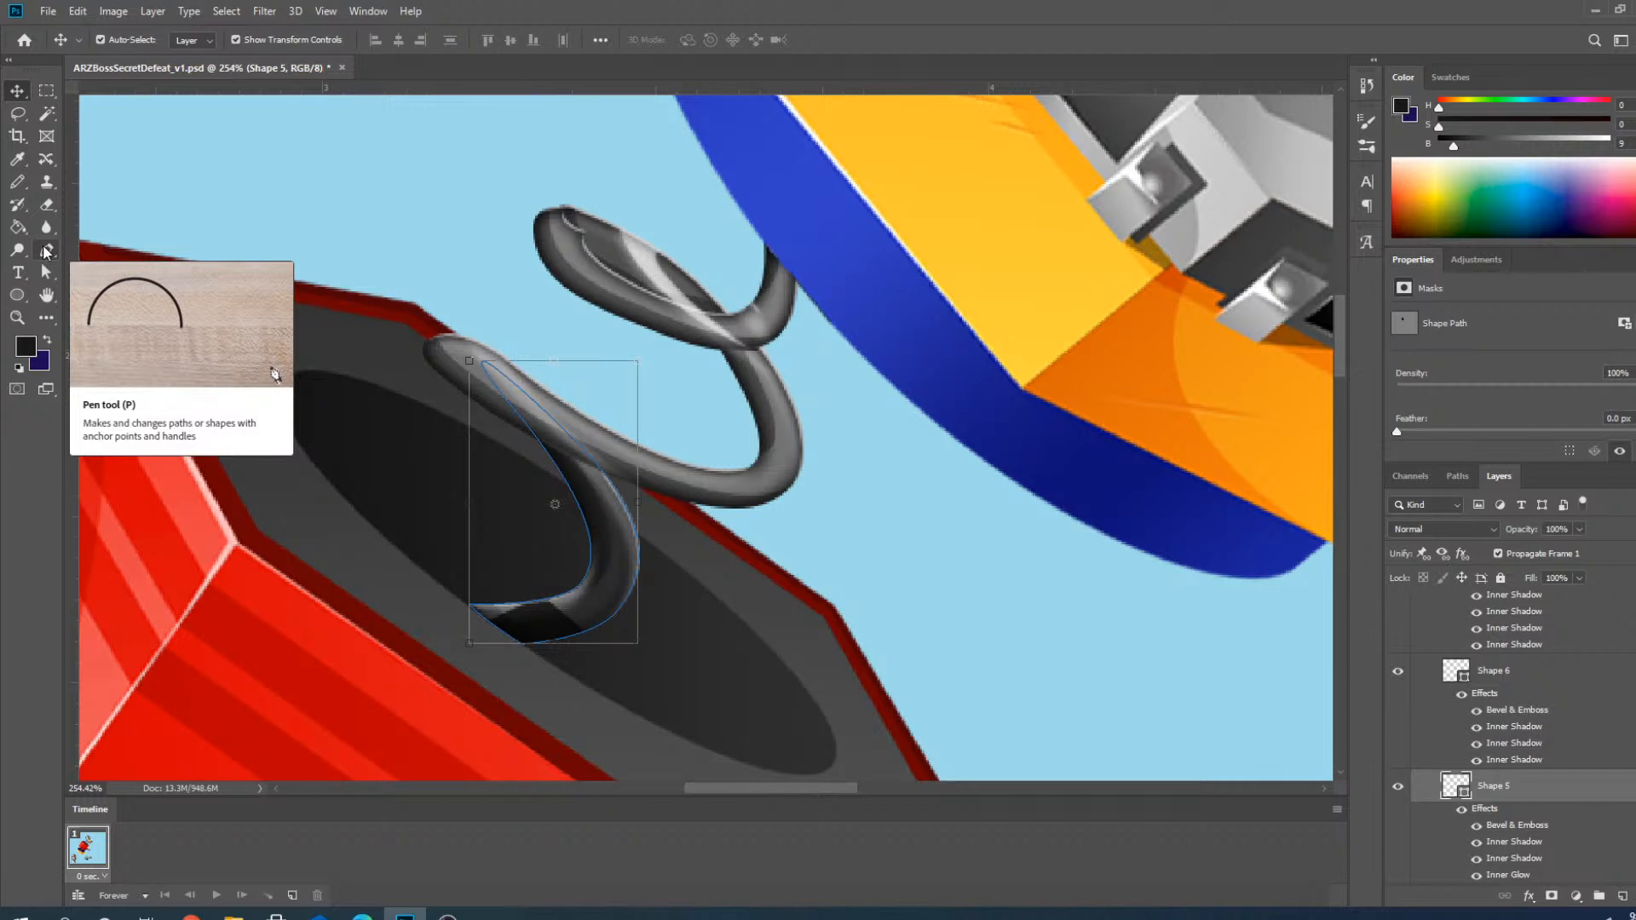
{"action": "scroll", "coordinate": [1513, 733], "scroll_direction": "up", "scroll_amount": 10}
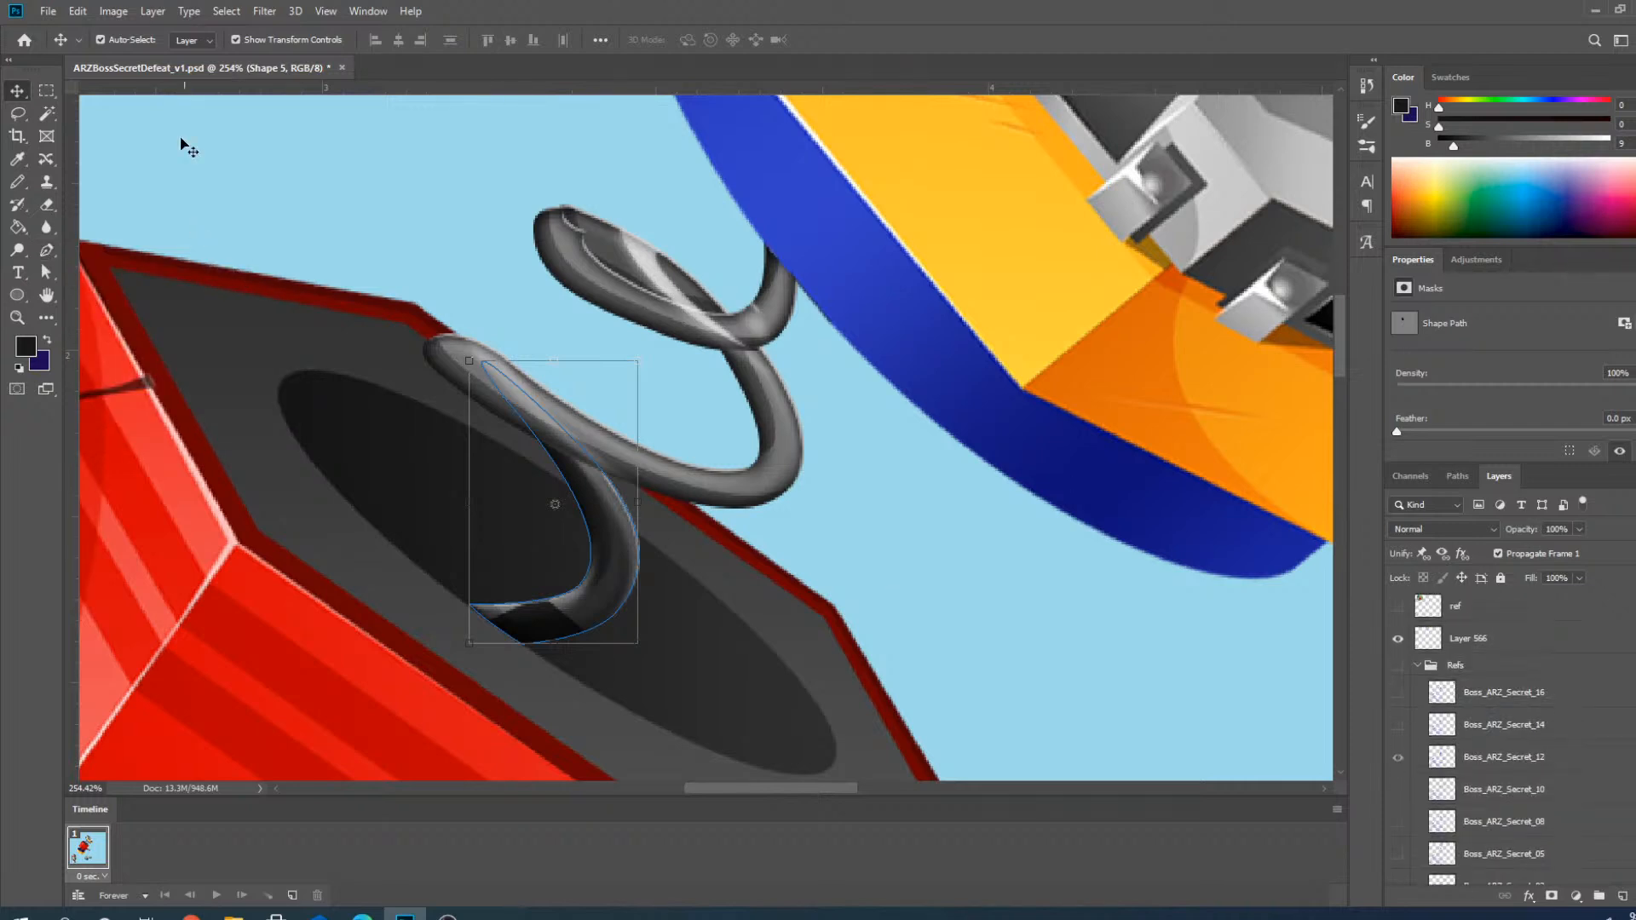
{"action": "left_click", "coordinate": [101, 39]}
{"action": "scroll", "coordinate": [1495, 750], "scroll_direction": "down", "scroll_amount": 5}
{"action": "left_click", "coordinate": [1494, 852]}
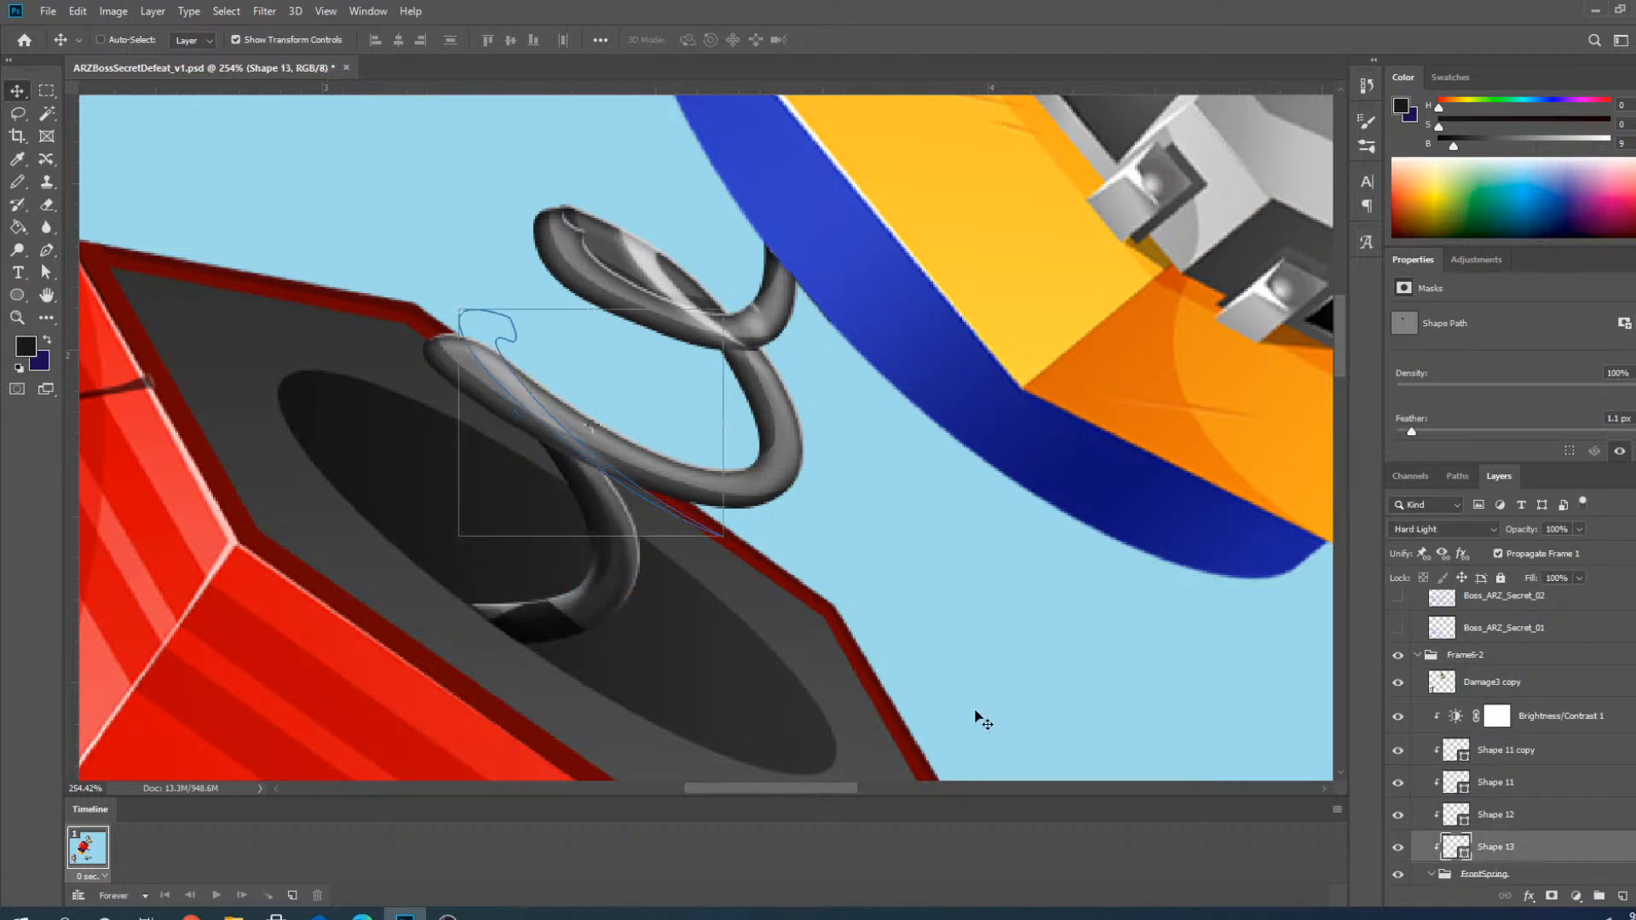
{"action": "scroll", "coordinate": [519, 598], "scroll_direction": "up", "scroll_amount": 4}
{"action": "left_click", "coordinate": [1493, 818]}
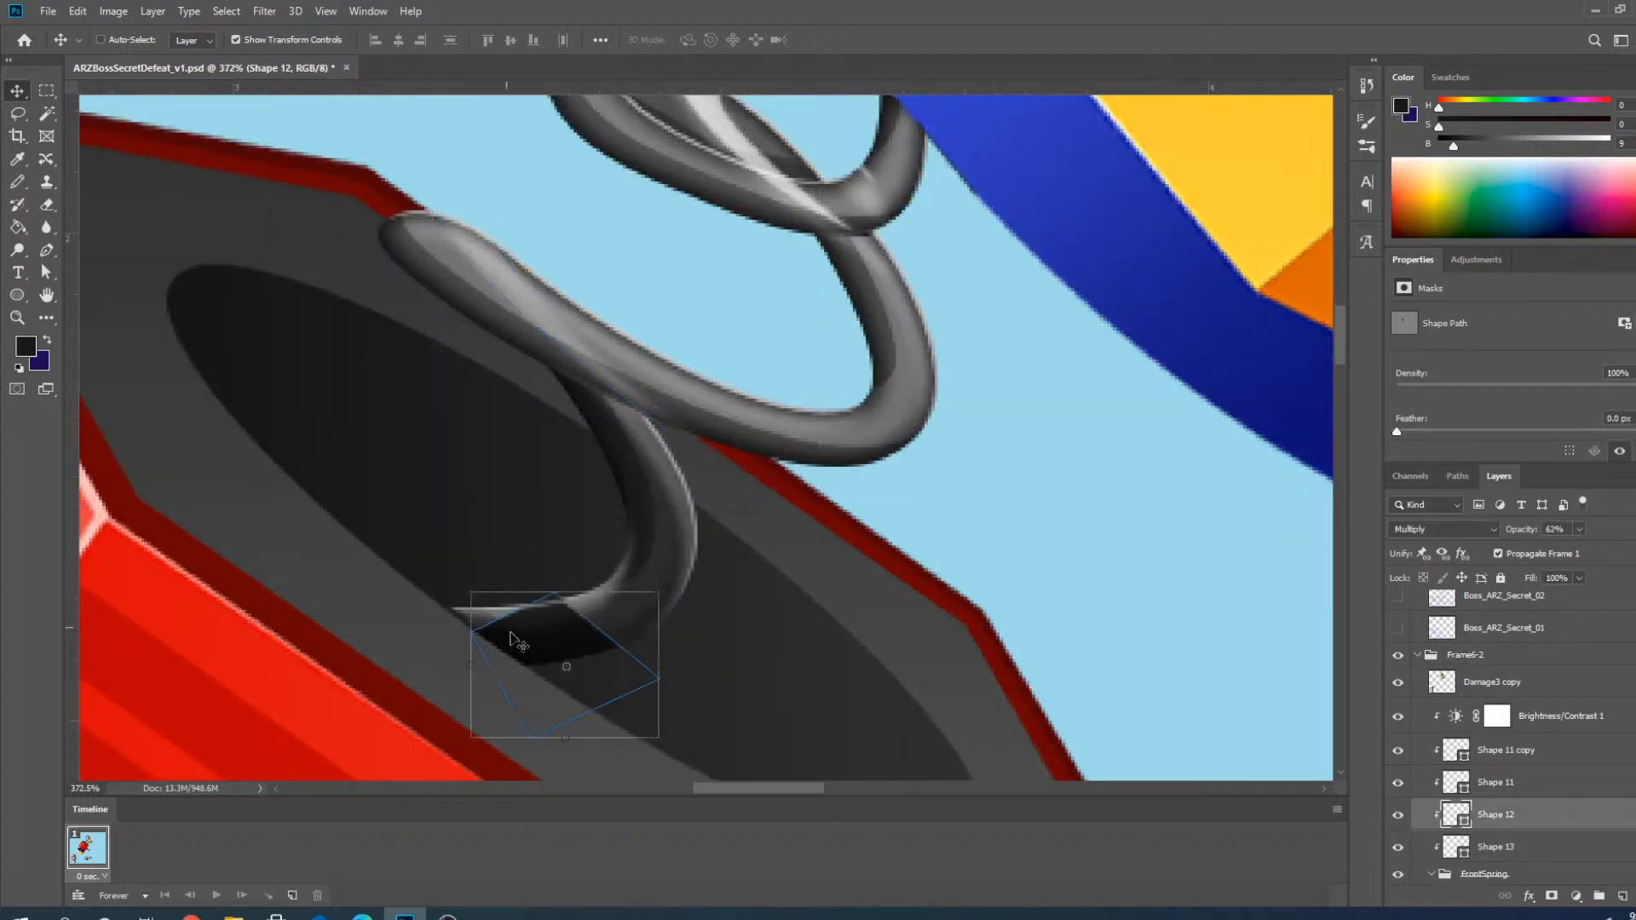
{"action": "left_click_drag", "start_coordinate": [511, 648], "coordinate": [456, 626]}
Select Shape 13, the Hard Light highlight, shift it onto the spring's middle coil and rotate it about -11 degrees.
{"action": "left_click", "coordinate": [1496, 847]}
{"action": "scroll", "coordinate": [754, 678], "scroll_direction": "down", "scroll_amount": 4}
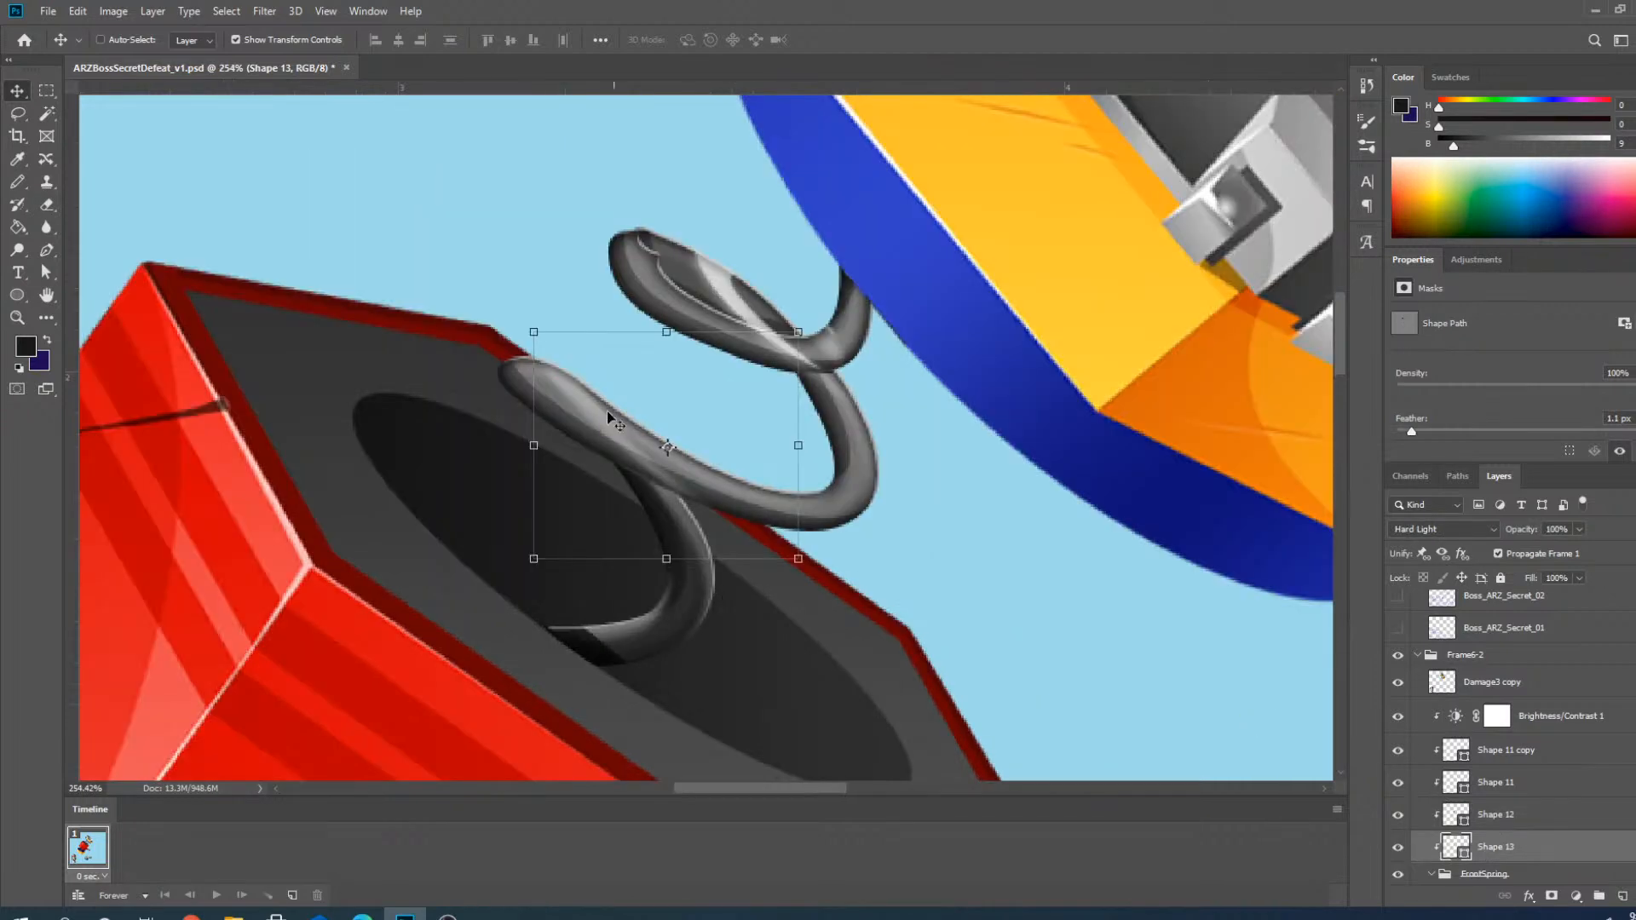
{"action": "scroll", "coordinate": [607, 411], "scroll_direction": "up", "scroll_amount": 5}
{"action": "left_click_drag", "start_coordinate": [569, 402], "coordinate": [537, 403]}
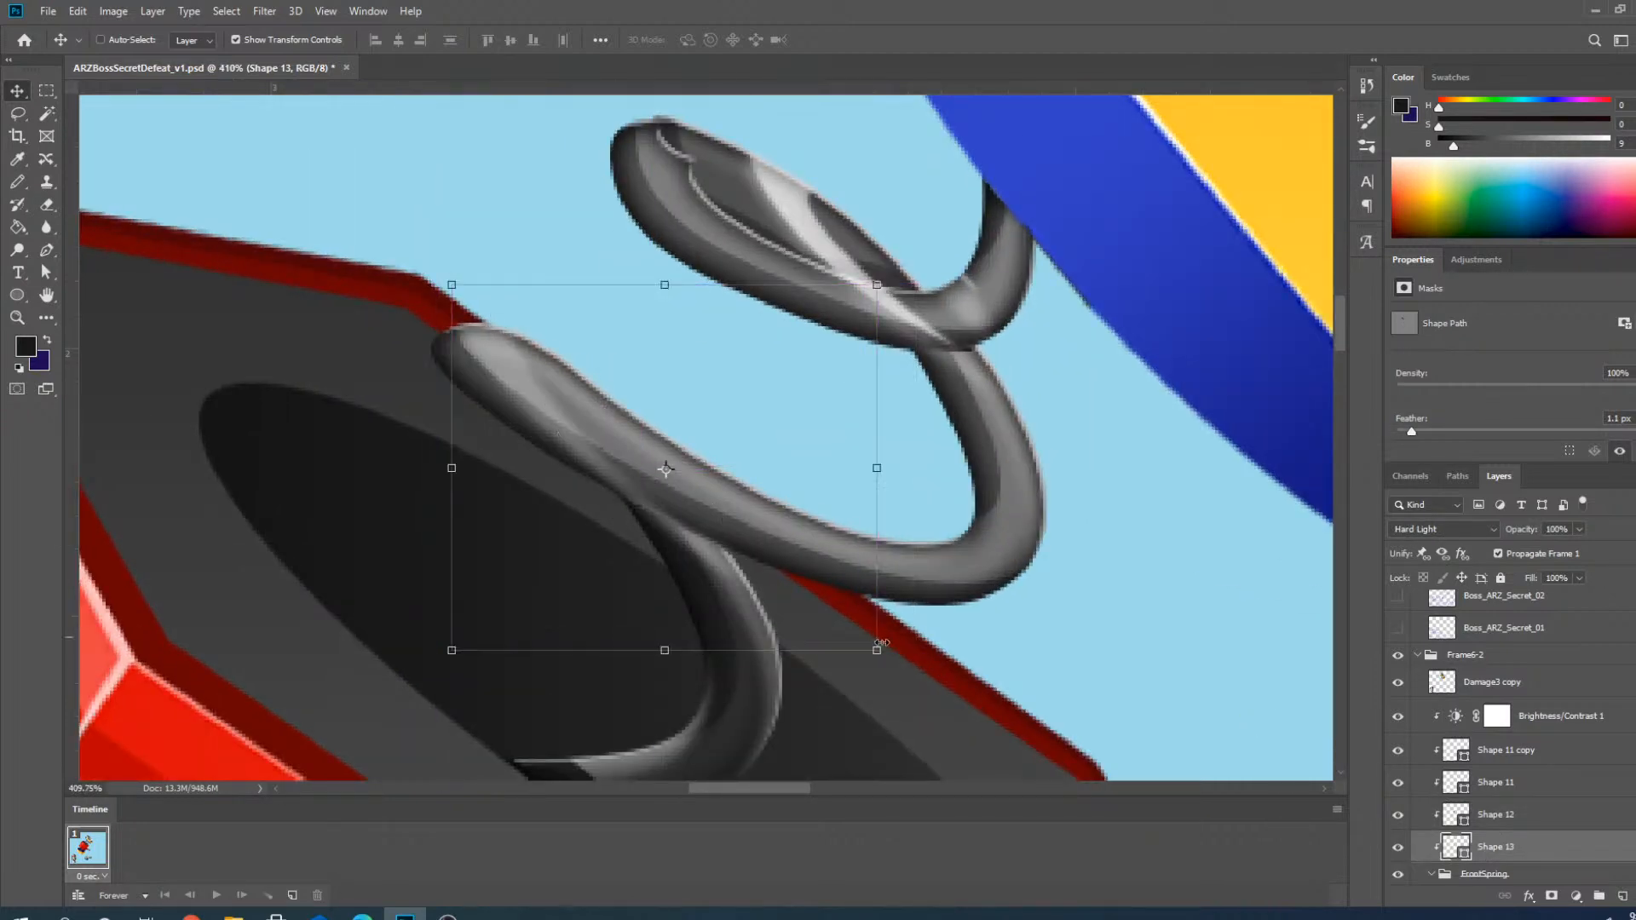
{"action": "left_click_drag", "start_coordinate": [882, 642], "coordinate": [911, 598]}
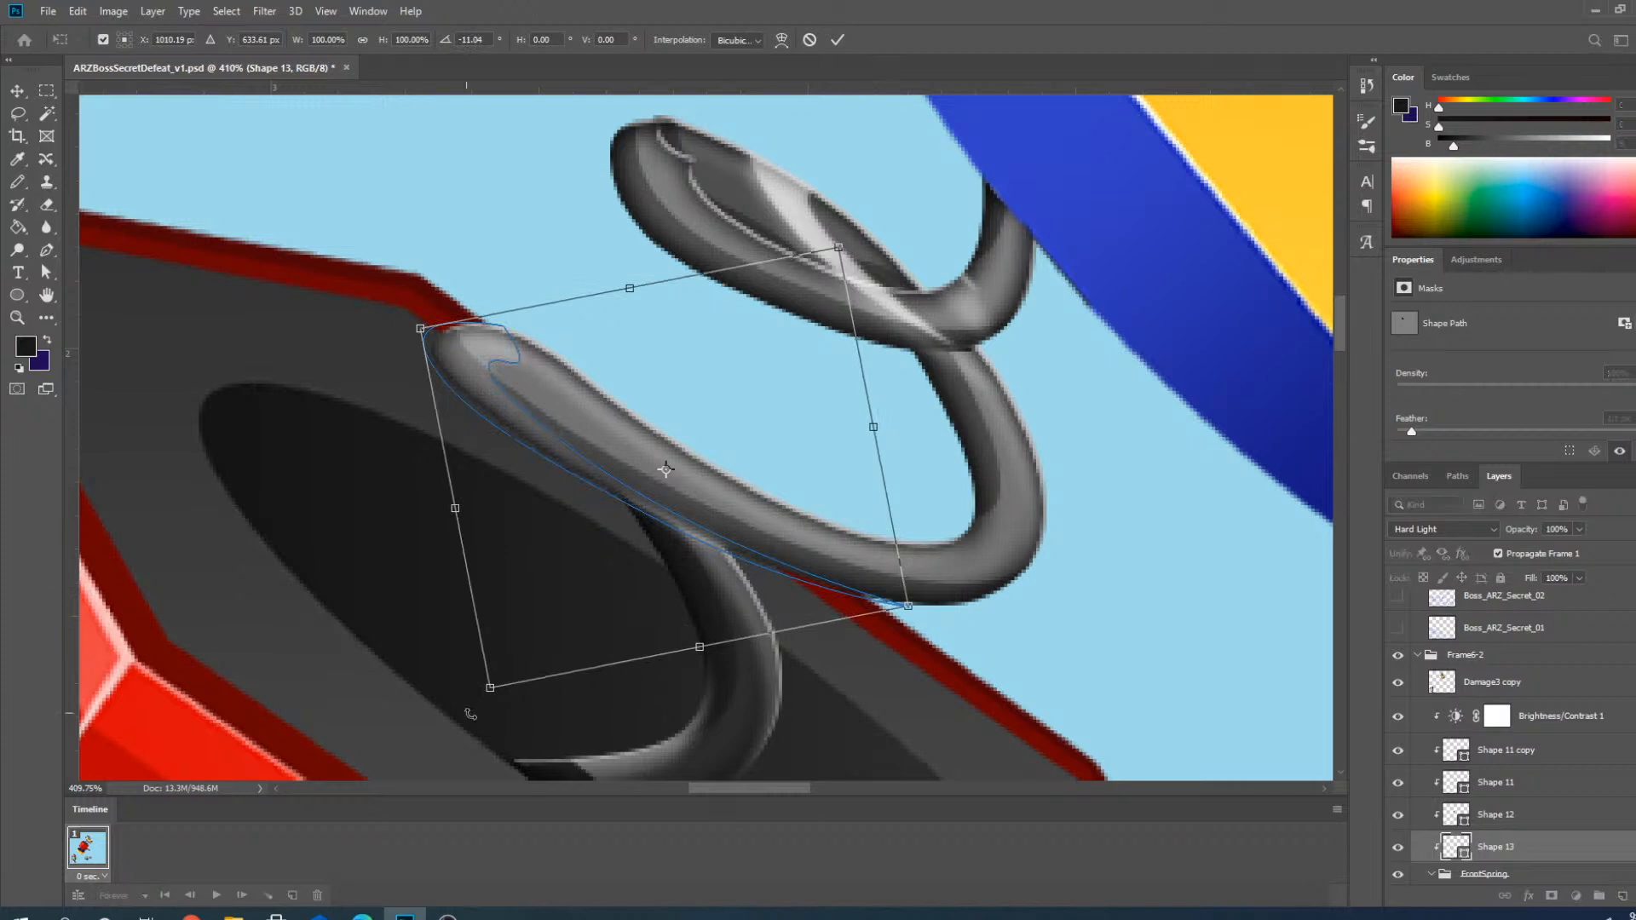
{"action": "key", "text": "ctrl+z"}
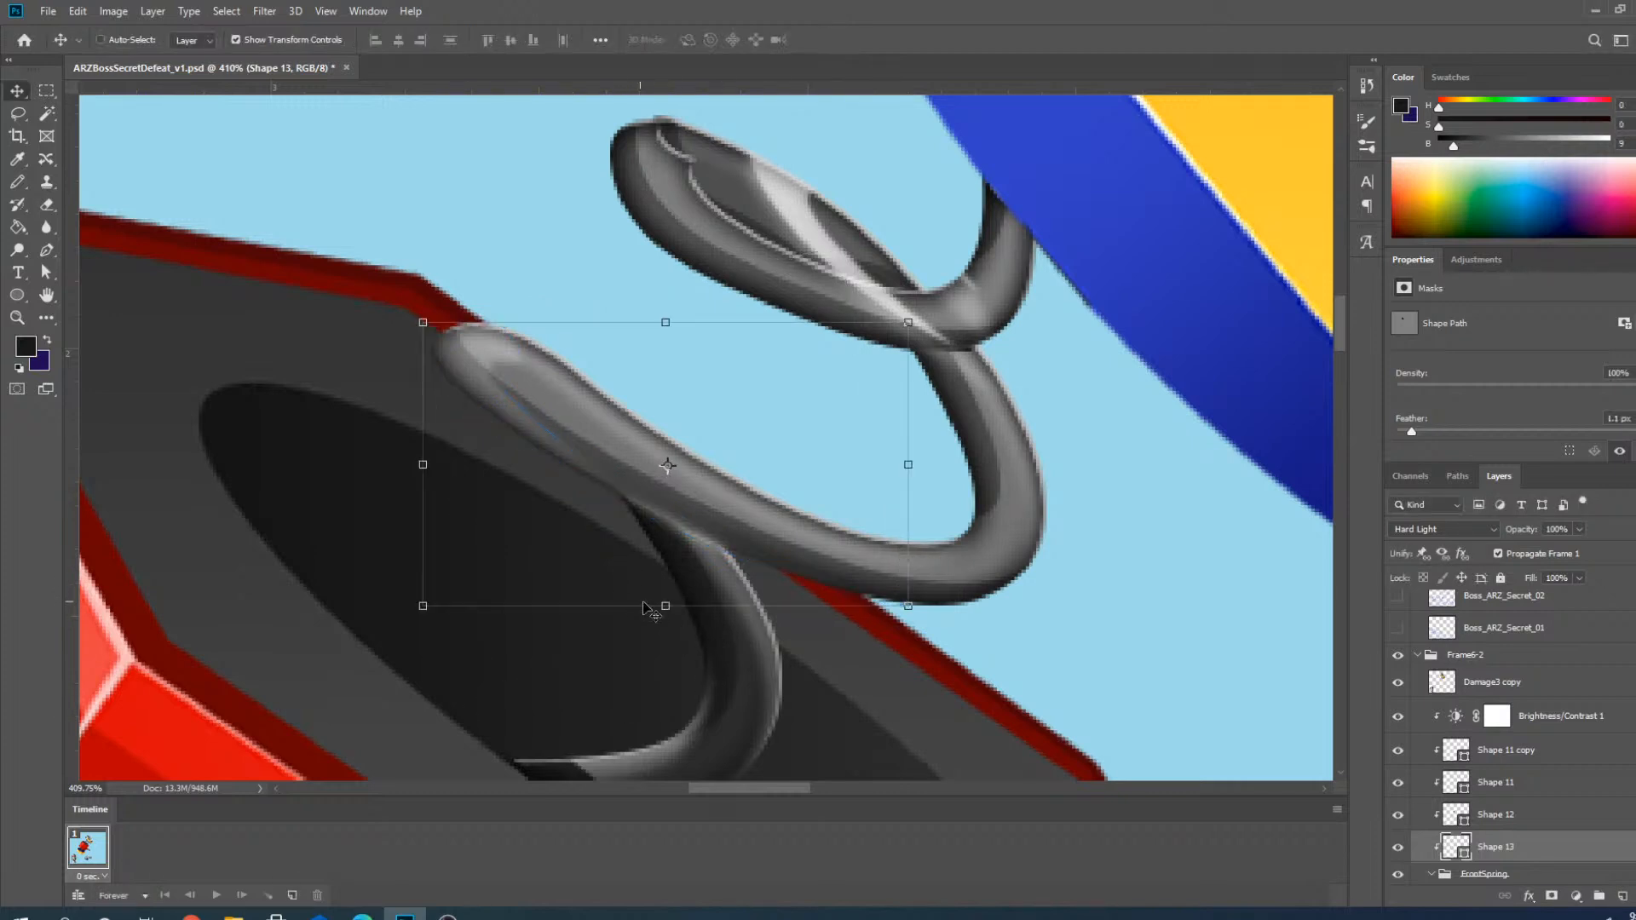
Squash Shape 13 to about 77% height, rotate it about 4.7 degrees and align it along the middle coil, applying the transform.
{"action": "left_click_drag", "start_coordinate": [665, 603], "coordinate": [667, 555]}
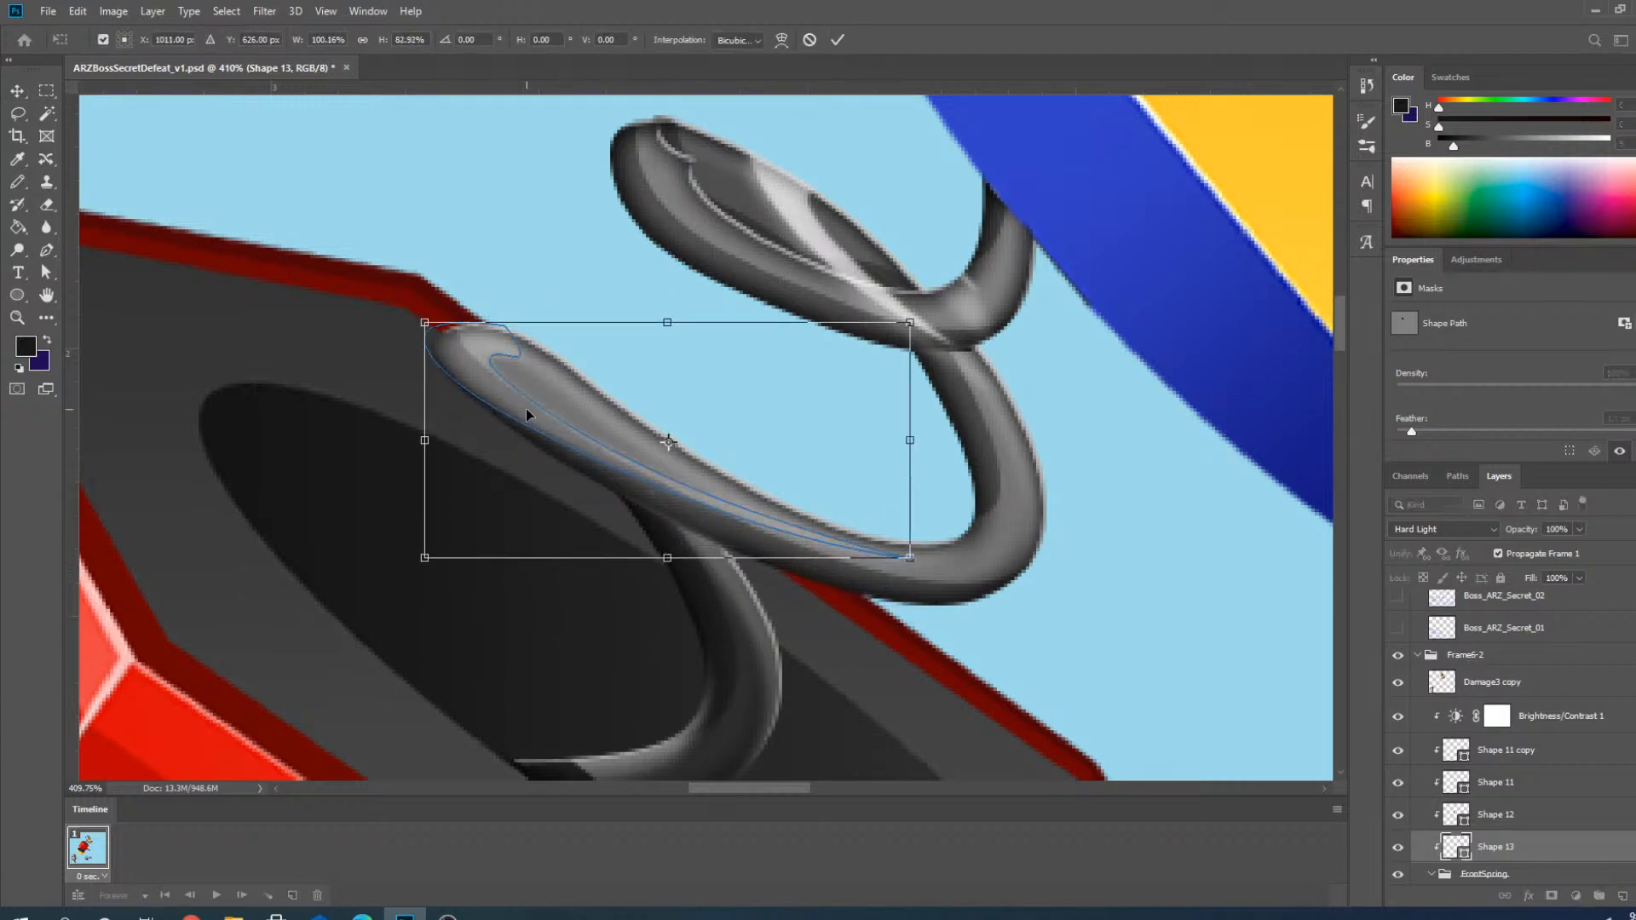
{"action": "left_click_drag", "start_coordinate": [525, 408], "coordinate": [564, 406]}
{"action": "left_click_drag", "start_coordinate": [972, 317], "coordinate": [979, 339]}
{"action": "left_click_drag", "start_coordinate": [577, 423], "coordinate": [565, 423]}
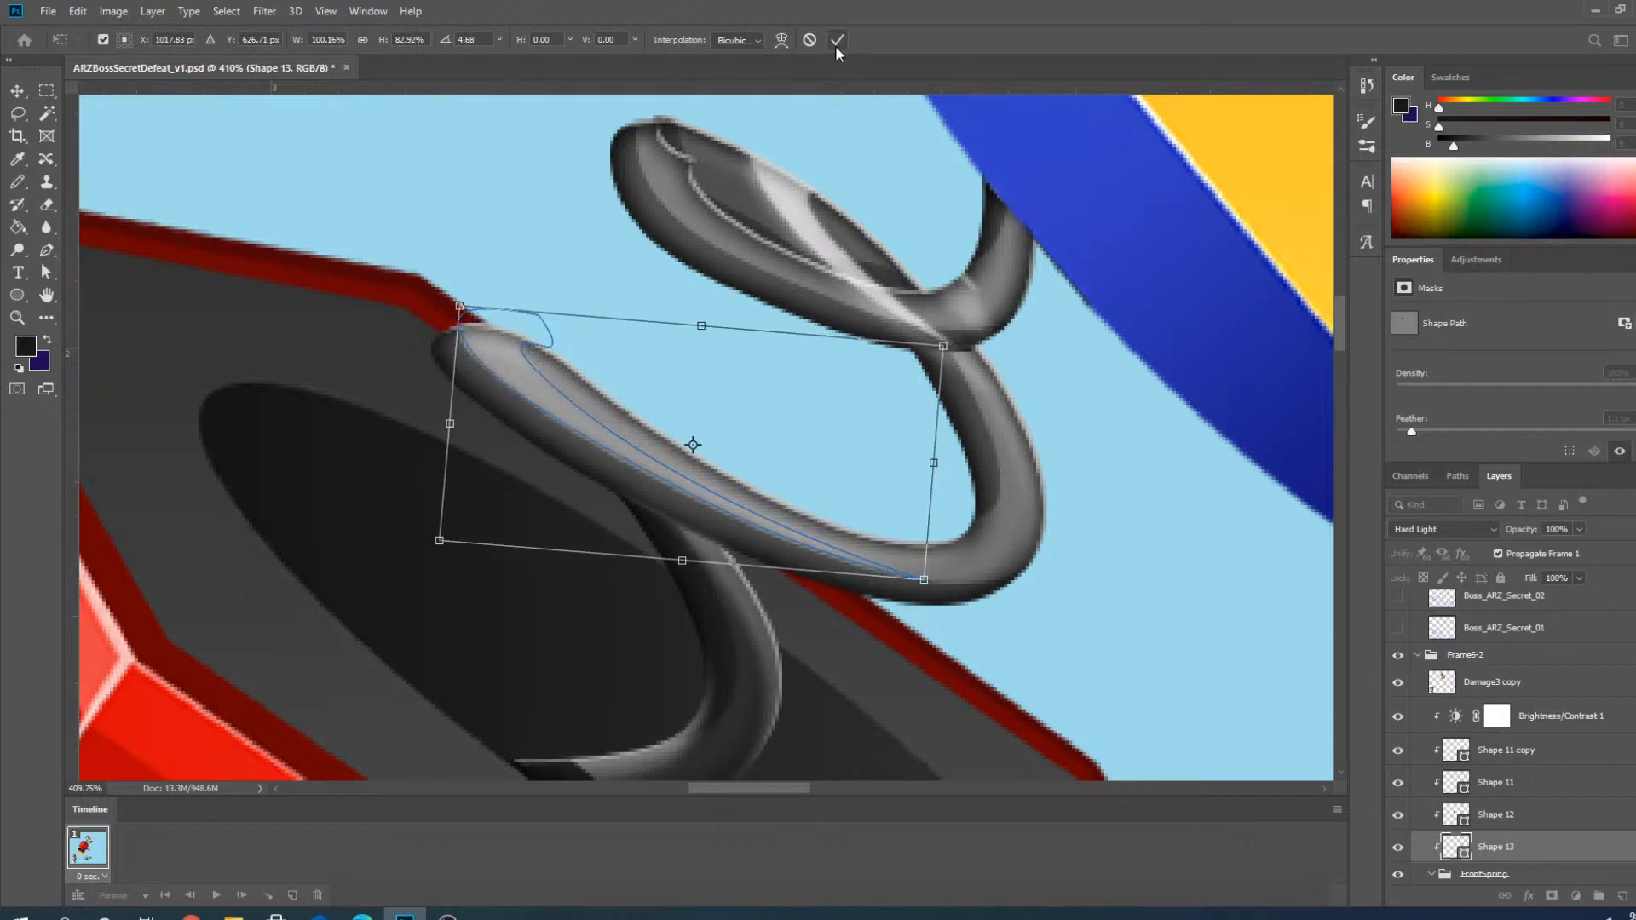
{"action": "left_click_drag", "start_coordinate": [701, 328], "coordinate": [701, 337]}
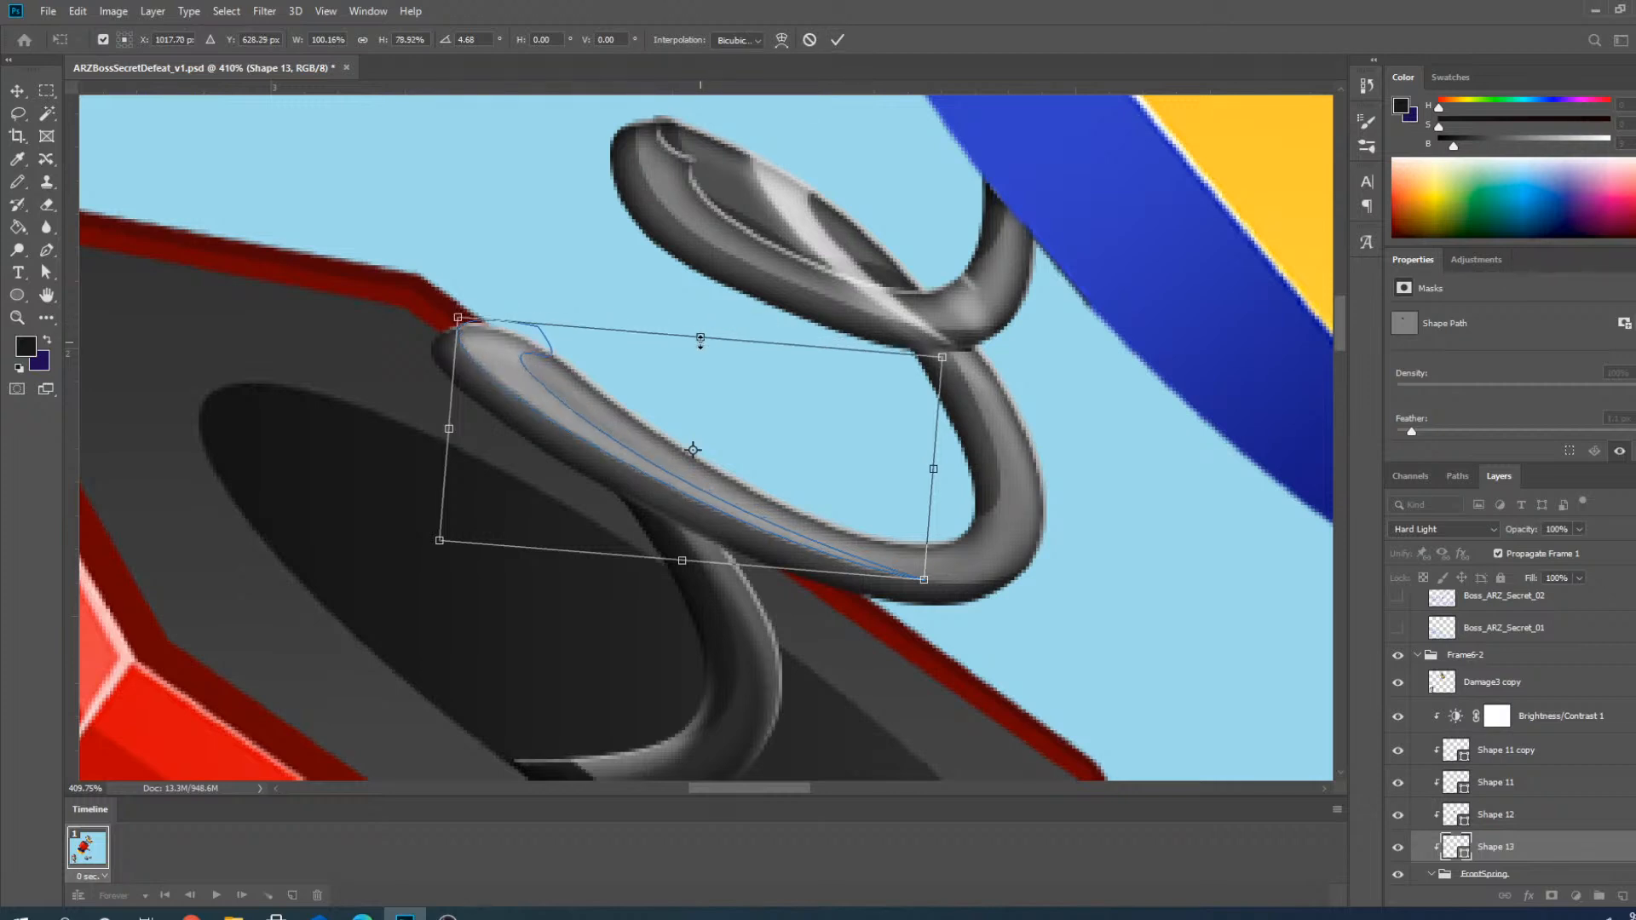
{"action": "left_click_drag", "start_coordinate": [682, 561], "coordinate": [680, 555]}
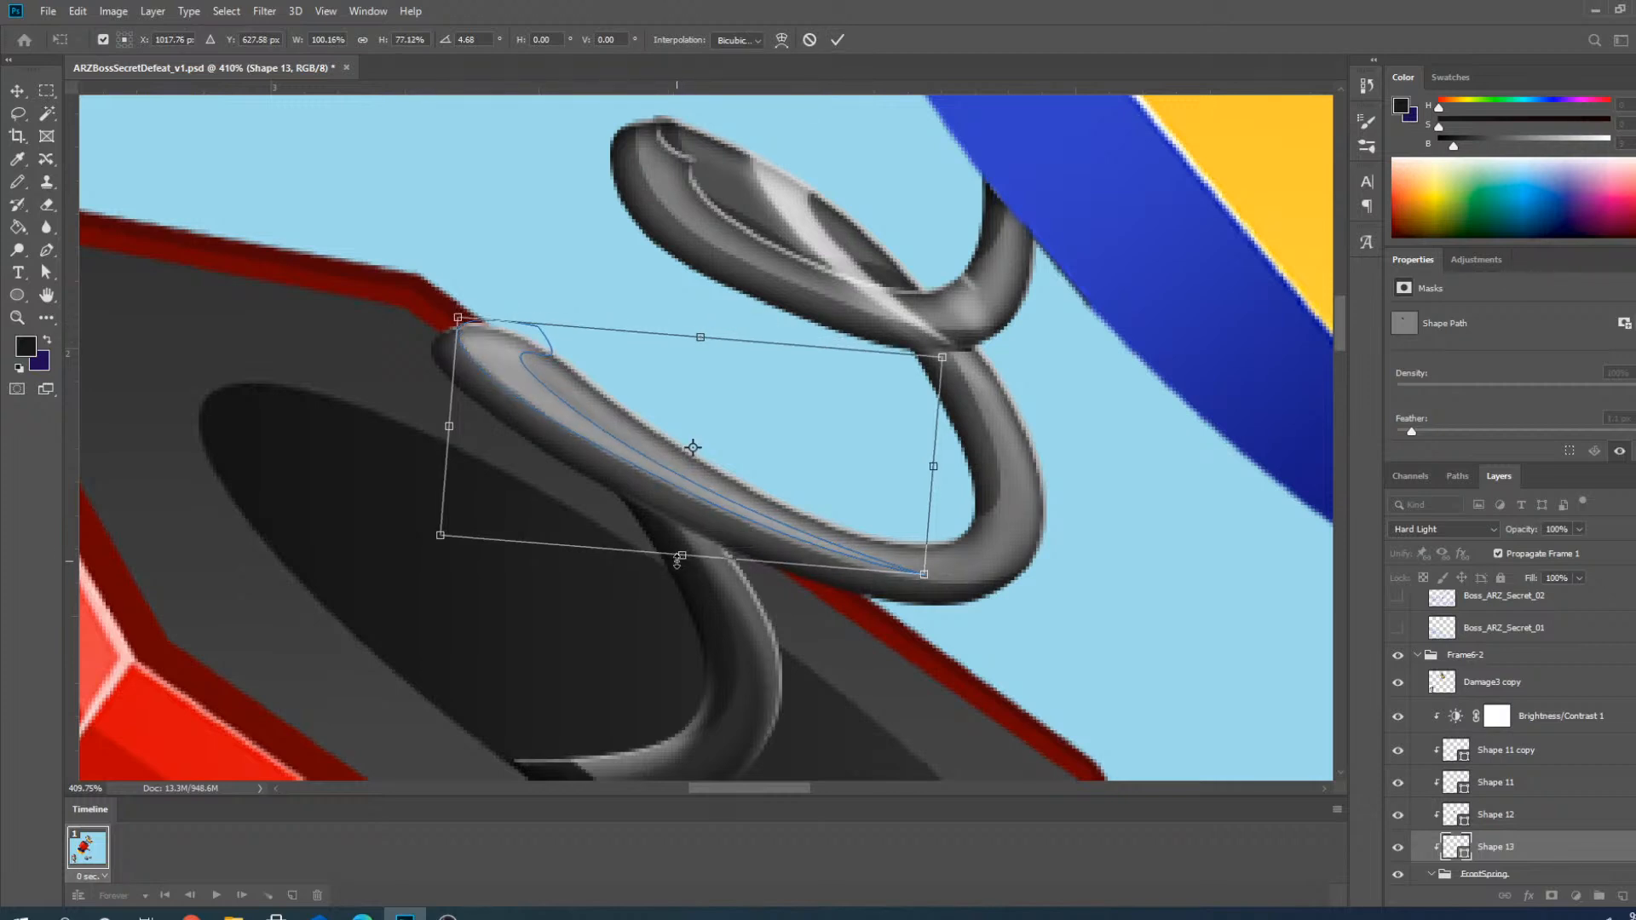
{"action": "left_click", "coordinate": [838, 40]}
Select Shape 11 and Shape 11 copy together, rotate them about -14 degrees and move them onto the spring's upper coil.
{"action": "left_click", "coordinate": [1500, 782]}
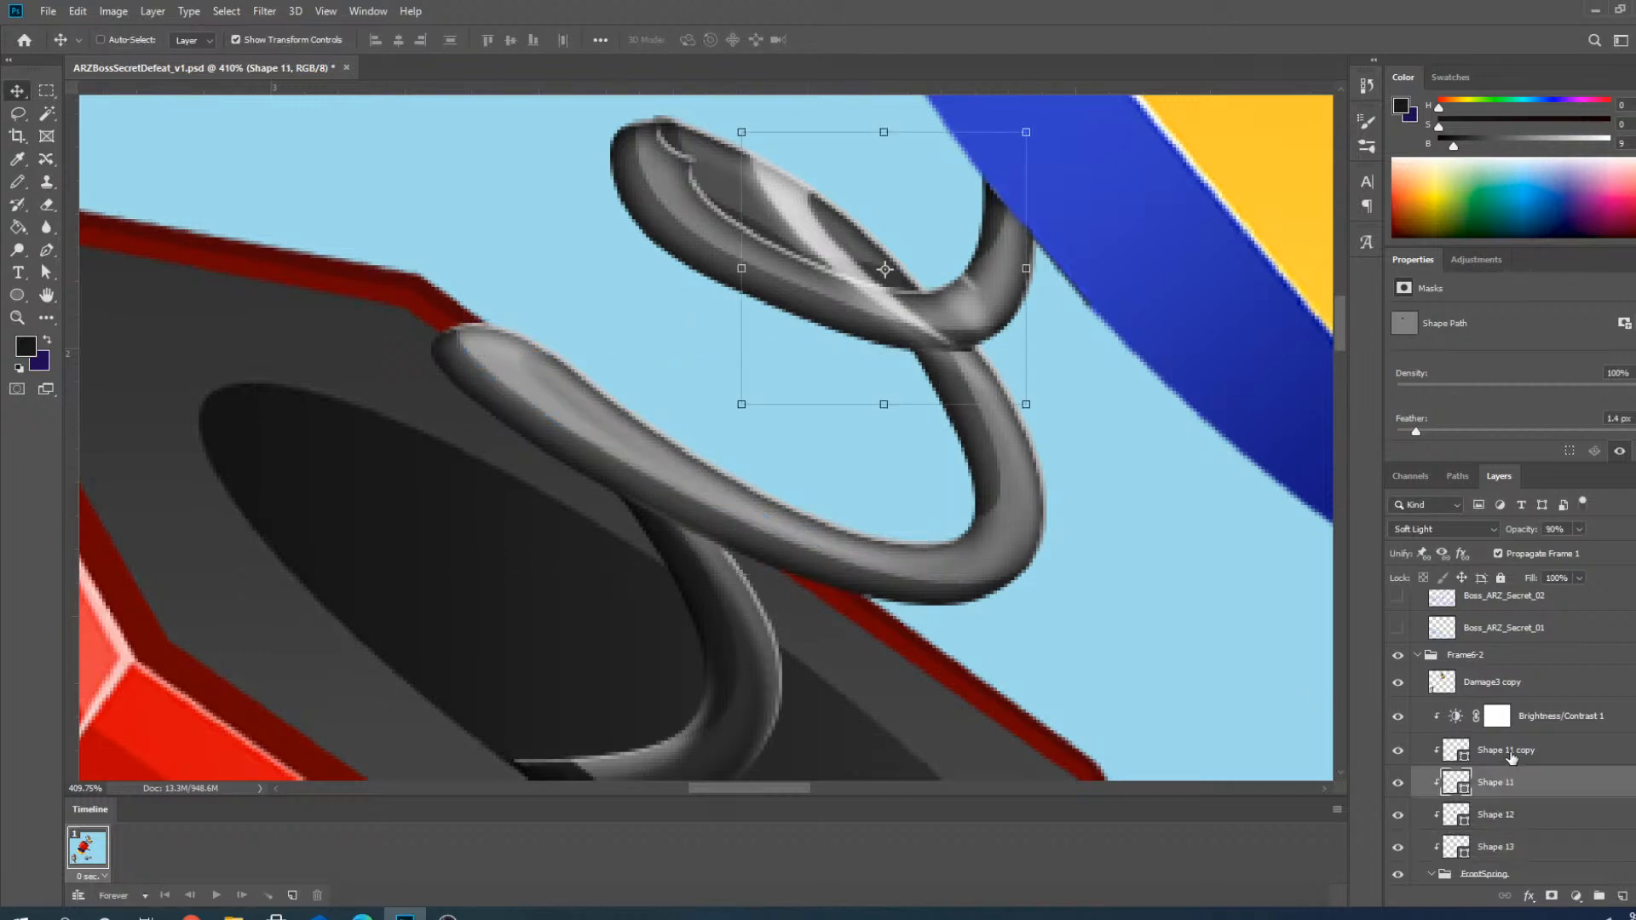
{"action": "left_click", "coordinate": [1500, 750], "text": "shift"}
{"action": "scroll", "coordinate": [965, 597], "scroll_direction": "down", "scroll_amount": 2}
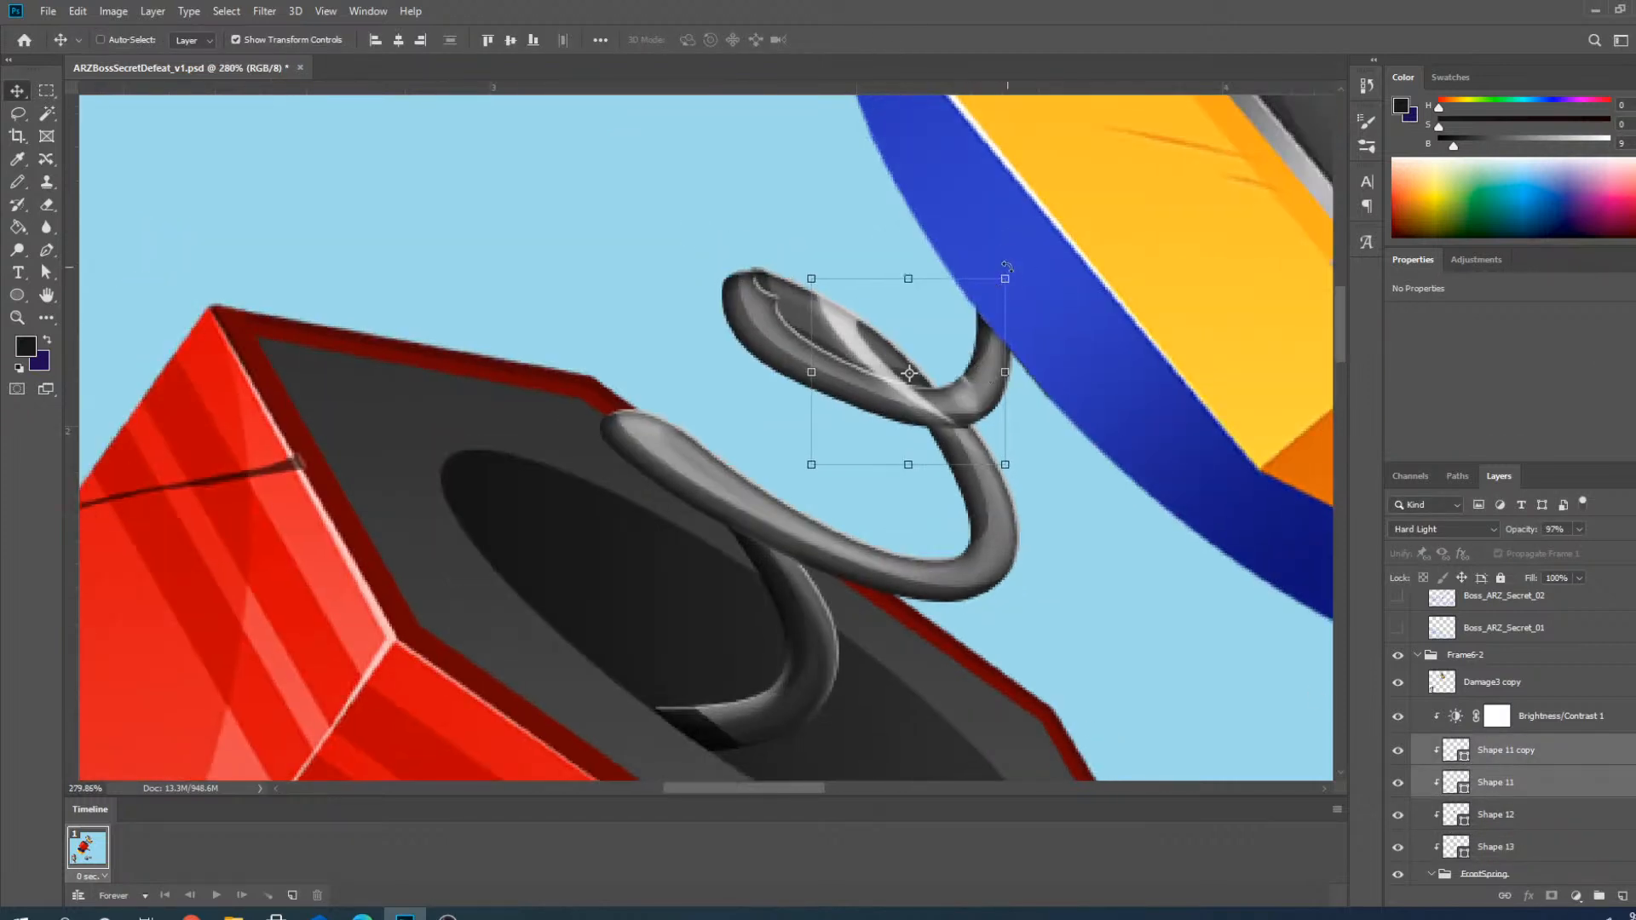
{"action": "left_click_drag", "start_coordinate": [1013, 269], "coordinate": [985, 248]}
{"action": "scroll", "coordinate": [955, 347], "scroll_direction": "up", "scroll_amount": 3}
{"action": "left_click_drag", "start_coordinate": [758, 317], "coordinate": [666, 275]}
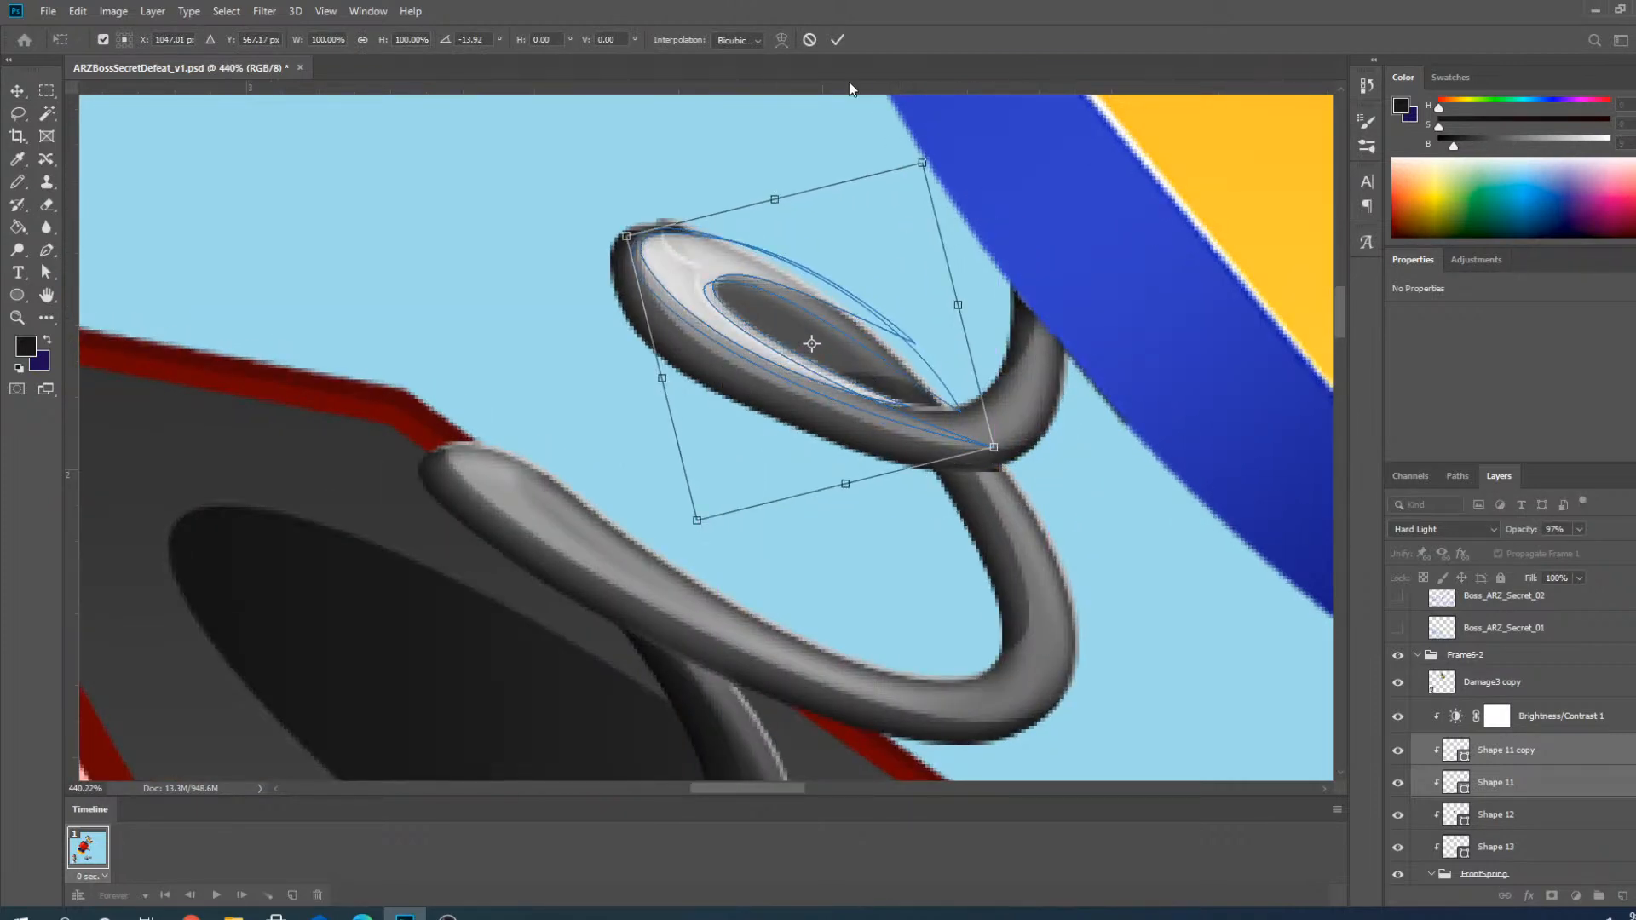
{"action": "left_click", "coordinate": [837, 41]}
Transform both Shape 11 highlights to about 89% height, rotate them about 7.4 degrees and fit them to the upper coil's outer end.
{"action": "key", "text": "ctrl+t"}
{"action": "left_click_drag", "start_coordinate": [810, 229], "coordinate": [810, 250]}
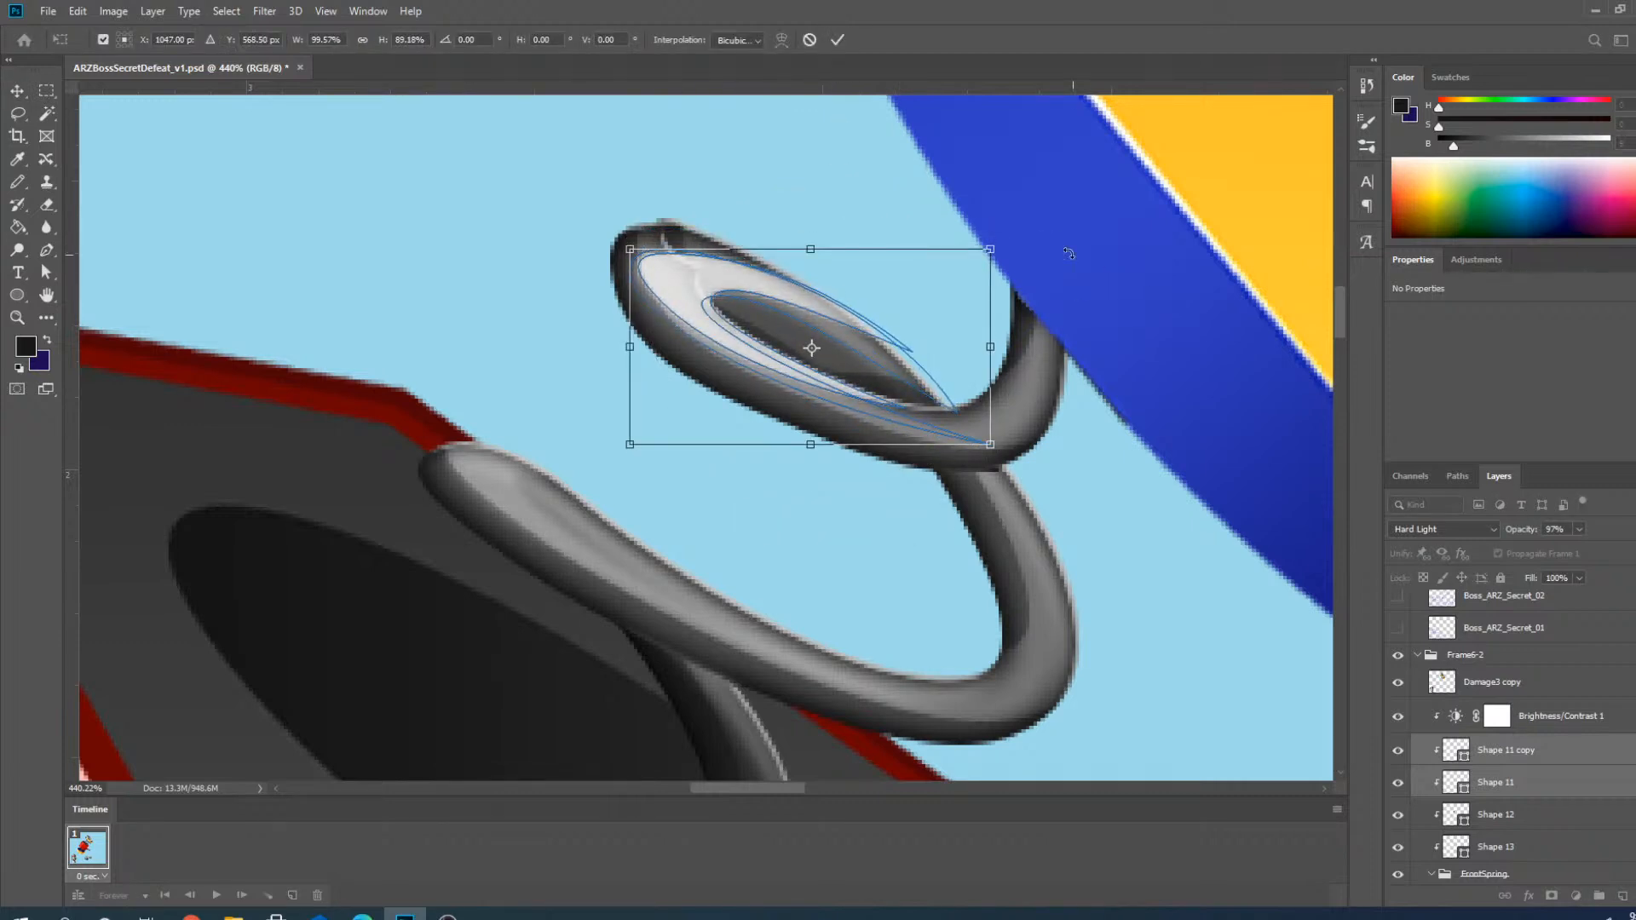
{"action": "left_click_drag", "start_coordinate": [1014, 243], "coordinate": [1010, 273]}
{"action": "mouse_move", "coordinate": [749, 274]}
{"action": "left_mouse_down"}
{"action": "mouse_move", "coordinate": [759, 263]}
{"action": "mouse_move", "coordinate": [736, 263]}
{"action": "left_mouse_up"}
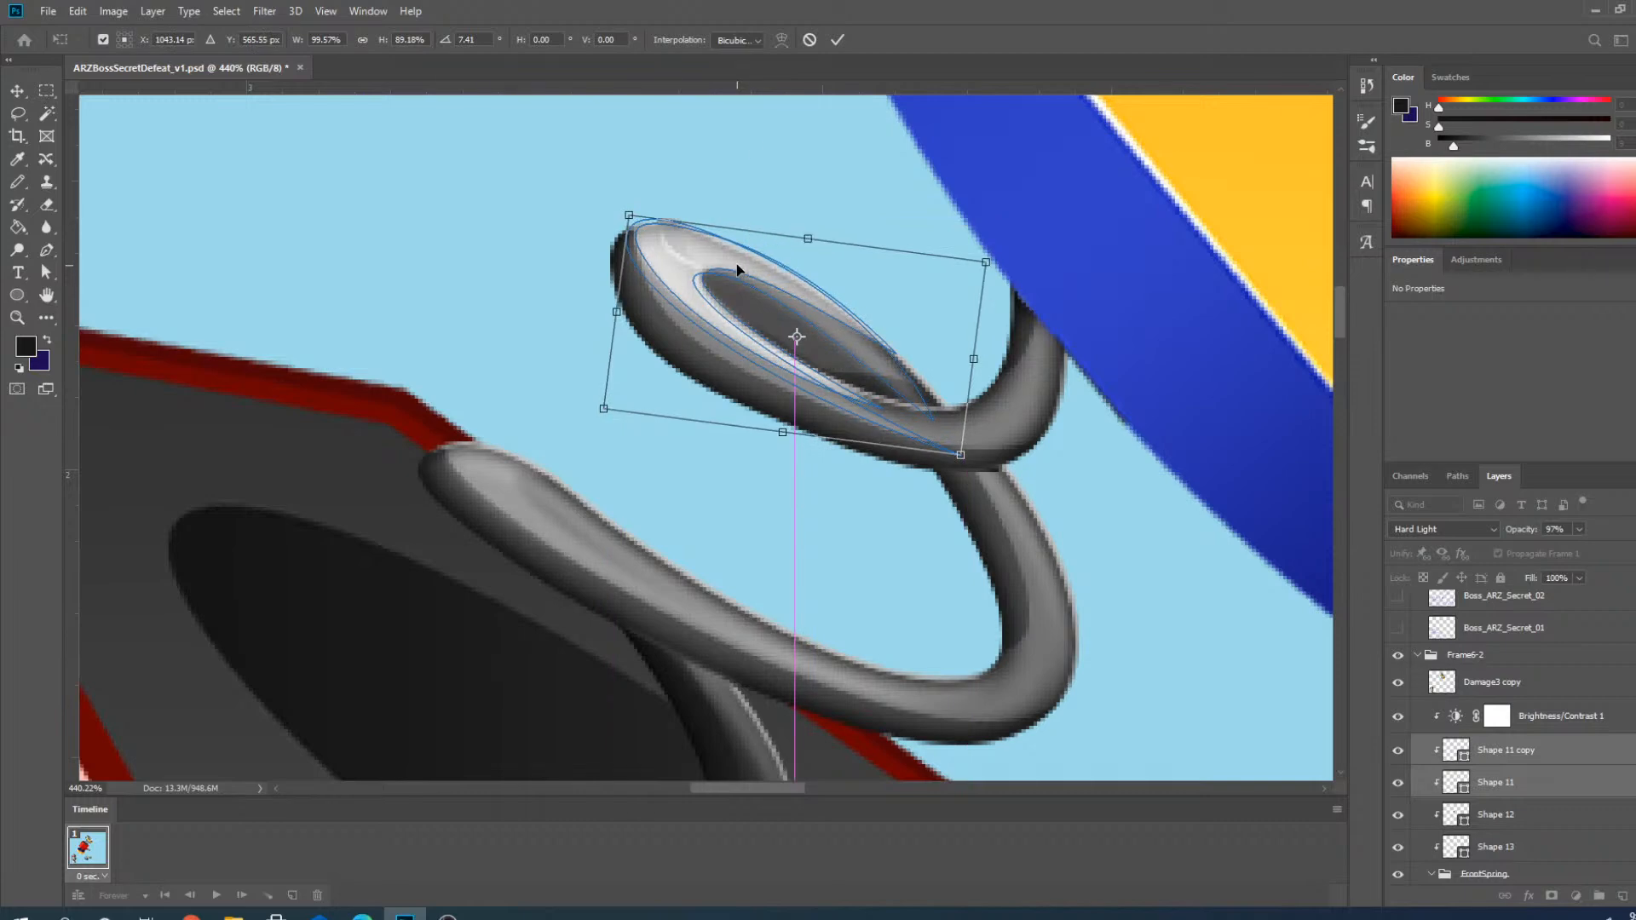
{"action": "left_click", "coordinate": [837, 40]}
{"action": "scroll", "coordinate": [550, 322], "scroll_direction": "down", "scroll_amount": 3}
{"action": "scroll", "coordinate": [562, 307], "scroll_direction": "up", "scroll_amount": 2}
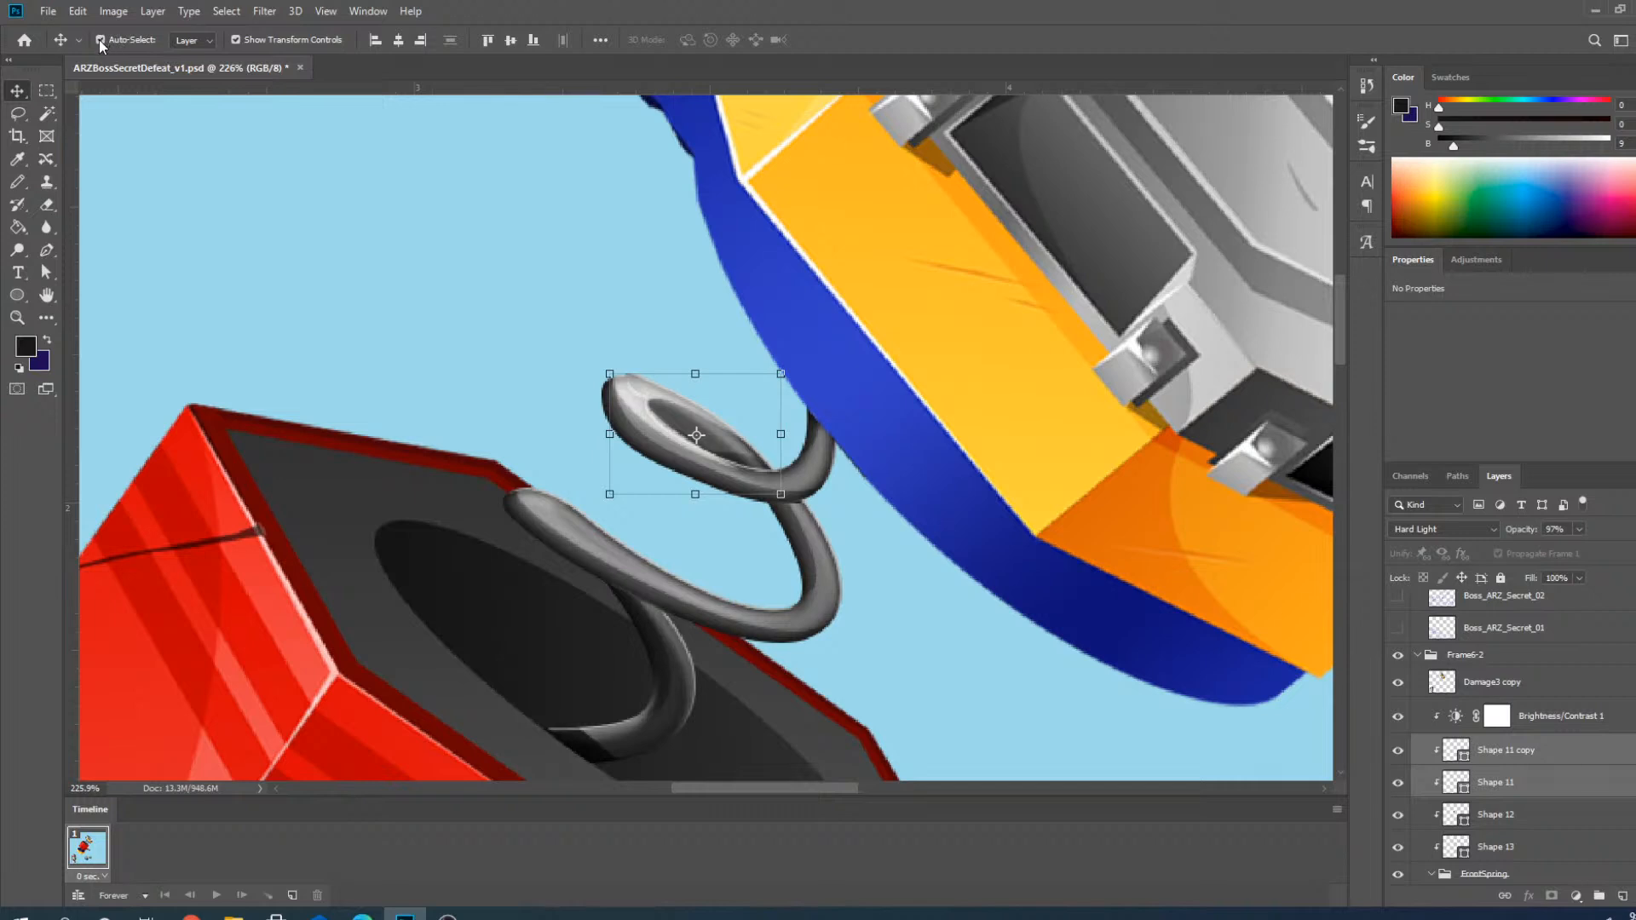
Select Shape 7 and thicken the upper coil by pulling its lower-edge anchor outward and shortening the outer tip's handle.
{"action": "key", "text": "alt+Tab"}
{"action": "scroll", "coordinate": [723, 415], "scroll_direction": "up", "scroll_amount": 5, "text": "alt"}
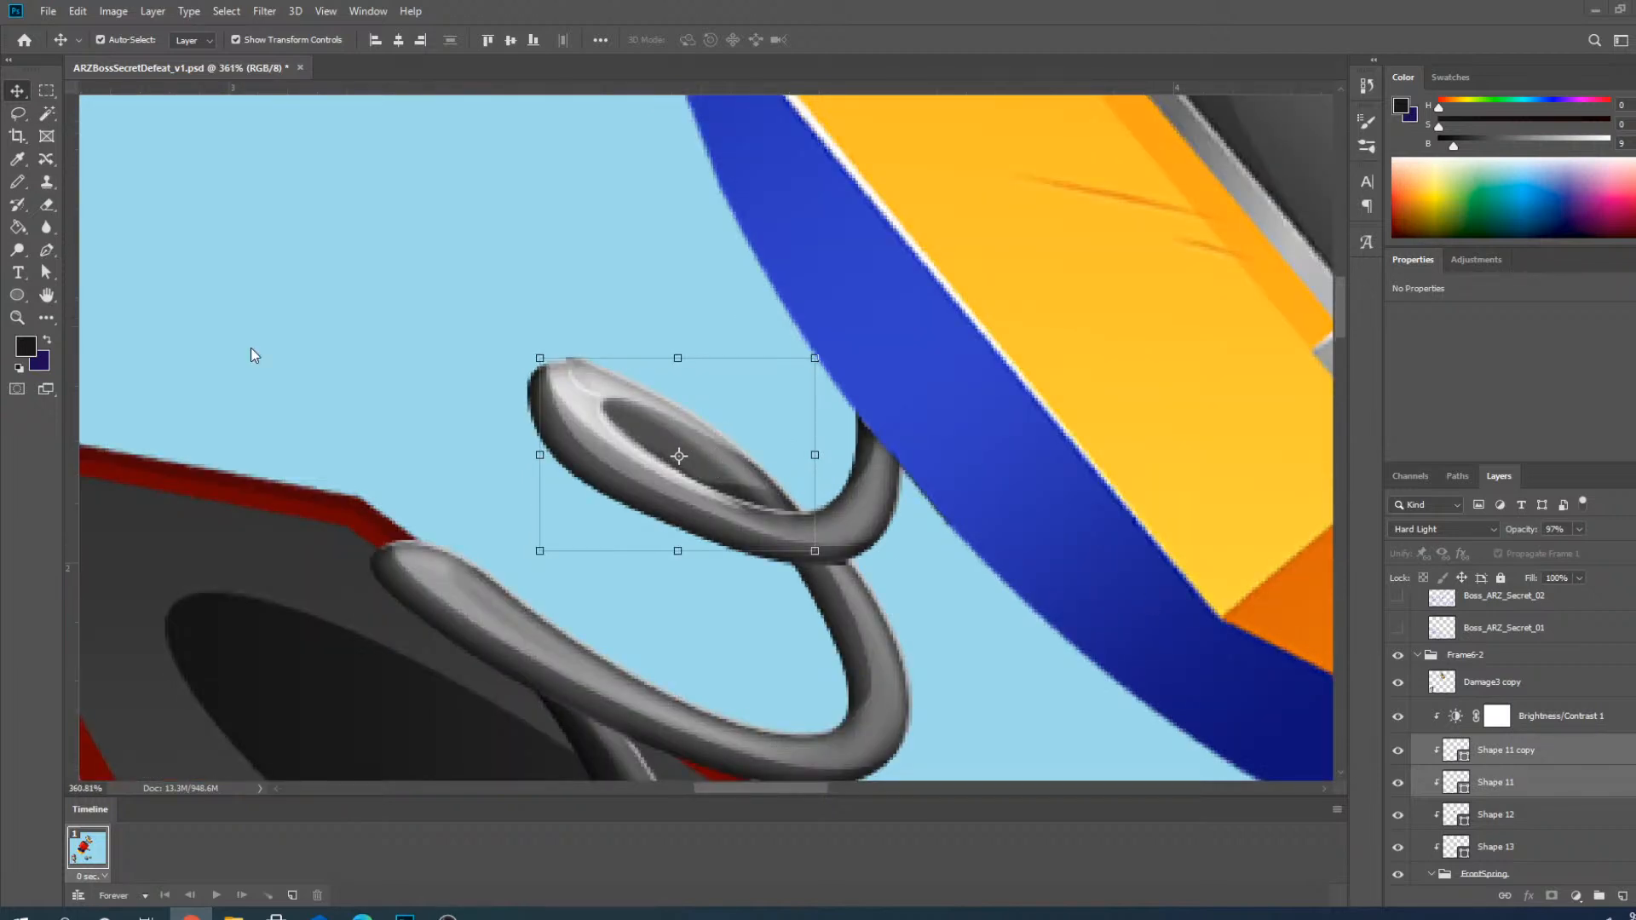
{"action": "left_click", "coordinate": [871, 521]}
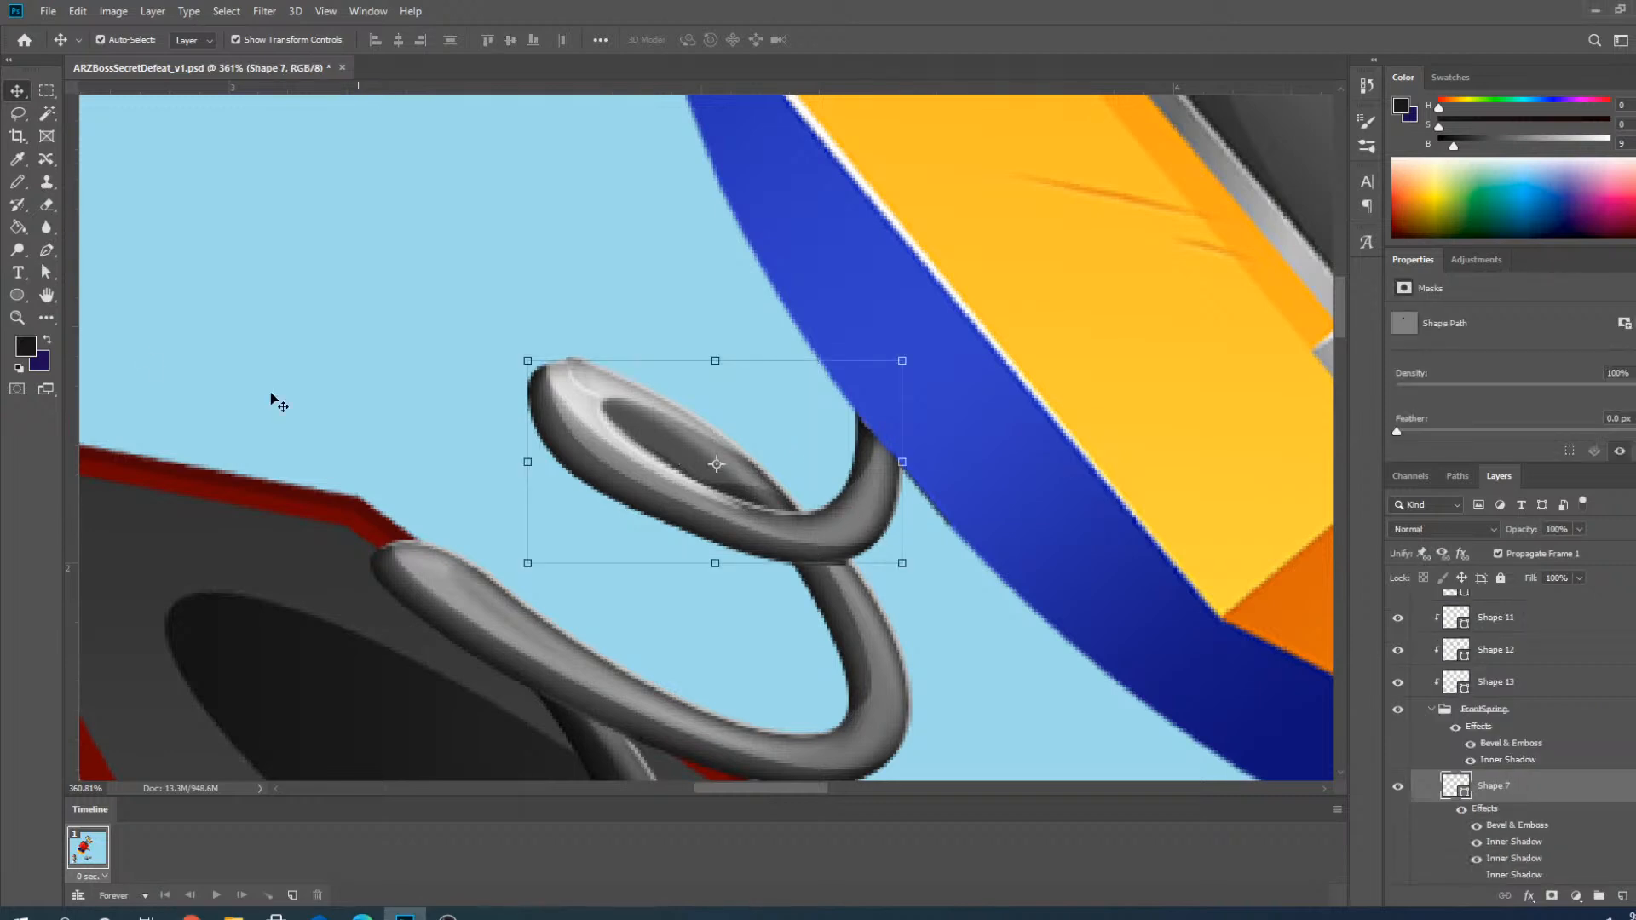
{"action": "left_click", "coordinate": [48, 252]}
{"action": "scroll", "coordinate": [632, 501], "scroll_direction": "up", "scroll_amount": 2}
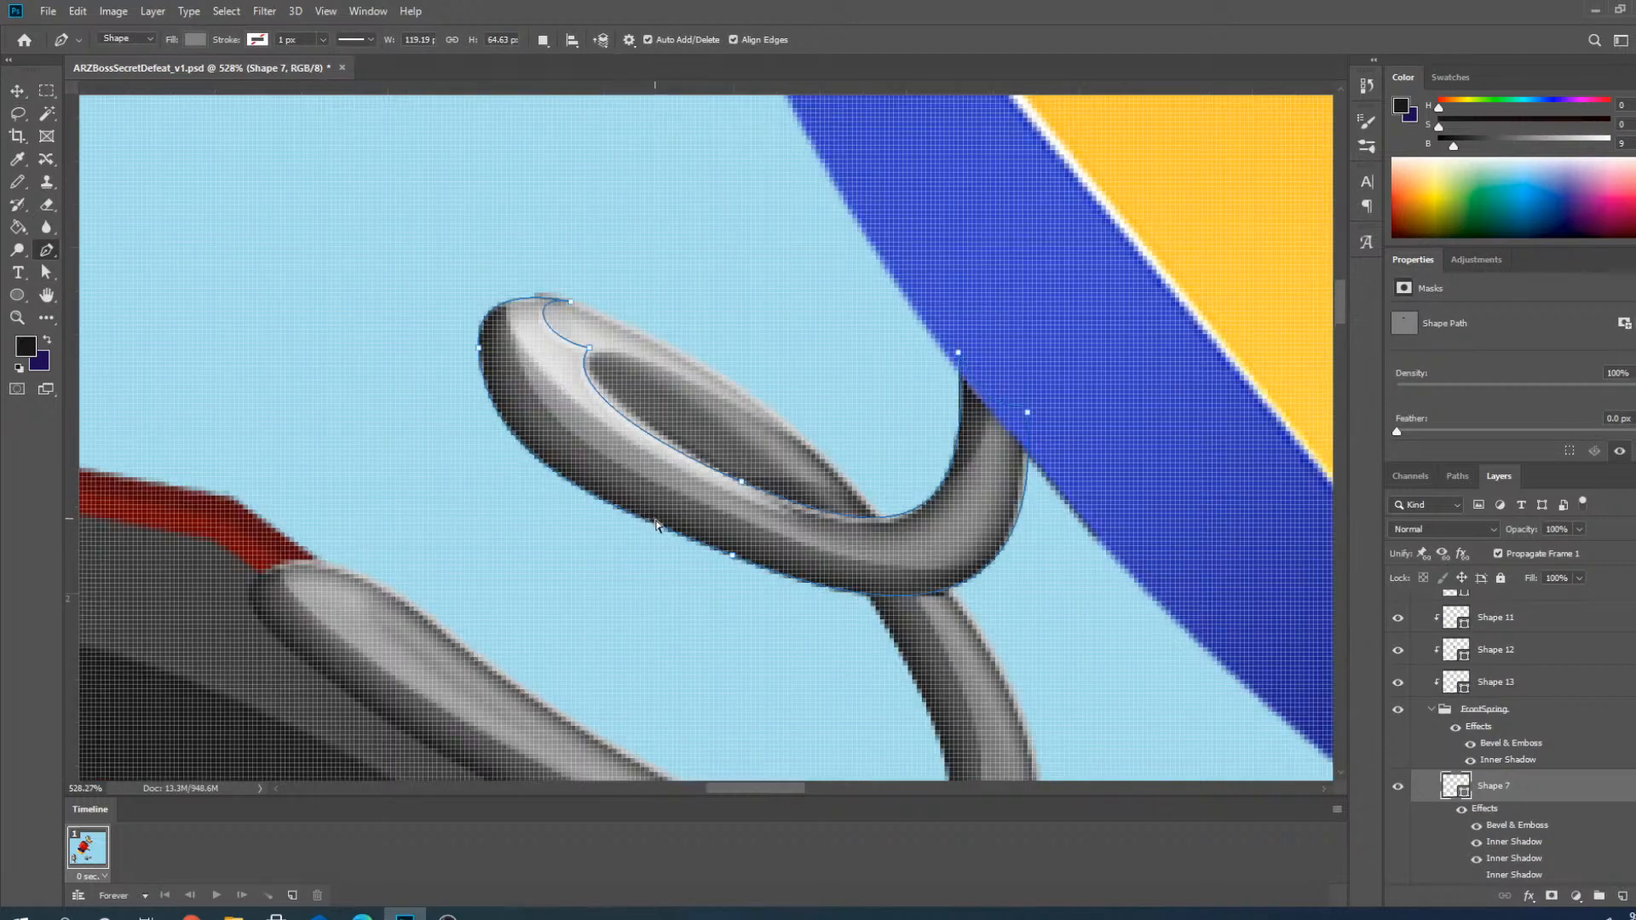
{"action": "left_click_drag", "start_coordinate": [731, 564], "coordinate": [731, 576]}
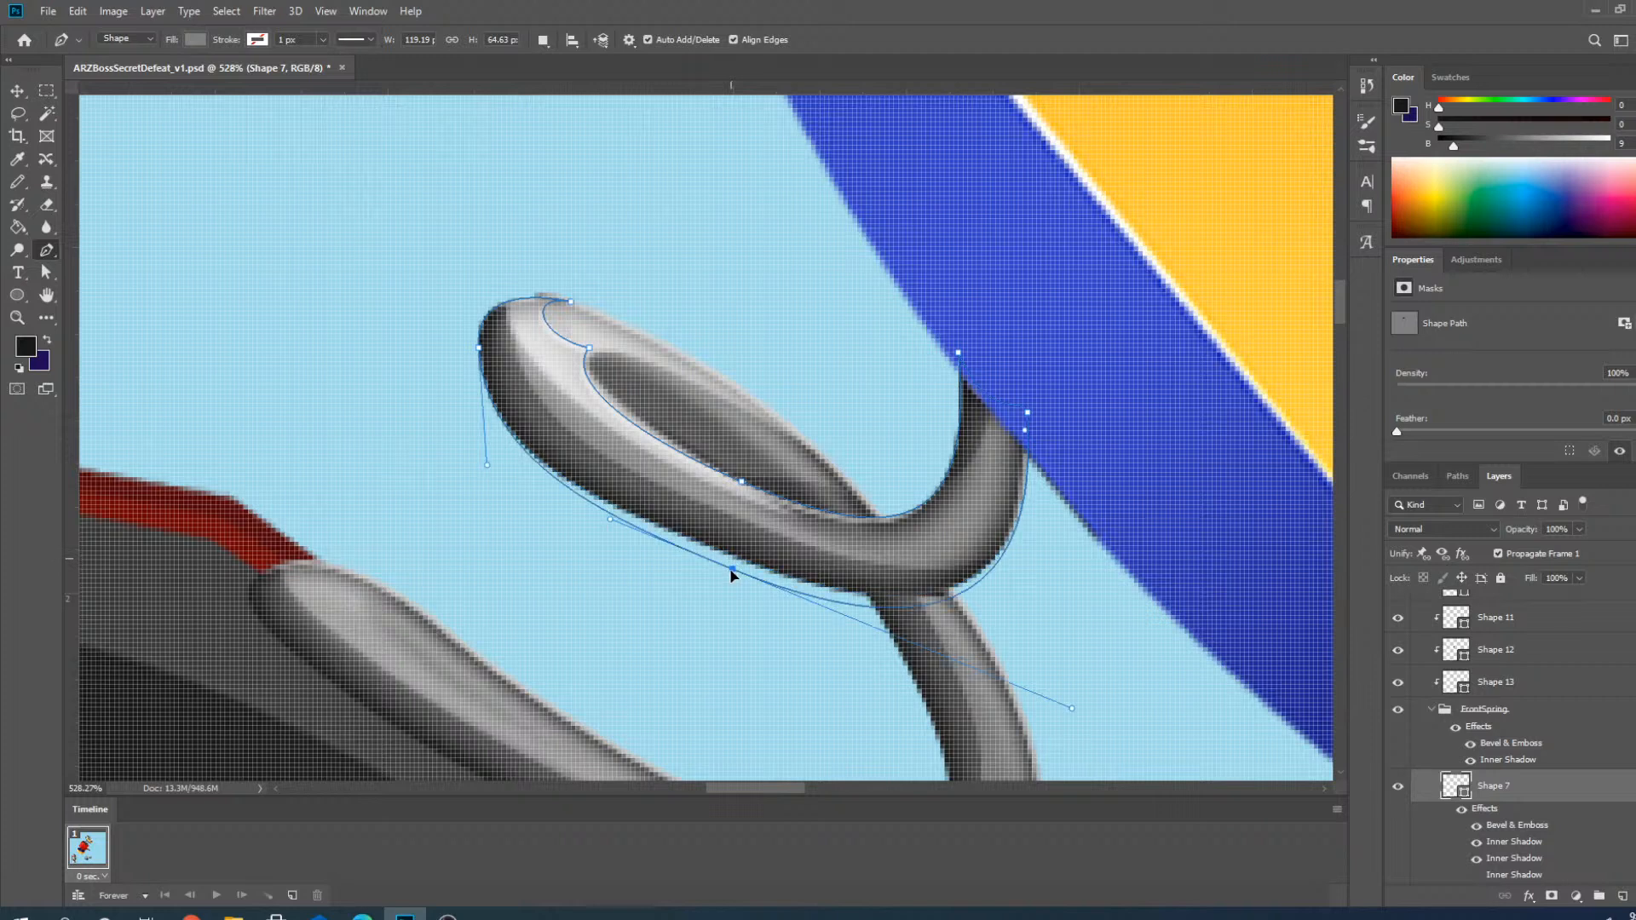
{"action": "left_click_drag", "start_coordinate": [487, 467], "coordinate": [483, 423]}
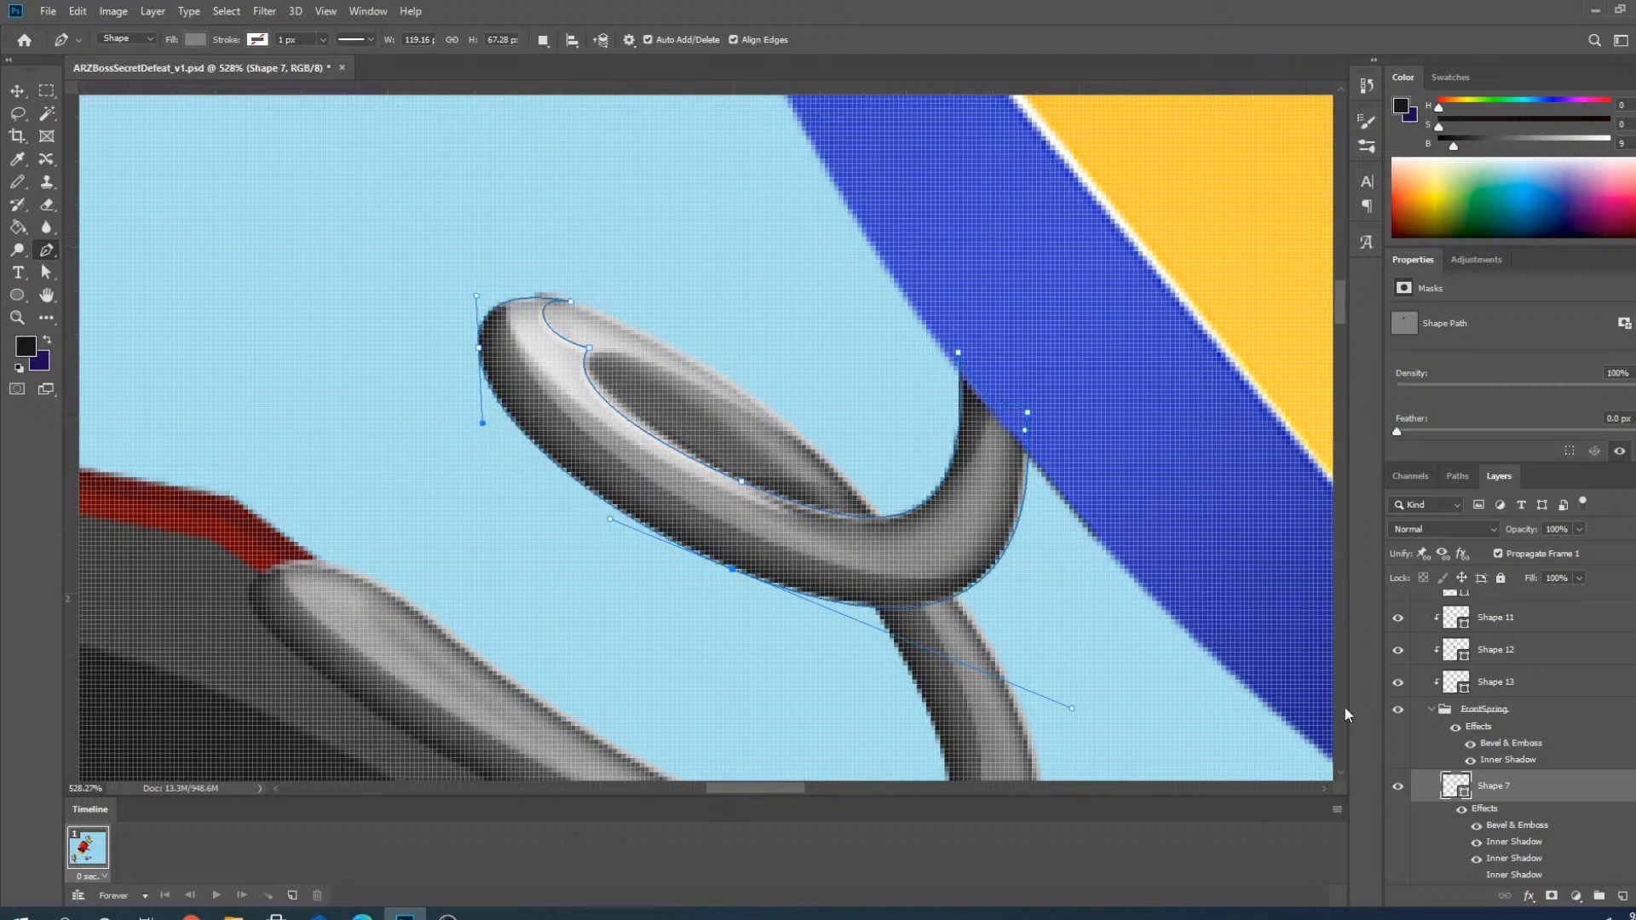
{"action": "scroll", "coordinate": [547, 305], "scroll_direction": "up", "scroll_amount": 2}
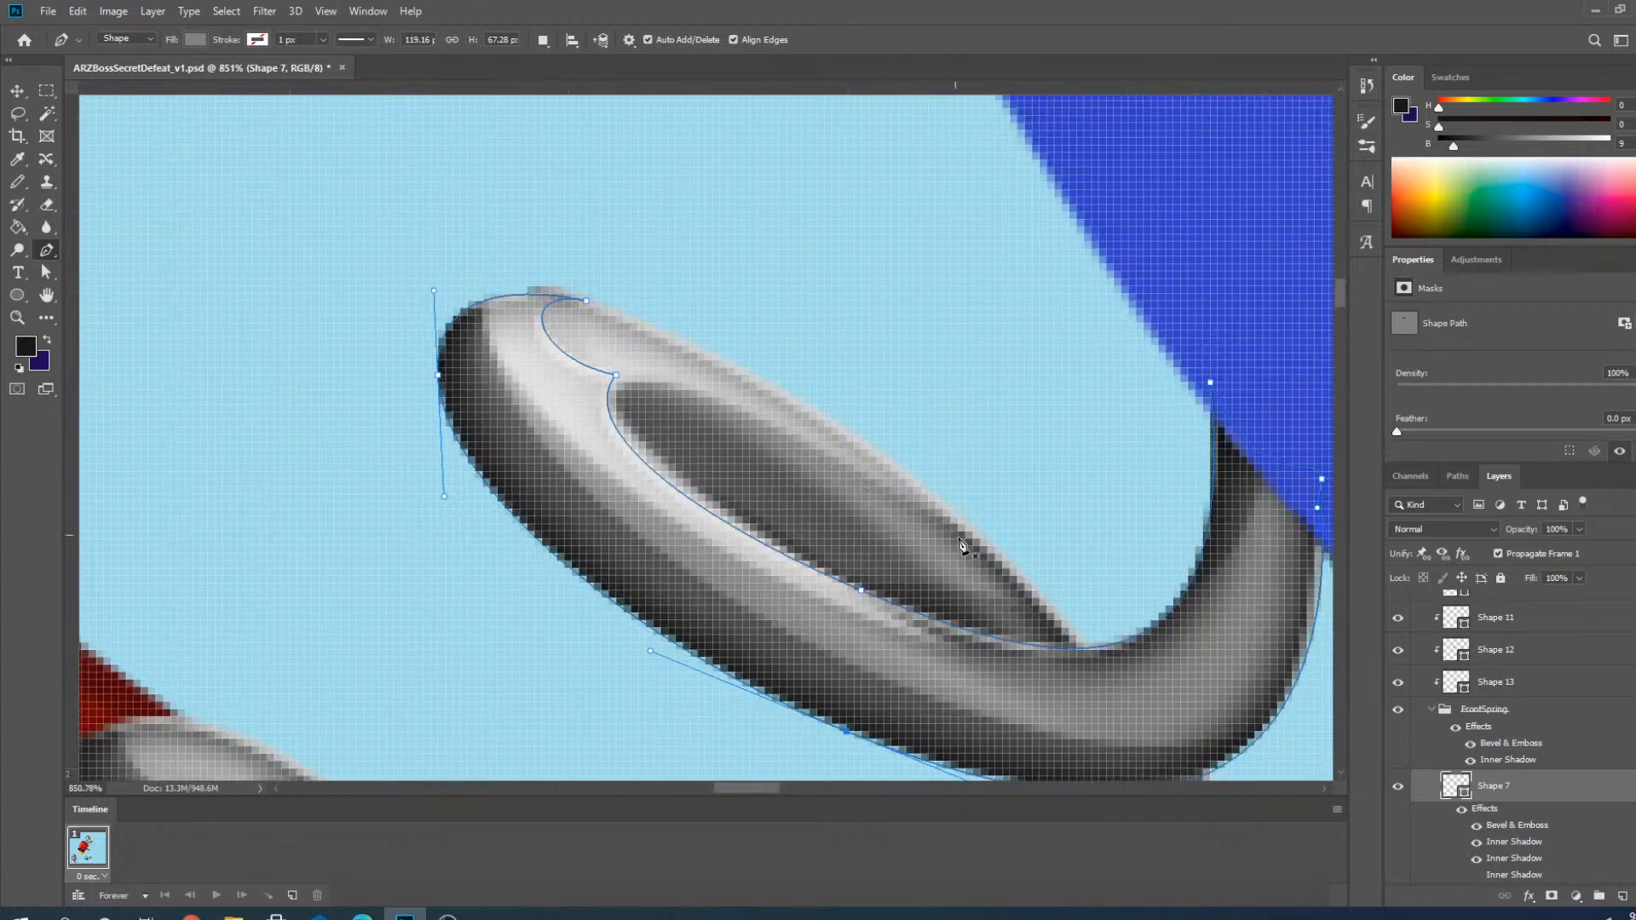
{"action": "key", "text": "Return"}
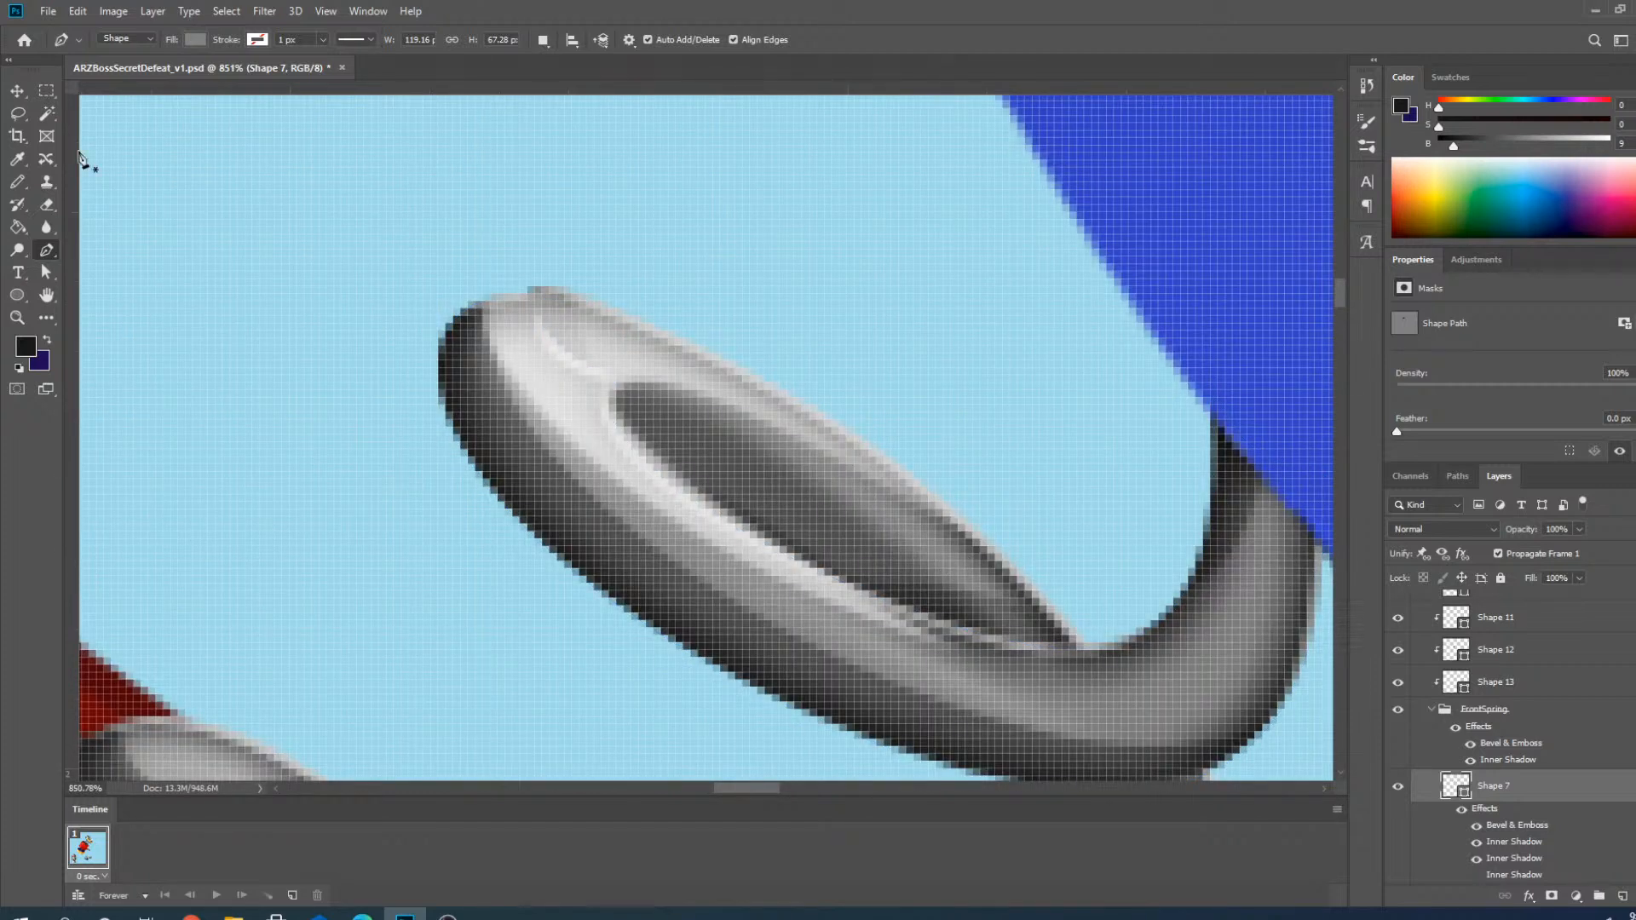
Select Shape 8 and, with the Pen tool, nudge the anchor at its upper tip toward the coil's rounded end.
{"action": "key", "text": "v"}
{"action": "left_click", "coordinate": [1001, 583]}
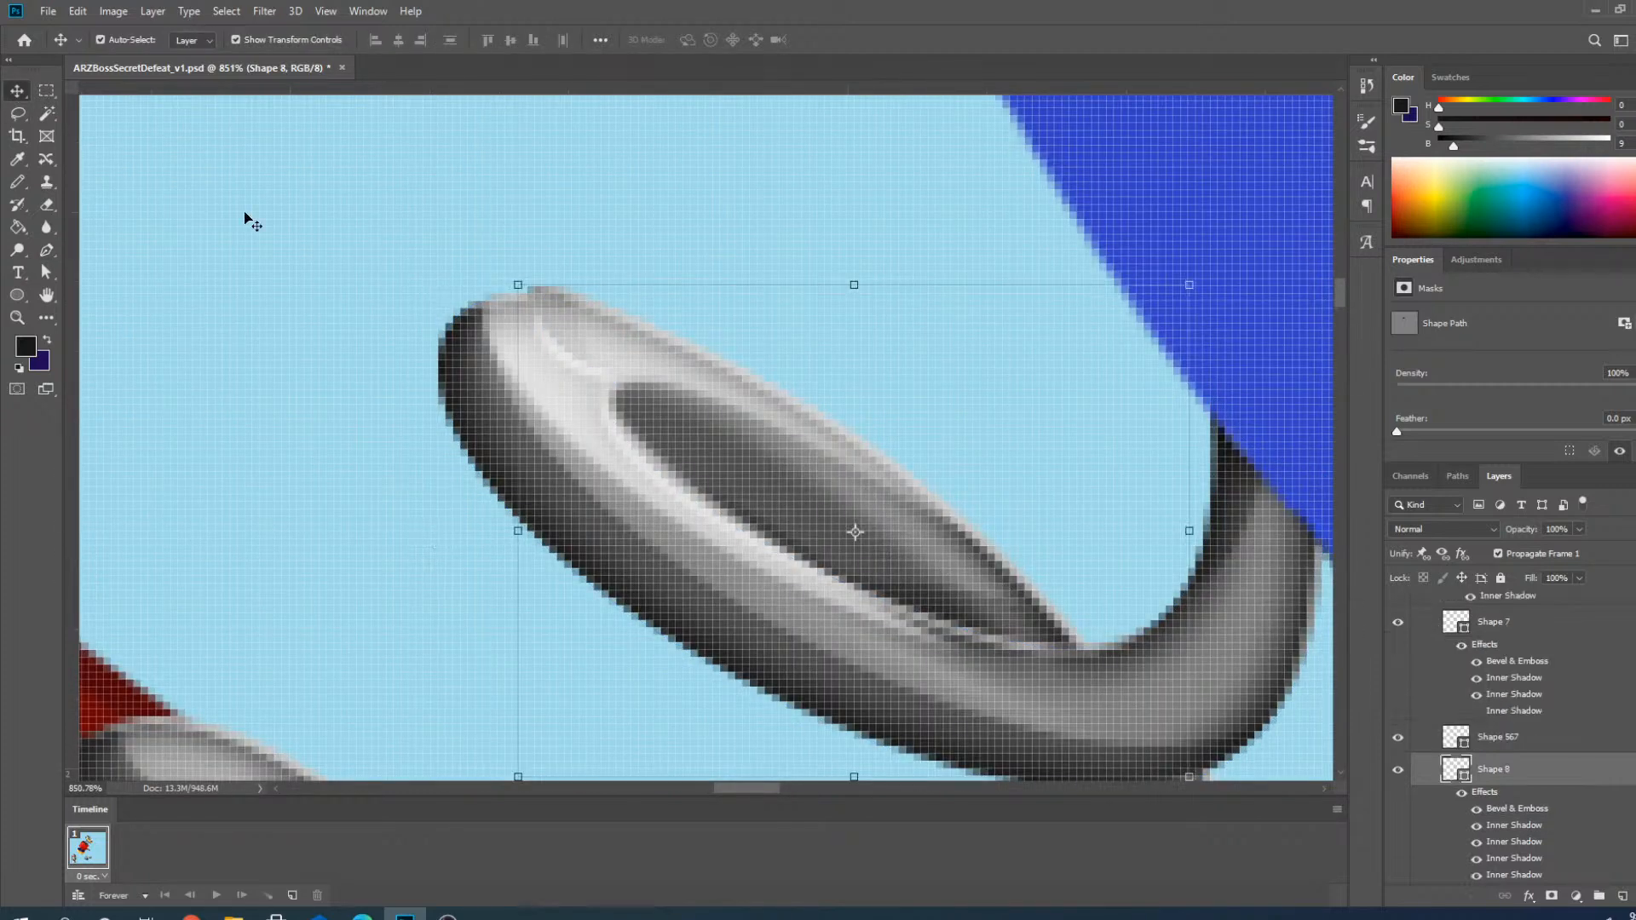
{"action": "left_click", "coordinate": [47, 250]}
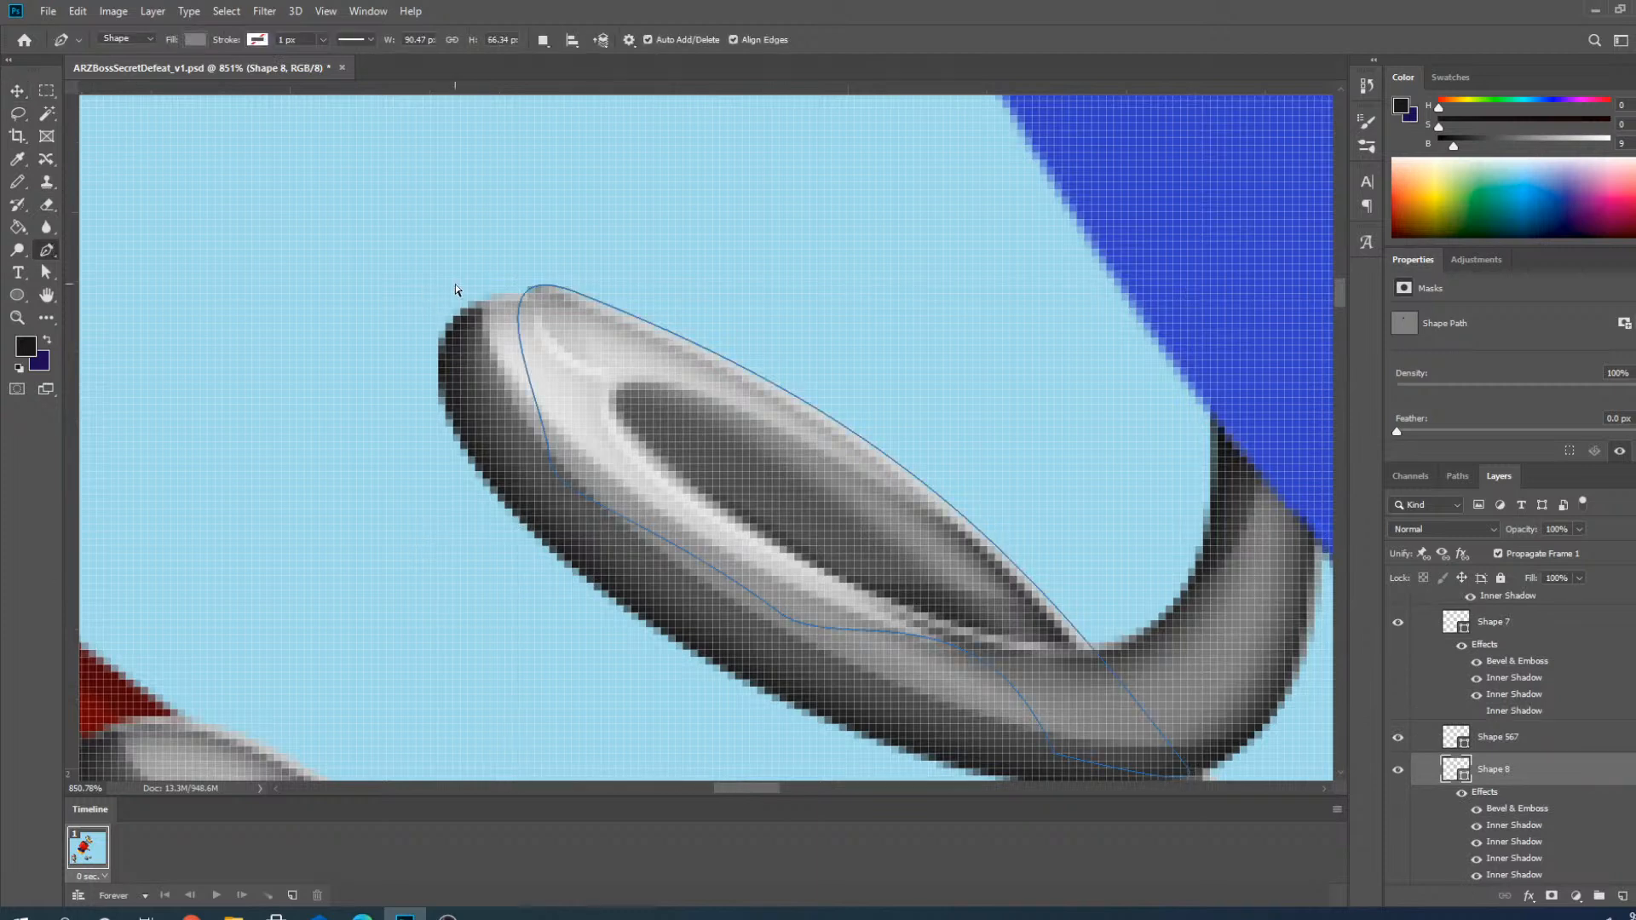
{"action": "left_click", "coordinate": [539, 283], "text": "ctrl"}
{"action": "key", "text": "Return"}
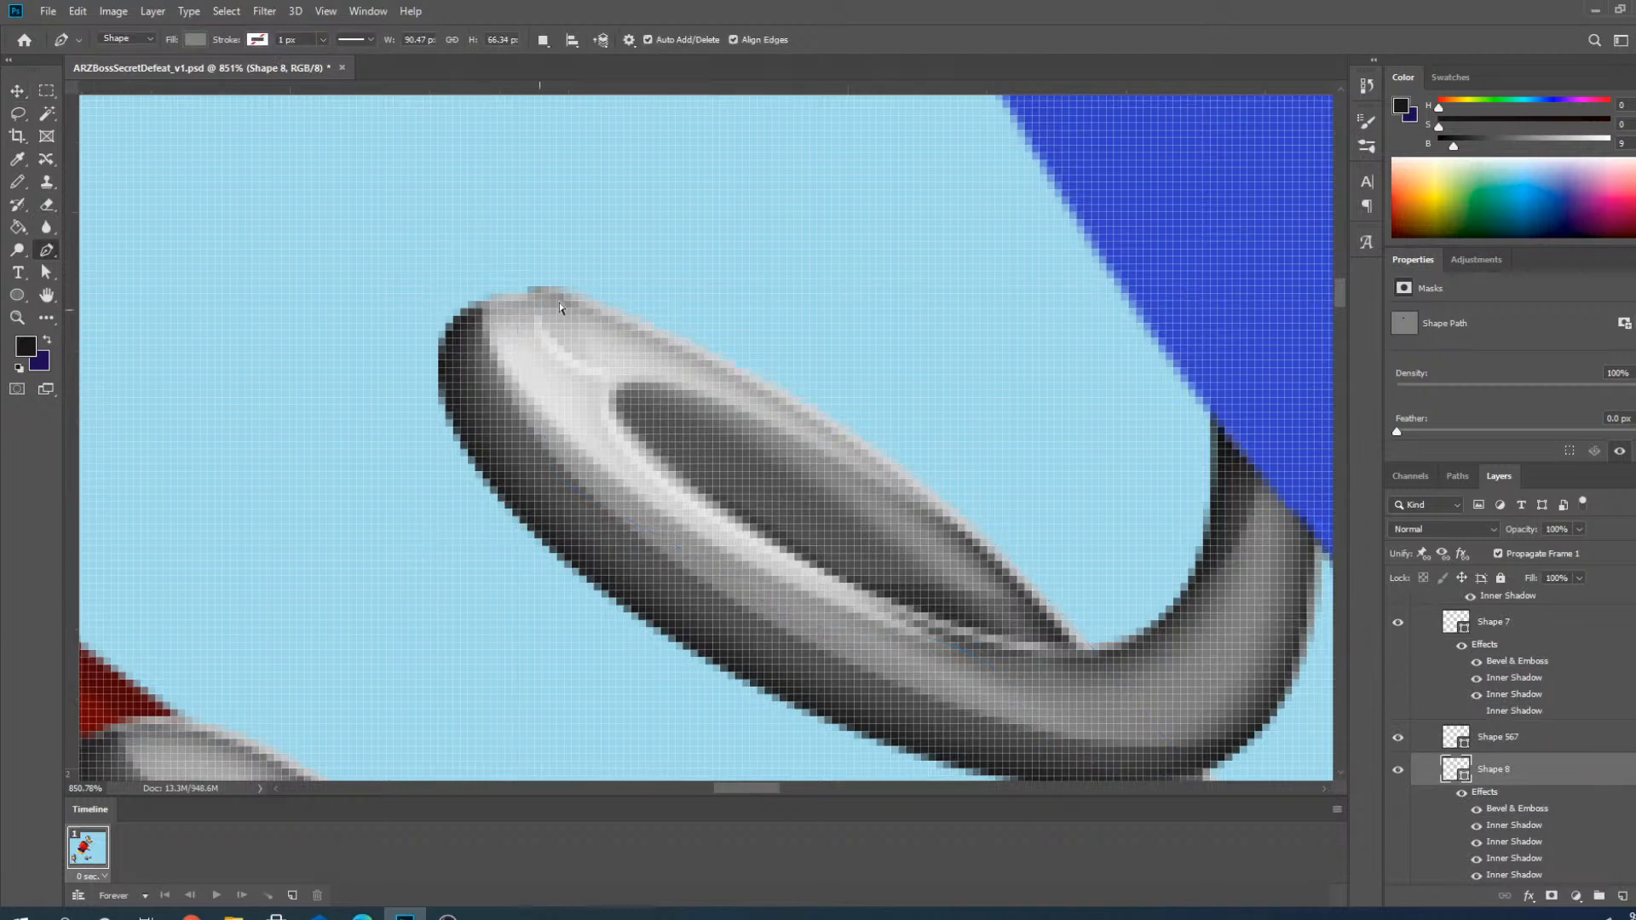
{"action": "left_click", "coordinate": [569, 300], "text": "ctrl"}
{"action": "mouse_move", "coordinate": [579, 296]}
{"action": "left_mouse_down"}
{"action": "mouse_move", "coordinate": [539, 310]}
{"action": "mouse_move", "coordinate": [574, 297]}
{"action": "left_mouse_up"}
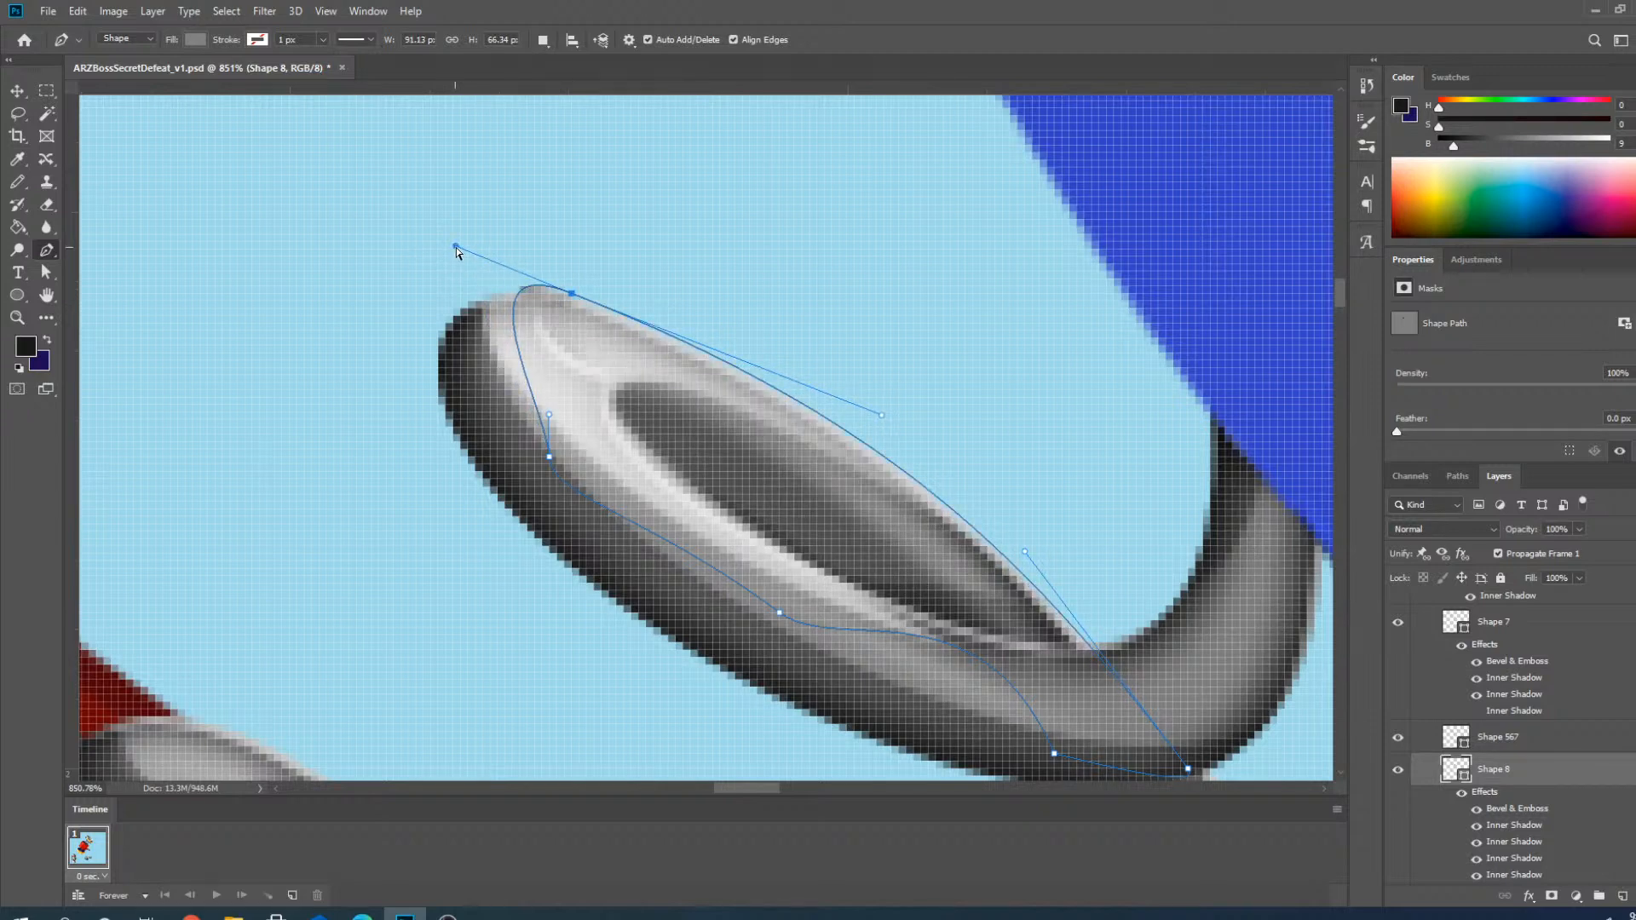
Adjust the anchor and handles at Shape 8's upper tip to smooth its join with Shape 7, and deselect the shape.
{"action": "left_click_drag", "start_coordinate": [457, 247], "coordinate": [571, 298]}
{"action": "scroll", "coordinate": [540, 300], "scroll_direction": "up", "scroll_amount": 8}
{"action": "left_click_drag", "start_coordinate": [457, 309], "coordinate": [390, 317]}
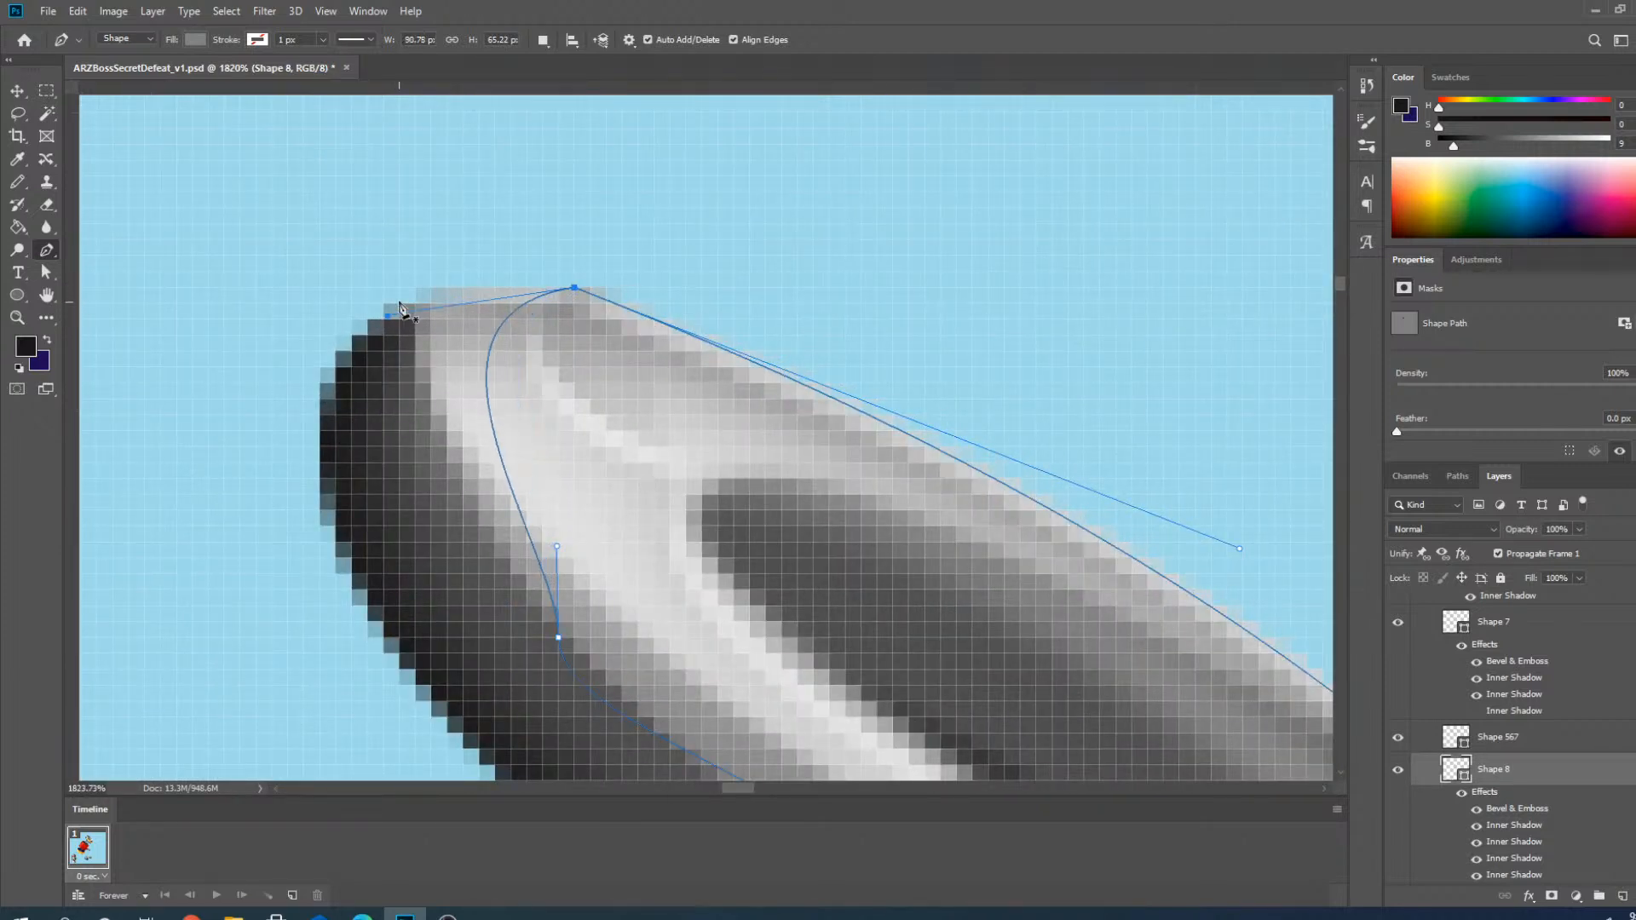
{"action": "scroll", "coordinate": [394, 312], "scroll_direction": "down", "scroll_amount": 4}
{"action": "left_click_drag", "start_coordinate": [957, 463], "coordinate": [760, 336]}
{"action": "left_click_drag", "start_coordinate": [958, 466], "coordinate": [618, 287]}
{"action": "scroll", "coordinate": [619, 287], "scroll_direction": "down", "scroll_amount": 5}
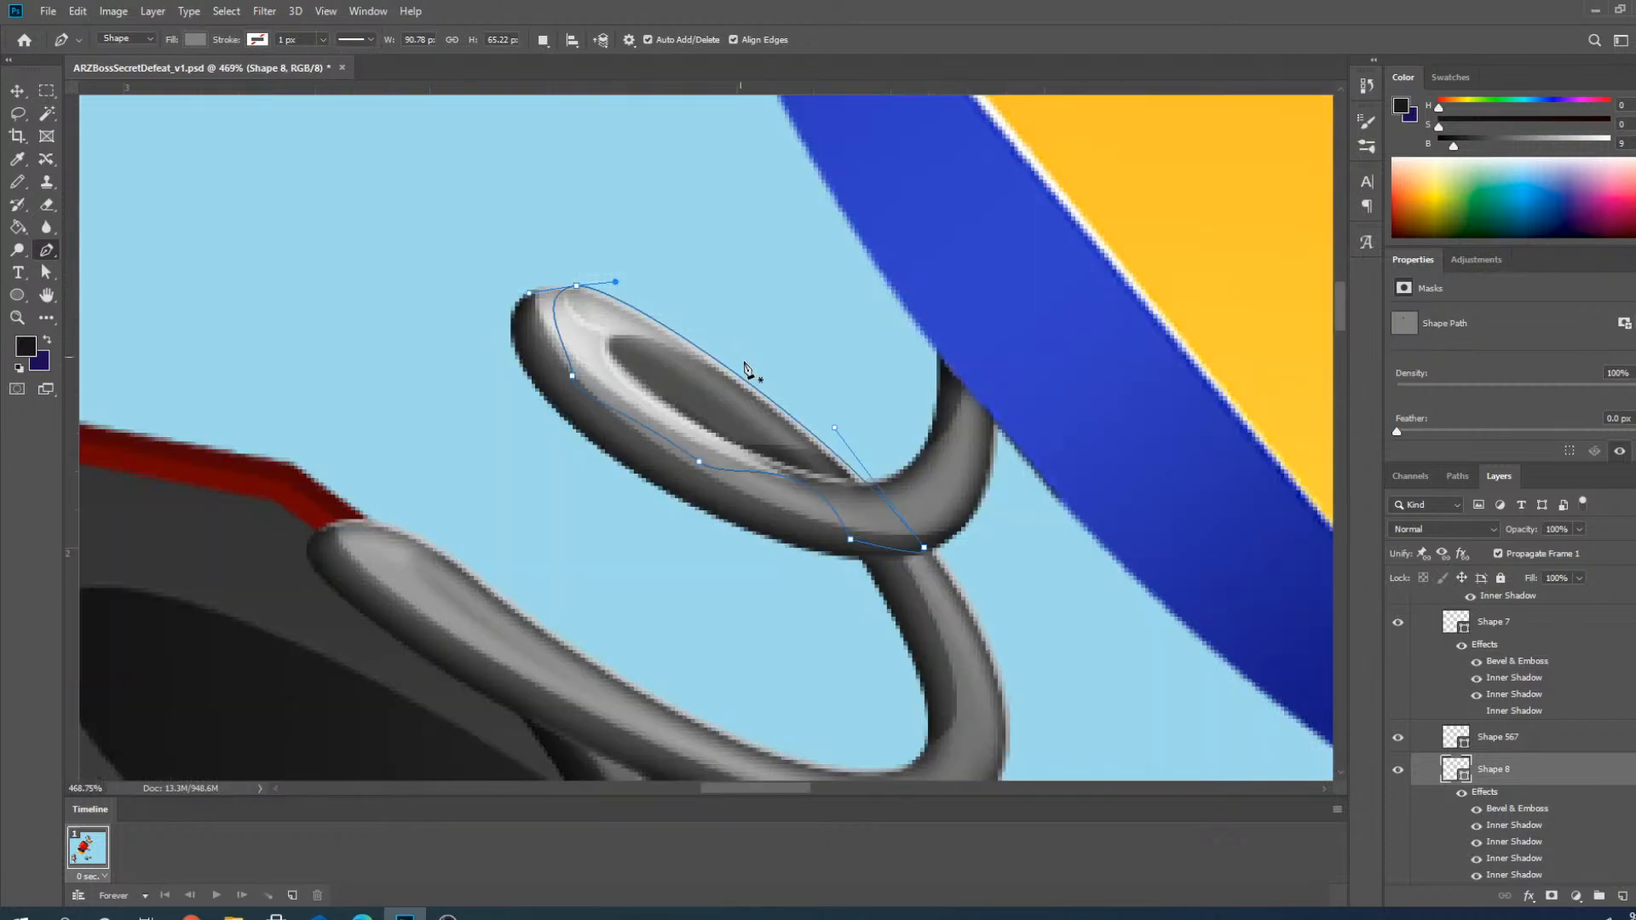
{"action": "left_click", "coordinate": [17, 91]}
{"action": "left_click", "coordinate": [477, 332]}
Show the Refs group again and compare the arm below the red body with the Boss_ARZ_Secret_12 sketch.
{"action": "scroll", "coordinate": [605, 391], "scroll_direction": "down", "scroll_amount": 3}
{"action": "scroll", "coordinate": [770, 400], "scroll_direction": "down", "scroll_amount": 5}
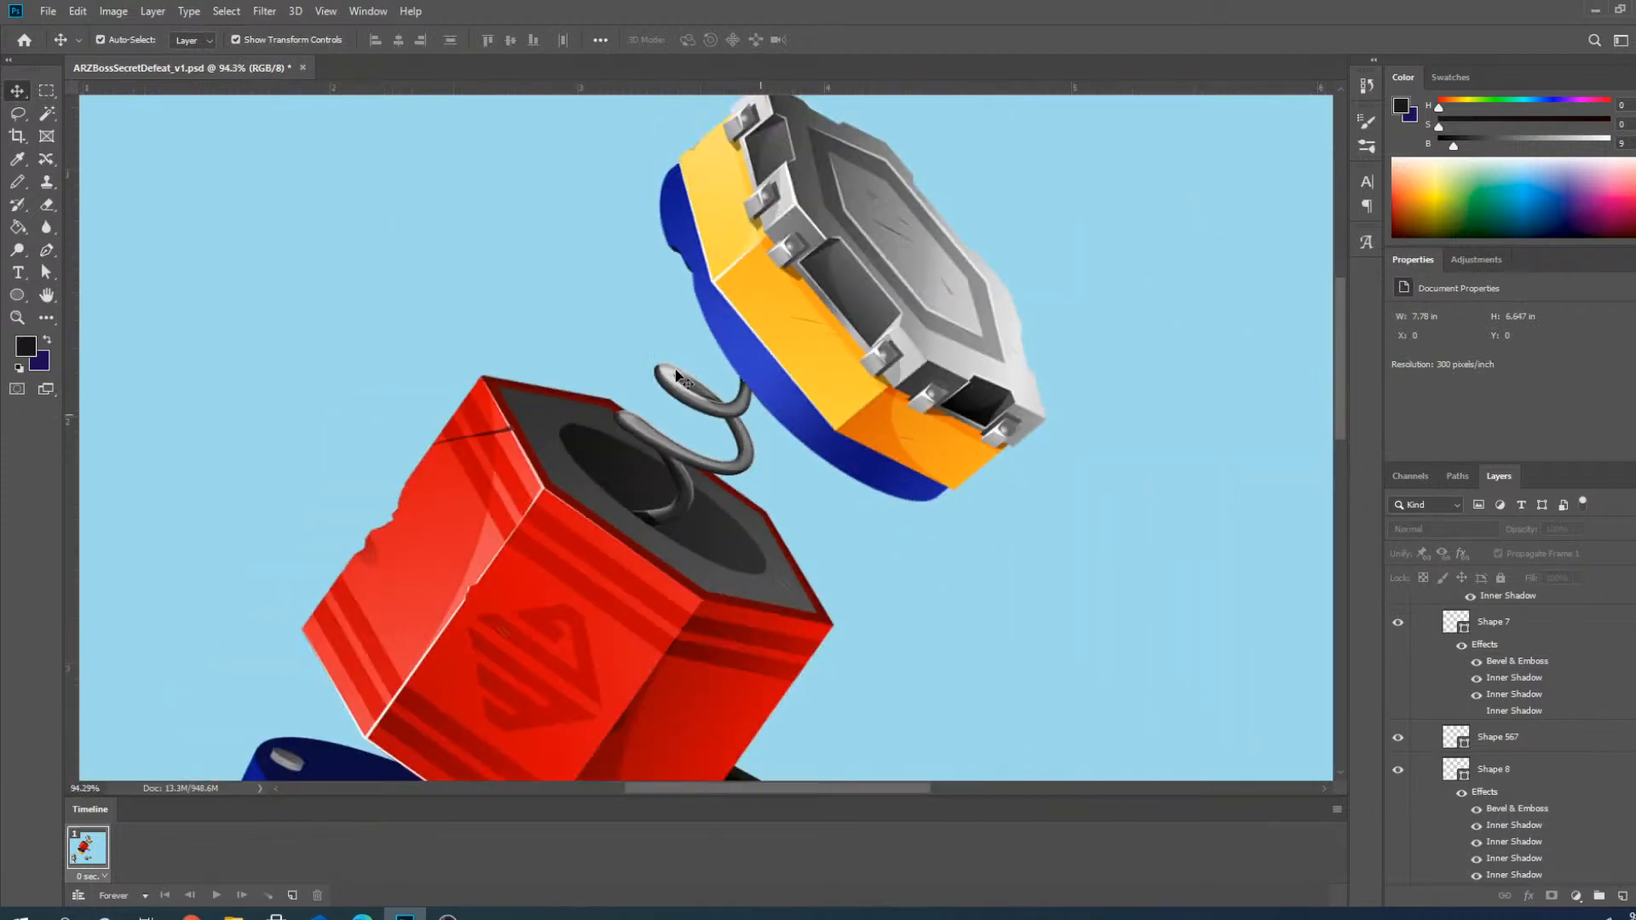
{"action": "scroll", "coordinate": [777, 466], "scroll_direction": "down", "scroll_amount": 1}
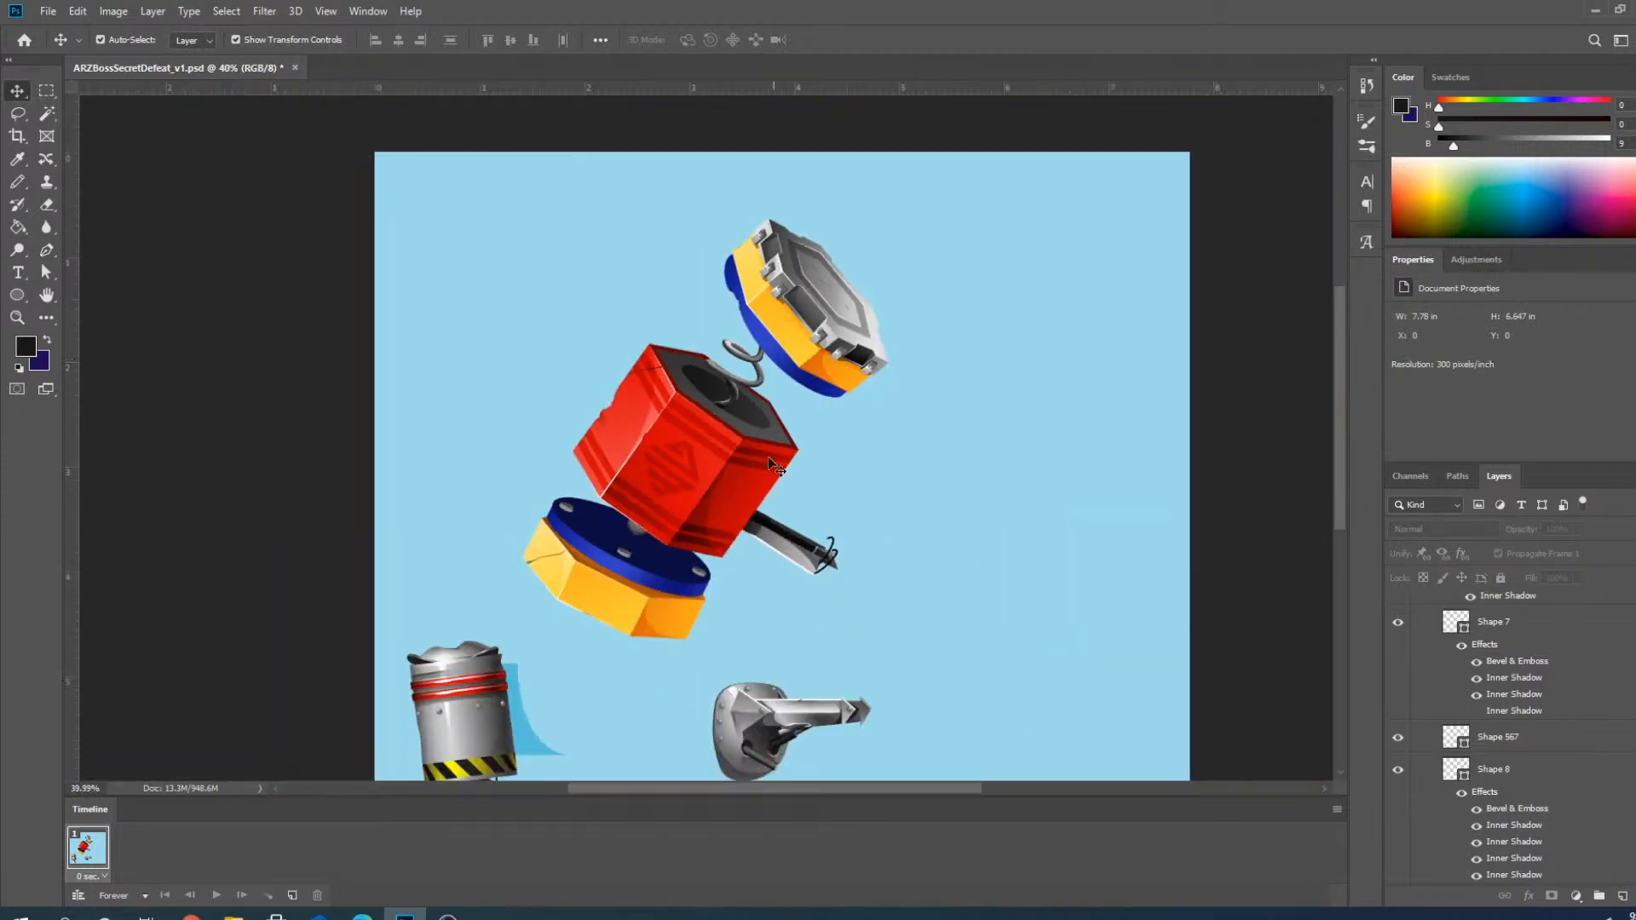
{"action": "scroll", "coordinate": [667, 566], "scroll_direction": "down", "scroll_amount": 1}
{"action": "scroll", "coordinate": [614, 570], "scroll_direction": "up", "scroll_amount": 1}
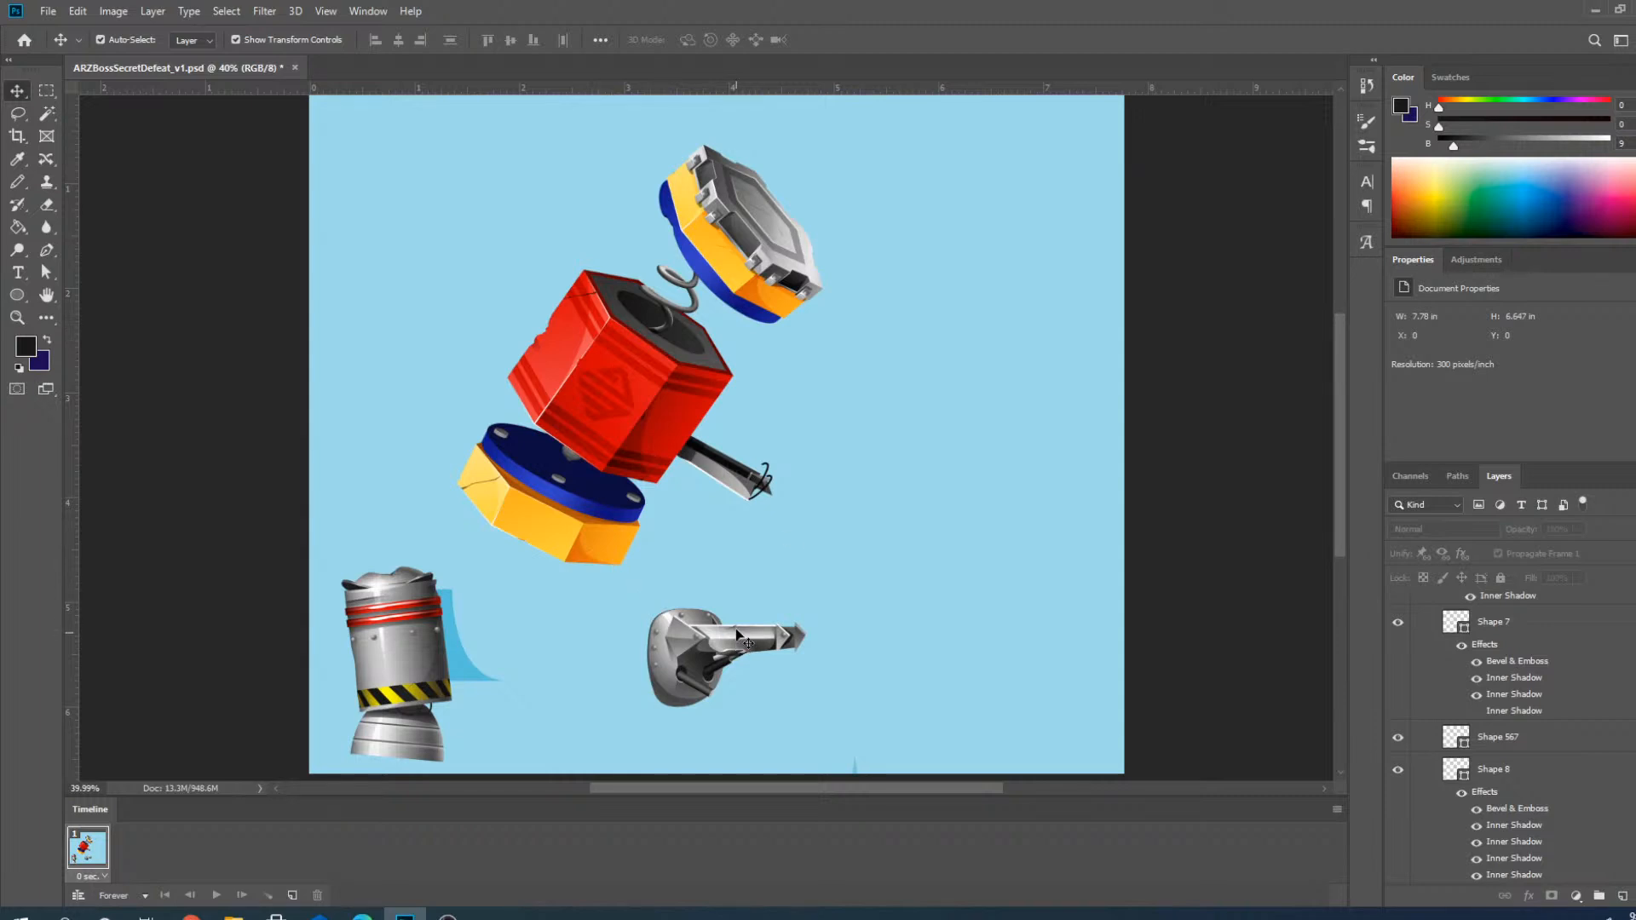
{"action": "scroll", "coordinate": [758, 473], "scroll_direction": "up", "scroll_amount": 4}
{"action": "scroll", "coordinate": [1504, 740], "scroll_direction": "up", "scroll_amount": 10}
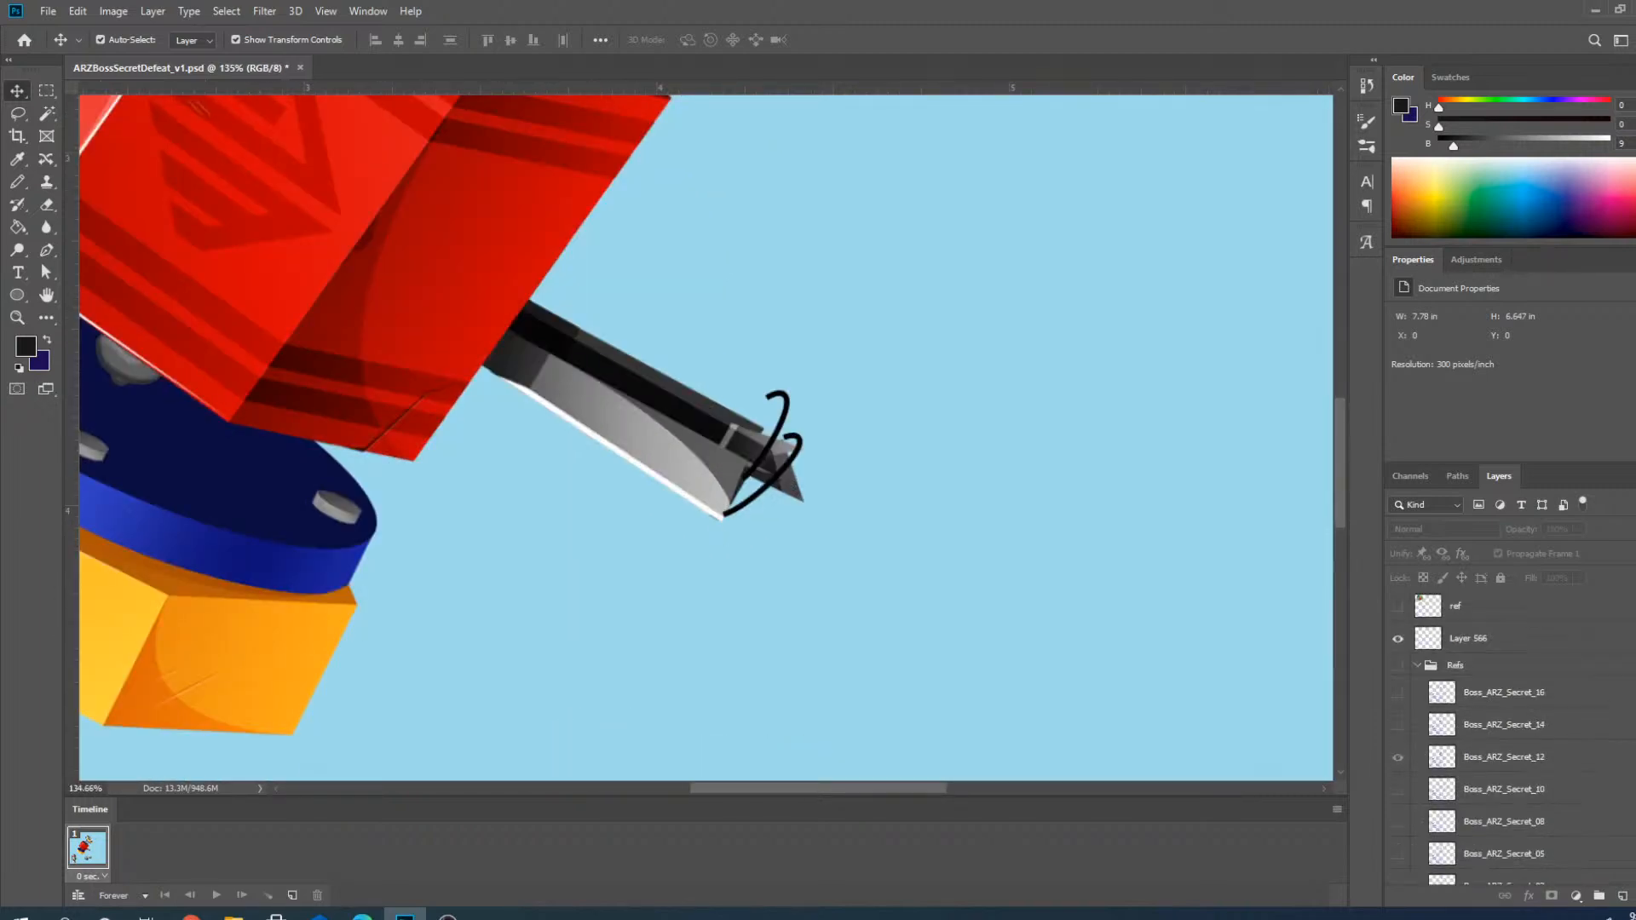
{"action": "left_click", "coordinate": [1397, 665]}
{"action": "scroll", "coordinate": [793, 512], "scroll_direction": "up", "scroll_amount": 4}
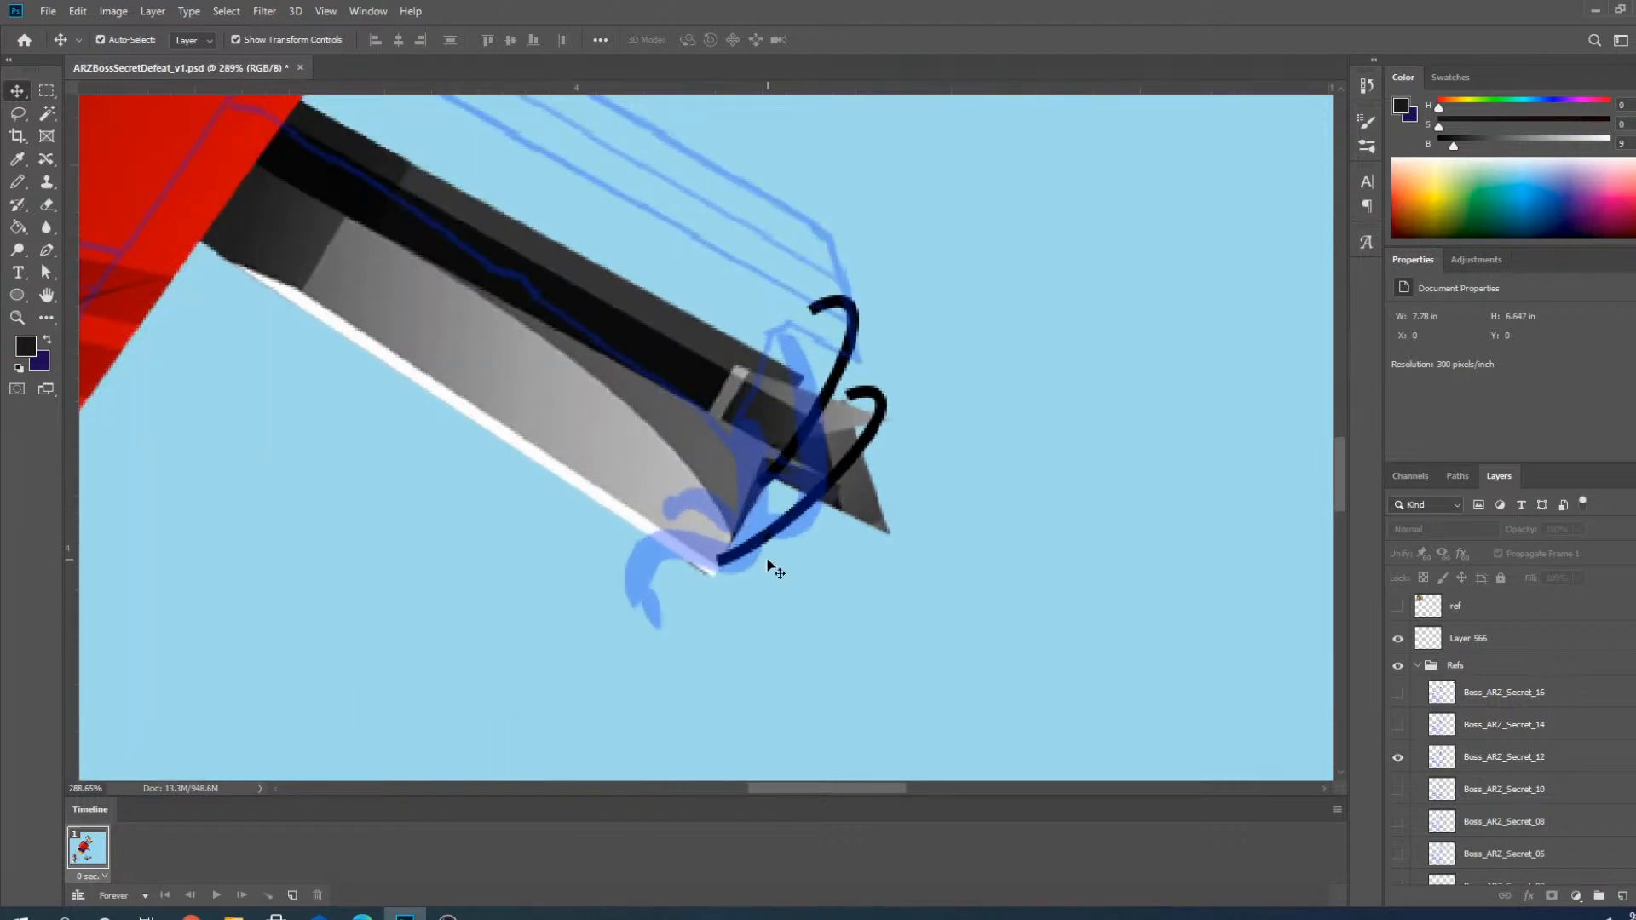
{"action": "scroll", "coordinate": [772, 564], "scroll_direction": "down", "scroll_amount": 2}
Unlock the Refs group and select the Boss_ARZ_Secret_12 sketch layer.
{"action": "left_click", "coordinate": [1481, 757]}
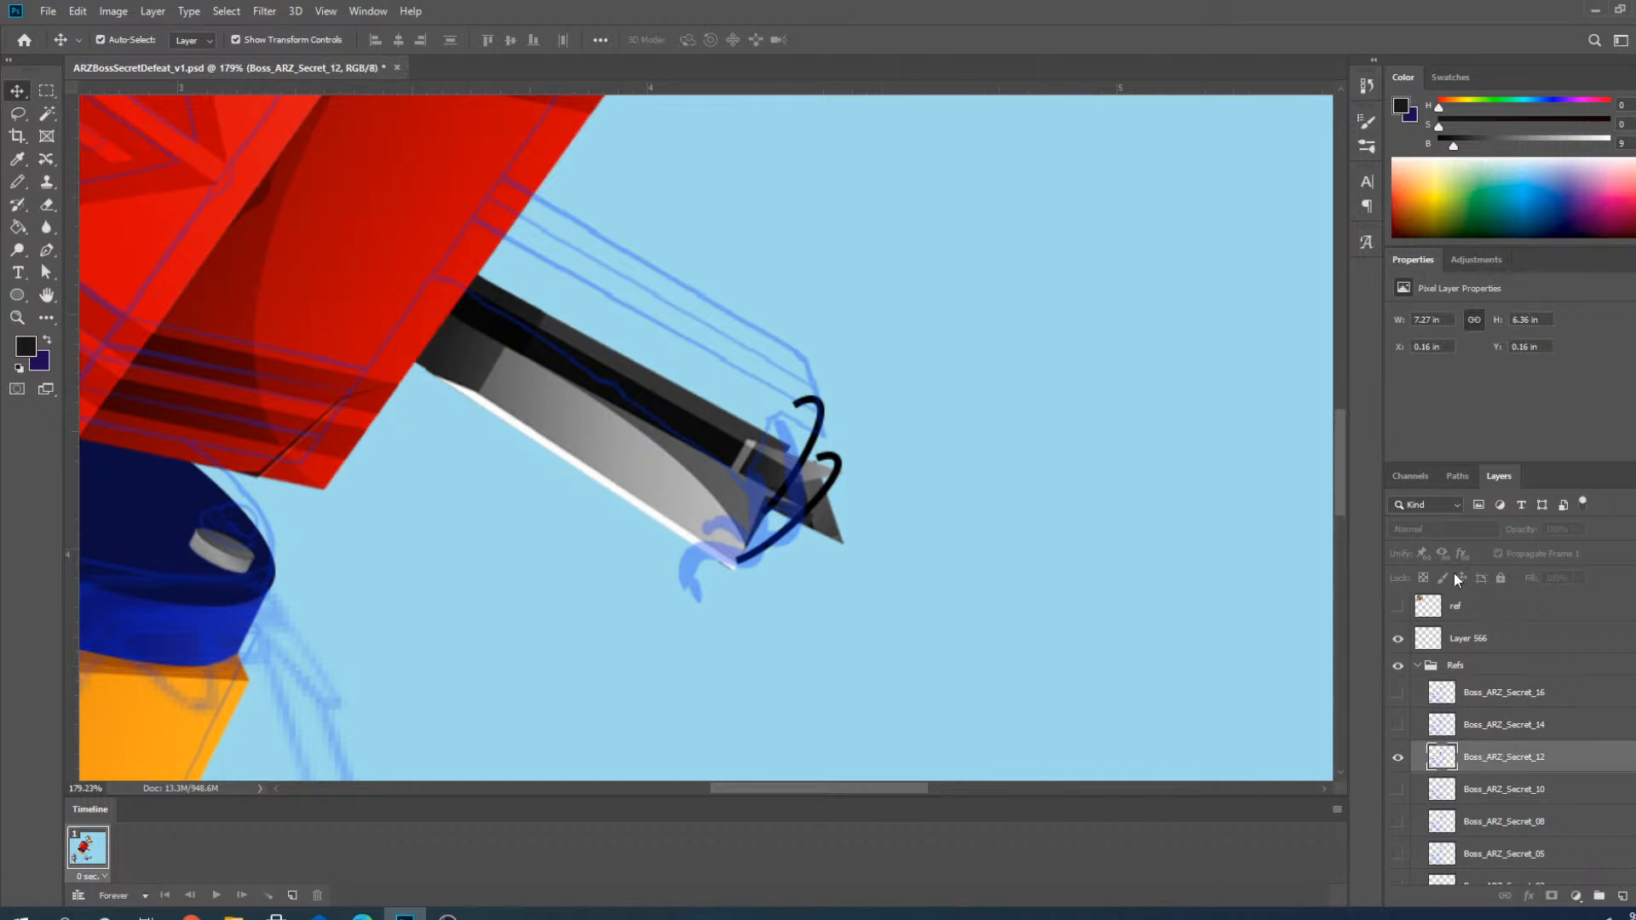
{"action": "left_click", "coordinate": [1519, 666]}
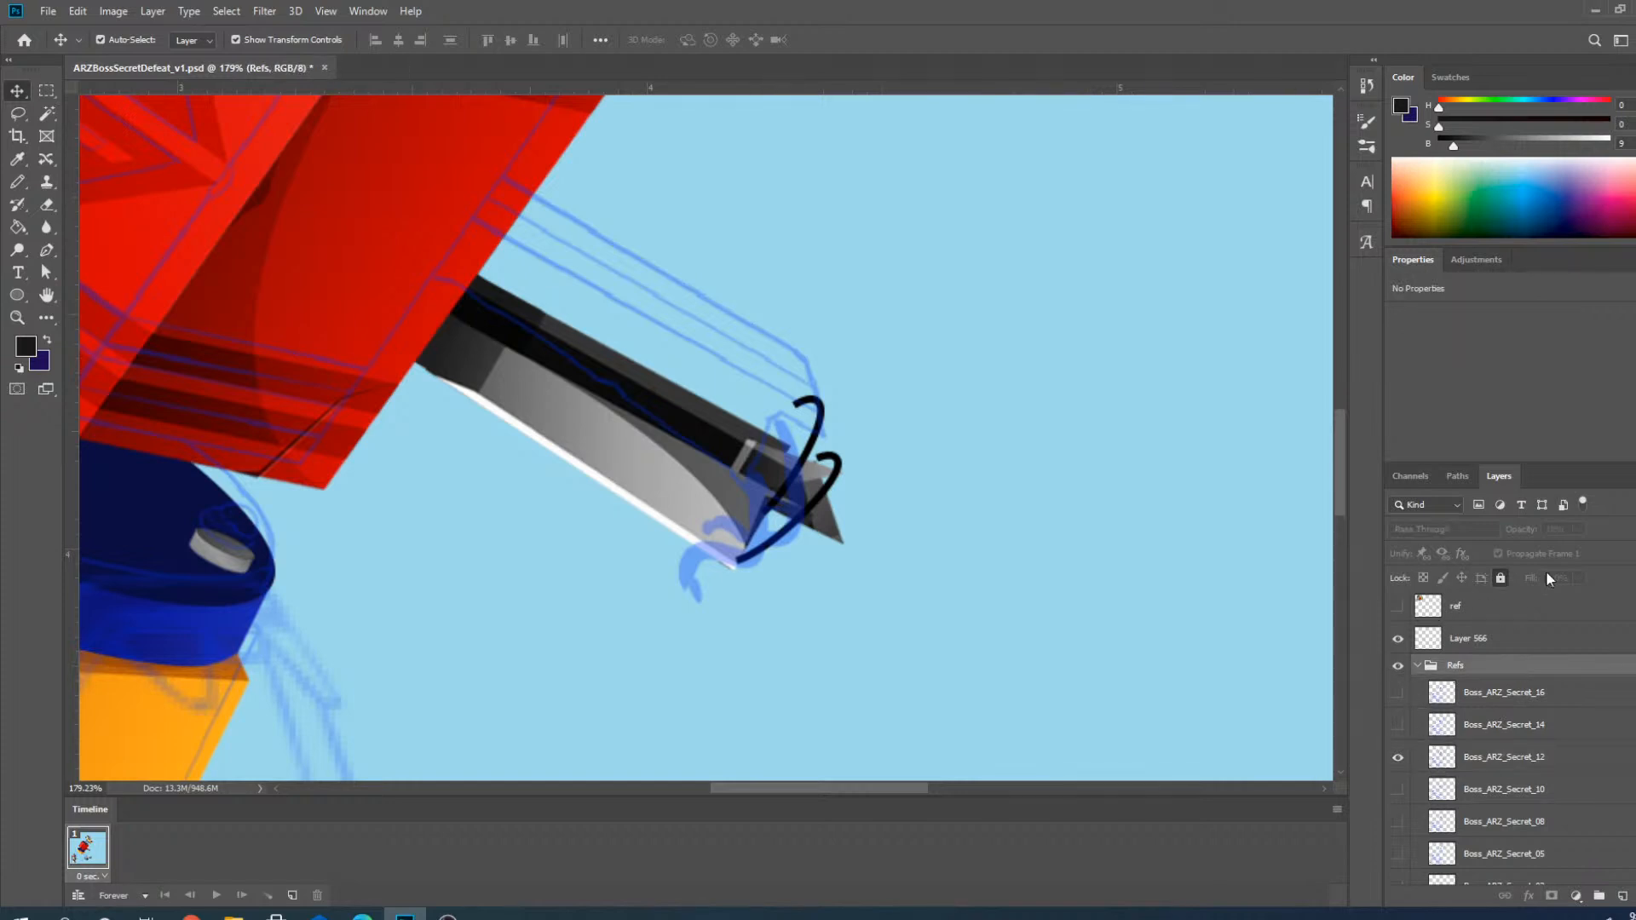
{"action": "left_click", "coordinate": [602, 492]}
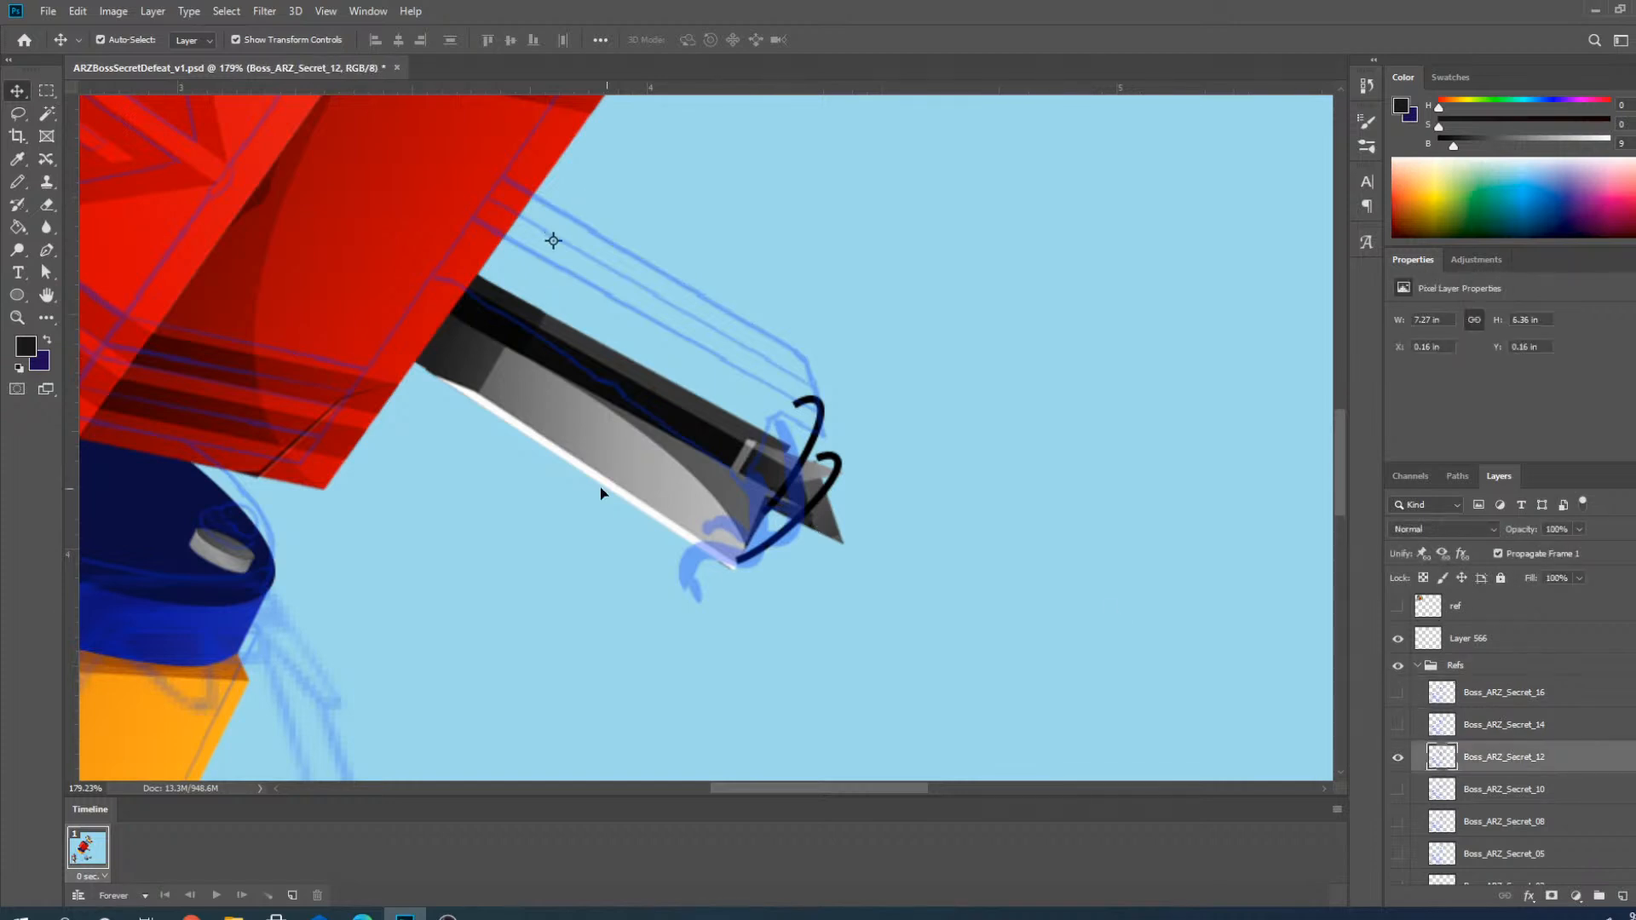
Move the Boss_ARZ_Secret_12 sketch down so its arm outline lines up with the dark arm below the red body, and deselect it.
{"action": "left_click_drag", "start_coordinate": [622, 483], "coordinate": [646, 435]}
{"action": "key", "text": "ctrl+z"}
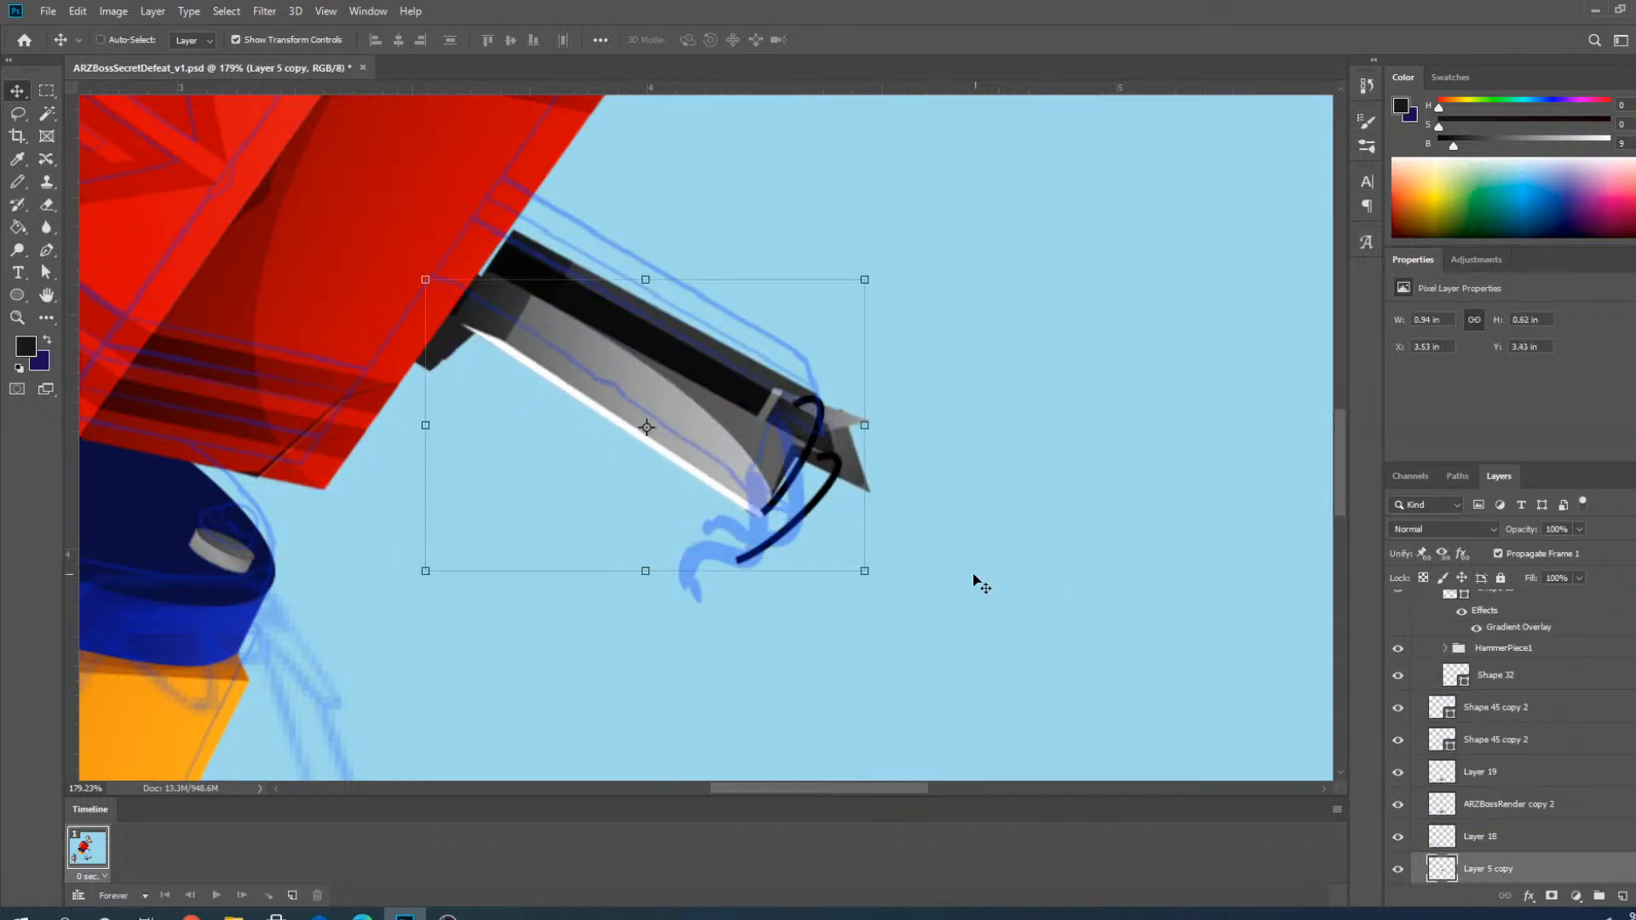
{"action": "left_click", "coordinate": [690, 564]}
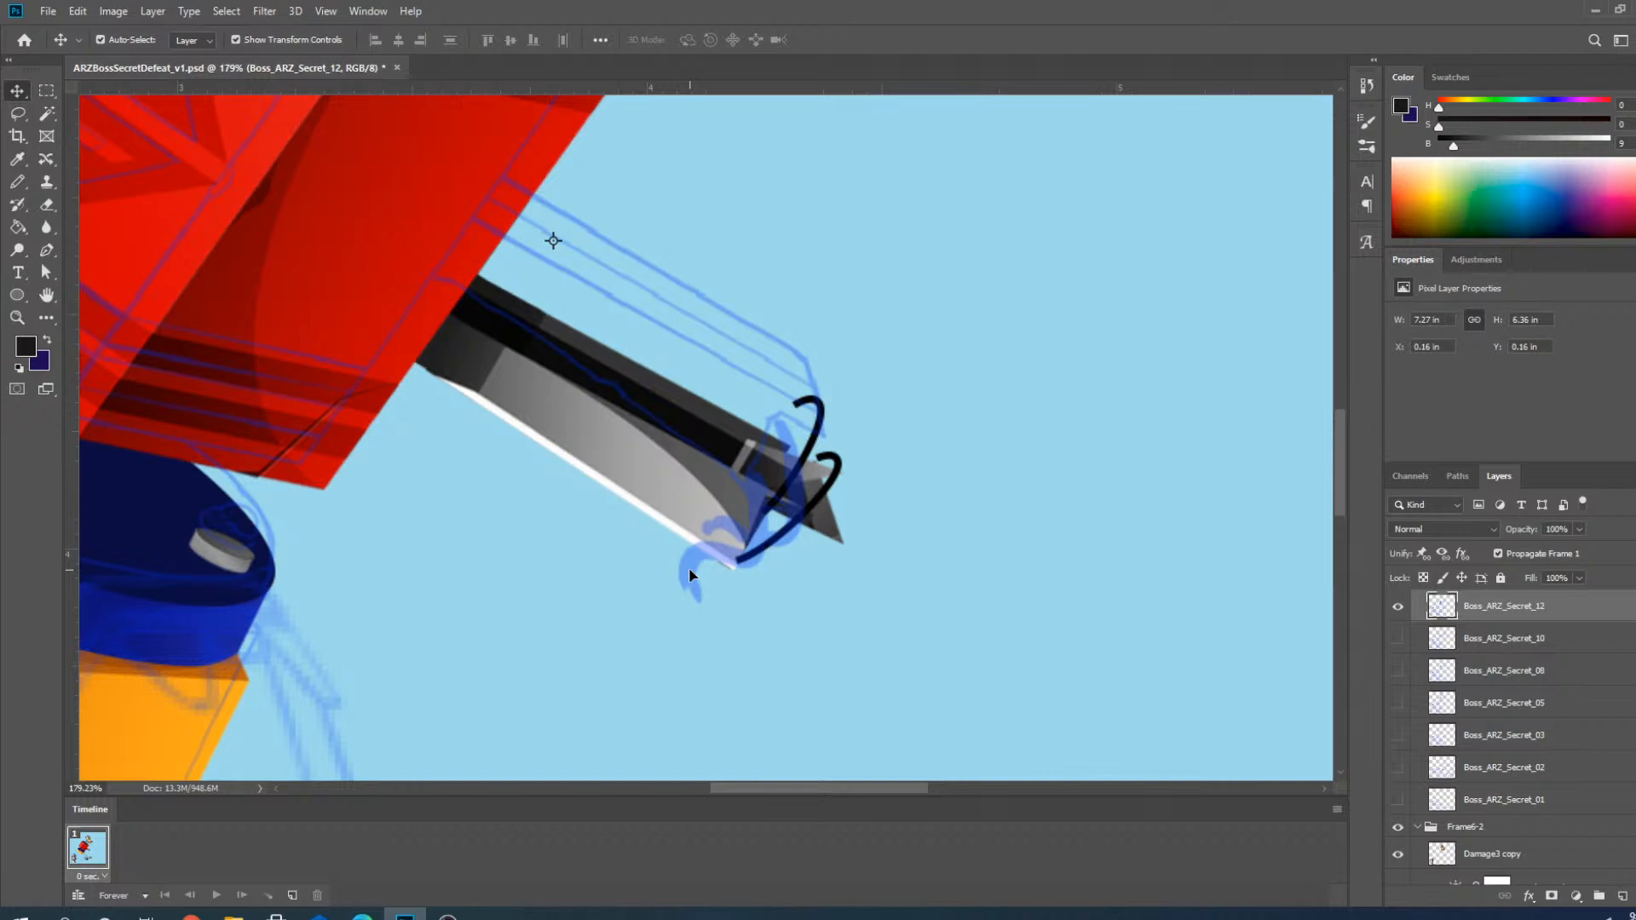
{"action": "mouse_move", "coordinate": [689, 576]}
{"action": "left_mouse_down"}
{"action": "mouse_move", "coordinate": [738, 515]}
{"action": "mouse_move", "coordinate": [668, 653]}
{"action": "mouse_move", "coordinate": [679, 668]}
{"action": "left_mouse_up"}
{"action": "scroll", "coordinate": [713, 637], "scroll_direction": "up", "scroll_amount": 3}
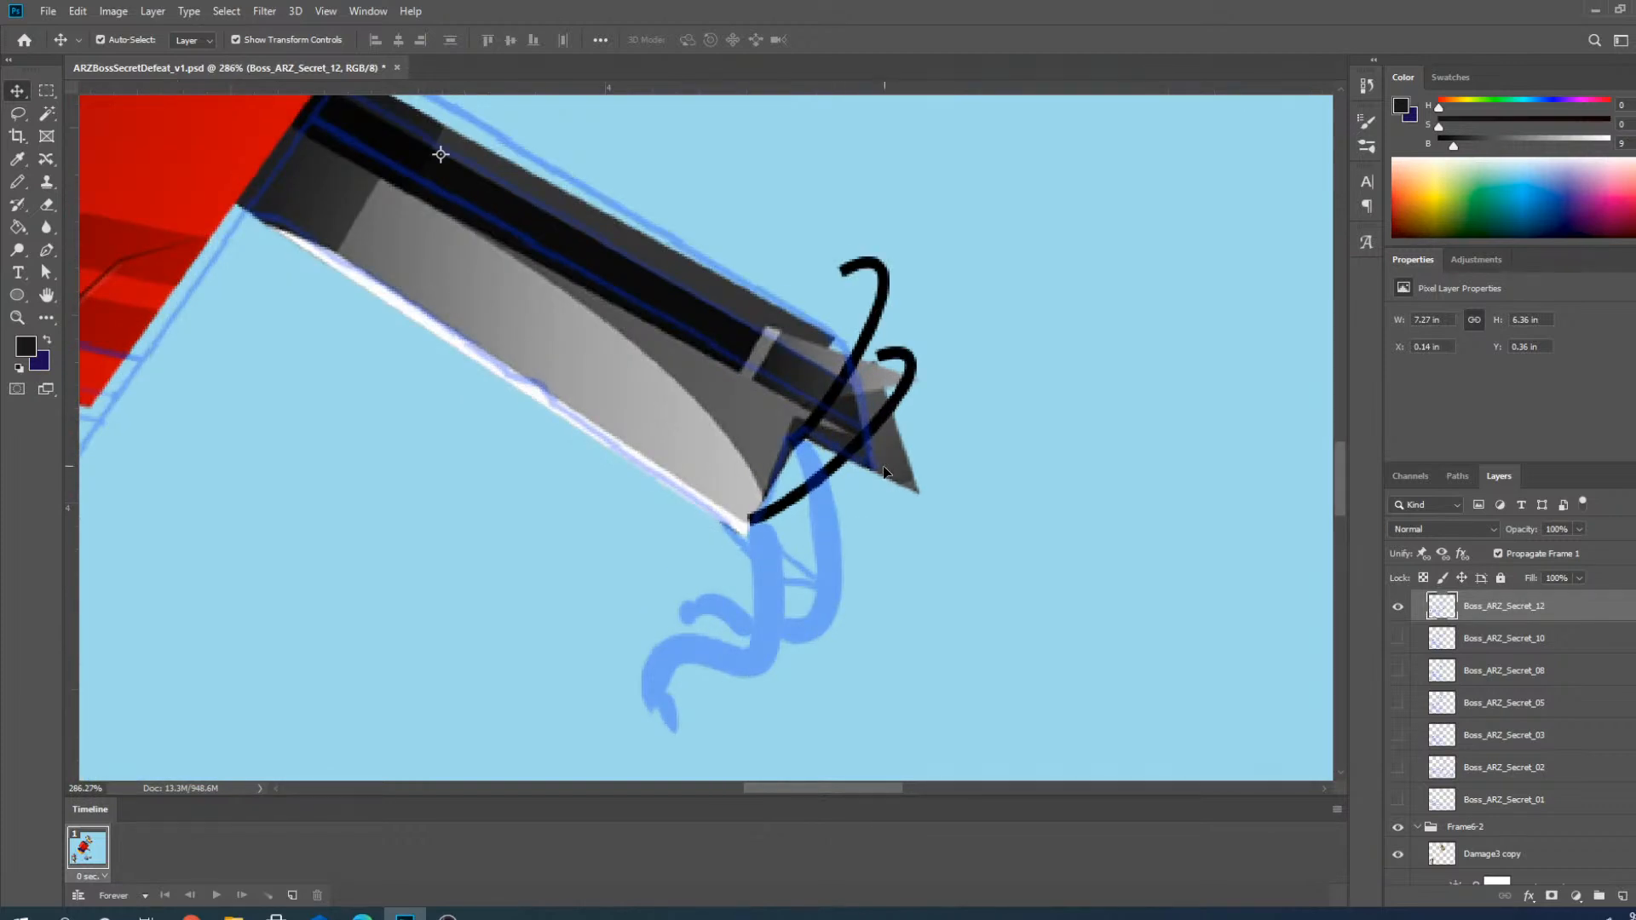
{"action": "scroll", "coordinate": [884, 471], "scroll_direction": "down", "scroll_amount": 6}
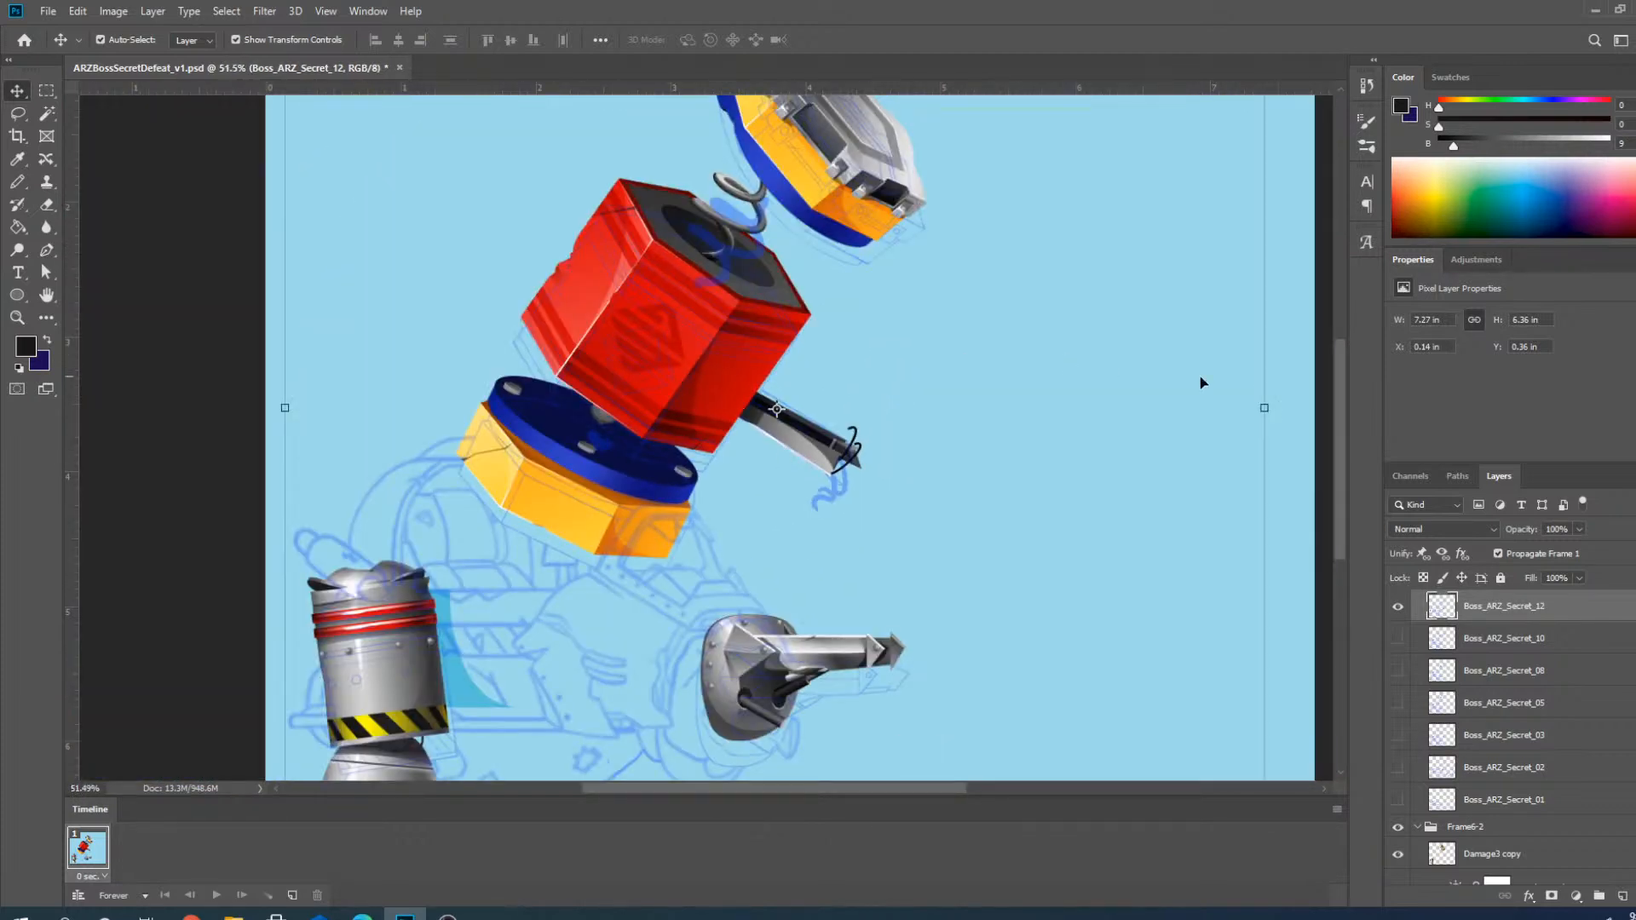
{"action": "left_click", "coordinate": [1295, 435]}
Select the upper black wire at the arm's tip and, with the Pen tool, pull its free end down to the sketched wire's lower end.
{"action": "scroll", "coordinate": [852, 473], "scroll_direction": "up", "scroll_amount": 3}
{"action": "scroll", "coordinate": [893, 482], "scroll_direction": "up", "scroll_amount": 3}
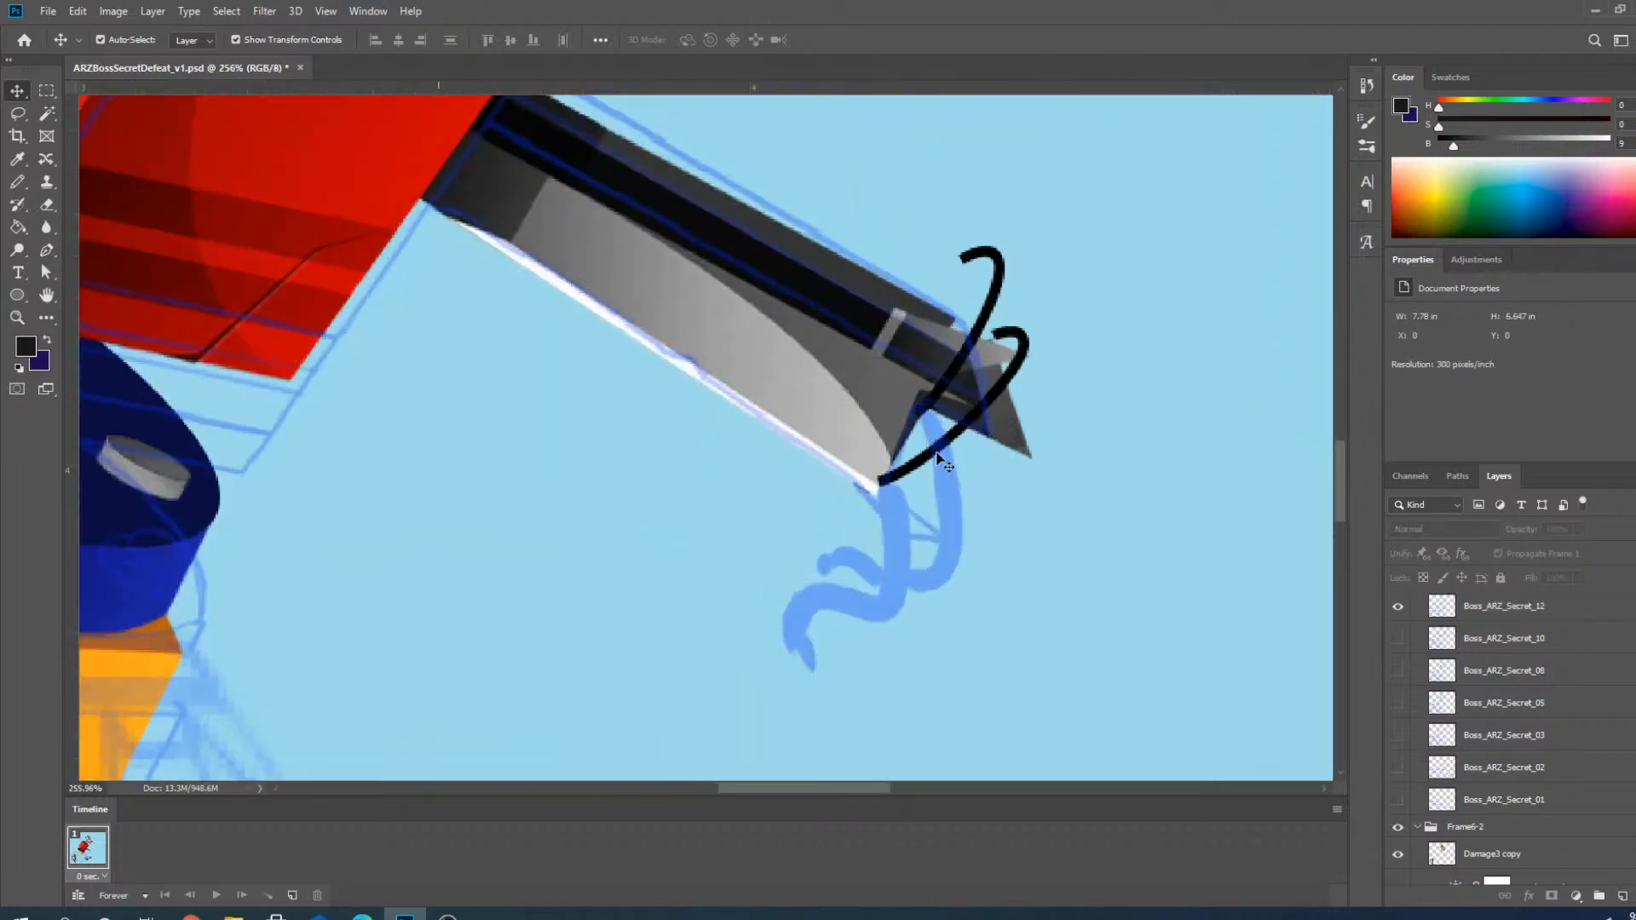
{"action": "left_click", "coordinate": [1010, 223]}
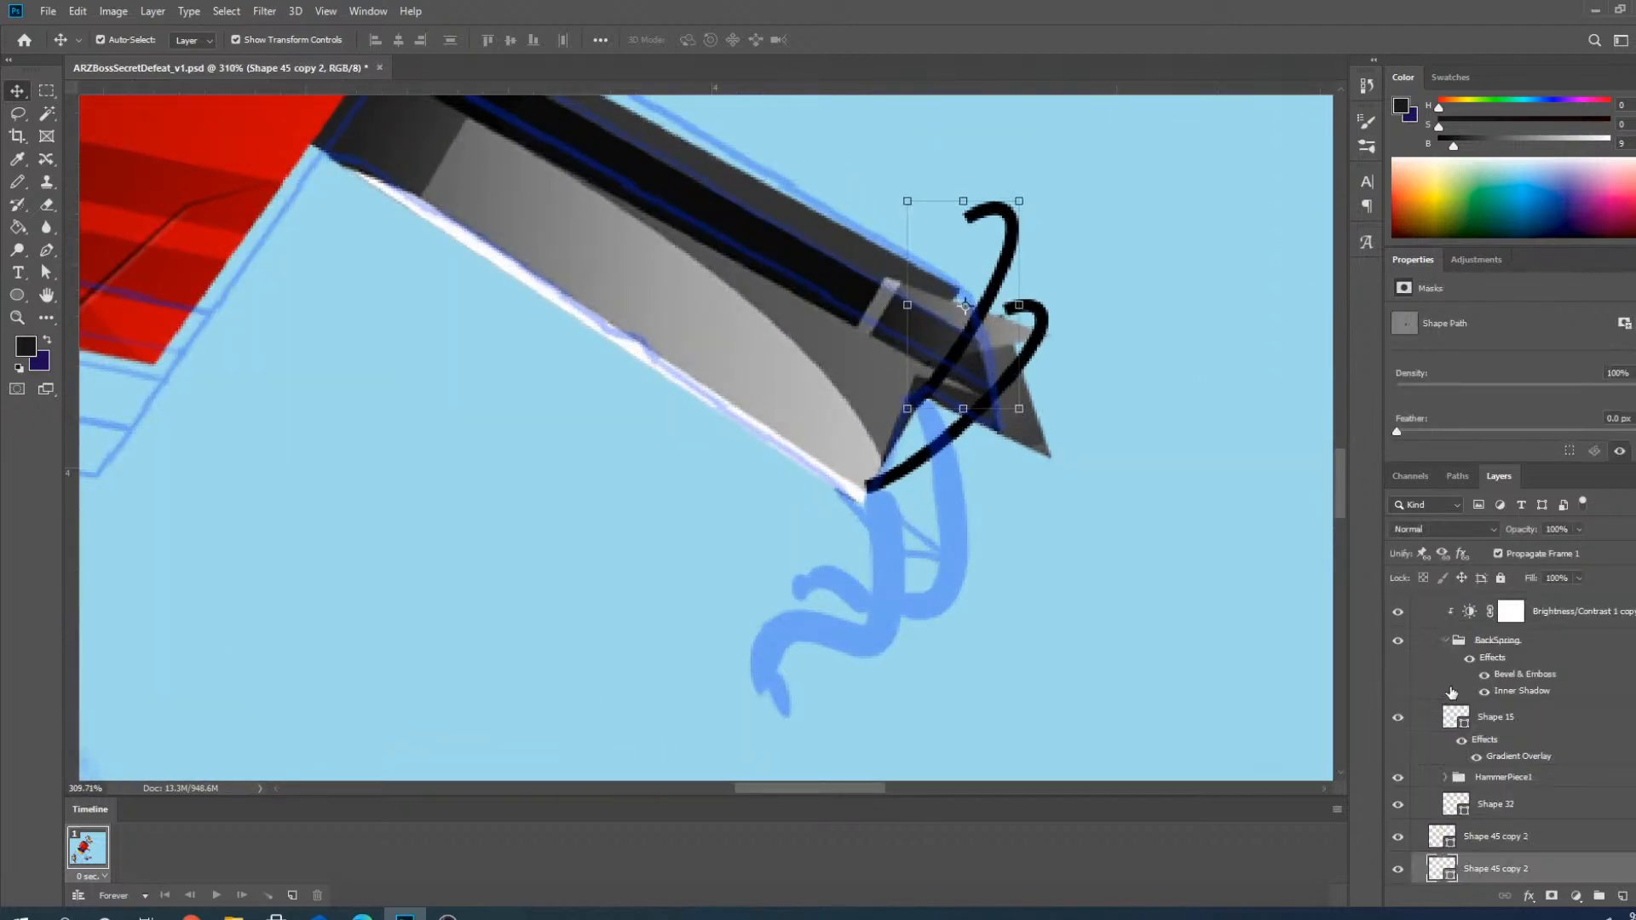
{"action": "left_click", "coordinate": [48, 252]}
{"action": "scroll", "coordinate": [869, 384], "scroll_direction": "up", "scroll_amount": 2}
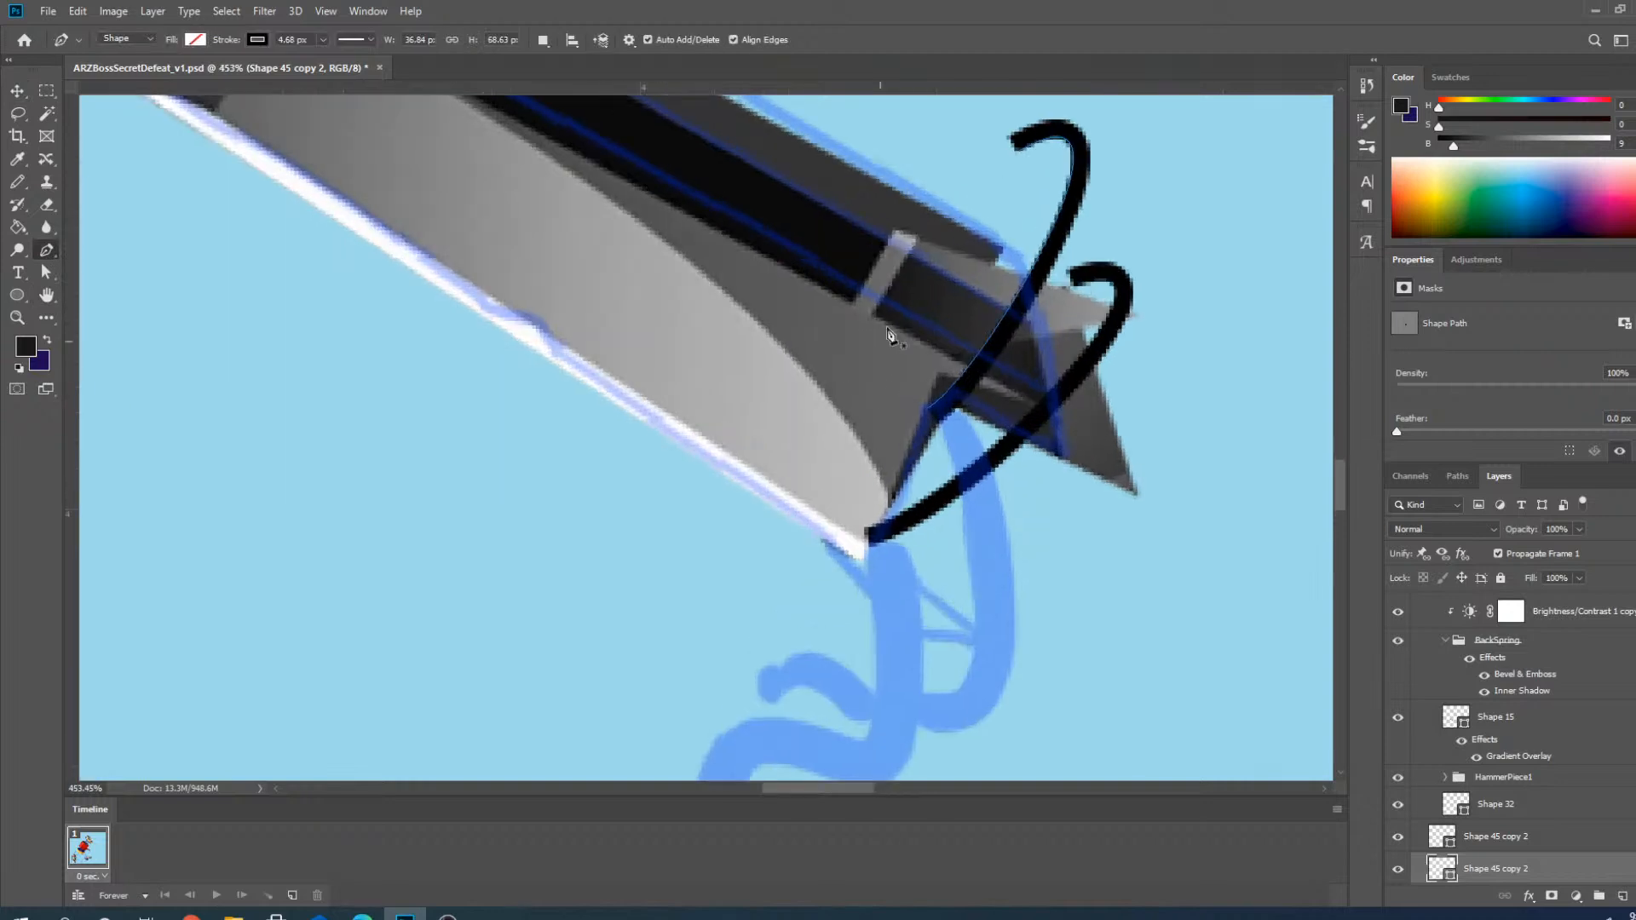
{"action": "scroll", "coordinate": [1021, 157], "scroll_direction": "down", "scroll_amount": 2}
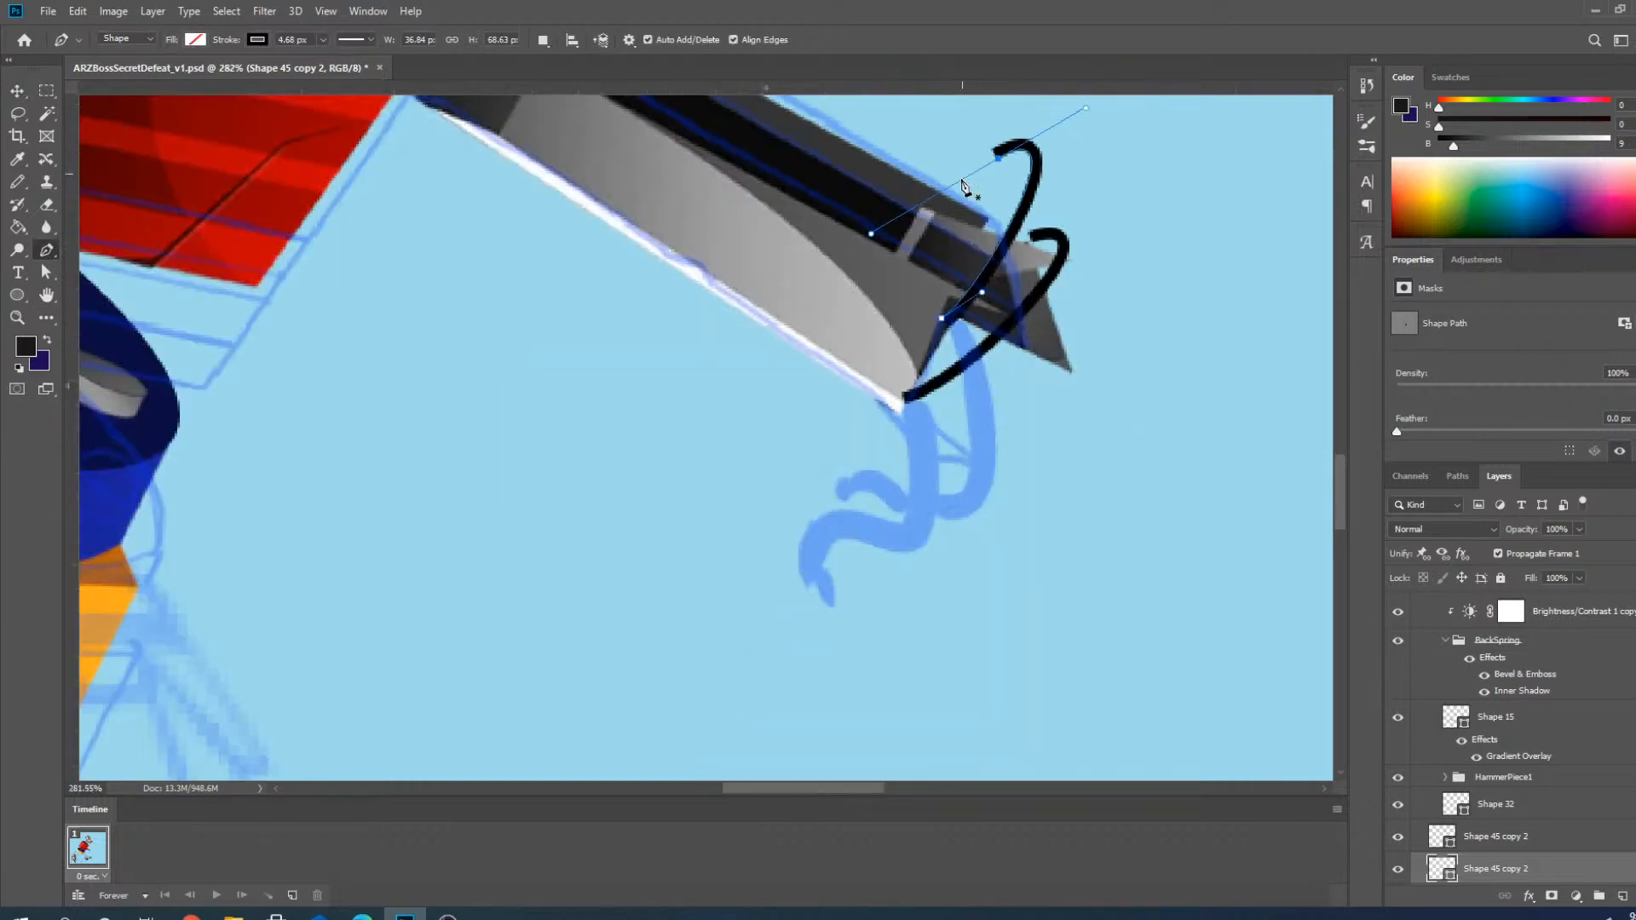
{"action": "mouse_move", "coordinate": [792, 607]}
{"action": "left_mouse_down"}
{"action": "mouse_move", "coordinate": [674, 626]}
{"action": "mouse_move", "coordinate": [651, 690]}
{"action": "mouse_move", "coordinate": [774, 724]}
{"action": "mouse_move", "coordinate": [876, 722]}
{"action": "left_mouse_up"}
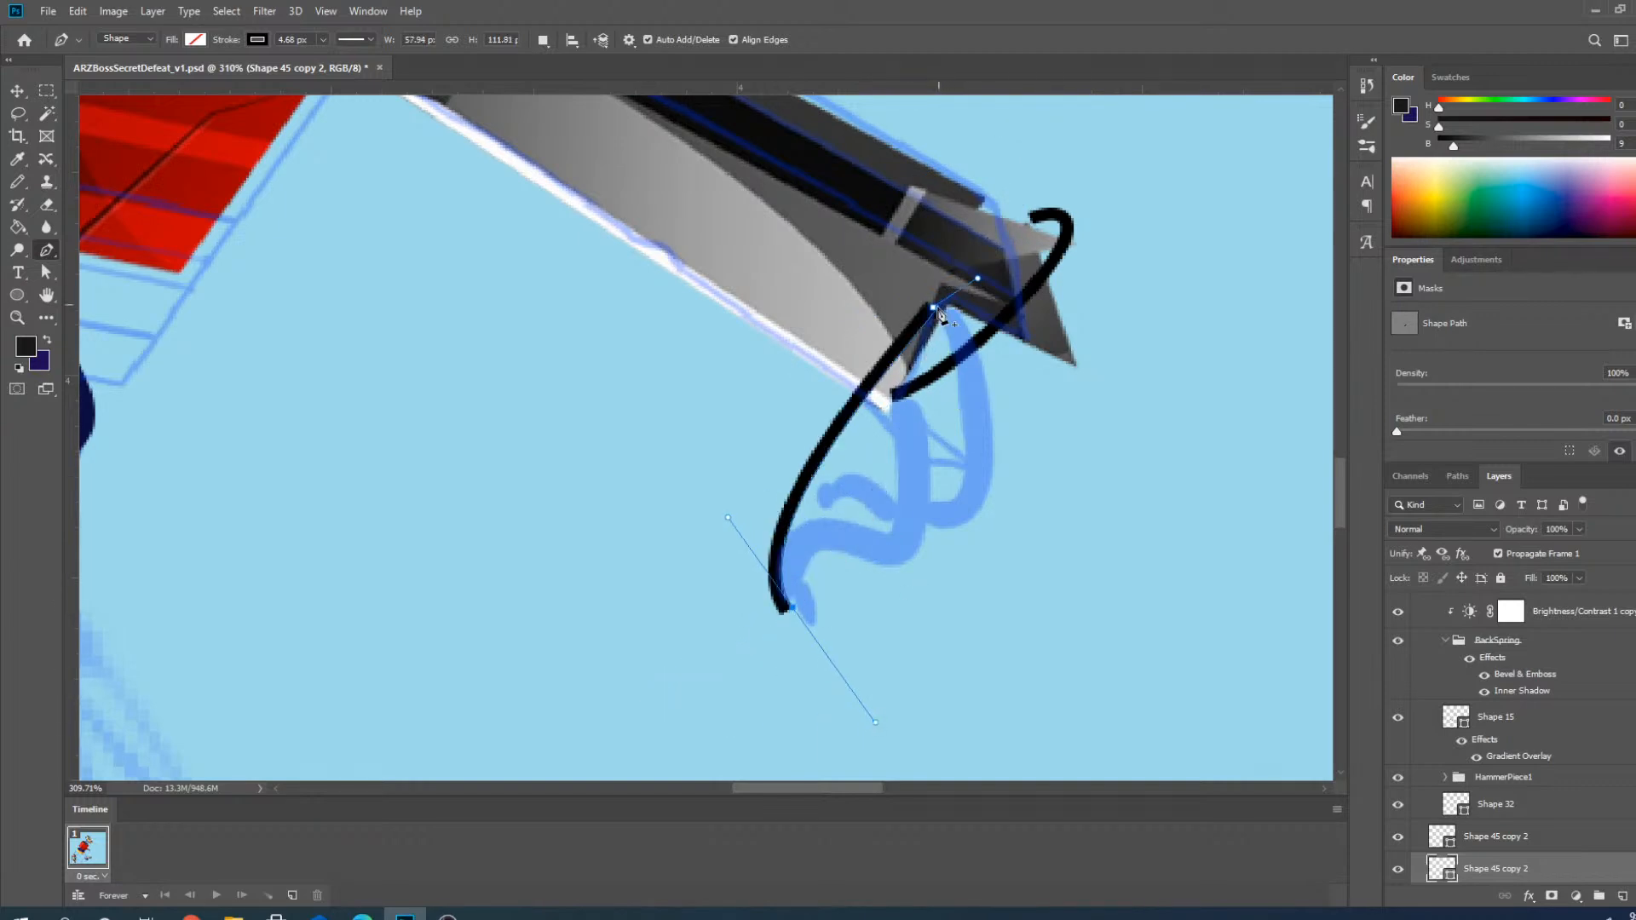
Add an anchor to the middle of the pulled-down wire and adjust its position and handles to form a hooked S-curve.
{"action": "left_click", "coordinate": [838, 441]}
{"action": "left_click_drag", "start_coordinate": [840, 442], "coordinate": [911, 557]}
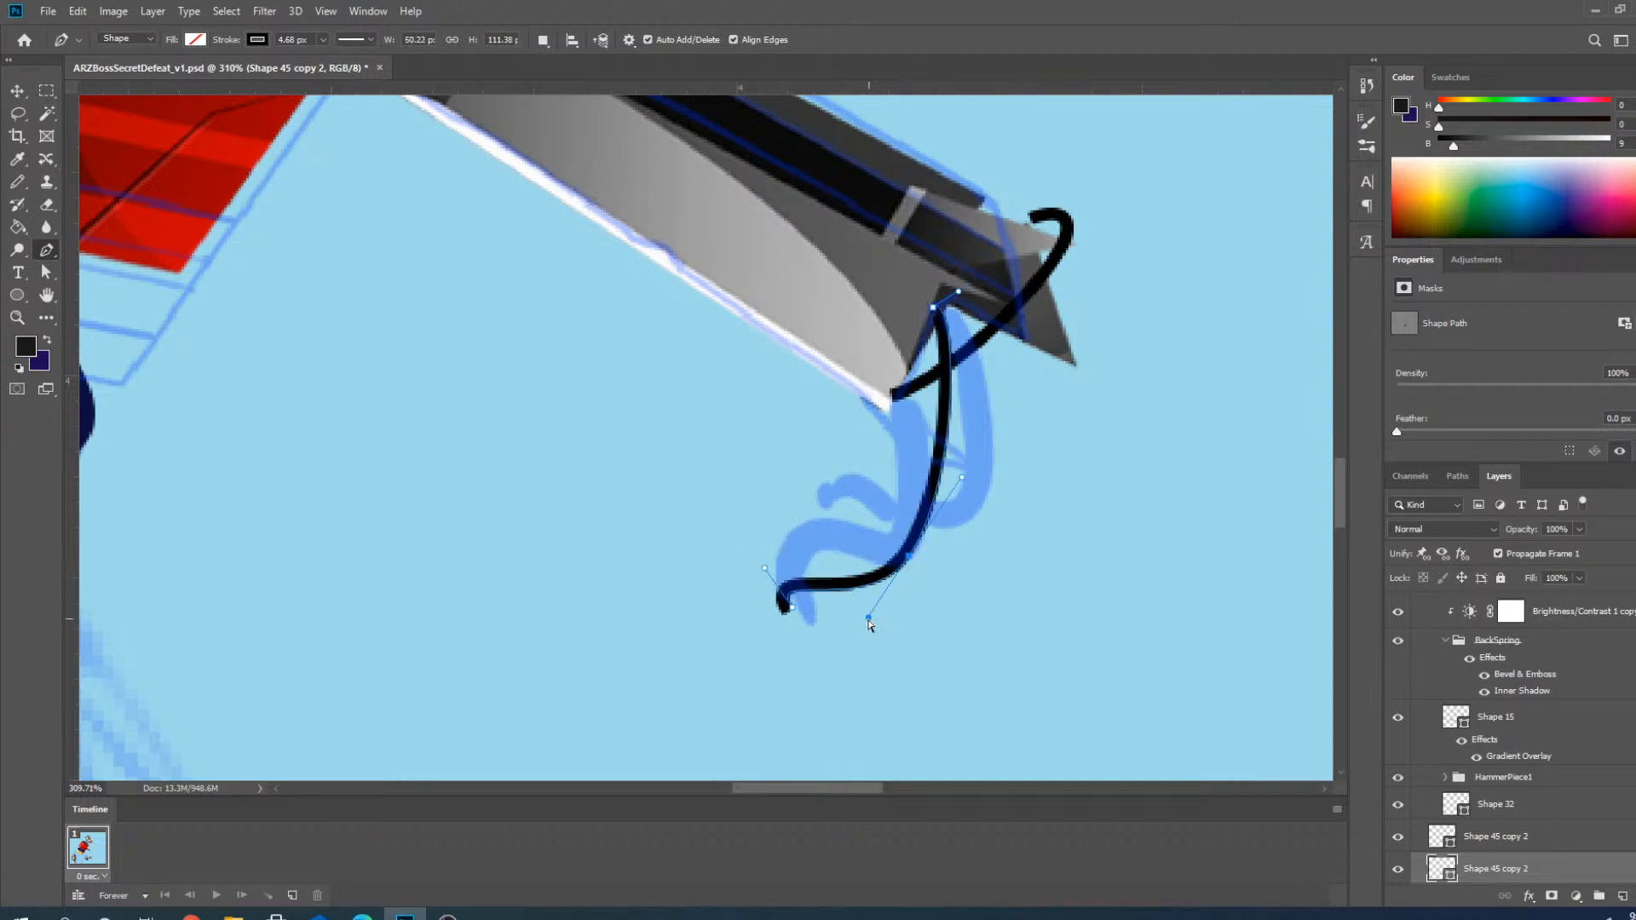
{"action": "mouse_move", "coordinate": [868, 622]}
{"action": "left_mouse_down"}
{"action": "mouse_move", "coordinate": [788, 554]}
{"action": "mouse_move", "coordinate": [806, 522]}
{"action": "mouse_move", "coordinate": [768, 492]}
{"action": "left_mouse_up"}
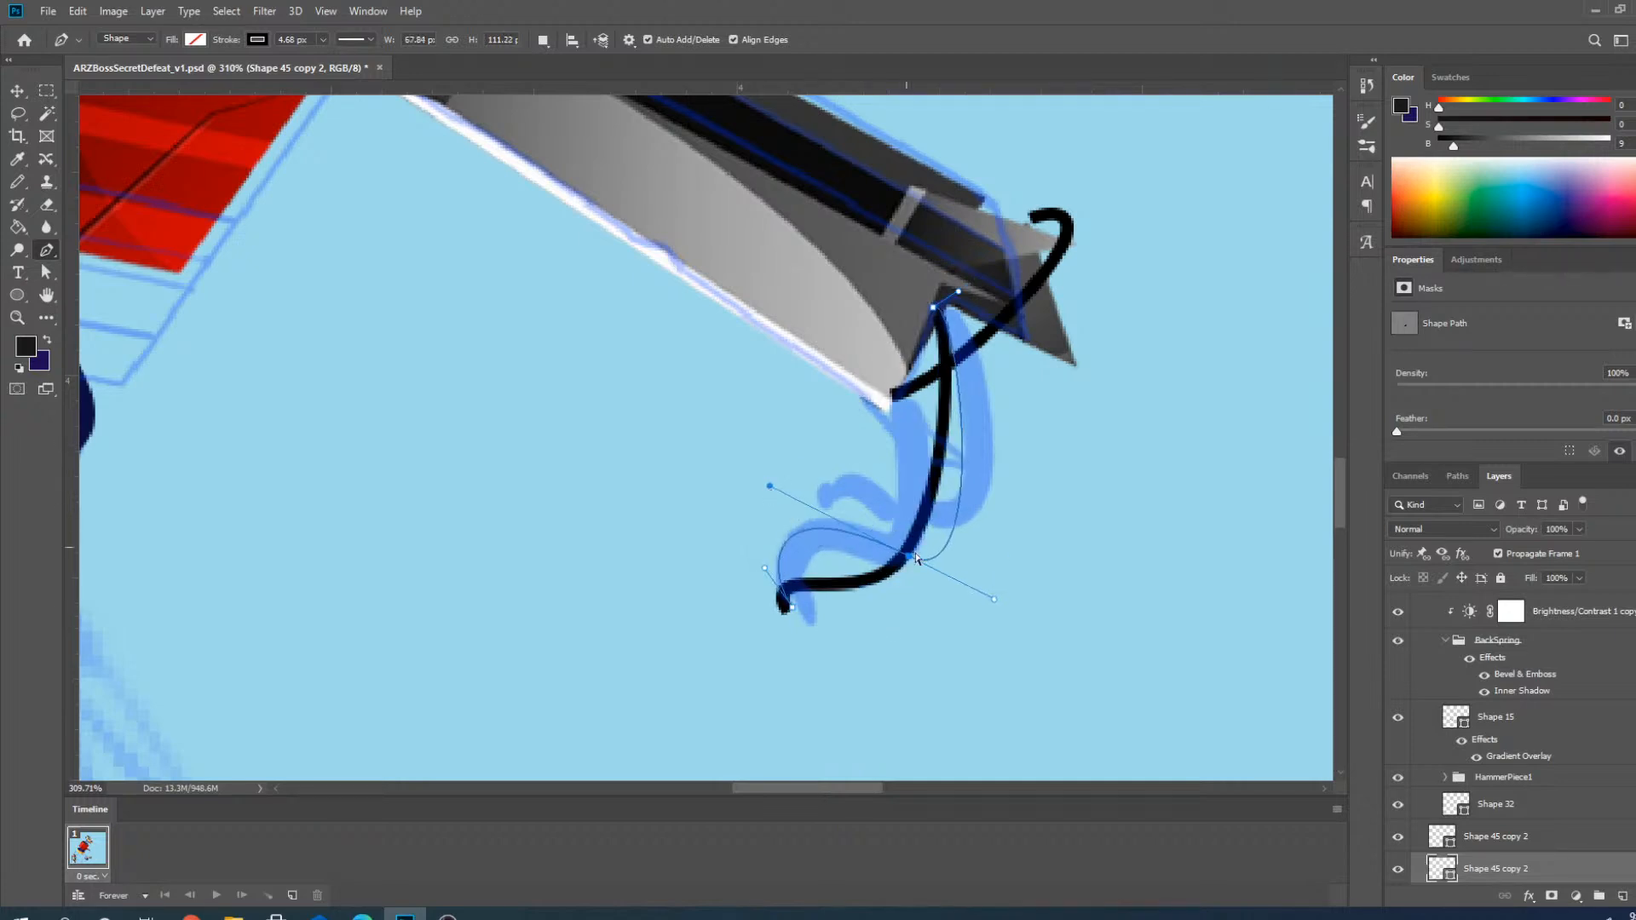
{"action": "left_click_drag", "start_coordinate": [913, 558], "coordinate": [878, 565]}
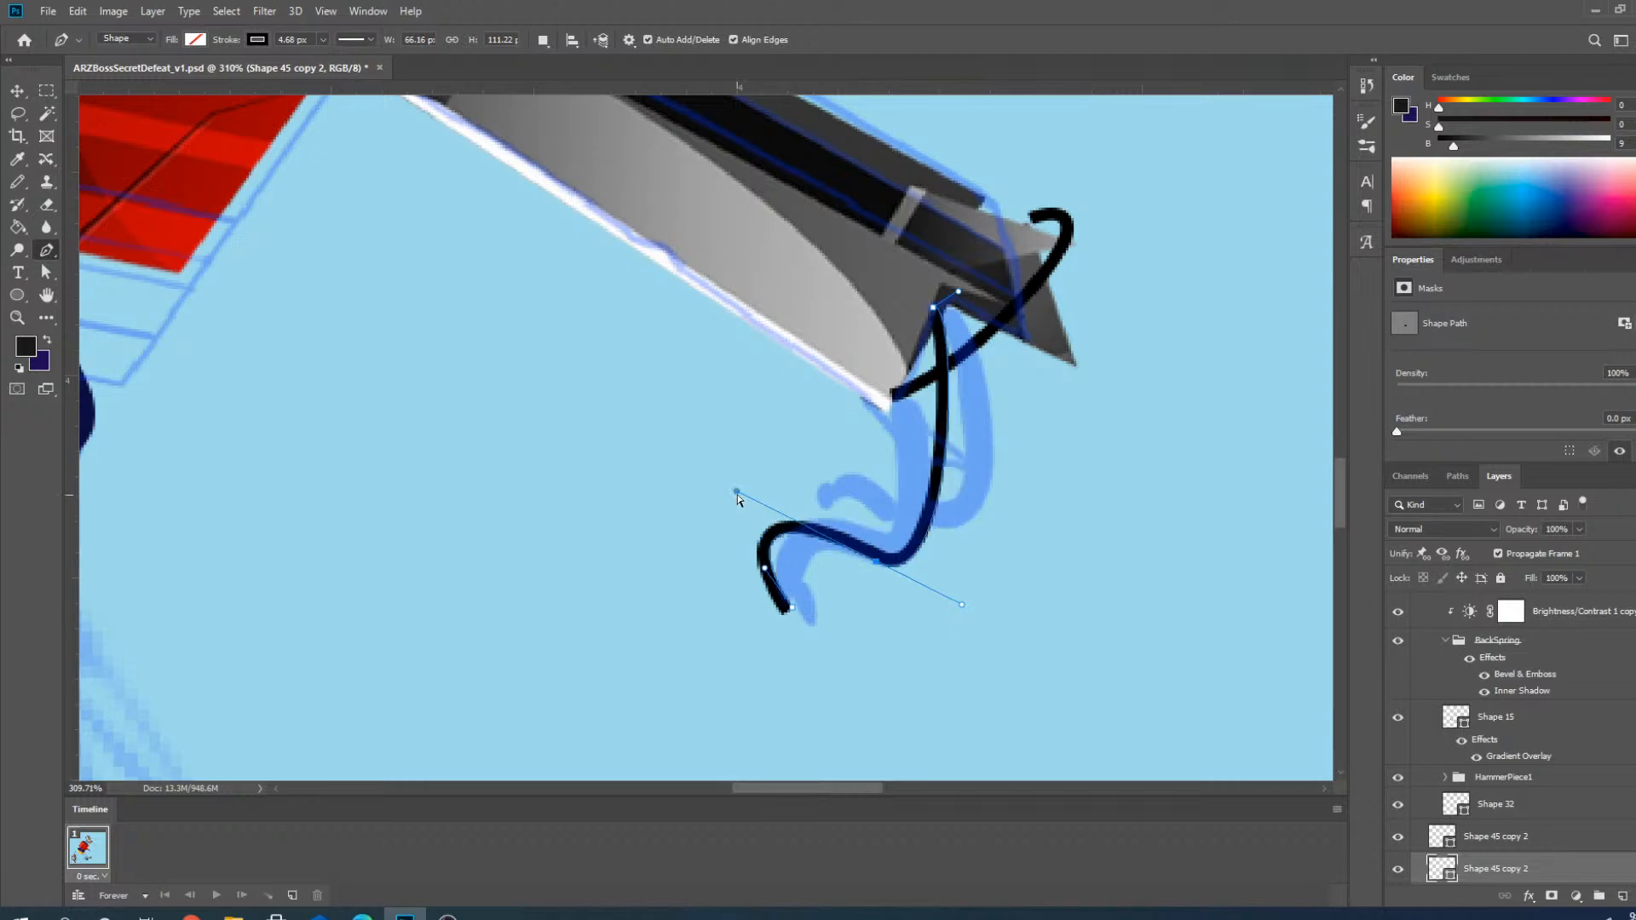
{"action": "left_click_drag", "start_coordinate": [737, 494], "coordinate": [784, 515]}
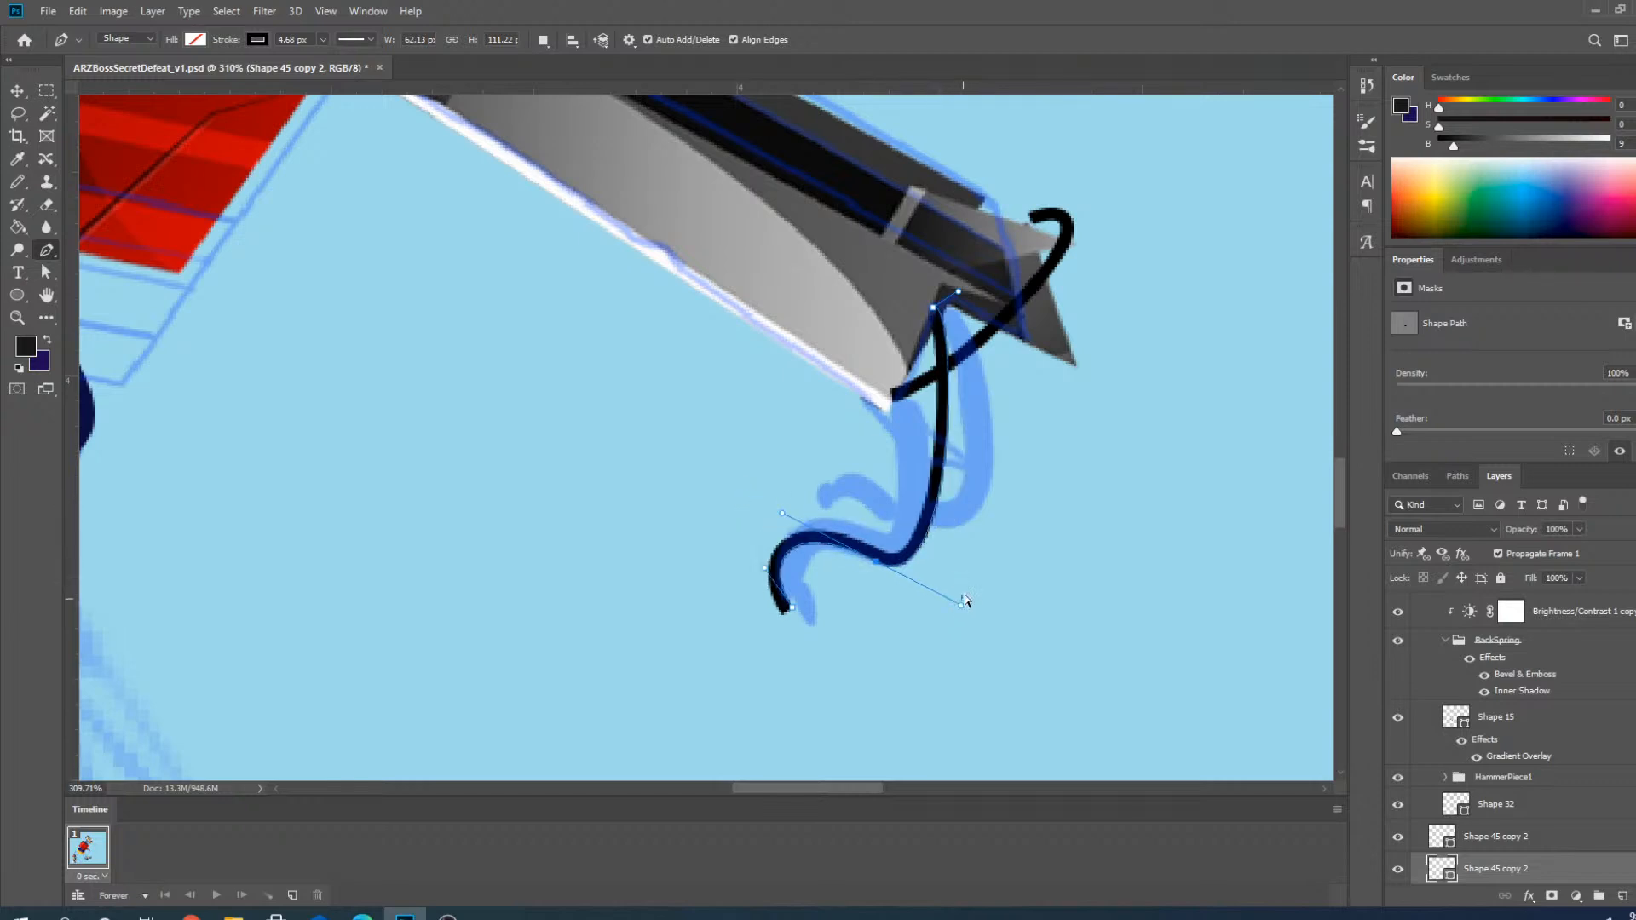
Shift the wire's middle anchor and bend its upper handle so the wire follows the outer sketched strand.
{"action": "left_click", "coordinate": [973, 569], "text": "ctrl"}
{"action": "left_click", "coordinate": [880, 564], "text": "ctrl"}
{"action": "left_click_drag", "start_coordinate": [960, 606], "coordinate": [885, 543]}
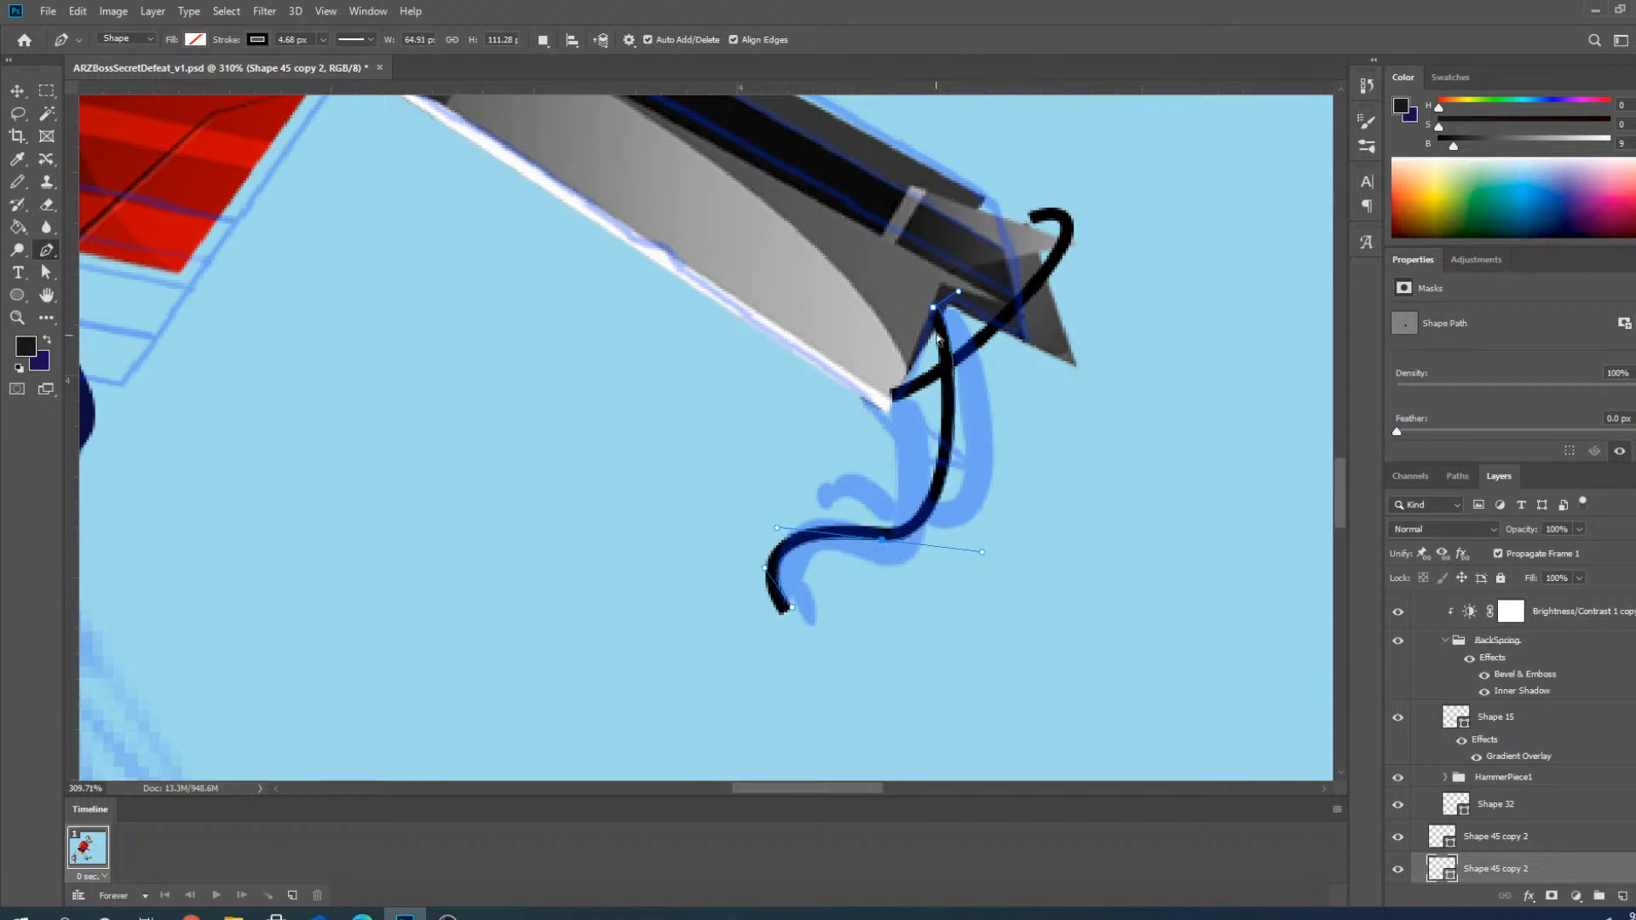
{"action": "left_click_drag", "start_coordinate": [954, 293], "coordinate": [985, 339]}
{"action": "mouse_move", "coordinate": [919, 522]}
{"action": "left_mouse_down"}
{"action": "mouse_move", "coordinate": [949, 537]}
{"action": "mouse_move", "coordinate": [938, 528]}
{"action": "left_mouse_up"}
Move the wire's free end up to the short sketched curl, refine its anchors and handles to match, and commit the path.
{"action": "left_click", "coordinate": [792, 603]}
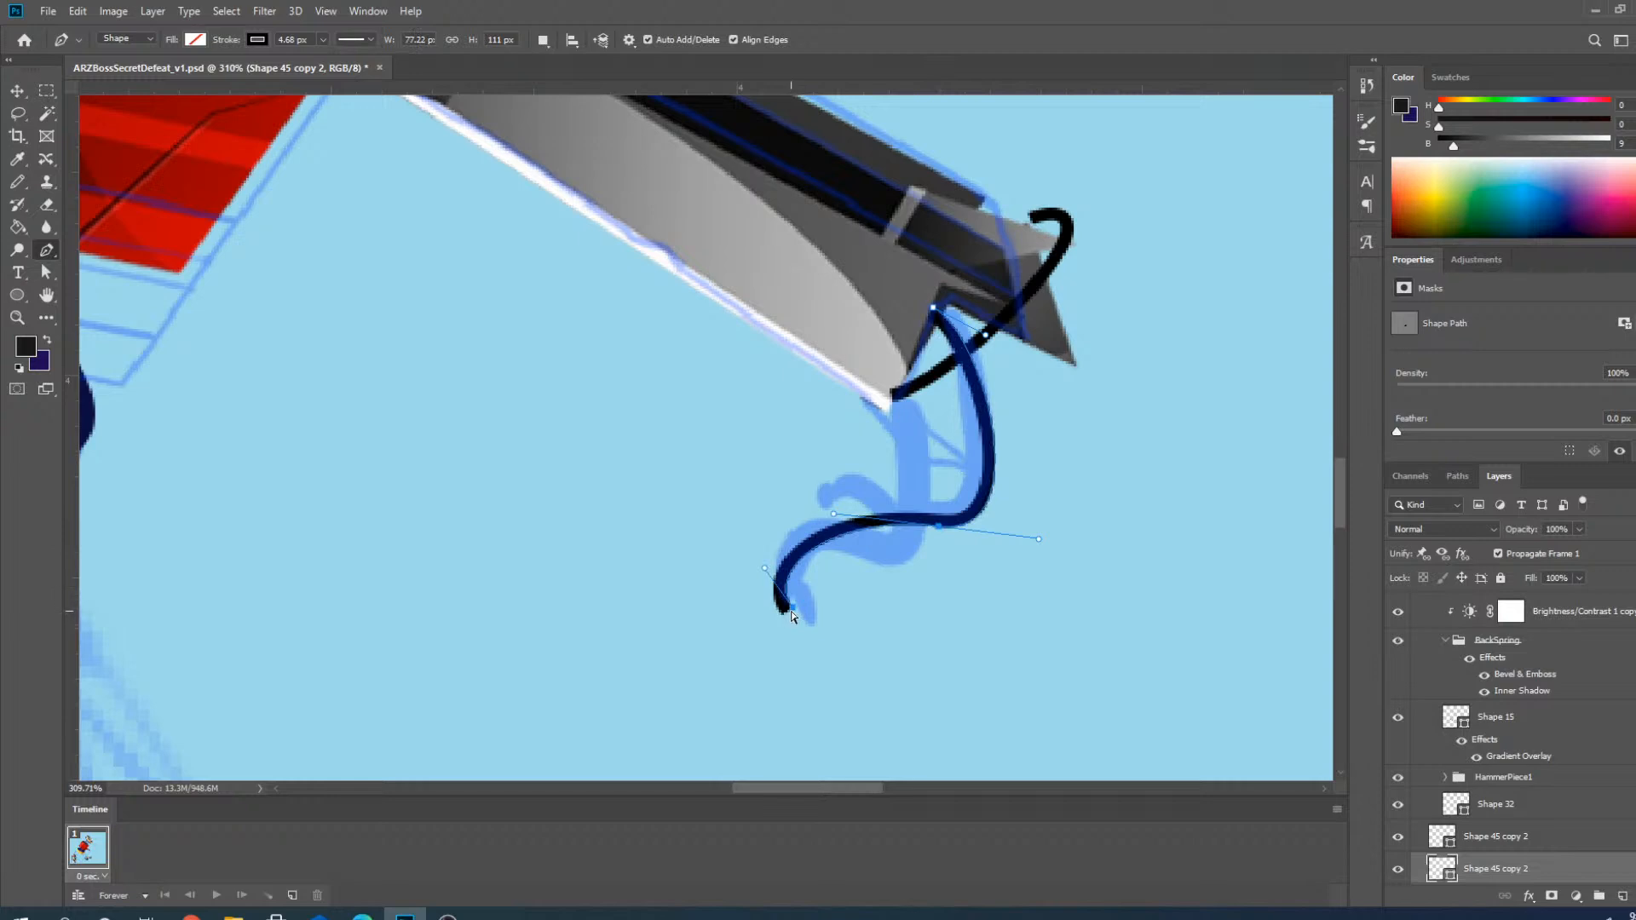
{"action": "mouse_move", "coordinate": [791, 610]}
{"action": "left_mouse_down"}
{"action": "mouse_move", "coordinate": [805, 514]}
{"action": "mouse_move", "coordinate": [854, 462]}
{"action": "mouse_move", "coordinate": [860, 479]}
{"action": "left_mouse_up"}
{"action": "left_click_drag", "start_coordinate": [906, 620], "coordinate": [824, 639]}
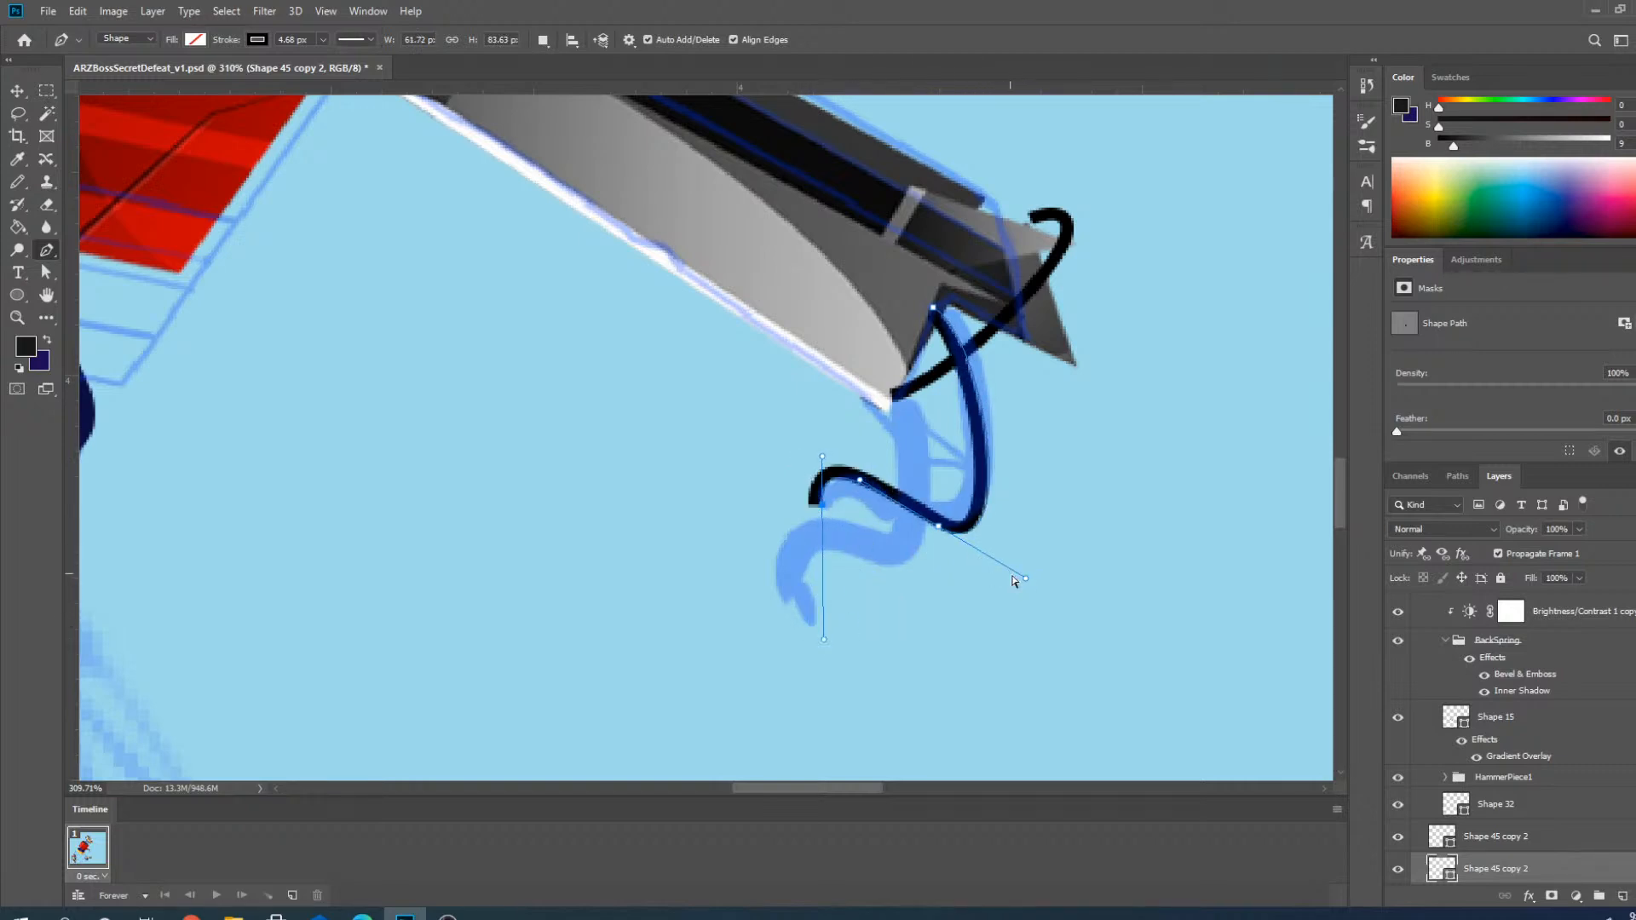
{"action": "mouse_move", "coordinate": [1026, 578]}
{"action": "left_mouse_down"}
{"action": "mouse_move", "coordinate": [1019, 559]}
{"action": "mouse_move", "coordinate": [1042, 557]}
{"action": "mouse_move", "coordinate": [1028, 578]}
{"action": "left_mouse_up"}
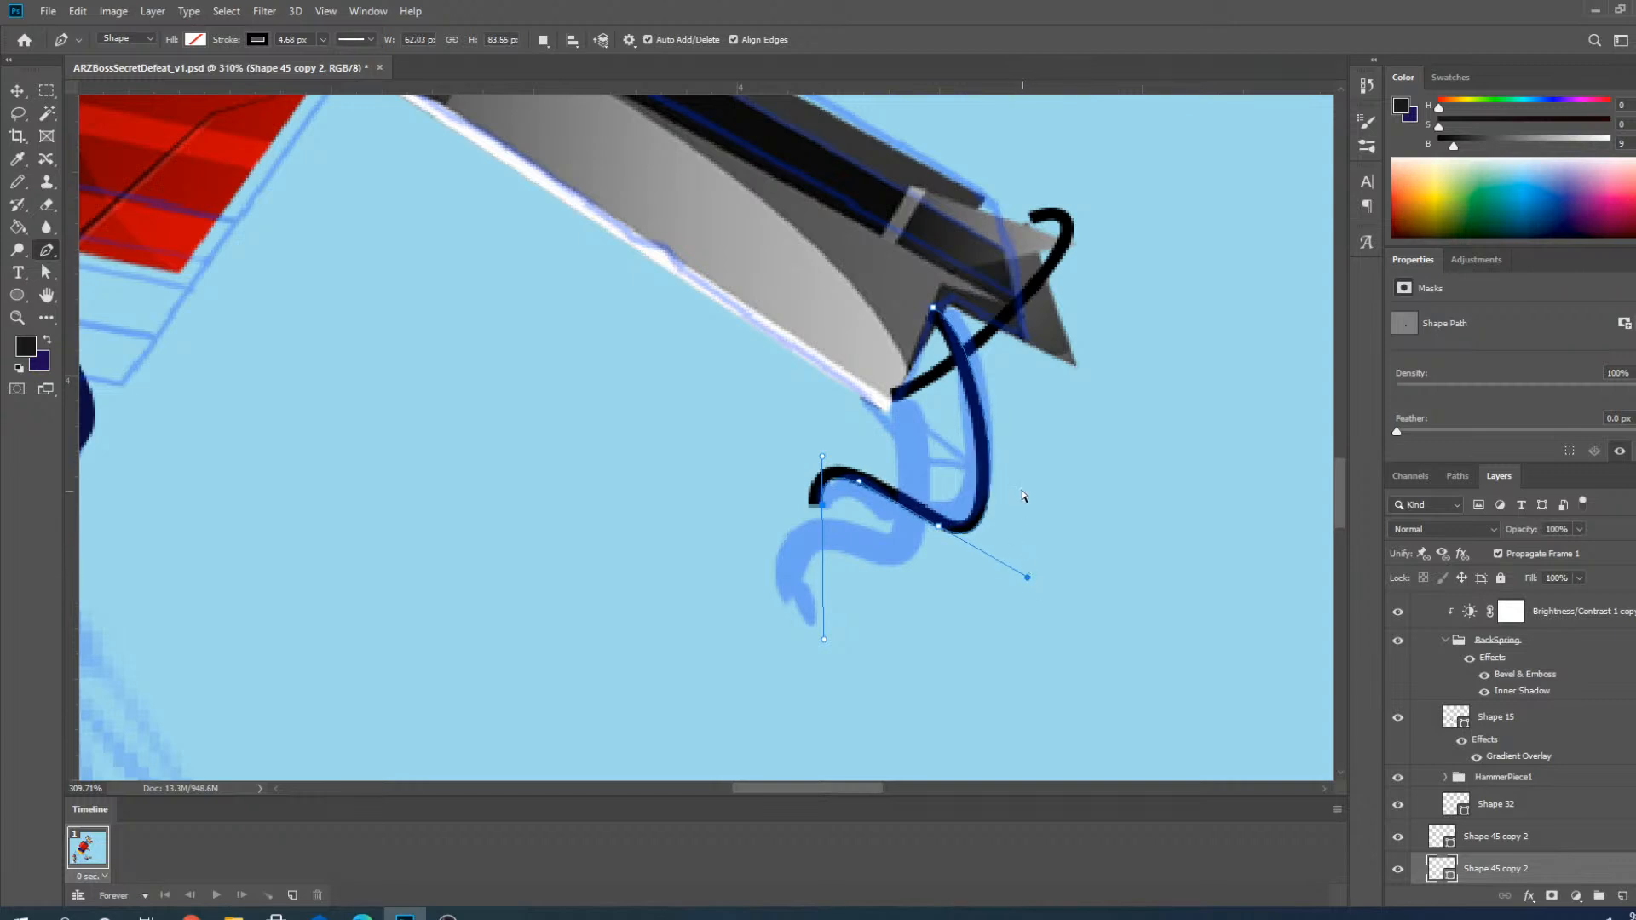
{"action": "scroll", "coordinate": [844, 552], "scroll_direction": "up", "scroll_amount": 3}
{"action": "left_click_drag", "start_coordinate": [813, 492], "coordinate": [815, 513]}
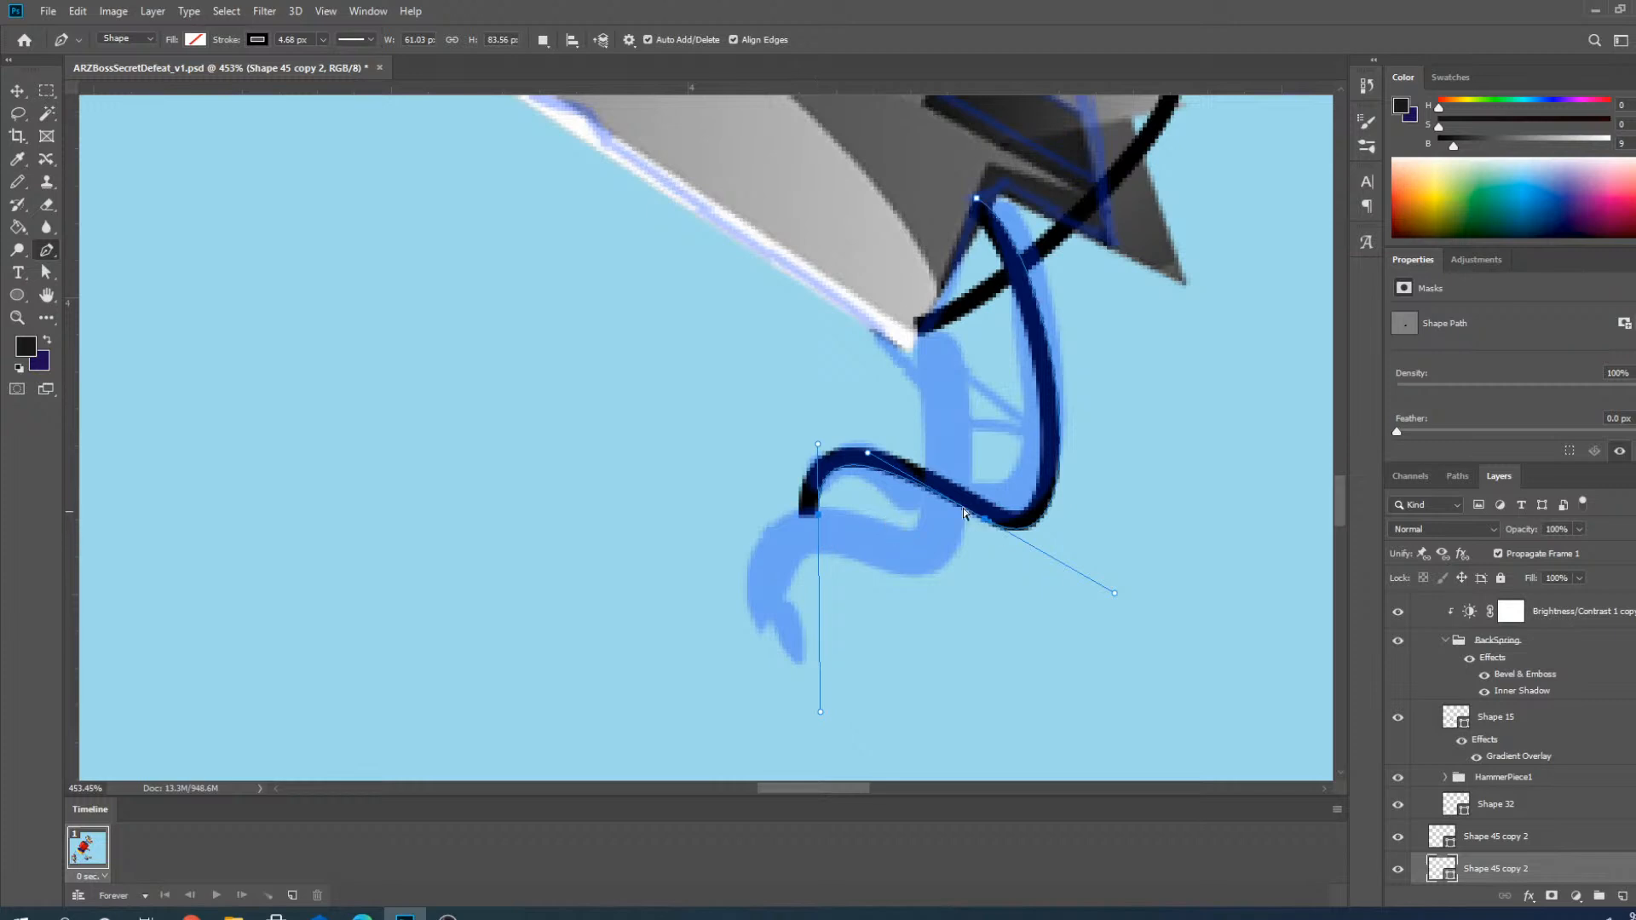
{"action": "left_click_drag", "start_coordinate": [869, 462], "coordinate": [869, 477]}
{"action": "mouse_move", "coordinate": [977, 203]}
{"action": "left_mouse_down"}
{"action": "mouse_move", "coordinate": [887, 153]}
{"action": "mouse_move", "coordinate": [885, 176]}
{"action": "left_mouse_up"}
{"action": "scroll", "coordinate": [980, 469], "scroll_direction": "down", "scroll_amount": 3}
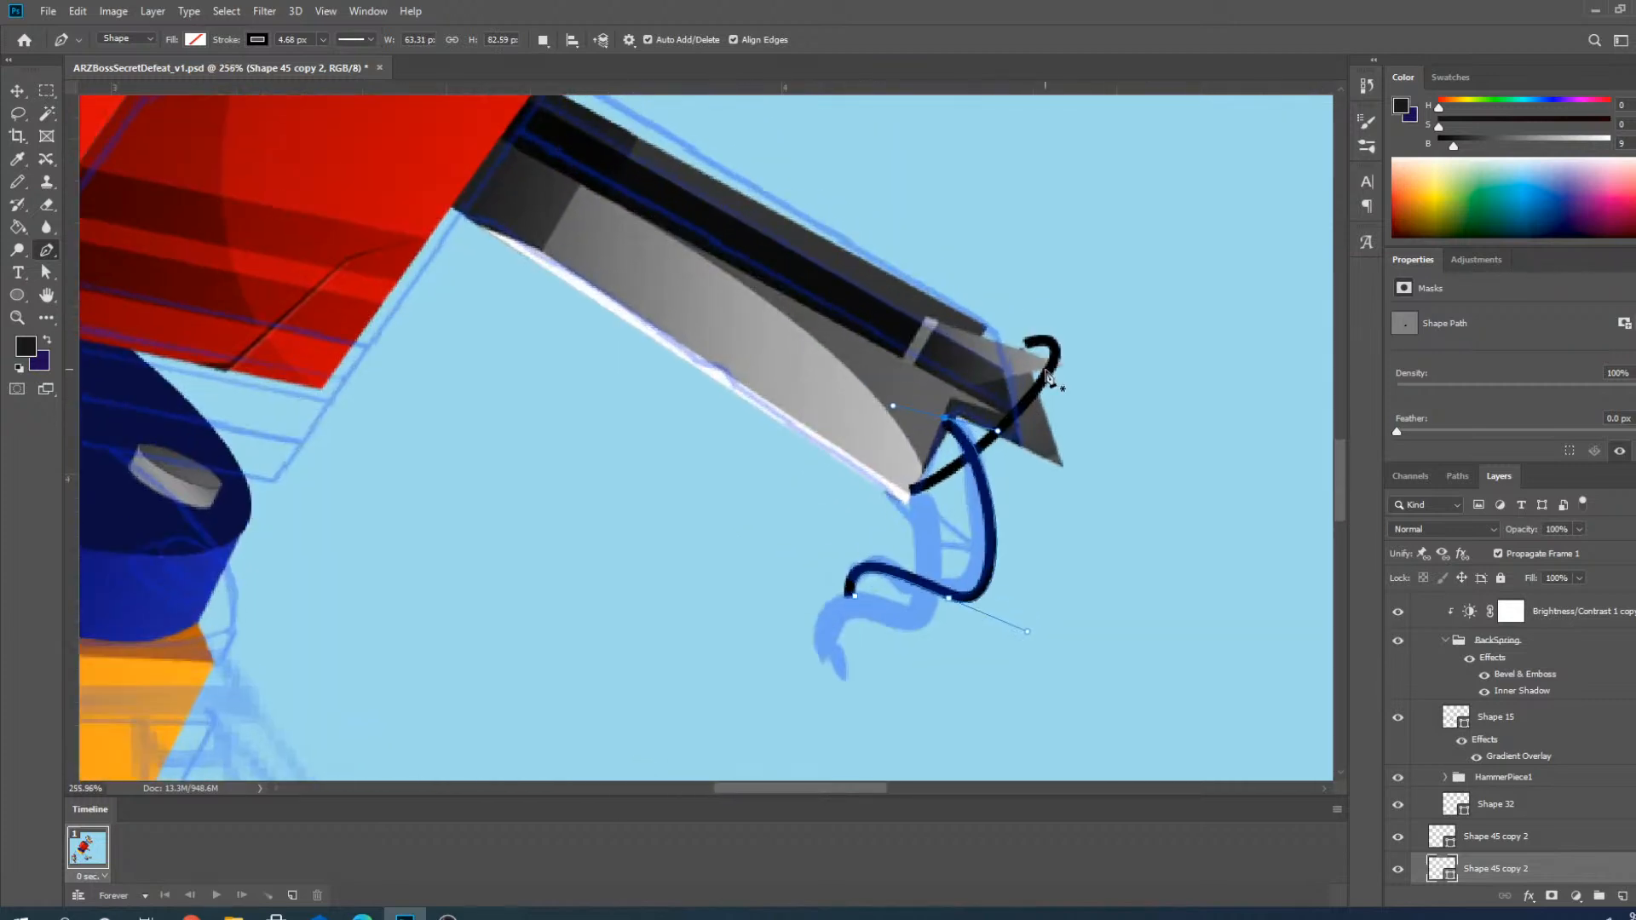
{"action": "key", "text": "Return"}
Select the other Shape 45 copy 2 wire, curve it at the arm's lower corner and pull its free end to the sketch's lowest strand end.
{"action": "left_click", "coordinate": [1487, 838]}
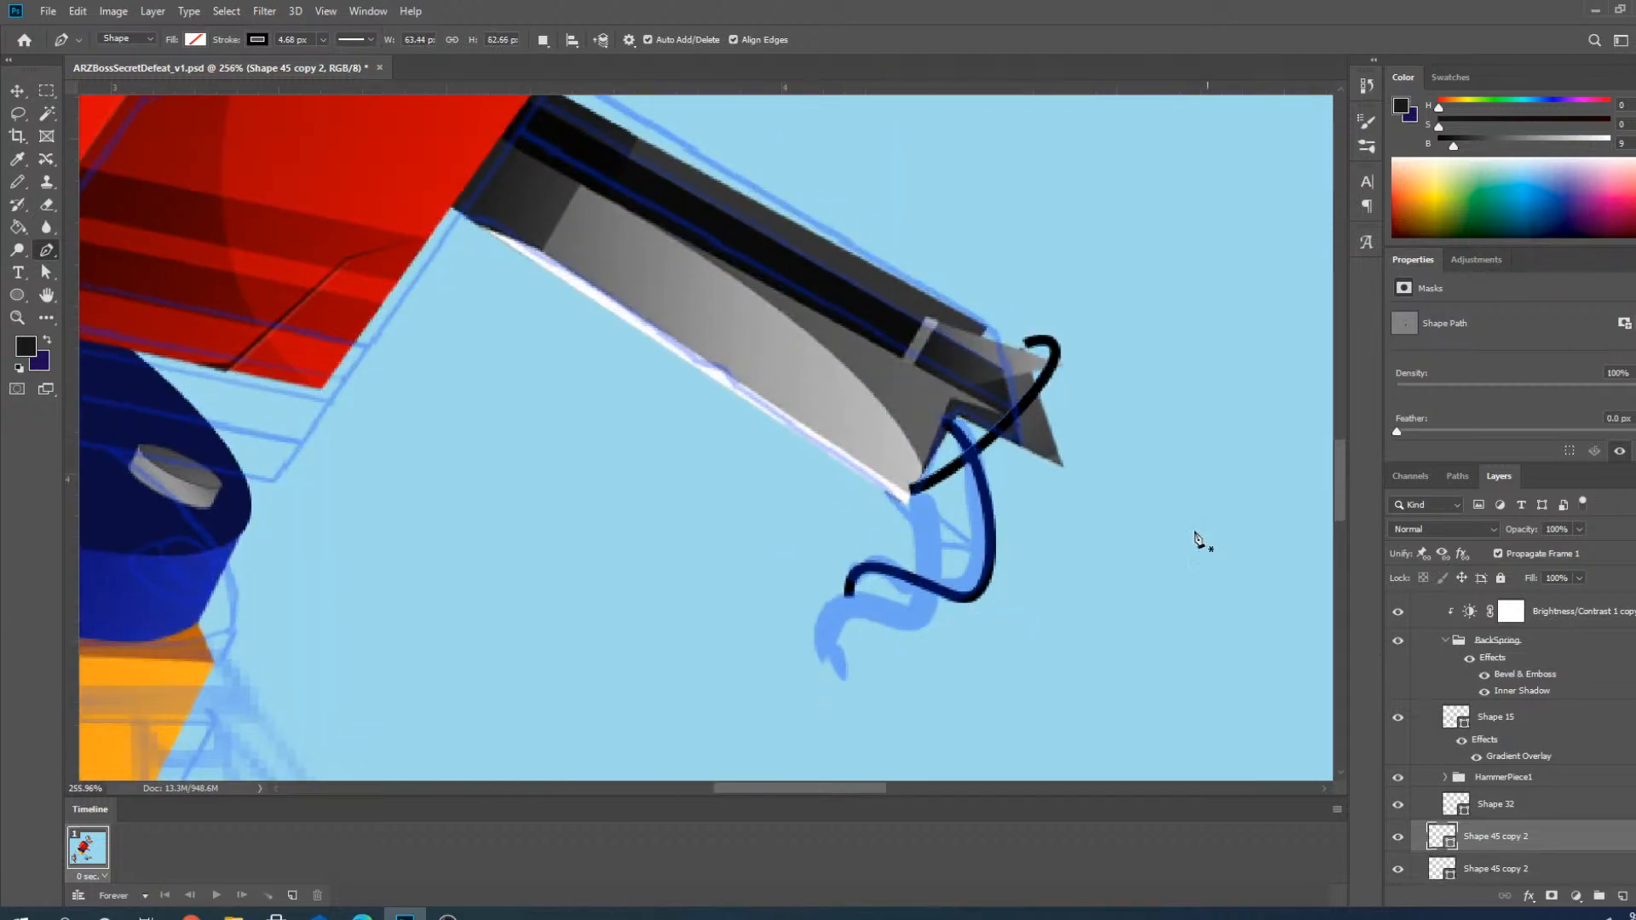
{"action": "left_click", "coordinate": [1030, 349], "text": "ctrl"}
{"action": "left_click_drag", "start_coordinate": [976, 464], "coordinate": [927, 564]}
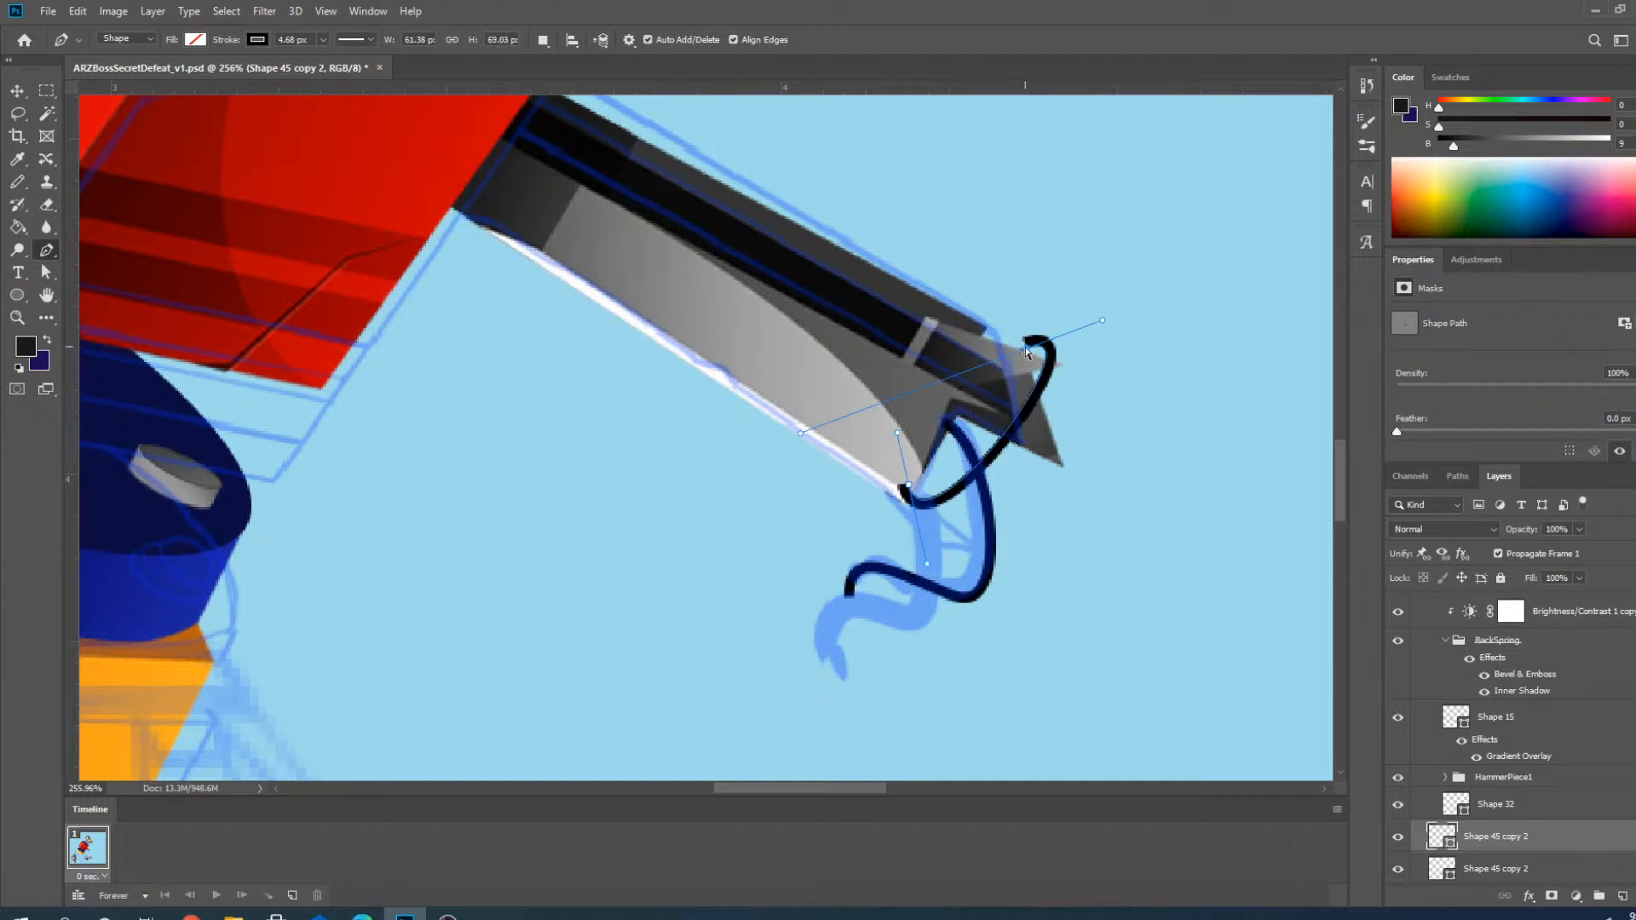
{"action": "left_click_drag", "start_coordinate": [1027, 350], "coordinate": [822, 657]}
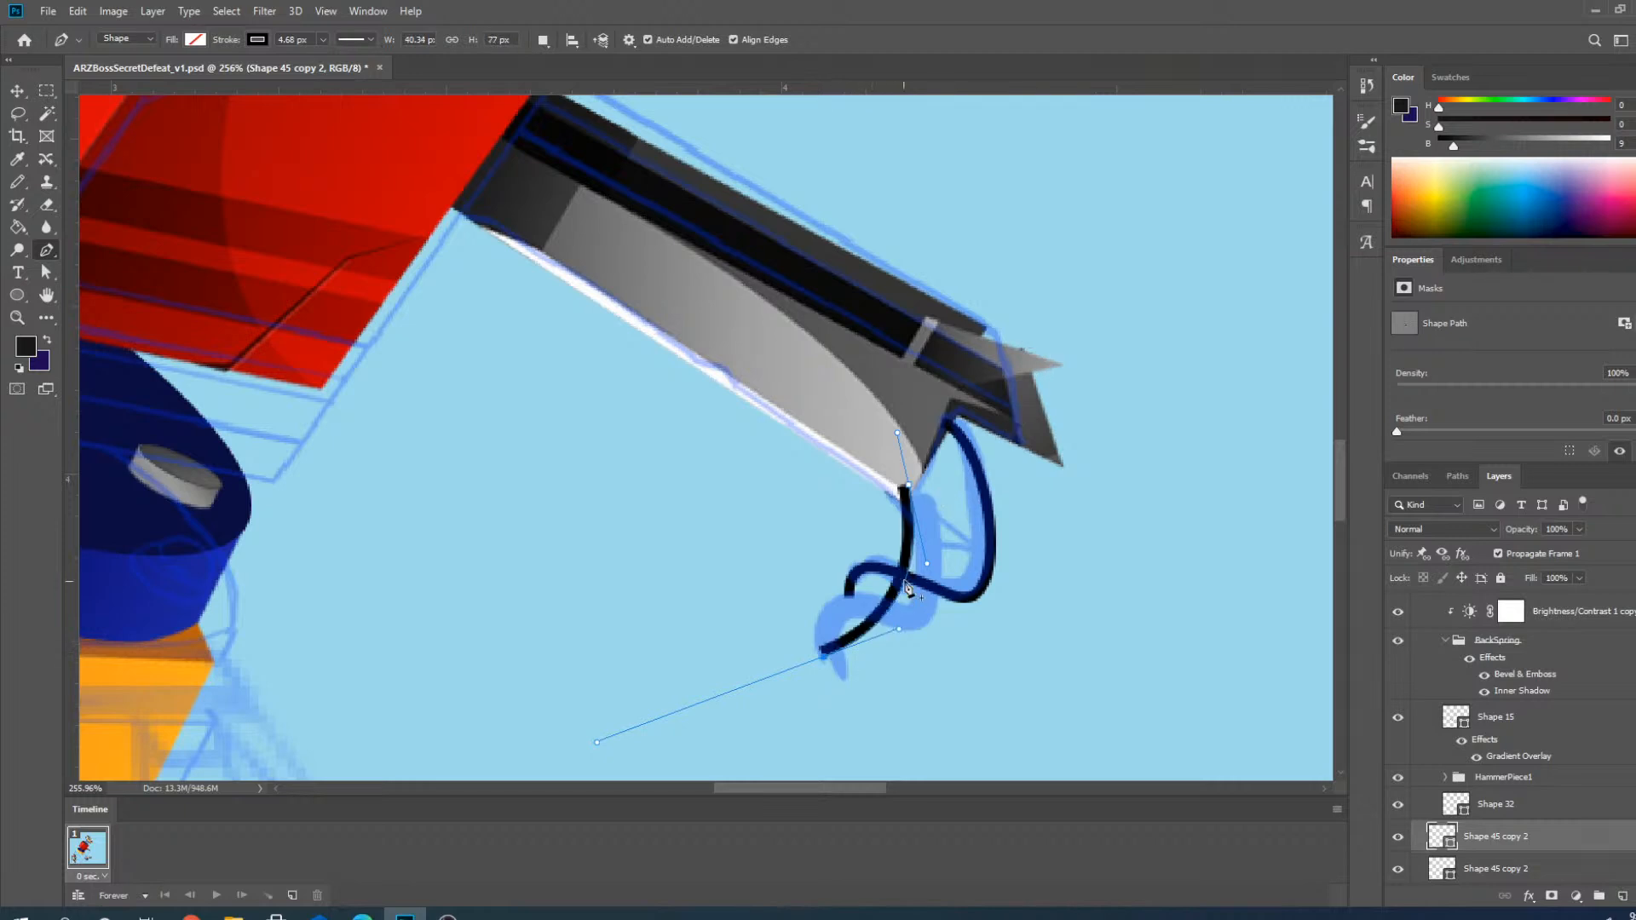
Add a middle anchor to the second wire and adjust the handles along it to follow the inner sketched strand.
{"action": "scroll", "coordinate": [909, 592], "scroll_direction": "up", "scroll_amount": 2}
{"action": "left_click_drag", "start_coordinate": [906, 579], "coordinate": [950, 608]}
{"action": "left_click_drag", "start_coordinate": [910, 440], "coordinate": [966, 465]}
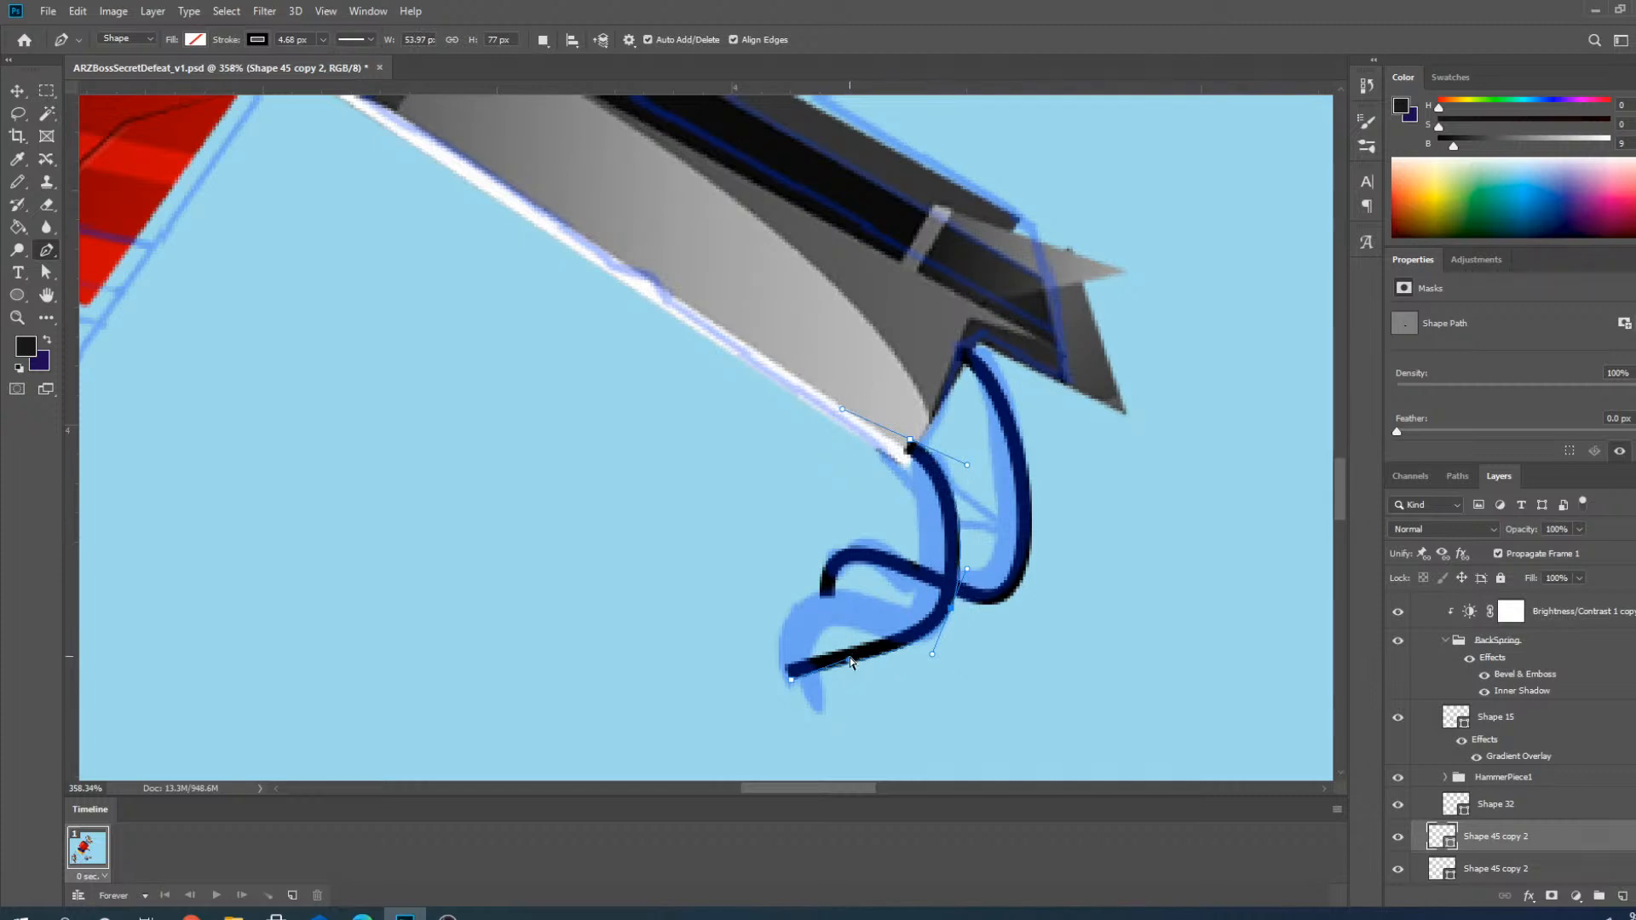
{"action": "left_click_drag", "start_coordinate": [791, 679], "coordinate": [770, 530]}
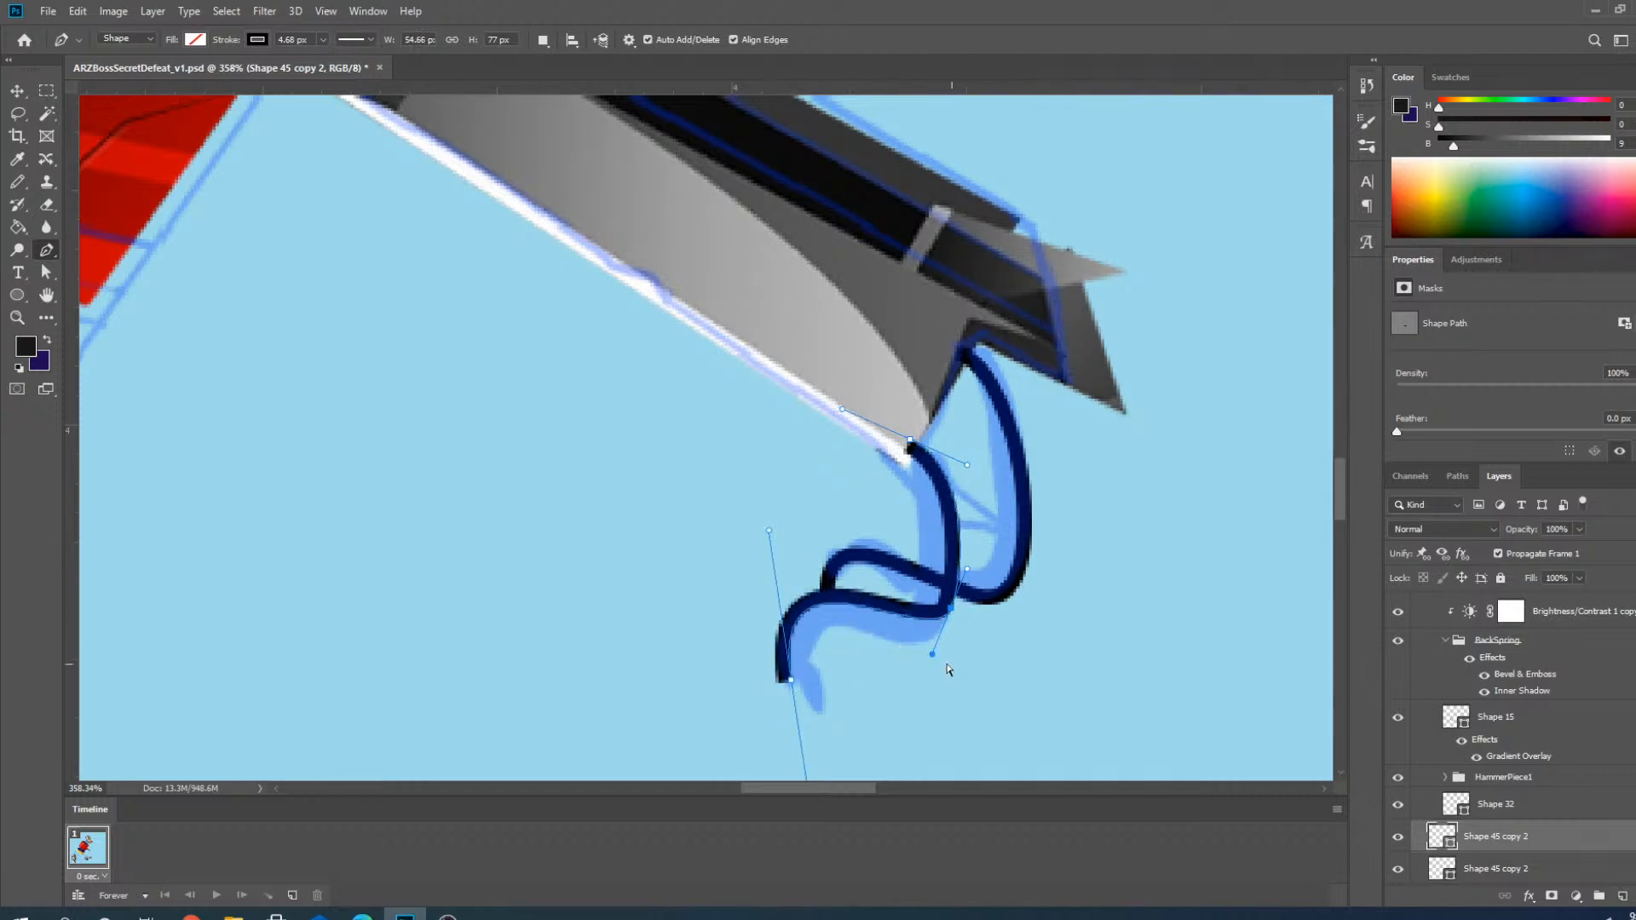
{"action": "left_click_drag", "start_coordinate": [931, 656], "coordinate": [928, 697]}
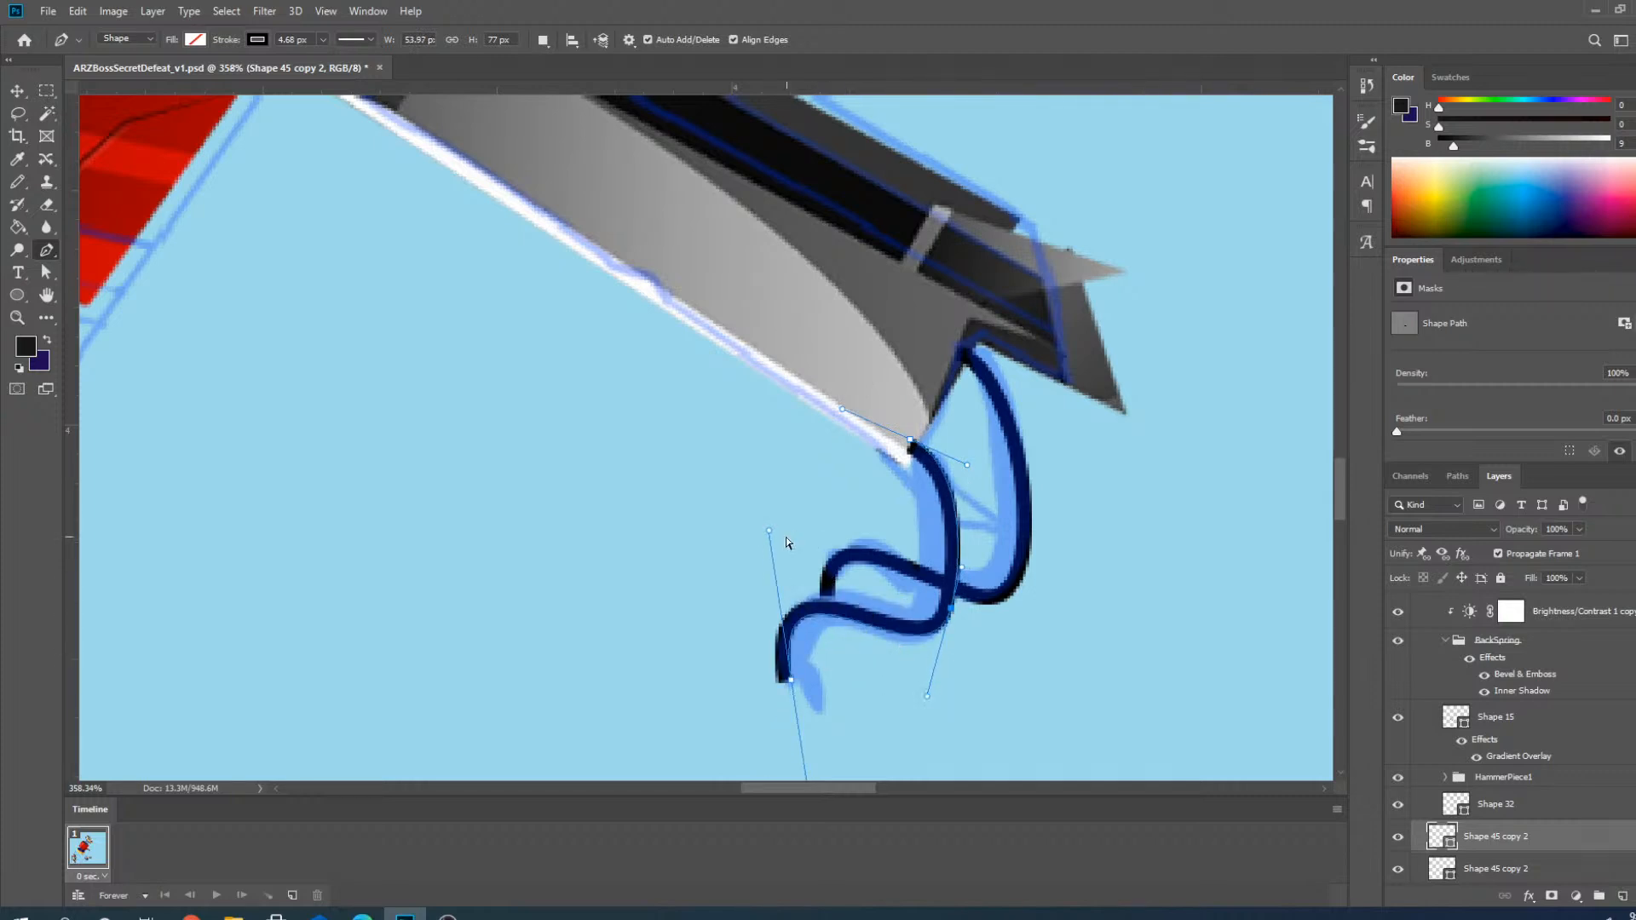
{"action": "left_click_drag", "start_coordinate": [768, 534], "coordinate": [788, 516]}
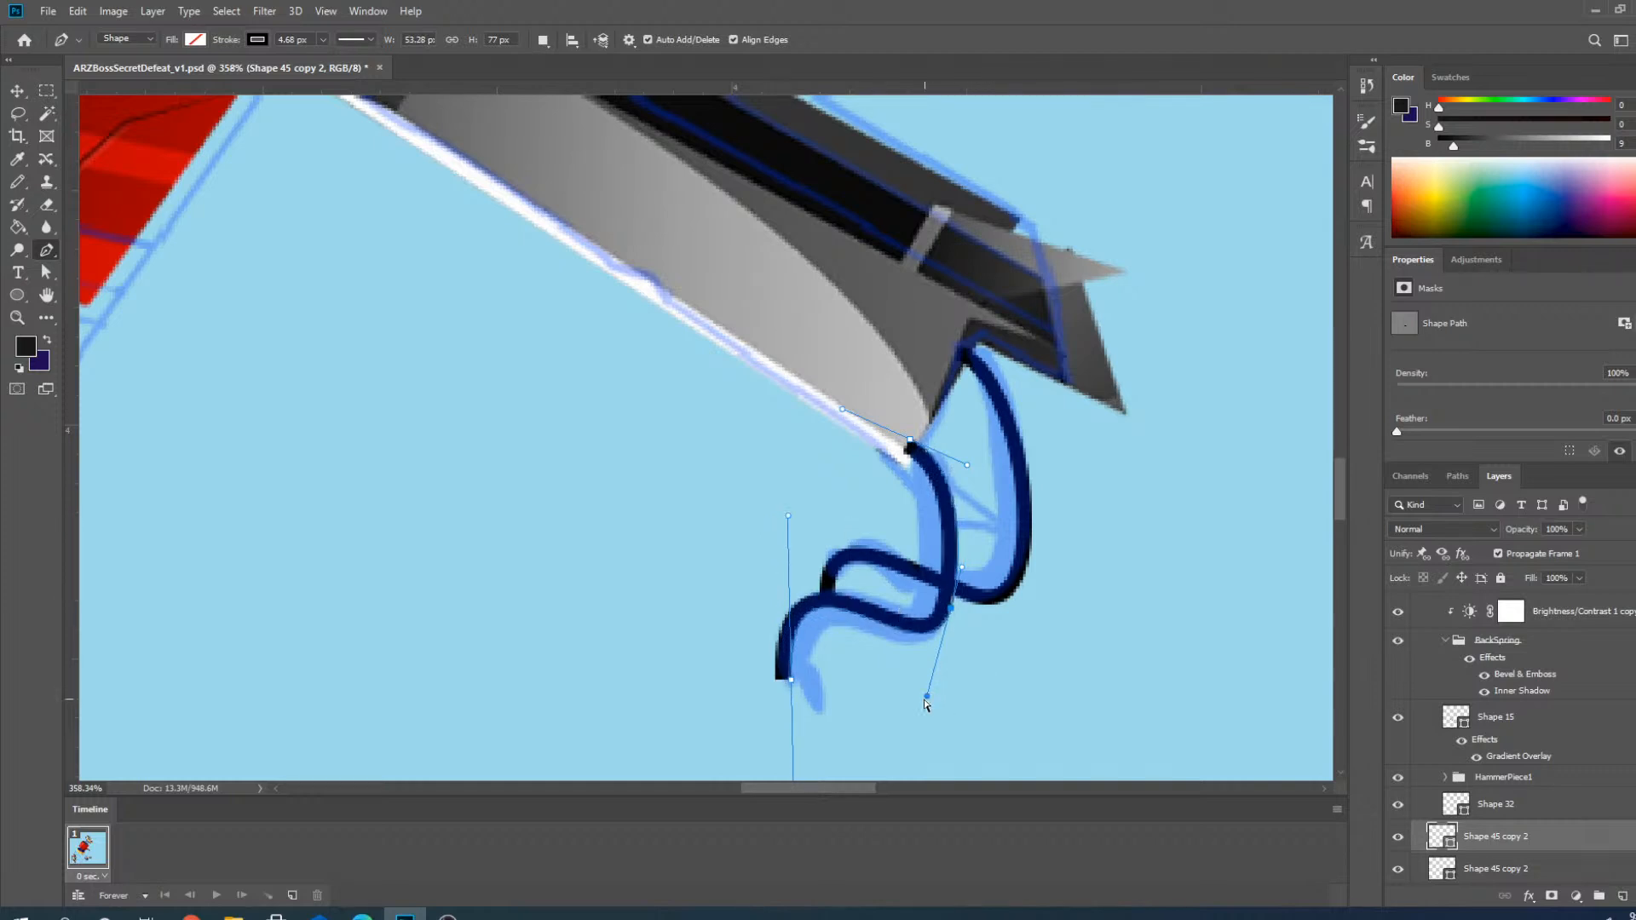
Fine-tune the second wire's middle and end handles to deepen its lower bend along the sketch.
{"action": "left_click", "coordinate": [927, 733], "text": "ctrl"}
{"action": "left_click", "coordinate": [924, 618], "text": "ctrl"}
{"action": "left_click", "coordinate": [952, 608], "text": "ctrl"}
{"action": "left_click_drag", "start_coordinate": [929, 701], "coordinate": [934, 728]}
{"action": "left_click_drag", "start_coordinate": [787, 516], "coordinate": [789, 523]}
{"action": "scroll", "coordinate": [794, 468], "scroll_direction": "down", "scroll_amount": 3}
{"action": "scroll", "coordinate": [888, 537], "scroll_direction": "up", "scroll_amount": 3}
{"action": "scroll", "coordinate": [890, 539], "scroll_direction": "down", "scroll_amount": 2}
{"action": "scroll", "coordinate": [889, 549], "scroll_direction": "up", "scroll_amount": 2}
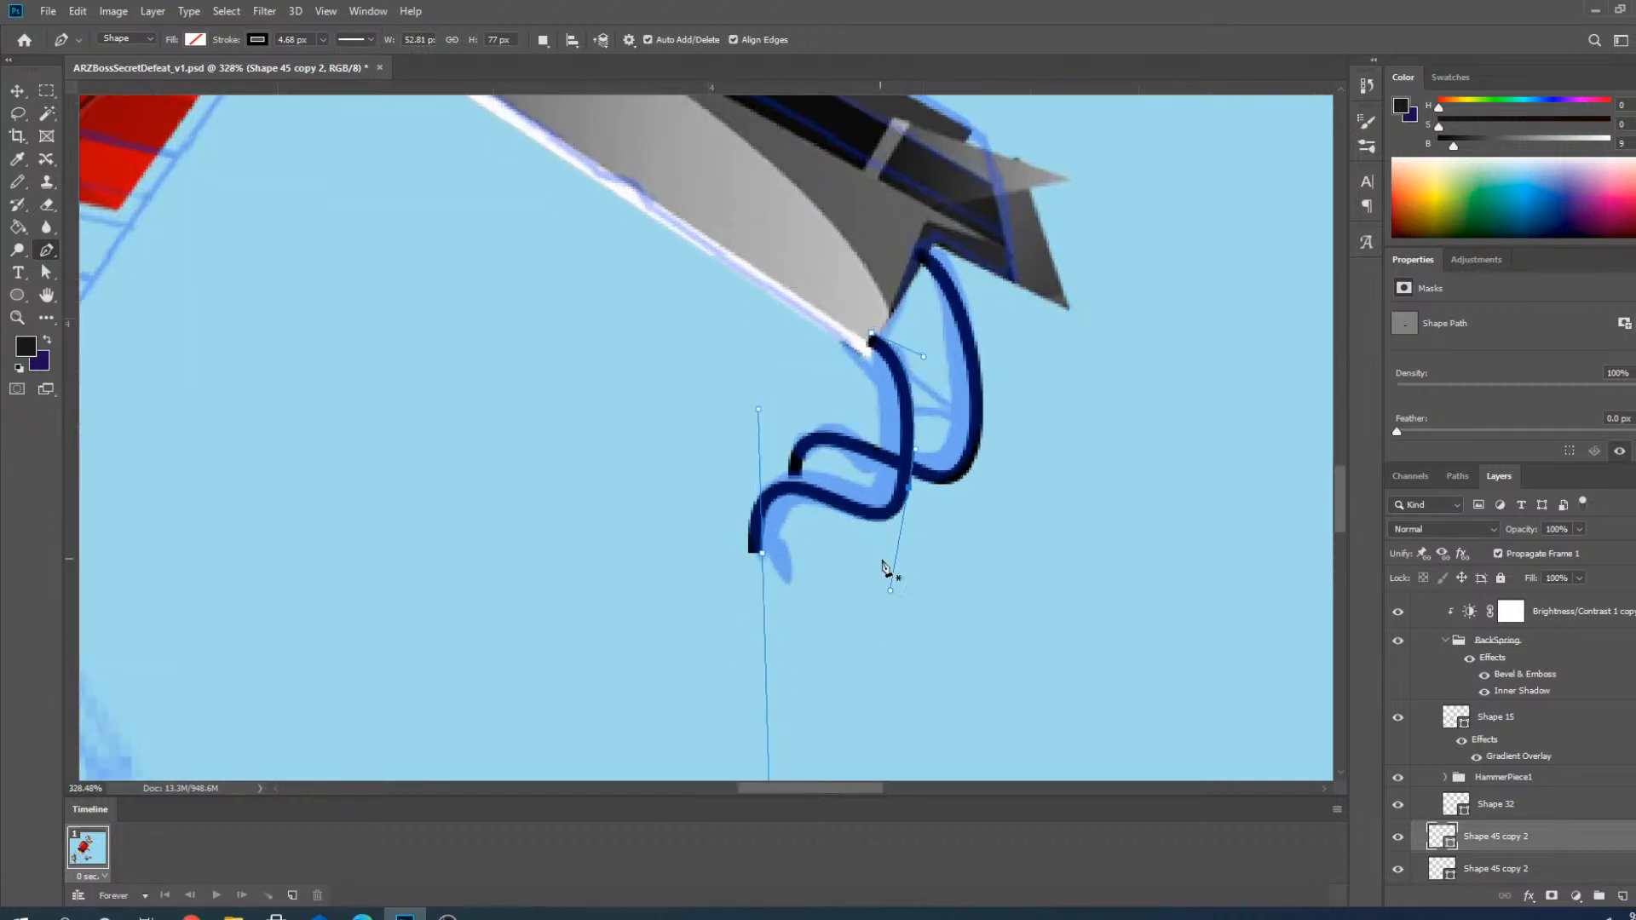
Nudge the second wire's middle and end anchors onto the sketched strand and tighten the curve where it leaves the arm.
{"action": "left_click_drag", "start_coordinate": [910, 489], "coordinate": [909, 472]}
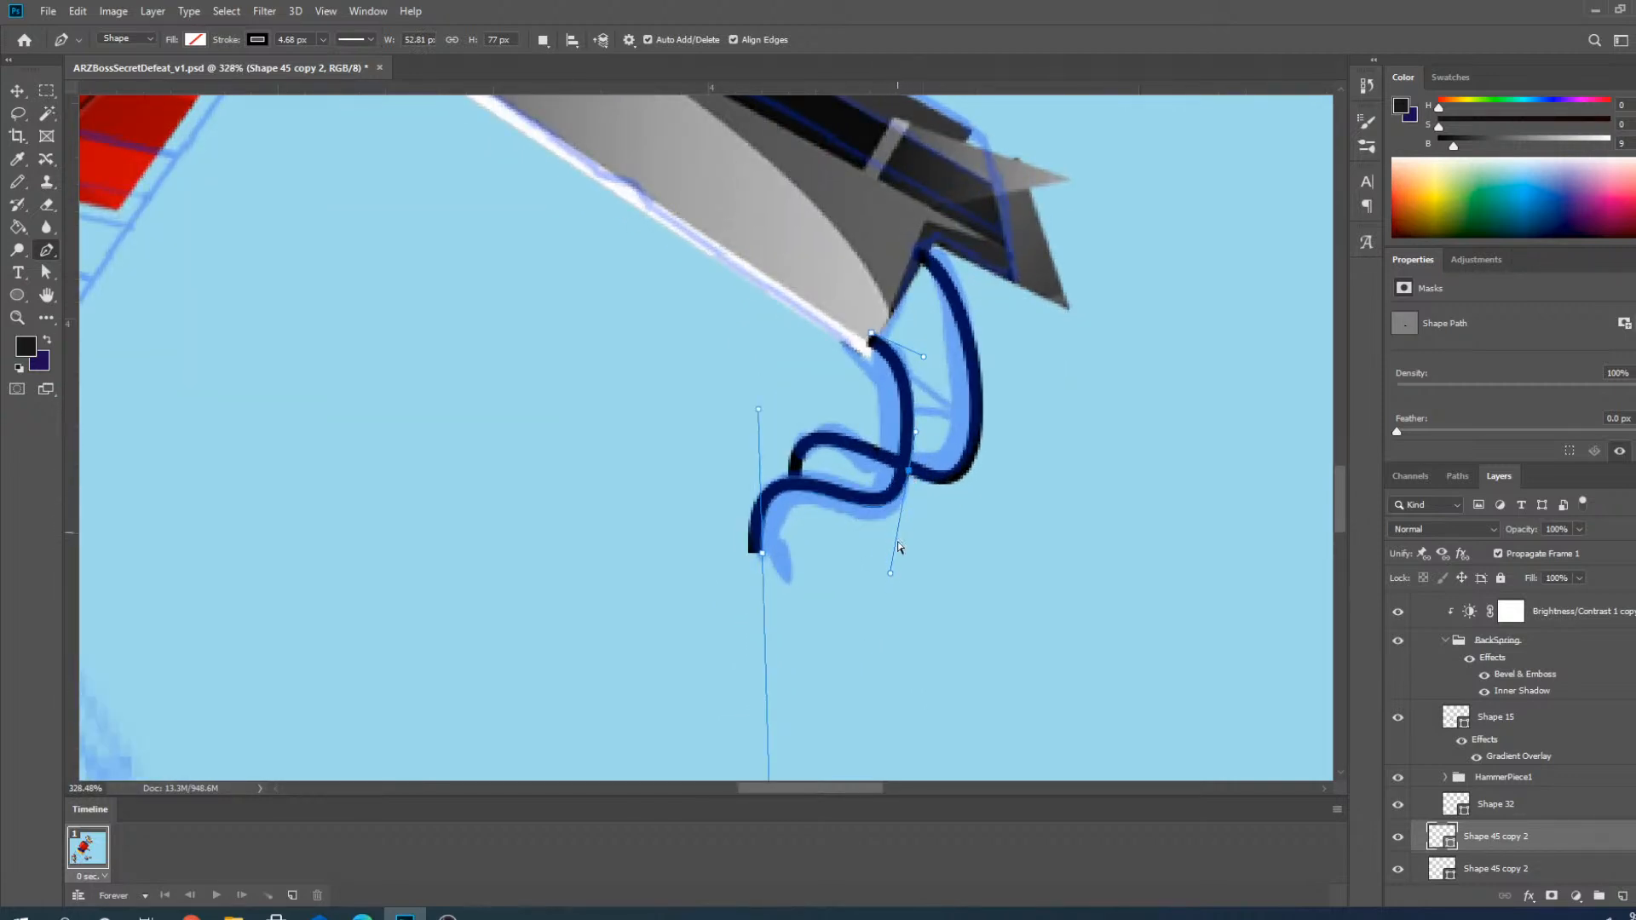
{"action": "left_click_drag", "start_coordinate": [894, 572], "coordinate": [890, 586]}
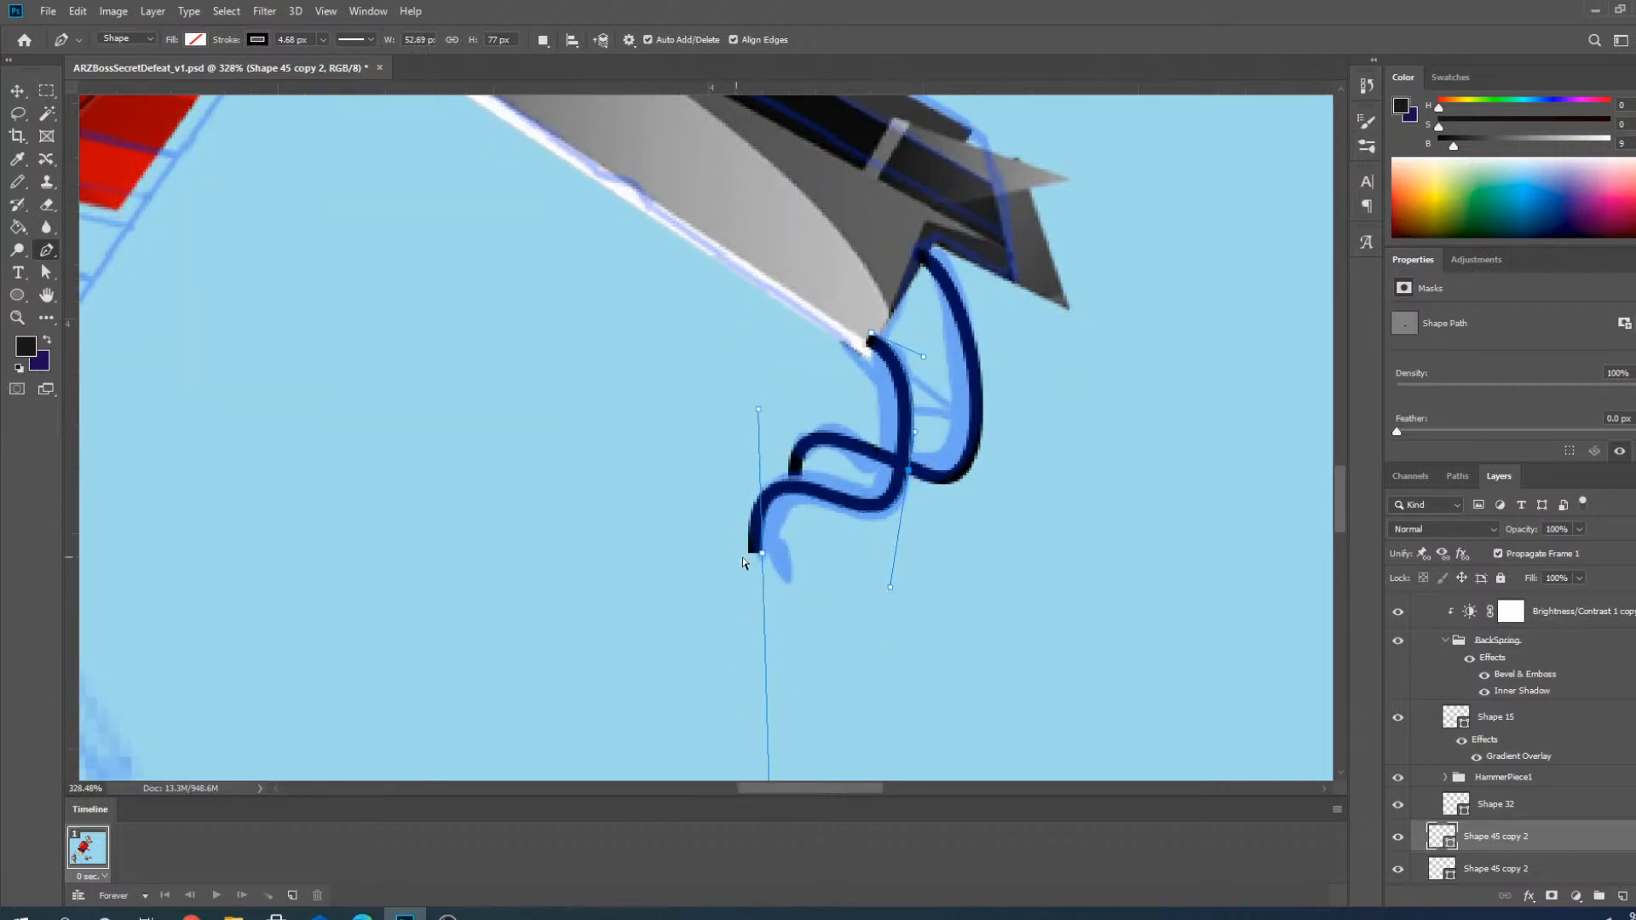
{"action": "left_click_drag", "start_coordinate": [762, 556], "coordinate": [774, 553]}
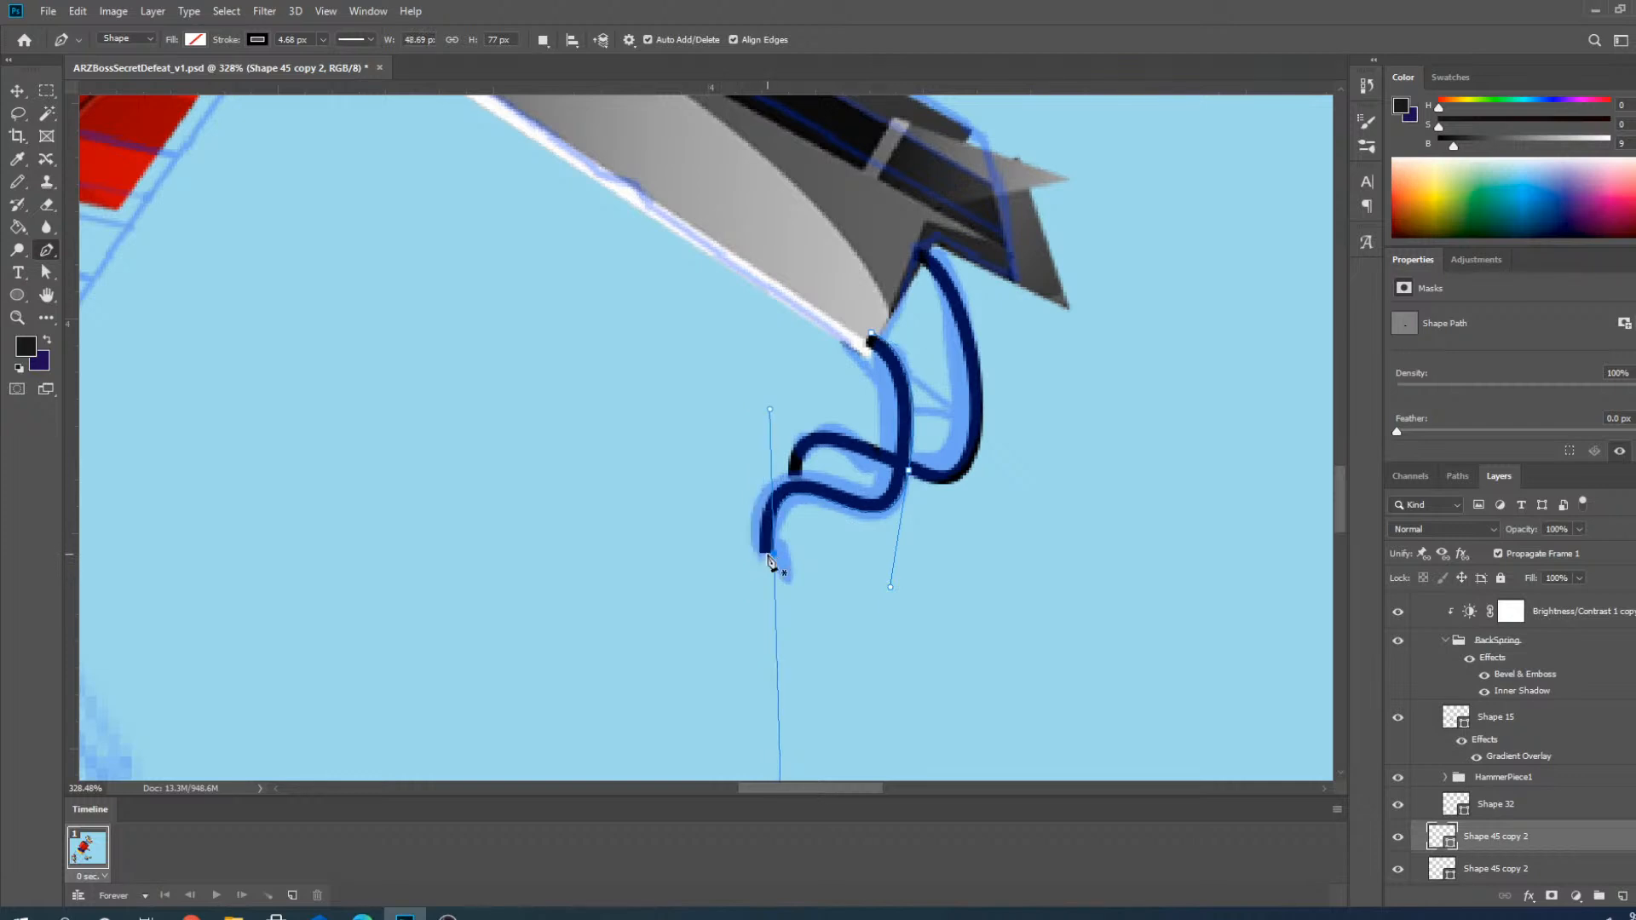
{"action": "left_click", "coordinate": [874, 333], "text": "ctrl"}
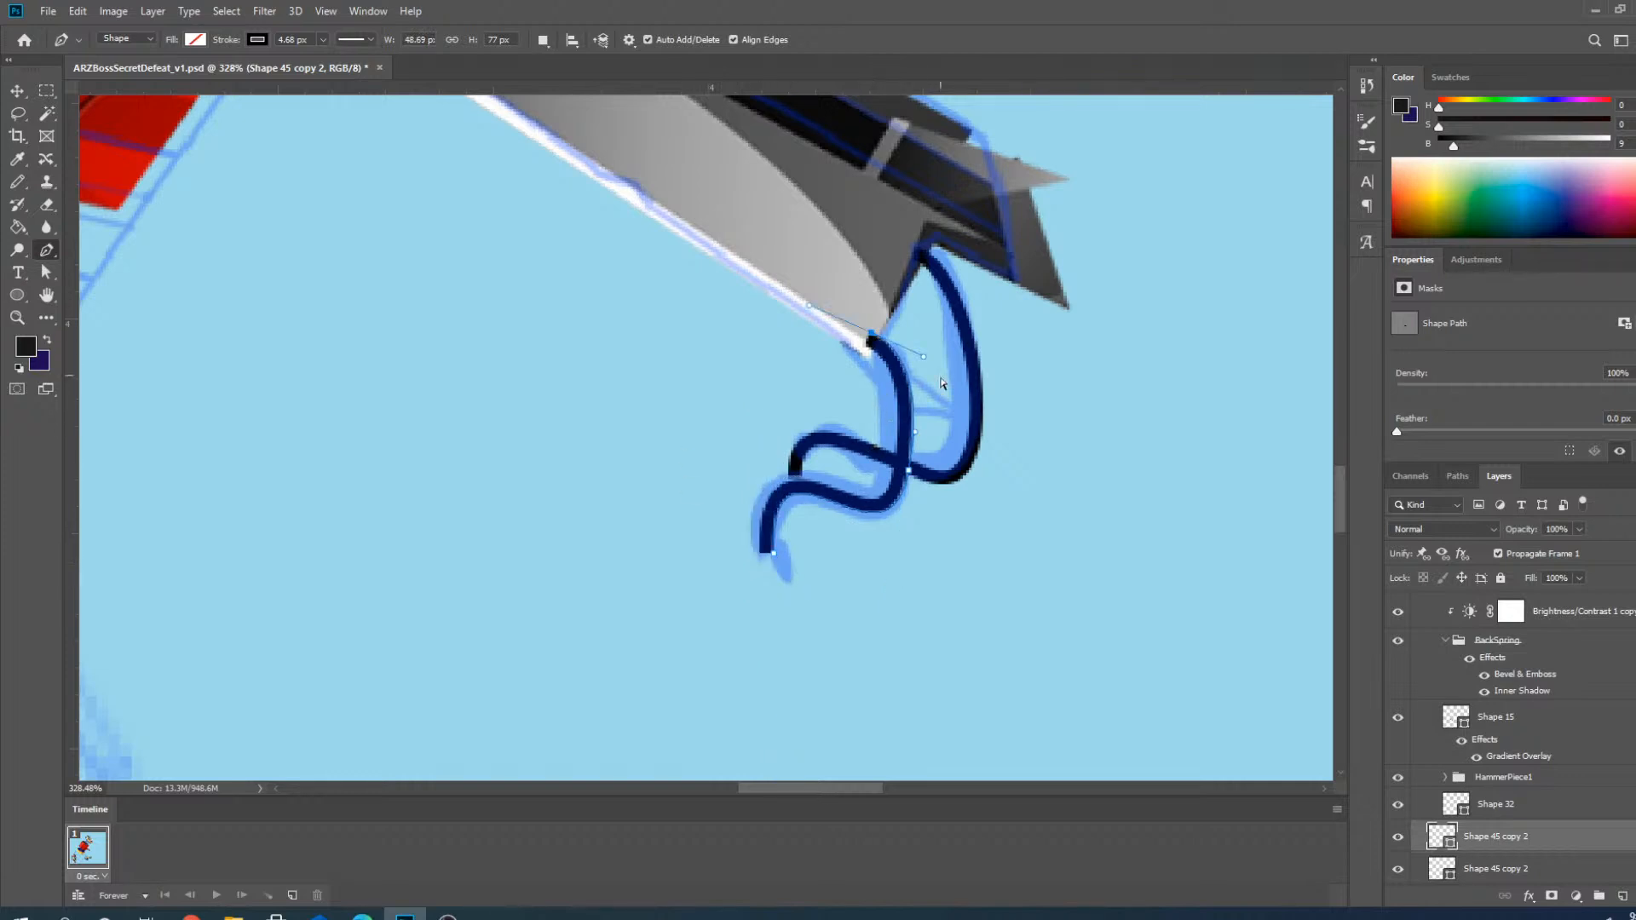
{"action": "left_click_drag", "start_coordinate": [924, 356], "coordinate": [913, 355]}
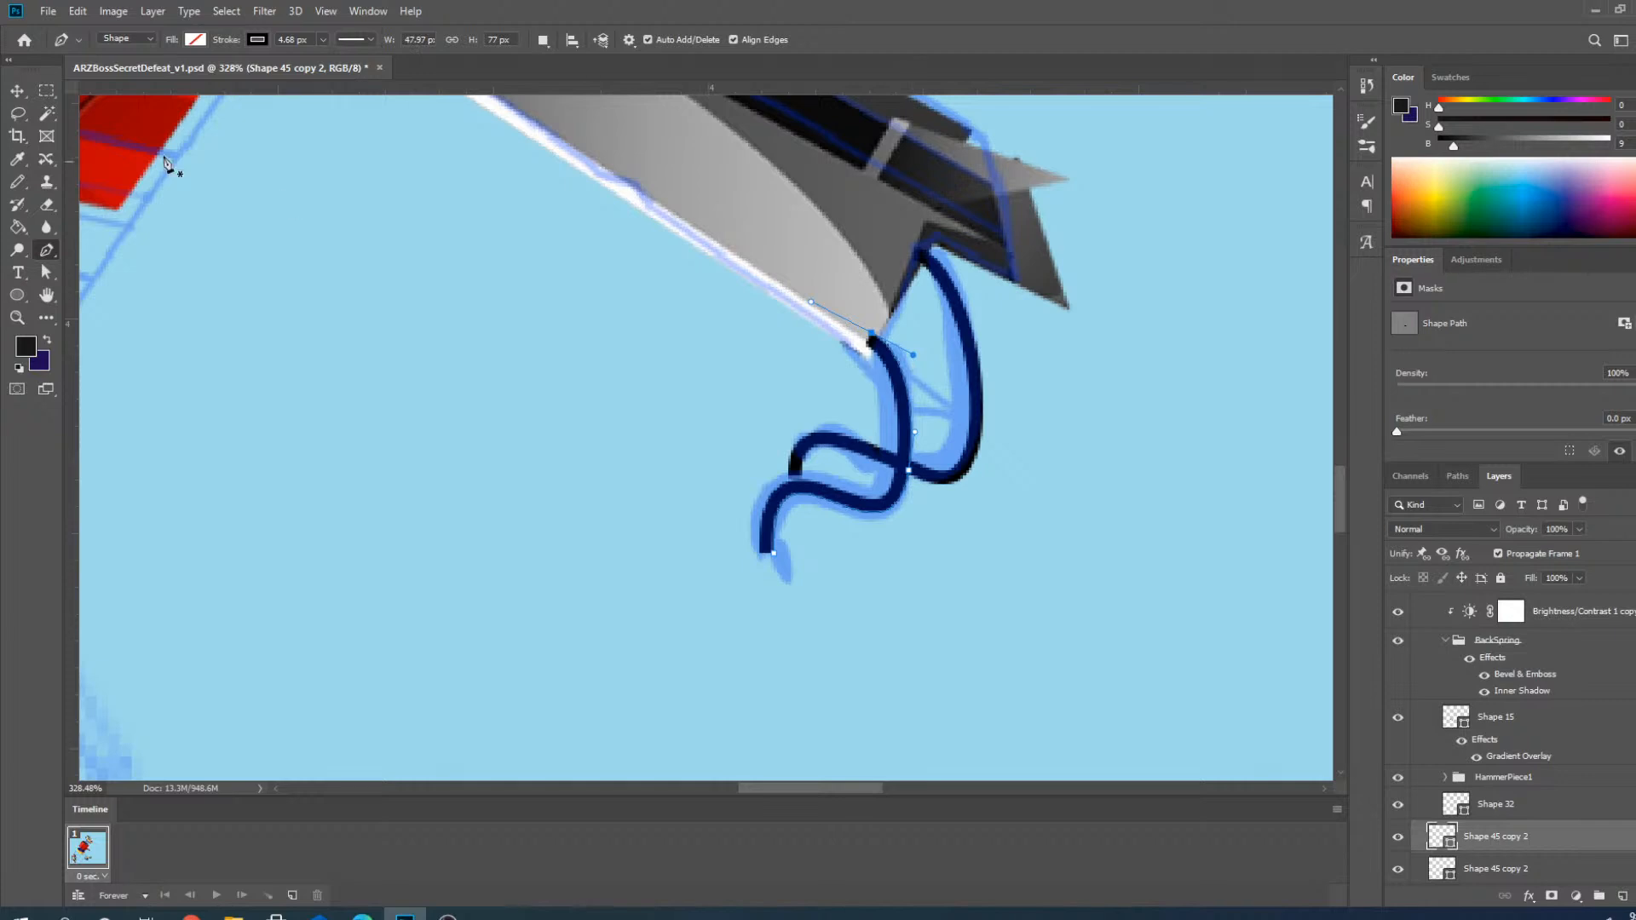
Deselect the wire with the Move tool and show the Boss_ARZ_Secret_14 sketch in the Refs group.
{"action": "left_click", "coordinate": [17, 91]}
{"action": "left_click", "coordinate": [699, 373]}
{"action": "scroll", "coordinate": [849, 614], "scroll_direction": "down", "scroll_amount": 3}
{"action": "scroll", "coordinate": [850, 614], "scroll_direction": "down", "scroll_amount": 5}
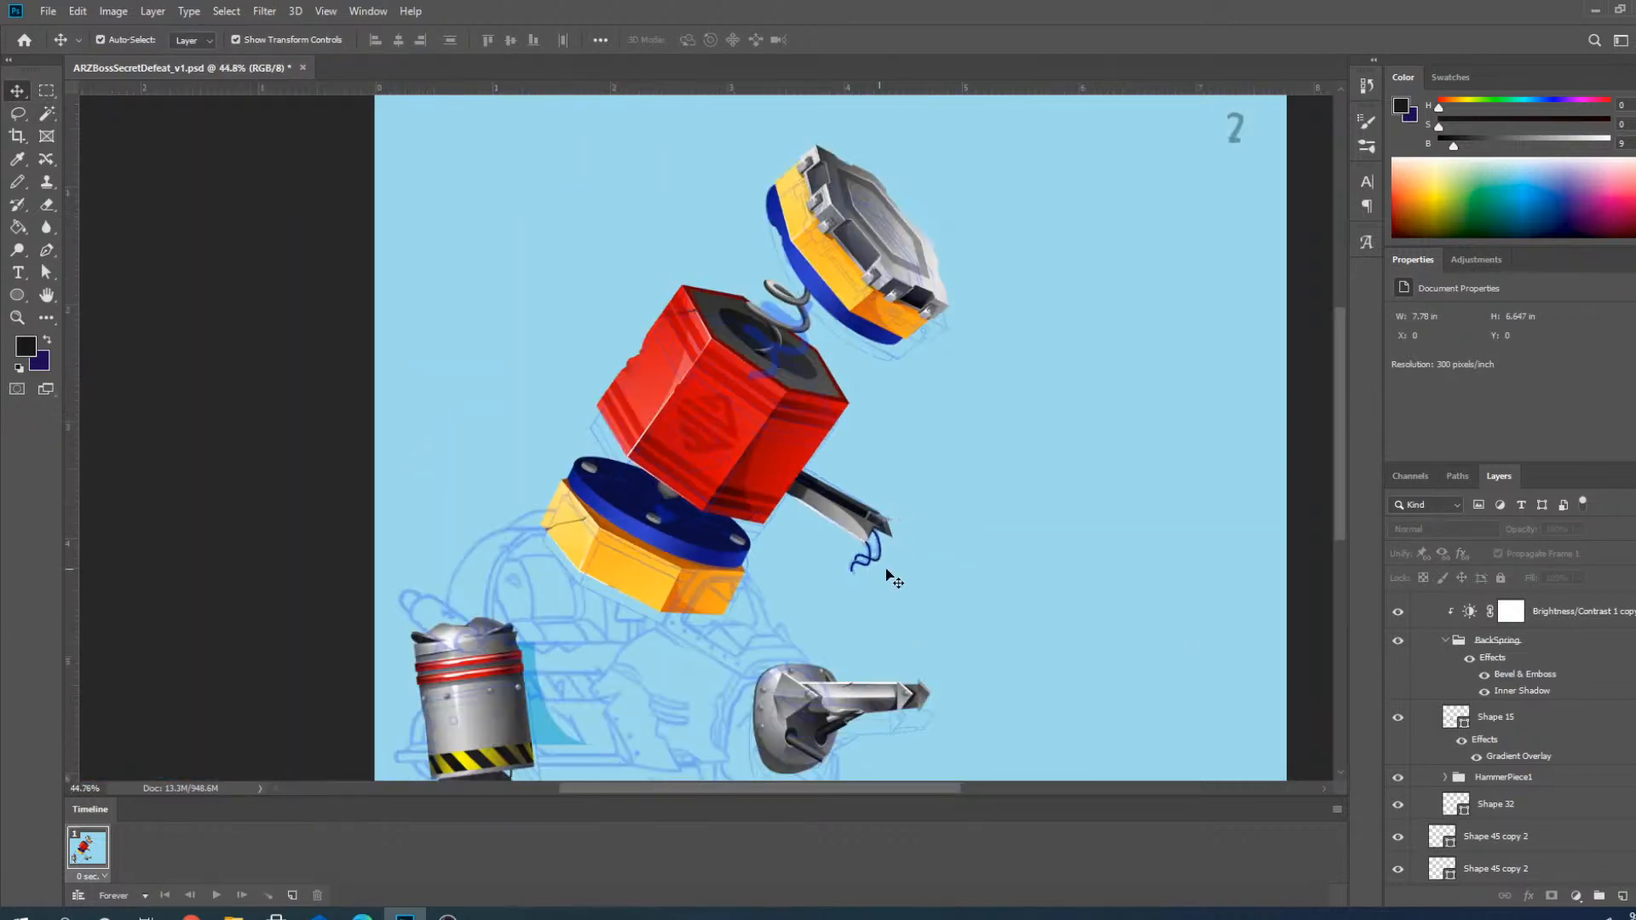
{"action": "scroll", "coordinate": [1513, 733], "scroll_direction": "up", "scroll_amount": 10}
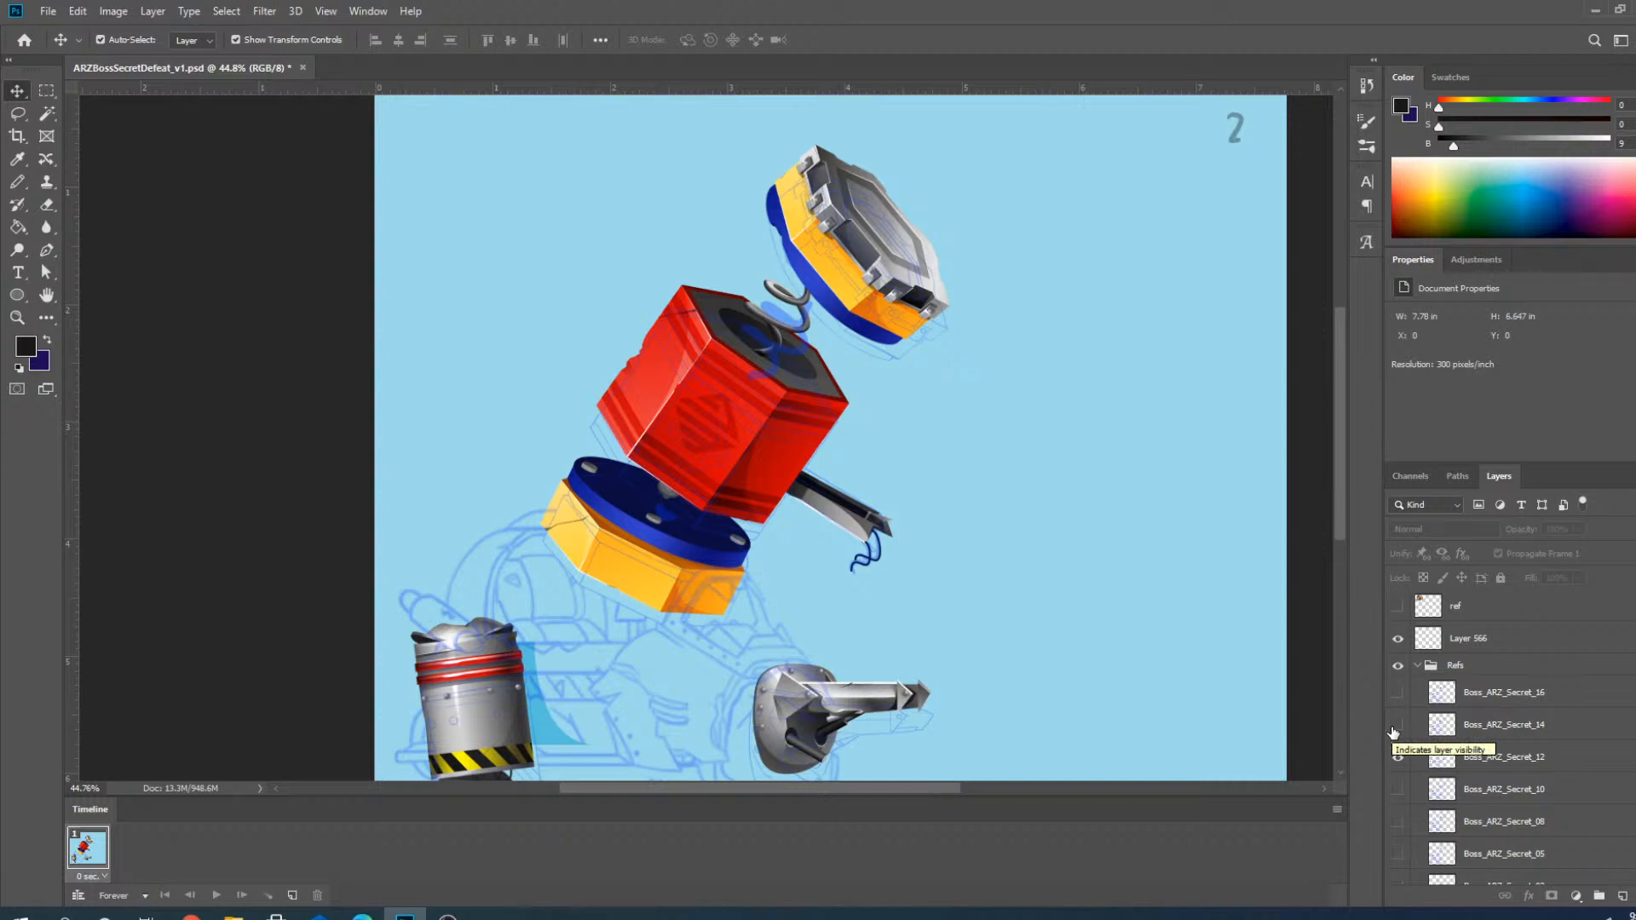
{"action": "left_click", "coordinate": [1397, 725]}
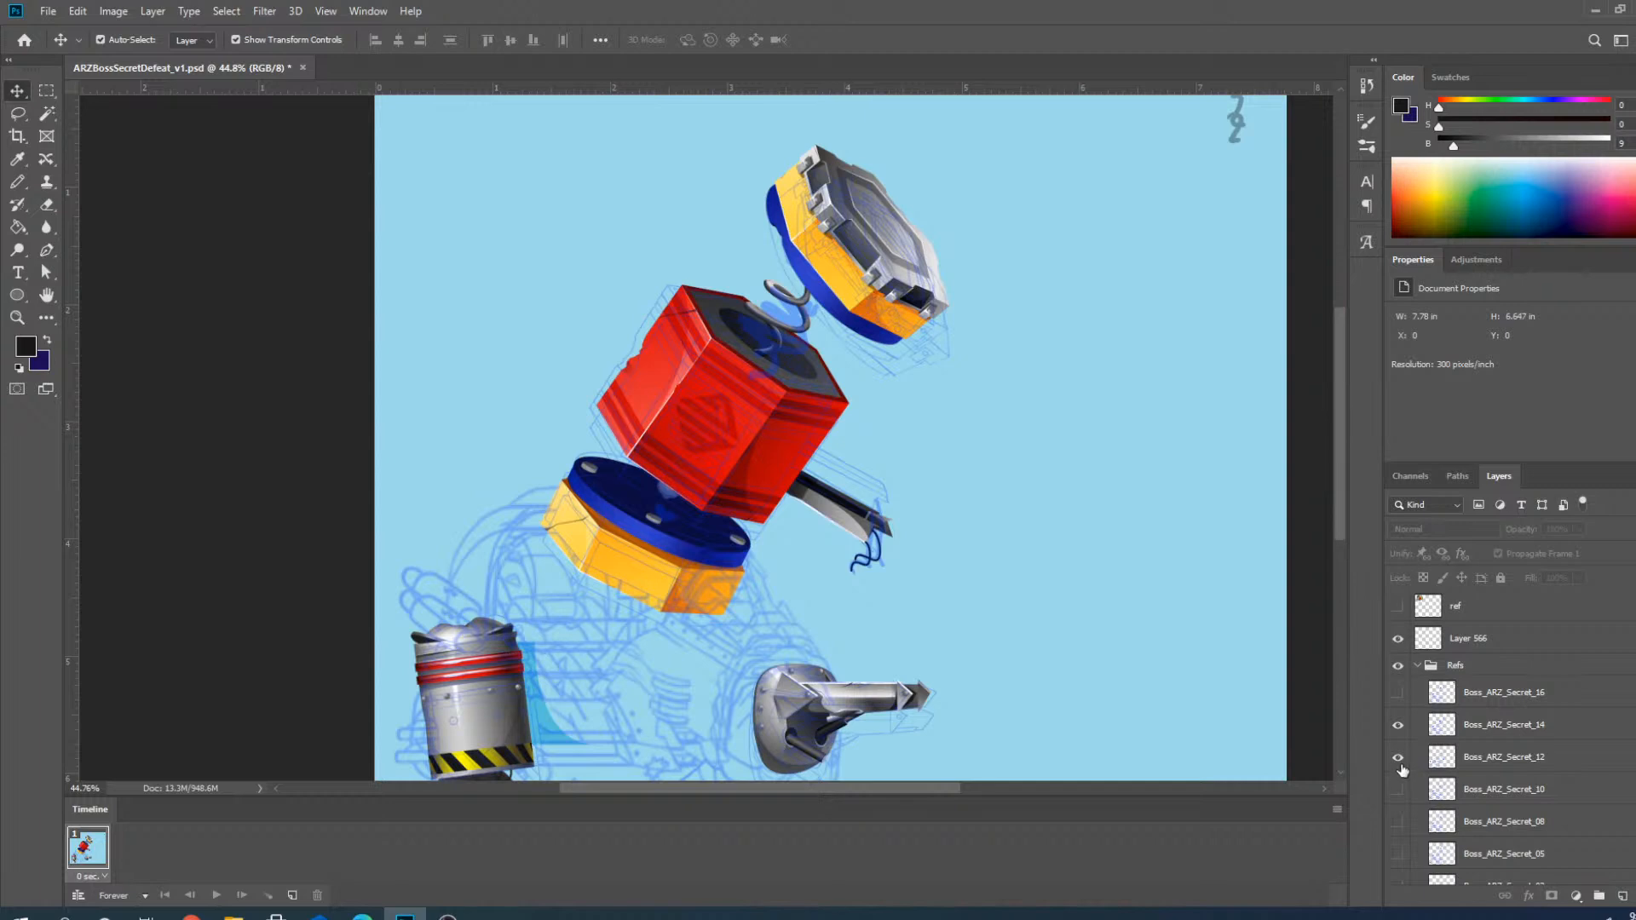
Hide the Boss_ARZ_Secret_12 sketch, preview Boss_ARZ_Secret_16 briefly and collapse the Refs group.
{"action": "left_click", "coordinate": [1398, 760]}
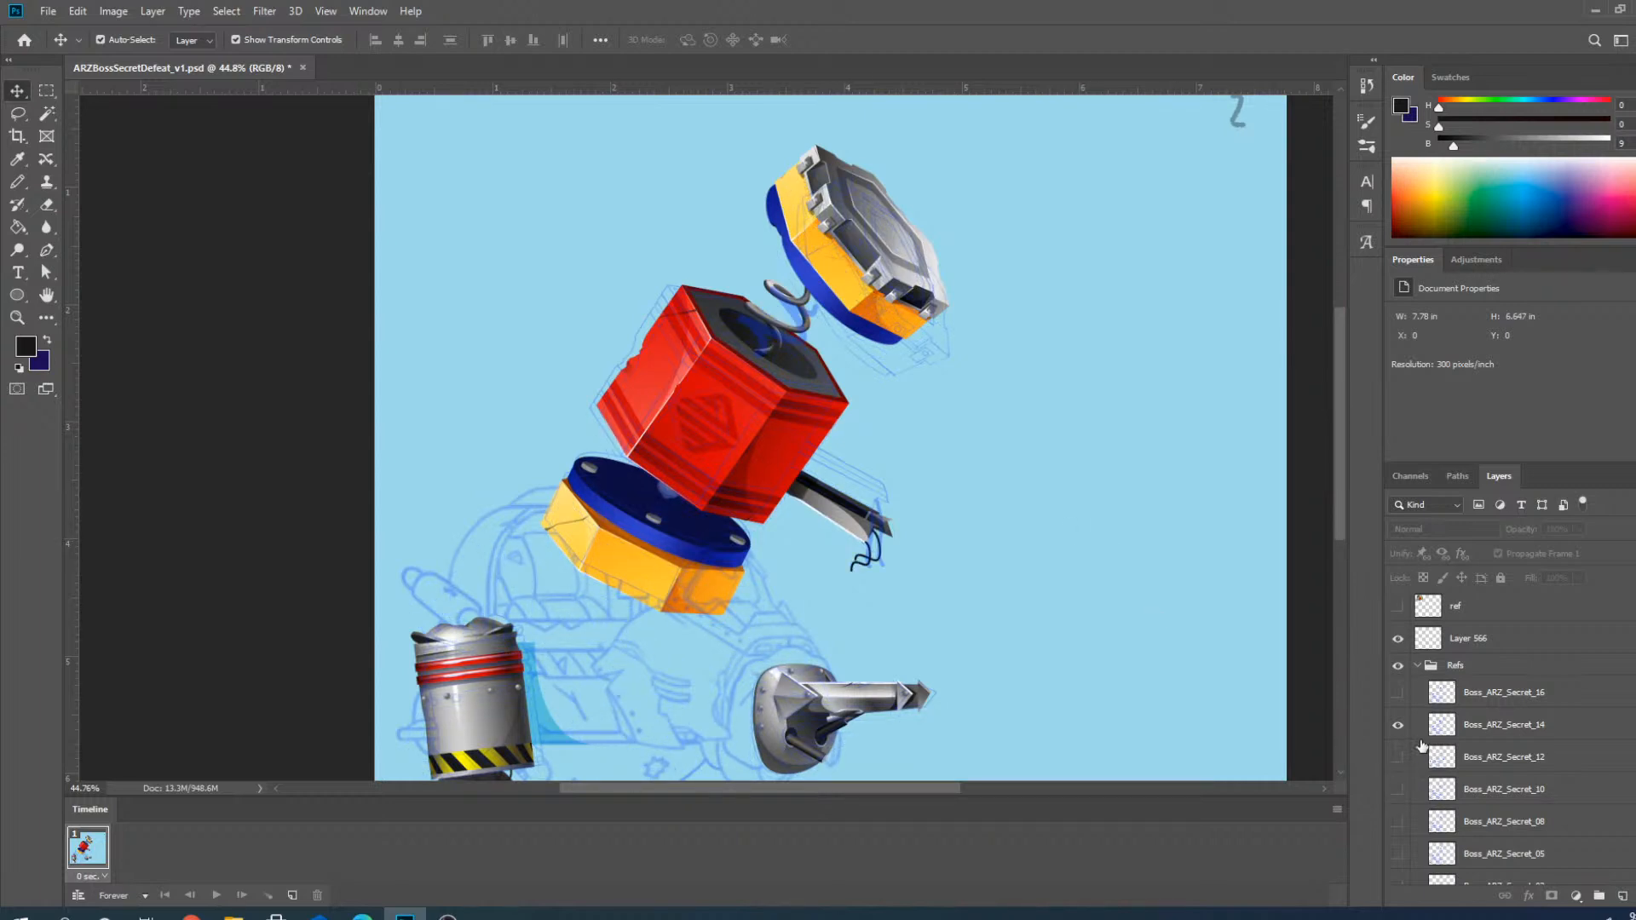
{"action": "left_click", "coordinate": [1396, 693]}
{"action": "left_click", "coordinate": [1396, 693]}
{"action": "left_click", "coordinate": [1418, 665]}
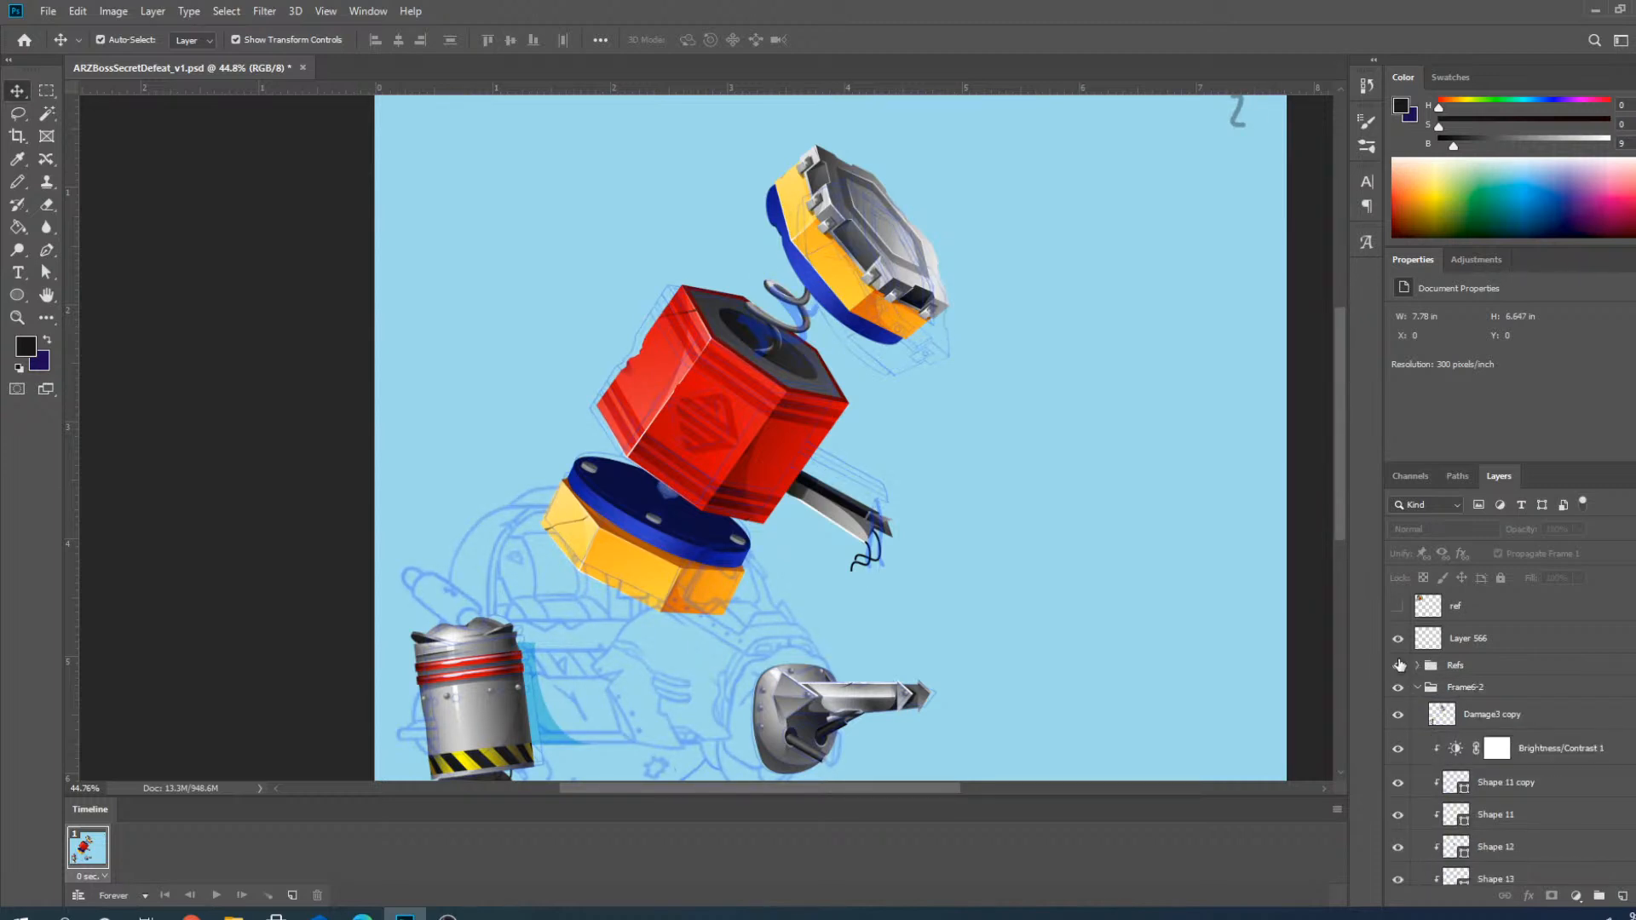
Collapse the Frame6-2 group and save the document.
{"action": "left_click", "coordinate": [1506, 716]}
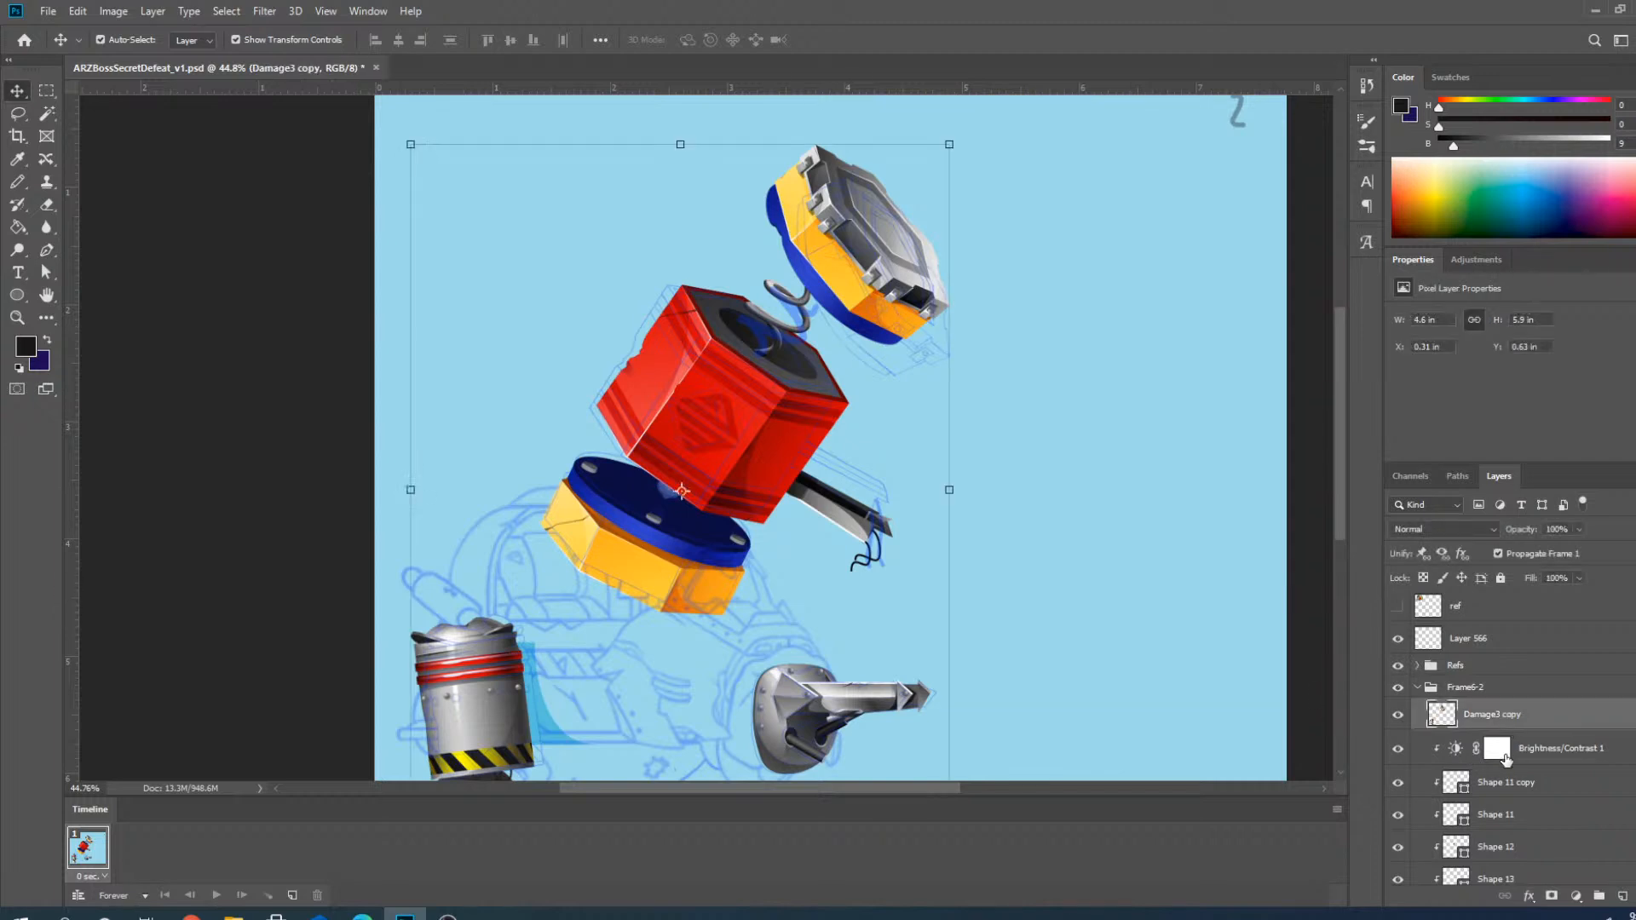
{"action": "left_click", "coordinate": [1418, 689]}
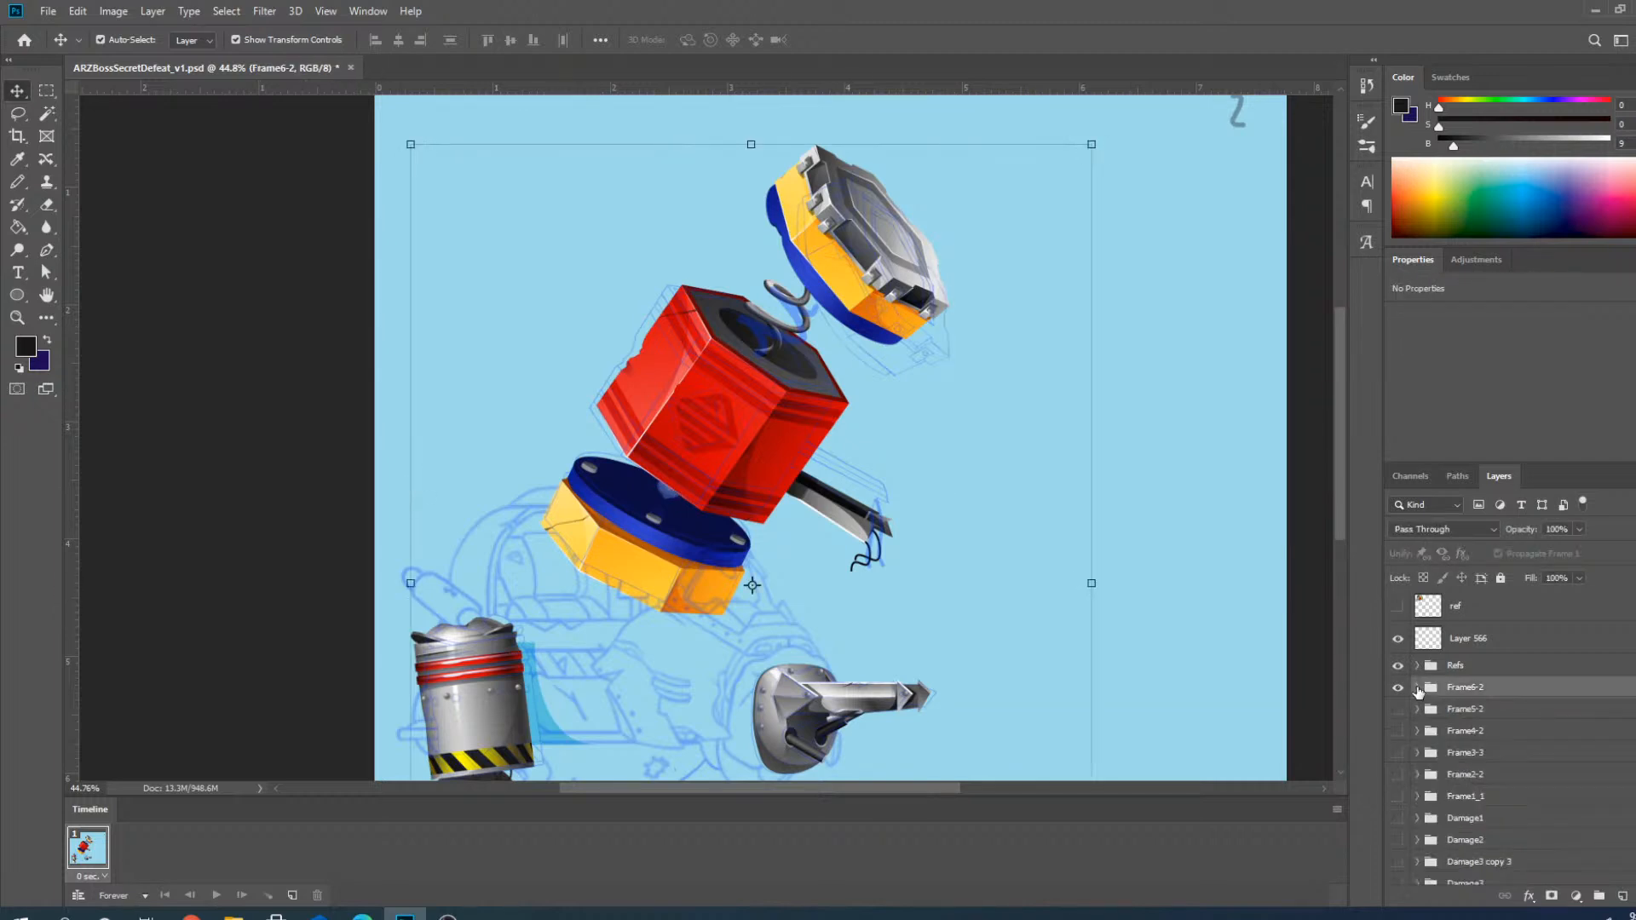
{"action": "left_click", "coordinate": [48, 11]}
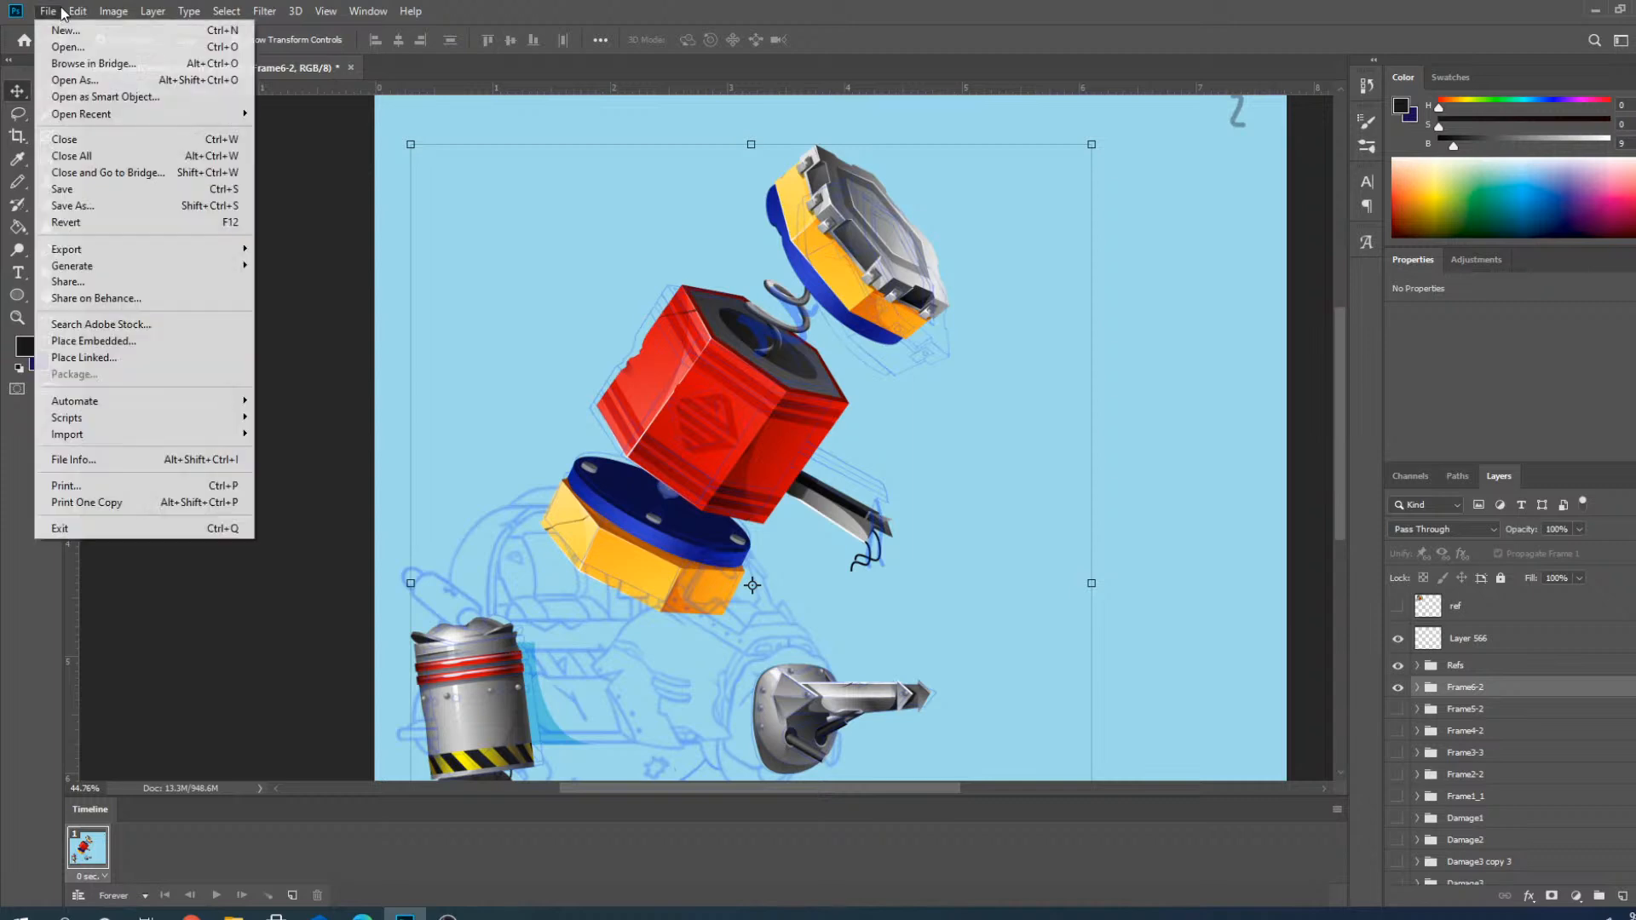
{"action": "left_click", "coordinate": [93, 194]}
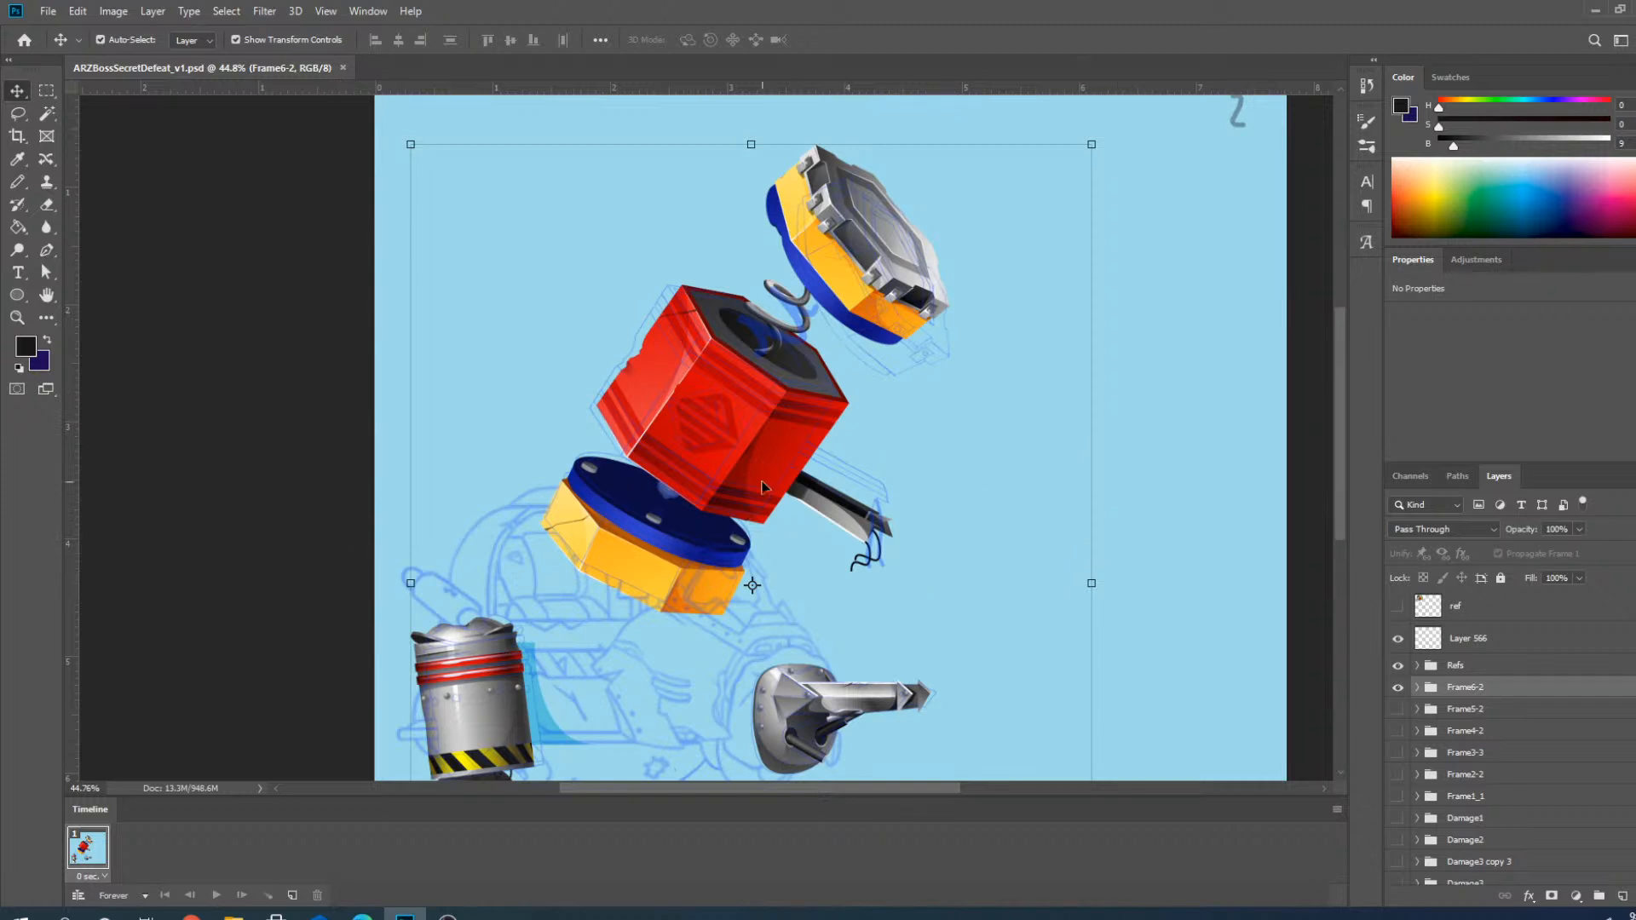
{"action": "scroll", "coordinate": [761, 486], "scroll_direction": "up", "scroll_amount": 4}
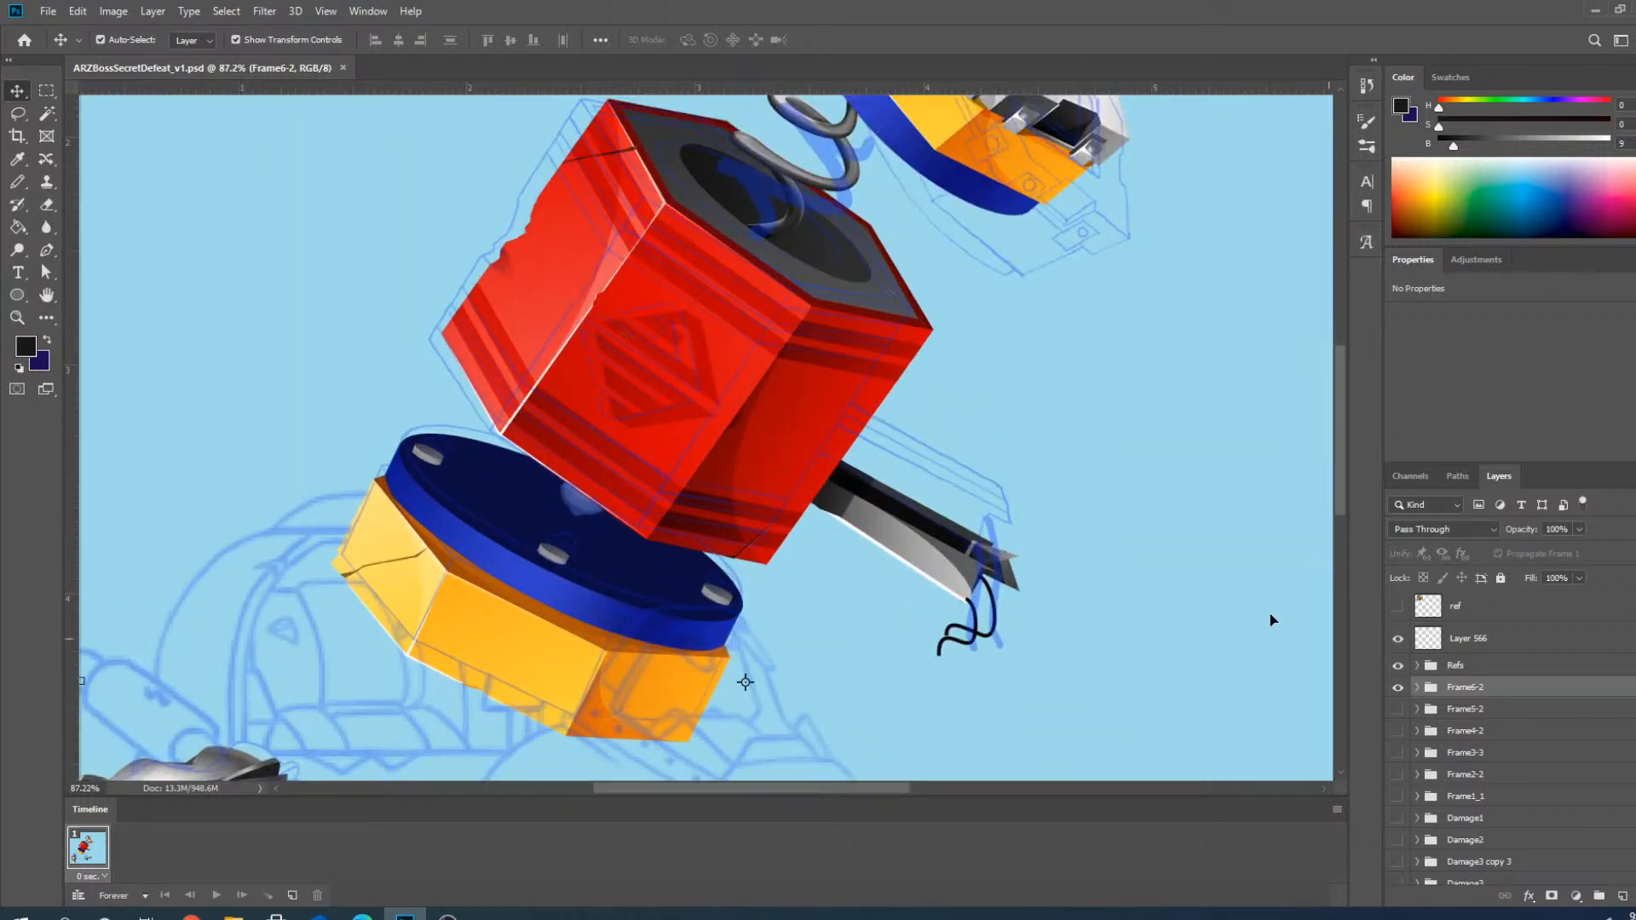
{"action": "scroll", "coordinate": [755, 398], "scroll_direction": "down", "scroll_amount": 2}
{"action": "scroll", "coordinate": [886, 452], "scroll_direction": "down", "scroll_amount": 1}
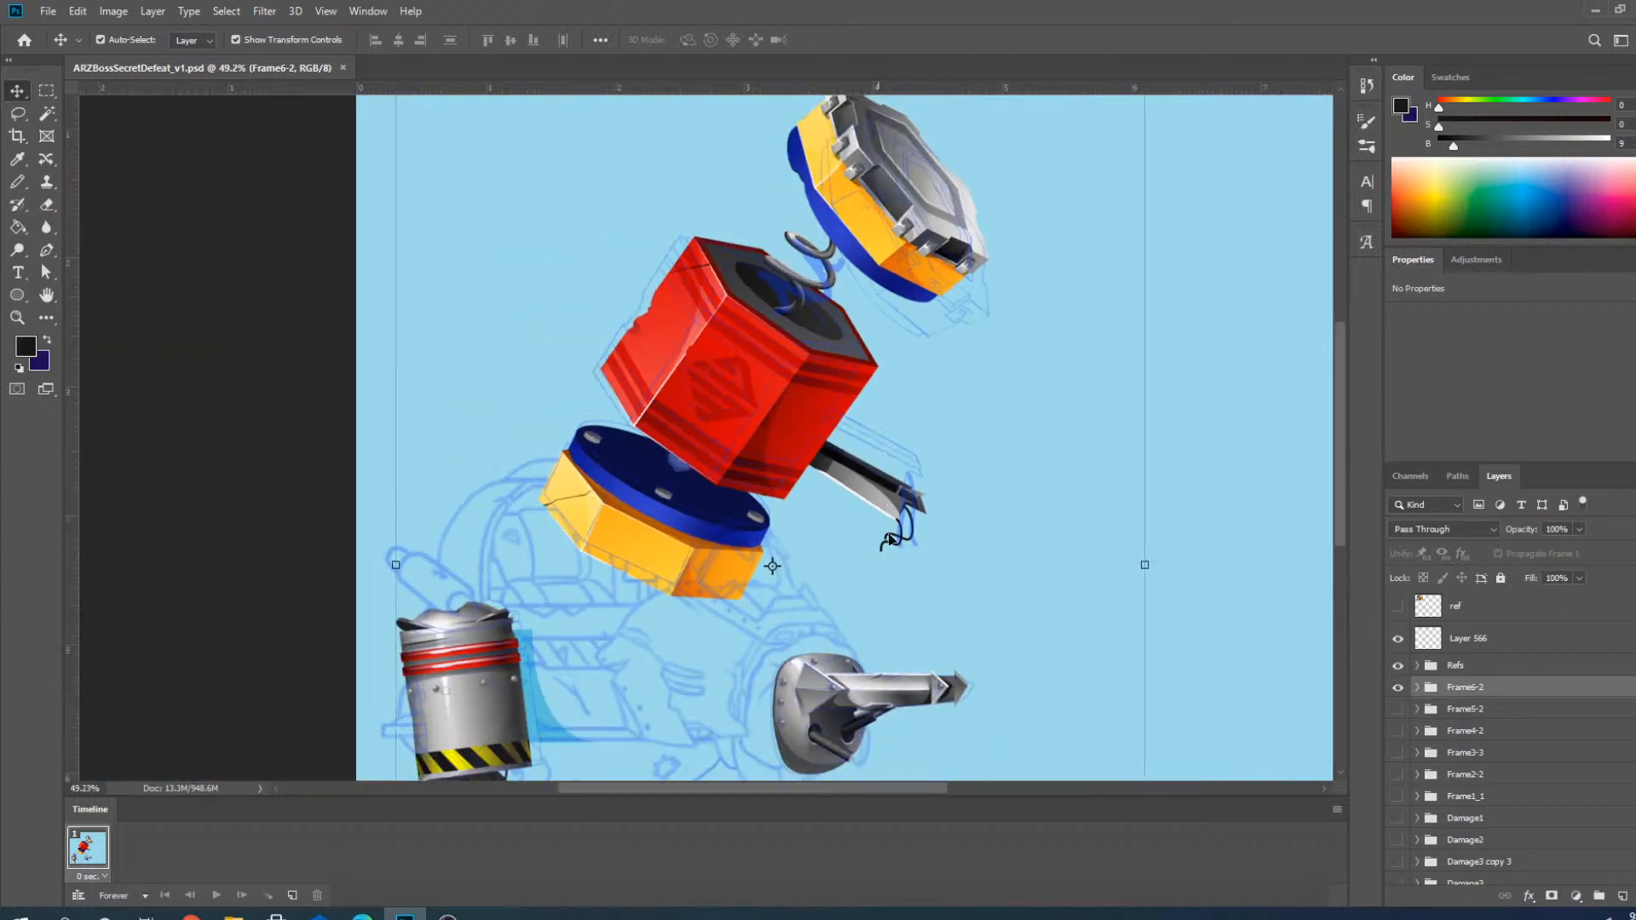
{"action": "scroll", "coordinate": [754, 472], "scroll_direction": "up", "scroll_amount": 1}
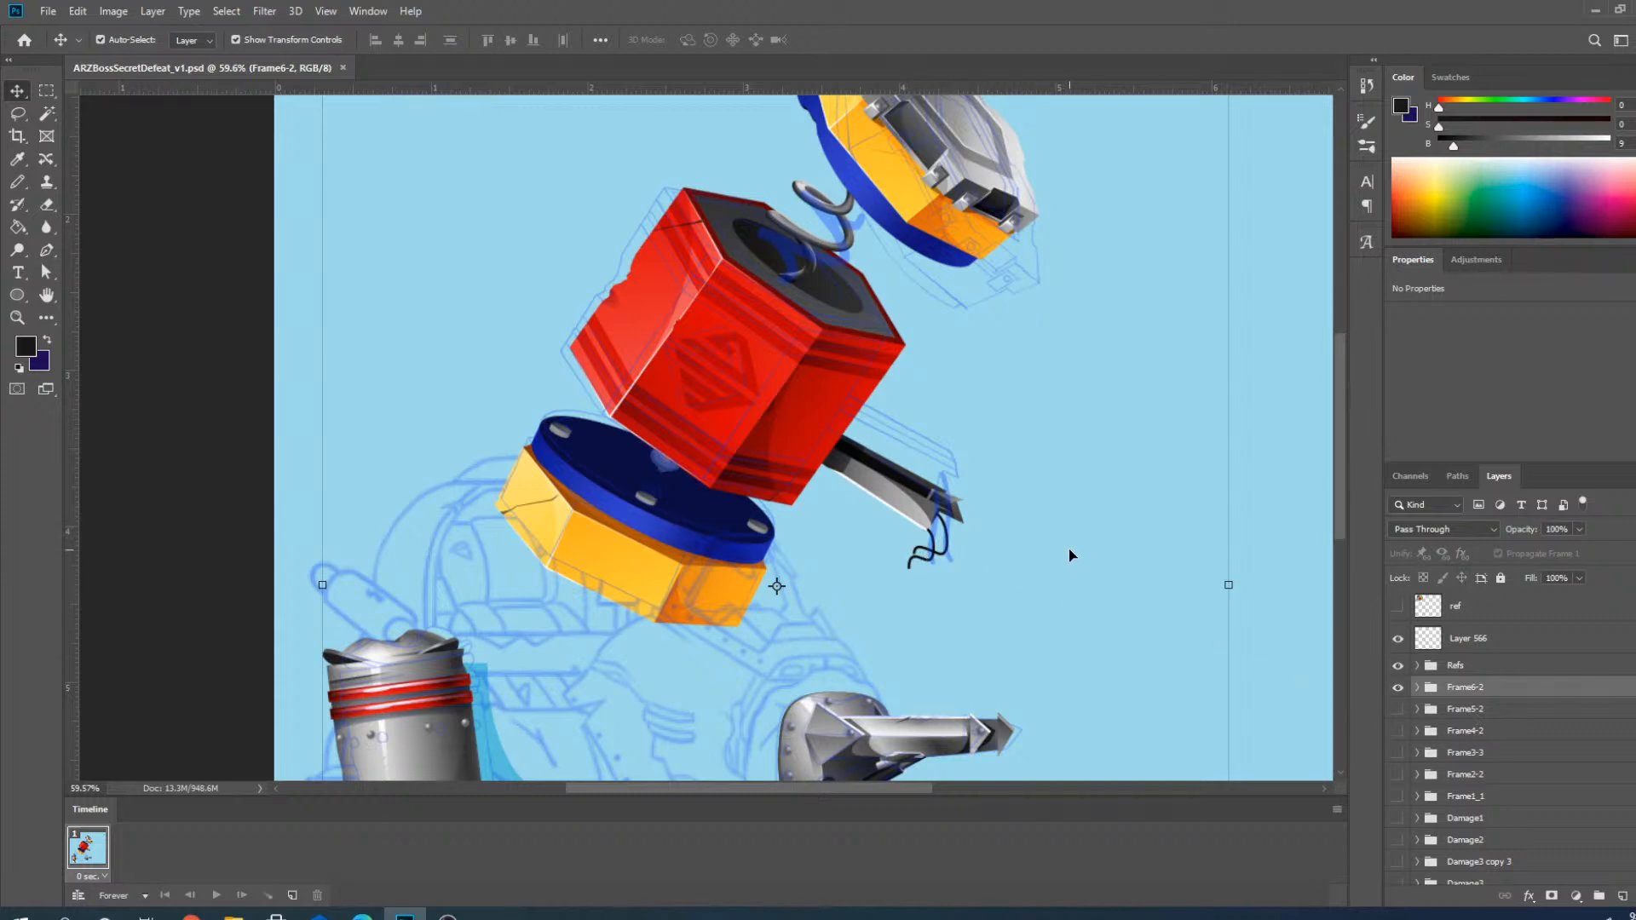
{"action": "scroll", "coordinate": [1017, 530], "scroll_direction": "down", "scroll_amount": 1}
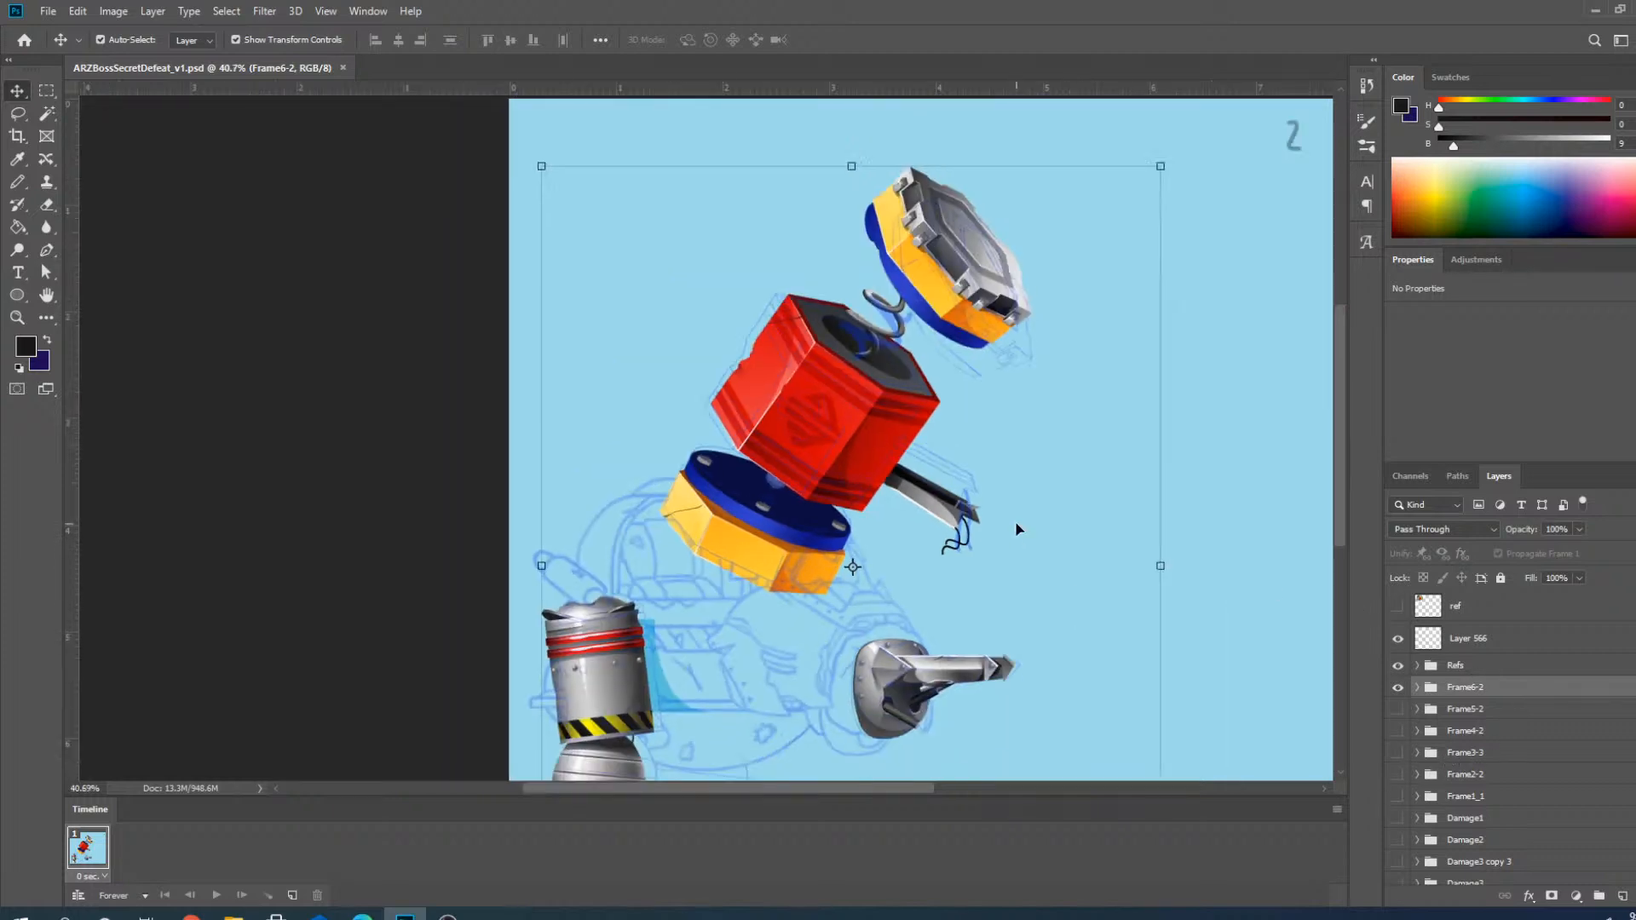
{"action": "scroll", "coordinate": [1081, 689], "scroll_direction": "up", "scroll_amount": 1}
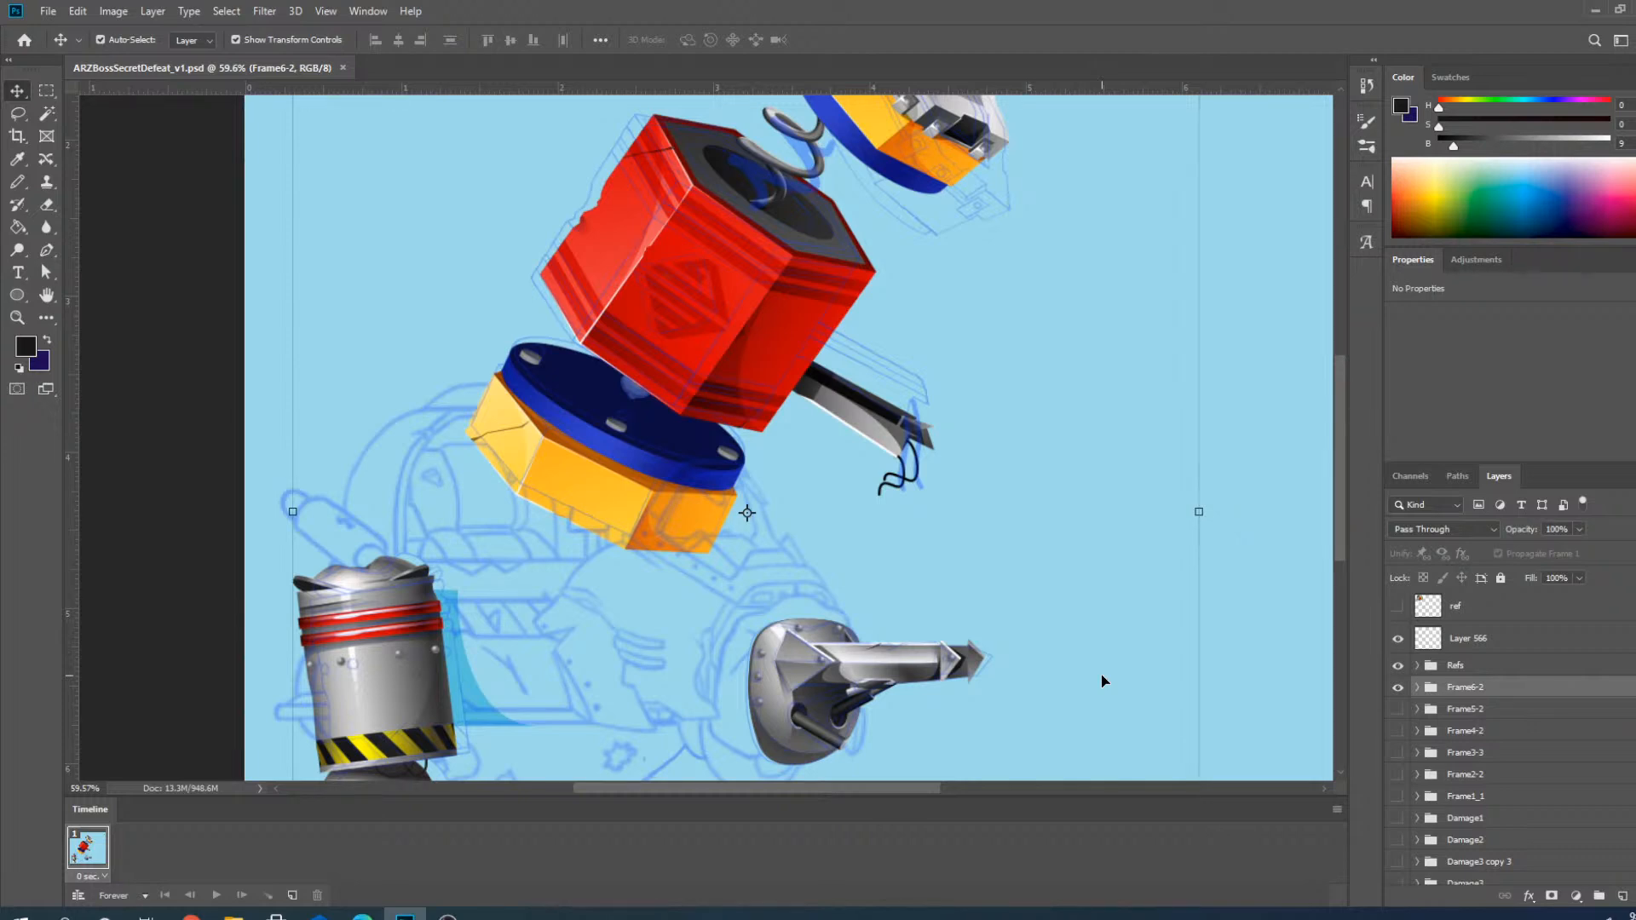
{"action": "right_click", "coordinate": [1452, 694]}
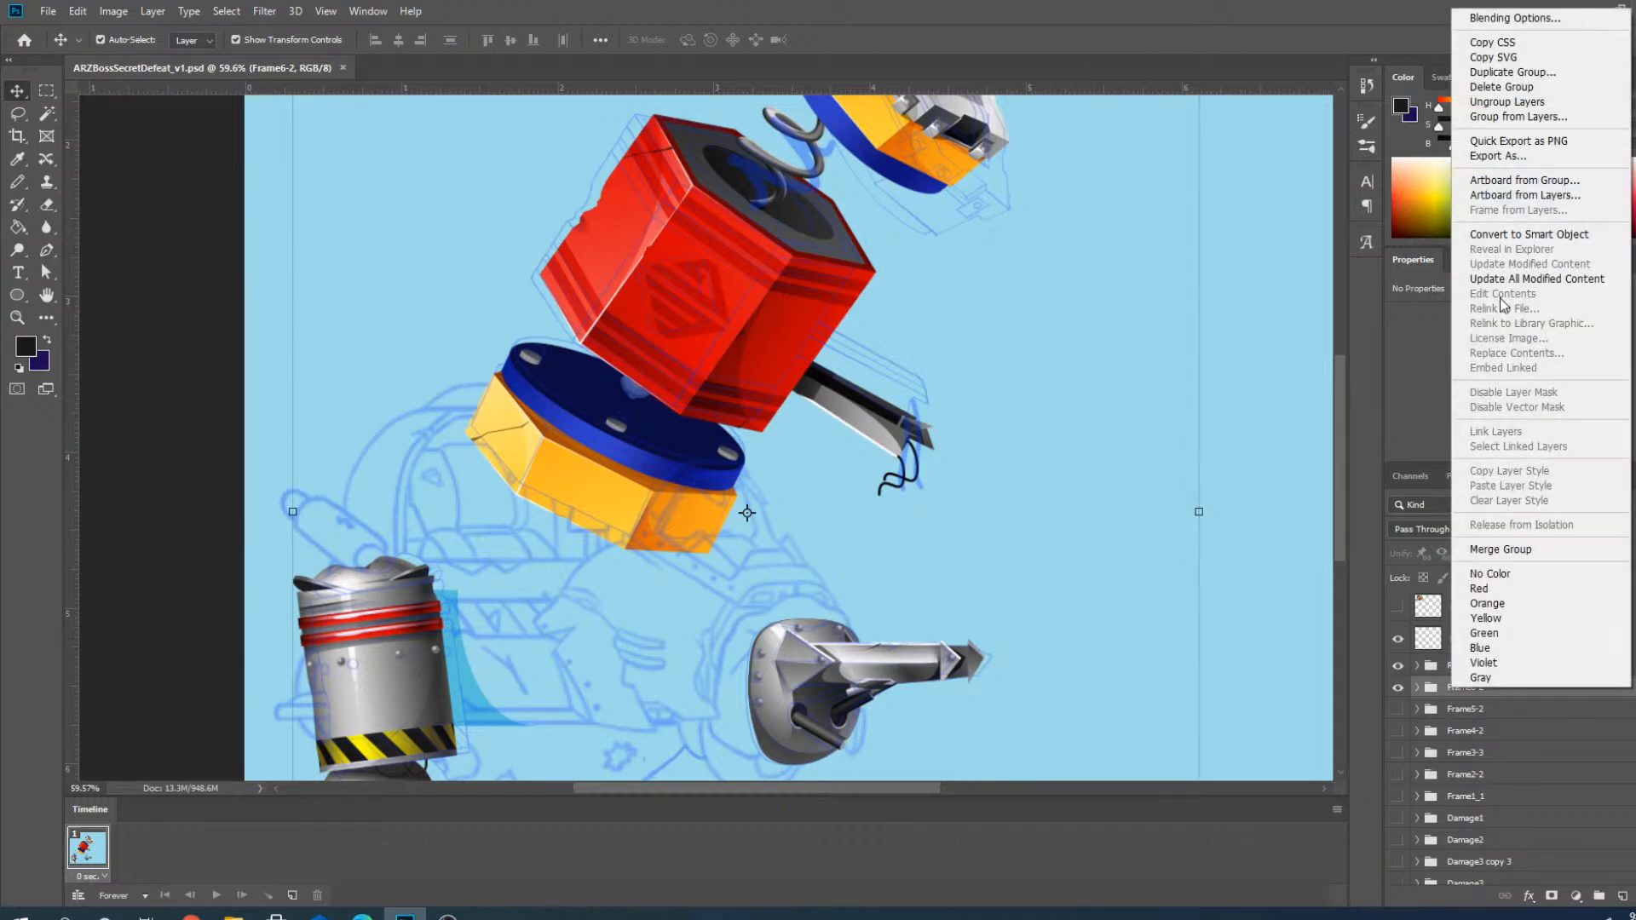
{"action": "left_click", "coordinate": [1497, 87]}
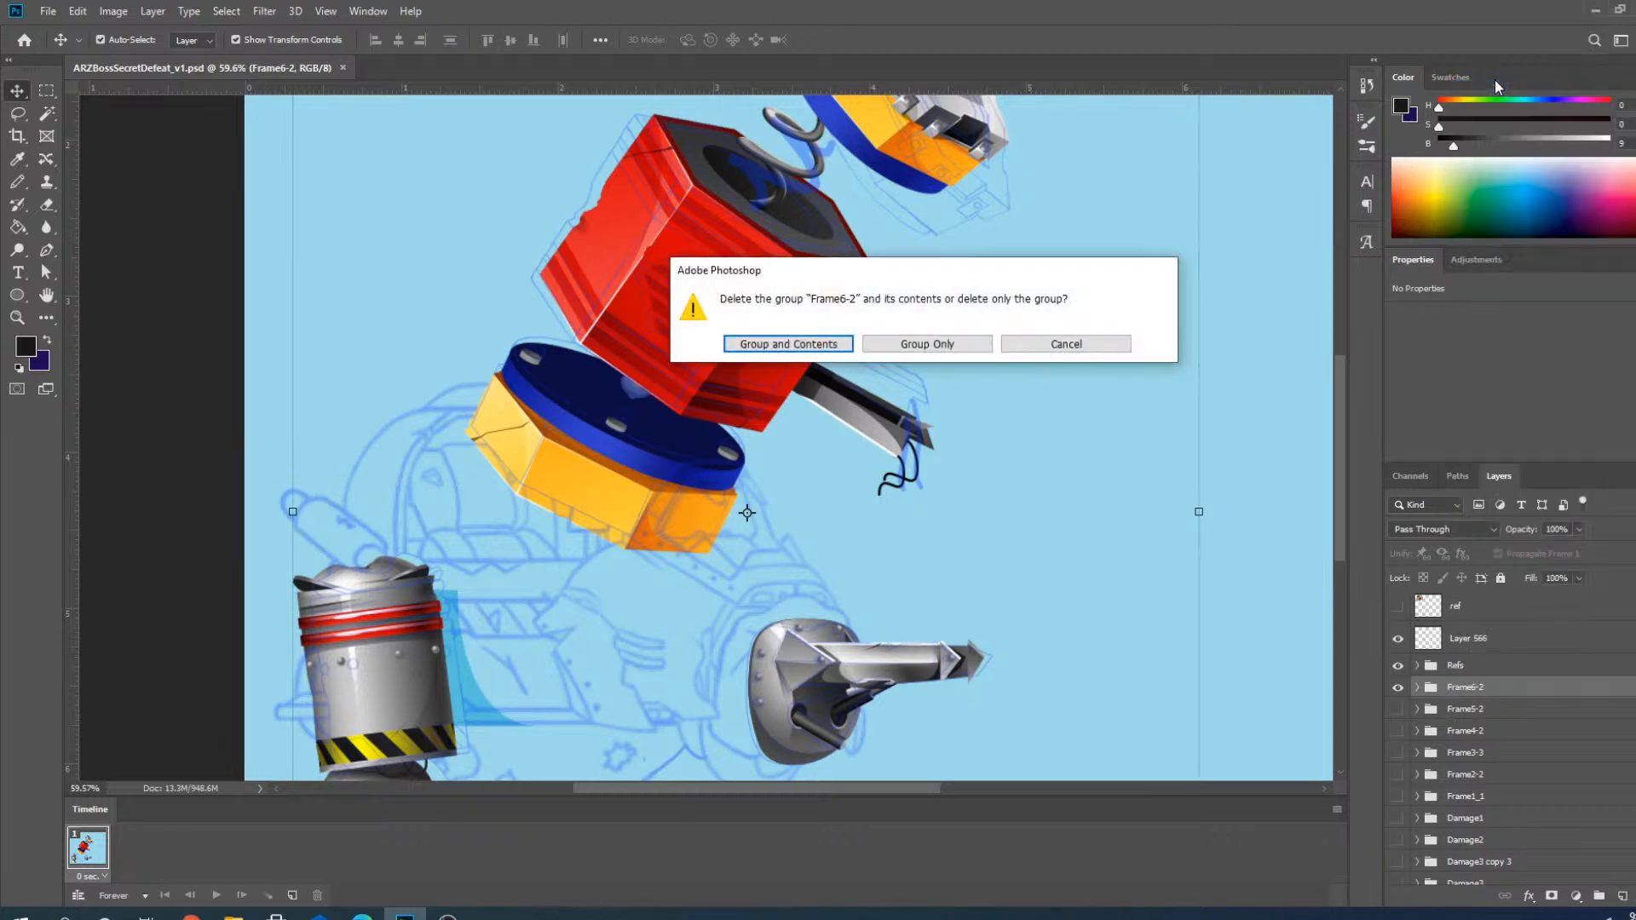
{"action": "left_click", "coordinate": [1095, 342]}
{"action": "left_click", "coordinate": [47, 12]}
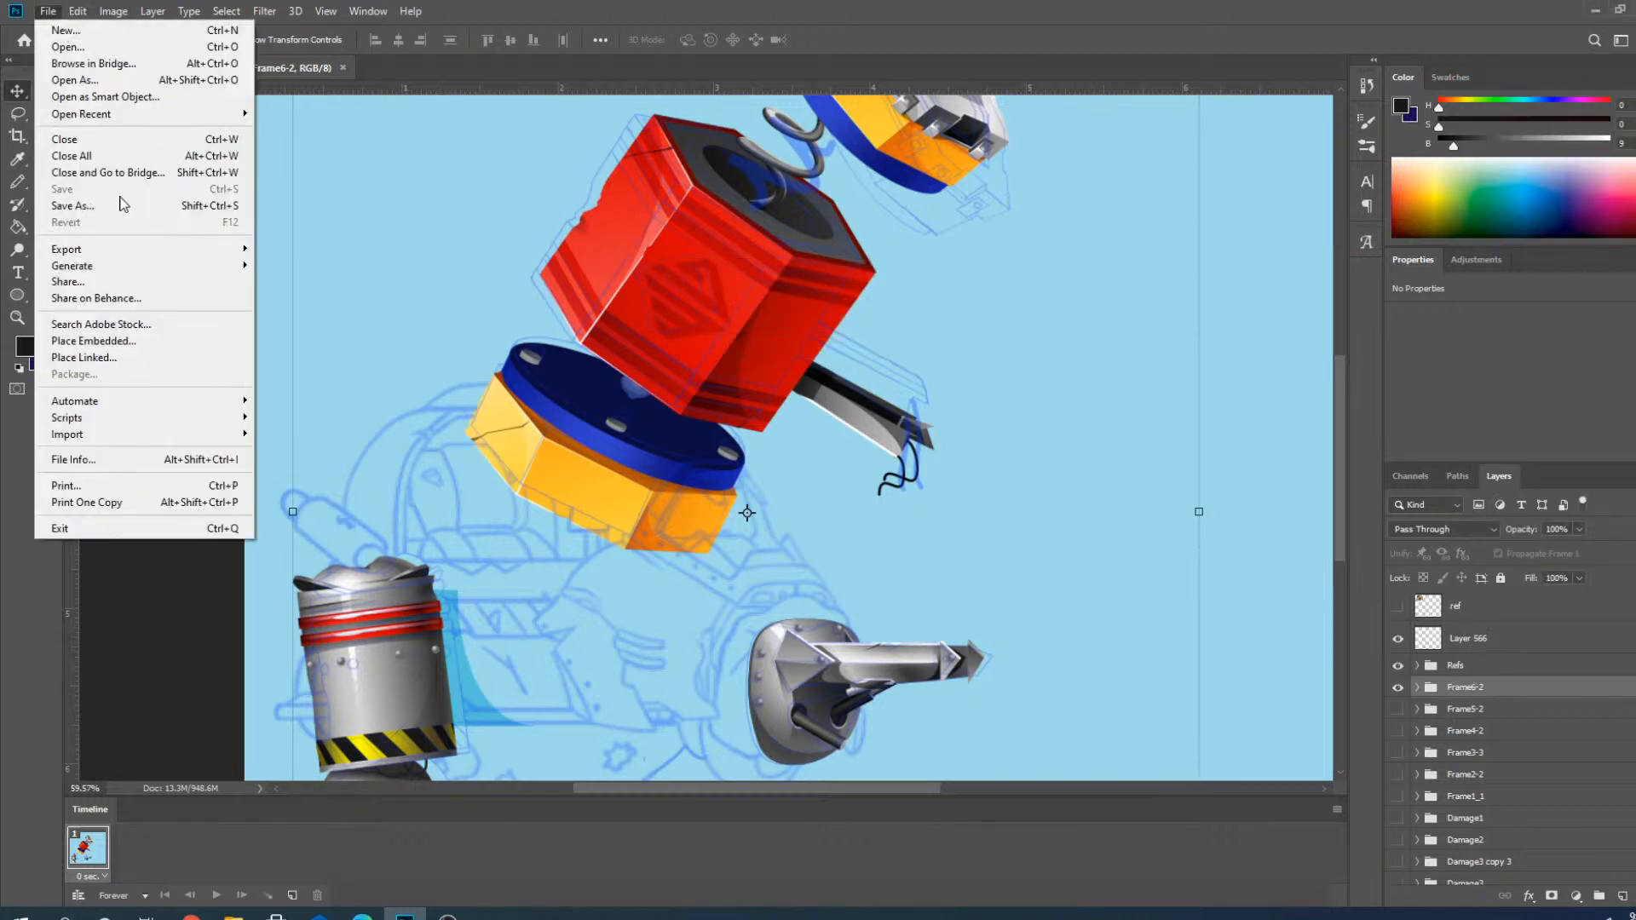
{"action": "left_click", "coordinate": [48, 12]}
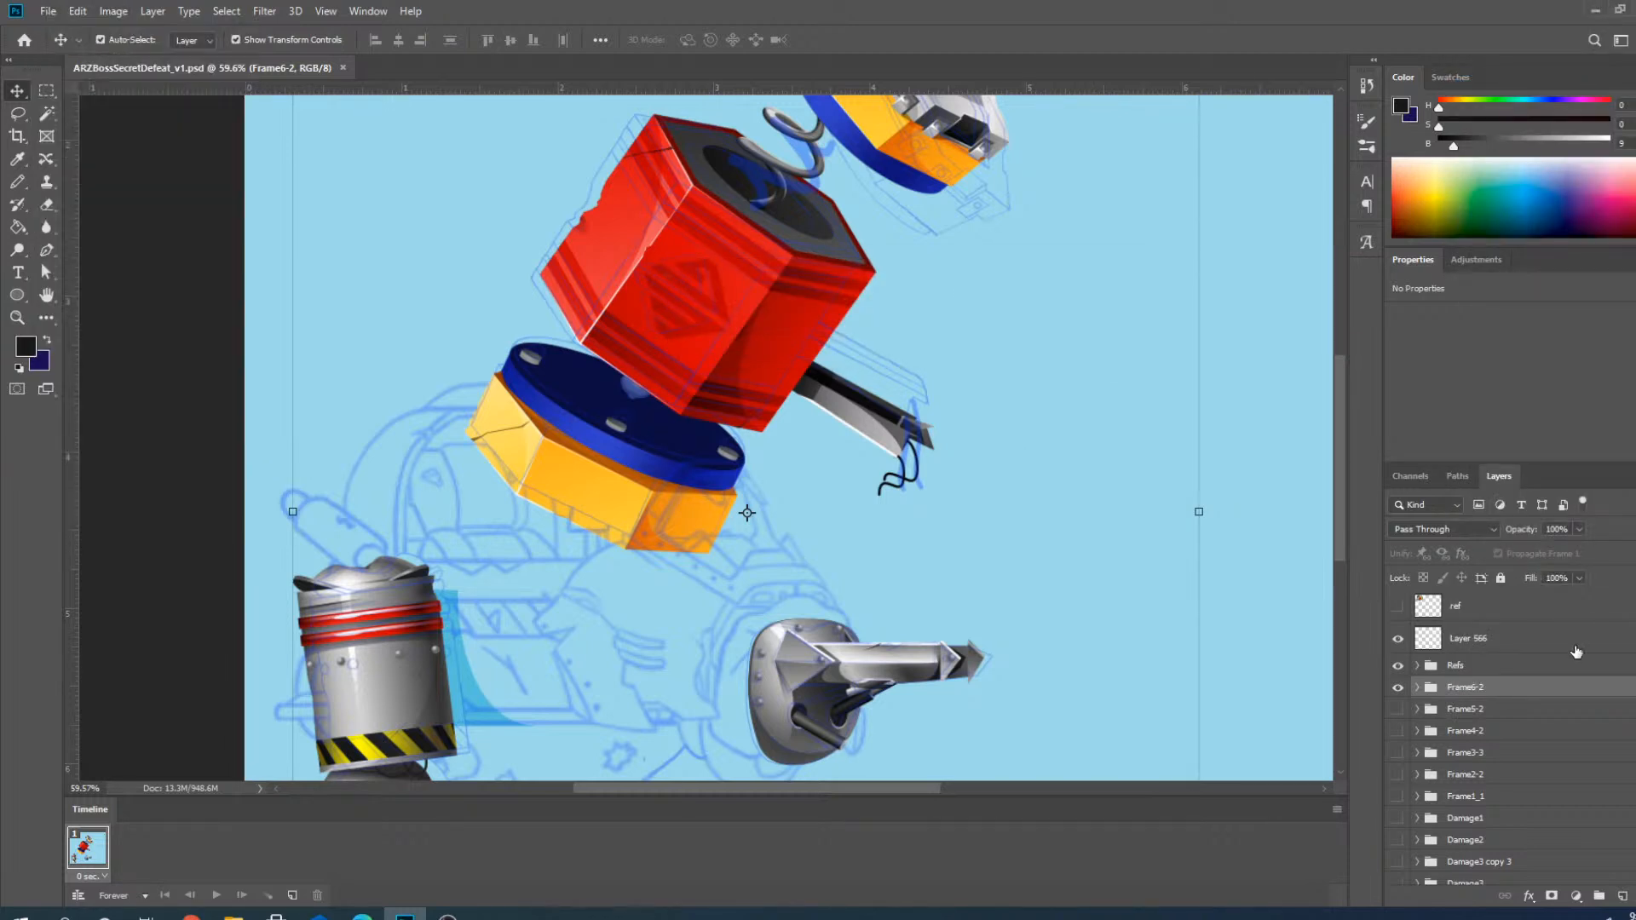
Duplicate the Frame6-2 group and rename the copy Frame7-2.
{"action": "right_click", "coordinate": [1474, 687]}
{"action": "left_click", "coordinate": [1534, 65]}
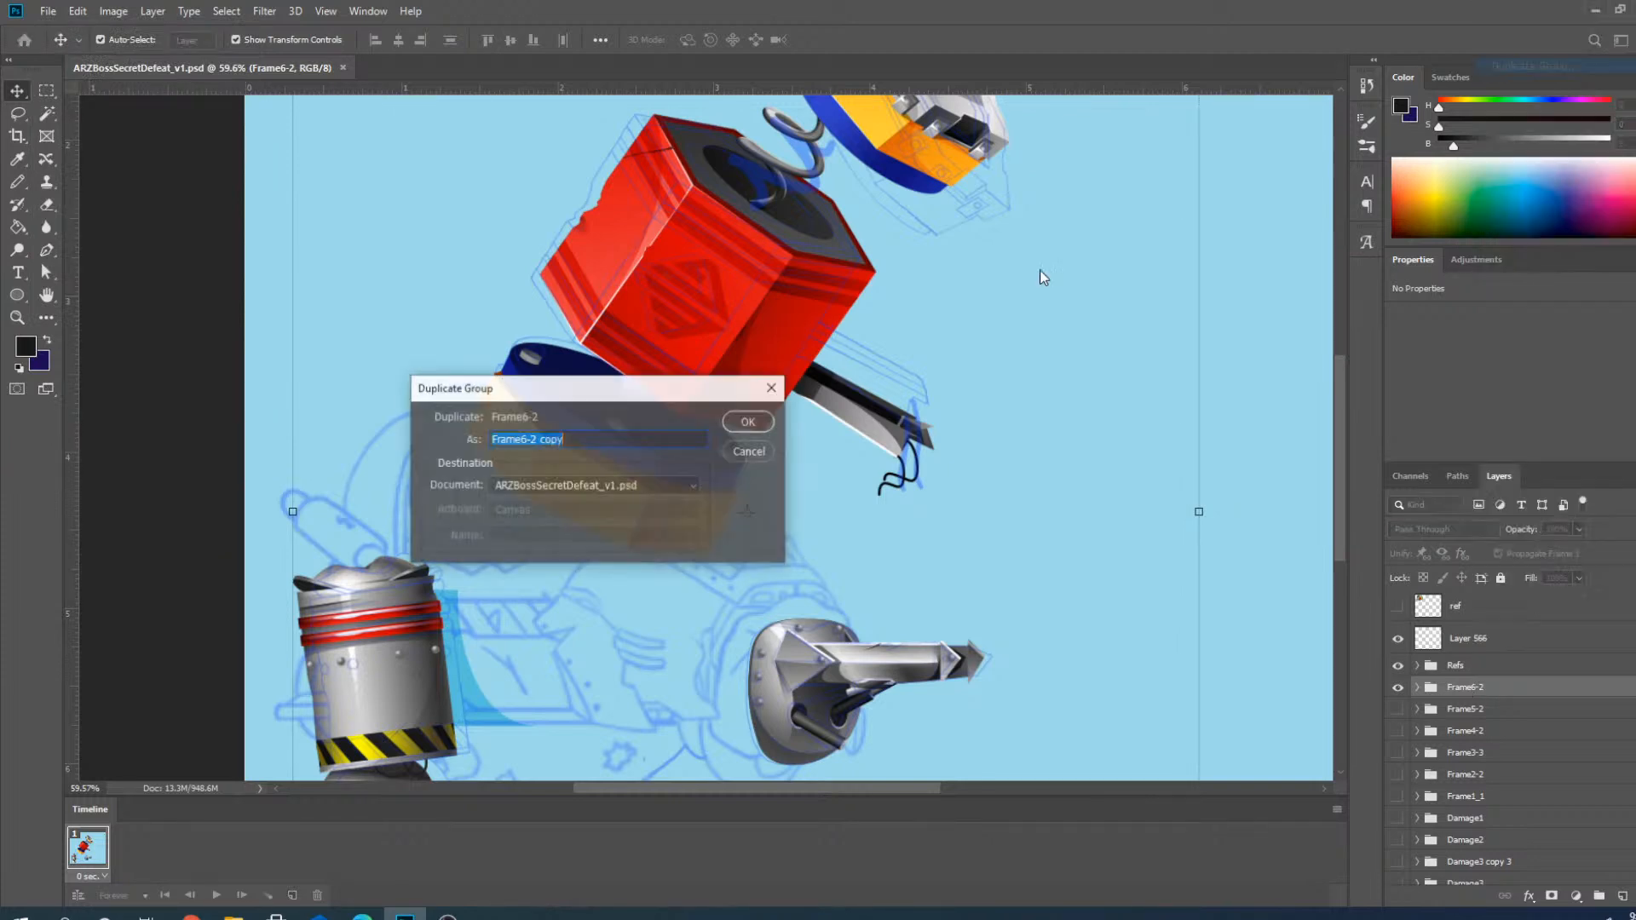
{"action": "left_click", "coordinate": [743, 426]}
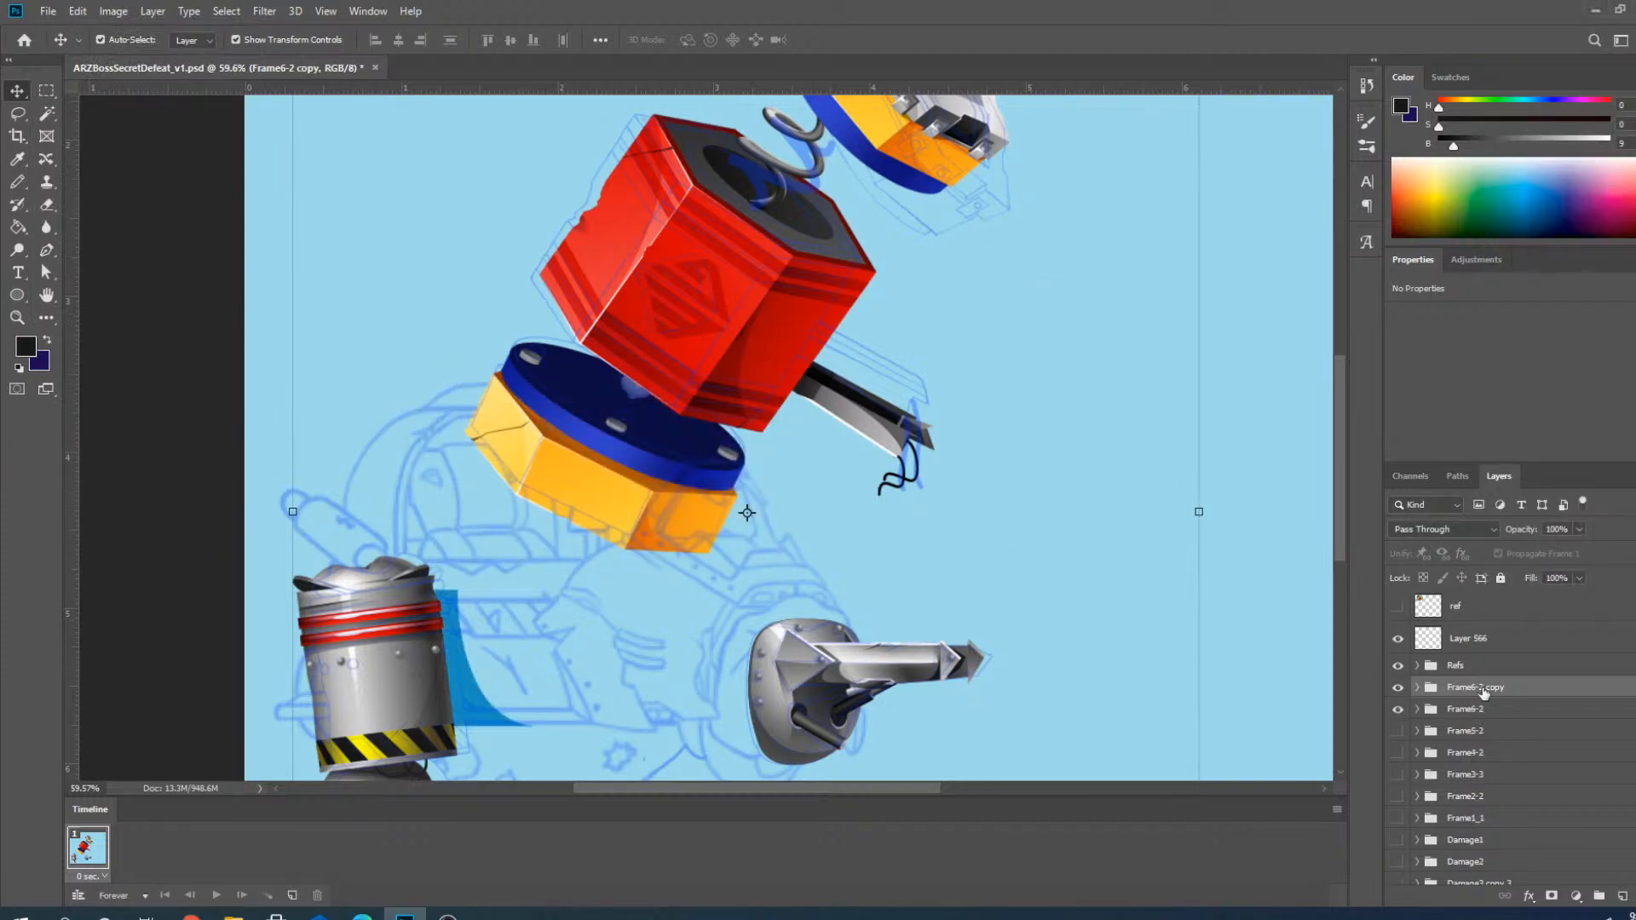
{"action": "double_click", "coordinate": [1496, 690]}
{"action": "left_click_drag", "start_coordinate": [1513, 690], "coordinate": [1481, 693]}
{"action": "type", "text": "7-"}
{"action": "key", "text": "Return"}
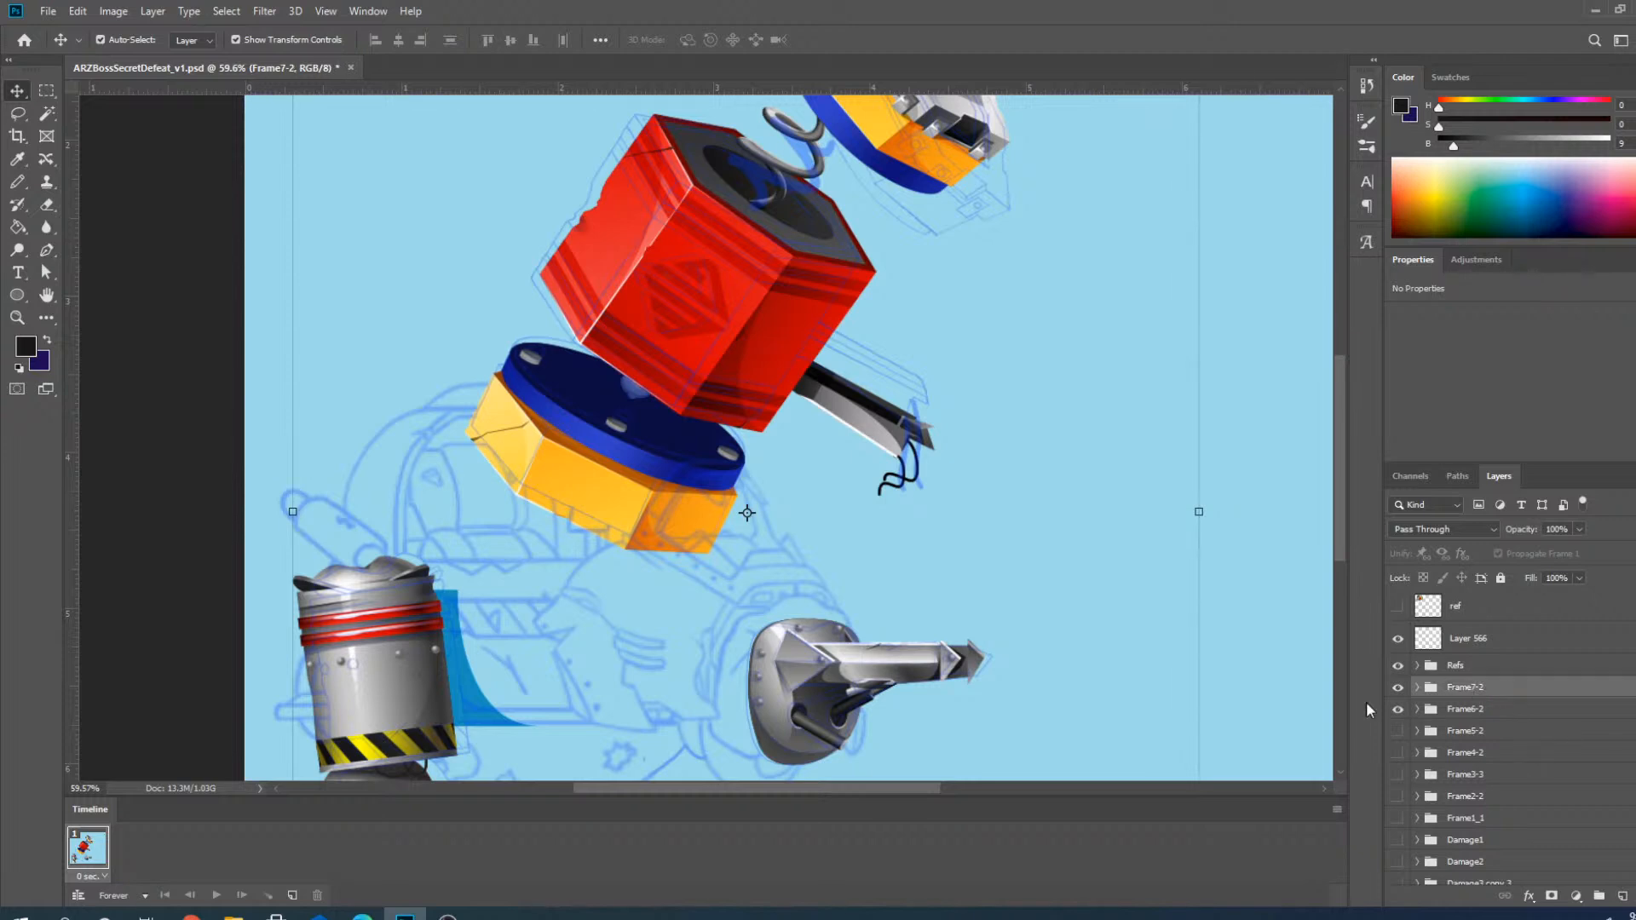
Examine how the hammer block, arm and cap line up with the Boss_ARZ_Secret_14 sketch.
{"action": "scroll", "coordinate": [915, 598], "scroll_direction": "down", "scroll_amount": 5}
{"action": "scroll", "coordinate": [785, 405], "scroll_direction": "up", "scroll_amount": 4}
{"action": "scroll", "coordinate": [702, 509], "scroll_direction": "down", "scroll_amount": 3}
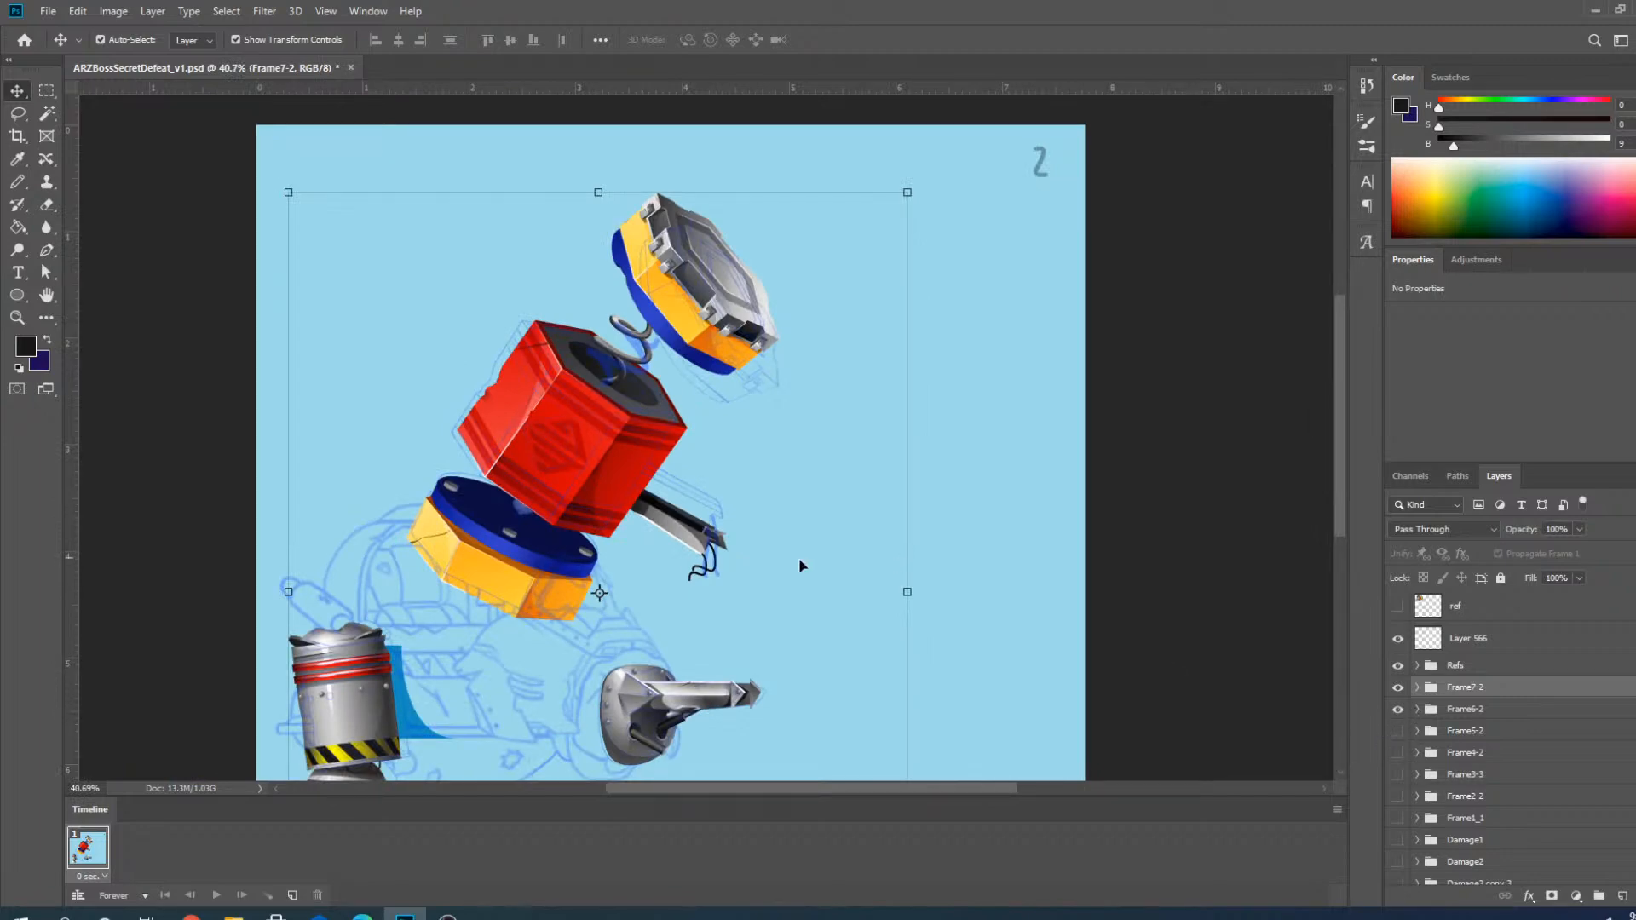
{"action": "scroll", "coordinate": [648, 503], "scroll_direction": "up", "scroll_amount": 4}
{"action": "scroll", "coordinate": [919, 571], "scroll_direction": "down", "scroll_amount": 2}
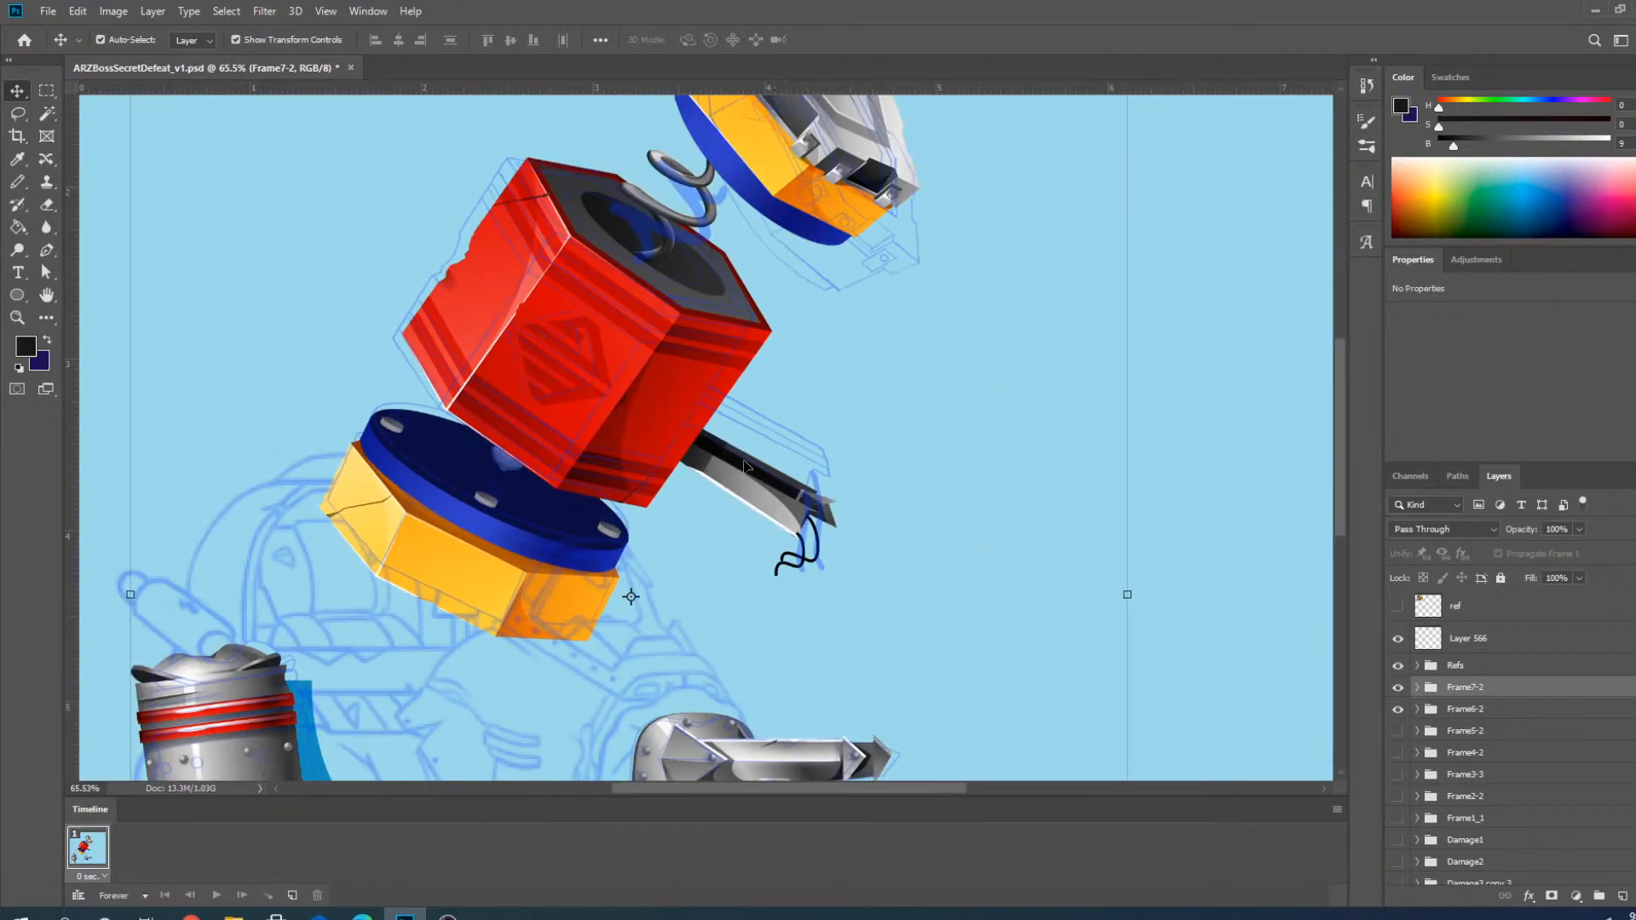
{"action": "scroll", "coordinate": [929, 572], "scroll_direction": "up", "scroll_amount": 3}
{"action": "scroll", "coordinate": [950, 577], "scroll_direction": "down", "scroll_amount": 2}
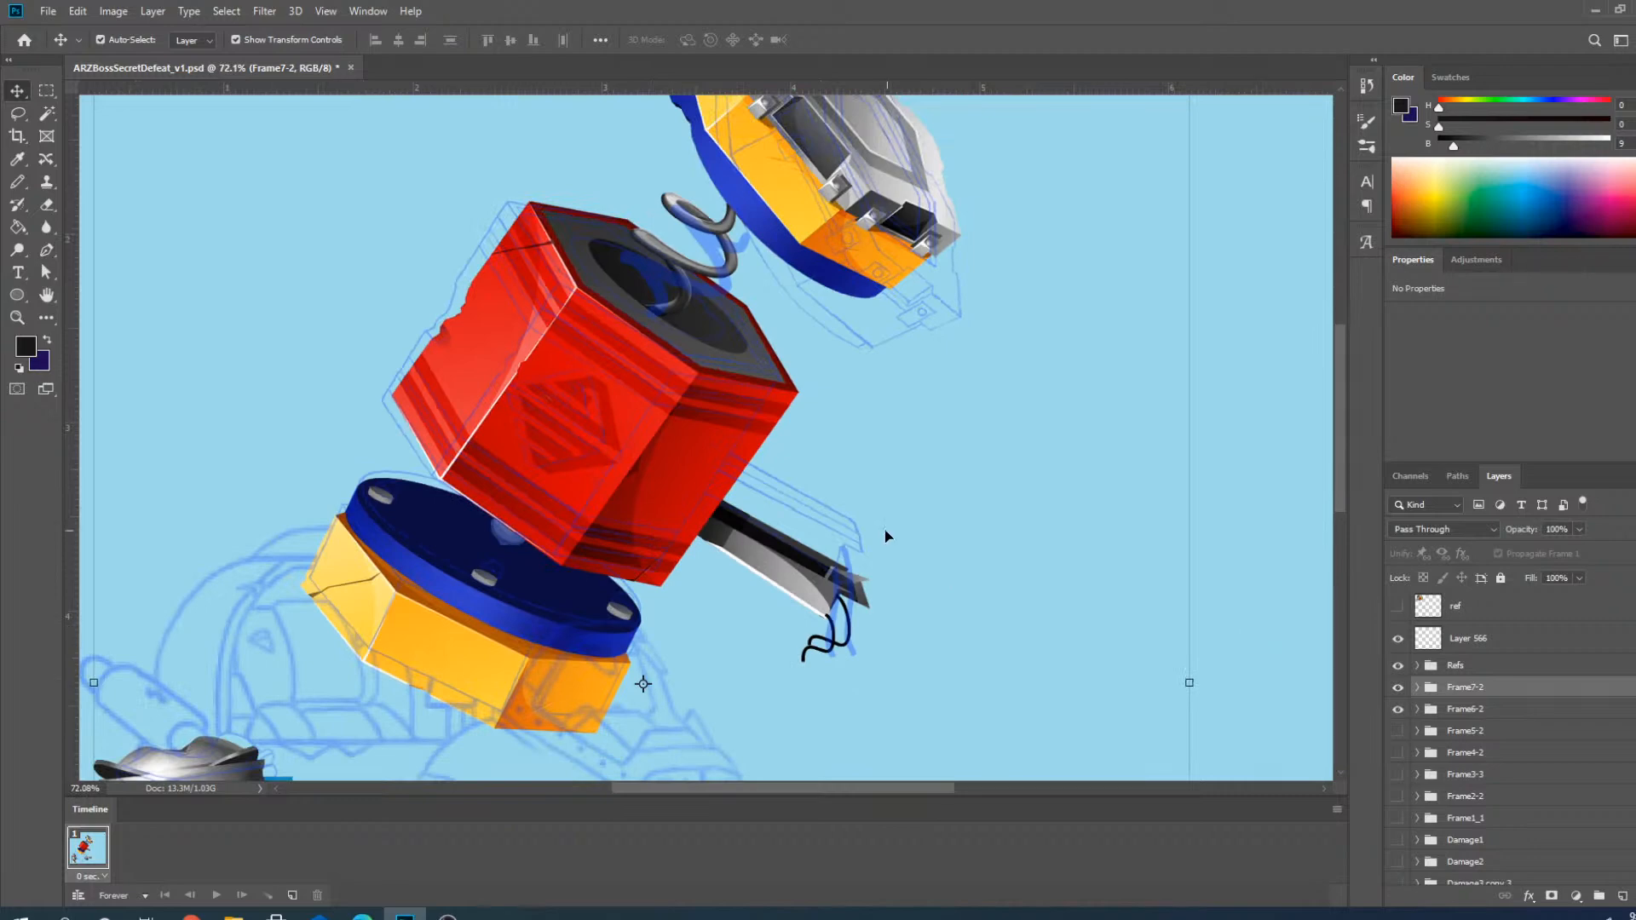
{"action": "scroll", "coordinate": [887, 538], "scroll_direction": "up", "scroll_amount": 2}
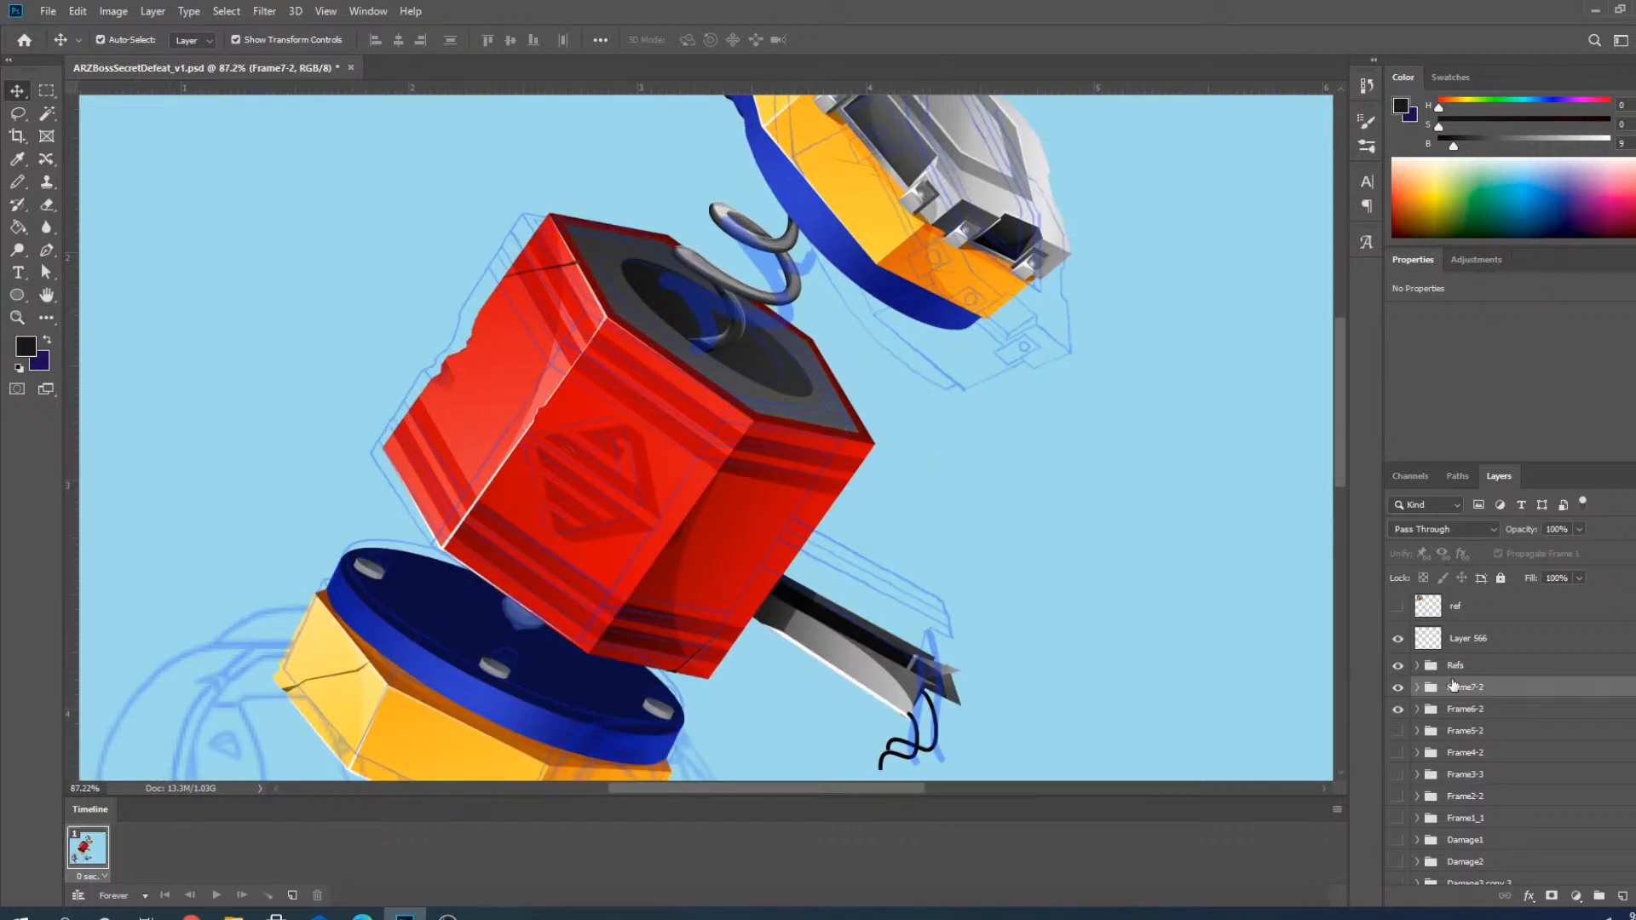
{"action": "scroll", "coordinate": [782, 495], "scroll_direction": "down", "scroll_amount": 4}
Try to select the red hammer block together with its metal arm and the hanging wires.
{"action": "left_click", "coordinate": [750, 503]}
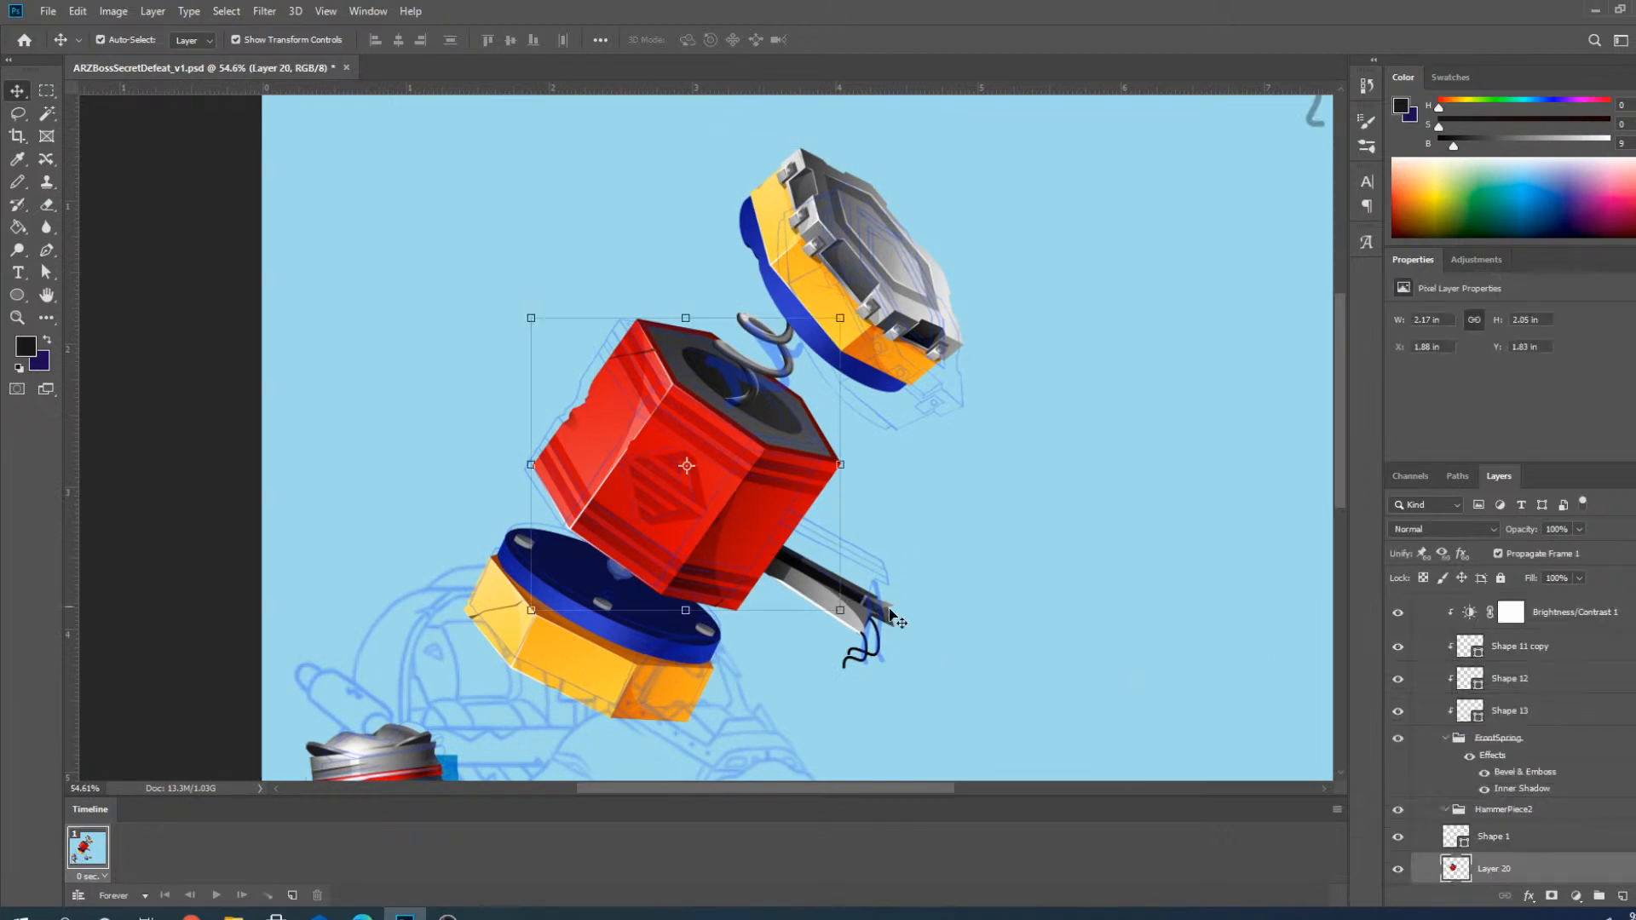
{"action": "scroll", "coordinate": [1500, 732], "scroll_direction": "up", "scroll_amount": 3}
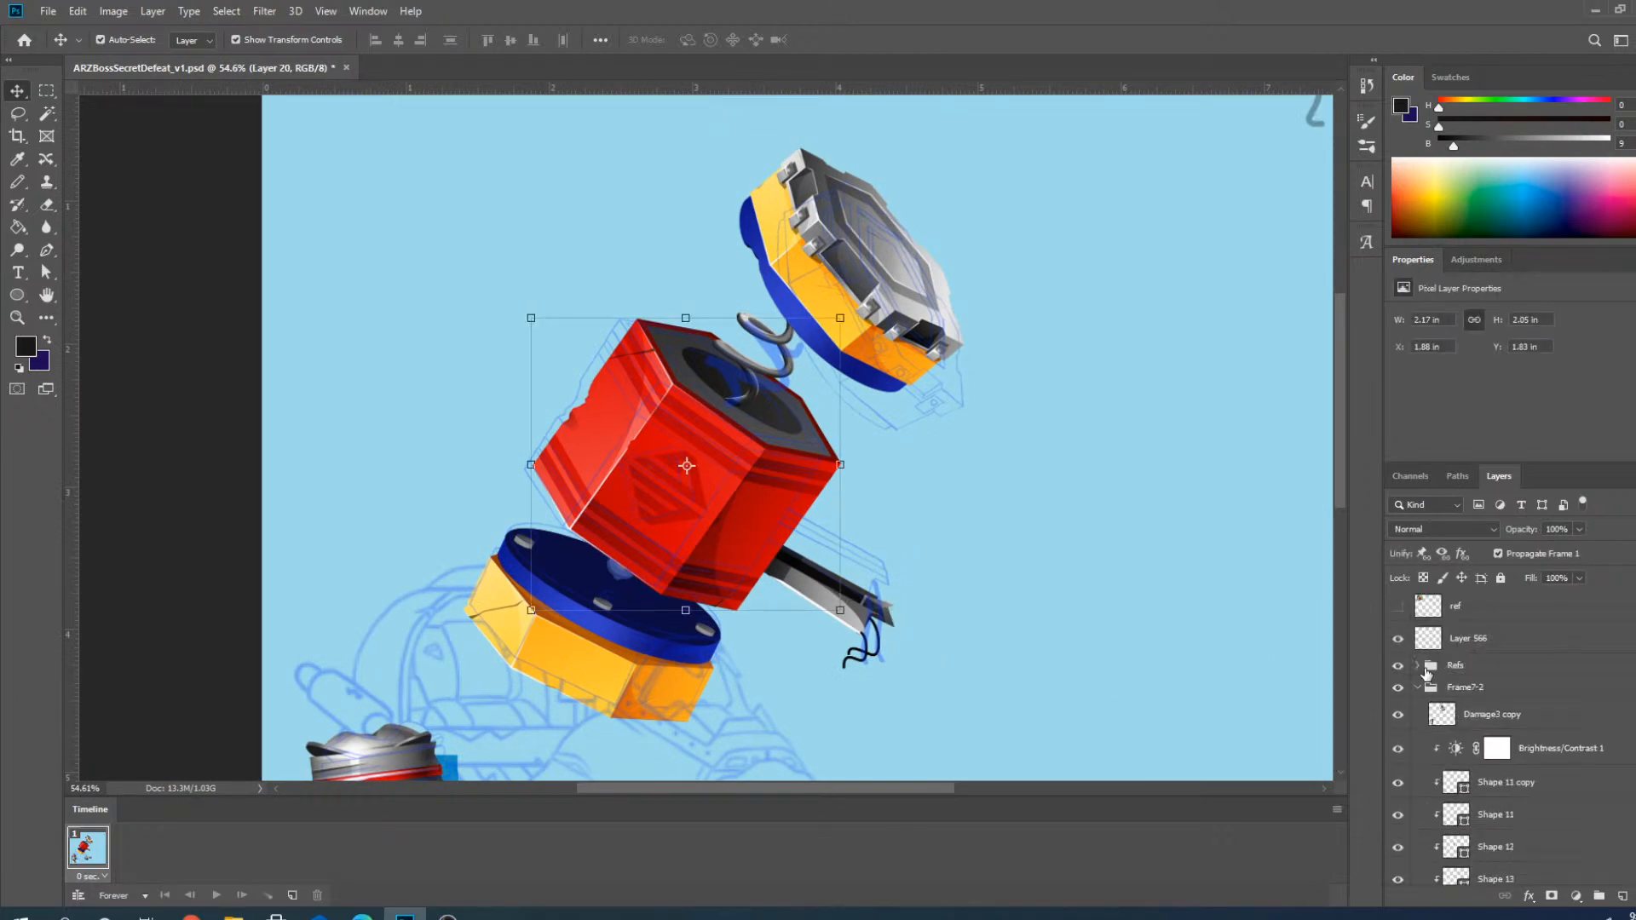
{"action": "scroll", "coordinate": [648, 559], "scroll_direction": "up", "scroll_amount": 3}
{"action": "scroll", "coordinate": [723, 570], "scroll_direction": "up", "scroll_amount": 2}
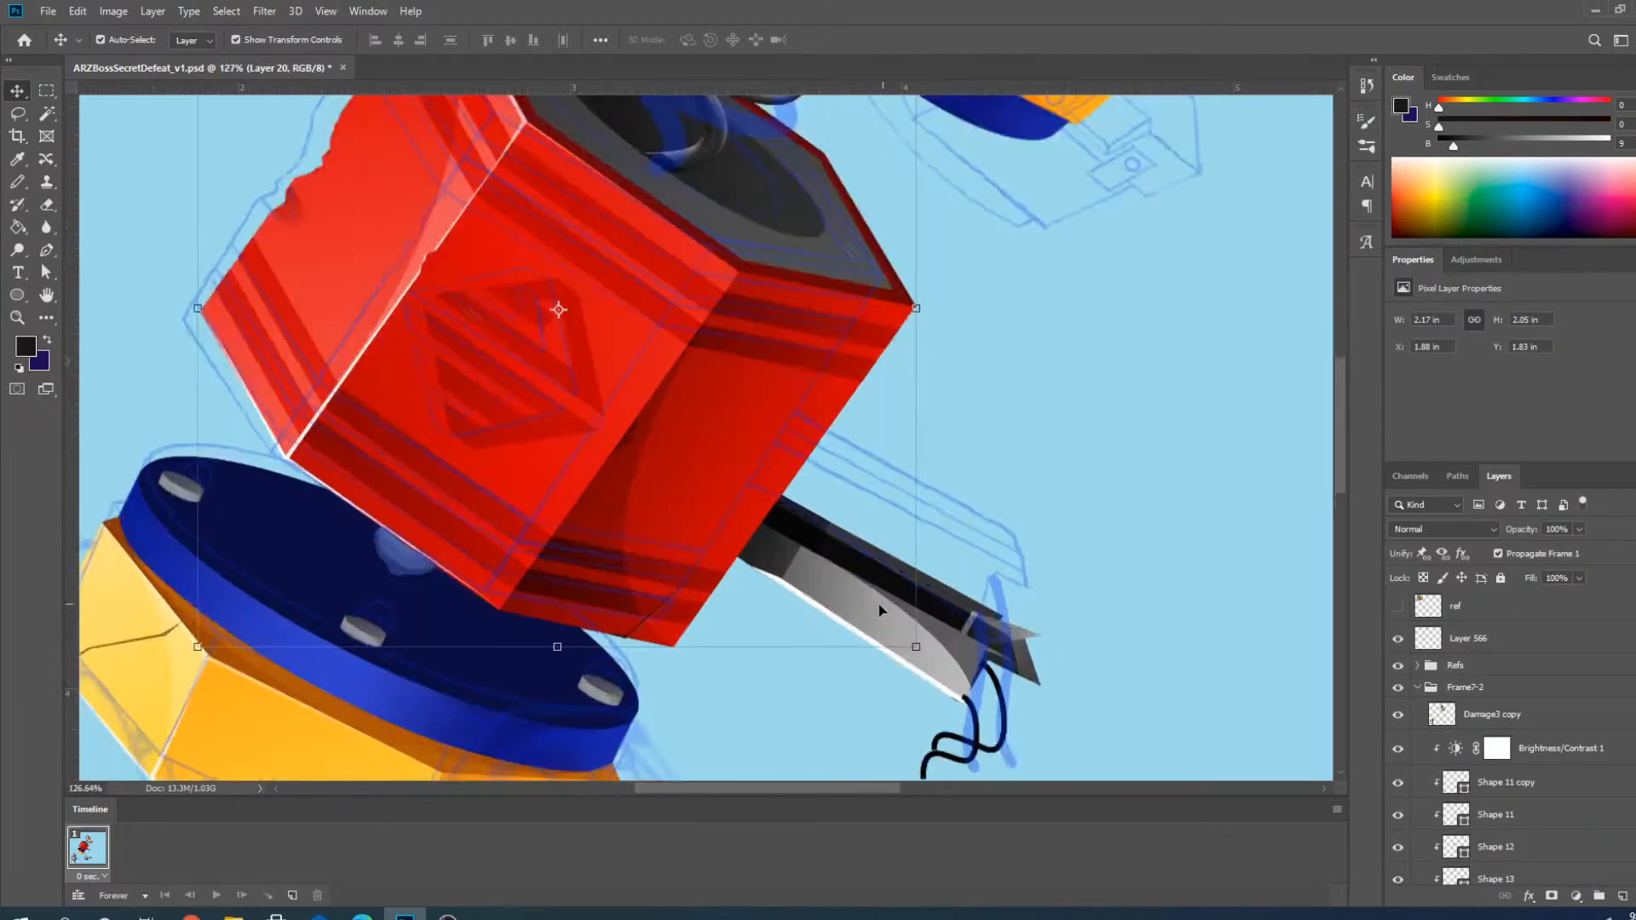
{"action": "key", "text": "ctrl"}
{"action": "left_click", "coordinate": [881, 611], "text": "ctrl"}
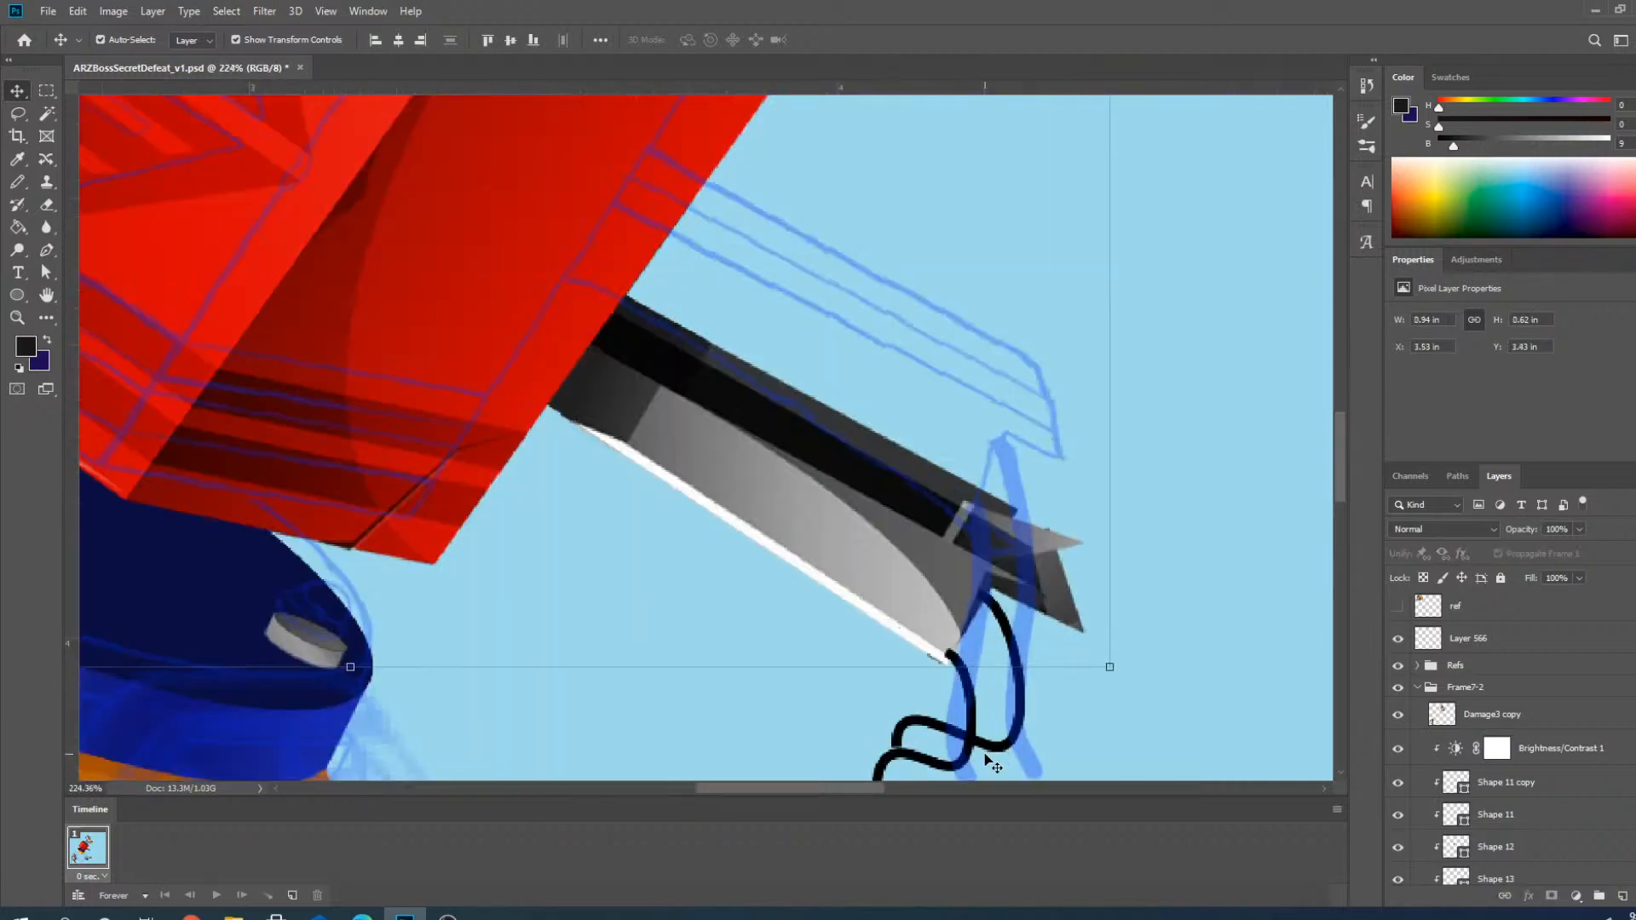
{"action": "scroll", "coordinate": [989, 759], "scroll_direction": "up", "scroll_amount": 3}
{"action": "left_click", "coordinate": [976, 726], "text": "ctrl"}
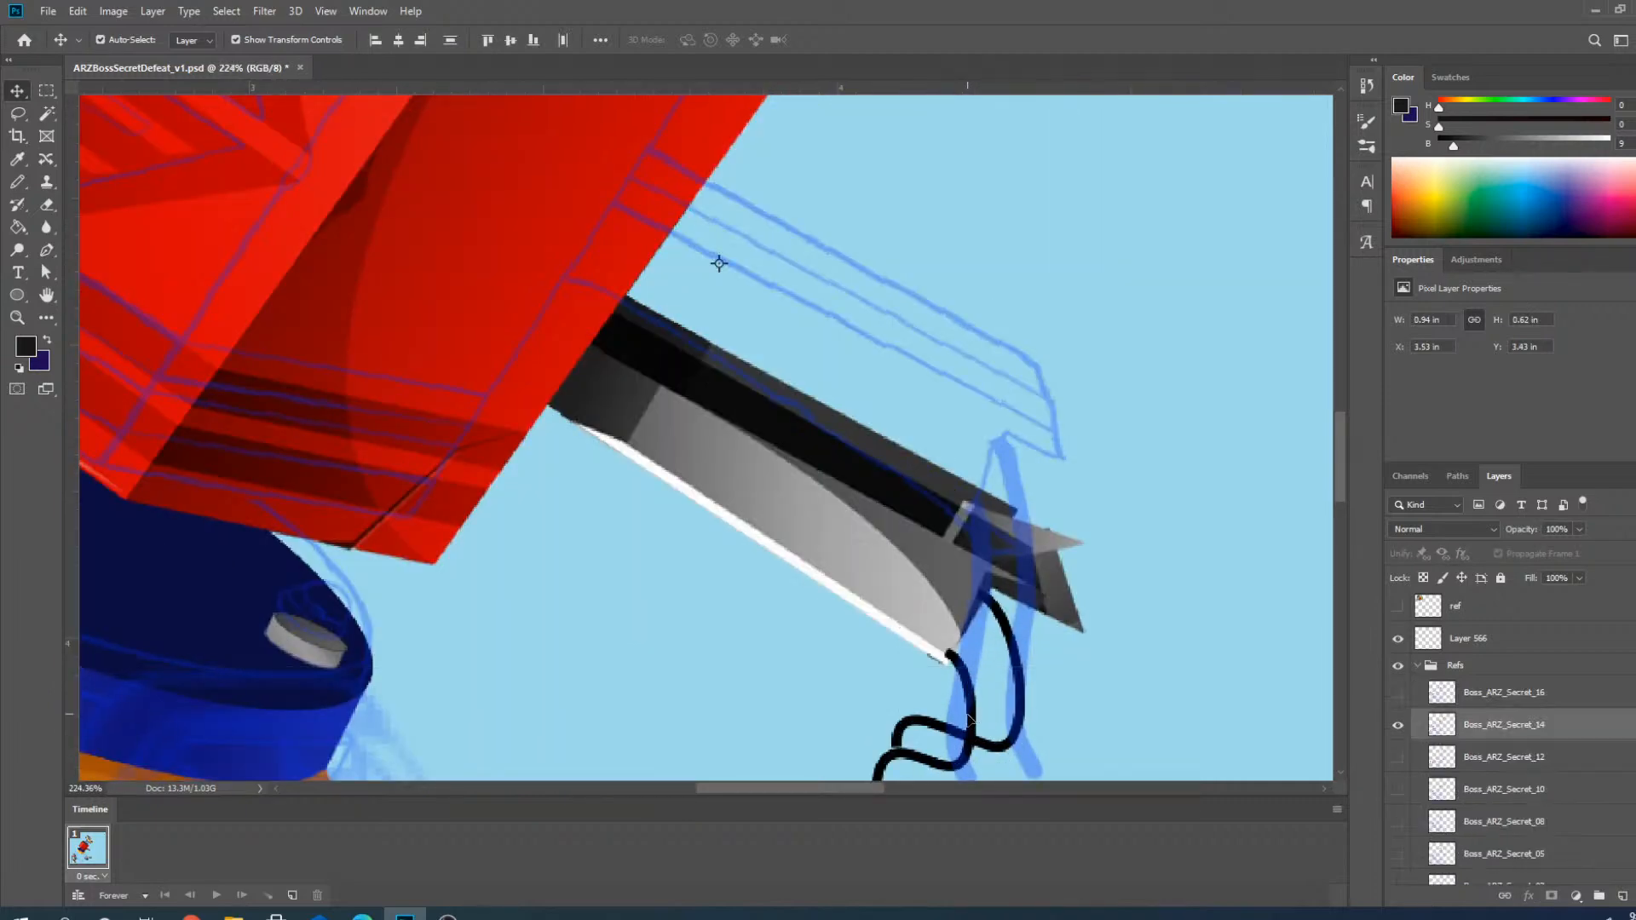
{"action": "scroll", "coordinate": [868, 614], "scroll_direction": "down", "scroll_amount": 3}
{"action": "scroll", "coordinate": [1096, 563], "scroll_direction": "down", "scroll_amount": 3}
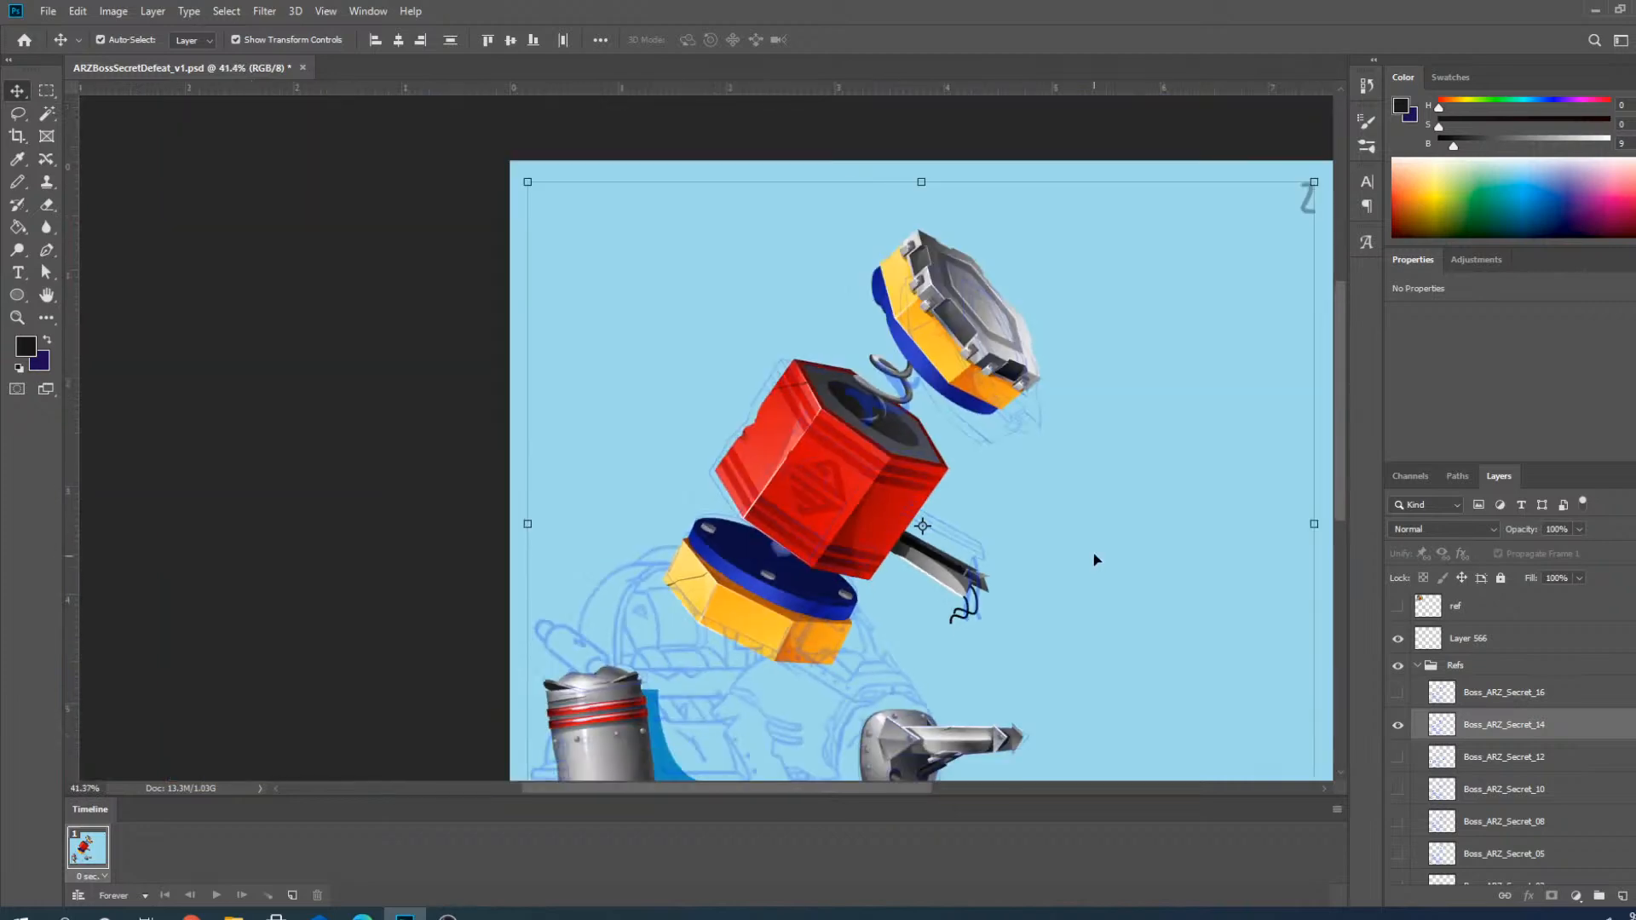
{"action": "scroll", "coordinate": [937, 444], "scroll_direction": "up", "scroll_amount": 2}
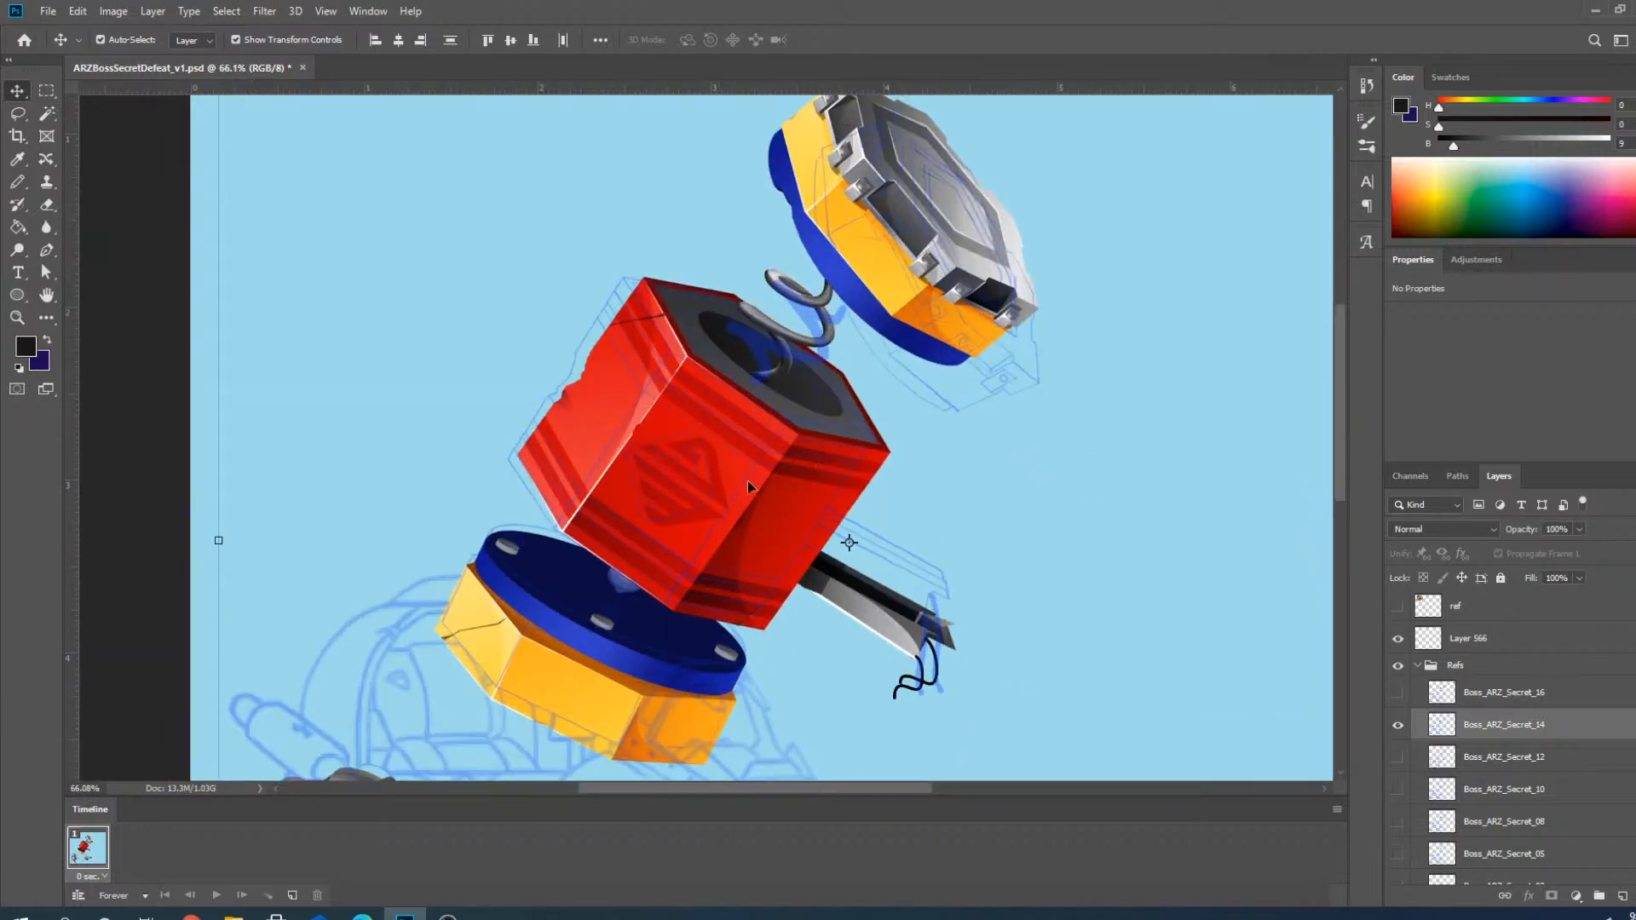
Try again to add the two hanging wires to the red block selection, and clear the selection.
{"action": "left_click", "coordinate": [712, 438]}
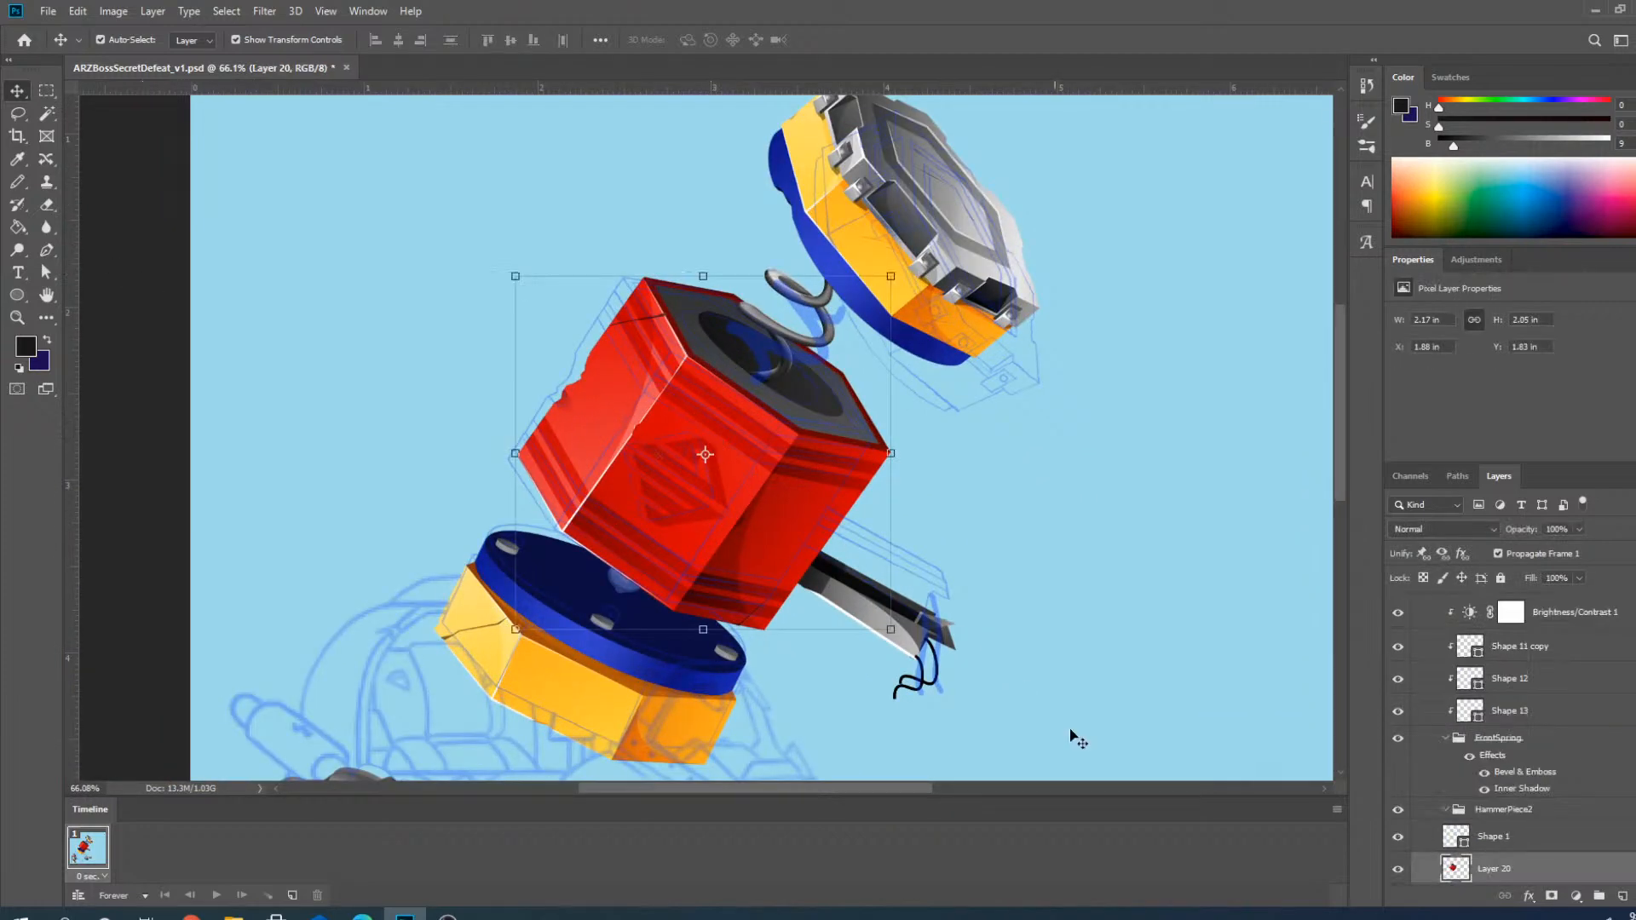
{"action": "scroll", "coordinate": [857, 621], "scroll_direction": "up", "scroll_amount": 3}
{"action": "scroll", "coordinate": [857, 621], "scroll_direction": "up", "scroll_amount": 2}
{"action": "left_click", "coordinate": [837, 586]}
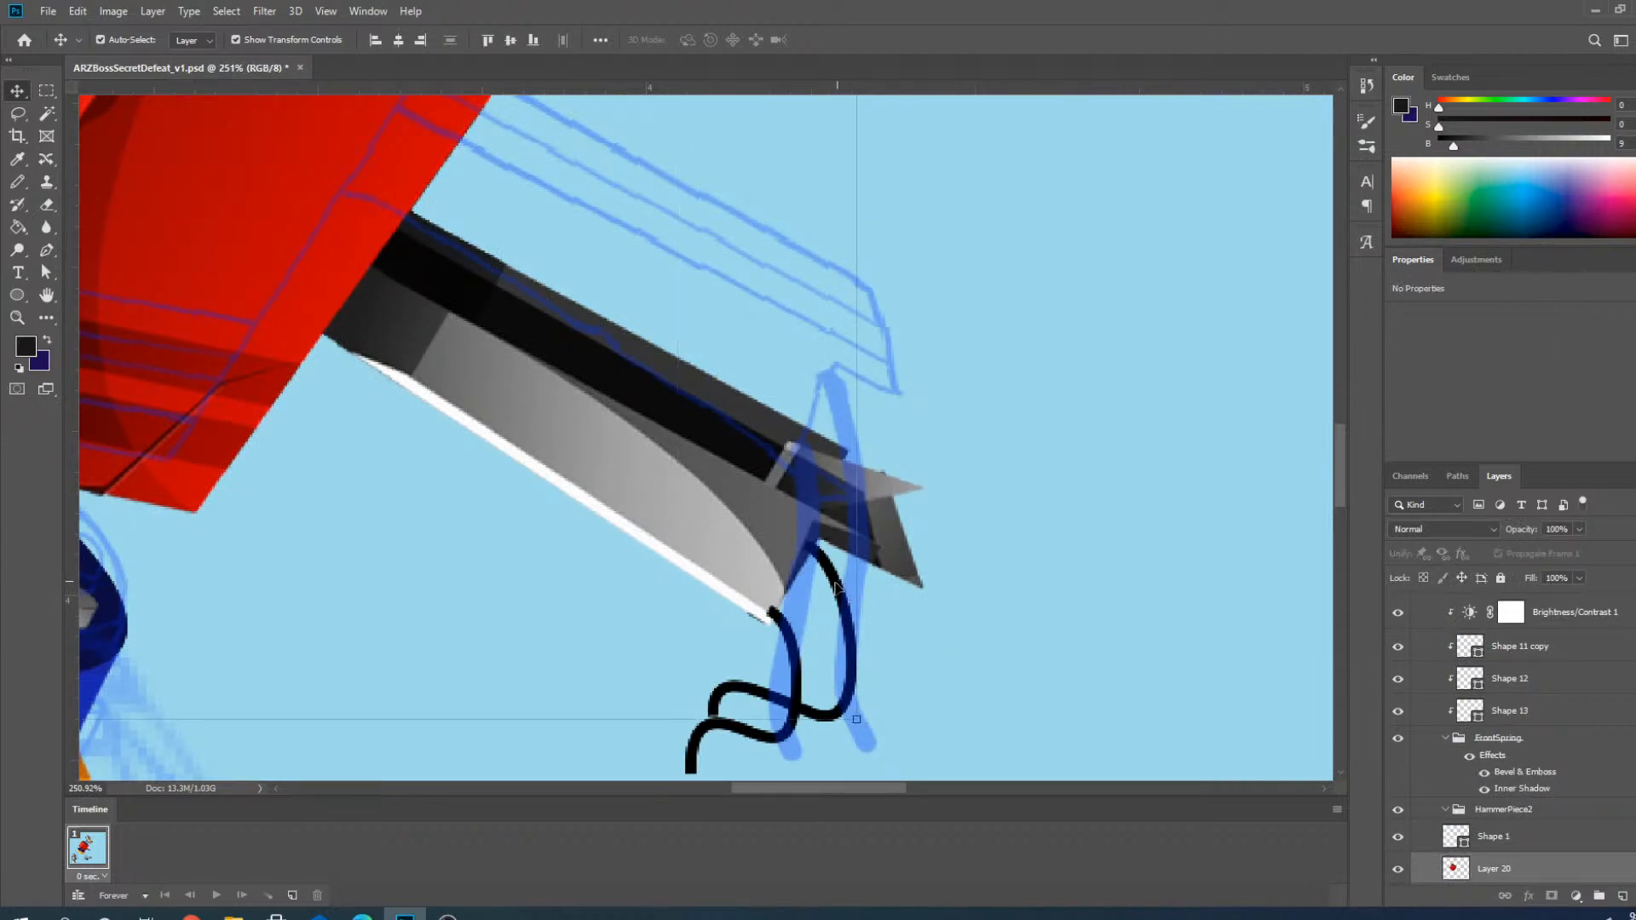
{"action": "left_click", "coordinate": [794, 643], "text": "shift"}
{"action": "scroll", "coordinate": [938, 588], "scroll_direction": "down", "scroll_amount": 5}
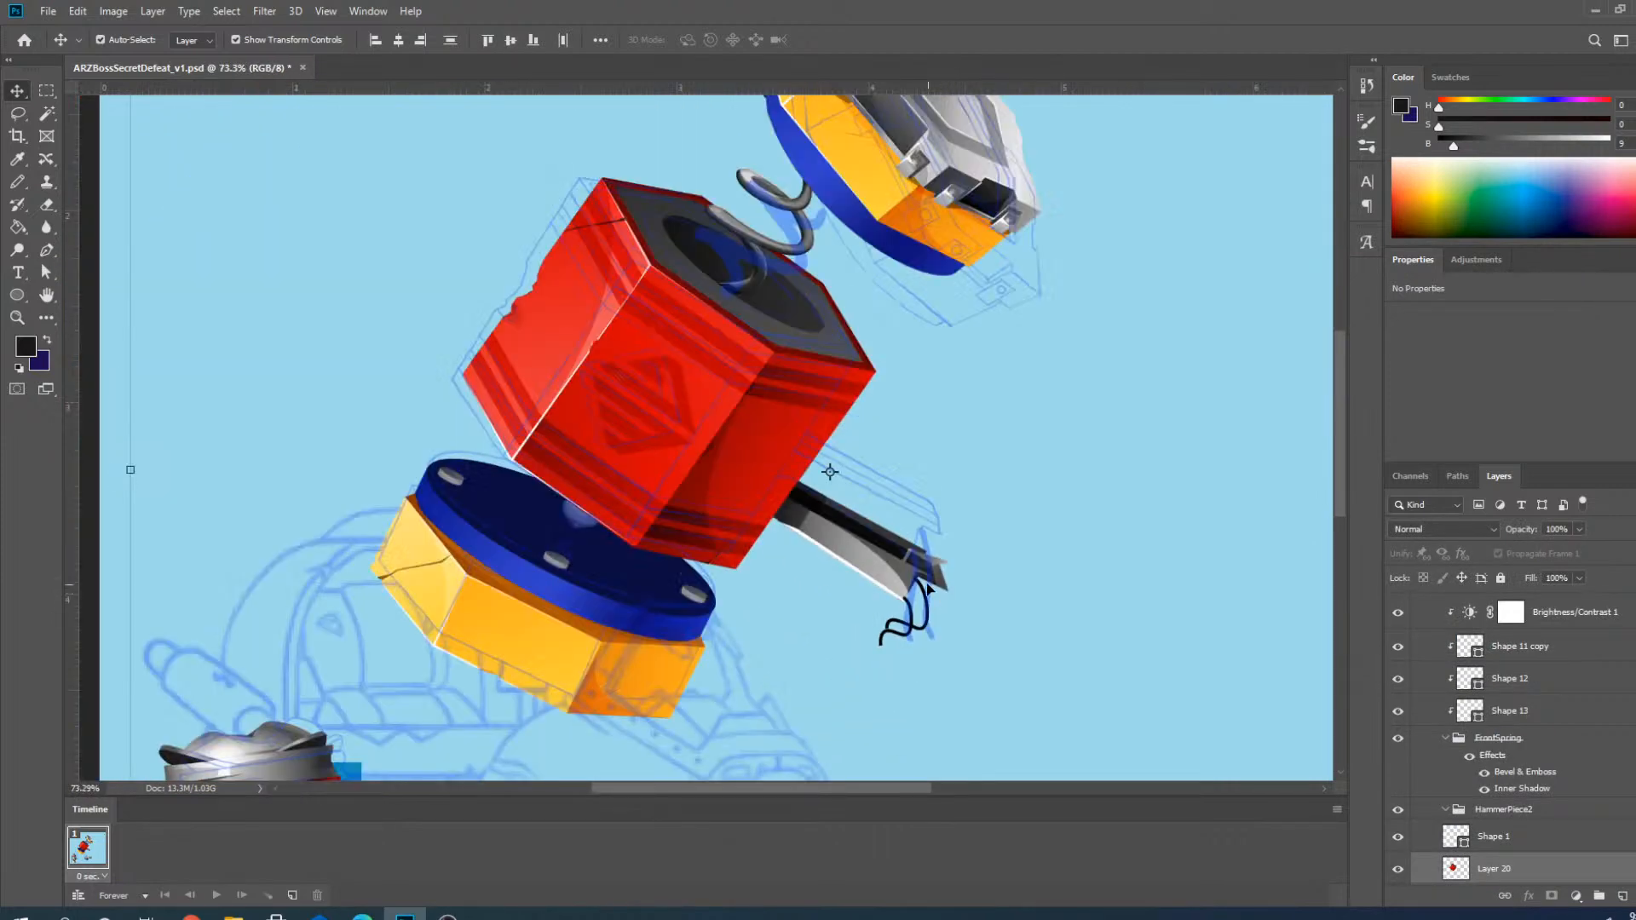
{"action": "scroll", "coordinate": [902, 517], "scroll_direction": "down", "scroll_amount": 5}
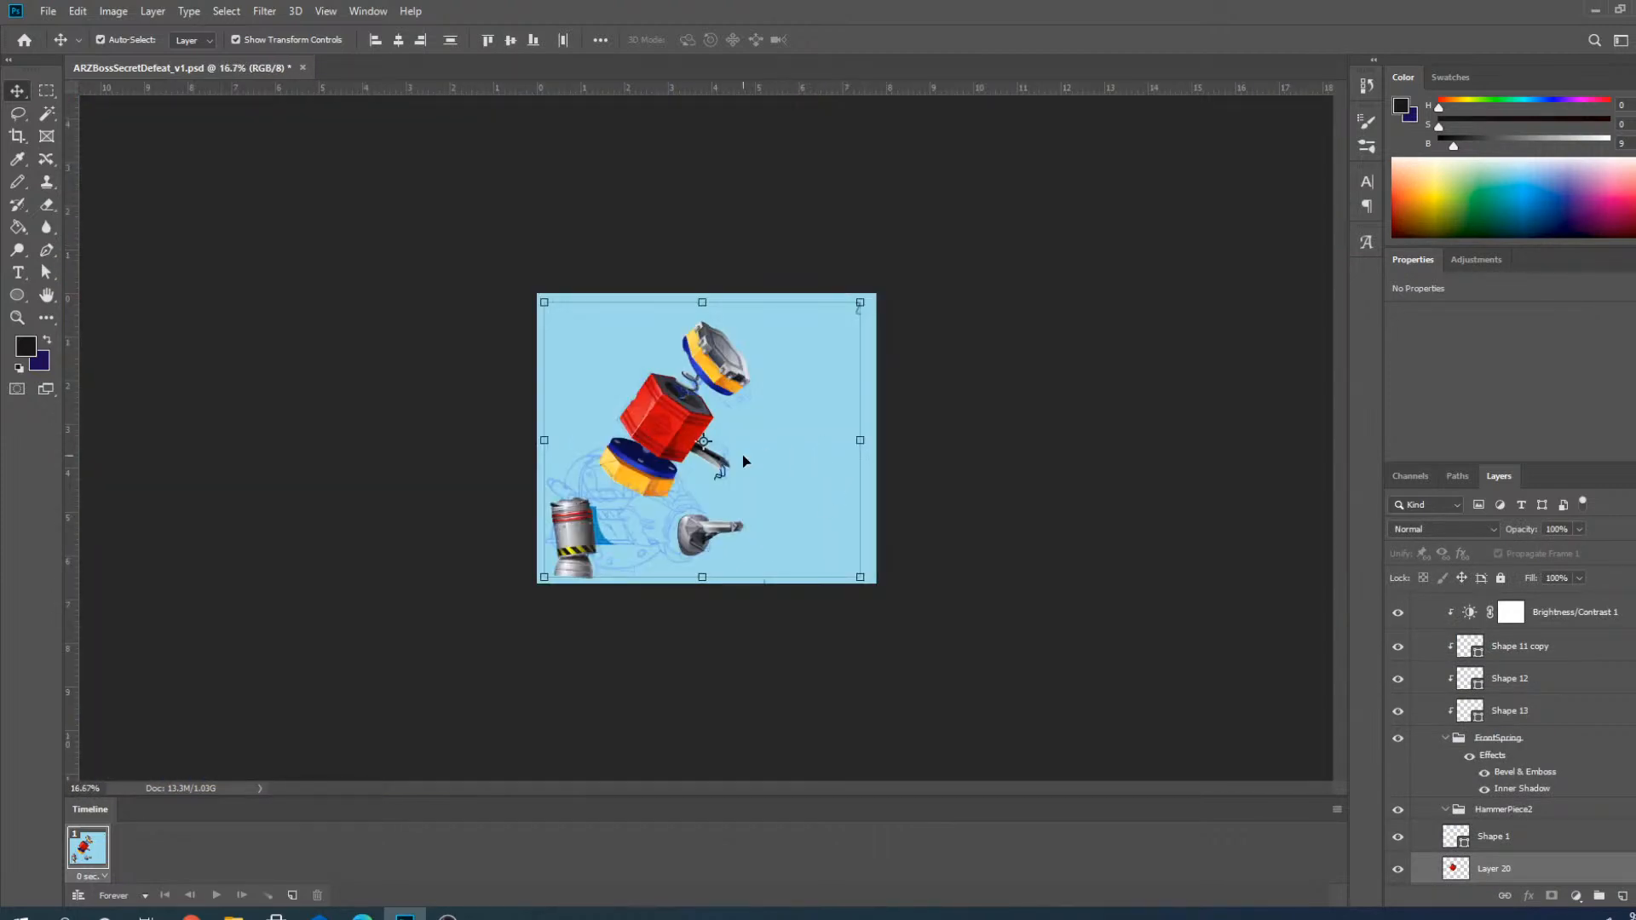
{"action": "scroll", "coordinate": [754, 462], "scroll_direction": "up", "scroll_amount": 2}
{"action": "left_click", "coordinate": [1328, 552]}
Select the Refs group and lock it so the sketch cannot be picked while selecting the wires.
{"action": "scroll", "coordinate": [669, 421], "scroll_direction": "up", "scroll_amount": 4}
{"action": "left_click", "coordinate": [588, 415]}
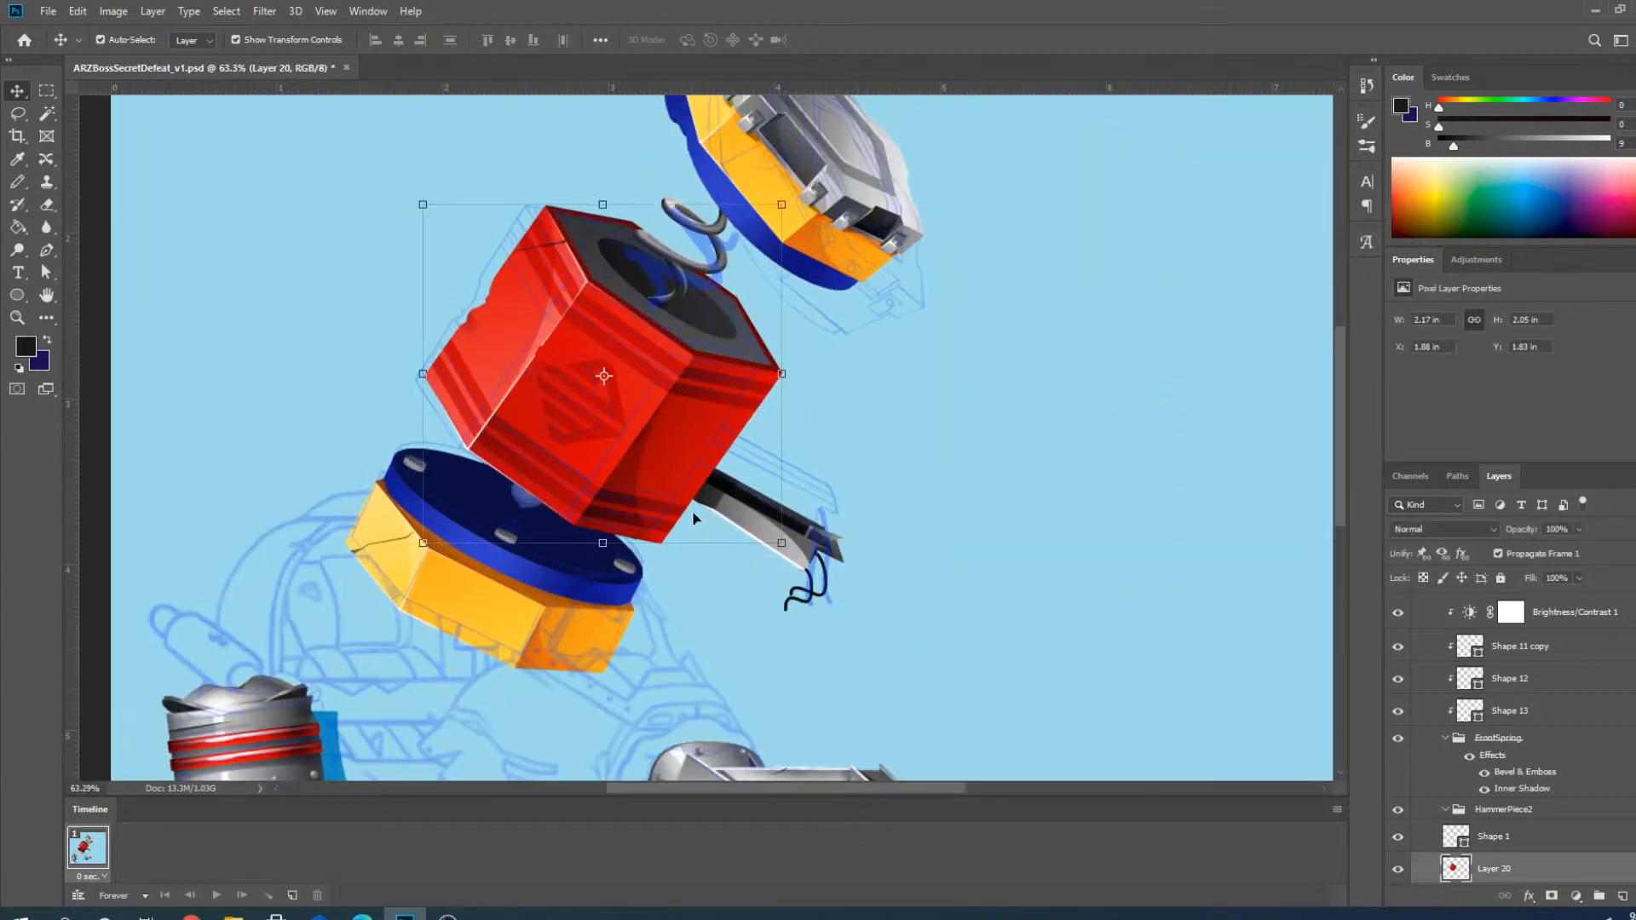
{"action": "scroll", "coordinate": [797, 550], "scroll_direction": "up", "scroll_amount": 4}
{"action": "scroll", "coordinate": [799, 545], "scroll_direction": "up", "scroll_amount": 4}
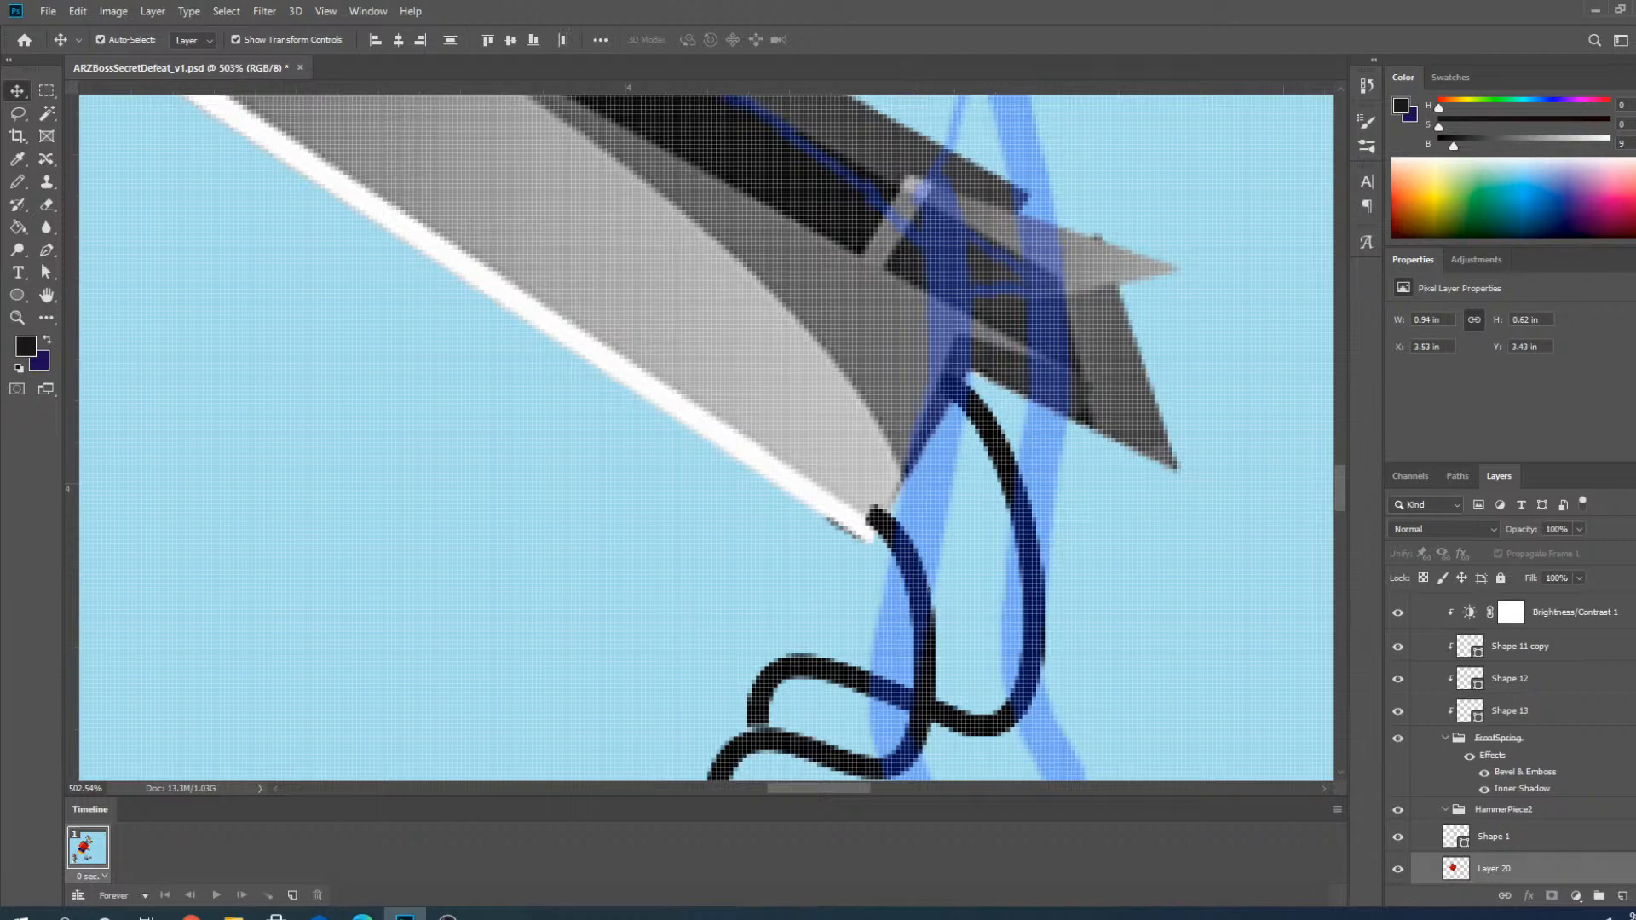
{"action": "scroll", "coordinate": [1500, 733], "scroll_direction": "up", "scroll_amount": 10}
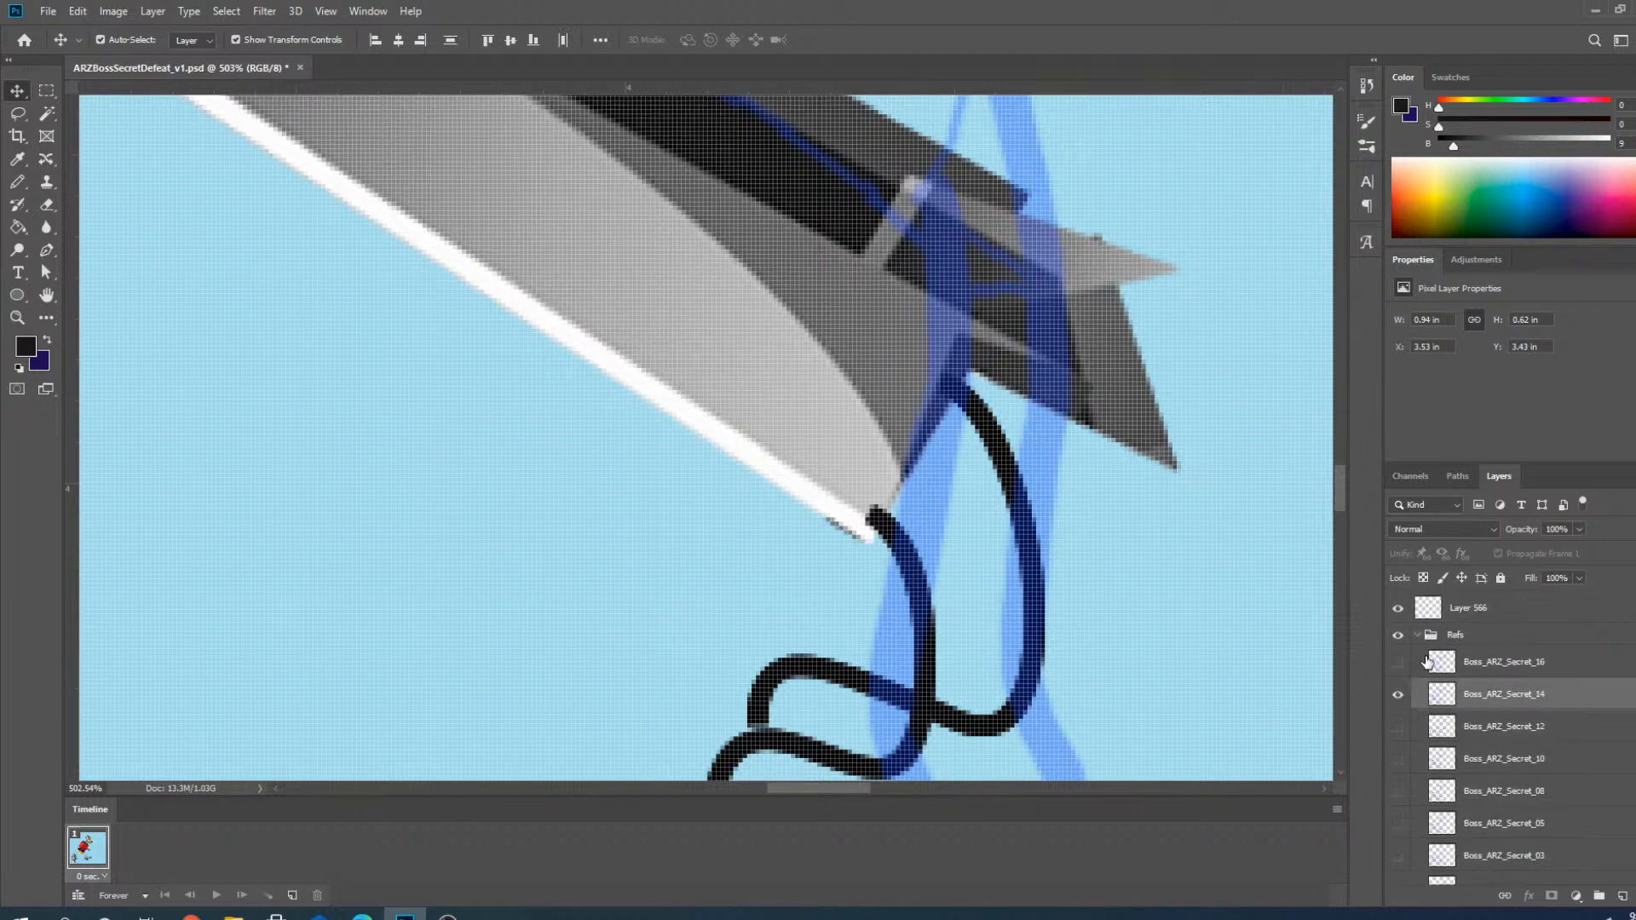
{"action": "left_click", "coordinate": [1449, 635]}
{"action": "scroll", "coordinate": [760, 630], "scroll_direction": "down", "scroll_amount": 10}
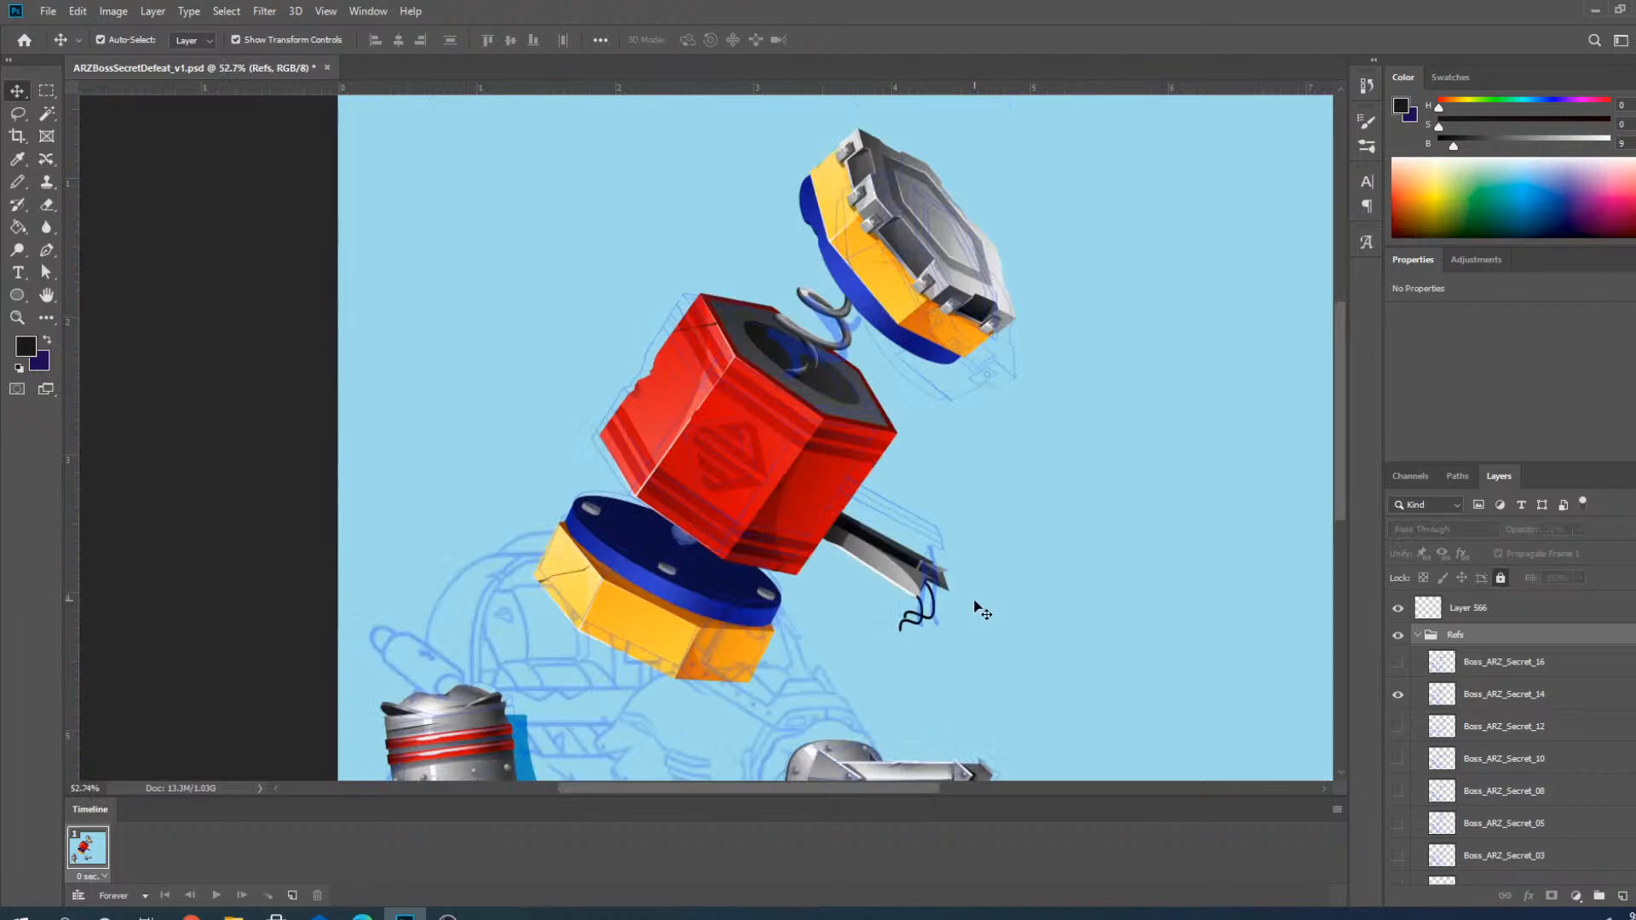
Select the red hammer block together with its metal arm and the two hanging wires.
{"action": "scroll", "coordinate": [982, 611], "scroll_direction": "down", "scroll_amount": 2}
{"action": "left_click", "coordinate": [608, 399]}
{"action": "scroll", "coordinate": [627, 402], "scroll_direction": "up", "scroll_amount": 6}
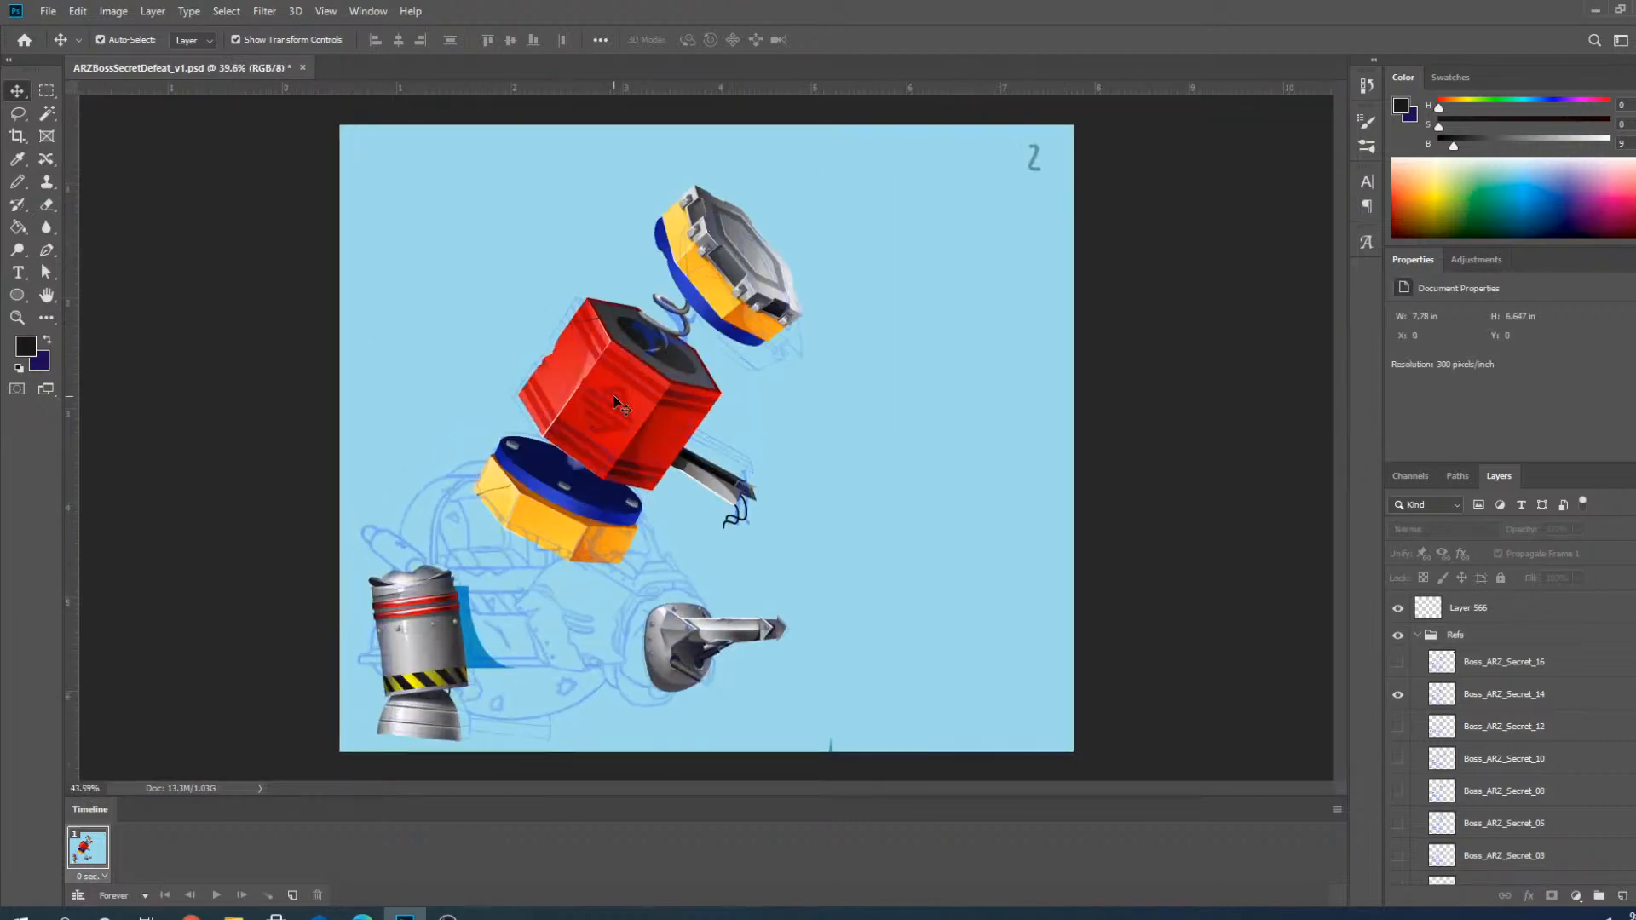
{"action": "scroll", "coordinate": [856, 630], "scroll_direction": "up", "scroll_amount": 1}
{"action": "left_click", "coordinate": [842, 503]}
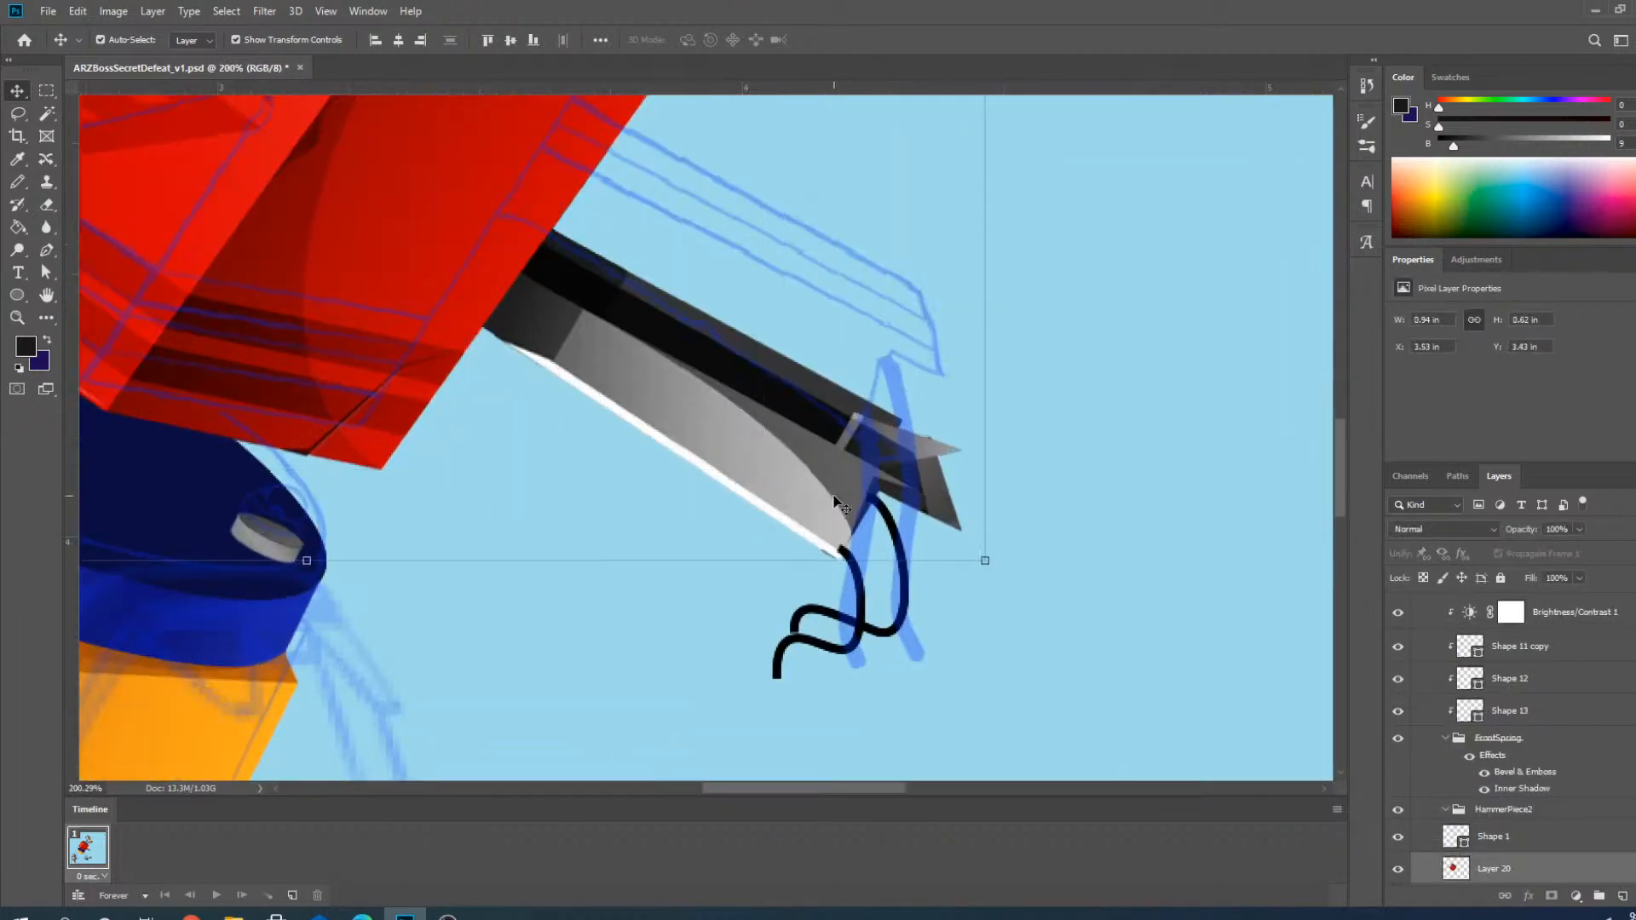
{"action": "scroll", "coordinate": [865, 603], "scroll_direction": "up", "scroll_amount": 3}
{"action": "left_click", "coordinate": [865, 603]}
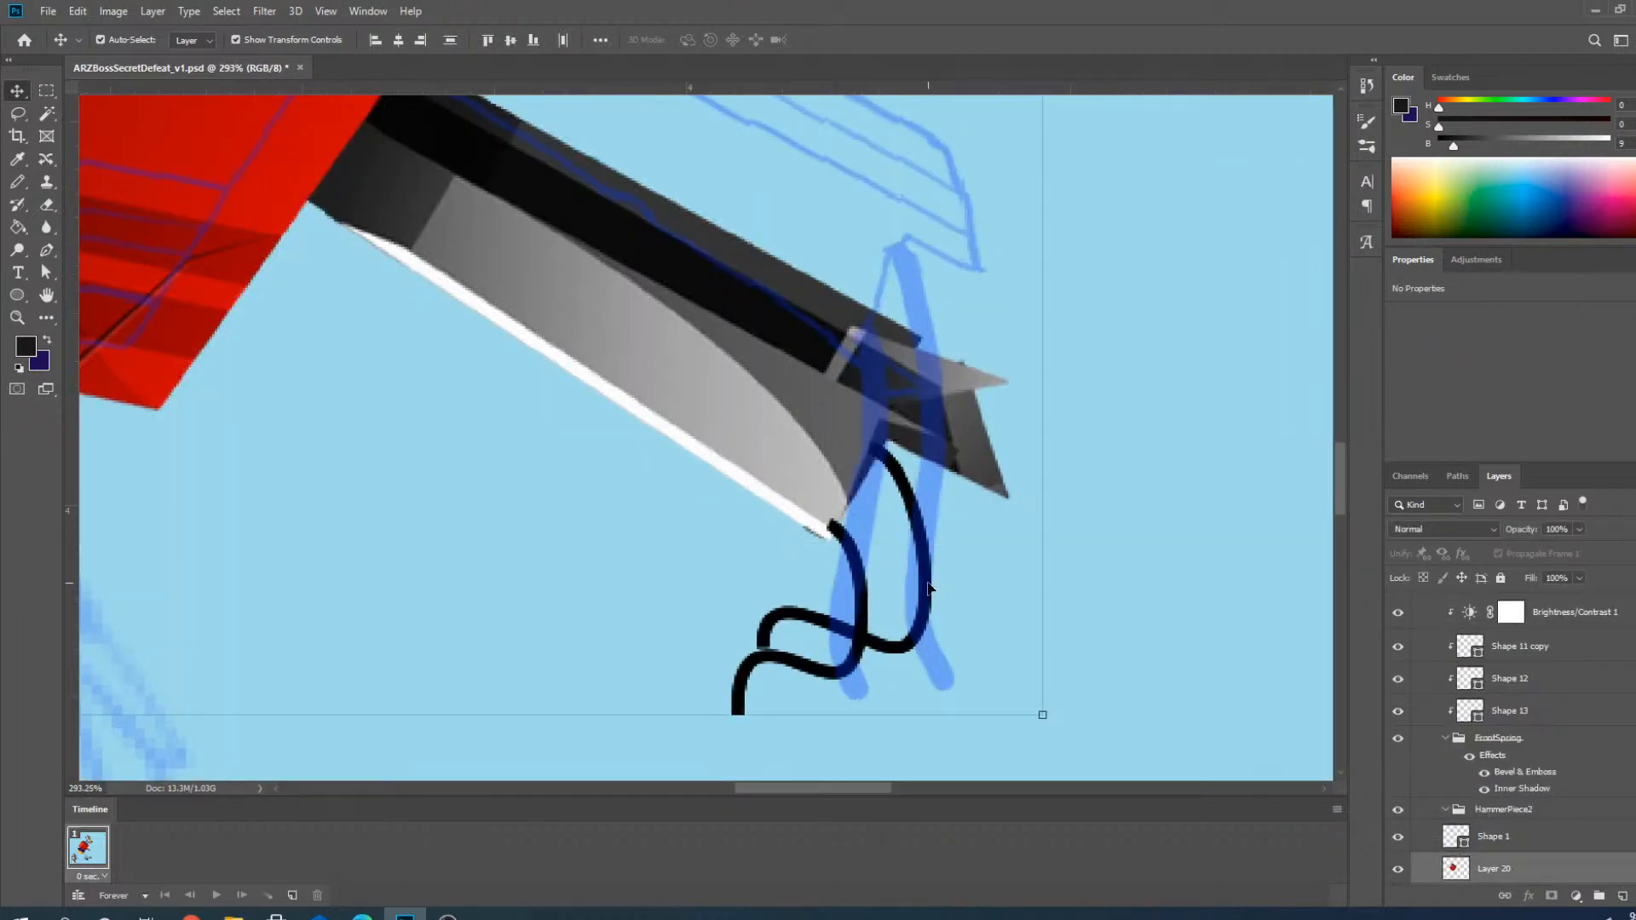
Add Layer 21 and Layer 22 to the red block, arm and wire selection.
{"action": "scroll", "coordinate": [785, 520], "scroll_direction": "down", "scroll_amount": 4}
{"action": "scroll", "coordinate": [785, 520], "scroll_direction": "up", "scroll_amount": 2}
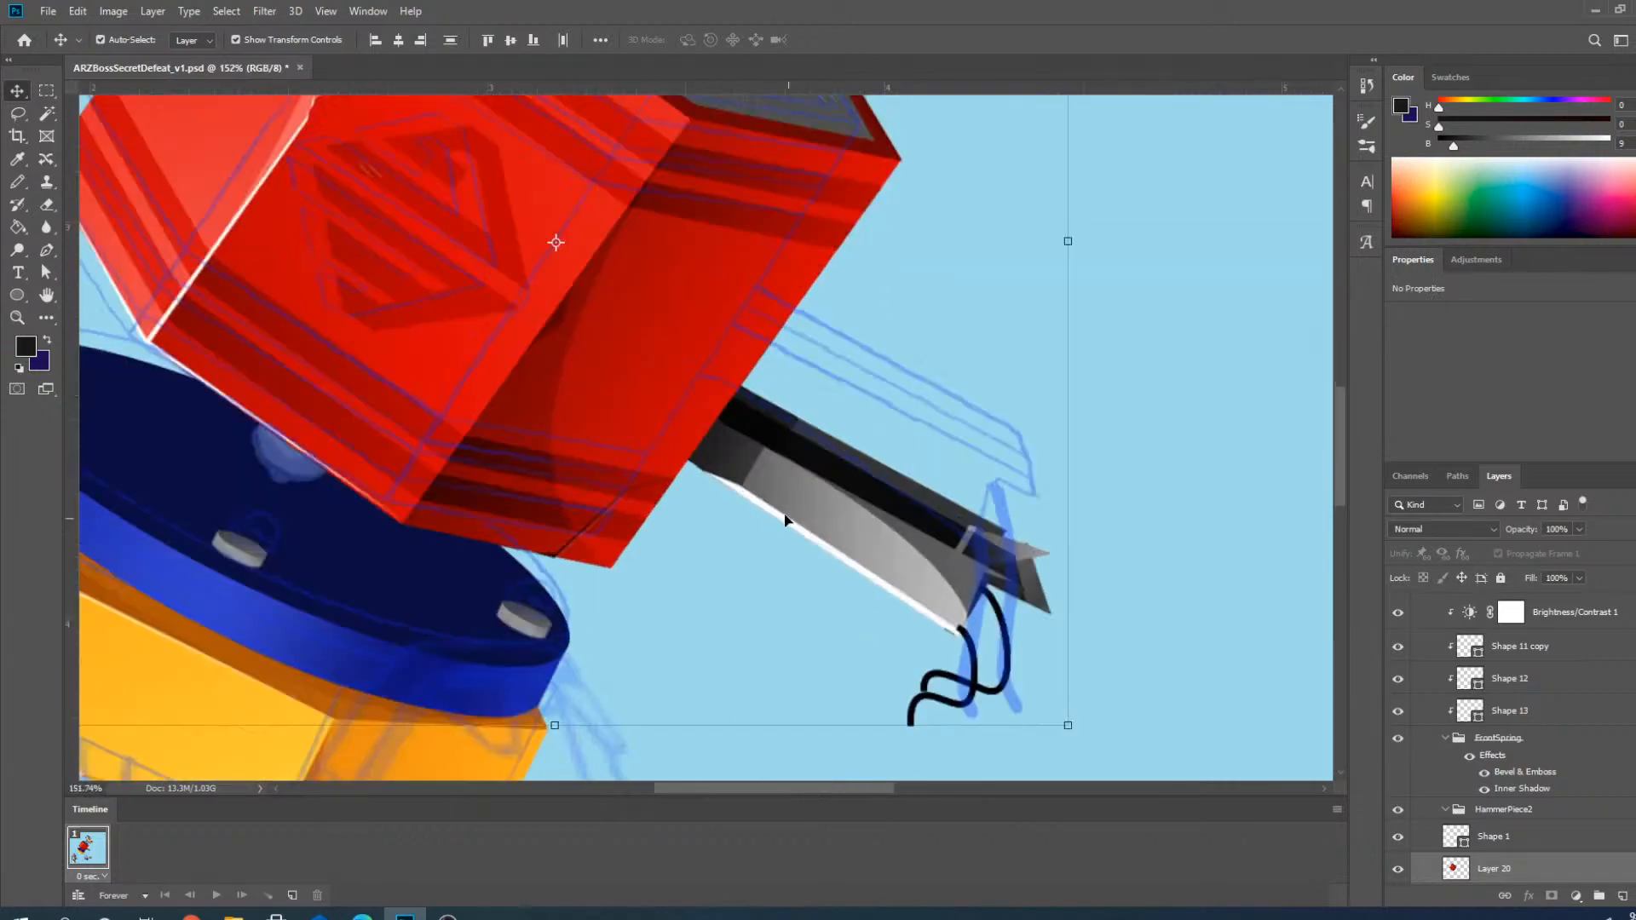
{"action": "scroll", "coordinate": [785, 519], "scroll_direction": "up", "scroll_amount": 1}
{"action": "scroll", "coordinate": [1514, 740], "scroll_direction": "down", "scroll_amount": 5}
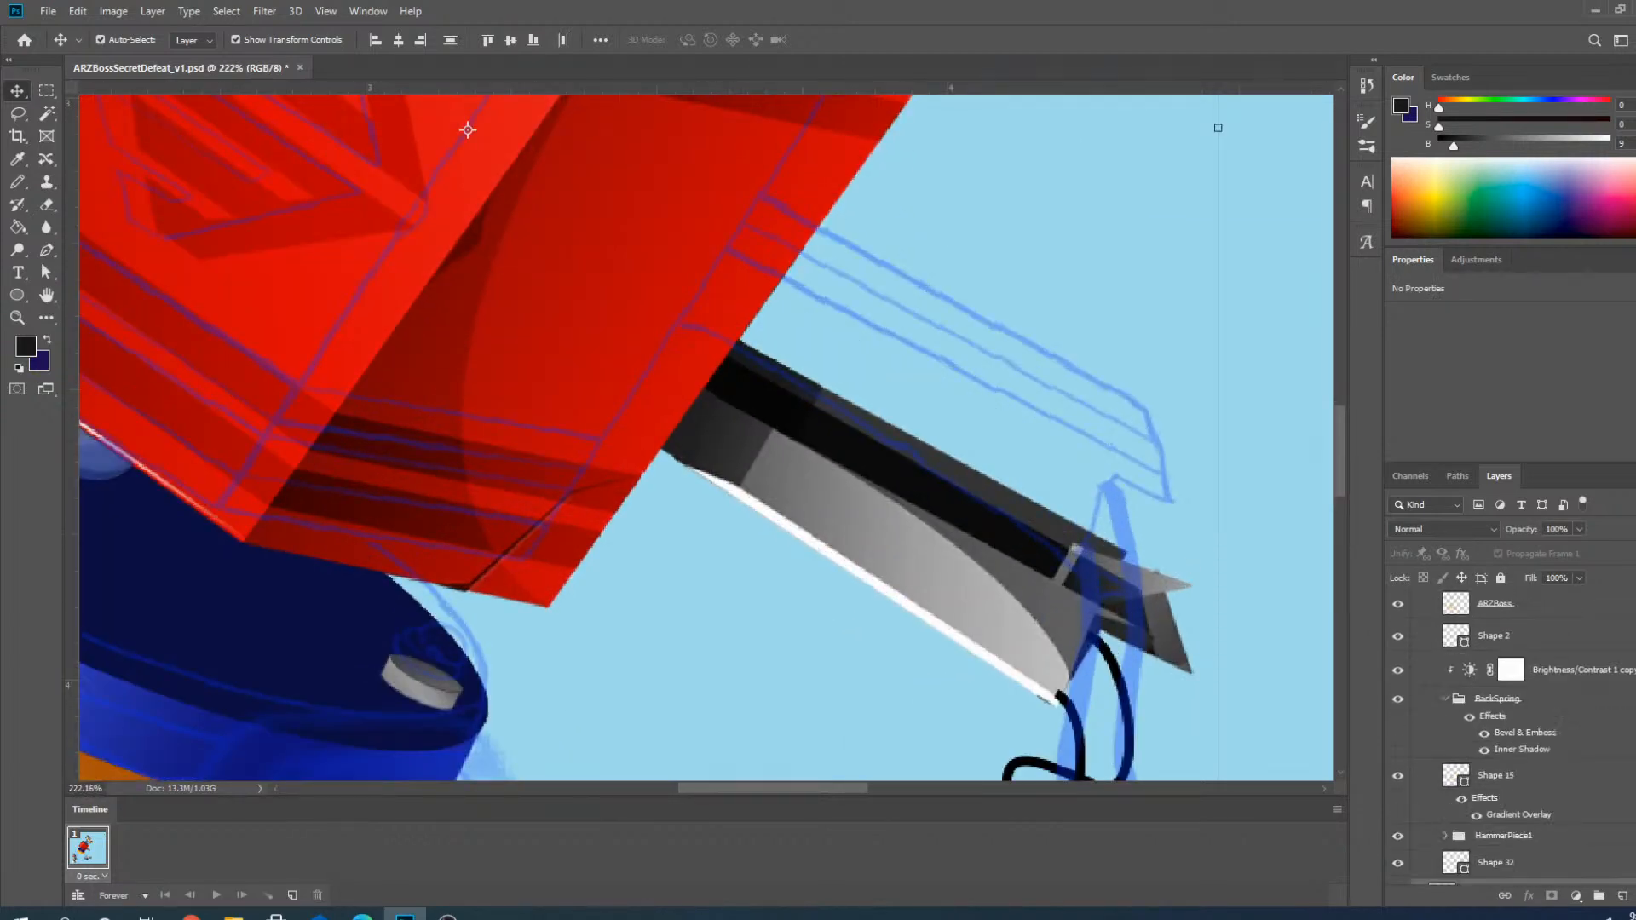
{"action": "left_click", "coordinate": [1508, 840], "text": "ctrl"}
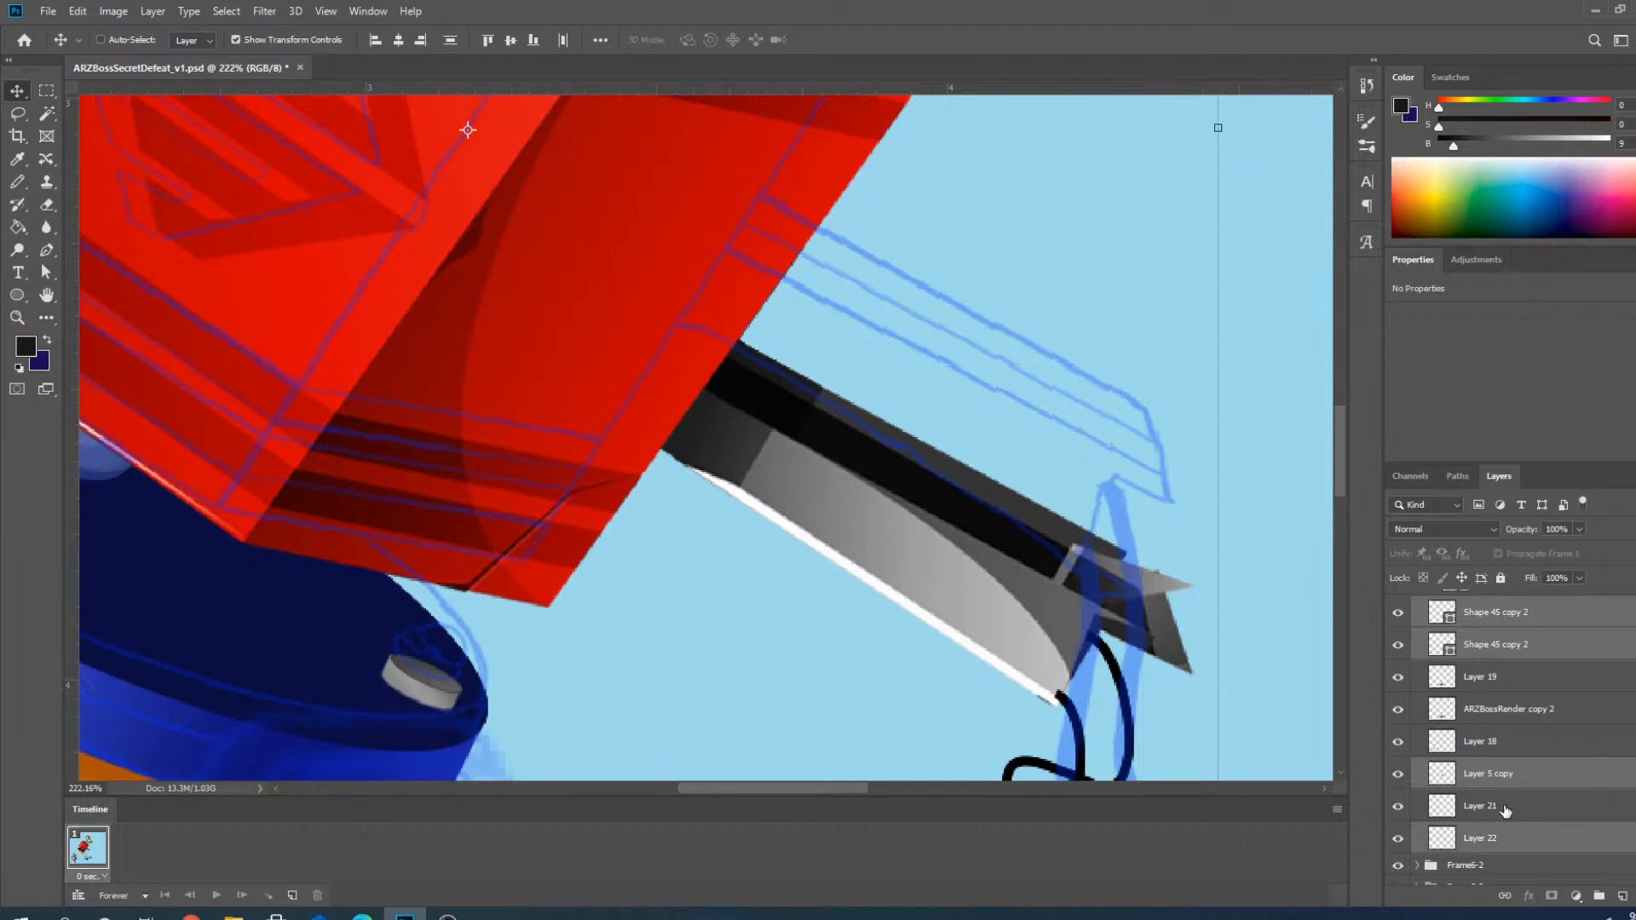
{"action": "left_click", "coordinate": [1506, 811], "text": "ctrl"}
Rotate the selected block, arm and wires by about -0.9° and nudge them slightly left and up.
{"action": "scroll", "coordinate": [1075, 561], "scroll_direction": "down", "scroll_amount": 4}
{"action": "scroll", "coordinate": [1173, 241], "scroll_direction": "up", "scroll_amount": 4}
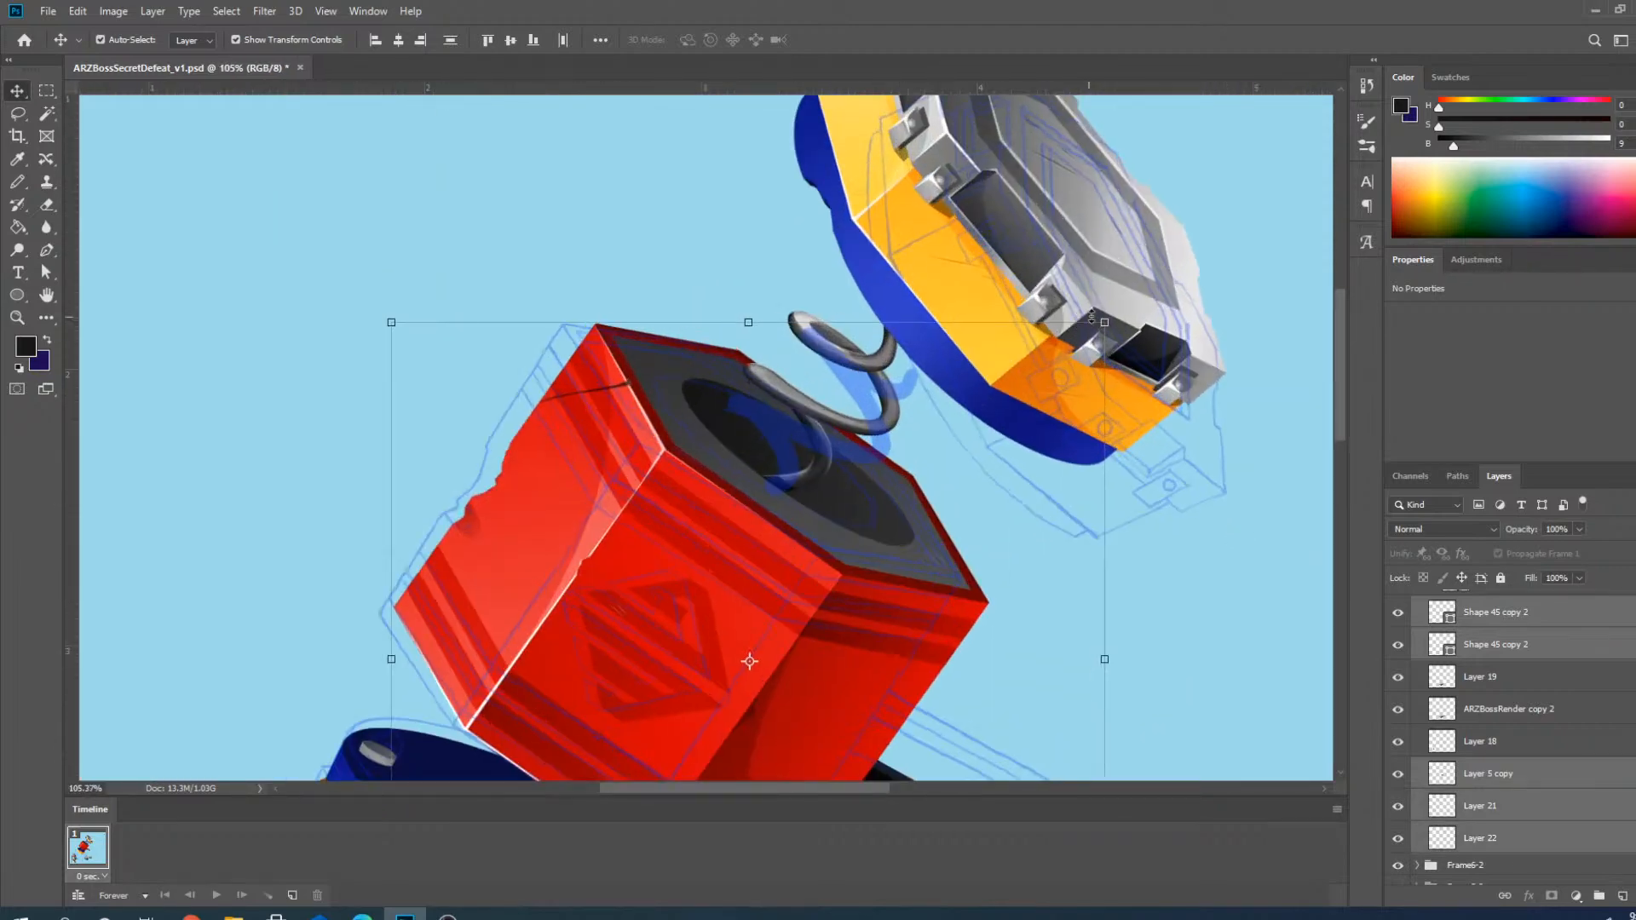
{"action": "left_click_drag", "start_coordinate": [1119, 320], "coordinate": [1114, 299]}
{"action": "scroll", "coordinate": [1137, 199], "scroll_direction": "down", "scroll_amount": 3}
{"action": "key", "text": "Left"}
{"action": "key", "text": "Left"}
{"action": "key", "text": "Up"}
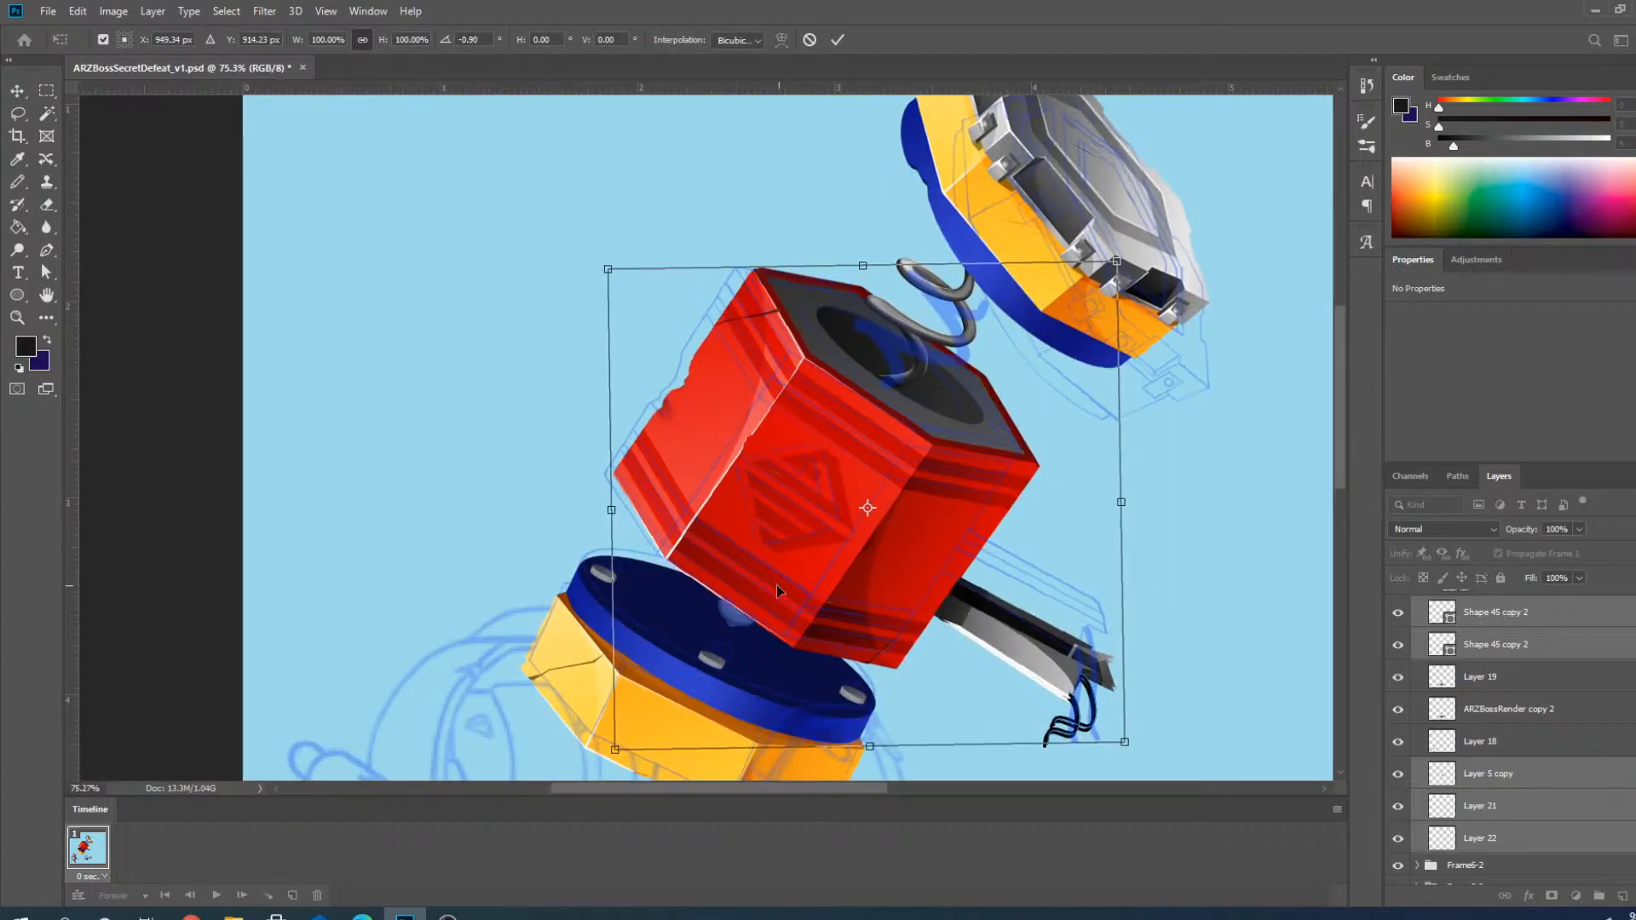
{"action": "left_click", "coordinate": [838, 40]}
Collapse the Refs and Frame7-2 groups and hide the Frame6-2 group.
{"action": "scroll", "coordinate": [1495, 709], "scroll_direction": "up", "scroll_amount": 5}
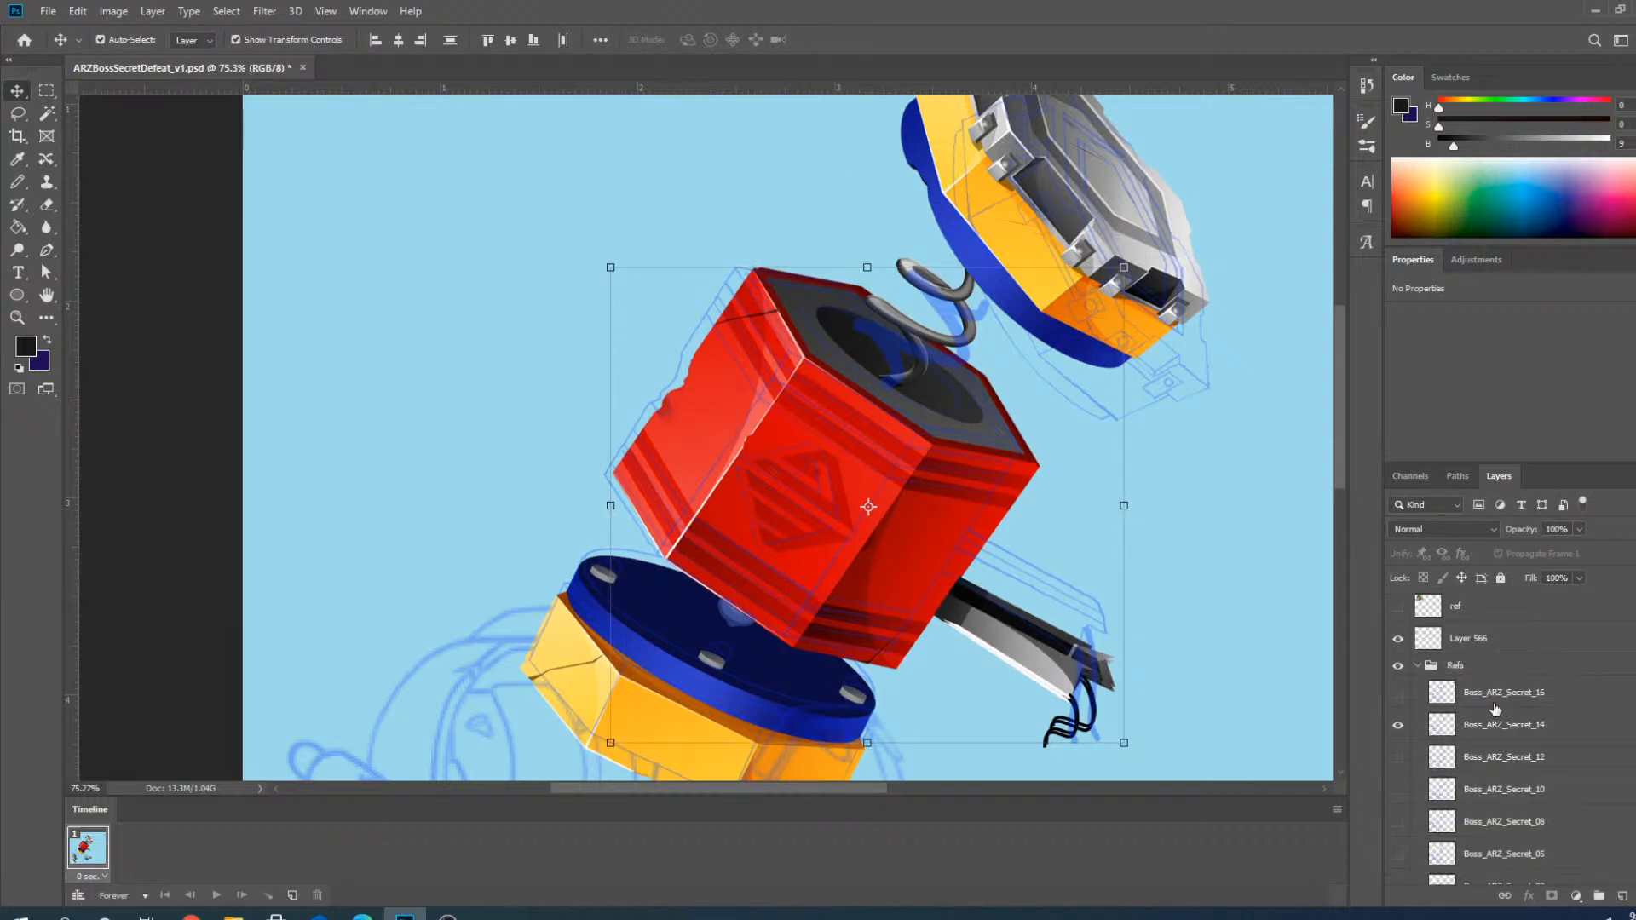
{"action": "left_click", "coordinate": [1420, 674]}
{"action": "left_click", "coordinate": [1440, 689]}
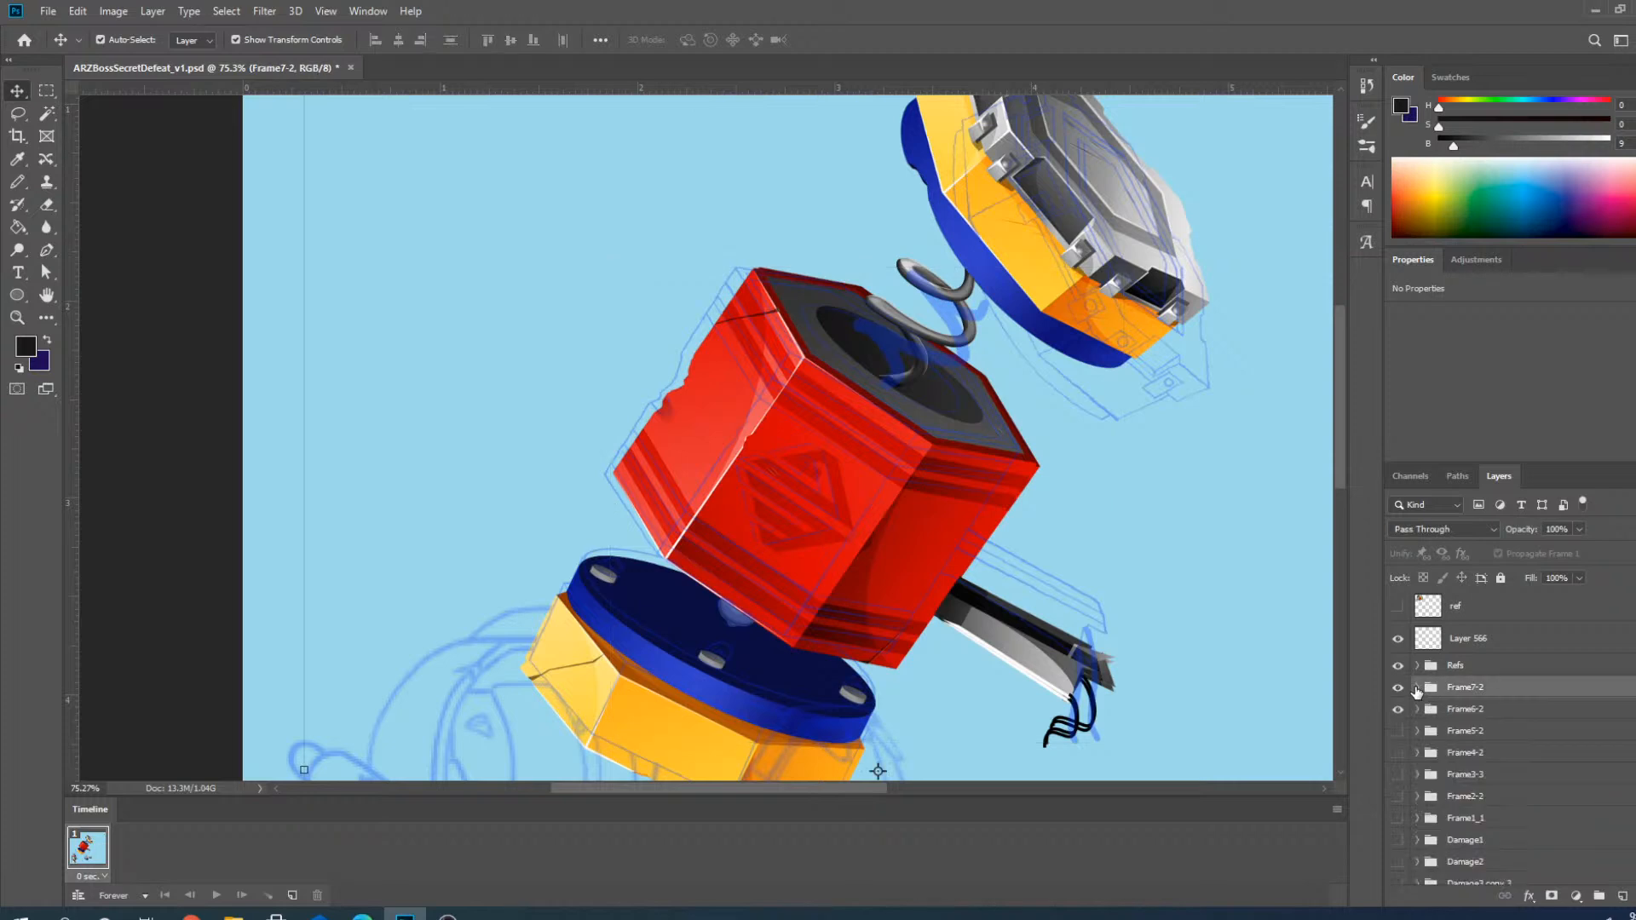
{"action": "left_click", "coordinate": [1399, 712]}
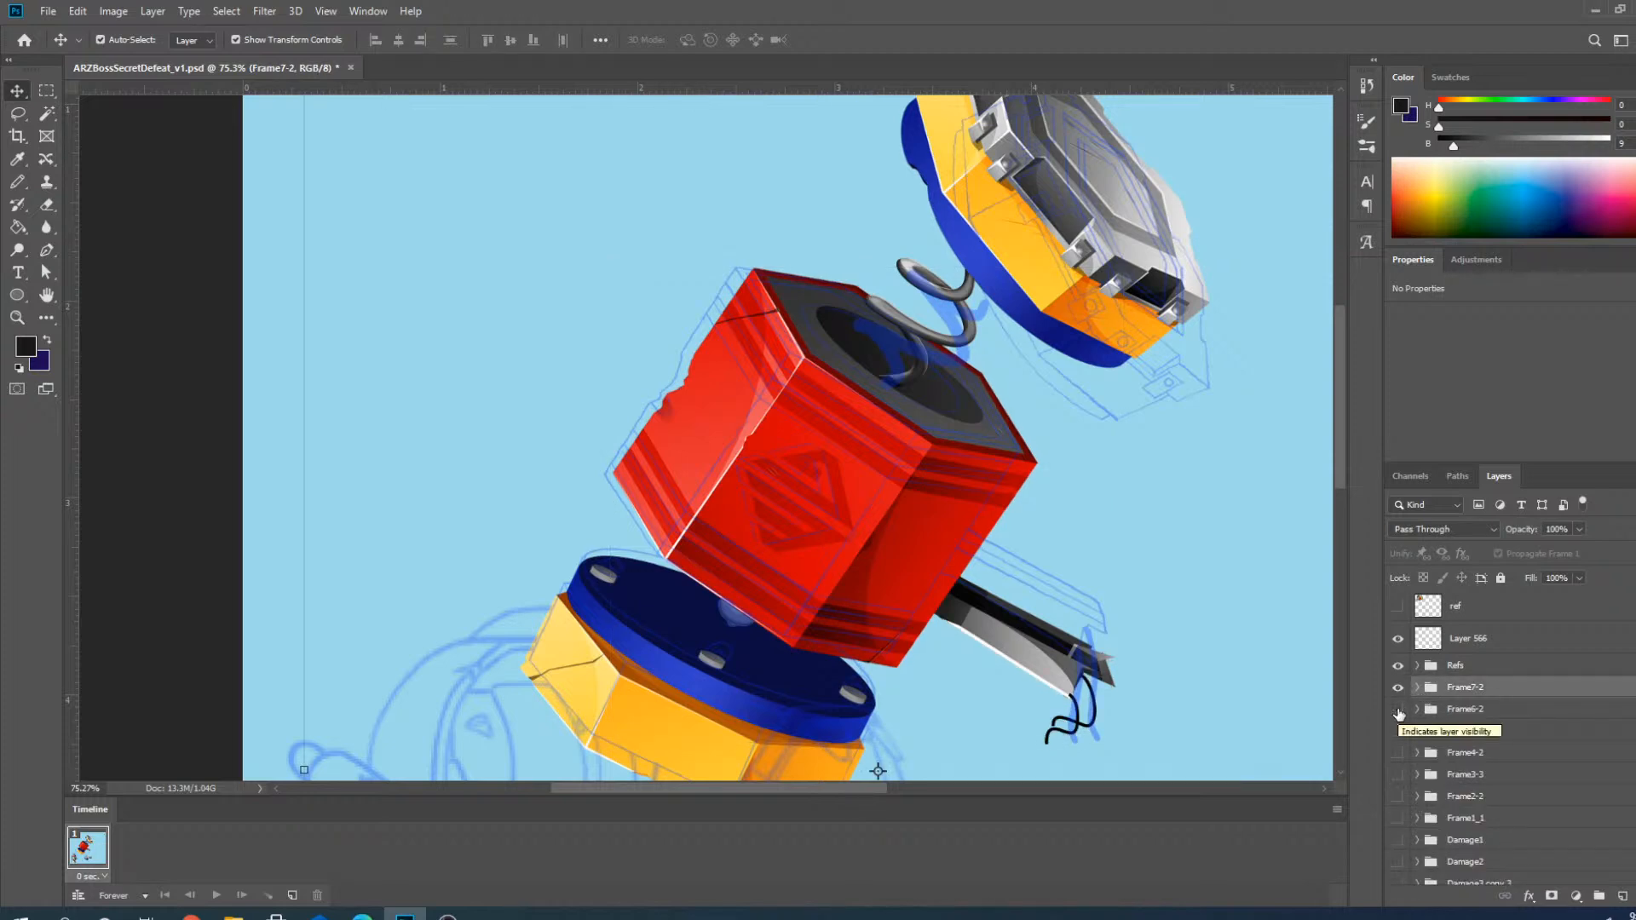
Lasso the yellow and grey hammer cap on the Damage3 copy layer.
{"action": "left_click", "coordinate": [1083, 325]}
{"action": "scroll", "coordinate": [1034, 196], "scroll_direction": "down", "scroll_amount": 3}
{"action": "scroll", "coordinate": [513, 243], "scroll_direction": "up", "scroll_amount": 3}
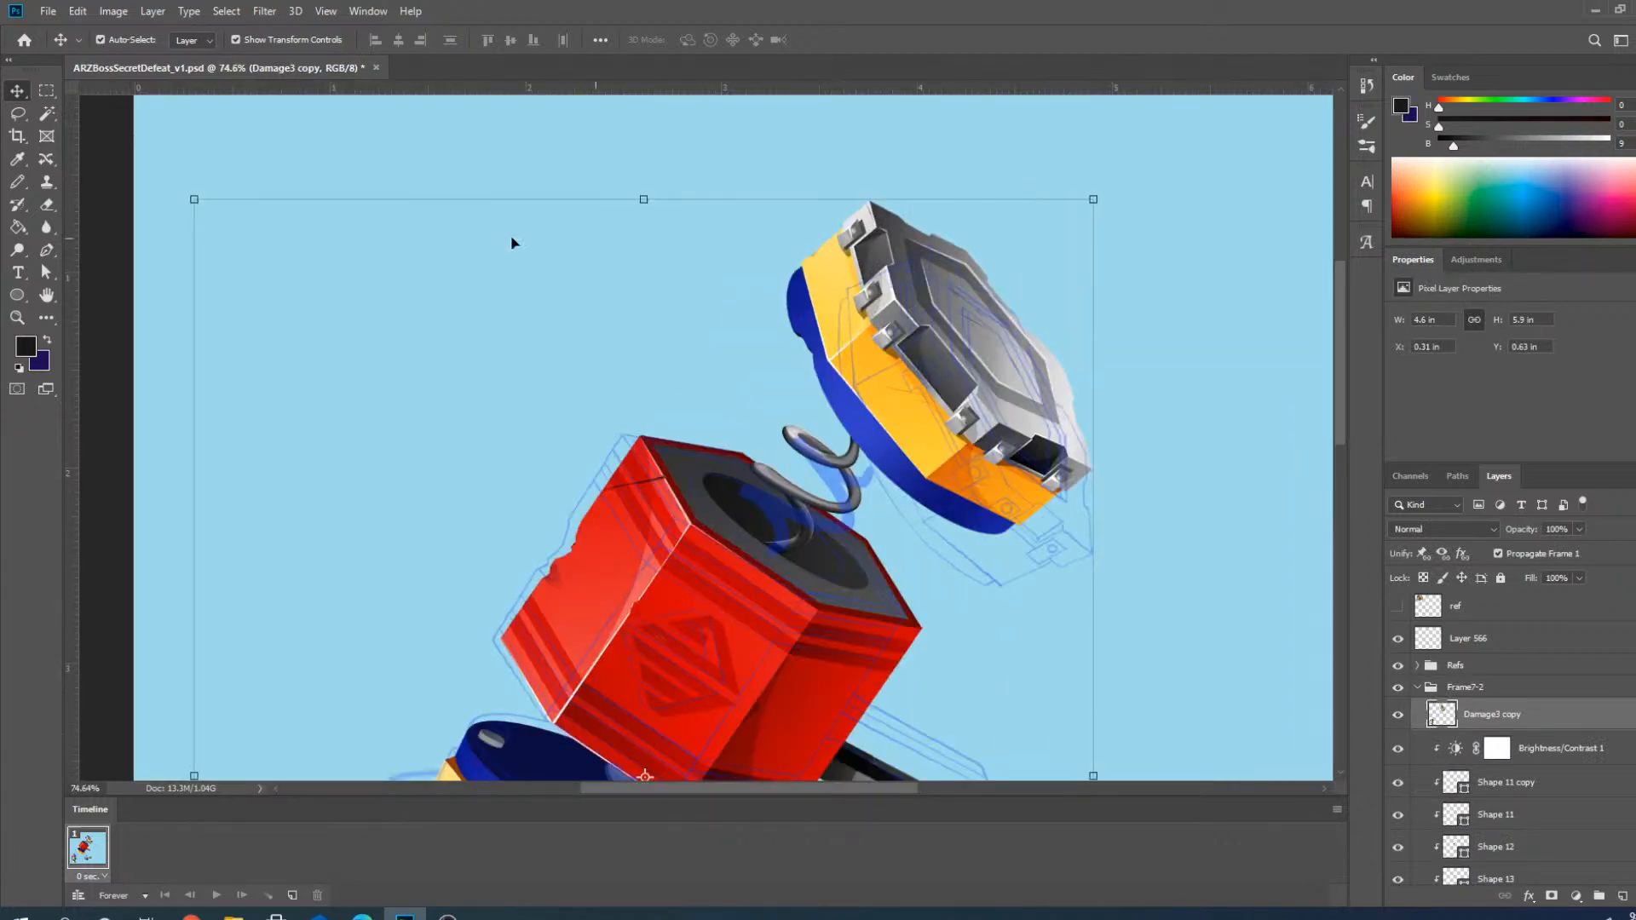
{"action": "left_click", "coordinate": [18, 113]}
{"action": "scroll", "coordinate": [775, 487], "scroll_direction": "down", "scroll_amount": 1}
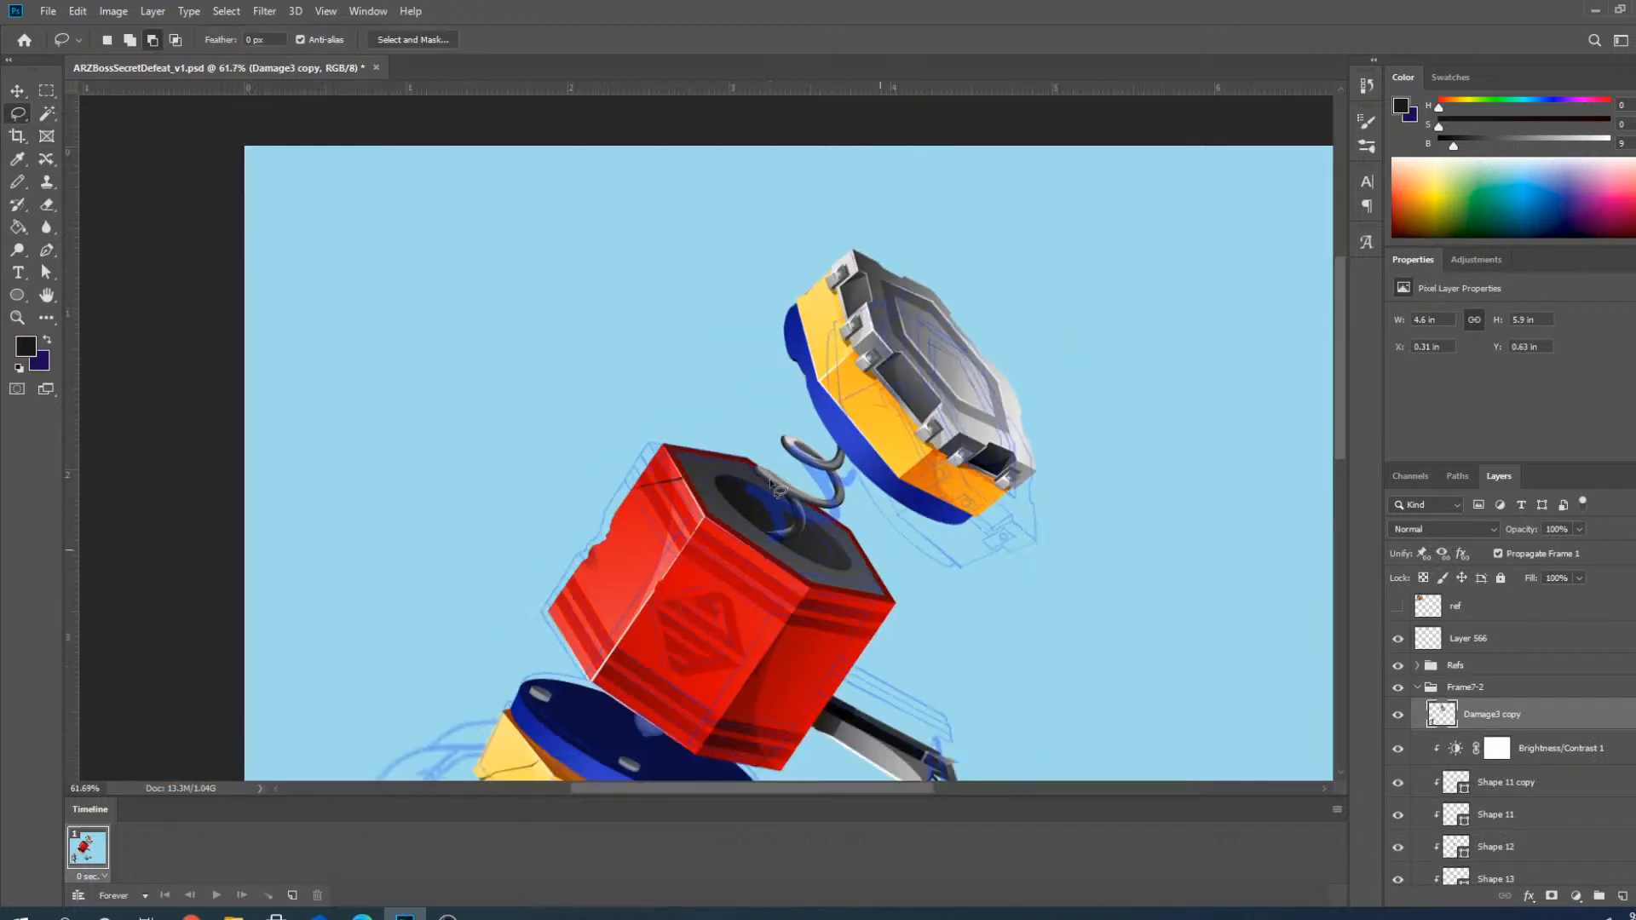
{"action": "scroll", "coordinate": [776, 488], "scroll_direction": "up", "scroll_amount": 2}
{"action": "mouse_move", "coordinate": [863, 191]}
{"action": "left_mouse_down"}
{"action": "mouse_move", "coordinate": [613, 294]}
{"action": "mouse_move", "coordinate": [697, 452]}
{"action": "mouse_move", "coordinate": [1036, 397]}
{"action": "mouse_move", "coordinate": [997, 282]}
{"action": "left_mouse_up"}
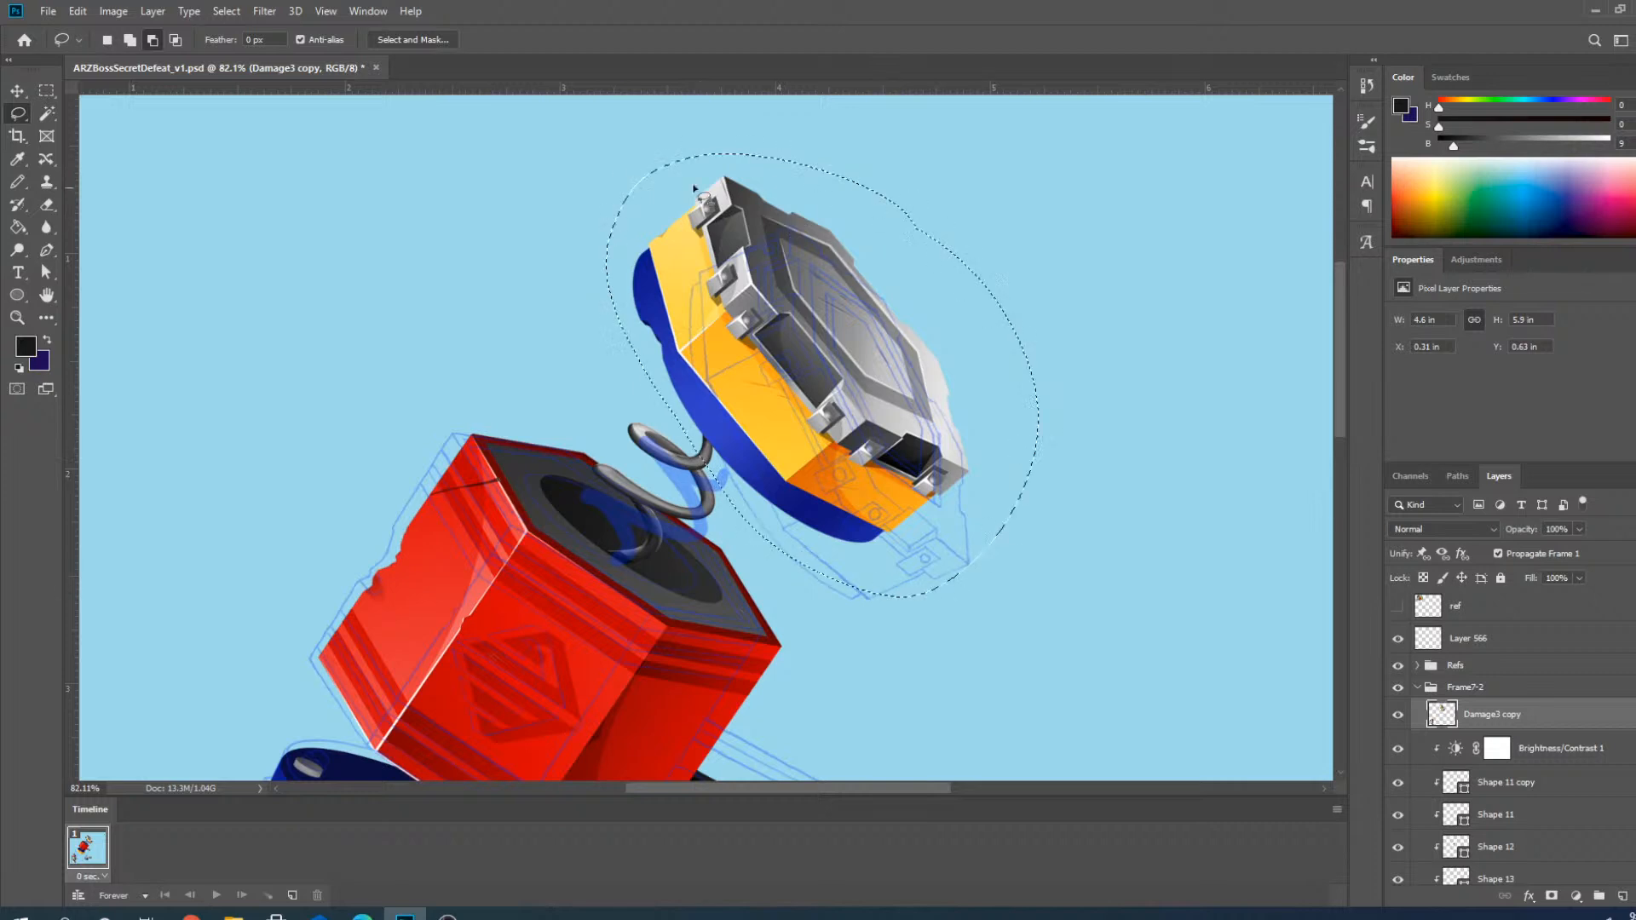
Rotate the selected hammer cap clockwise by about 13° and move it down onto its sketch outline.
{"action": "left_click", "coordinate": [18, 90]}
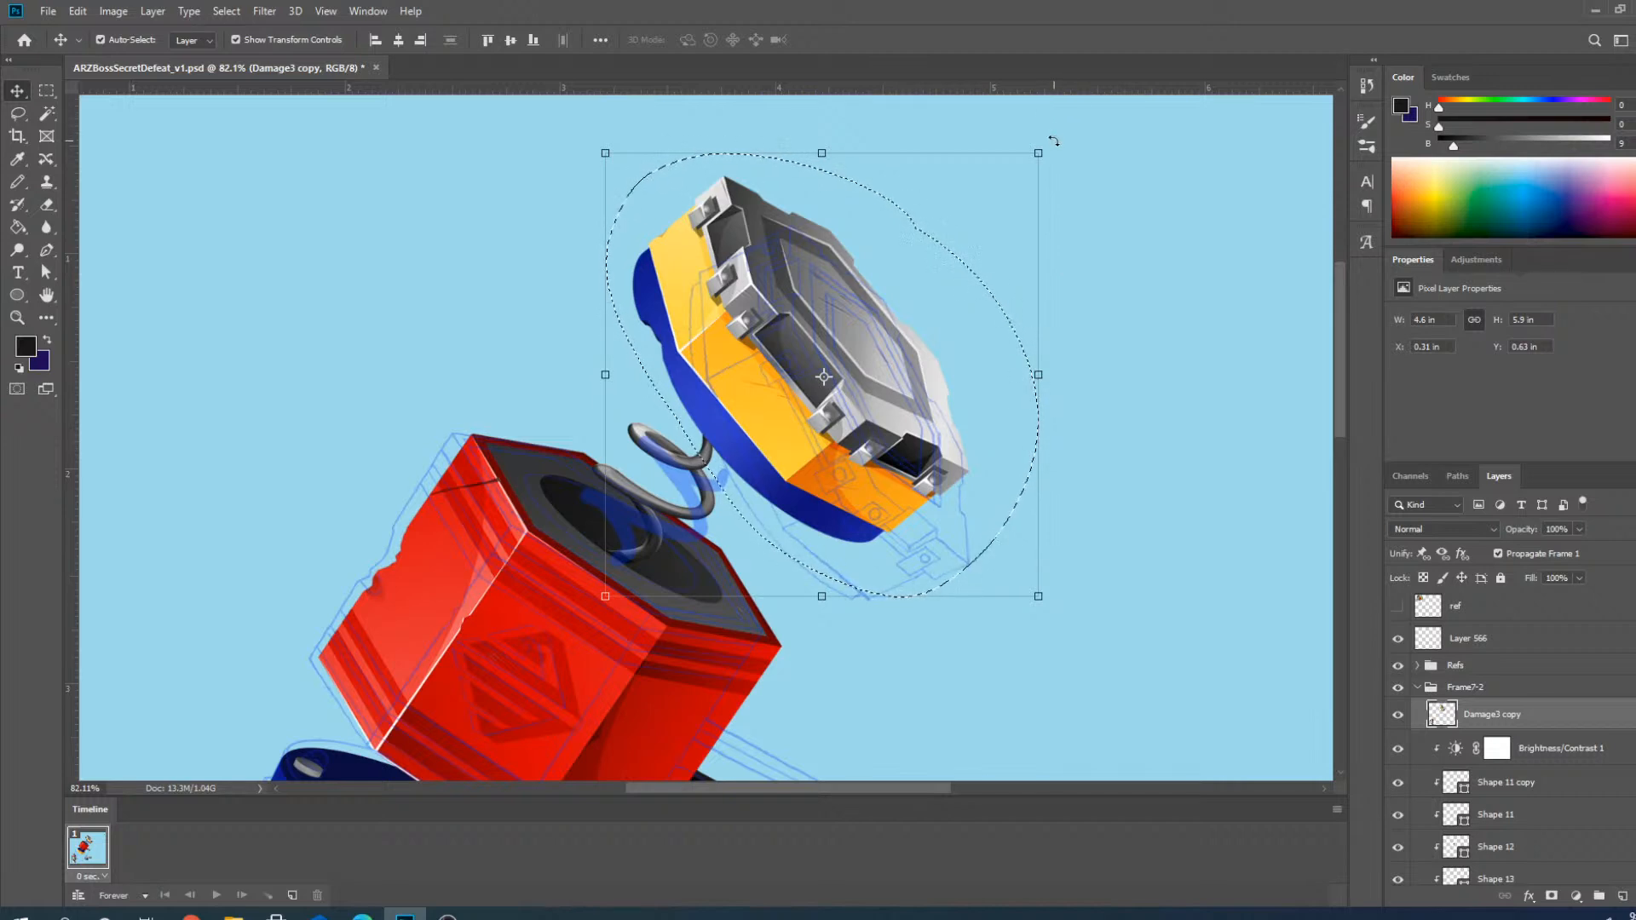
{"action": "left_click_drag", "start_coordinate": [1054, 143], "coordinate": [1064, 211]}
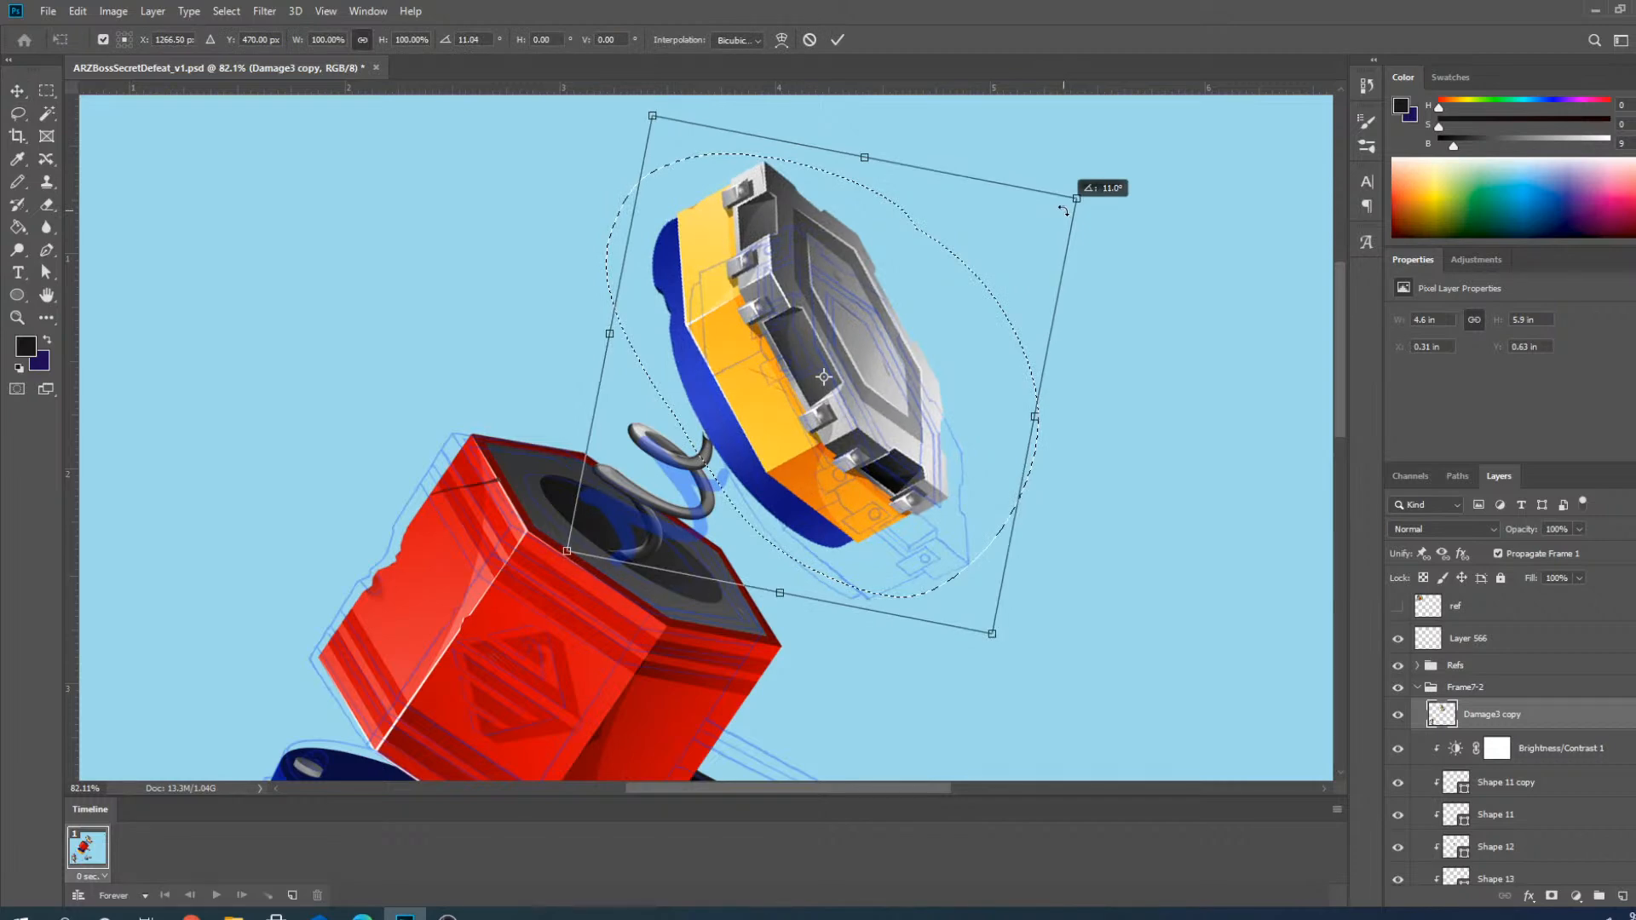
{"action": "scroll", "coordinate": [862, 371], "scroll_direction": "up", "scroll_amount": 3}
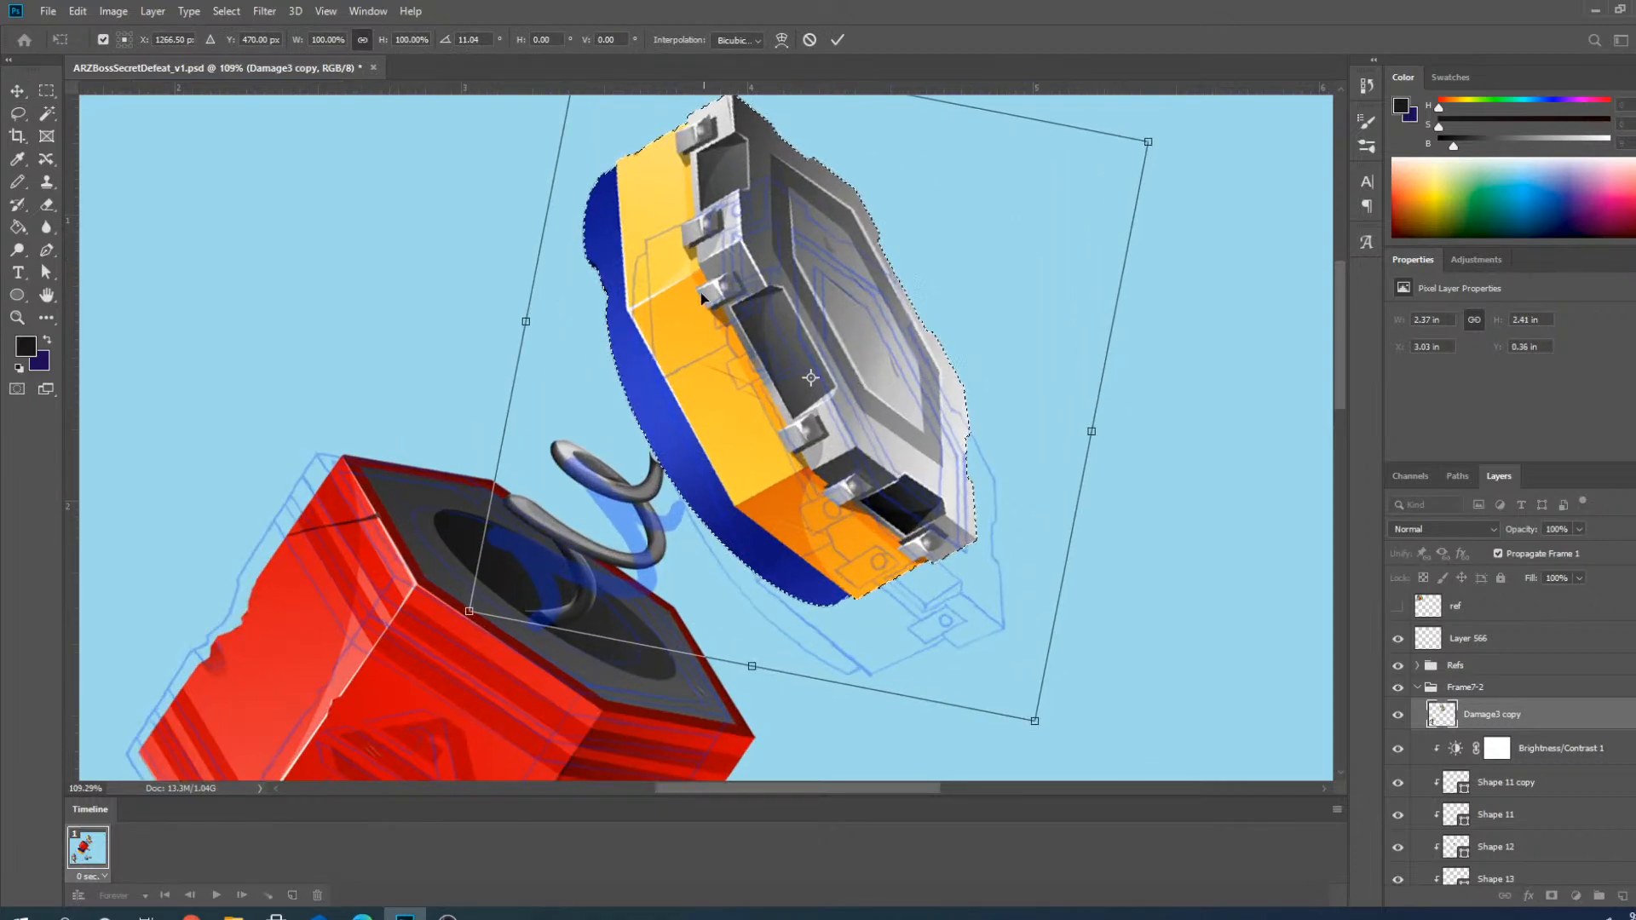
{"action": "left_click_drag", "start_coordinate": [701, 299], "coordinate": [718, 357]}
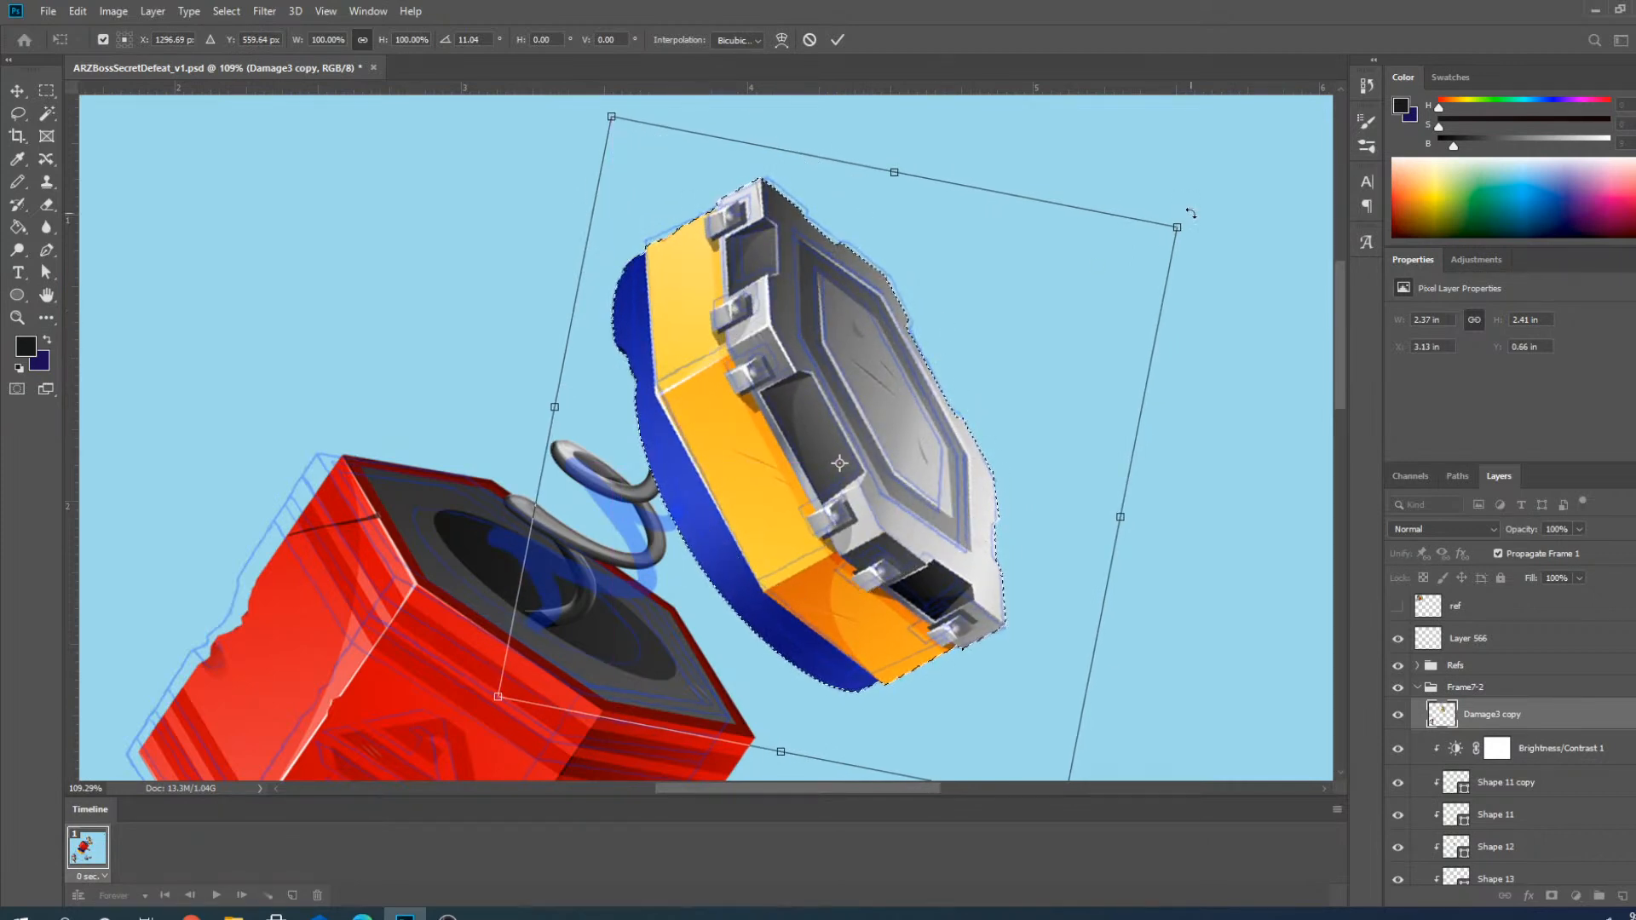
{"action": "left_click_drag", "start_coordinate": [1190, 213], "coordinate": [1199, 222]}
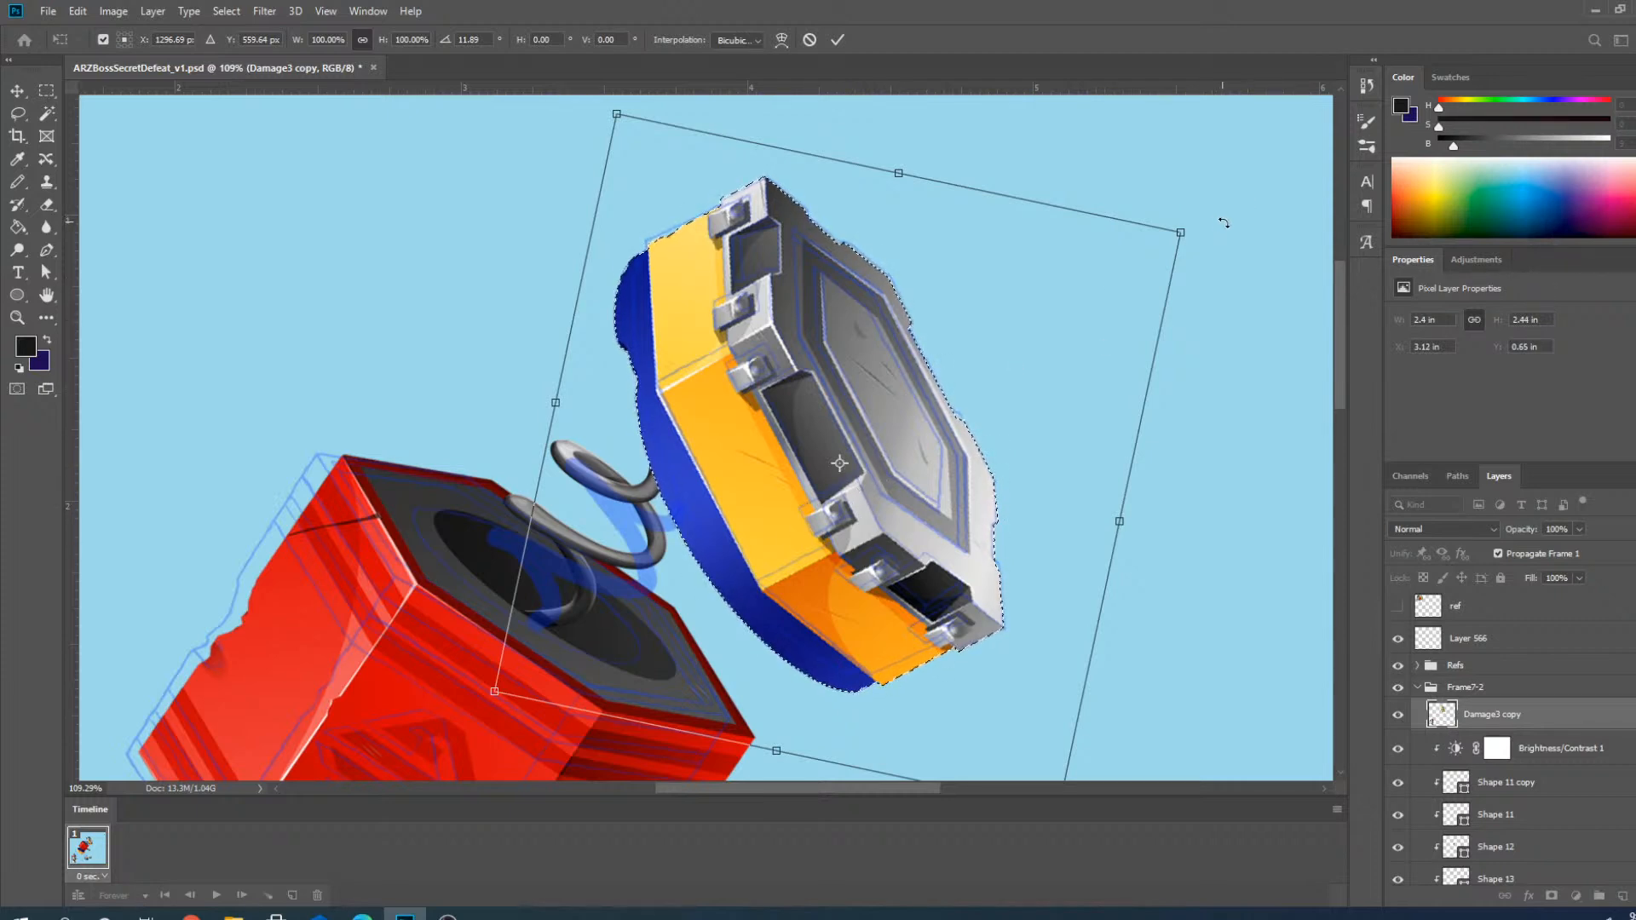
{"action": "left_click_drag", "start_coordinate": [1223, 224], "coordinate": [1228, 232]}
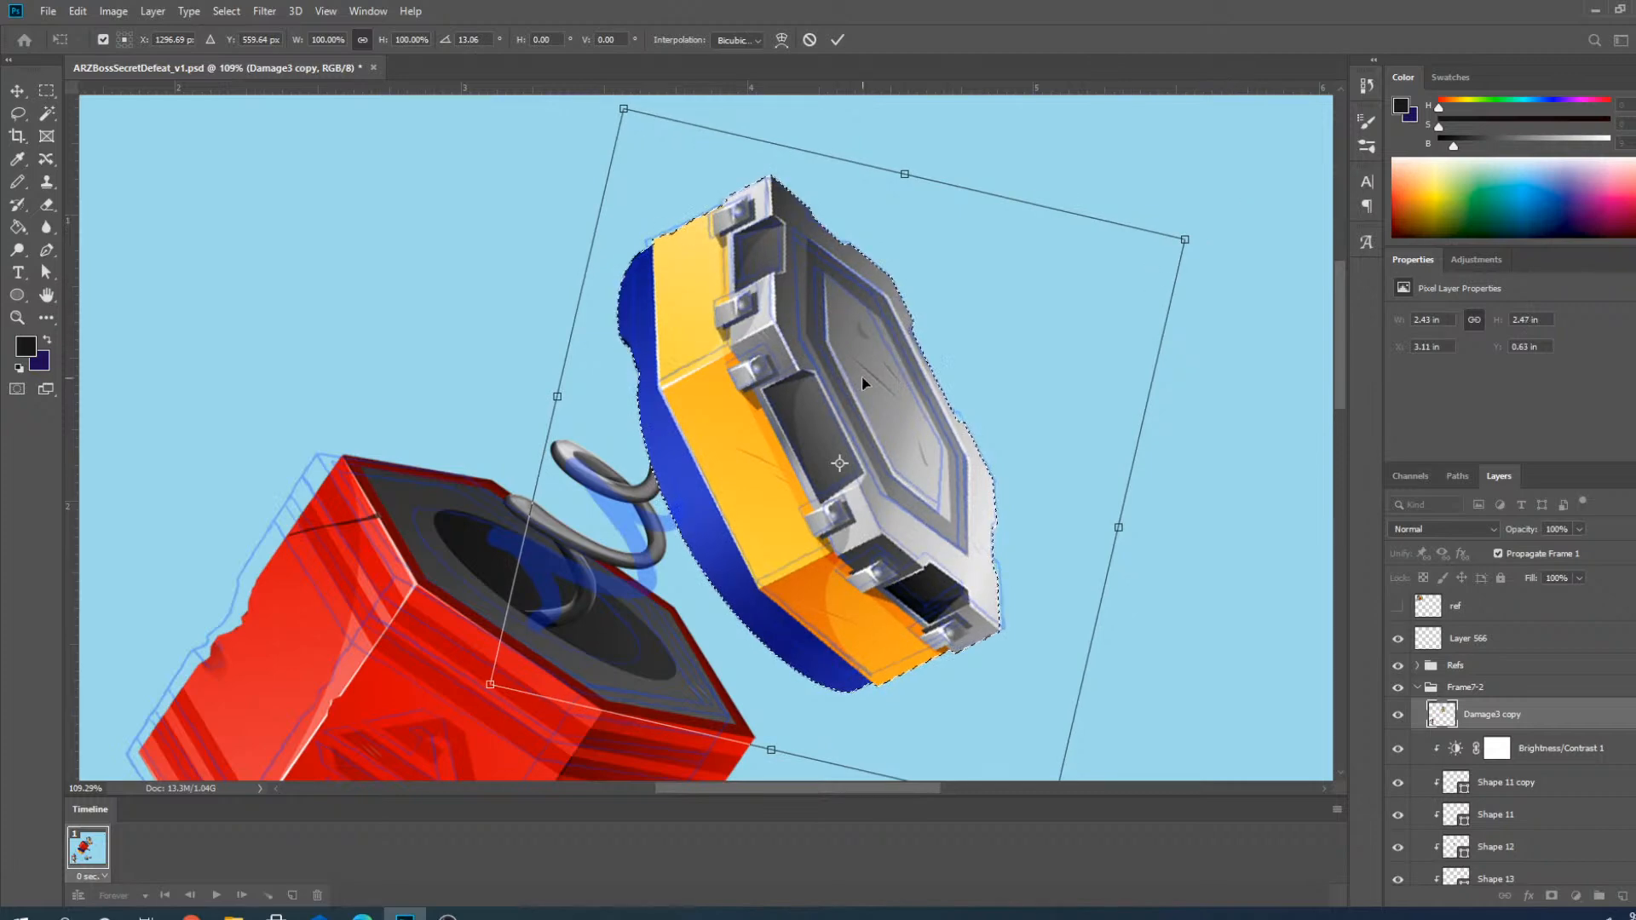
{"action": "scroll", "coordinate": [862, 375], "scroll_direction": "up", "scroll_amount": 2}
{"action": "left_click_drag", "start_coordinate": [891, 365], "coordinate": [892, 363]}
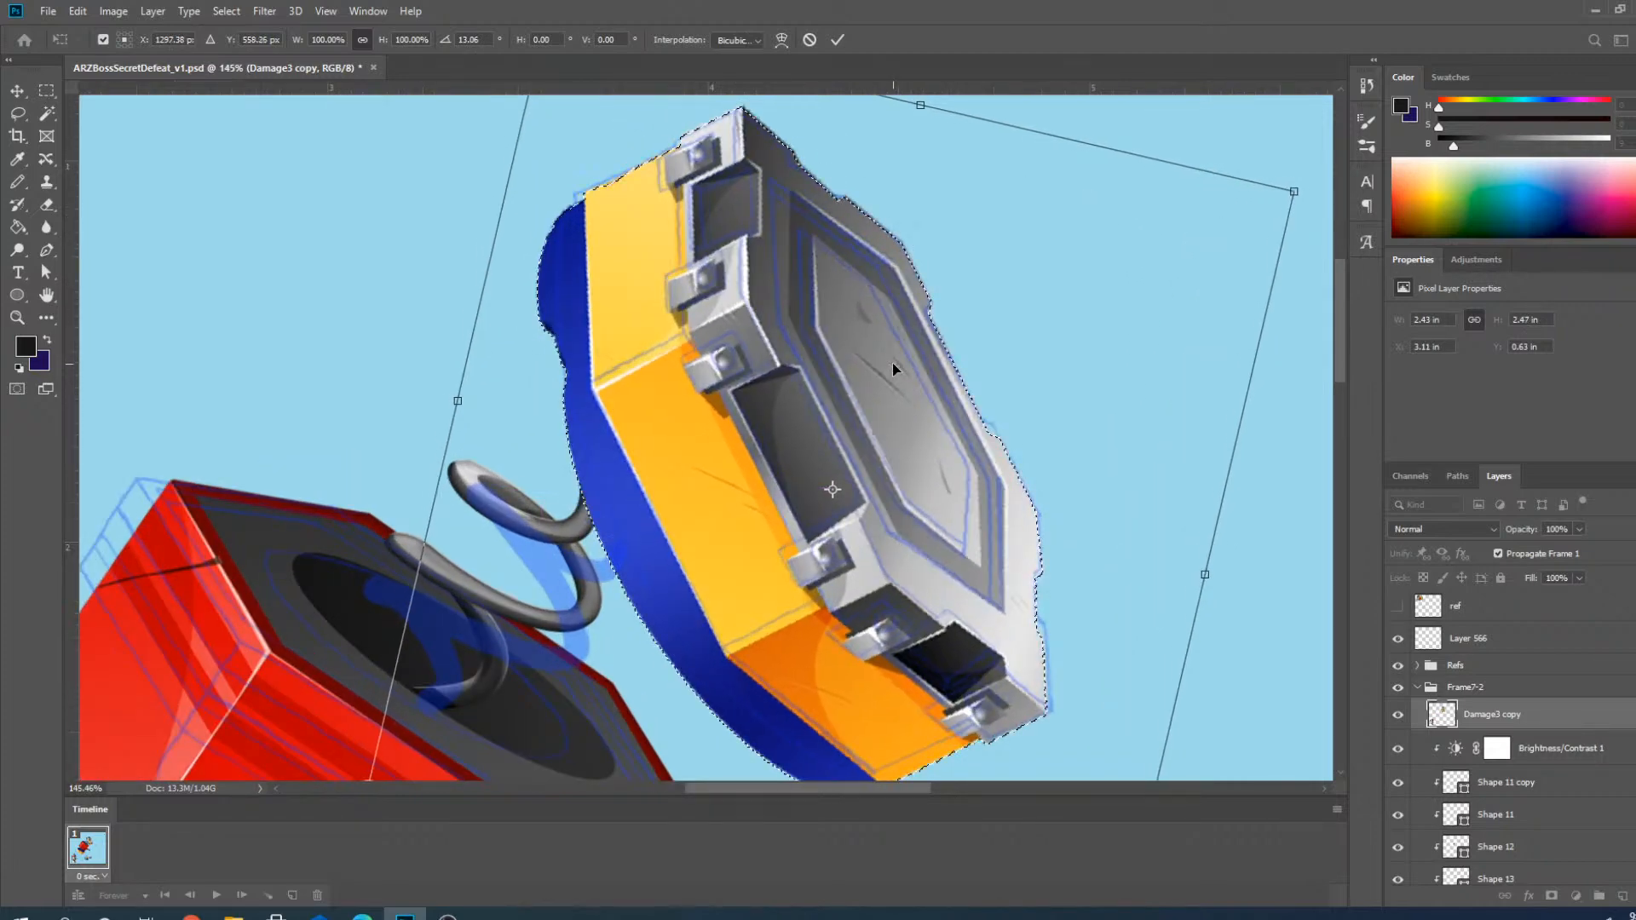
{"action": "left_click", "coordinate": [834, 37]}
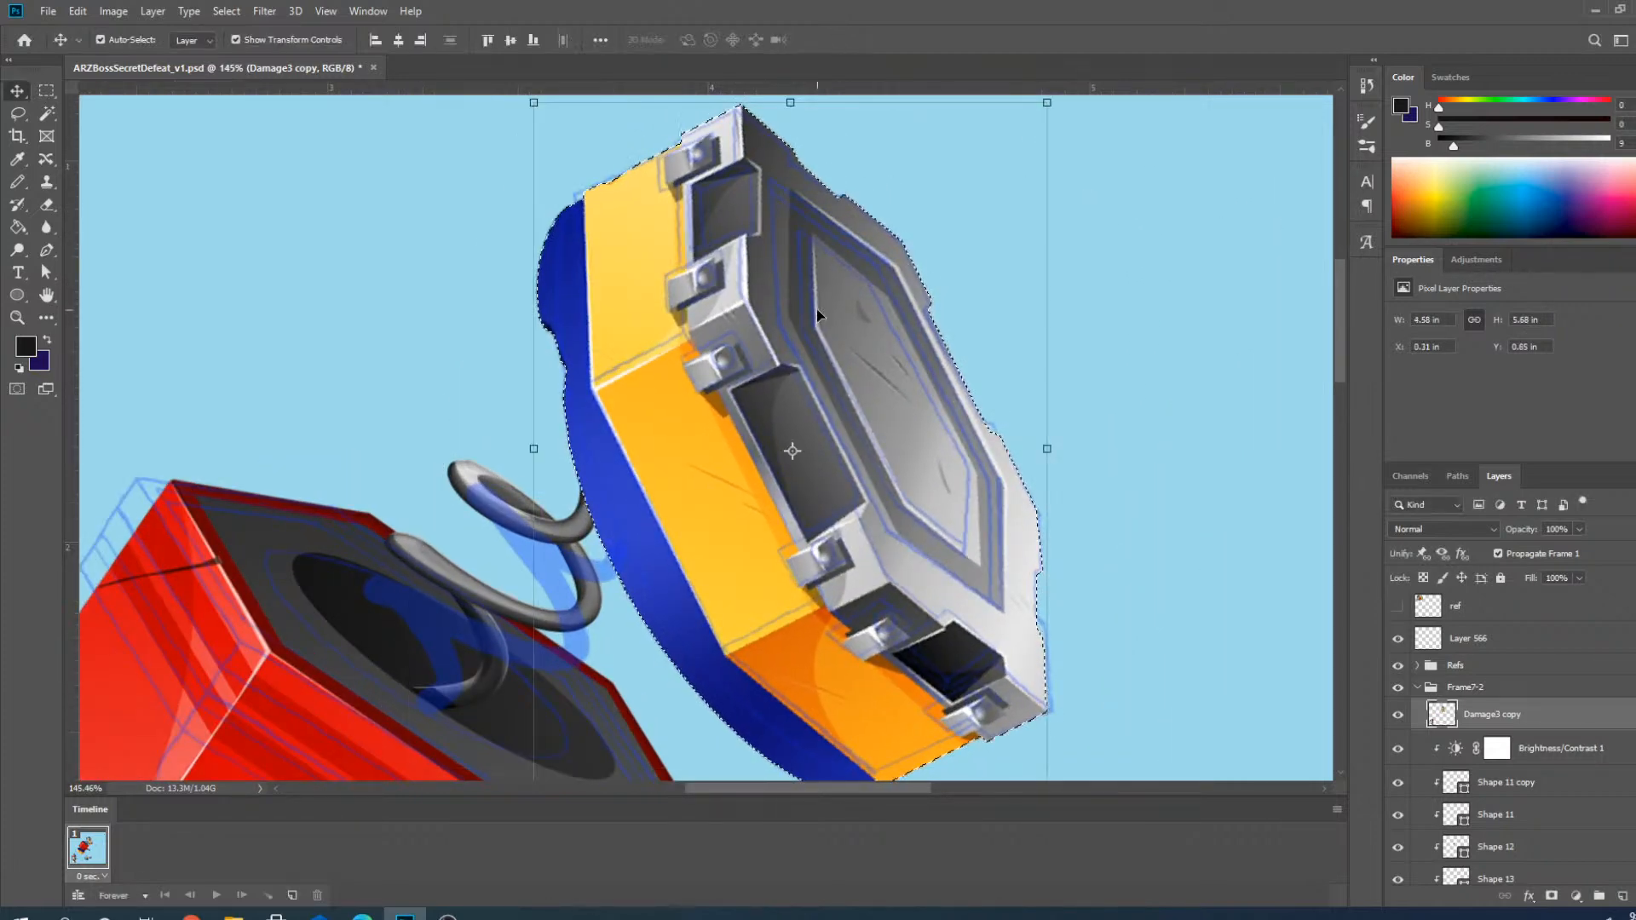
Deselect the cap and examine how the cap, spring and red block line up with the sketch.
{"action": "scroll", "coordinate": [817, 311], "scroll_direction": "down", "scroll_amount": 2}
{"action": "scroll", "coordinate": [816, 311], "scroll_direction": "down", "scroll_amount": 2}
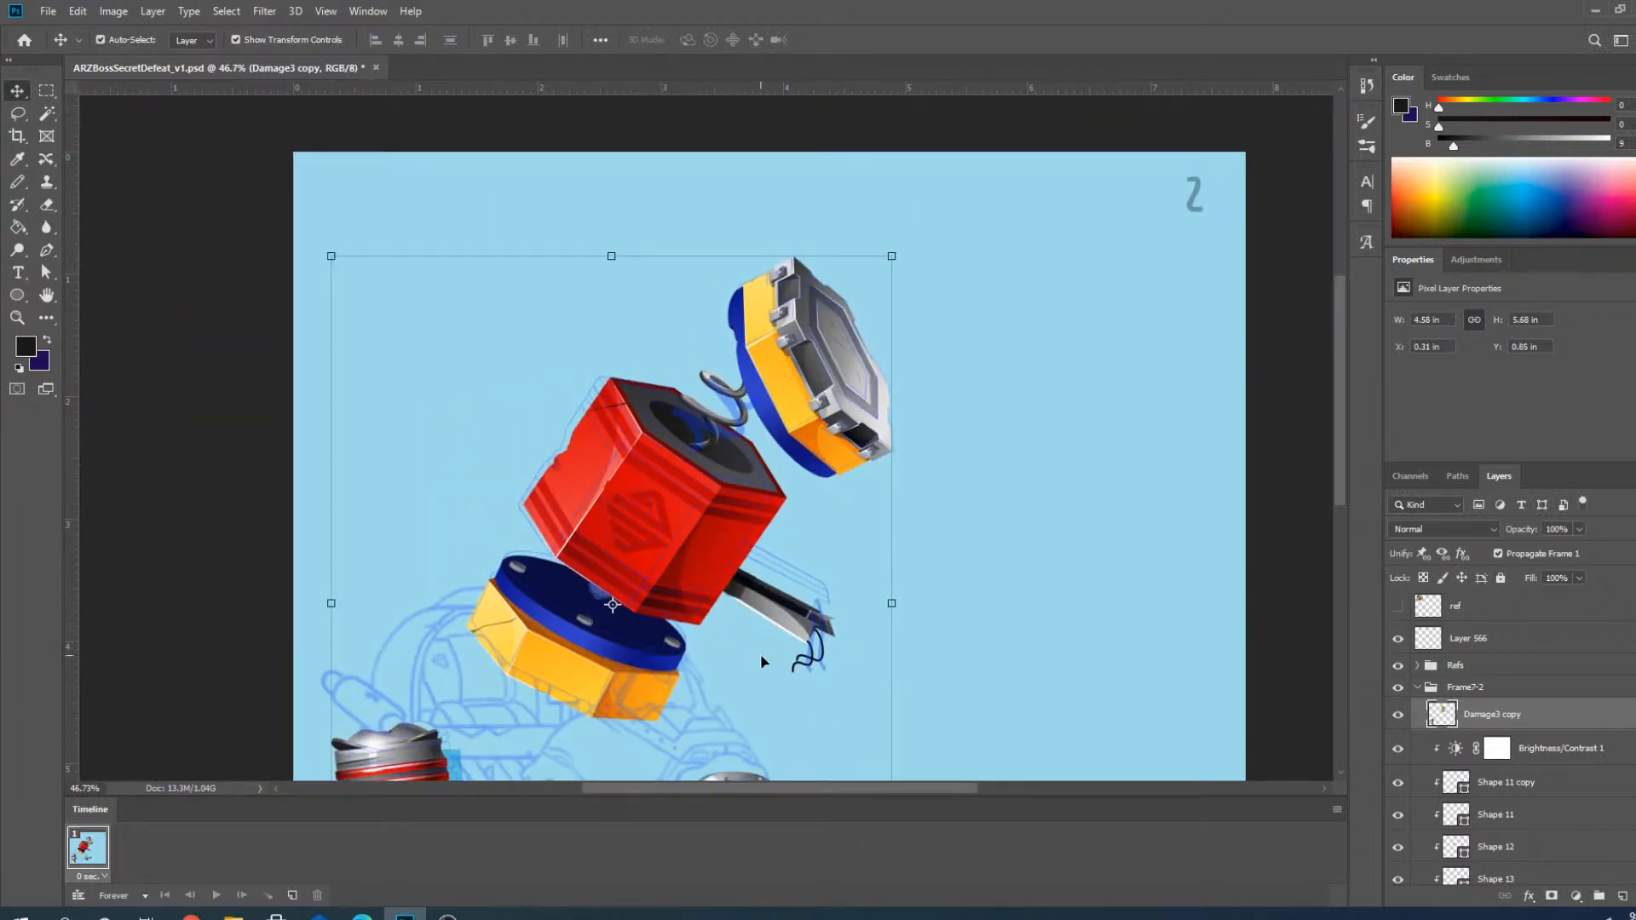
{"action": "scroll", "coordinate": [782, 380], "scroll_direction": "up", "scroll_amount": 1}
{"action": "scroll", "coordinate": [707, 320], "scroll_direction": "up", "scroll_amount": 2}
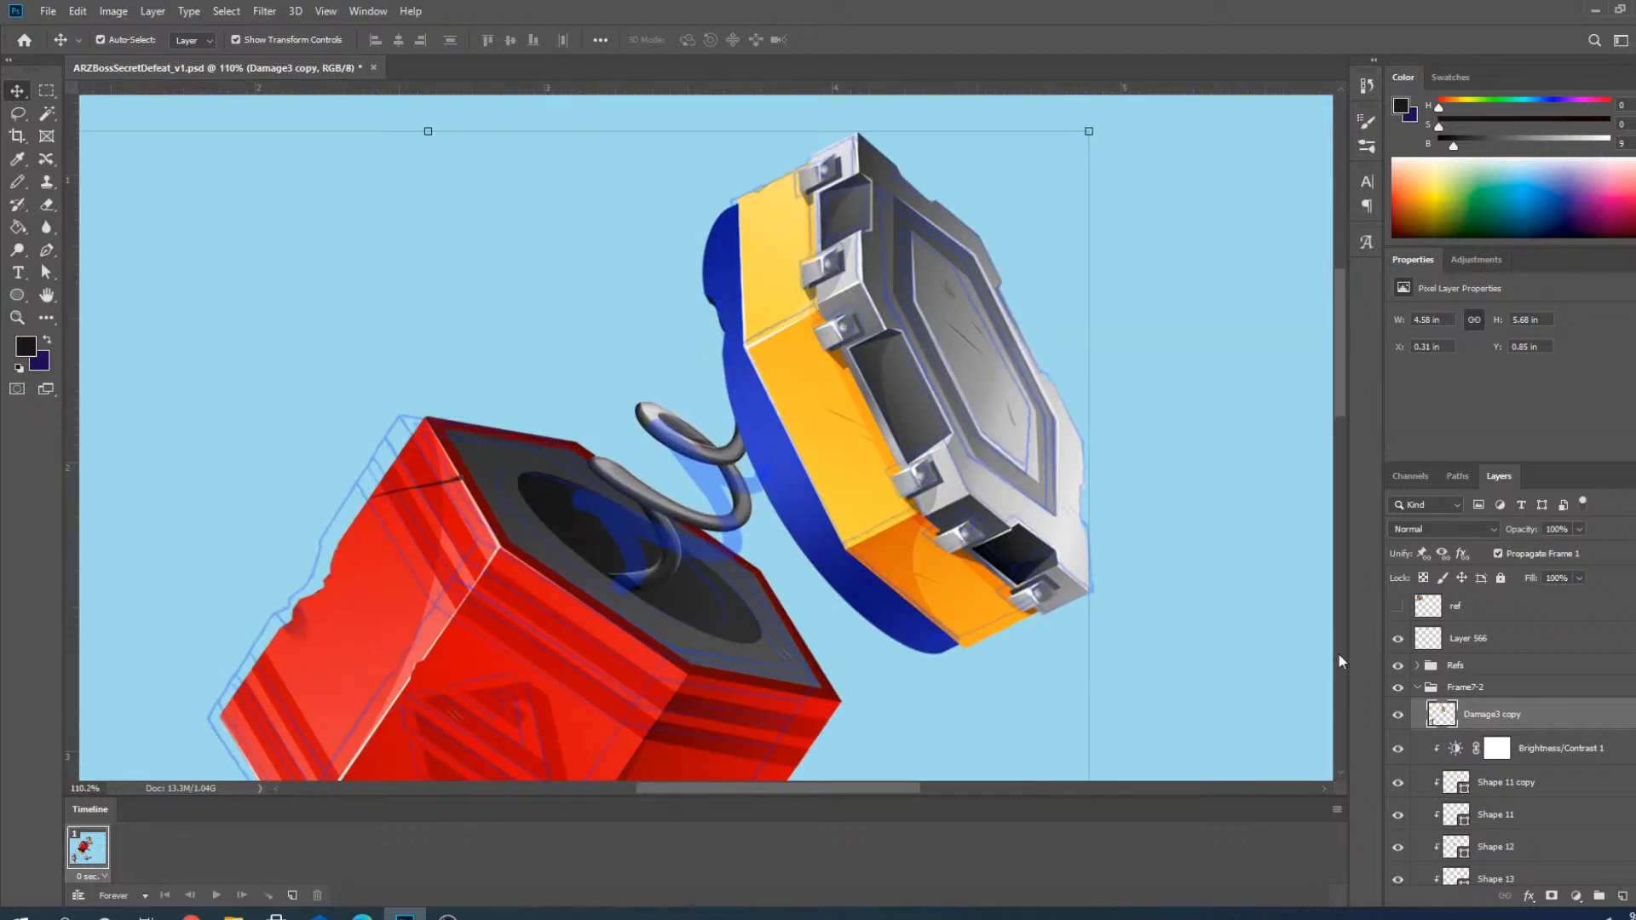
{"action": "scroll", "coordinate": [1023, 358], "scroll_direction": "down", "scroll_amount": 2}
{"action": "scroll", "coordinate": [780, 404], "scroll_direction": "up", "scroll_amount": 3}
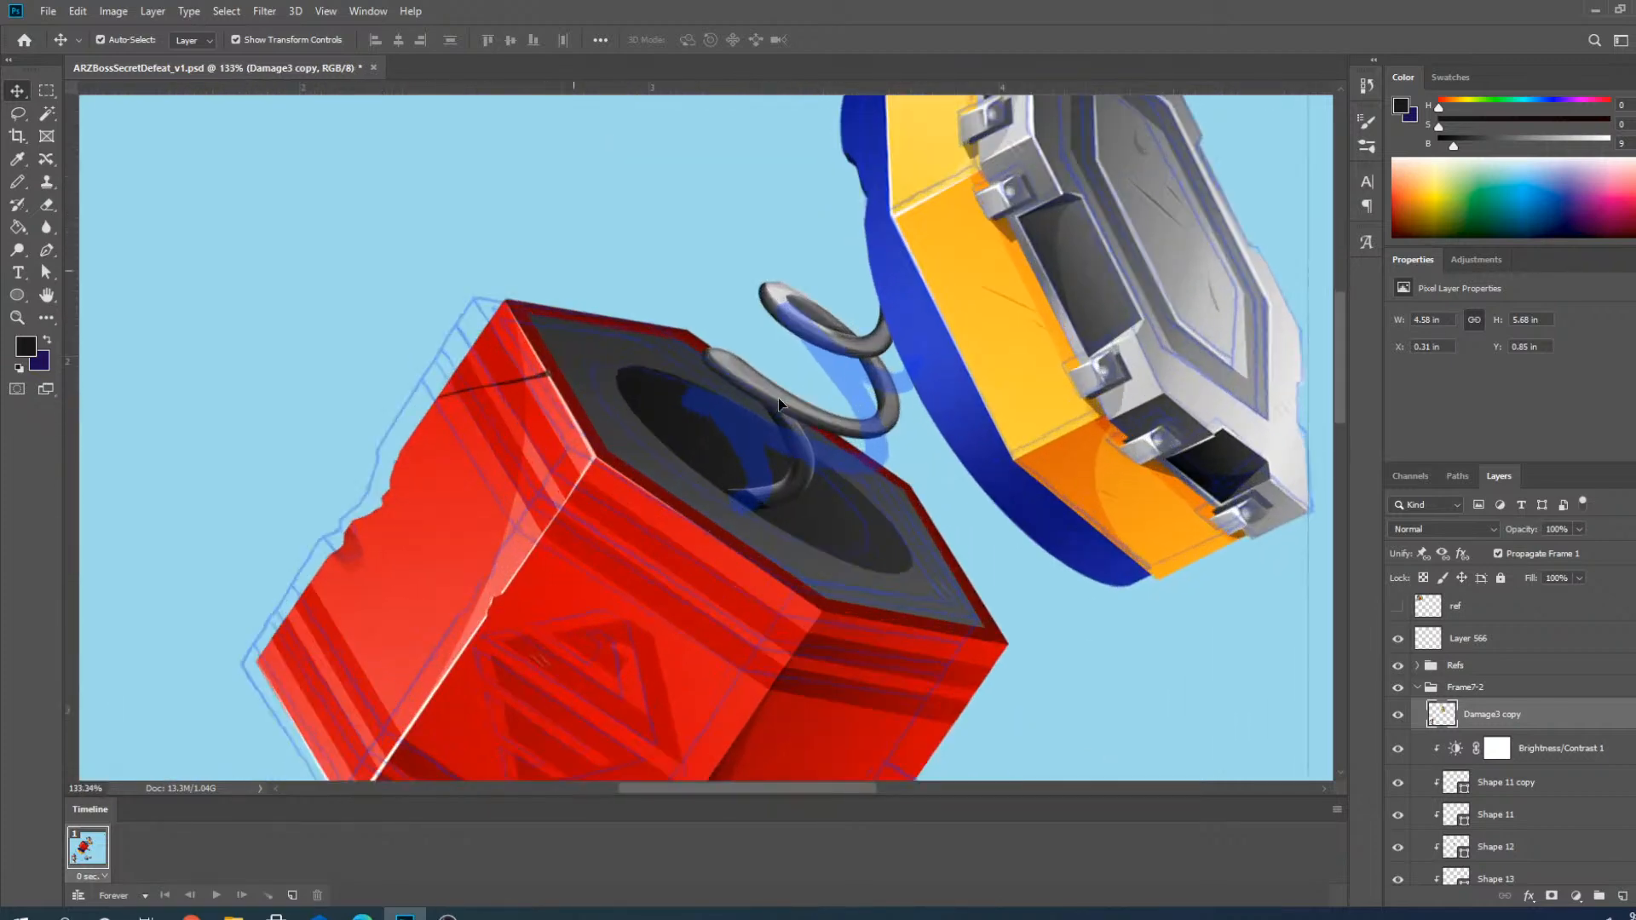
{"action": "scroll", "coordinate": [778, 404], "scroll_direction": "up", "scroll_amount": 2}
{"action": "scroll", "coordinate": [761, 373], "scroll_direction": "down", "scroll_amount": 2}
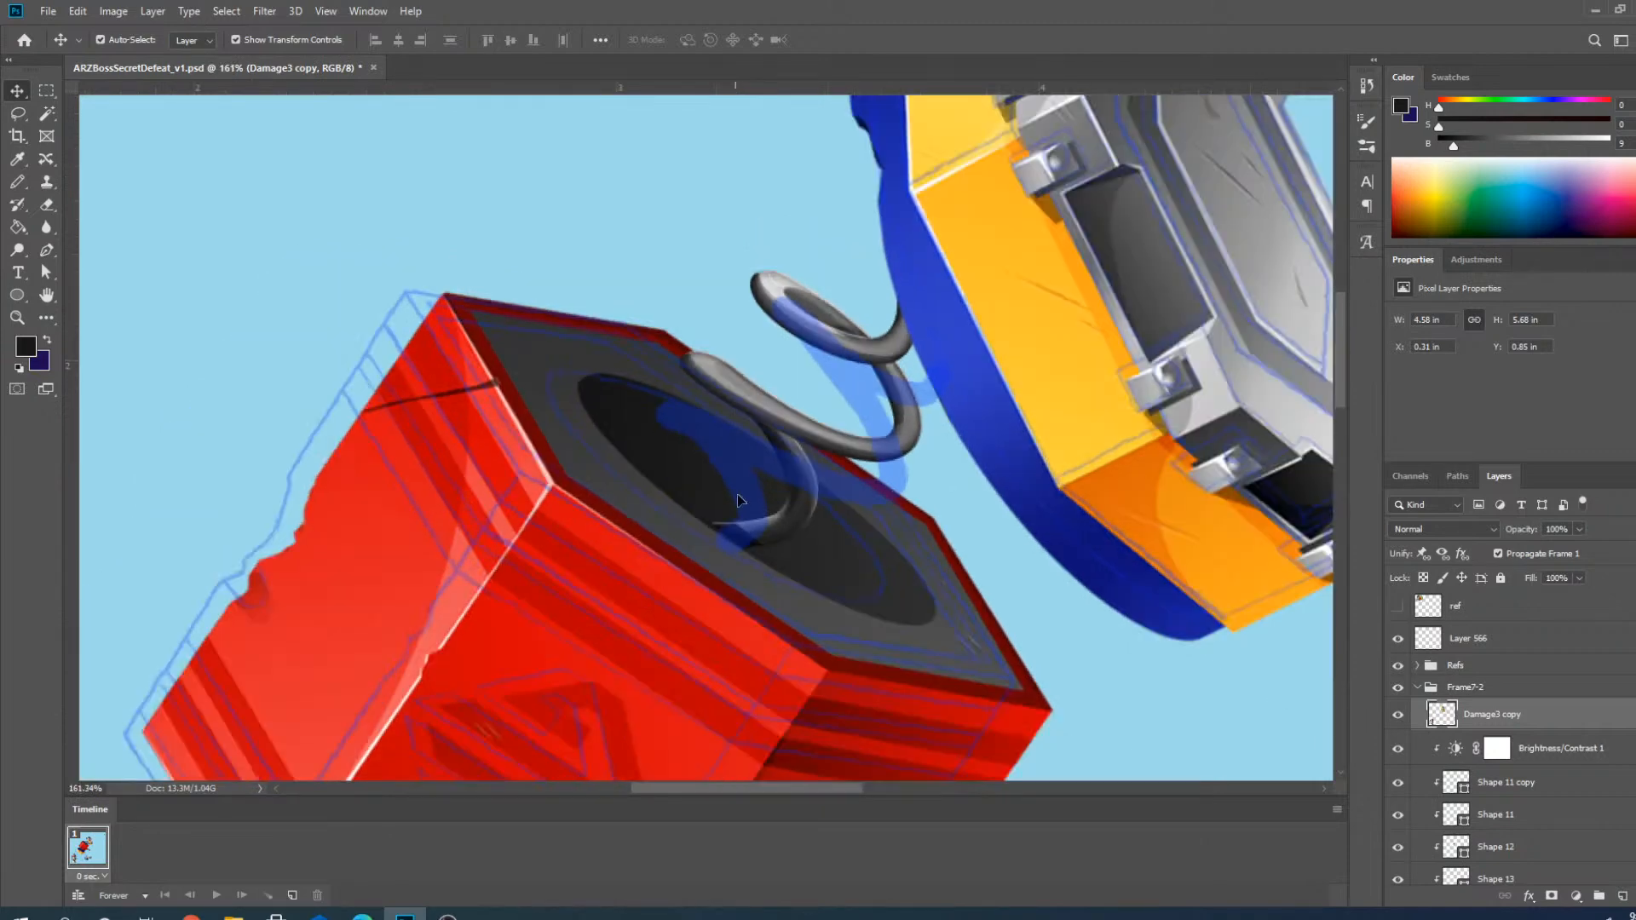
{"action": "scroll", "coordinate": [776, 546], "scroll_direction": "up", "scroll_amount": 3}
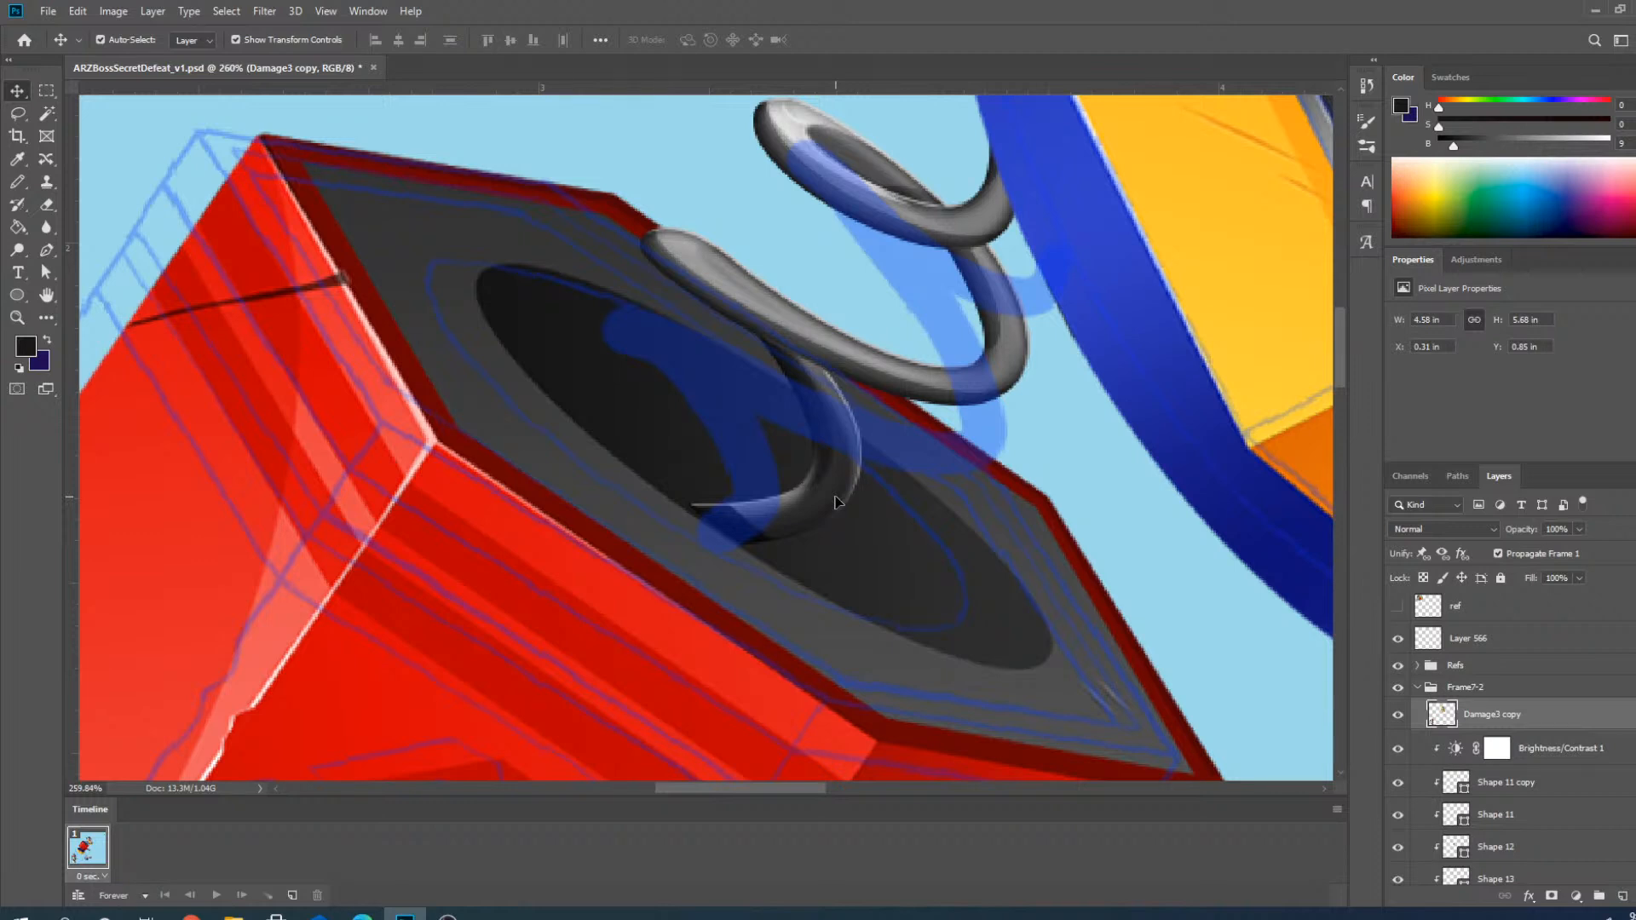
Select the lower spring coil, Shape 5, and adjust its end anchor points with the Pen tool.
{"action": "left_click", "coordinate": [835, 502]}
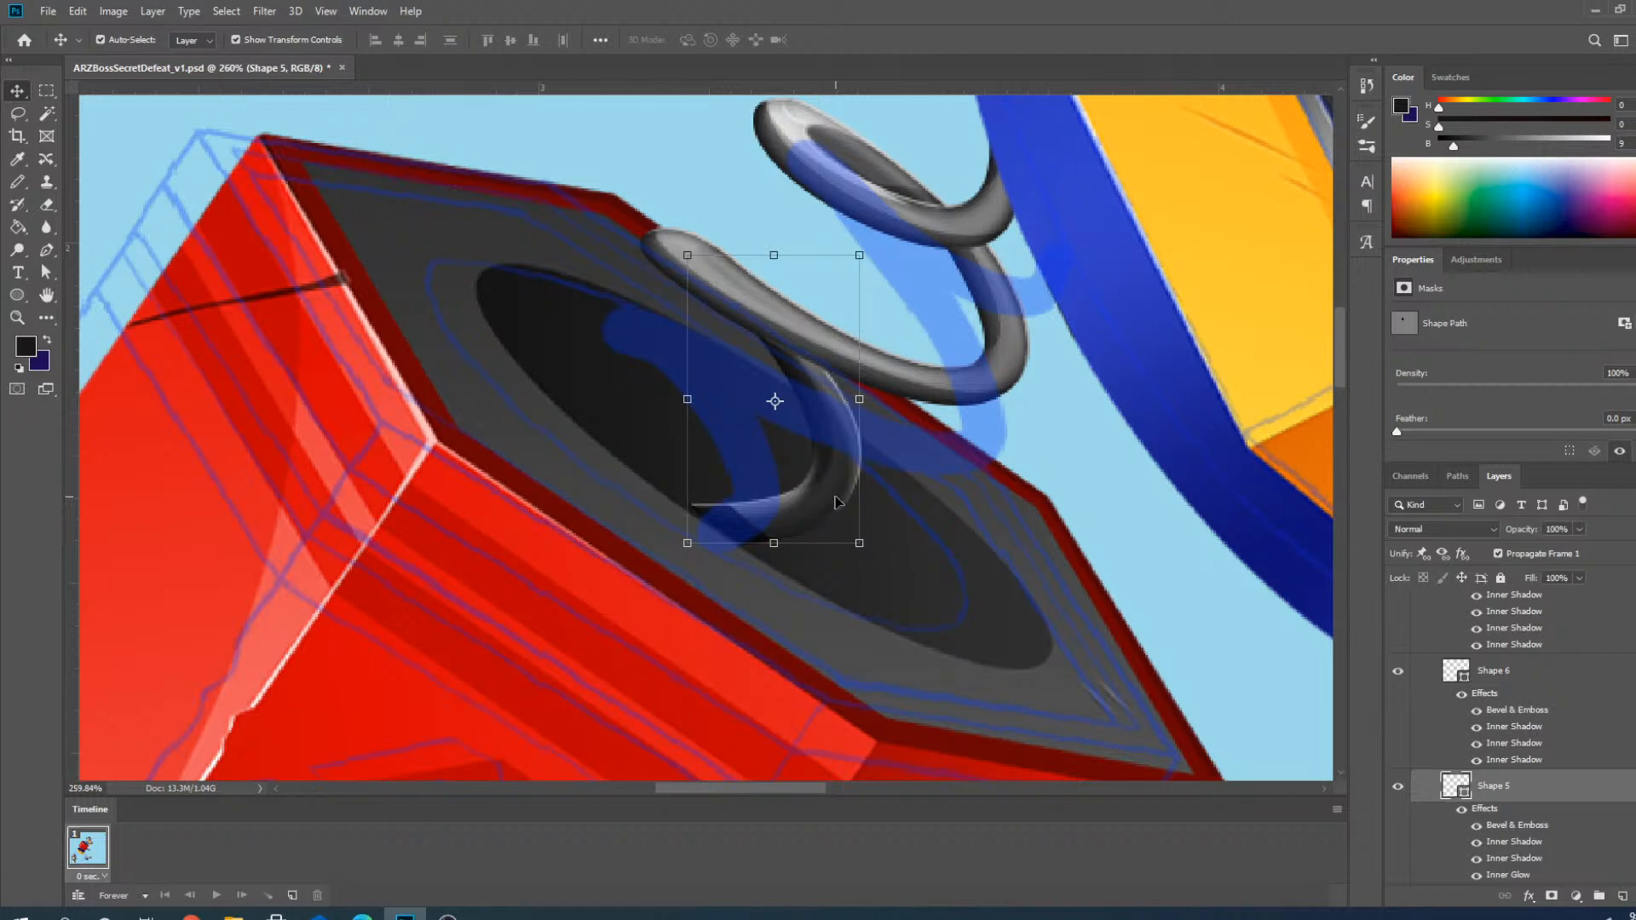
{"action": "left_click", "coordinate": [47, 250]}
{"action": "scroll", "coordinate": [785, 532], "scroll_direction": "up", "scroll_amount": 2}
{"action": "scroll", "coordinate": [786, 533], "scroll_direction": "up", "scroll_amount": 3}
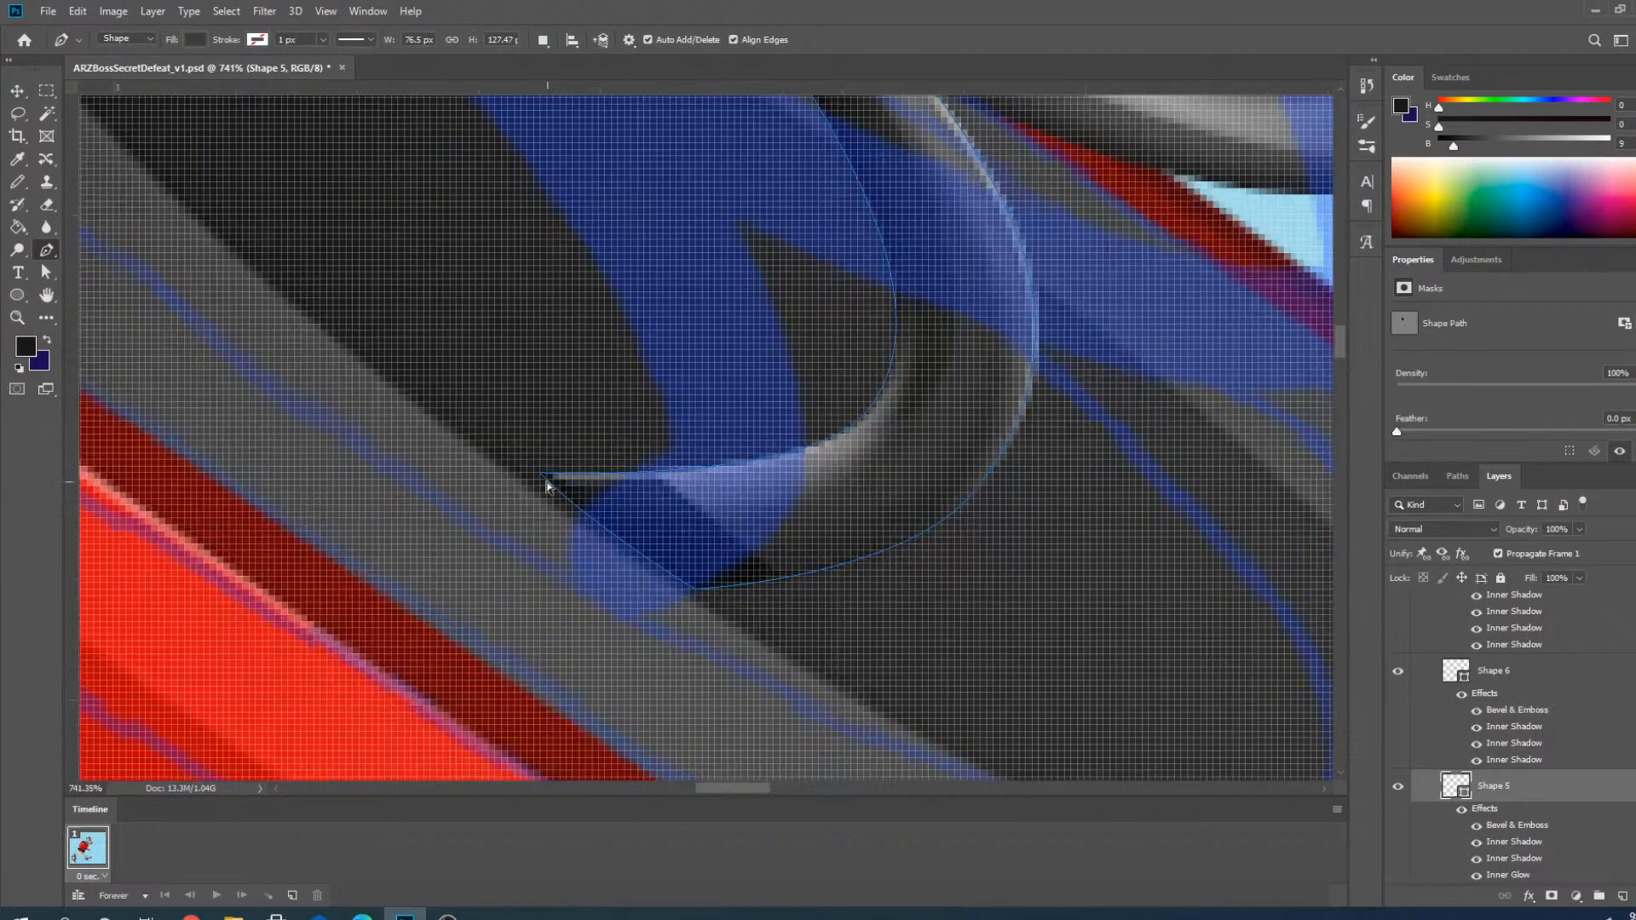
{"action": "left_click_drag", "start_coordinate": [544, 478], "coordinate": [531, 484]}
{"action": "left_click_drag", "start_coordinate": [695, 591], "coordinate": [686, 591]}
{"action": "key", "text": "ctrl+z"}
{"action": "left_click", "coordinate": [694, 592], "text": "ctrl"}
Move Shape 5's lower end anchor and inner bend anchor onto the edge of the spring sketch.
{"action": "scroll", "coordinate": [602, 617], "scroll_direction": "down", "scroll_amount": 5}
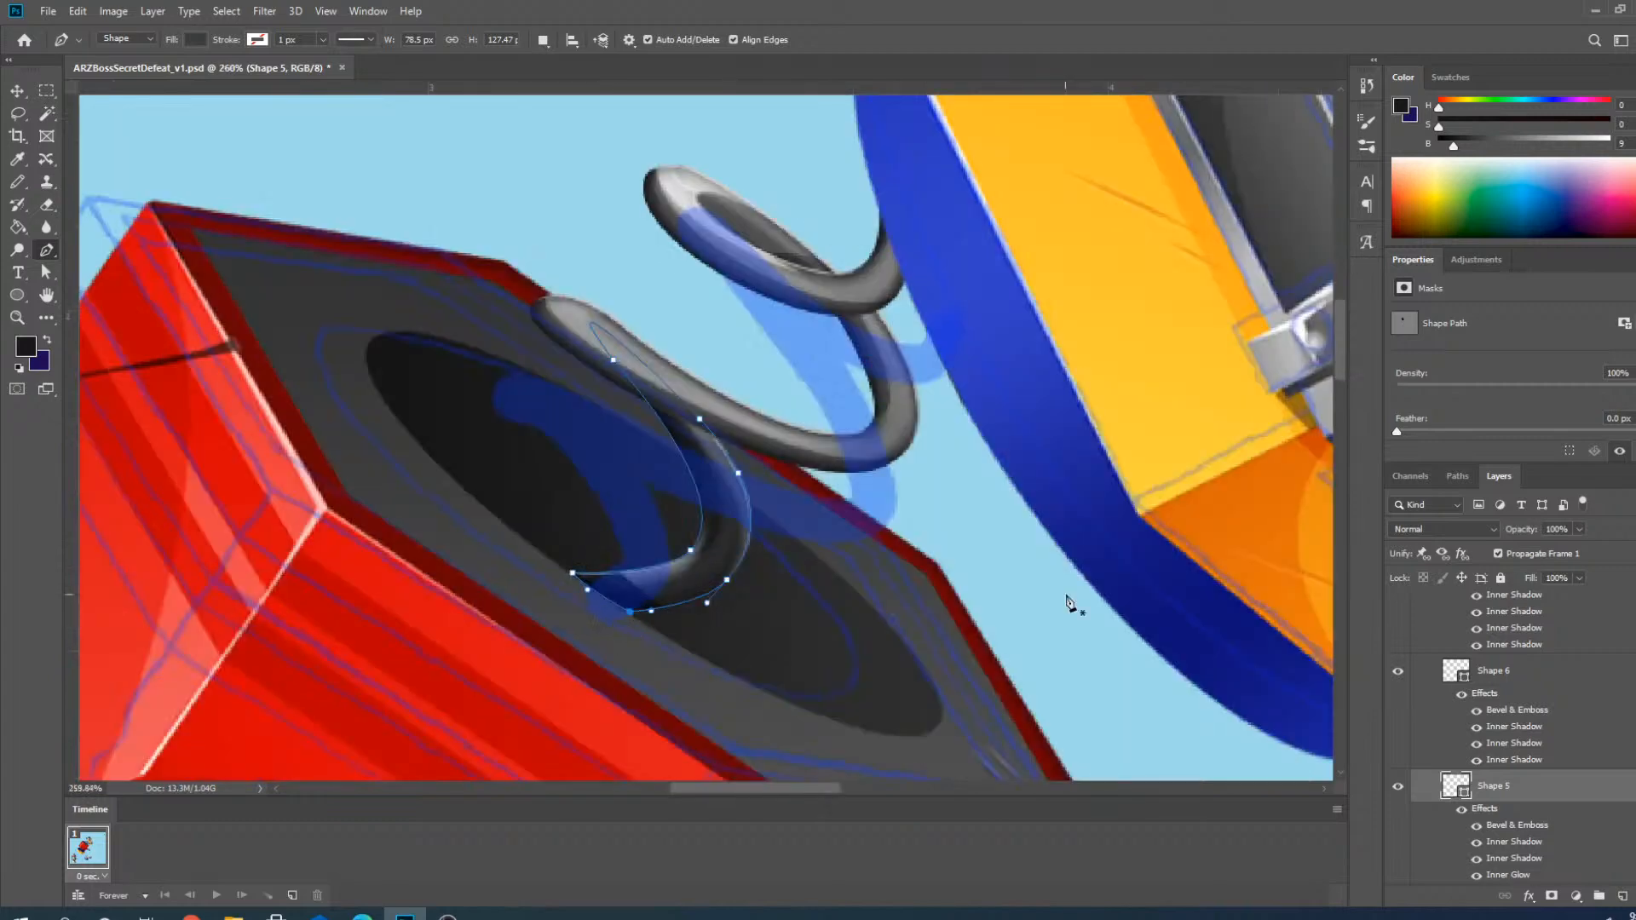
{"action": "scroll", "coordinate": [506, 558], "scroll_direction": "up", "scroll_amount": 5}
{"action": "left_click_drag", "start_coordinate": [500, 551], "coordinate": [539, 585]}
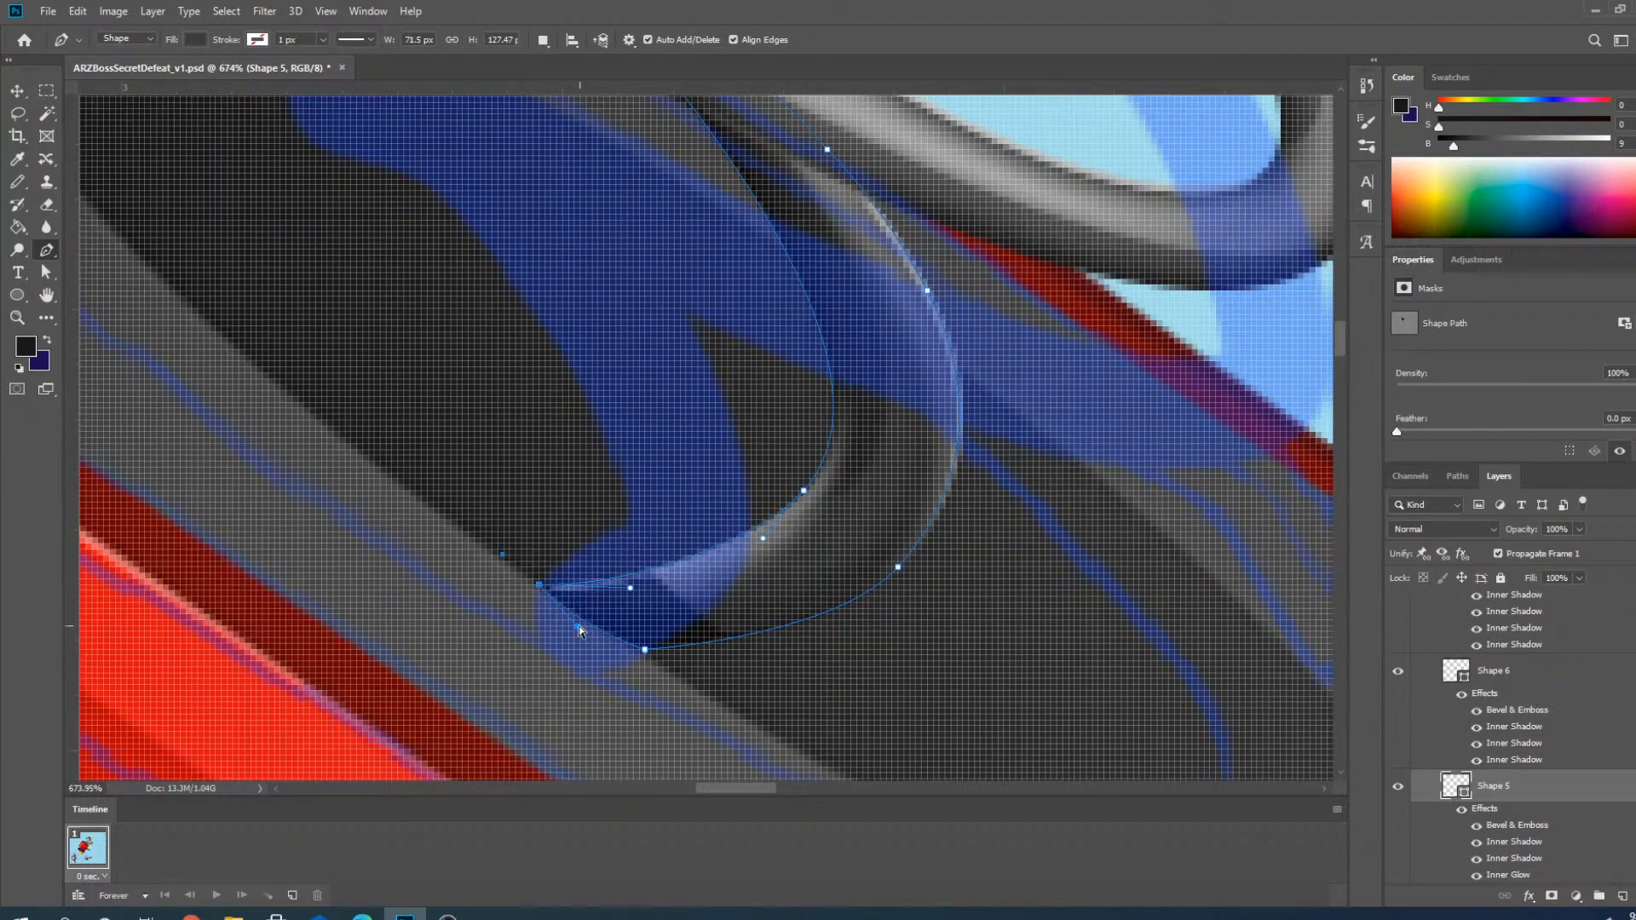
{"action": "scroll", "coordinate": [717, 646], "scroll_direction": "down", "scroll_amount": 5}
{"action": "scroll", "coordinate": [729, 516], "scroll_direction": "up", "scroll_amount": 4}
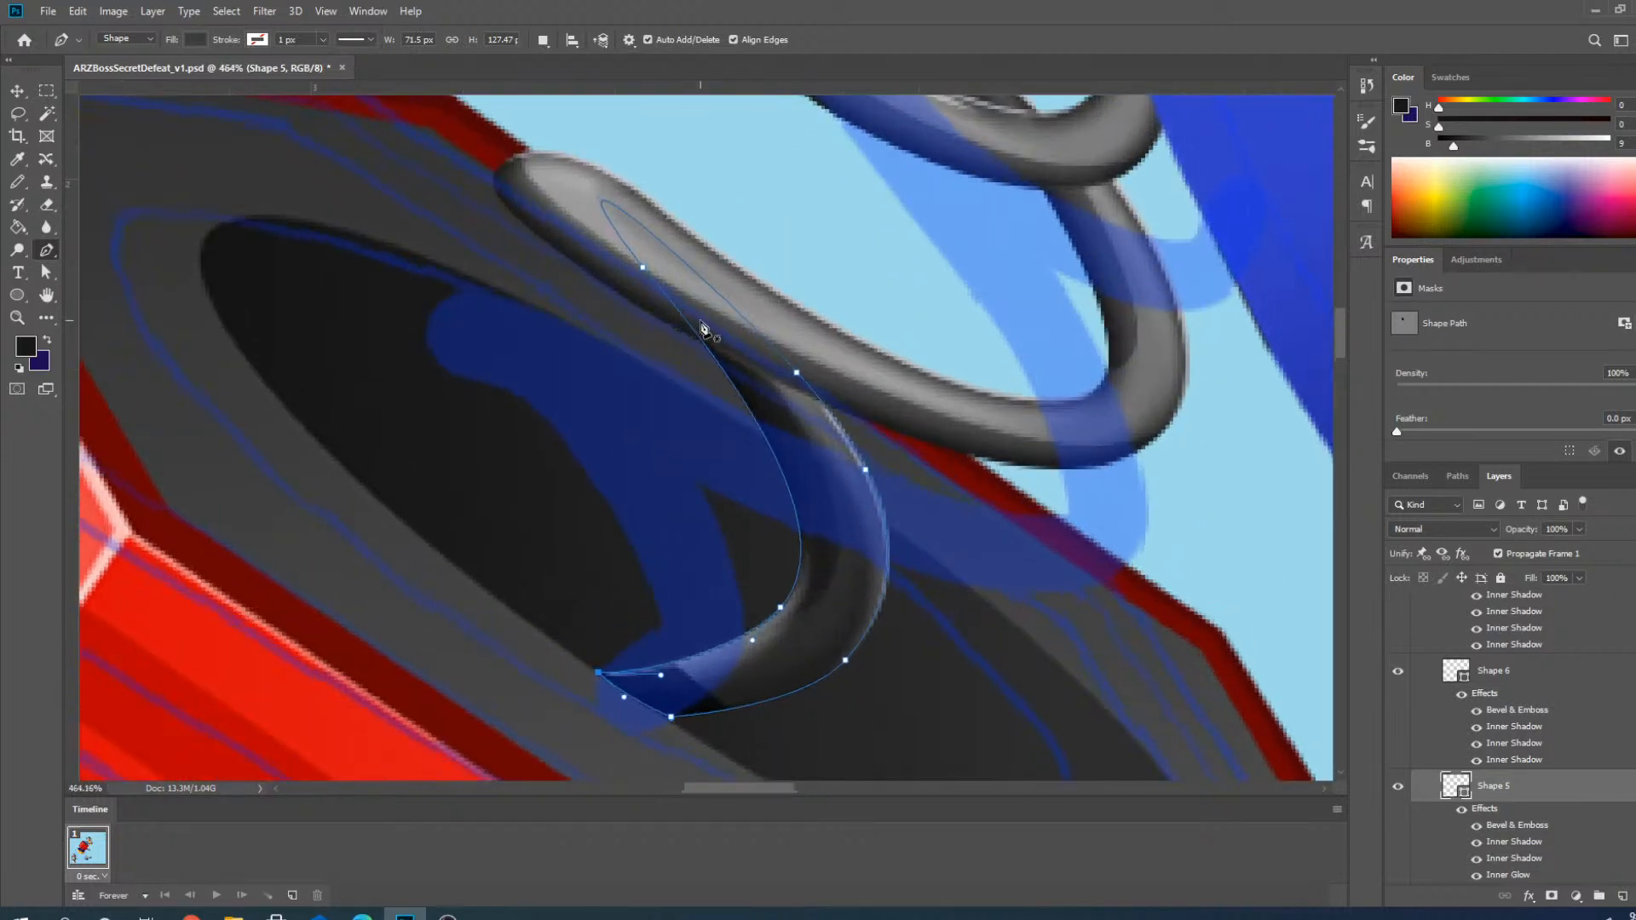
{"action": "left_click_drag", "start_coordinate": [790, 638], "coordinate": [665, 654]}
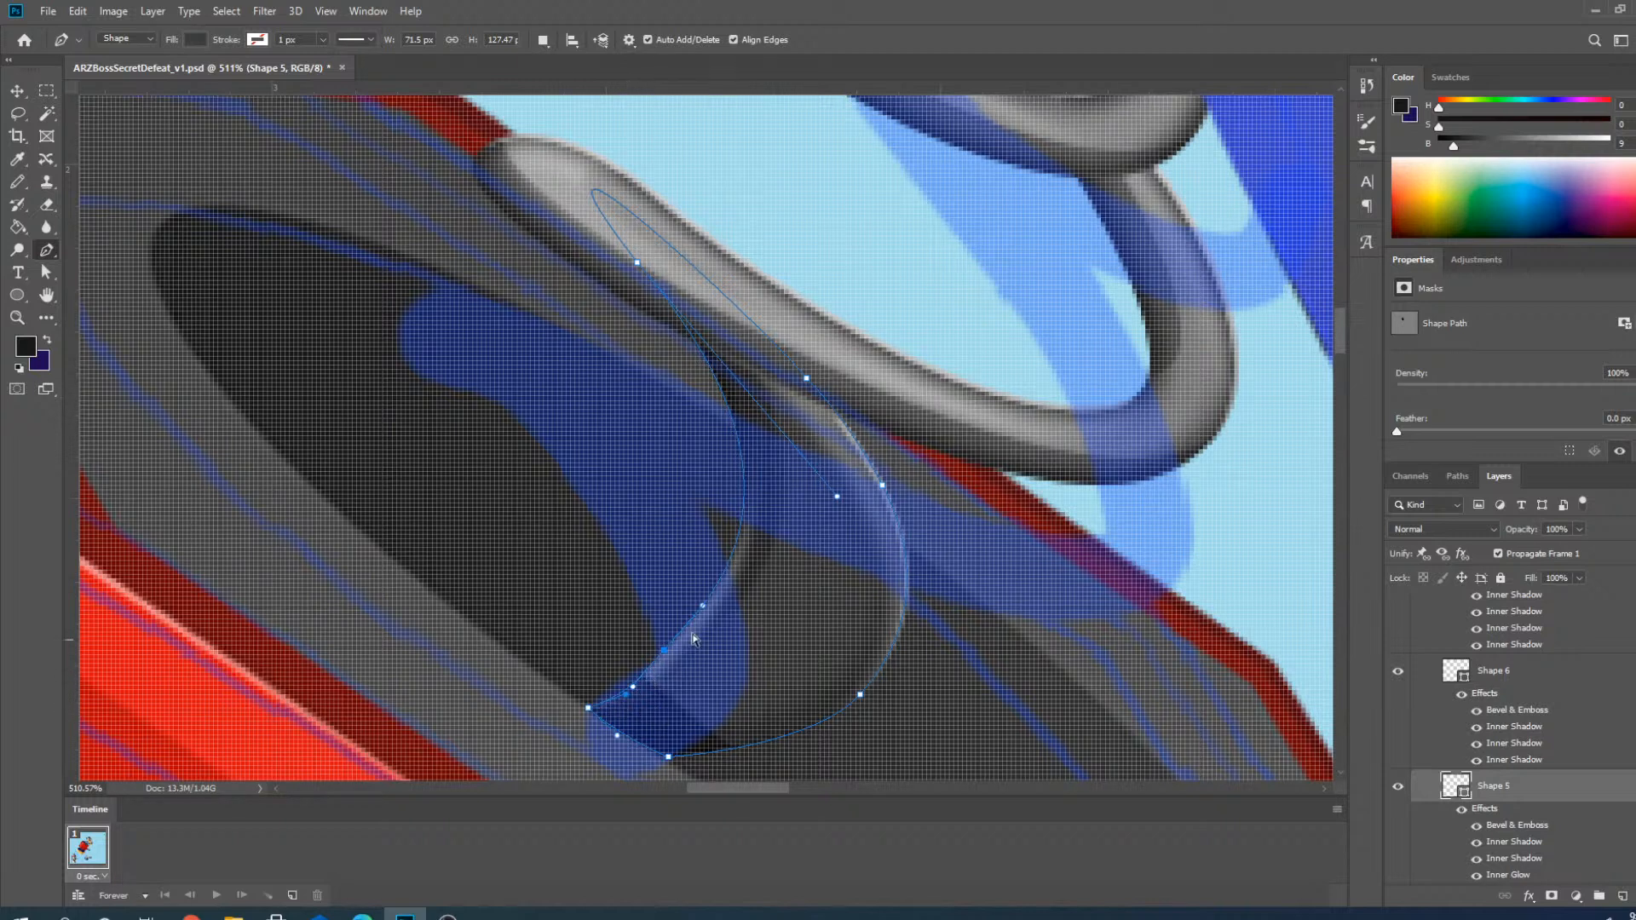
Reshape Shape 5's upper tip and inner edge along the sketched coil by moving anchors and adjusting their curve handles.
{"action": "left_click_drag", "start_coordinate": [640, 271], "coordinate": [482, 384]}
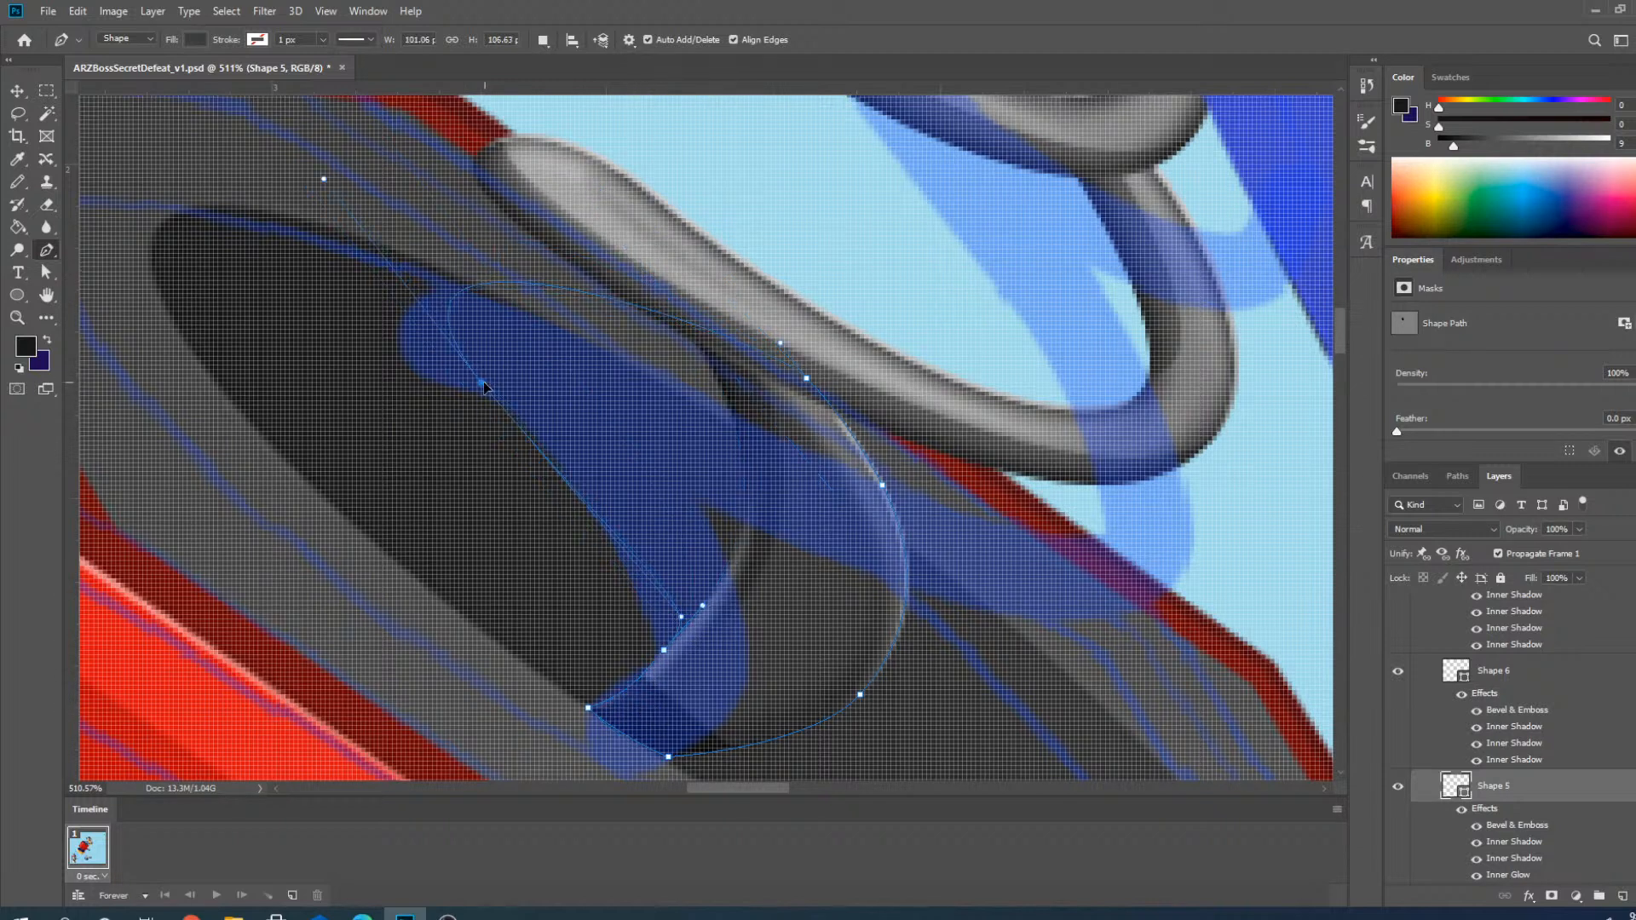
{"action": "left_click", "coordinate": [663, 650]}
{"action": "left_click_drag", "start_coordinate": [697, 615], "coordinate": [680, 630]}
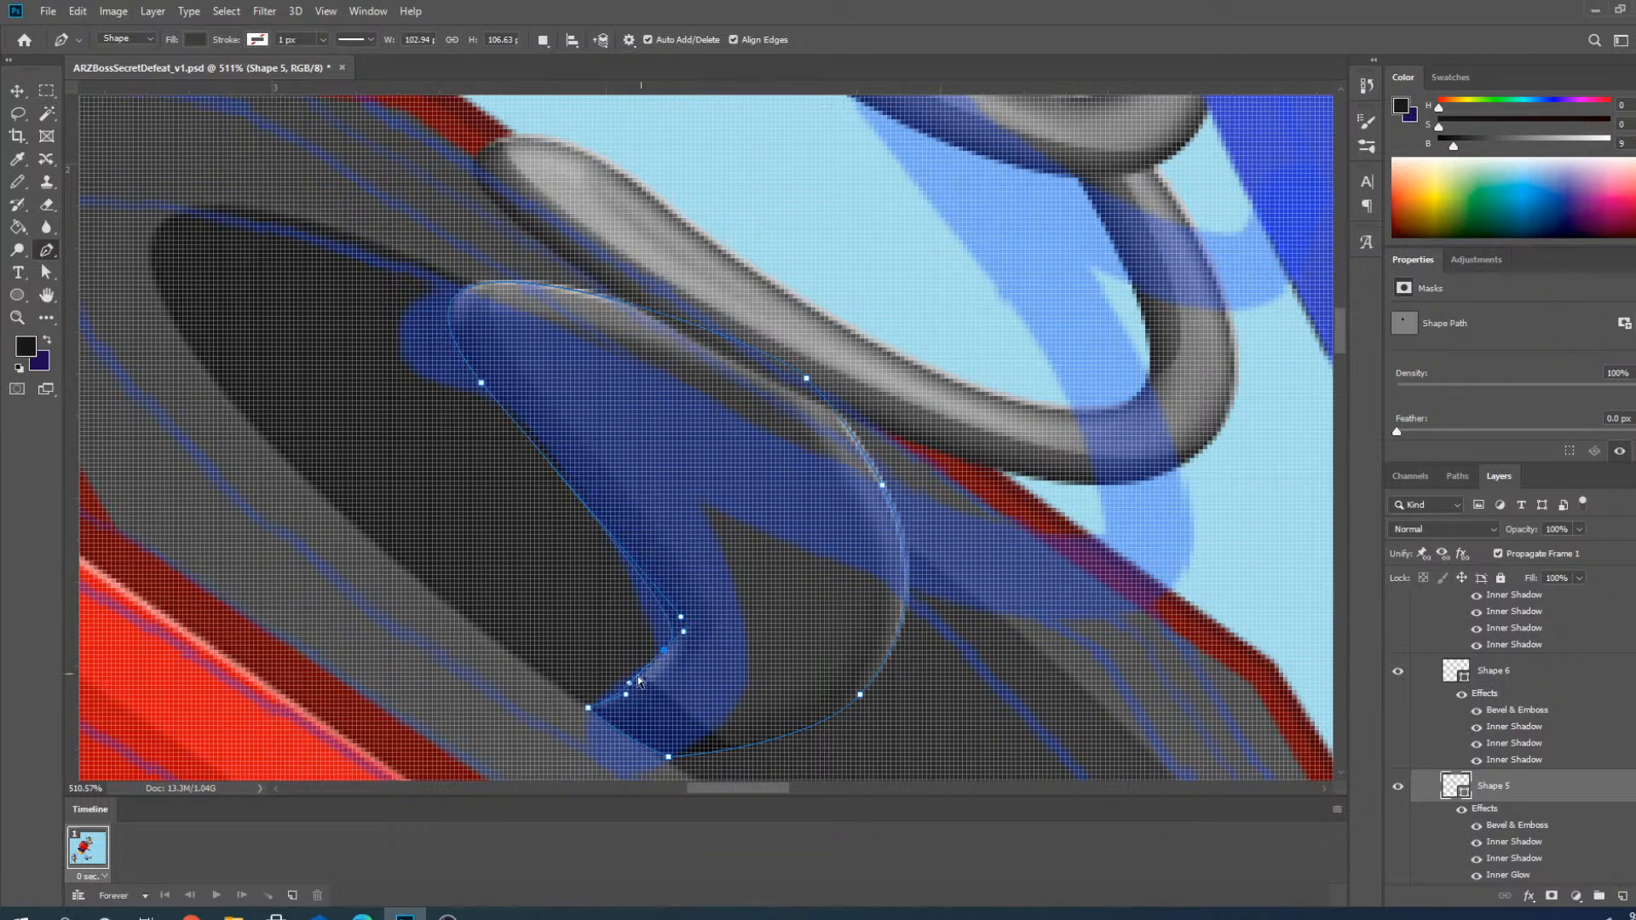
{"action": "left_click_drag", "start_coordinate": [632, 686], "coordinate": [659, 660]}
{"action": "left_click_drag", "start_coordinate": [806, 380], "coordinate": [589, 367]}
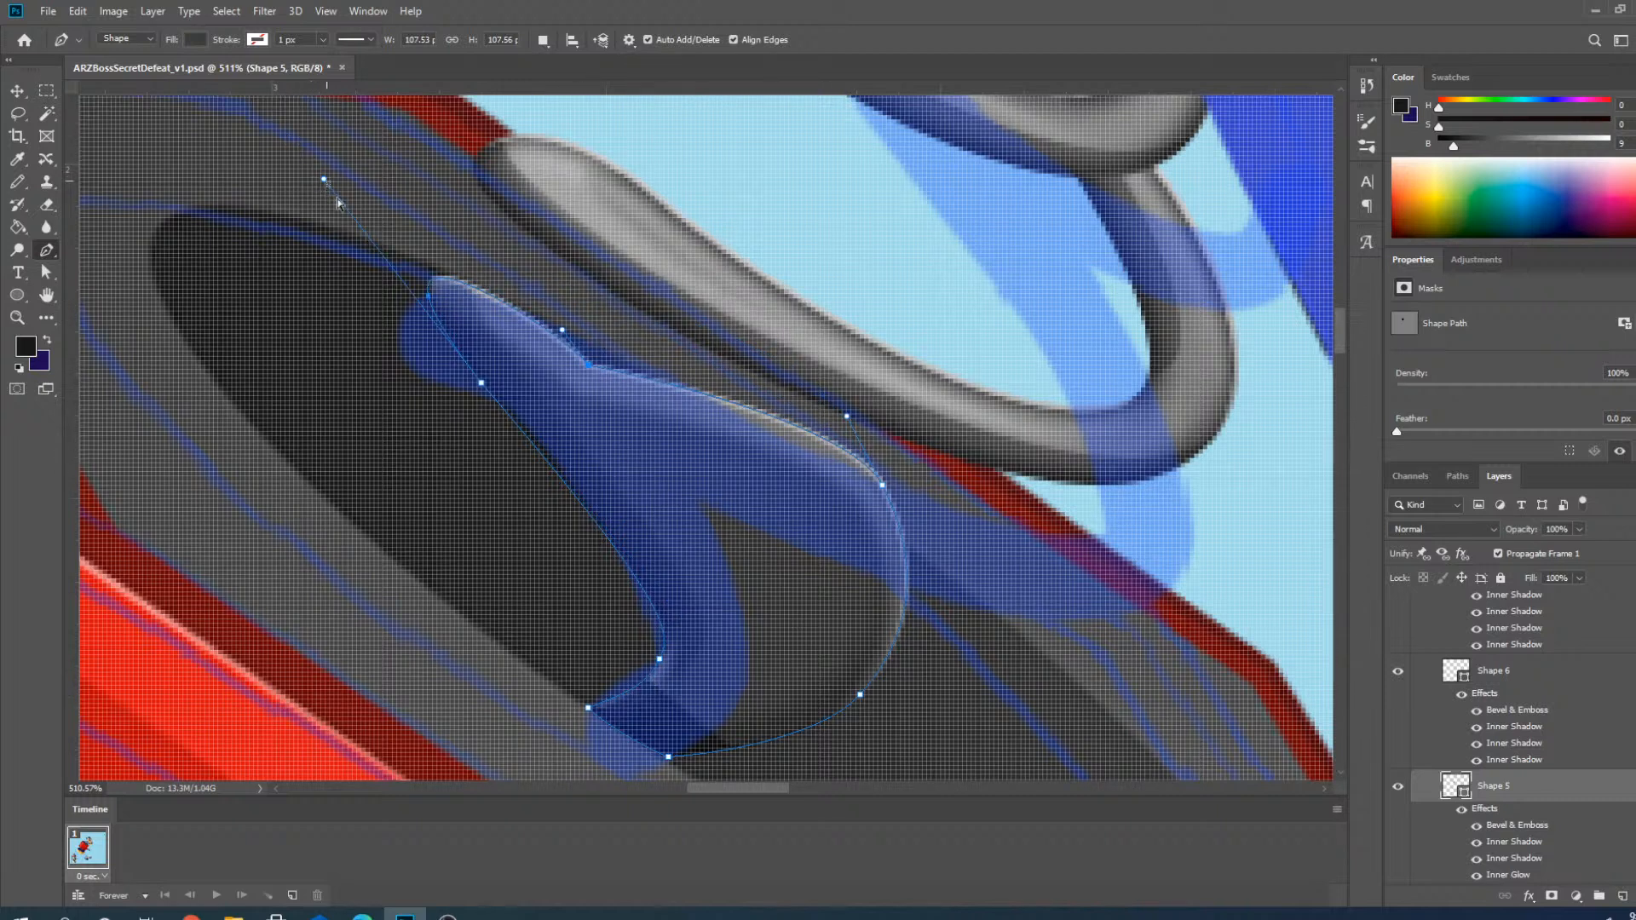
{"action": "left_click_drag", "start_coordinate": [326, 180], "coordinate": [382, 264]}
{"action": "left_click", "coordinate": [535, 366], "text": "ctrl"}
{"action": "left_click", "coordinate": [478, 385], "text": "ctrl"}
{"action": "left_click_drag", "start_coordinate": [481, 383], "coordinate": [395, 269]}
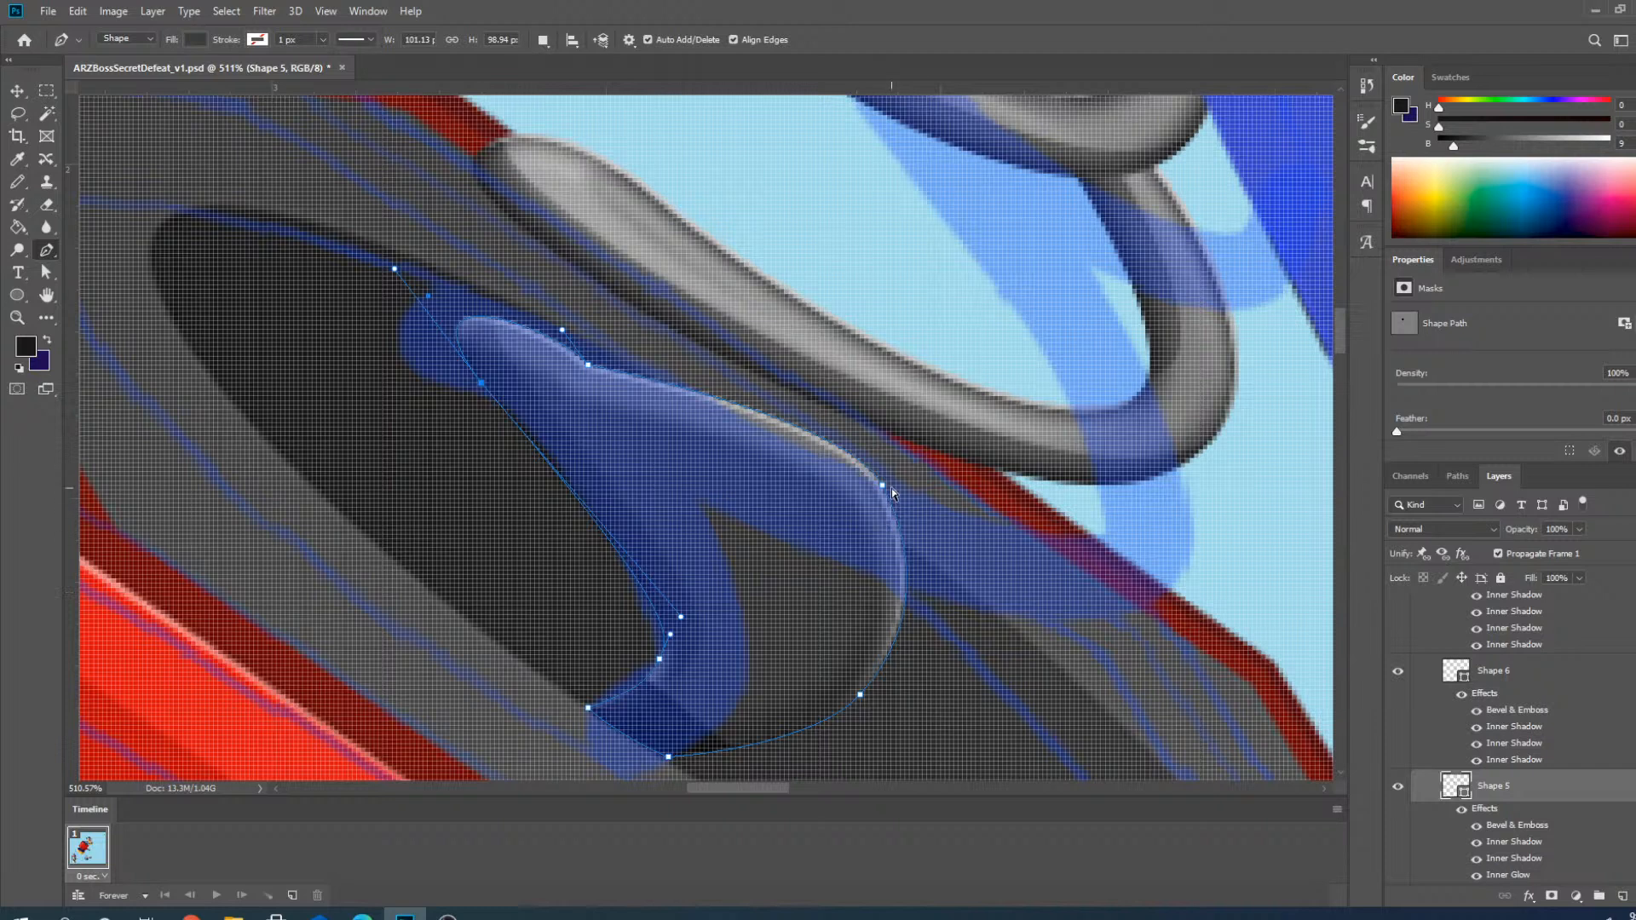
Pull Shape 5's outer edge anchors and handles inward to match the width of the sketched coil.
{"action": "left_click_drag", "start_coordinate": [883, 485], "coordinate": [678, 473]}
{"action": "left_click_drag", "start_coordinate": [860, 695], "coordinate": [744, 692]}
{"action": "left_click_drag", "start_coordinate": [802, 627], "coordinate": [759, 636]}
{"action": "left_click_drag", "start_coordinate": [711, 756], "coordinate": [747, 686]}
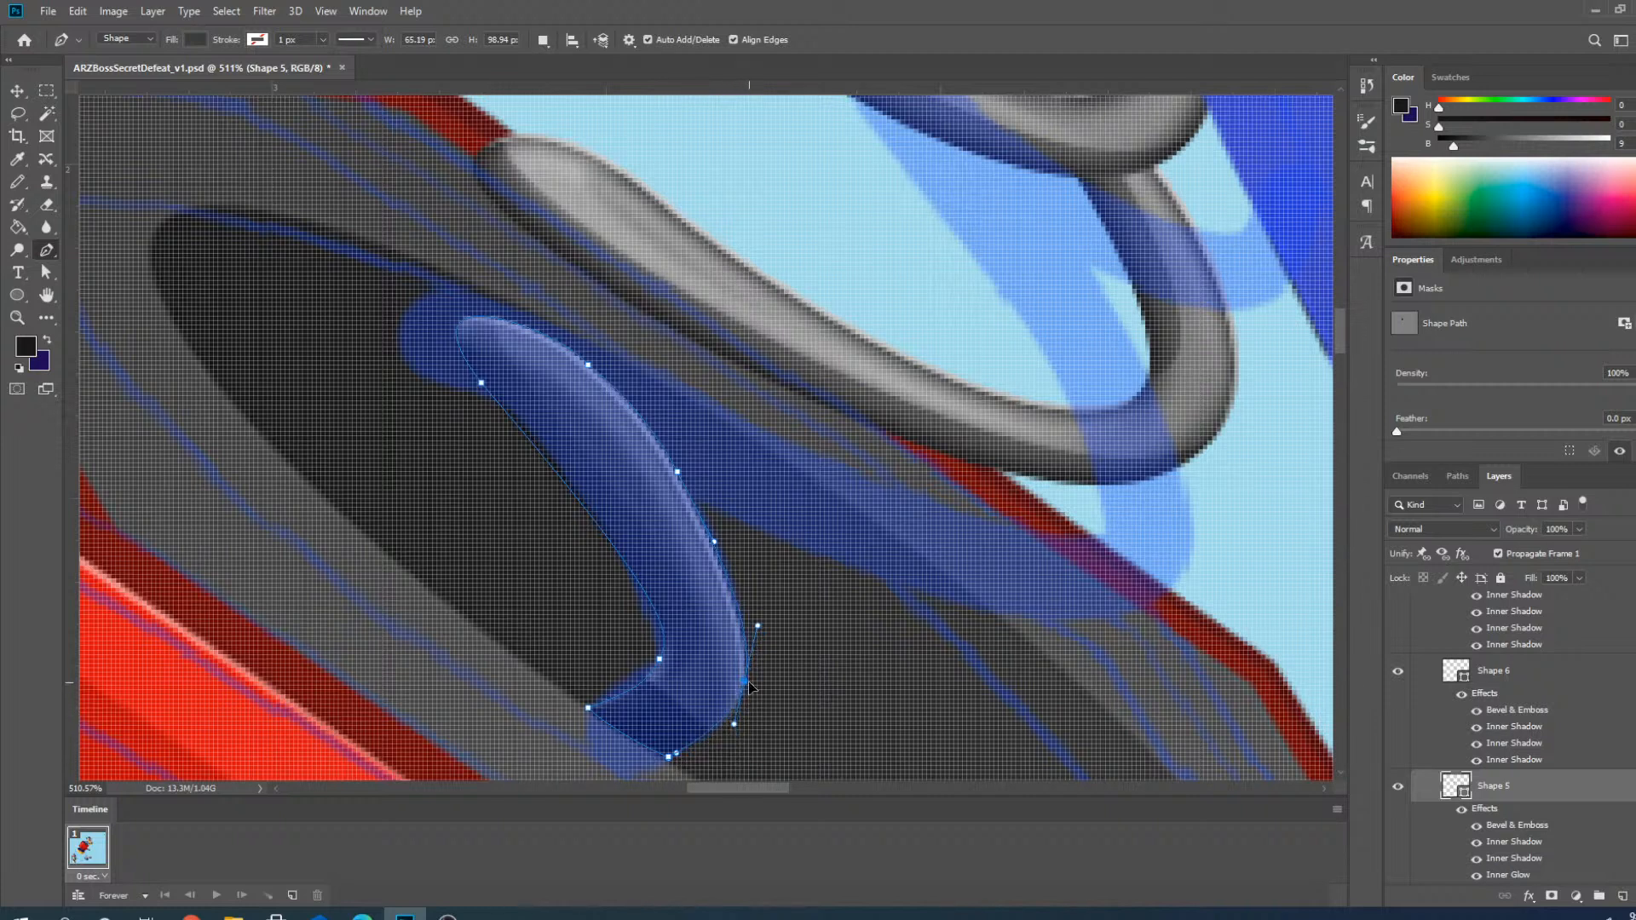
Fine-tune Shape 5's upper tip anchor and nudge the outer edge anchor slightly outward.
{"action": "scroll", "coordinate": [670, 580], "scroll_direction": "up", "scroll_amount": 3}
{"action": "scroll", "coordinate": [609, 607], "scroll_direction": "down", "scroll_amount": 2}
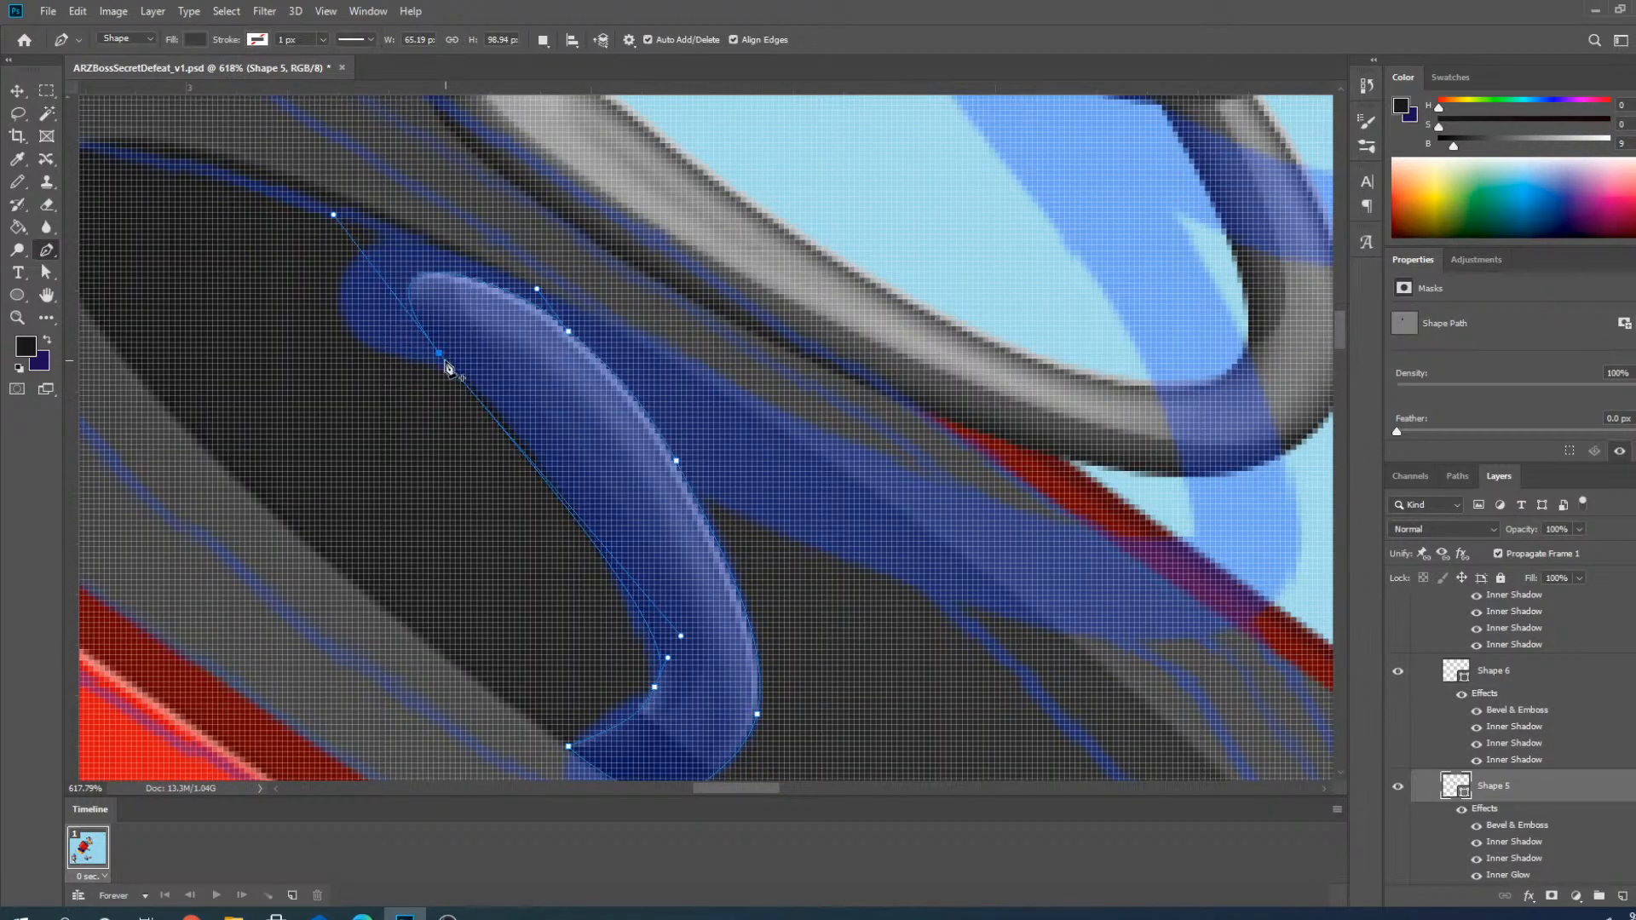
{"action": "left_click_drag", "start_coordinate": [446, 364], "coordinate": [459, 353]}
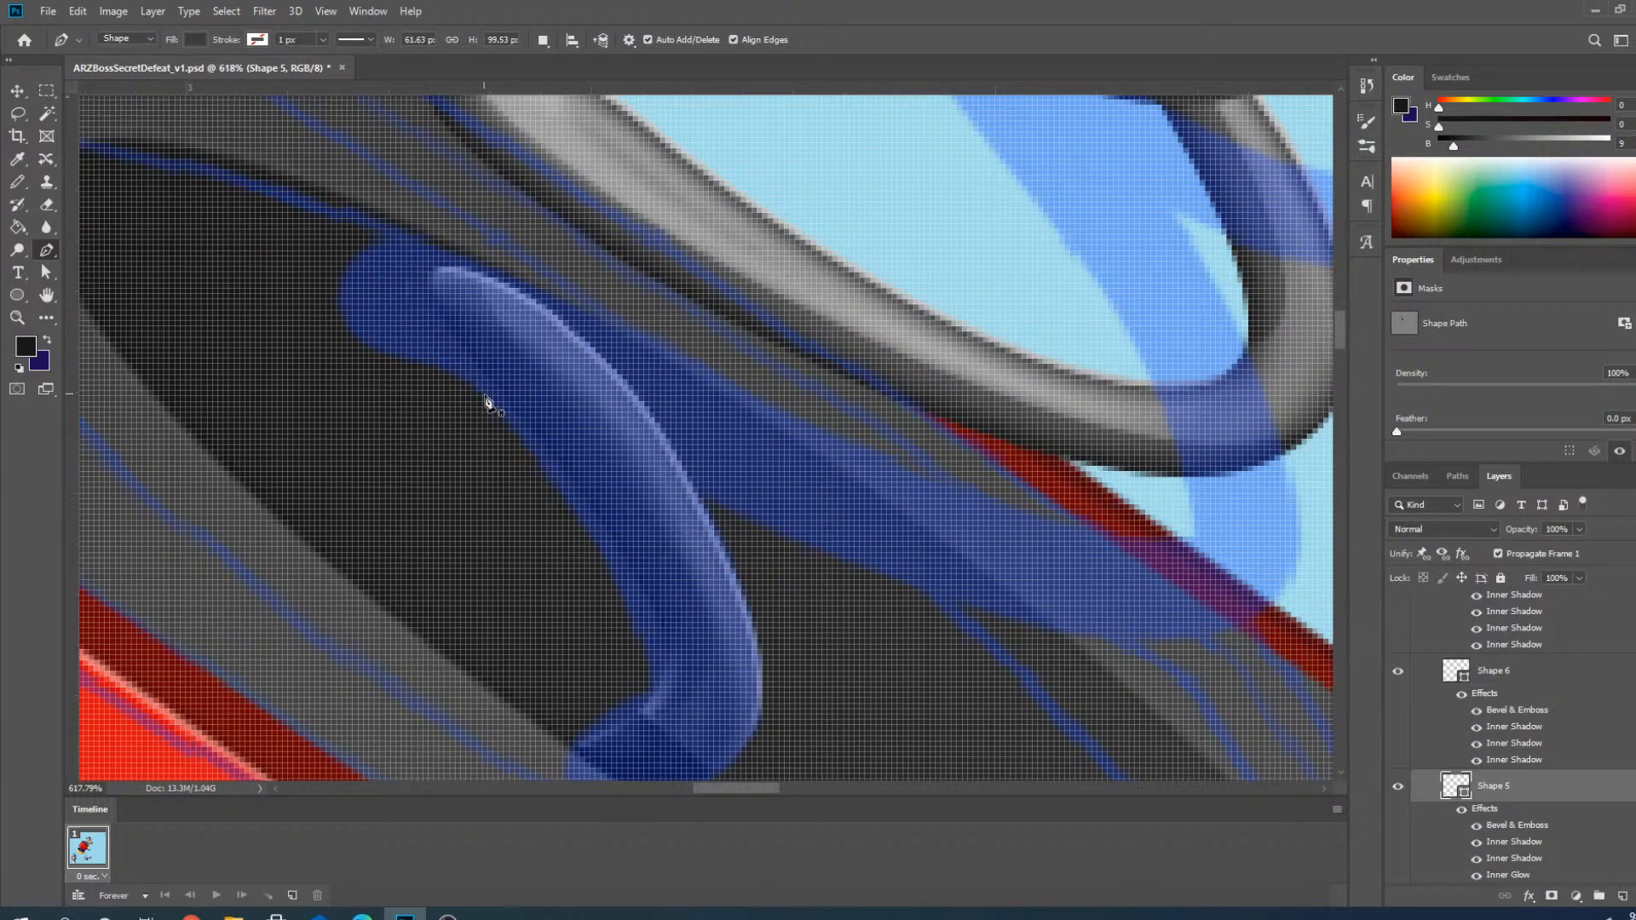
{"action": "left_click", "coordinate": [511, 350], "text": "ctrl"}
{"action": "left_click", "coordinate": [463, 350], "text": "ctrl"}
{"action": "left_click_drag", "start_coordinate": [463, 350], "coordinate": [441, 352]}
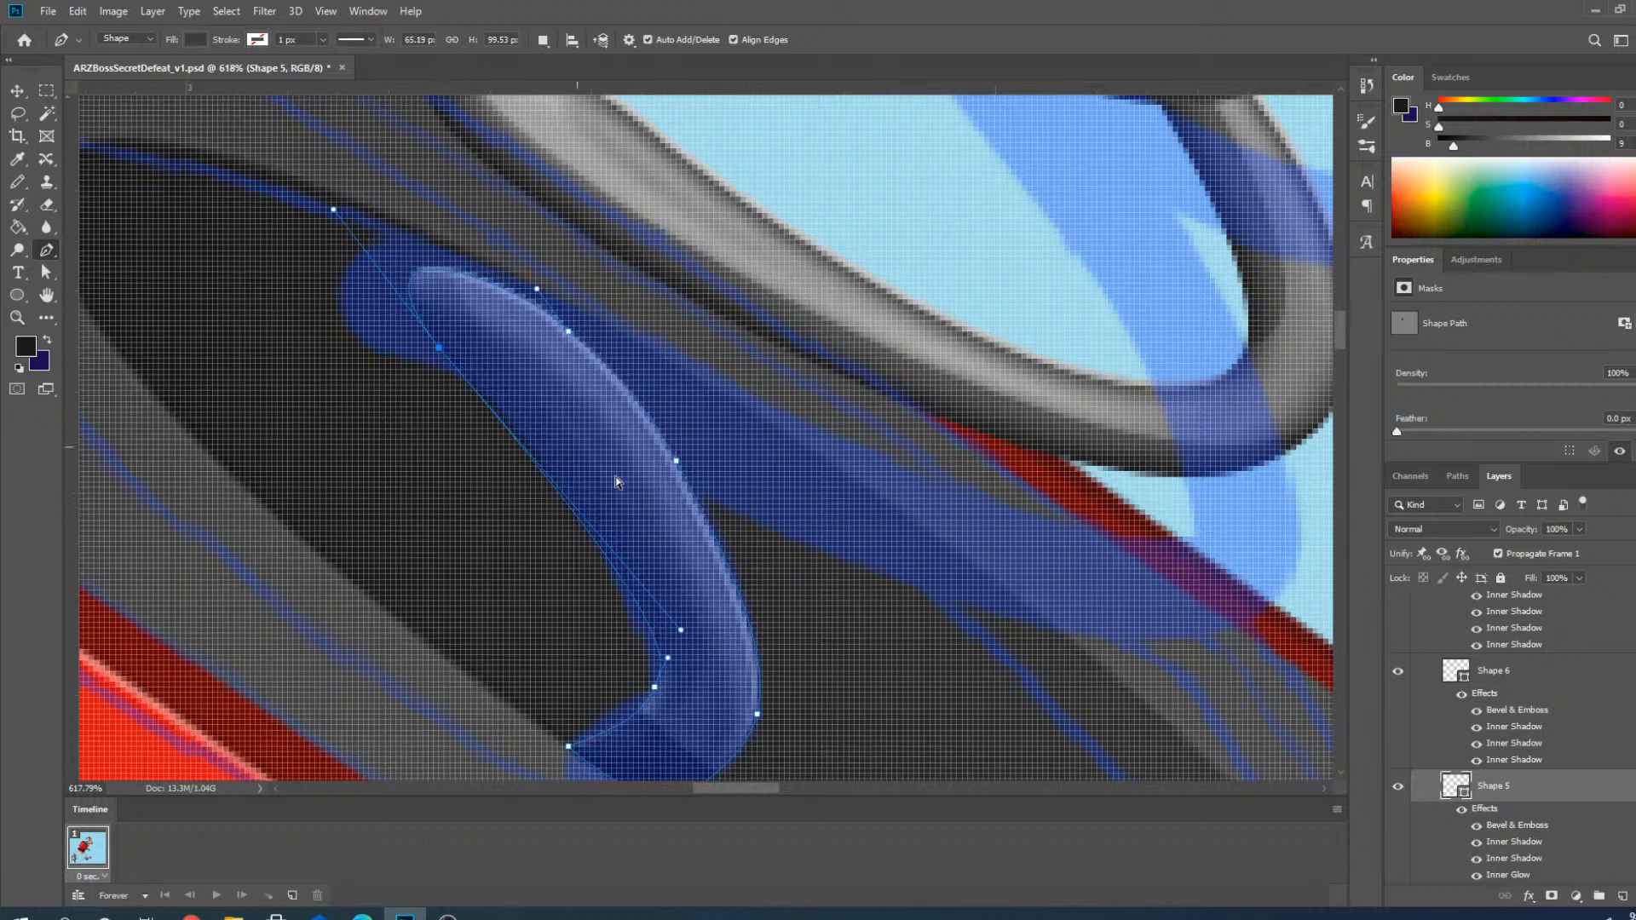
{"action": "mouse_move", "coordinate": [677, 462]}
{"action": "left_mouse_down"}
{"action": "mouse_move", "coordinate": [602, 489]}
{"action": "mouse_move", "coordinate": [683, 461]}
{"action": "left_mouse_up"}
Refine the curve handles around Shape 5's inner lower corner so the short end section bends along the sketch.
{"action": "scroll", "coordinate": [683, 462], "scroll_direction": "down", "scroll_amount": 5}
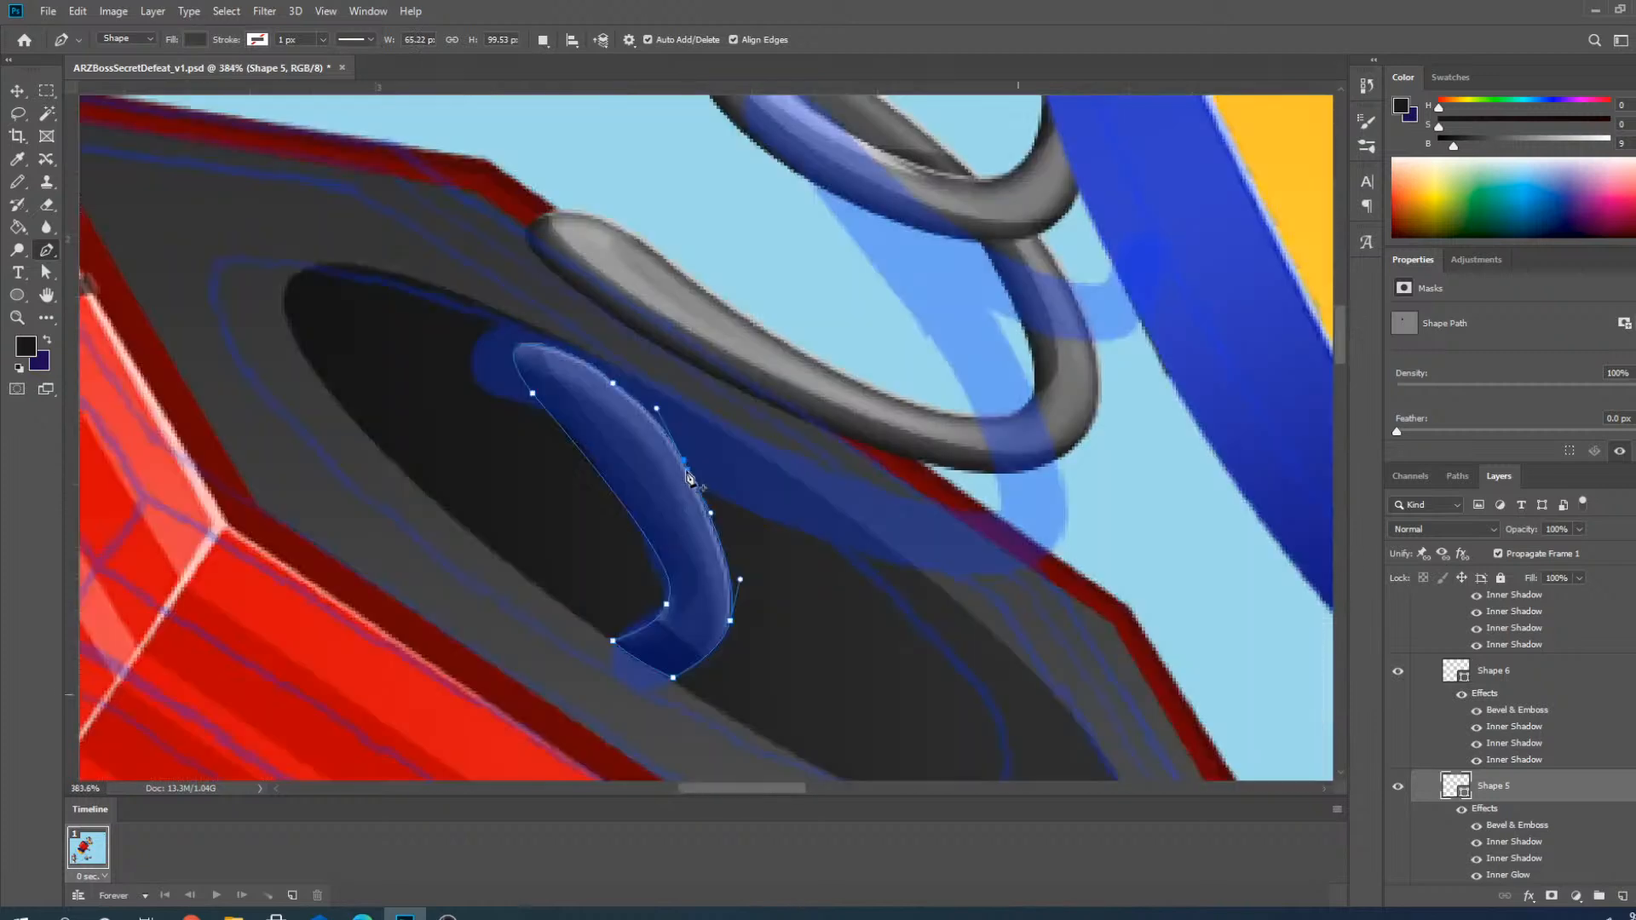
{"action": "scroll", "coordinate": [672, 607], "scroll_direction": "up", "scroll_amount": 5}
{"action": "scroll", "coordinate": [670, 602], "scroll_direction": "down", "scroll_amount": 5}
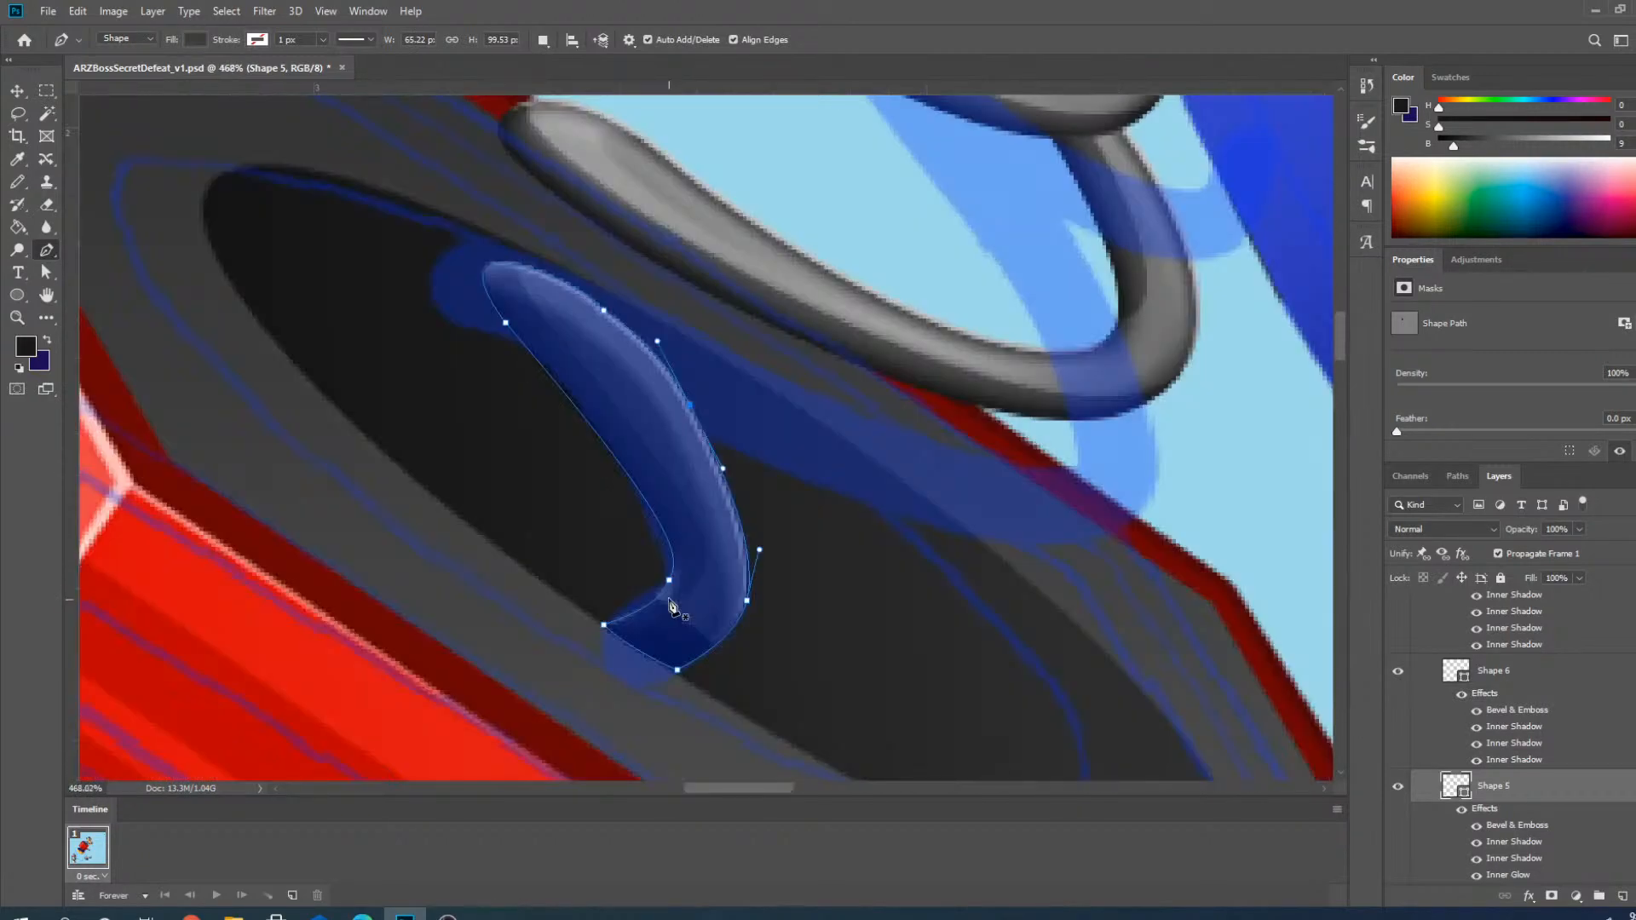
{"action": "left_click", "coordinate": [668, 587], "text": "ctrl"}
{"action": "scroll", "coordinate": [660, 603], "scroll_direction": "up", "scroll_amount": 5}
{"action": "left_click_drag", "start_coordinate": [656, 610], "coordinate": [664, 592]}
{"action": "left_click", "coordinate": [658, 603], "text": "ctrl"}
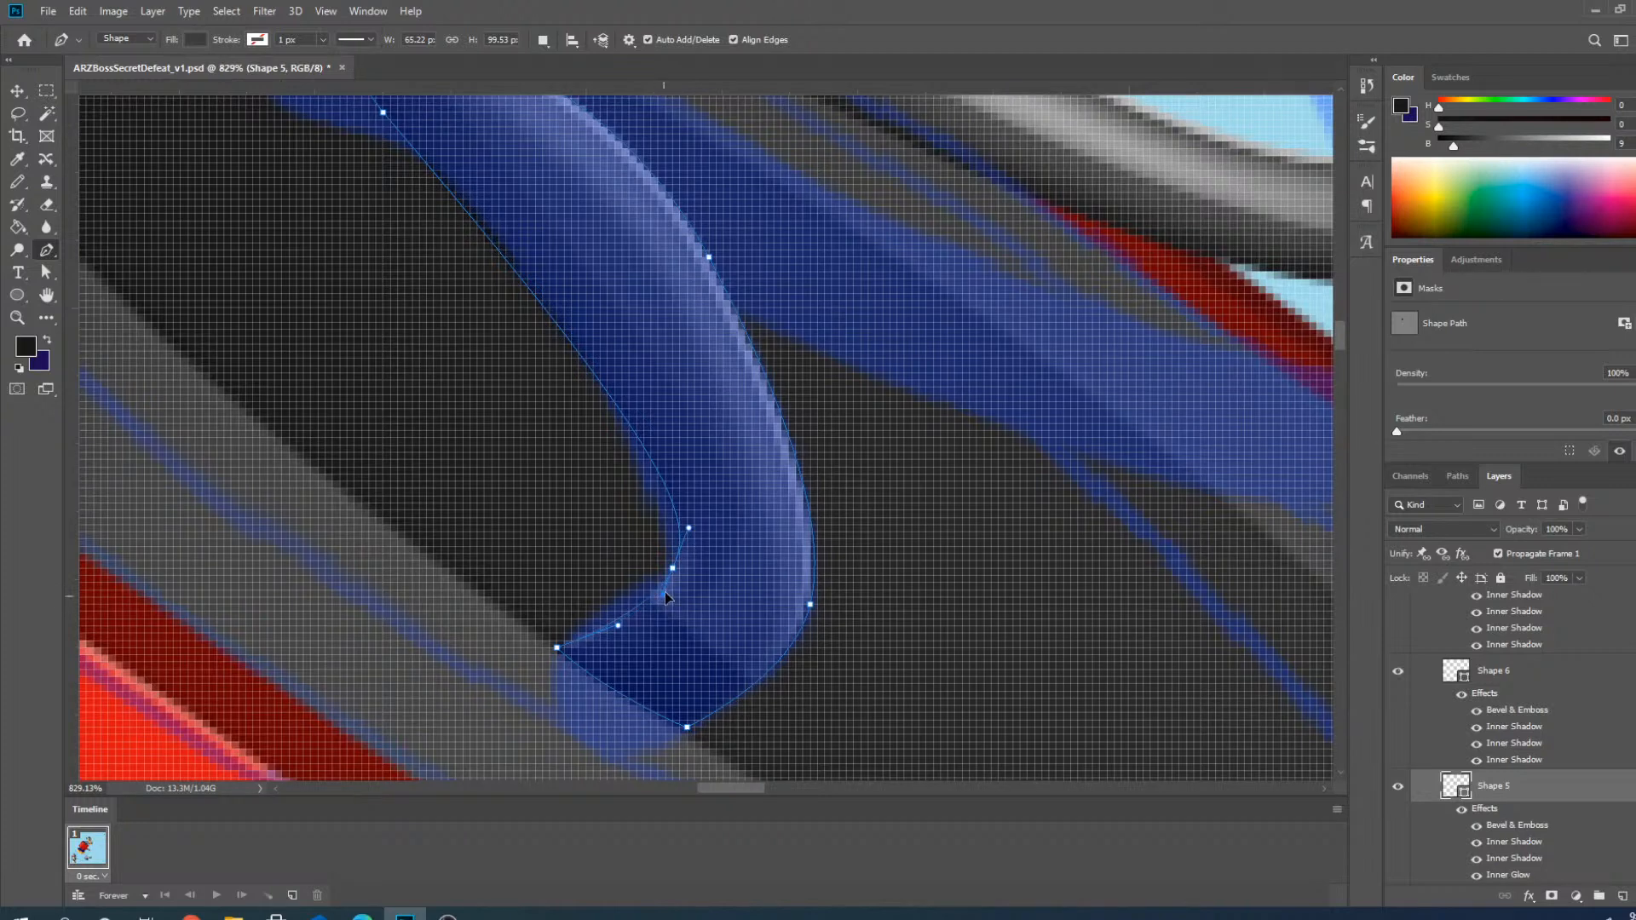
{"action": "left_click_drag", "start_coordinate": [687, 532], "coordinate": [684, 540]}
{"action": "scroll", "coordinate": [675, 594], "scroll_direction": "down", "scroll_amount": 3}
{"action": "scroll", "coordinate": [631, 614], "scroll_direction": "up", "scroll_amount": 5}
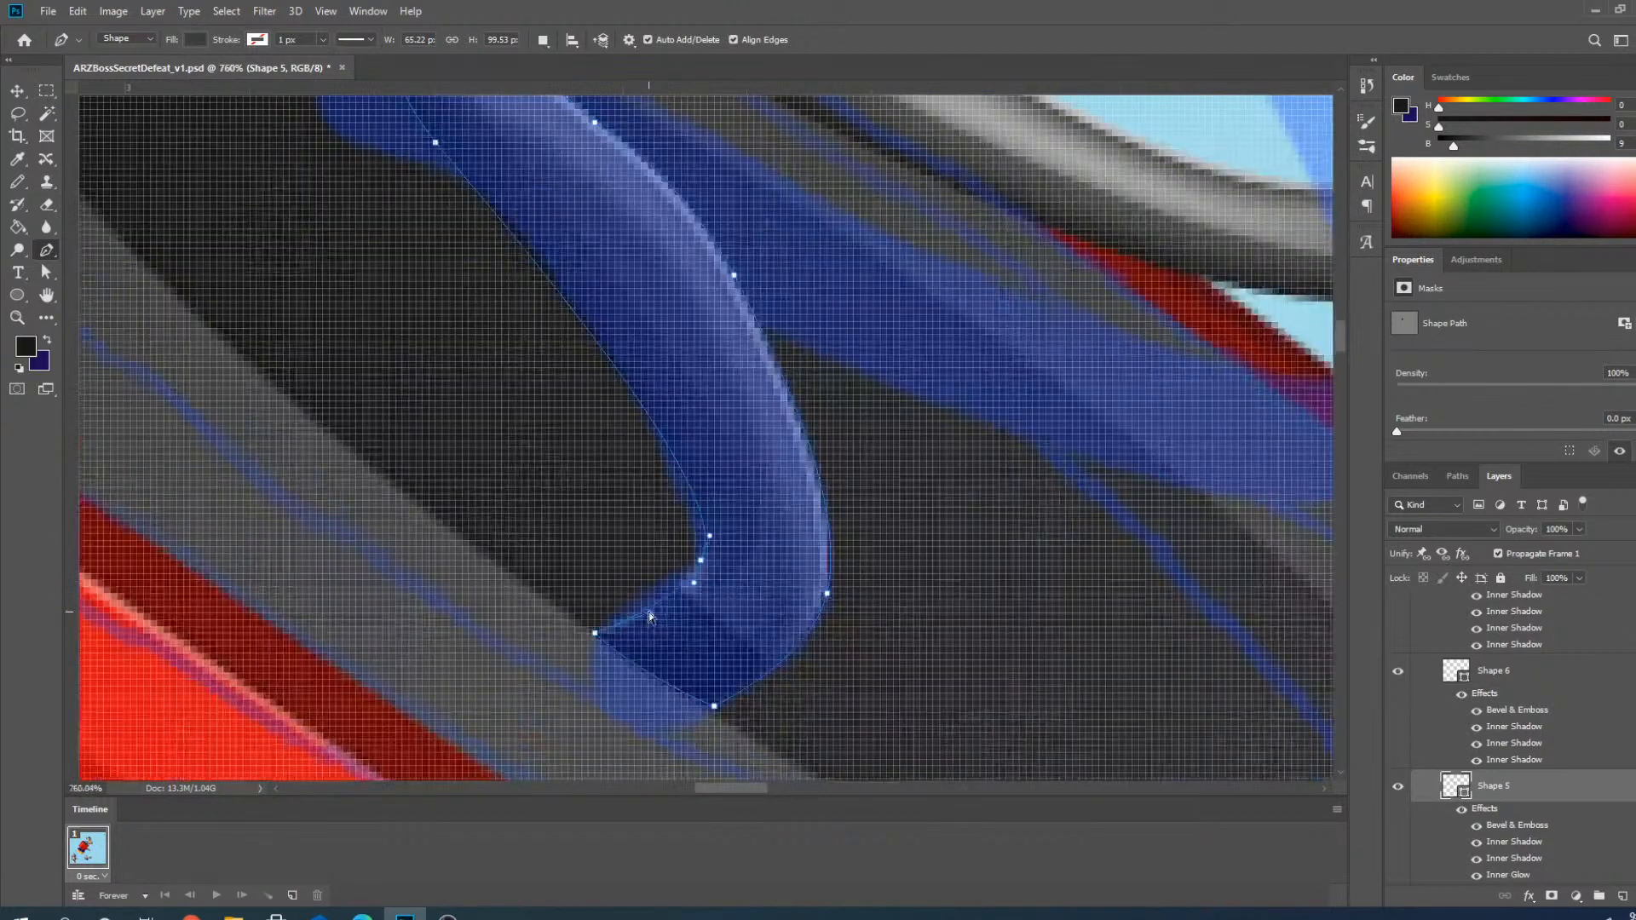
{"action": "left_click_drag", "start_coordinate": [649, 612], "coordinate": [631, 619]}
{"action": "scroll", "coordinate": [677, 601], "scroll_direction": "down", "scroll_amount": 4}
{"action": "scroll", "coordinate": [694, 438], "scroll_direction": "up", "scroll_amount": 2}
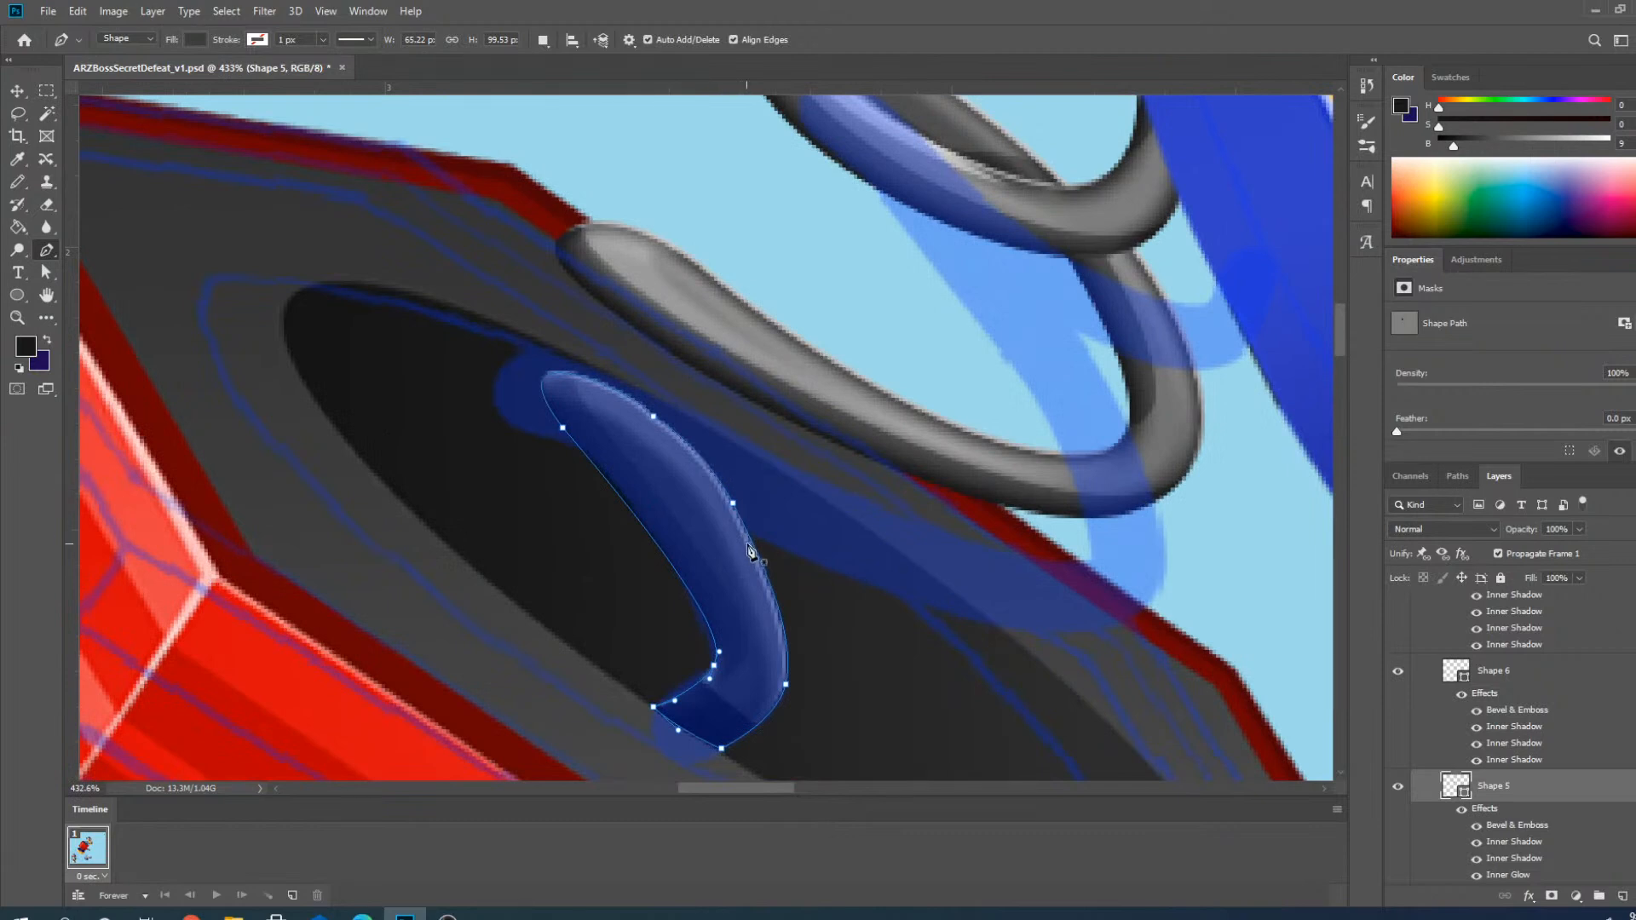
Select the next spring coil, Shape 6, and move its rounded end anchors over the sketched end with the Pen tool.
{"action": "left_click", "coordinate": [17, 98]}
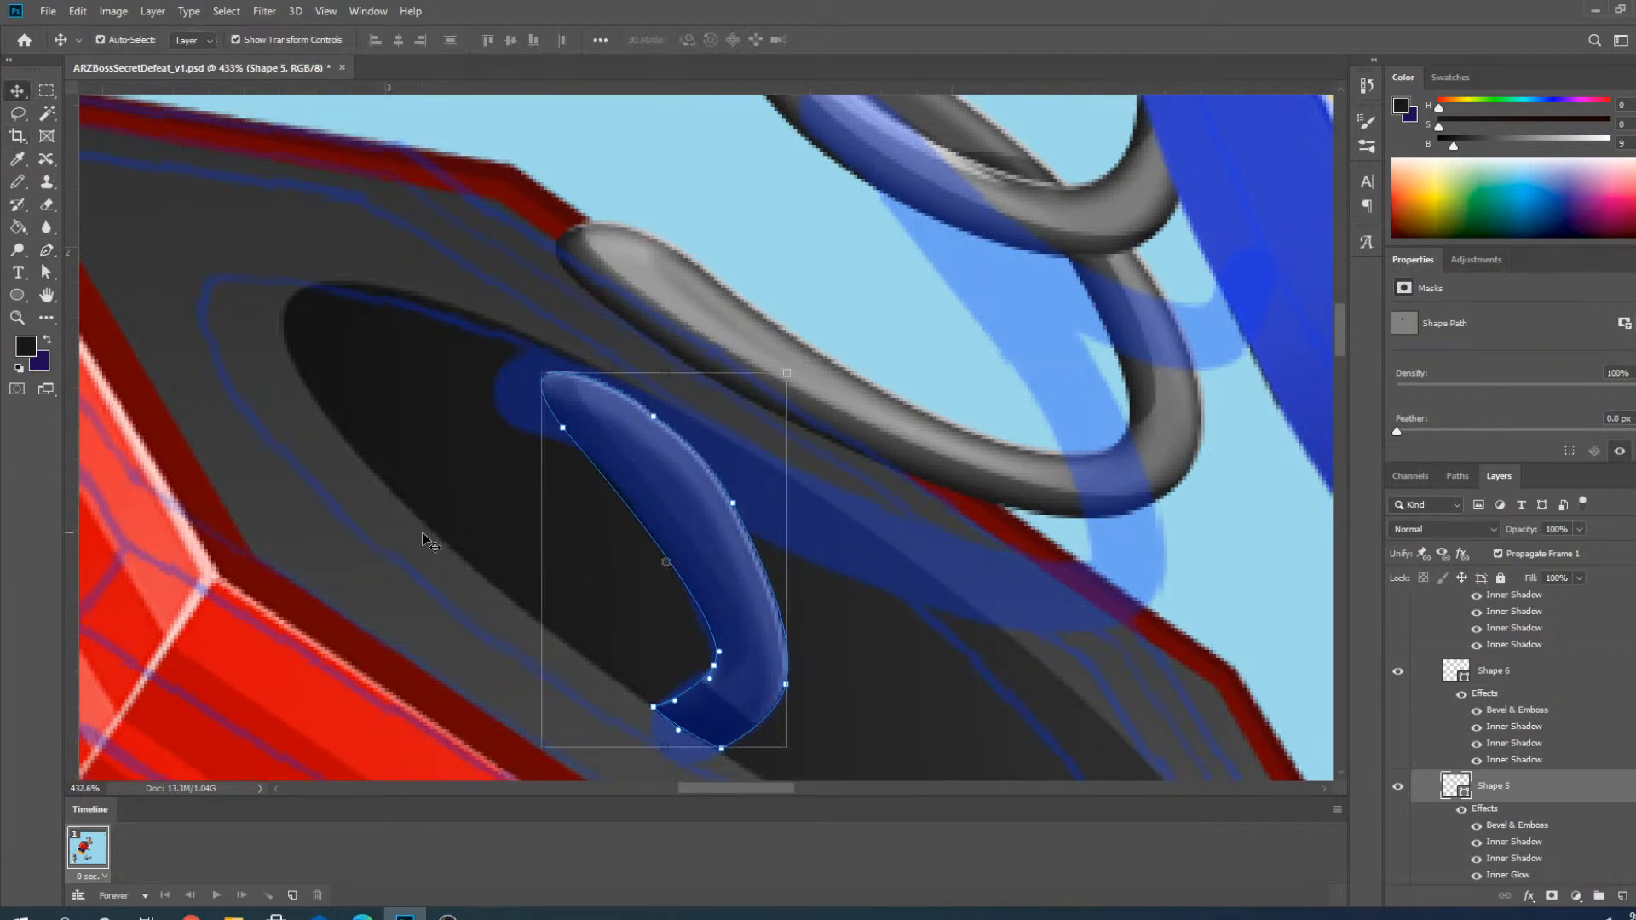
{"action": "scroll", "coordinate": [422, 532], "scroll_direction": "down", "scroll_amount": 2}
{"action": "left_click", "coordinate": [743, 484]}
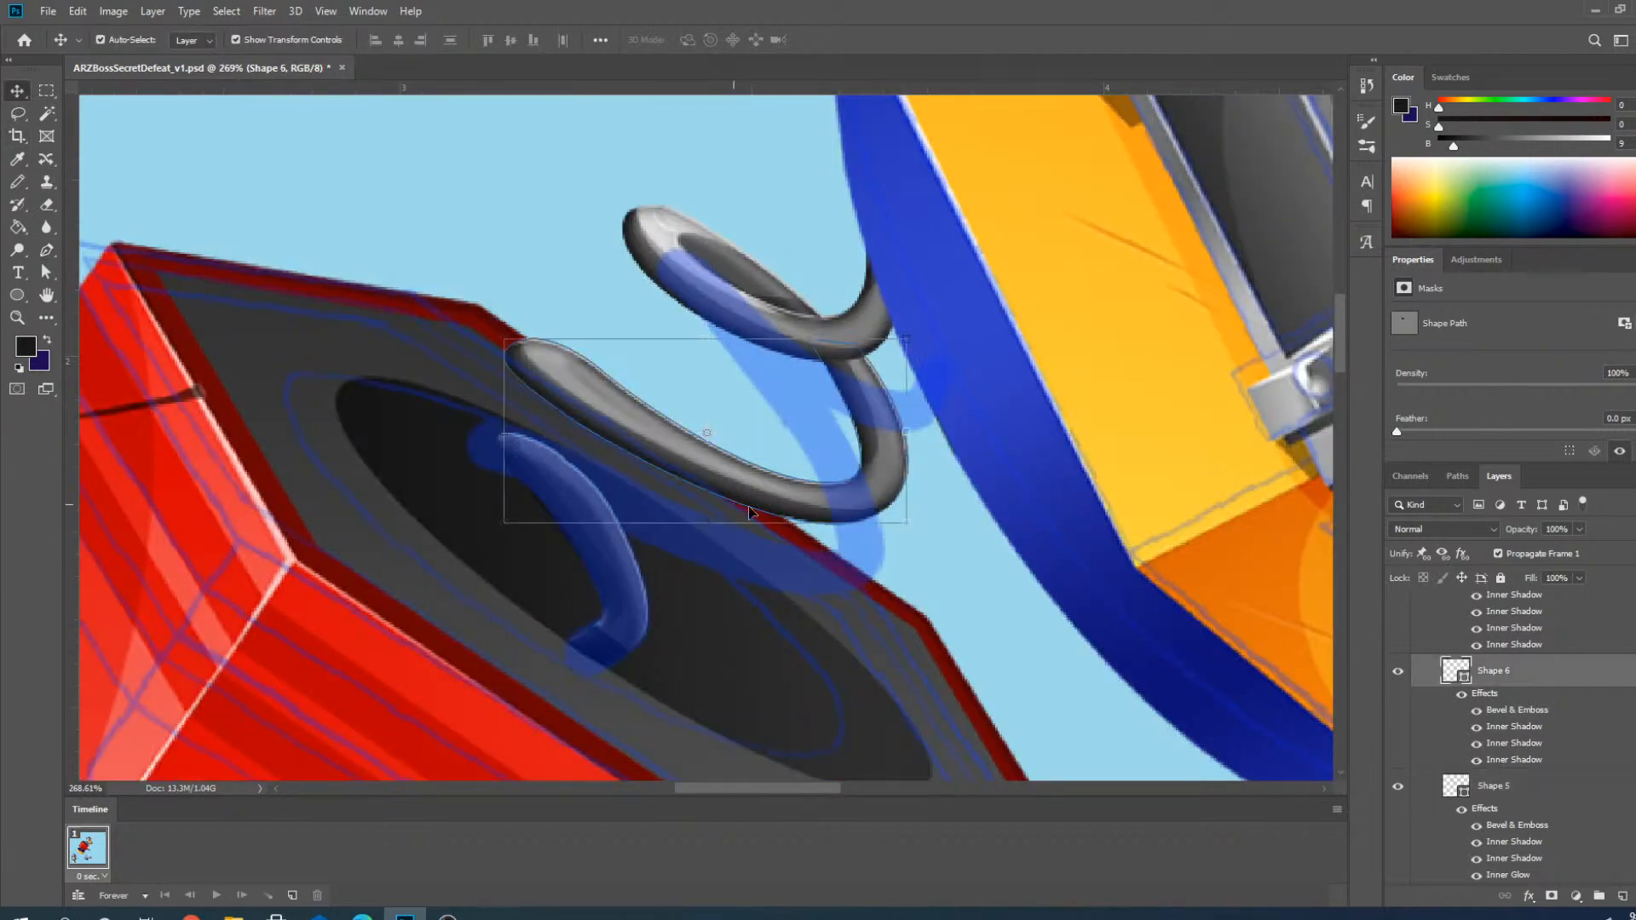
{"action": "left_click", "coordinate": [47, 250]}
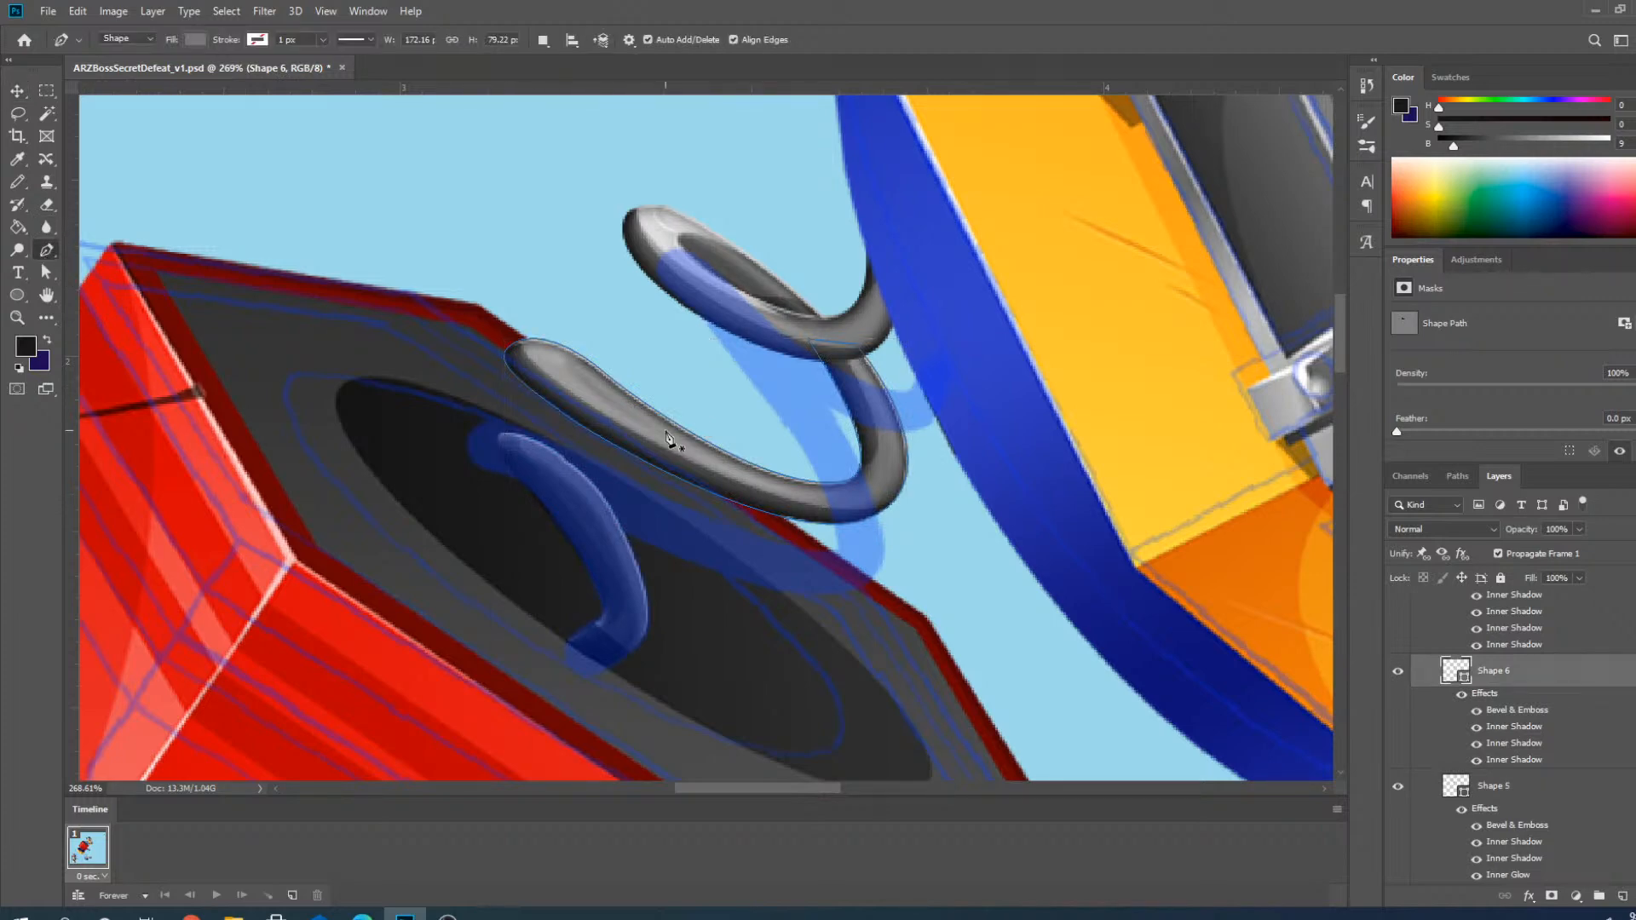
{"action": "scroll", "coordinate": [676, 452], "scroll_direction": "up", "scroll_amount": 3}
{"action": "scroll", "coordinate": [686, 532], "scroll_direction": "down", "scroll_amount": 1}
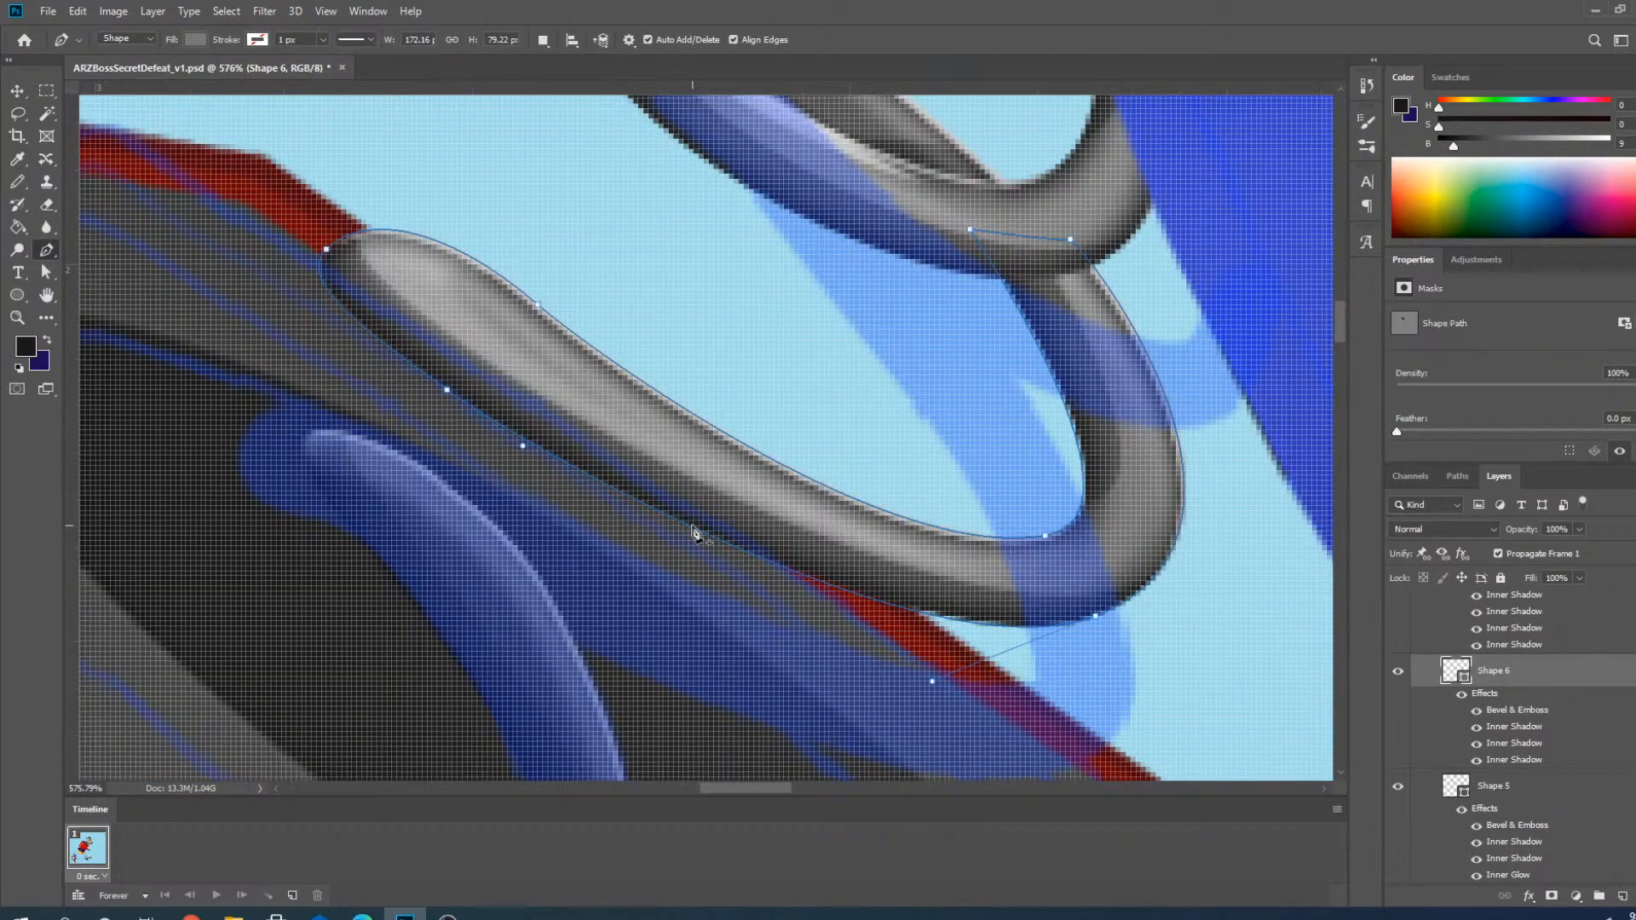
{"action": "scroll", "coordinate": [664, 503], "scroll_direction": "down", "scroll_amount": 2}
{"action": "scroll", "coordinate": [743, 557], "scroll_direction": "up", "scroll_amount": 3}
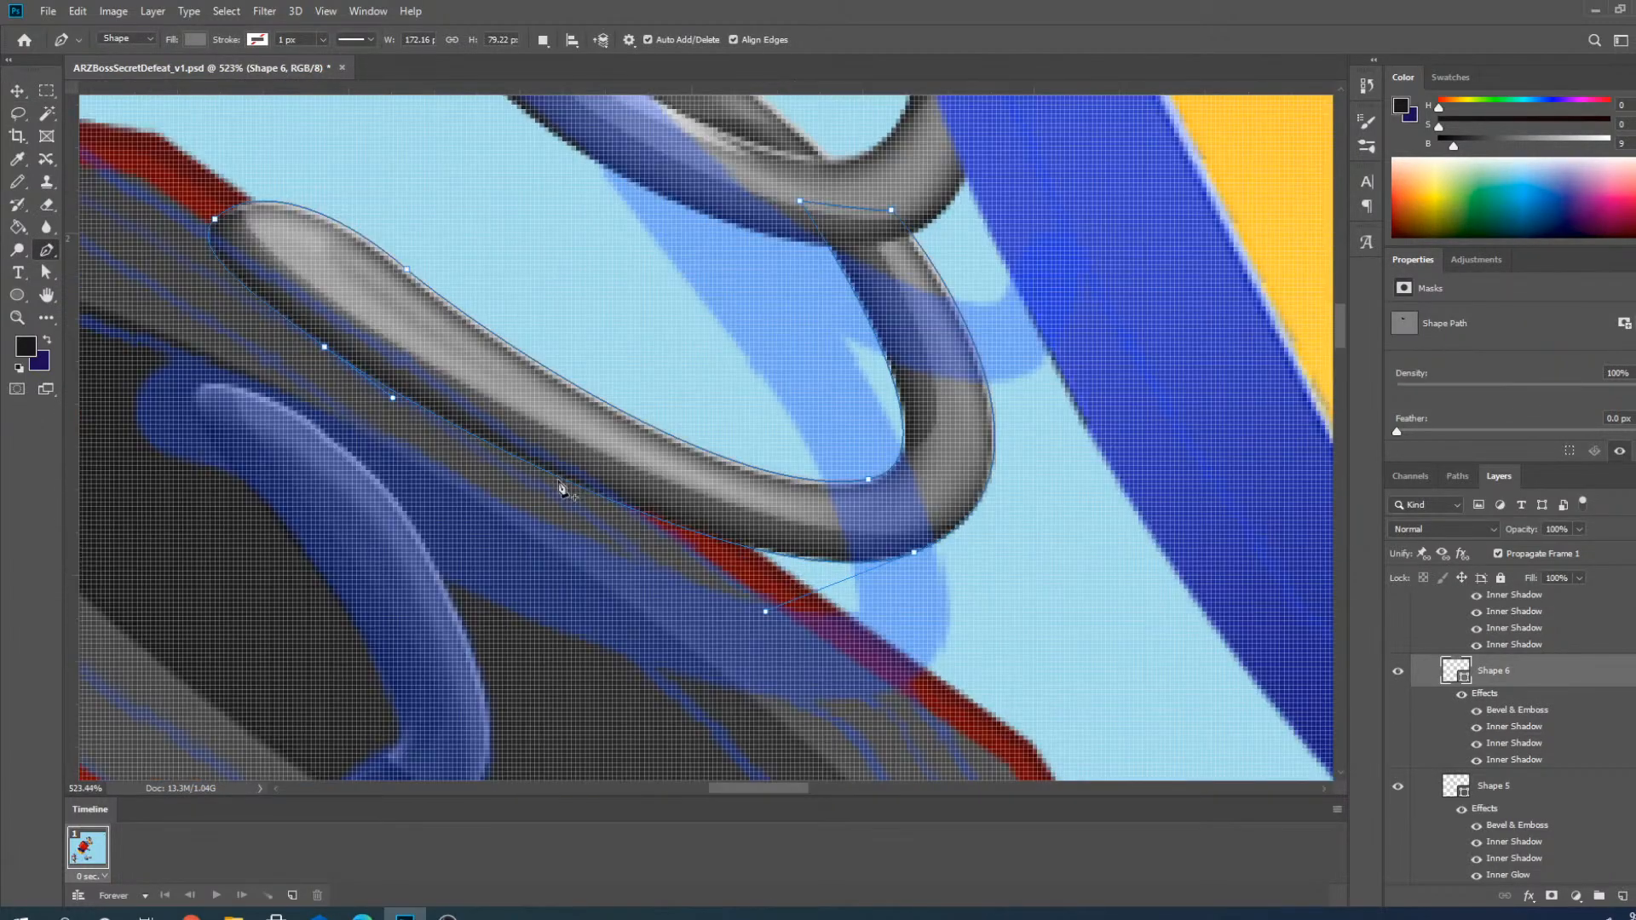
{"action": "scroll", "coordinate": [750, 588], "scroll_direction": "down", "scroll_amount": 2}
{"action": "scroll", "coordinate": [507, 345], "scroll_direction": "up", "scroll_amount": 3}
{"action": "left_click_drag", "start_coordinate": [439, 304], "coordinate": [367, 467]}
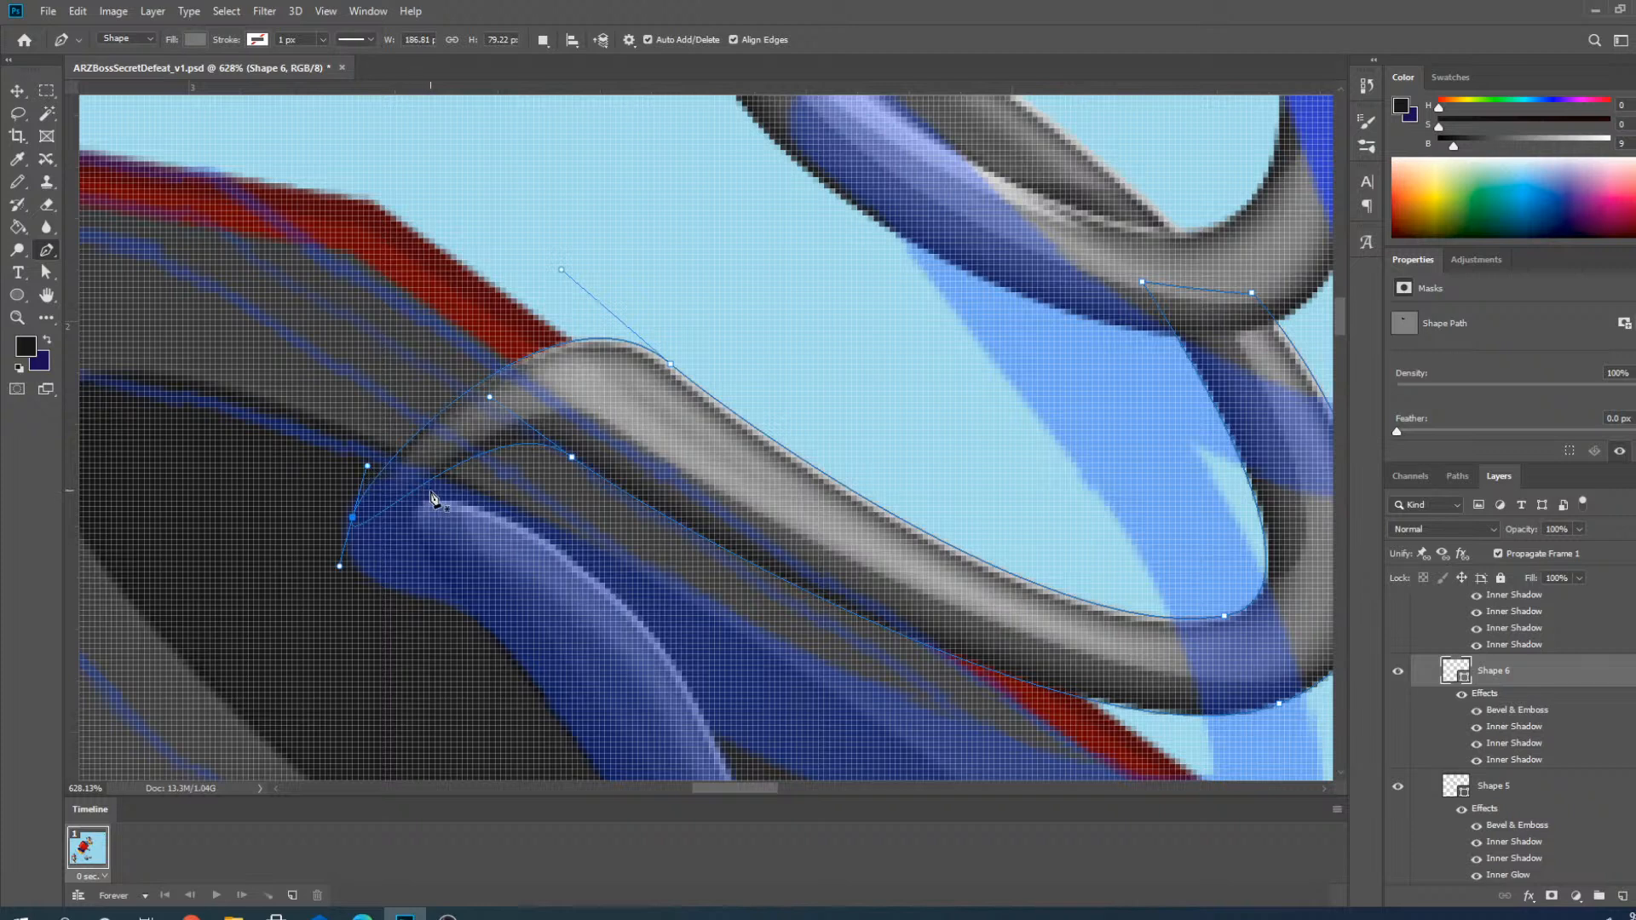
{"action": "left_click_drag", "start_coordinate": [570, 461], "coordinate": [390, 592]}
{"action": "left_click_drag", "start_coordinate": [670, 362], "coordinate": [571, 537]}
{"action": "left_click_drag", "start_coordinate": [462, 445], "coordinate": [424, 479]}
Adjust the anchor on the underside of Shape 6's rounded end, shifting it slightly down toward the sketch edge.
{"action": "scroll", "coordinate": [495, 537], "scroll_direction": "down", "scroll_amount": 7}
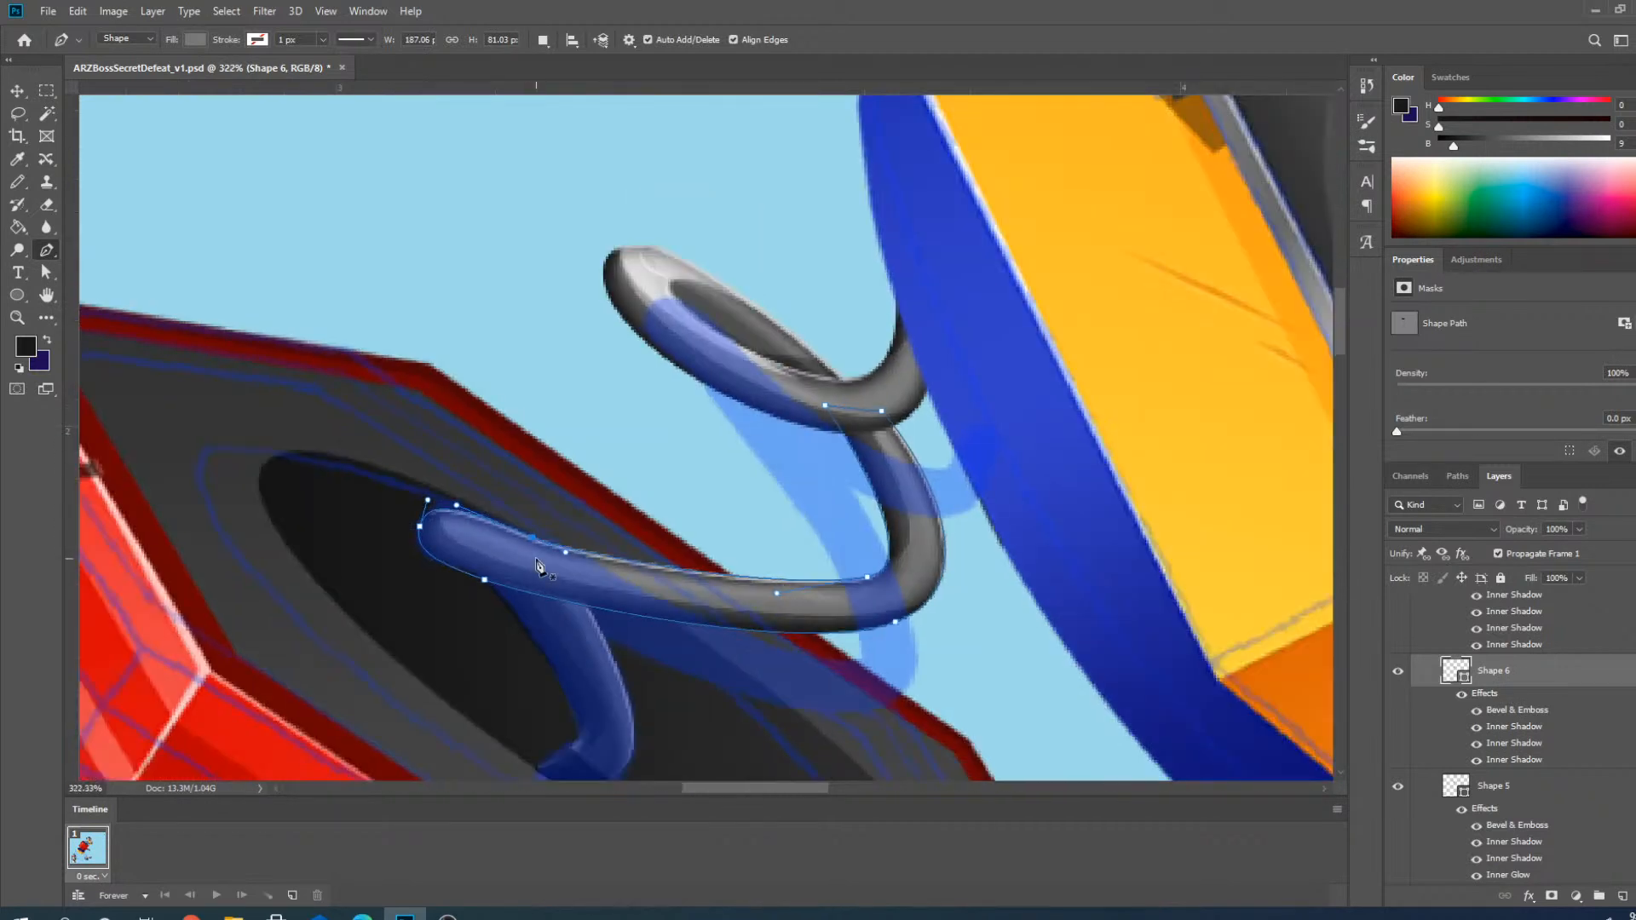
{"action": "scroll", "coordinate": [527, 556], "scroll_direction": "up", "scroll_amount": 5}
{"action": "scroll", "coordinate": [509, 336], "scroll_direction": "down", "scroll_amount": 3}
{"action": "scroll", "coordinate": [481, 541], "scroll_direction": "up", "scroll_amount": 5}
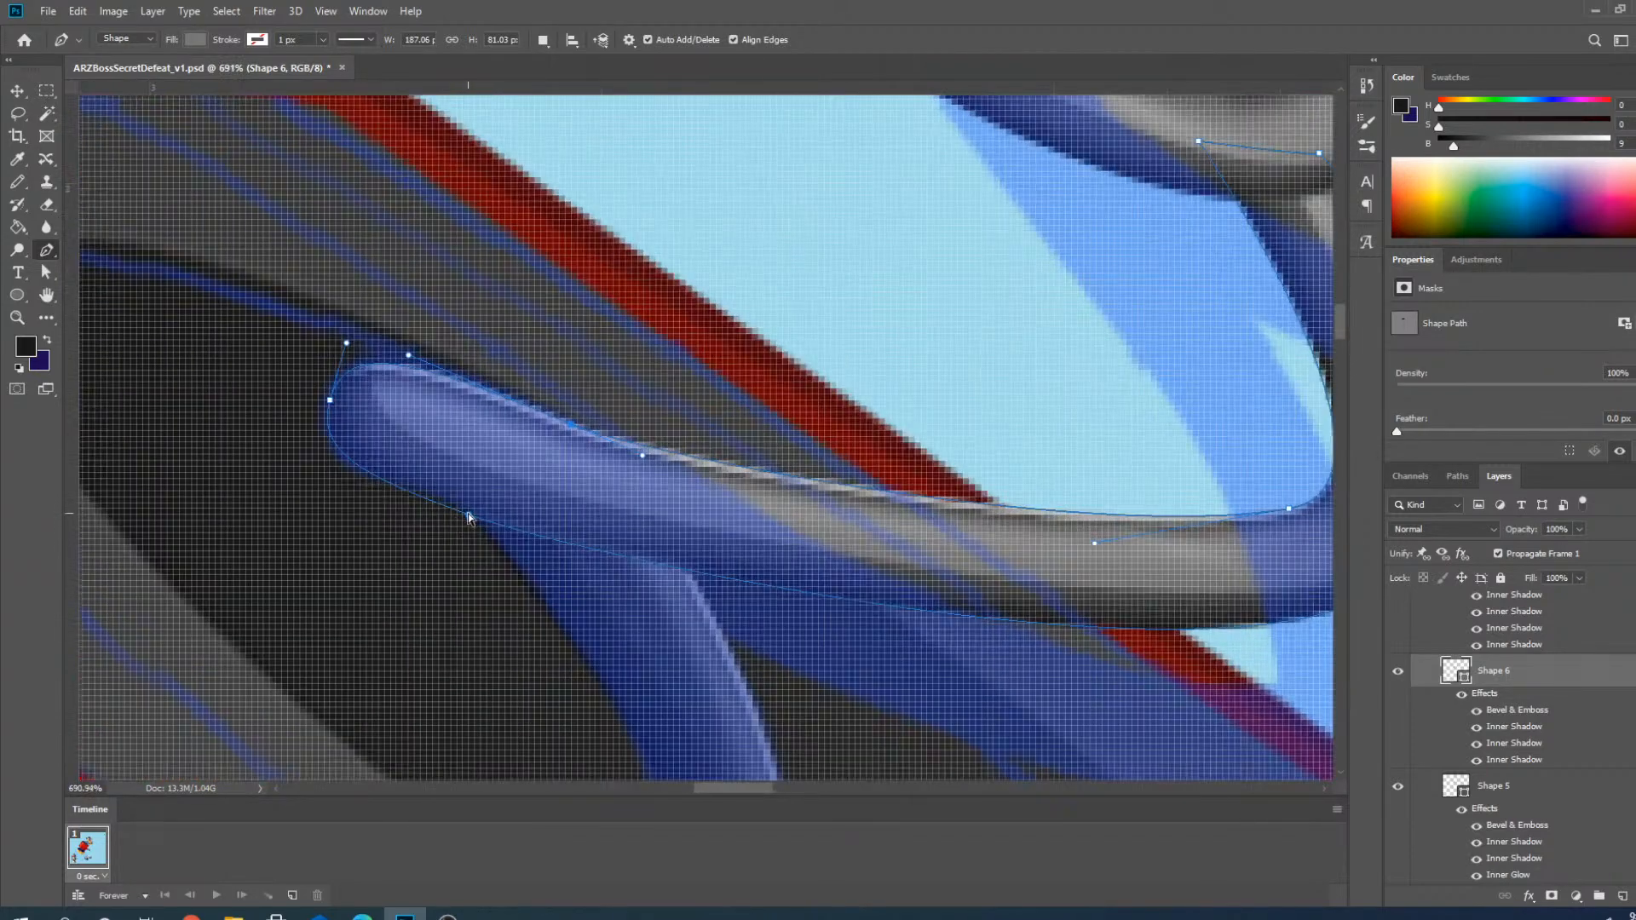
{"action": "left_click", "coordinate": [468, 514]}
{"action": "left_click_drag", "start_coordinate": [464, 521], "coordinate": [457, 533]}
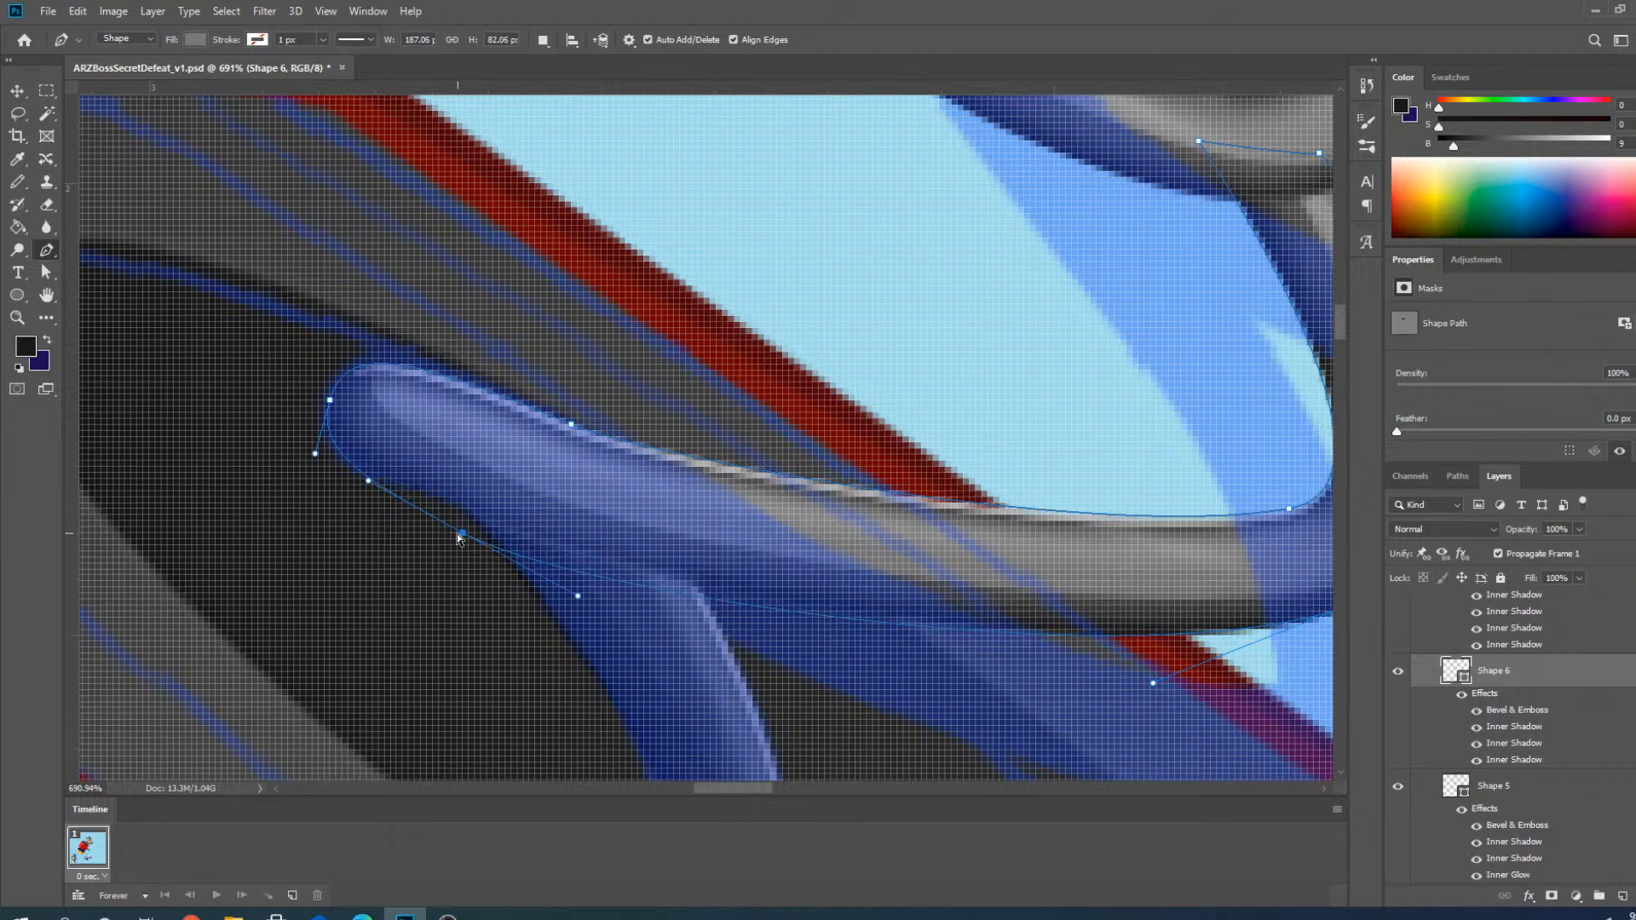
Move Shape 6's outer bend anchor down onto the sketch and refine the curve of its lower edge.
{"action": "scroll", "coordinate": [457, 533], "scroll_direction": "down", "scroll_amount": 4}
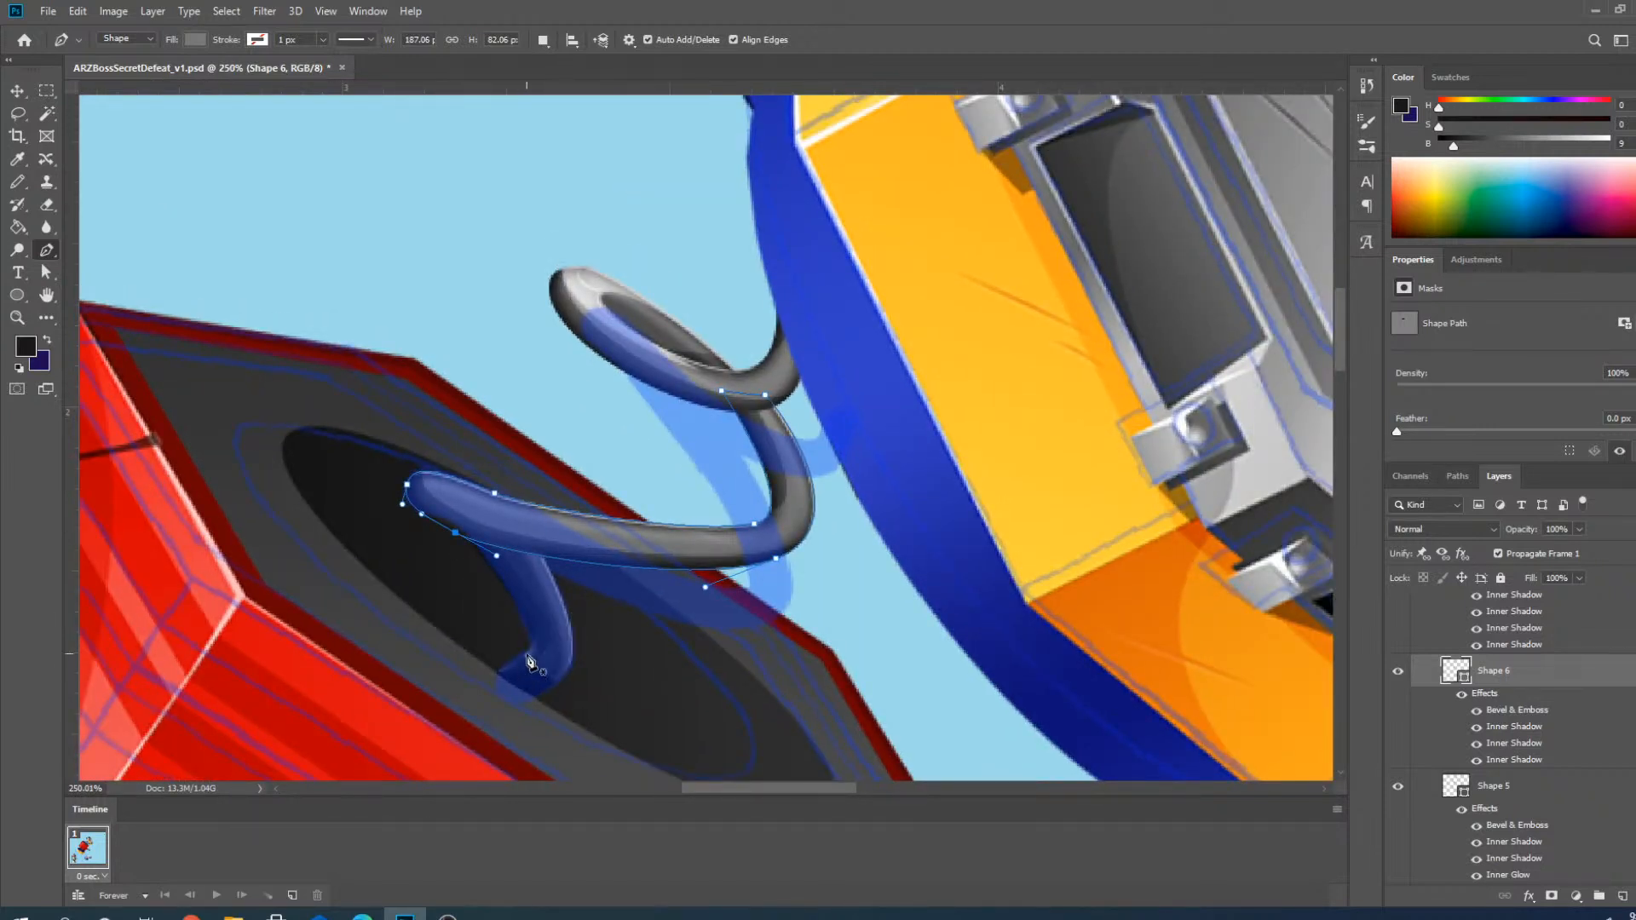
{"action": "scroll", "coordinate": [529, 666], "scroll_direction": "up", "scroll_amount": 2}
{"action": "left_click_drag", "start_coordinate": [1015, 474], "coordinate": [984, 621]}
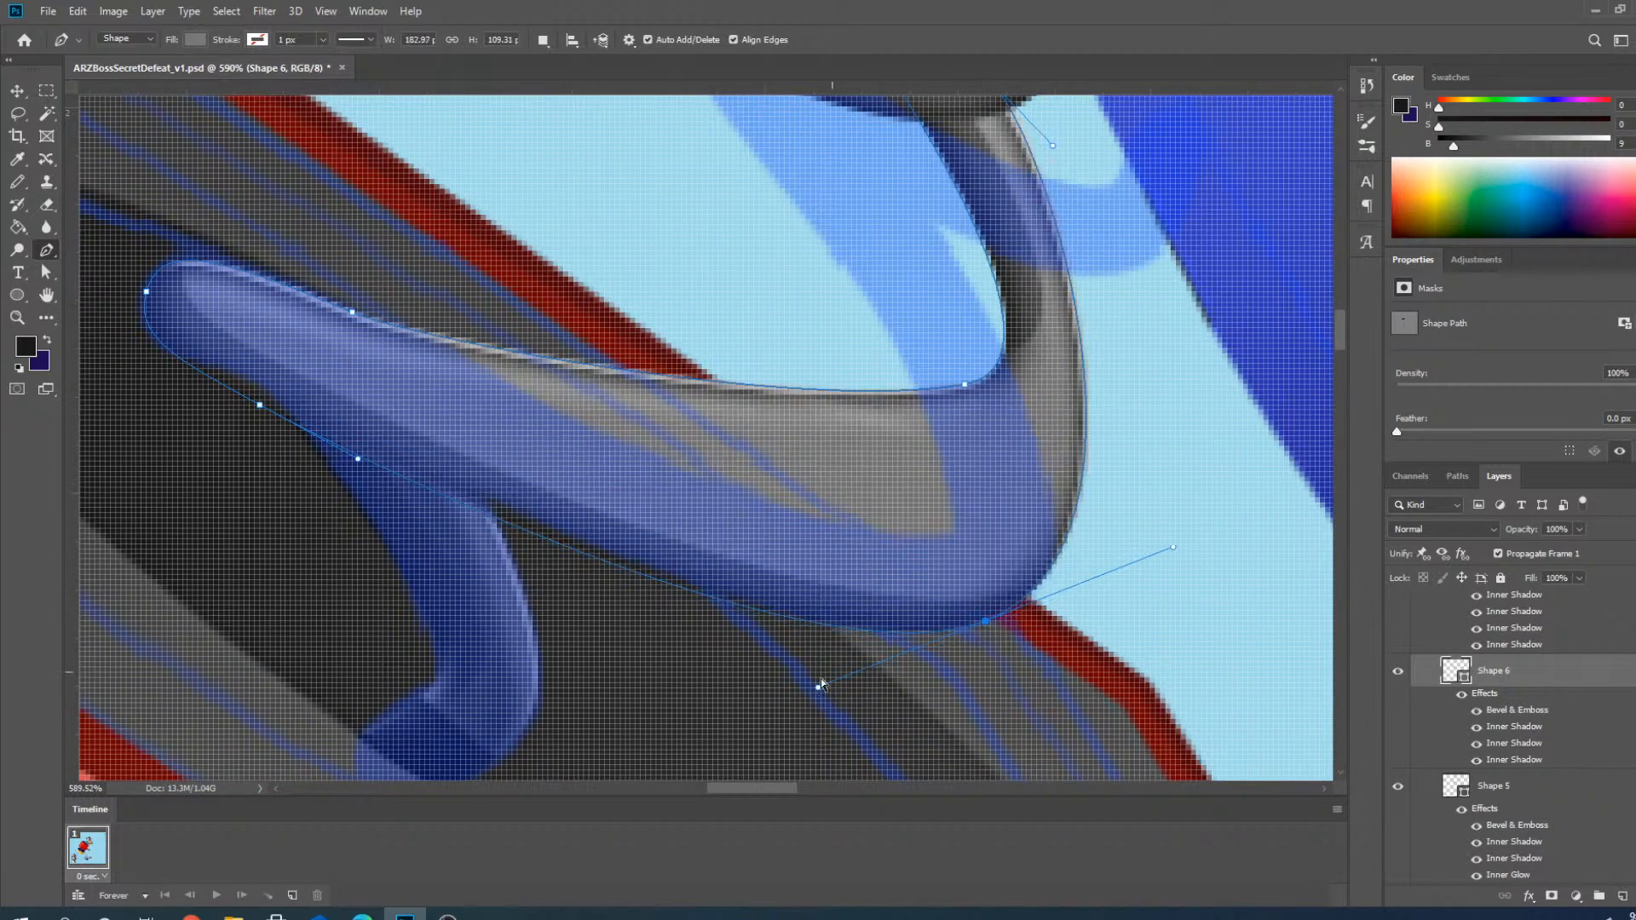
{"action": "left_click_drag", "start_coordinate": [818, 688], "coordinate": [831, 678]}
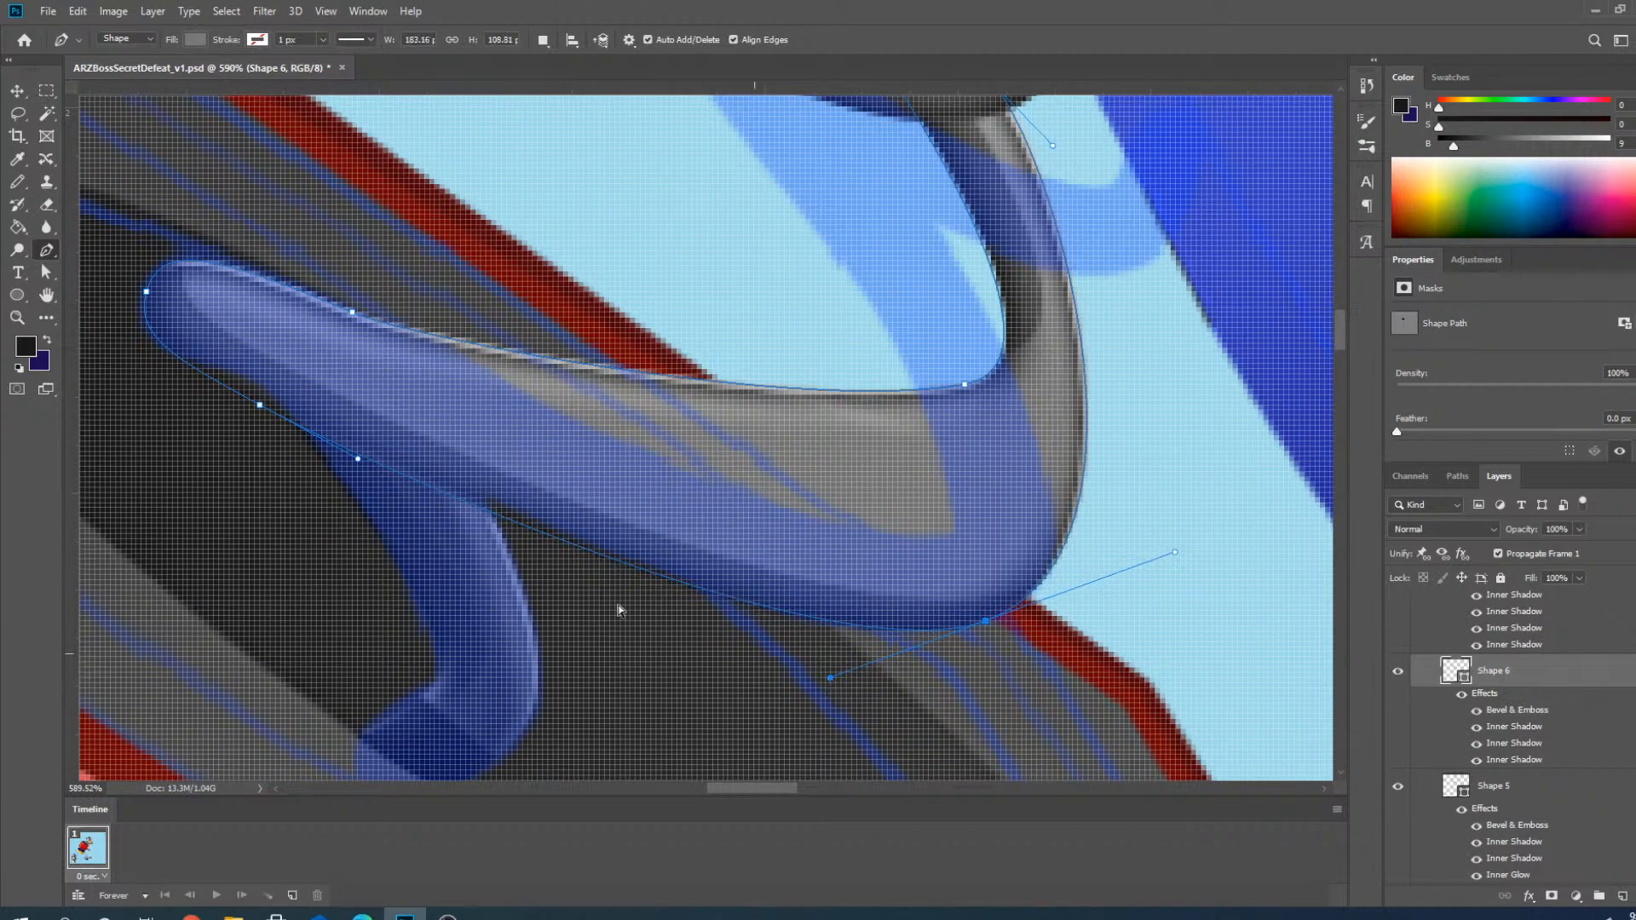
{"action": "left_click", "coordinate": [261, 404], "text": "ctrl"}
{"action": "left_click", "coordinate": [263, 398], "text": "ctrl"}
{"action": "left_click_drag", "start_coordinate": [260, 403], "coordinate": [270, 400]}
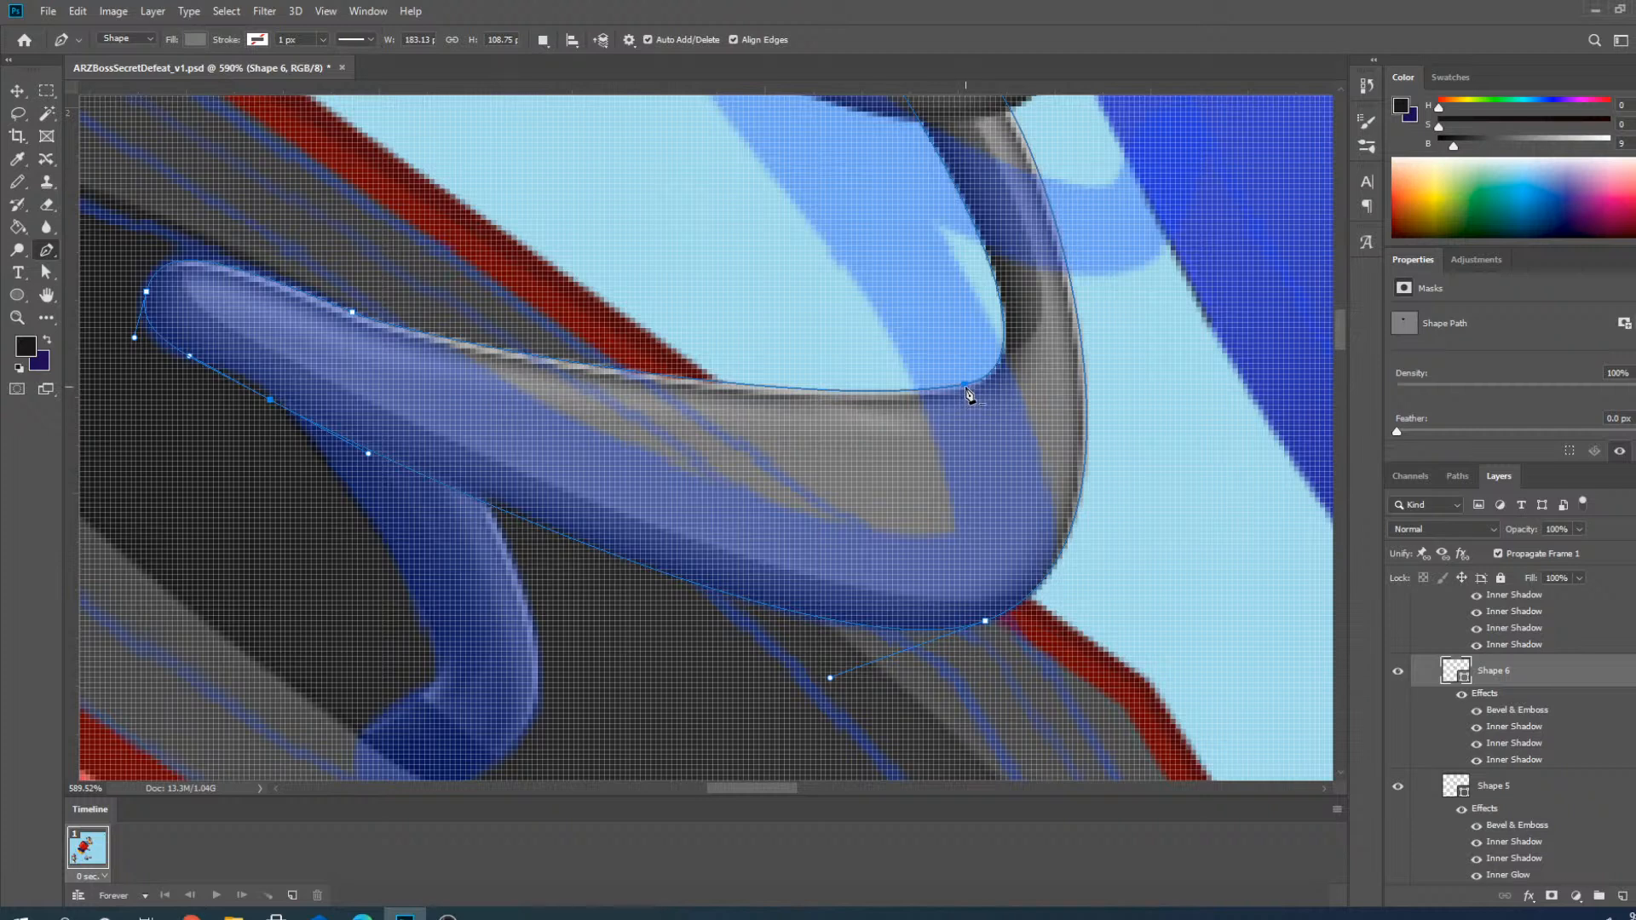
Move Shape 6's inner bend anchor down onto the sketch and adjust the upper edge anchor near the rounded end.
{"action": "left_click_drag", "start_coordinate": [964, 387], "coordinate": [938, 539]}
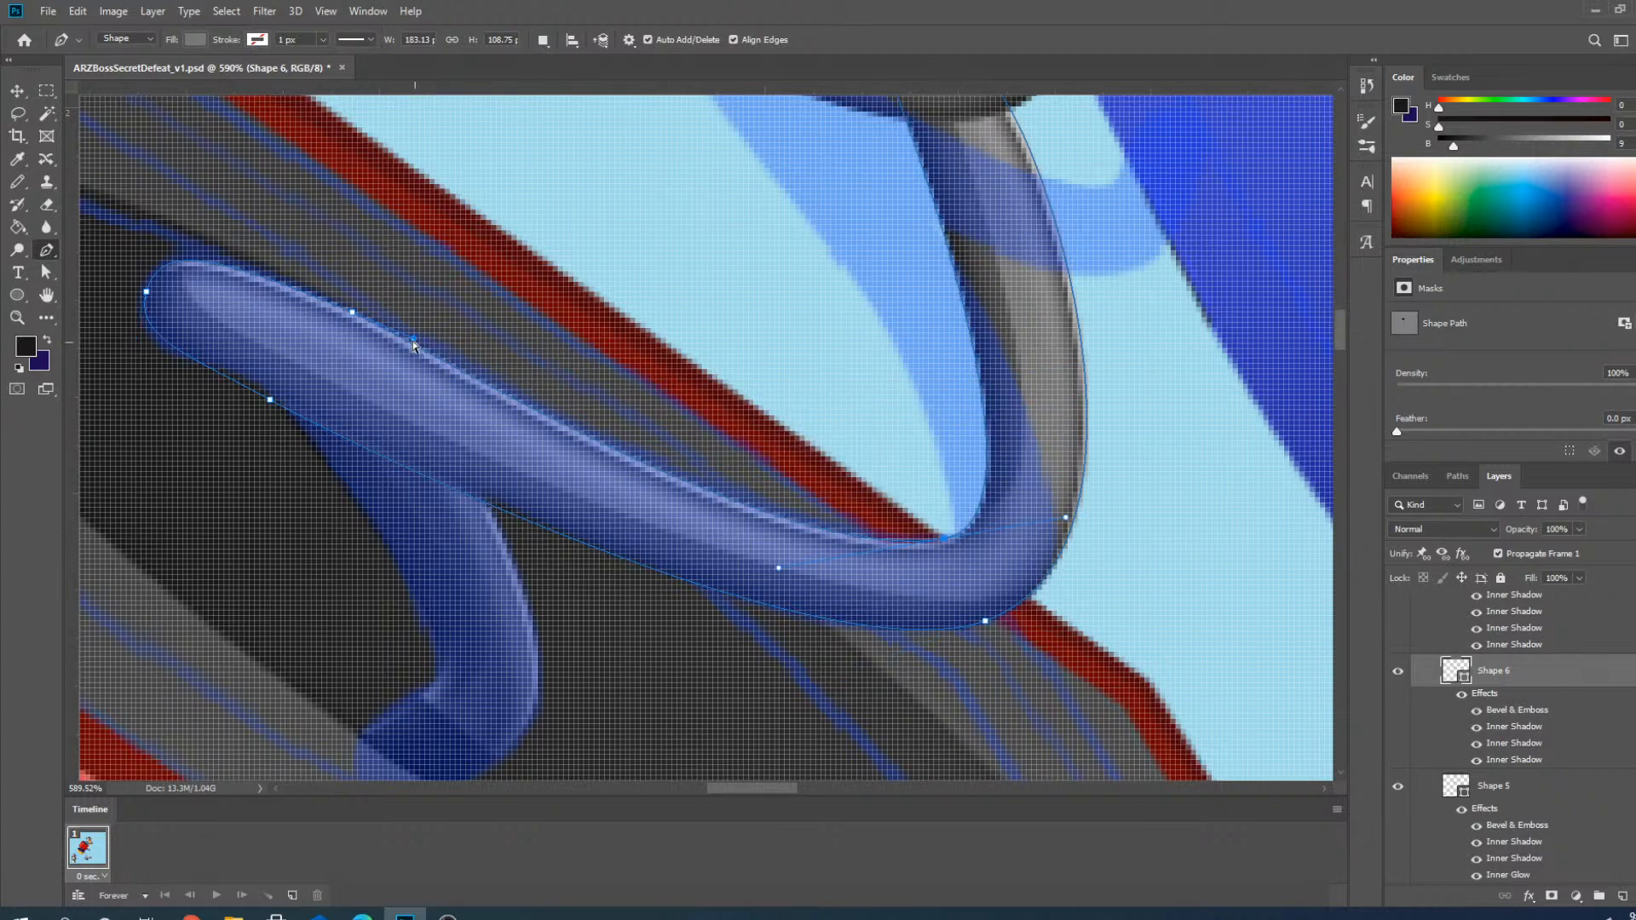
{"action": "left_click_drag", "start_coordinate": [352, 313], "coordinate": [354, 325]}
{"action": "scroll", "coordinate": [564, 239], "scroll_direction": "up", "scroll_amount": 2}
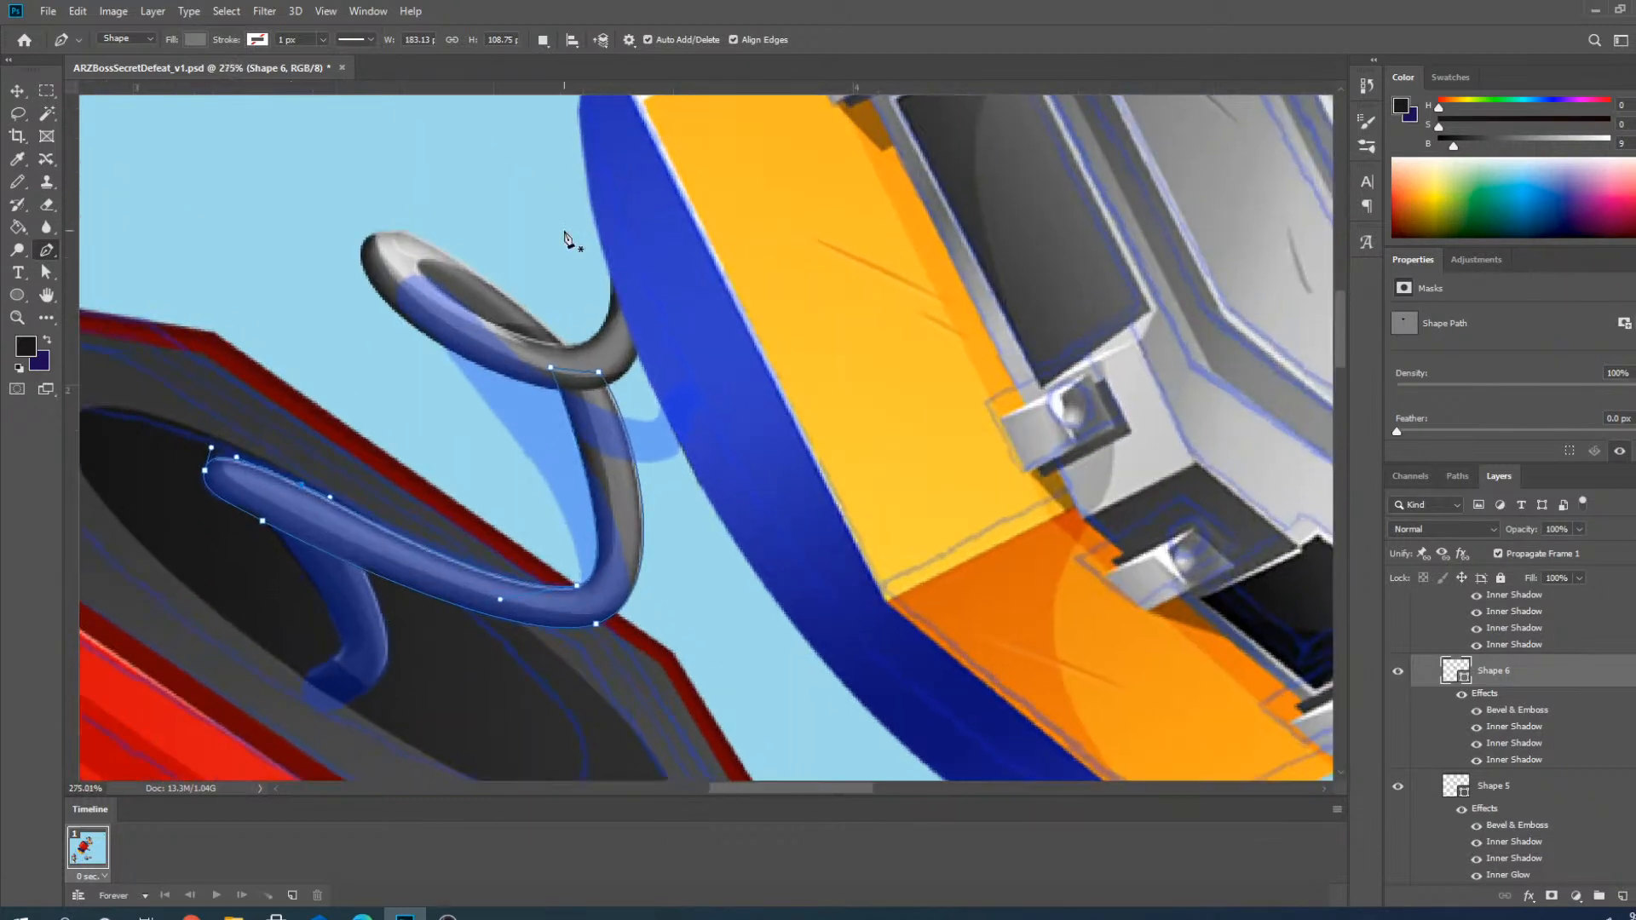
Move Shape 6's inner top anchor to the sketch edge beneath the upper coil and shorten the inner bend's handle.
{"action": "scroll", "coordinate": [499, 325], "scroll_direction": "up", "scroll_amount": 4}
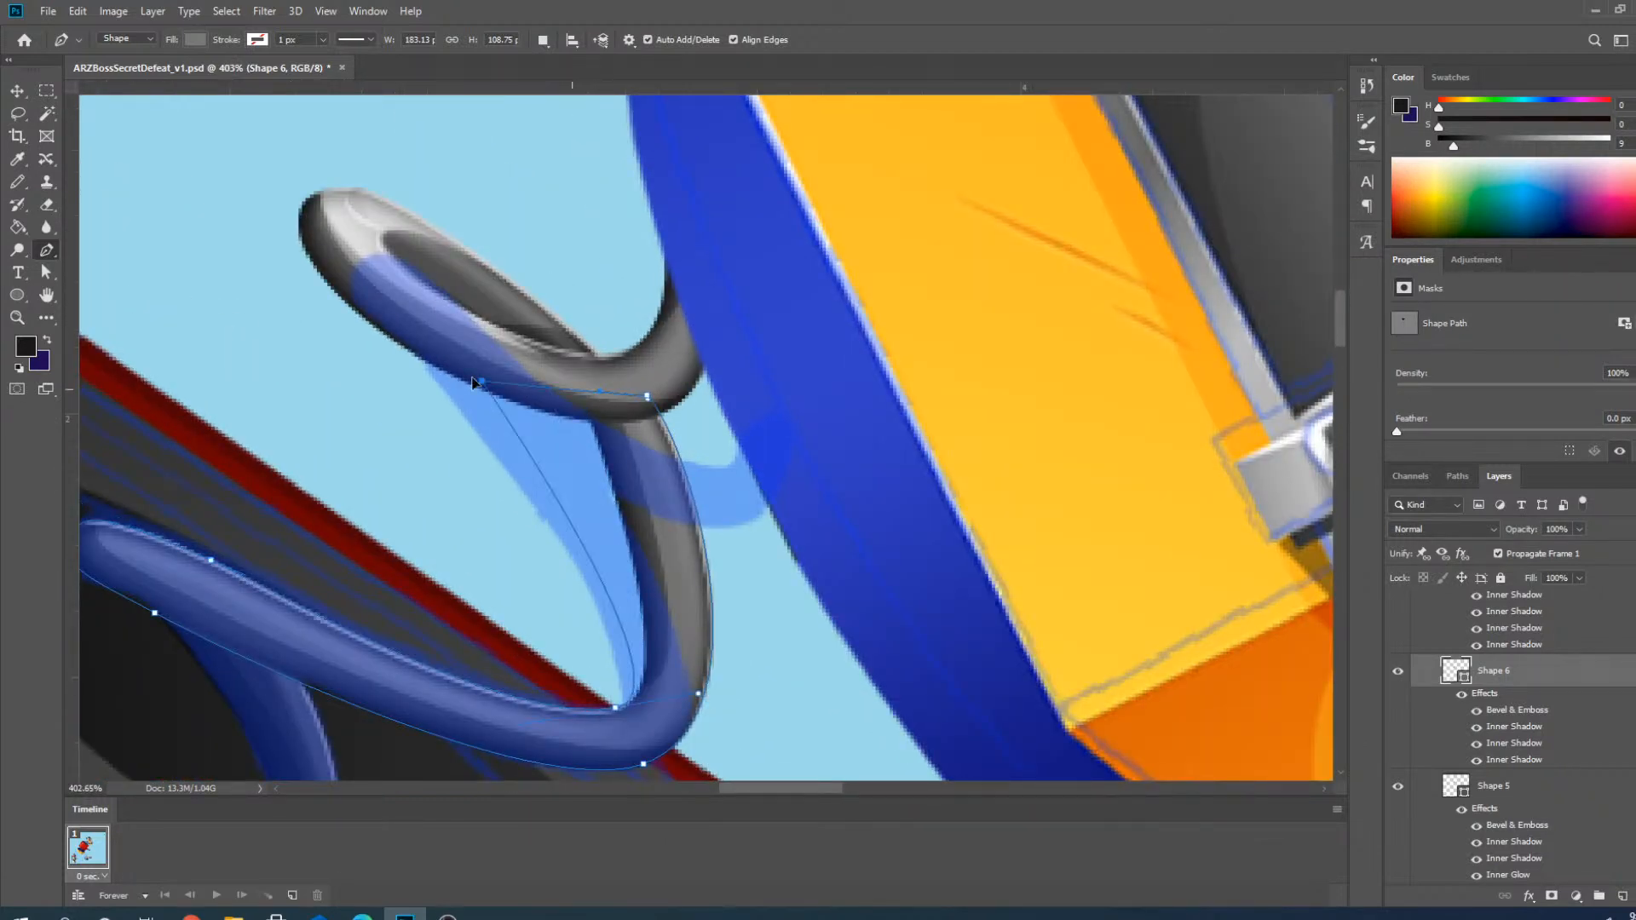
{"action": "left_click", "coordinate": [430, 366]}
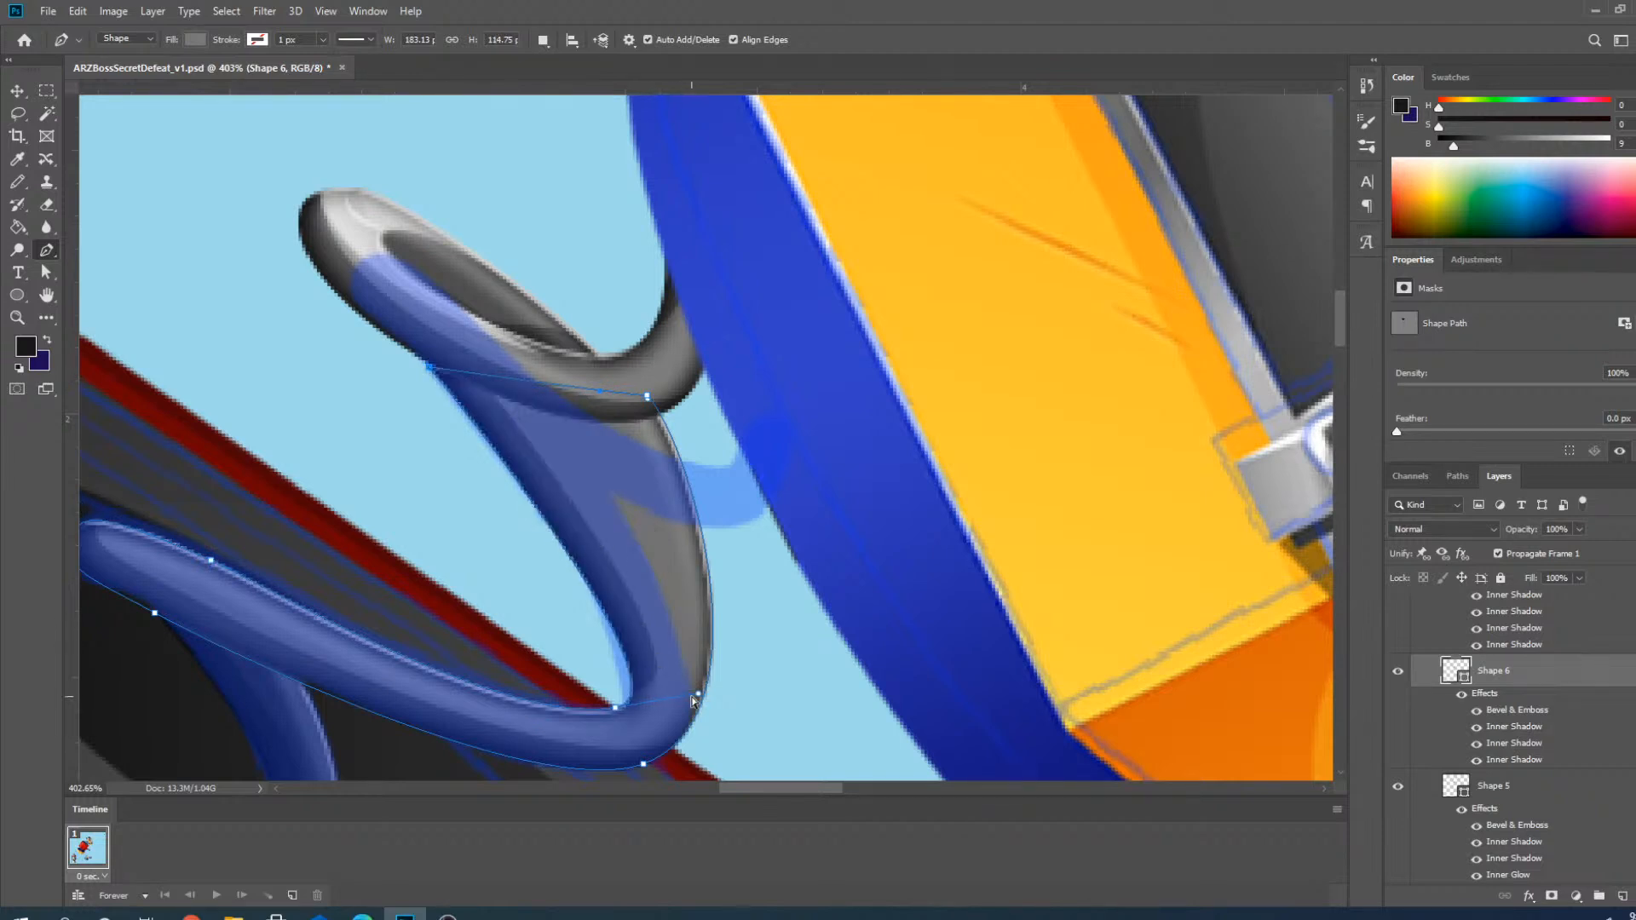
{"action": "mouse_move", "coordinate": [693, 700]}
{"action": "left_mouse_down"}
{"action": "mouse_move", "coordinate": [663, 698]}
{"action": "mouse_move", "coordinate": [684, 686]}
{"action": "left_mouse_up"}
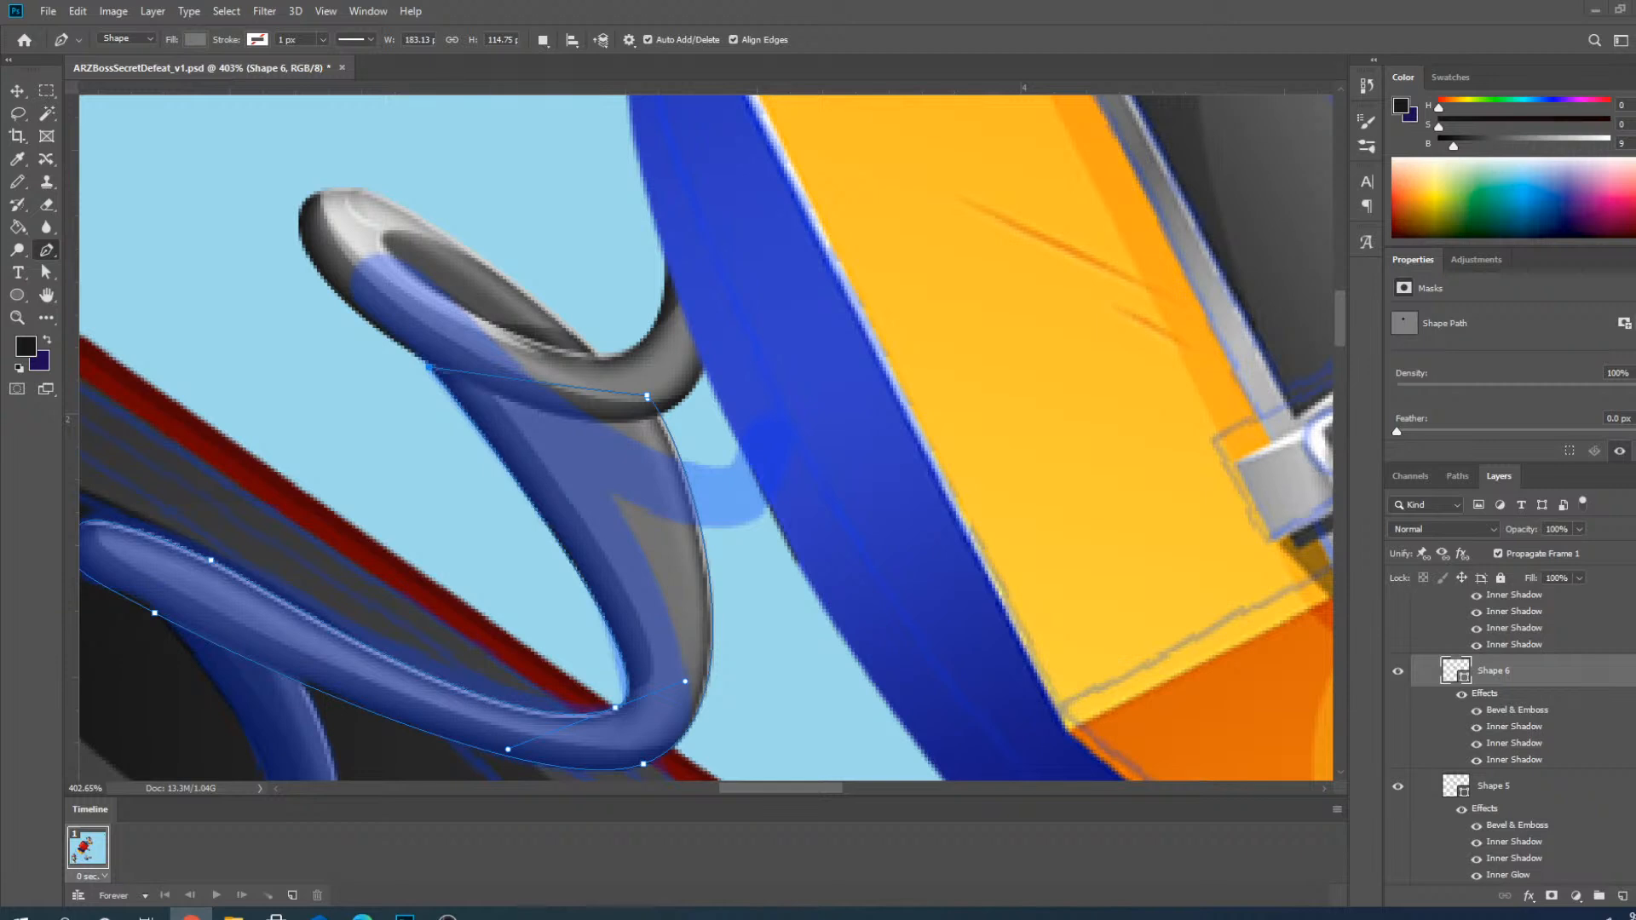
Move Shape 6's outer top anchor inward beneath the upper coil so the coil's outer edge follows the sketch.
{"action": "scroll", "coordinate": [646, 396], "scroll_direction": "up", "scroll_amount": 2}
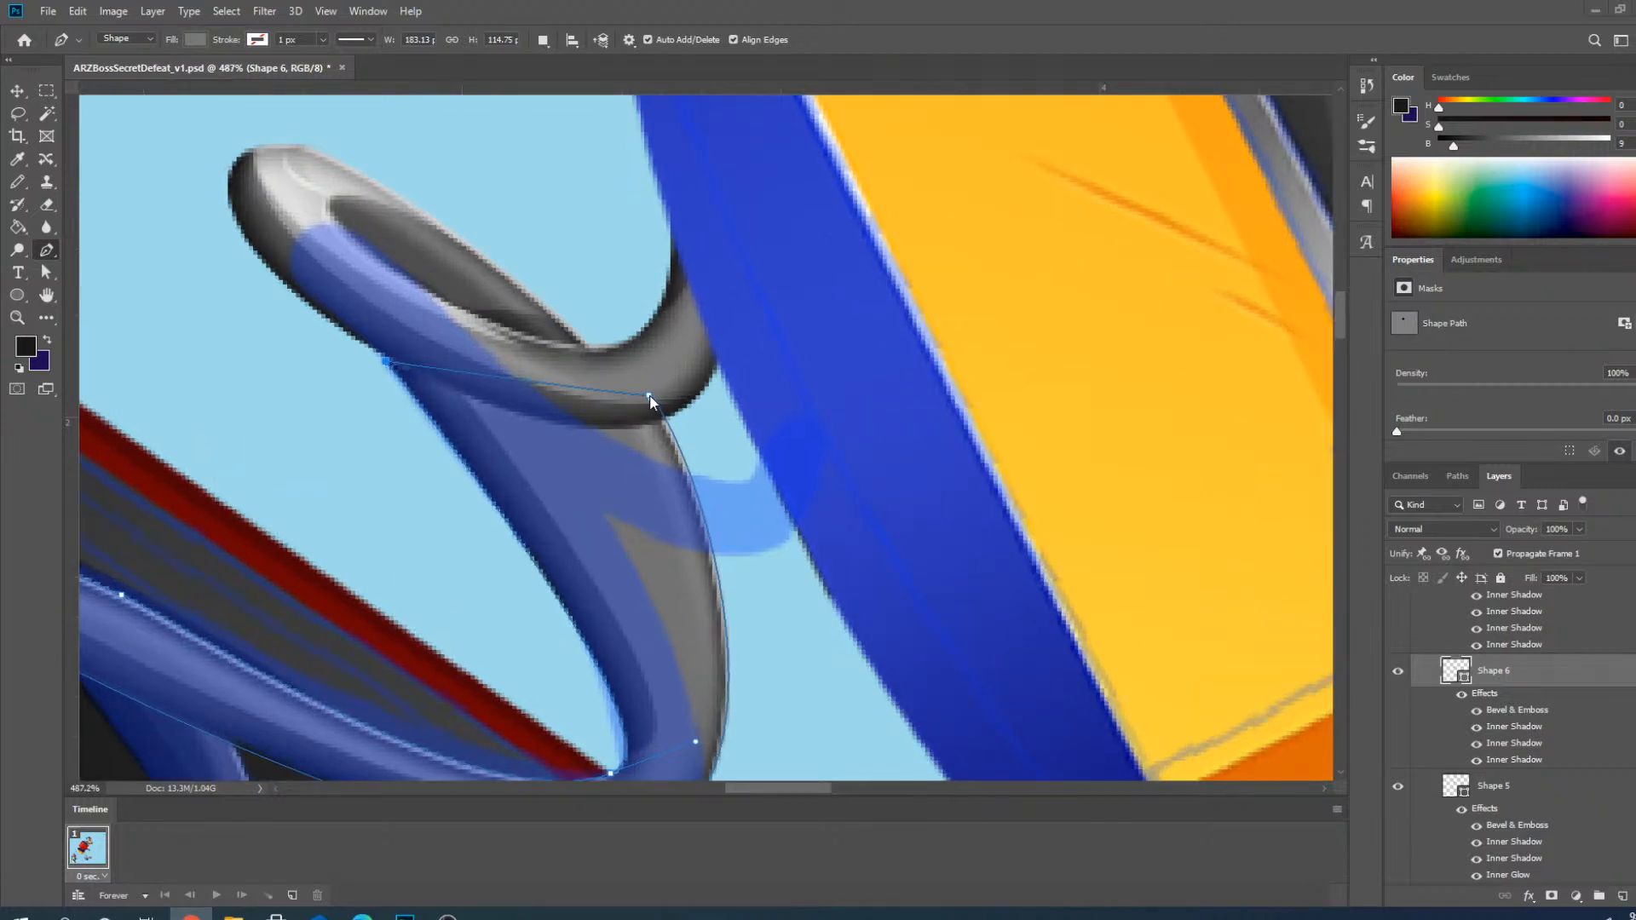
{"action": "left_click", "coordinate": [649, 397]}
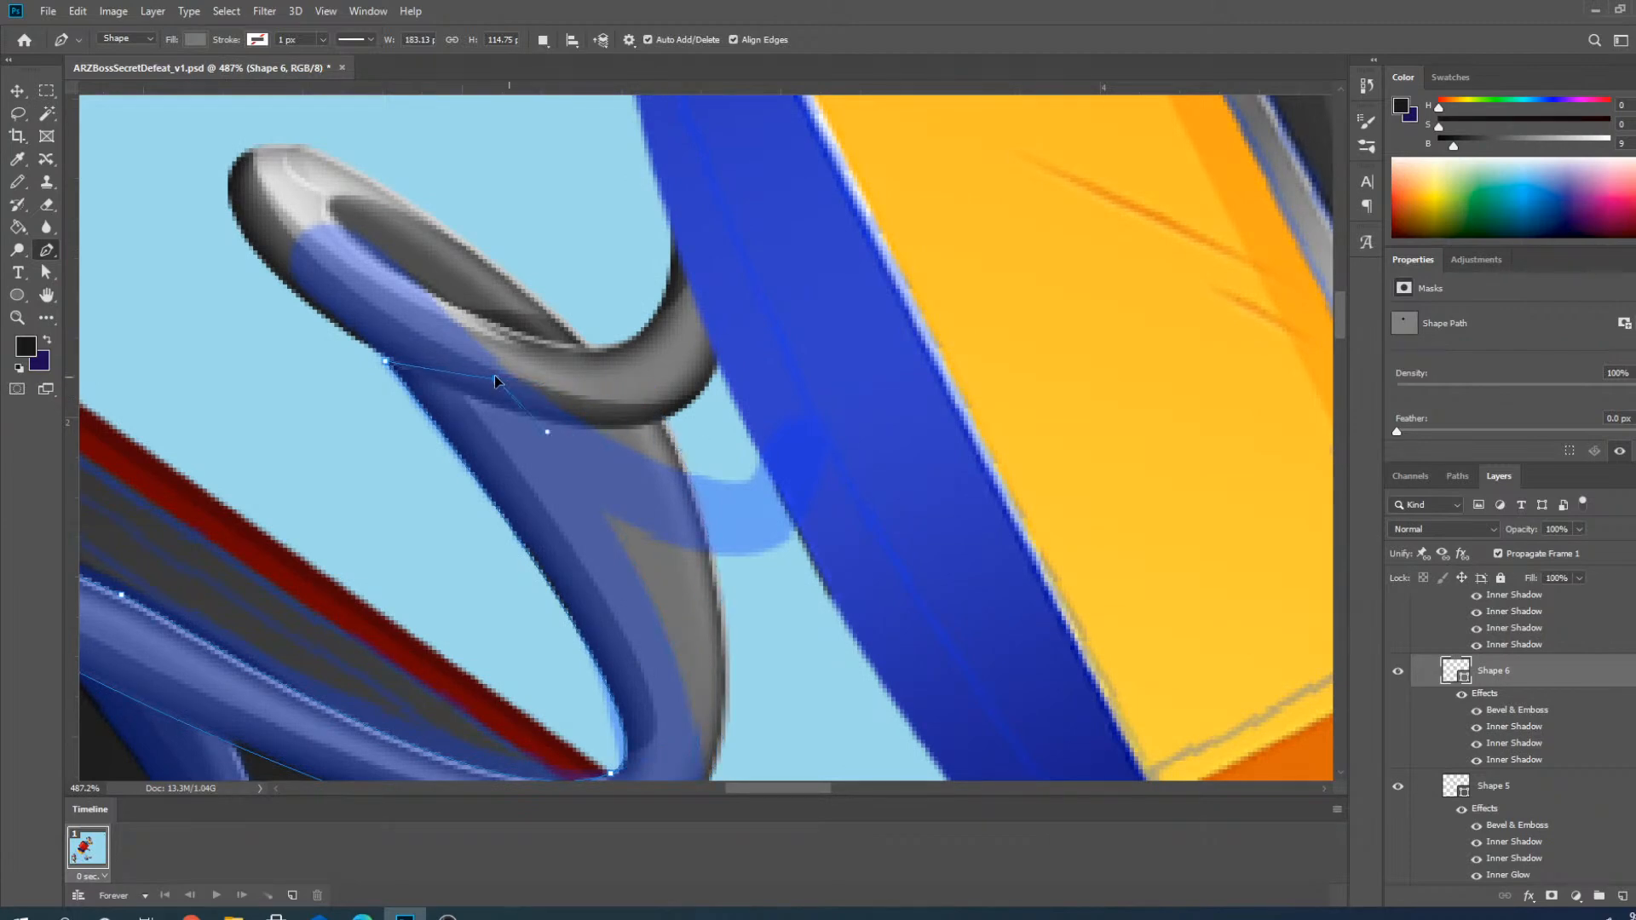
{"action": "scroll", "coordinate": [533, 471], "scroll_direction": "down", "scroll_amount": 3}
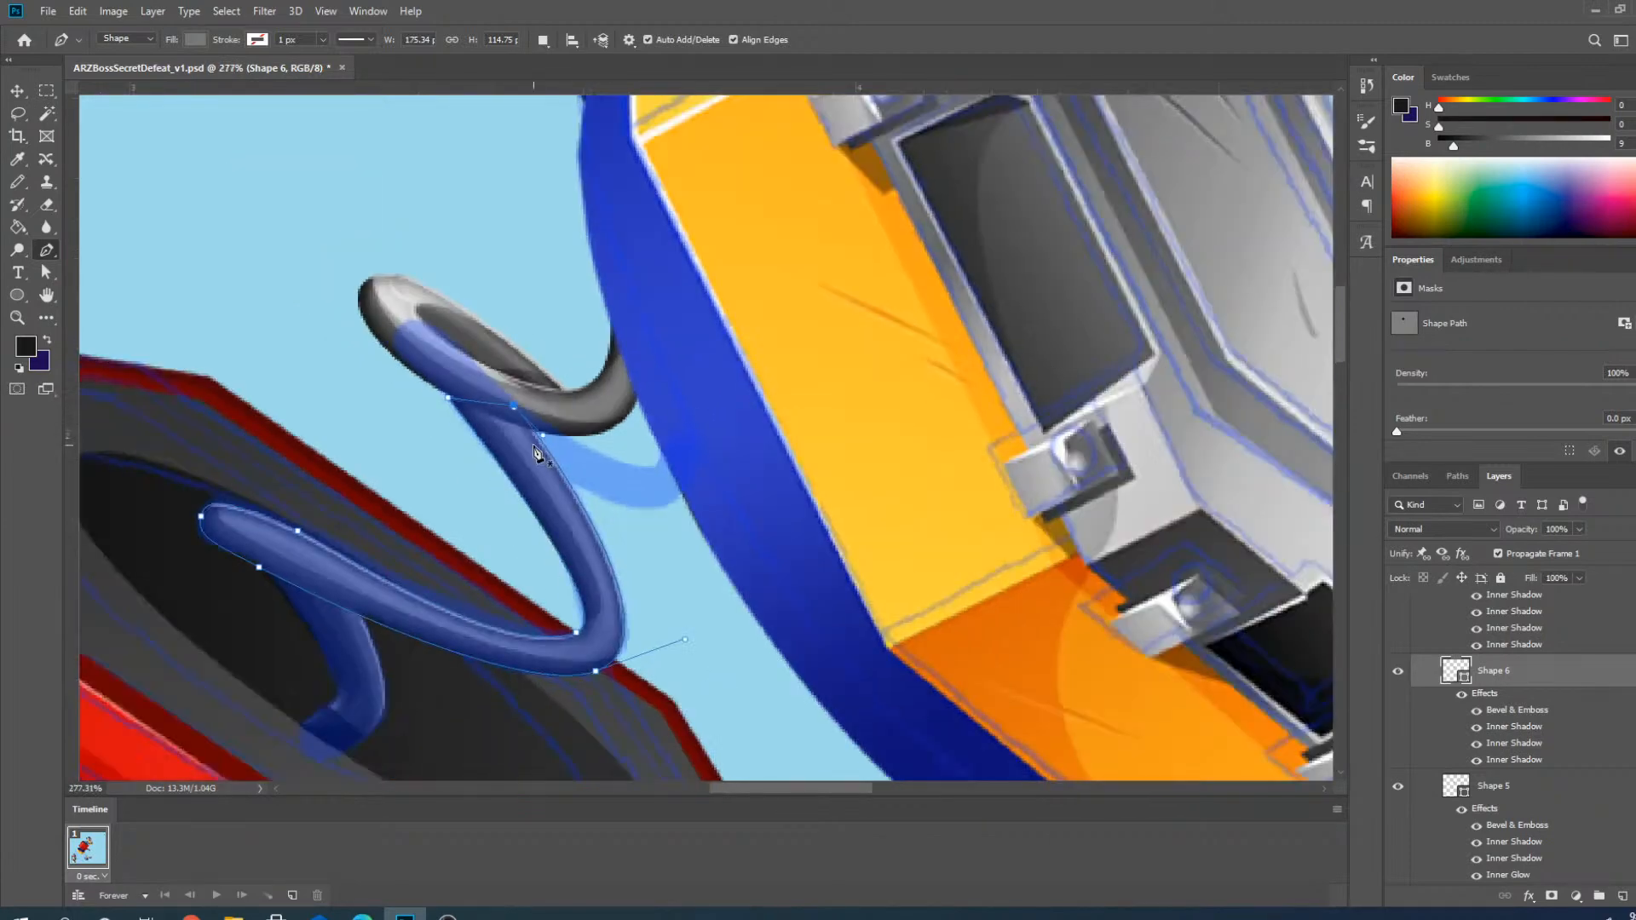
{"action": "scroll", "coordinate": [533, 471], "scroll_direction": "up", "scroll_amount": 2}
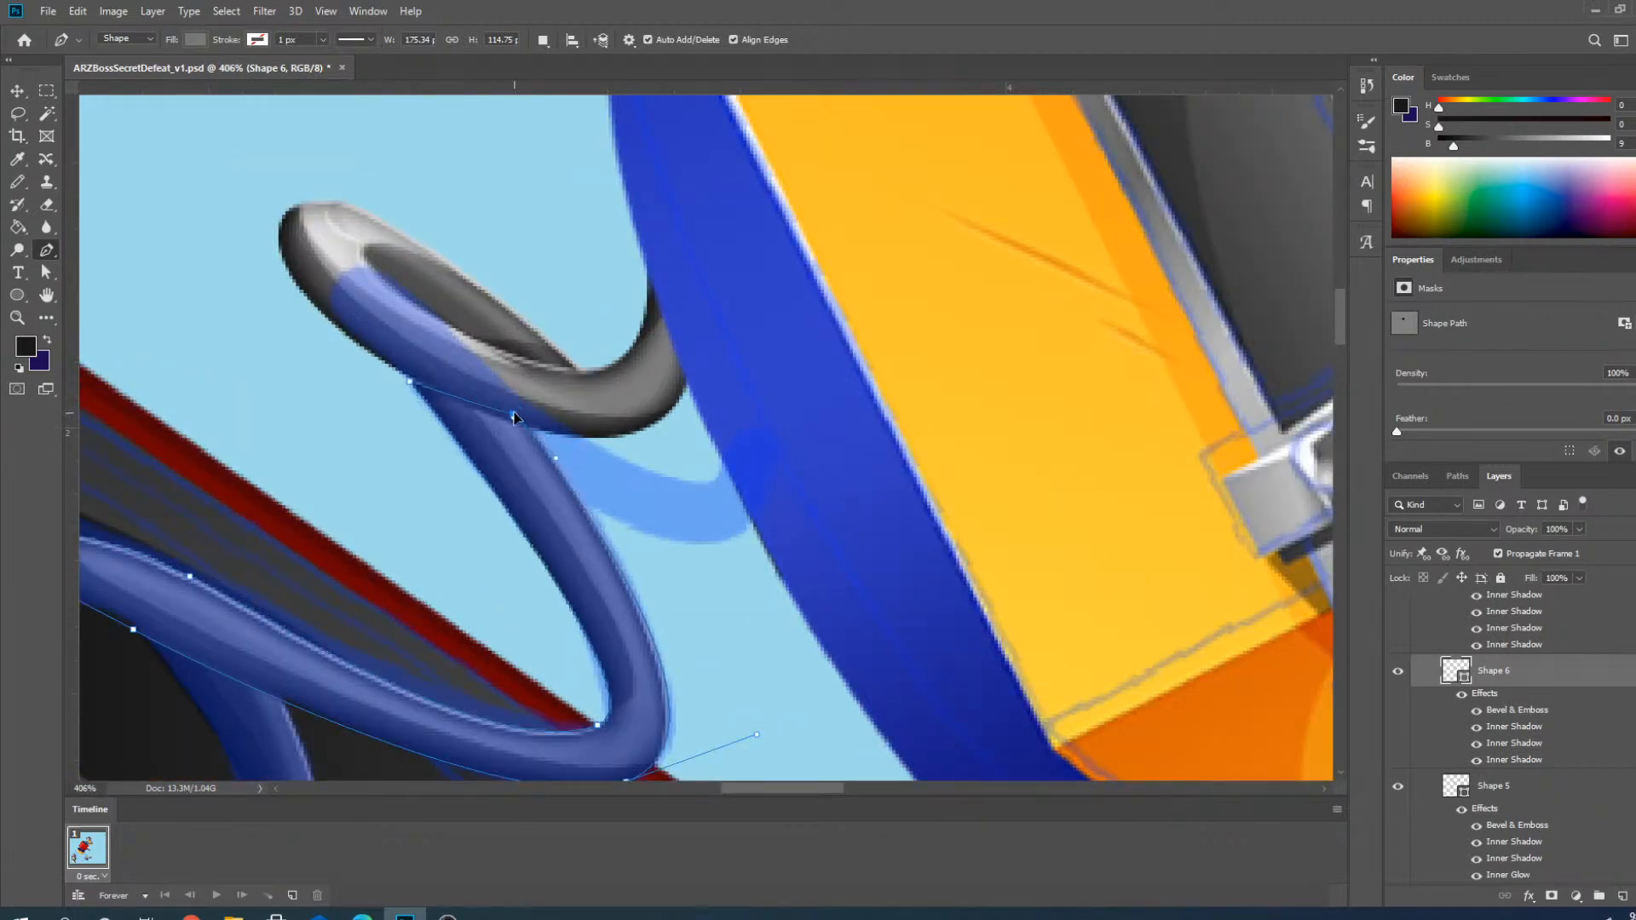
{"action": "scroll", "coordinate": [651, 540], "scroll_direction": "down", "scroll_amount": 1}
{"action": "scroll", "coordinate": [651, 539], "scroll_direction": "down", "scroll_amount": 1}
{"action": "scroll", "coordinate": [450, 460], "scroll_direction": "up", "scroll_amount": 3}
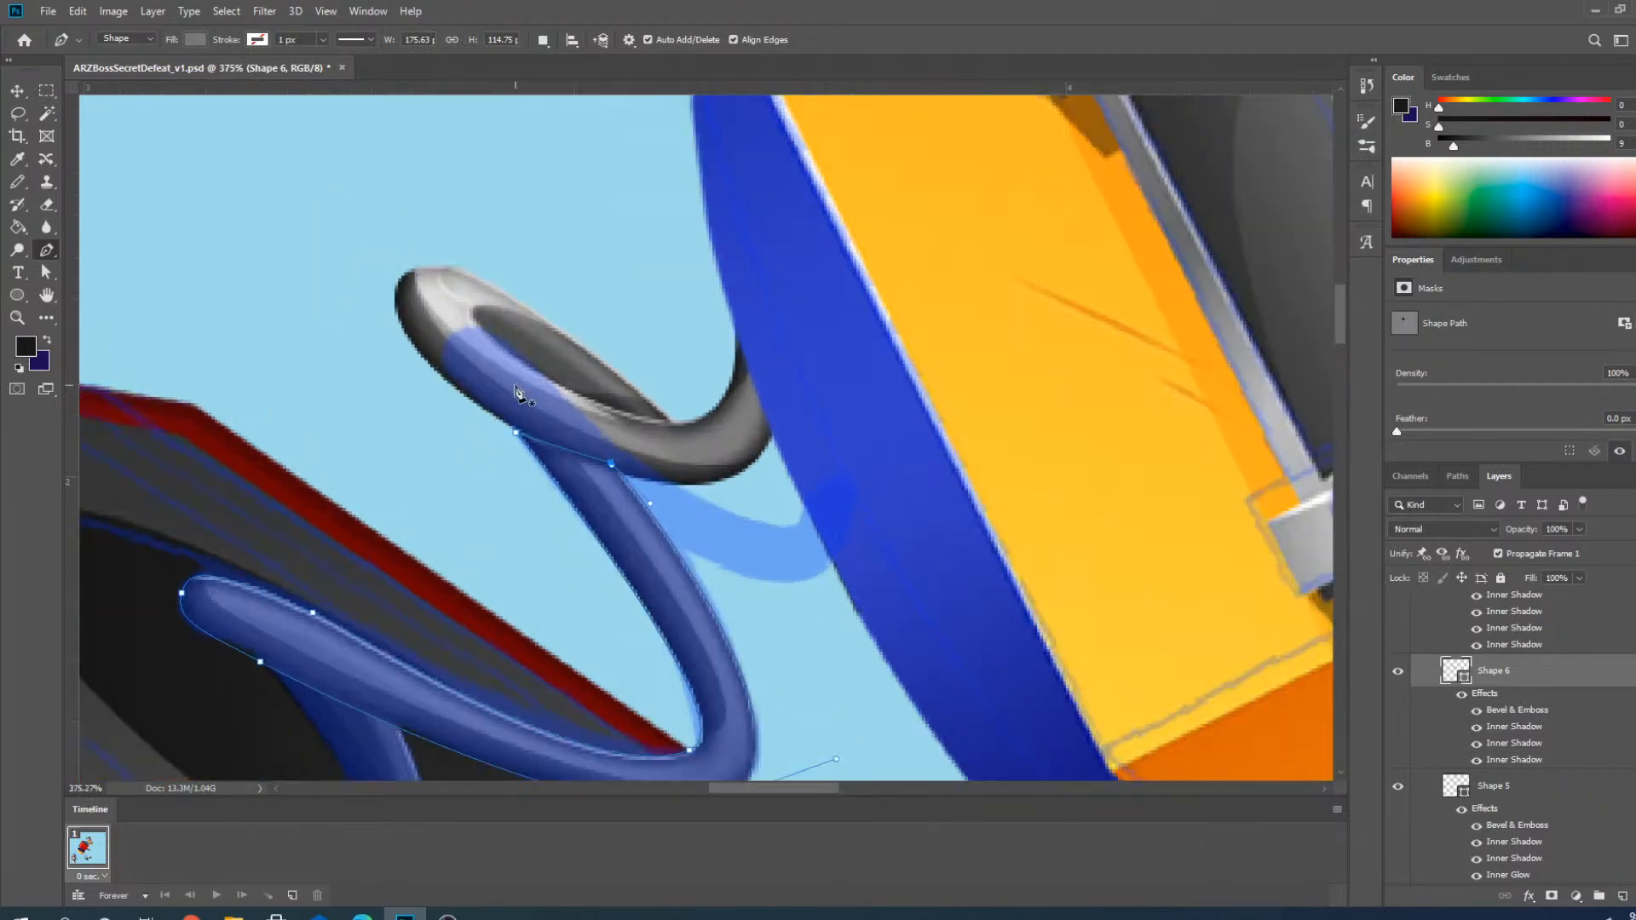
Select the upper spring coil, Shape 7, and switch to the Pen tool for editing its path.
{"action": "left_click", "coordinate": [17, 91]}
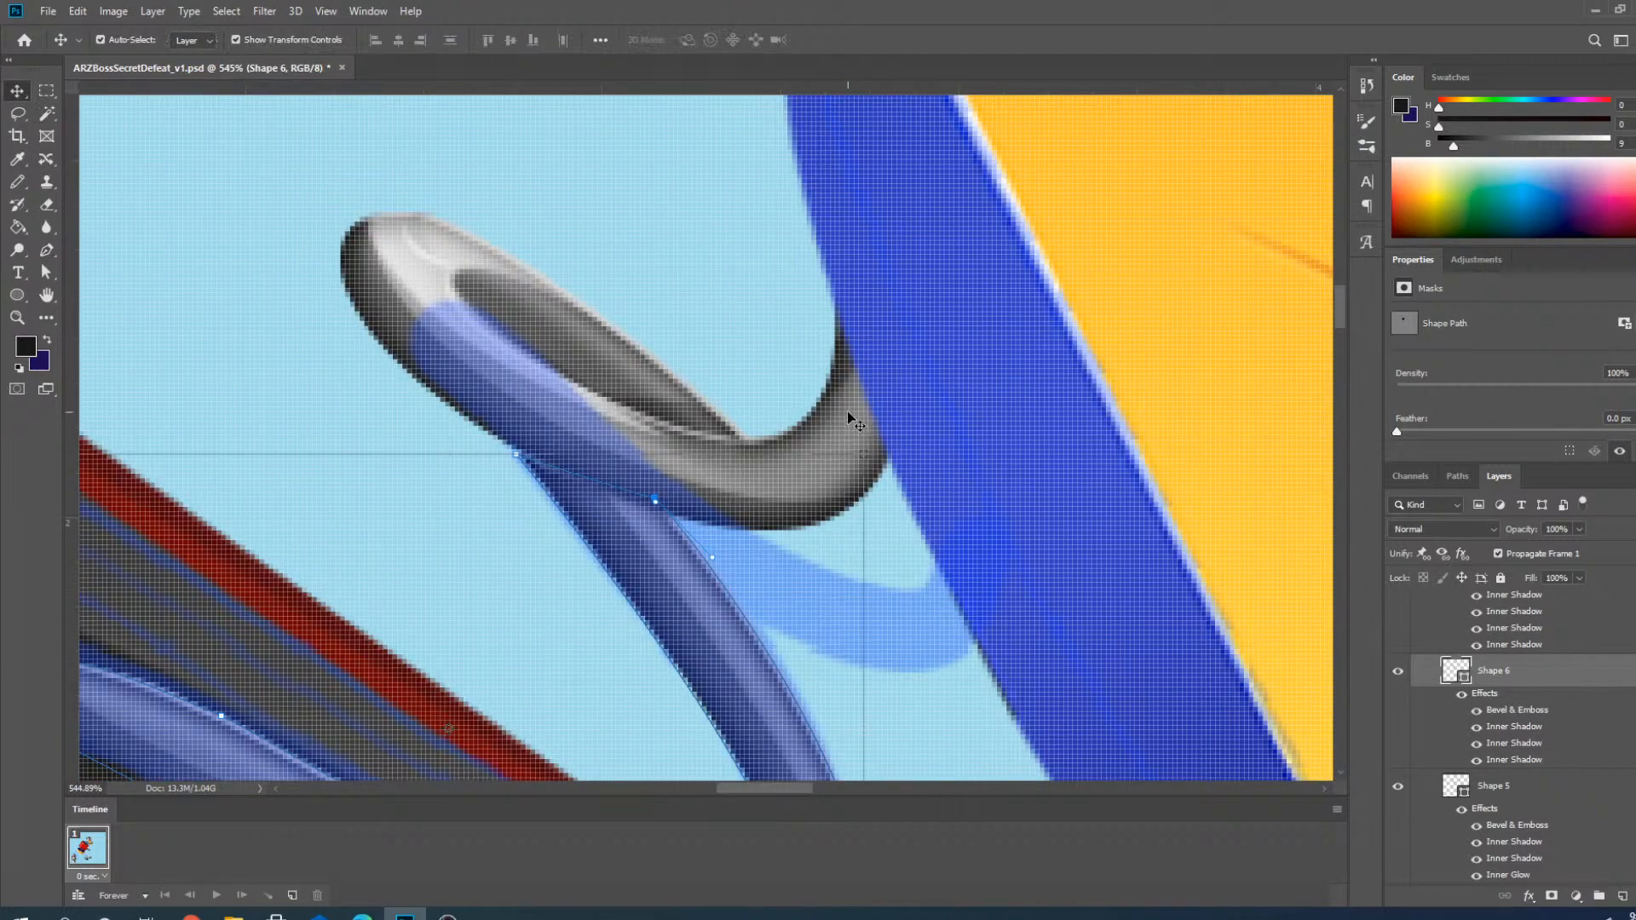
{"action": "left_click", "coordinate": [847, 411]}
{"action": "left_click", "coordinate": [47, 249]}
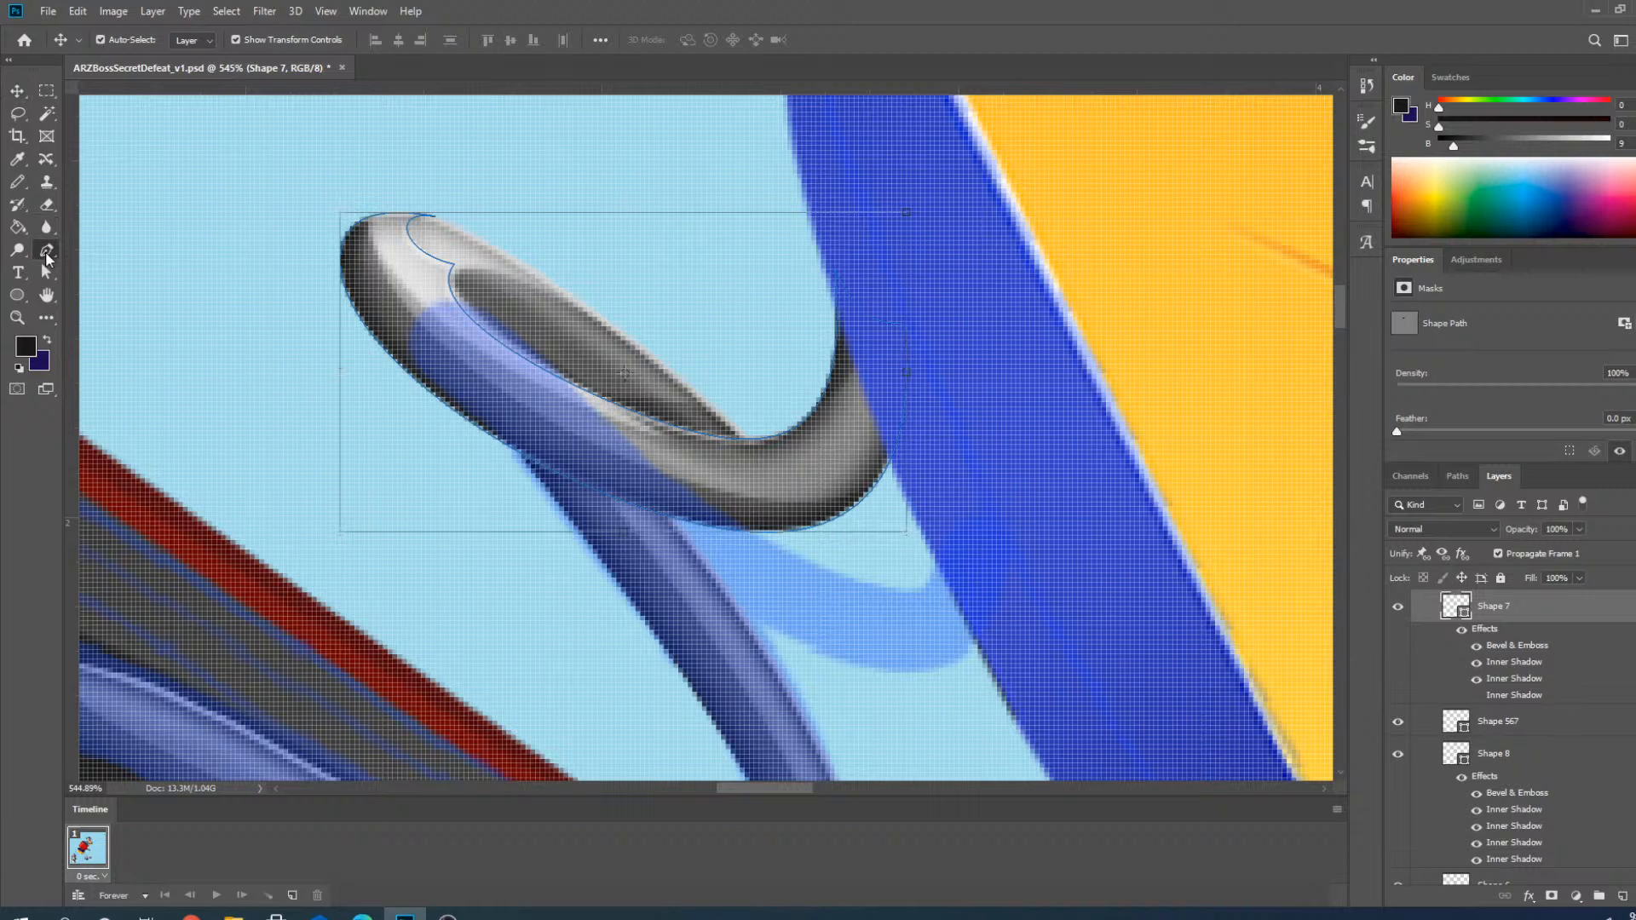
Move the two end anchors of Shape 7's path down to the end of the blue sketch guide beside the blue band.
{"action": "left_click", "coordinate": [825, 526], "text": "ctrl"}
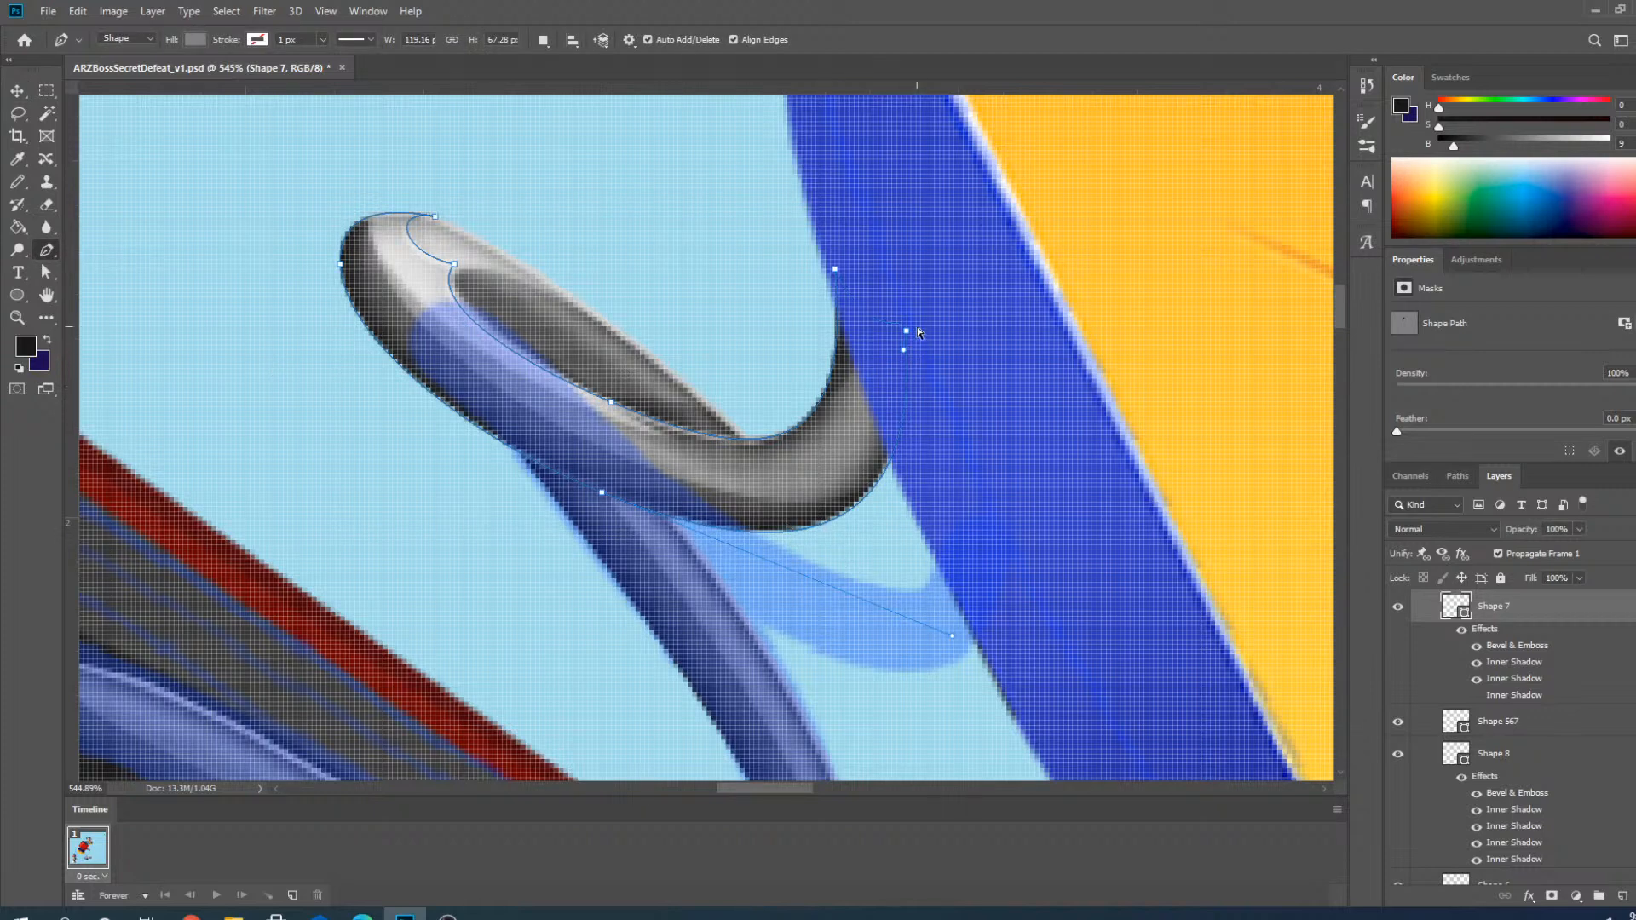
{"action": "left_click", "coordinate": [836, 271], "text": "ctrl"}
{"action": "left_click", "coordinate": [909, 339], "text": "ctrl"}
{"action": "left_click_drag", "start_coordinate": [909, 337], "coordinate": [980, 645]}
{"action": "left_click_drag", "start_coordinate": [836, 269], "coordinate": [941, 558]}
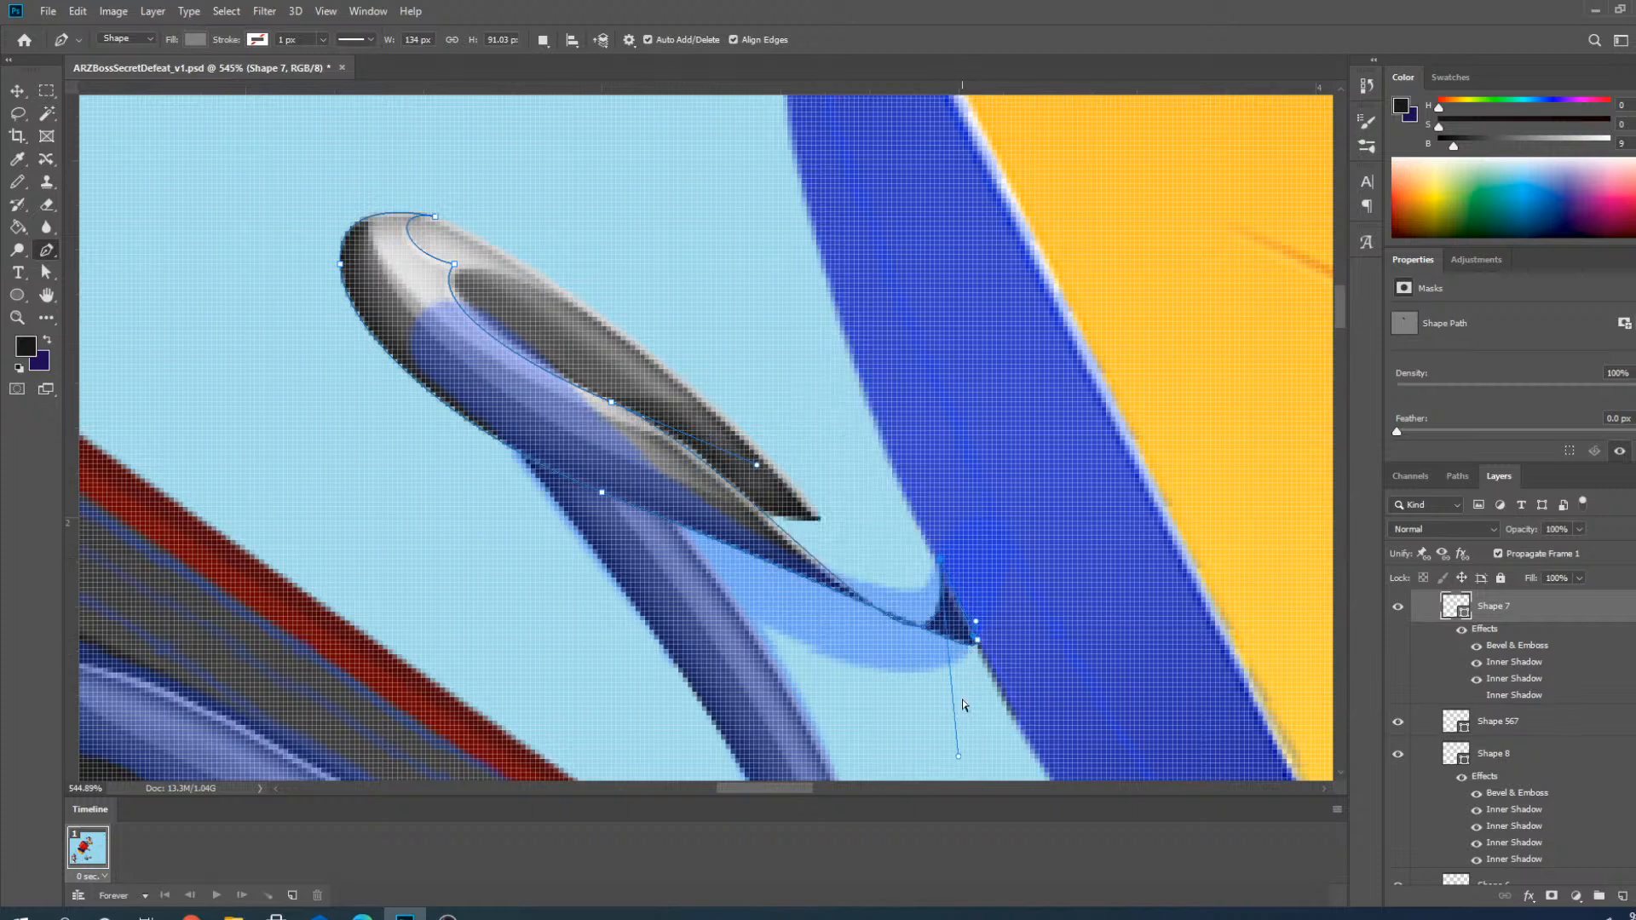
Reposition Shape 7's lower edge anchor and shorten its handle so the outer curve follows the blue guide.
{"action": "left_click_drag", "start_coordinate": [603, 493], "coordinate": [654, 590]}
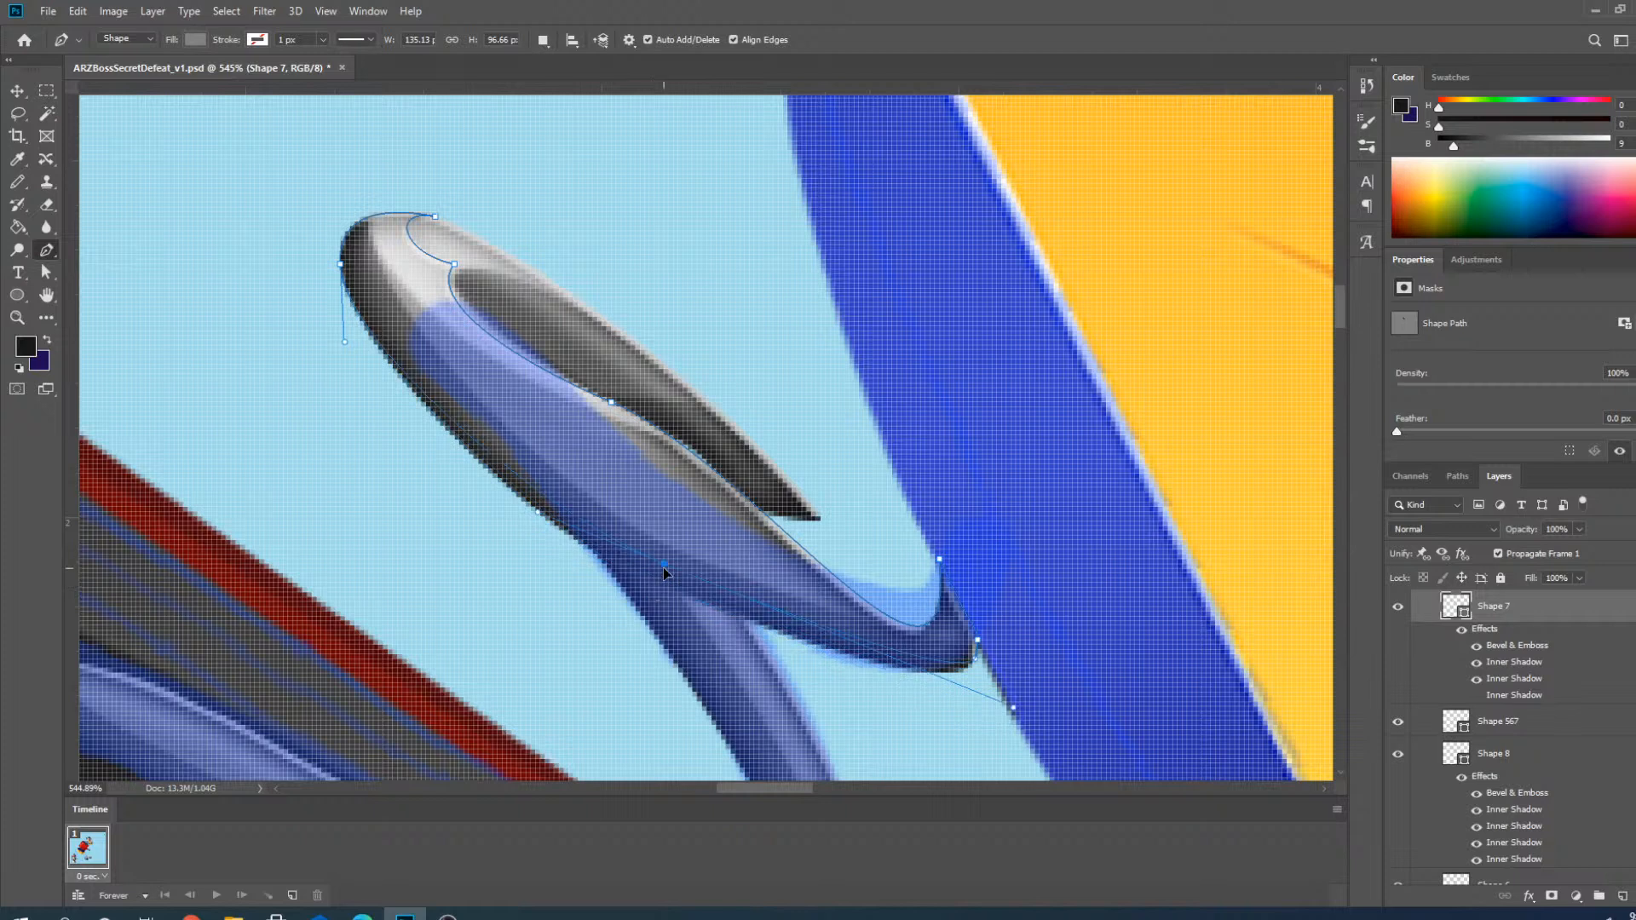
{"action": "left_click", "coordinate": [653, 586]}
{"action": "left_click_drag", "start_coordinate": [653, 585], "coordinate": [678, 601]}
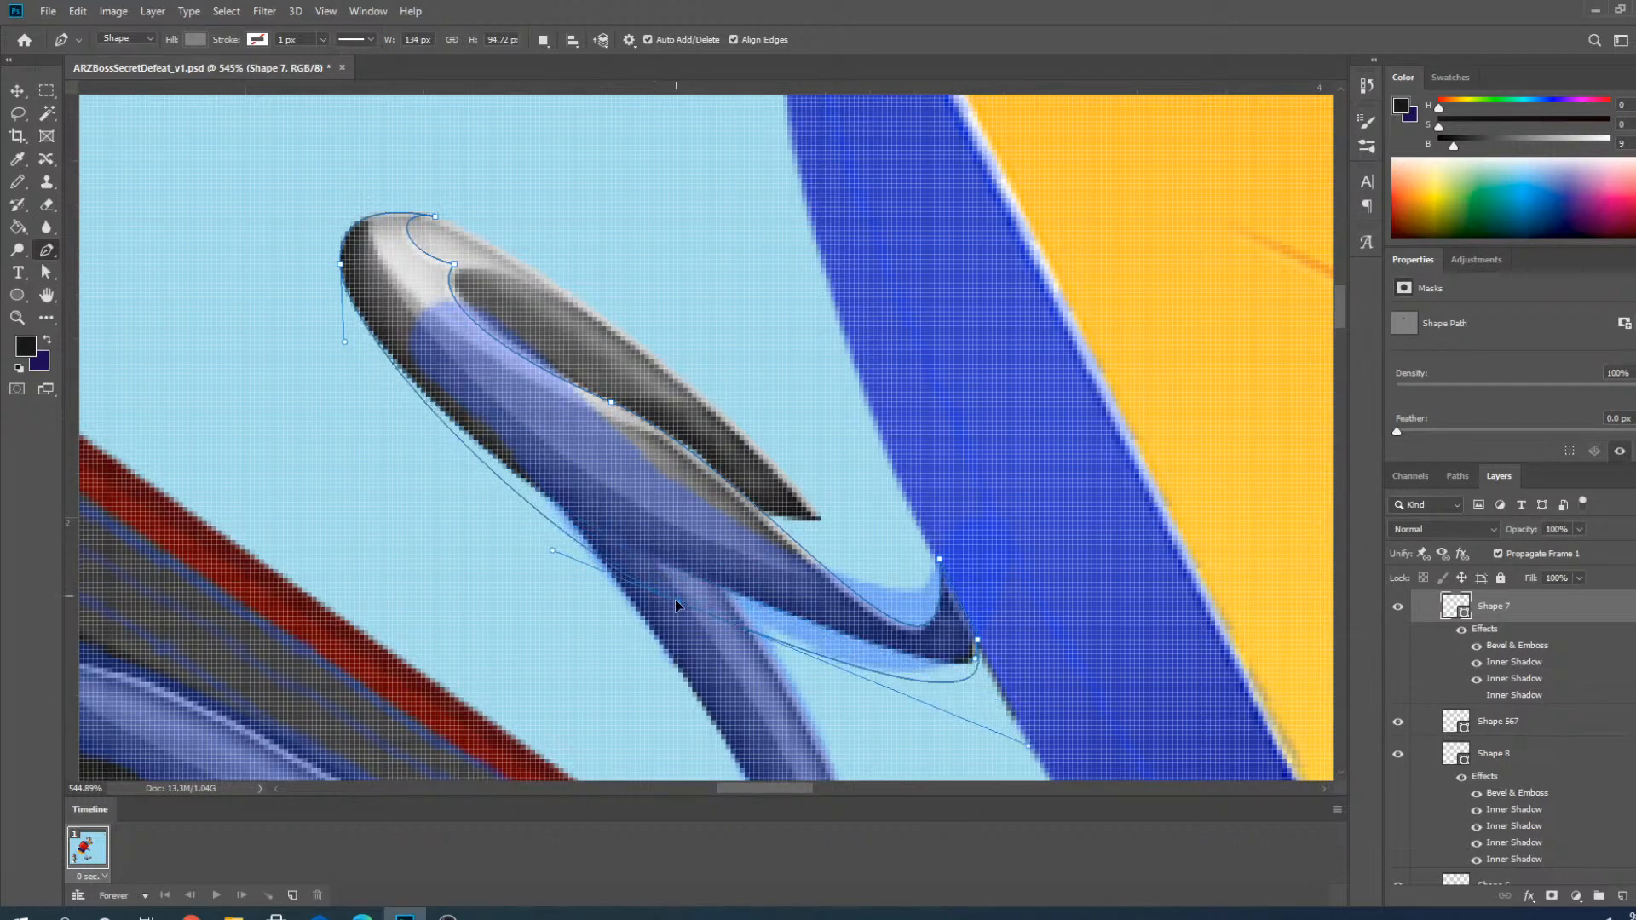
{"action": "left_click_drag", "start_coordinate": [1027, 746], "coordinate": [923, 710]}
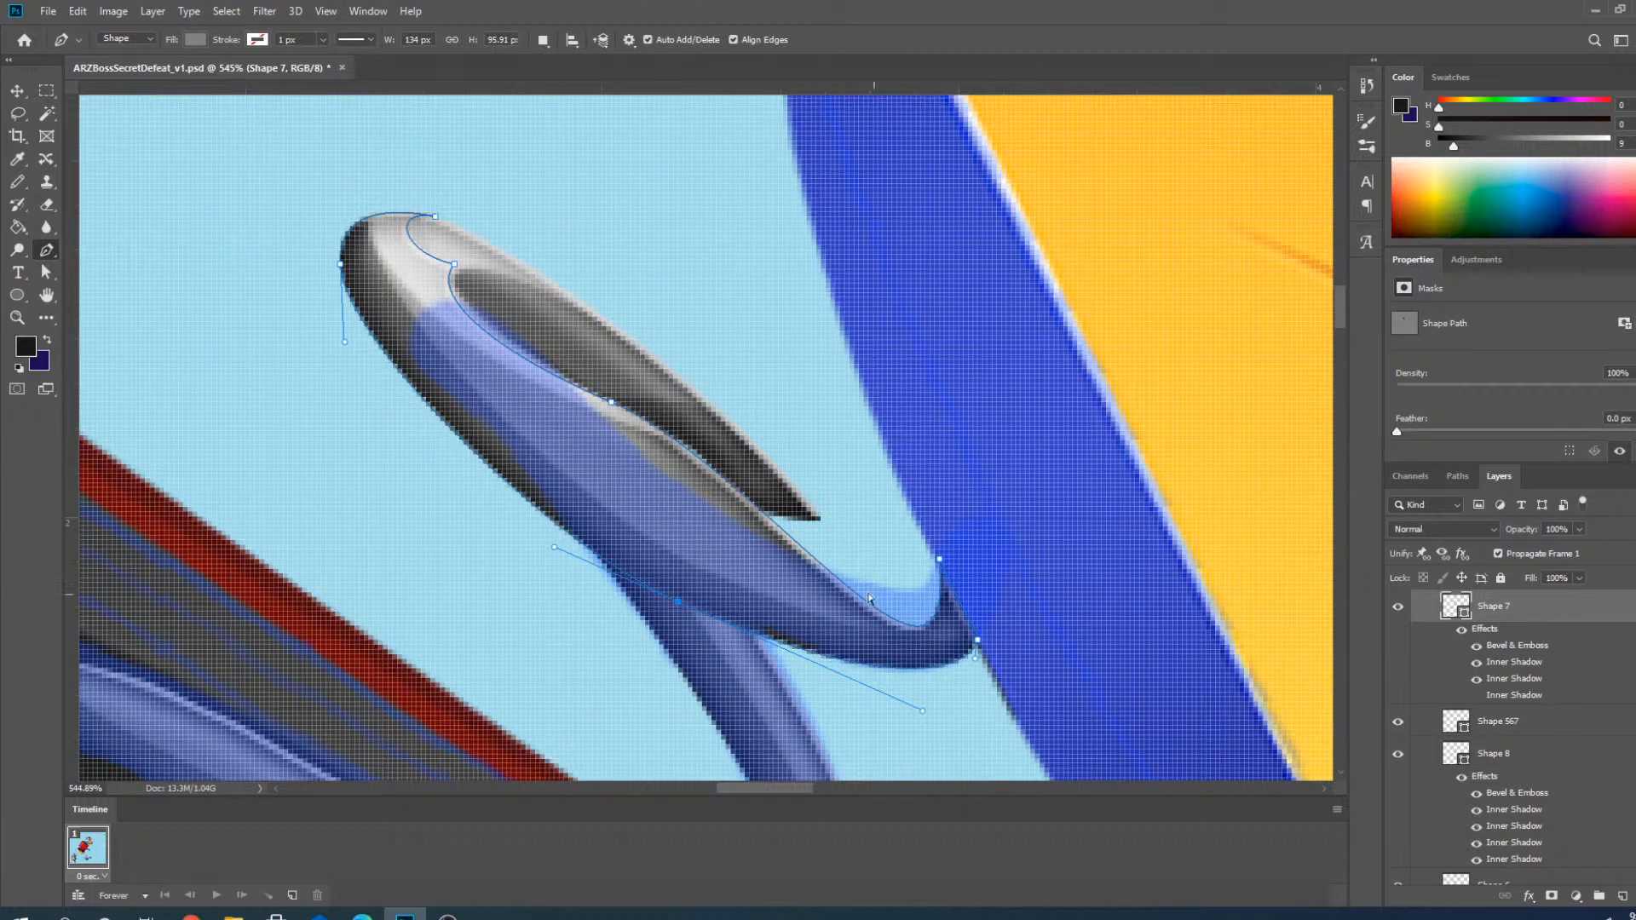
Reshape Shape 7's inner edge along the blue guide and adjust the handle of its outer edge near the blue band.
{"action": "left_click_drag", "start_coordinate": [611, 401], "coordinate": [601, 438]}
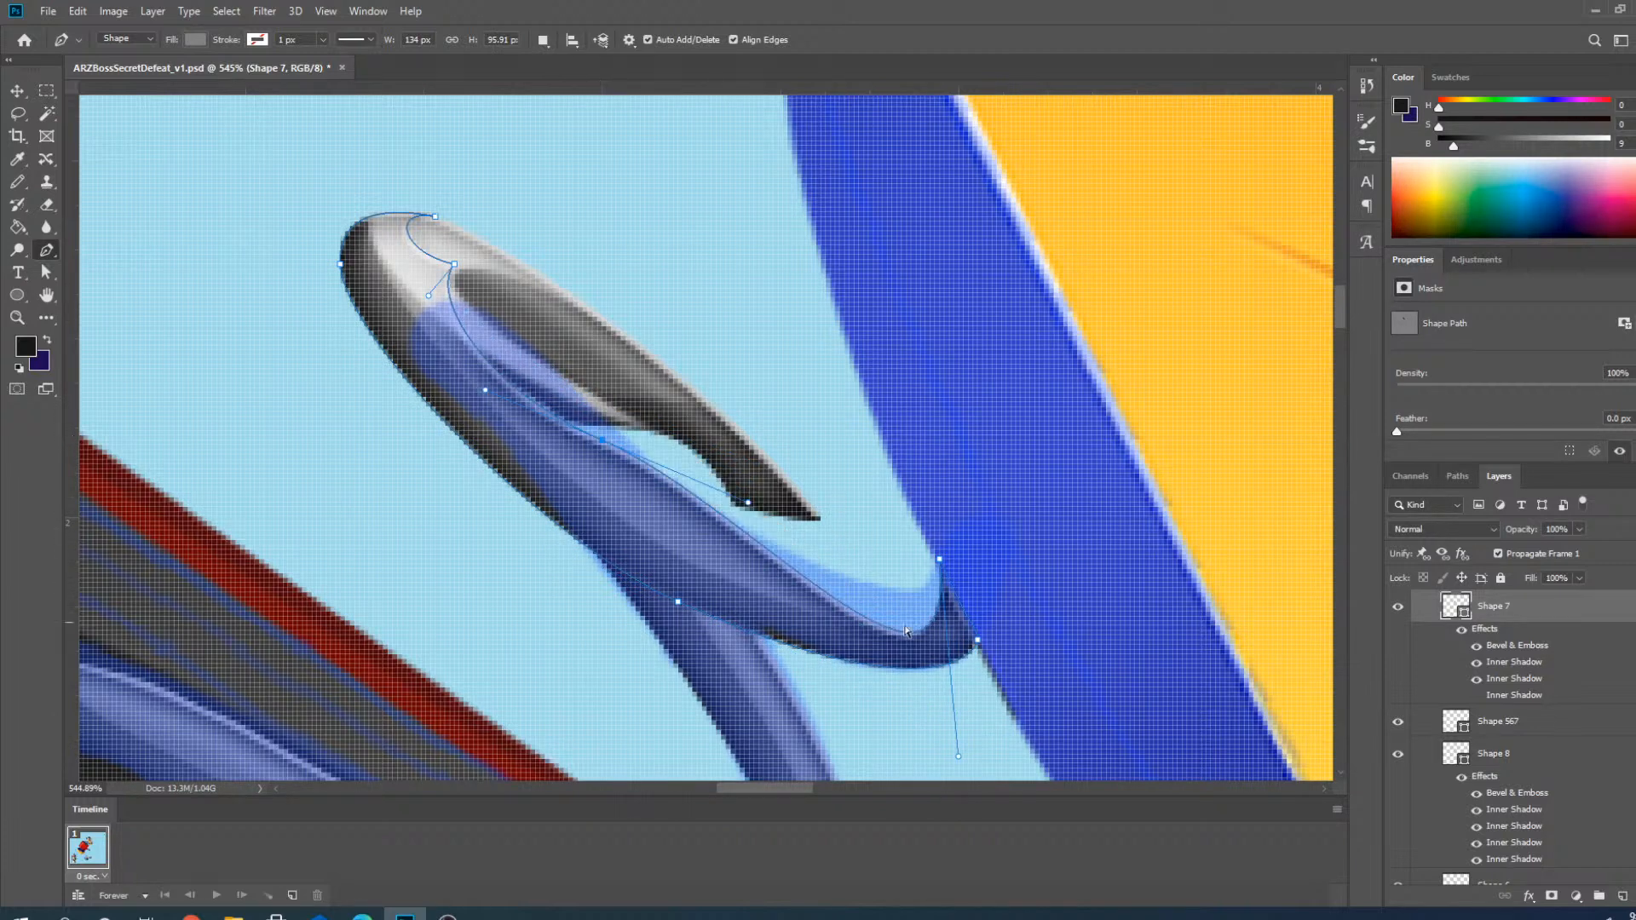
{"action": "left_click_drag", "start_coordinate": [959, 756], "coordinate": [915, 661]}
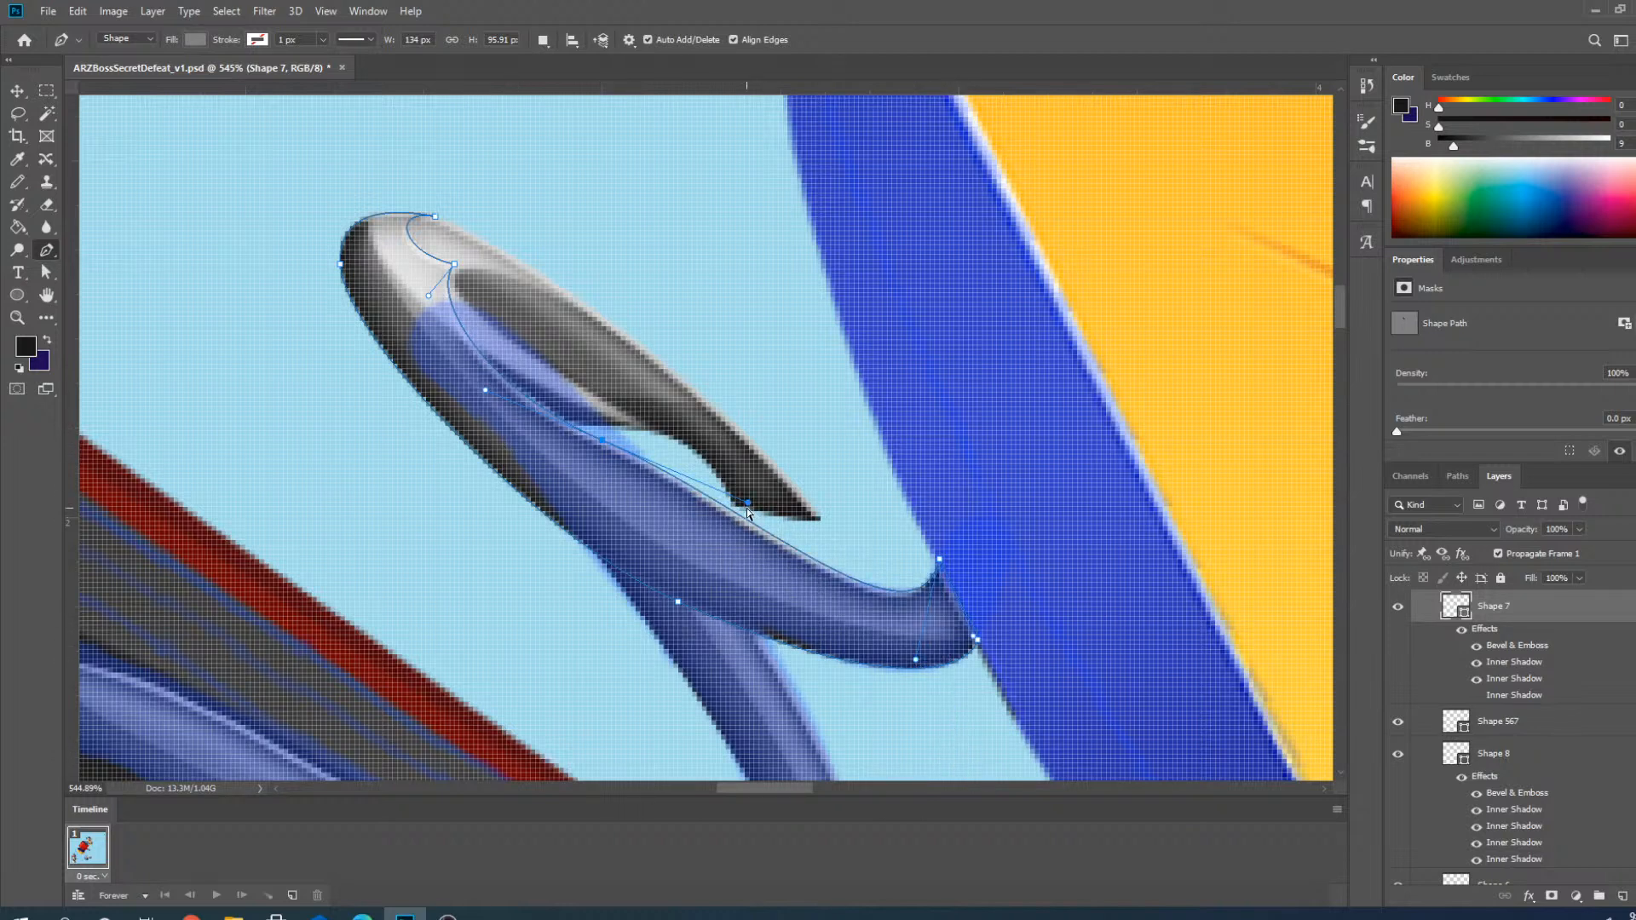
{"action": "left_click_drag", "start_coordinate": [748, 505], "coordinate": [734, 538]}
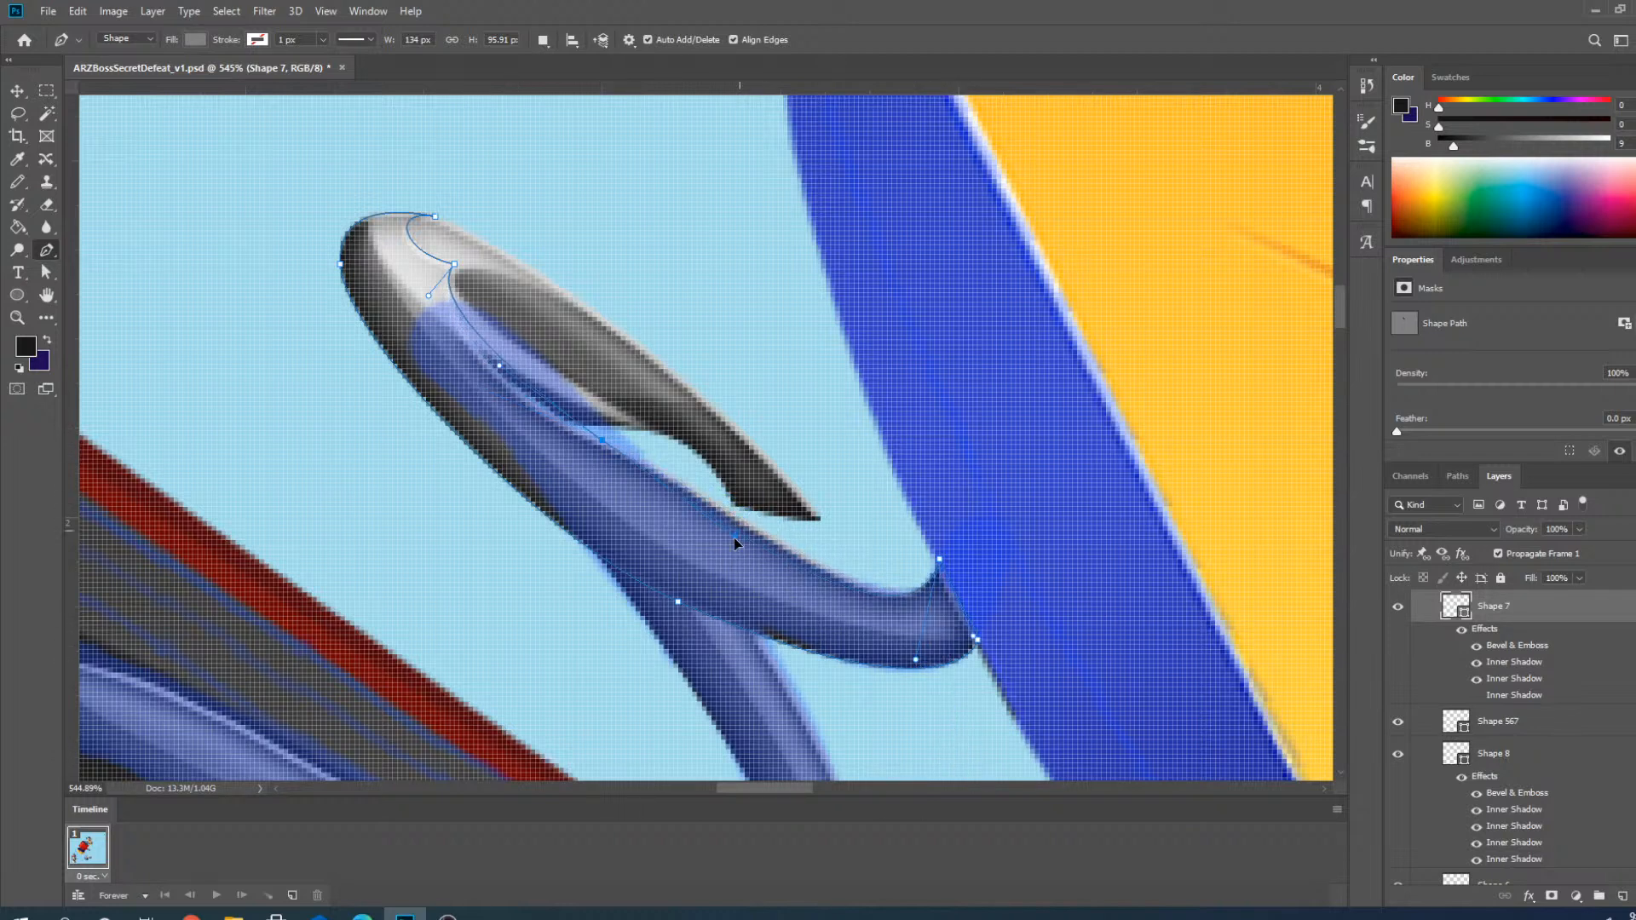
{"action": "left_click", "coordinate": [604, 436]}
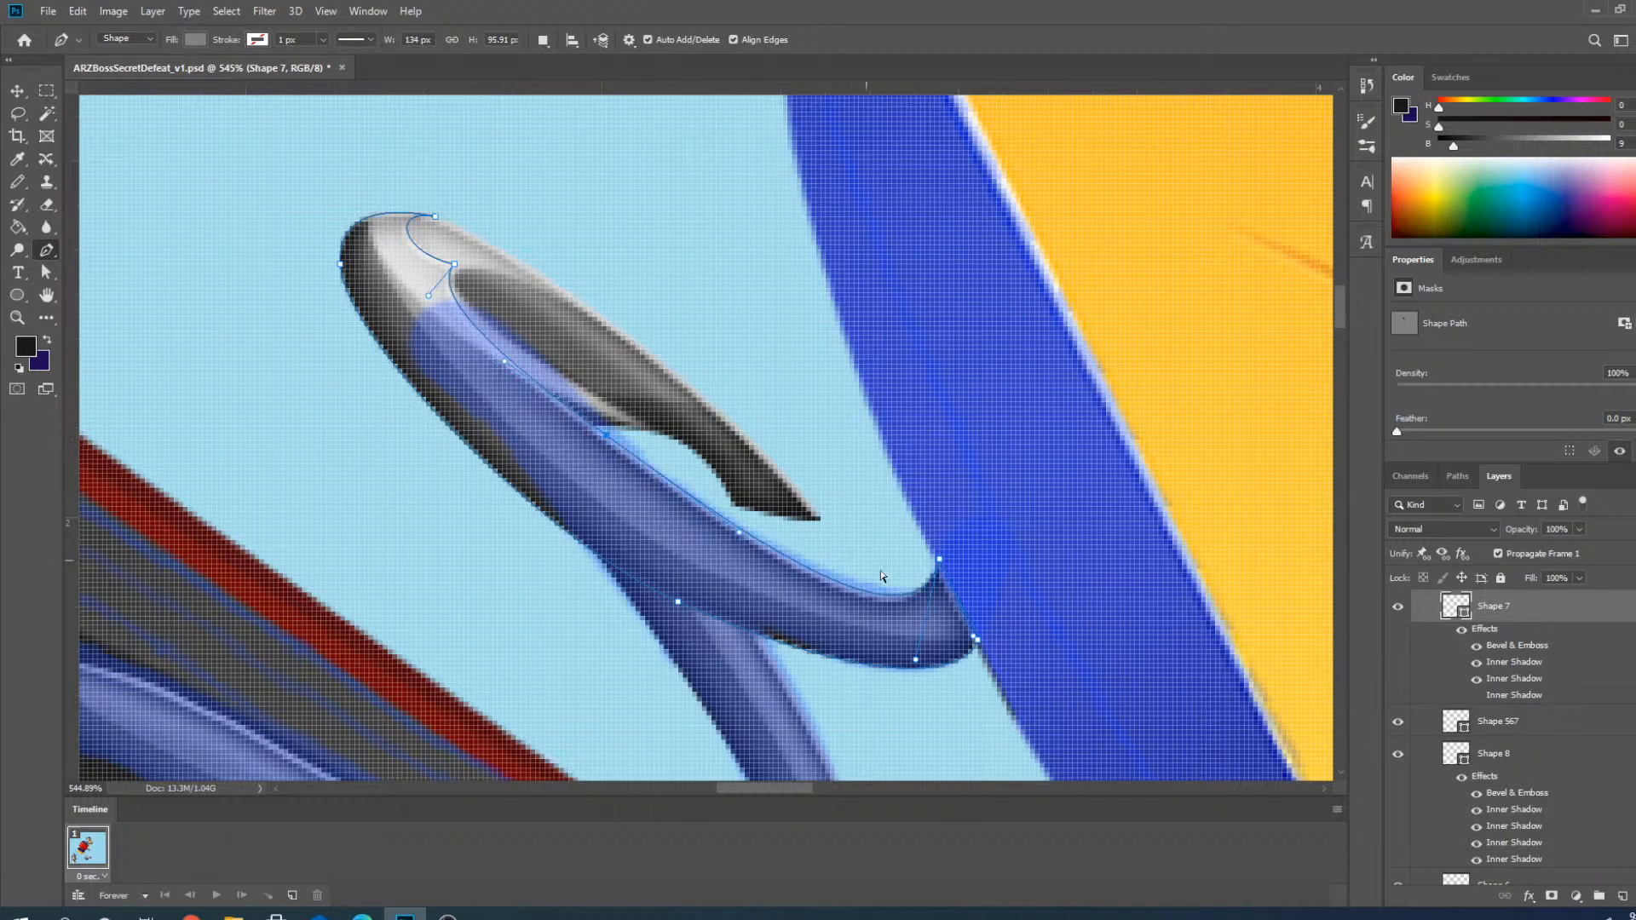
{"action": "left_click", "coordinate": [975, 642]}
{"action": "left_click_drag", "start_coordinate": [923, 712], "coordinate": [916, 722]}
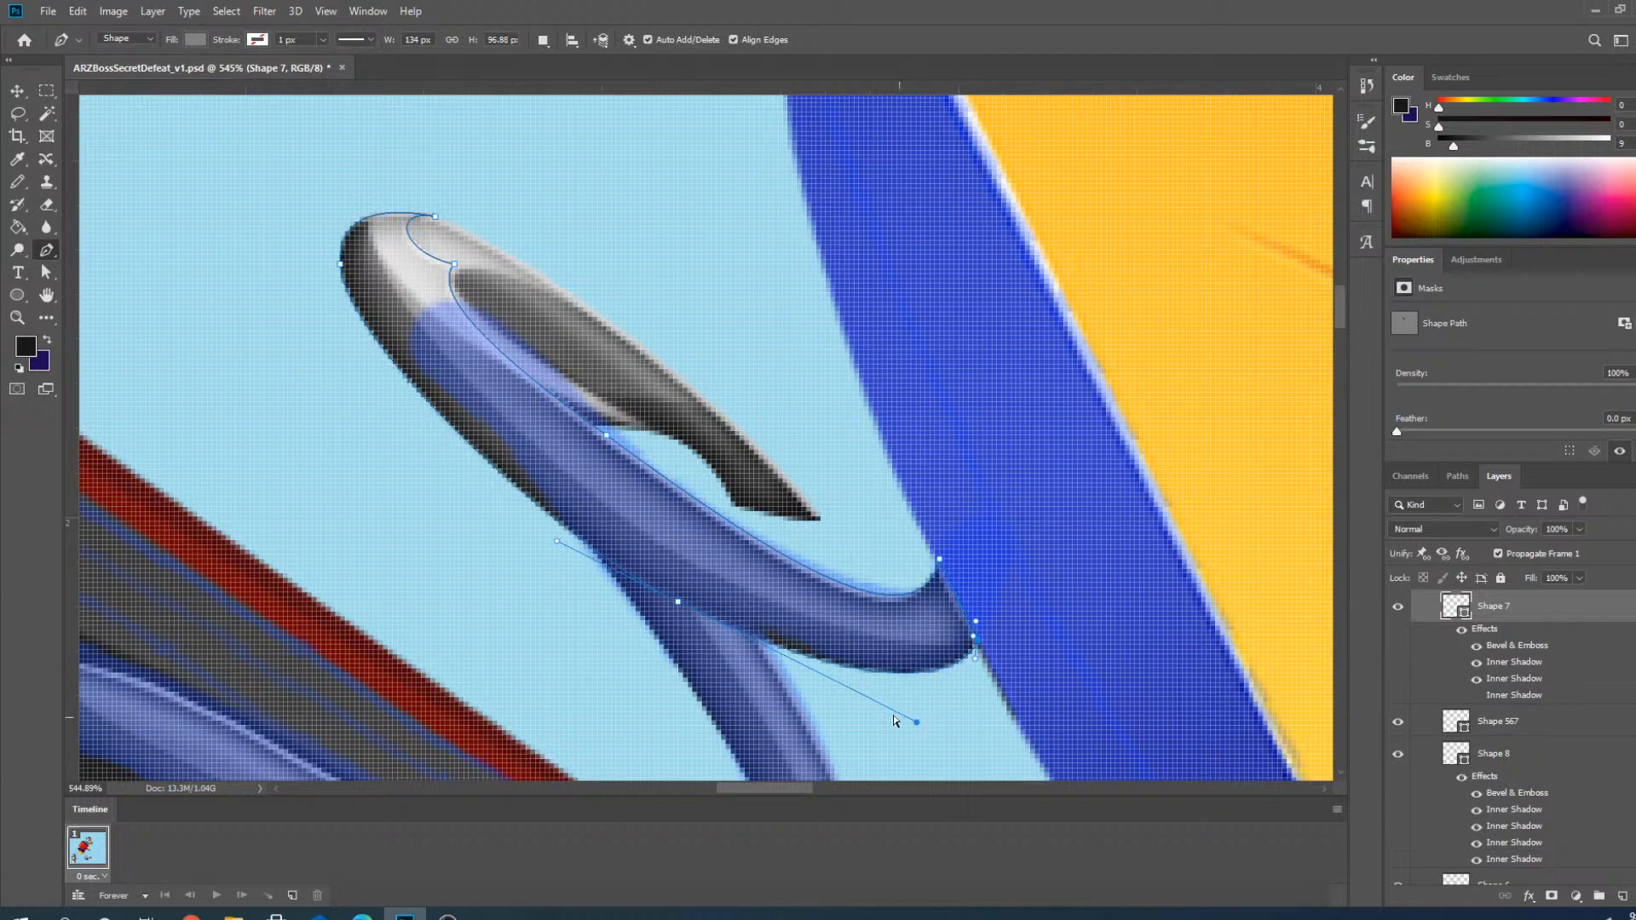
{"action": "scroll", "coordinate": [434, 303], "scroll_direction": "up", "scroll_amount": 2}
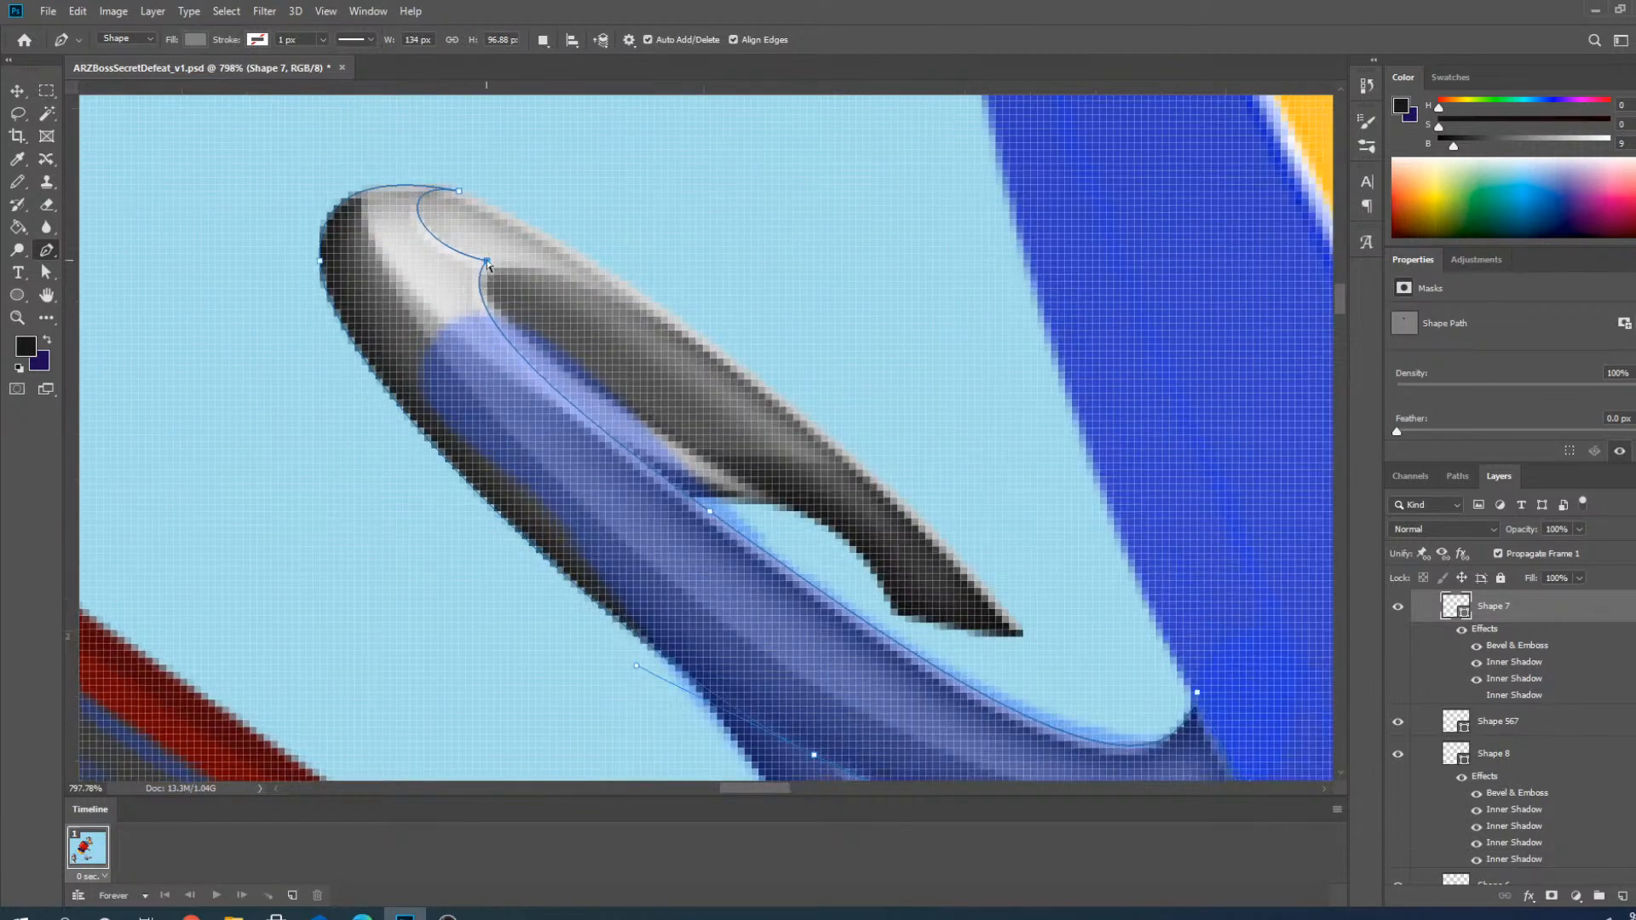
{"action": "left_click_drag", "start_coordinate": [487, 260], "coordinate": [565, 416]}
{"action": "left_click", "coordinate": [565, 400], "text": "ctrl"}
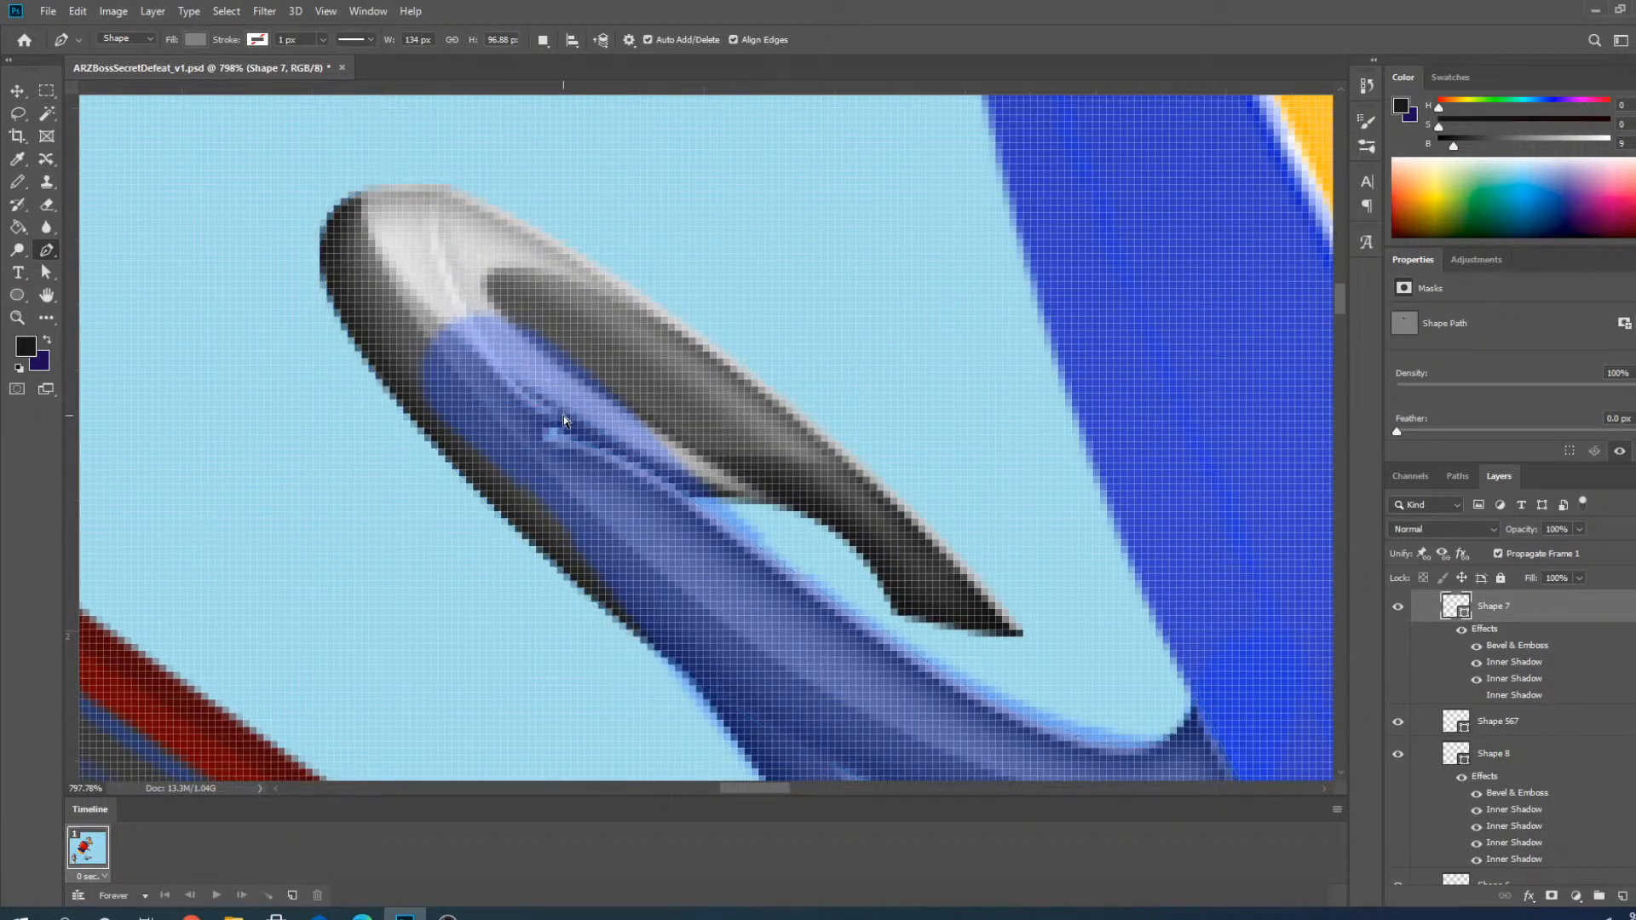
{"action": "key", "text": "ctrl+z"}
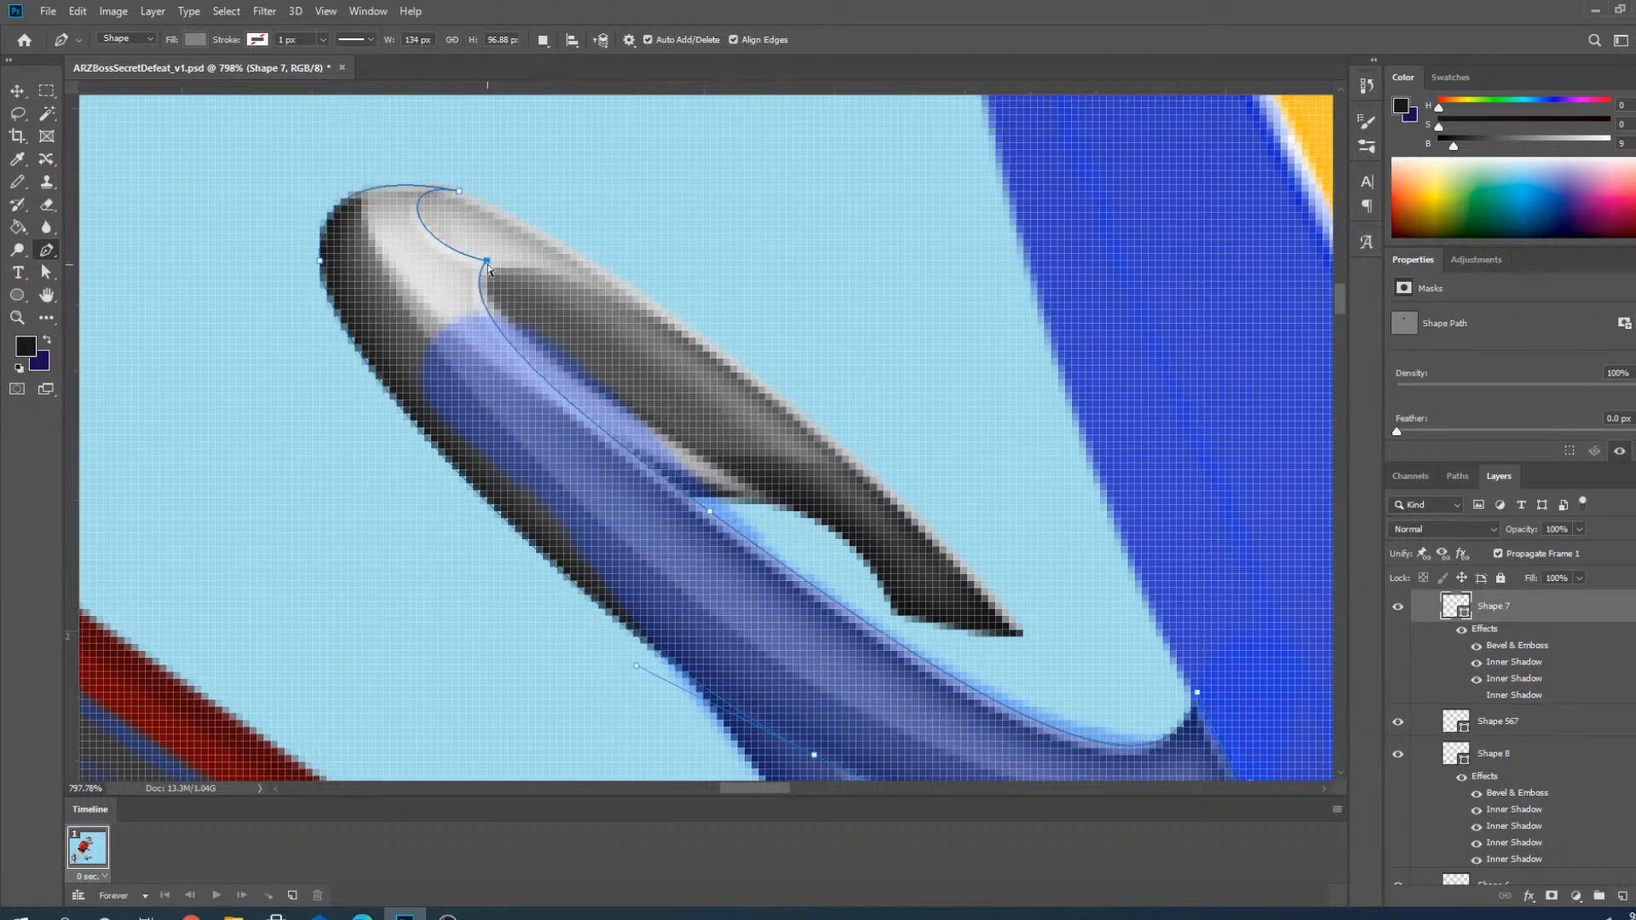
Move the inner and outer anchors at Shape 7's upper end onto the guide and round the tip with their handles.
{"action": "left_click_drag", "start_coordinate": [487, 261], "coordinate": [580, 414]}
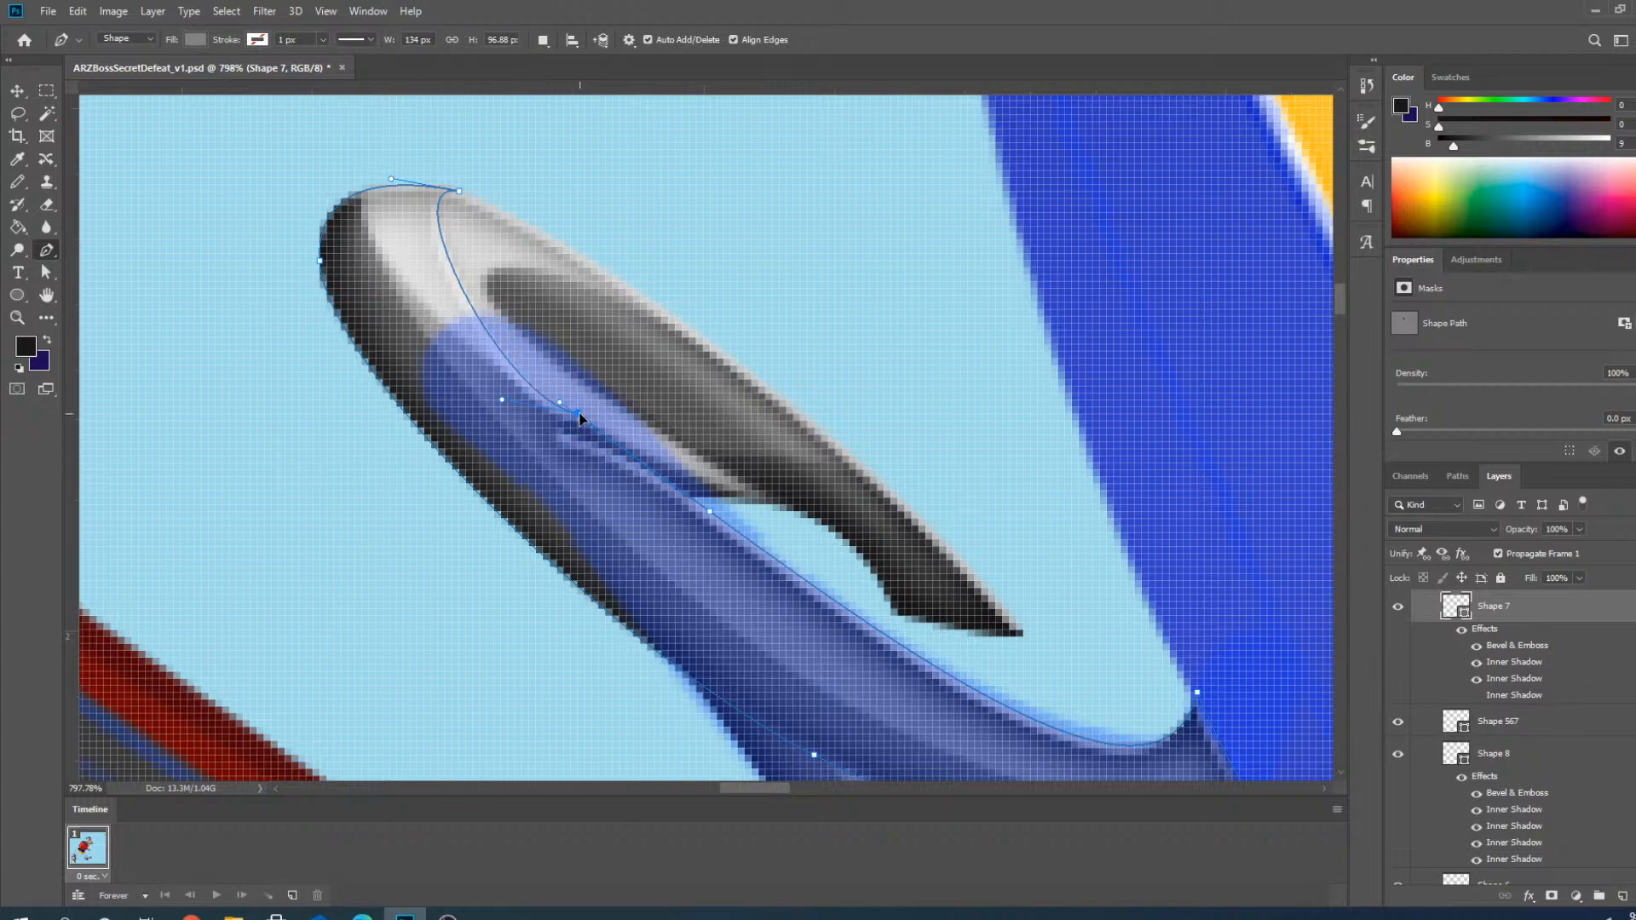
{"action": "left_click_drag", "start_coordinate": [461, 191], "coordinate": [544, 348]}
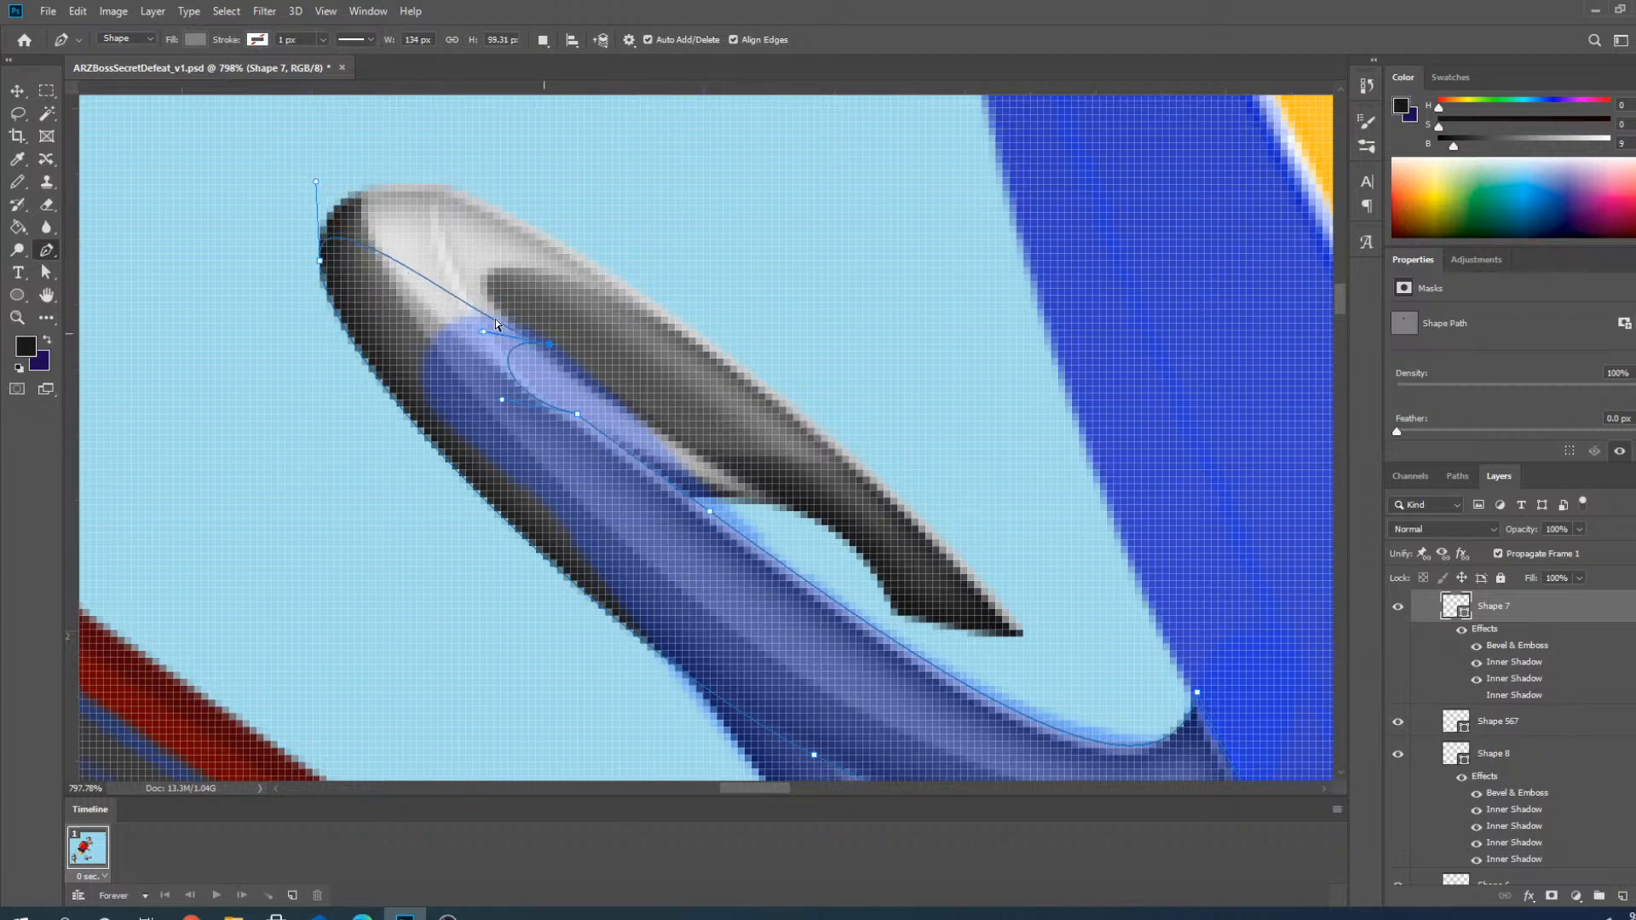
{"action": "left_click_drag", "start_coordinate": [320, 260], "coordinate": [423, 379]}
{"action": "mouse_move", "coordinate": [448, 483]}
{"action": "left_mouse_down"}
{"action": "mouse_move", "coordinate": [432, 492]}
{"action": "mouse_move", "coordinate": [464, 485]}
{"action": "mouse_move", "coordinate": [437, 486]}
{"action": "left_mouse_up"}
{"action": "left_click", "coordinate": [428, 386], "text": "ctrl"}
{"action": "left_click", "coordinate": [425, 380], "text": "ctrl"}
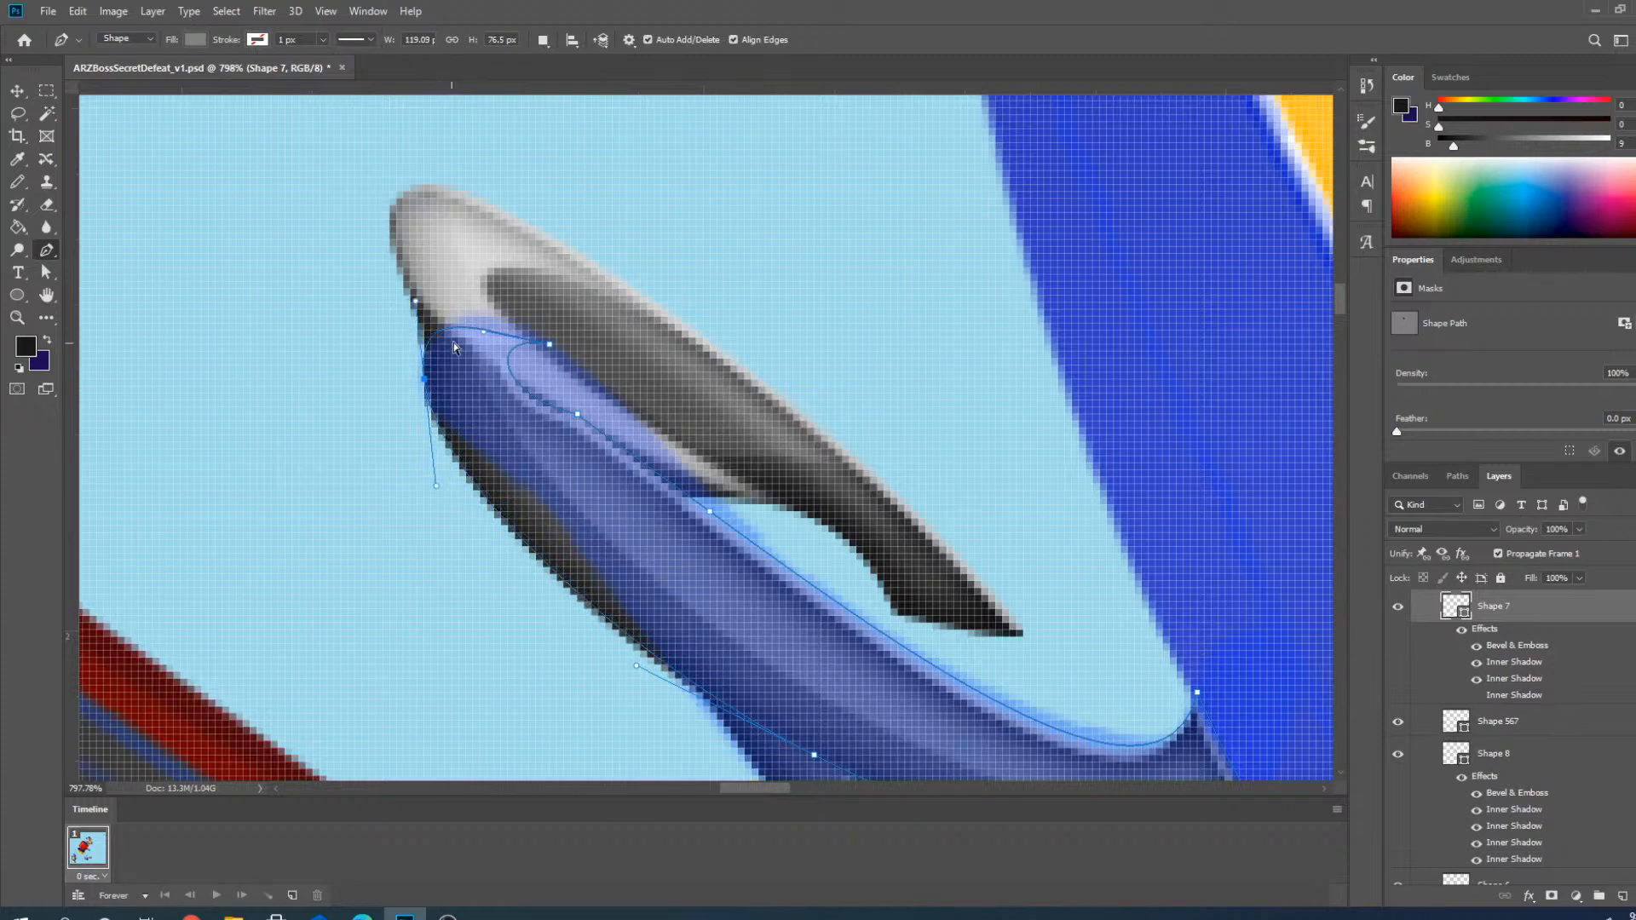
{"action": "left_click_drag", "start_coordinate": [513, 320], "coordinate": [504, 306]}
Refine Shape 7's lower anchor and the handles of its outer edge to fit the guide more closely.
{"action": "scroll", "coordinate": [505, 310], "scroll_direction": "down", "scroll_amount": 5}
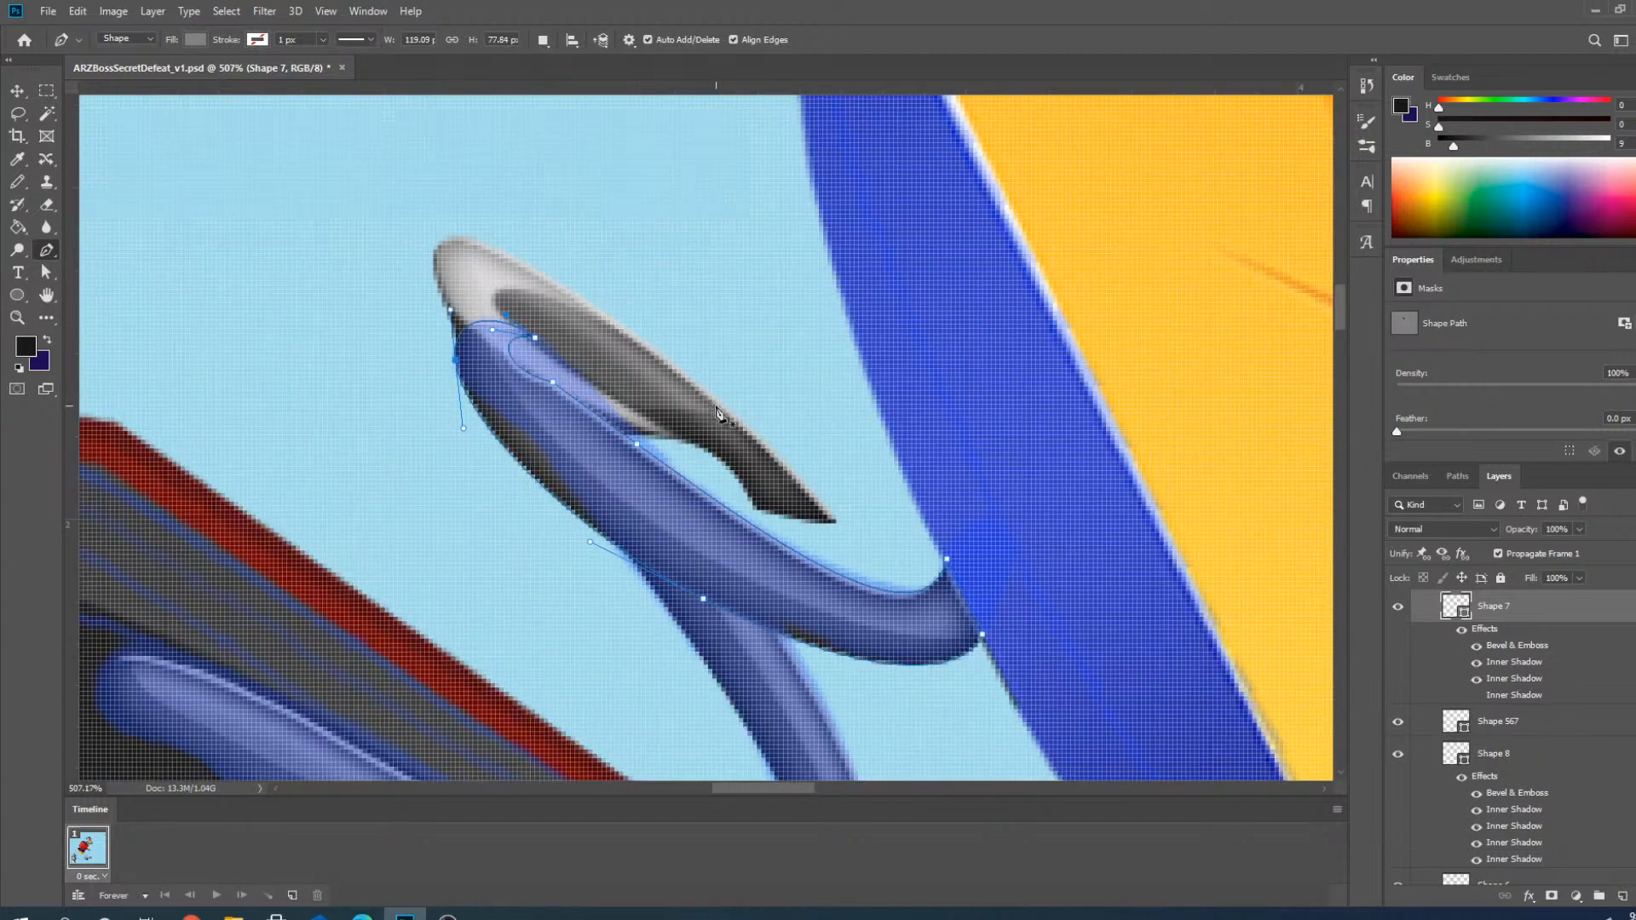
{"action": "scroll", "coordinate": [703, 461], "scroll_direction": "up", "scroll_amount": 2}
{"action": "scroll", "coordinate": [704, 463], "scroll_direction": "down", "scroll_amount": 3}
{"action": "scroll", "coordinate": [641, 461], "scroll_direction": "up", "scroll_amount": 5}
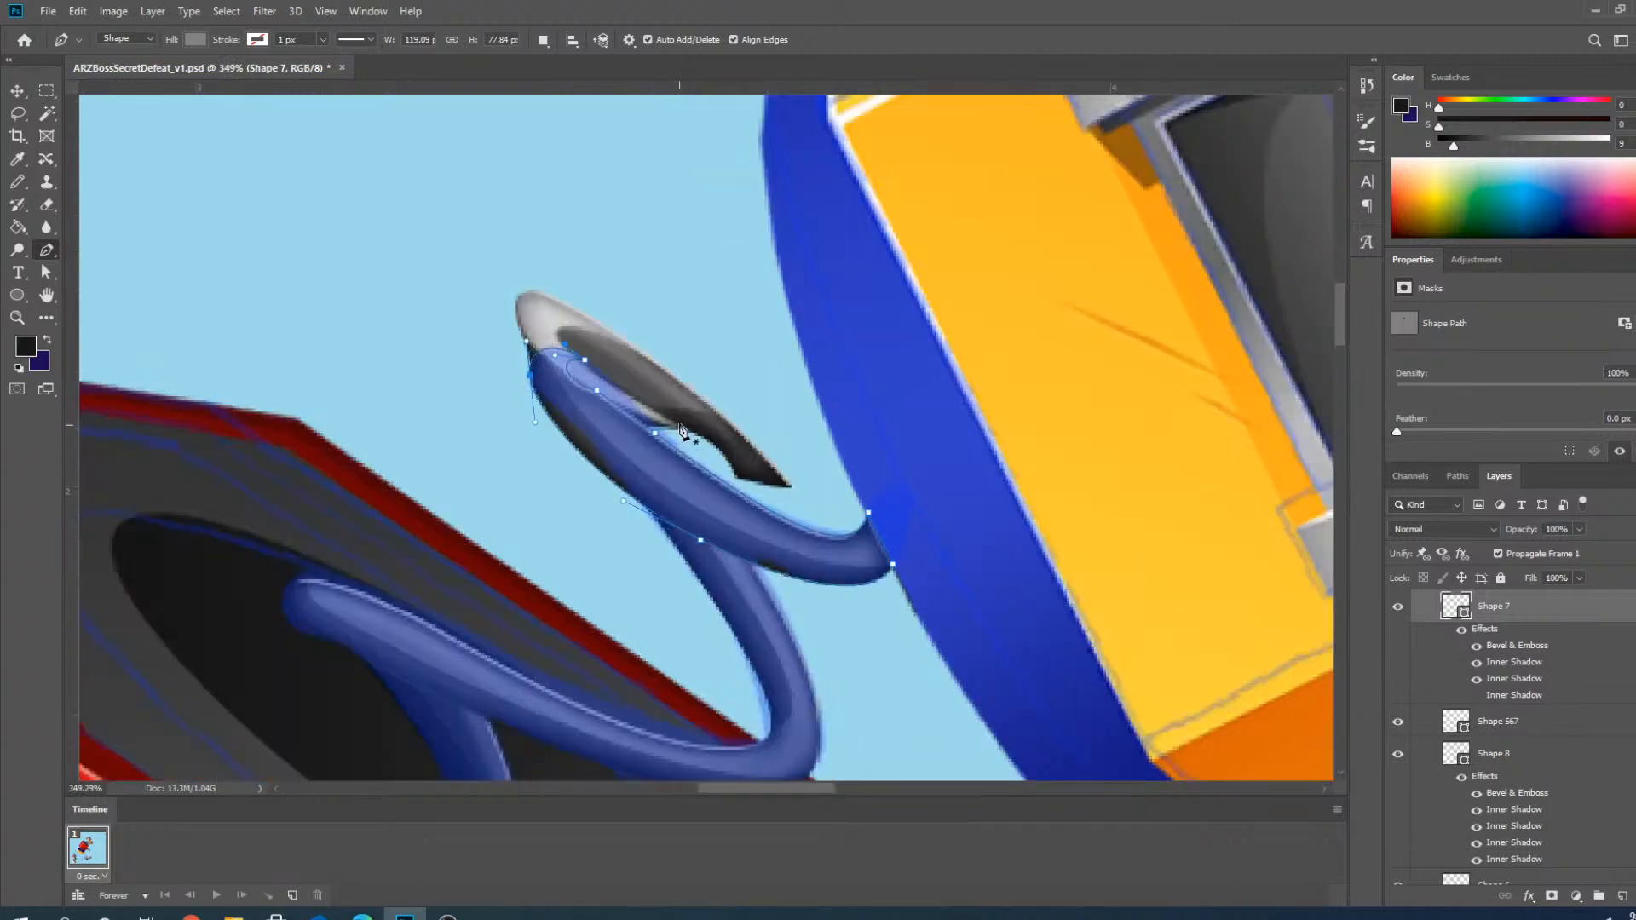
{"action": "scroll", "coordinate": [642, 461], "scroll_direction": "down", "scroll_amount": 3}
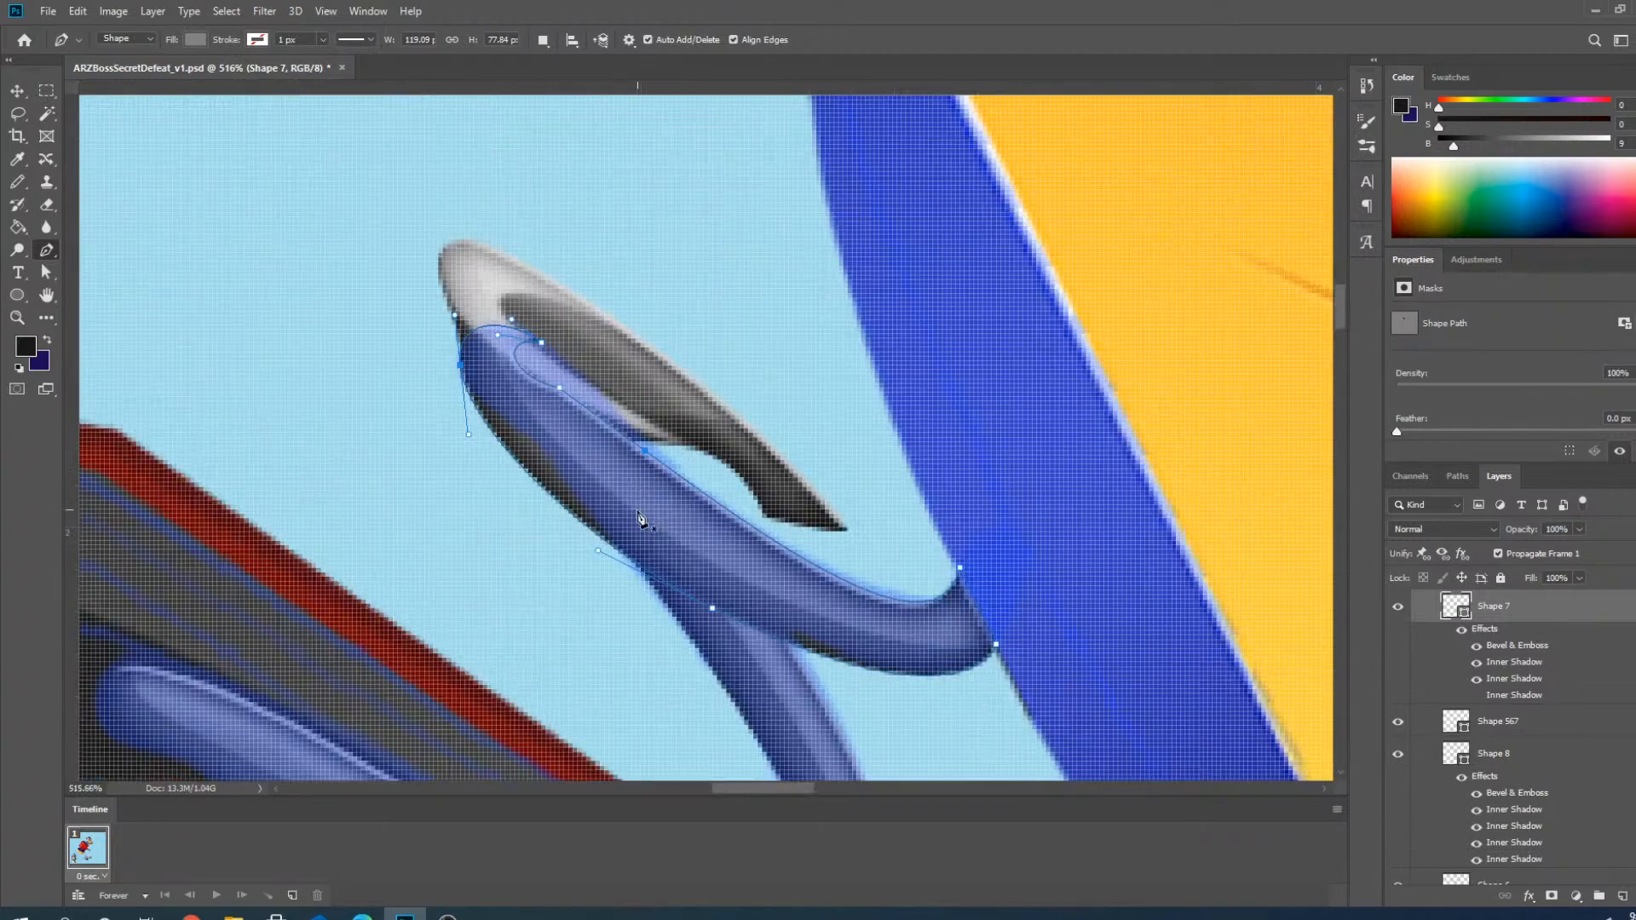
{"action": "scroll", "coordinate": [503, 444], "scroll_direction": "up", "scroll_amount": 2}
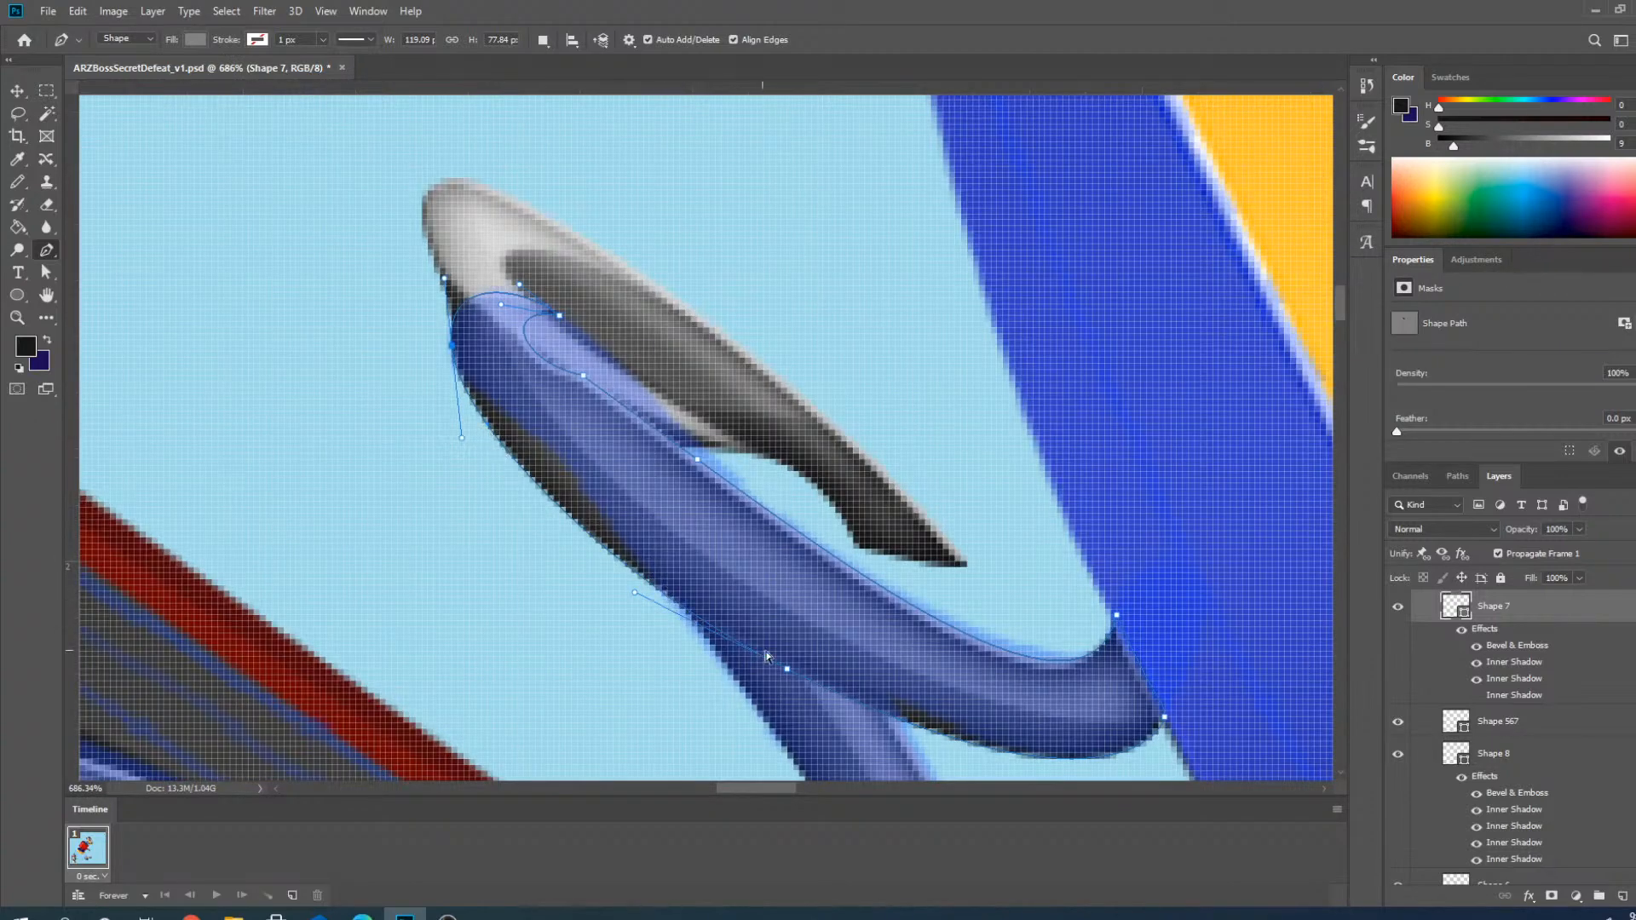
{"action": "left_click_drag", "start_coordinate": [786, 670], "coordinate": [787, 650]}
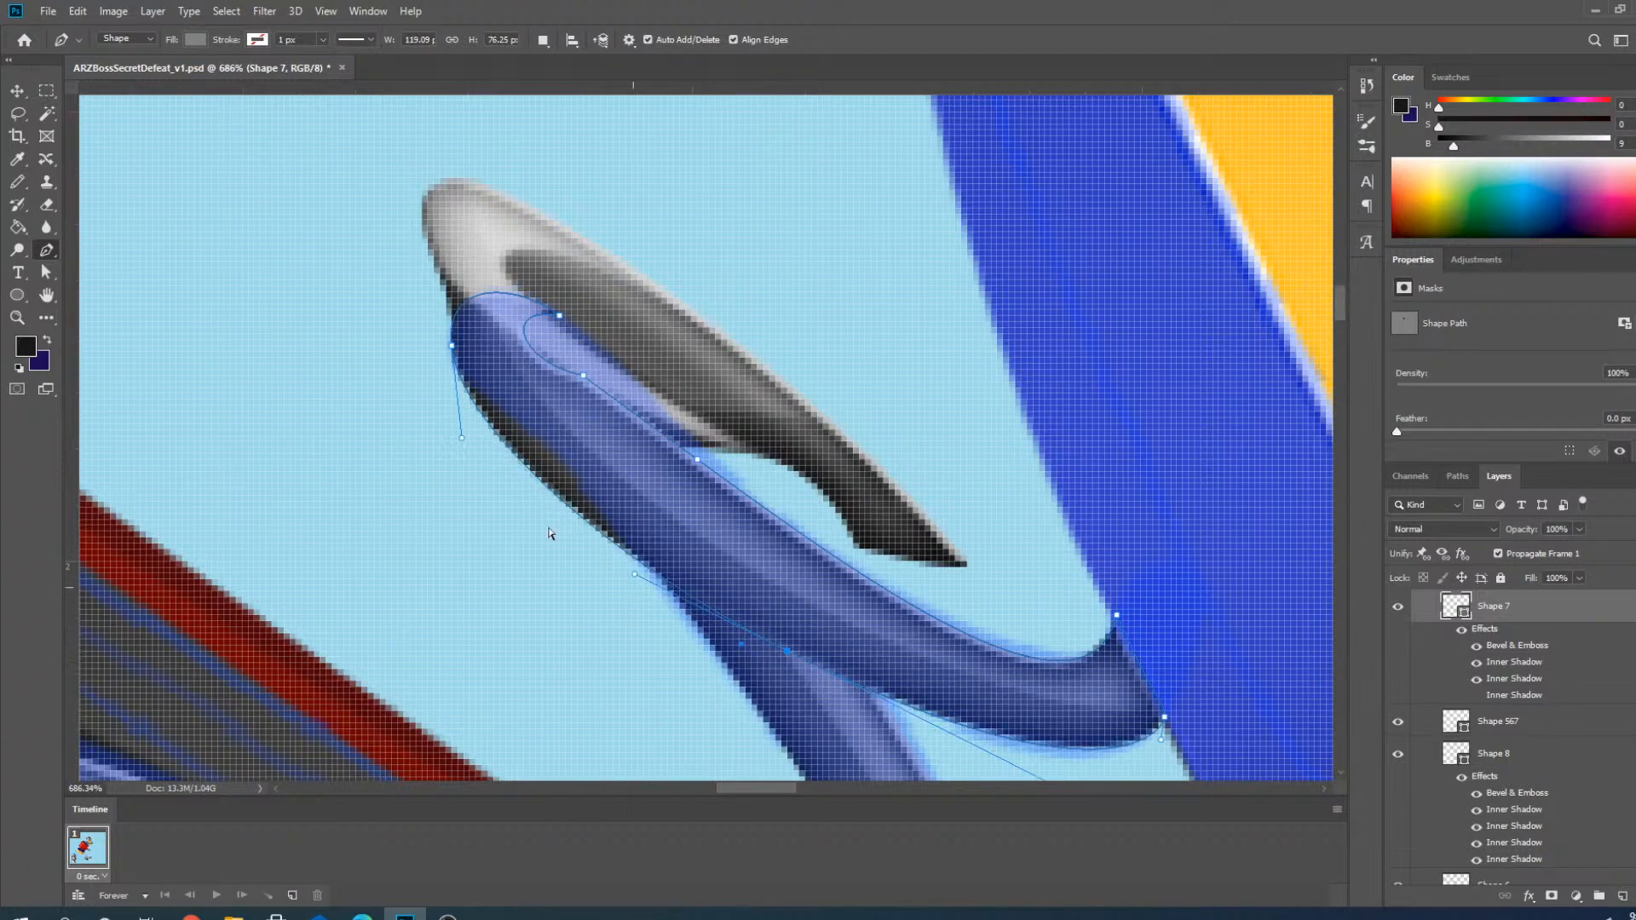
{"action": "left_click_drag", "start_coordinate": [463, 436], "coordinate": [482, 433]}
{"action": "left_click_drag", "start_coordinate": [430, 281], "coordinate": [437, 291]}
{"action": "left_click_drag", "start_coordinate": [635, 575], "coordinate": [645, 569]}
Adjust Shape 7's inner edge anchors and handles near the rounded tip to smooth the inner curve.
{"action": "left_click_drag", "start_coordinate": [696, 460], "coordinate": [683, 474]}
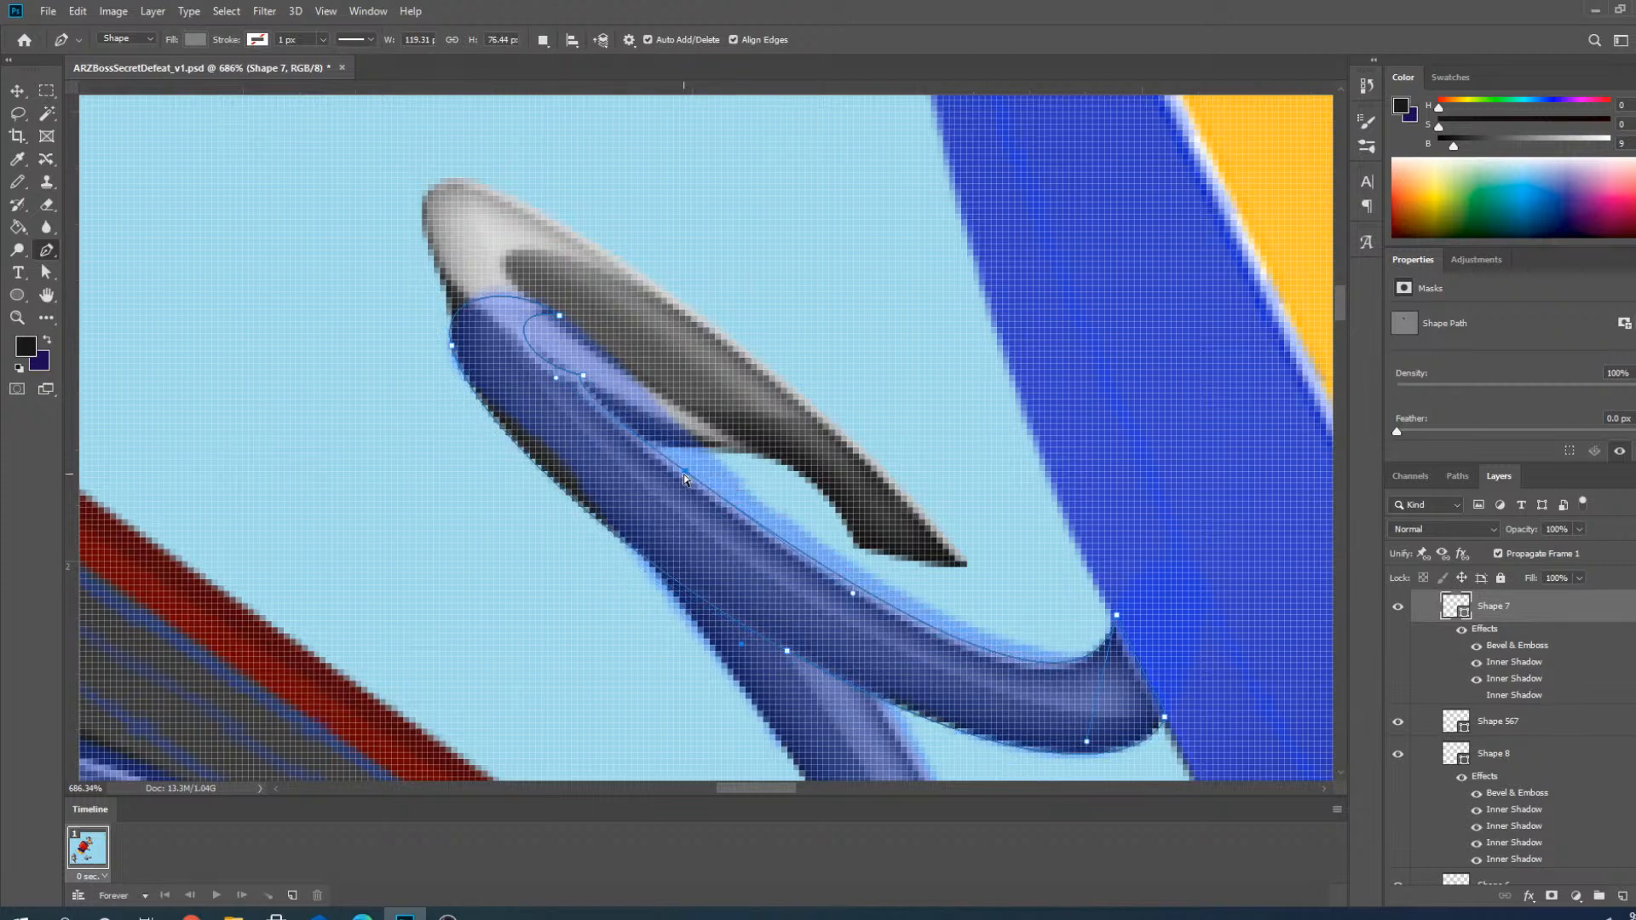
{"action": "left_click_drag", "start_coordinate": [583, 376], "coordinate": [572, 349]}
{"action": "scroll", "coordinate": [576, 380], "scroll_direction": "up", "scroll_amount": 3}
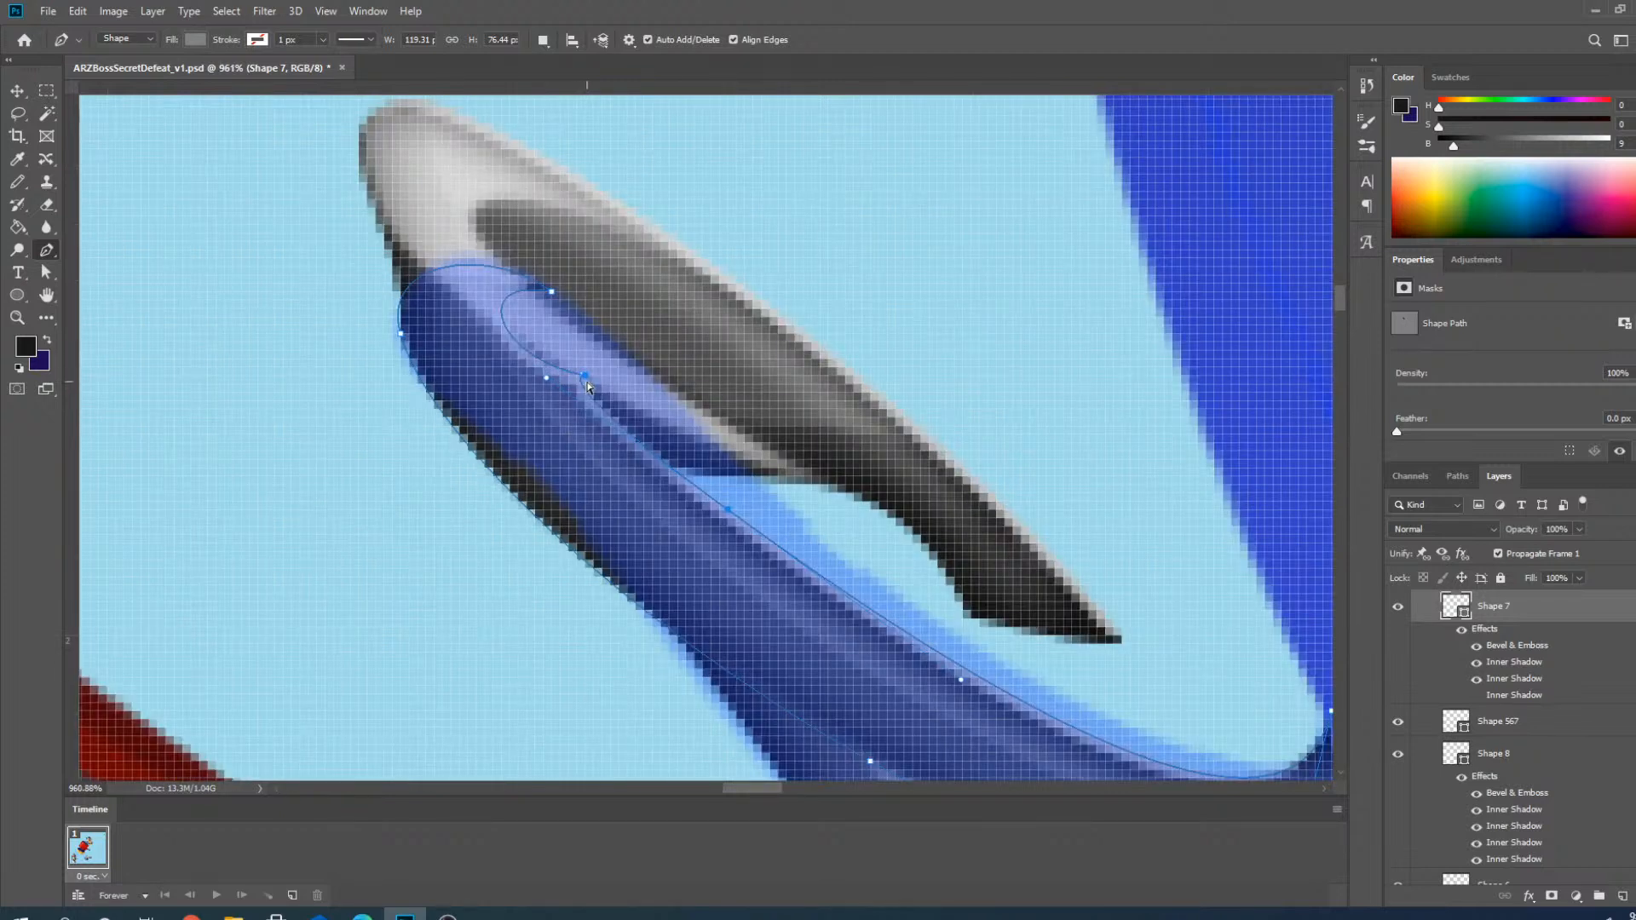
{"action": "left_click_drag", "start_coordinate": [585, 362], "coordinate": [488, 292]}
{"action": "left_click_drag", "start_coordinate": [577, 334], "coordinate": [561, 334]}
{"action": "scroll", "coordinate": [561, 332], "scroll_direction": "down", "scroll_amount": 5}
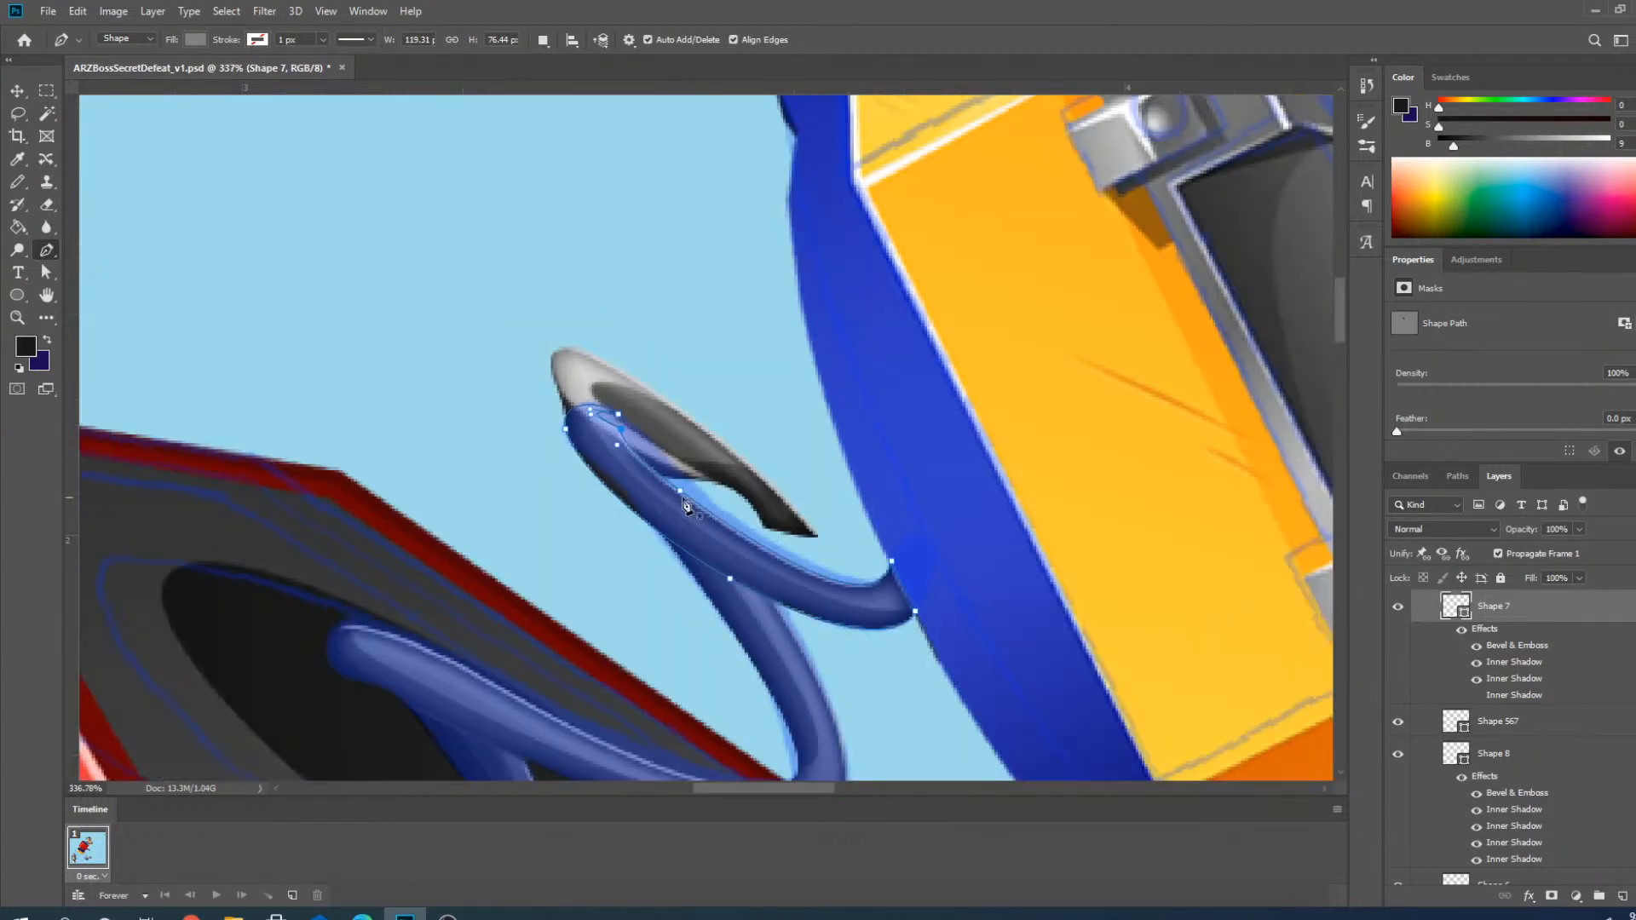
Move the grey Shape 8 piece down so it lies over the upper end of the blue coil.
{"action": "left_click", "coordinate": [17, 90]}
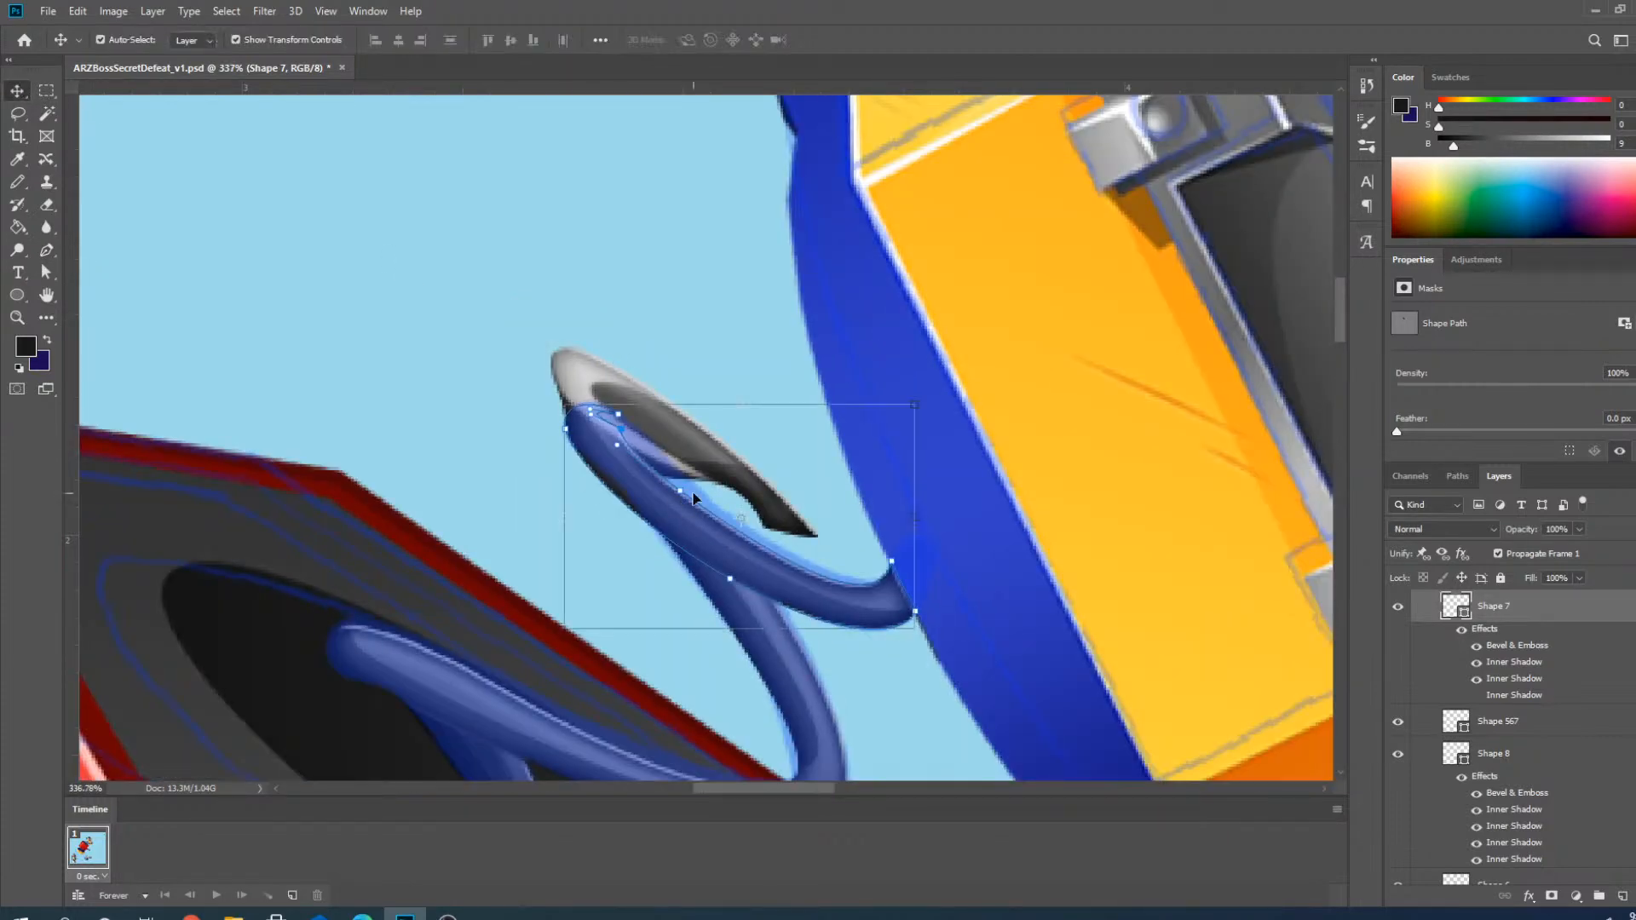
{"action": "left_click", "coordinate": [764, 507]}
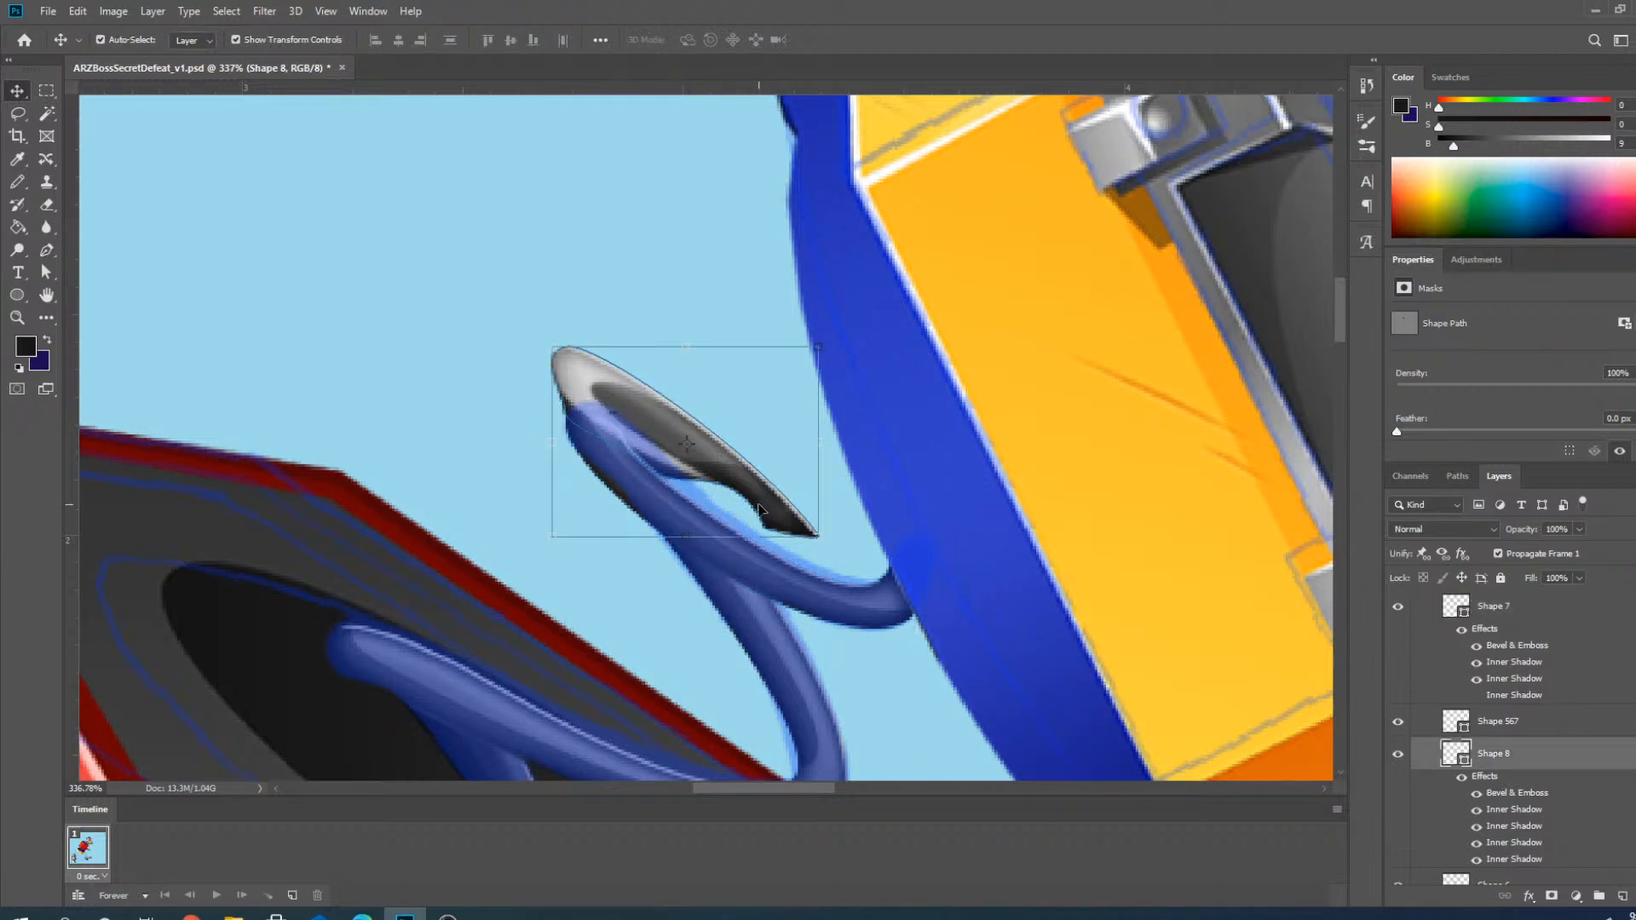
{"action": "scroll", "coordinate": [759, 509], "scroll_direction": "up", "scroll_amount": 4}
{"action": "left_click_drag", "start_coordinate": [717, 416], "coordinate": [784, 559]}
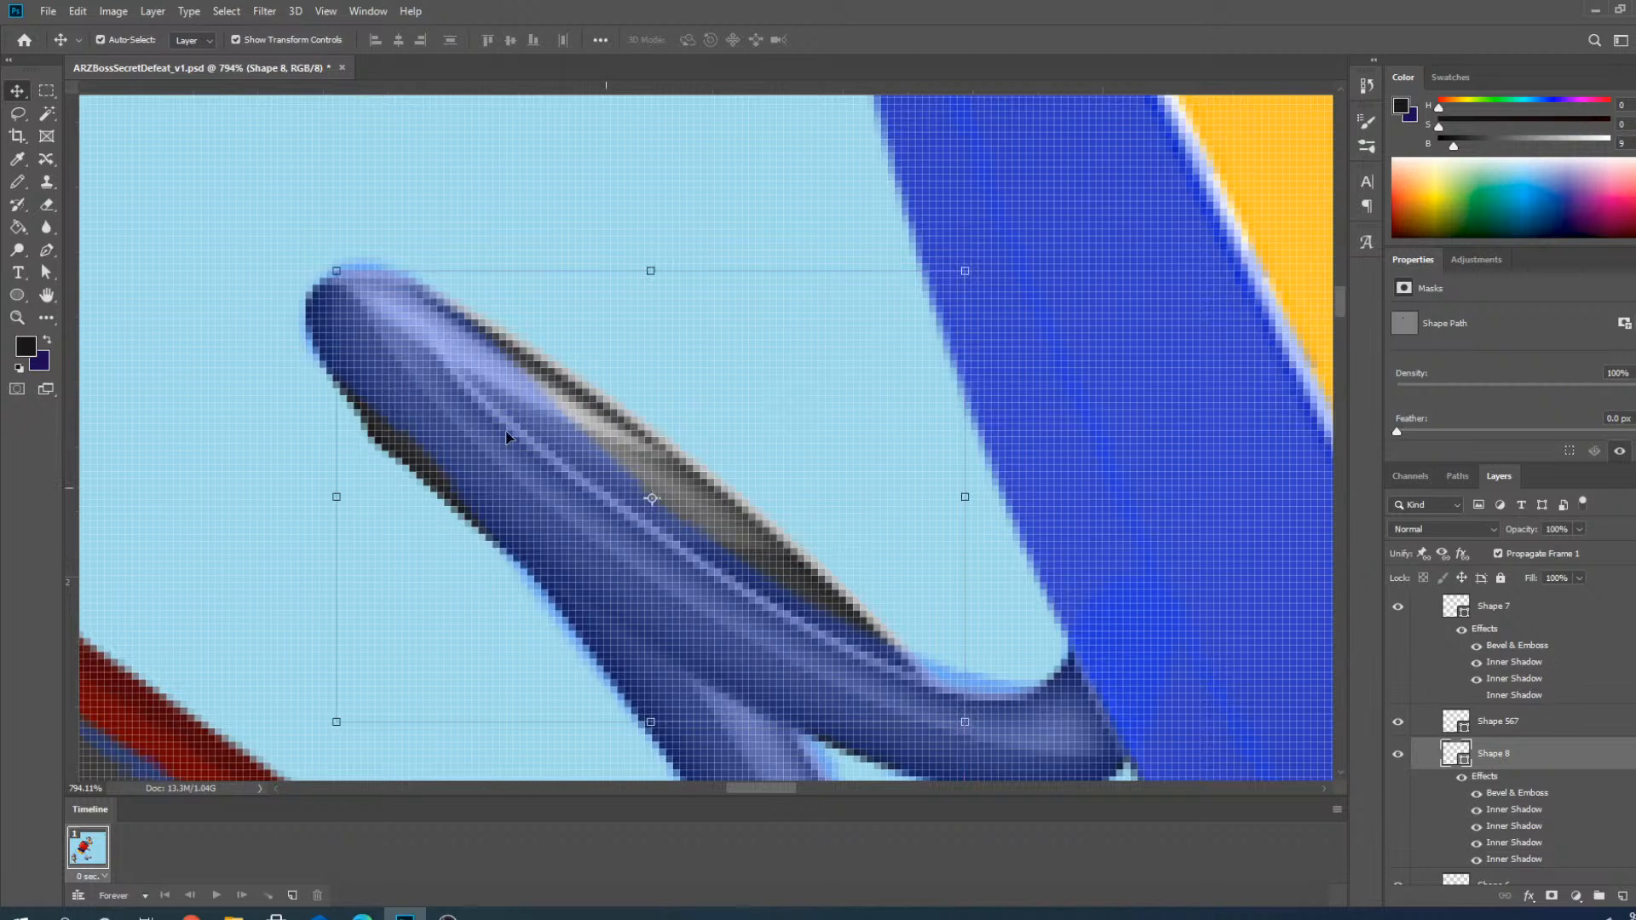
Pull Shape 8's outer edge anchor near the upper tip inward with the Pen tool so it sits inside the coil.
{"action": "left_click", "coordinate": [51, 251]}
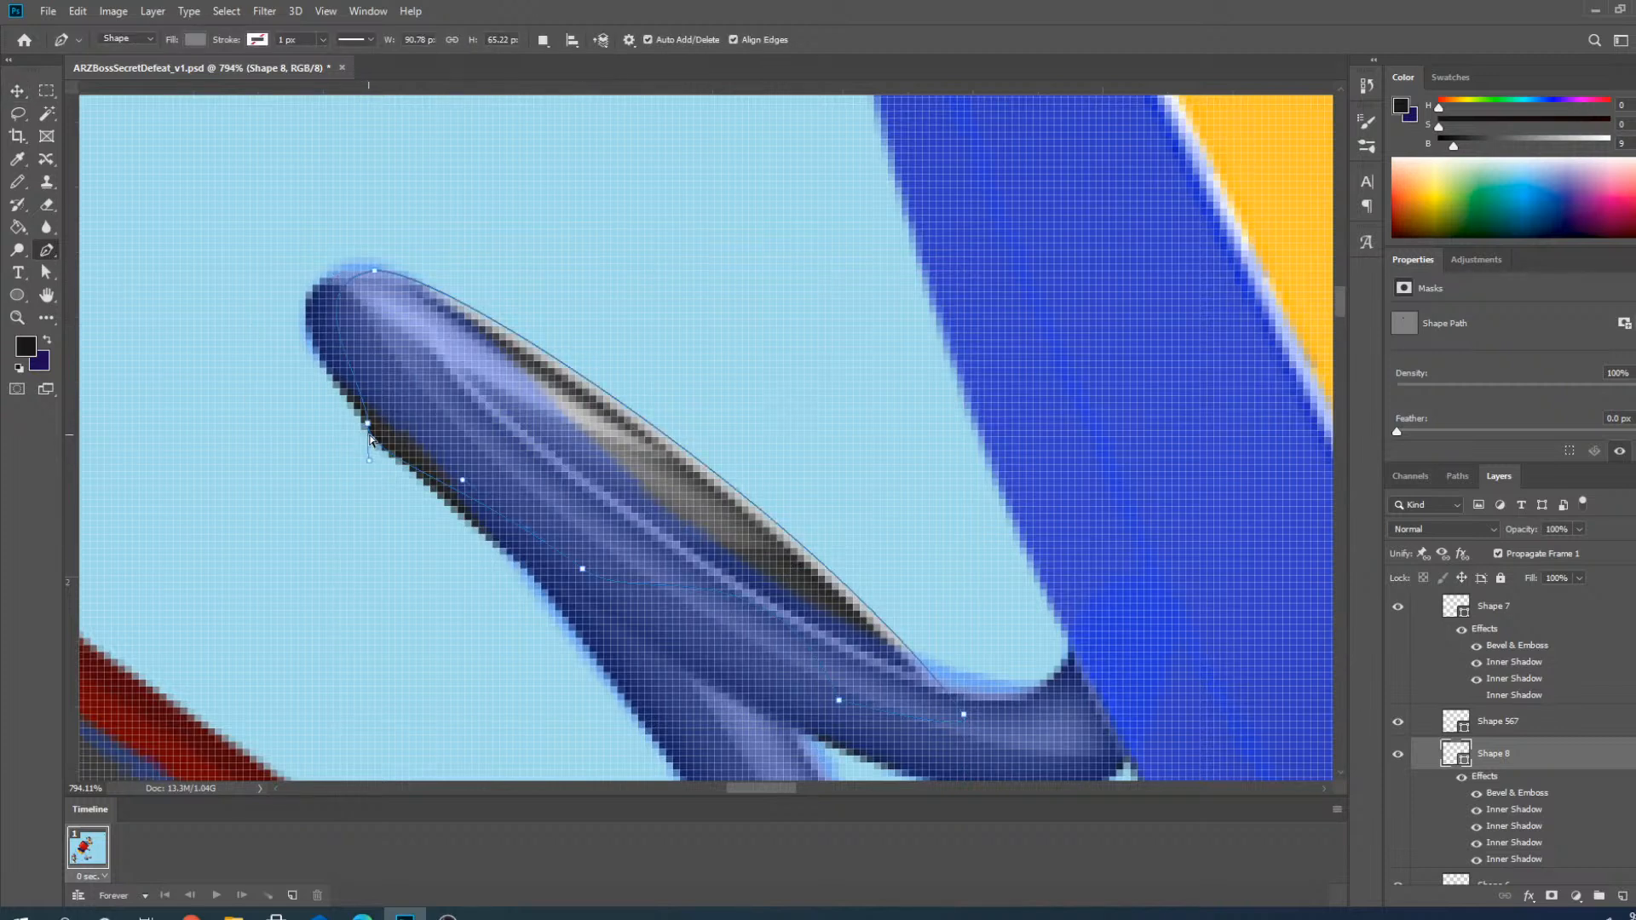
{"action": "left_click_drag", "start_coordinate": [369, 436], "coordinate": [390, 375]}
{"action": "scroll", "coordinate": [635, 458], "scroll_direction": "down", "scroll_amount": 5}
{"action": "scroll", "coordinate": [722, 610], "scroll_direction": "up", "scroll_amount": 4}
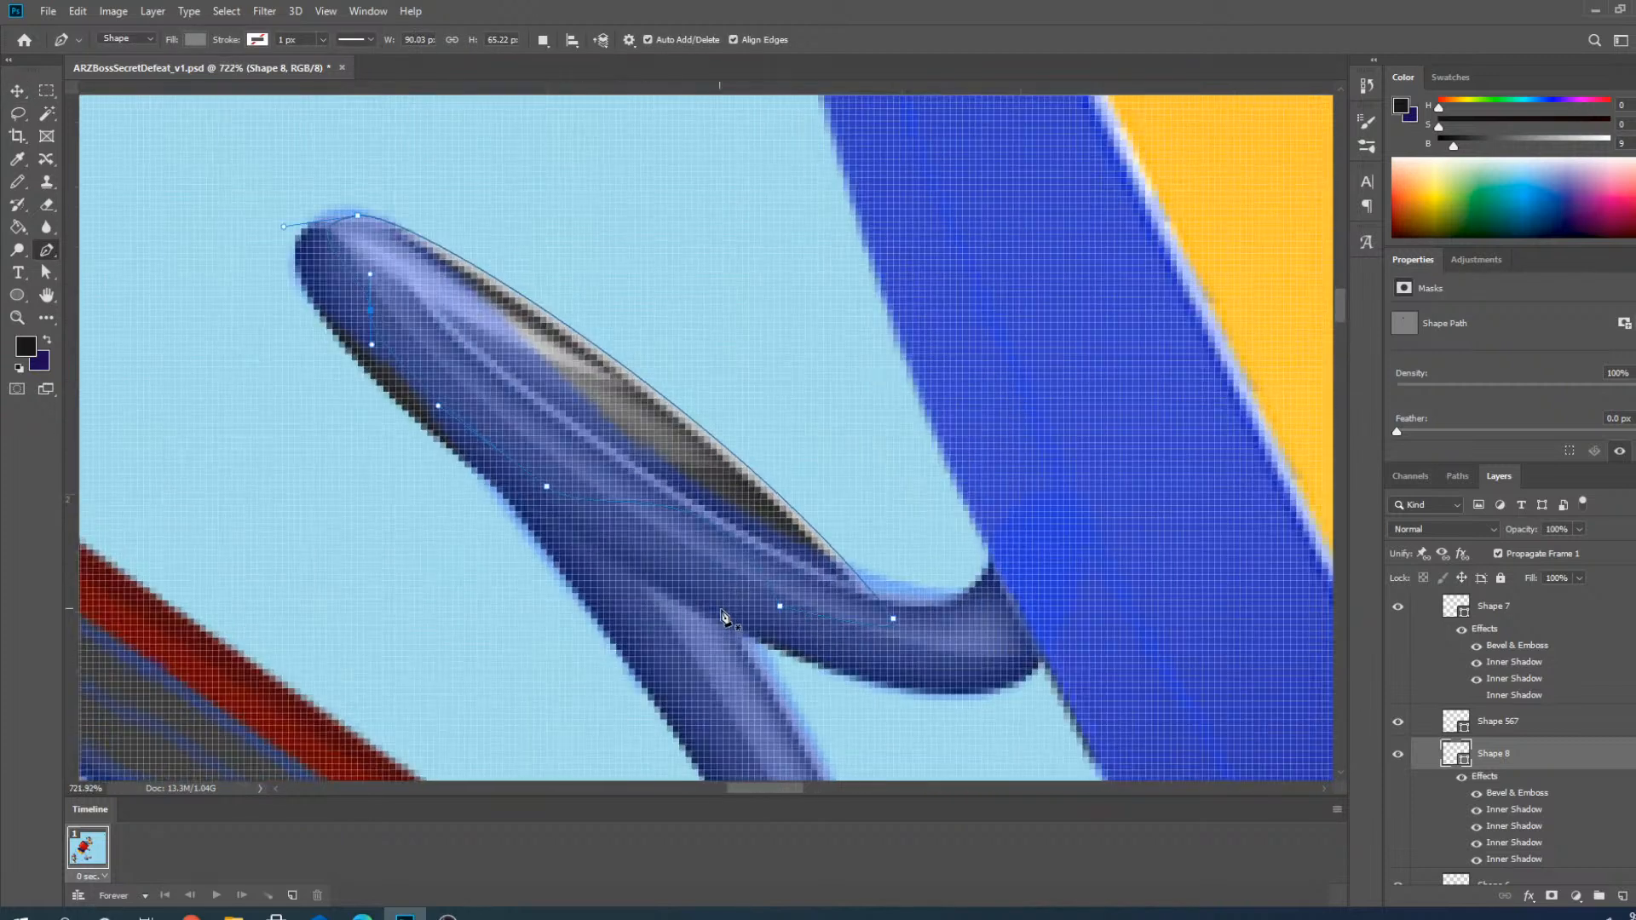
Move Shape 8's two lower anchors to the coil's crossing and bend its upper edge along the guide.
{"action": "left_click_drag", "start_coordinate": [780, 605], "coordinate": [622, 606]}
{"action": "left_click_drag", "start_coordinate": [856, 617], "coordinate": [739, 603]}
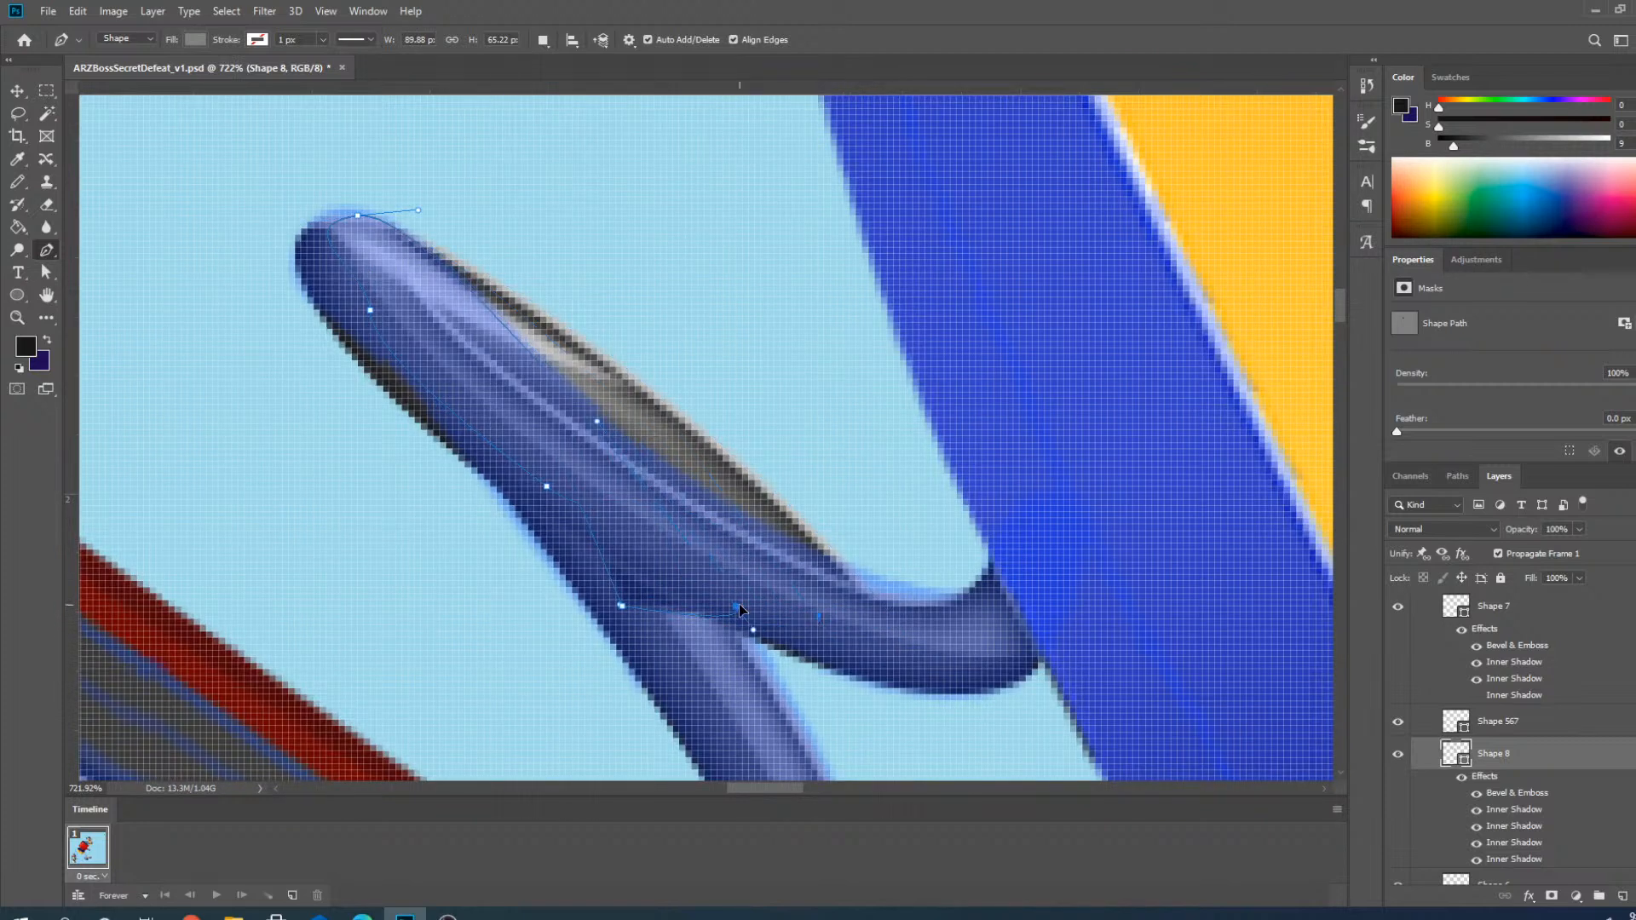
{"action": "left_click_drag", "start_coordinate": [601, 421], "coordinate": [657, 459]}
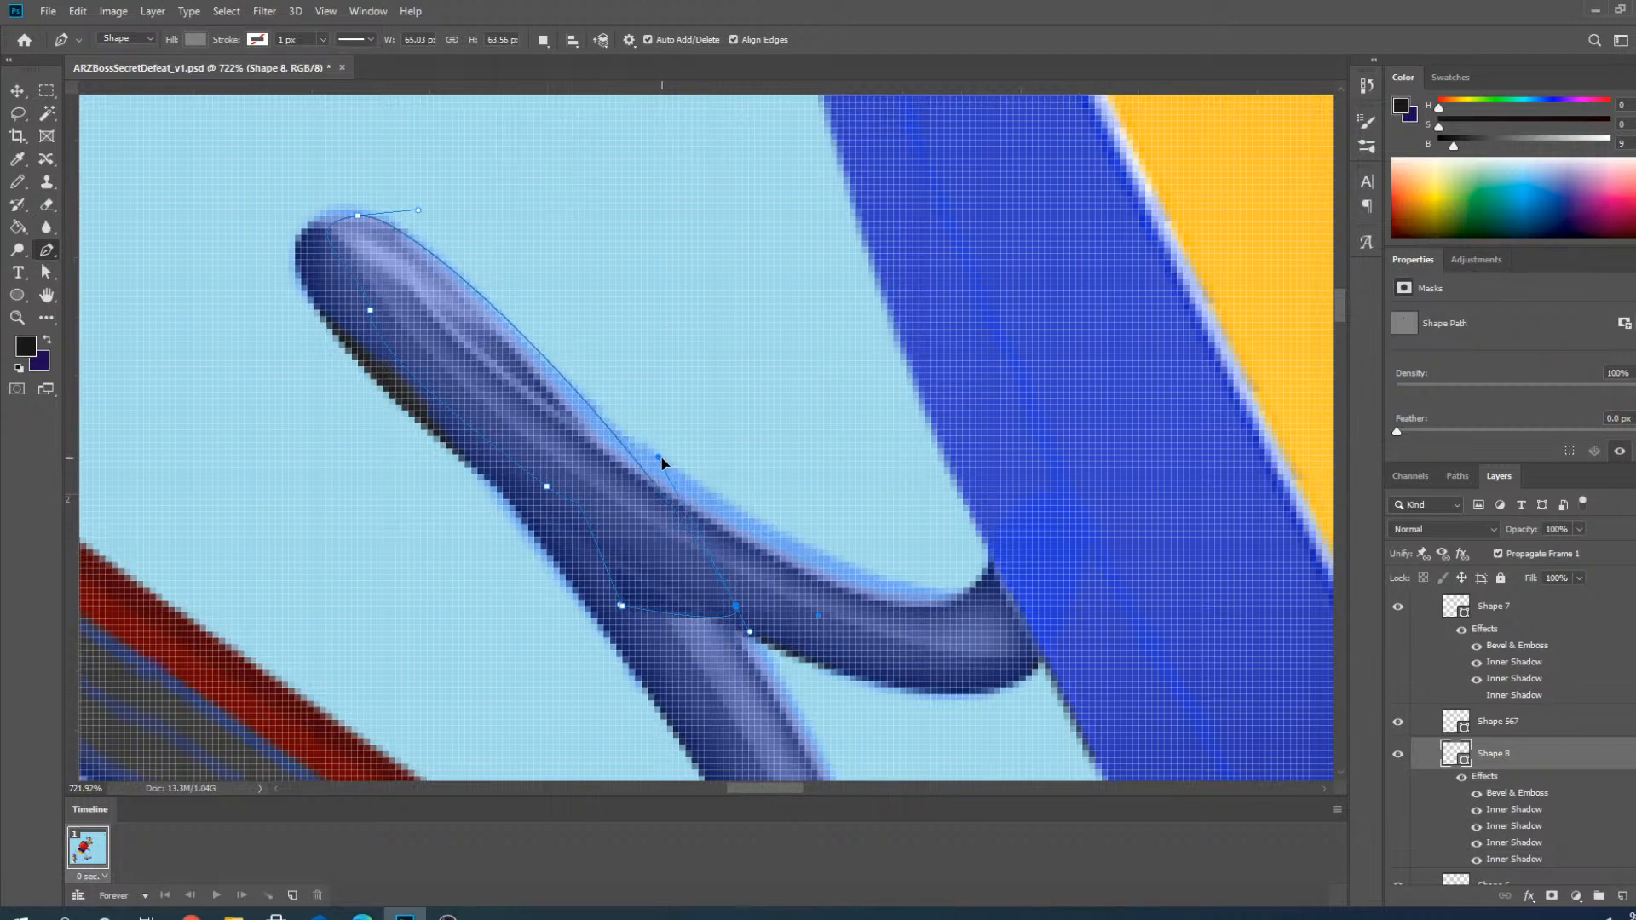
{"action": "left_click_drag", "start_coordinate": [738, 615], "coordinate": [727, 612]}
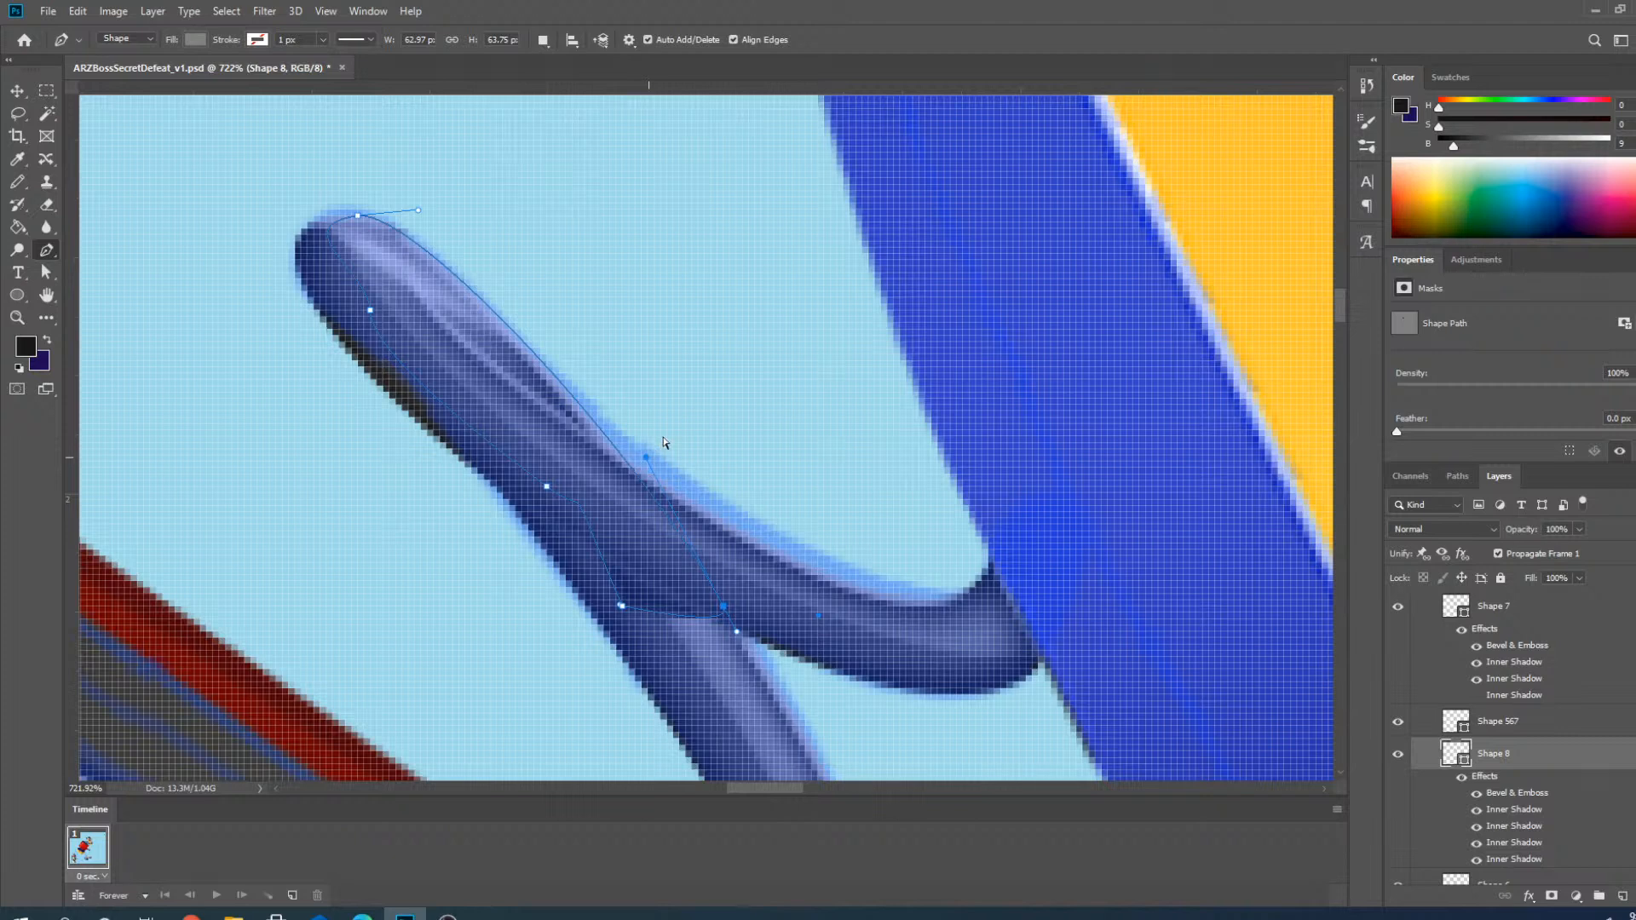
{"action": "left_click_drag", "start_coordinate": [646, 457], "coordinate": [670, 449]}
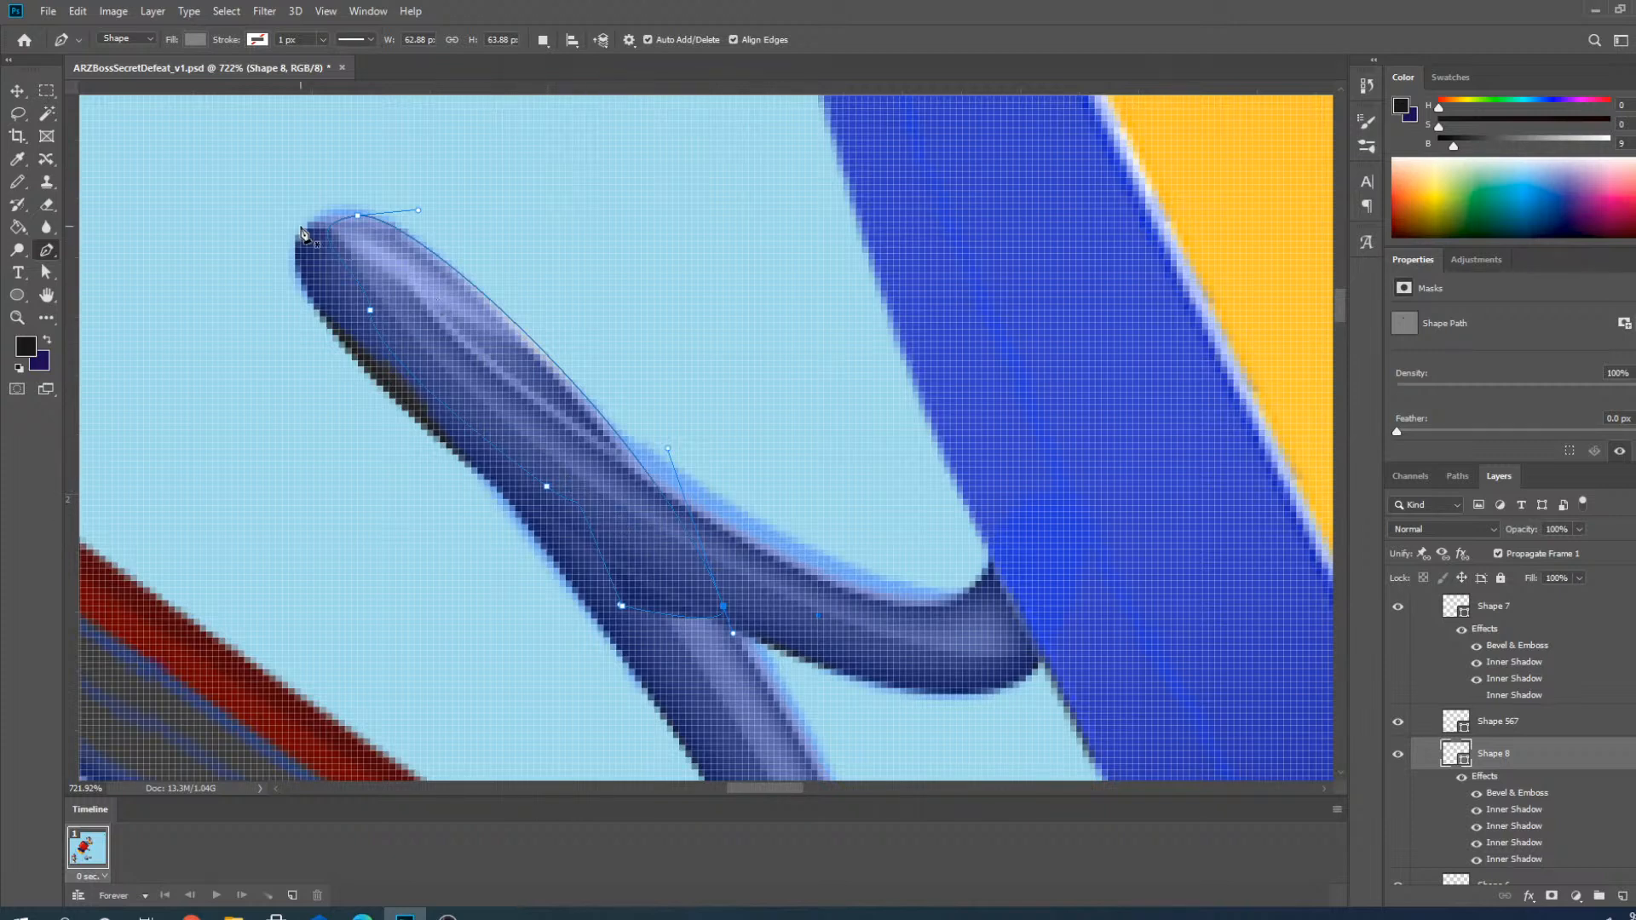
Refine the anchor and handles at Shape 8's upper tip to round its end along the coil.
{"action": "scroll", "coordinate": [365, 224], "scroll_direction": "up", "scroll_amount": 5}
{"action": "left_click_drag", "start_coordinate": [419, 212], "coordinate": [388, 218]}
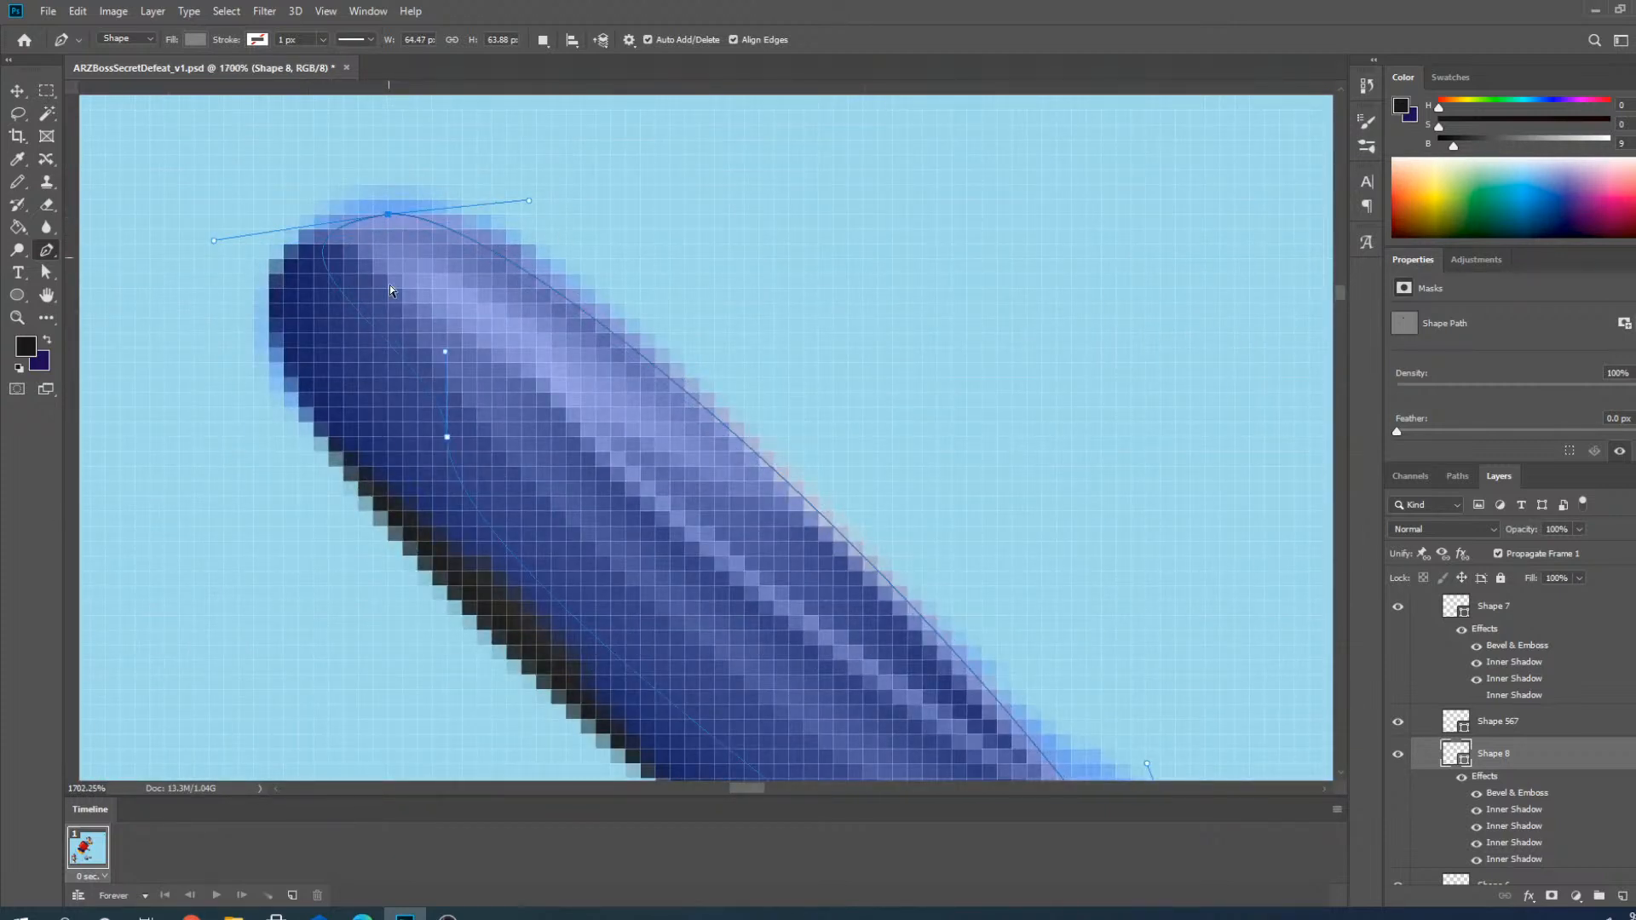
{"action": "scroll", "coordinate": [444, 431], "scroll_direction": "down", "scroll_amount": 8}
{"action": "scroll", "coordinate": [712, 605], "scroll_direction": "up", "scroll_amount": 4}
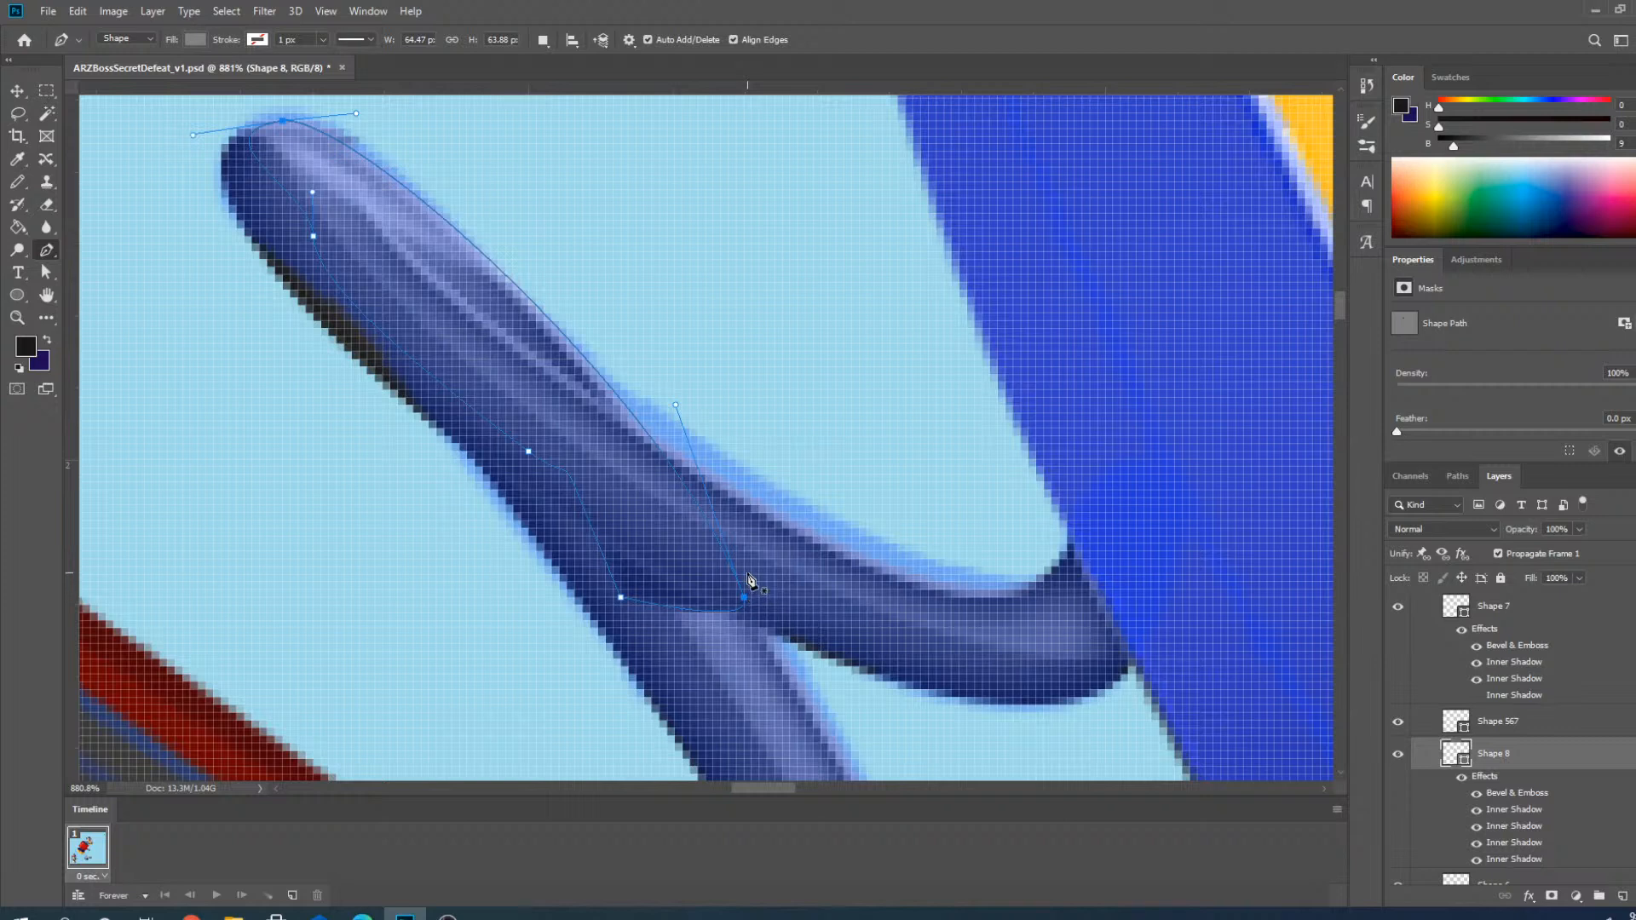
Adjust Shape 8's lower anchor at the coil's crossing with the Pen tool.
{"action": "scroll", "coordinate": [784, 550], "scroll_direction": "down", "scroll_amount": 5}
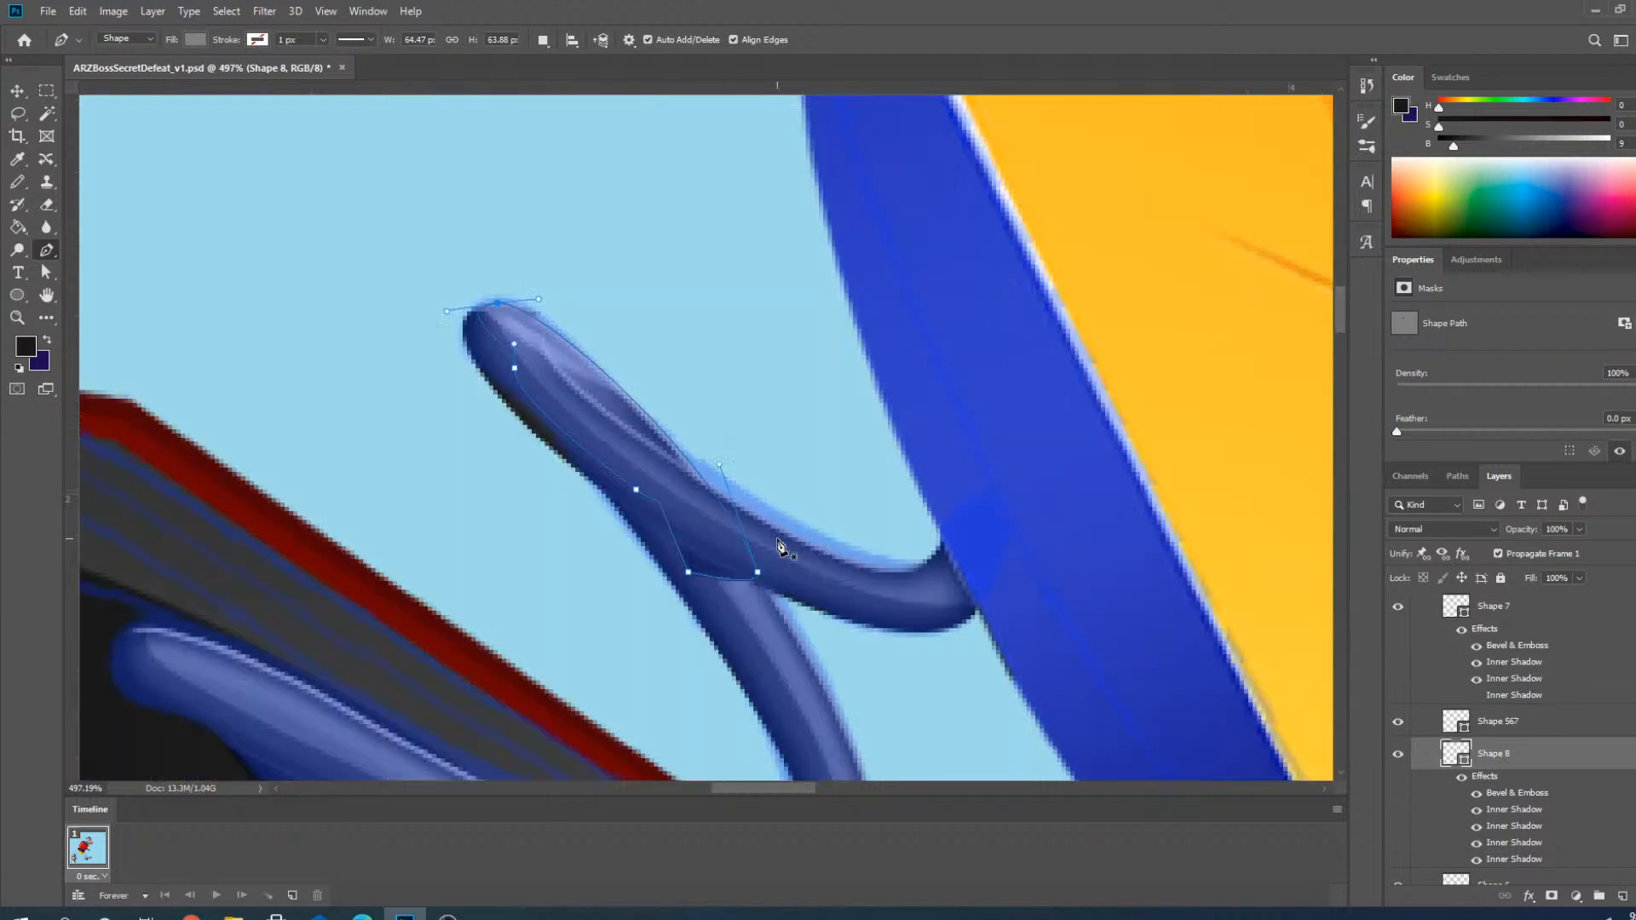
{"action": "left_click", "coordinate": [17, 90]}
{"action": "left_click", "coordinate": [533, 249]}
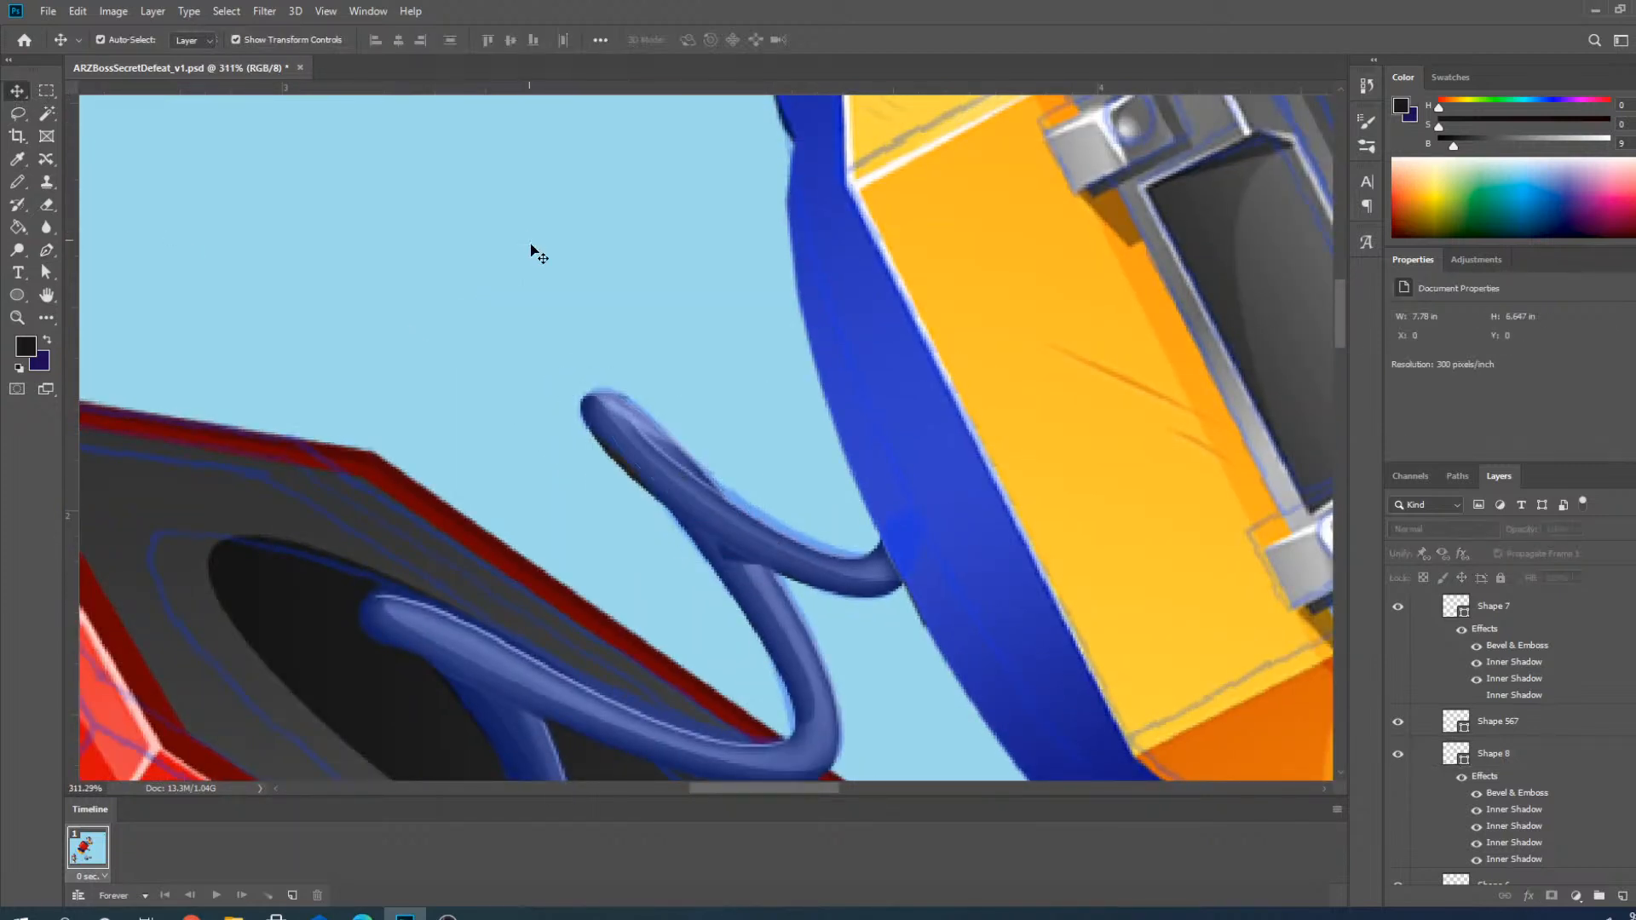
{"action": "scroll", "coordinate": [729, 569], "scroll_direction": "up", "scroll_amount": 3}
{"action": "scroll", "coordinate": [729, 569], "scroll_direction": "up", "scroll_amount": 2}
{"action": "left_click", "coordinate": [727, 564]}
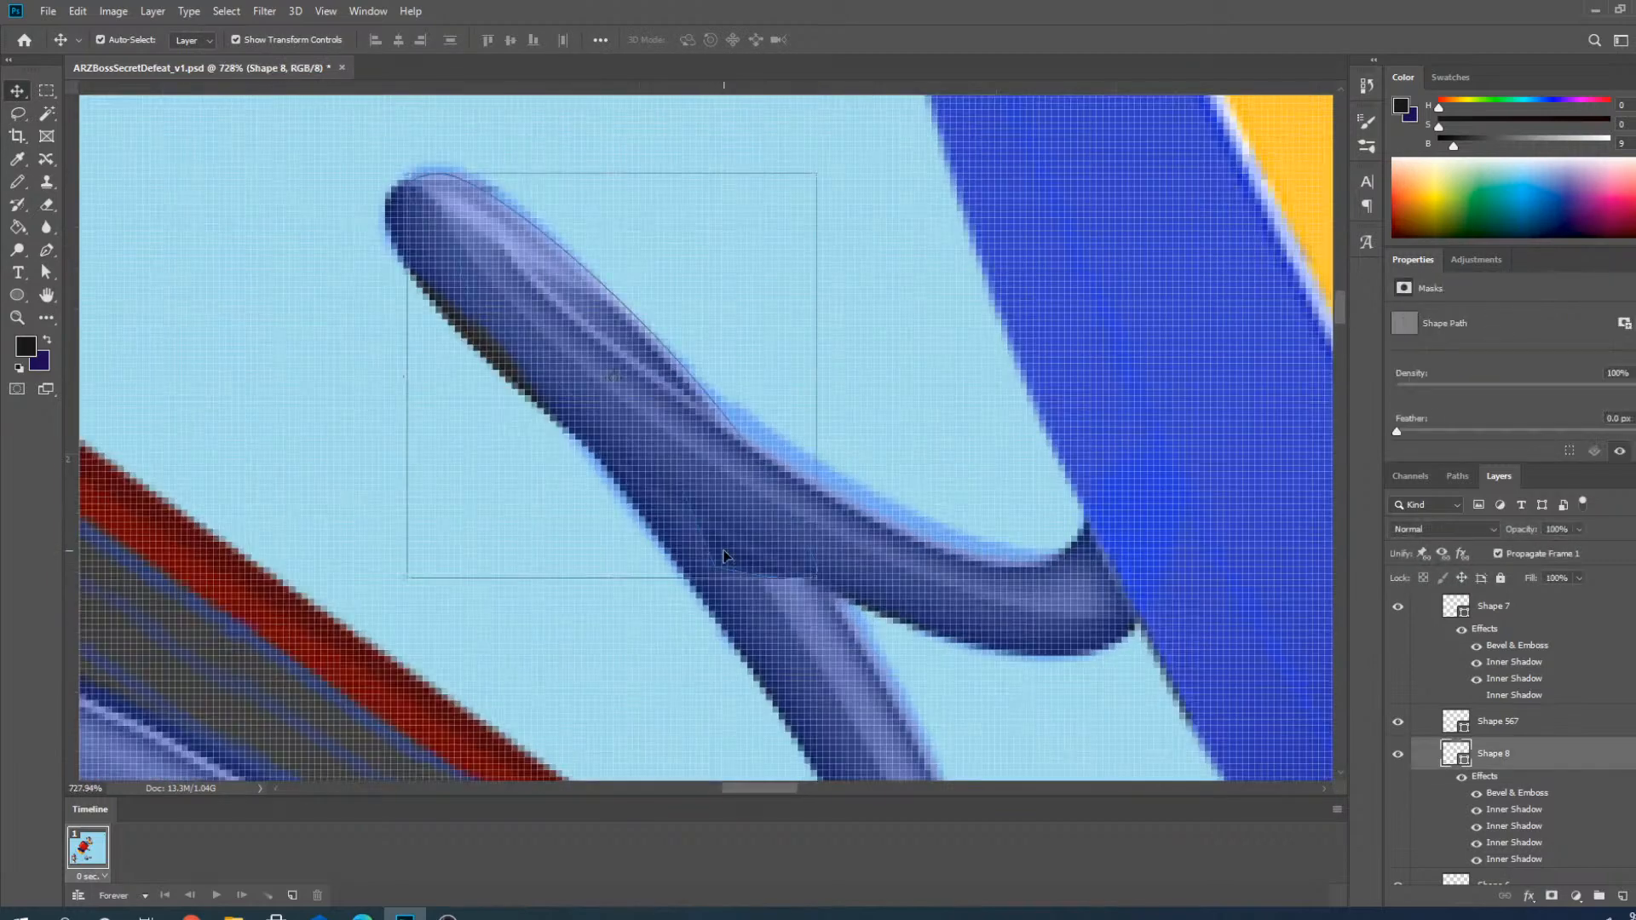
{"action": "left_click", "coordinate": [48, 251]}
{"action": "left_click", "coordinate": [714, 567], "text": "ctrl"}
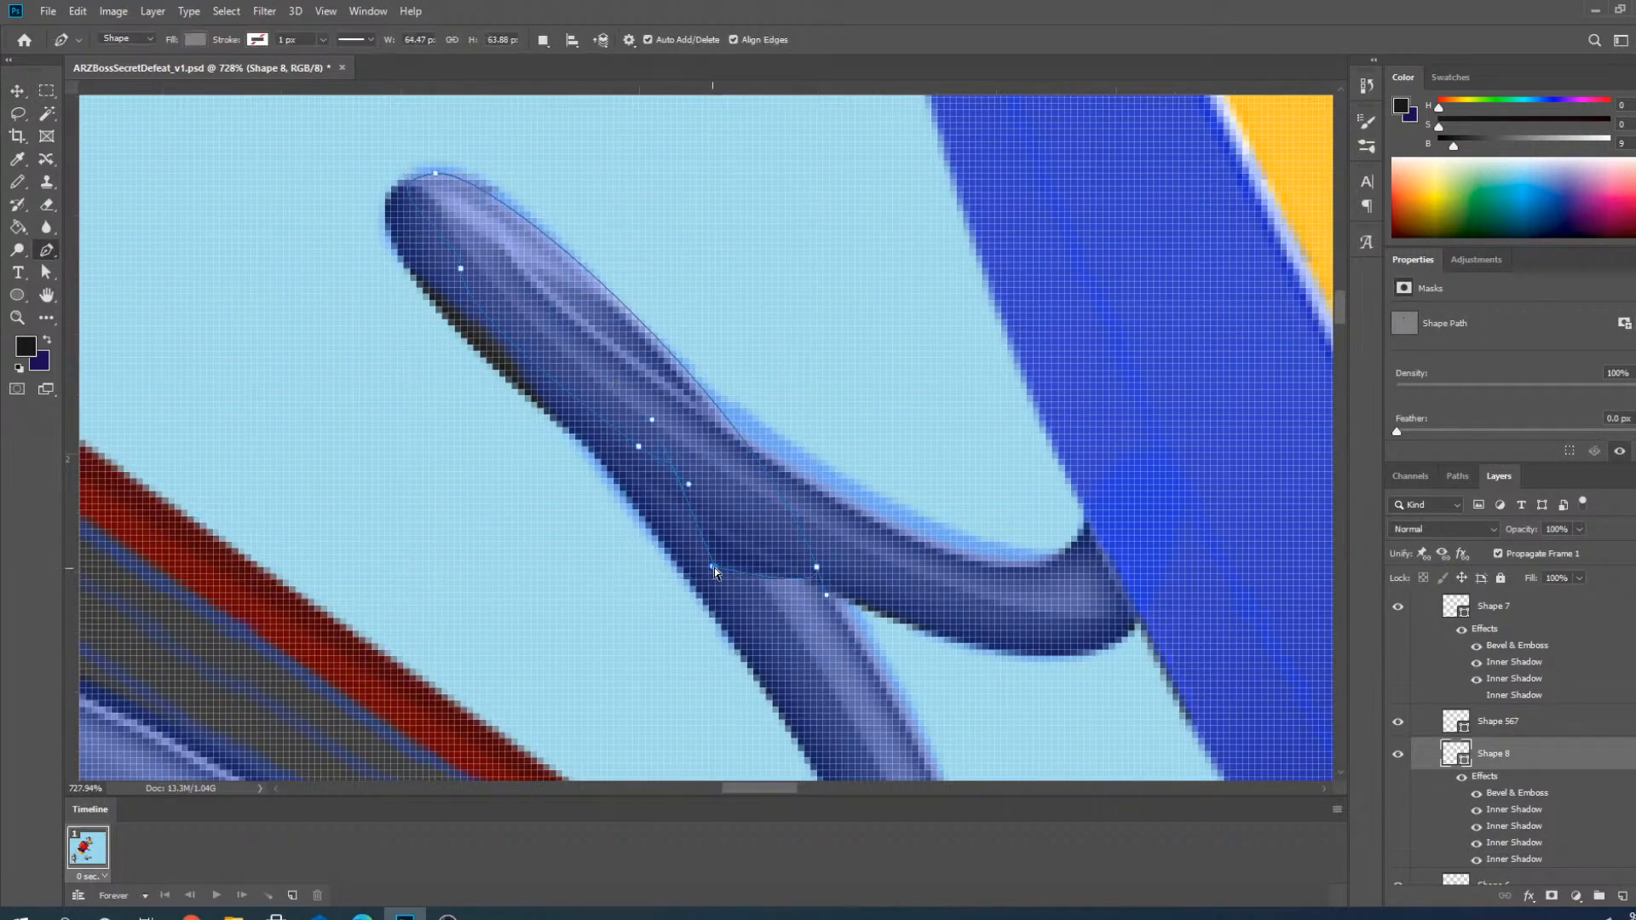
{"action": "left_click", "coordinate": [604, 520]}
{"action": "scroll", "coordinate": [605, 520], "scroll_direction": "down", "scroll_amount": 2}
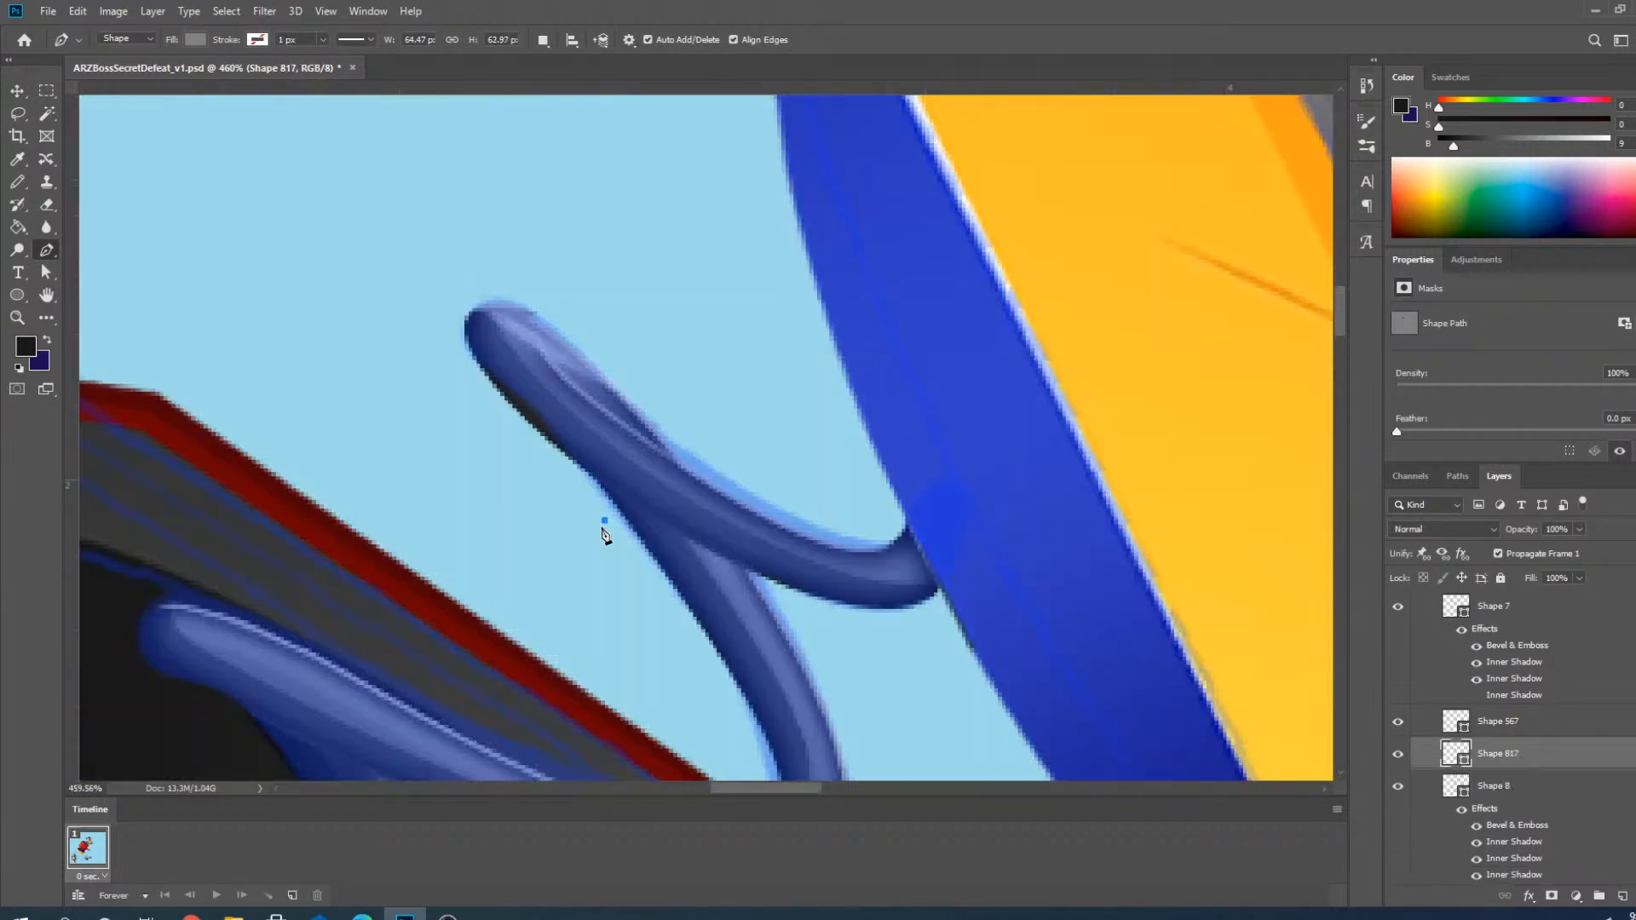
Hide the Refs sketch group so the coil shows without its blue guide.
{"action": "left_click", "coordinate": [17, 91]}
{"action": "scroll", "coordinate": [627, 567], "scroll_direction": "down", "scroll_amount": 3}
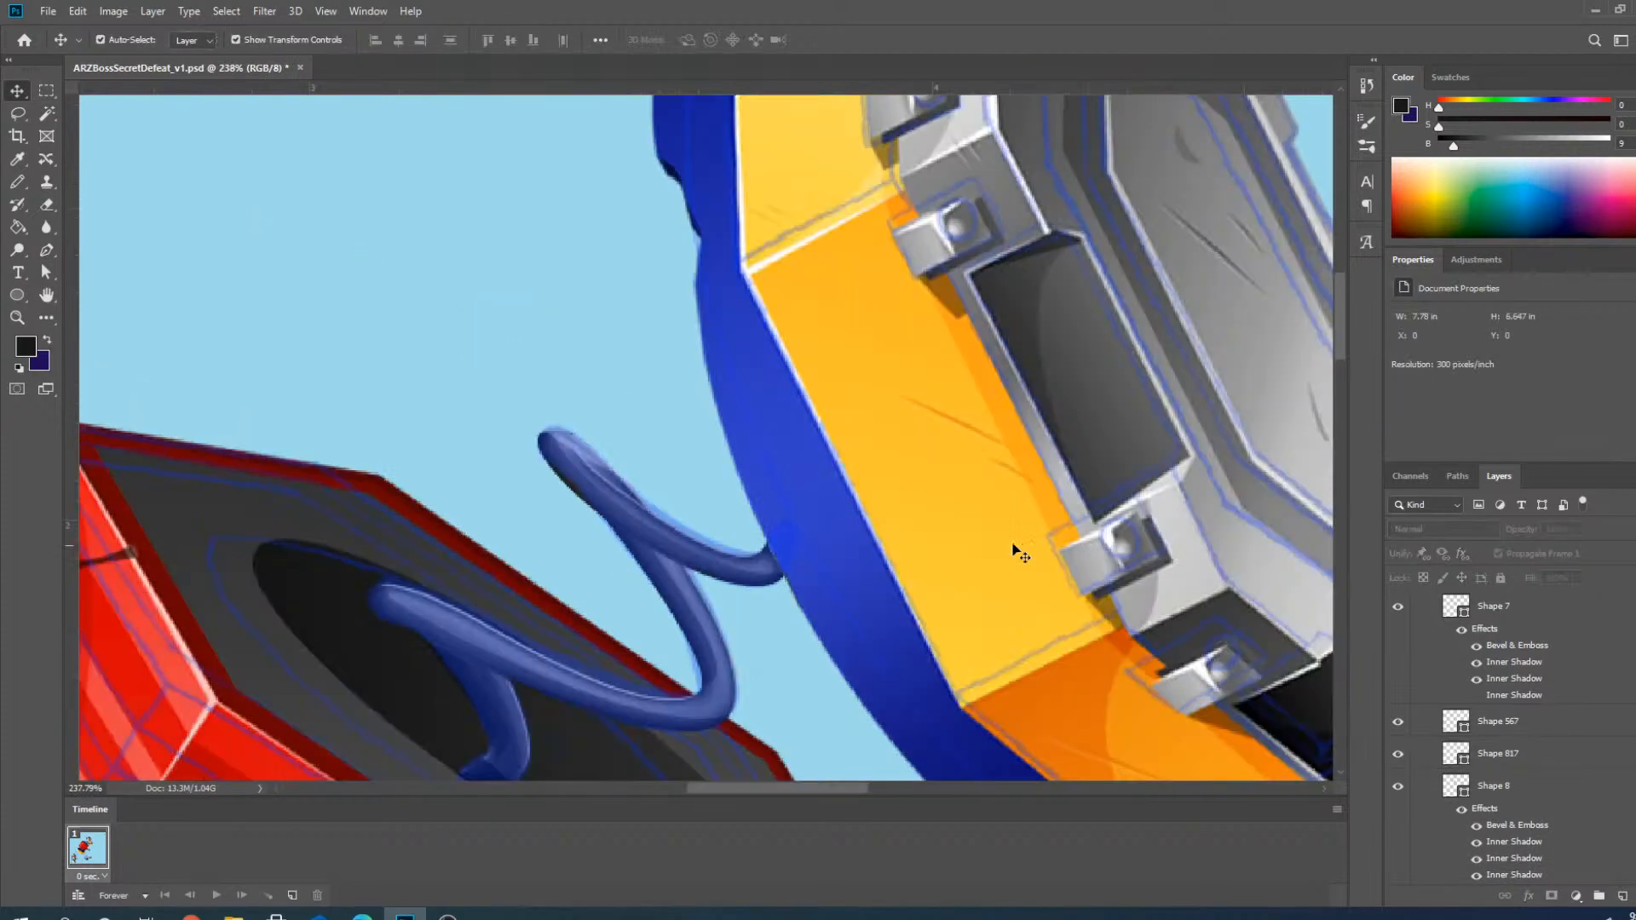
{"action": "scroll", "coordinate": [1508, 742], "scroll_direction": "up", "scroll_amount": 10}
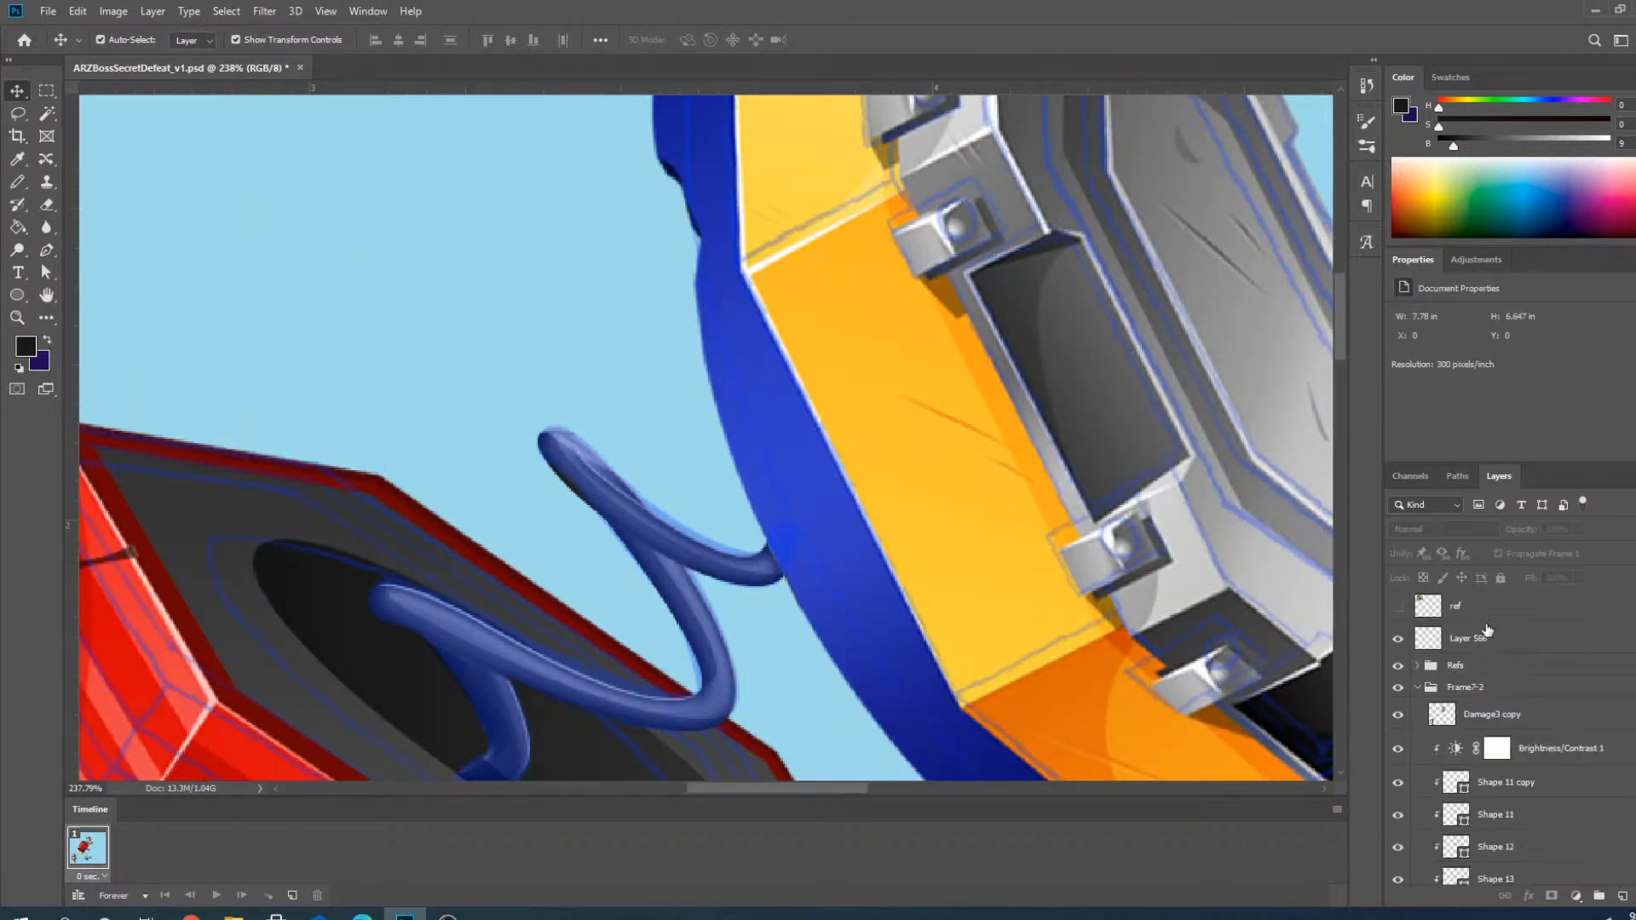
{"action": "scroll", "coordinate": [541, 392], "scroll_direction": "down", "scroll_amount": 2}
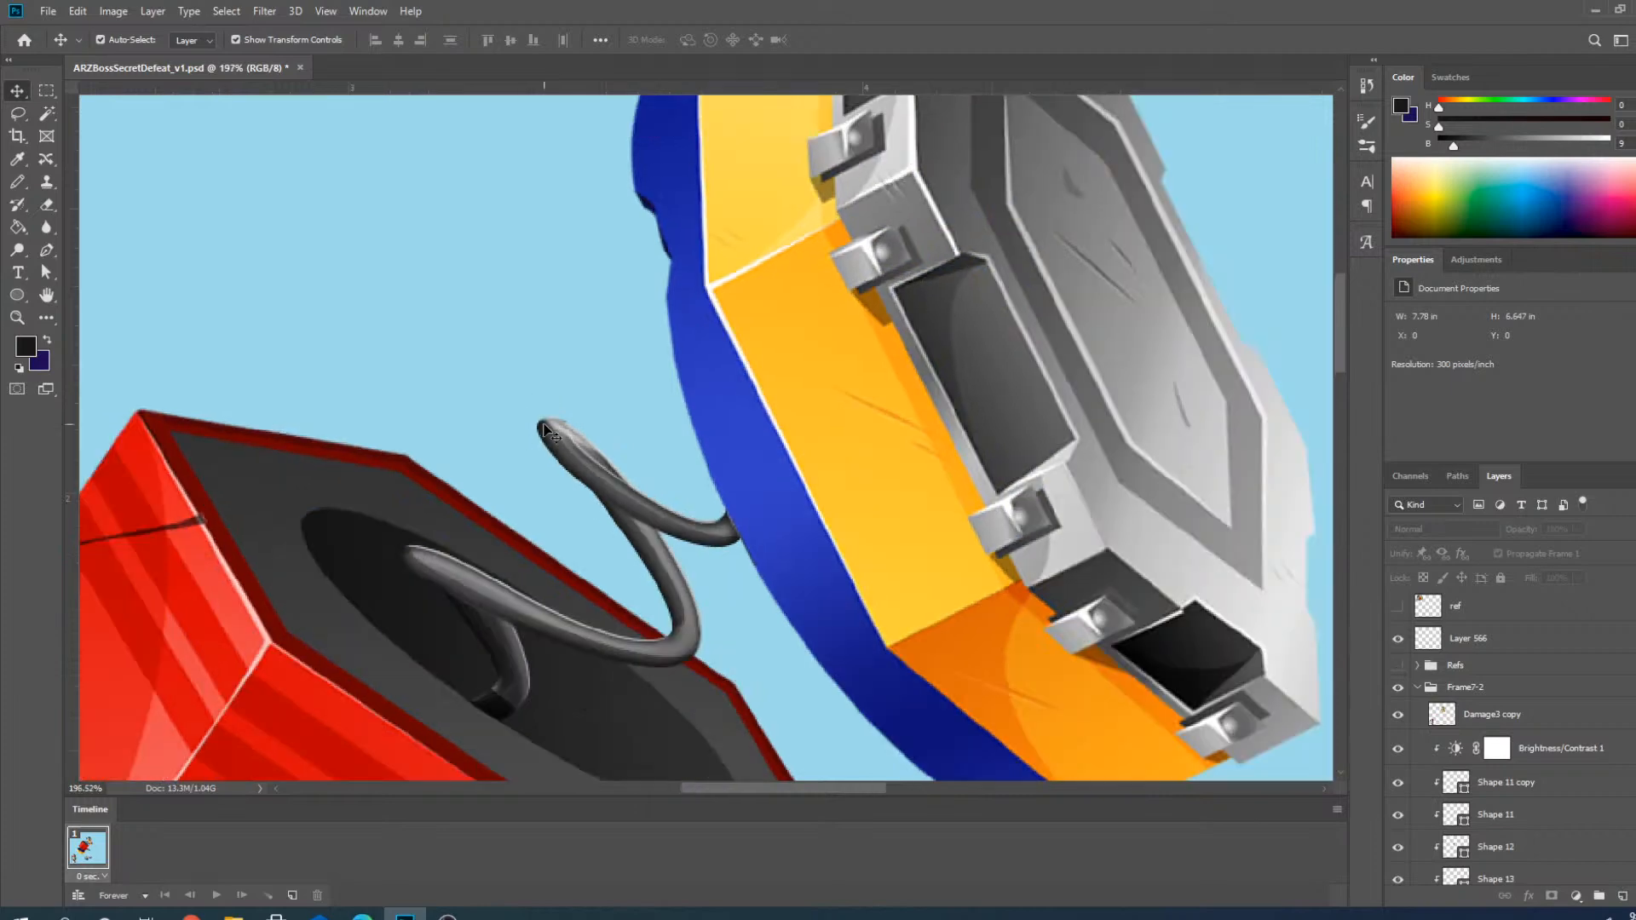
{"action": "scroll", "coordinate": [673, 335], "scroll_direction": "up", "scroll_amount": 6}
Move Shape 7's pointed anchor near the coil's upper tip slightly downward with the Pen tool.
{"action": "left_click", "coordinate": [578, 488]}
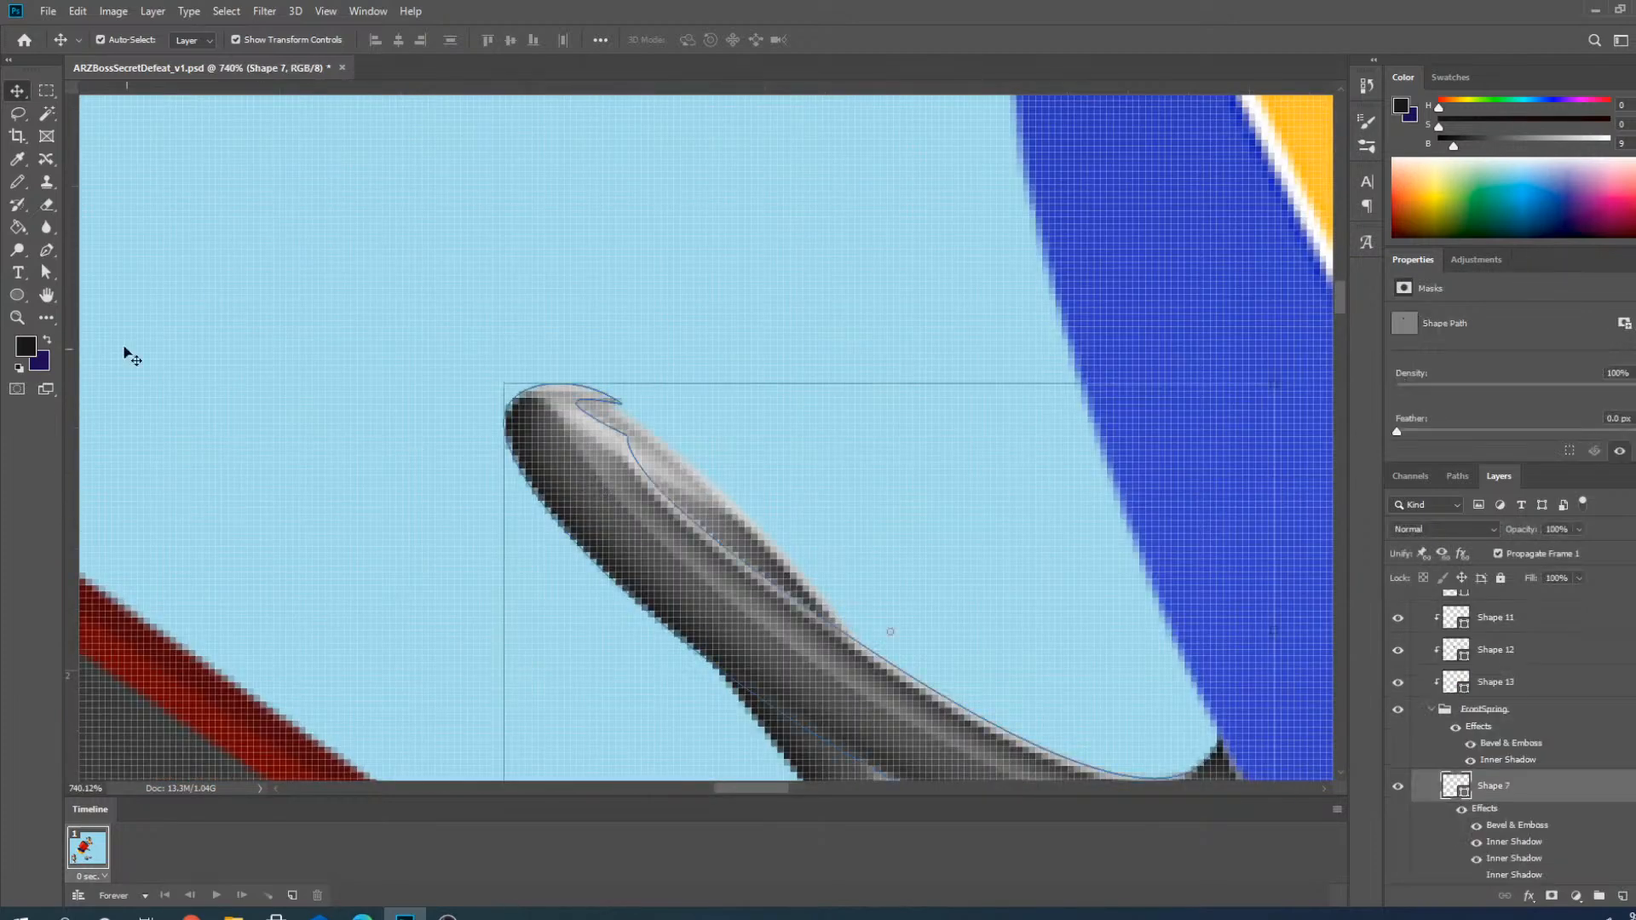
{"action": "left_click", "coordinate": [47, 249]}
{"action": "scroll", "coordinate": [567, 417], "scroll_direction": "up", "scroll_amount": 2}
{"action": "left_click_drag", "start_coordinate": [666, 402], "coordinate": [667, 421]}
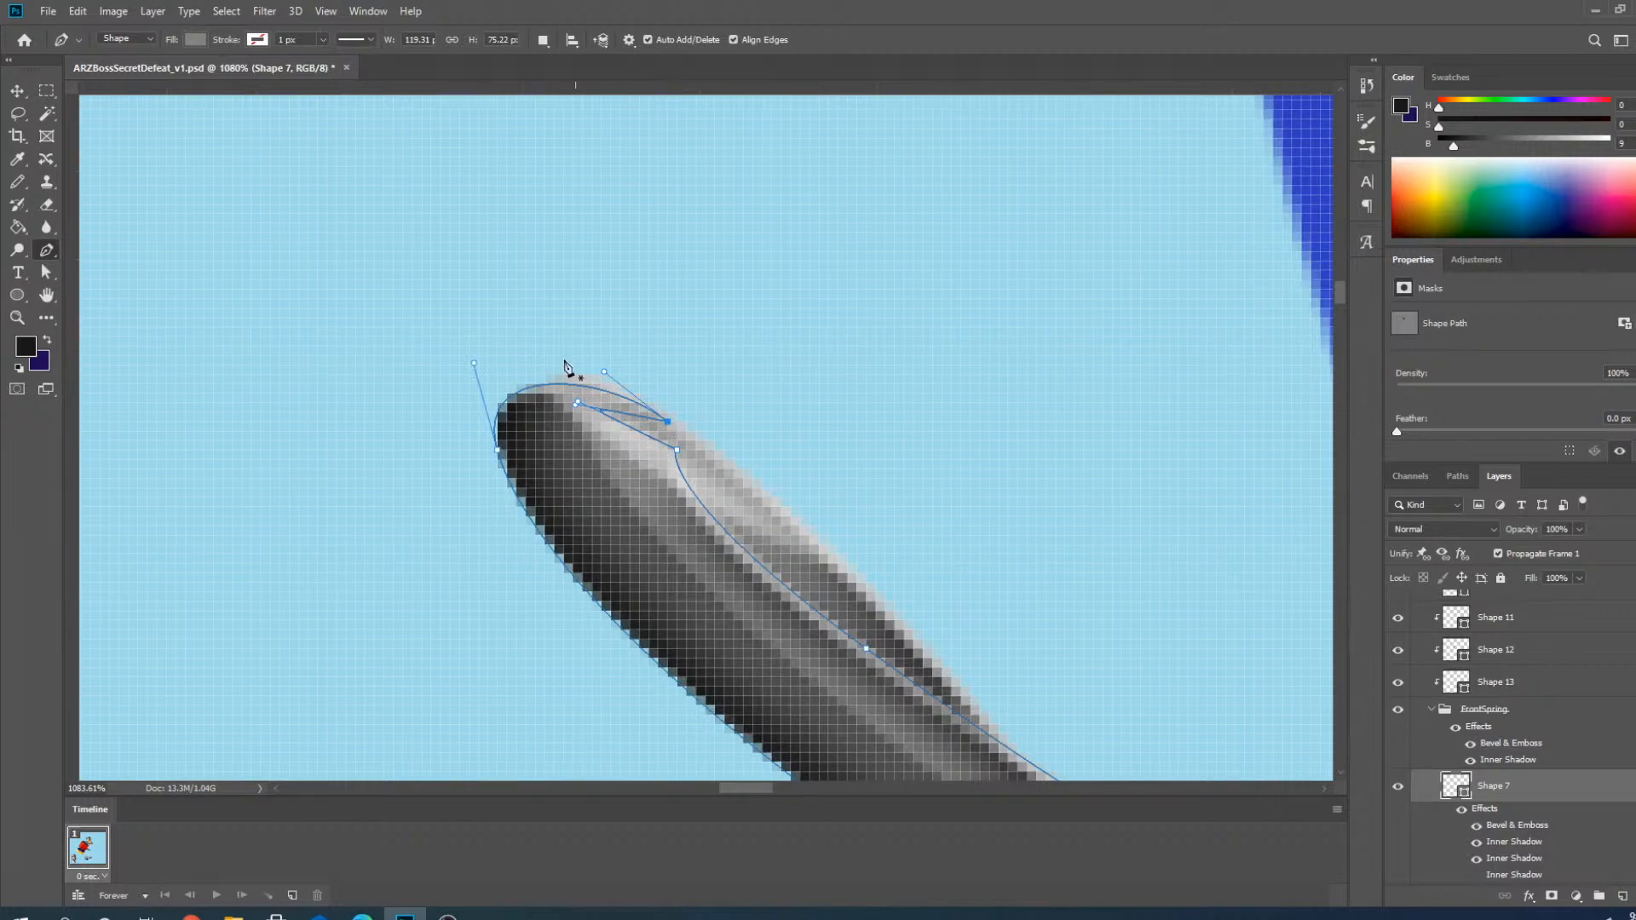
{"action": "key", "text": "v"}
{"action": "scroll", "coordinate": [550, 366], "scroll_direction": "down", "scroll_amount": 5}
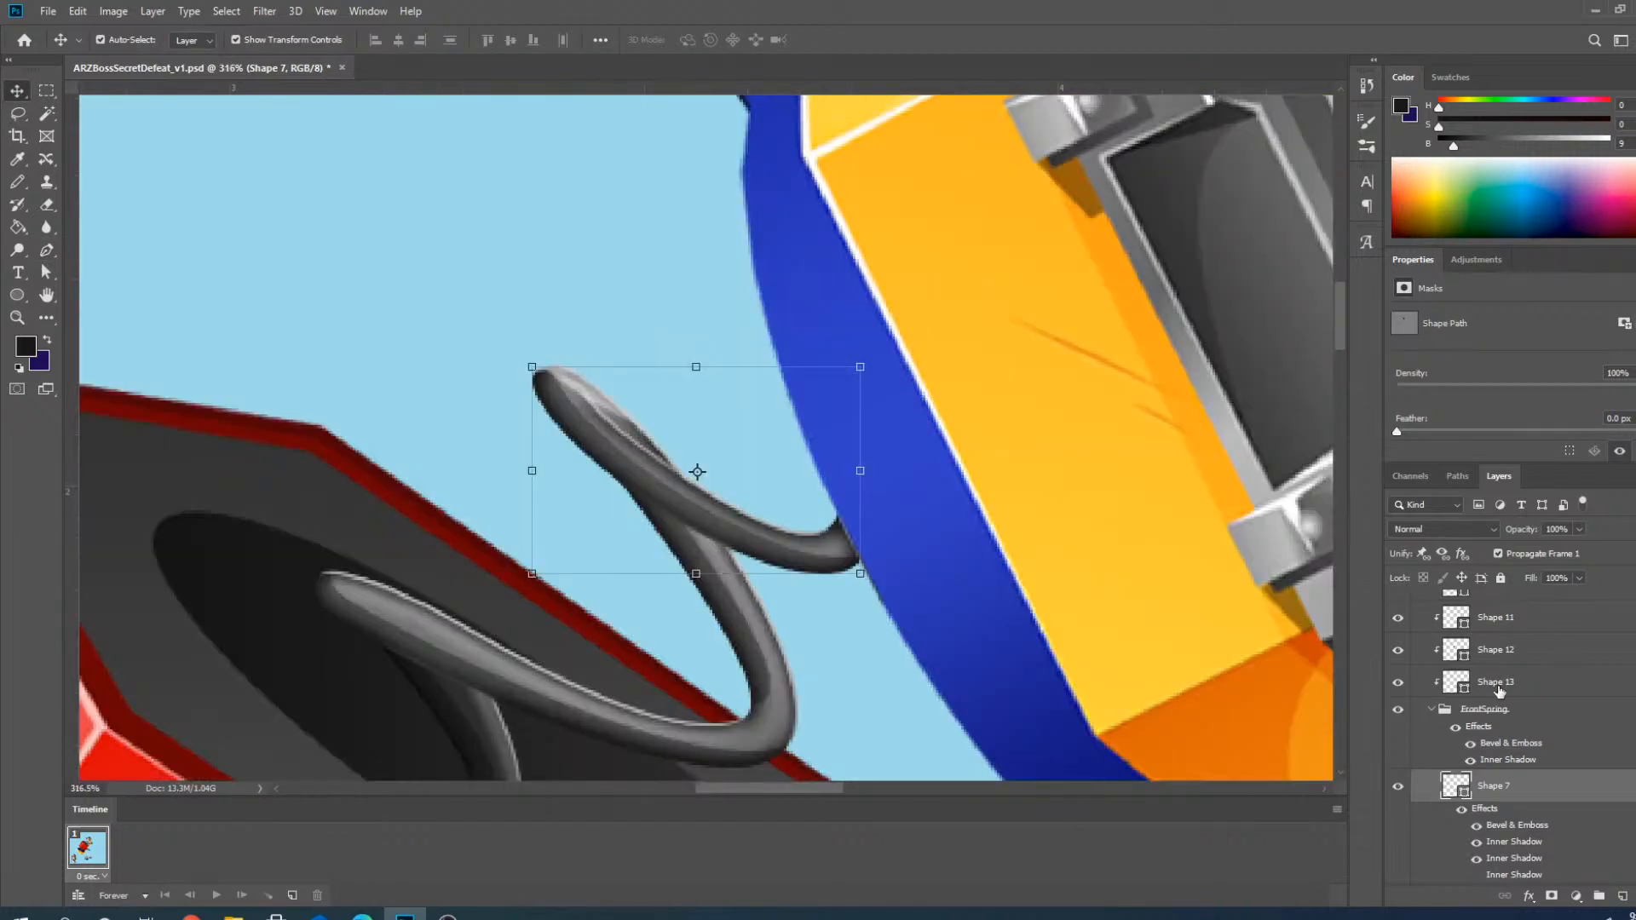
Rotate the Shape 13 highlight about 4.4°, squash it to about 74% height and move it onto the lower coil loop.
{"action": "left_click", "coordinate": [1509, 680]}
{"action": "scroll", "coordinate": [721, 264], "scroll_direction": "down", "scroll_amount": 6}
{"action": "scroll", "coordinate": [605, 540], "scroll_direction": "up", "scroll_amount": 5}
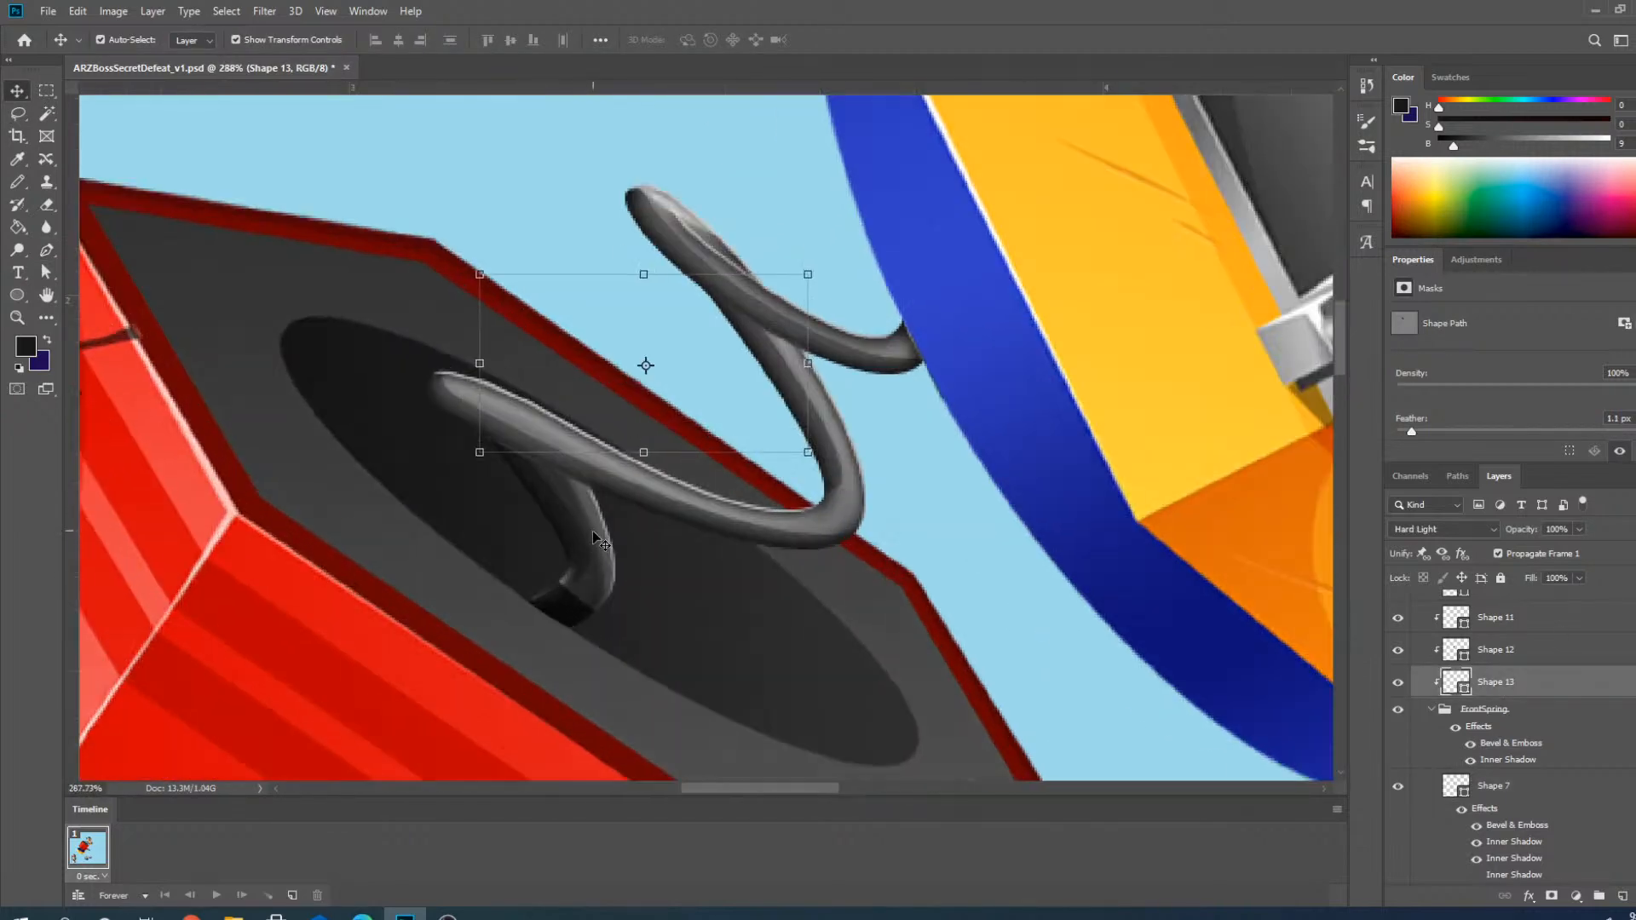
{"action": "left_click", "coordinate": [1511, 663]}
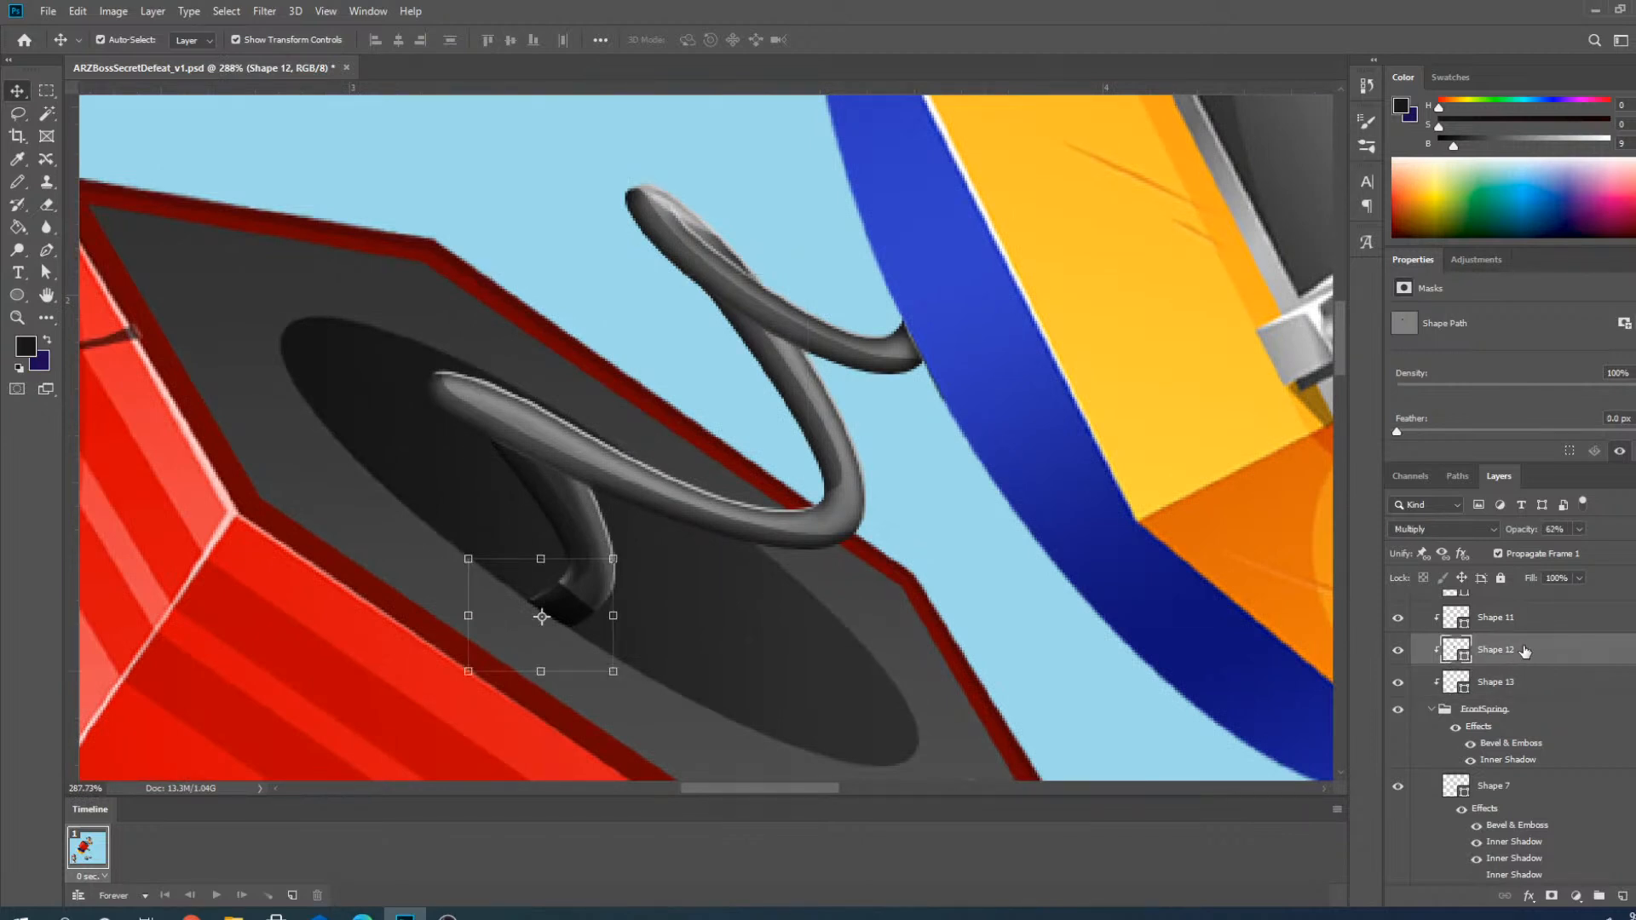
{"action": "left_click", "coordinate": [1515, 683]}
{"action": "scroll", "coordinate": [658, 490], "scroll_direction": "up", "scroll_amount": 5}
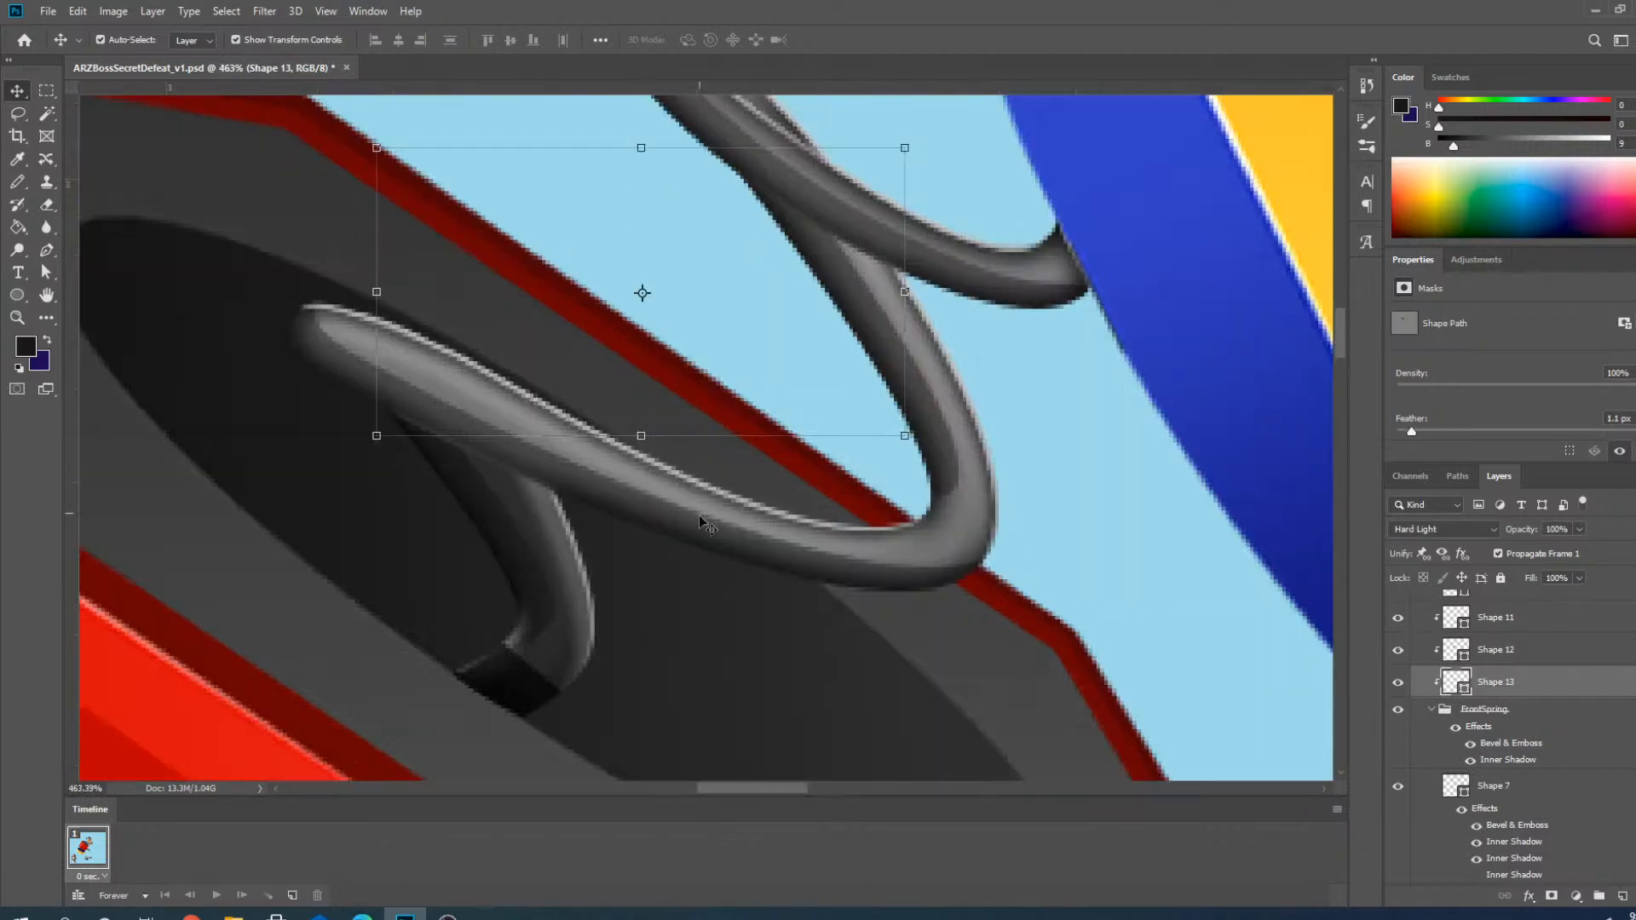
{"action": "scroll", "coordinate": [700, 521], "scroll_direction": "down", "scroll_amount": 5}
{"action": "left_click_drag", "start_coordinate": [824, 295], "coordinate": [862, 300]}
{"action": "left_click_drag", "start_coordinate": [670, 300], "coordinate": [669, 349]}
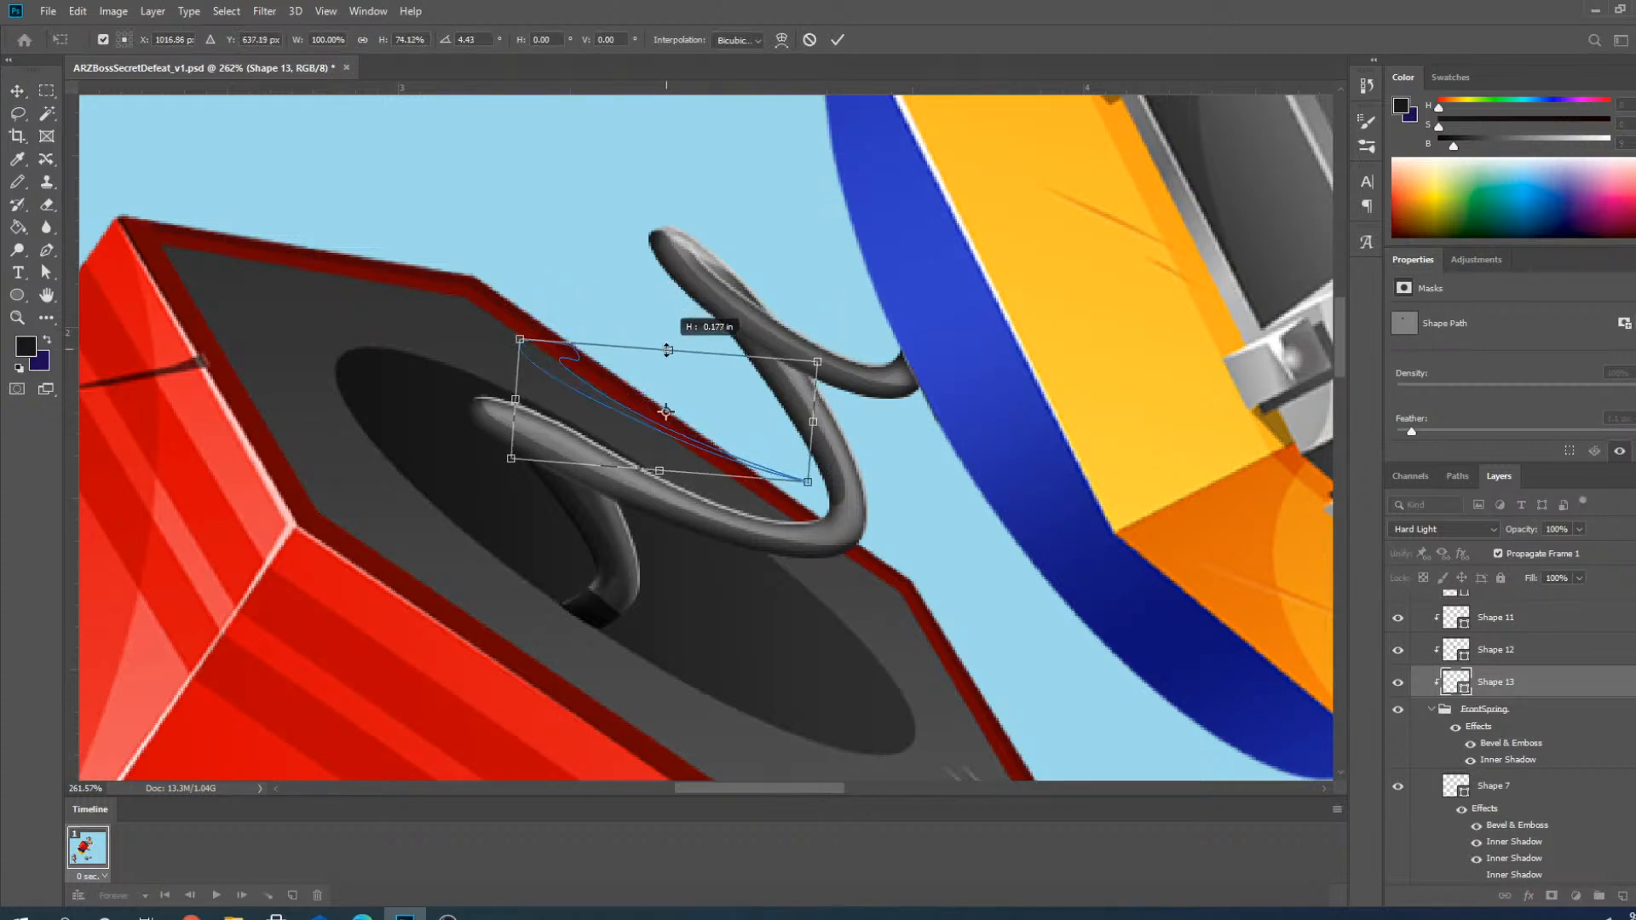
{"action": "scroll", "coordinate": [565, 385], "scroll_direction": "up", "scroll_amount": 4}
{"action": "left_click_drag", "start_coordinate": [563, 385], "coordinate": [504, 463]}
{"action": "scroll", "coordinate": [713, 426], "scroll_direction": "up", "scroll_amount": 3}
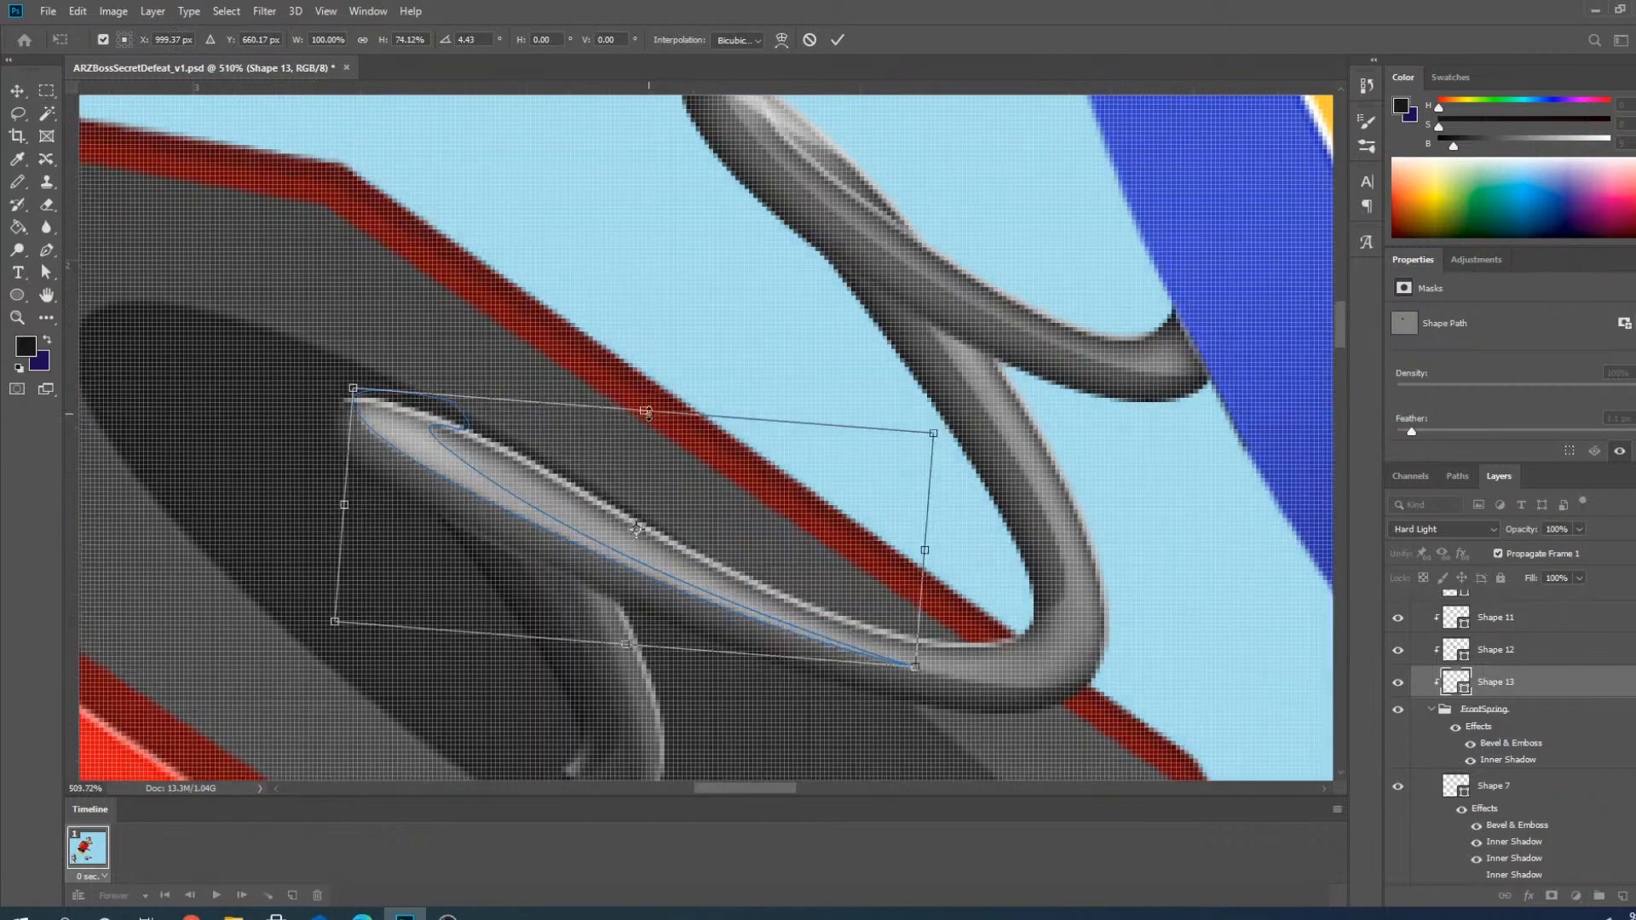
Flatten Shape 13 to about 60% height, turn it to about 7.6° along the lower loop and apply the transform.
{"action": "left_click_drag", "start_coordinate": [644, 414], "coordinate": [641, 430]}
{"action": "left_click_drag", "start_coordinate": [628, 646], "coordinate": [627, 617]}
{"action": "left_click_drag", "start_coordinate": [944, 451], "coordinate": [899, 476]}
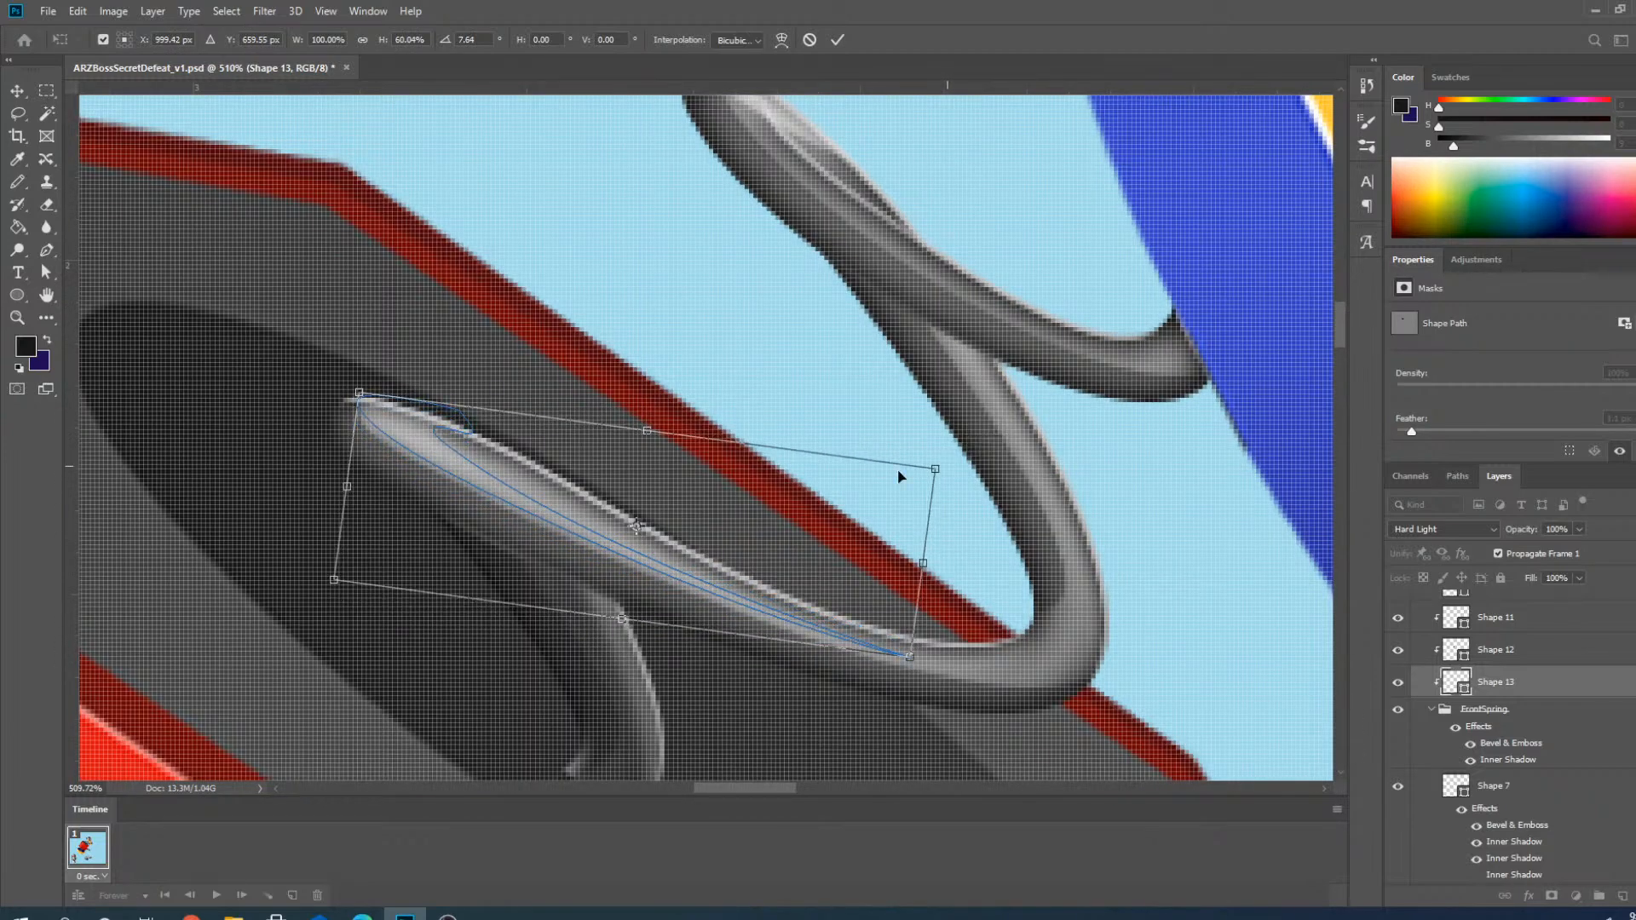
{"action": "left_click_drag", "start_coordinate": [571, 528], "coordinate": [565, 528]}
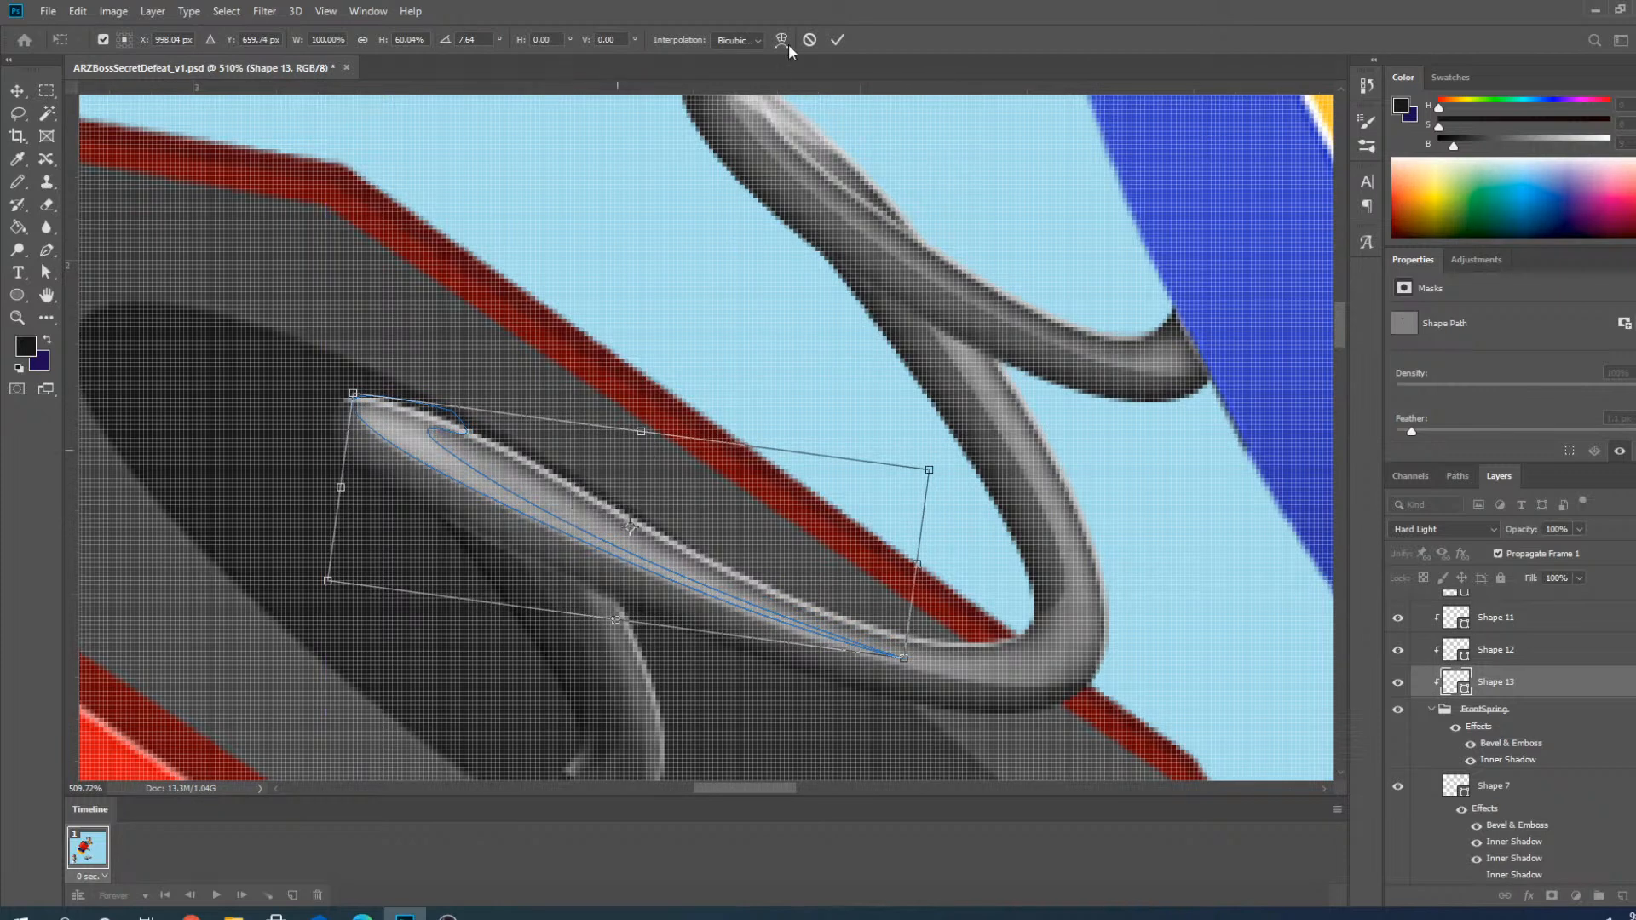
{"action": "left_click", "coordinate": [839, 41]}
{"action": "scroll", "coordinate": [650, 538], "scroll_direction": "down", "scroll_amount": 8}
Rotate Shape 11 and Shape 11 copy together about 7.6° and move them onto the coil's upper end.
{"action": "scroll", "coordinate": [709, 366], "scroll_direction": "up", "scroll_amount": 8}
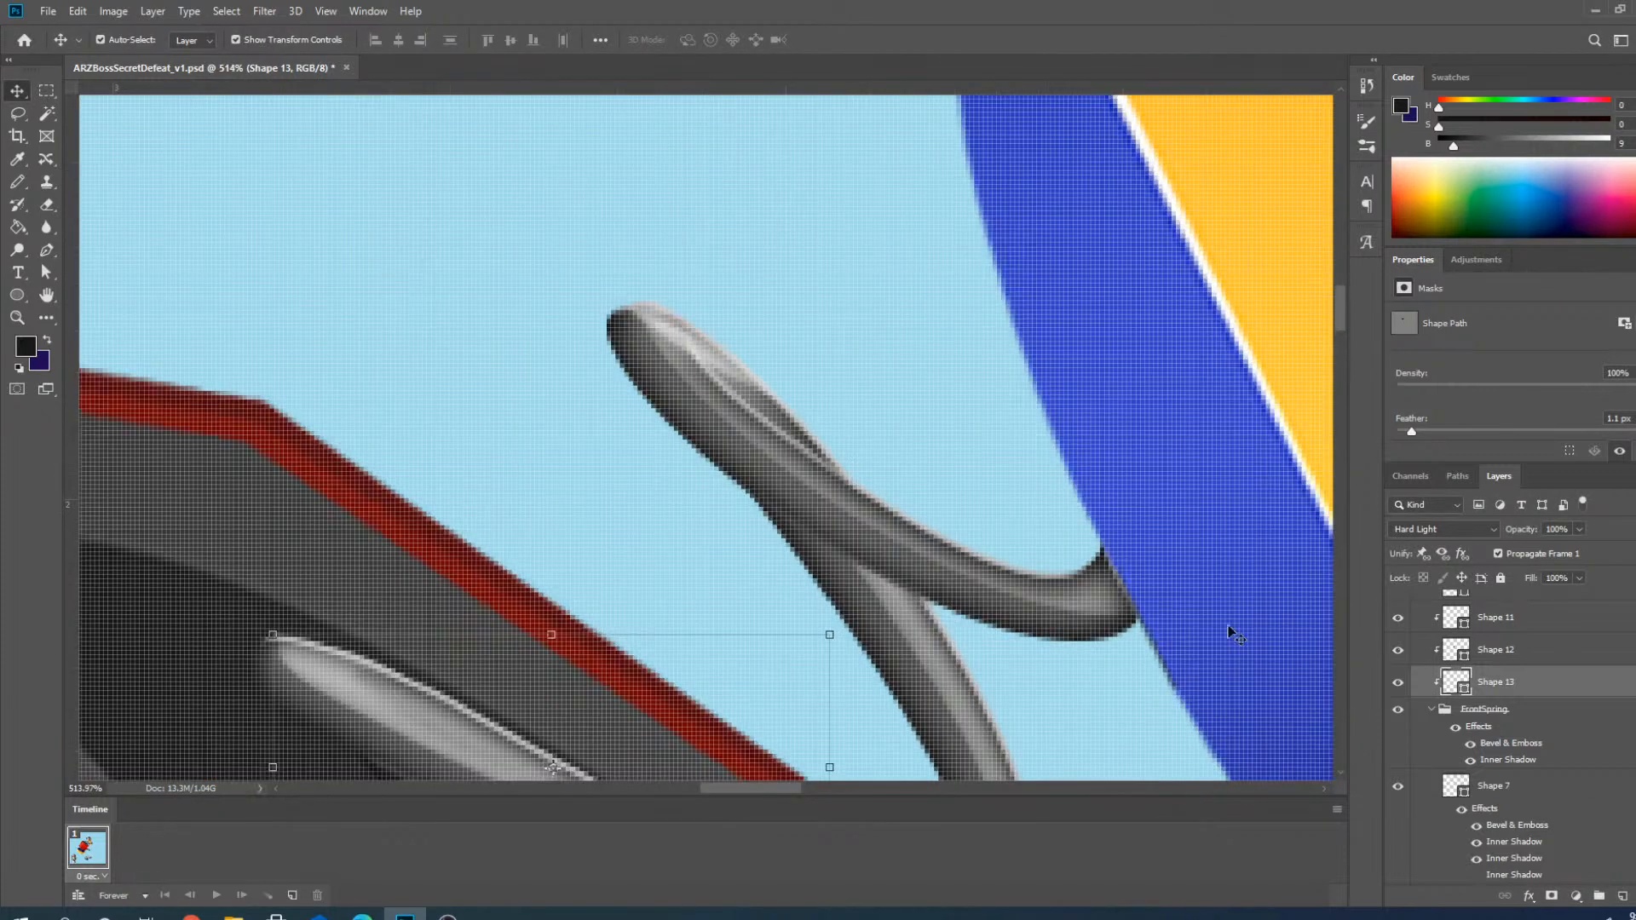
{"action": "left_click", "coordinate": [1494, 659]}
{"action": "scroll", "coordinate": [1507, 660], "scroll_direction": "up", "scroll_amount": 2}
{"action": "left_click", "coordinate": [1507, 681]}
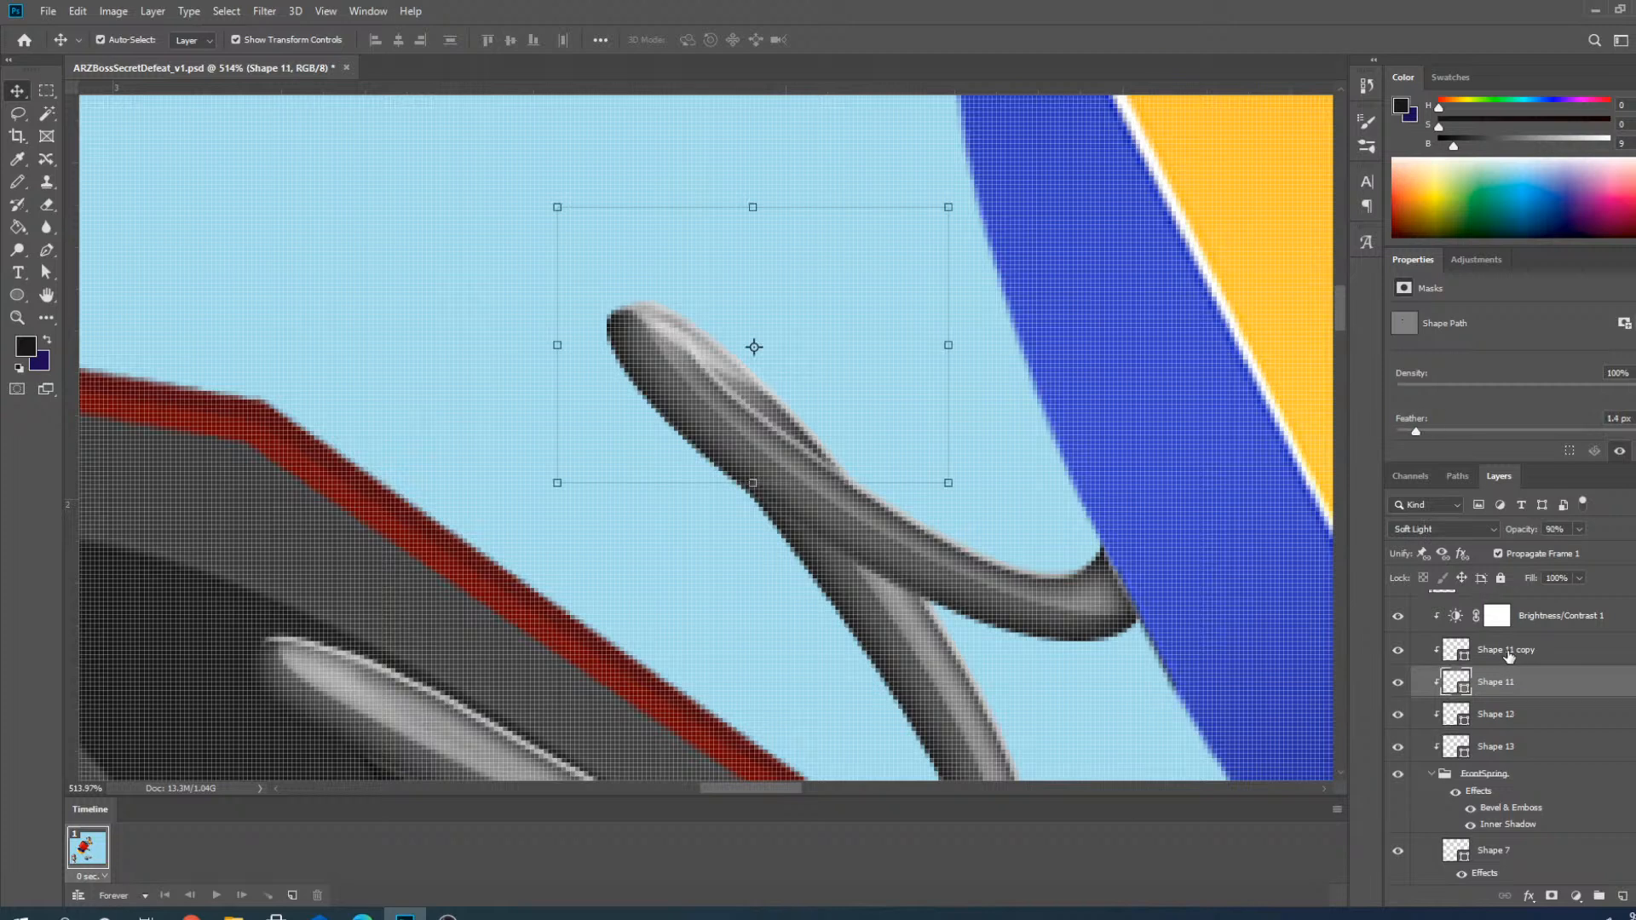
{"action": "left_click", "coordinate": [1507, 650], "text": "shift"}
{"action": "scroll", "coordinate": [611, 381], "scroll_direction": "down", "scroll_amount": 4}
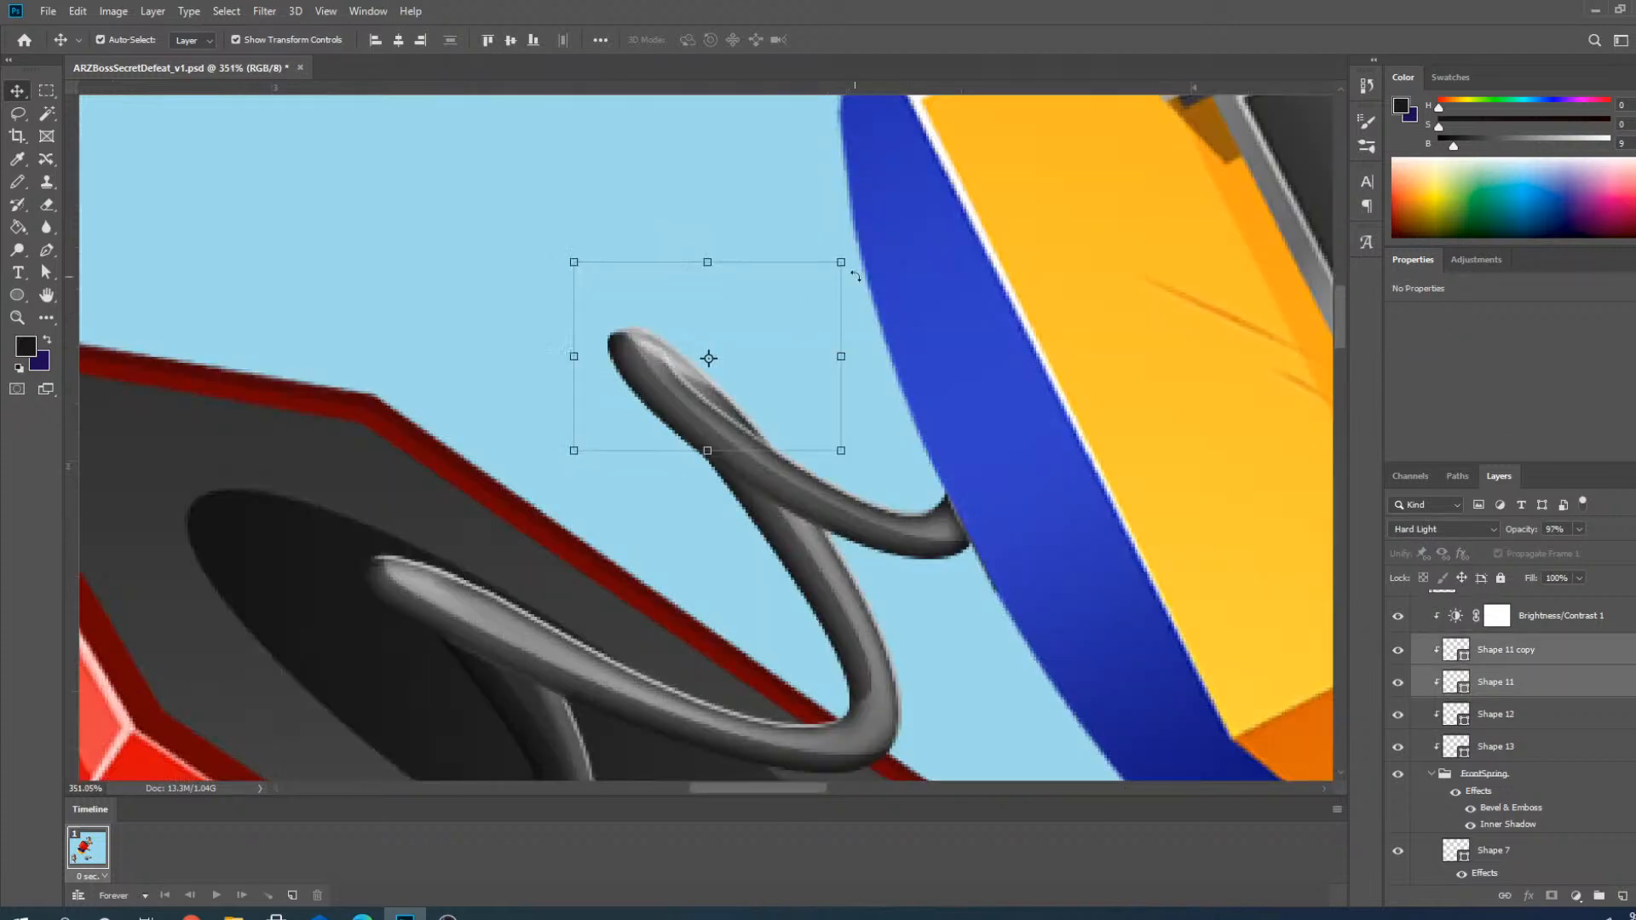
{"action": "left_click_drag", "start_coordinate": [859, 257], "coordinate": [870, 276]}
{"action": "scroll", "coordinate": [745, 325], "scroll_direction": "up", "scroll_amount": 4}
{"action": "scroll", "coordinate": [744, 330], "scroll_direction": "up", "scroll_amount": 1}
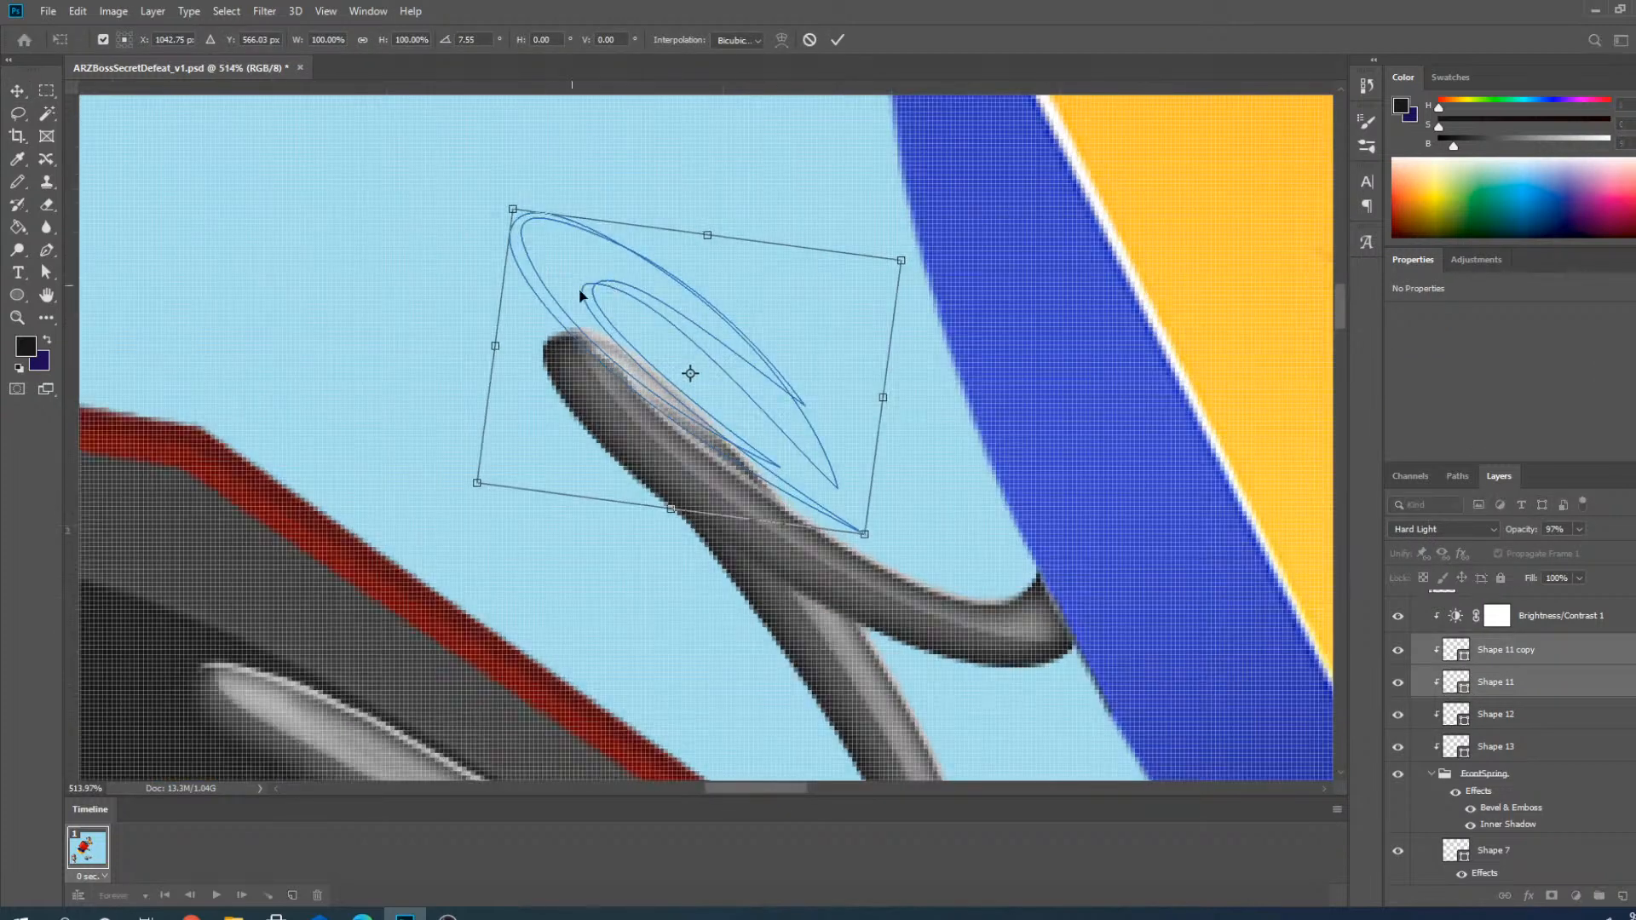
{"action": "left_click_drag", "start_coordinate": [580, 288], "coordinate": [627, 388]}
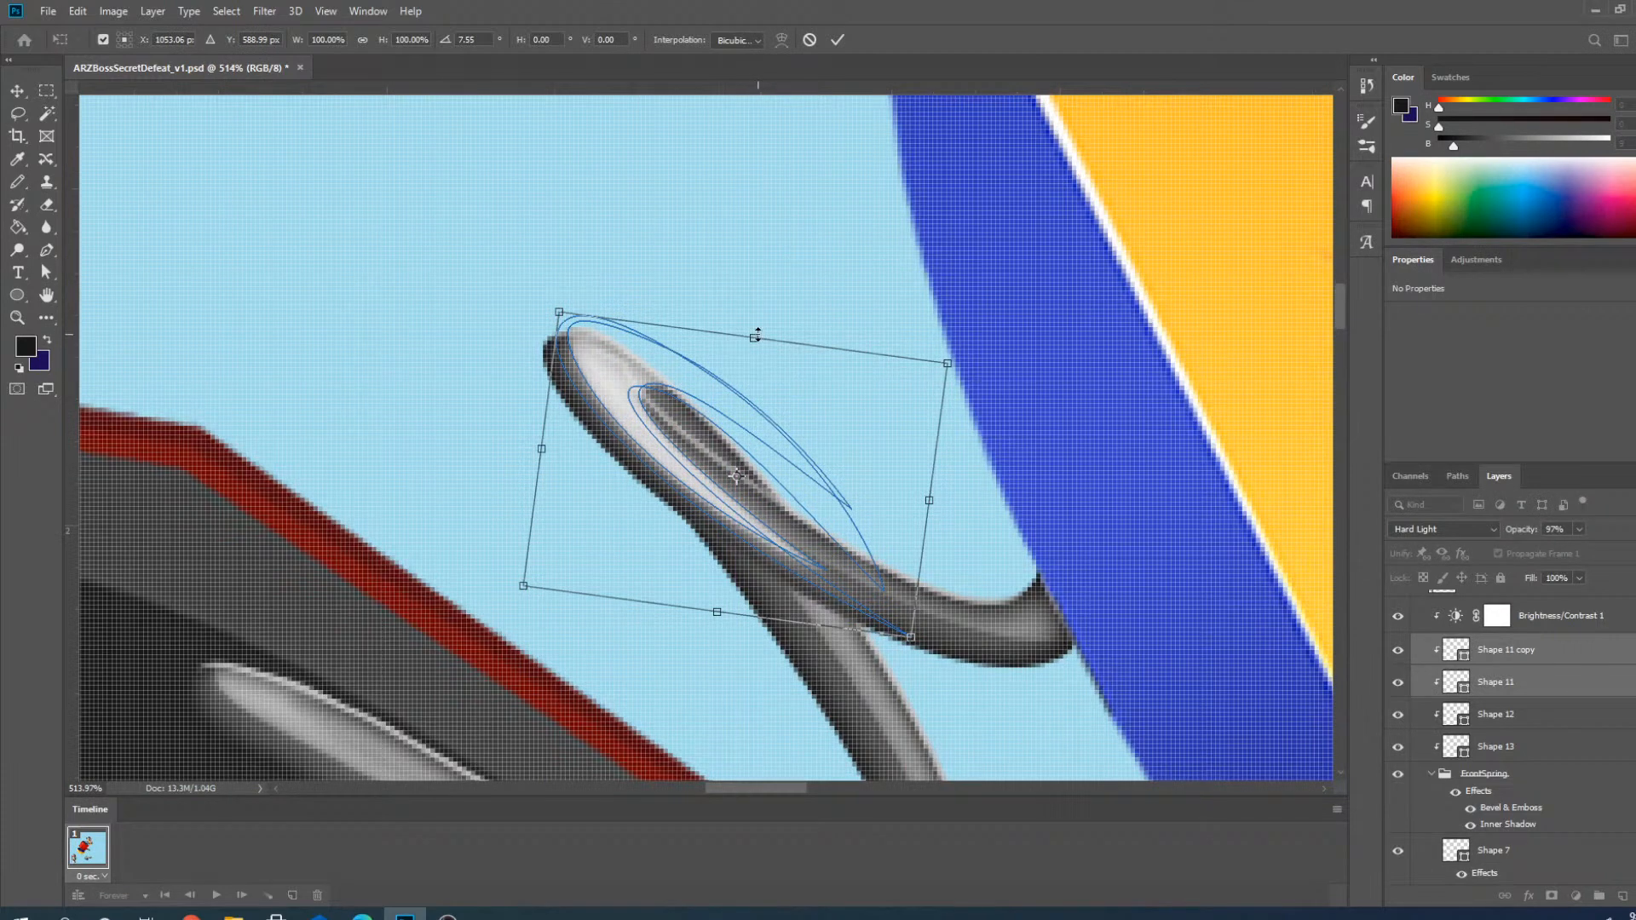
Flatten the two Shape 11 highlights to about 30% height and turn them to about 31° along the upper coil.
{"action": "left_click_drag", "start_coordinate": [757, 335], "coordinate": [736, 440]}
{"action": "left_click_drag", "start_coordinate": [954, 452], "coordinate": [956, 520]}
{"action": "left_click_drag", "start_coordinate": [694, 613], "coordinate": [733, 522]}
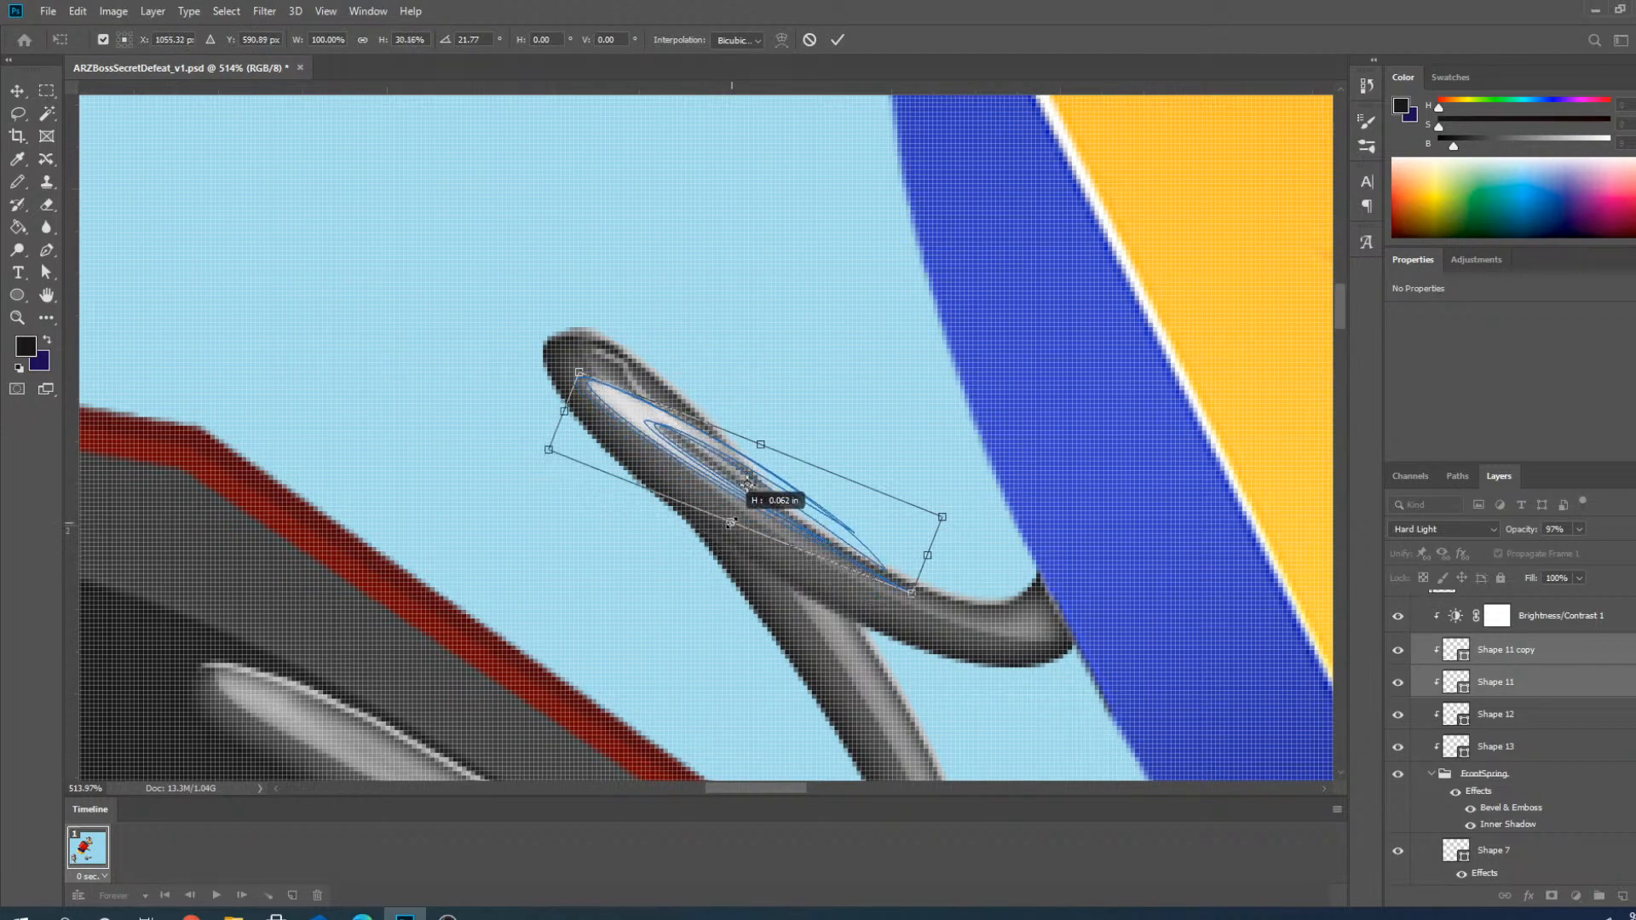
{"action": "left_click_drag", "start_coordinate": [957, 502], "coordinate": [956, 545]}
{"action": "scroll", "coordinate": [655, 391], "scroll_direction": "up", "scroll_amount": 2}
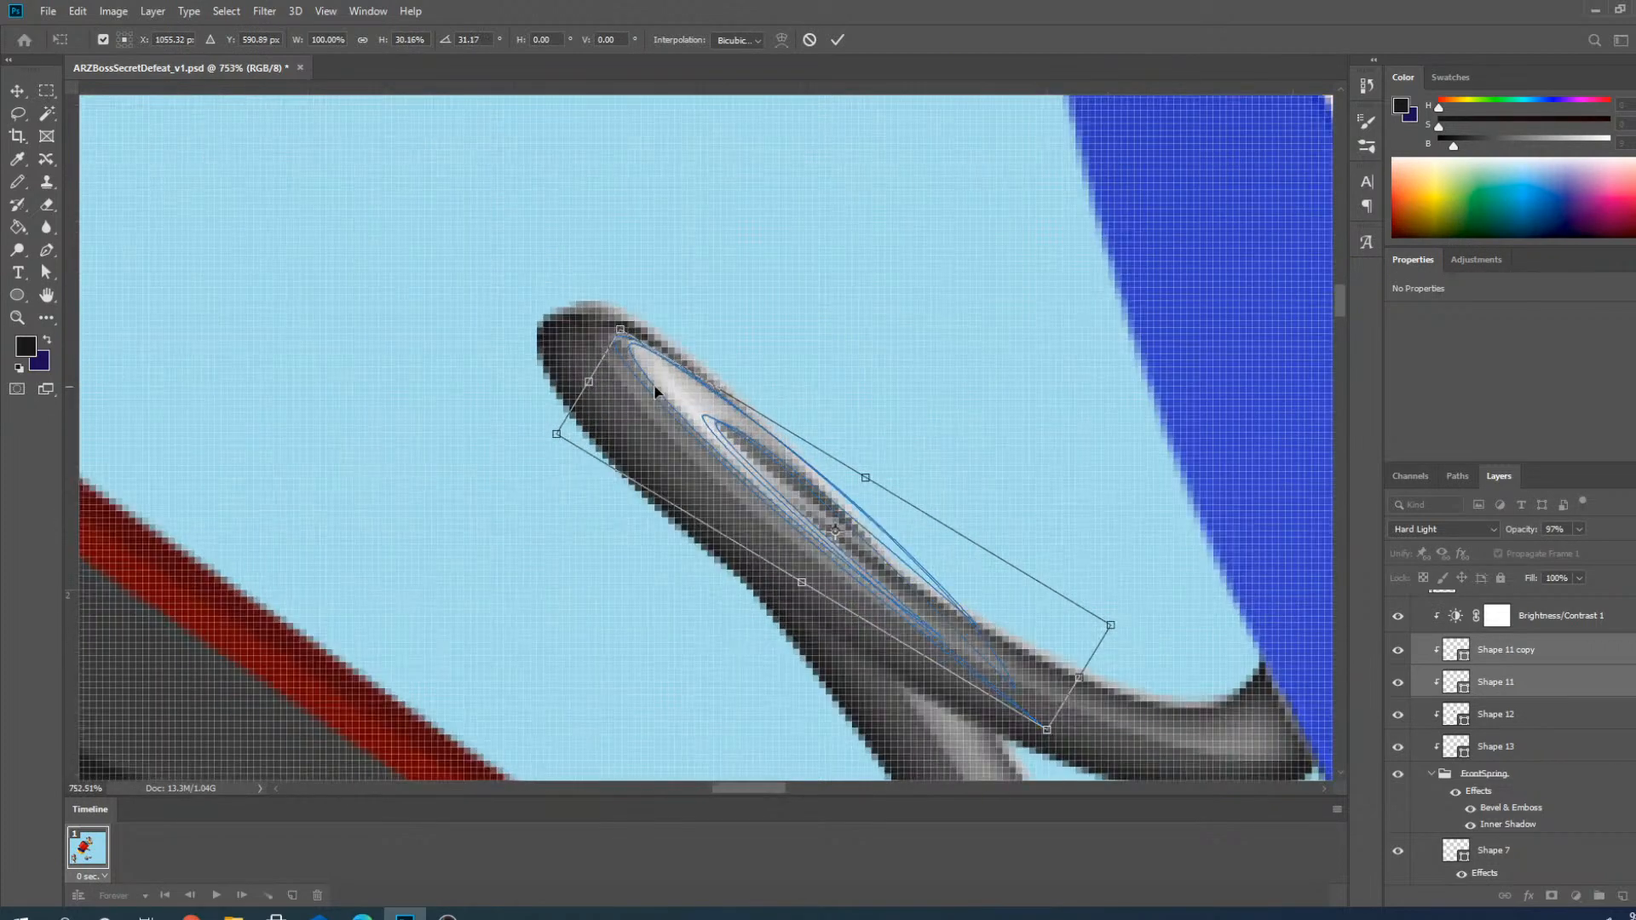
Shift both Shape 11 highlights toward the coil's upper tip, turn them to about 34° and apply the transform.
{"action": "left_click_drag", "start_coordinate": [701, 408], "coordinate": [661, 371]}
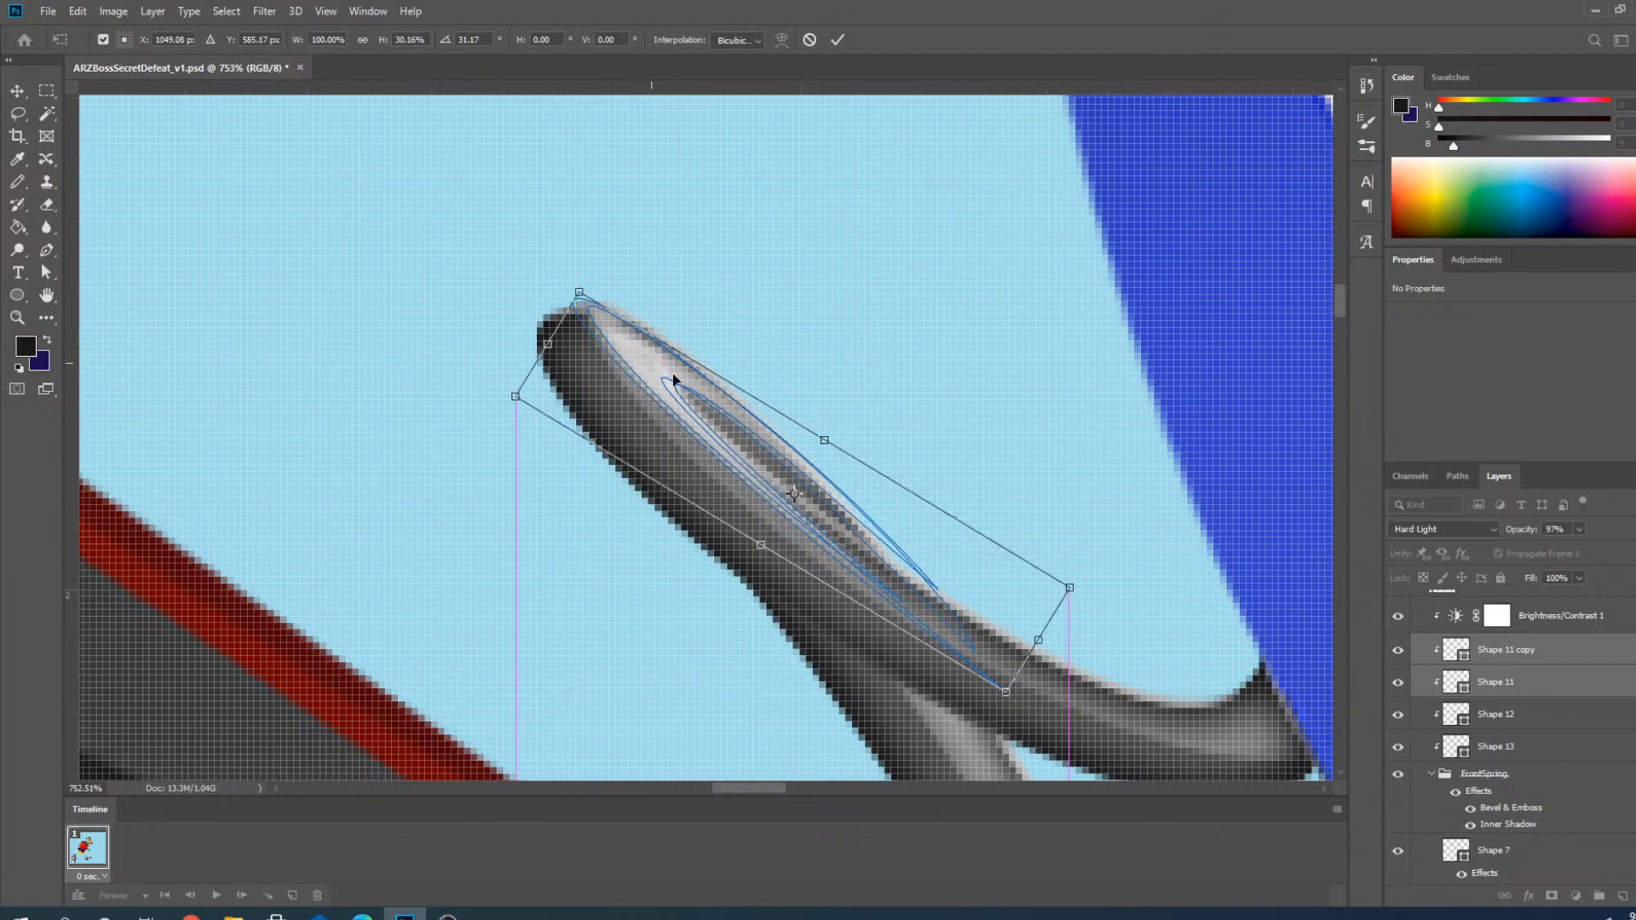
{"action": "left_click_drag", "start_coordinate": [1125, 593], "coordinate": [1113, 585]}
{"action": "left_click_drag", "start_coordinate": [648, 345], "coordinate": [645, 357]}
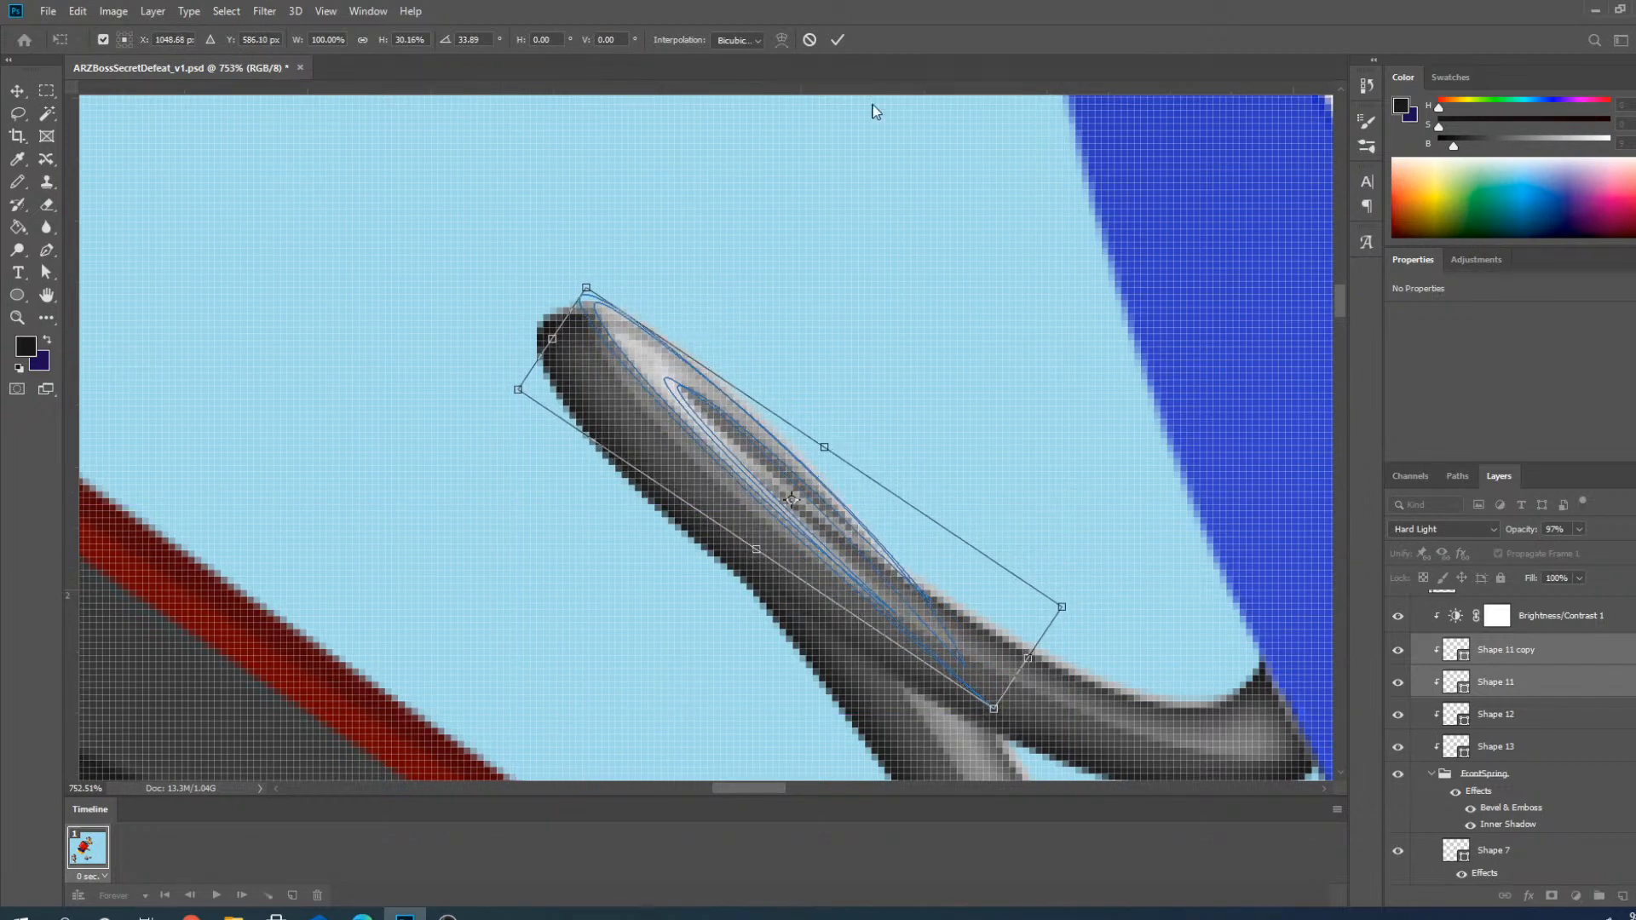
{"action": "left_click", "coordinate": [841, 39]}
{"action": "scroll", "coordinate": [852, 264], "scroll_direction": "down", "scroll_amount": 10}
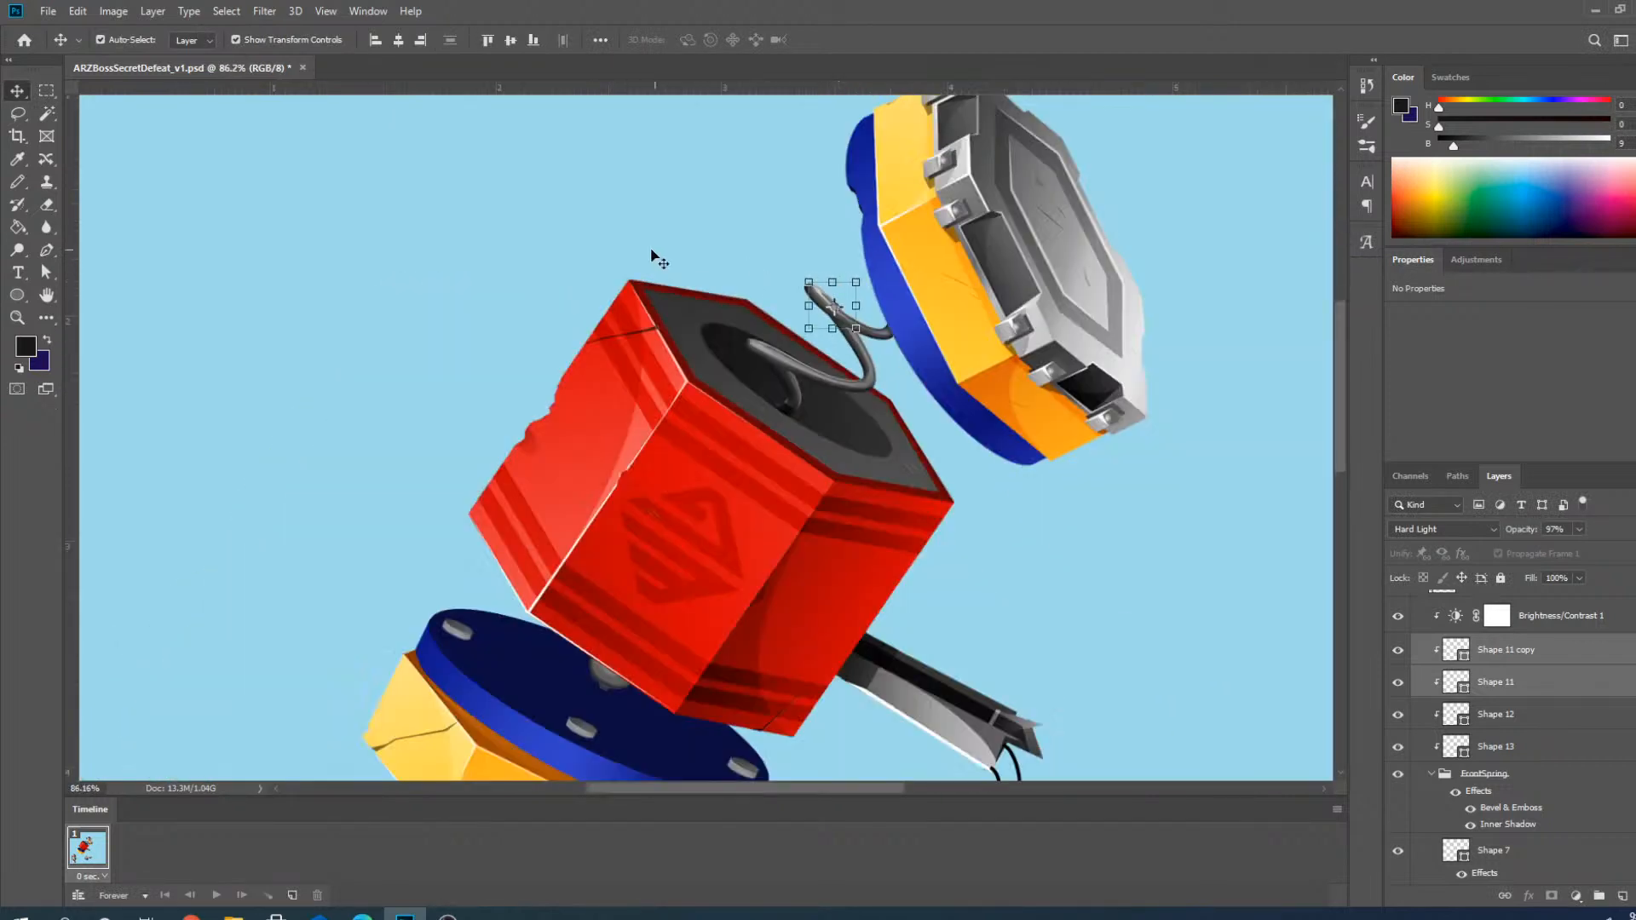
Show the Refs sketch group again, expand it and select the Boss_ARZ_Secret_14 sketch layer.
{"action": "scroll", "coordinate": [596, 256], "scroll_direction": "down", "scroll_amount": 4}
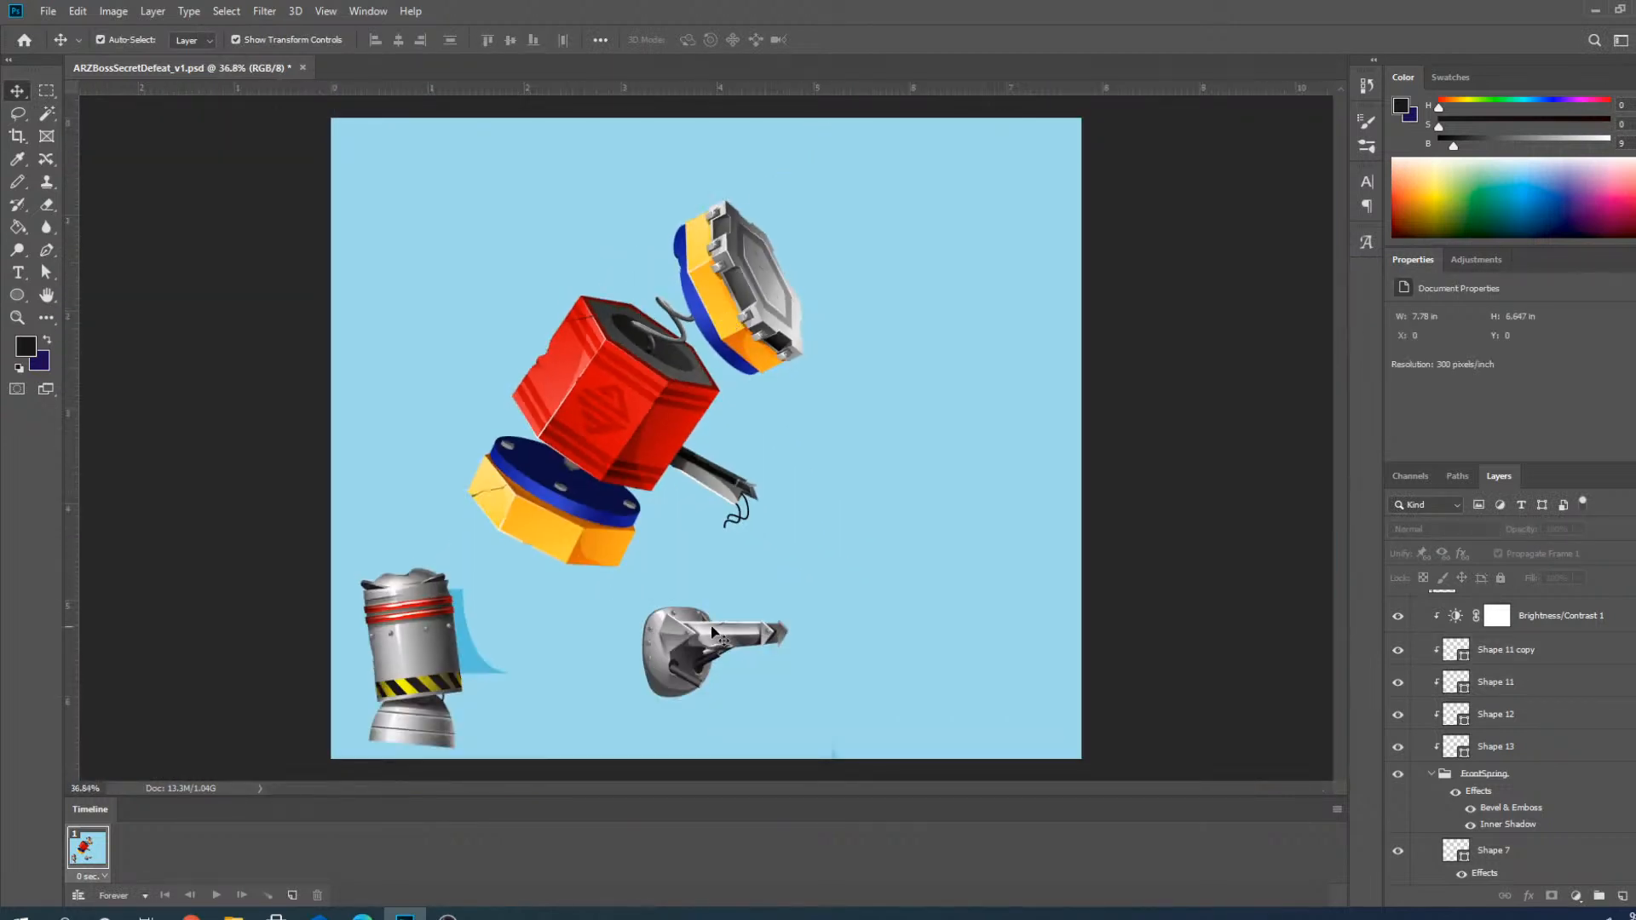
{"action": "scroll", "coordinate": [695, 507], "scroll_direction": "up", "scroll_amount": 2}
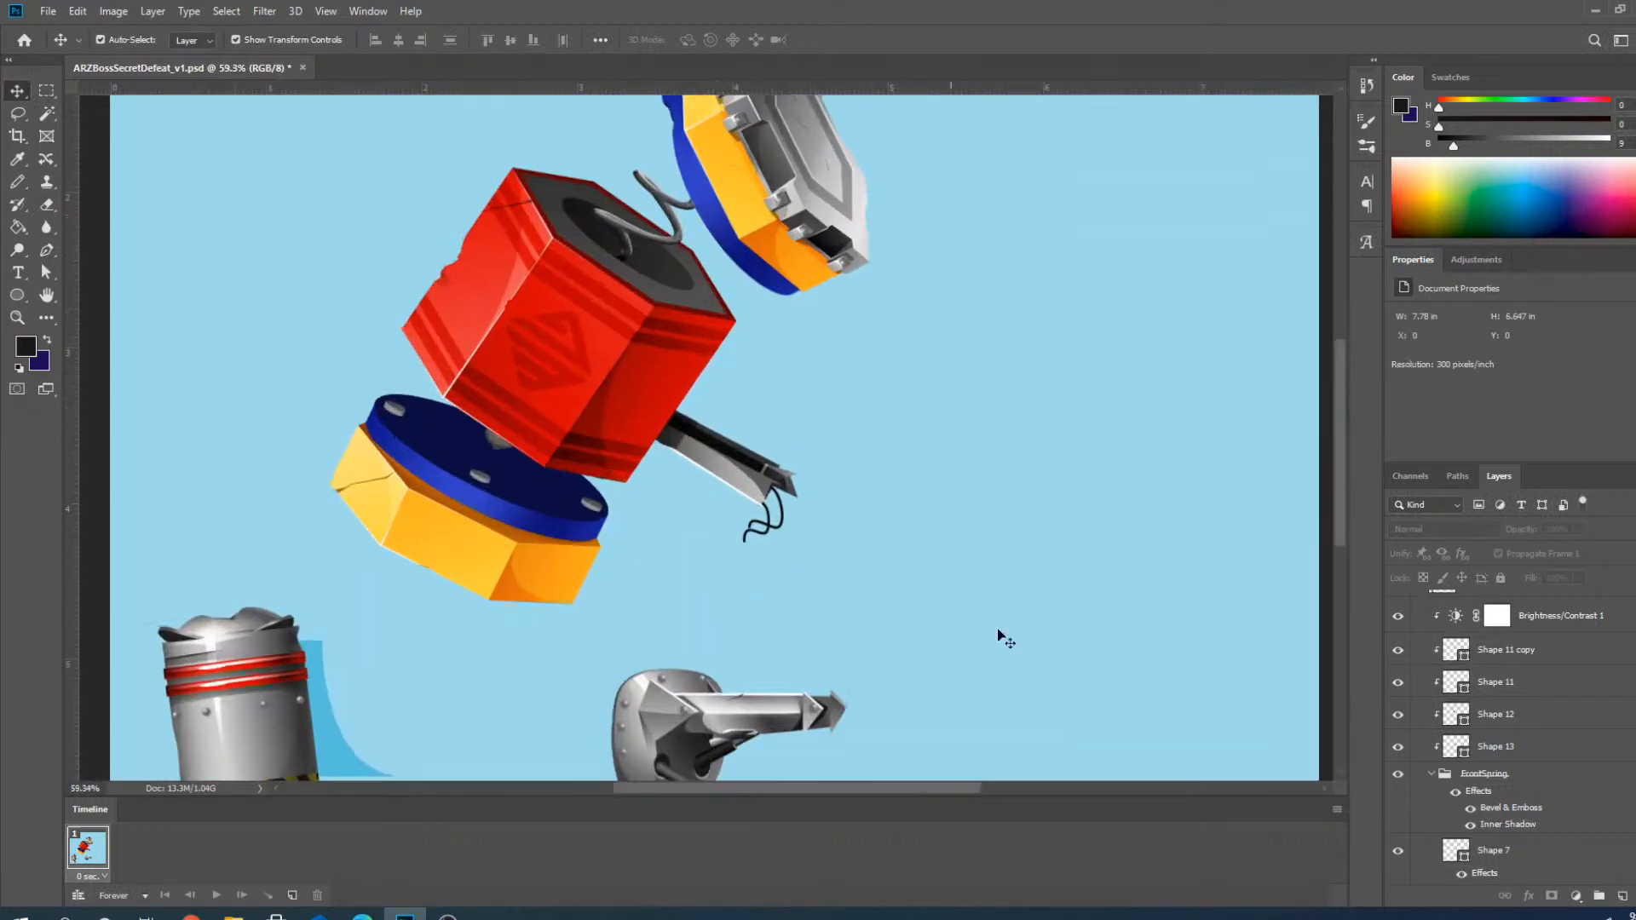
{"action": "scroll", "coordinate": [1451, 643], "scroll_direction": "up", "scroll_amount": 3}
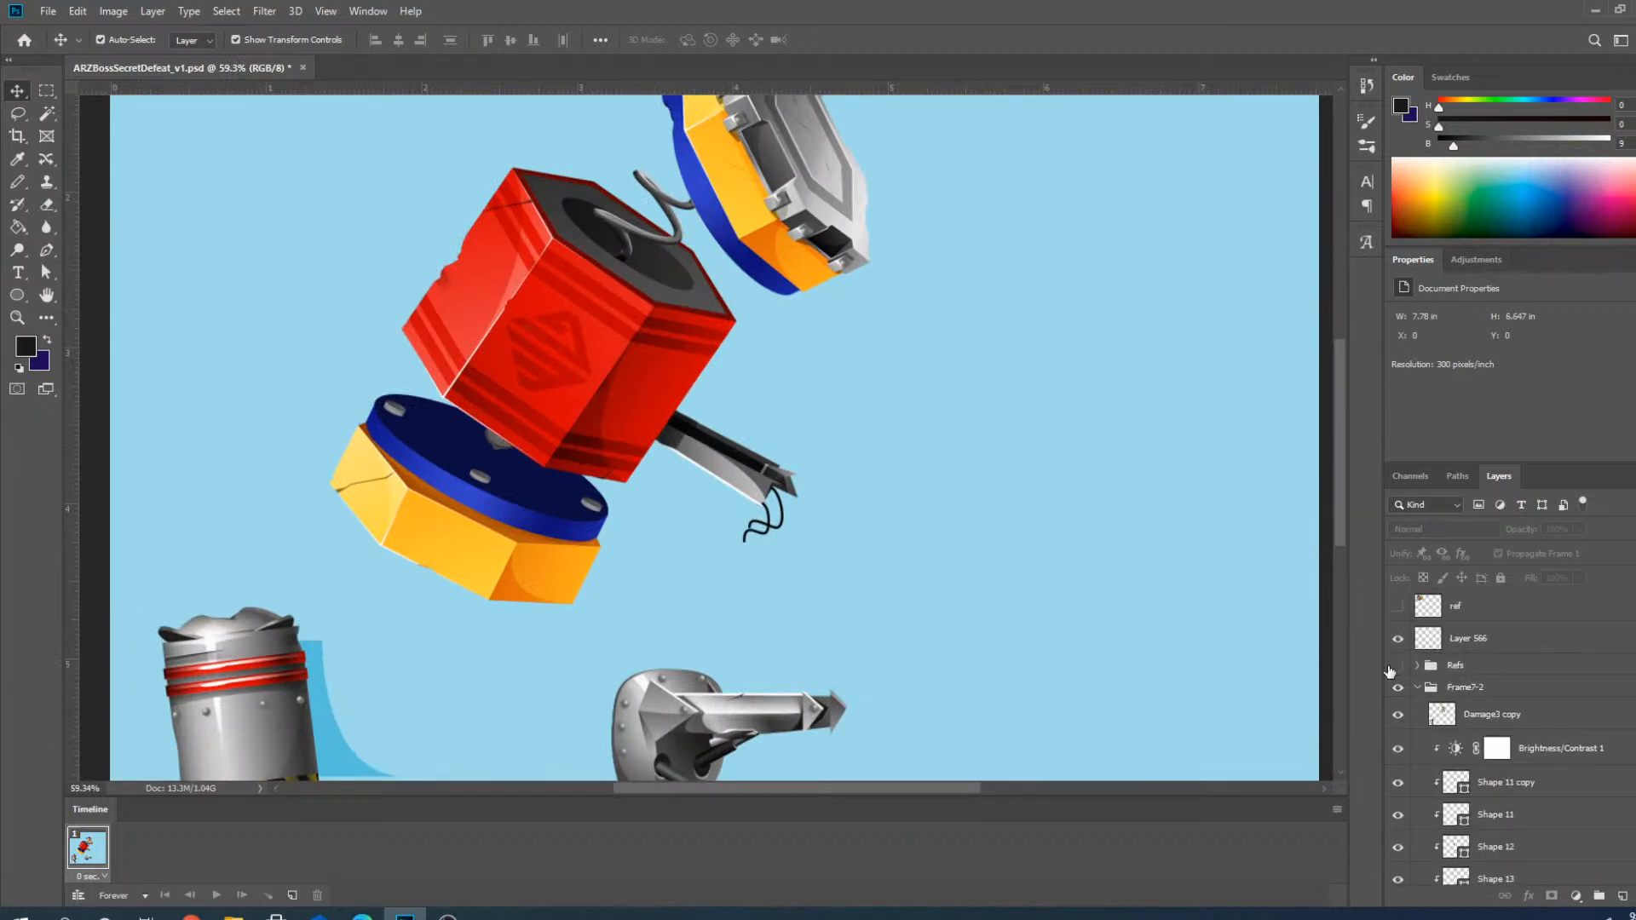
{"action": "left_click", "coordinate": [1398, 665]}
{"action": "scroll", "coordinate": [727, 534], "scroll_direction": "up", "scroll_amount": 2}
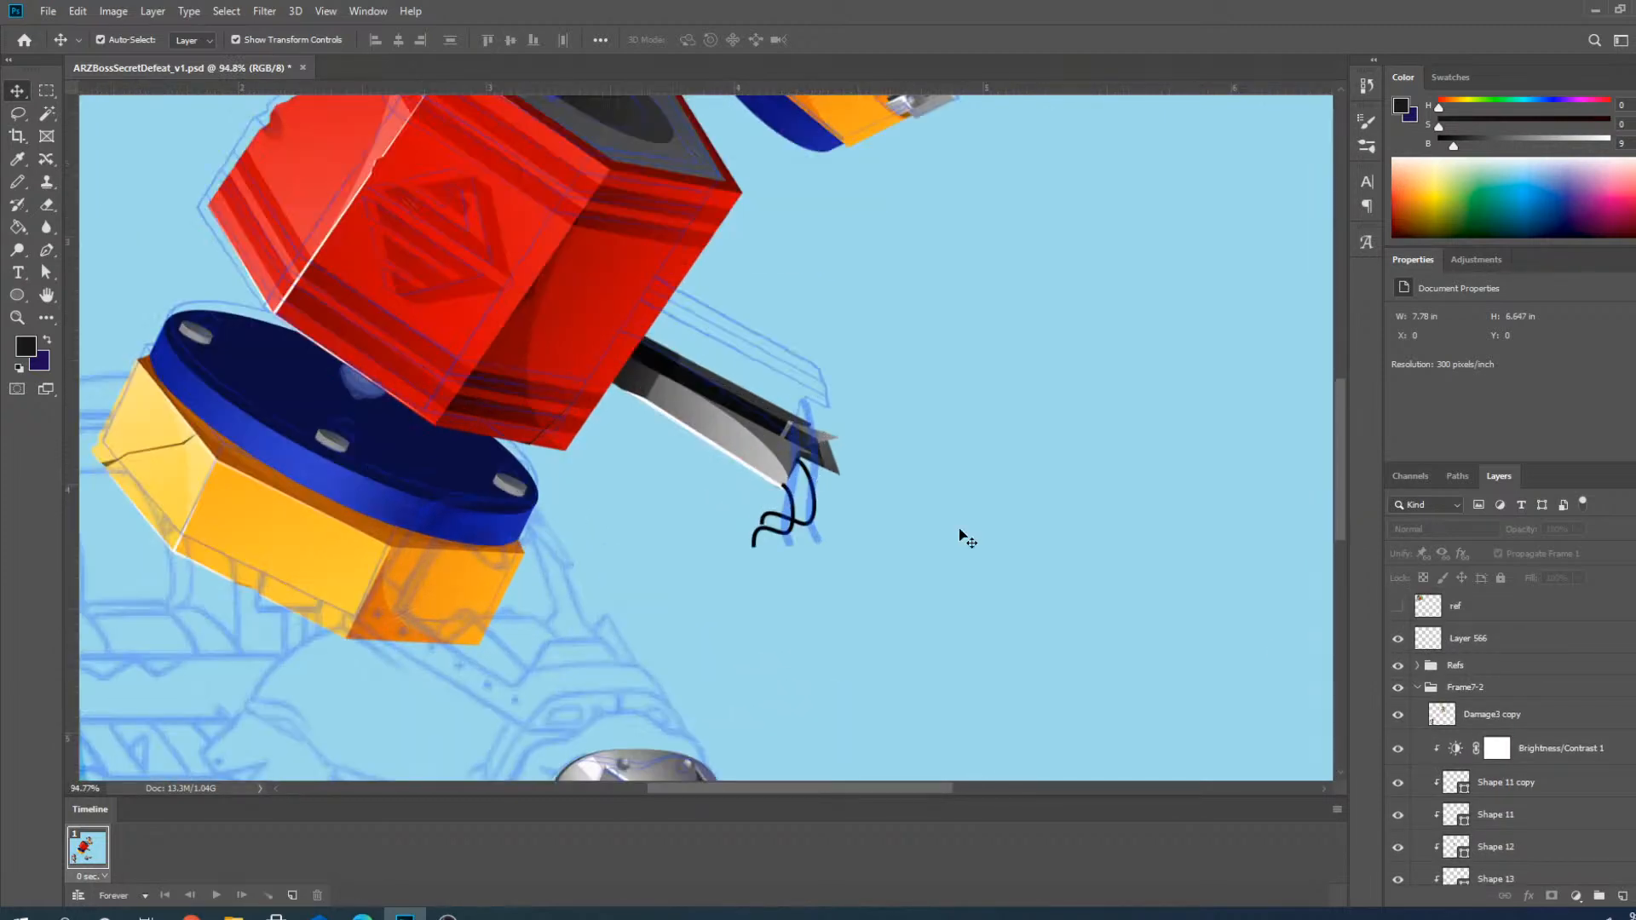
{"action": "left_click", "coordinate": [1417, 667]}
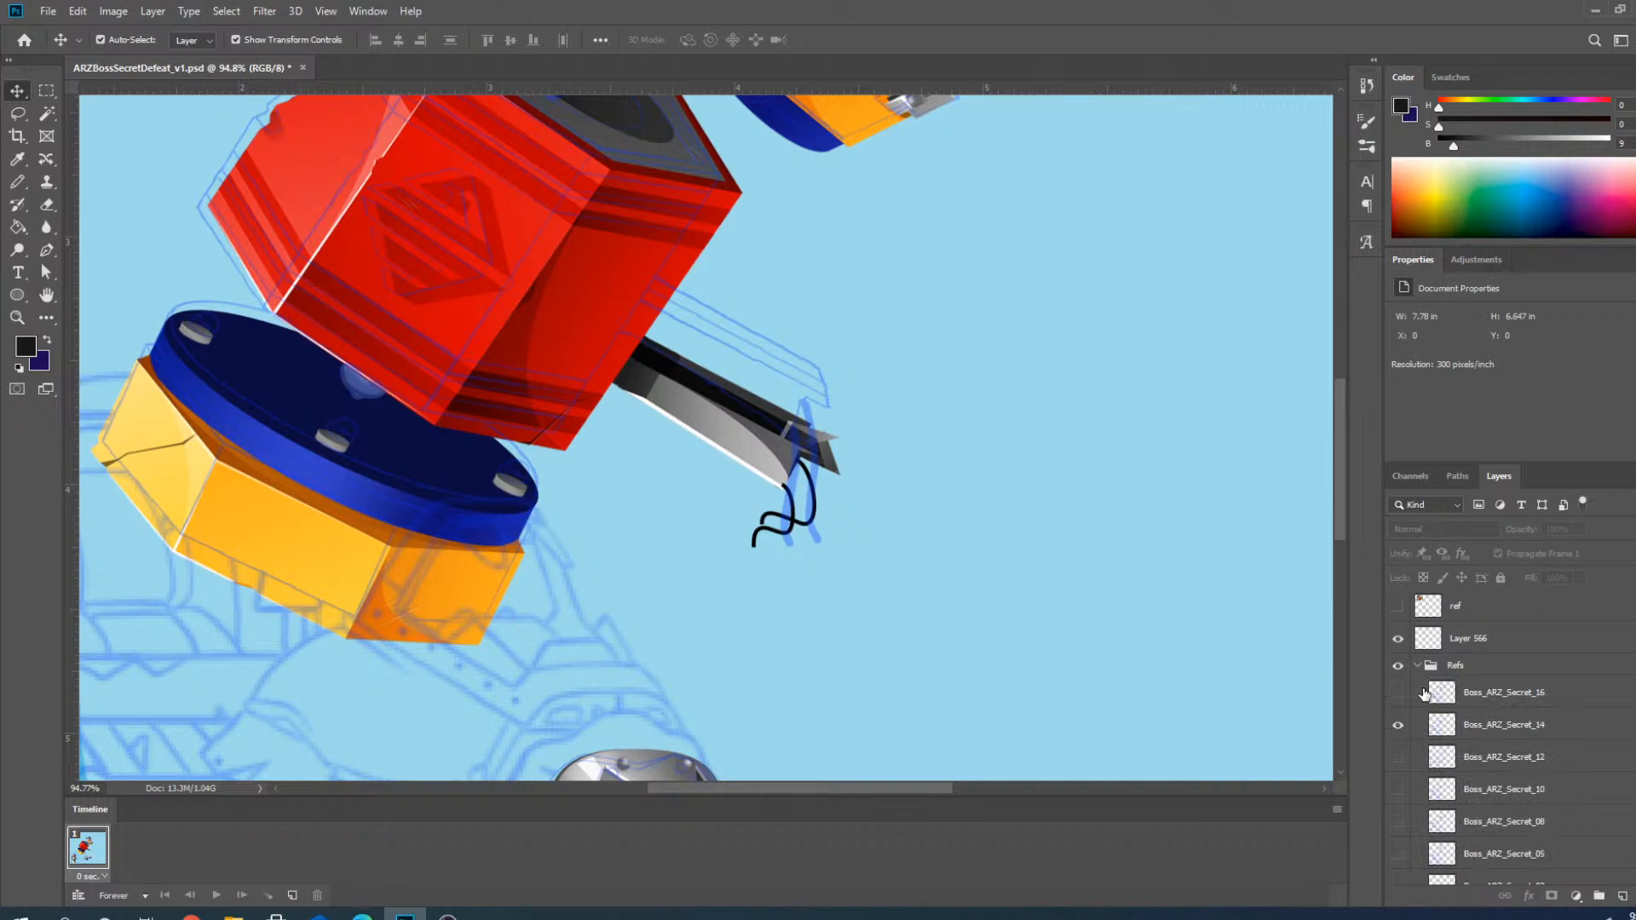
{"action": "left_click", "coordinate": [1529, 729]}
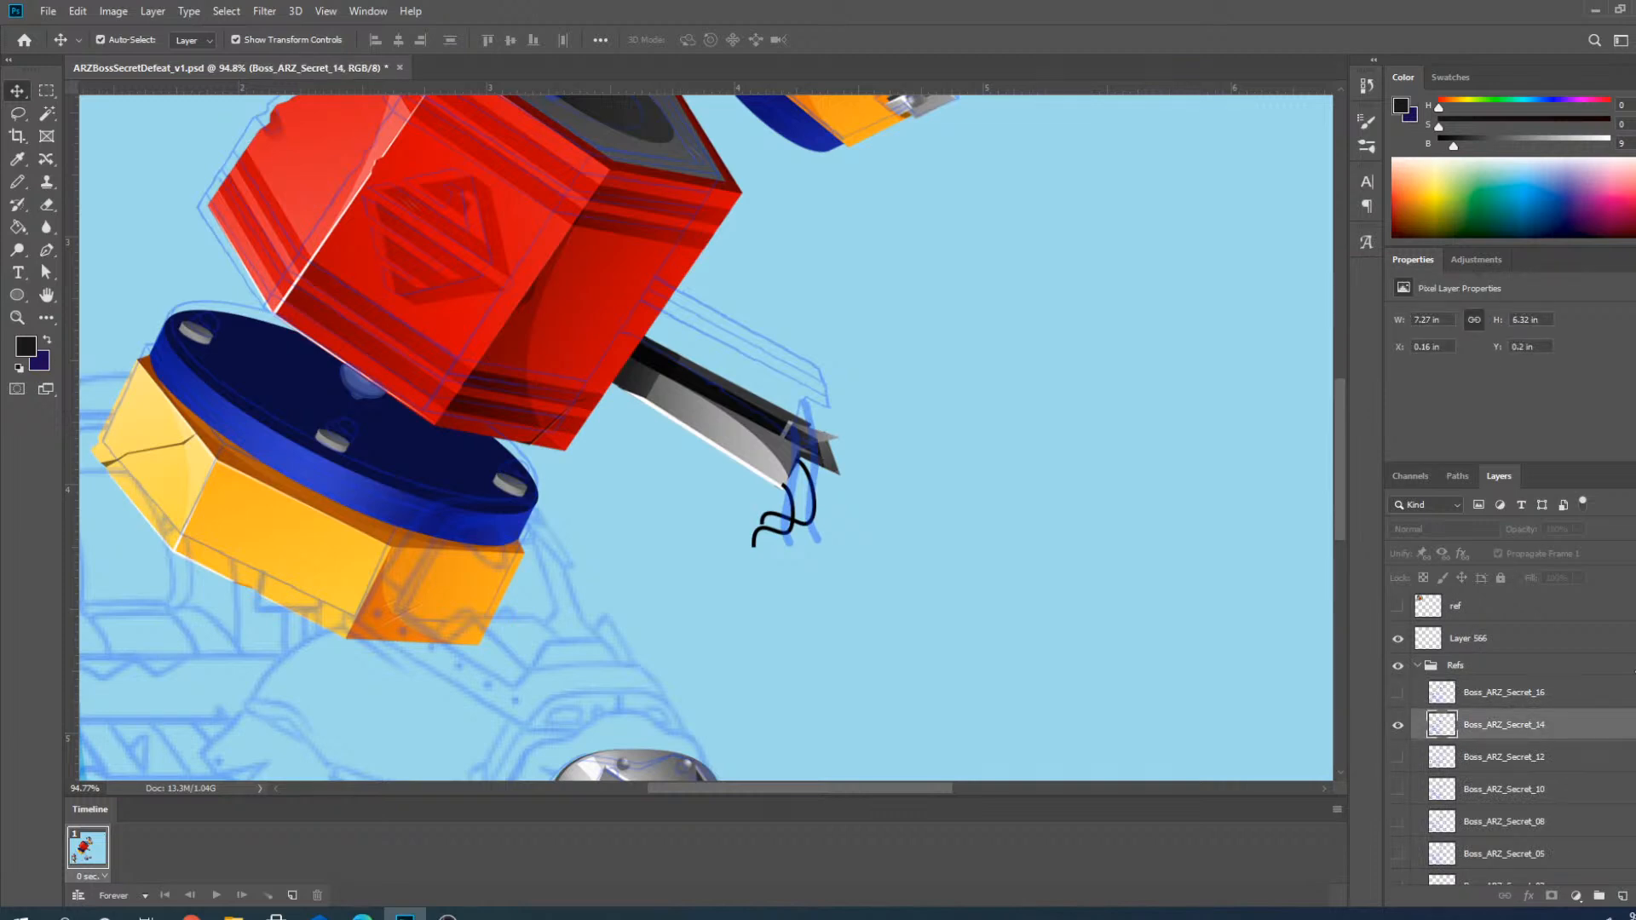
{"action": "scroll", "coordinate": [715, 478], "scroll_direction": "down", "scroll_amount": 3}
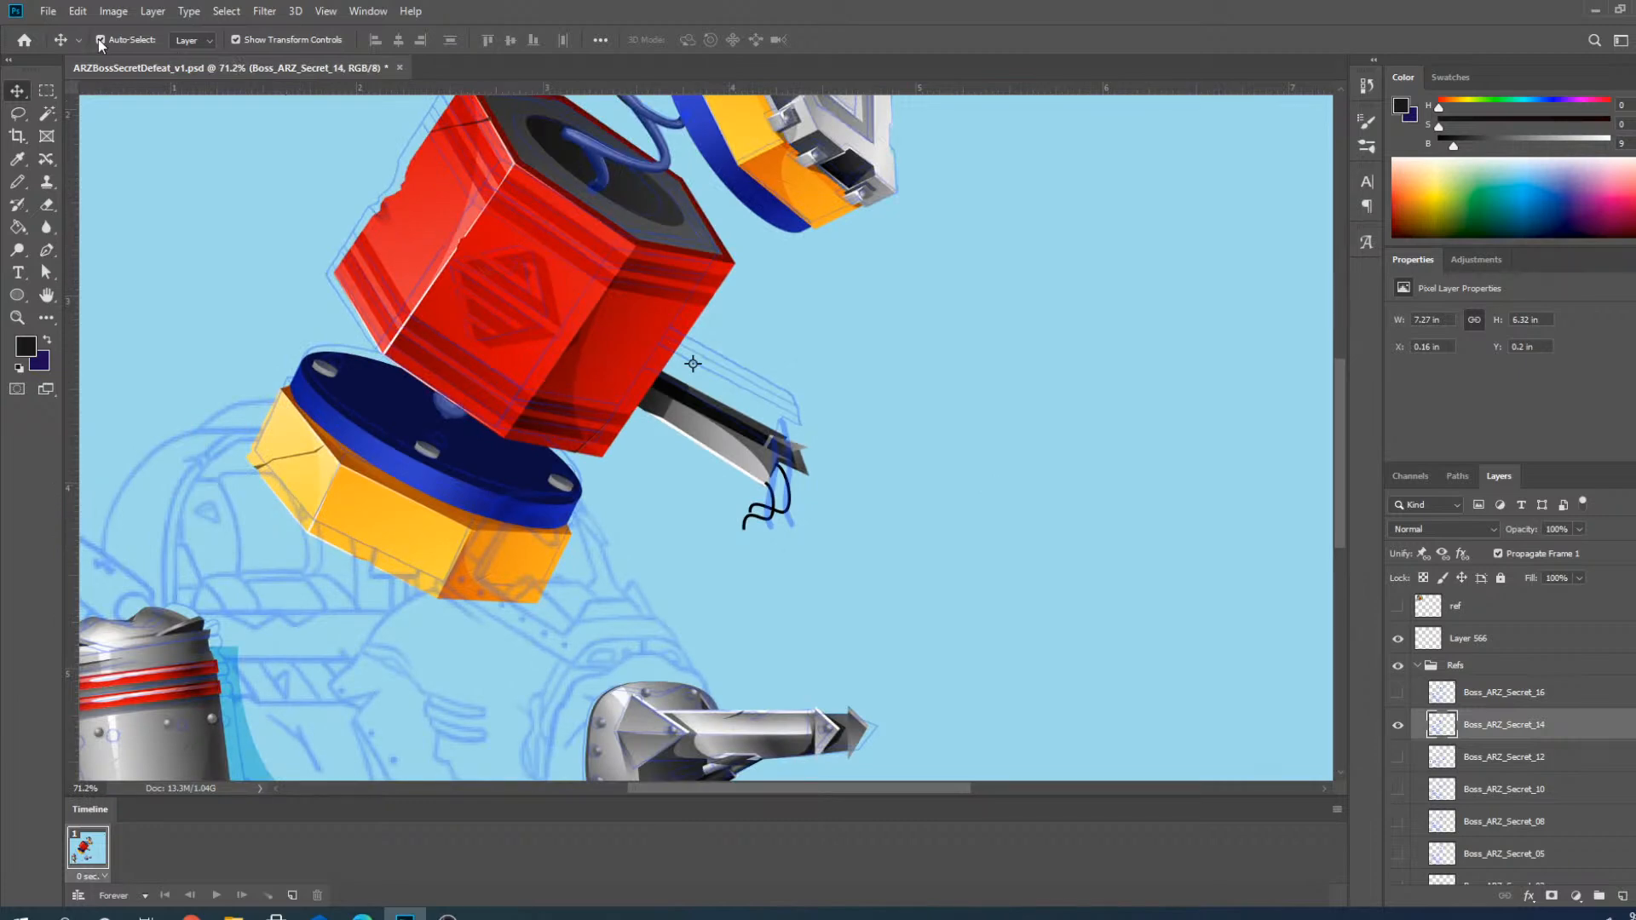
Move the Boss_ARZ_Secret_14 sketch layer down so its arm outline lines up with the grey arm beneath the red block.
{"action": "scroll", "coordinate": [770, 339], "scroll_direction": "up", "scroll_amount": 5}
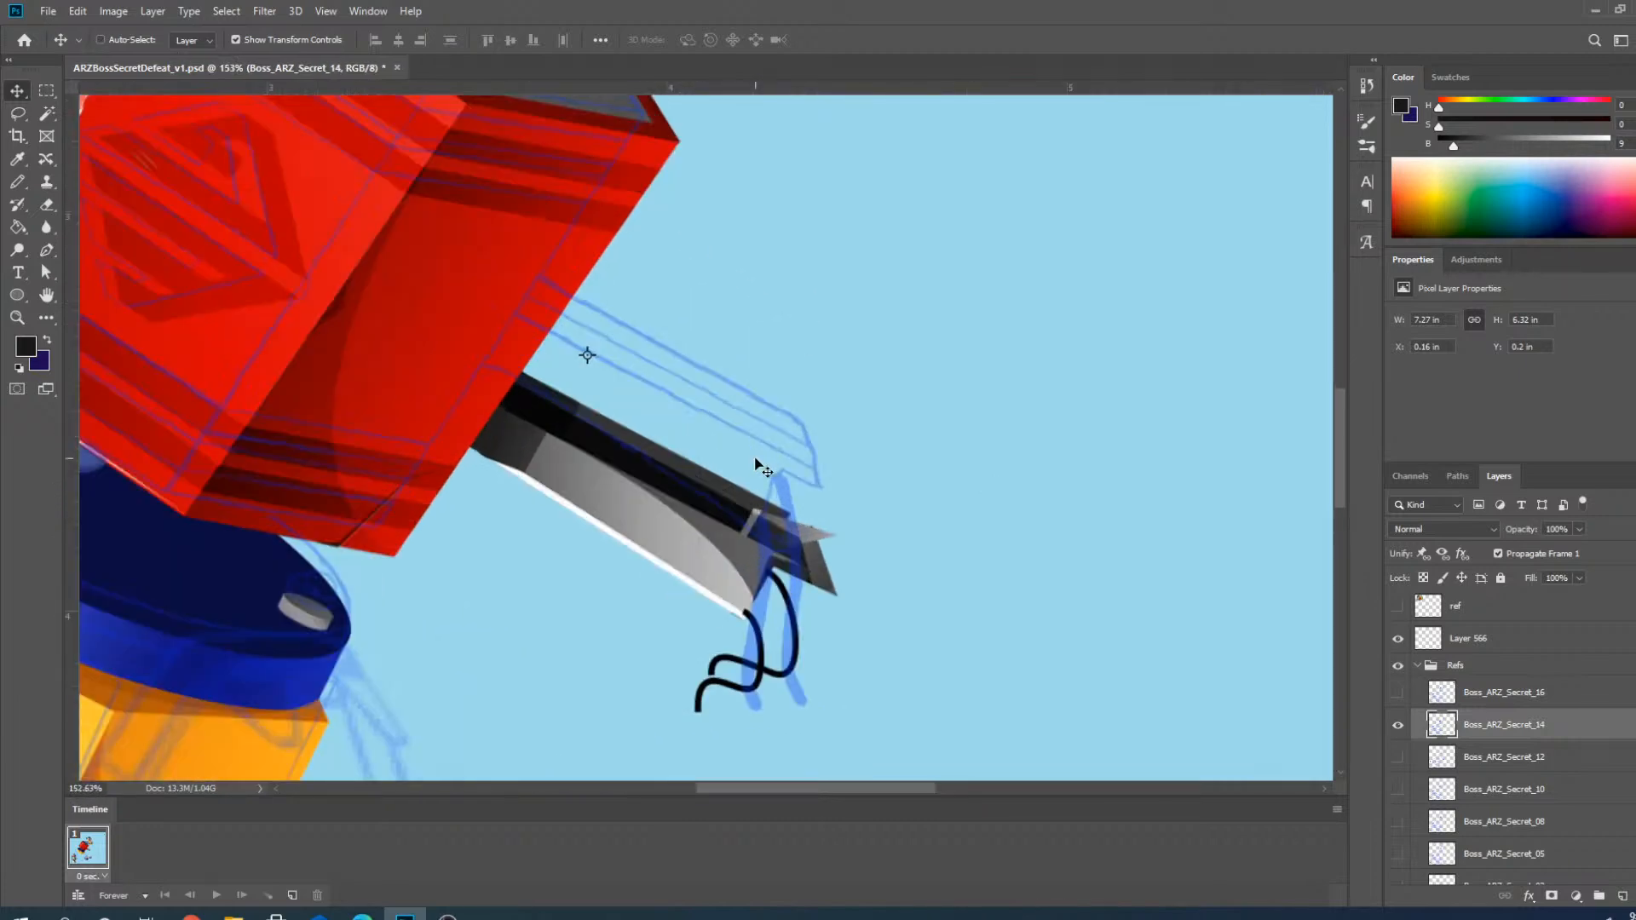
{"action": "left_click_drag", "start_coordinate": [817, 381], "coordinate": [806, 519]}
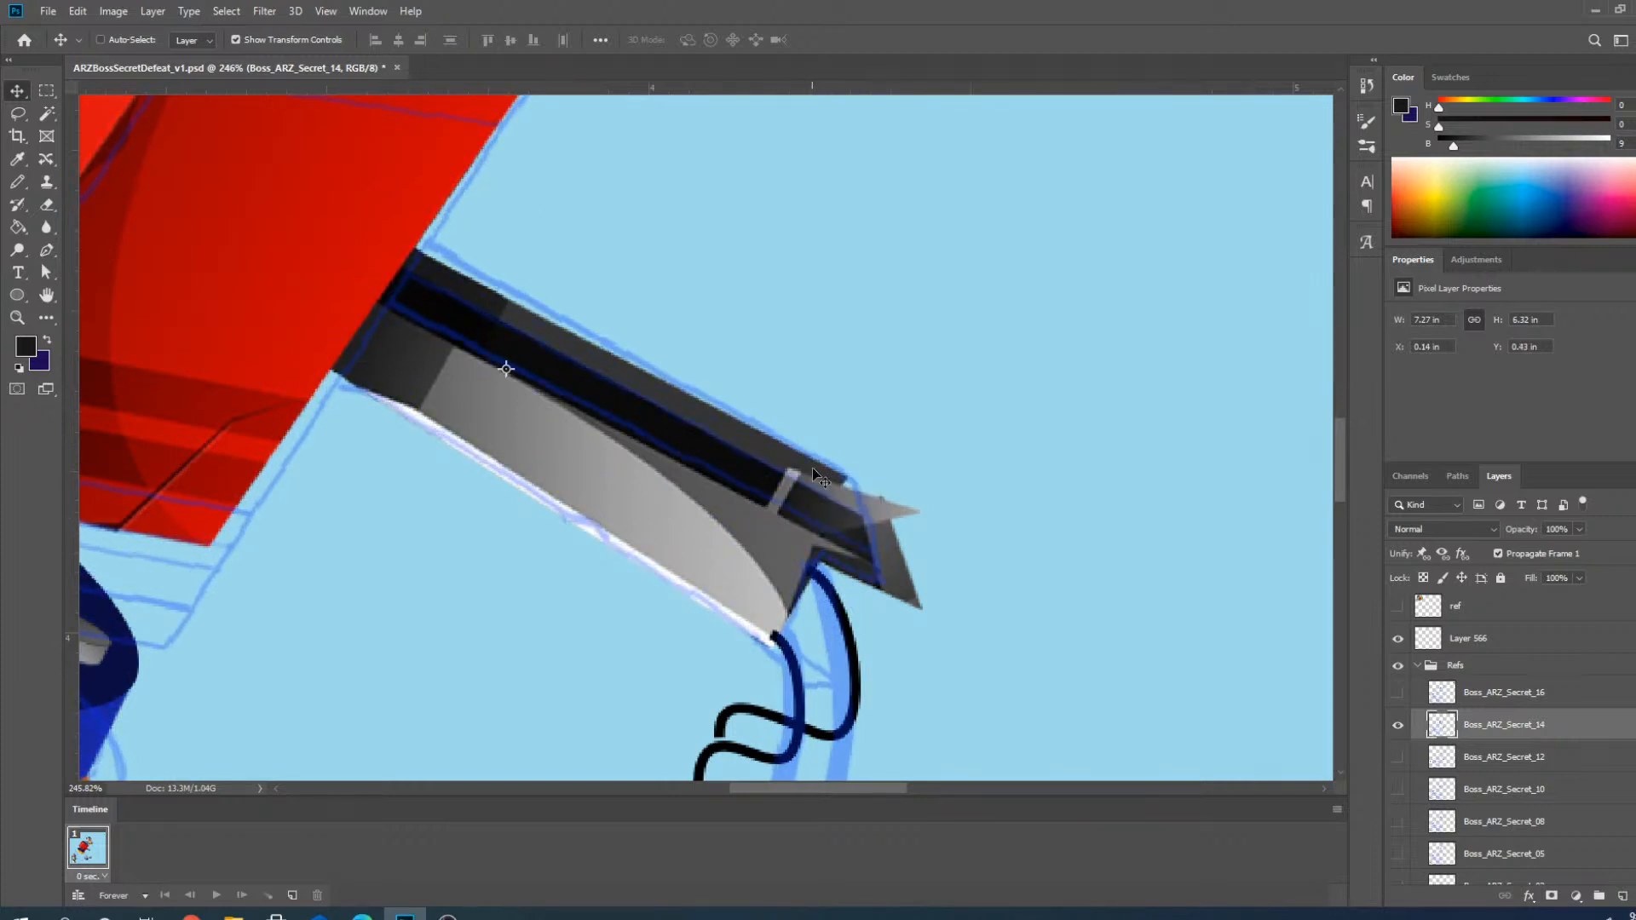
{"action": "scroll", "coordinate": [827, 443], "scroll_direction": "down", "scroll_amount": 3}
{"action": "scroll", "coordinate": [766, 637], "scroll_direction": "up", "scroll_amount": 4}
{"action": "scroll", "coordinate": [868, 90], "scroll_direction": "down", "scroll_amount": 3}
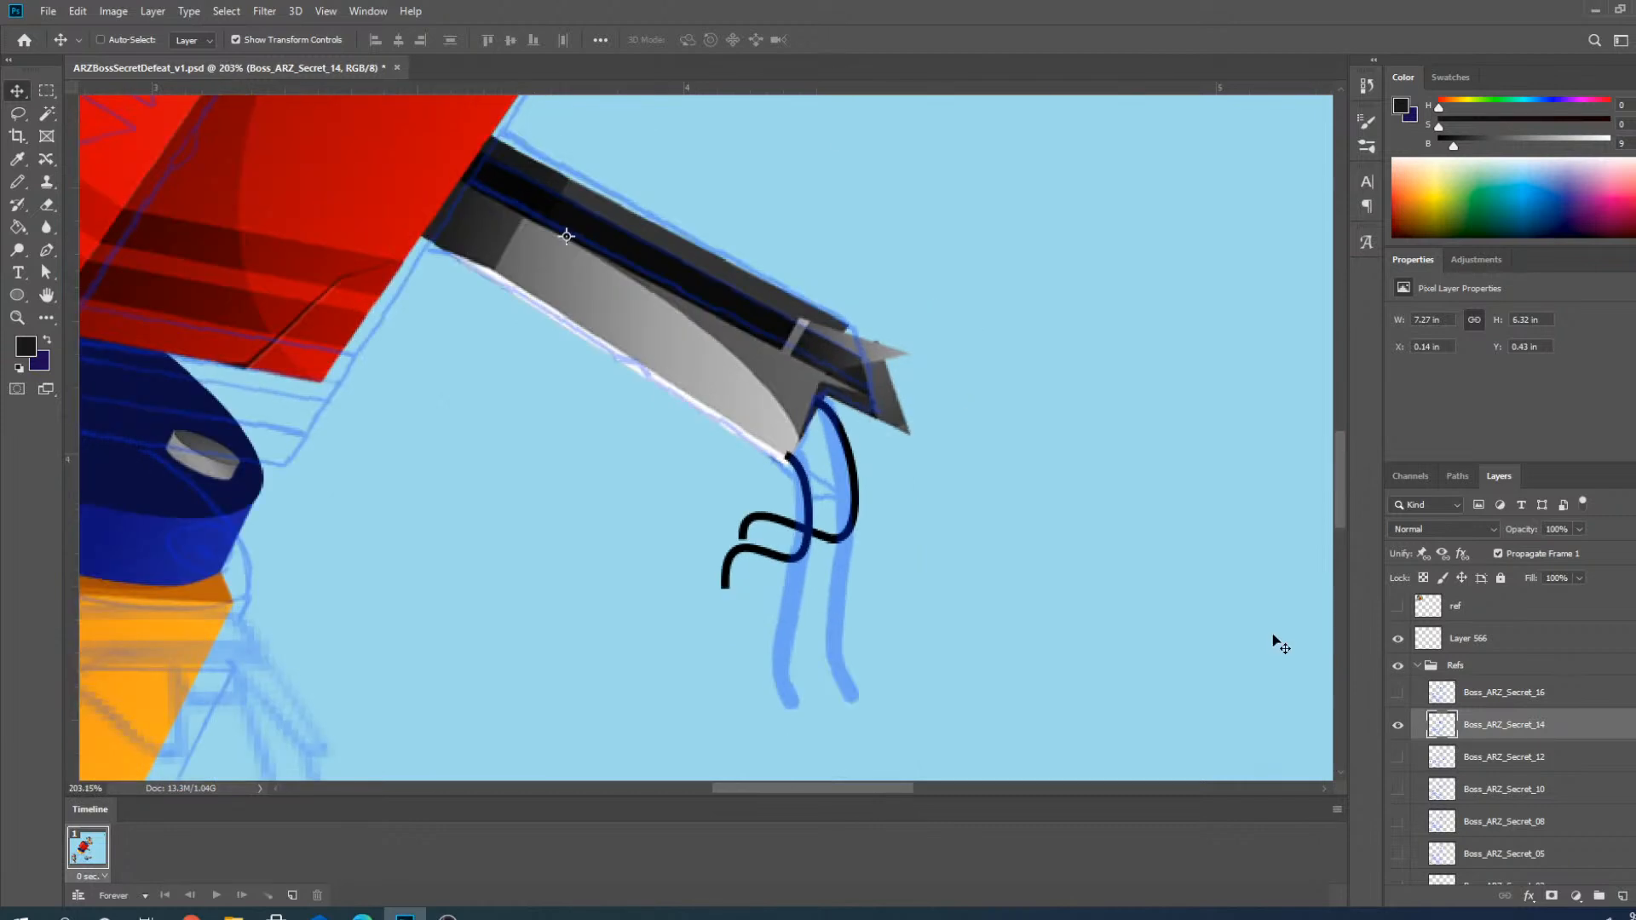
Reshape the left black wire hanging from the grey arm's tip by moving its end point and curve onto the sketched wire.
{"action": "scroll", "coordinate": [673, 621], "scroll_direction": "up", "scroll_amount": 3}
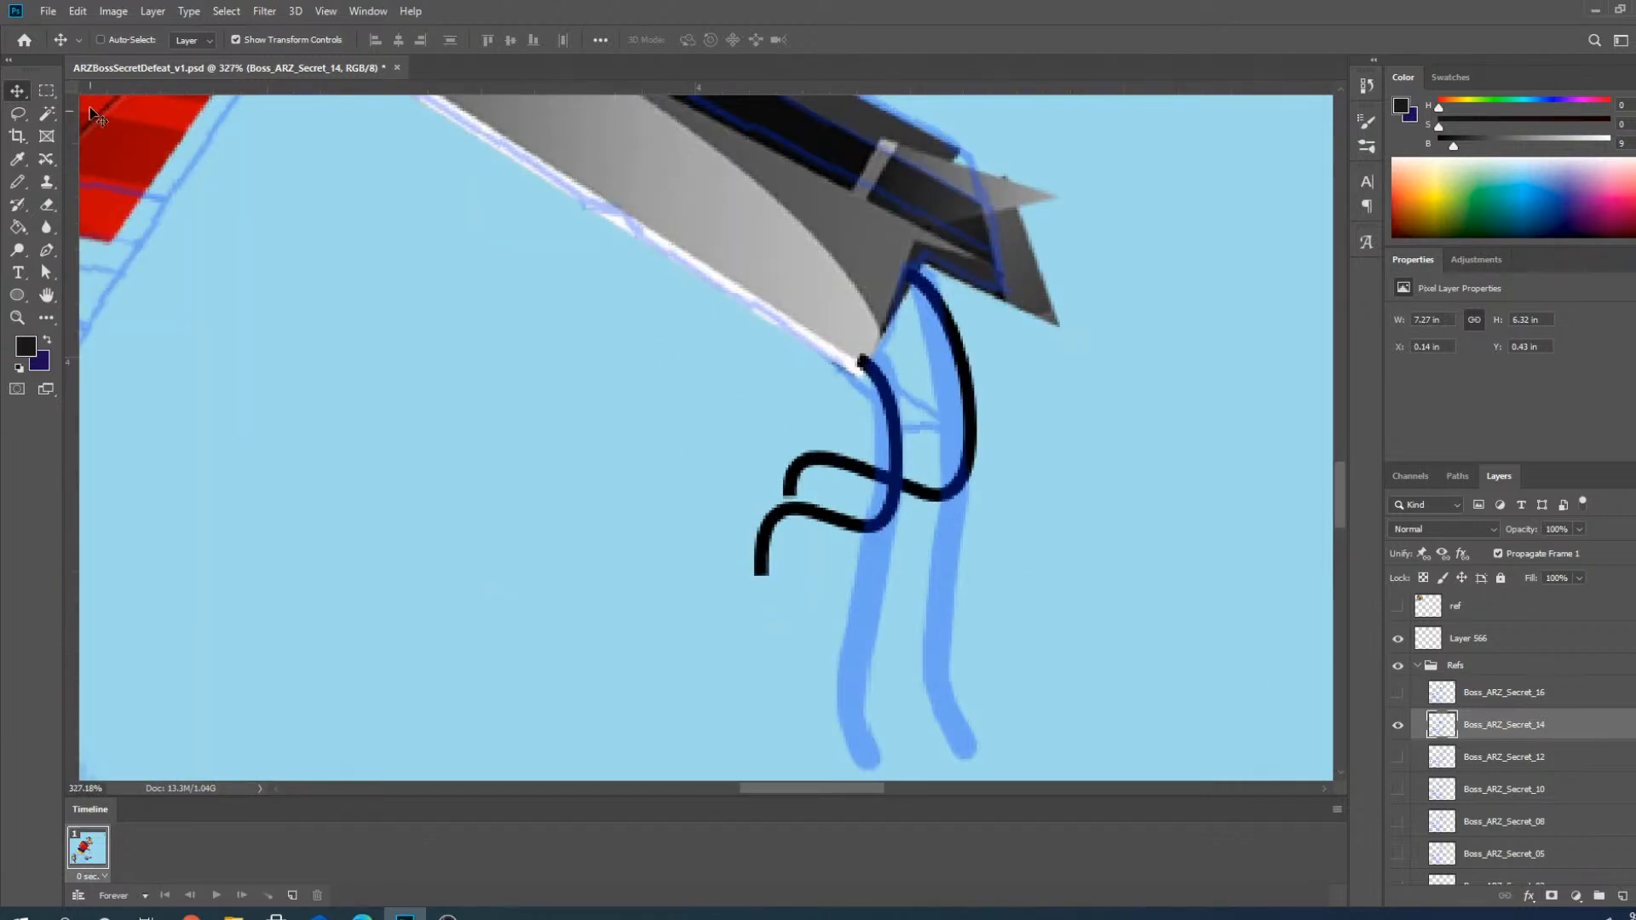
{"action": "left_click", "coordinate": [859, 537]}
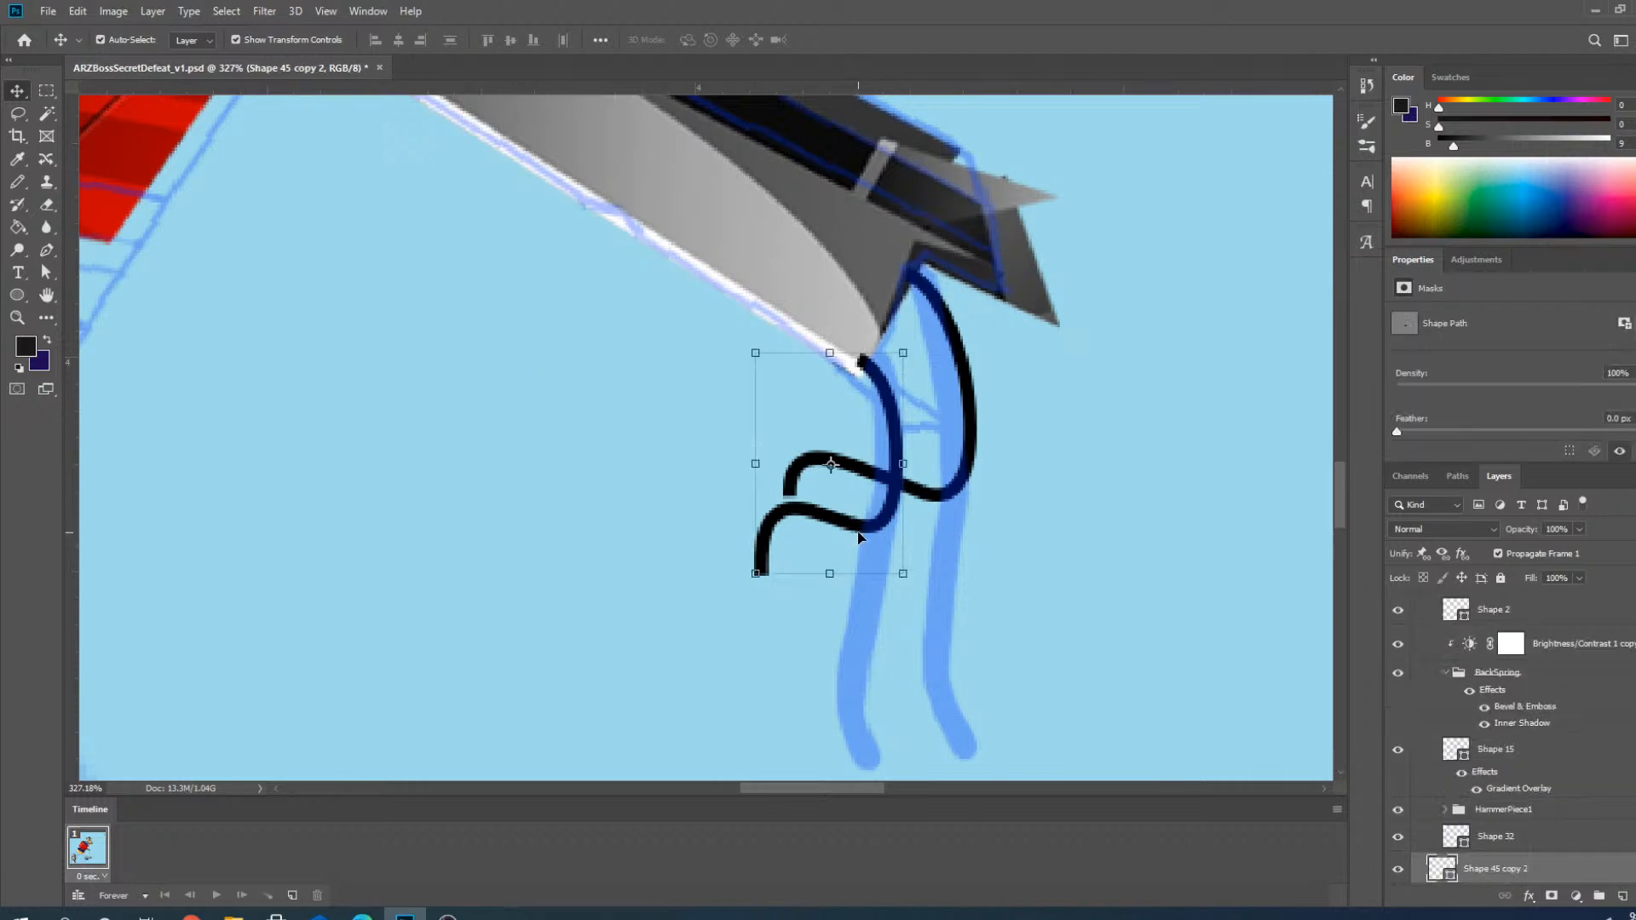
{"action": "scroll", "coordinate": [887, 562], "scroll_direction": "down", "scroll_amount": 3}
{"action": "scroll", "coordinate": [901, 577], "scroll_direction": "up", "scroll_amount": 3}
{"action": "left_click", "coordinate": [47, 250]}
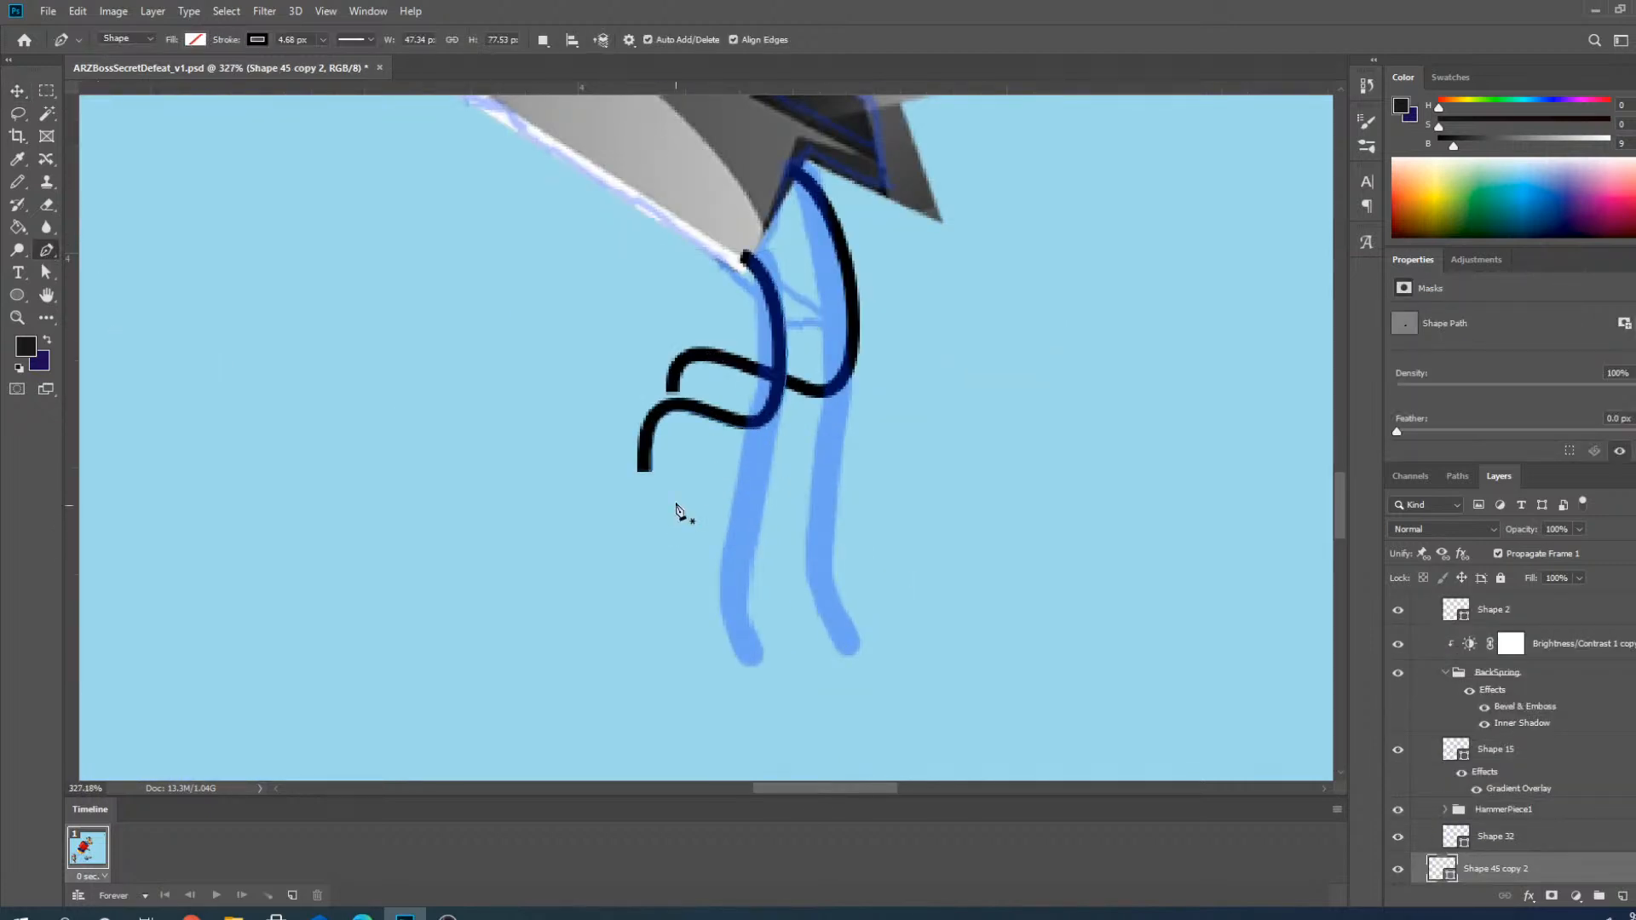
{"action": "left_click_drag", "start_coordinate": [651, 468], "coordinate": [759, 656]}
{"action": "mouse_move", "coordinate": [753, 515]}
{"action": "left_mouse_down"}
{"action": "mouse_move", "coordinate": [717, 508]}
{"action": "mouse_move", "coordinate": [735, 540]}
{"action": "left_mouse_up"}
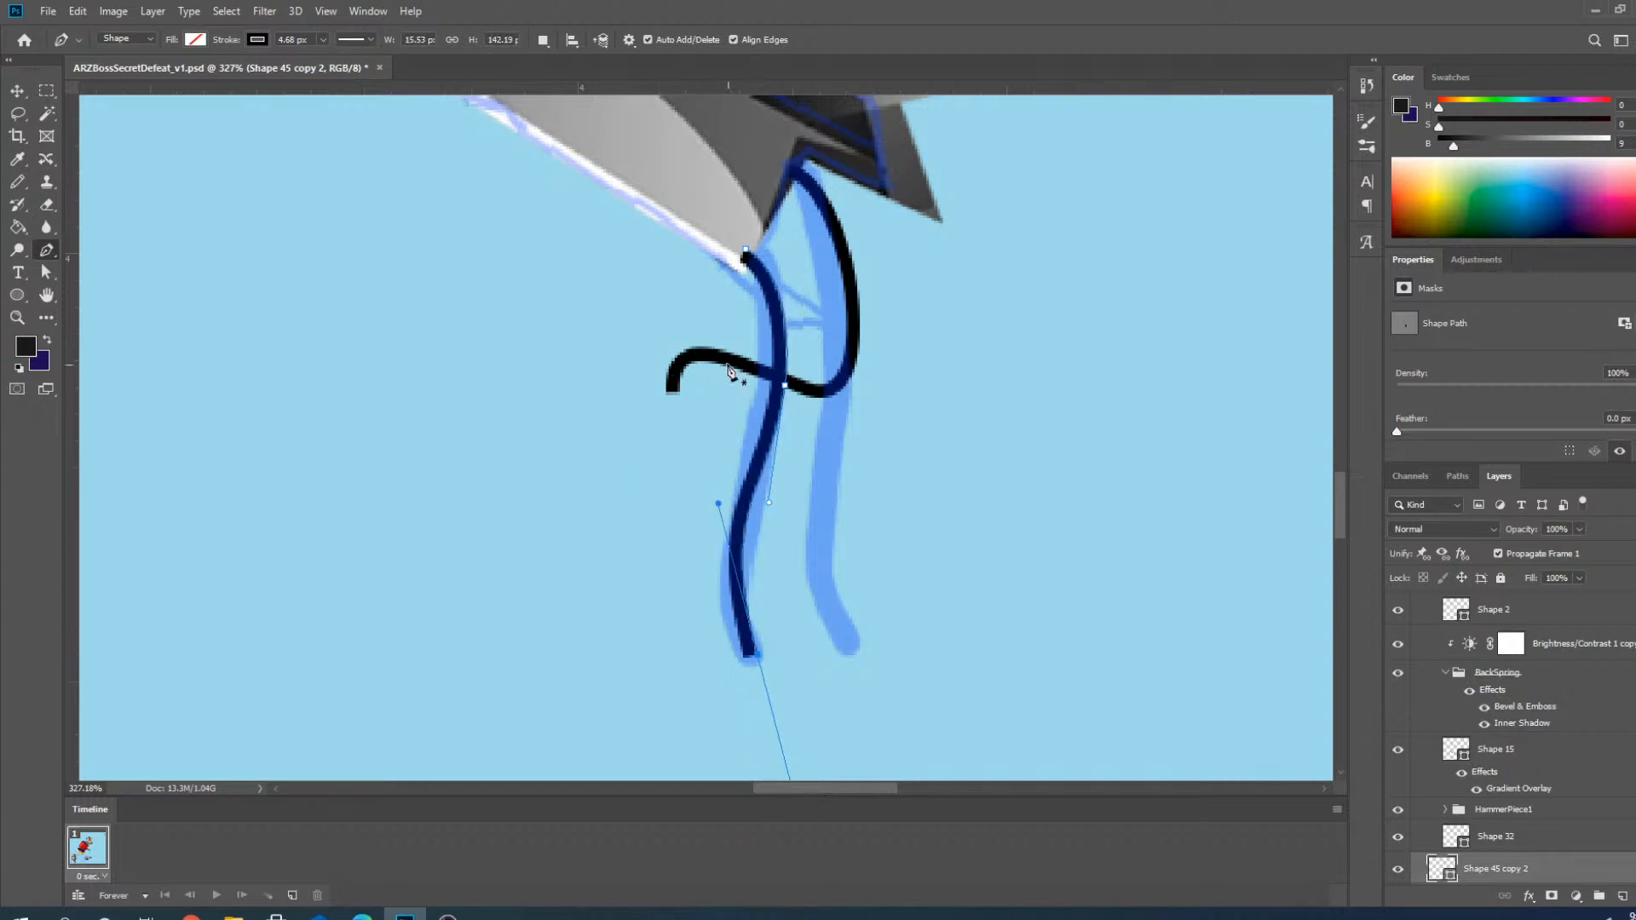
{"action": "left_click", "coordinate": [695, 356], "text": "ctrl"}
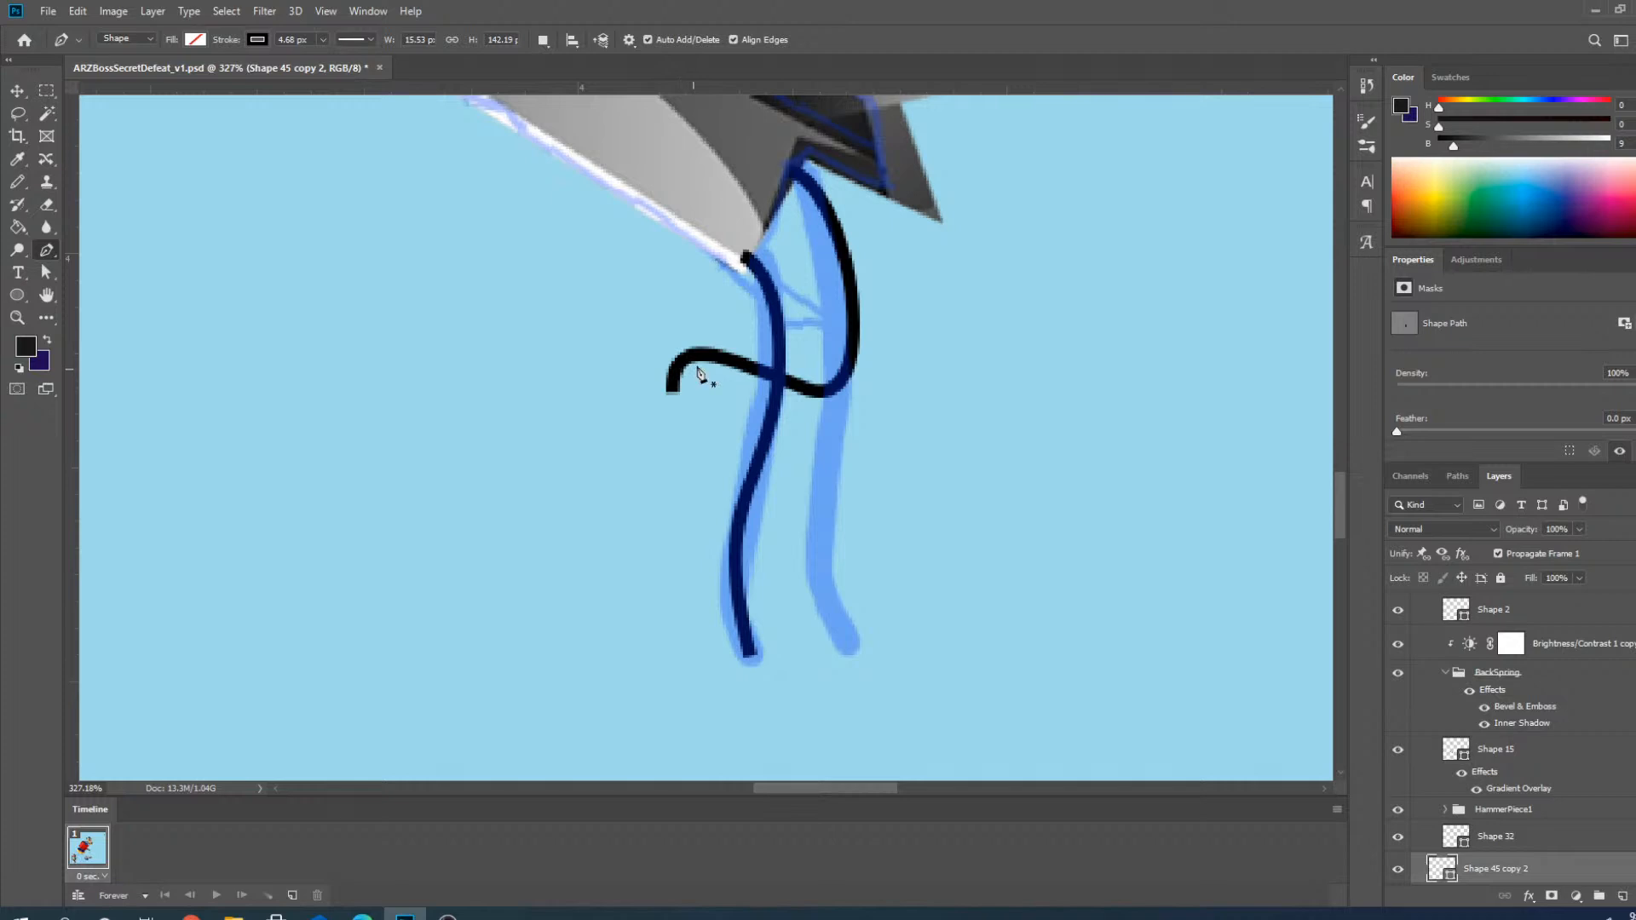
Reshape the right black wire to follow the second sketched line, moving its end point, middle anchor and curve handle, and deselect it.
{"action": "key", "text": "v"}
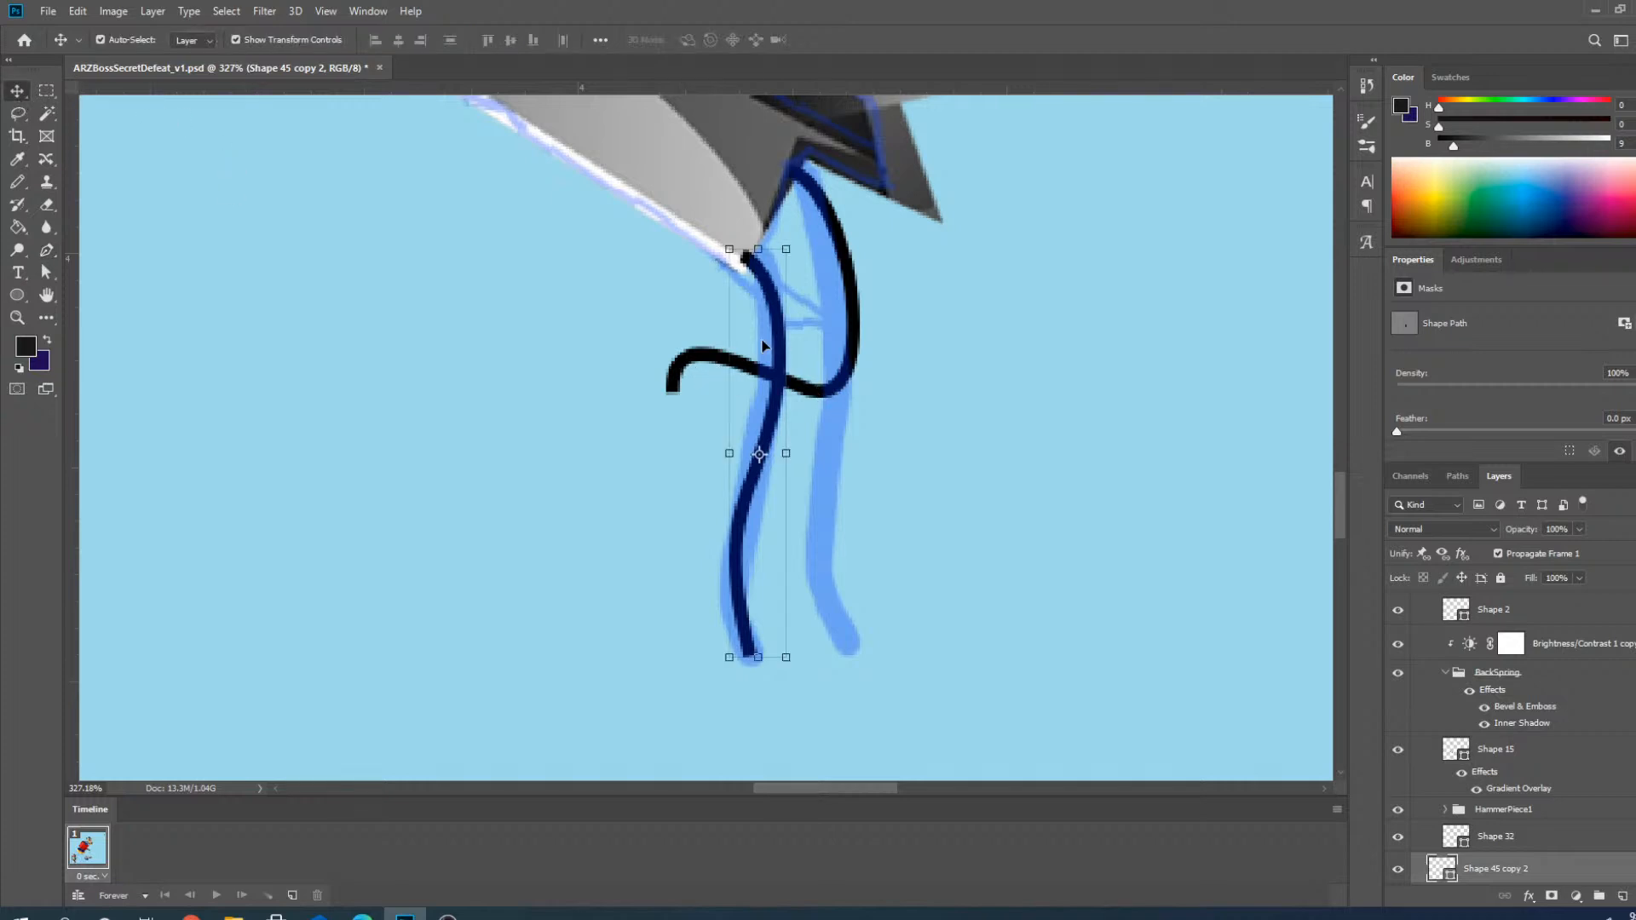
{"action": "left_click", "coordinate": [836, 386]}
{"action": "left_click", "coordinate": [777, 370]}
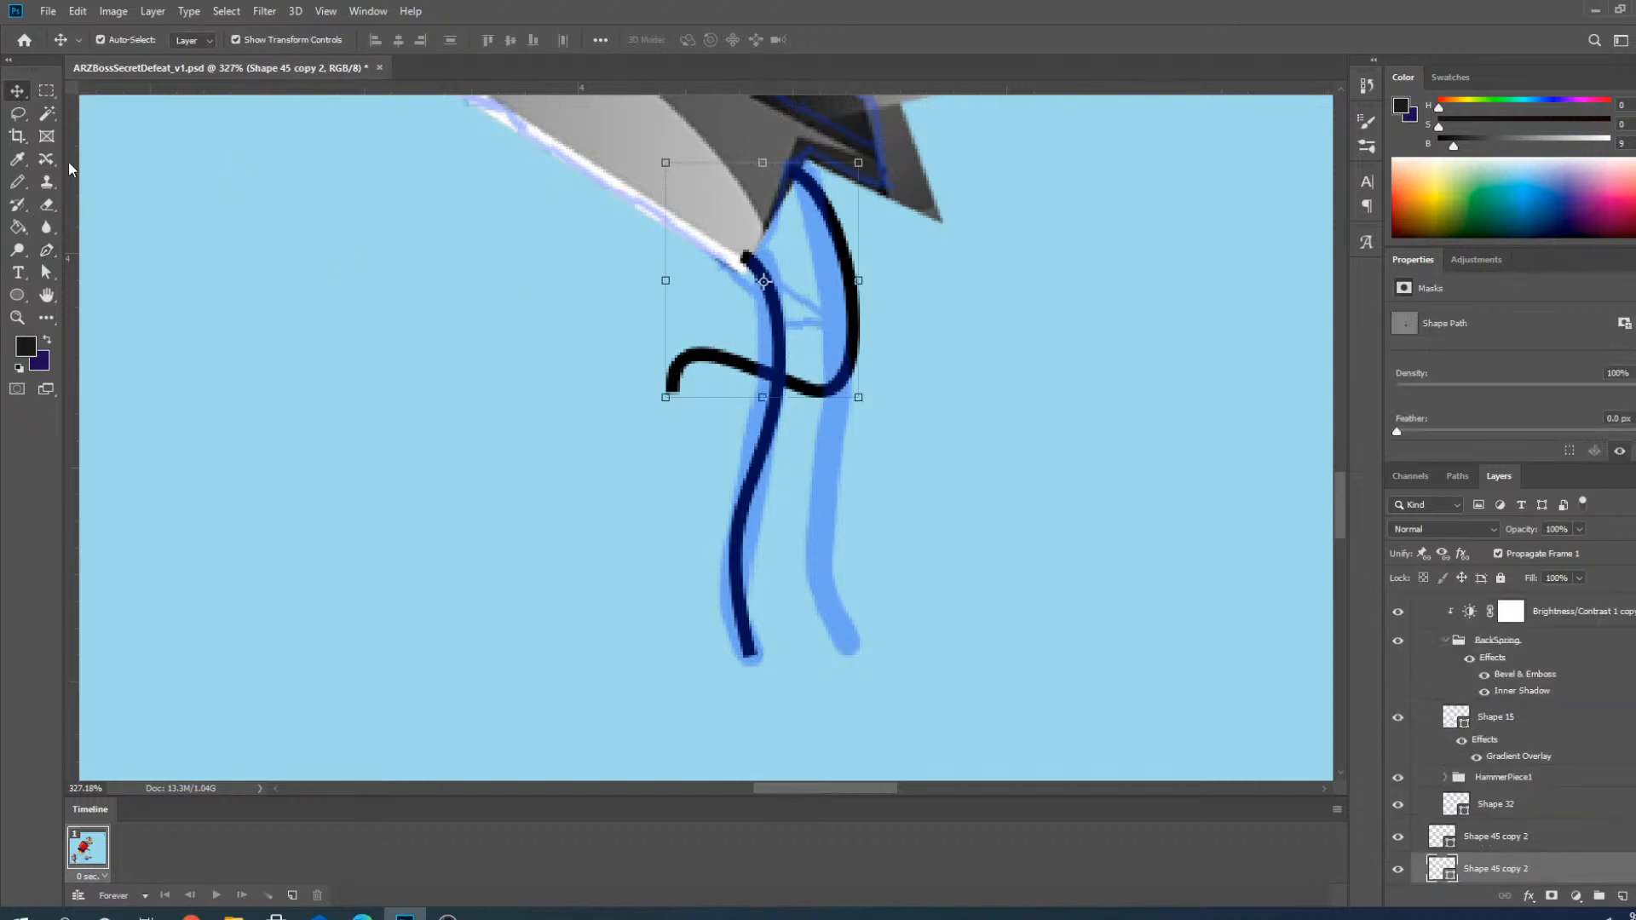
{"action": "left_click", "coordinate": [47, 250]}
{"action": "left_click", "coordinate": [679, 394], "text": "ctrl"}
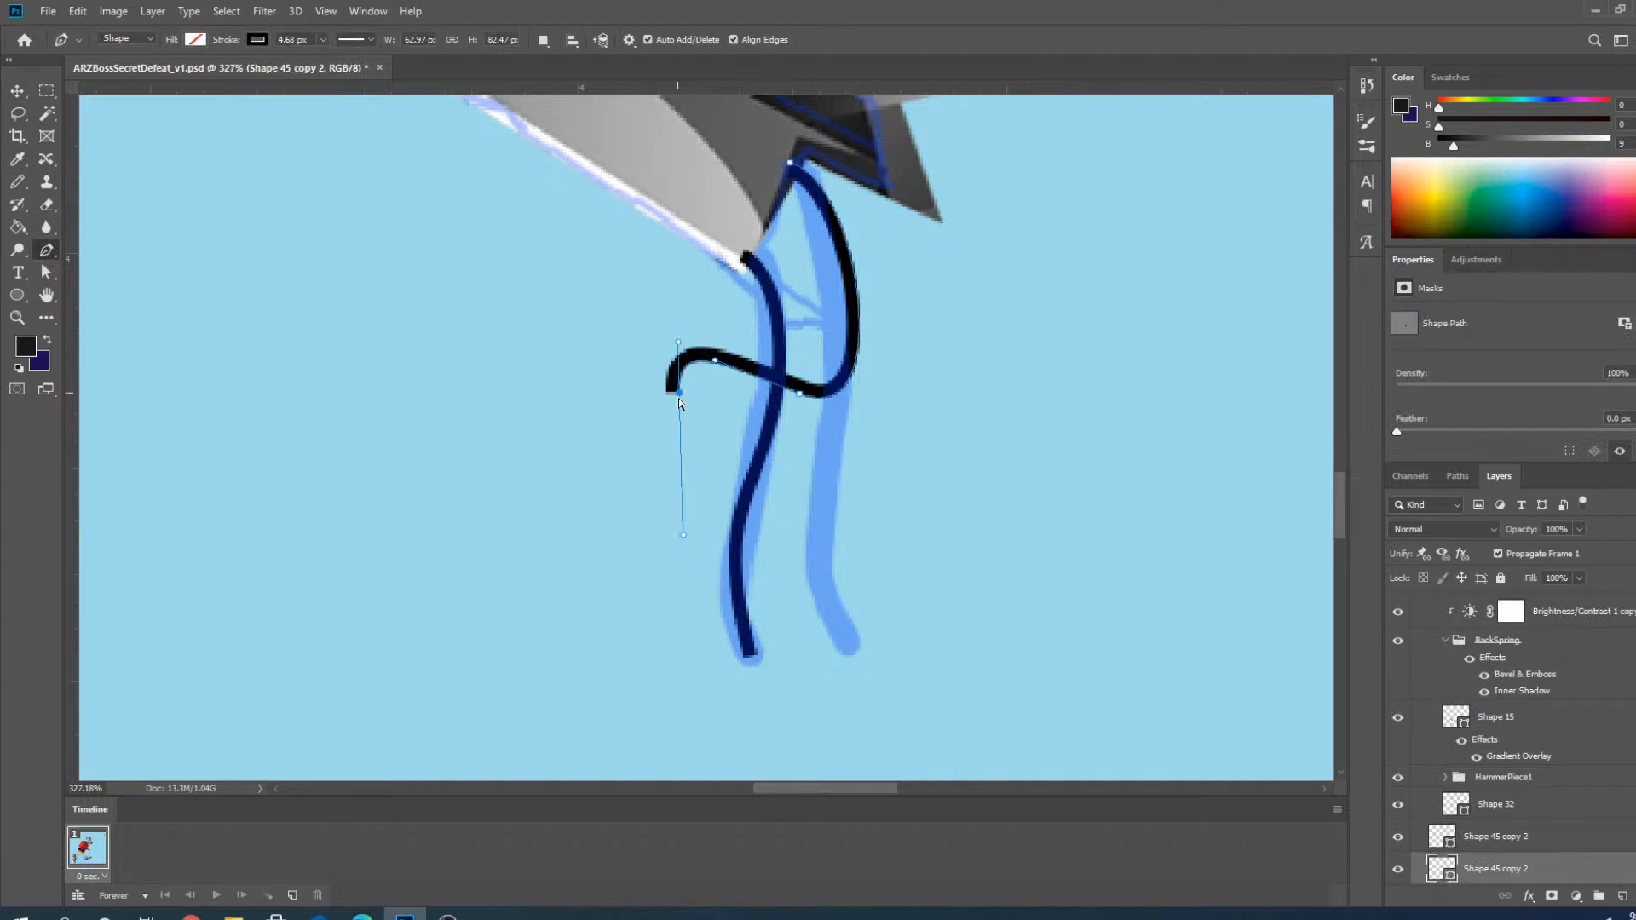
{"action": "mouse_move", "coordinate": [679, 394]}
{"action": "left_mouse_down"}
{"action": "mouse_move", "coordinate": [859, 642]}
{"action": "mouse_move", "coordinate": [842, 590]}
{"action": "left_mouse_up"}
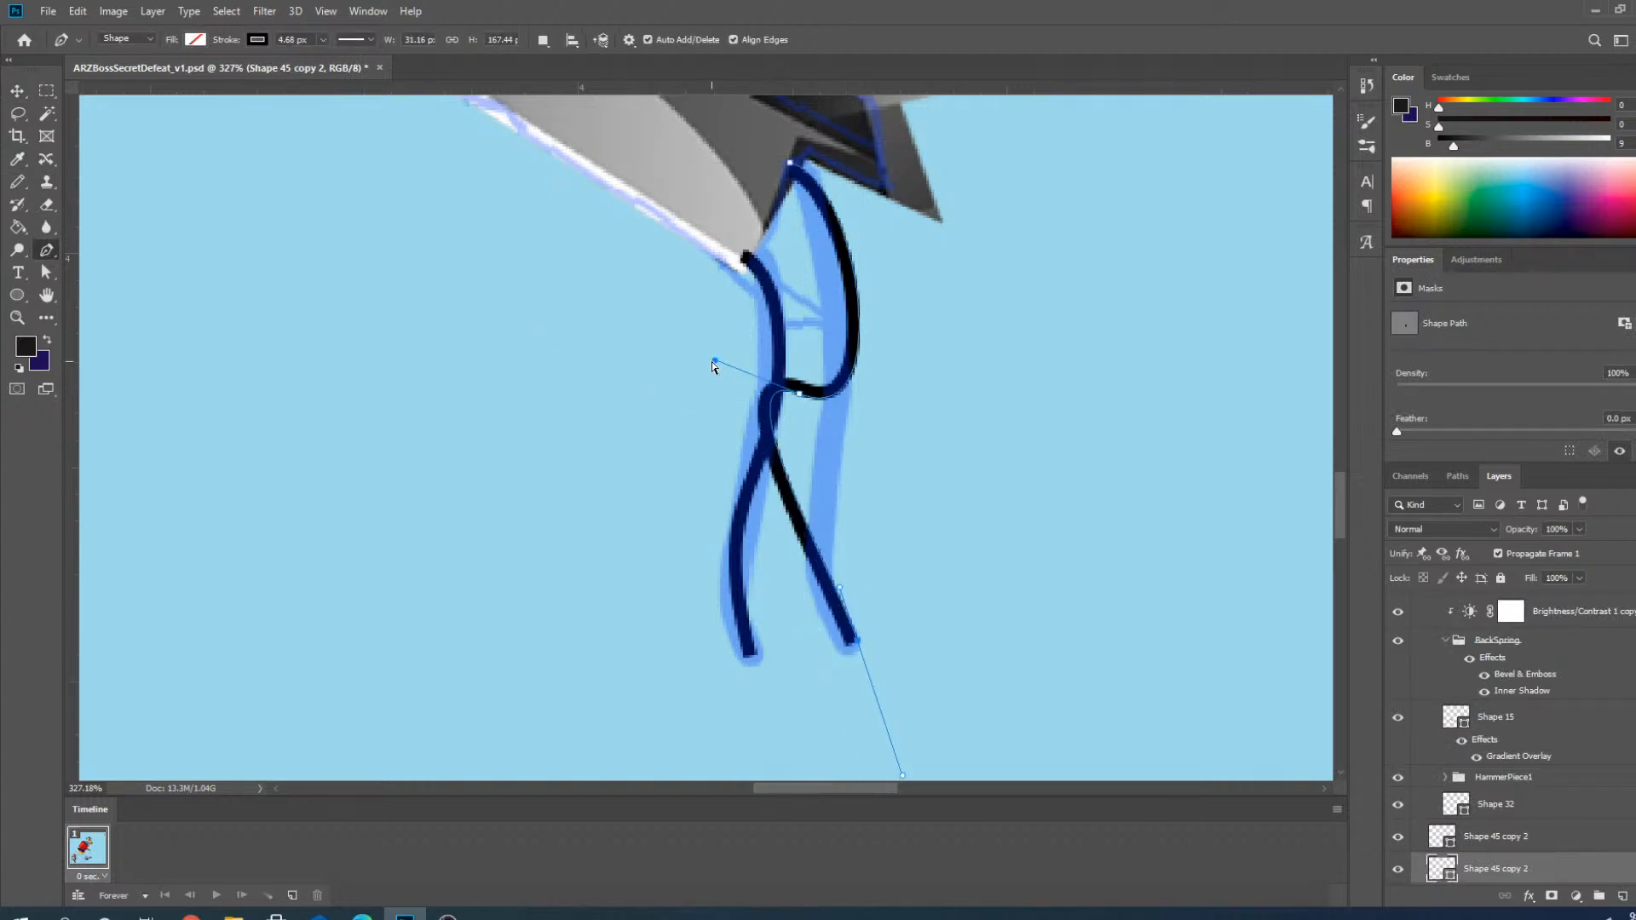
{"action": "mouse_move", "coordinate": [713, 362]}
{"action": "left_mouse_down"}
{"action": "mouse_move", "coordinate": [807, 416]}
{"action": "mouse_move", "coordinate": [784, 469]}
{"action": "left_mouse_up"}
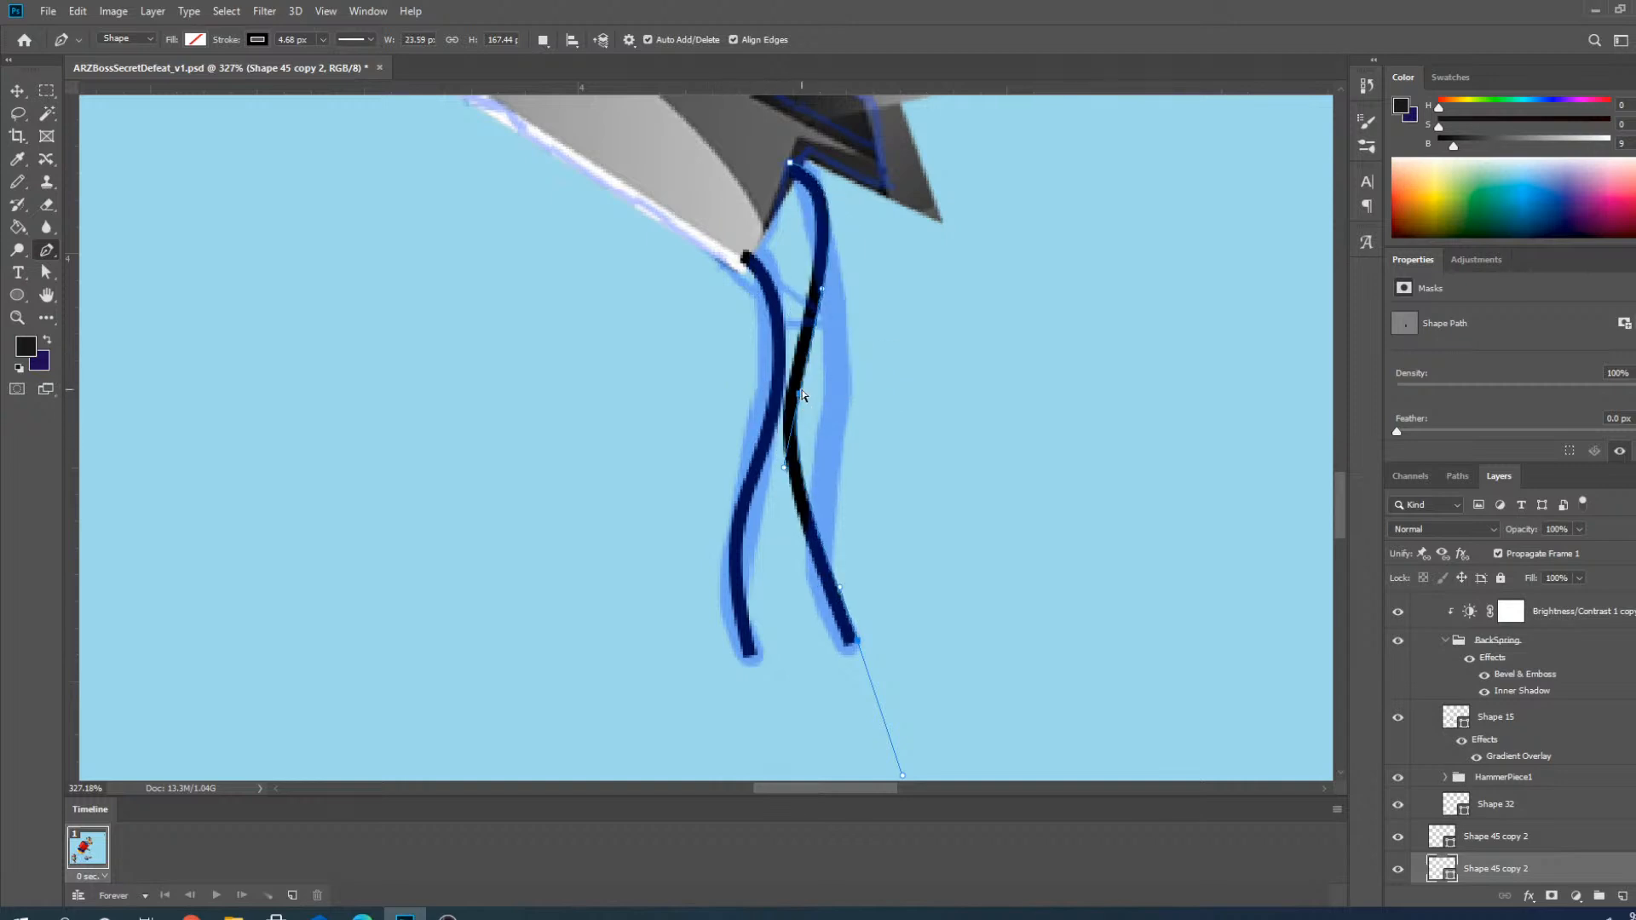
{"action": "mouse_move", "coordinate": [800, 395]}
{"action": "left_mouse_down"}
{"action": "mouse_move", "coordinate": [819, 397]}
{"action": "mouse_move", "coordinate": [835, 438]}
{"action": "left_mouse_up"}
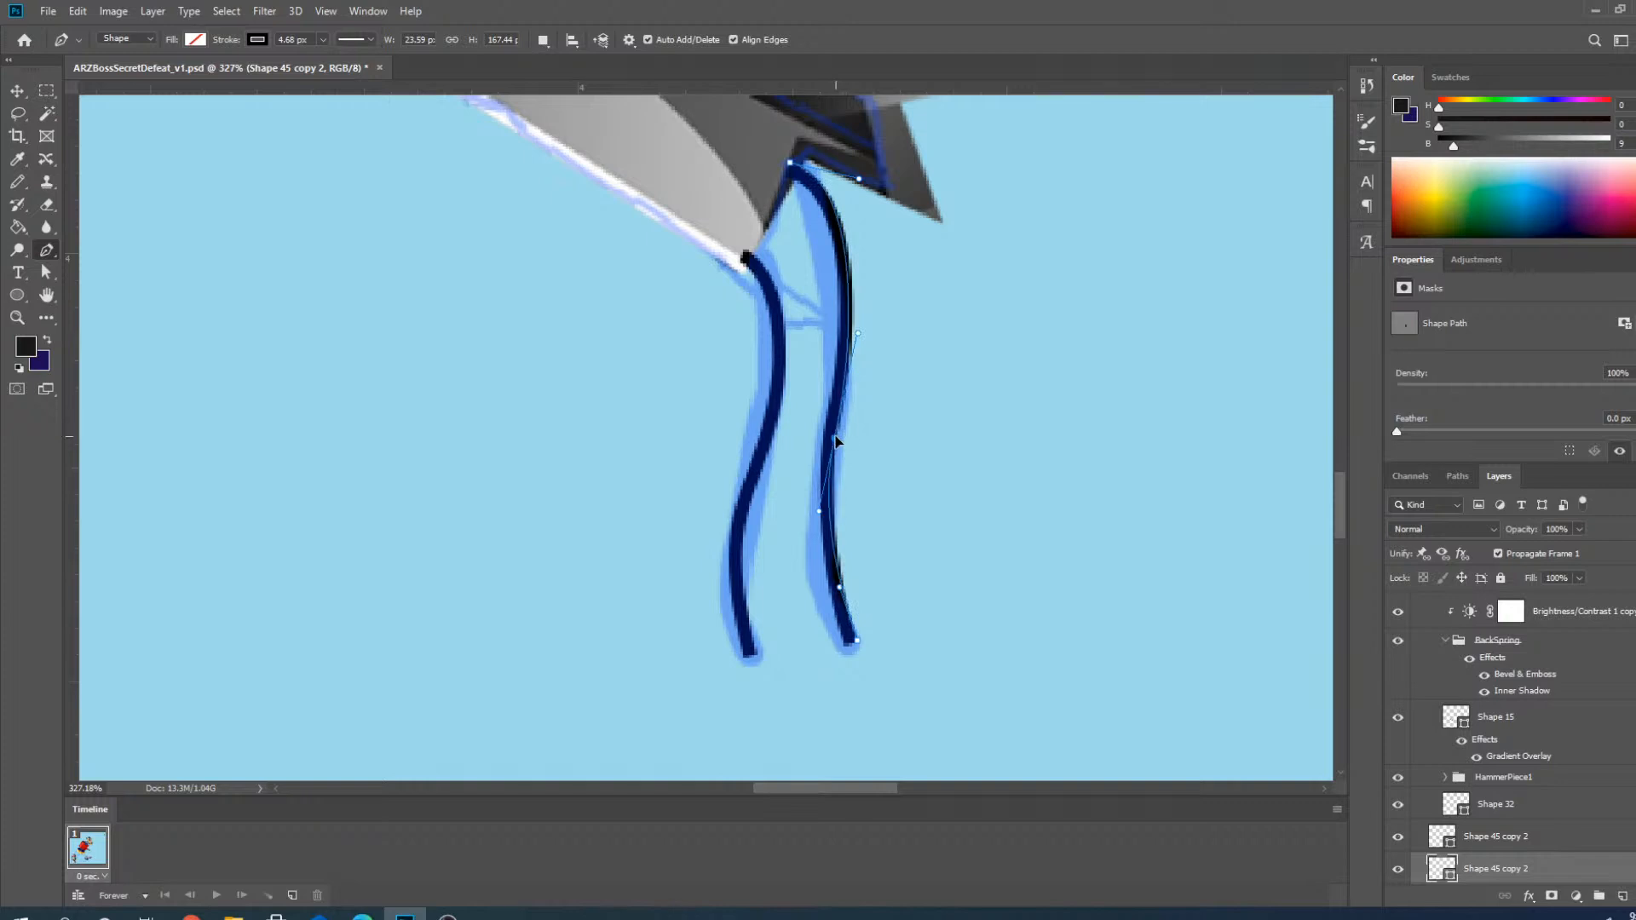
{"action": "key", "text": "v"}
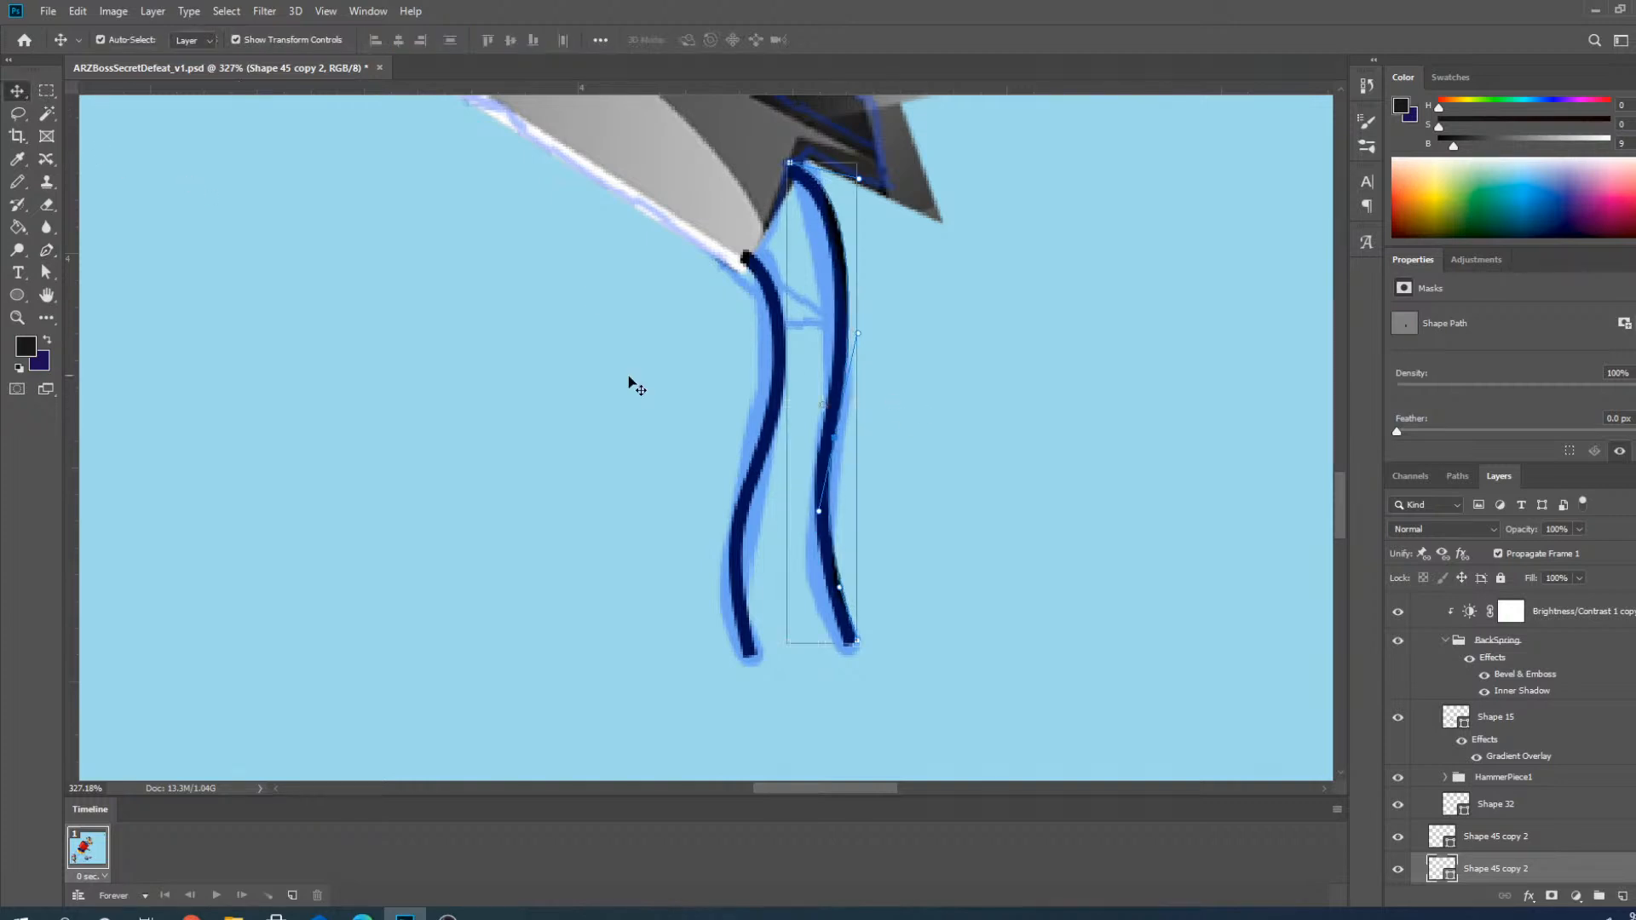
{"action": "left_click", "coordinate": [628, 381]}
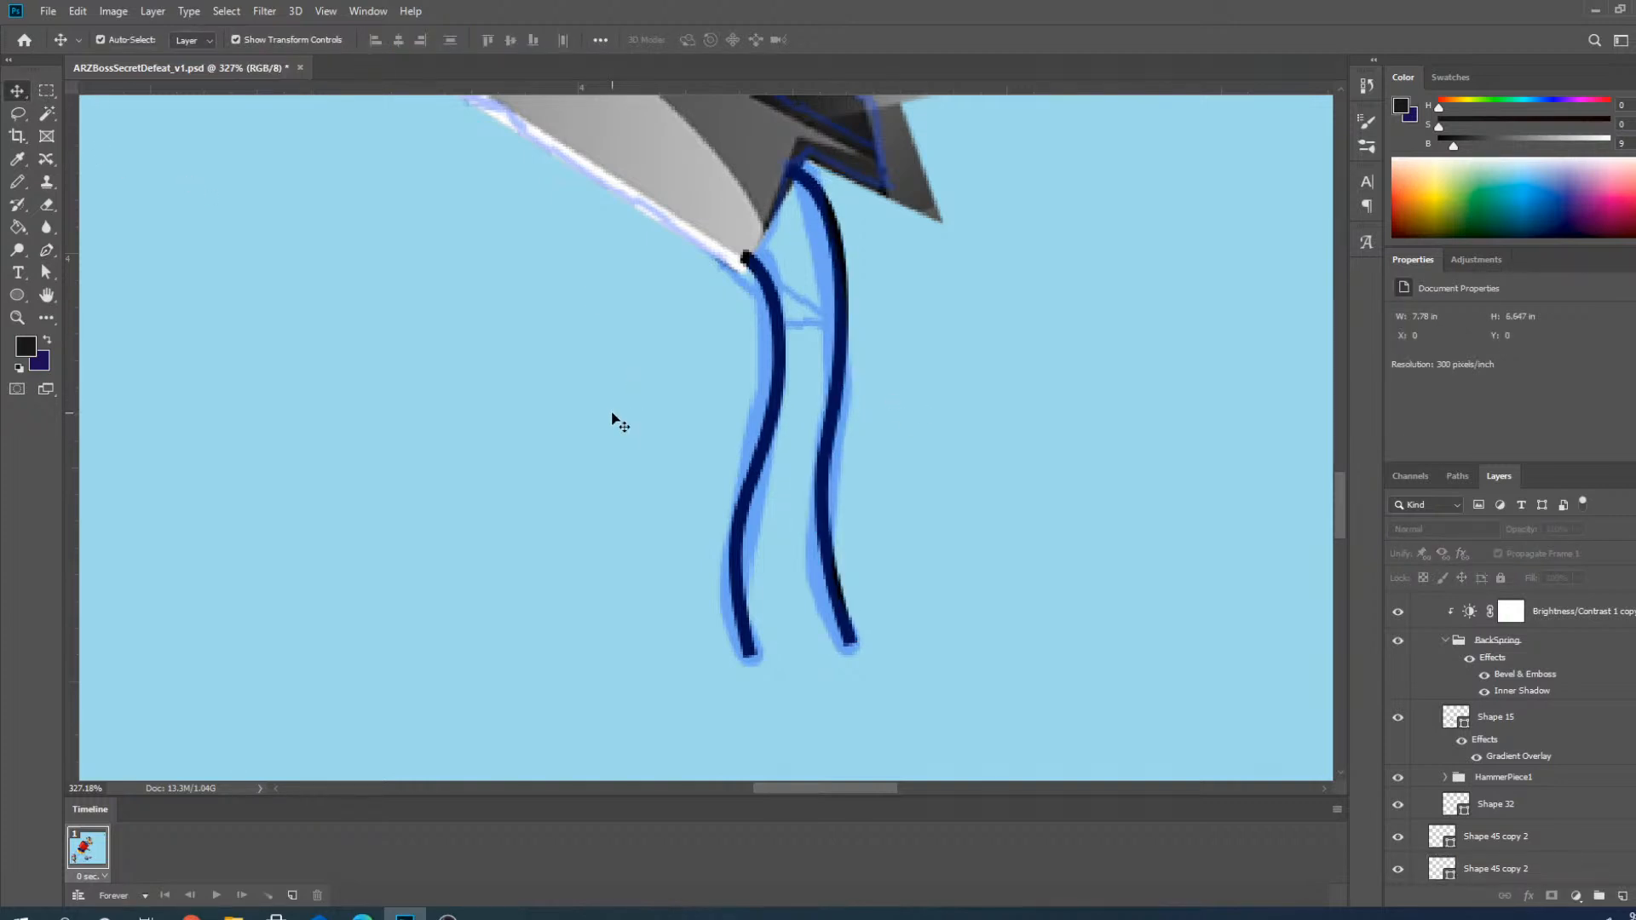
Hide the Boss_ARZ_Secret_14 sketch and show the Boss_ARZ_Secret_16 sketch instead.
{"action": "key", "text": "ctrl+0"}
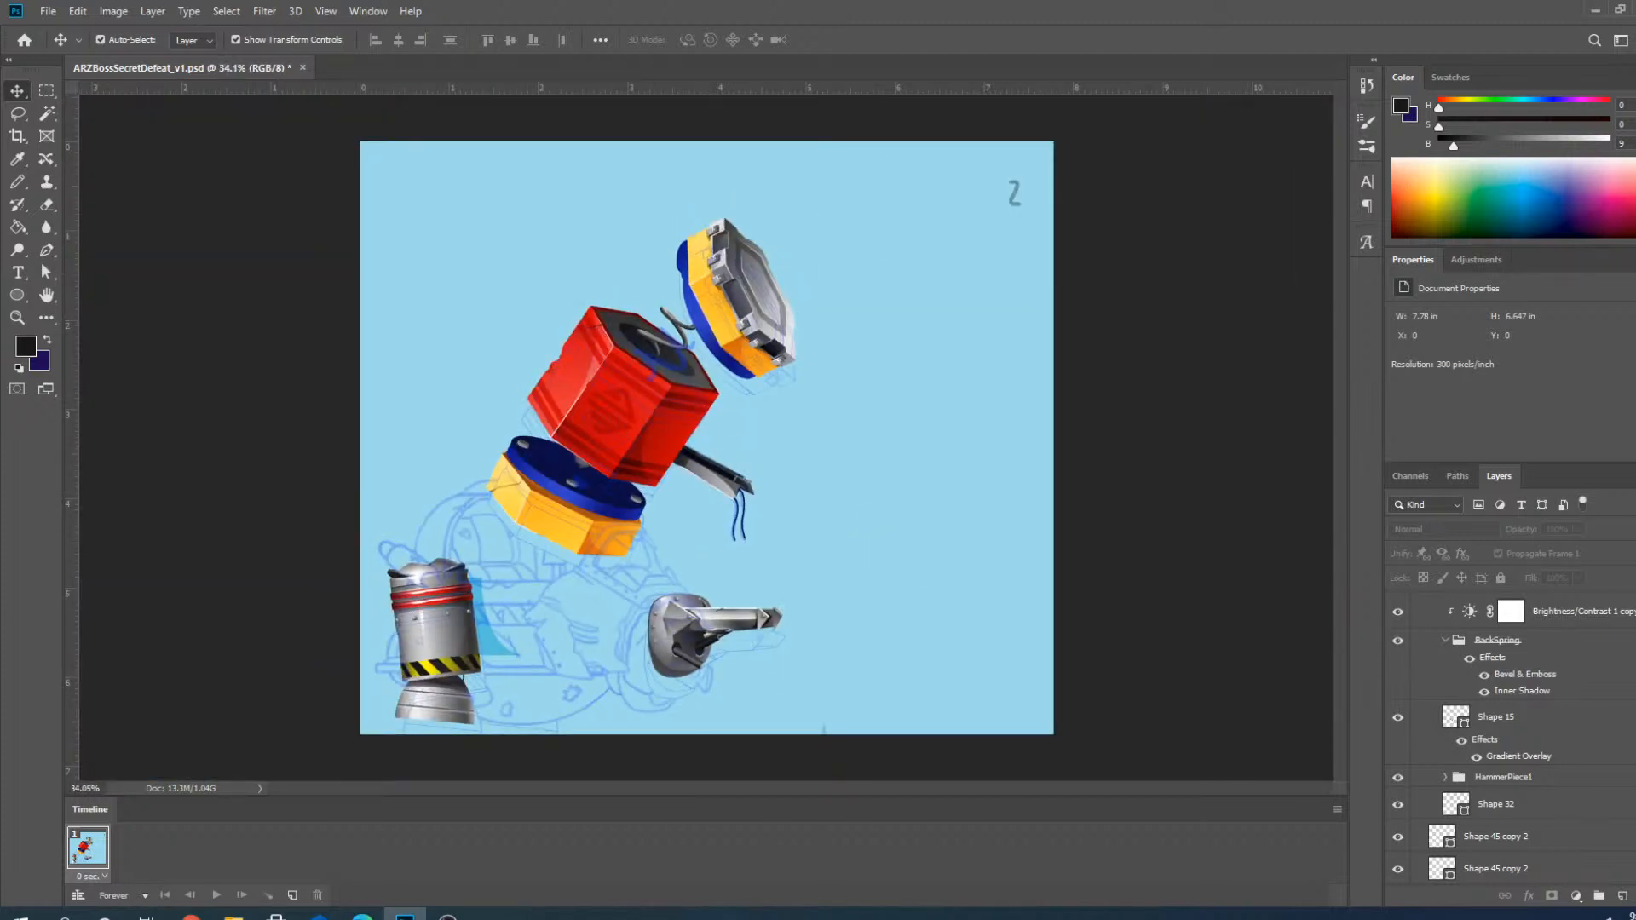
{"action": "scroll", "coordinate": [1508, 733], "scroll_direction": "up", "scroll_amount": 5}
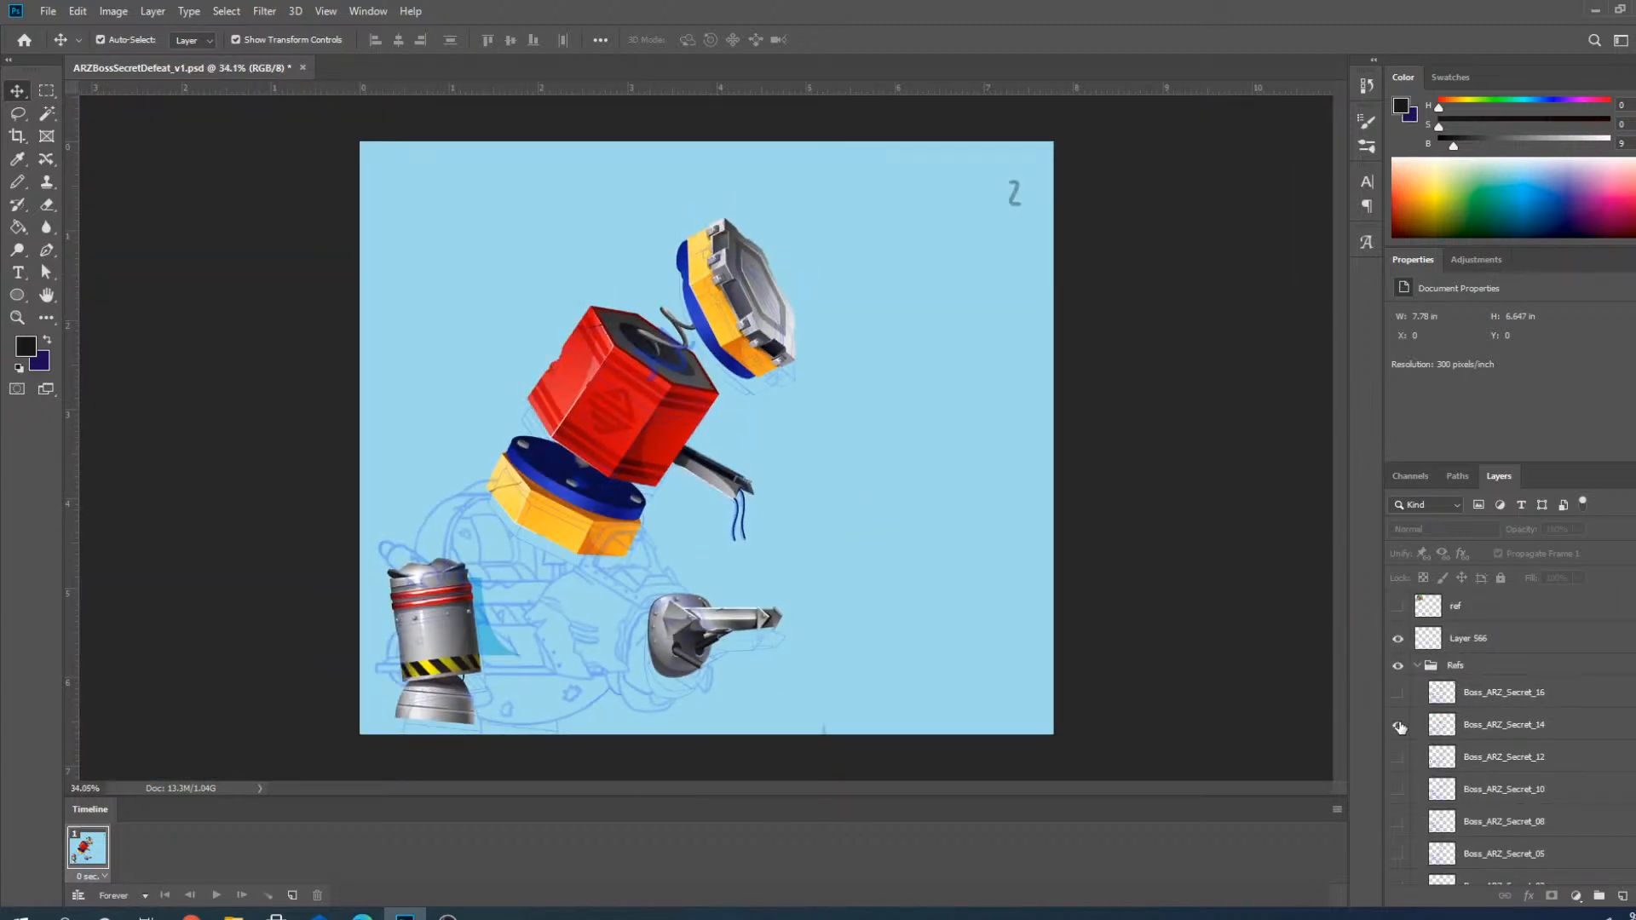
{"action": "left_click", "coordinate": [1397, 728]}
{"action": "left_click", "coordinate": [1396, 729]}
{"action": "left_click", "coordinate": [1399, 693]}
{"action": "left_click", "coordinate": [1399, 726]}
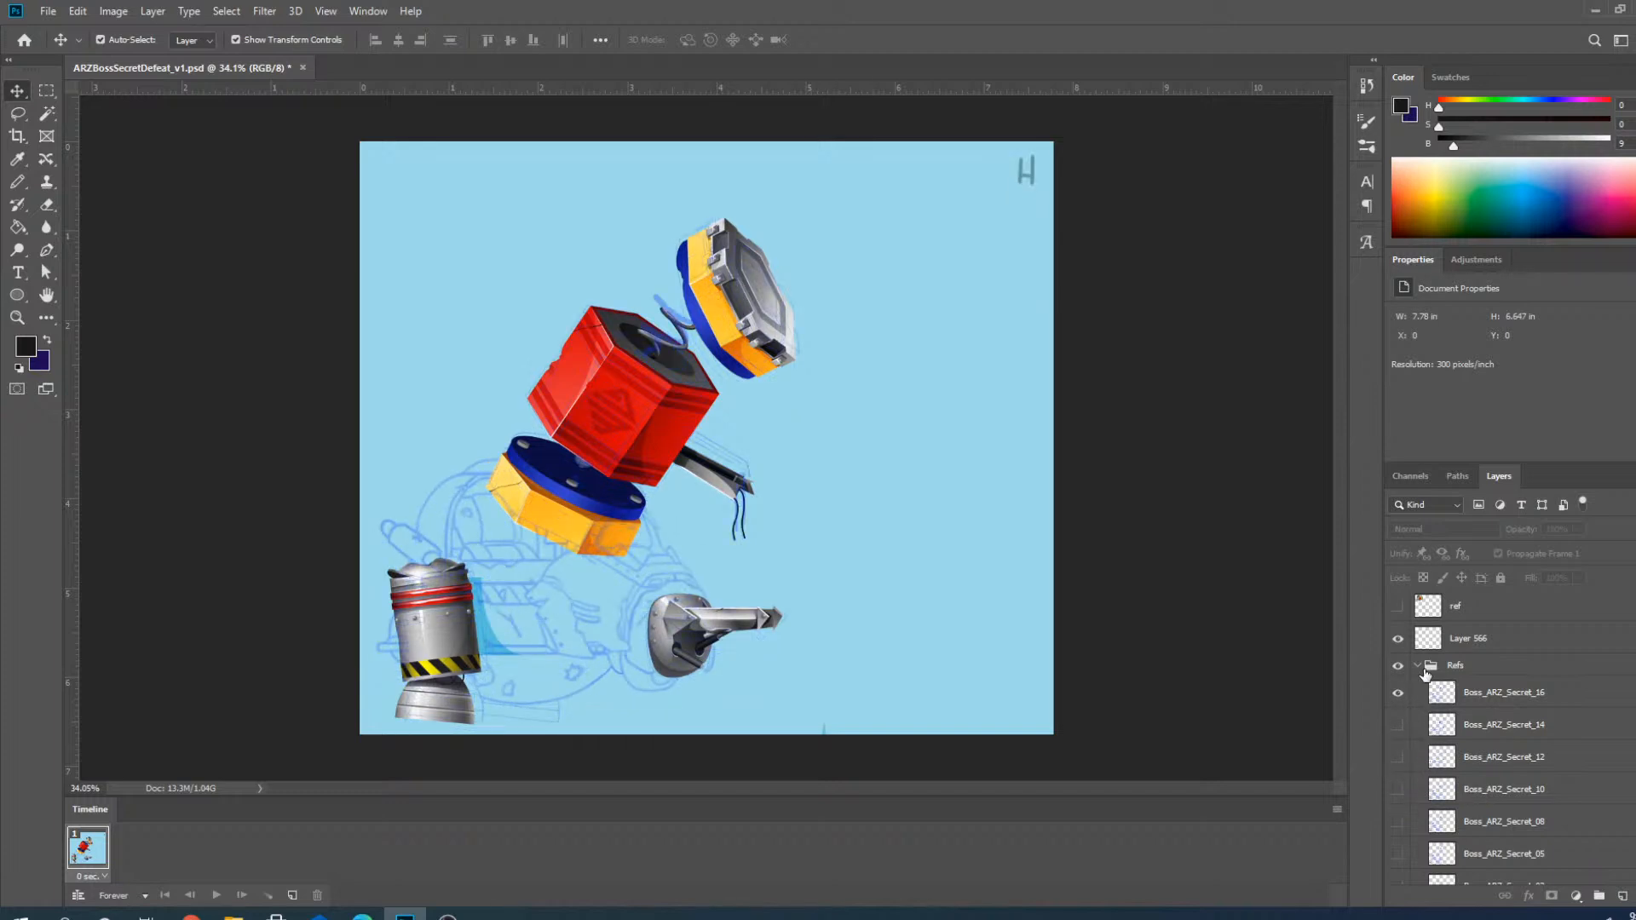
Collapse the Refs and Frame7-2 groups, select Frame7-2 and save the document.
{"action": "scroll", "coordinate": [780, 354], "scroll_direction": "up", "scroll_amount": 9}
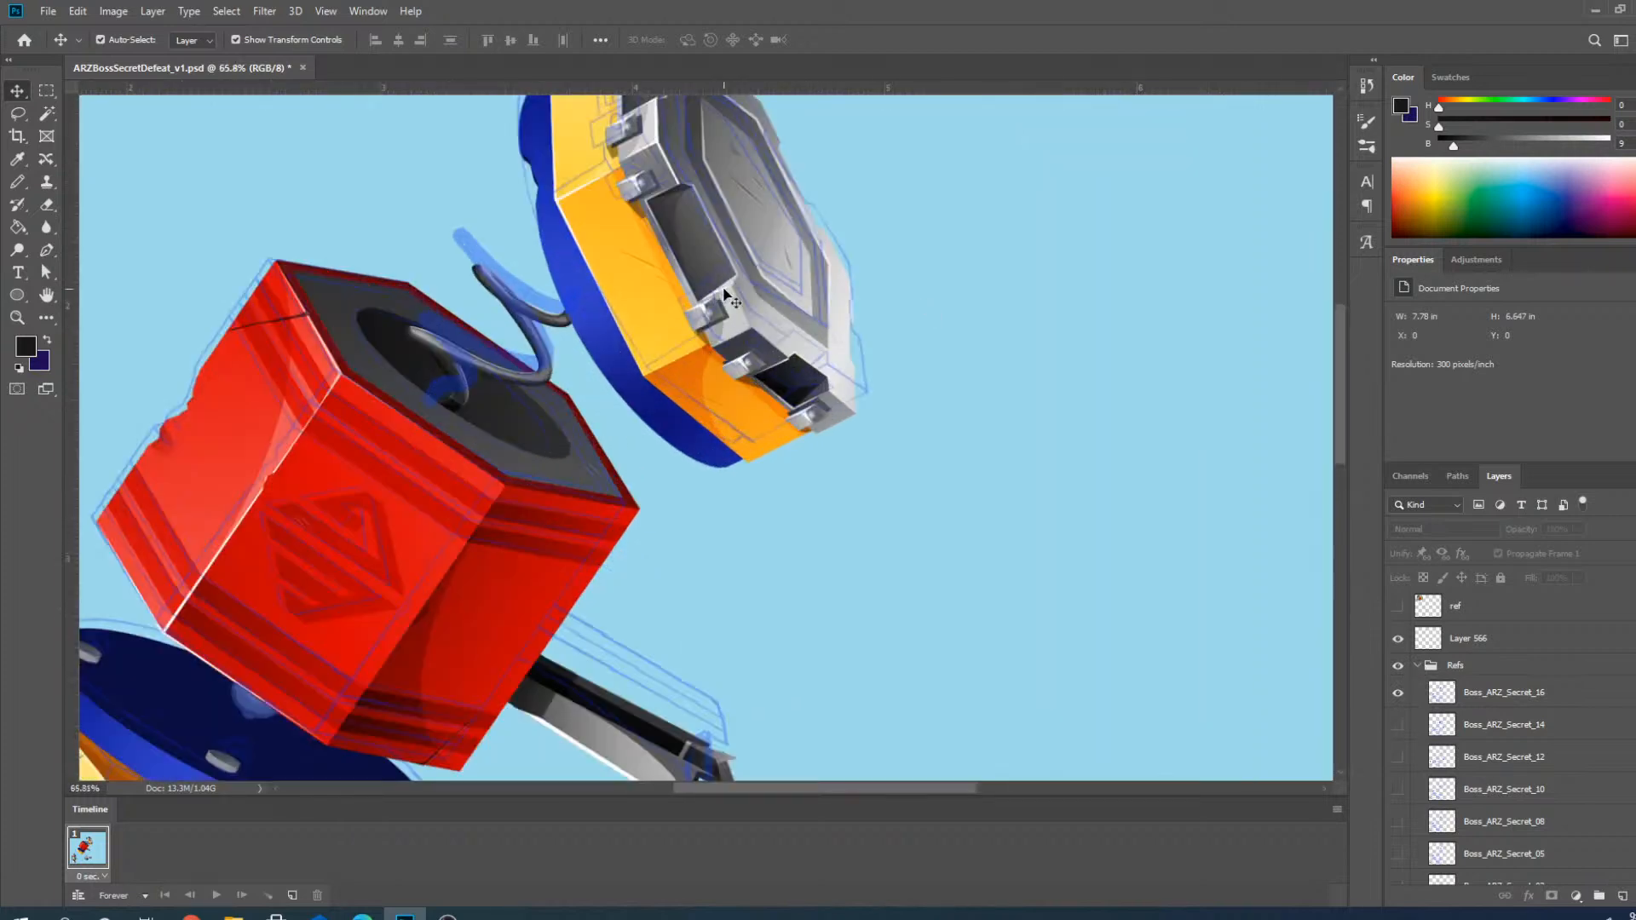
{"action": "scroll", "coordinate": [724, 294], "scroll_direction": "down", "scroll_amount": 6}
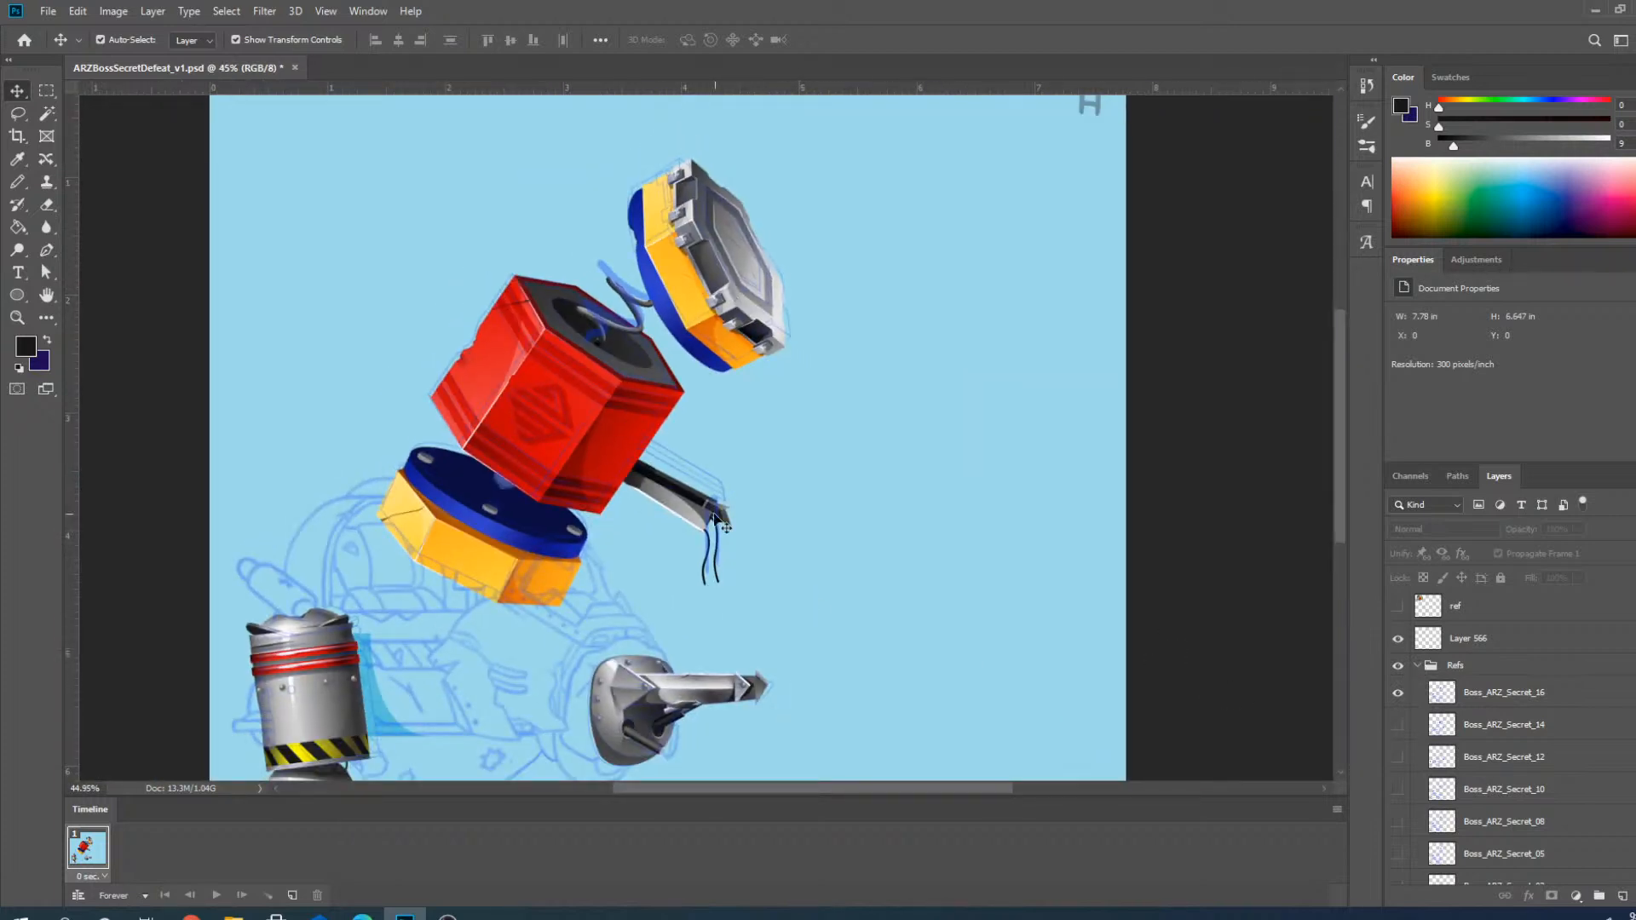
{"action": "scroll", "coordinate": [732, 586], "scroll_direction": "up", "scroll_amount": 4}
{"action": "scroll", "coordinate": [736, 522], "scroll_direction": "down", "scroll_amount": 5}
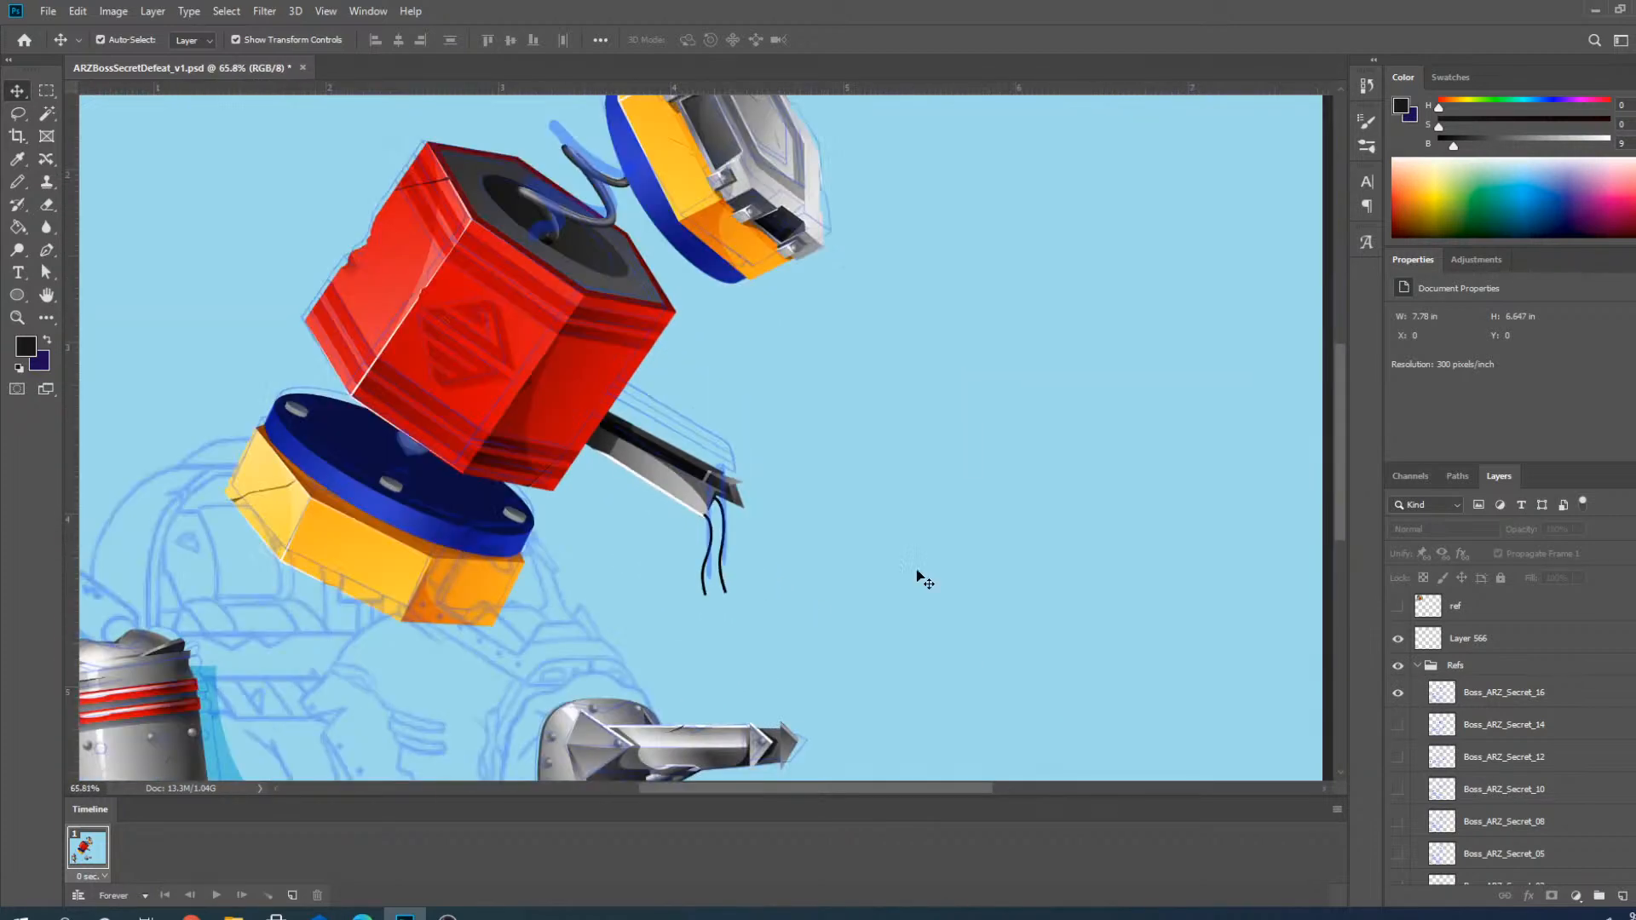
{"action": "scroll", "coordinate": [778, 552], "scroll_direction": "up", "scroll_amount": 1}
{"action": "scroll", "coordinate": [629, 516], "scroll_direction": "down", "scroll_amount": 1}
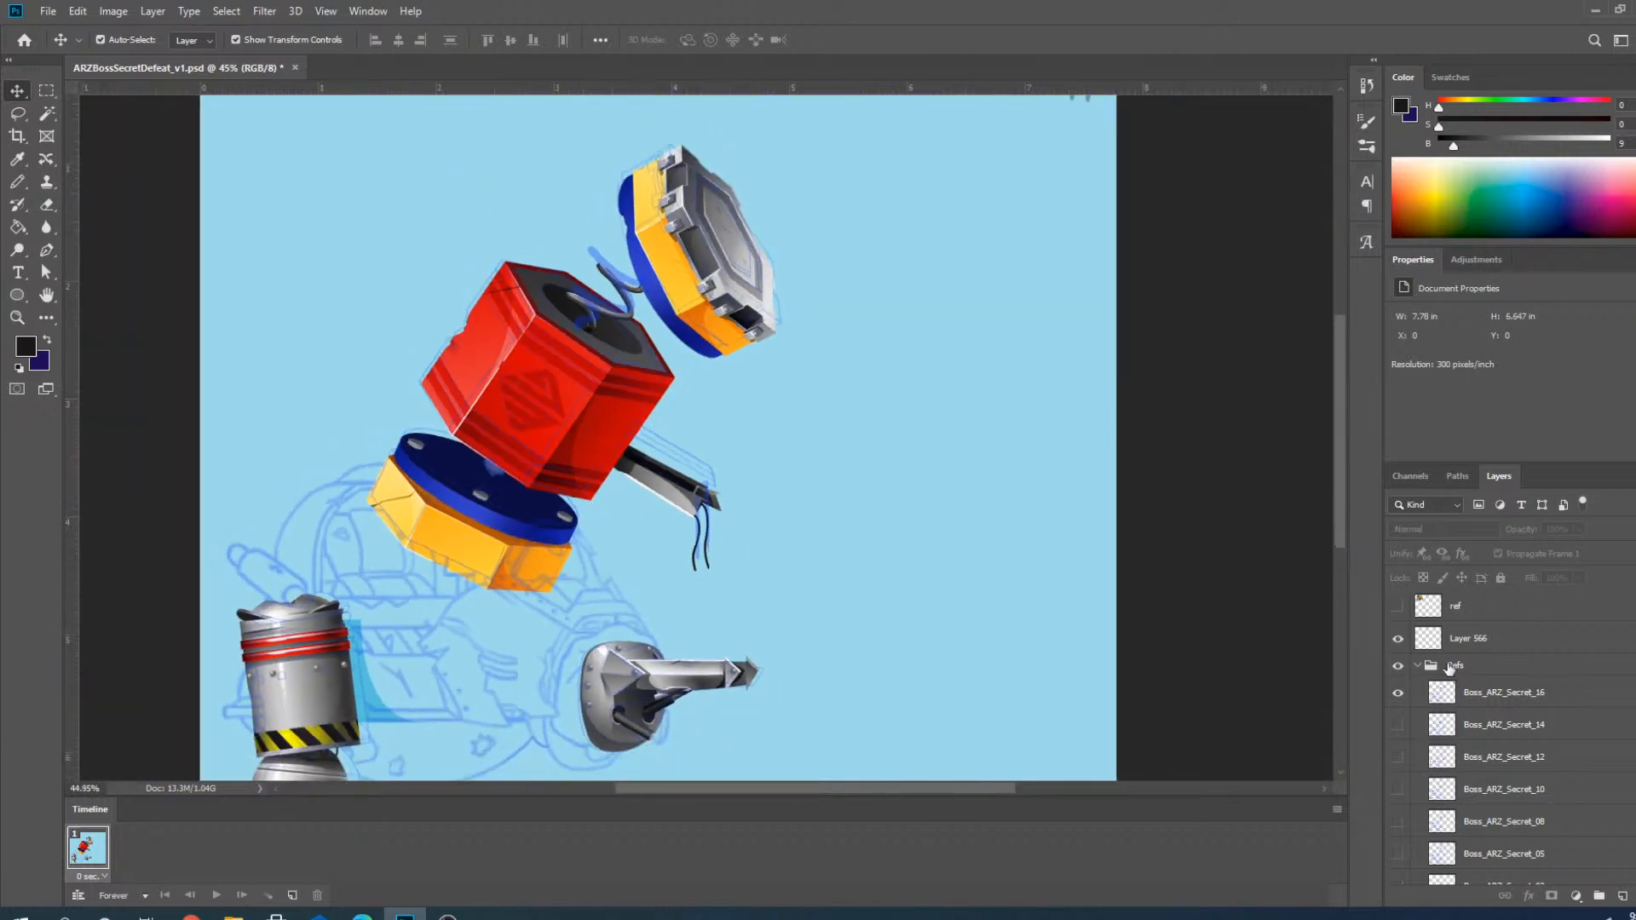
{"action": "left_click", "coordinate": [1419, 666]}
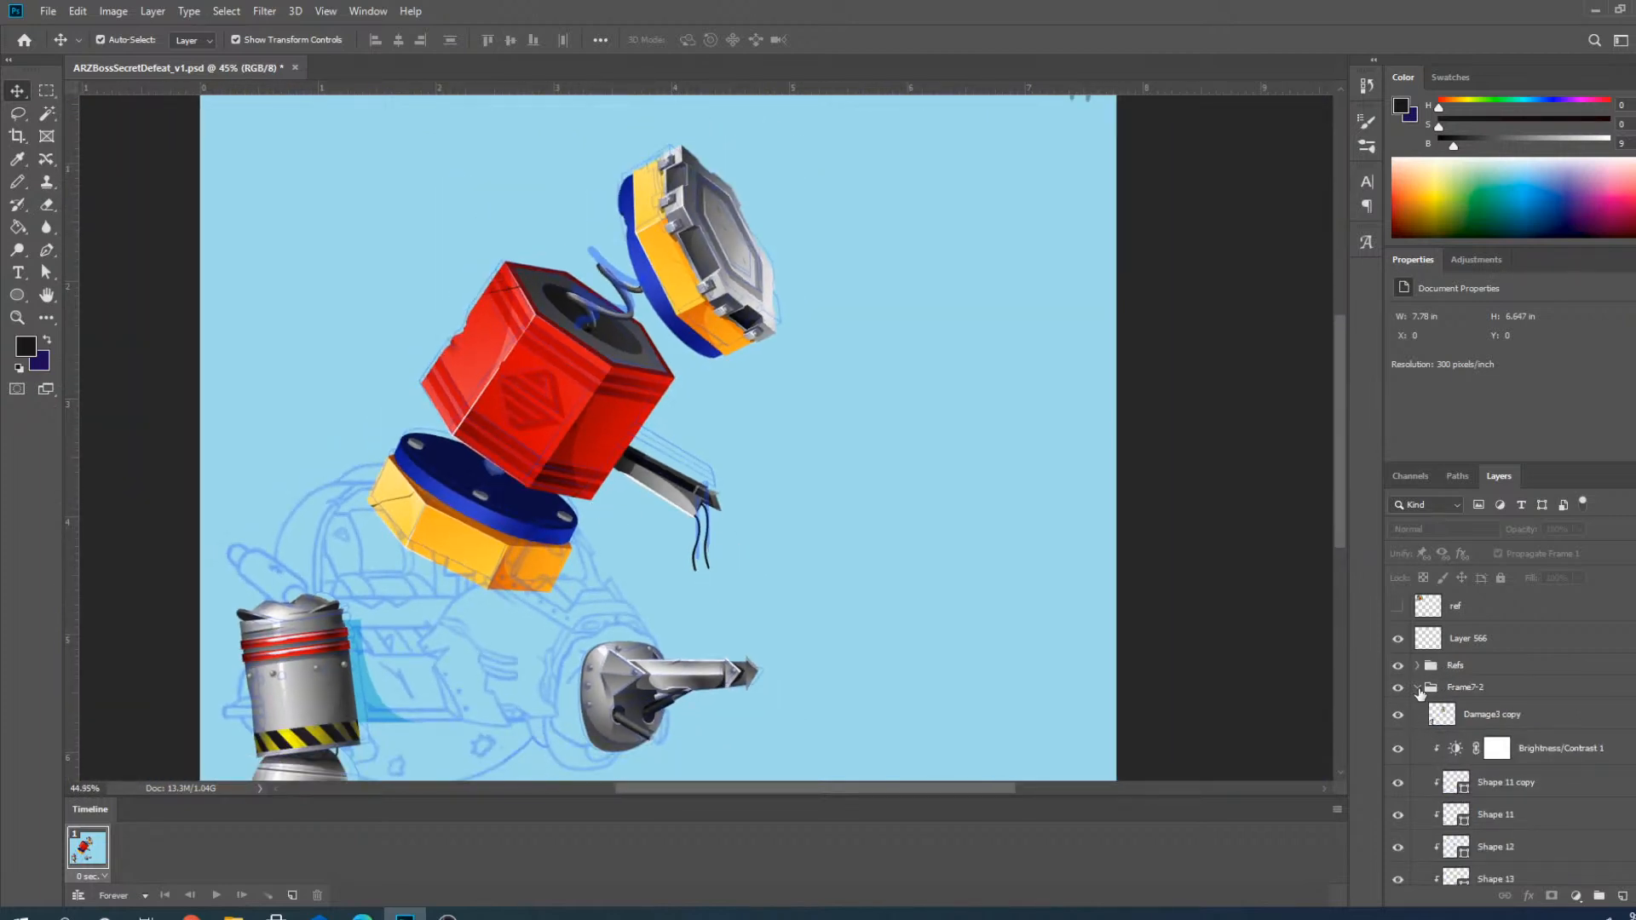
{"action": "left_click", "coordinate": [1417, 686]}
{"action": "left_click", "coordinate": [1477, 689]}
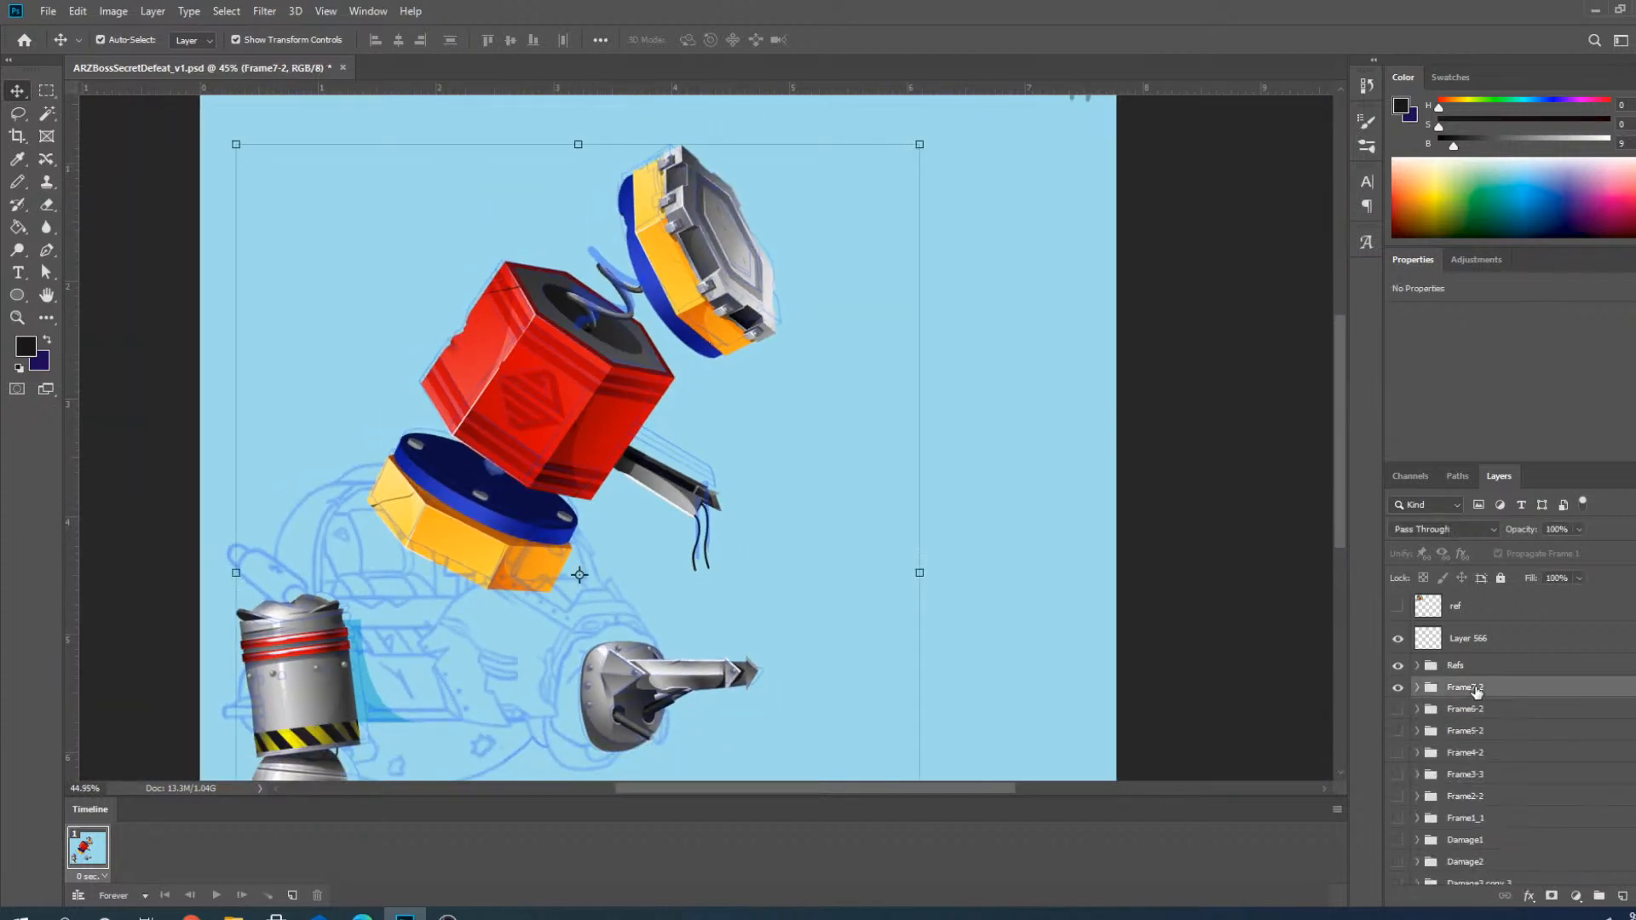
{"action": "left_click", "coordinate": [48, 12]}
{"action": "left_click", "coordinate": [111, 198]}
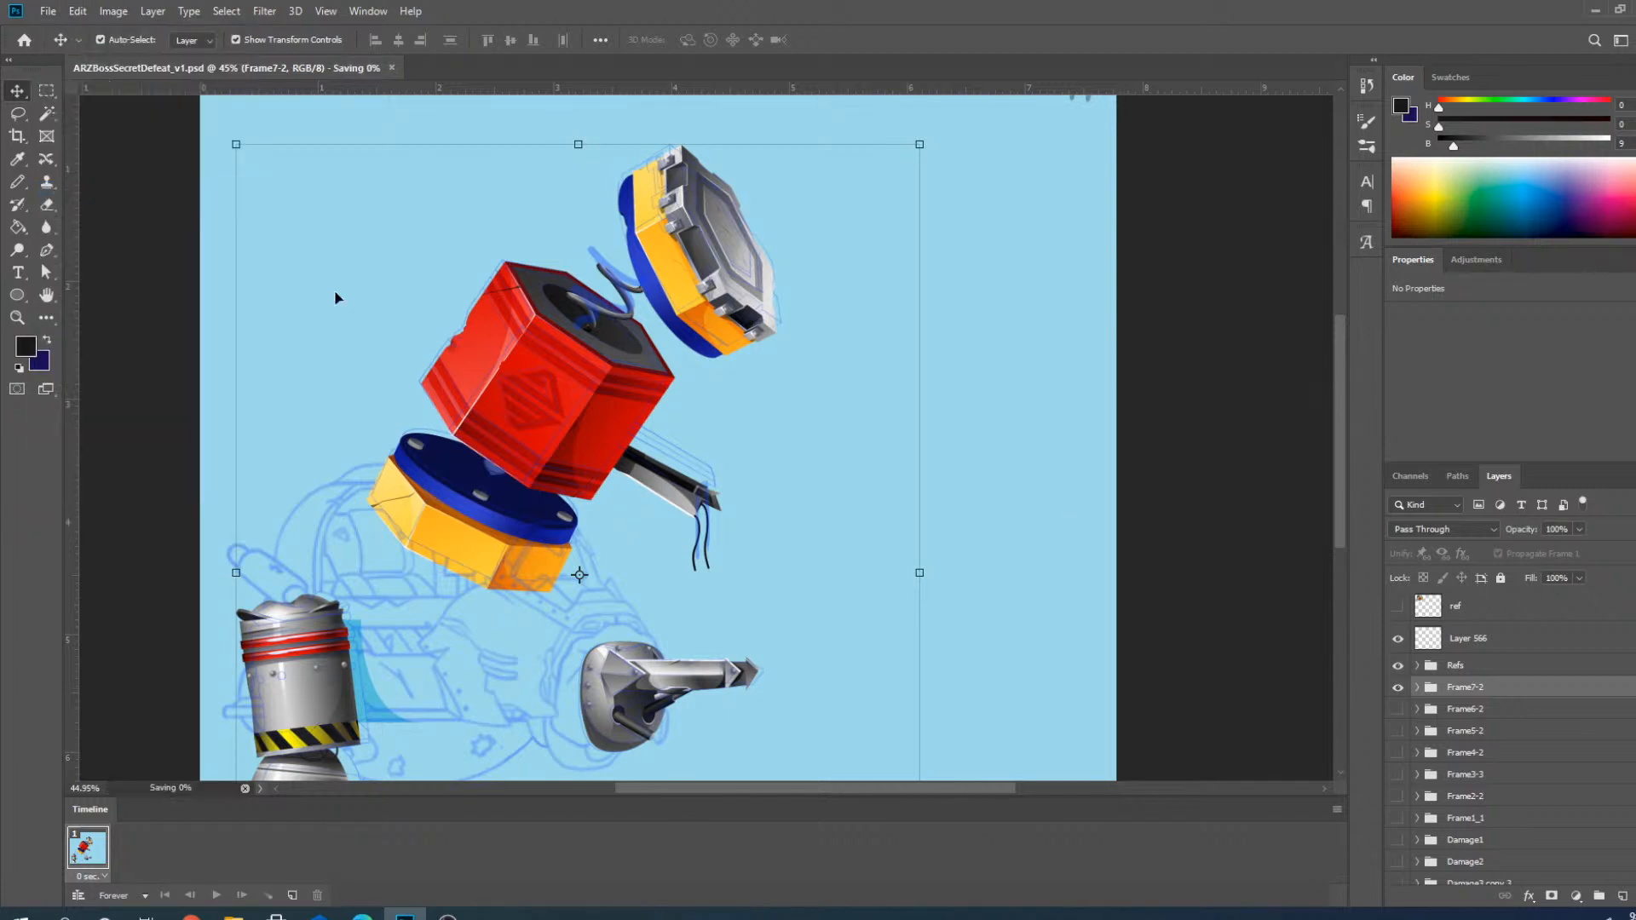
Duplicate the Frame7-2 group and rename the copy Frame8-H.
{"action": "right_click", "coordinate": [1468, 692]}
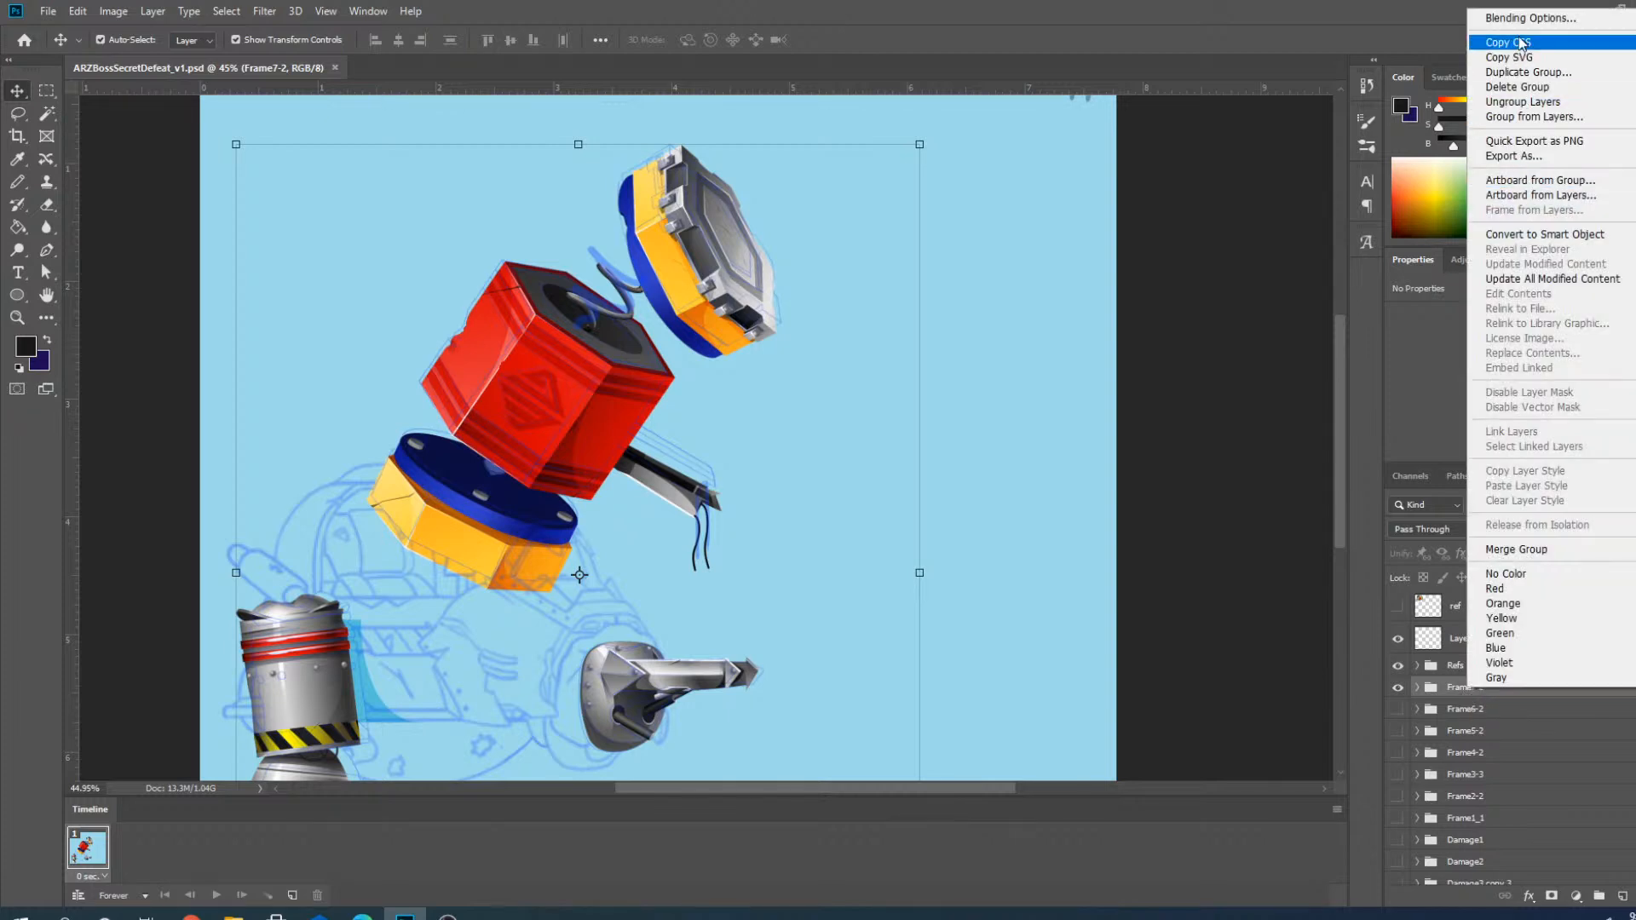
{"action": "left_click", "coordinate": [1508, 73]}
{"action": "left_click", "coordinate": [747, 423]}
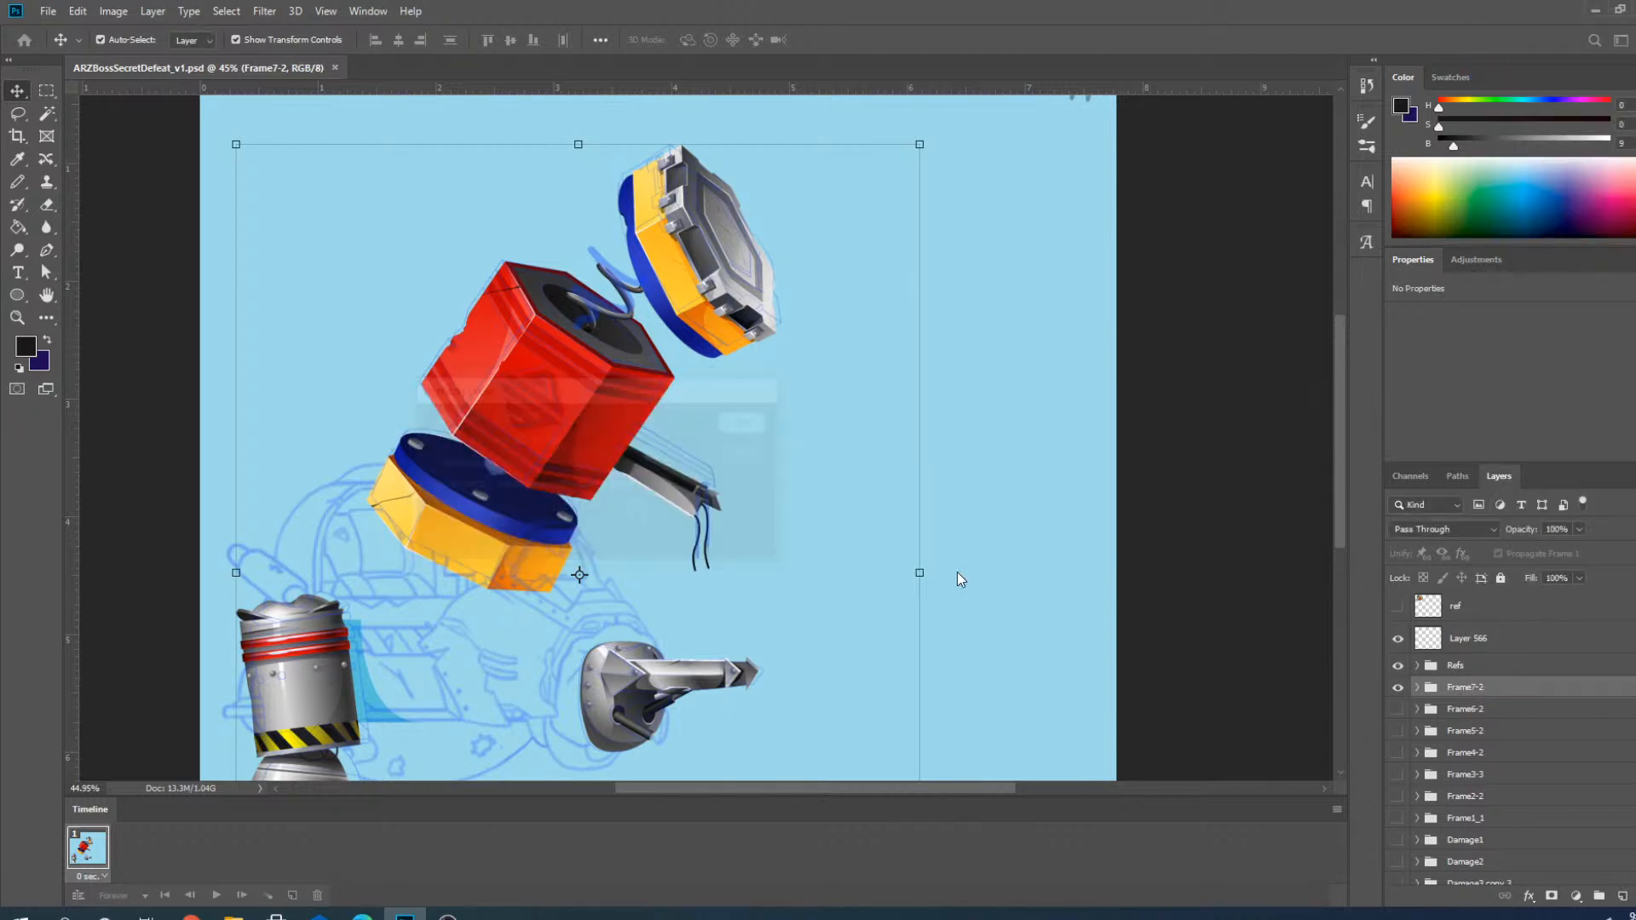
{"action": "double_click", "coordinate": [1477, 688]}
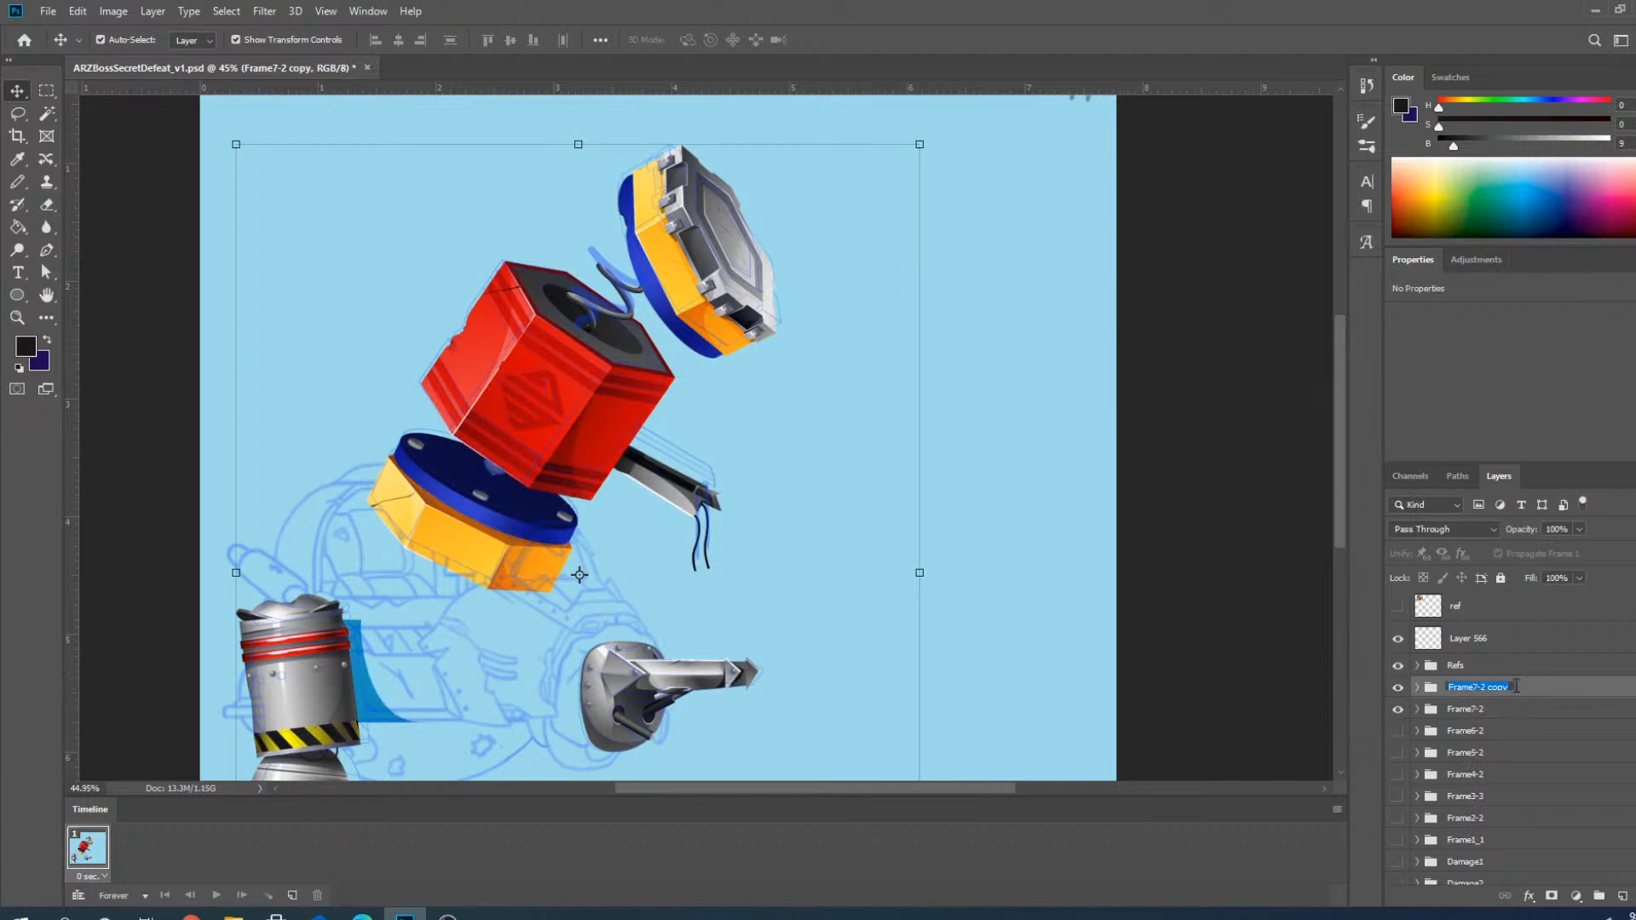
{"action": "left_click_drag", "start_coordinate": [1516, 687], "coordinate": [1495, 693]}
{"action": "type", "text": "8-H"}
{"action": "key", "text": "Return"}
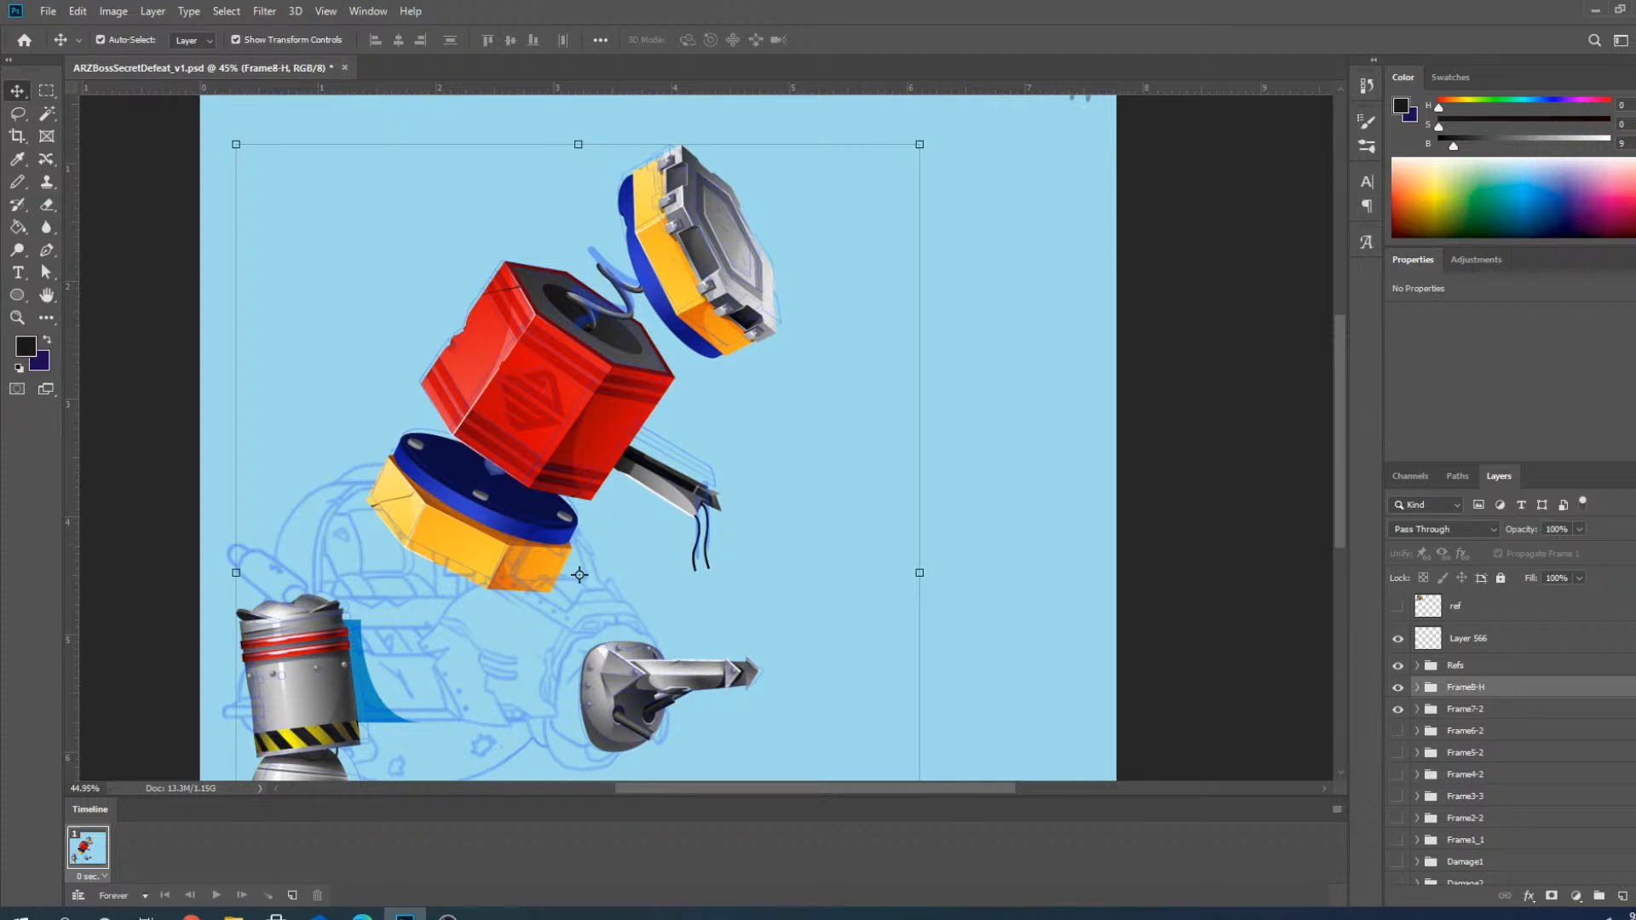
Select the Damage3 copy layer in Frame8-H and lasso around the detached yellow and grey cap.
{"action": "scroll", "coordinate": [671, 409], "scroll_direction": "up", "scroll_amount": 3}
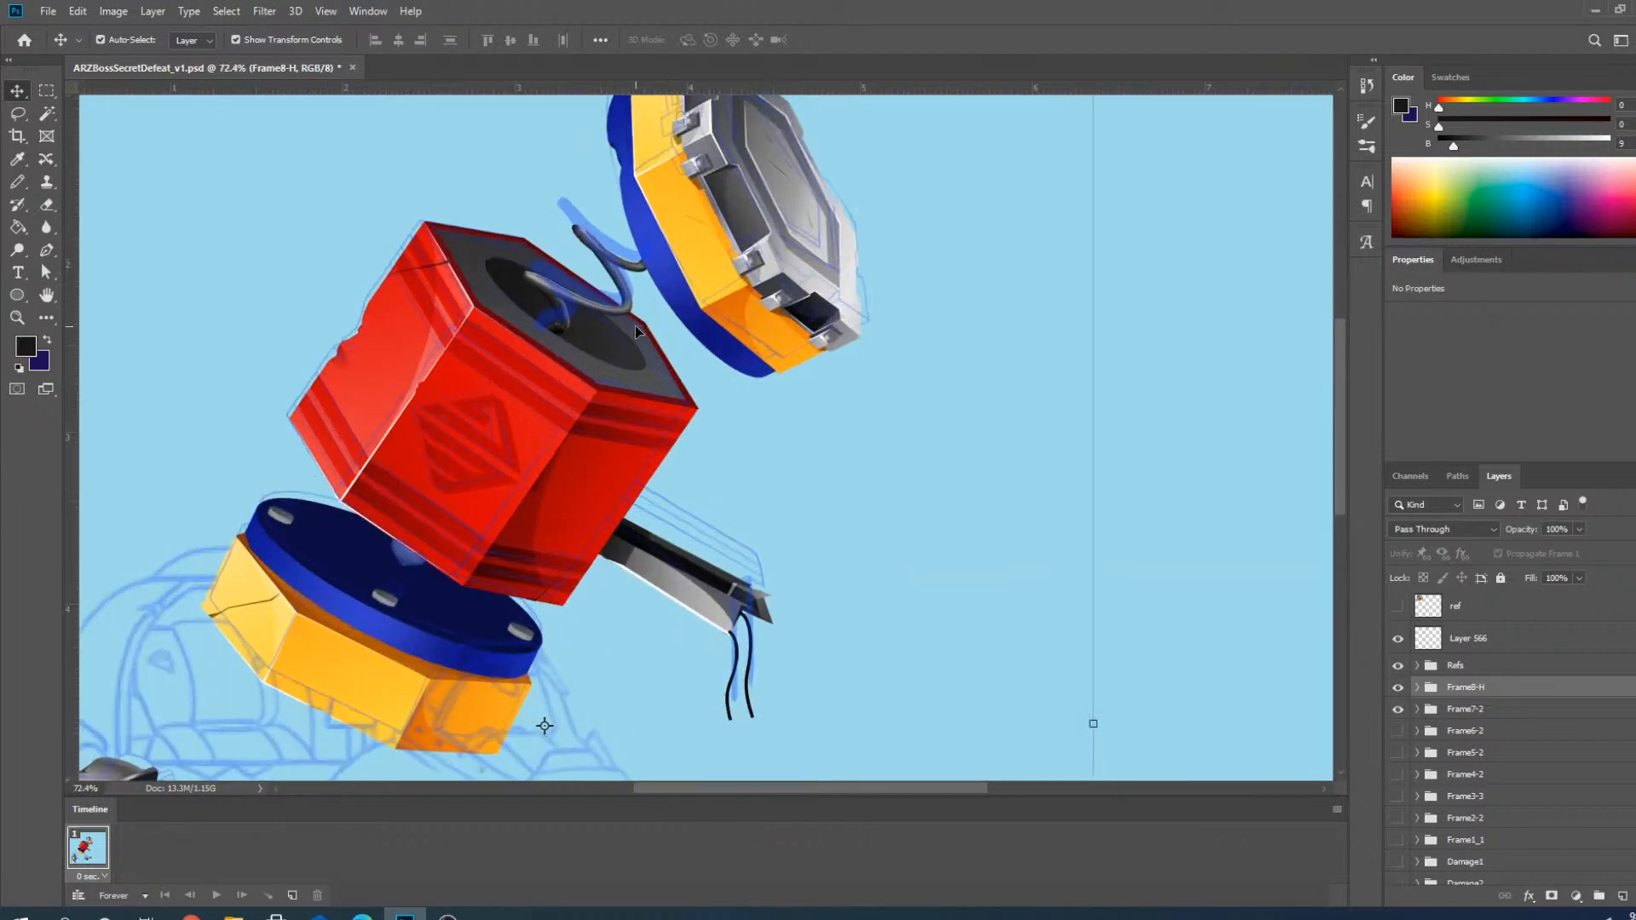
{"action": "scroll", "coordinate": [671, 410], "scroll_direction": "down", "scroll_amount": 1}
{"action": "scroll", "coordinate": [705, 427], "scroll_direction": "up", "scroll_amount": 2}
{"action": "scroll", "coordinate": [705, 426], "scroll_direction": "down", "scroll_amount": 1}
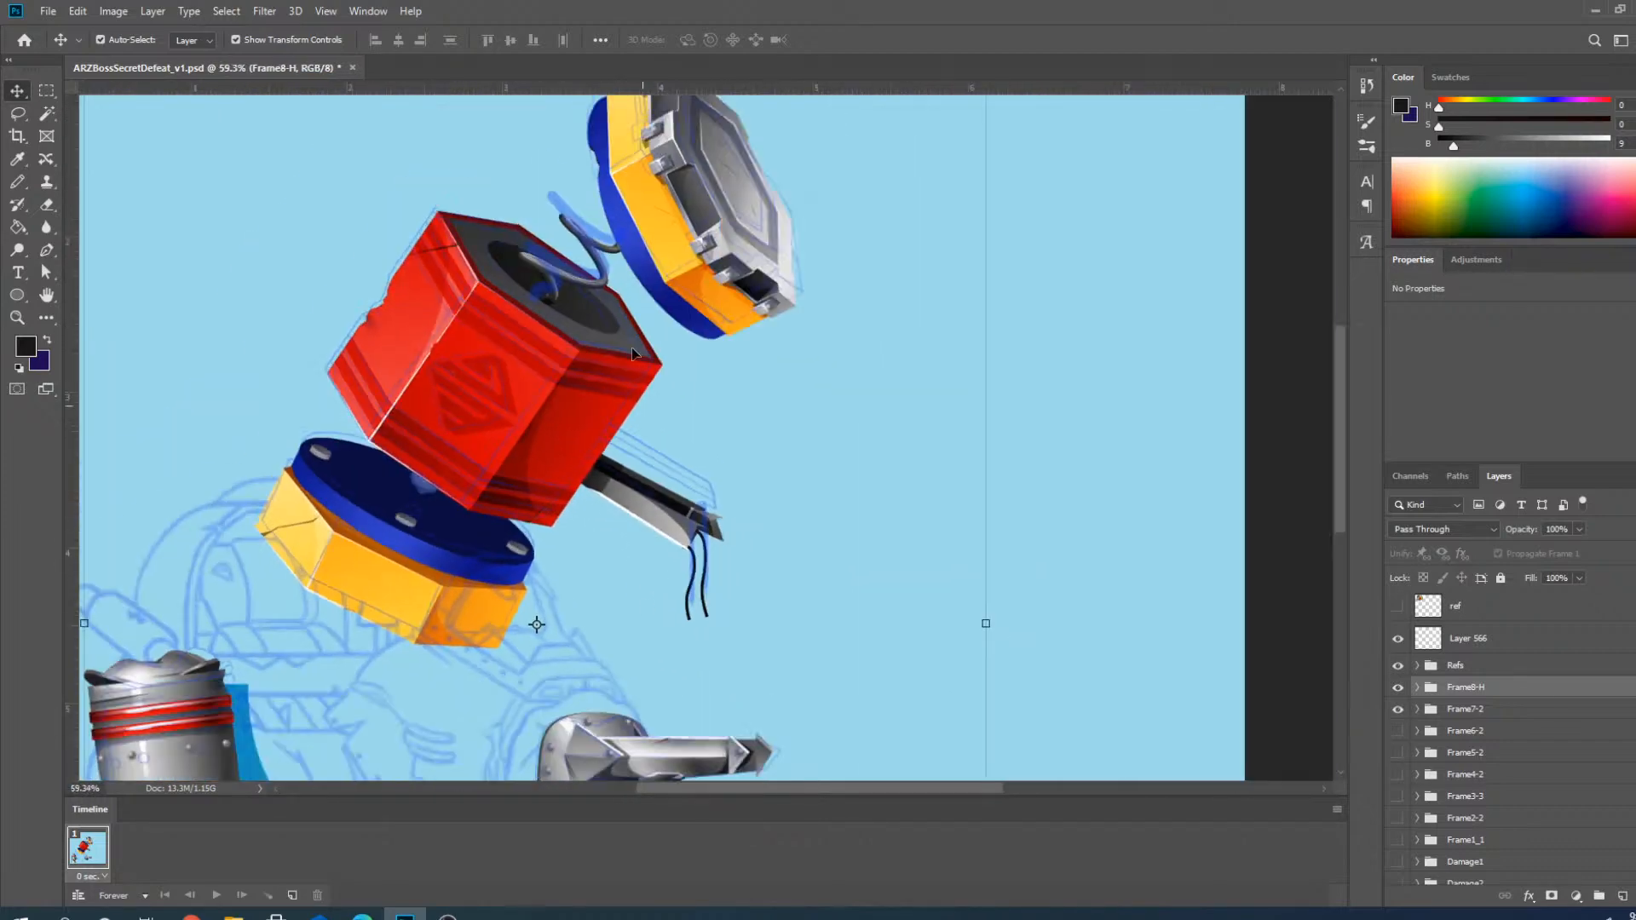
{"action": "scroll", "coordinate": [632, 346], "scroll_direction": "up", "scroll_amount": 3}
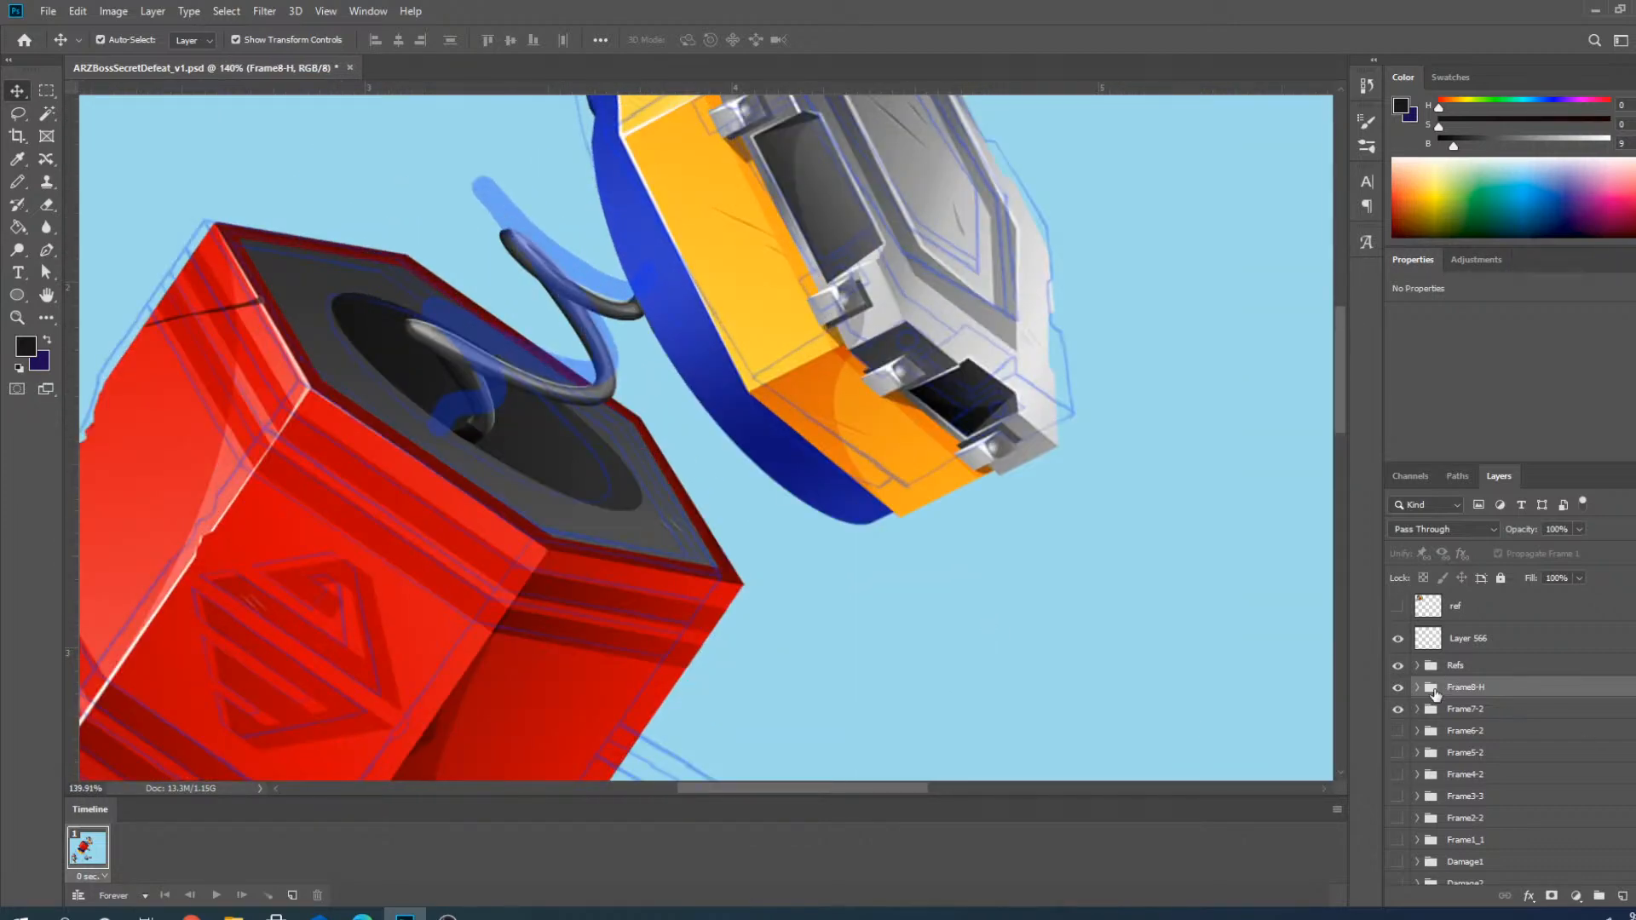
{"action": "left_click", "coordinate": [720, 245]}
{"action": "scroll", "coordinate": [737, 510], "scroll_direction": "down", "scroll_amount": 3}
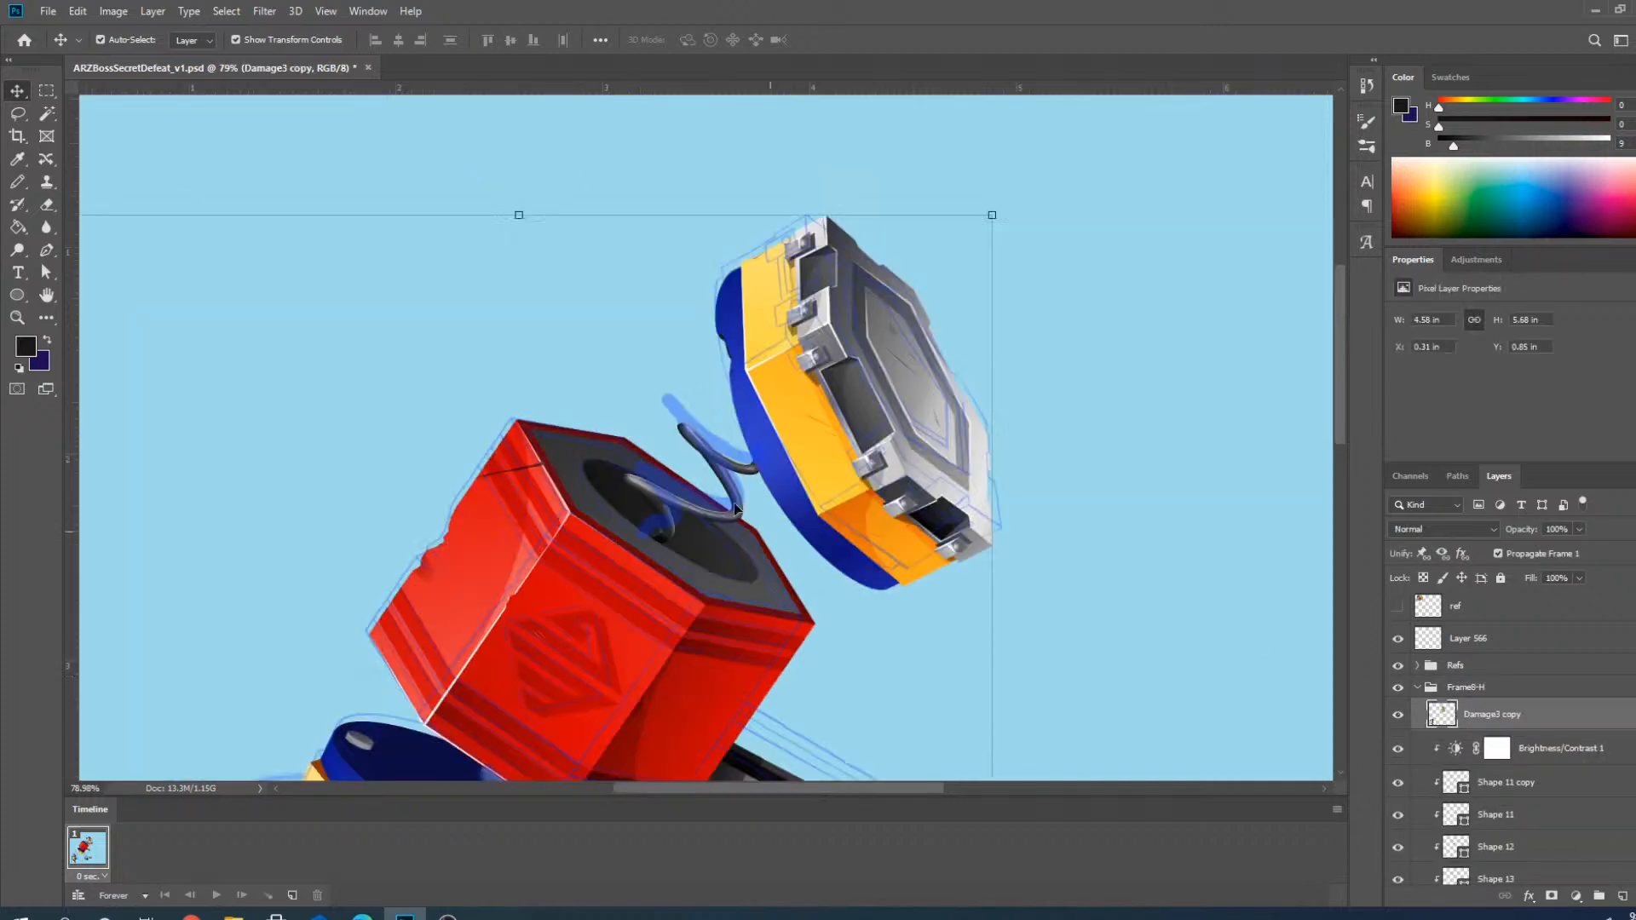
{"action": "left_click", "coordinate": [18, 112]}
{"action": "scroll", "coordinate": [965, 382], "scroll_direction": "up", "scroll_amount": 2}
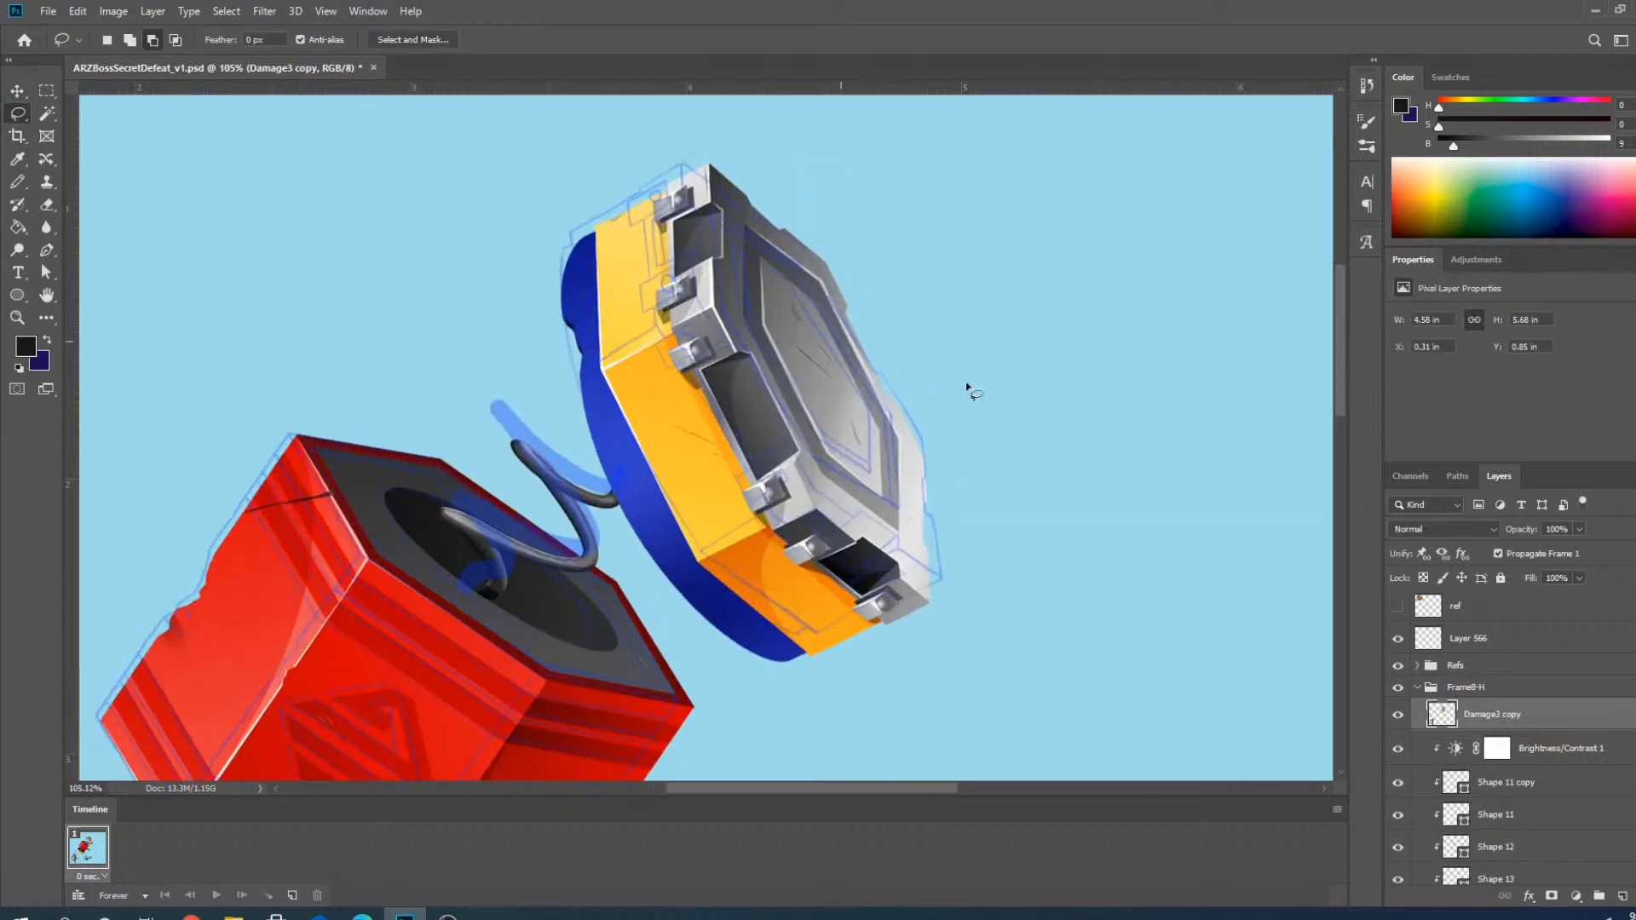
{"action": "mouse_move", "coordinate": [768, 147]}
{"action": "left_mouse_down"}
{"action": "mouse_move", "coordinate": [553, 337]}
{"action": "mouse_move", "coordinate": [611, 507]}
{"action": "mouse_move", "coordinate": [780, 713]}
{"action": "mouse_move", "coordinate": [677, 106]}
{"action": "left_mouse_up"}
Rotate the selected cap by -5.32° and move it onto the sketched outline, applying the transform.
{"action": "key", "text": "v"}
{"action": "scroll", "coordinate": [438, 383], "scroll_direction": "down", "scroll_amount": 2}
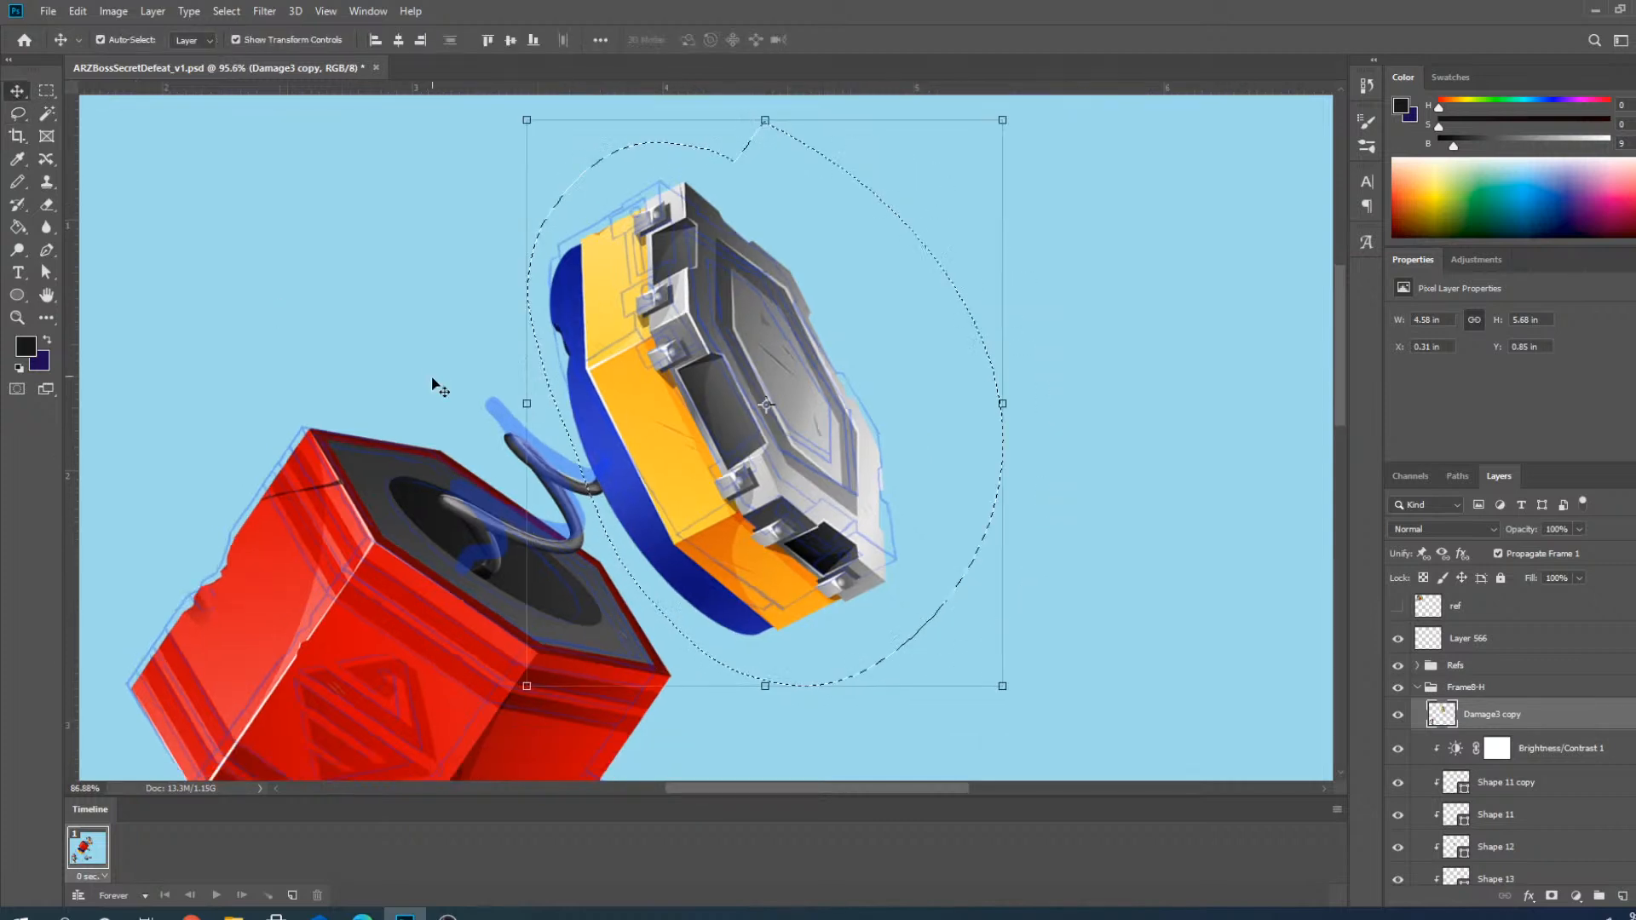
{"action": "mouse_move", "coordinate": [904, 181]}
{"action": "left_mouse_down"}
{"action": "mouse_move", "coordinate": [900, 120]}
{"action": "mouse_move", "coordinate": [895, 136]}
{"action": "left_mouse_up"}
{"action": "scroll", "coordinate": [696, 357], "scroll_direction": "up", "scroll_amount": 3}
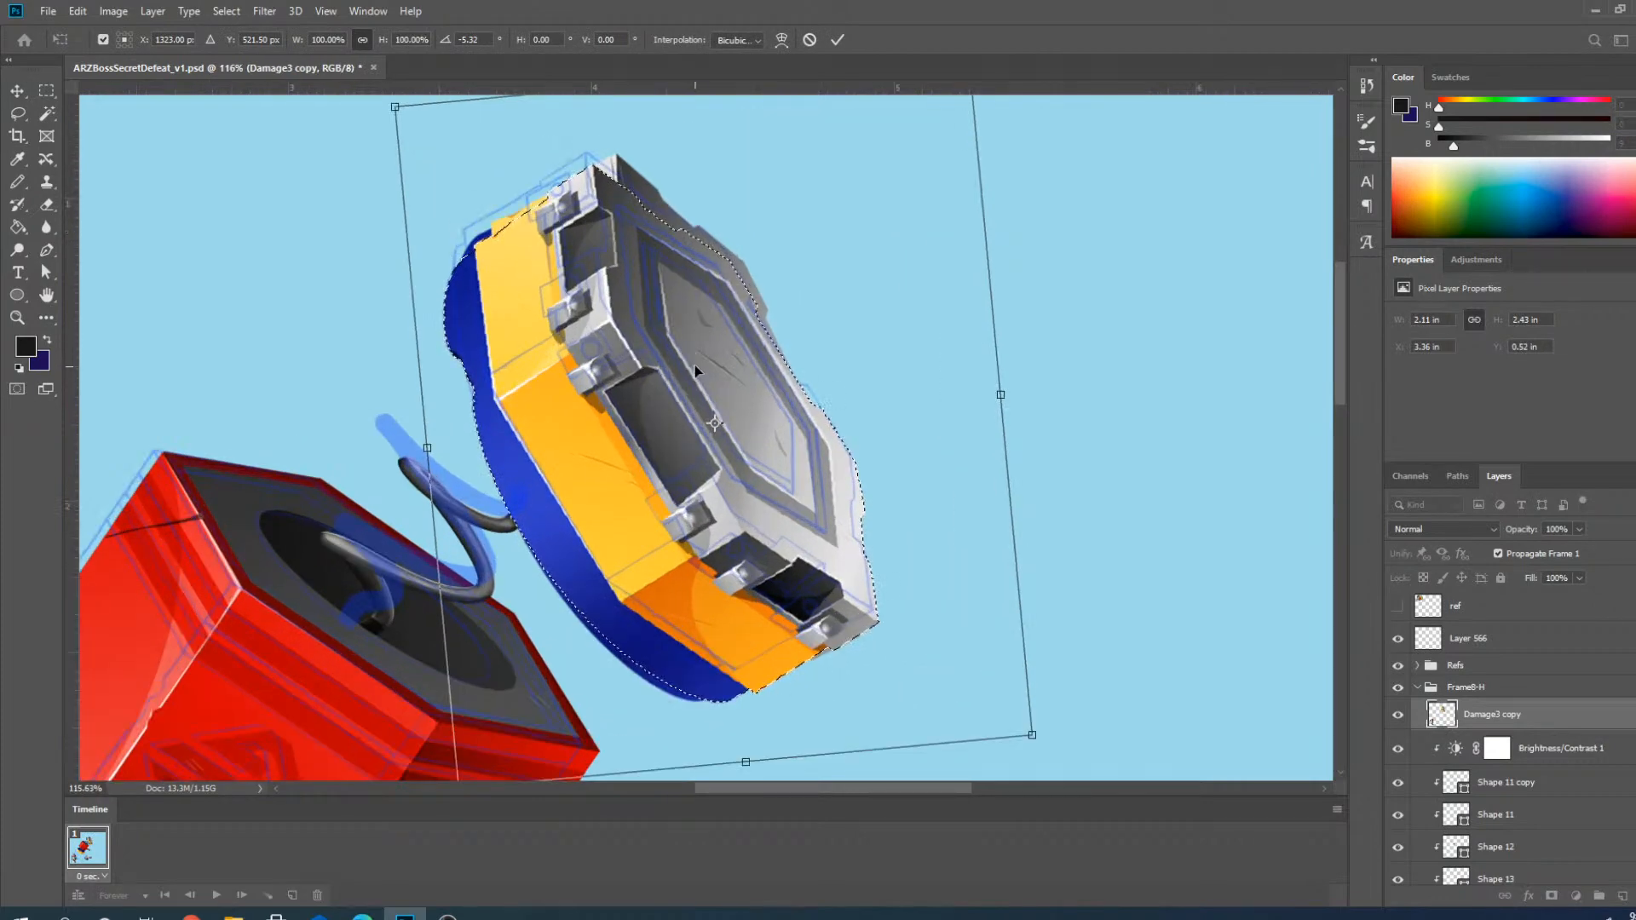
{"action": "left_click_drag", "start_coordinate": [695, 368], "coordinate": [692, 353]}
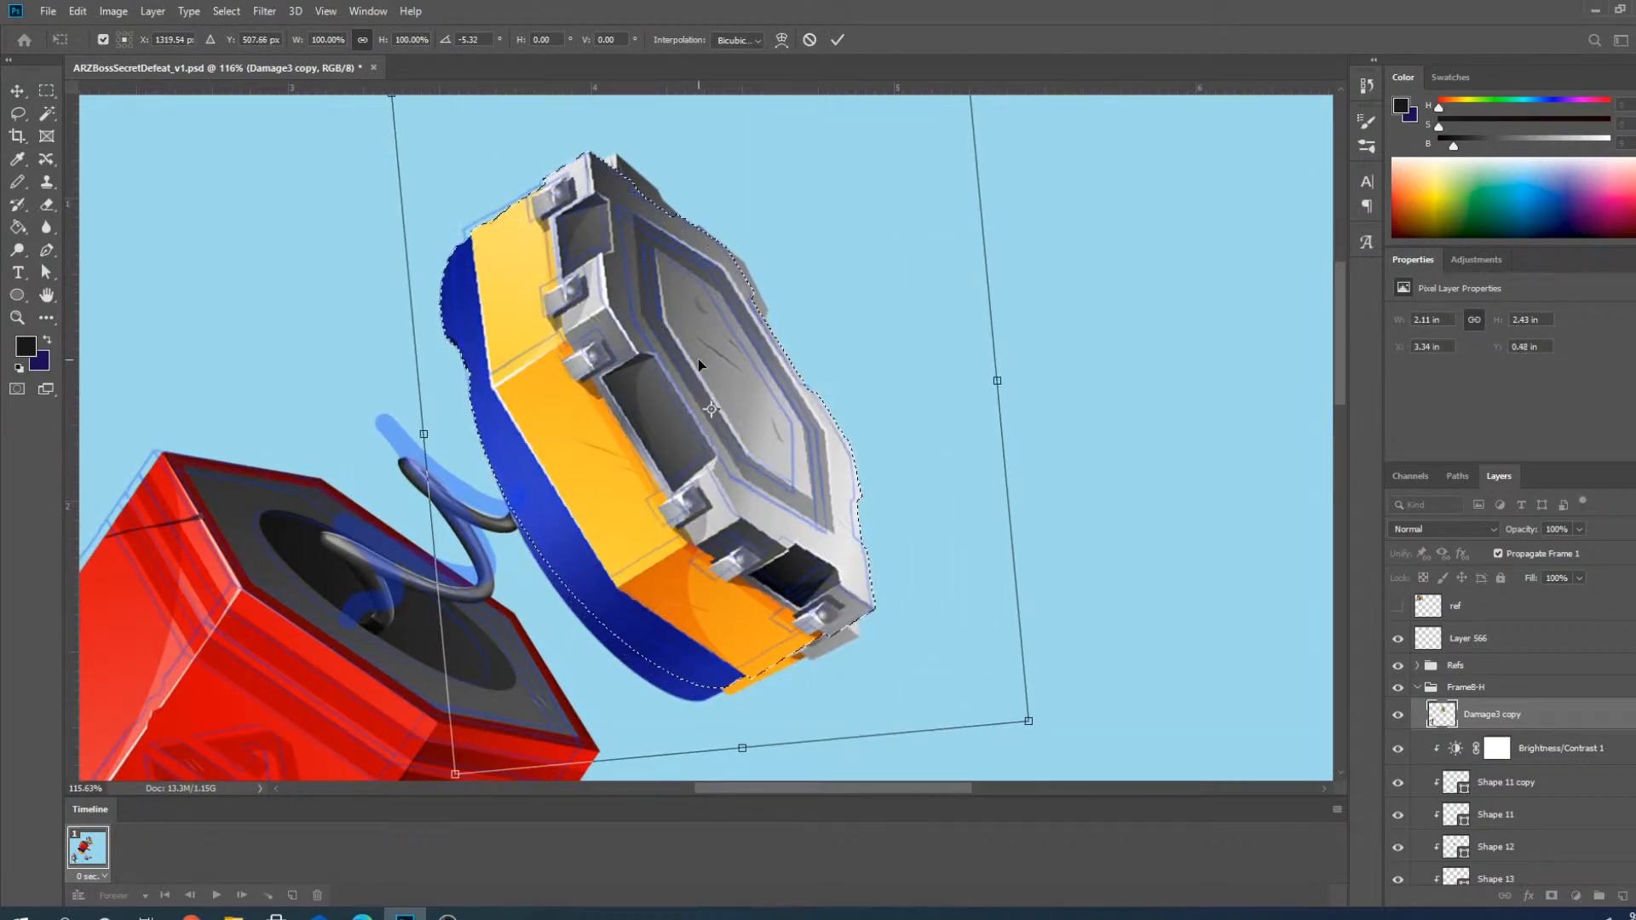
{"action": "left_click", "coordinate": [838, 39]}
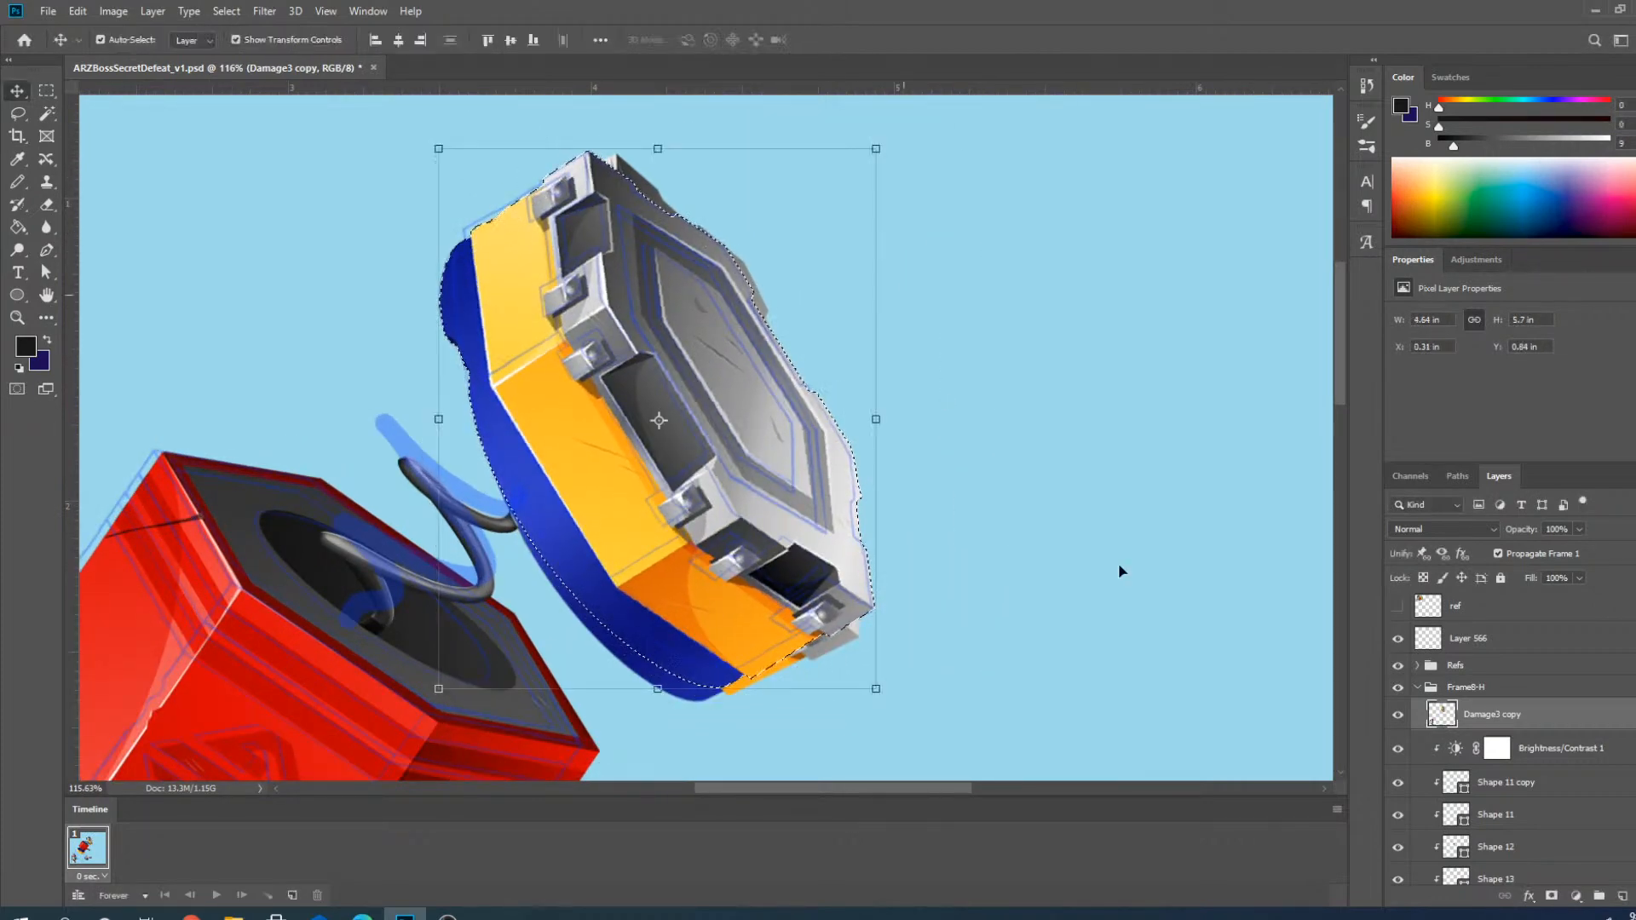
Deselect the cap, collapse the Frame8-H group and hide the Frame7-2 group.
{"action": "left_click", "coordinate": [1418, 688]}
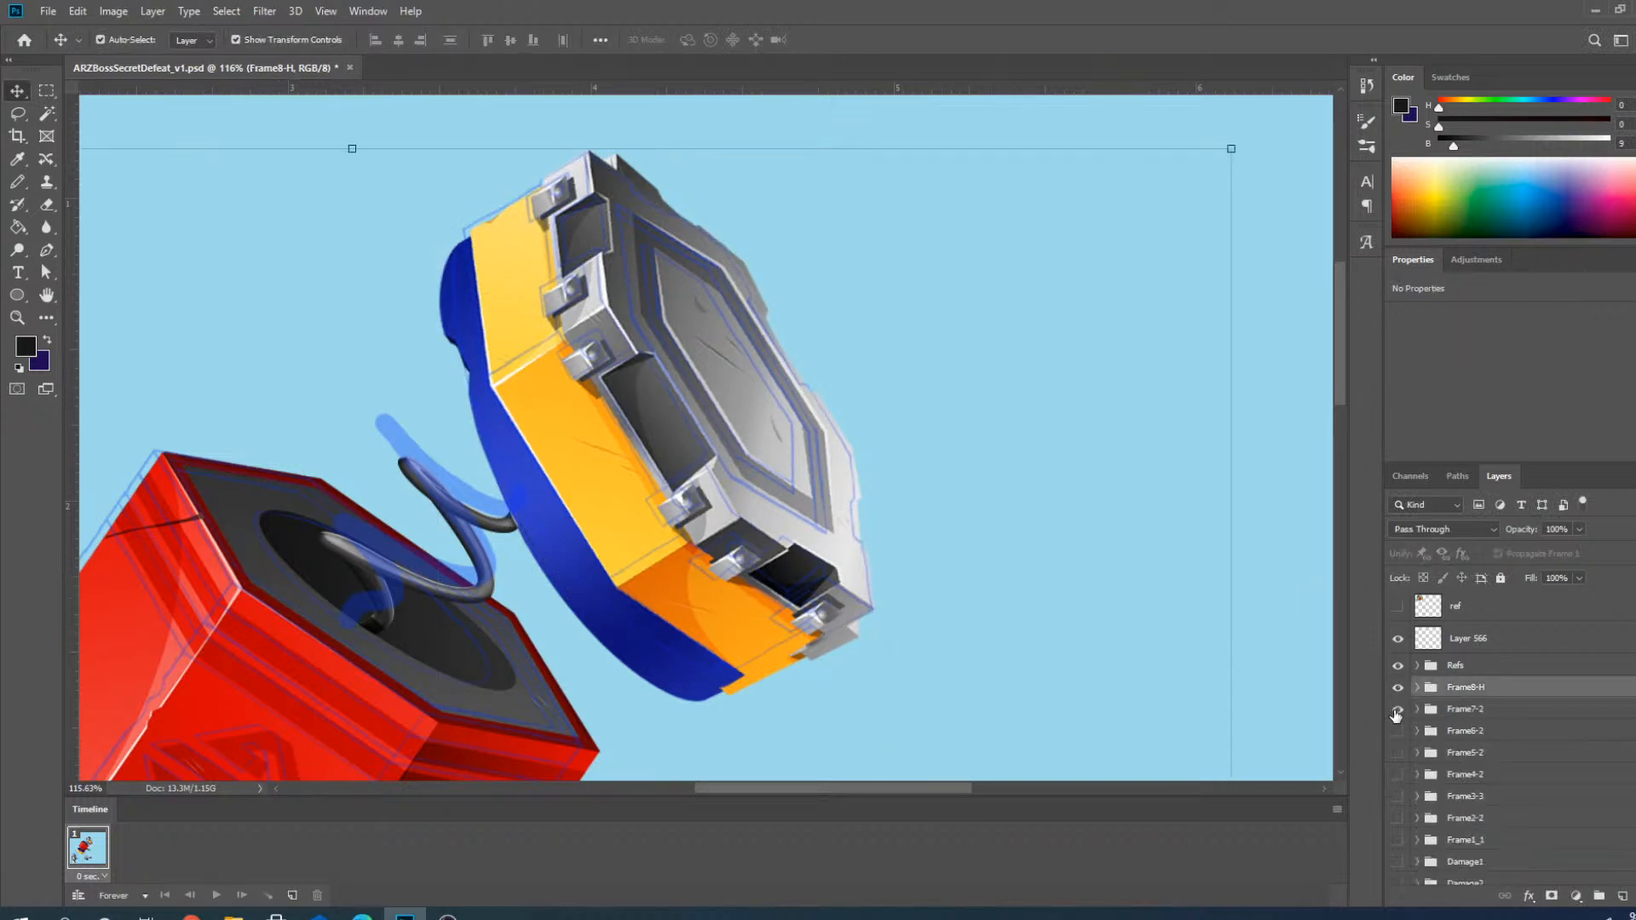
{"action": "scroll", "coordinate": [657, 375], "scroll_direction": "up", "scroll_amount": 3}
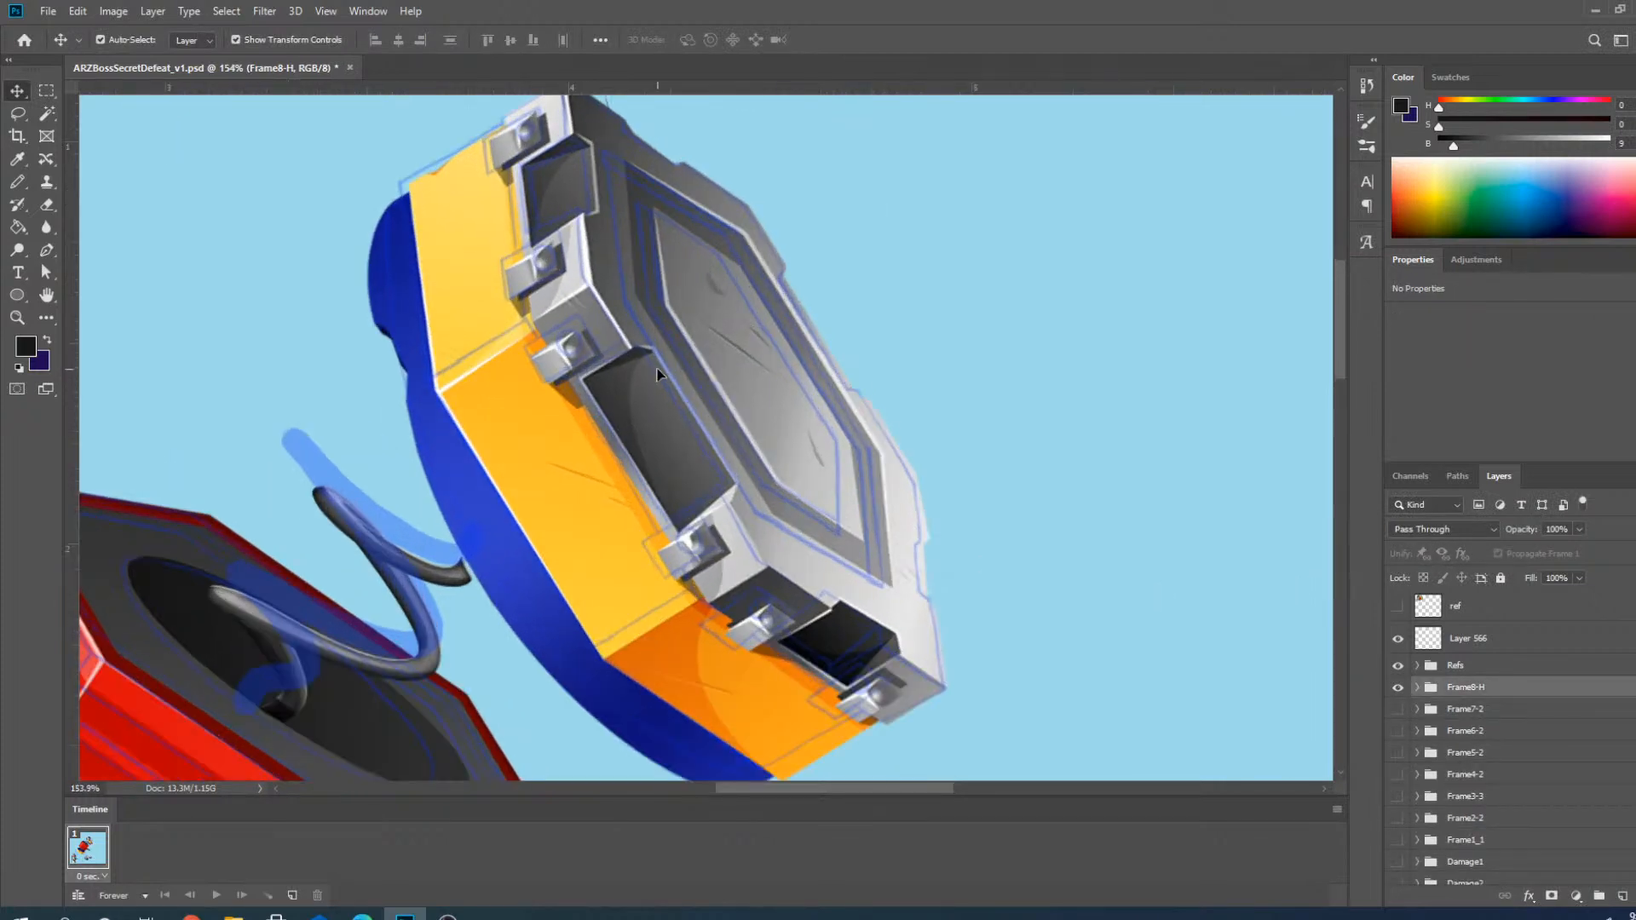
{"action": "scroll", "coordinate": [657, 371], "scroll_direction": "down", "scroll_amount": 2}
{"action": "scroll", "coordinate": [641, 176], "scroll_direction": "up", "scroll_amount": 5}
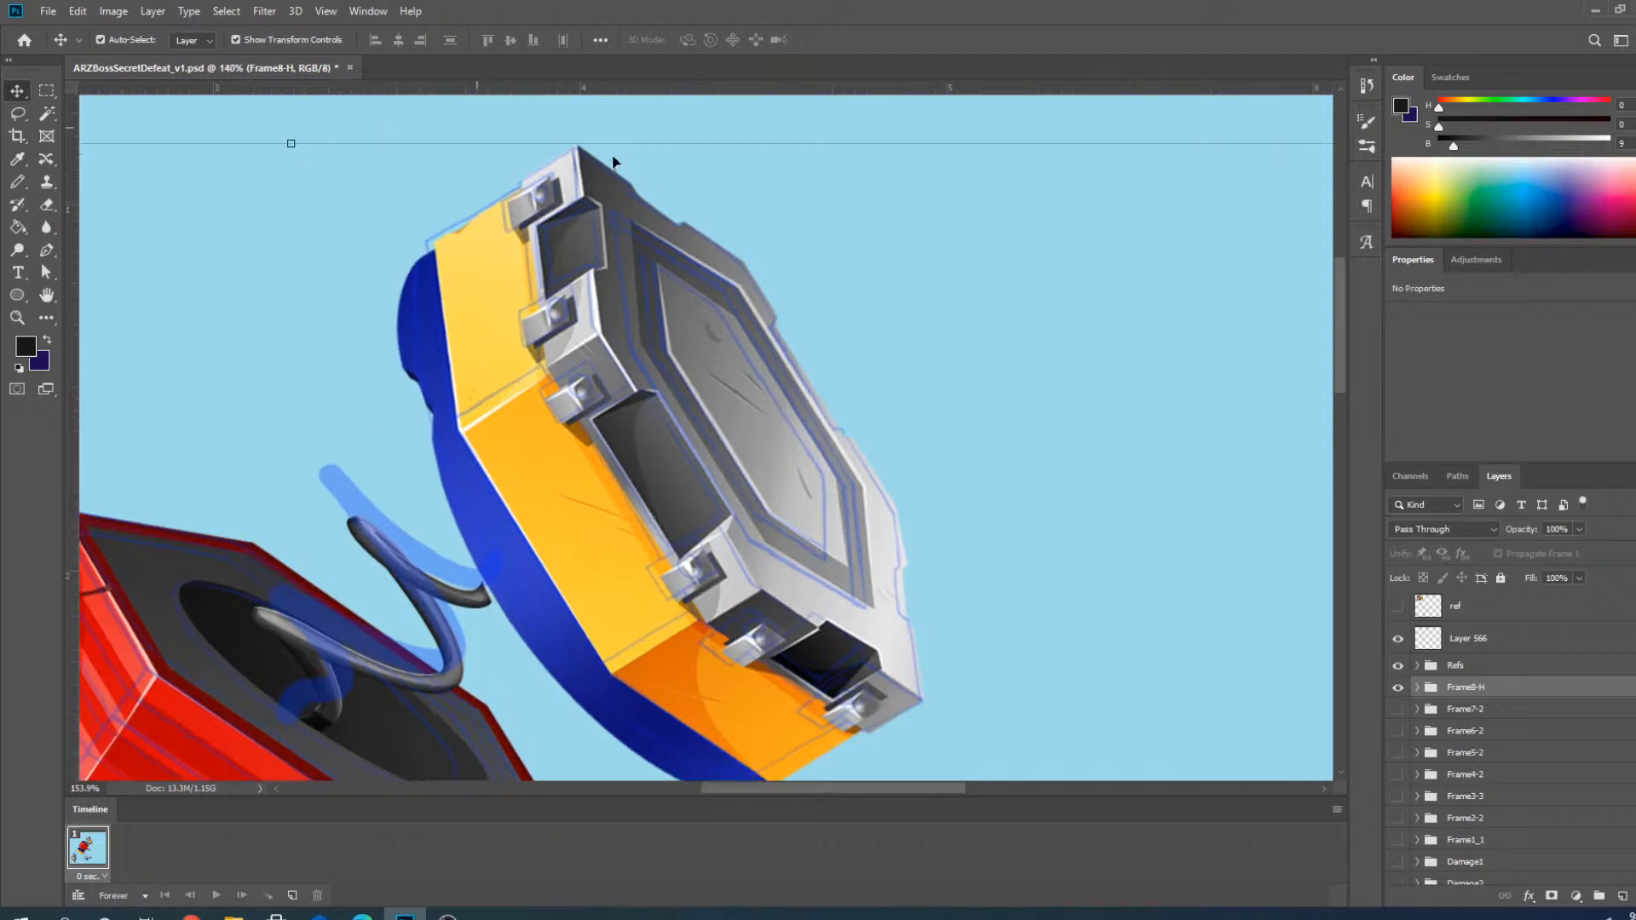
Hide the Damage3 copy layer to isolate the stray dark sliver at the cap's upper edge.
{"action": "left_click", "coordinate": [615, 178]}
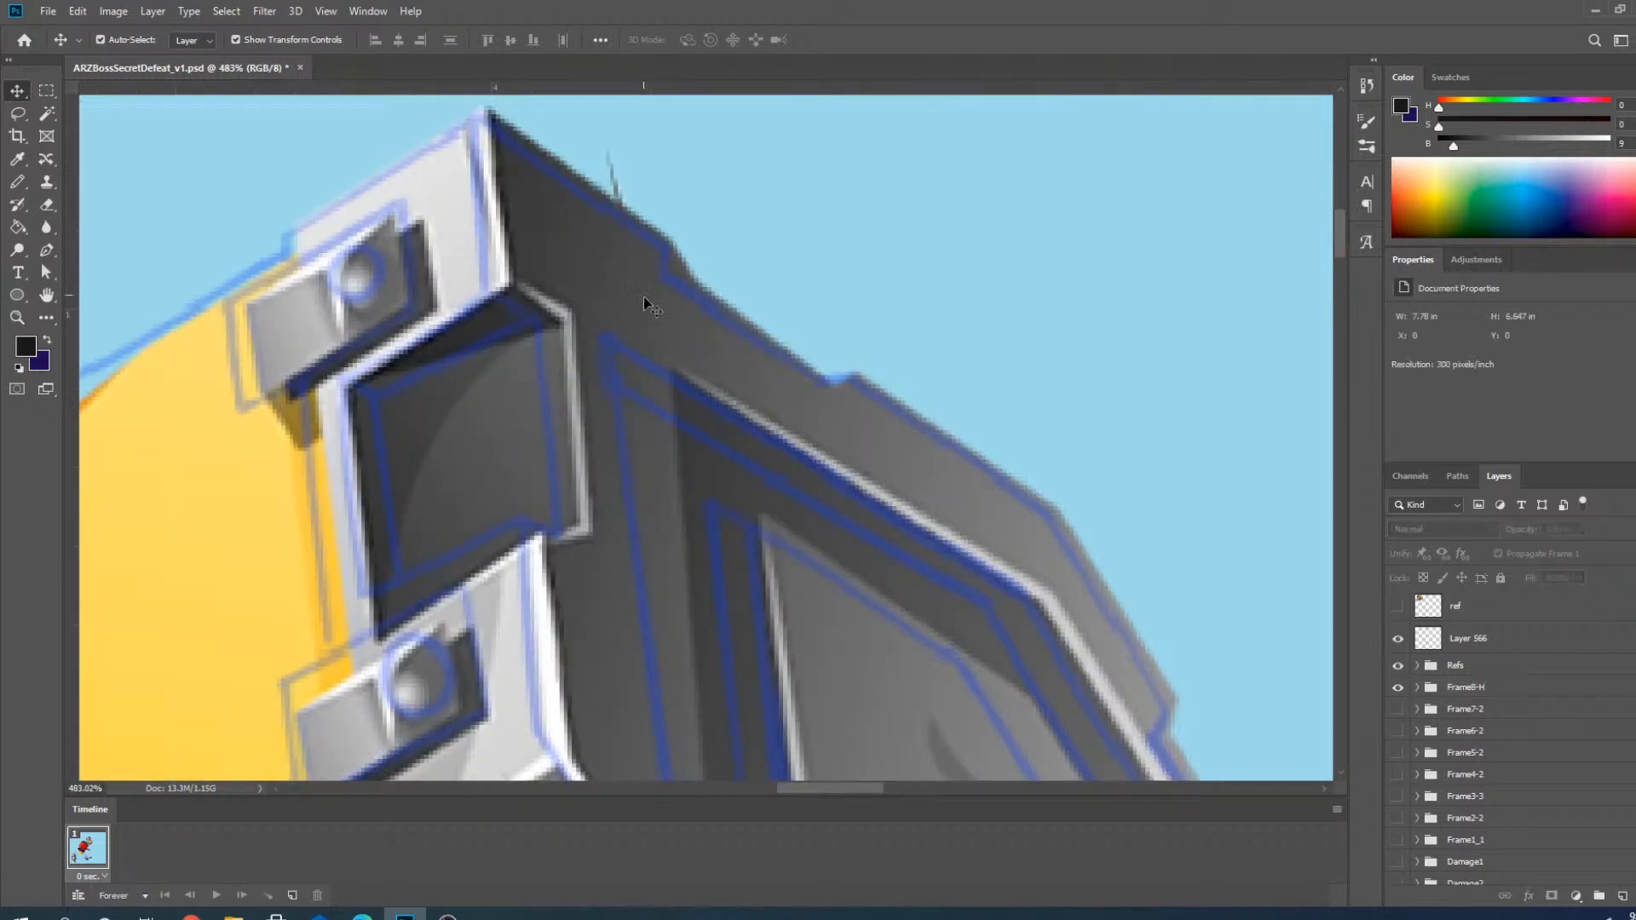
{"action": "scroll", "coordinate": [645, 300], "scroll_direction": "down", "scroll_amount": 6}
{"action": "scroll", "coordinate": [730, 354], "scroll_direction": "up", "scroll_amount": 2}
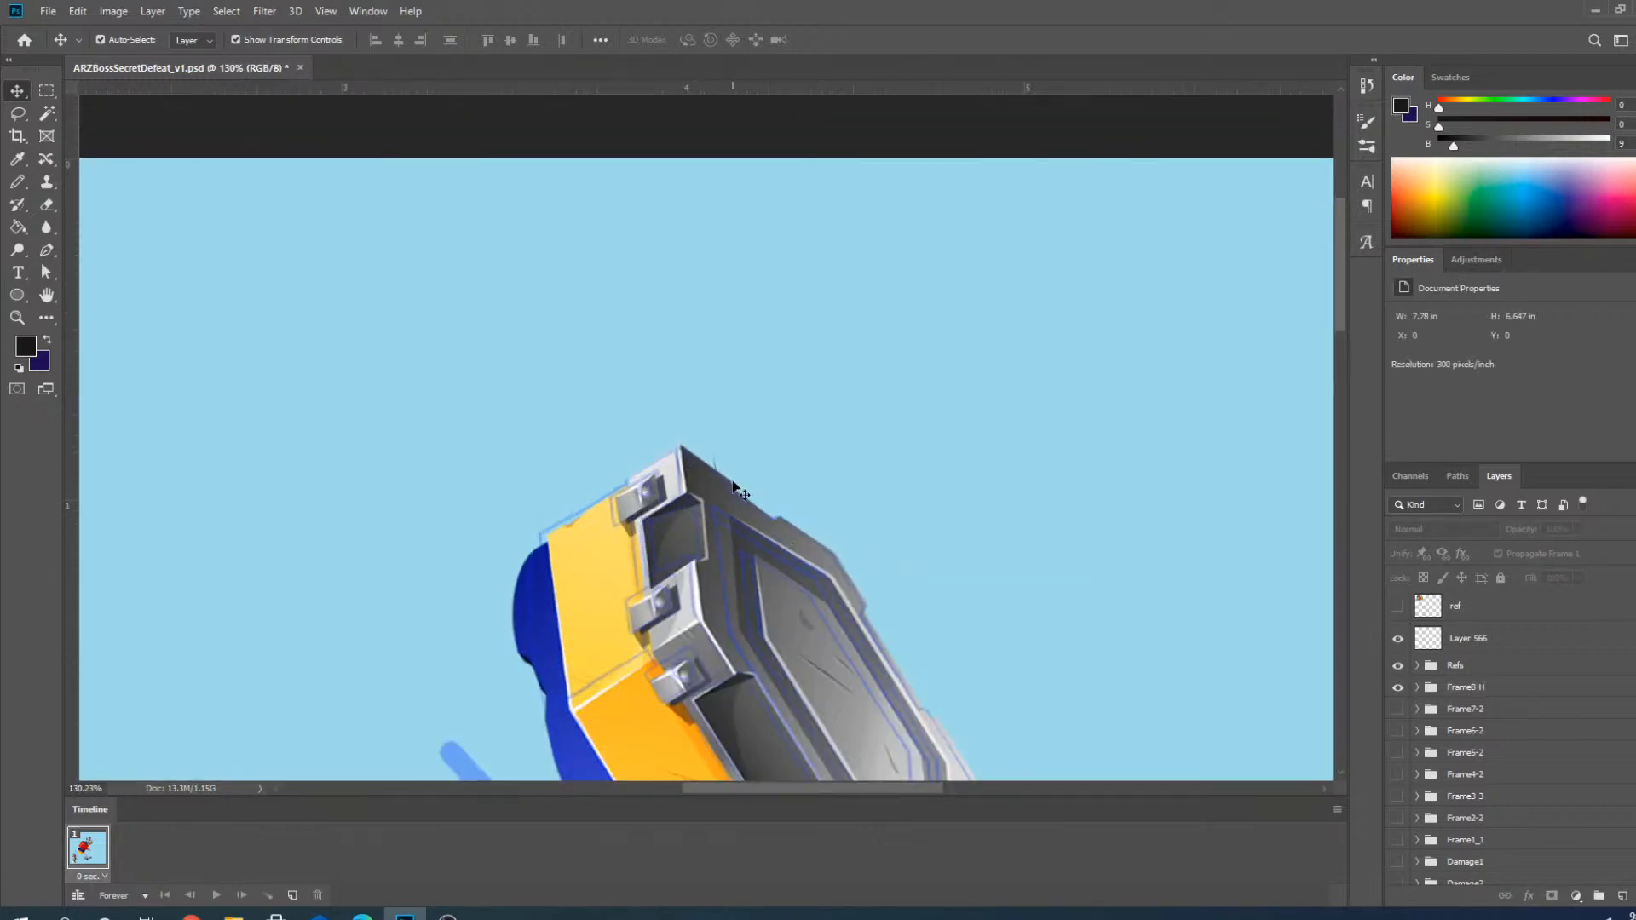
{"action": "scroll", "coordinate": [733, 486], "scroll_direction": "up", "scroll_amount": 3}
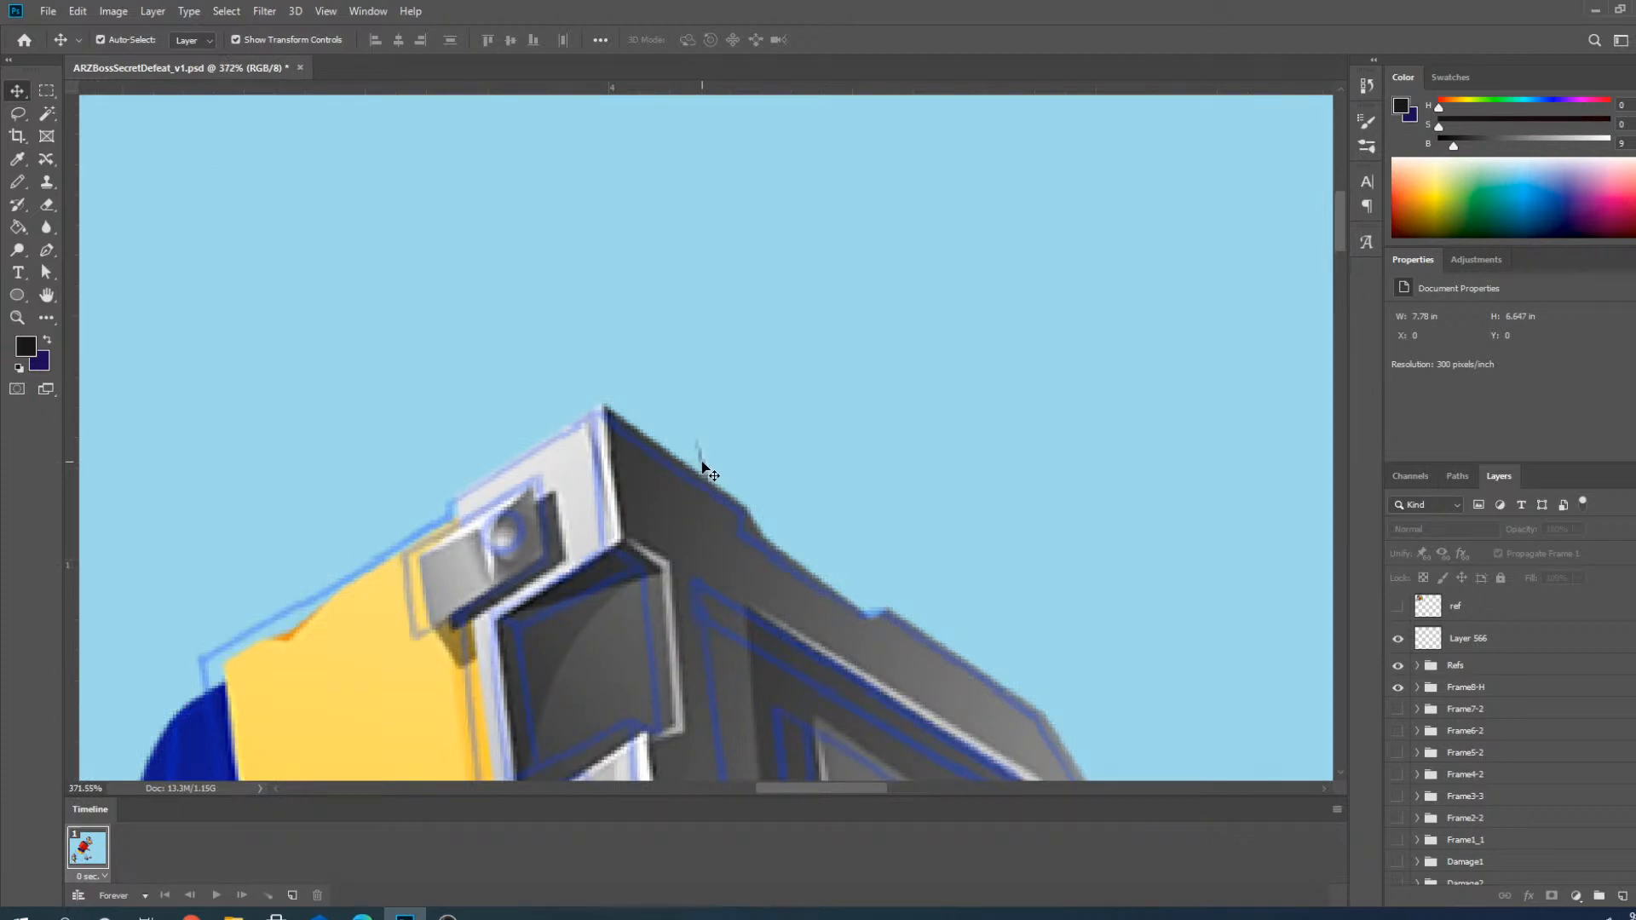
{"action": "scroll", "coordinate": [703, 467], "scroll_direction": "down", "scroll_amount": 3}
{"action": "scroll", "coordinate": [702, 505], "scroll_direction": "up", "scroll_amount": 1}
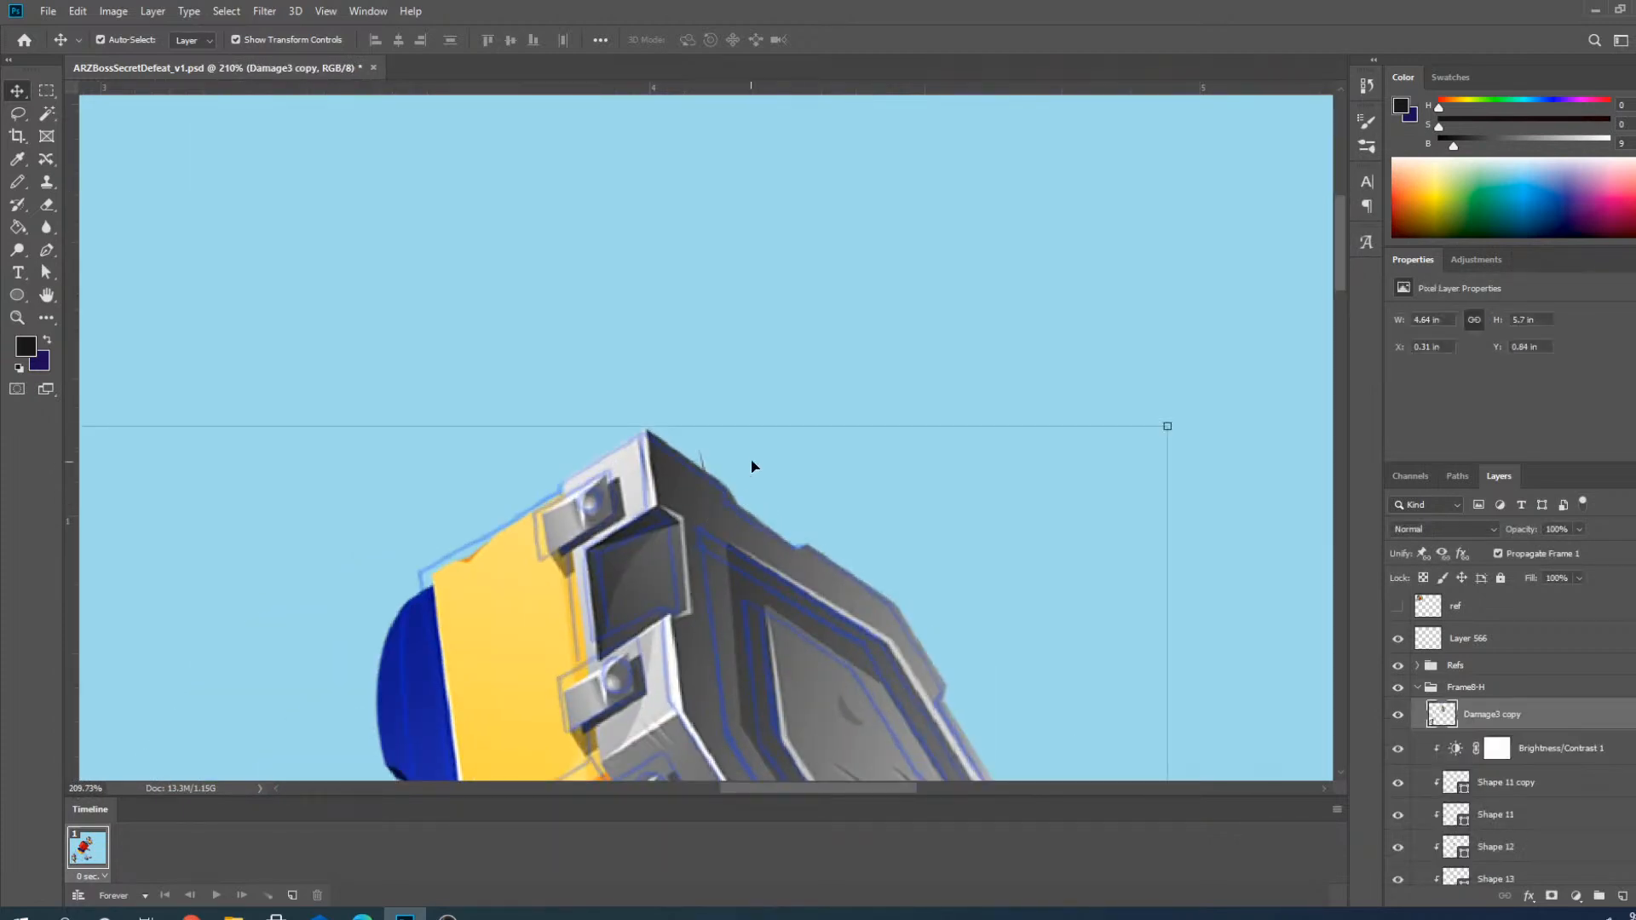
{"action": "left_click", "coordinate": [1397, 715]}
{"action": "left_click", "coordinate": [1398, 715]}
{"action": "left_click", "coordinate": [1398, 720]}
{"action": "scroll", "coordinate": [682, 475], "scroll_direction": "up", "scroll_amount": 7}
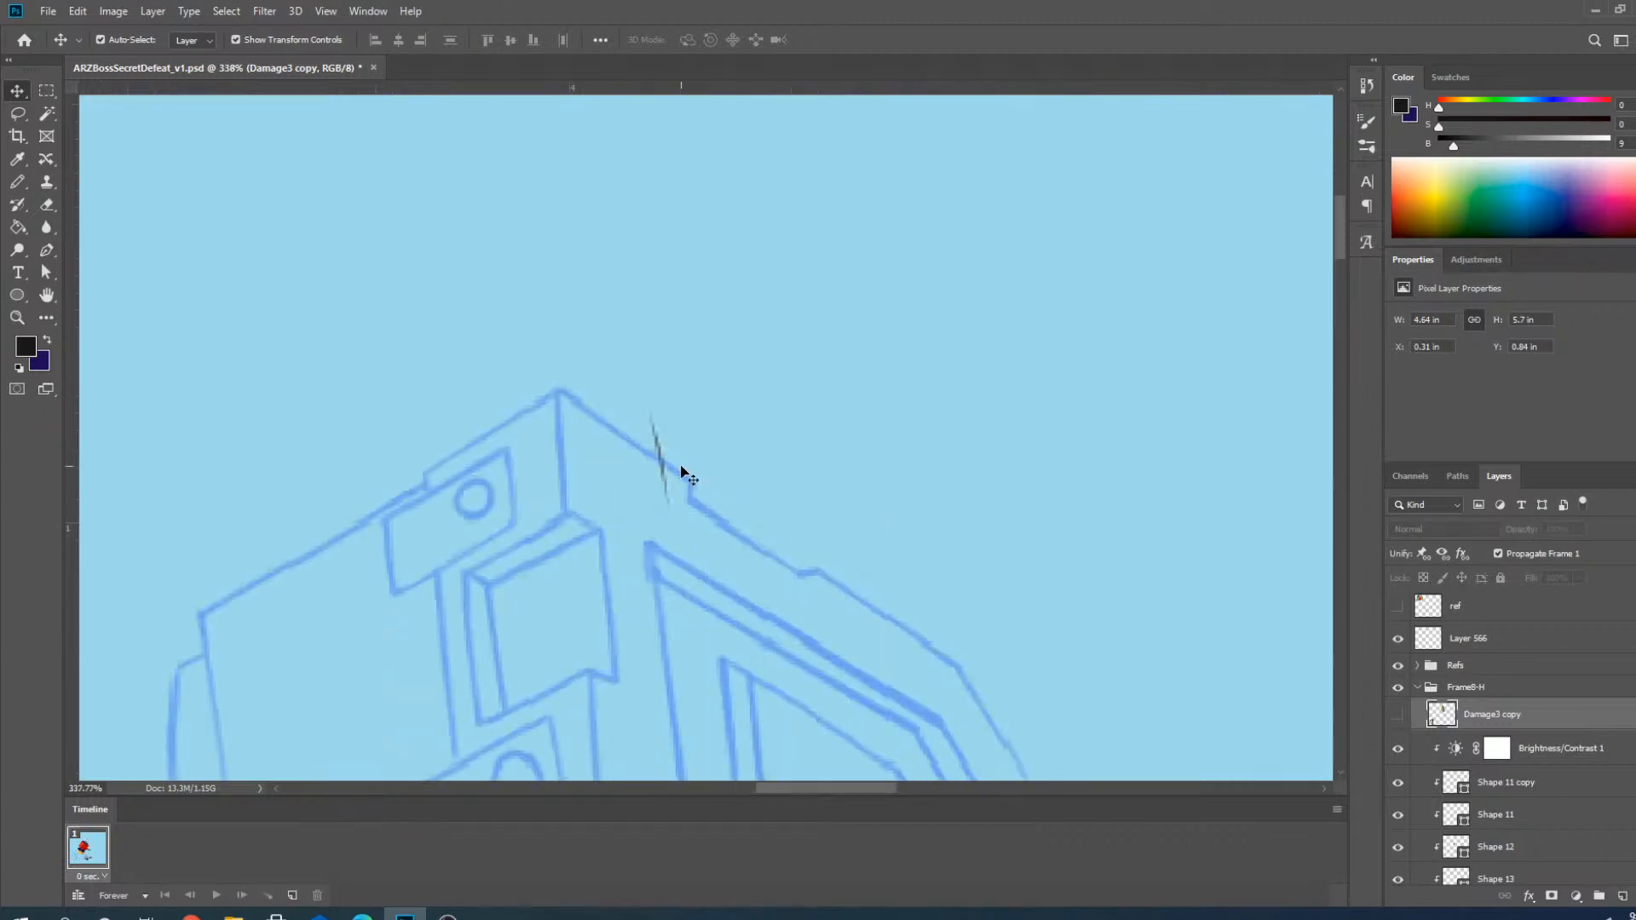
Lock the Boss_ARZ_Secret_16 sketch layer, then select the stray sliver, Shape 24, and hide it.
{"action": "left_click", "coordinate": [639, 454]}
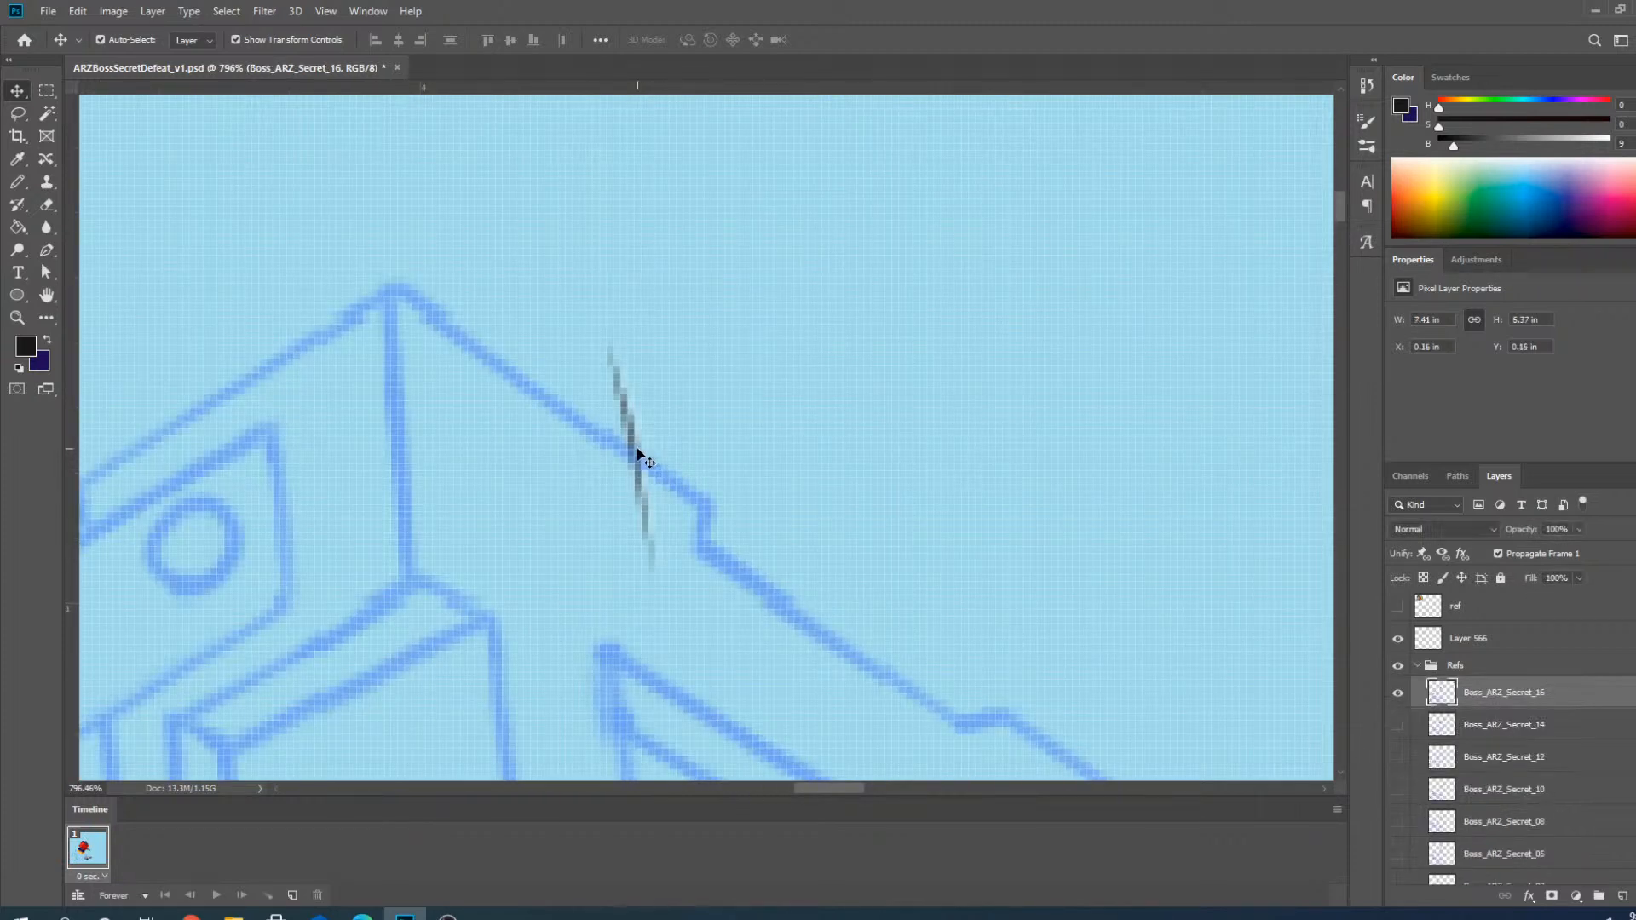
{"action": "left_click", "coordinate": [1499, 578]}
{"action": "left_click", "coordinate": [620, 401]}
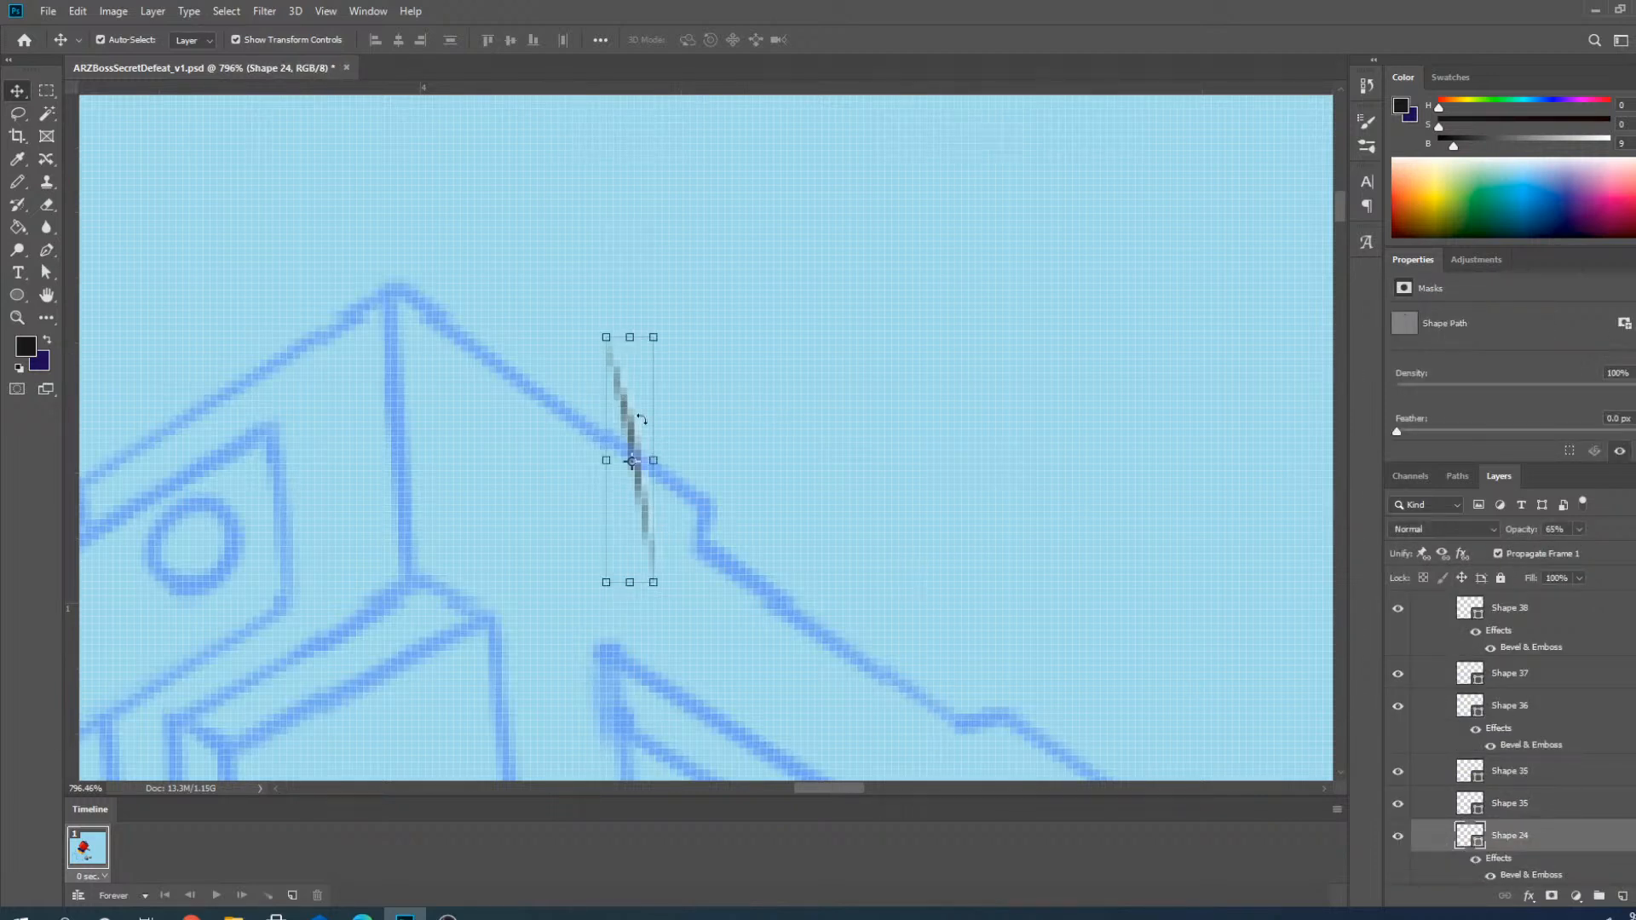
{"action": "scroll", "coordinate": [720, 409], "scroll_direction": "down", "scroll_amount": 10}
{"action": "left_click", "coordinate": [1398, 837]}
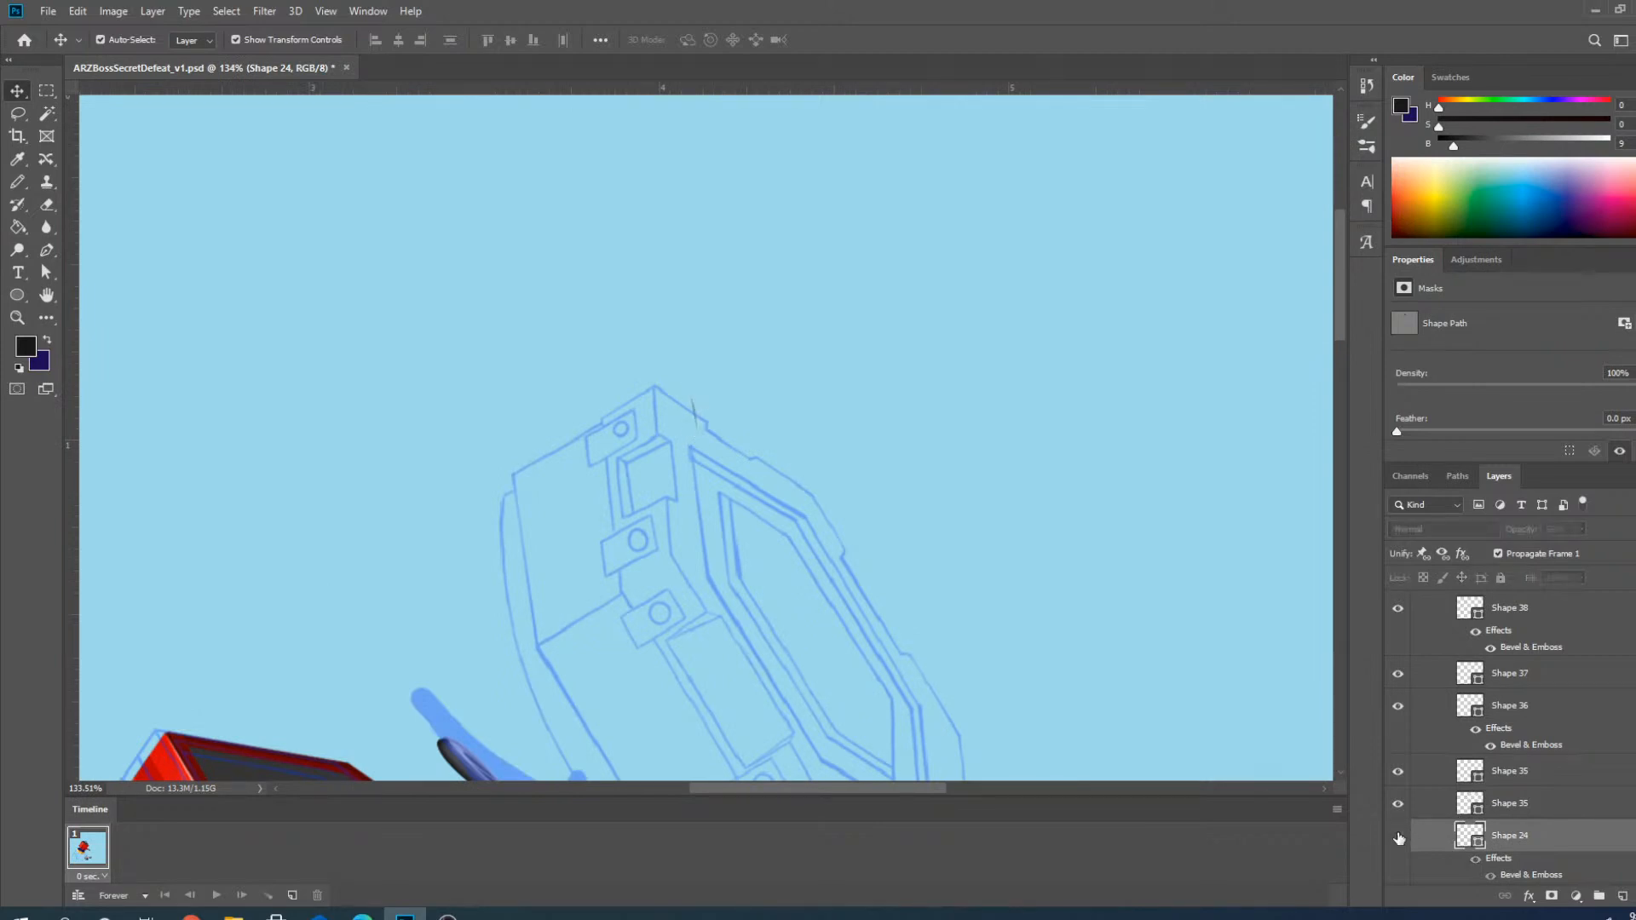
Collapse the Refs group and show the Damage3 copy layer again.
{"action": "scroll", "coordinate": [1459, 796], "scroll_direction": "up", "scroll_amount": 5}
{"action": "scroll", "coordinate": [1419, 690], "scroll_direction": "up", "scroll_amount": 5}
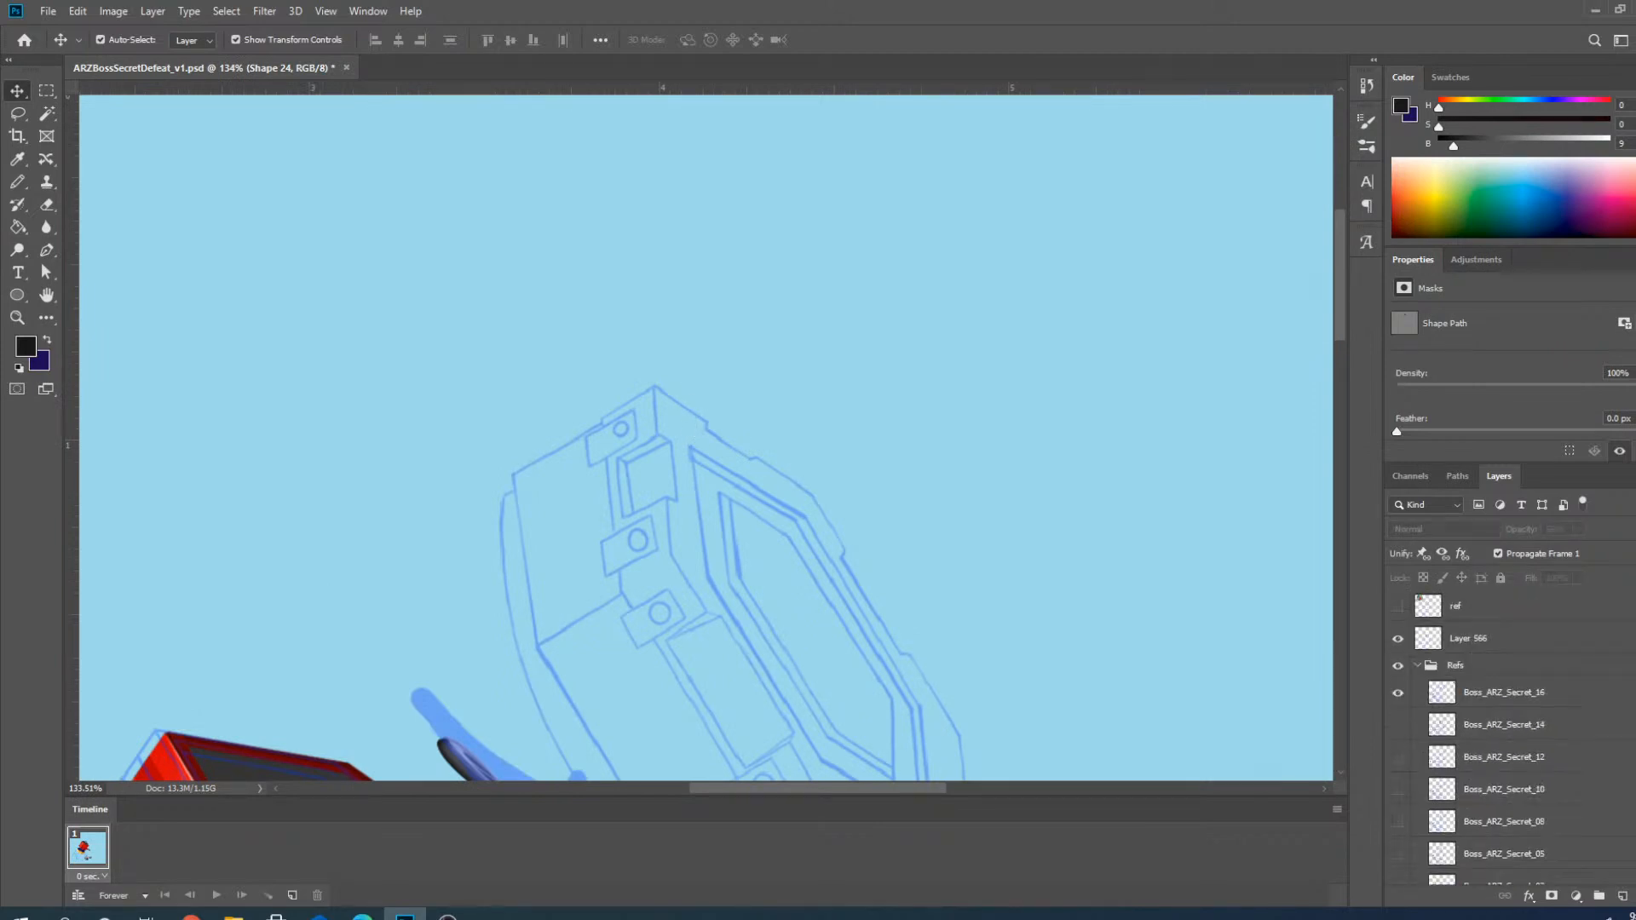
{"action": "left_click", "coordinate": [1419, 666]}
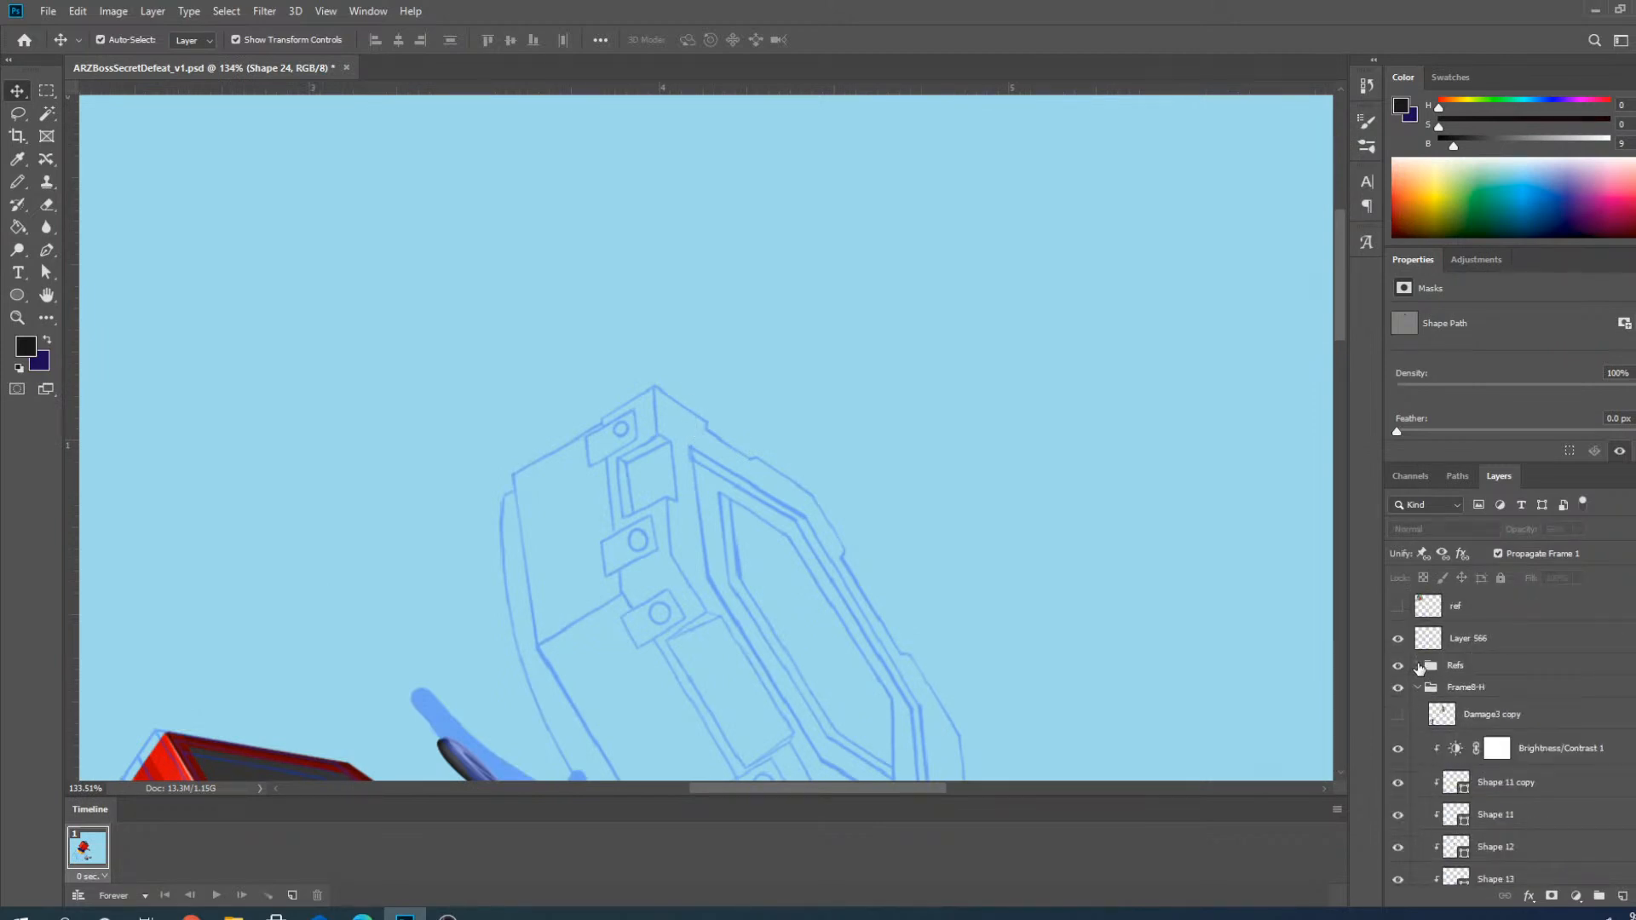
{"action": "left_click", "coordinate": [1398, 715]}
Examine how the cap, red block and coiled spring line up with the Boss_ARZ_Secret_16 sketch.
{"action": "scroll", "coordinate": [749, 355], "scroll_direction": "down", "scroll_amount": 3}
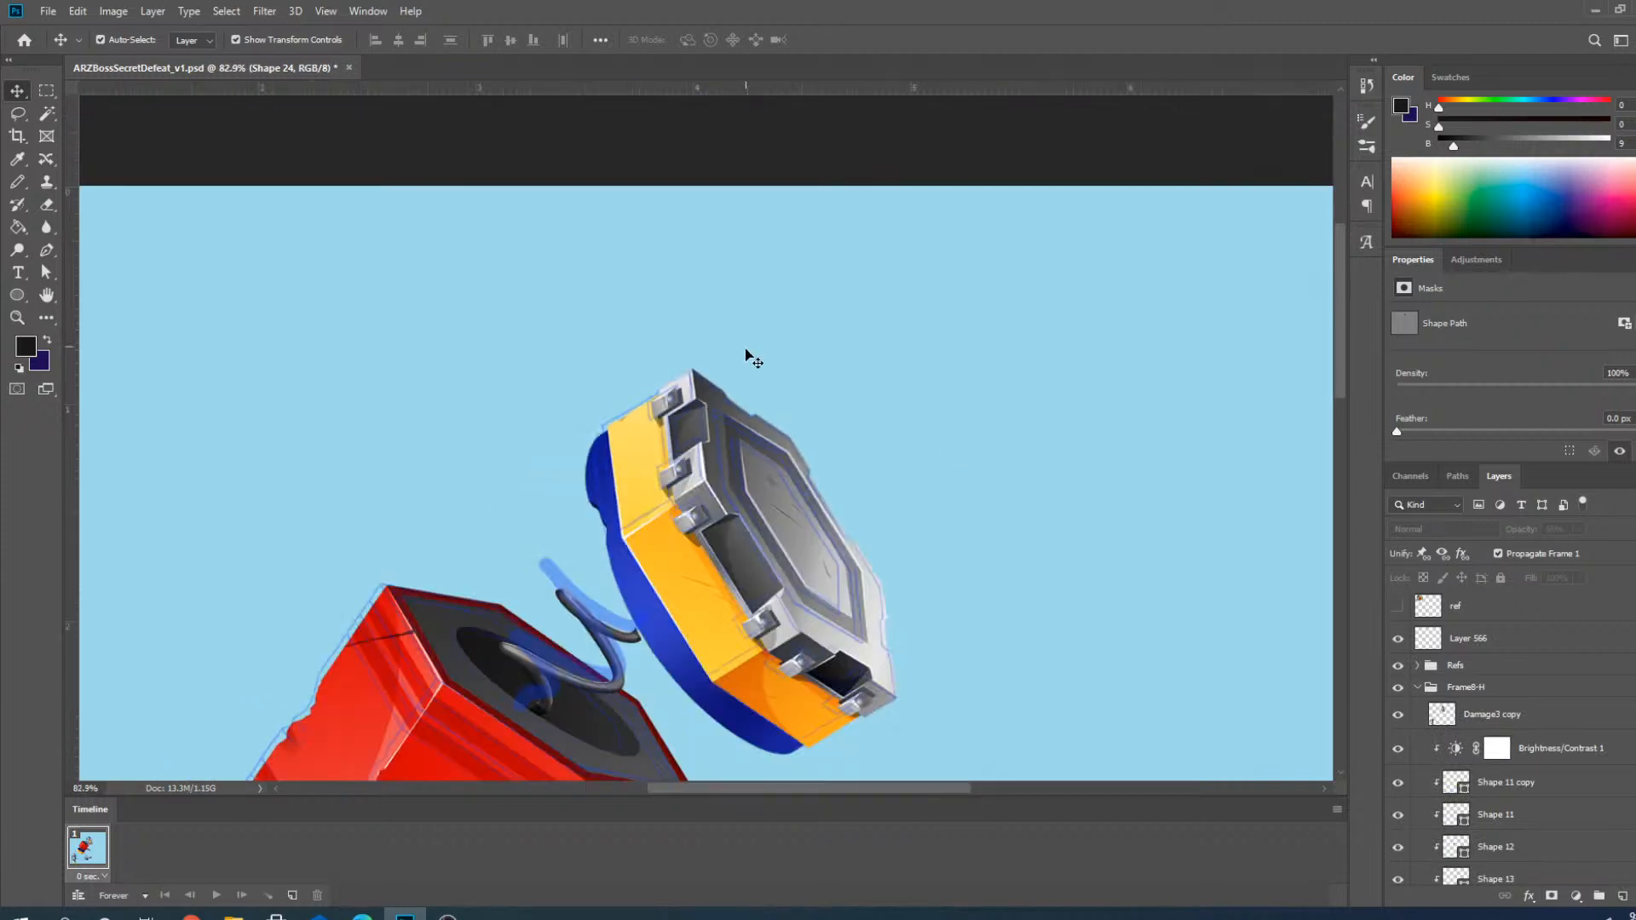
{"action": "scroll", "coordinate": [836, 212], "scroll_direction": "up", "scroll_amount": 3}
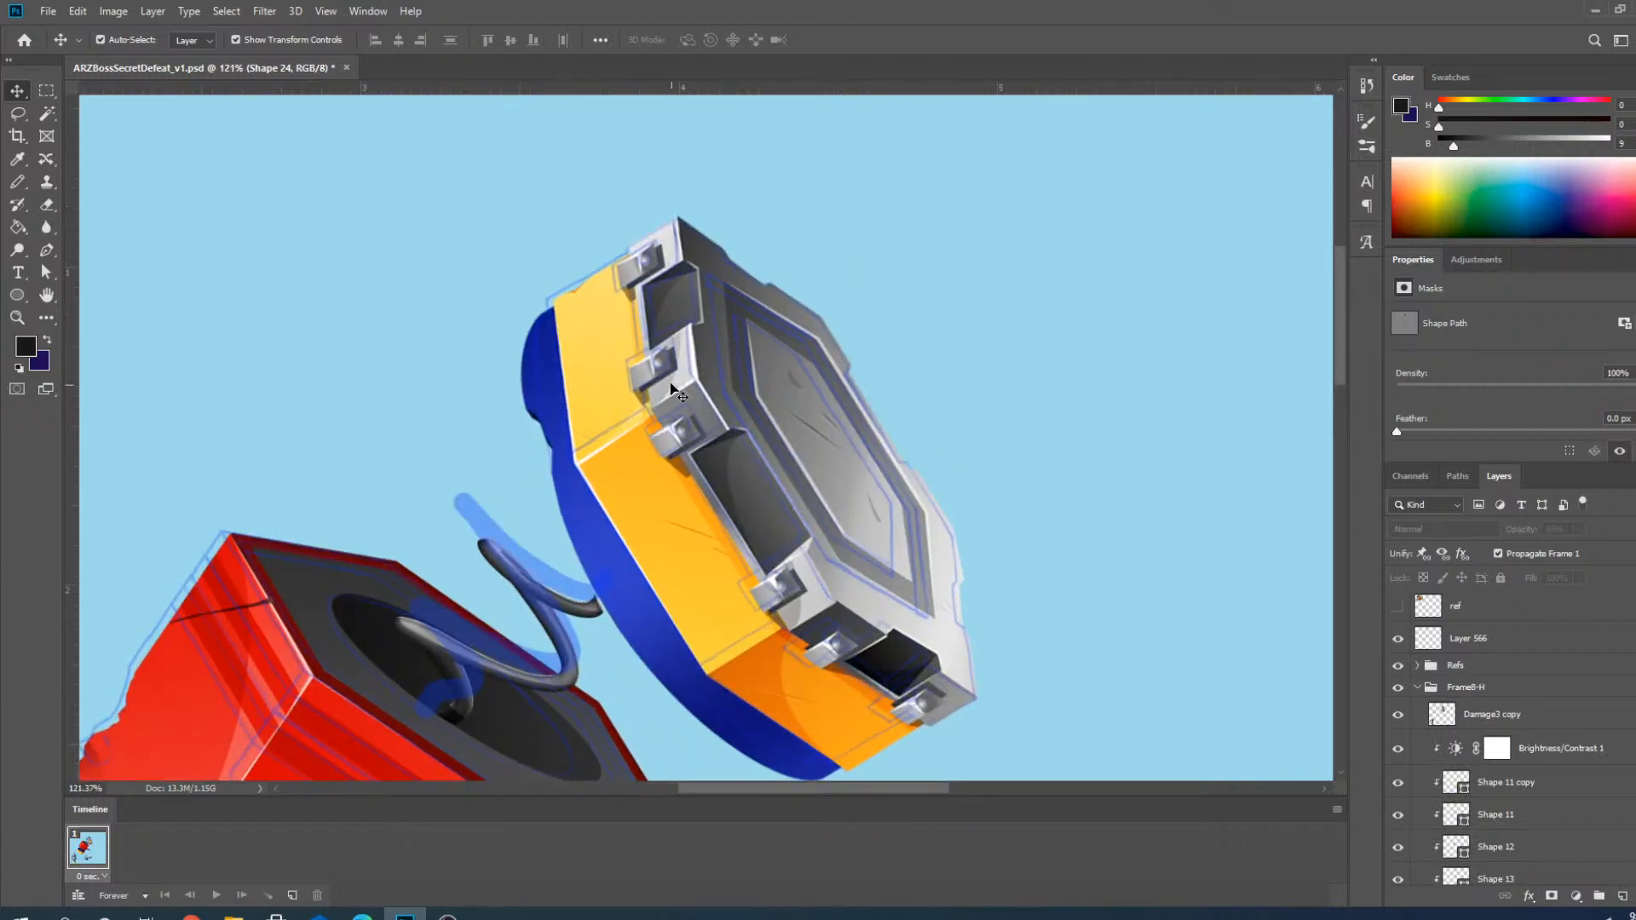
{"action": "scroll", "coordinate": [718, 657], "scroll_direction": "up", "scroll_amount": 5}
{"action": "scroll", "coordinate": [518, 588], "scroll_direction": "down", "scroll_amount": 5}
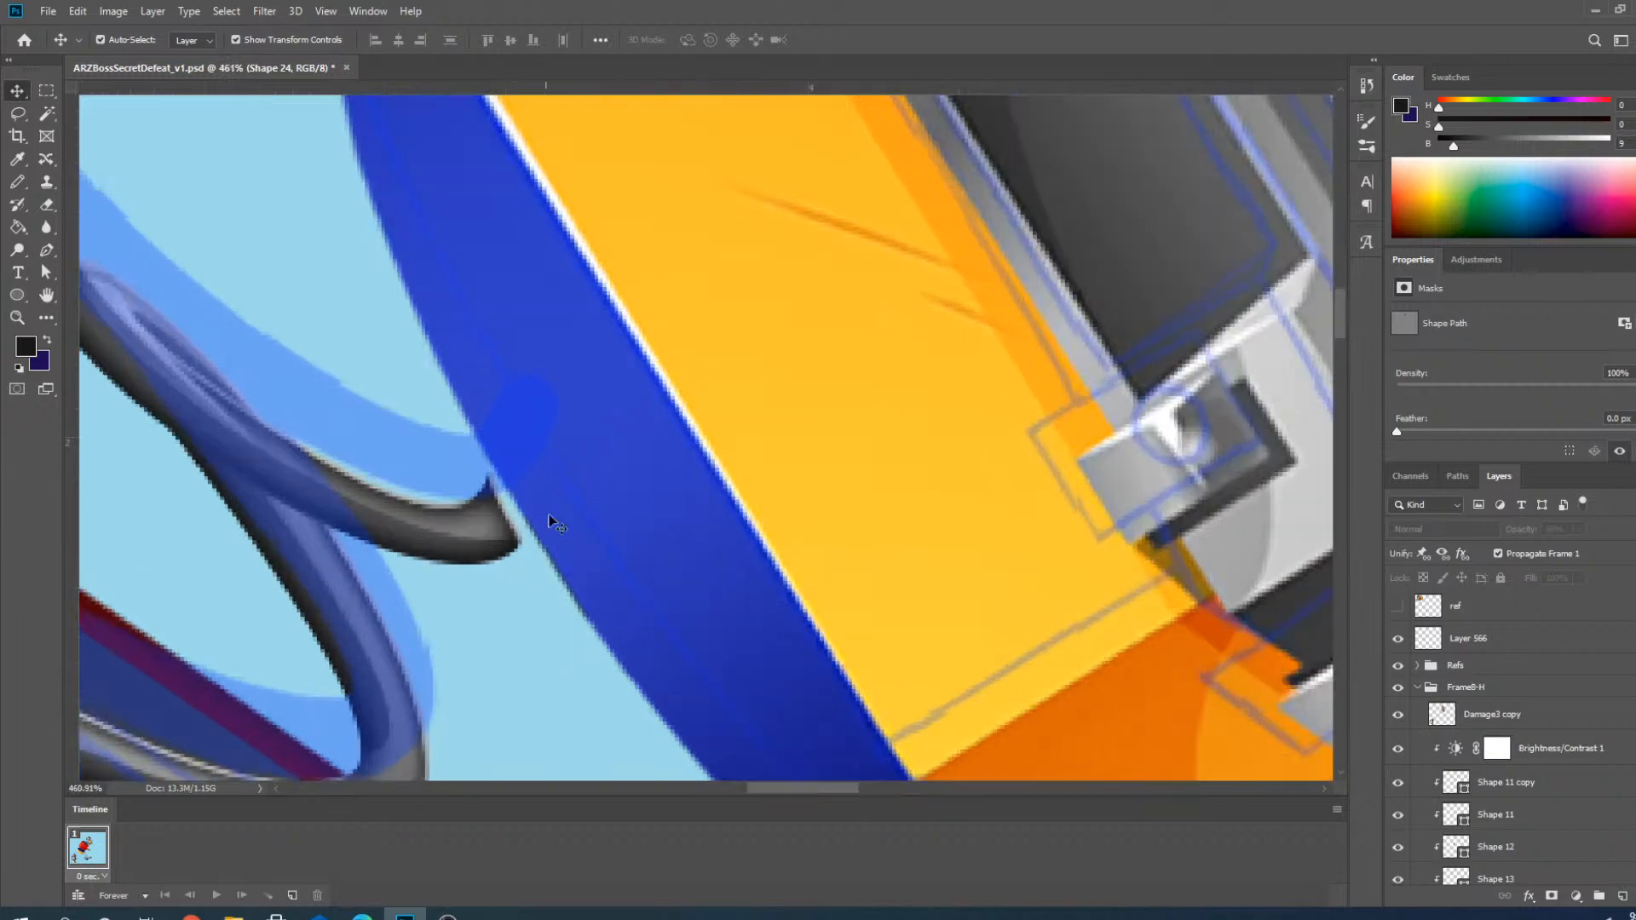
{"action": "scroll", "coordinate": [575, 560], "scroll_direction": "down", "scroll_amount": 4}
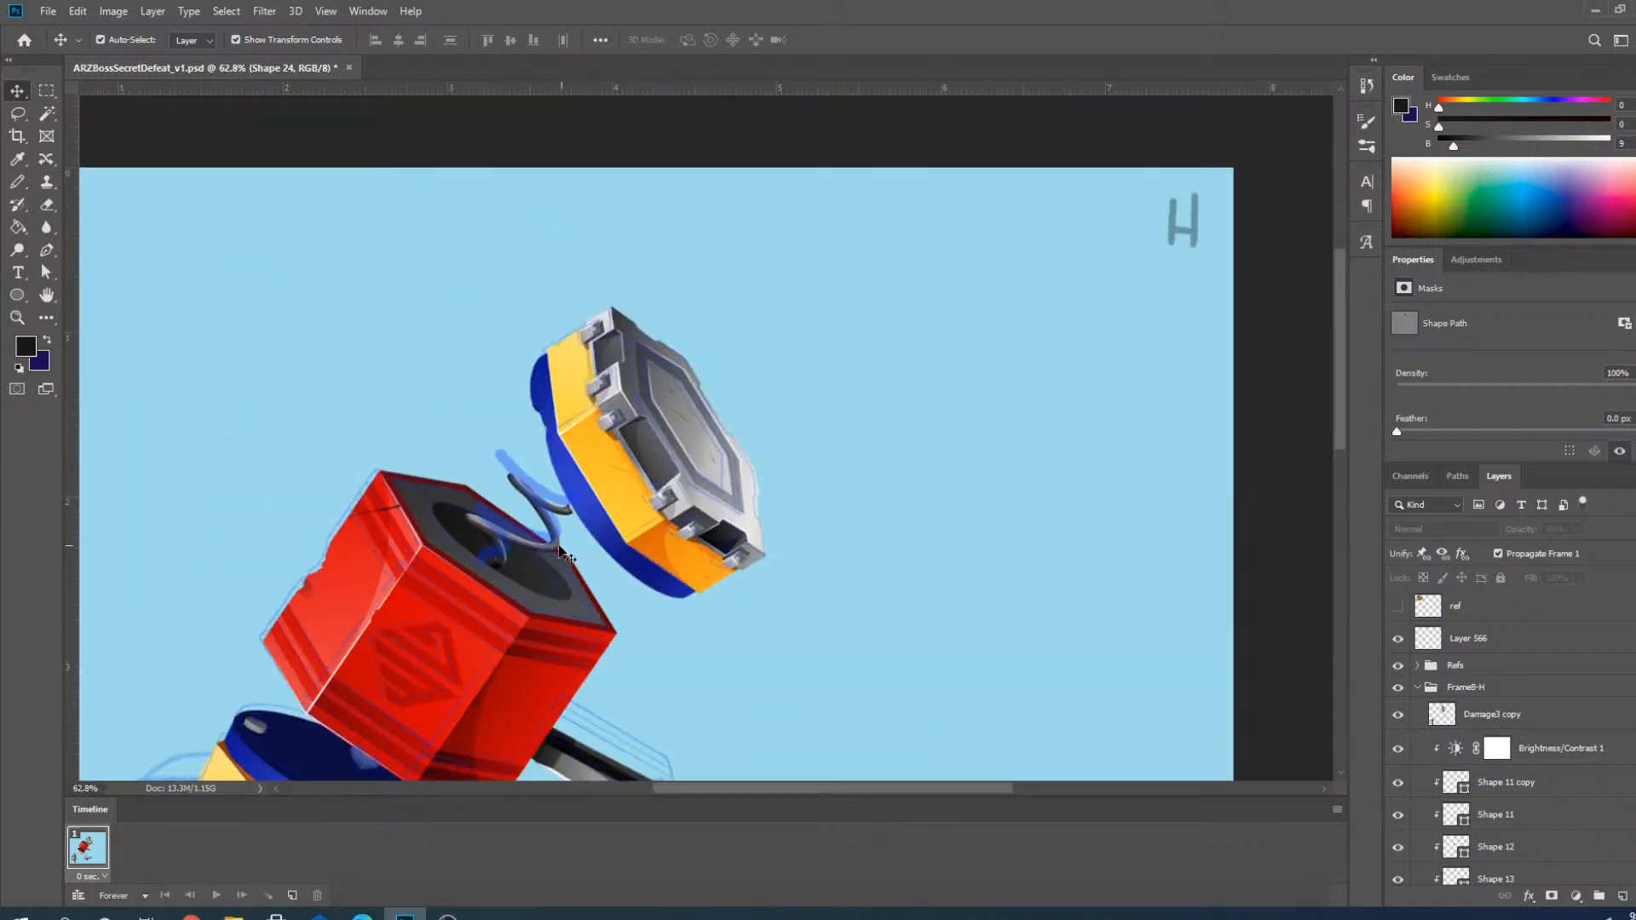
{"action": "scroll", "coordinate": [568, 372], "scroll_direction": "up", "scroll_amount": 2}
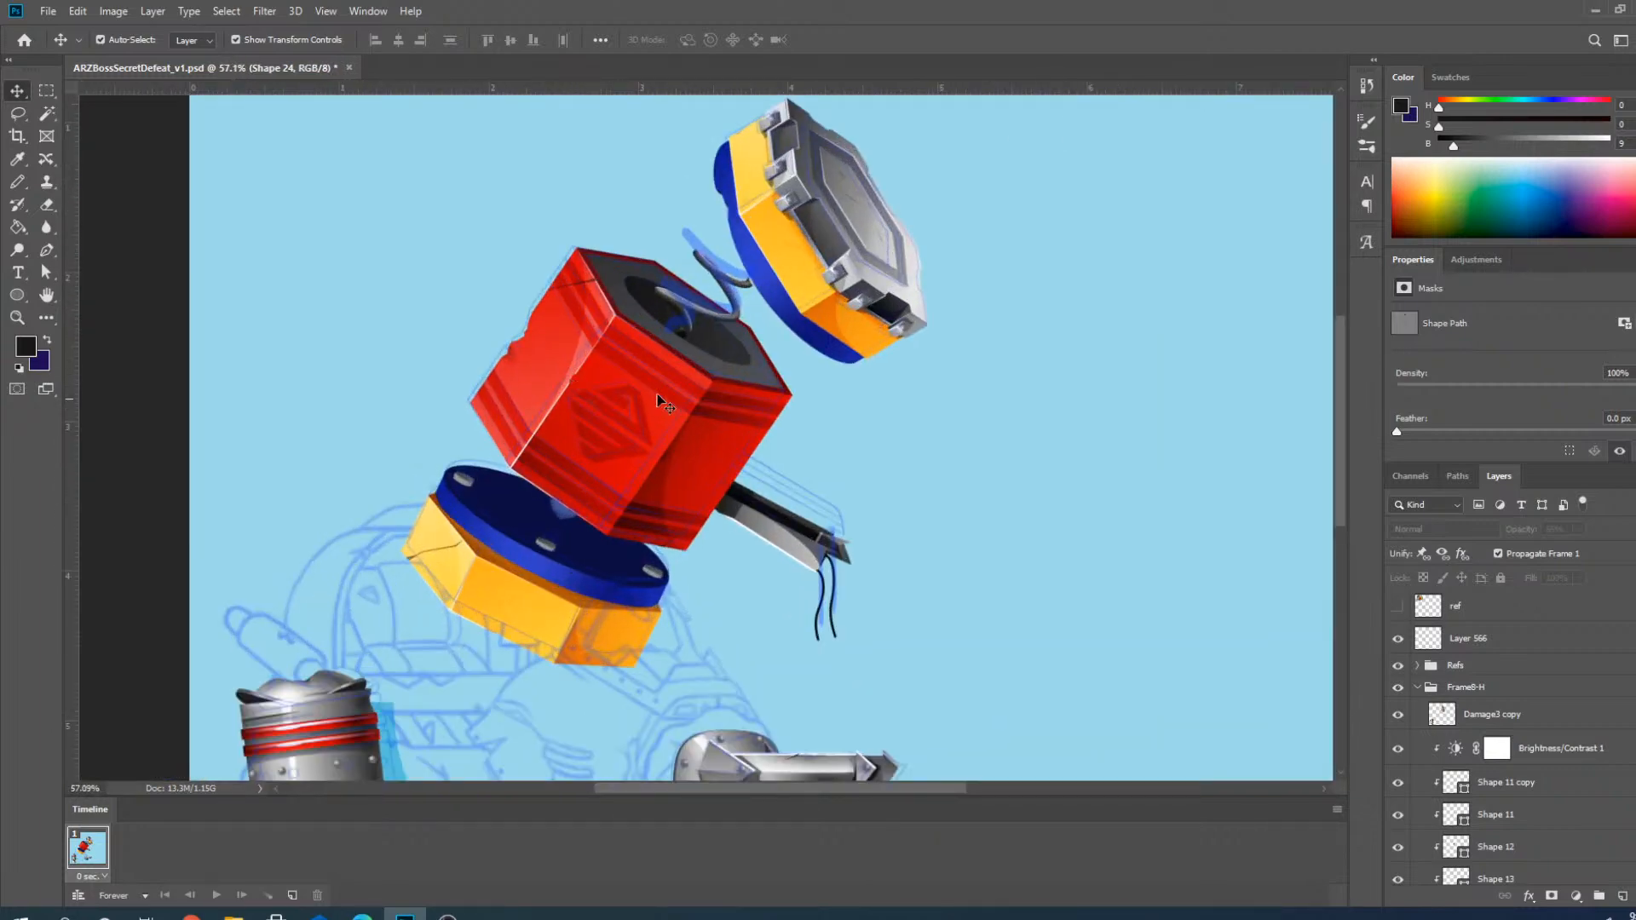
{"action": "scroll", "coordinate": [668, 263], "scroll_direction": "up", "scroll_amount": 3}
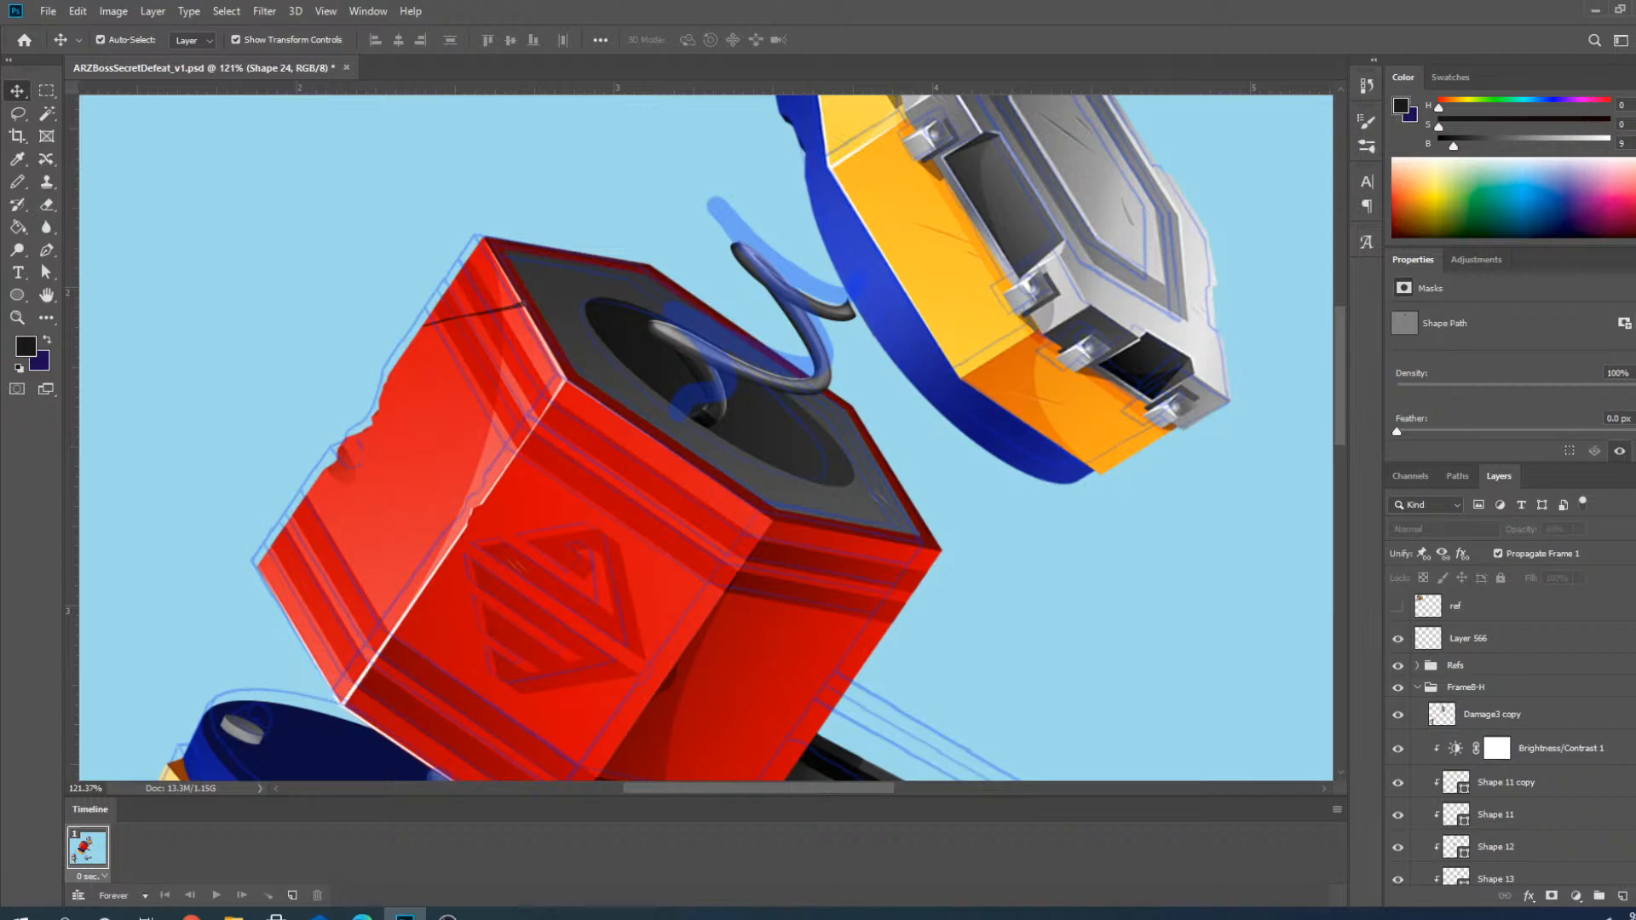
{"action": "scroll", "coordinate": [682, 246], "scroll_direction": "down", "scroll_amount": 5}
{"action": "scroll", "coordinate": [617, 175], "scroll_direction": "up", "scroll_amount": 2}
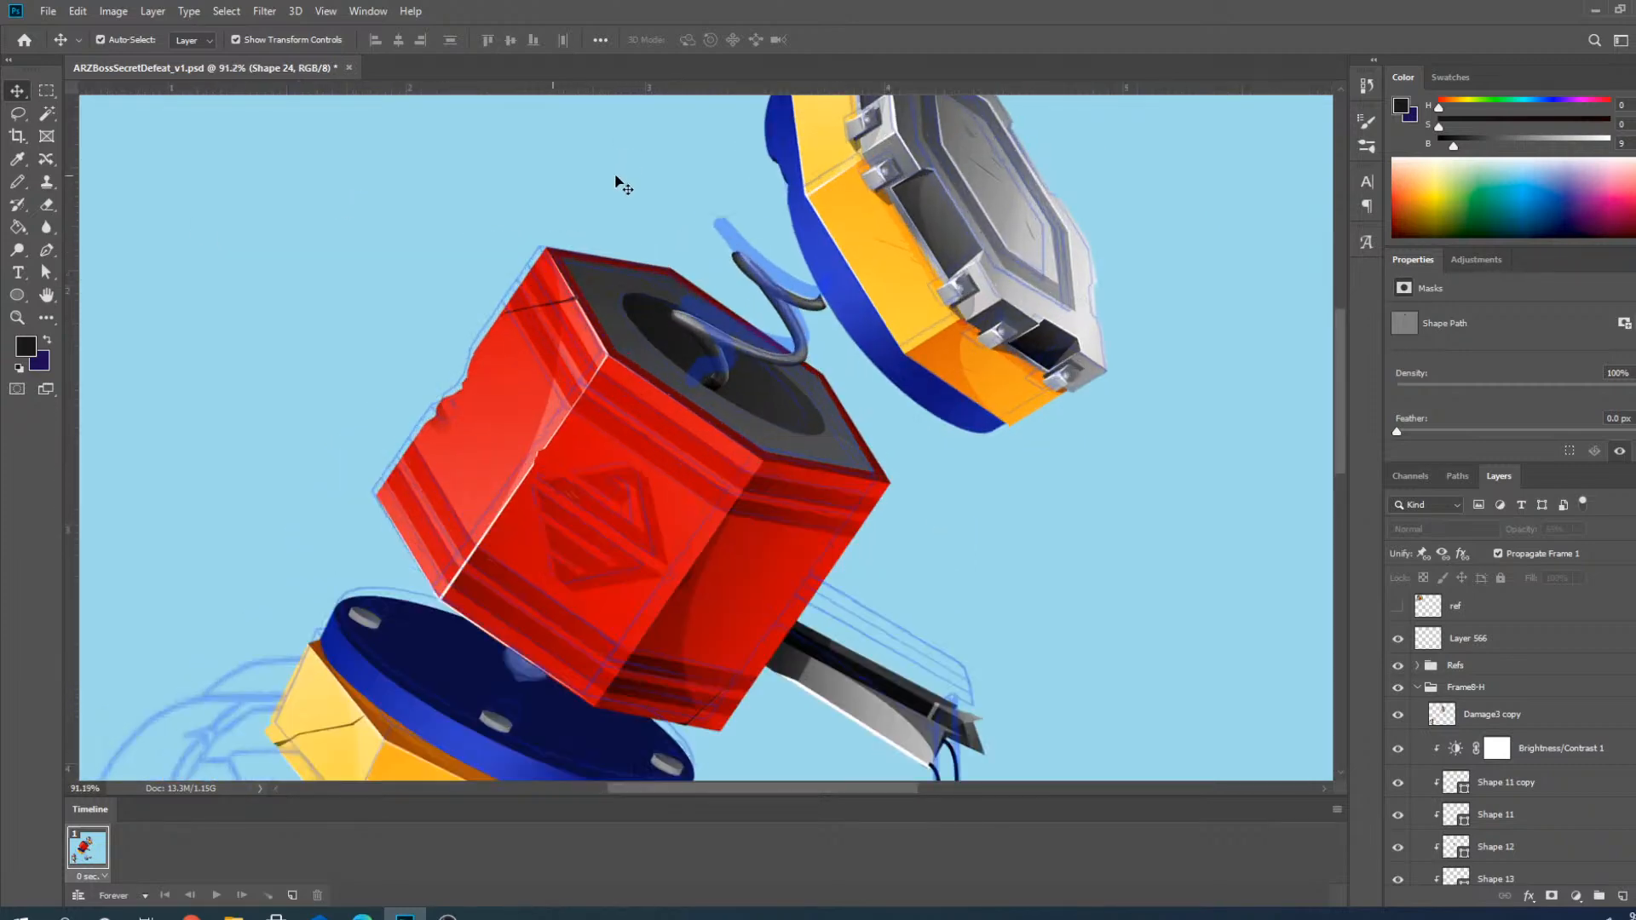
{"action": "scroll", "coordinate": [713, 381], "scroll_direction": "up", "scroll_amount": 4}
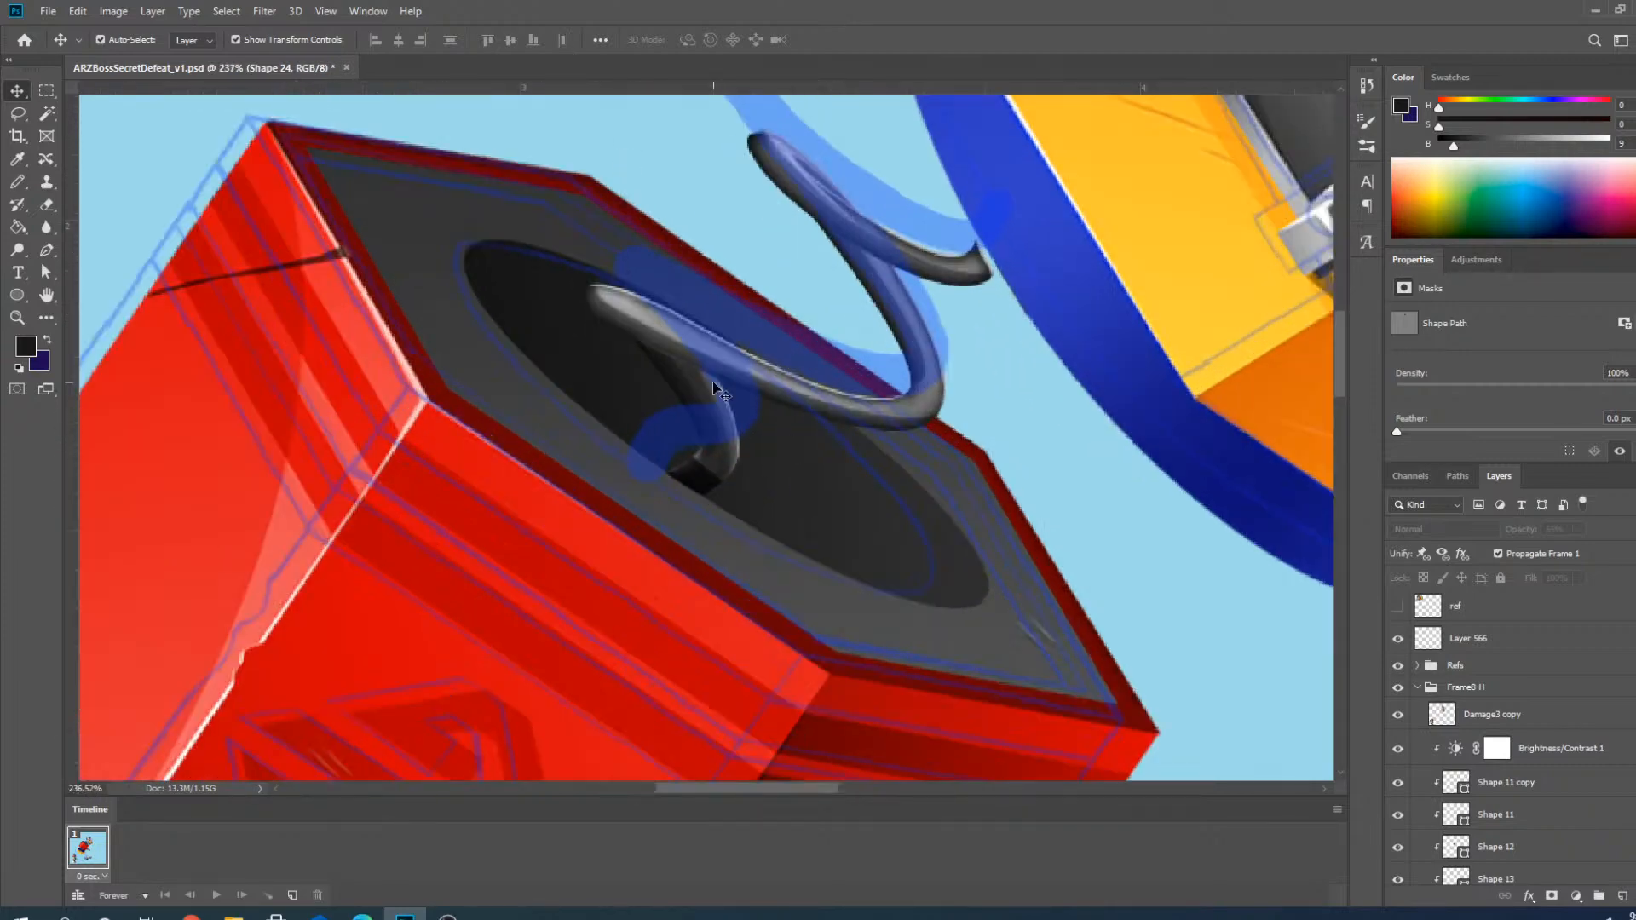
{"action": "scroll", "coordinate": [713, 381], "scroll_direction": "up", "scroll_amount": 2}
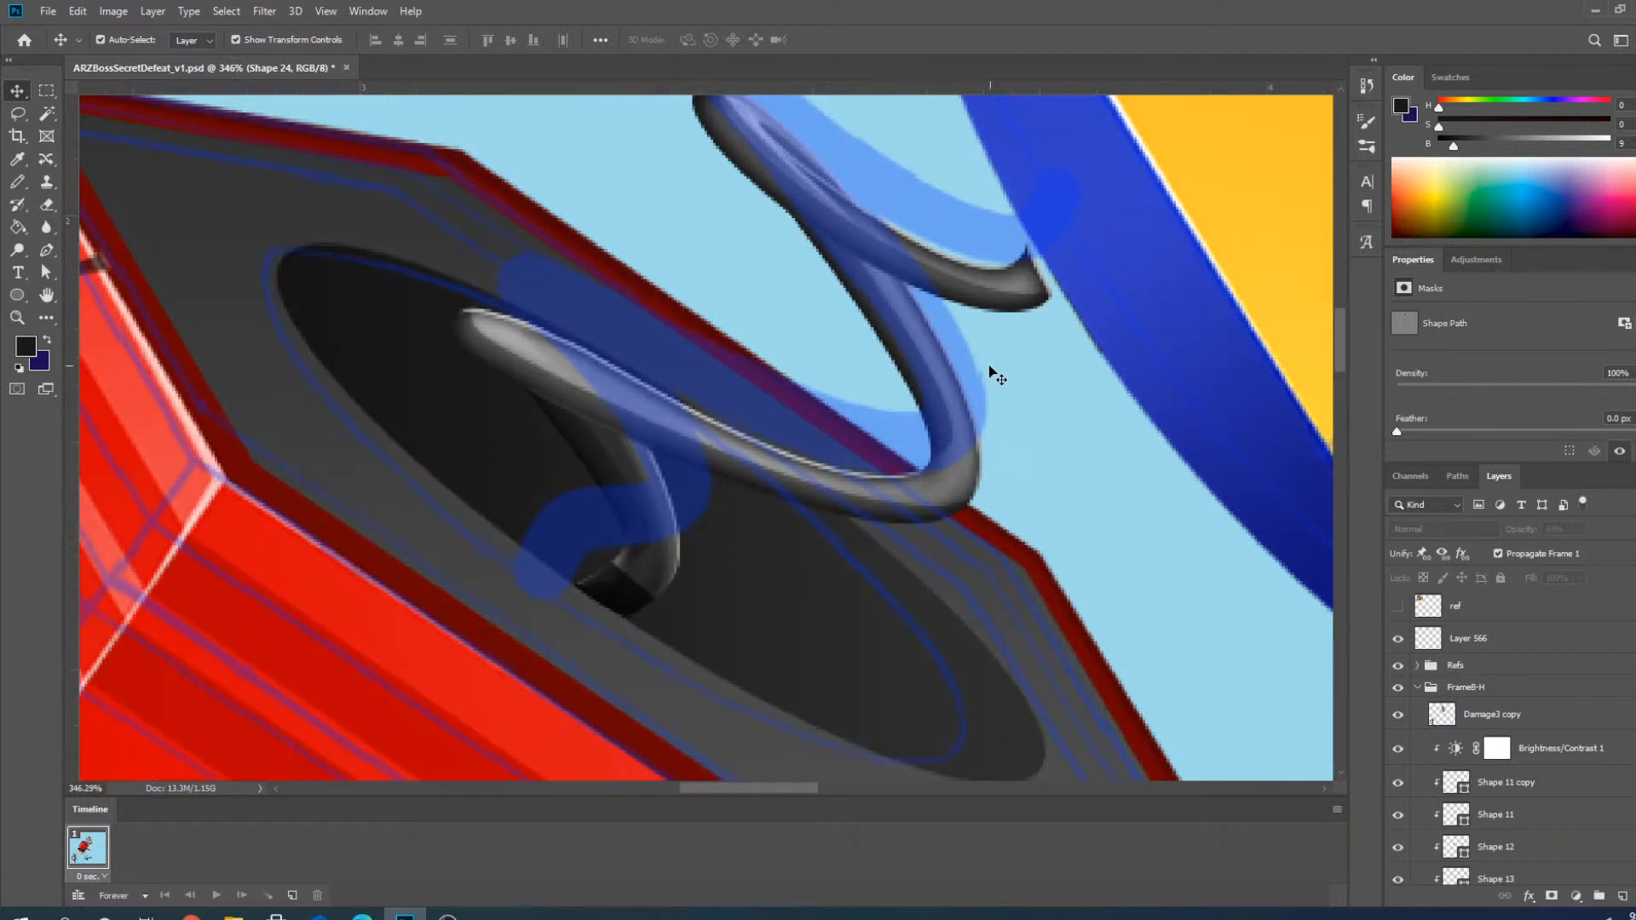
Select the lowest spring coil, Shape 5, and move its bottom end and inner-bend anchor points onto the sketched stroke.
{"action": "left_click", "coordinate": [946, 493]}
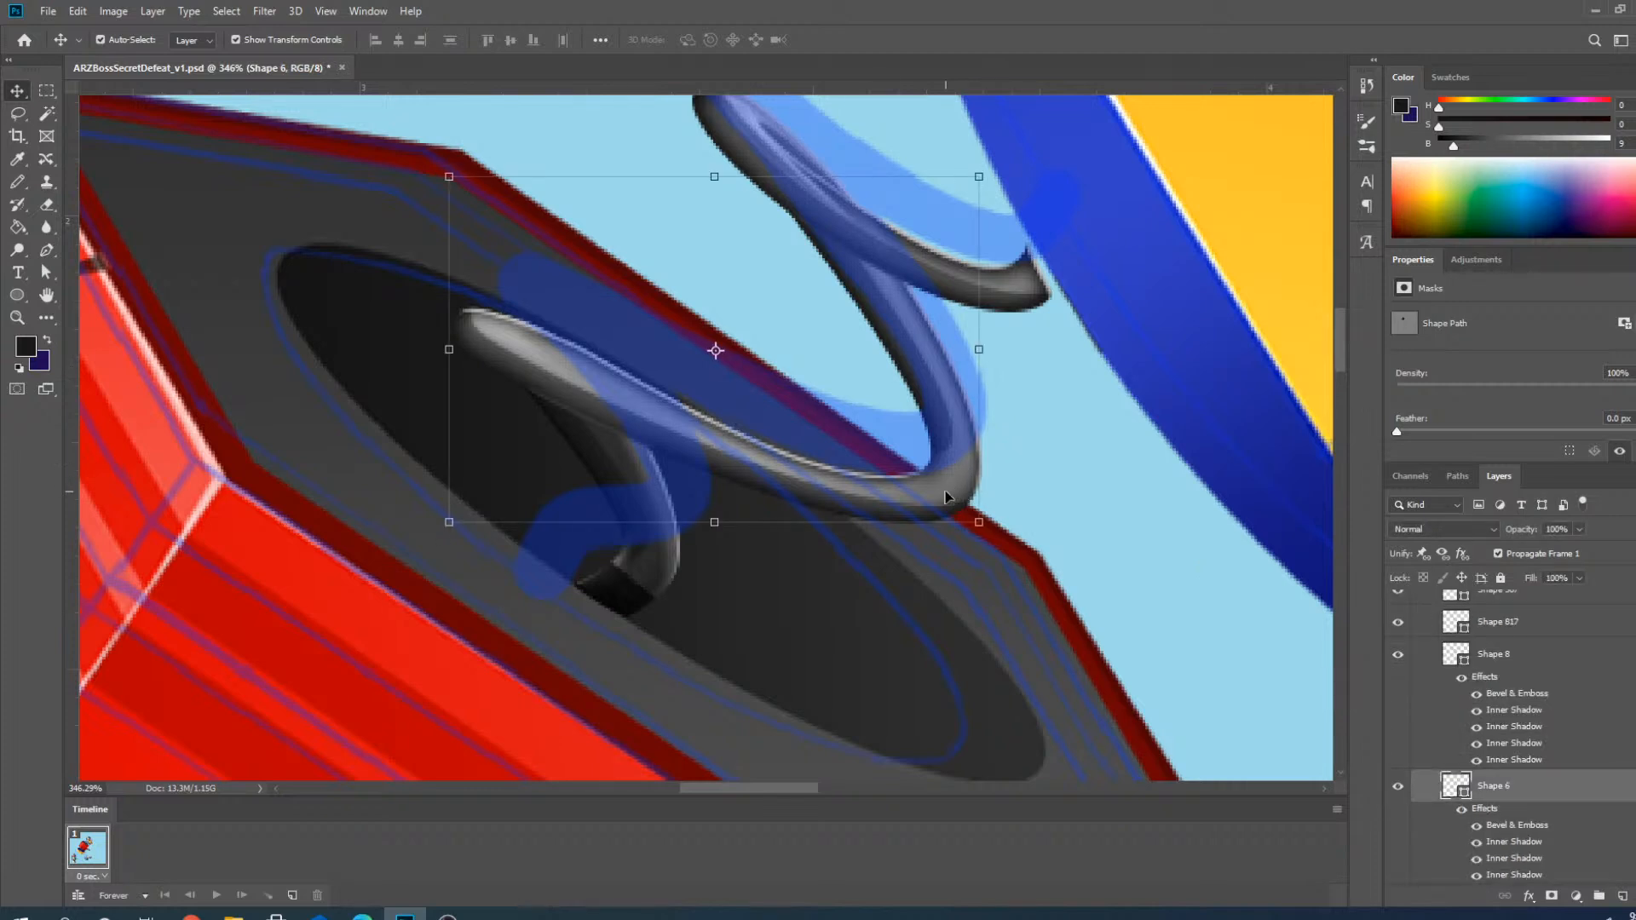
{"action": "left_click", "coordinate": [670, 569]}
{"action": "left_click", "coordinate": [47, 254]}
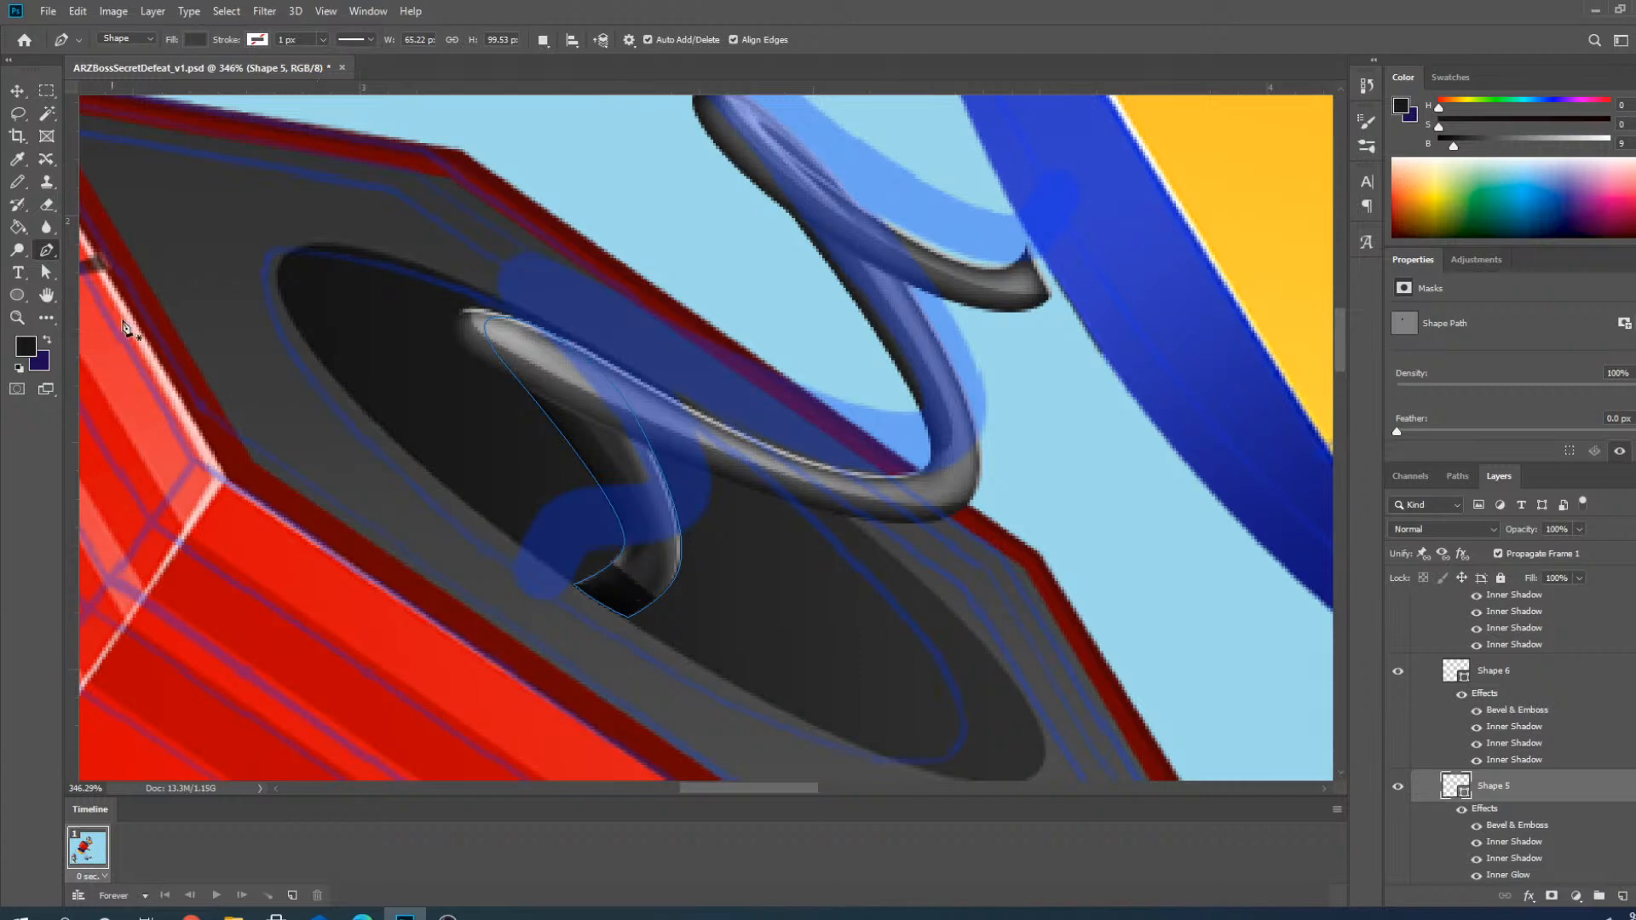
{"action": "scroll", "coordinate": [612, 595], "scroll_direction": "up", "scroll_amount": 5}
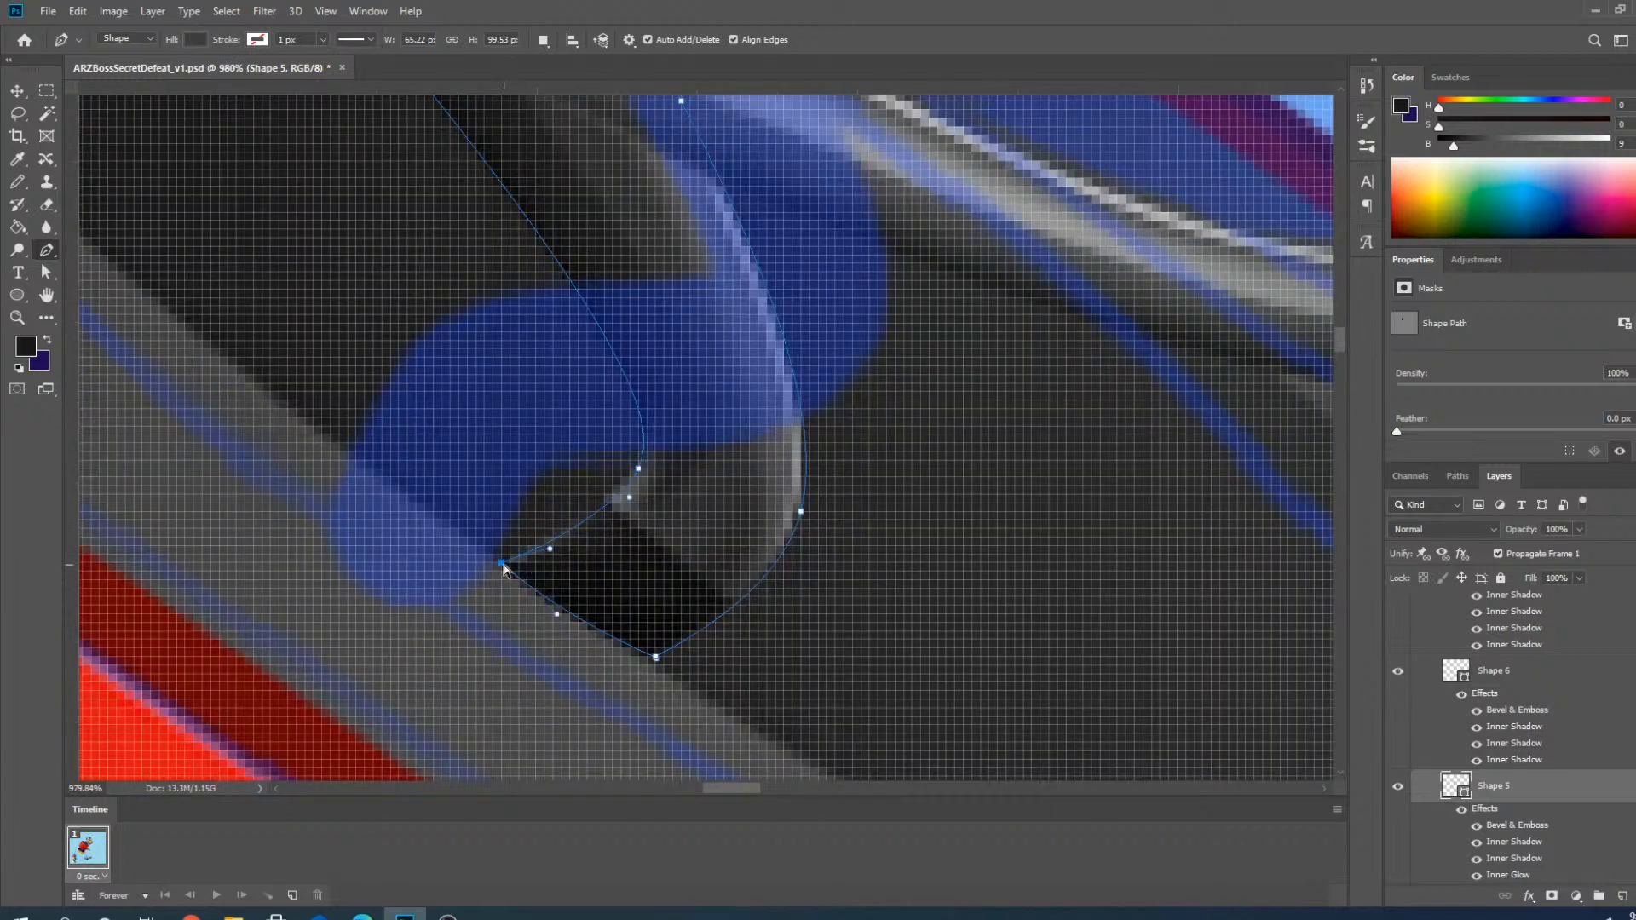
{"action": "left_click_drag", "start_coordinate": [504, 569], "coordinate": [351, 458]}
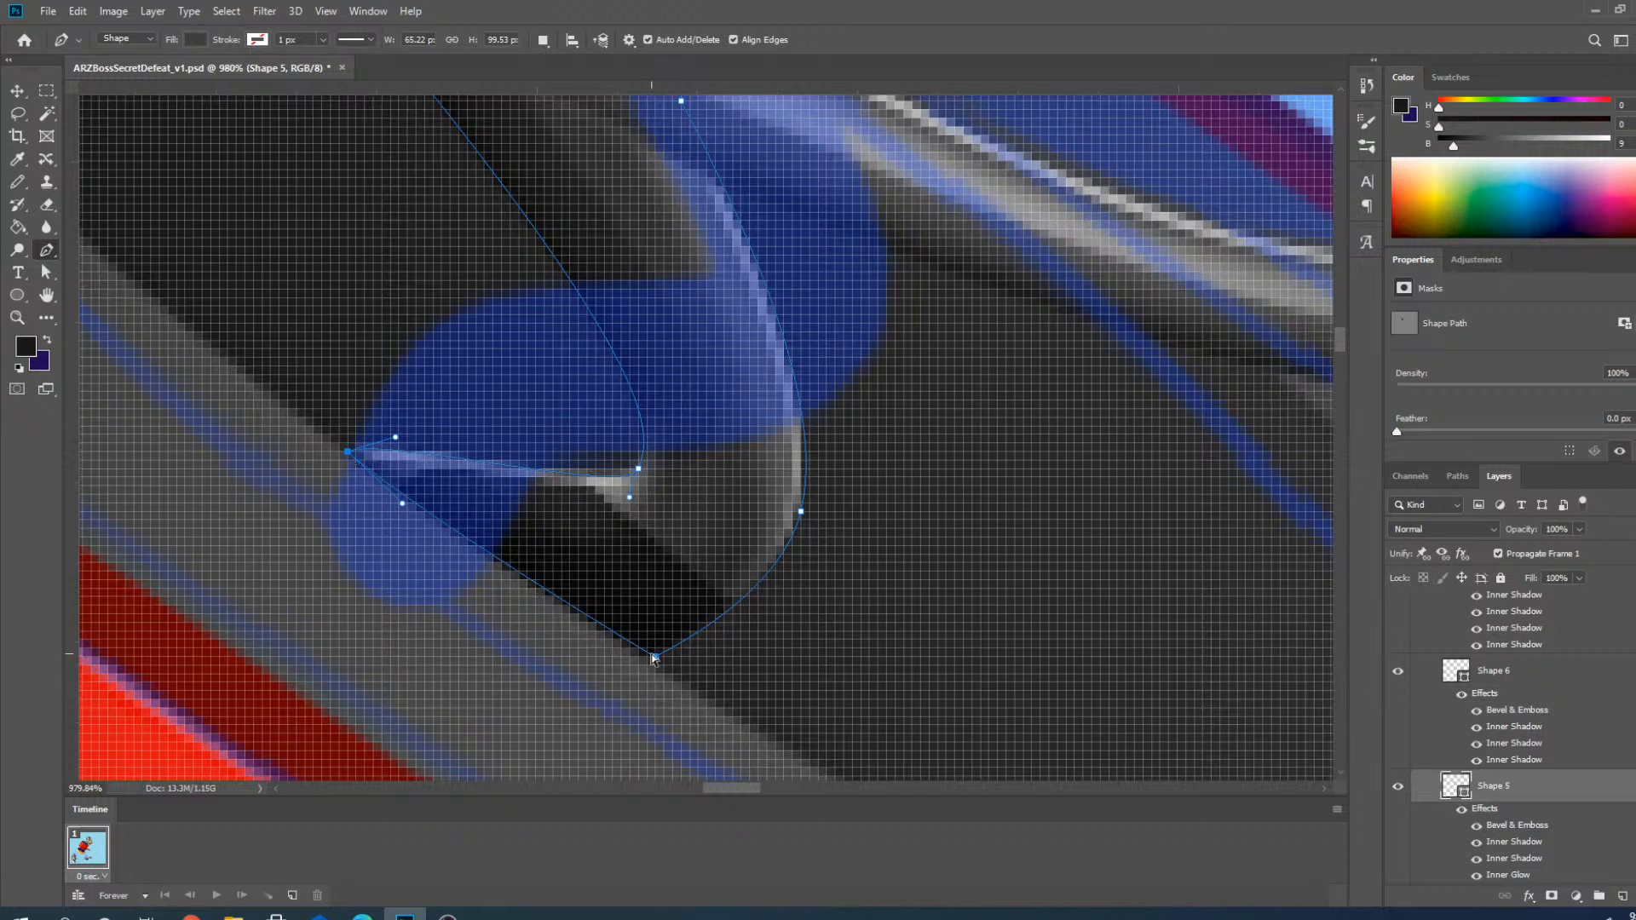
{"action": "left_click_drag", "start_coordinate": [656, 659], "coordinate": [494, 557]}
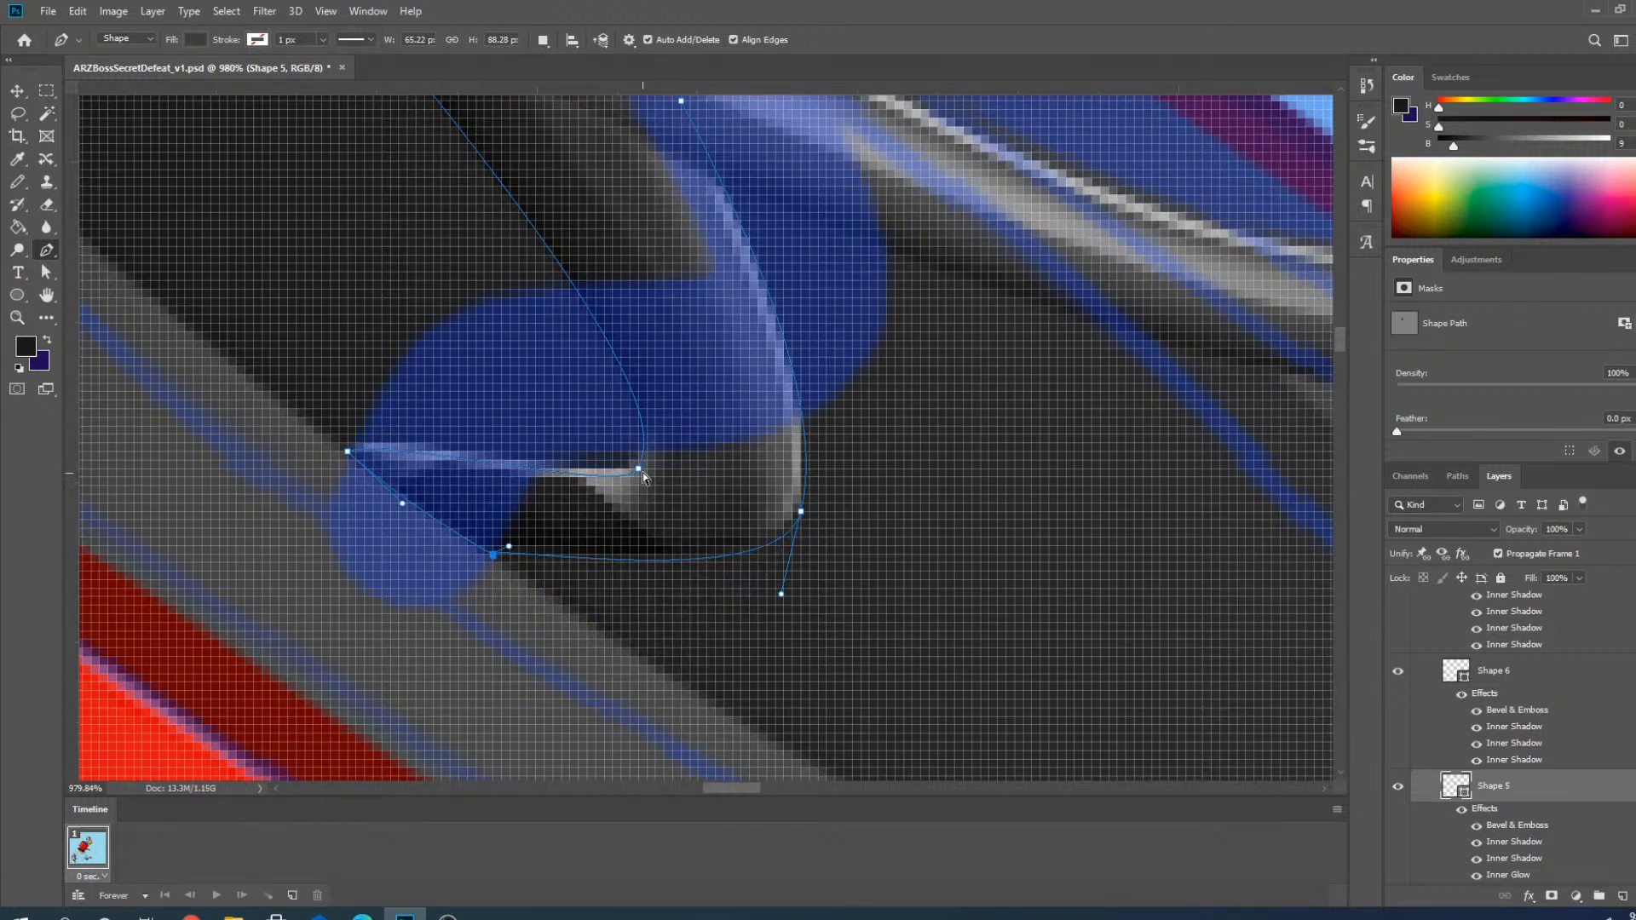
{"action": "left_click_drag", "start_coordinate": [641, 471], "coordinate": [484, 308]}
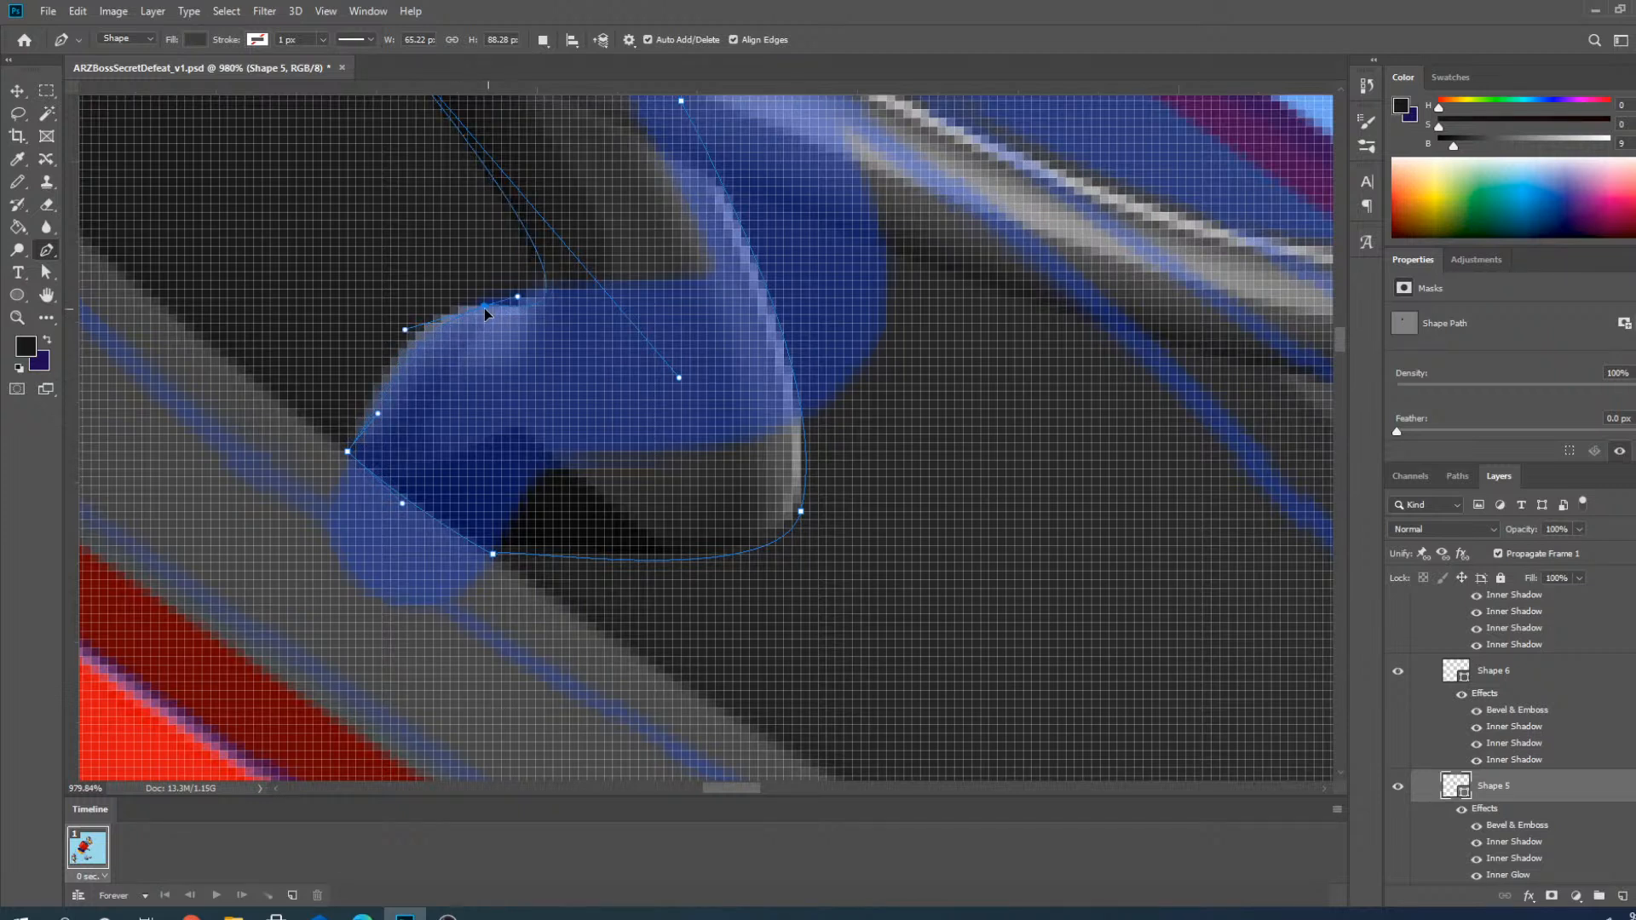
Move Shape 5's outer-bend point onto the sketch, then add an anchor point on the lower edge and curve it to match.
{"action": "scroll", "coordinate": [609, 547], "scroll_direction": "down", "scroll_amount": 5}
{"action": "scroll", "coordinate": [675, 425], "scroll_direction": "up", "scroll_amount": 2}
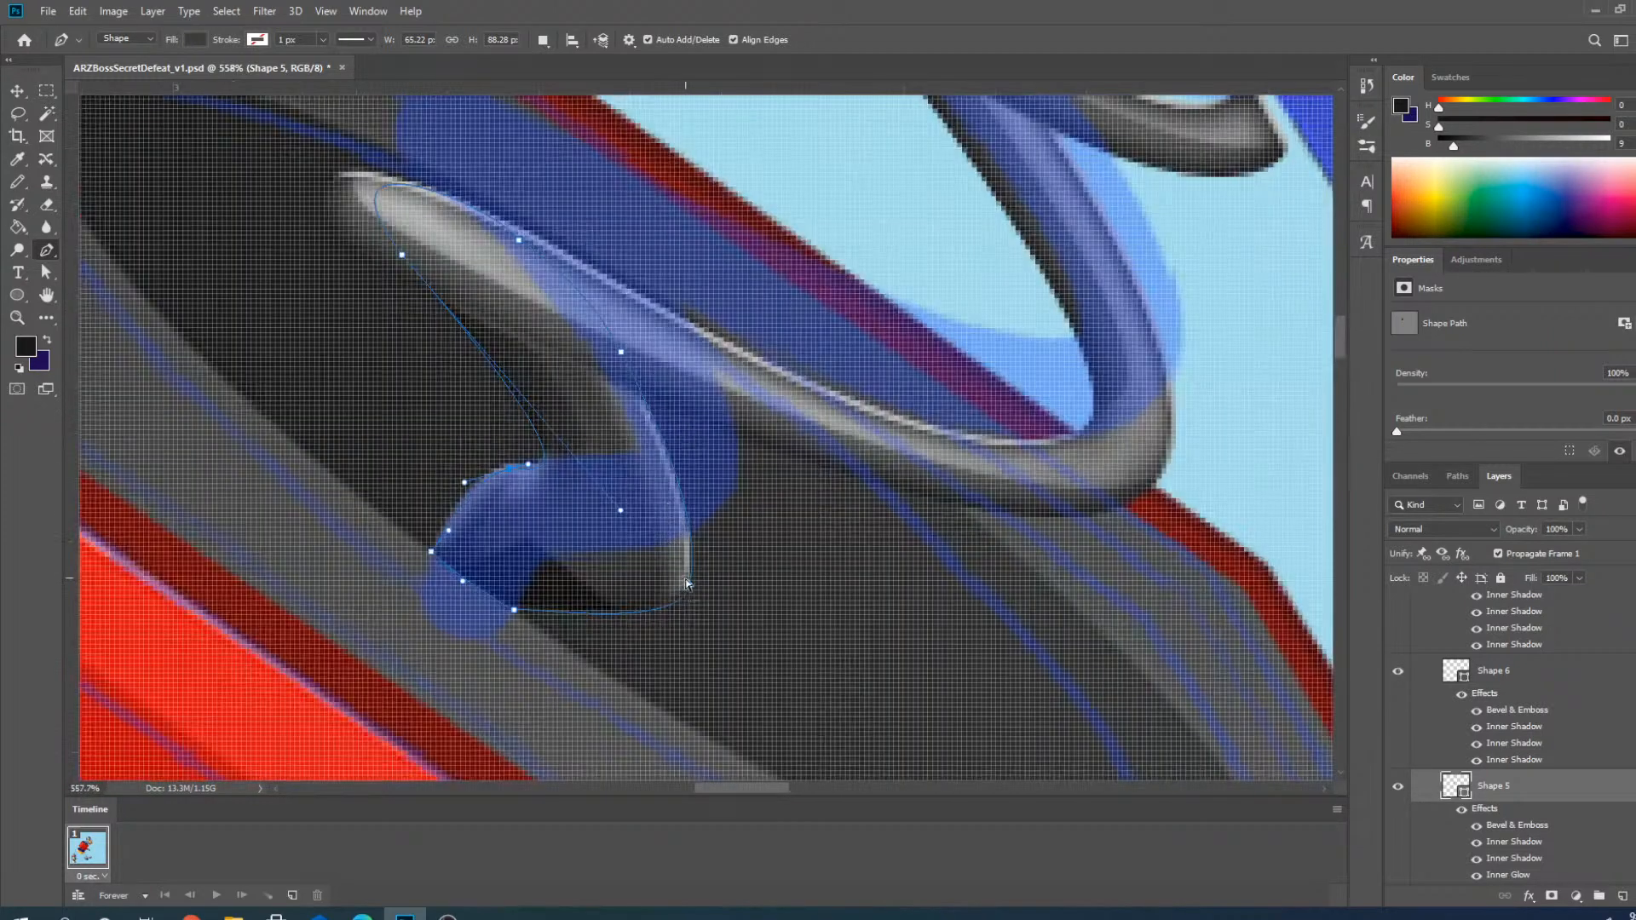
{"action": "left_click_drag", "start_coordinate": [688, 585], "coordinate": [734, 484]}
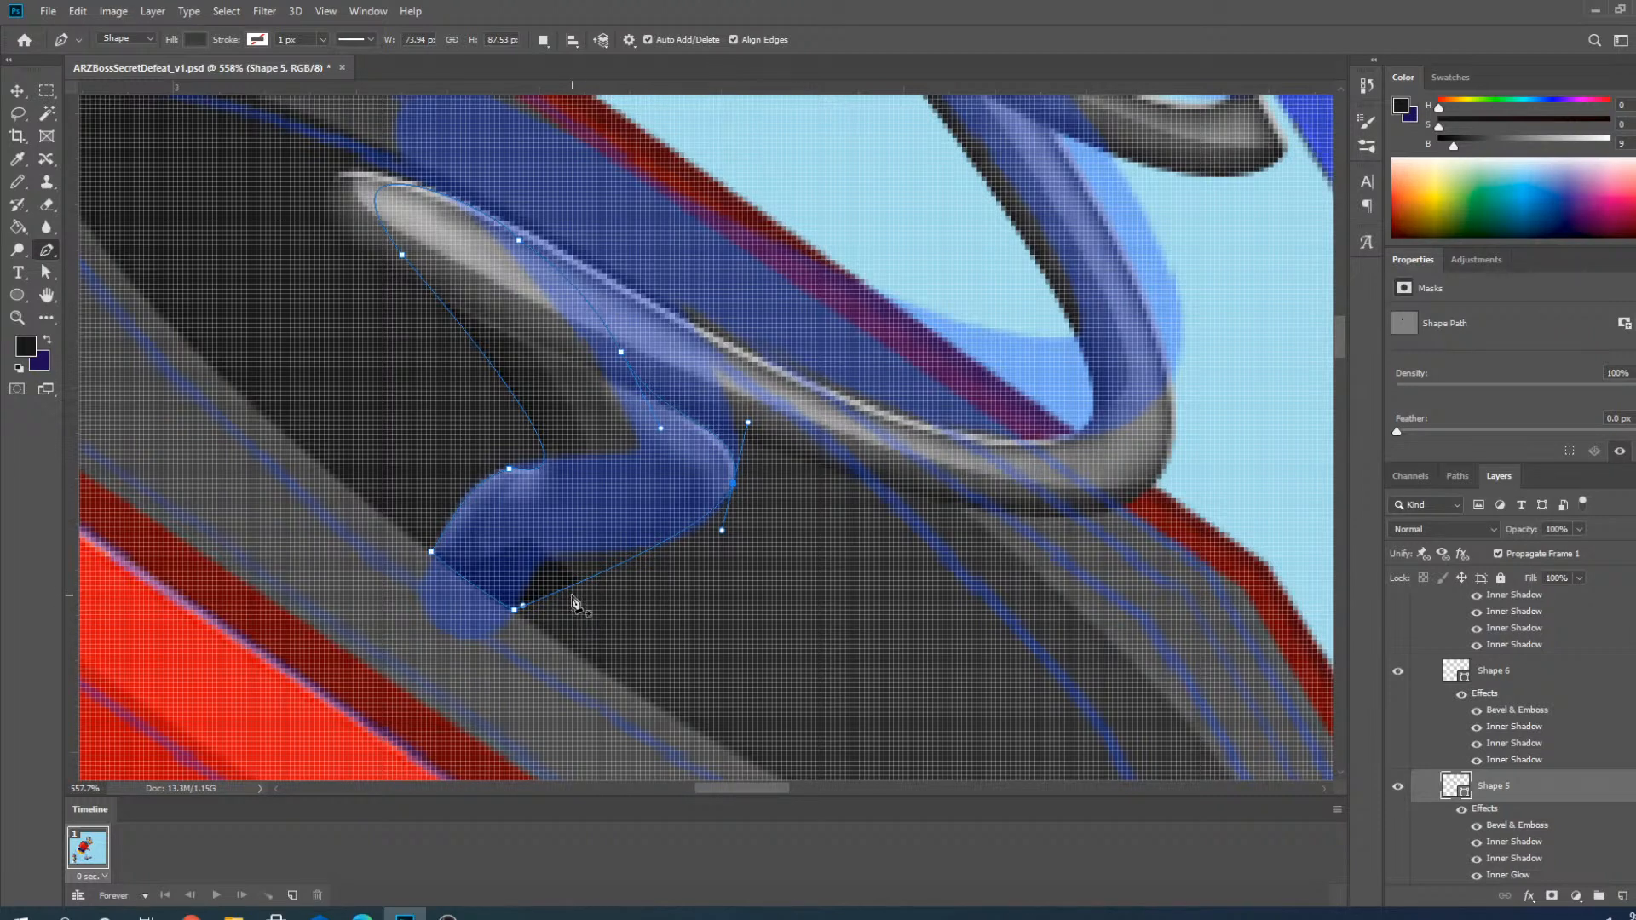
{"action": "scroll", "coordinate": [574, 601], "scroll_direction": "up", "scroll_amount": 2}
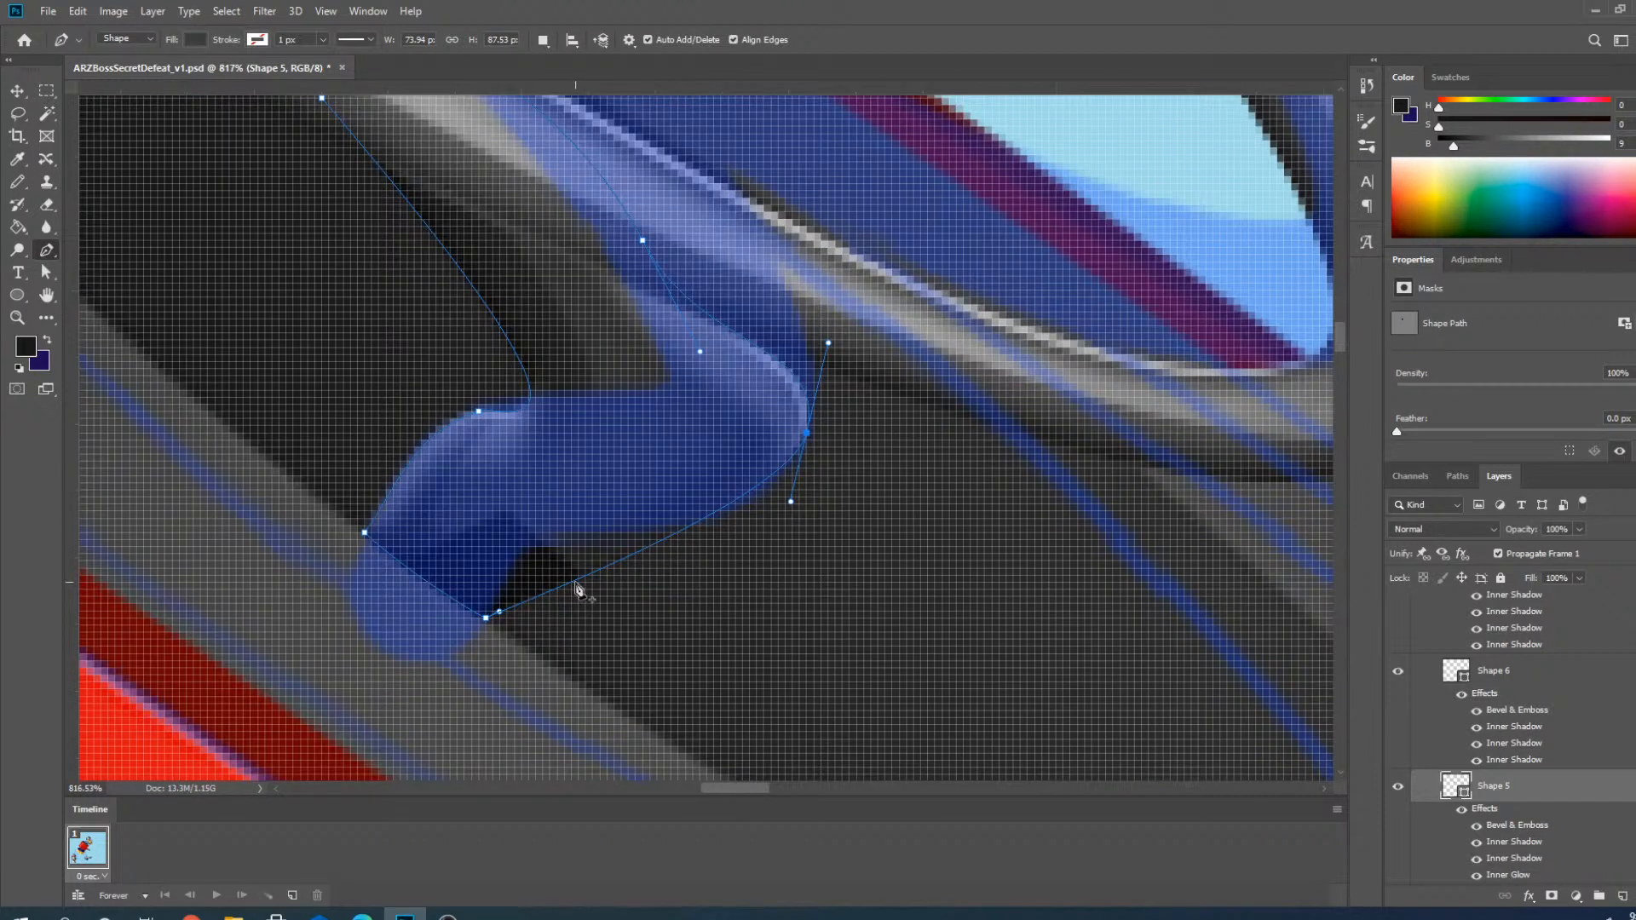
{"action": "left_click", "coordinate": [575, 582]}
{"action": "left_click_drag", "start_coordinate": [577, 588], "coordinate": [545, 545]}
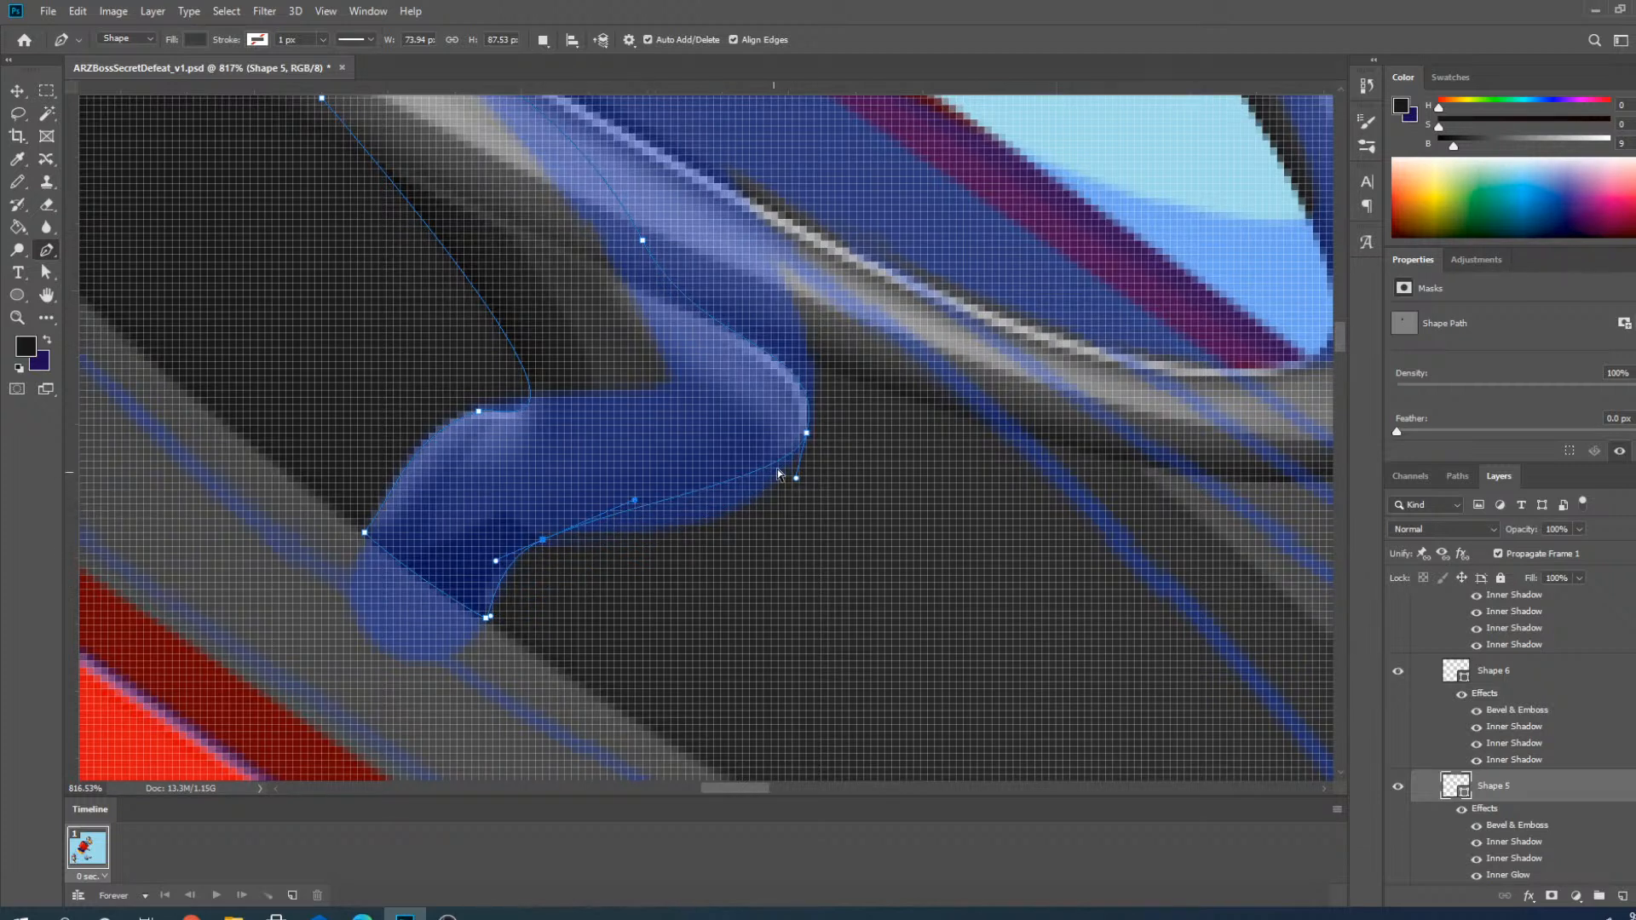
{"action": "left_click_drag", "start_coordinate": [797, 481], "coordinate": [775, 568]}
Reposition Shape 5's upper-end anchor points over the sketched coil and adjust the handles of its inner bend.
{"action": "scroll", "coordinate": [668, 636], "scroll_direction": "down", "scroll_amount": 3}
{"action": "scroll", "coordinate": [667, 417], "scroll_direction": "up", "scroll_amount": 2}
{"action": "scroll", "coordinate": [648, 444], "scroll_direction": "down", "scroll_amount": 2}
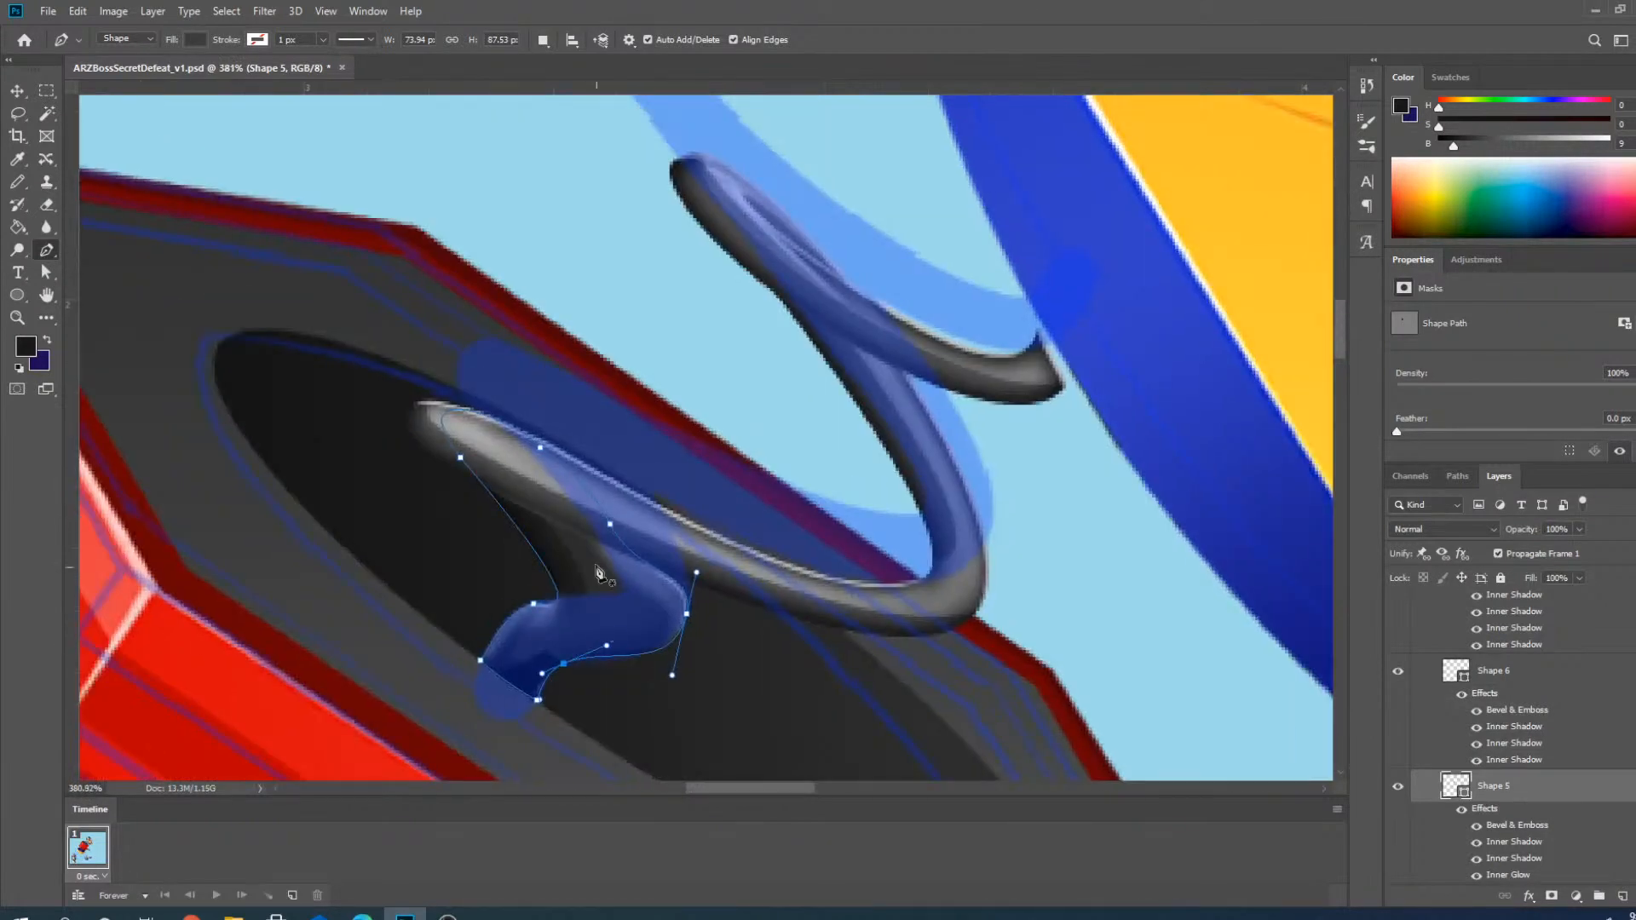
{"action": "scroll", "coordinate": [622, 486], "scroll_direction": "up", "scroll_amount": 3}
{"action": "left_click_drag", "start_coordinate": [601, 499], "coordinate": [685, 492]}
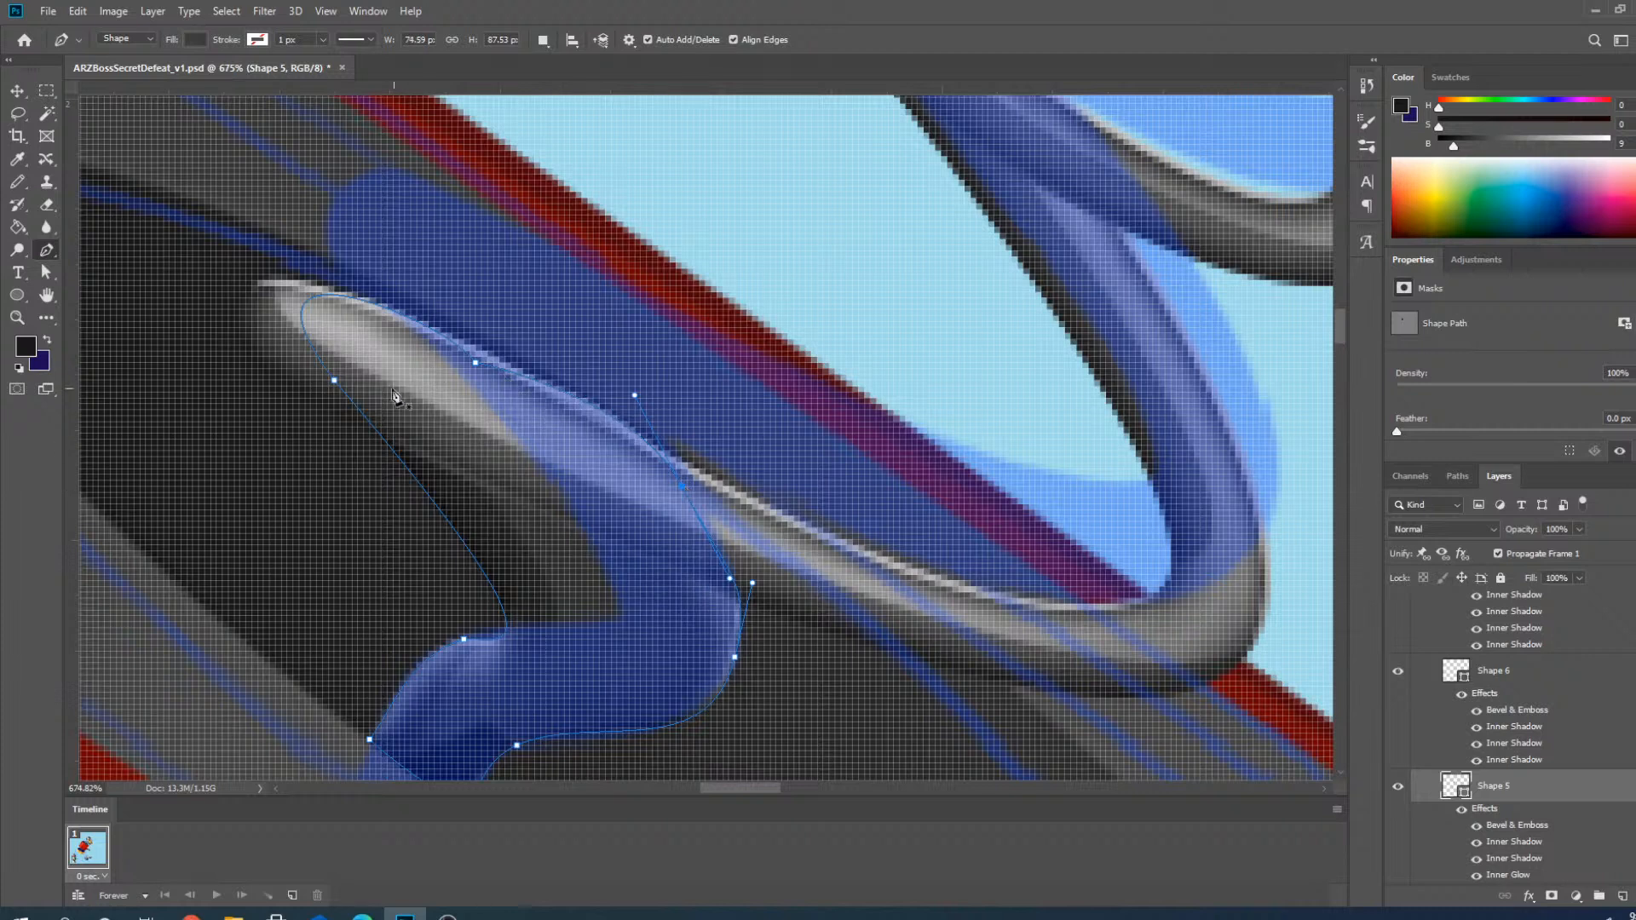
{"action": "left_click_drag", "start_coordinate": [335, 380], "coordinate": [522, 436]}
{"action": "left_click_drag", "start_coordinate": [792, 752], "coordinate": [753, 672]}
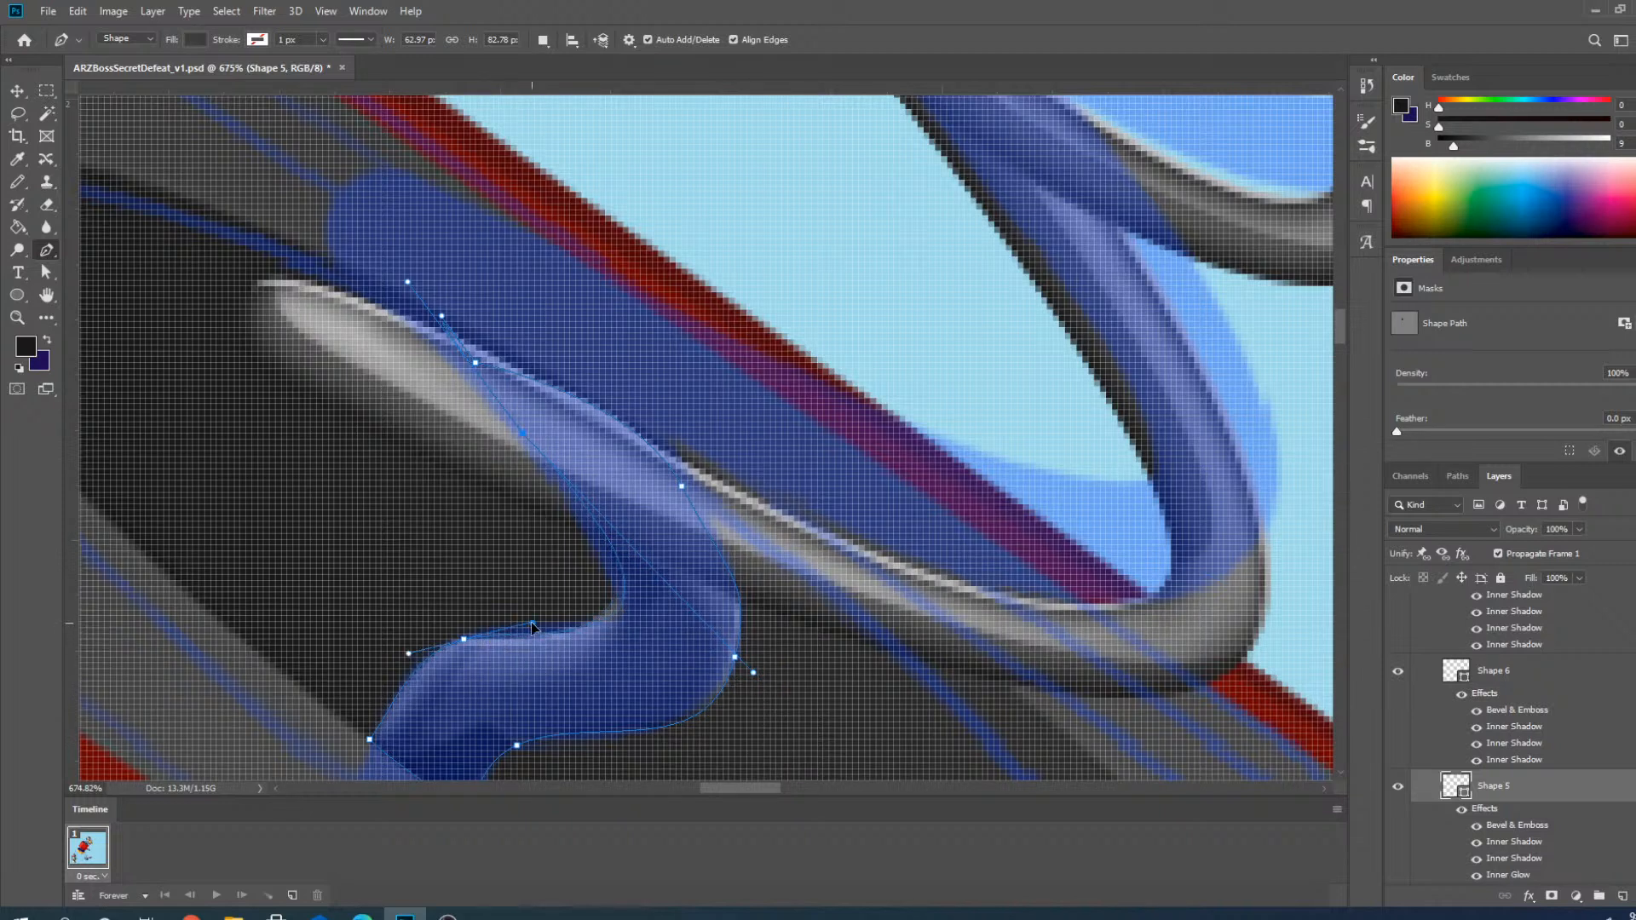
{"action": "left_click_drag", "start_coordinate": [530, 622], "coordinate": [528, 610]}
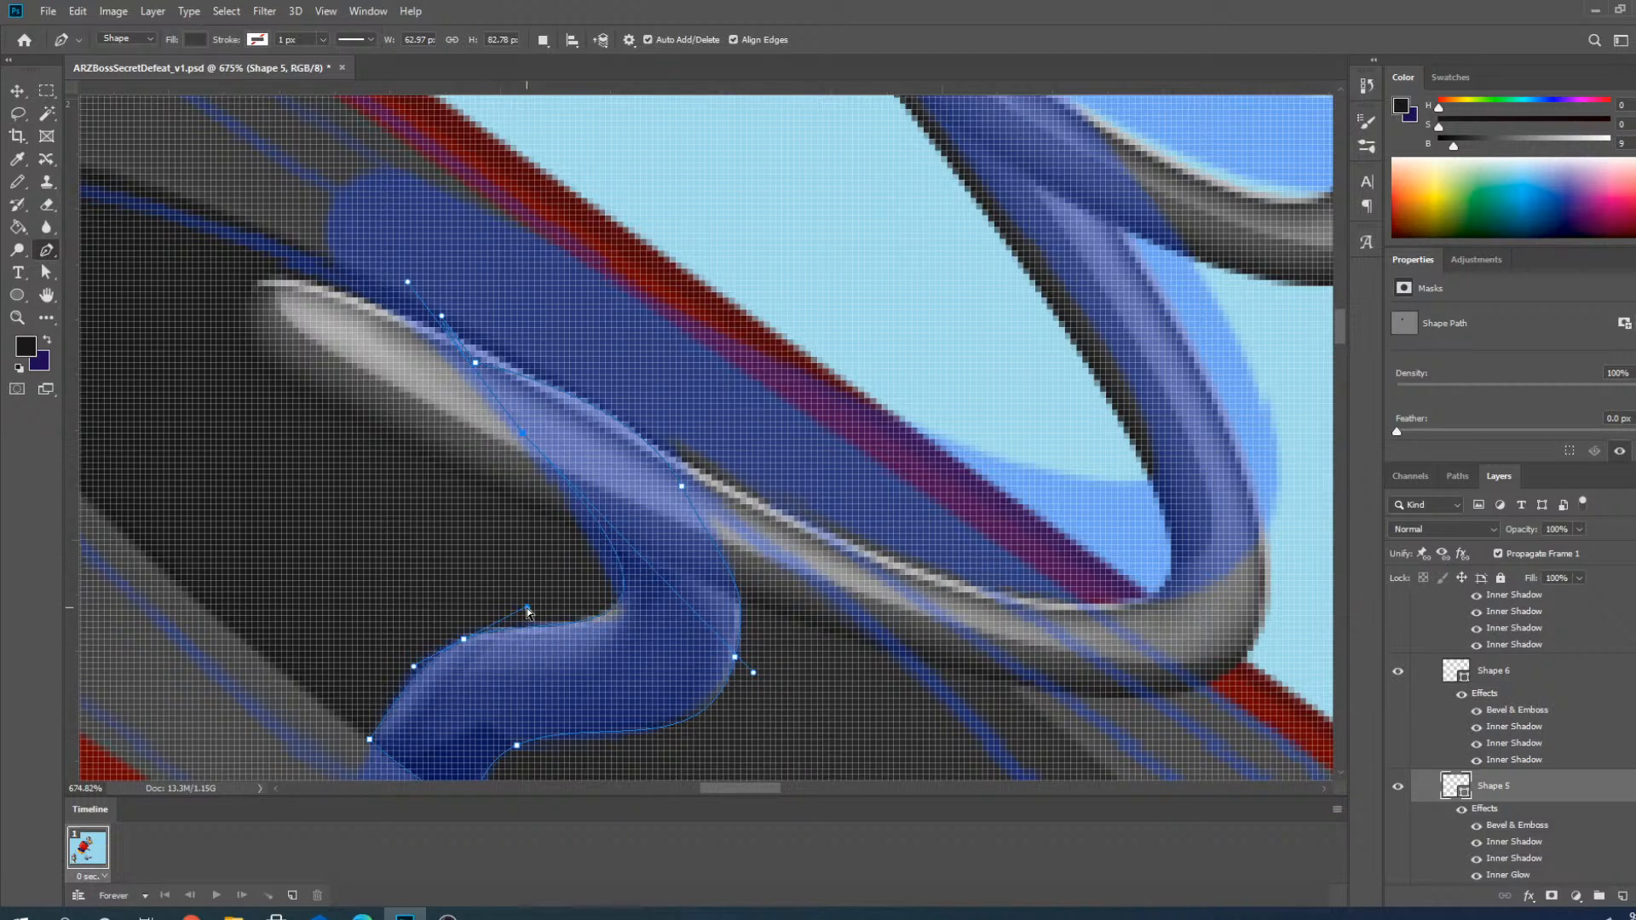
{"action": "left_click_drag", "start_coordinate": [523, 435], "coordinate": [523, 462]}
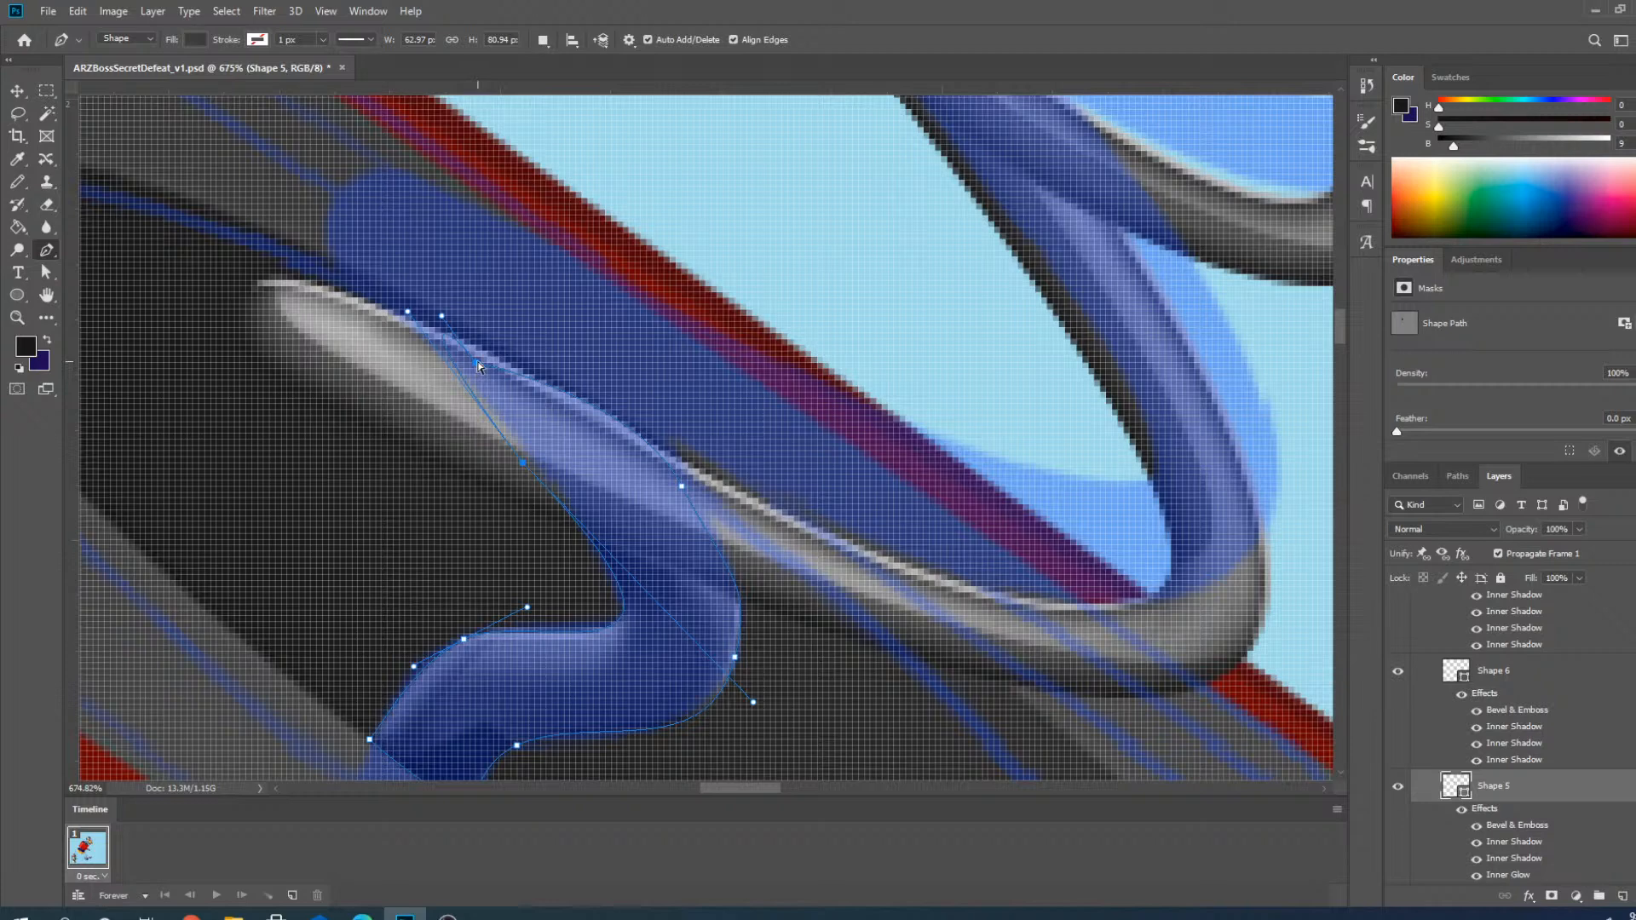
{"action": "left_click_drag", "start_coordinate": [477, 366], "coordinate": [501, 309]}
{"action": "scroll", "coordinate": [551, 640], "scroll_direction": "down", "scroll_amount": 3}
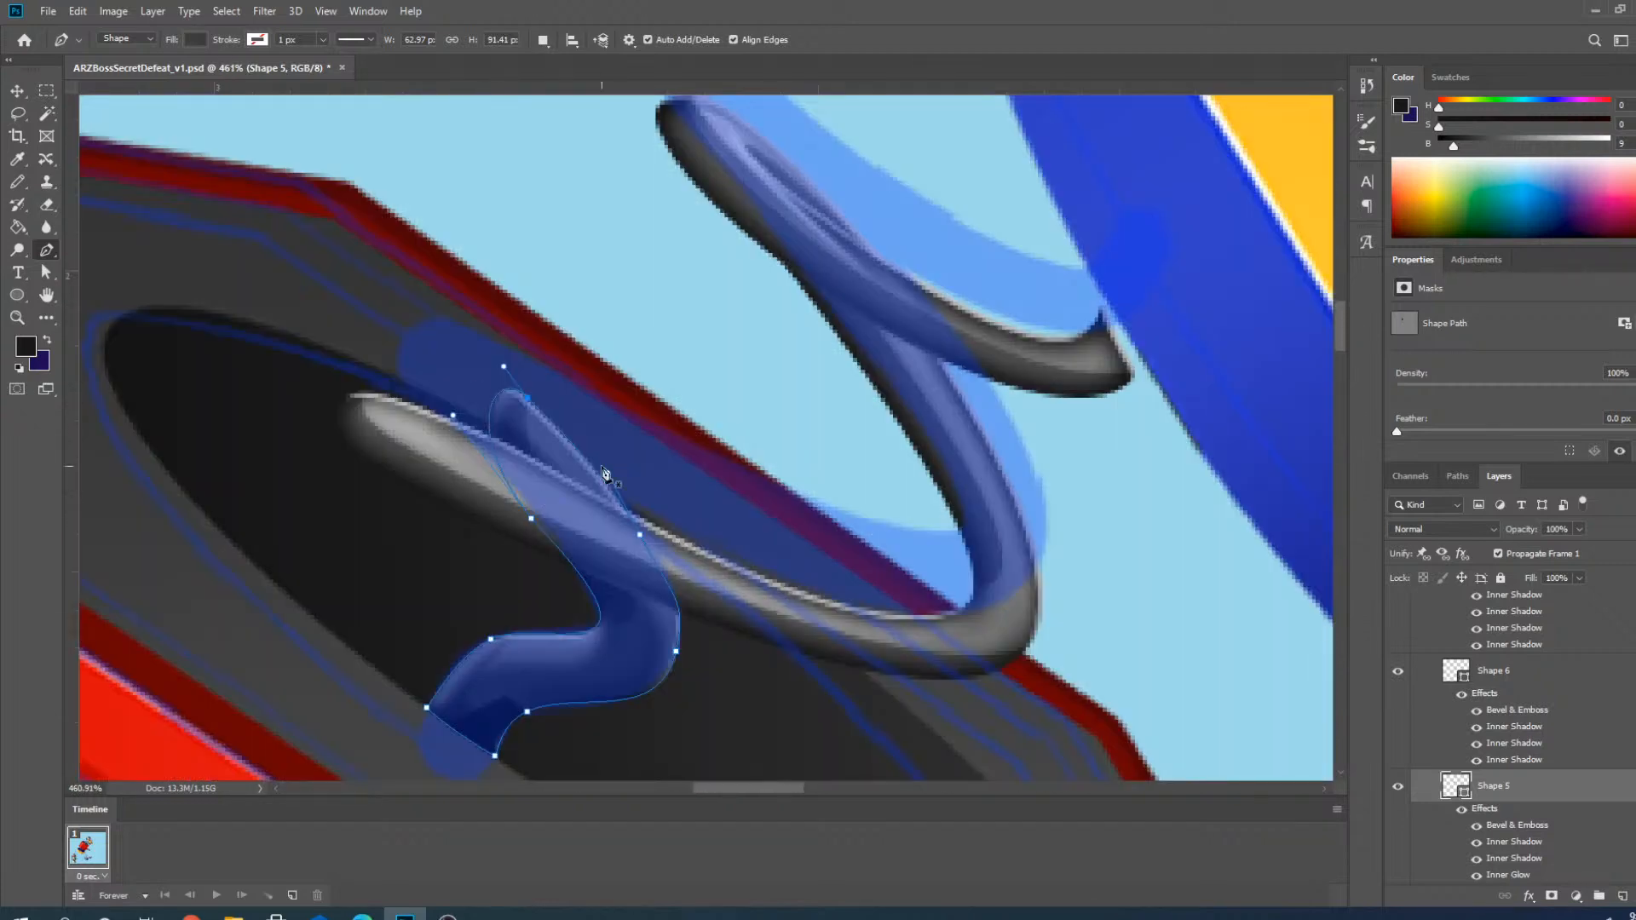
Refine the curve of Shape 5's outer edge where it passes behind Shape 6.
{"action": "scroll", "coordinate": [604, 474], "scroll_direction": "up", "scroll_amount": 3}
{"action": "left_click_drag", "start_coordinate": [657, 568], "coordinate": [668, 563]}
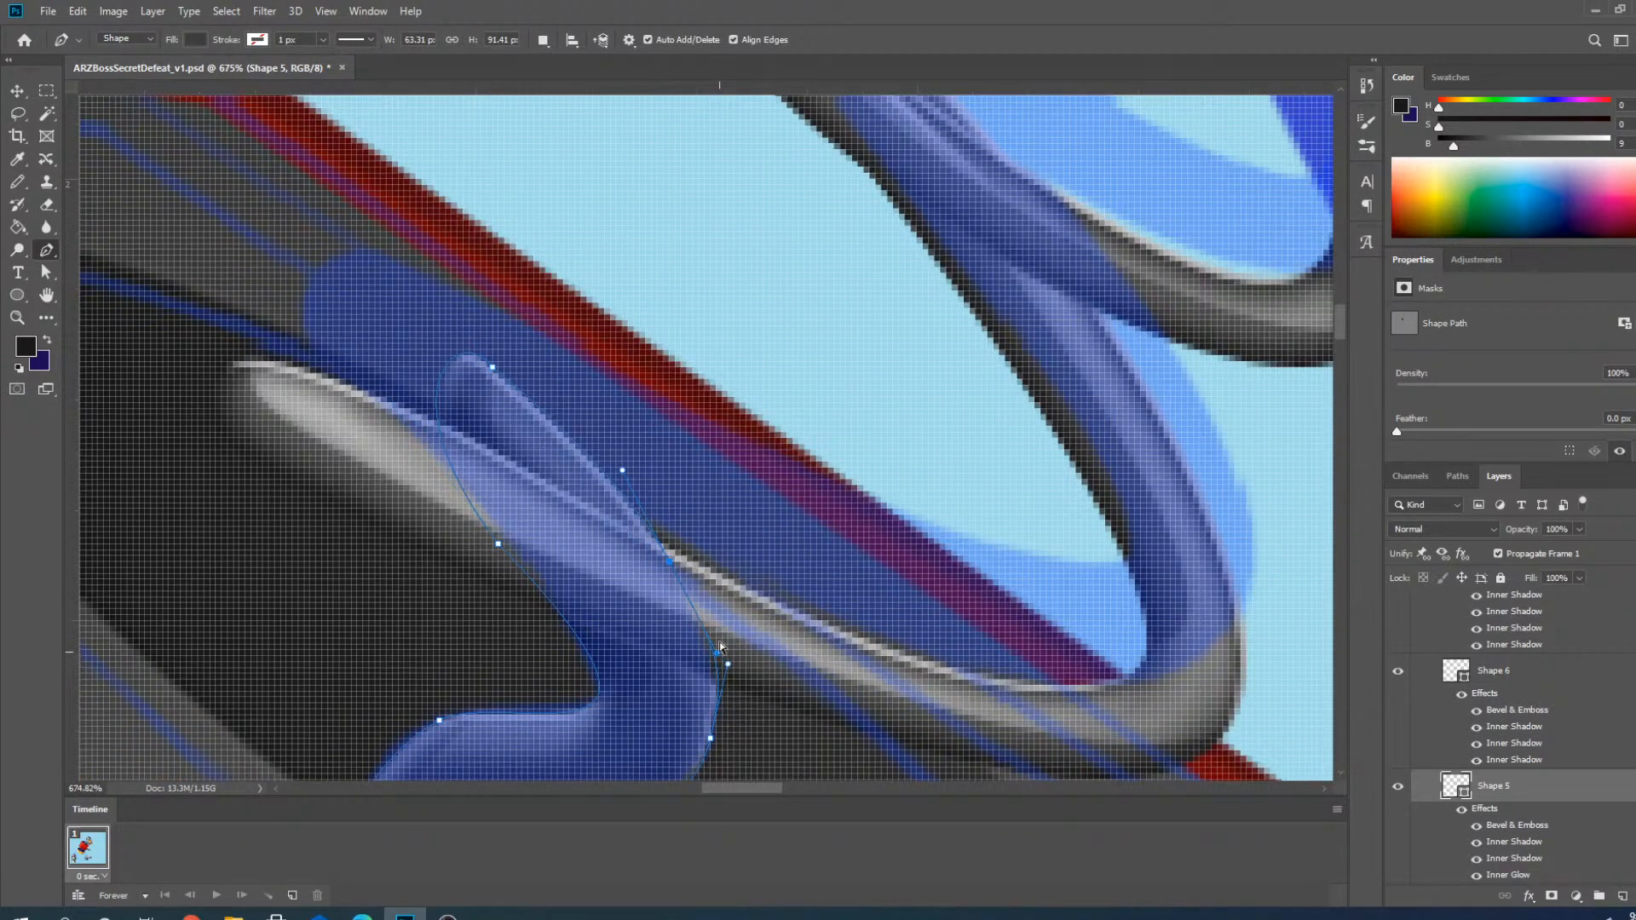
{"action": "left_click", "coordinate": [720, 629], "text": "ctrl"}
{"action": "left_click", "coordinate": [652, 592], "text": "ctrl"}
{"action": "left_click", "coordinate": [671, 562], "text": "ctrl"}
{"action": "left_click_drag", "start_coordinate": [622, 475], "coordinate": [625, 495]}
{"action": "left_click_drag", "start_coordinate": [499, 546], "coordinate": [494, 520]}
{"action": "key", "text": "ctrl+z"}
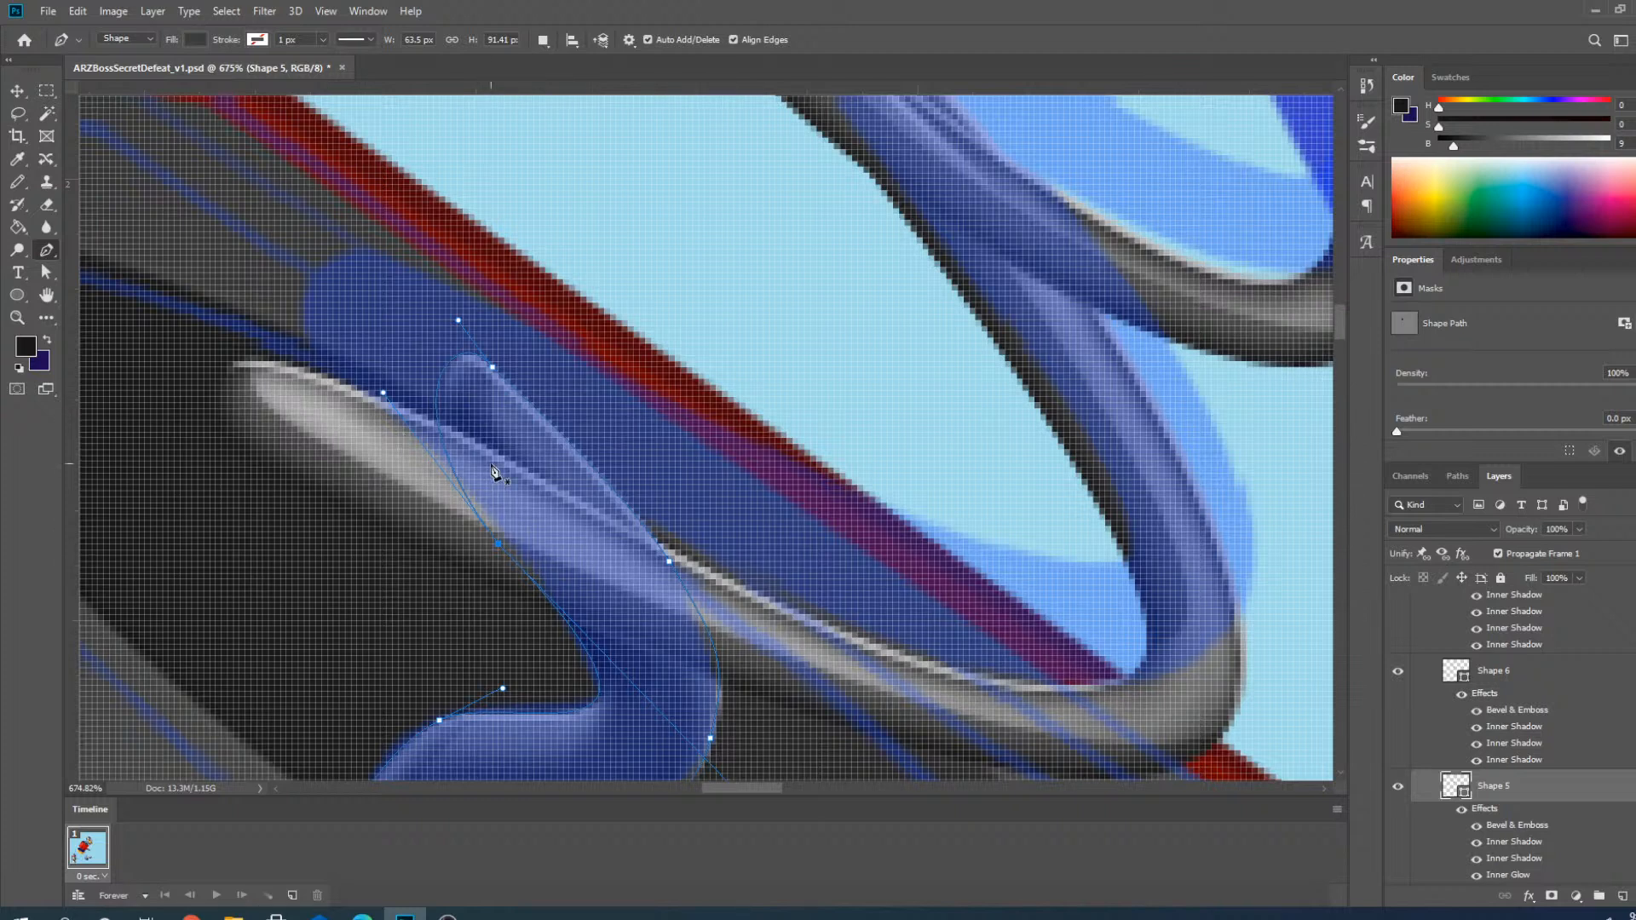
Extend Shape 5's upper tip to the far end of the sketched coil and adjust its inner edge.
{"action": "left_click", "coordinate": [491, 369], "text": "ctrl"}
{"action": "left_click_drag", "start_coordinate": [383, 393], "coordinate": [302, 333]}
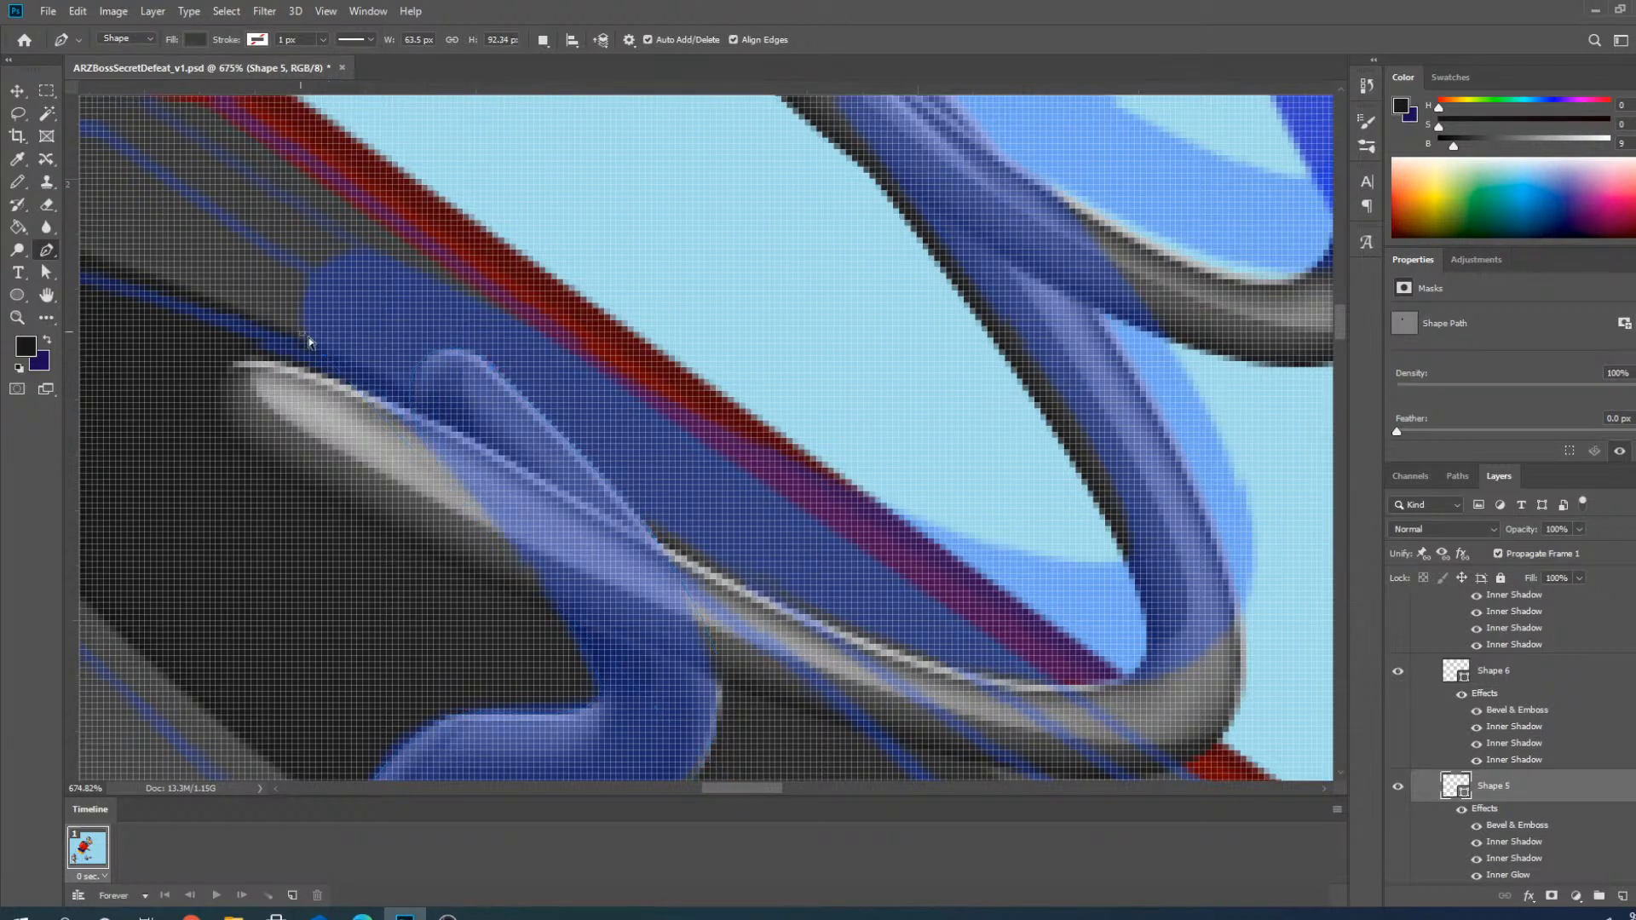
{"action": "left_click", "coordinate": [443, 393], "text": "ctrl"}
{"action": "left_click_drag", "start_coordinate": [494, 370], "coordinate": [283, 332]}
{"action": "left_click", "coordinate": [498, 546]}
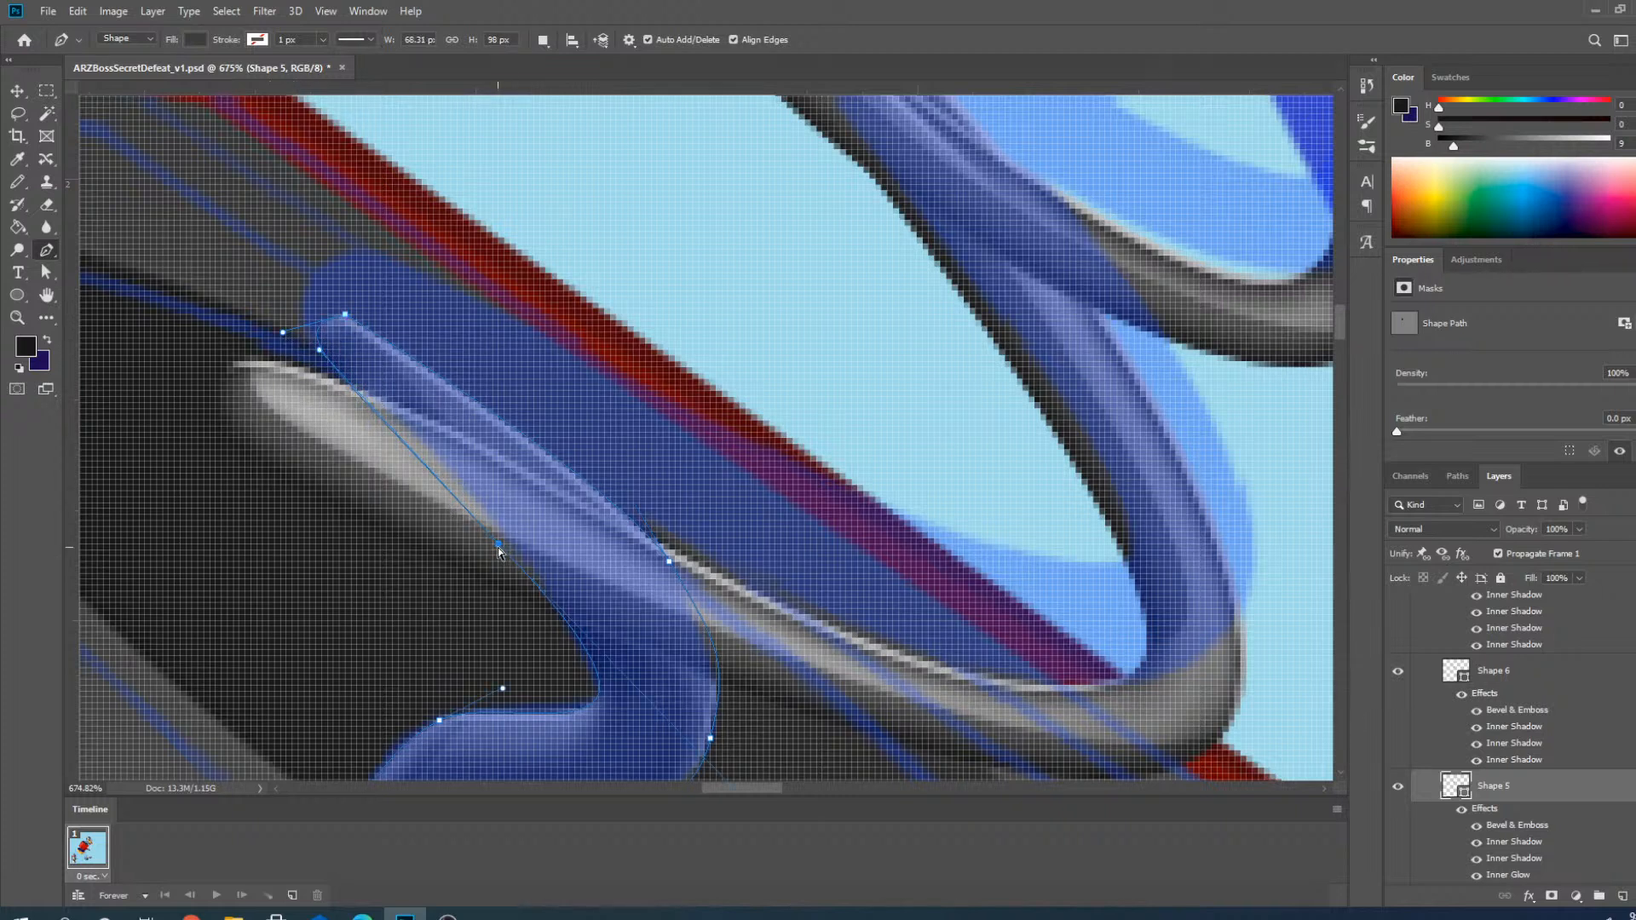
Adjust the curve of Shape 5's outer bend to follow the sketched stroke.
{"action": "scroll", "coordinate": [508, 539], "scroll_direction": "down", "scroll_amount": 3}
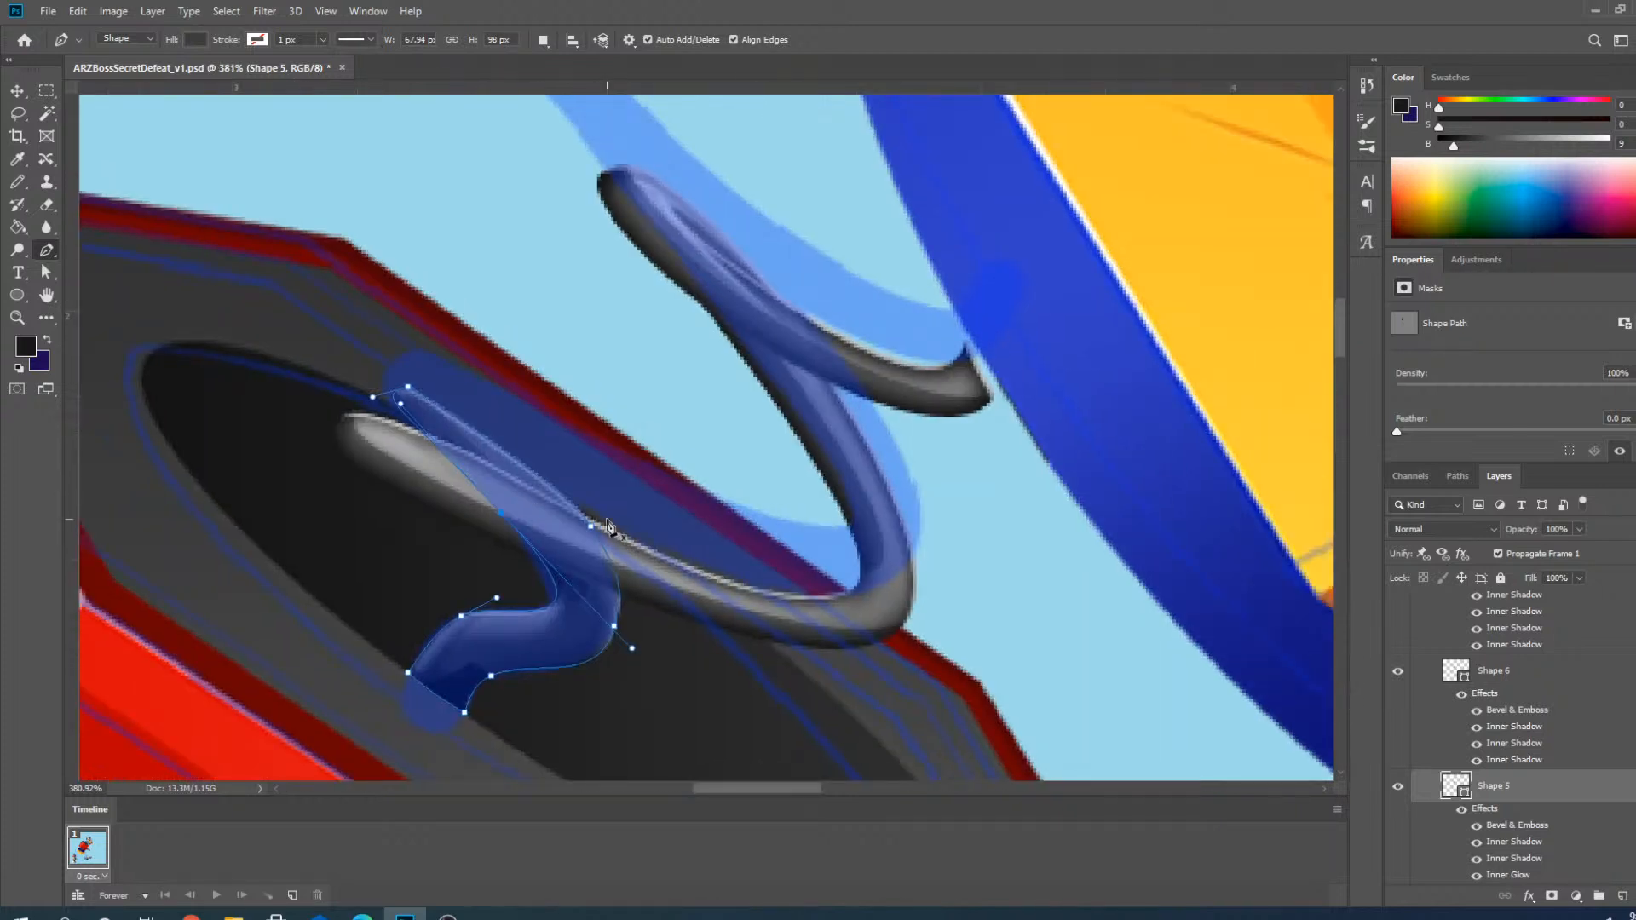
{"action": "scroll", "coordinate": [569, 611], "scroll_direction": "up", "scroll_amount": 2}
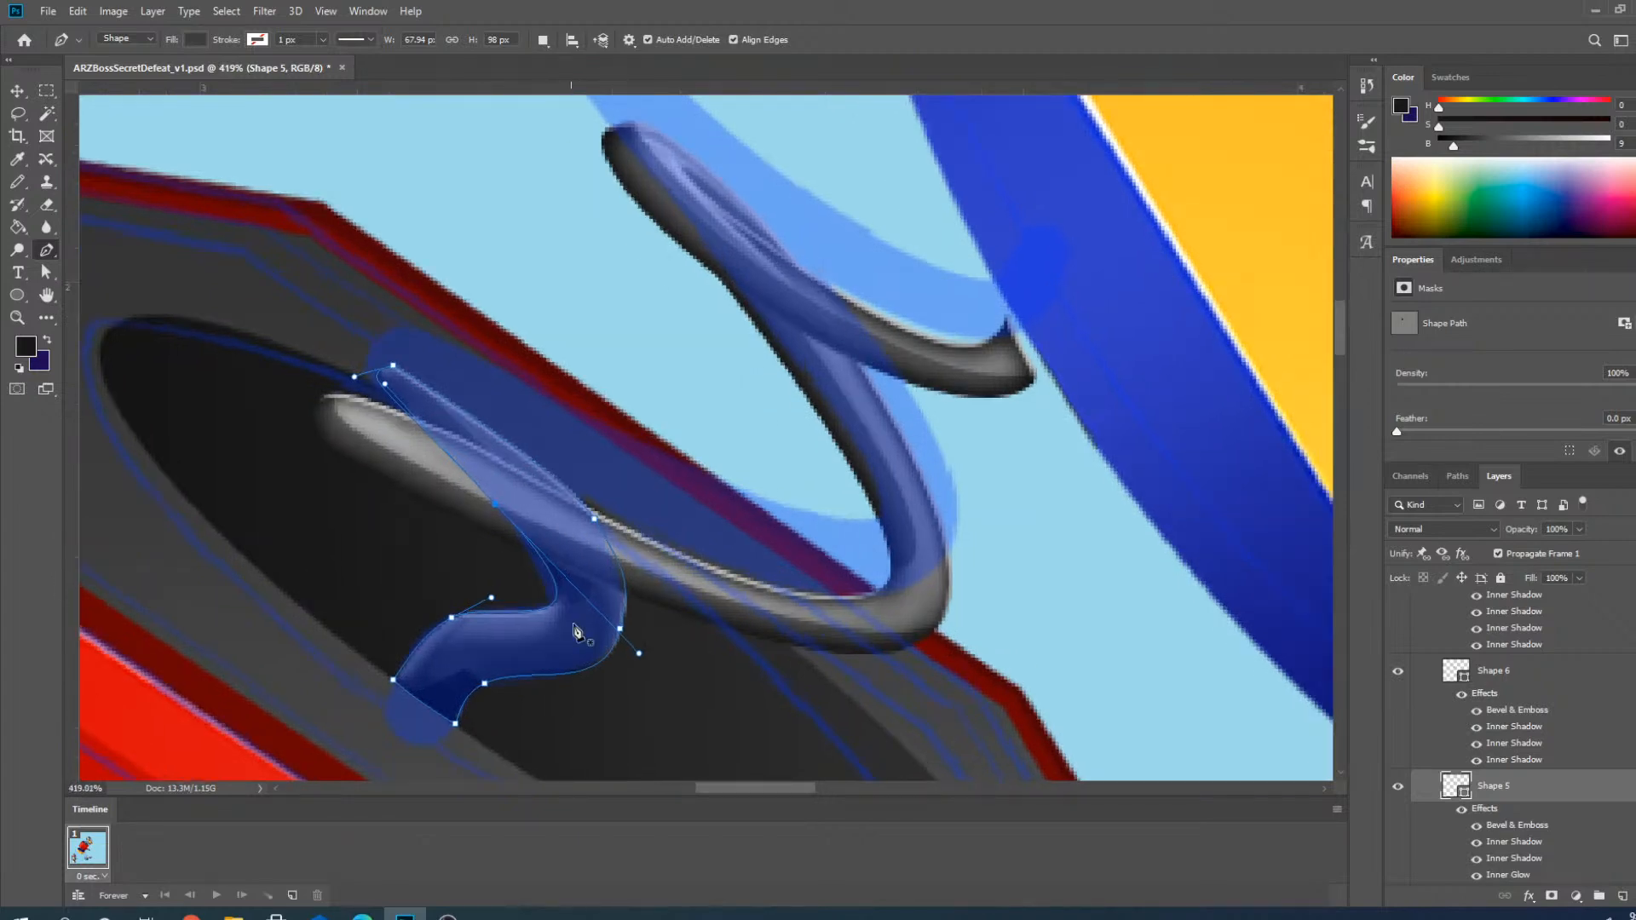
{"action": "left_click_drag", "start_coordinate": [630, 625], "coordinate": [646, 592]}
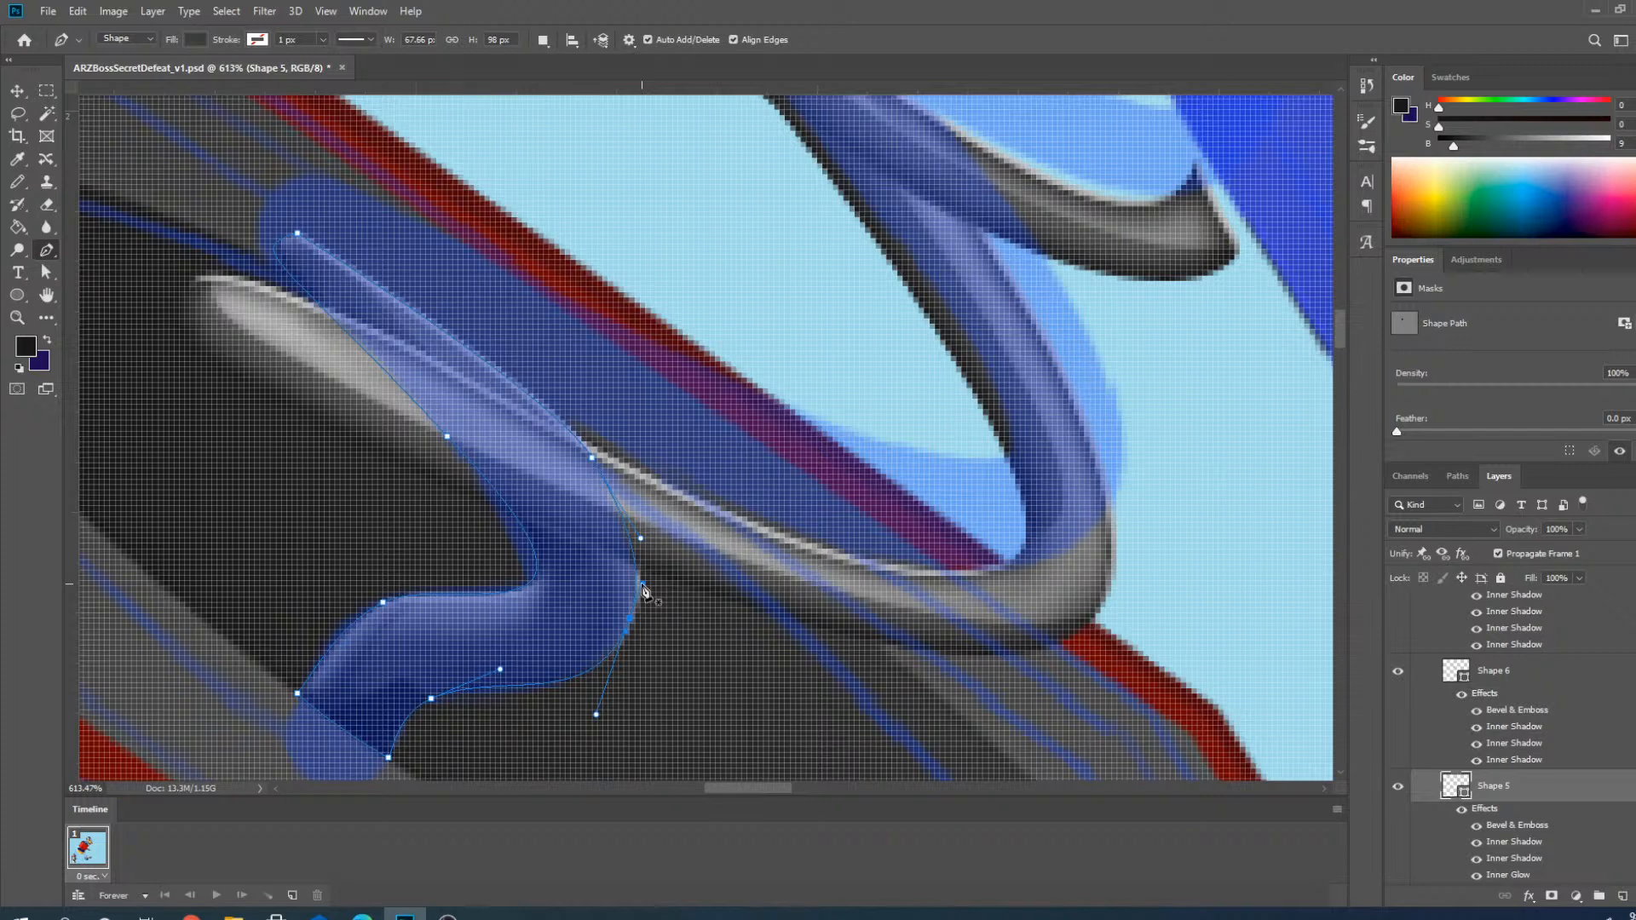
{"action": "scroll", "coordinate": [588, 601], "scroll_direction": "down", "scroll_amount": 5}
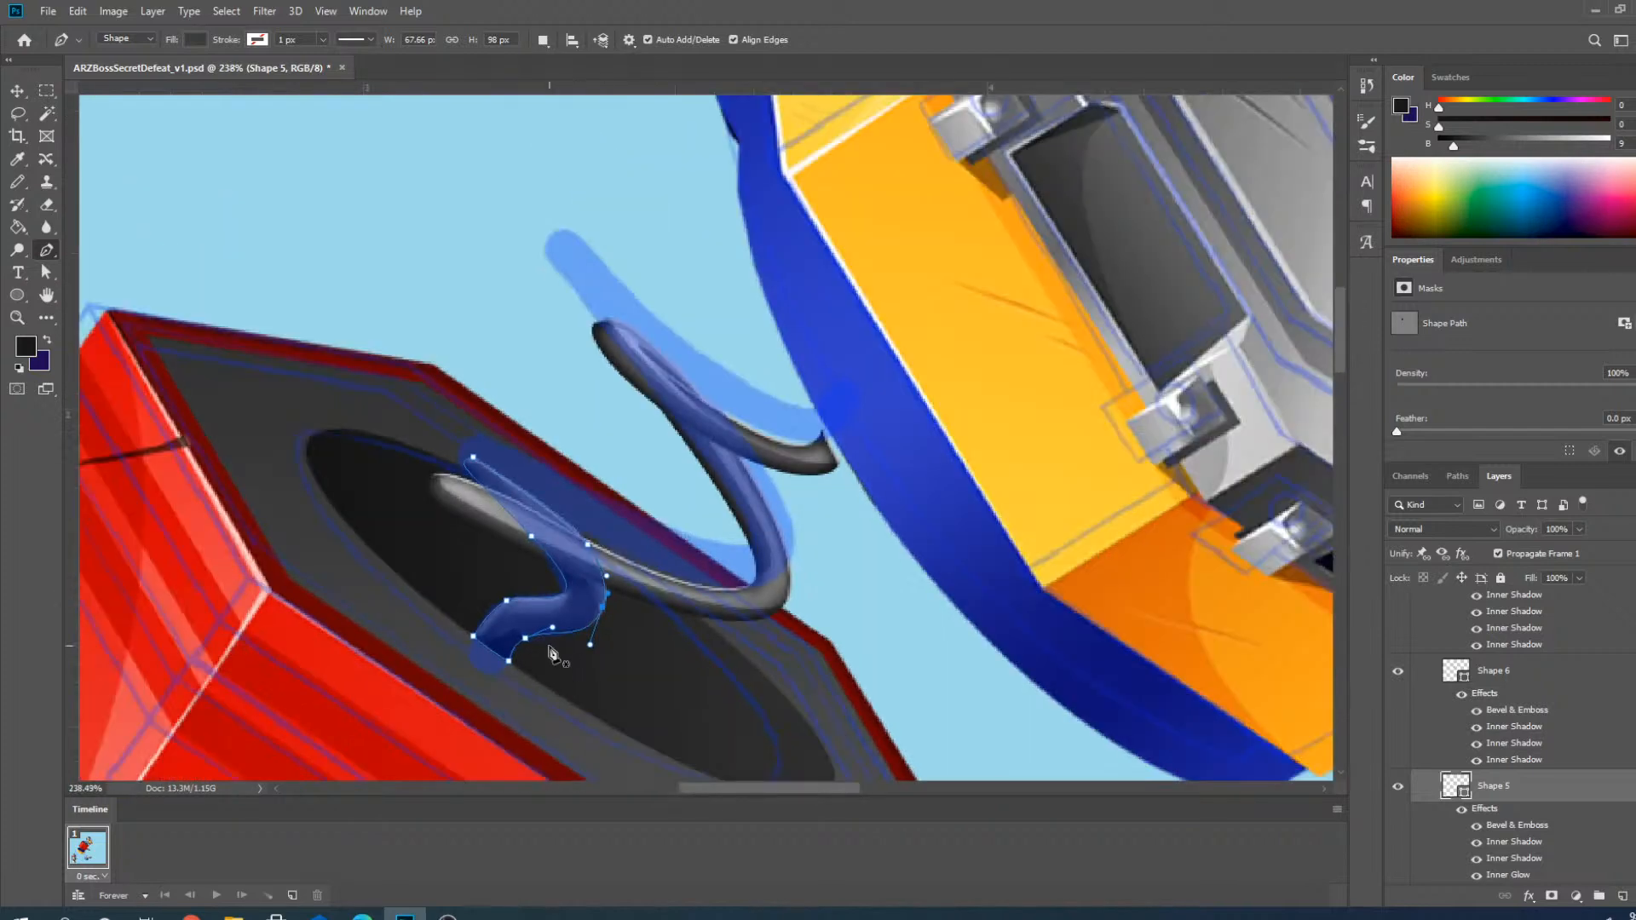
{"action": "scroll", "coordinate": [553, 653], "scroll_direction": "up", "scroll_amount": 3}
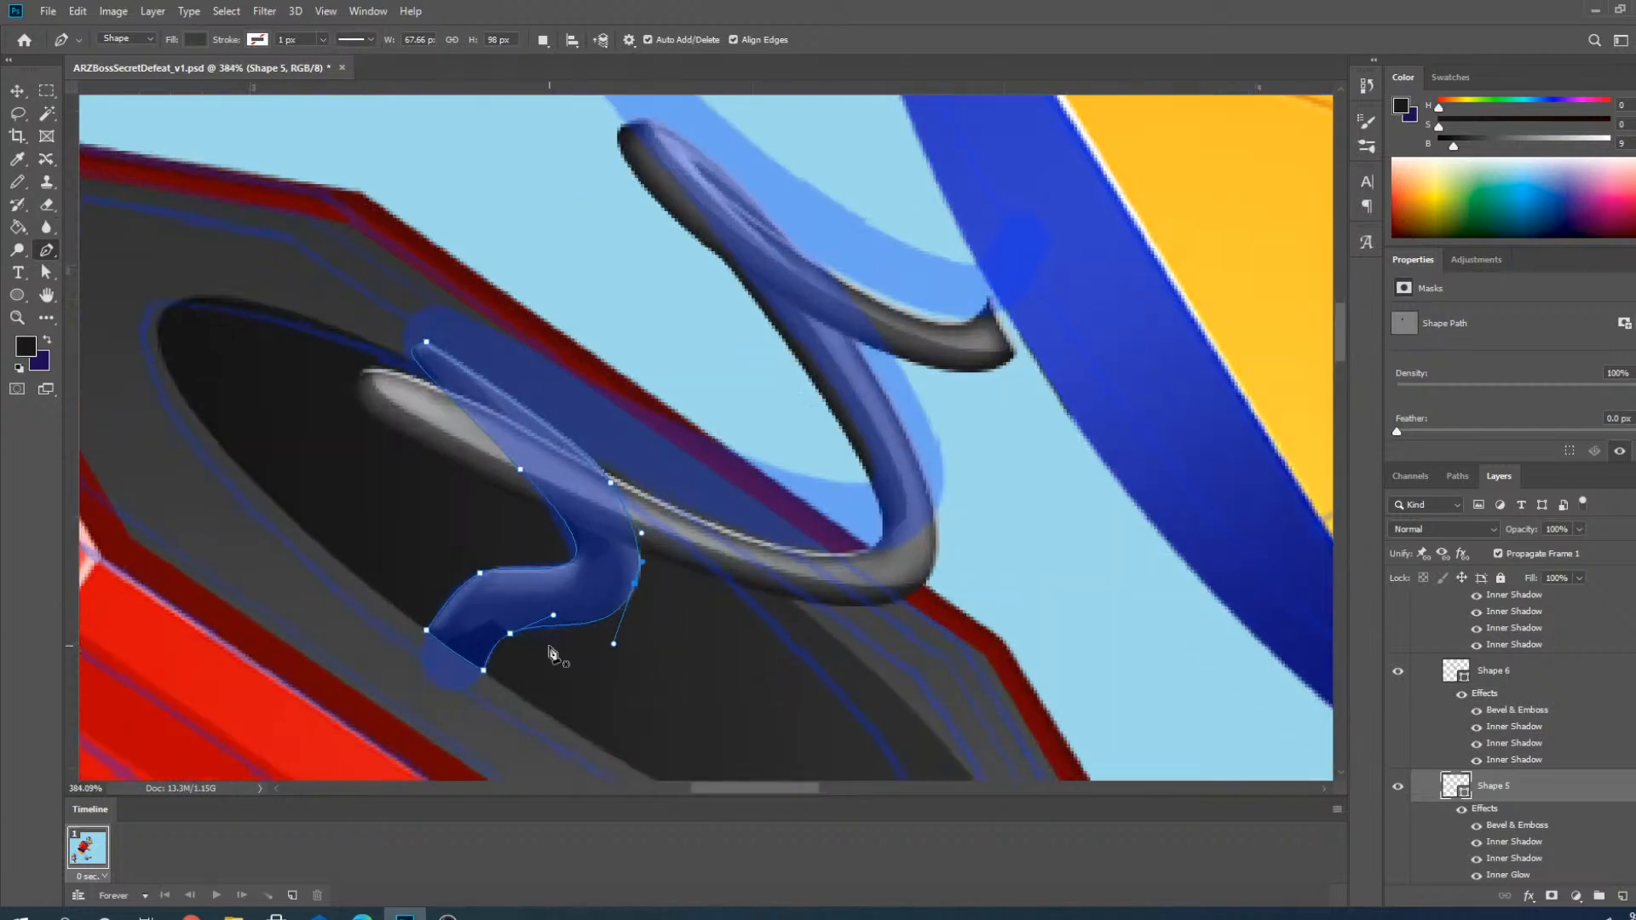
Rotate the middle spring coil, Shape 6, by about 6 degrees and move it onto its sketched stroke.
{"action": "left_click", "coordinate": [25, 95]}
{"action": "scroll", "coordinate": [858, 590], "scroll_direction": "up", "scroll_amount": 2}
{"action": "left_click", "coordinate": [938, 596]}
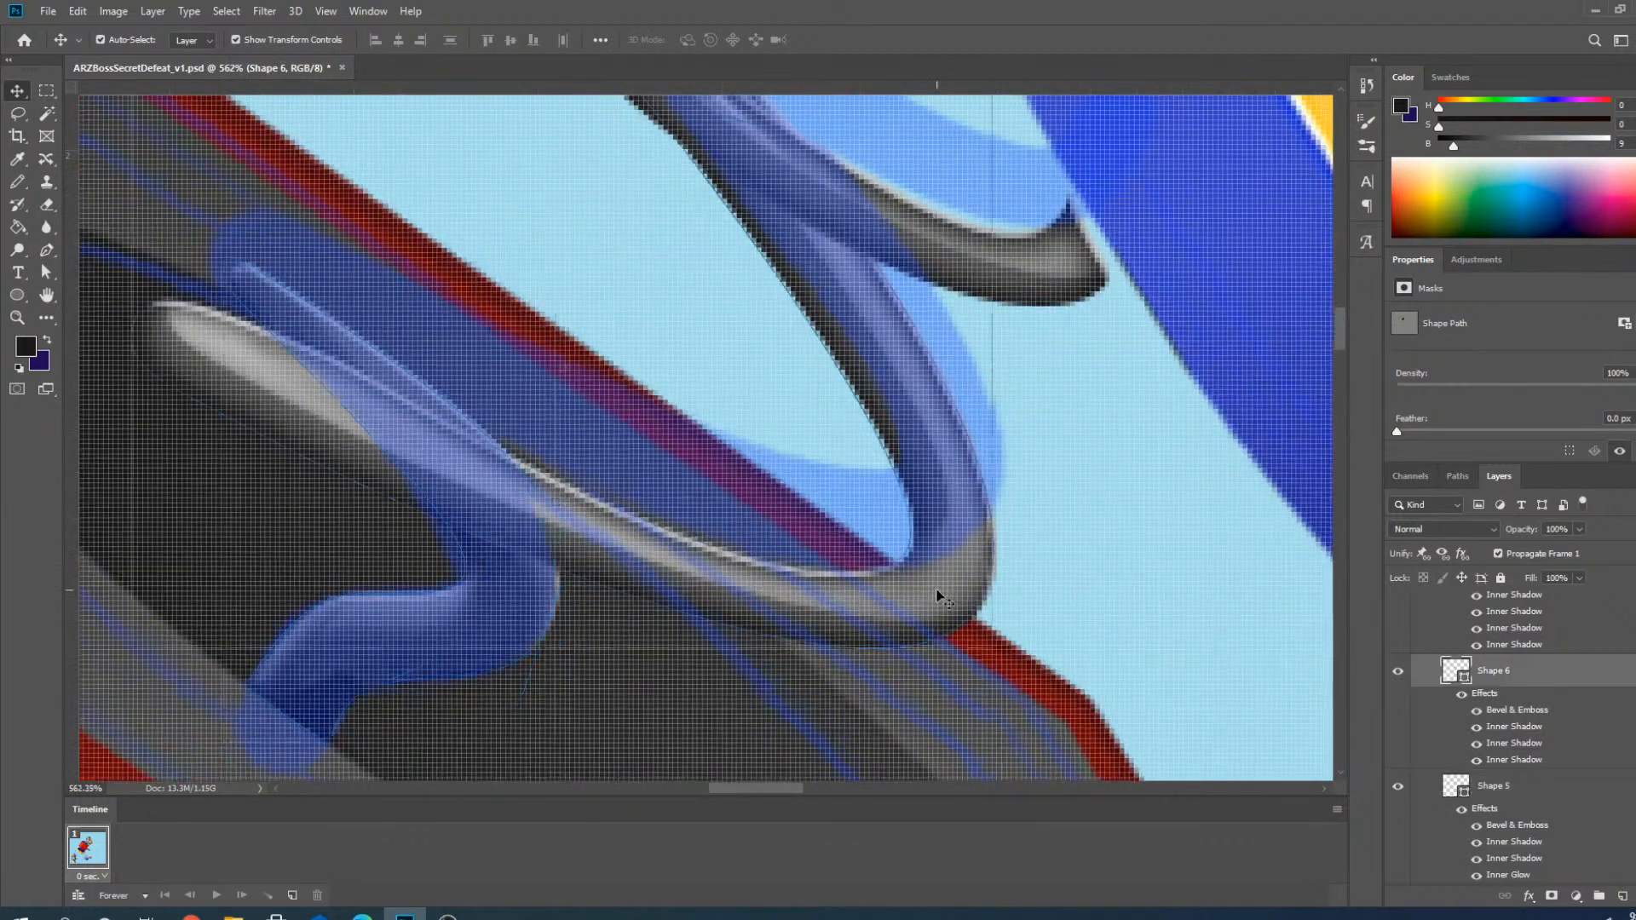
{"action": "scroll", "coordinate": [678, 576], "scroll_direction": "down", "scroll_amount": 2}
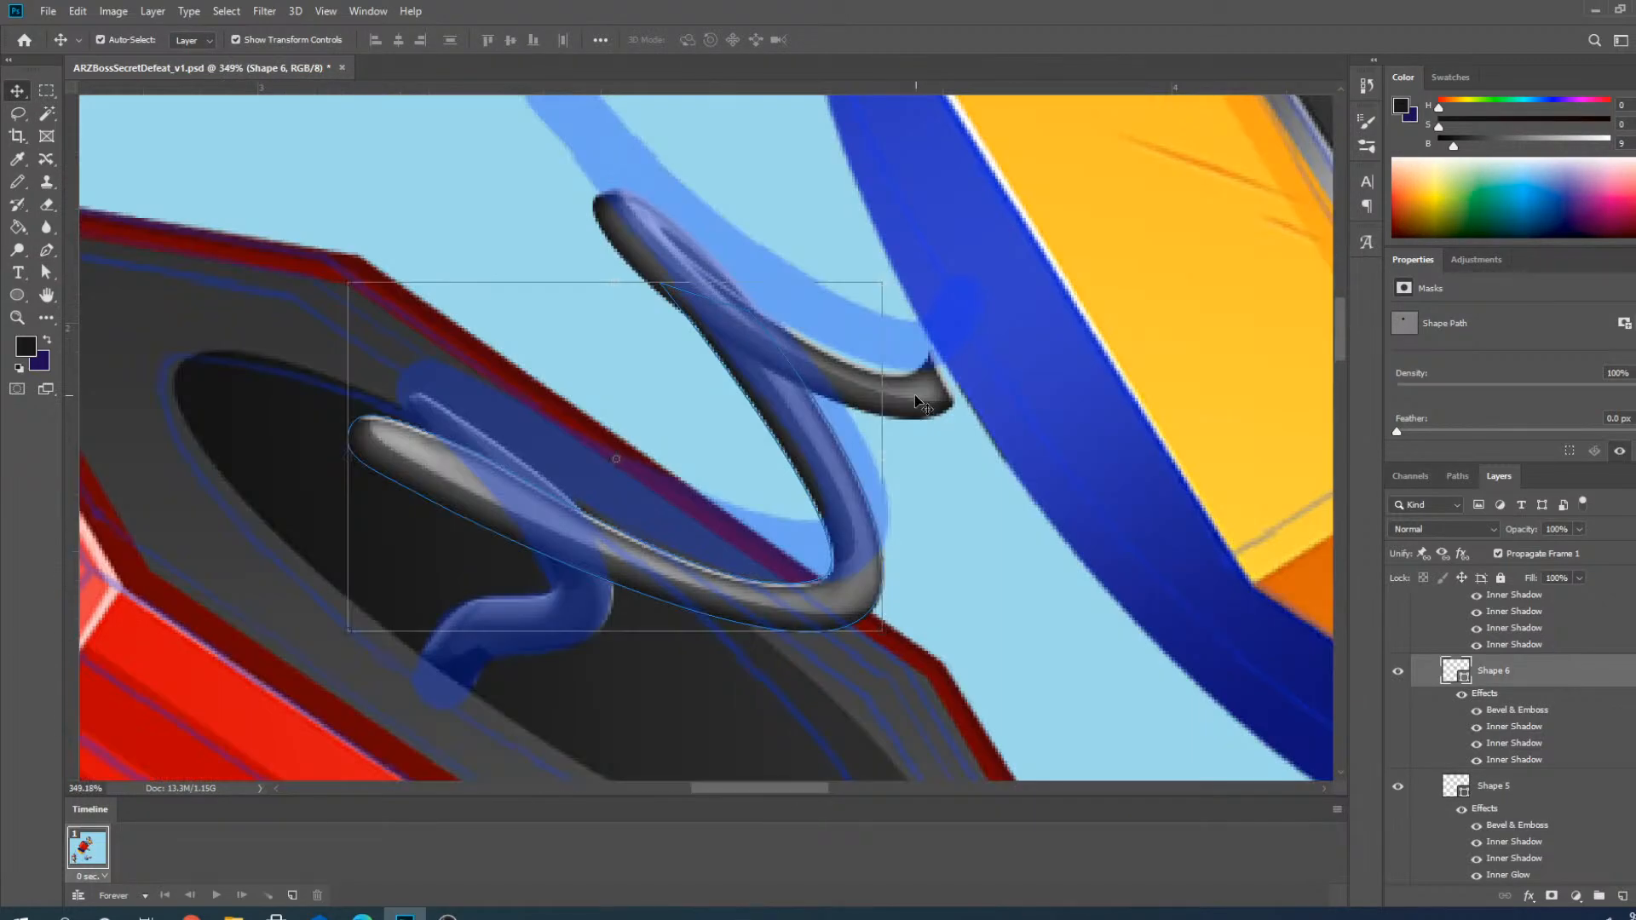
{"action": "left_click_drag", "start_coordinate": [894, 269], "coordinate": [913, 299]}
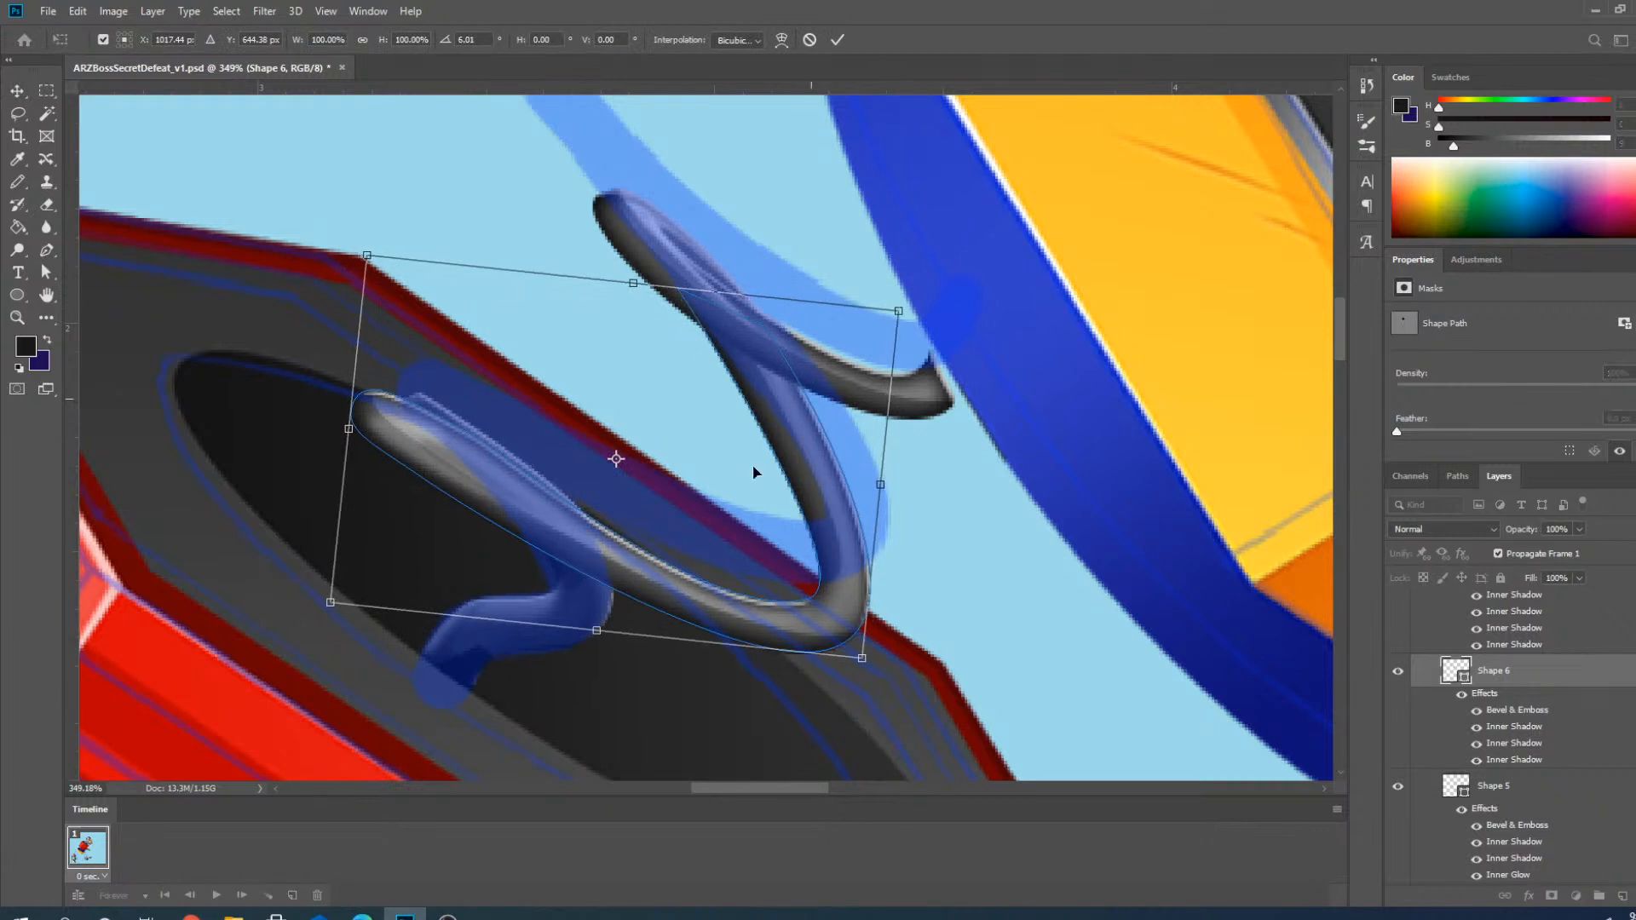
{"action": "left_click_drag", "start_coordinate": [830, 628], "coordinate": [878, 597]}
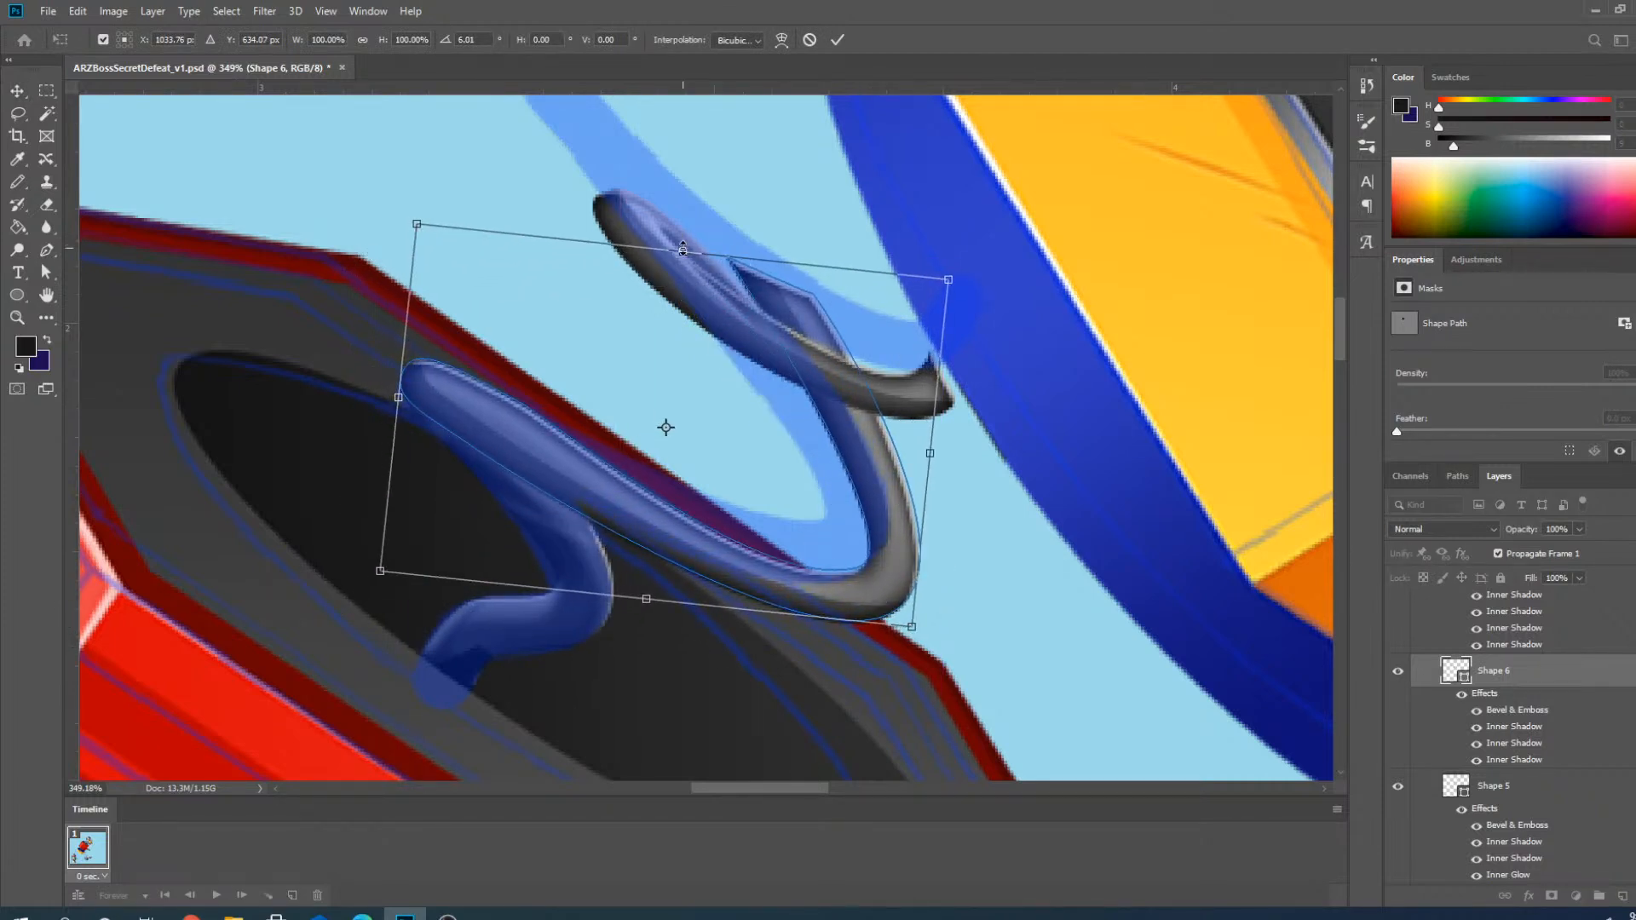
{"action": "mouse_move", "coordinate": [683, 249]}
{"action": "left_mouse_down"}
{"action": "mouse_move", "coordinate": [677, 305]}
{"action": "mouse_move", "coordinate": [678, 280]}
{"action": "left_mouse_up"}
{"action": "key", "text": "ctrl+z"}
{"action": "left_click", "coordinate": [837, 39]}
Move the inner and outer anchor points of Shape 6's lower bend inward to match the sketch.
{"action": "scroll", "coordinate": [907, 414], "scroll_direction": "up", "scroll_amount": 3}
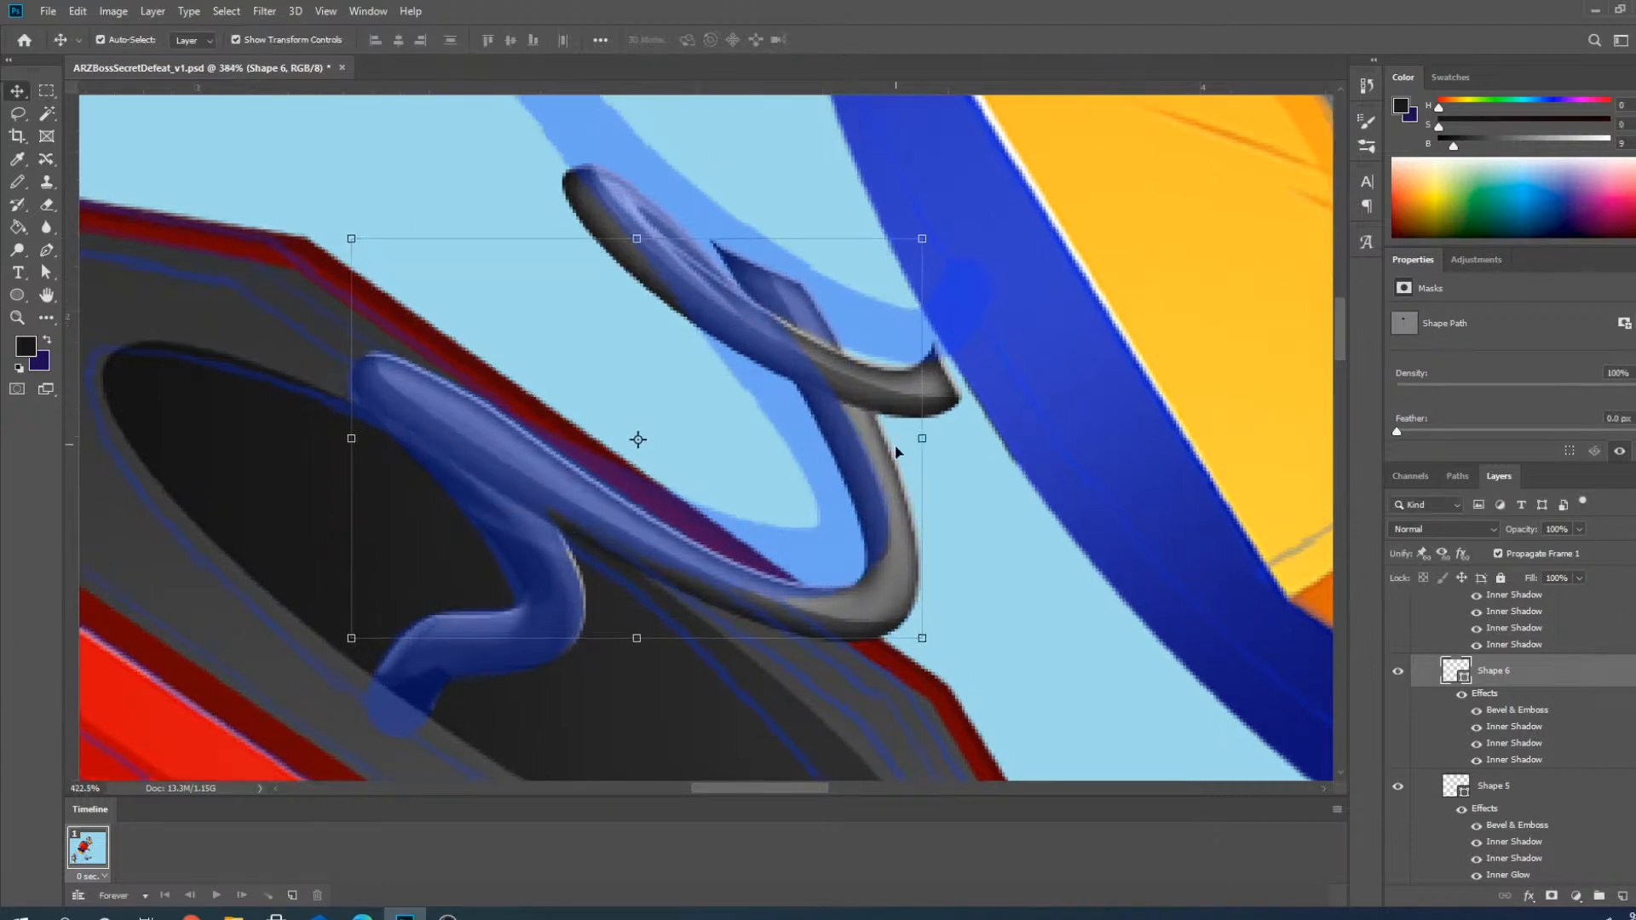
{"action": "left_click", "coordinate": [48, 250]}
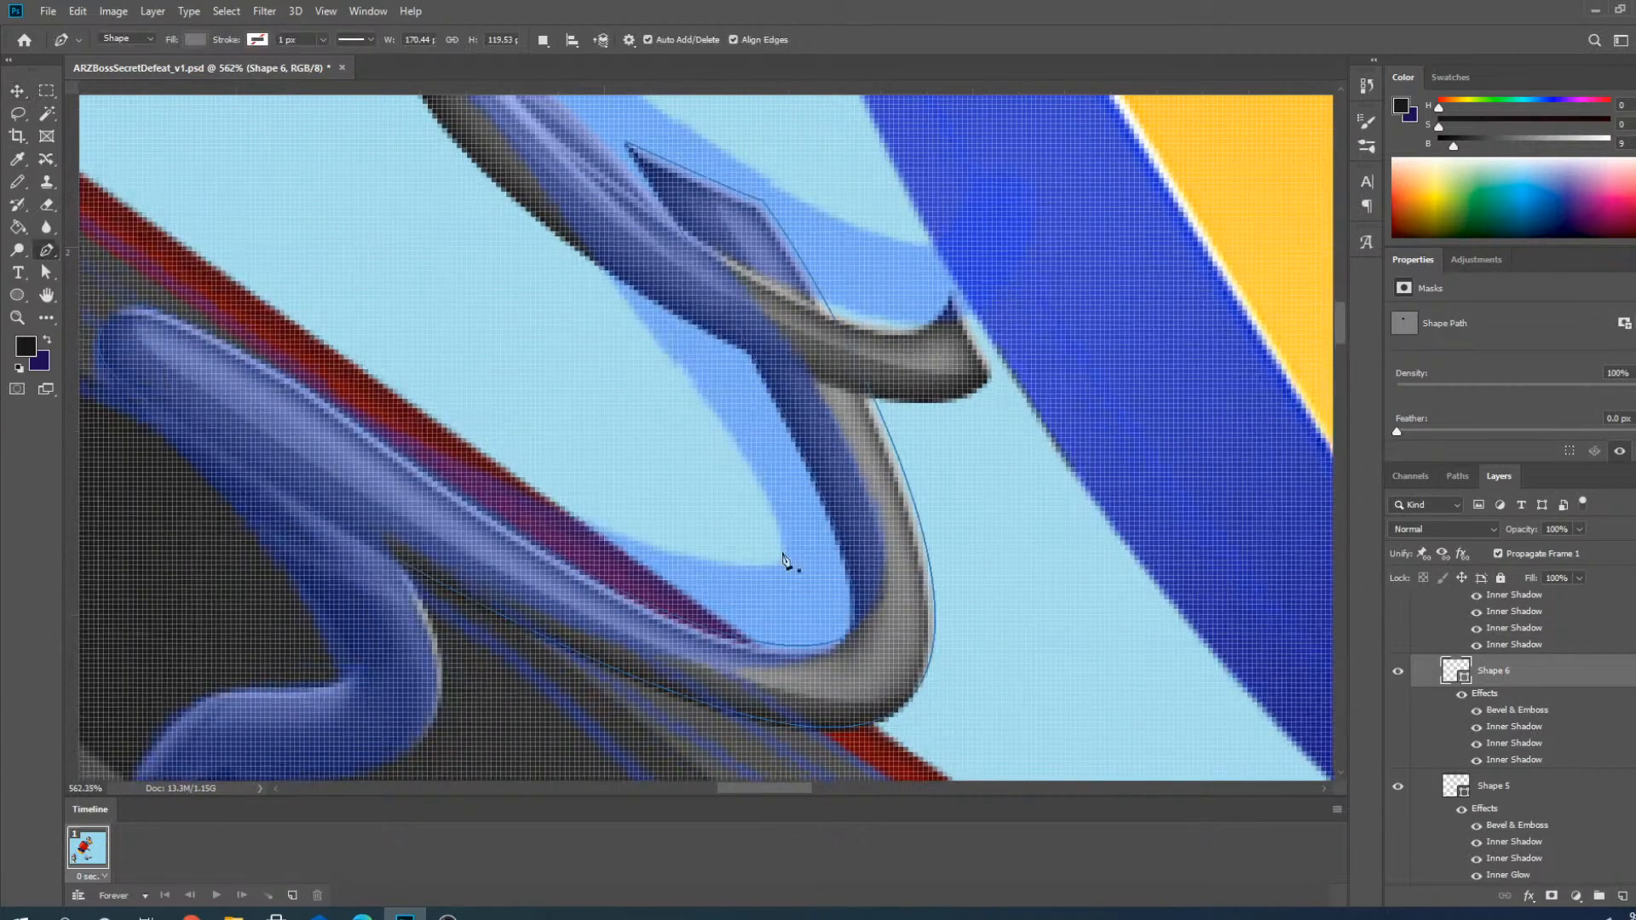
{"action": "left_click", "coordinate": [840, 640]}
{"action": "left_click_drag", "start_coordinate": [841, 640], "coordinate": [776, 565]}
{"action": "left_click_drag", "start_coordinate": [866, 726], "coordinate": [801, 665]}
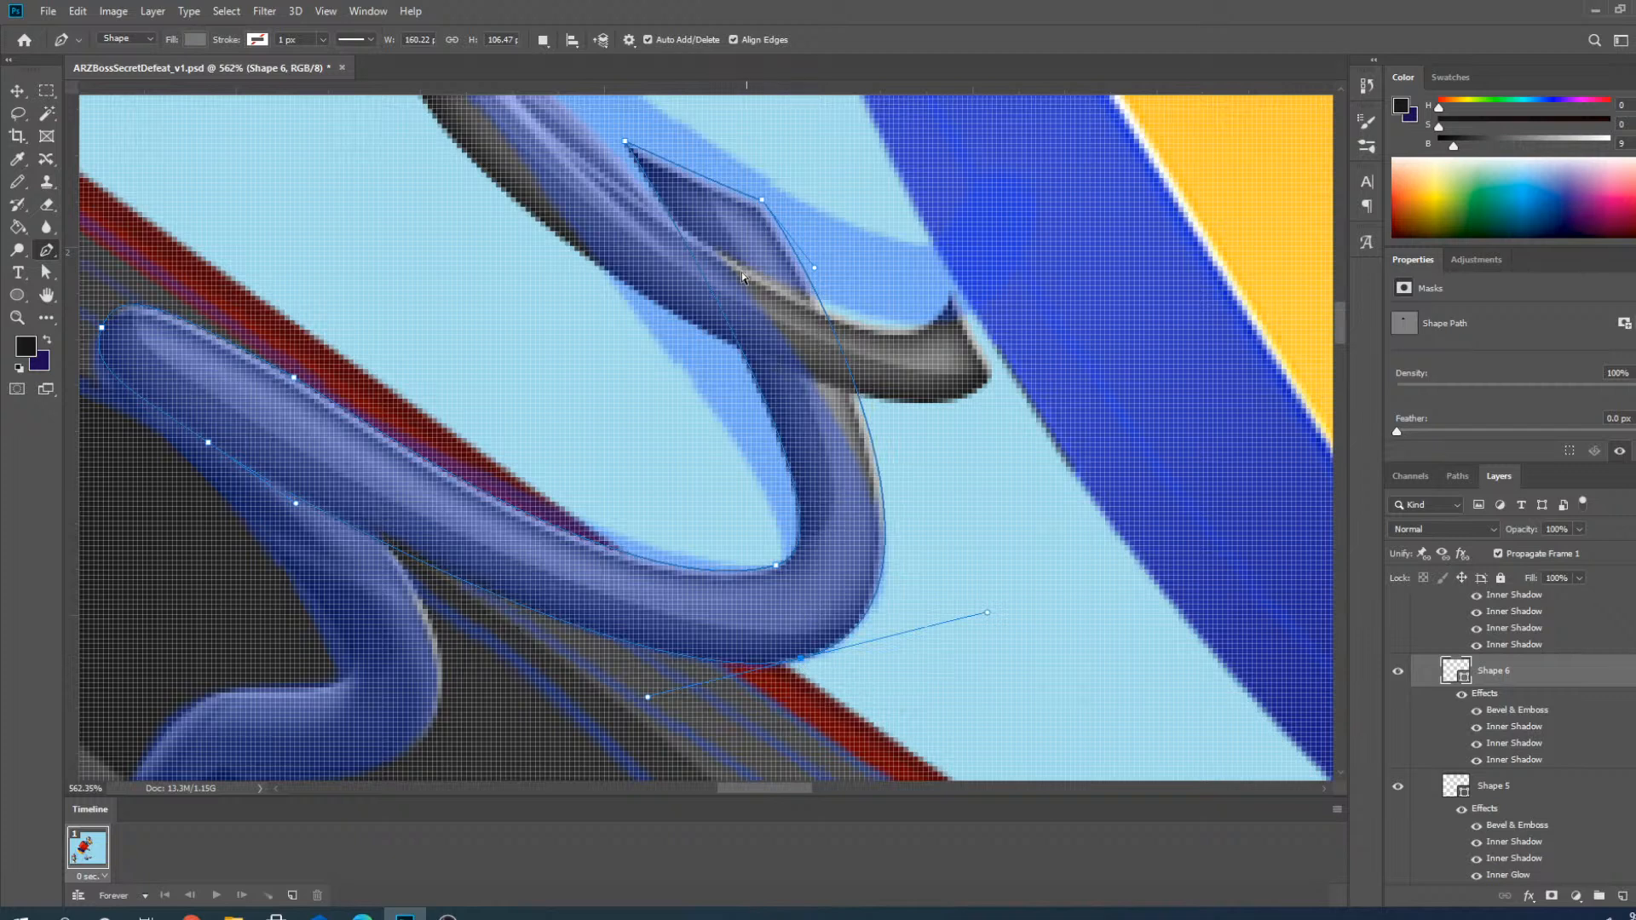
Move Shape 6's two upper end anchors down onto the sketched stroke and curve the adjoining outer edge to match it.
{"action": "left_click_drag", "start_coordinate": [624, 142], "coordinate": [553, 213]}
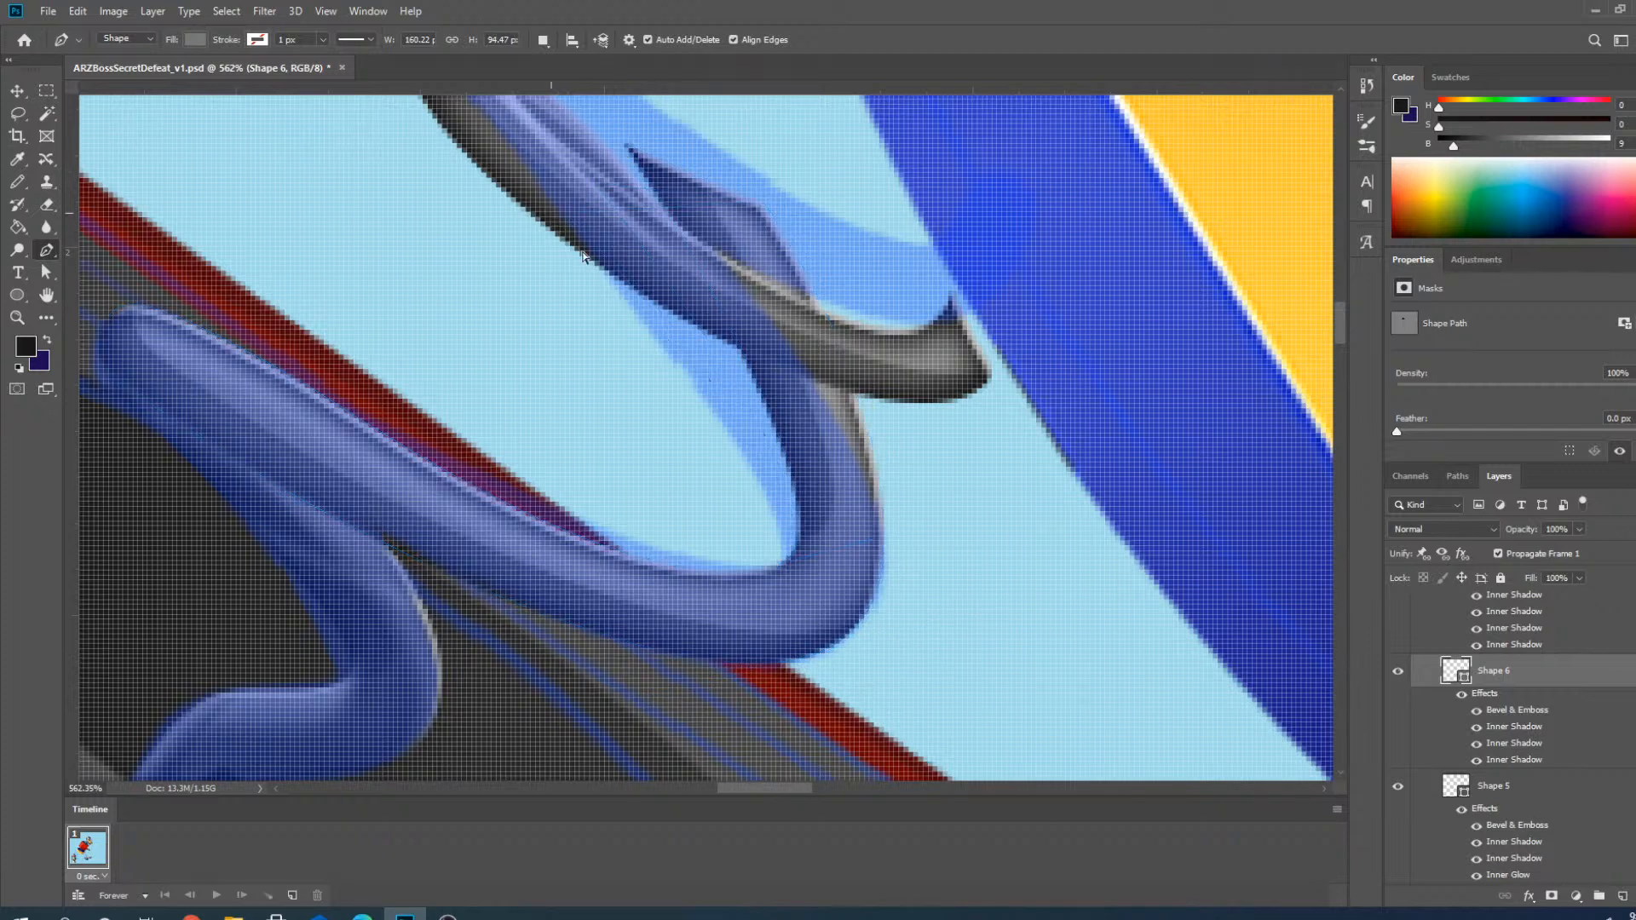
{"action": "left_click_drag", "start_coordinate": [760, 208], "coordinate": [702, 224]}
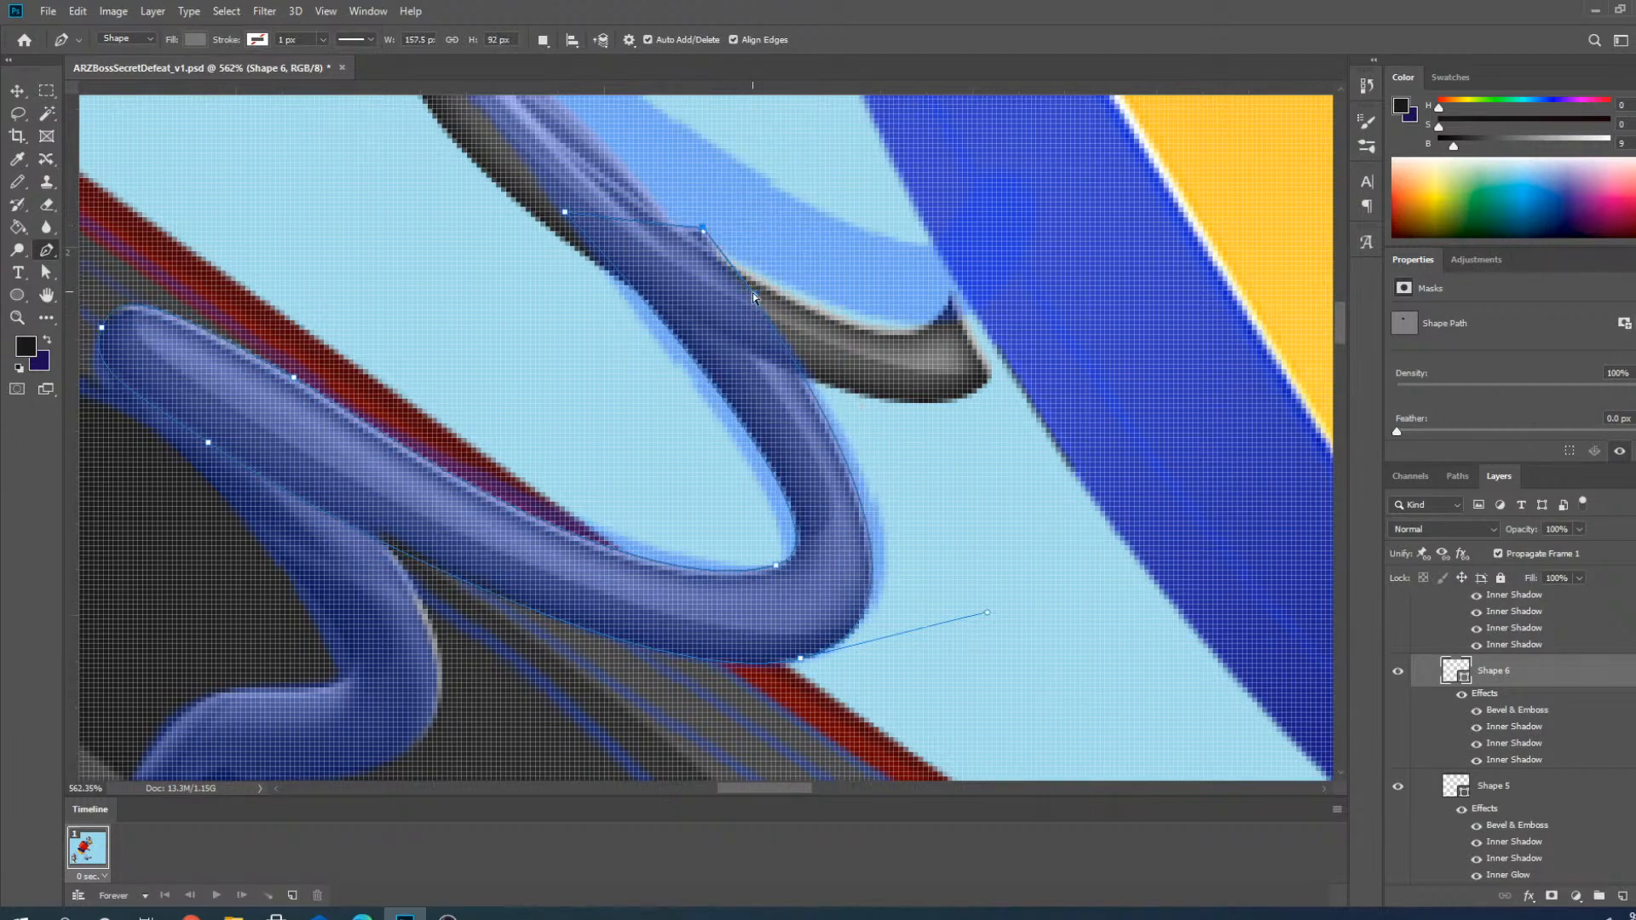
{"action": "left_click_drag", "start_coordinate": [754, 296], "coordinate": [778, 294]}
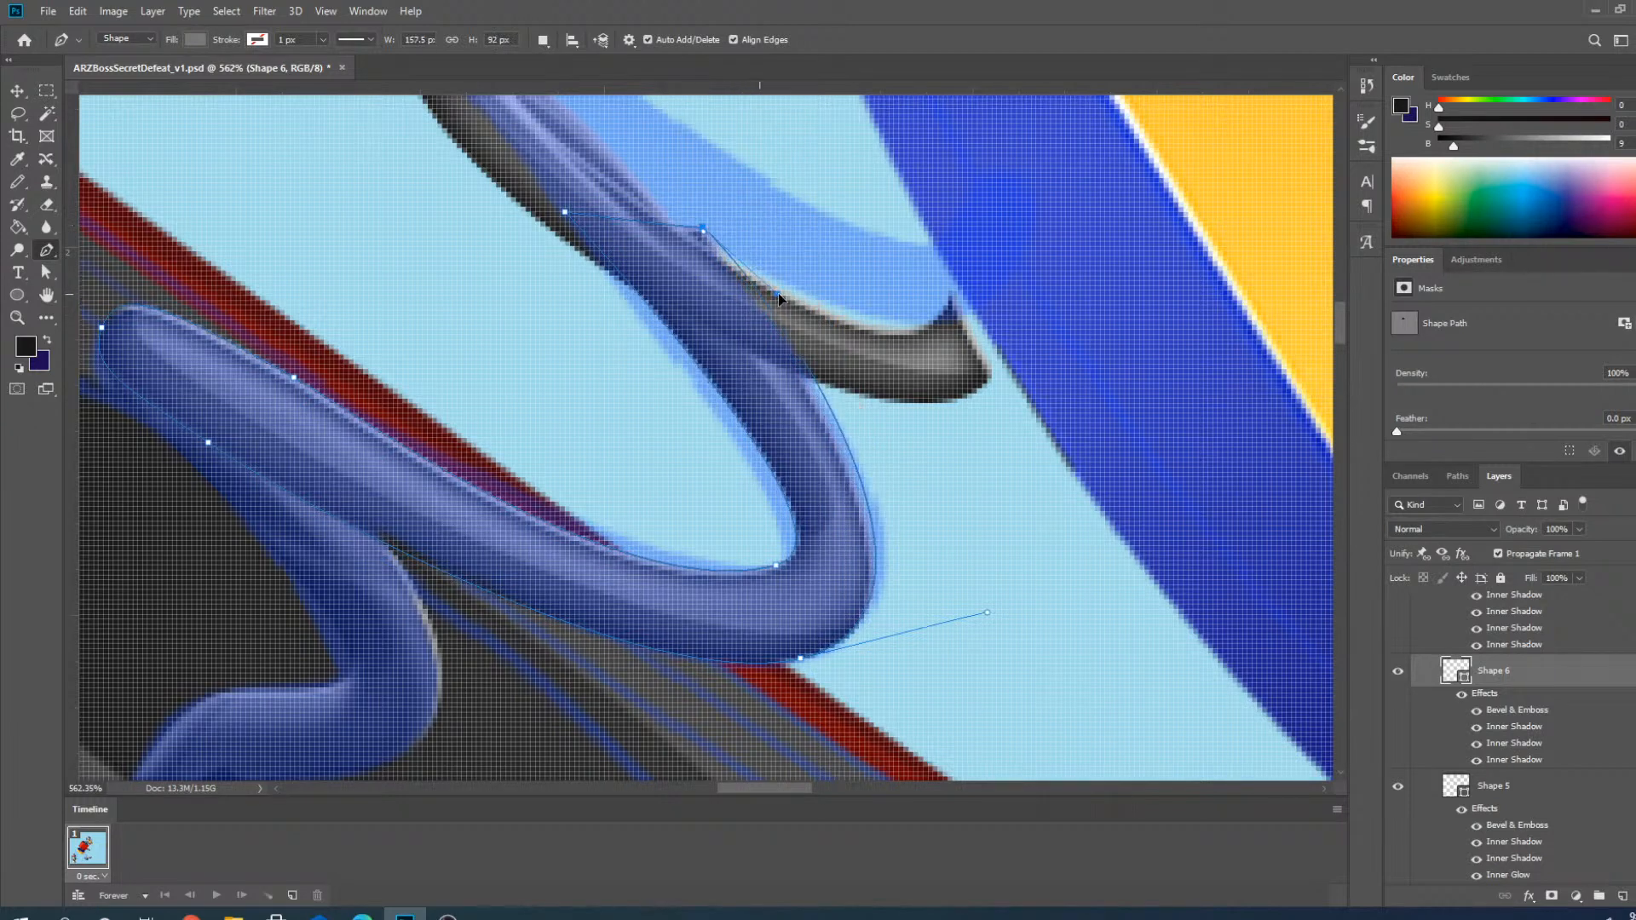
{"action": "left_click", "coordinate": [566, 214], "text": "ctrl"}
{"action": "left_click_drag", "start_coordinate": [565, 213], "coordinate": [569, 235]}
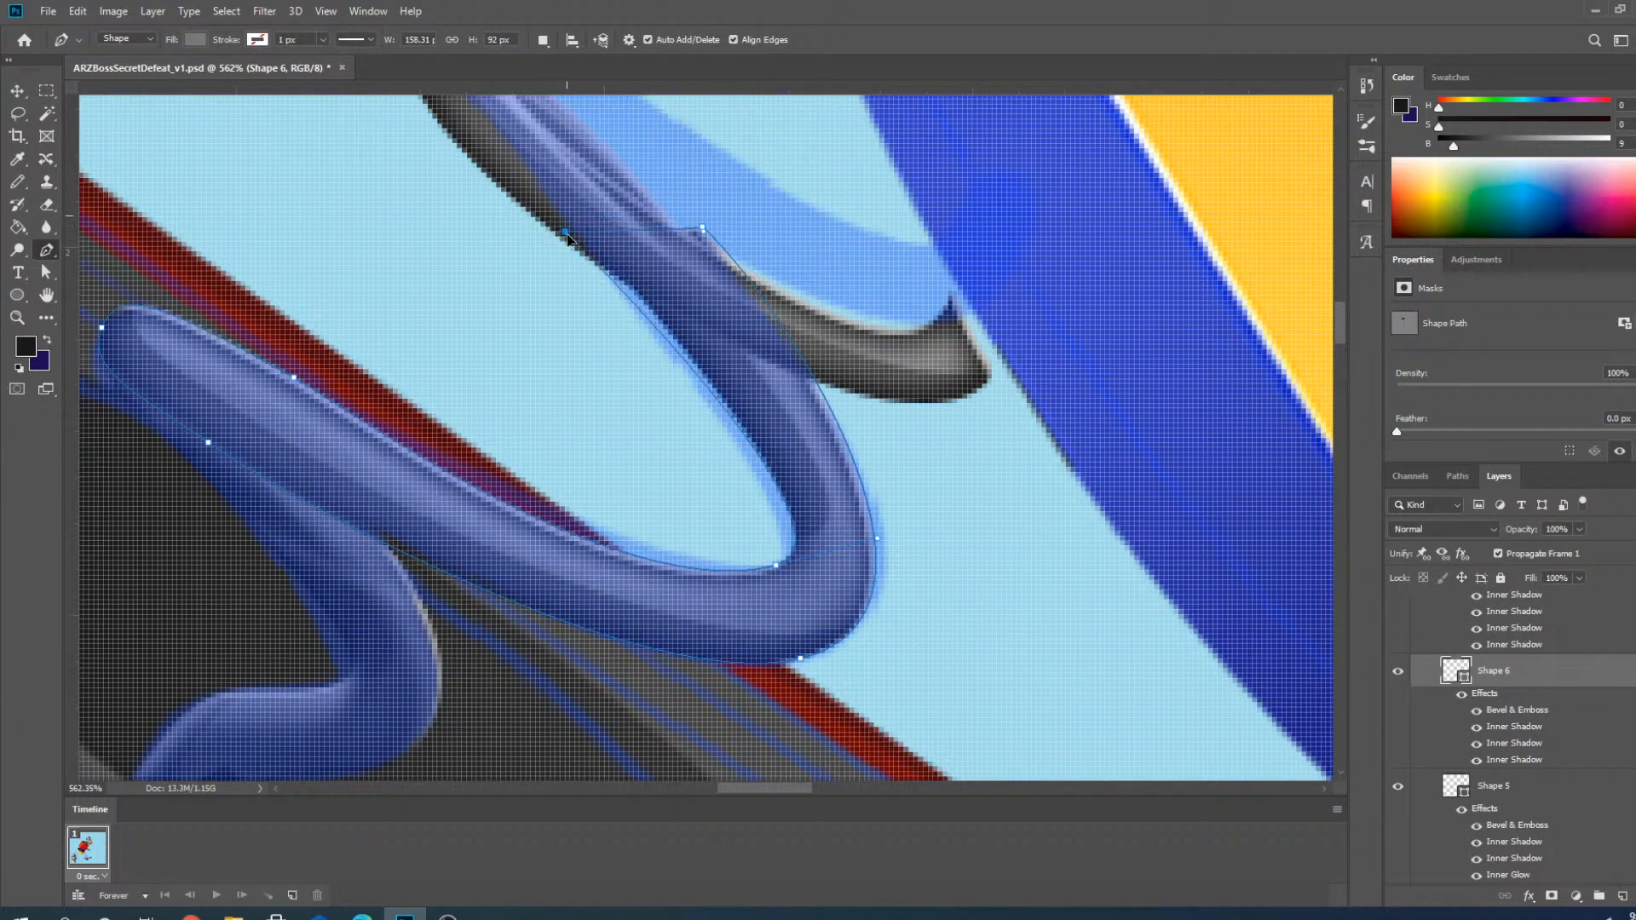
Adjust the direction handles on the inner and outer anchors of Shape 6's lower bend to follow the sketch.
{"action": "left_click_drag", "start_coordinate": [877, 539], "coordinate": [859, 542]}
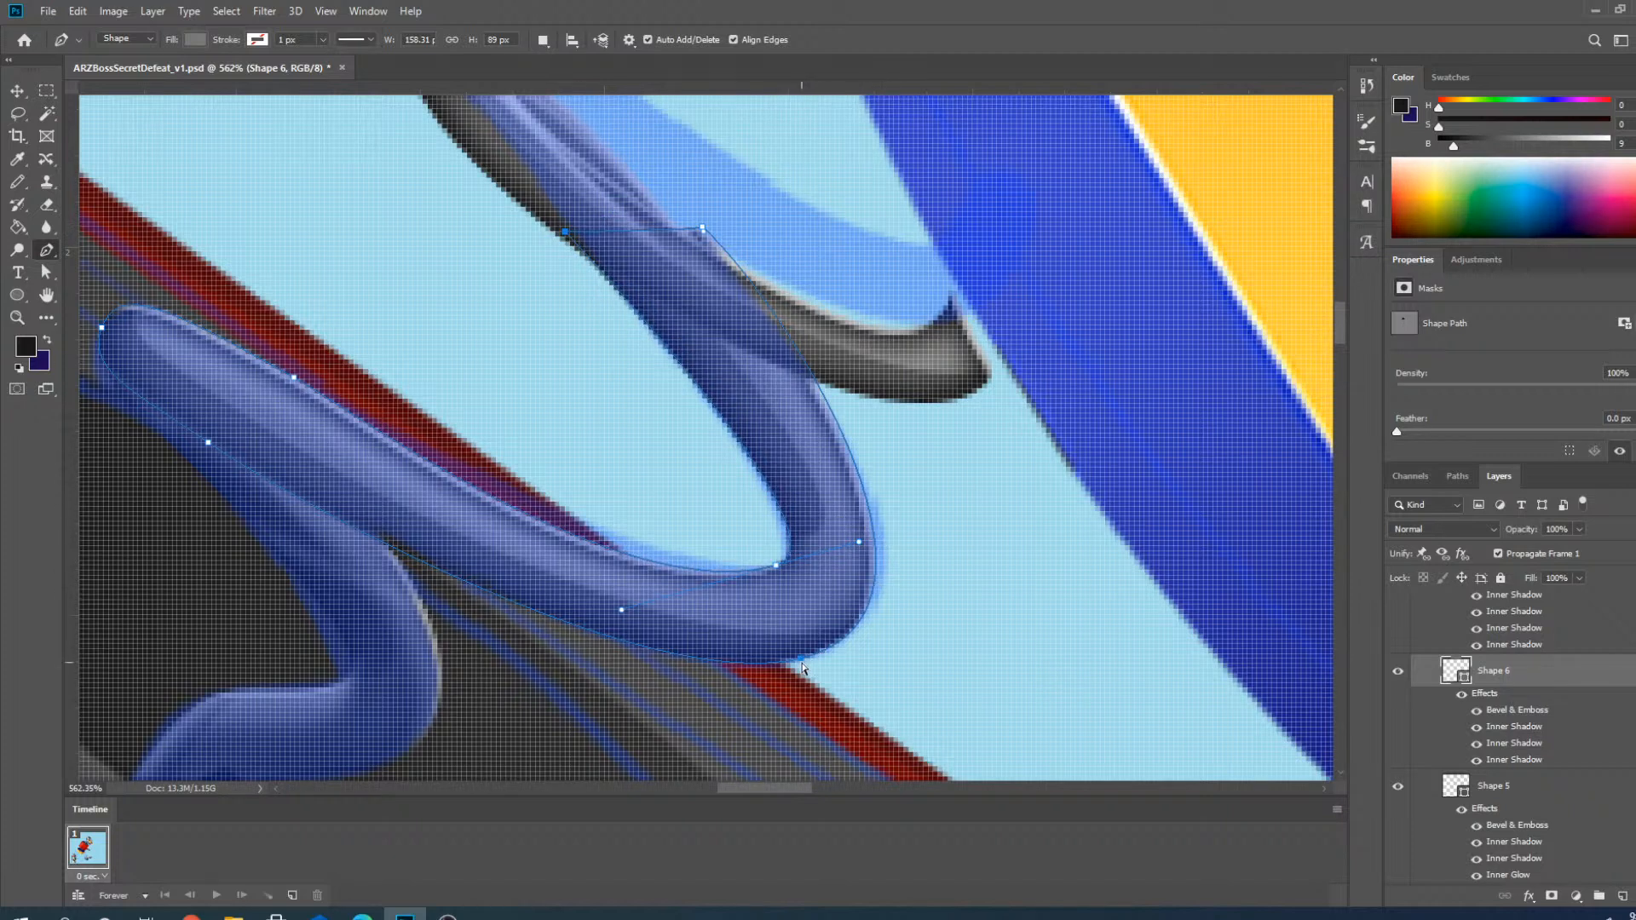
{"action": "left_click_drag", "start_coordinate": [802, 665], "coordinate": [970, 606]}
{"action": "left_click_drag", "start_coordinate": [988, 613], "coordinate": [1000, 610]}
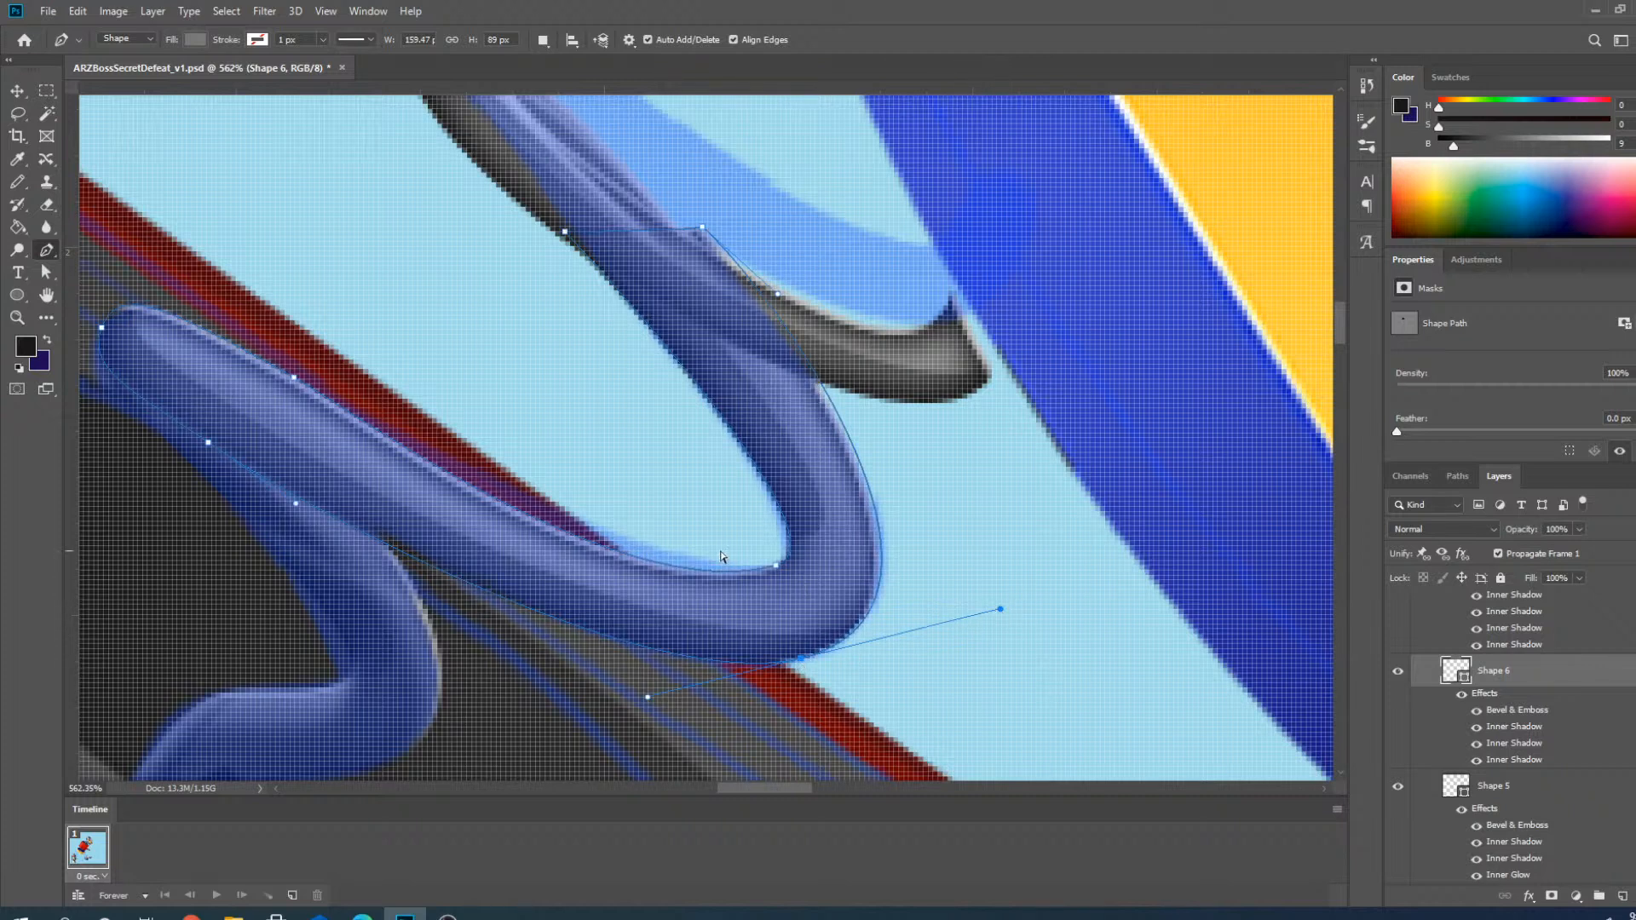
{"action": "left_click", "coordinate": [775, 565], "text": "ctrl"}
{"action": "left_click_drag", "start_coordinate": [626, 612], "coordinate": [645, 600]}
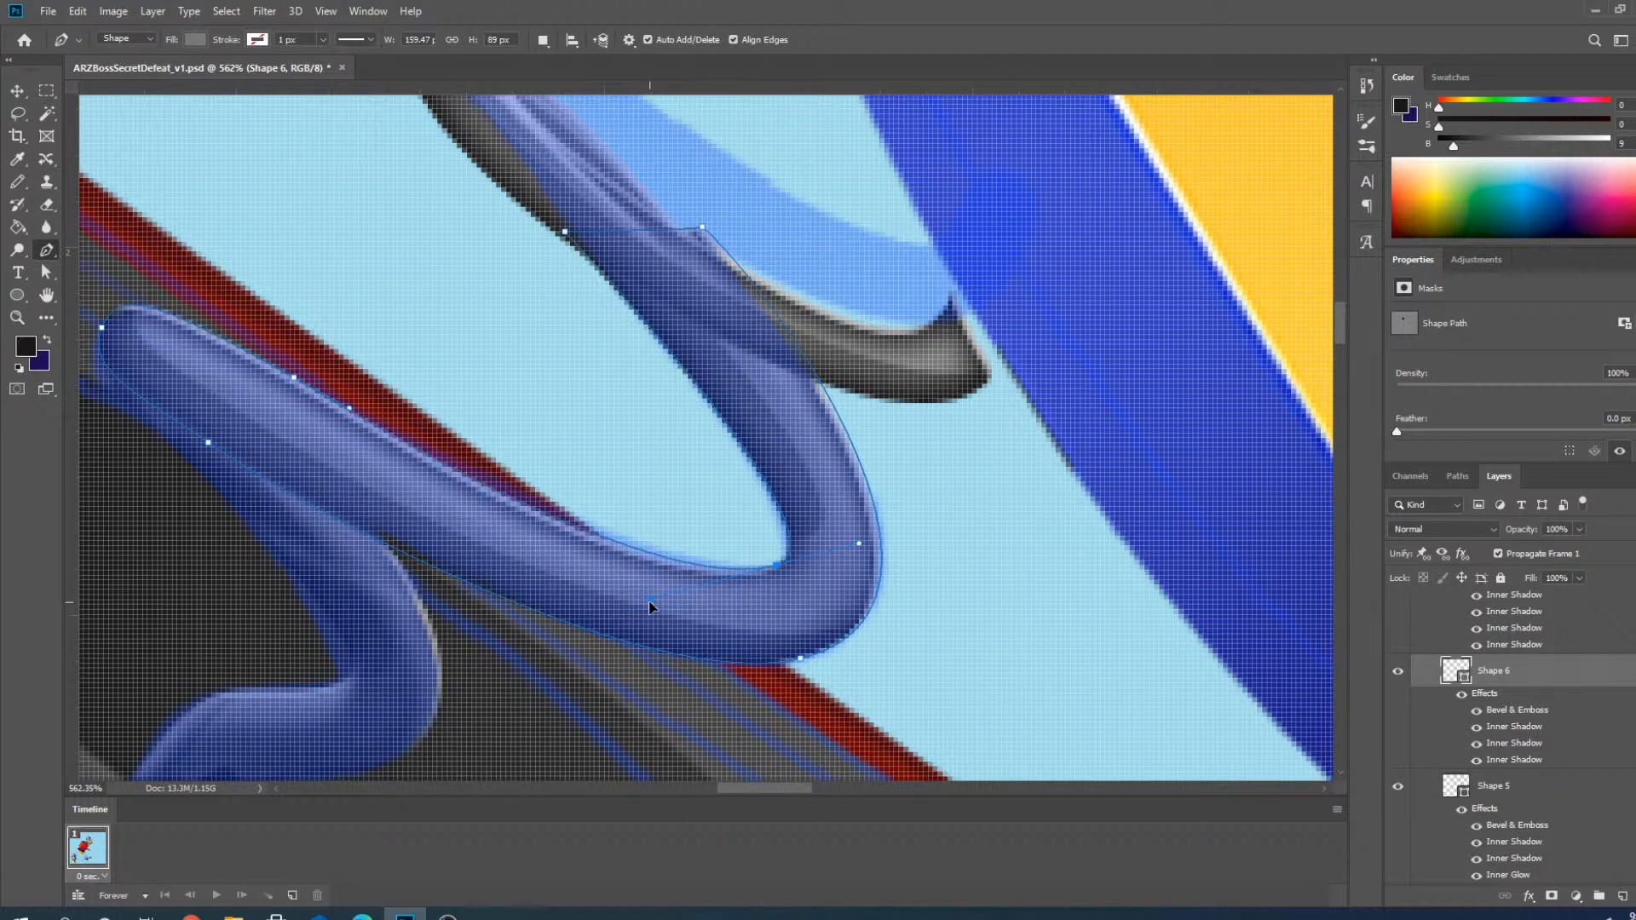
{"action": "scroll", "coordinate": [645, 601], "scroll_direction": "down", "scroll_amount": 3}
{"action": "scroll", "coordinate": [677, 427], "scroll_direction": "up", "scroll_amount": 4}
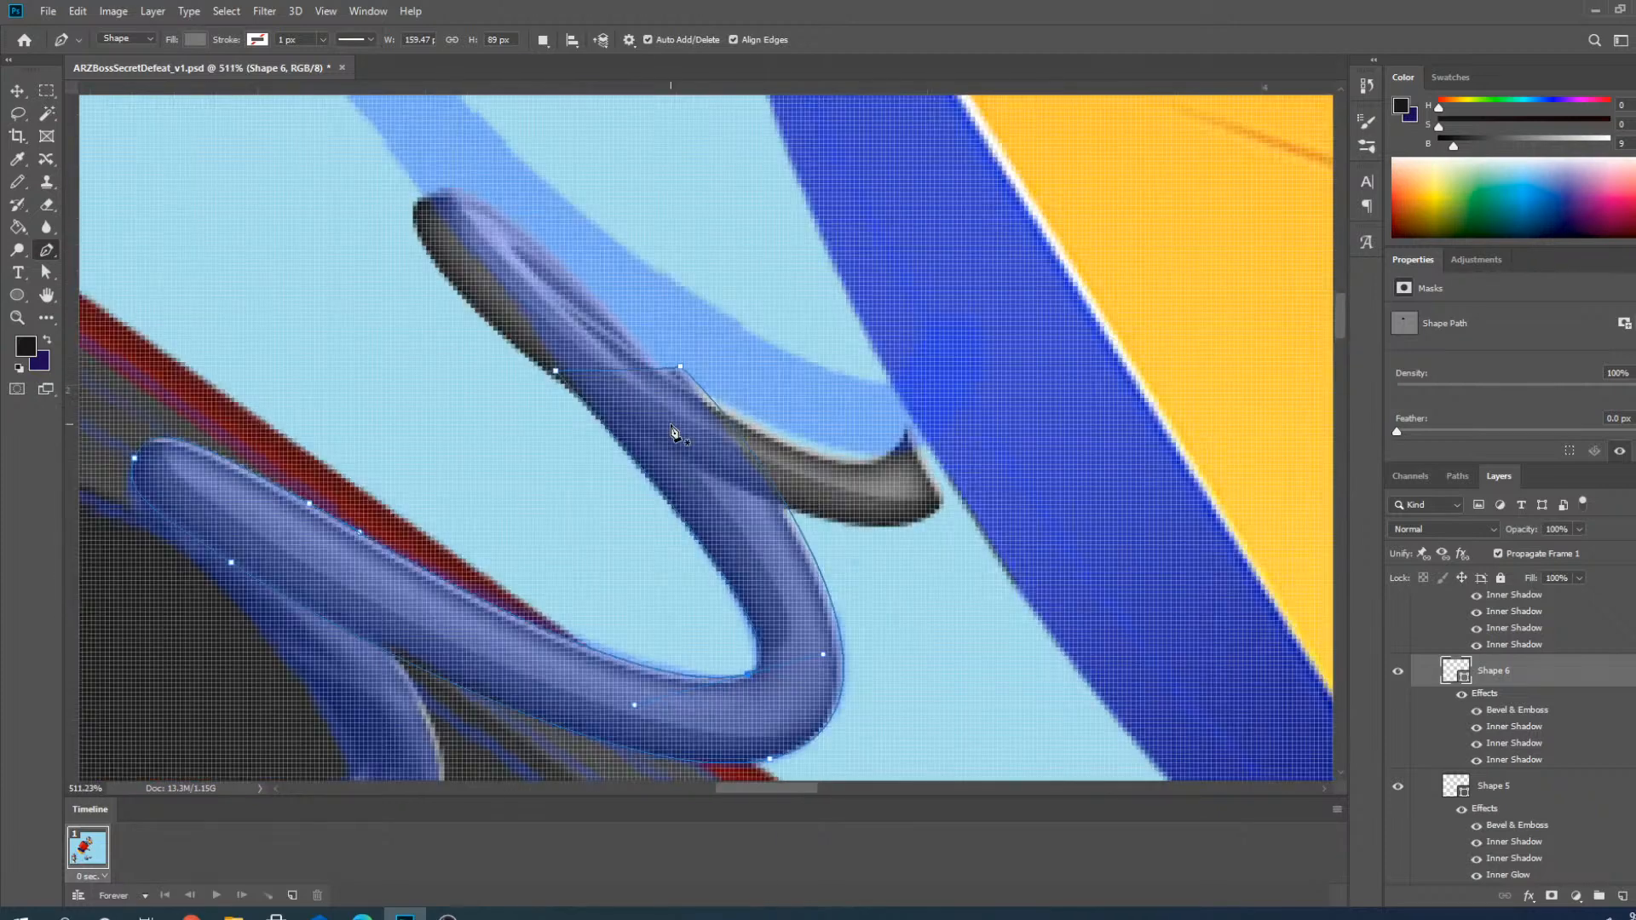
Nudge Shape 6's upper outer anchor slightly inward, toward the coil.
{"action": "key", "text": "Return"}
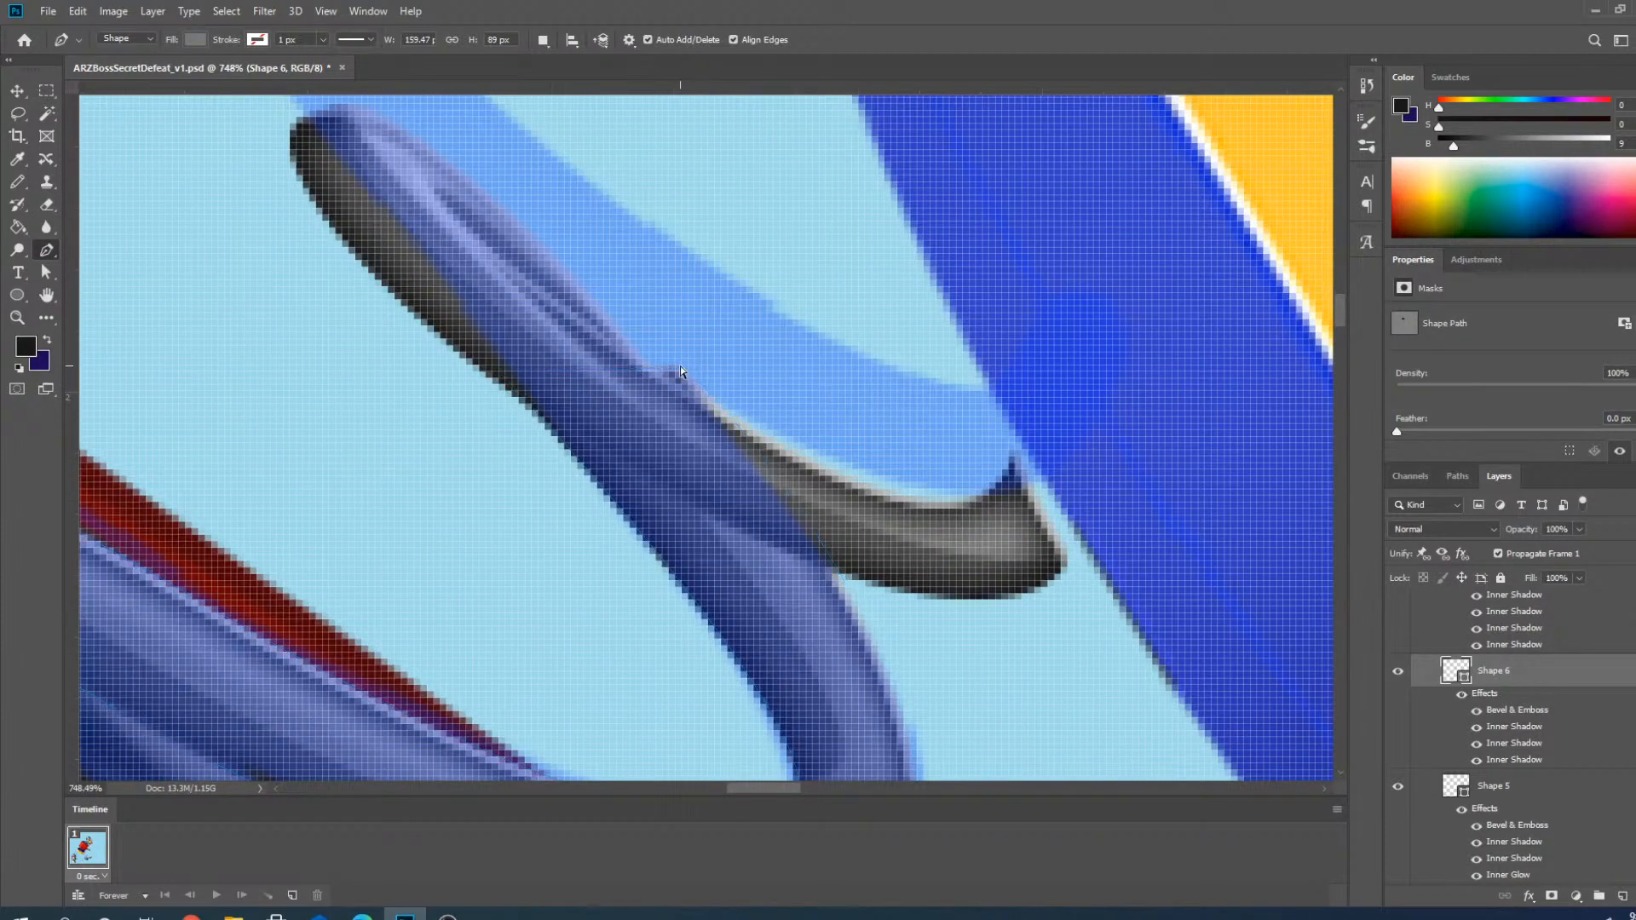
{"action": "left_click", "coordinate": [785, 589], "text": "ctrl"}
{"action": "left_click_drag", "start_coordinate": [682, 366], "coordinate": [669, 367]}
{"action": "scroll", "coordinate": [669, 367], "scroll_direction": "down", "scroll_amount": 3}
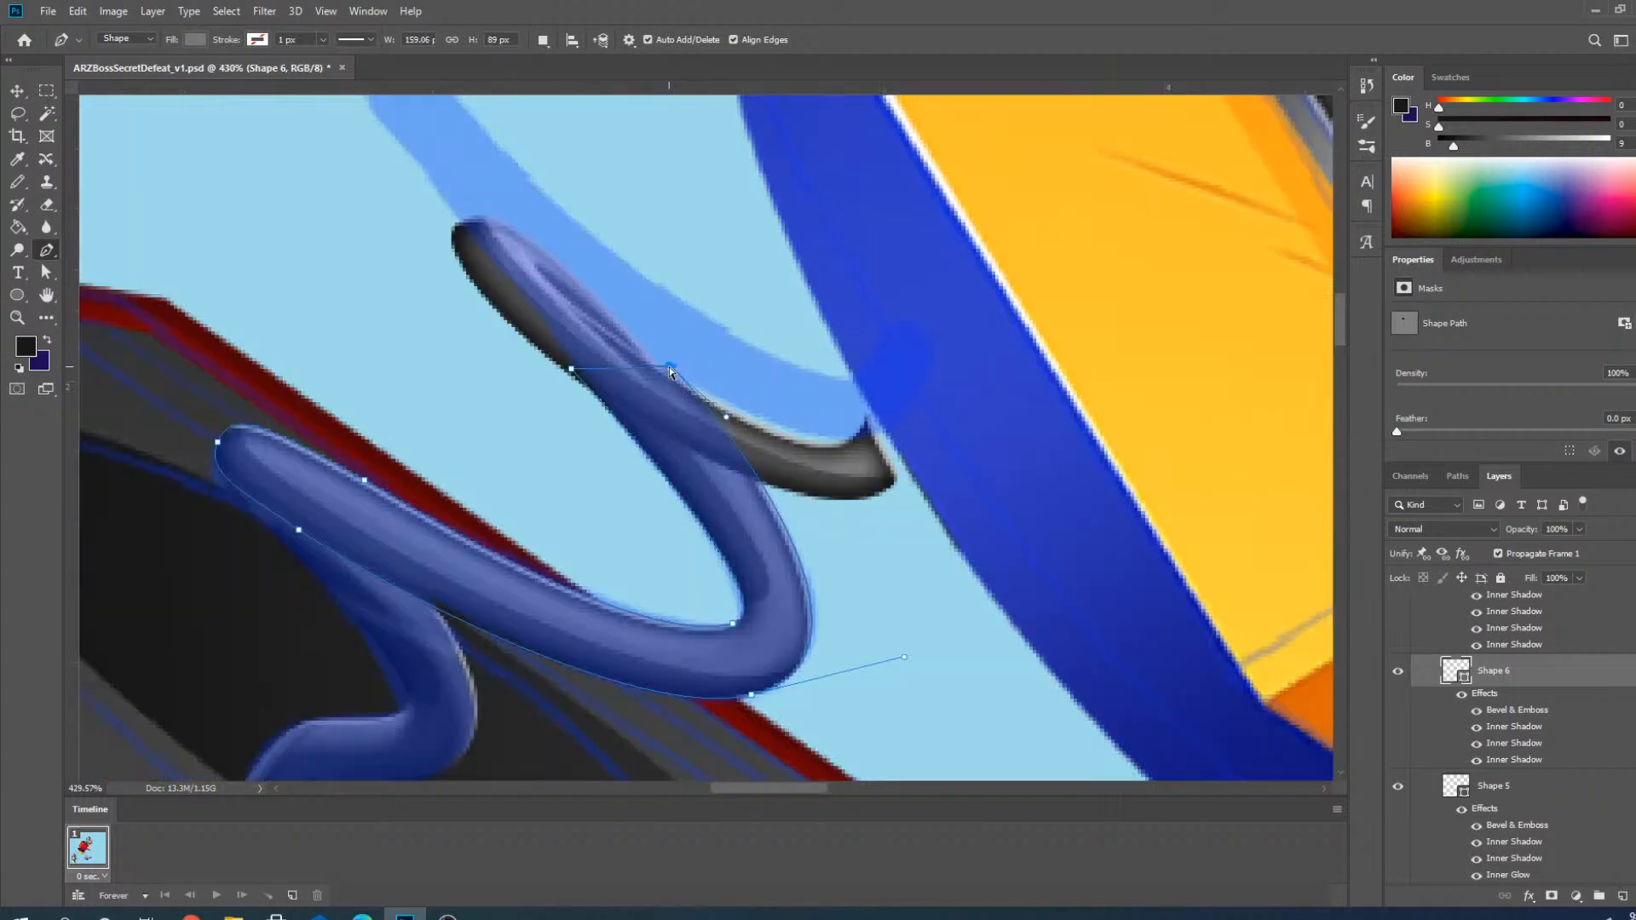
{"action": "scroll", "coordinate": [669, 367], "scroll_direction": "down", "scroll_amount": 3}
{"action": "scroll", "coordinate": [712, 347], "scroll_direction": "up", "scroll_amount": 2}
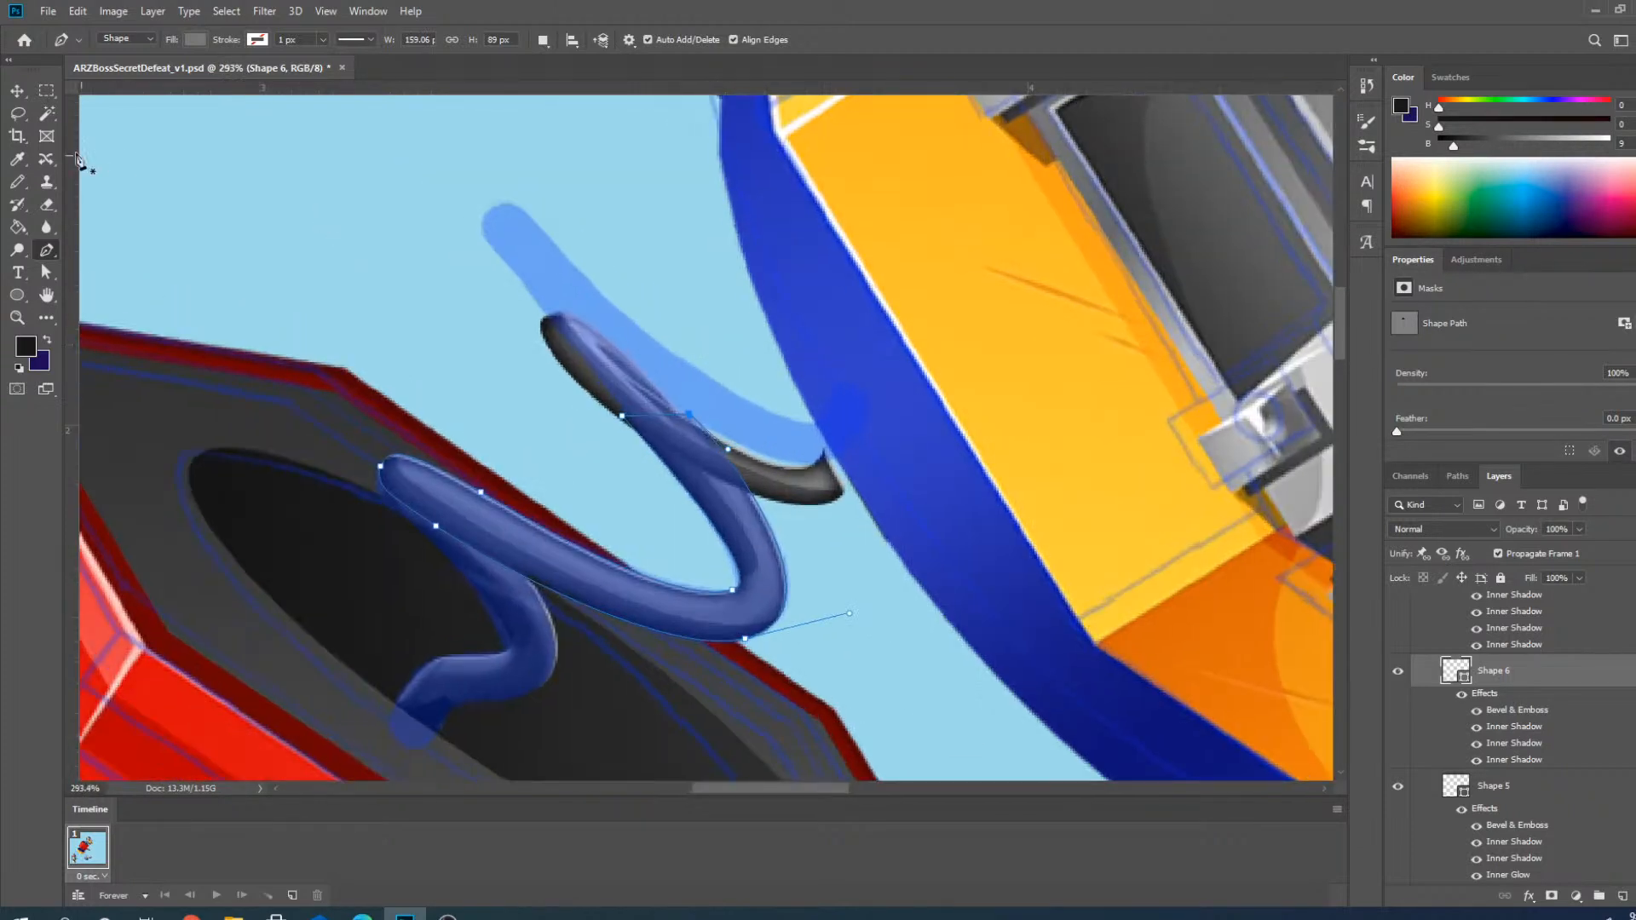
Select the upper spring coil, Shape 7, and pull its tip anchors up toward the far end of the sketched stroke.
{"action": "left_click", "coordinate": [17, 90]}
{"action": "left_click", "coordinate": [605, 366]}
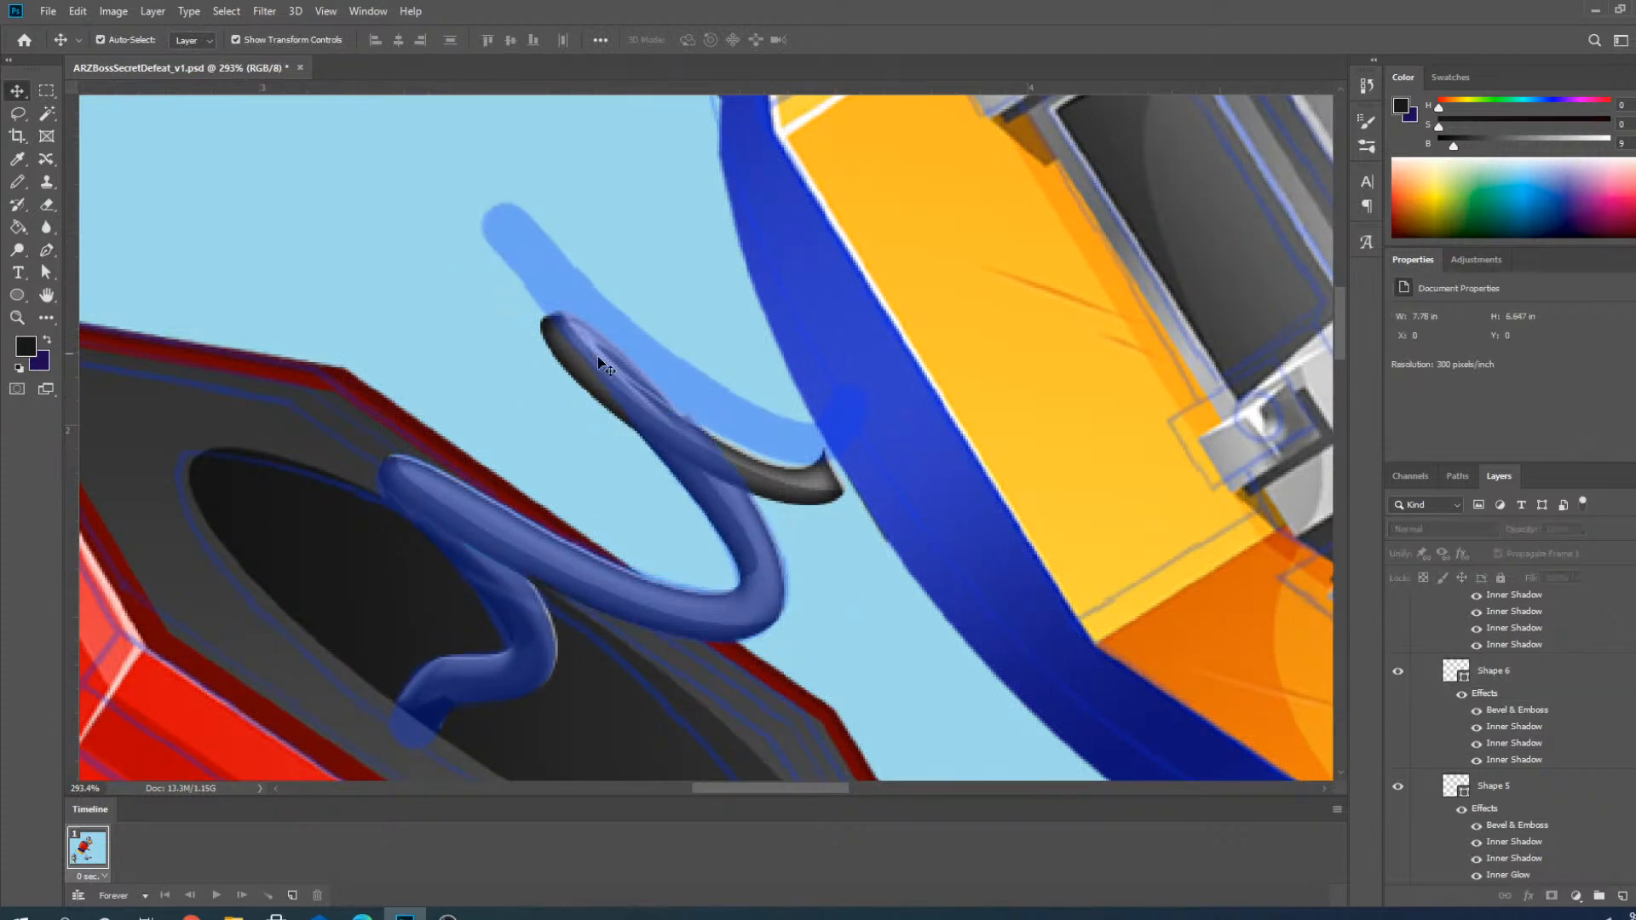
{"action": "left_click", "coordinate": [785, 479]}
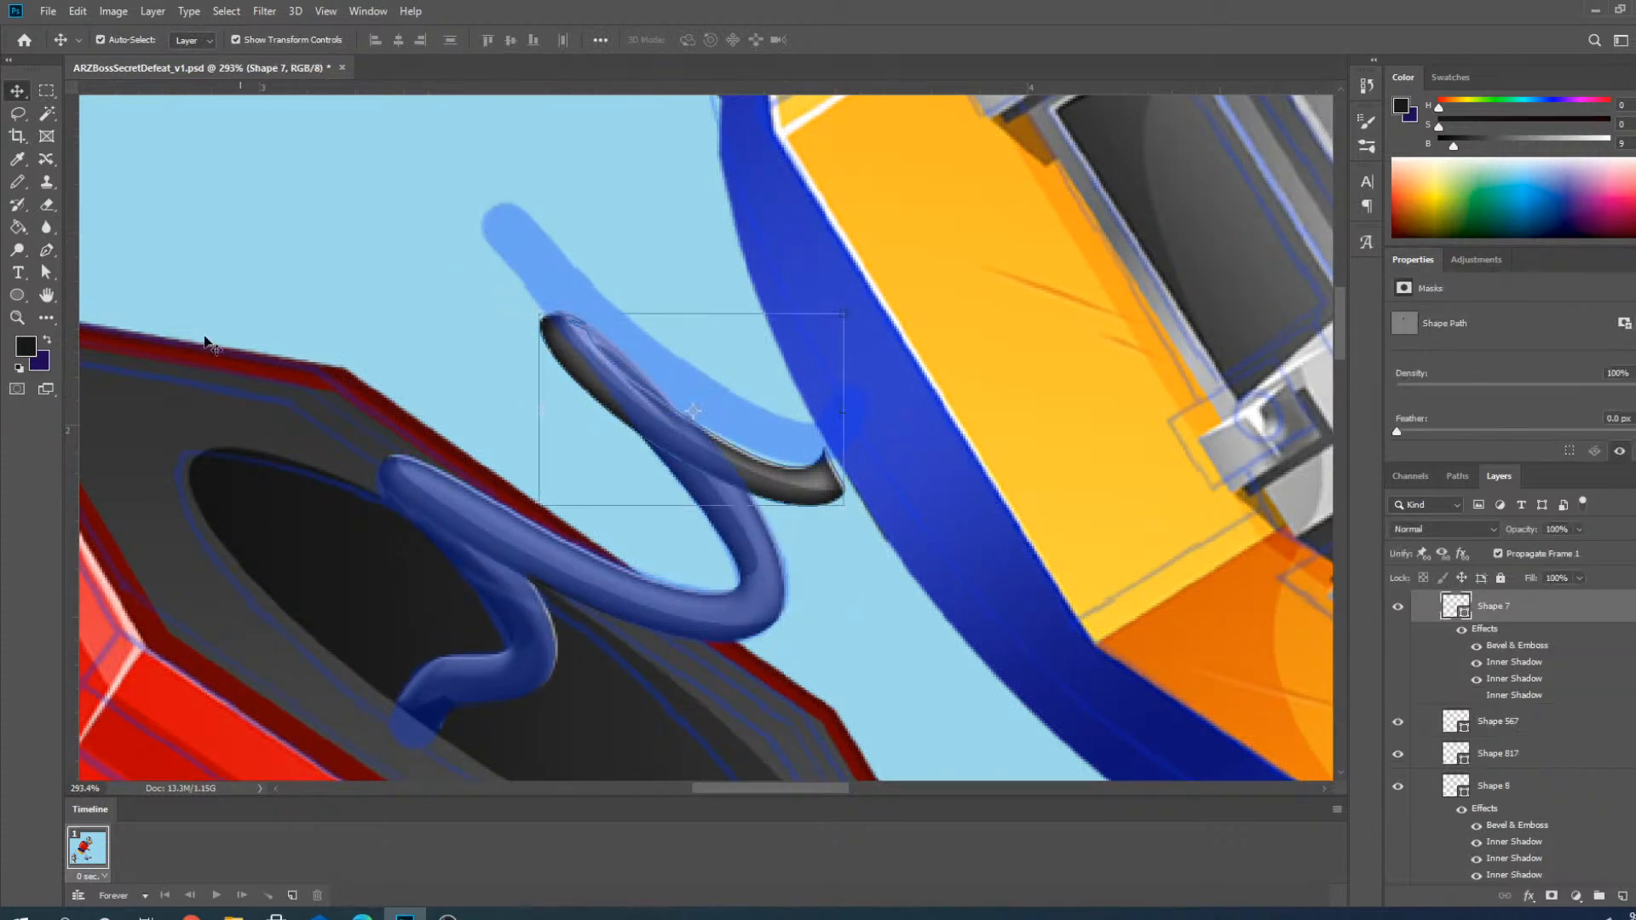
{"action": "left_click", "coordinate": [47, 250]}
{"action": "scroll", "coordinate": [590, 302], "scroll_direction": "up", "scroll_amount": 2}
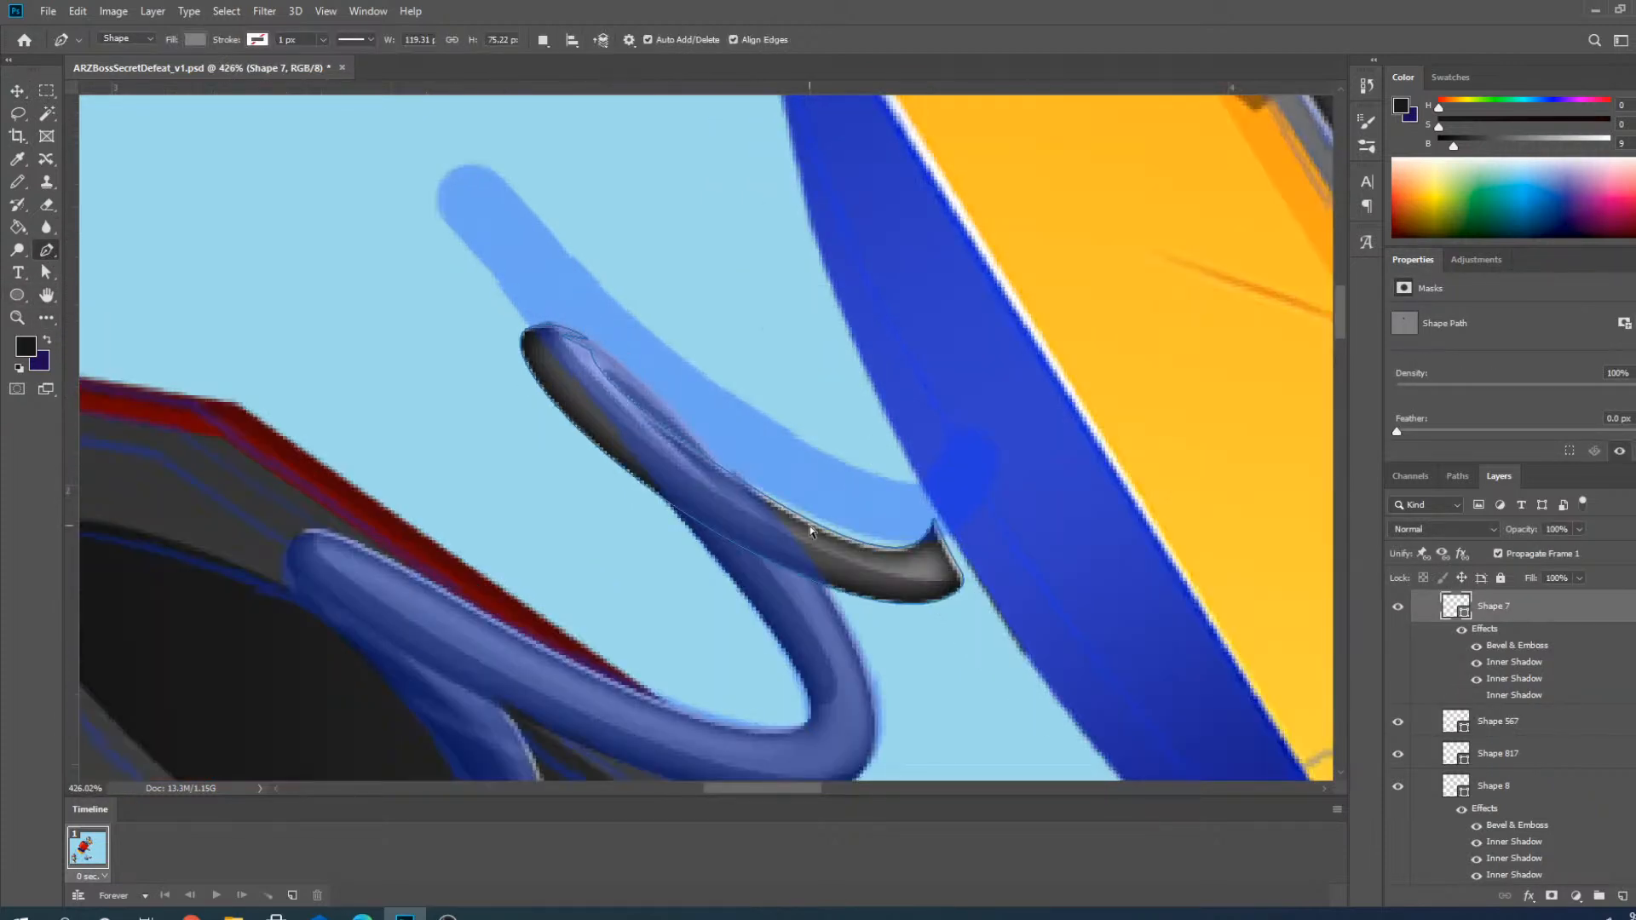
{"action": "scroll", "coordinate": [566, 329], "scroll_direction": "up", "scroll_amount": 2}
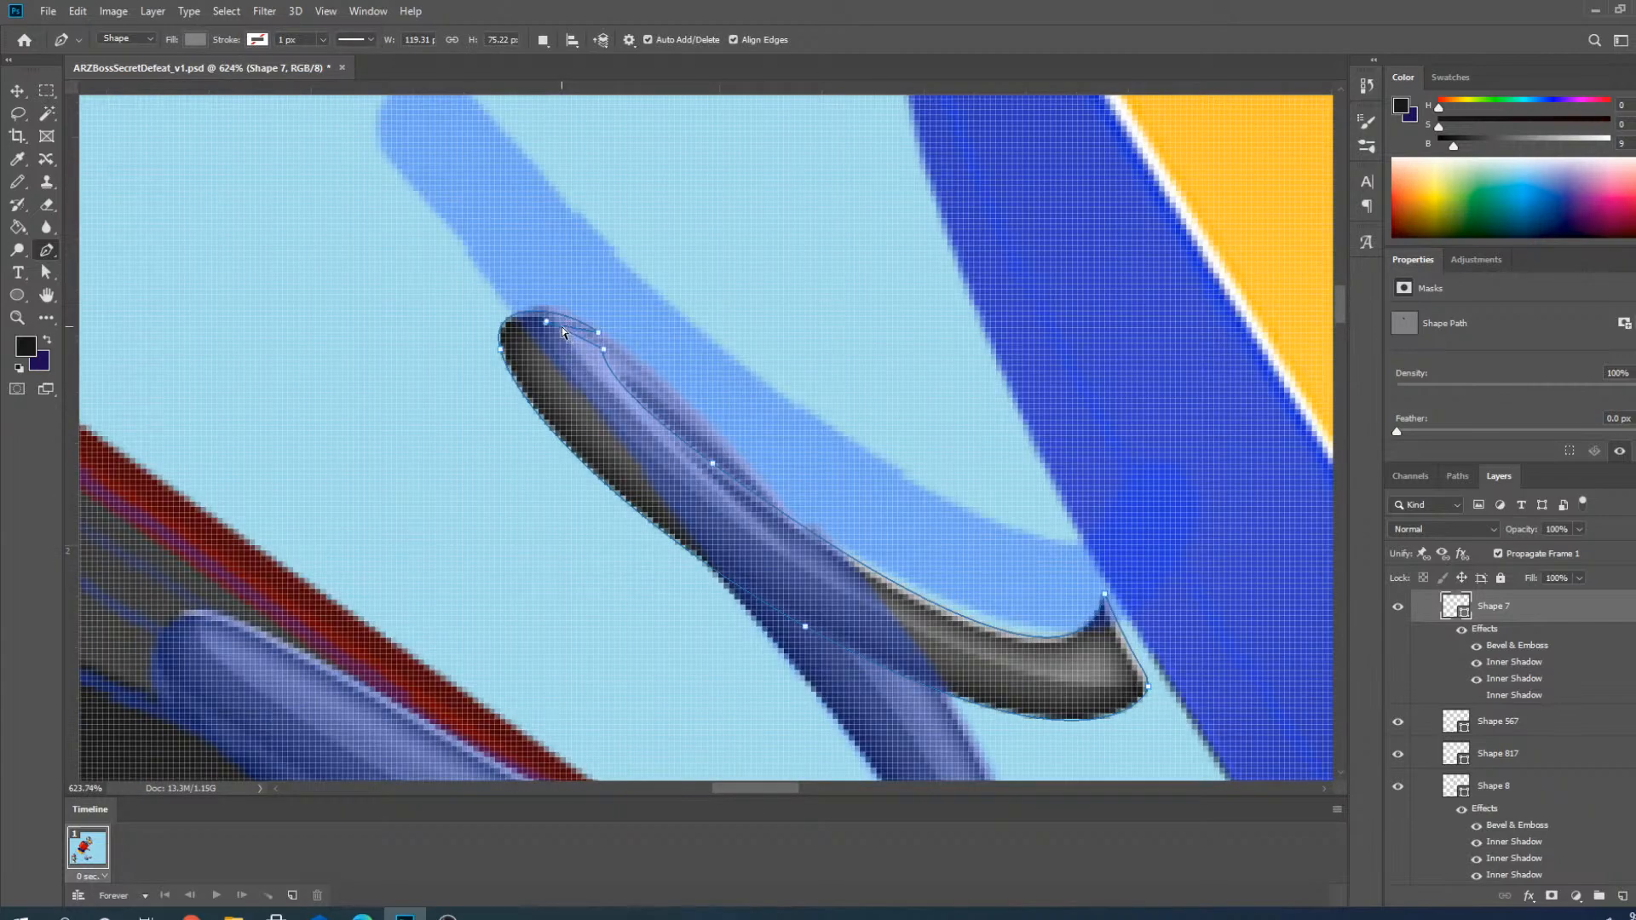
{"action": "scroll", "coordinate": [562, 327], "scroll_direction": "up", "scroll_amount": 1}
{"action": "left_click", "coordinate": [612, 350]}
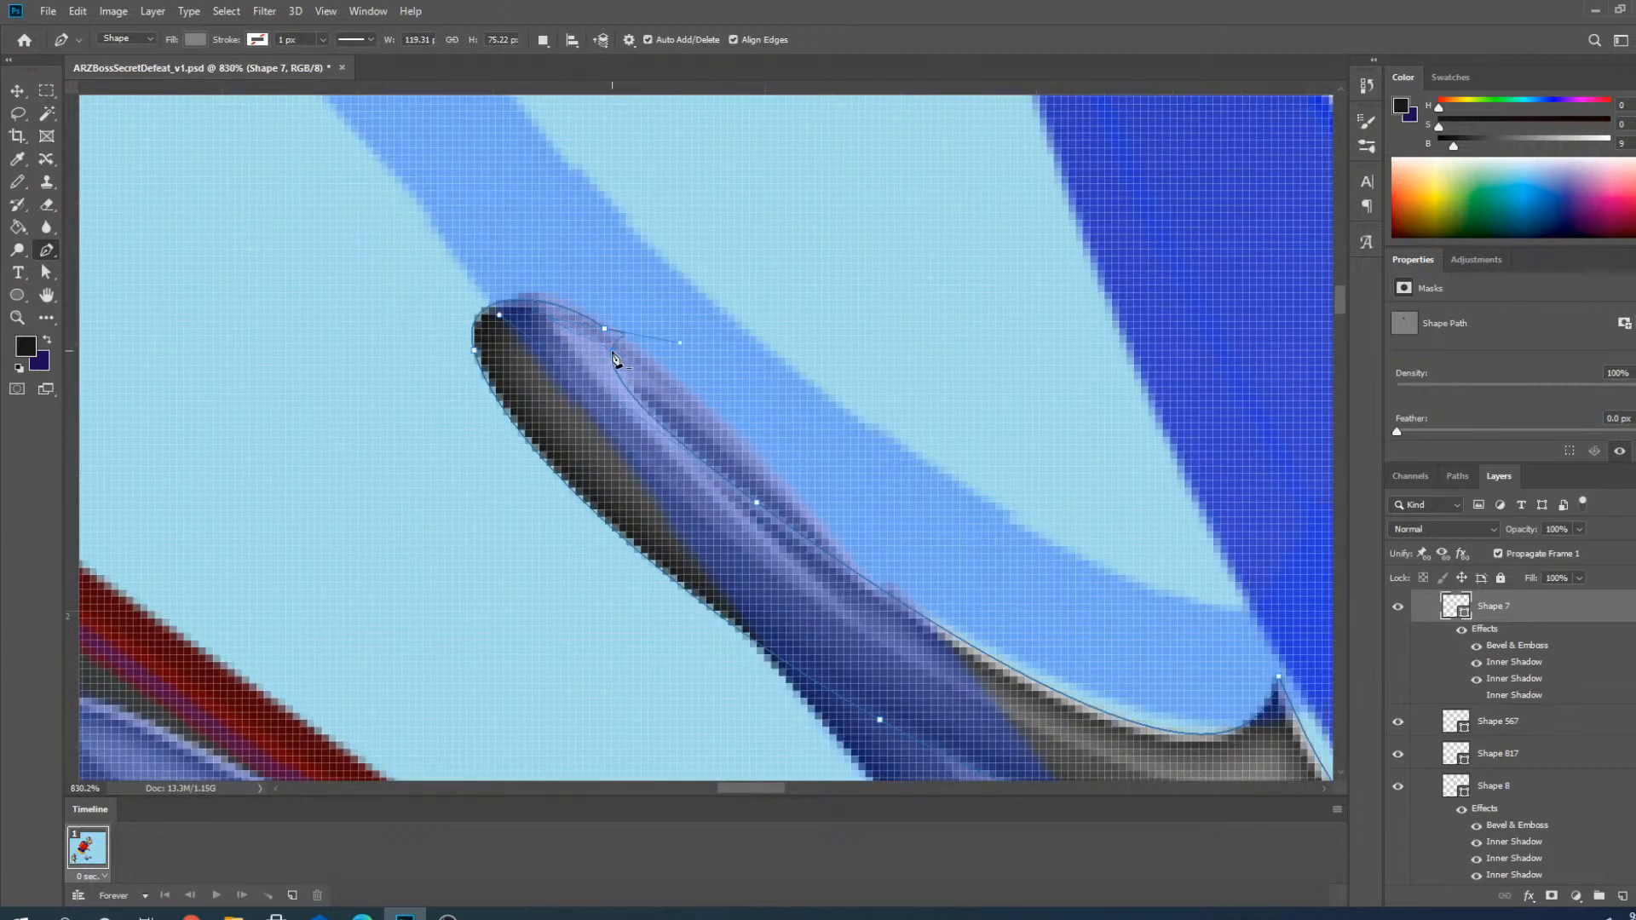
{"action": "left_click_drag", "start_coordinate": [681, 349], "coordinate": [657, 364]}
{"action": "left_click_drag", "start_coordinate": [500, 317], "coordinate": [494, 121]}
{"action": "scroll", "coordinate": [679, 452], "scroll_direction": "down", "scroll_amount": 4}
{"action": "scroll", "coordinate": [645, 384], "scroll_direction": "up", "scroll_amount": 3}
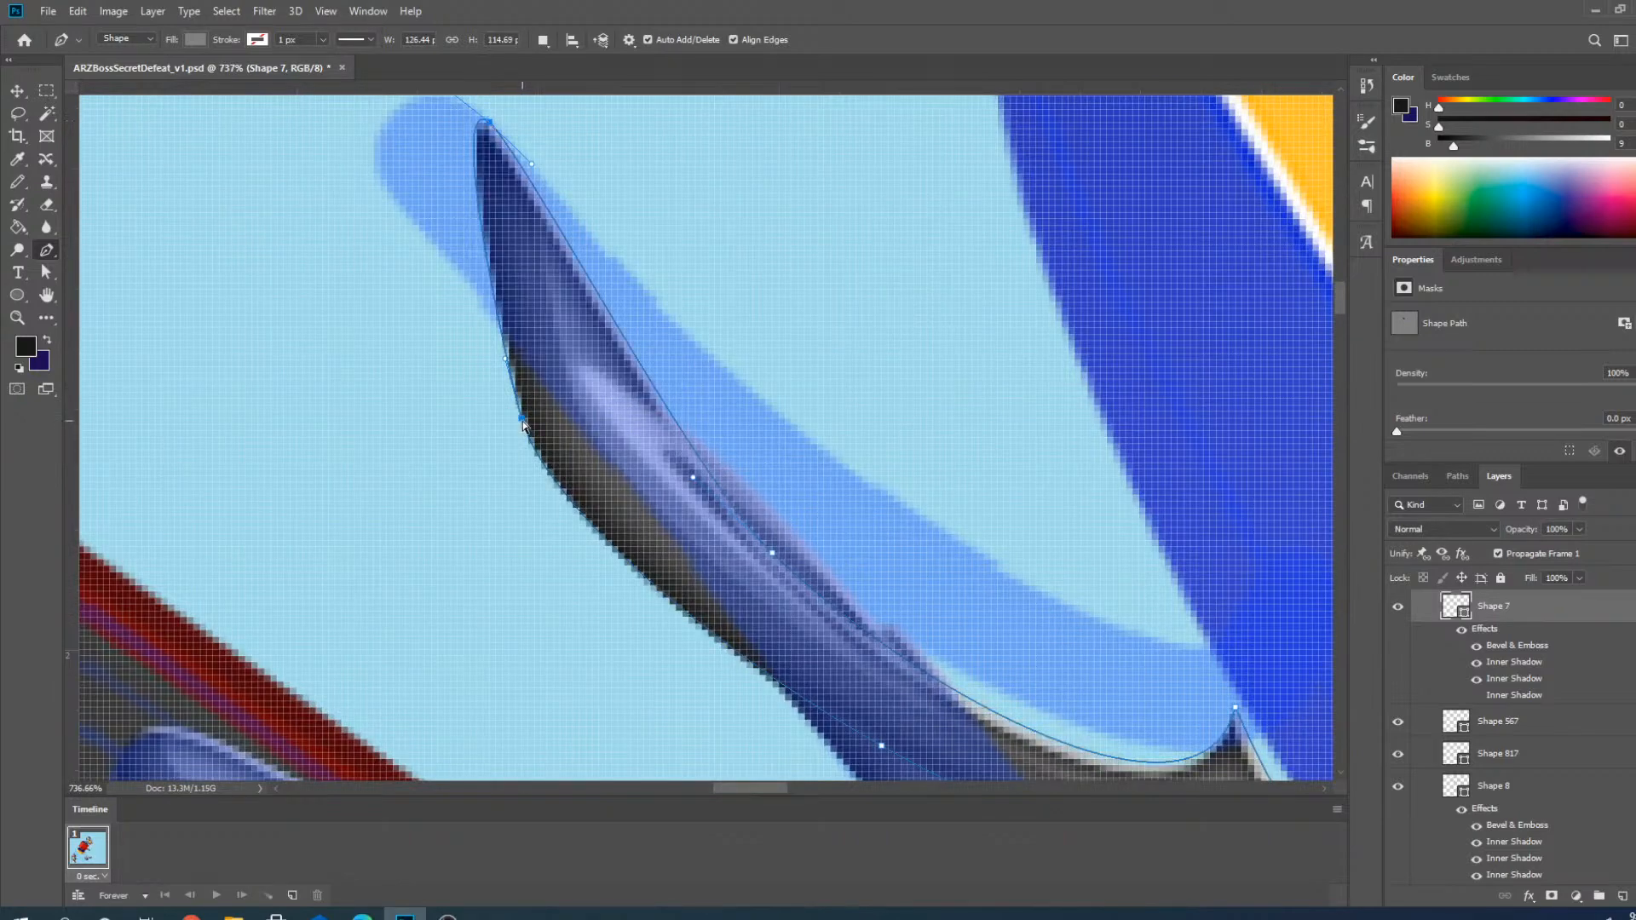
Move the lower-side anchor of Shape 7's tip out to the stroke's rounded end.
{"action": "left_click_drag", "start_coordinate": [522, 419], "coordinate": [378, 169]}
{"action": "scroll", "coordinate": [521, 341], "scroll_direction": "down", "scroll_amount": 4}
{"action": "scroll", "coordinate": [495, 140], "scroll_direction": "up", "scroll_amount": 2}
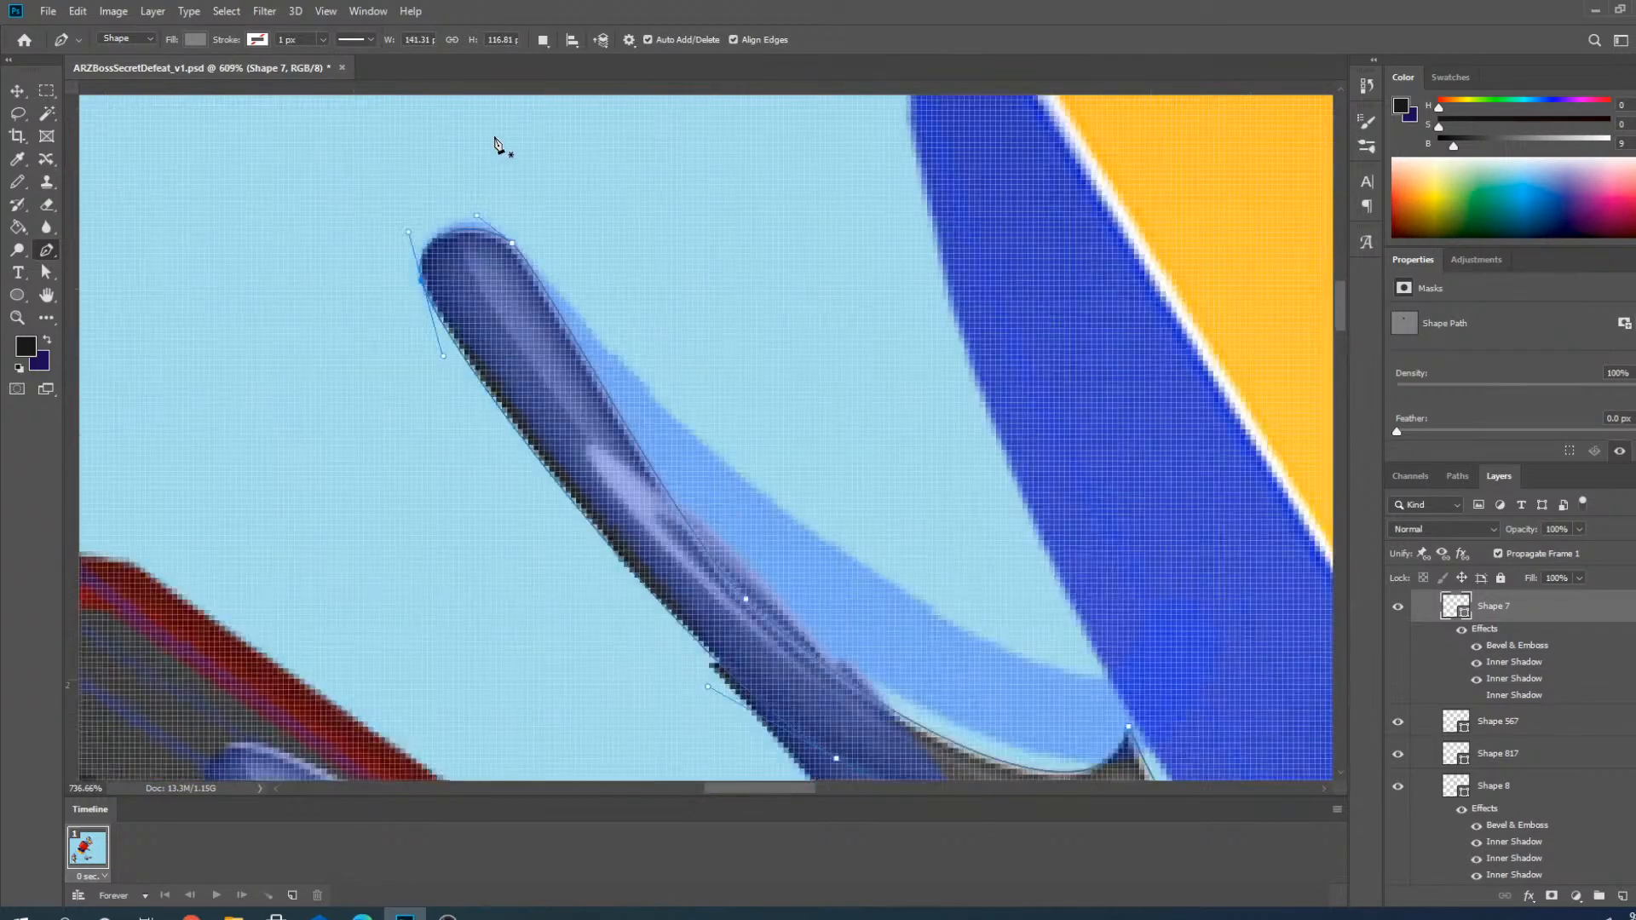
{"action": "scroll", "coordinate": [495, 145], "scroll_direction": "up", "scroll_amount": 1}
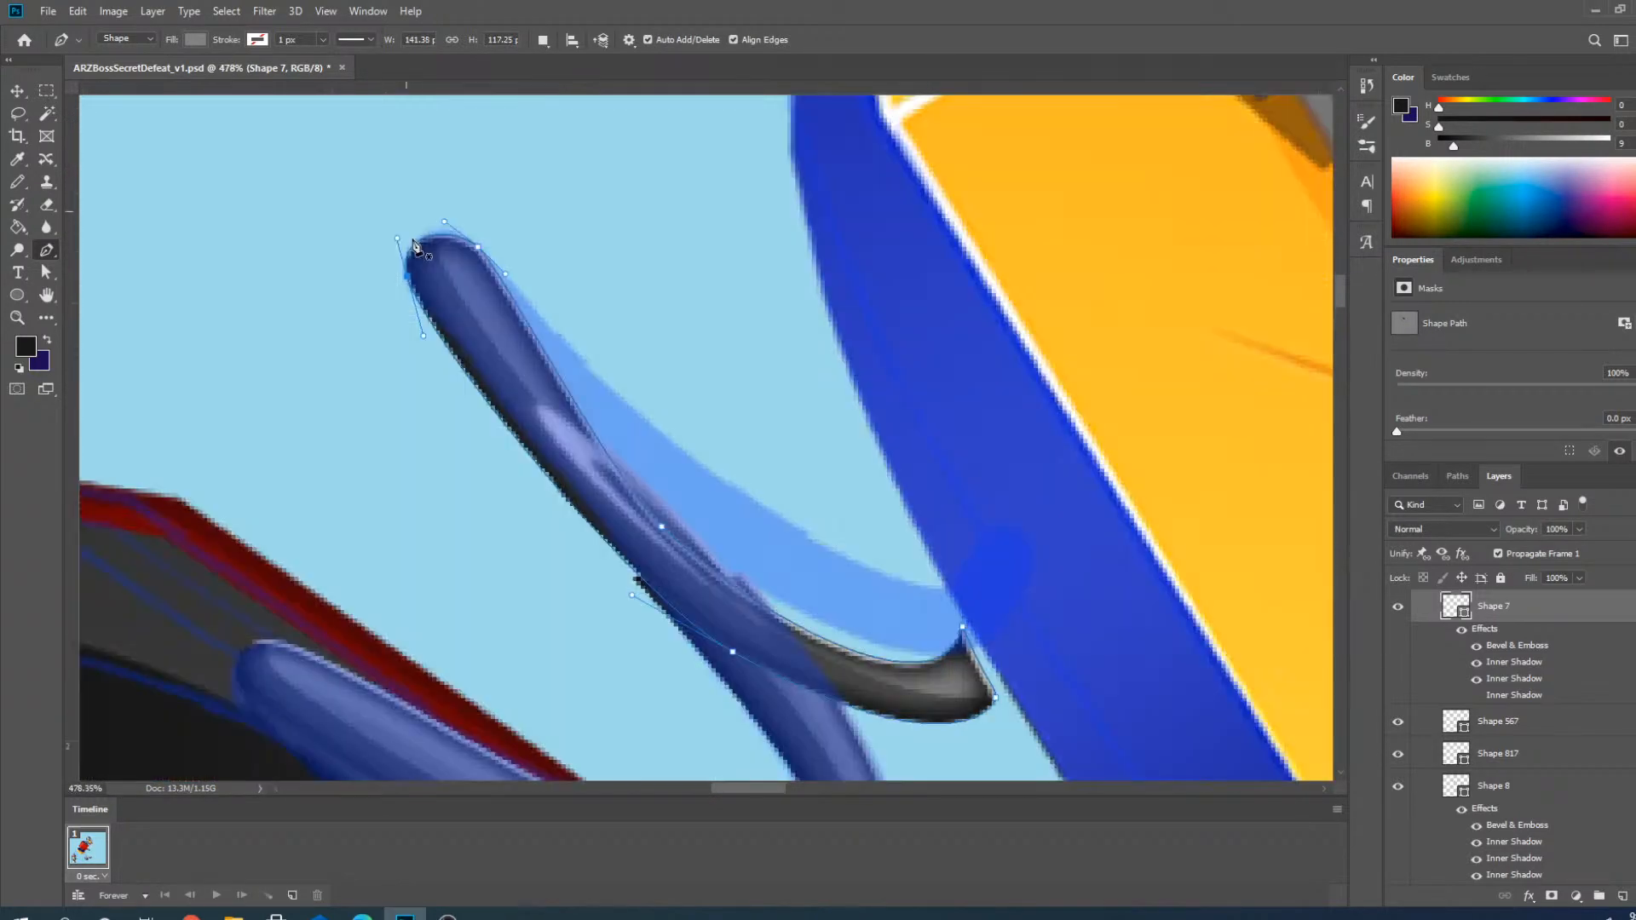
Move Shape 7's upper edge anchor and the adjoining corner at the blue ring onto the sketched stroke's outer edge.
{"action": "scroll", "coordinate": [465, 231], "scroll_direction": "down", "scroll_amount": 2}
{"action": "left_click_drag", "start_coordinate": [663, 533], "coordinate": [699, 471]}
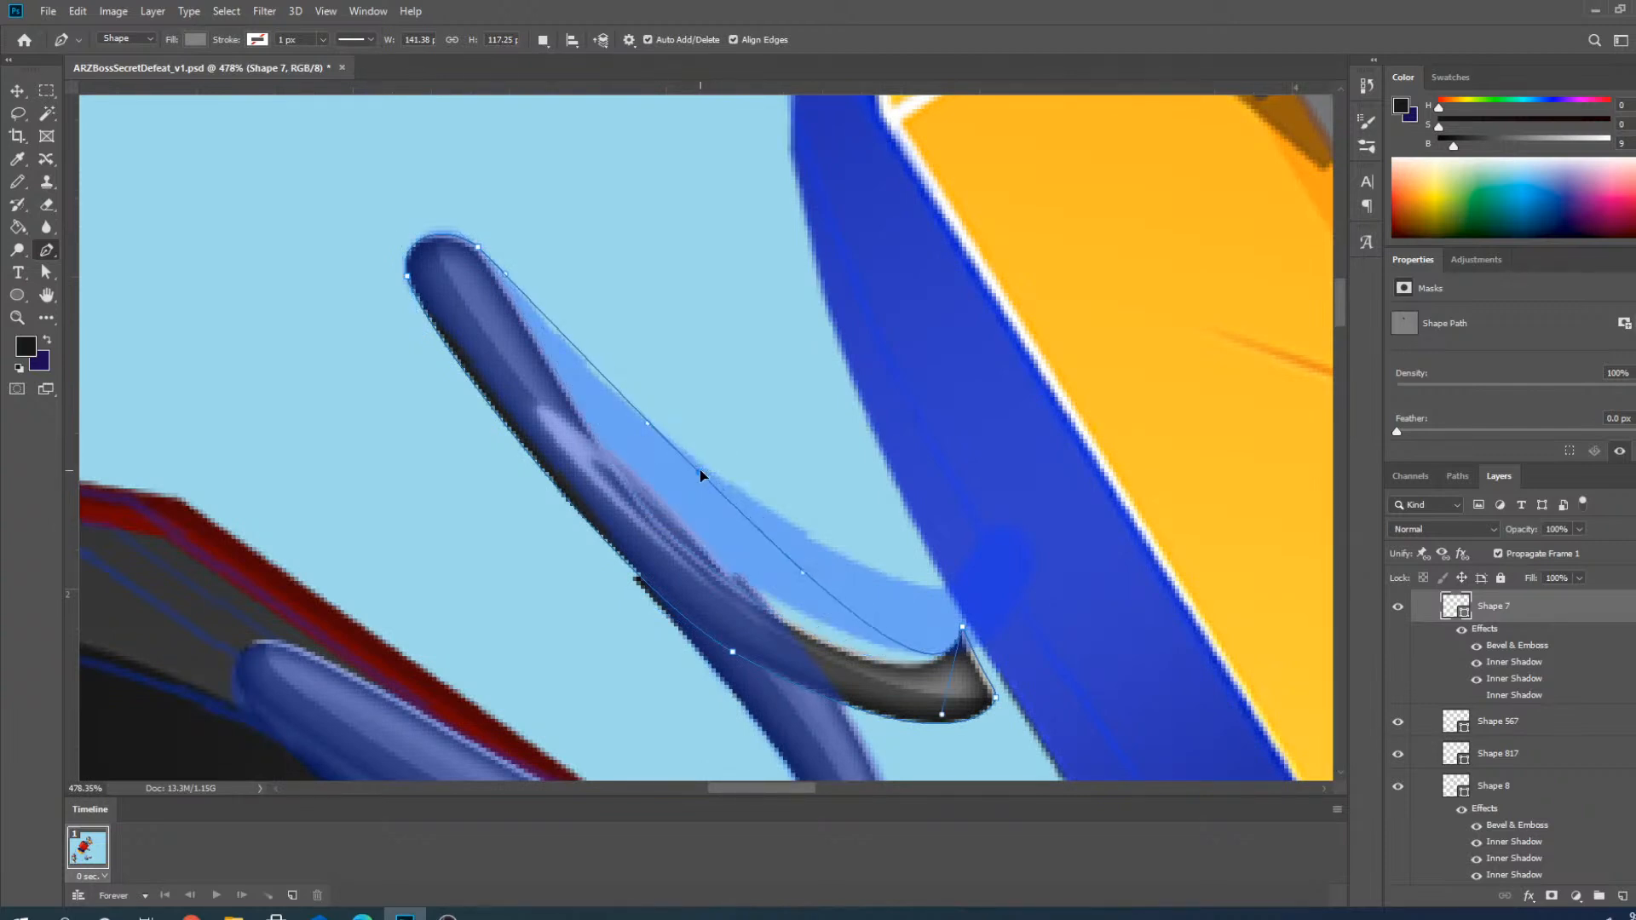
{"action": "left_click", "coordinate": [640, 427]}
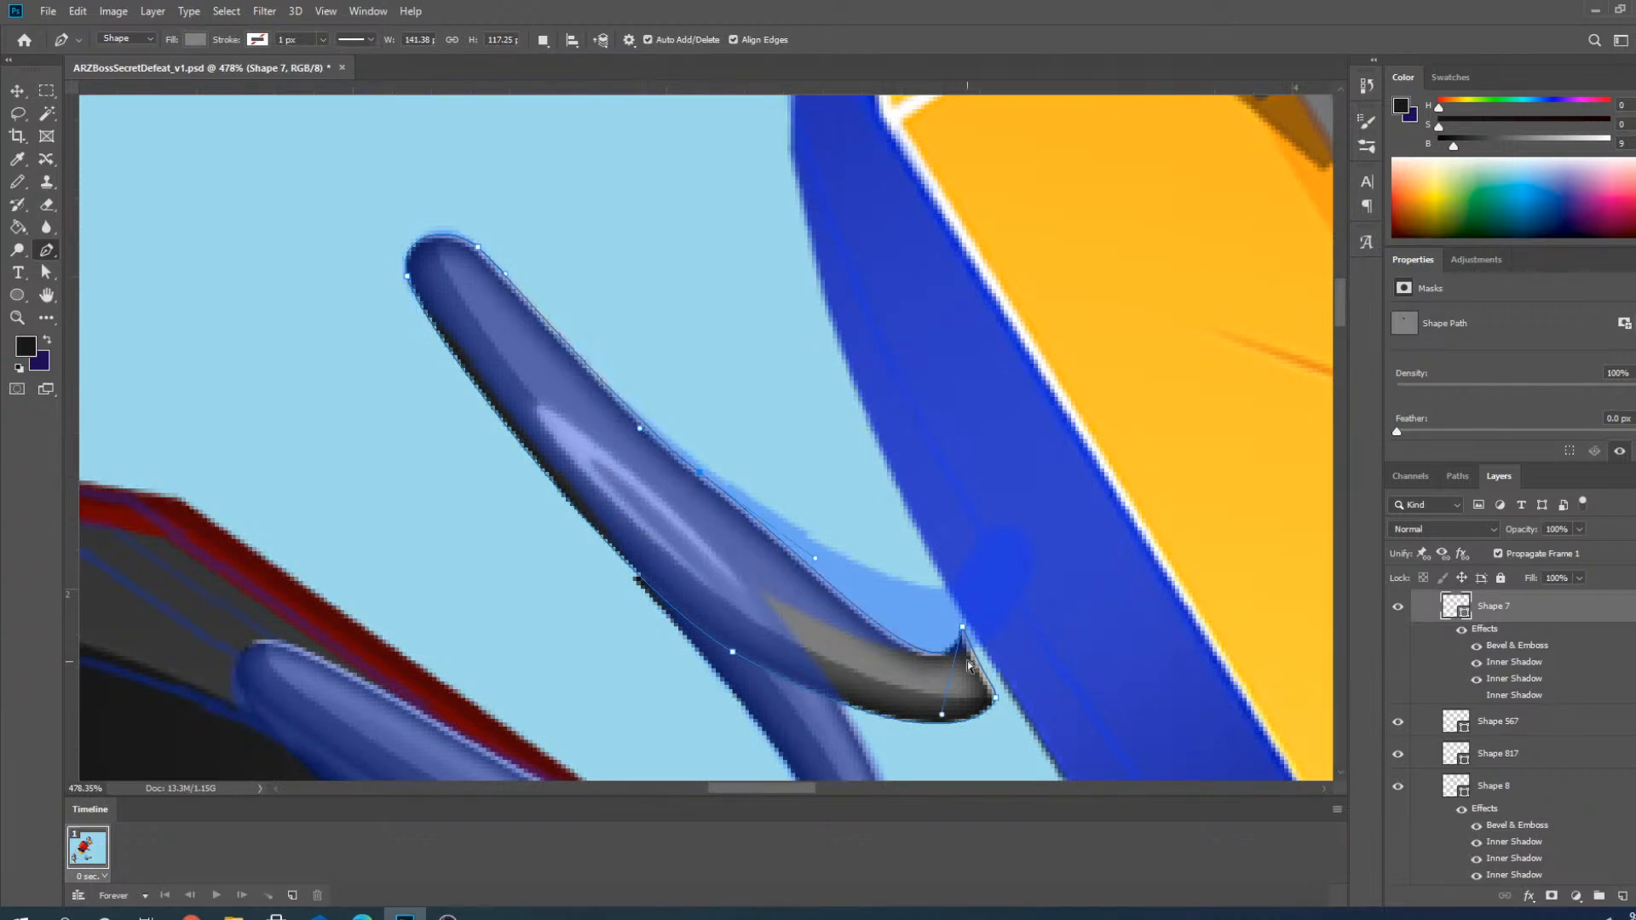
{"action": "key", "text": "ctrl+z"}
{"action": "left_click_drag", "start_coordinate": [962, 631], "coordinate": [978, 554]}
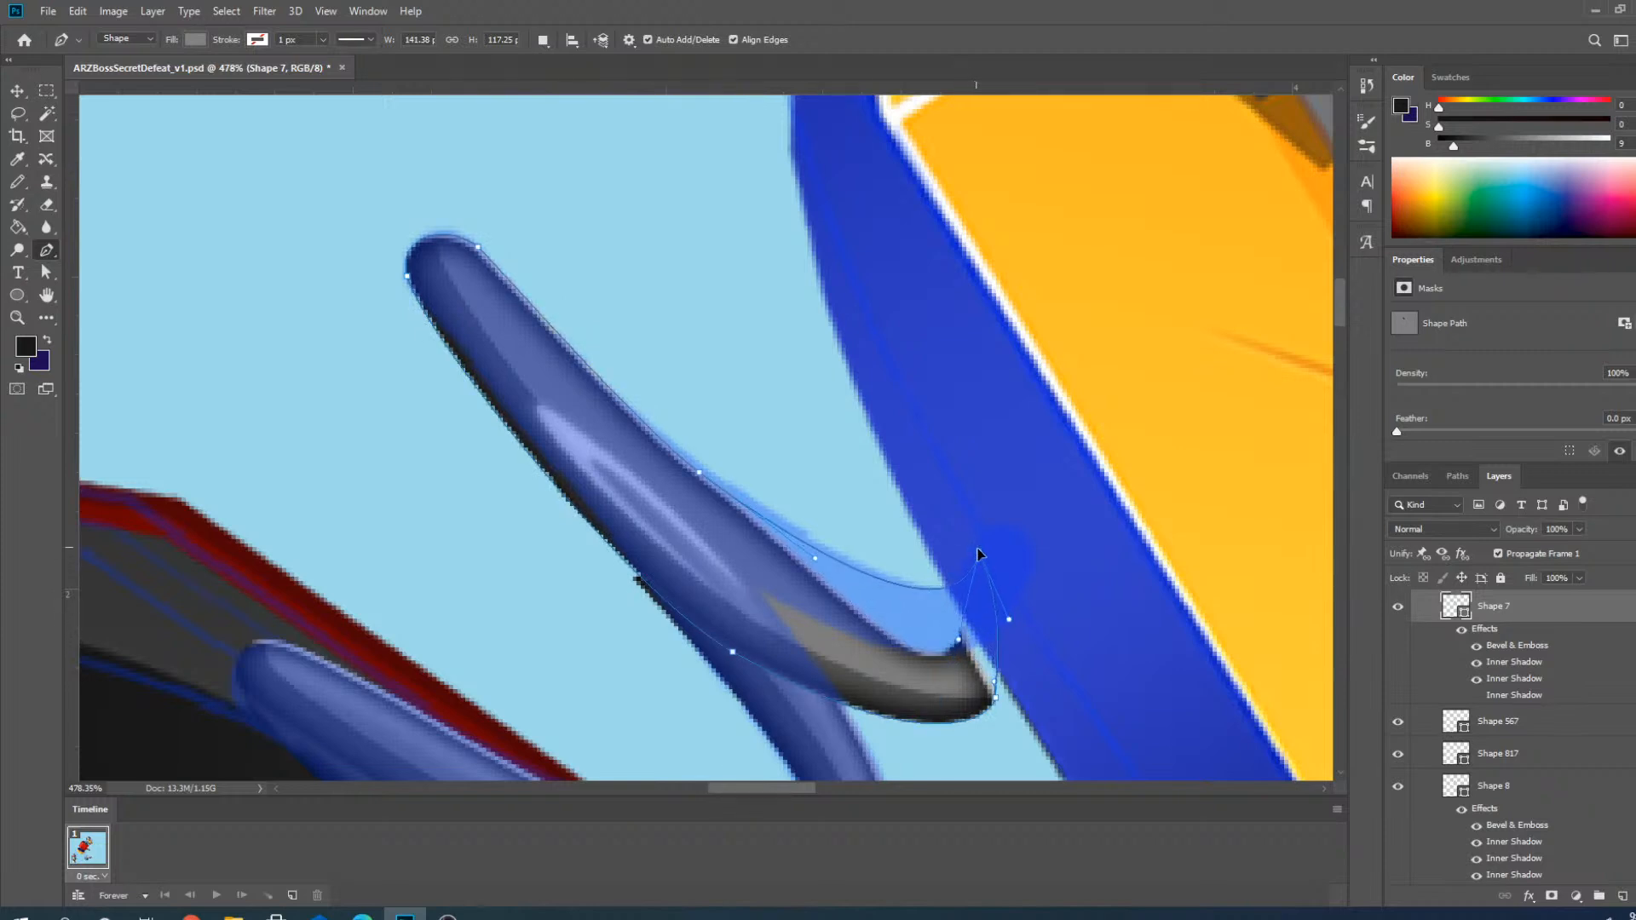
{"action": "left_click", "coordinate": [699, 473]}
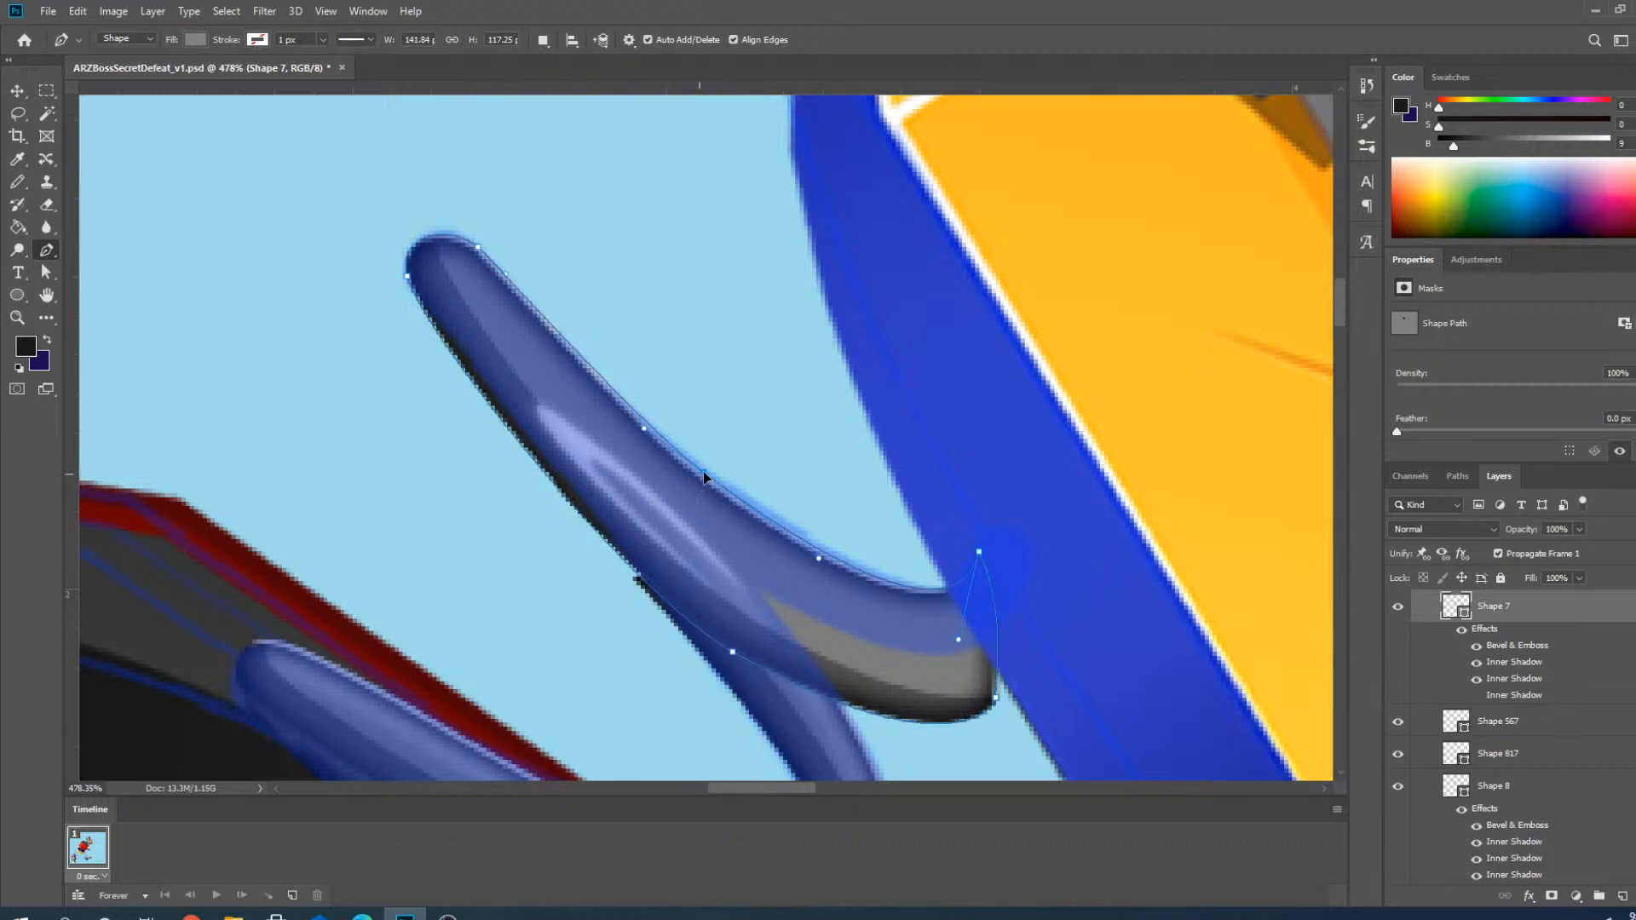
Move Shape 7's lower end corner behind the blue ring and fit its underside anchor and curve to the stroke.
{"action": "left_click_drag", "start_coordinate": [997, 701], "coordinate": [1014, 594]}
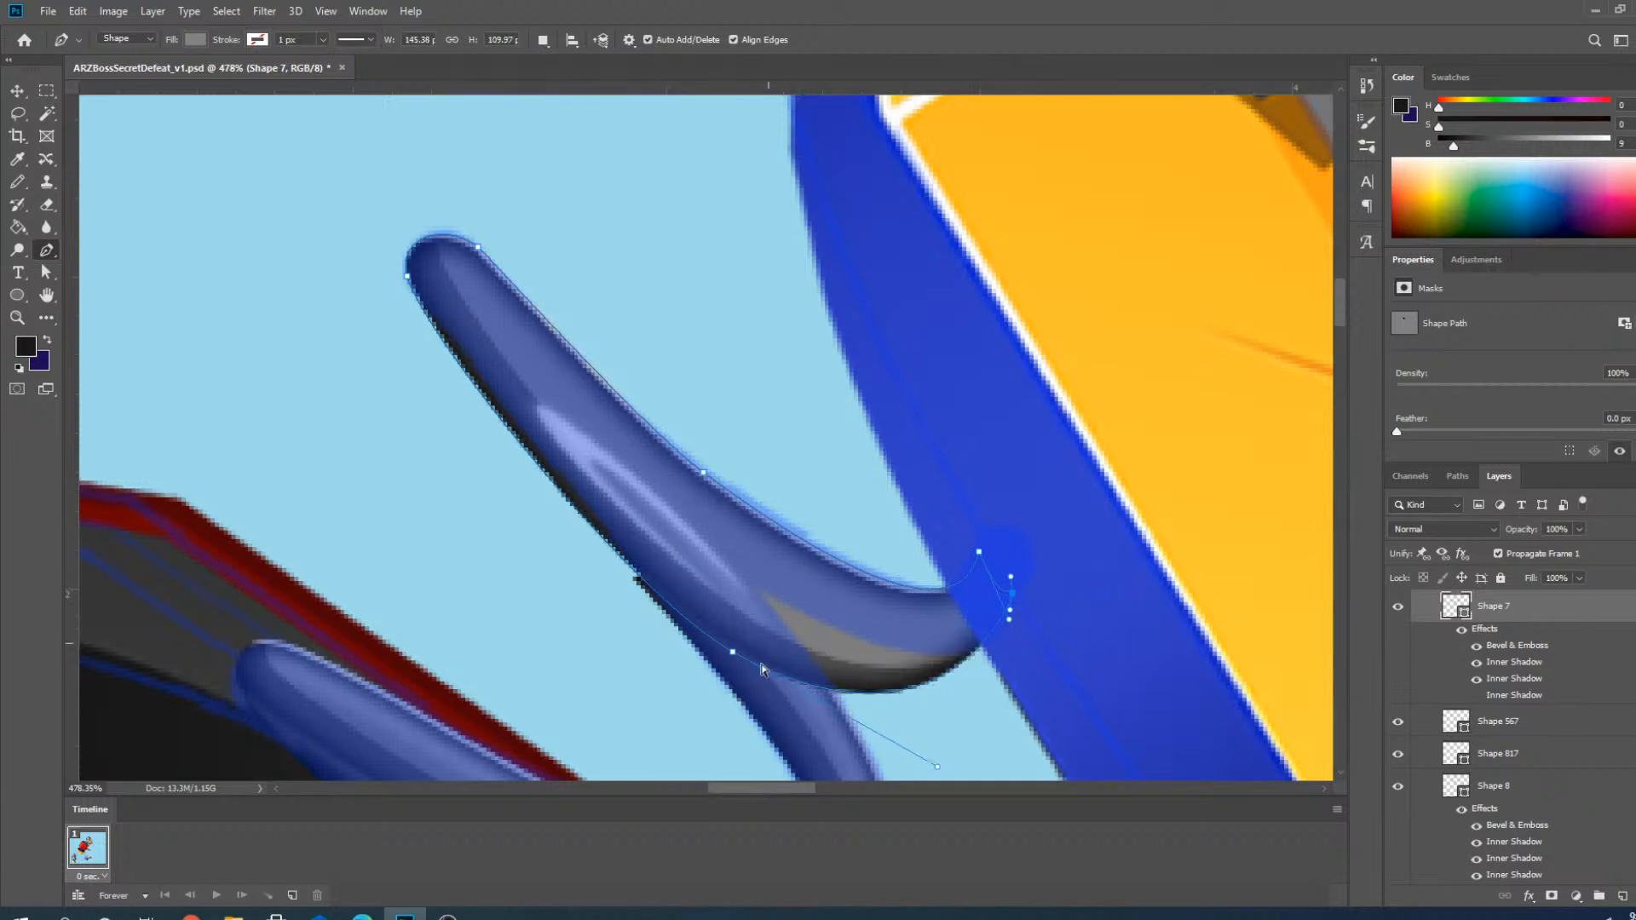
{"action": "left_click", "coordinate": [708, 642], "text": "ctrl"}
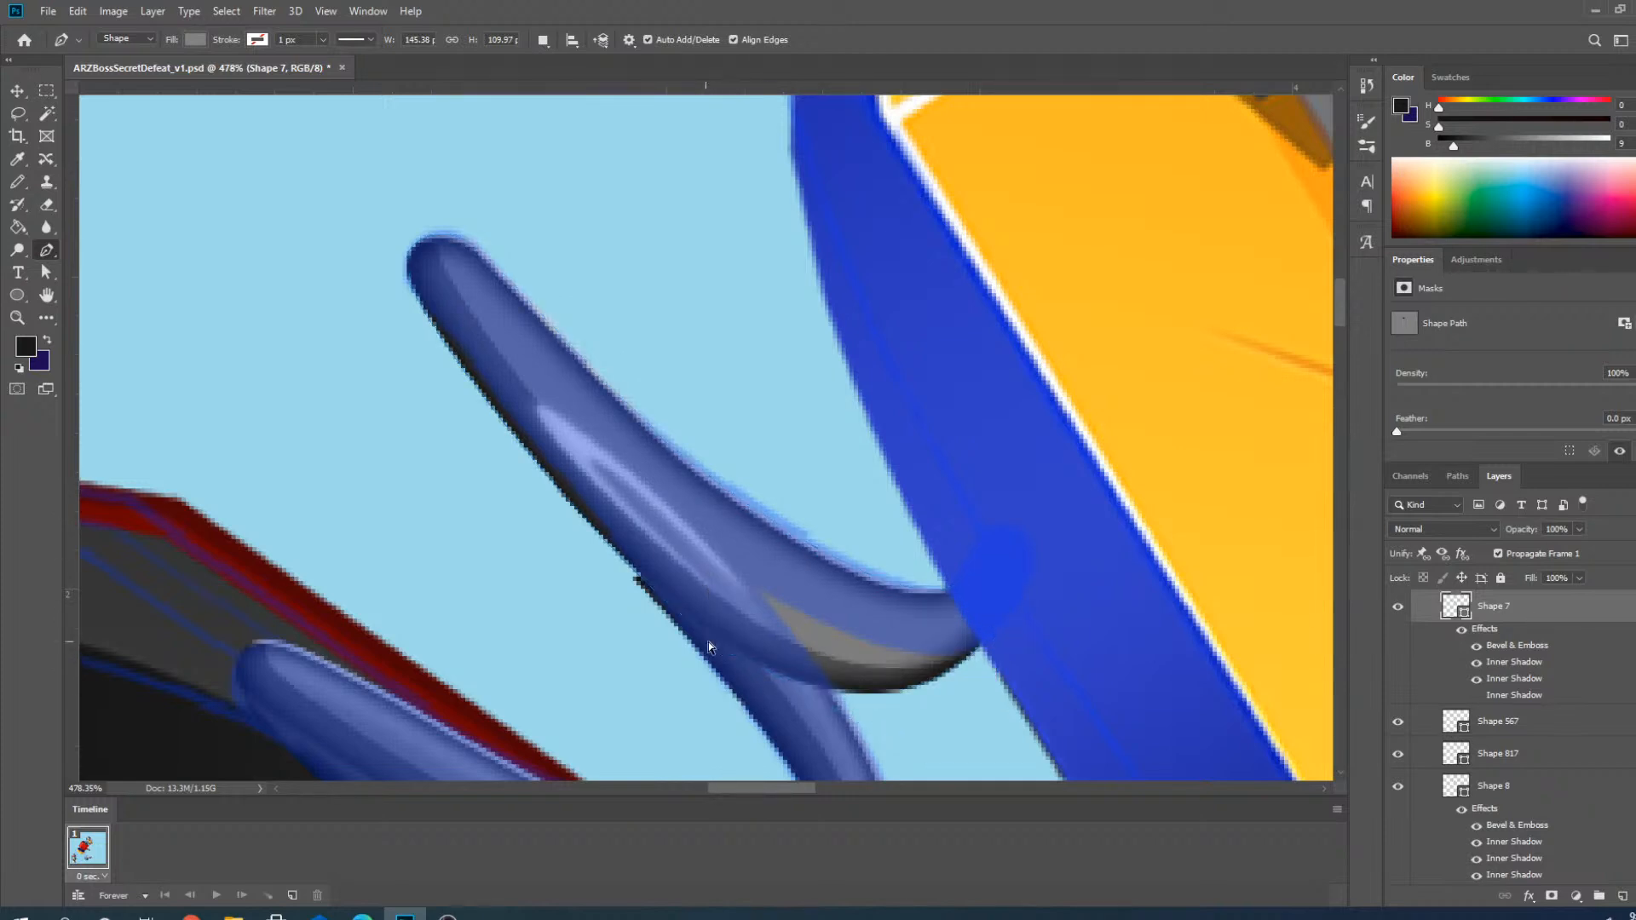
{"action": "left_click", "coordinate": [829, 667], "text": "ctrl"}
{"action": "left_click_drag", "start_coordinate": [734, 654], "coordinate": [720, 569]}
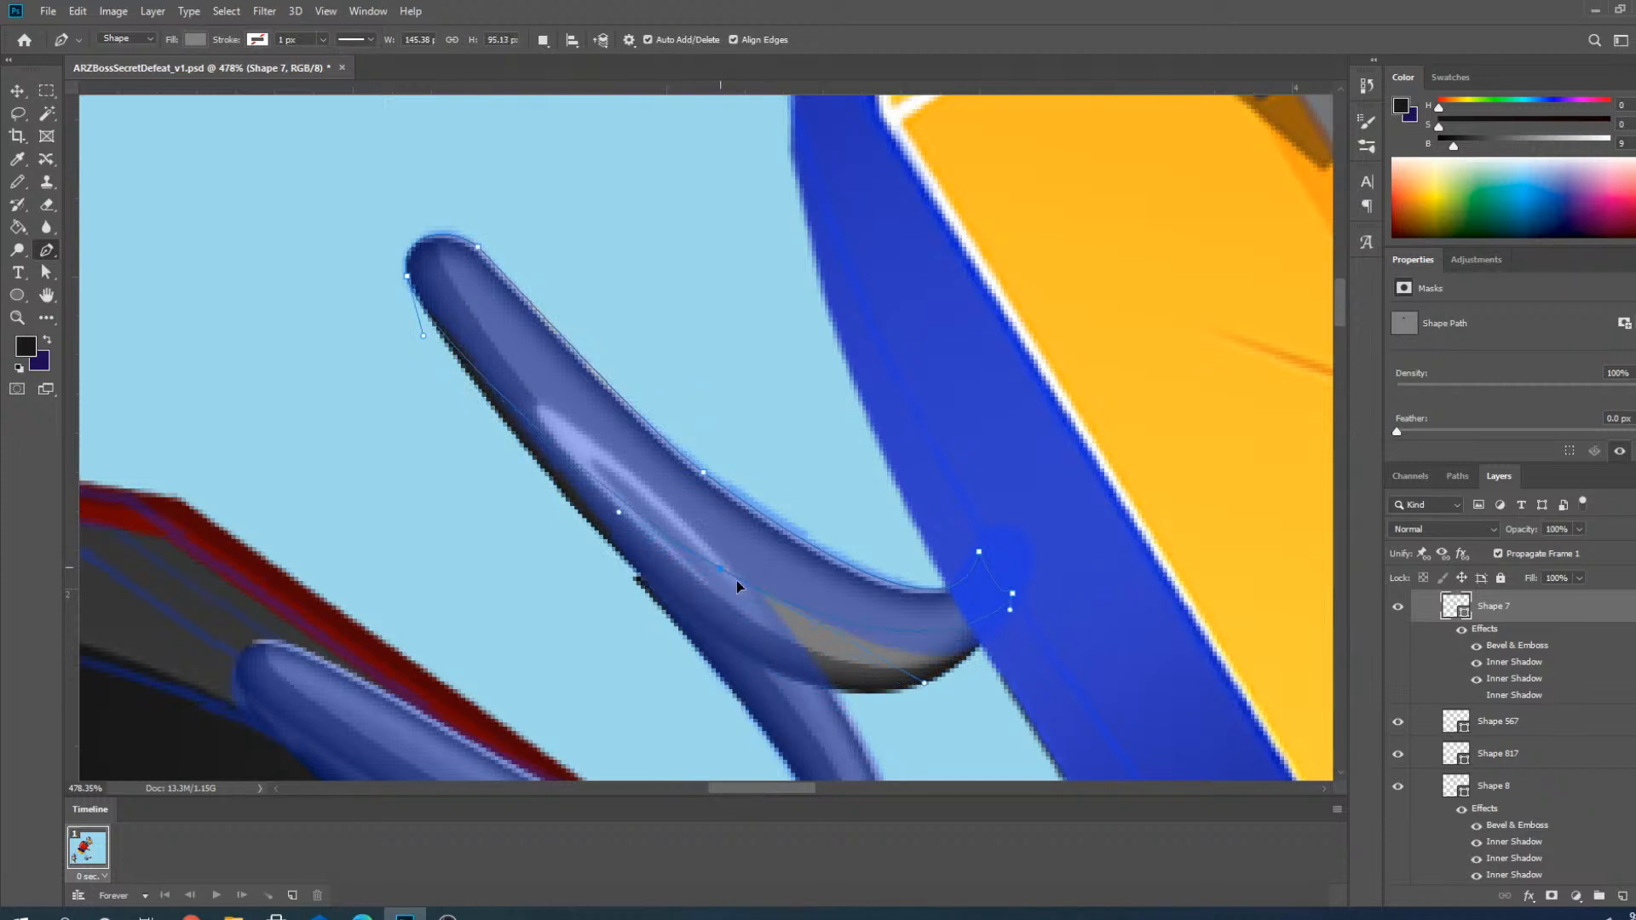
{"action": "left_click_drag", "start_coordinate": [926, 684], "coordinate": [982, 732]}
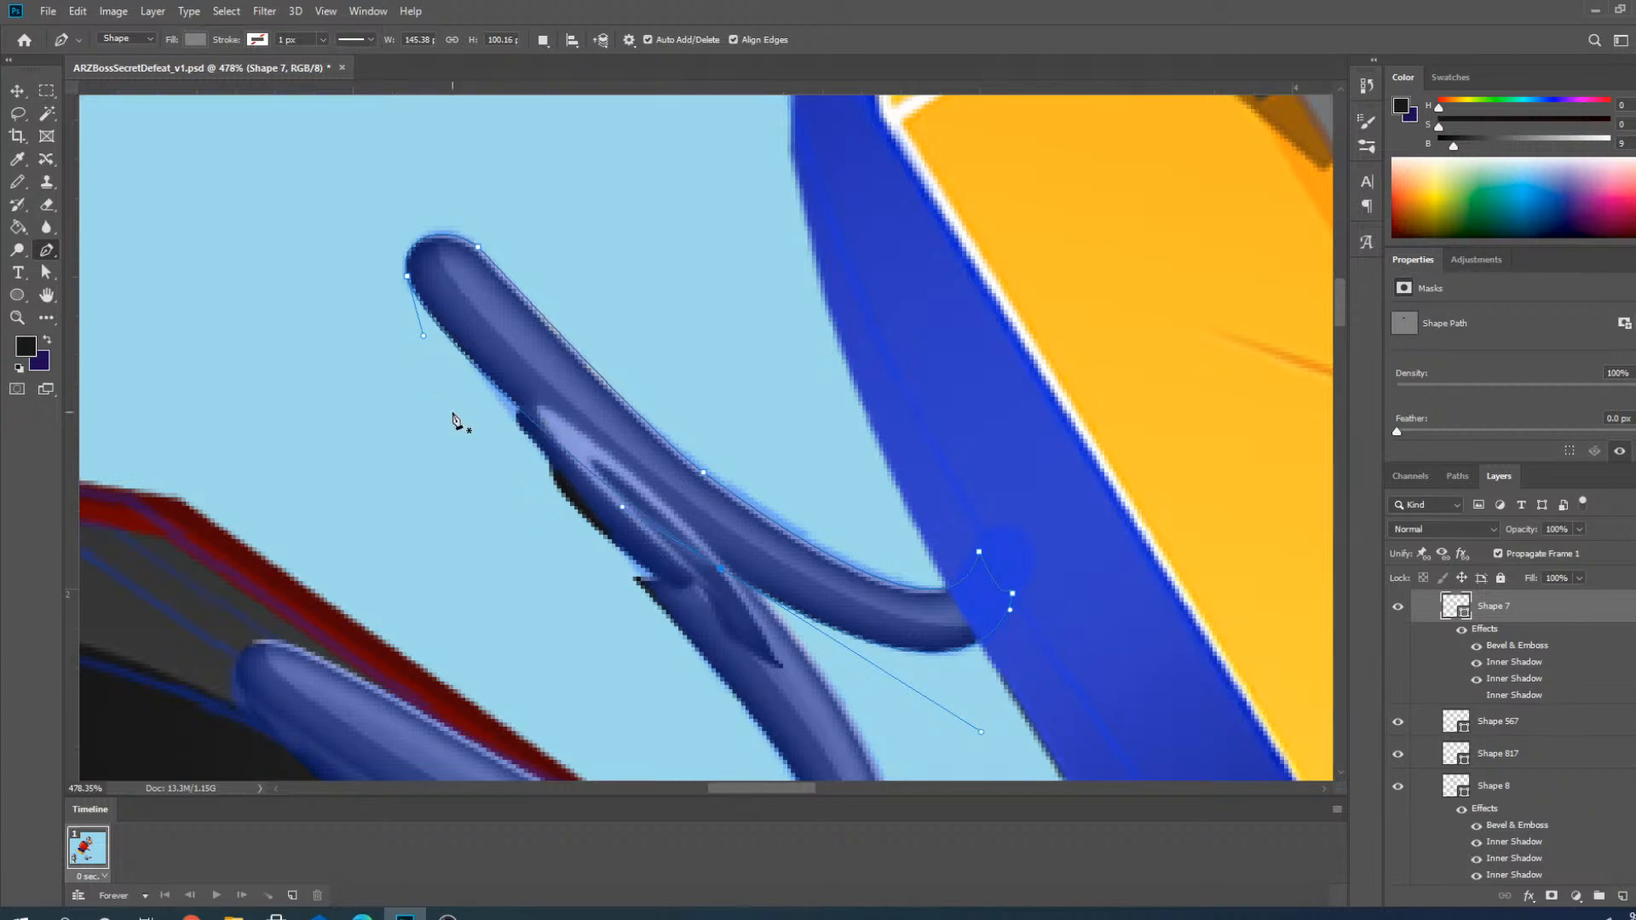
Lengthen the direction handle at Shape 7's rounded tip to refine its lower edge curve.
{"action": "left_click", "coordinate": [426, 349], "text": "ctrl"}
{"action": "left_click", "coordinate": [431, 304], "text": "ctrl"}
{"action": "left_click", "coordinate": [405, 285], "text": "ctrl"}
{"action": "left_click_drag", "start_coordinate": [424, 338], "coordinate": [429, 357]}
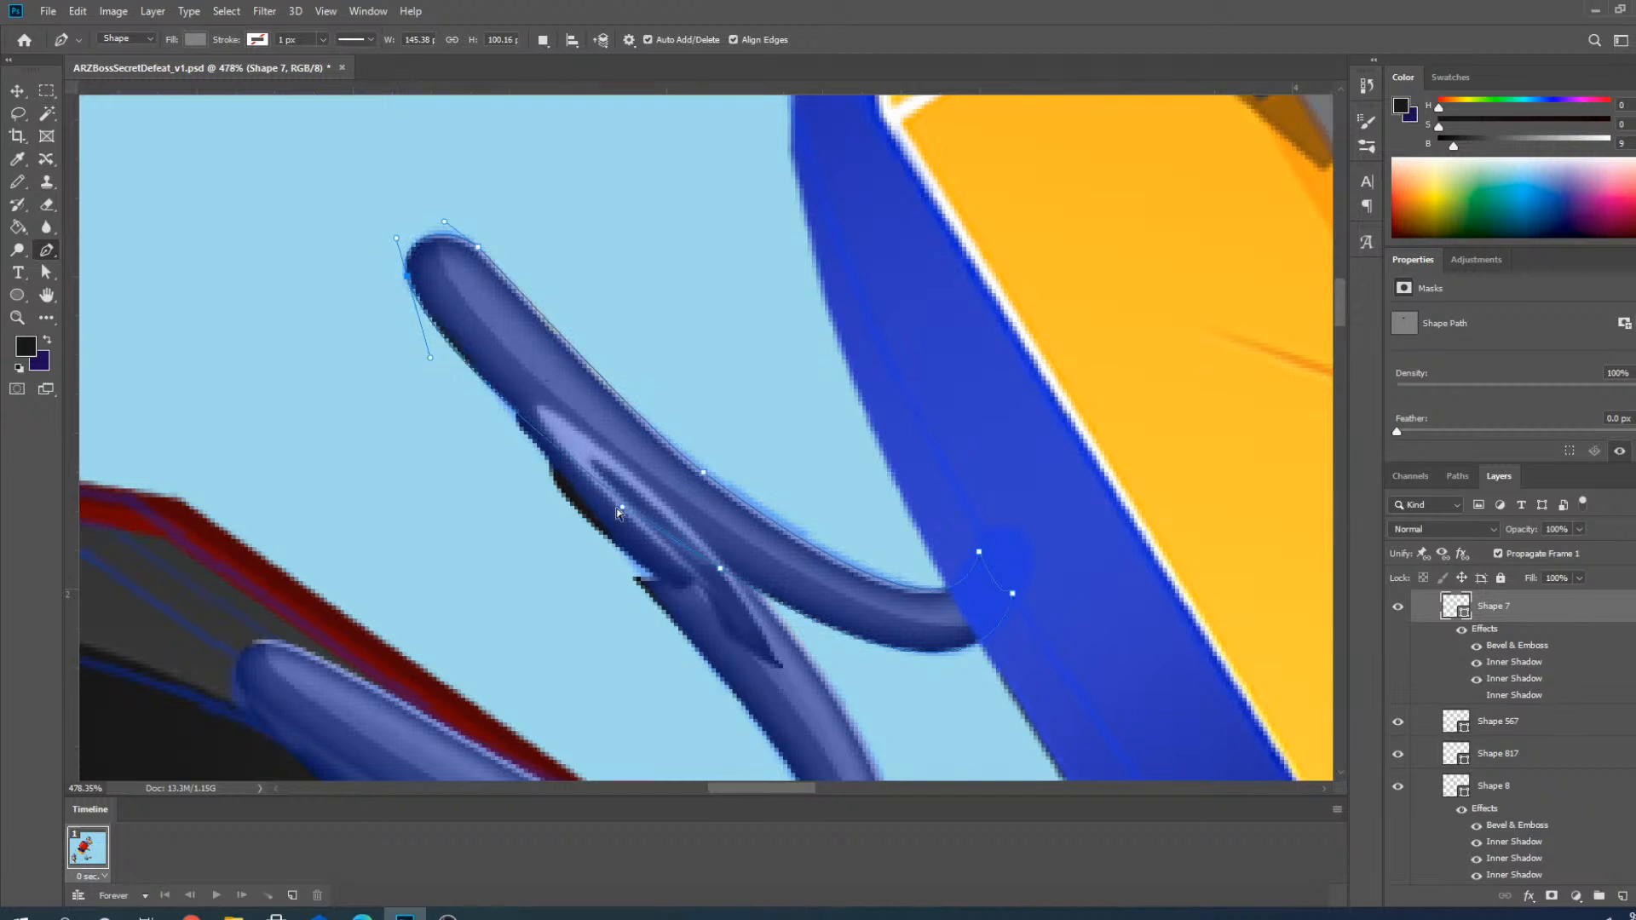
Hide the Shape 8 layer that overlaps the junction of the two upper coils.
{"action": "key", "text": "v"}
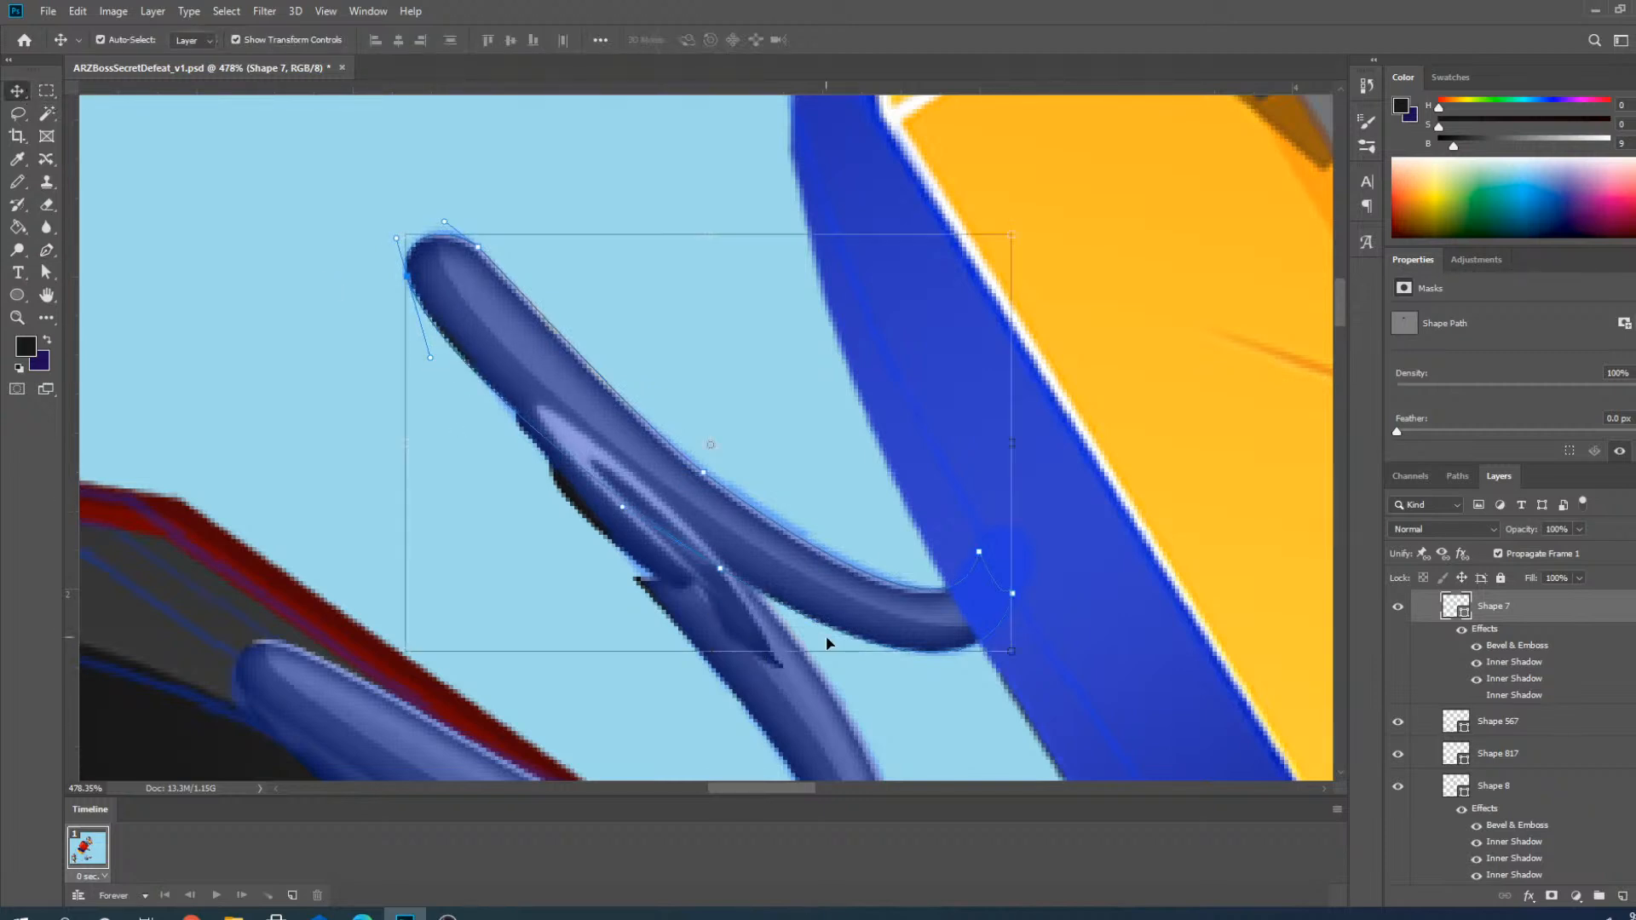
{"action": "left_click", "coordinate": [751, 630]}
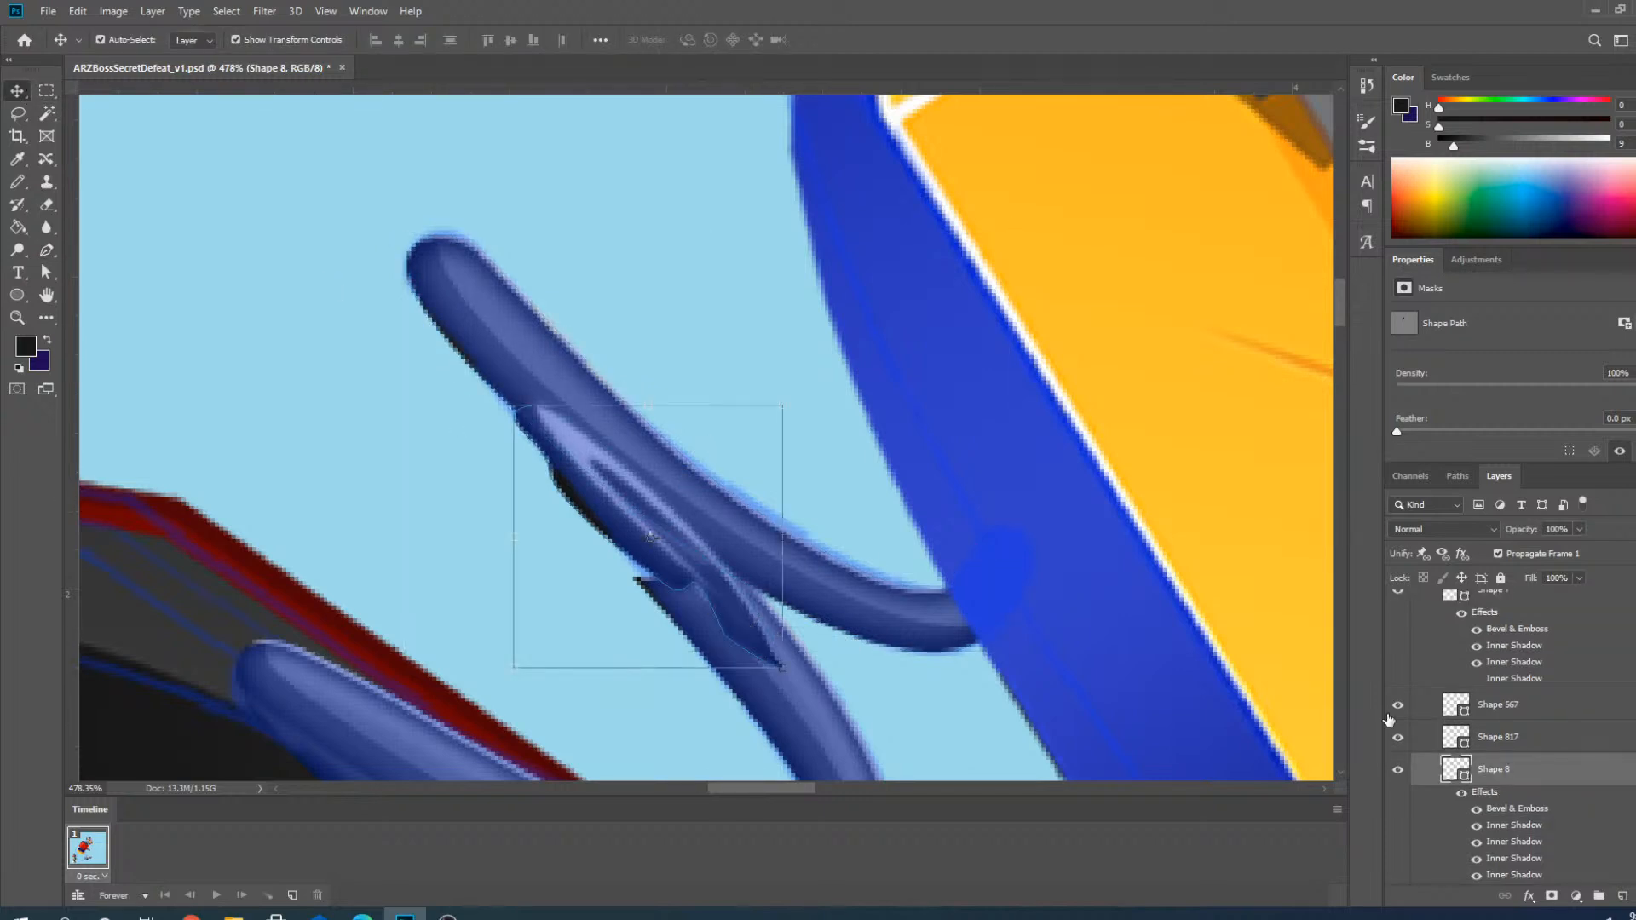
{"action": "left_click", "coordinate": [1397, 769]}
Extend Shape 6's upper inner anchor up along Shape 7's underside to fill the gap between the coils.
{"action": "scroll", "coordinate": [712, 507], "scroll_direction": "down", "scroll_amount": 4}
{"action": "left_click", "coordinate": [720, 596]}
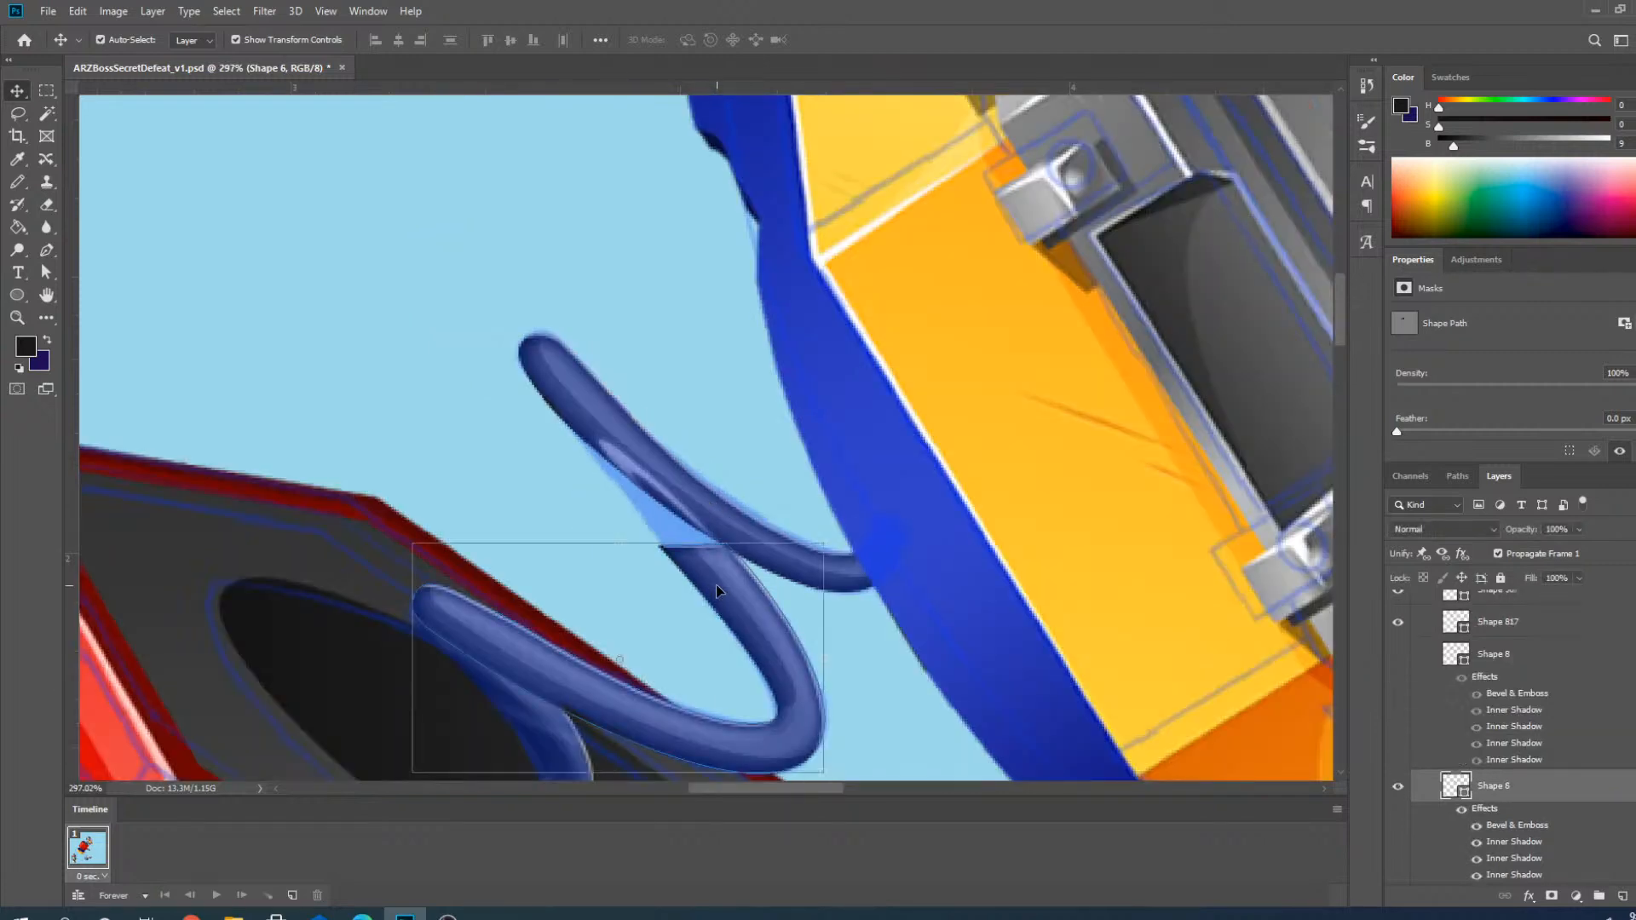
{"action": "key", "text": "p"}
{"action": "scroll", "coordinate": [645, 503], "scroll_direction": "up", "scroll_amount": 4}
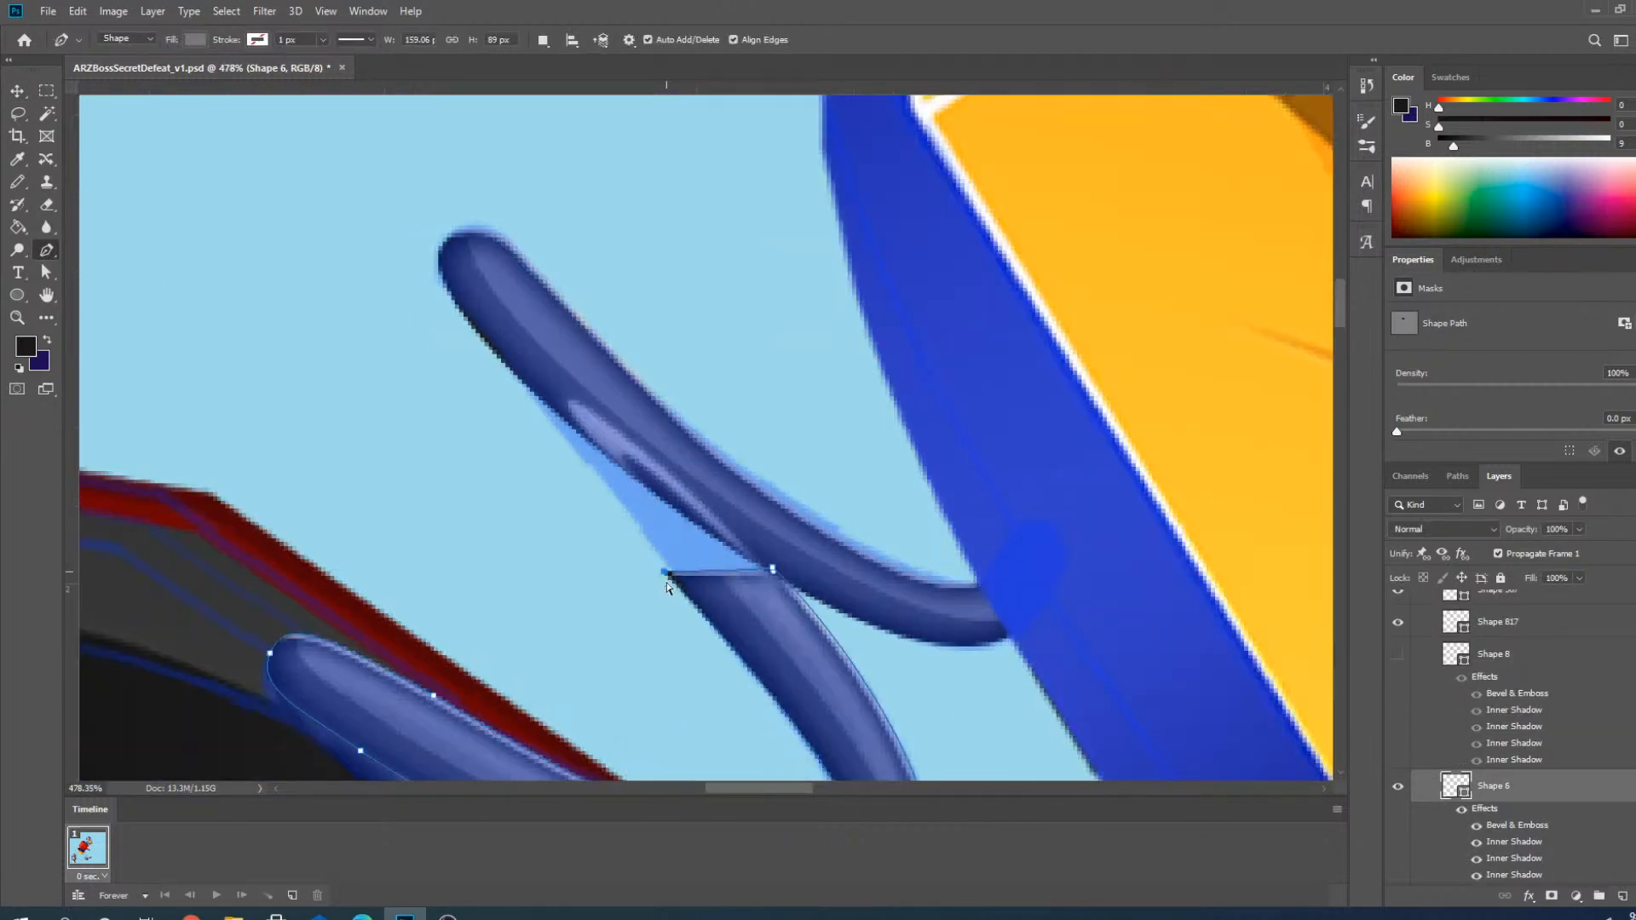
{"action": "left_click_drag", "start_coordinate": [668, 576], "coordinate": [507, 368]}
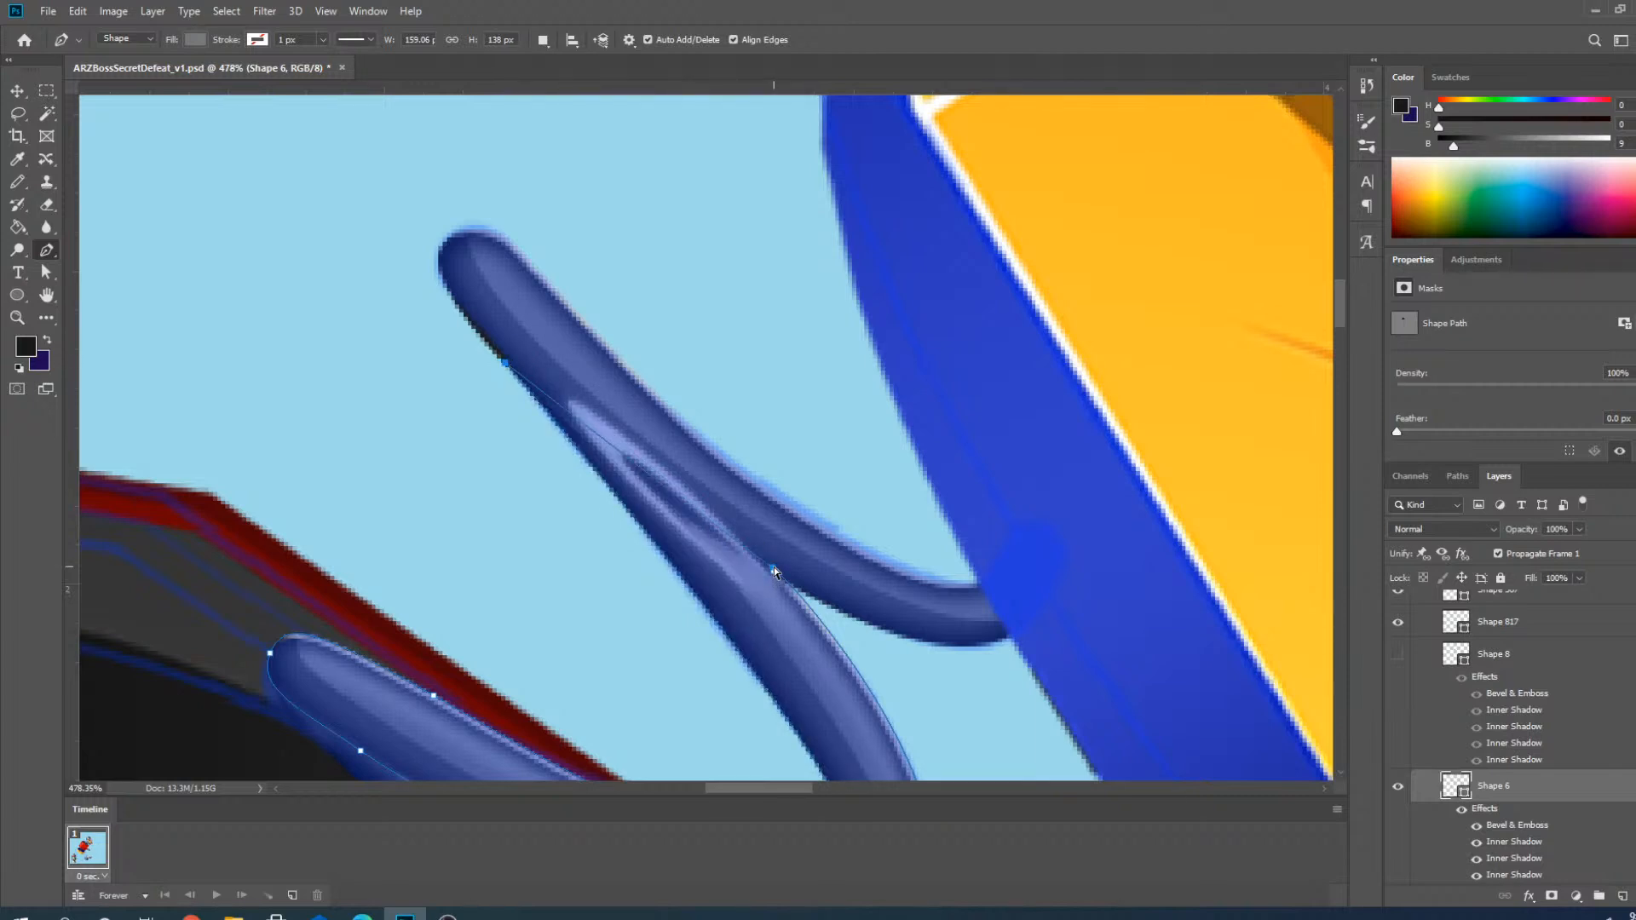
{"action": "scroll", "coordinate": [690, 401], "scroll_direction": "down", "scroll_amount": 5}
{"action": "left_click", "coordinate": [17, 90]}
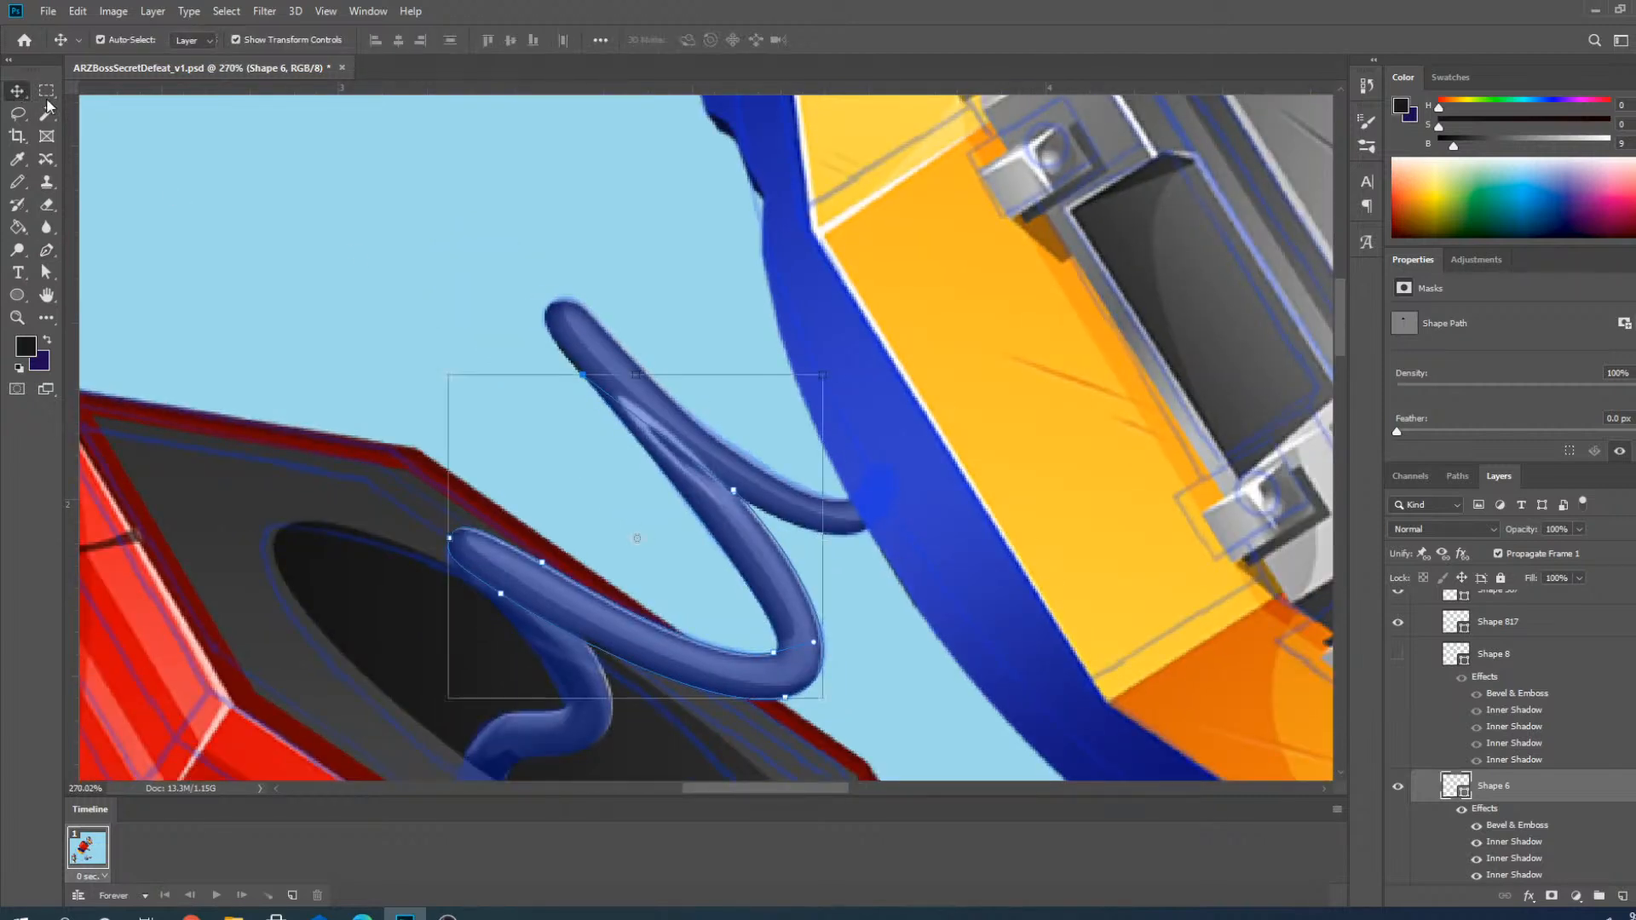
{"action": "left_click", "coordinate": [492, 320]}
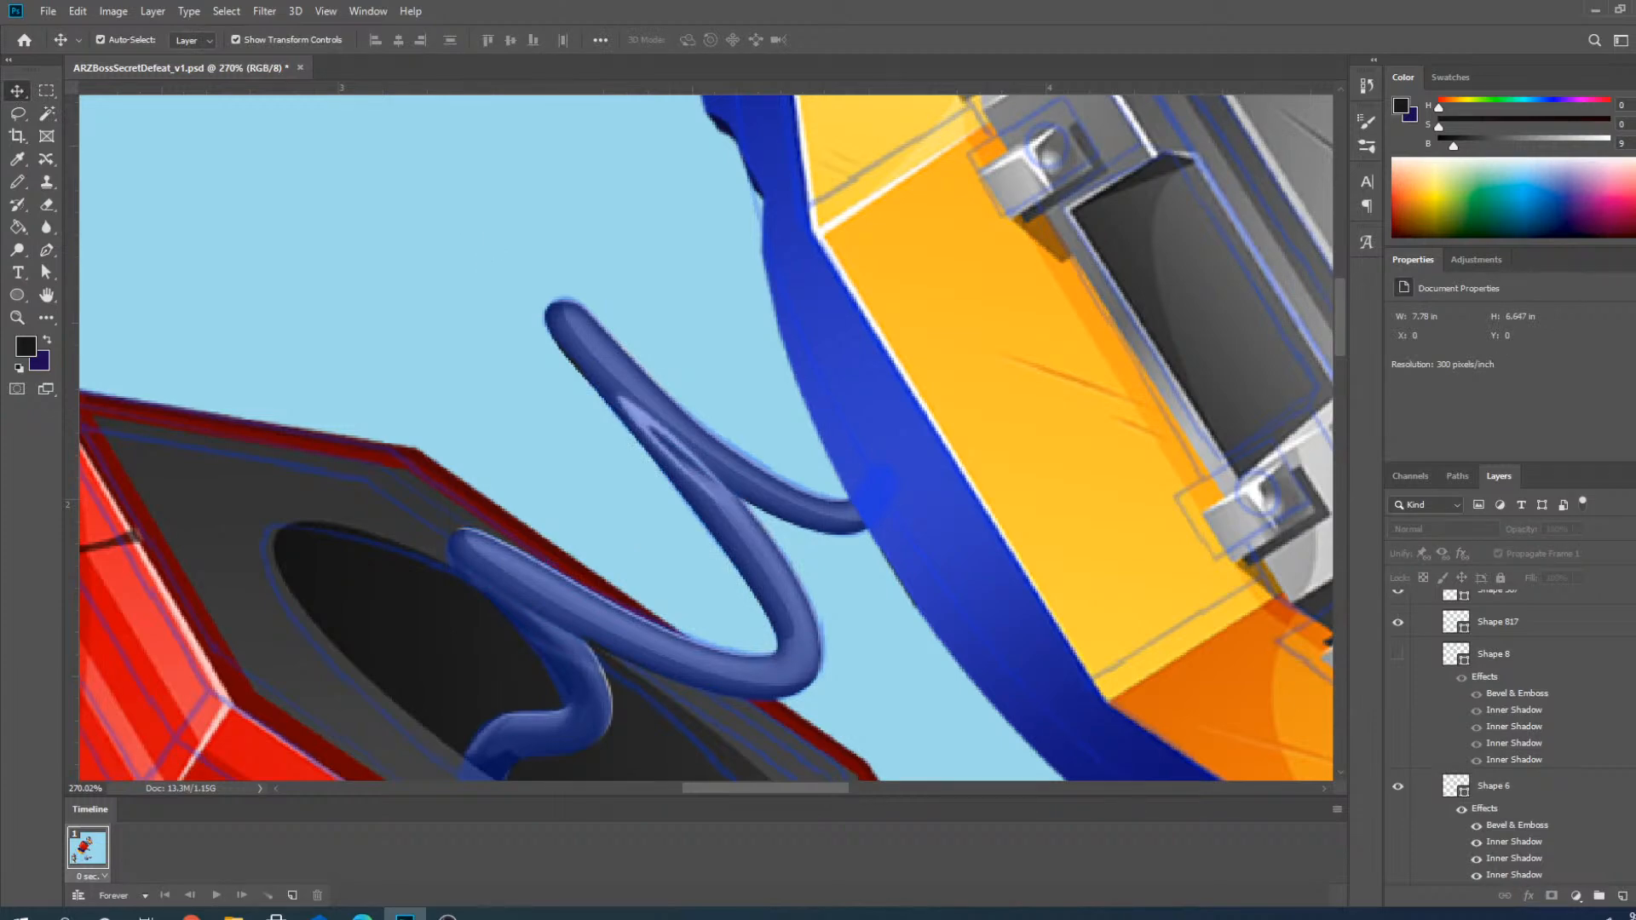
Hide the Refs sketch group so the grey spring can be judged without the blue overlay.
{"action": "scroll", "coordinate": [1510, 738], "scroll_direction": "up", "scroll_amount": 10}
{"action": "left_click", "coordinate": [1397, 640]}
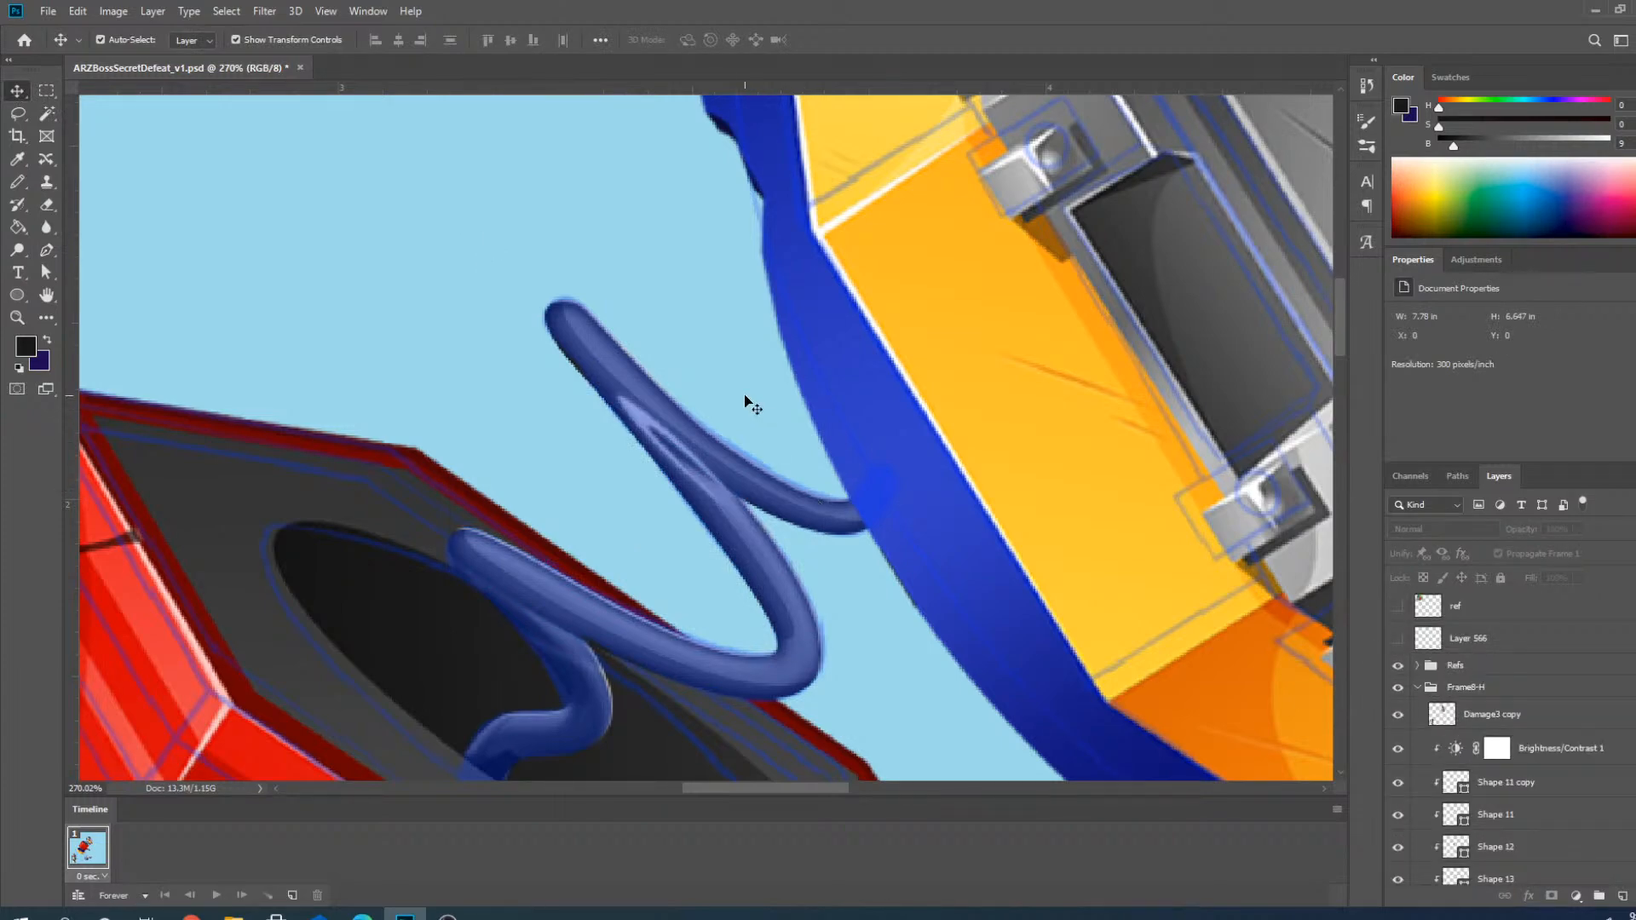
{"action": "left_click", "coordinate": [1399, 668]}
{"action": "scroll", "coordinate": [548, 566], "scroll_direction": "up", "scroll_amount": 3}
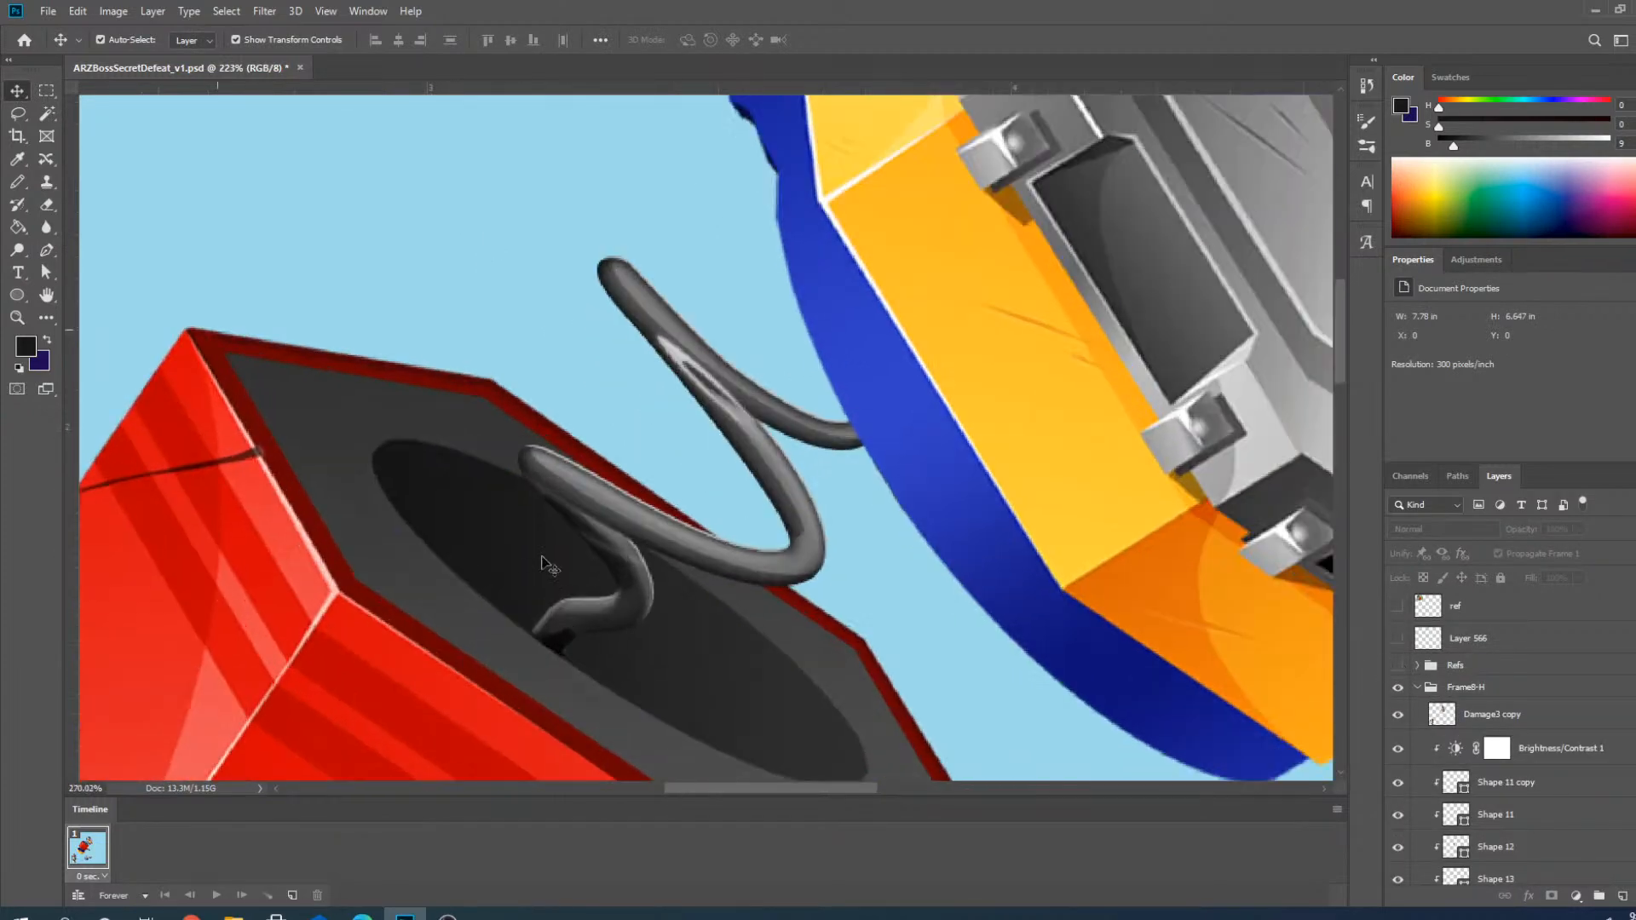
{"action": "scroll", "coordinate": [1461, 748], "scroll_direction": "down", "scroll_amount": 3}
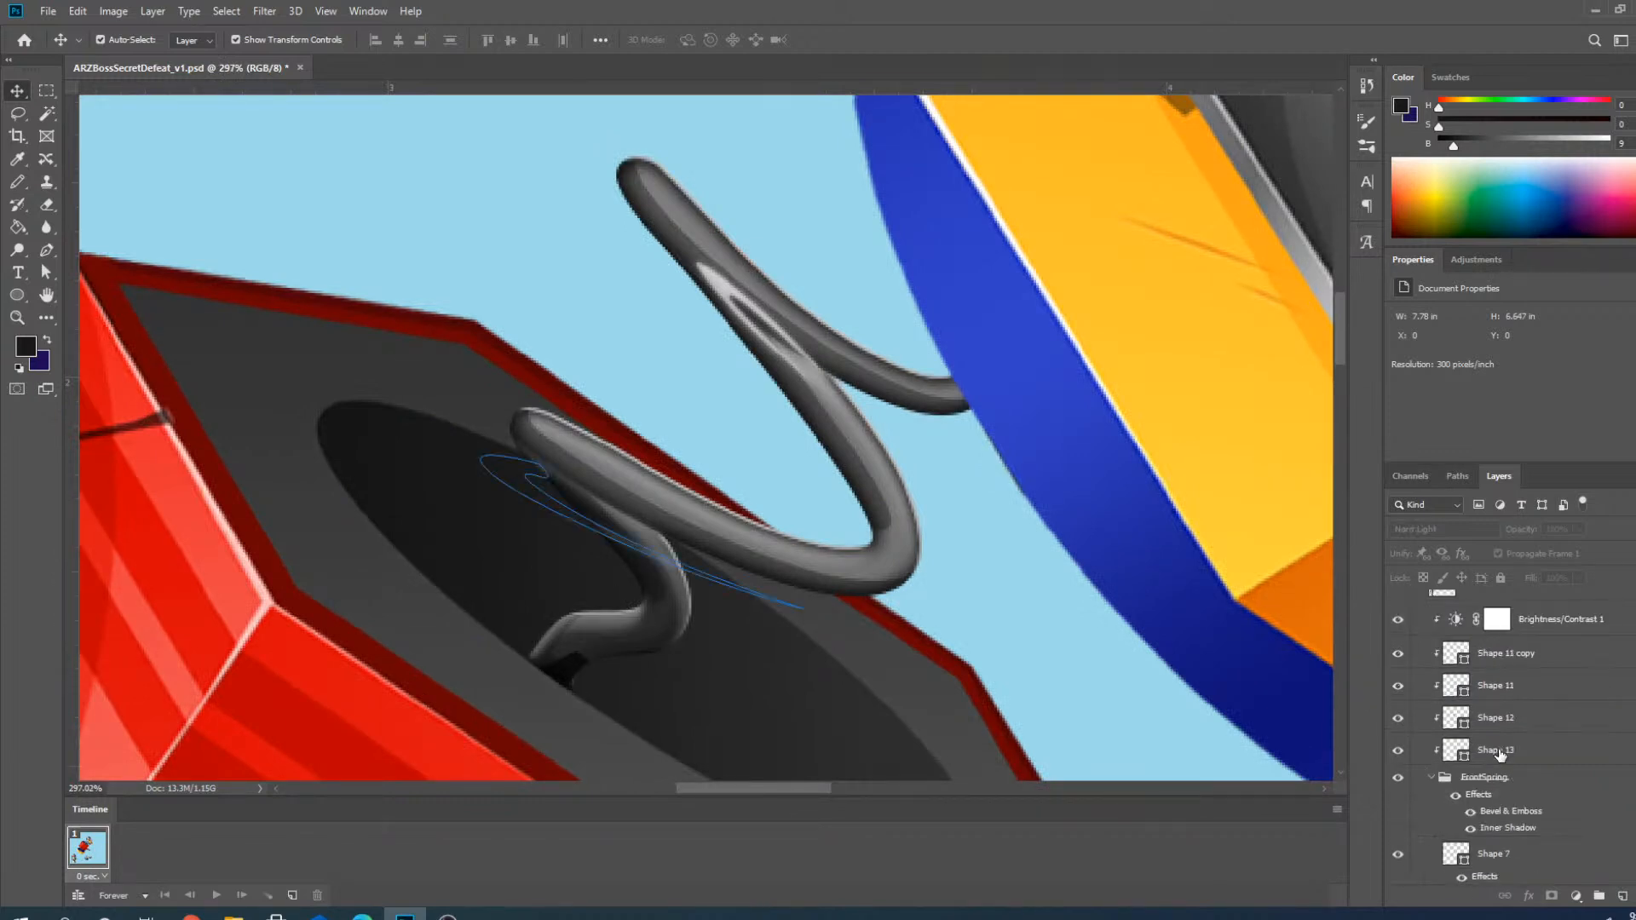
Turn off layer Auto-Select and move the Shape 13 highlight above the FrontSpring group up onto the lower coil's rounded end.
{"action": "left_click", "coordinate": [614, 529]}
{"action": "scroll", "coordinate": [635, 503], "scroll_direction": "up", "scroll_amount": 4}
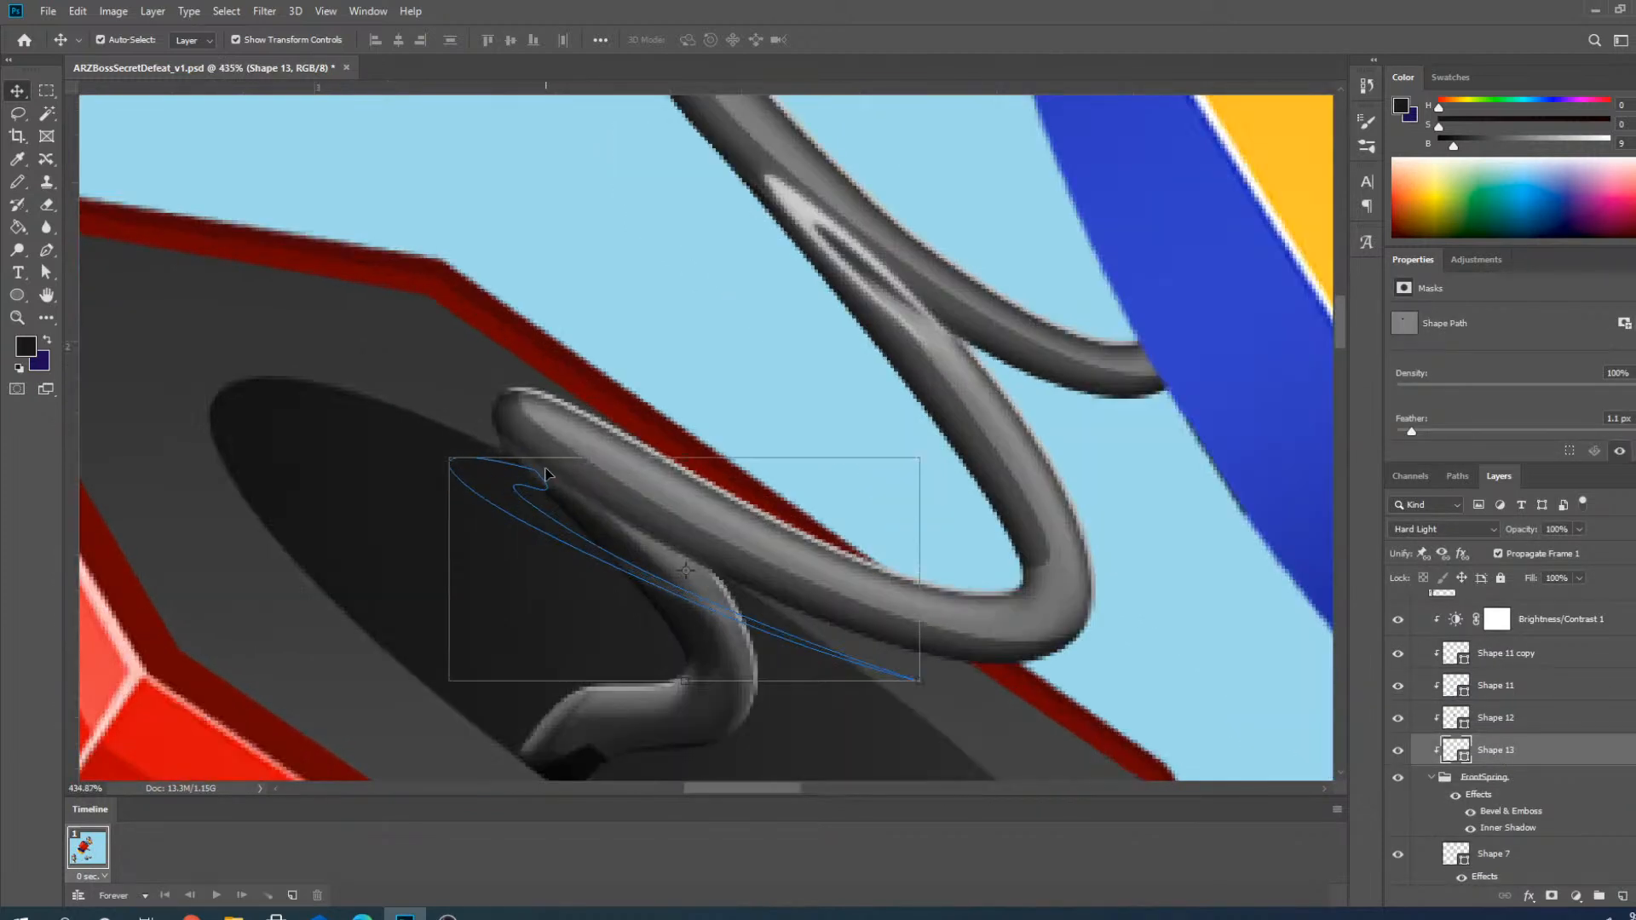
{"action": "left_click", "coordinate": [498, 508]}
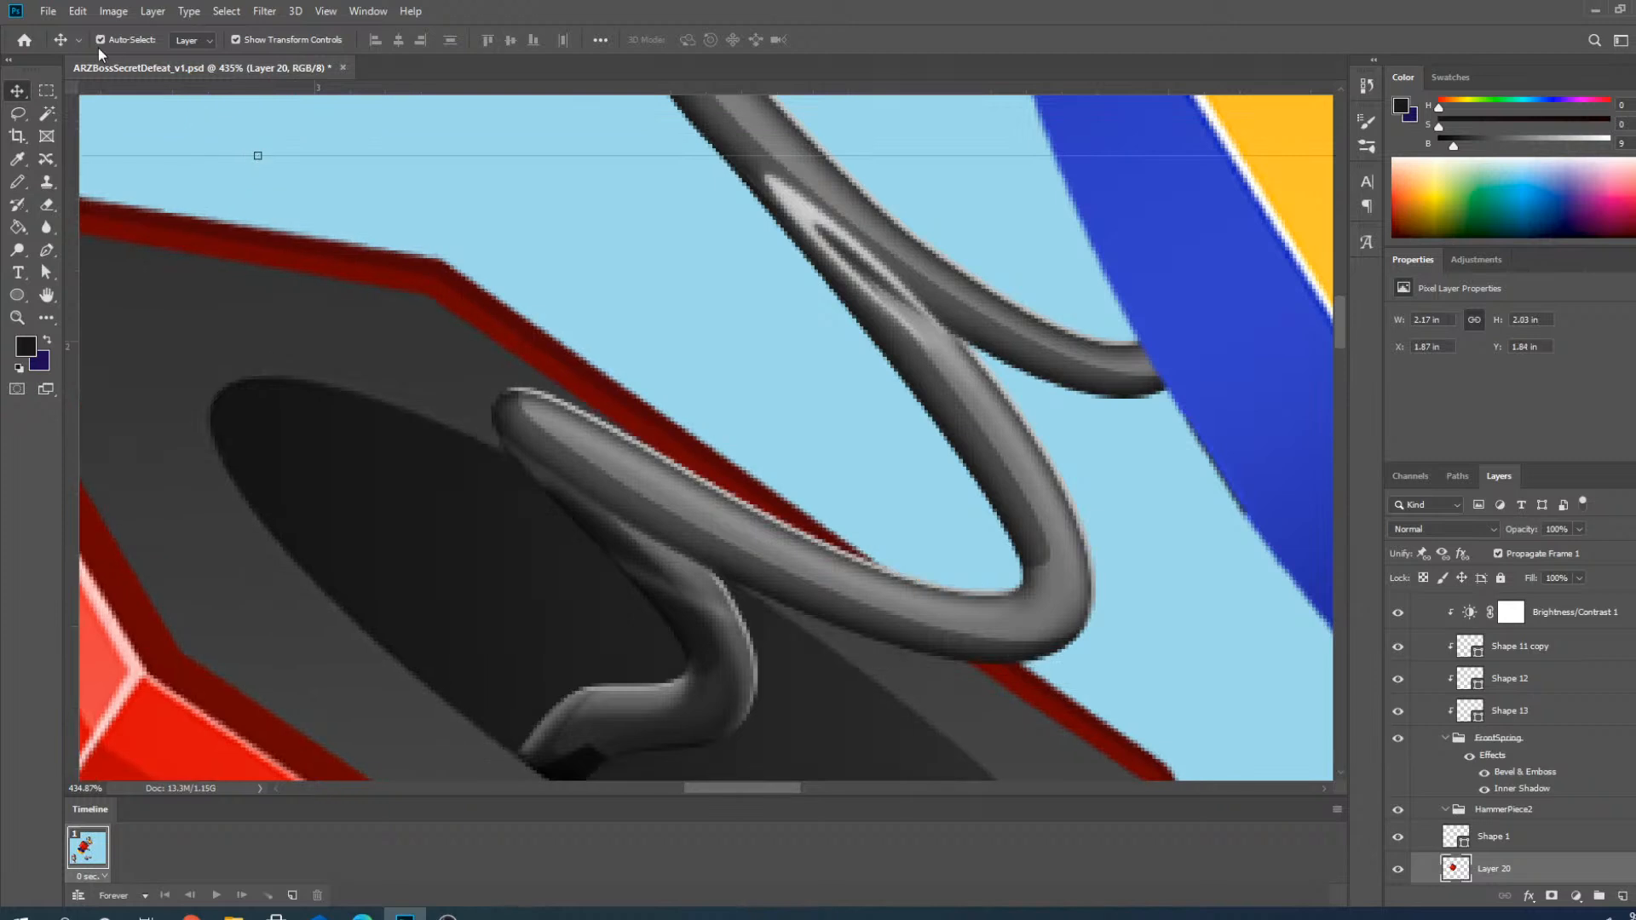
{"action": "left_click", "coordinate": [1564, 723]}
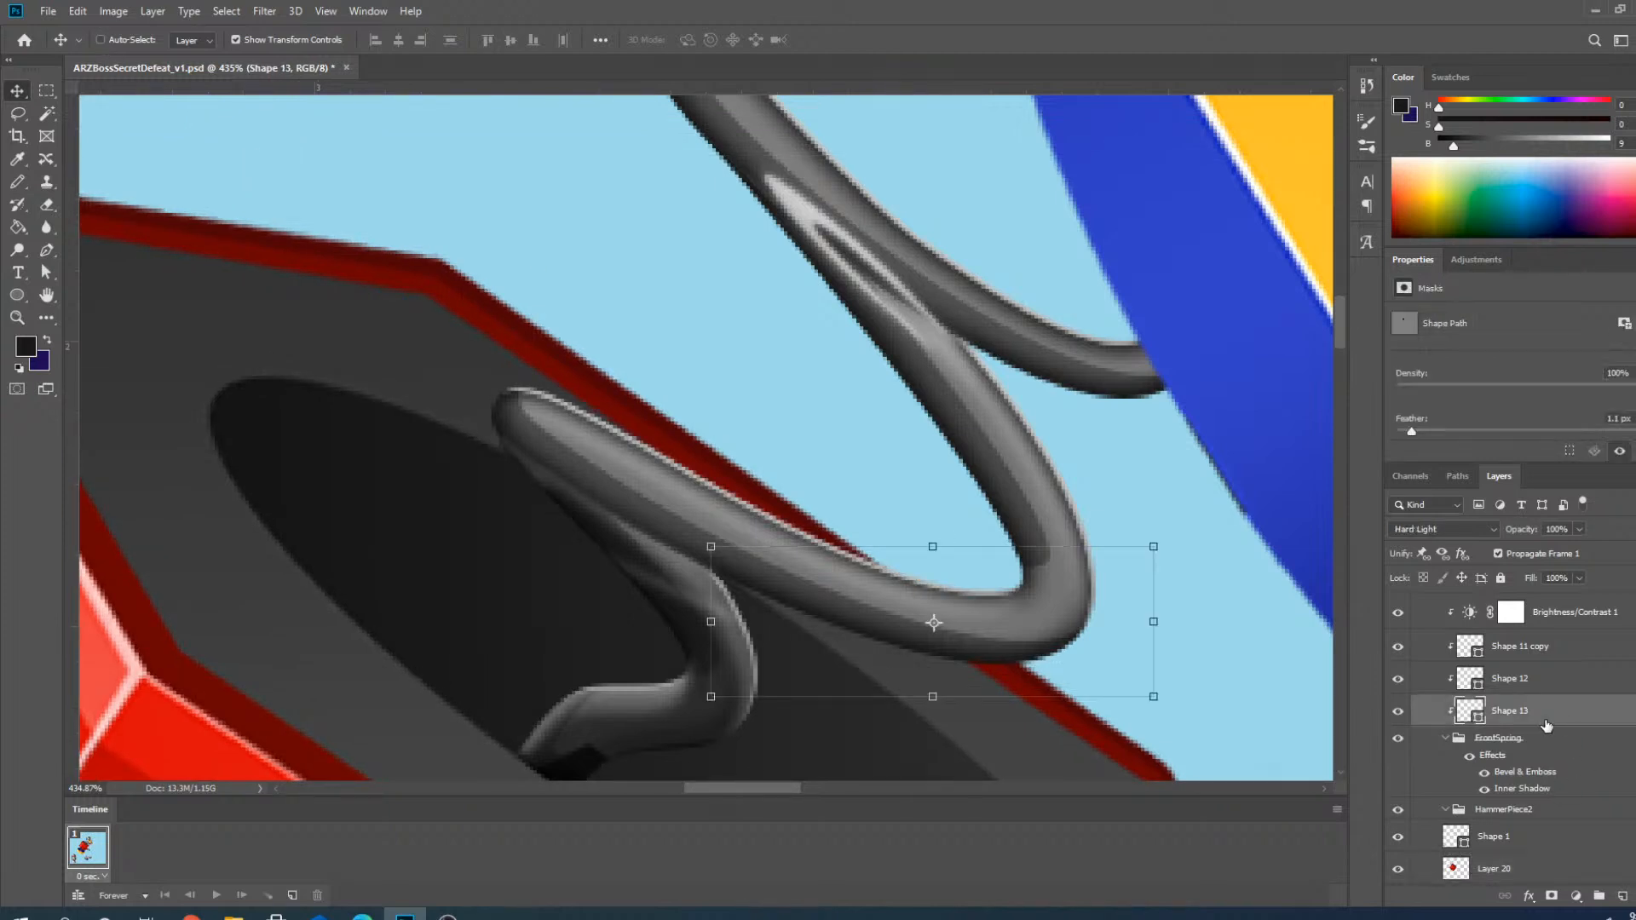
{"action": "scroll", "coordinate": [1458, 750], "scroll_direction": "up", "scroll_amount": 3}
{"action": "scroll", "coordinate": [1466, 750], "scroll_direction": "down", "scroll_amount": 5}
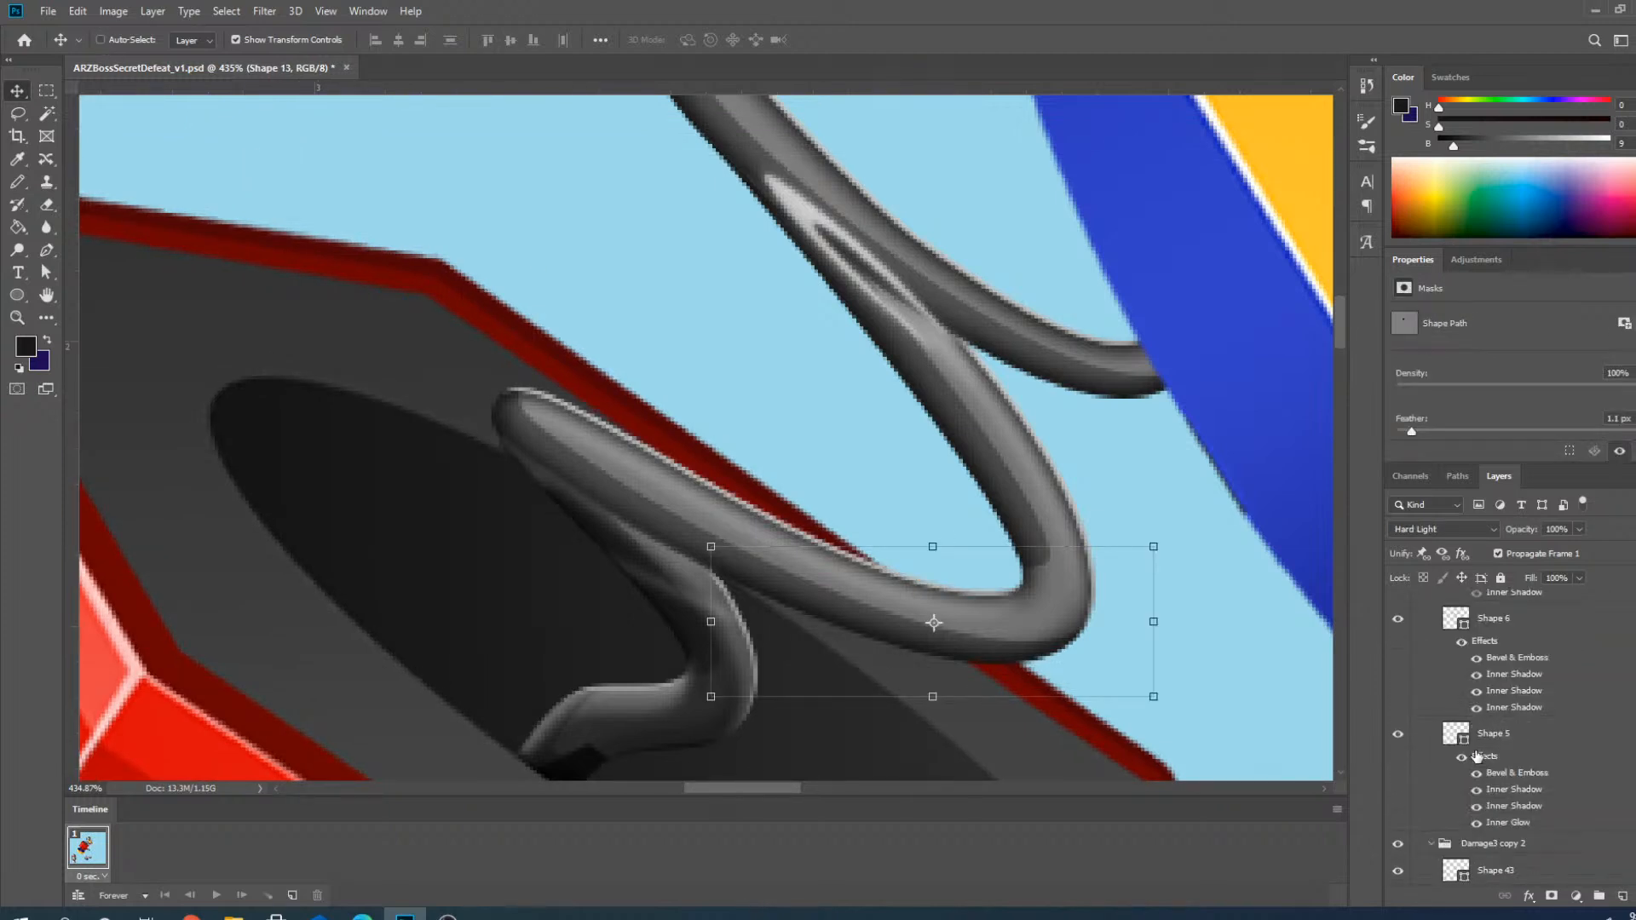
{"action": "scroll", "coordinate": [1477, 755], "scroll_direction": "up", "scroll_amount": 5}
{"action": "scroll", "coordinate": [1494, 828], "scroll_direction": "down", "scroll_amount": 2}
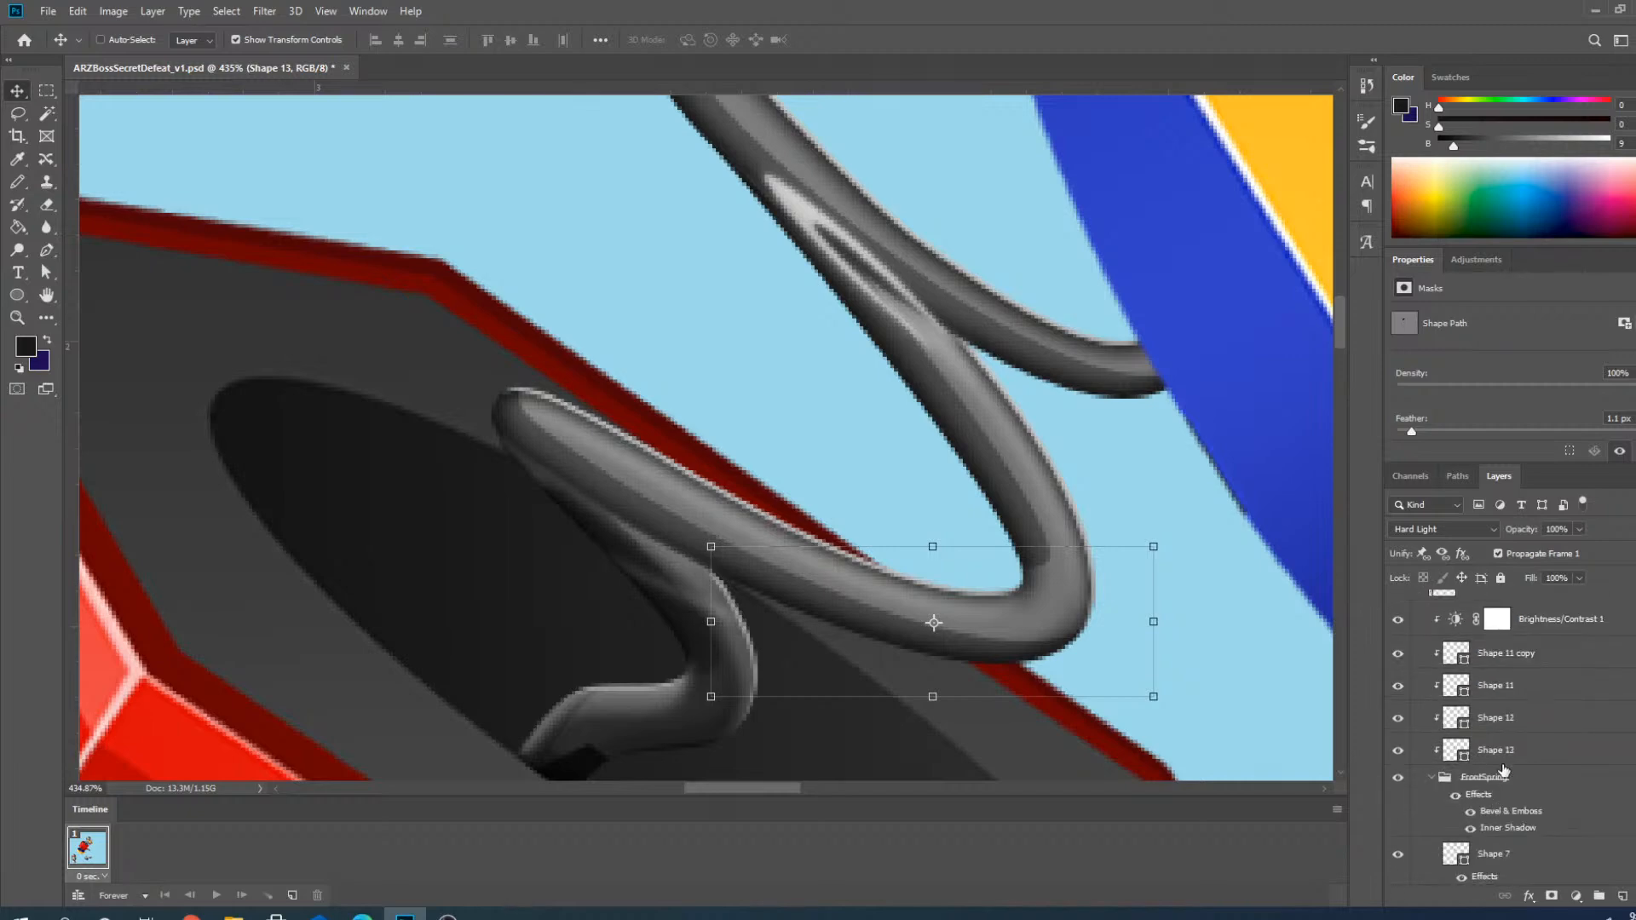
{"action": "left_click", "coordinate": [1508, 753]}
{"action": "scroll", "coordinate": [667, 663], "scroll_direction": "up", "scroll_amount": 2}
{"action": "scroll", "coordinate": [581, 620], "scroll_direction": "down", "scroll_amount": 2}
{"action": "left_click_drag", "start_coordinate": [590, 593], "coordinate": [631, 524]}
Scale the Shape 13 highlight to about 93% width and 88% height and rotate it about 5.3° to follow the lower coil.
{"action": "key", "text": "ctrl+t"}
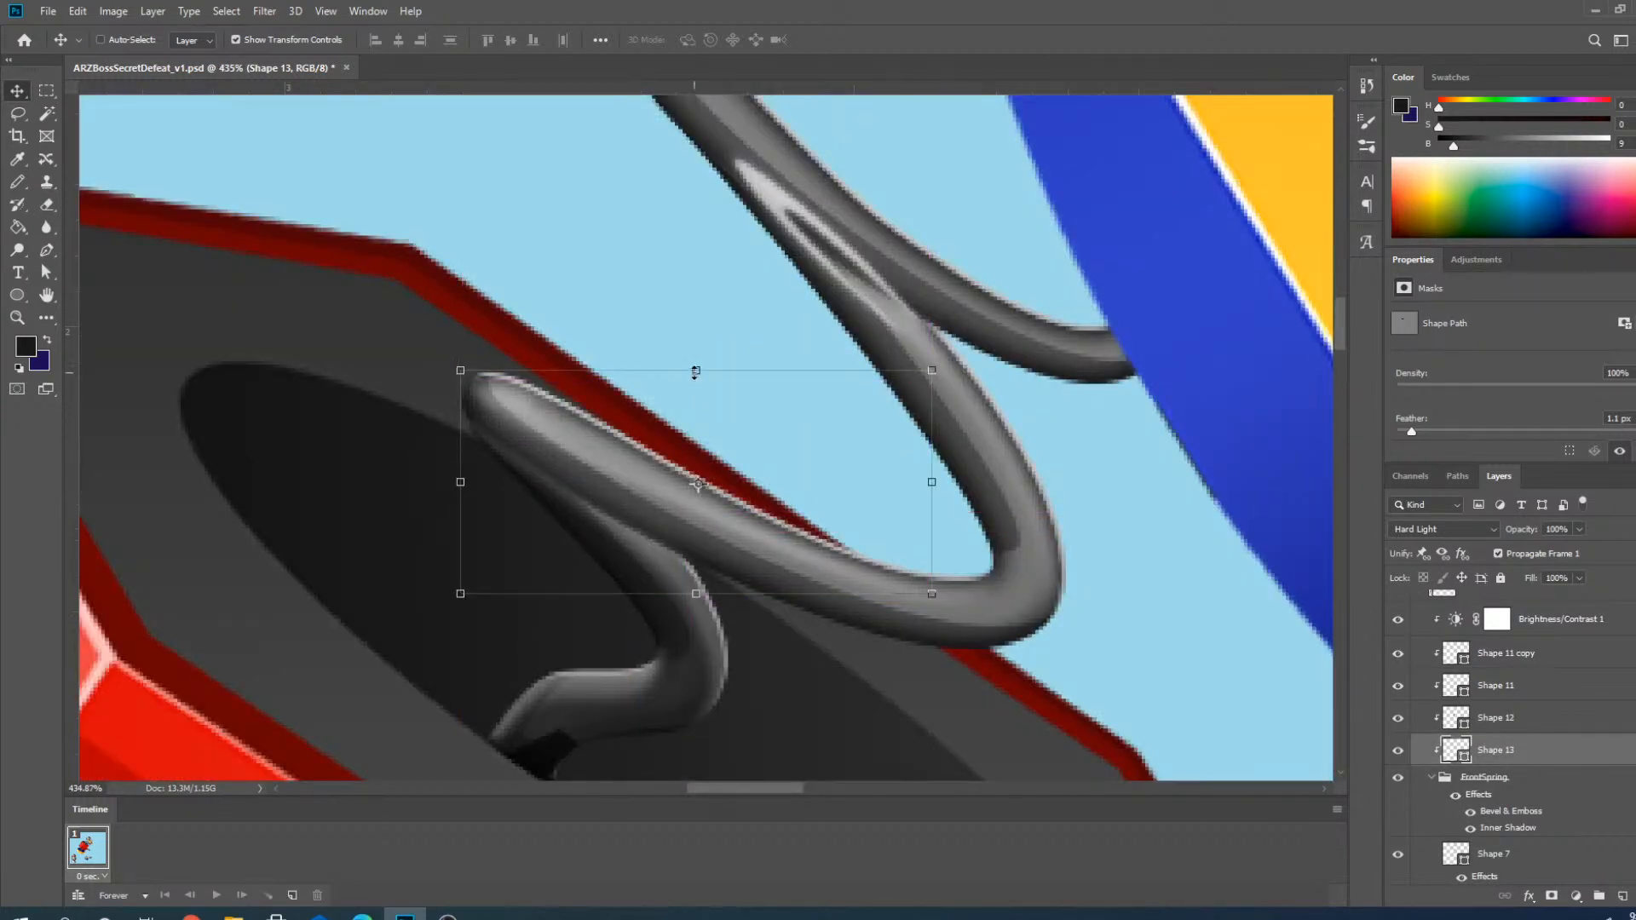
{"action": "left_click_drag", "start_coordinate": [694, 369], "coordinate": [695, 398]}
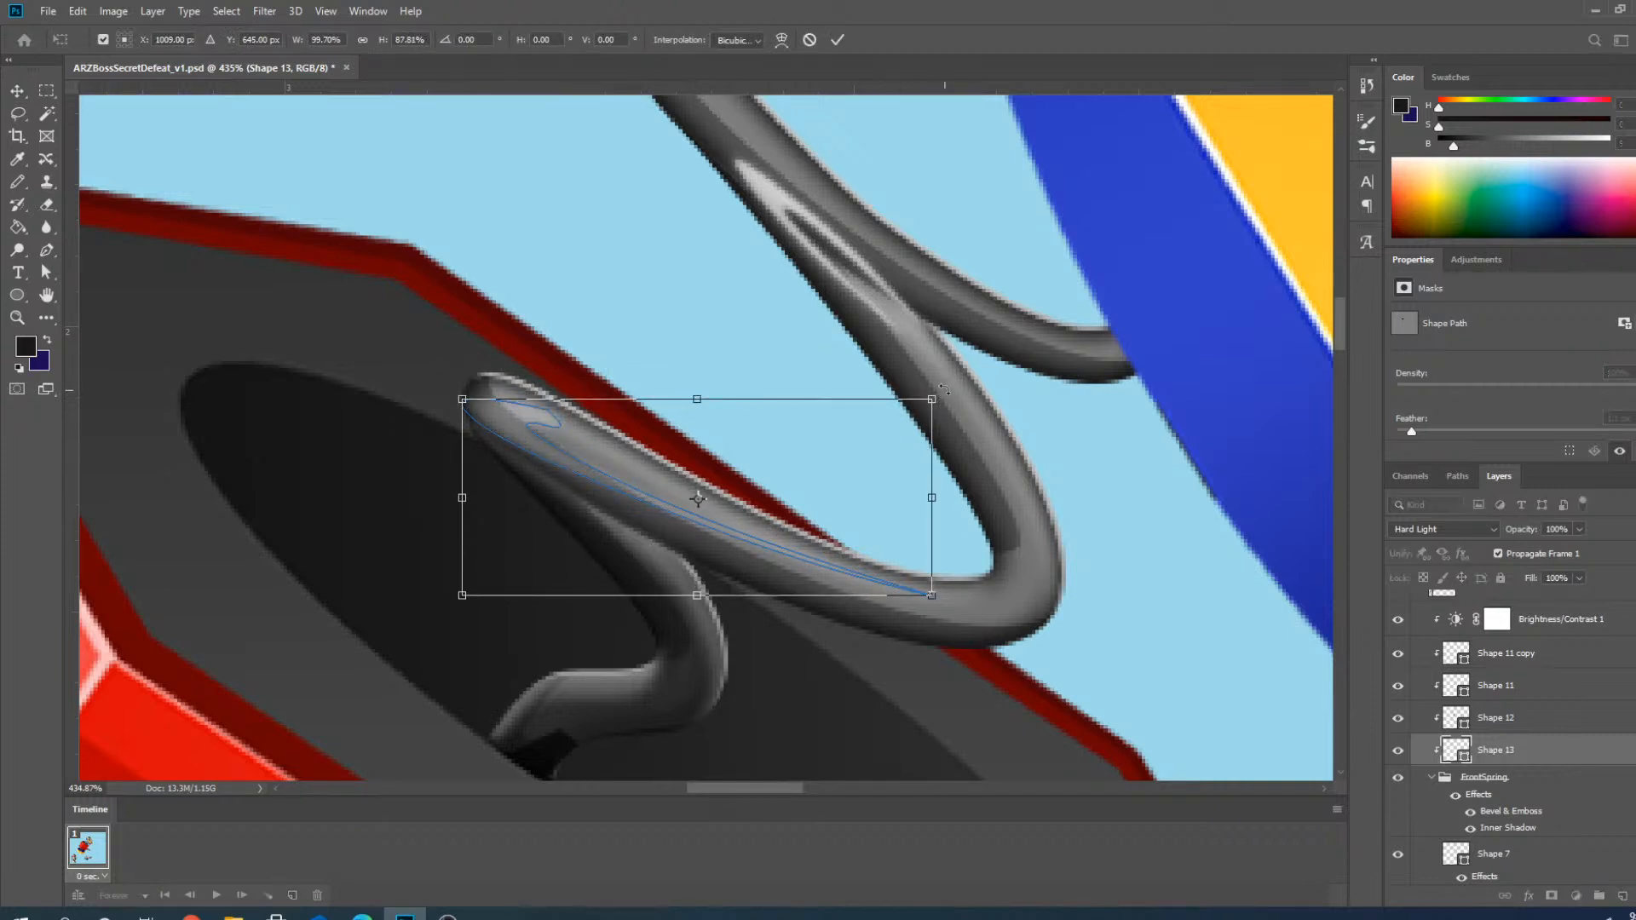
{"action": "left_click_drag", "start_coordinate": [944, 388], "coordinate": [955, 418]}
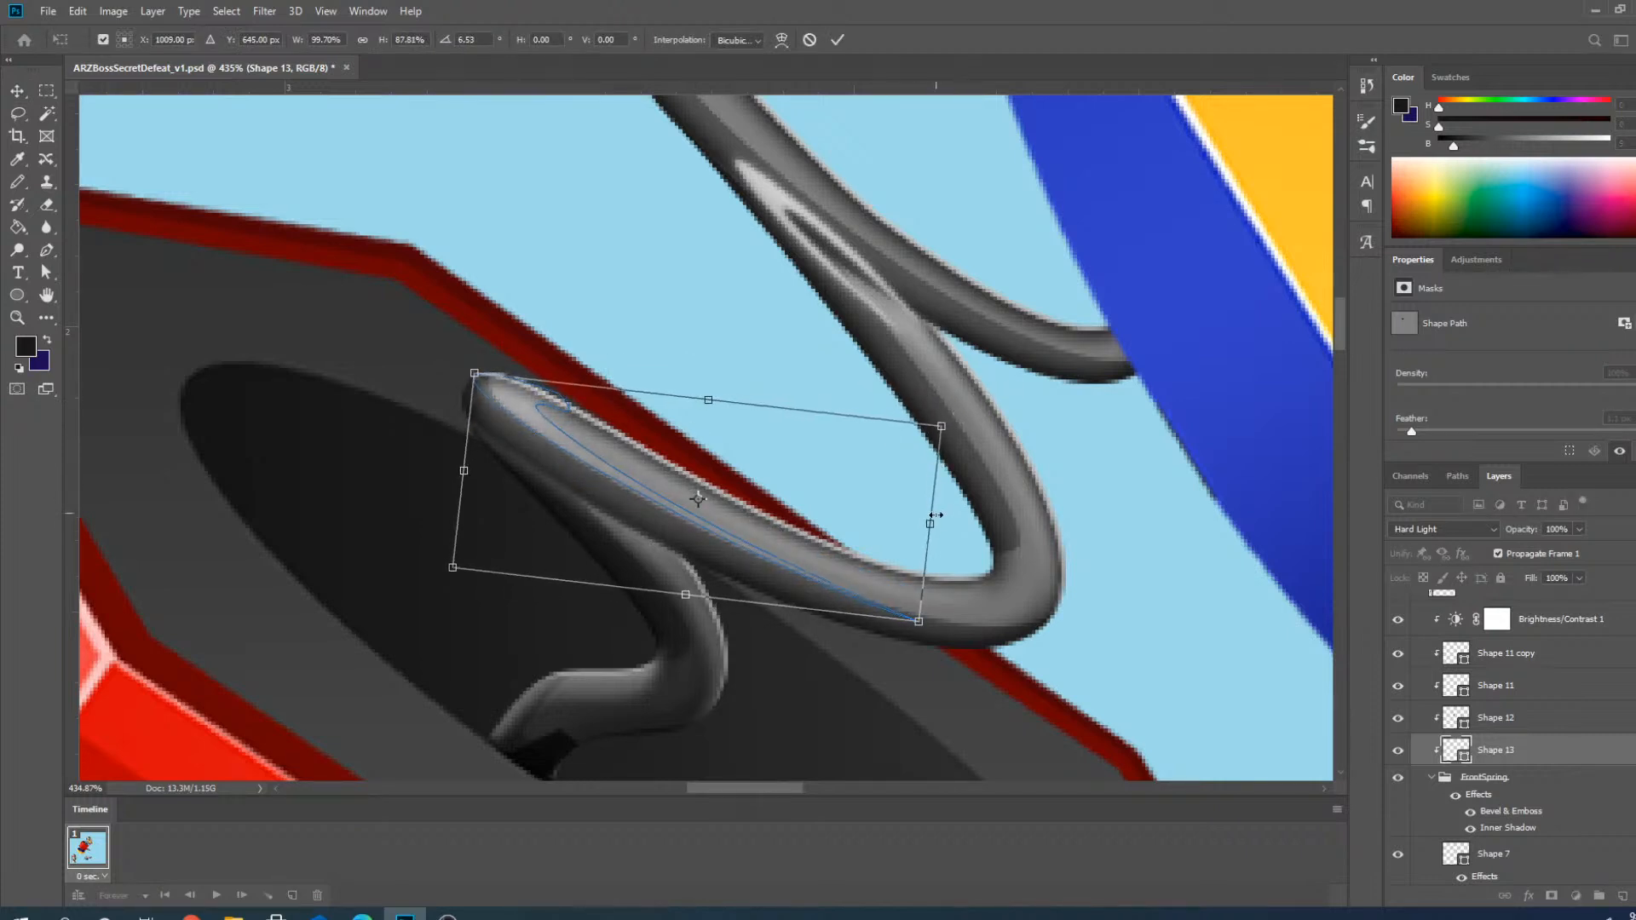
{"action": "left_click_drag", "start_coordinate": [936, 525], "coordinate": [905, 521]}
{"action": "left_click_drag", "start_coordinate": [928, 422], "coordinate": [928, 407]}
{"action": "left_click_drag", "start_coordinate": [810, 490], "coordinate": [812, 484]}
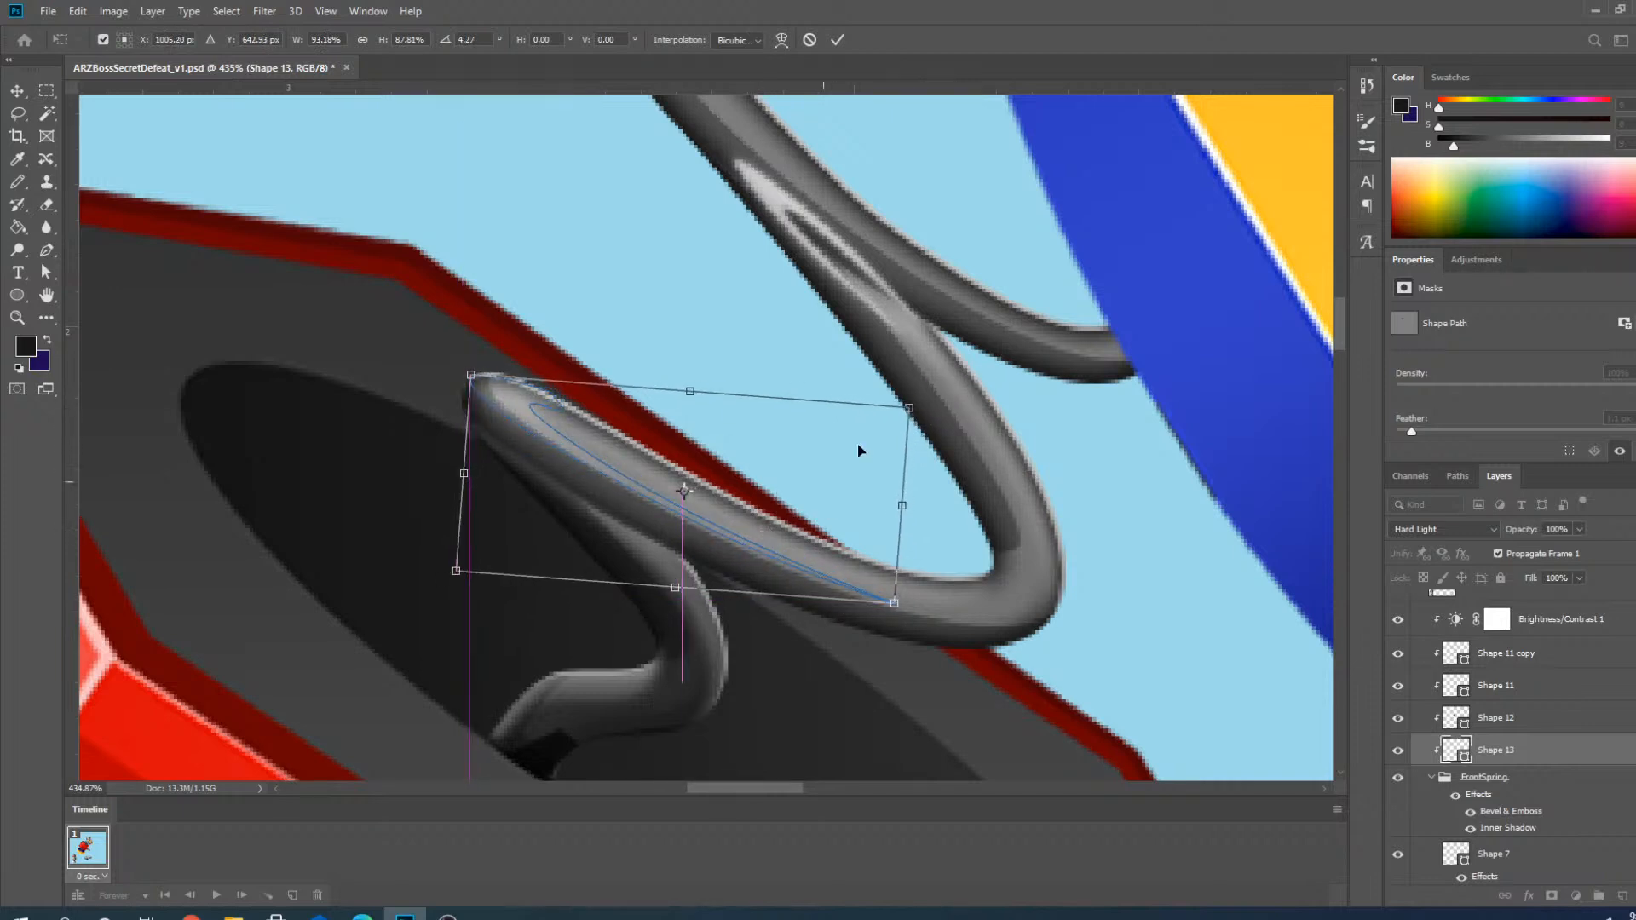
{"action": "left_click_drag", "start_coordinate": [944, 387], "coordinate": [939, 397]}
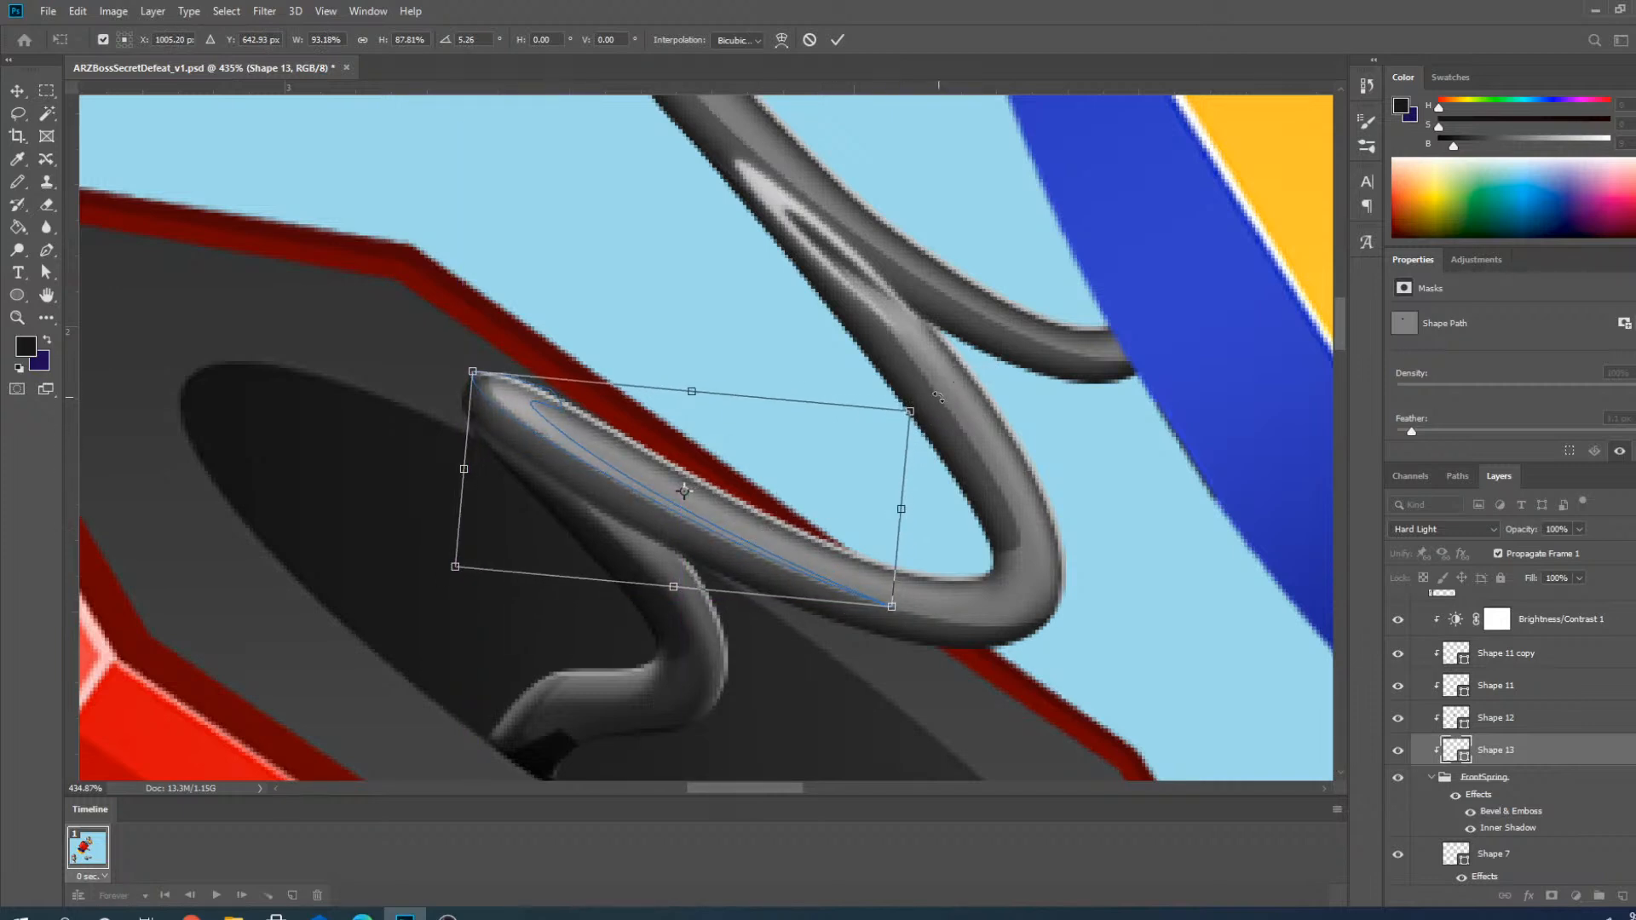
{"action": "left_click", "coordinate": [837, 41]}
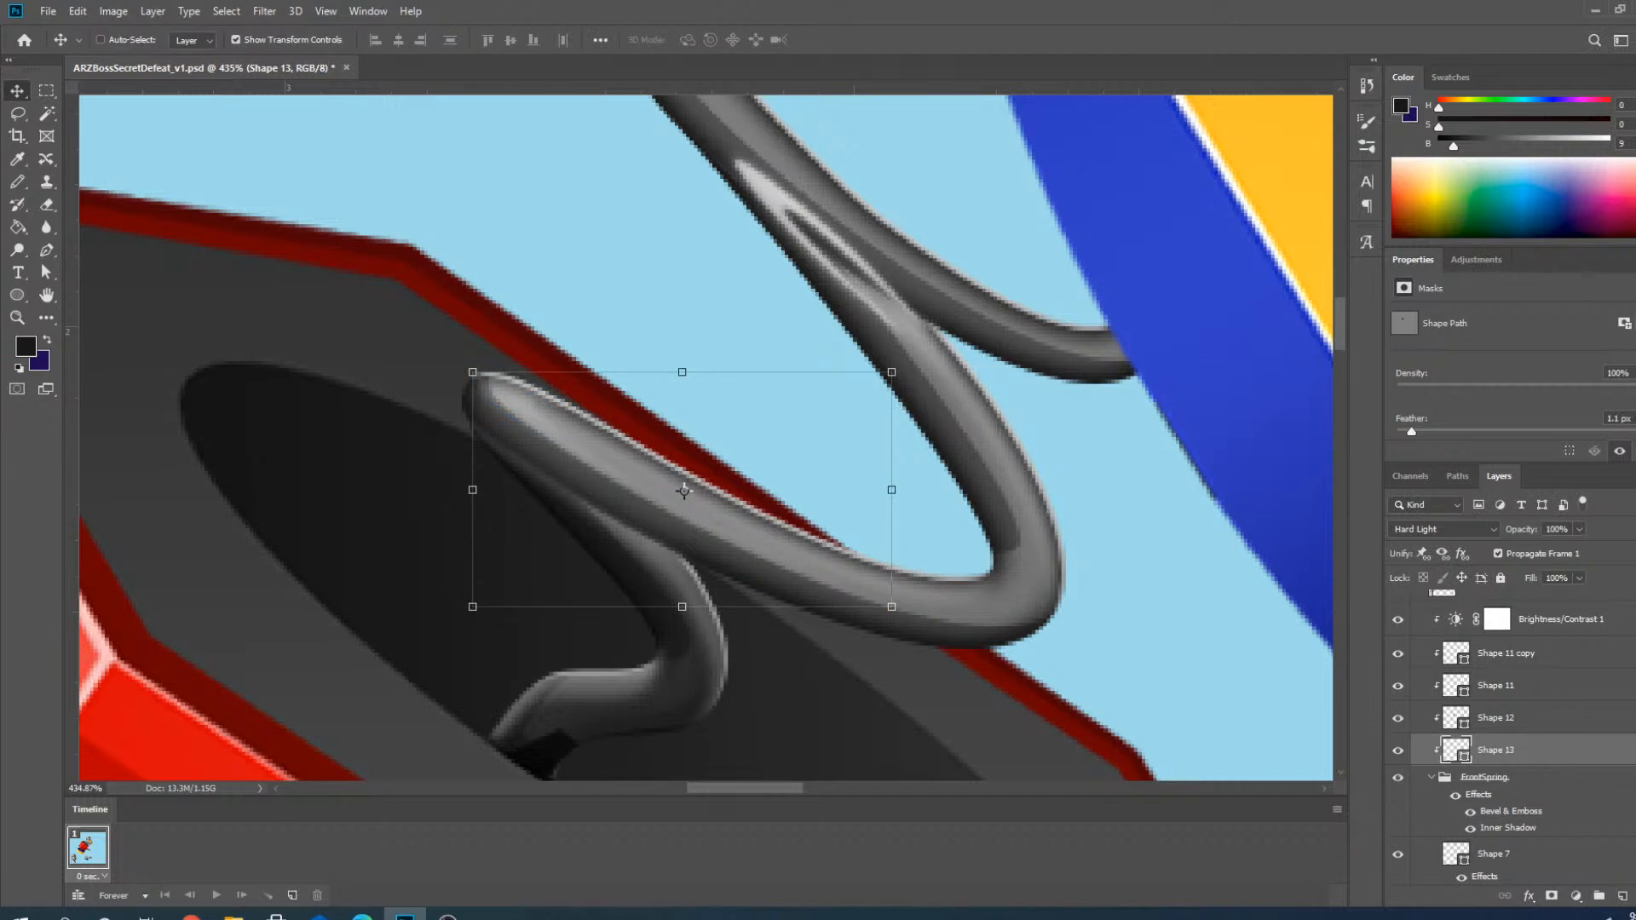
Move the Shape 12 shadow up over the spring's lower end, where it enters the dark oval hole.
{"action": "scroll", "coordinate": [759, 516], "scroll_direction": "down", "scroll_amount": 3}
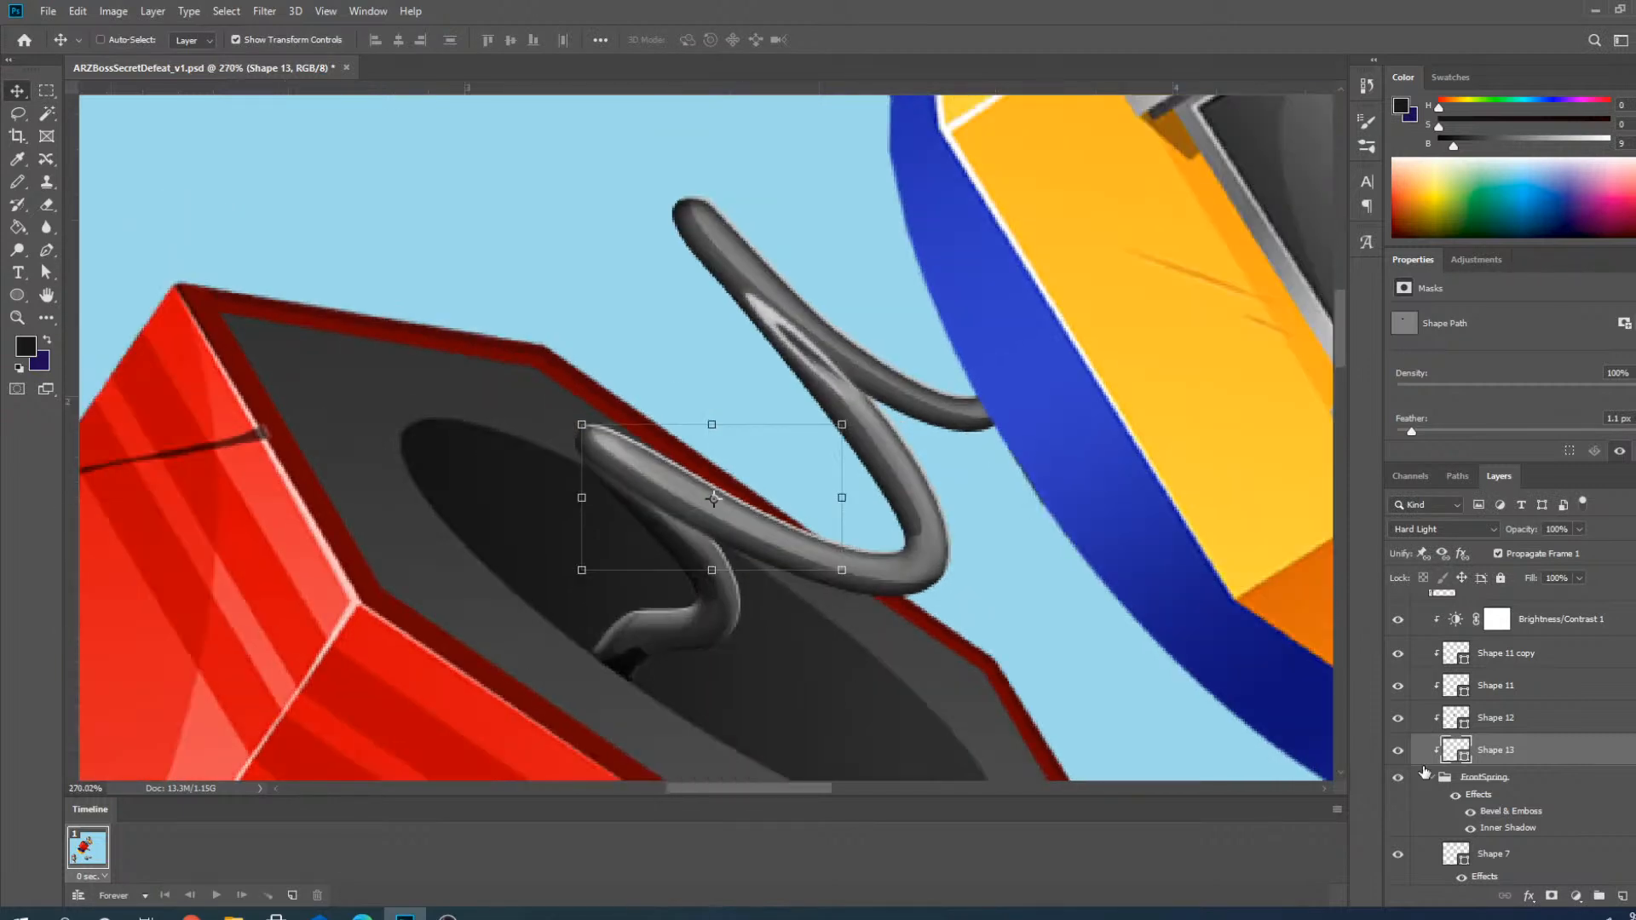
{"action": "left_click", "coordinate": [1500, 718]}
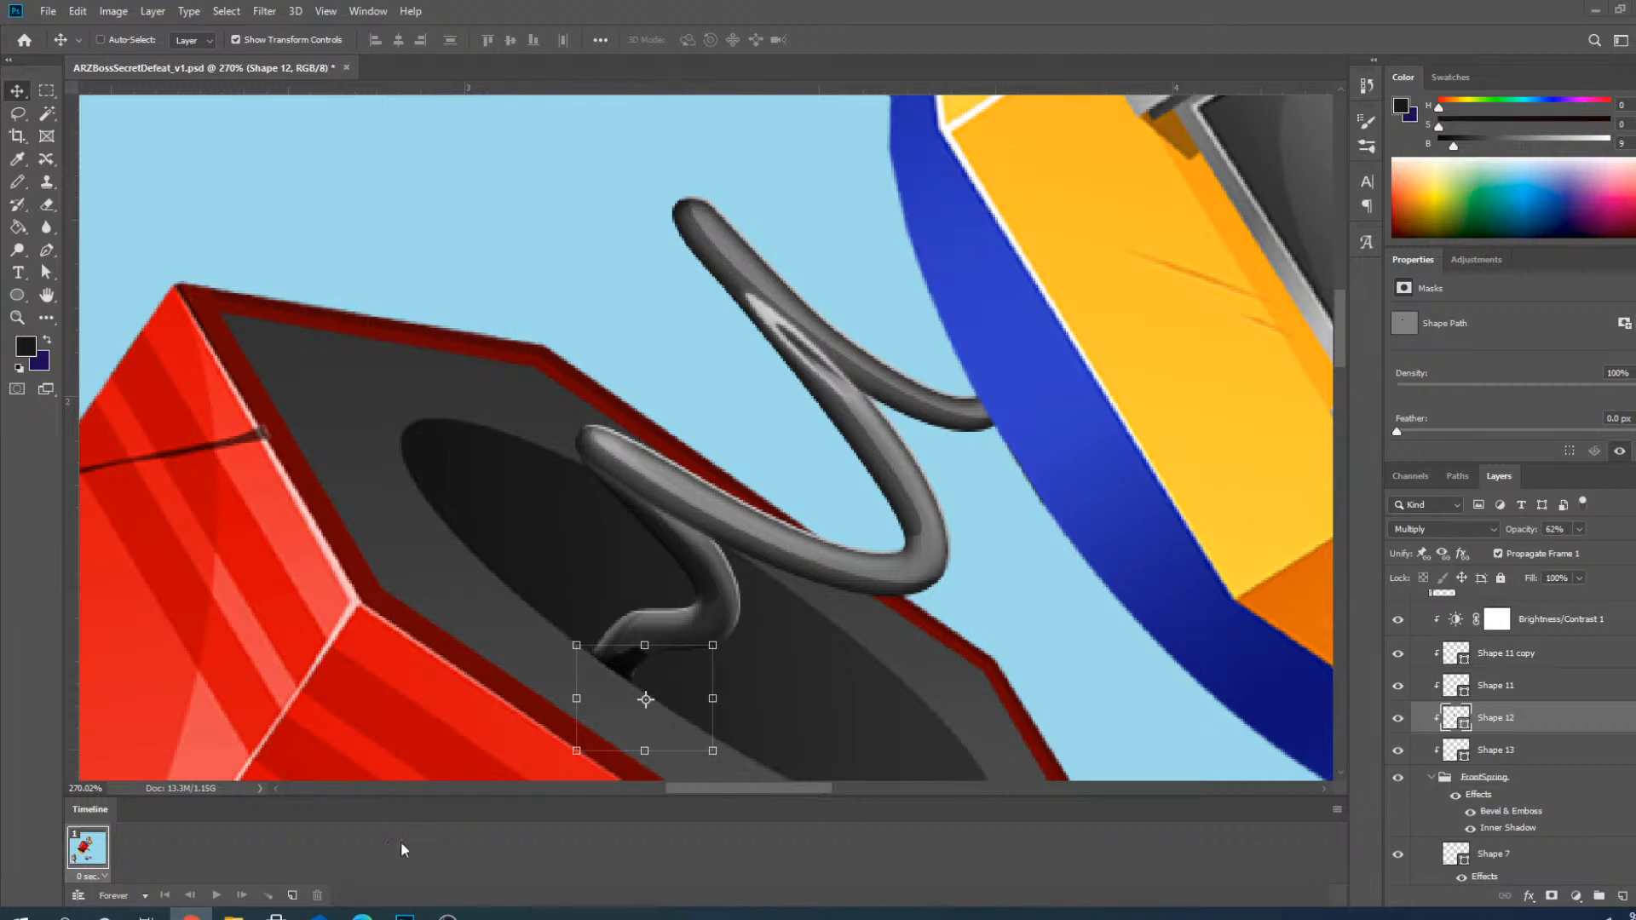
{"action": "scroll", "coordinate": [553, 637], "scroll_direction": "up", "scroll_amount": 3}
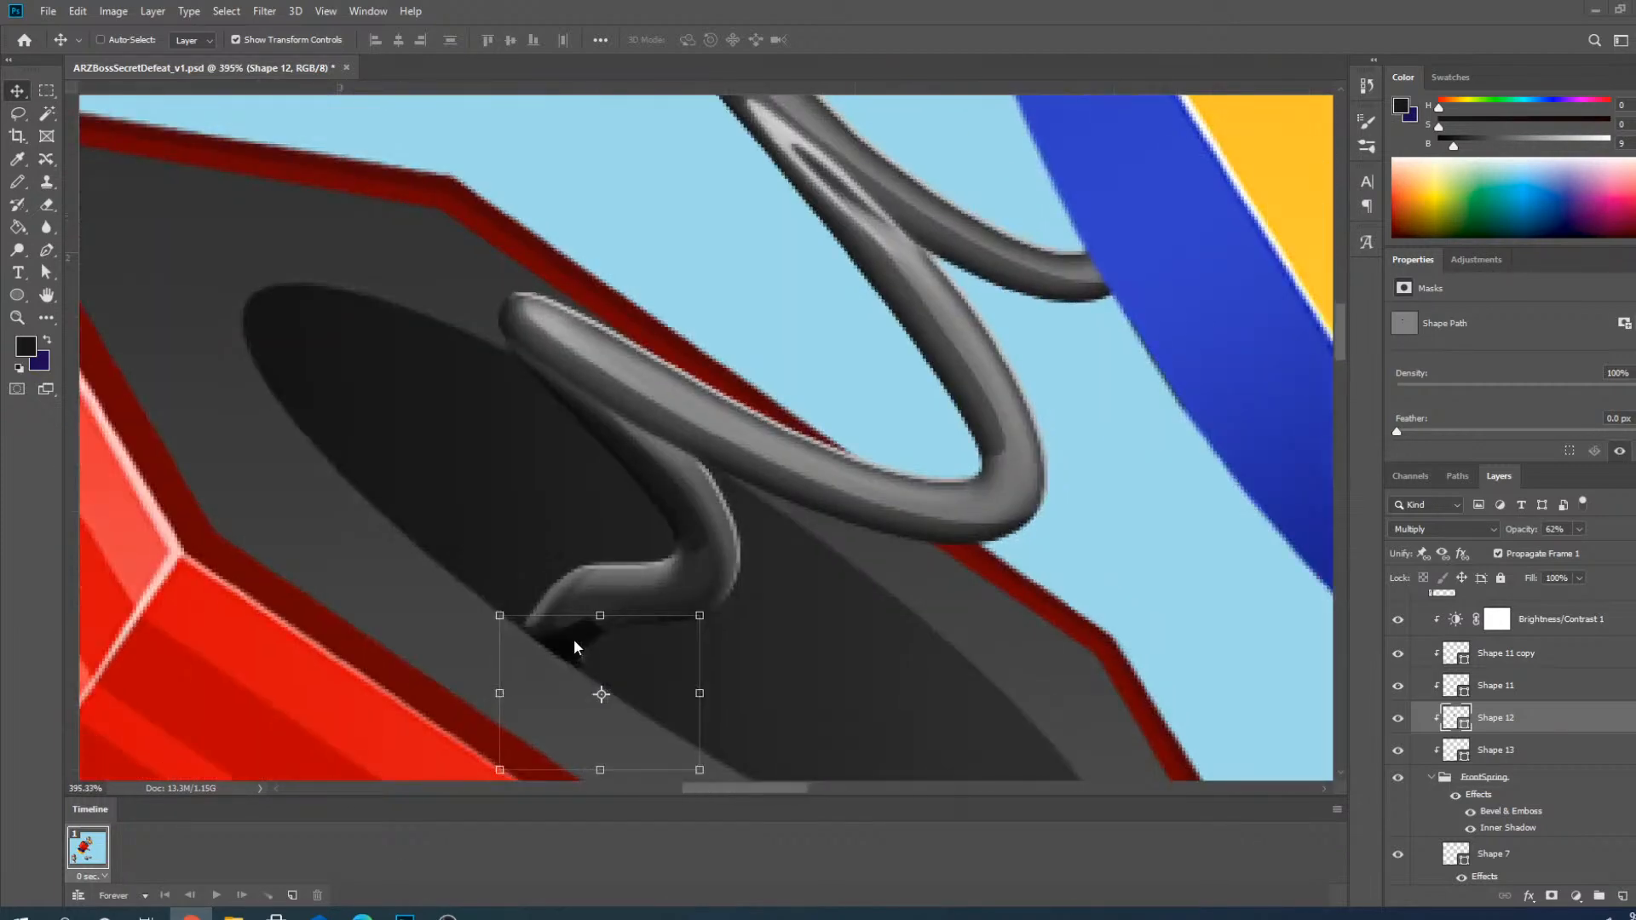
{"action": "mouse_move", "coordinate": [546, 632]}
{"action": "left_mouse_down"}
{"action": "mouse_move", "coordinate": [512, 621]}
{"action": "mouse_move", "coordinate": [525, 624]}
{"action": "left_mouse_up"}
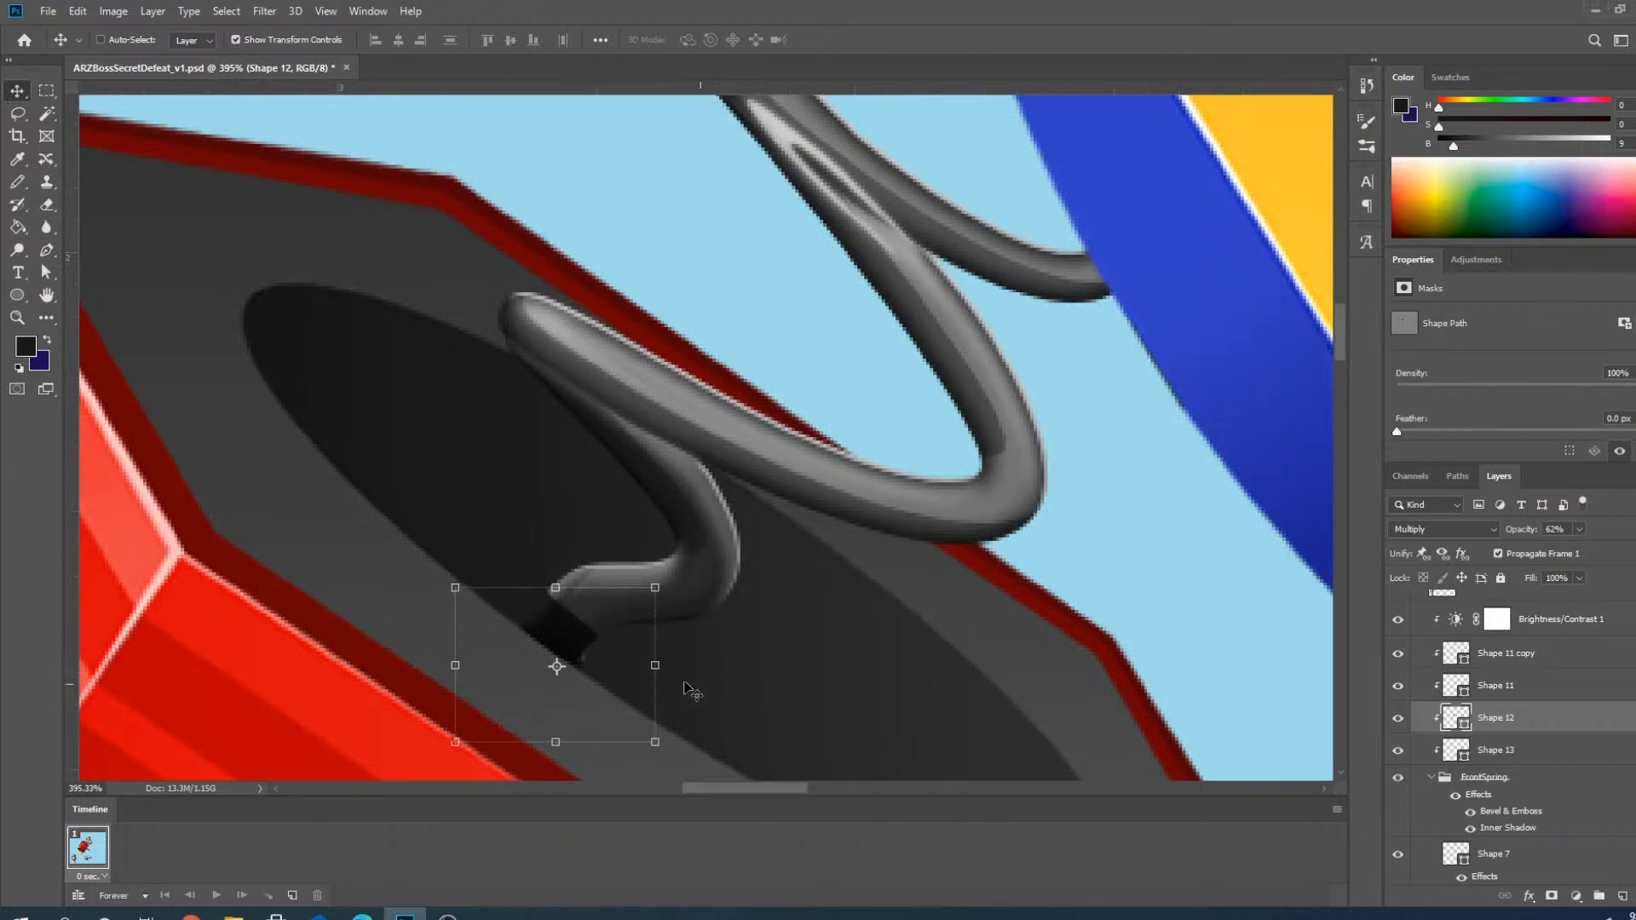
{"action": "scroll", "coordinate": [656, 666], "scroll_direction": "down", "scroll_amount": 3}
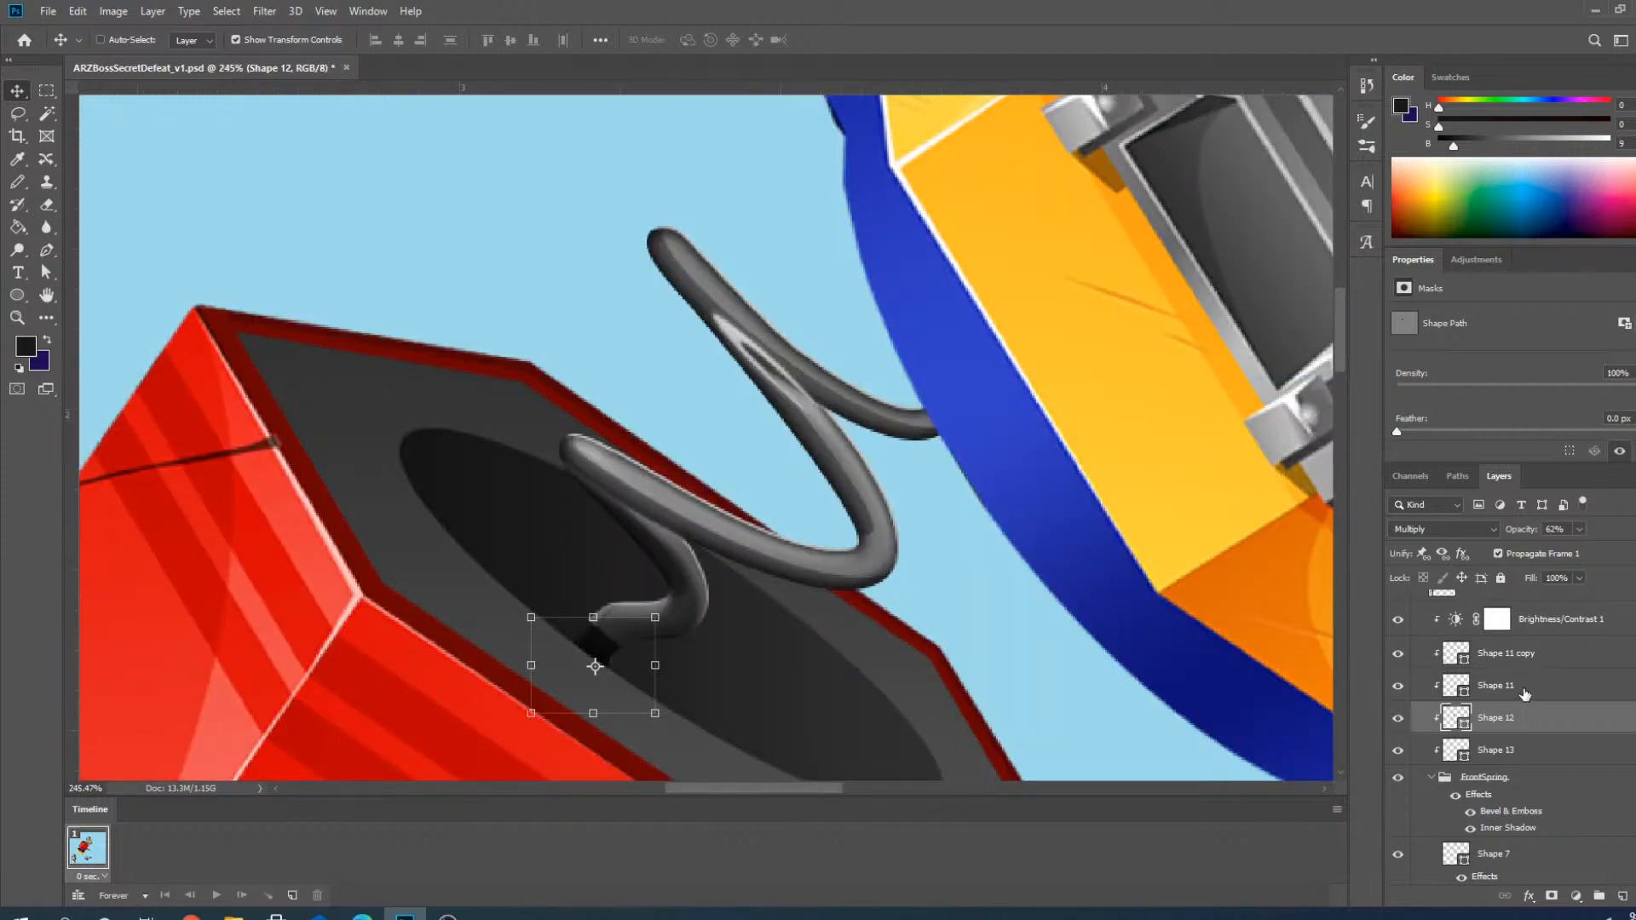
Move the Shape 11 and Shape 11 copy highlights together onto the top coil's upper edge and enlarge them to about 139% width and 138% height.
{"action": "left_click", "coordinate": [1525, 689]}
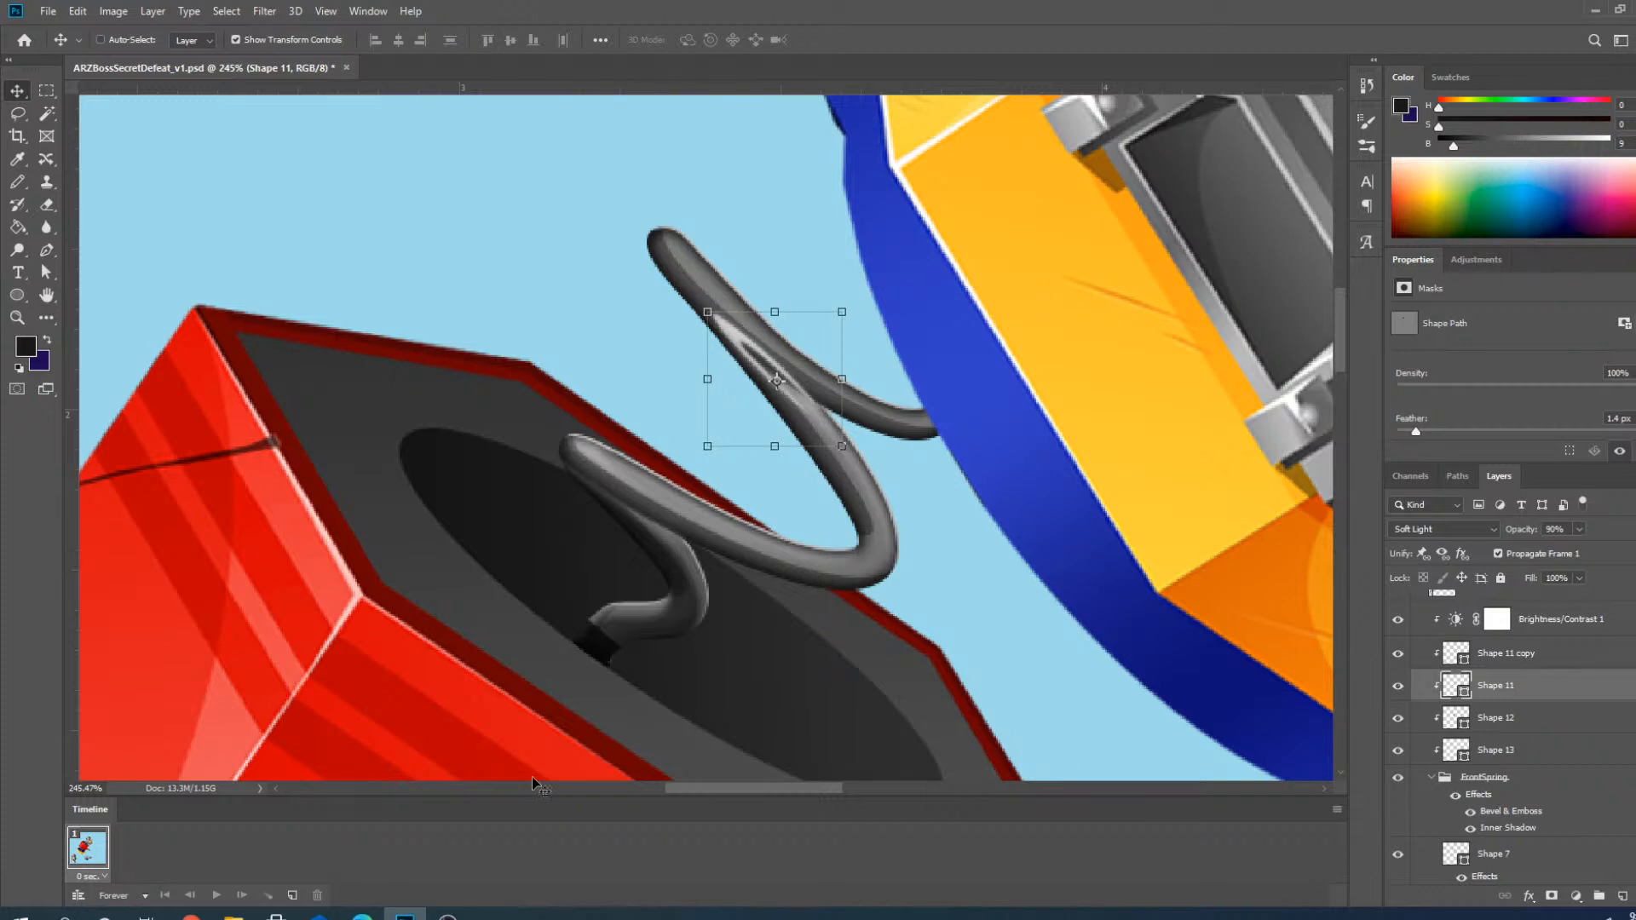
{"action": "left_click", "coordinate": [1502, 655], "text": "shift"}
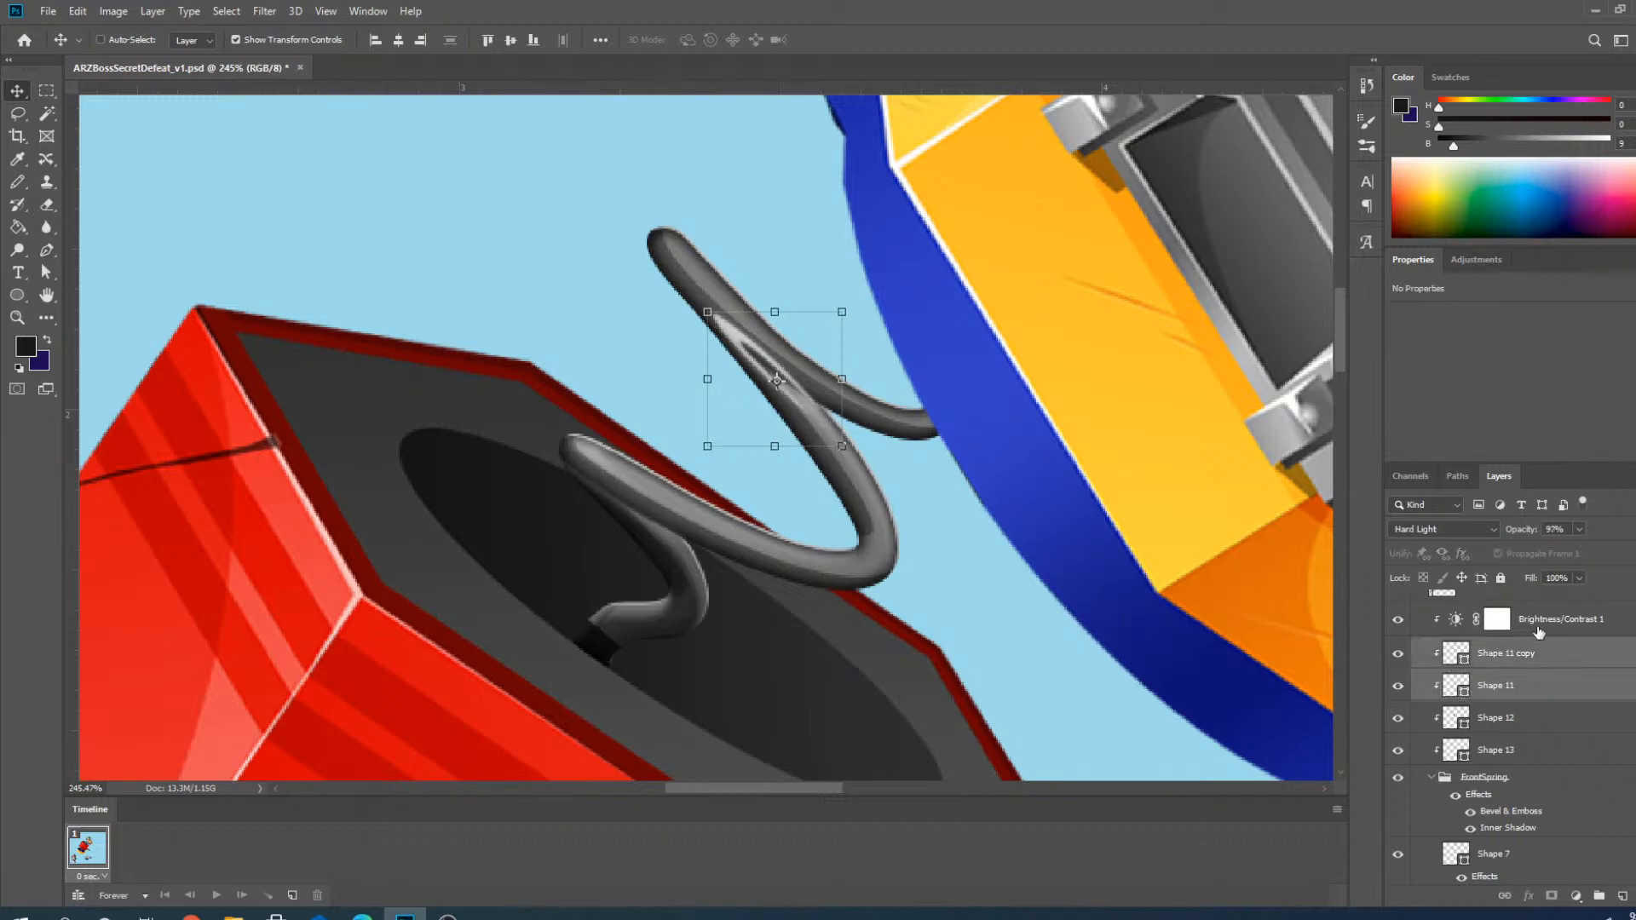
{"action": "scroll", "coordinate": [664, 329], "scroll_direction": "up", "scroll_amount": 5}
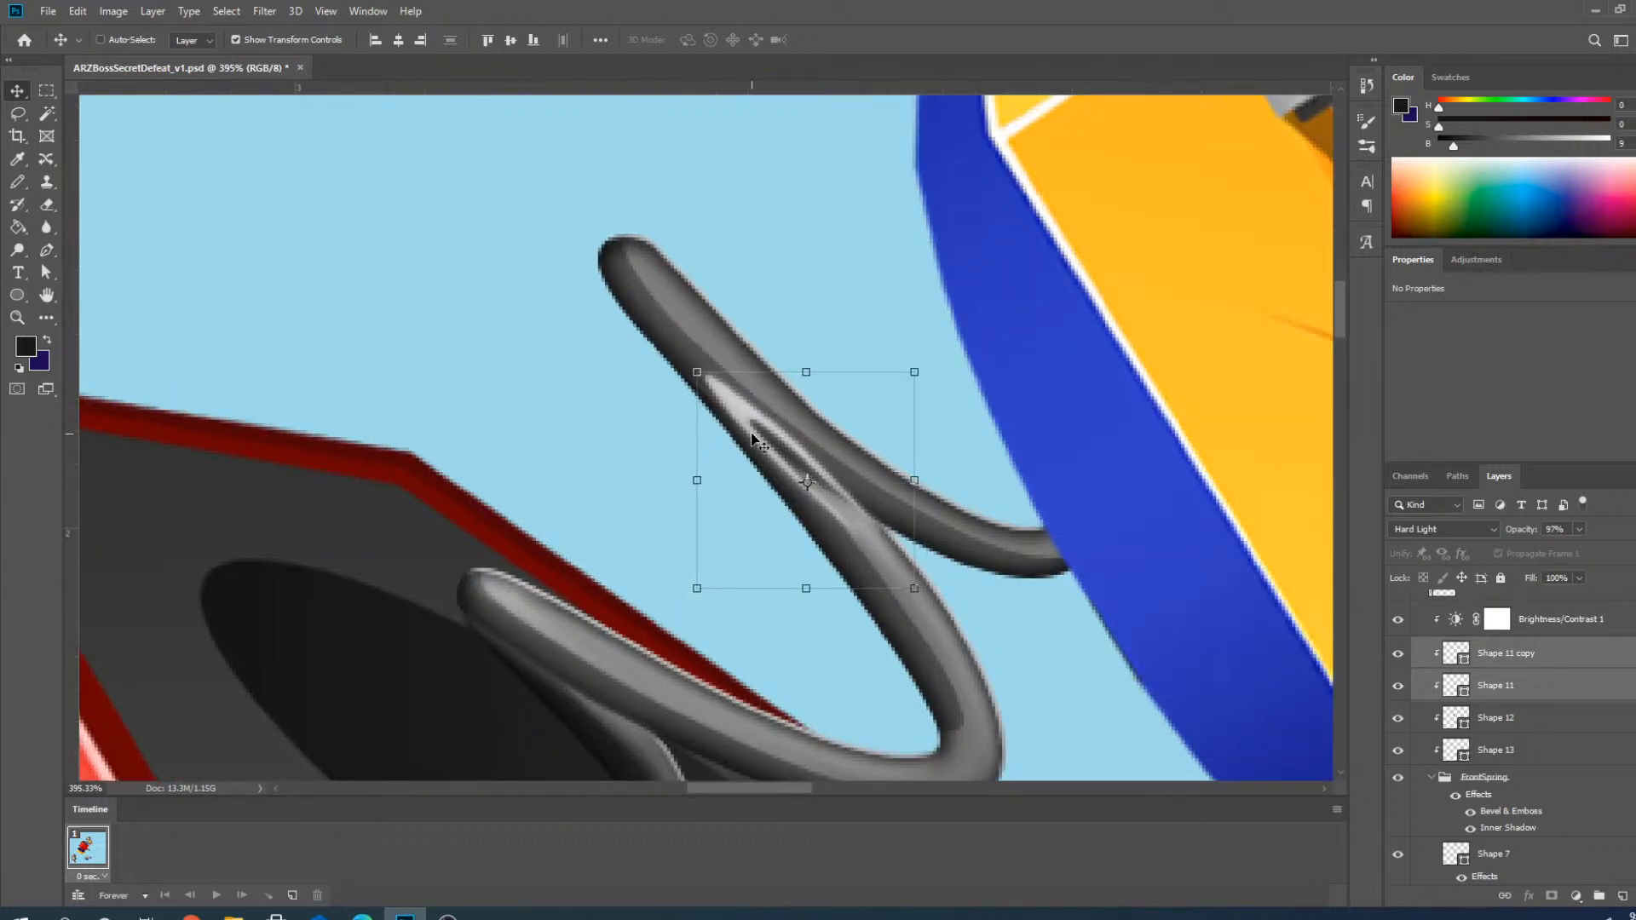
{"action": "left_click_drag", "start_coordinate": [742, 413], "coordinate": [735, 223]}
{"action": "left_click_drag", "start_coordinate": [864, 339], "coordinate": [950, 339]}
{"action": "left_click_drag", "start_coordinate": [785, 226], "coordinate": [783, 157]}
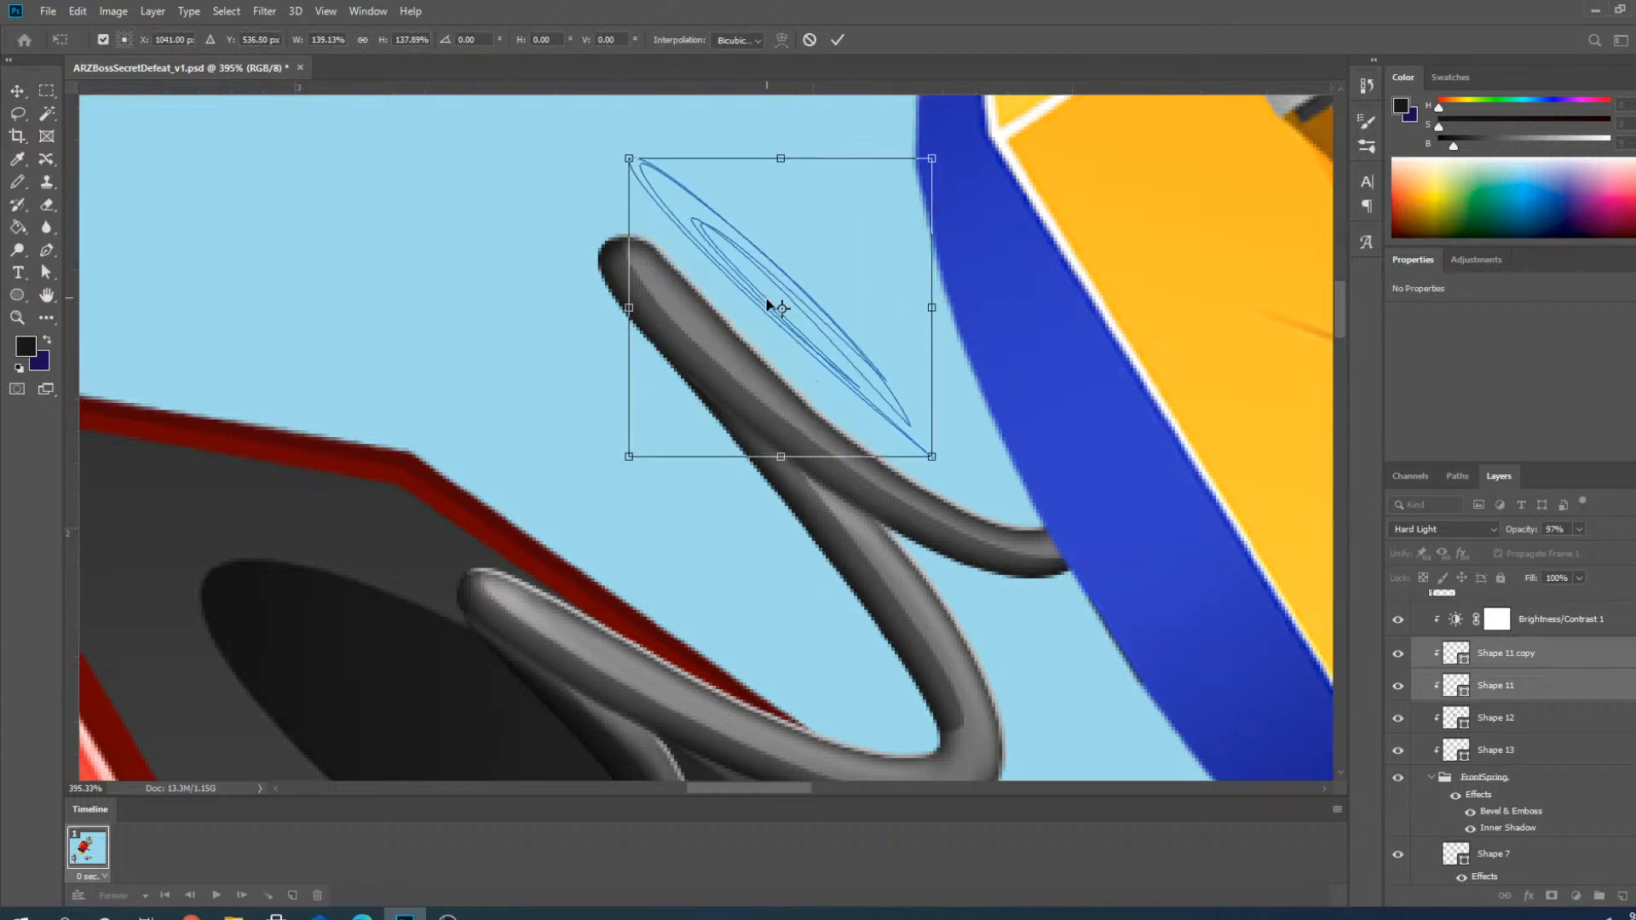
{"action": "left_click_drag", "start_coordinate": [774, 310], "coordinate": [746, 350]}
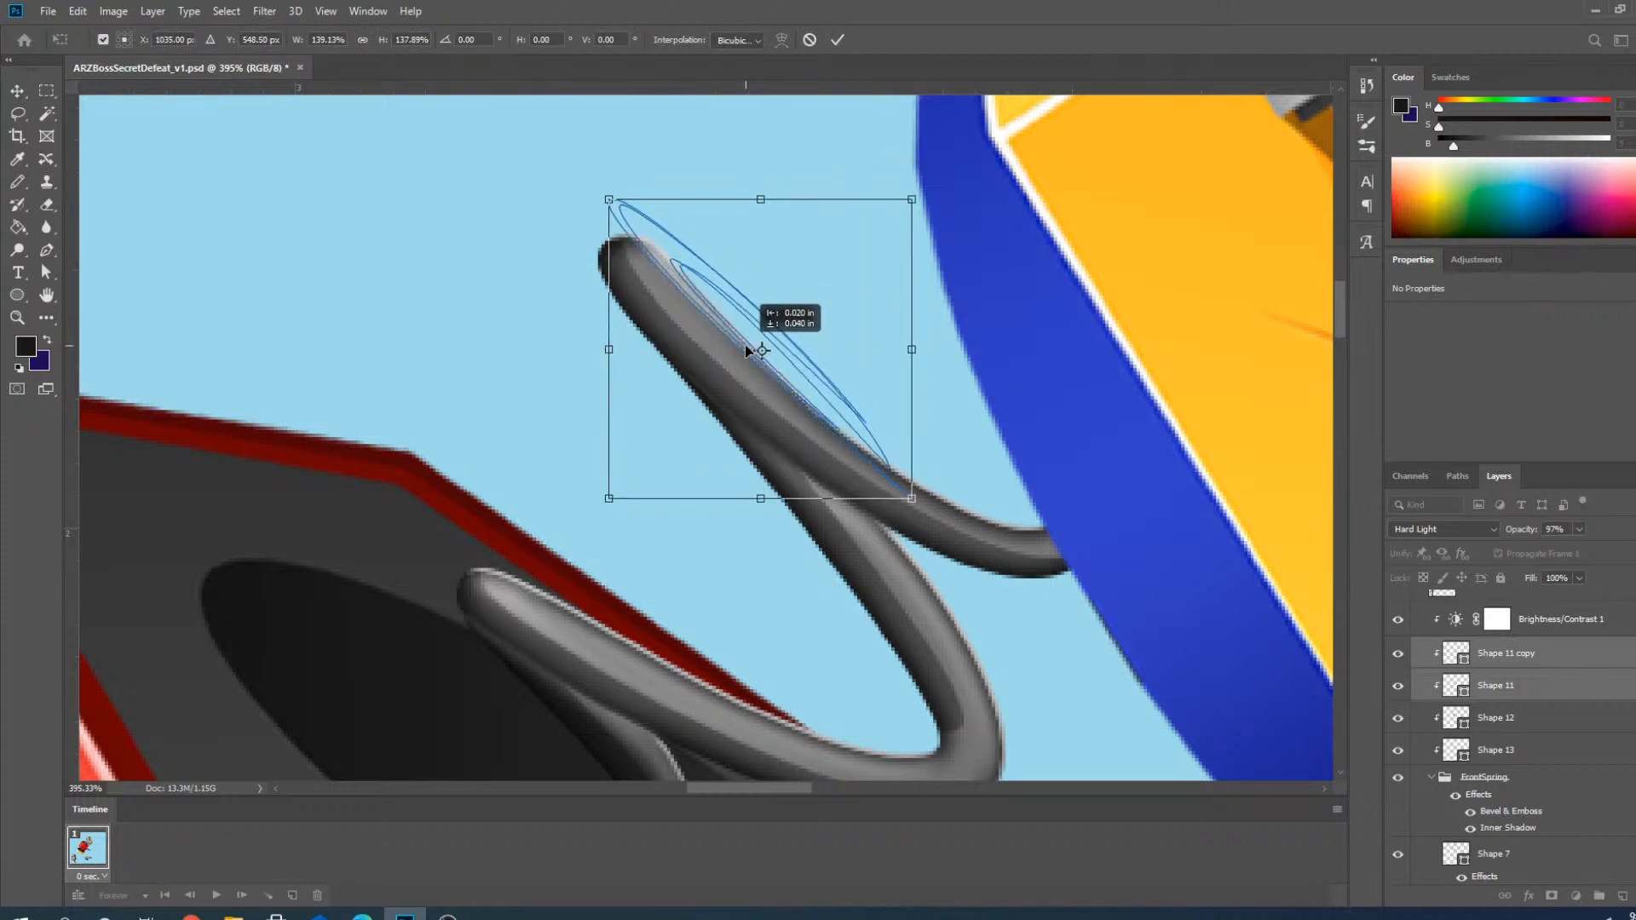
{"action": "left_click", "coordinate": [838, 39]}
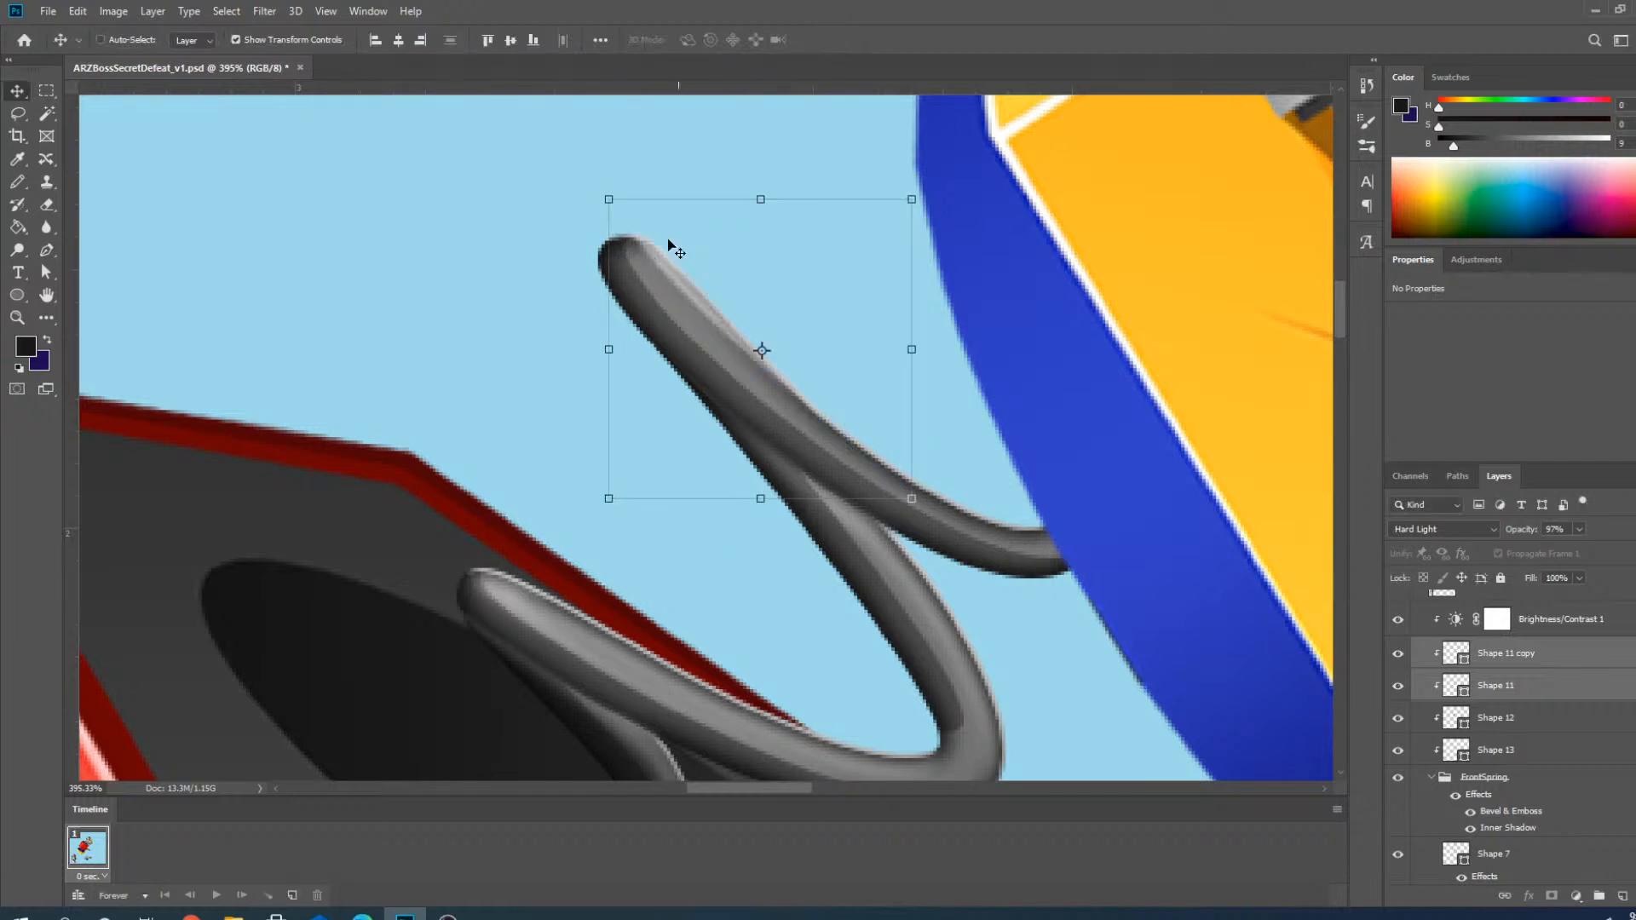
Check the spring within the whole artwork and show the Refs sketch group again.
{"action": "scroll", "coordinate": [589, 460], "scroll_direction": "down", "scroll_amount": 6}
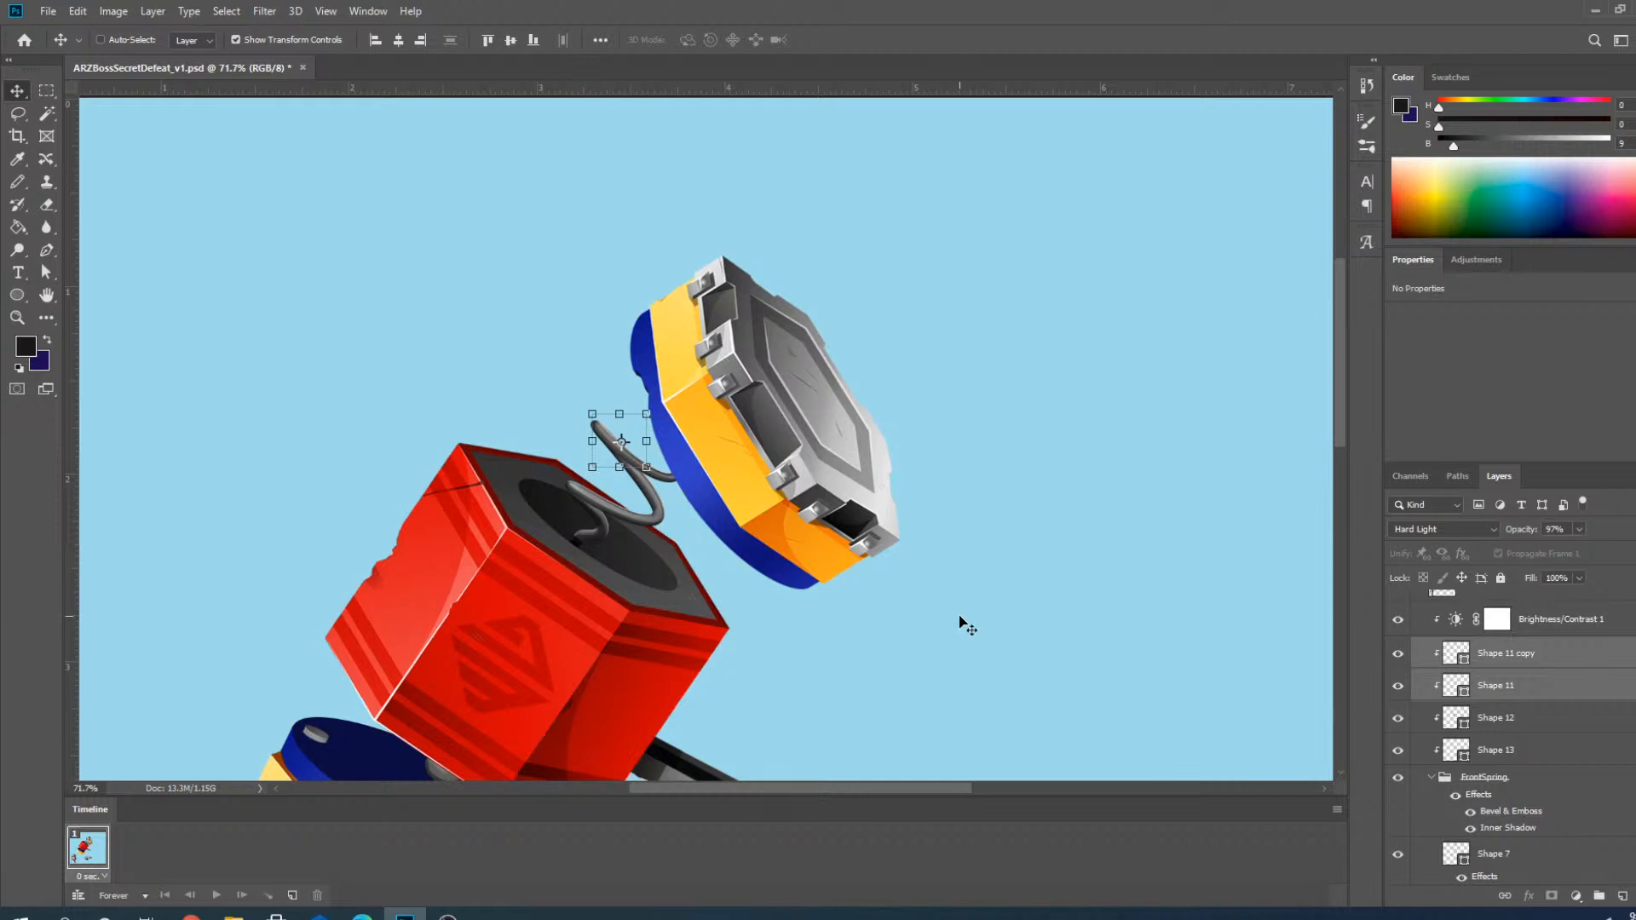
{"action": "scroll", "coordinate": [965, 621], "scroll_direction": "down", "scroll_amount": 2}
{"action": "scroll", "coordinate": [971, 643], "scroll_direction": "up", "scroll_amount": 3}
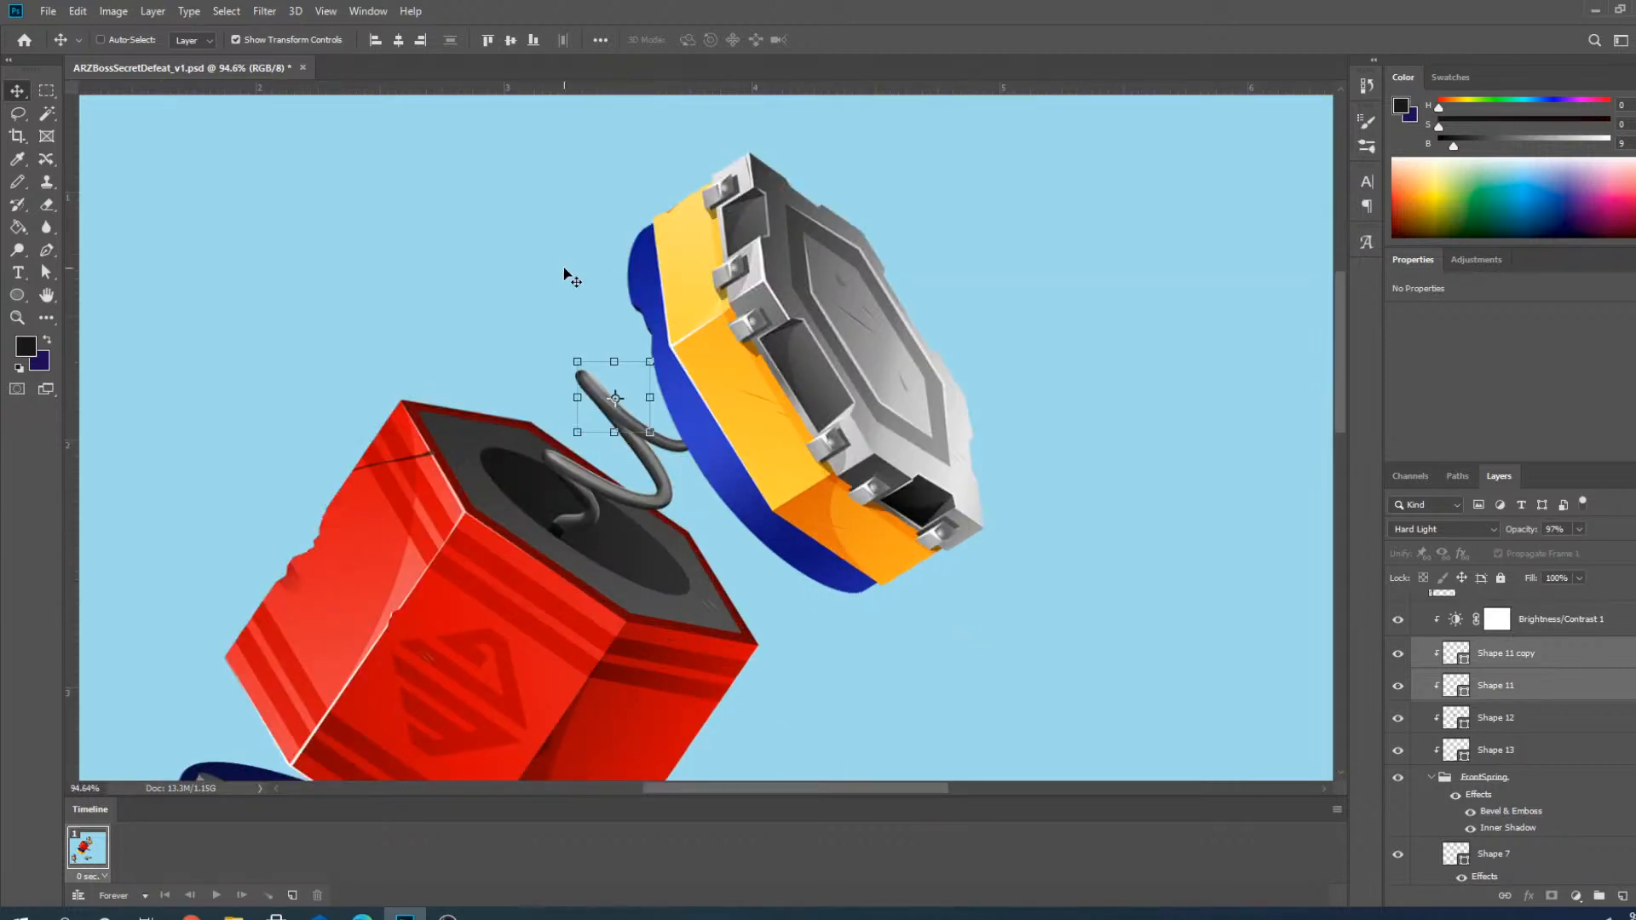
{"action": "scroll", "coordinate": [624, 356], "scroll_direction": "down", "scroll_amount": 3}
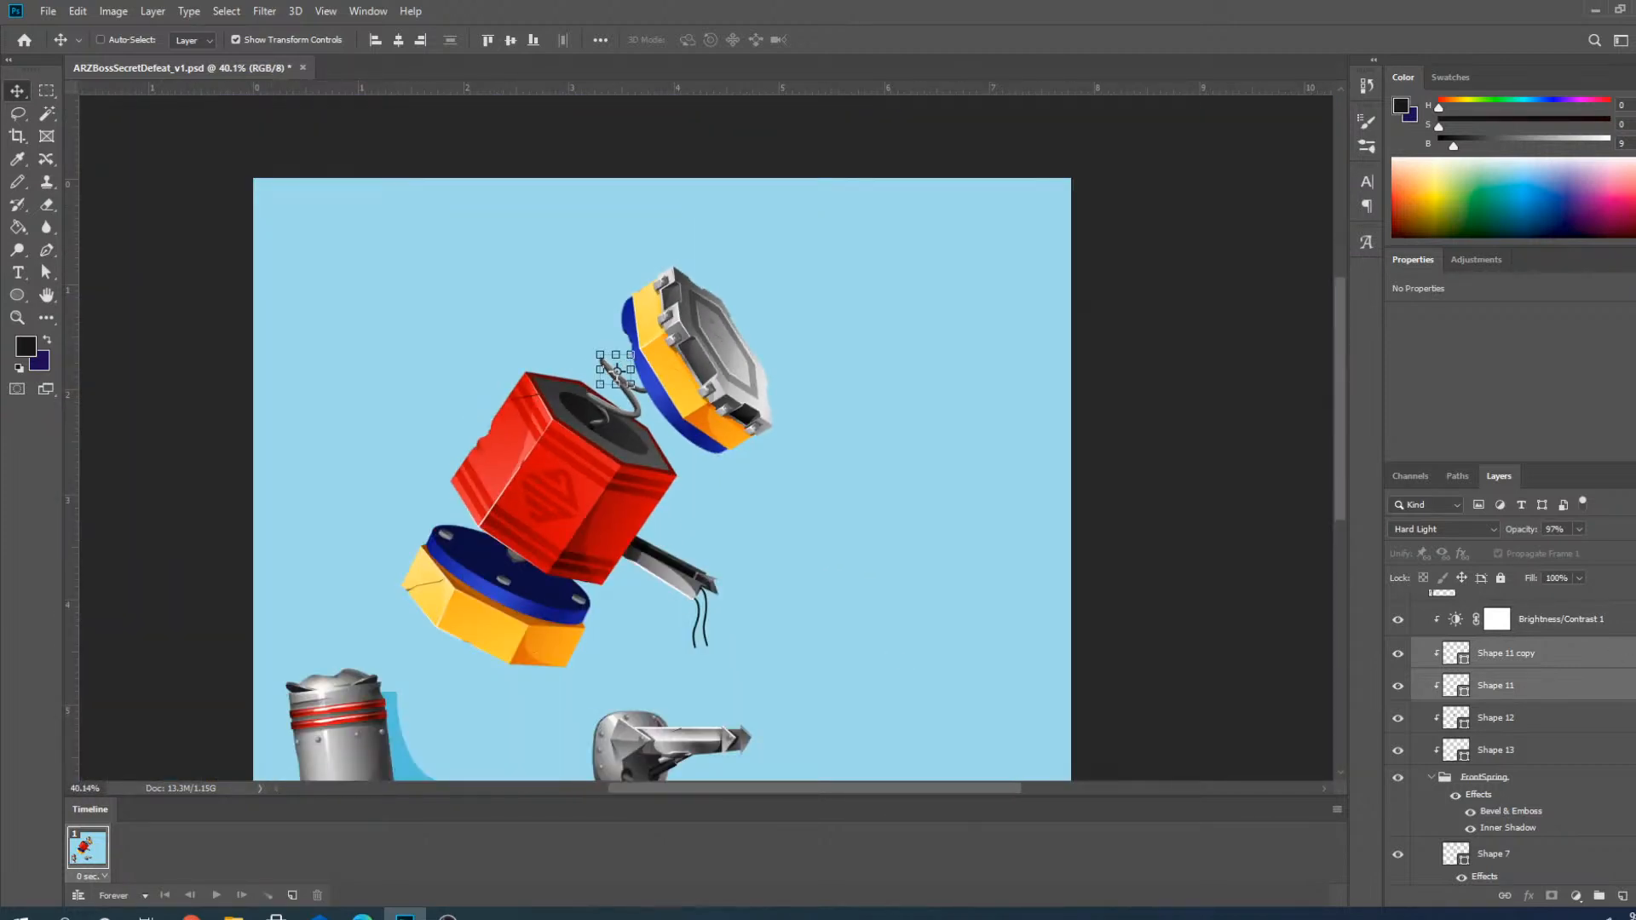
{"action": "scroll", "coordinate": [1513, 738], "scroll_direction": "up", "scroll_amount": 3}
{"action": "left_click", "coordinate": [1400, 668]}
{"action": "left_click", "coordinate": [1431, 669]}
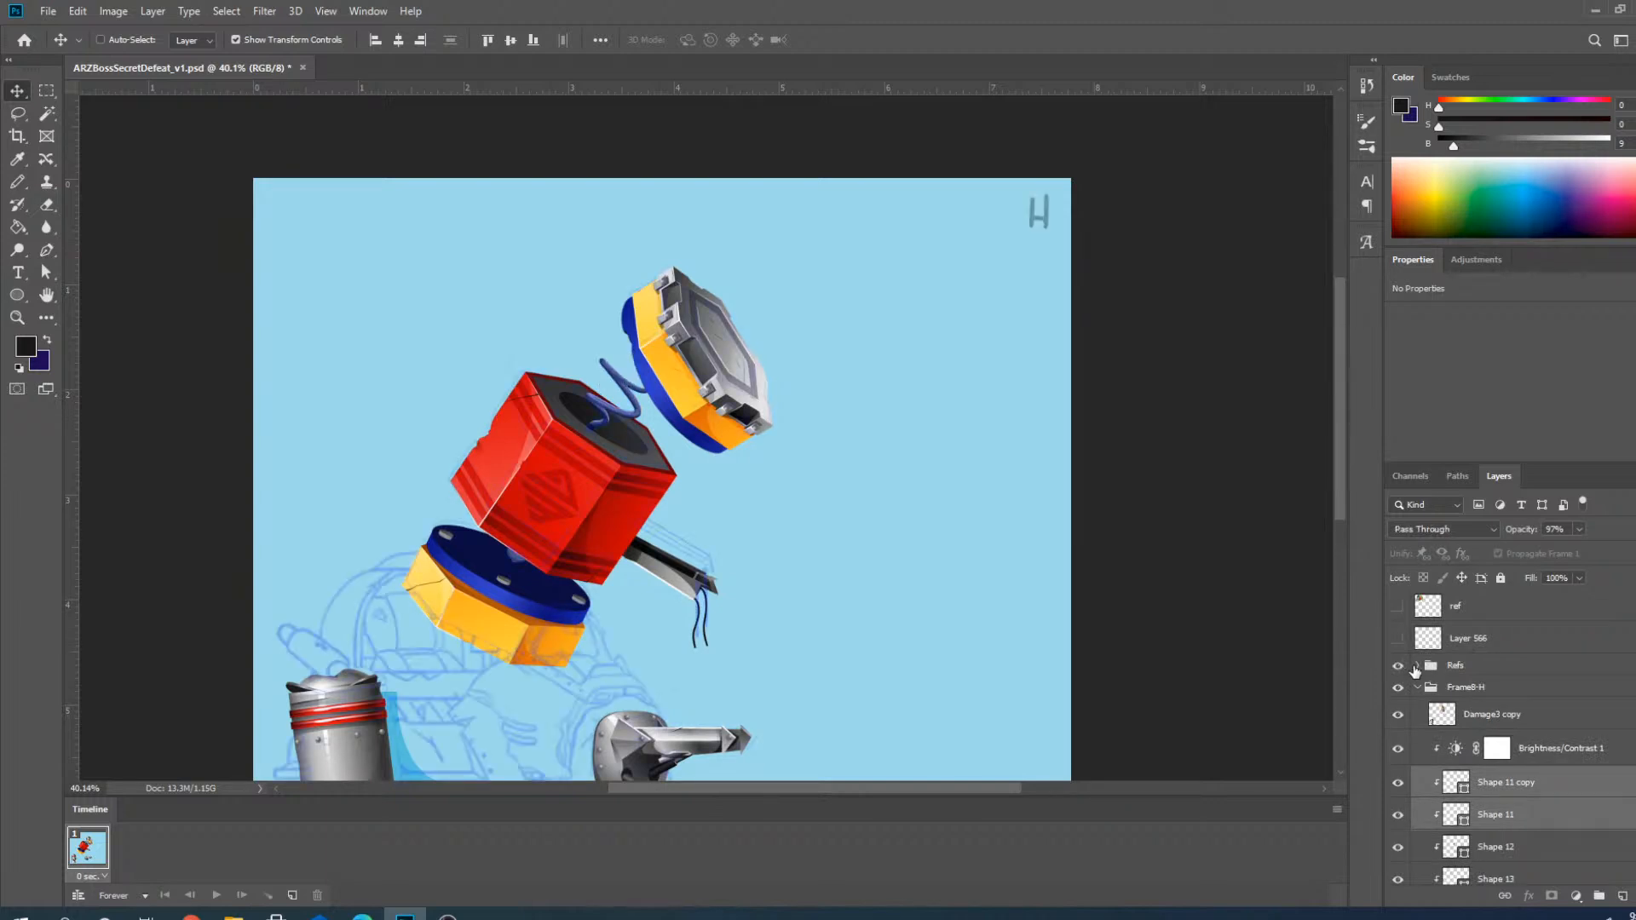
Unlock the Boss_ARZ_Secret_16 sketch, move it down until its strut lines match the broken arm and wires, and lock the Refs group.
{"action": "scroll", "coordinate": [1438, 709], "scroll_direction": "down", "scroll_amount": 3}
{"action": "scroll", "coordinate": [1439, 713], "scroll_direction": "up", "scroll_amount": 3}
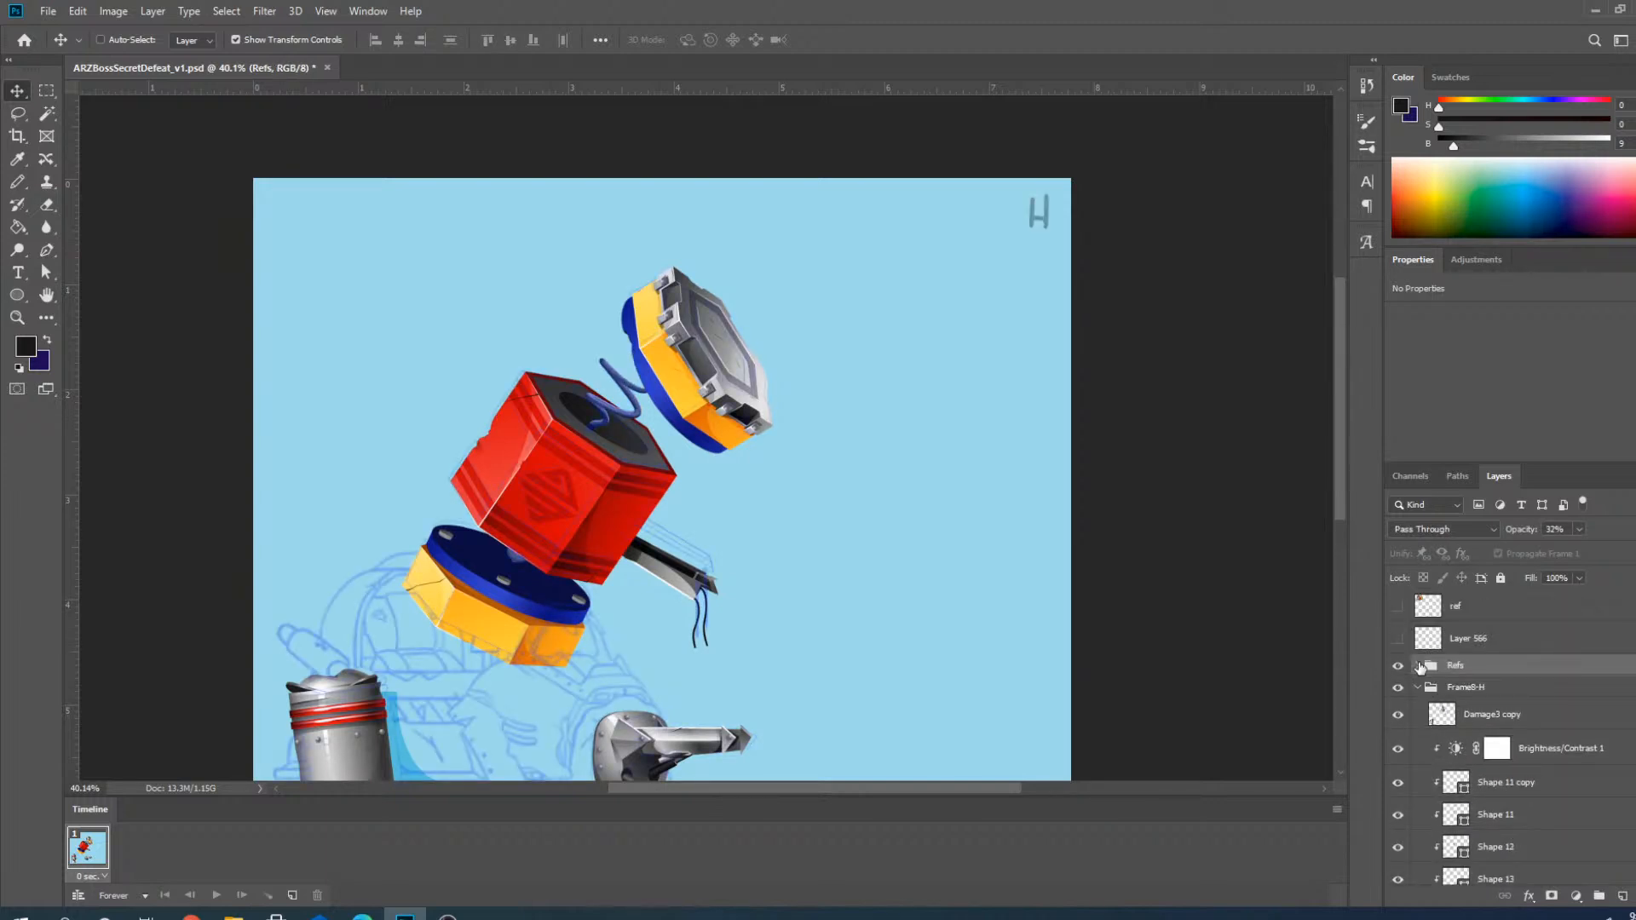
{"action": "left_click", "coordinate": [1419, 665]}
{"action": "left_click", "coordinate": [1465, 702]}
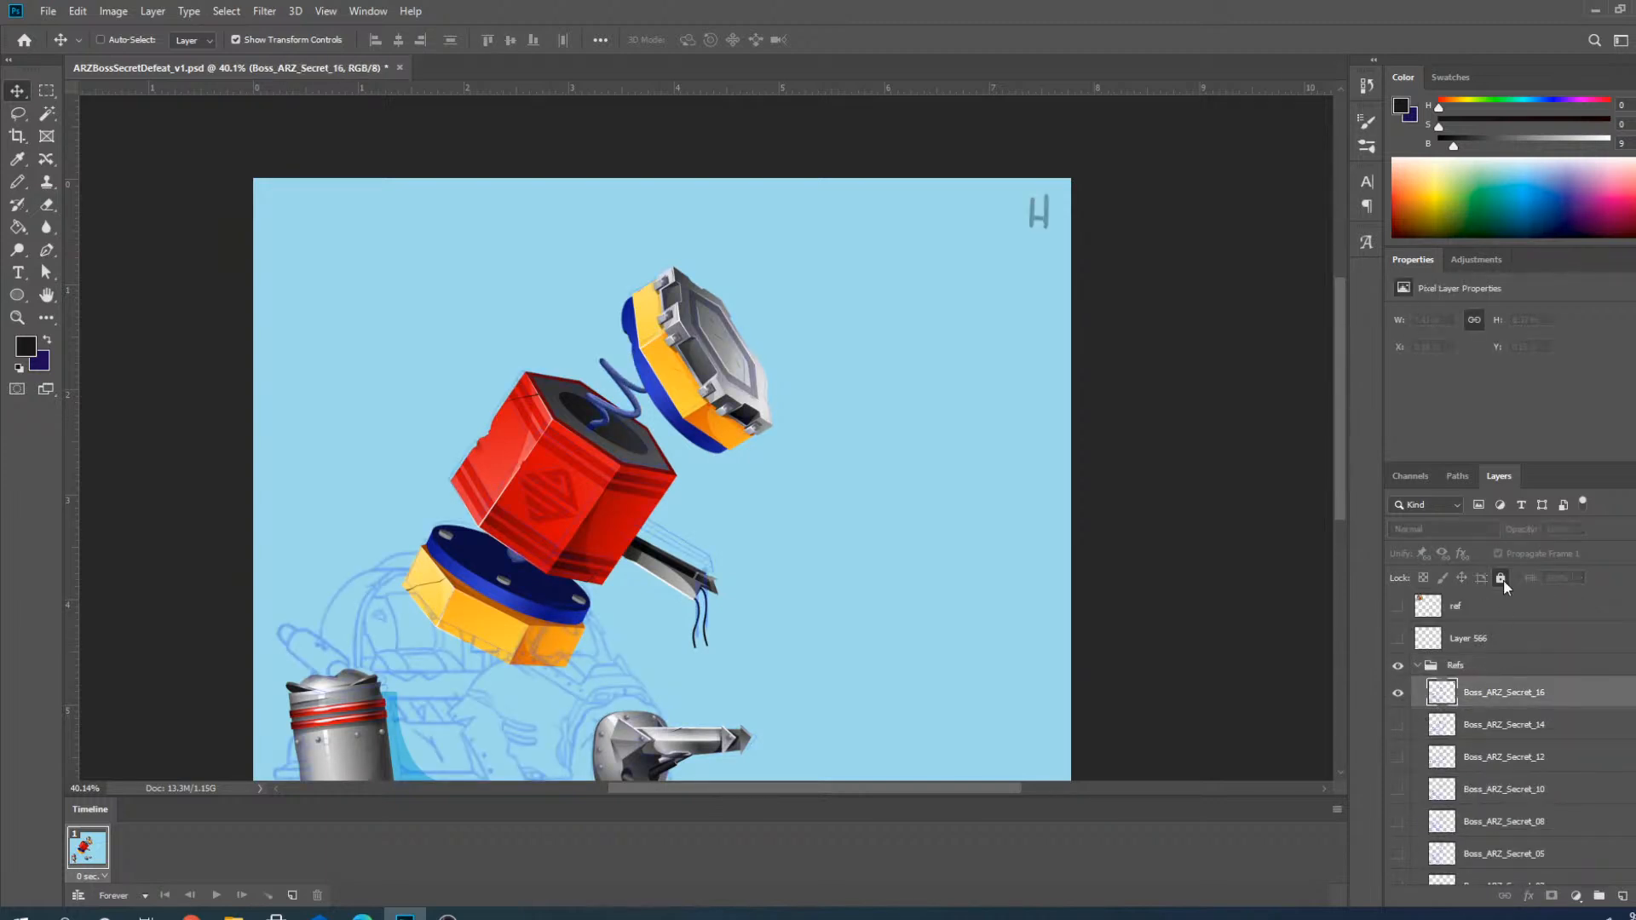
{"action": "scroll", "coordinate": [676, 614], "scroll_direction": "up", "scroll_amount": 10}
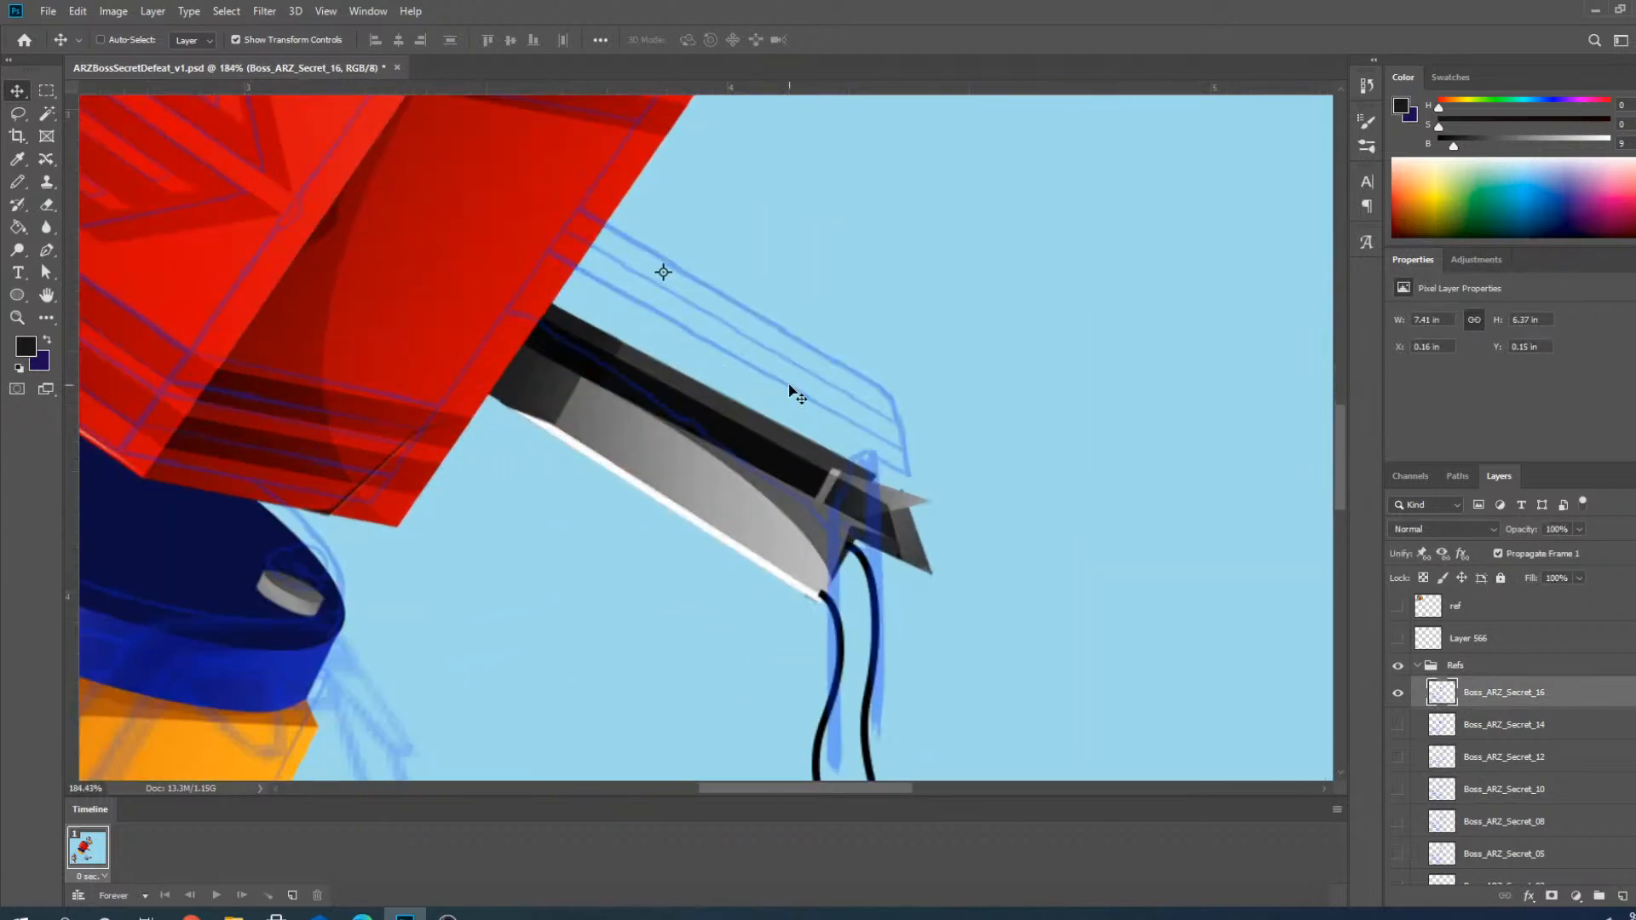
{"action": "left_click_drag", "start_coordinate": [792, 390], "coordinate": [777, 475]}
{"action": "scroll", "coordinate": [741, 358], "scroll_direction": "down", "scroll_amount": 4}
{"action": "scroll", "coordinate": [771, 553], "scroll_direction": "up", "scroll_amount": 8}
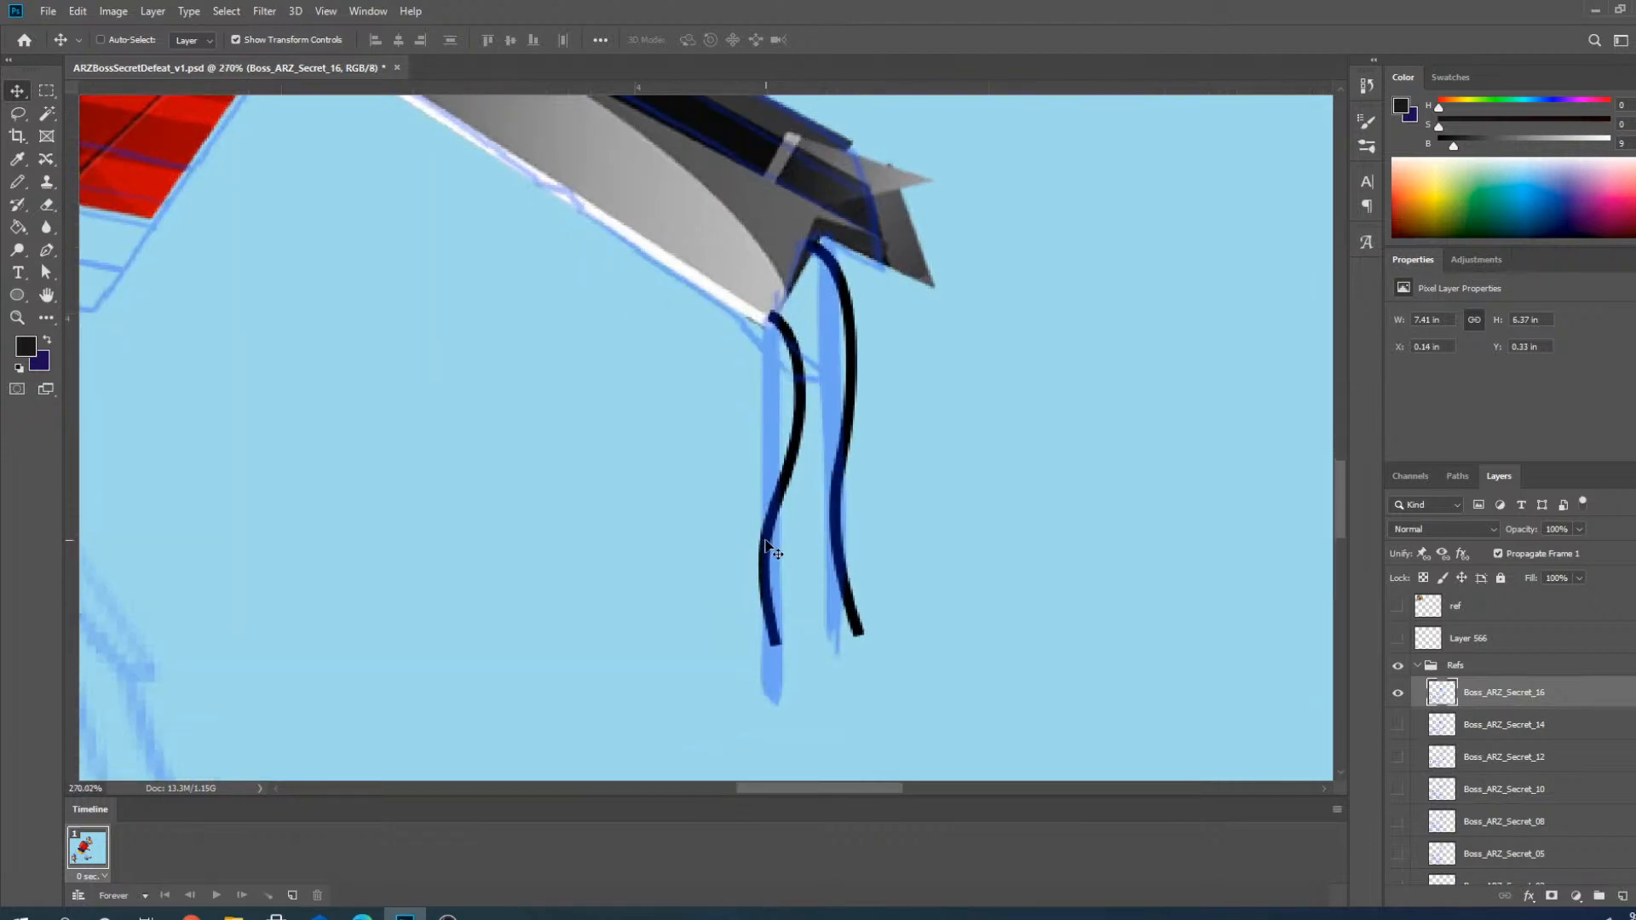
{"action": "left_click", "coordinate": [1419, 665]}
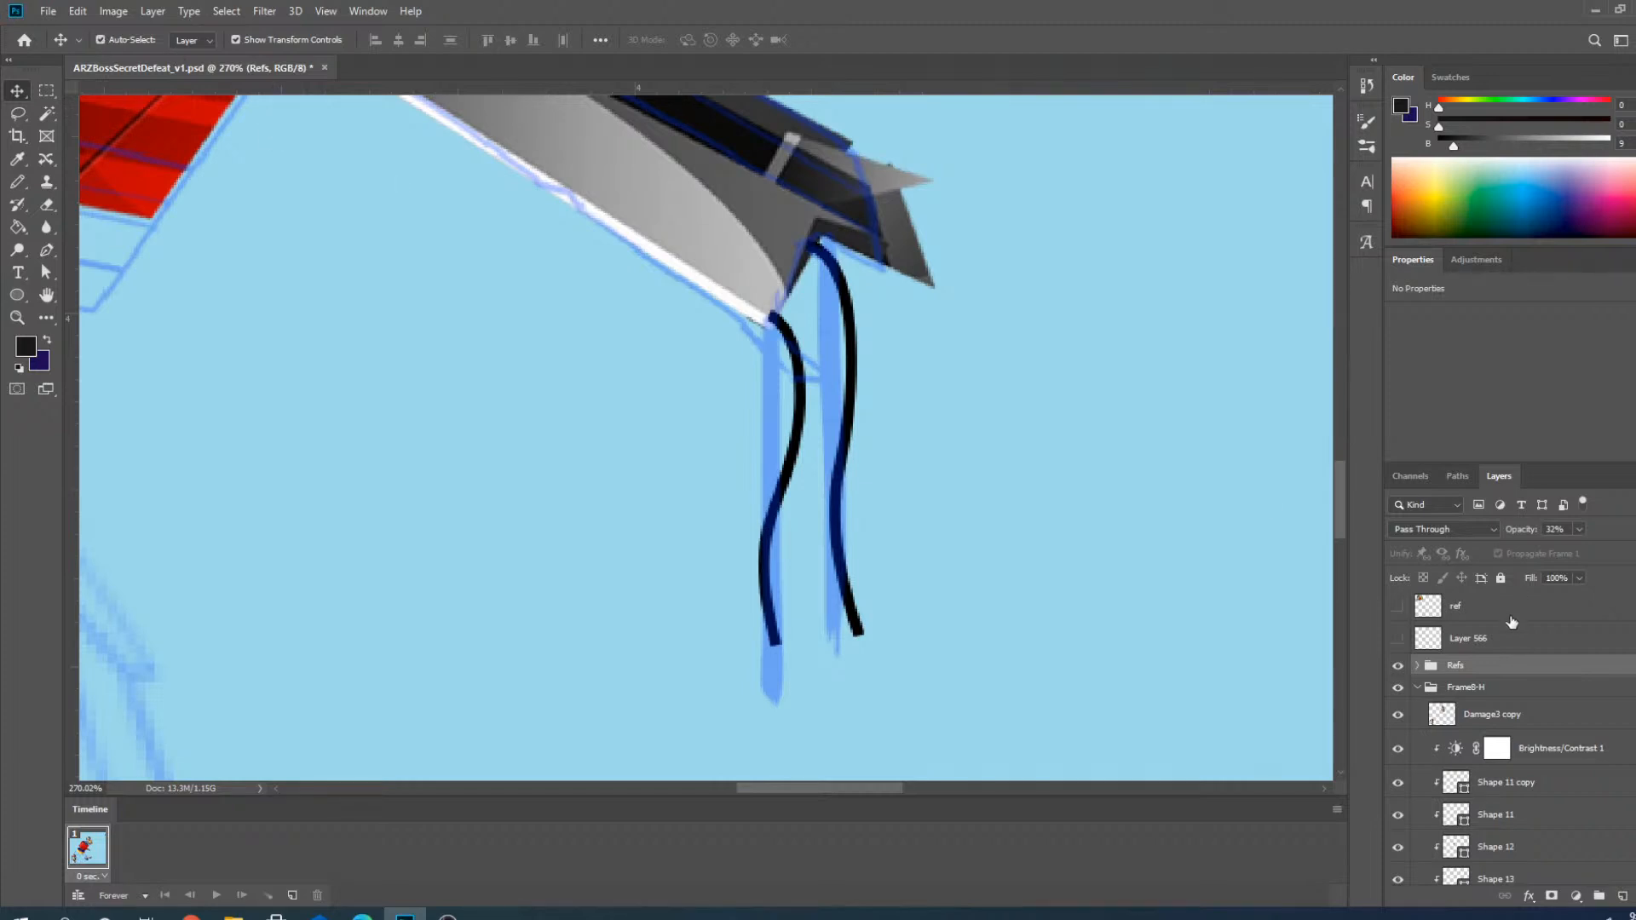
{"action": "scroll", "coordinate": [767, 563], "scroll_direction": "up", "scroll_amount": 3}
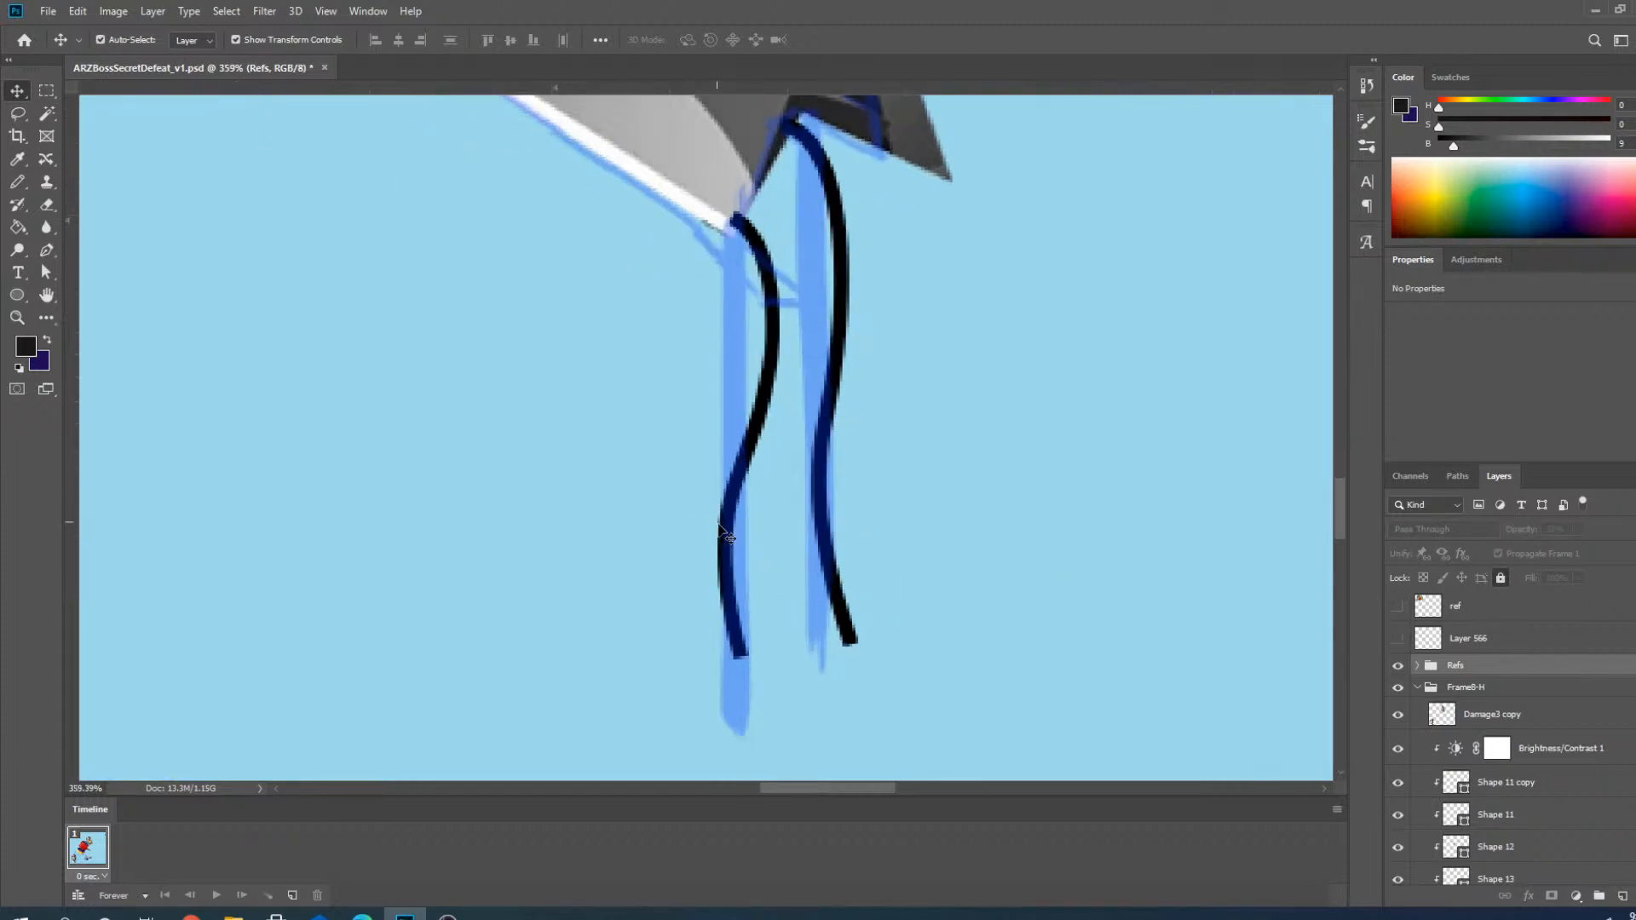
Extend the left wire down to the sketch line's end, about 167 px tall, and remove its middle anchor to straighten it.
{"action": "left_click", "coordinate": [722, 530]}
{"action": "left_click", "coordinate": [47, 250]}
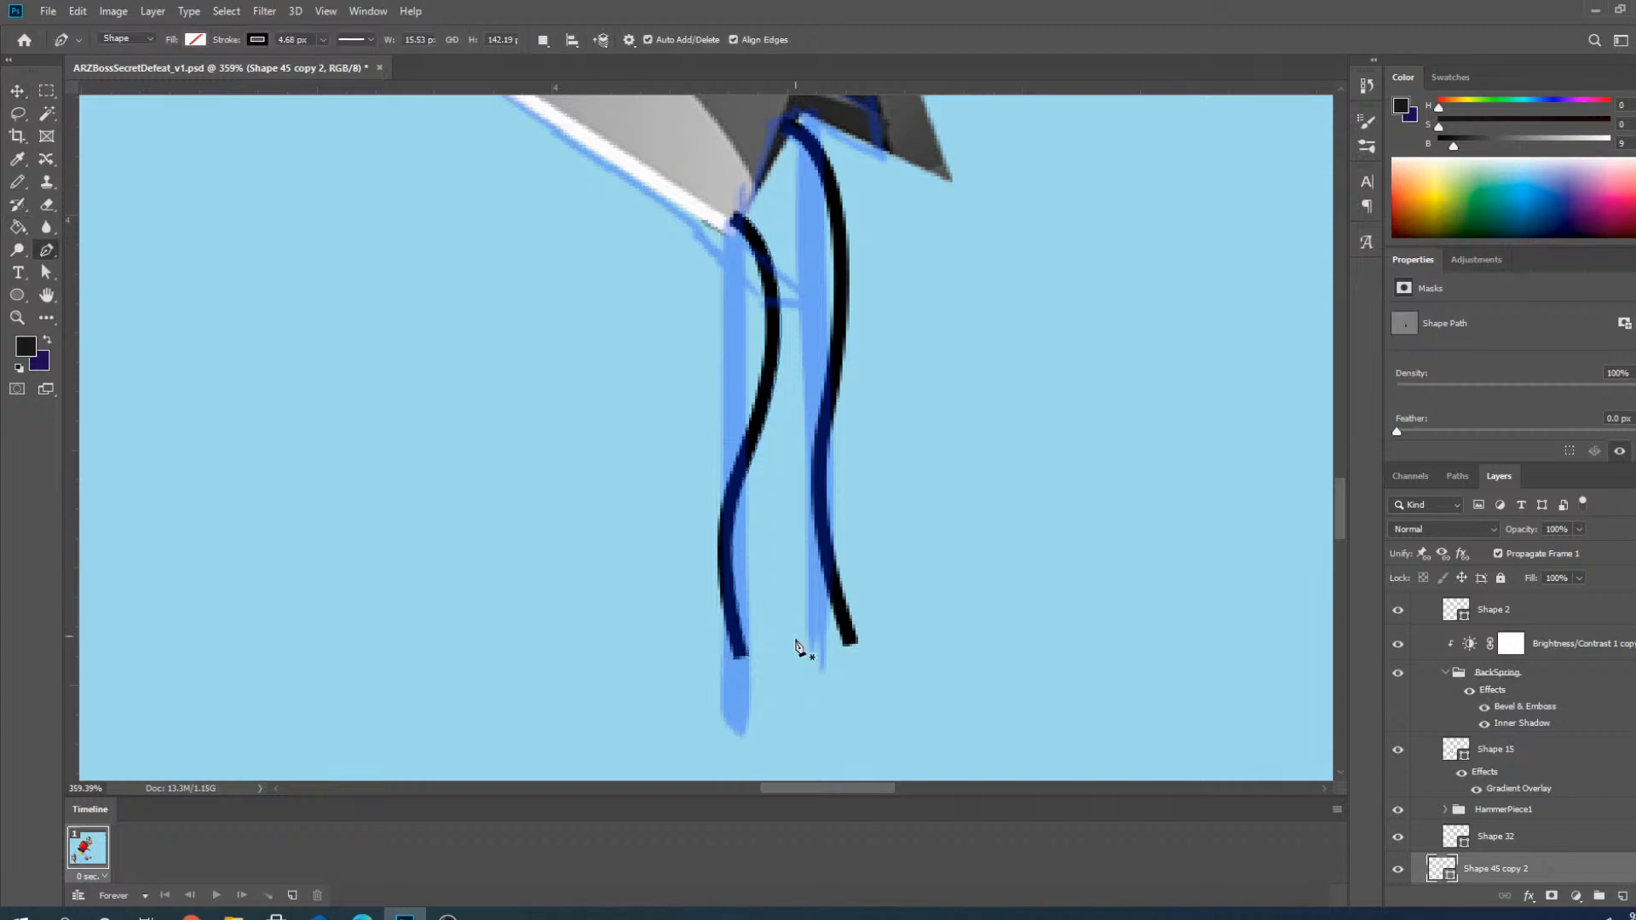
{"action": "left_click", "coordinate": [749, 659]}
{"action": "left_click_drag", "start_coordinate": [748, 659], "coordinate": [747, 733]}
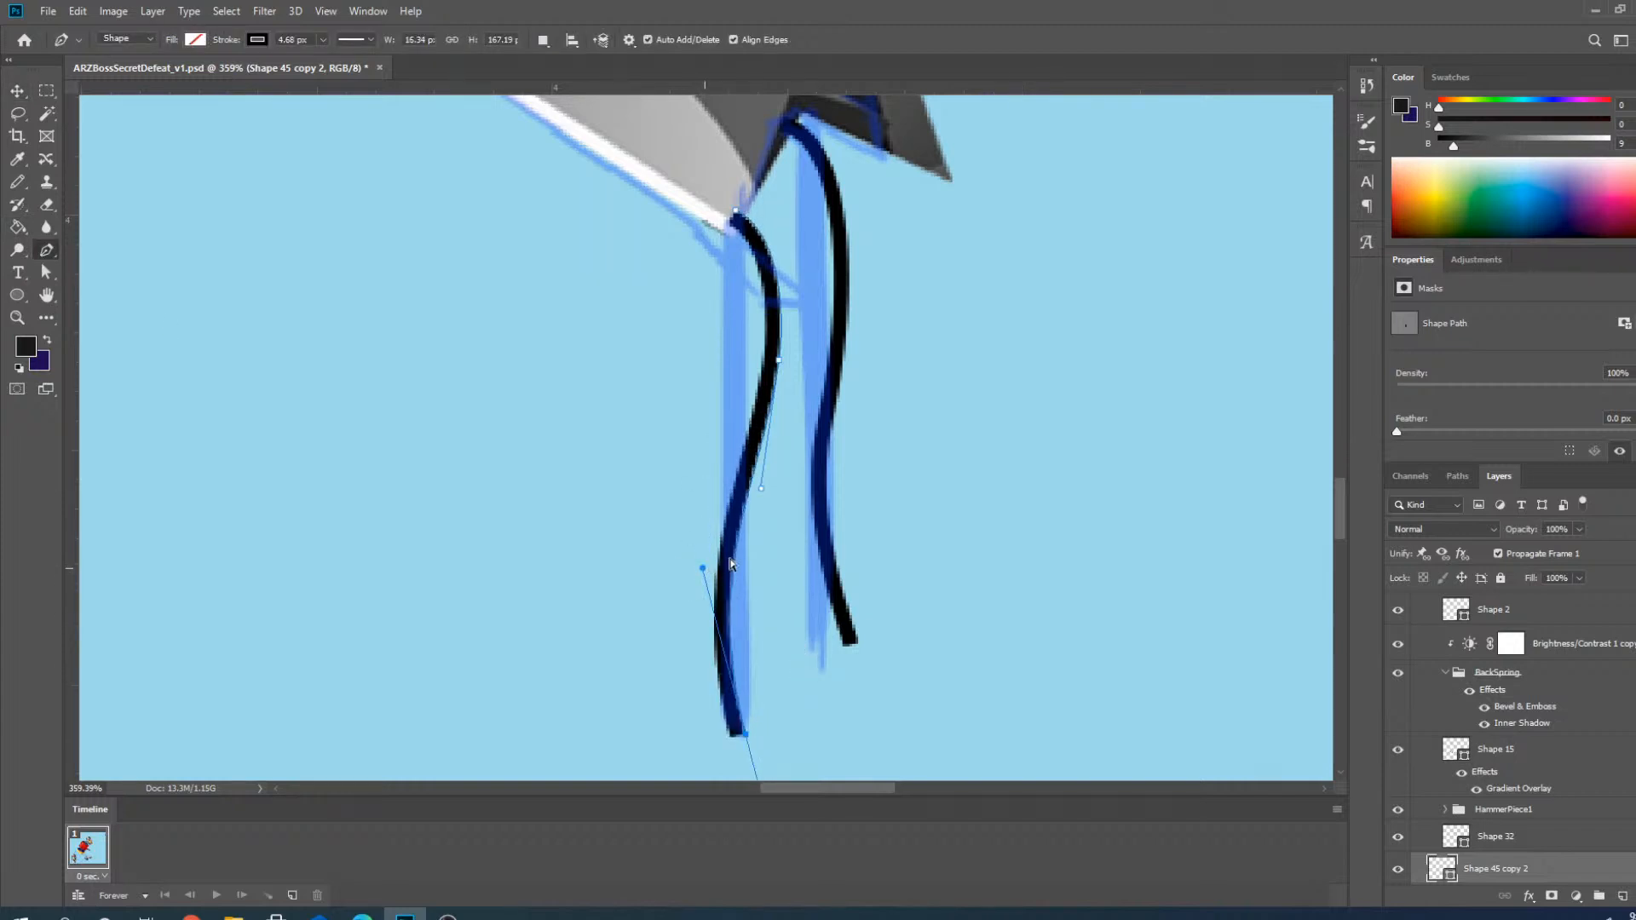
{"action": "left_click_drag", "start_coordinate": [703, 569], "coordinate": [728, 559]}
{"action": "left_click", "coordinate": [779, 361], "text": "ctrl"}
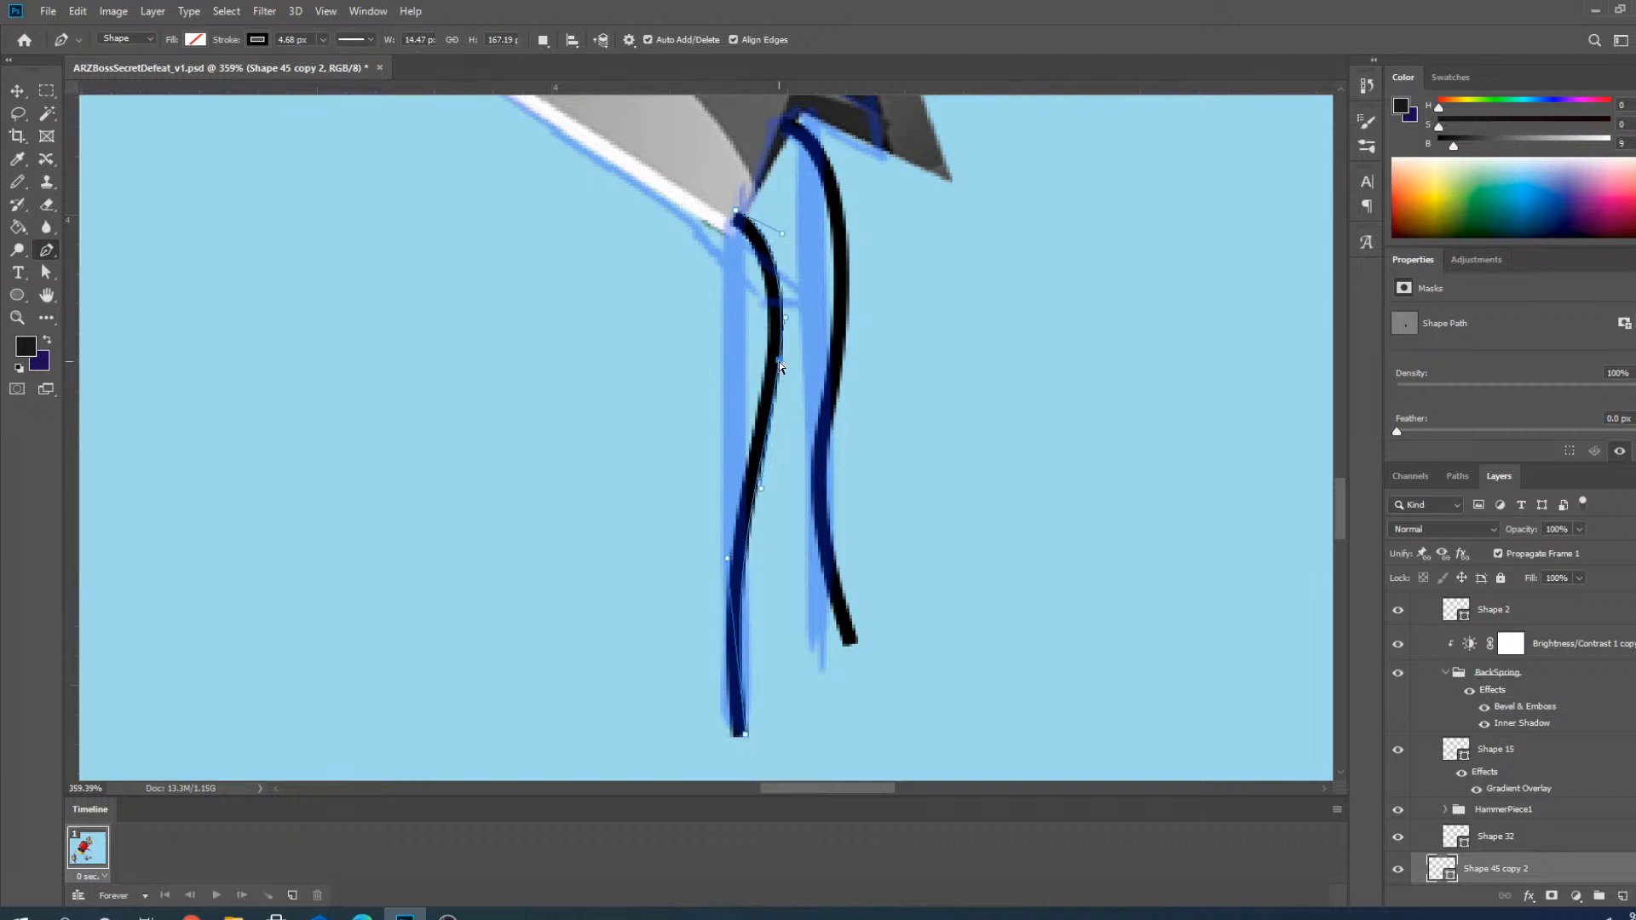
{"action": "left_click", "coordinate": [780, 365]}
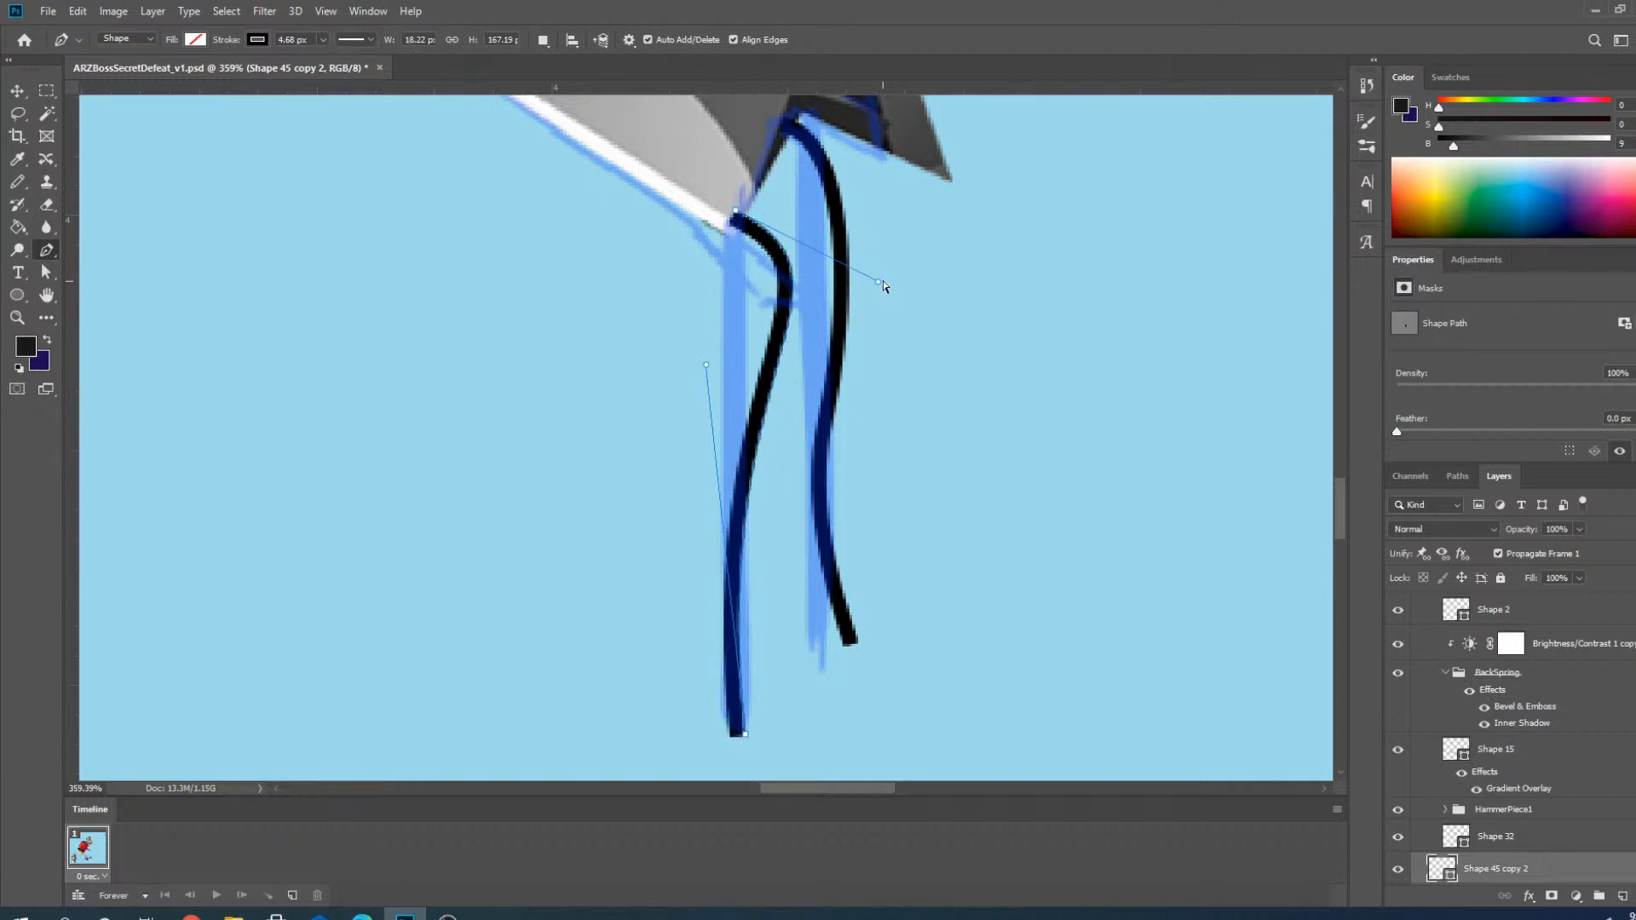
{"action": "left_click_drag", "start_coordinate": [880, 283], "coordinate": [748, 291]}
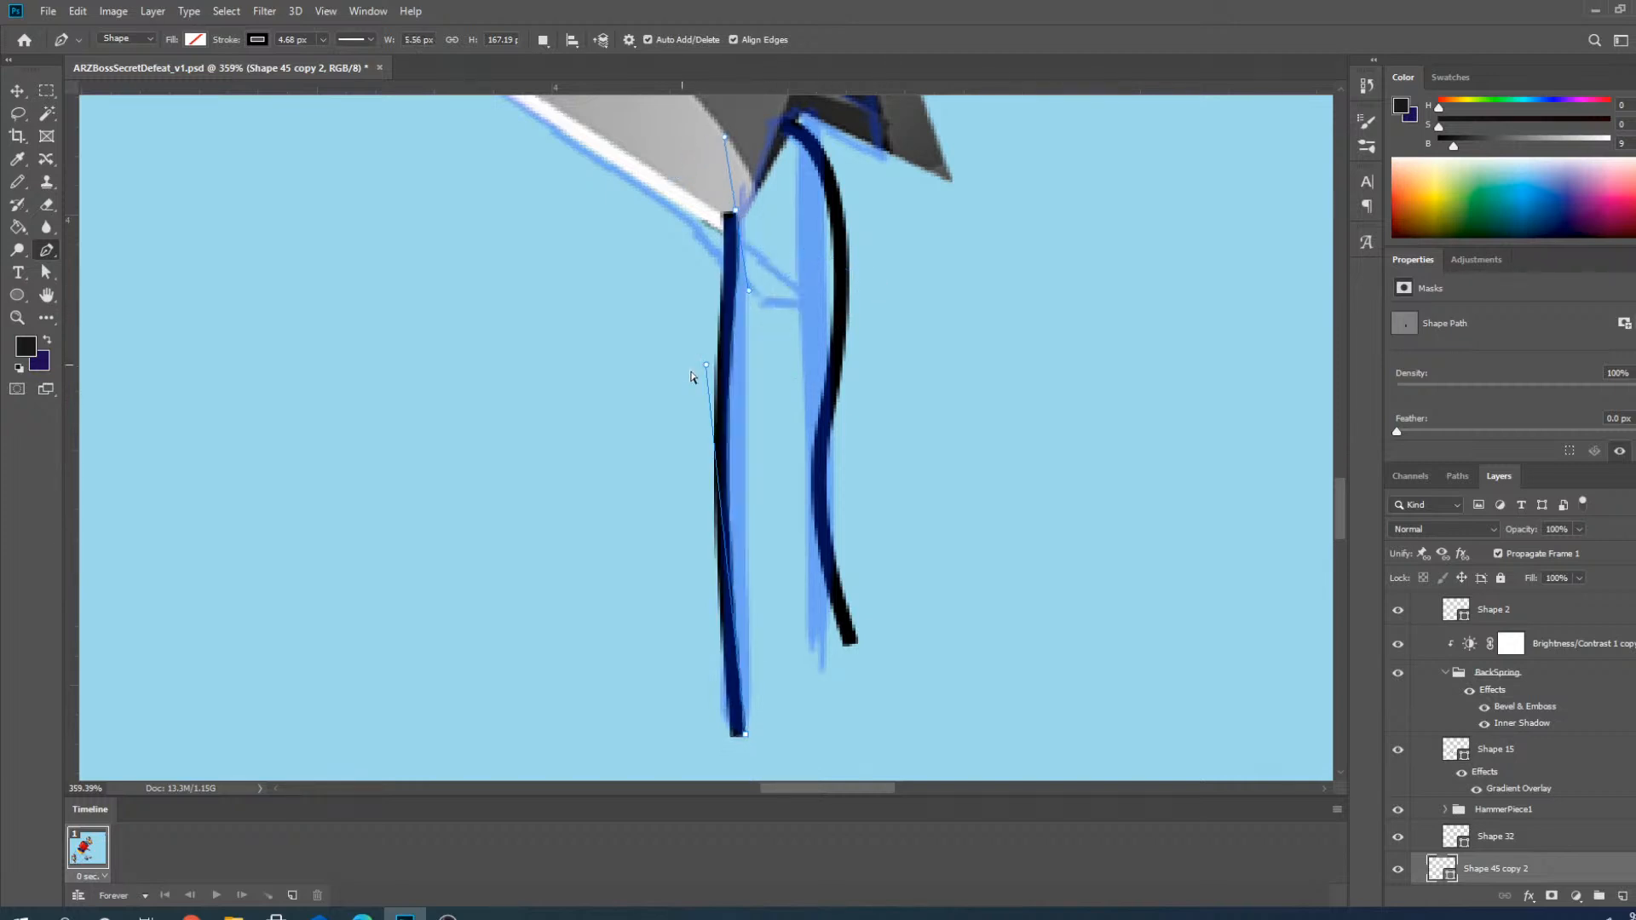
{"action": "left_click_drag", "start_coordinate": [706, 366], "coordinate": [742, 364]}
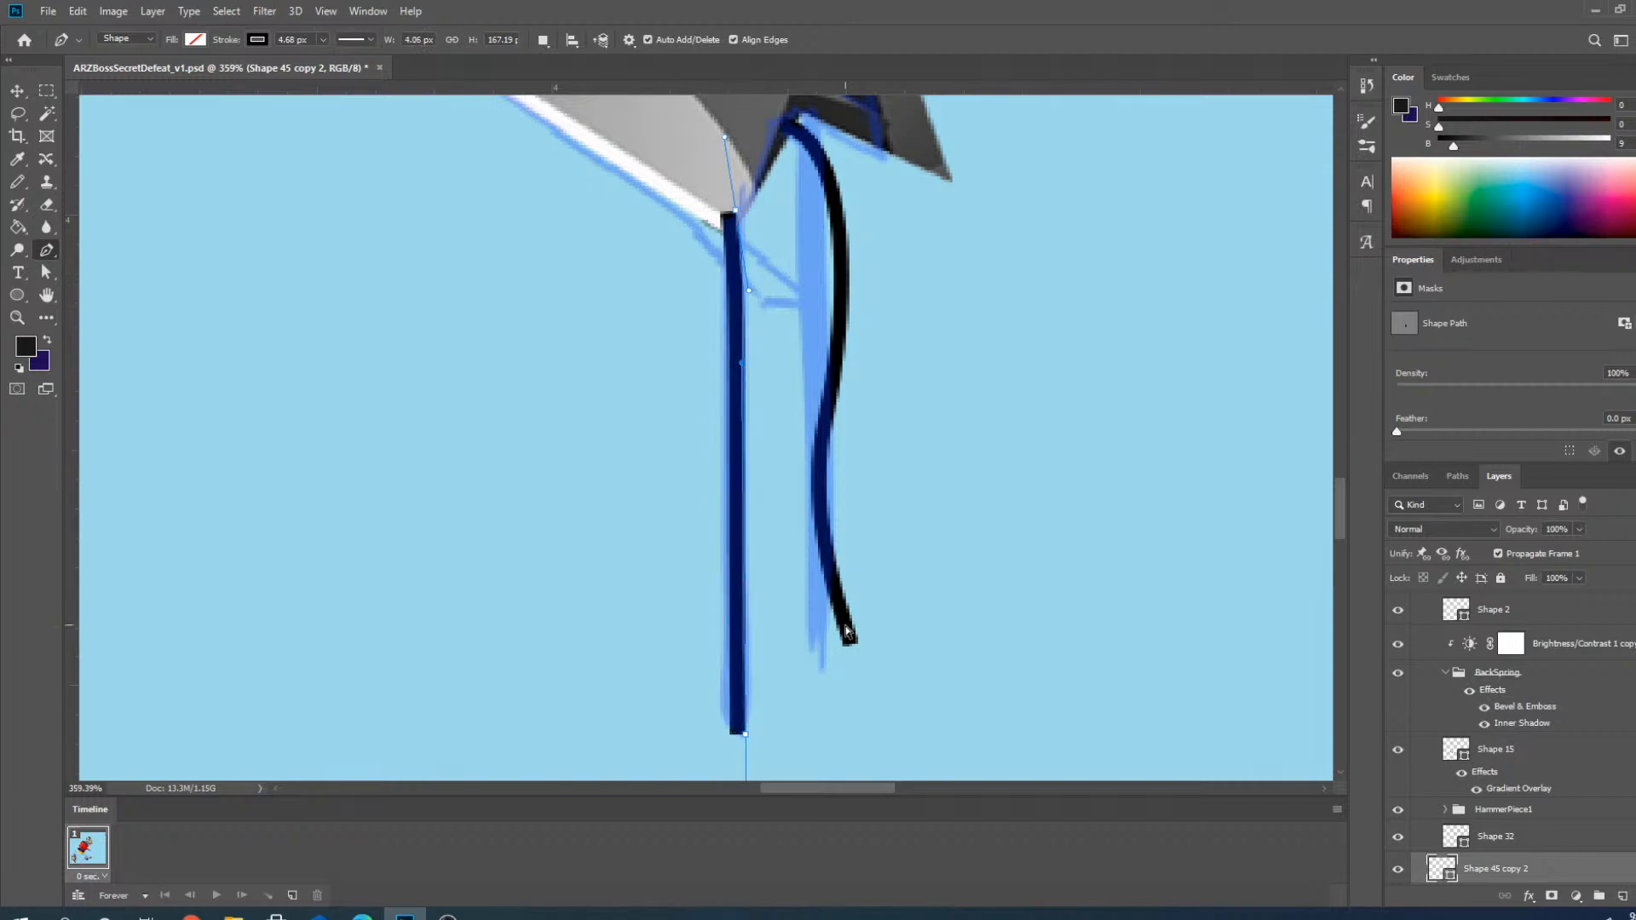
Straighten the right wire by removing its middle anchor, moving its lower end onto the sketch line's tip, and adjusting its curve handles.
{"action": "scroll", "coordinate": [1505, 823], "scroll_direction": "down", "scroll_amount": 2}
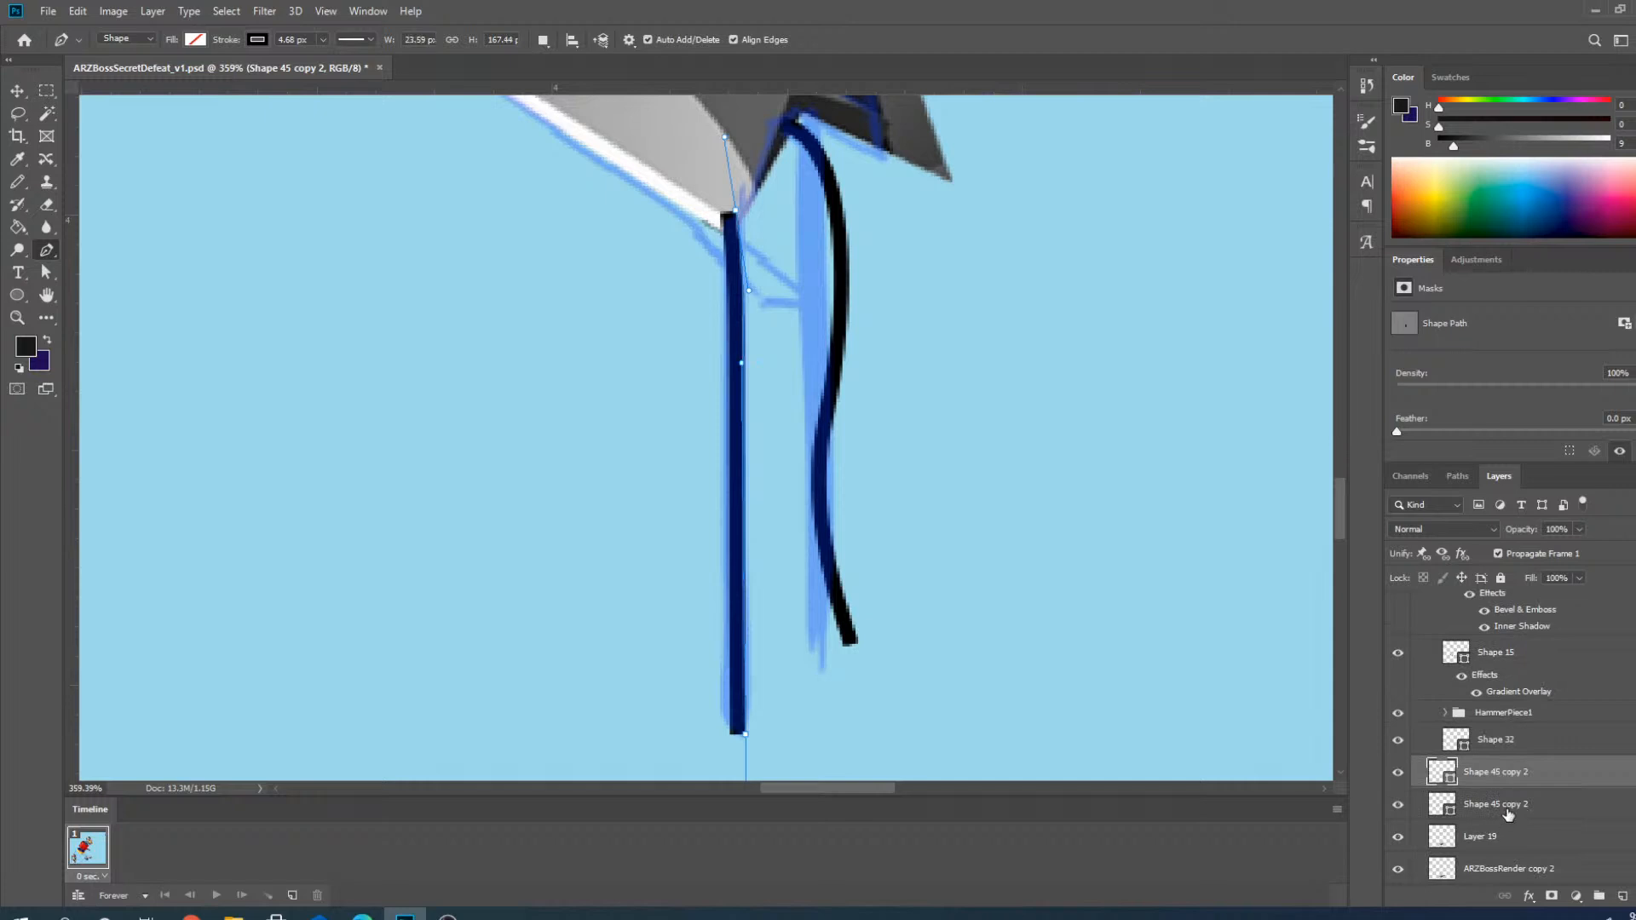
{"action": "left_click", "coordinate": [1506, 805]}
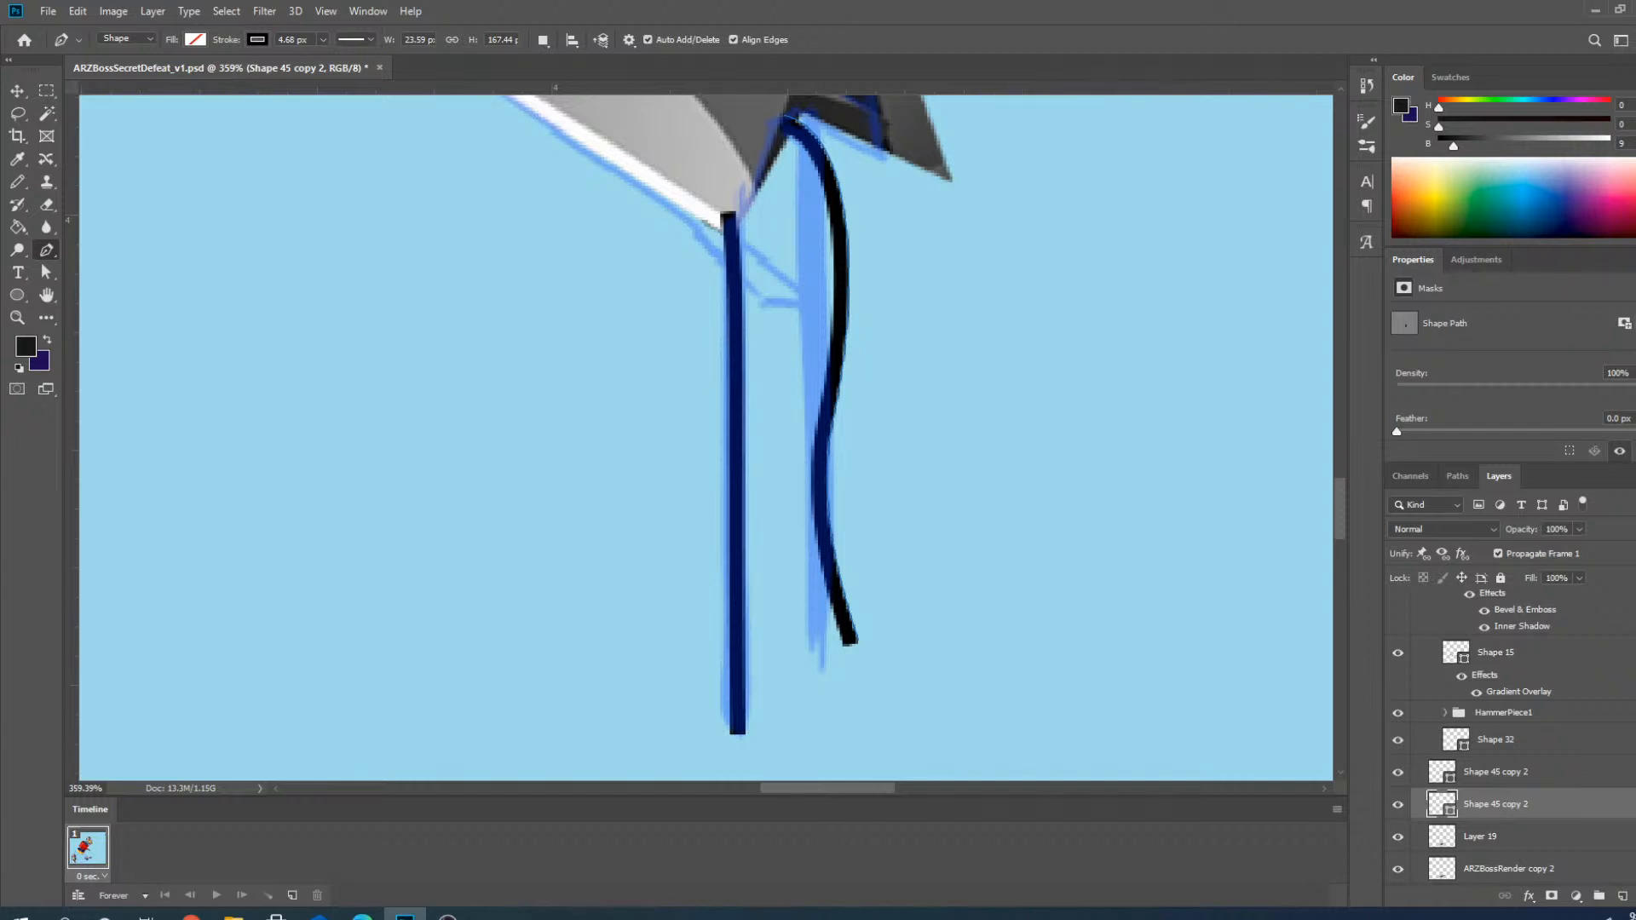
{"action": "left_click", "coordinate": [858, 642], "text": "ctrl"}
{"action": "left_click", "coordinate": [834, 422], "text": "ctrl"}
{"action": "left_click", "coordinate": [835, 423]}
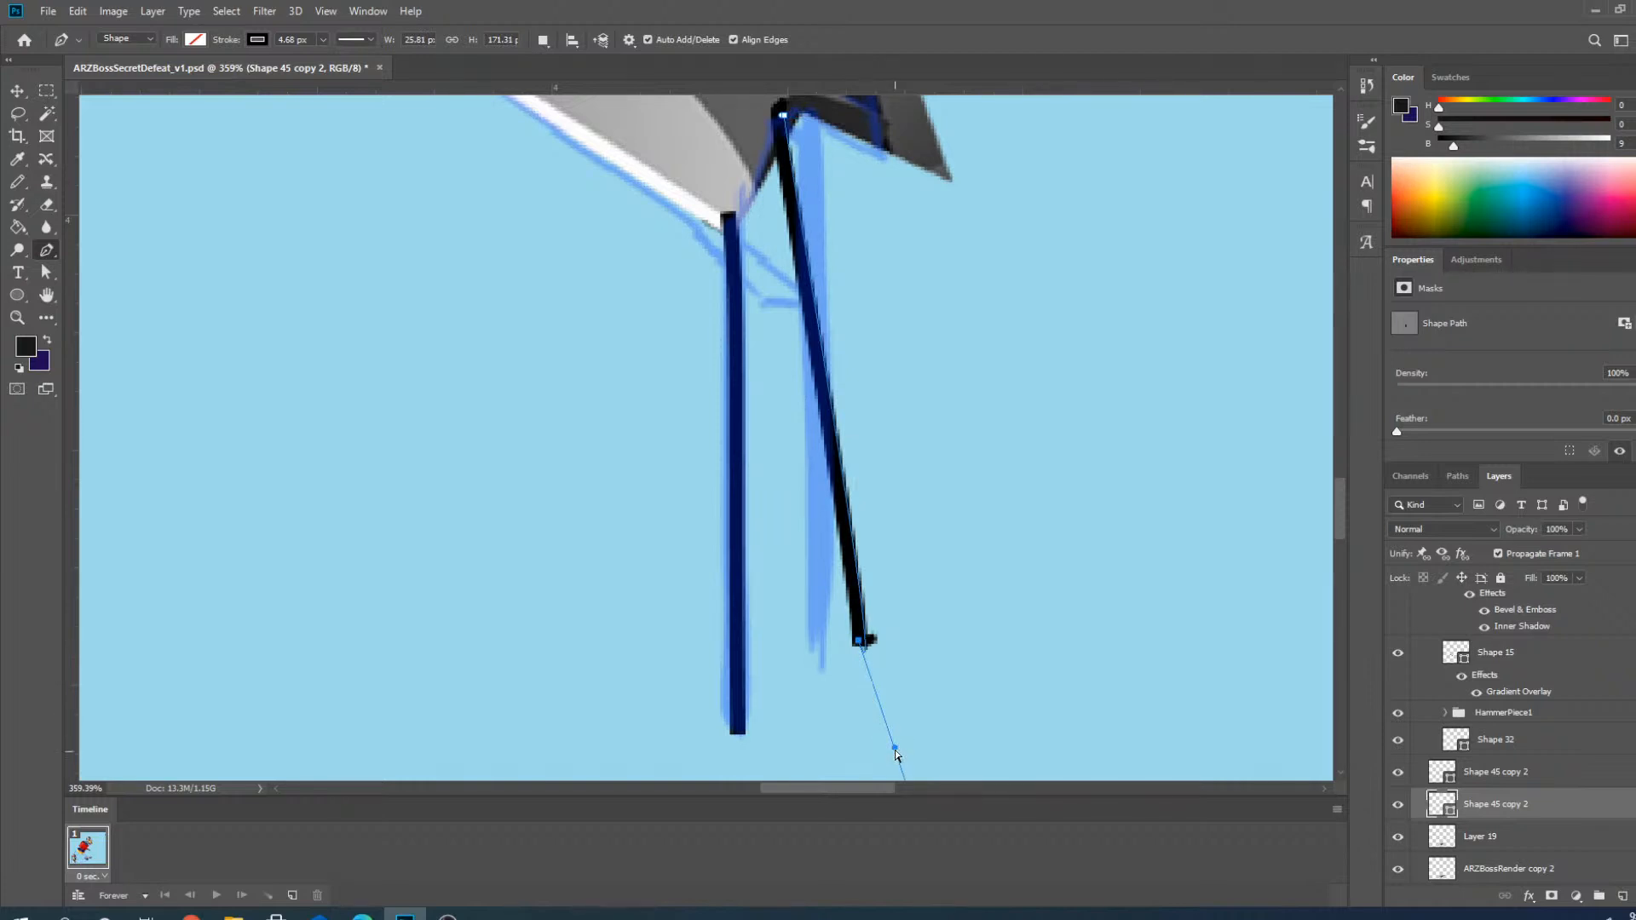
{"action": "left_click_drag", "start_coordinate": [895, 752], "coordinate": [862, 563]}
{"action": "left_click_drag", "start_coordinate": [859, 643], "coordinate": [816, 672]}
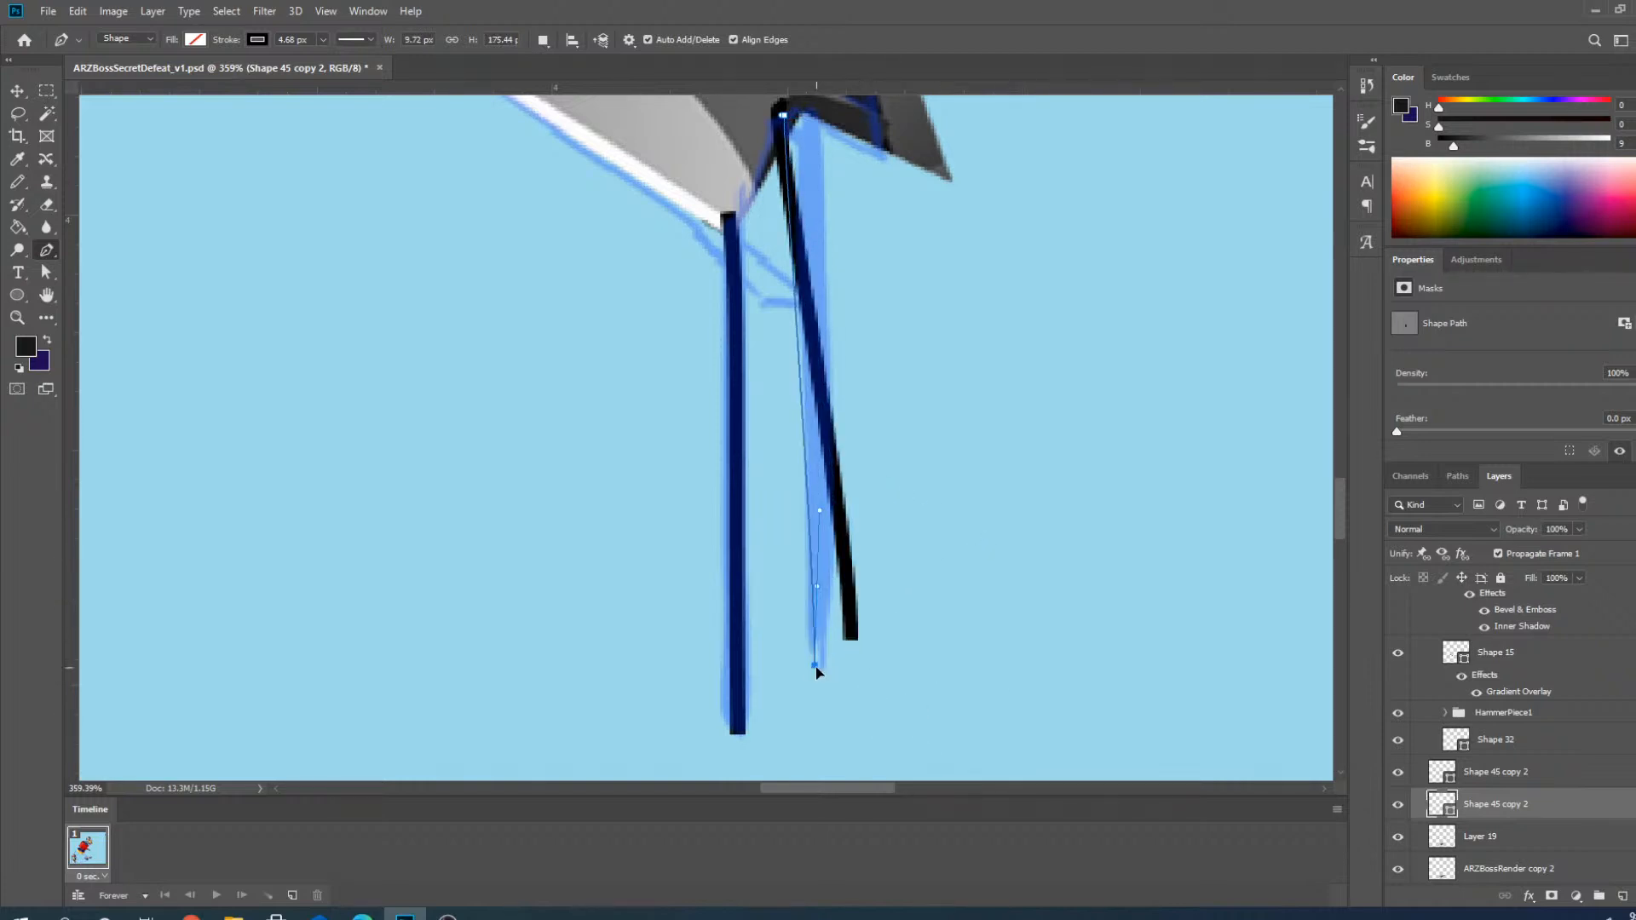
{"action": "scroll", "coordinate": [774, 426], "scroll_direction": "down", "scroll_amount": 3}
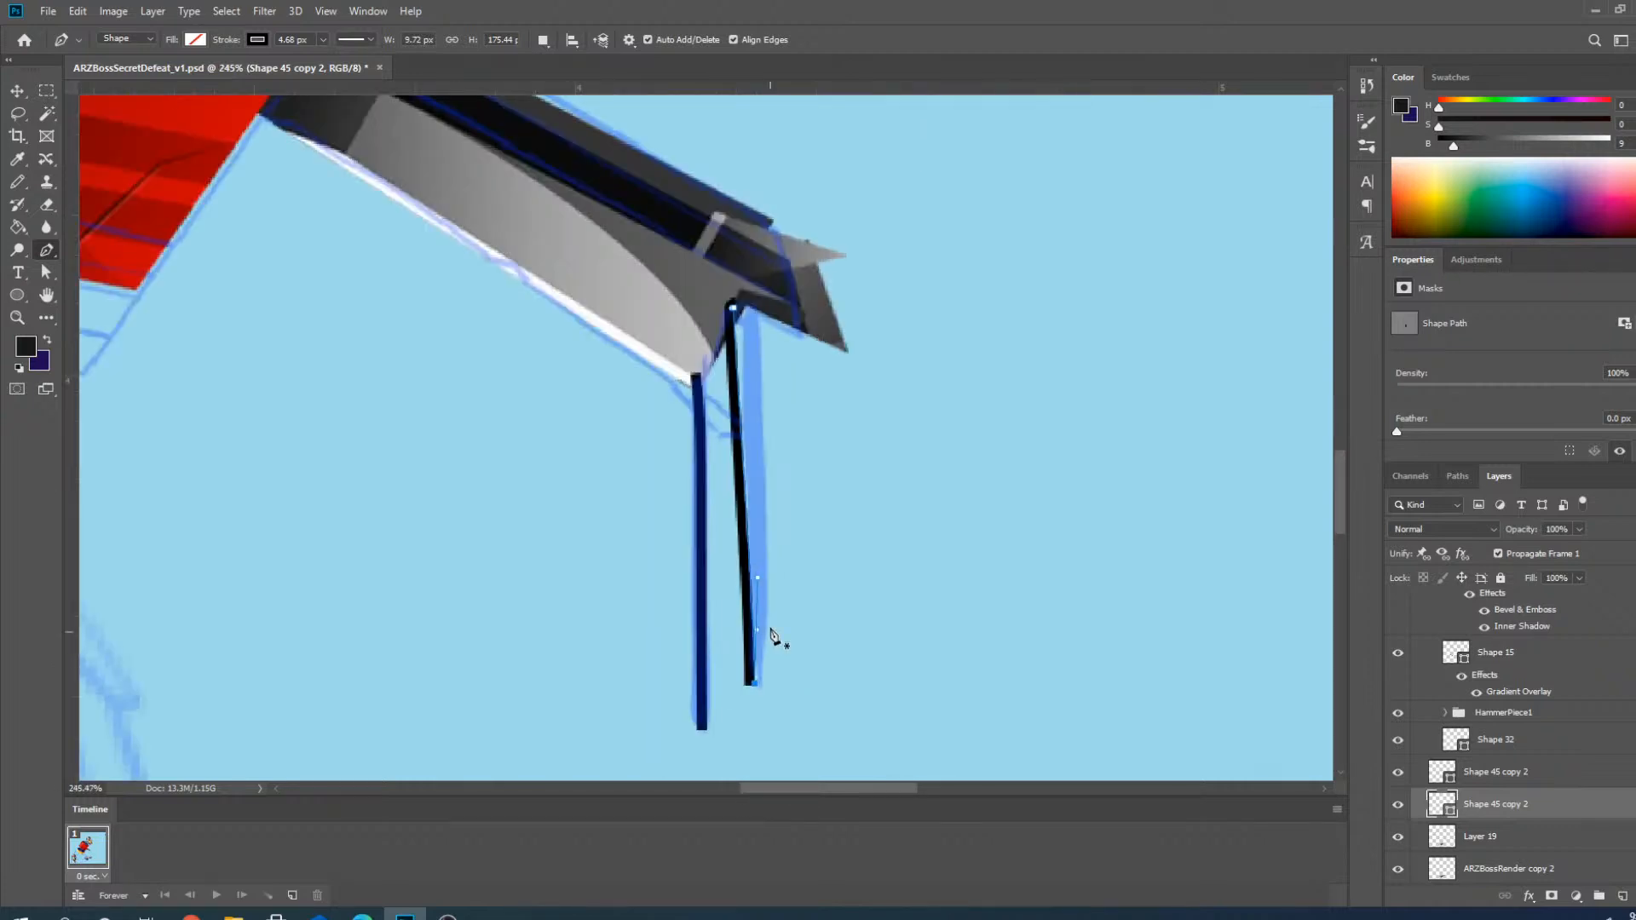
{"action": "left_click_drag", "start_coordinate": [760, 579], "coordinate": [767, 545]}
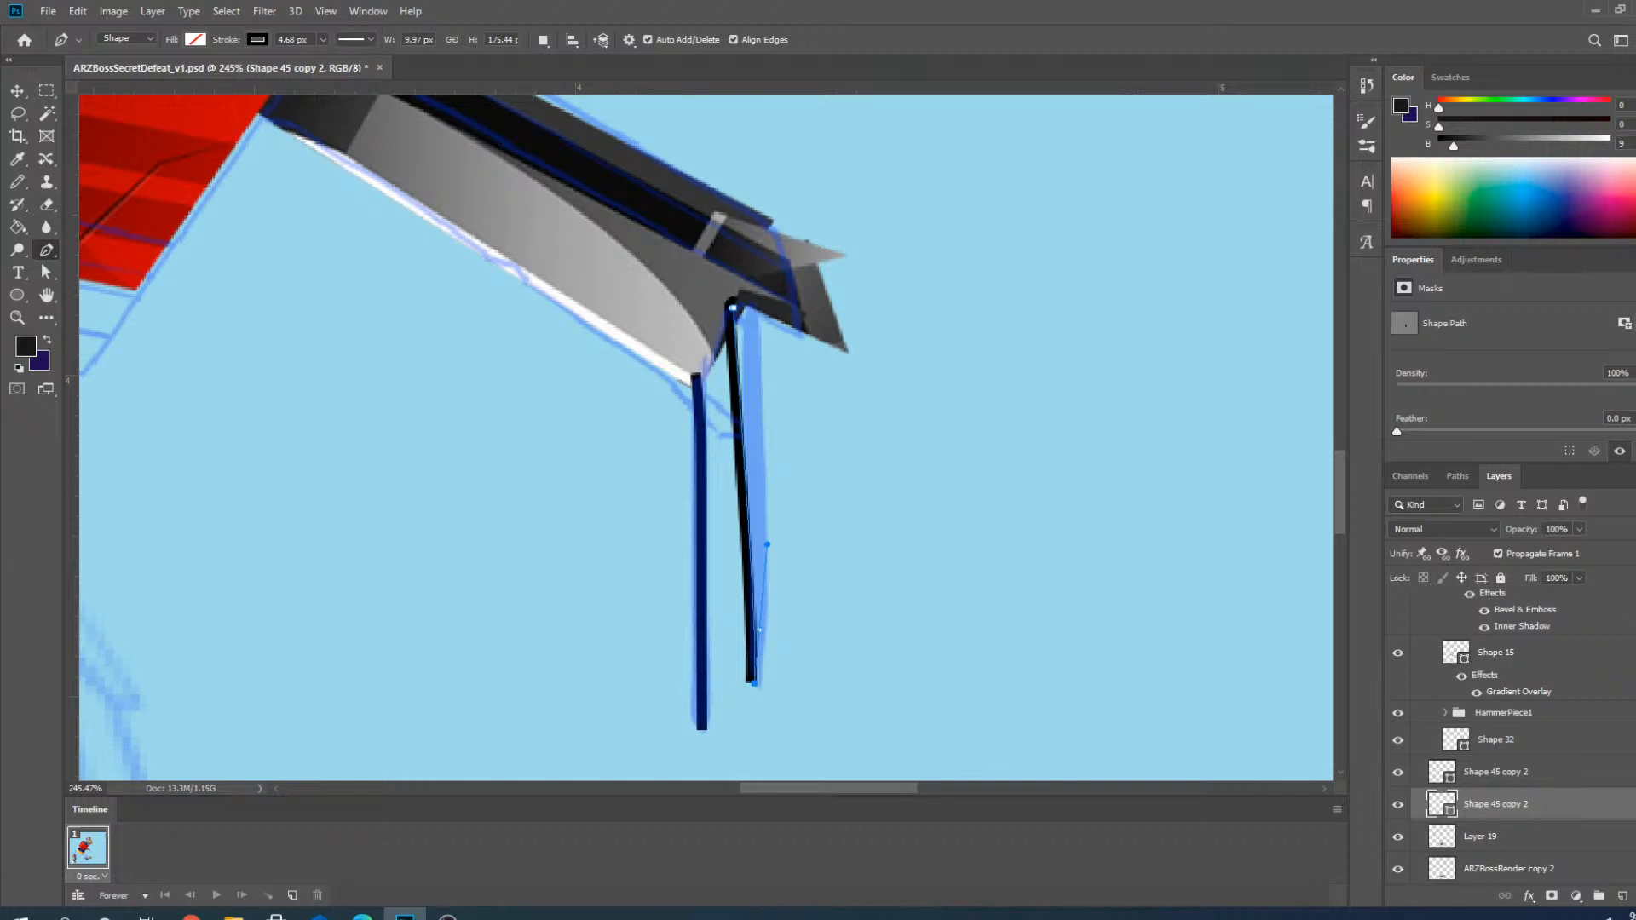
{"action": "scroll", "coordinate": [750, 504], "scroll_direction": "down", "scroll_amount": 2}
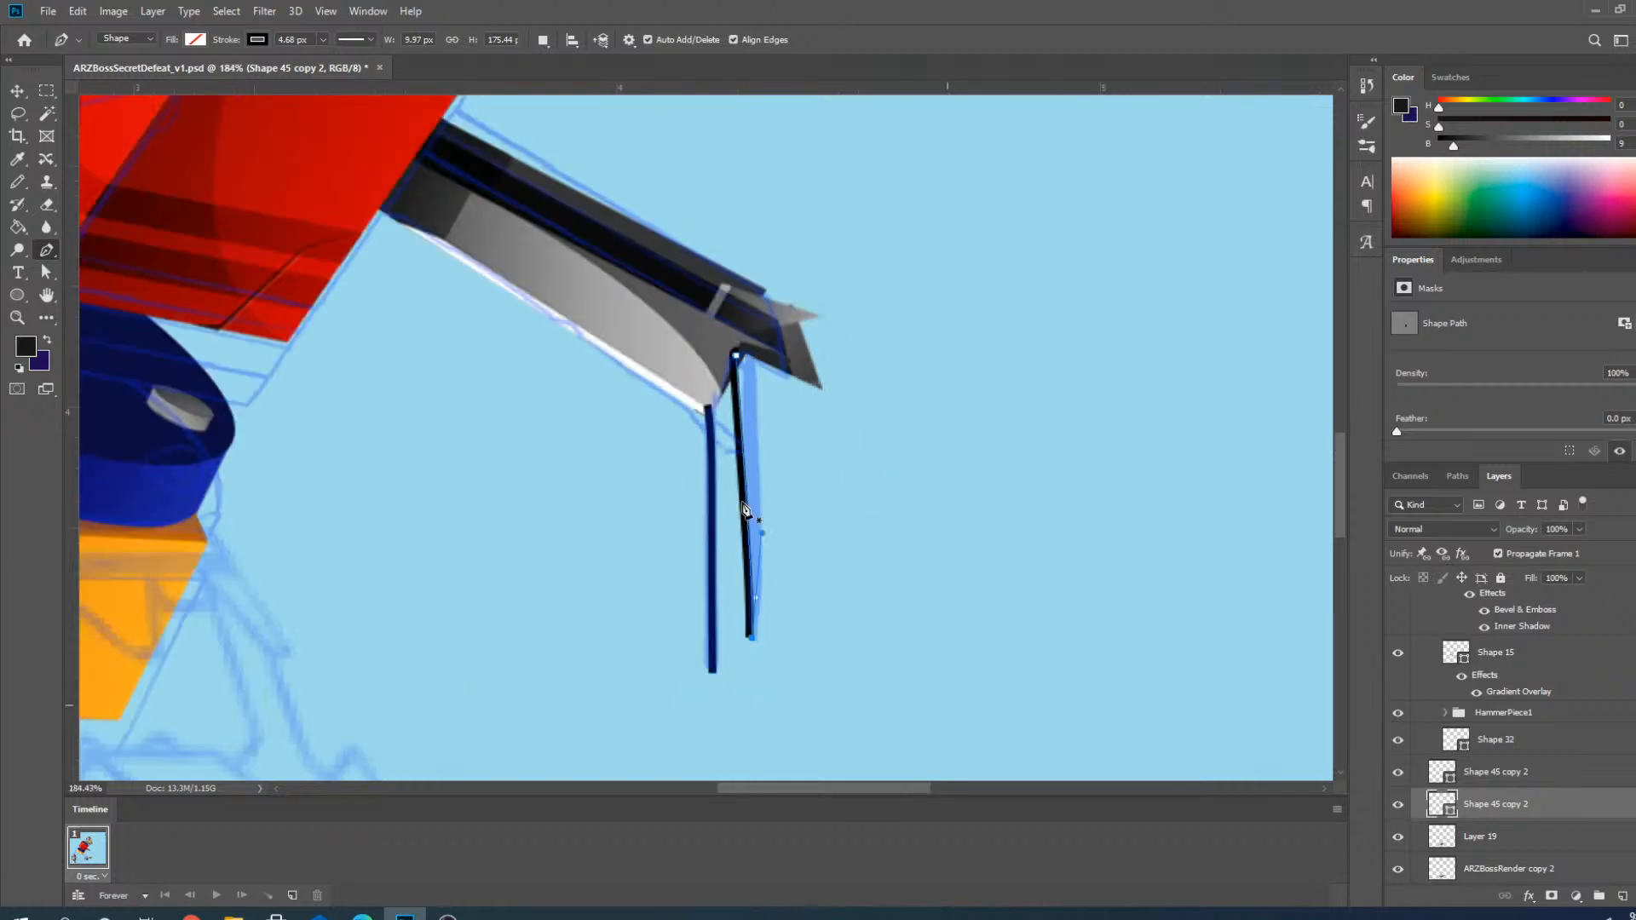
{"action": "scroll", "coordinate": [788, 347], "scroll_direction": "up", "scroll_amount": 4}
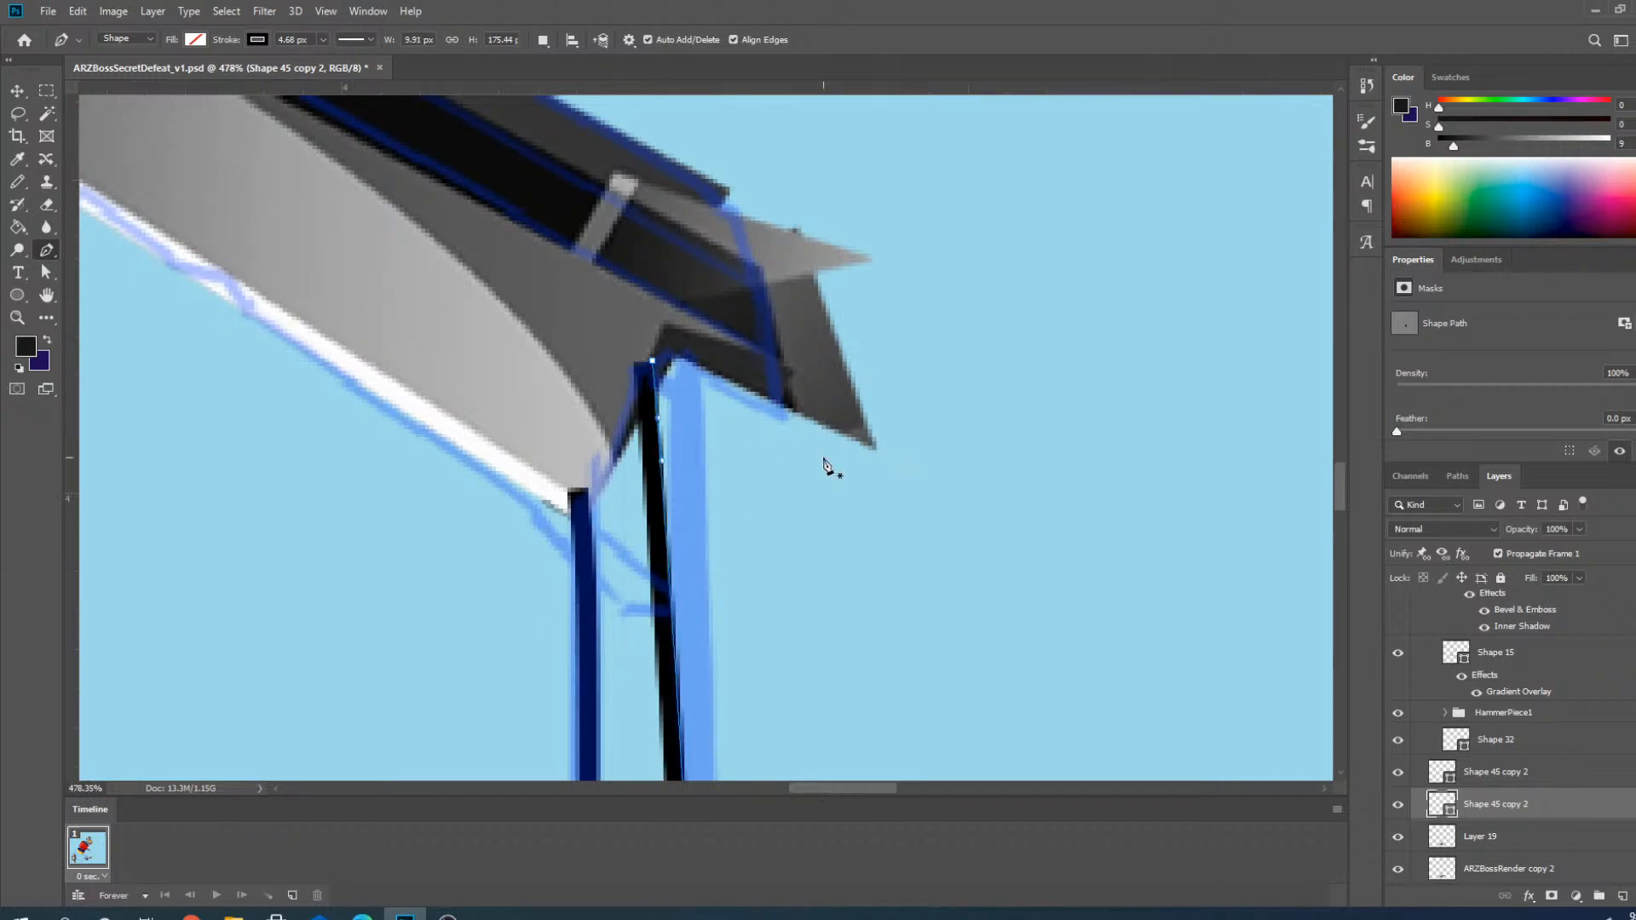
Deselect the wire, collapse the Frame8-H group and save the document.
{"action": "scroll", "coordinate": [790, 441], "scroll_direction": "down", "scroll_amount": 4}
{"action": "scroll", "coordinate": [788, 434], "scroll_direction": "down", "scroll_amount": 5}
{"action": "left_click", "coordinate": [17, 91]}
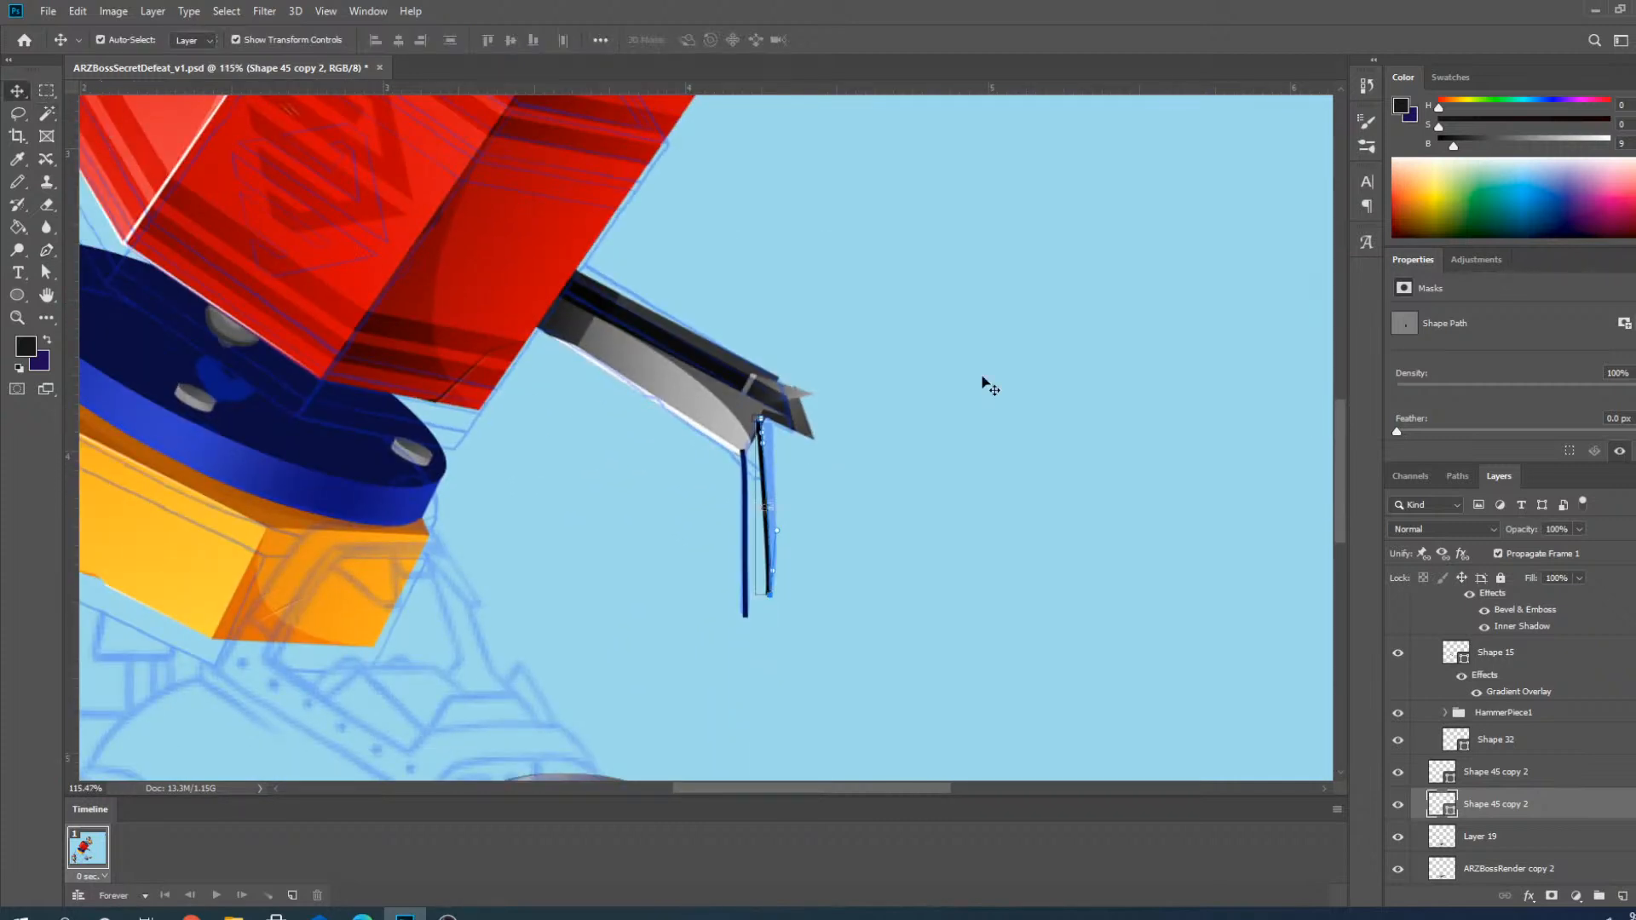
{"action": "left_click", "coordinate": [992, 395]}
{"action": "scroll", "coordinate": [889, 482], "scroll_direction": "down", "scroll_amount": 4}
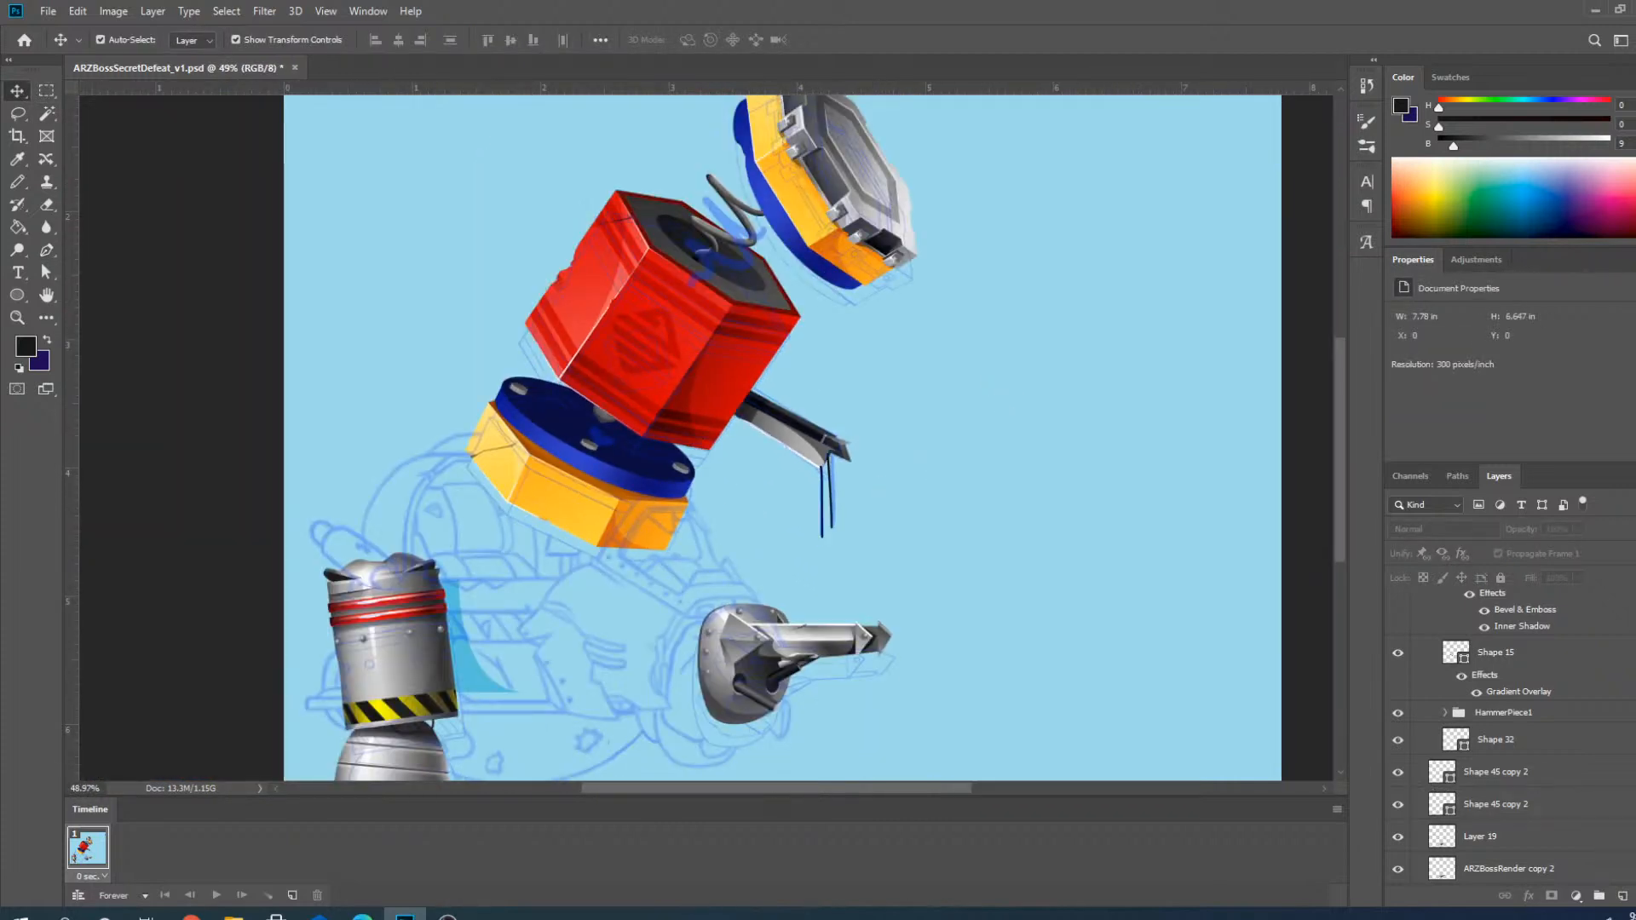
{"action": "scroll", "coordinate": [1500, 733], "scroll_direction": "up", "scroll_amount": 10}
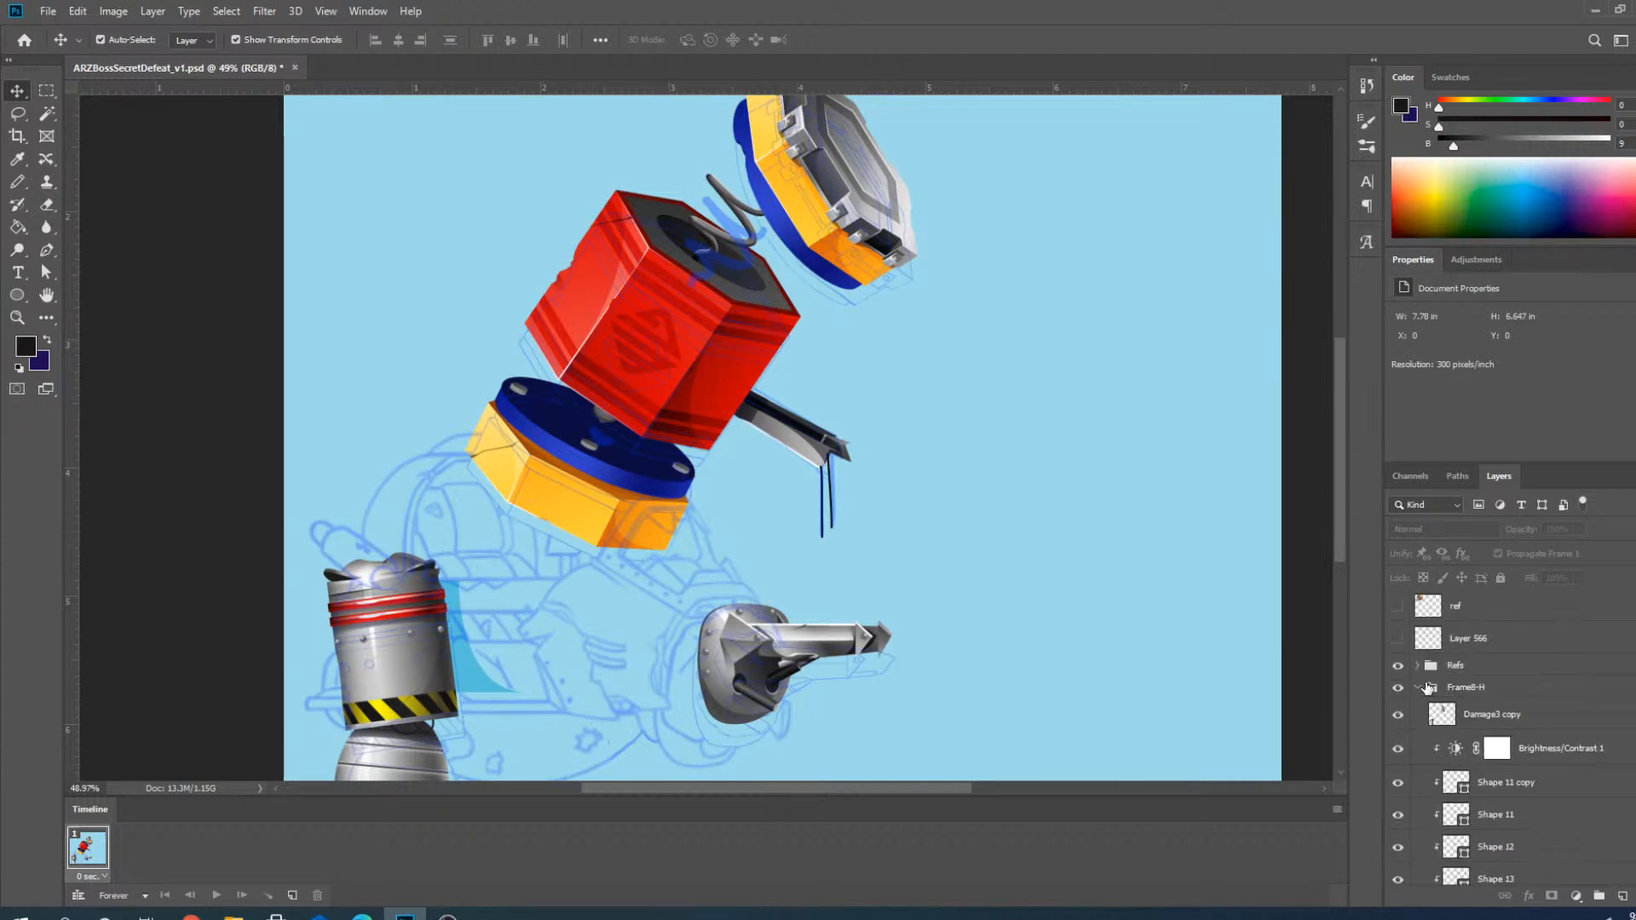
{"action": "left_click", "coordinate": [1418, 687]}
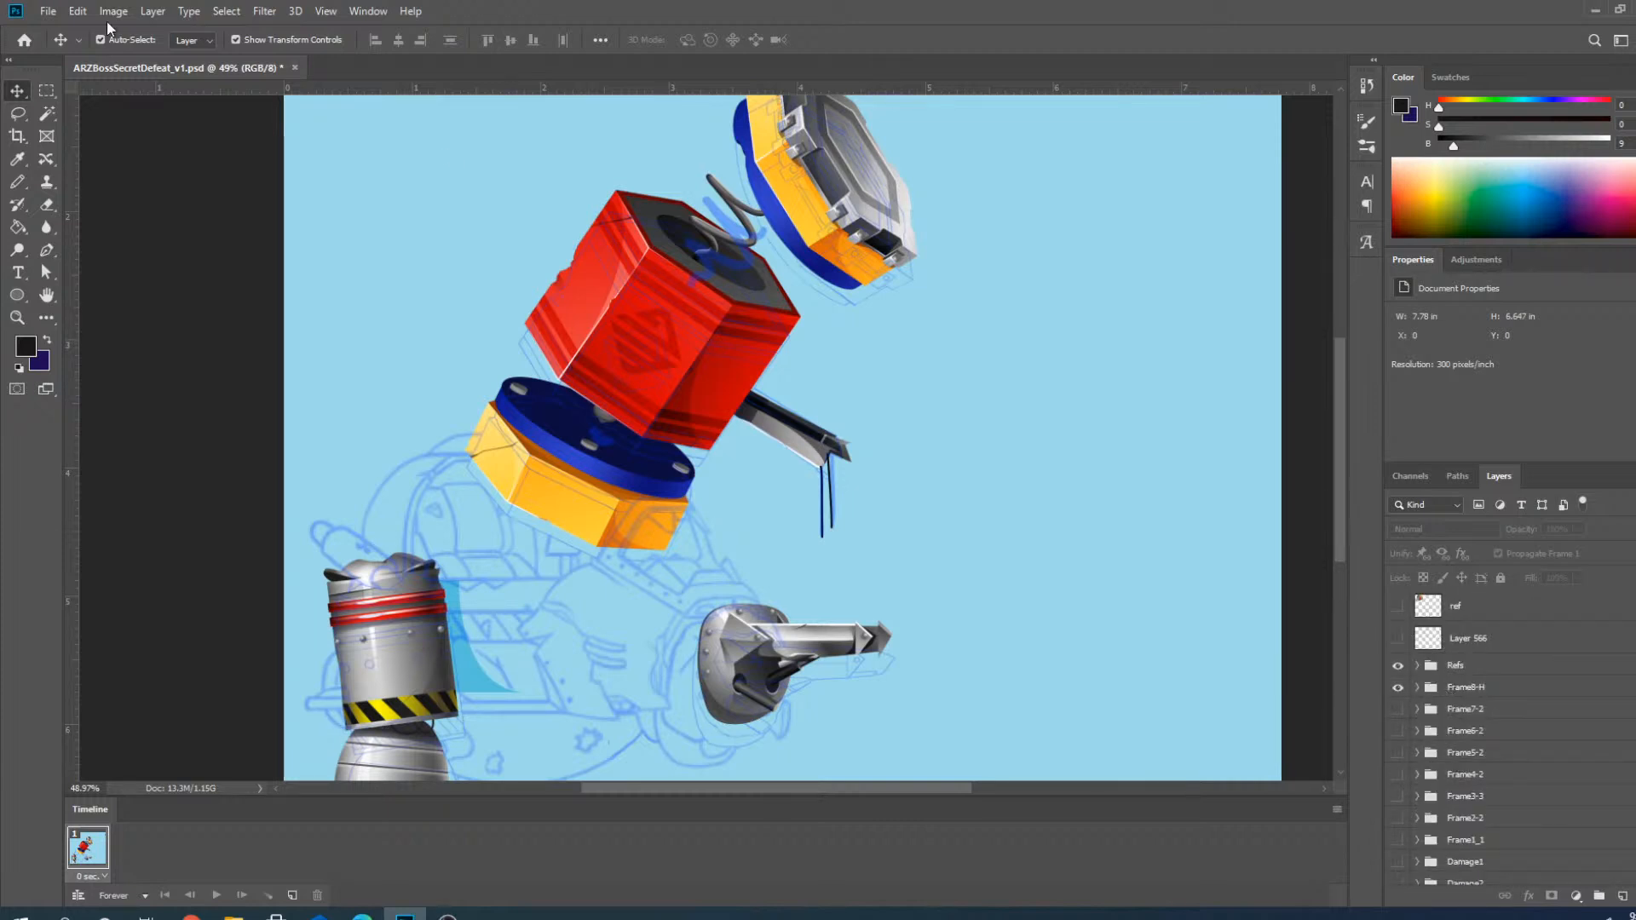
{"action": "left_click", "coordinate": [58, 17]}
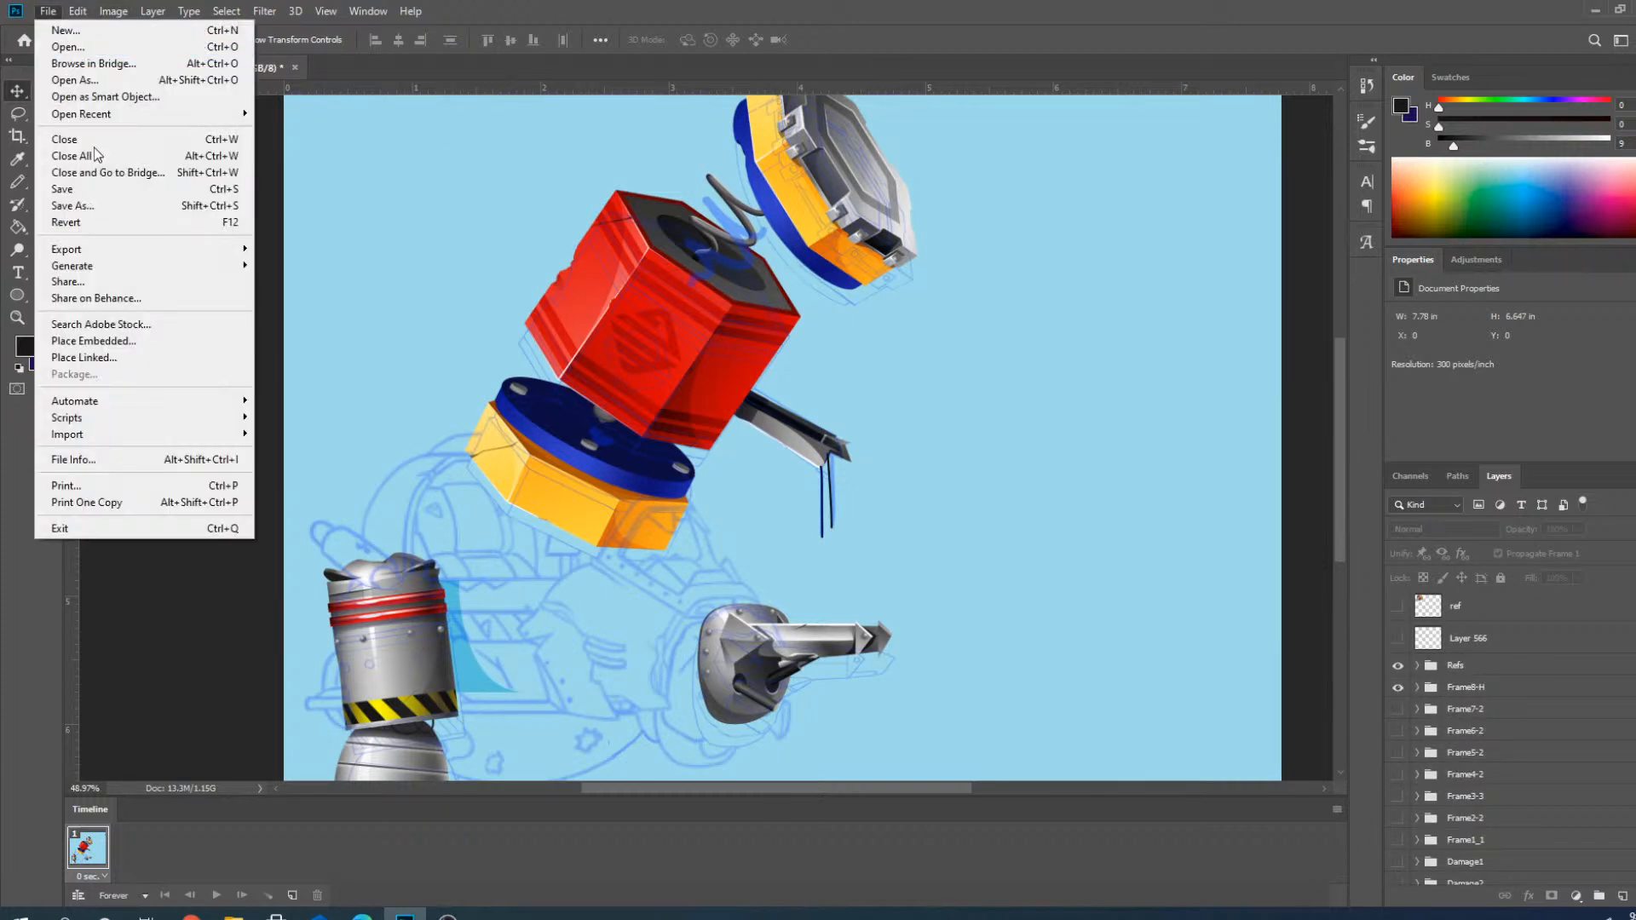
{"action": "left_click", "coordinate": [108, 192]}
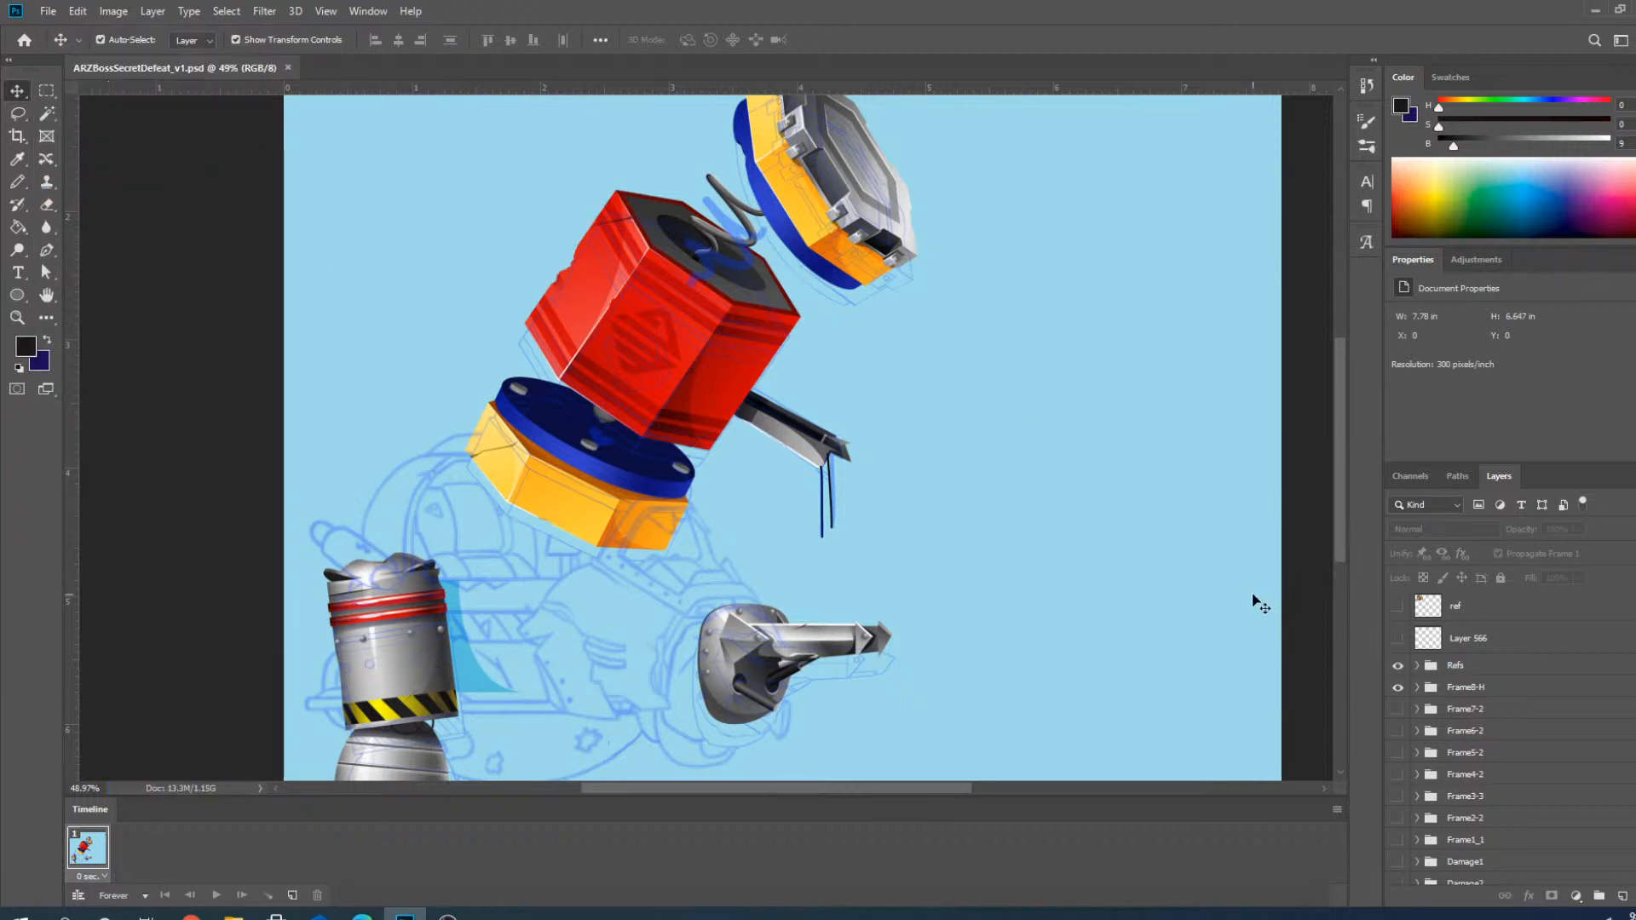
Hide the Refs group, delete the stray Layer 3 fragment at the canvas's lower edge from Frame8-H, and collapse that group.
{"action": "left_click", "coordinate": [1398, 664]}
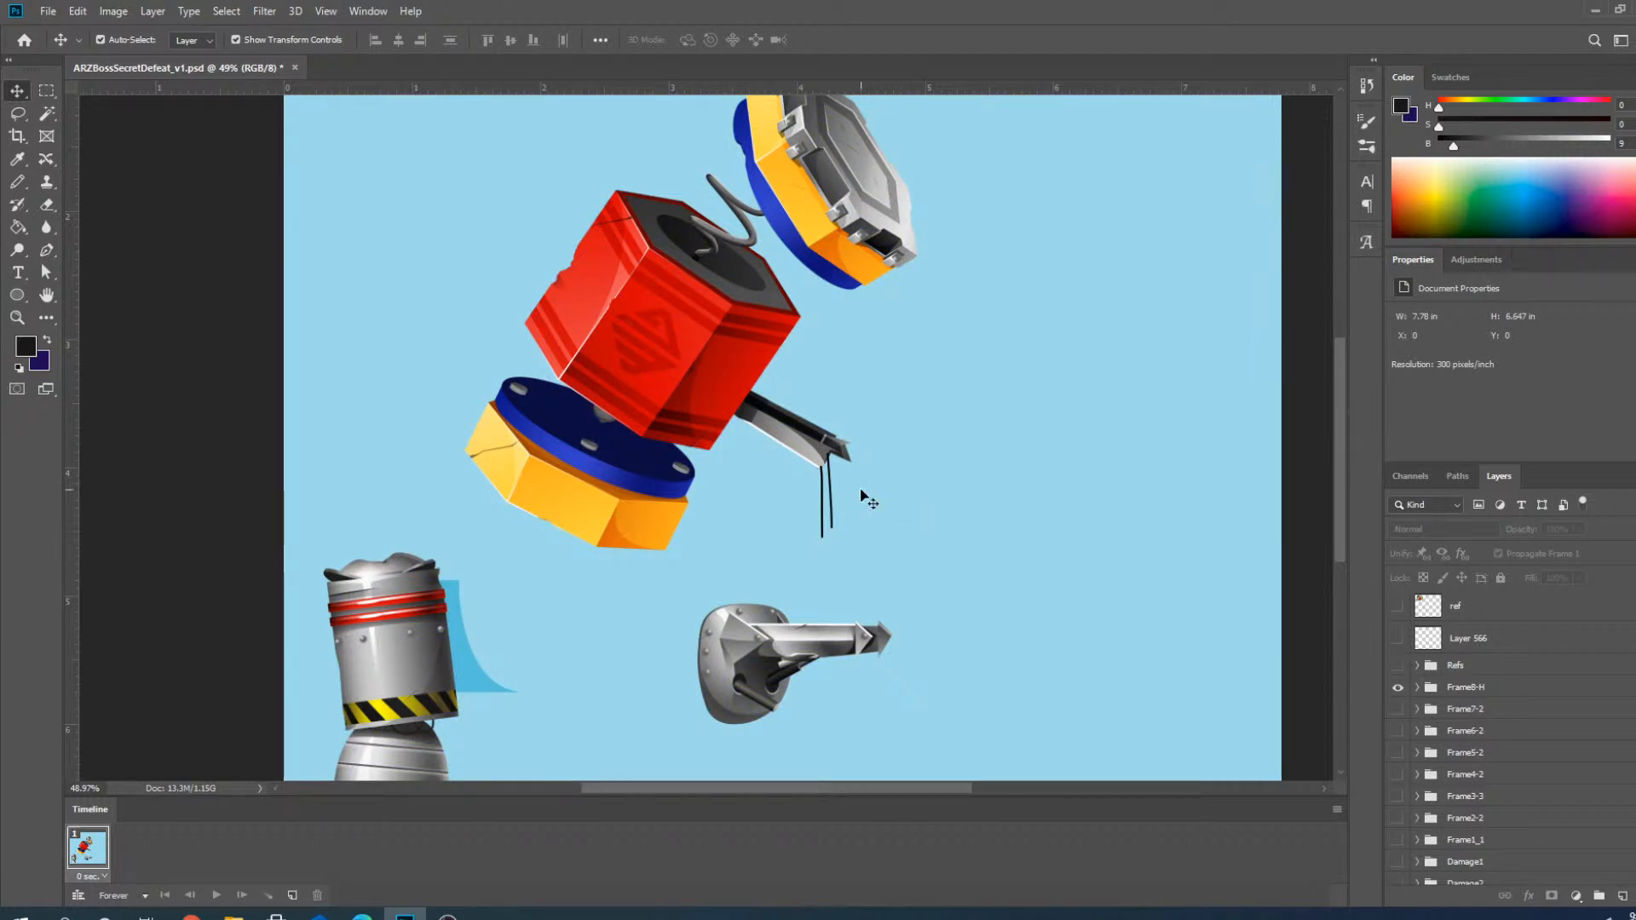
{"action": "scroll", "coordinate": [860, 494], "scroll_direction": "down", "scroll_amount": 4}
{"action": "scroll", "coordinate": [837, 703], "scroll_direction": "up", "scroll_amount": 6}
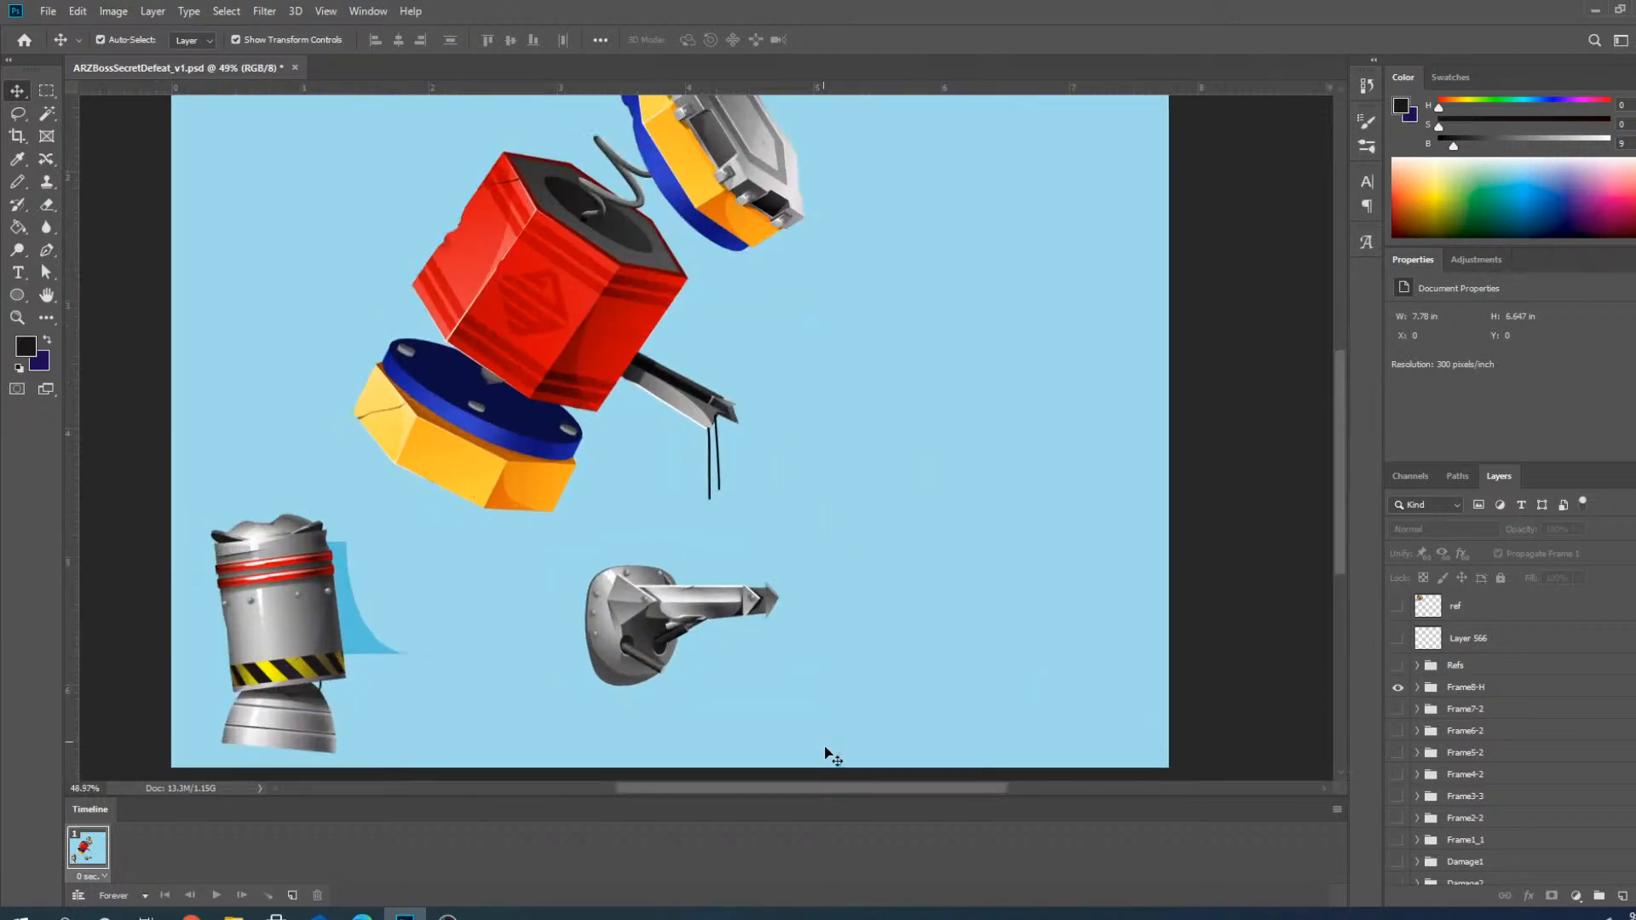
{"action": "left_click", "coordinate": [850, 600]}
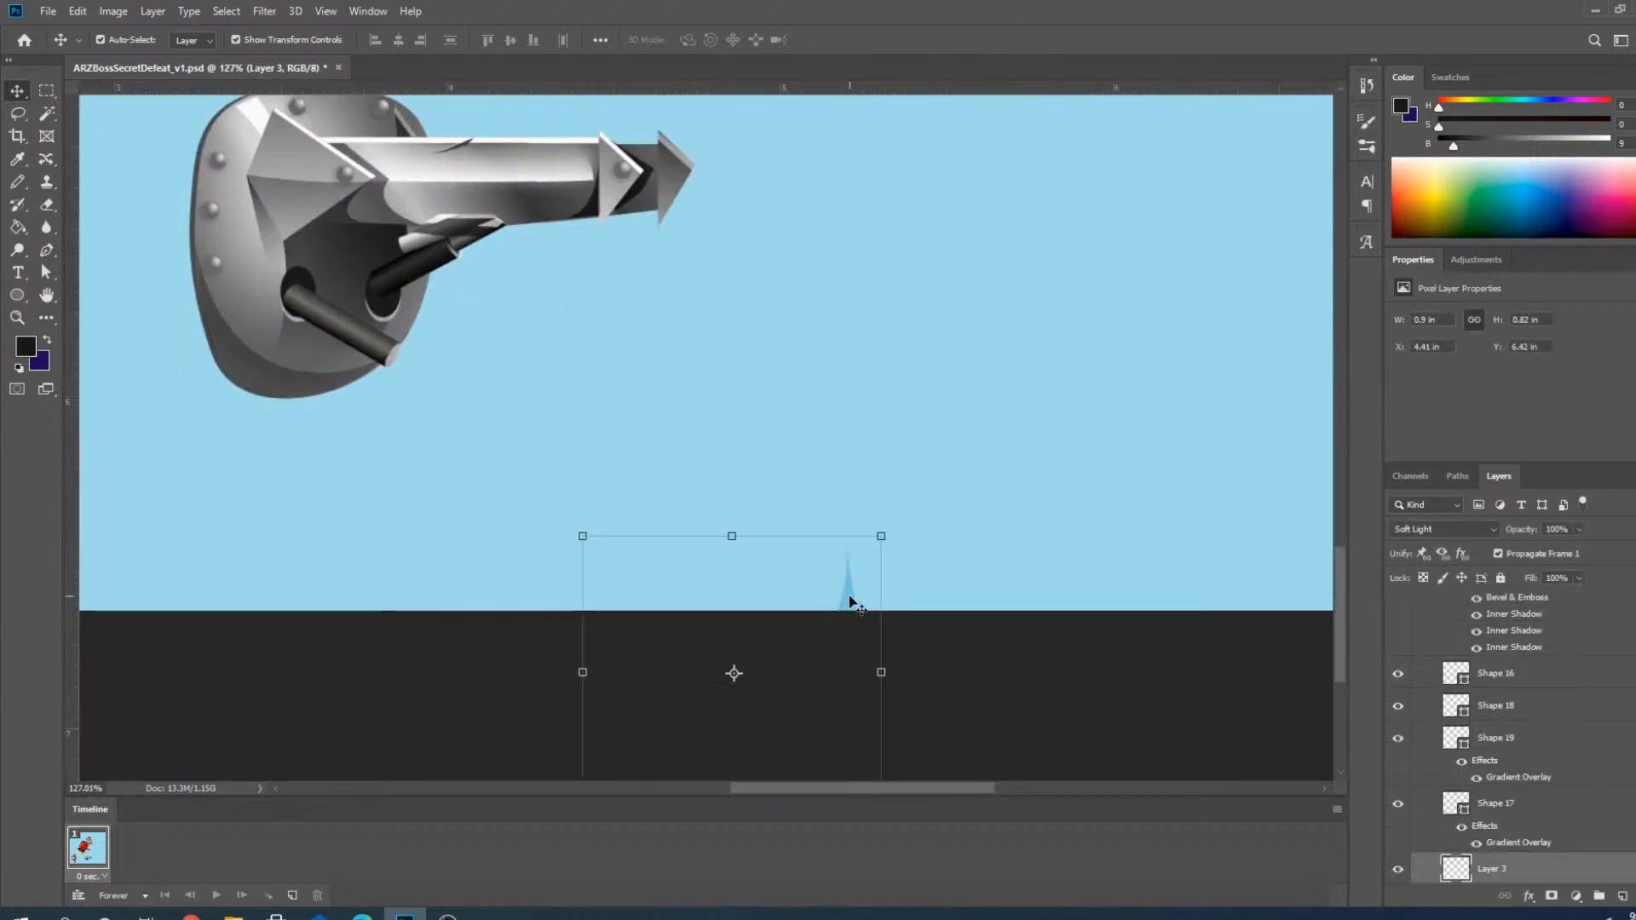
{"action": "left_click", "coordinate": [849, 602]}
{"action": "scroll", "coordinate": [850, 605], "scroll_direction": "down", "scroll_amount": 6}
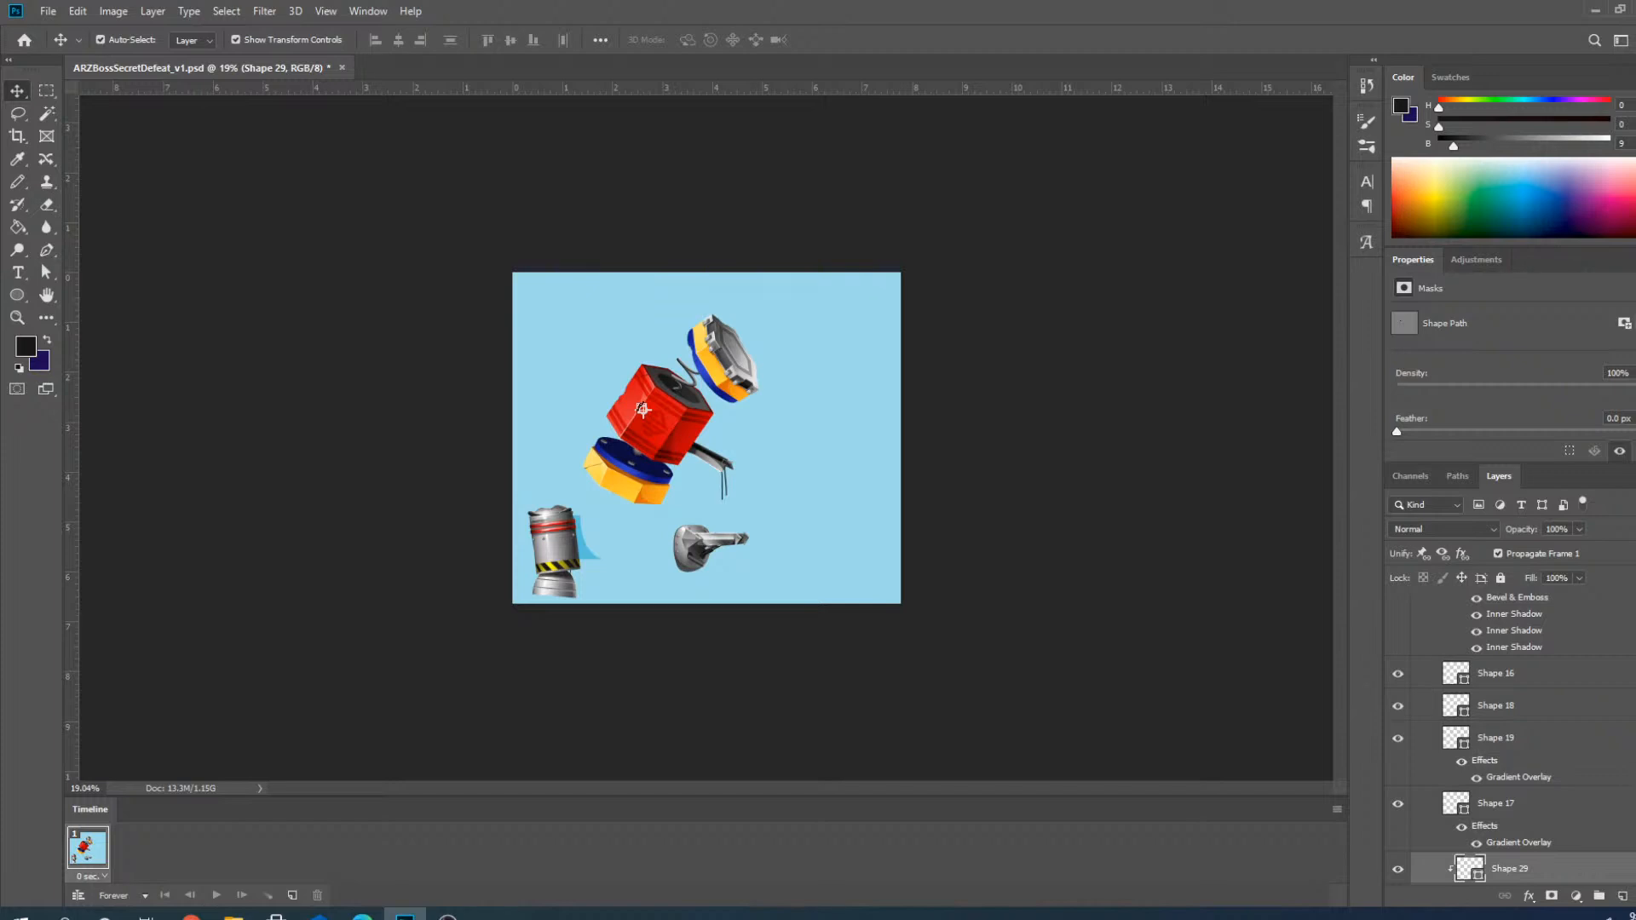
{"action": "scroll", "coordinate": [1500, 733], "scroll_direction": "up", "scroll_amount": 5}
{"action": "left_click", "coordinate": [1417, 687]}
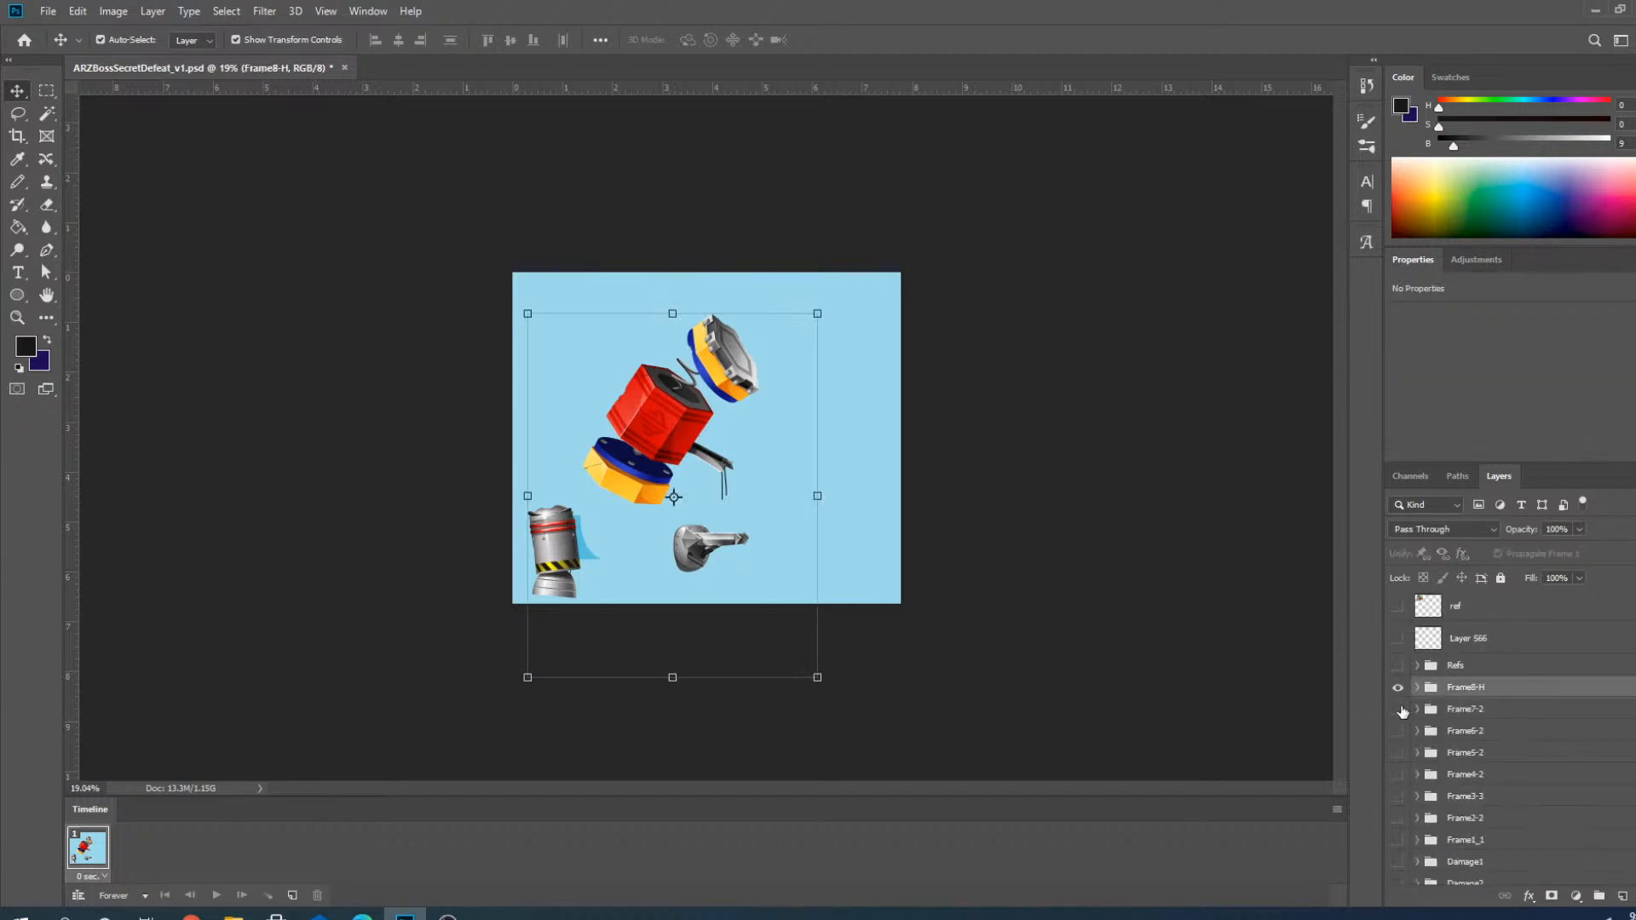
Show Frame7-2 instead of Frame8-H and delete the stray blue fragment at the canvas's lower edge from it.
{"action": "left_click", "coordinate": [1397, 686]}
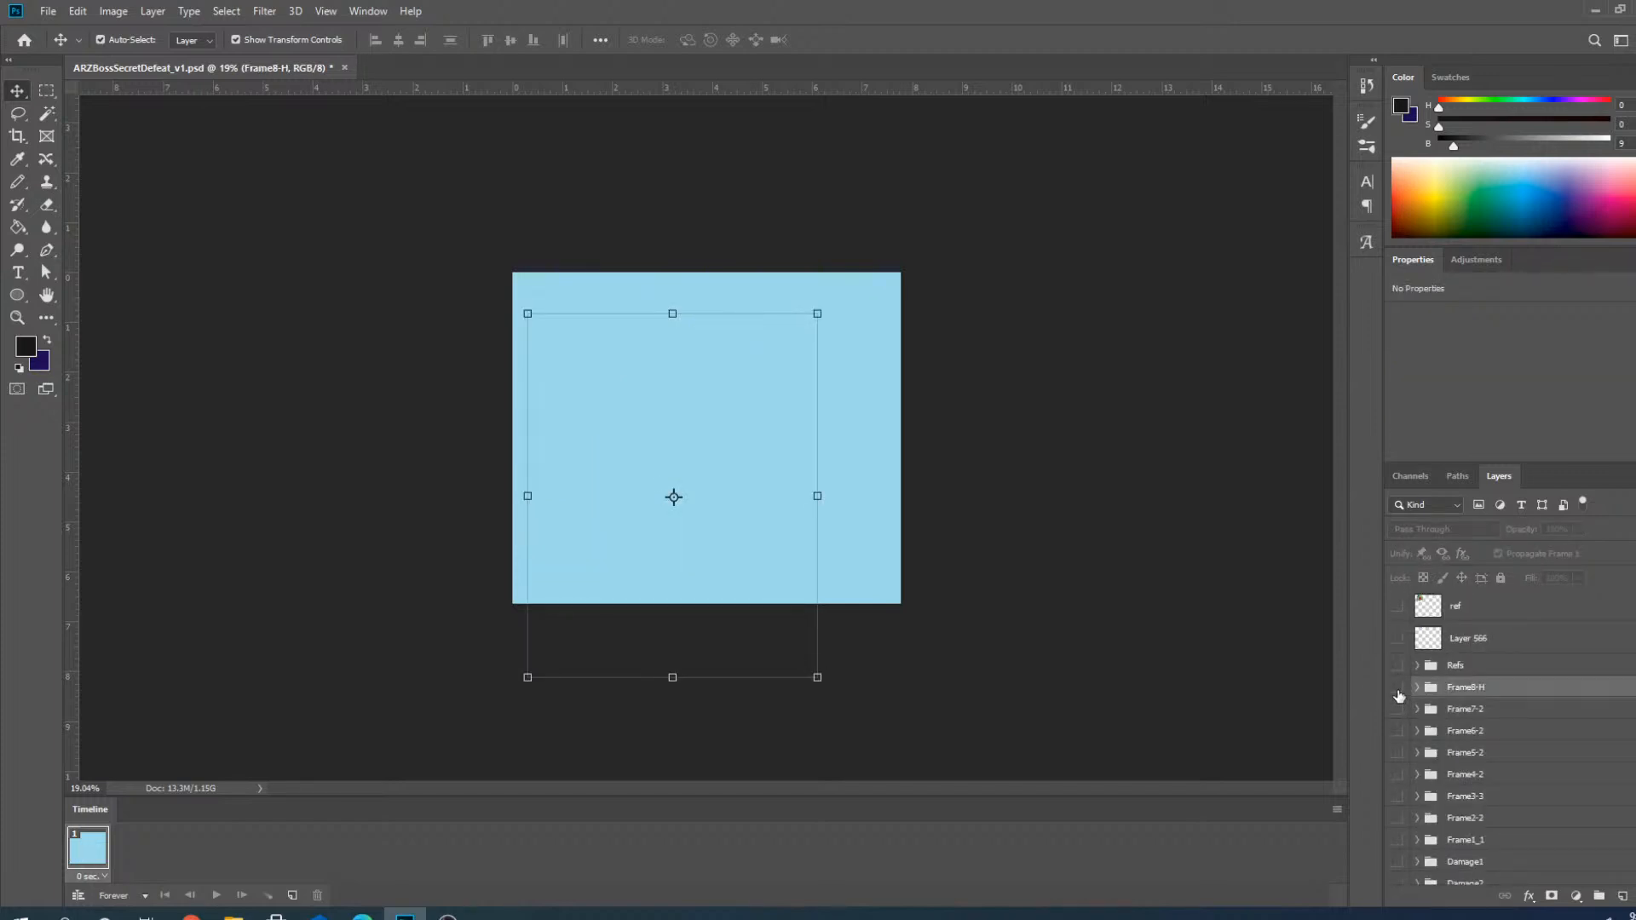
{"action": "left_click", "coordinate": [1398, 710]}
{"action": "left_click", "coordinate": [1398, 710]}
{"action": "left_click", "coordinate": [1399, 711]}
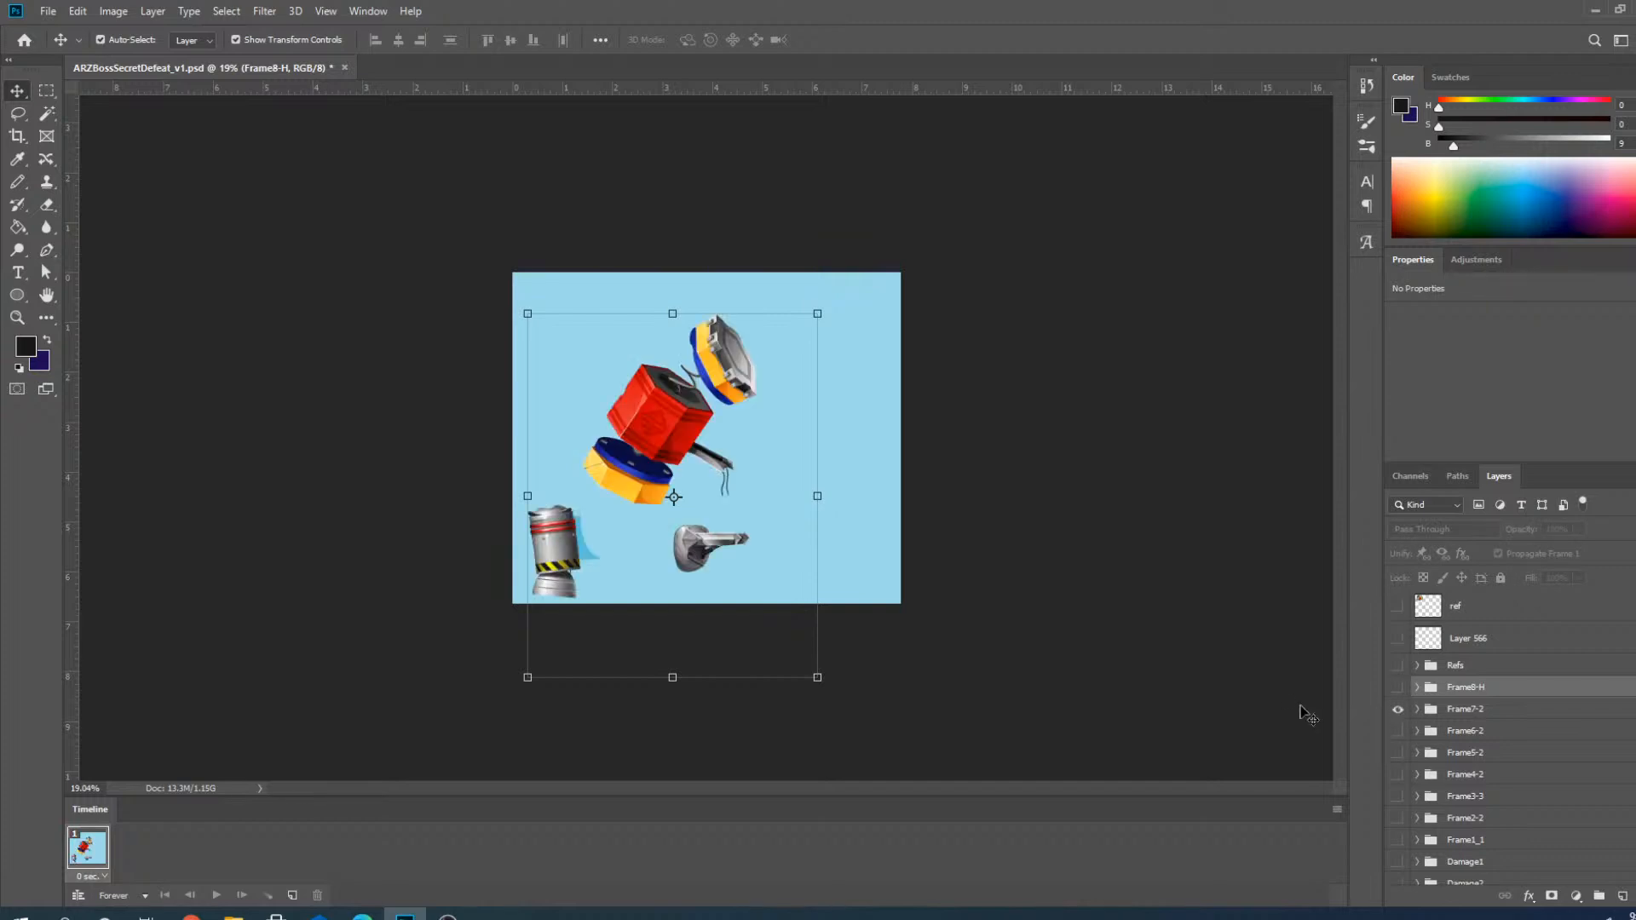
{"action": "scroll", "coordinate": [825, 621], "scroll_direction": "up", "scroll_amount": 5}
{"action": "scroll", "coordinate": [887, 632], "scroll_direction": "up", "scroll_amount": 3}
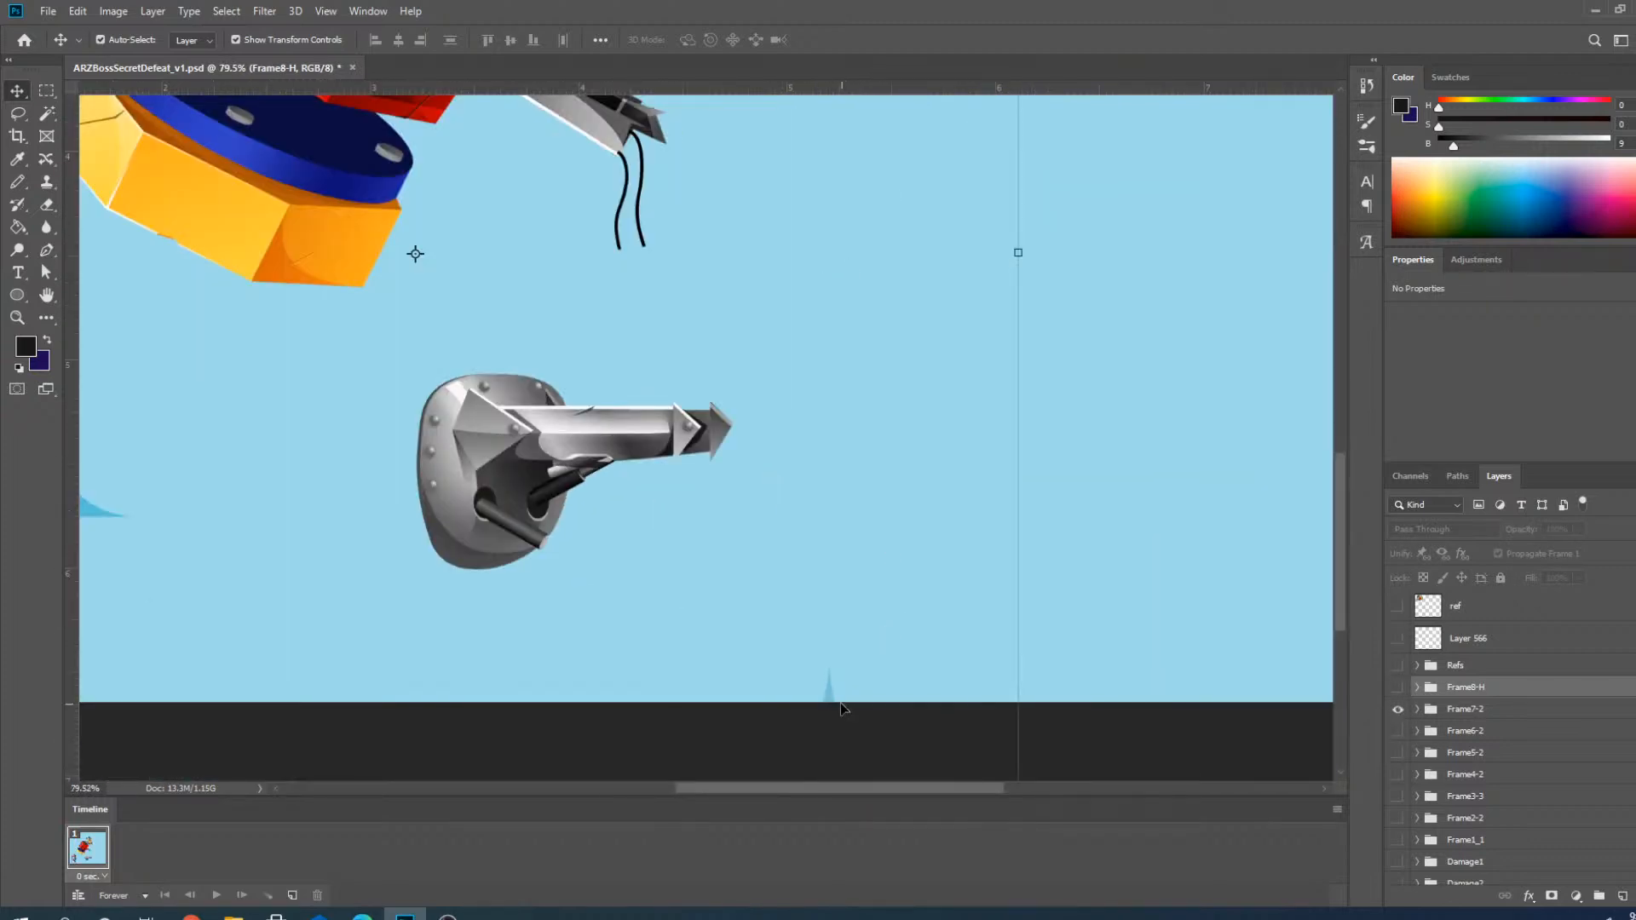
{"action": "left_click", "coordinate": [833, 695]}
{"action": "scroll", "coordinate": [802, 510], "scroll_direction": "down", "scroll_amount": 2}
{"action": "scroll", "coordinate": [805, 516], "scroll_direction": "down", "scroll_amount": 2}
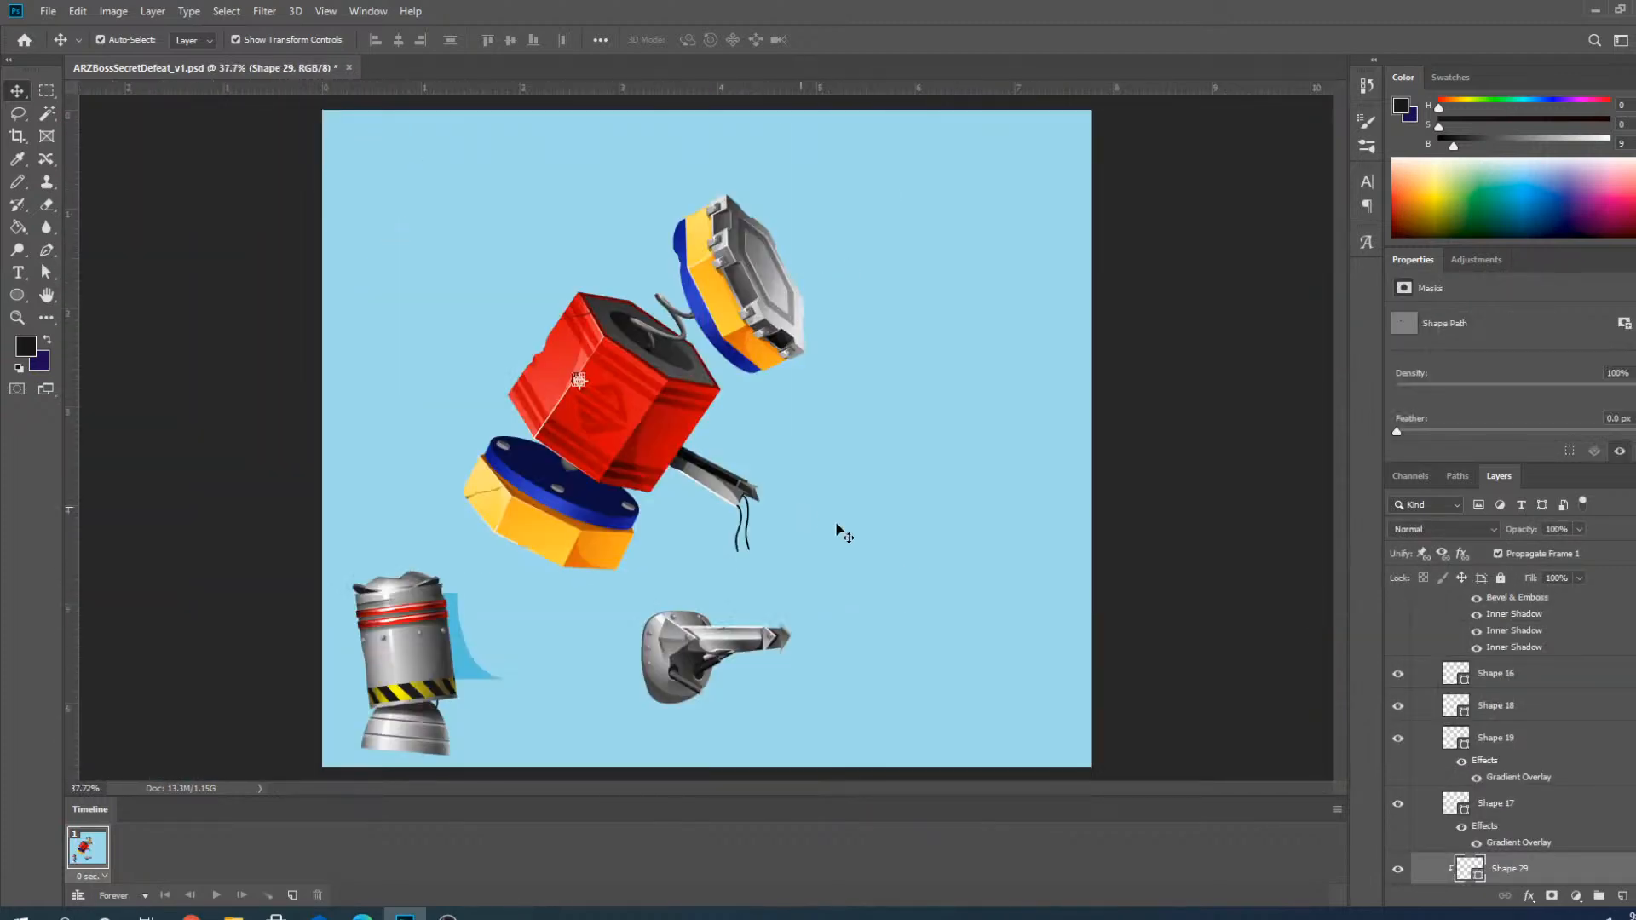
{"action": "scroll", "coordinate": [1500, 750], "scroll_direction": "up", "scroll_amount": 3}
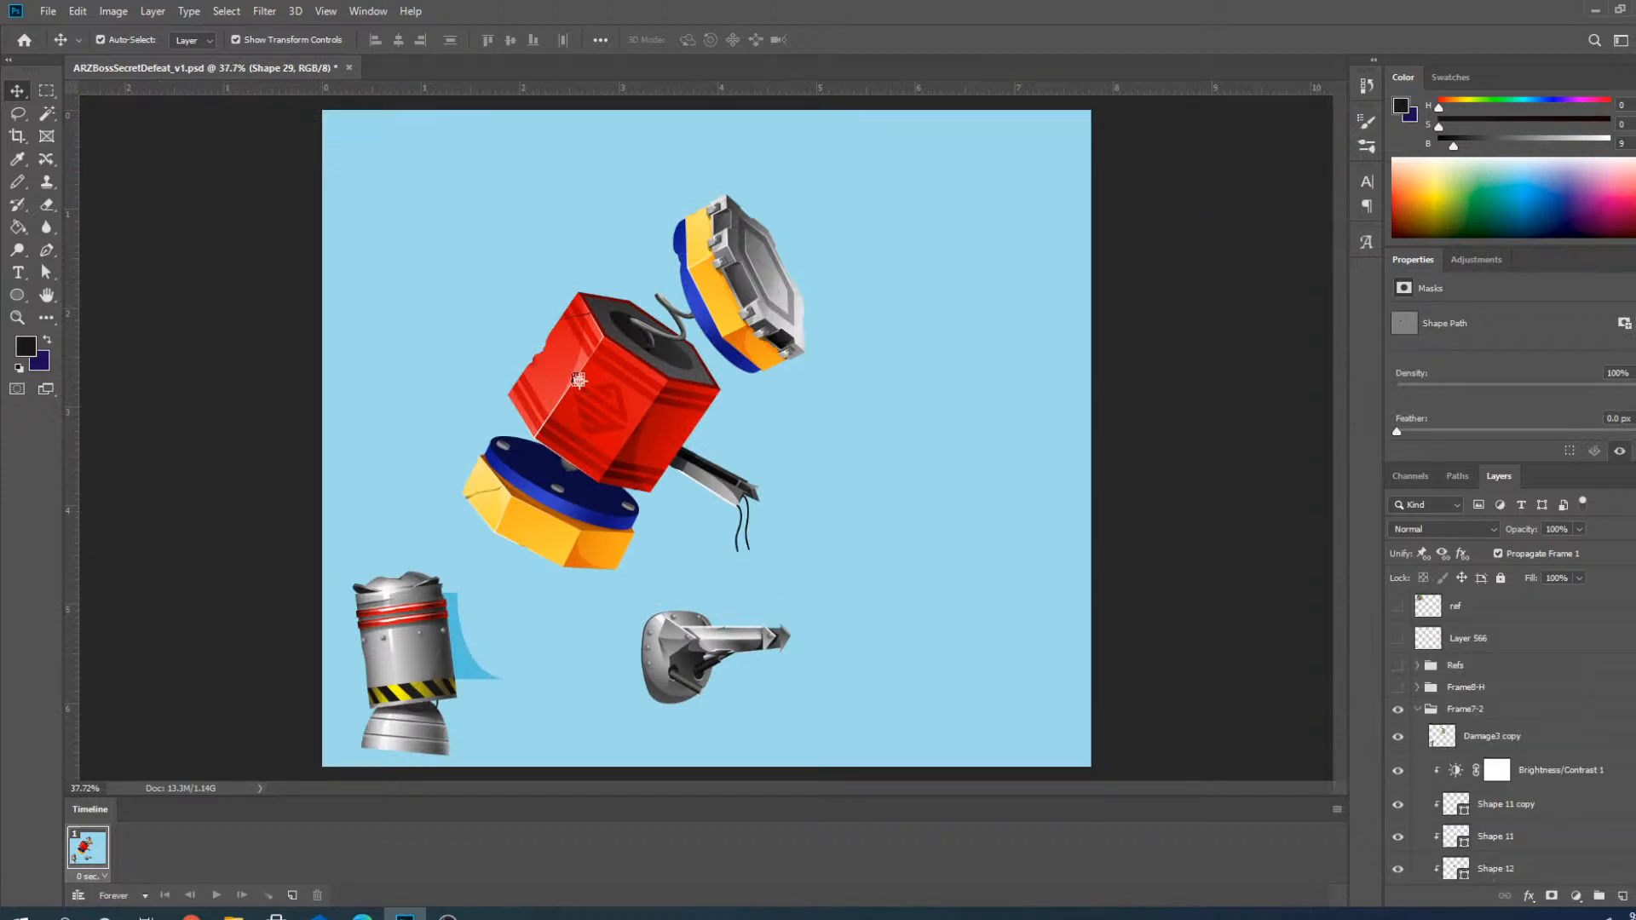
{"action": "left_click", "coordinate": [1421, 711]}
{"action": "left_click", "coordinate": [1420, 711]}
Show Frame6-2 instead of Frame7-2, delete its stray blue fragment at the canvas's lower edge, and collapse the group.
{"action": "left_click", "coordinate": [1398, 732]}
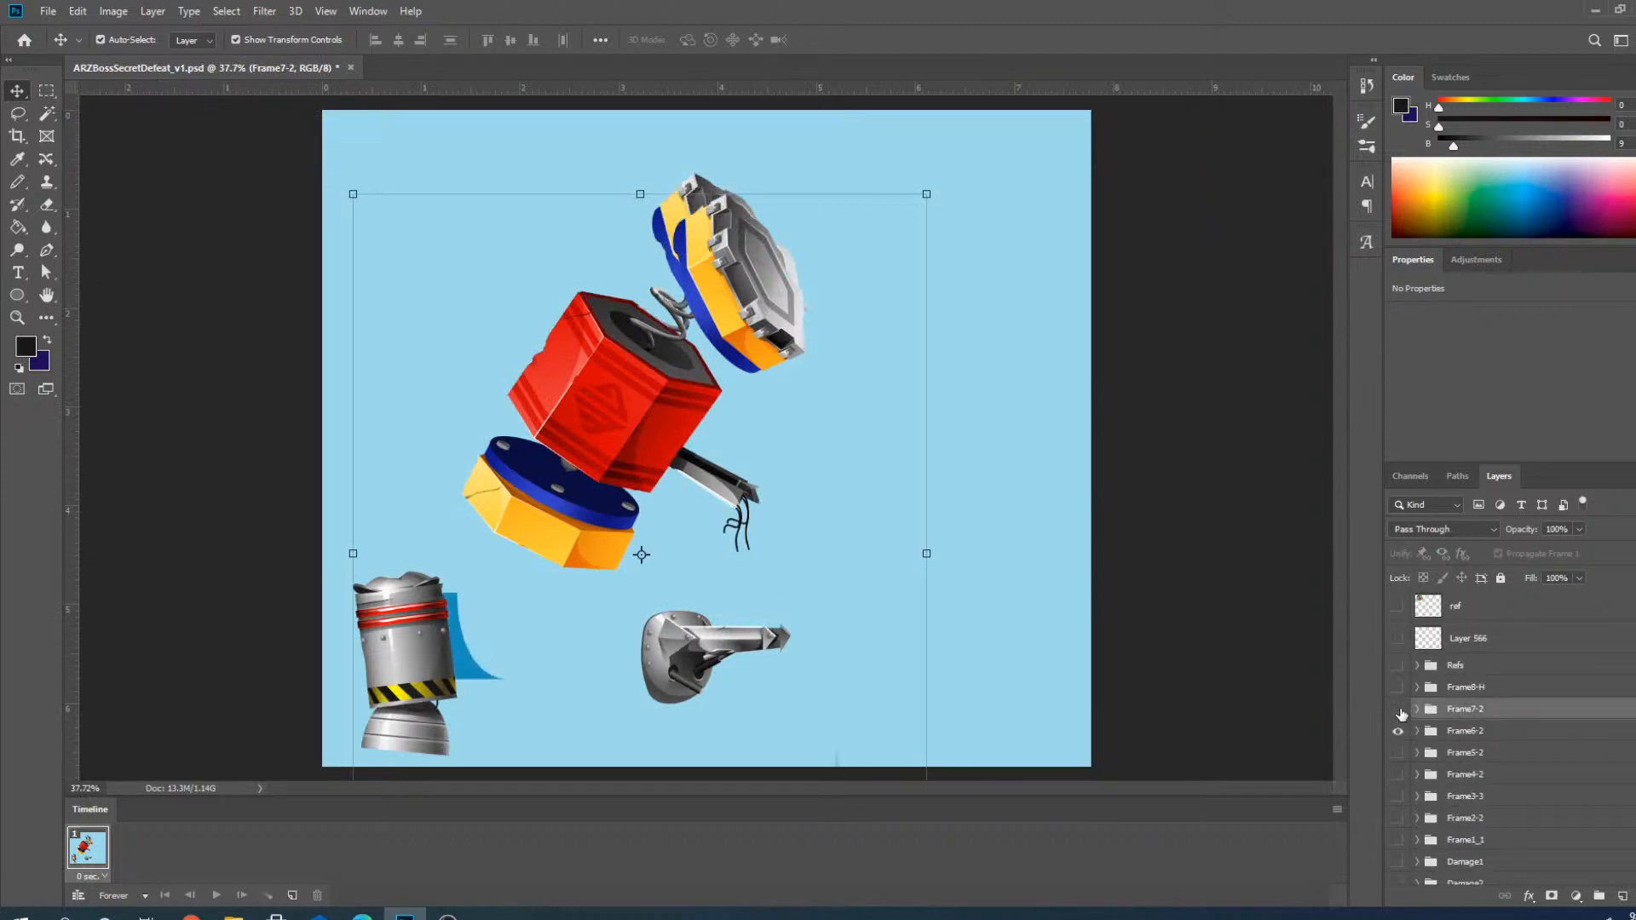
{"action": "left_click", "coordinate": [1397, 709]}
{"action": "scroll", "coordinate": [837, 663], "scroll_direction": "up", "scroll_amount": 1}
{"action": "scroll", "coordinate": [840, 672], "scroll_direction": "up", "scroll_amount": 4}
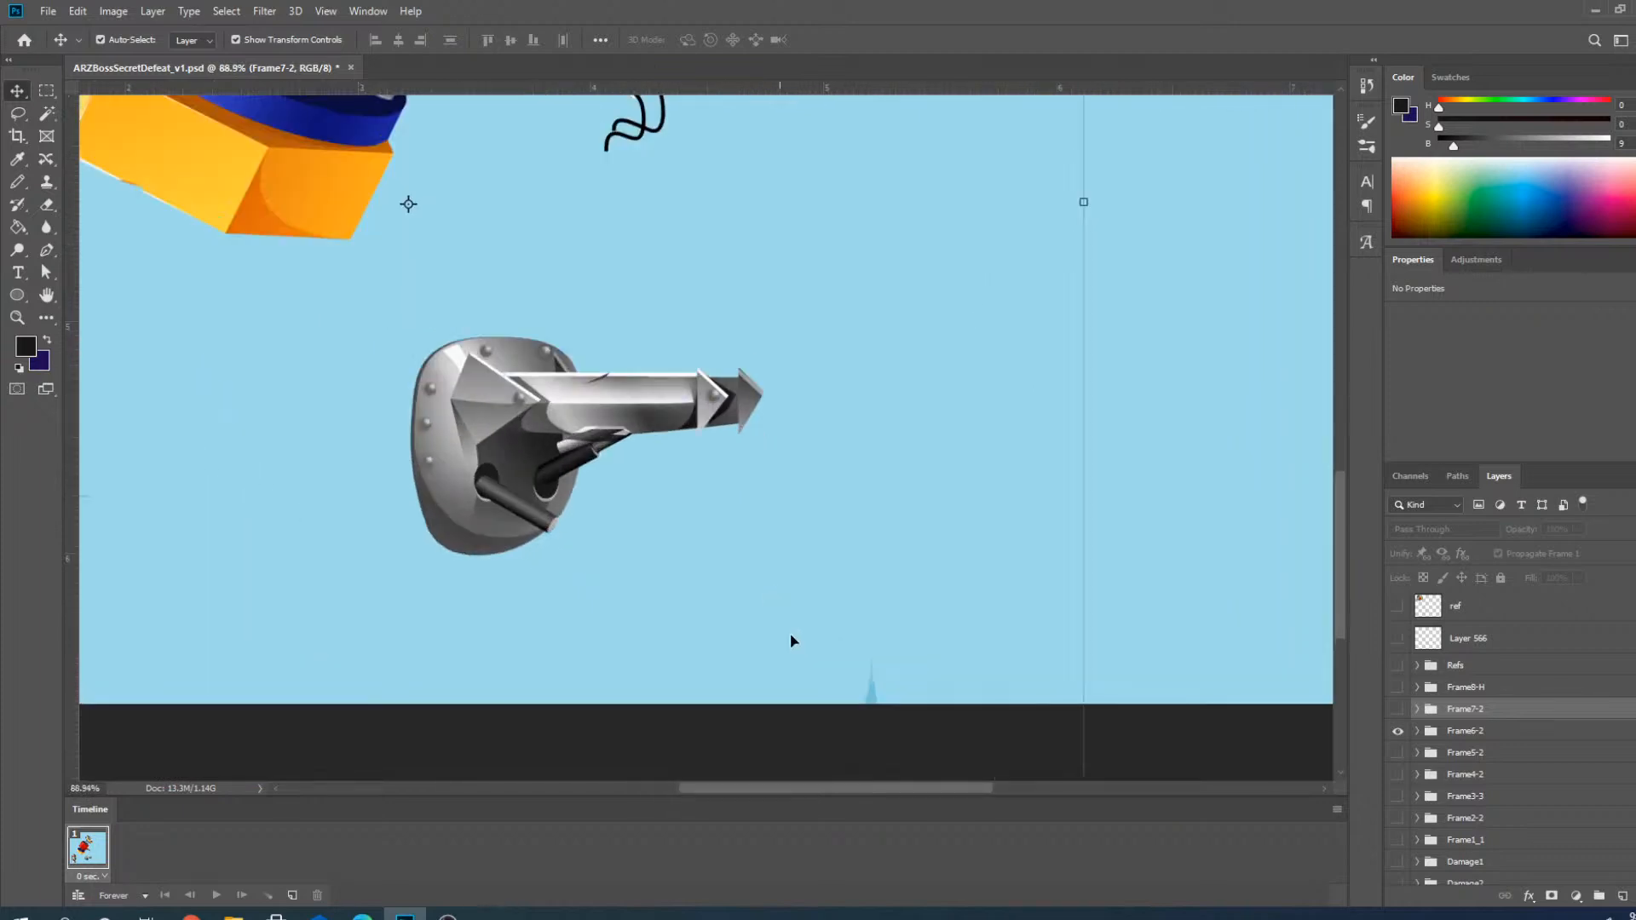
{"action": "left_click", "coordinate": [876, 697]}
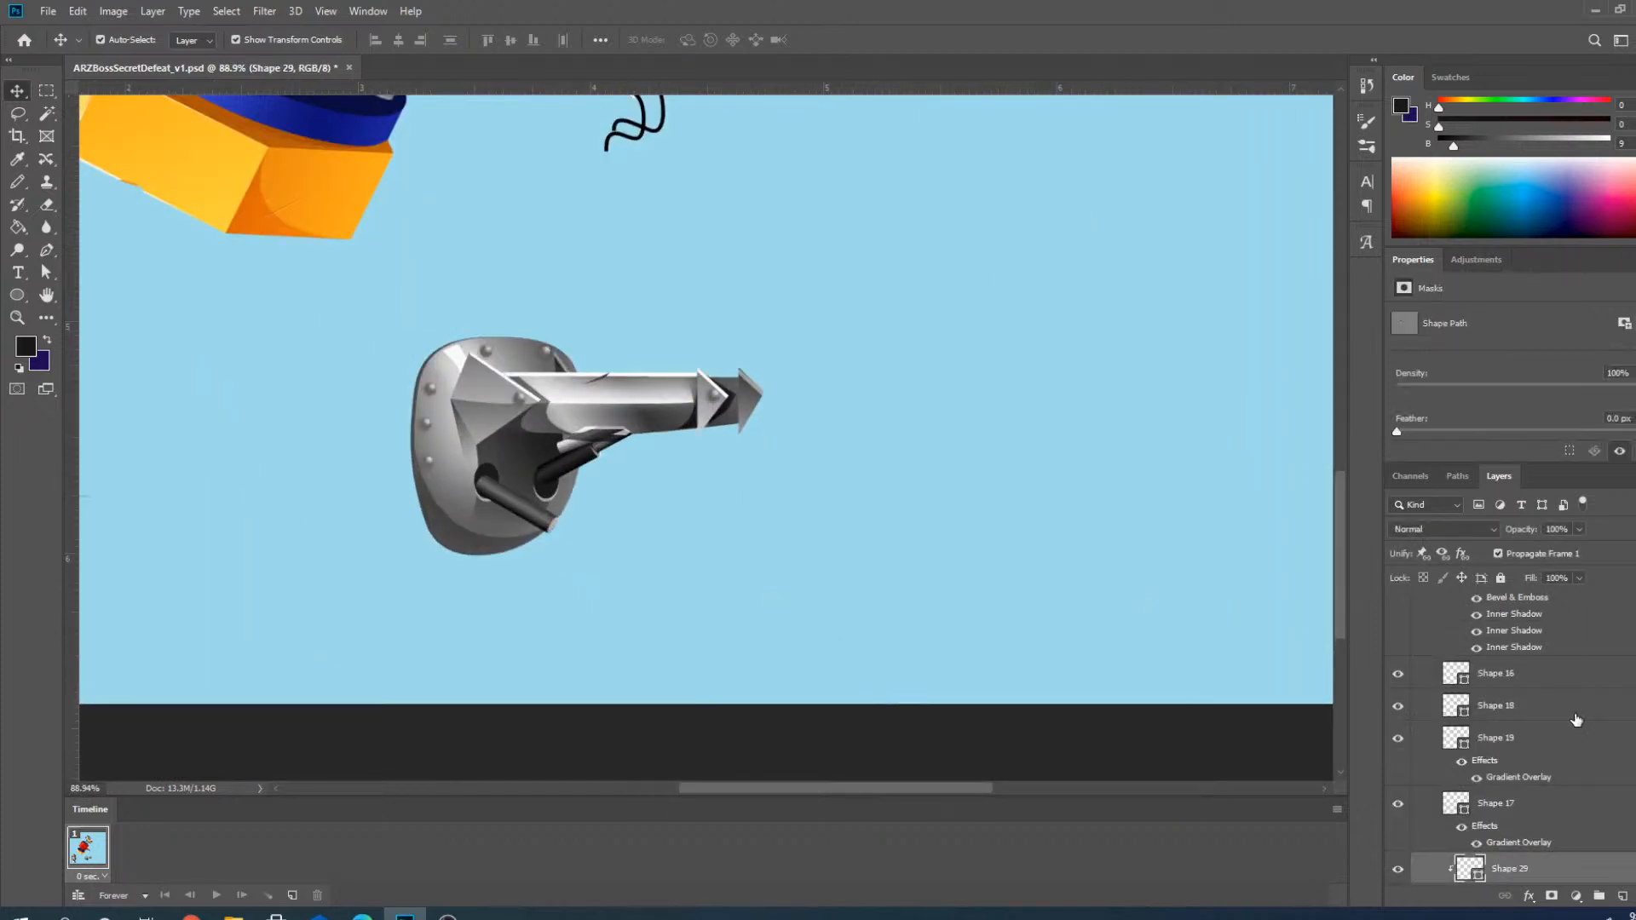
{"action": "scroll", "coordinate": [1513, 742], "scroll_direction": "up", "scroll_amount": 15}
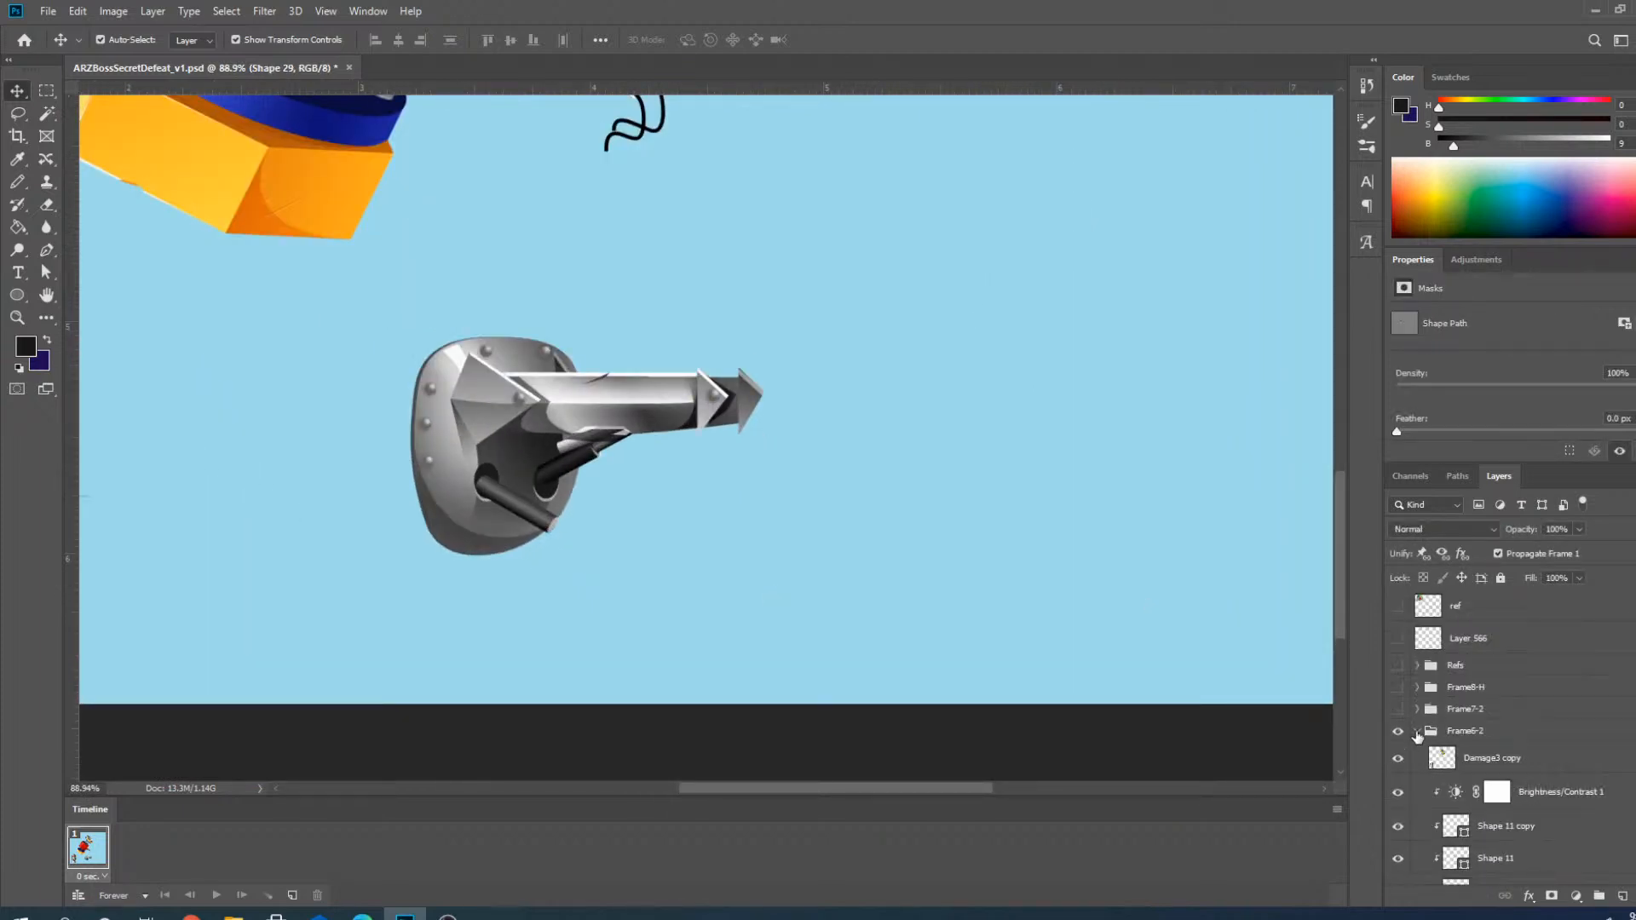
{"action": "left_click", "coordinate": [1417, 732]}
{"action": "scroll", "coordinate": [1208, 594], "scroll_direction": "down", "scroll_amount": 5}
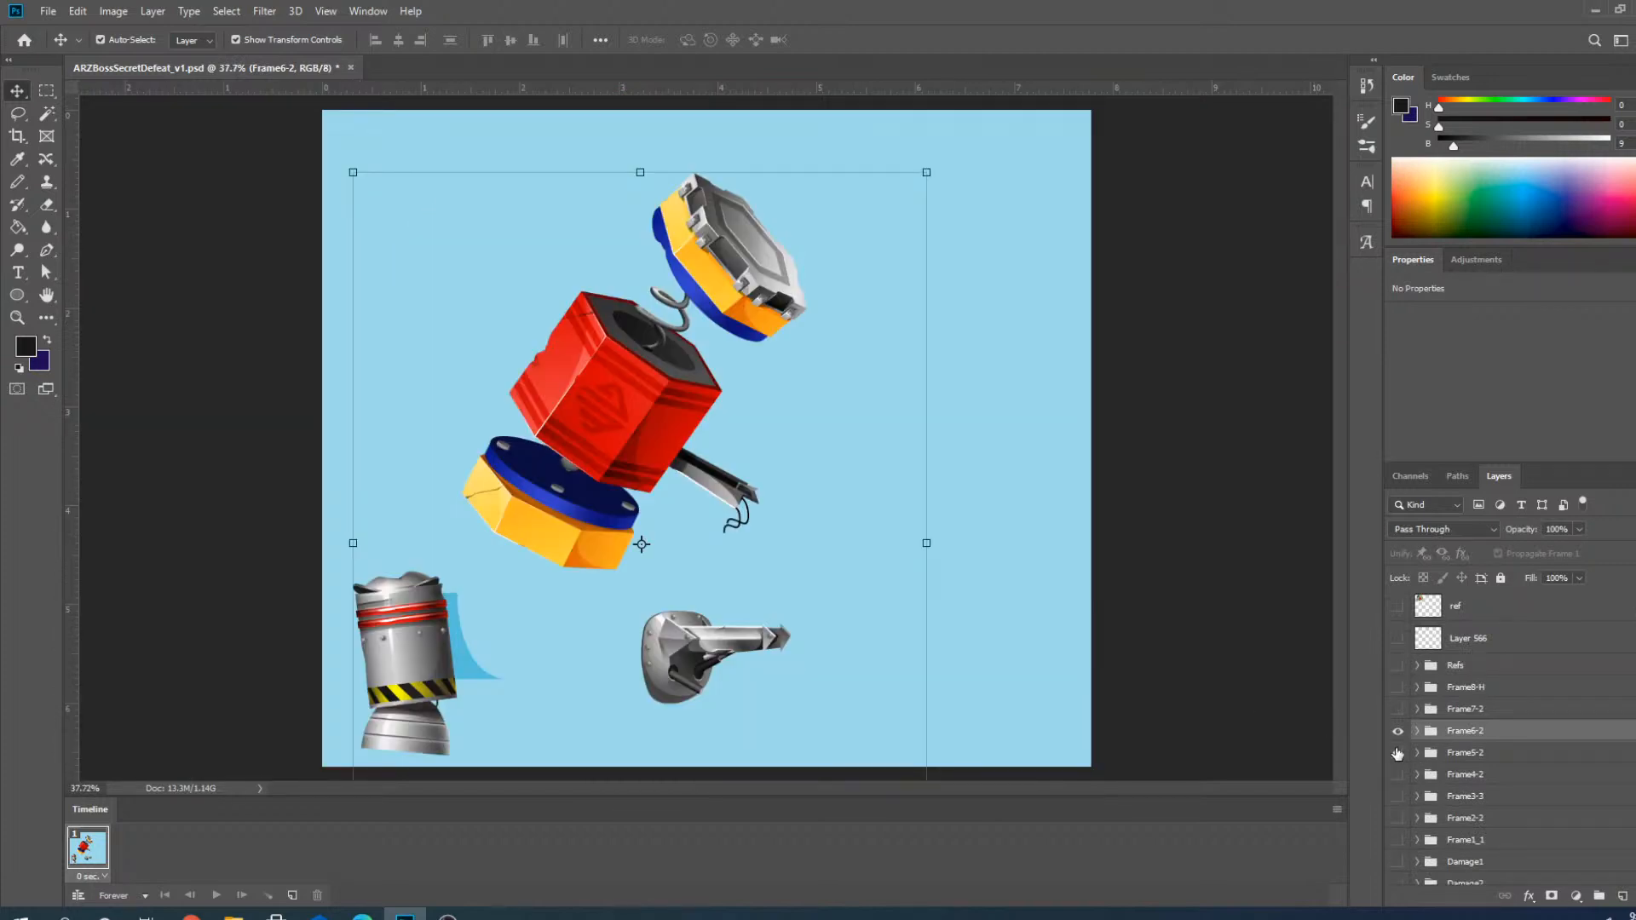
Show Frame5-2 instead of Frame6-2, delete its stray blue fragment at the canvas's lower edge, and collapse the group.
{"action": "left_click", "coordinate": [1398, 753]}
{"action": "left_click", "coordinate": [1398, 730]}
{"action": "scroll", "coordinate": [796, 537], "scroll_direction": "down", "scroll_amount": 2}
{"action": "scroll", "coordinate": [811, 767], "scroll_direction": "up", "scroll_amount": 4}
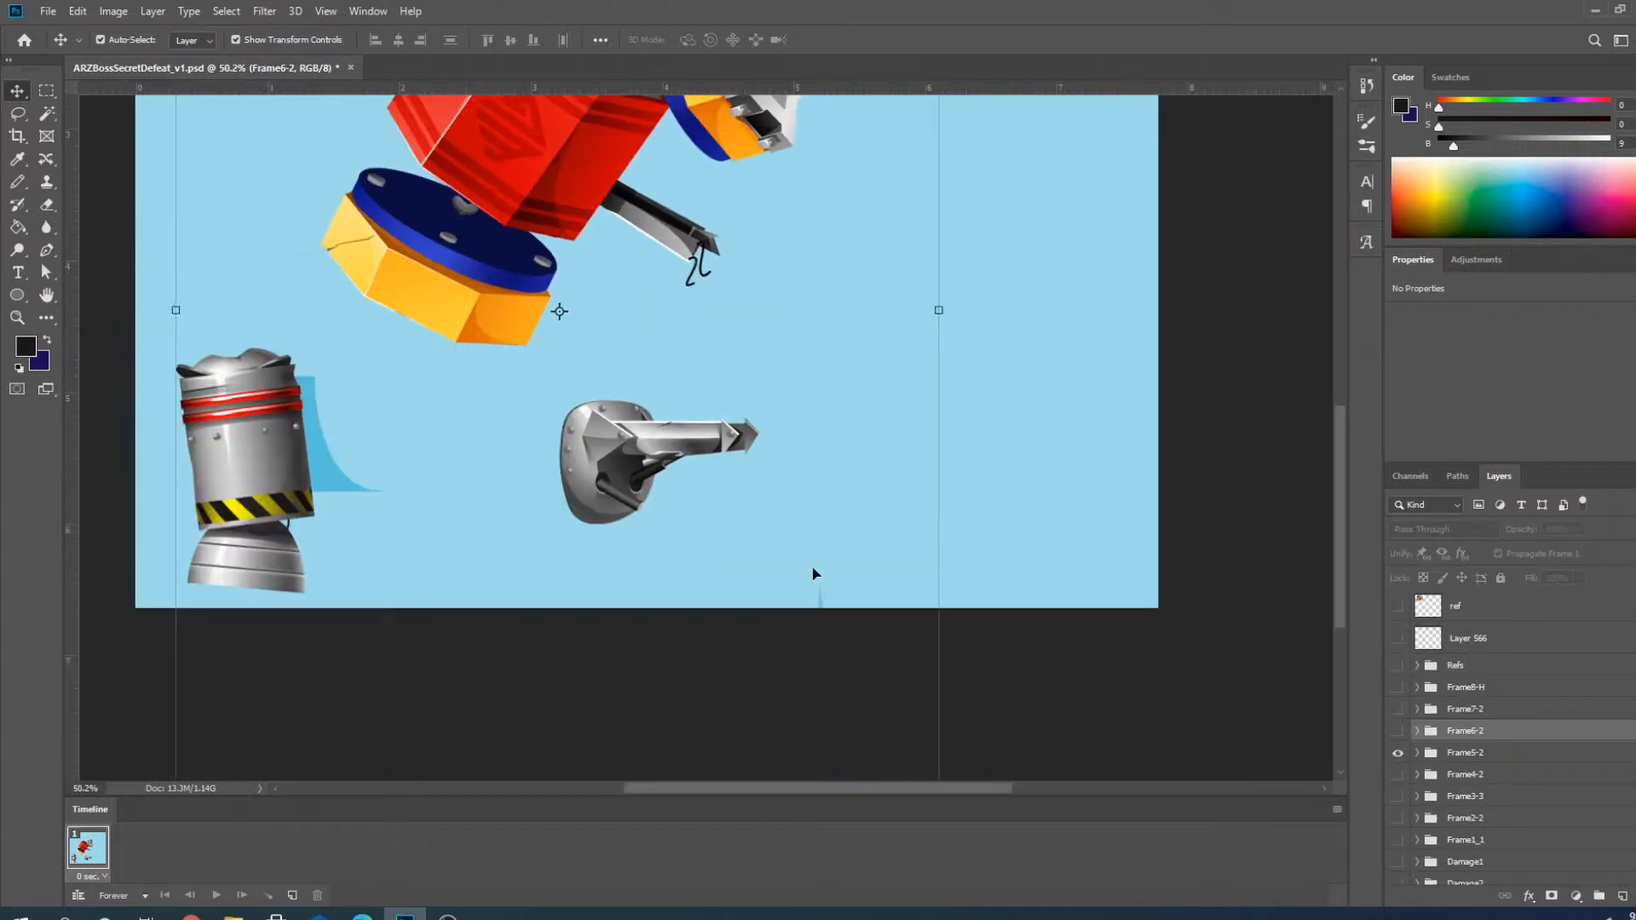
{"action": "scroll", "coordinate": [814, 573], "scroll_direction": "up", "scroll_amount": 4}
{"action": "left_click", "coordinate": [811, 585]}
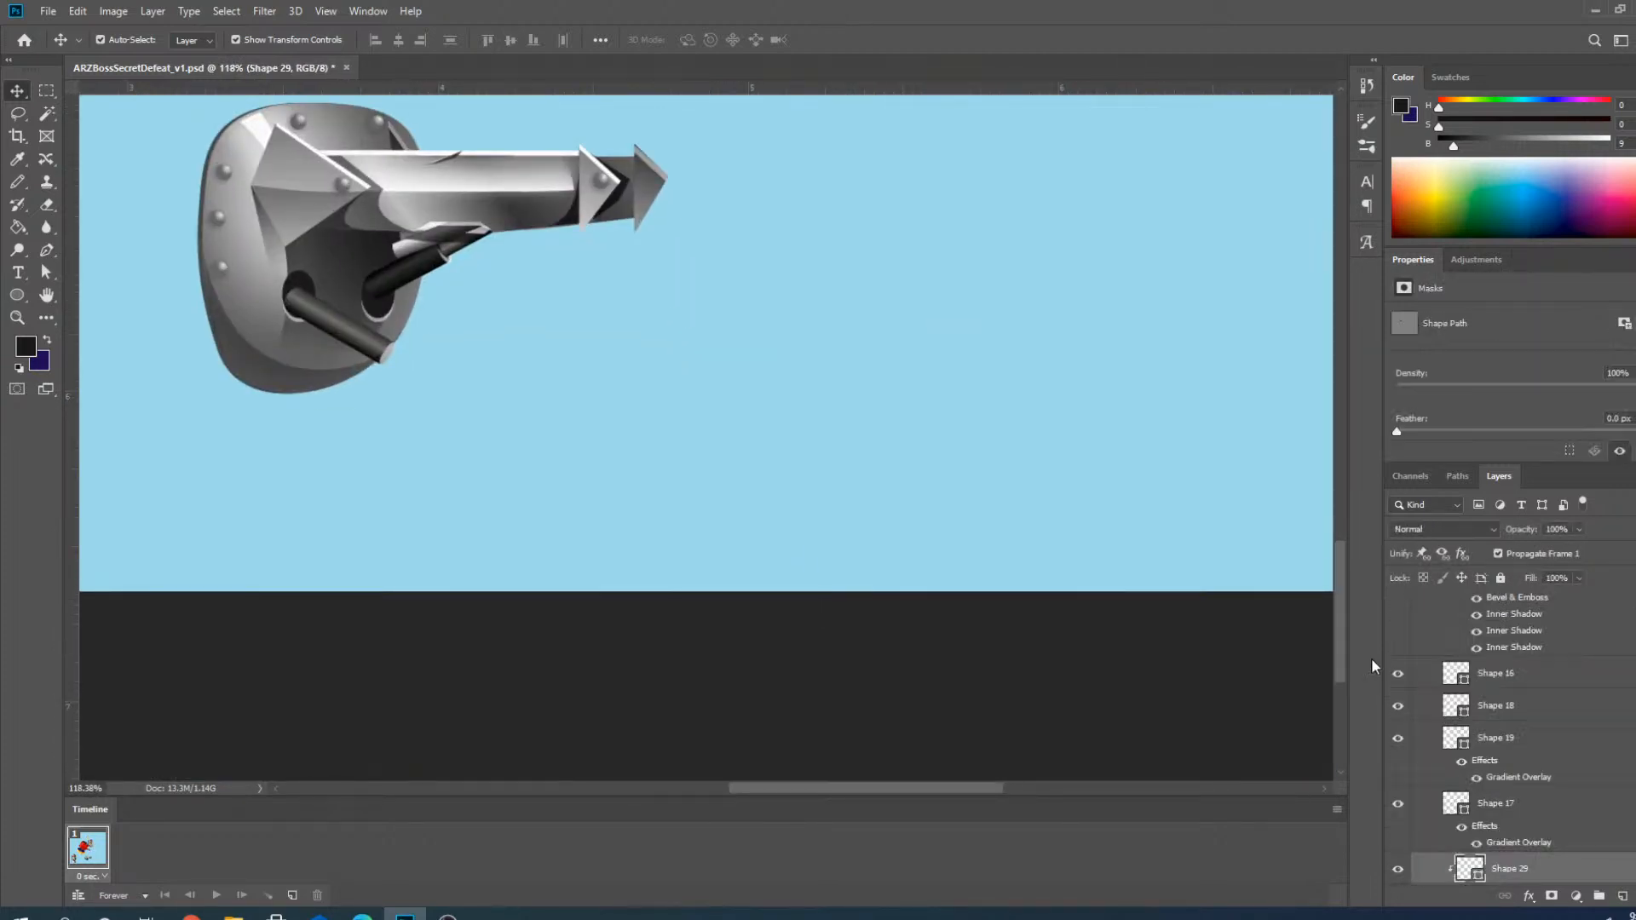
{"action": "scroll", "coordinate": [1596, 643], "scroll_direction": "up", "scroll_amount": 20}
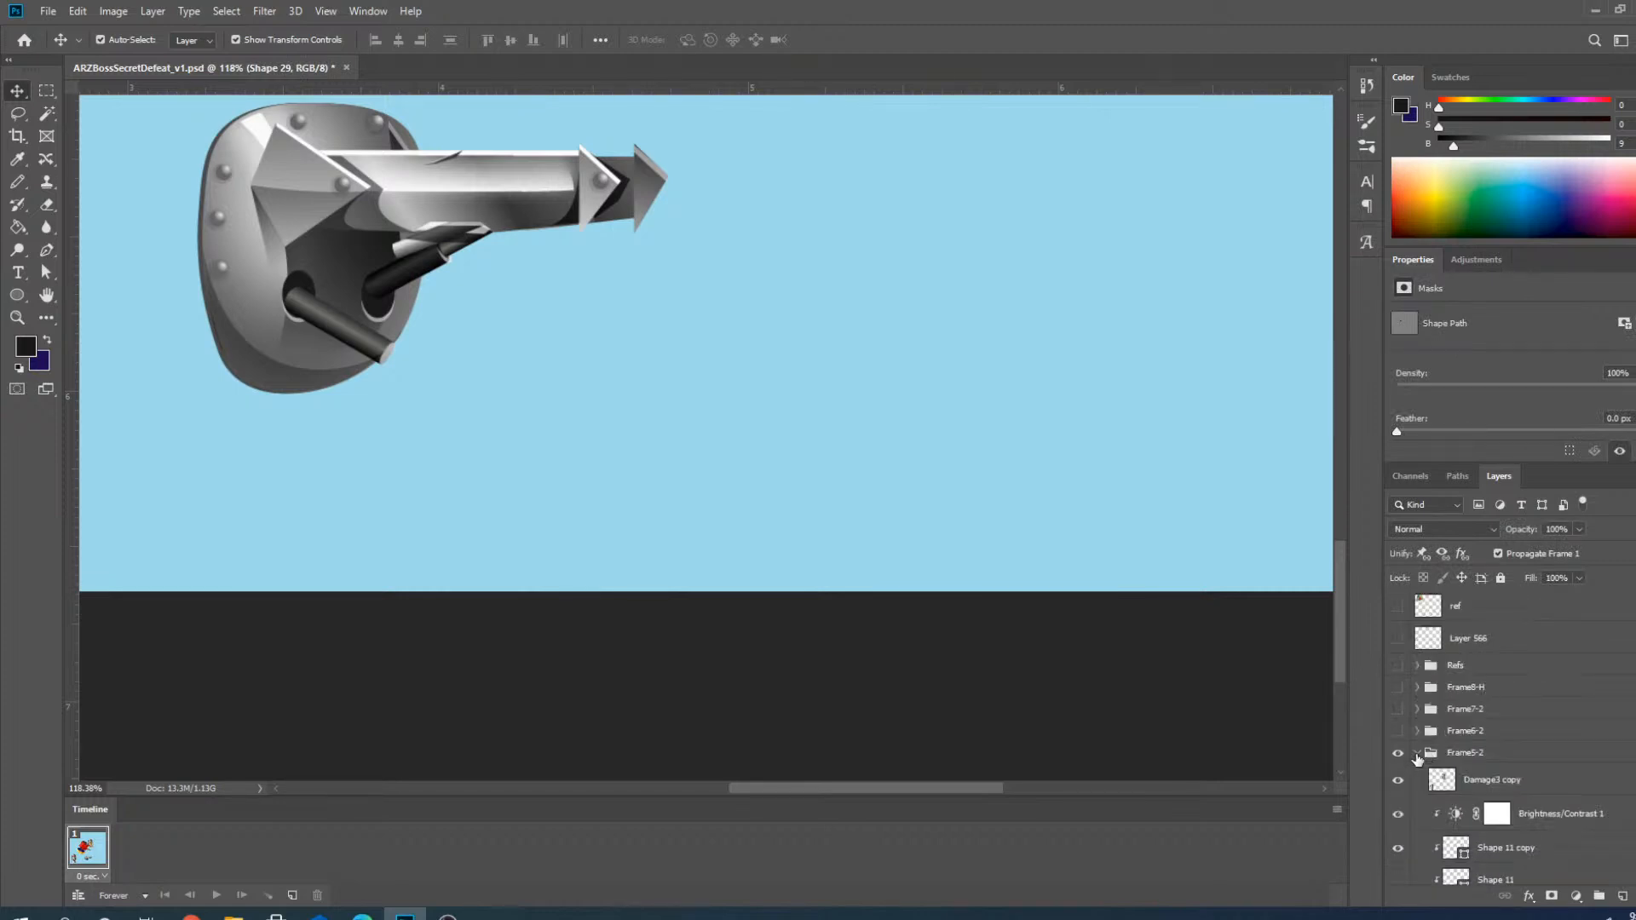
{"action": "left_click", "coordinate": [1417, 753]}
Show Frame4-2 instead of Frame5-2, delete its stray blue fragment at the canvas's lower edge, and collapse the group.
{"action": "left_click", "coordinate": [1398, 775]}
{"action": "left_click", "coordinate": [1397, 753]}
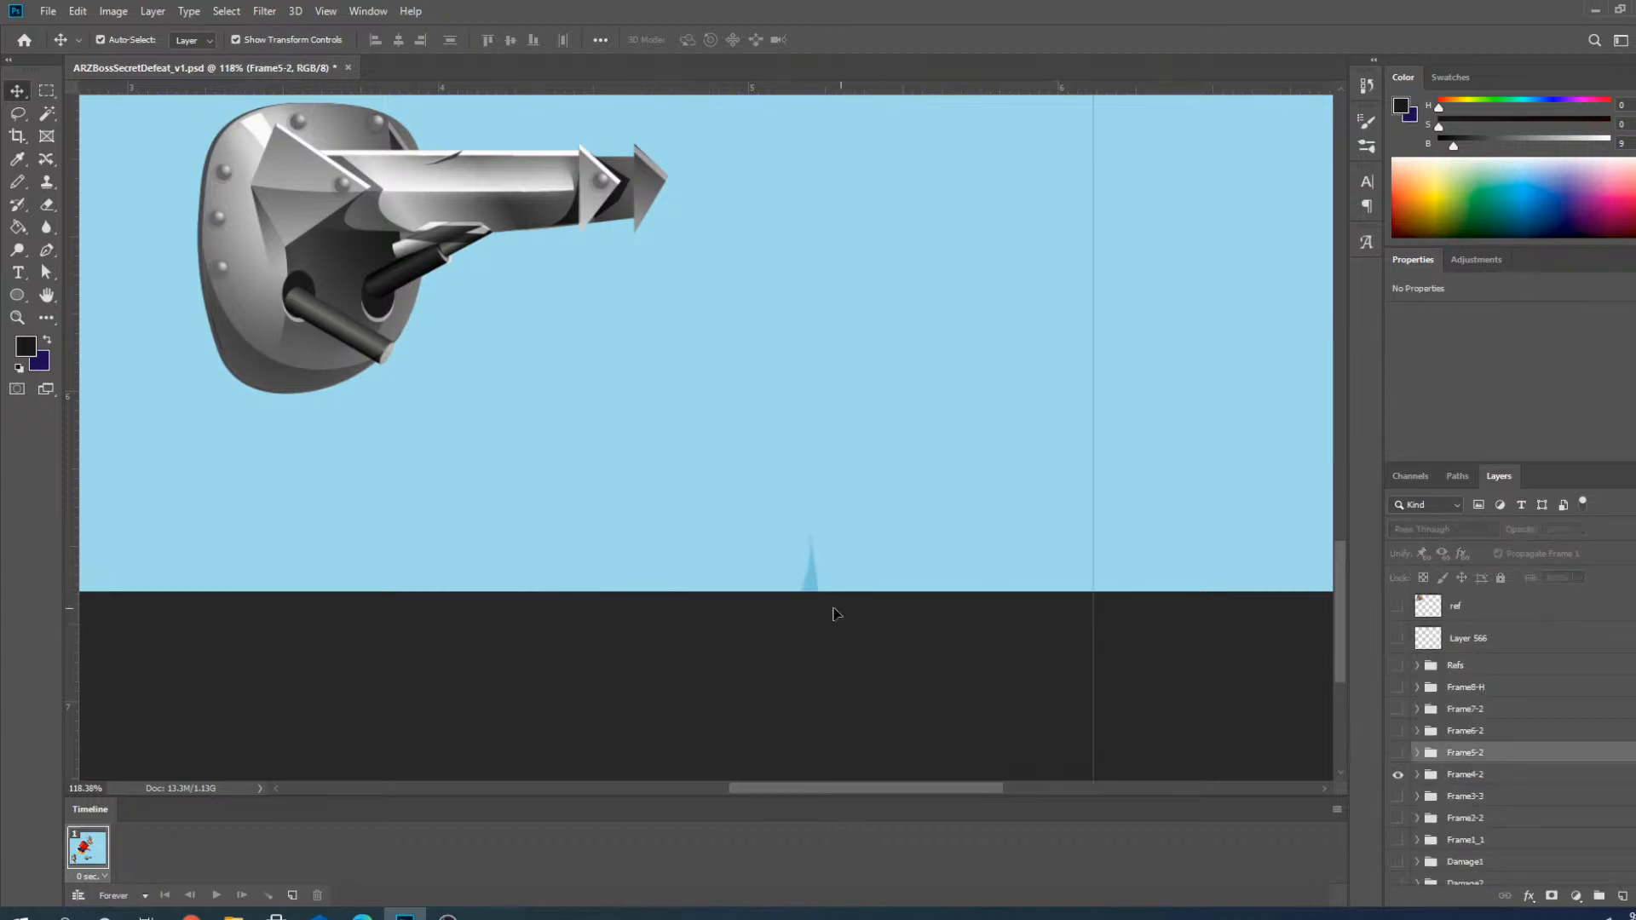
{"action": "left_click", "coordinate": [814, 590]}
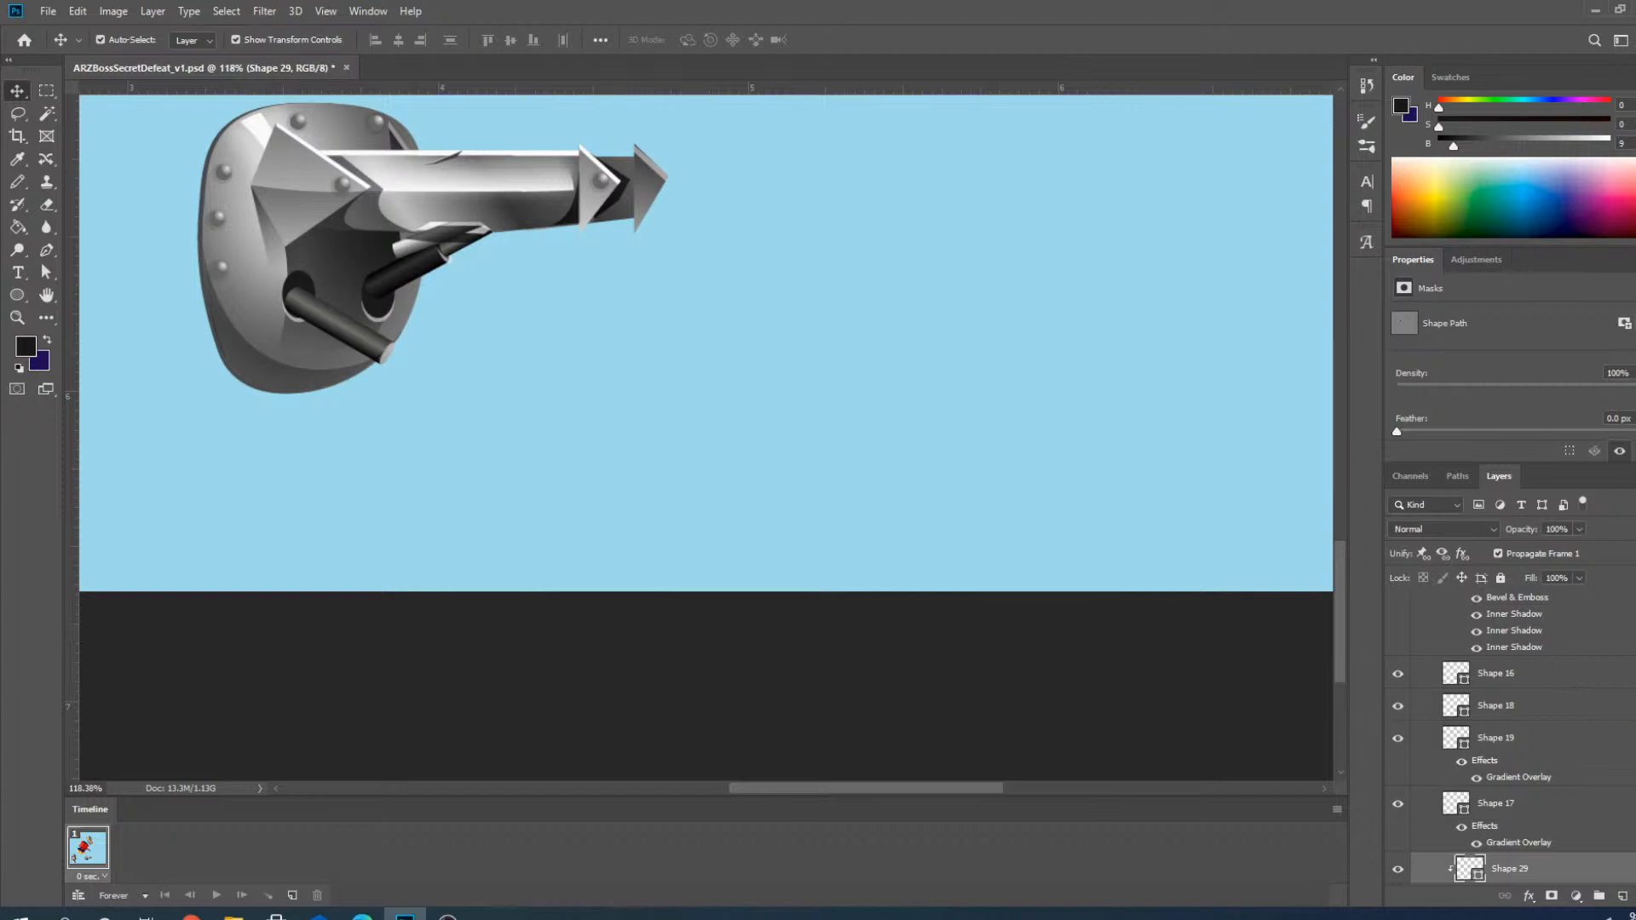
{"action": "scroll", "coordinate": [1500, 733], "scroll_direction": "up", "scroll_amount": 15}
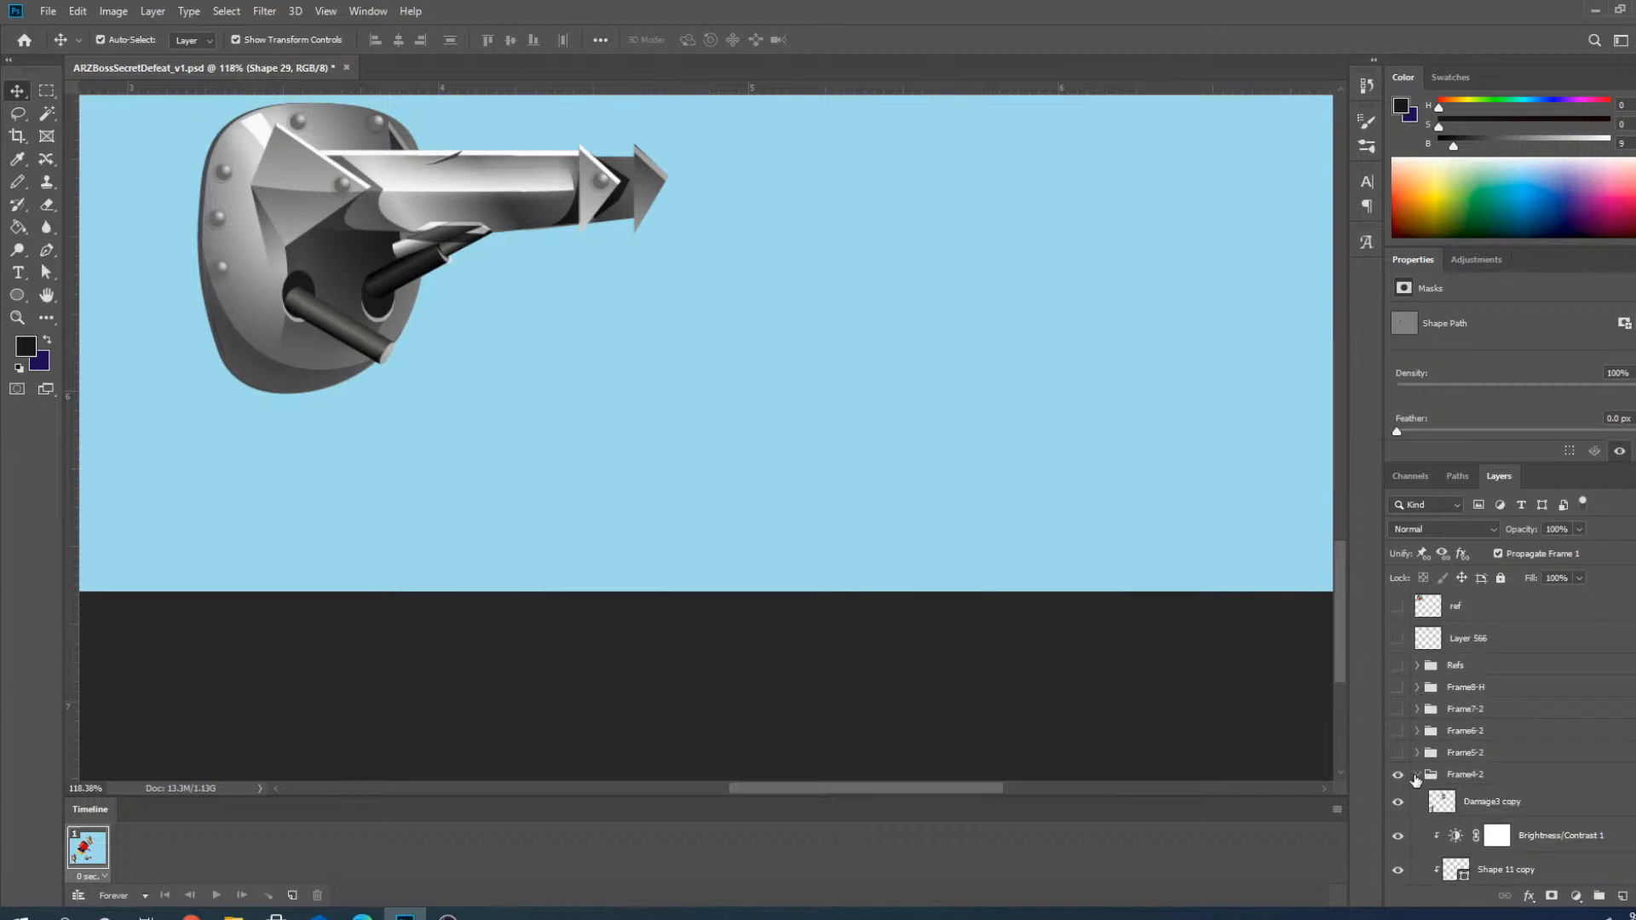
{"action": "left_click", "coordinate": [1416, 779]}
{"action": "left_click", "coordinate": [1417, 775]}
Show Frame3-3 instead of Frame4-2, delete its stray Layer 3 fragment at the canvas's lower edge, and collapse the group.
{"action": "left_click", "coordinate": [1397, 797]}
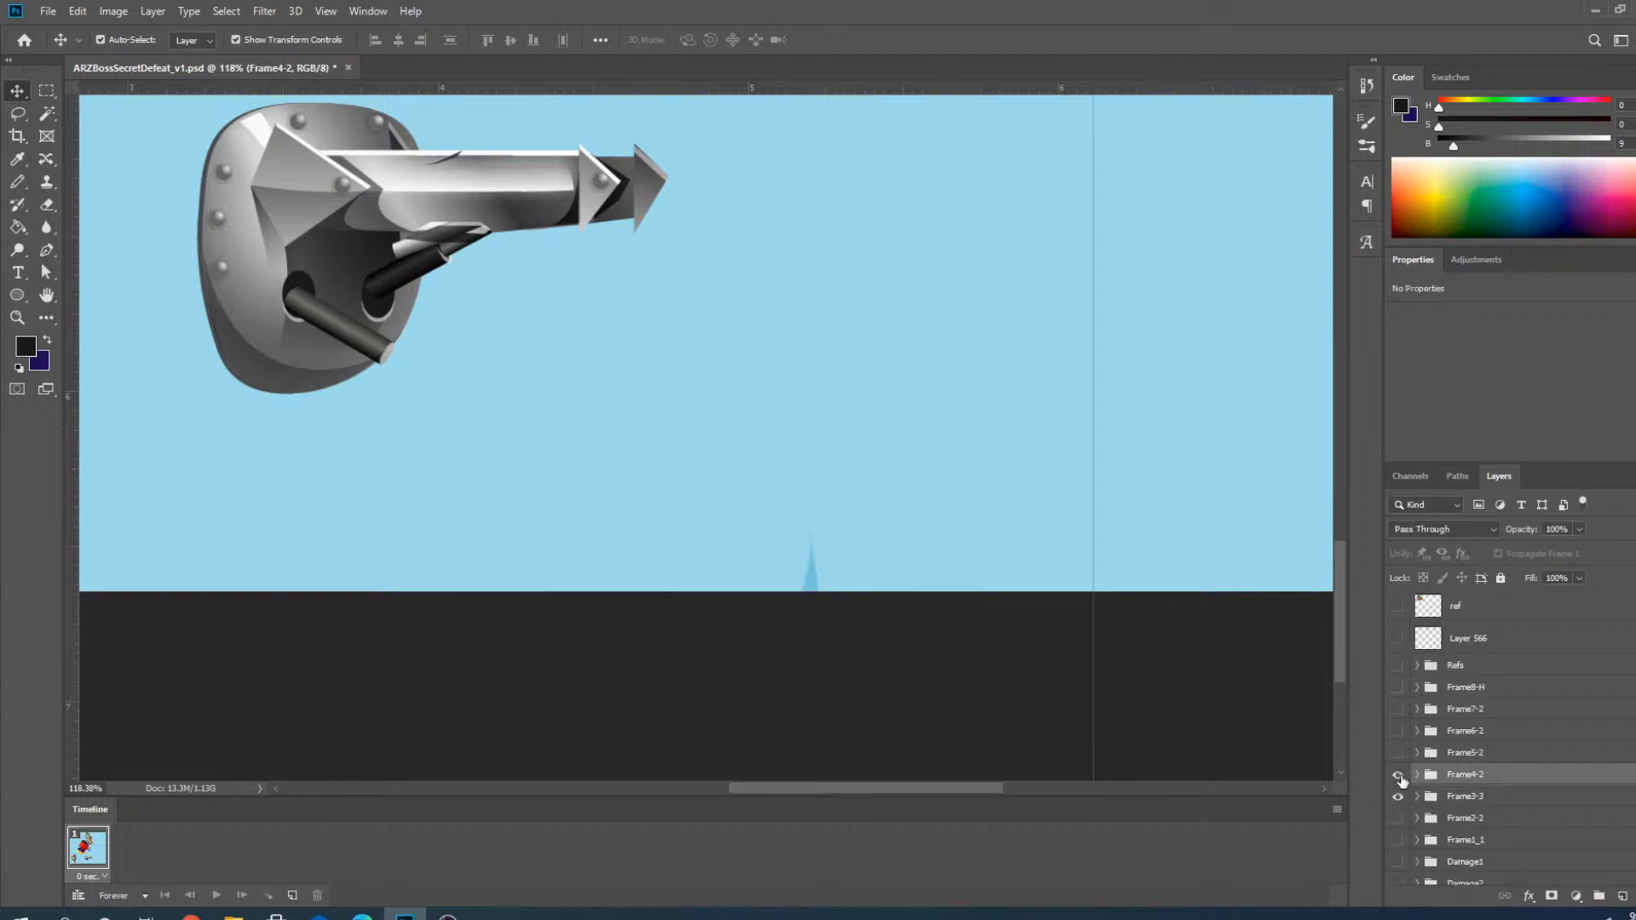
{"action": "left_click", "coordinate": [1399, 776]}
{"action": "left_click", "coordinate": [809, 586]}
{"action": "key", "text": "Delete"}
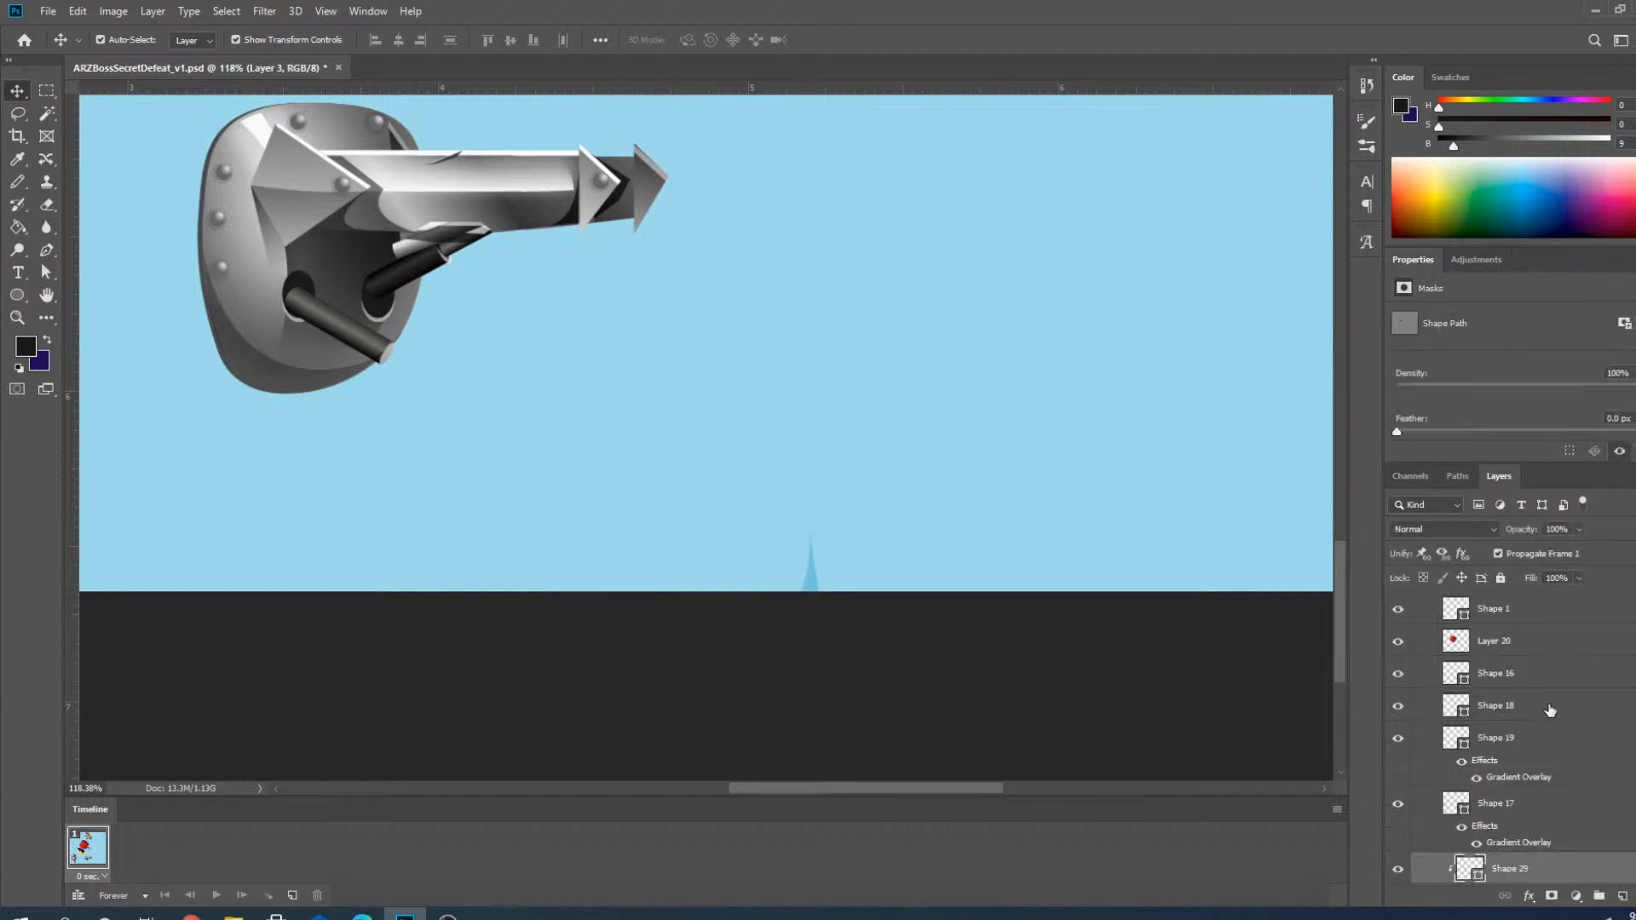
{"action": "scroll", "coordinate": [1548, 711], "scroll_direction": "up", "scroll_amount": 10}
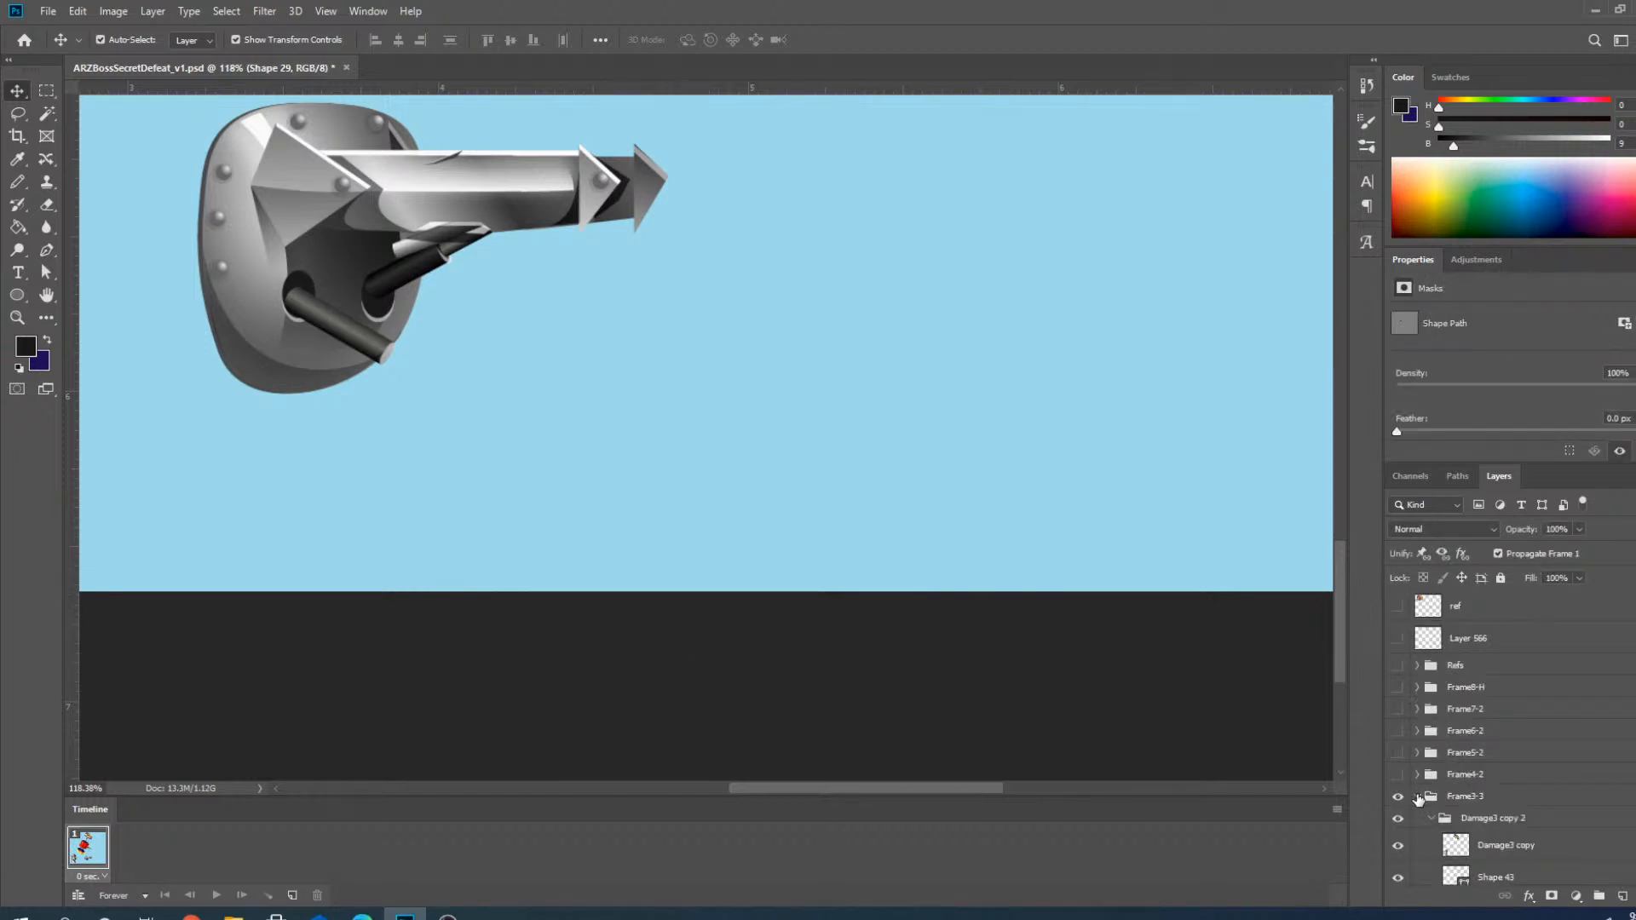
{"action": "left_click", "coordinate": [1418, 796]}
Show Frame2-2 instead of Frame3-3, check its lower canvas edge for stray fragments, and hide it again.
{"action": "scroll", "coordinate": [1420, 780], "scroll_direction": "down", "scroll_amount": 3}
{"action": "left_click", "coordinate": [1397, 688]}
{"action": "left_click", "coordinate": [1396, 667]}
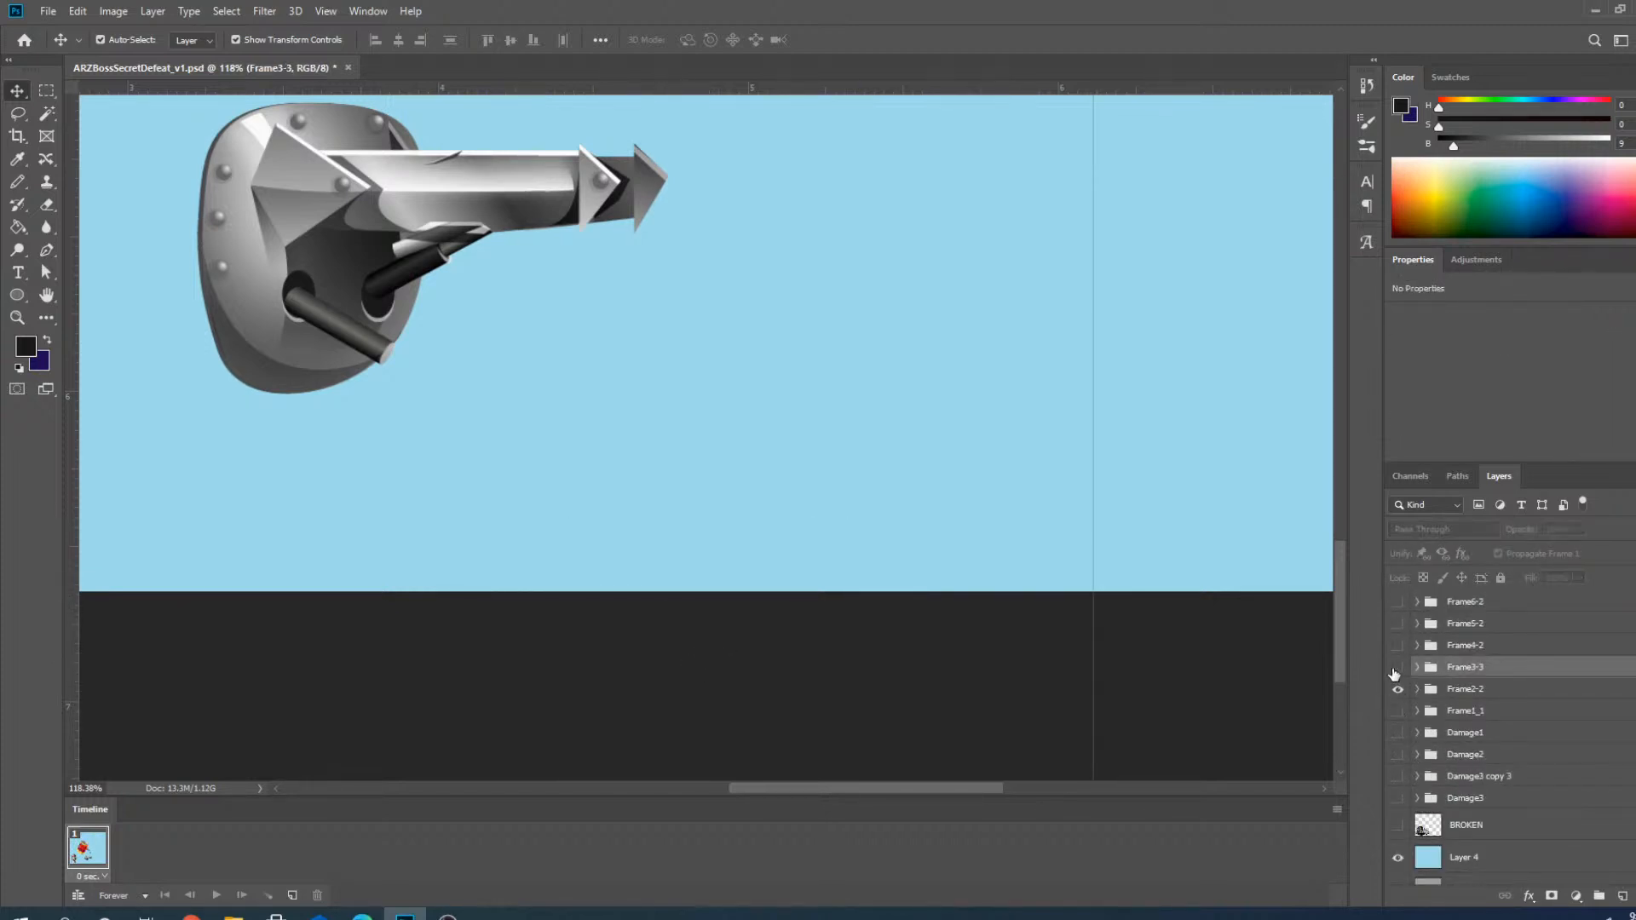
{"action": "scroll", "coordinate": [1250, 626], "scroll_direction": "down", "scroll_amount": 5}
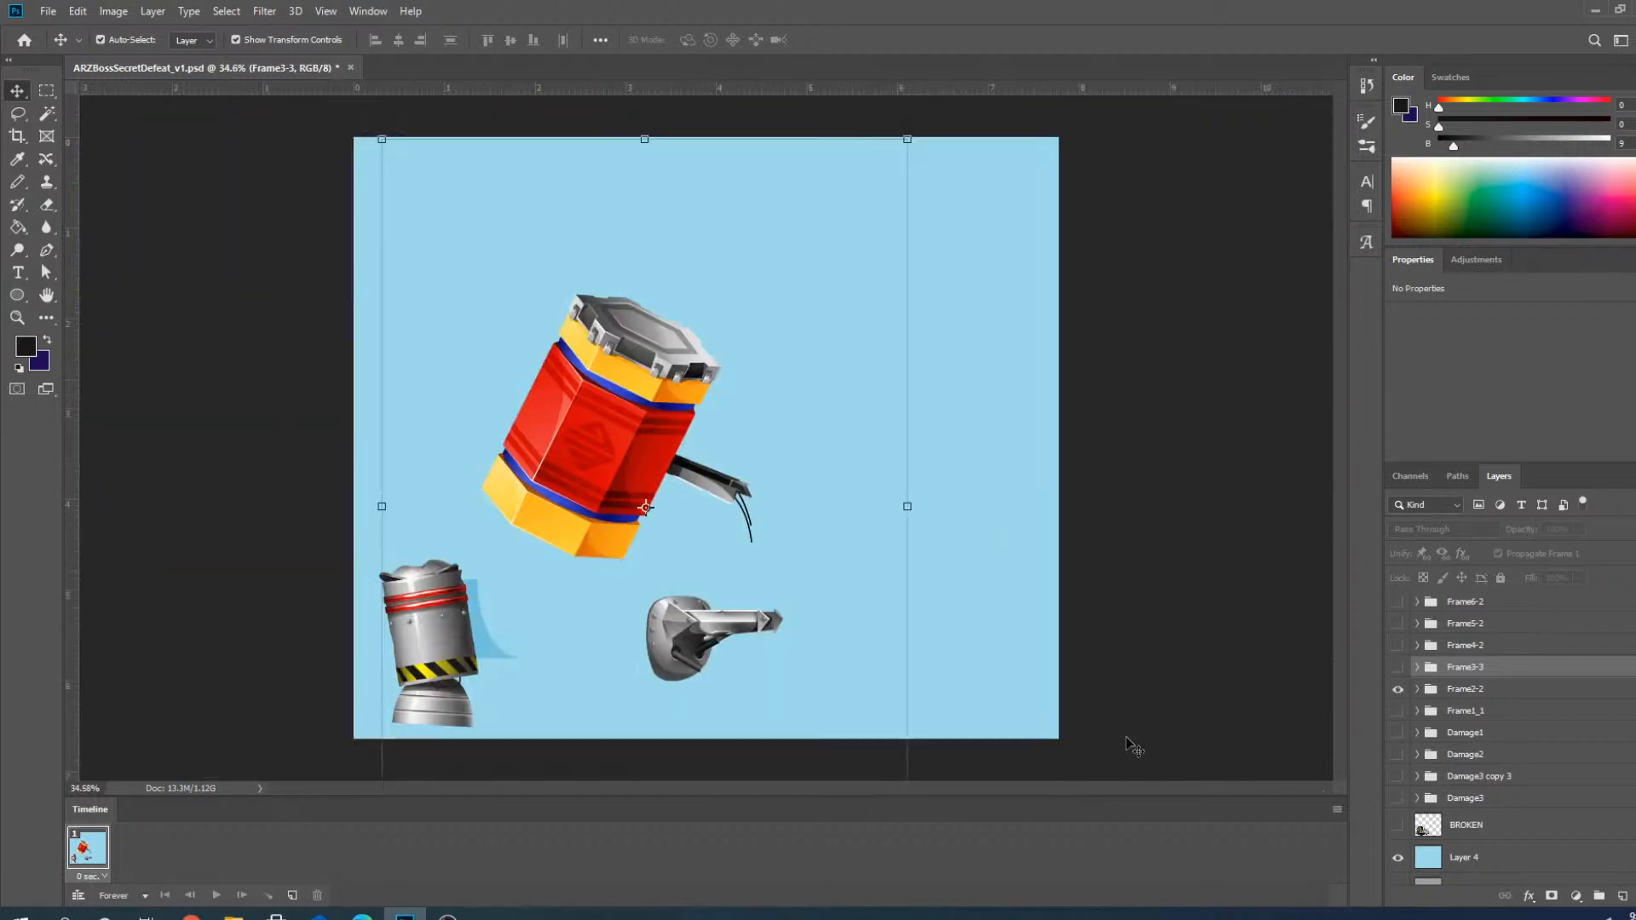
{"action": "left_click", "coordinate": [1397, 689]}
{"action": "scroll", "coordinate": [1400, 691], "scroll_direction": "up", "scroll_amount": 2}
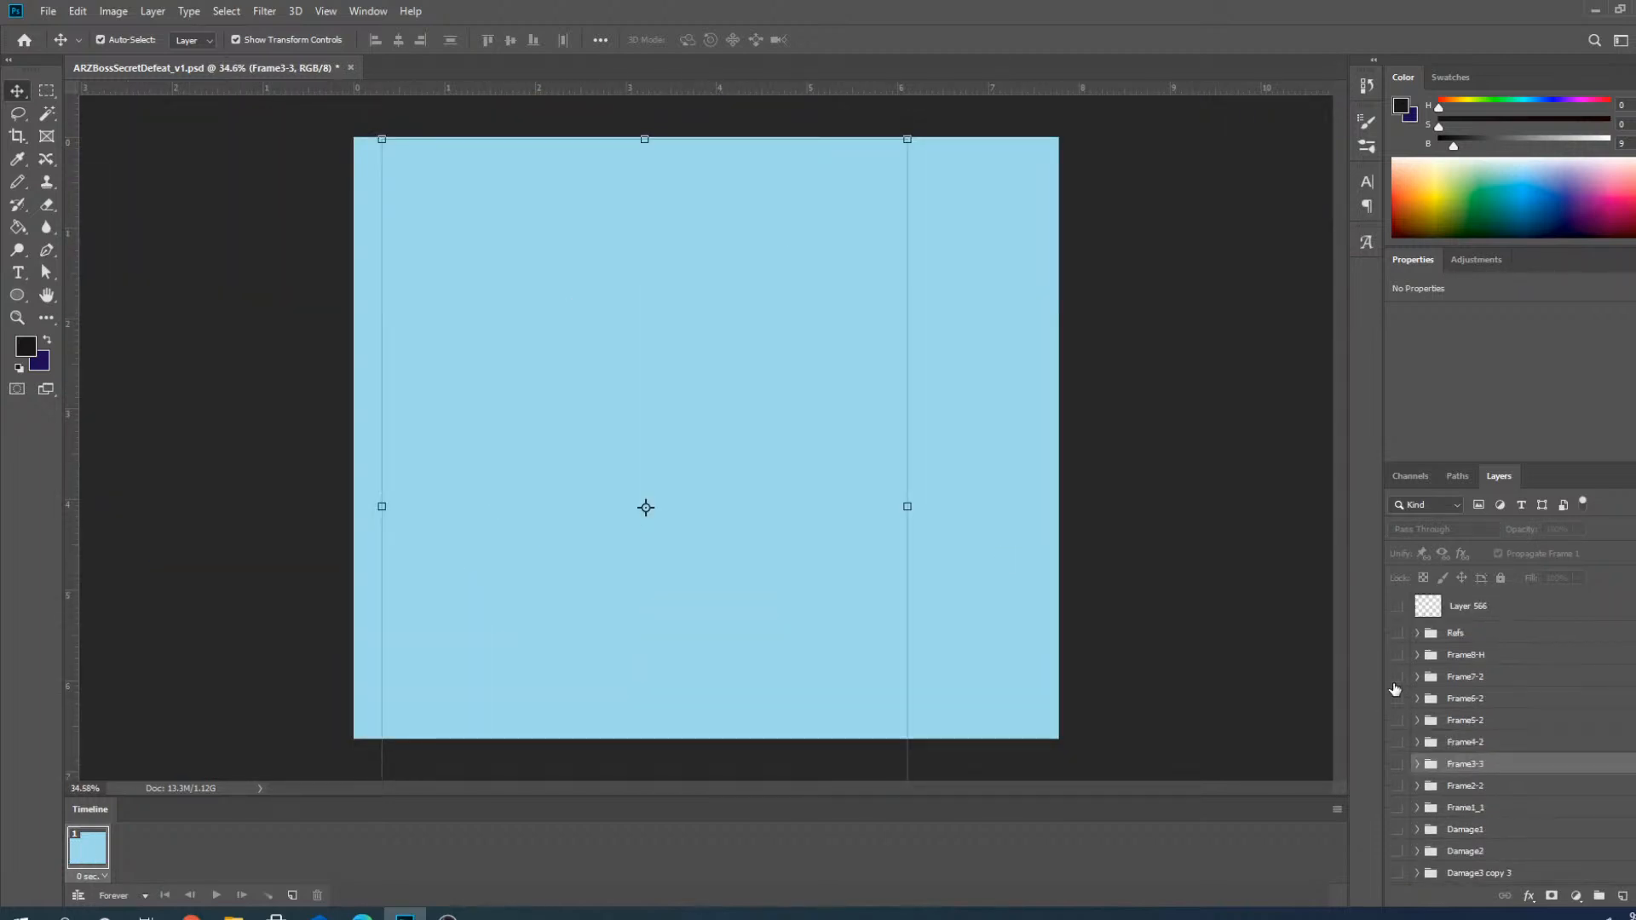
Briefly view Frame7-2, show Frame8-H in its place, and save the document.
{"action": "left_click", "coordinate": [1398, 678]}
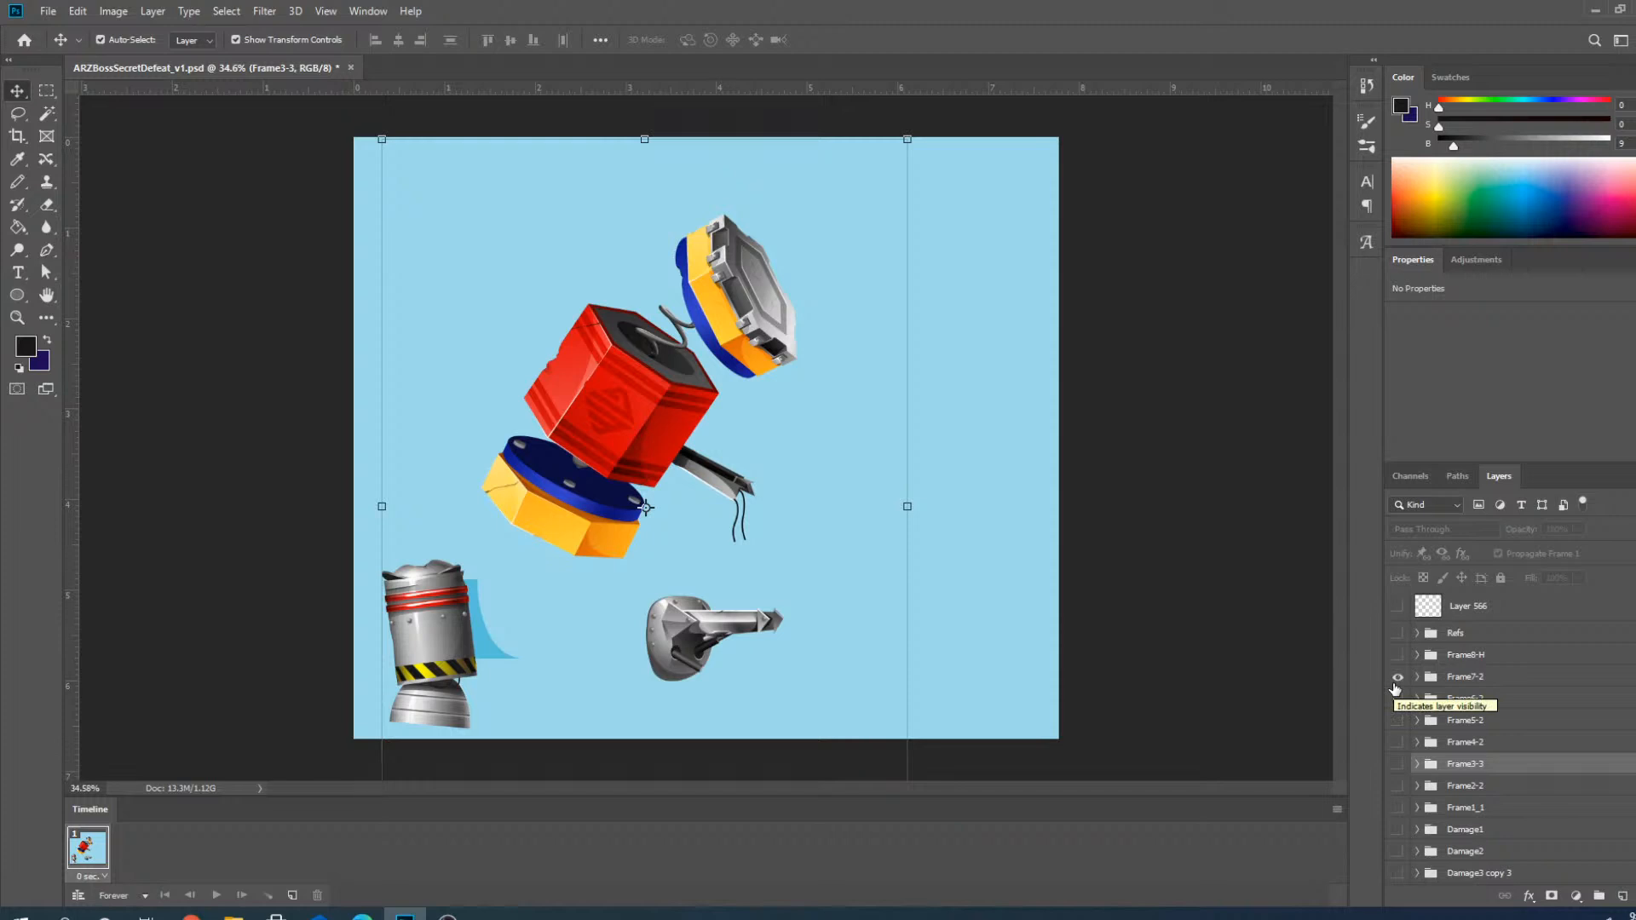
{"action": "left_click", "coordinate": [1396, 682]}
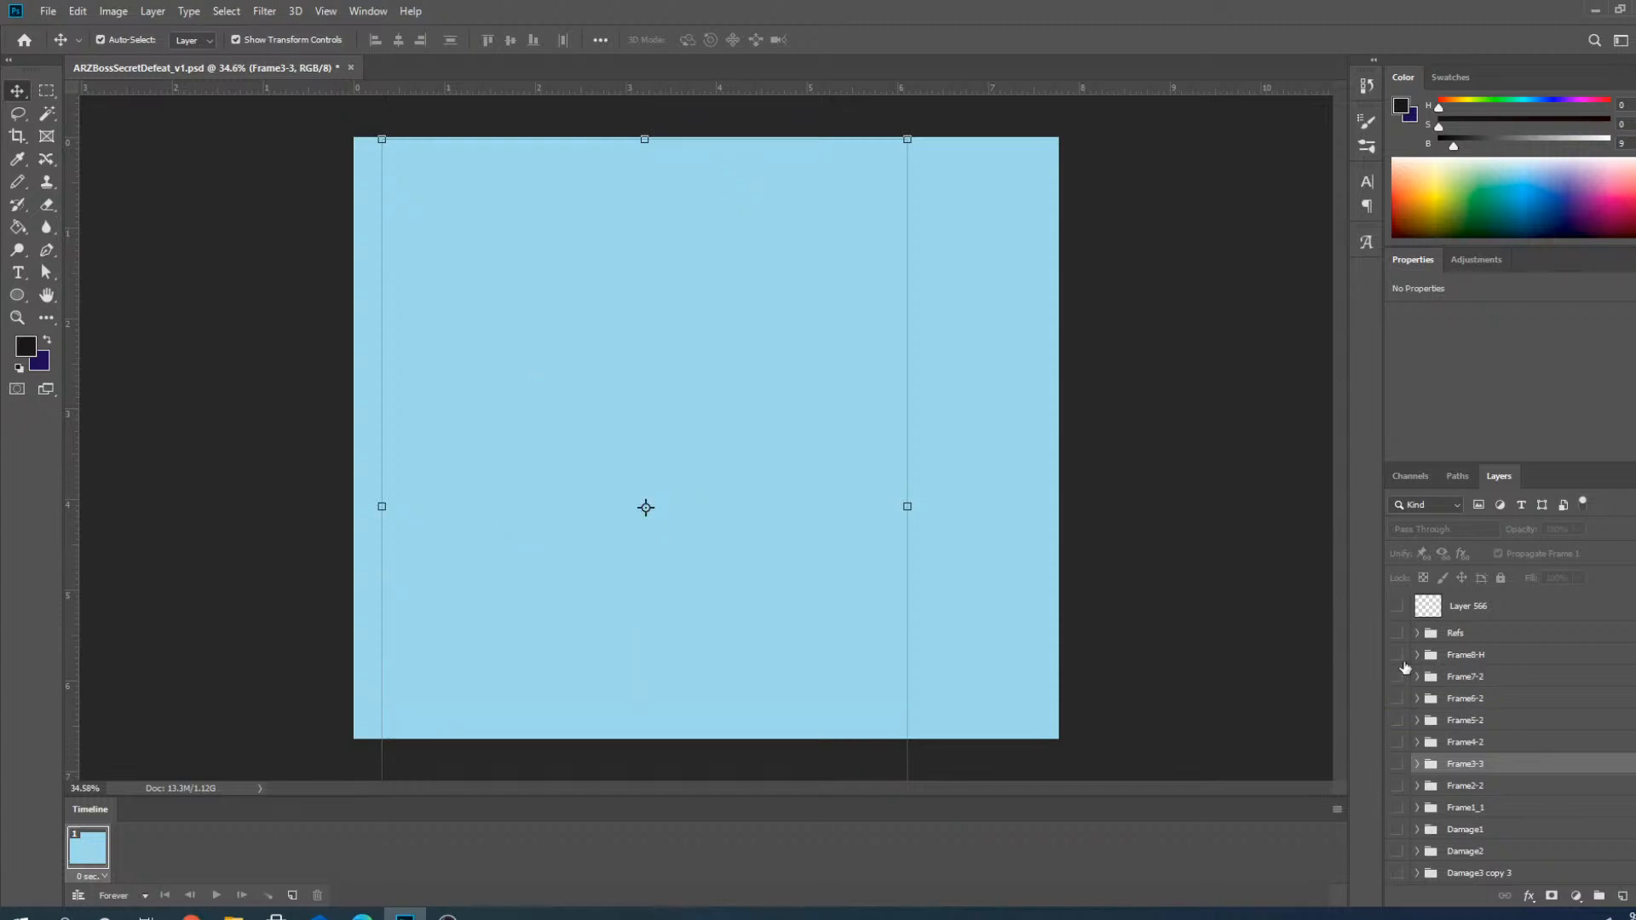
{"action": "left_click", "coordinate": [1398, 655]}
{"action": "left_click", "coordinate": [49, 12]}
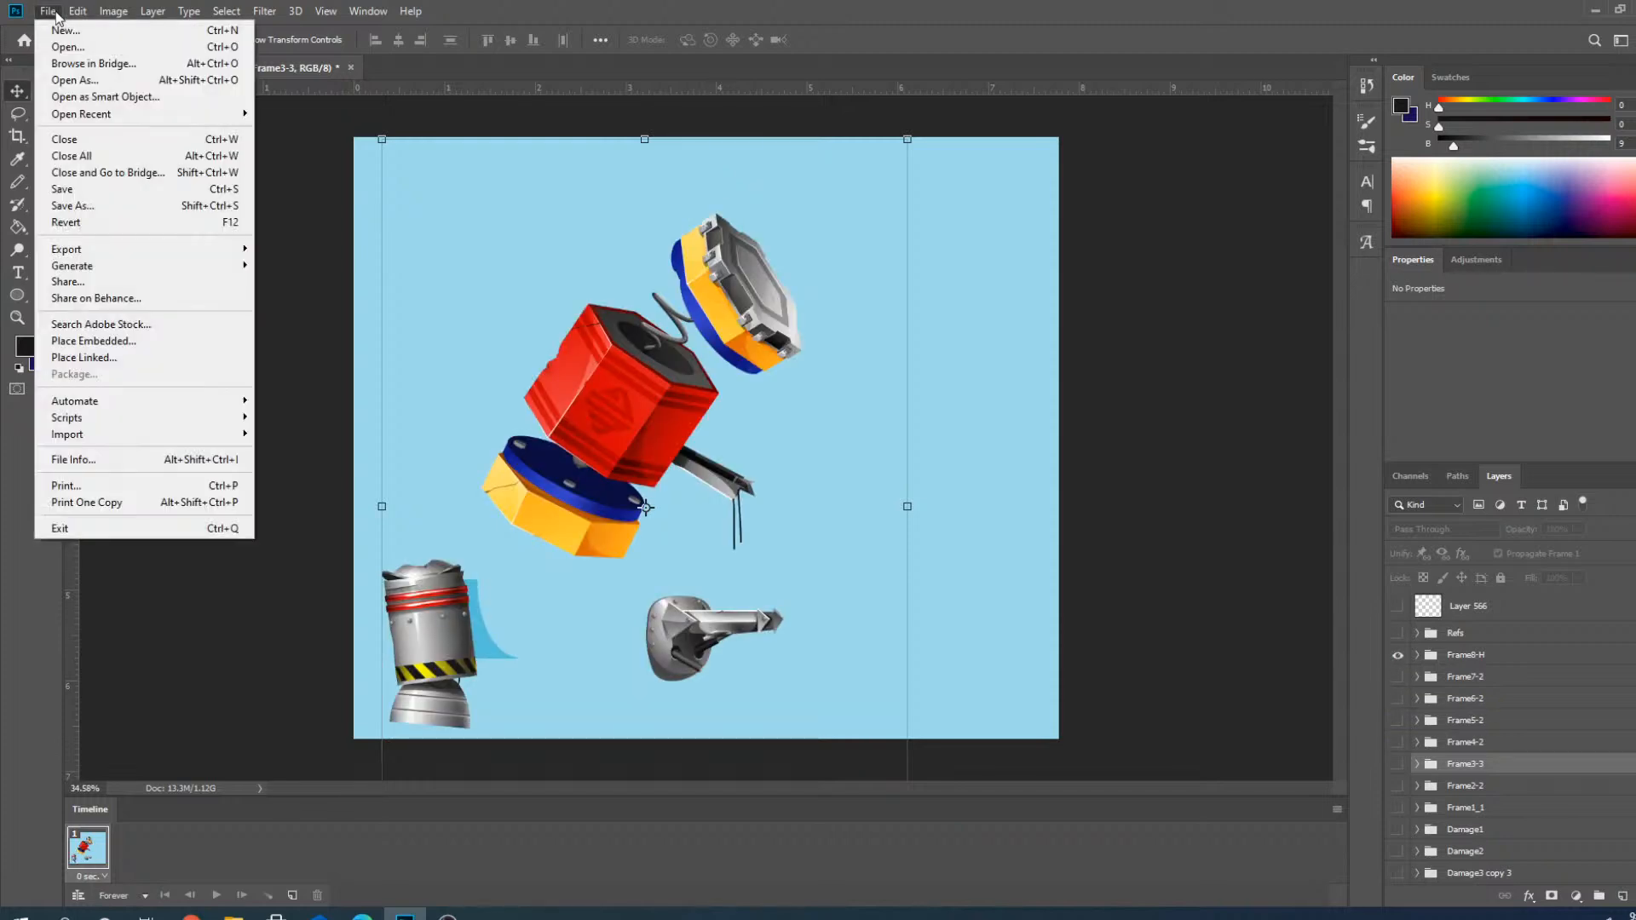
{"action": "left_click", "coordinate": [60, 189]}
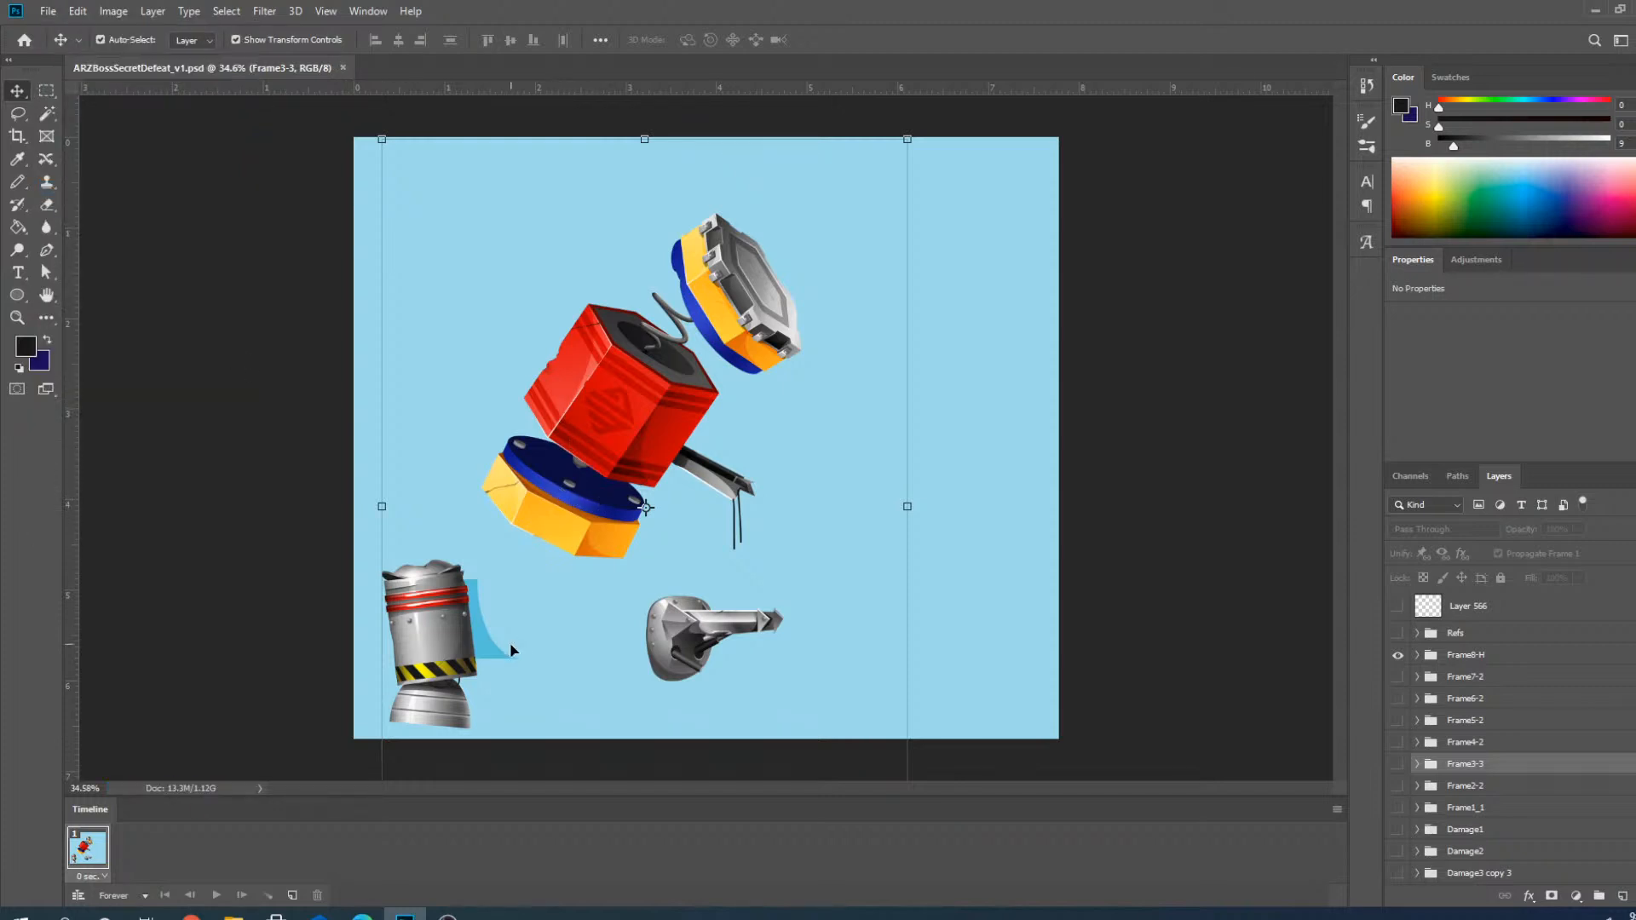
Show the Frame1_1 group instead of Frame8-H.
{"action": "left_click", "coordinate": [1397, 655]}
{"action": "scroll", "coordinate": [1426, 780], "scroll_direction": "down", "scroll_amount": 3}
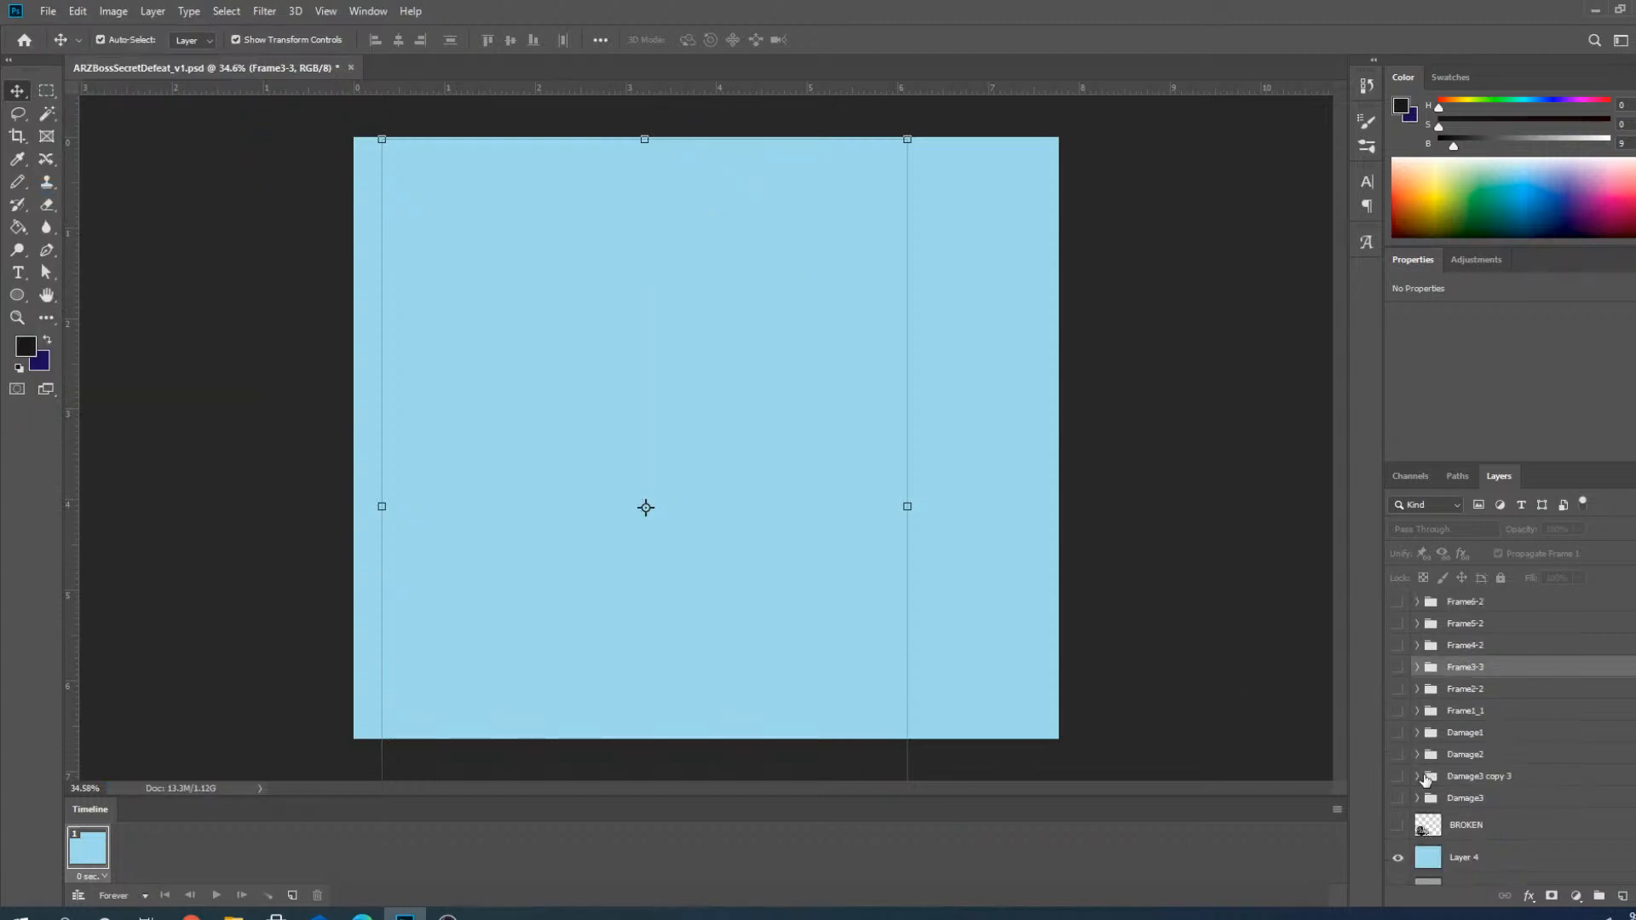
{"action": "left_click", "coordinate": [1398, 711]}
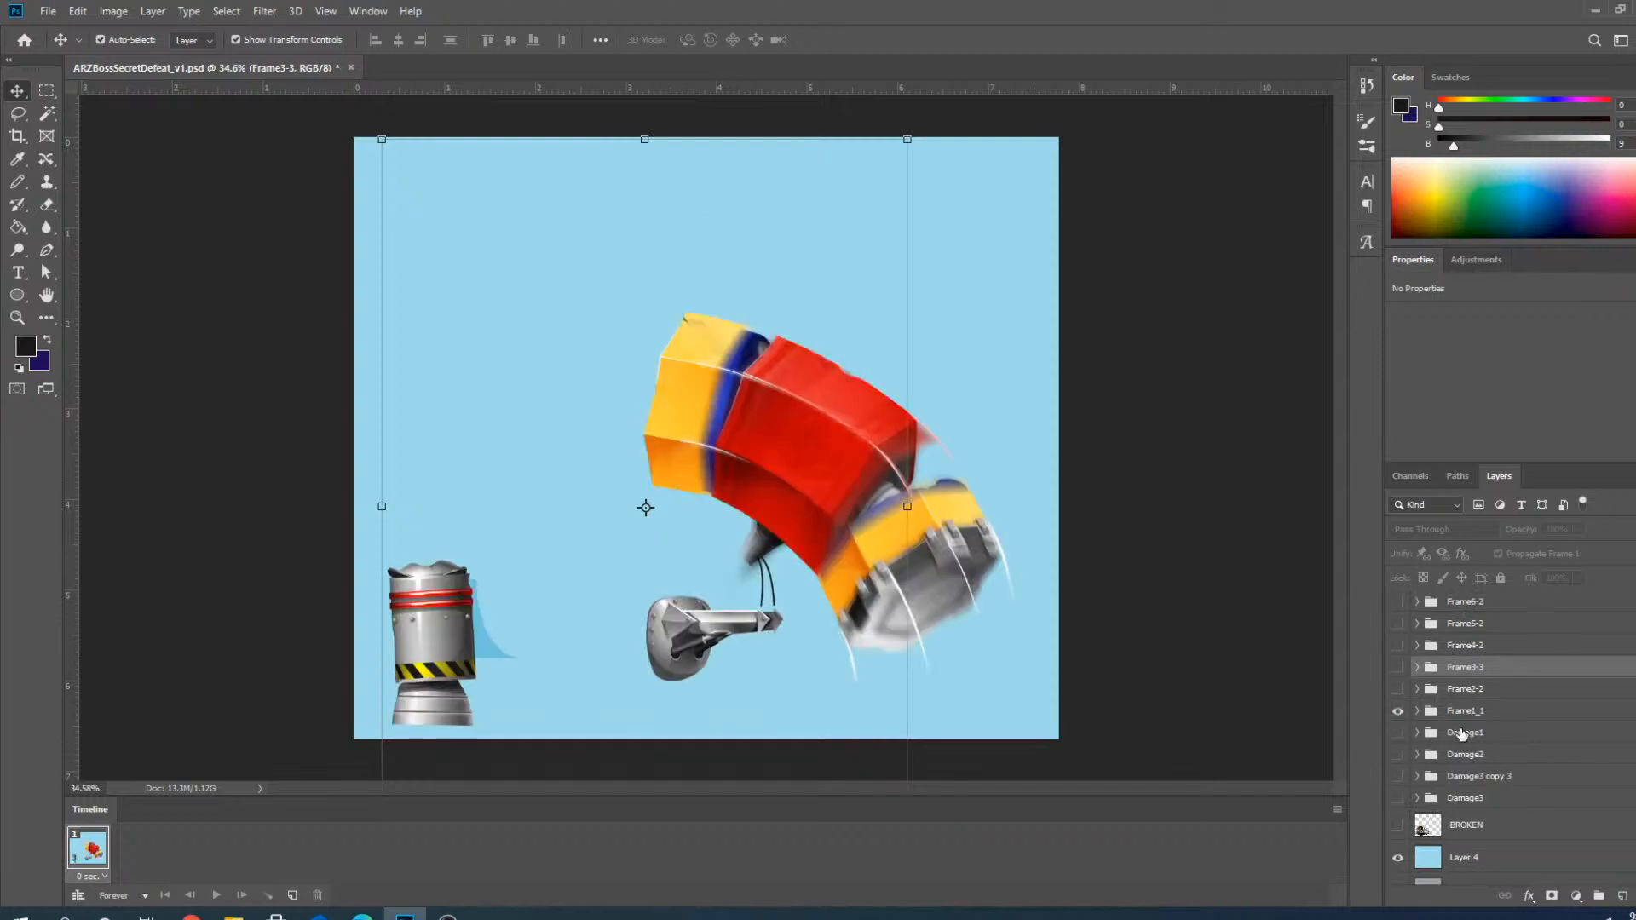
Delete the Damage1, Damage2, Damage3 copy 3 and Damage3 groups, and show the BROKEN layer.
{"action": "left_click", "coordinate": [1467, 738]}
{"action": "left_click", "coordinate": [1465, 799], "text": "shift"}
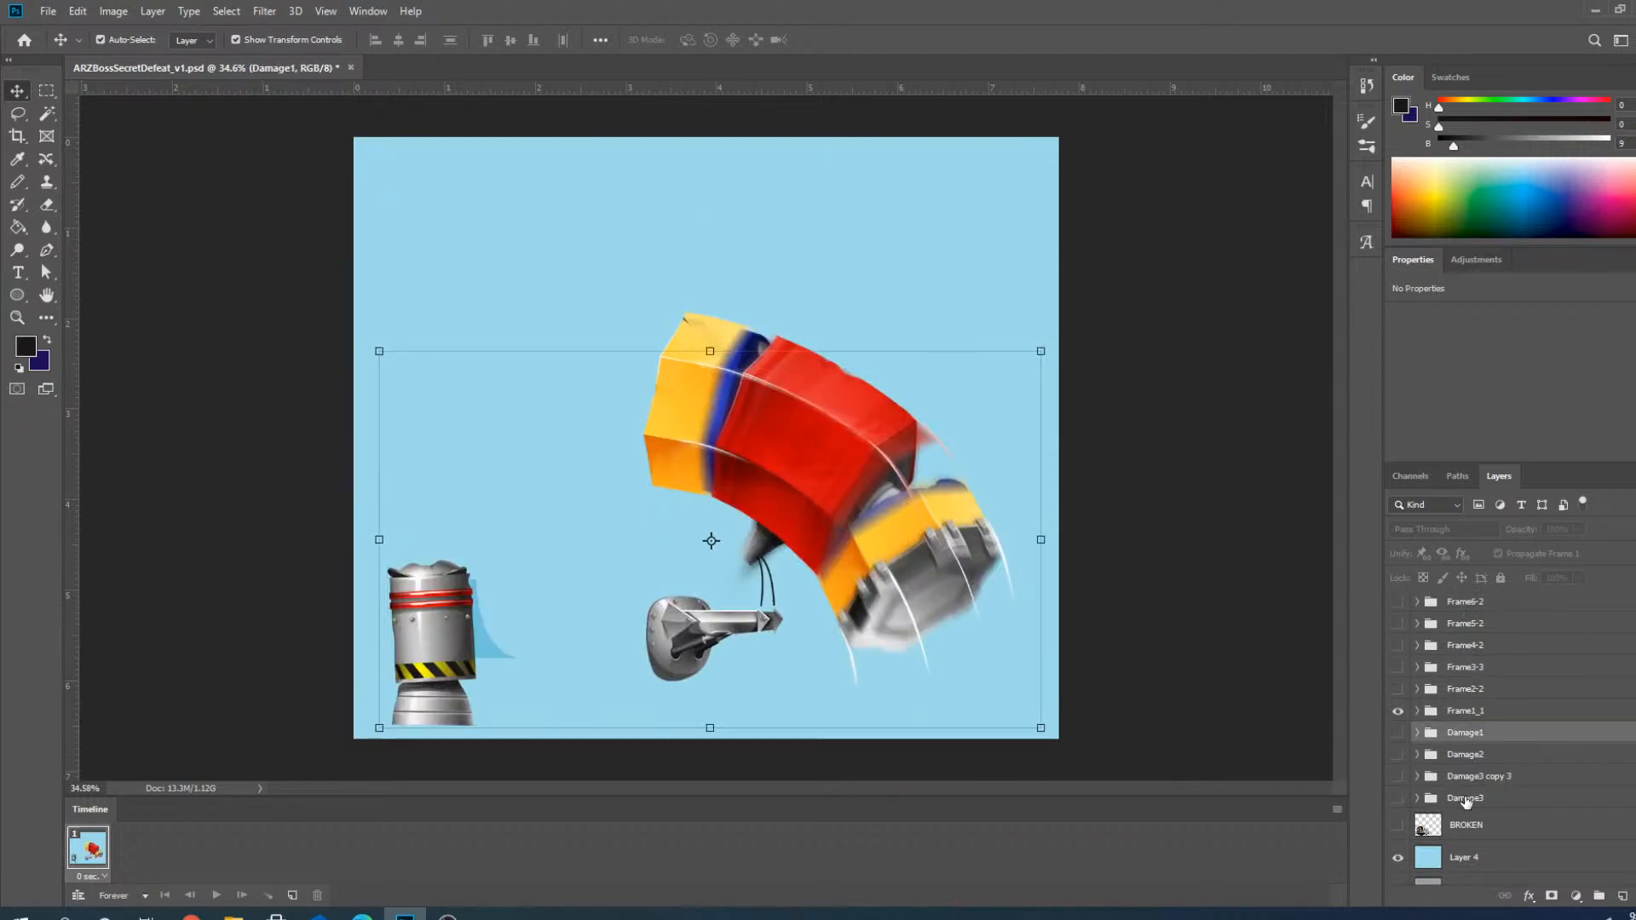
{"action": "right_click", "coordinate": [1465, 801]}
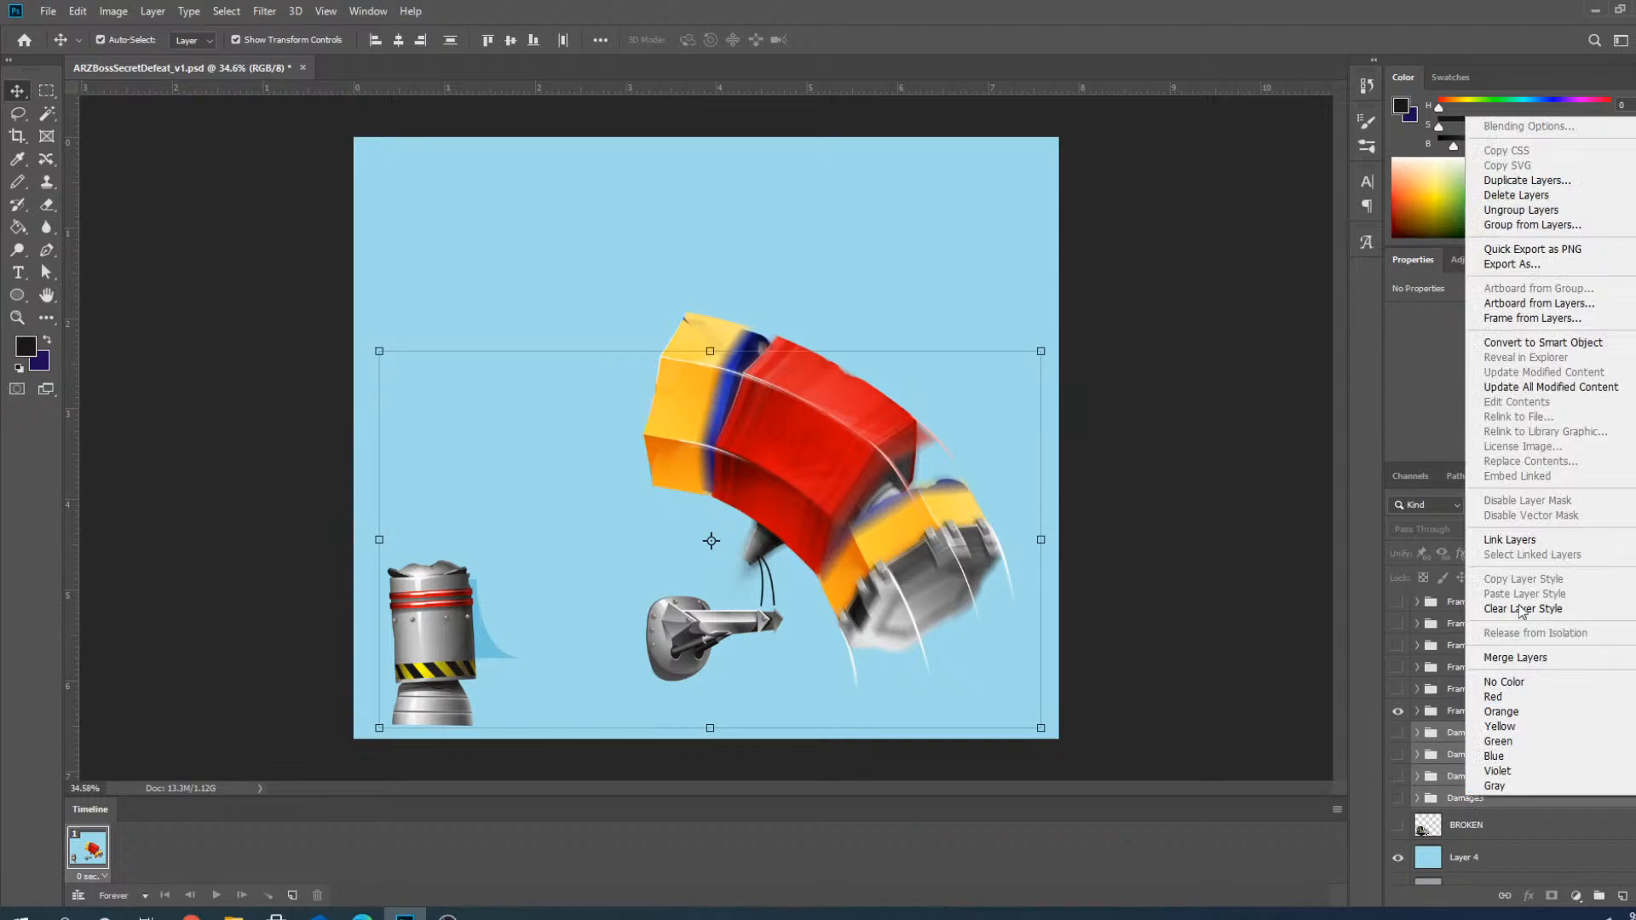
{"action": "left_click", "coordinate": [1508, 198]}
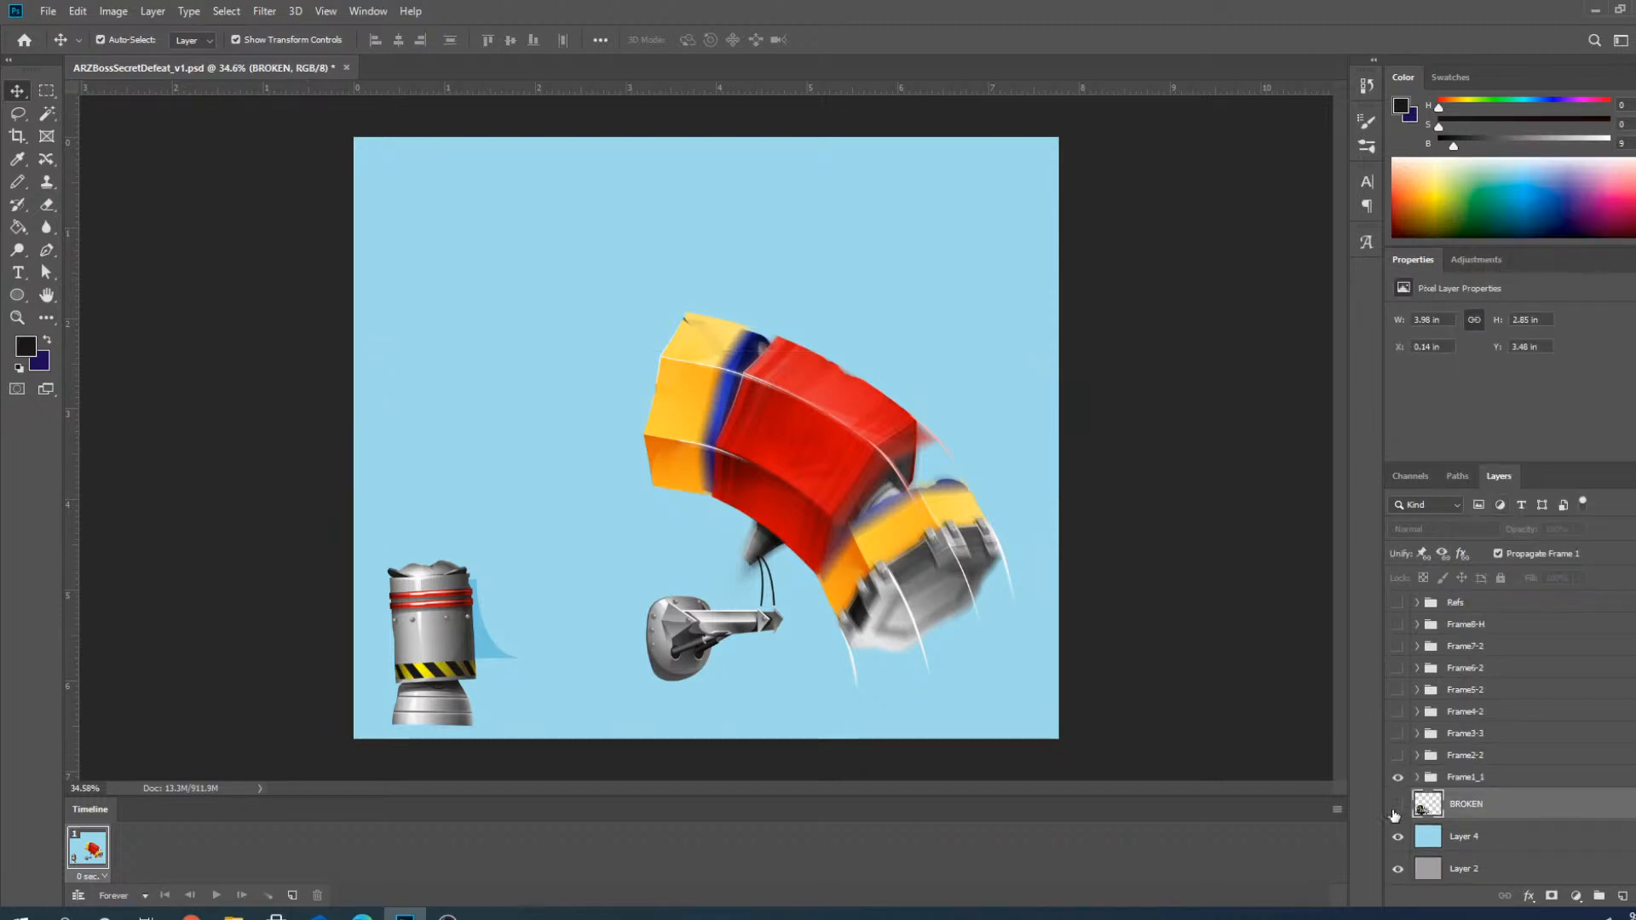
{"action": "left_click", "coordinate": [1395, 810]}
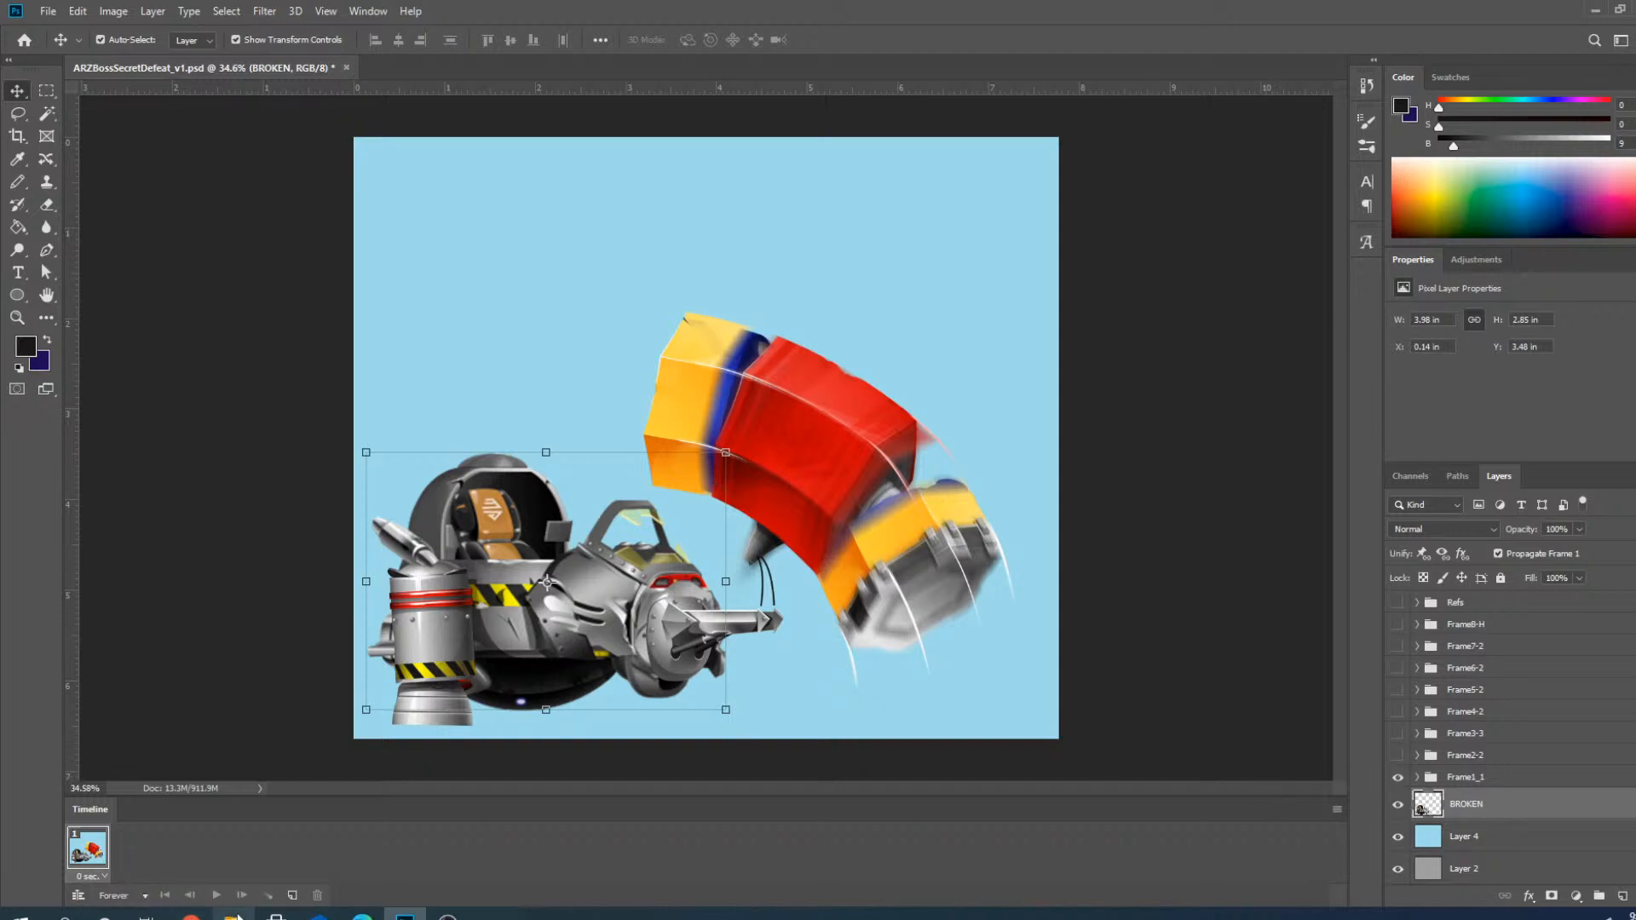
{"action": "left_click", "coordinate": [292, 895]}
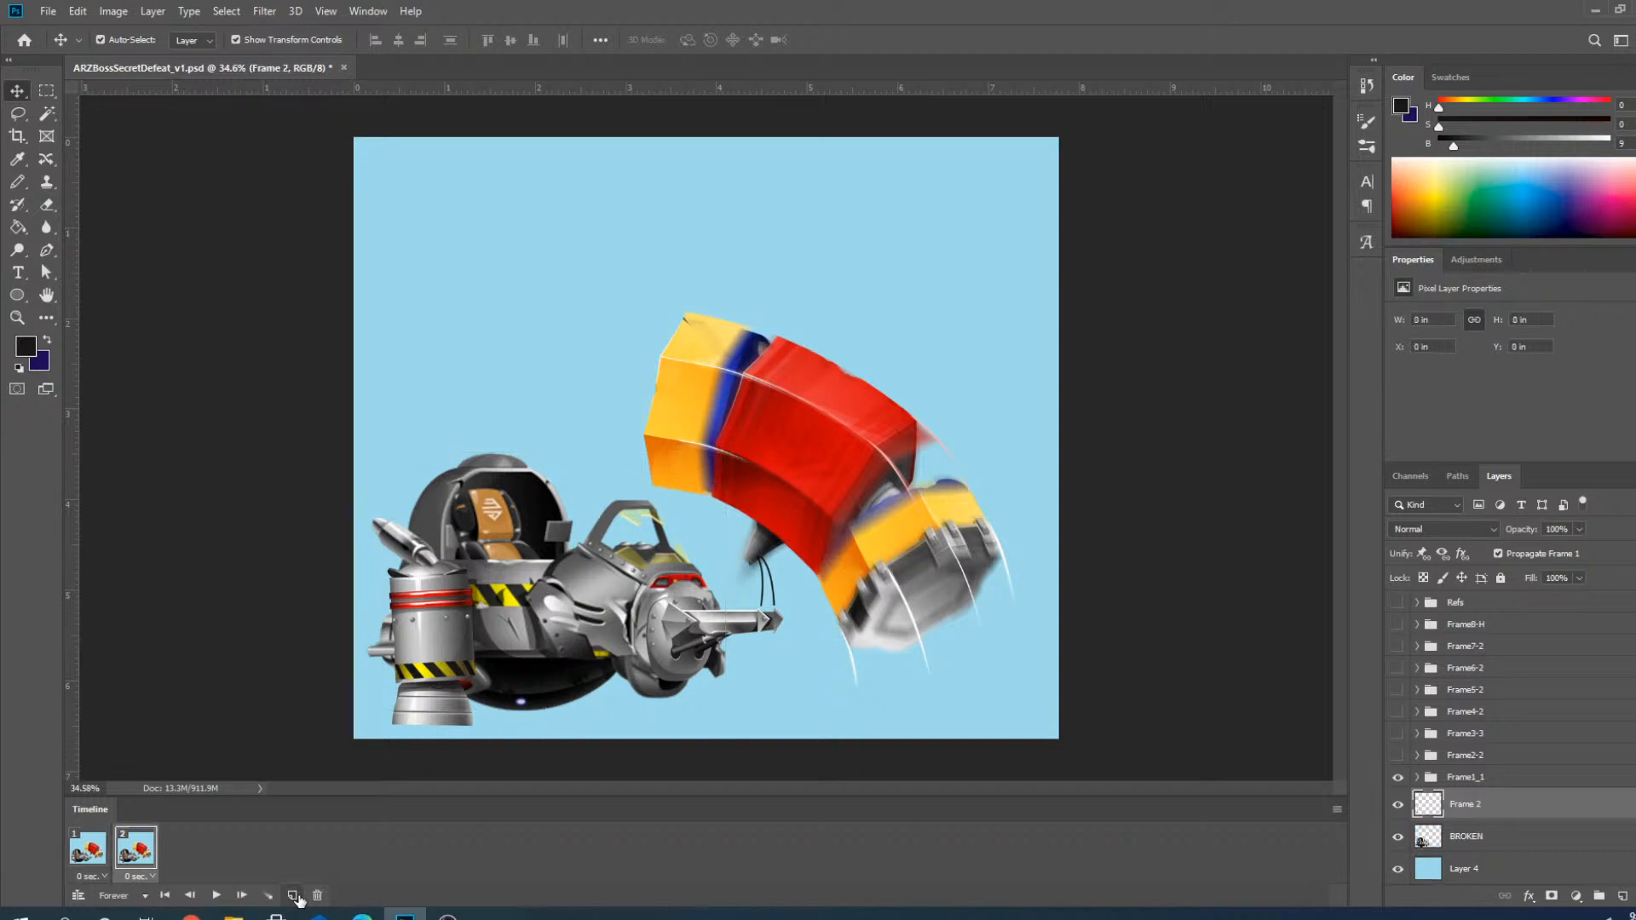
{"action": "left_click", "coordinate": [124, 855]}
{"action": "left_click", "coordinate": [1398, 755]}
{"action": "left_click", "coordinate": [1398, 777]}
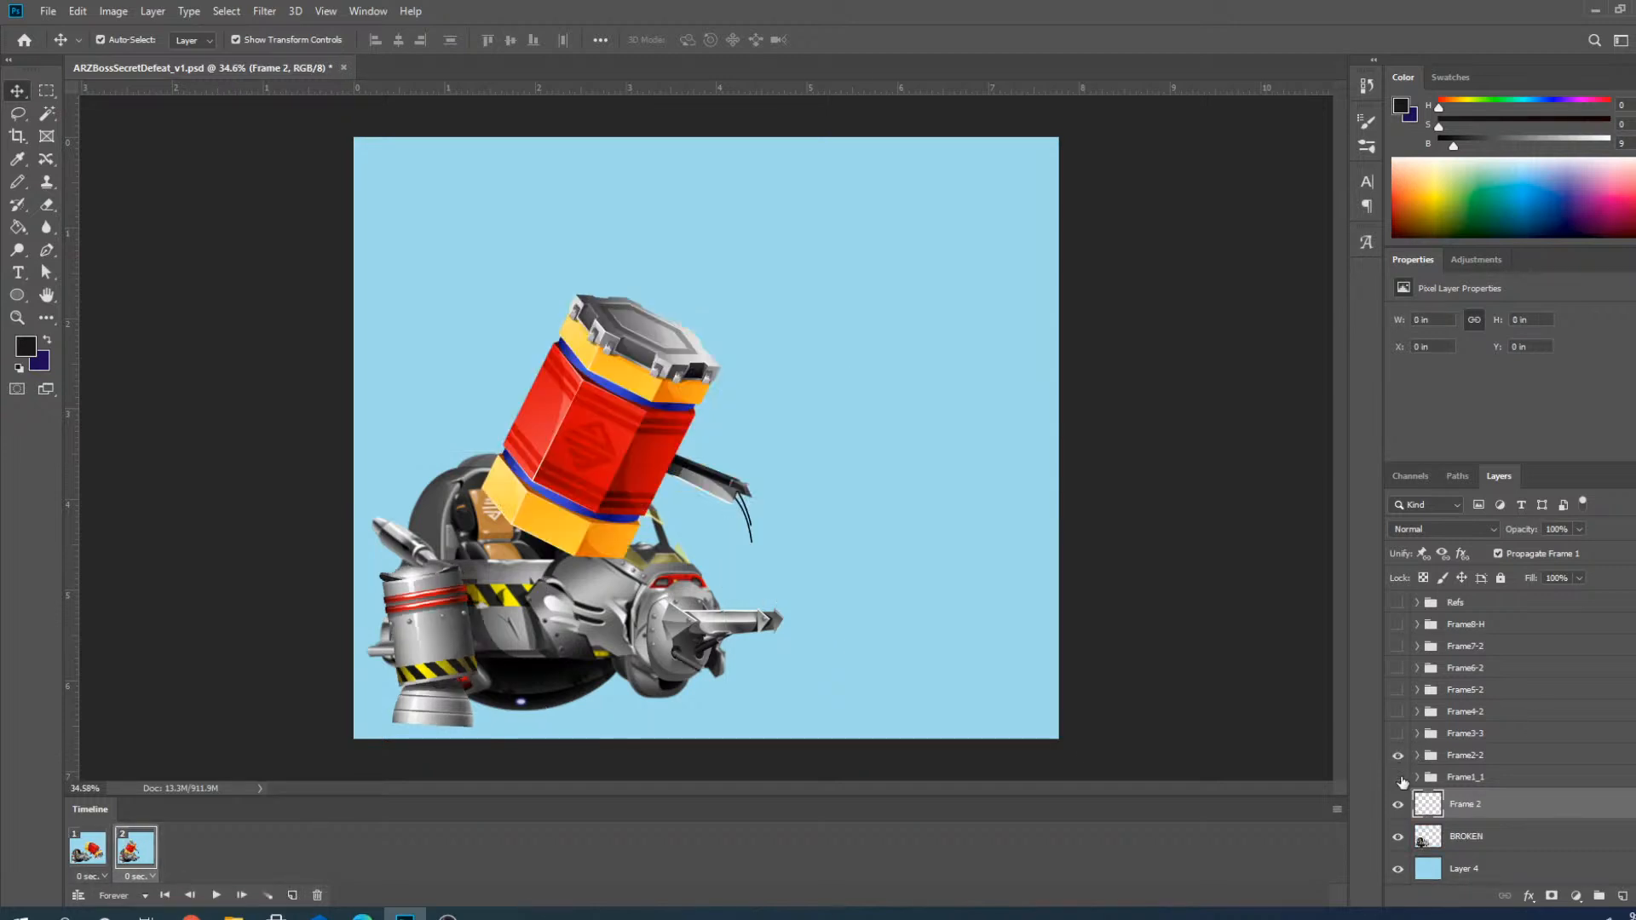
{"action": "left_click", "coordinate": [1398, 777]}
{"action": "left_click", "coordinate": [1397, 756]}
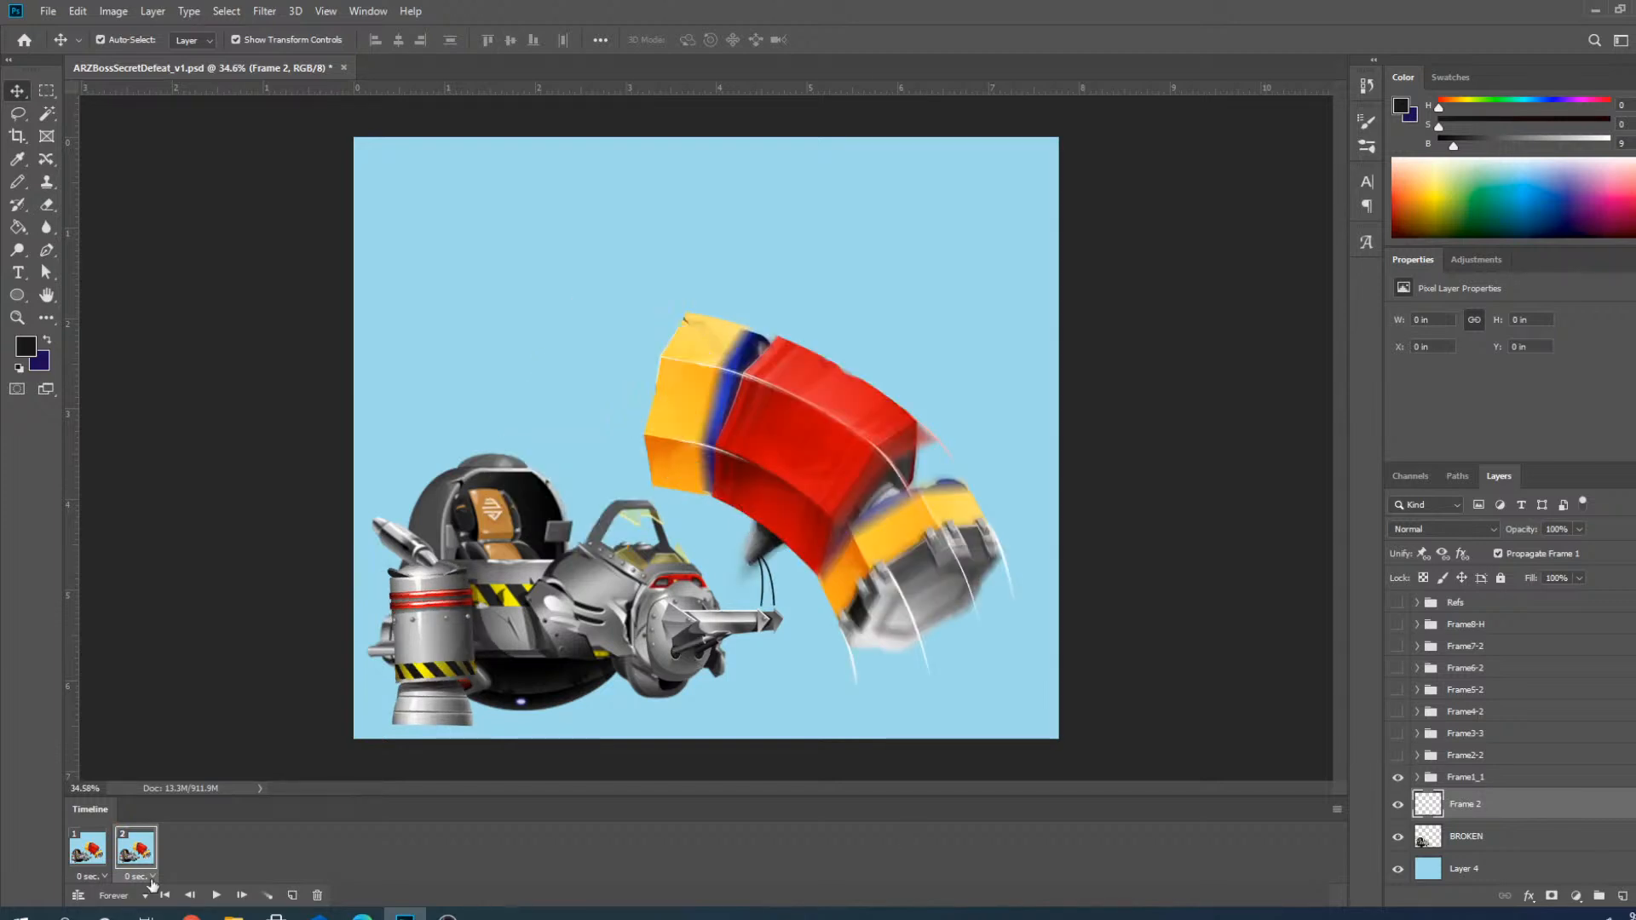
{"action": "left_click", "coordinate": [319, 896]}
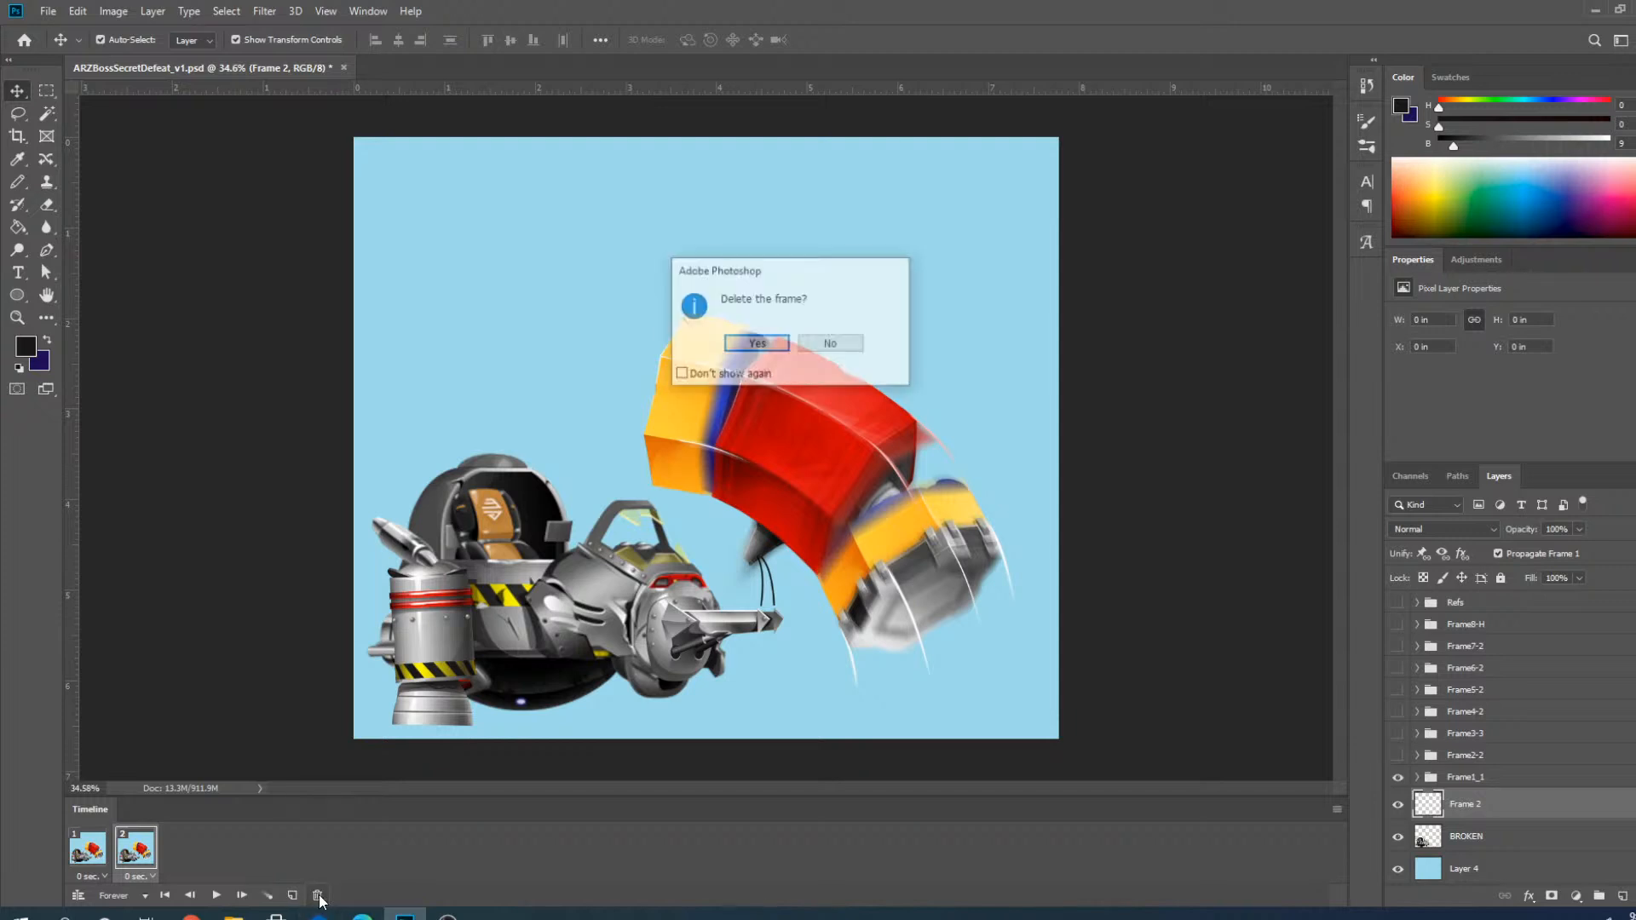
{"action": "left_click", "coordinate": [771, 344]}
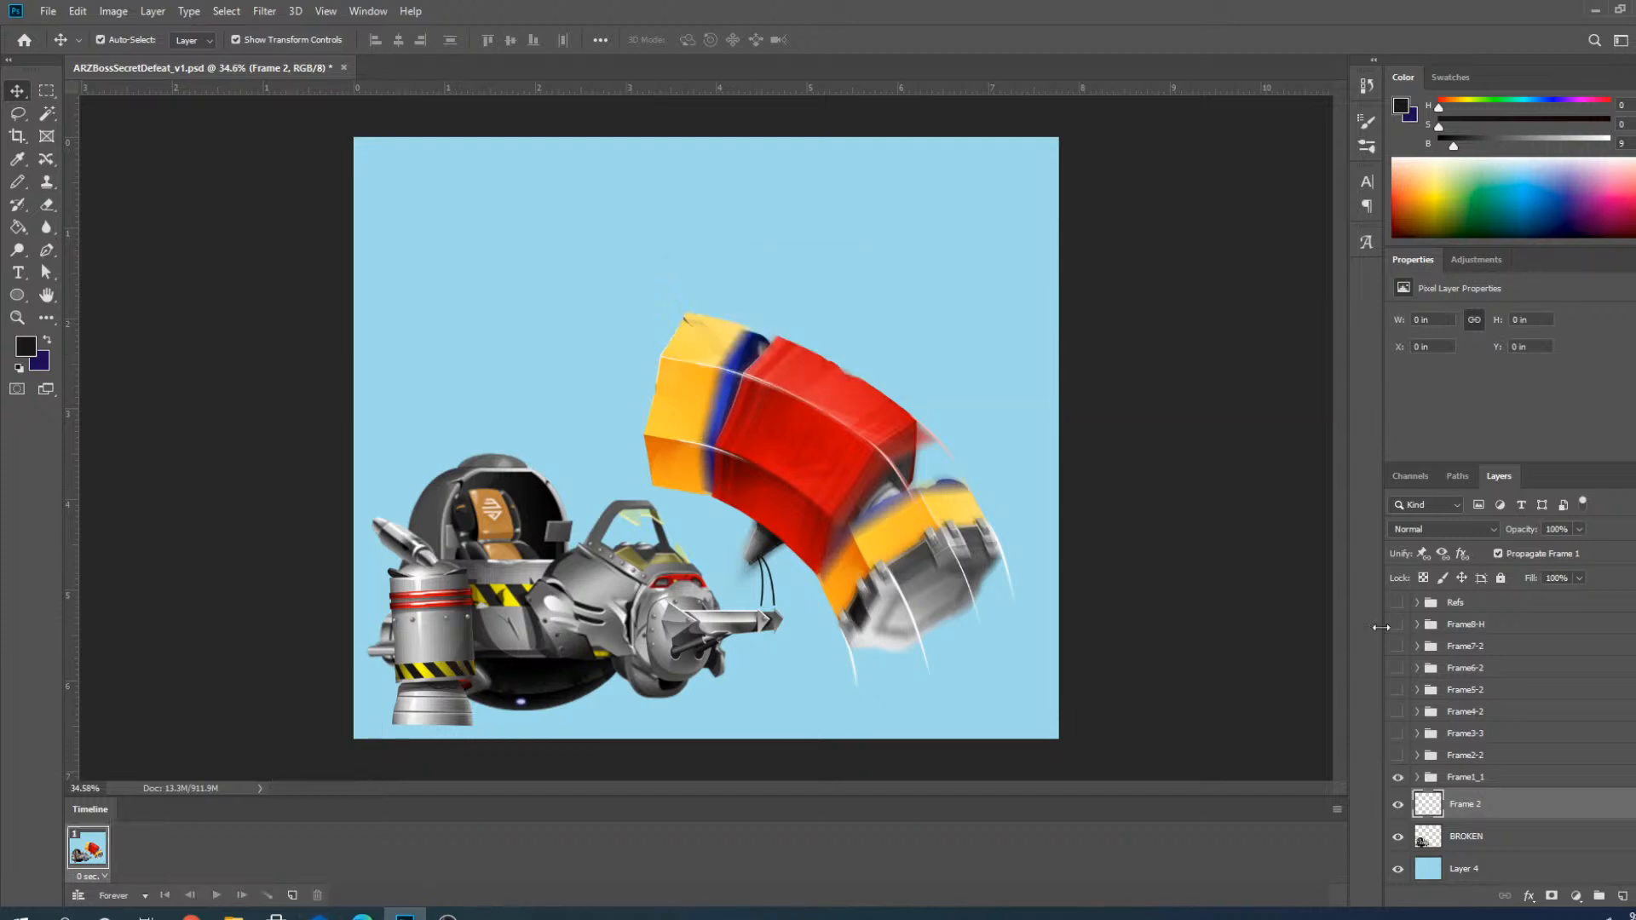
Expand and show the Refs group, with the Boss_ARZ_Secret_01 sketch displayed instead of Boss_ARZ_Secret_16.
{"action": "scroll", "coordinate": [1422, 777], "scroll_direction": "up", "scroll_amount": 2}
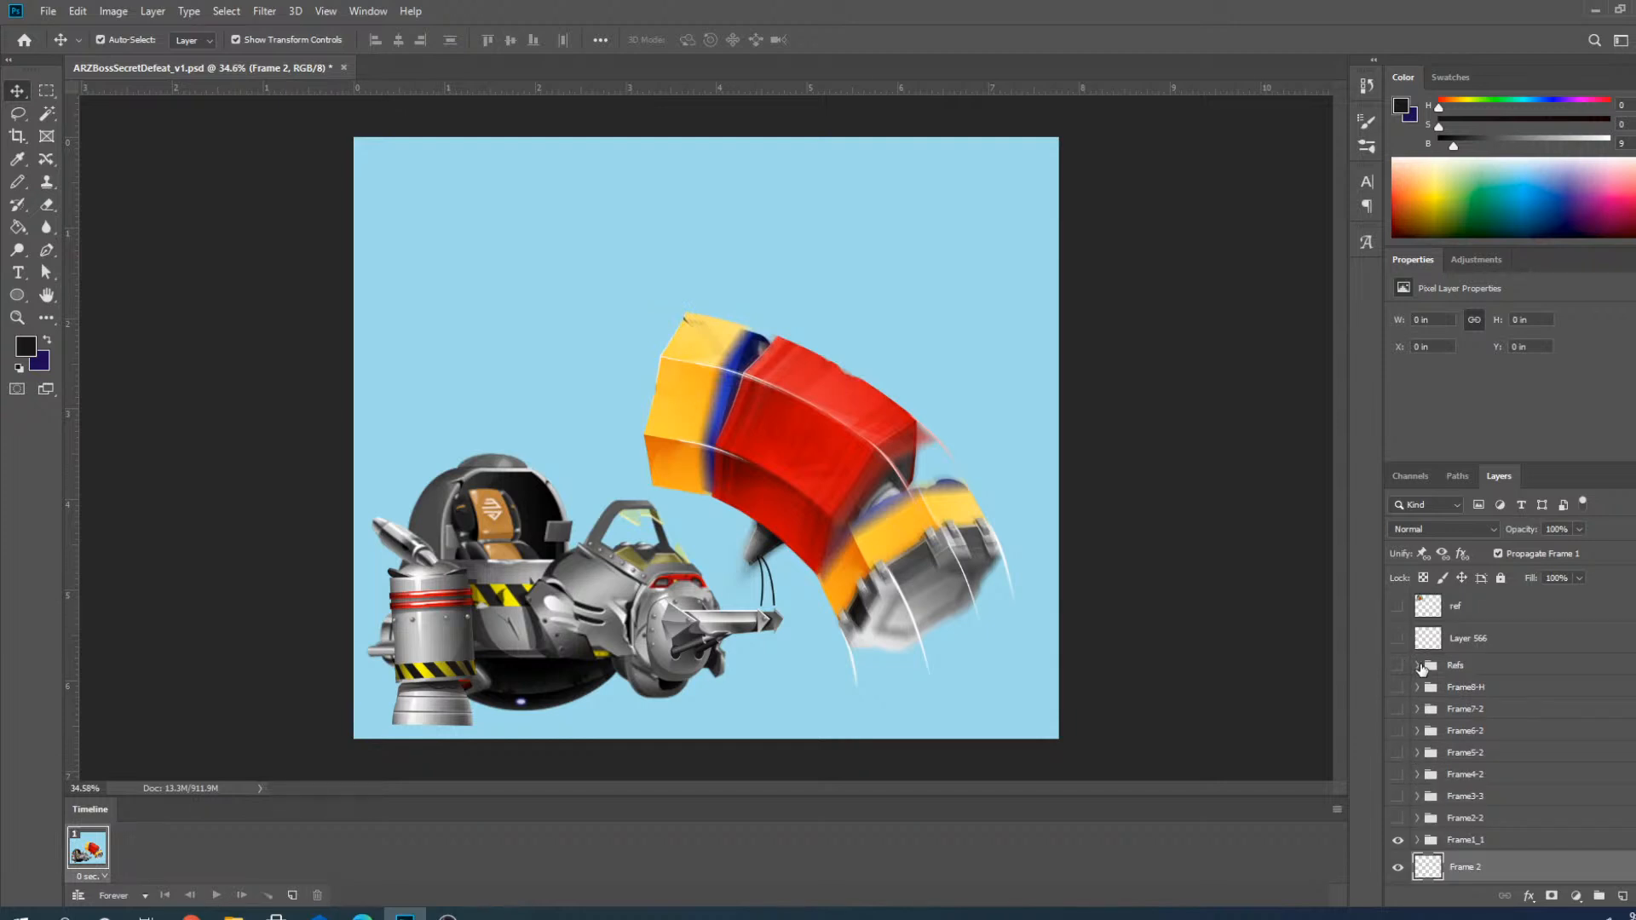
{"action": "left_click", "coordinate": [1416, 665]}
{"action": "left_click", "coordinate": [1398, 666]}
{"action": "scroll", "coordinate": [1440, 738], "scroll_direction": "down", "scroll_amount": 4}
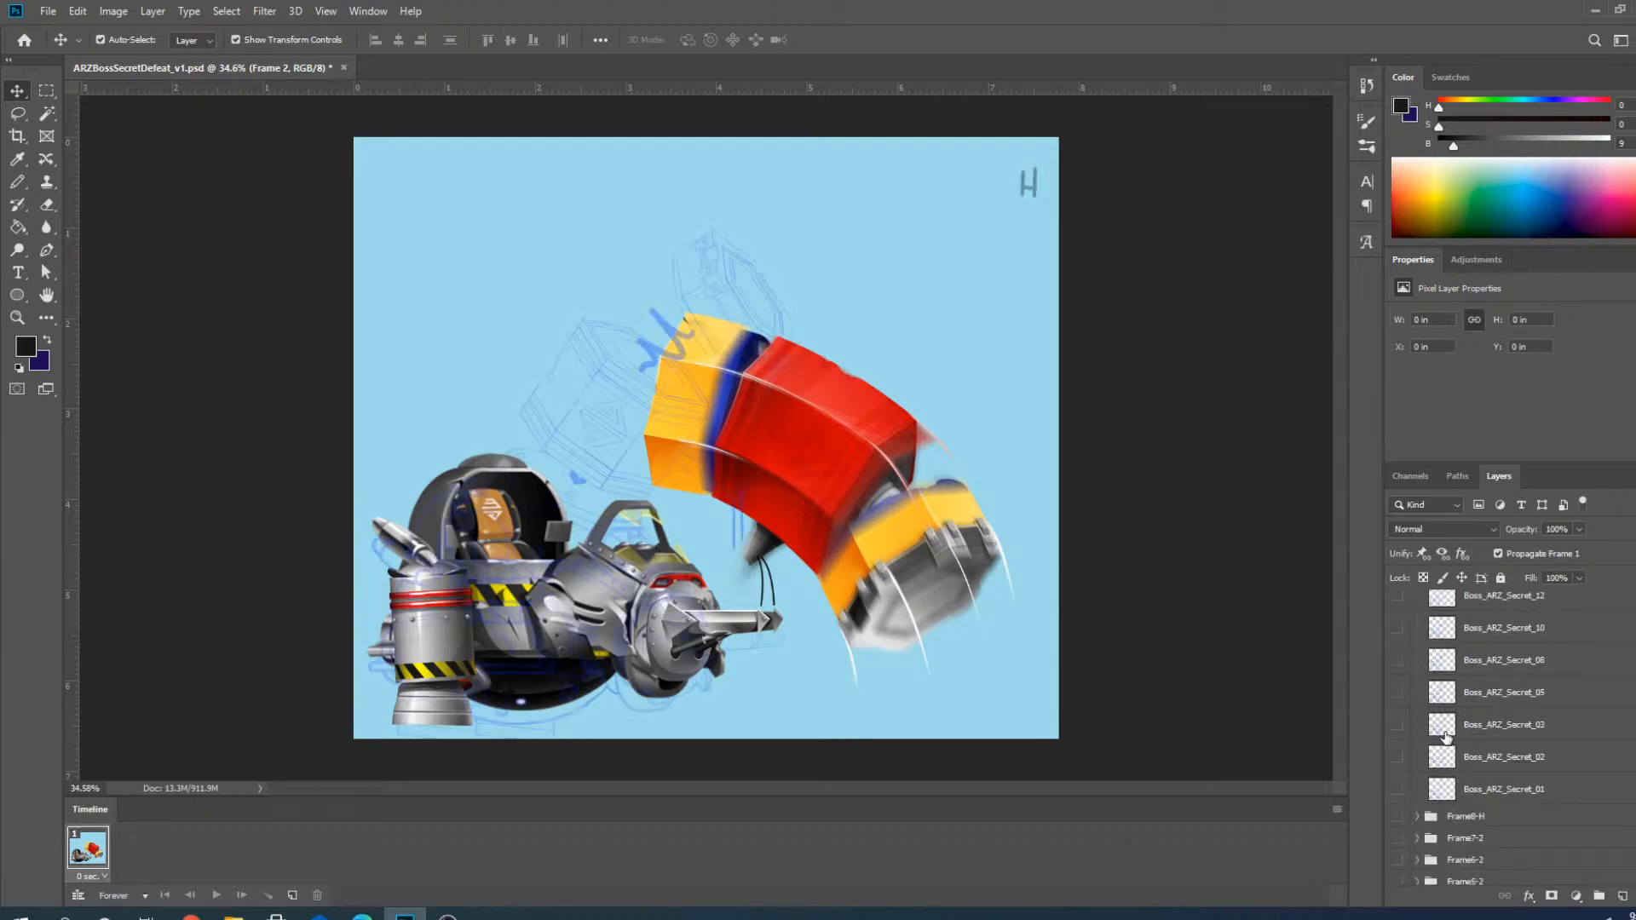
{"action": "scroll", "coordinate": [1417, 761], "scroll_direction": "up", "scroll_amount": 1}
{"action": "left_click", "coordinate": [1399, 726]}
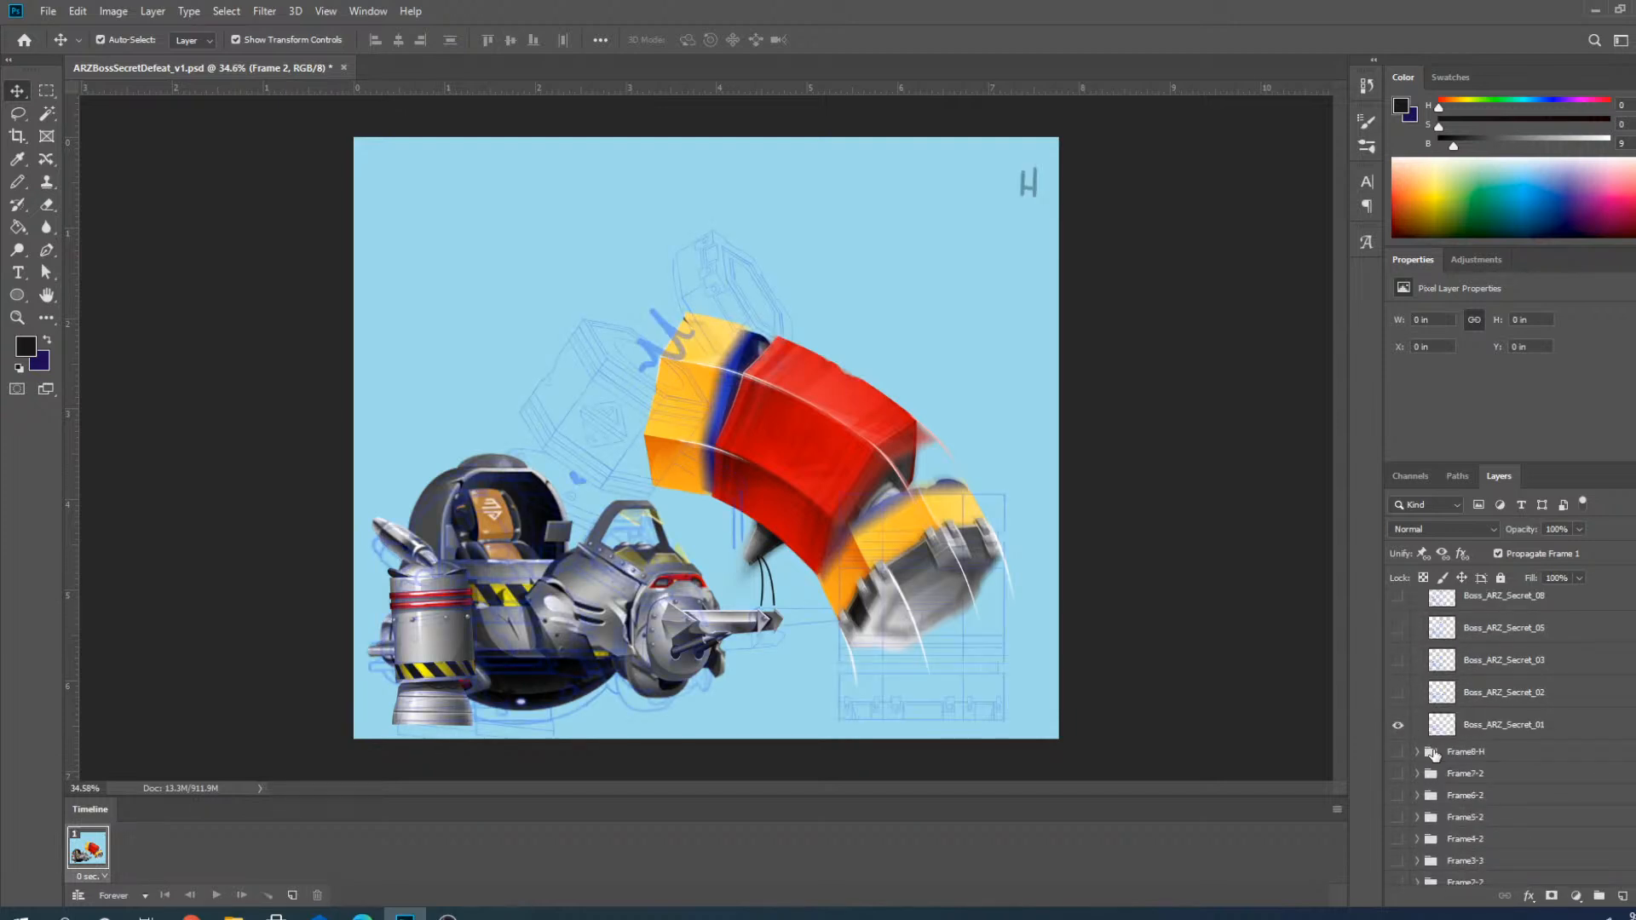
{"action": "scroll", "coordinate": [1431, 752], "scroll_direction": "up", "scroll_amount": 4}
{"action": "left_click", "coordinate": [1398, 692]}
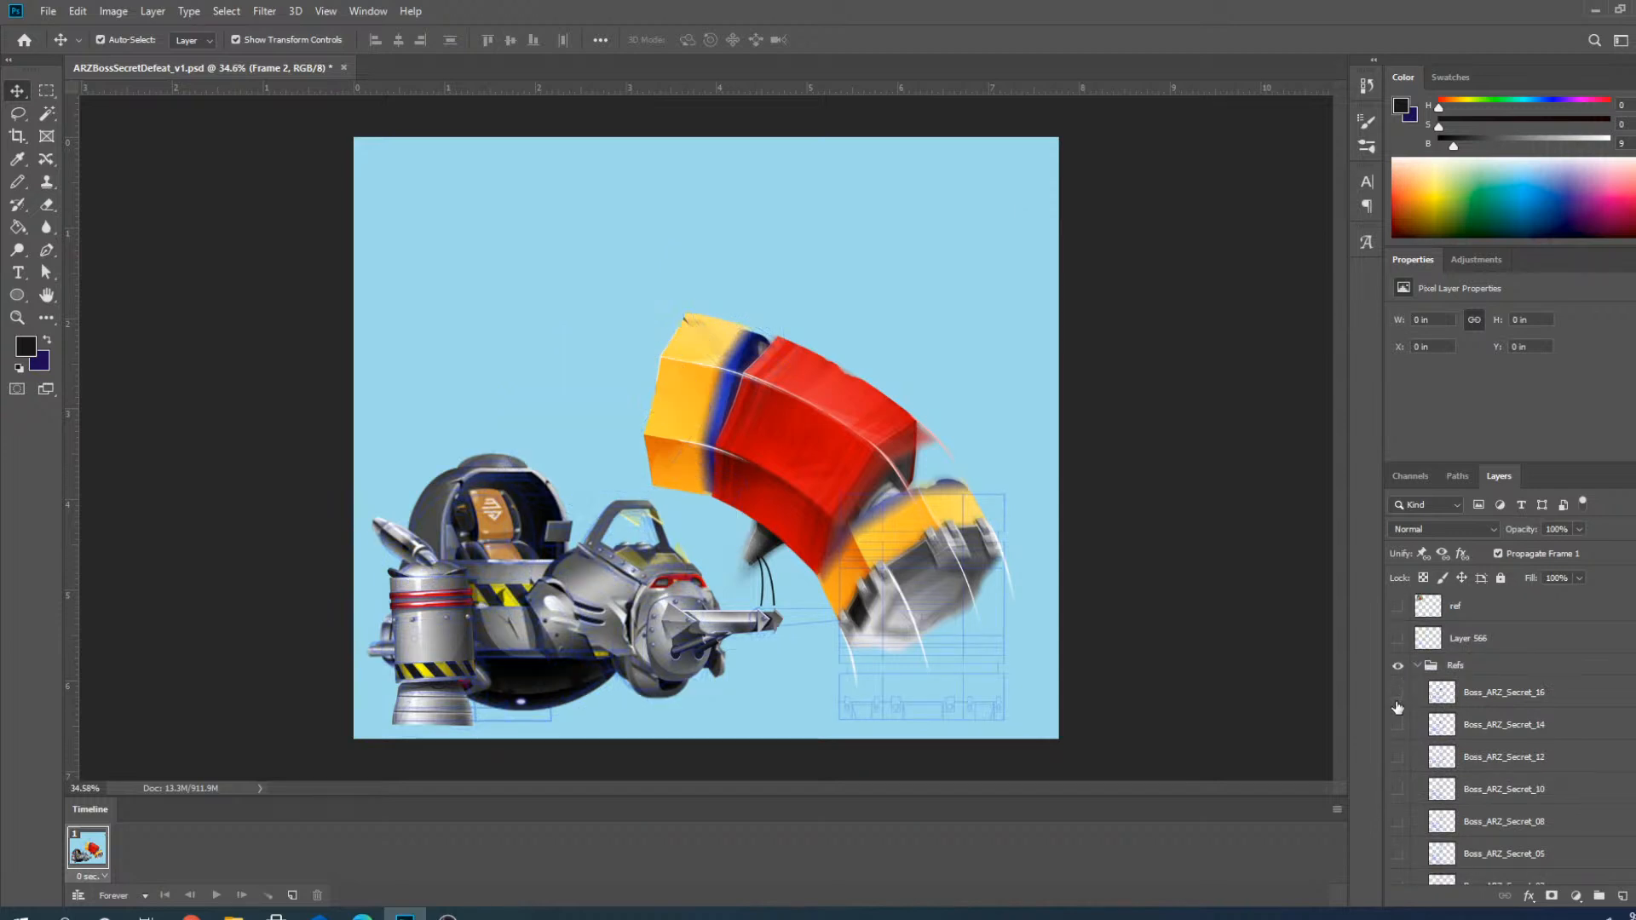
Show the Frame4-2 group in place of Frame1_1, viewing Frame3-3 in between.
{"action": "scroll", "coordinate": [1416, 750], "scroll_direction": "down", "scroll_amount": 8}
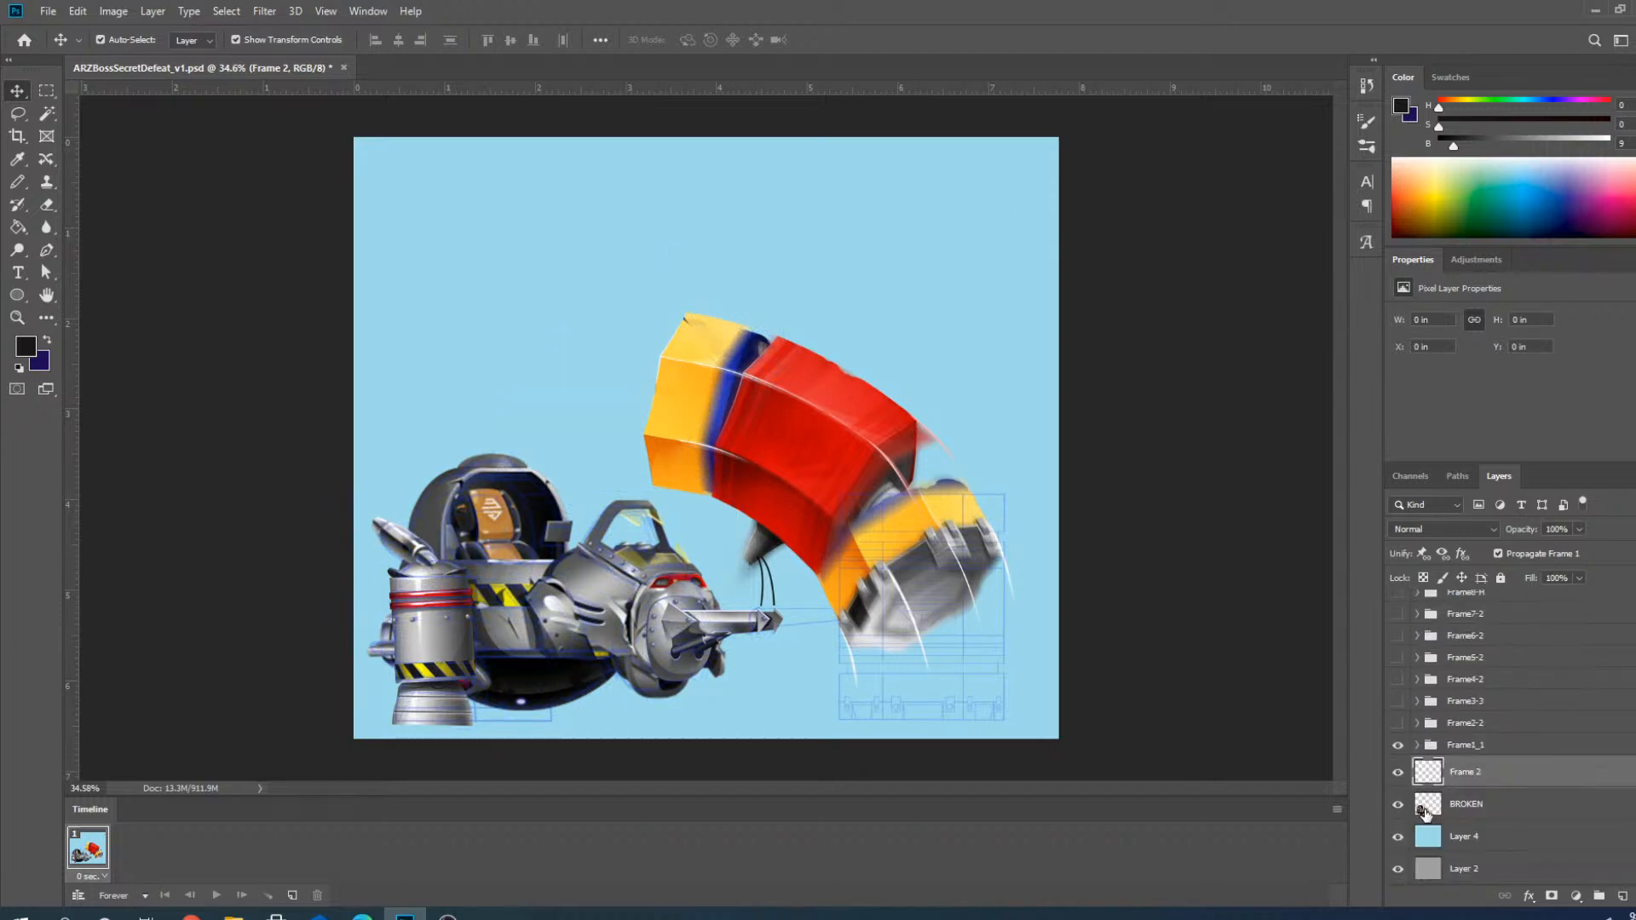
{"action": "scroll", "coordinate": [500, 734], "scroll_direction": "up", "scroll_amount": 5}
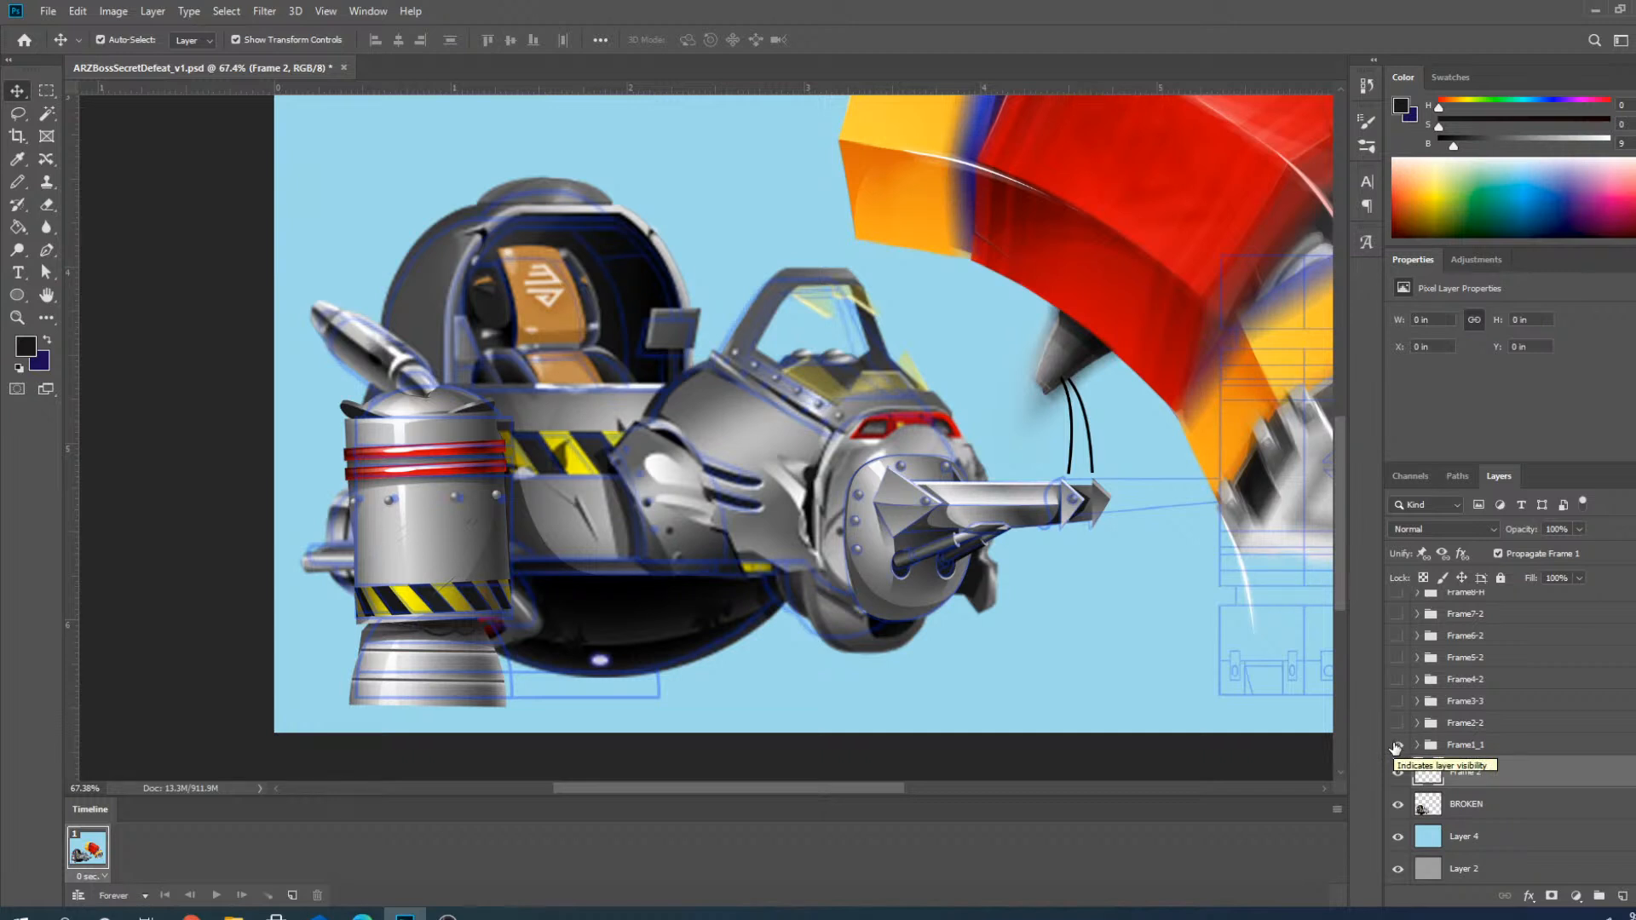
{"action": "left_click", "coordinate": [1396, 748]}
{"action": "left_click", "coordinate": [1398, 701]}
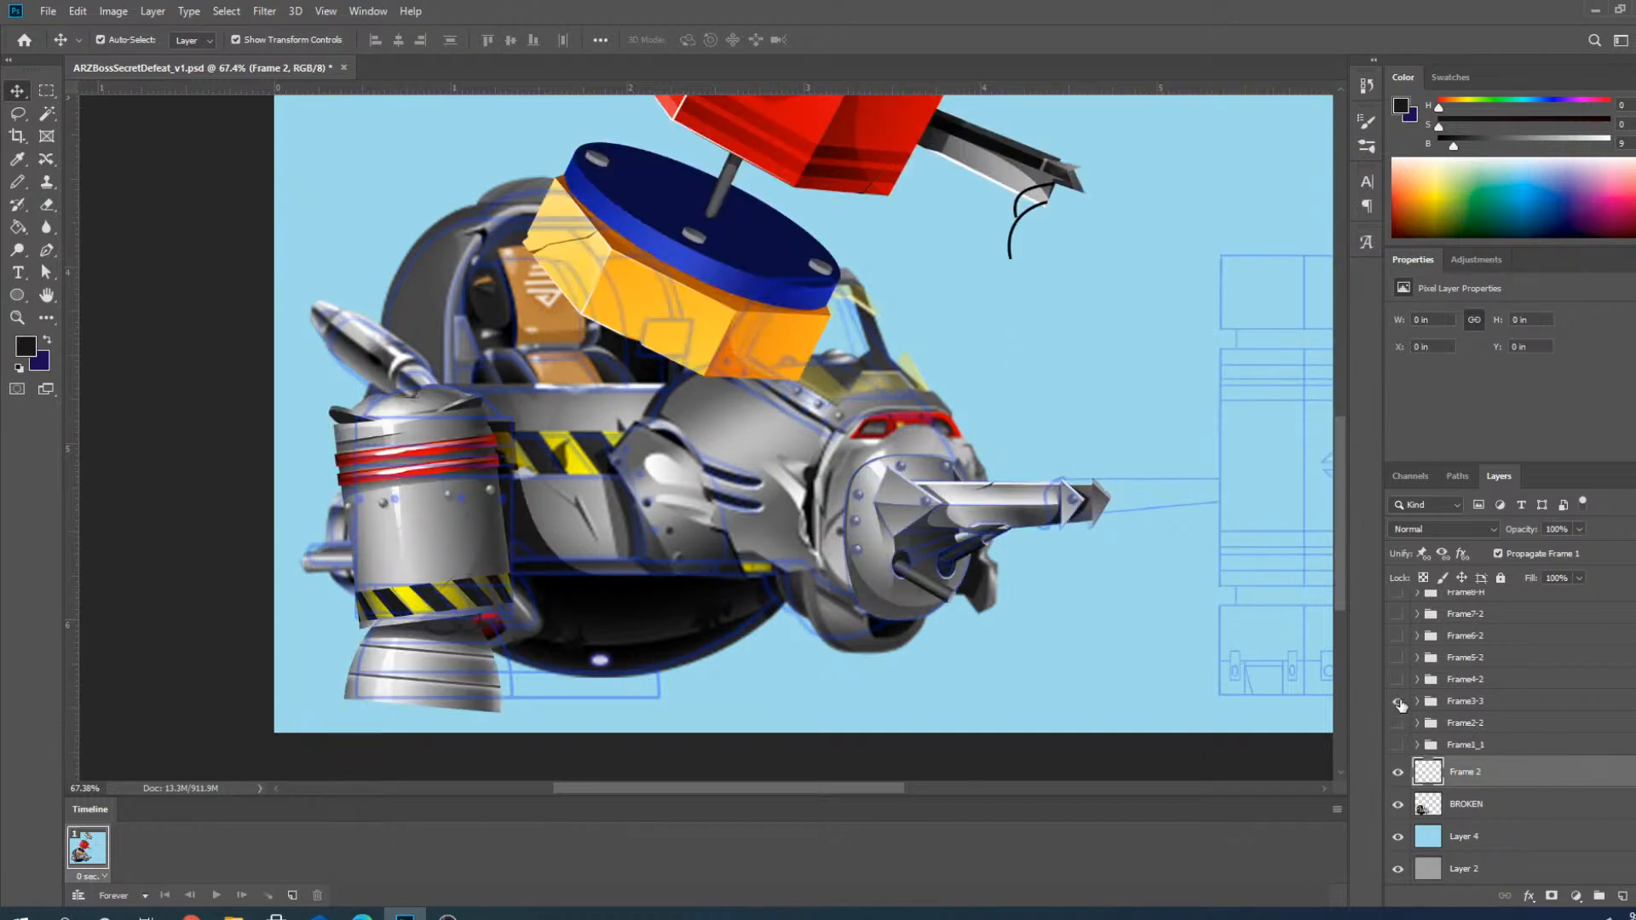
{"action": "left_click", "coordinate": [1397, 680]}
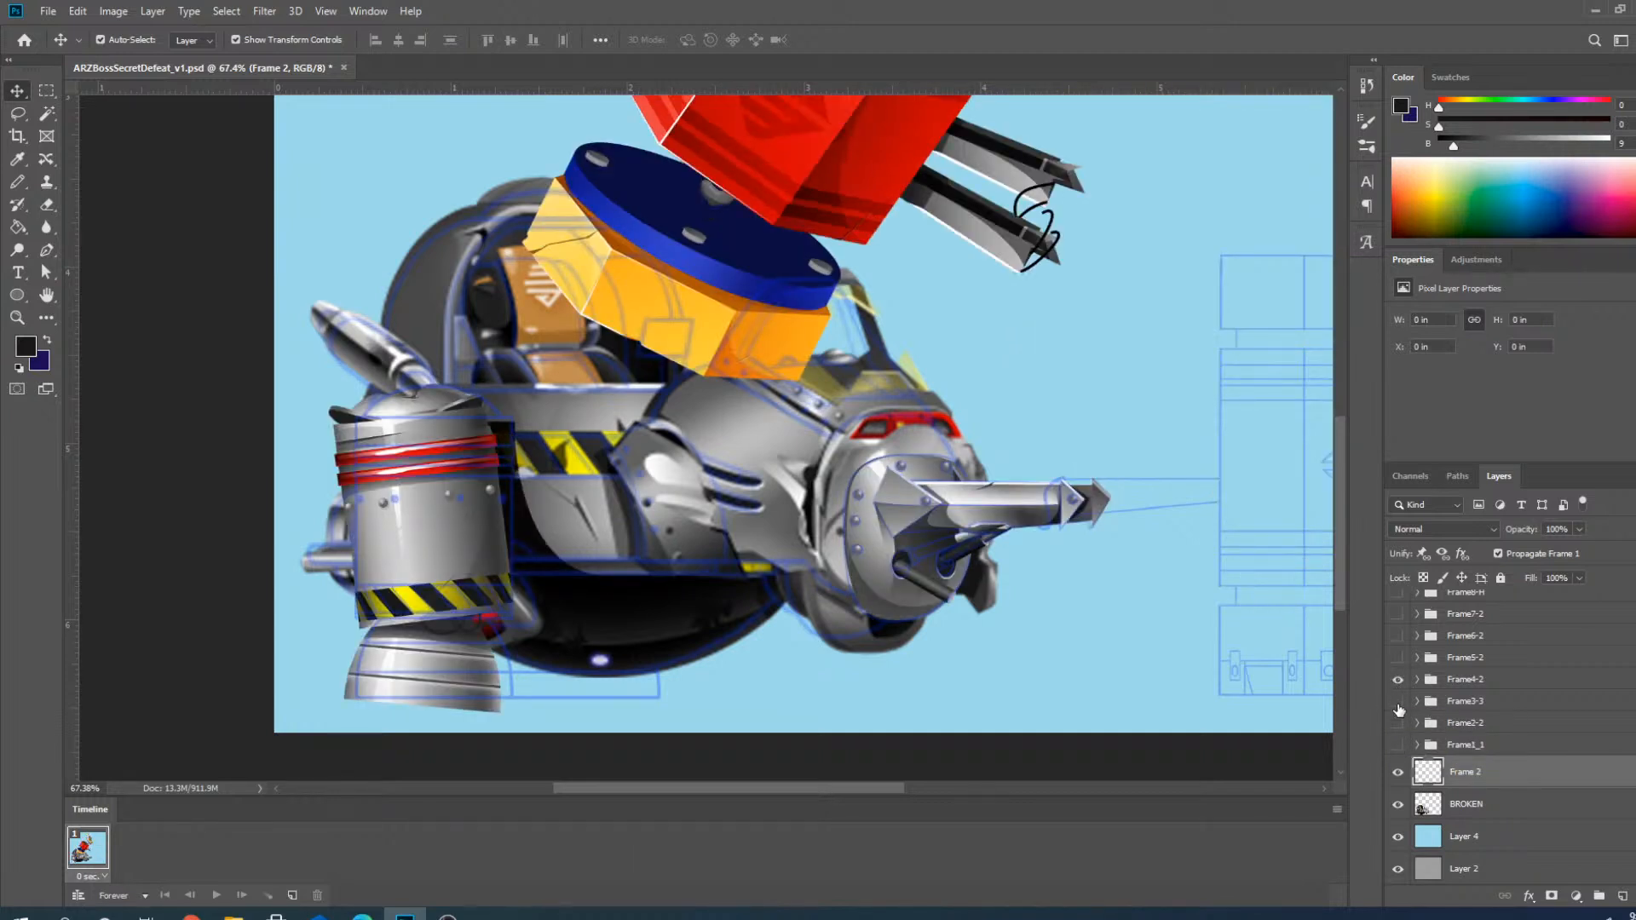
{"action": "left_click", "coordinate": [1398, 706]}
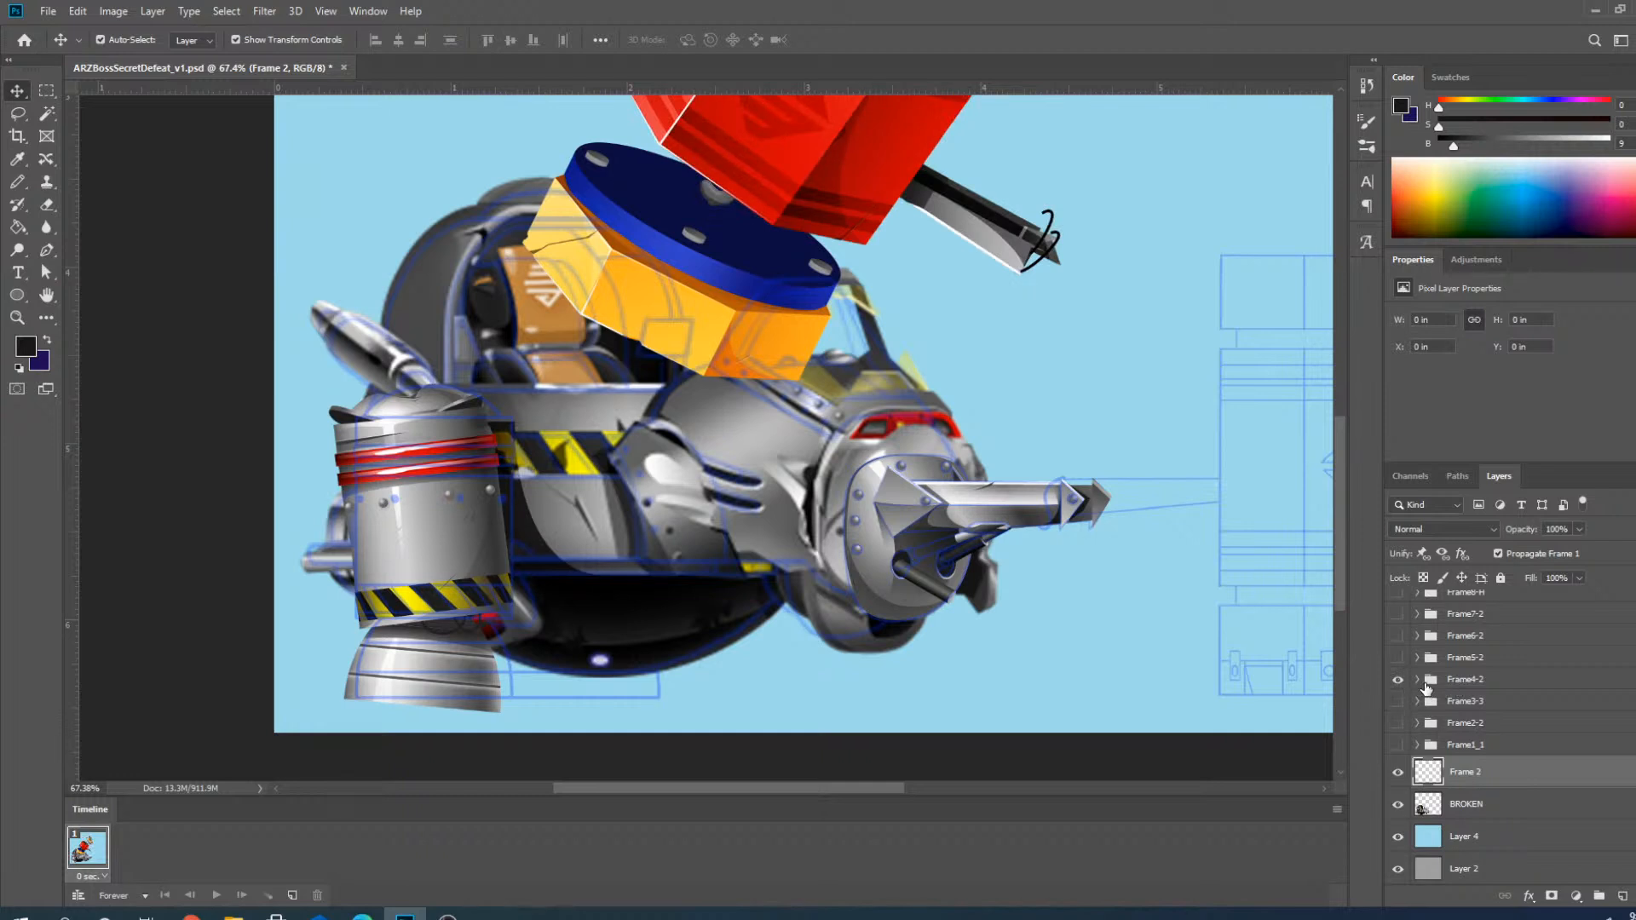
Duplicate the Damage3 copy layer in Frame4-2 and move the duplicate out of the group to just above the Frame 2 layer.
{"action": "left_click", "coordinate": [411, 511]}
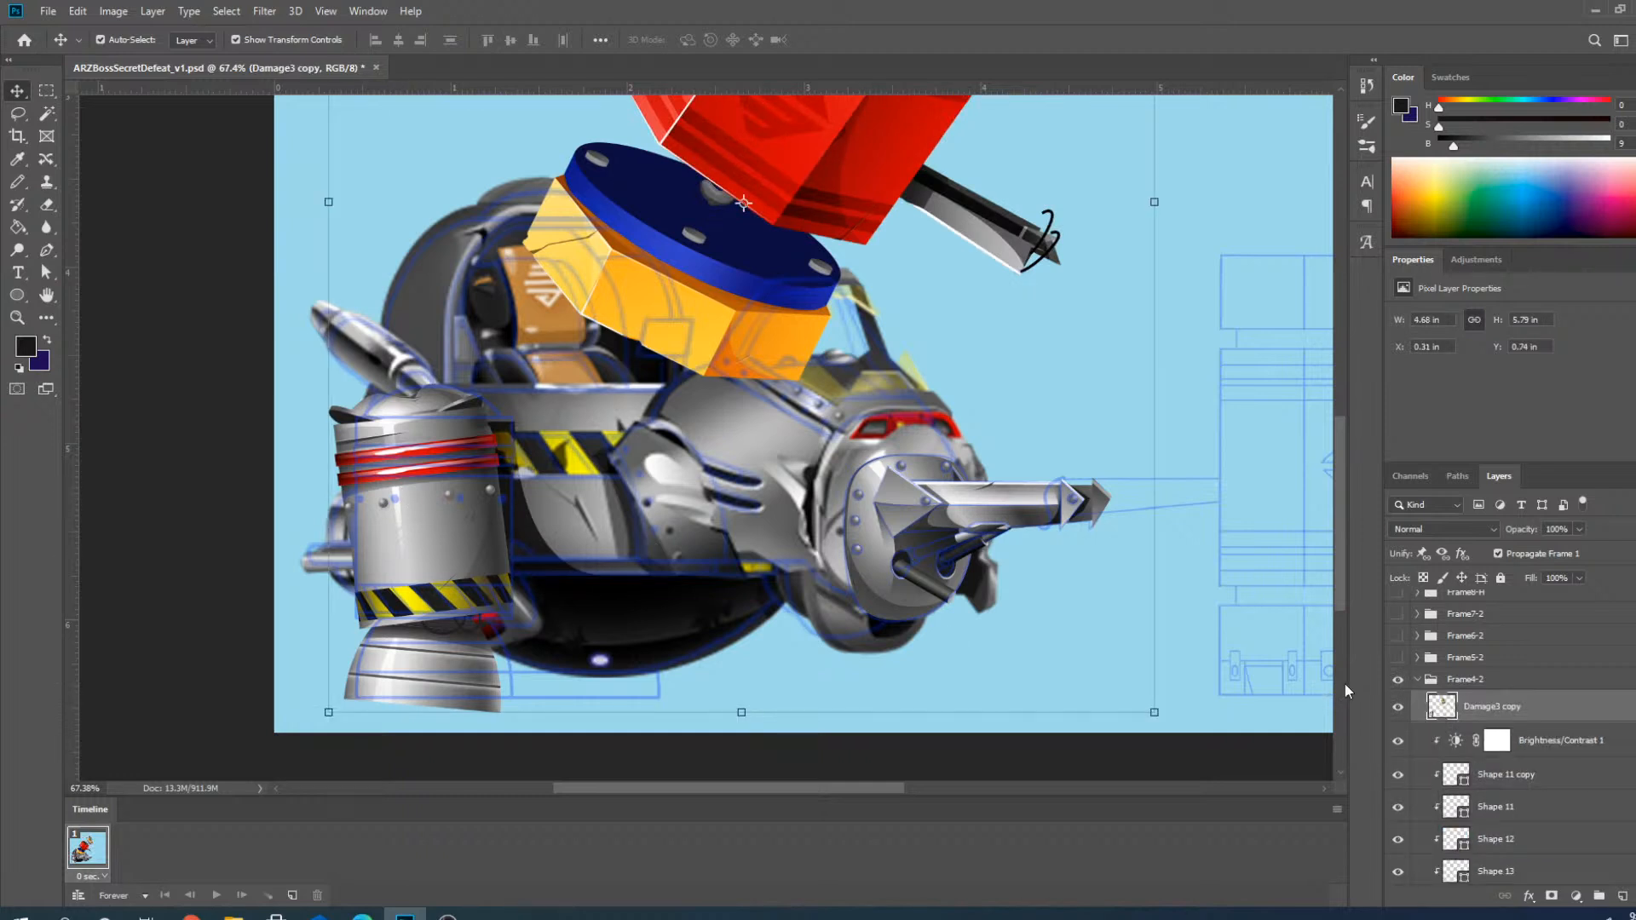
{"action": "right_click", "coordinate": [1493, 714]}
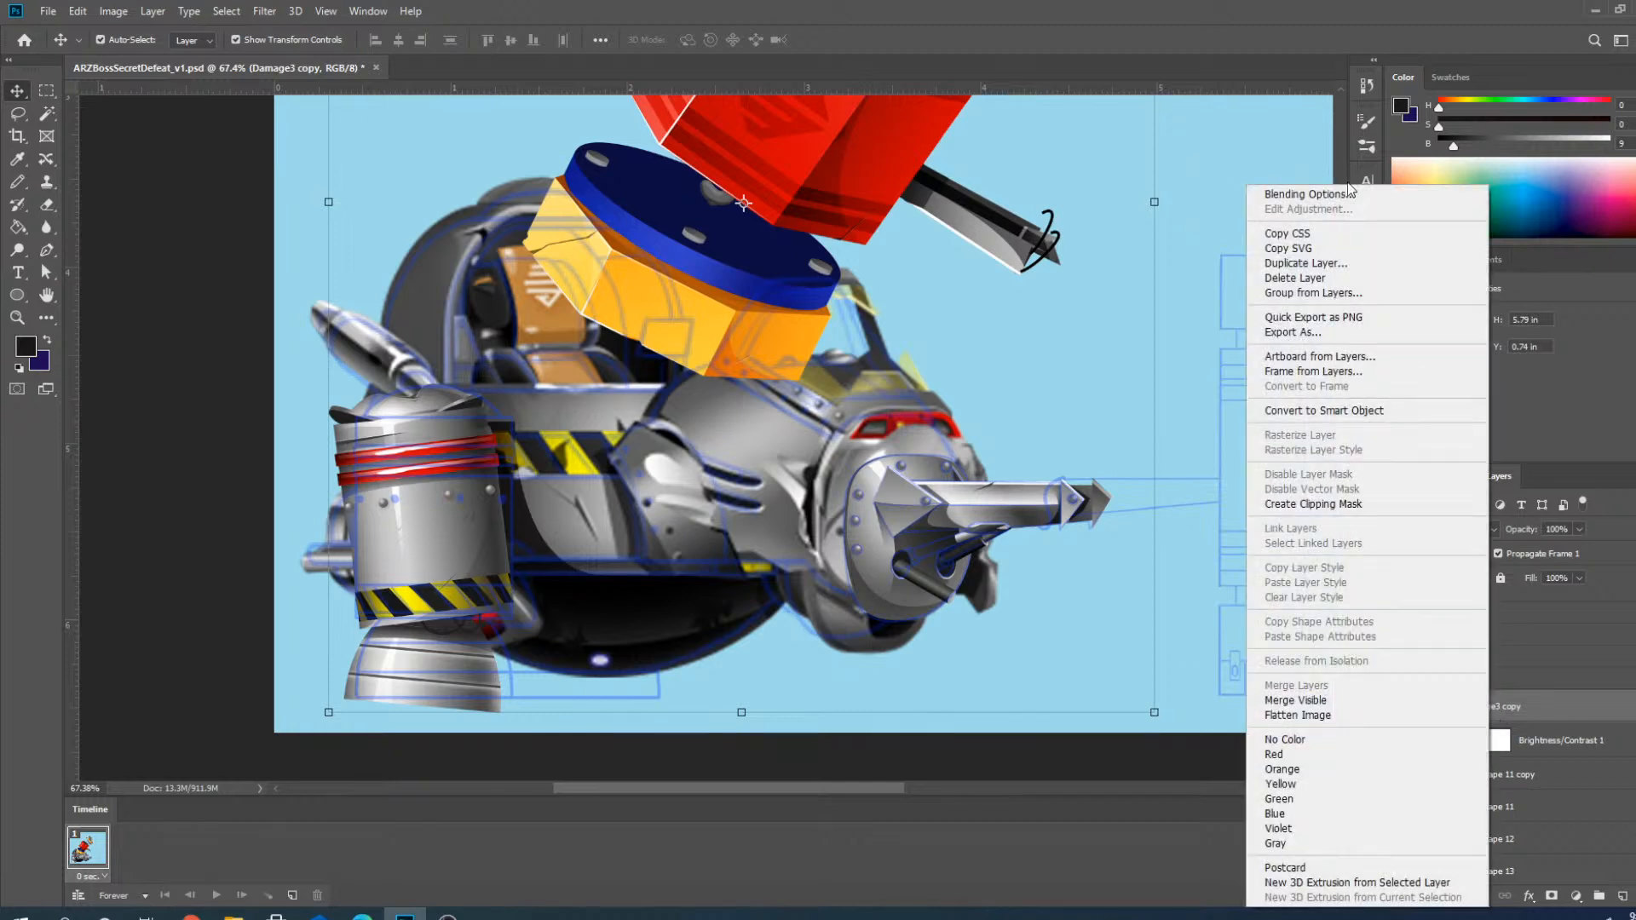
{"action": "left_click", "coordinate": [1305, 263]}
{"action": "left_click", "coordinate": [749, 424]}
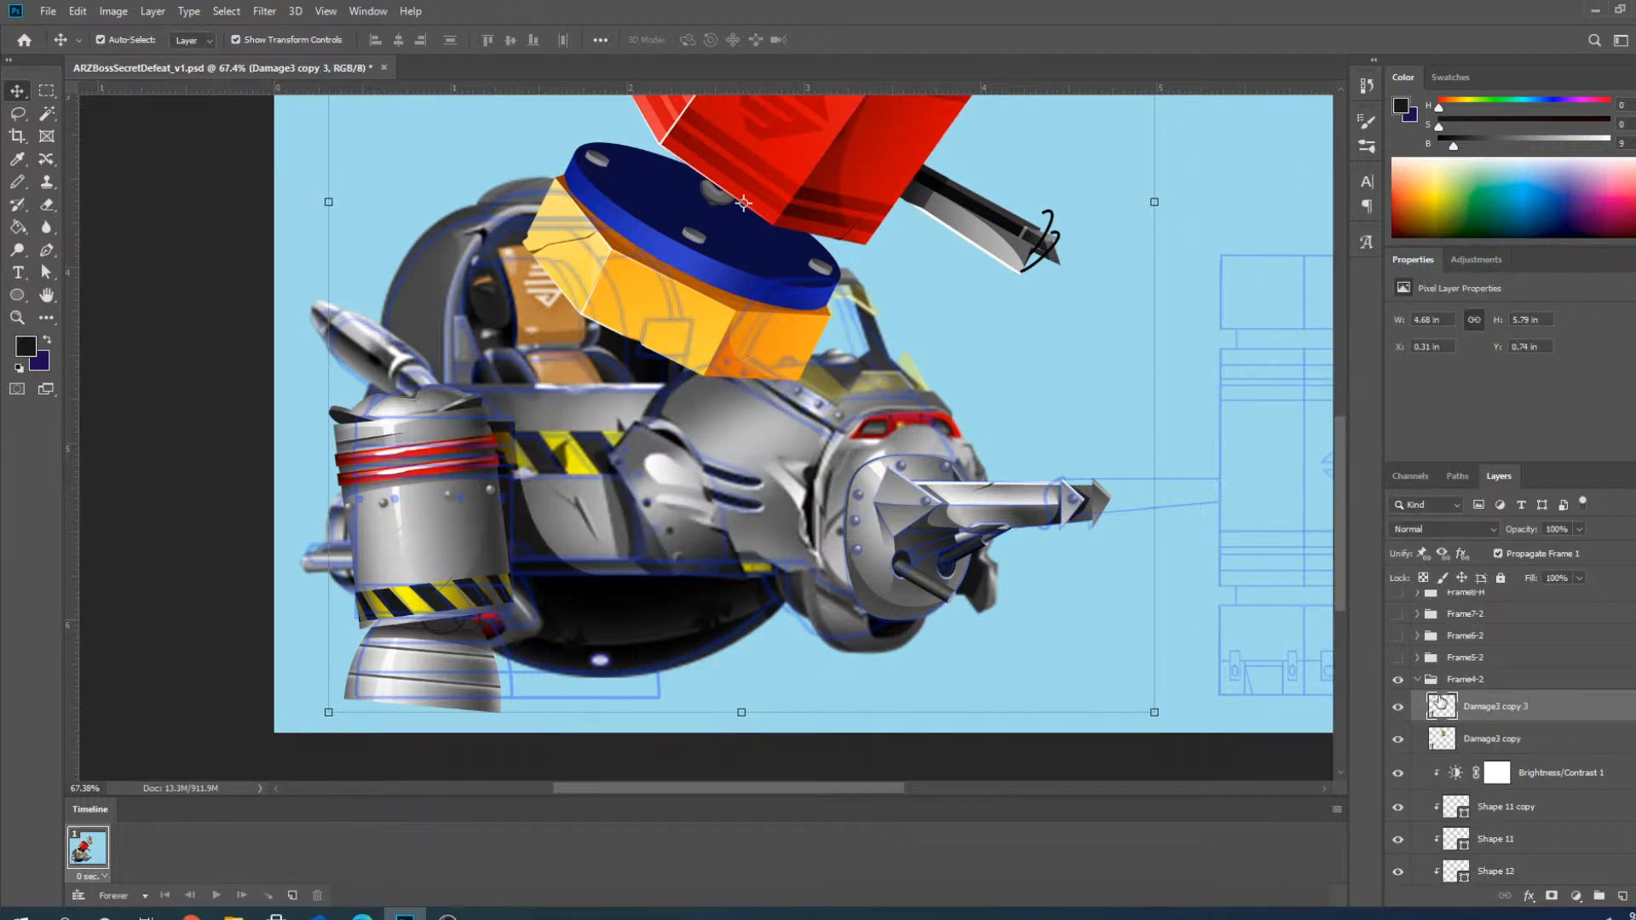
{"action": "left_click_drag", "start_coordinate": [1475, 707], "coordinate": [1425, 779]}
{"action": "left_click", "coordinate": [1418, 711]}
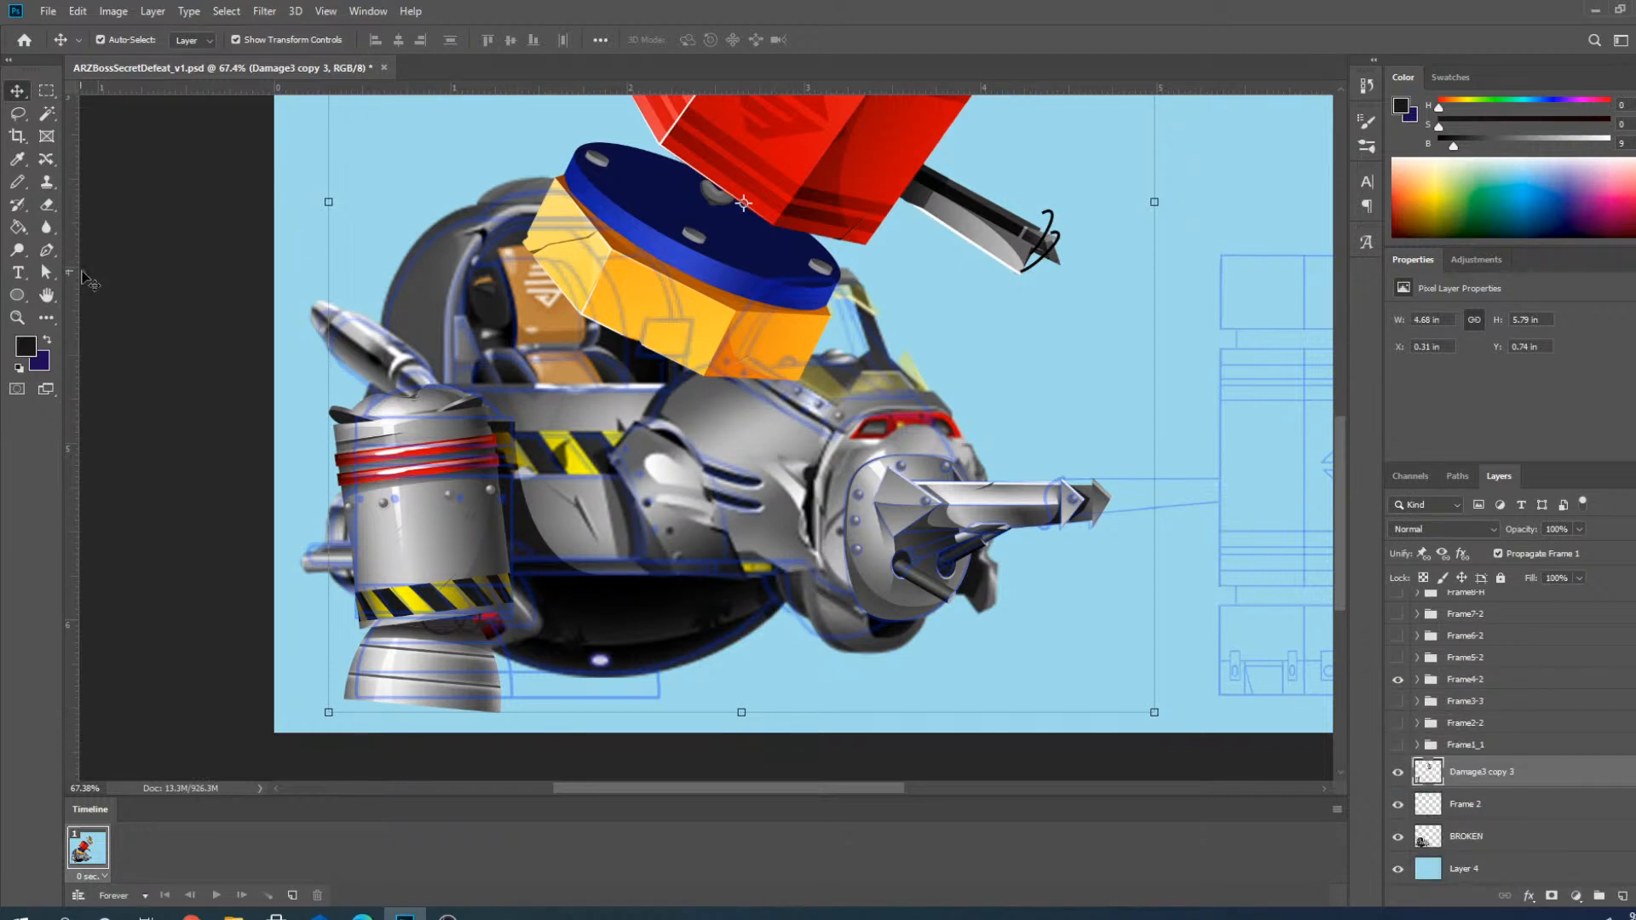
Lasso everything on the Damage3 copy 3 layer except the rocket booster, delete it, and deselect.
{"action": "scroll", "coordinate": [847, 580], "scroll_direction": "down", "scroll_amount": 5}
{"action": "left_click", "coordinate": [18, 113]}
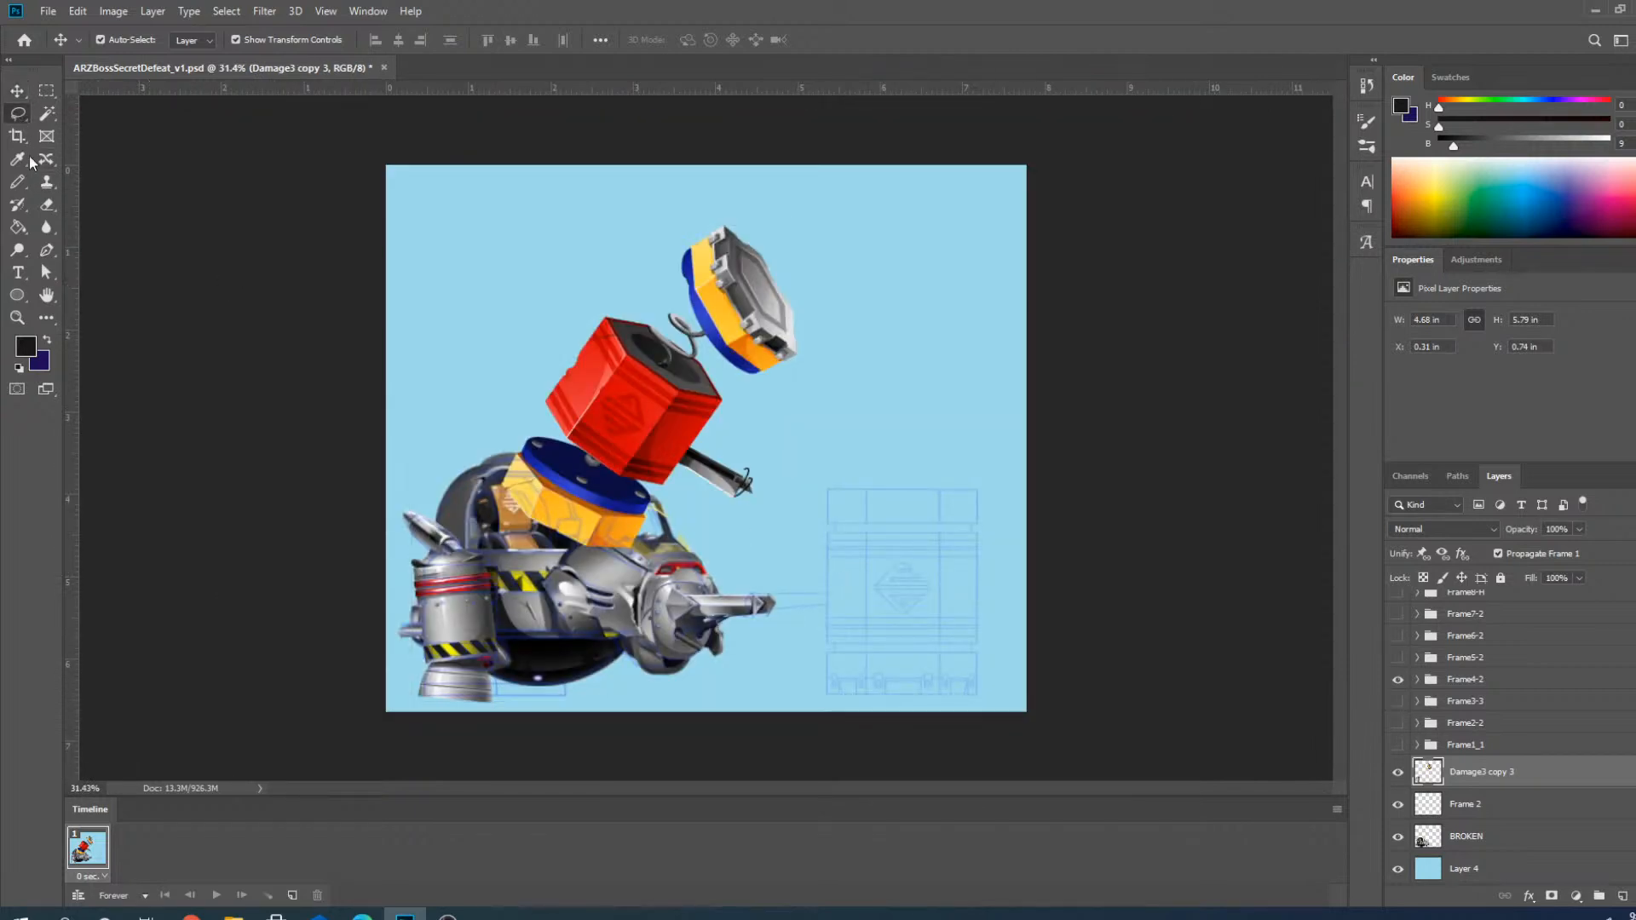
{"action": "mouse_move", "coordinate": [492, 146]}
{"action": "left_mouse_down"}
{"action": "mouse_move", "coordinate": [516, 490]}
{"action": "mouse_move", "coordinate": [503, 693]}
{"action": "mouse_move", "coordinate": [942, 613]}
{"action": "mouse_move", "coordinate": [1008, 36]}
{"action": "mouse_move", "coordinate": [428, 98]}
{"action": "left_mouse_up"}
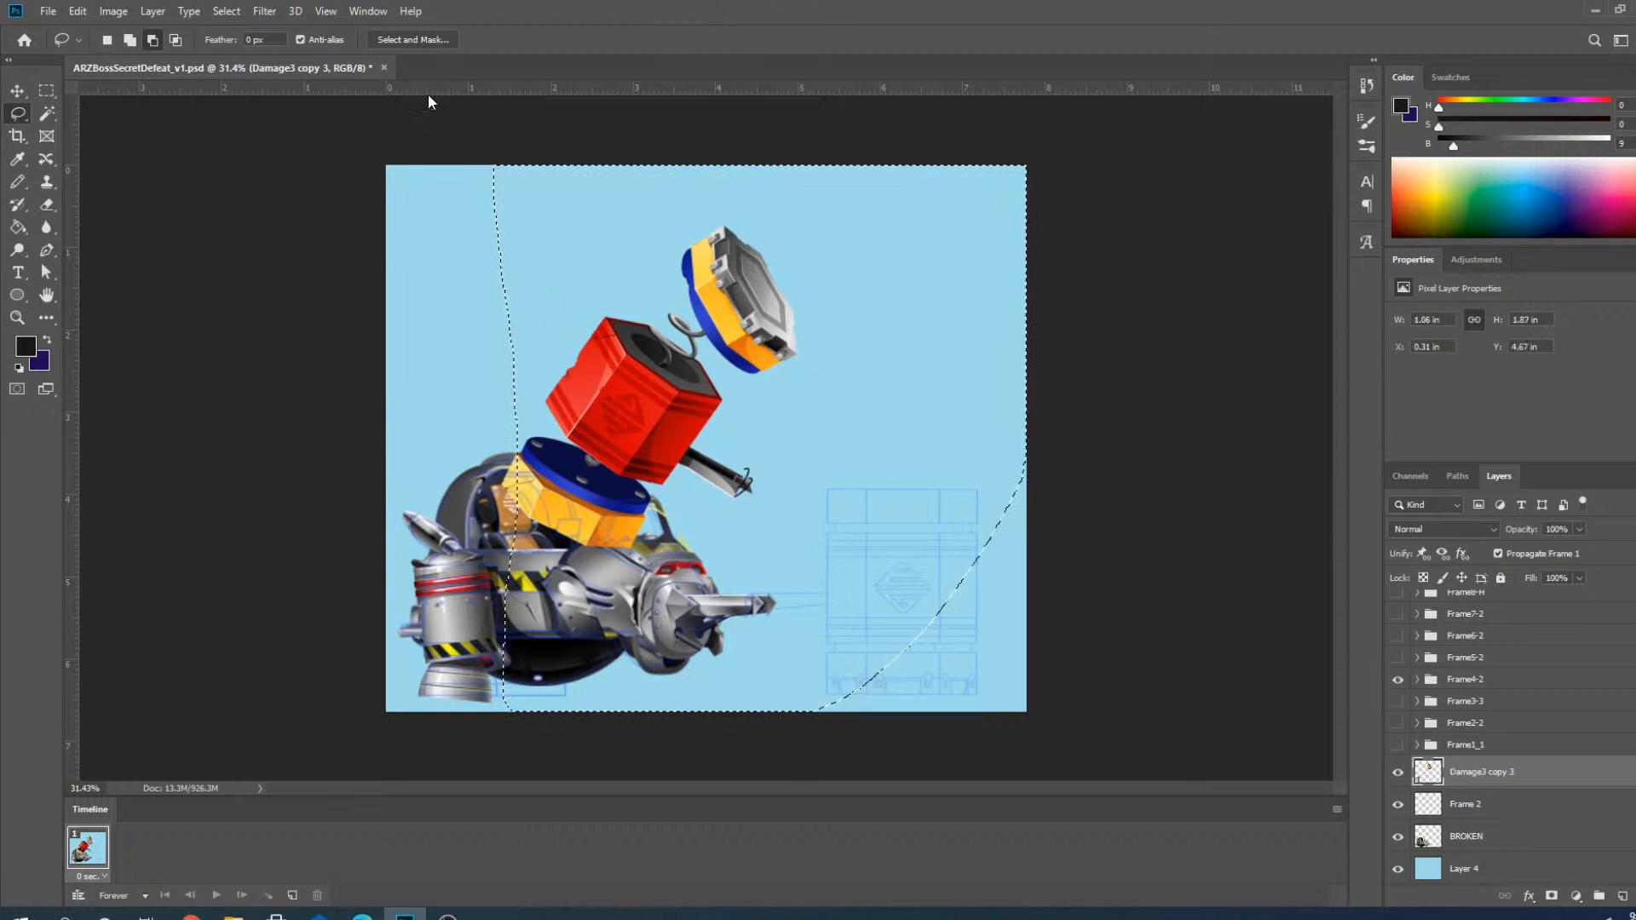
{"action": "key", "text": "Delete"}
{"action": "key", "text": "ctrl+d"}
{"action": "left_click", "coordinate": [17, 90]}
{"action": "scroll", "coordinate": [463, 585], "scroll_direction": "up", "scroll_amount": 5}
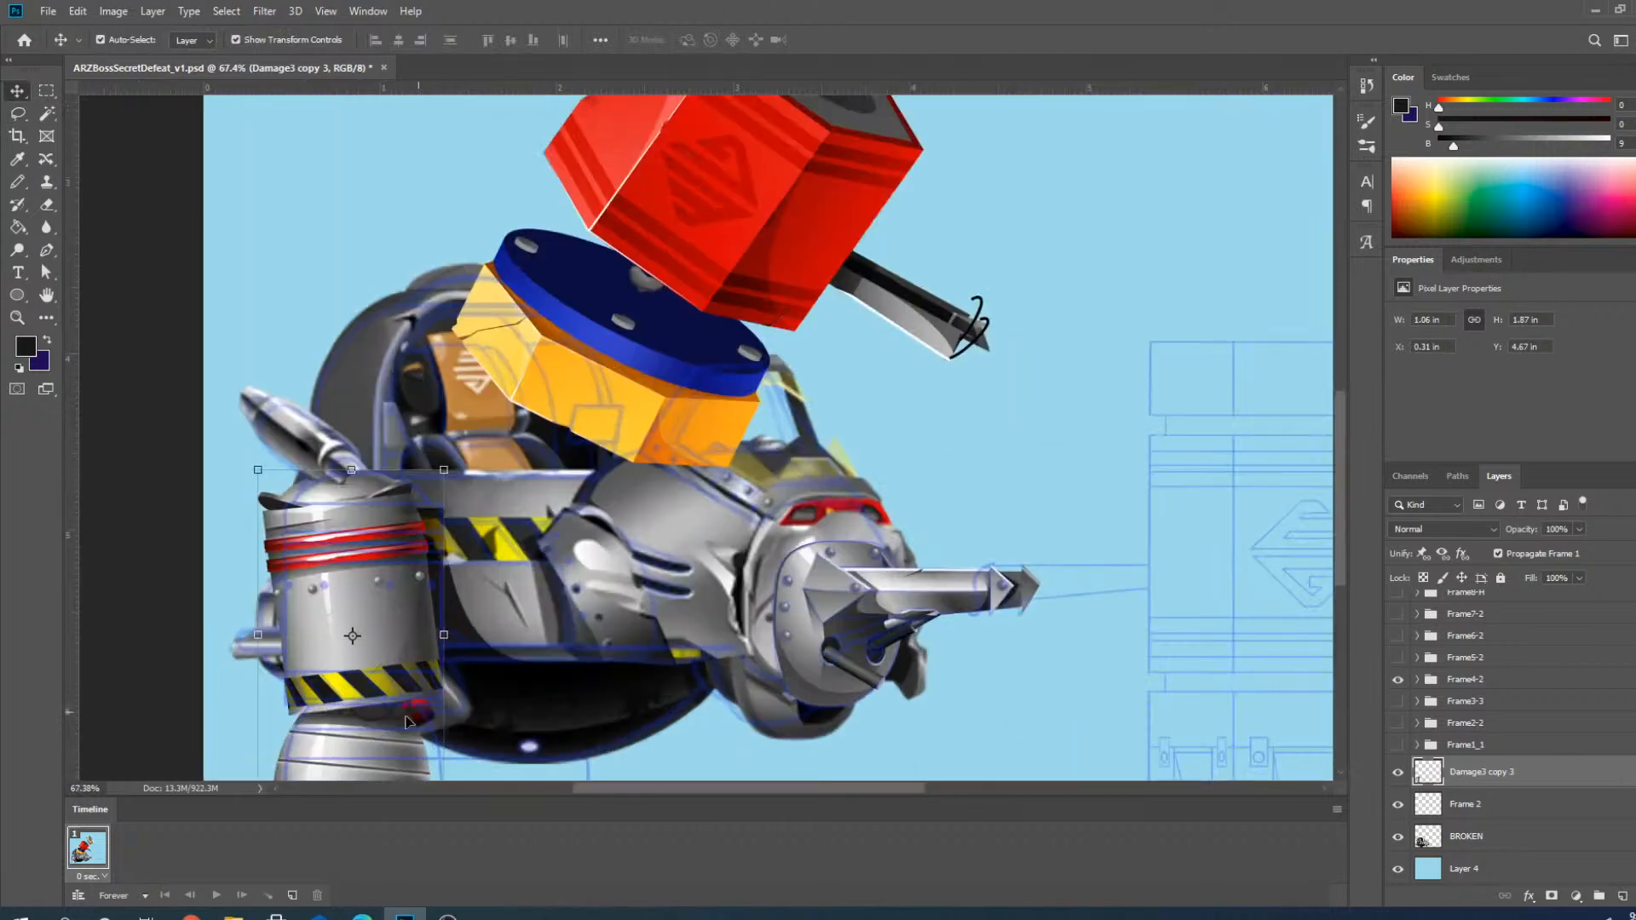
{"action": "left_click_drag", "start_coordinate": [463, 586], "coordinate": [613, 581]}
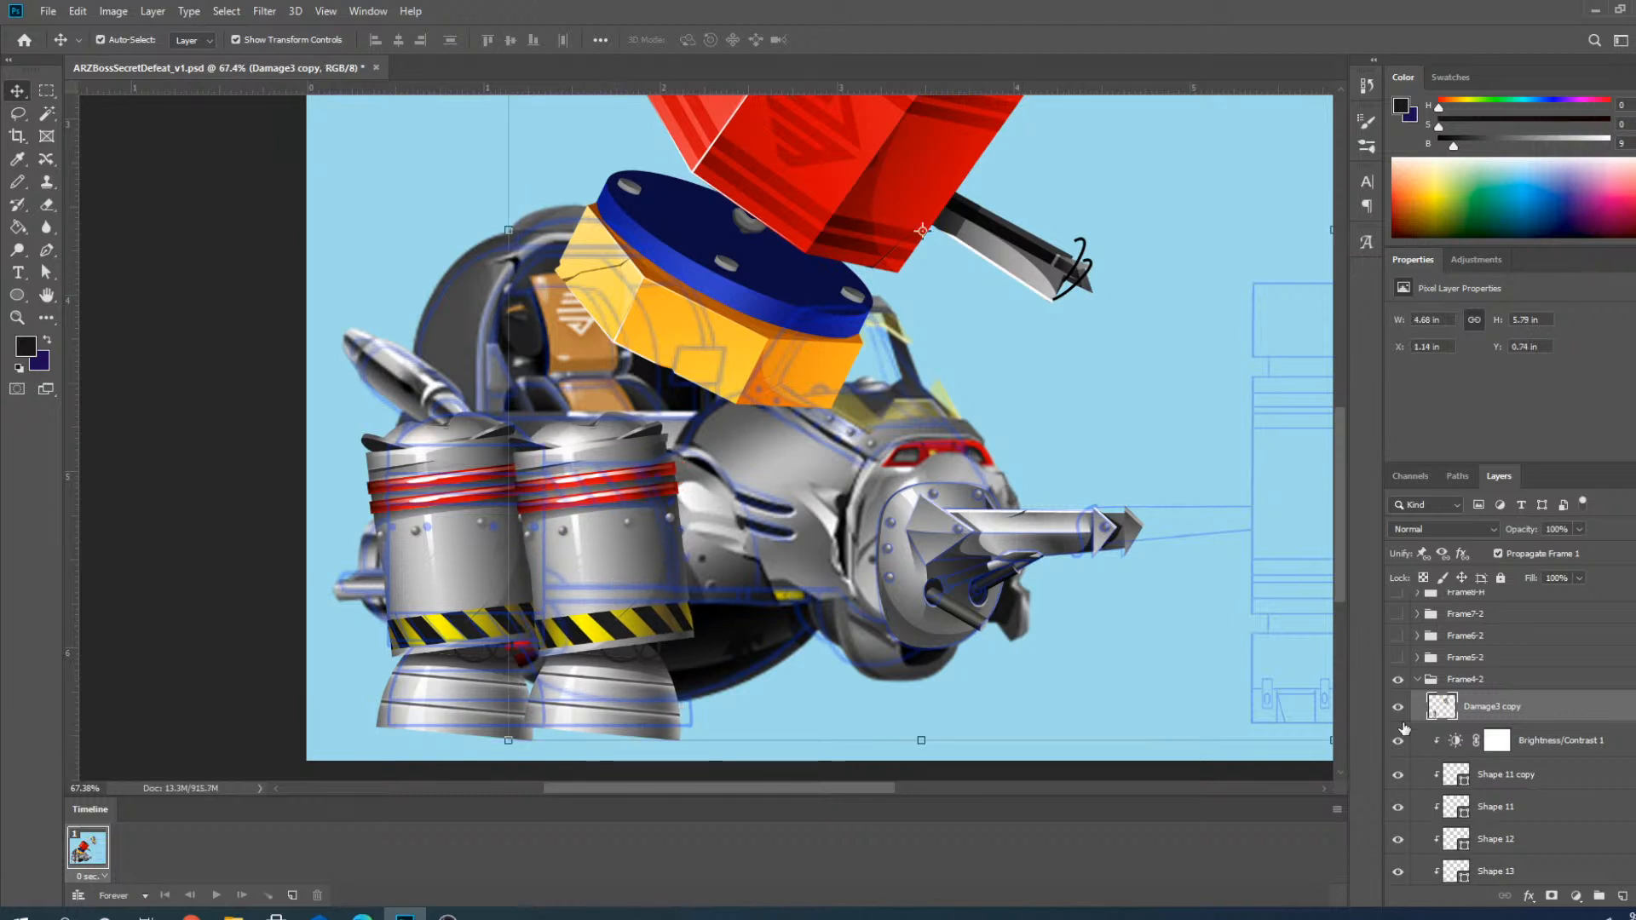
{"action": "left_click", "coordinate": [1416, 679]}
{"action": "key", "text": "ctrl+z"}
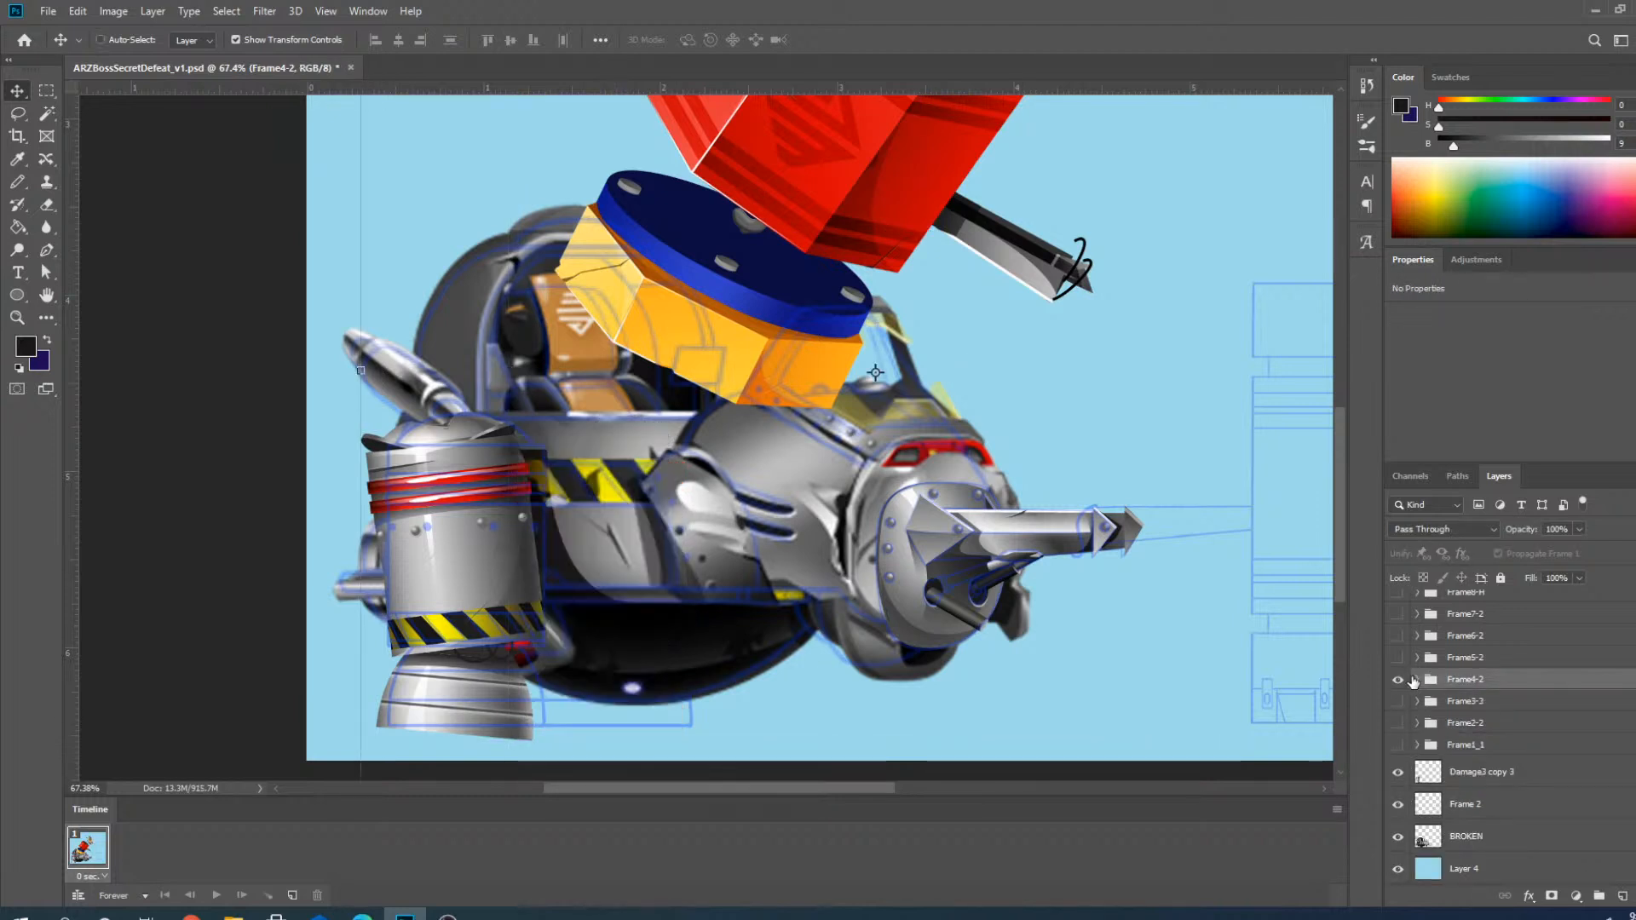
Move the Damage3 copy 3 booster to the right, to about X 1.12 in, and place its layer below BROKEN.
{"action": "left_click", "coordinate": [1430, 778]}
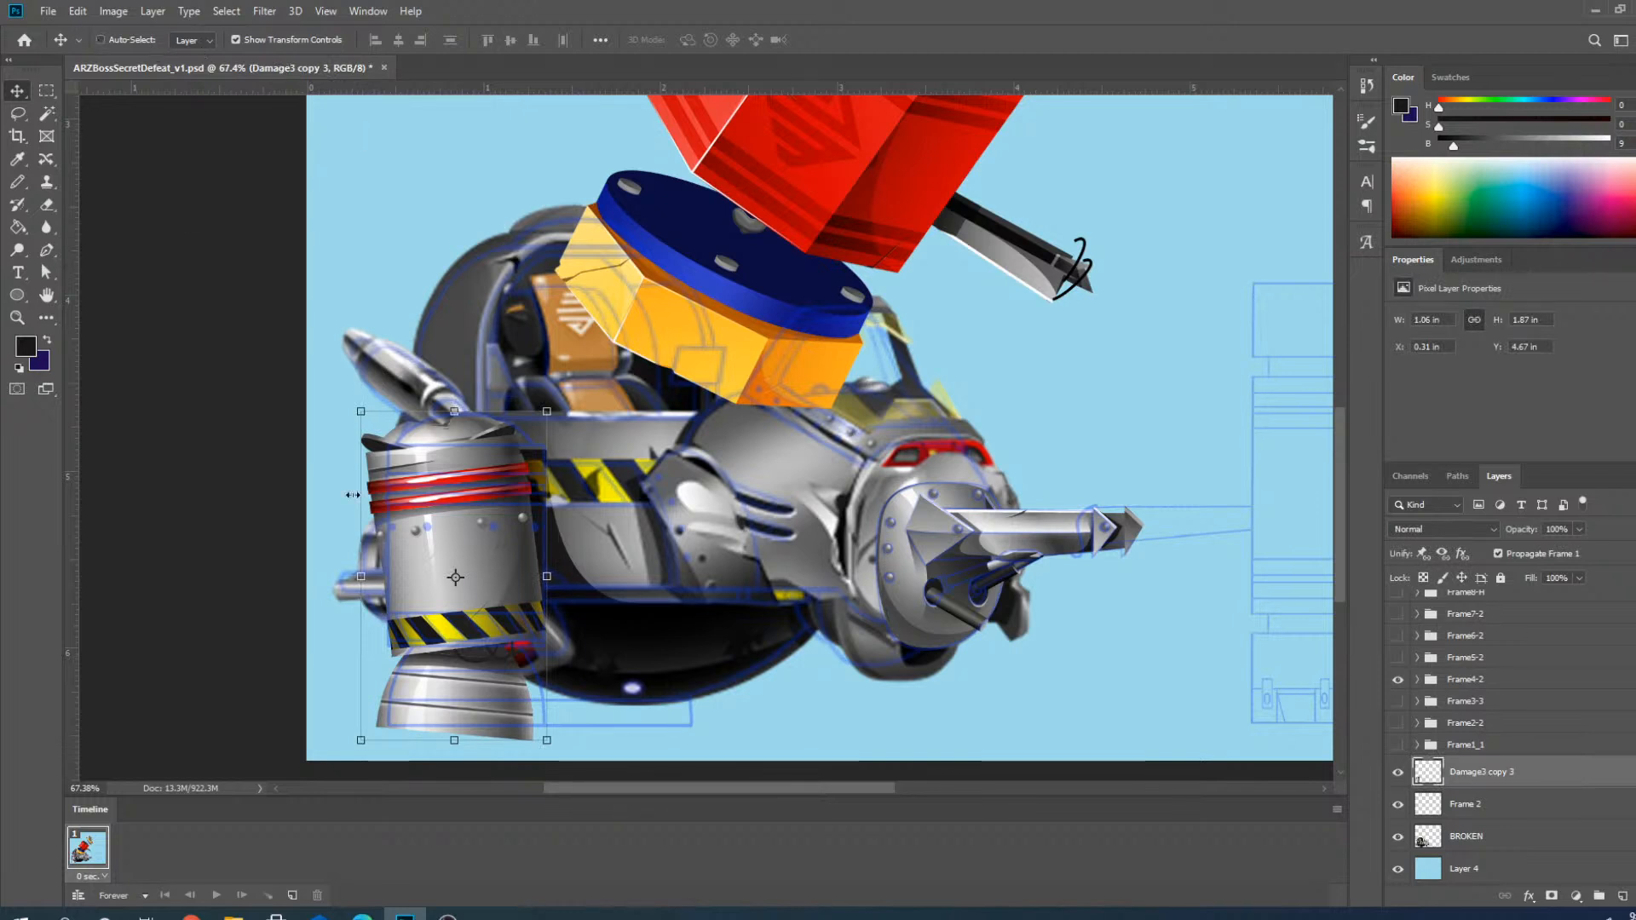
{"action": "left_click_drag", "start_coordinate": [441, 564], "coordinate": [615, 572]}
{"action": "left_click_drag", "start_coordinate": [1486, 779], "coordinate": [1449, 852]}
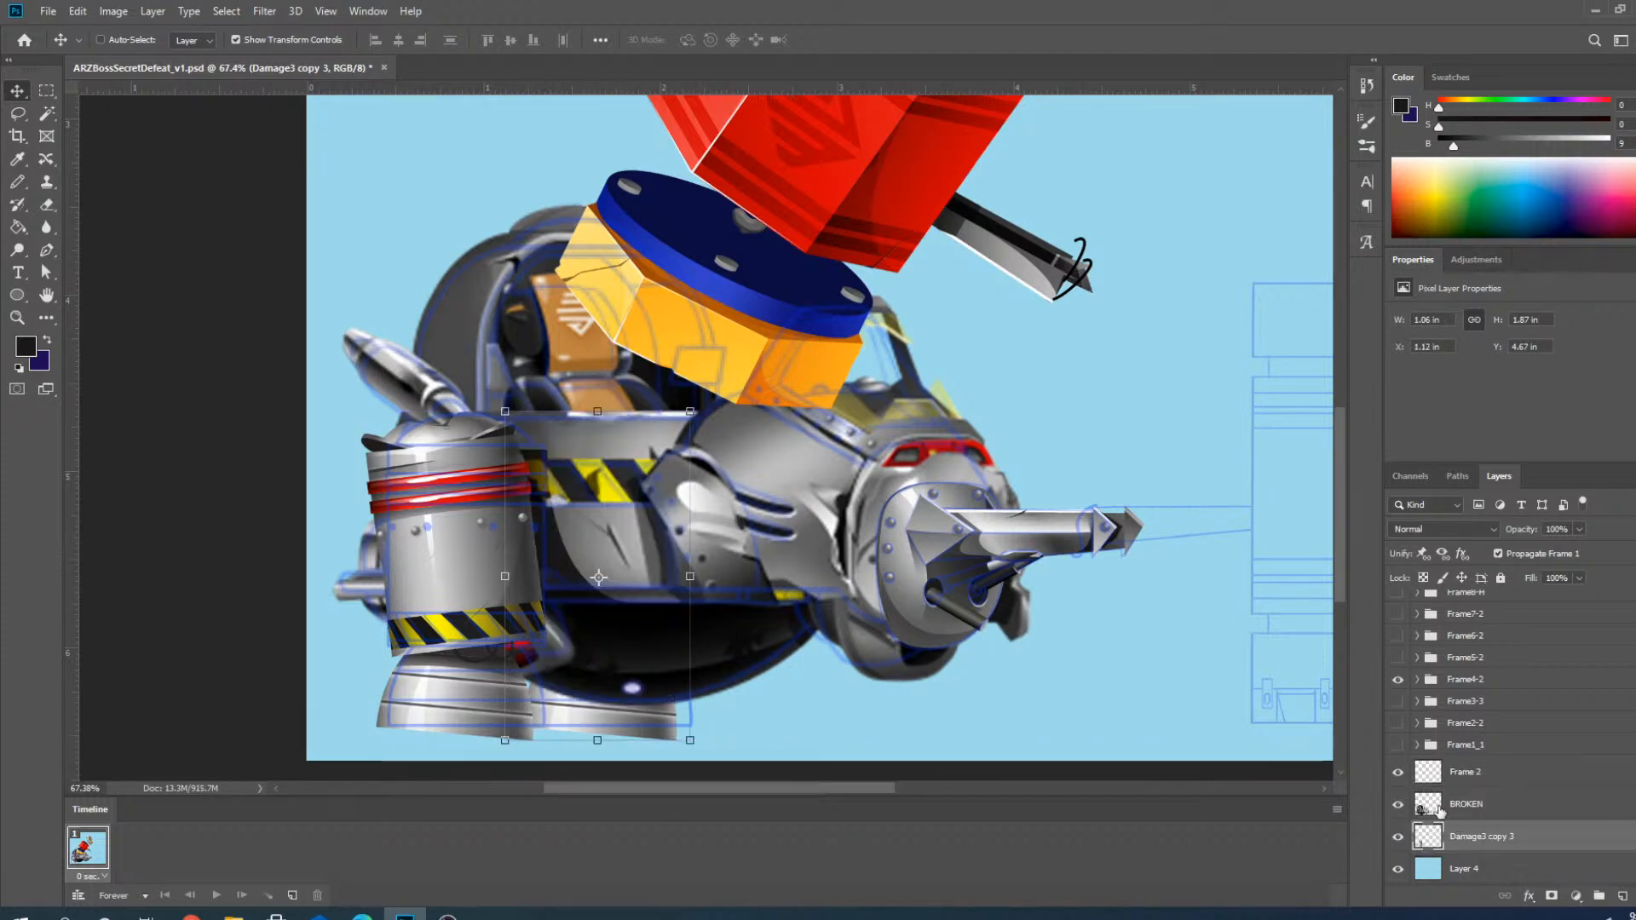
Hide the Frame 2 layer and the Frame4-2 group, and show and select the Frame1_1 group.
{"action": "left_click", "coordinate": [1399, 773]}
{"action": "key", "text": "ctrl+0"}
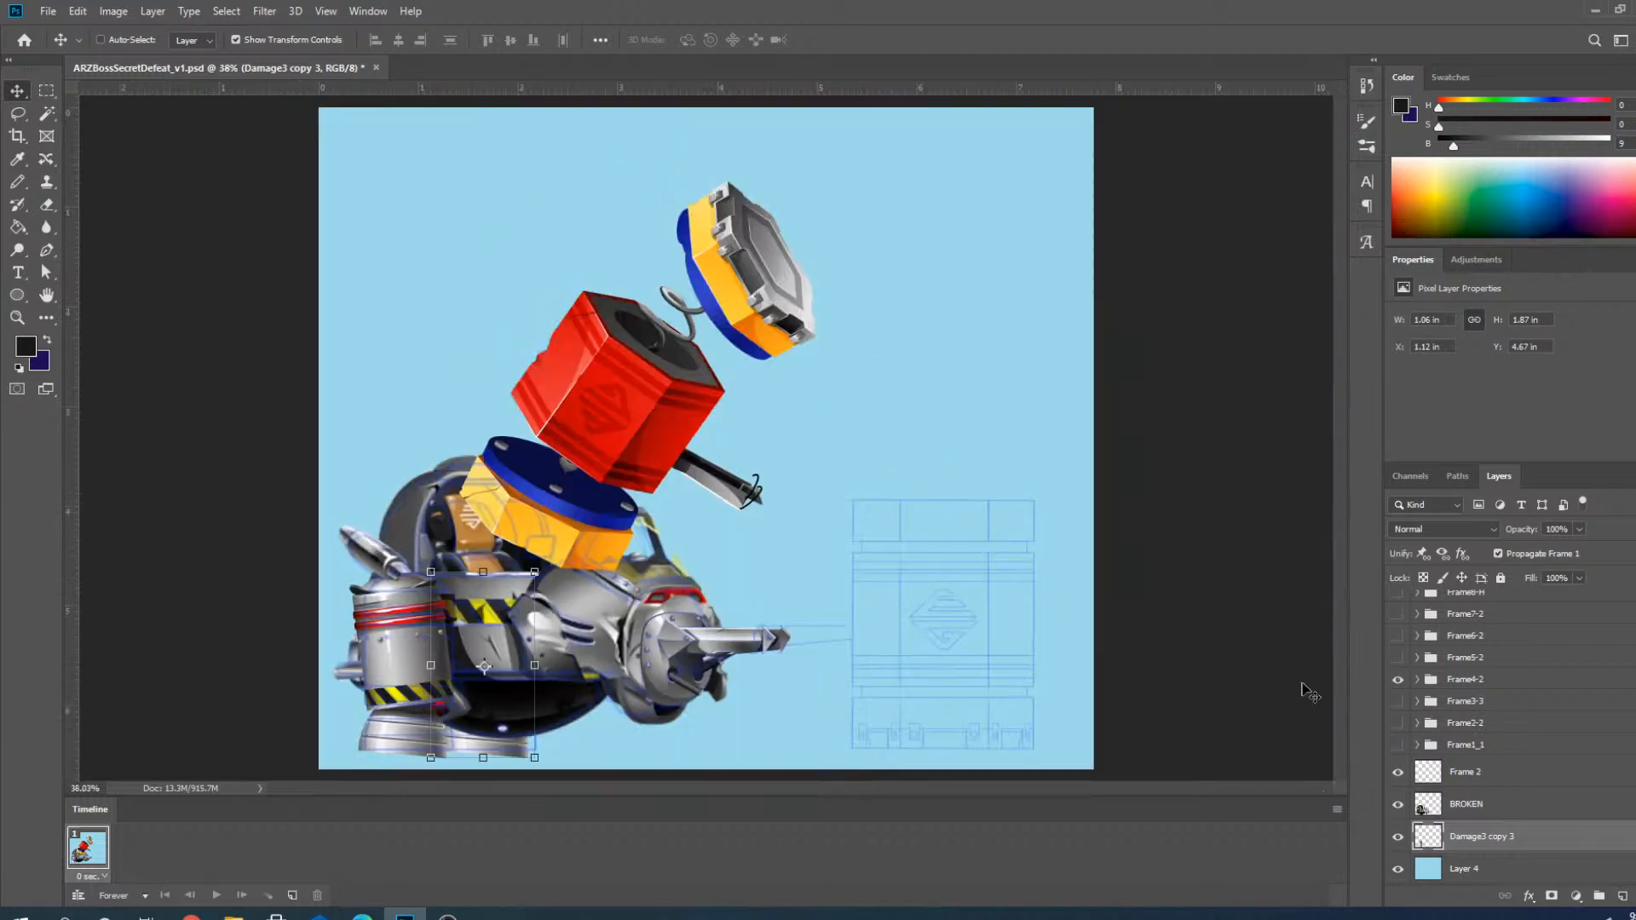
{"action": "left_click", "coordinate": [1398, 679]}
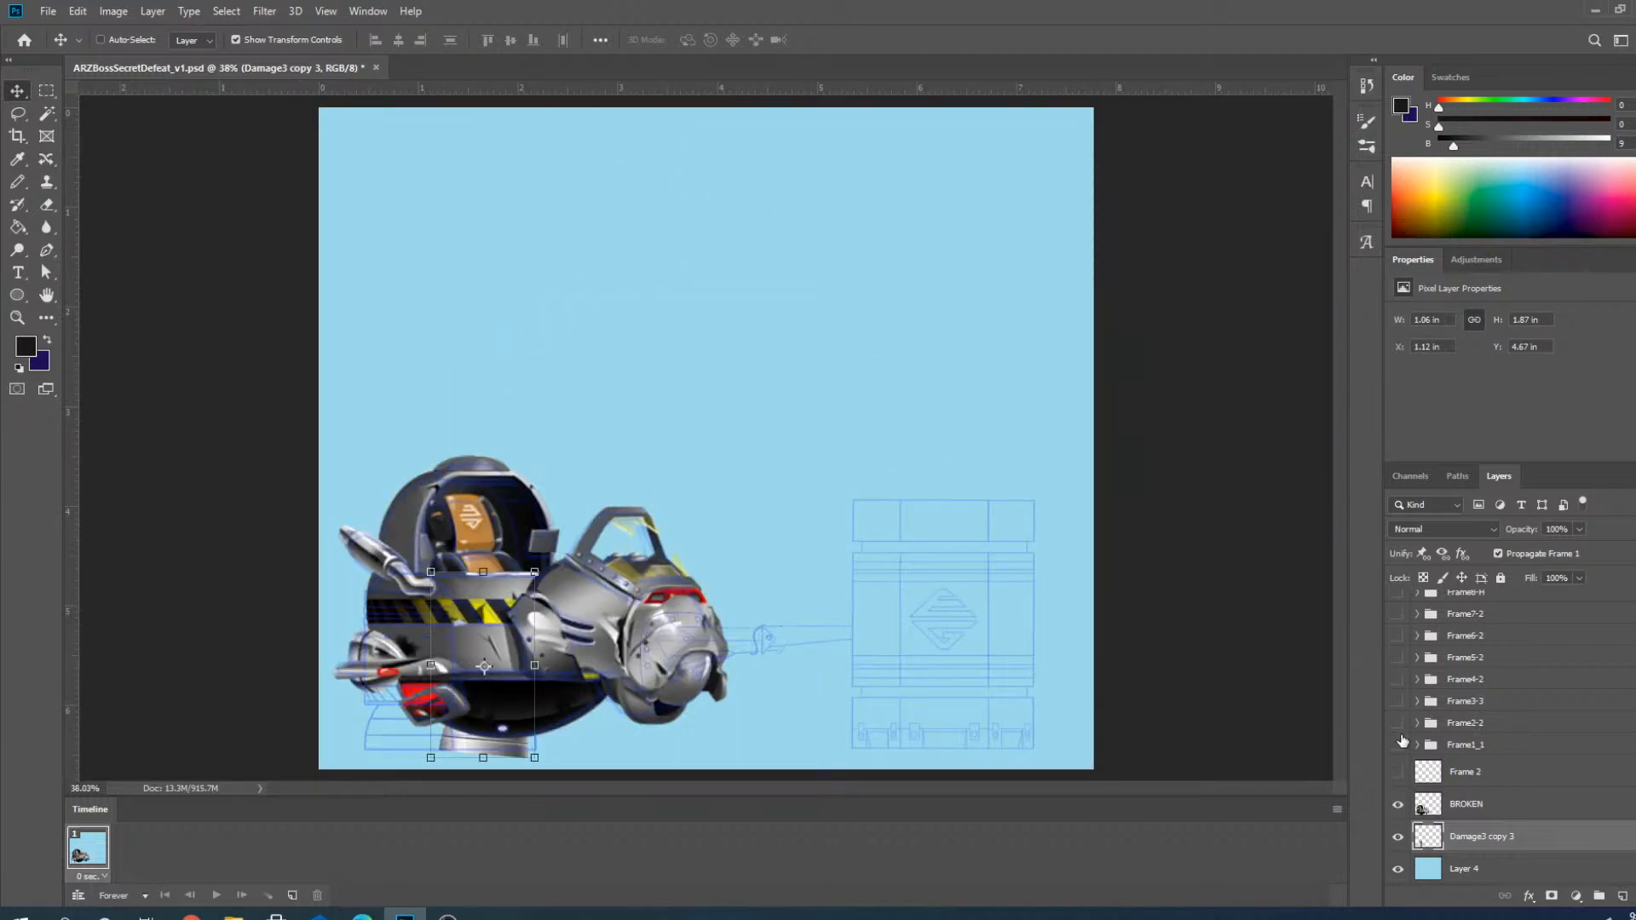
{"action": "left_click", "coordinate": [1398, 745]}
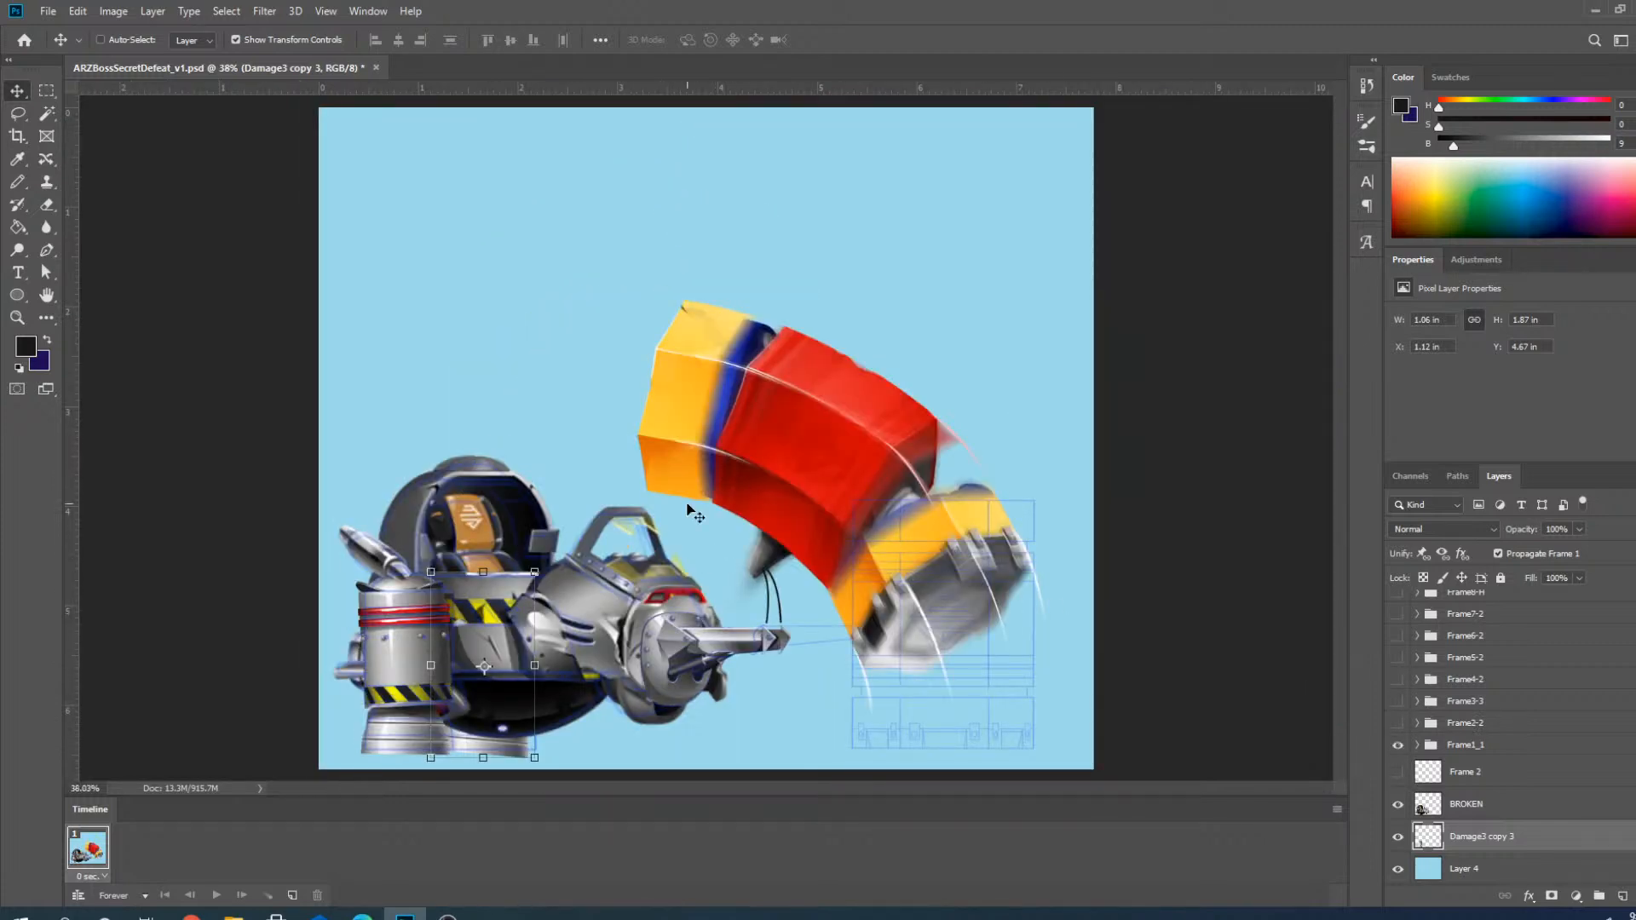
{"action": "scroll", "coordinate": [1109, 577], "scroll_direction": "down", "scroll_amount": 2}
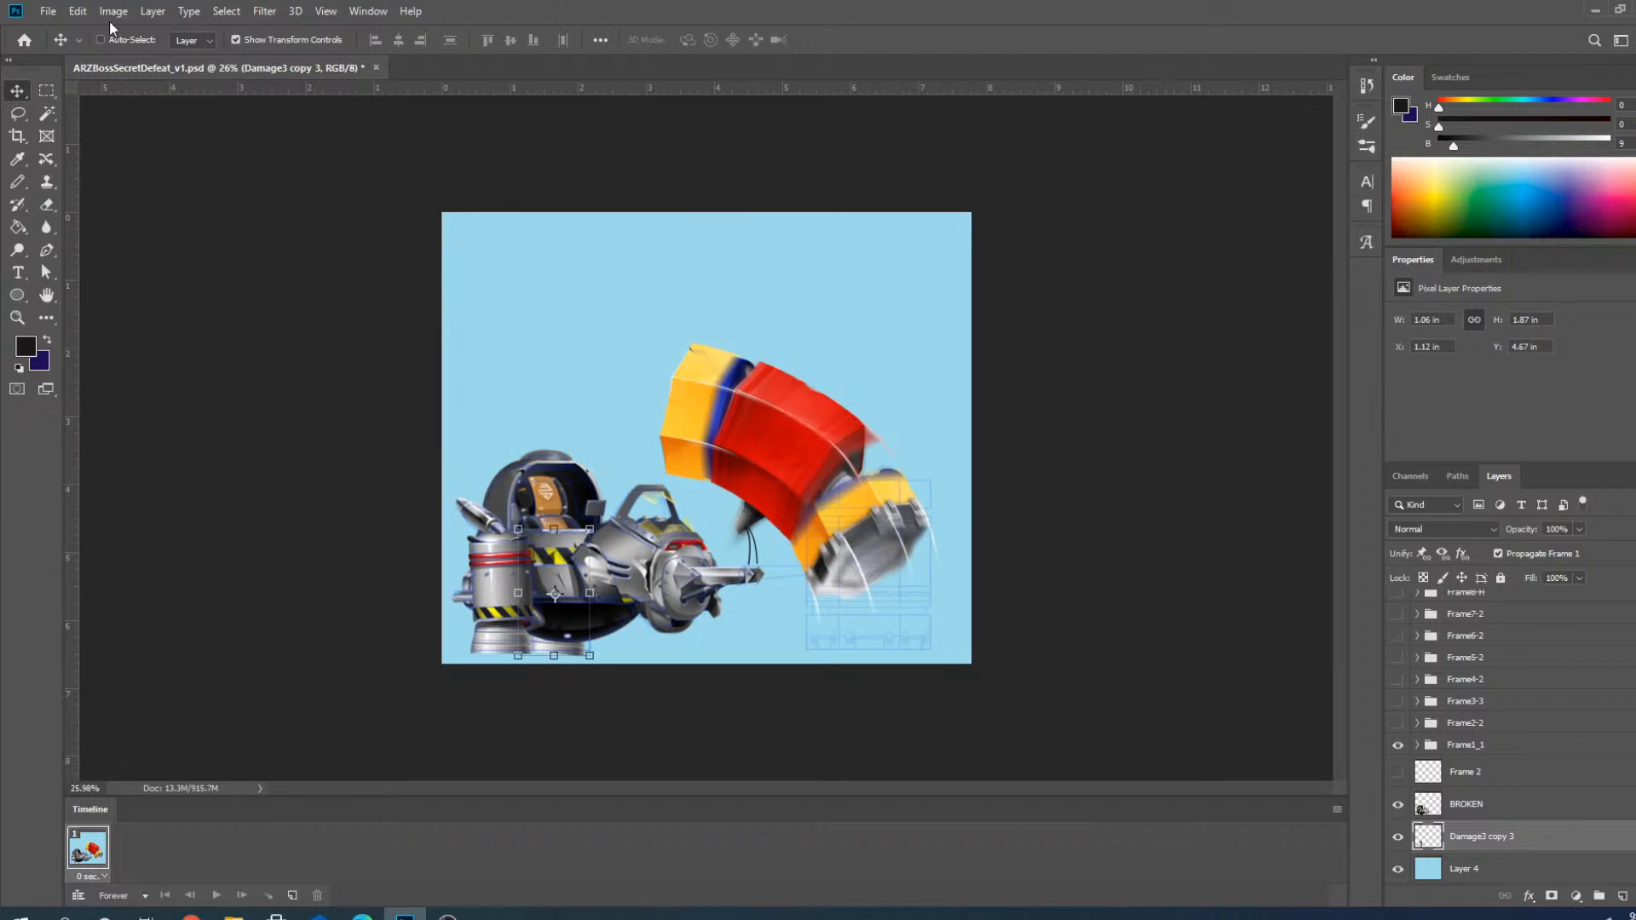
{"action": "left_click", "coordinate": [1526, 746]}
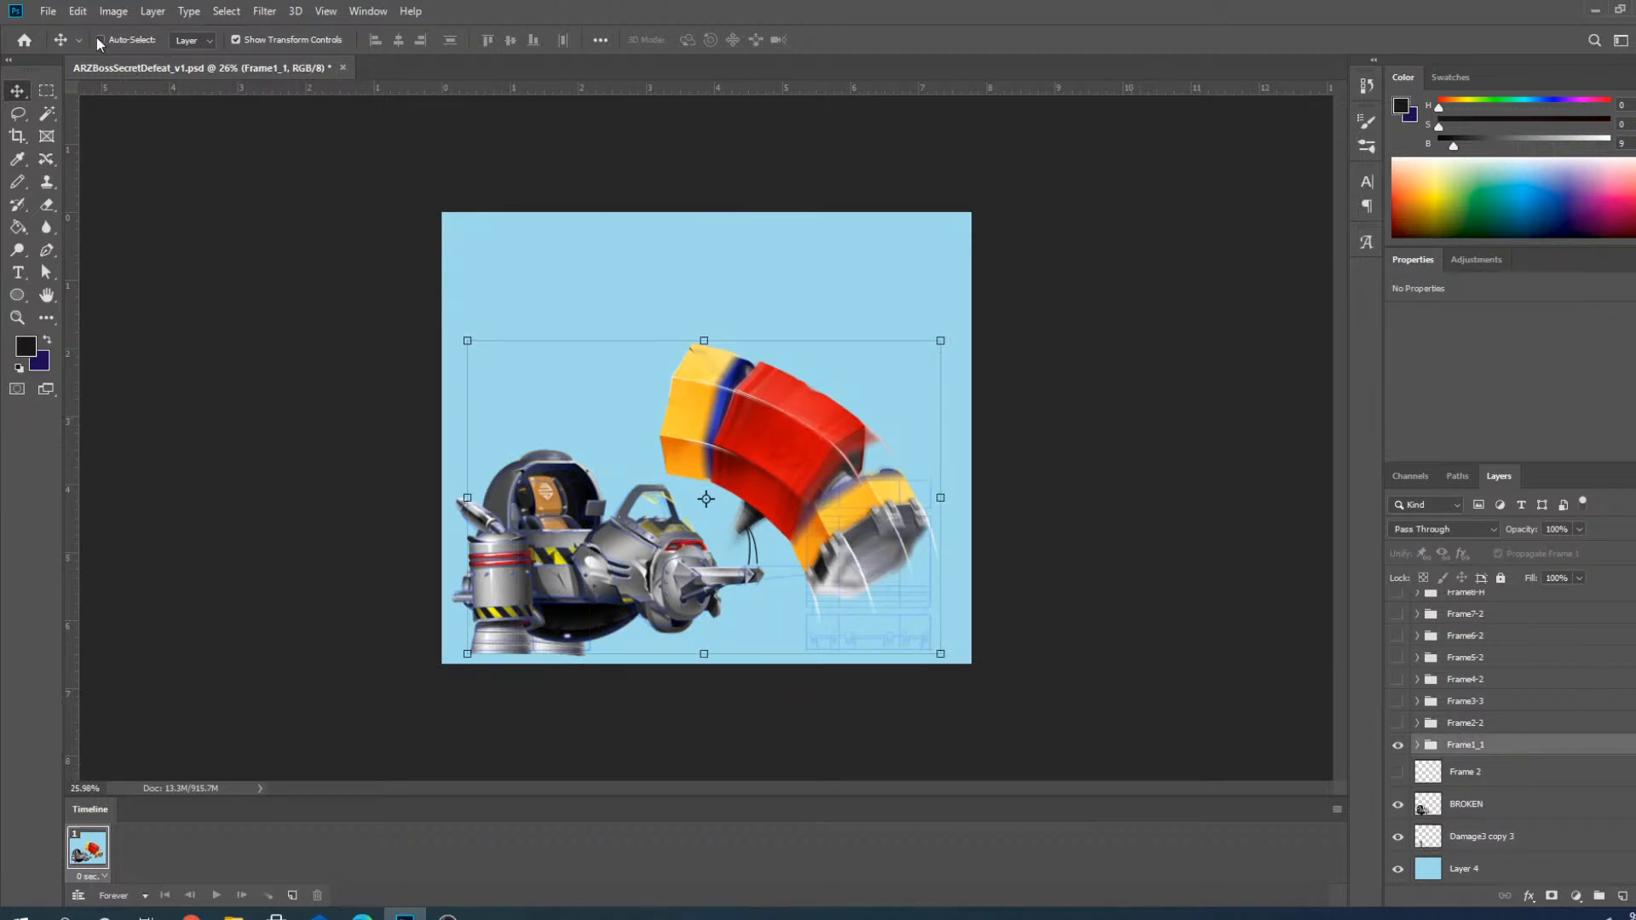
Hide the Refs group and save the document.
{"action": "left_click", "coordinate": [47, 12]}
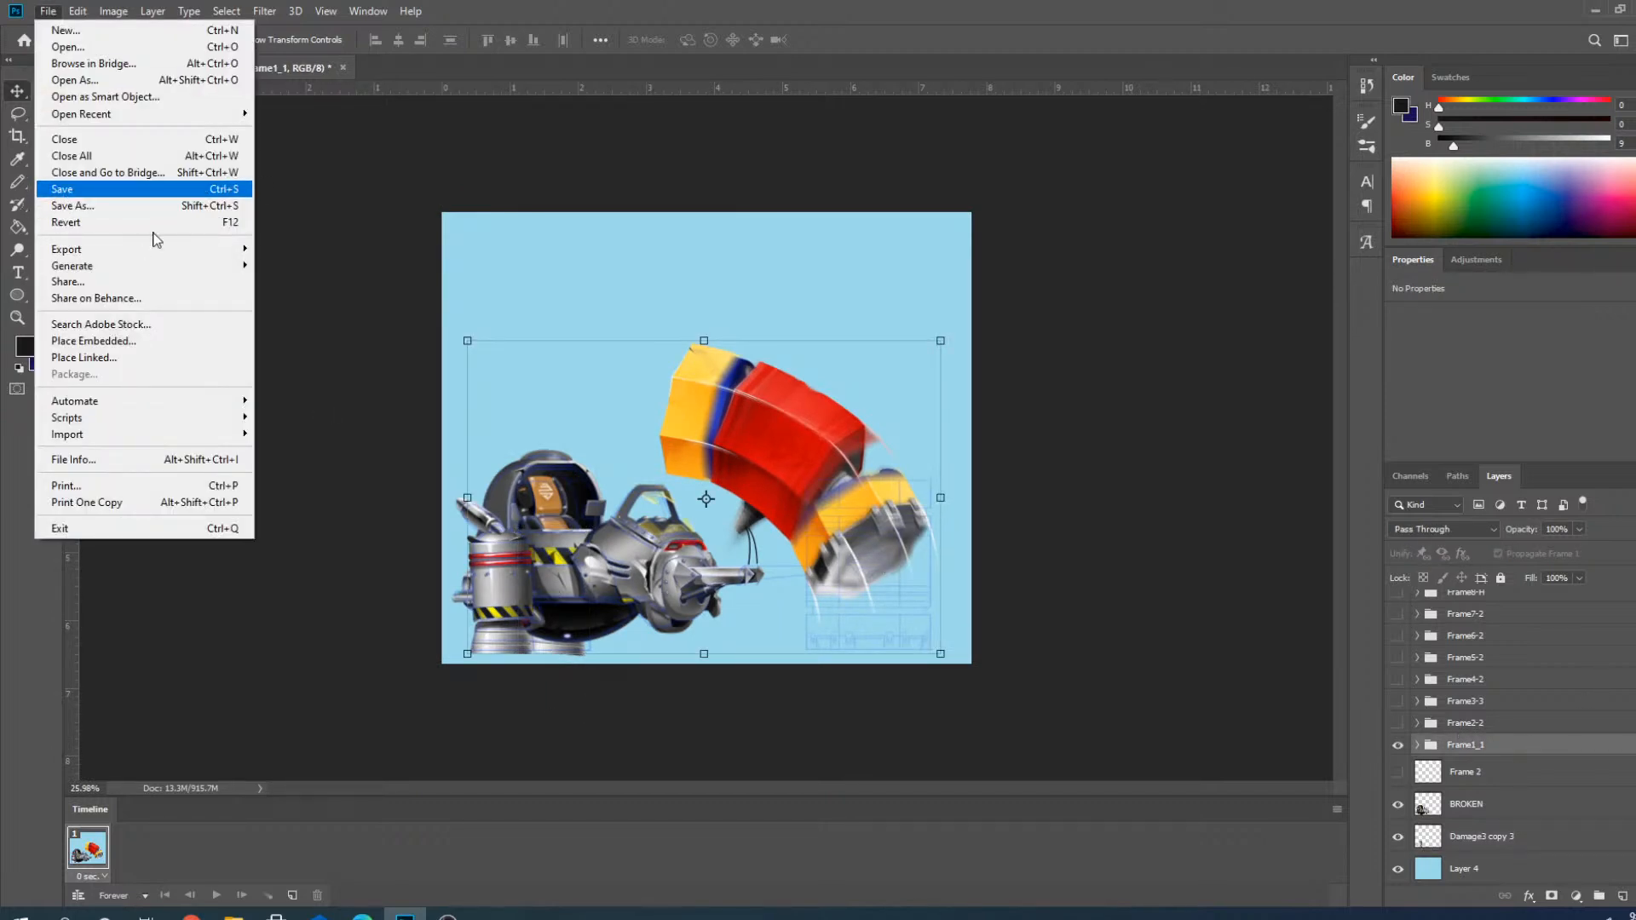
{"action": "left_click", "coordinate": [1423, 806]}
{"action": "scroll", "coordinate": [1423, 806], "scroll_direction": "up", "scroll_amount": 3}
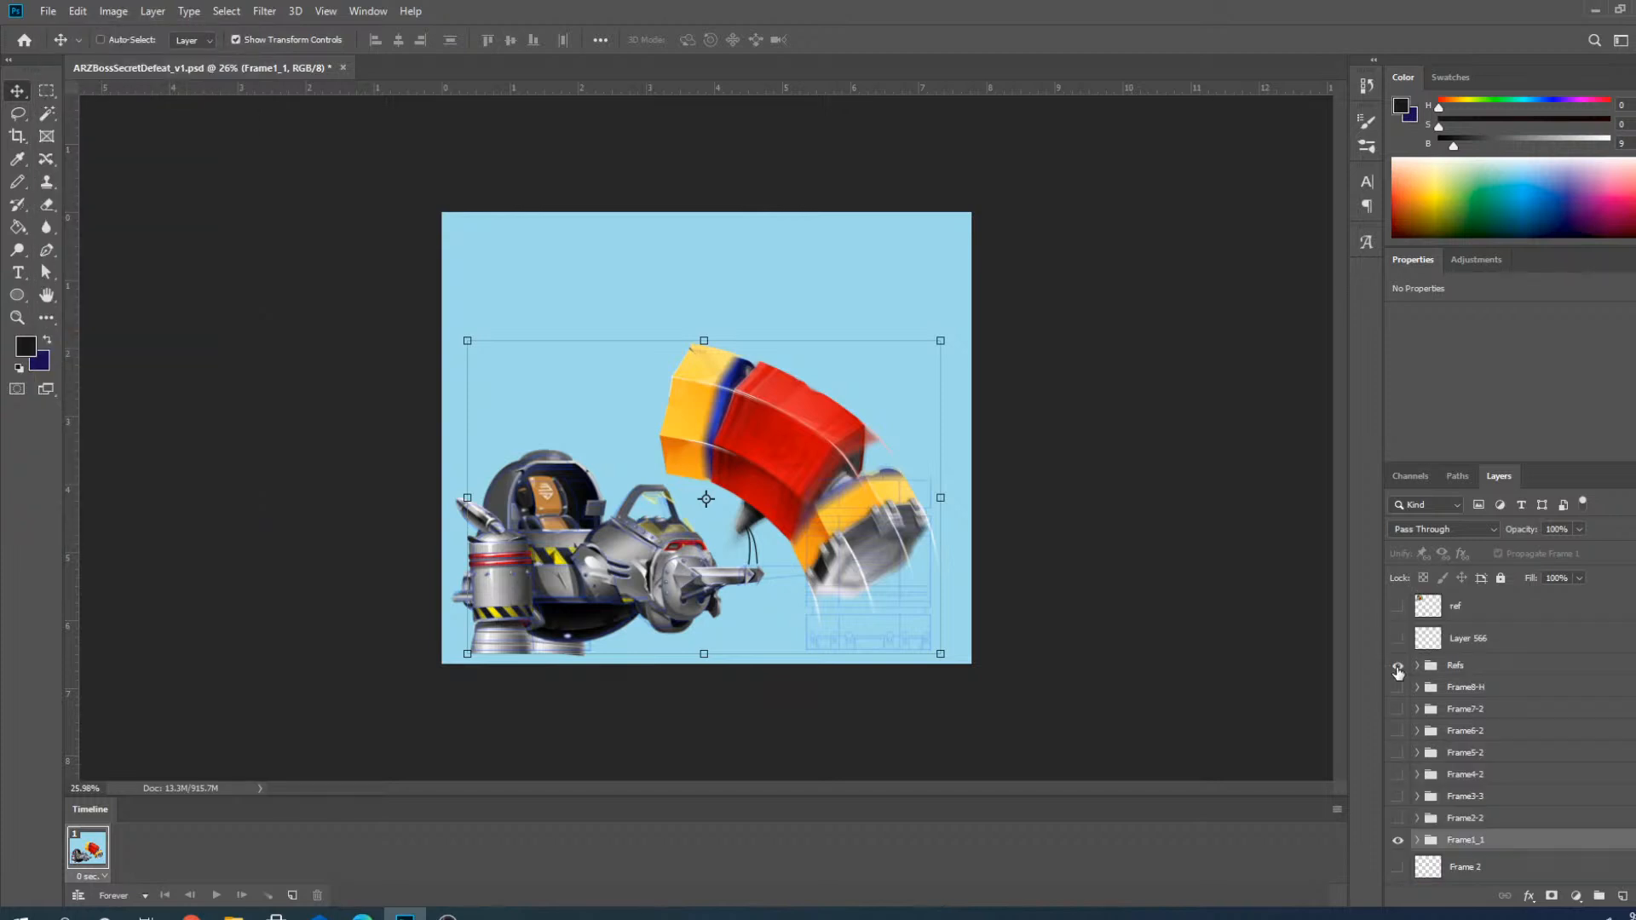
{"action": "left_click", "coordinate": [1397, 667]}
{"action": "left_click", "coordinate": [47, 12]}
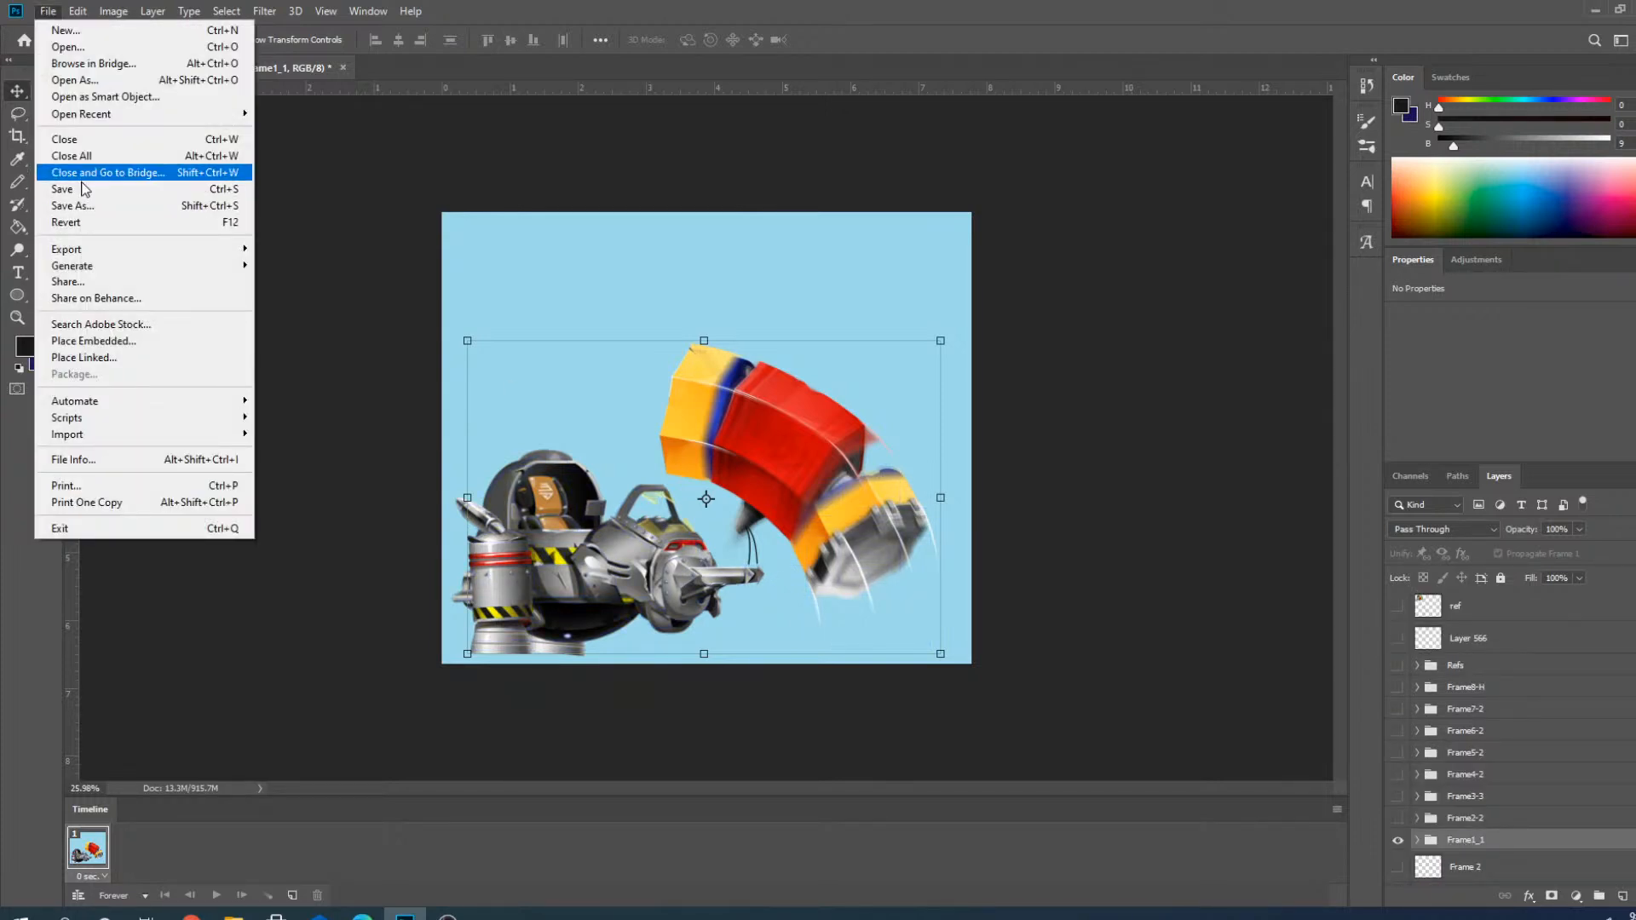
{"action": "left_click", "coordinate": [83, 190]}
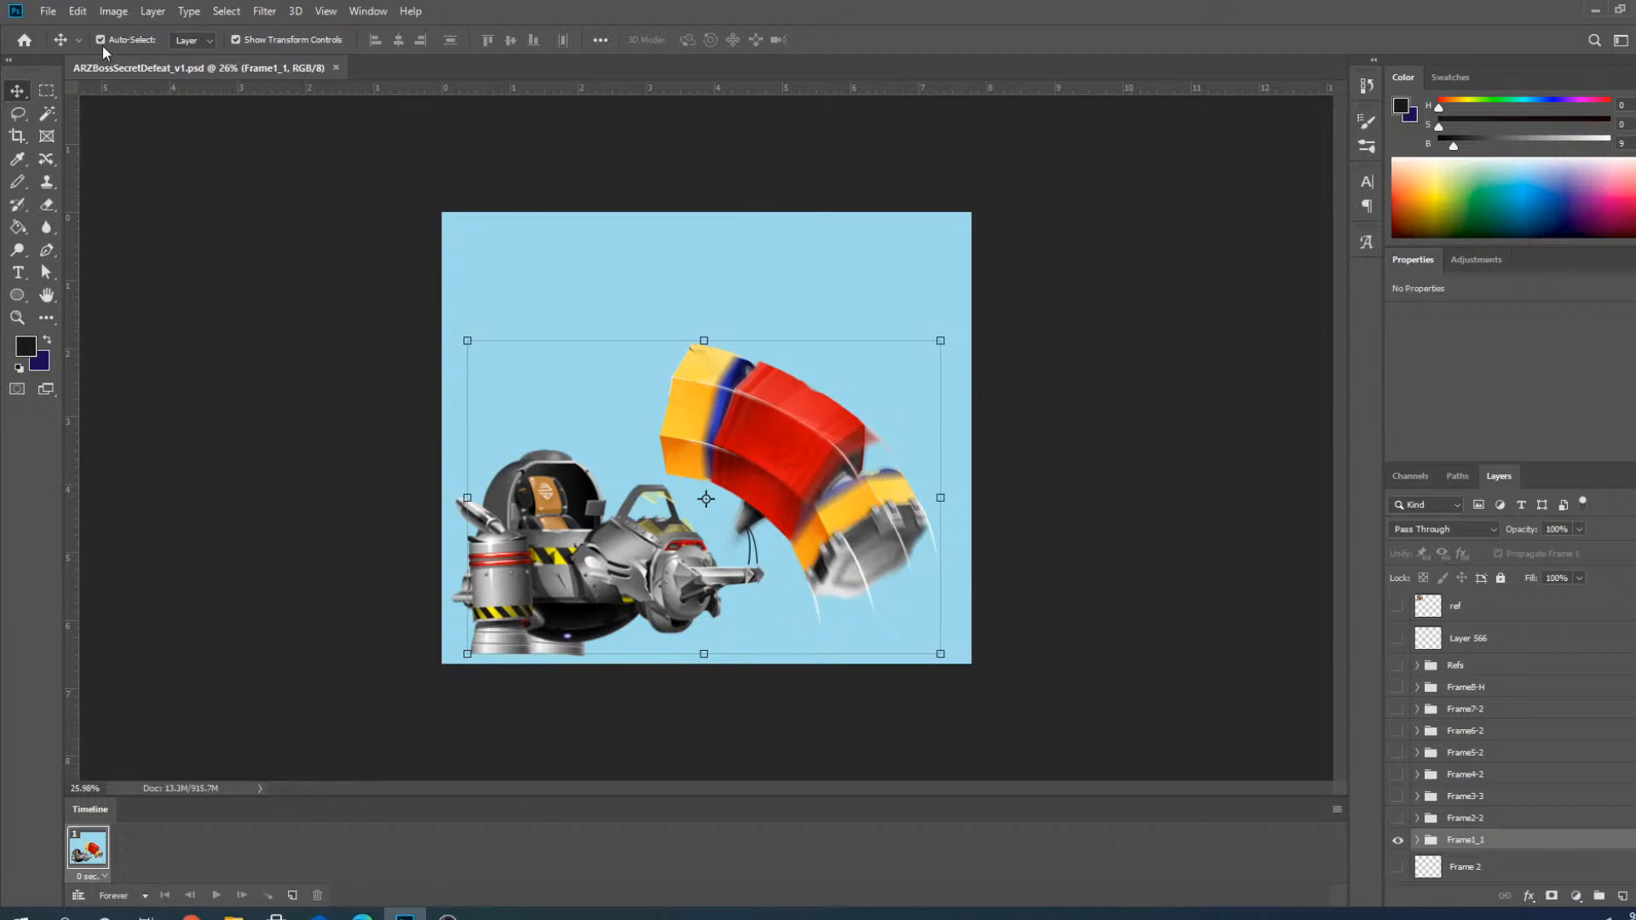
Add a second animation frame that shows the Frame2-2 group instead of Frame1_1.
{"action": "left_click", "coordinate": [293, 896]}
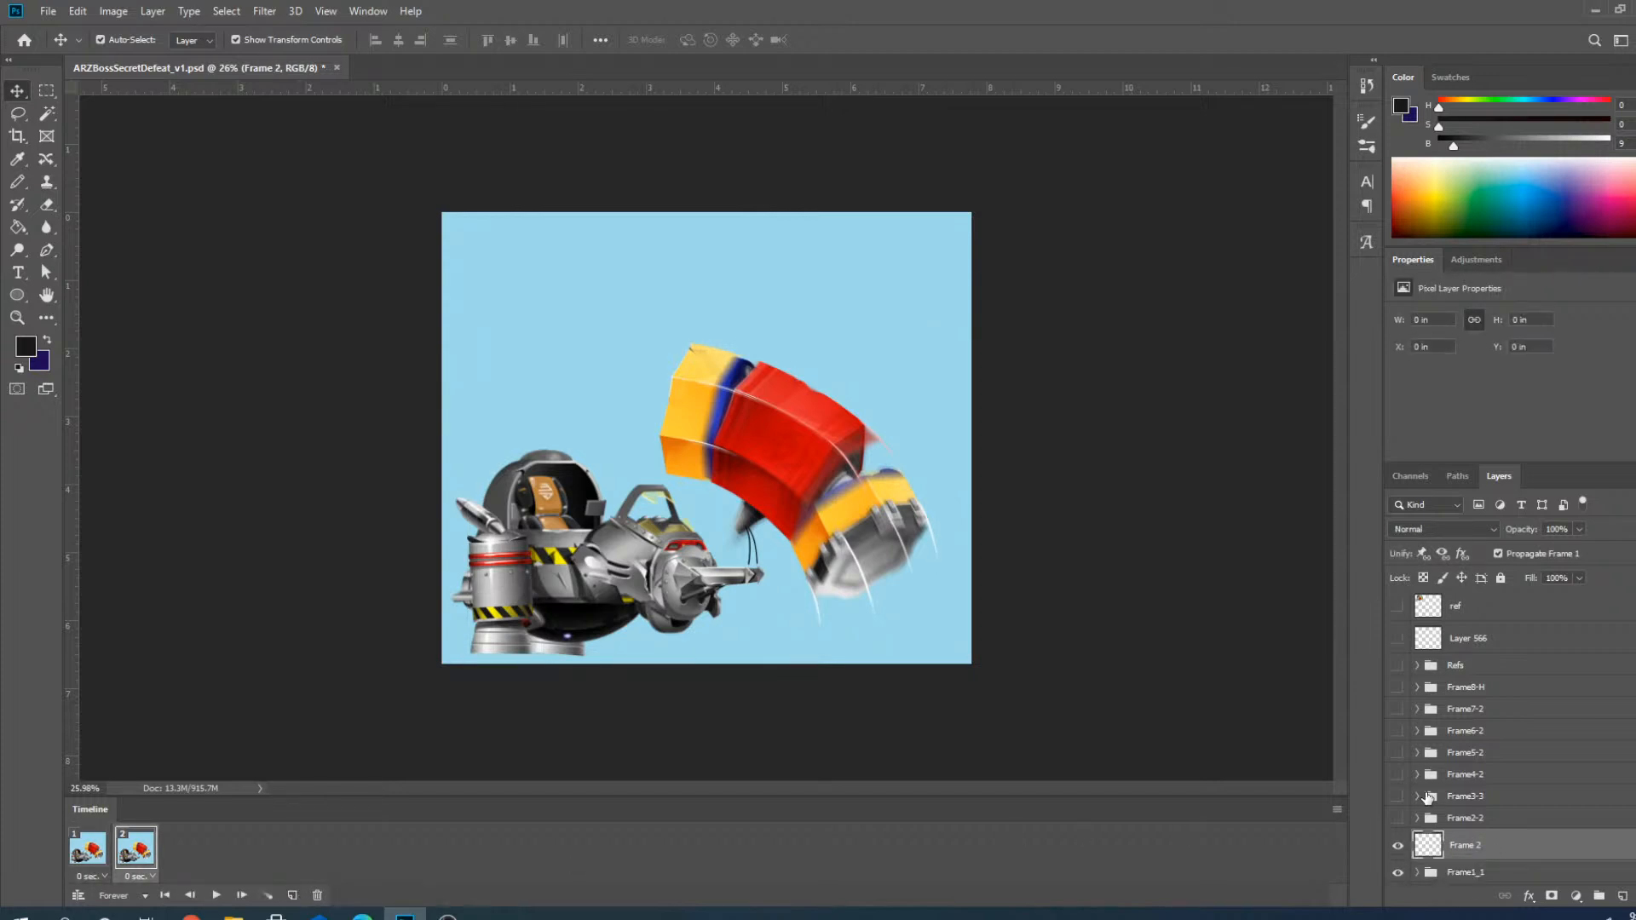
{"action": "scroll", "coordinate": [1402, 767], "scroll_direction": "down", "scroll_amount": 2}
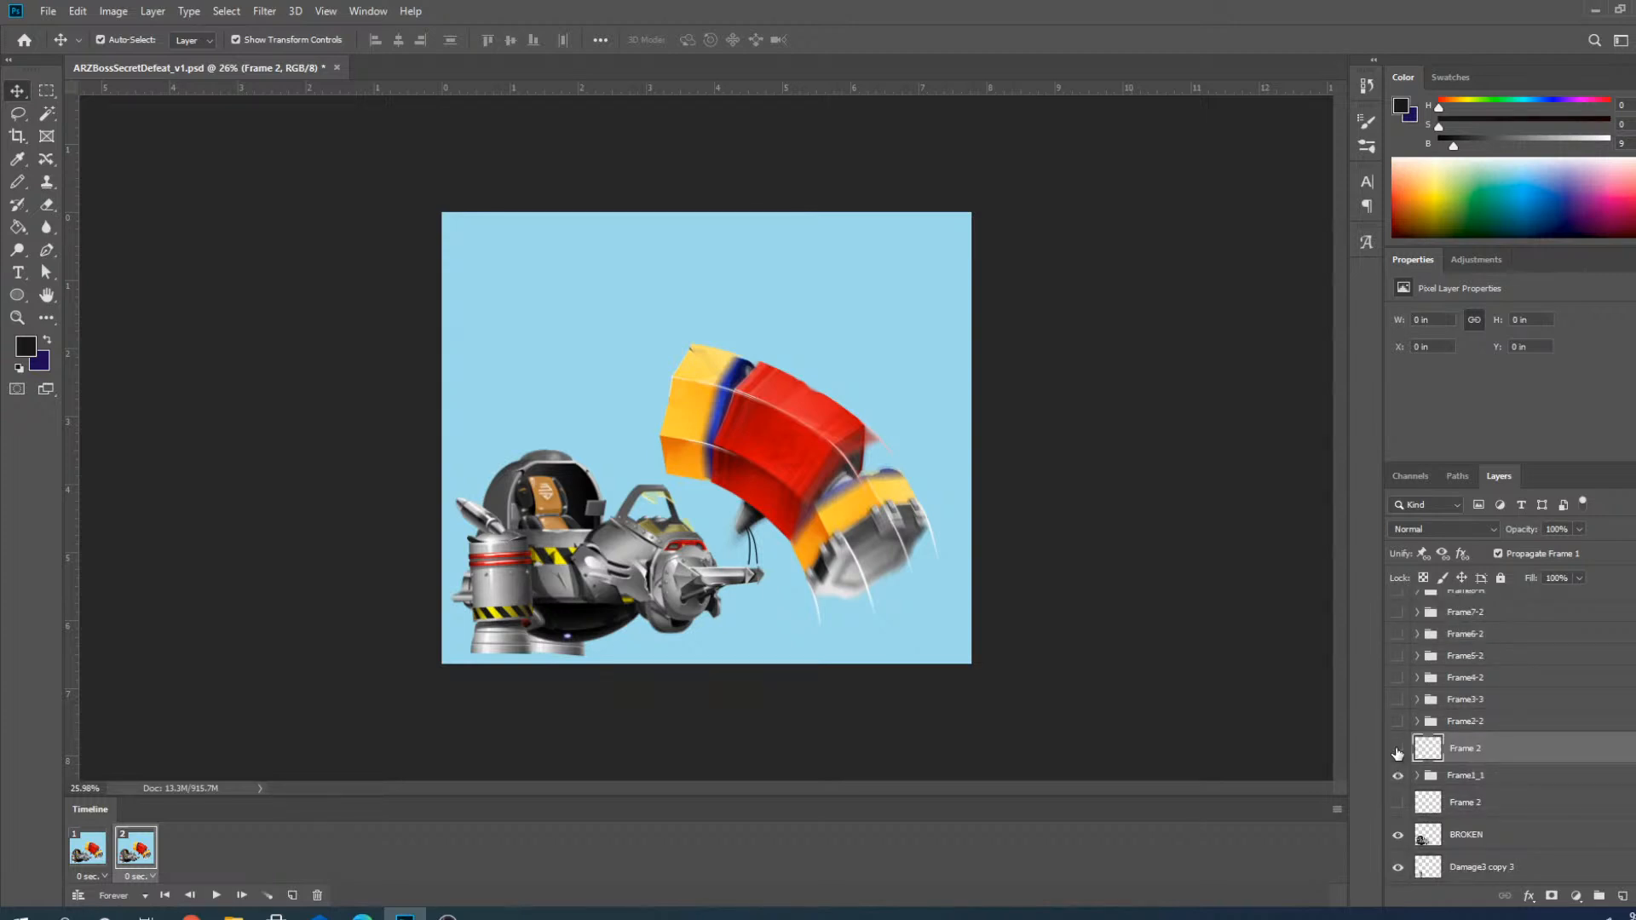
{"action": "left_click", "coordinate": [1398, 722]}
{"action": "left_click", "coordinate": [1399, 749]}
{"action": "left_click", "coordinate": [1398, 776]}
{"action": "left_click", "coordinate": [1399, 749]}
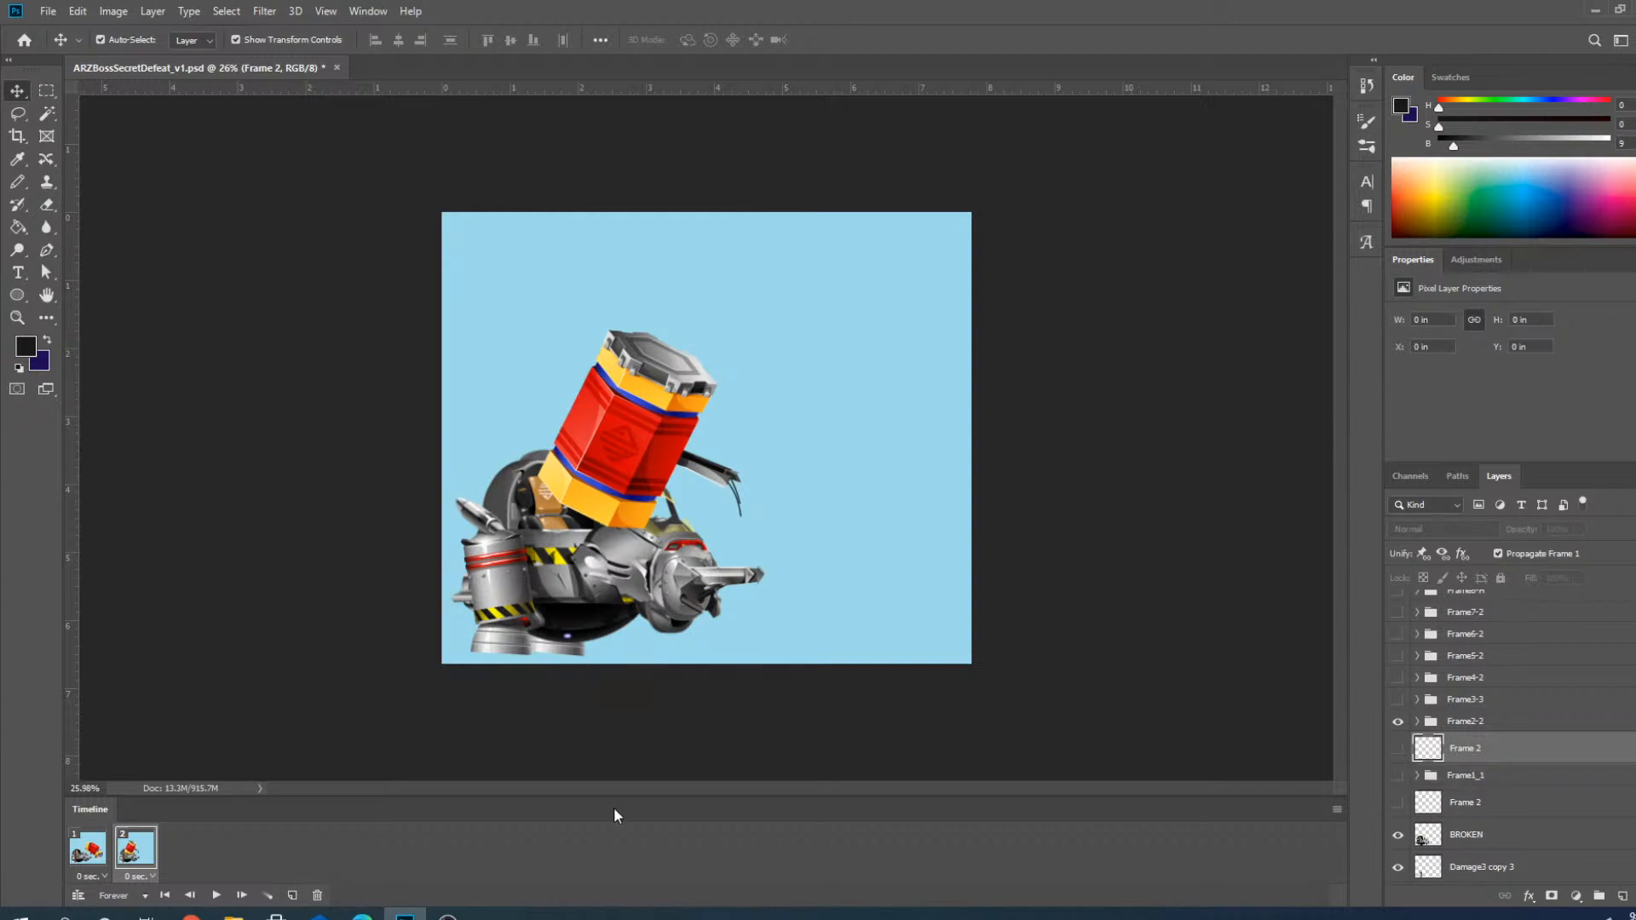
{"action": "left_click", "coordinate": [1398, 749]}
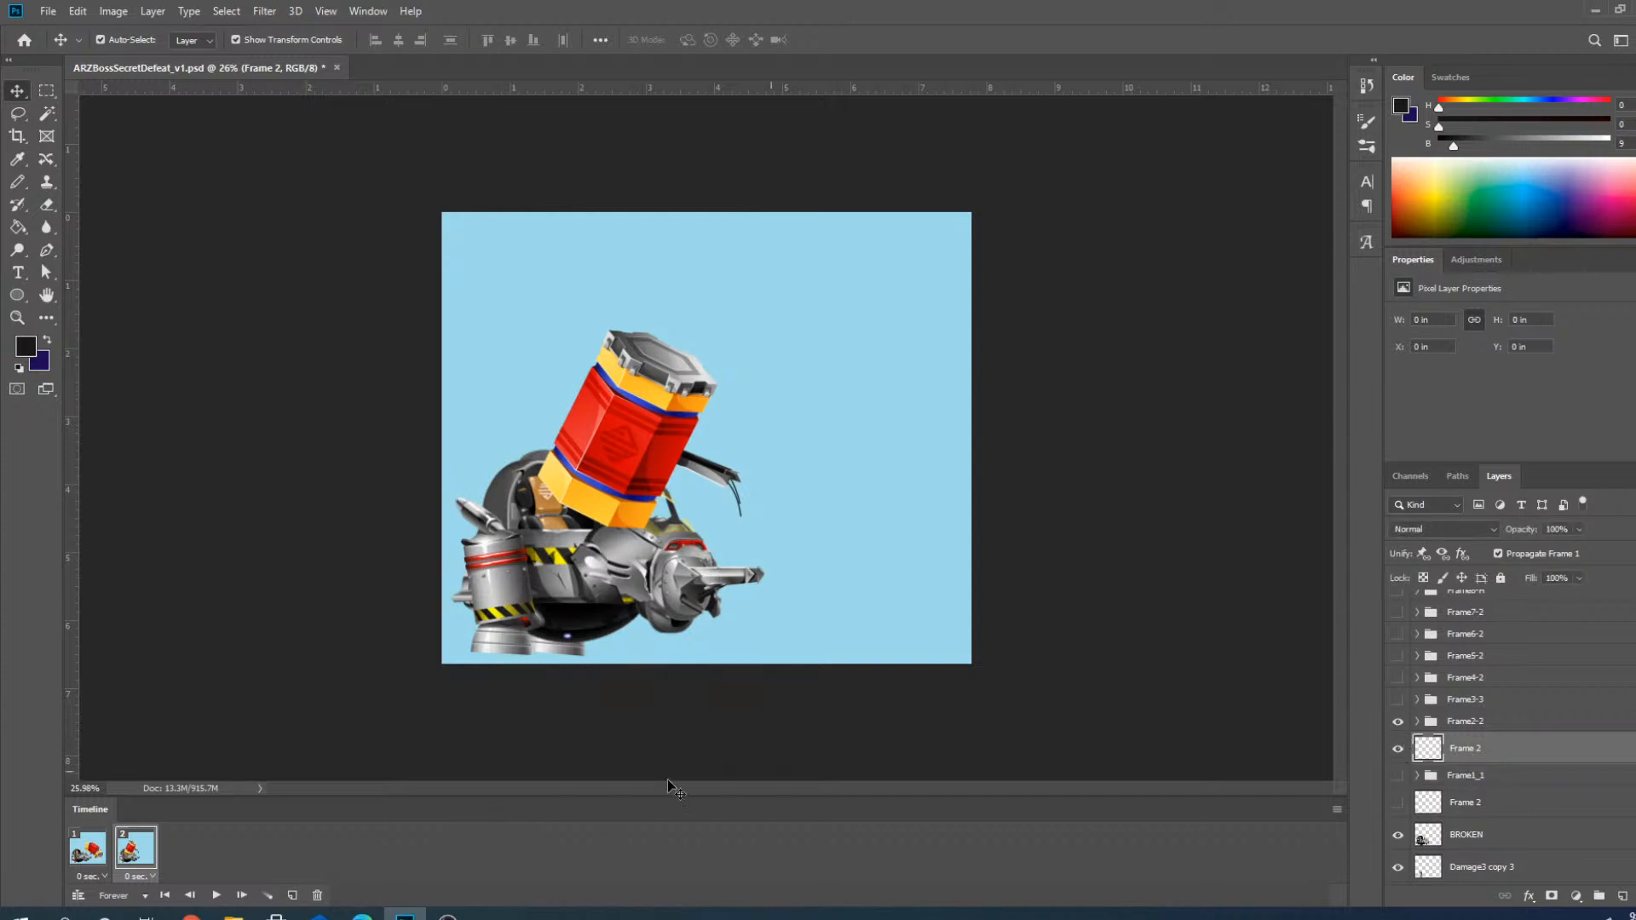
Add a third animation frame that shows Frame3-3 instead of Frame2-2, with the empty Frame 3 and Frame 2 layers hidden.
{"action": "left_click", "coordinate": [291, 896]}
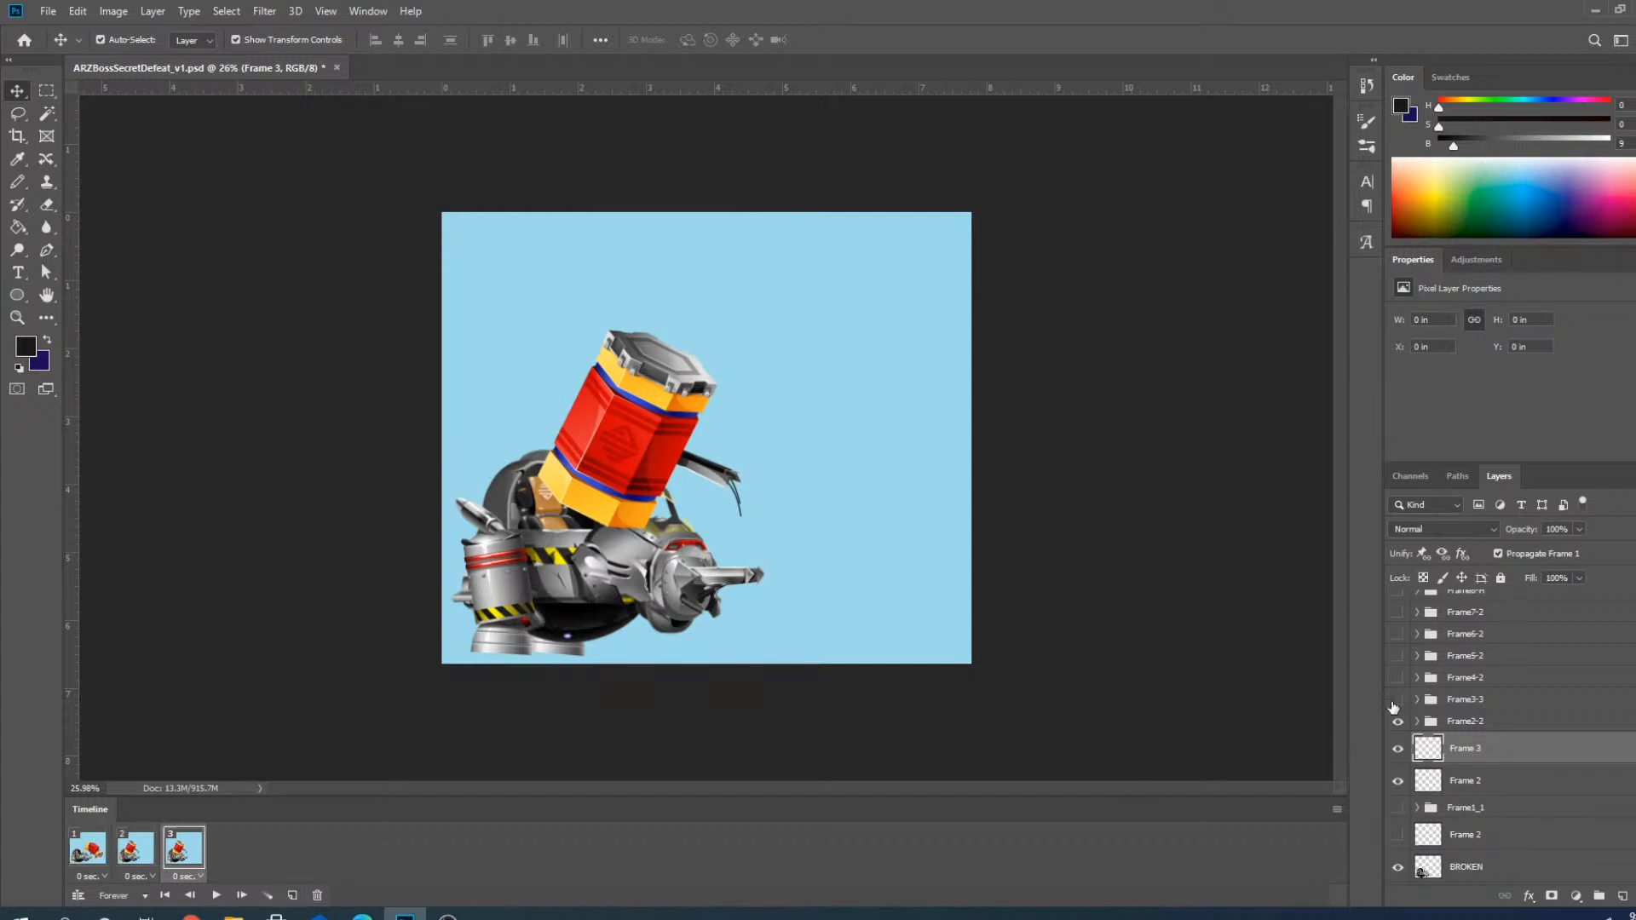
{"action": "left_click", "coordinate": [1398, 700]}
{"action": "left_click", "coordinate": [1398, 722]}
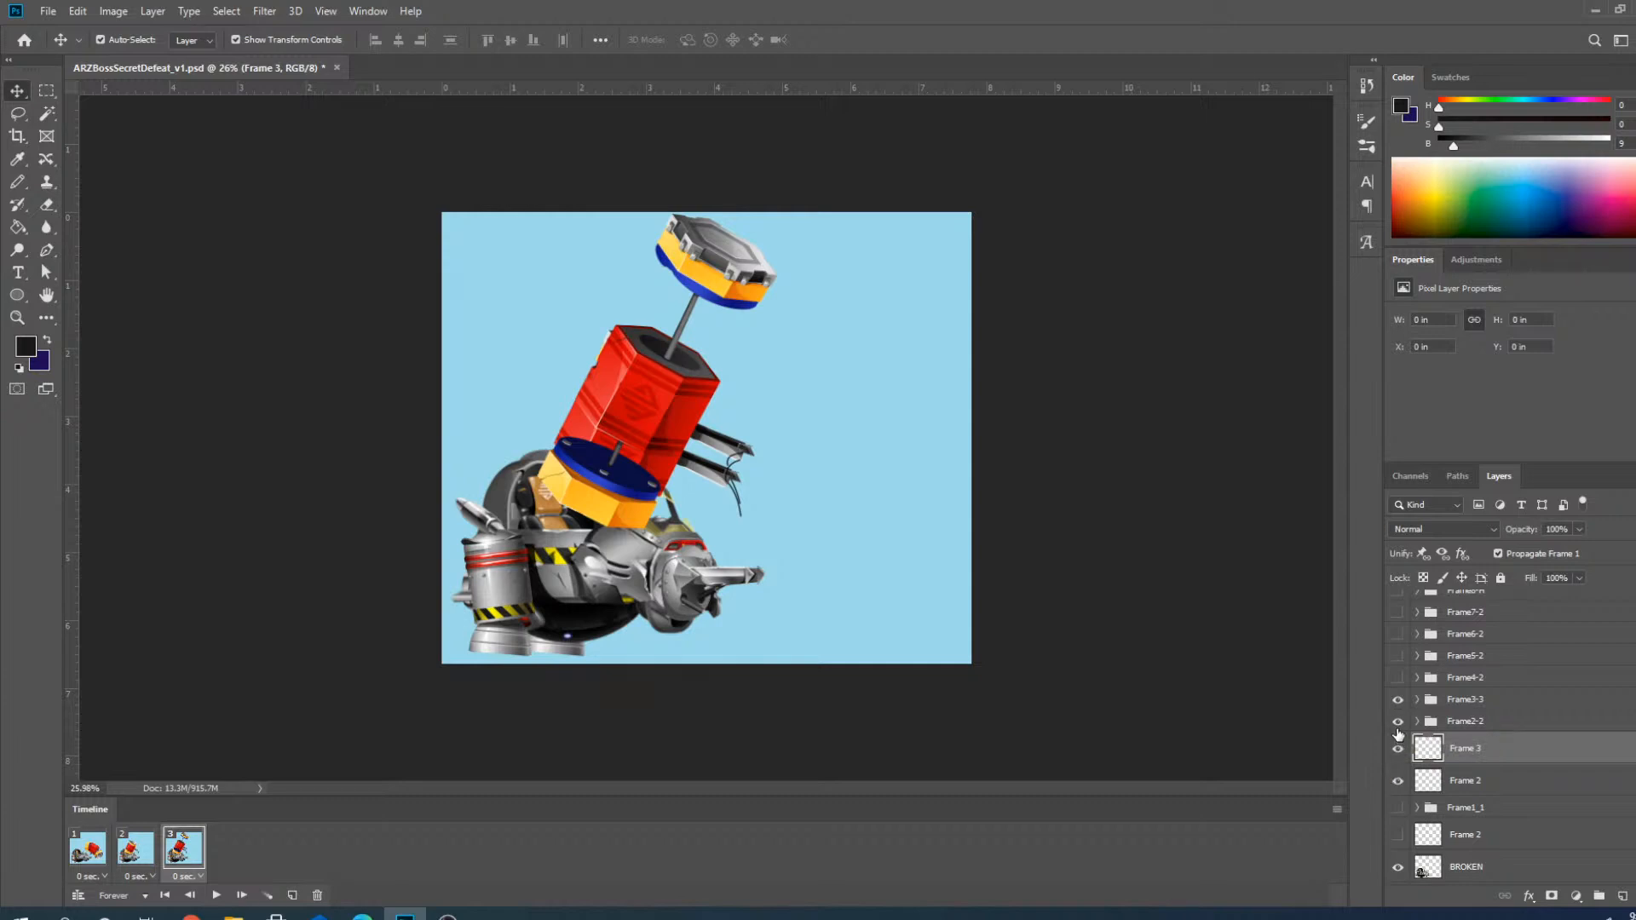
{"action": "left_click", "coordinate": [1398, 724]}
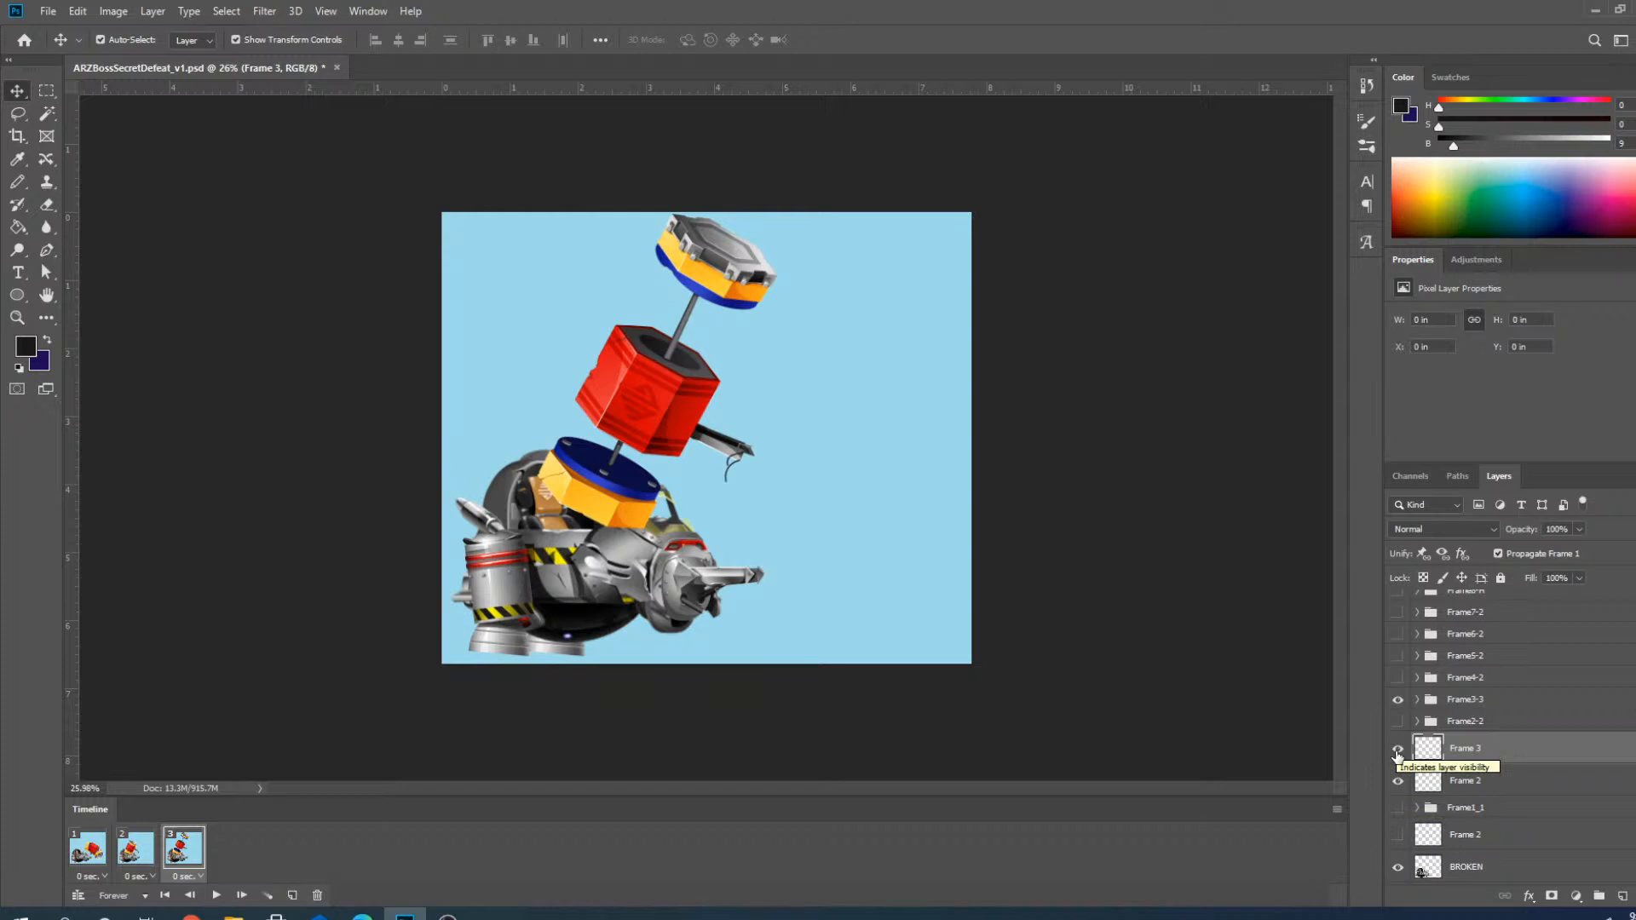
{"action": "left_click", "coordinate": [1398, 751]}
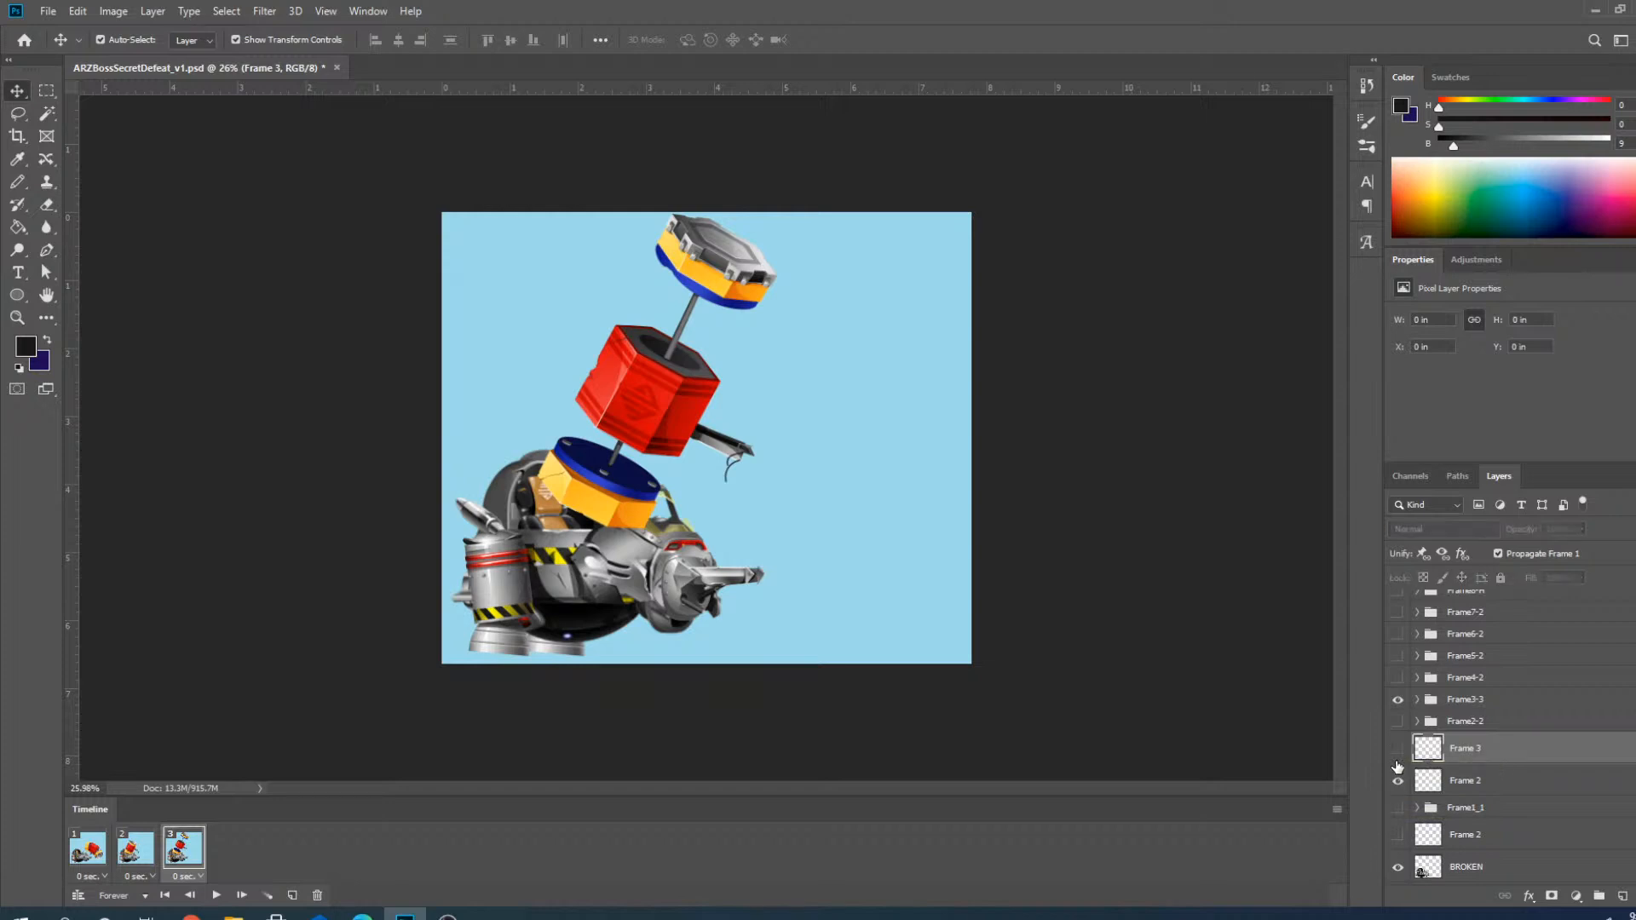
{"action": "scroll", "coordinate": [730, 574], "scroll_direction": "up", "scroll_amount": 4}
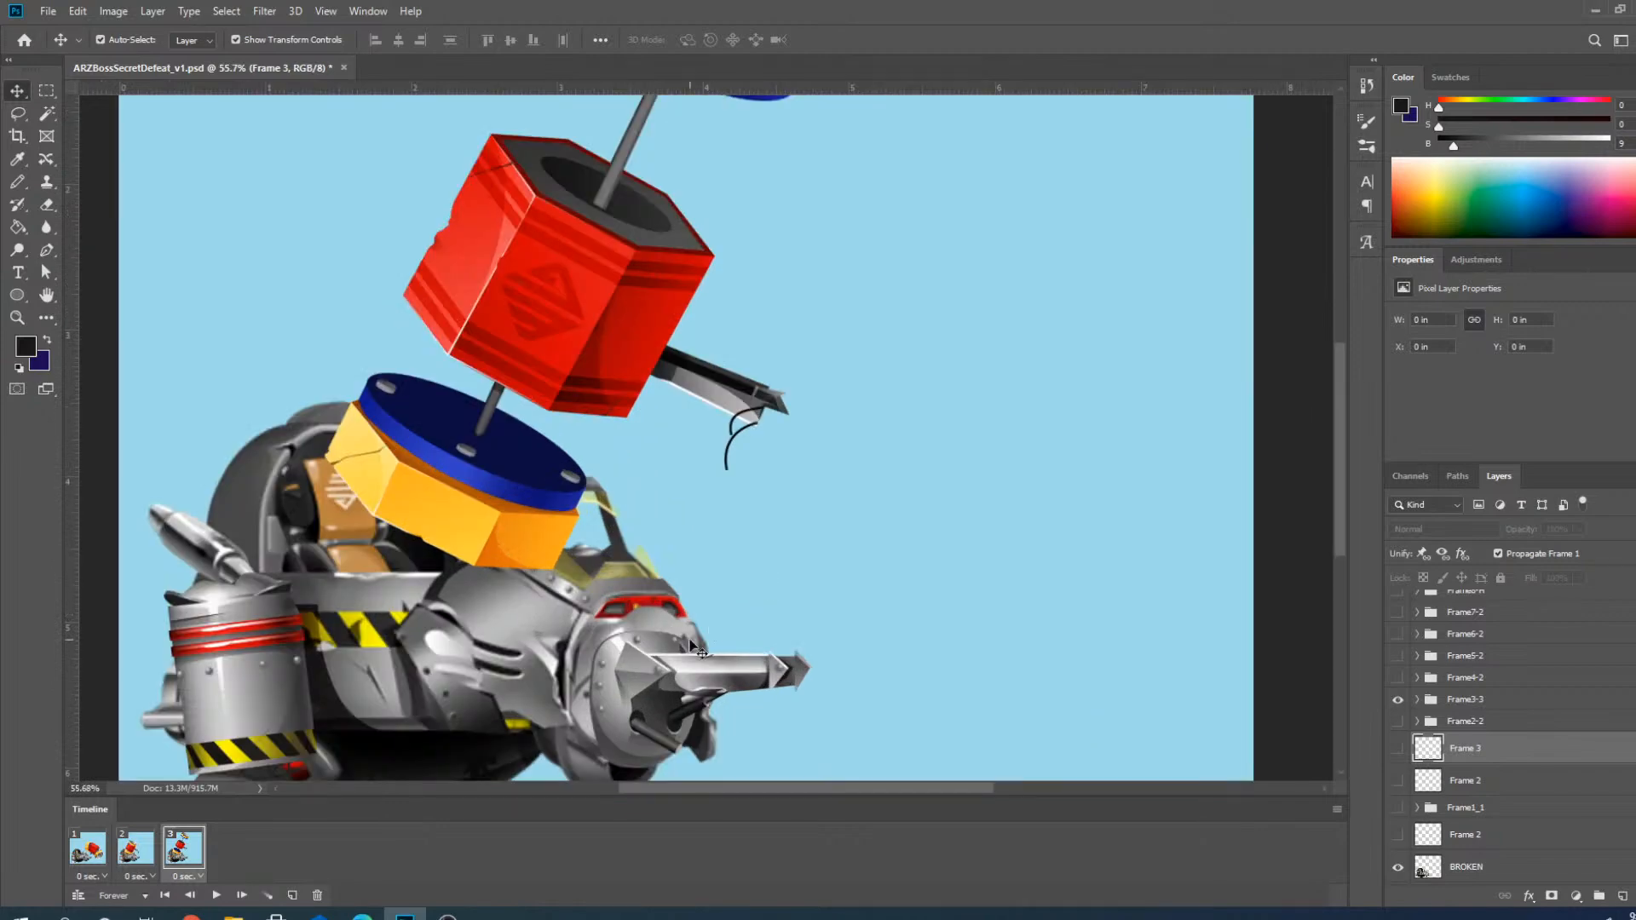
{"action": "scroll", "coordinate": [653, 460], "scroll_direction": "down", "scroll_amount": 2}
{"action": "scroll", "coordinate": [638, 553], "scroll_direction": "down", "scroll_amount": 1}
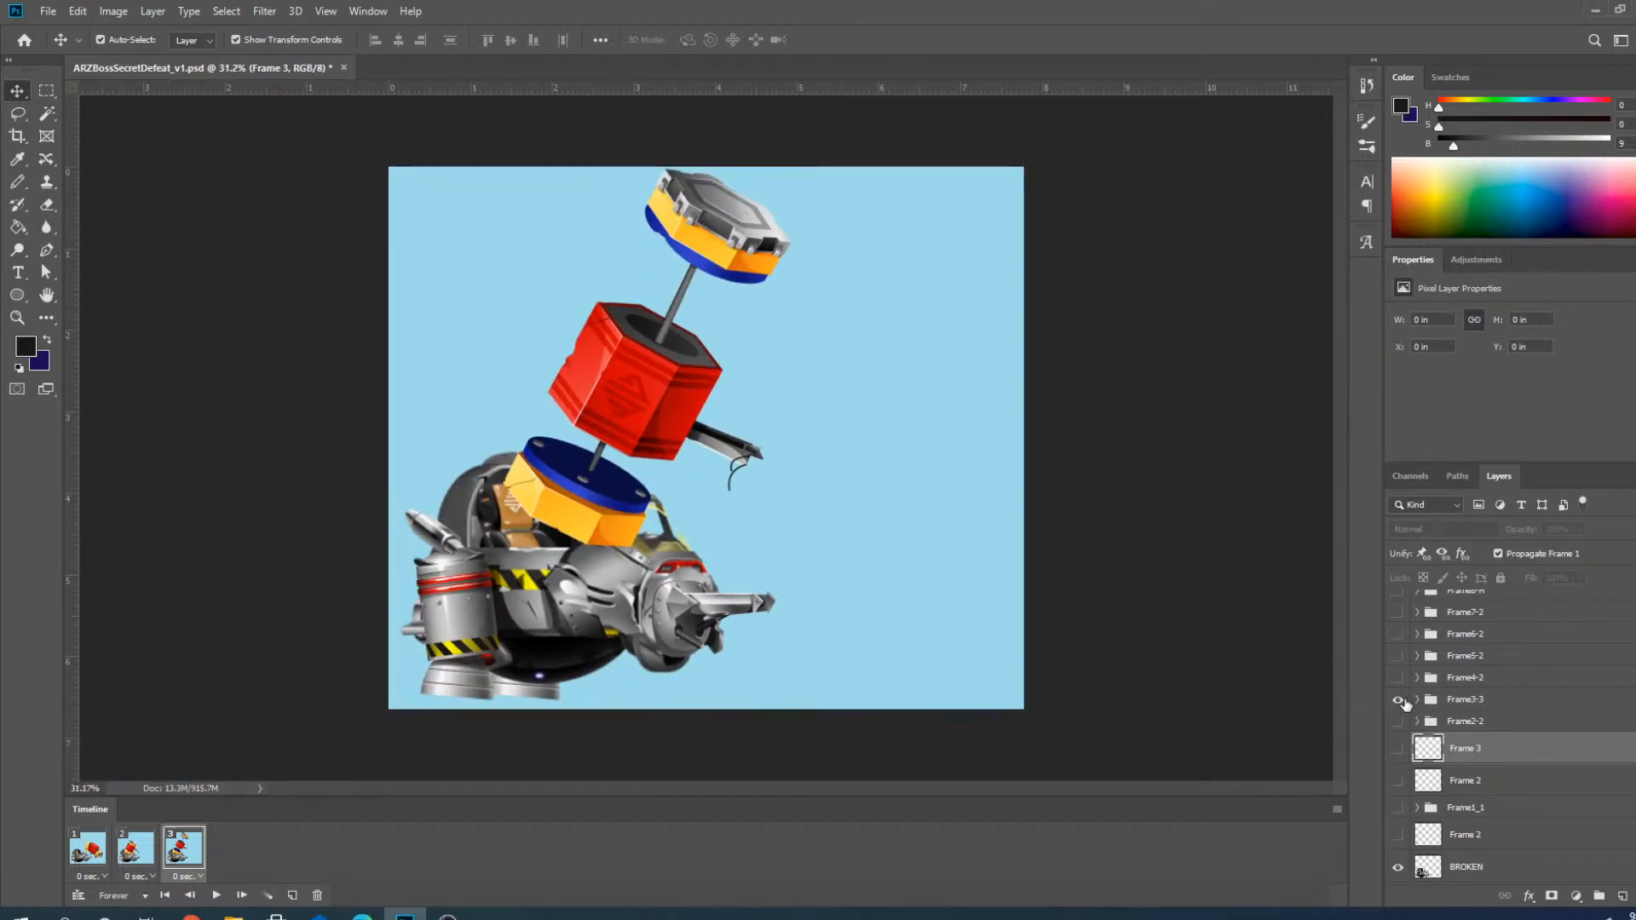
Add a fourth animation frame that shows the Frame4-2 group instead of Frame3-3, with the empty Frame 4 layer hidden.
{"action": "left_click", "coordinate": [1397, 700]}
{"action": "left_click", "coordinate": [1398, 701]}
{"action": "scroll", "coordinate": [1459, 719], "scroll_direction": "down", "scroll_amount": 2}
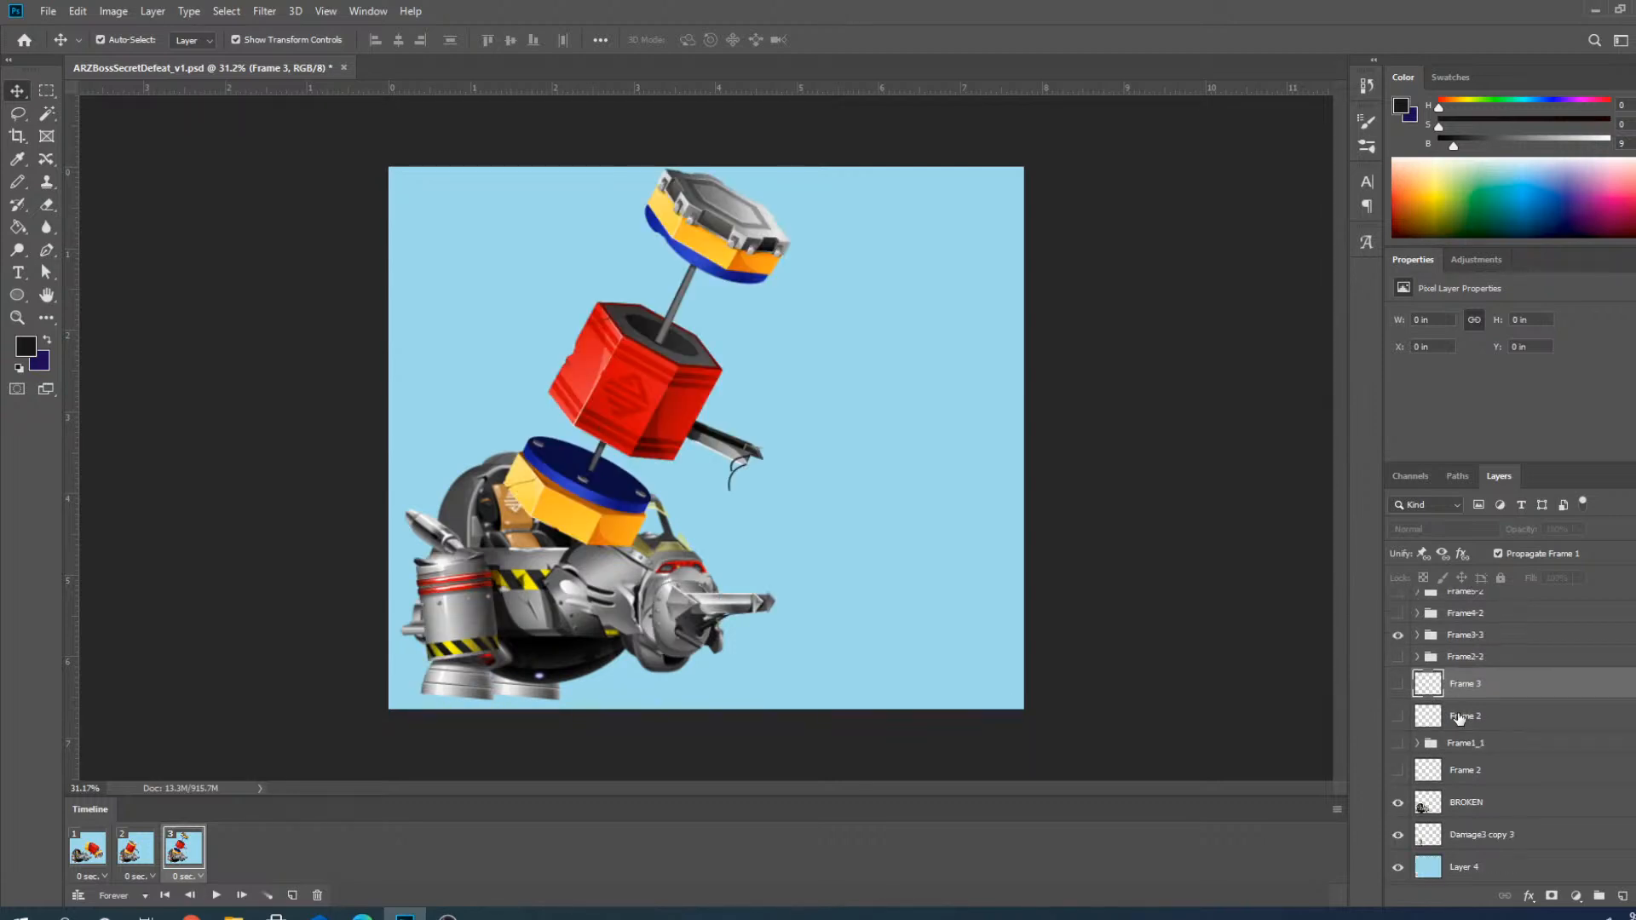
{"action": "left_click", "coordinate": [293, 896]}
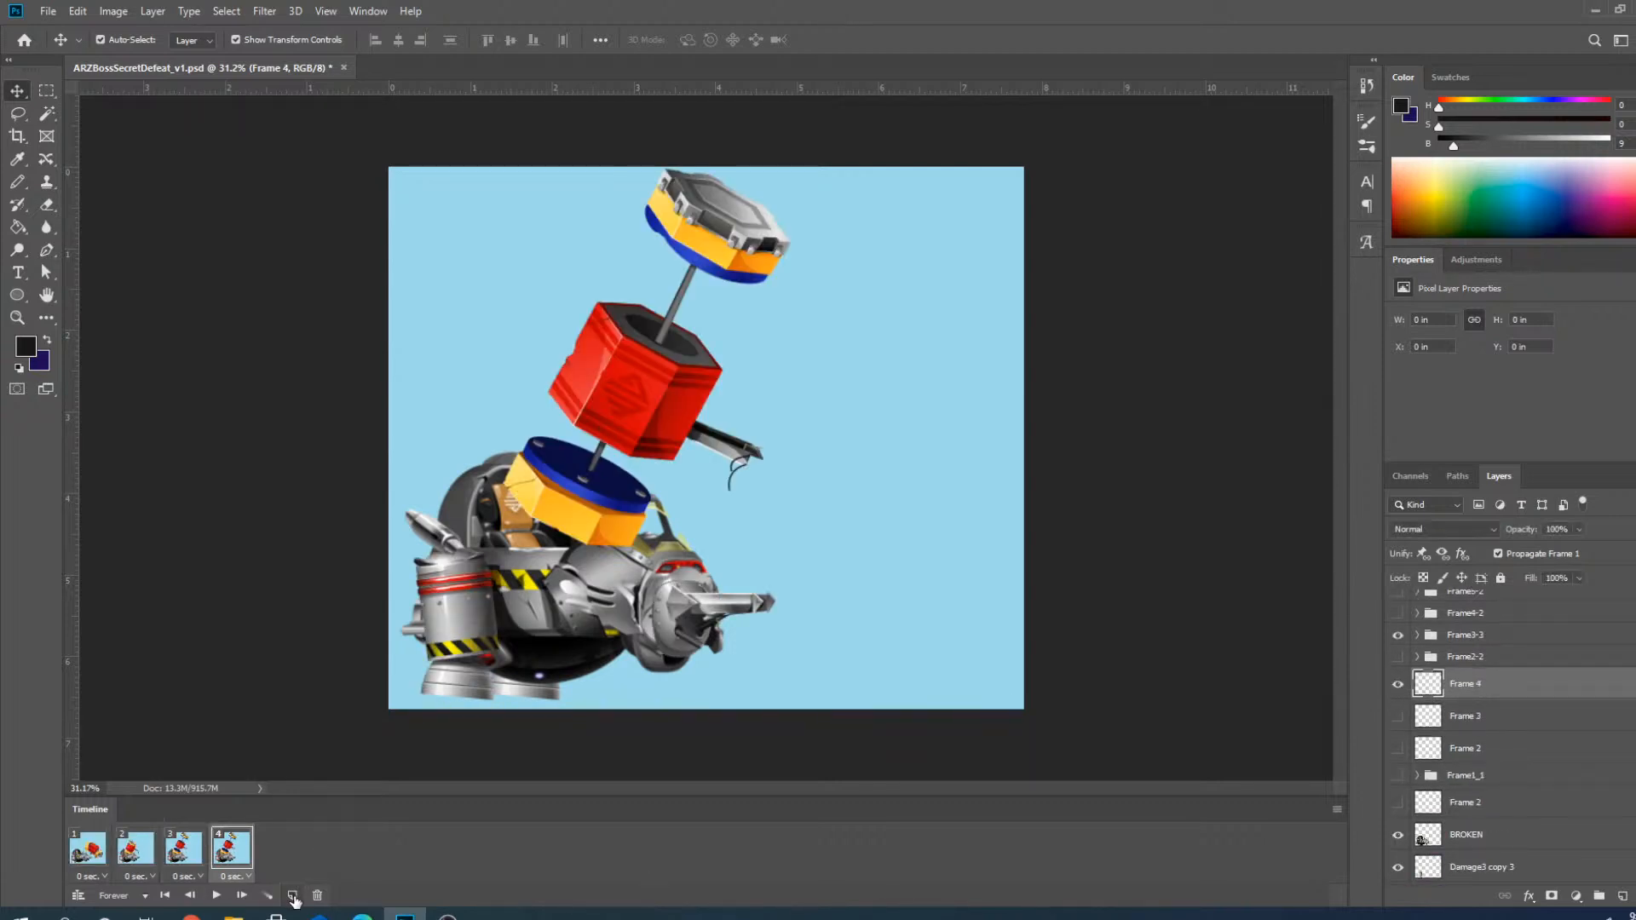
{"action": "left_click", "coordinate": [1398, 684]}
{"action": "left_click", "coordinate": [1398, 635]}
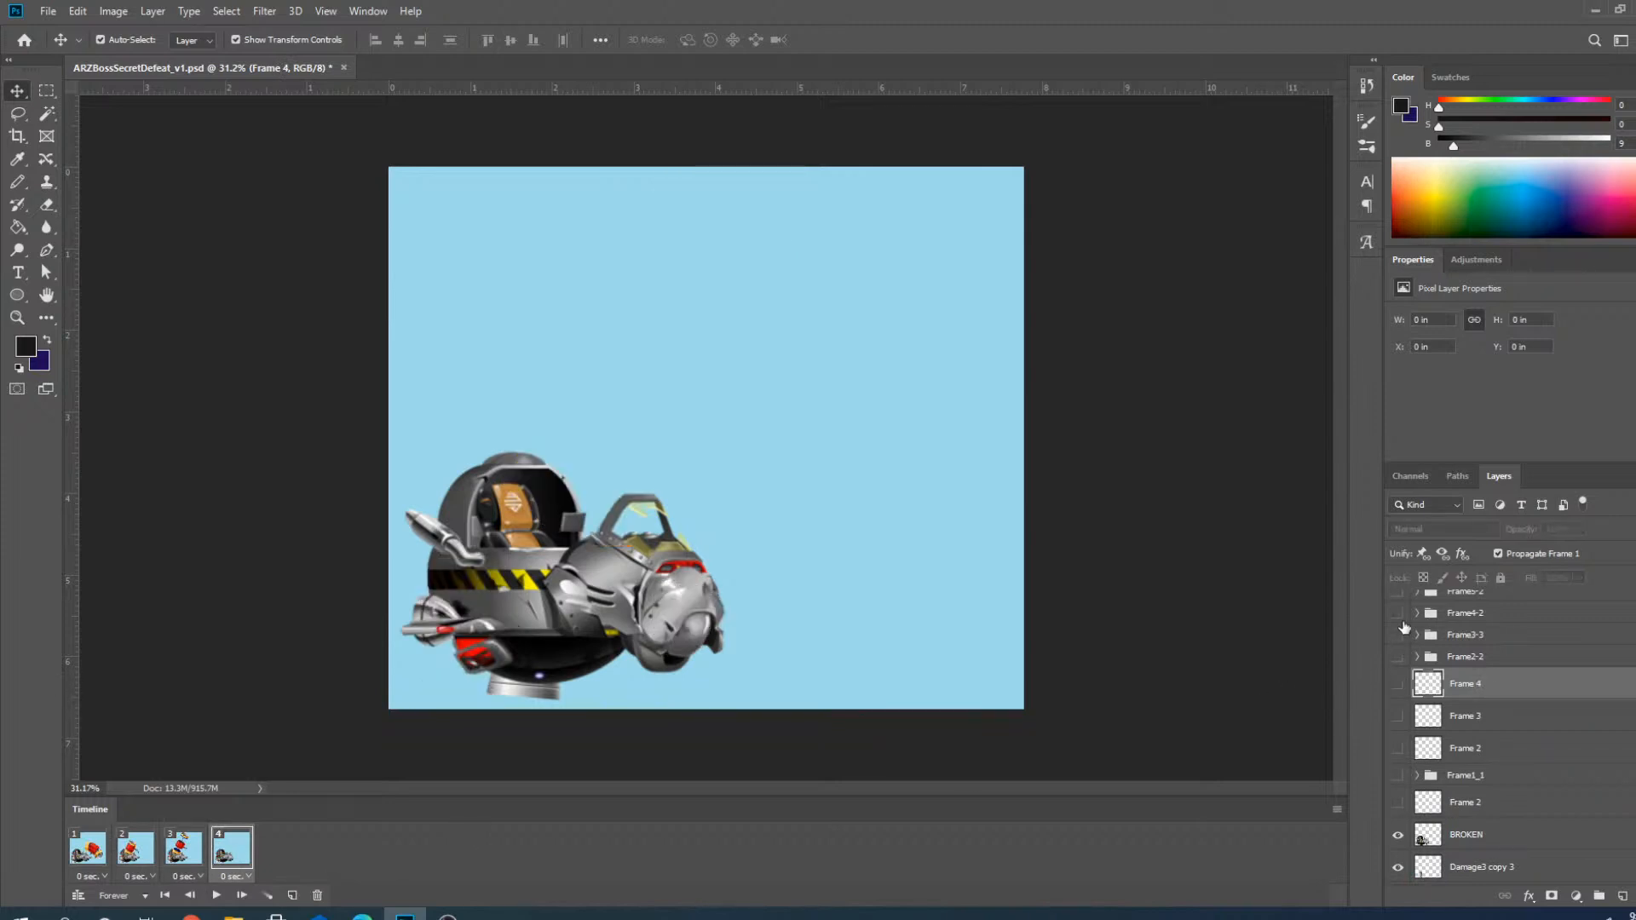
{"action": "left_click", "coordinate": [1398, 613]}
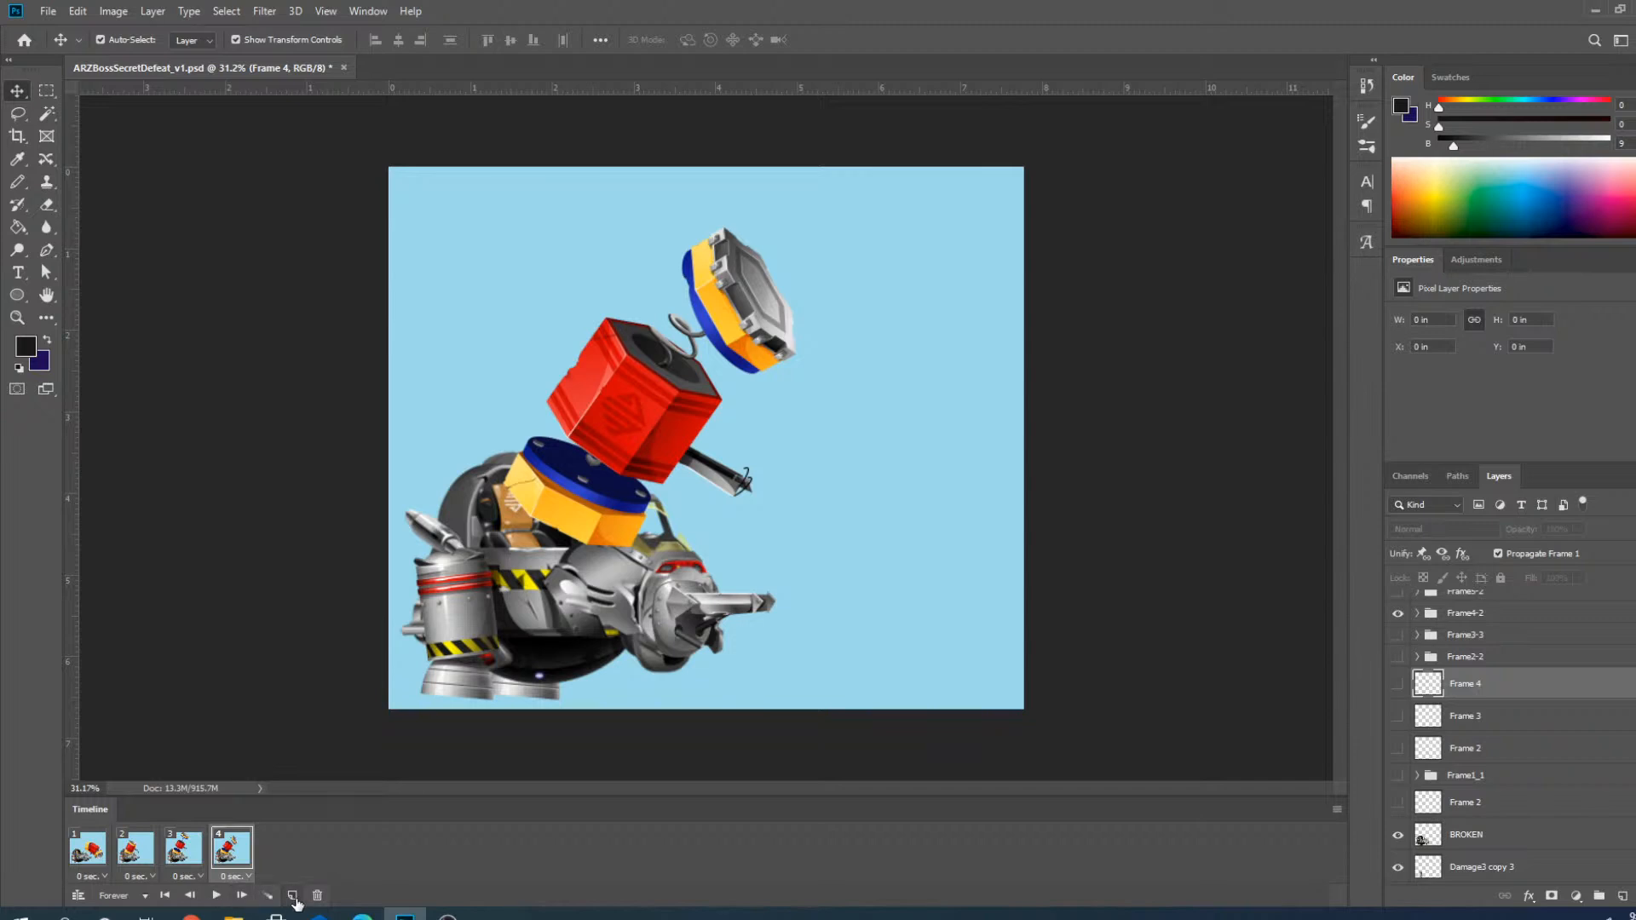
Add a fifth animation frame that shows the Frame5-2 group instead of Frame4-2, with the empty Frame 5 layer hidden.
{"action": "scroll", "coordinate": [1466, 758], "scroll_direction": "up", "scroll_amount": 2}
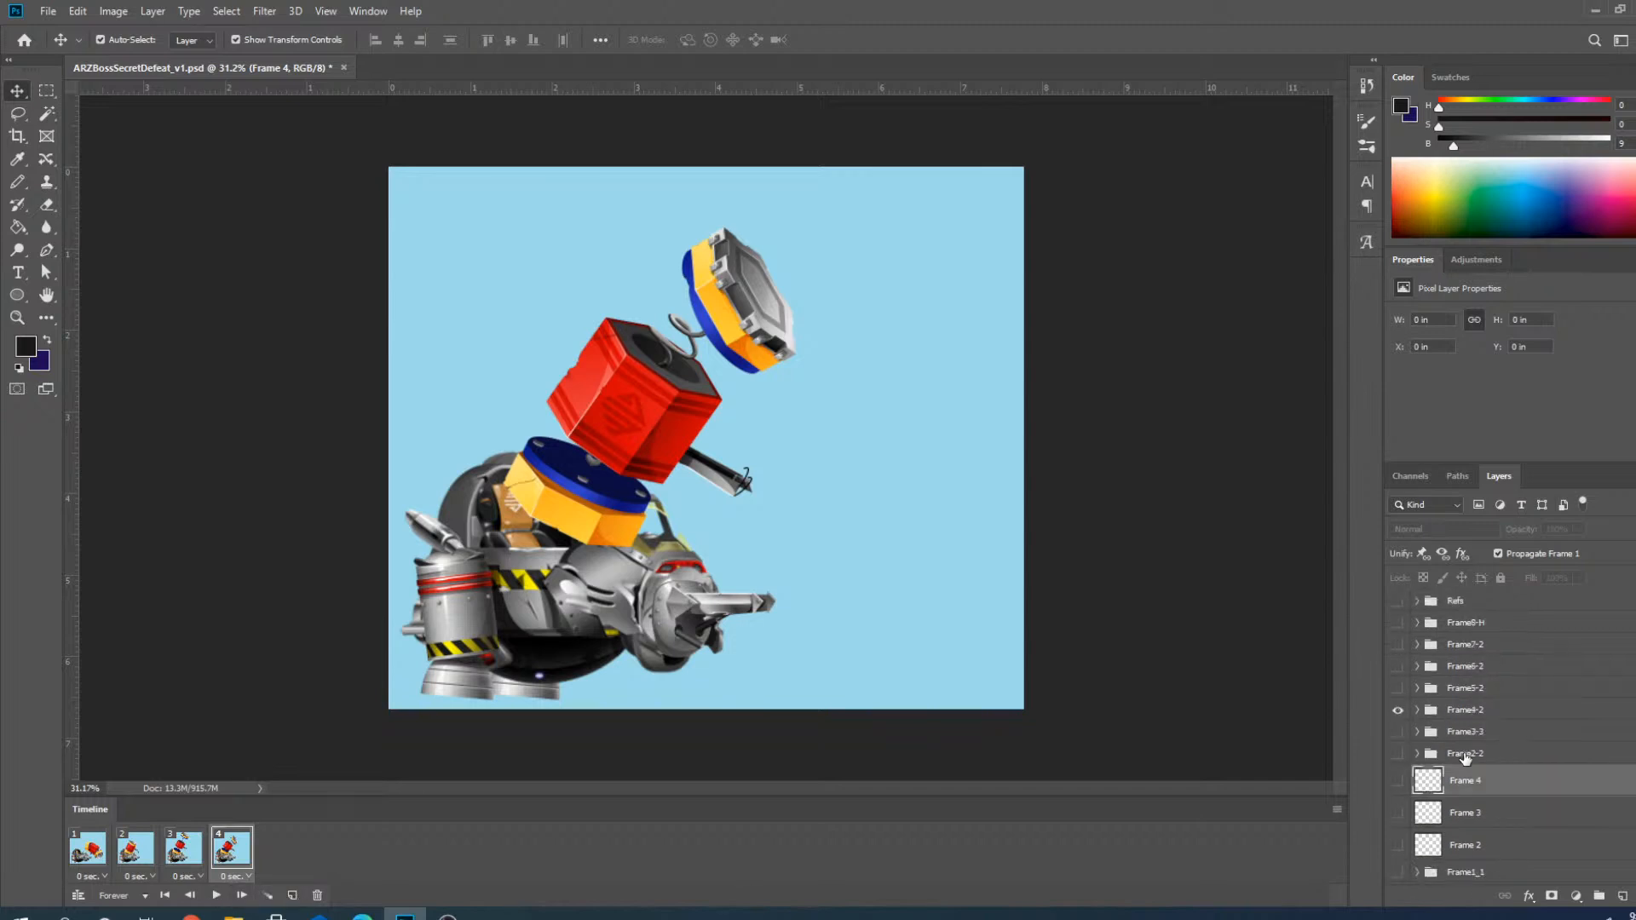
{"action": "left_click", "coordinate": [293, 895]}
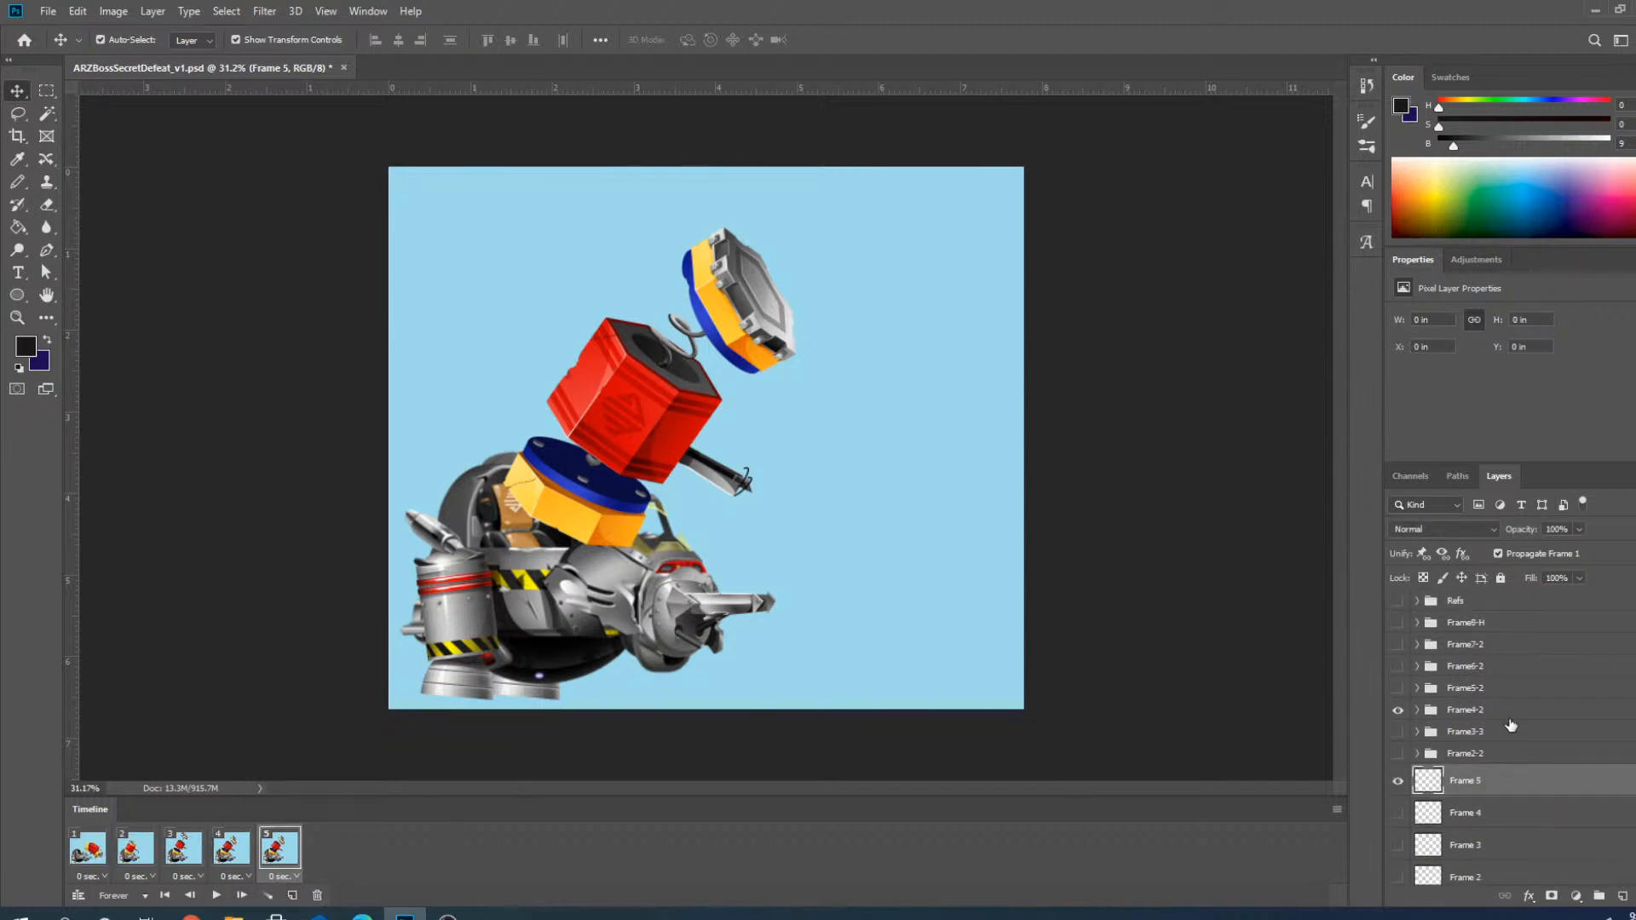
{"action": "left_click", "coordinate": [1398, 781]}
{"action": "left_click", "coordinate": [1398, 710]}
{"action": "left_click", "coordinate": [1398, 688]}
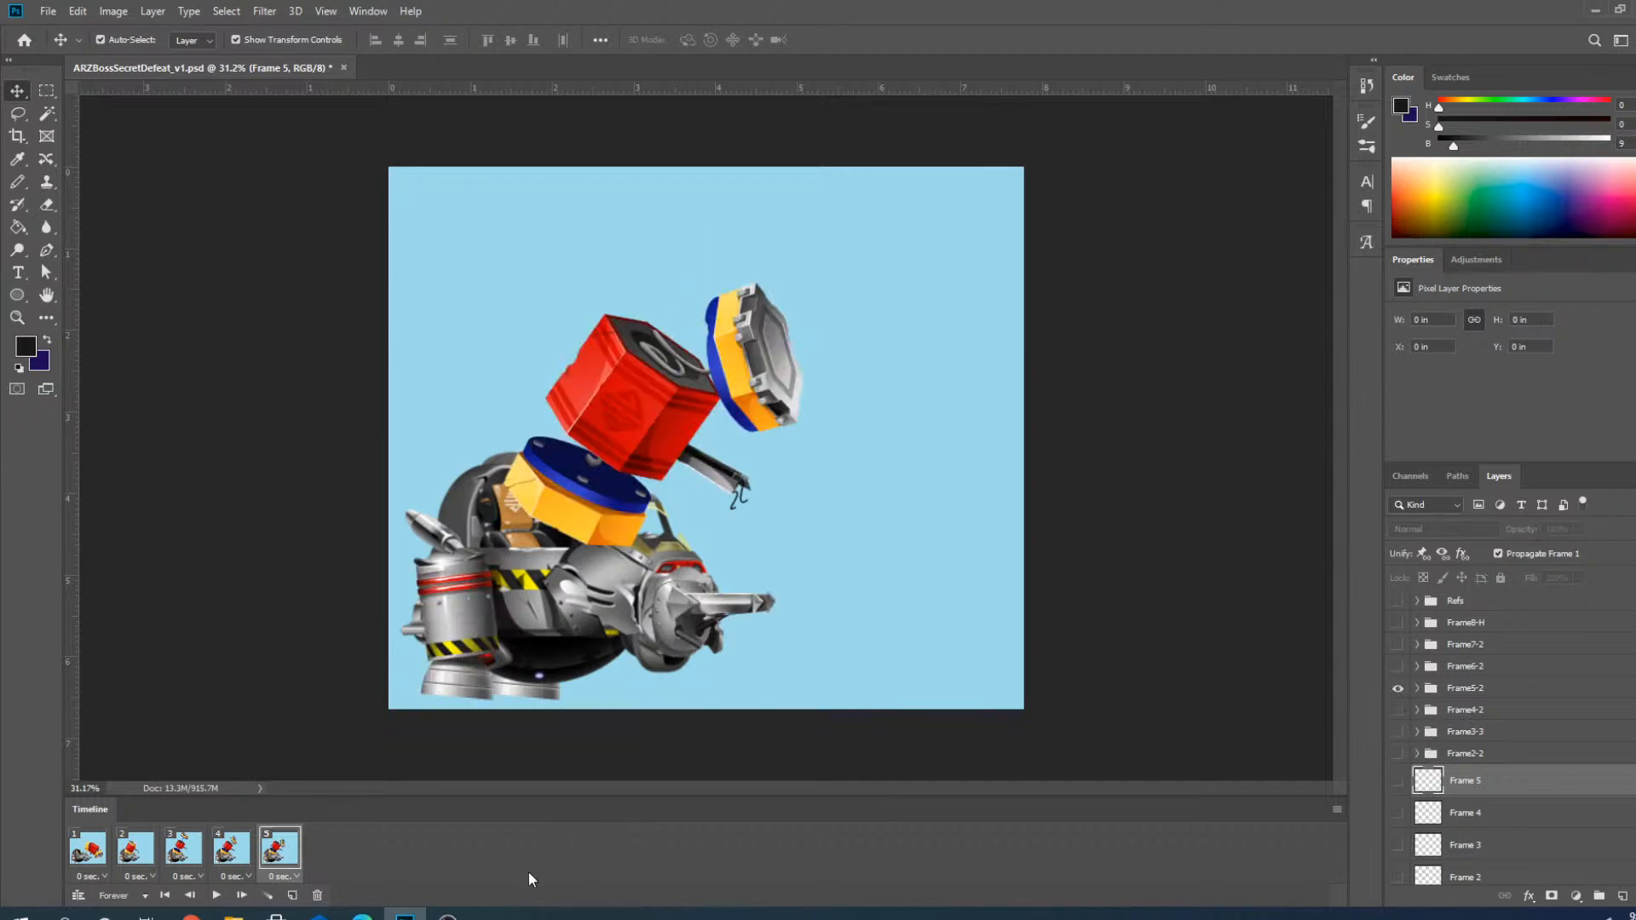
Add a sixth animation frame that shows the Frame6-2 group instead of Frame5-2, with the empty Frame 6 layer hidden.
{"action": "left_click", "coordinate": [292, 895]}
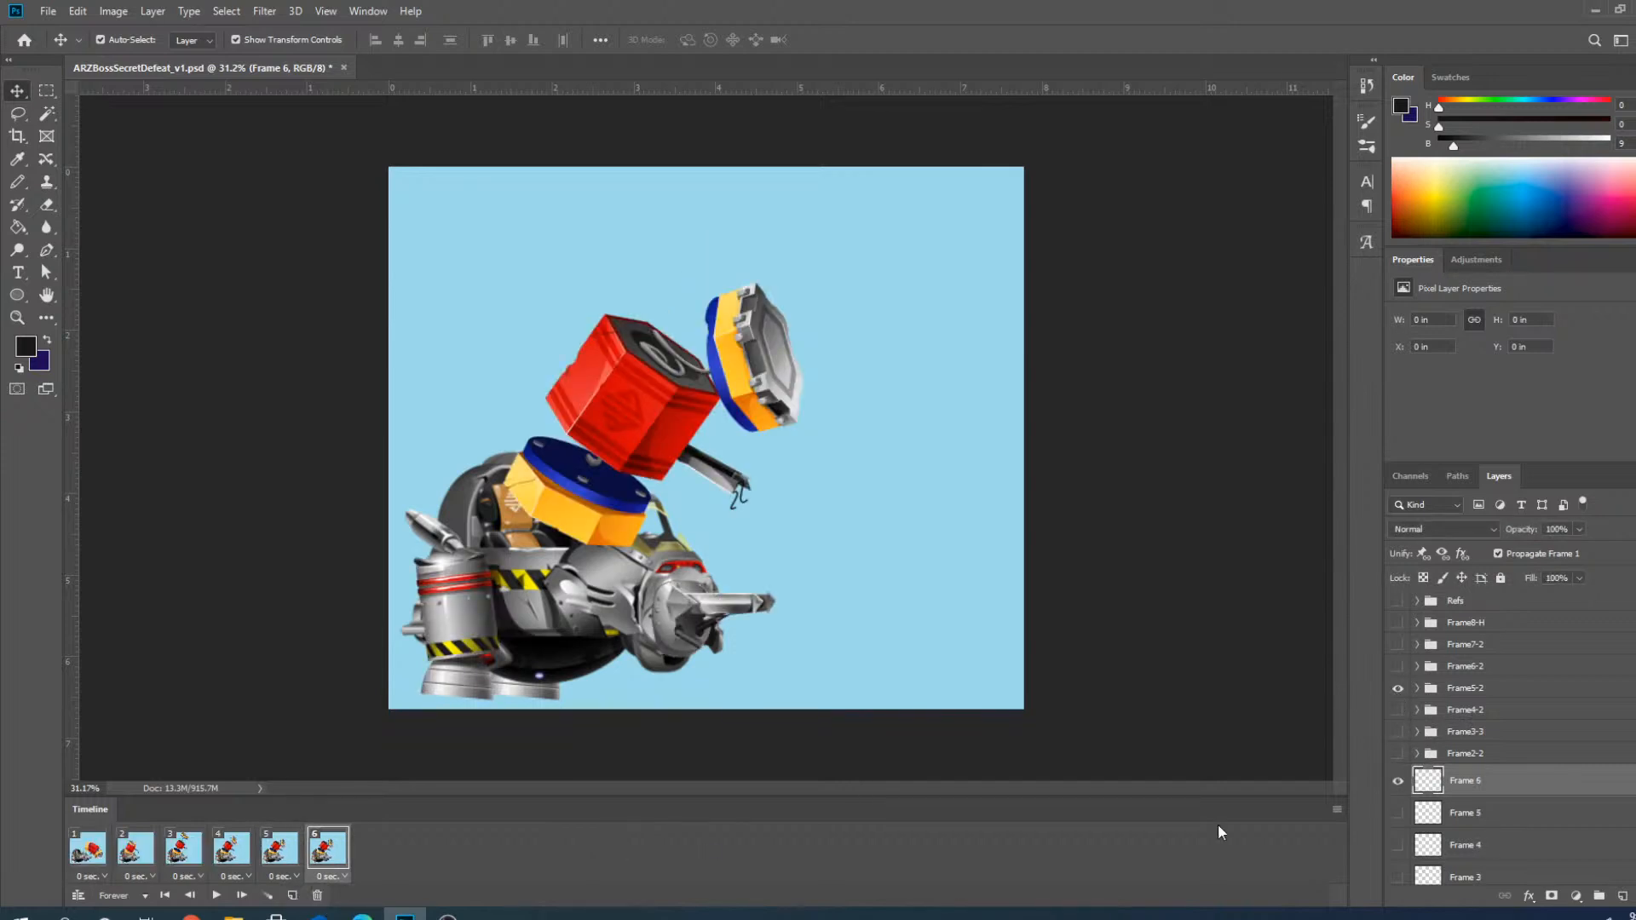
{"action": "left_click", "coordinate": [1398, 781]}
{"action": "left_click", "coordinate": [1398, 687]}
{"action": "left_click", "coordinate": [1397, 666]}
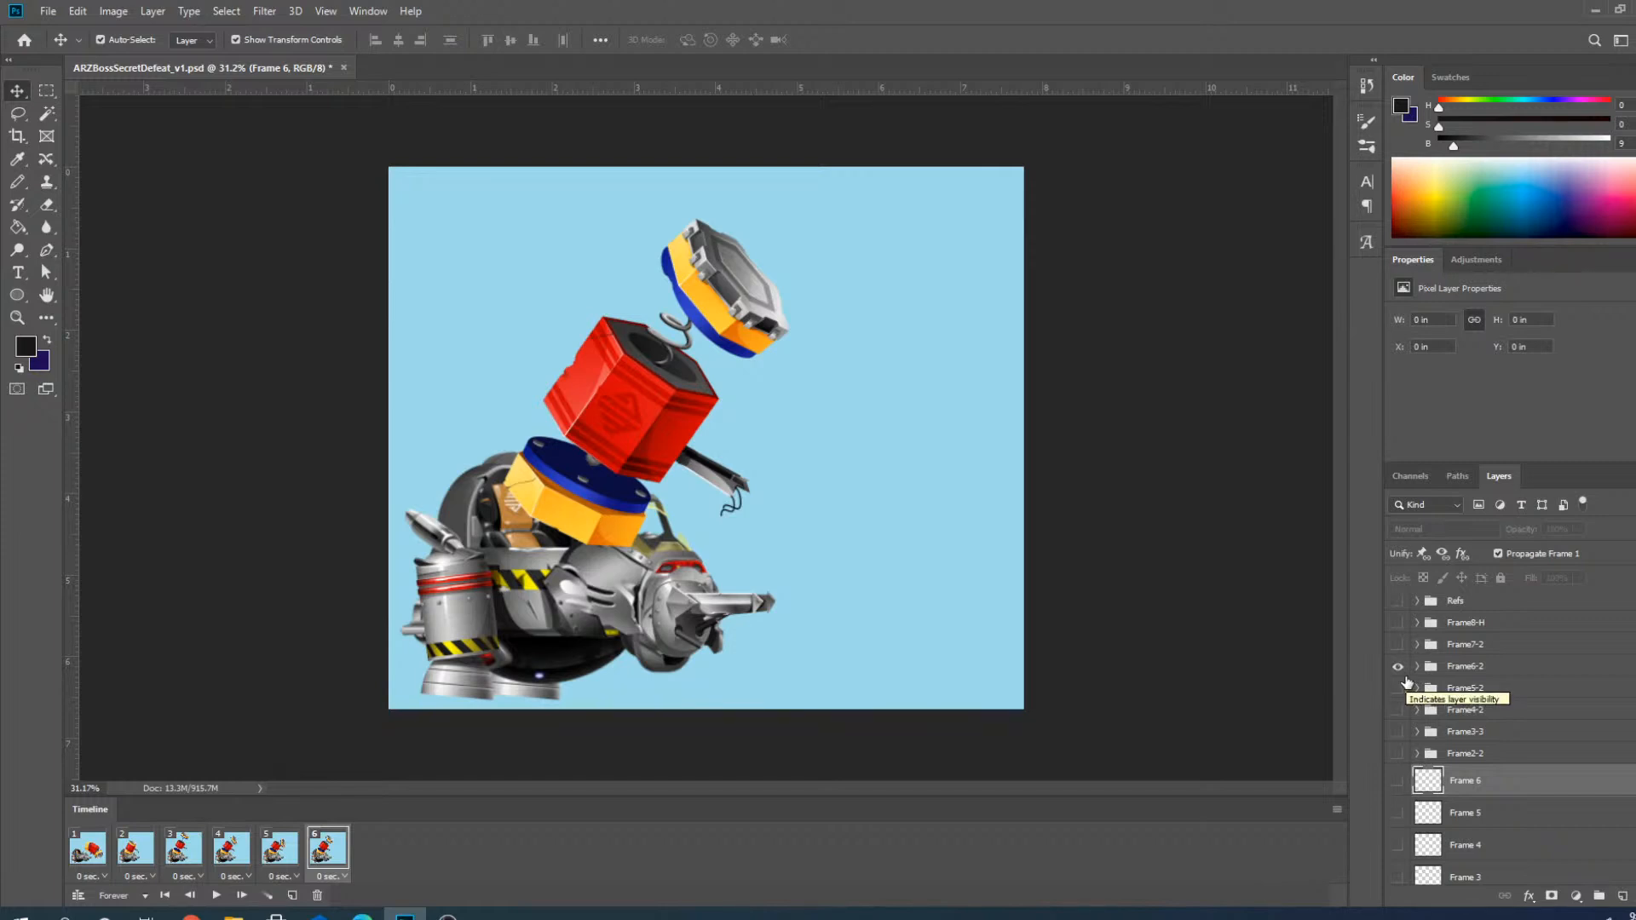
Add a seventh animation frame that shows the Frame7-2 group instead of Frame6-2, with the empty Frame 7 layer hidden.
{"action": "left_click", "coordinate": [292, 896]}
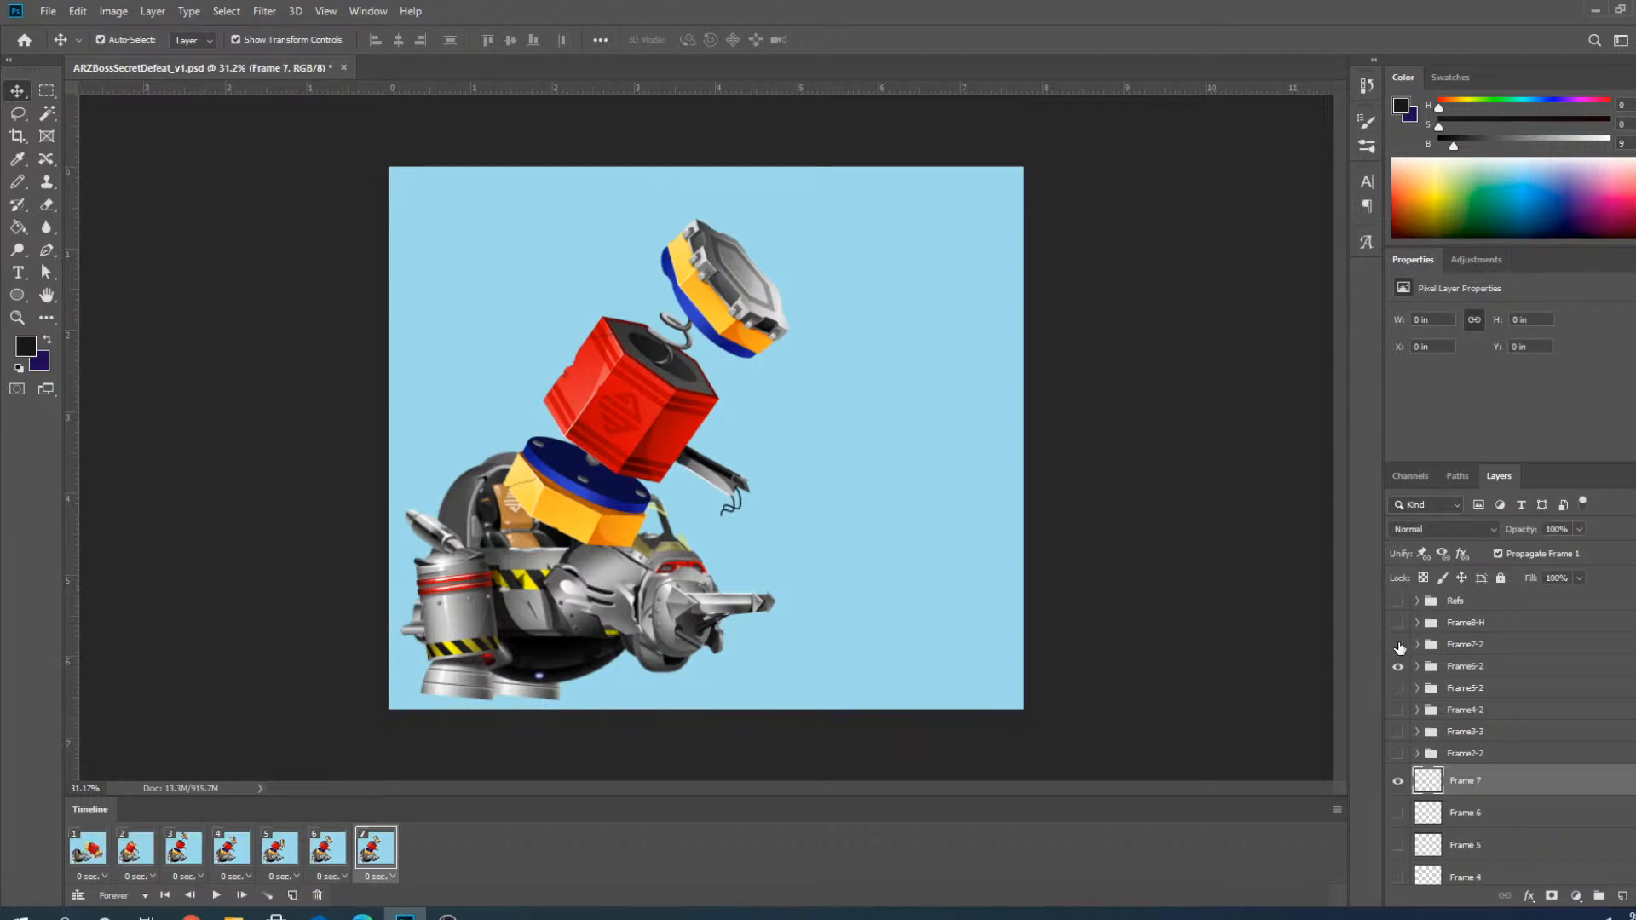
{"action": "left_click", "coordinate": [1397, 645]}
{"action": "left_click", "coordinate": [1397, 666]}
{"action": "left_click", "coordinate": [1397, 781]}
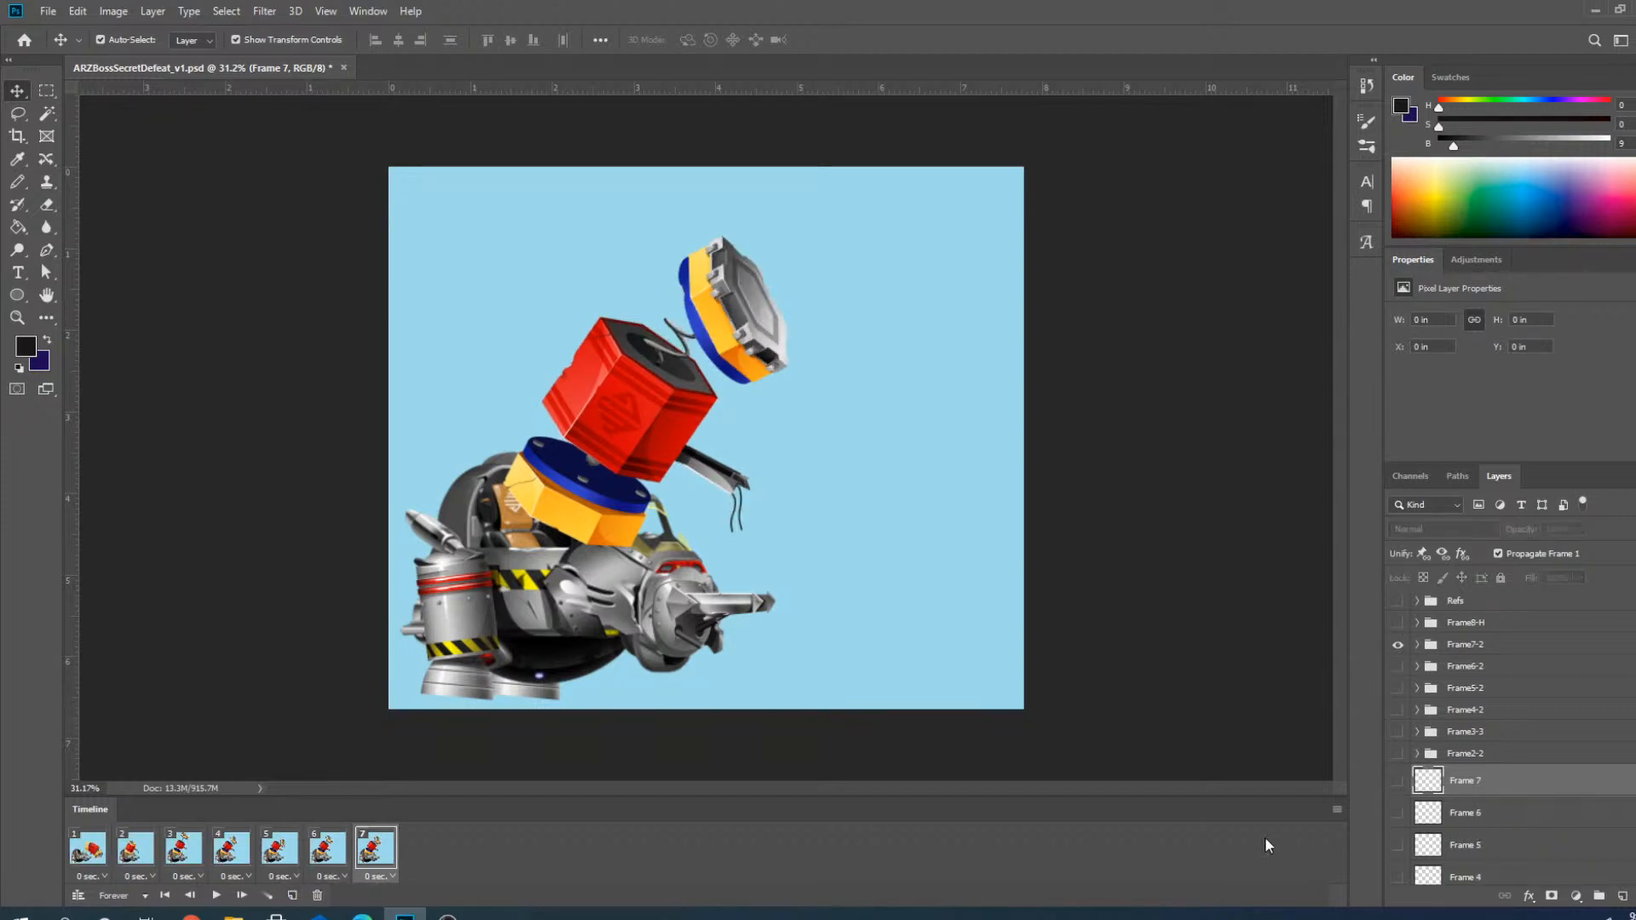
Add an eighth animation frame that shows the Frame8-H group instead of Frame7-2, with the empty Frame 8 layer hidden.
{"action": "left_click", "coordinate": [292, 895]}
{"action": "left_click", "coordinate": [1398, 782]}
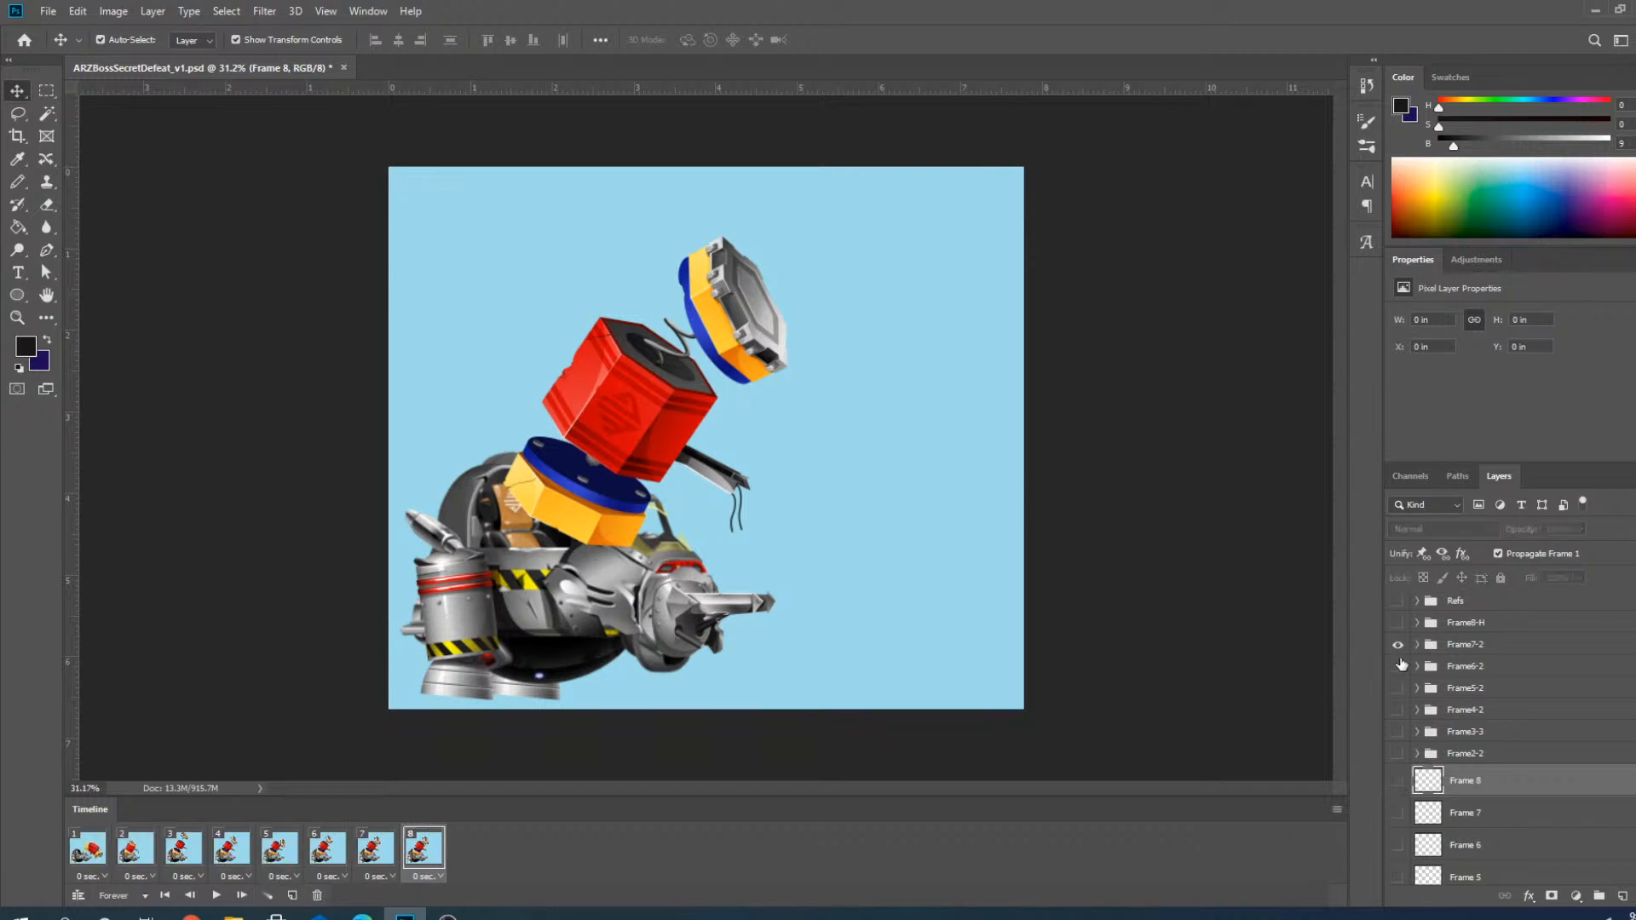
{"action": "left_click", "coordinate": [1398, 645]}
{"action": "left_click", "coordinate": [1397, 623]}
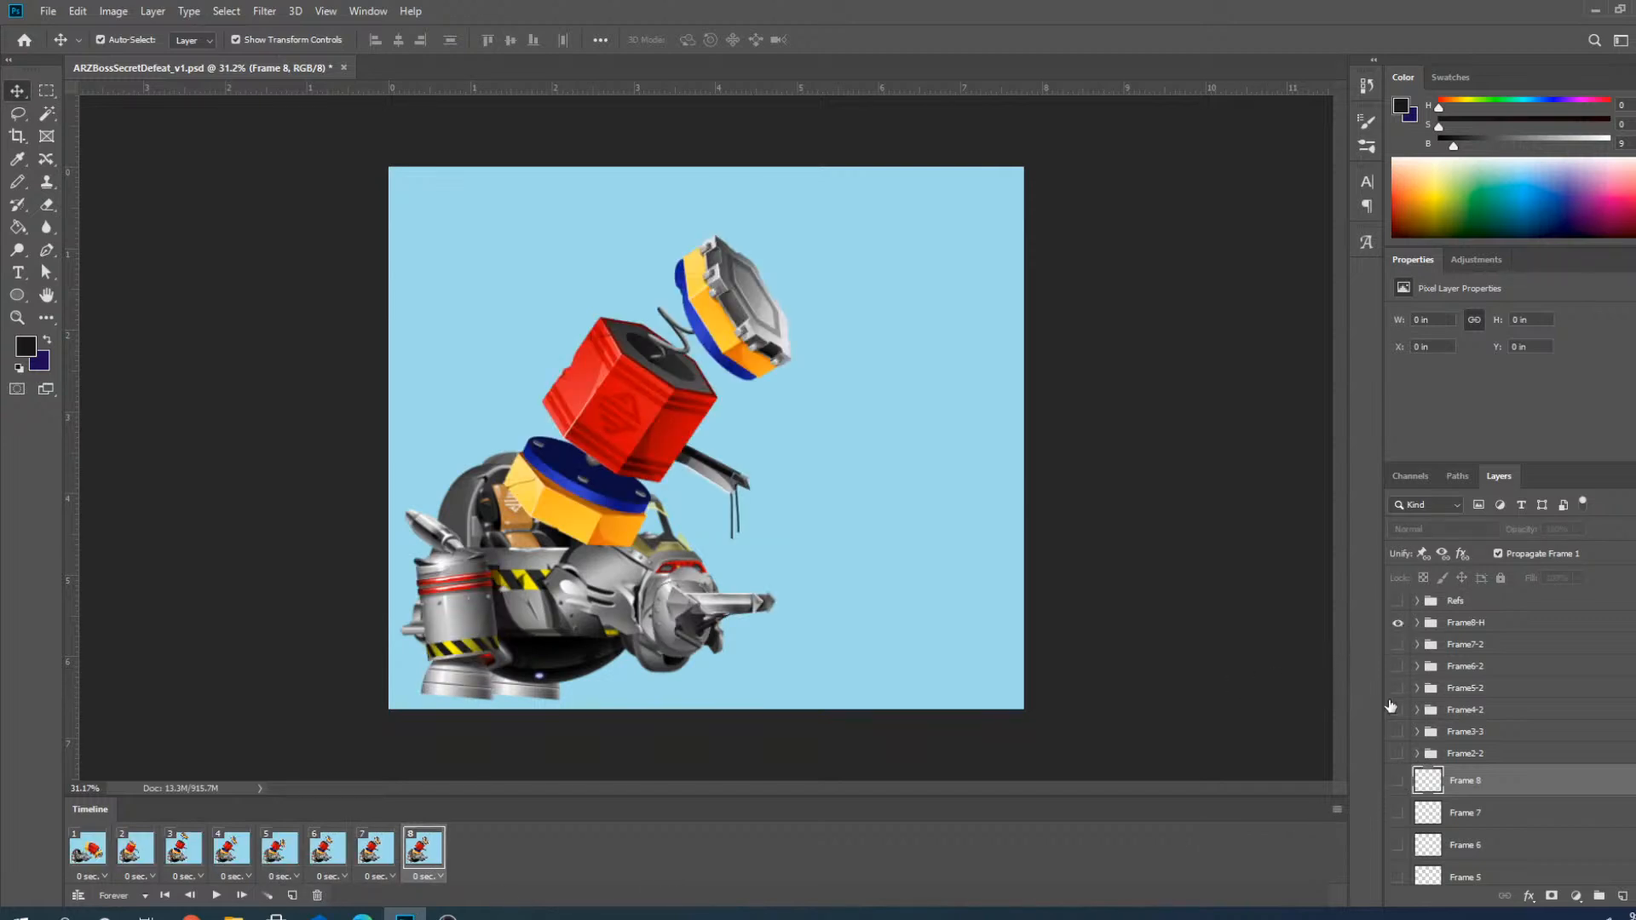
Duplicate the animation frames showing Frame2-2, Frame3-3 and Frame4-2 once each, directly after their originals.
{"action": "scroll", "coordinate": [1457, 709], "scroll_direction": "up", "scroll_amount": 2}
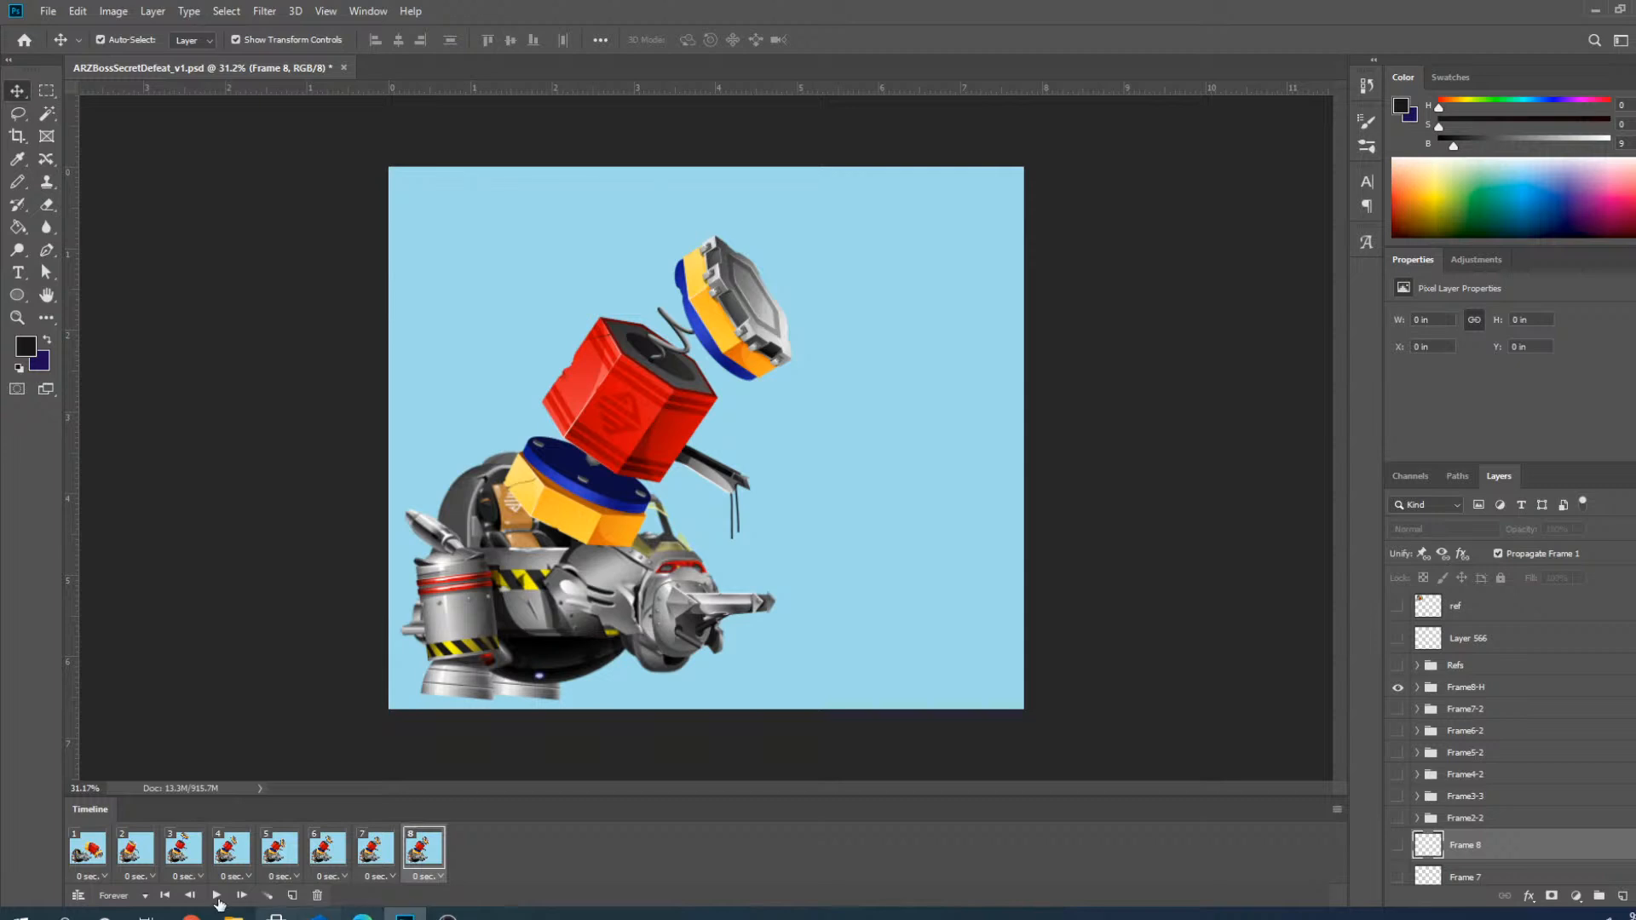
{"action": "left_click", "coordinate": [139, 860]}
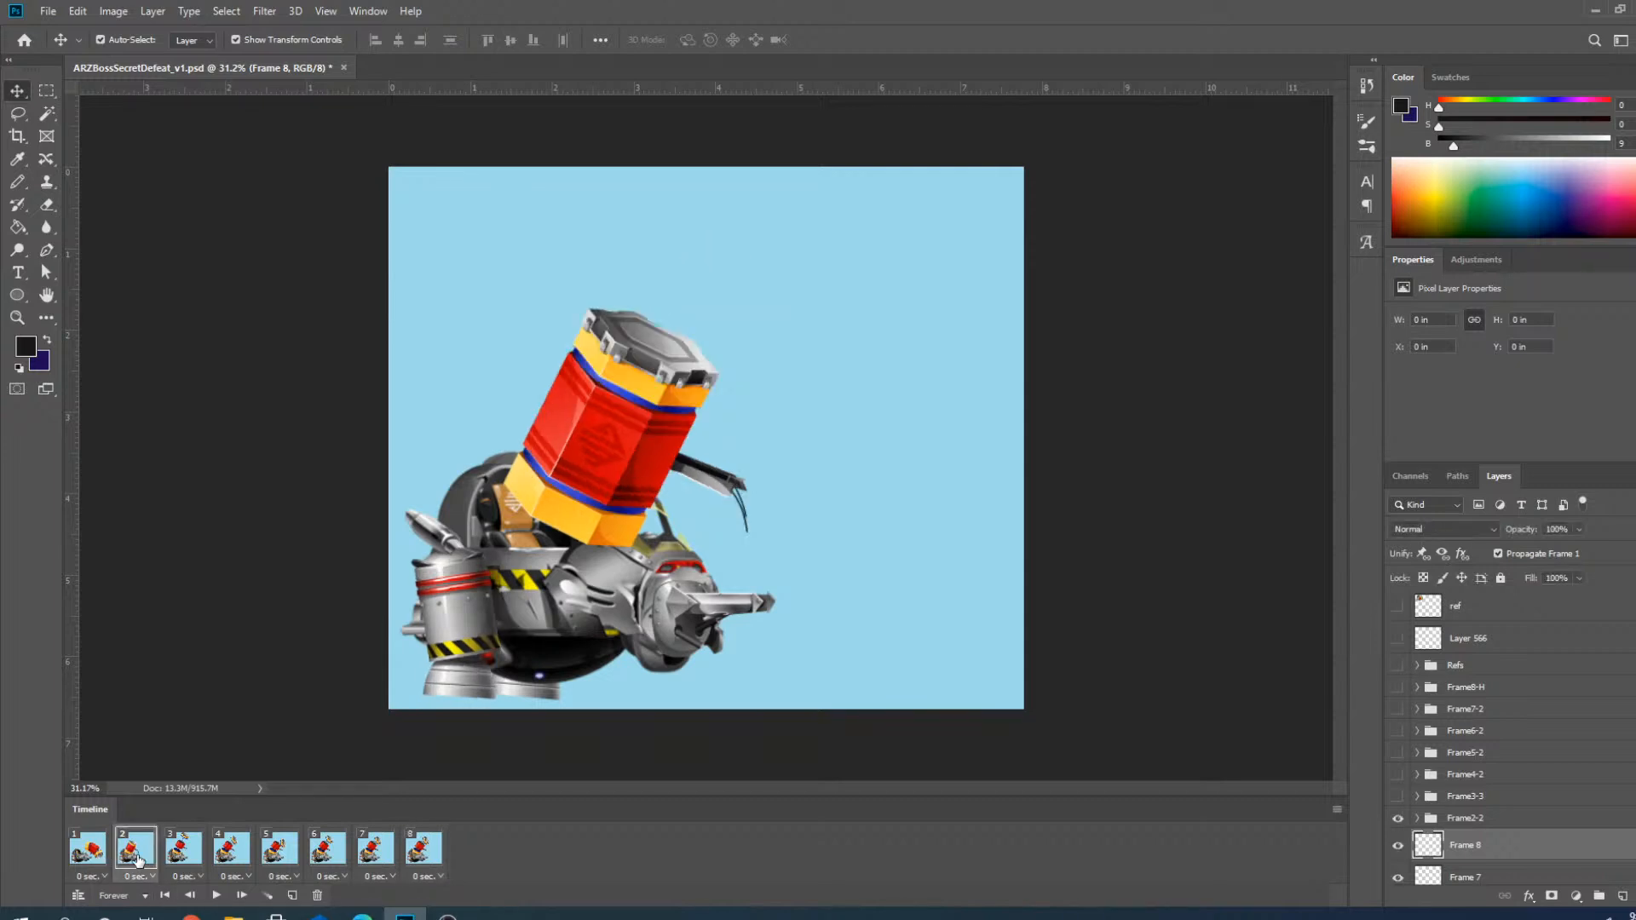
{"action": "left_click", "coordinate": [293, 896]}
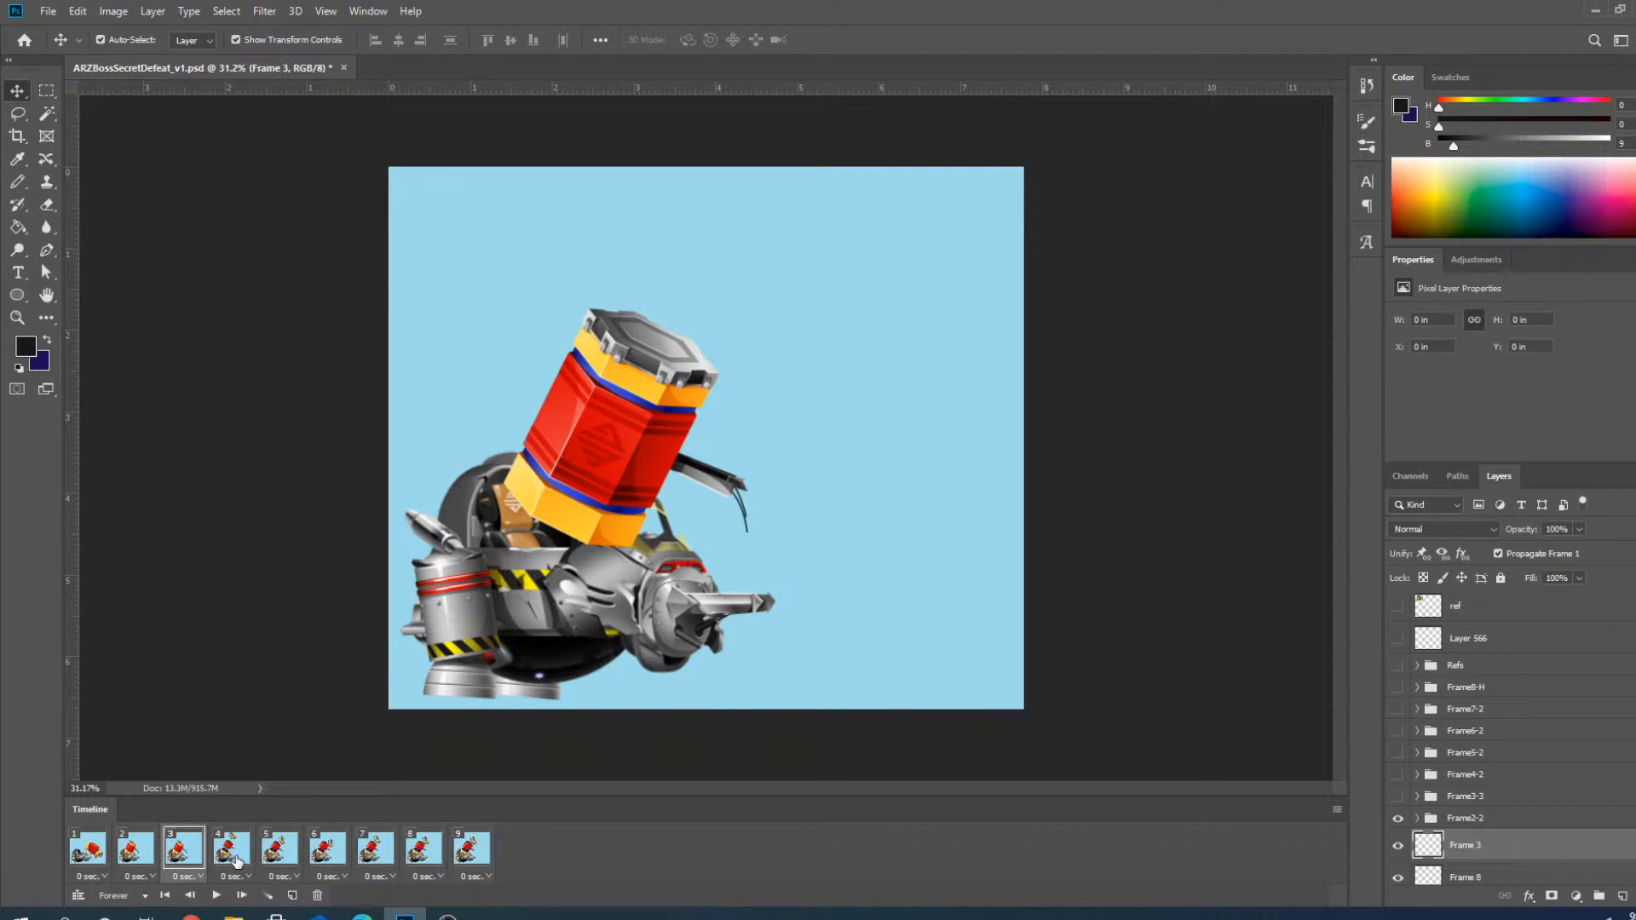
{"action": "left_click", "coordinate": [238, 860]}
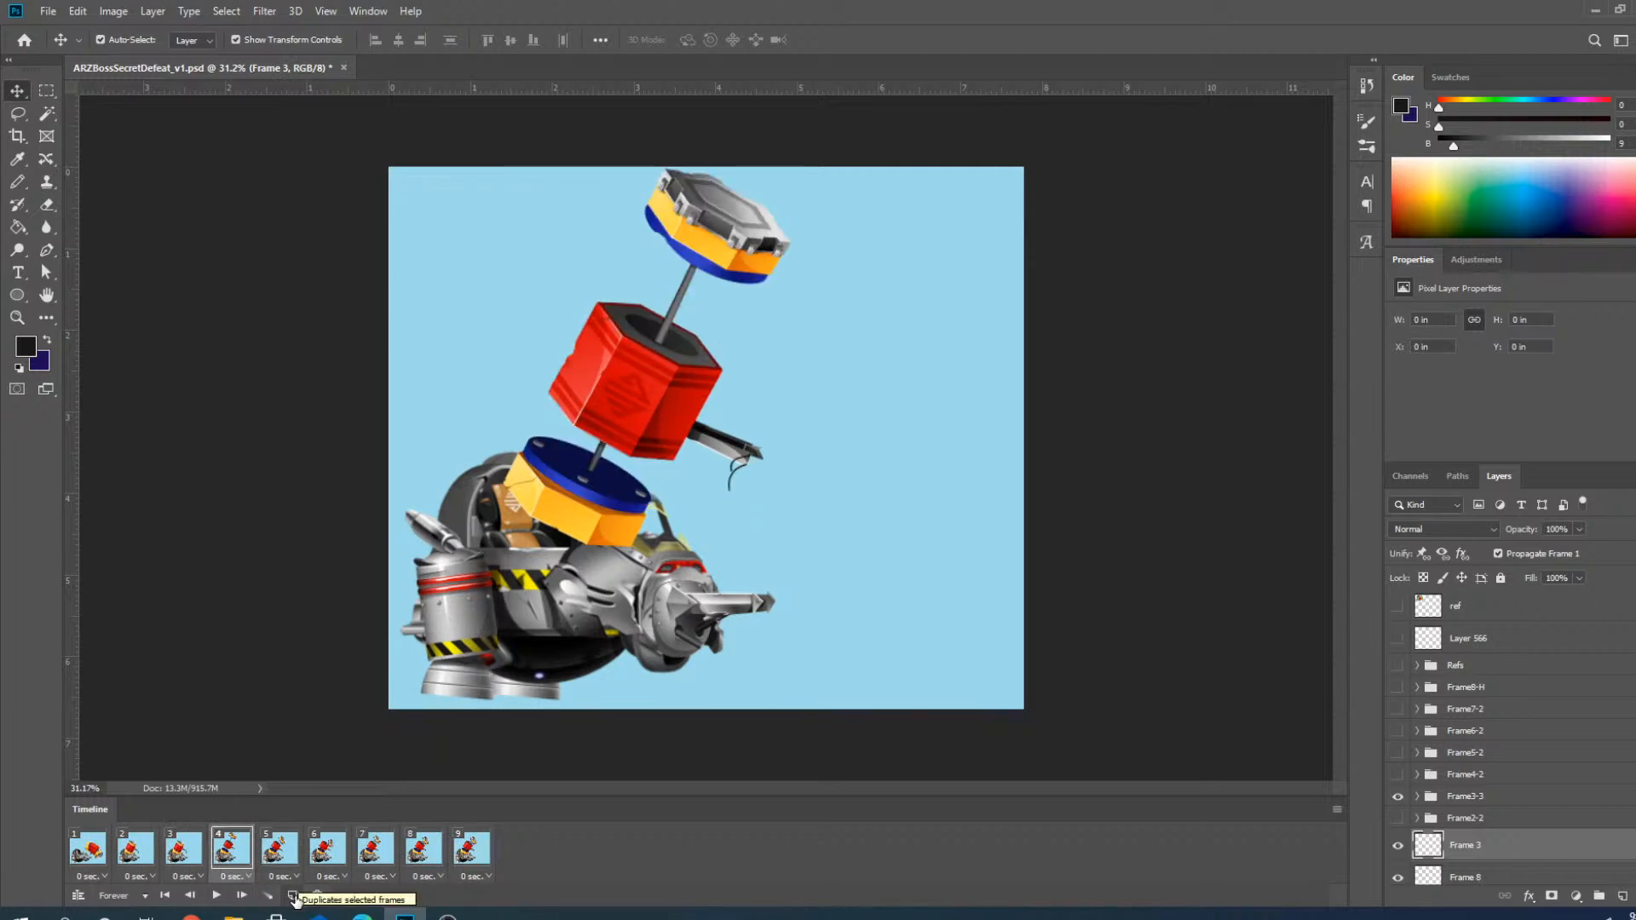
{"action": "left_click", "coordinate": [292, 896]}
{"action": "left_click", "coordinate": [292, 896]}
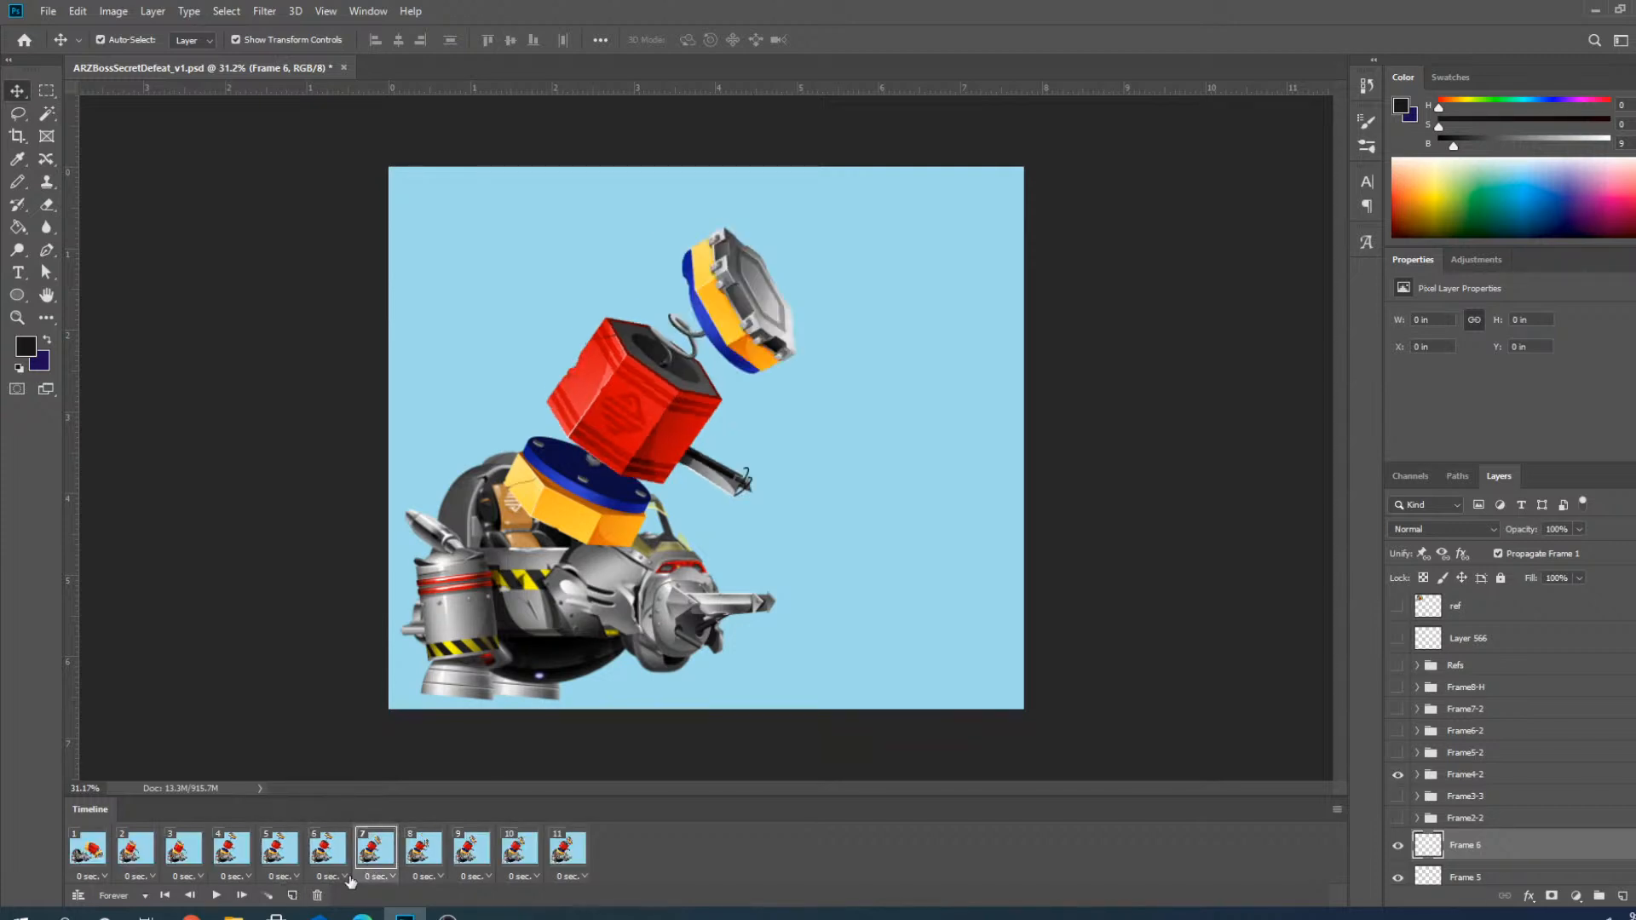
Duplicate the animation frames showing Frame5-2 and Frame6-2 once each and the one showing Frame7-2 twice.
{"action": "left_click", "coordinate": [372, 865]}
{"action": "left_click", "coordinate": [293, 896]}
{"action": "left_click", "coordinate": [464, 865]}
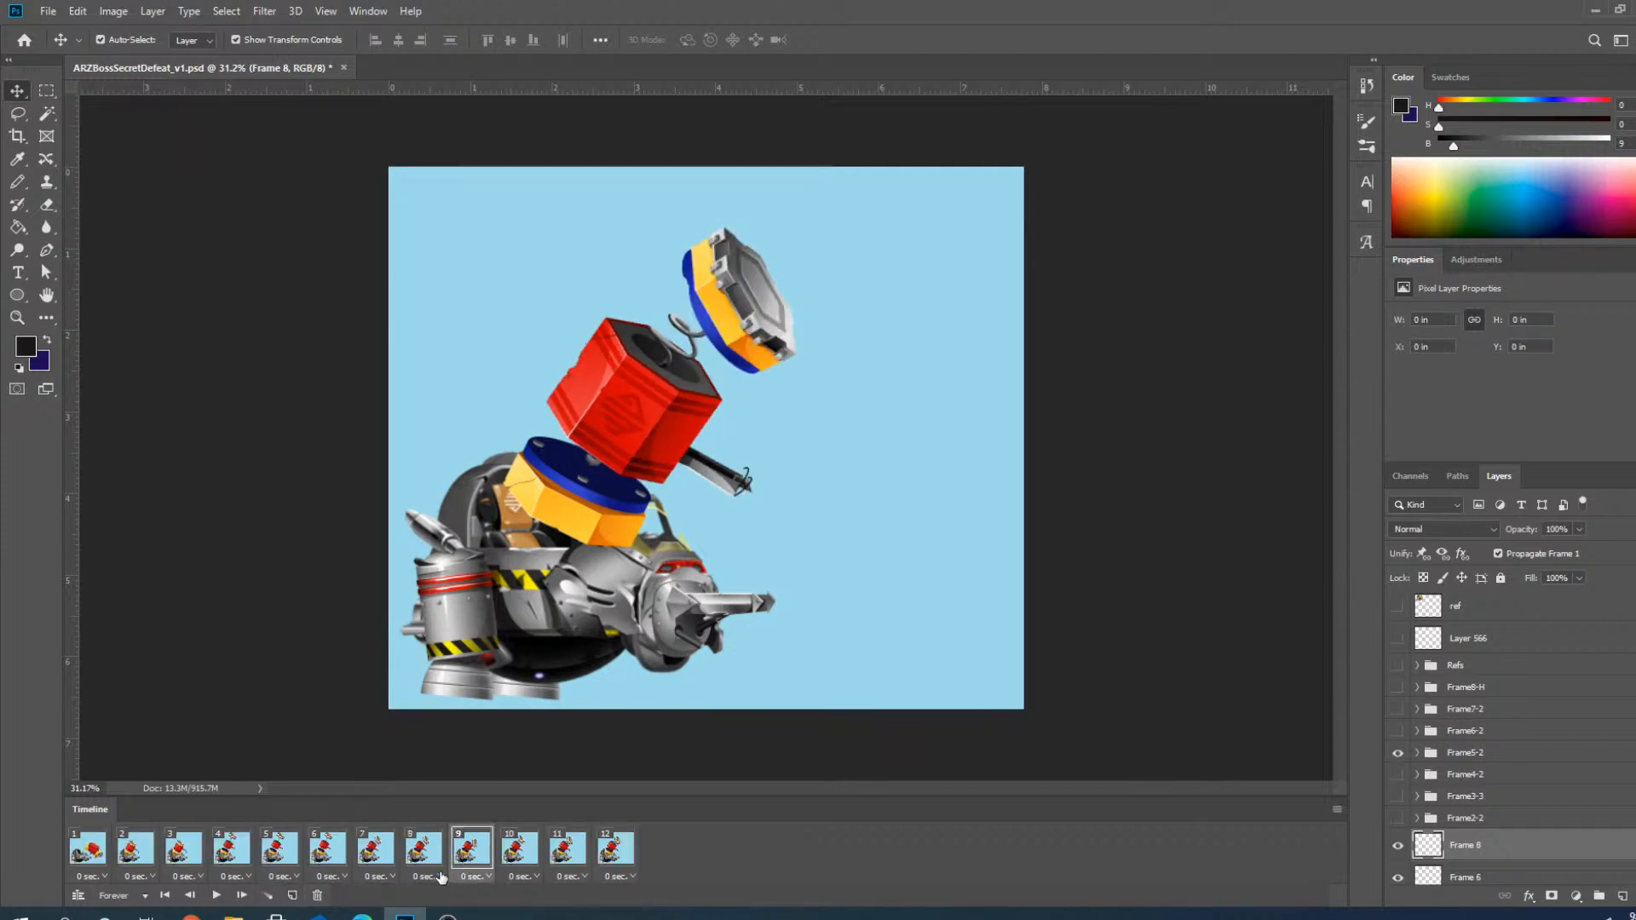
{"action": "left_click", "coordinate": [292, 896]}
{"action": "left_click", "coordinate": [550, 863]}
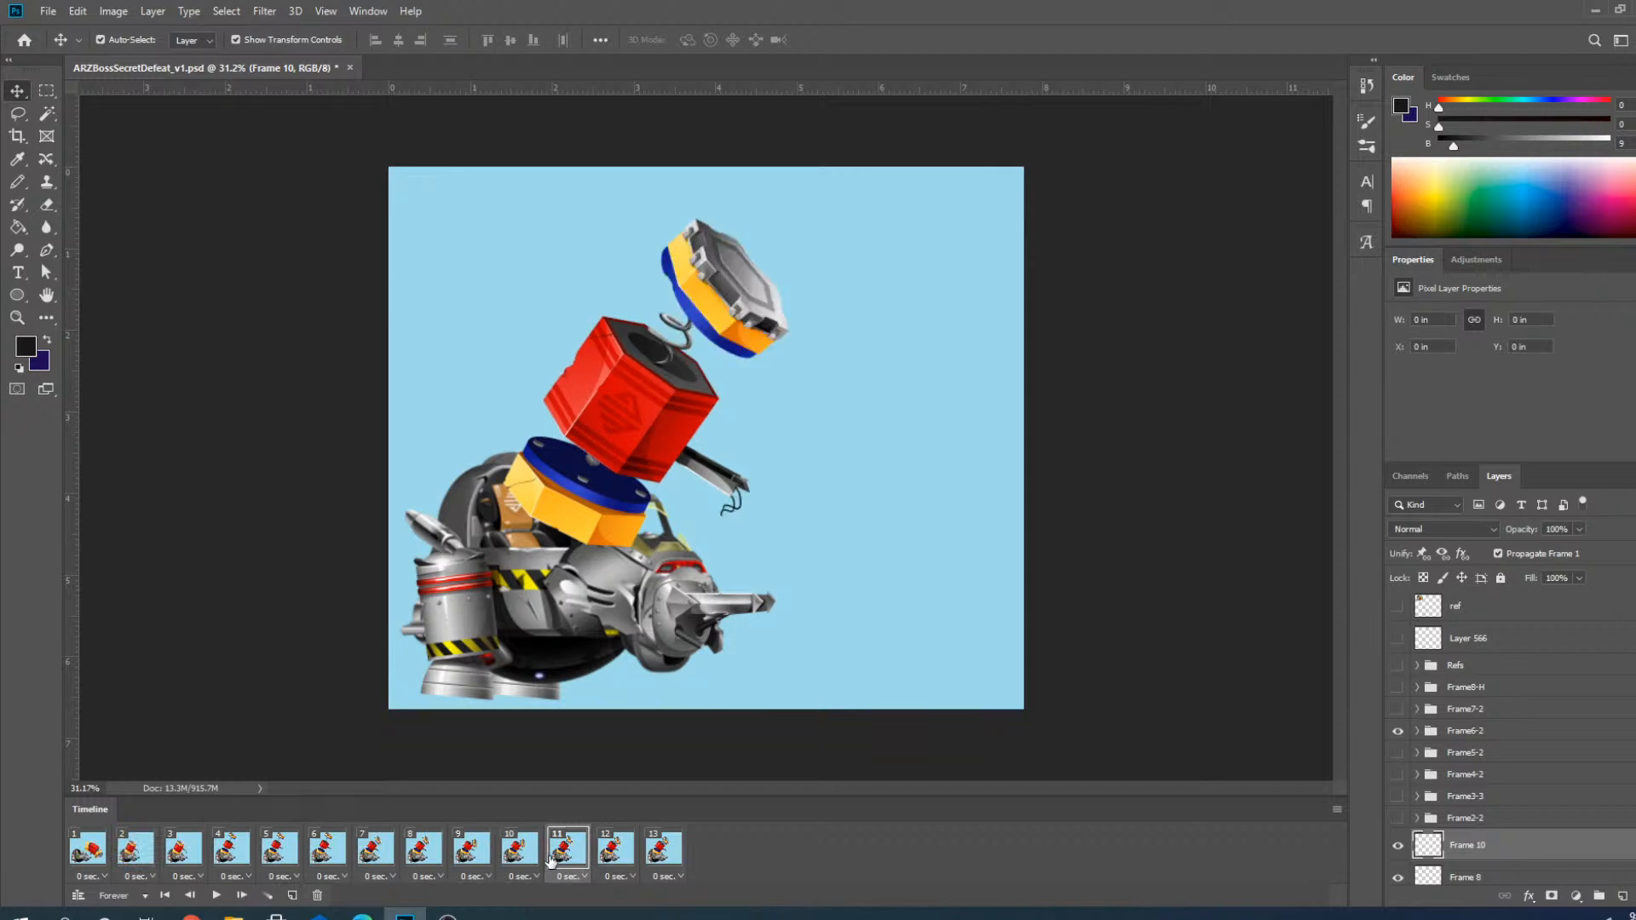
{"action": "left_click", "coordinate": [292, 896]}
{"action": "left_click", "coordinate": [649, 861]}
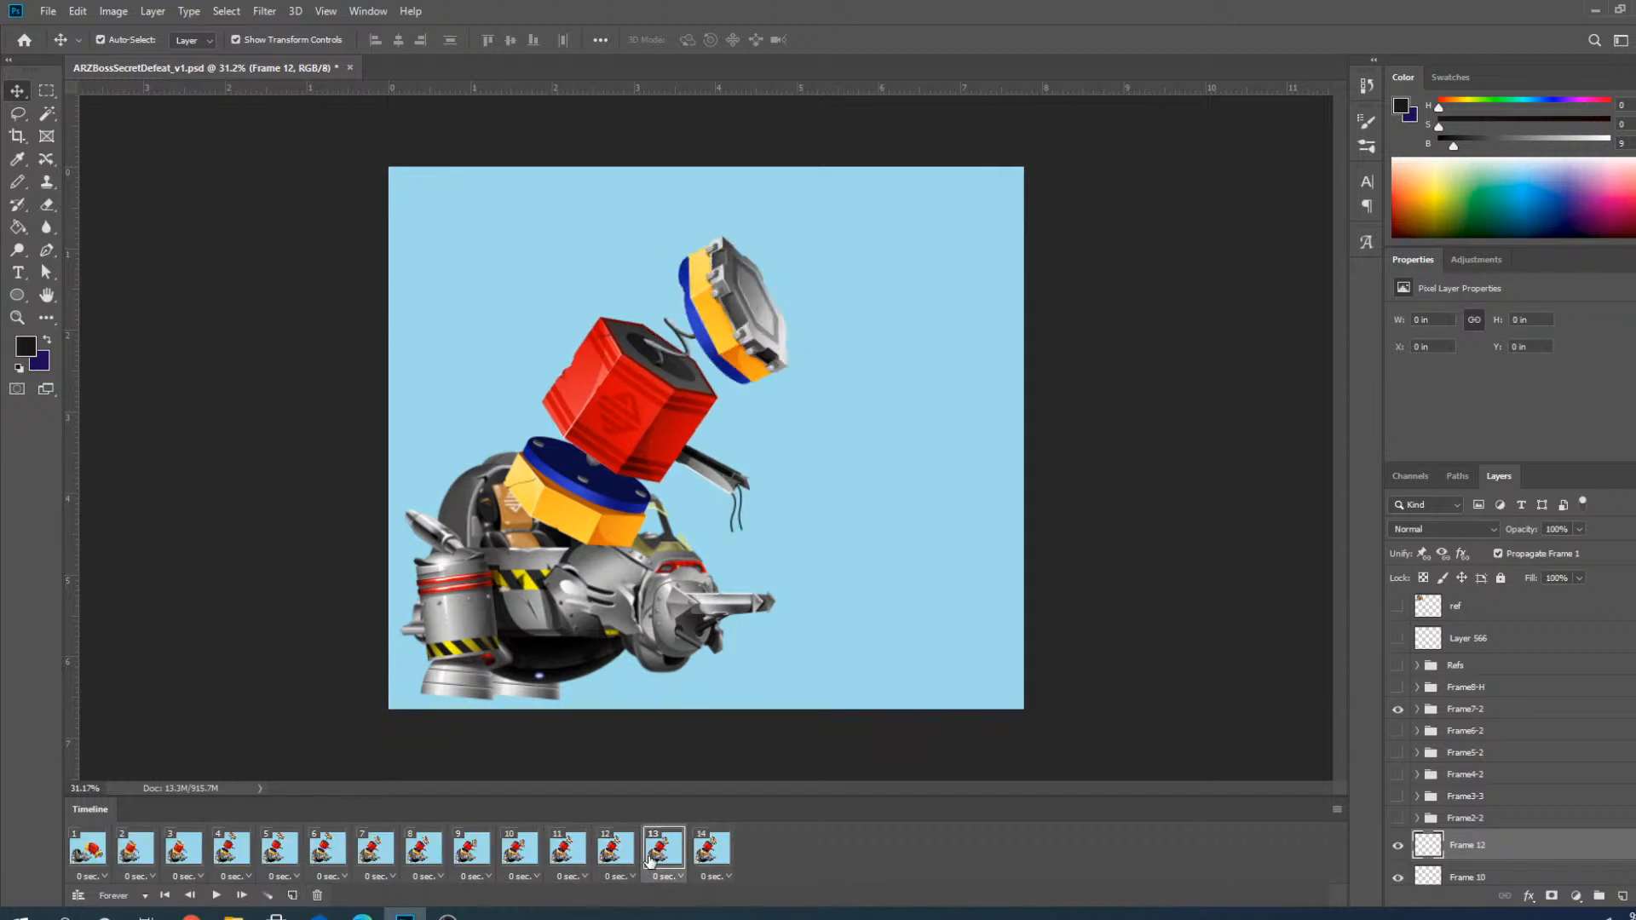
{"action": "left_click", "coordinate": [293, 896]}
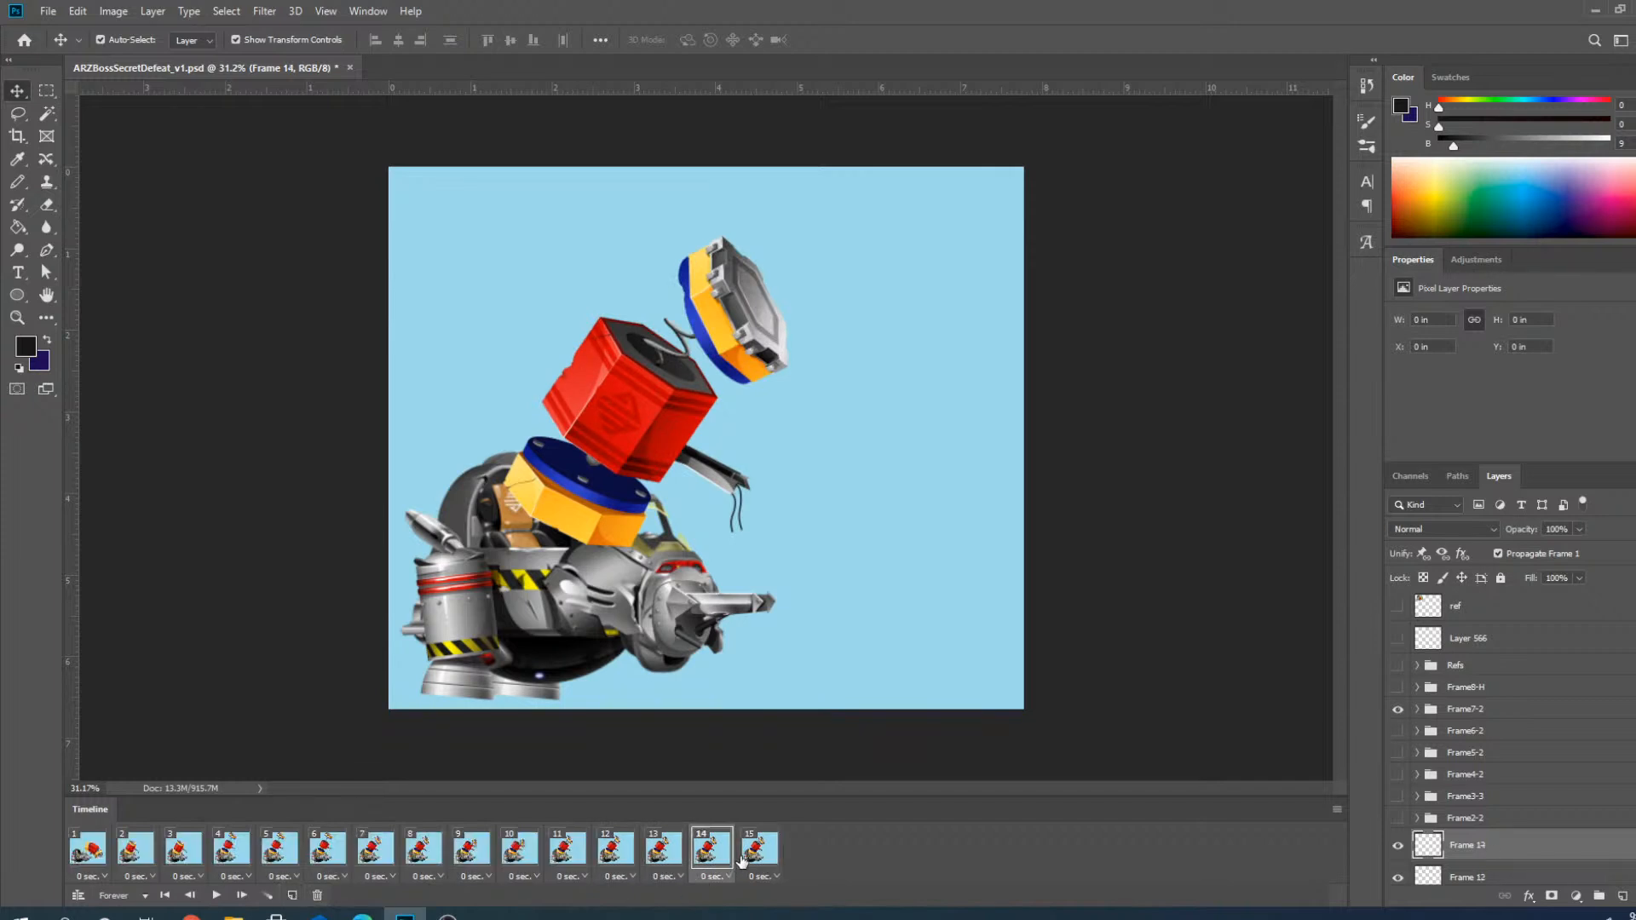
Duplicate the last animation frame, showing Frame8-H, repeatedly until the timeline holds 26 frames.
{"action": "left_click", "coordinate": [743, 856]}
{"action": "left_click", "coordinate": [292, 896]}
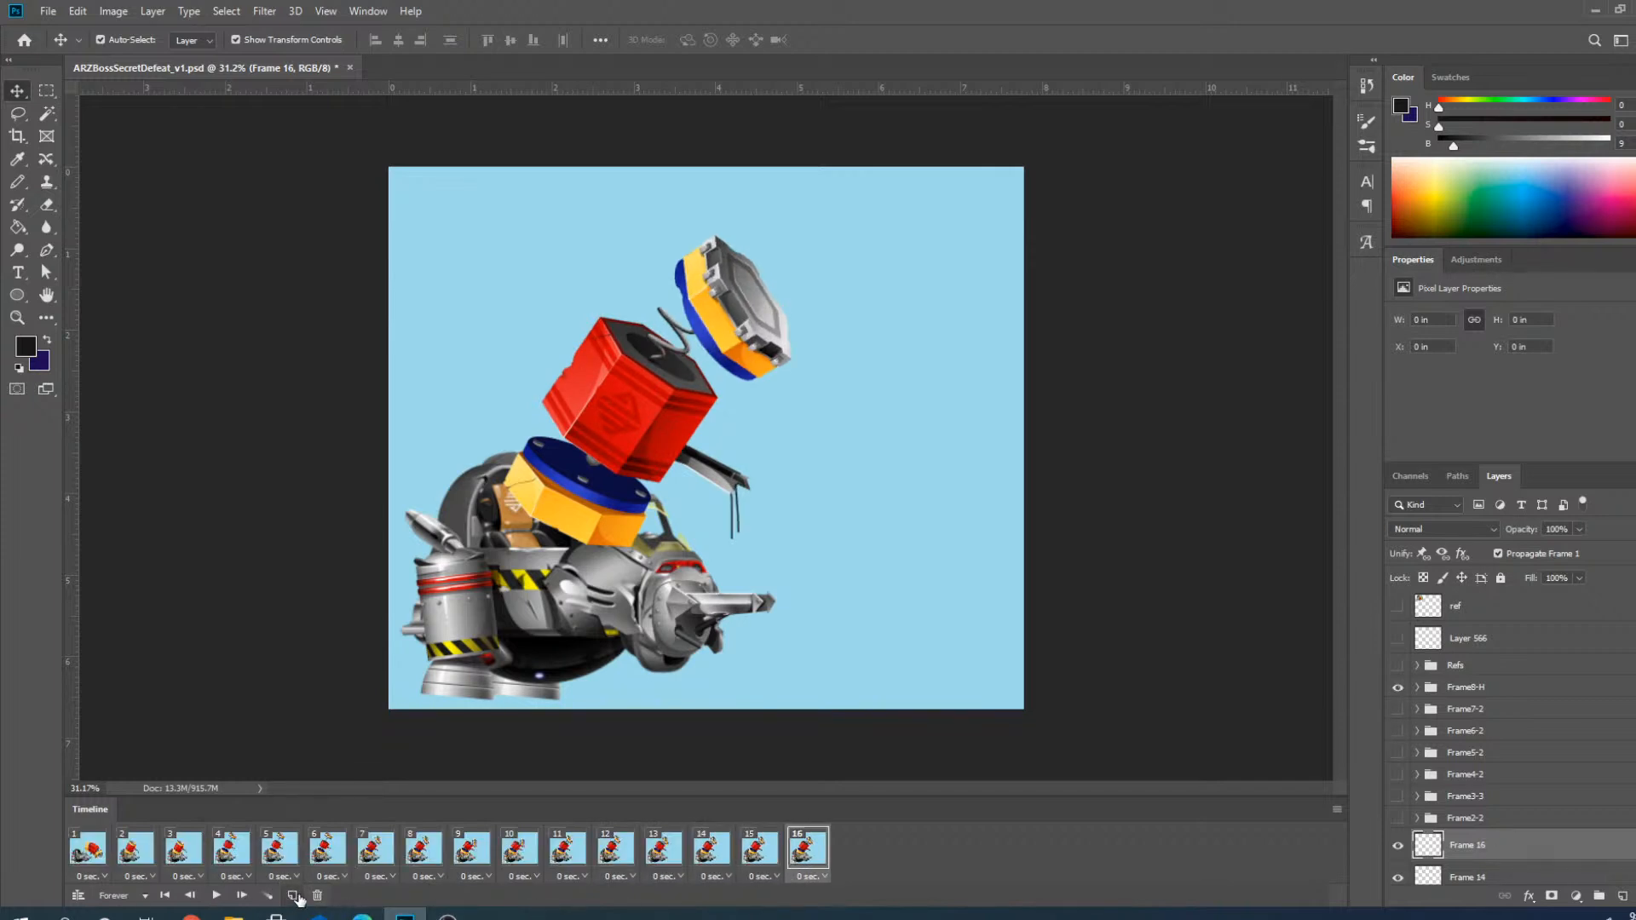
{"action": "left_click", "coordinate": [292, 895]}
{"action": "left_click", "coordinate": [292, 896]}
{"action": "left_click", "coordinate": [292, 896]}
{"action": "left_click", "coordinate": [292, 896]}
{"action": "left_click", "coordinate": [292, 896]}
{"action": "left_click", "coordinate": [292, 896]}
{"action": "left_click", "coordinate": [292, 896]}
{"action": "left_click", "coordinate": [293, 896]}
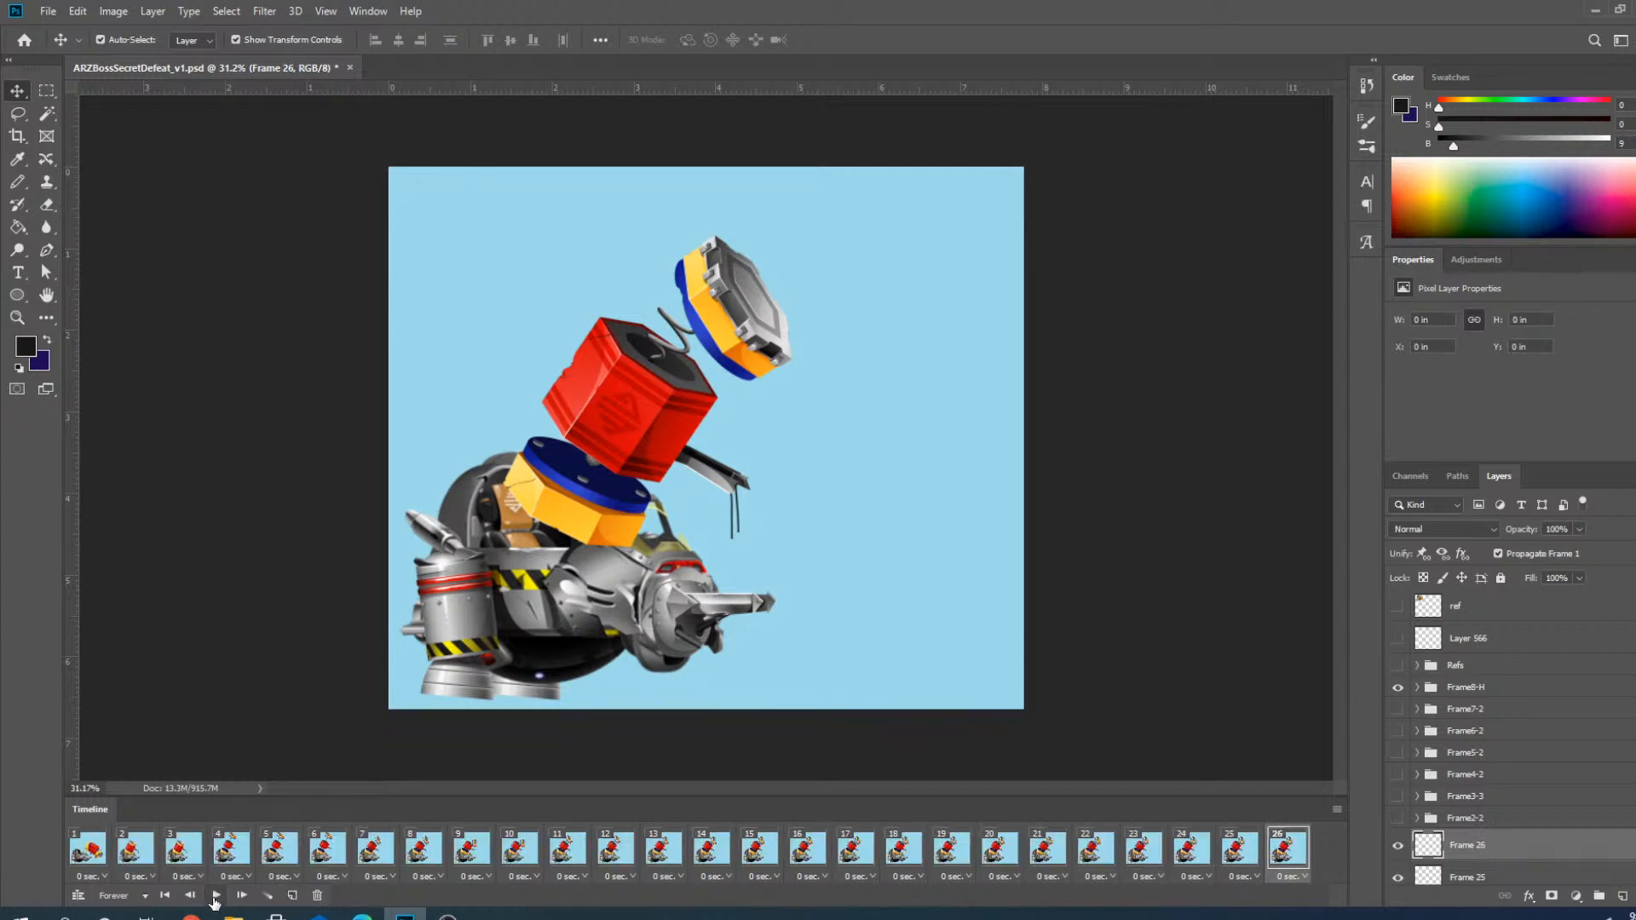
Play the animation in the timeline to check its timing, stop it and return to the first frame.
{"action": "left_click", "coordinate": [216, 896]}
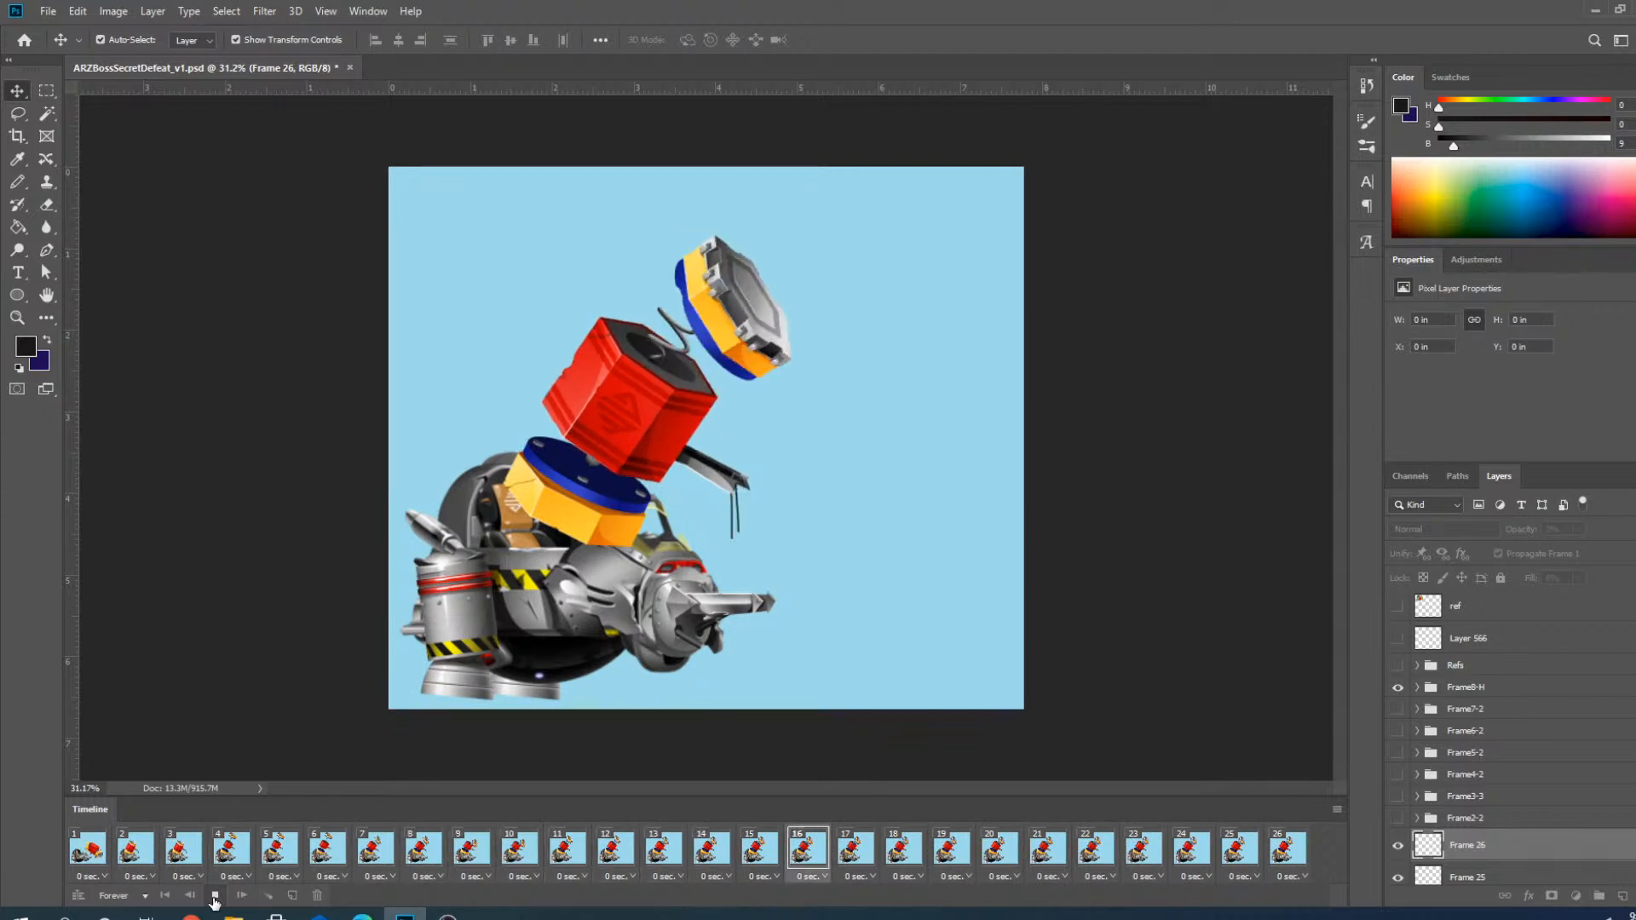
{"action": "left_click", "coordinate": [214, 896]}
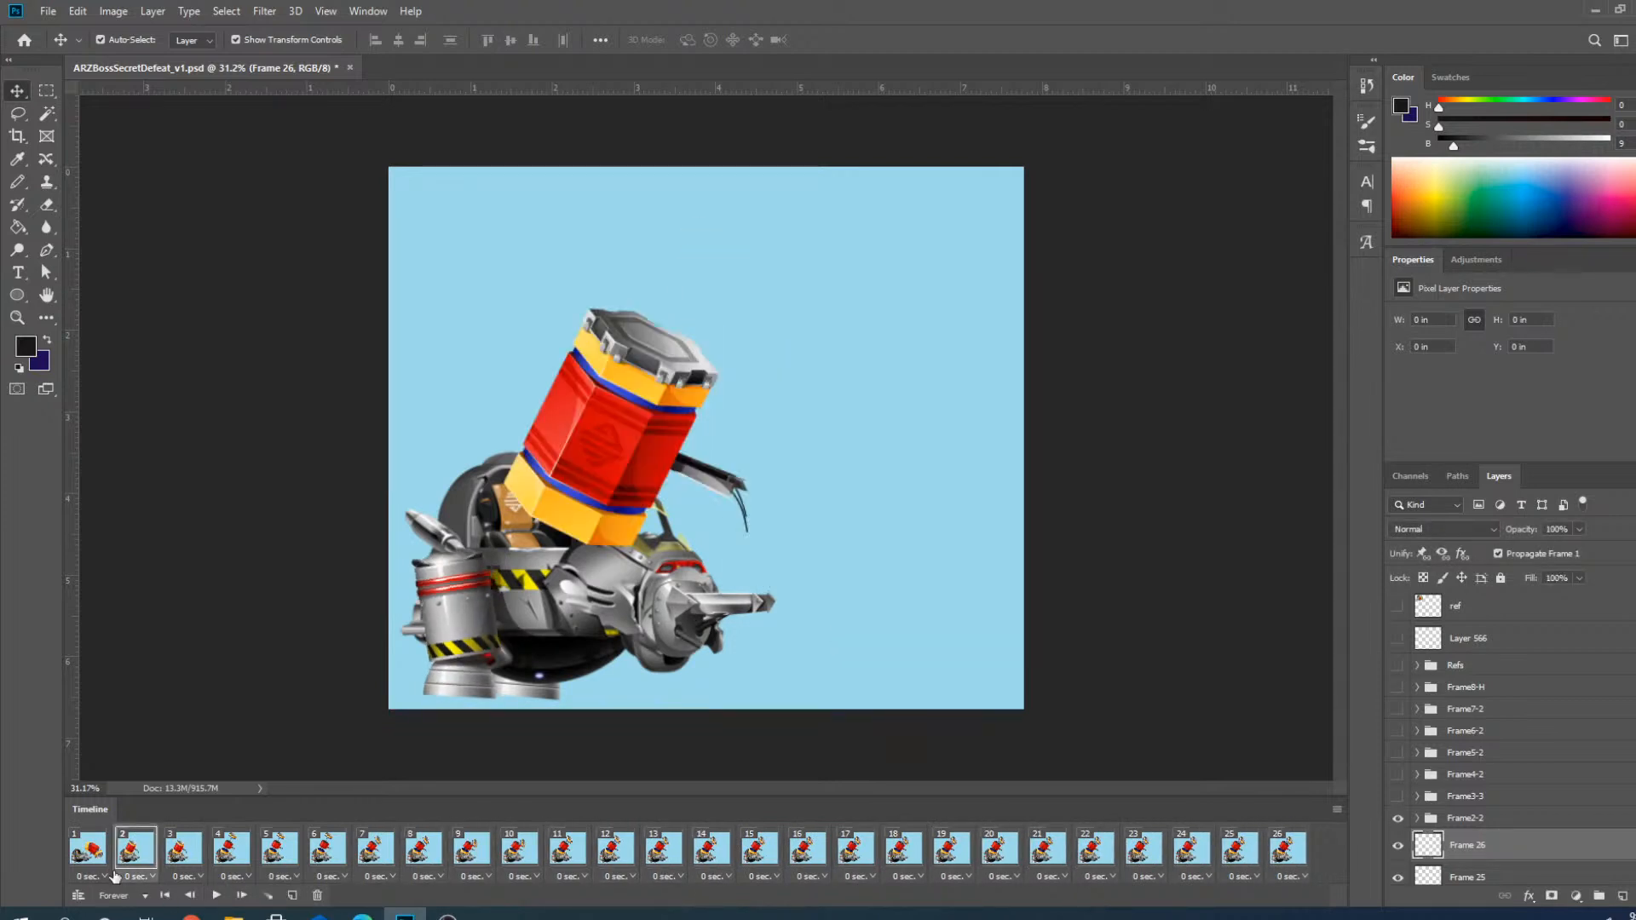
{"action": "left_click", "coordinate": [92, 850]}
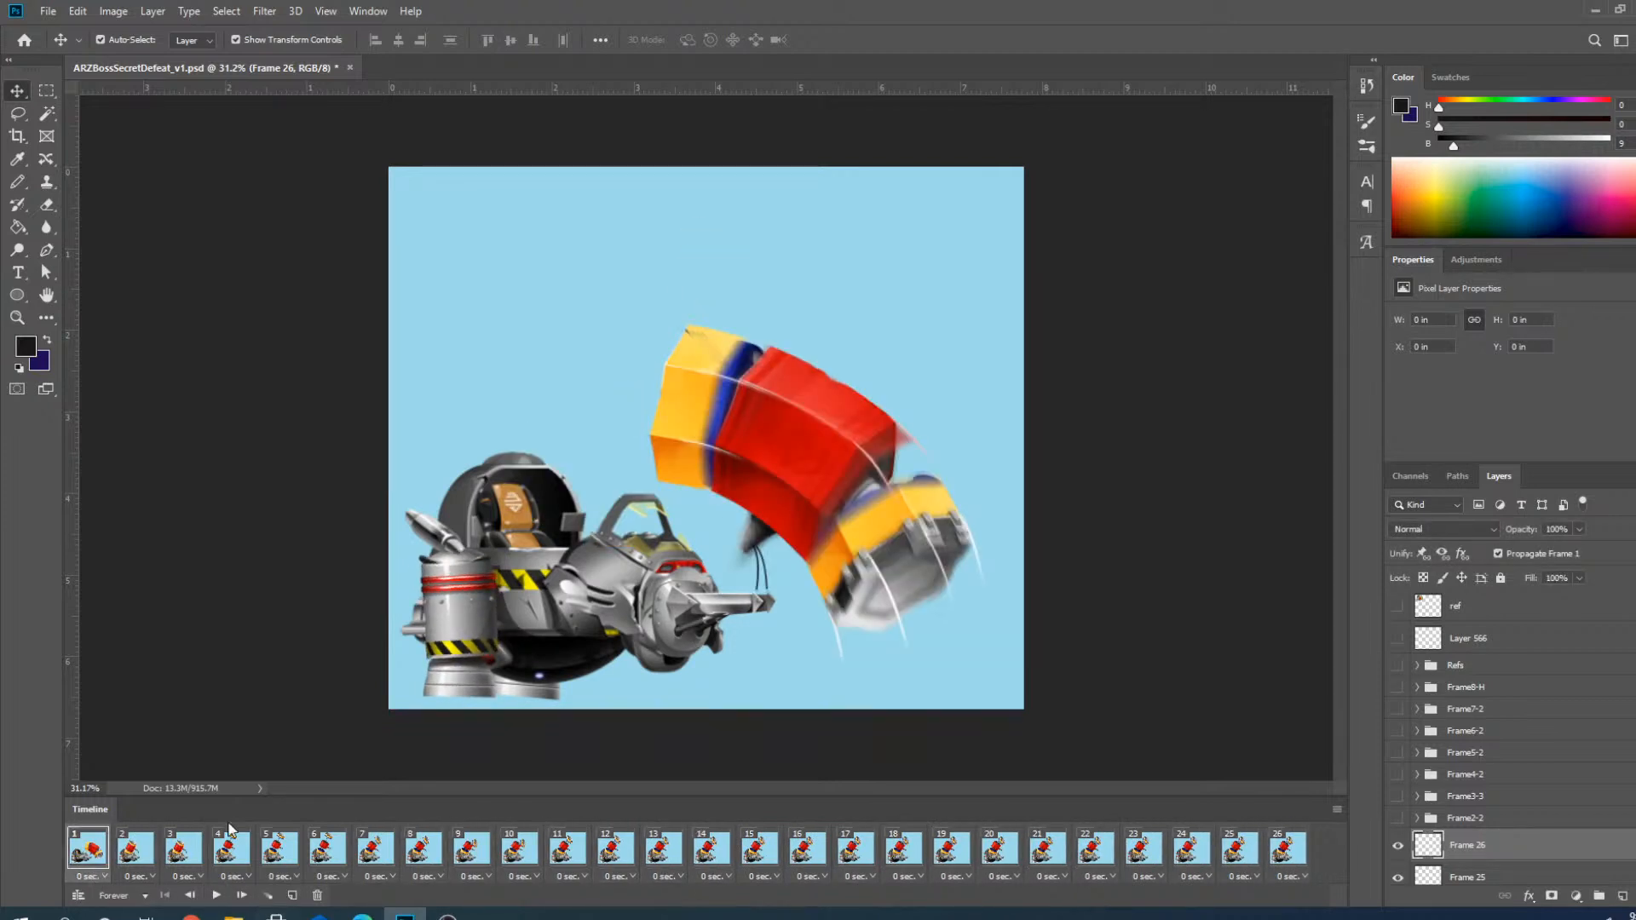
Export the animation as ARZBossSecretDefeat_v1.gif and close its preview in Photos.
{"action": "left_click", "coordinate": [48, 11]}
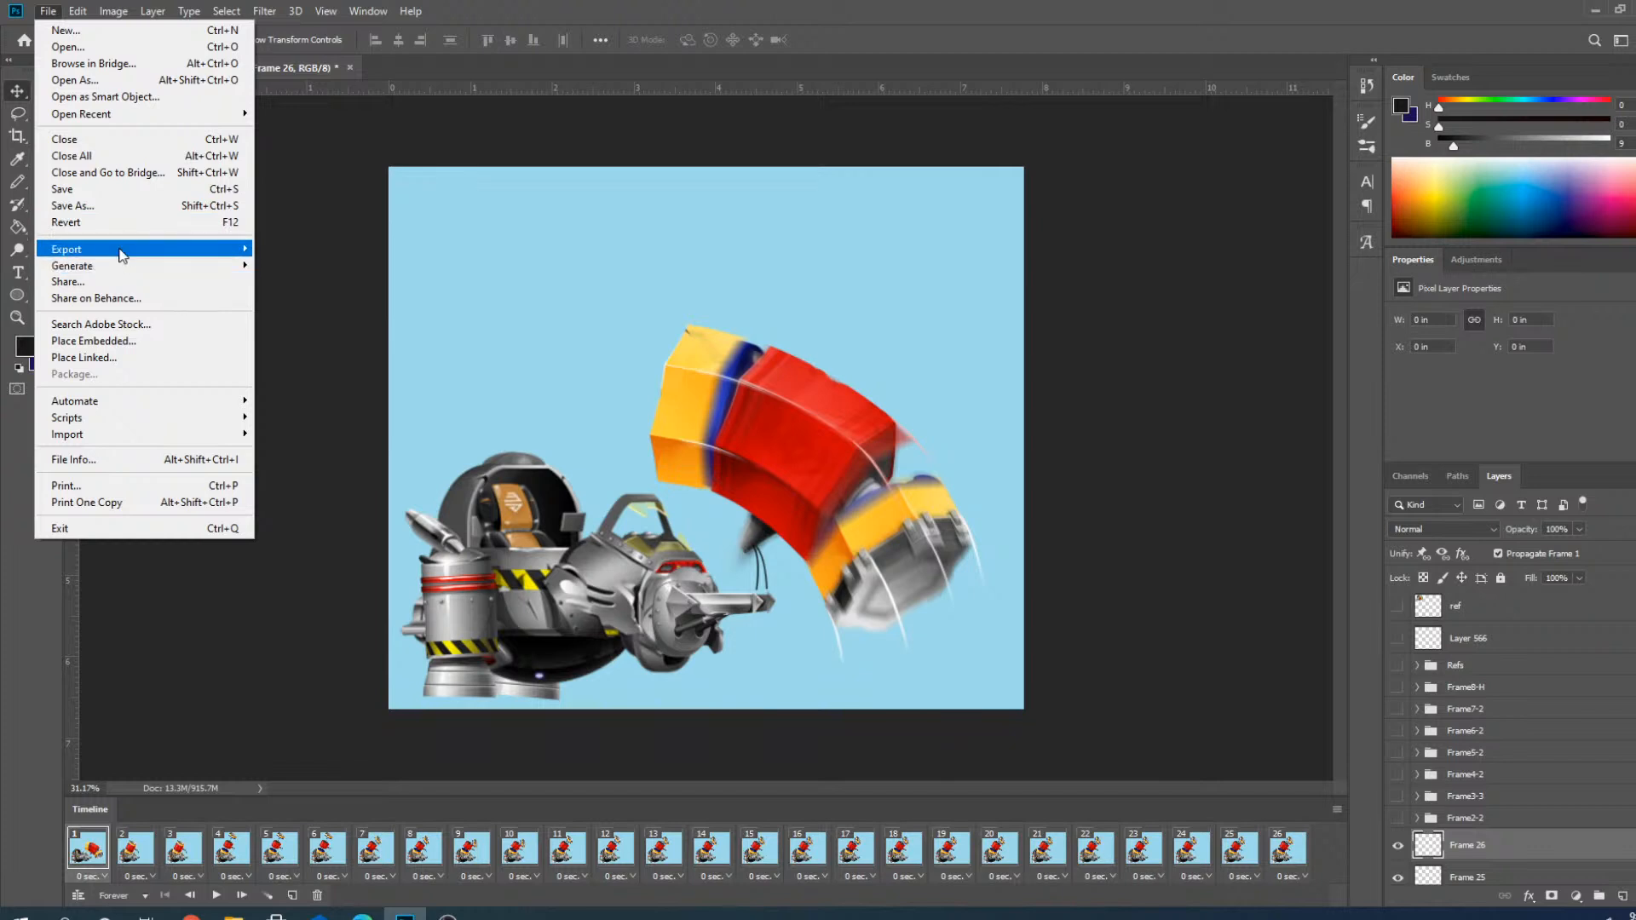
{"action": "mouse_move", "coordinate": [119, 254]}
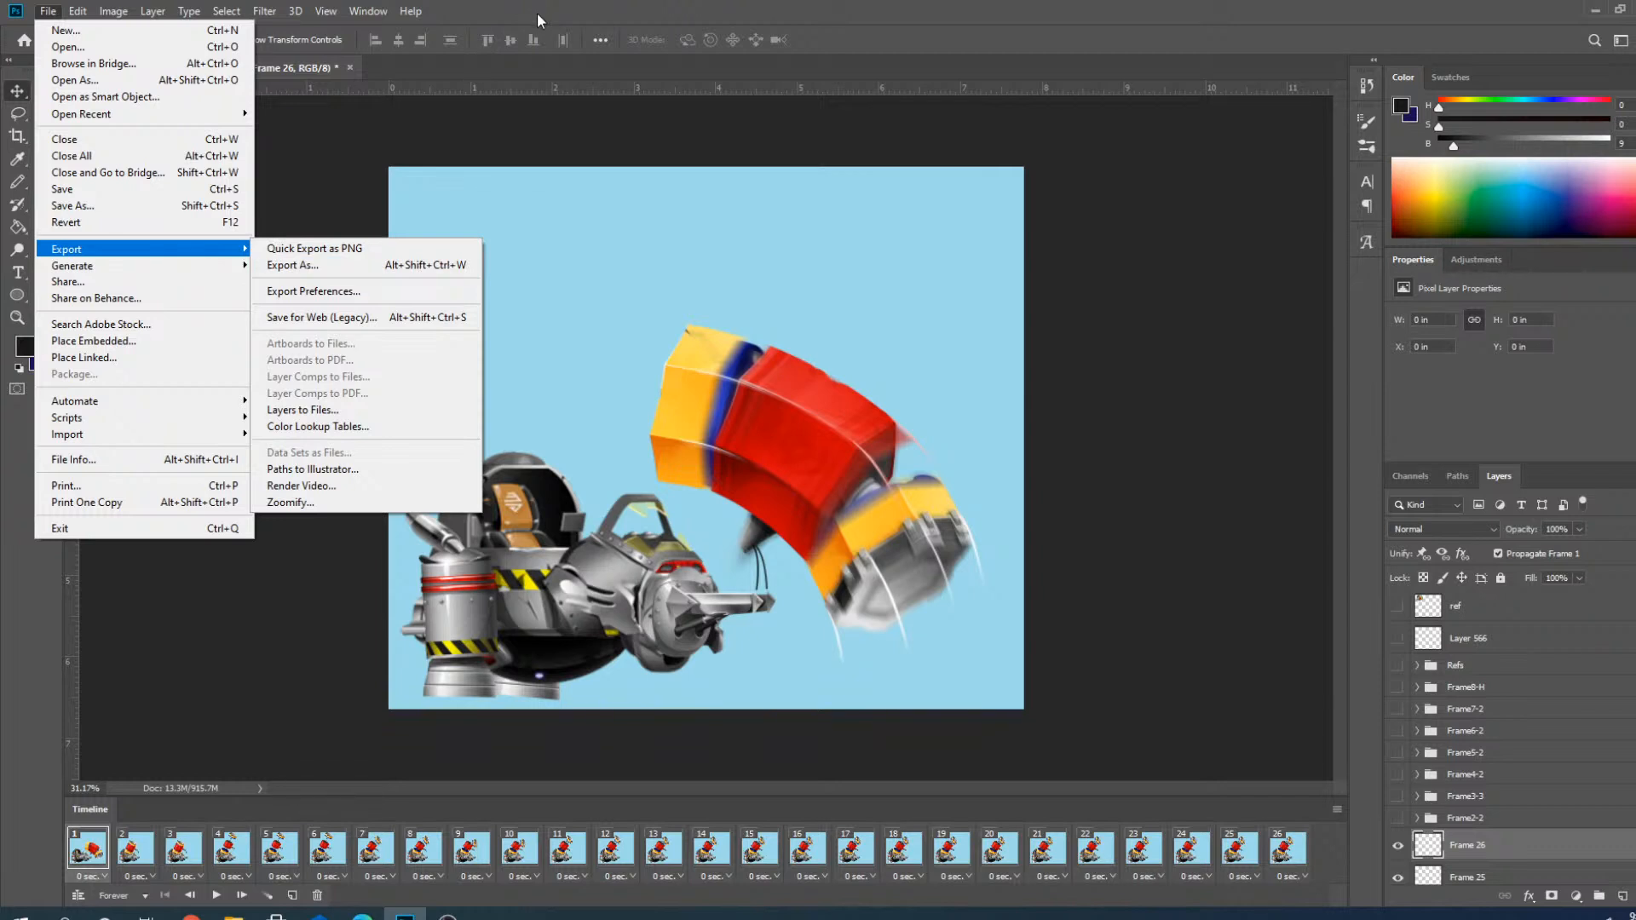
{"action": "left_click", "coordinate": [304, 271]}
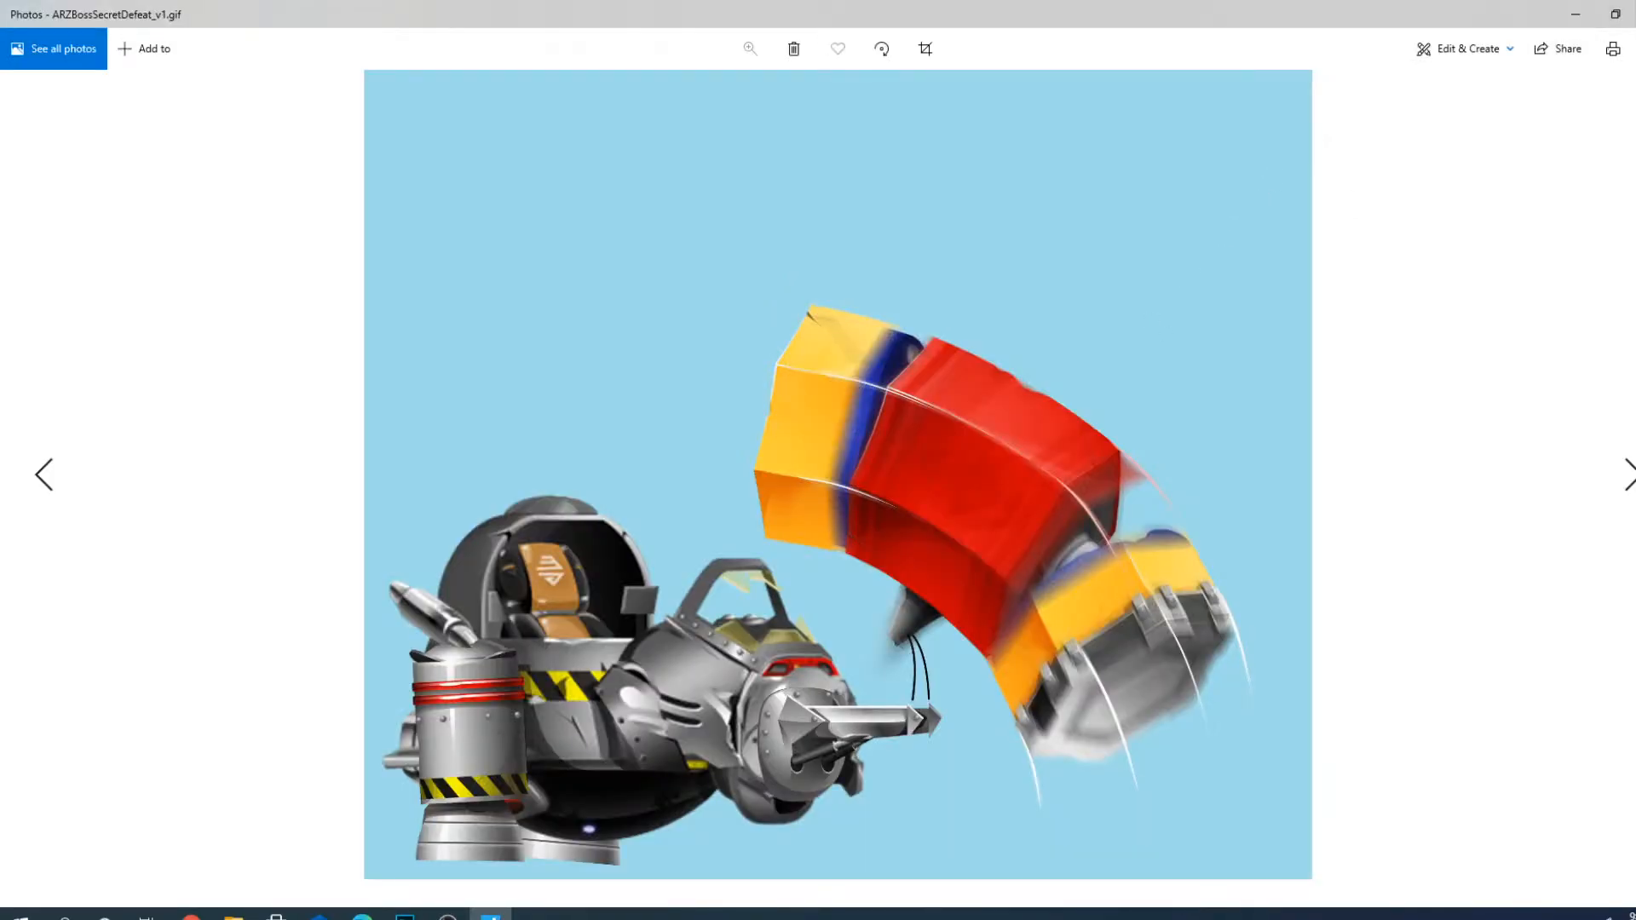
{"action": "left_click", "coordinate": [1635, 13]}
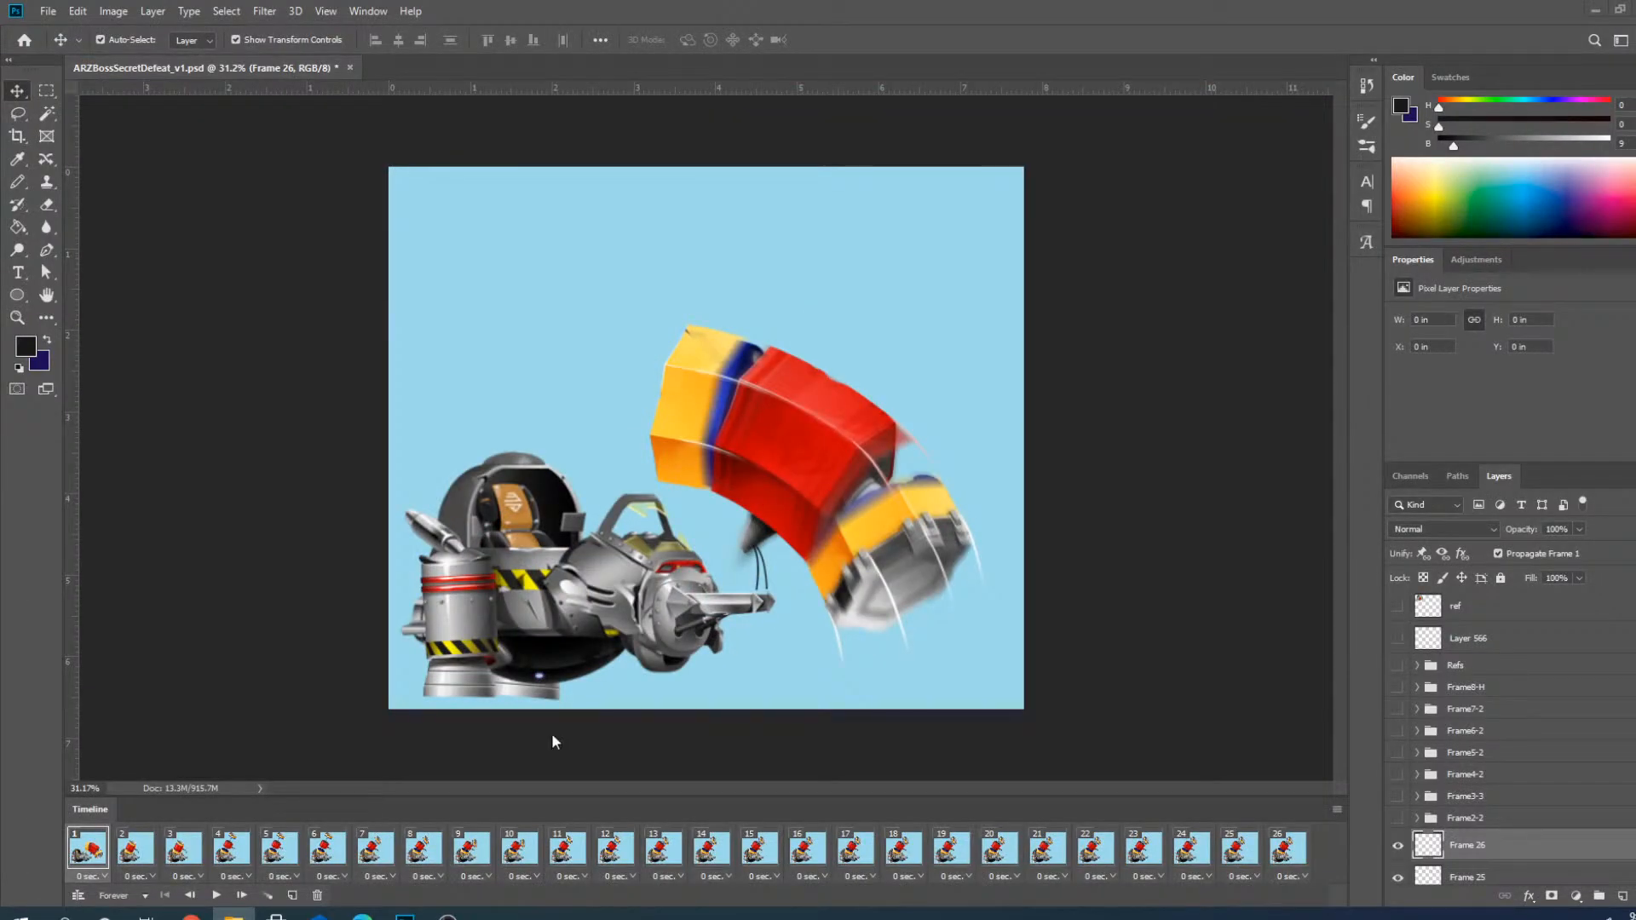
{"action": "left_click", "coordinate": [1294, 853], "text": "shift"}
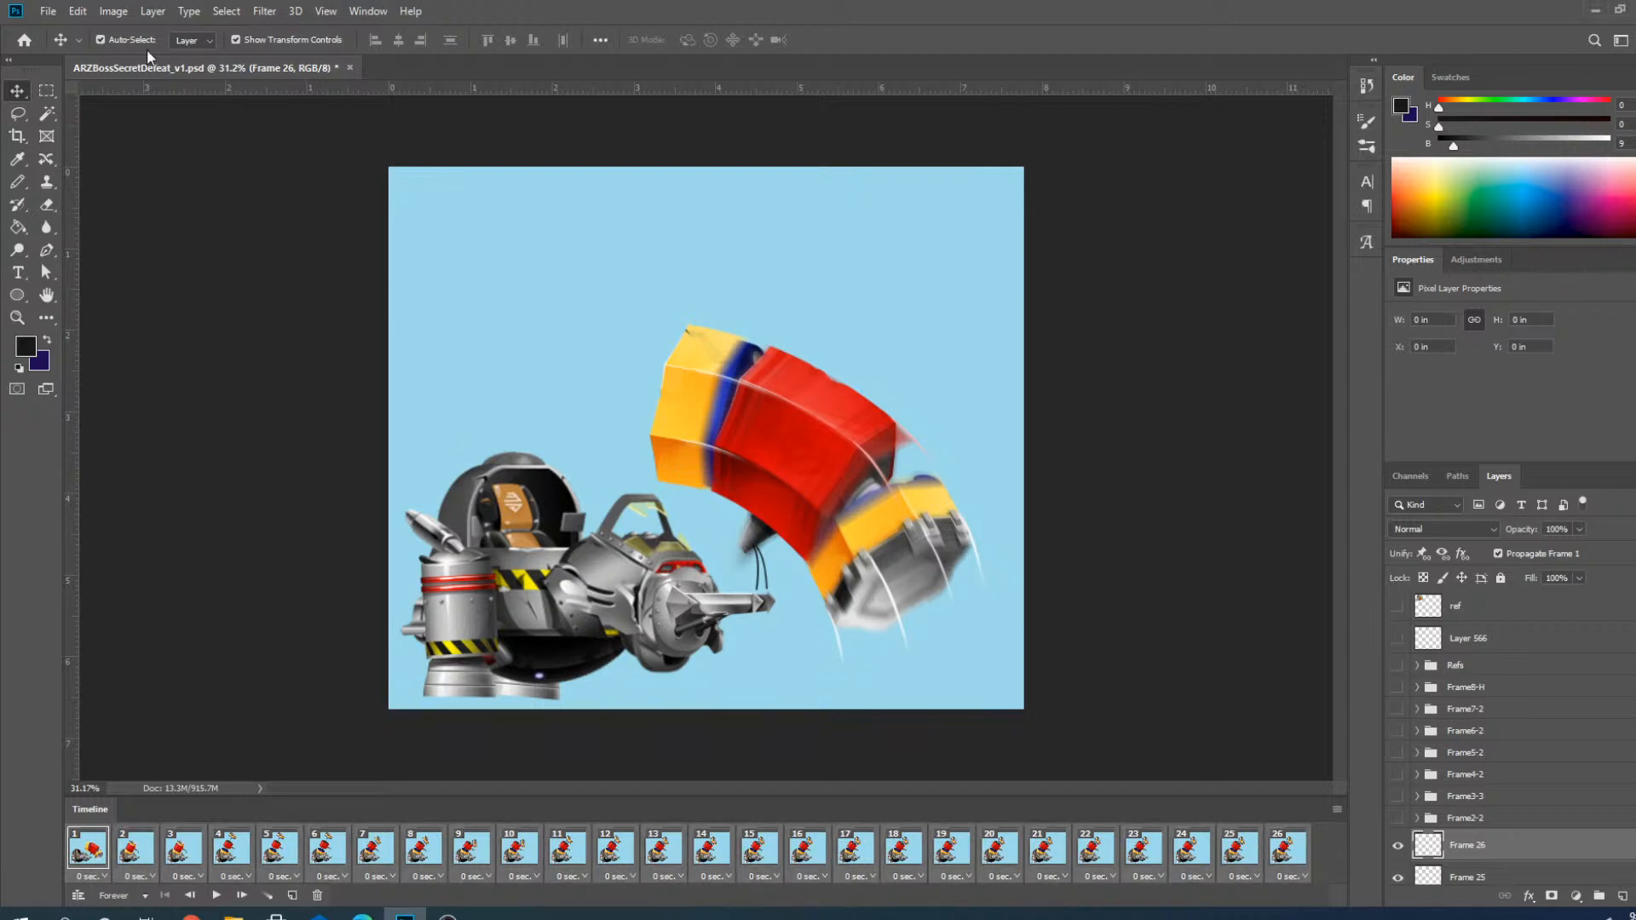
{"action": "left_click", "coordinate": [48, 12]}
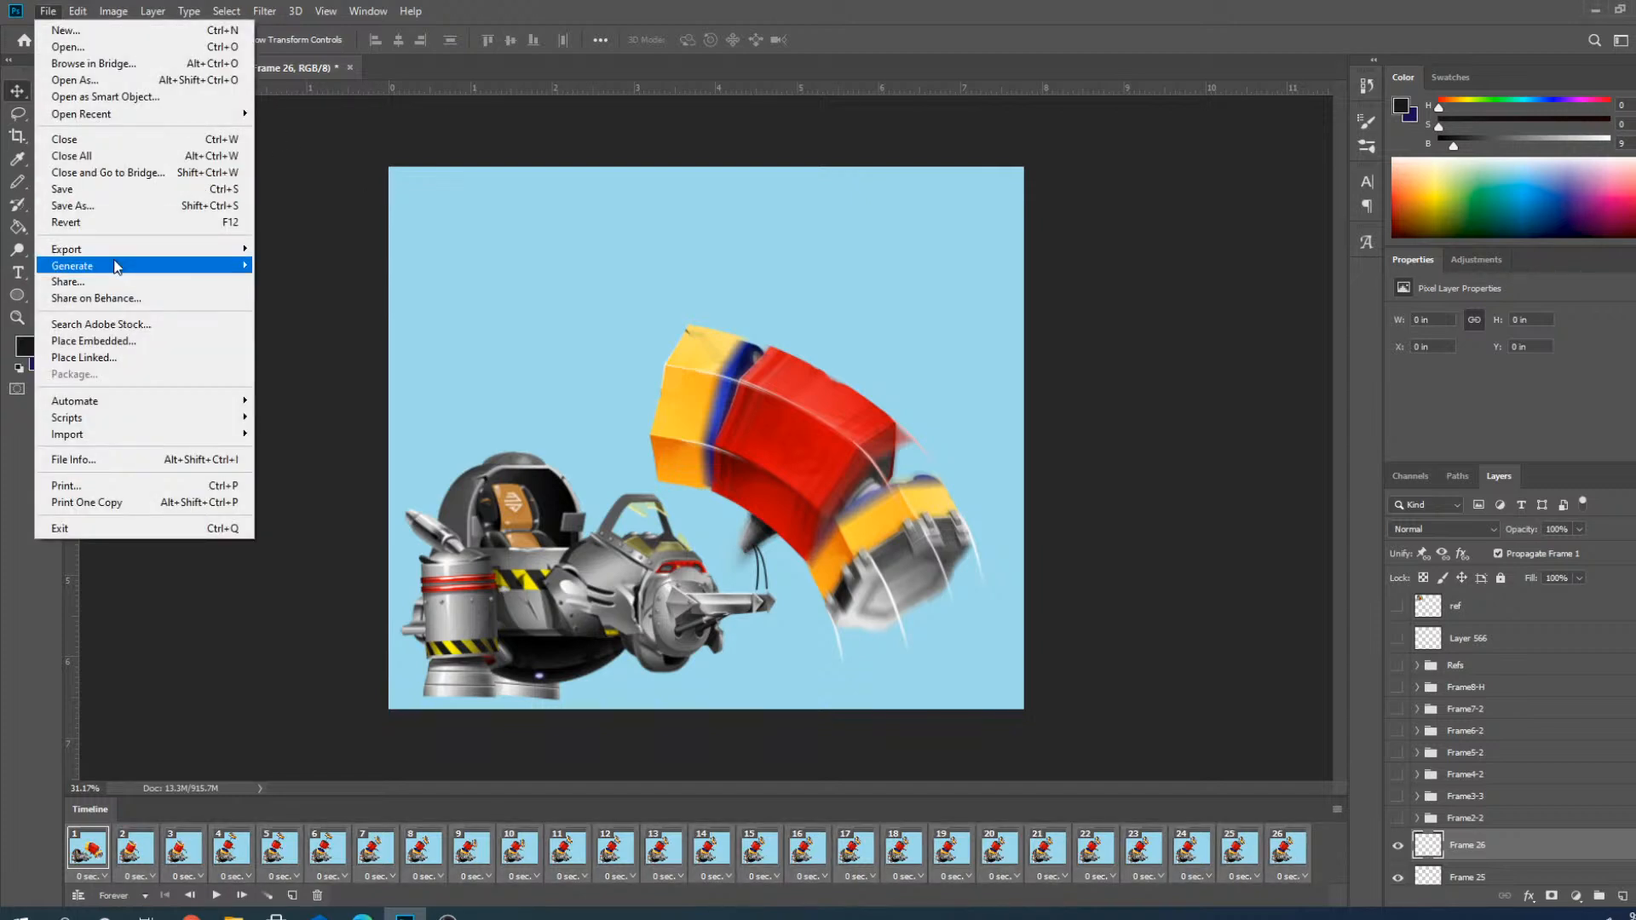
{"action": "mouse_move", "coordinate": [128, 249]}
{"action": "left_click", "coordinate": [288, 265]}
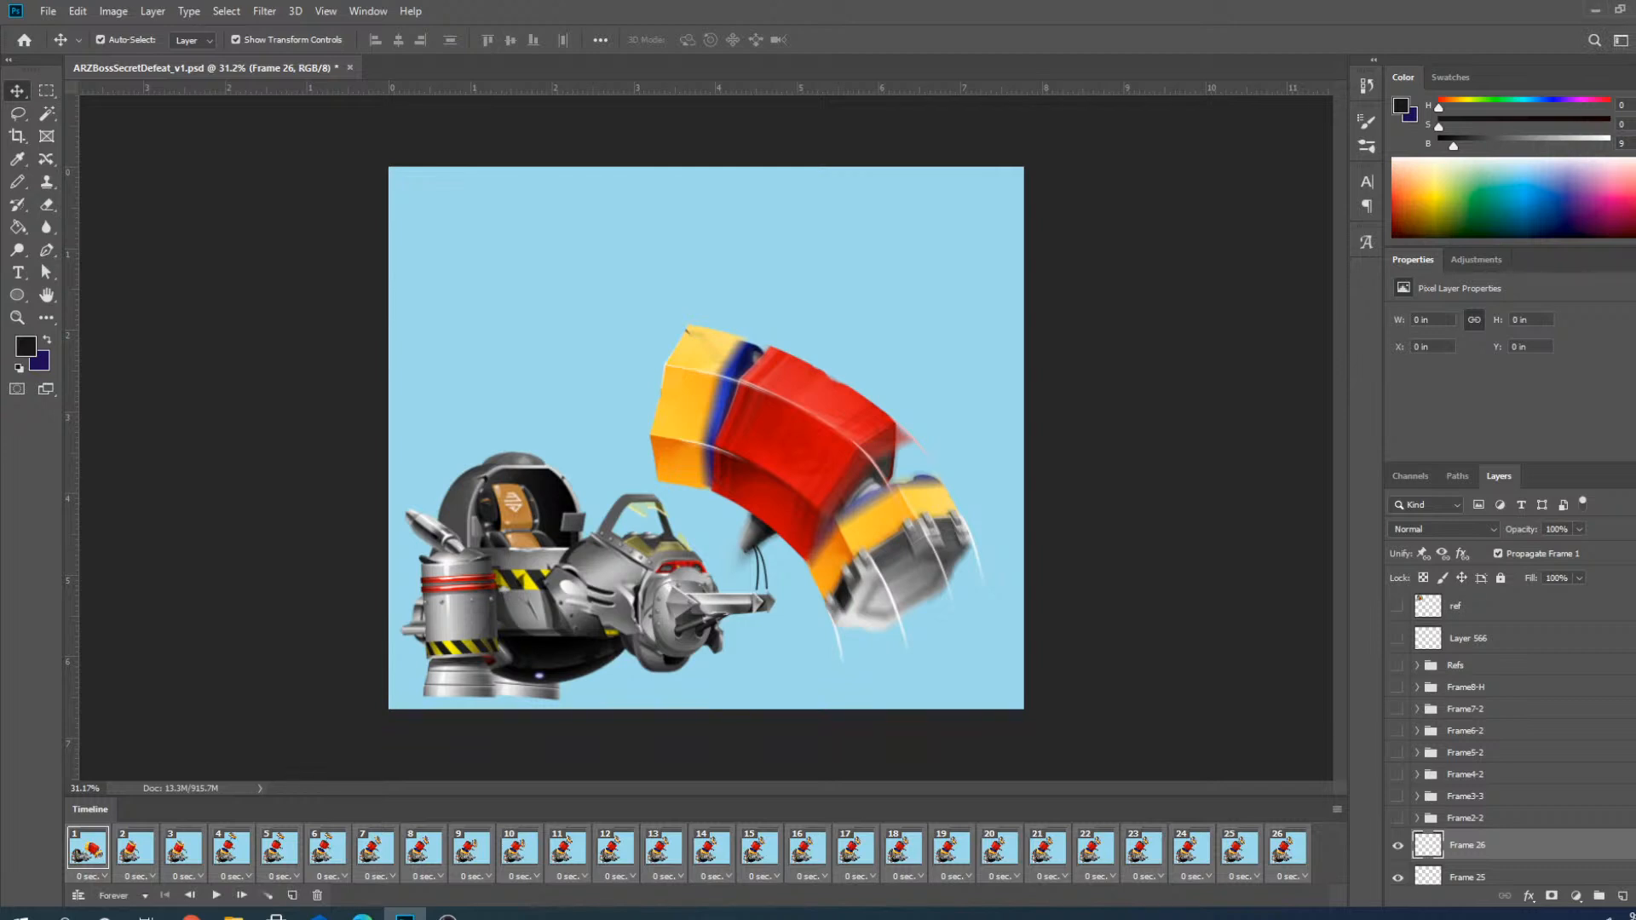
{"action": "key", "text": "alt+Tab"}
Export the animation with Save for Web as ARZBossSecretDefeat_v1.gif, preview it in Photos and return to Photoshop.
{"action": "left_click", "coordinate": [79, 12]}
{"action": "left_click", "coordinate": [48, 12]}
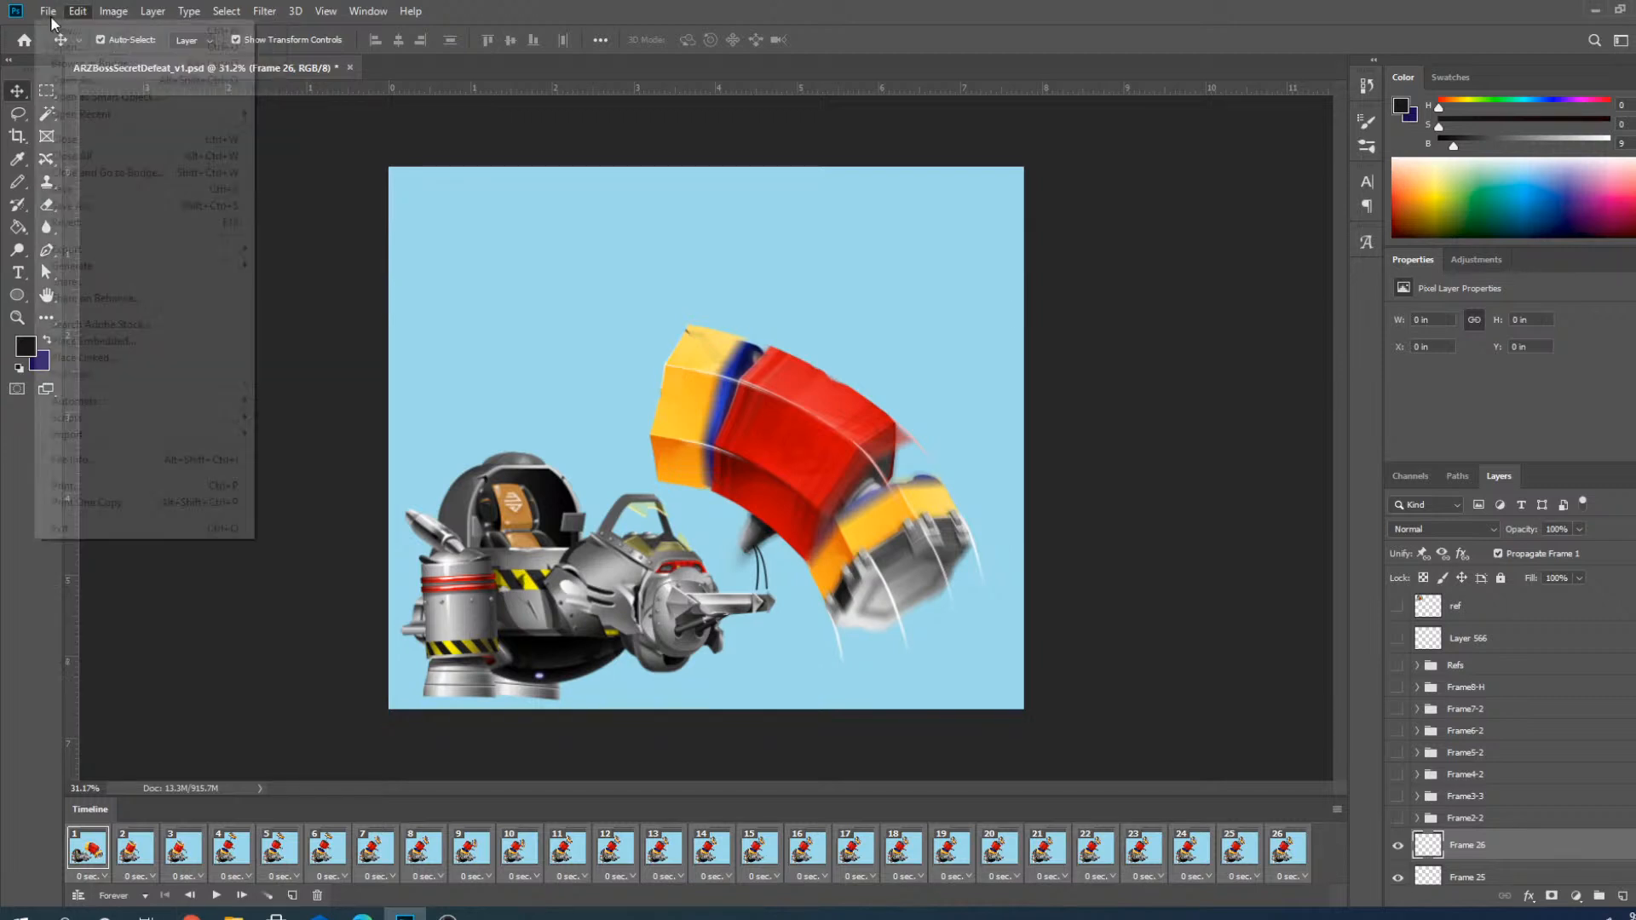
{"action": "mouse_move", "coordinate": [103, 272]}
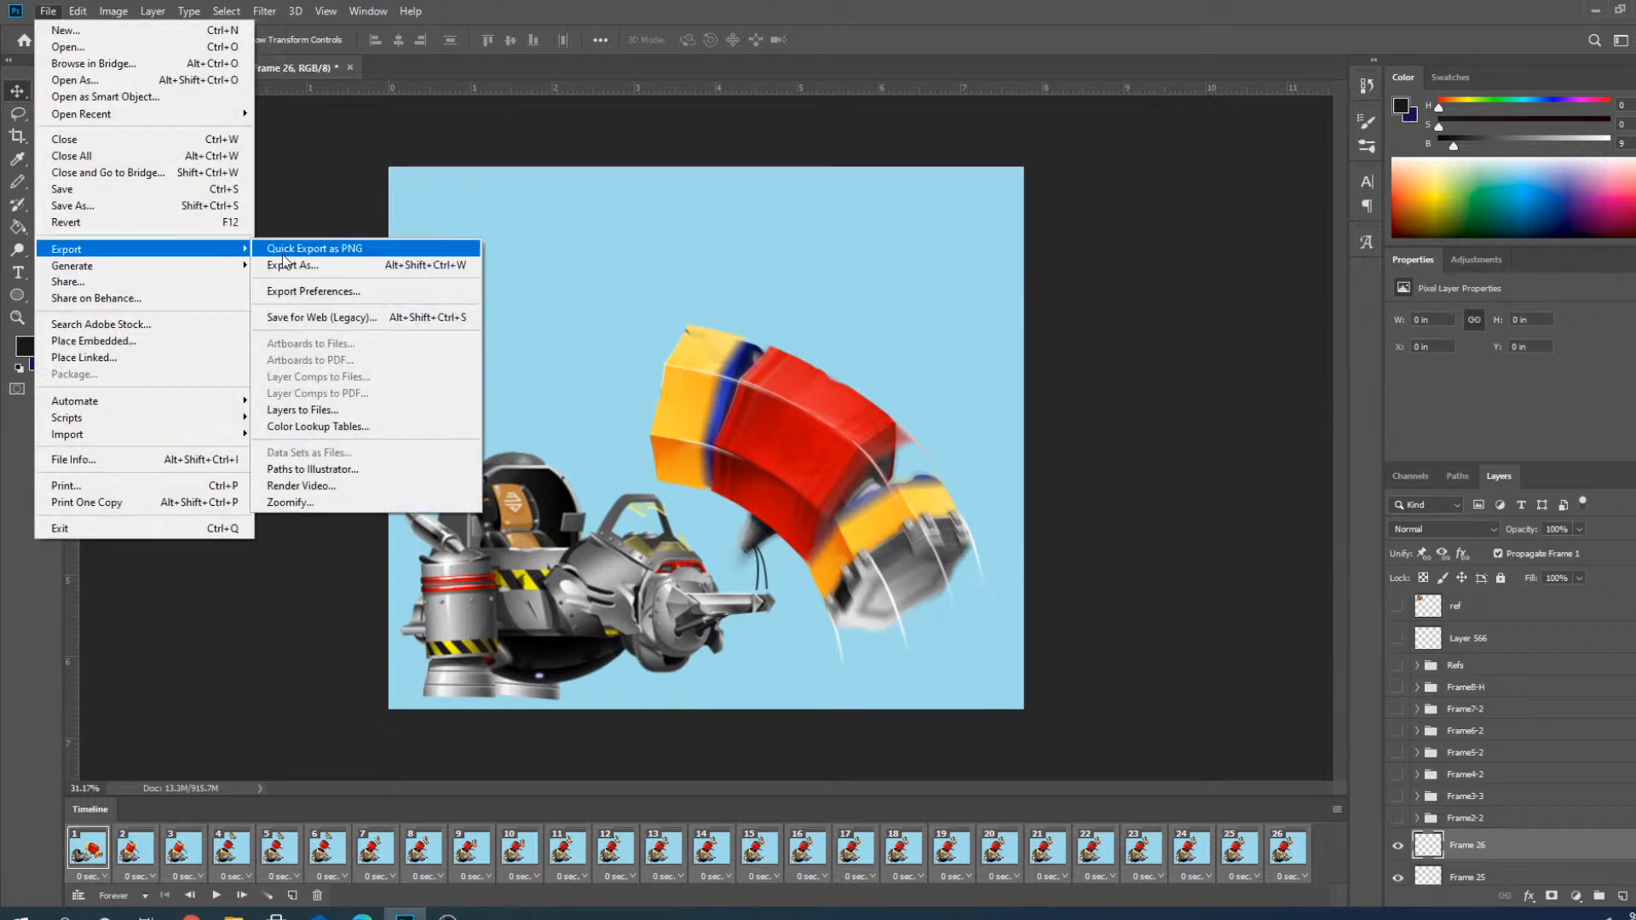
{"action": "left_click", "coordinate": [300, 319]}
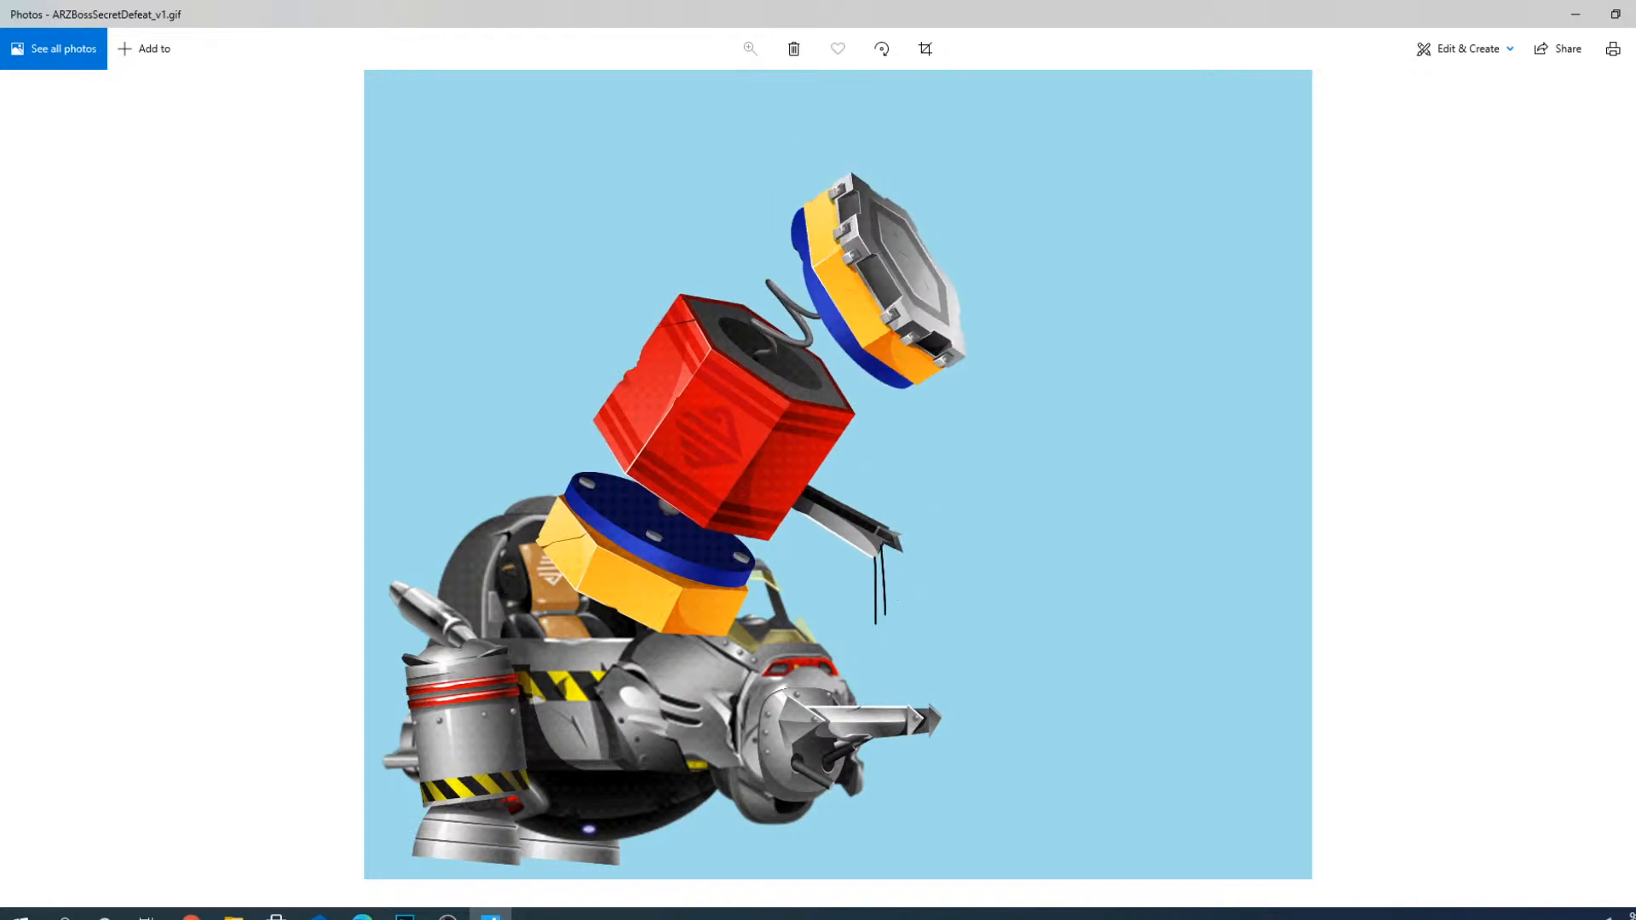
{"action": "key", "text": "alt+Tab"}
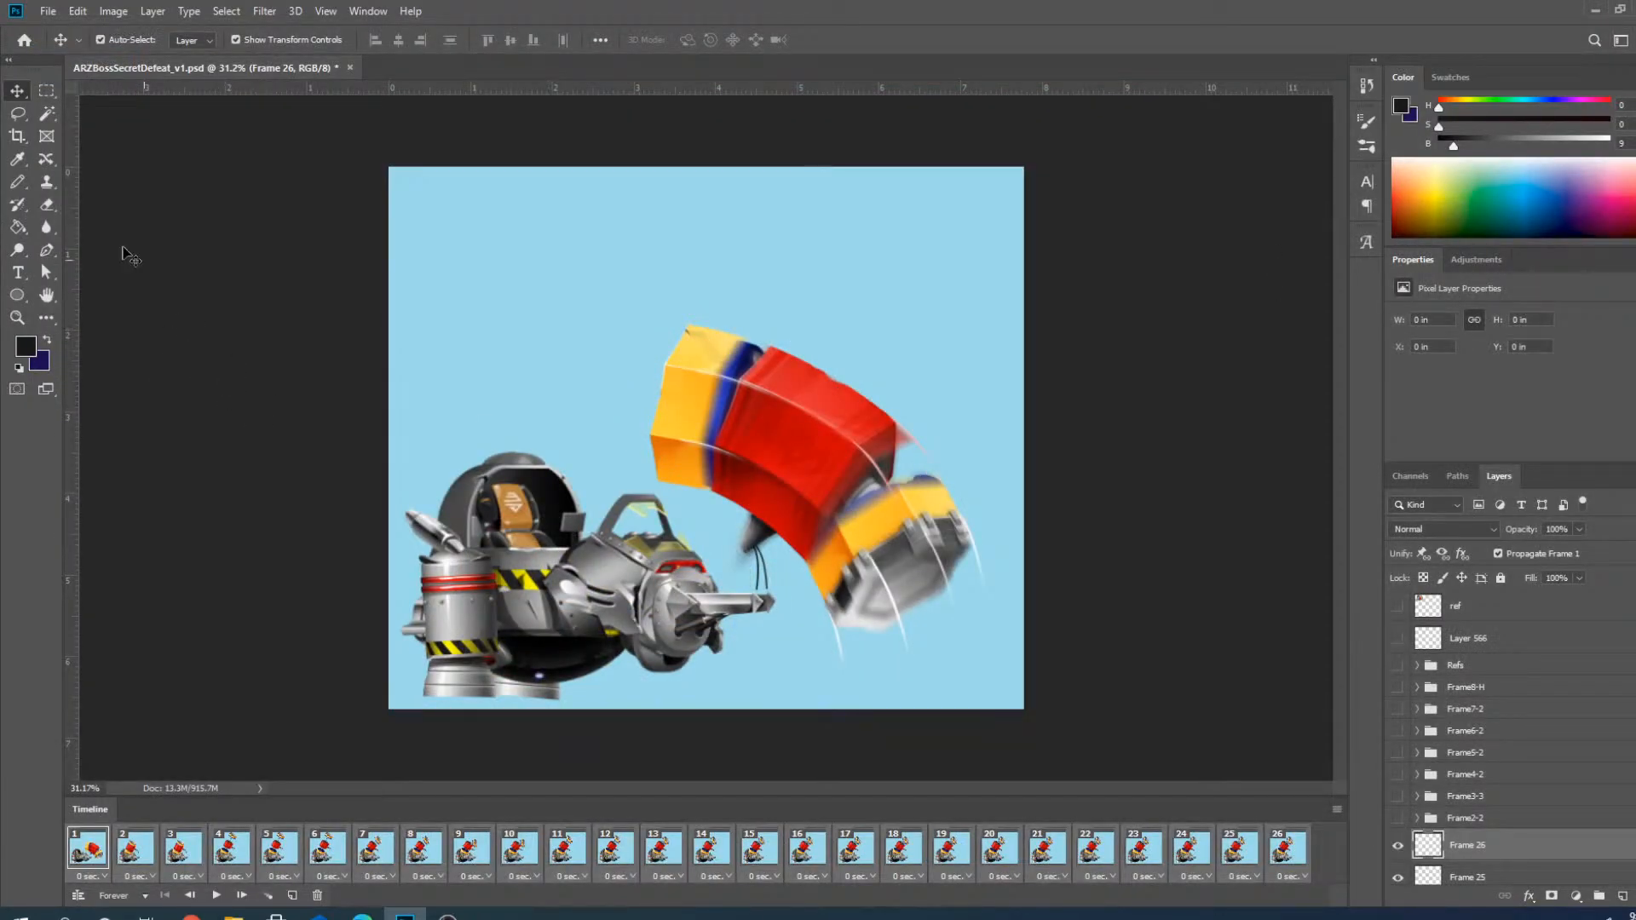
Run Save for Web (Legacy) on the animation once more.
{"action": "left_click", "coordinate": [47, 11]}
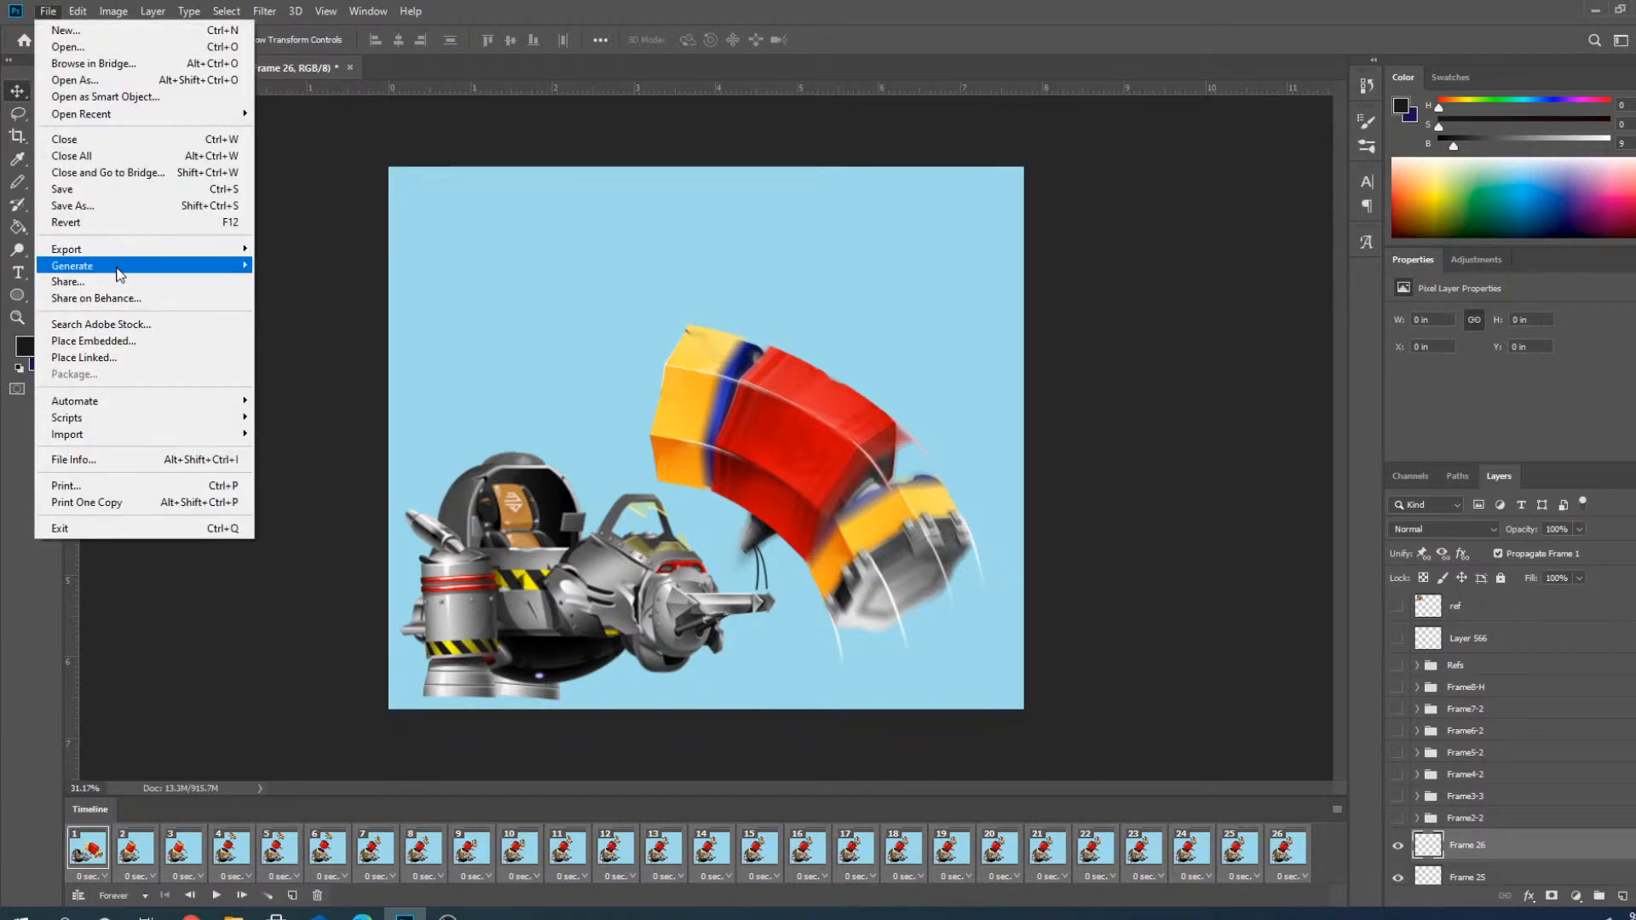
{"action": "mouse_move", "coordinate": [130, 252]}
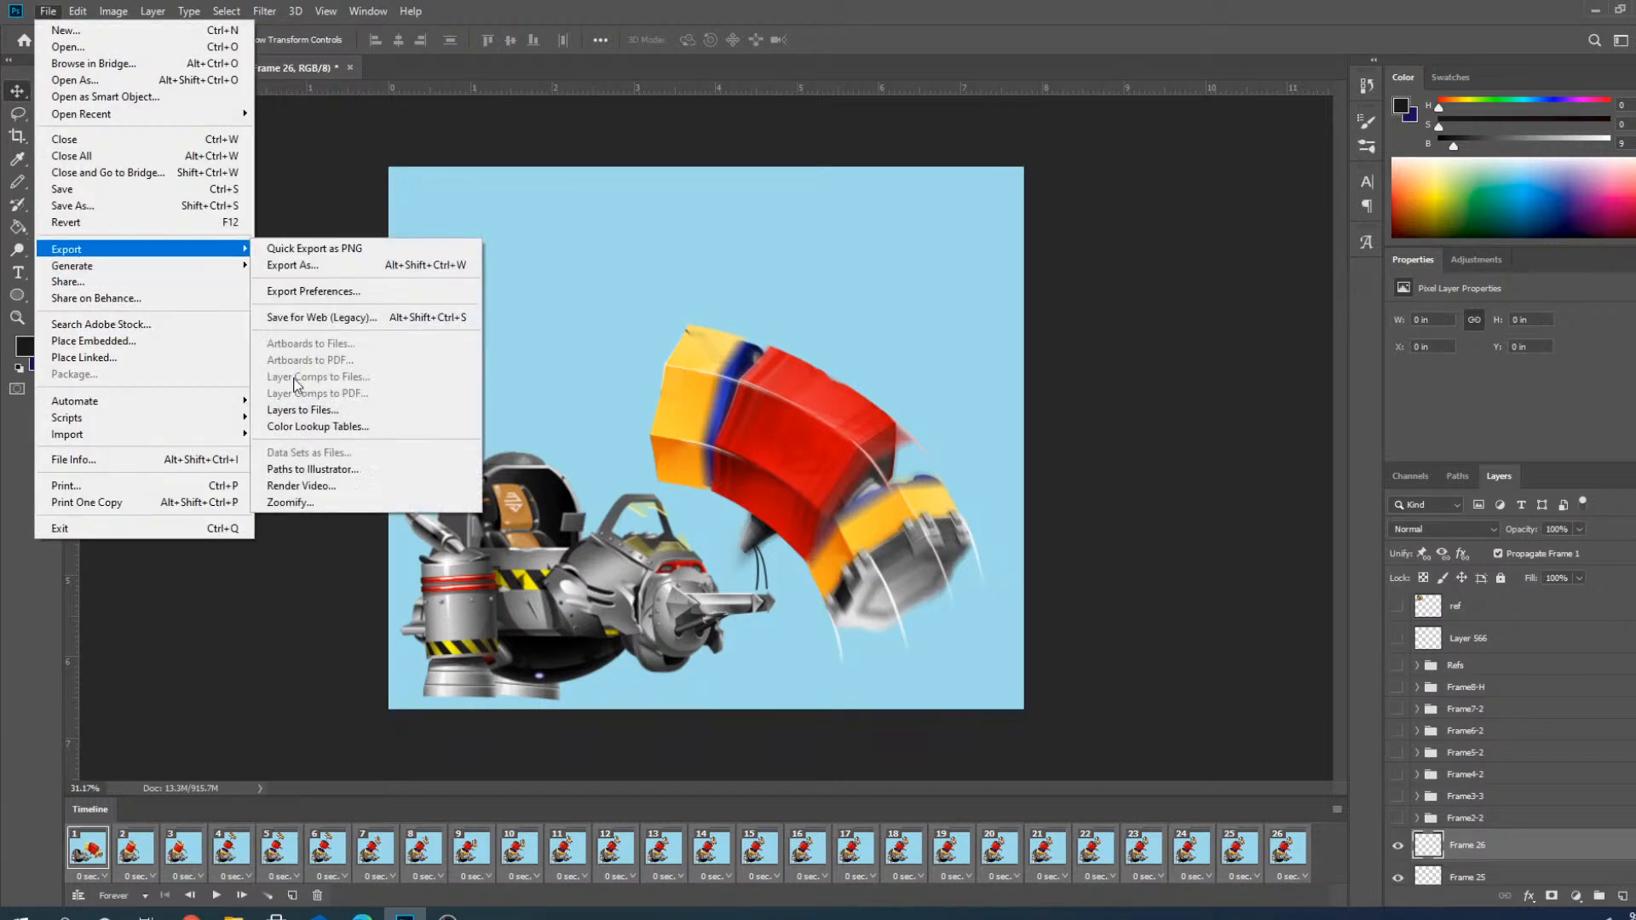
{"action": "left_click", "coordinate": [324, 315]}
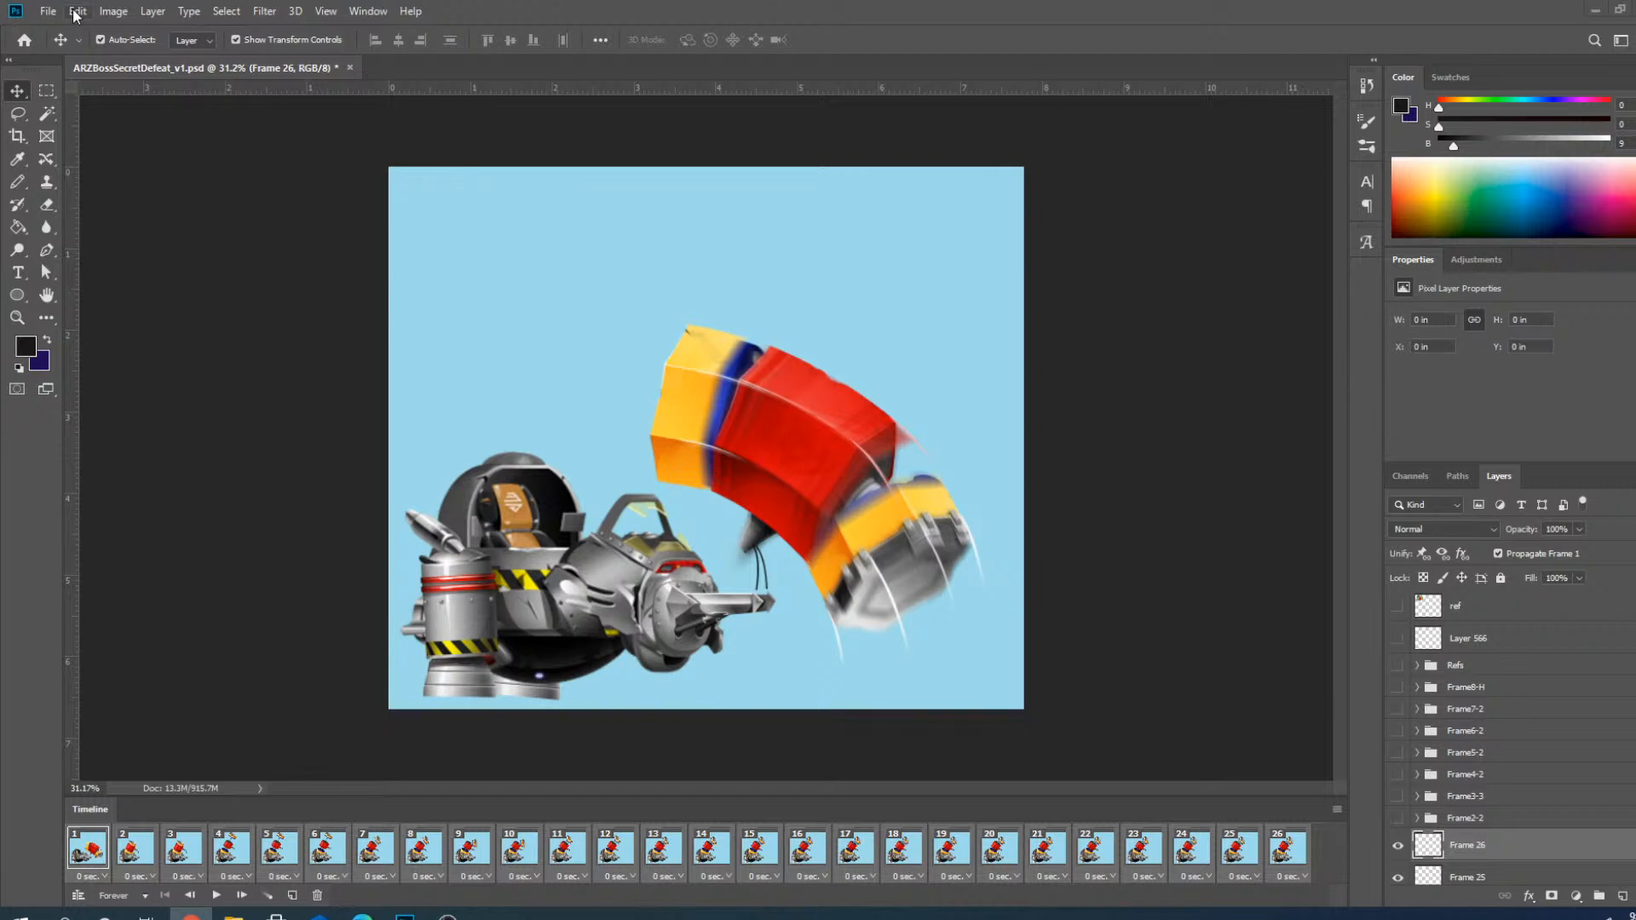
Render the animation in PNG format with Render Video at Large file size (Fastest saving), and hide the groups Frame8-H through Frame2-2.
{"action": "left_click", "coordinate": [47, 12]}
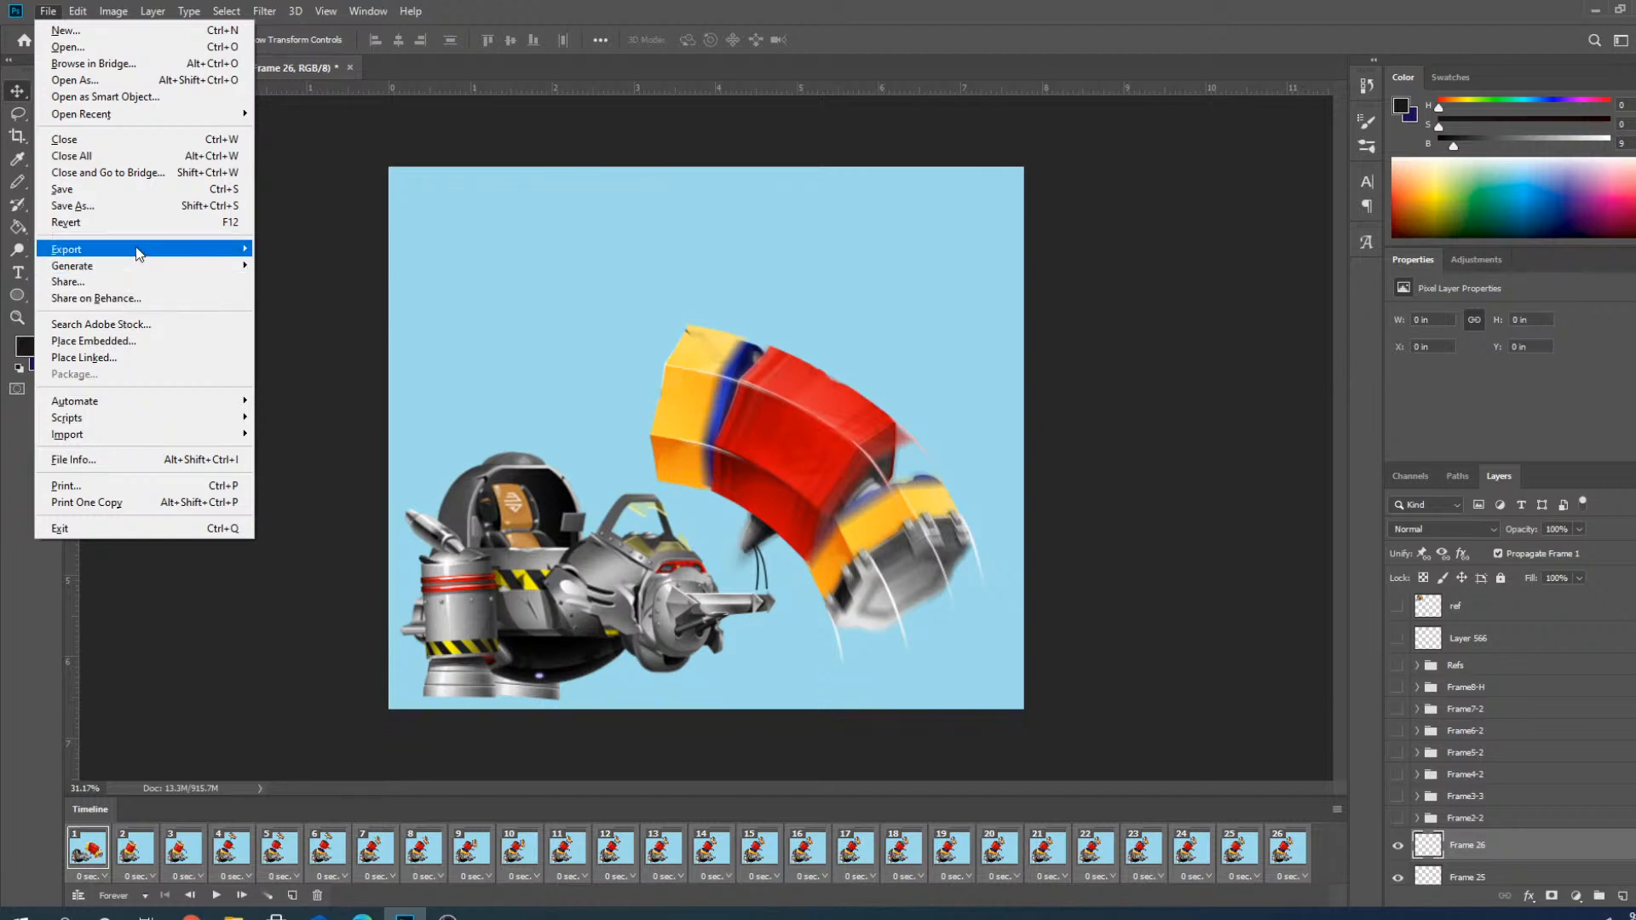
{"action": "mouse_move", "coordinate": [135, 247]}
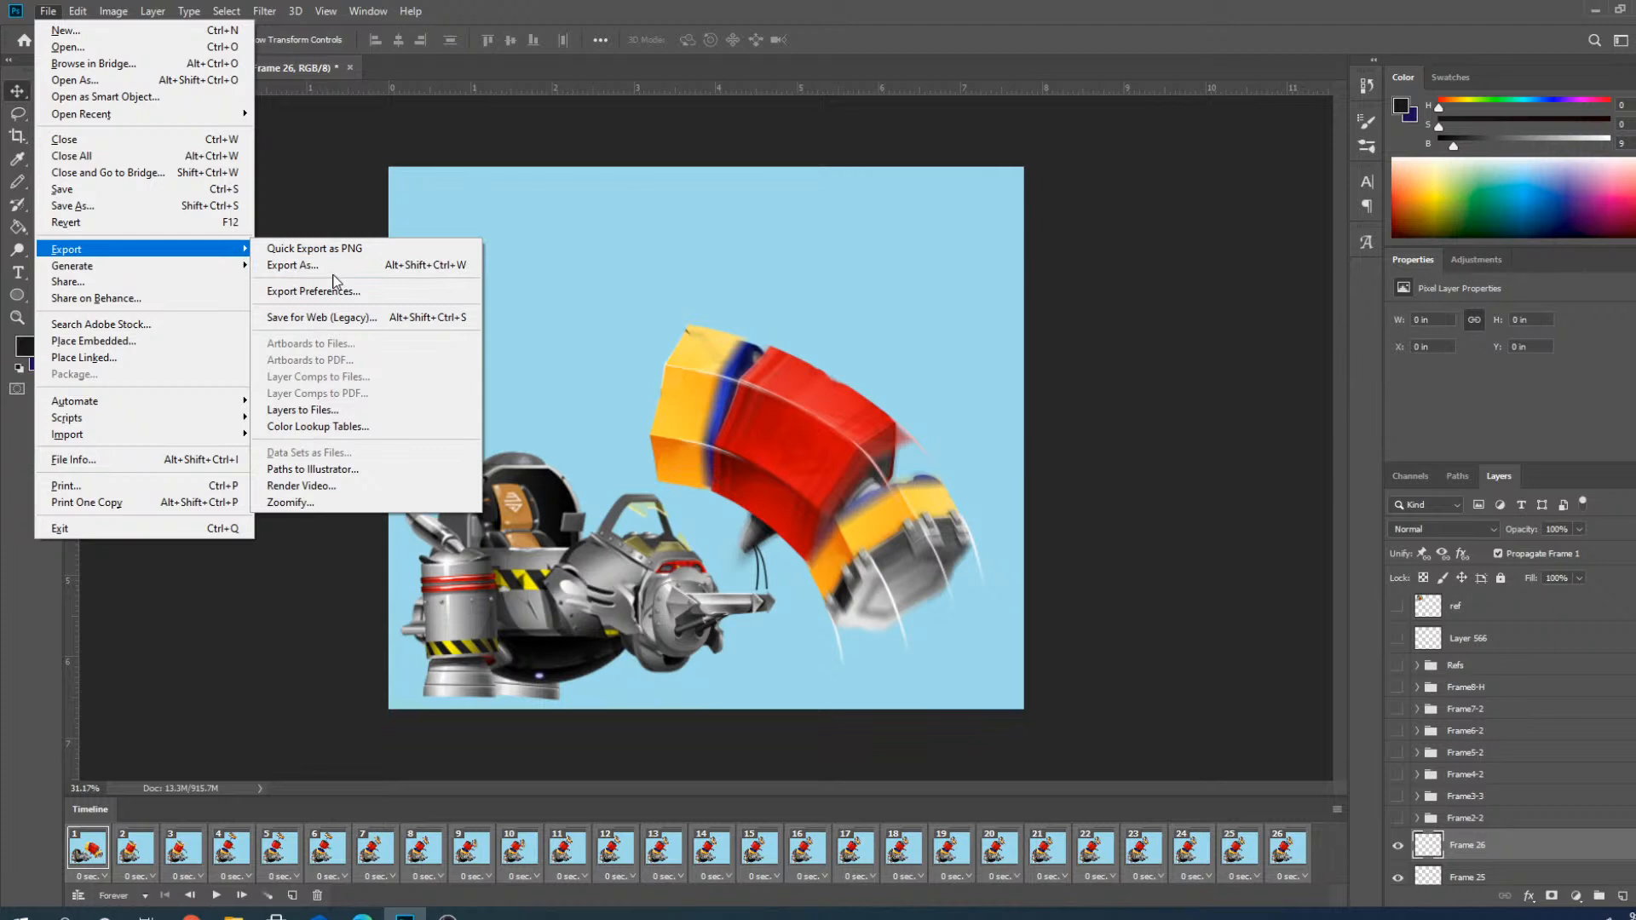
{"action": "left_click", "coordinate": [302, 485]}
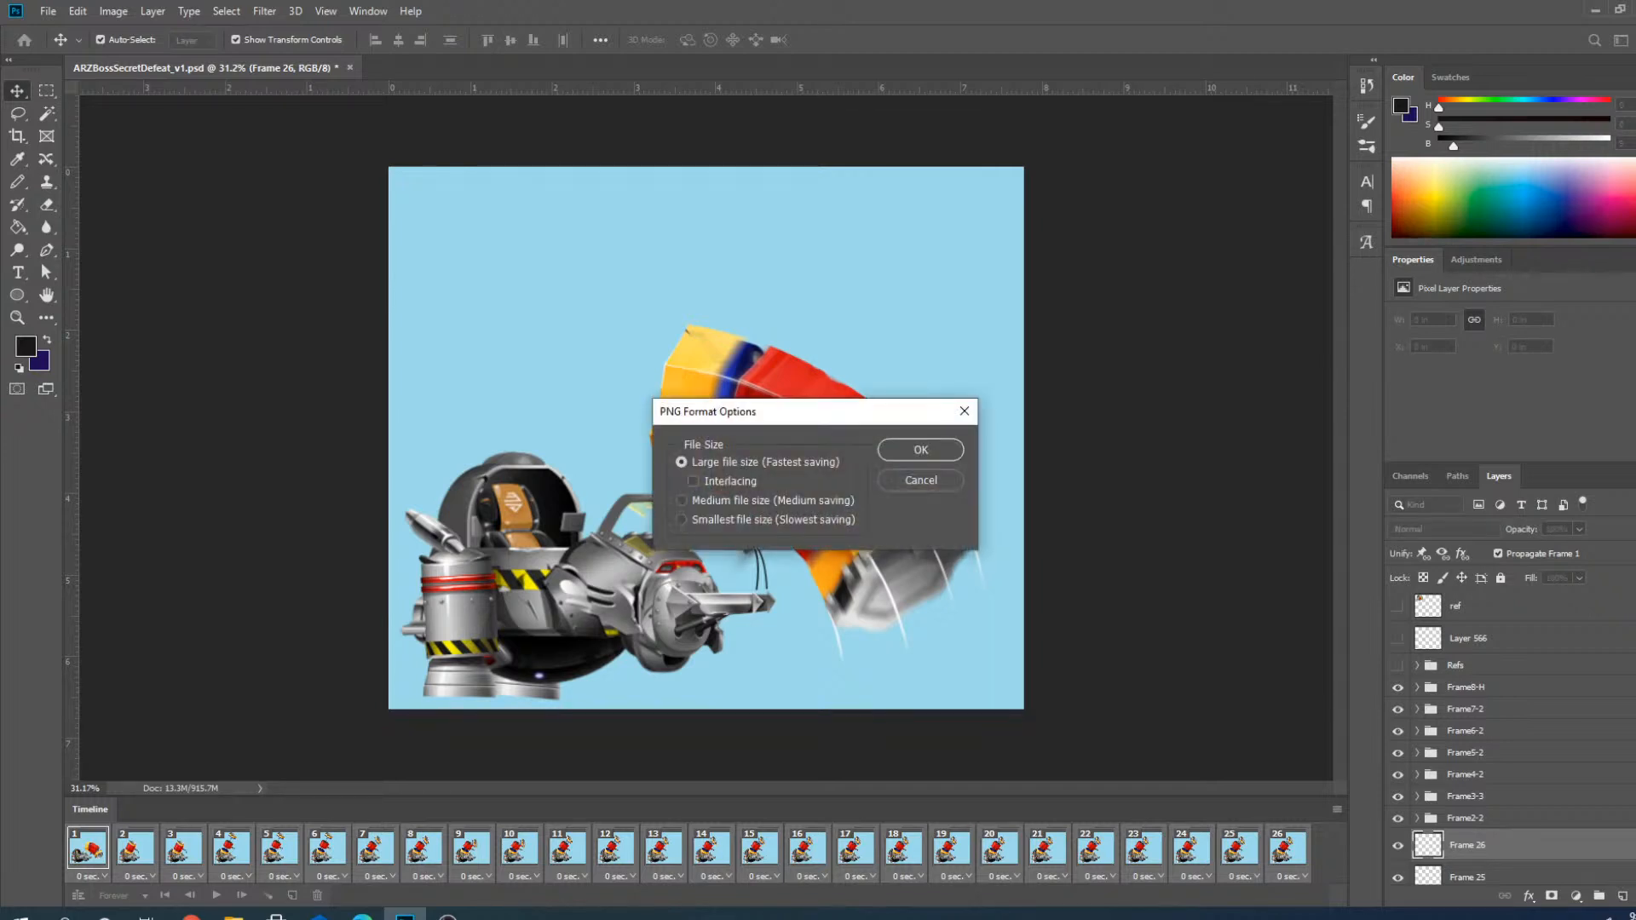
{"action": "left_click", "coordinate": [920, 452]}
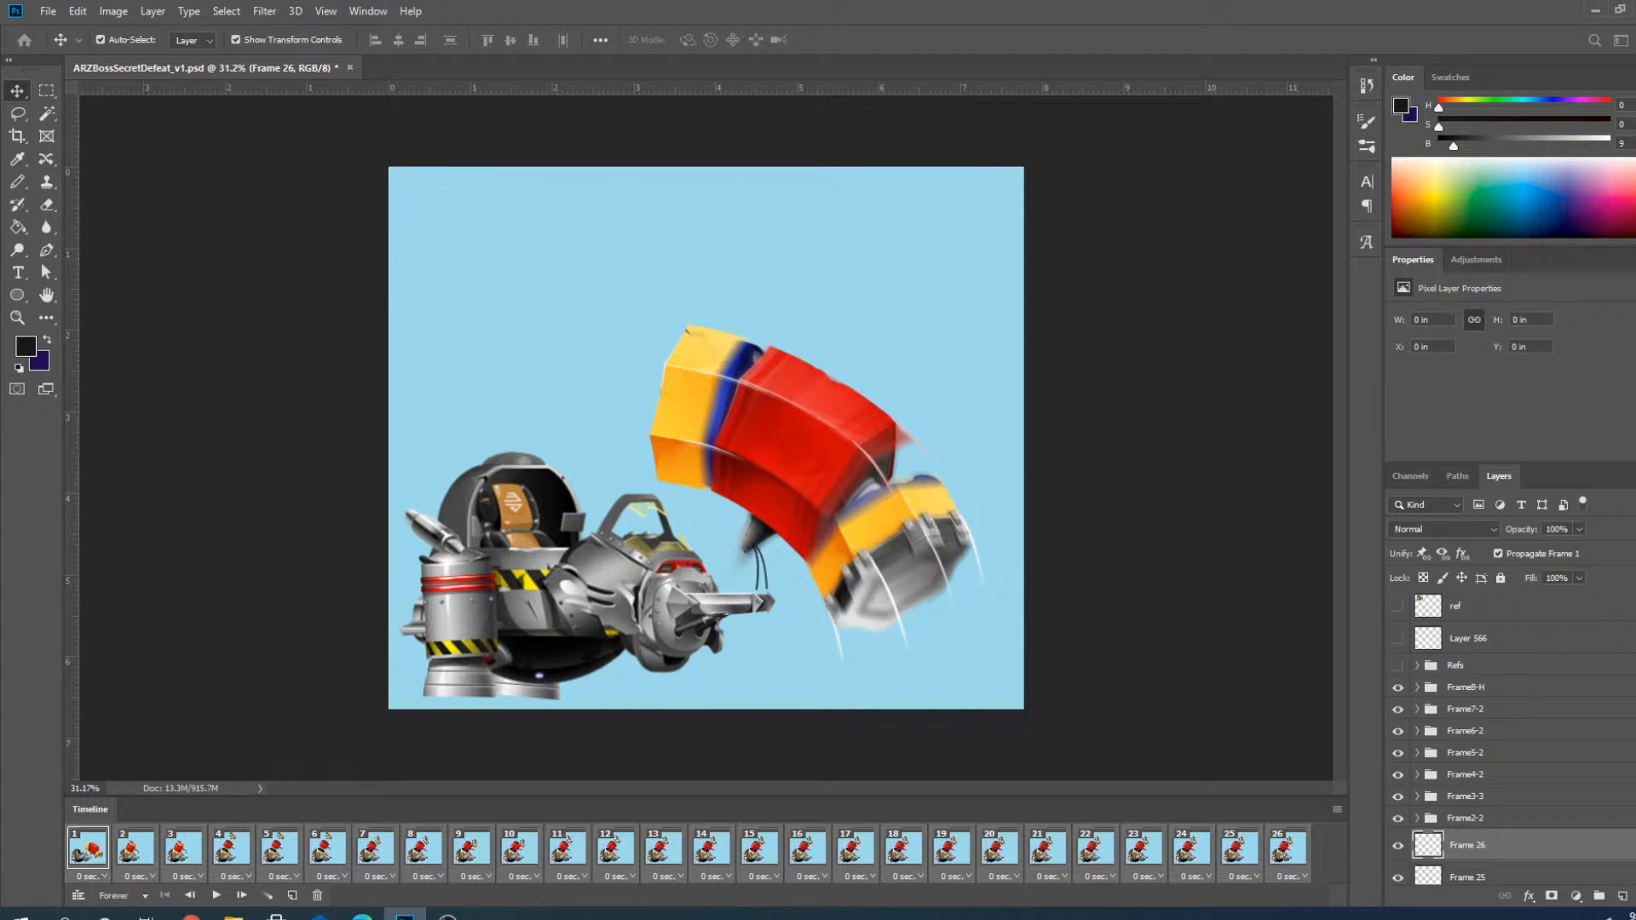
{"action": "left_click_drag", "start_coordinate": [1397, 688], "coordinate": [1398, 818]}
{"action": "key", "text": "alt+Tab"}
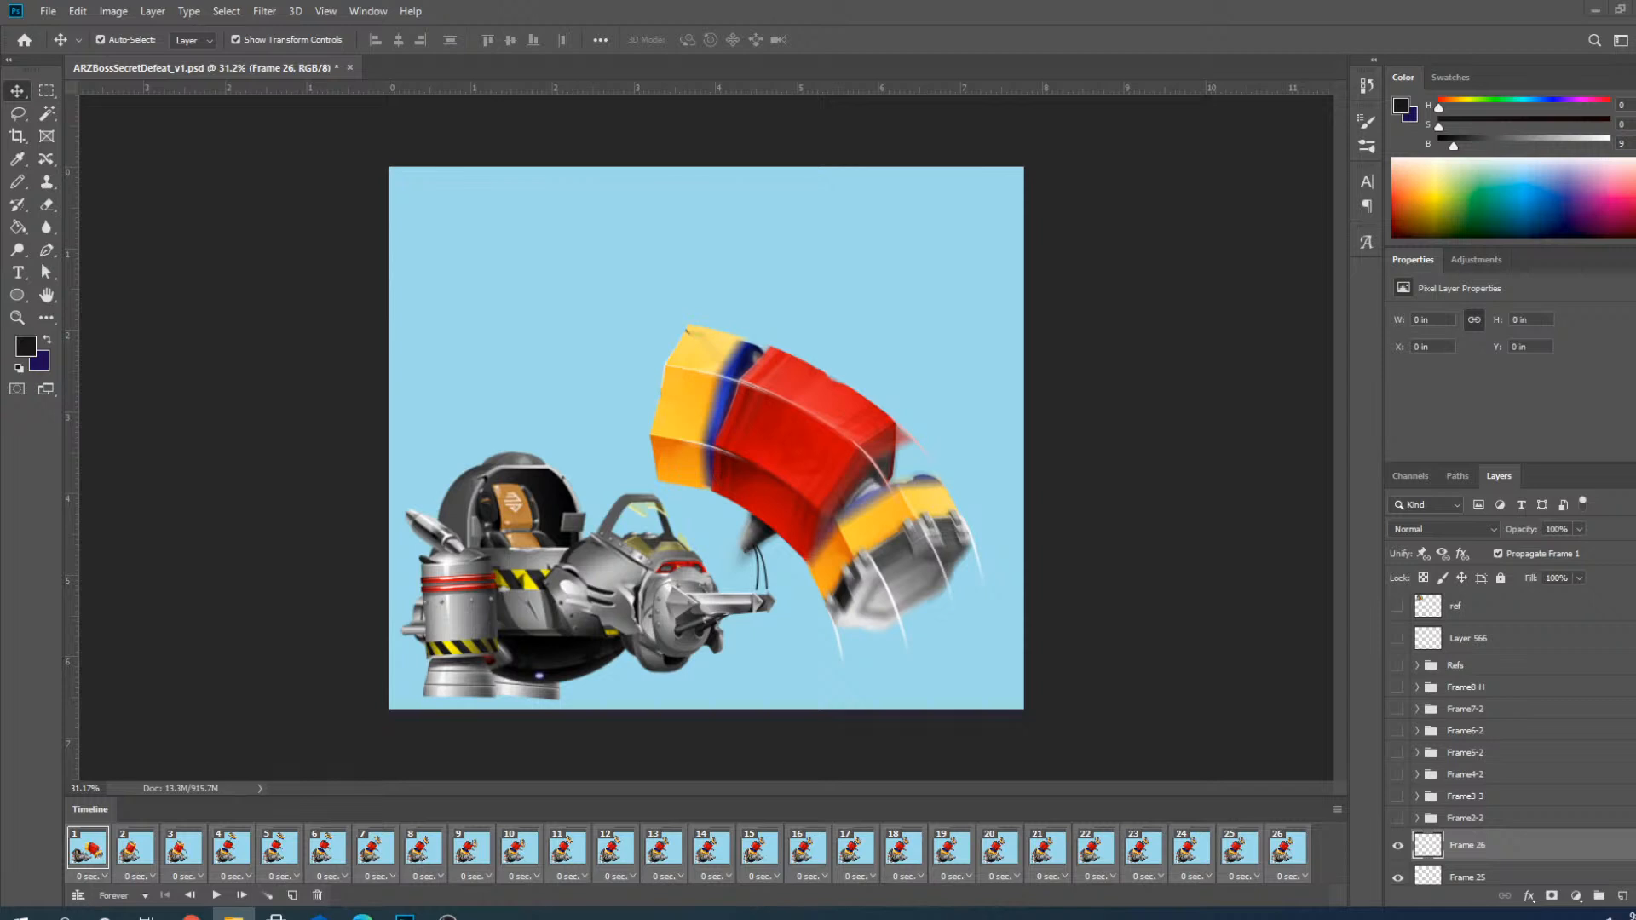